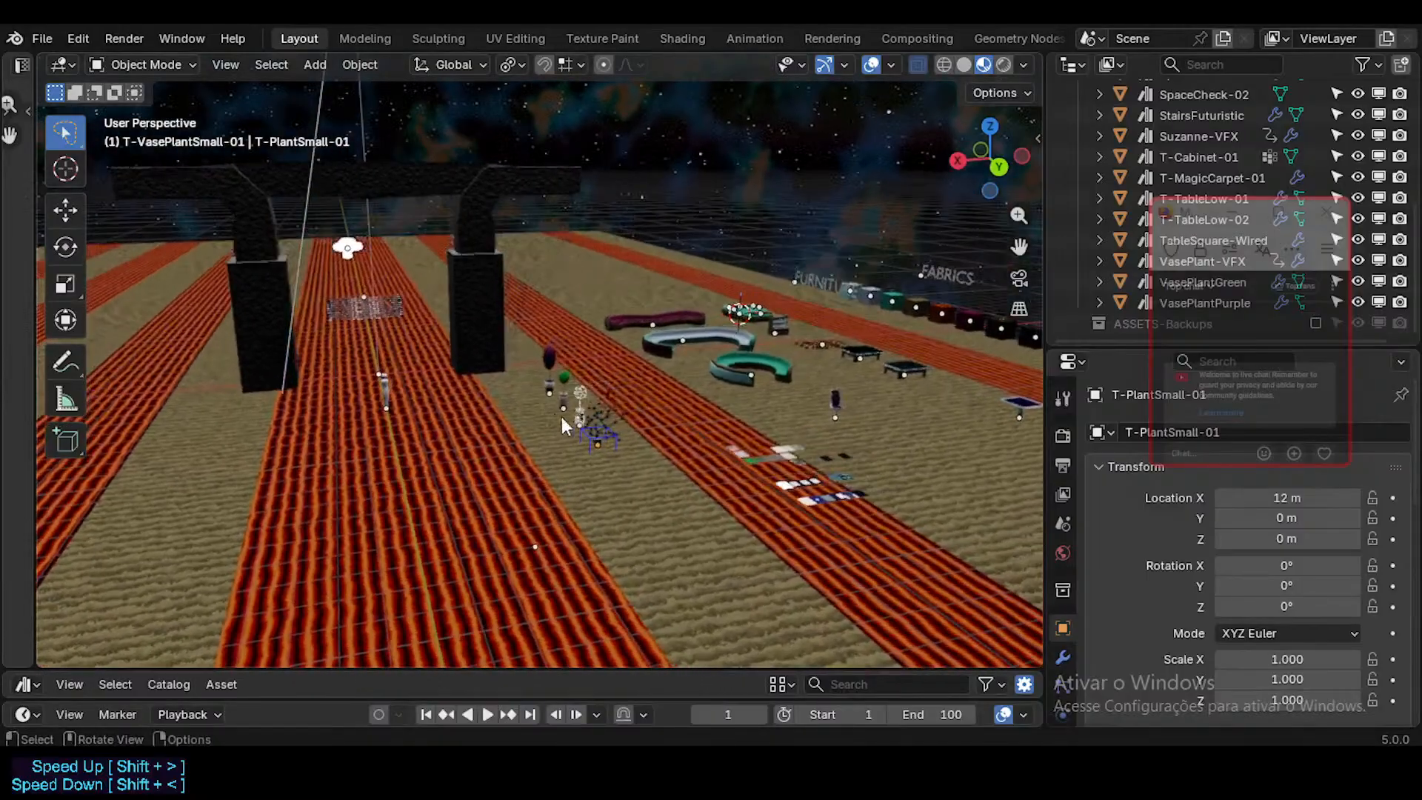
Step: Examine the row of fabric sample cubes and the furniture area, selecting the purple and gold-flecked cubes for a closer look
key("shift+grave")
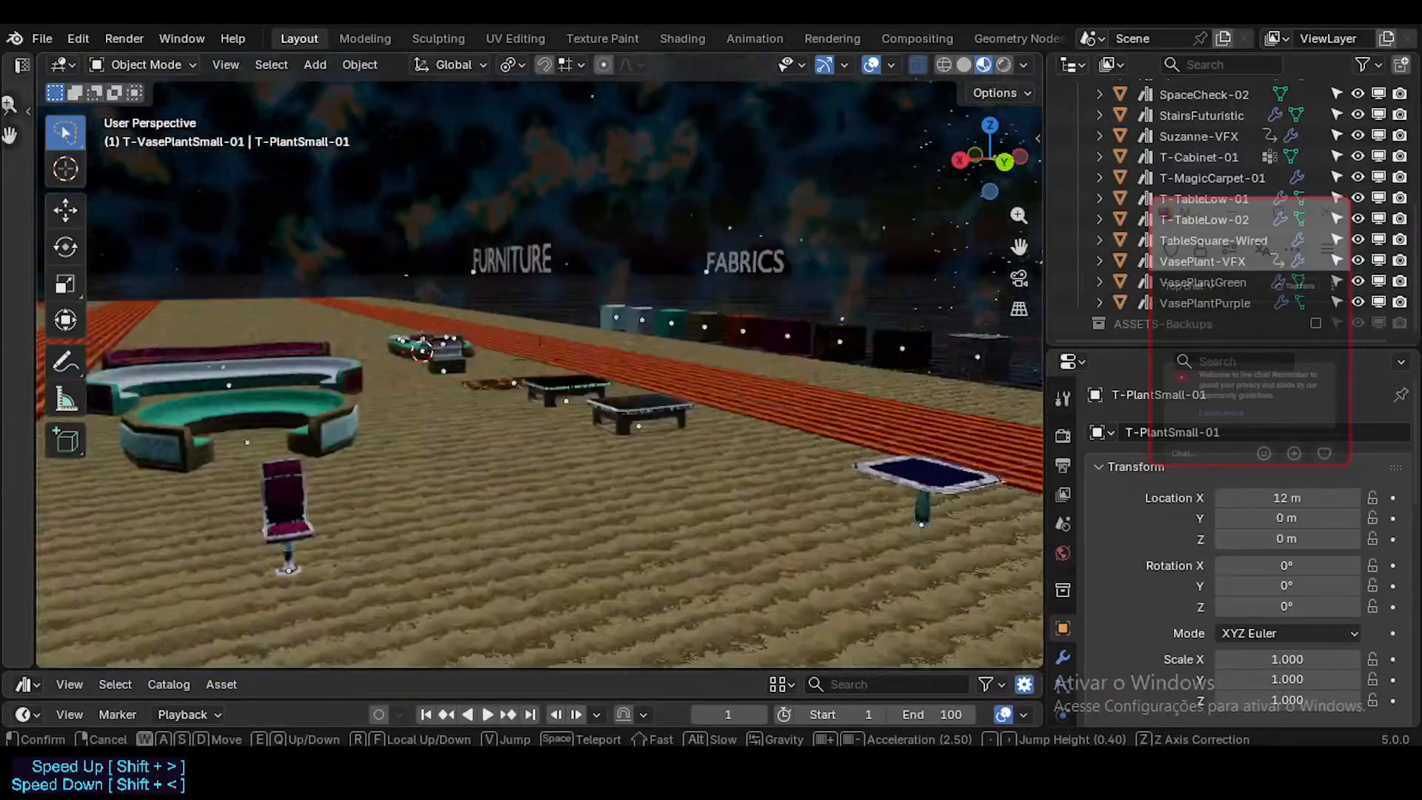
key("w")
key("a")
key("w")
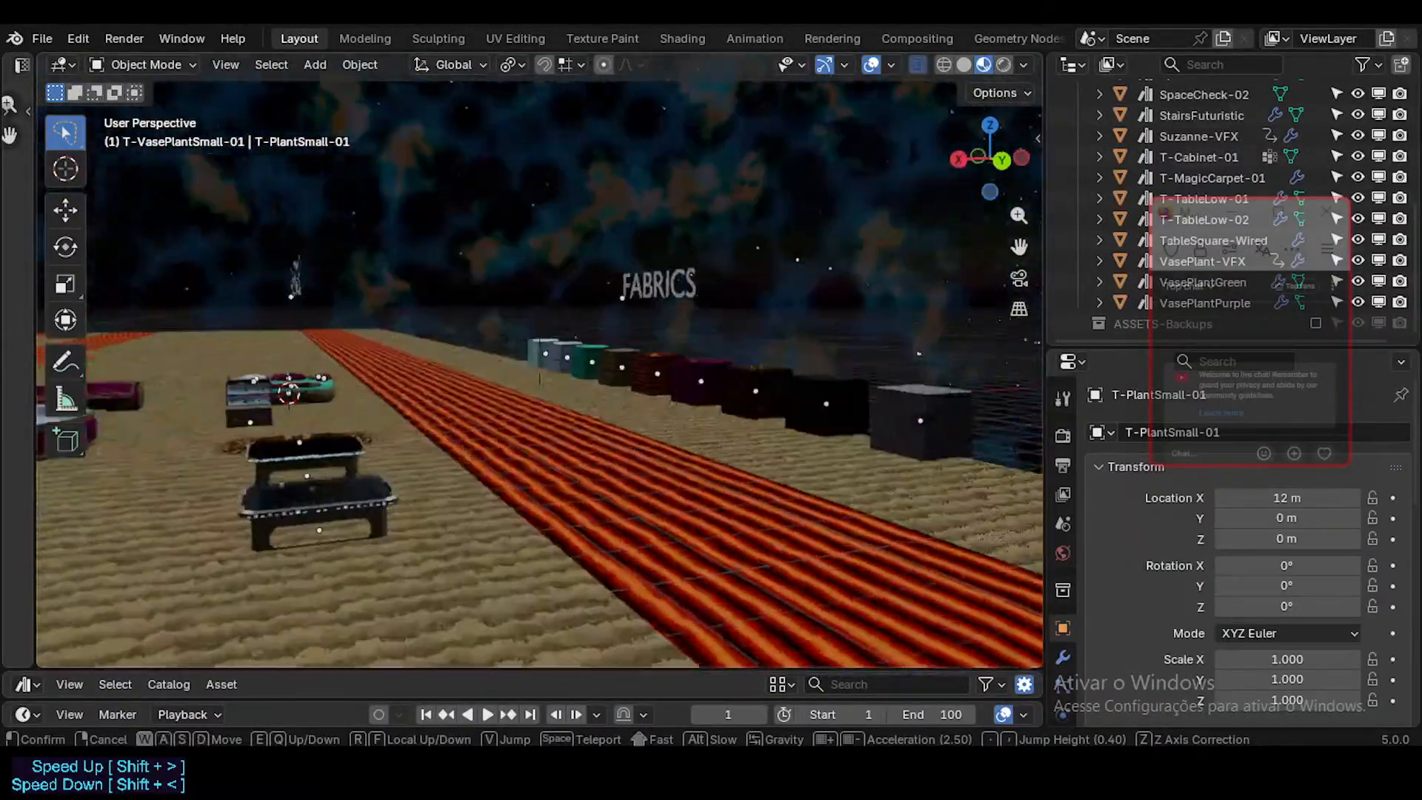
key("w")
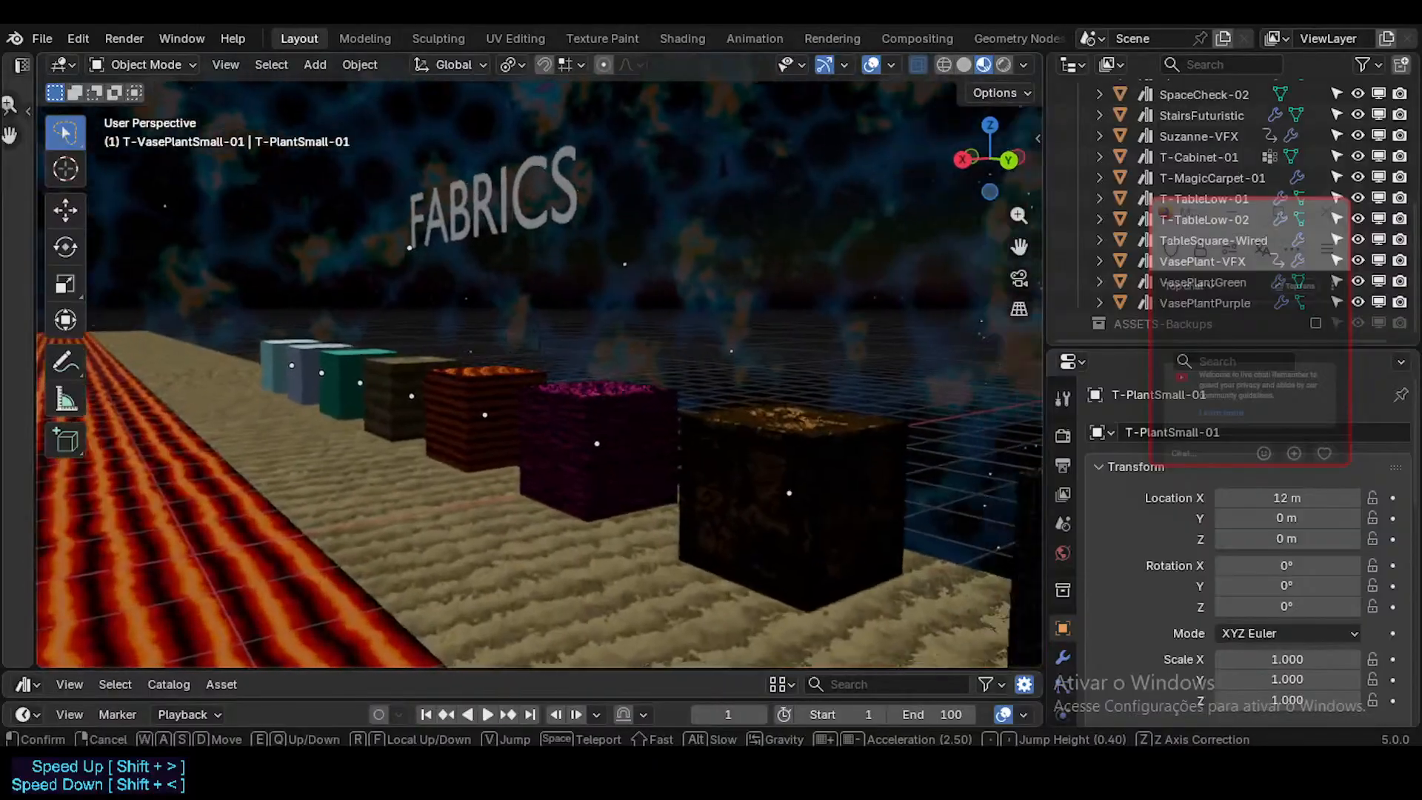
left_click(712, 471)
left_click(701, 447)
left_click(553, 441)
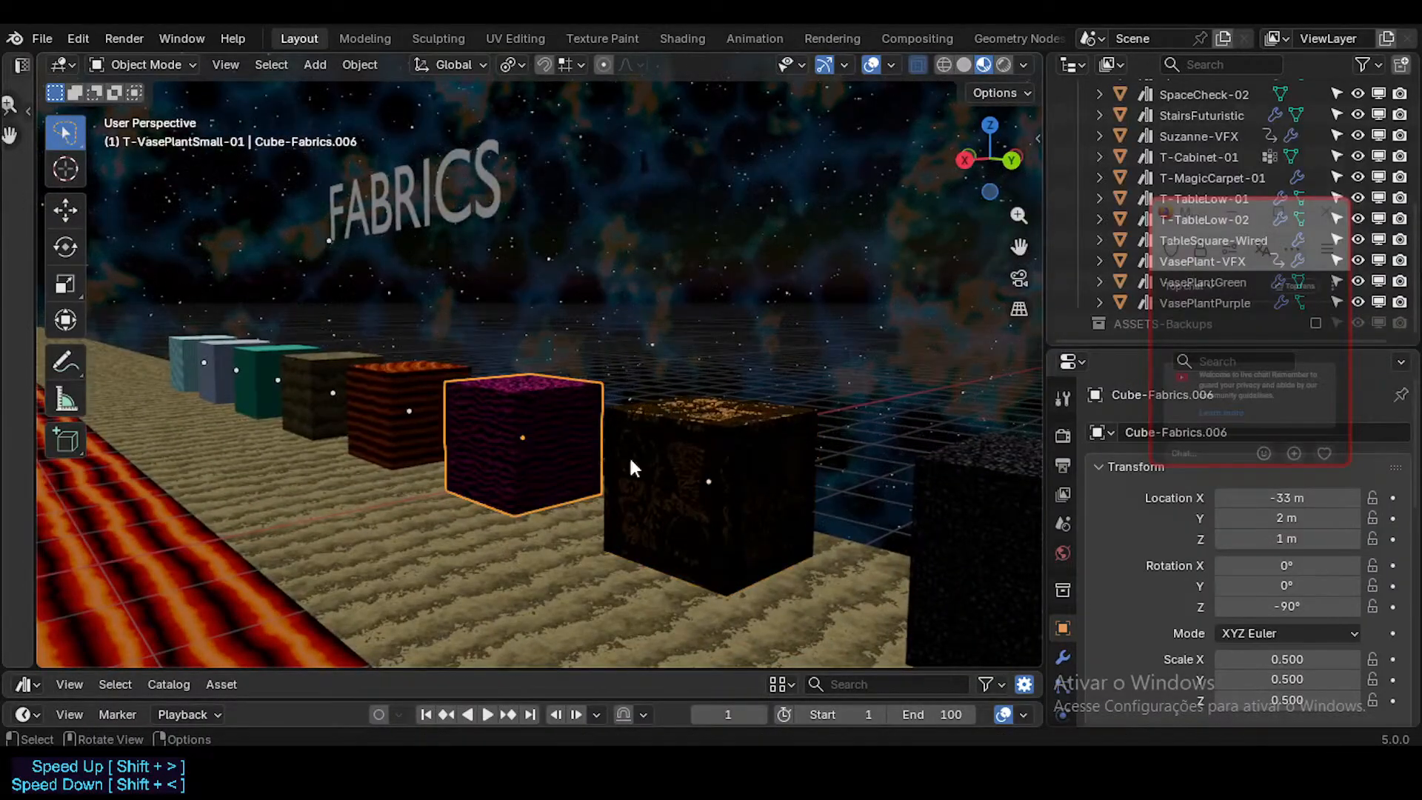
left_click(955, 509)
key("shift+grave")
key("w")
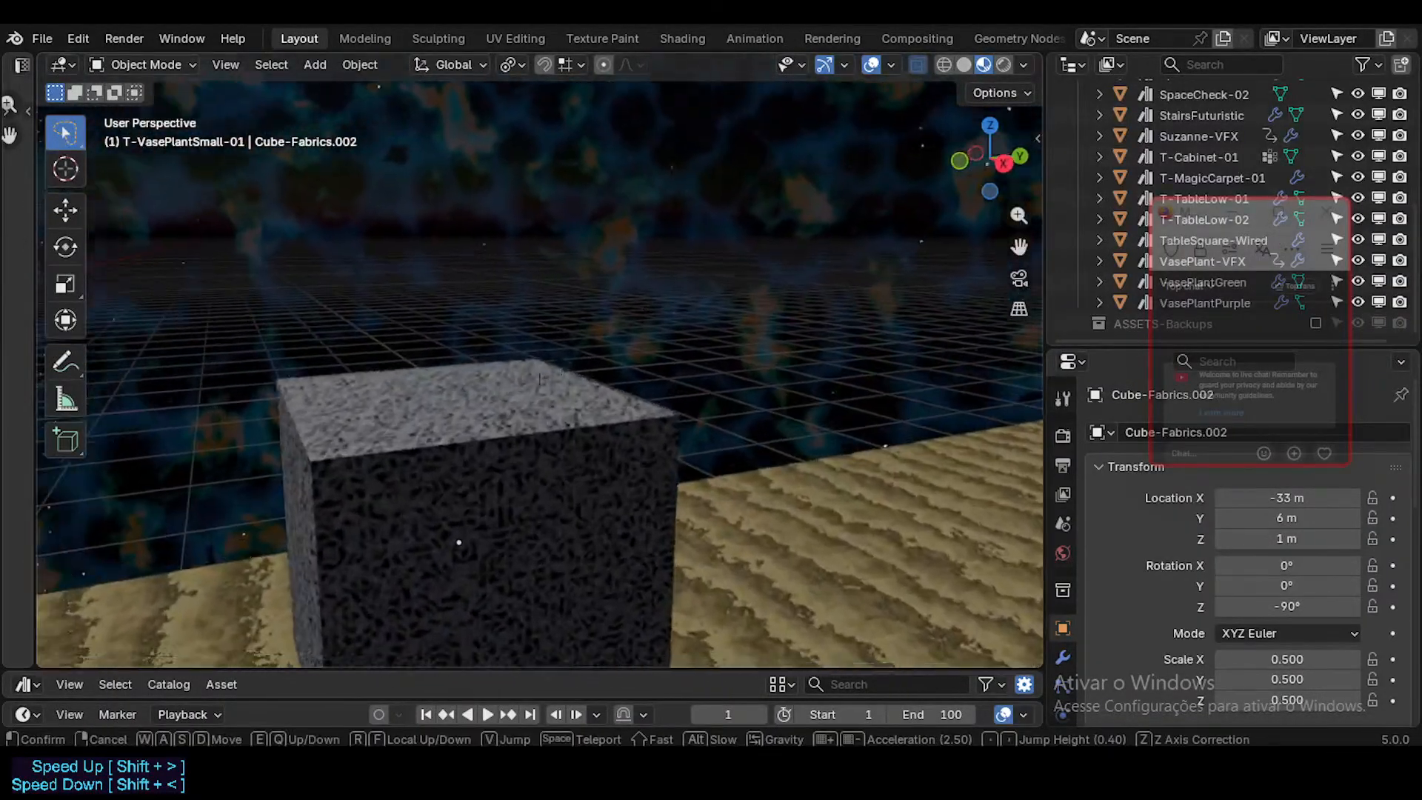
key("shift+w")
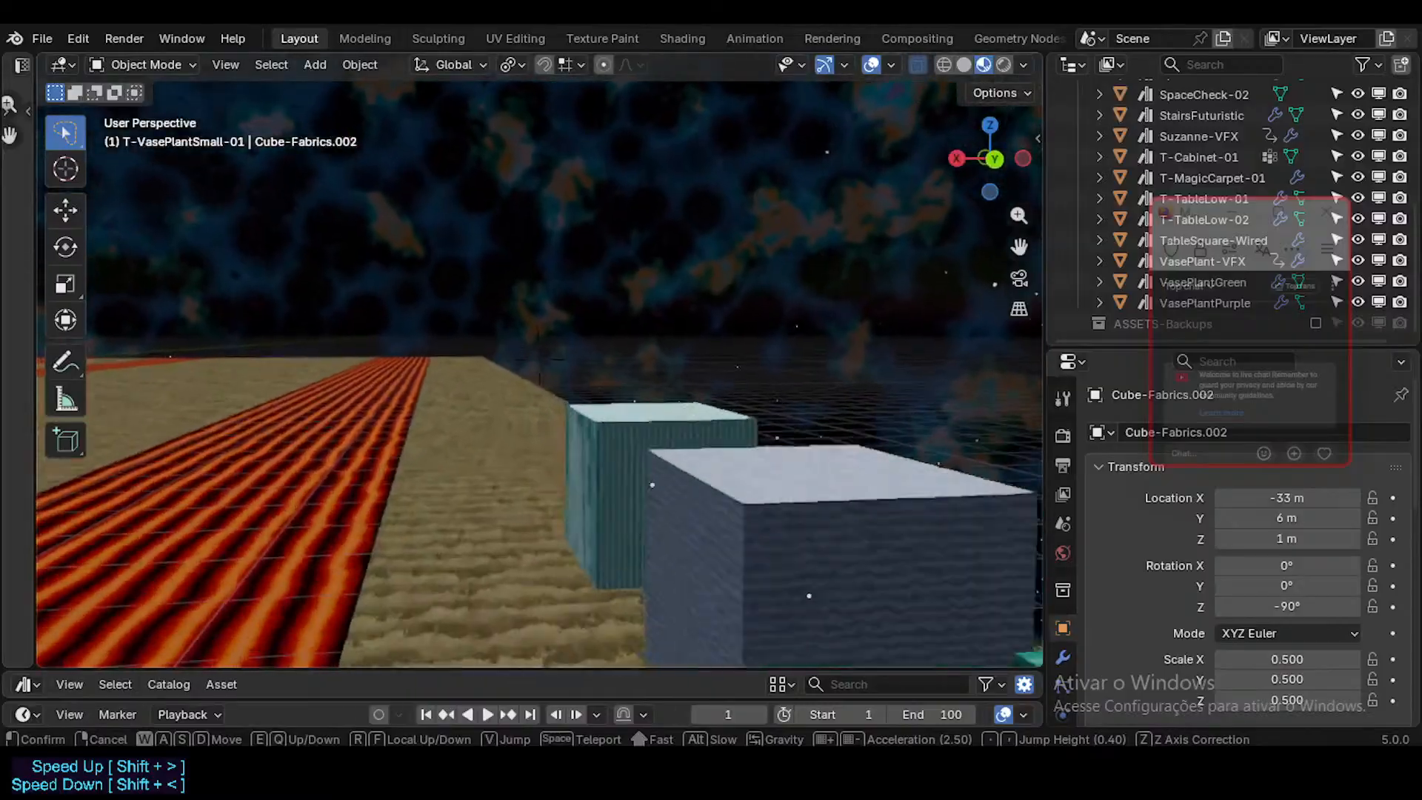
key("w")
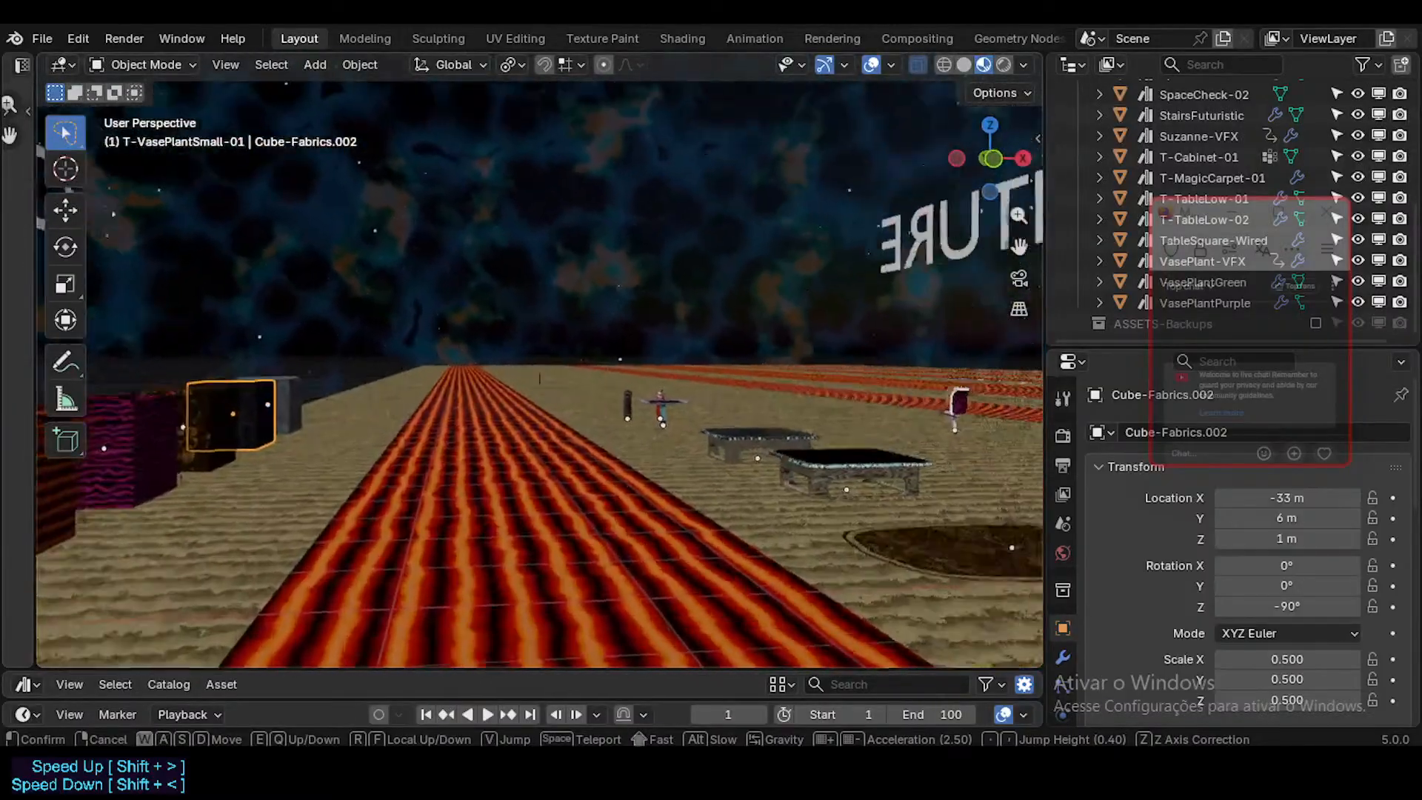
key("s")
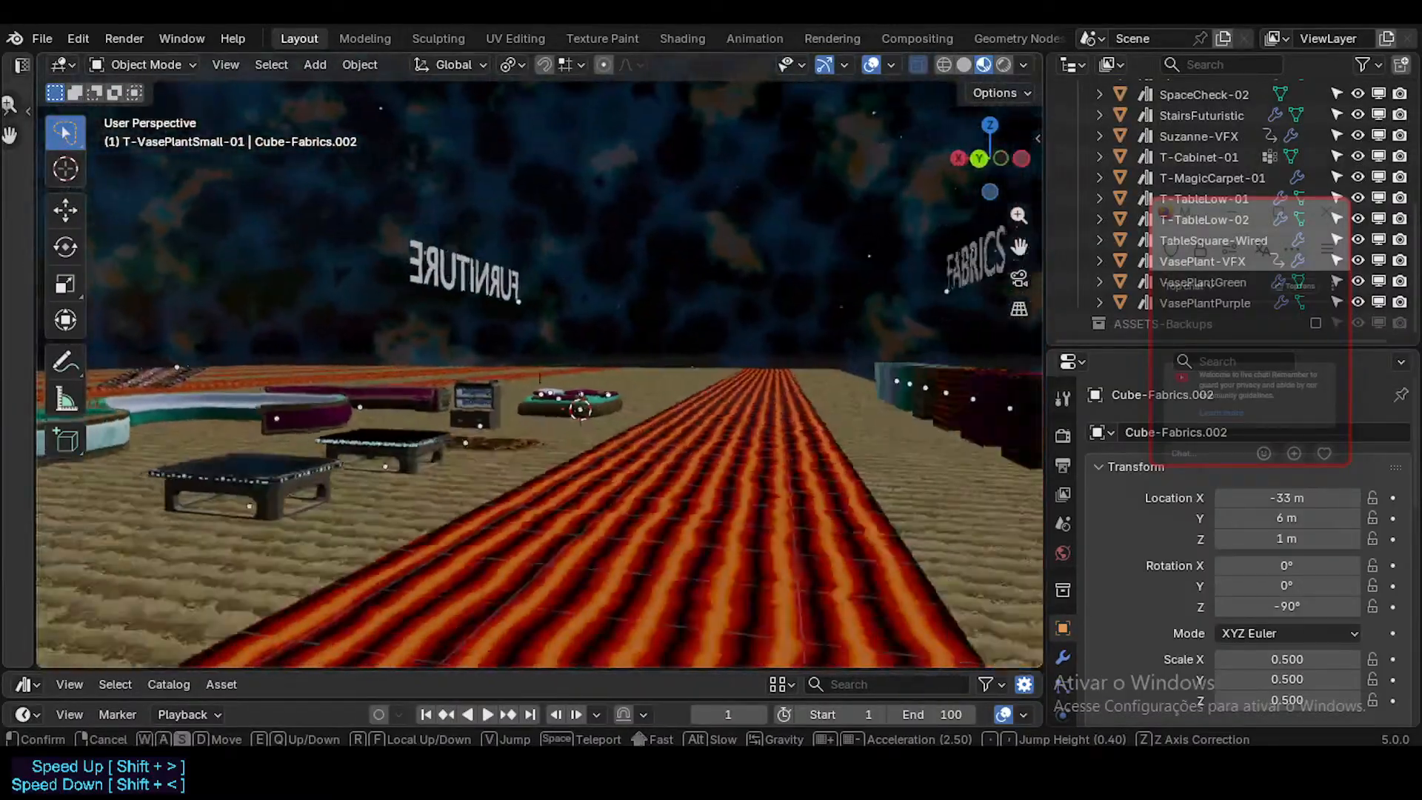
key("w")
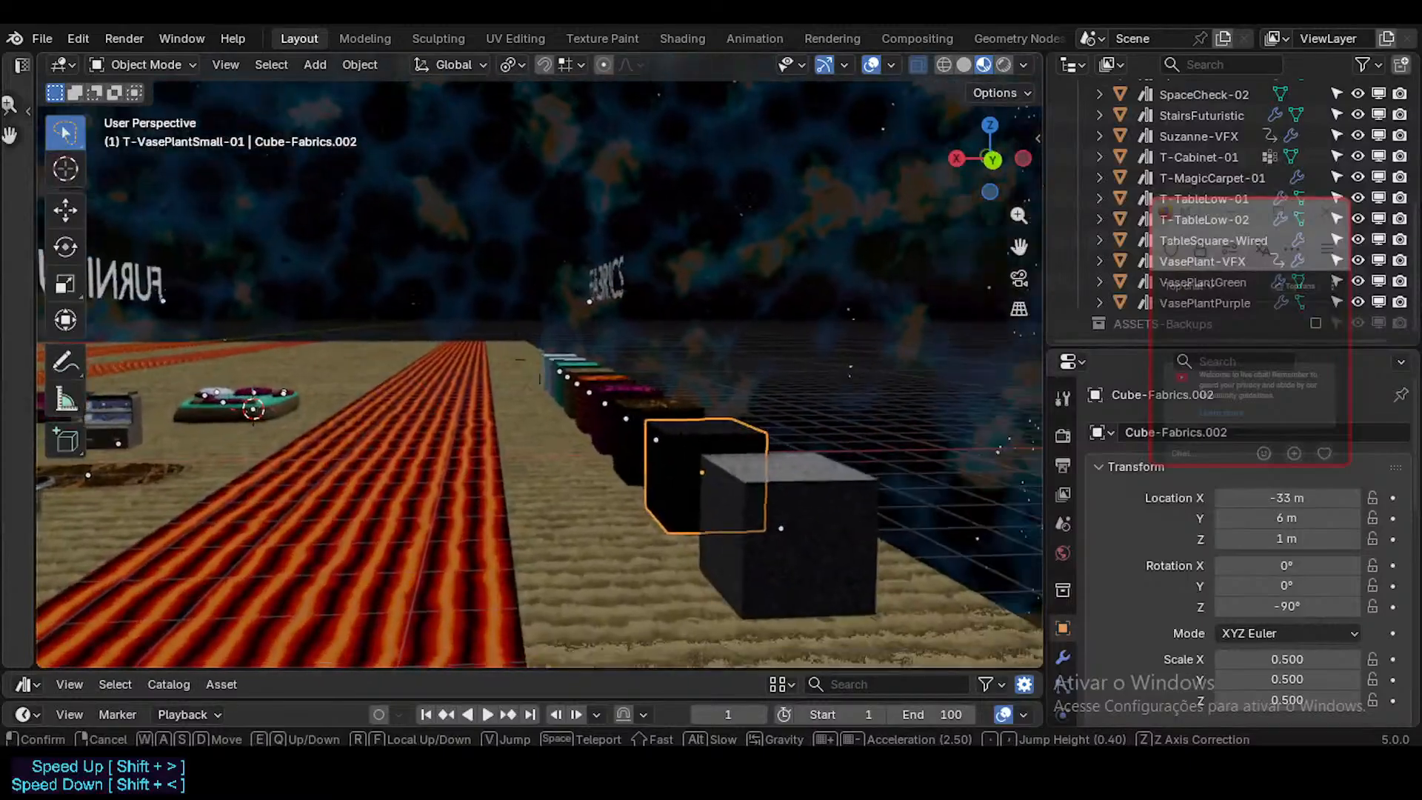
Step: Inspect the fabric cubes individually by selecting several along the row, from the grey end cube to the blue ones
left_click(975, 468)
left_click(976, 468)
left_click(630, 443)
key("shift+grave")
key("shift+w")
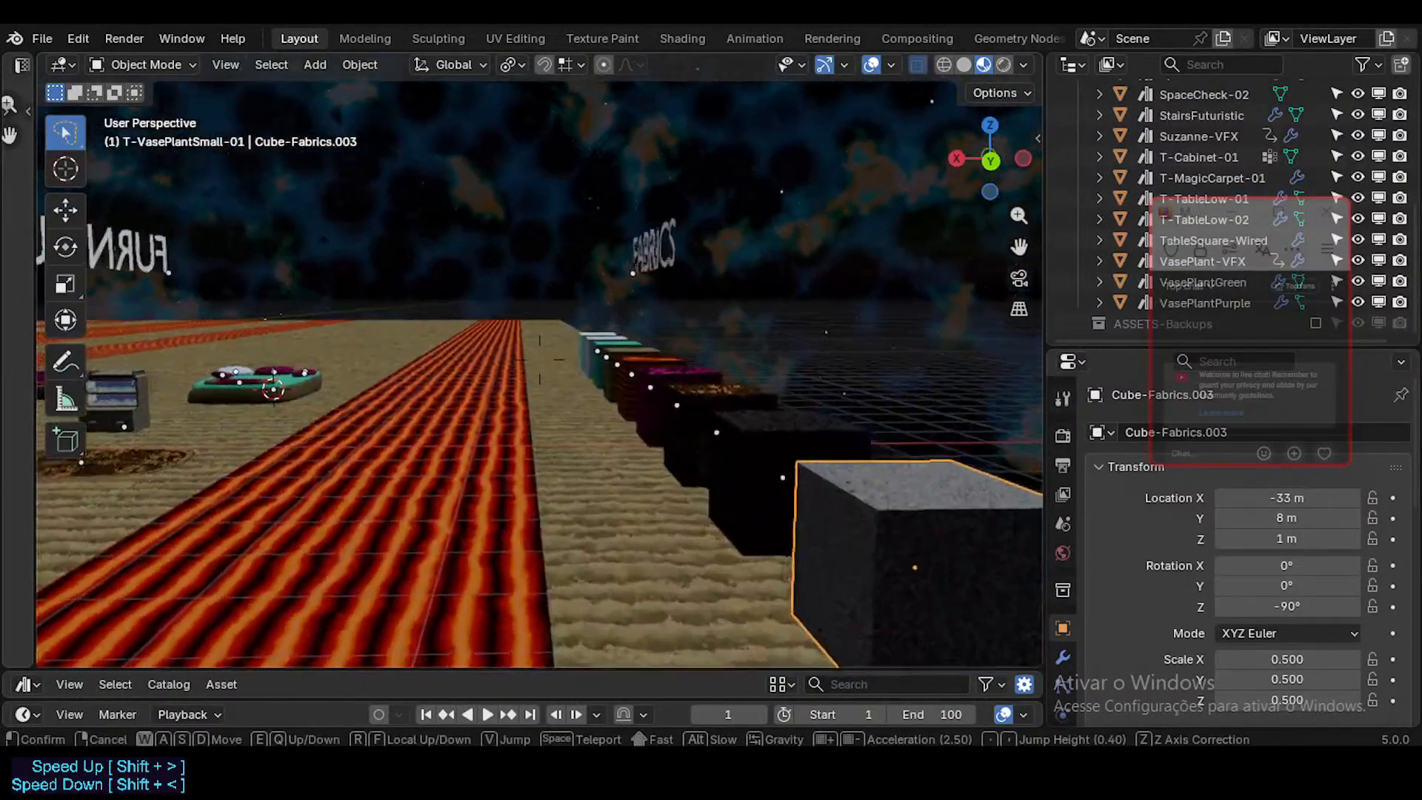
left_click(743, 446)
left_click(744, 444)
left_click(665, 398)
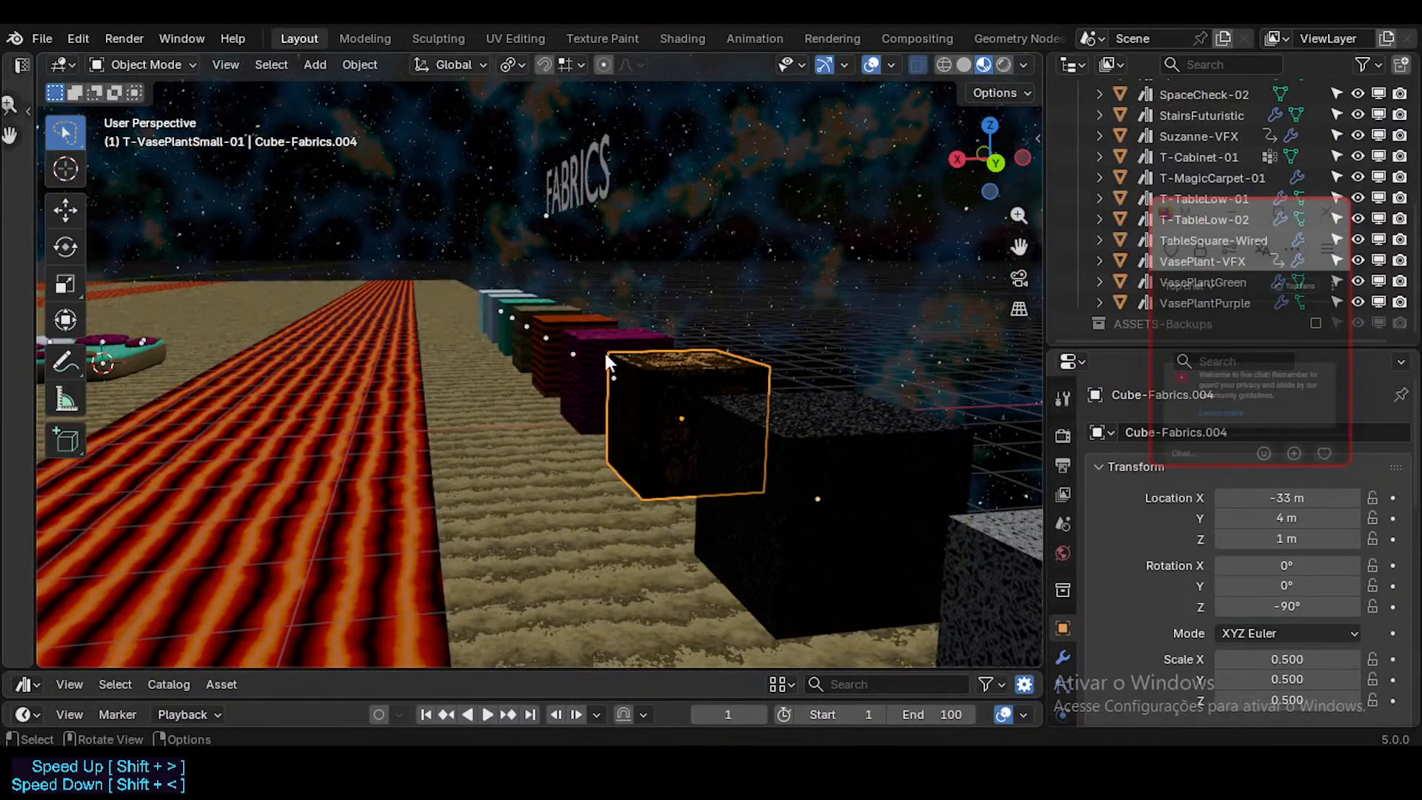
left_click(568, 318)
left_click(541, 302)
left_click(517, 295)
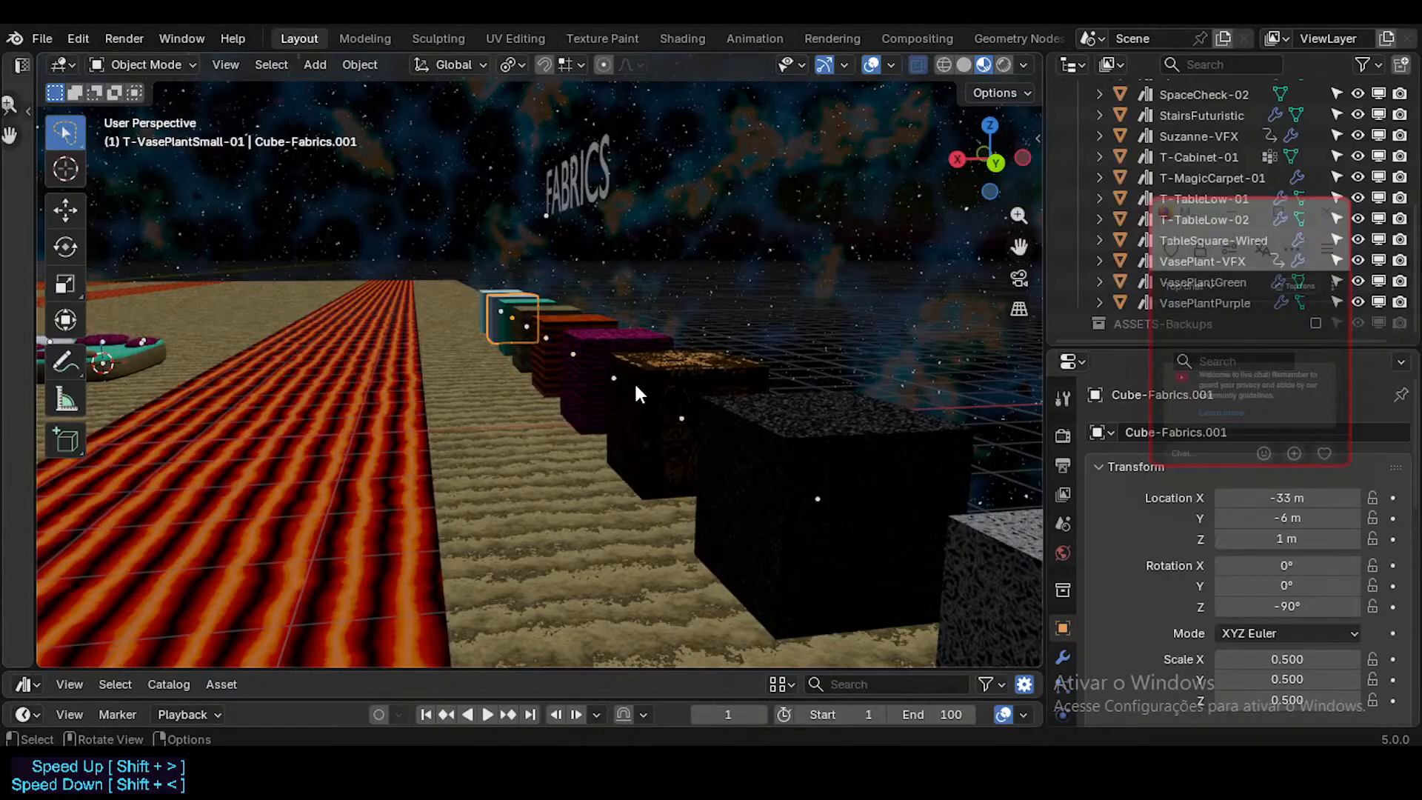
left_click(637, 392)
key("shift+grave")
key("s")
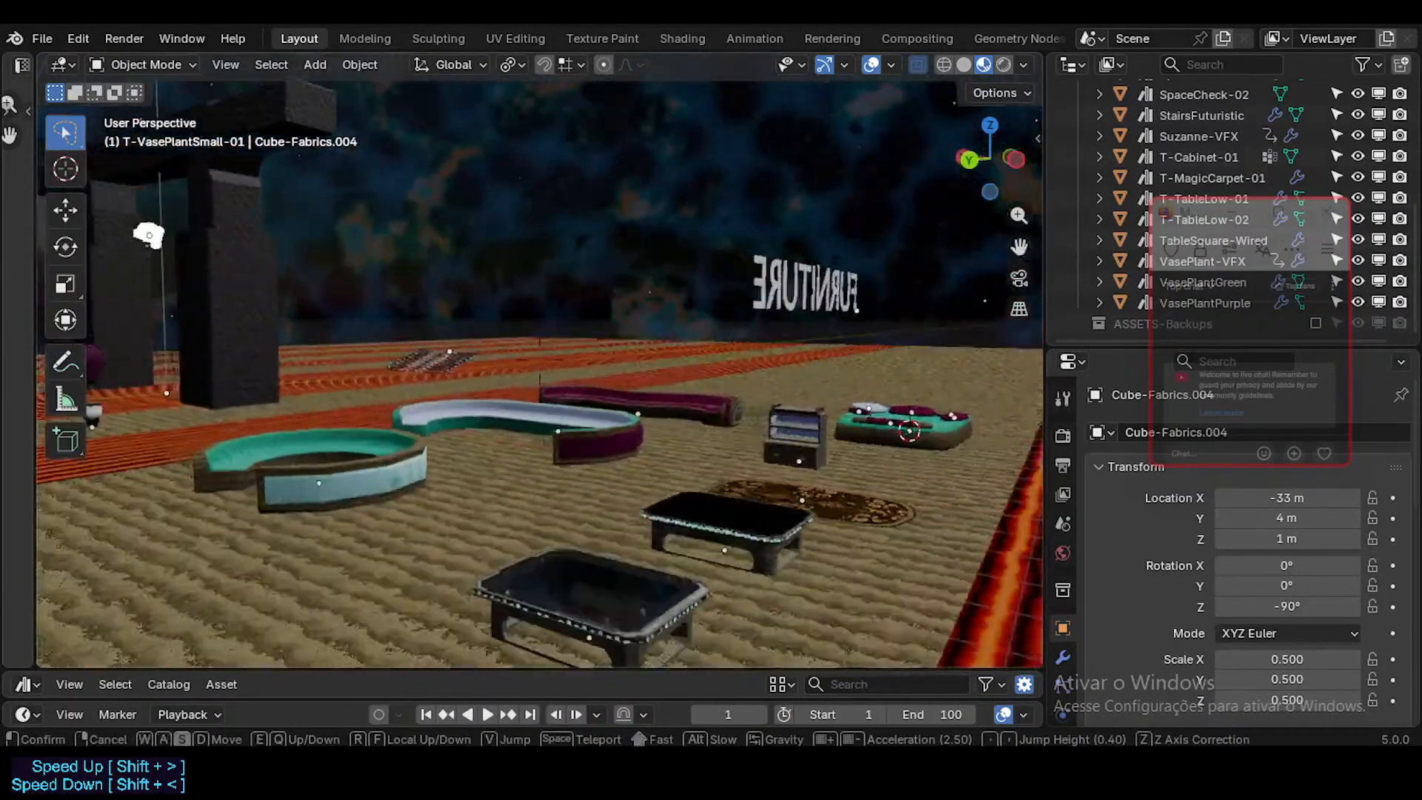
Step: Enlarge the asset browser area and select the unassigned T-TableLow-02 asset
left_click(705, 400)
left_click_drag(111, 670, 192, 344)
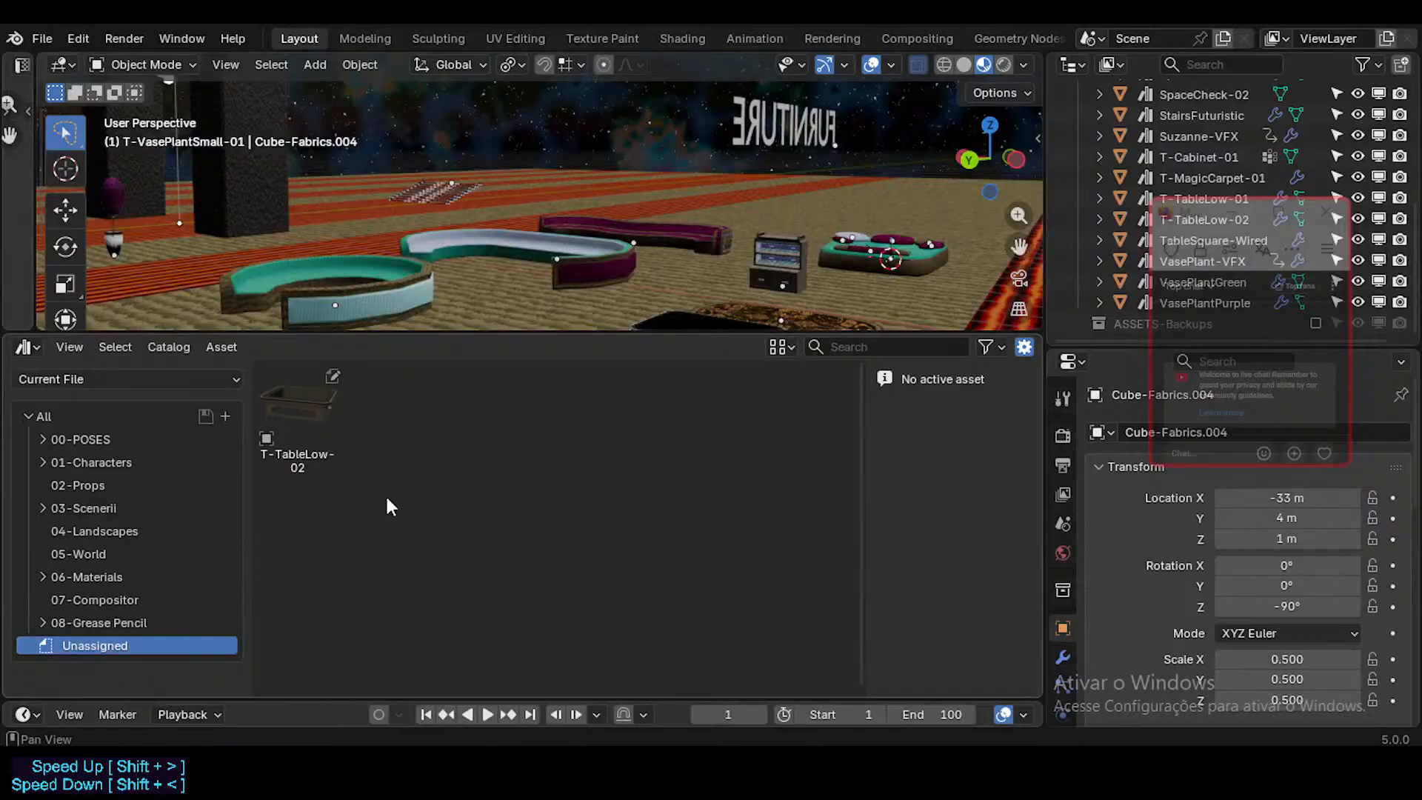
left_click(329, 428)
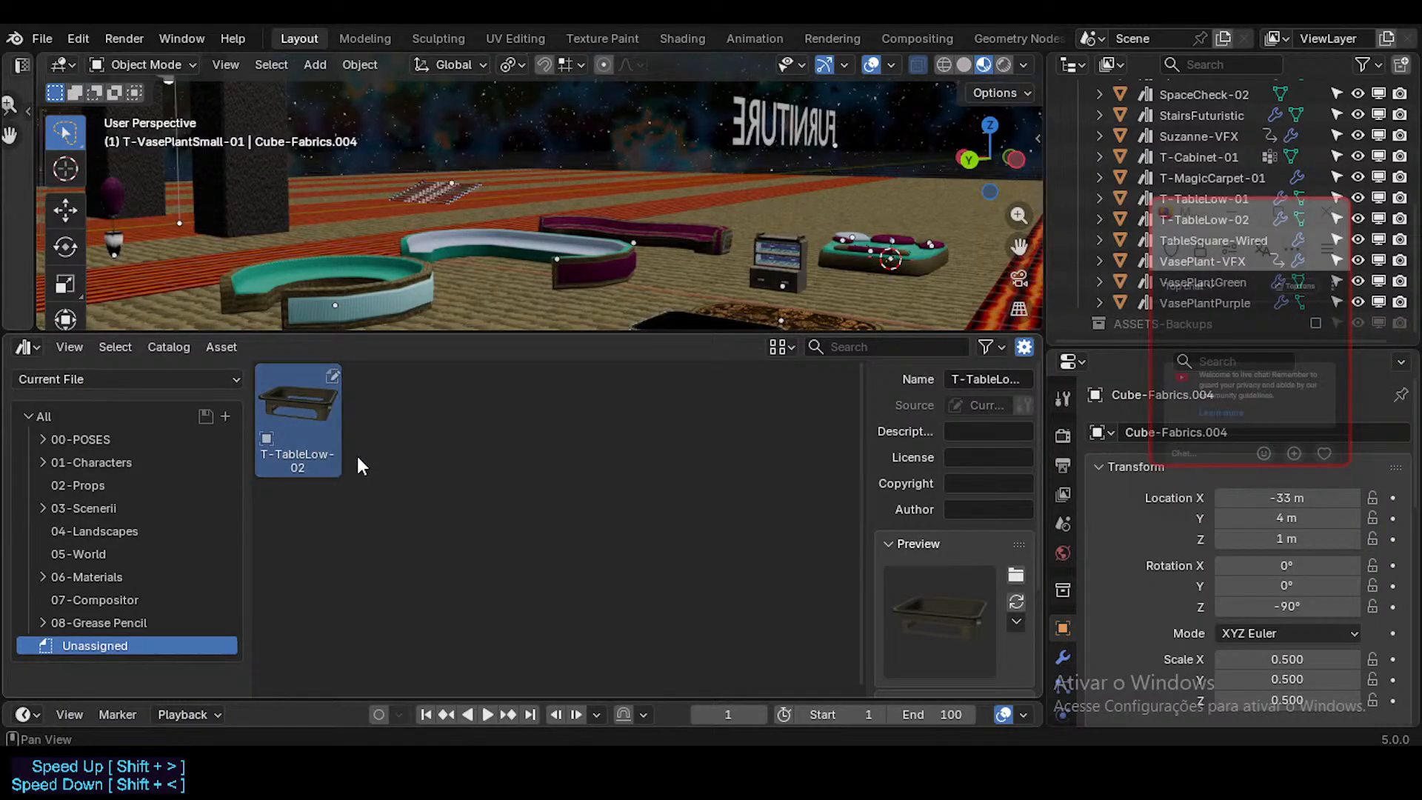
left_click(95, 376)
left_click(96, 379)
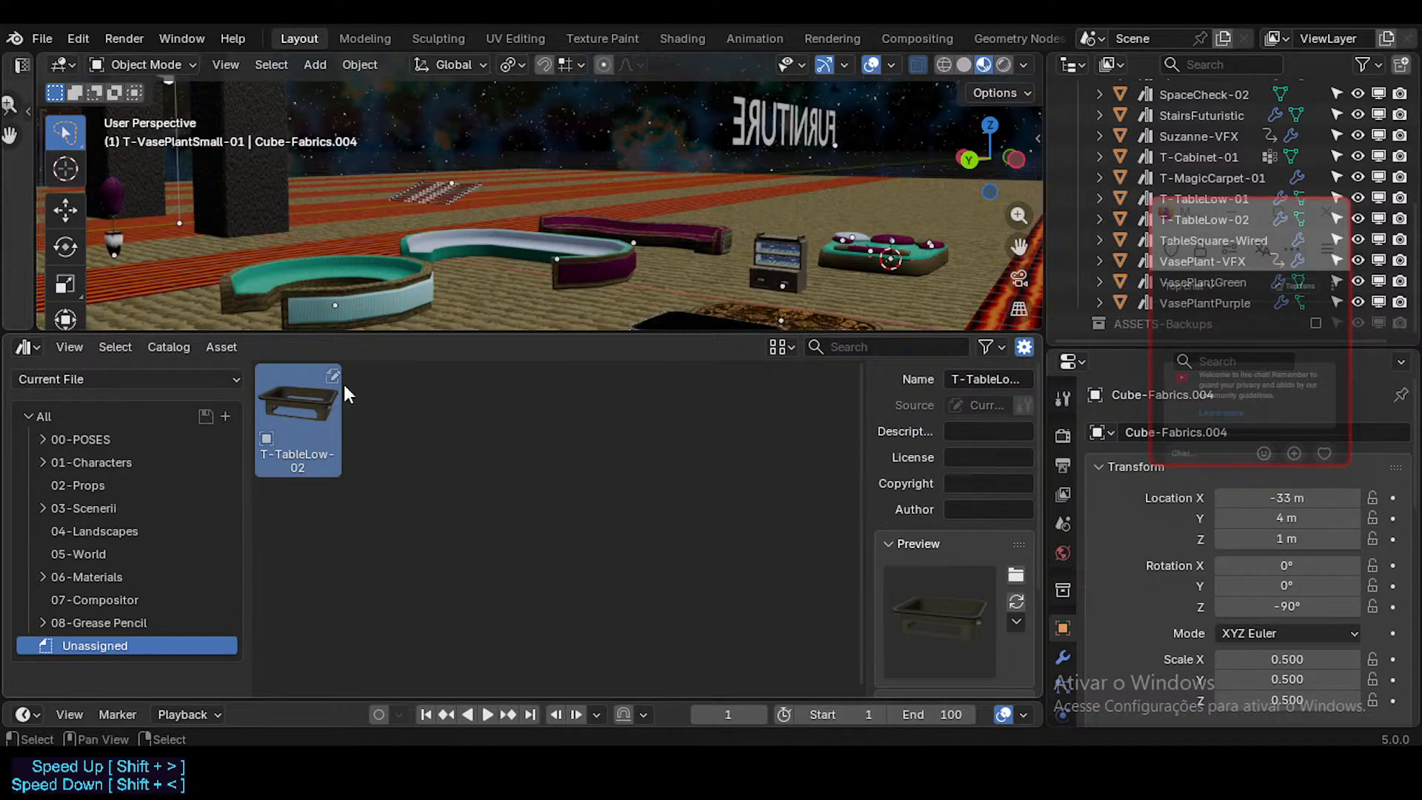
Step: Locate the T-TableLow-02 object in the scene and assign its asset to the 02-Props catalog
mouse_move(1183, 209)
left_click_drag(1183, 208, 1161, 410)
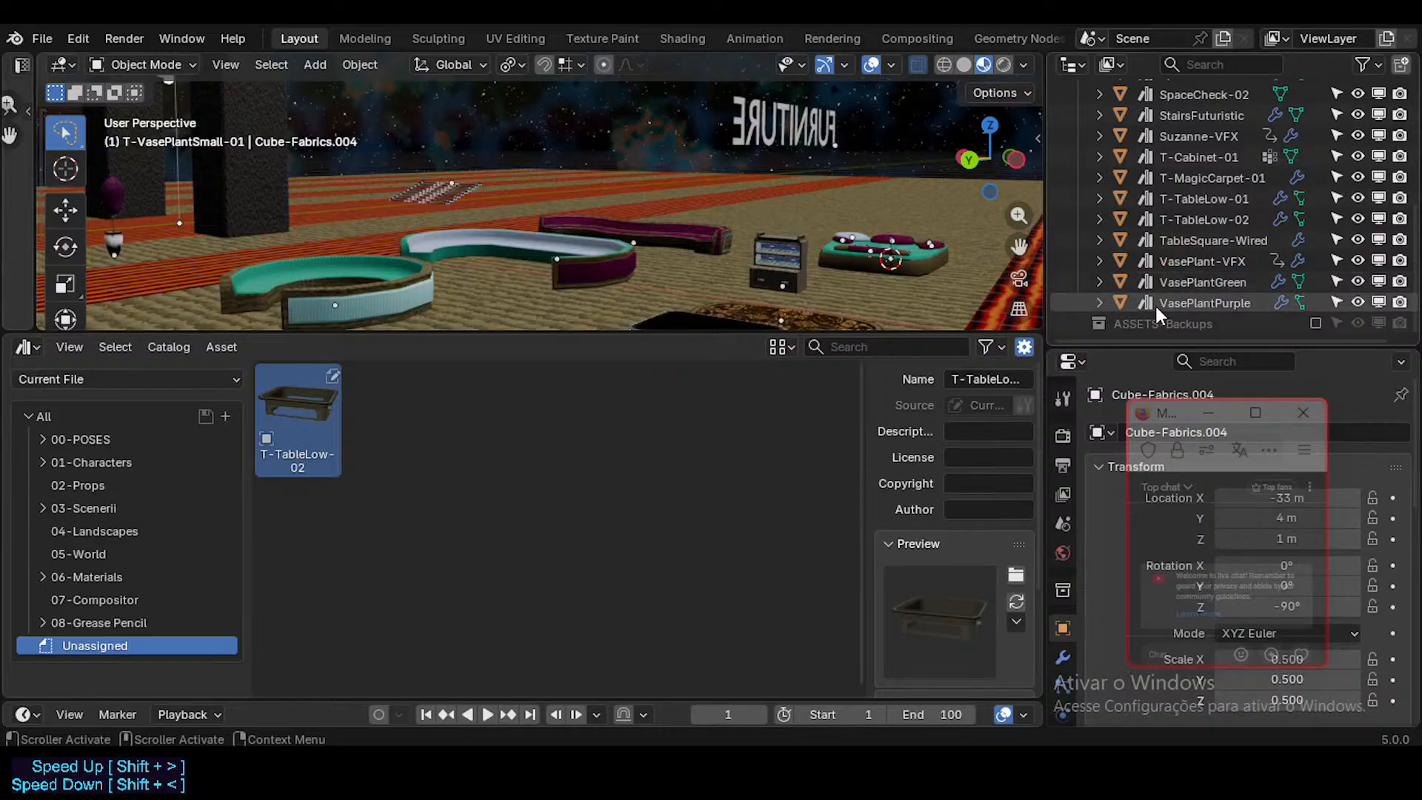
left_click(1194, 198)
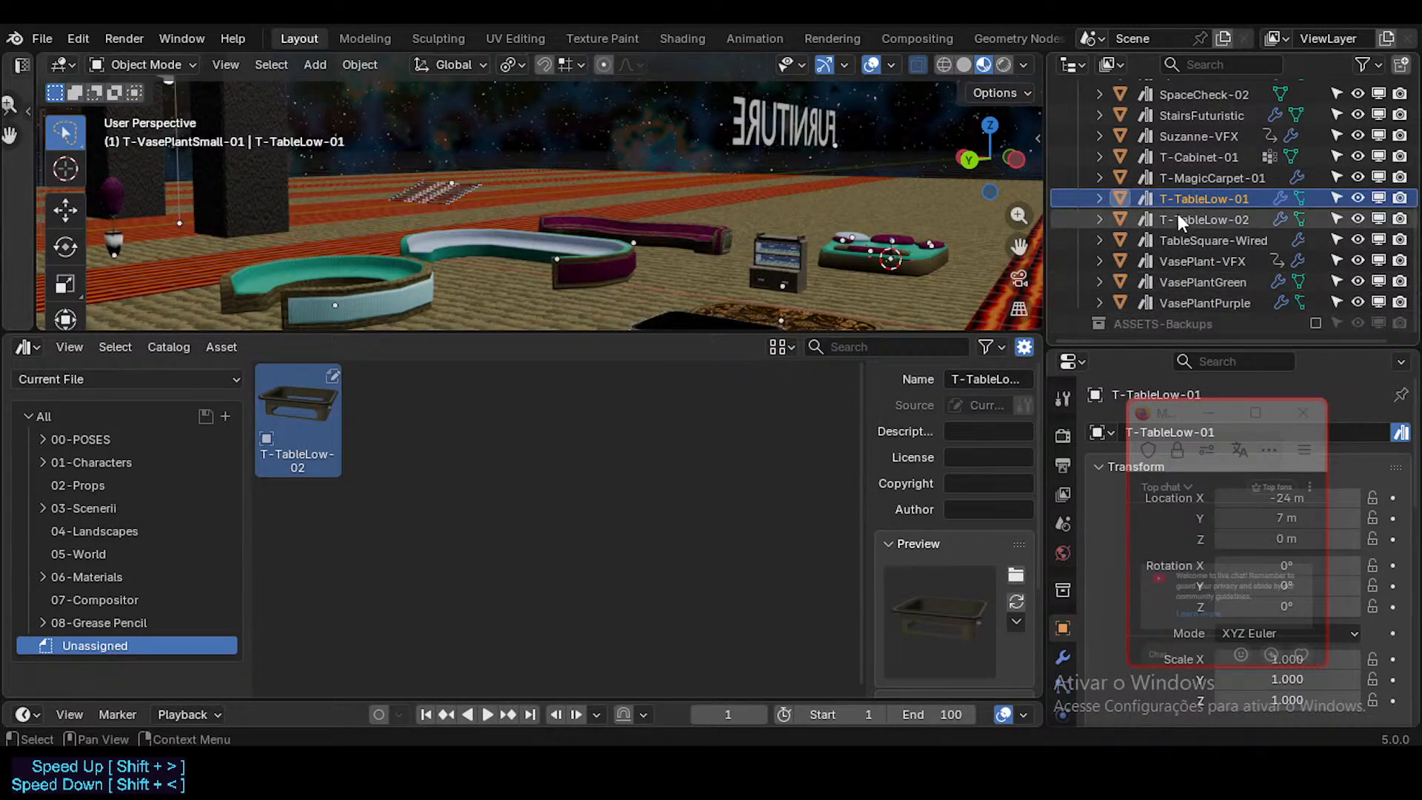
left_click(1203, 219)
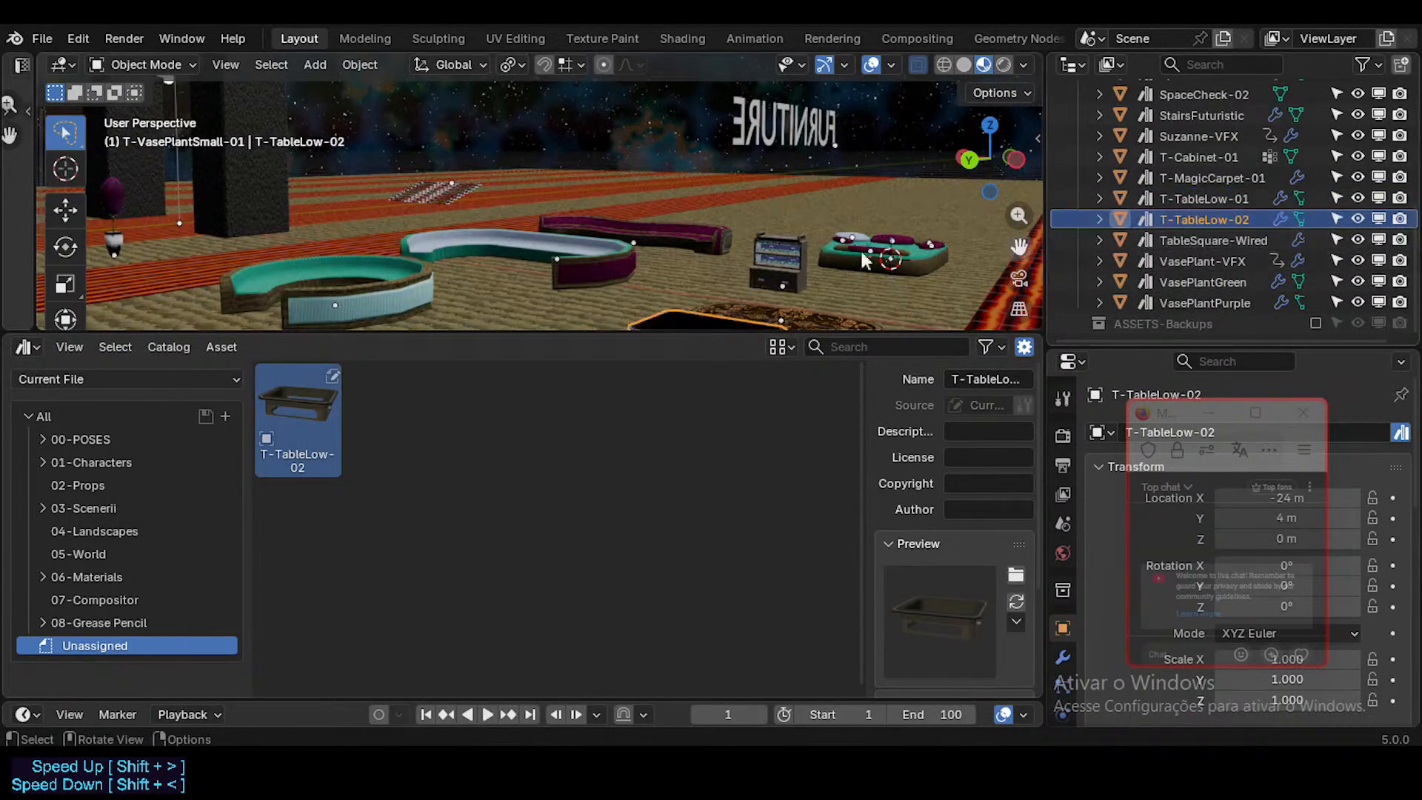
key("shift+grave")
left_click(743, 261)
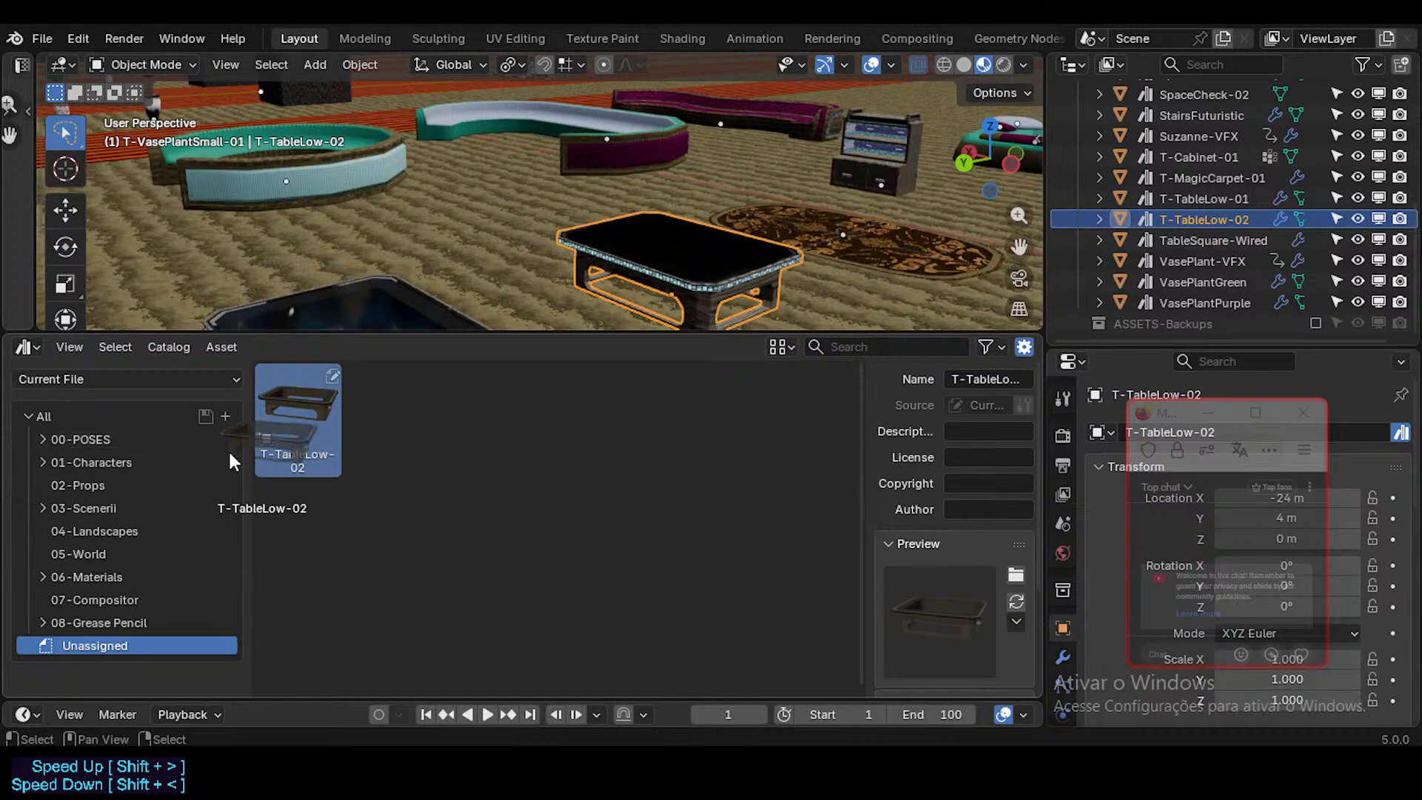
left_click_drag(296, 418, 115, 478)
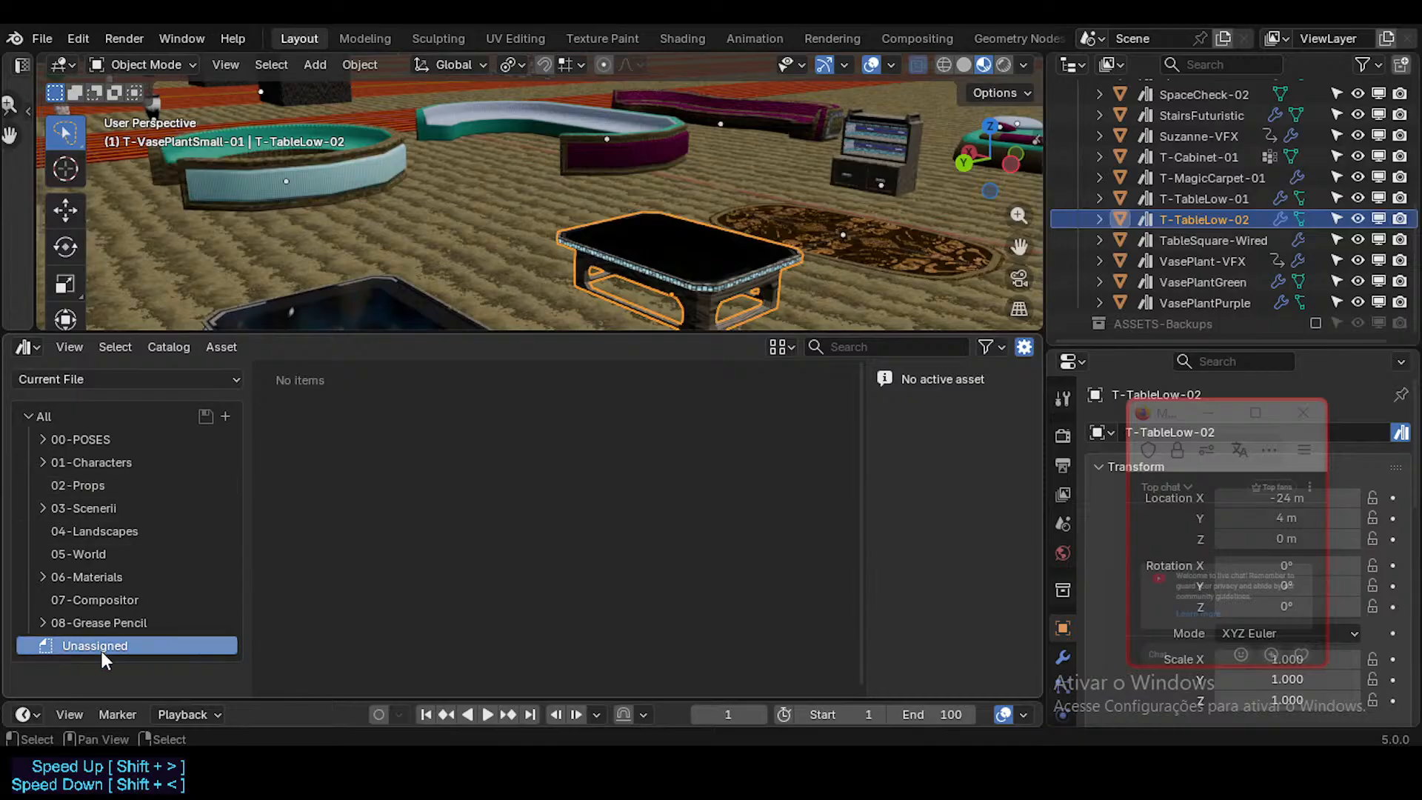
Step: Survey the layout of the fabrics, furniture and potted plant areas in the scene
key("shift+grave")
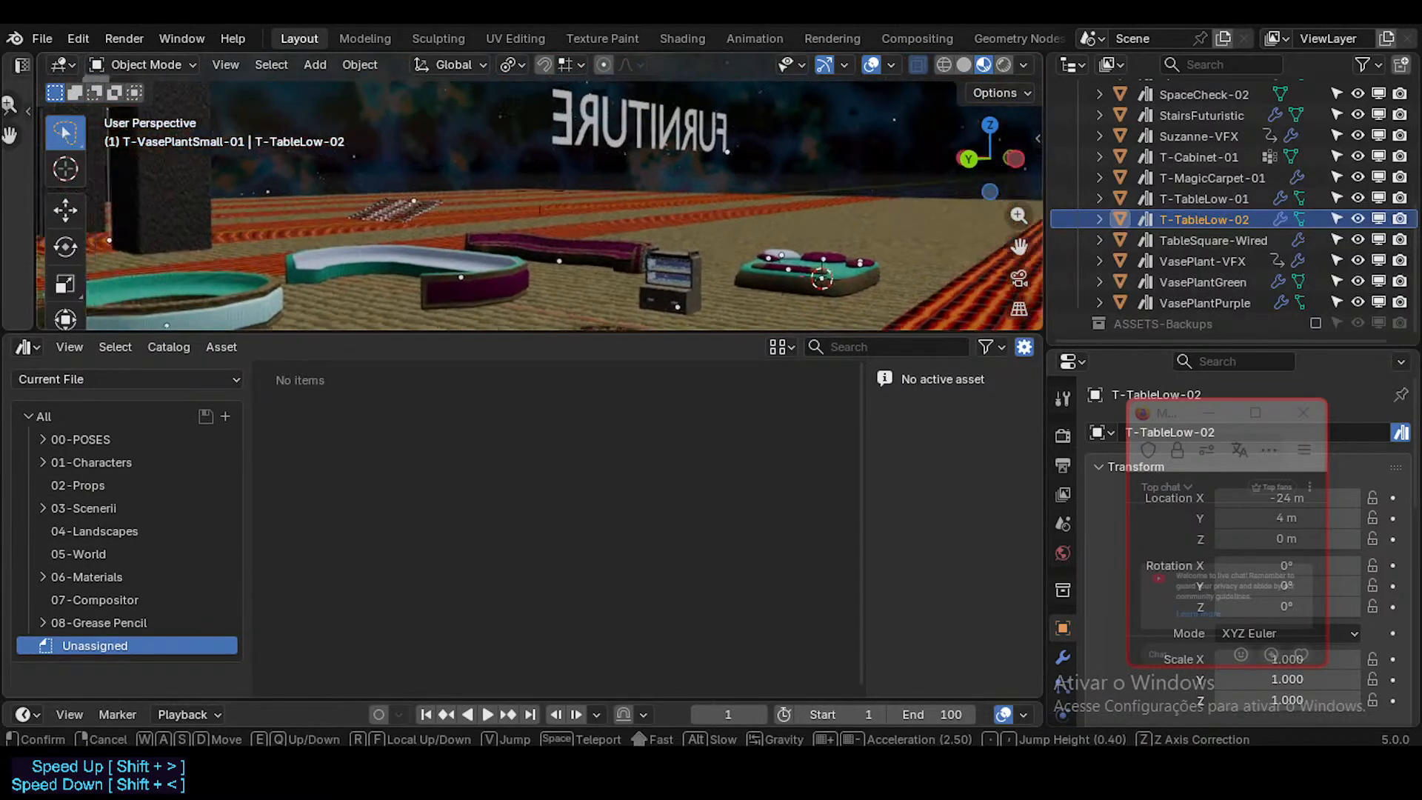
key("w")
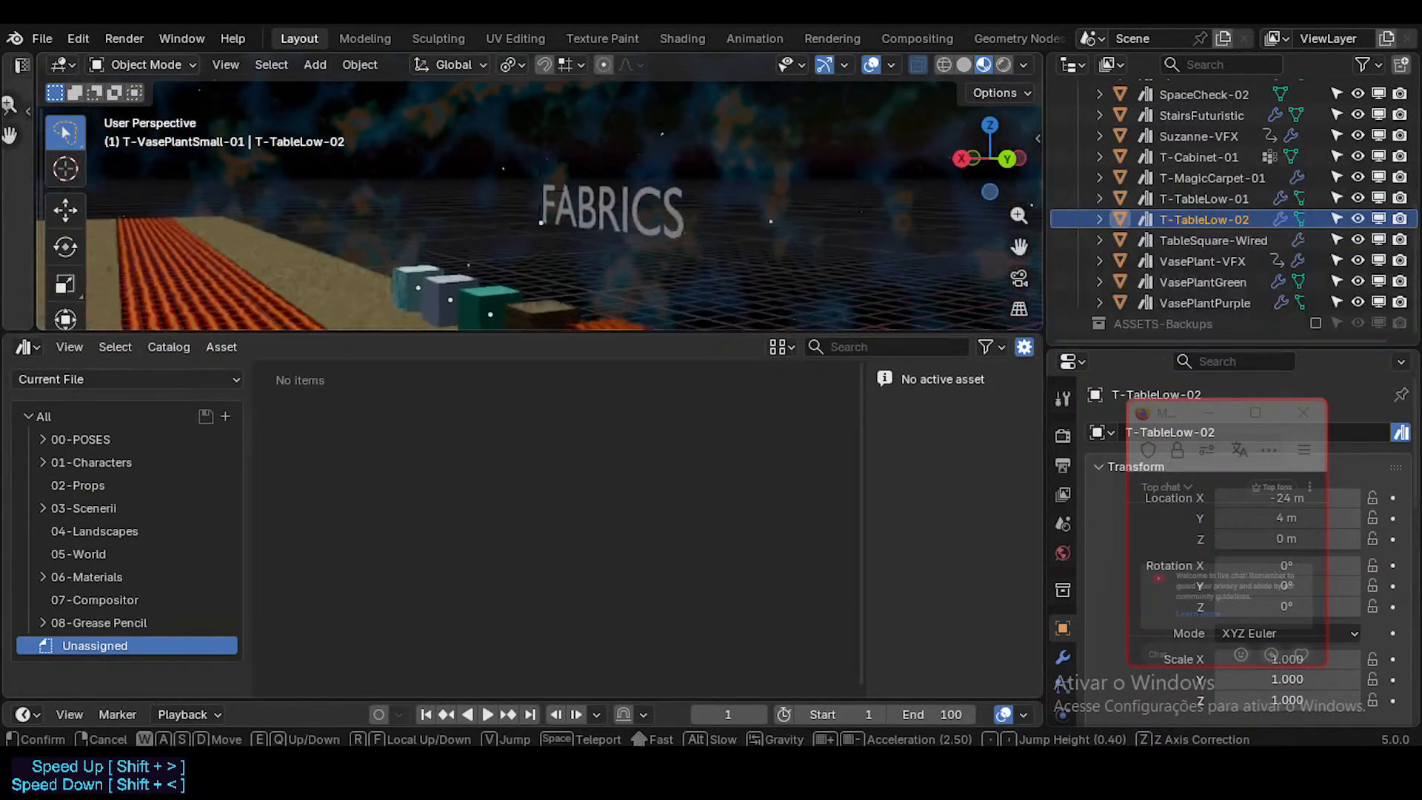
key("shift+s")
key("shift+a")
key("shift+a")
key("shift+s")
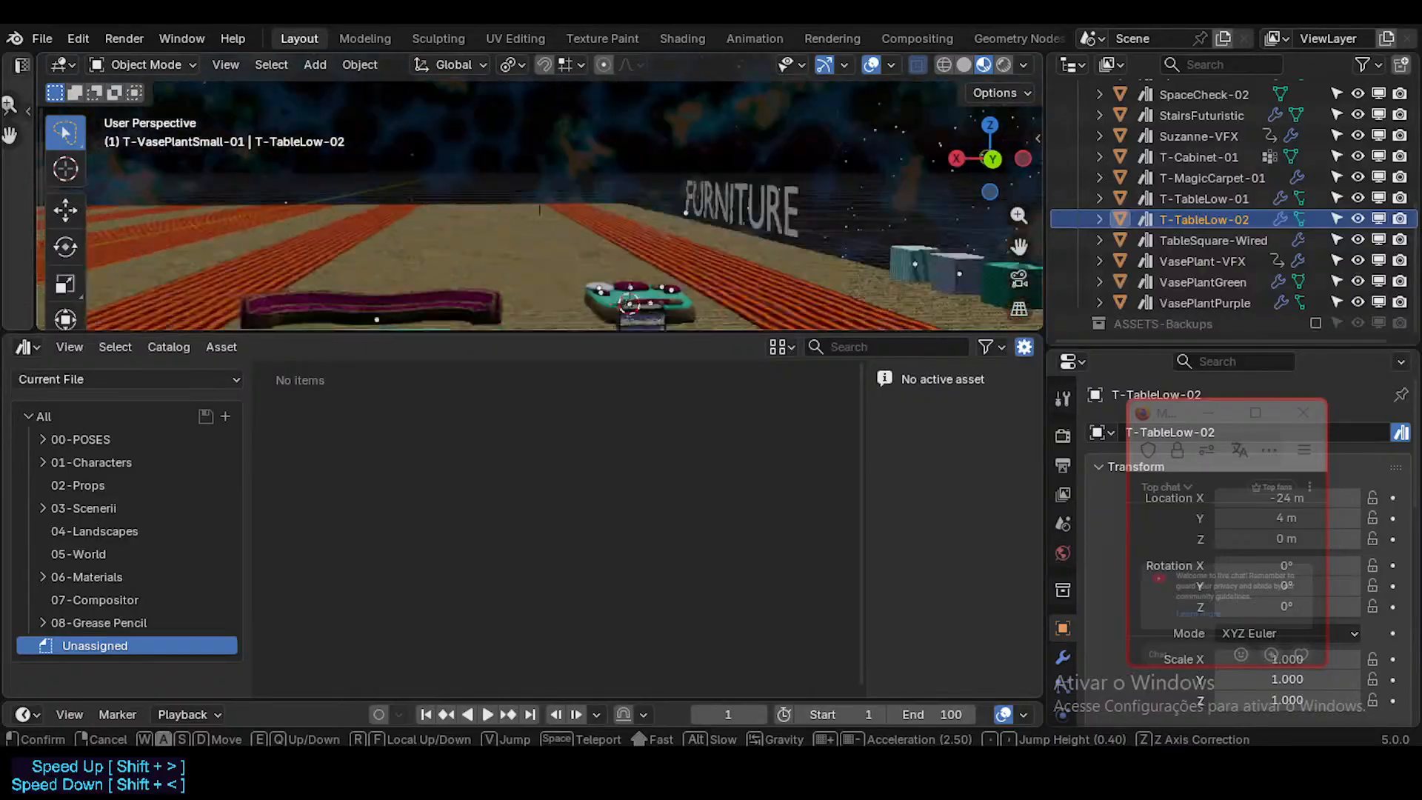
key("shift+s")
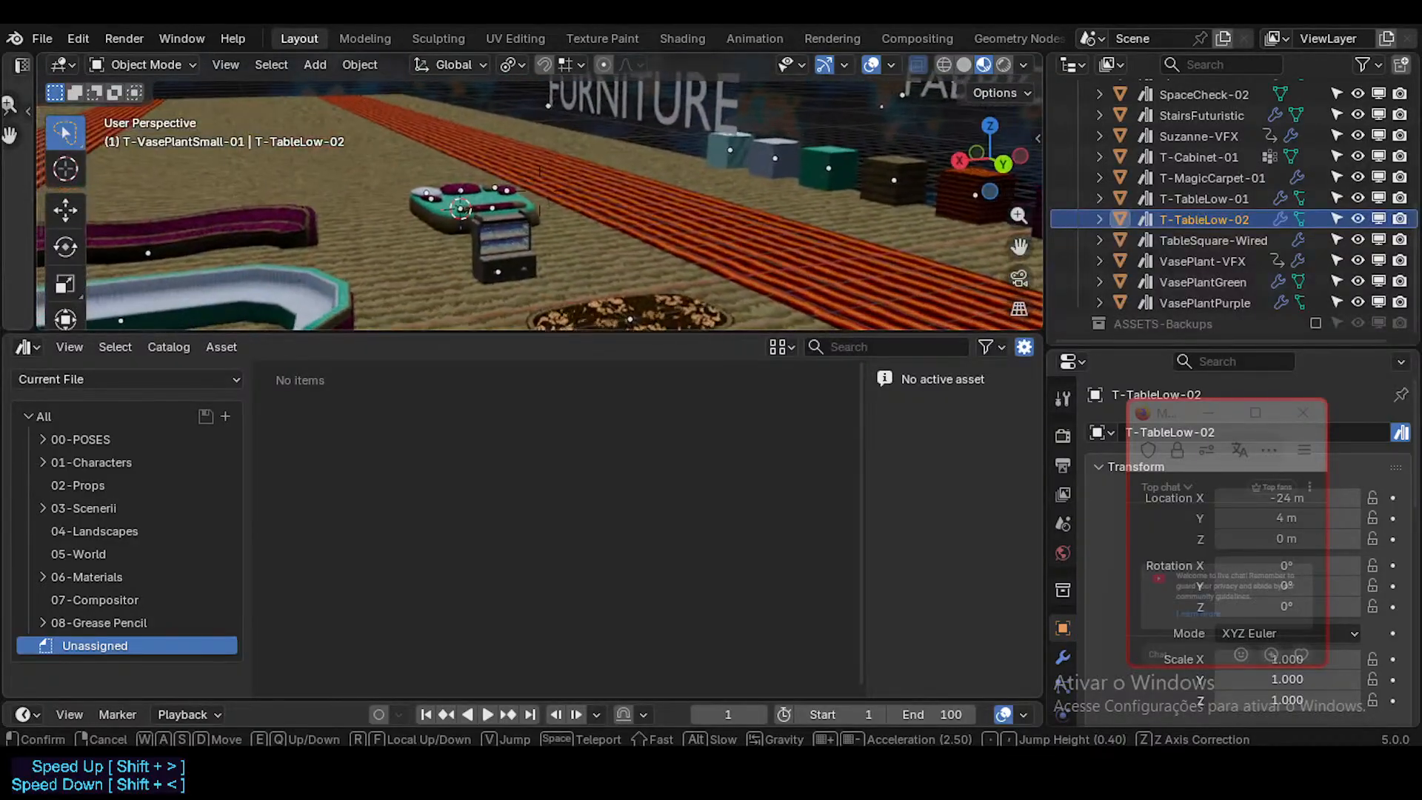
key("shift+s")
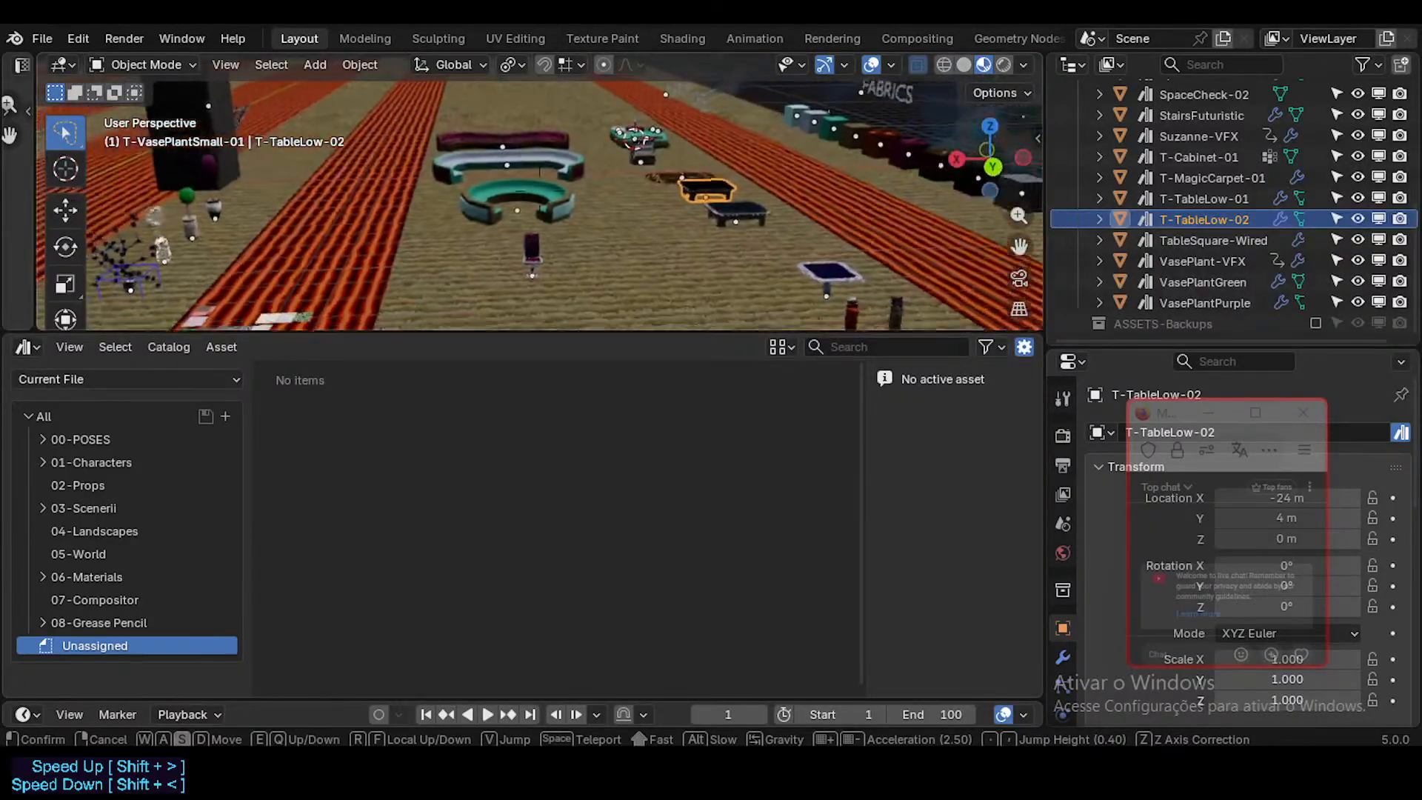
key("a")
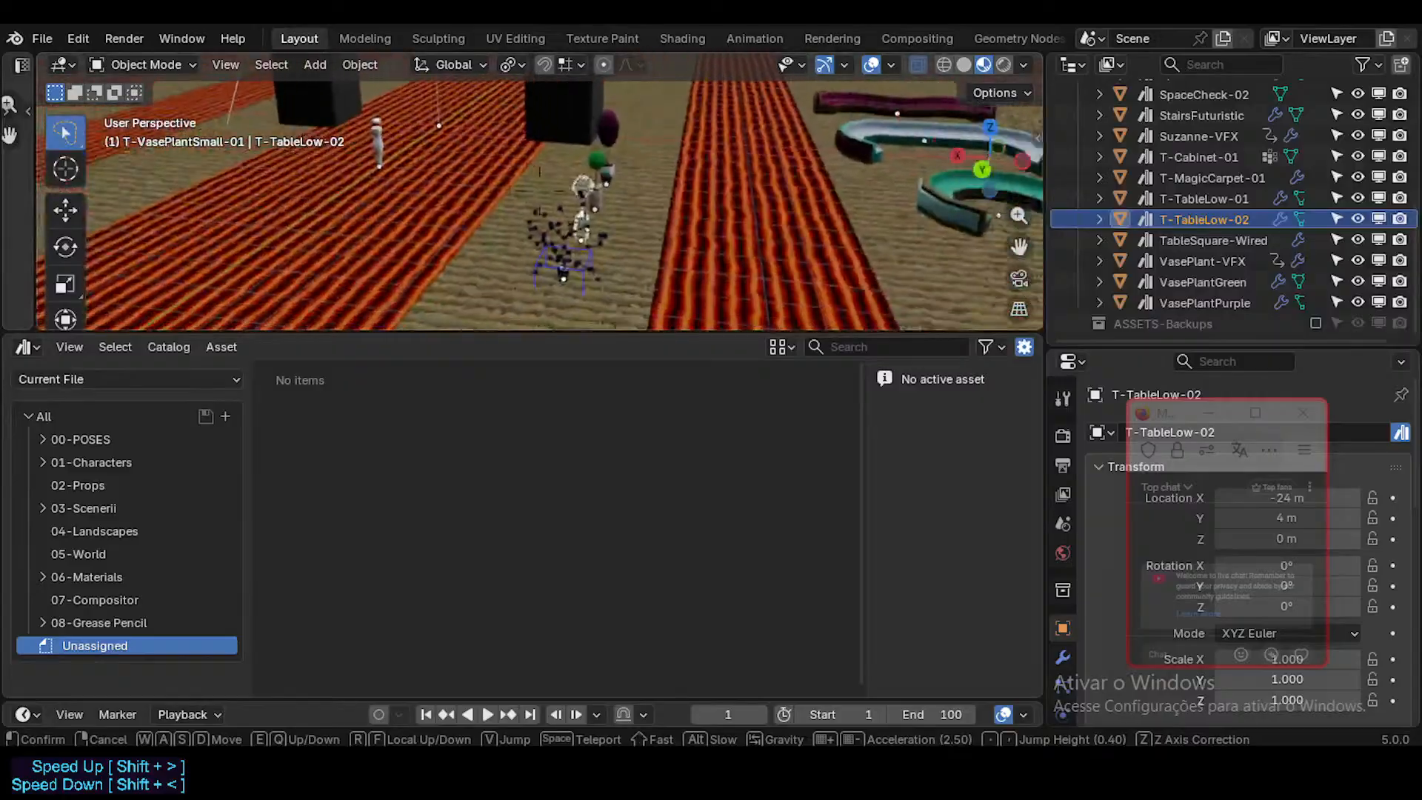
key("w")
key("s")
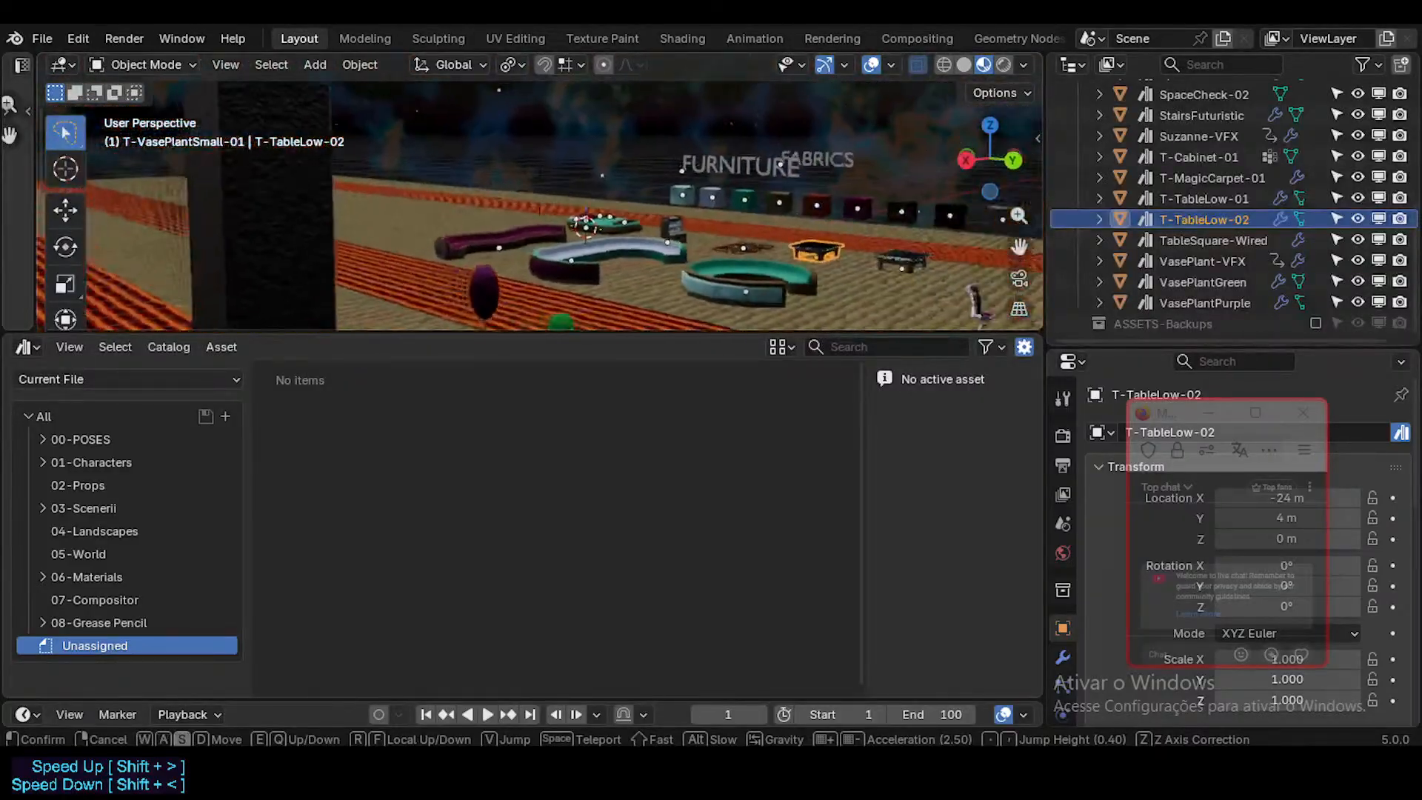
Step: Duplicate the FURNITURE sign text and move the copy along global X to about -10.5 m
left_click(682, 95)
left_click(683, 127)
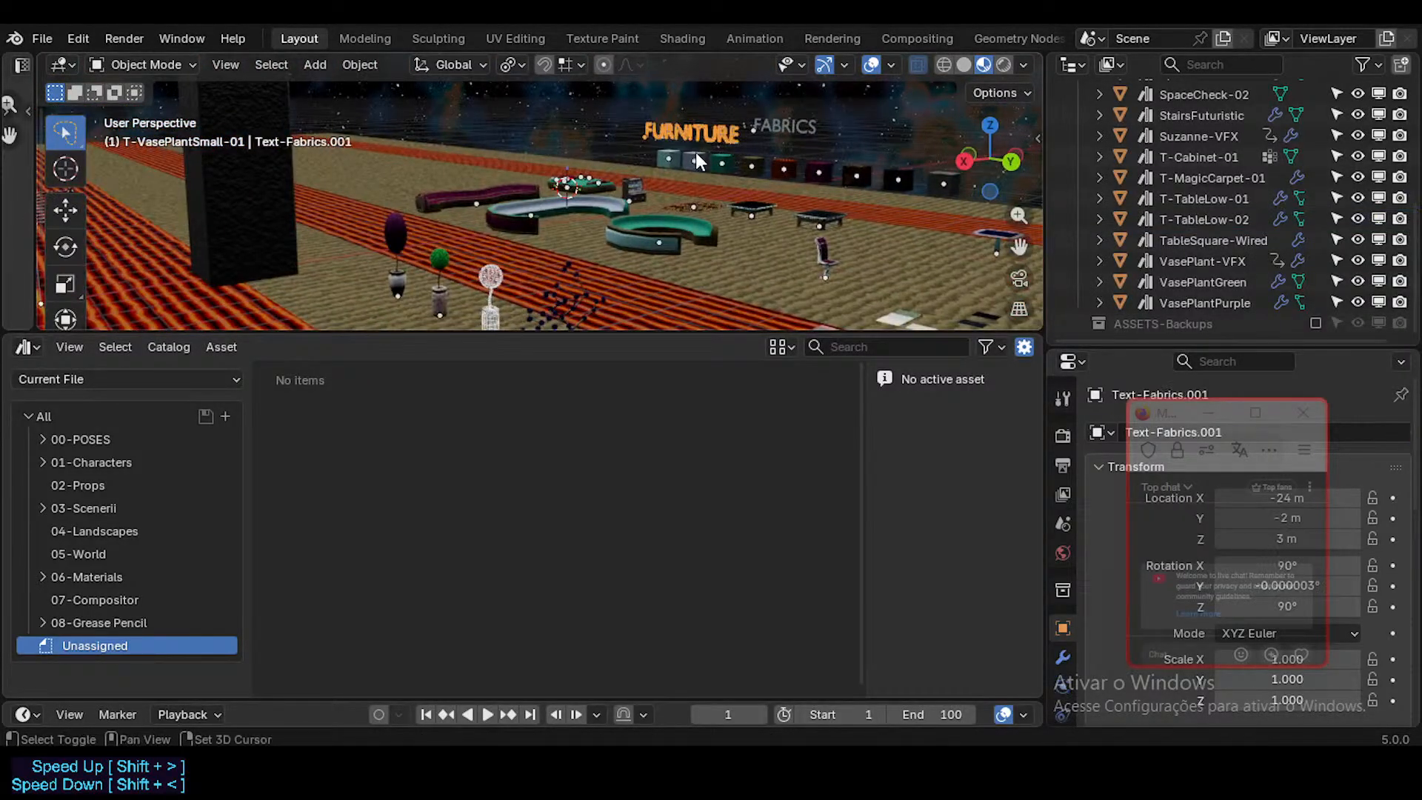
key("shift+d")
key("y")
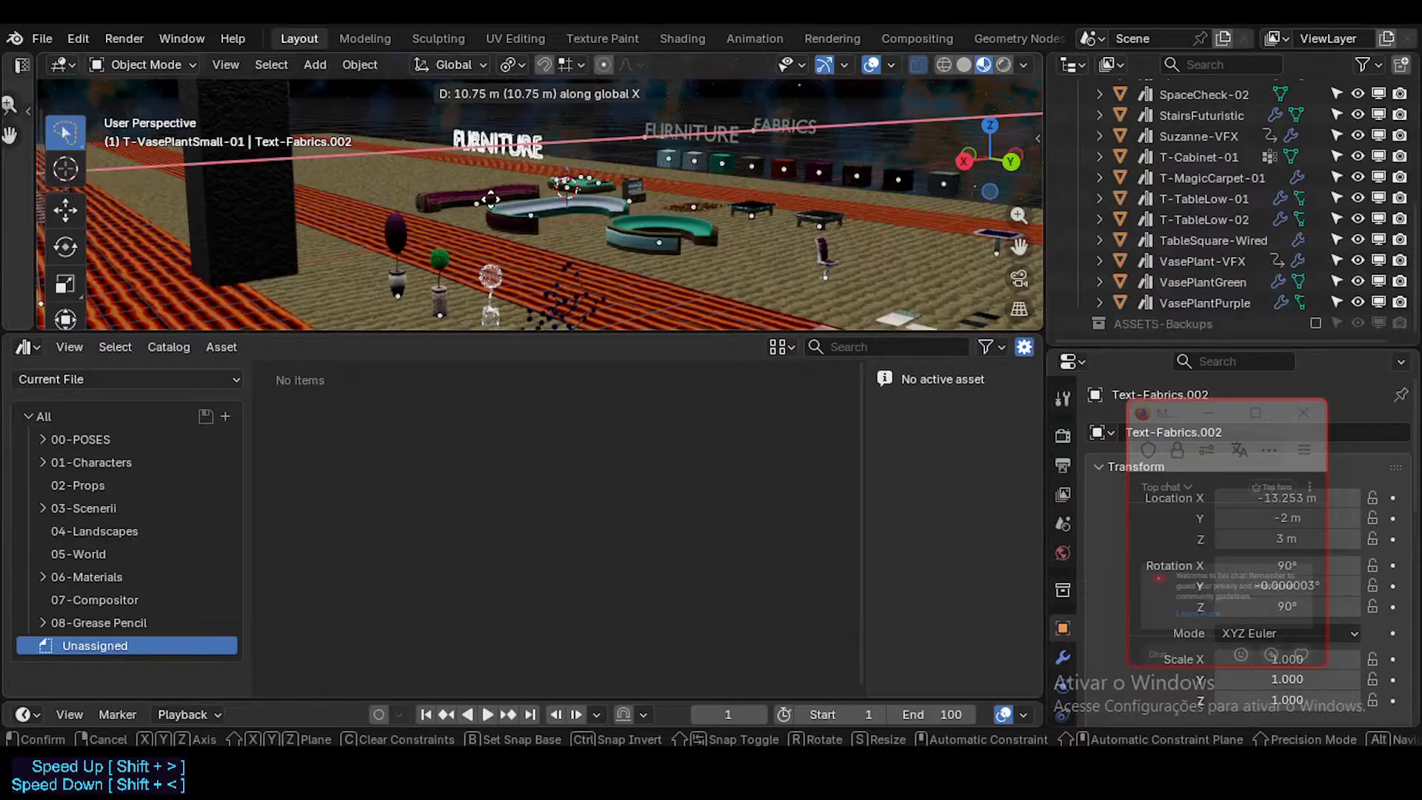
left_click(443, 210)
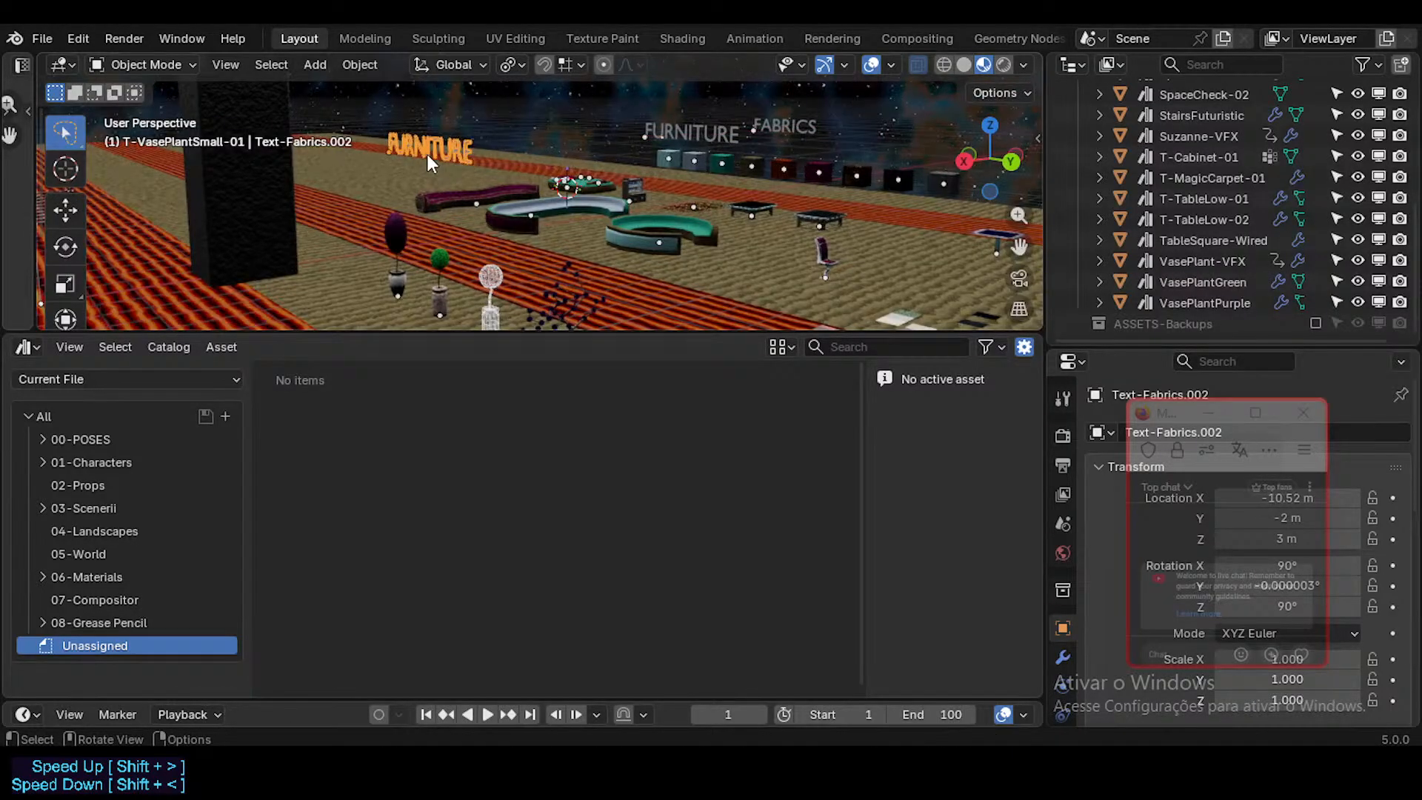
Step: Replace the wording of the duplicated sign with PLANTS
key("Tab")
key("shift+Home")
type("P")
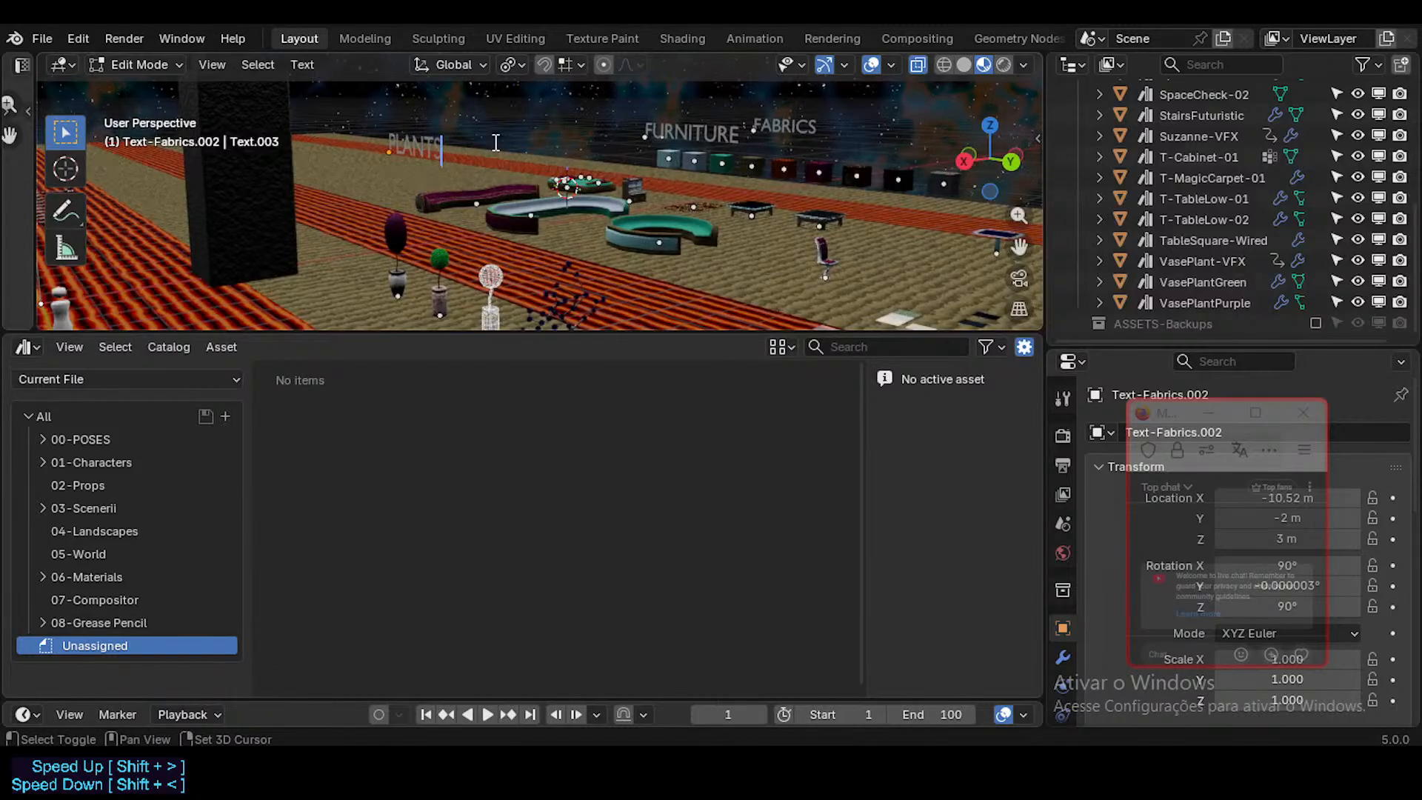
key("Tab")
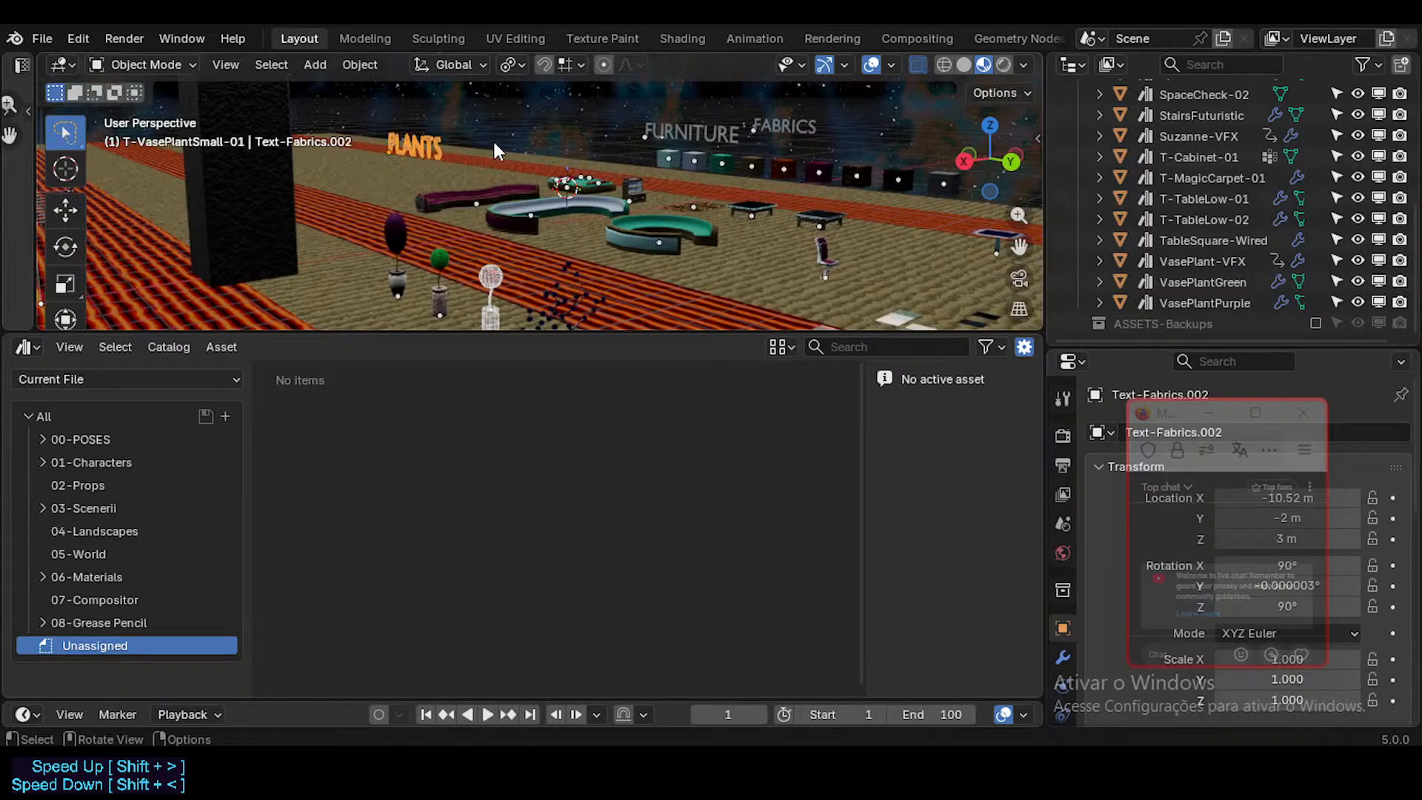
Step: Move the StairsFuturistic object along global X to 11 m
key("shift+grave")
key("w")
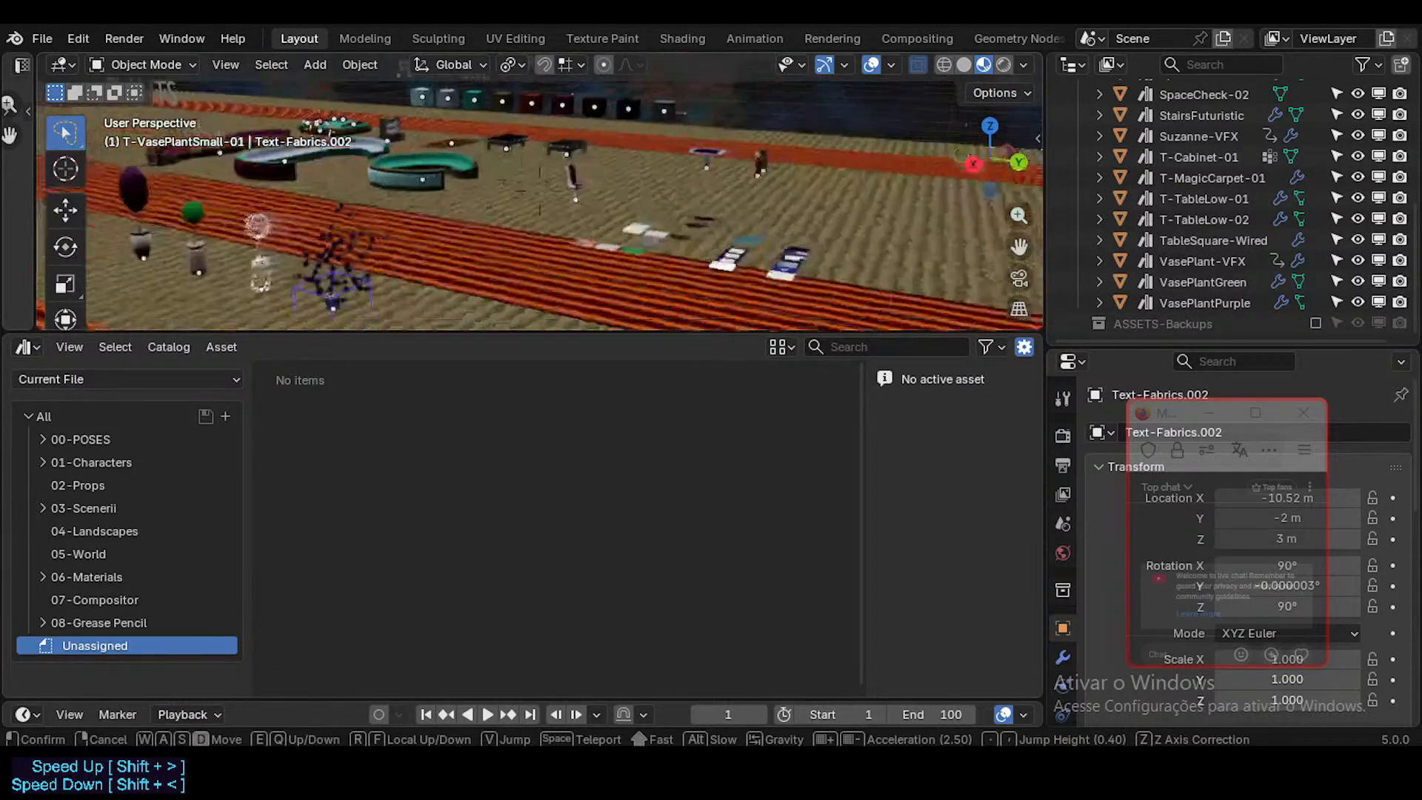
key("w")
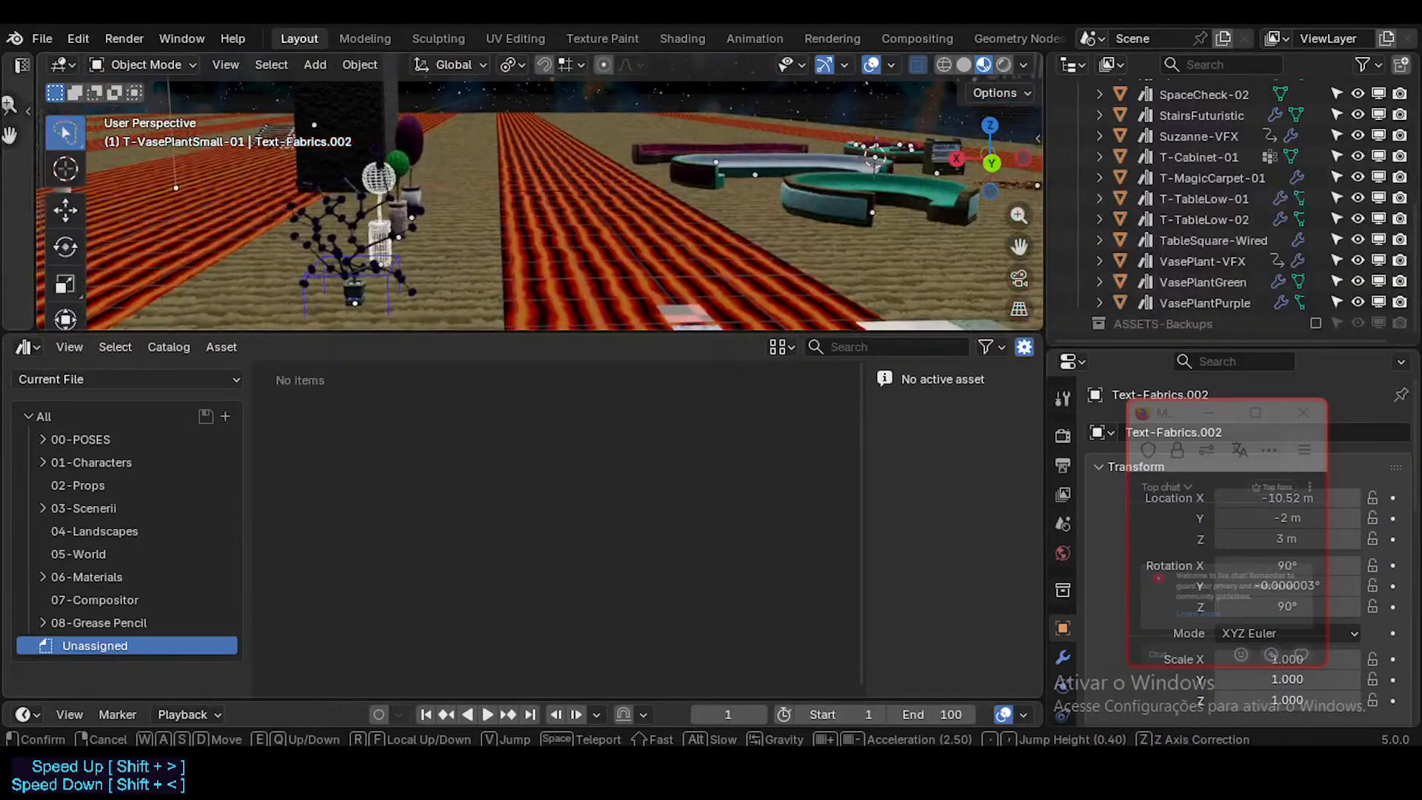
key("shift+w")
key("shift+a")
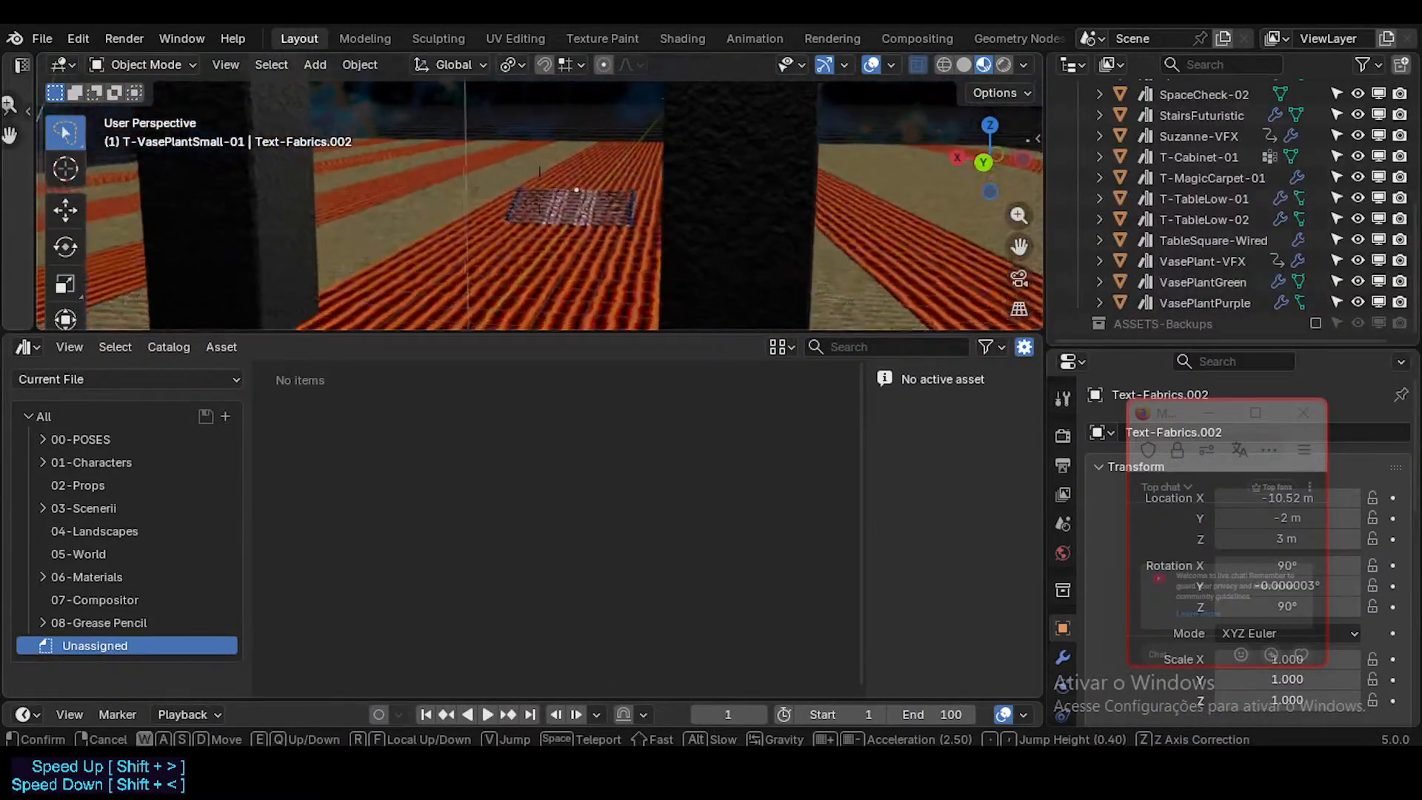
left_click(508, 218)
left_click(568, 203)
key("g")
key("x")
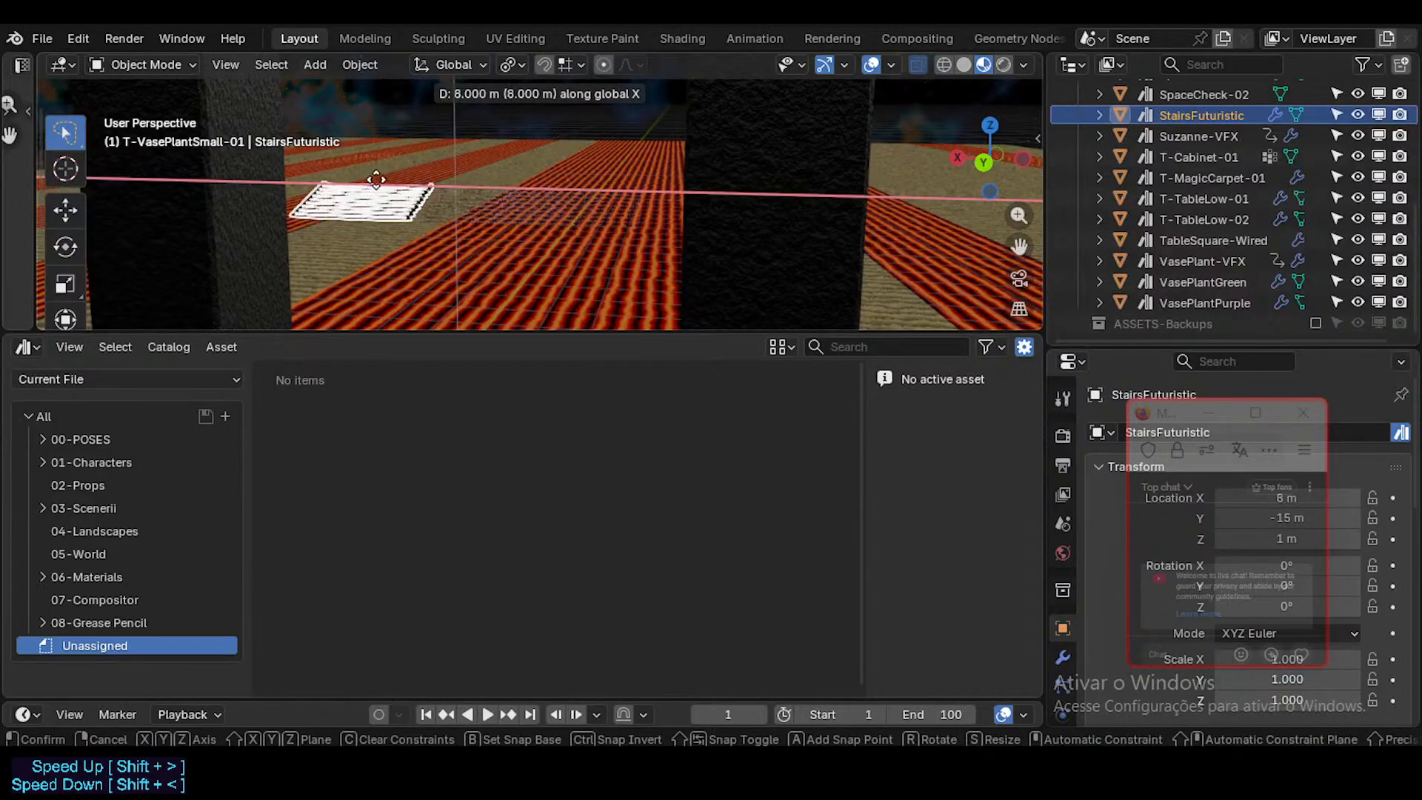
left_click(300, 207)
key("shift+grave")
key("w")
key("a")
scroll(522, 203, "up", 7)
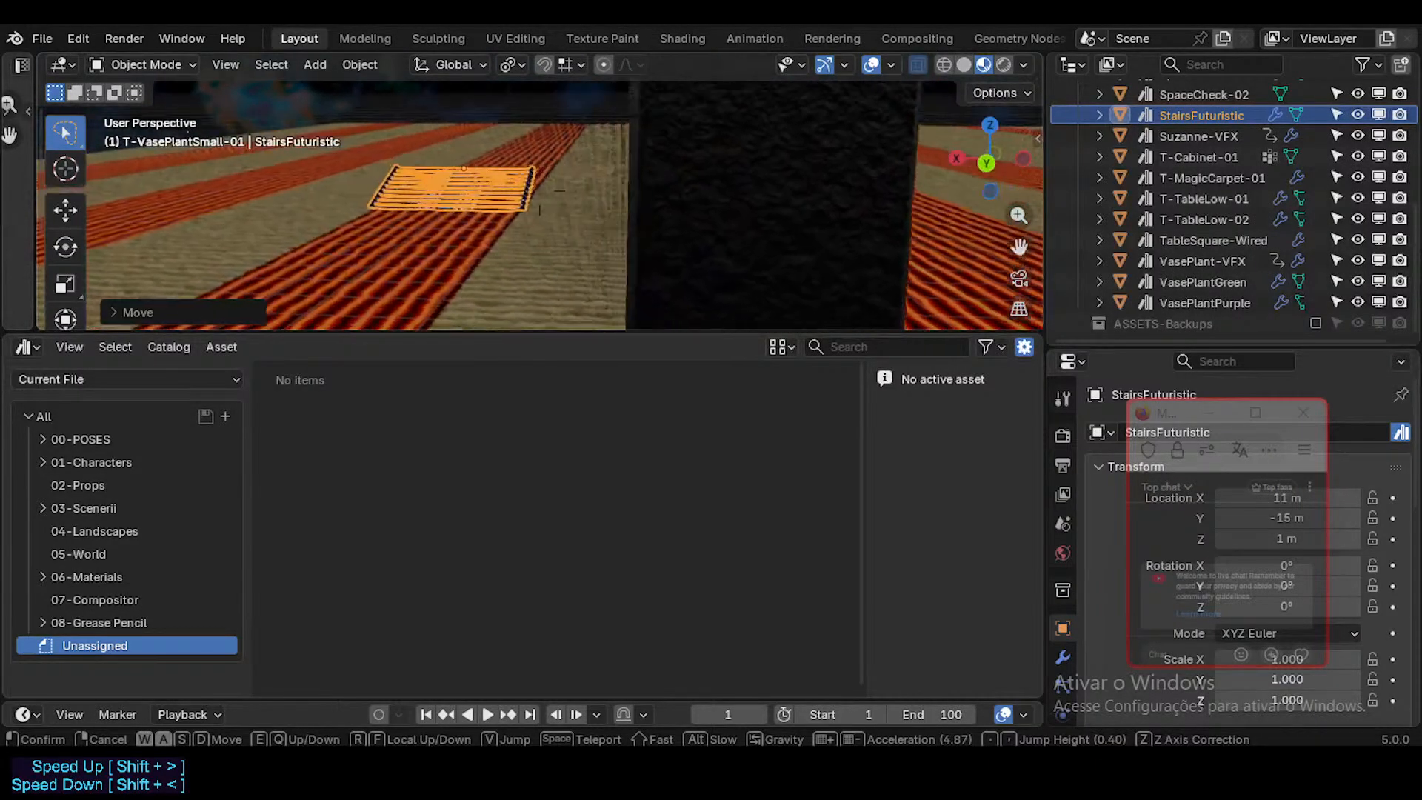
left_click(540, 210)
key("g")
key("x")
right_click(516, 225)
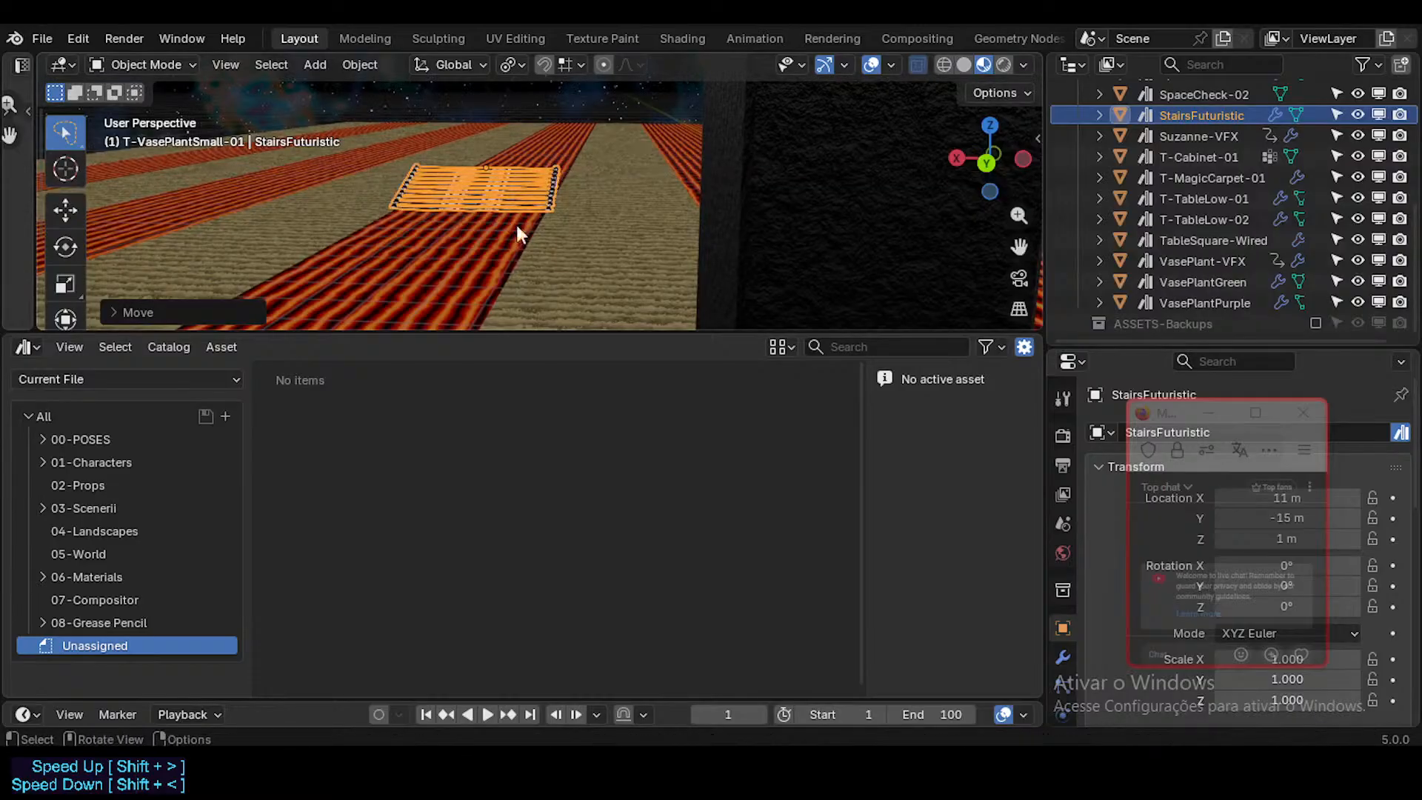
Step: Examine the furniture area and the flat material tiles on the neighbouring lava strip
key("shift+grave")
key("d")
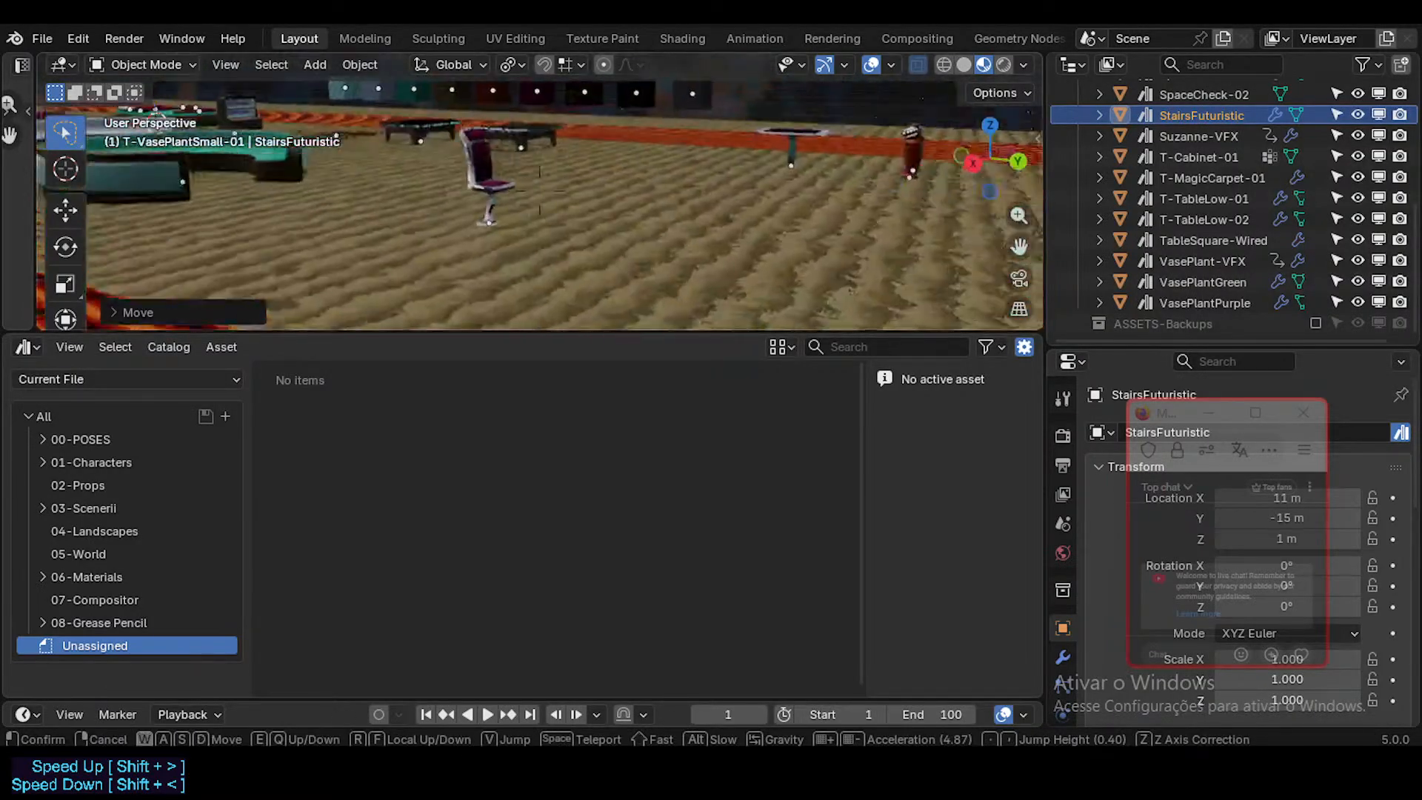
key("e")
key("shift+s")
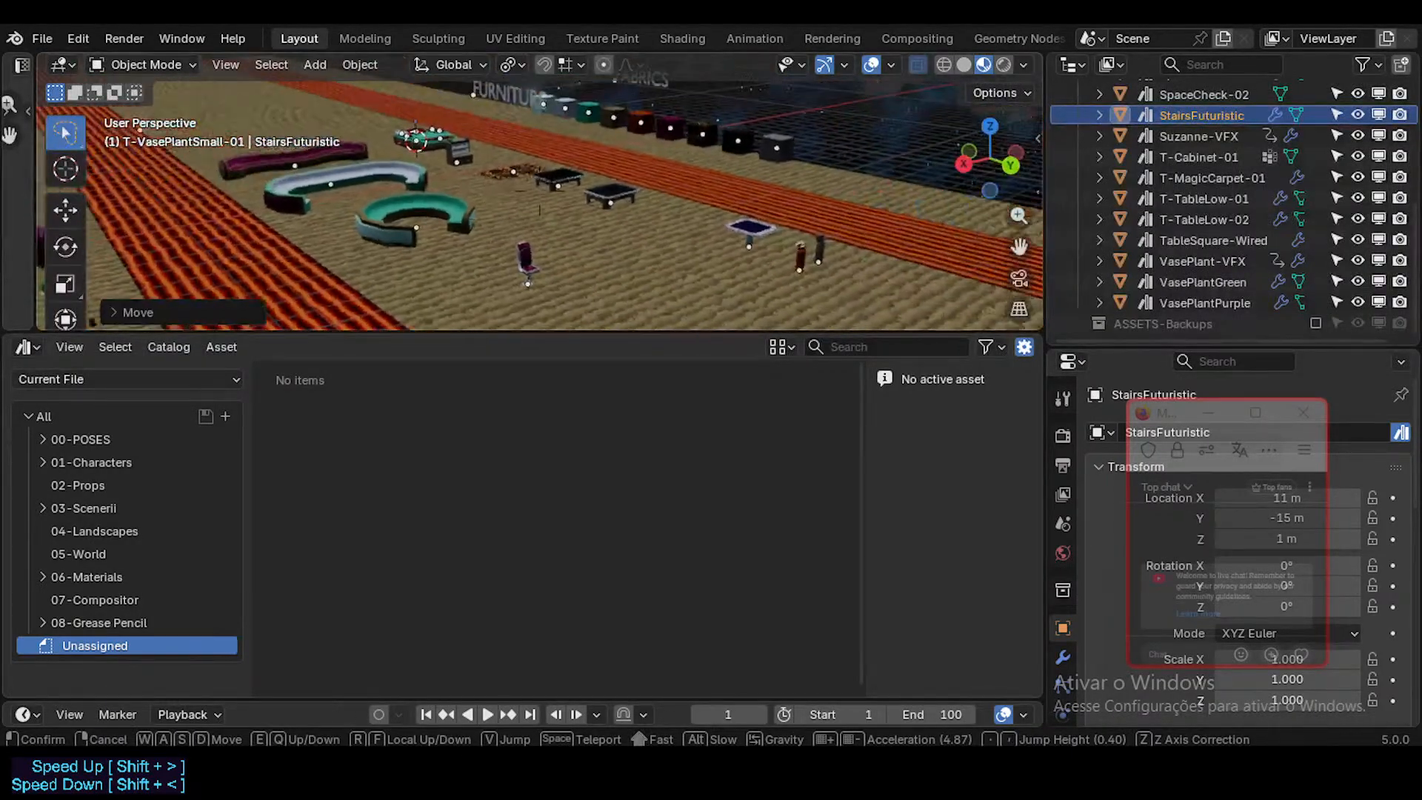
key("w")
key("s")
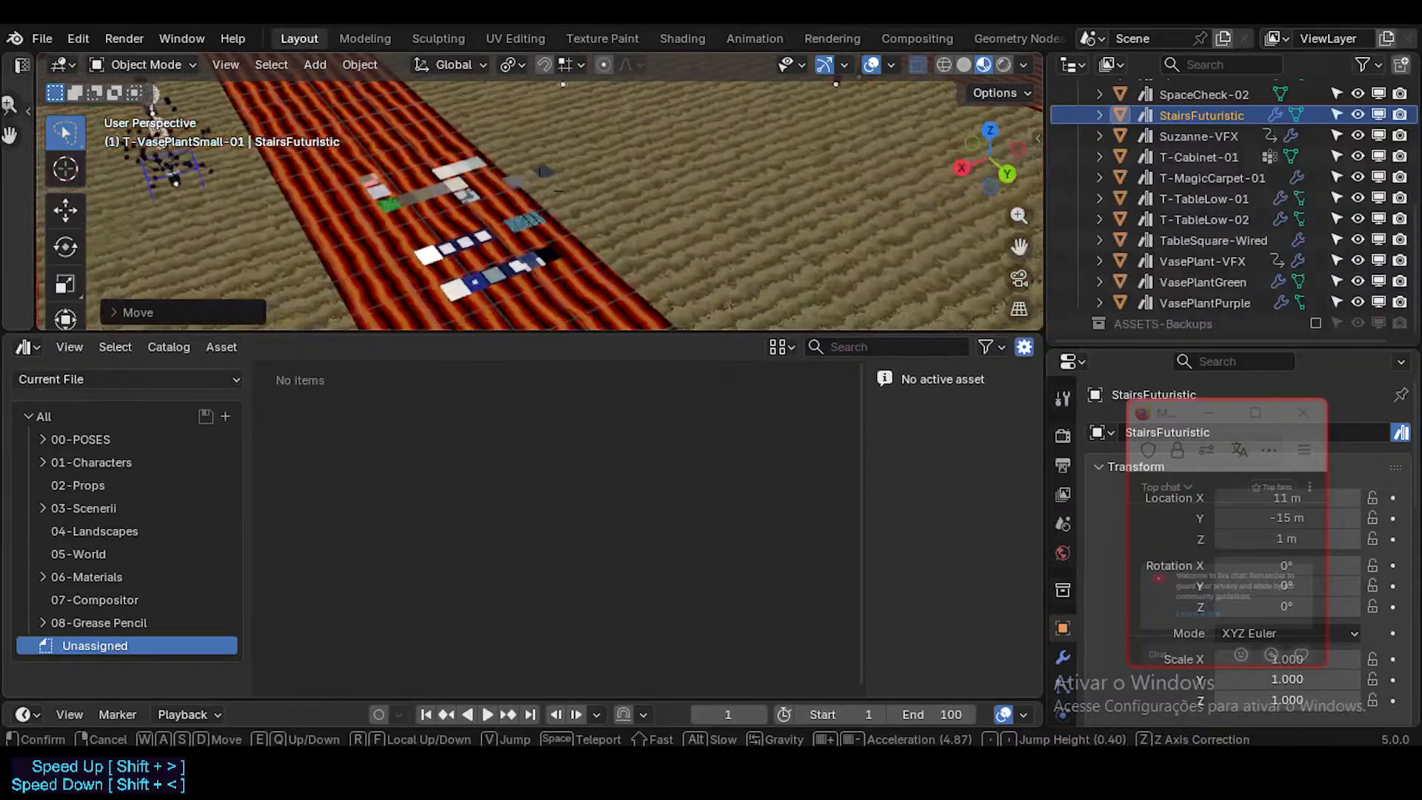
left_click(641, 297)
left_click(639, 265)
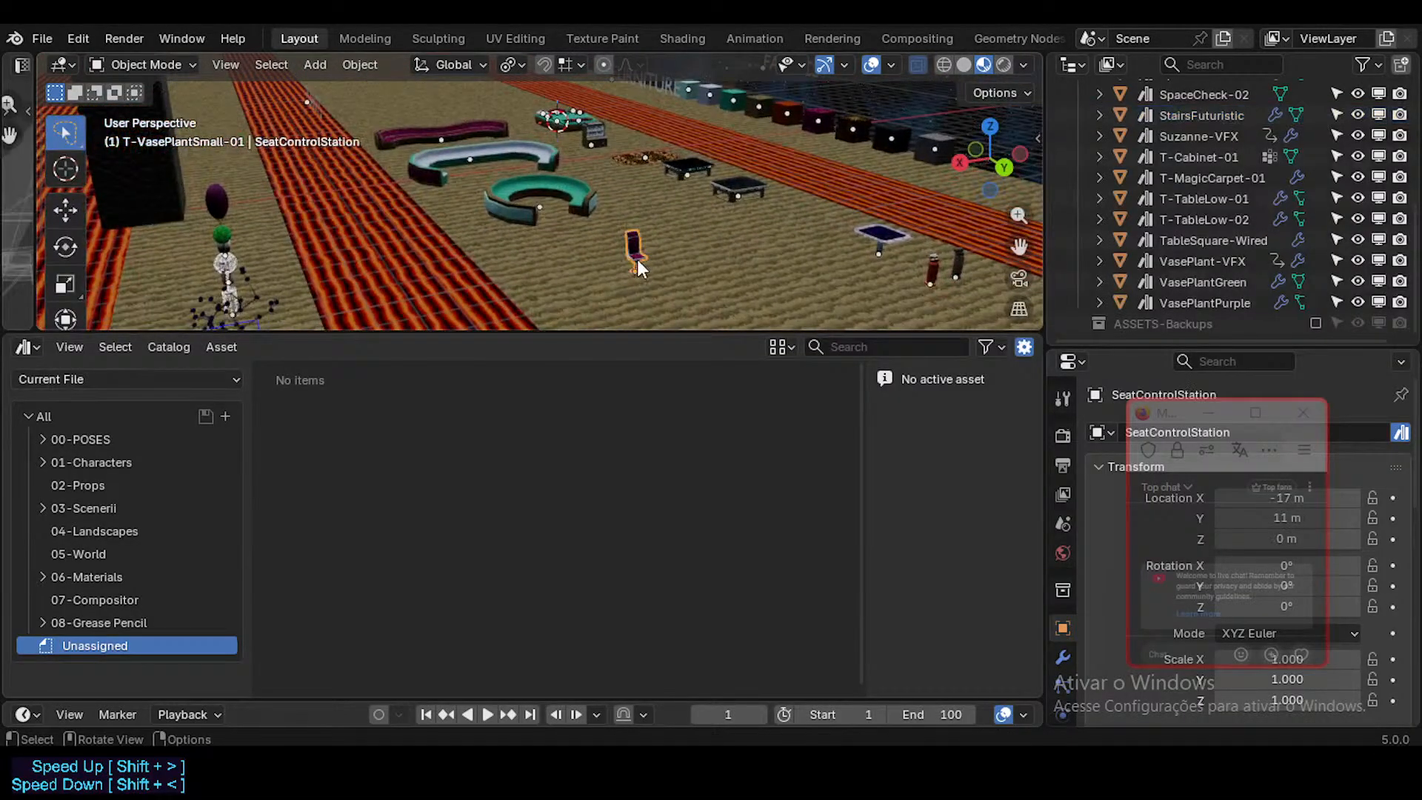
key("shift+grave")
key("w")
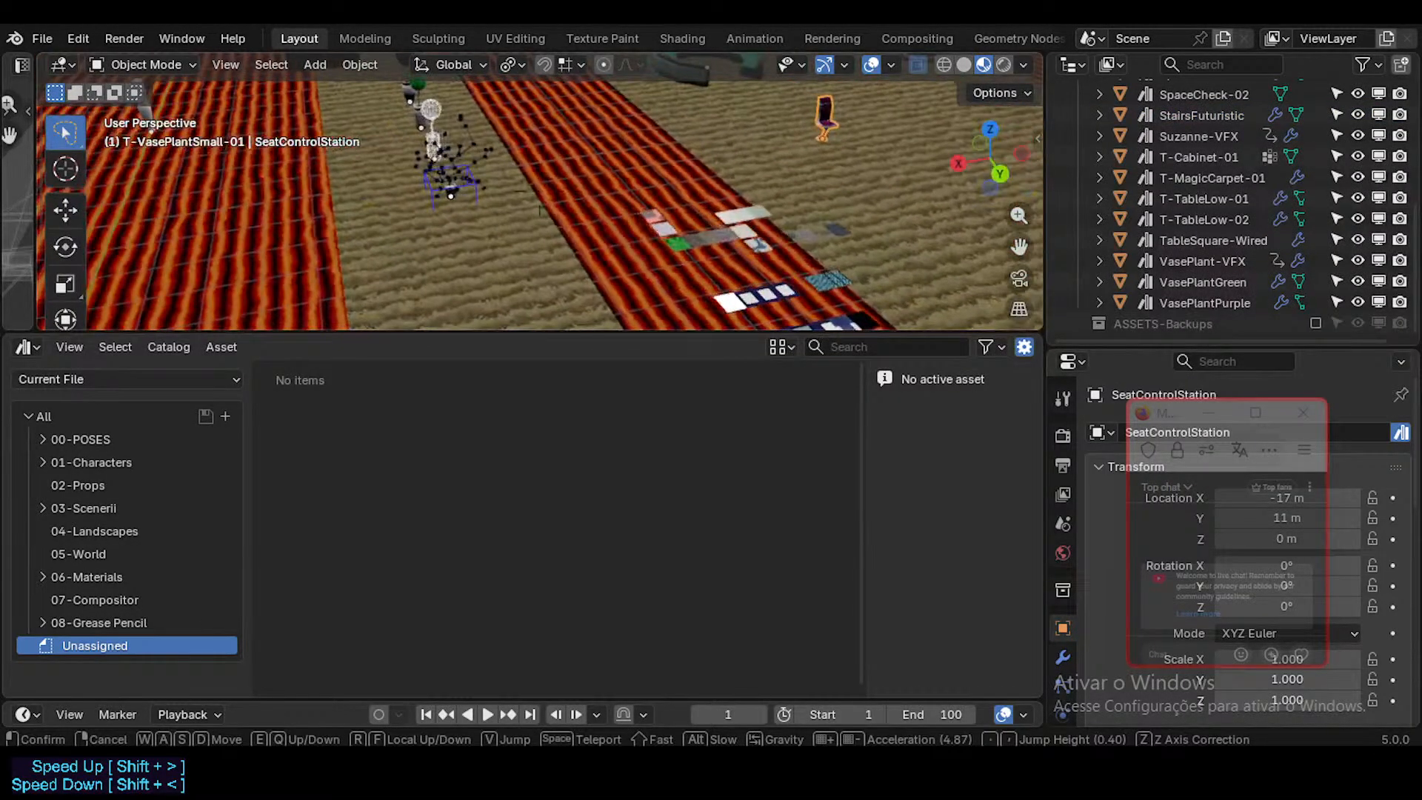
left_click(539, 190)
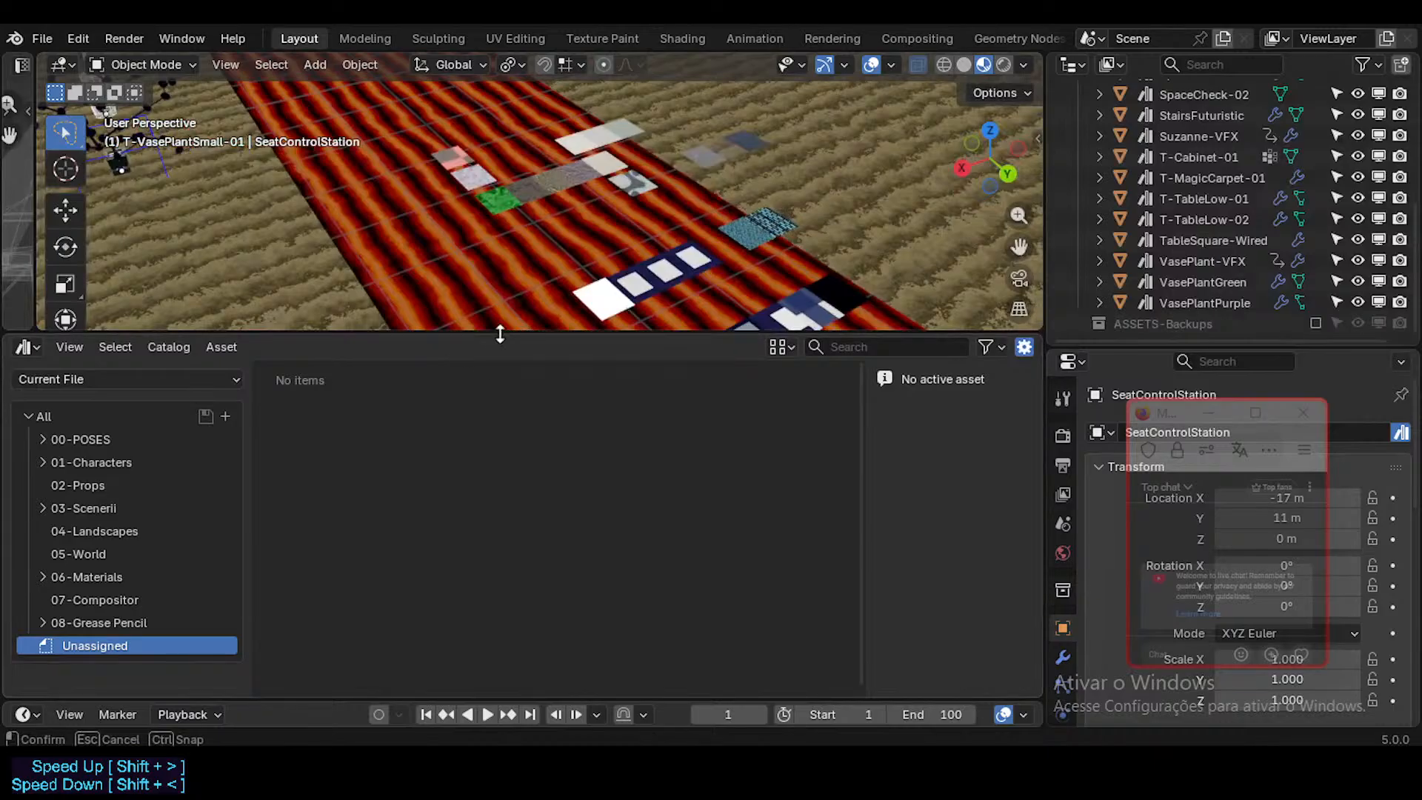
Step: Enlarge the 3D viewport over the asset browser and look closely at the material tiles on the lava strip
left_click_drag(500, 334, 483, 492)
key("shift+grave")
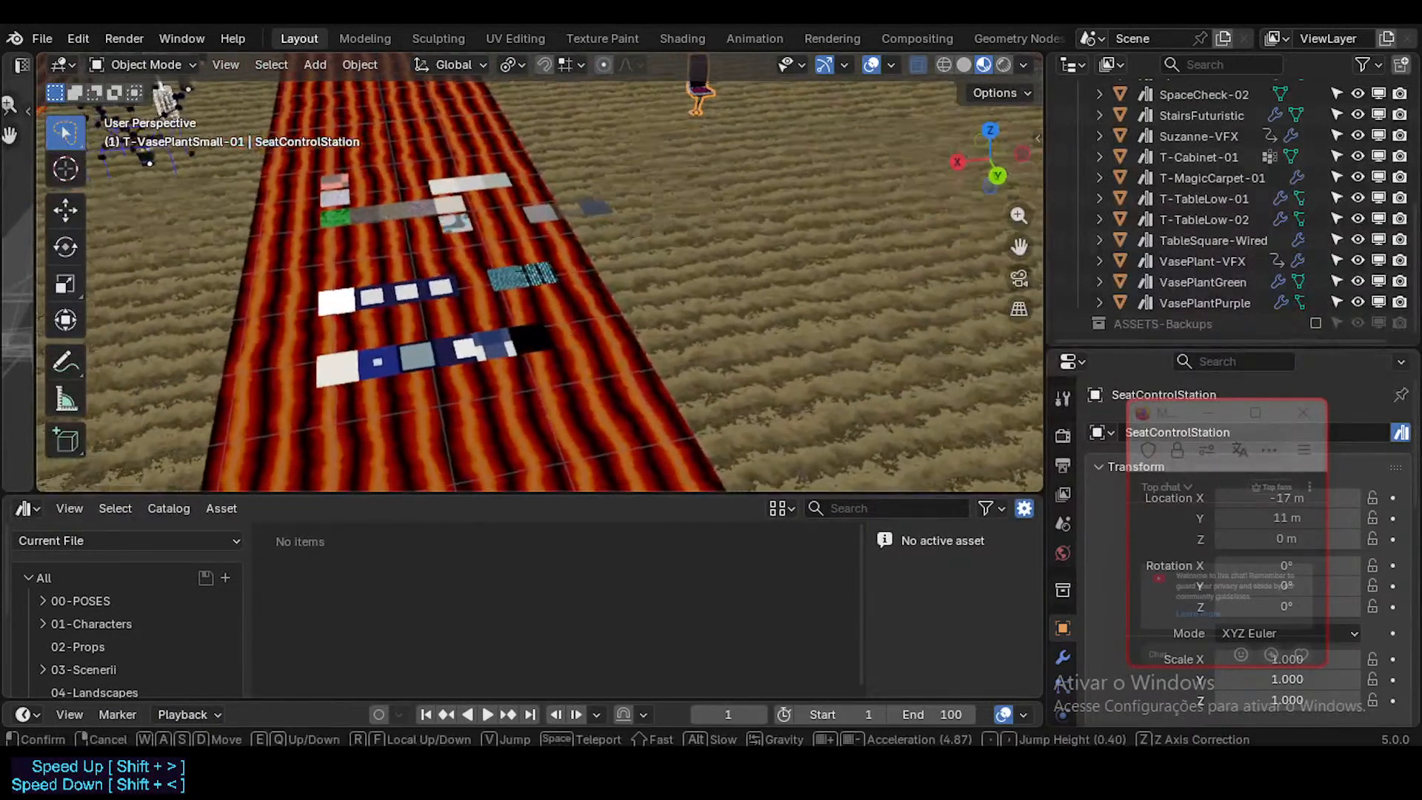
key("w")
key("s")
key("shift+w")
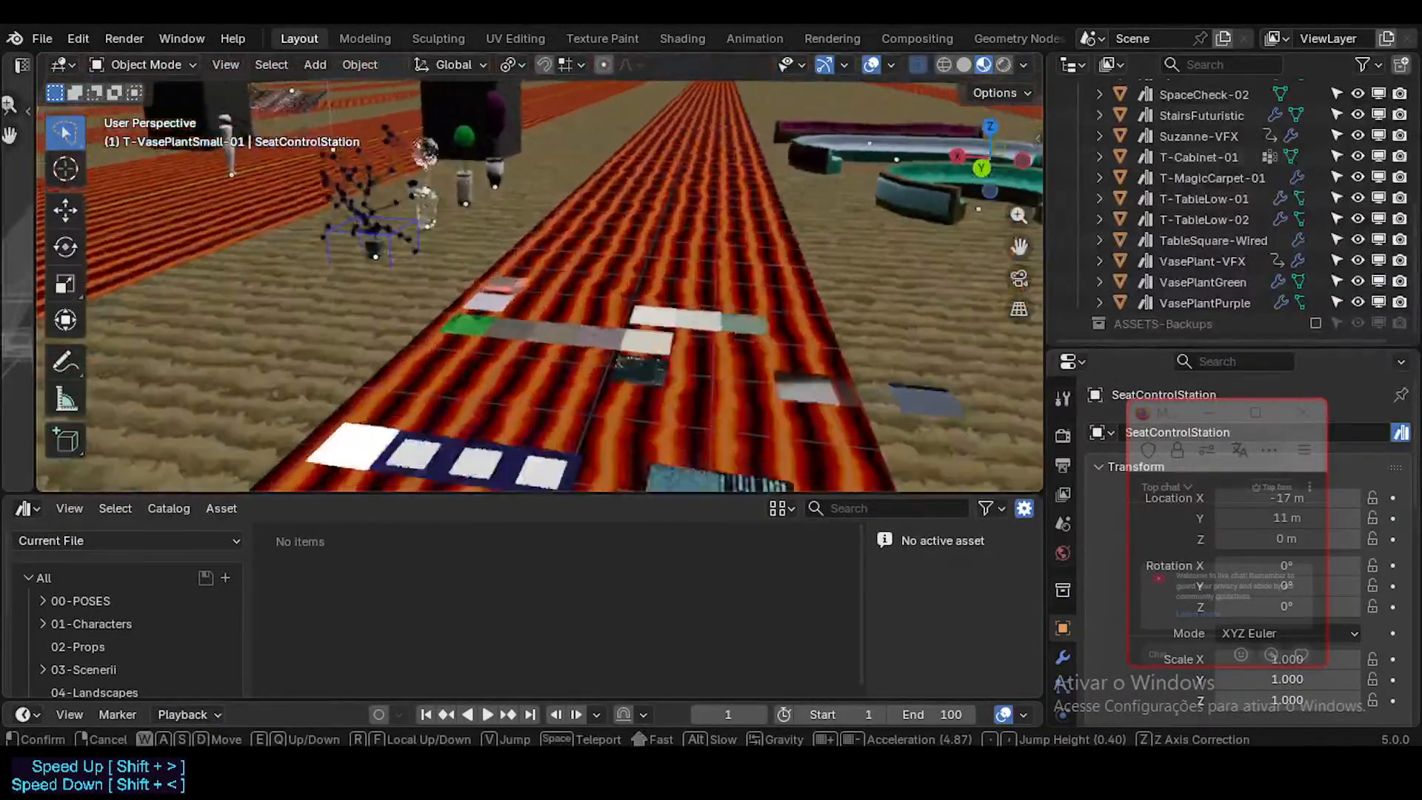
left_click(540, 272)
Step: Inspect the material tiles' mesh in Edit Mode, return to Object Mode and select the first fabric cube
left_click(495, 372)
middle_click_drag(489, 414, 650, 404)
key("Tab")
middle_click_drag(847, 371, 748, 144, "shift")
scroll(720, 333, "down", 2)
left_click(733, 378)
key("Tab")
scroll(669, 301, "down", 5)
left_click(735, 127)
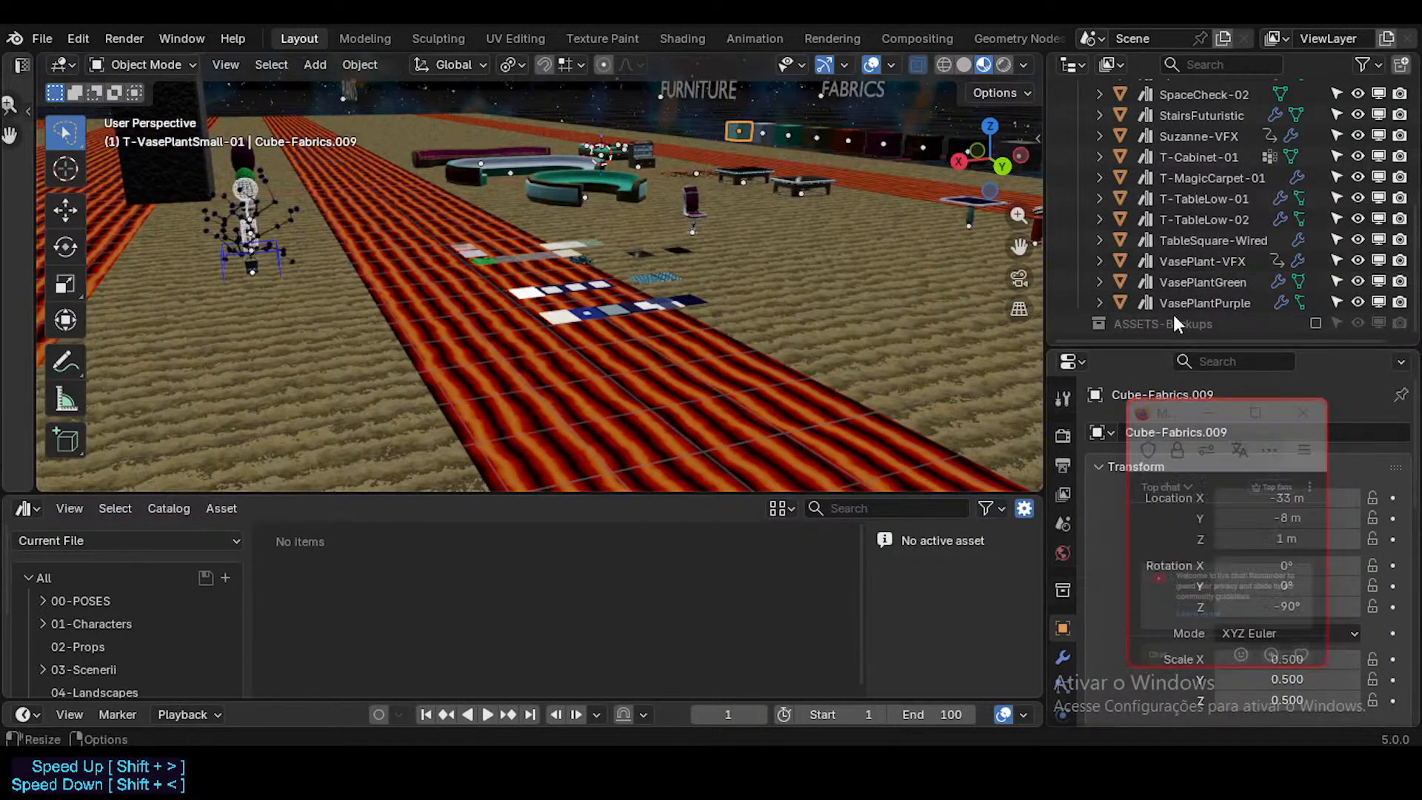
Step: Collapse ASSETS-Furniture and add a new collection to the Scene Collection, placed directly below Cubes-Fabrics
scroll(1179, 242, "up", 8)
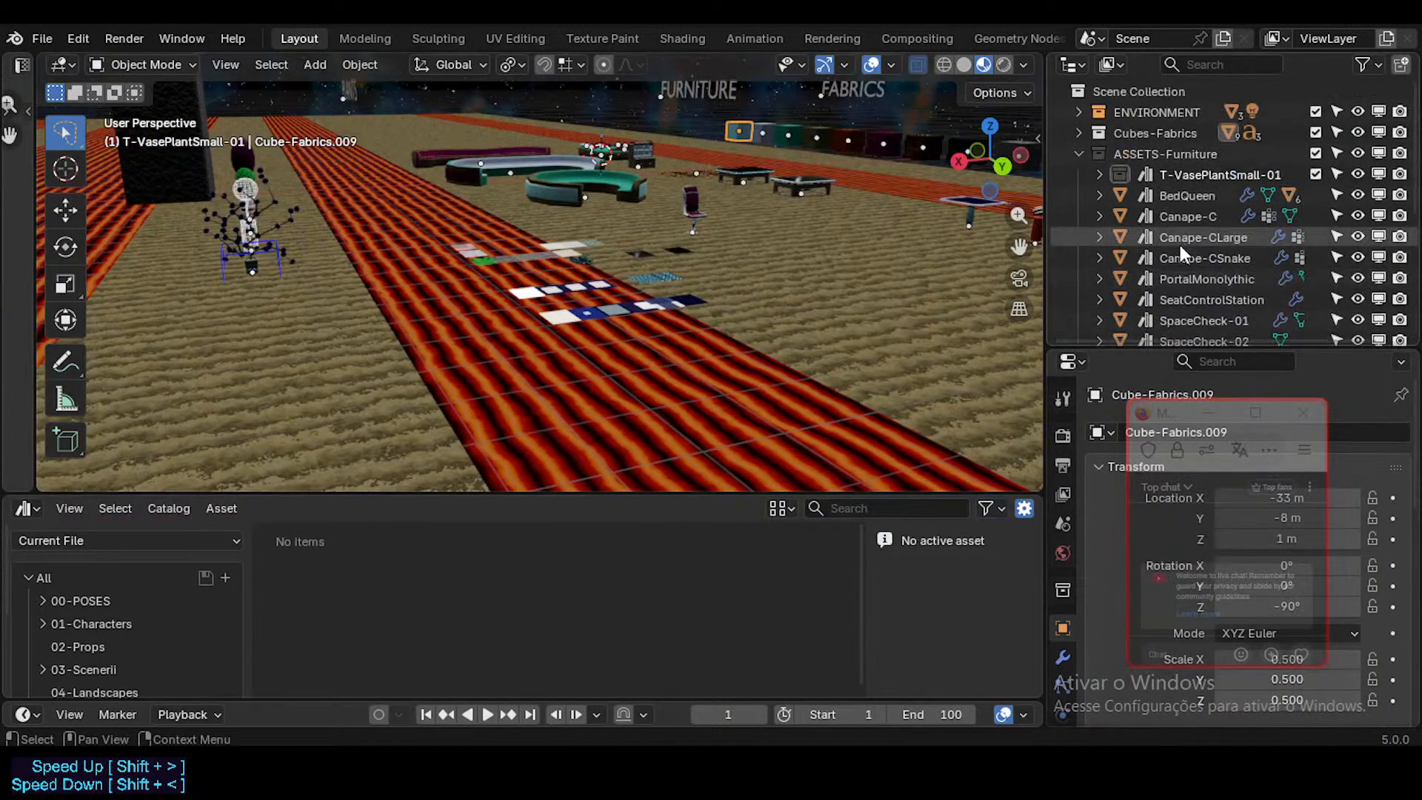
left_click(1081, 150)
left_click(1082, 132)
left_click(1083, 134)
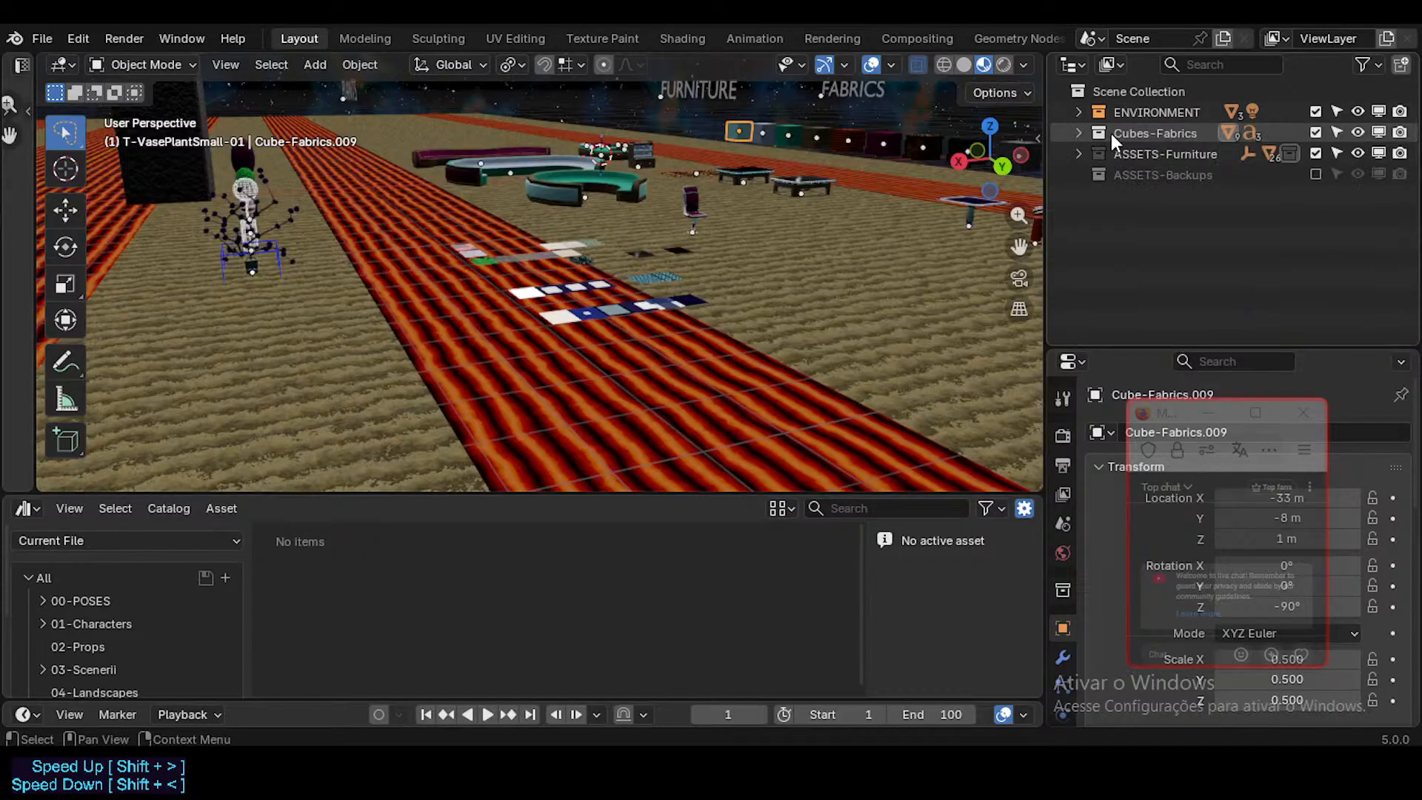
left_click(1111, 133)
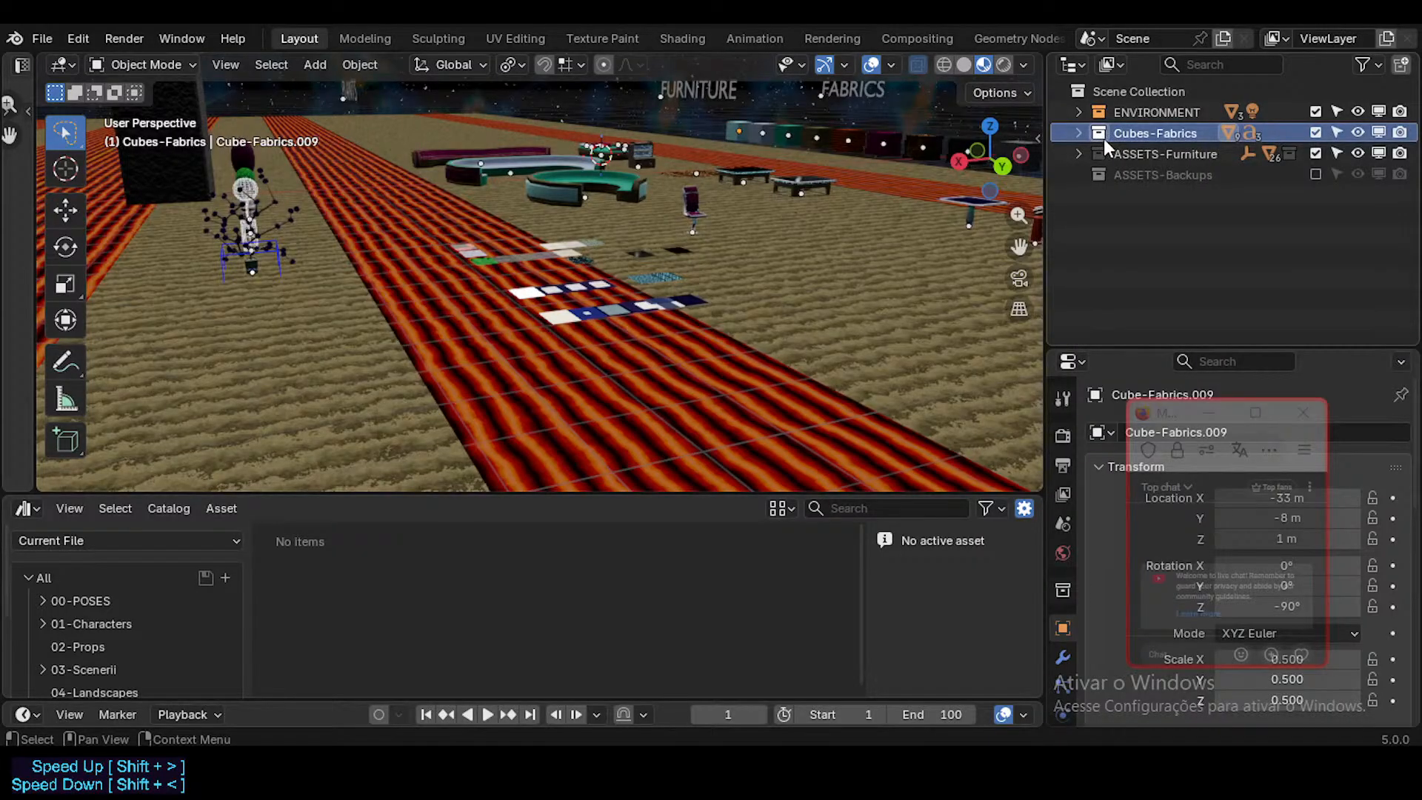
left_click(1091, 91)
right_click(1091, 88)
left_click(1091, 87)
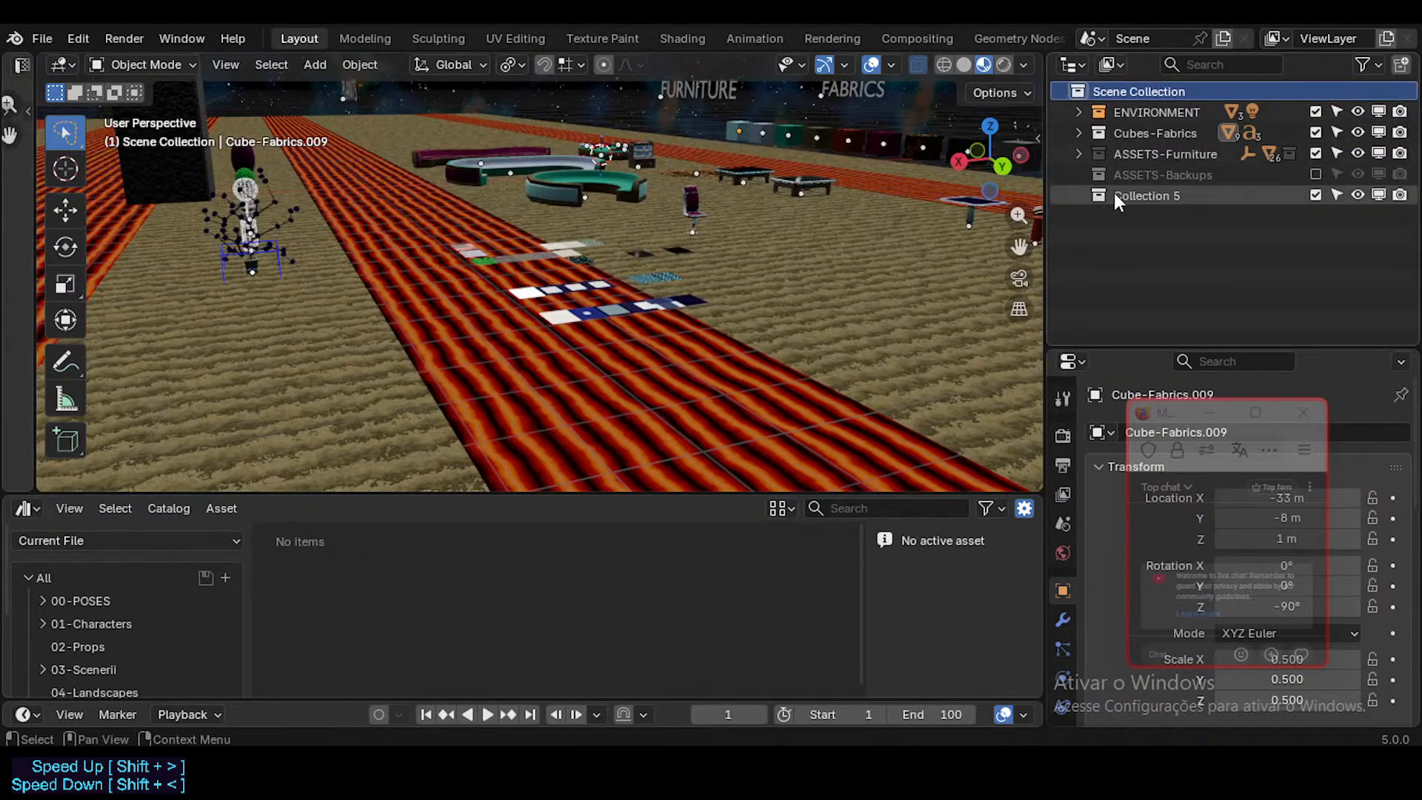
left_click_drag(1113, 193, 1121, 151)
Step: Select the FutureCubes object and rename the new collection to the prefix Cubes-
left_click(563, 285)
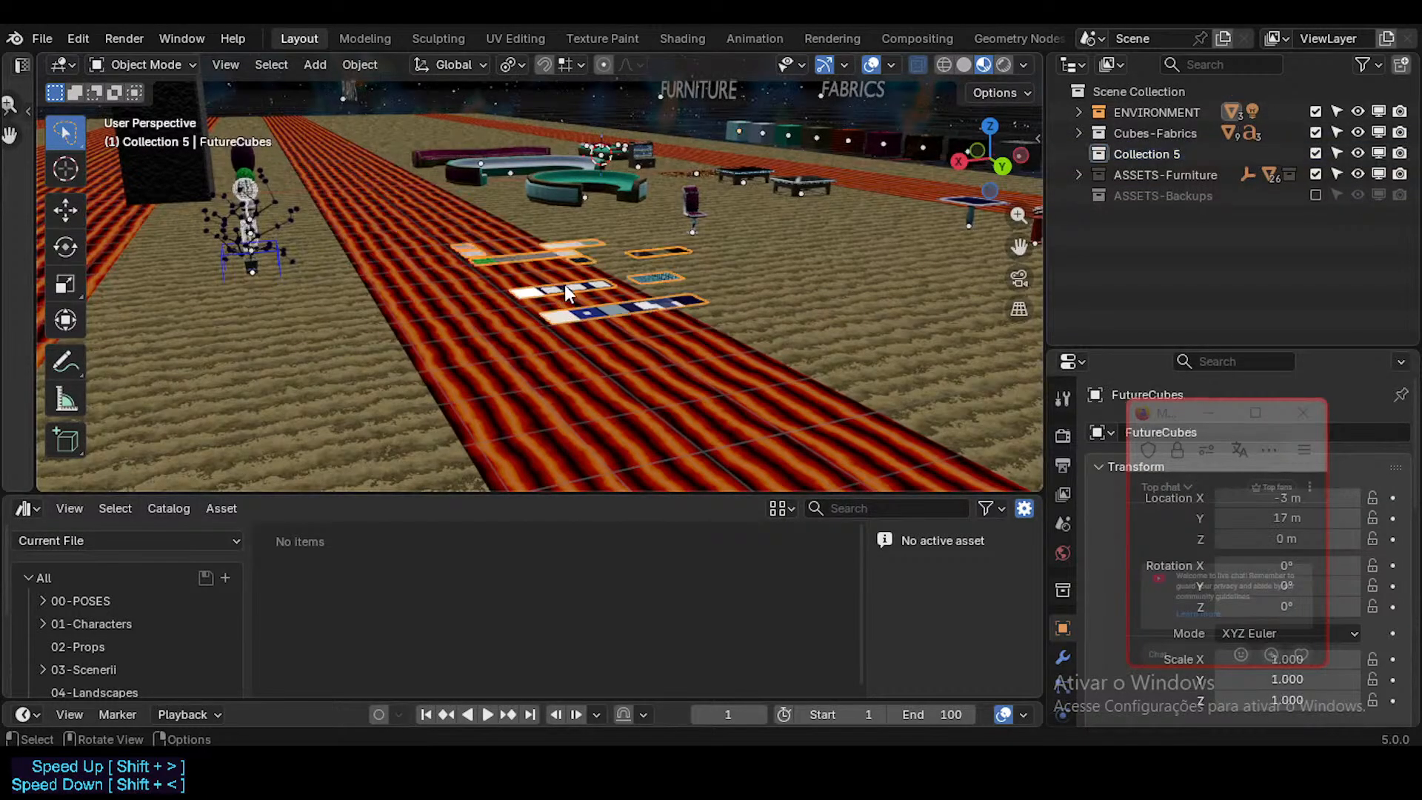
double_click(1146, 152)
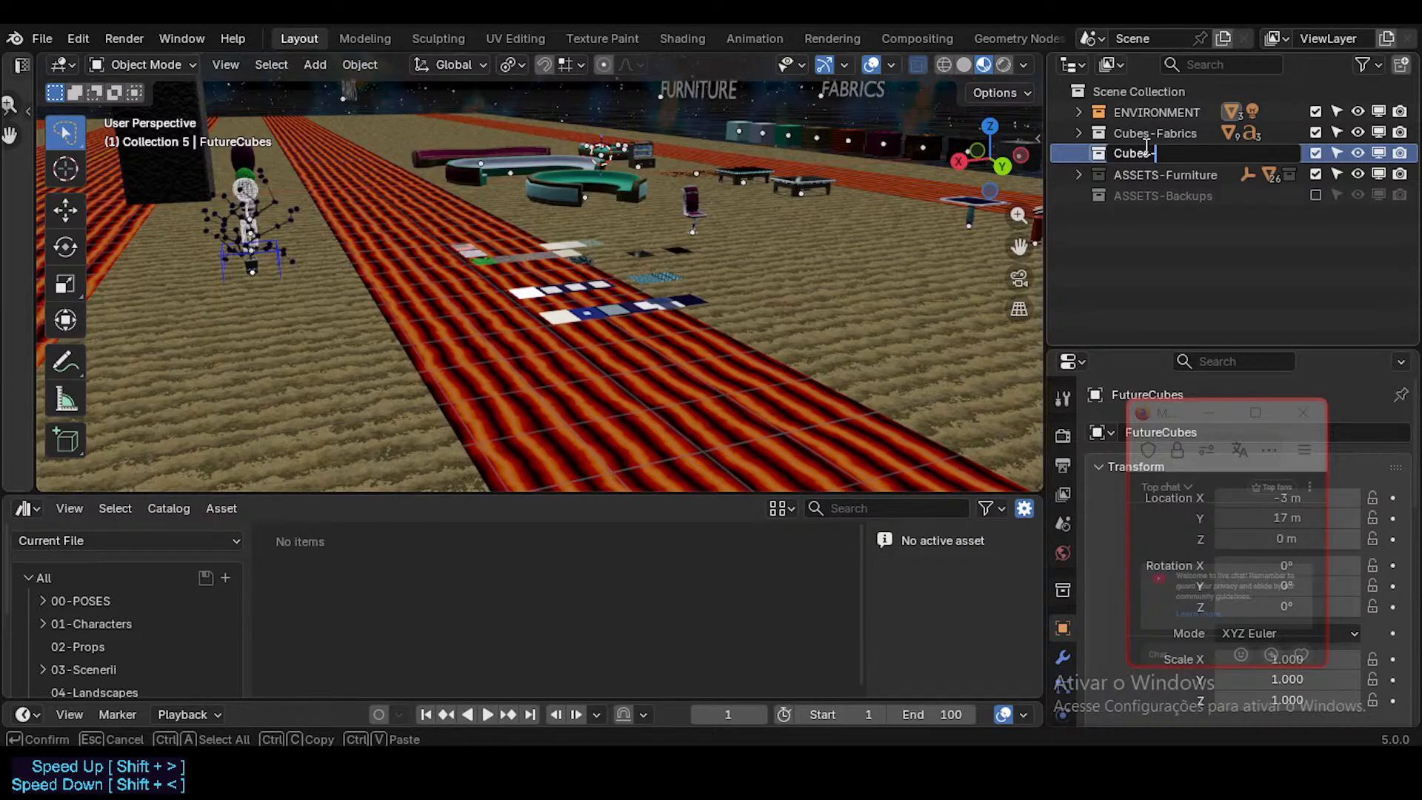
key("Return")
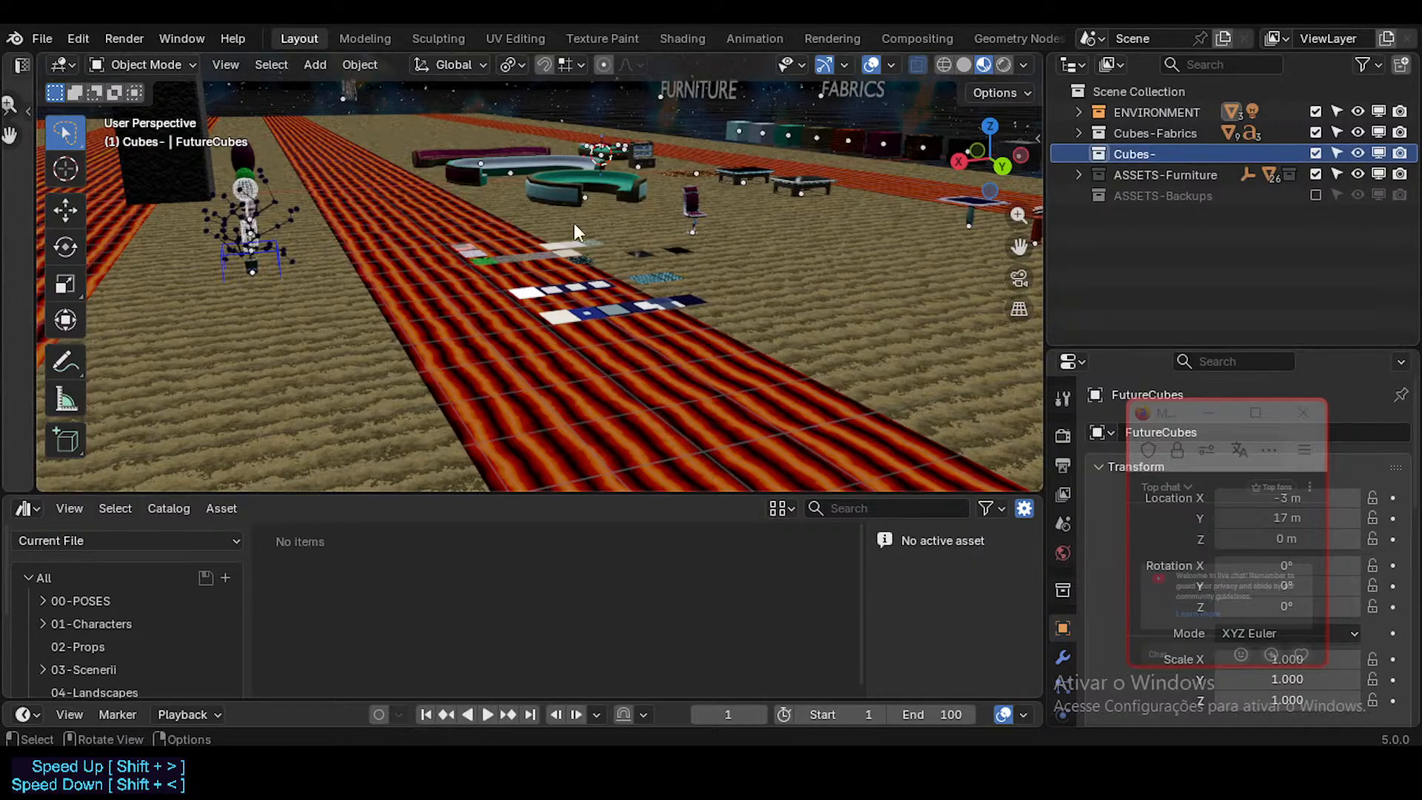
Step: Check the materials on the FutureCubes tiles and complete the Cubes- collection's name as Cubes-Rocks
middle_click_drag(550, 277, 570, 333)
scroll(564, 327, "up", 4)
double_click(1140, 154)
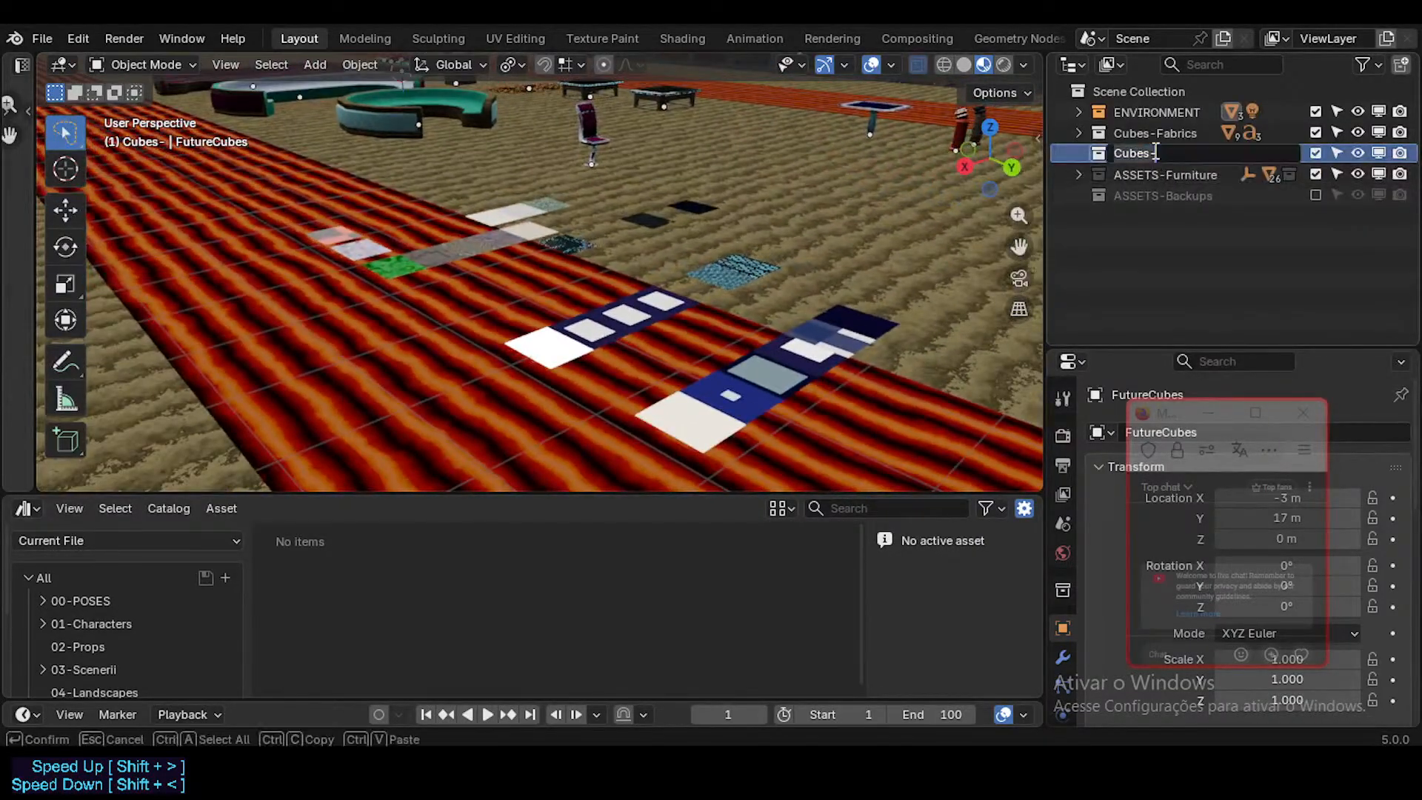
key("Return")
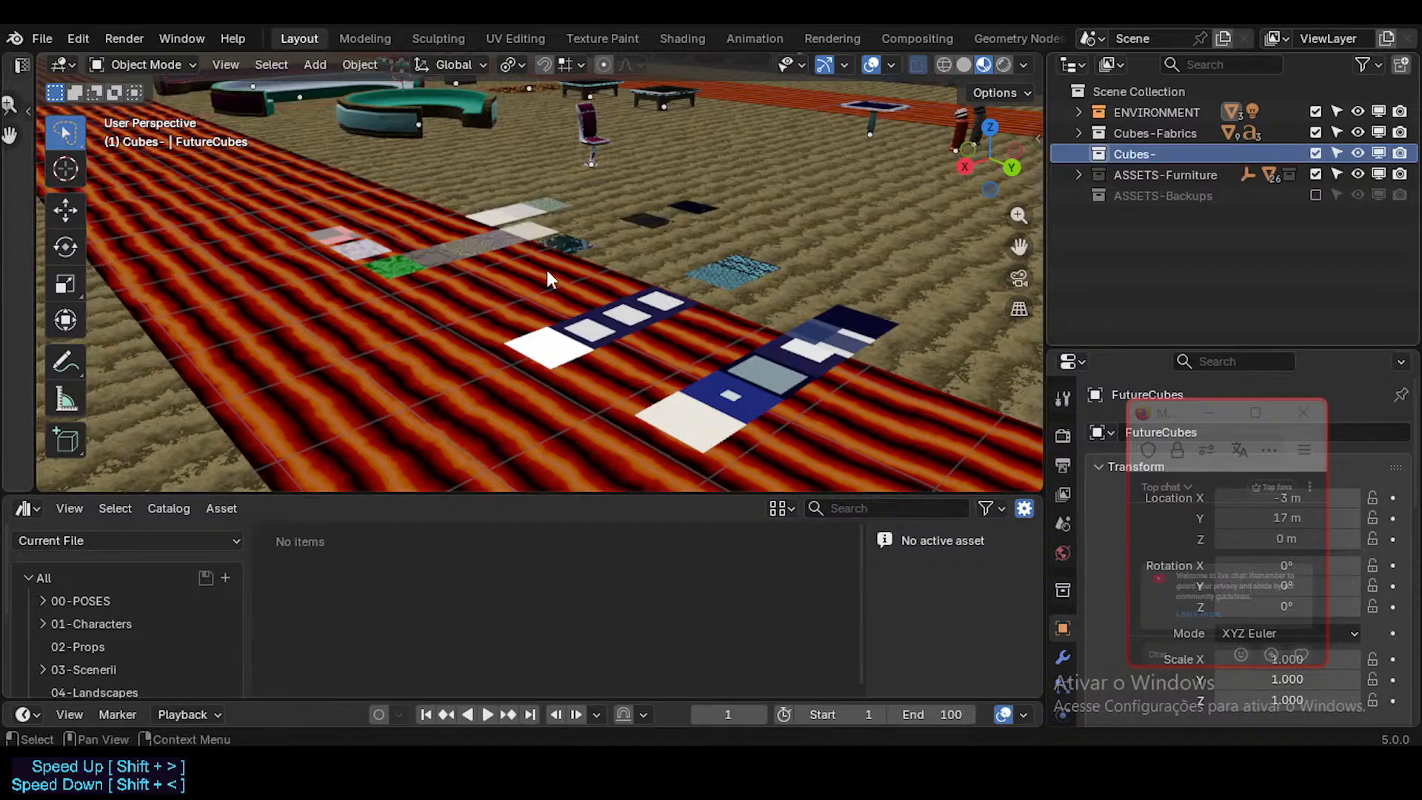
middle_click_drag(547, 269, 616, 361)
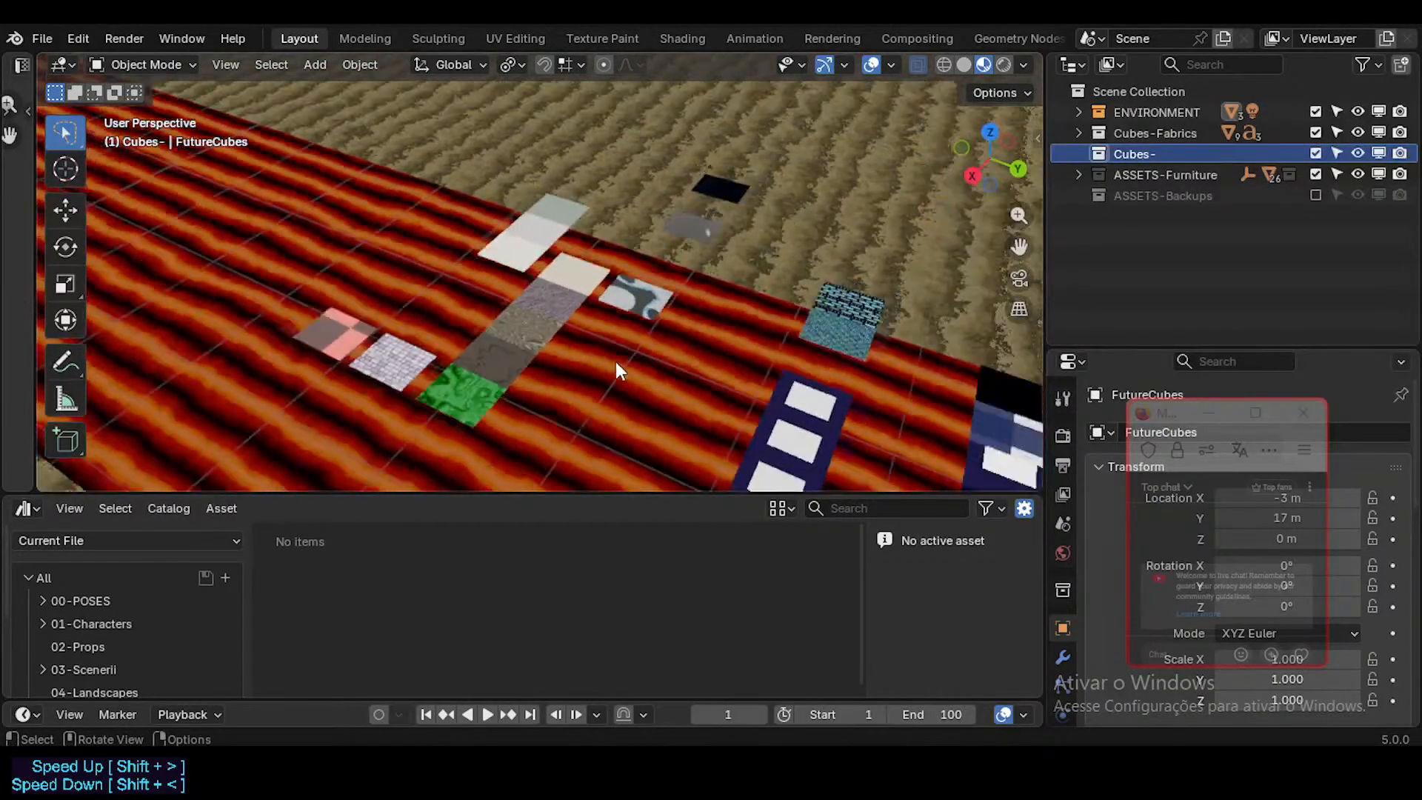
scroll(615, 361, "down", 1)
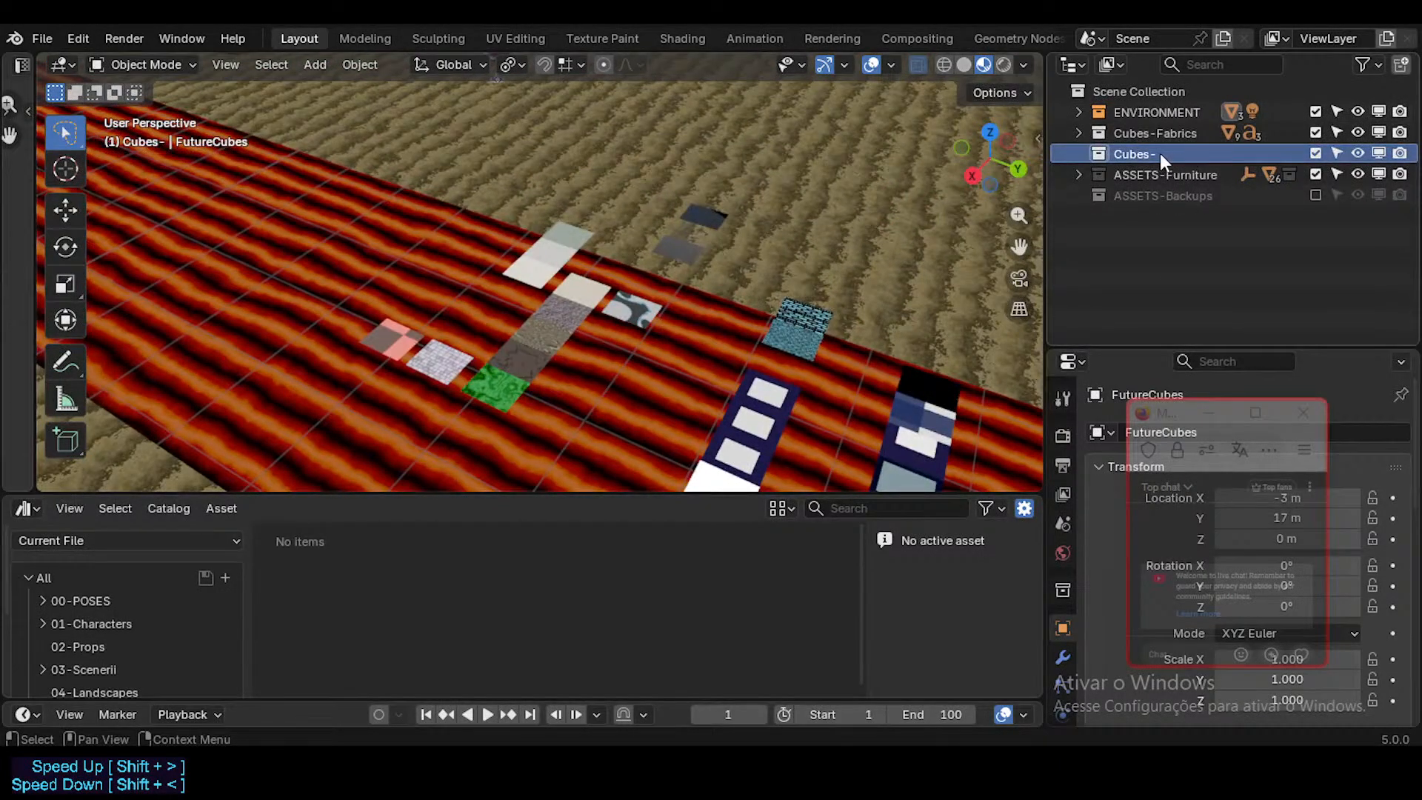
double_click(1180, 153)
type("Rocks")
key("Return")
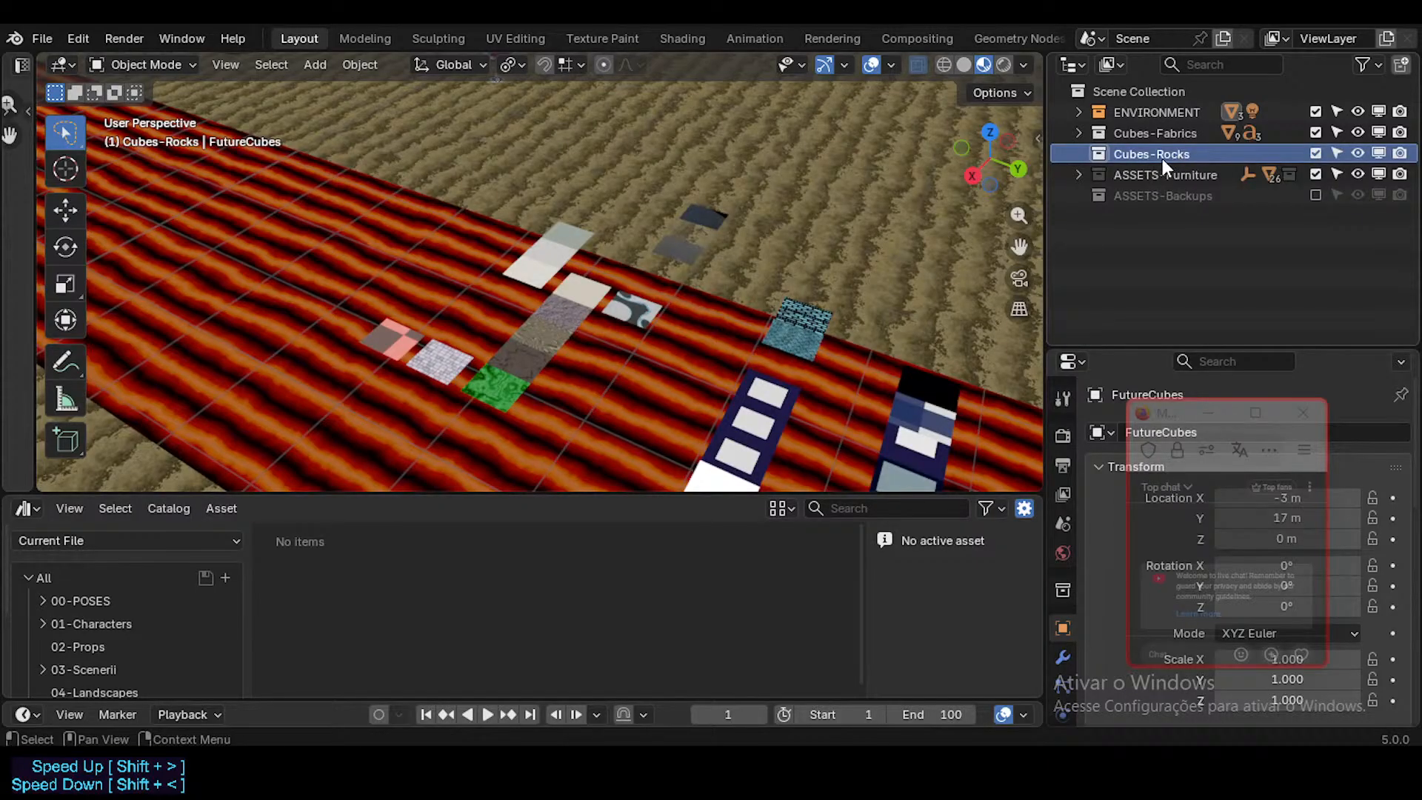
Step: Add another collection to the Scene Collection and place it directly below Cubes-Rocks
left_click(1137, 88)
right_click(1137, 85)
left_click(1136, 84)
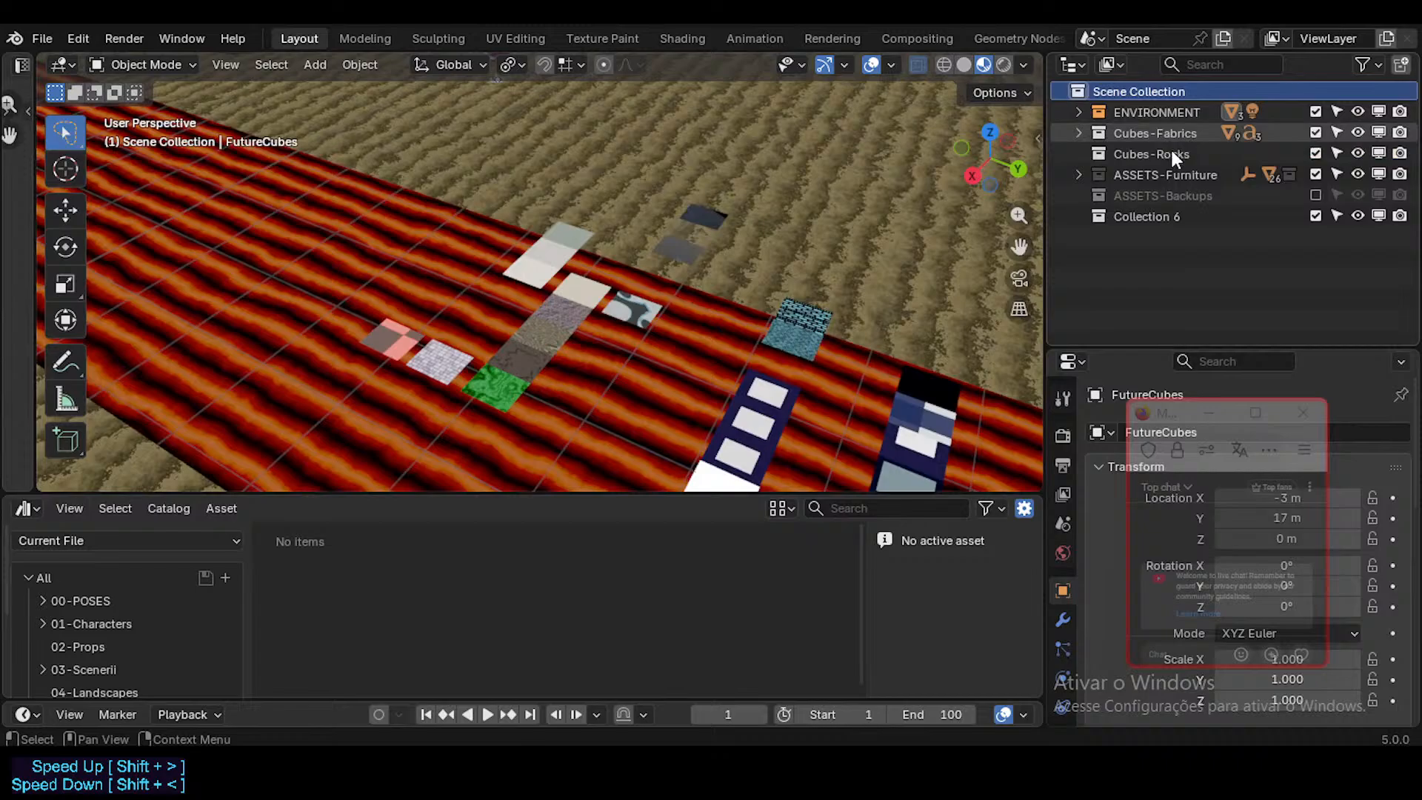
left_click(1163, 218)
left_click_drag(1164, 222, 1186, 166)
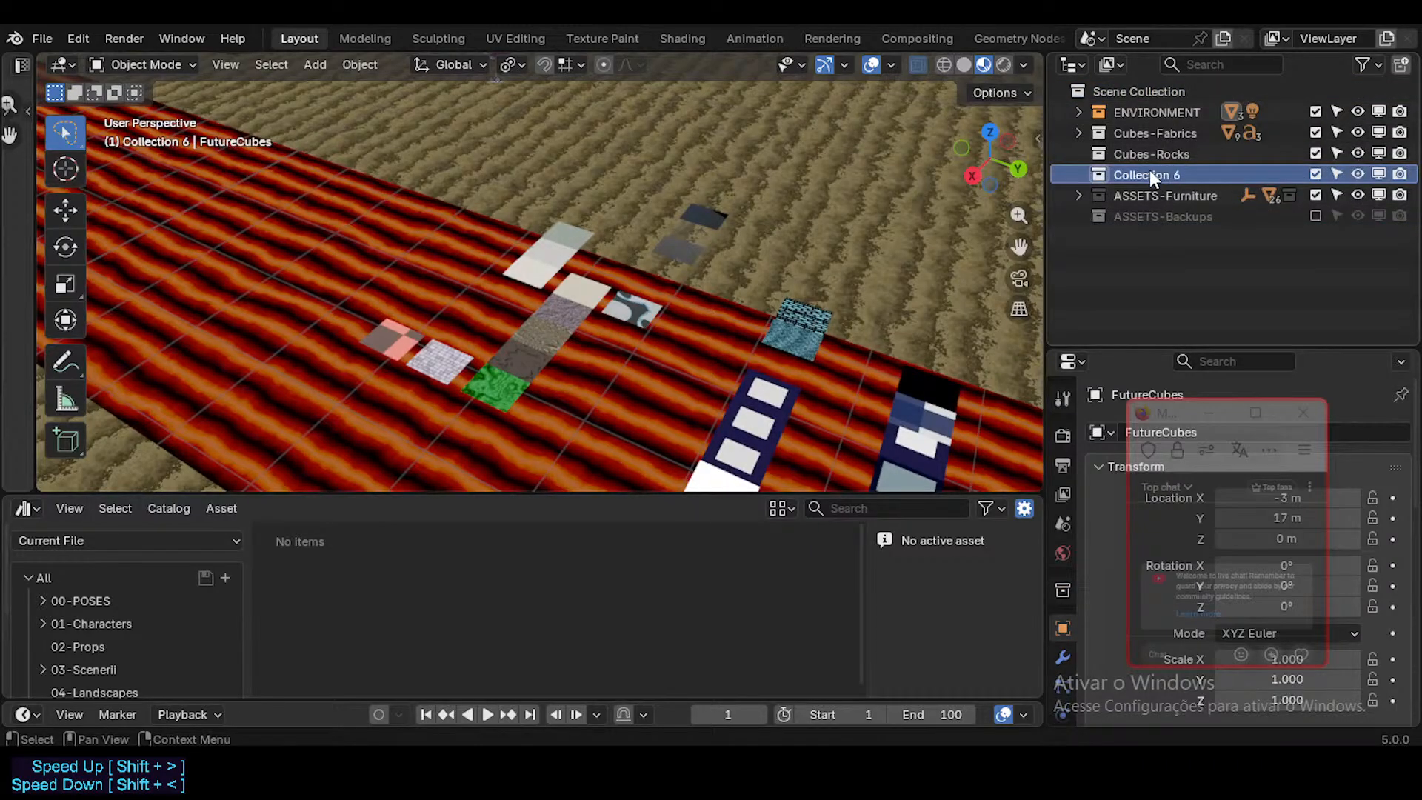
Step: Rename the collection below Cubes-Rocks as Cubes-Glasses
double_click(1142, 172)
type("Cubes-Glasses")
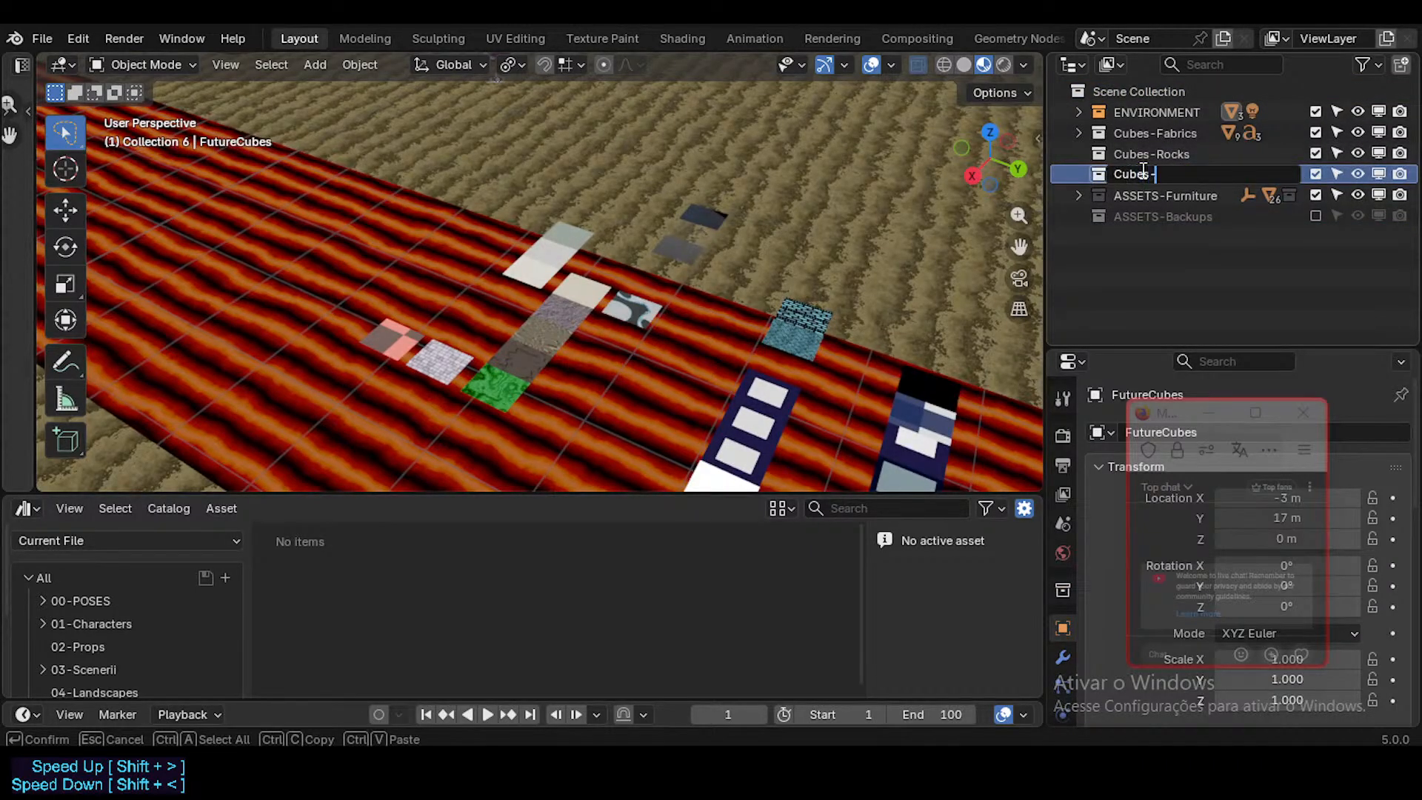
key("Home")
key("Return")
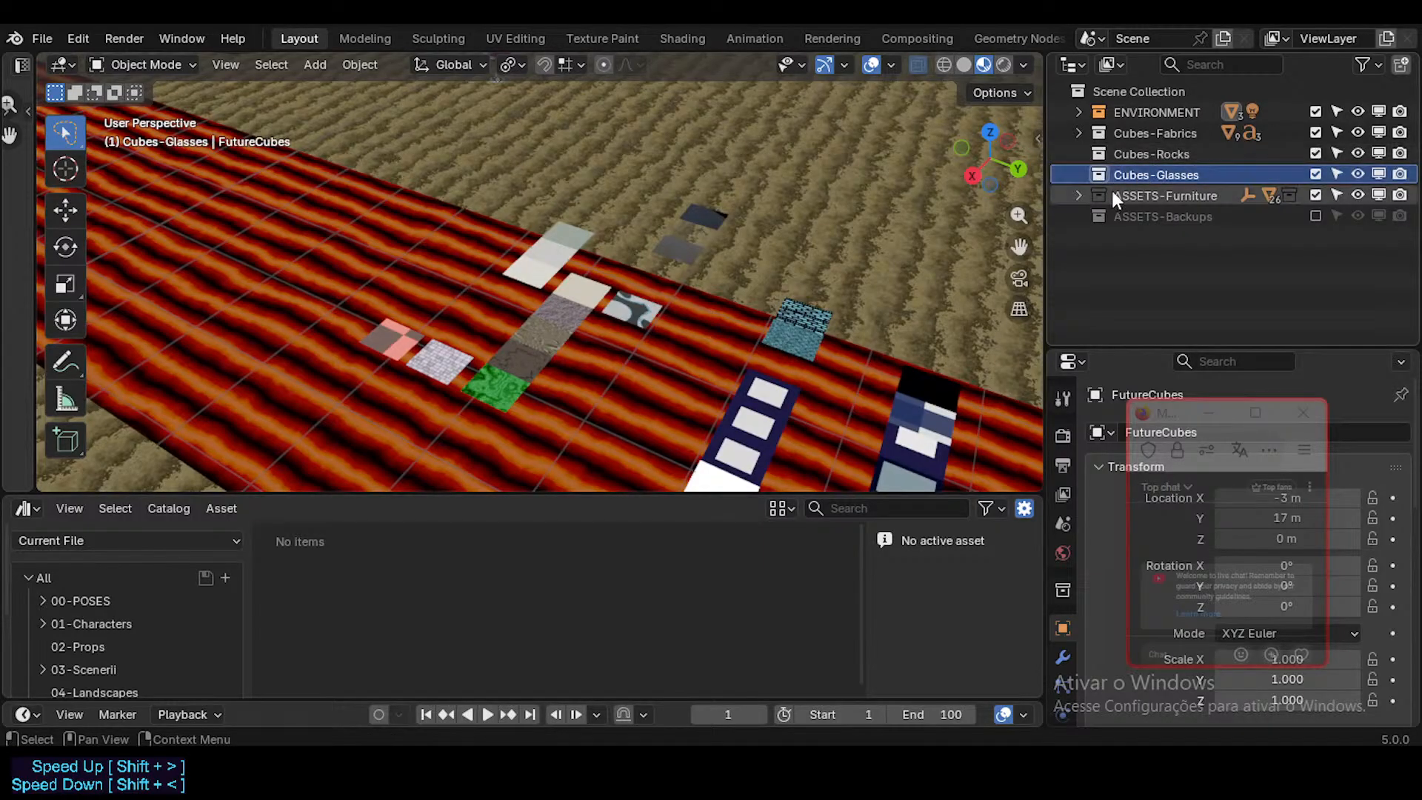
Step: Create a new collection inside Cubes-Glasses and move it out to sit between Cubes-Rocks and Cubes-Glasses
right_click(1135, 172)
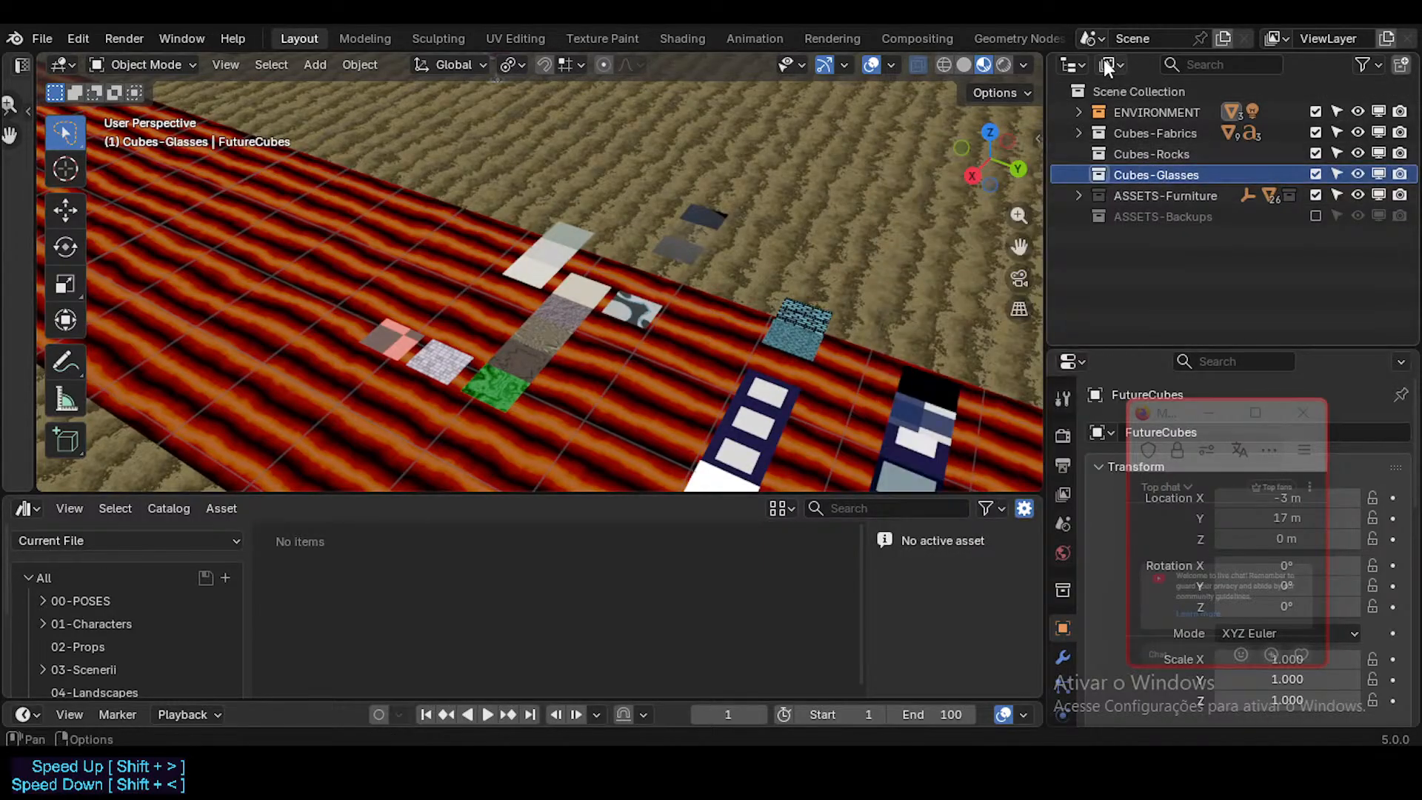
right_click(1147, 265)
left_click(1131, 269)
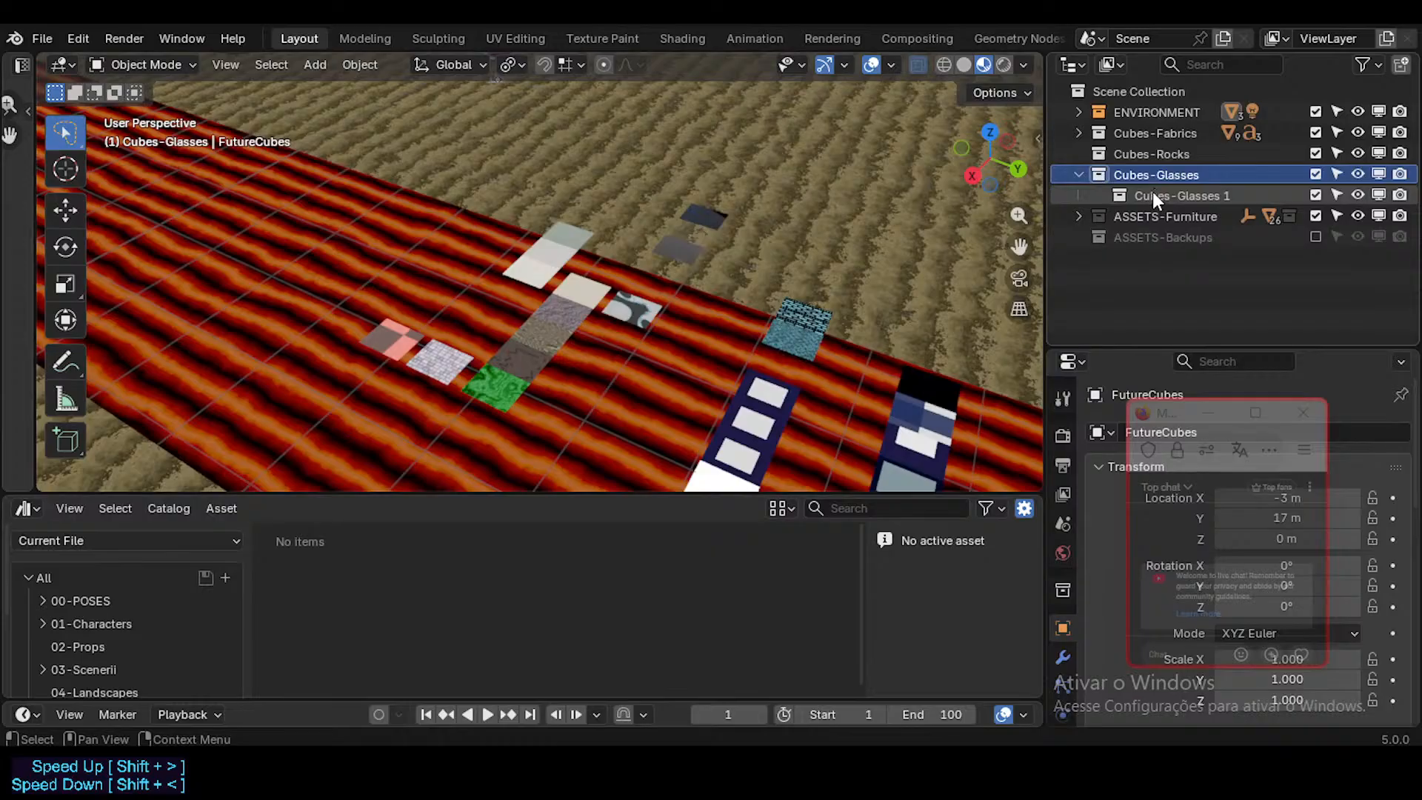
left_click_drag(1143, 196, 1127, 167)
Step: Rename the collection between Cubes-Rocks and Cubes-Glasses as Cubes-Organics
double_click(1121, 168)
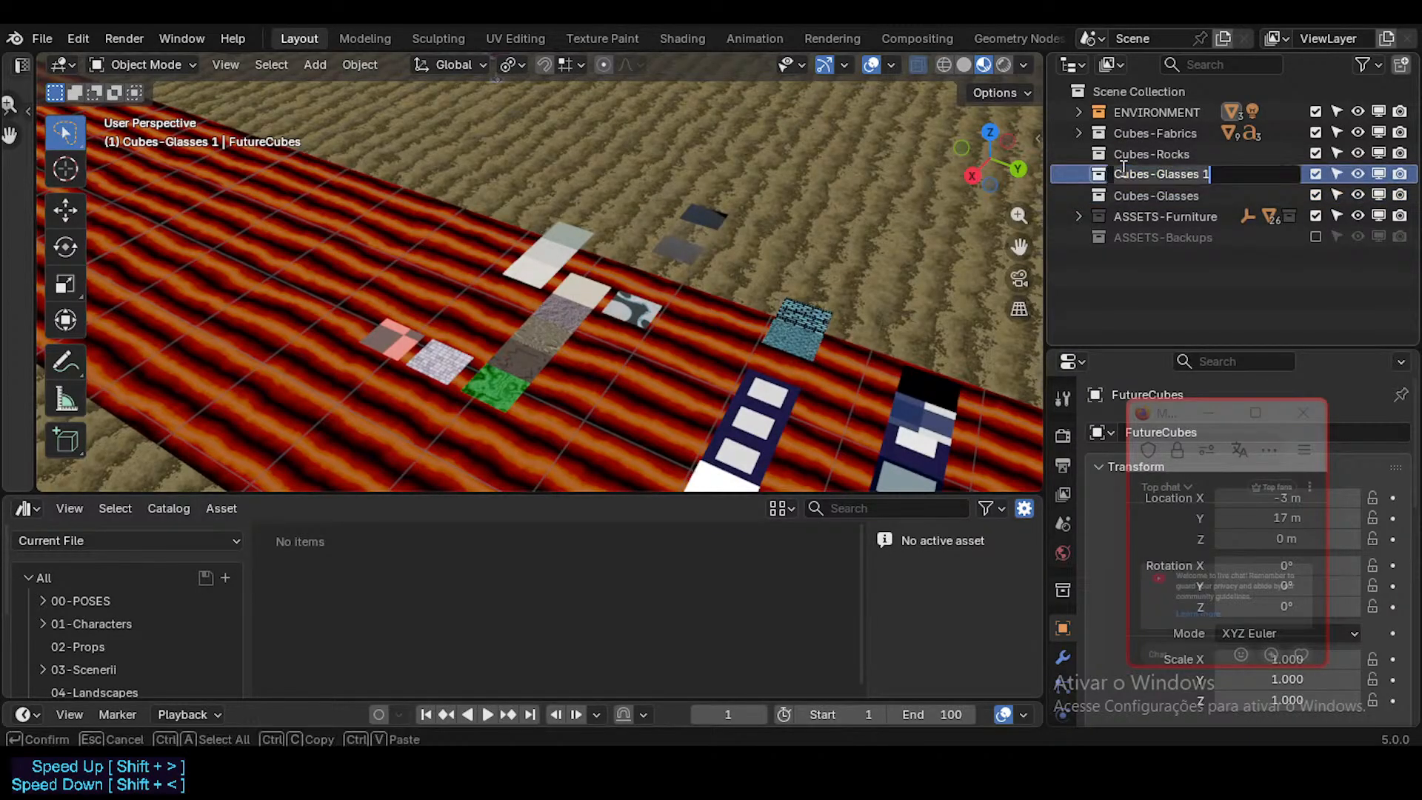
left_click(1140, 168)
left_click(1153, 169)
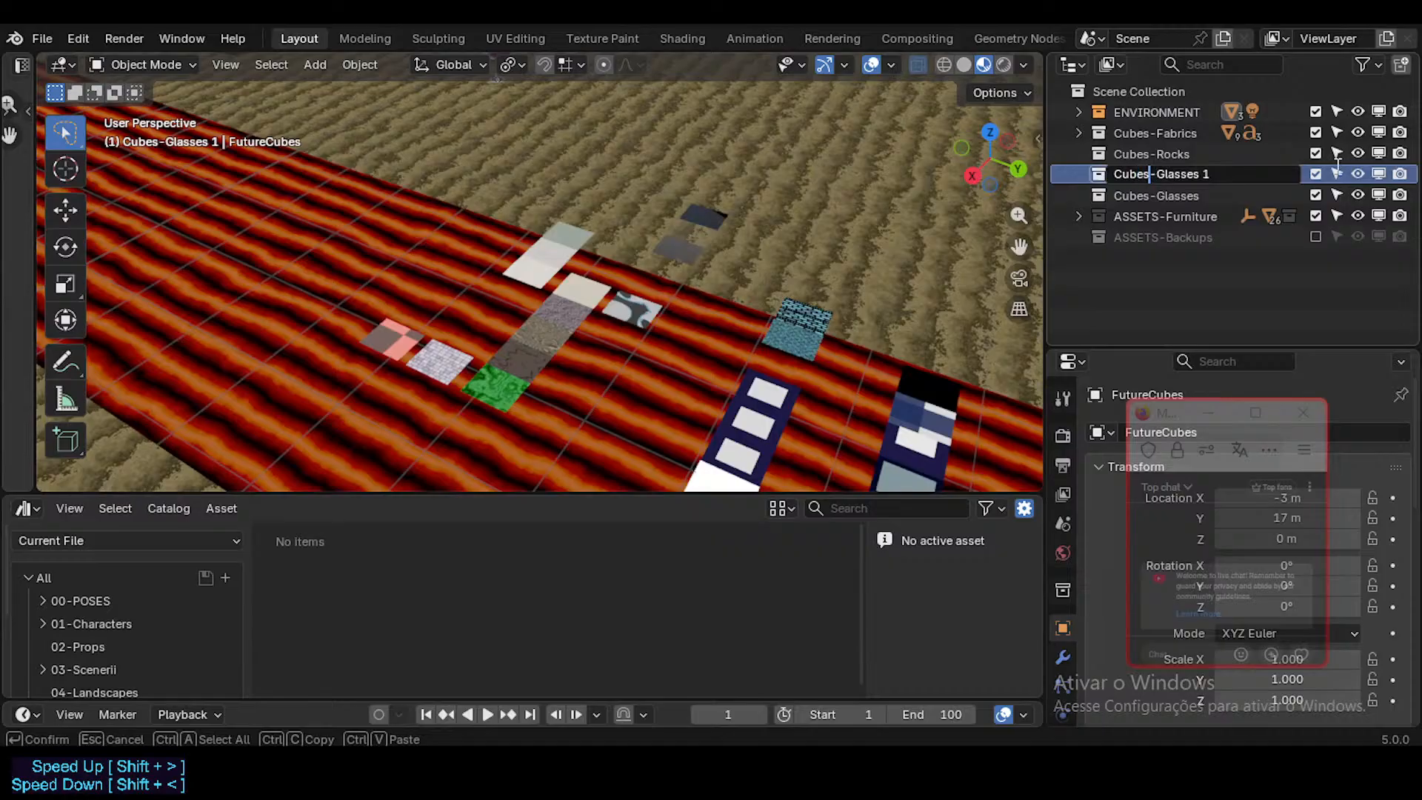
key("End")
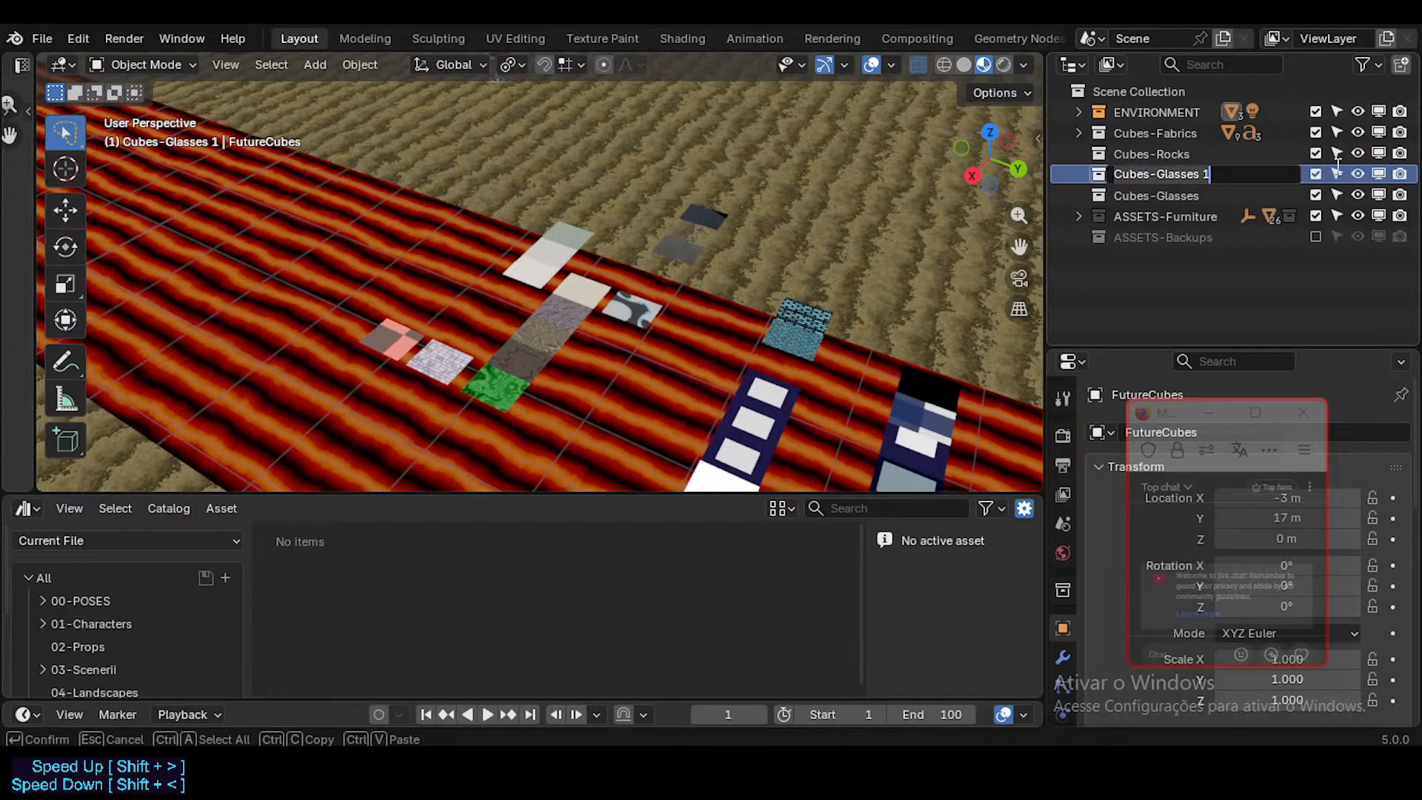
type("Cubes-")
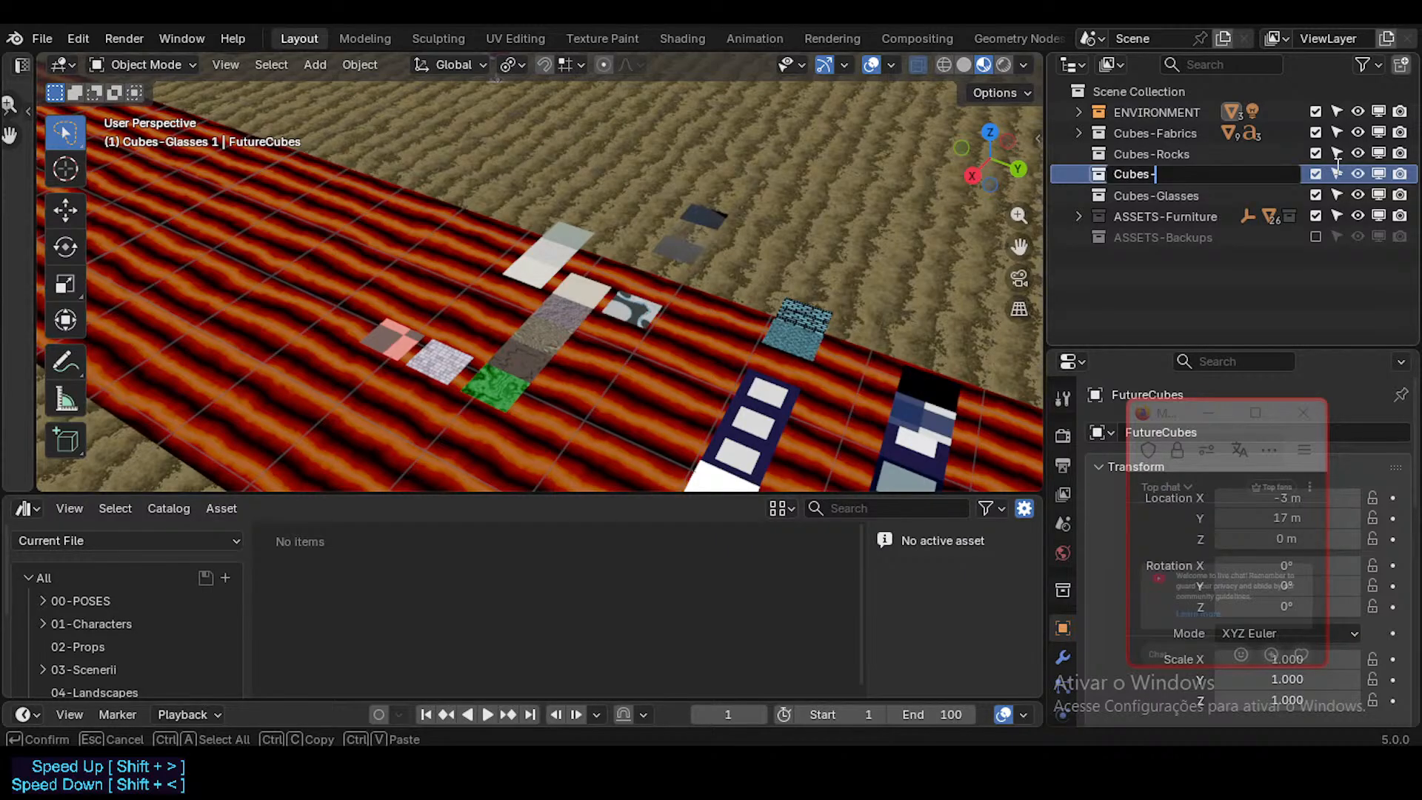
type("Organics")
key("Return")
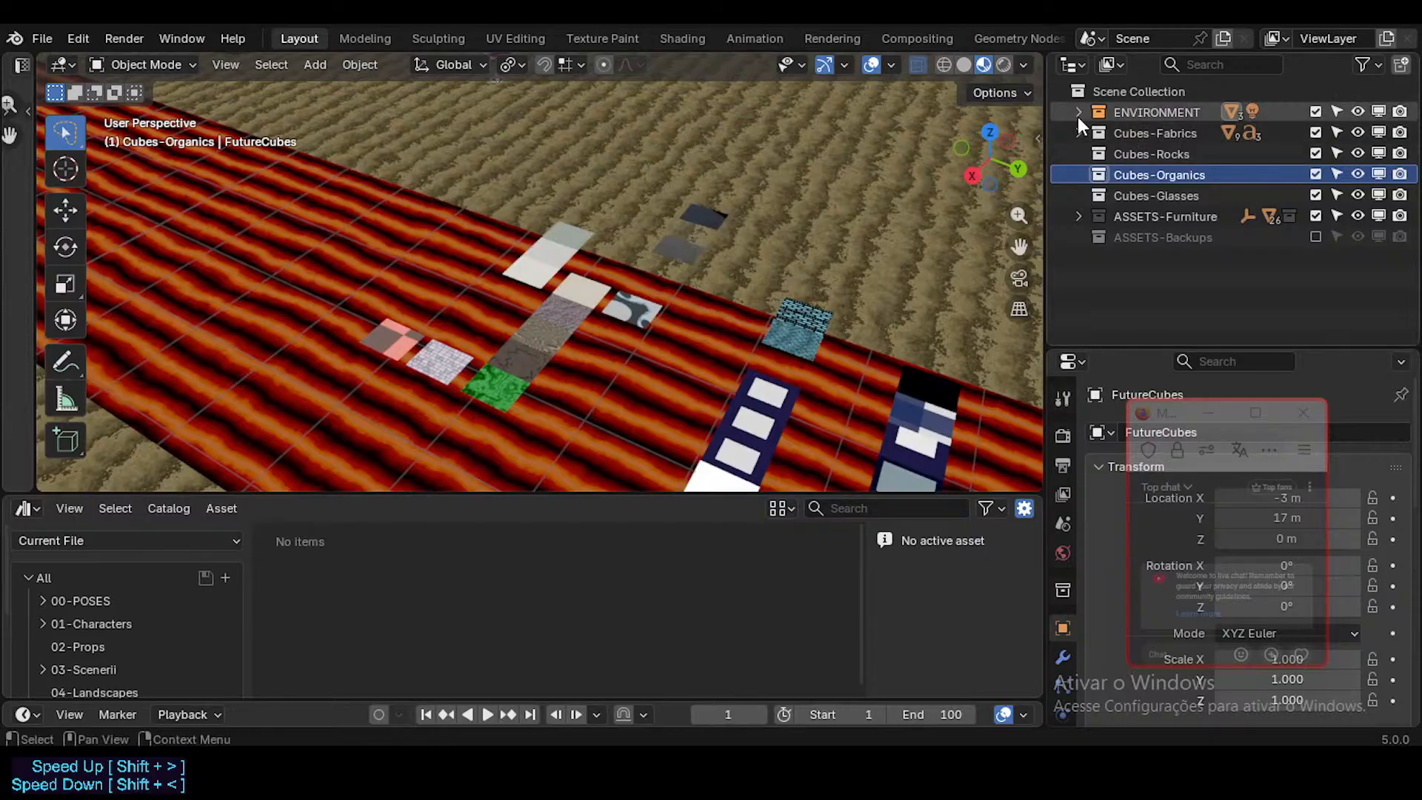
Step: Duplicate the fabric cube Cube-Fabrics.003 at the end of the FABRICS row and offset the copy 20 m along the global X axis
middle_click_drag(786, 339, 913, 256)
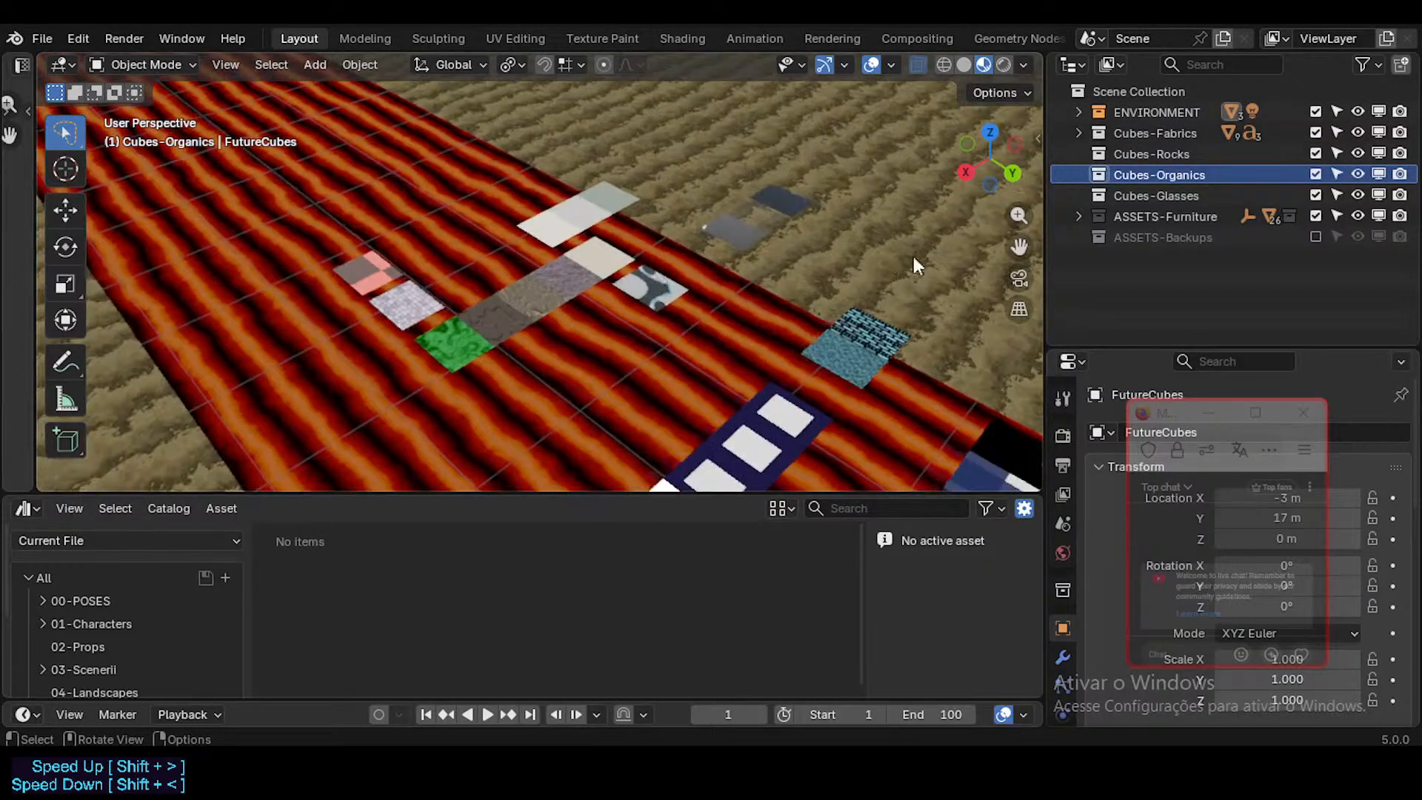
middle_click_drag(674, 294, 732, 305, "shift")
scroll(603, 293, "down", 1)
left_click(536, 290)
scroll(589, 325, "down", 1)
scroll(621, 317, "up", 1)
scroll(748, 305, "down", 2)
scroll(787, 238, "down", 5)
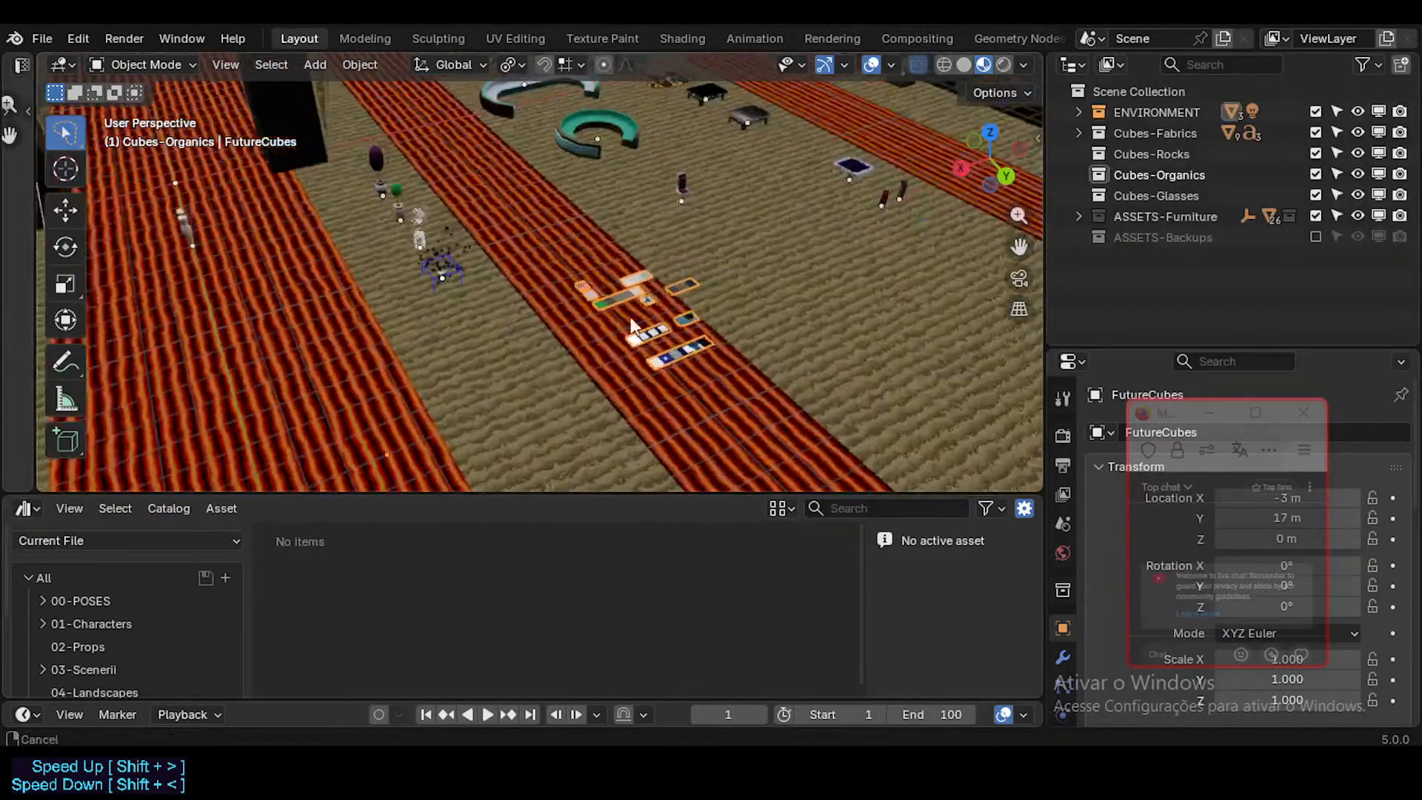
middle_click_drag(822, 185, 789, 210, "shift")
left_click(798, 176)
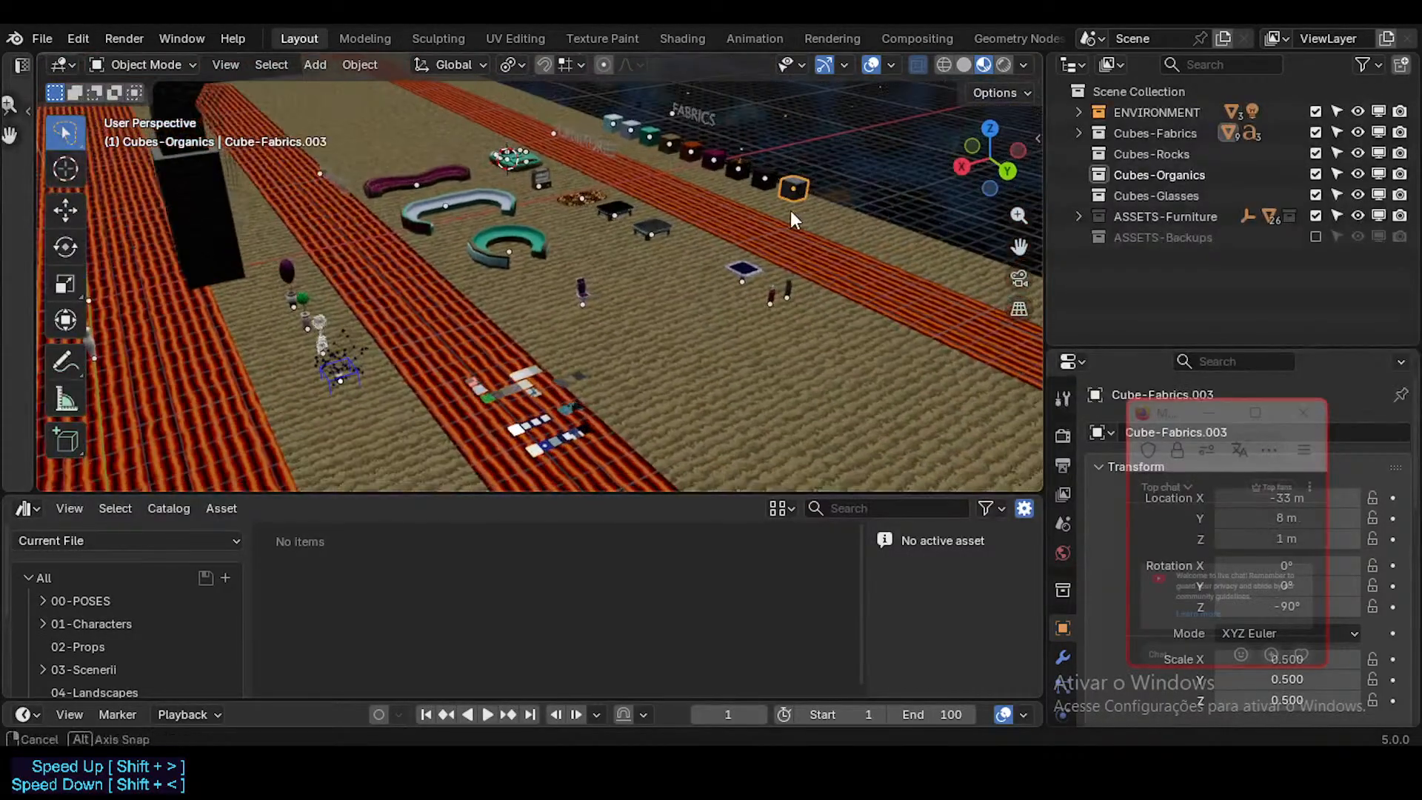
key("shift+d")
key("x")
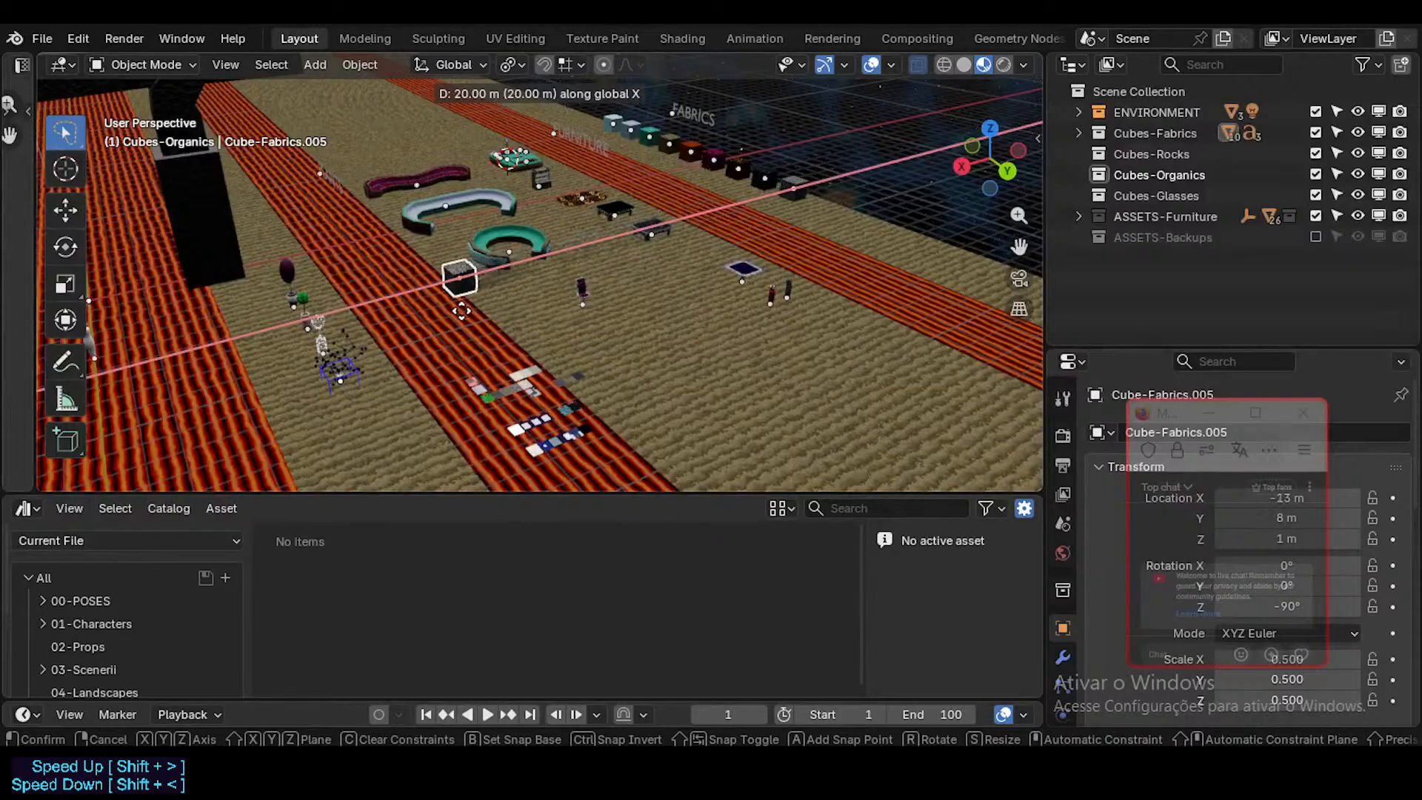
left_click(460, 311)
Step: Move the copied cube along the Y axis to 19 m, beside the FutureCubes tiles
key("g")
key("y")
left_click(613, 446)
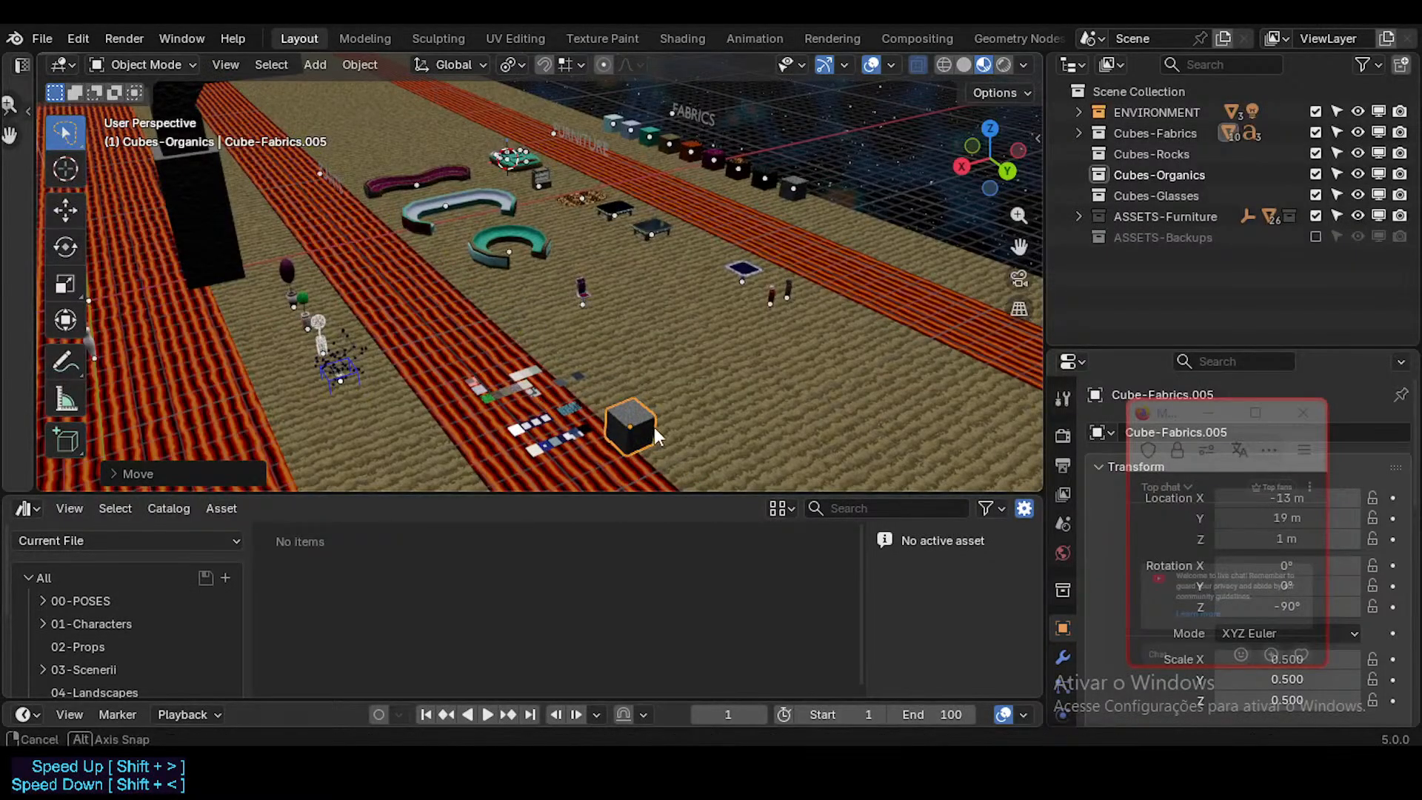
Step: Save the file and select all of the copied cube's geometry in Edit Mode
middle_click_drag(655, 428, 663, 428)
scroll(663, 428, "up", 8)
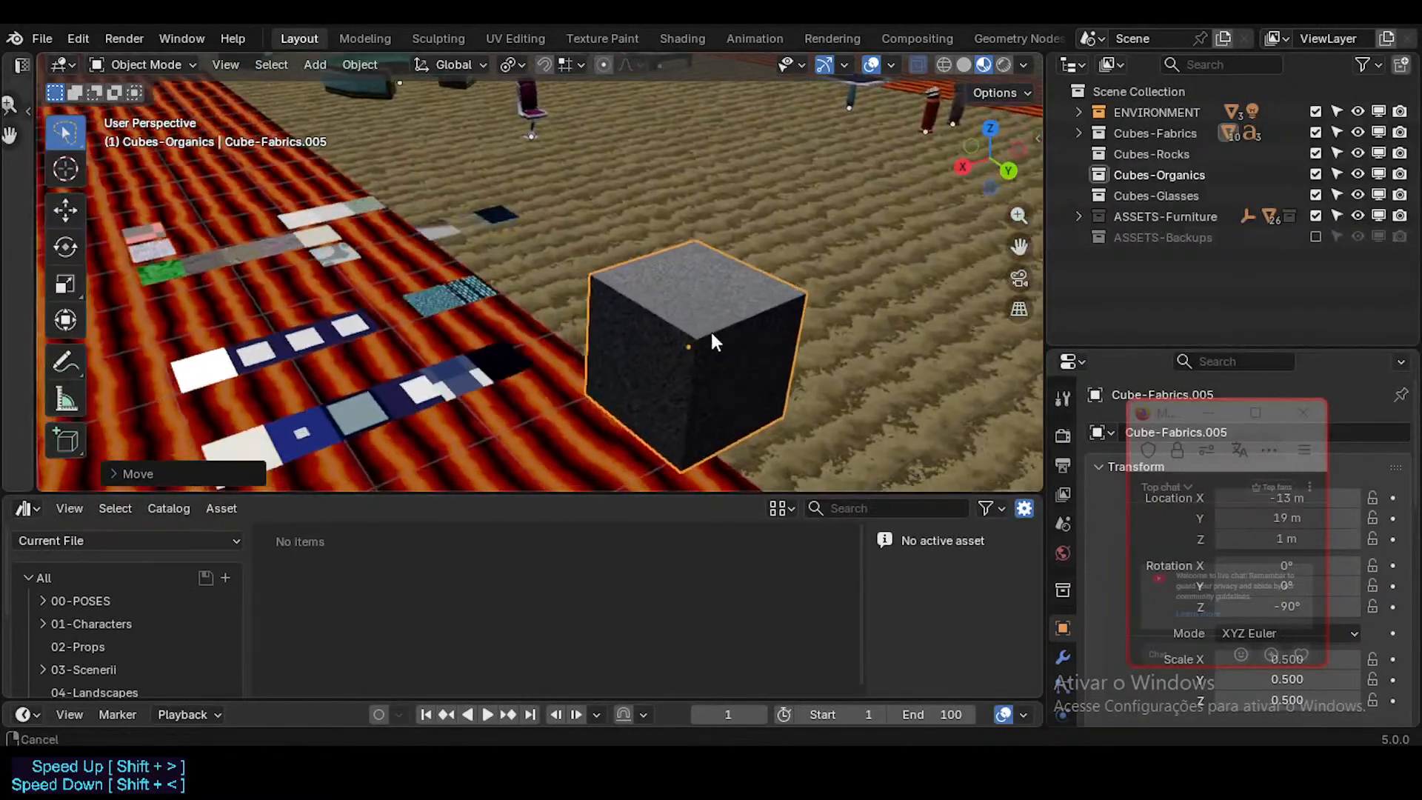
key("Tab")
key("Tab")
key("Tab")
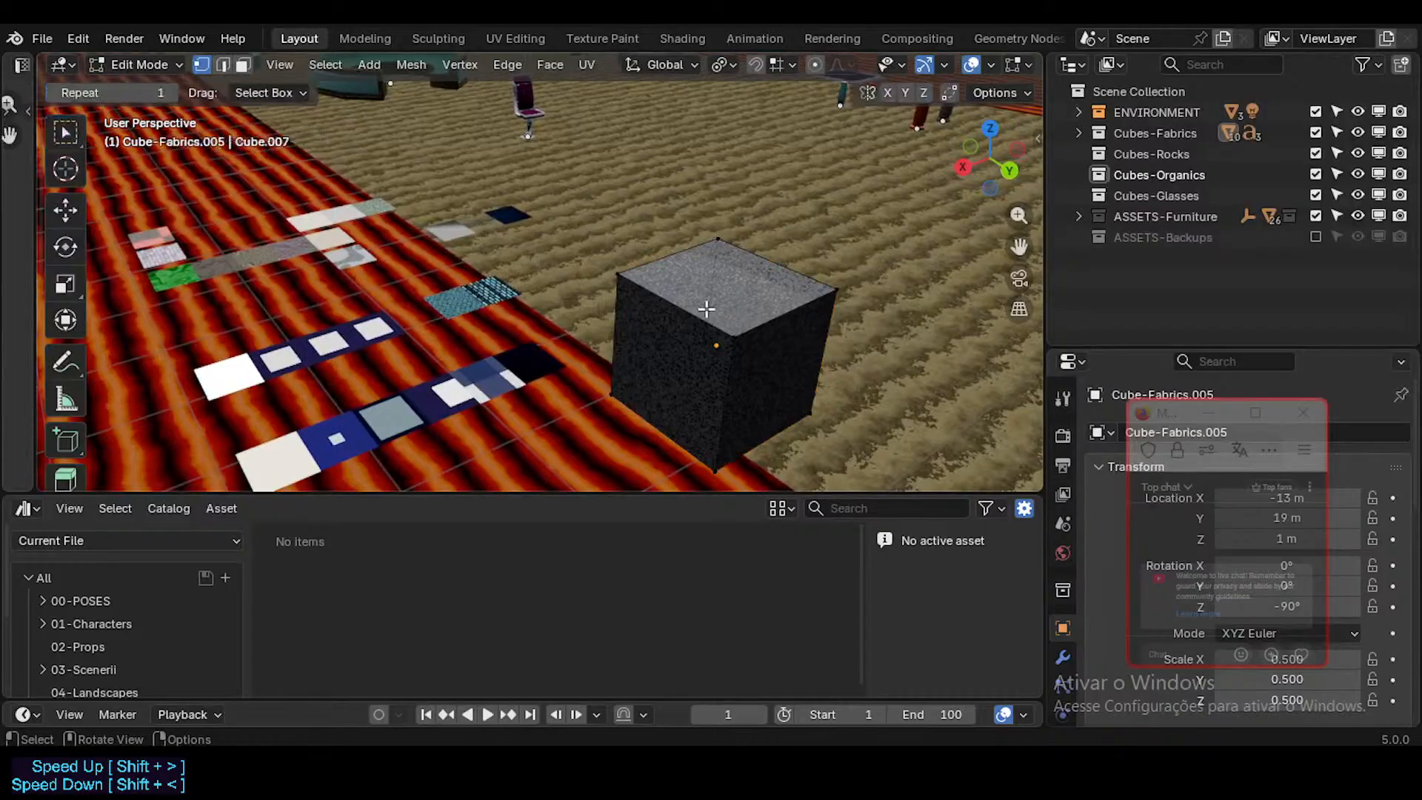
middle_click_drag(728, 301, 758, 320)
key("ctrl+s")
key("a")
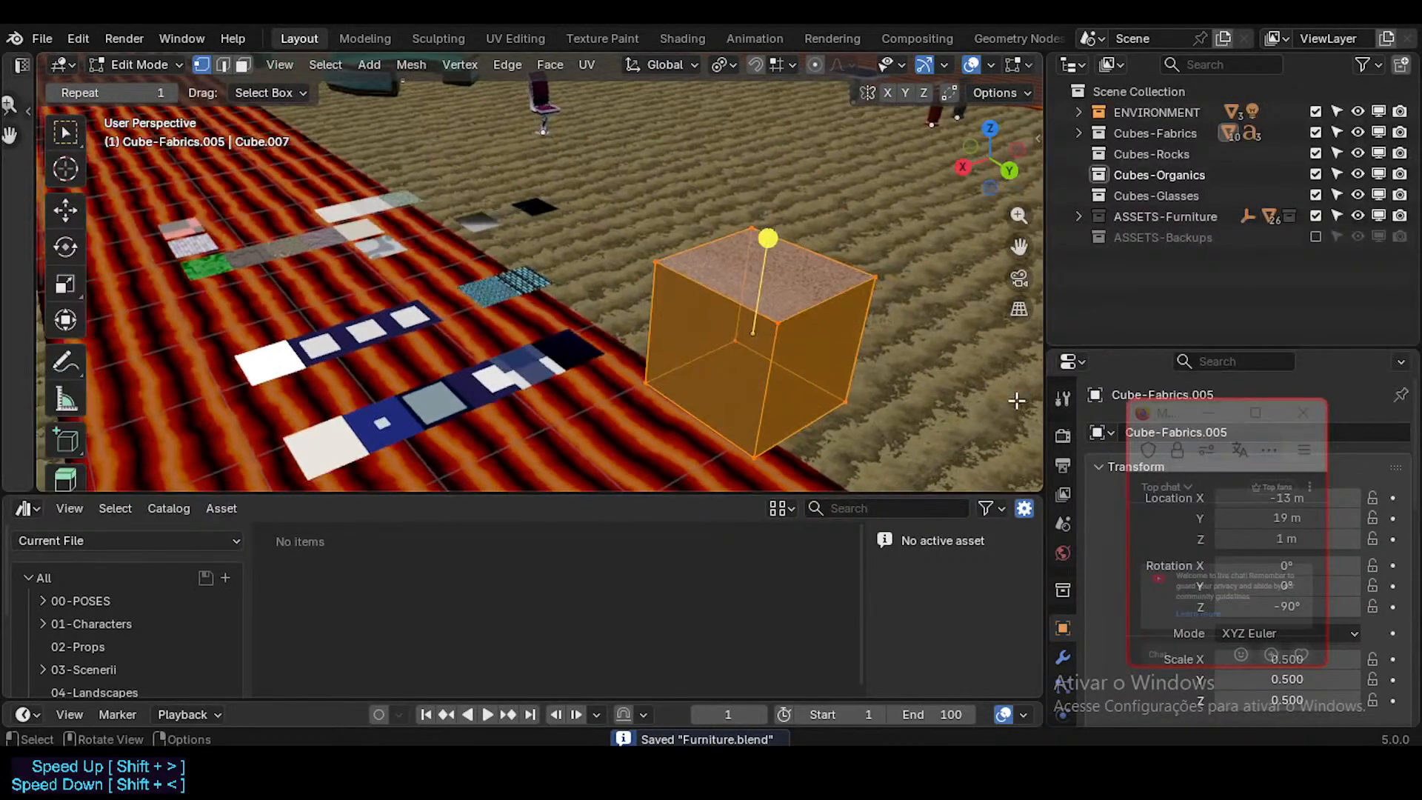
Step: Move the chat window off the object properties and remove the MATf-CarpetLounge-02 material slot from the copied cube
left_click_drag(1162, 416, 841, 467)
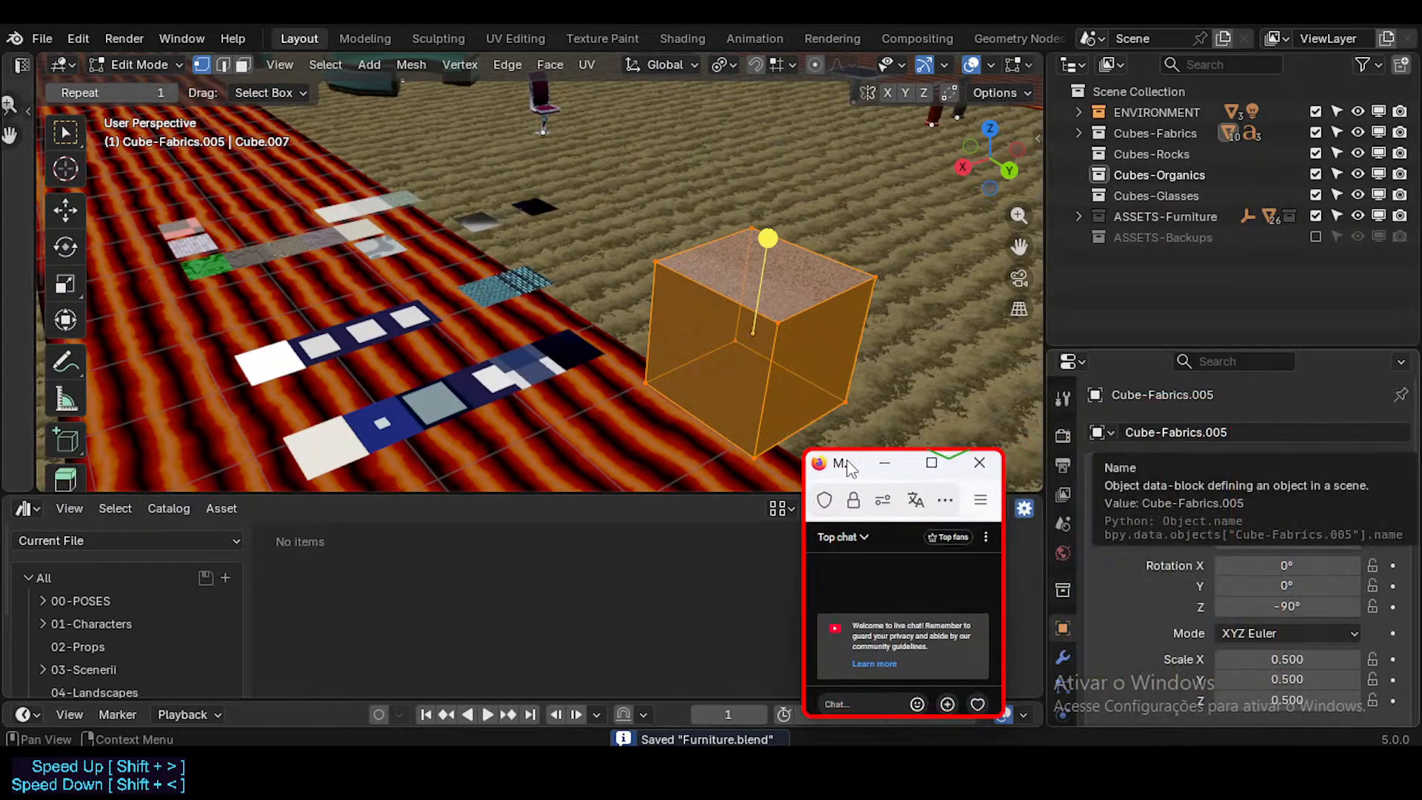
scroll(1063, 607, "down", 3)
scroll(1059, 637, "down", 2)
left_click(1060, 674)
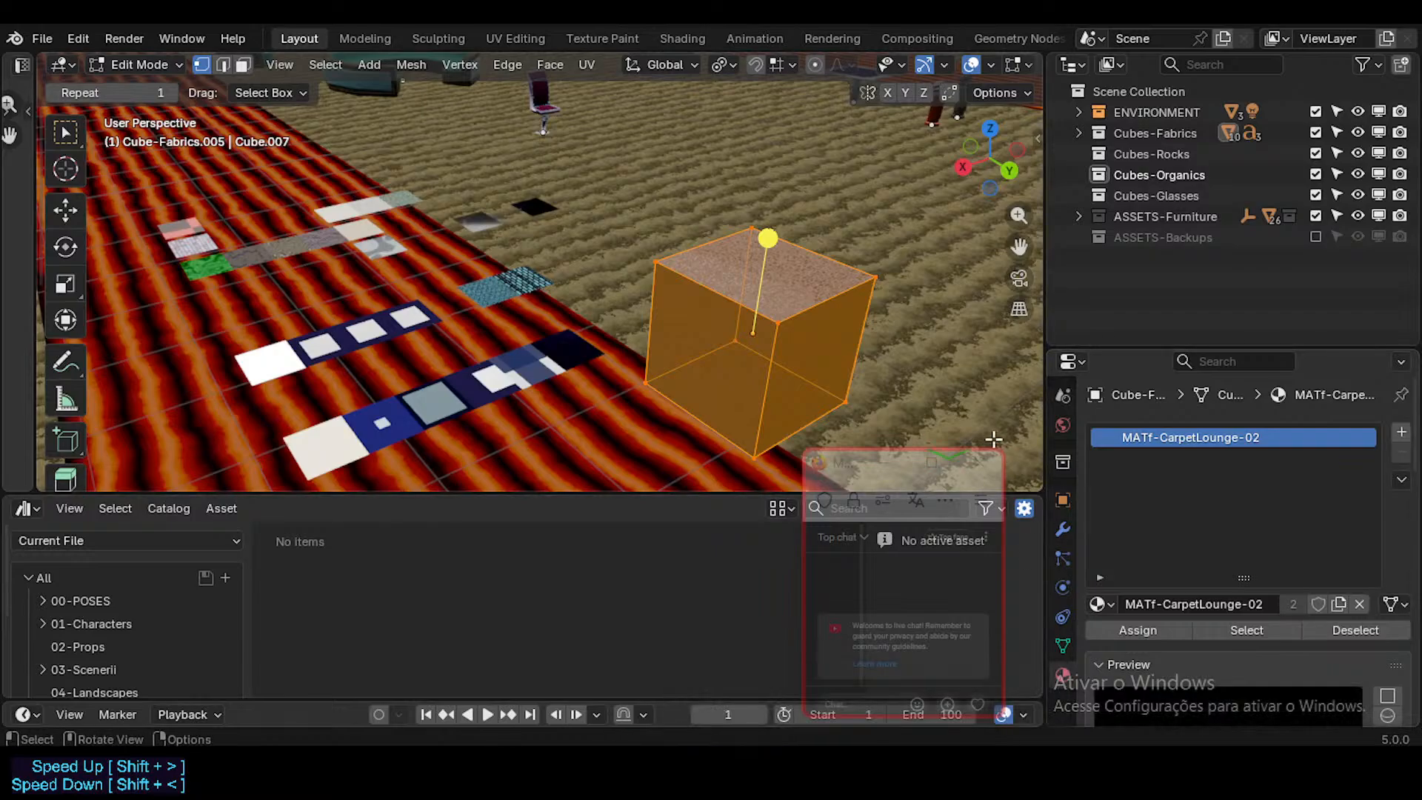
key("Tab")
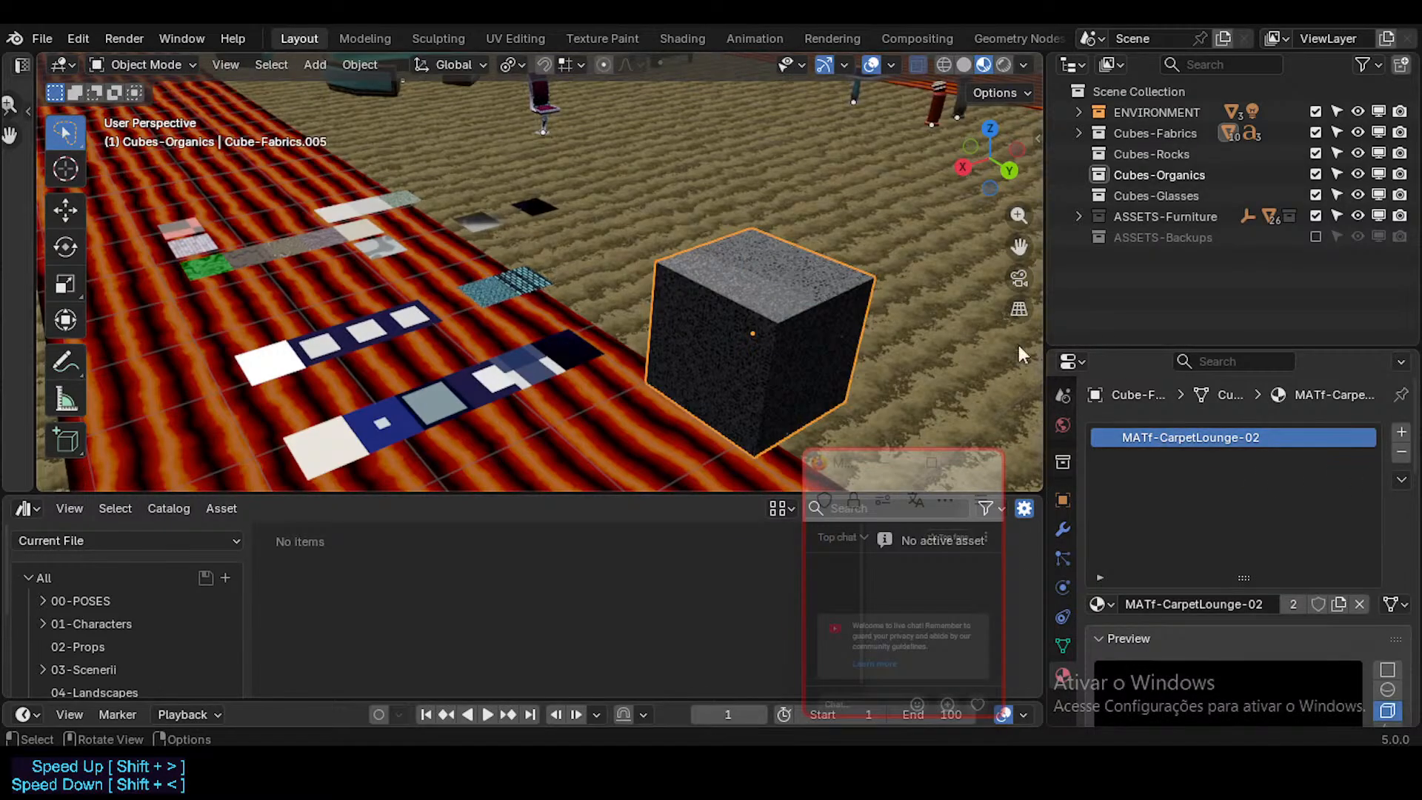
left_click(1401, 453)
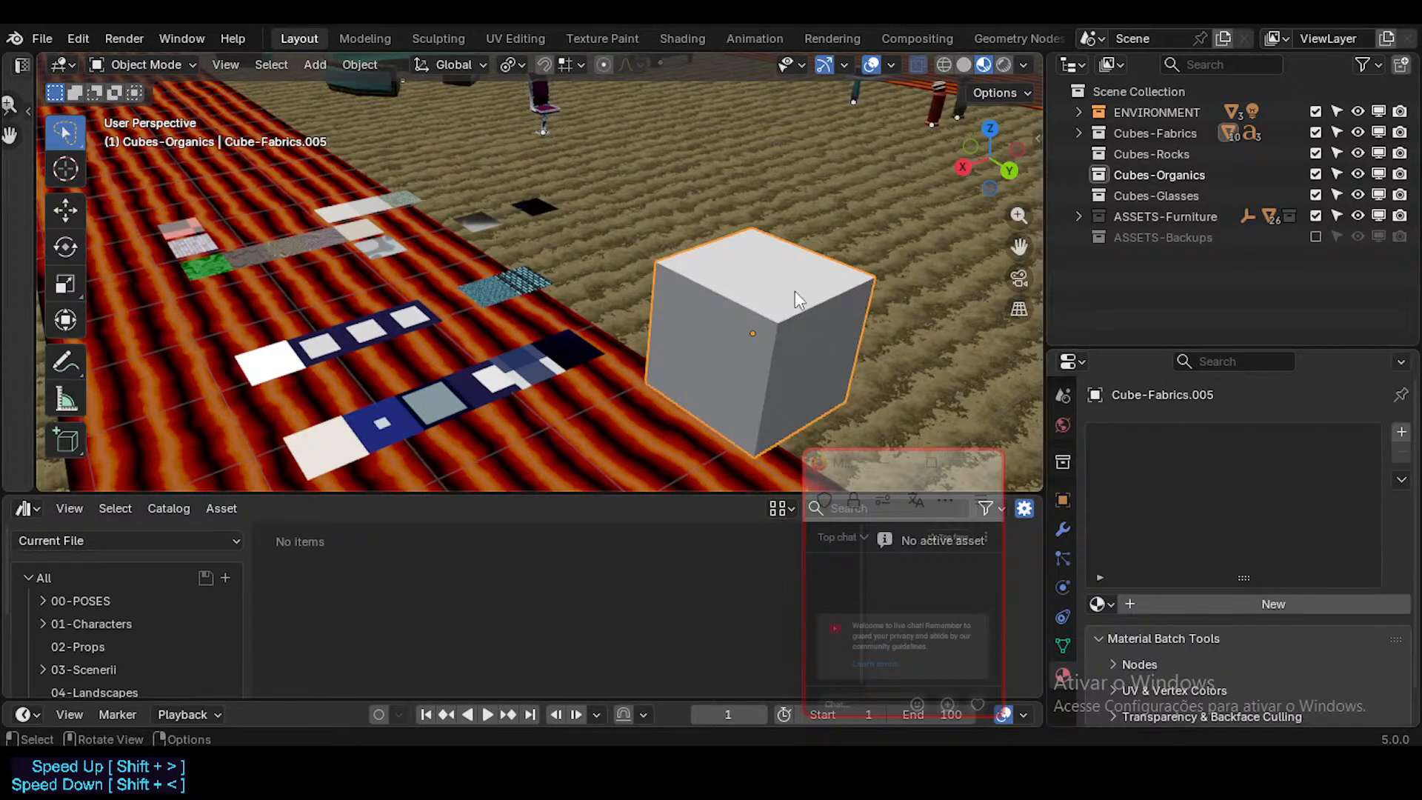
Step: Widen the UV editor and remap the copied cube's UVs so its faces fill the whole UV square, ending in Object Mode
key("Tab")
key("u")
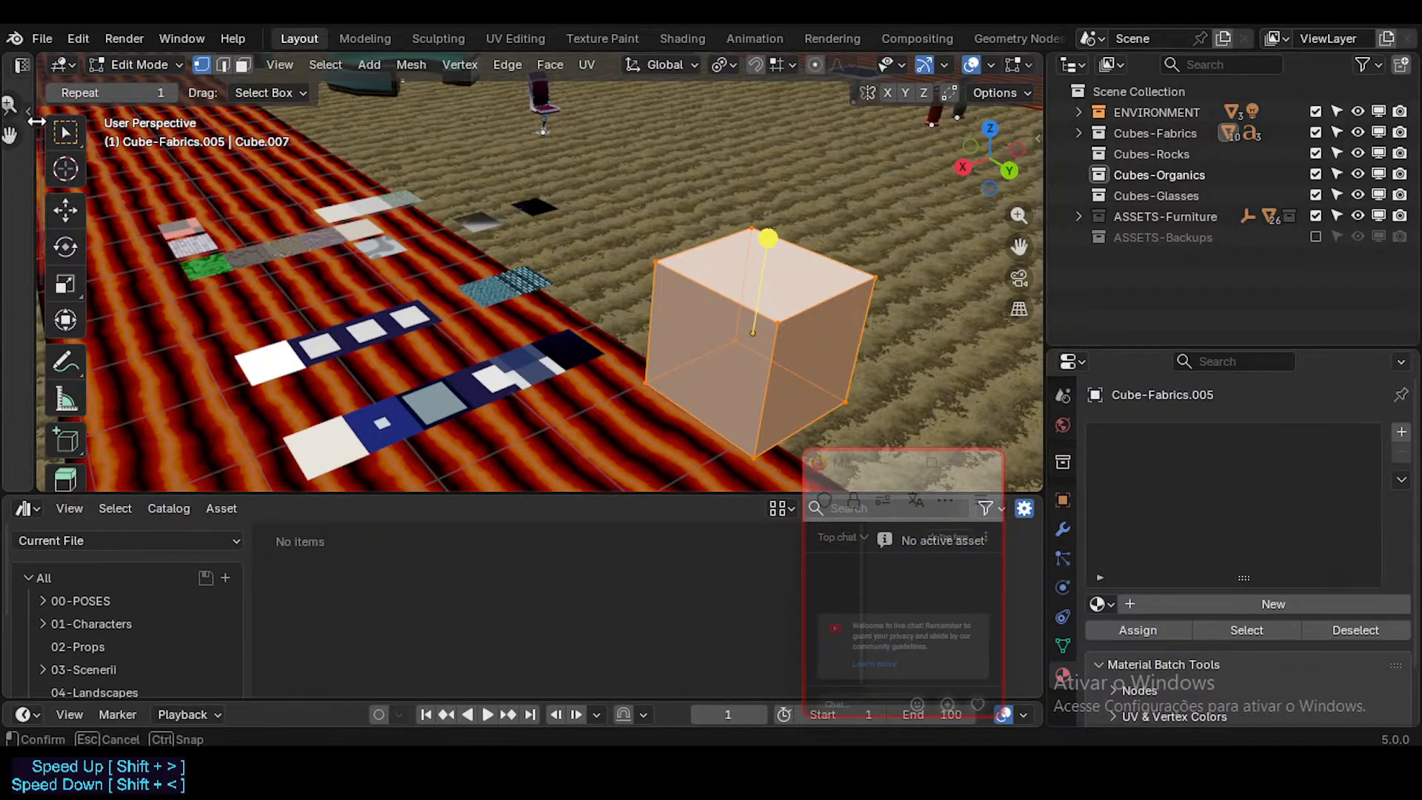
left_click_drag(35, 164, 329, 165)
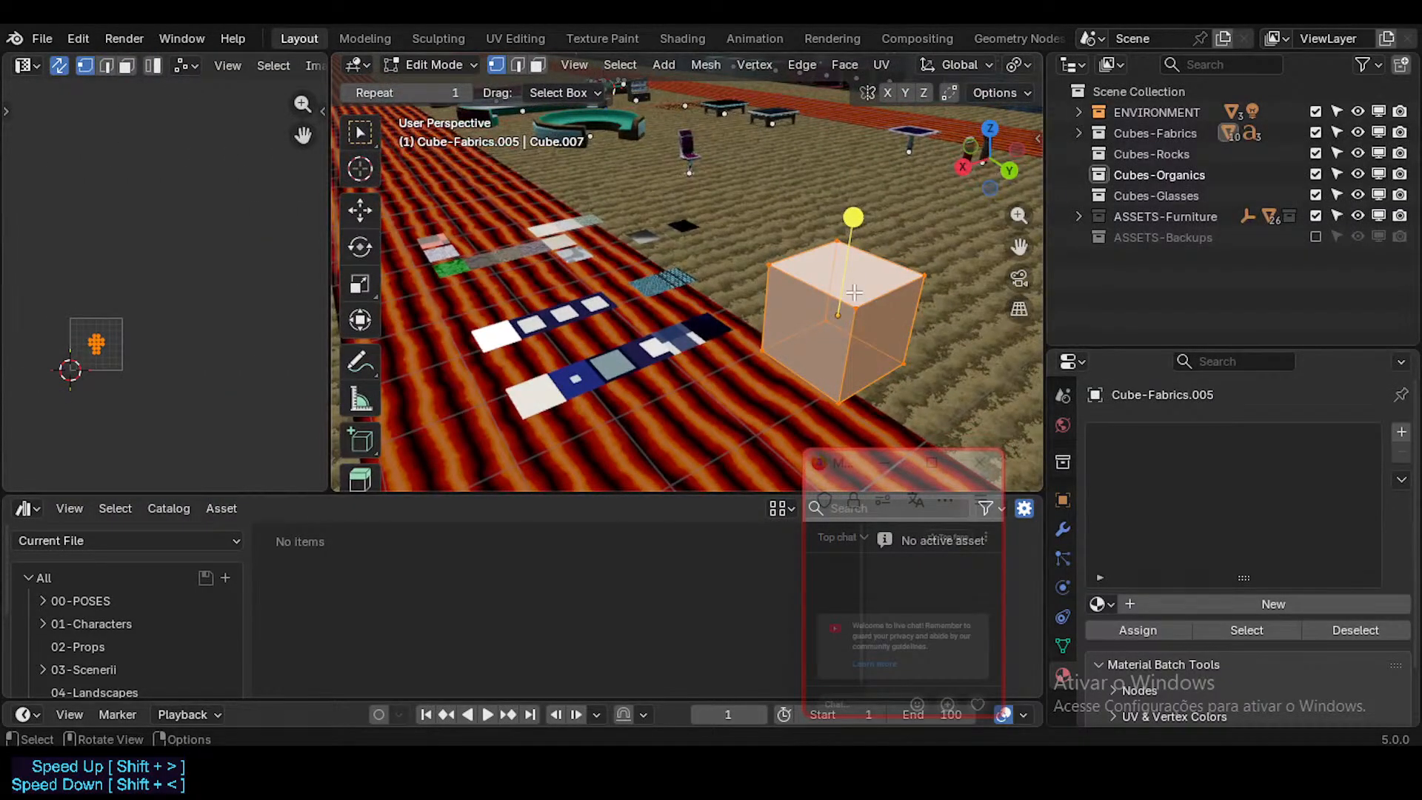
key("u")
left_click(751, 596)
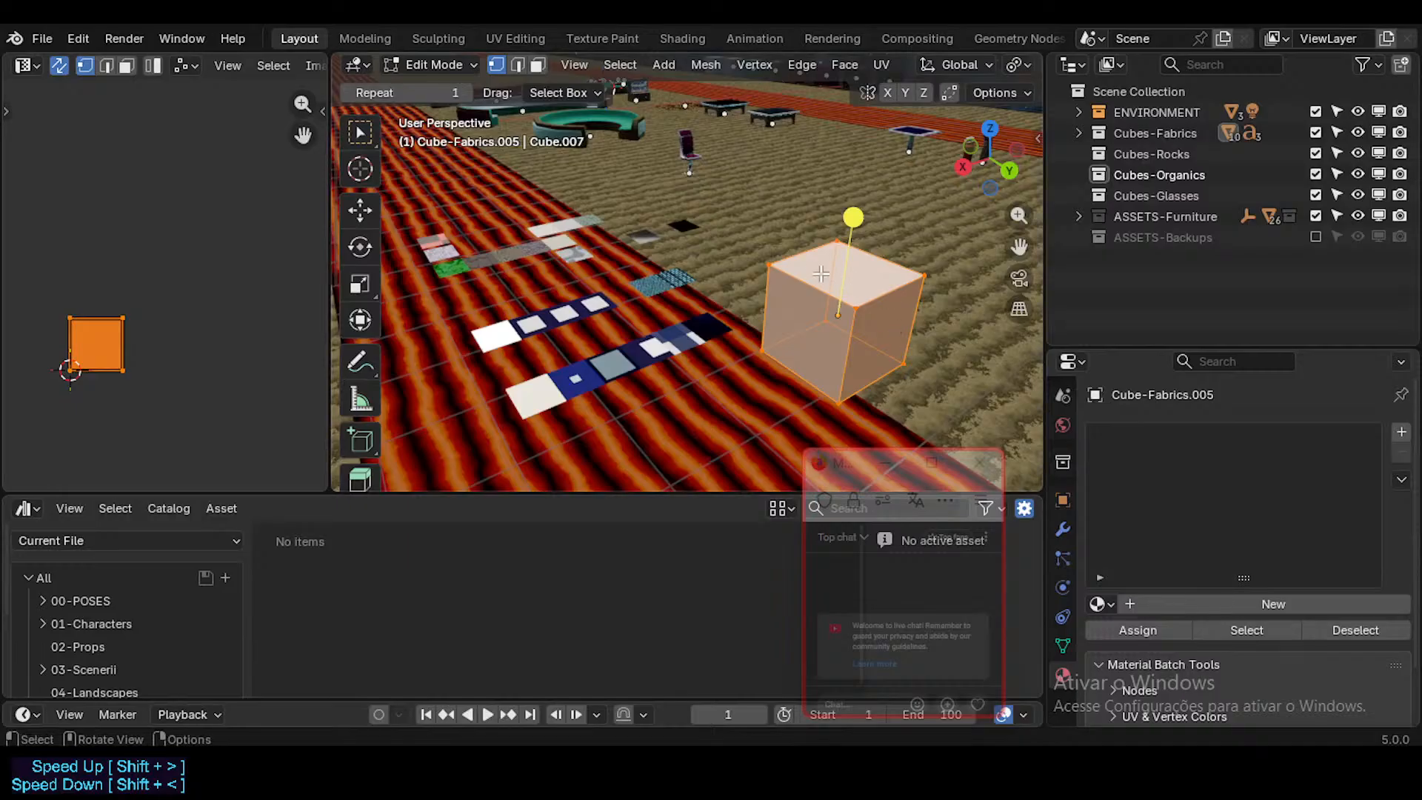
middle_click_drag(815, 275, 651, 329)
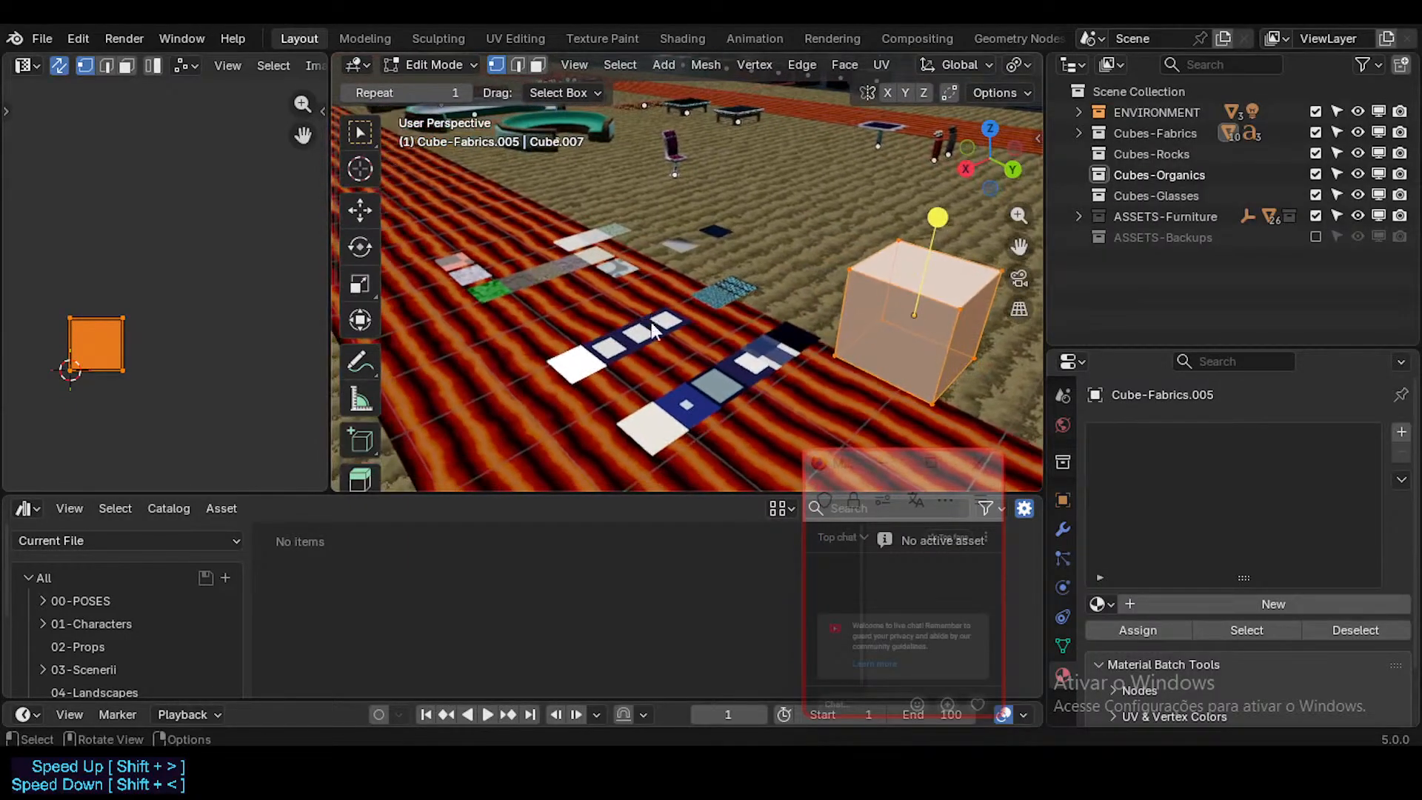
key("Tab")
Step: Examine the FutureCubes tiles and their material list alongside the blank cube
left_click(748, 320)
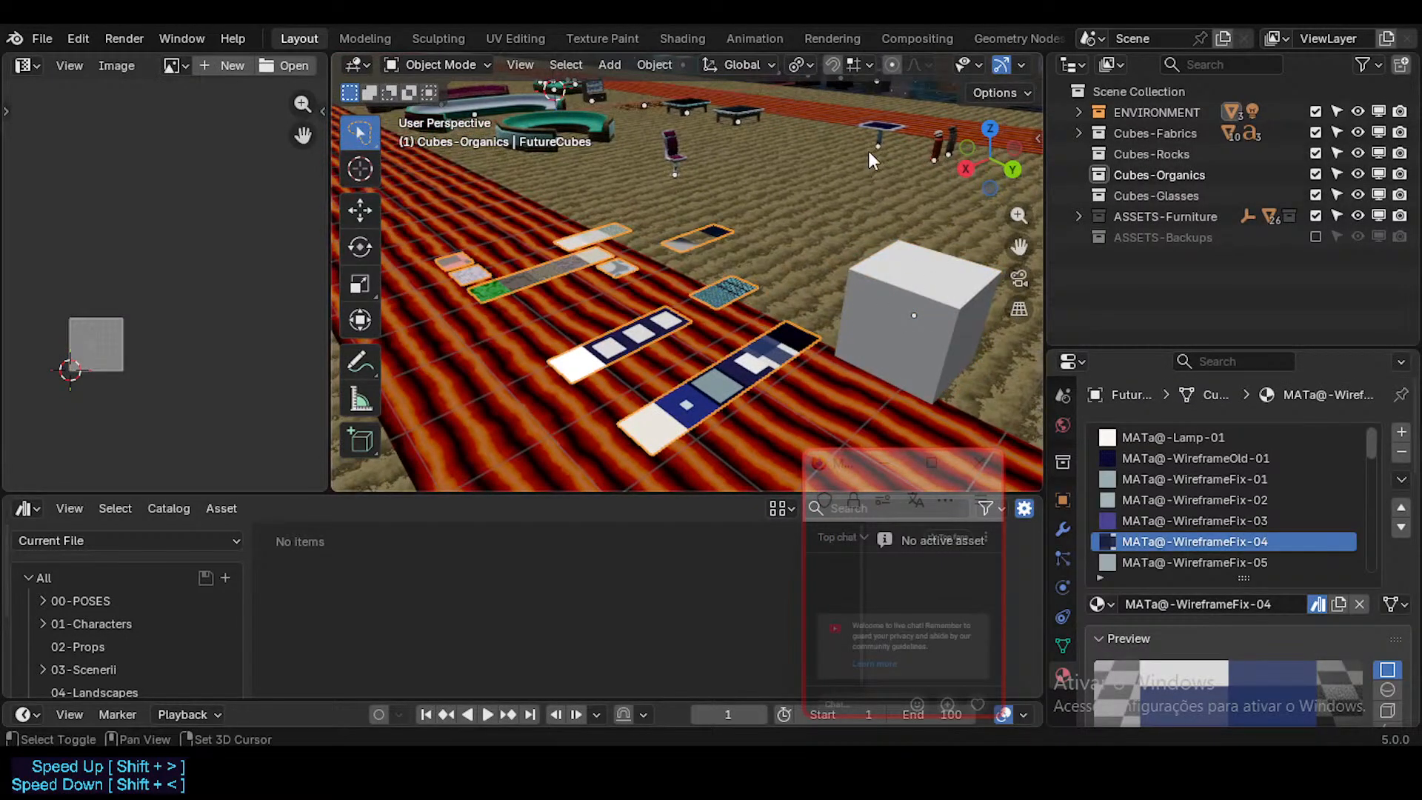
middle_click_drag(867, 151, 757, 404, "shift")
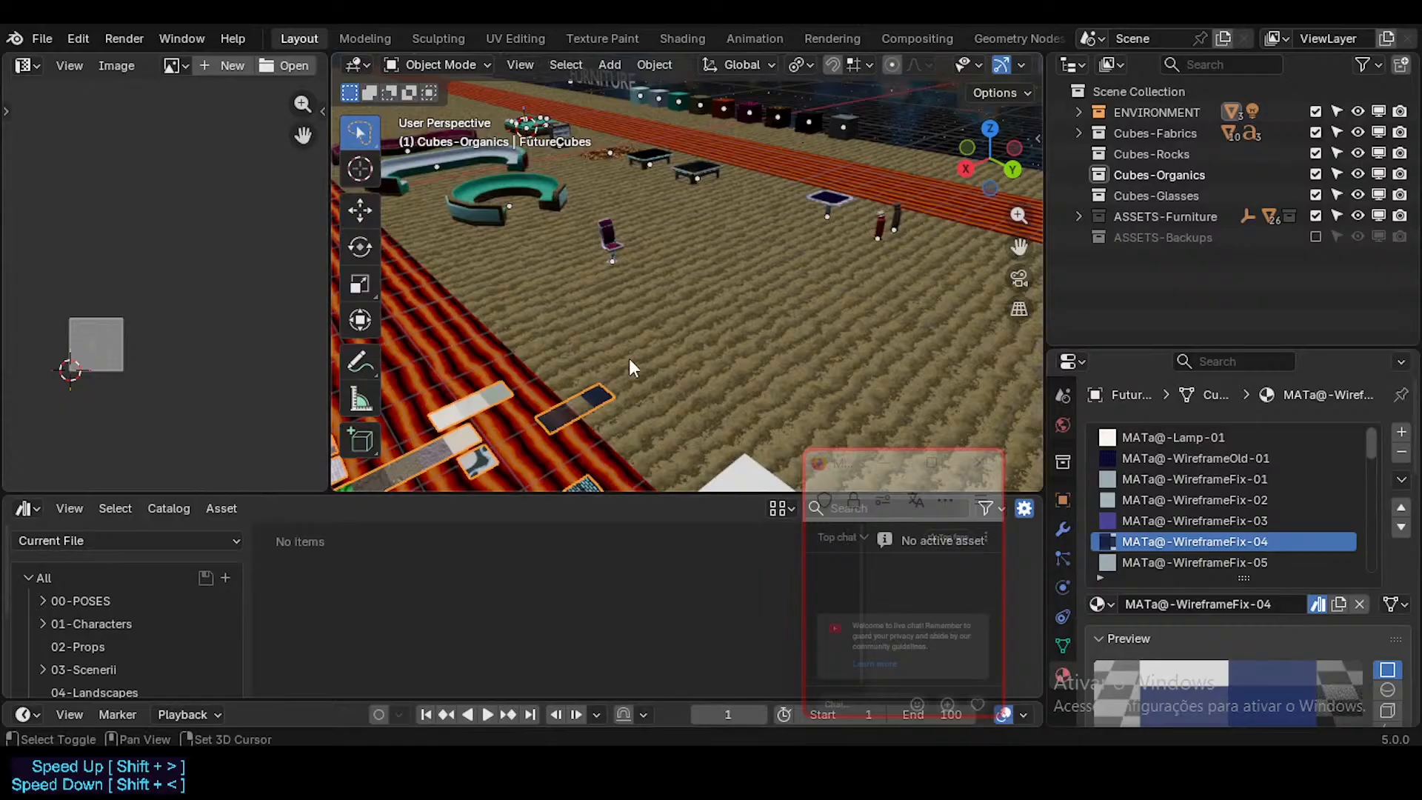
middle_click_drag(629, 358, 674, 355, "shift")
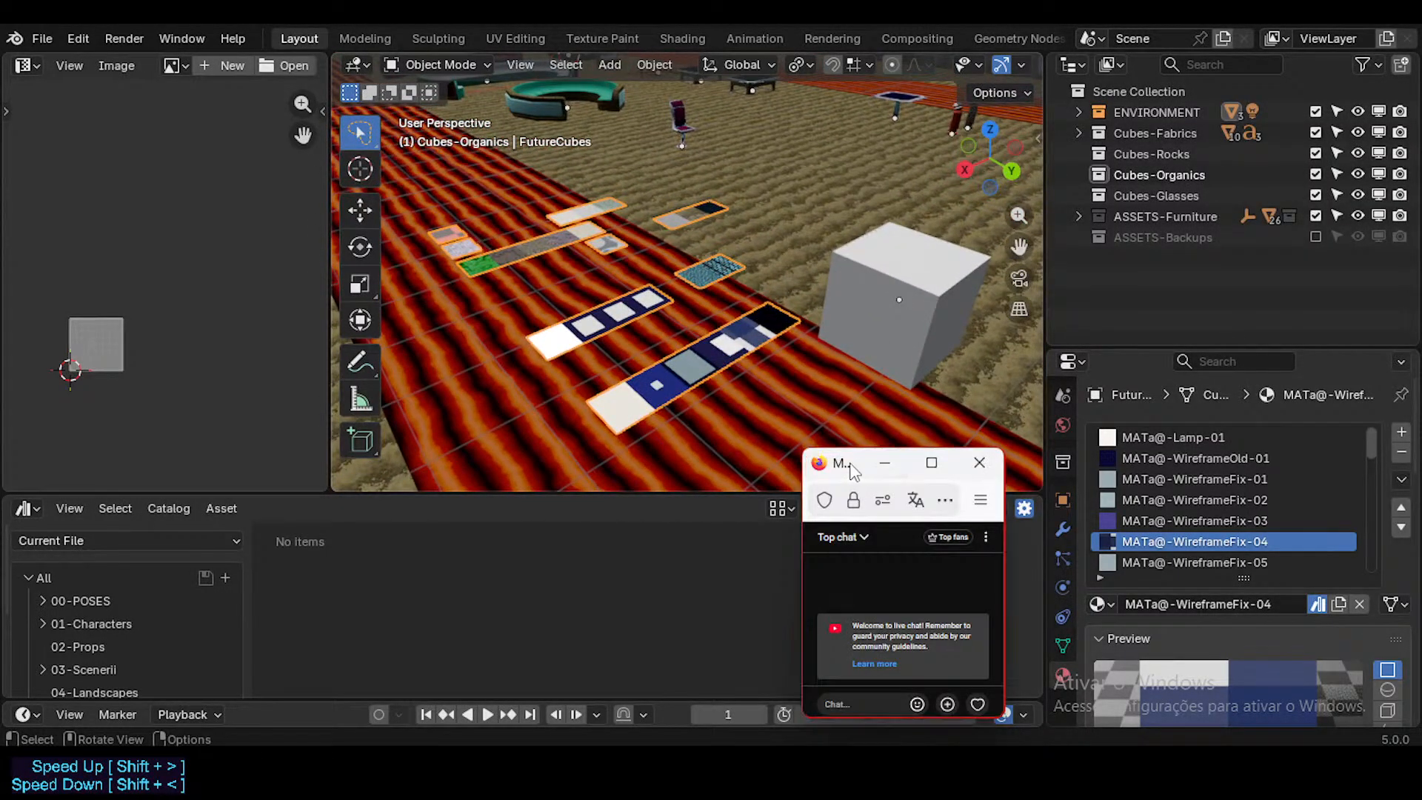
left_click_drag(866, 464, 1173, 419)
left_click_drag(1104, 470, 1043, 472)
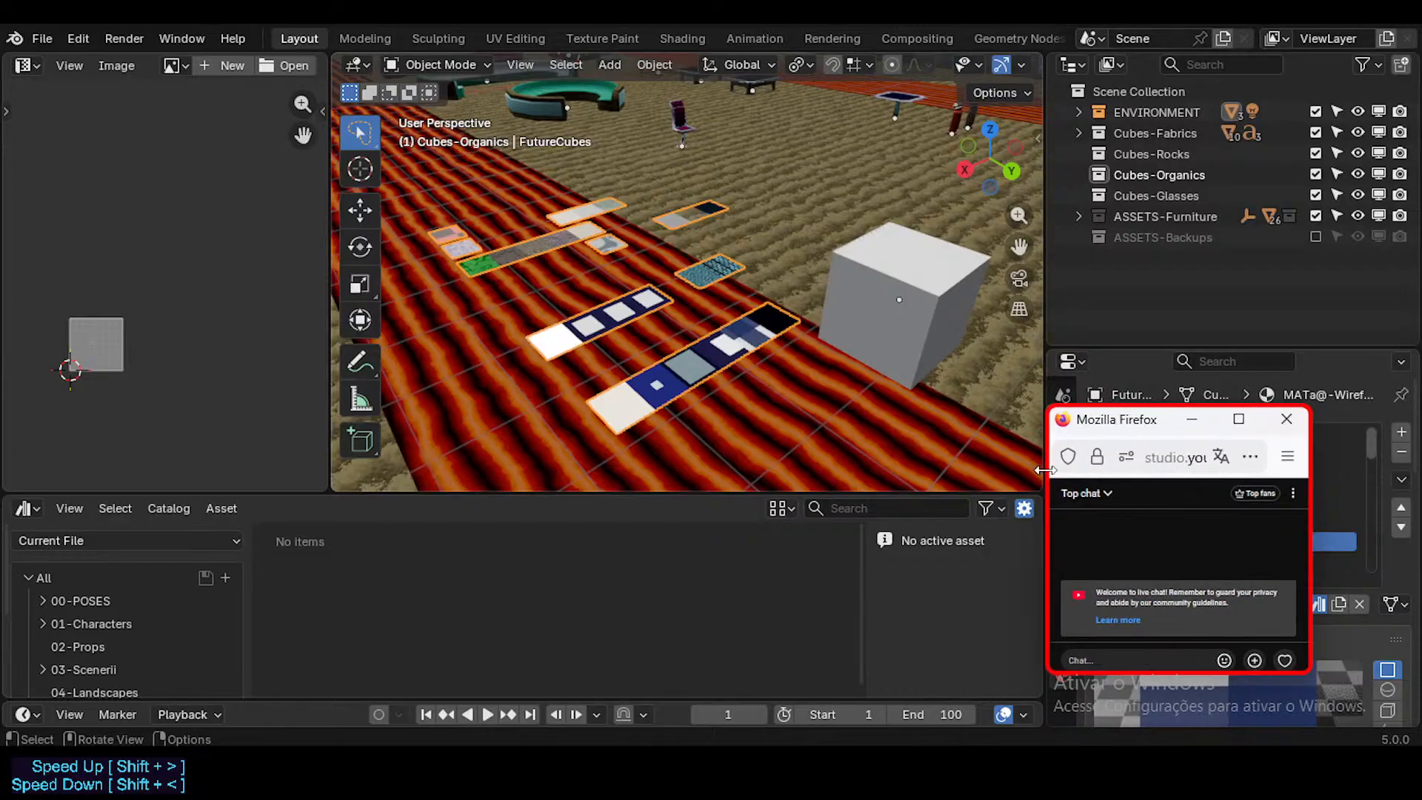
middle_click_drag(736, 333, 691, 264)
middle_click_drag(733, 140, 708, 254)
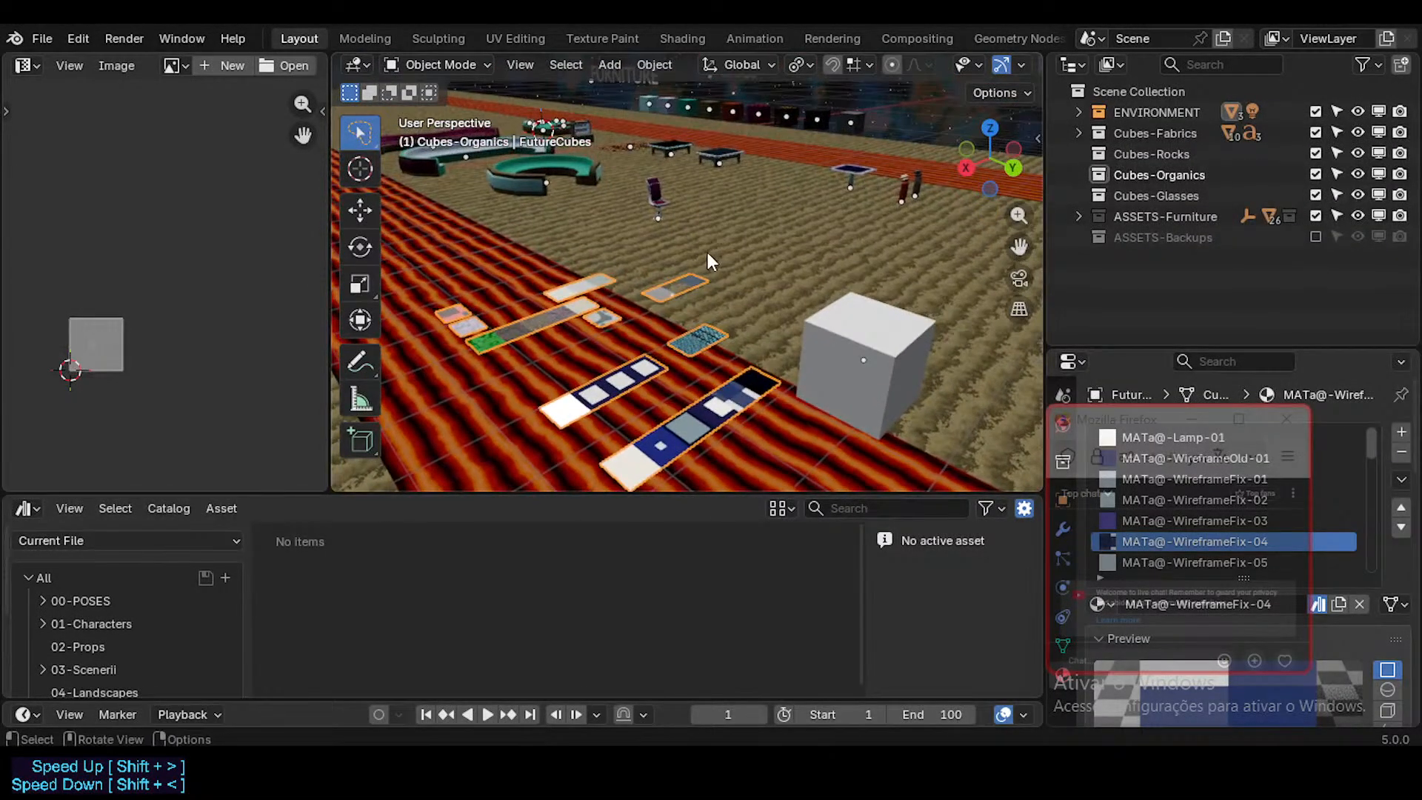
middle_click_drag(690, 315, 781, 285)
middle_click_drag(819, 336, 802, 335)
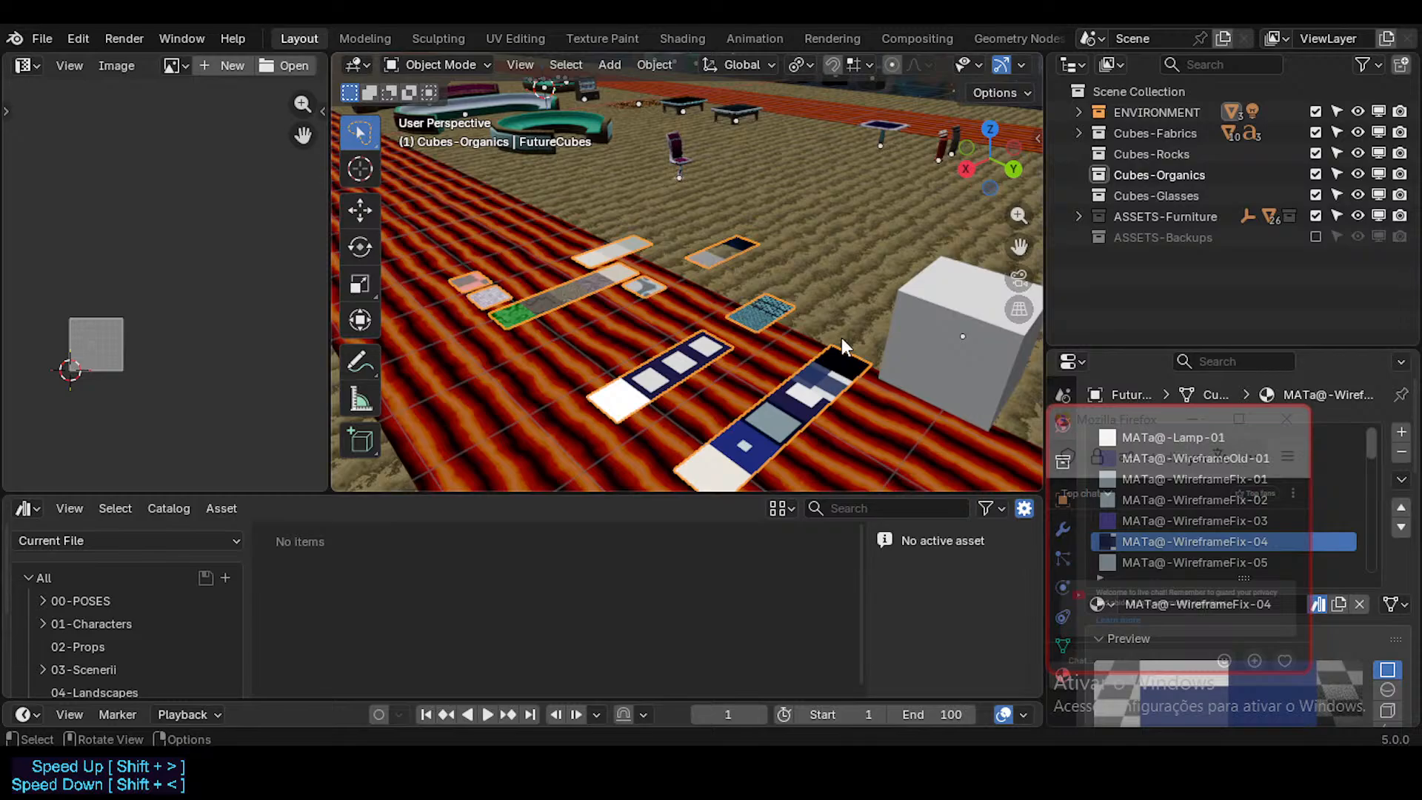
middle_click_drag(627, 300, 843, 331)
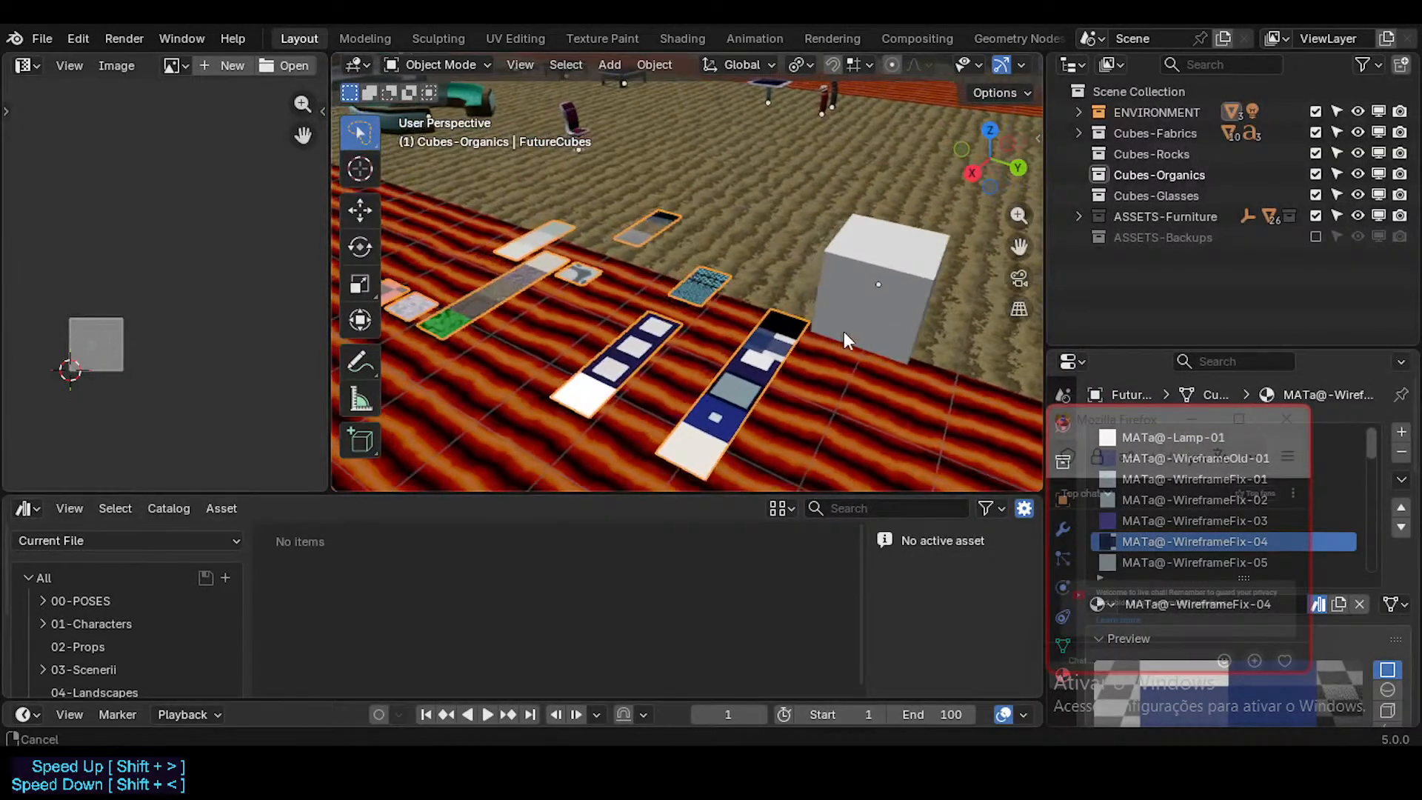
Step: Rename the blank cube beside the FutureCubes tiles as Cube-Organics
left_click(881, 273)
key("Tab")
key("Tab")
scroll(869, 250, "down", 2)
middle_click_drag(868, 284, 729, 255, "shift")
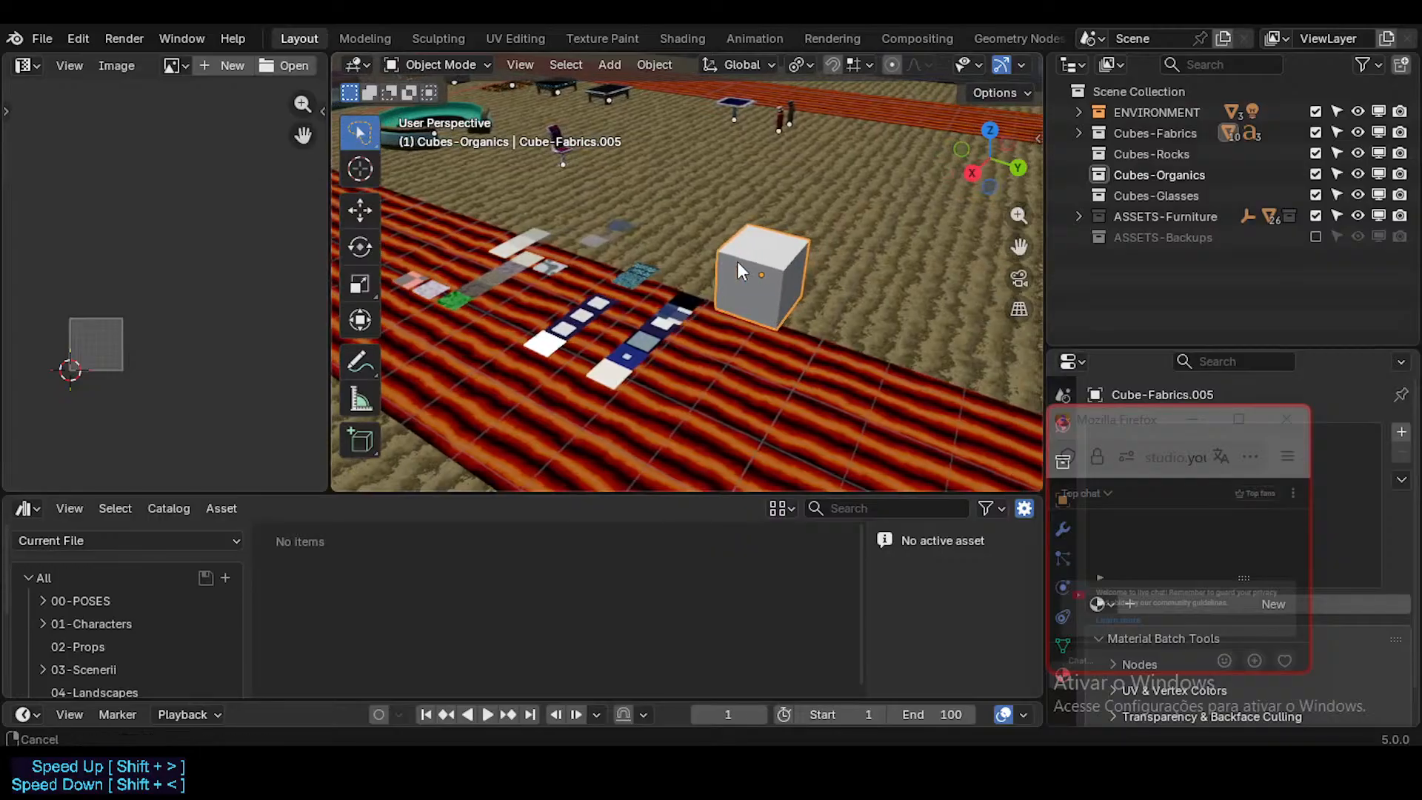
left_click_drag(1144, 429, 811, 522)
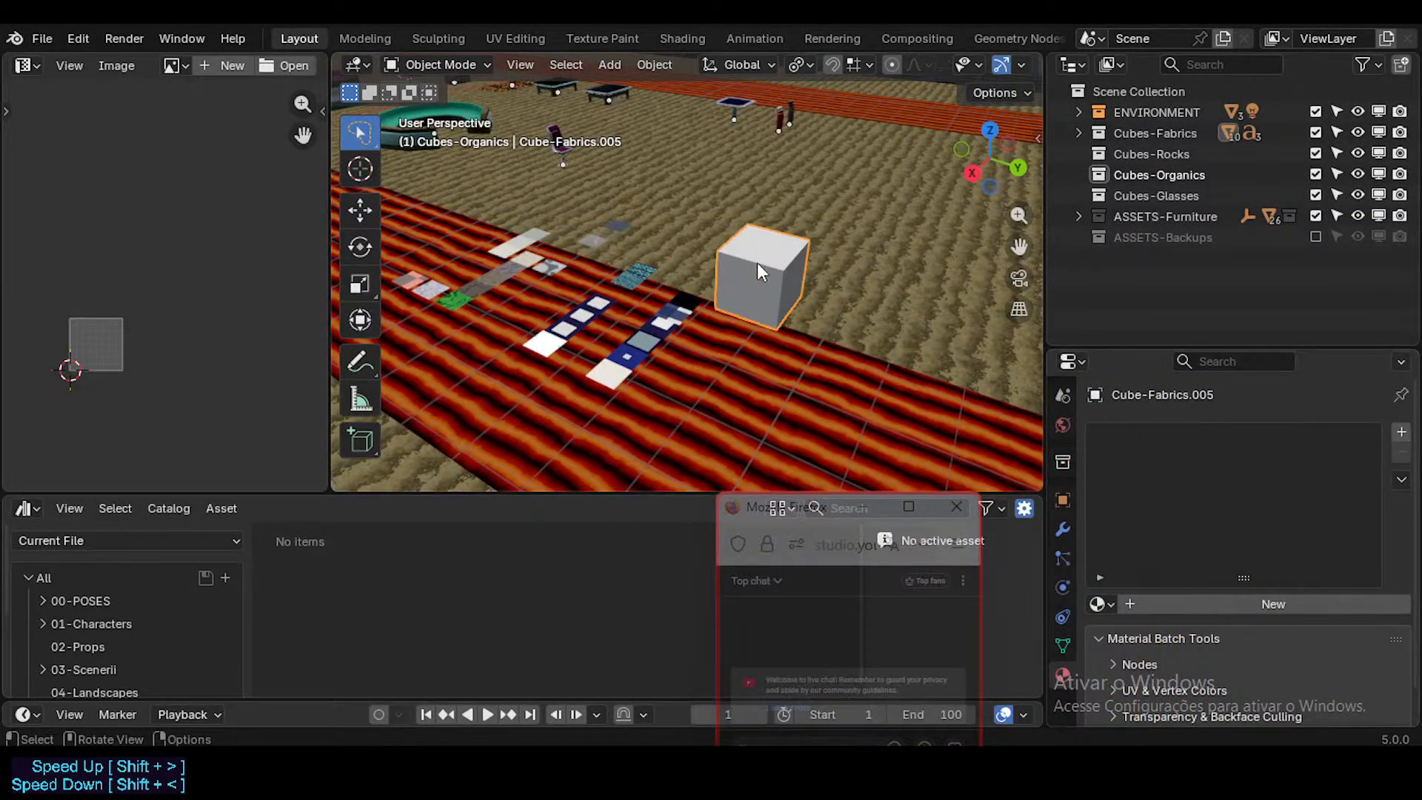
key("F2")
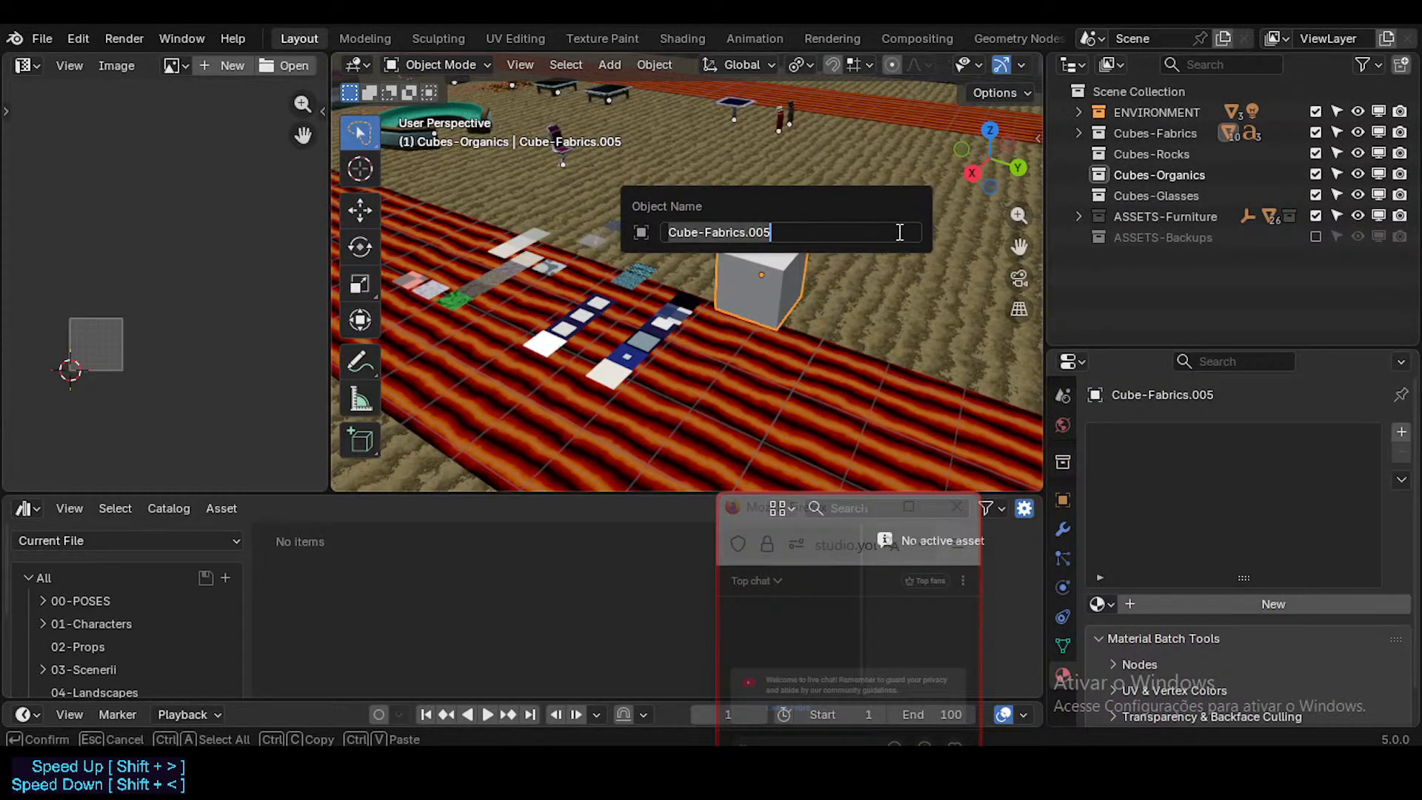
key("Home")
key("Right")
key("Delete")
type("Organics")
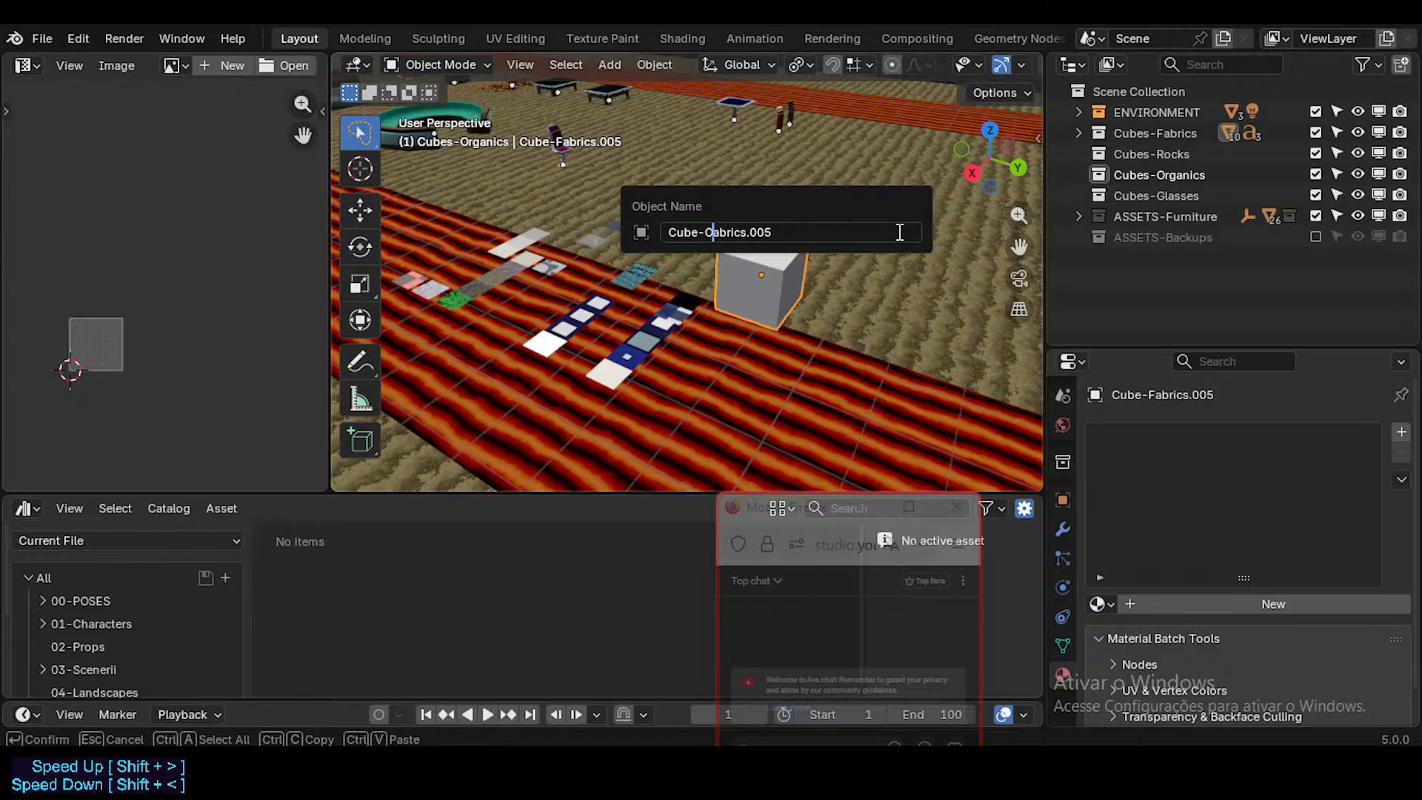
key("shift+End")
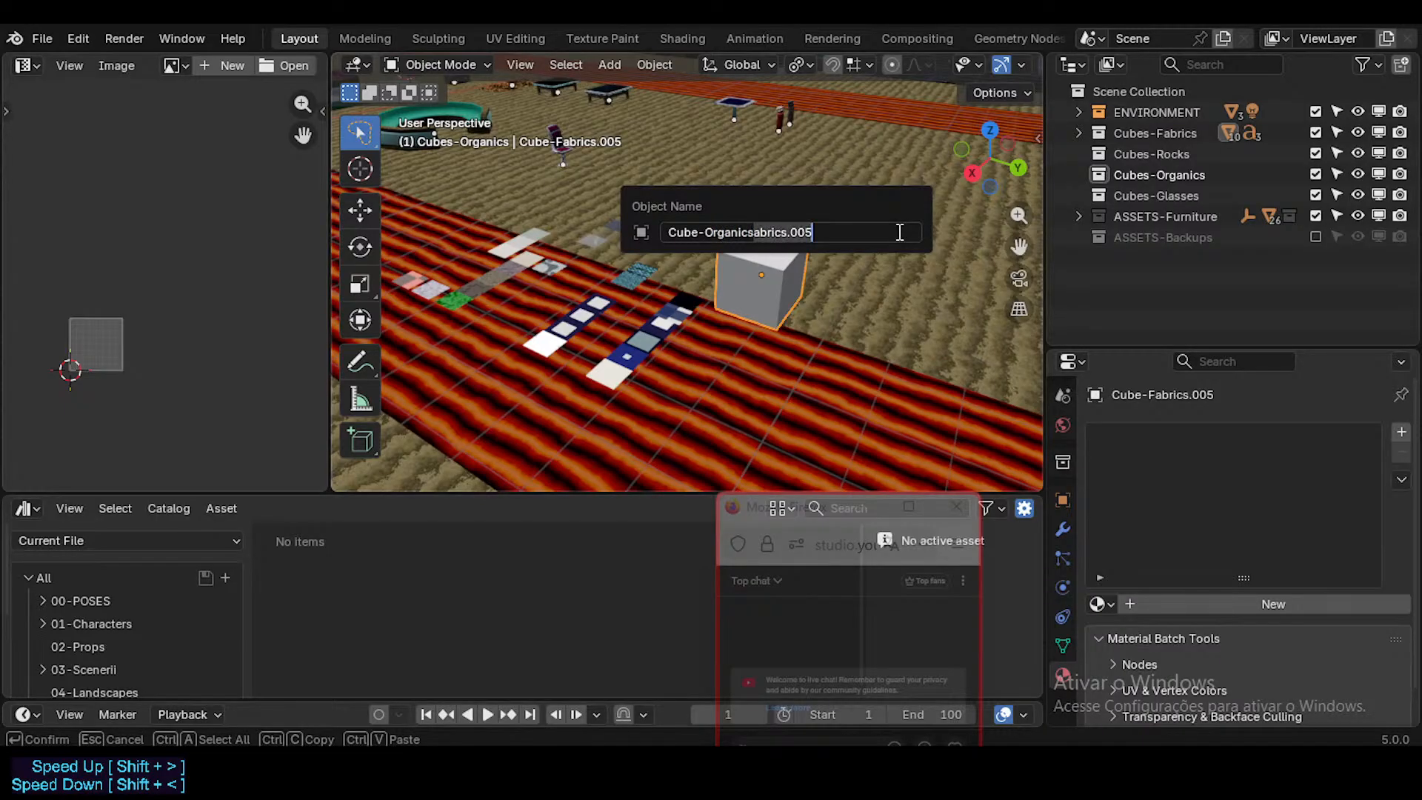
key("BackSpace")
key("Return")
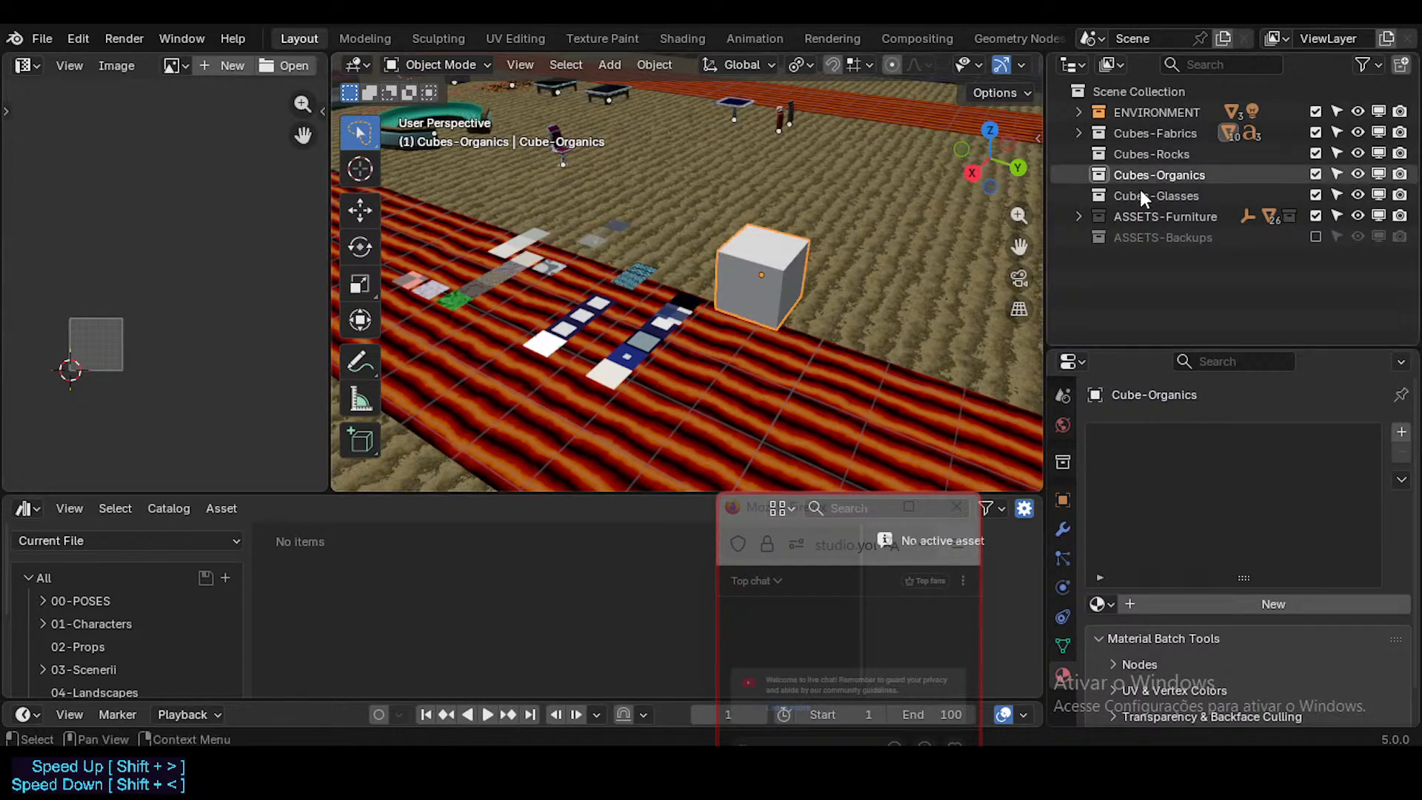
Step: Check the Cubes-Fabrics collection's contents and move the blank Cube-Organics cube into the Cubes-Organics collection
left_click(1075, 131)
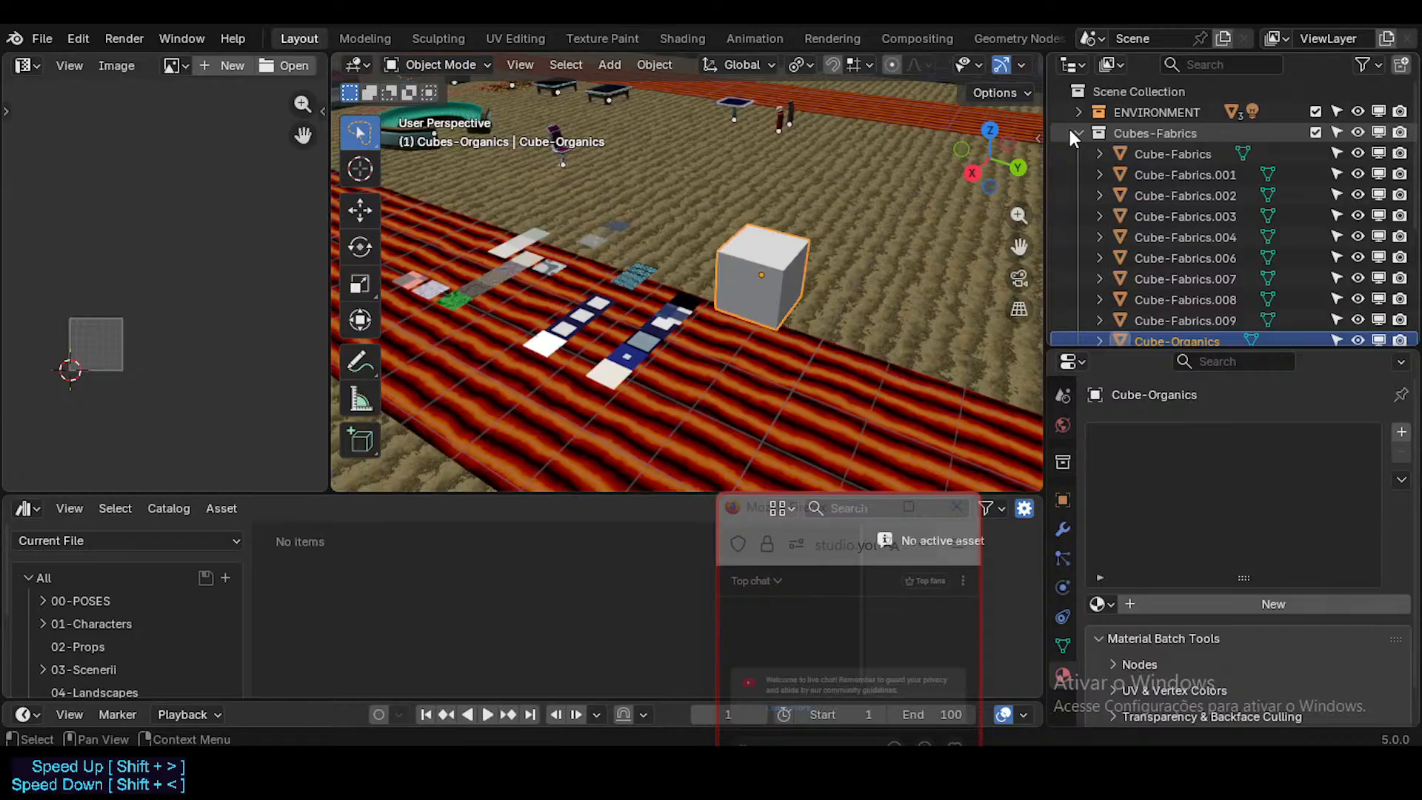
left_click(1182, 178)
left_click(1155, 154)
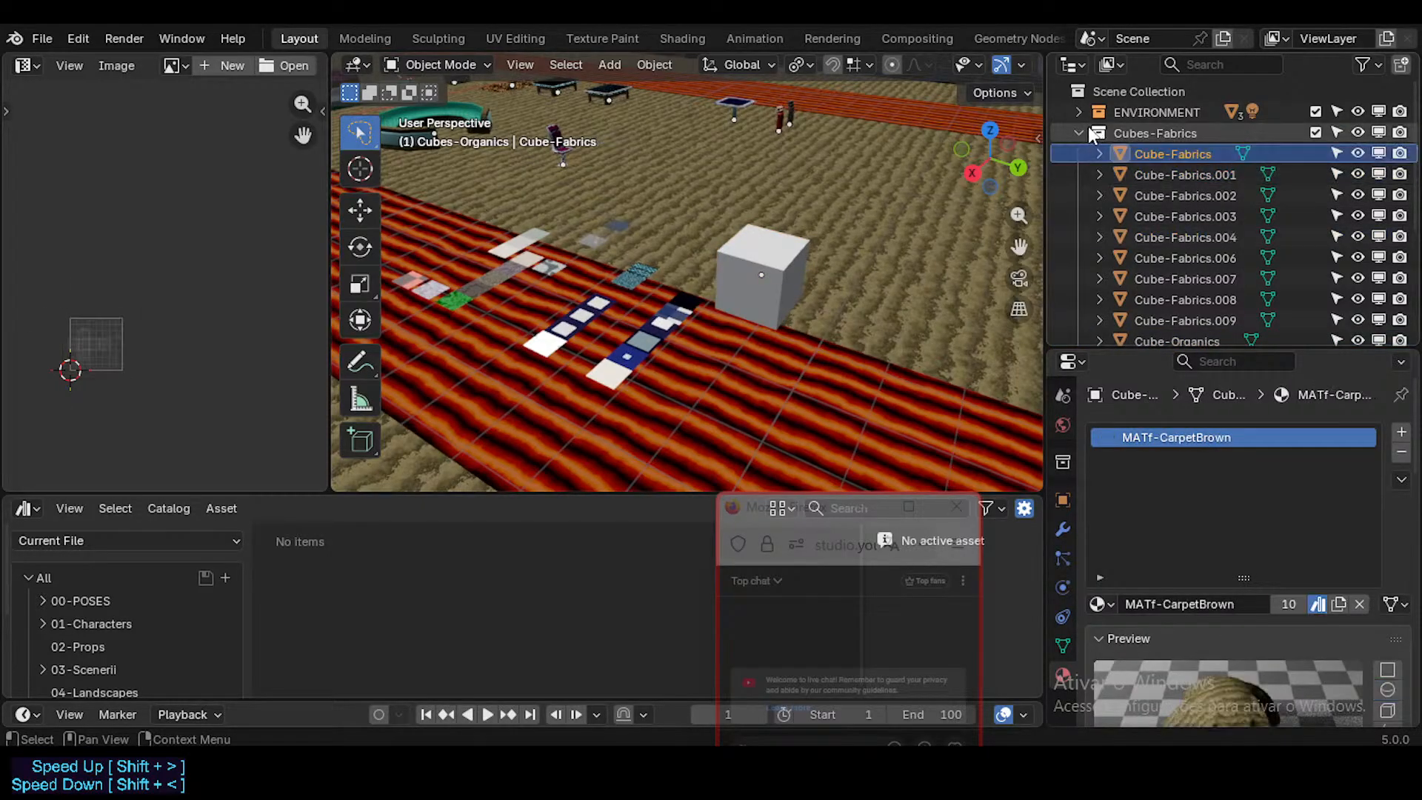
left_click(1075, 131)
left_click(1149, 176)
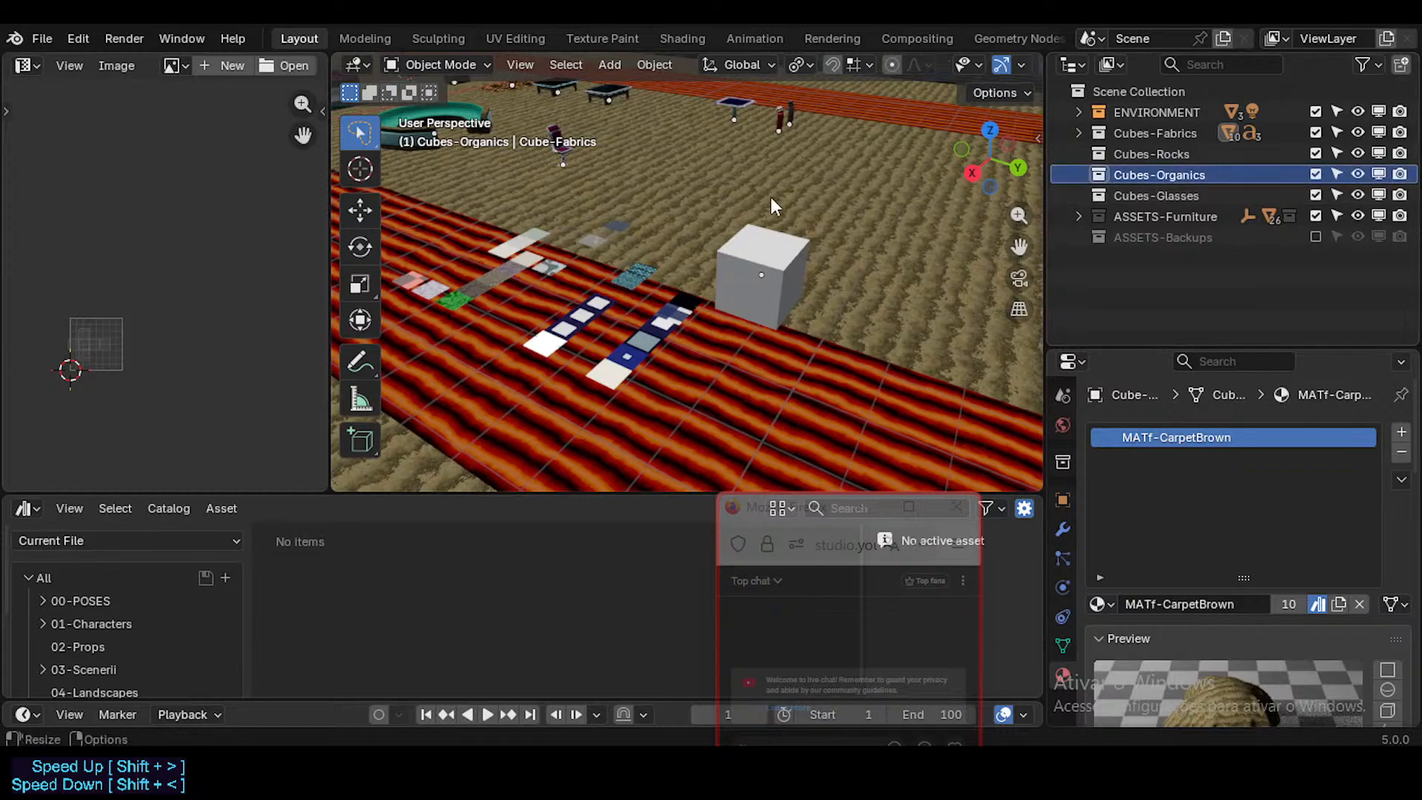
scroll(690, 277, "up", 2)
middle_click_drag(690, 277, 807, 256, "shift")
left_click(840, 255)
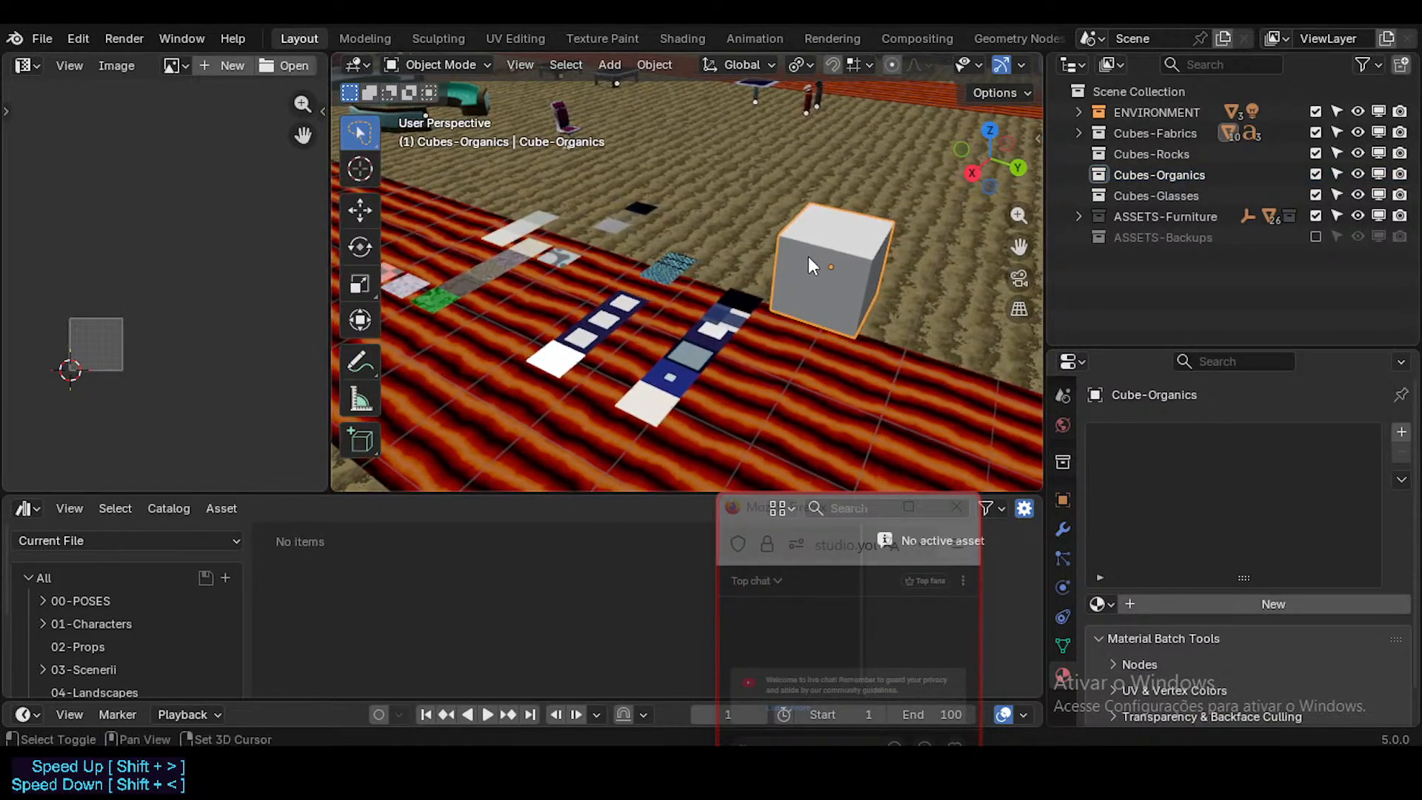
left_click(1129, 174)
left_click(856, 238)
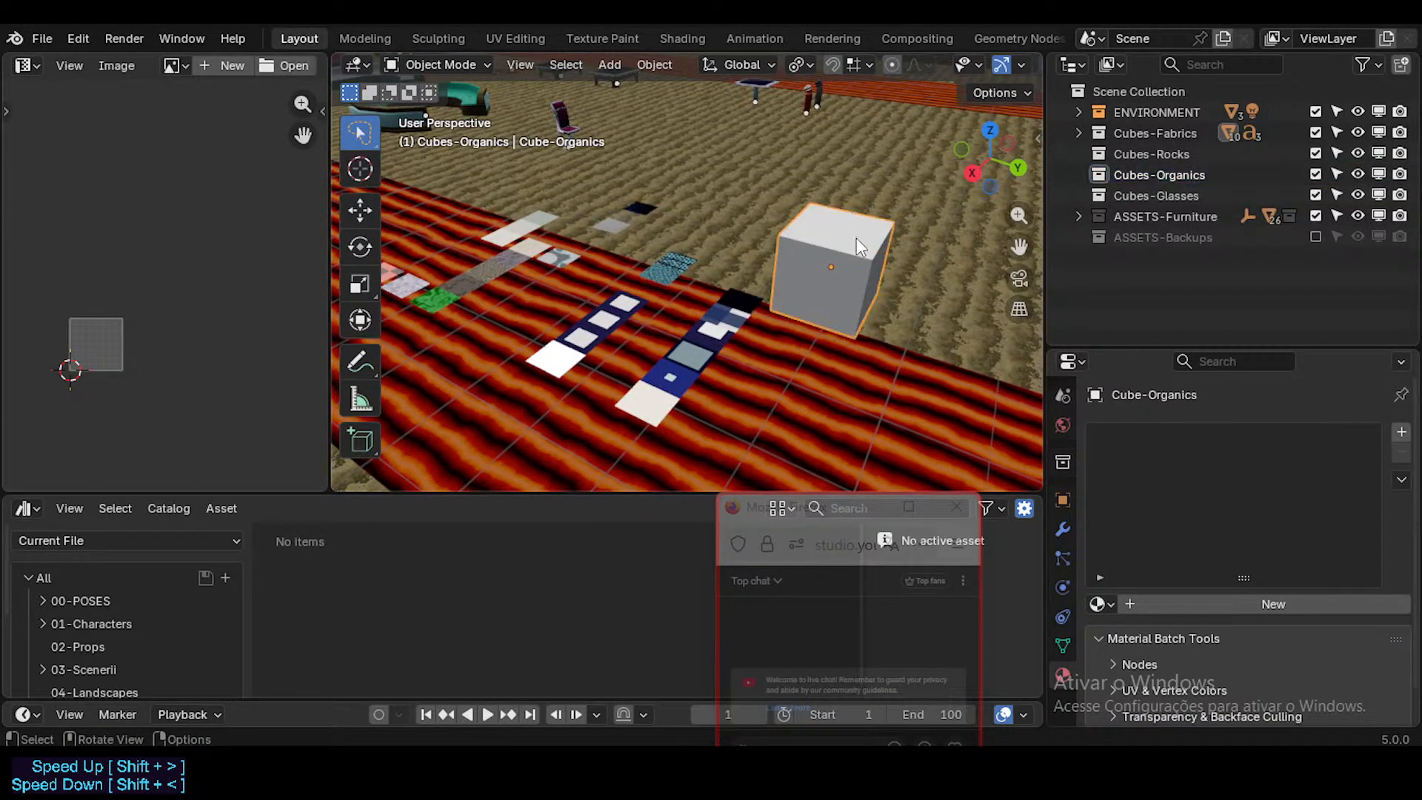
key("m")
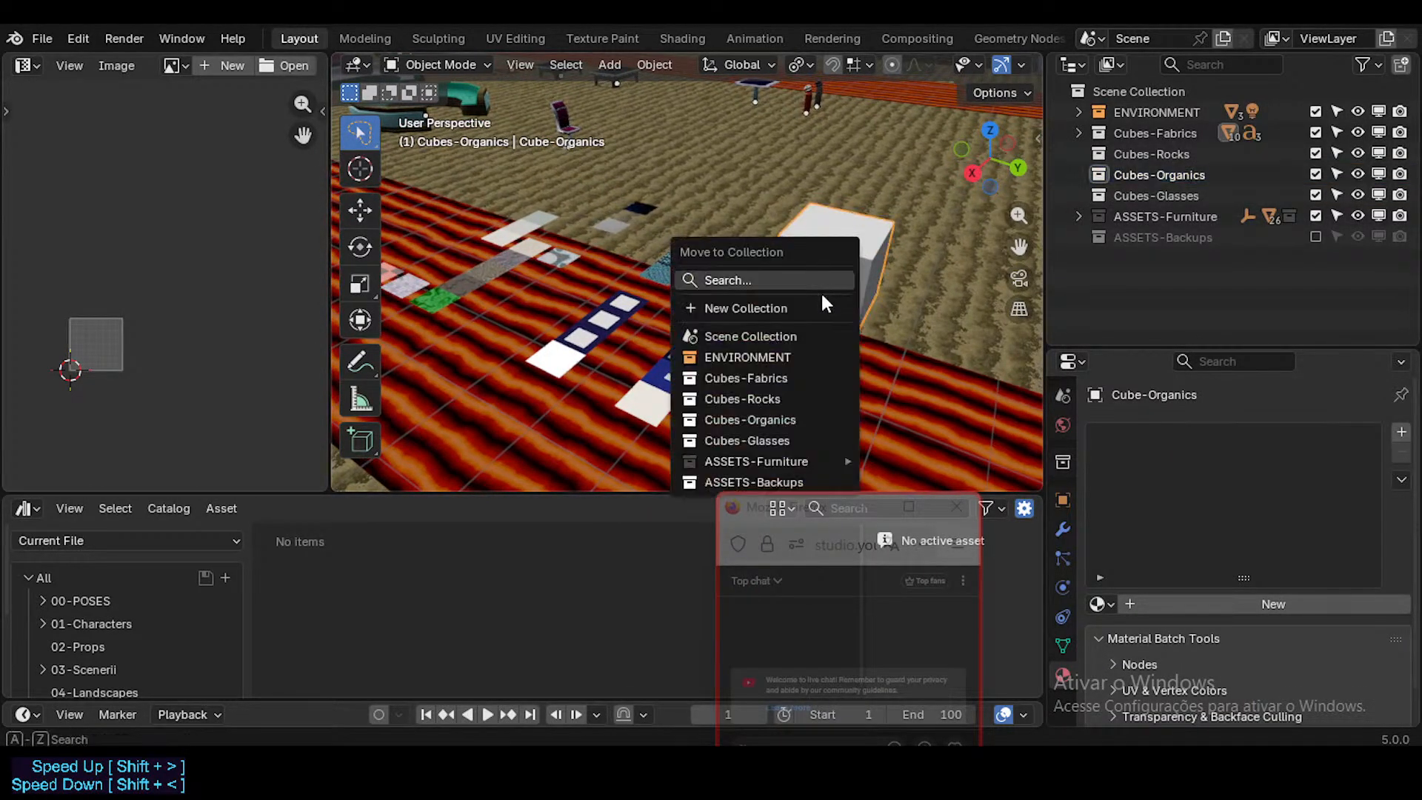
left_click(772, 419)
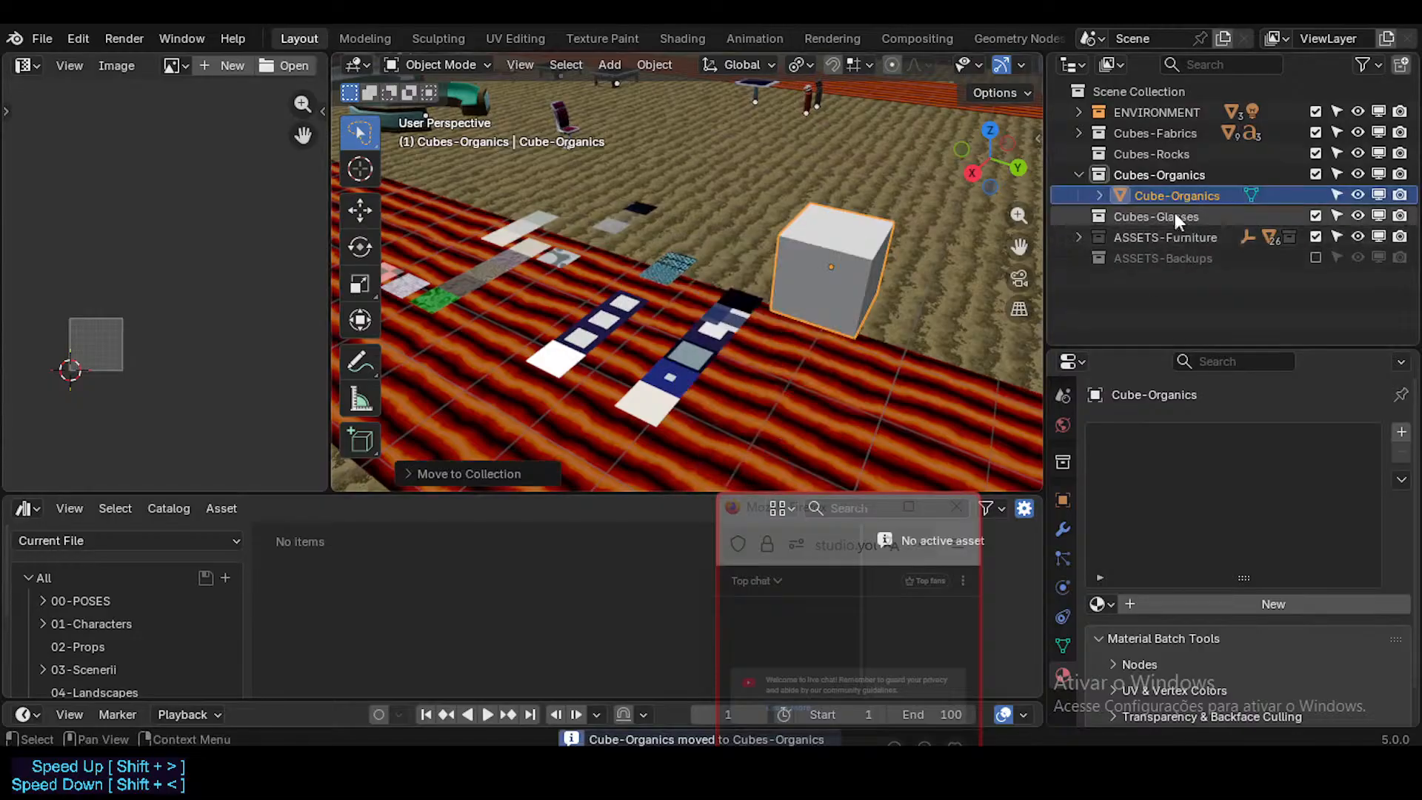
Step: Make a linked duplicate of the Cube-Organics cube in place and delete that duplicate
left_click(1097, 174)
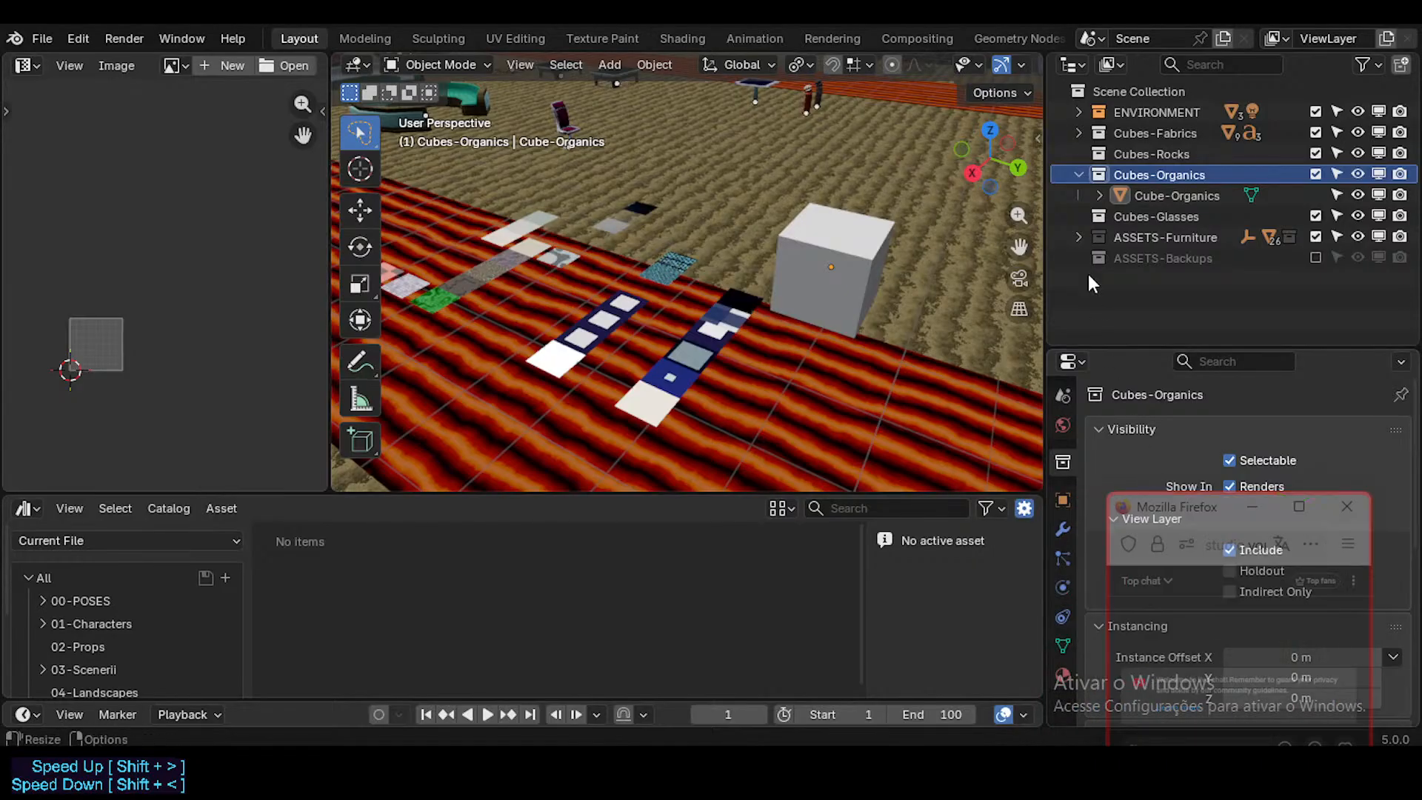
left_click(1154, 196)
scroll(796, 284, "down", 2)
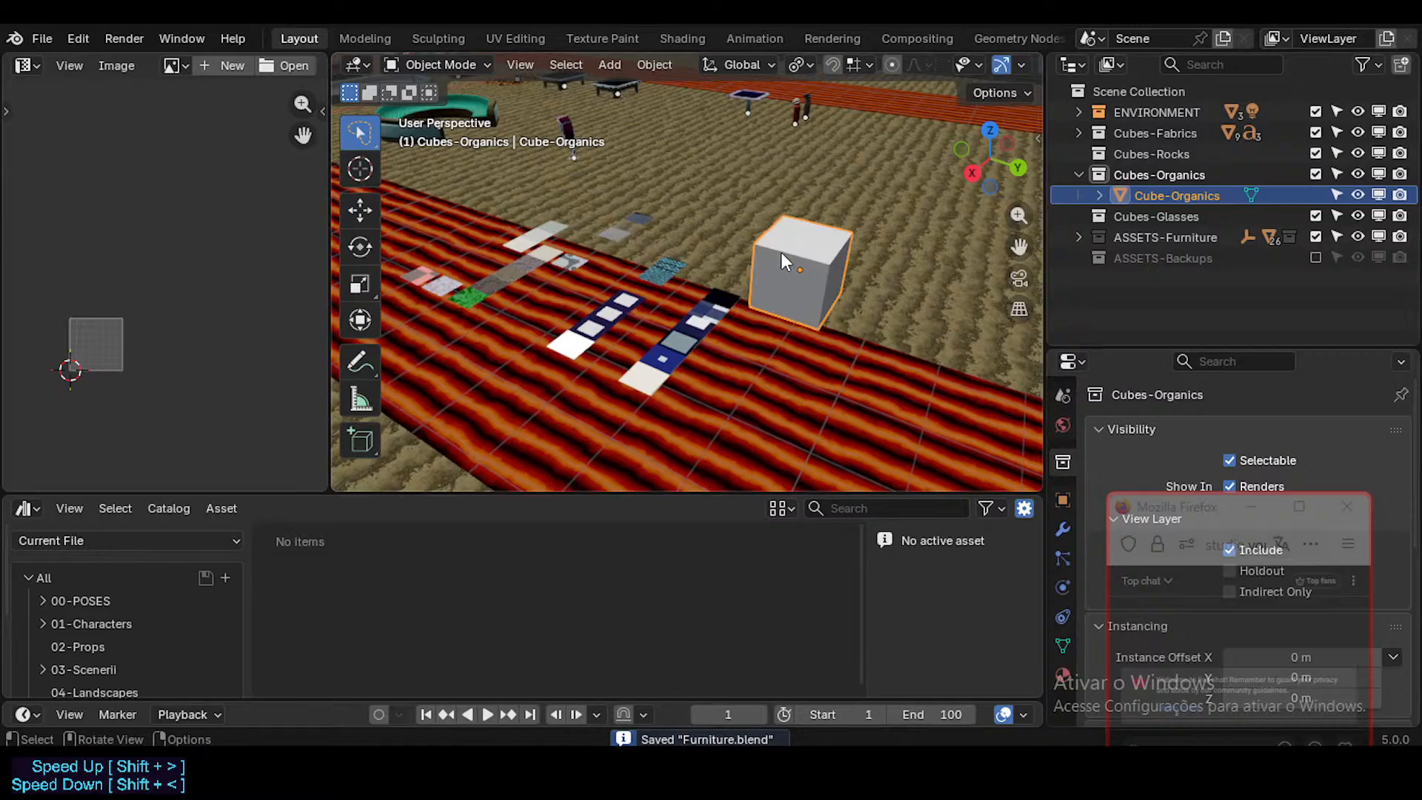
key("shift+d")
right_click(909, 277)
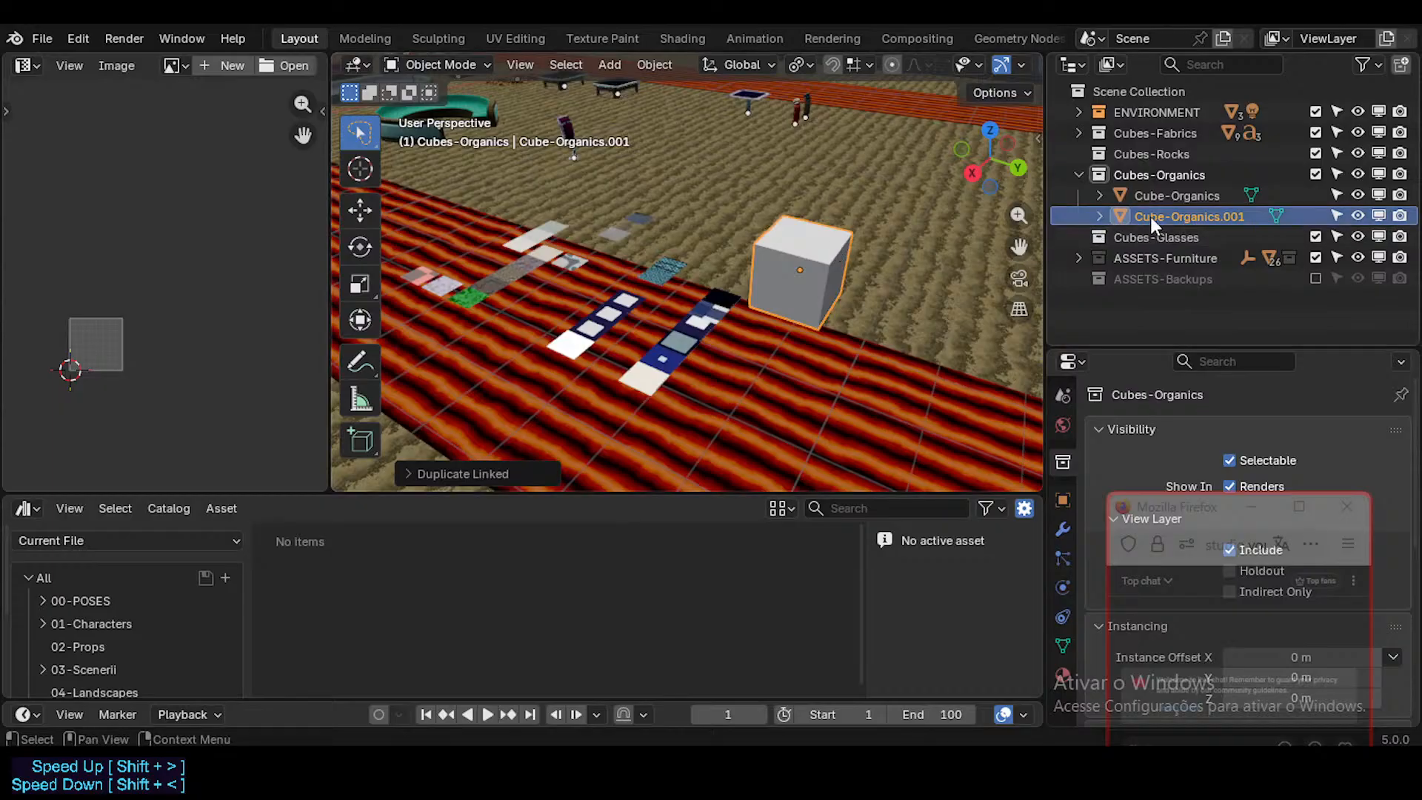
key("x")
left_click(851, 247)
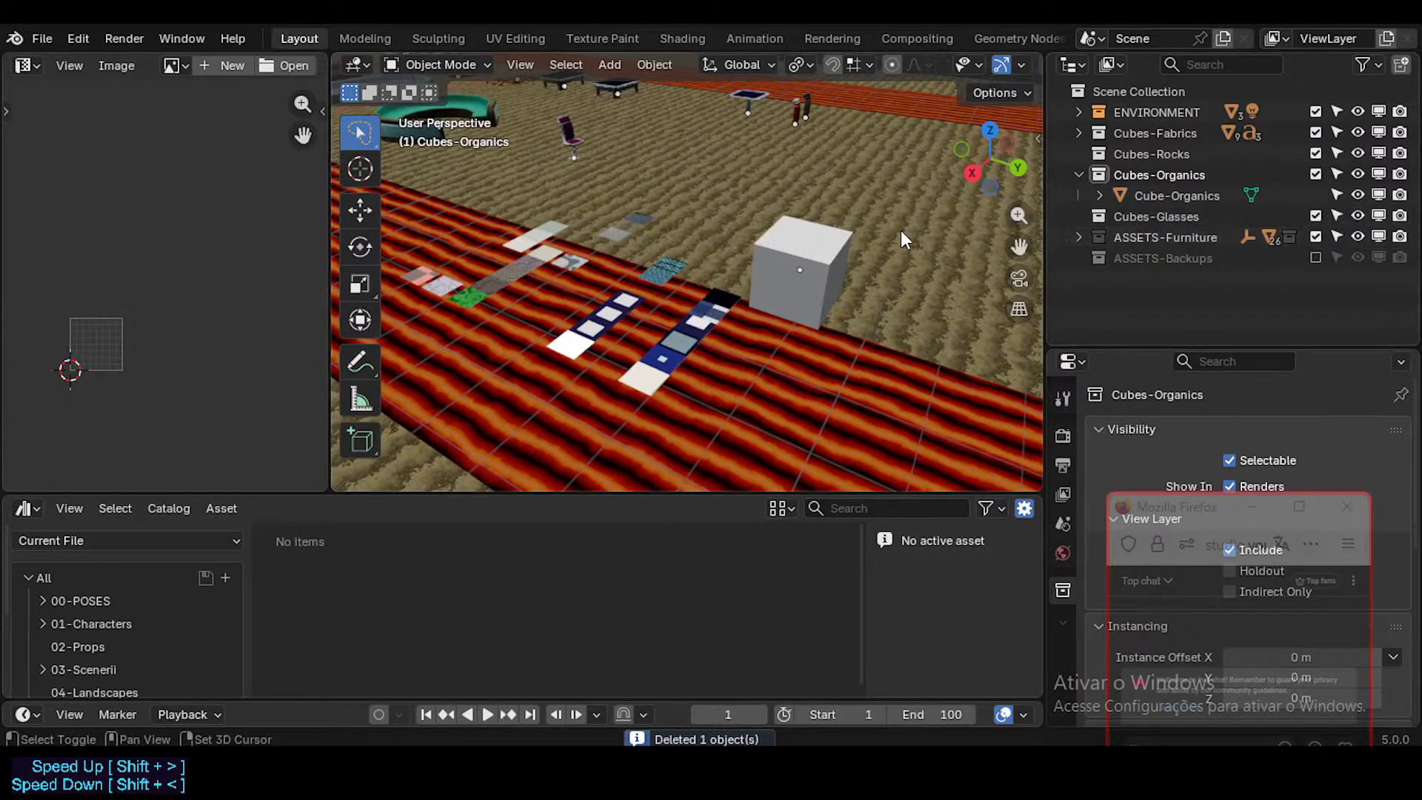
Step: Enlarge the asset browser and mark the Cube-Organics object as an asset
middle_click_drag(901, 230, 887, 233)
middle_click_drag(820, 290, 784, 297, "shift")
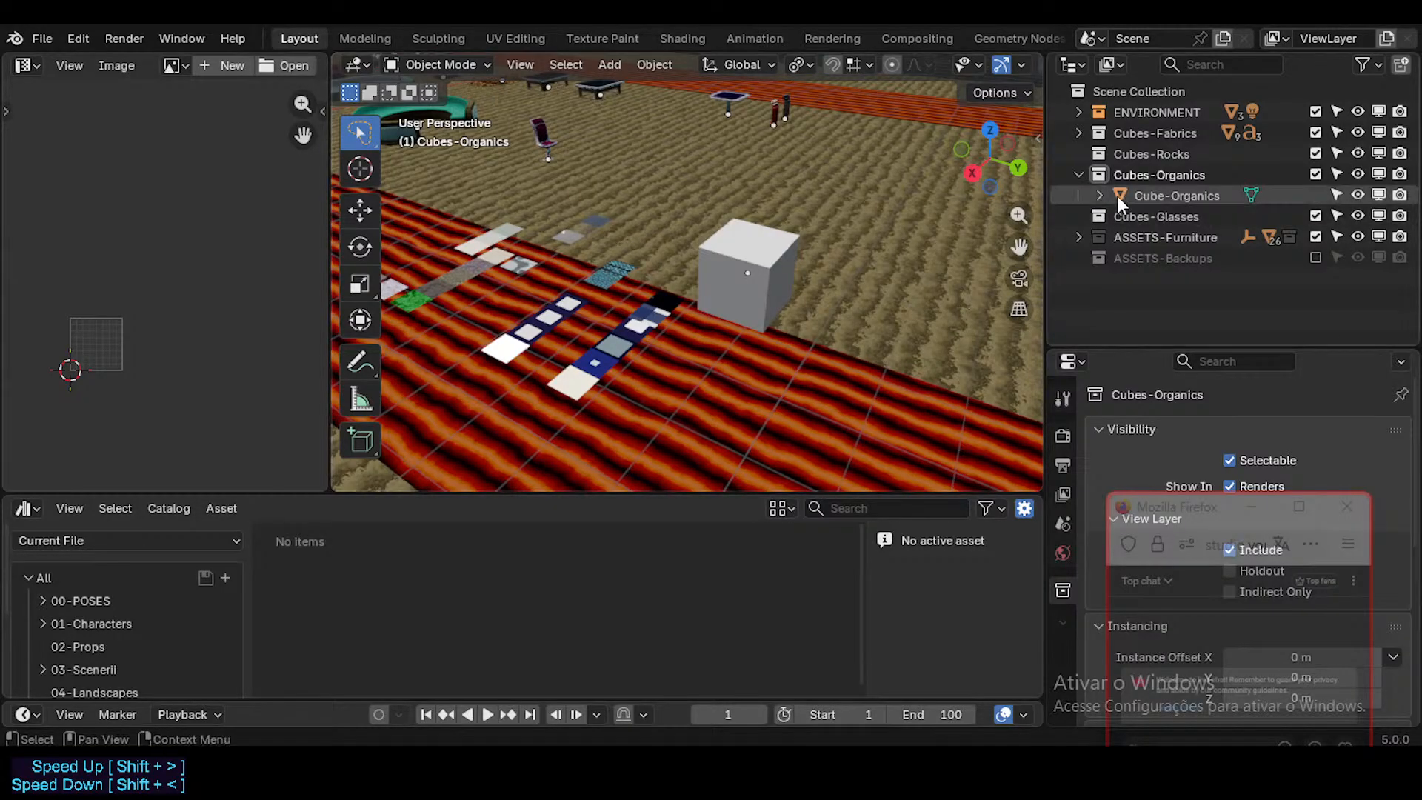
left_click(1147, 196)
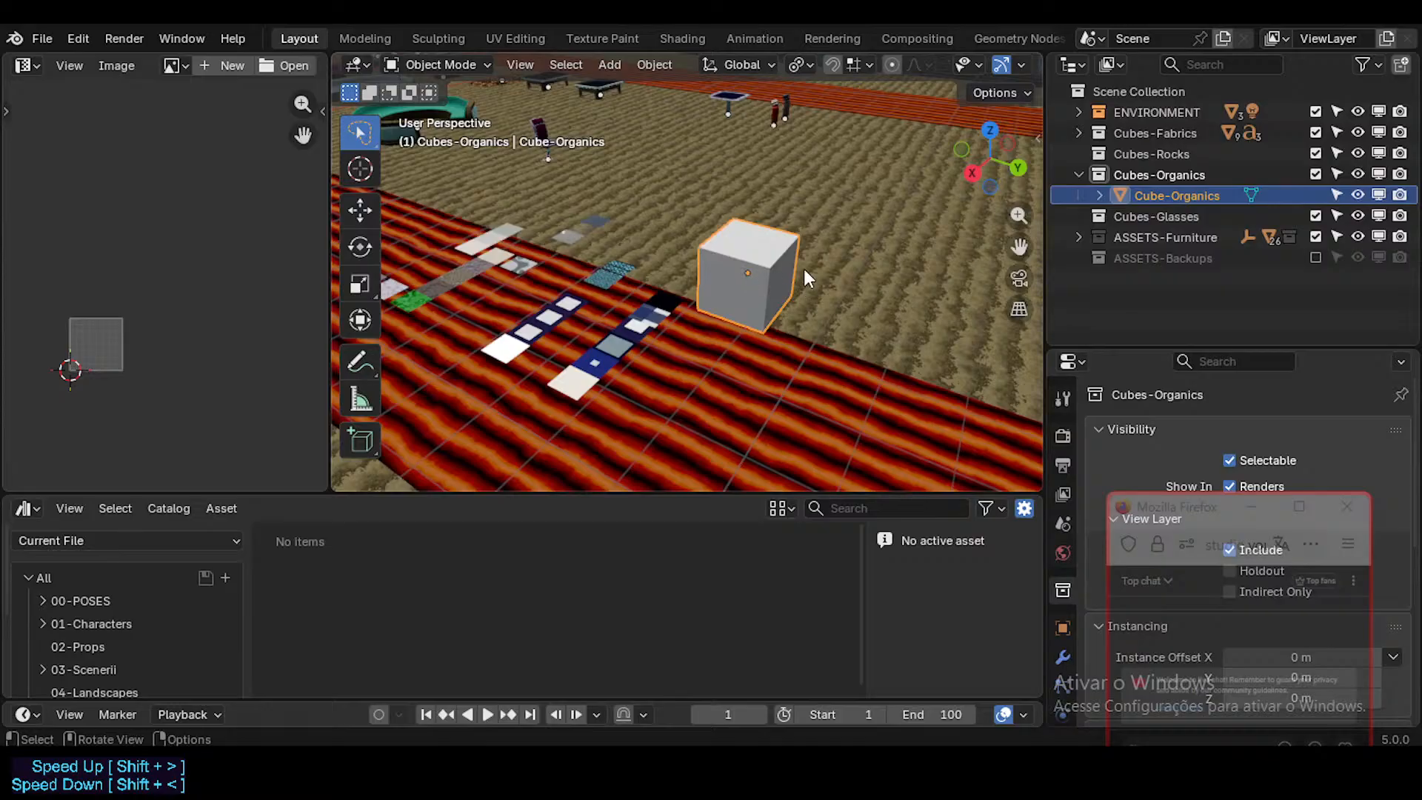
scroll(60, 614, "down", 2)
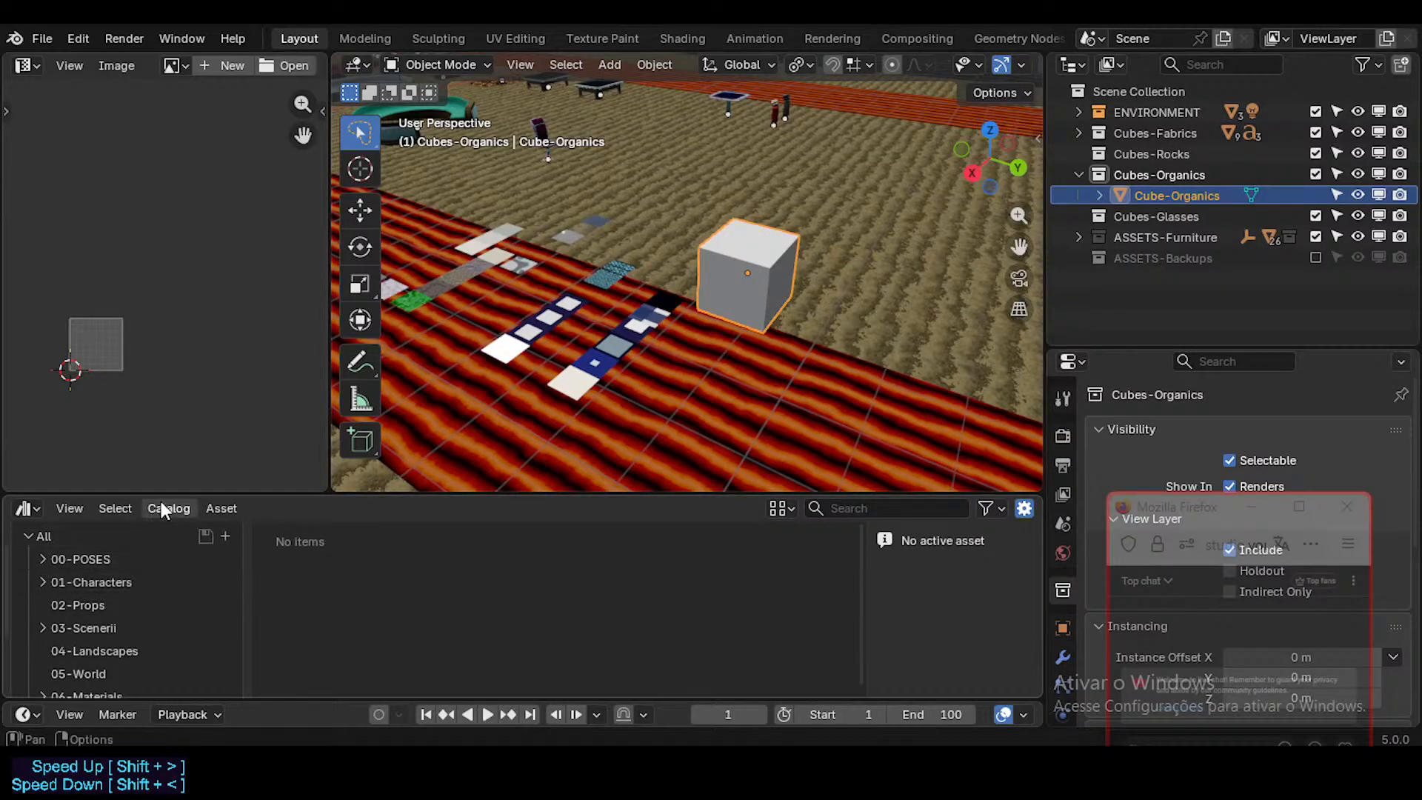
left_click_drag(162, 493, 189, 433)
scroll(197, 555, "down", 1)
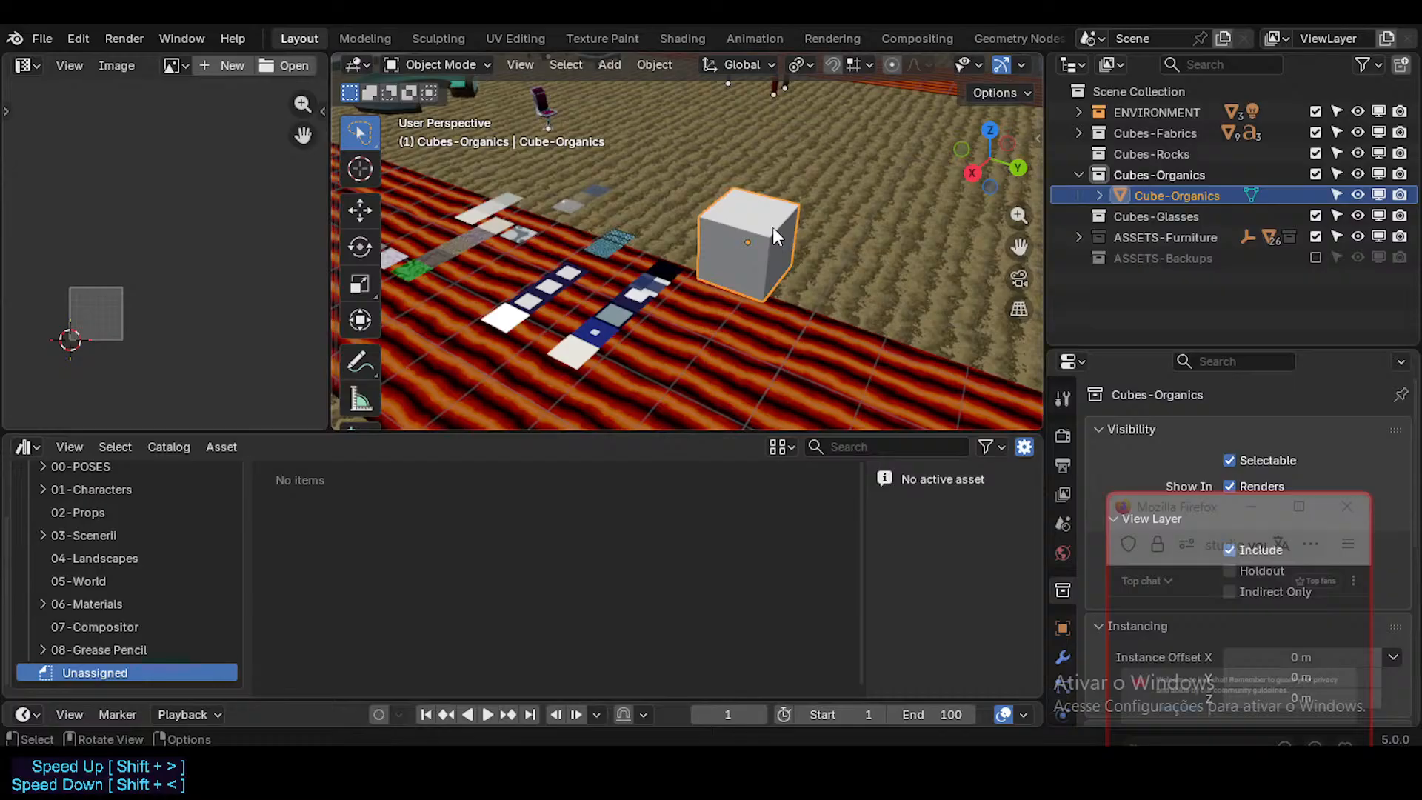
right_click(1159, 197)
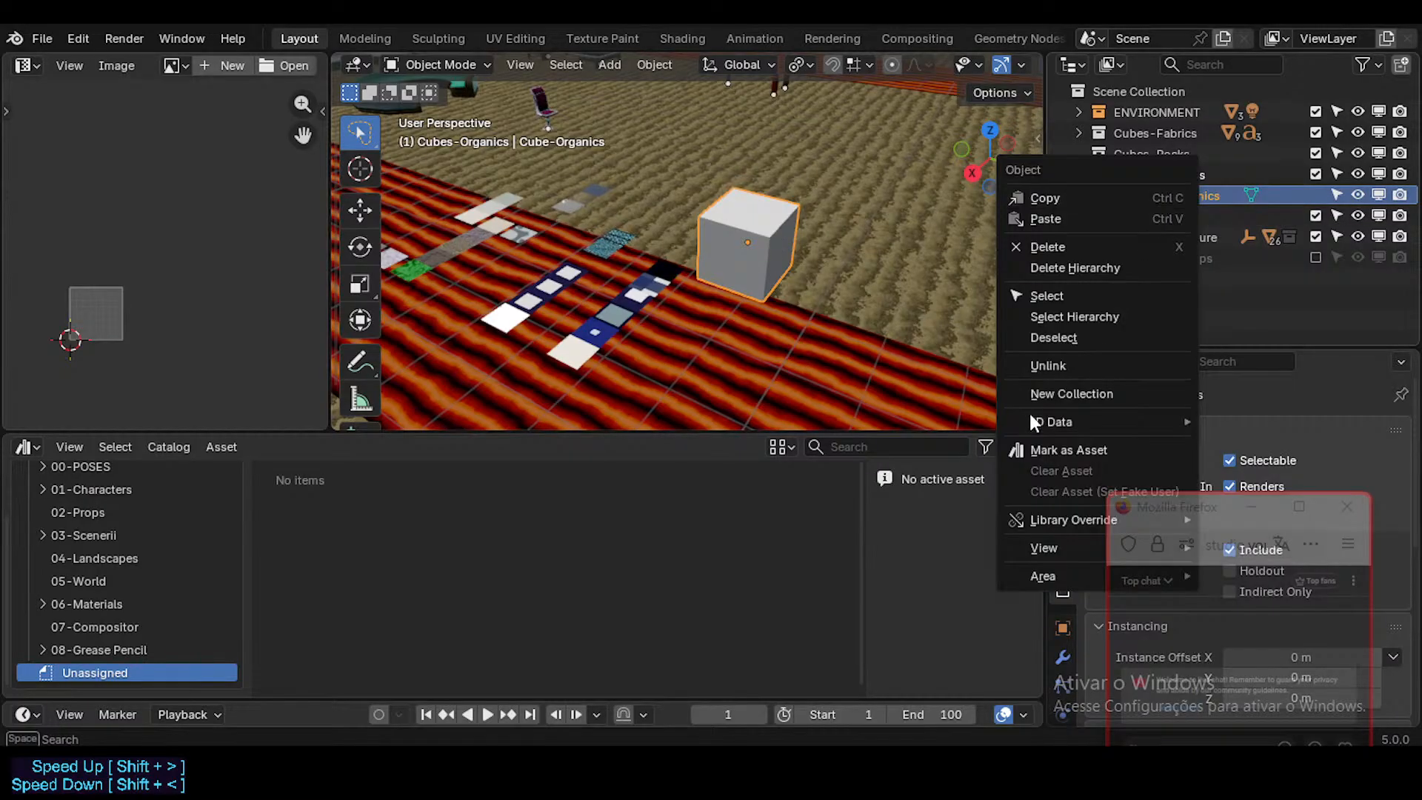
left_click(1032, 450)
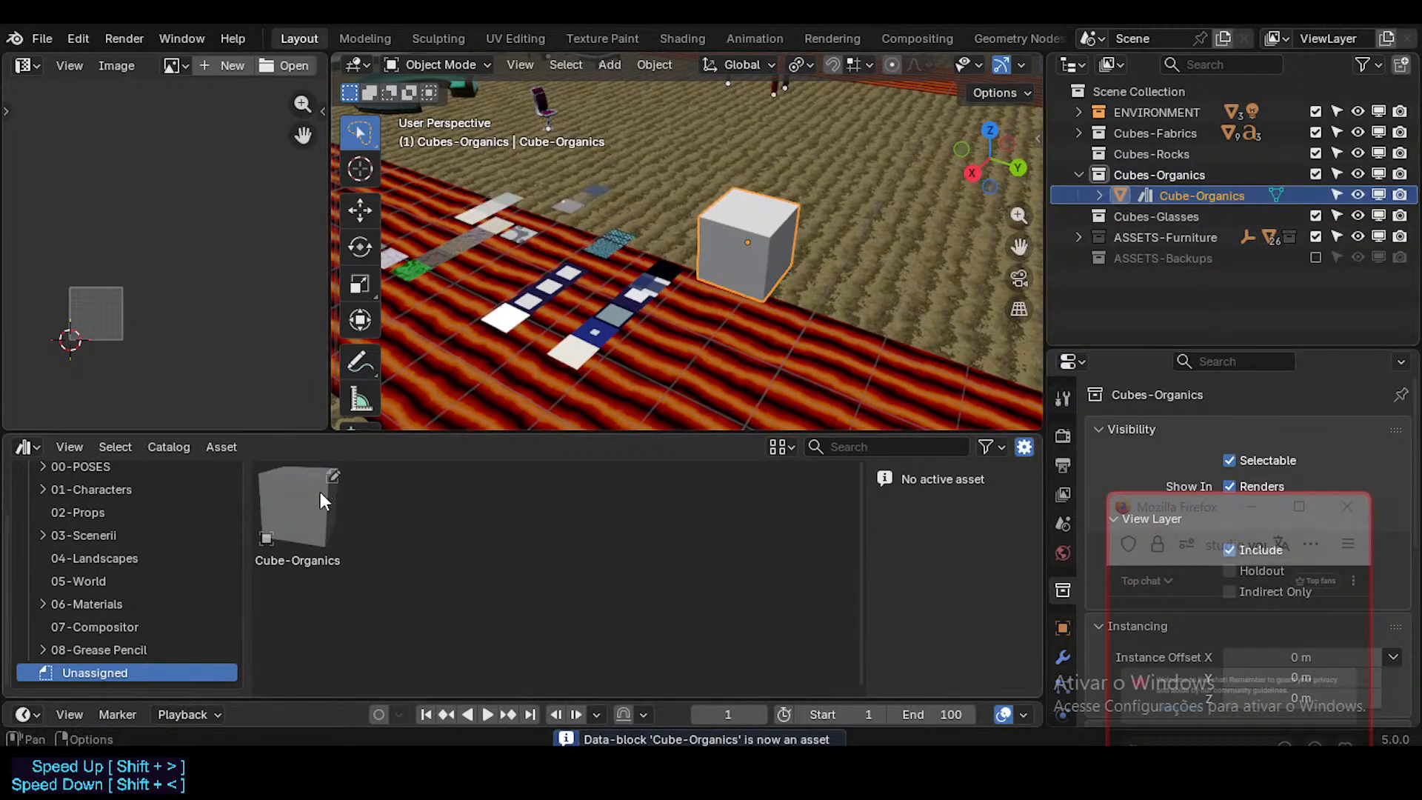
Step: Place a copy of the Cube-Organics asset beside the original cube and undo the placement
left_click_drag(318, 527, 846, 297)
left_click(1183, 216)
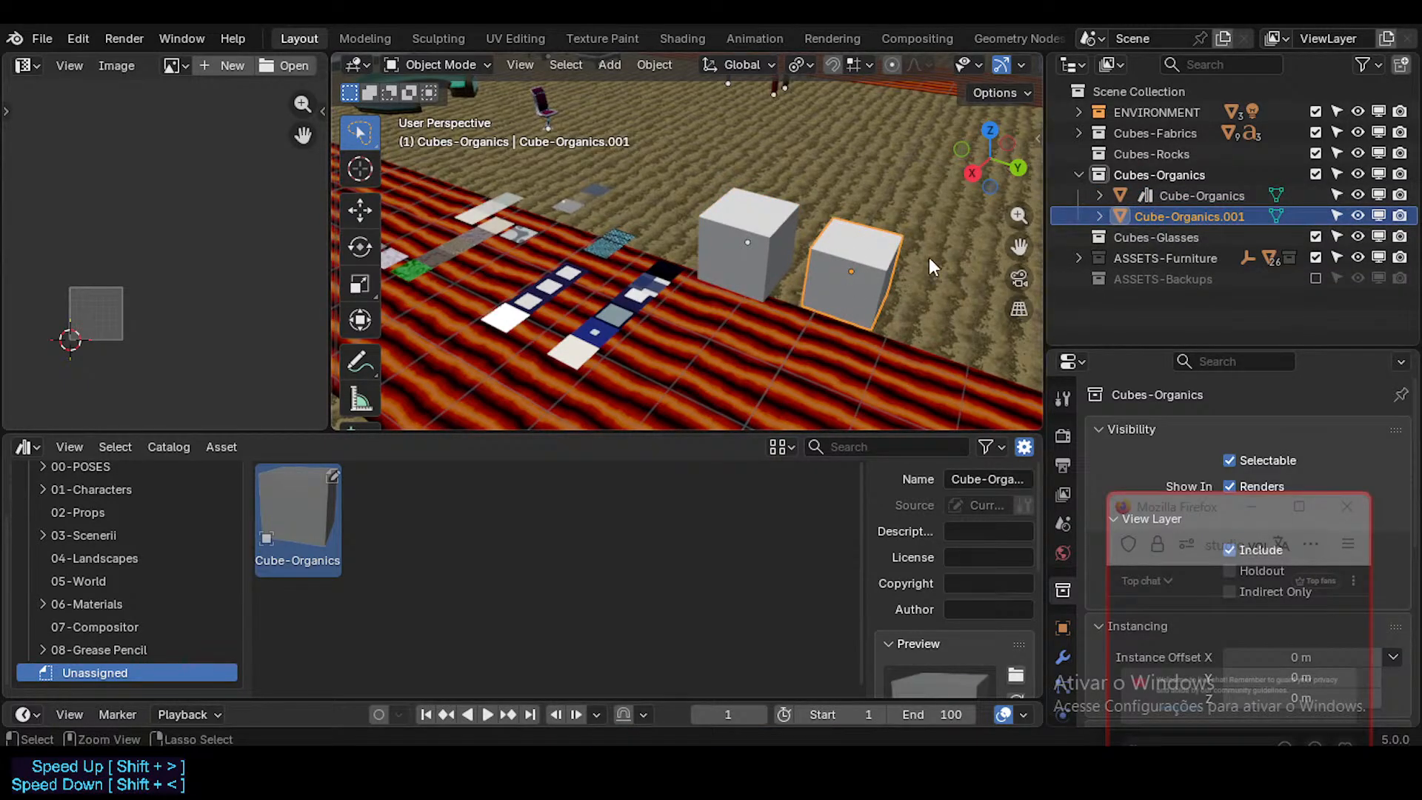
key("ctrl+z")
key("ctrl+z")
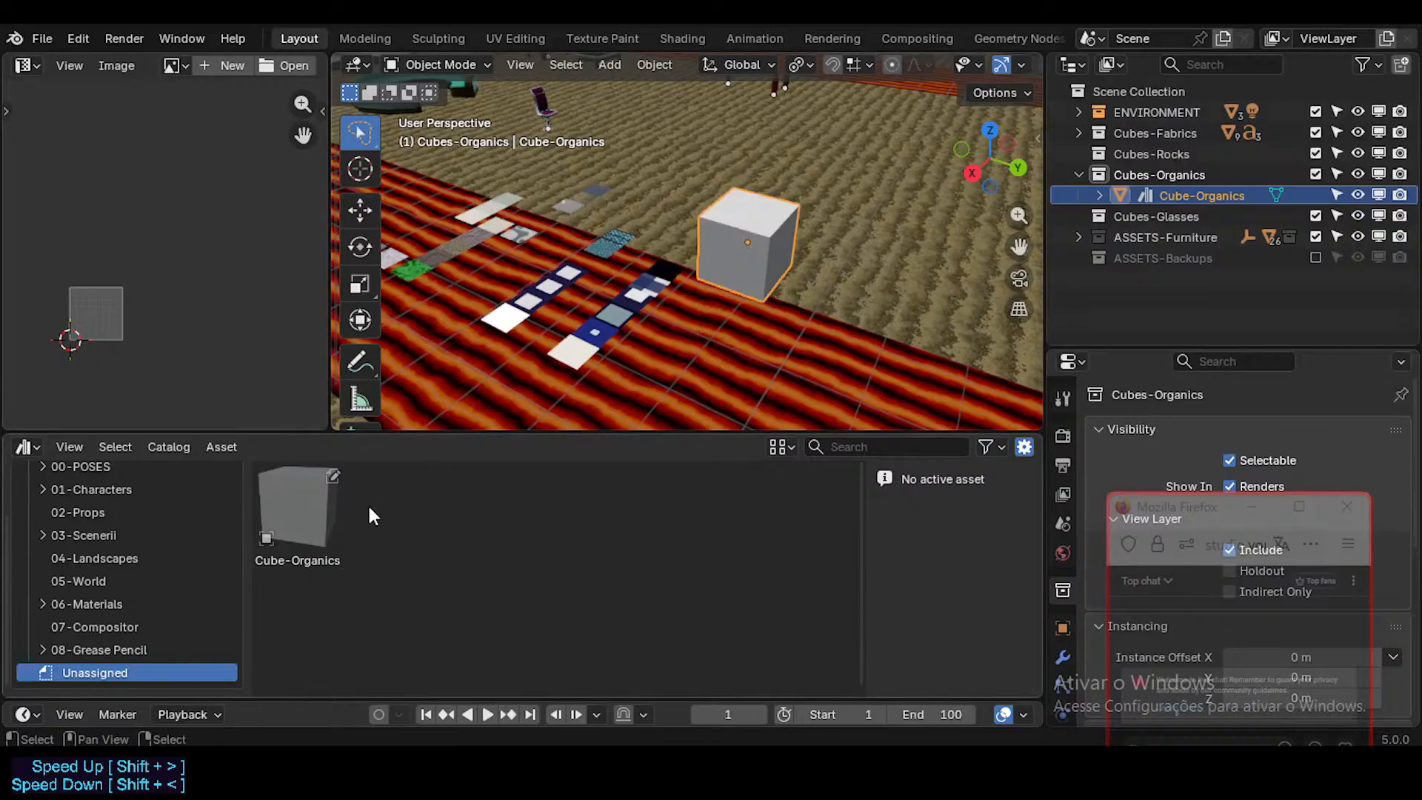
Step: Hide the asset browser's details sidebar and slightly adjust the borders of the surrounding areas
left_click(335, 512)
left_click_drag(241, 431, 253, 453)
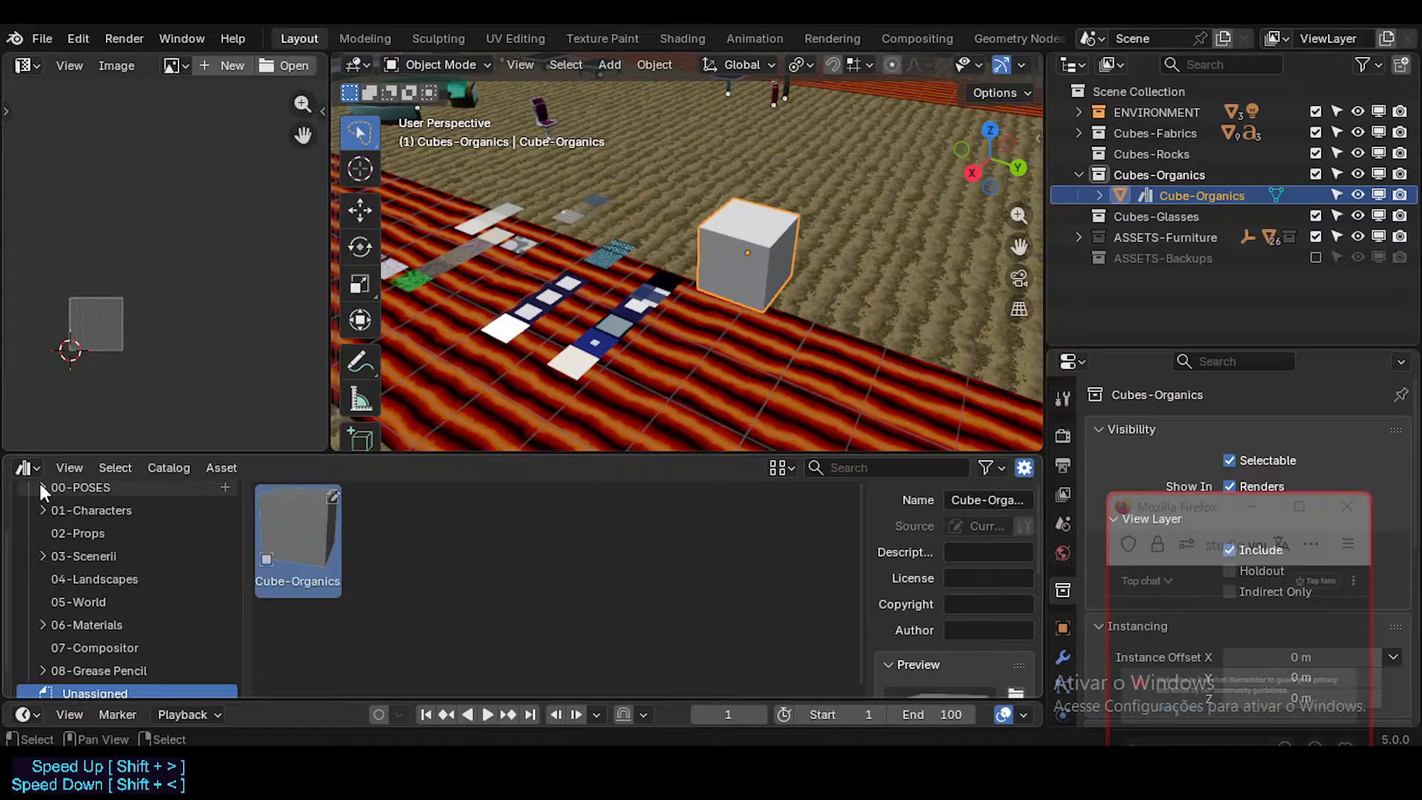
right_click(308, 513)
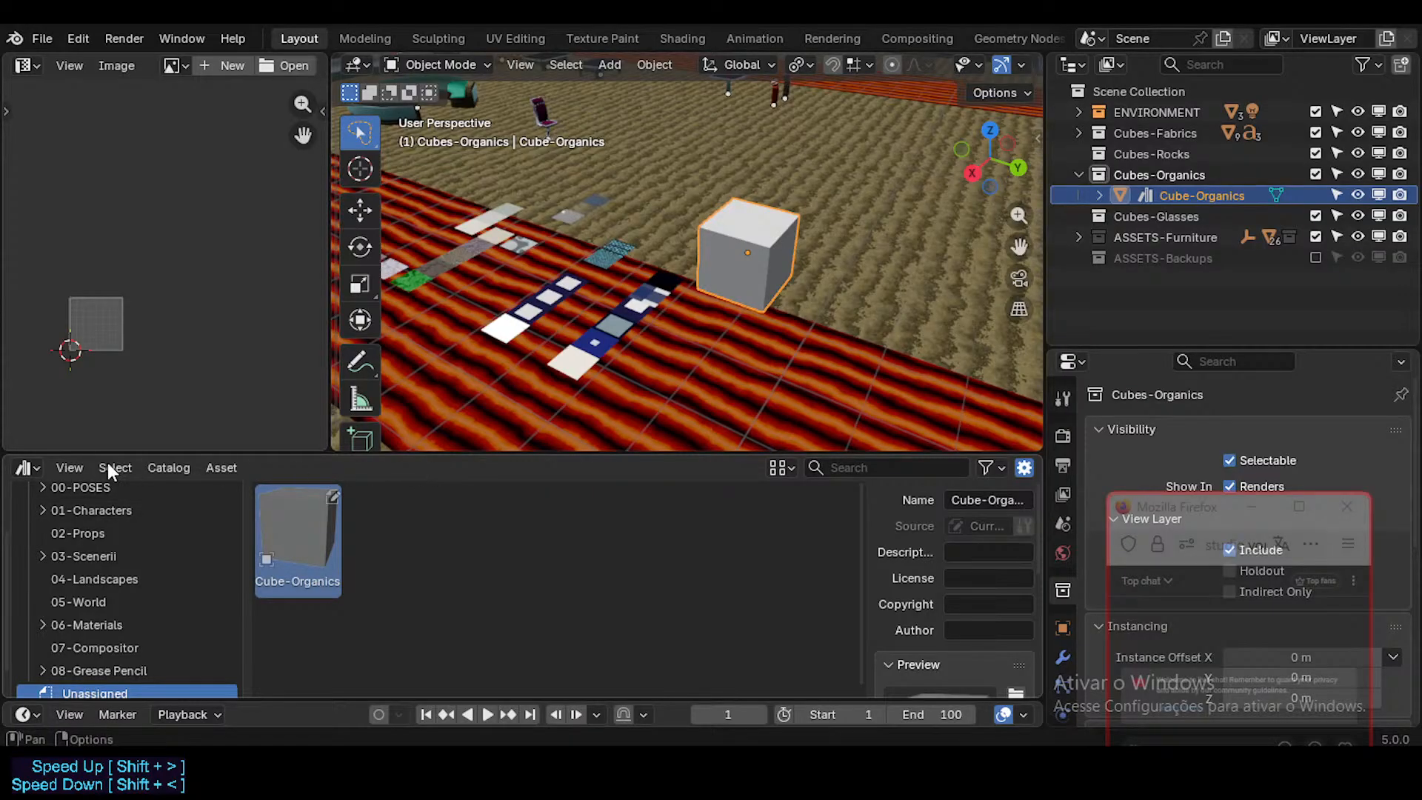
left_click(70, 468)
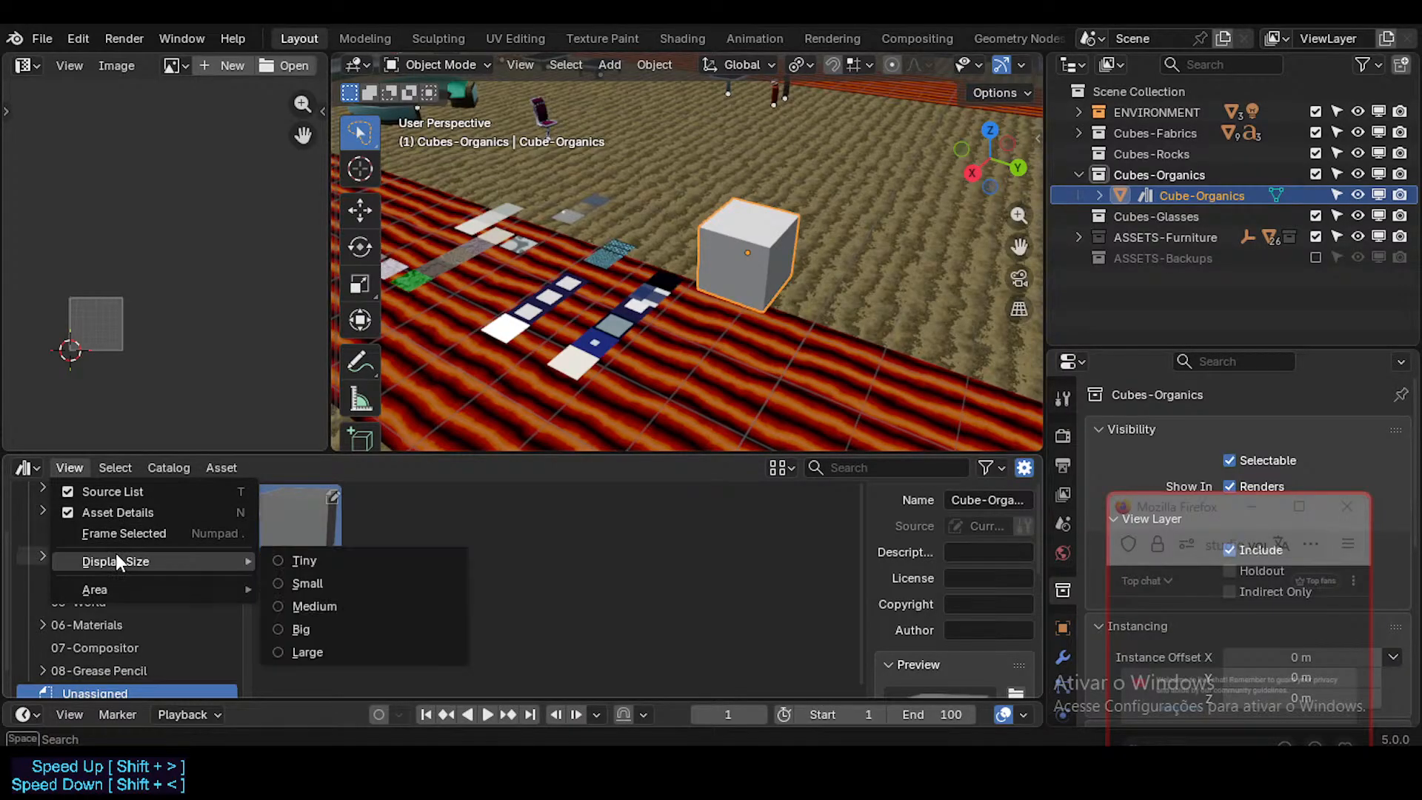
mouse_move(118, 587)
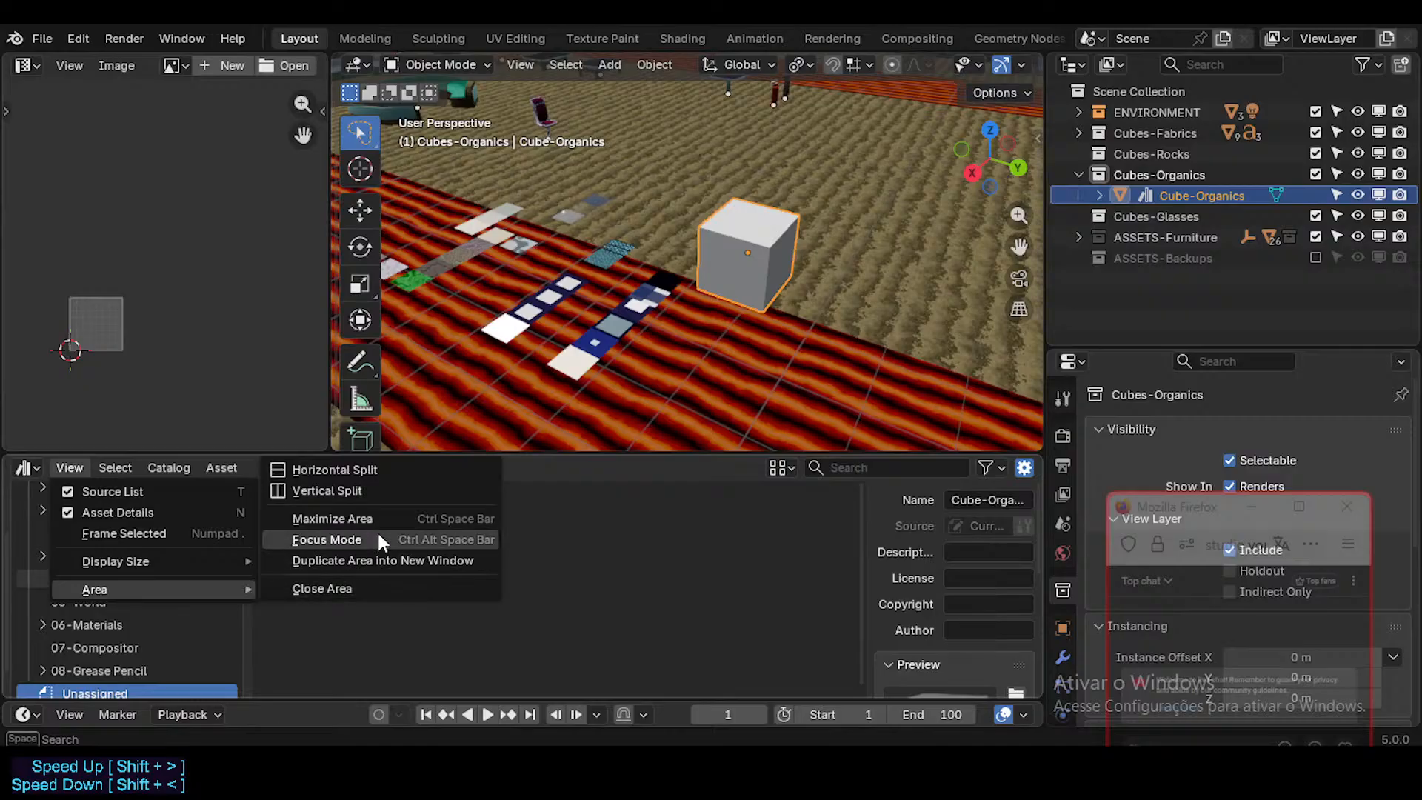
right_click(514, 464)
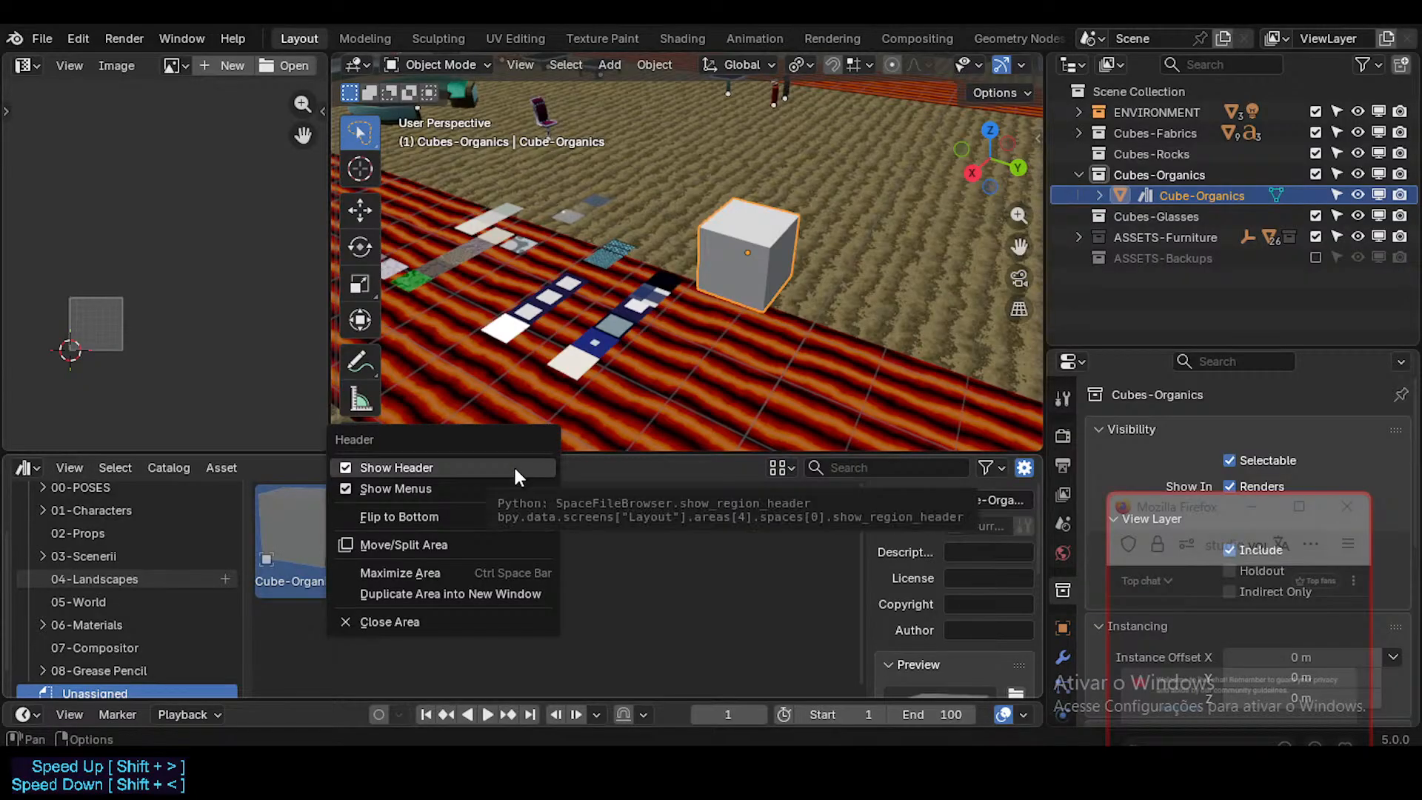
left_click(439, 550)
middle_click_drag(734, 363, 705, 365)
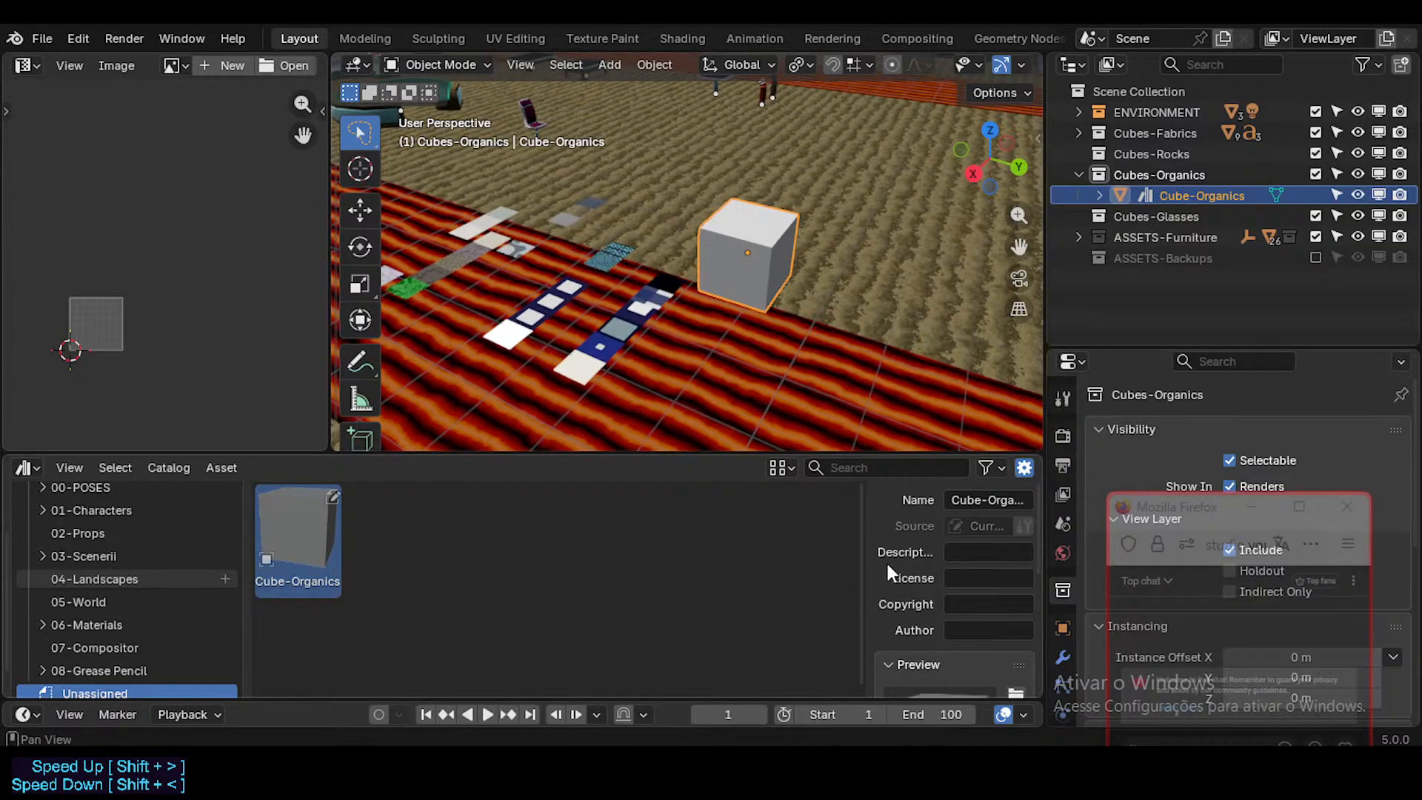
key("n")
mouse_move(1043, 492)
left_mouse_down()
mouse_move(1181, 492)
mouse_move(1035, 492)
left_mouse_up()
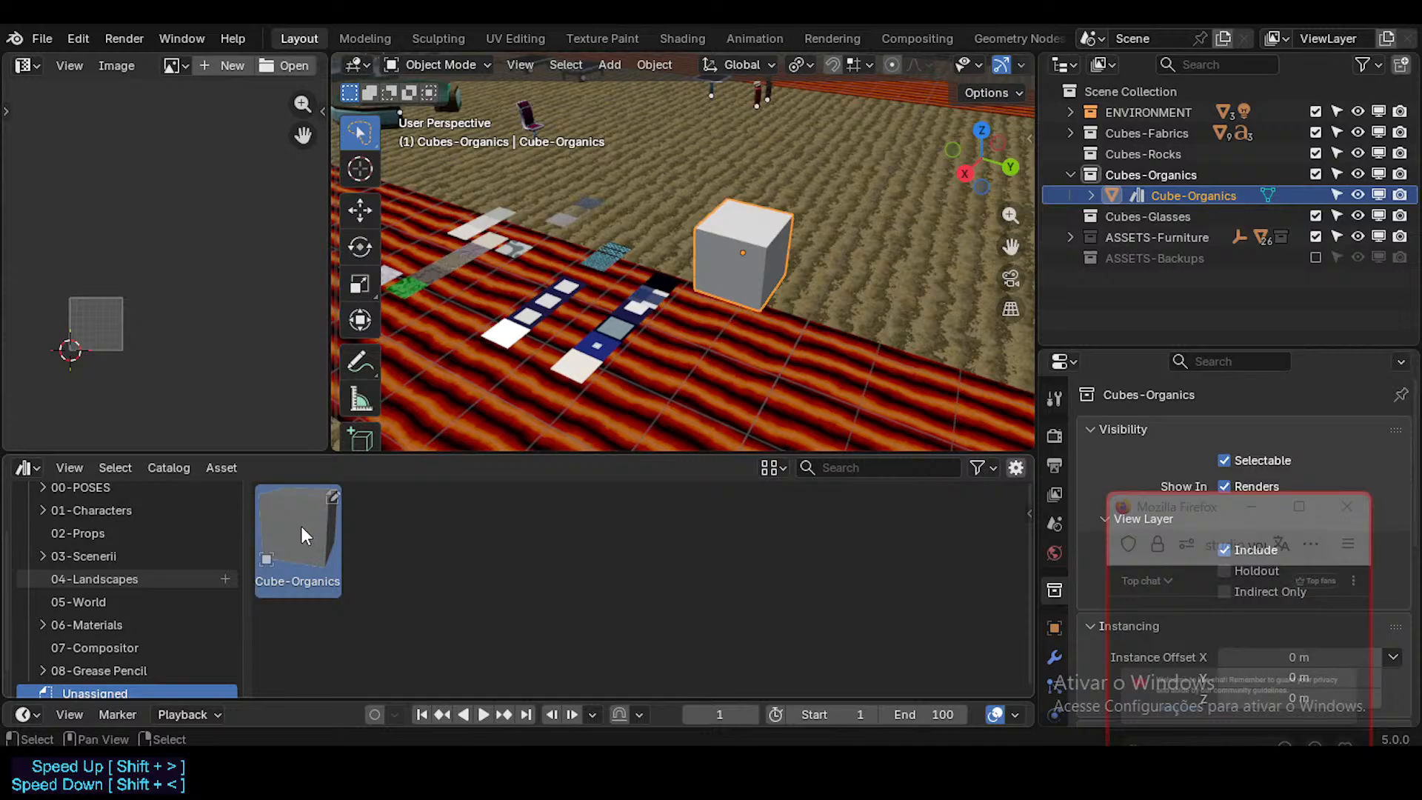
Step: Place two copies of the Cube-Organics asset in the scene with Linked enabled, and delete both copies
scroll(84, 566, "up", 3)
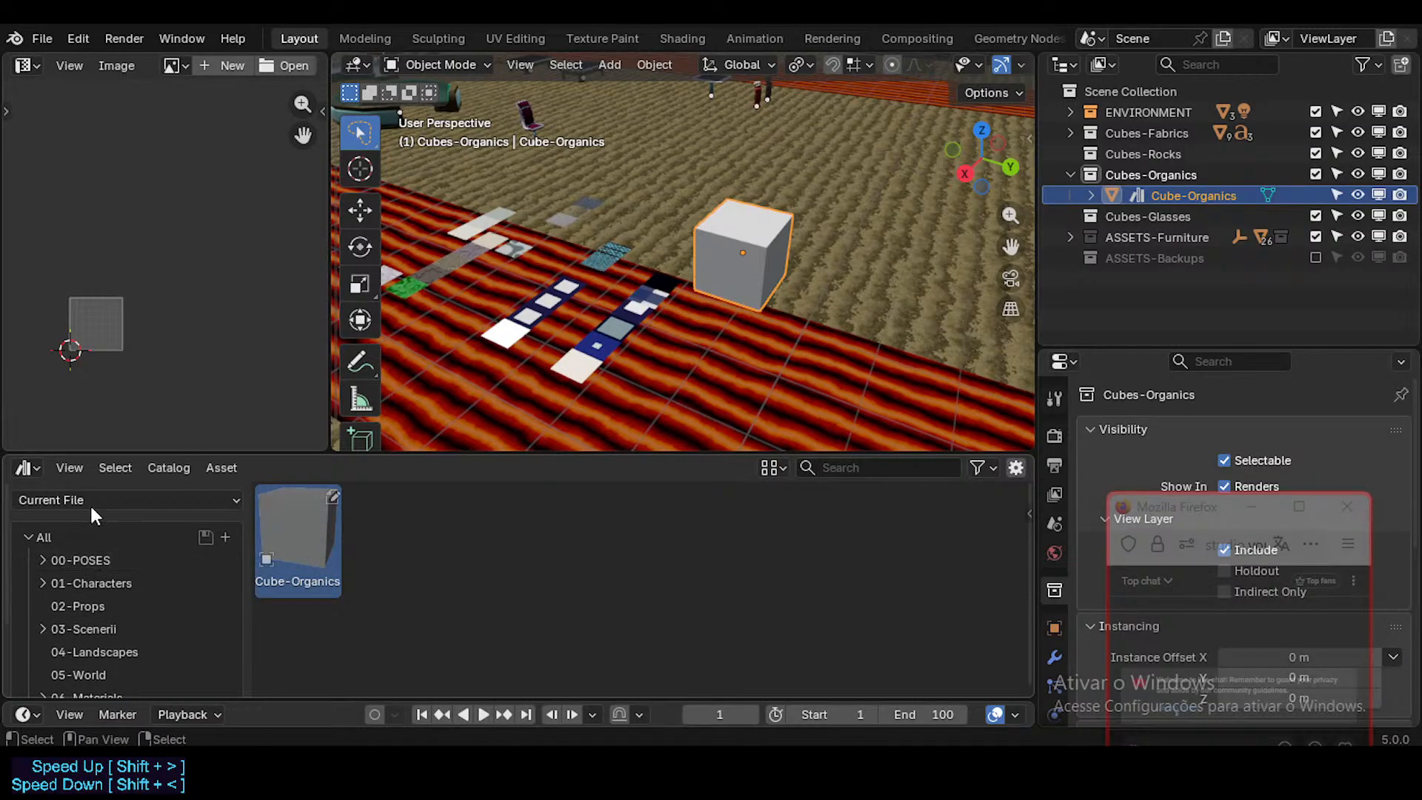
left_click_drag(308, 536, 742, 352)
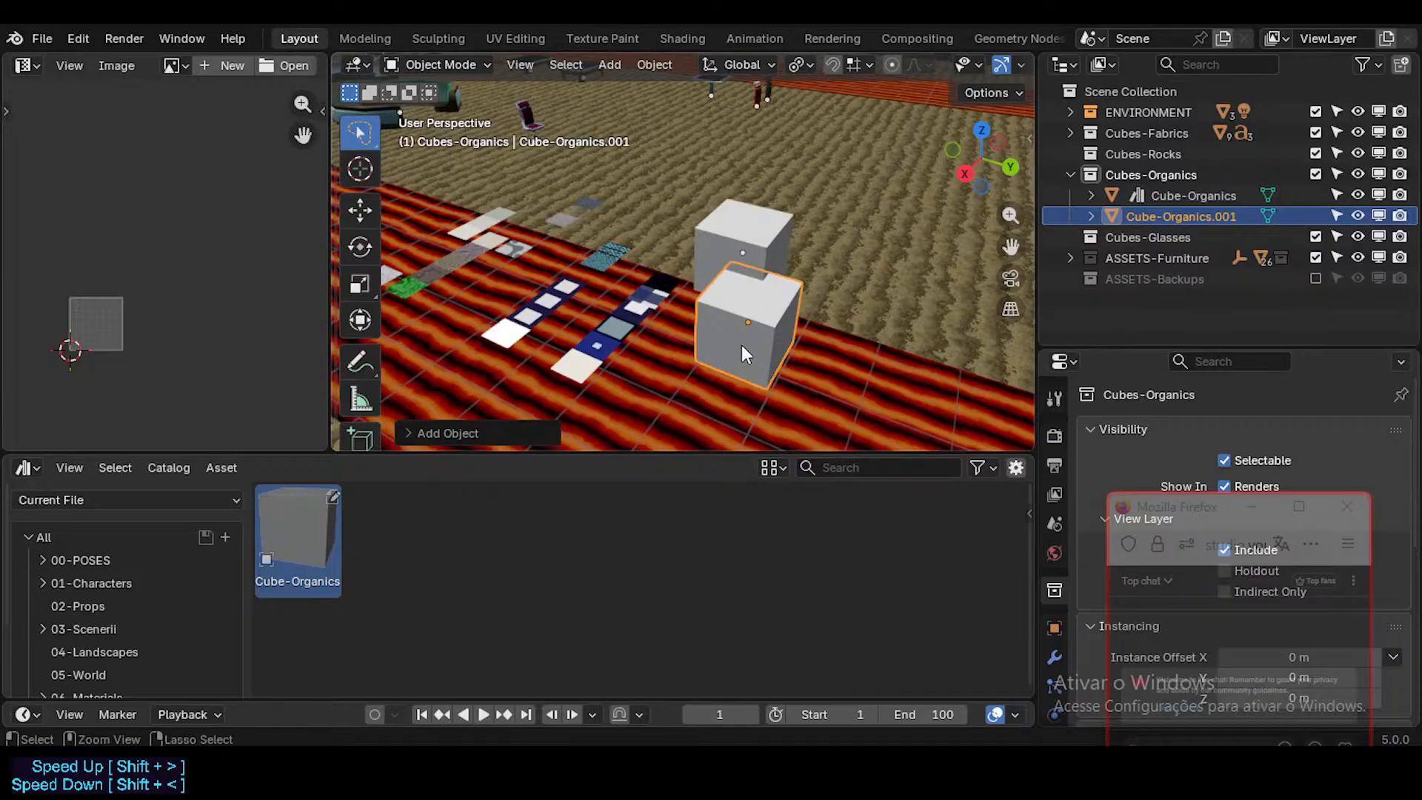
left_click(444, 434)
left_click(525, 428)
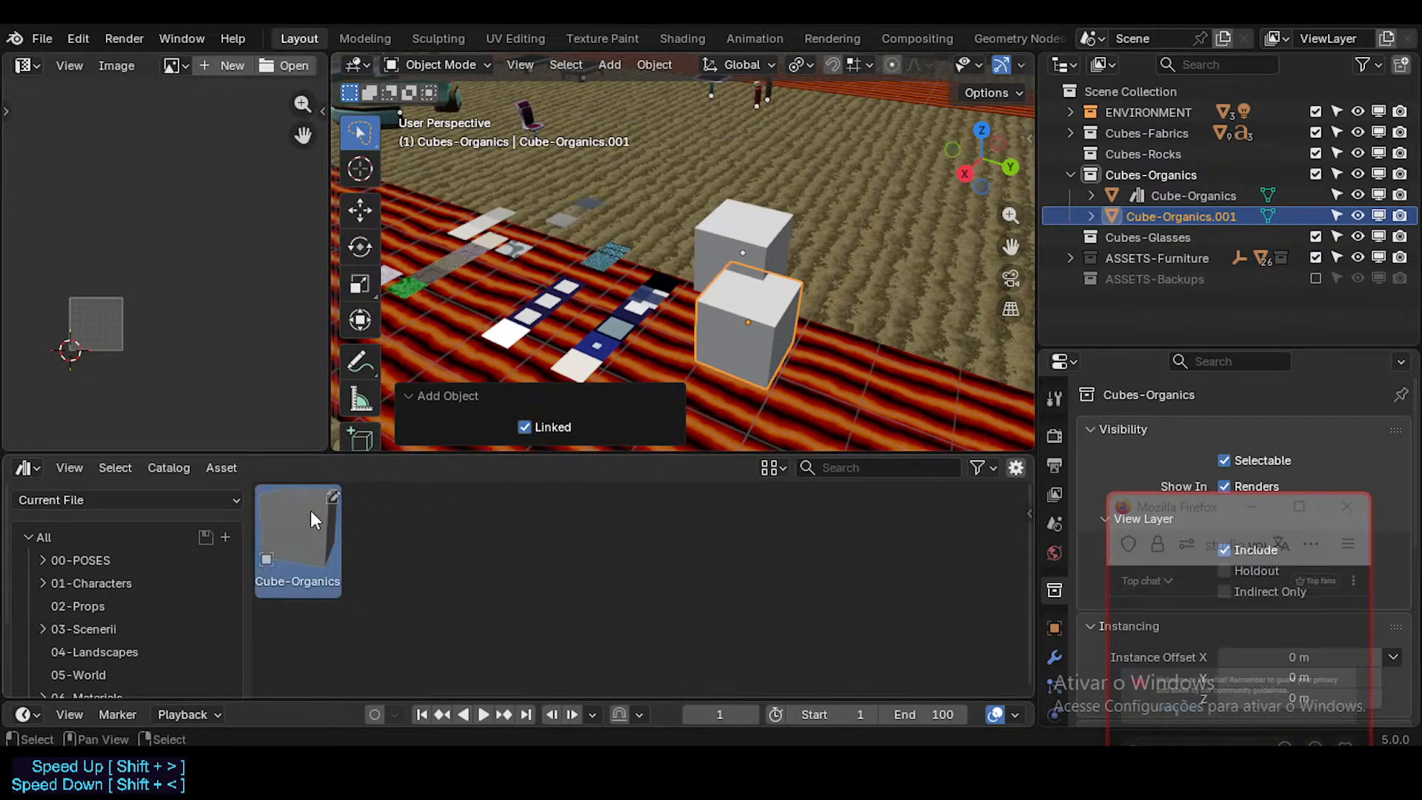
left_click_drag(310, 509, 884, 354)
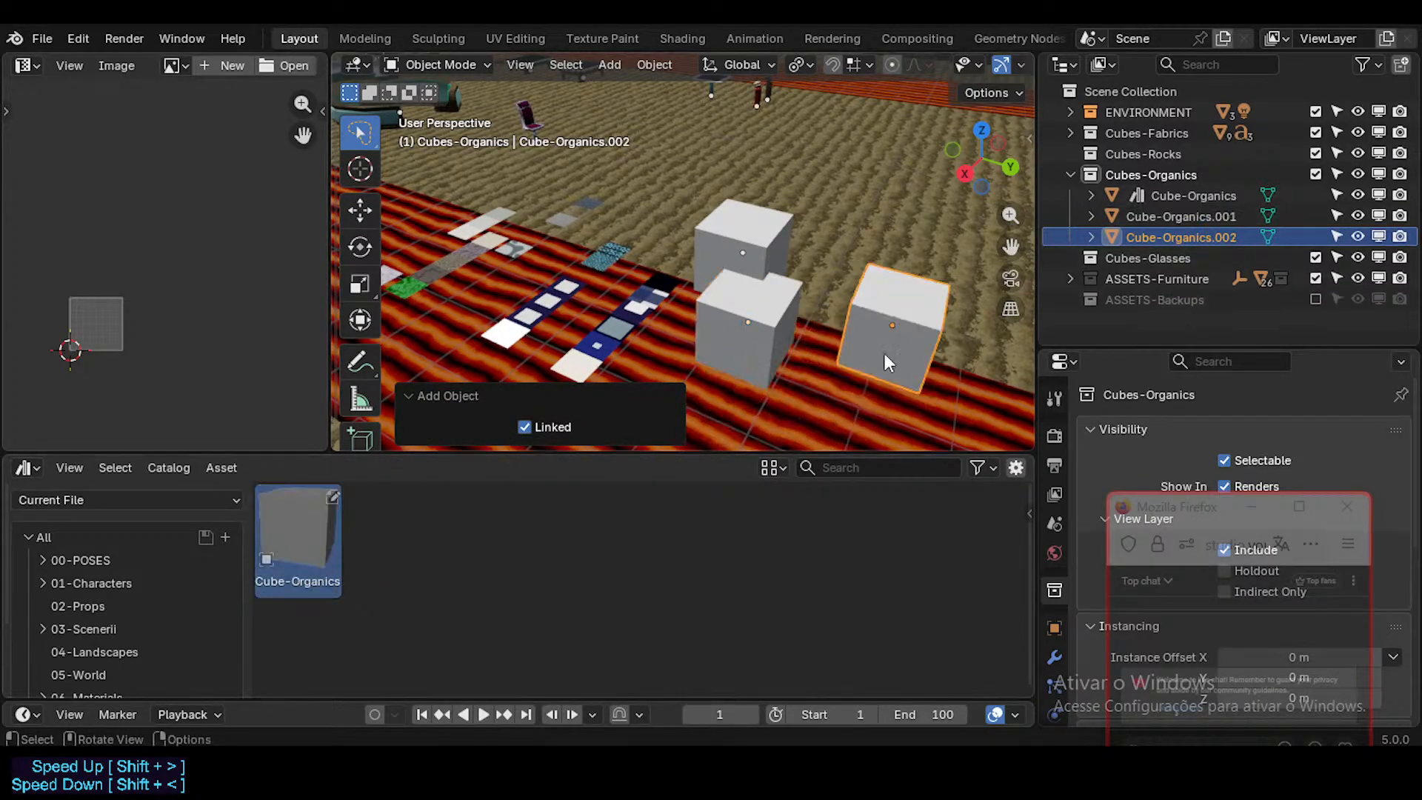
left_click(1164, 221, "ctrl")
key("Delete")
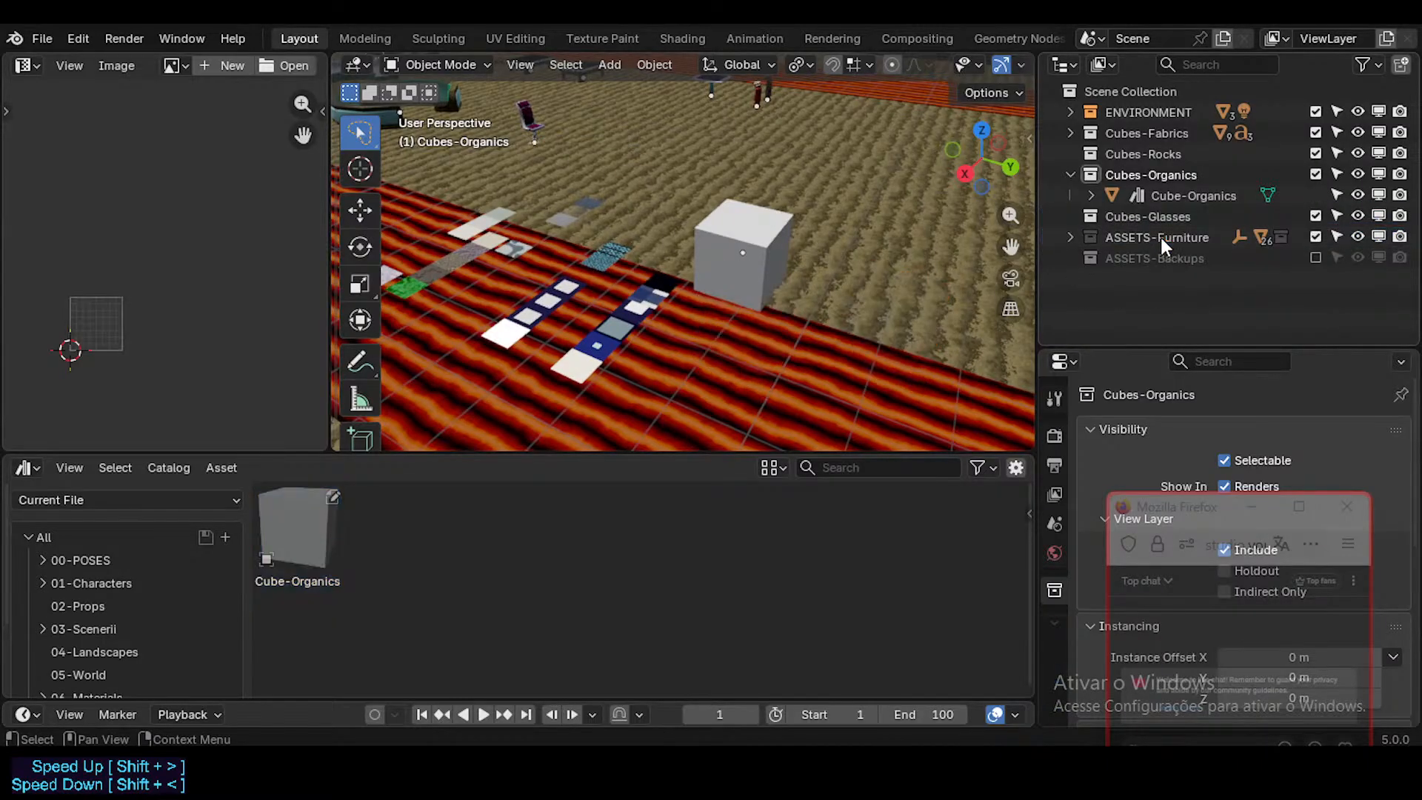
Step: Show the 02-Props catalog in the asset browser and select the BedQueen asset
scroll(154, 594, "down", 3)
scroll(118, 628, "down", 1)
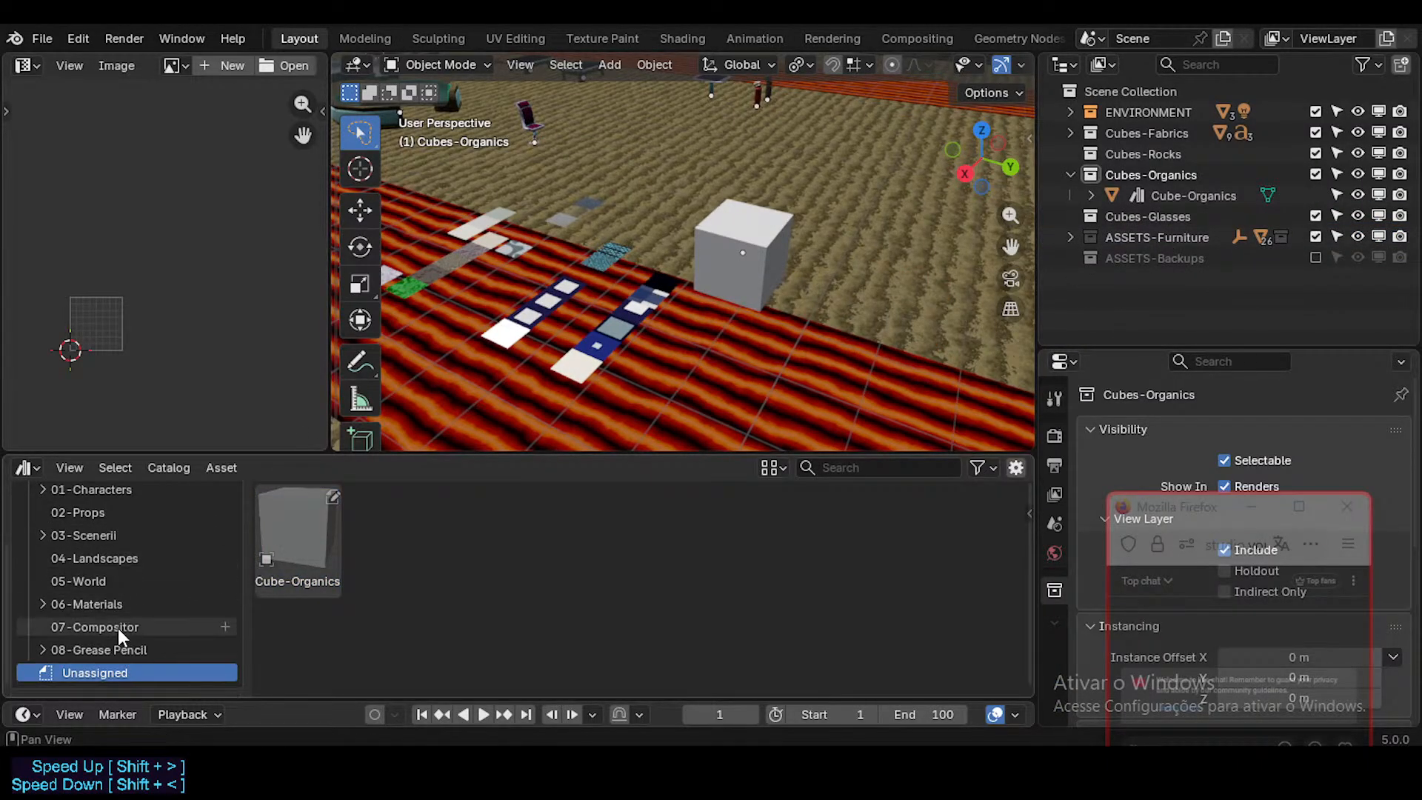
left_click(92, 585)
left_click(132, 537)
left_click(107, 511)
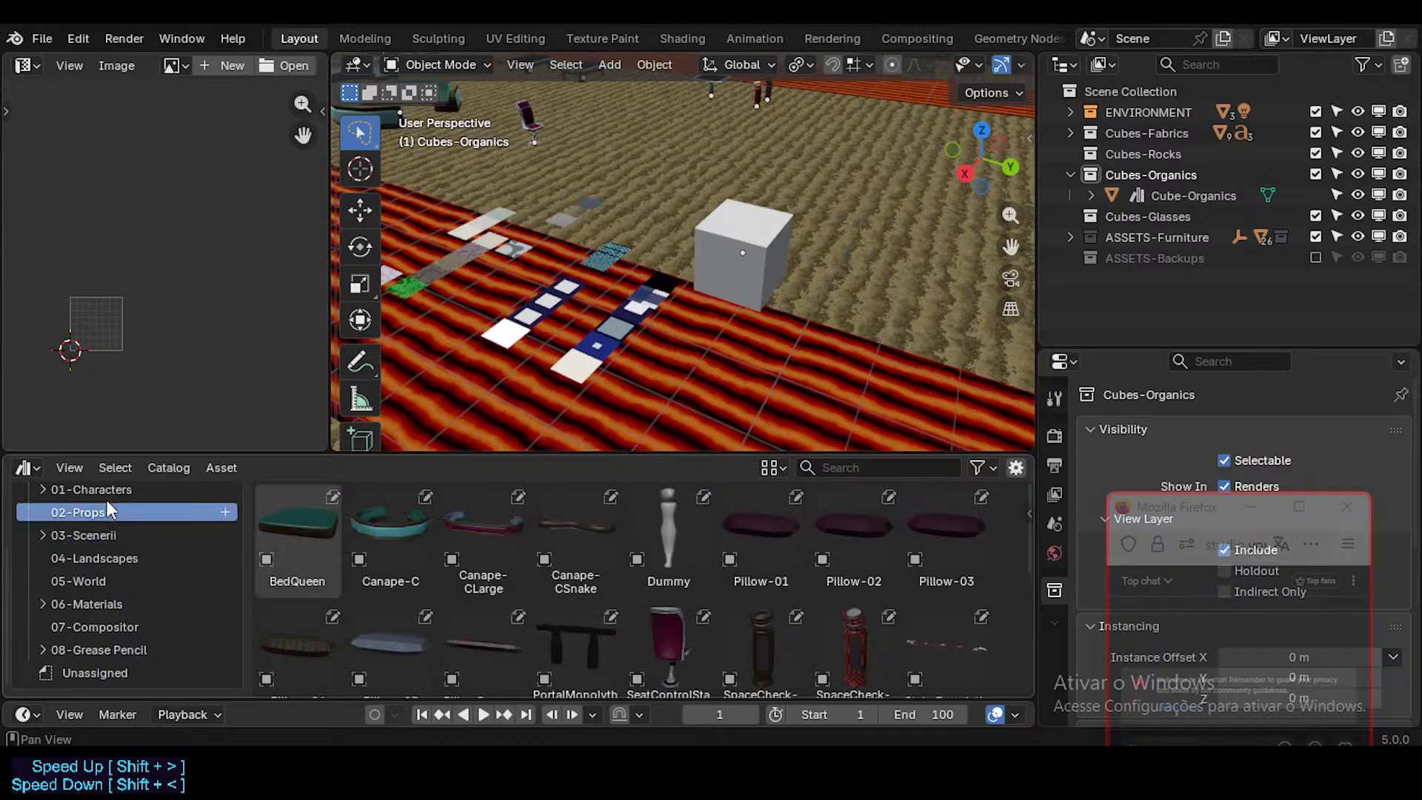
left_click(299, 533)
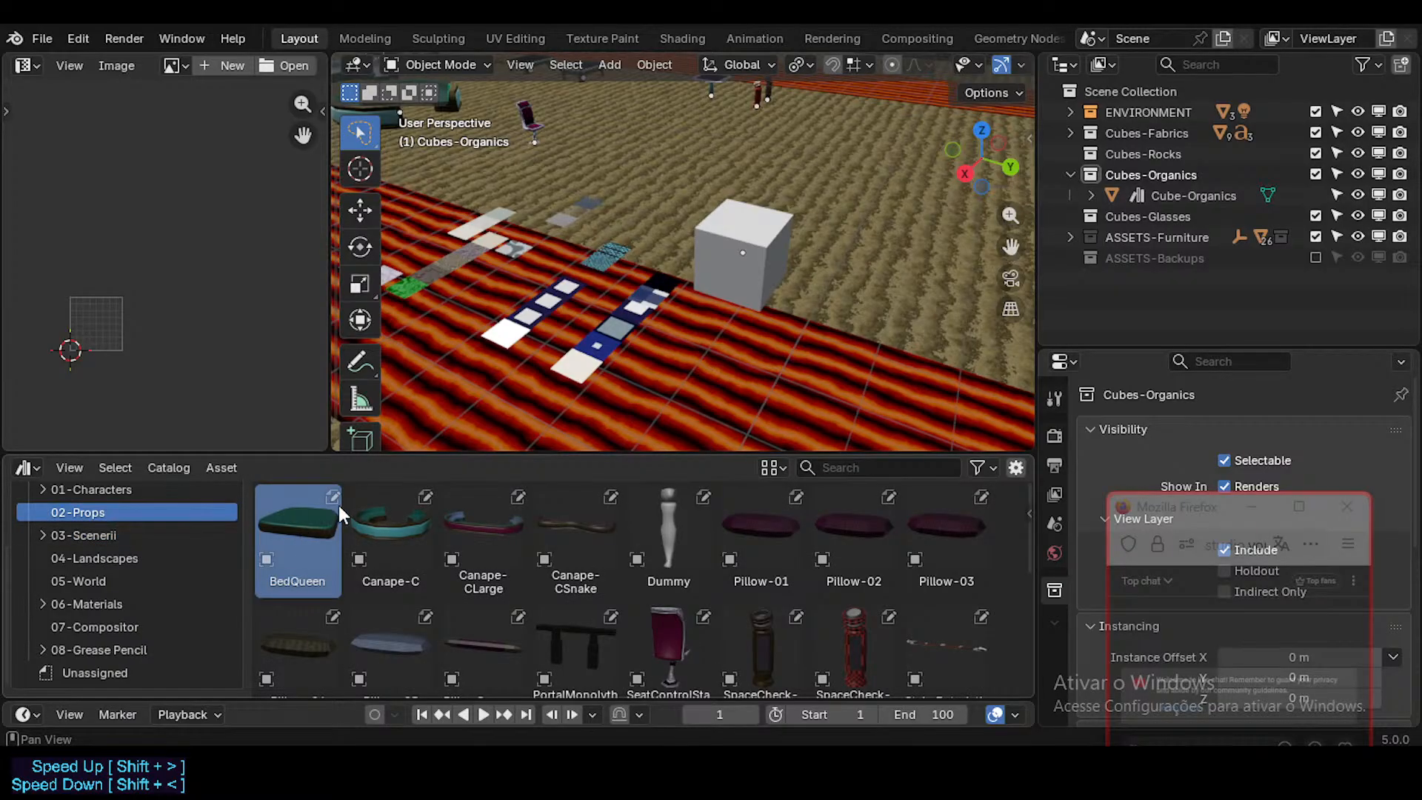
Step: Check the asset browser's display and filter options, and show its asset details sidebar
left_click(773, 468)
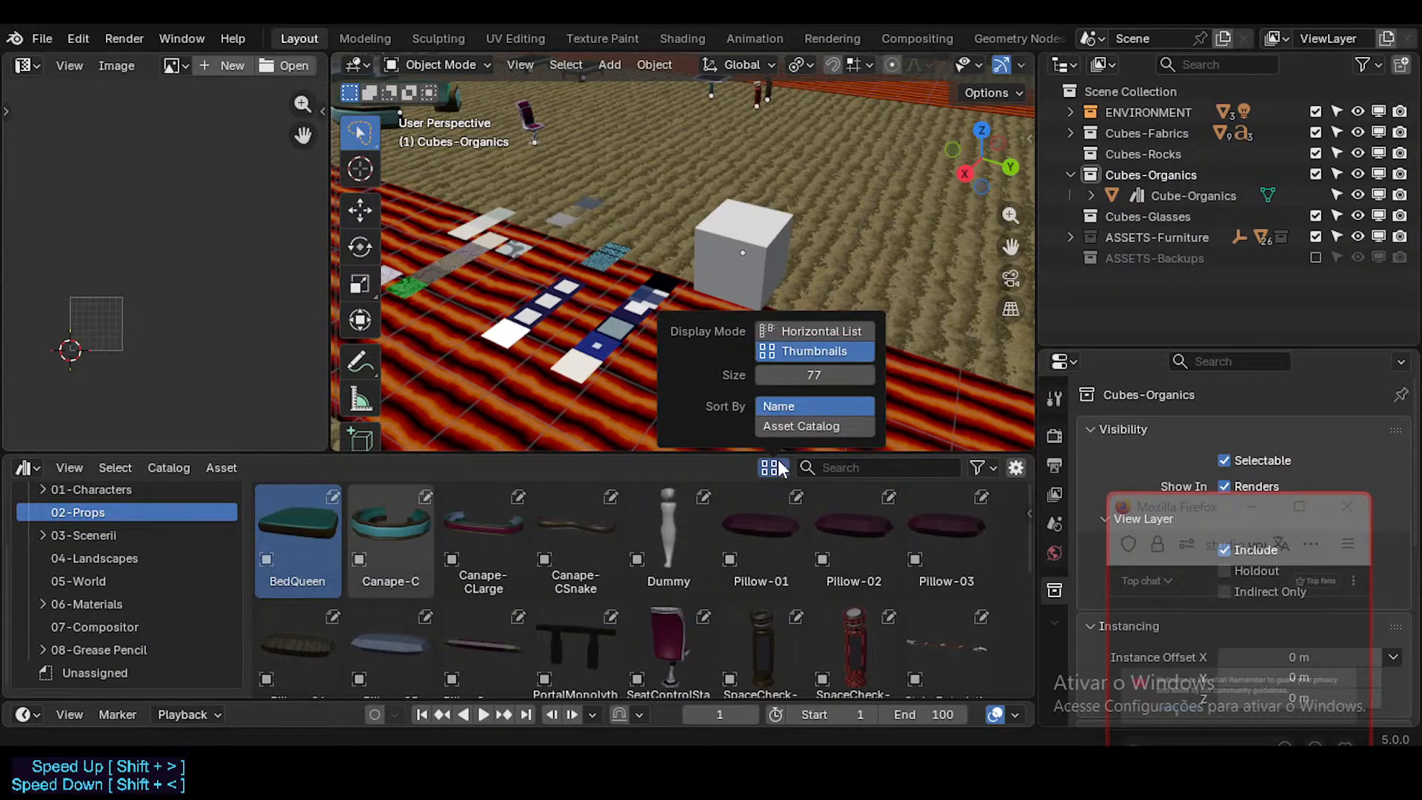
left_click(981, 467)
left_click(1014, 467)
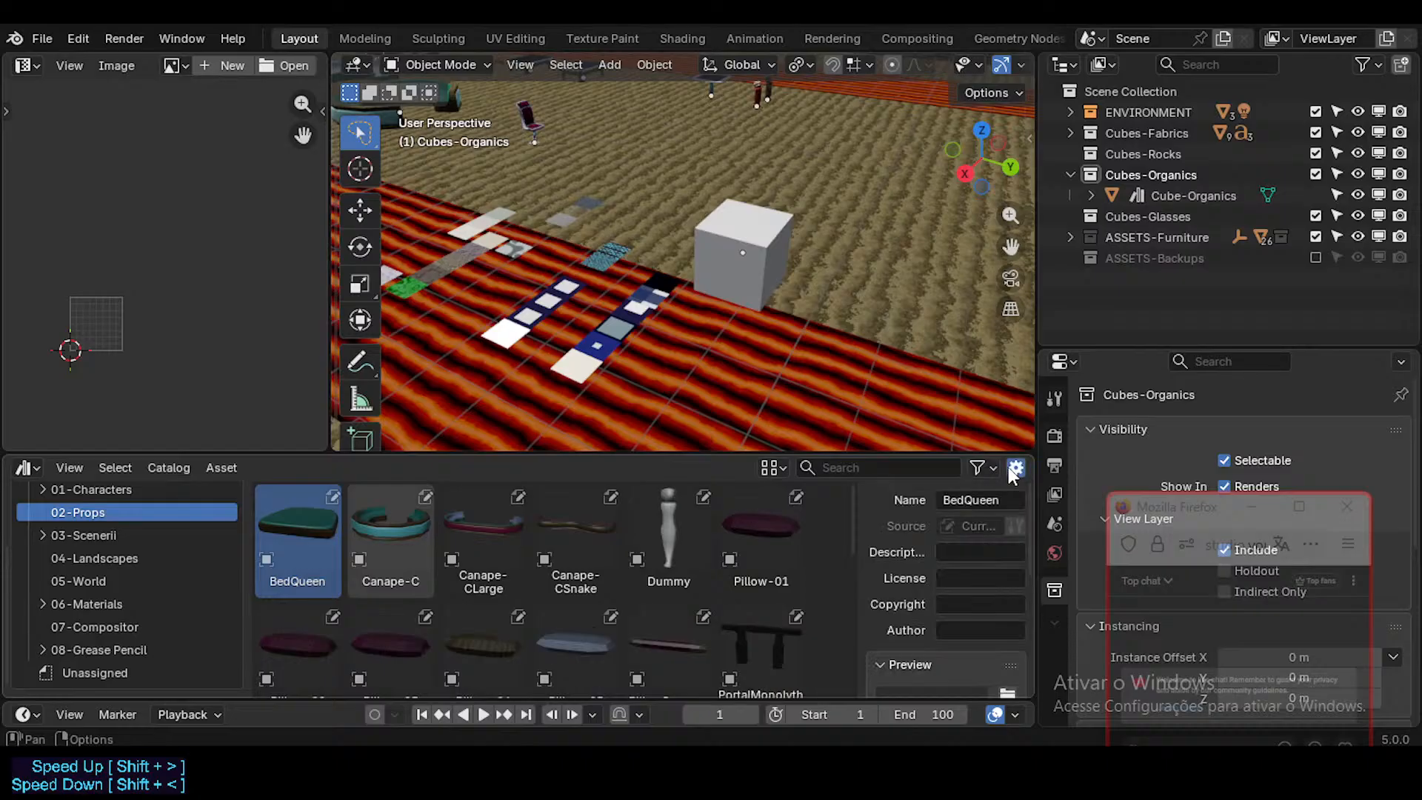
left_click(985, 466)
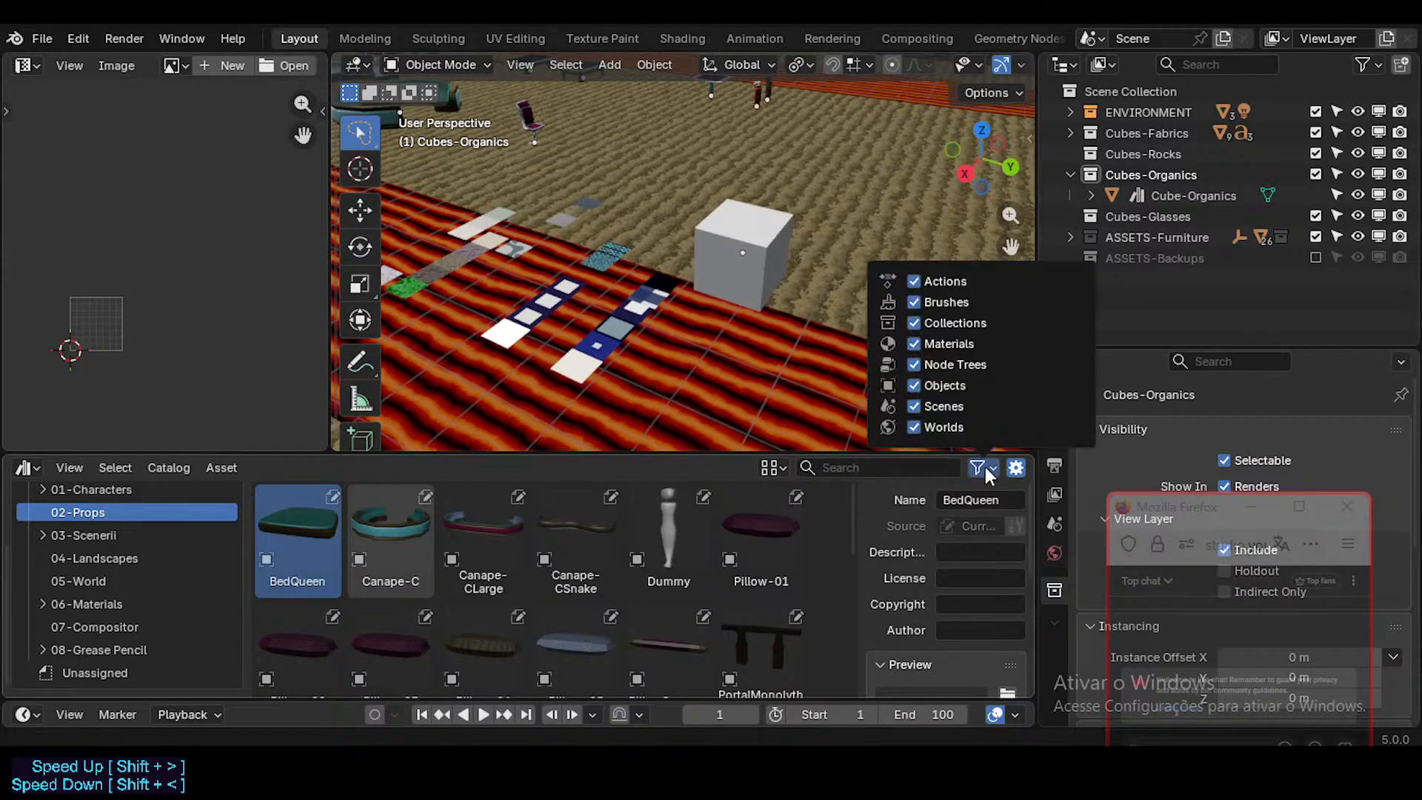
left_click(1017, 467)
left_click(1016, 468)
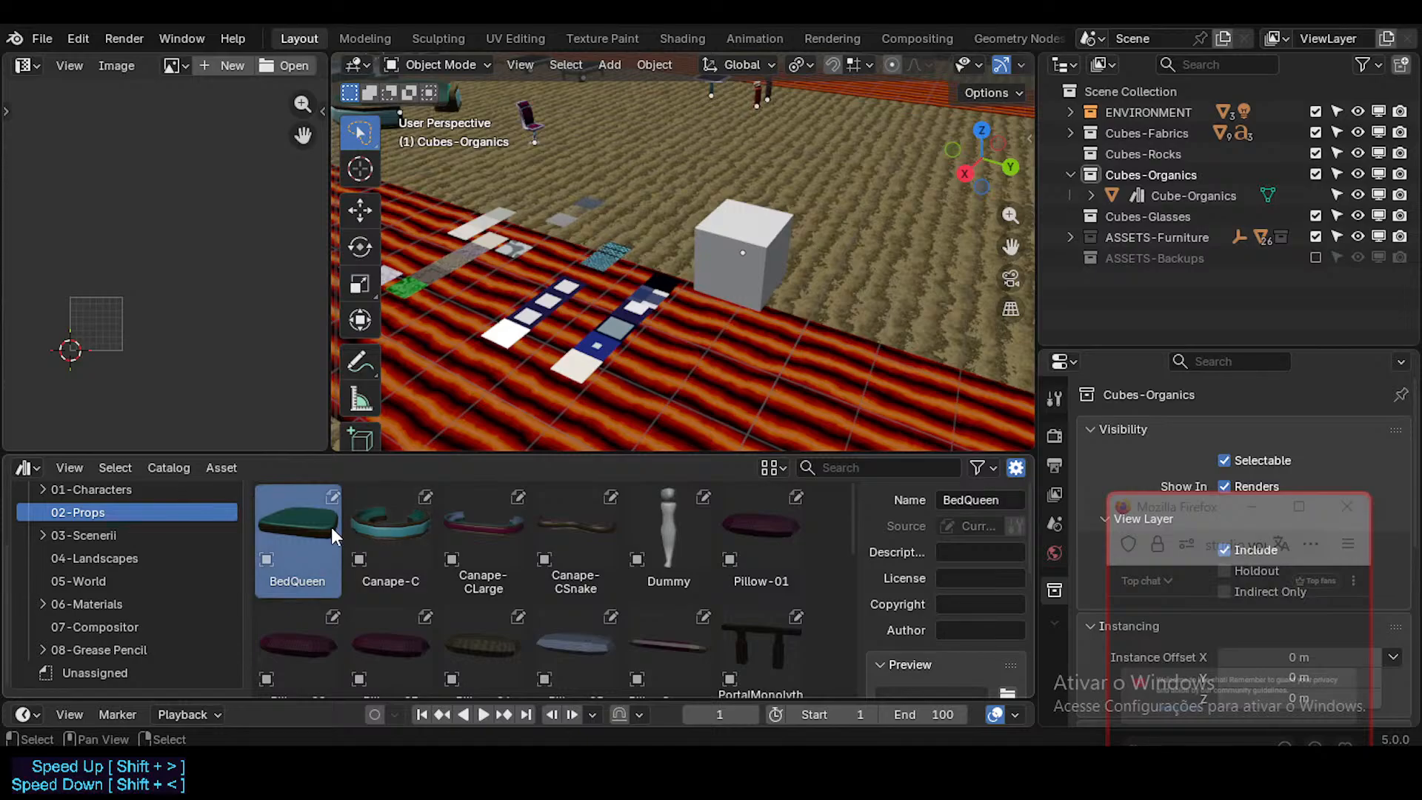
Step: Place a linked BedQueen copy beside the cube, locate it in the scene hierarchy, and undo the placement
scroll(523, 395, "down", 2)
left_click_drag(288, 521, 777, 344)
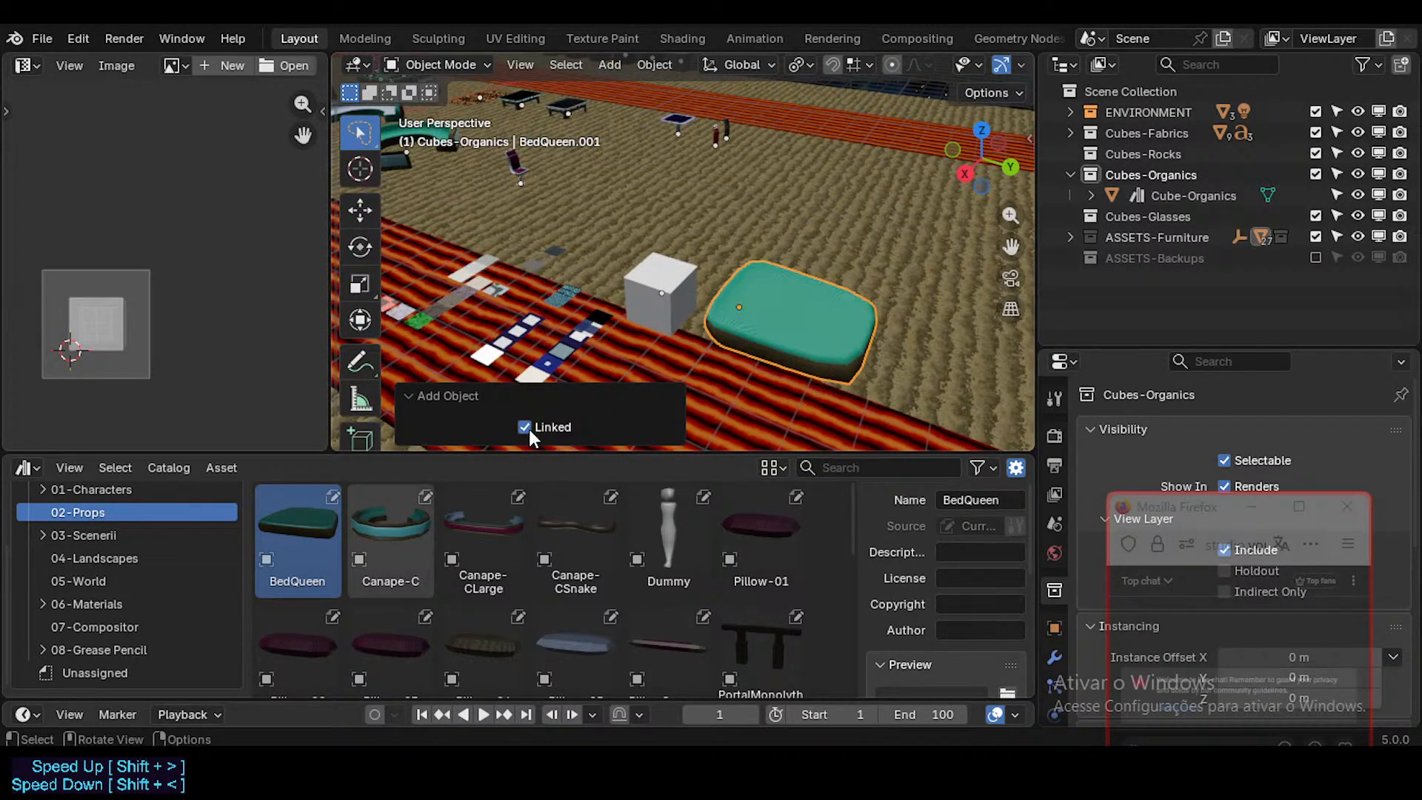
key("KP_Decimal")
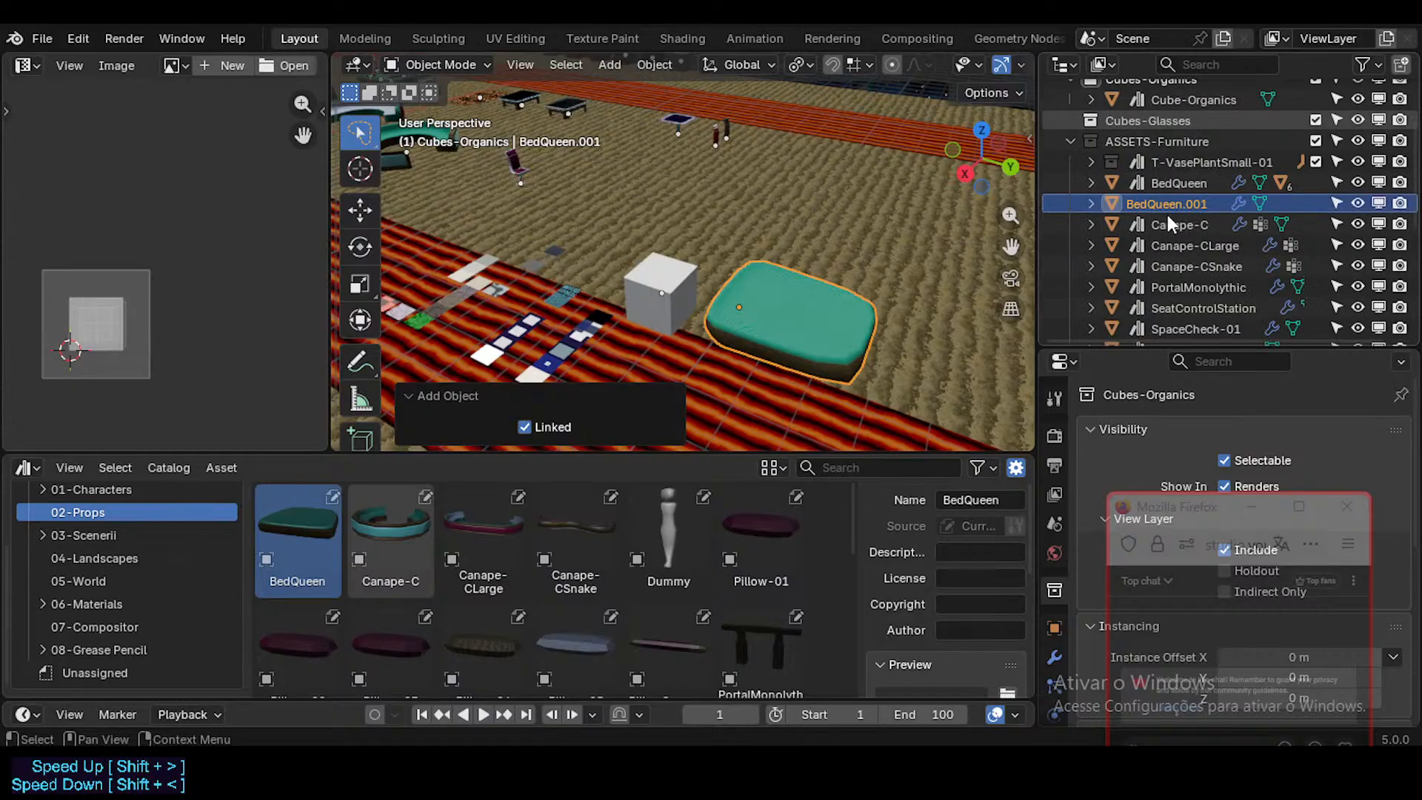
key("ctrl+z")
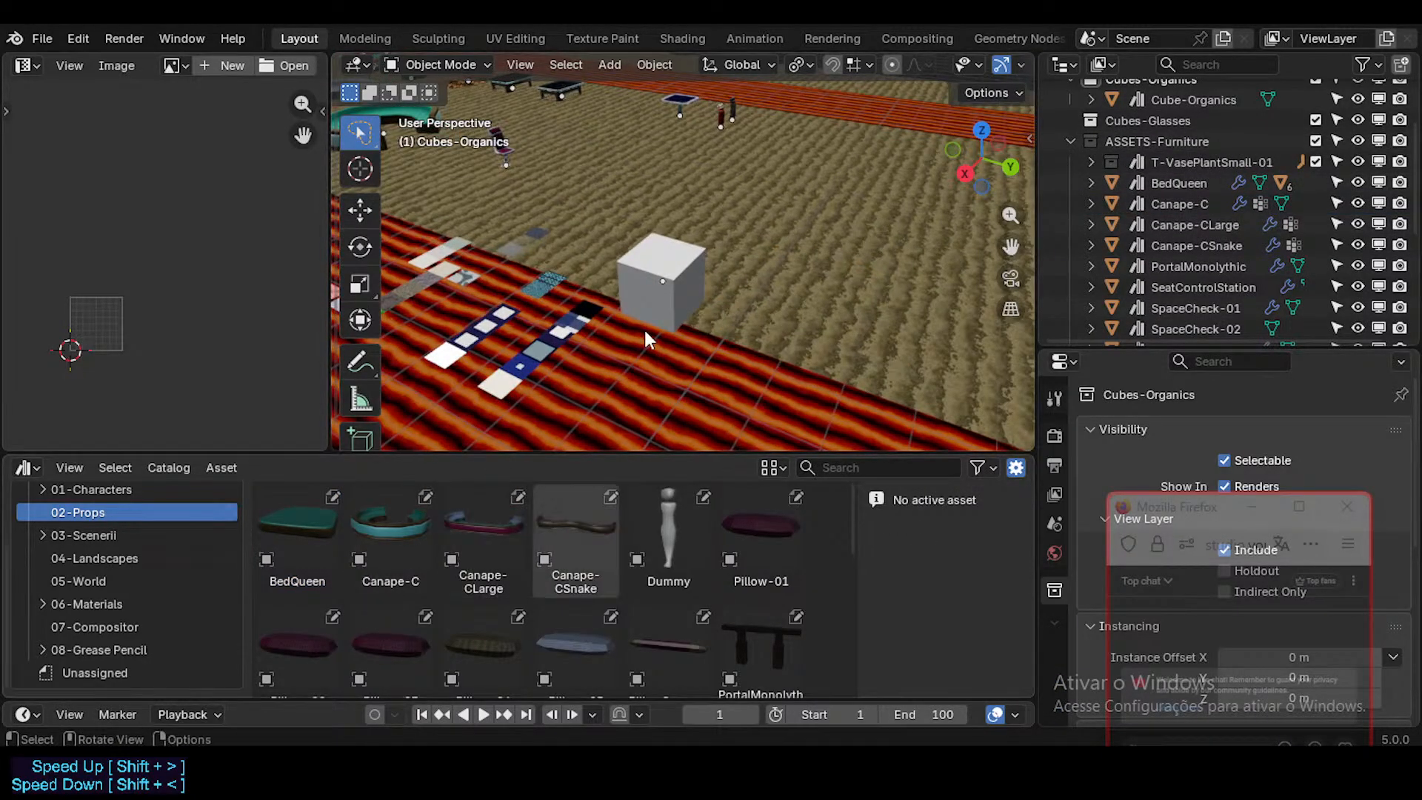
Step: Switch the asset browser to the Neocene-V-AssetLibrary and select CLO-3a-Glaive.001 in the 01-Characters catalog
scroll(119, 563, "up", 3)
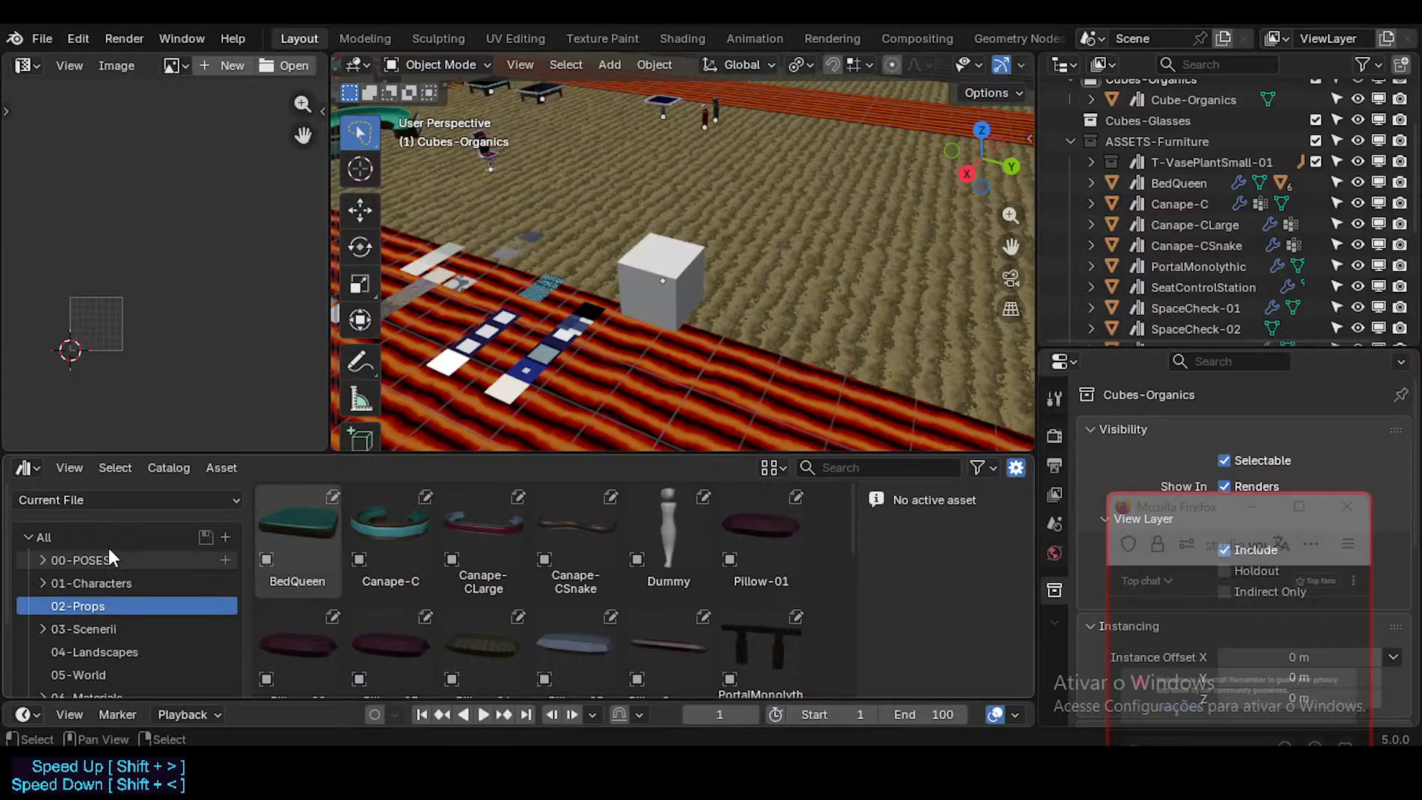
scroll(120, 626, "down", 3)
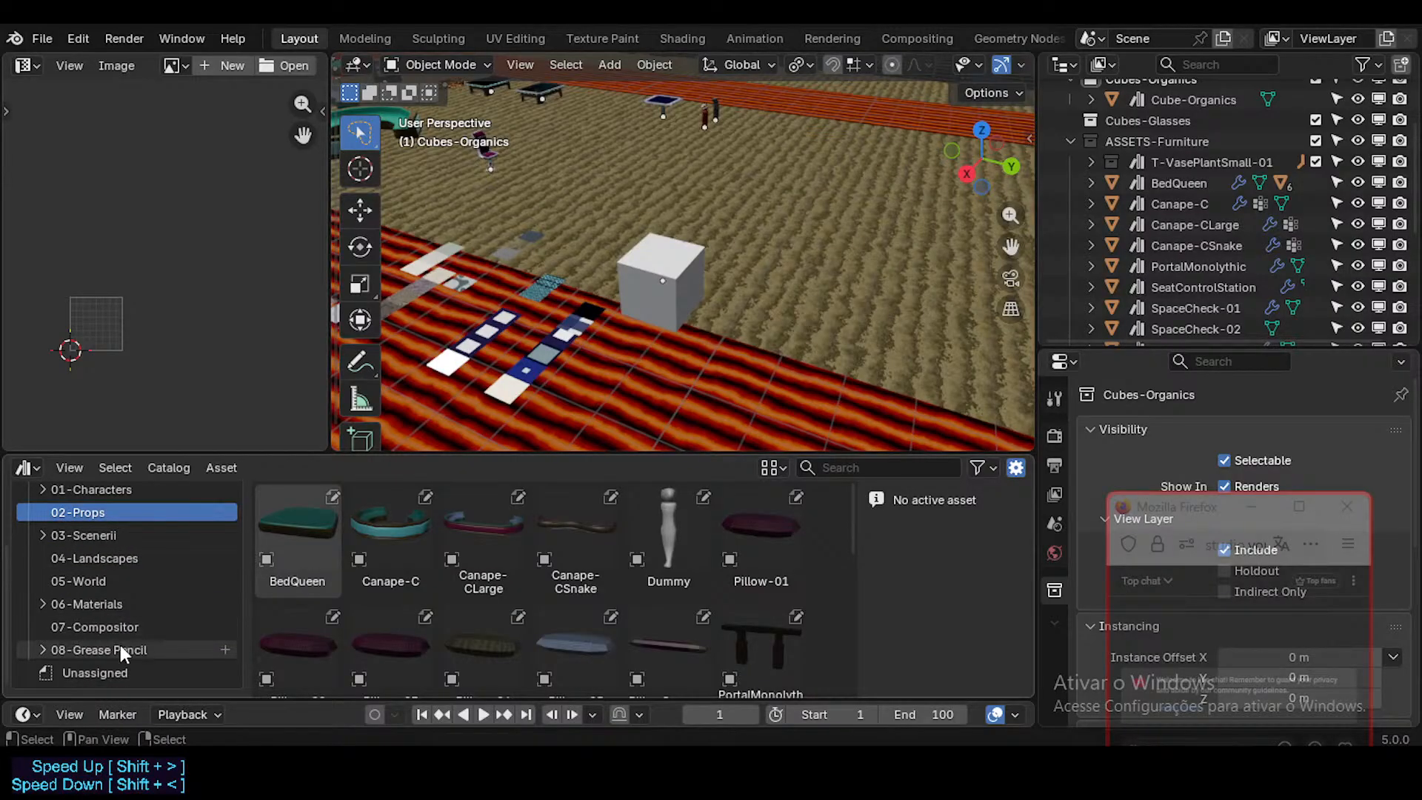
scroll(96, 548, "up", 3)
left_click(99, 570)
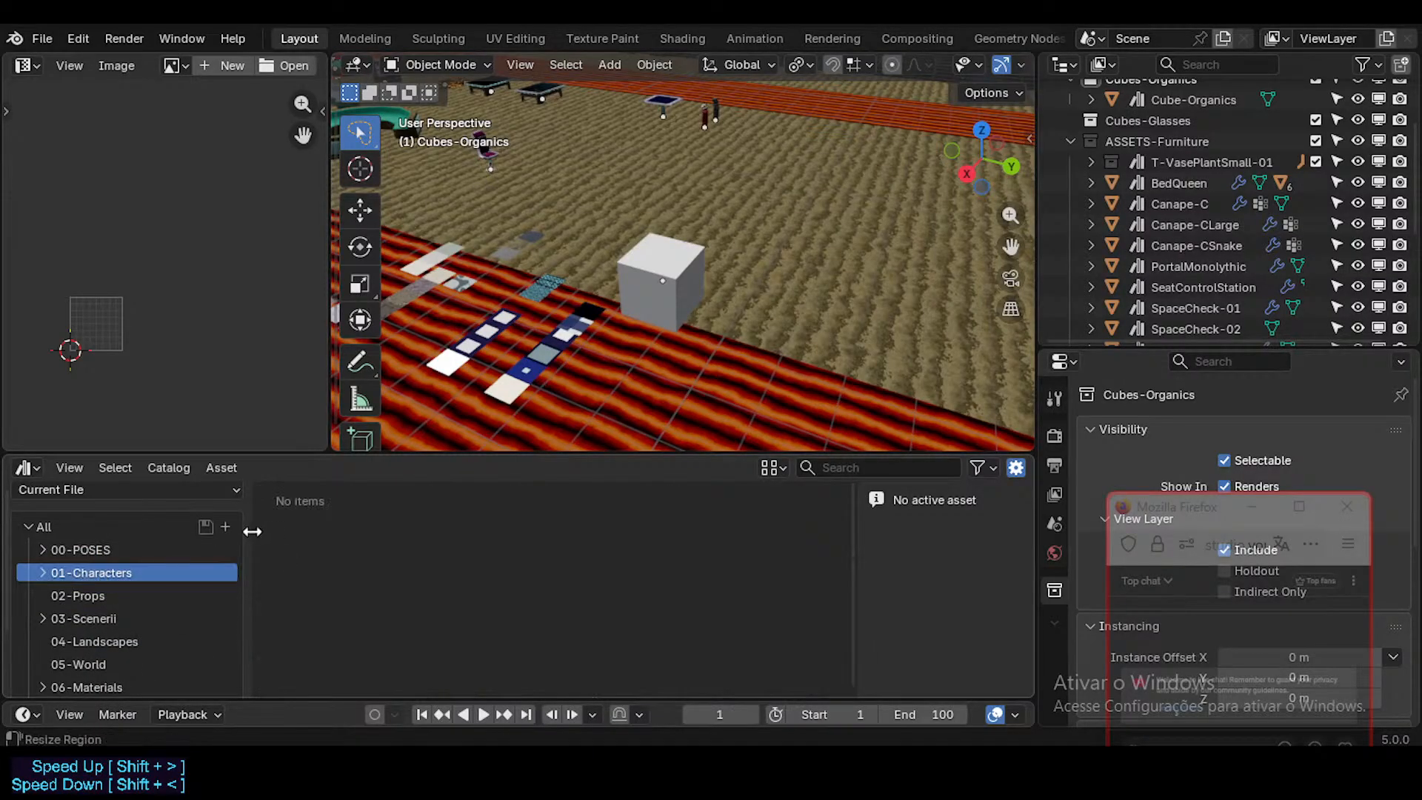
left_click(86, 489)
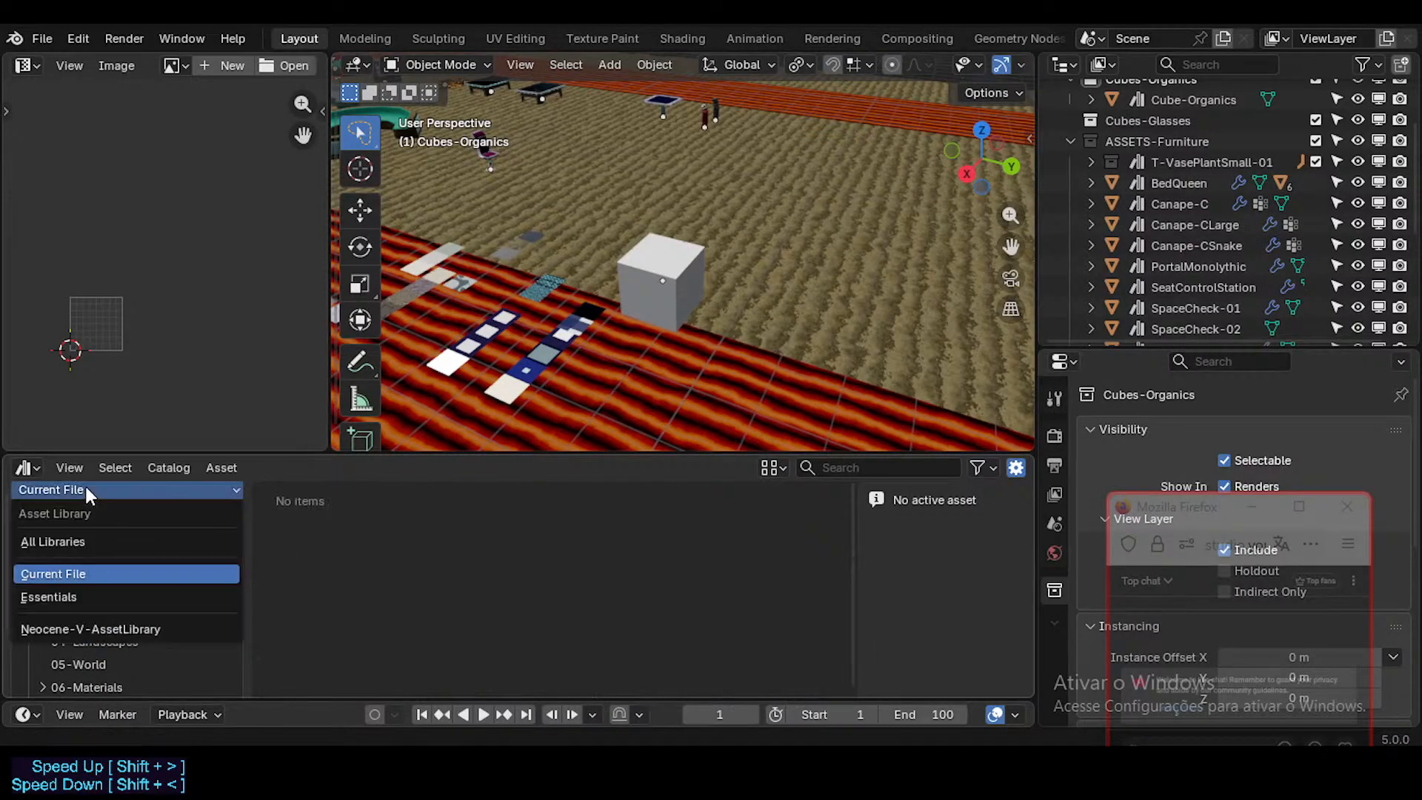
left_click(90, 629)
left_click(382, 523)
left_click(305, 532)
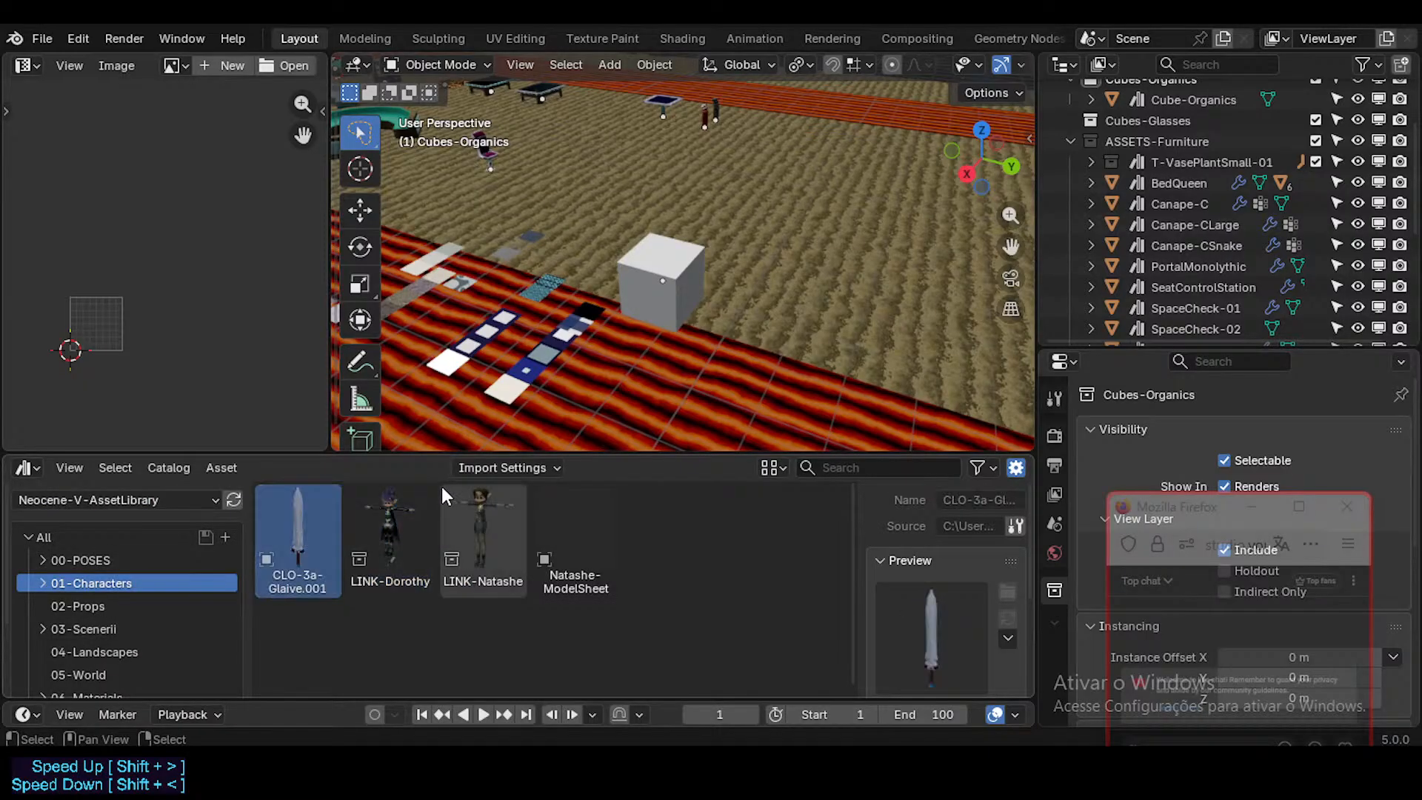
Step: Set the asset library's import method to Link
left_click(472, 467)
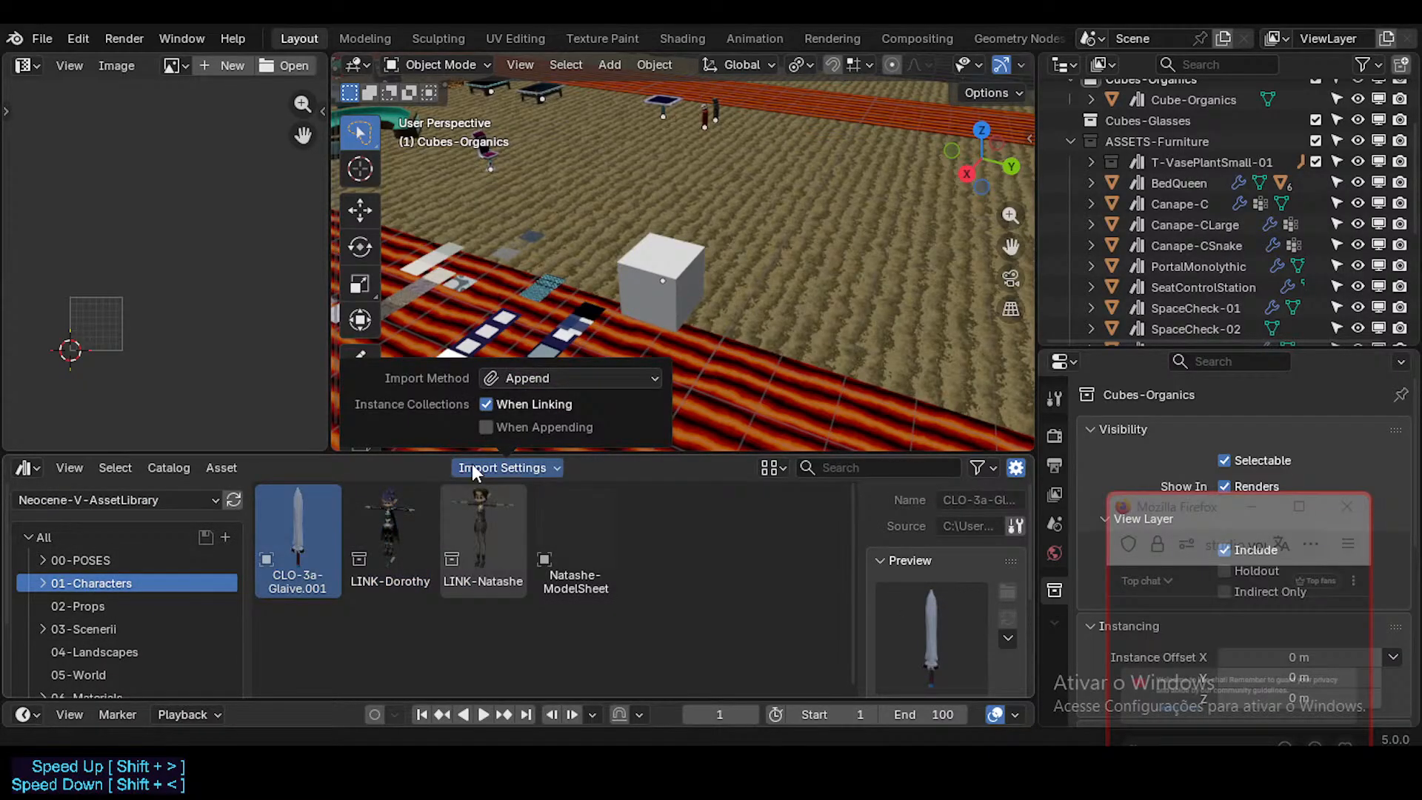
left_click(522, 382)
left_click(526, 425)
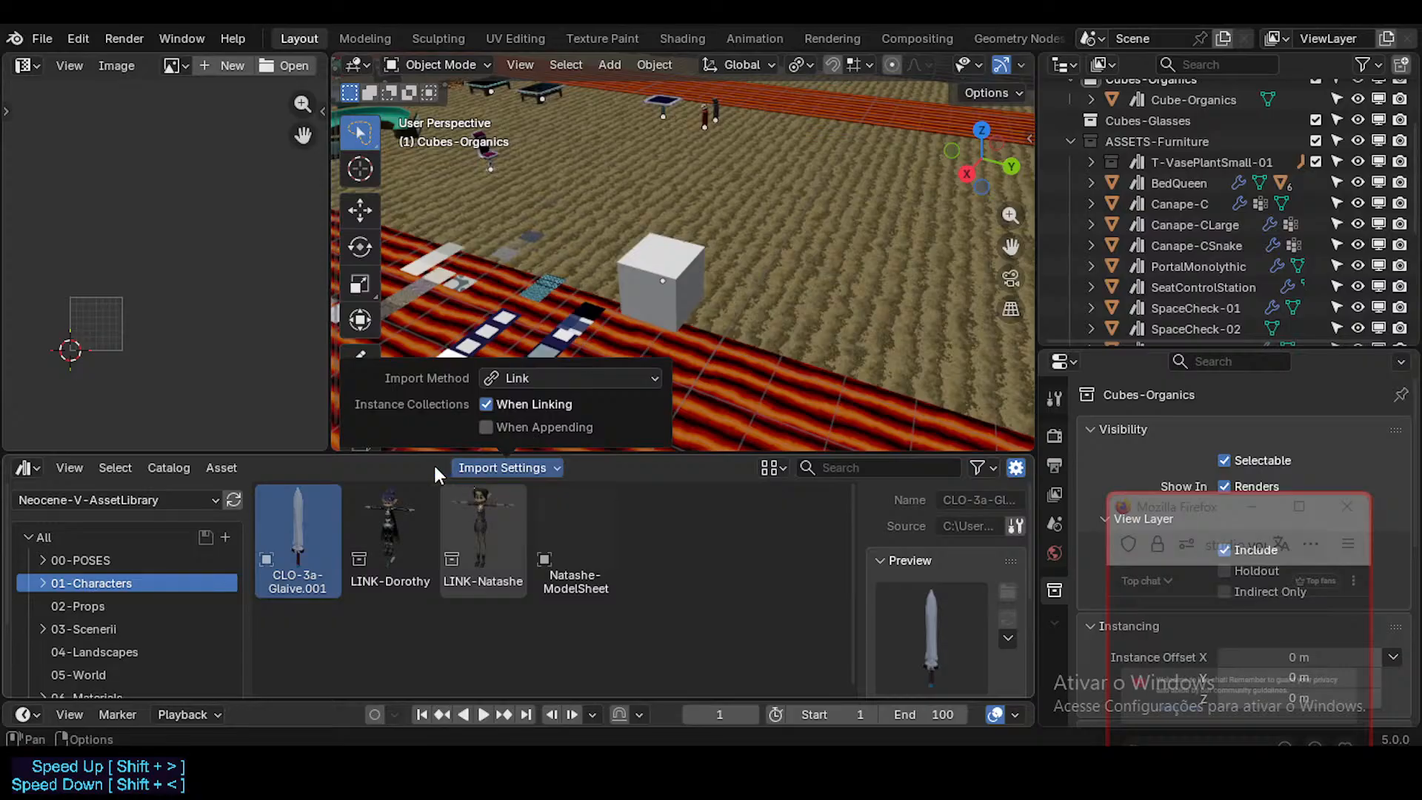
Step: Browse the Unassigned catalog's assets and select the Cube-Organics asset
scroll(127, 661, "down", 3)
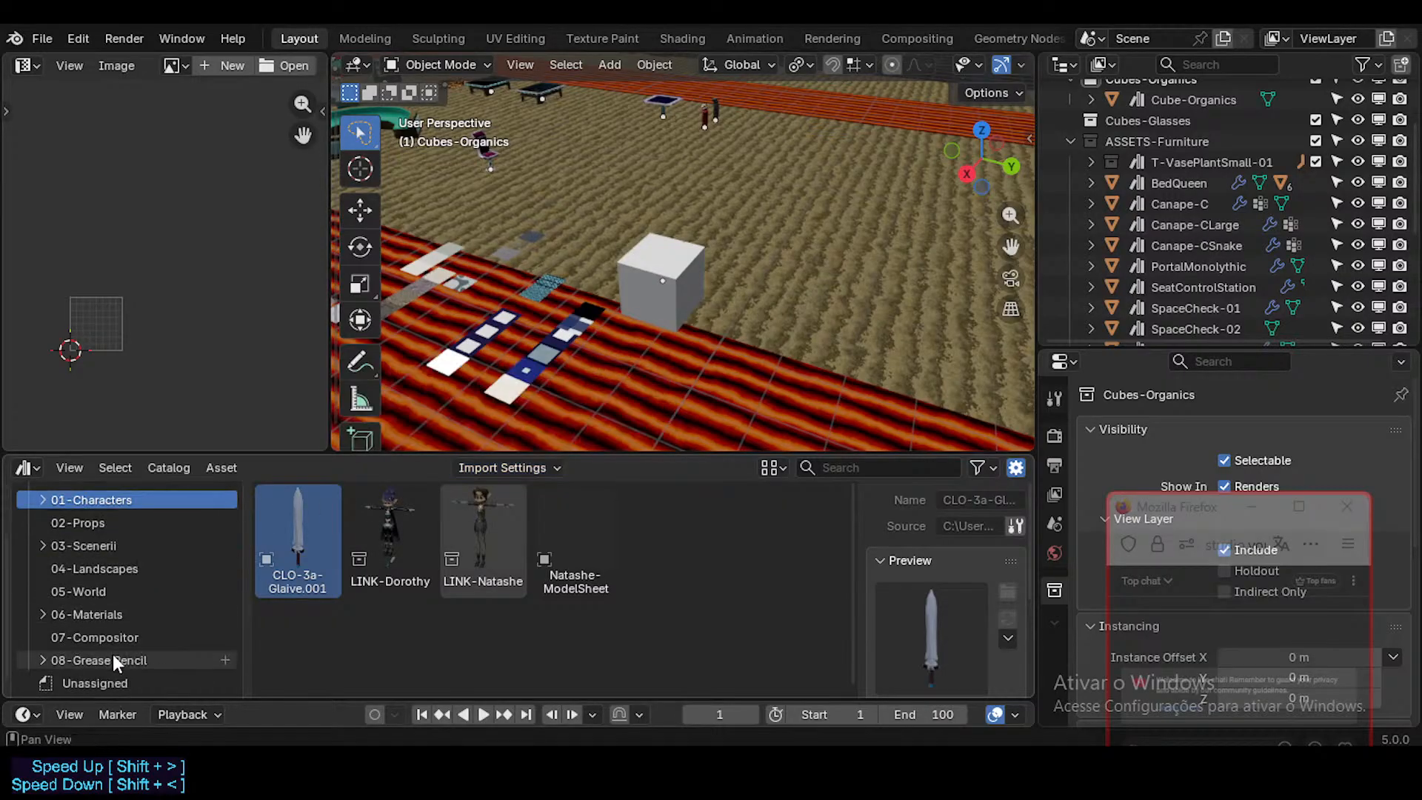
left_click(114, 671)
left_click(286, 529)
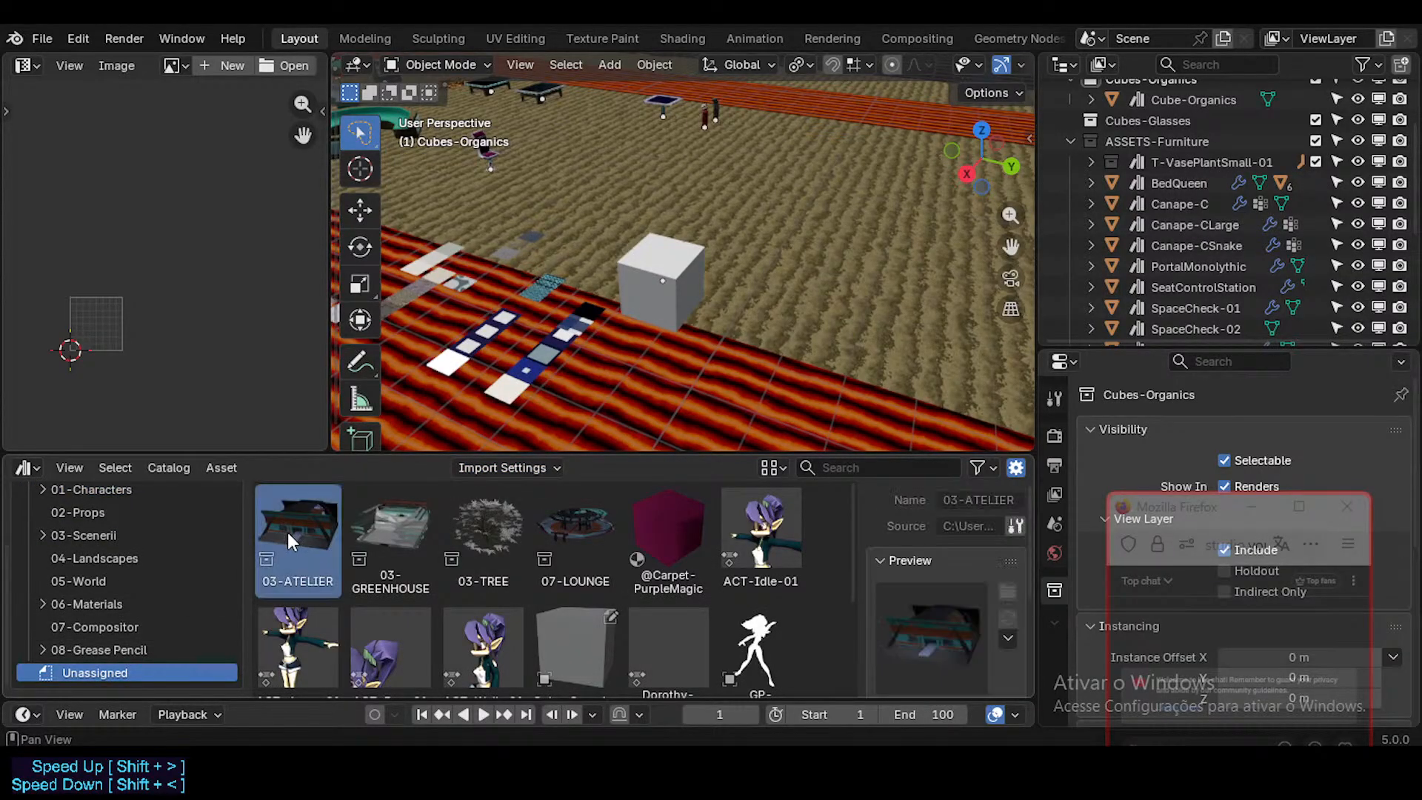
left_click(392, 538)
left_click(403, 622)
scroll(498, 622, "down", 4)
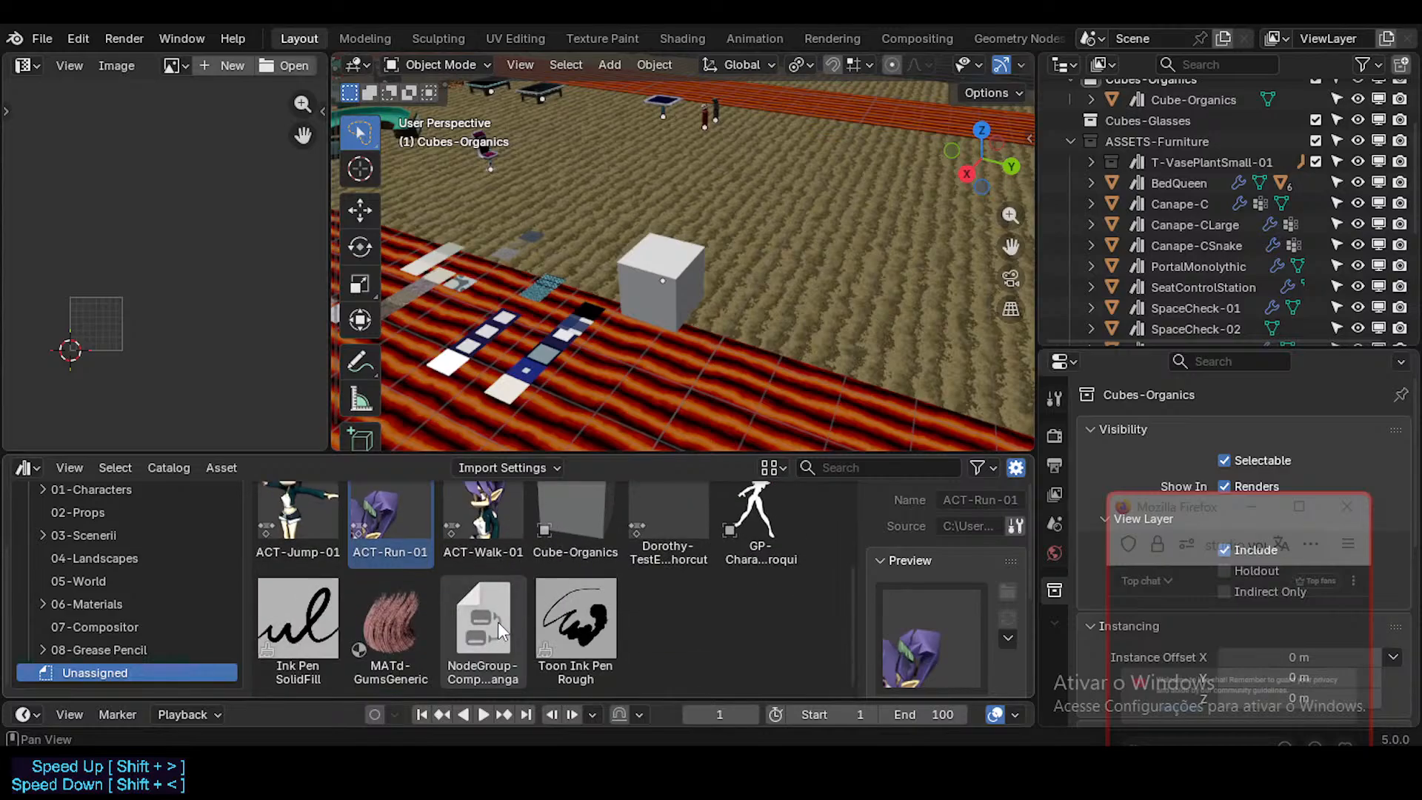
scroll(459, 600, "up", 3)
left_click(574, 592)
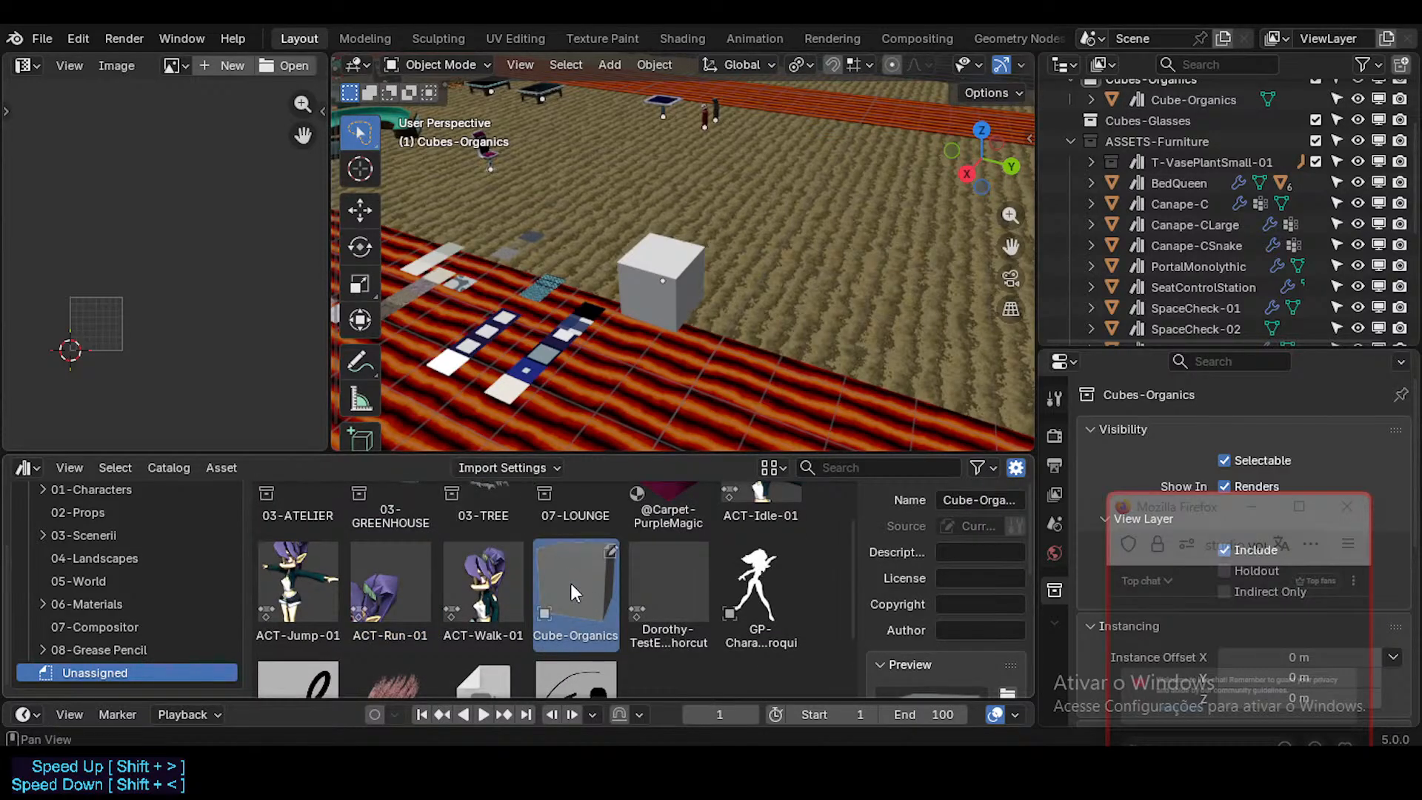
Step: Place a copy of Cube-Organics beside the original cube, and toggle its Linked option off and back on
left_click(511, 468)
left_click_drag(580, 576, 801, 326)
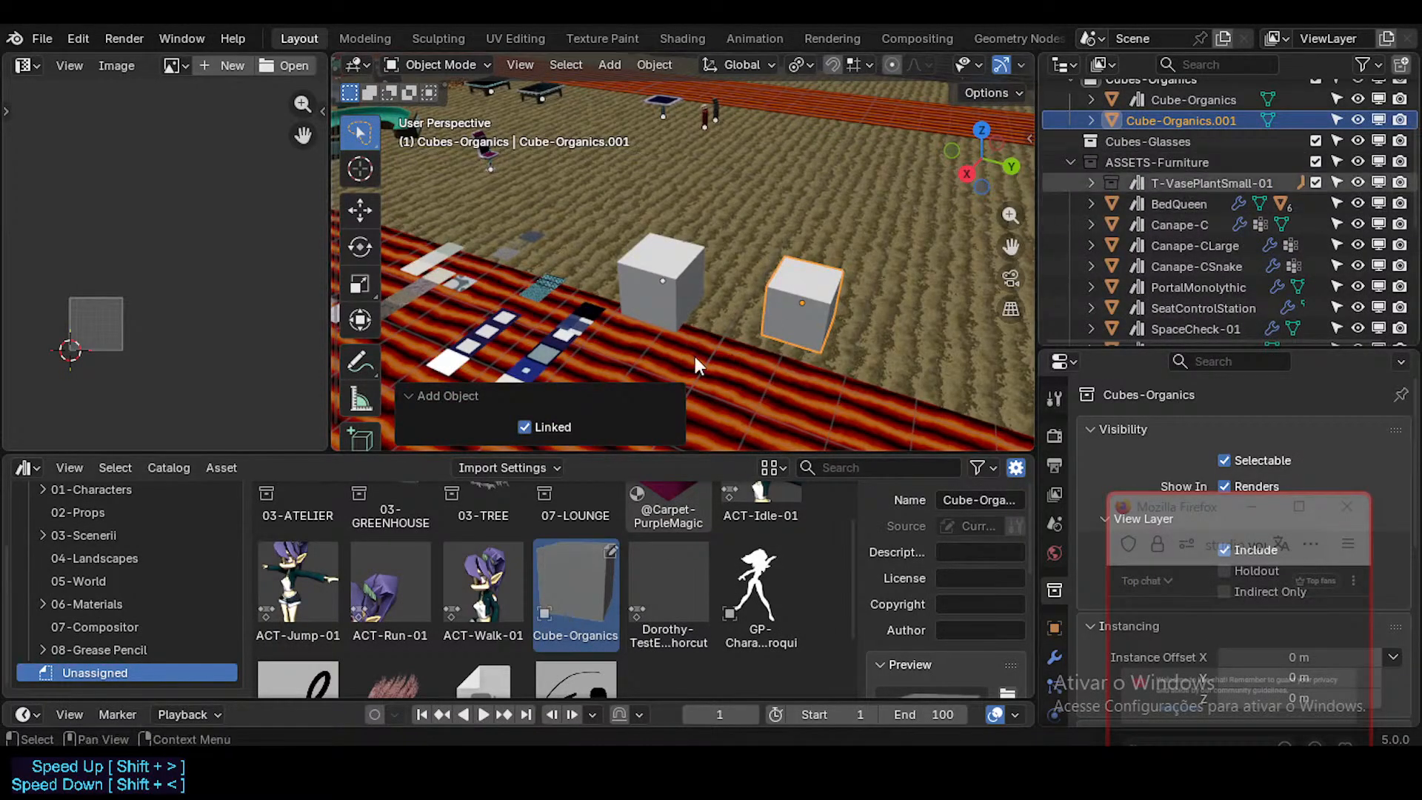
left_click(525, 427)
left_click(576, 585)
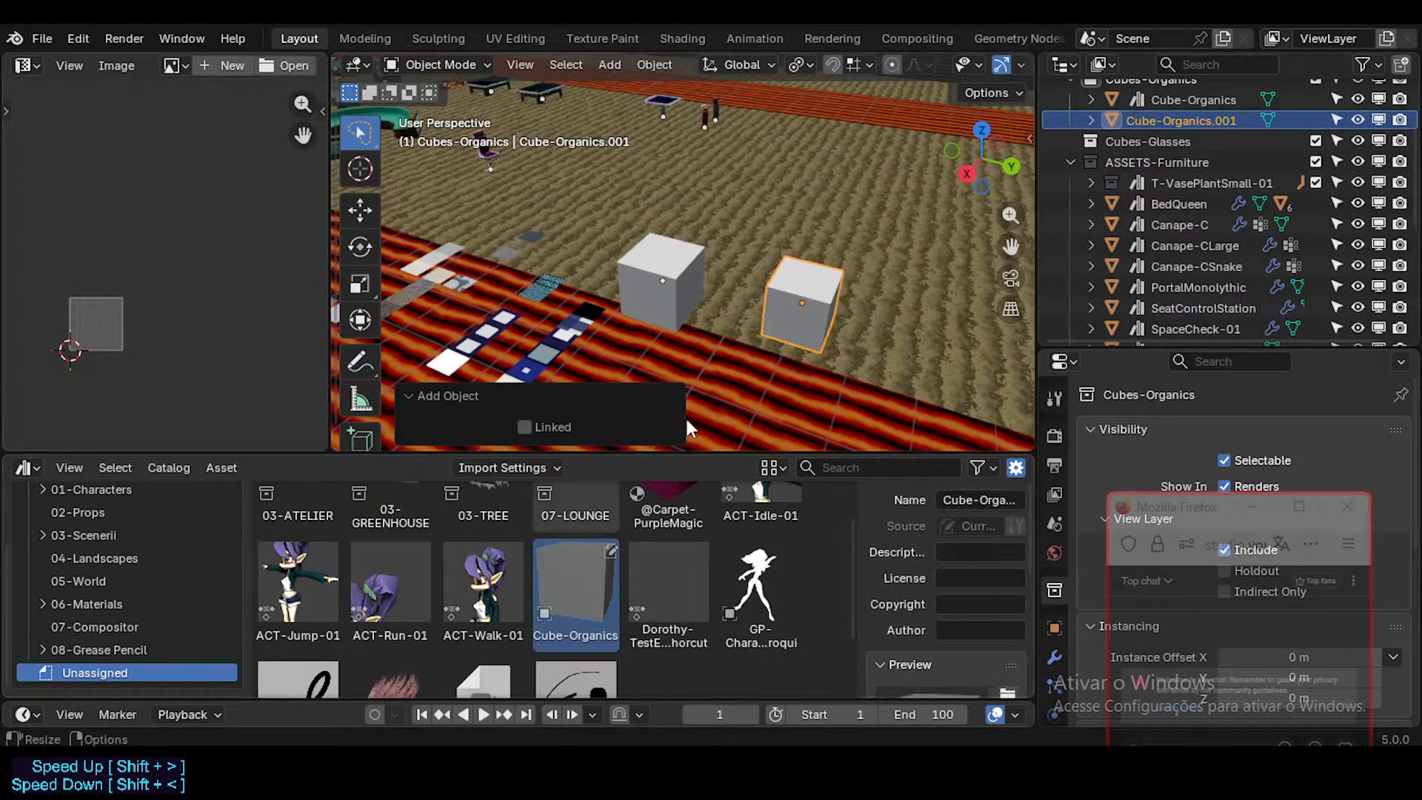
scroll(1120, 199, "up", 2)
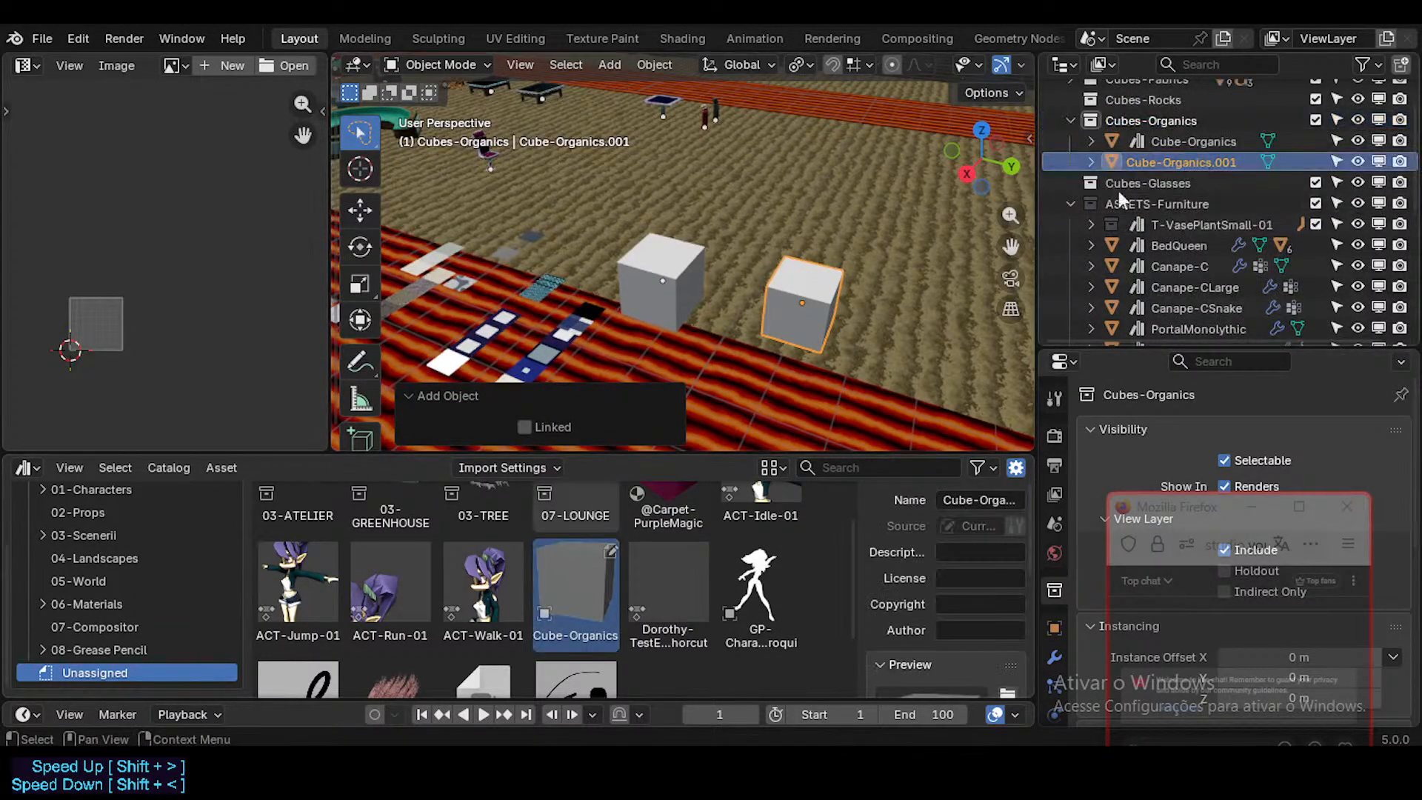
left_click(528, 427)
left_click(528, 426)
left_click(569, 581)
left_click(525, 427)
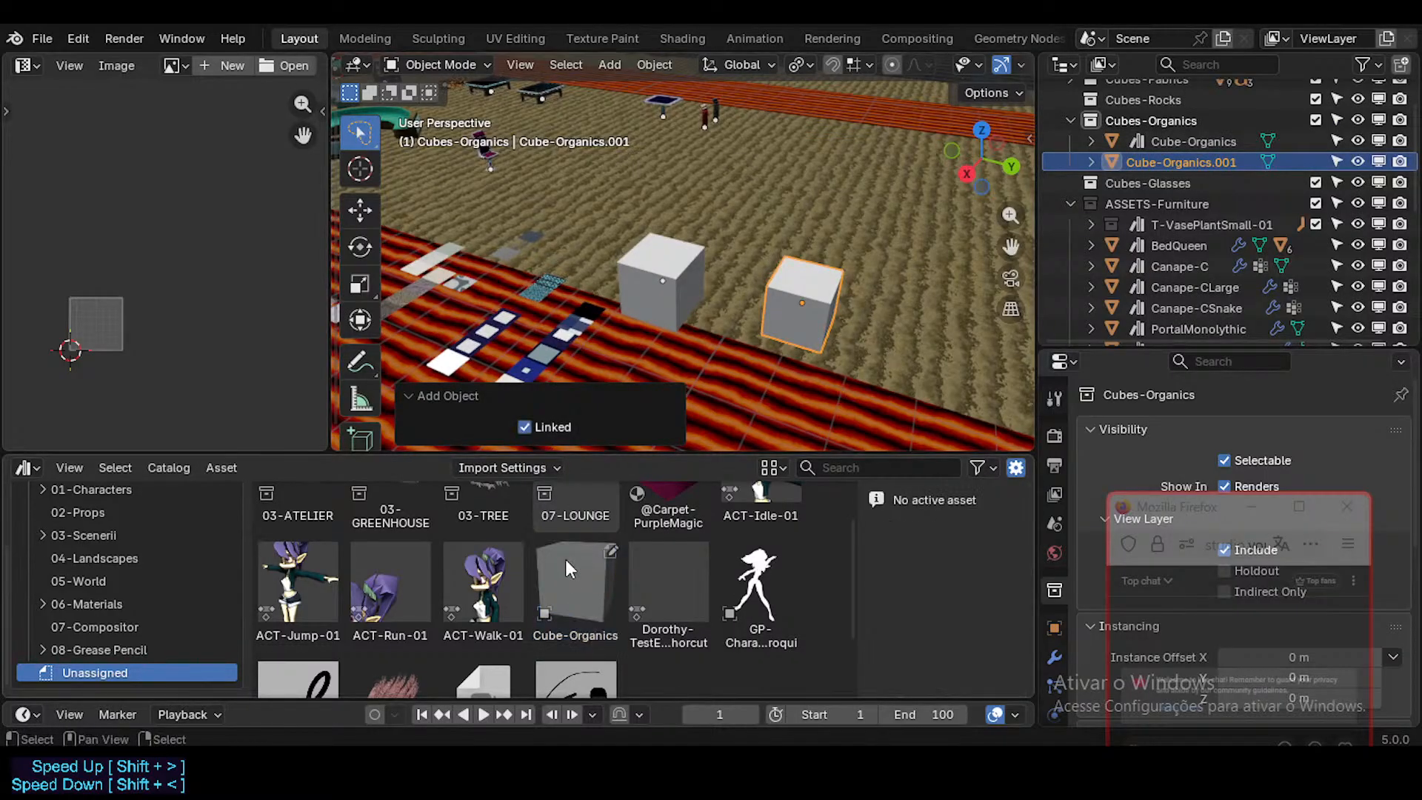
Step: Place a second Cube-Organics copy beside the first, and try scaling its mesh in Edit Mode before cancelling
left_click_drag(572, 585, 891, 305)
left_click(1202, 183)
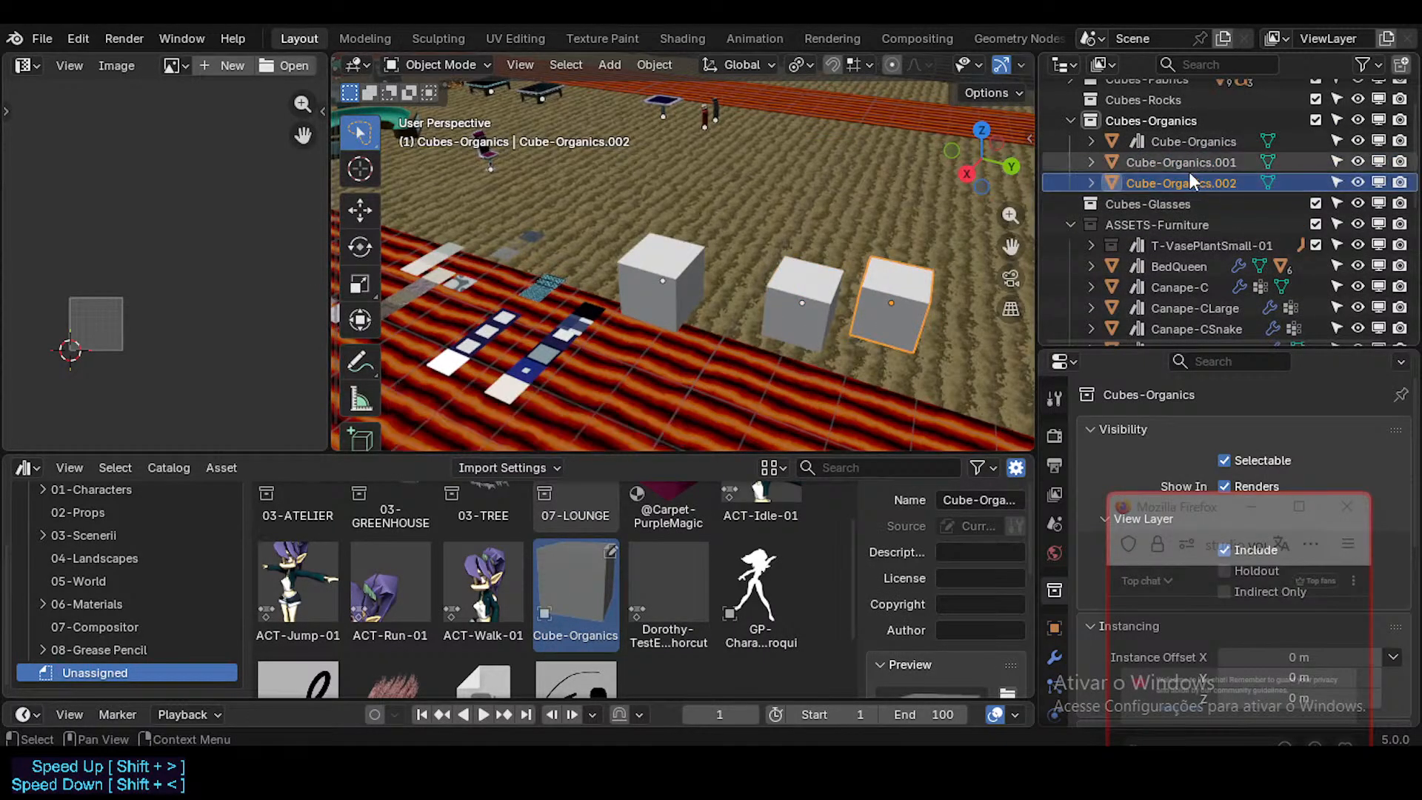
key("Tab")
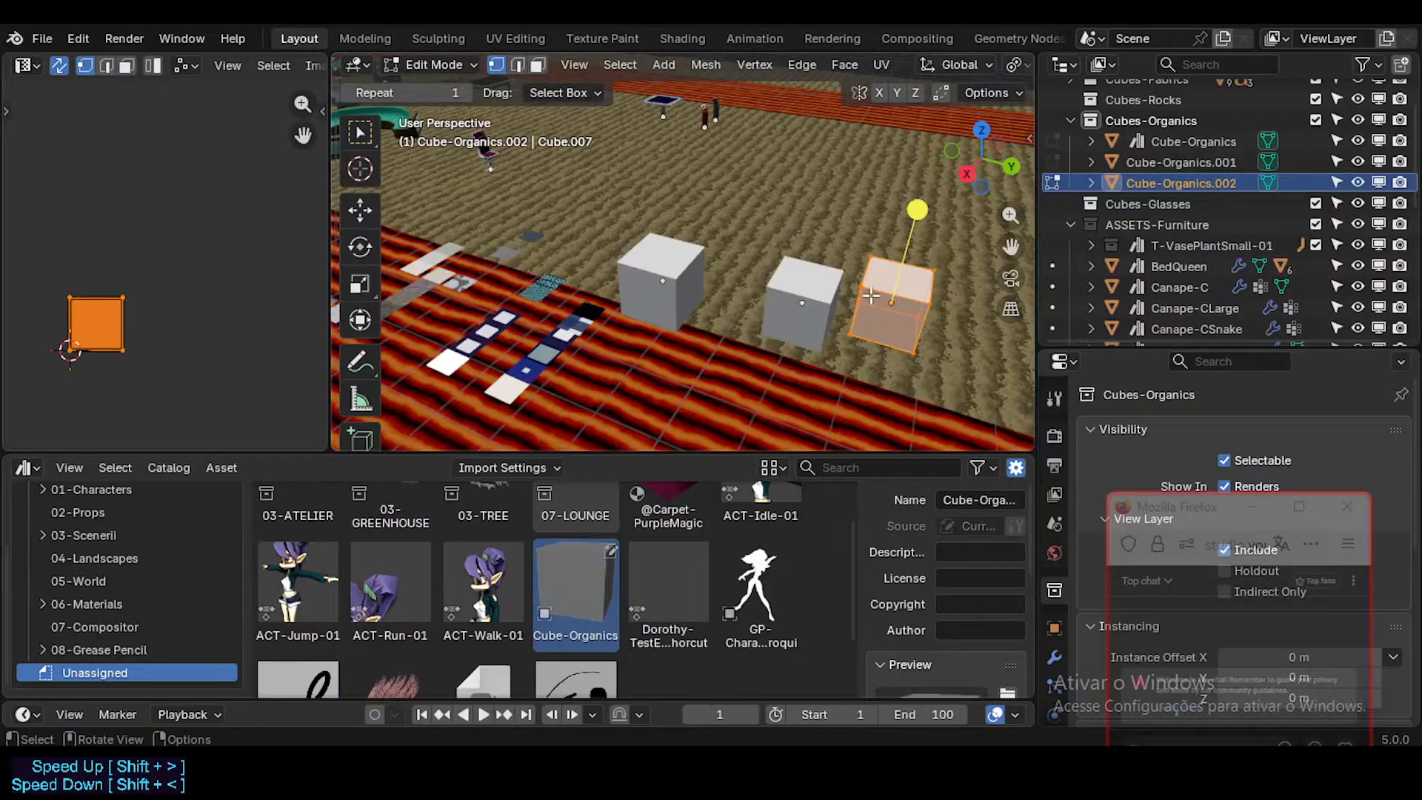
key("s")
right_click(937, 290)
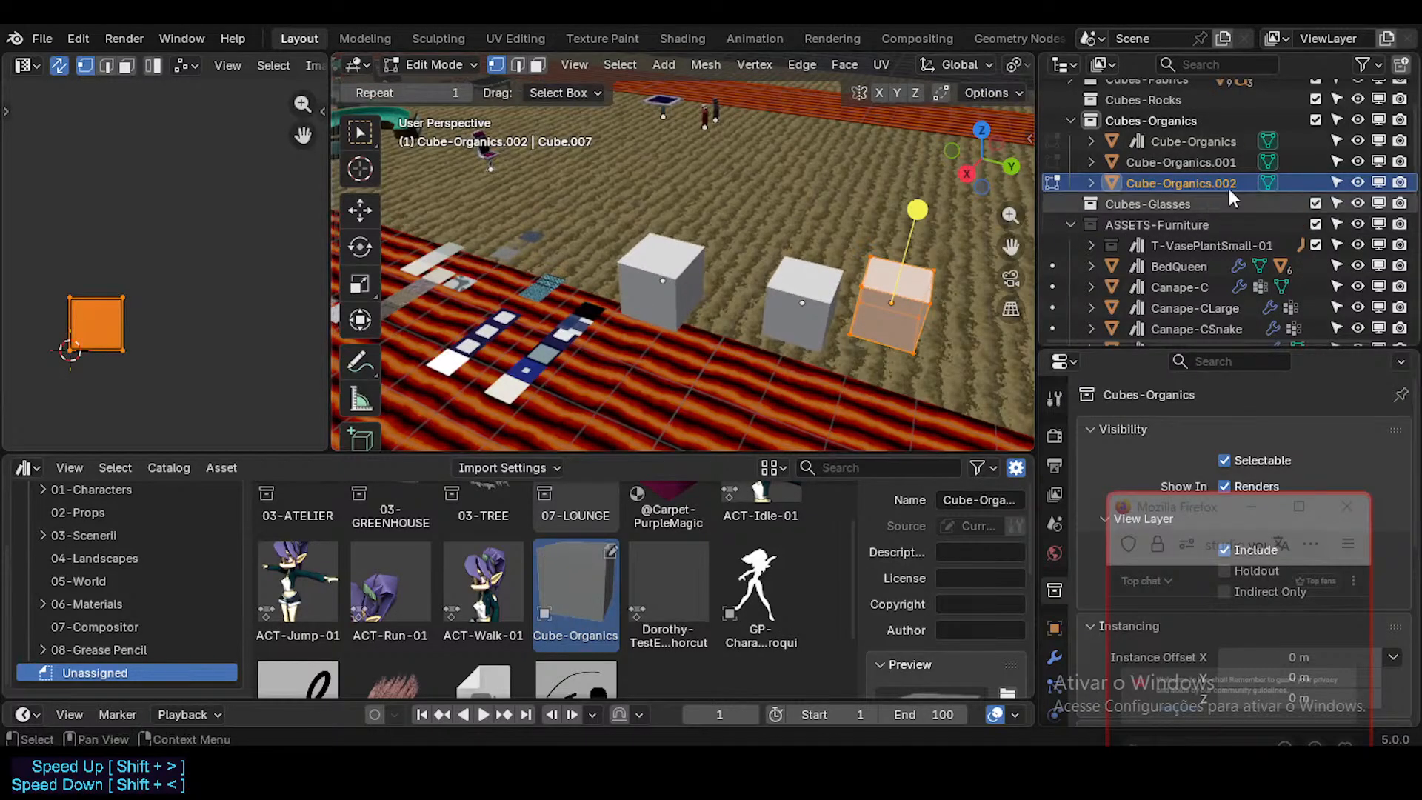
Step: Widen the outliner and properties areas, and delete both placed Cube-Organics copies
left_click_drag(1040, 168, 985, 176)
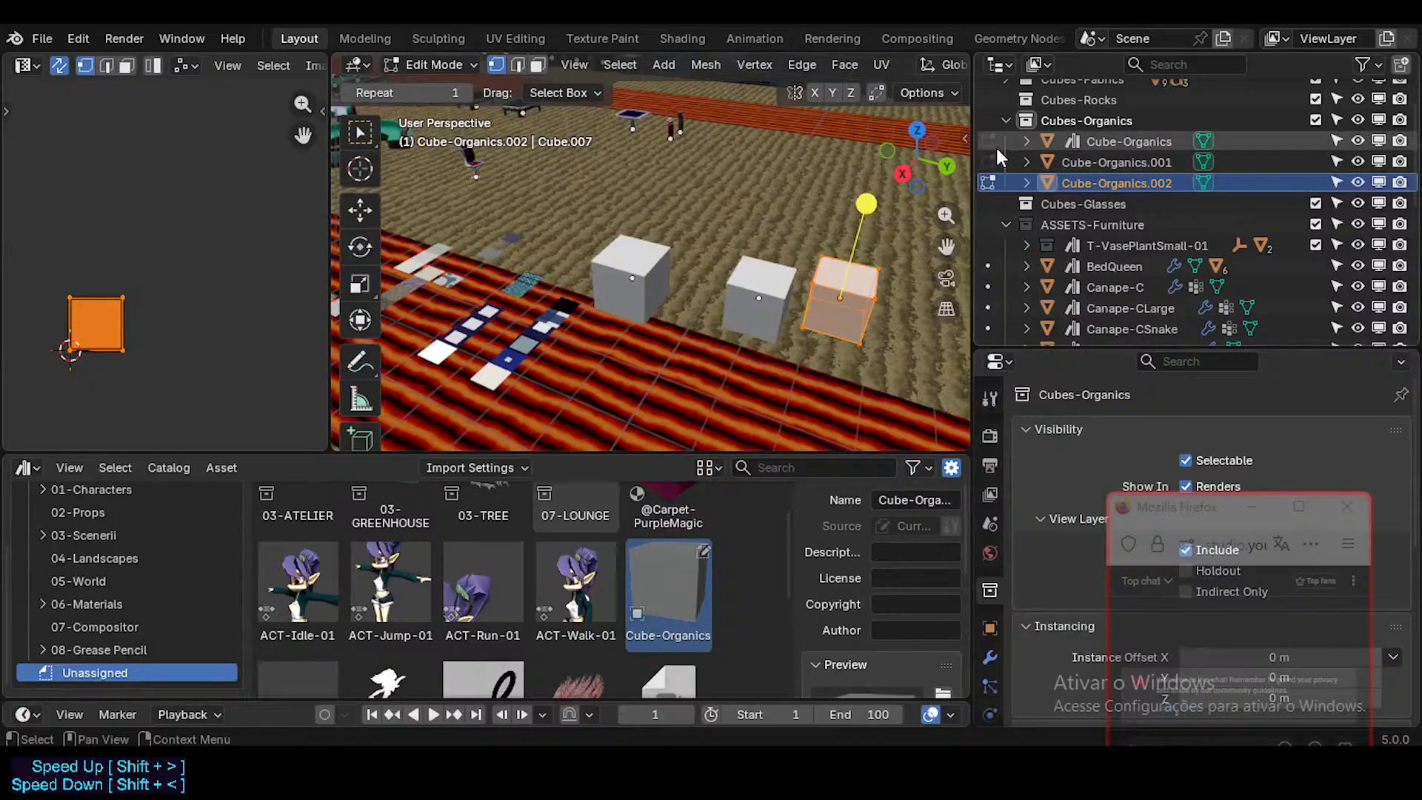
left_click(1074, 169)
left_click(1086, 187)
key("Delete")
left_click(1086, 167)
key("Delete")
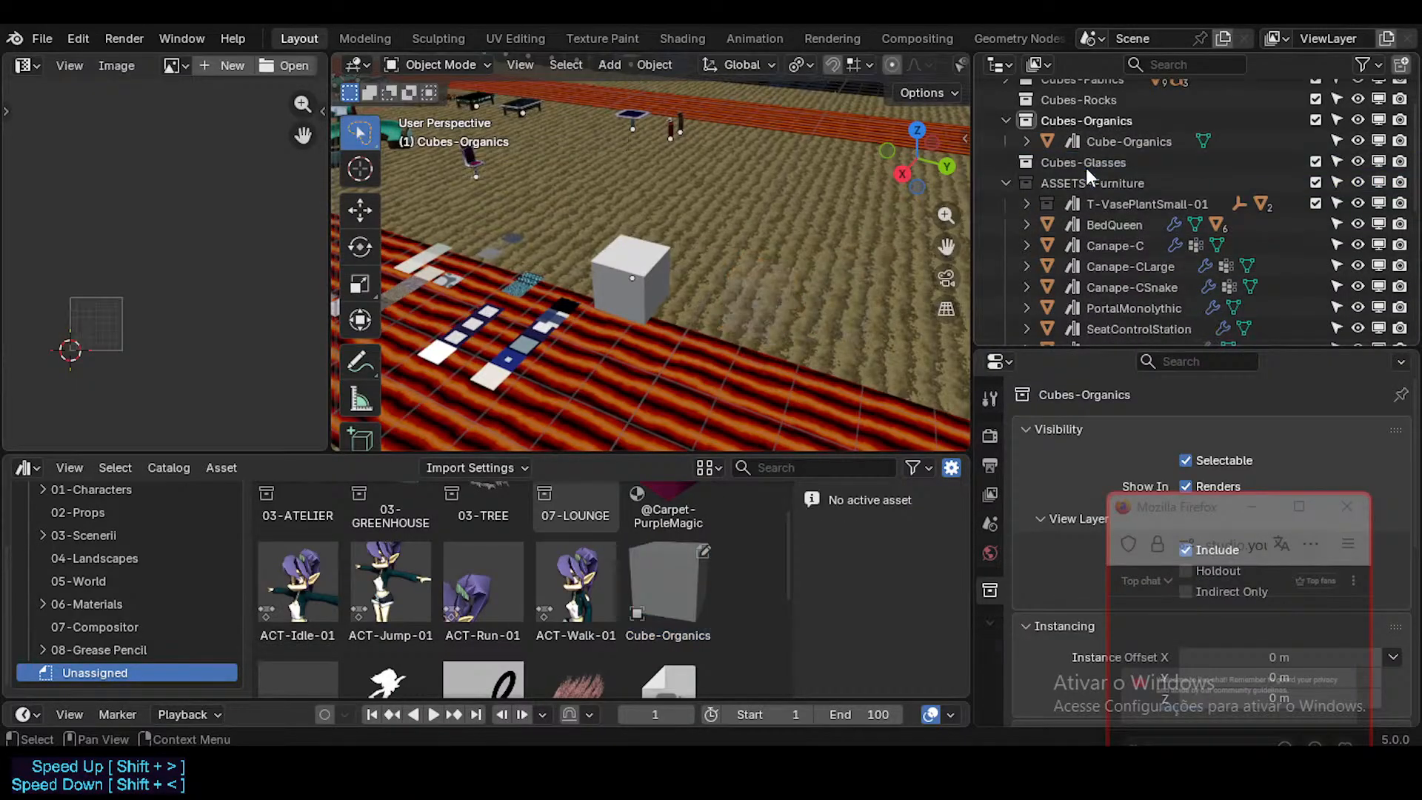
Step: Place a new Cube-Organics copy beside the original cube and inspect its mesh in Edit Mode
left_click_drag(666, 585, 756, 281)
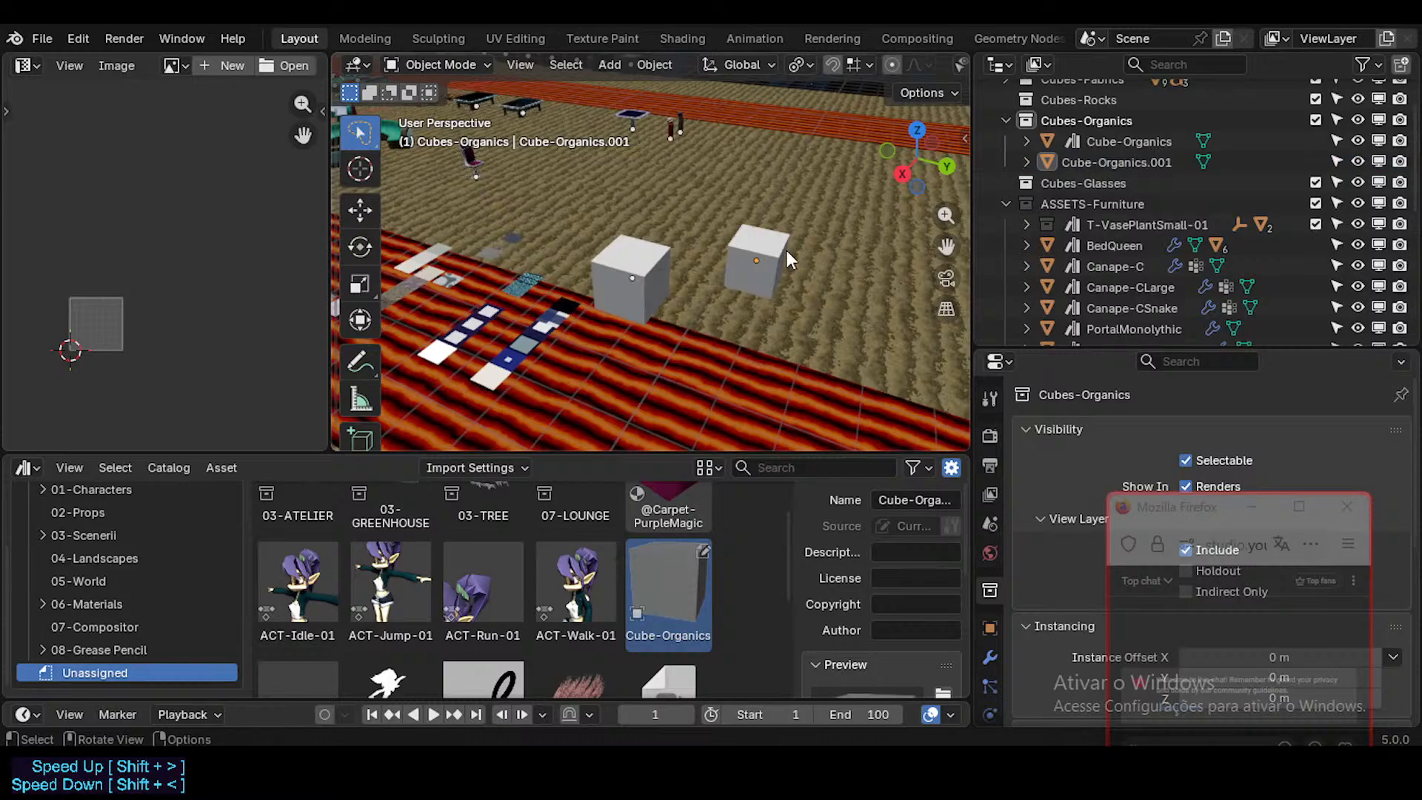
key("Tab")
key("Tab")
key("Tab")
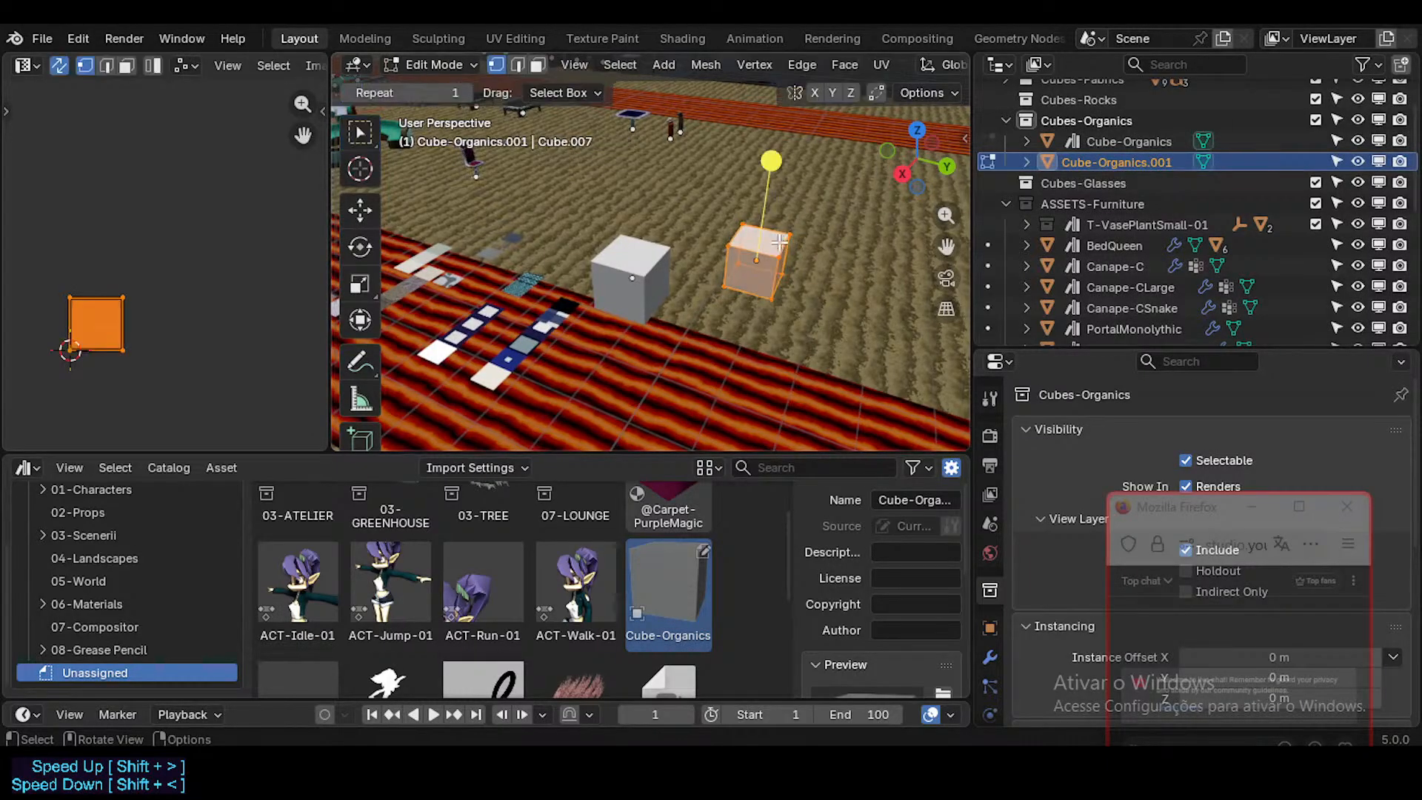
Step: Unwrap the UVs of the Cube-Organics.001 copy with Unwrap Minimum Stretch
key("Tab")
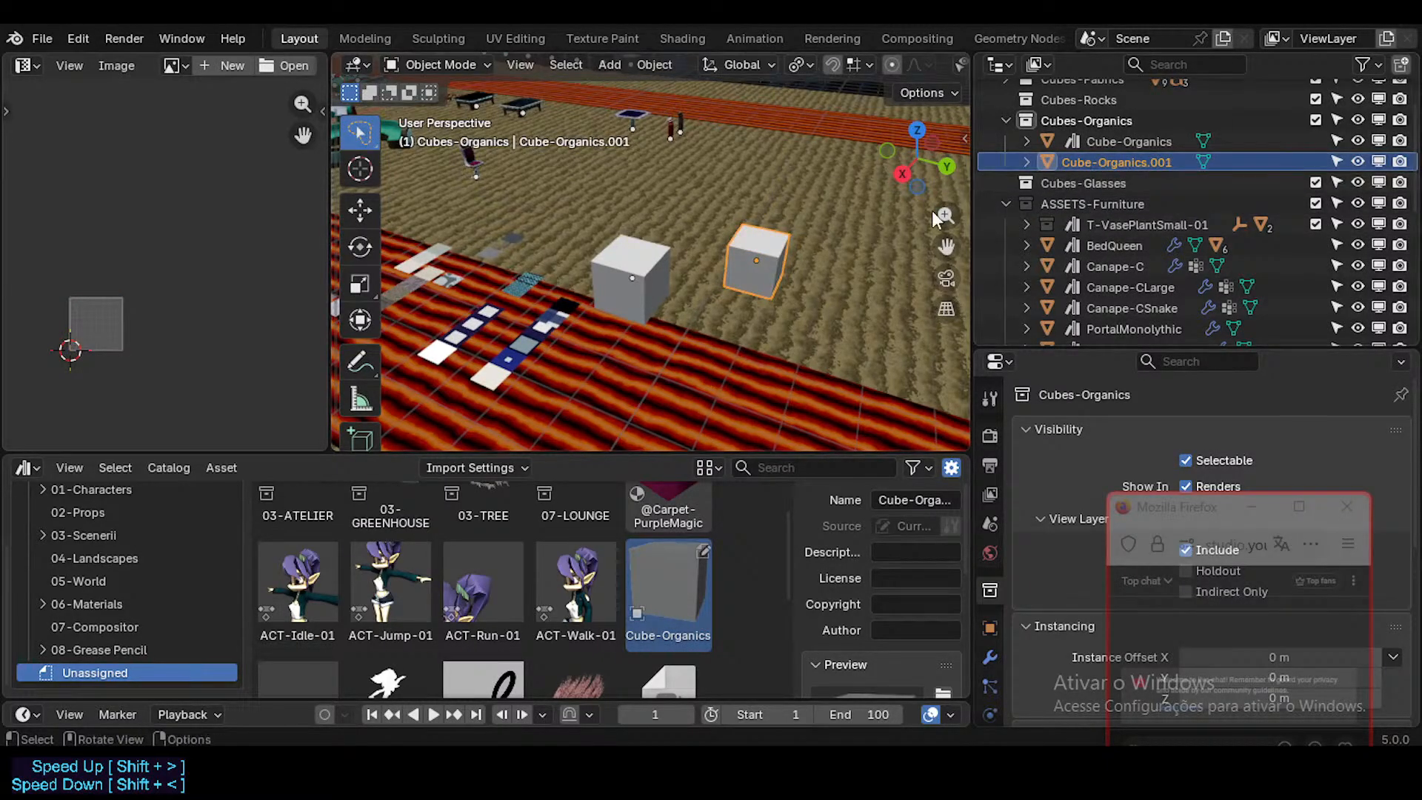
key("Tab")
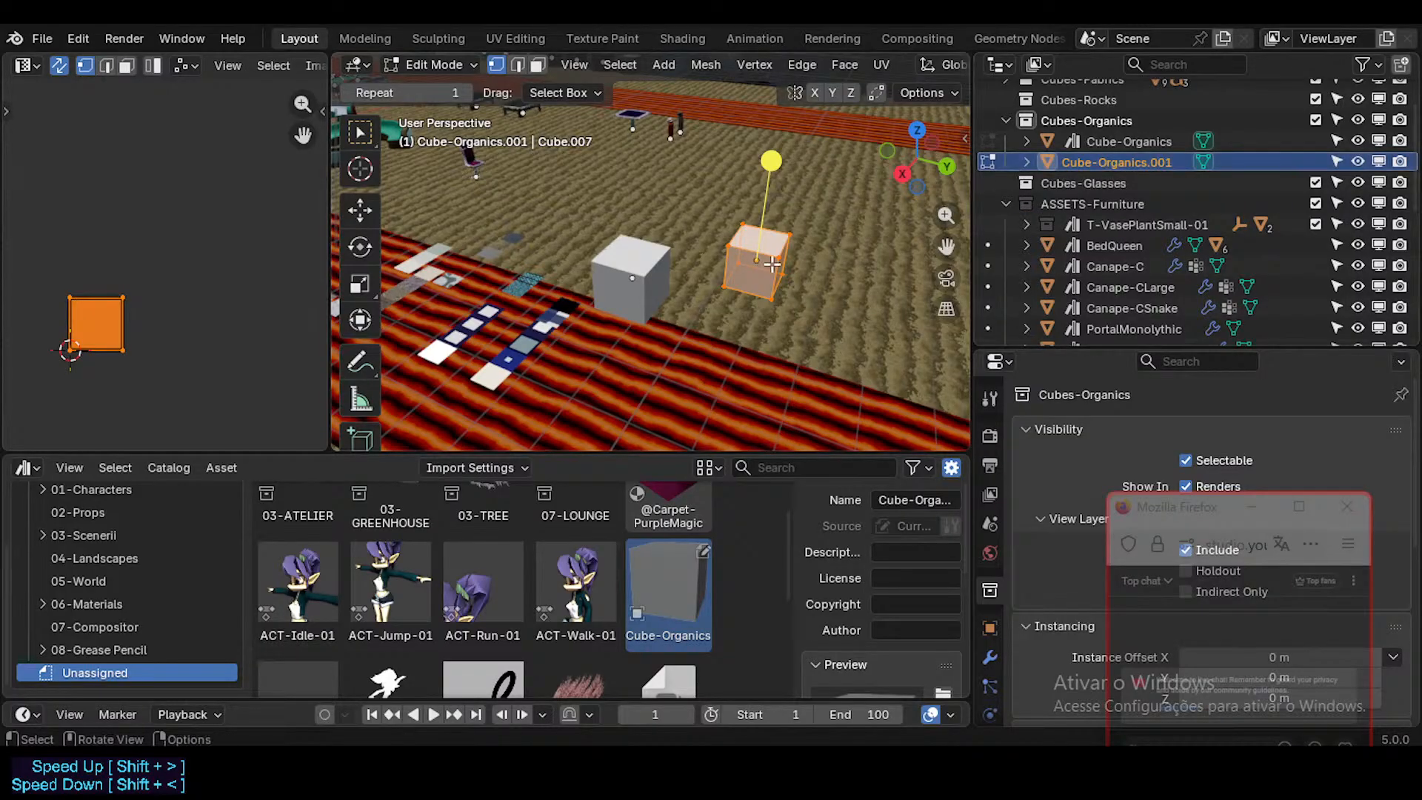
key("Tab")
key("Tab")
key("u")
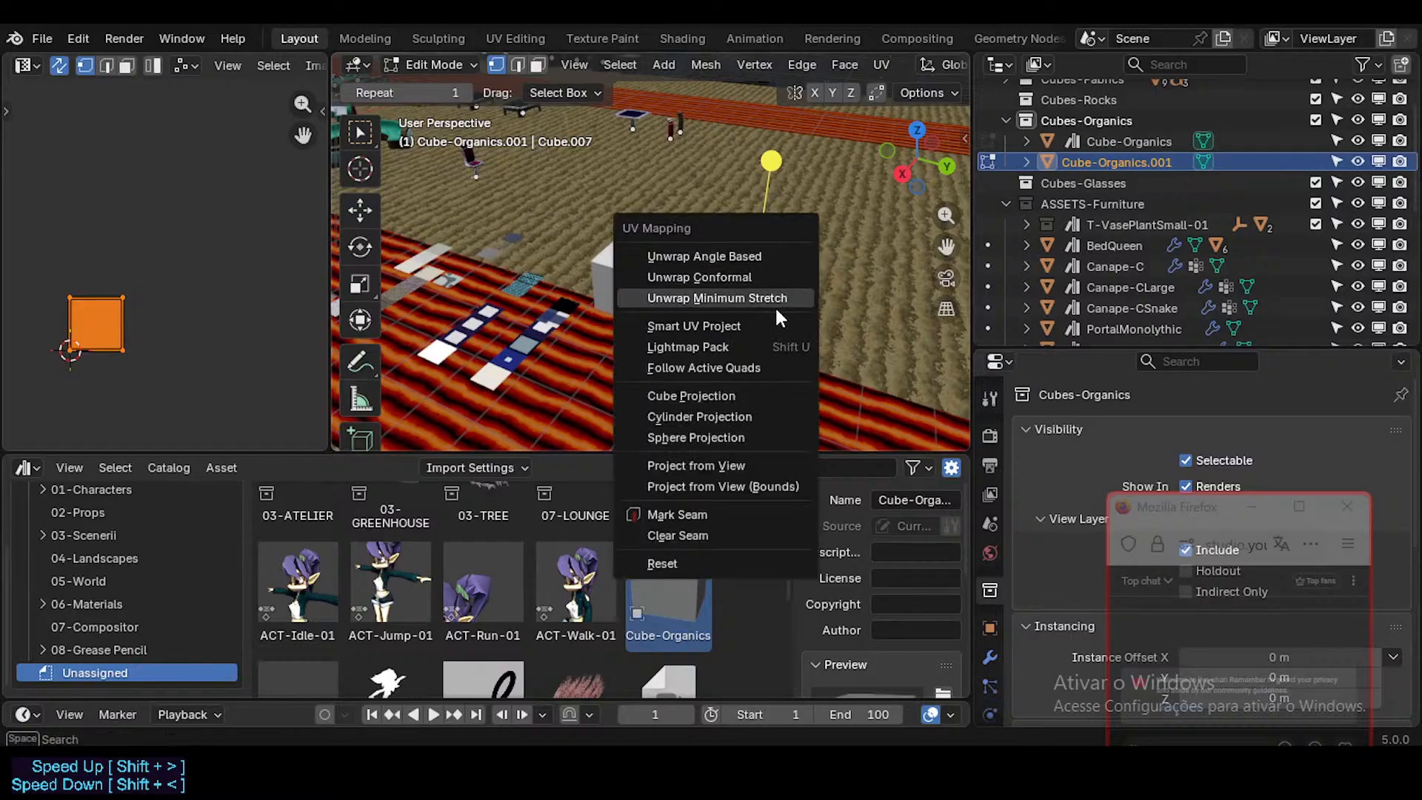
left_click(773, 302)
key("Tab")
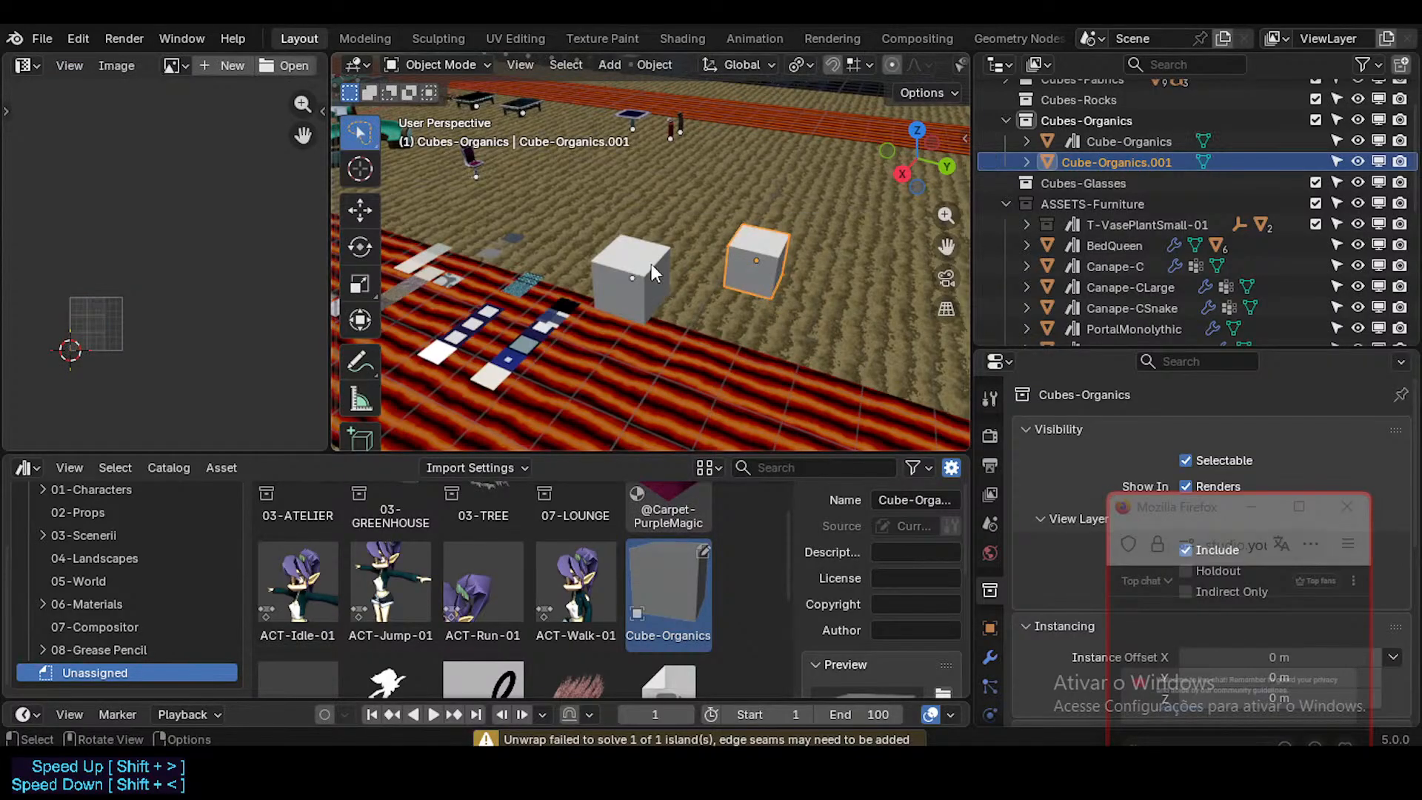
Step: Reset the UVs of the original Cube-Organics cube
left_click(651, 264)
key("Tab")
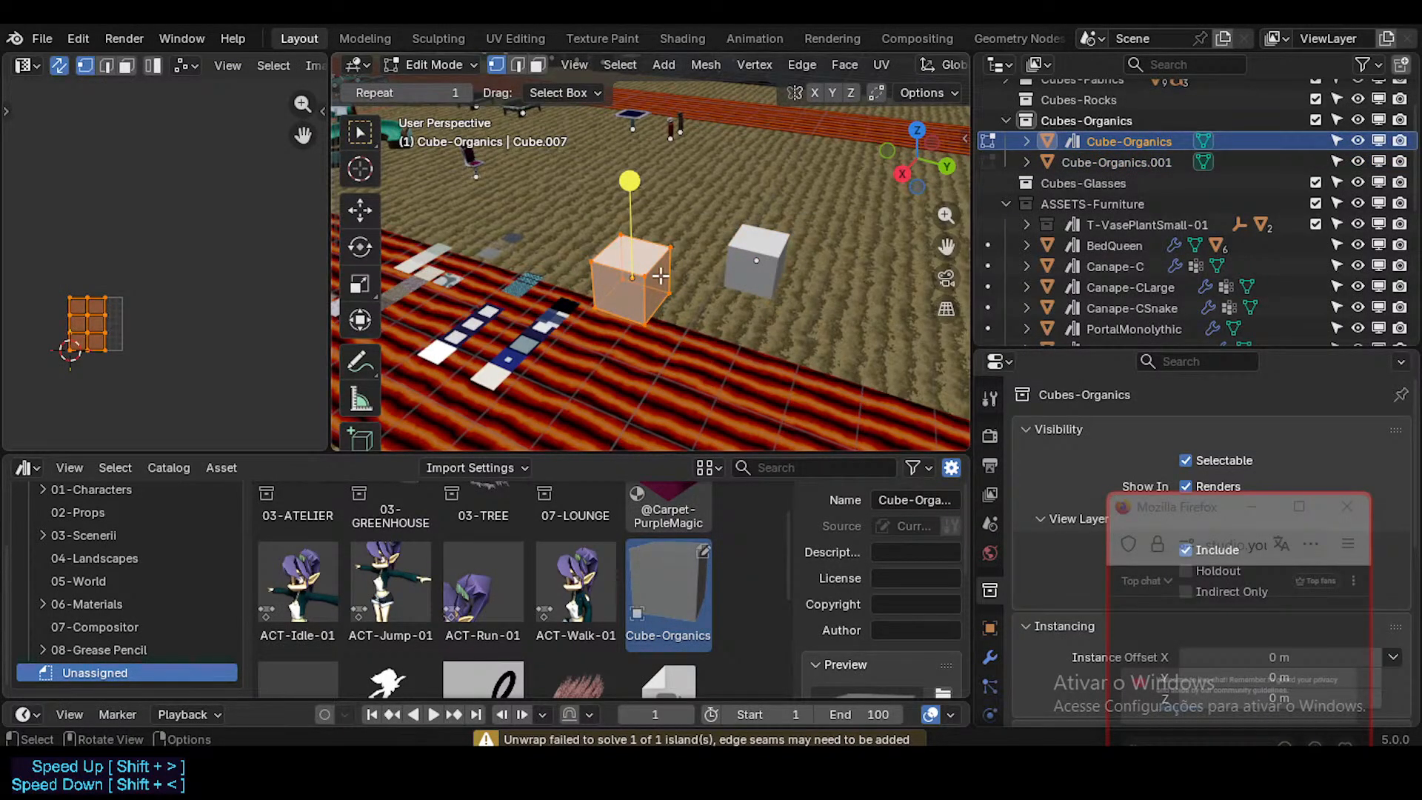
key("u")
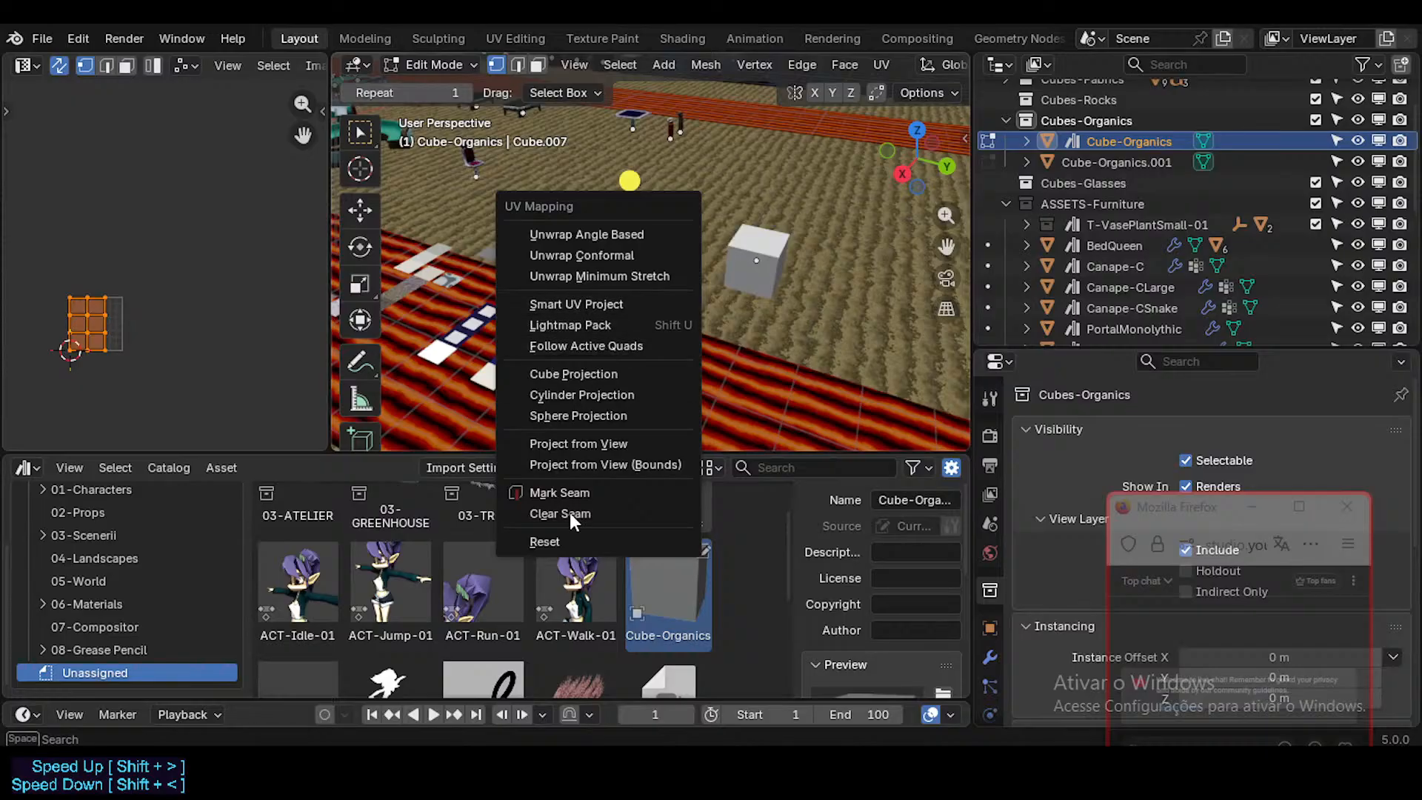
left_click(548, 541)
key("Tab")
Step: Compare the UV layouts of the copied cube and the original cube in Edit Mode
left_click(761, 269)
key("Tab")
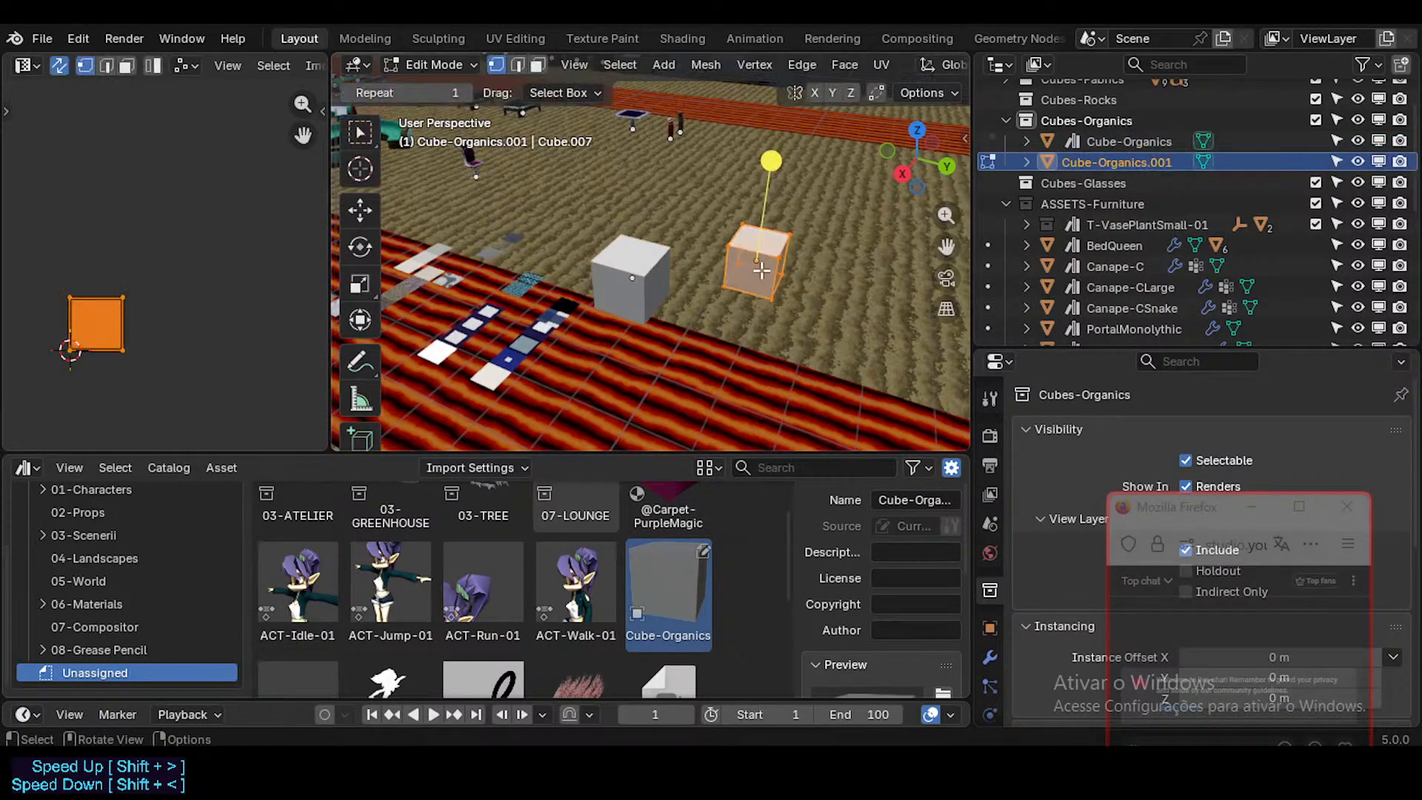
key("Tab")
left_click(659, 281)
key("Tab")
key("Tab")
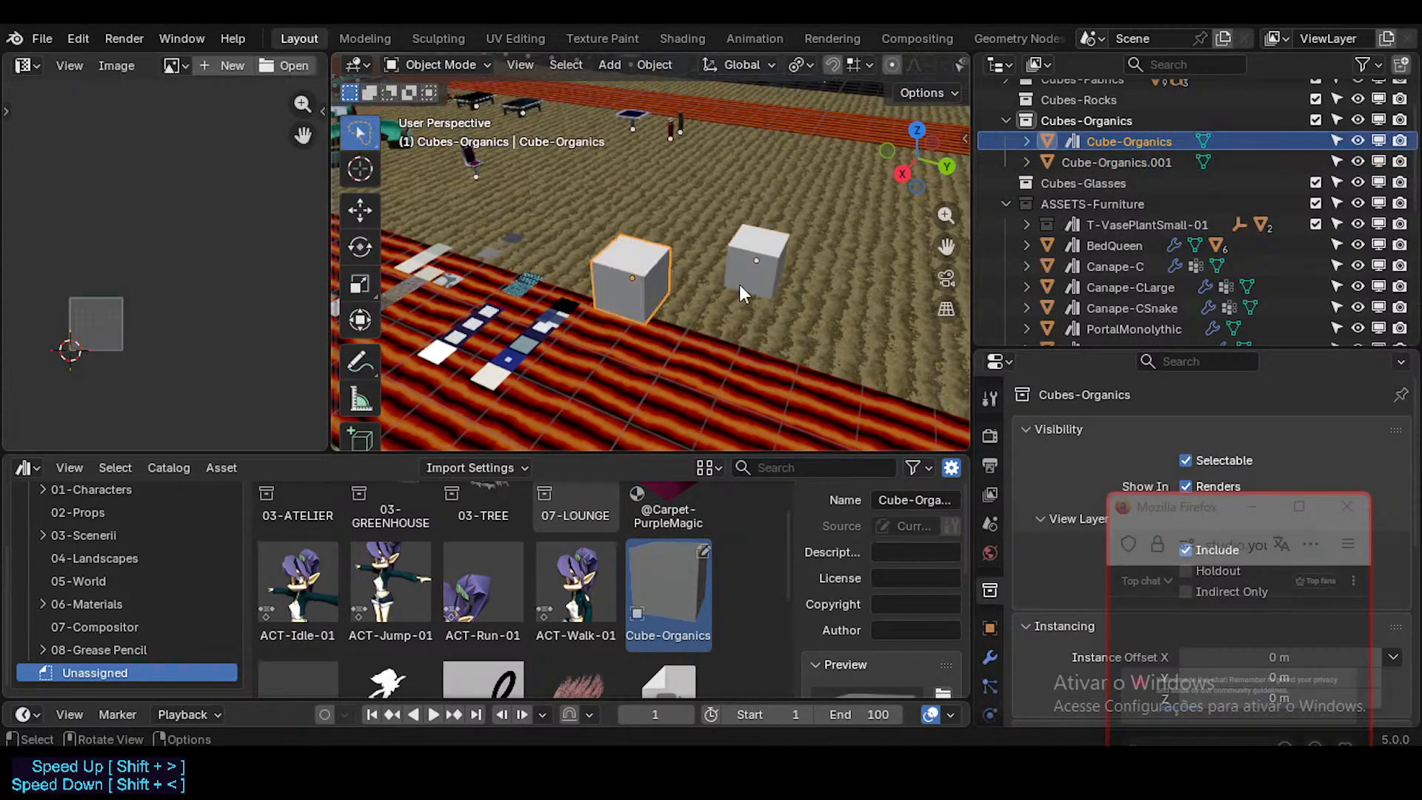
left_click(759, 270)
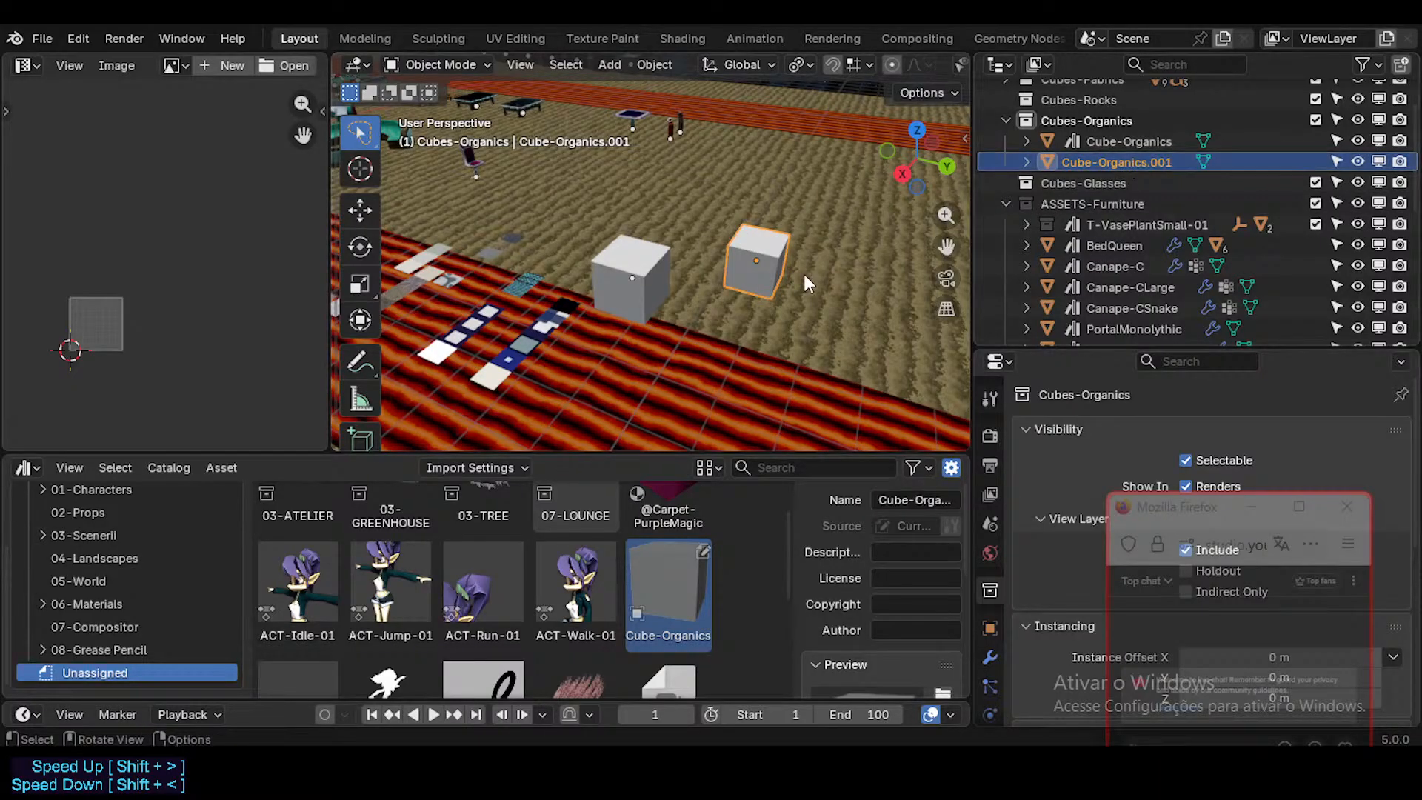
Step: Clear the asset mark from Cube-Organics and delete the copy Cube-Organics.001
left_click(1103, 145)
right_click(1098, 146)
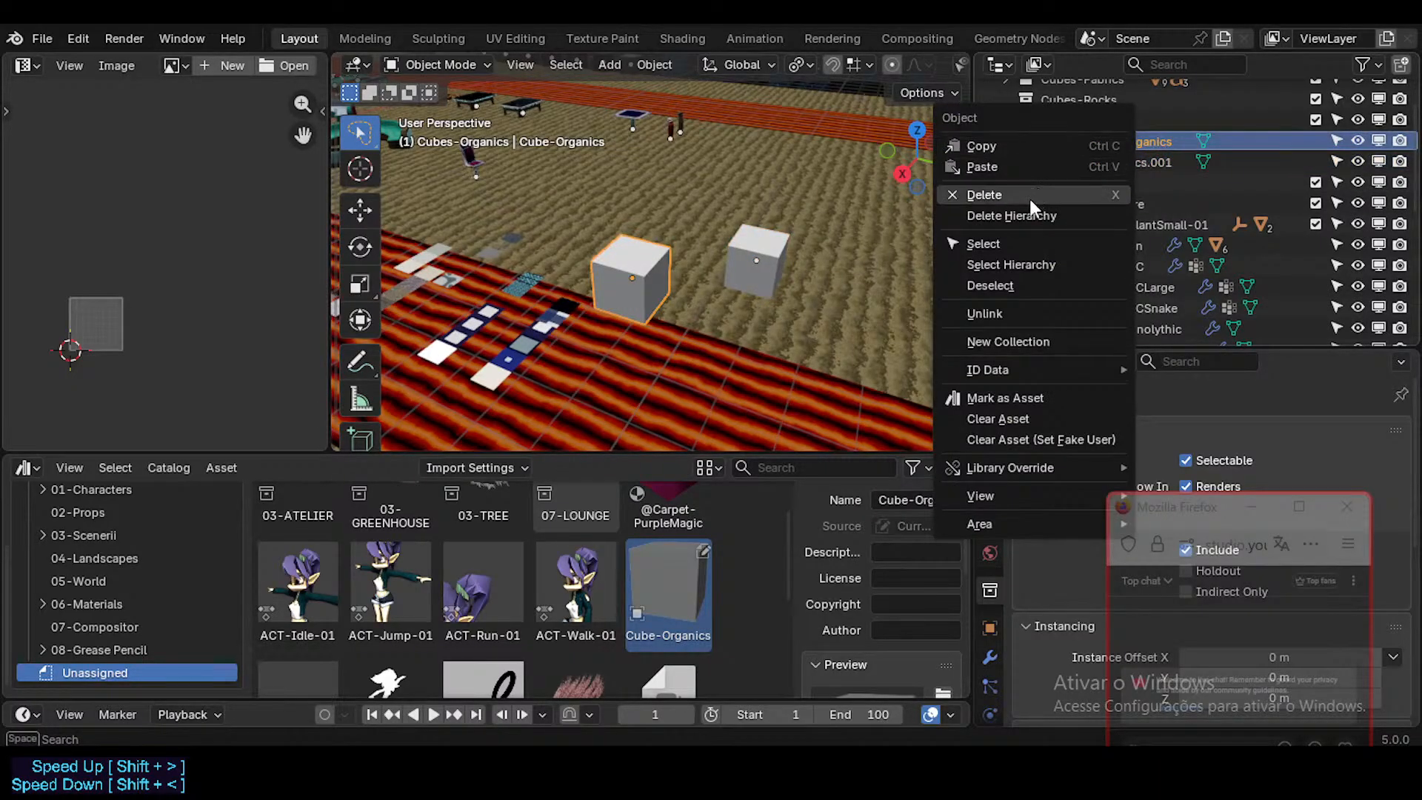
left_click(998, 424)
left_click(1087, 162)
key("Delete")
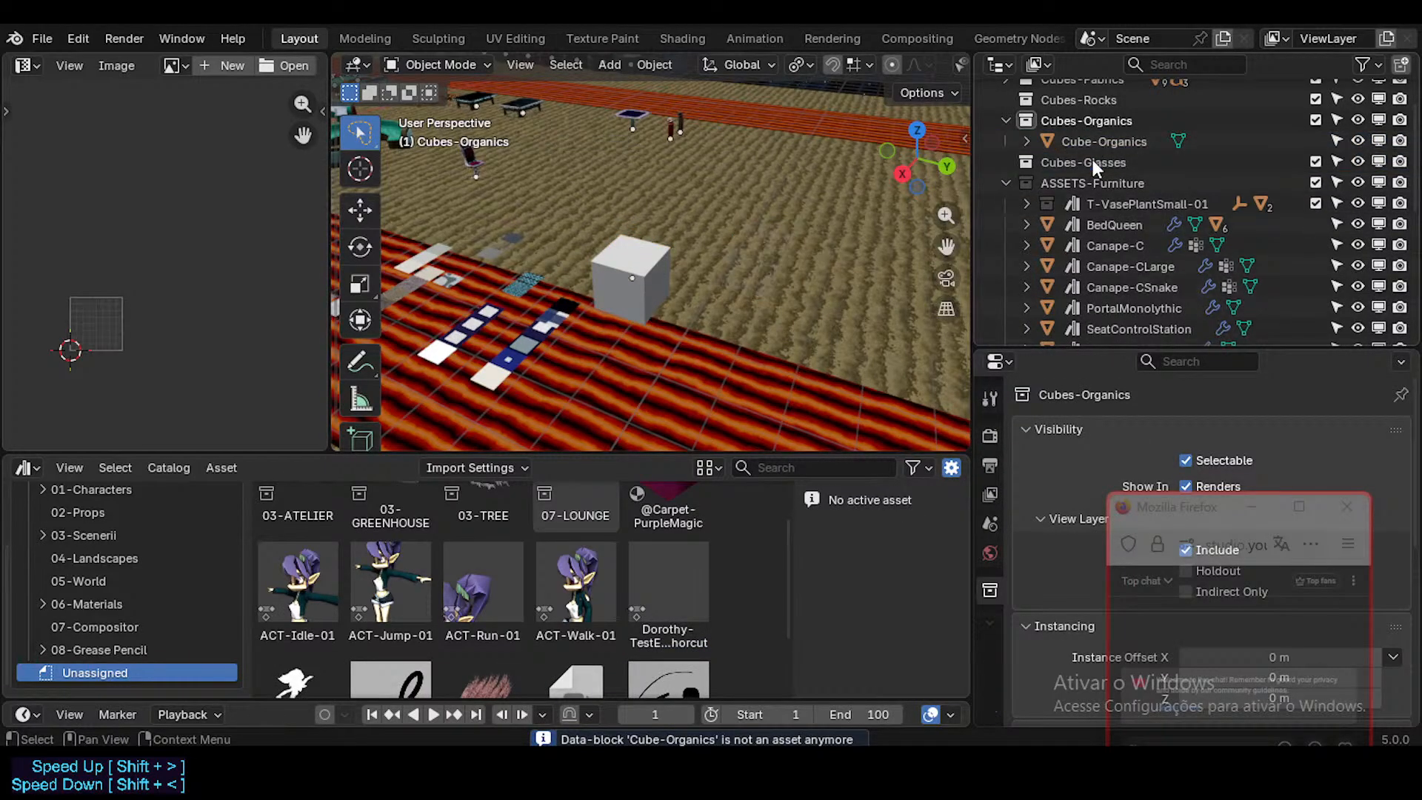
Step: Duplicate the Cube-Organics cube, leaving the copy at the original's position
left_click(1101, 140)
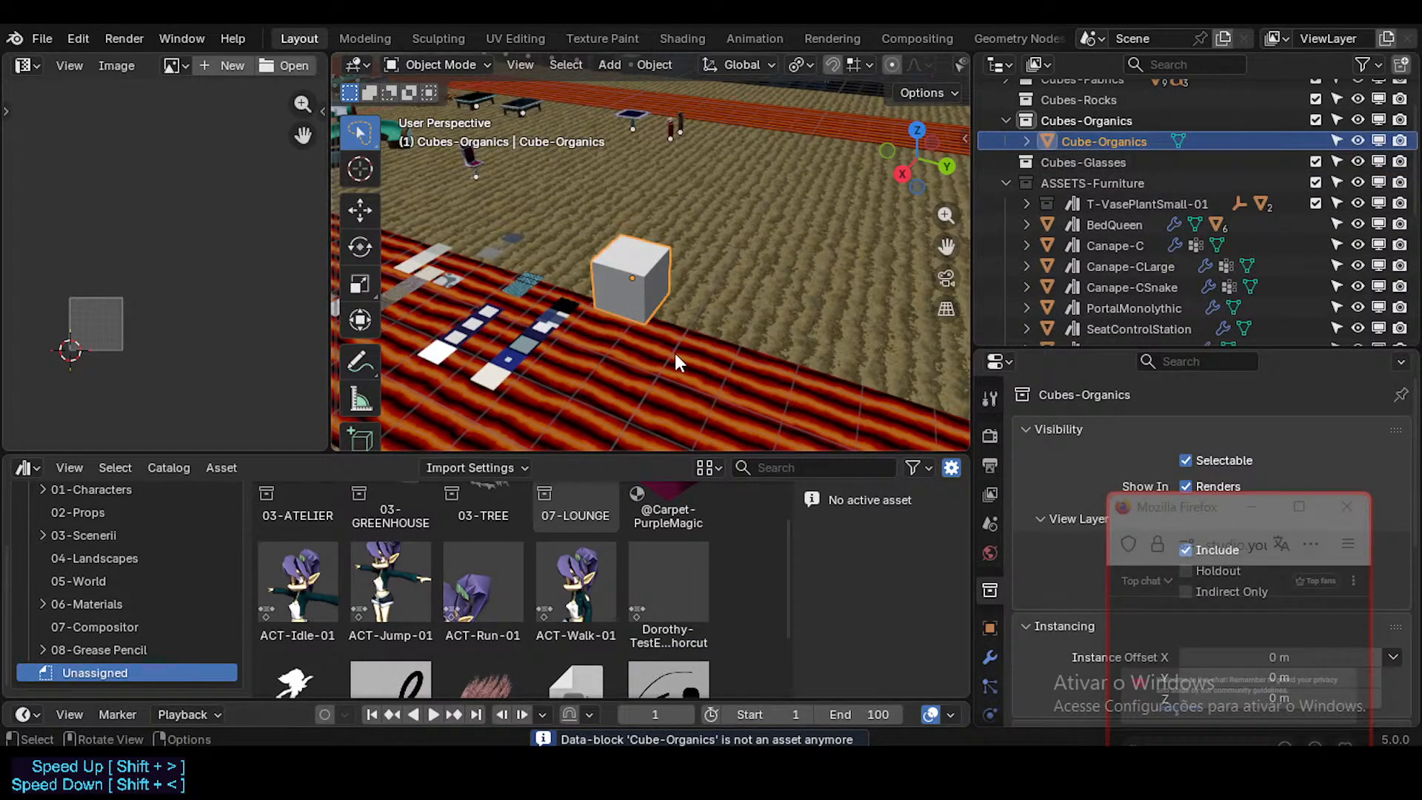
middle_click_drag(673, 354, 665, 278)
scroll(665, 278, "up", 1)
mouse_move(803, 285)
middle_mouse_down()
mouse_move(742, 317)
mouse_move(841, 318)
mouse_move(788, 292)
middle_mouse_up()
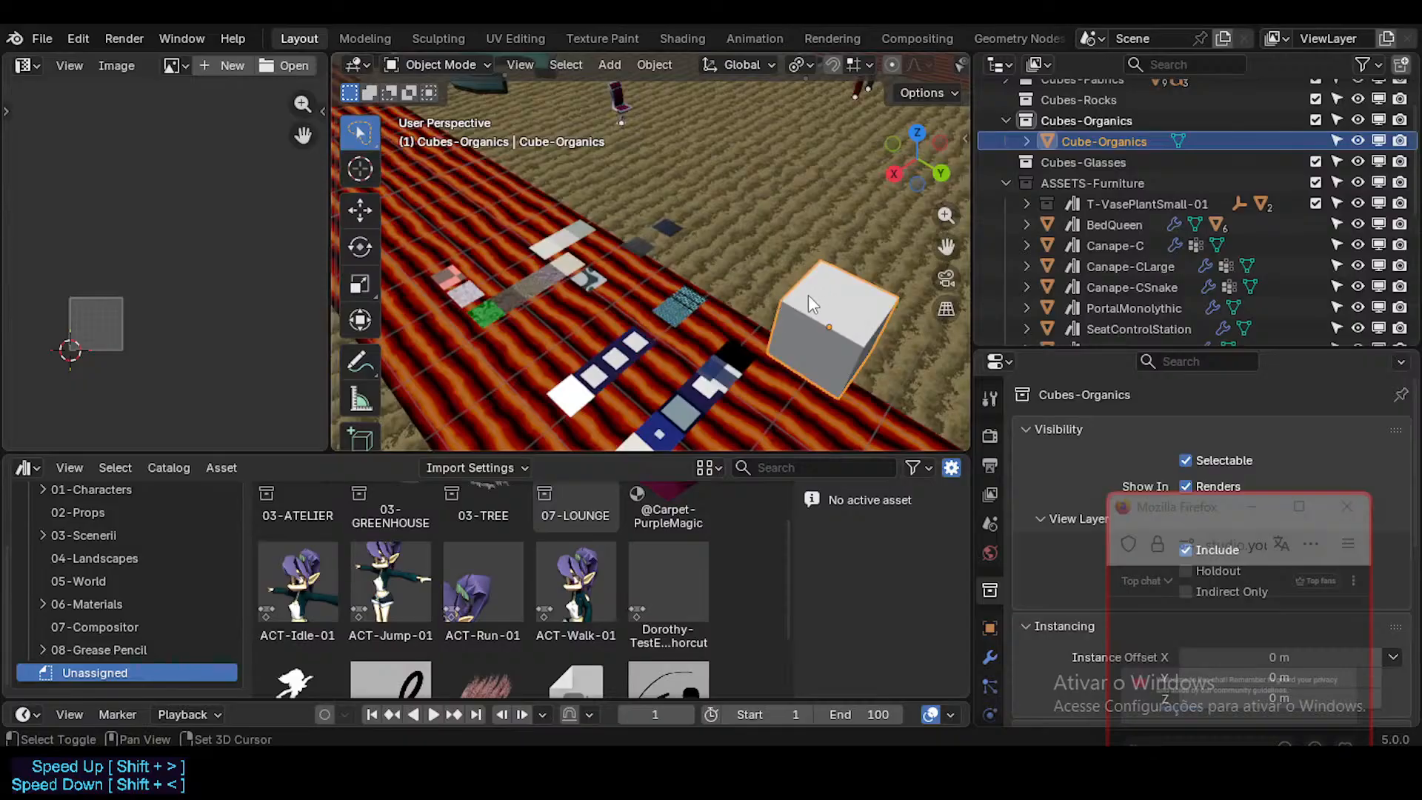
middle_click_drag(807, 295, 674, 210, "shift")
key("shift+d")
key("x")
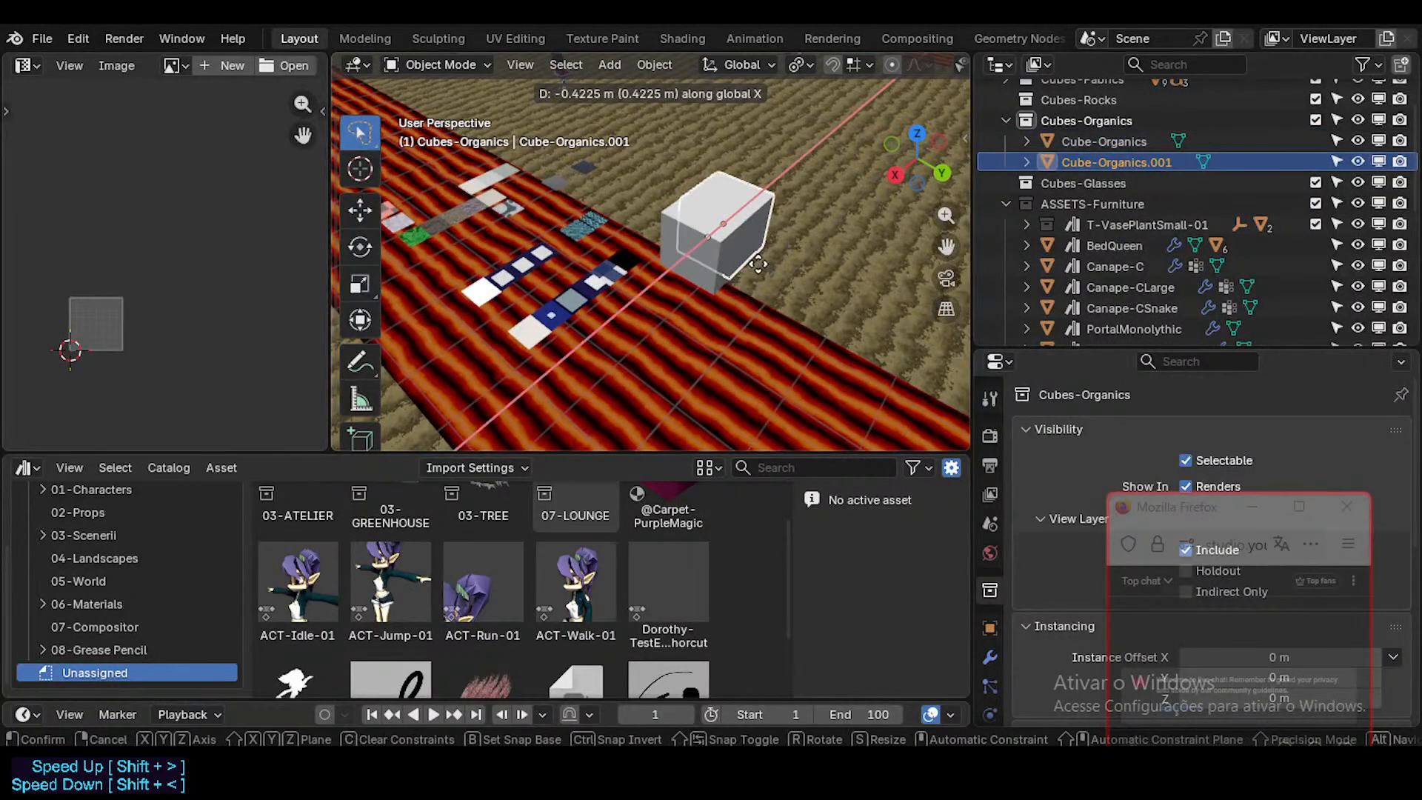
key("Escape")
Step: Move the duplicated cube along the global X axis so it sits flush behind the original
key("g")
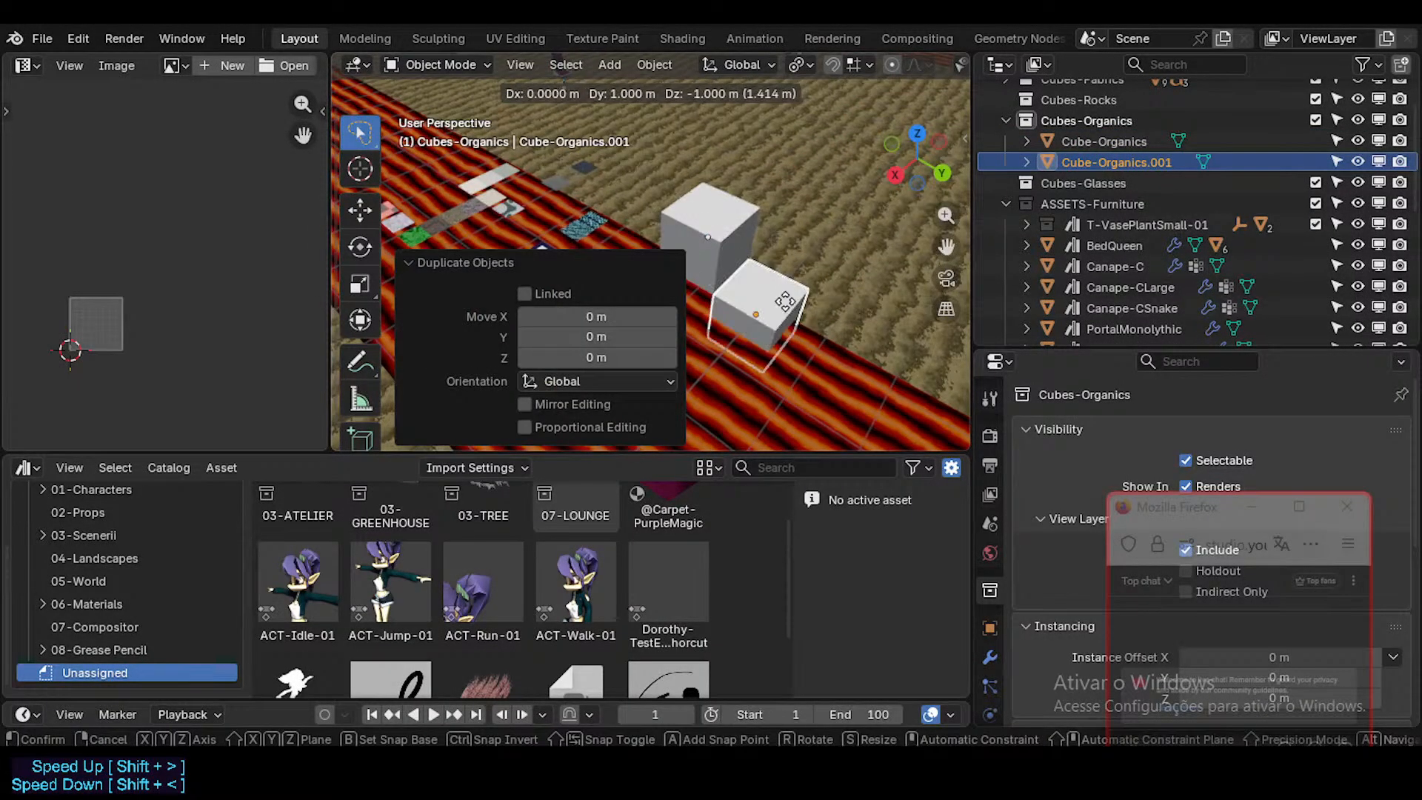
key("Escape")
left_click(475, 265)
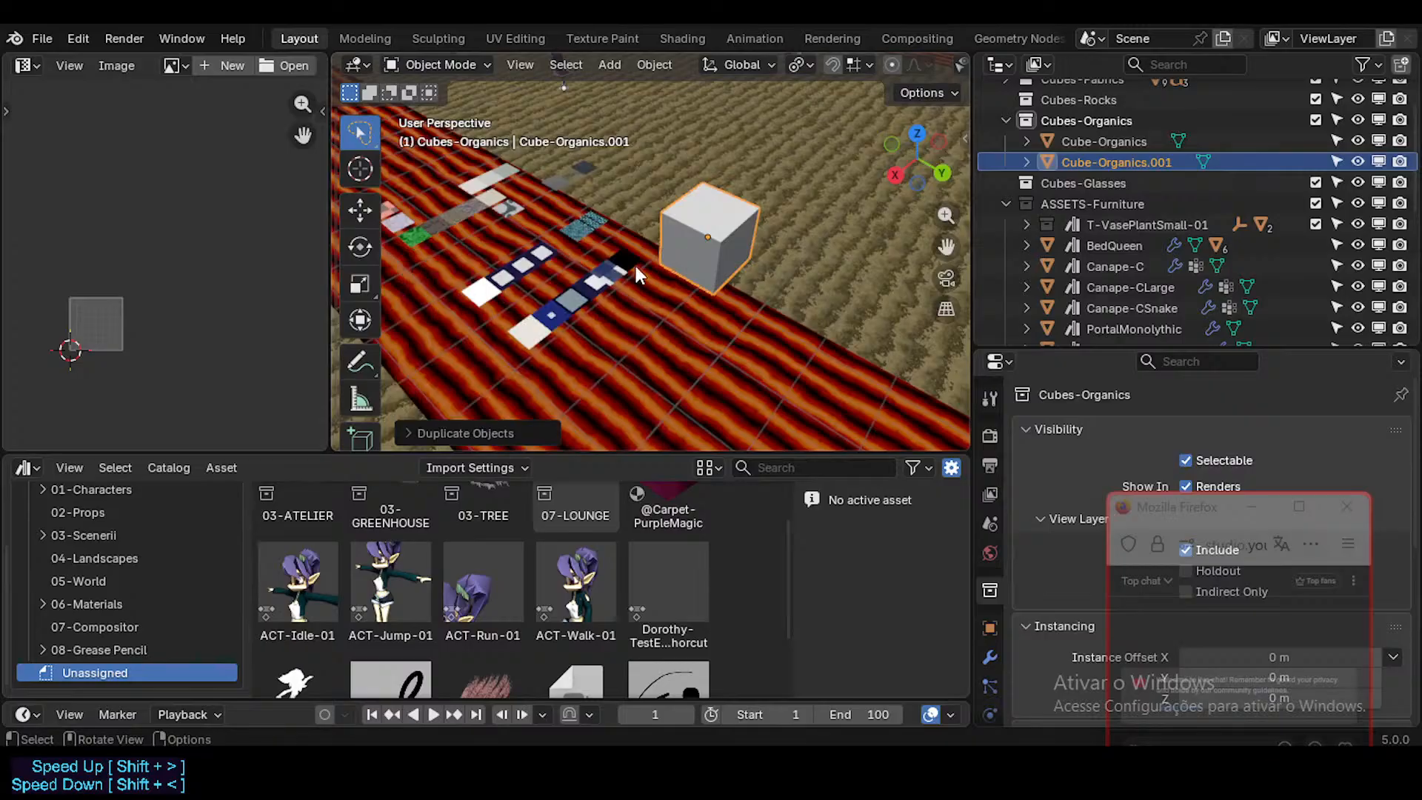
key("g")
key("x")
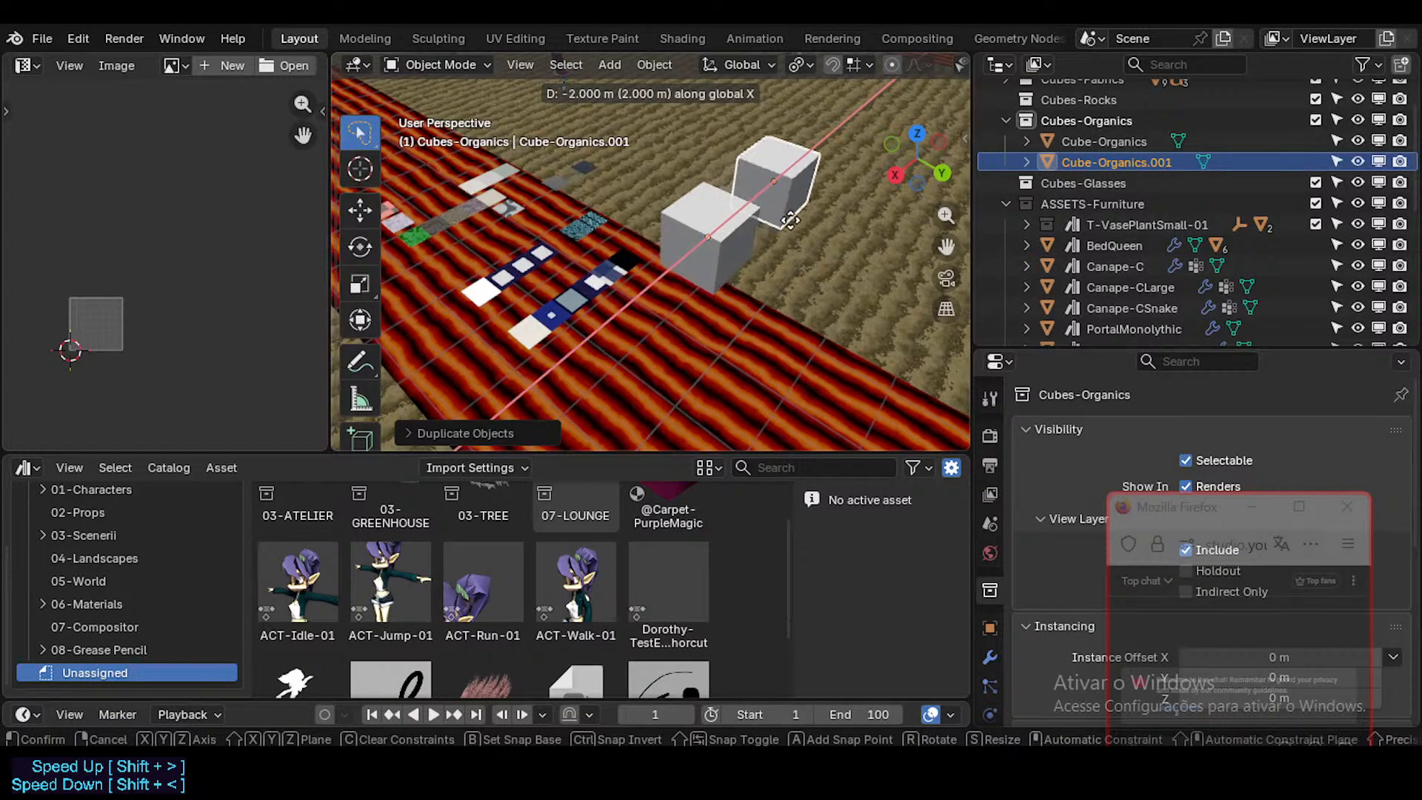
left_click(771, 225)
Step: Duplicate both cubes along the X axis and shift the new pair 1 m along Y
left_click(714, 273)
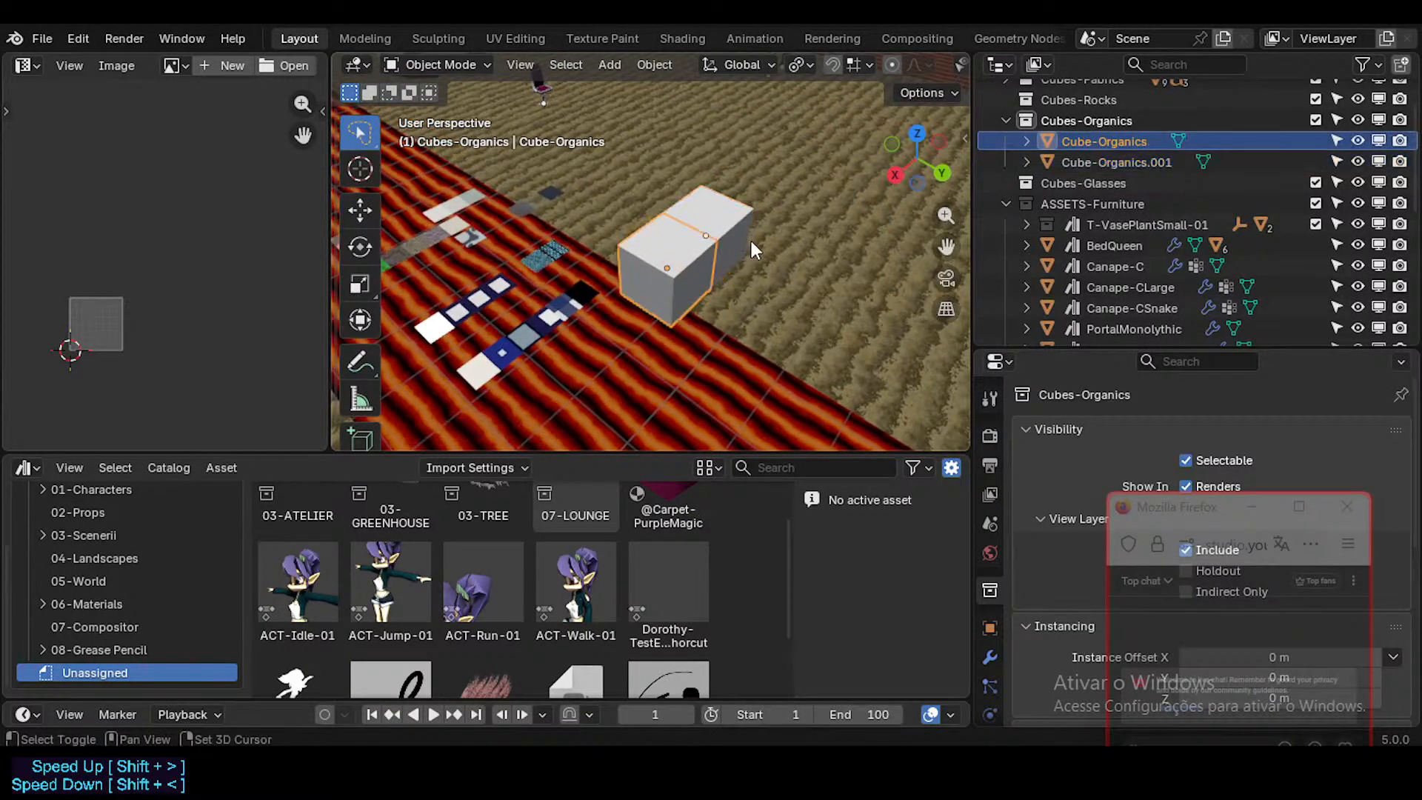
left_click(747, 242, "shift")
key("shift+d")
key("x")
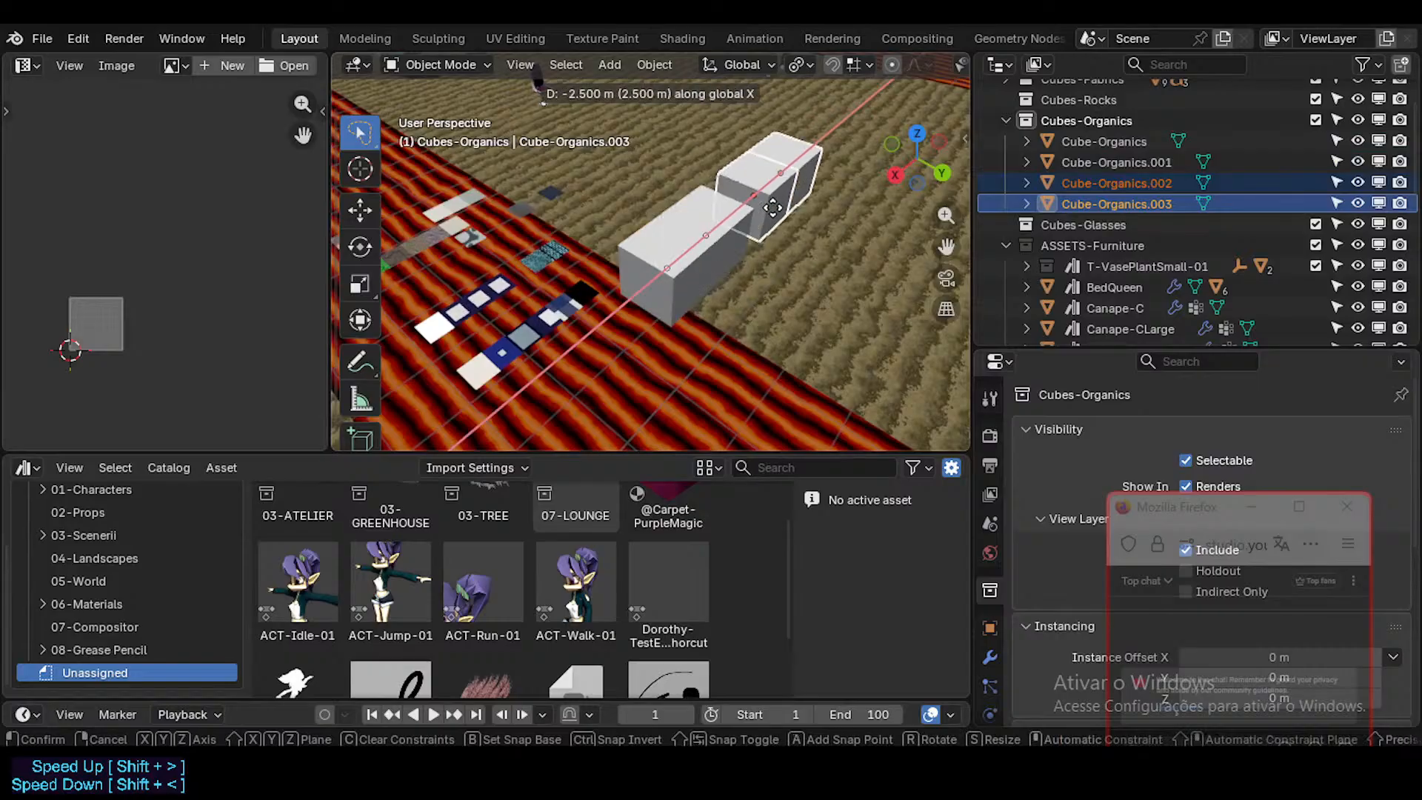
left_click(765, 228, "ctrl")
middle_click_drag(720, 252, 700, 246)
key("g")
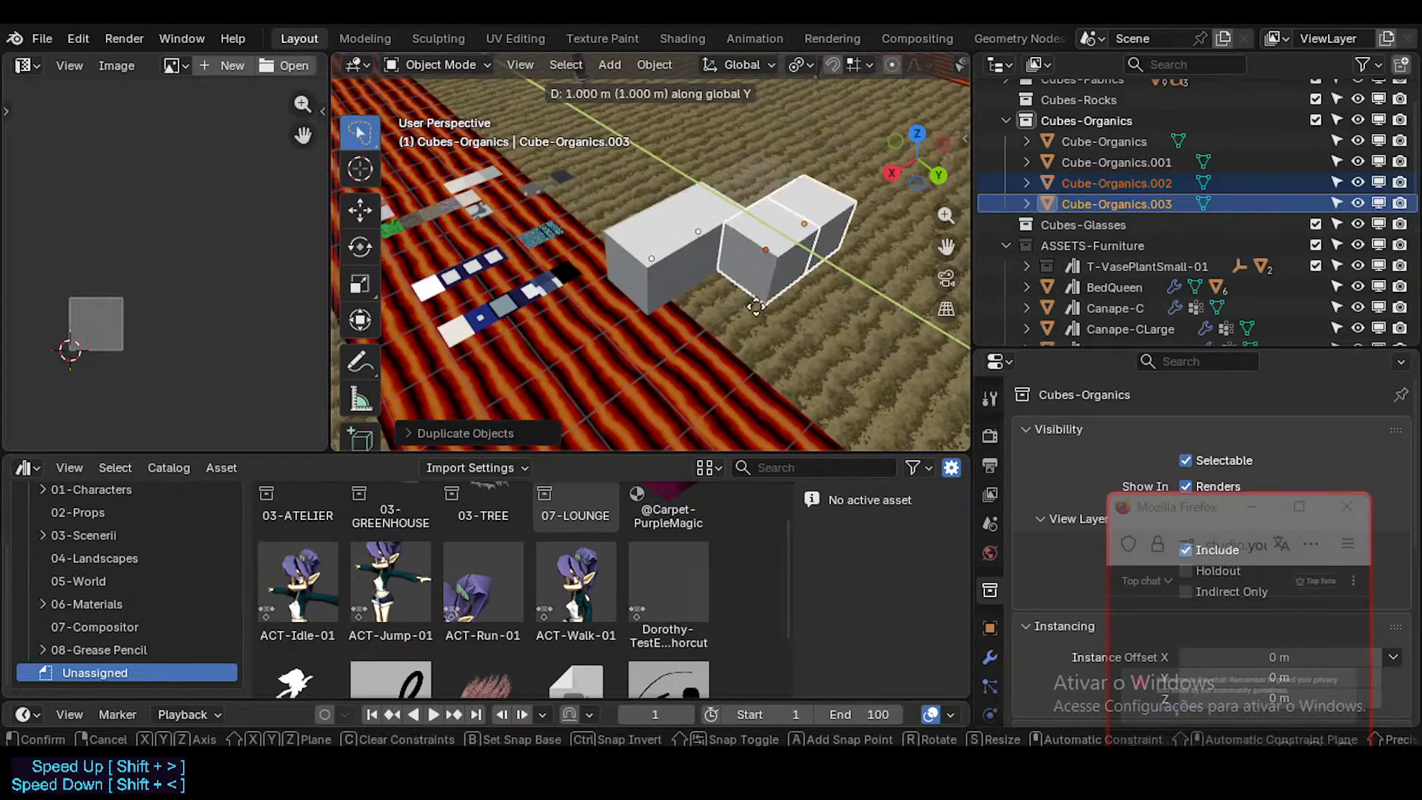
left_click(749, 292)
Step: Duplicate the four-cube group twice along the Y axis to form a row of three groups
left_click(674, 238, "shift")
left_click(719, 251, "shift")
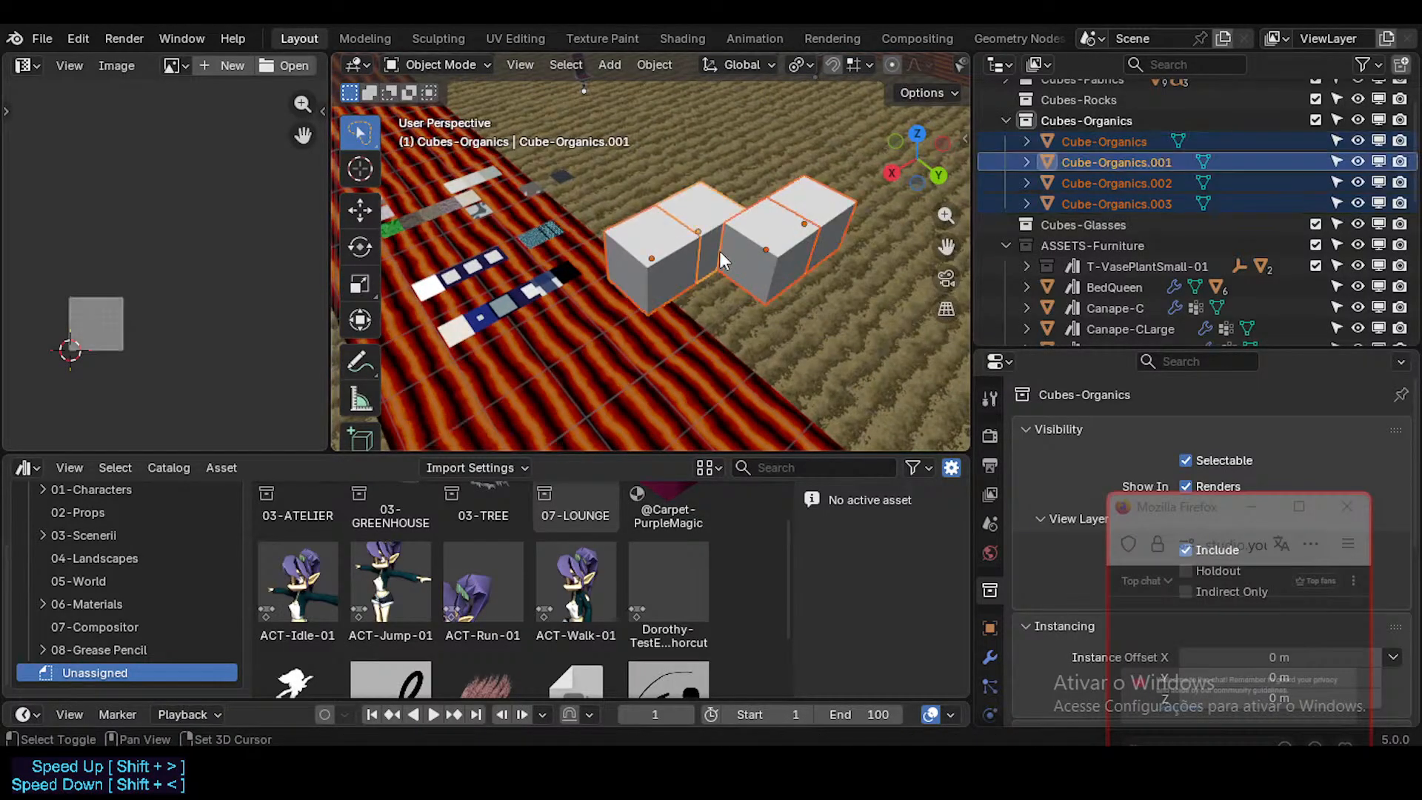
key("shift+d")
key("y")
left_click(847, 352)
scroll(811, 333, "down", 3)
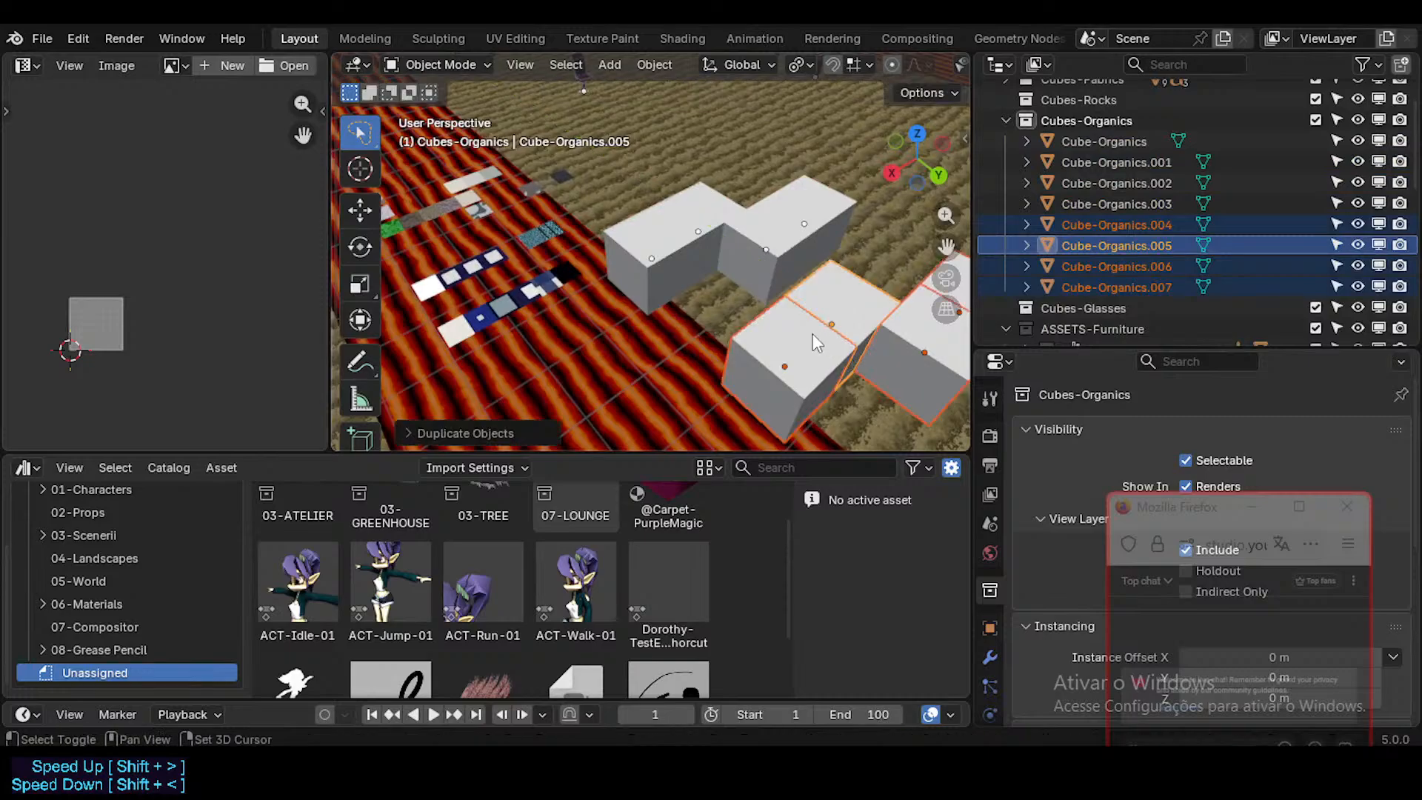
key("shift+d")
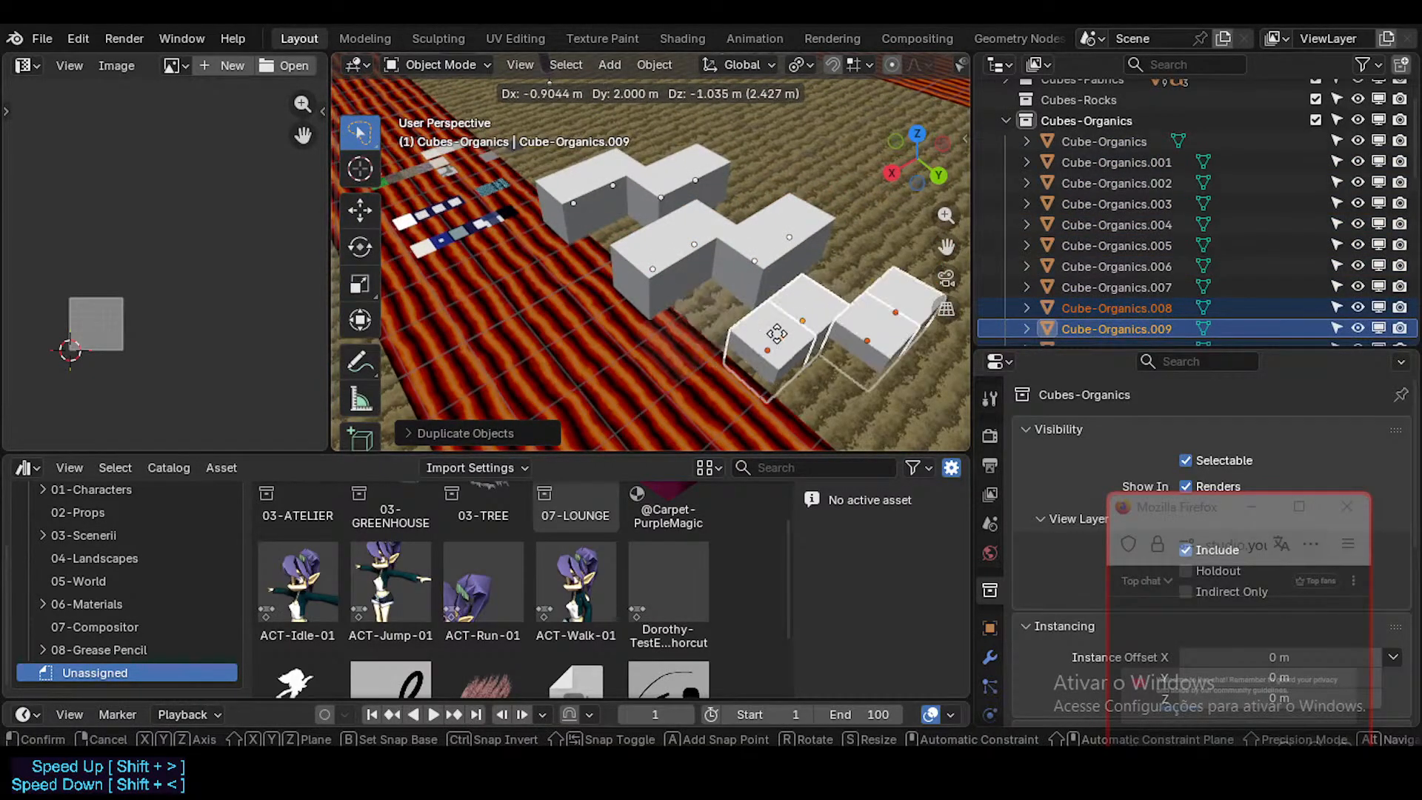
key("y")
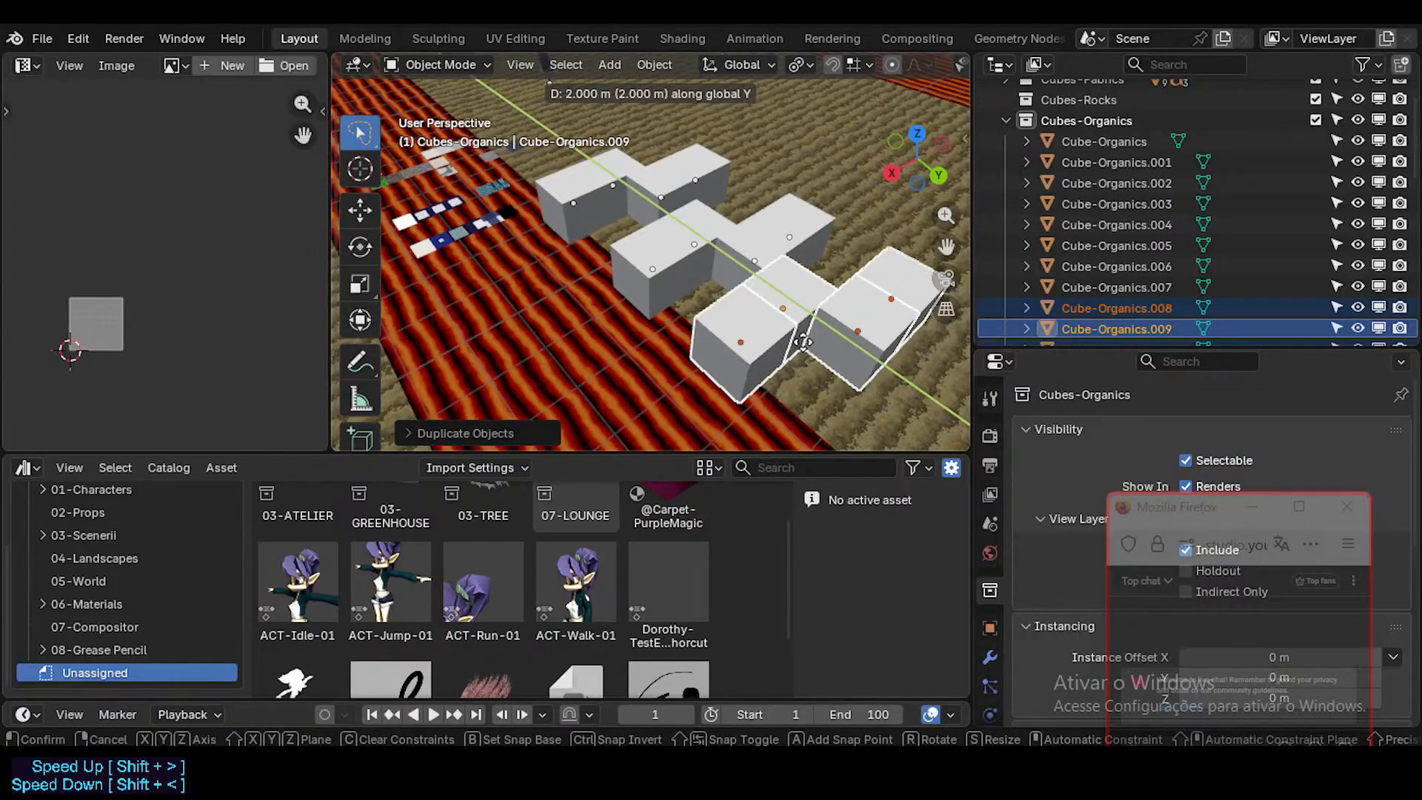
left_click(578, 254)
Step: Select the FutureCubes tile object and show its material slots
middle_click_drag(578, 254, 777, 237)
left_click(690, 259)
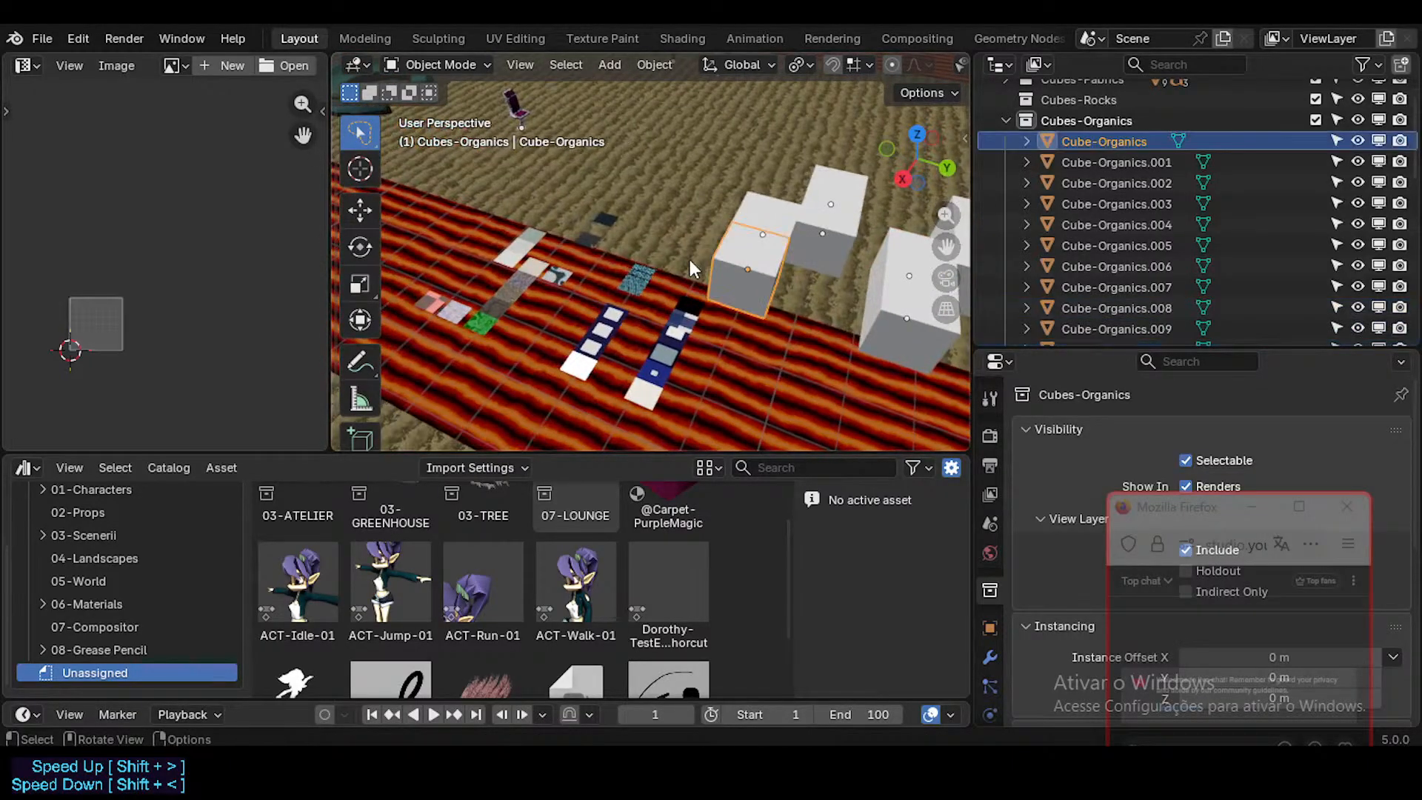
middle_click_drag(690, 259, 710, 277)
left_click(504, 296)
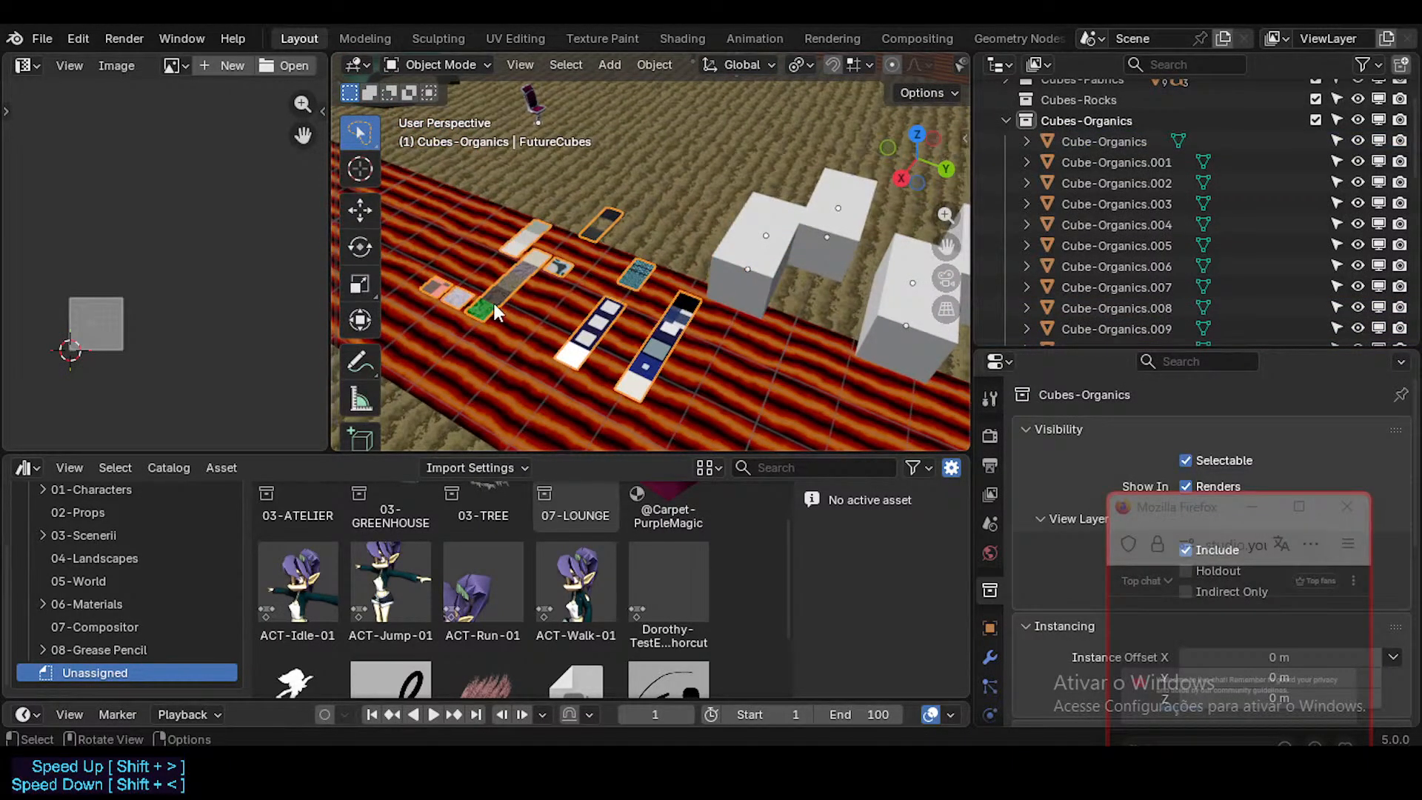
left_click_drag(1250, 498, 1204, 586)
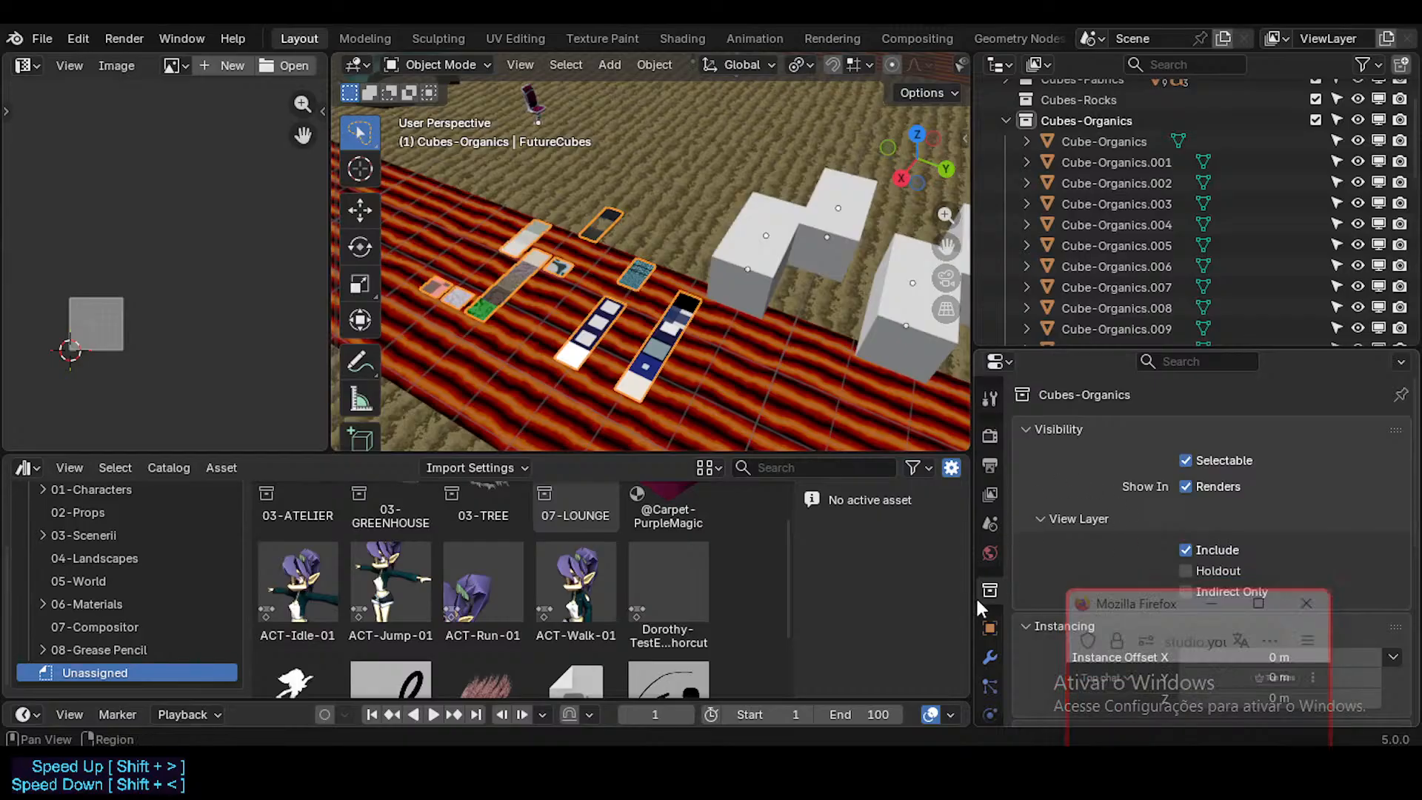
scroll(988, 666, "down", 4)
left_click(988, 669)
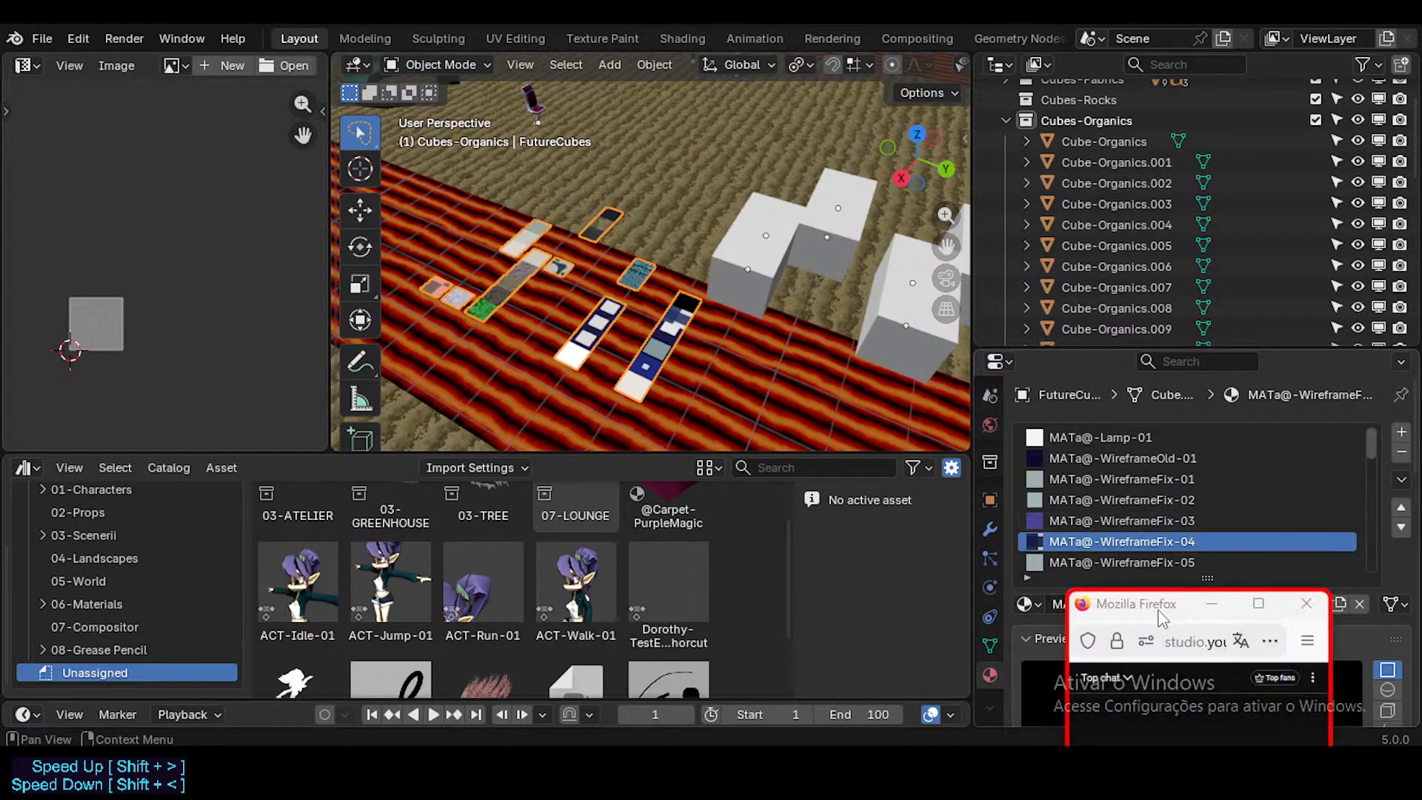
Step: Move the Firefox chat window off the material settings and enlarge the properties area
left_click_drag(1156, 603, 855, 644)
left_click_drag(1174, 346, 1184, 304)
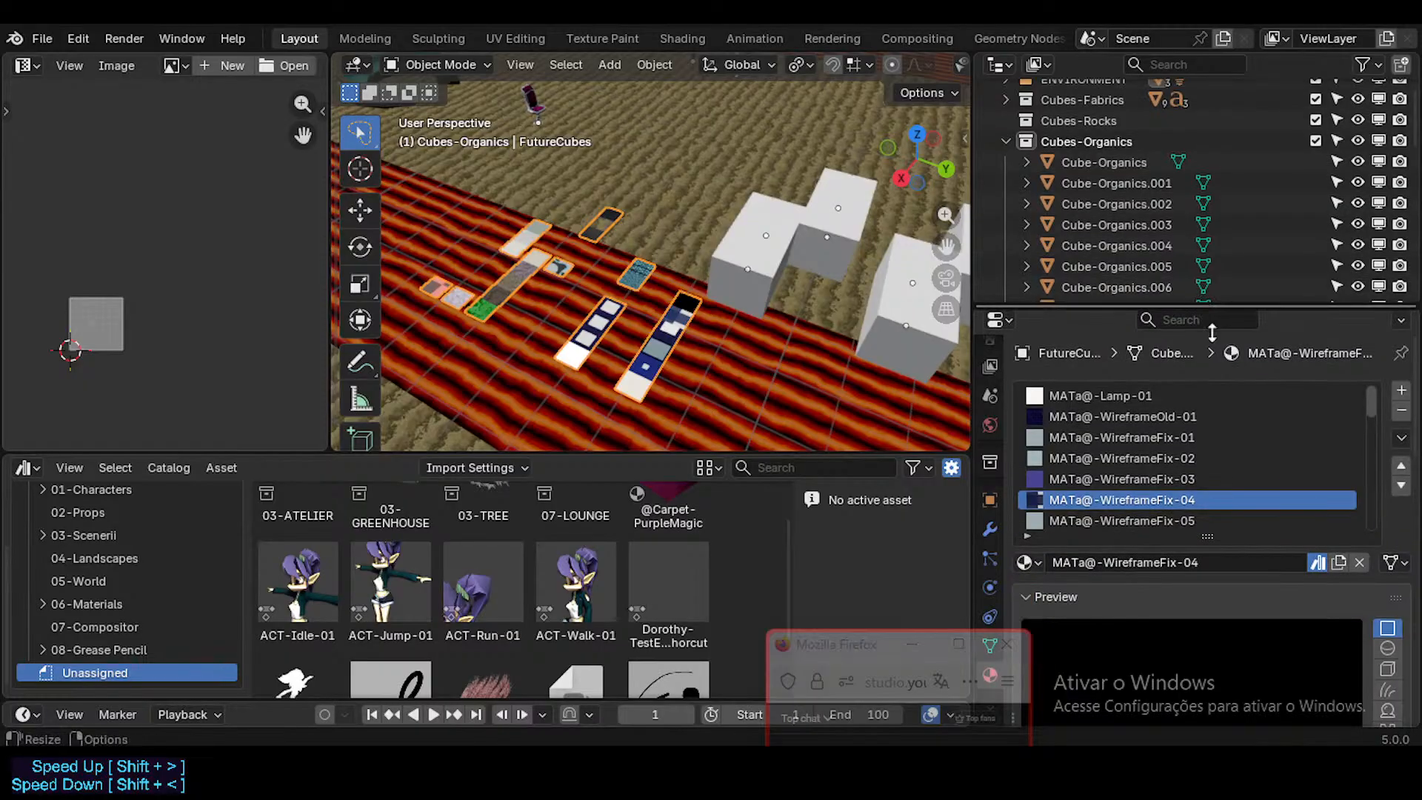
scroll(1248, 443, "down", 4)
left_click_drag(1373, 420, 1385, 379)
middle_click_drag(668, 370, 661, 298)
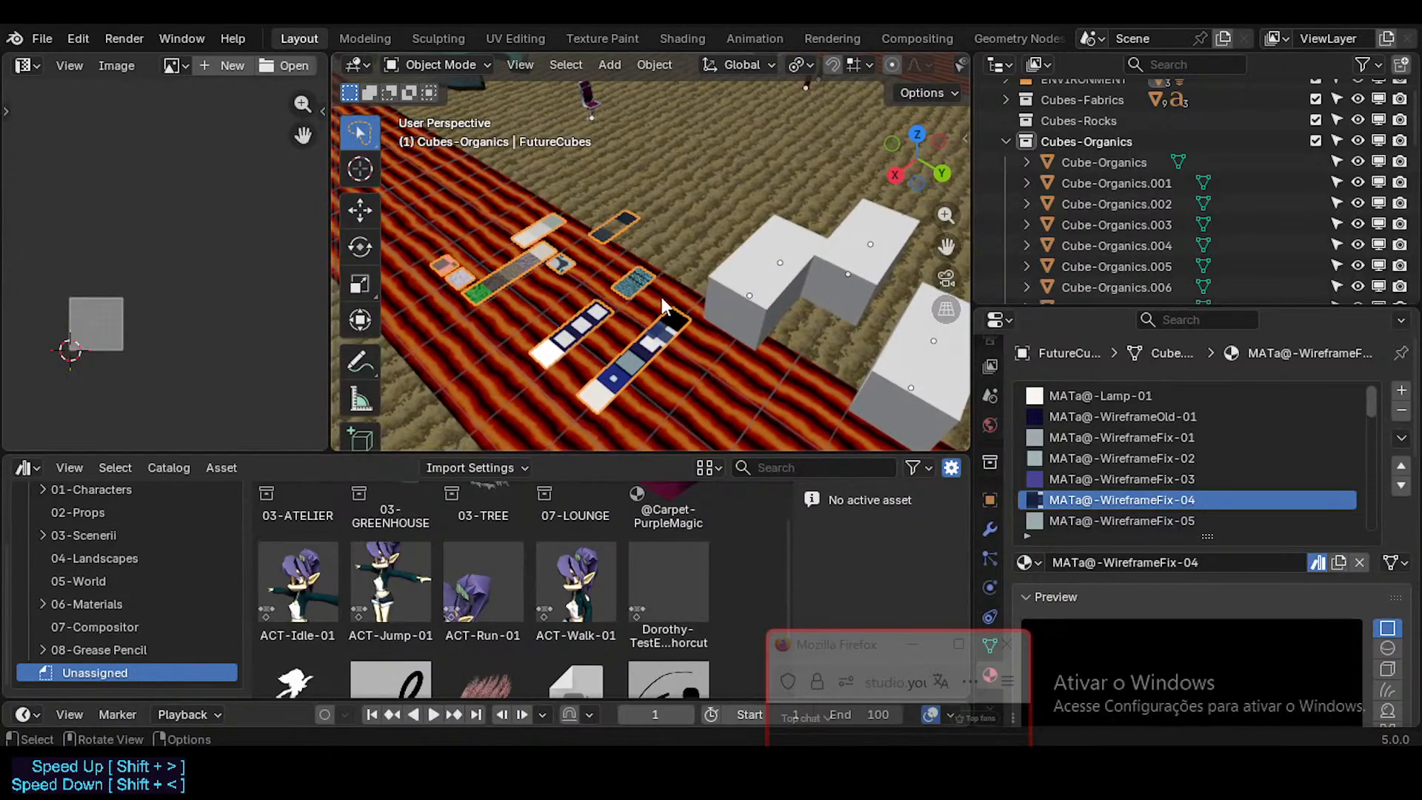
Step: Compare the material slots of Cube-Organics and FutureCubes, and select the MATd-Foliage-01 slot on FutureCubes
left_click(755, 270)
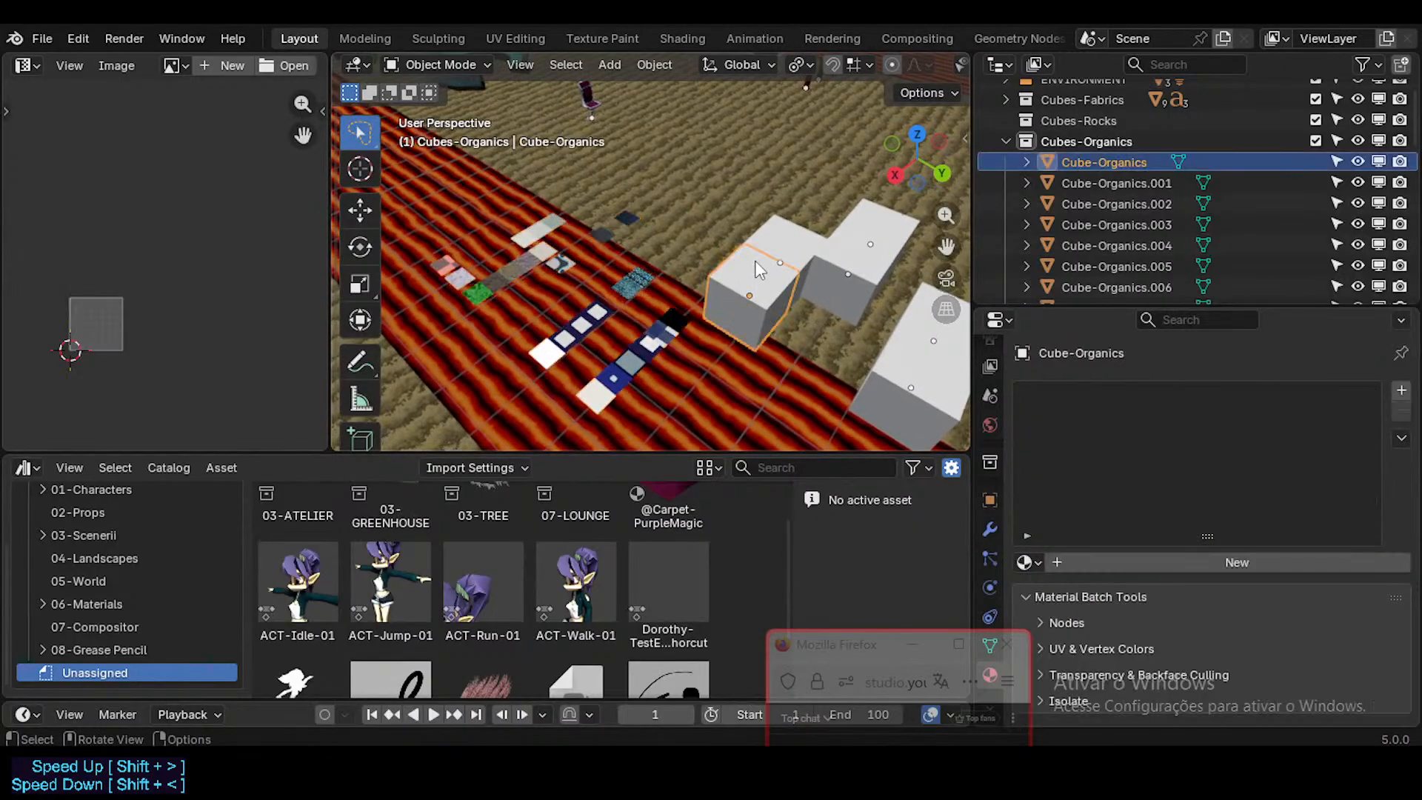
left_click(579, 318)
left_click(729, 306)
left_click(639, 328)
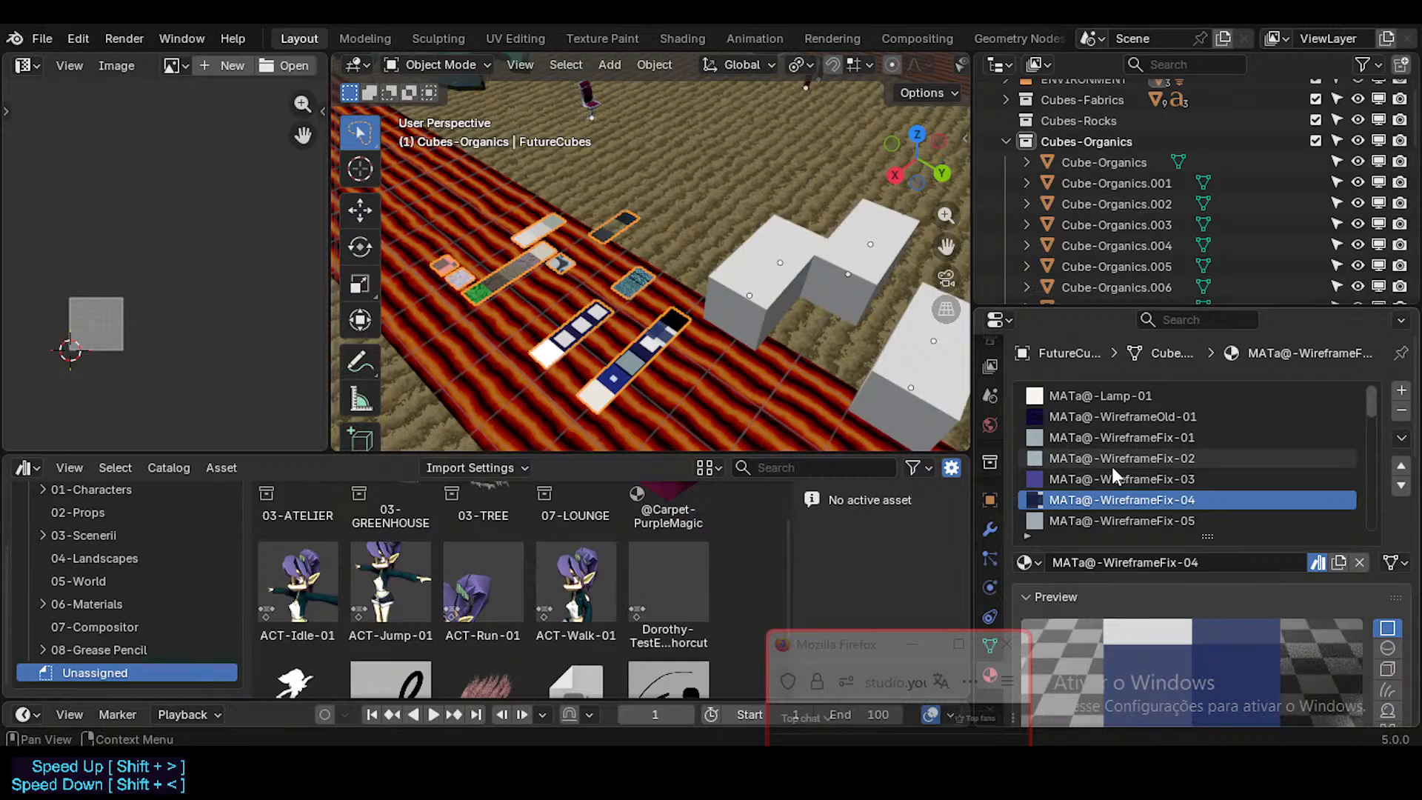
scroll(1155, 445, "down", 2)
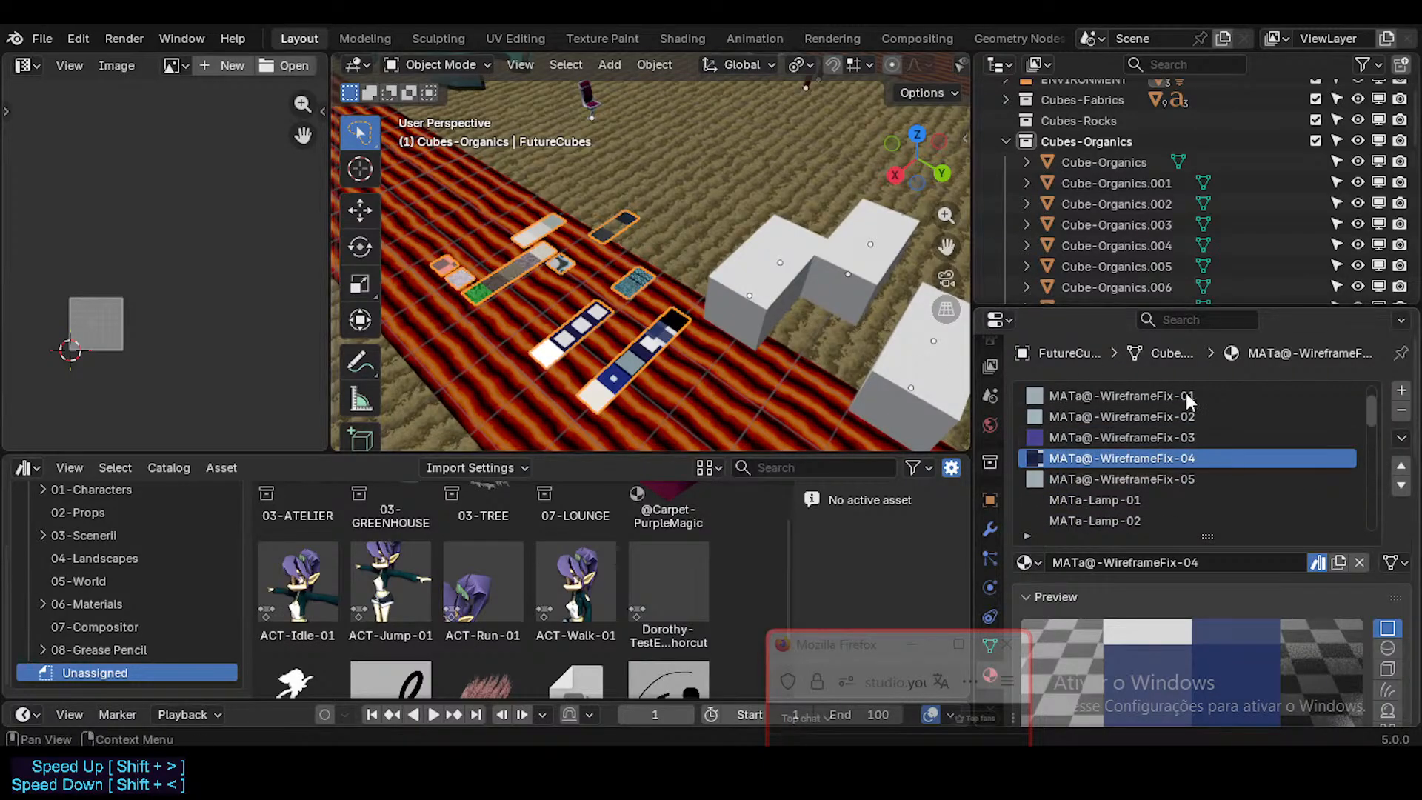
scroll(1187, 400, "down", 12)
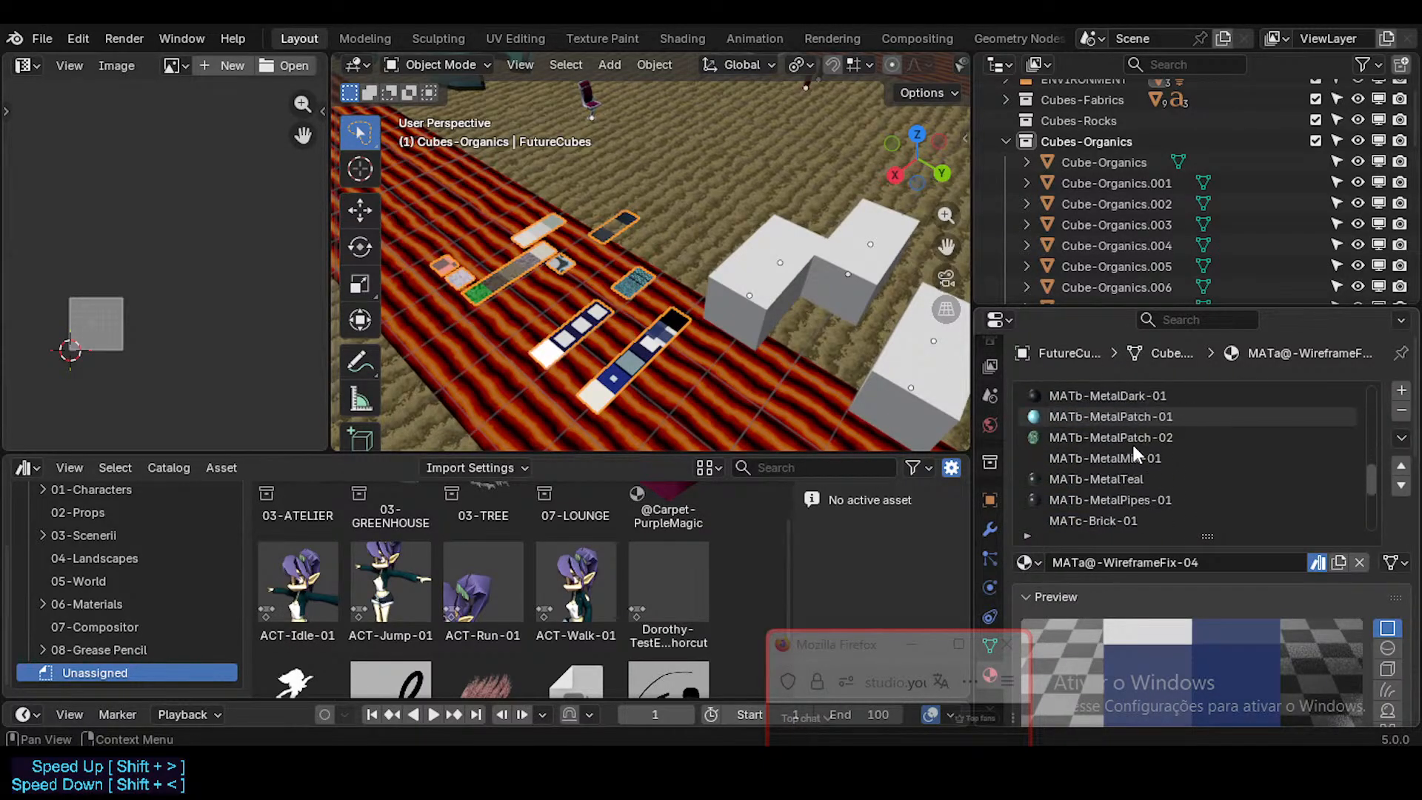
scroll(1133, 447, "down", 7)
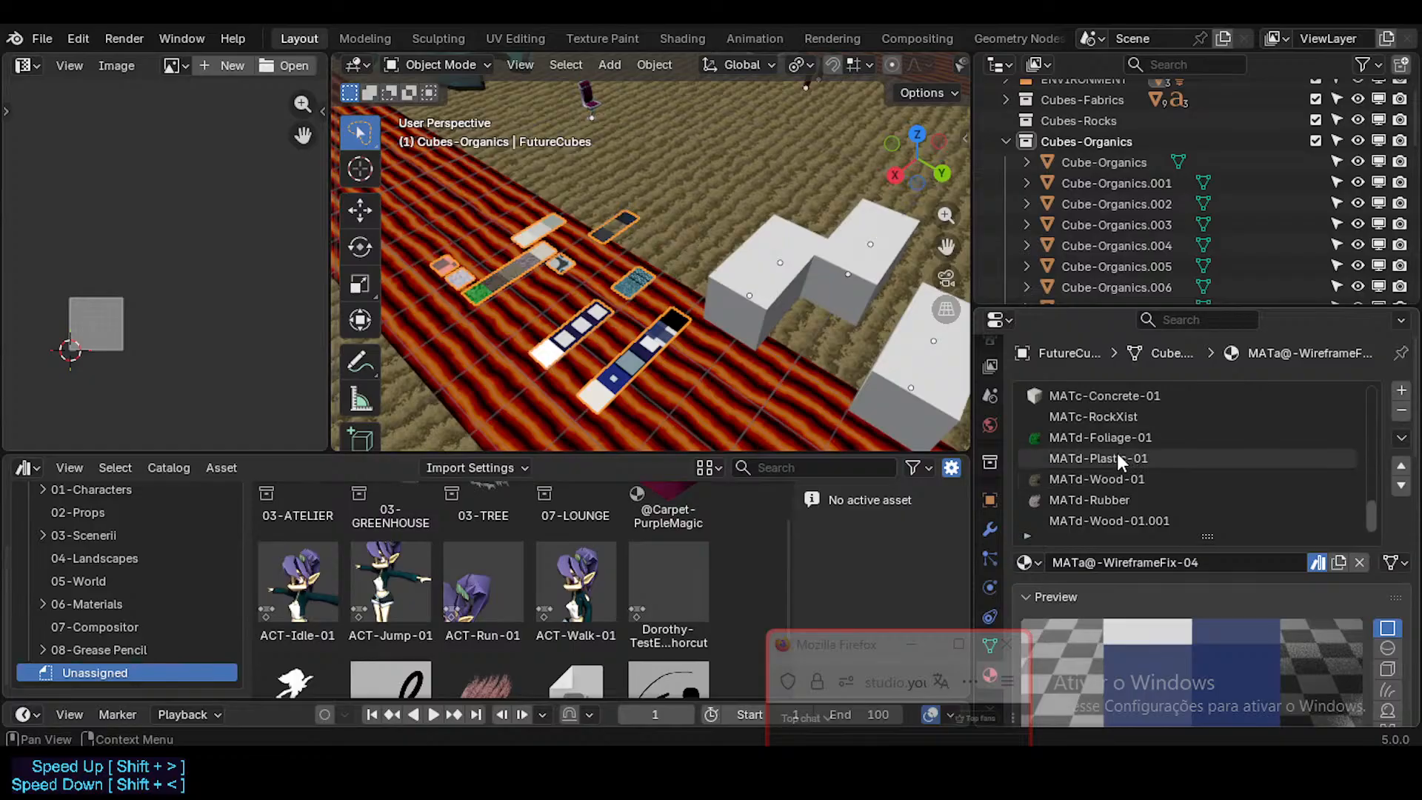
left_click(1108, 440)
scroll(1100, 453, "up", 1)
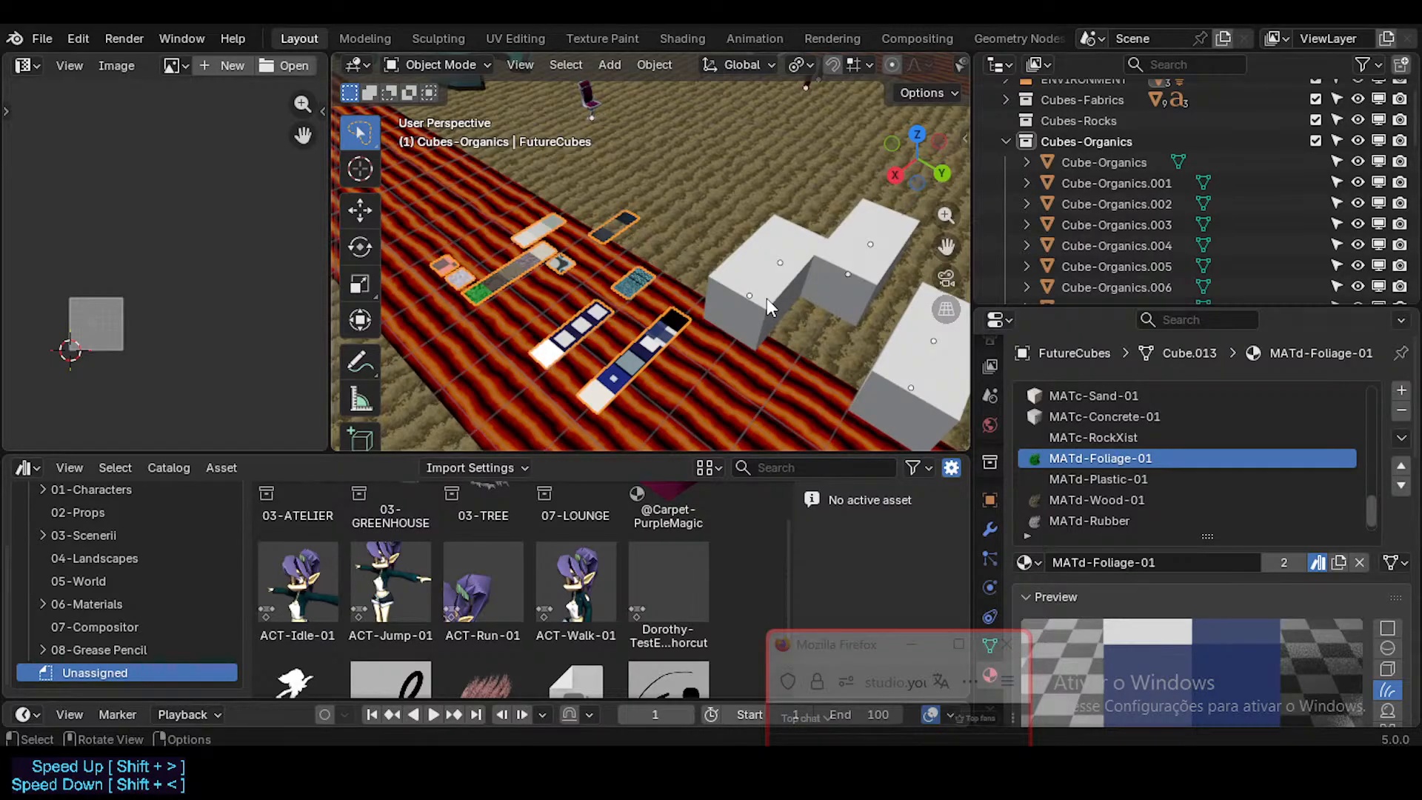
Step: Try to copy attributes from FutureCubes to the first Cube-Organics cube
left_click(712, 289)
left_click(504, 274, "shift")
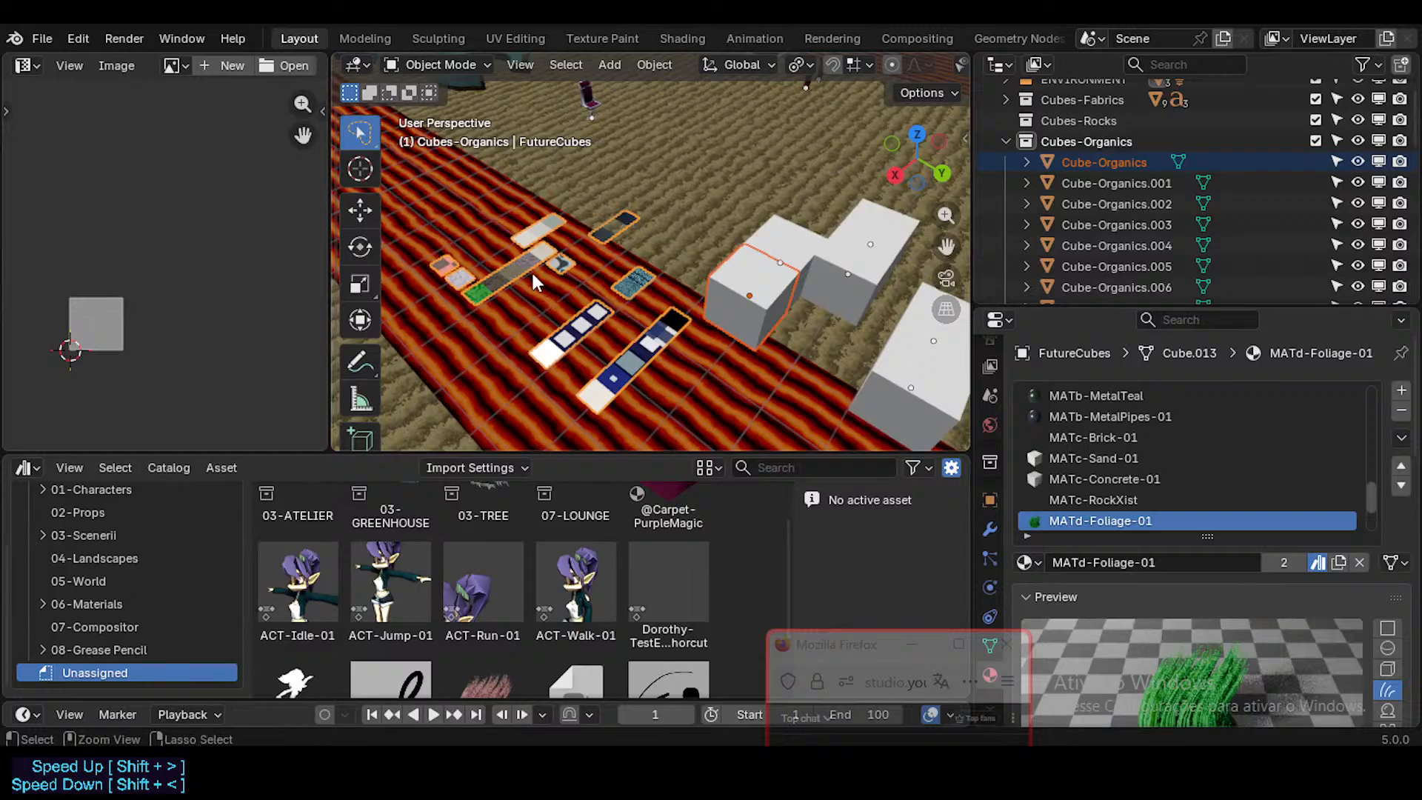
key("ctrl+c")
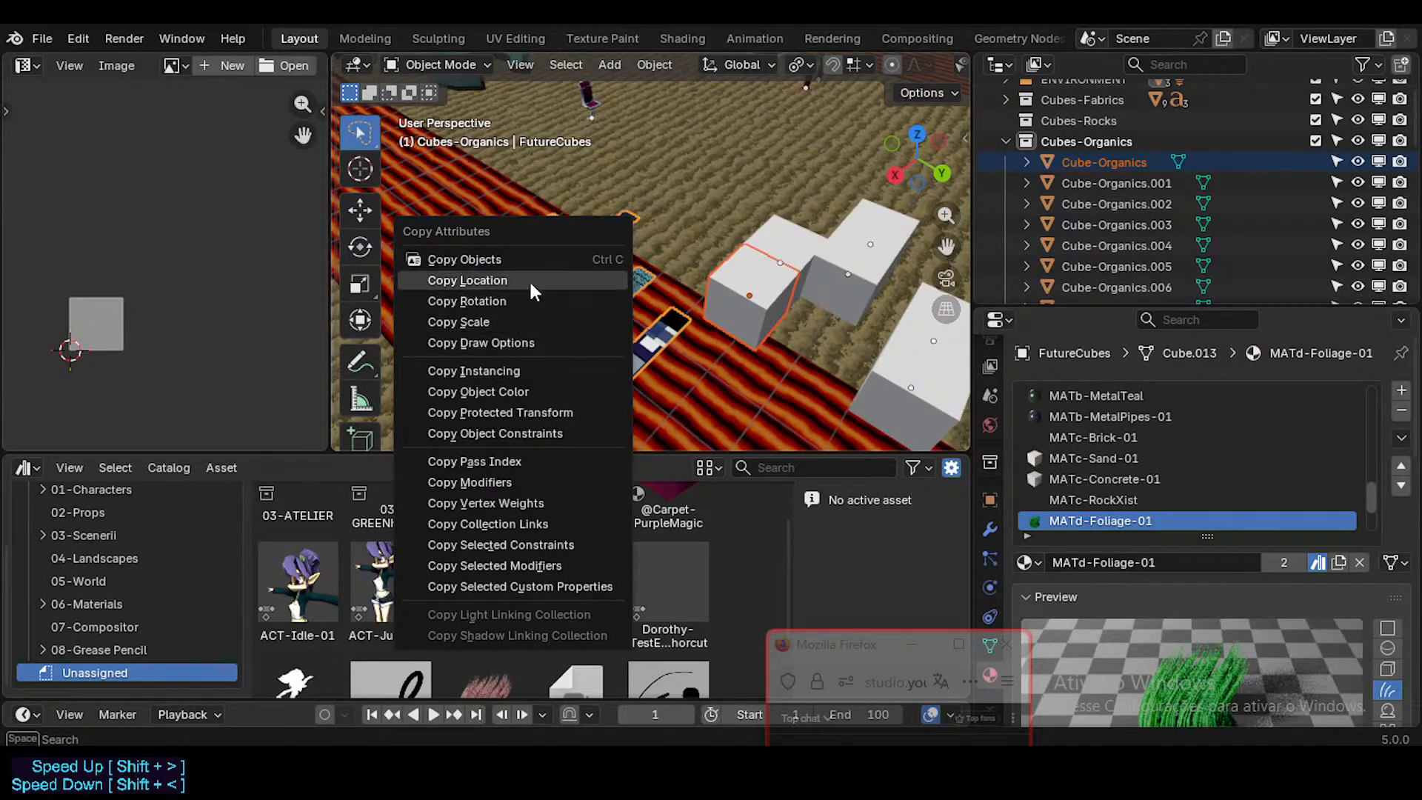
left_click(526, 249)
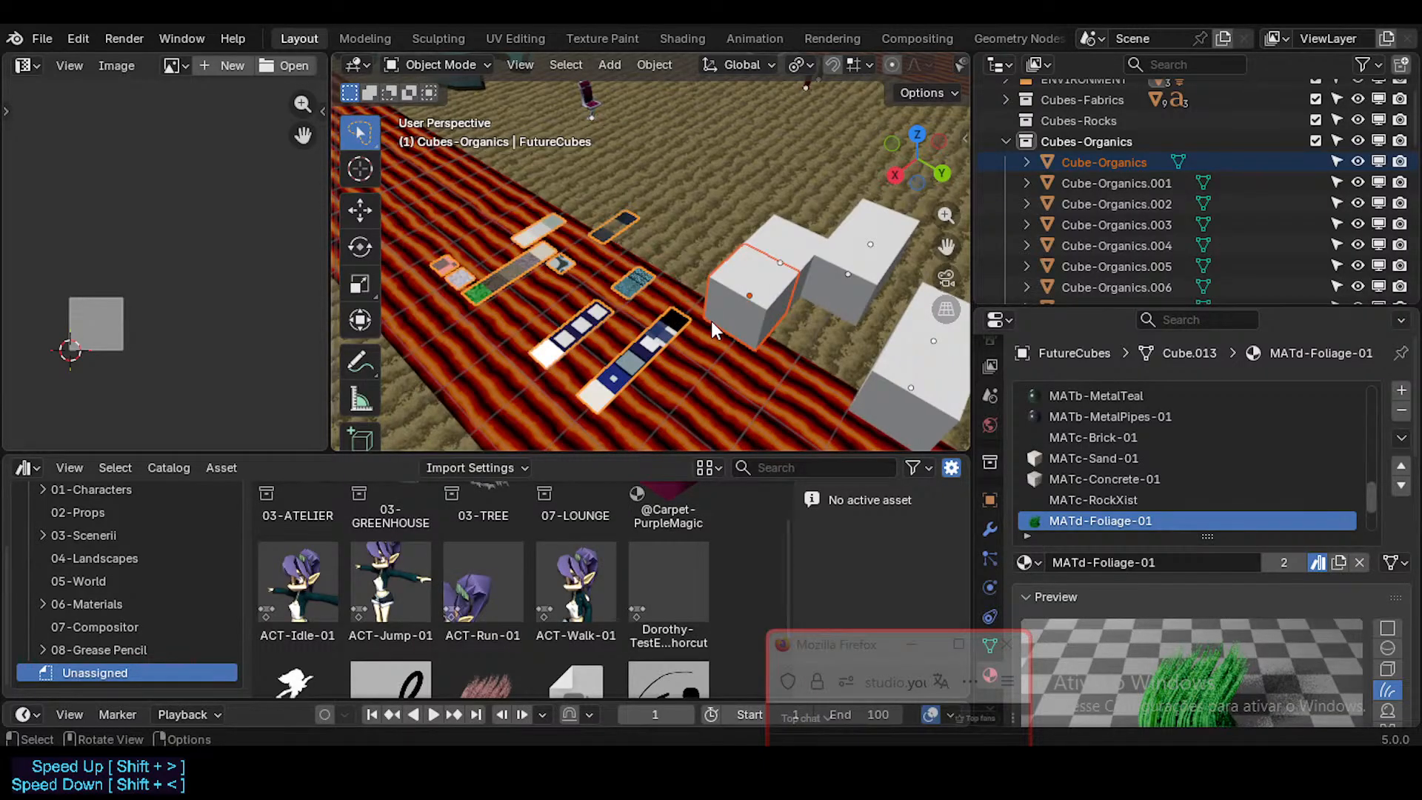
scroll(744, 321, "up", 1)
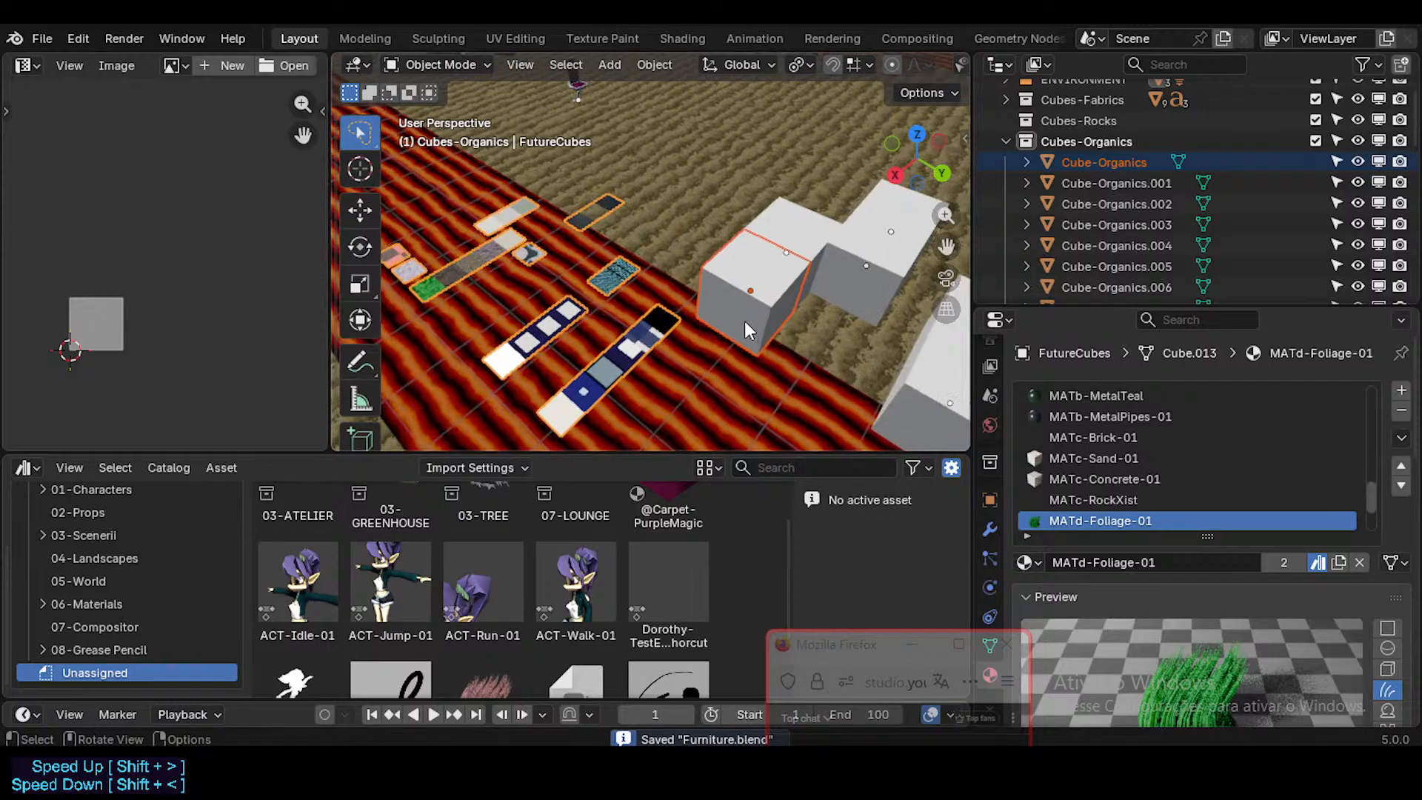
scroll(744, 322, "down", 1)
scroll(745, 321, "up", 1)
Step: Enlarge the 3D viewport and check the object operations for a way to link or transfer materials
left_click_drag(667, 451, 666, 486)
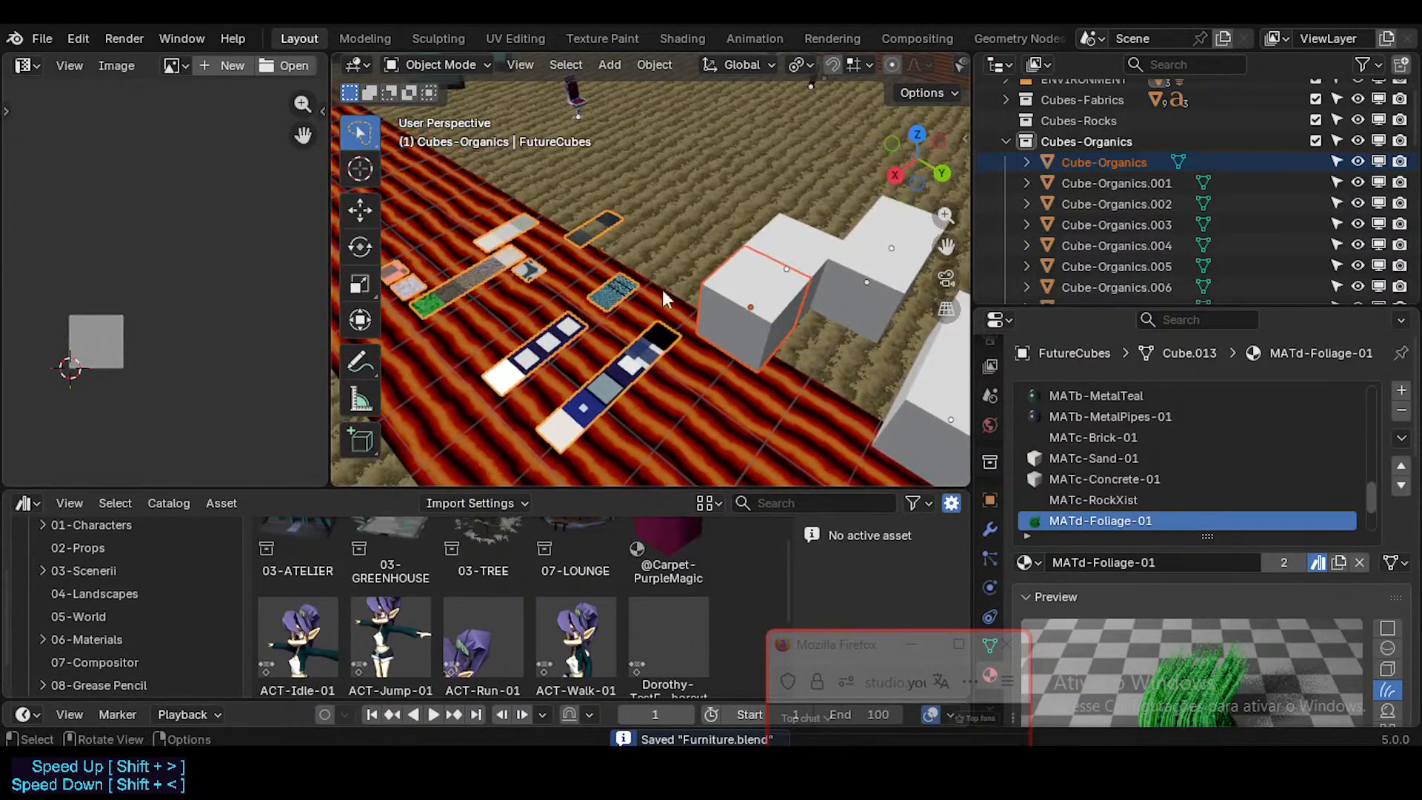
left_click_drag(328, 131, 227, 131)
left_click(553, 69)
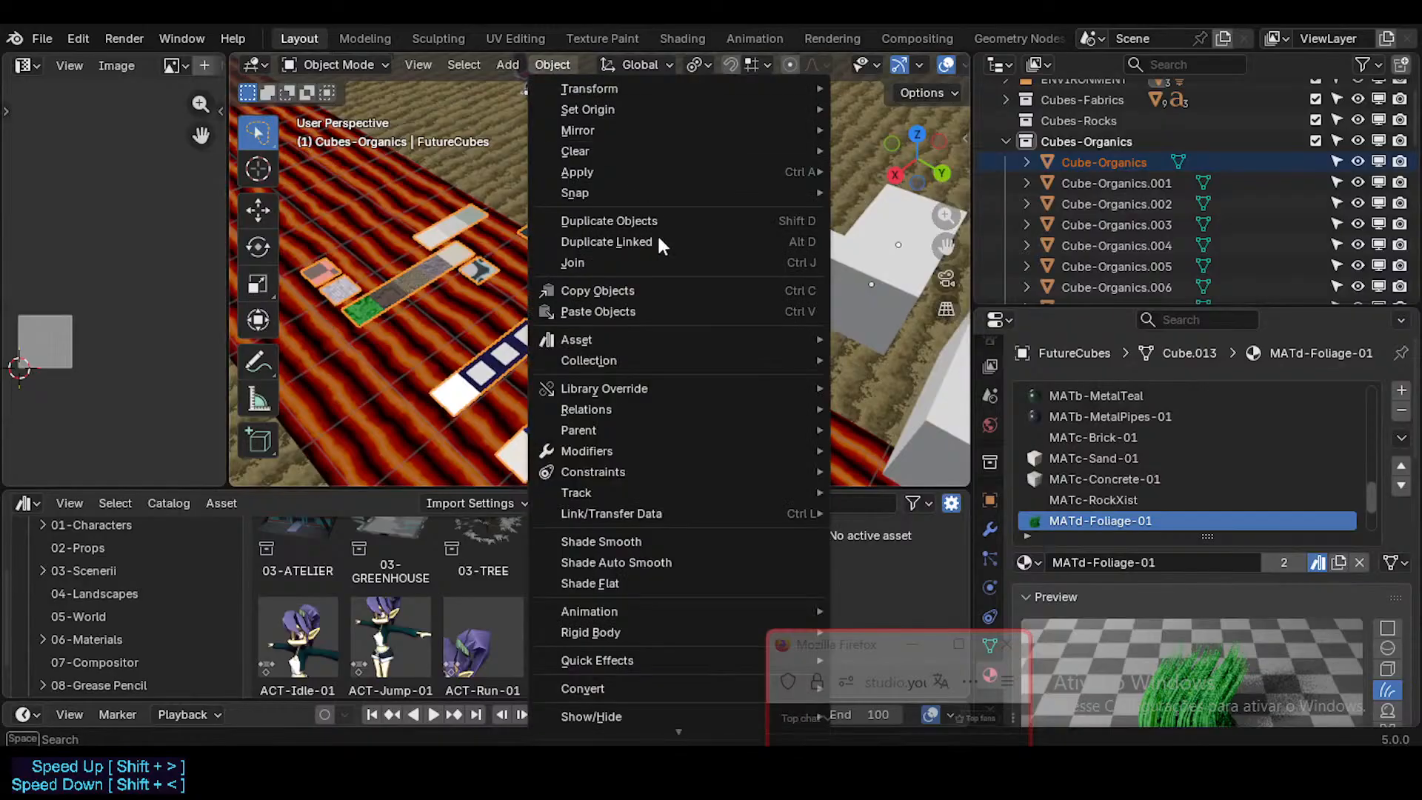
mouse_move(668, 426)
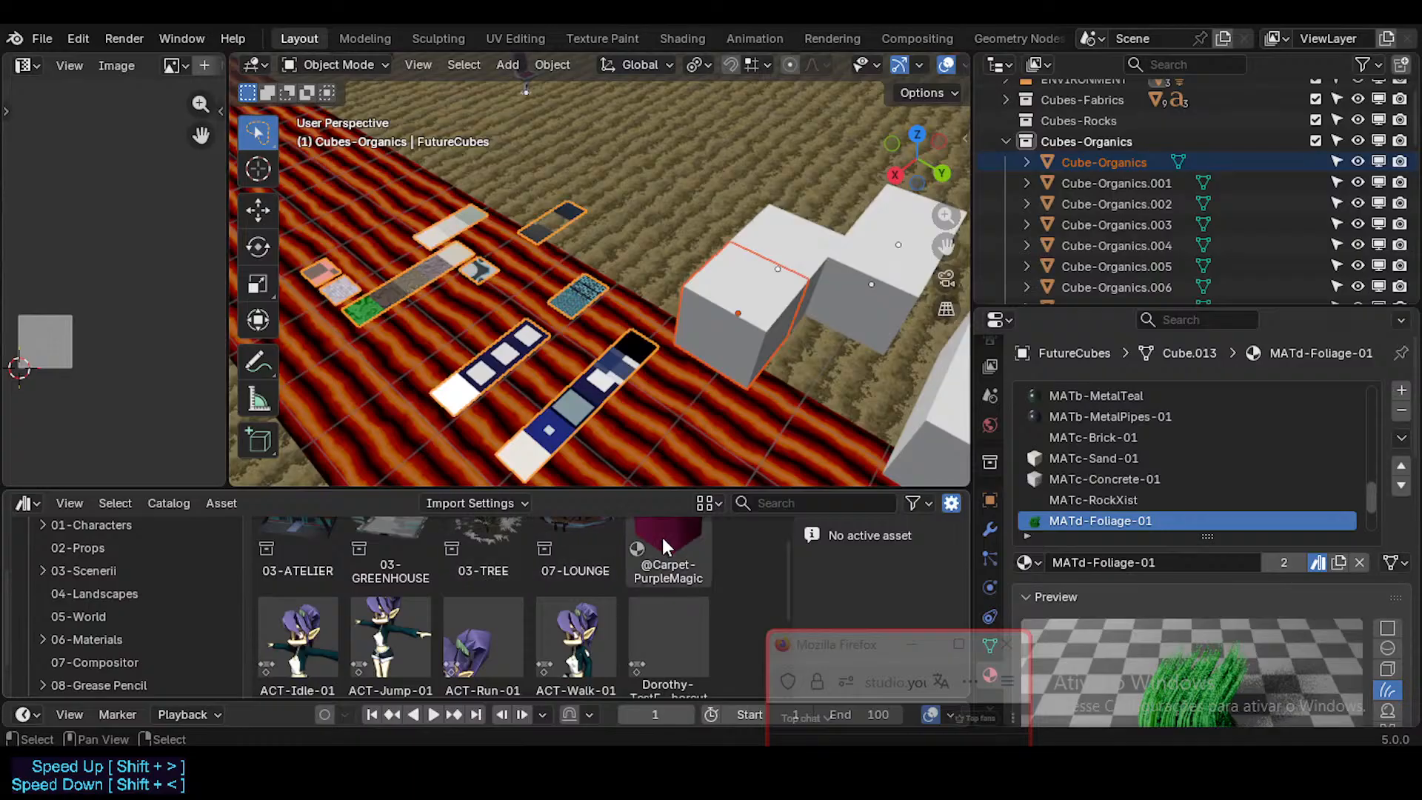
left_click(667, 541)
left_click_drag(669, 544, 746, 323)
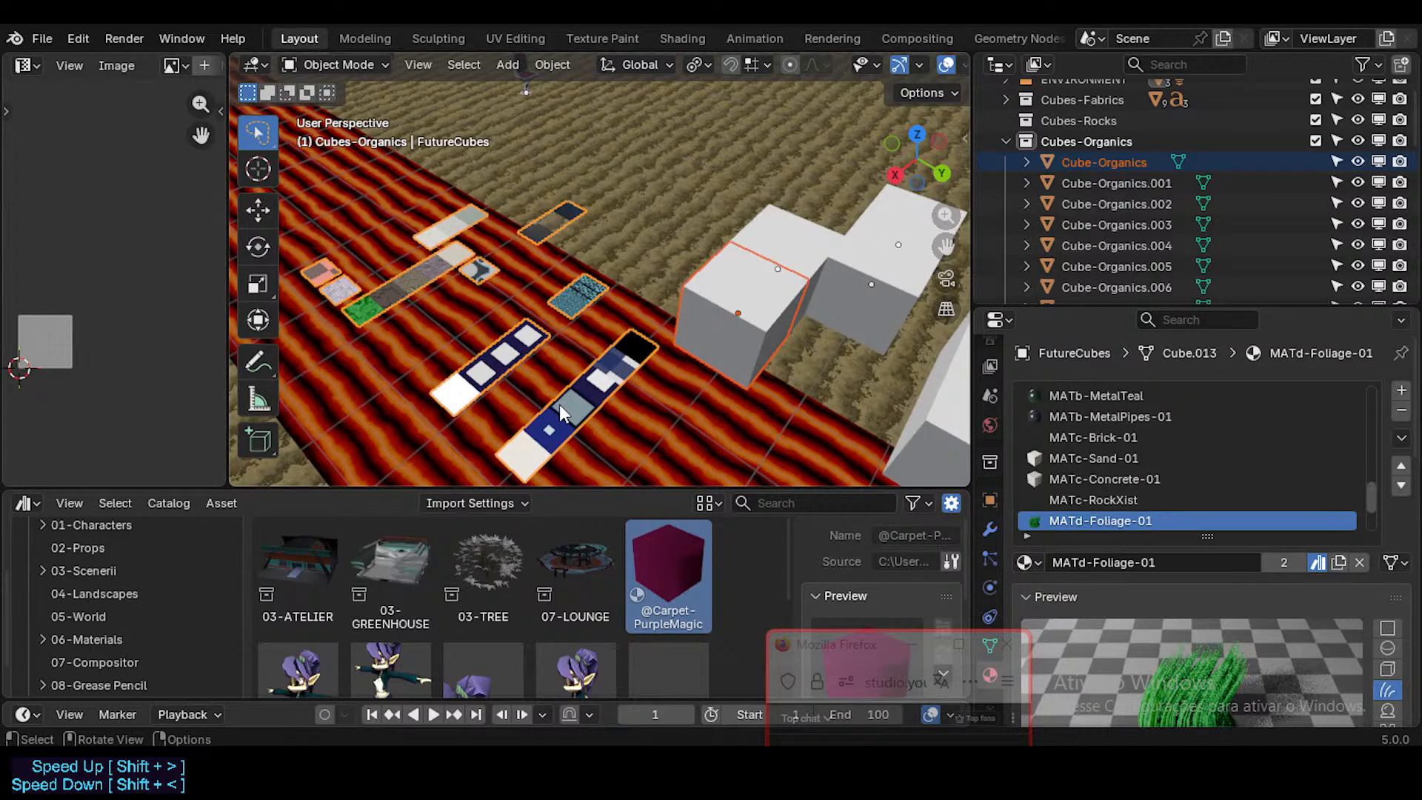
Step: Switch the asset browser to the Current File library and show its 06-Materials catalog
scroll(138, 694, "down", 2)
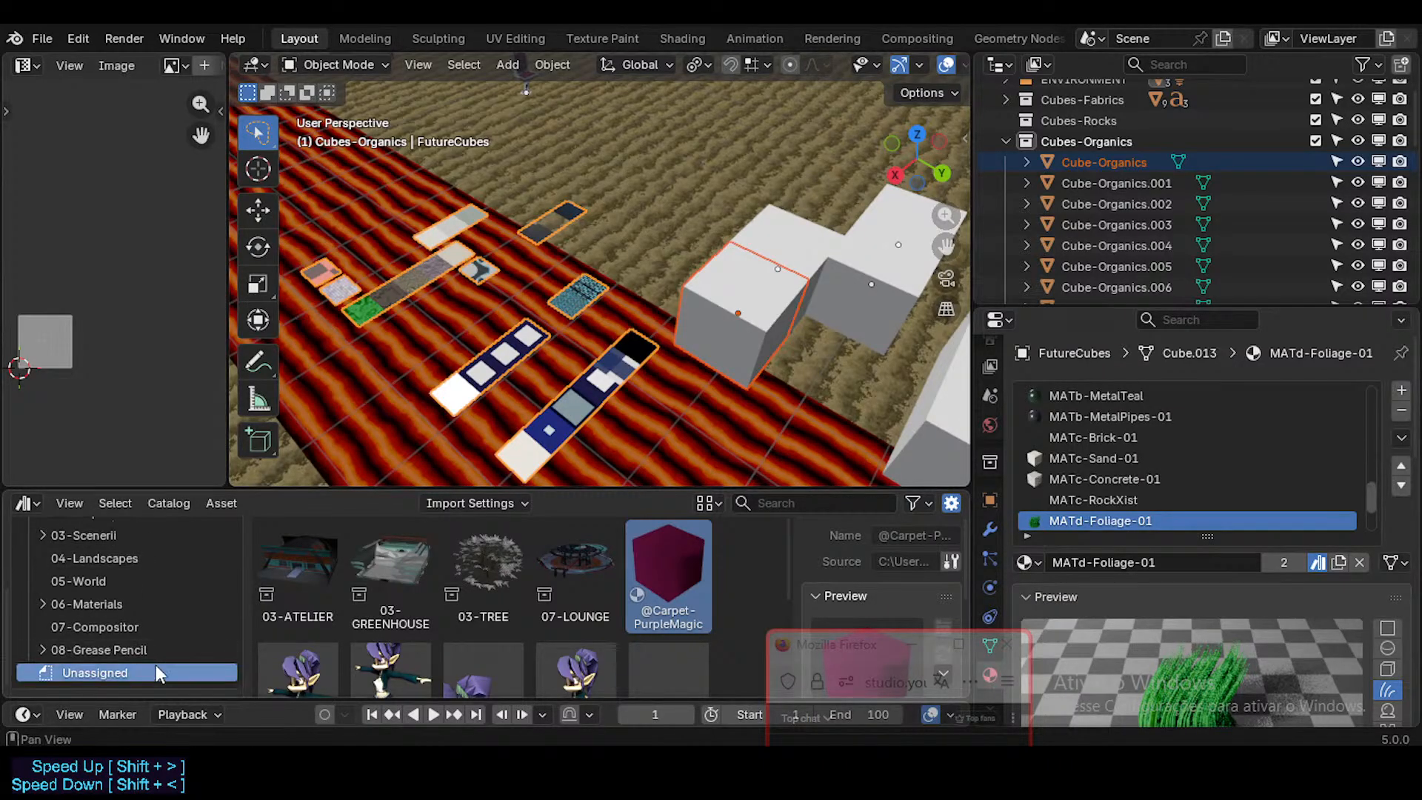
left_click(78, 596)
scroll(76, 609, "up", 5)
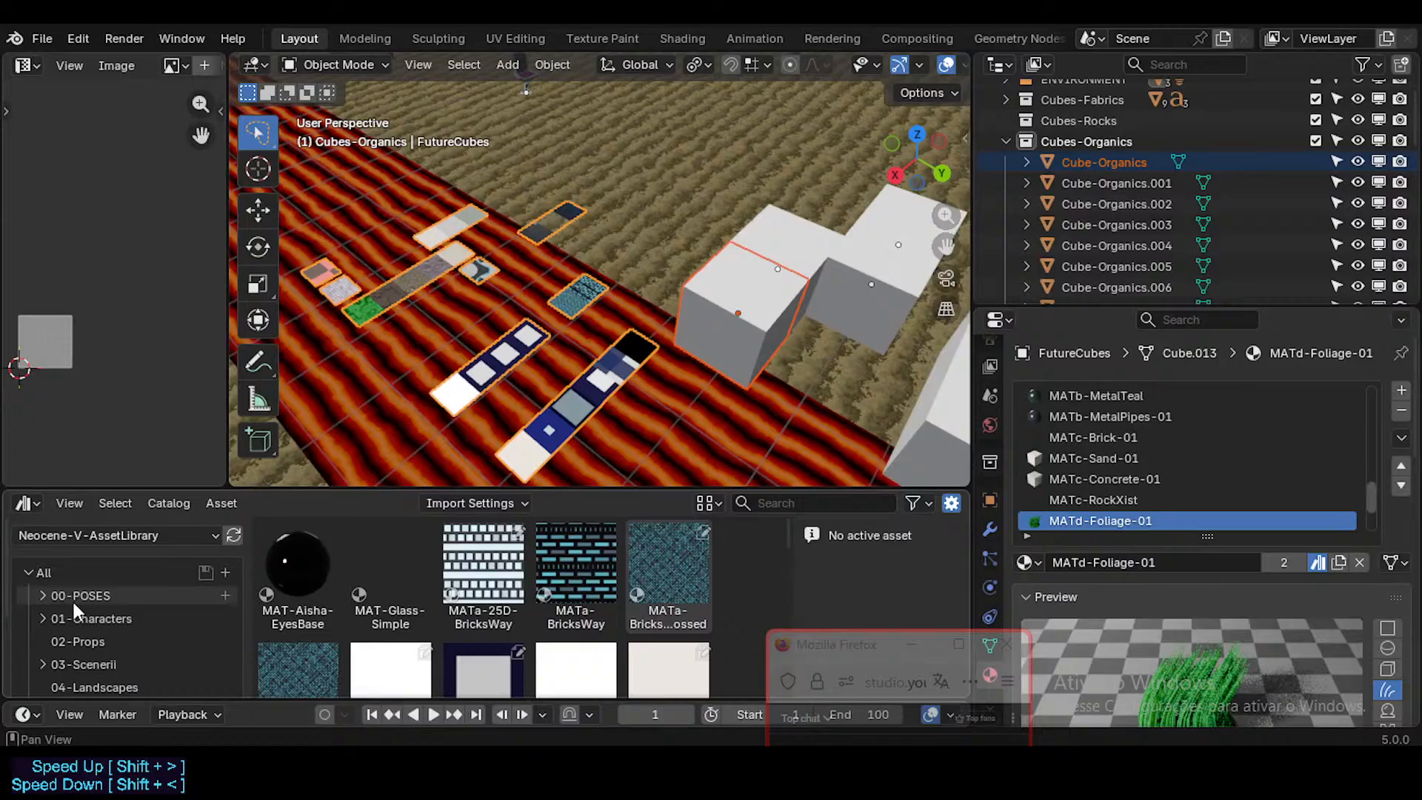
left_click(89, 536)
left_click(82, 618)
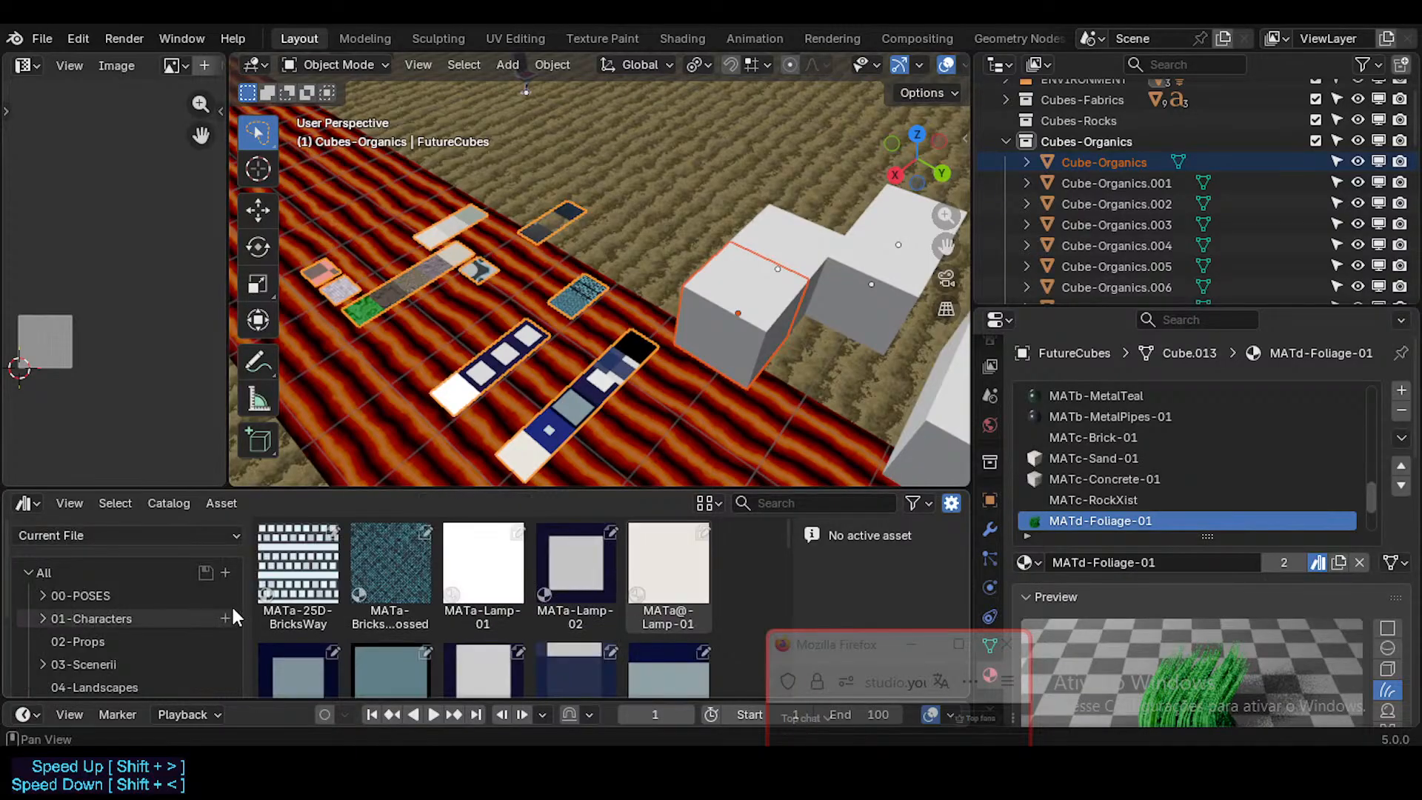
scroll(119, 637, "down", 3)
scroll(377, 592, "down", 6)
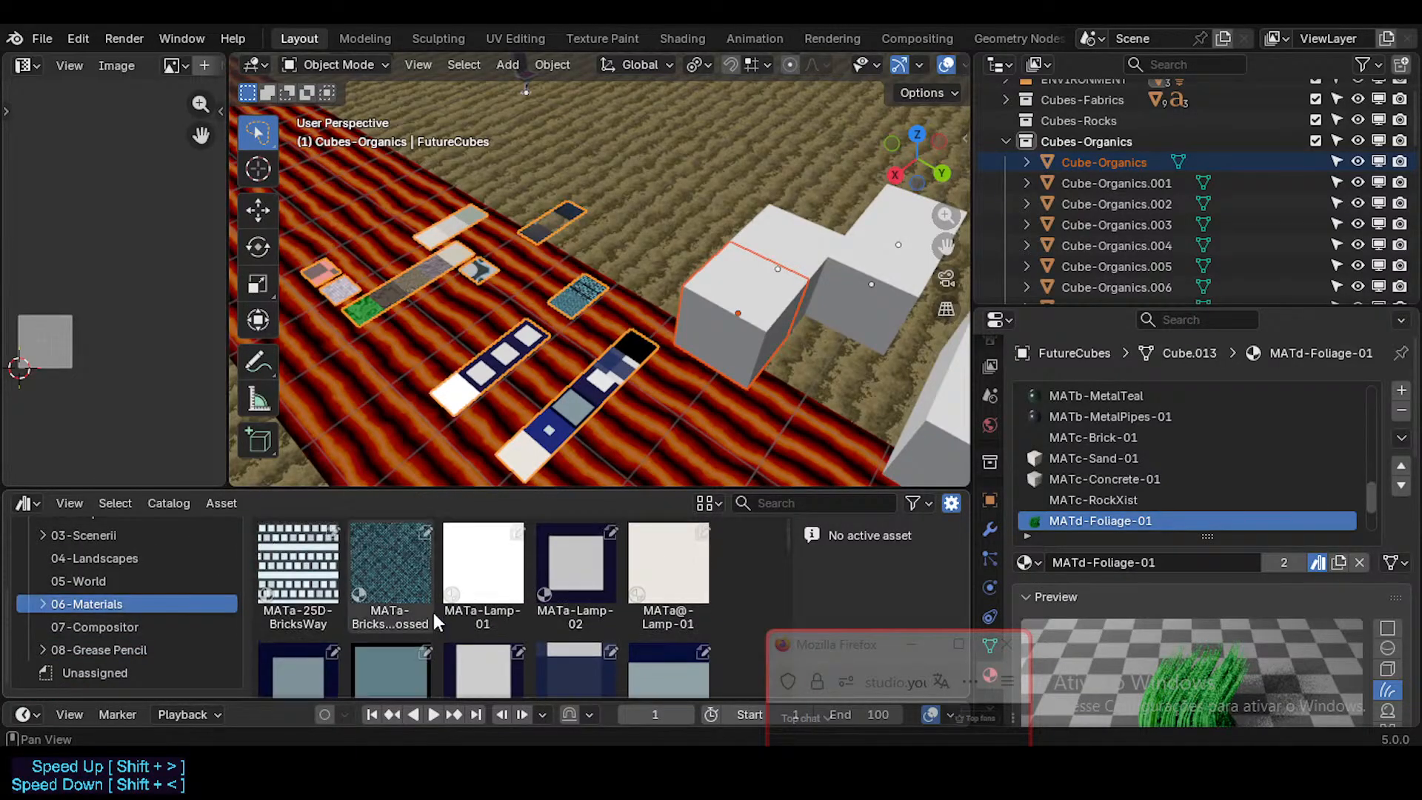
Step: Compare the MATd material assets in the catalog with the organic material slots of FutureCubes
scroll(444, 615, "down", 2)
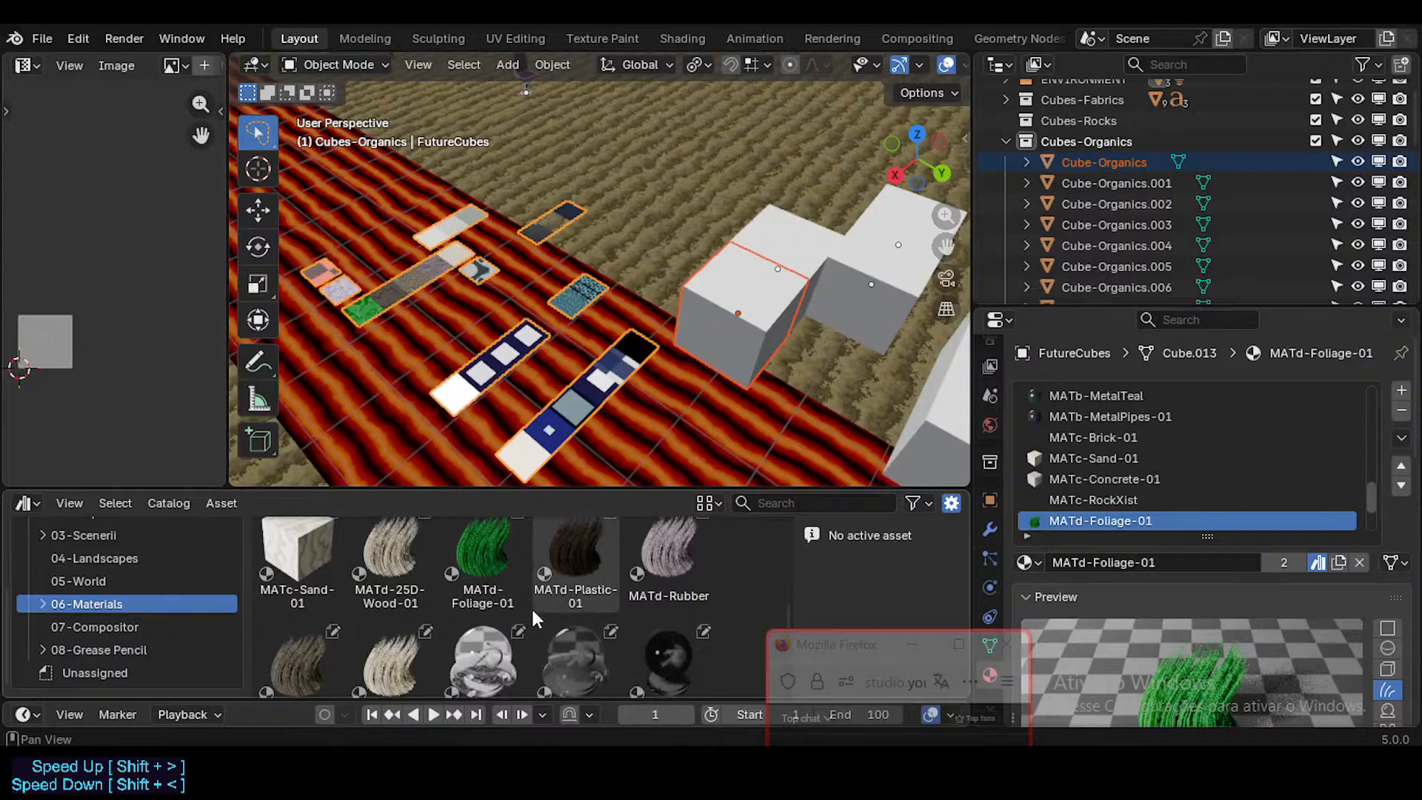
scroll(459, 592, "up", 1)
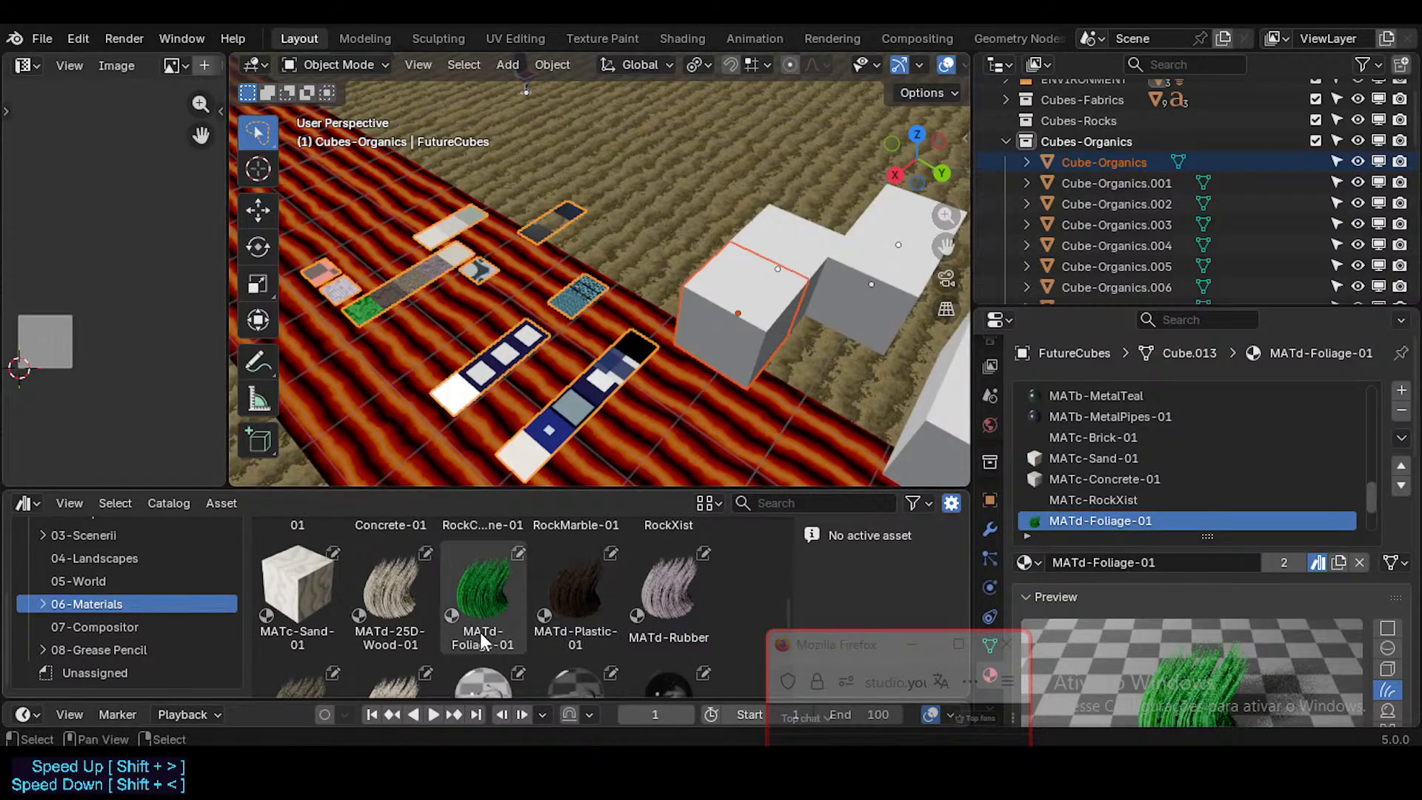
scroll(1326, 473, "up", 2)
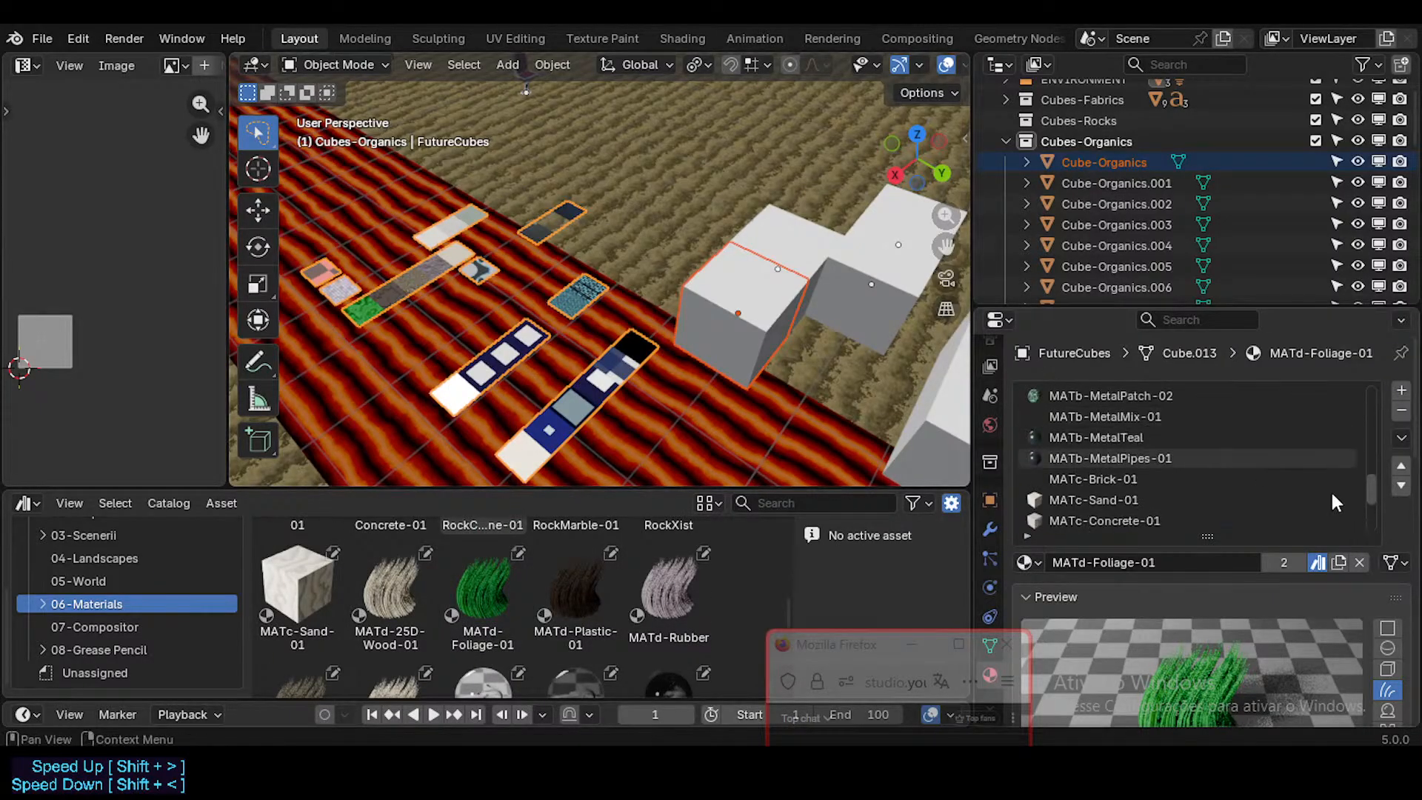
left_click_drag(1371, 479, 1375, 531)
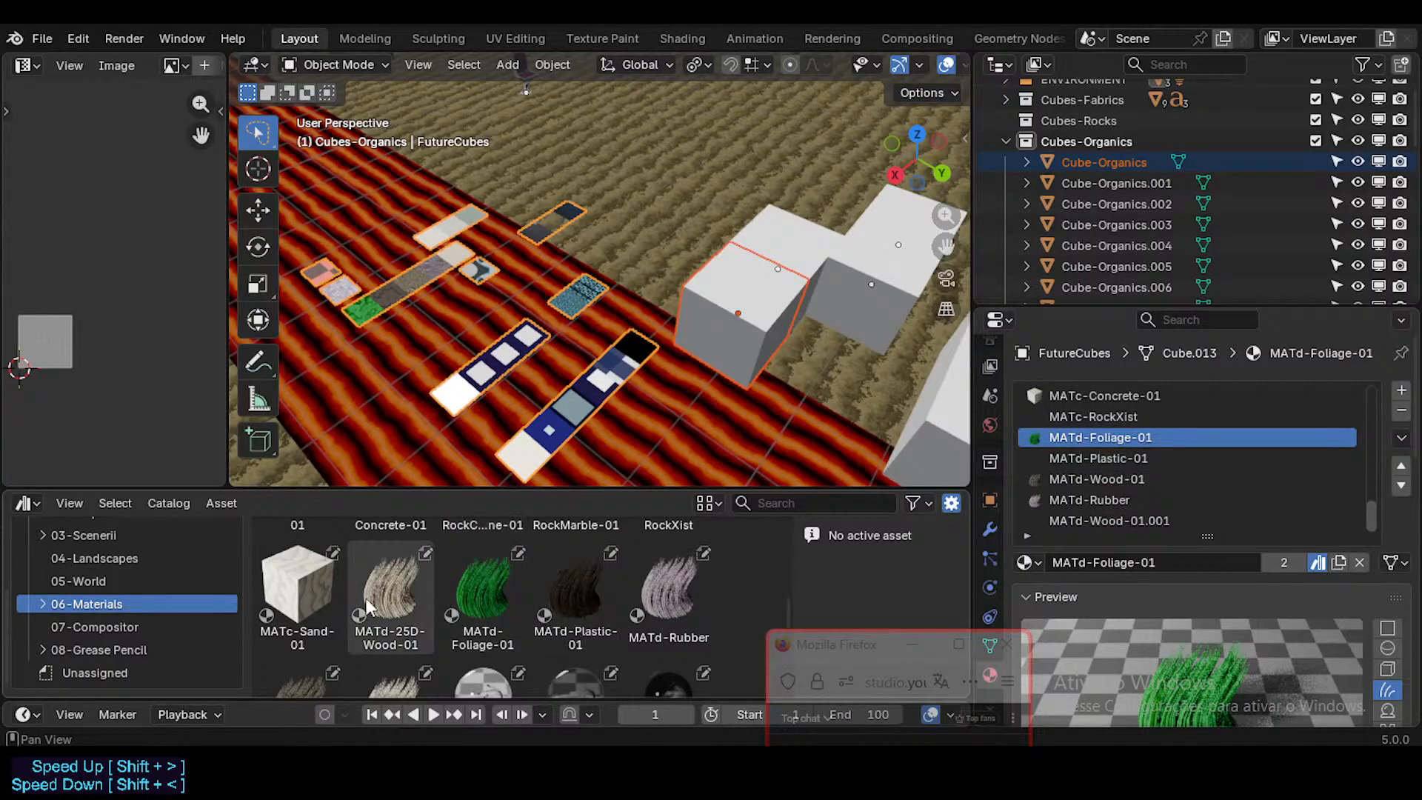
scroll(97, 552, "up", 5)
Step: Apply the MATd-Foliage-01 material from the current file's 06-Materials catalog to the first Cube-Organics cube
left_click(96, 534)
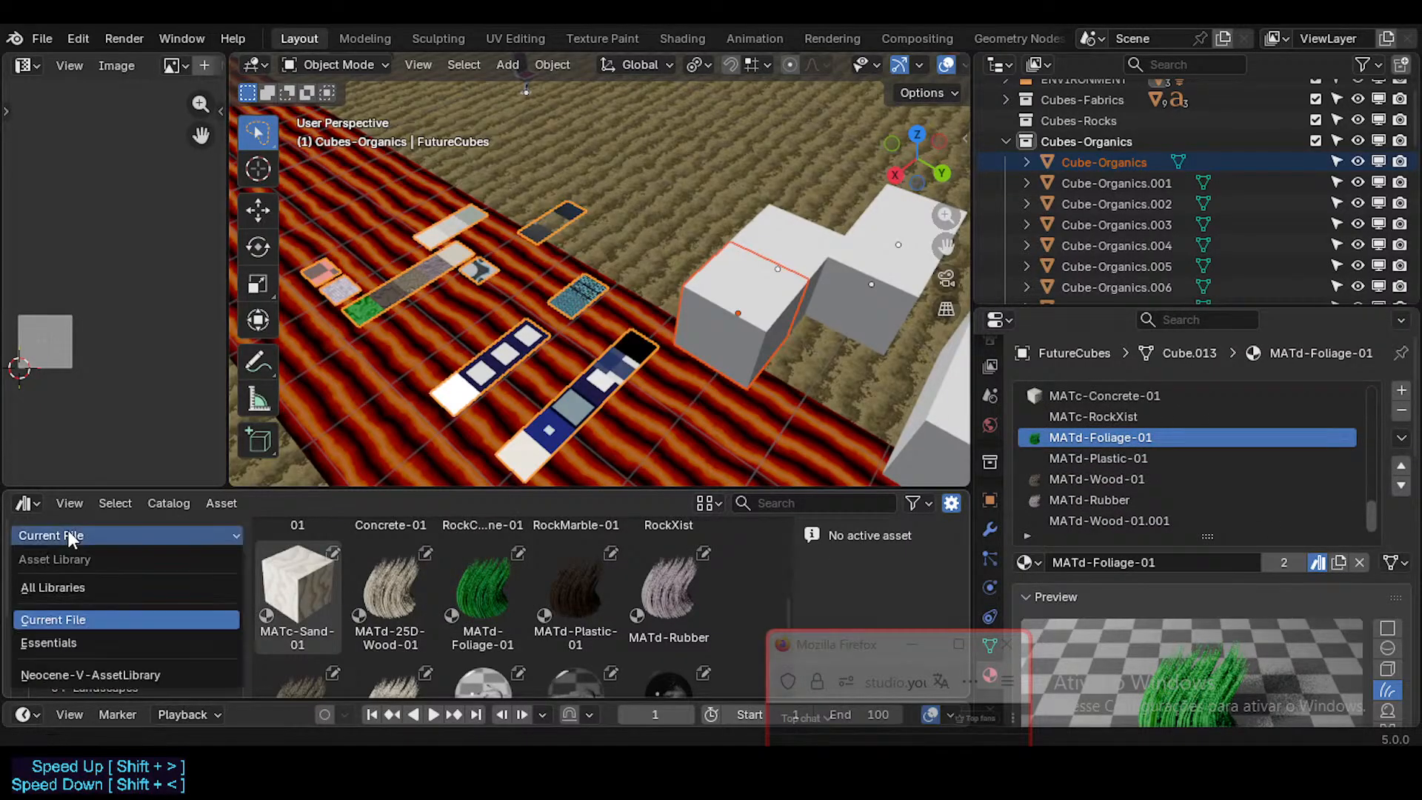
left_click(89, 614)
scroll(89, 597, "down", 4)
left_click(89, 604)
left_click(478, 611)
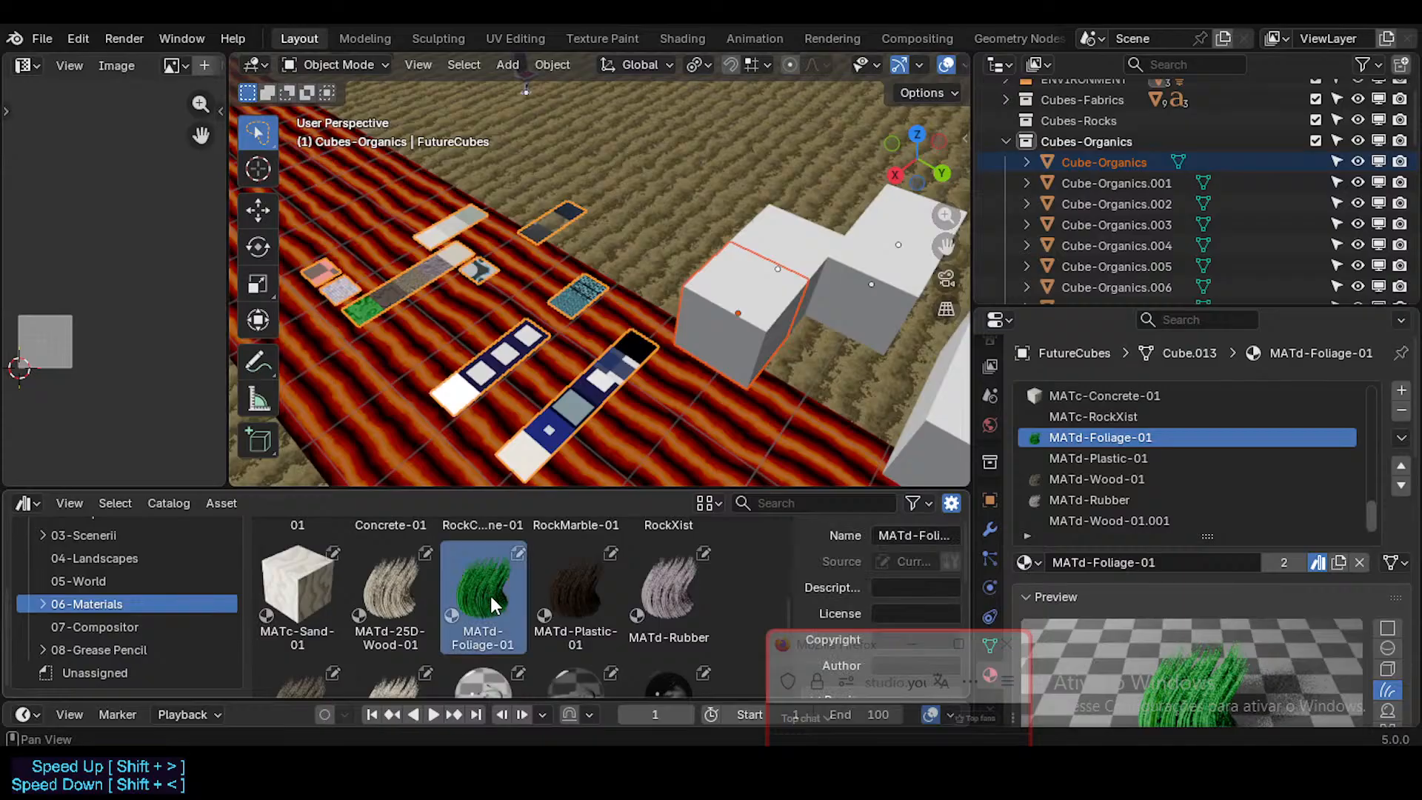
left_click_drag(478, 607, 741, 345)
Step: Apply the MATd-Plastic-01 material to the Cube-Organics.001 cube beside the foliage cube
middle_click_drag(741, 344, 693, 354)
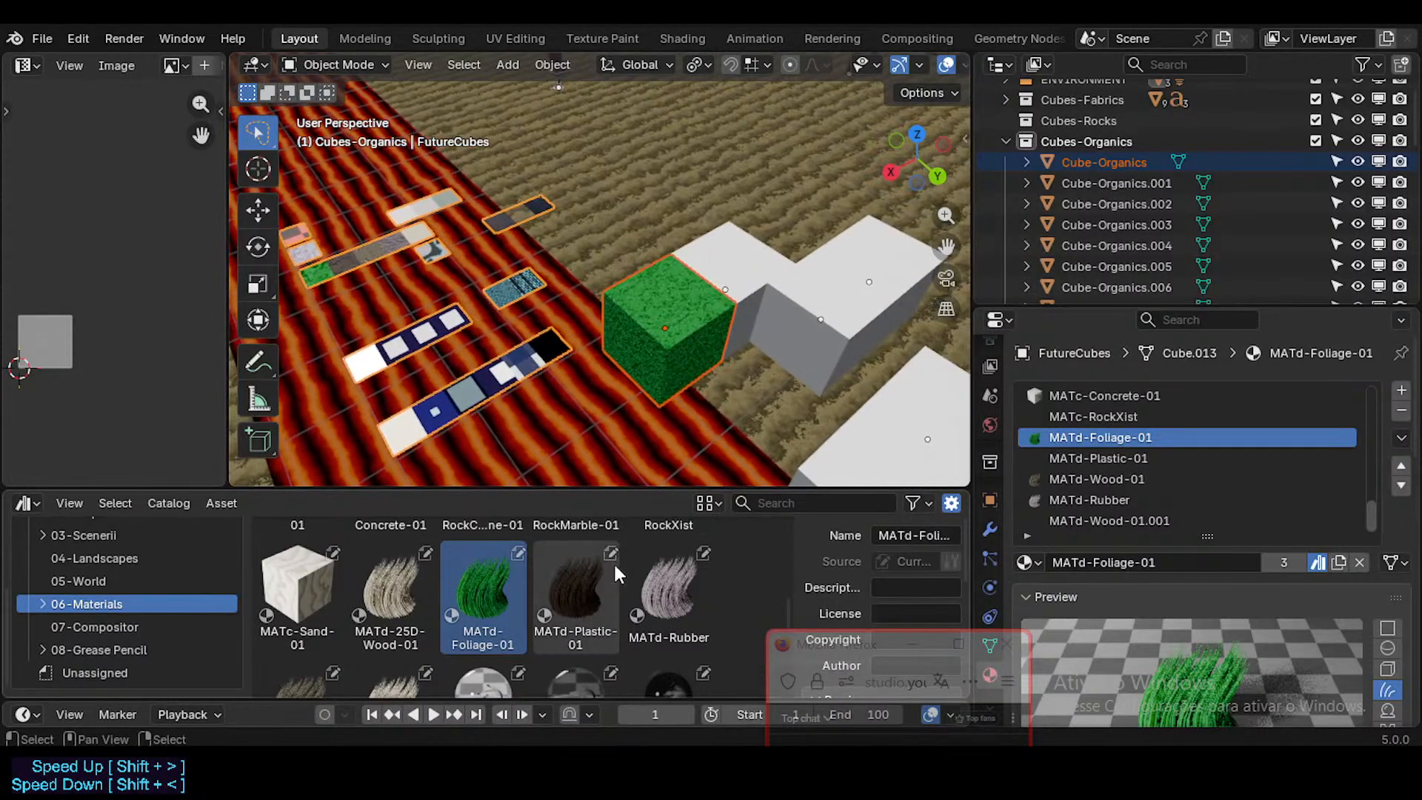
left_click(582, 582)
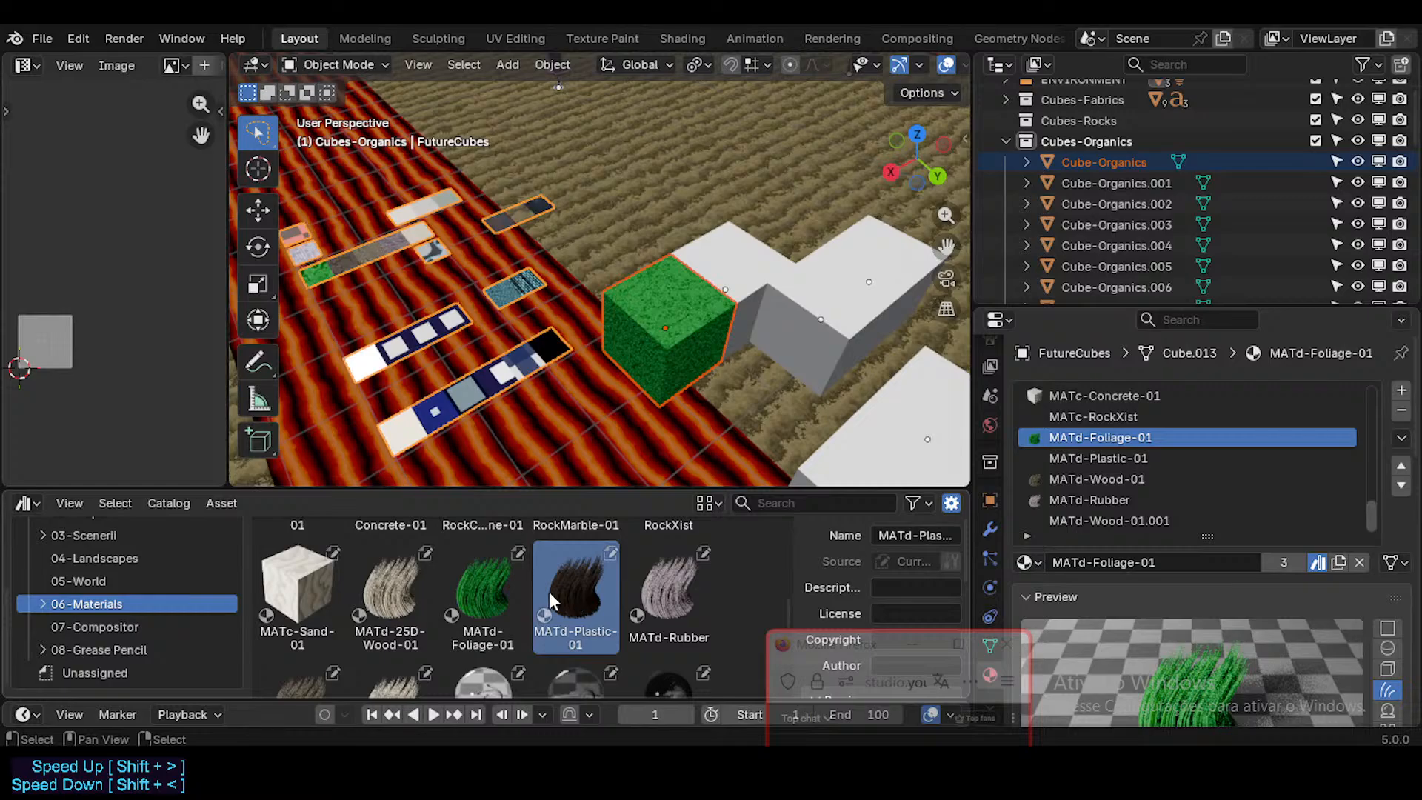
left_click_drag(565, 589, 728, 258)
Step: Inspect the plastic cube's texture and apply the MATd-Rubber material to the Cube-Organics.002 cube
middle_click_drag(731, 267, 665, 327)
scroll(665, 327, "up", 6)
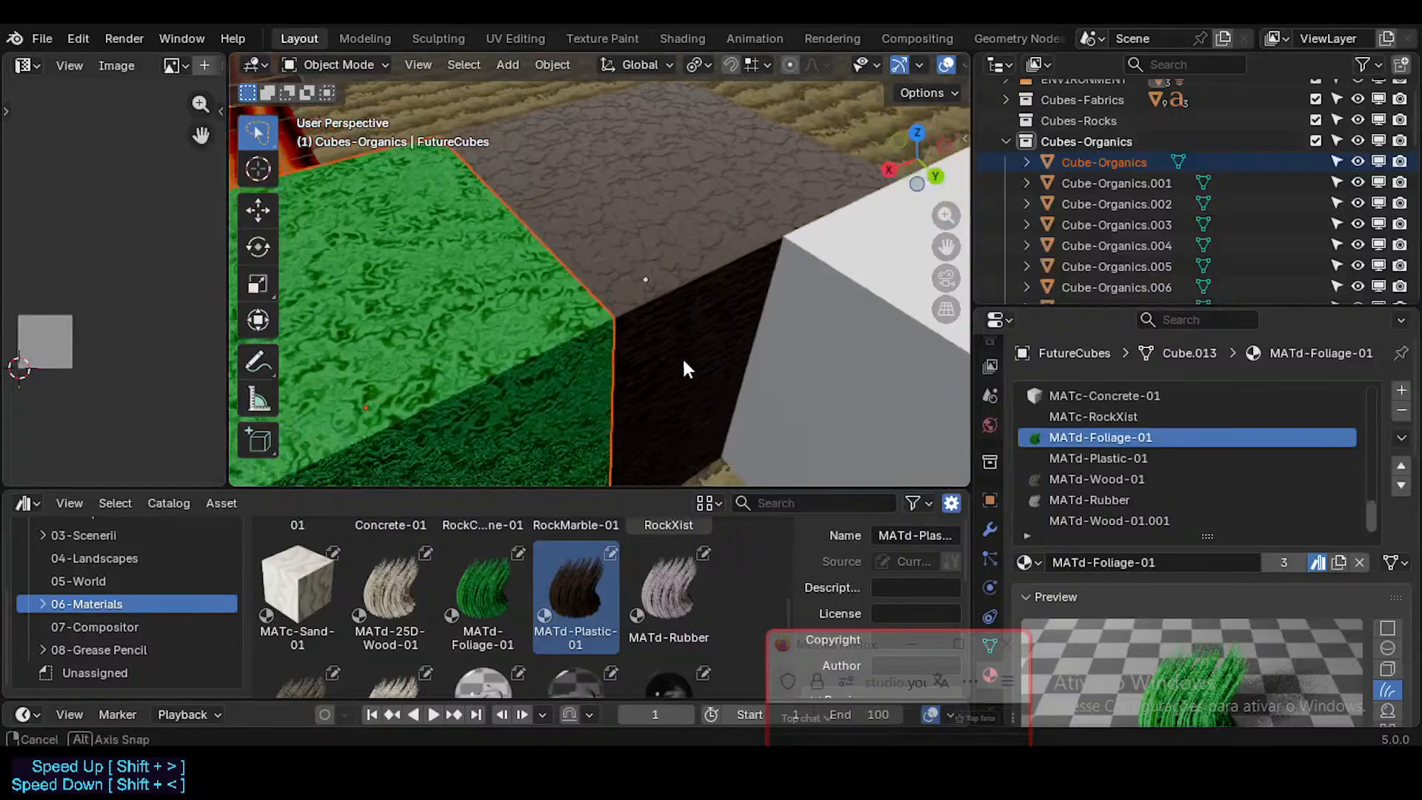
scroll(669, 326, "down", 3)
left_click(657, 585)
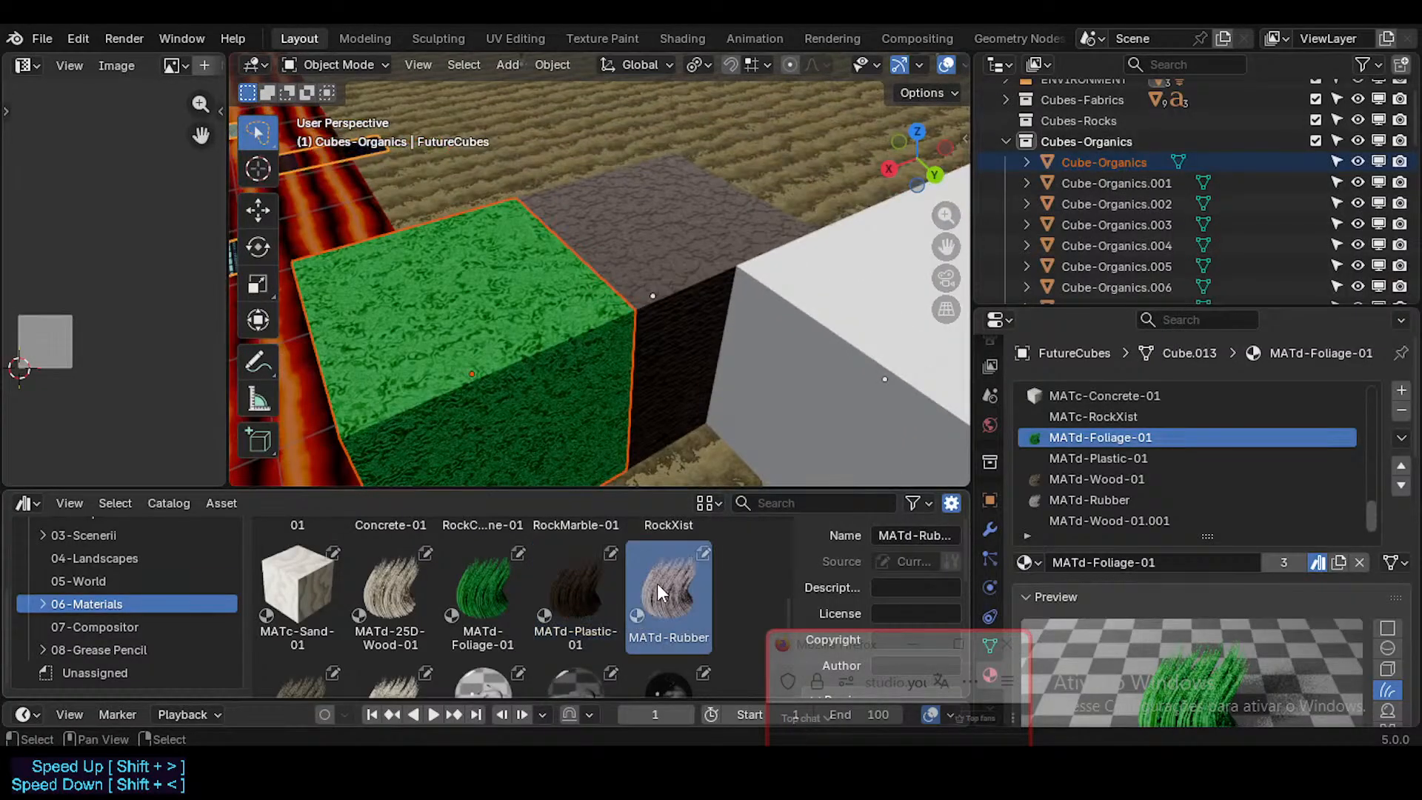
scroll(700, 445, "down", 3)
left_click_drag(671, 581, 747, 408)
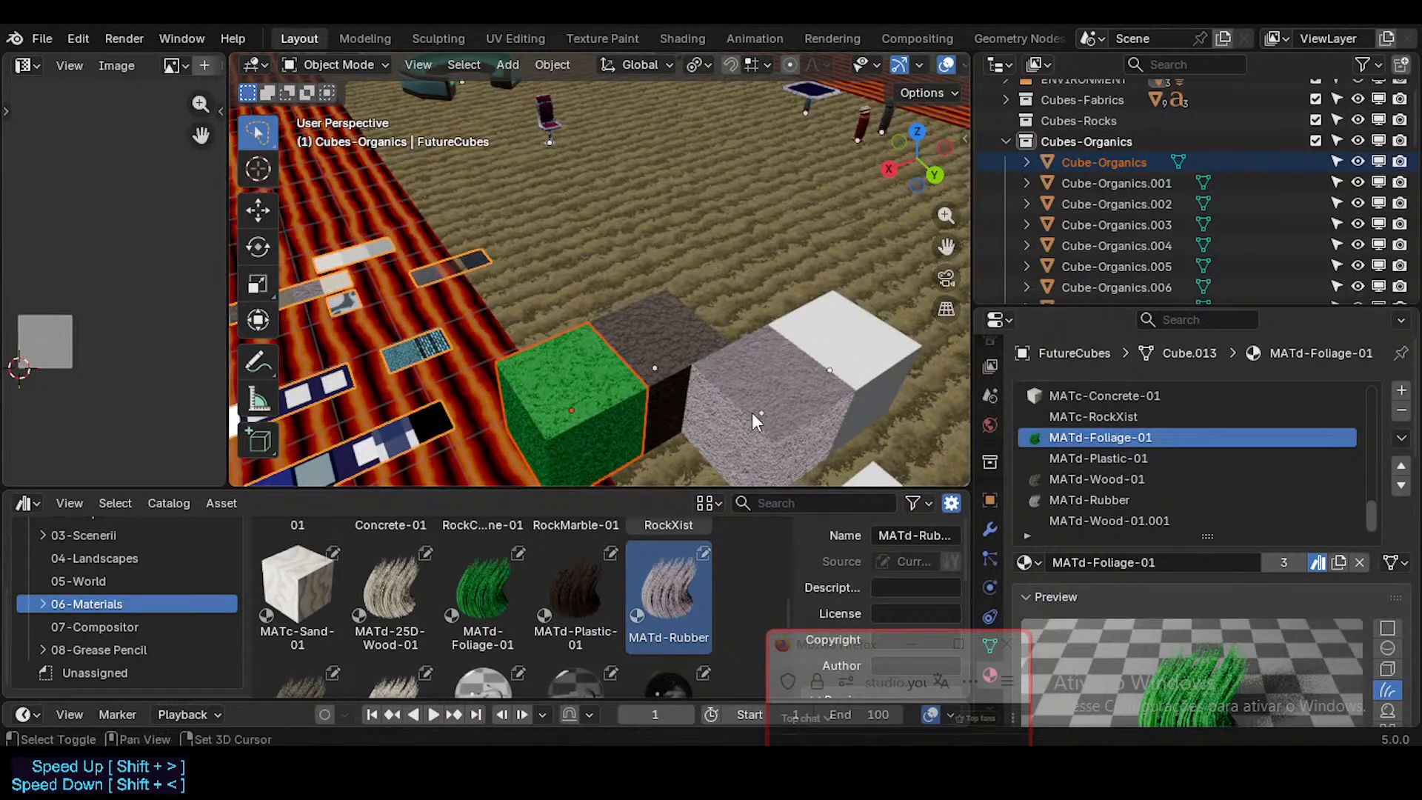
Step: Apply the MATd-25D-Wood-01 material to the Cube-Organics.003 cube, the last of the first group
middle_click_drag(753, 411, 642, 393, "shift")
scroll(715, 416, "up", 3)
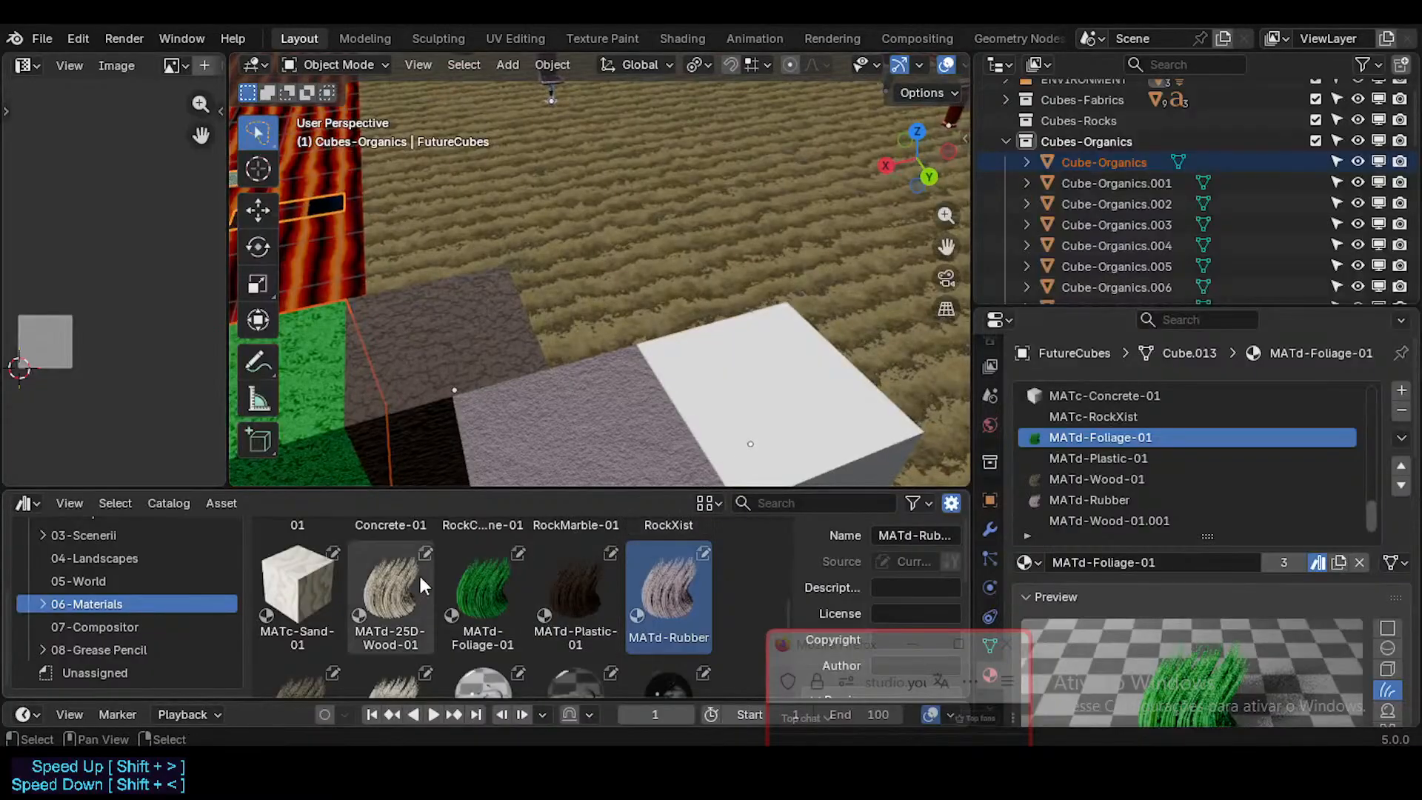
left_click(384, 599)
scroll(385, 599, "down", 2)
scroll(406, 593, "up", 2)
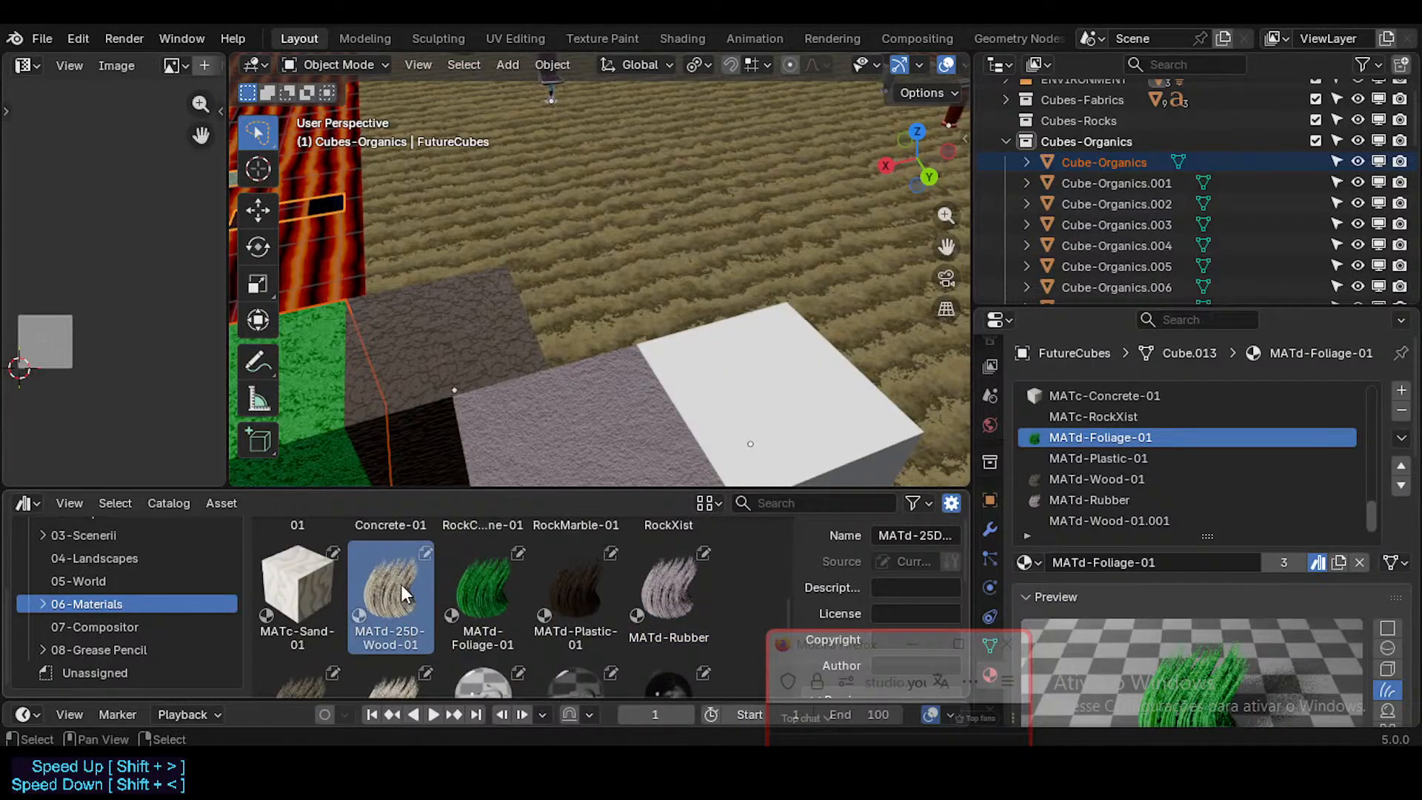
left_click_drag(406, 593, 805, 396)
Step: Examine the textures on the first four Cube-Organics cubes from several angles and review the remaining wood materials in the catalog
scroll(805, 396, "down", 2)
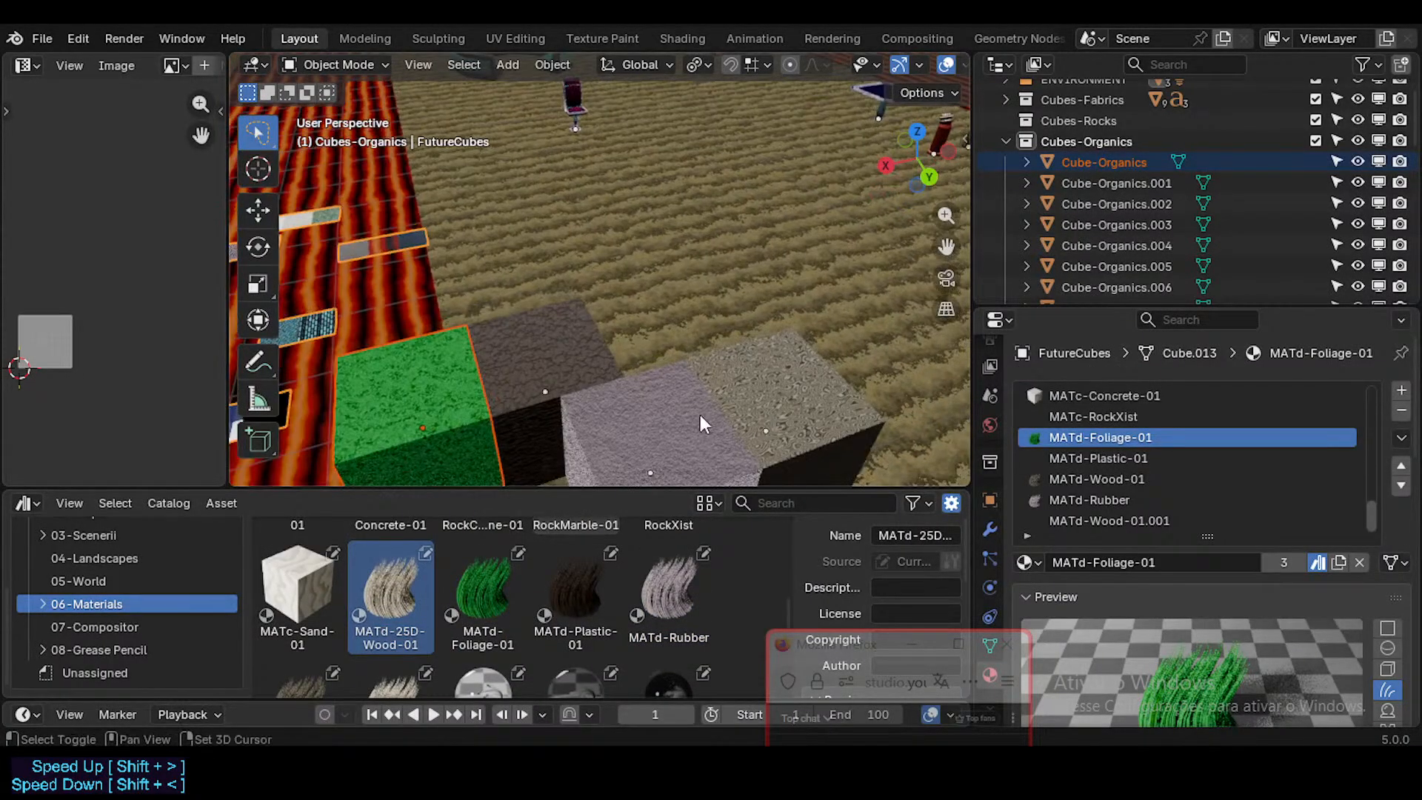
middle_click_drag(700, 415, 795, 302, "shift")
middle_click_drag(660, 333, 492, 406, "shift")
scroll(425, 607, "down", 2)
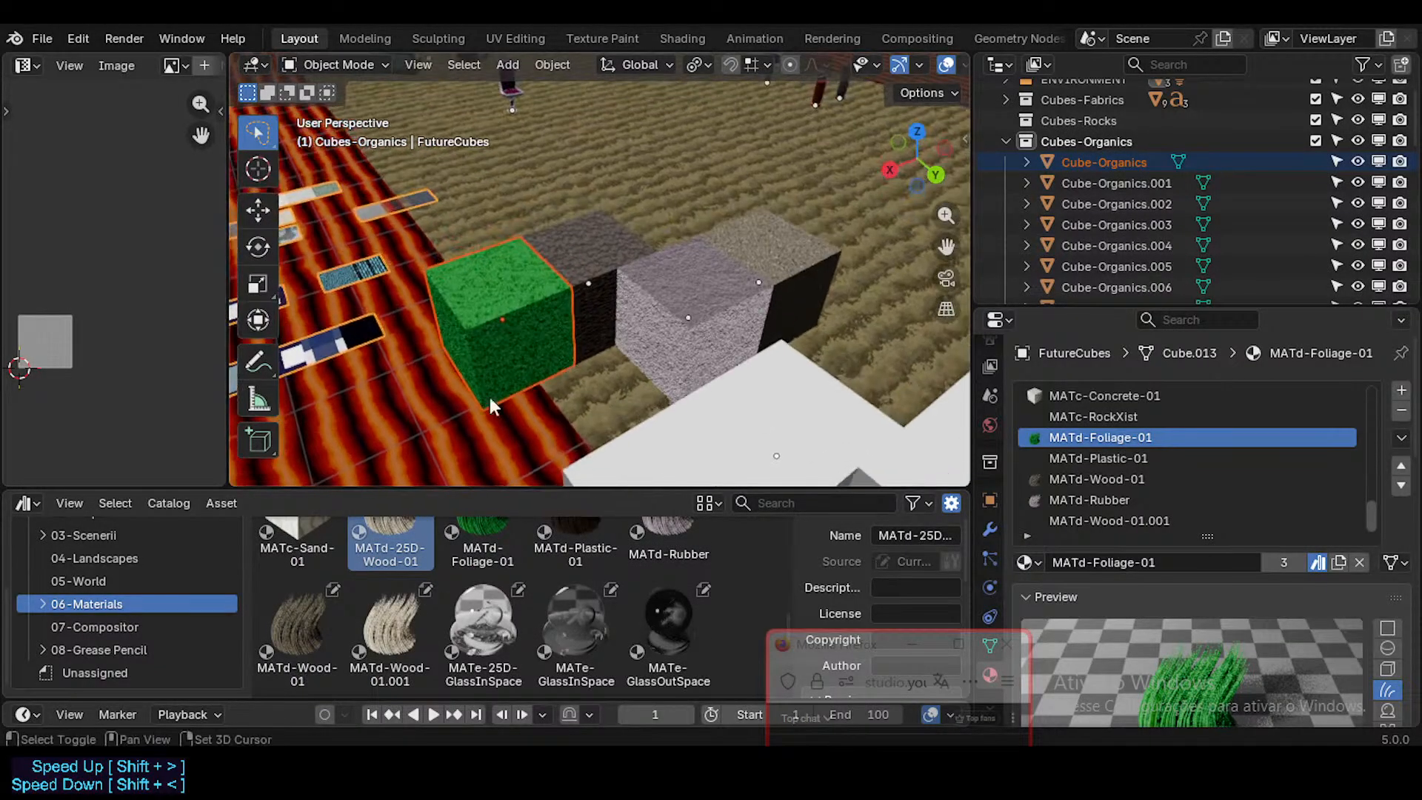
middle_click_drag(711, 290, 675, 277)
scroll(775, 366, "up", 2)
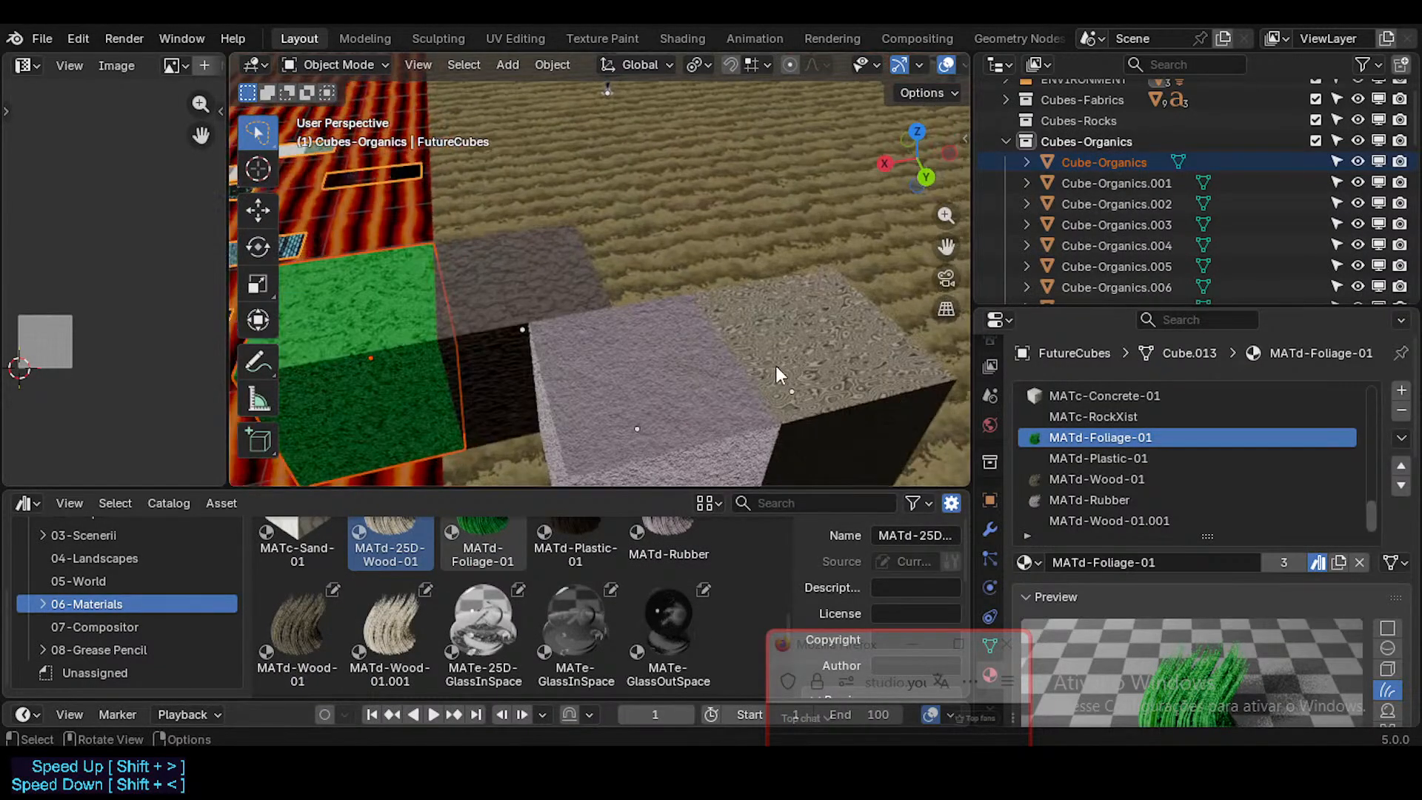
middle_click_drag(776, 366, 668, 357, "shift")
scroll(677, 357, "down", 5)
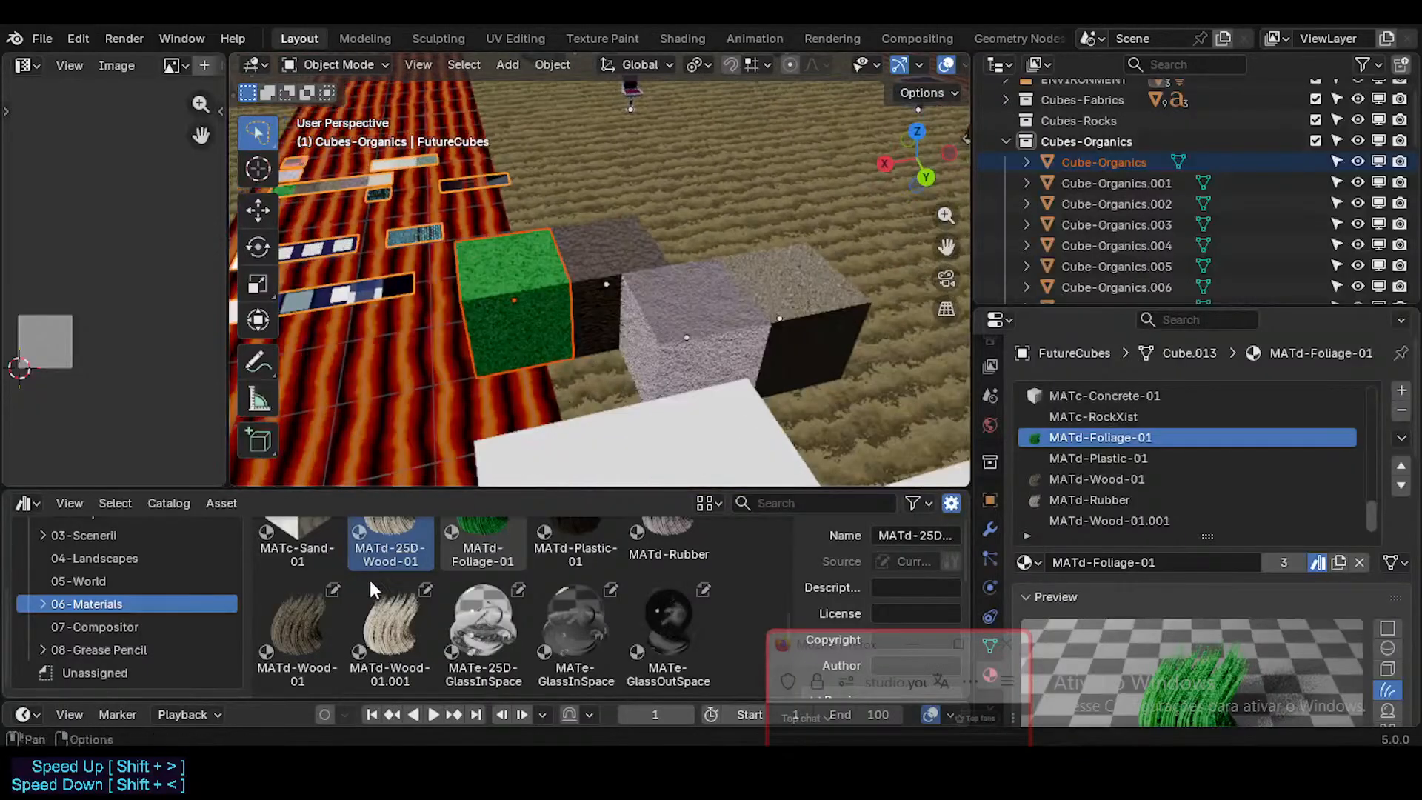
scroll(367, 593, "down", 1)
middle_click_drag(552, 394, 589, 348)
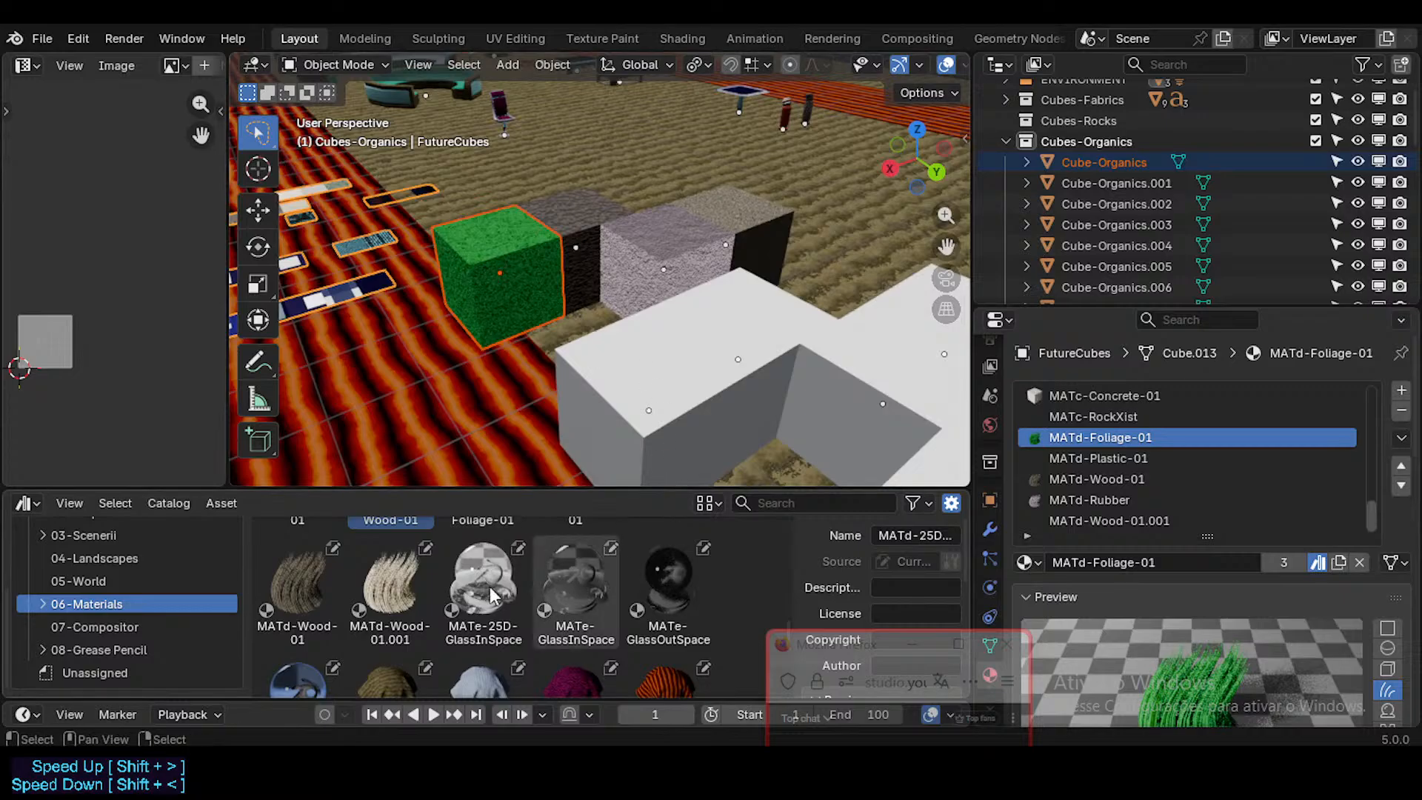
scroll(482, 593, "up", 2)
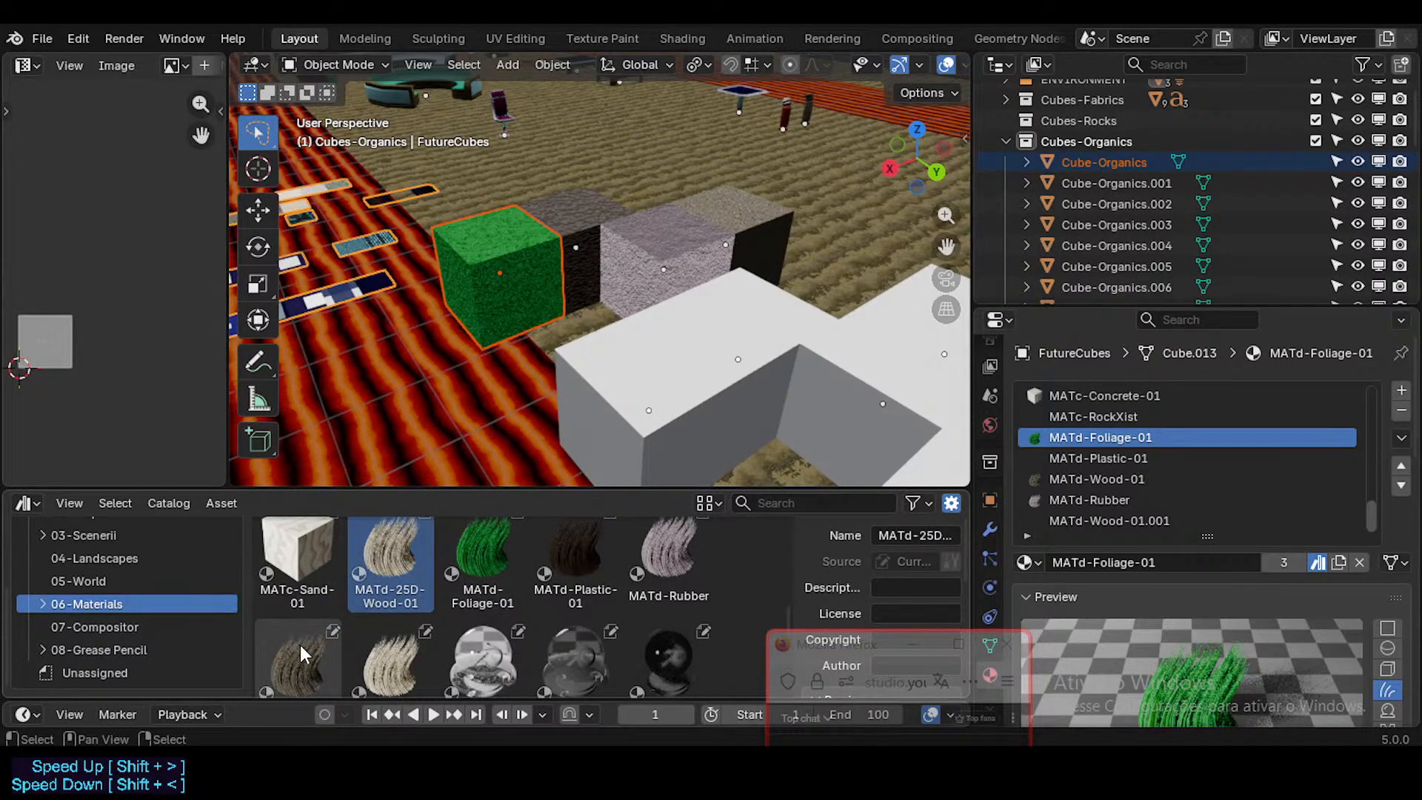
Step: Check the material assigned to each of the four textured Cube-Organics cubes against the MATd assets in the catalog
left_click(580, 224)
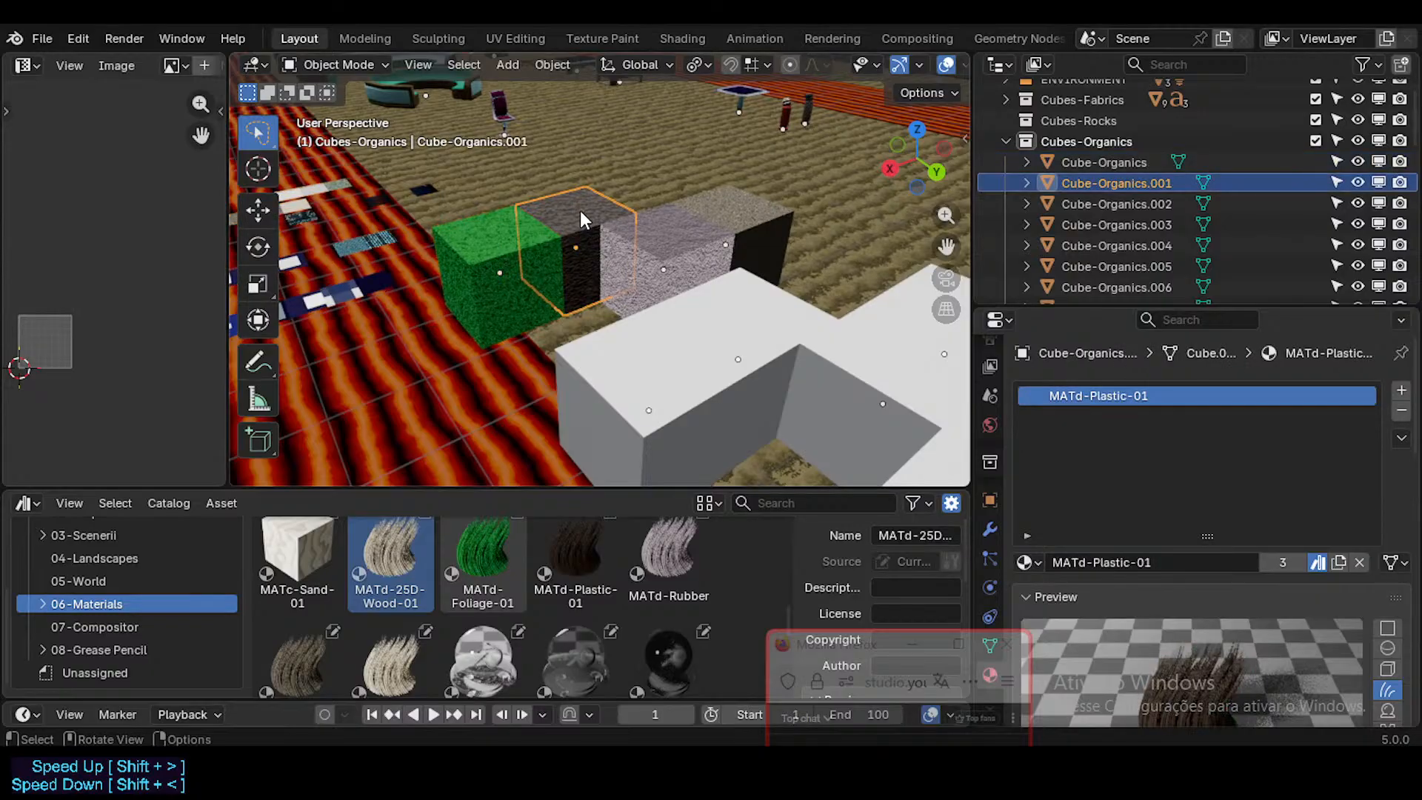
left_click(509, 248)
left_click(638, 251)
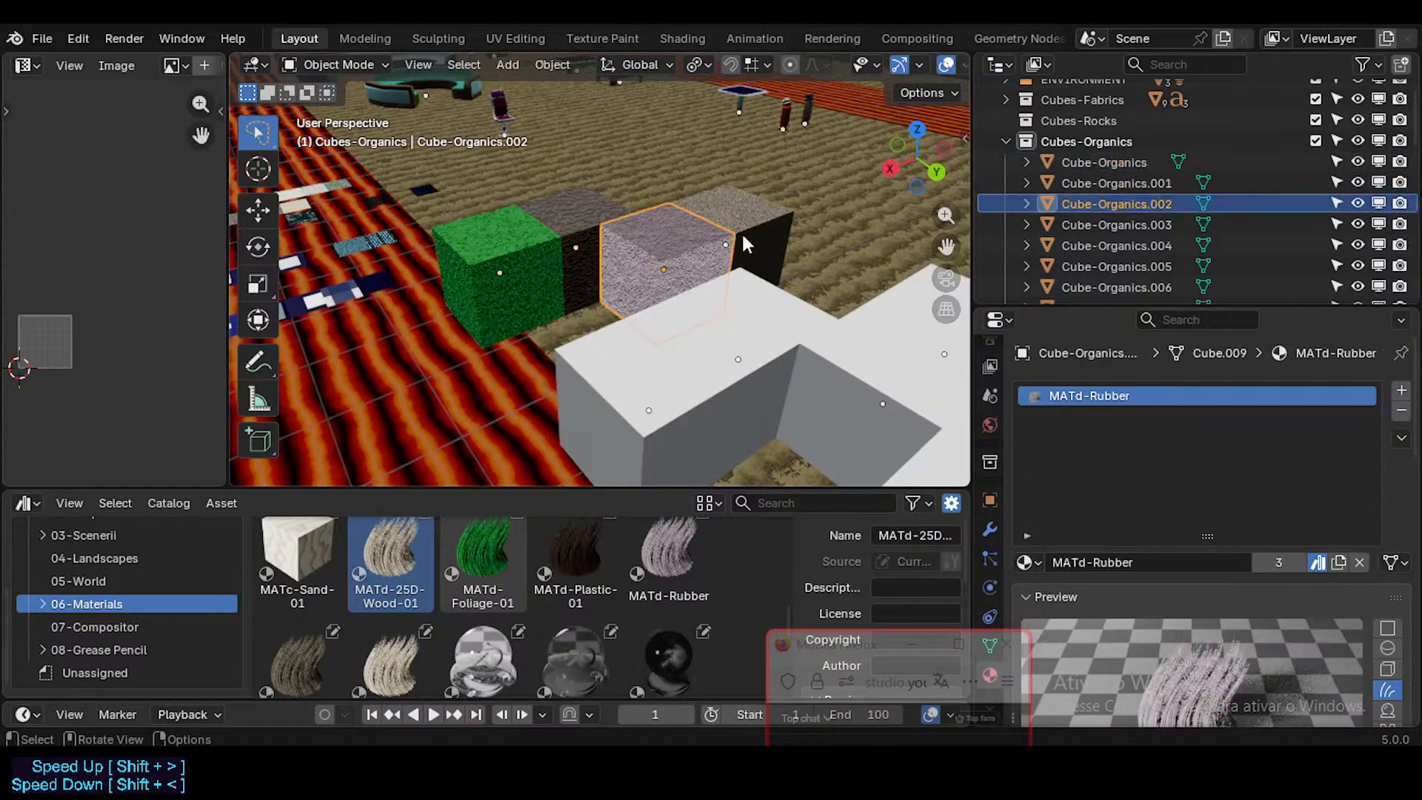
left_click(767, 211)
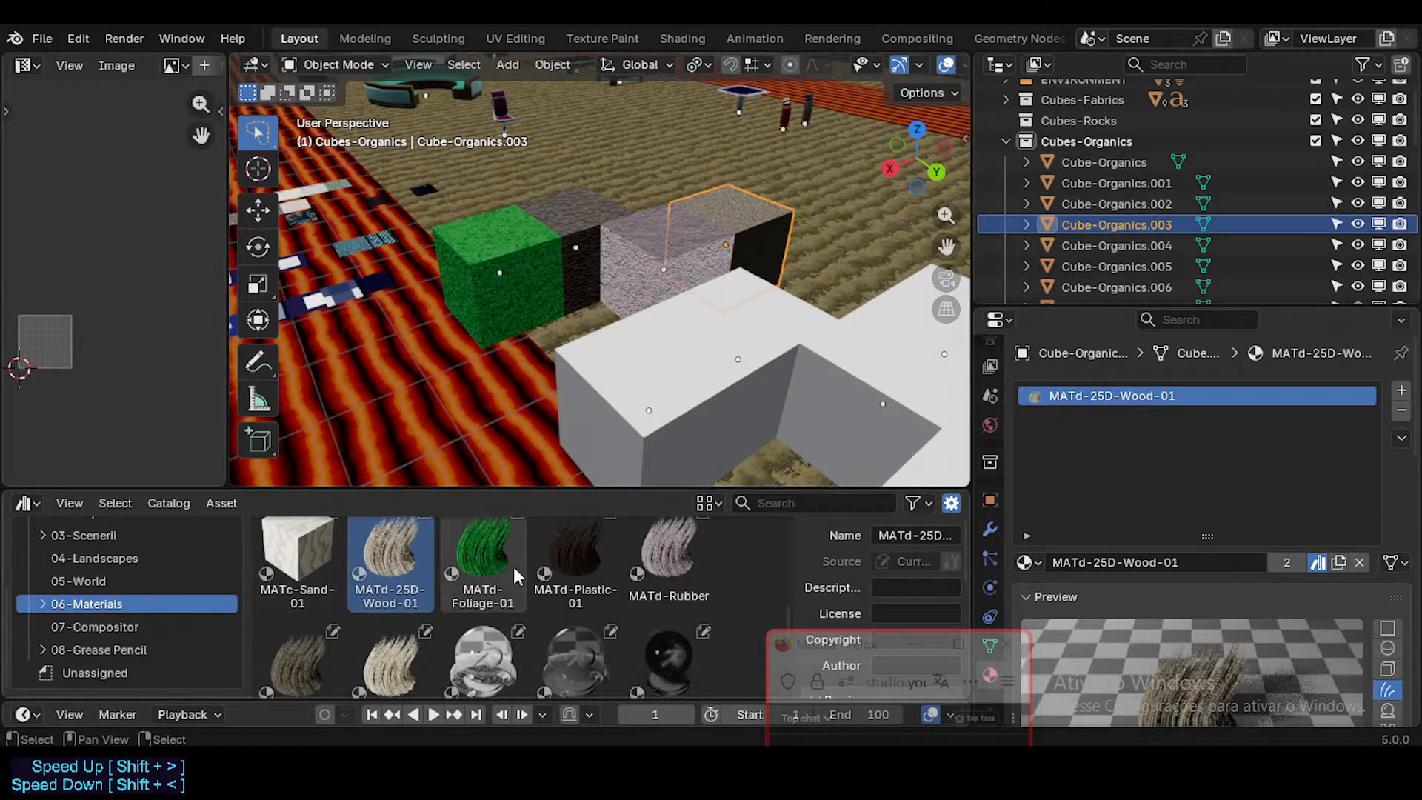
scroll(550, 656, "up", 2)
scroll(512, 613, "down", 1)
scroll(511, 614, "down", 2)
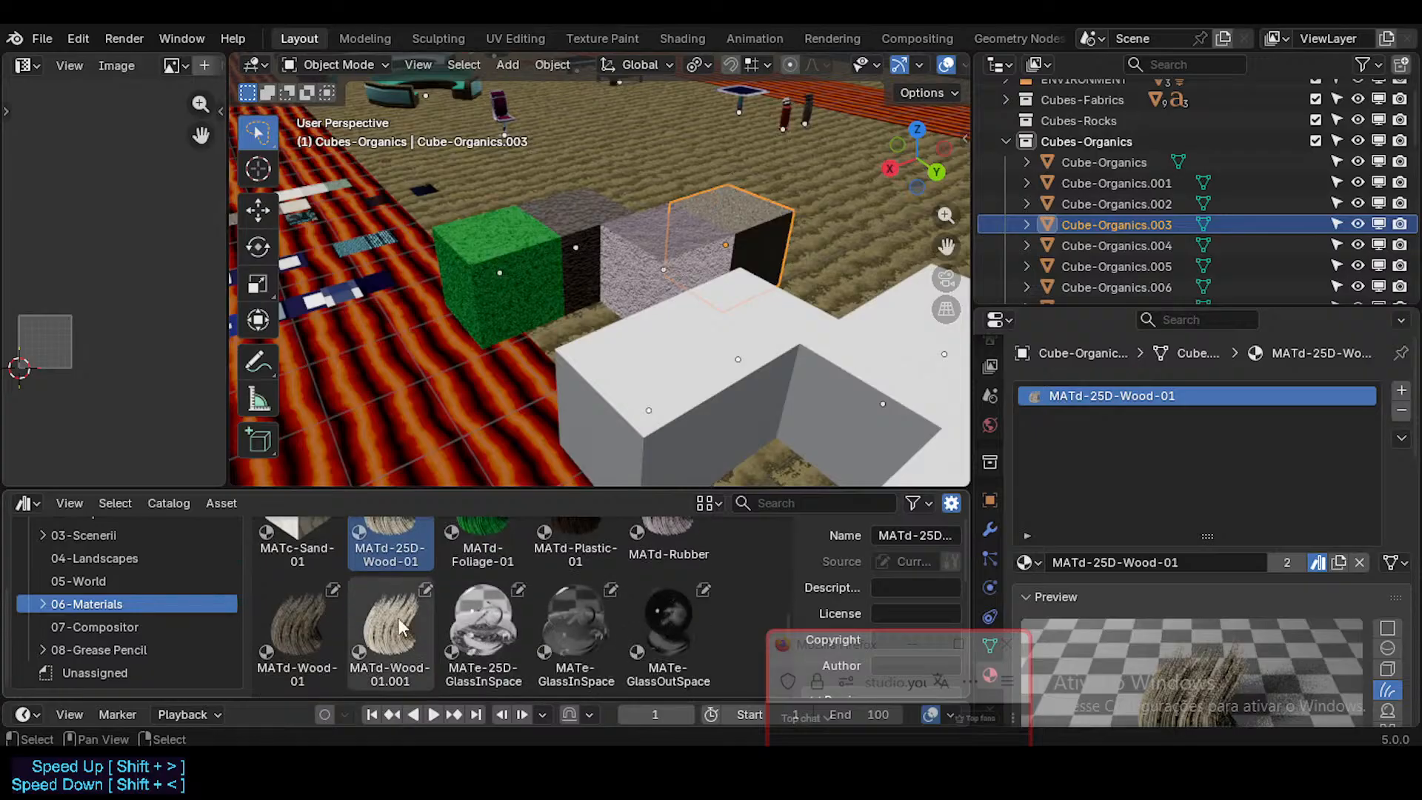
Step: Apply MATd-Wood-01 to the Cube-Organics.004 cube and MATd-Wood-01.001 to the neighbouring Cube-Organics.005 cube
left_click(318, 629)
left_click_drag(318, 634, 655, 407)
middle_click_drag(557, 350, 487, 350, "shift")
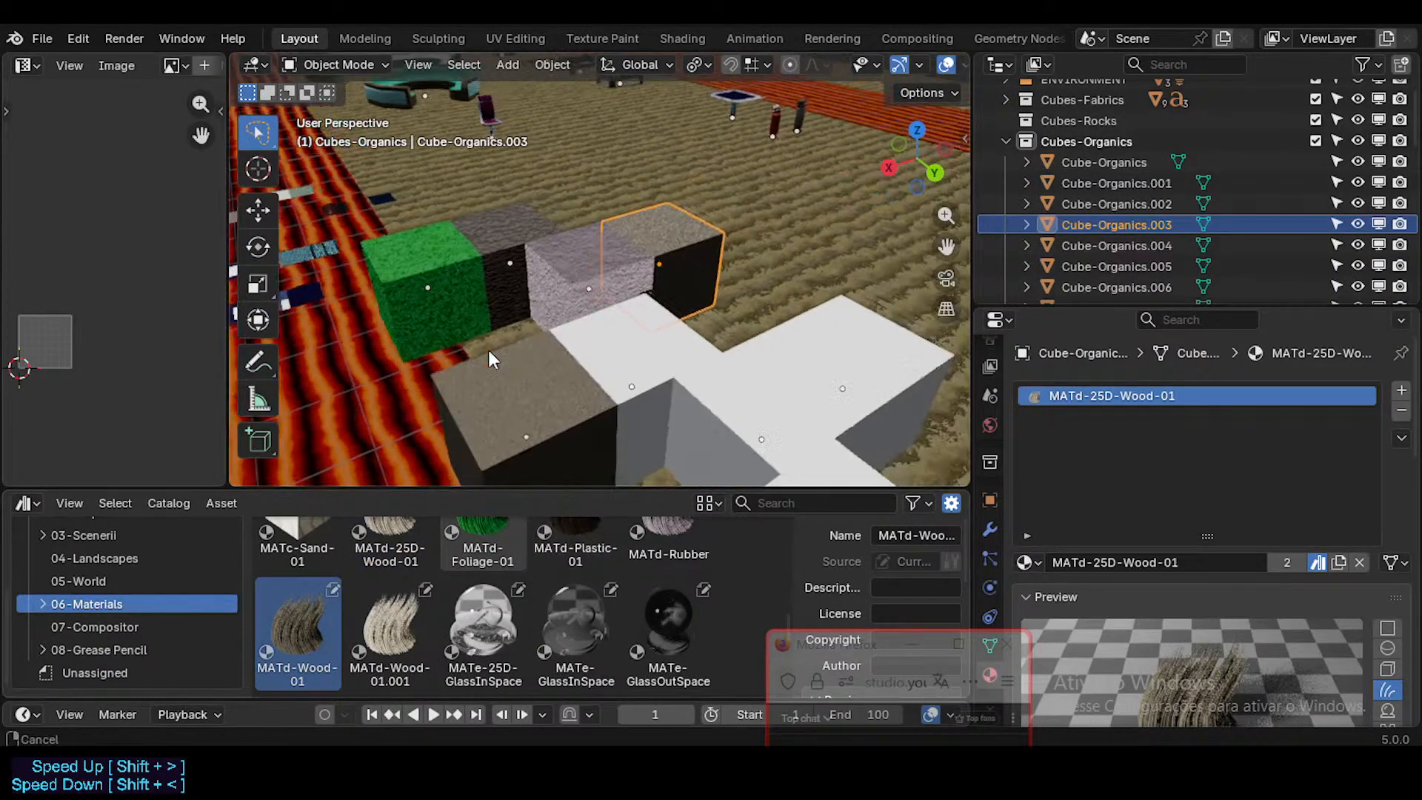
scroll(486, 351, "up", 2)
left_click_drag(398, 635, 688, 365)
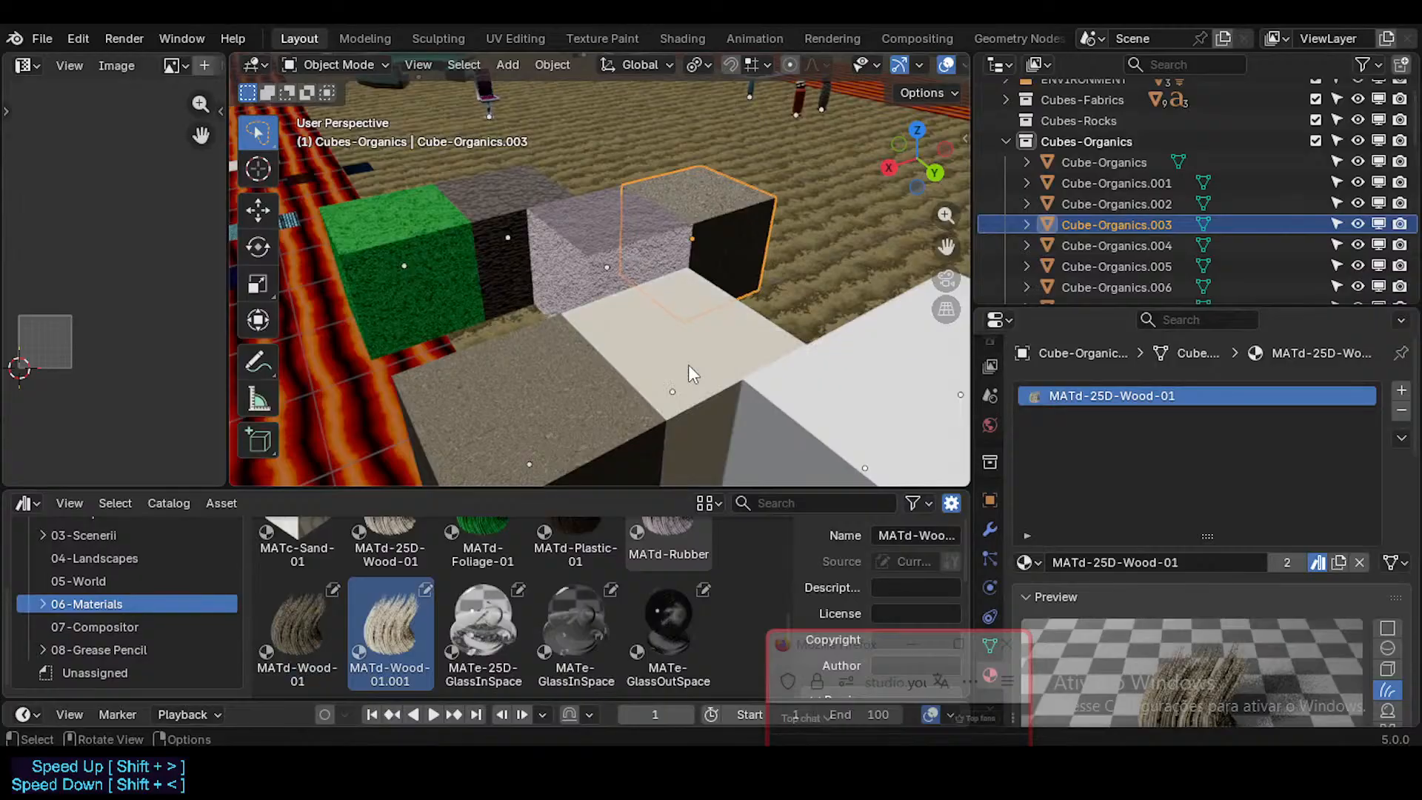
middle_click_drag(708, 347, 682, 373)
scroll(638, 376, "up", 3)
scroll(638, 376, "up", 2)
scroll(610, 366, "down", 4)
Step: Unwrap the whole Cube-Organics.005 cube with the Minimum Stretch method
left_click(604, 387)
key("Tab")
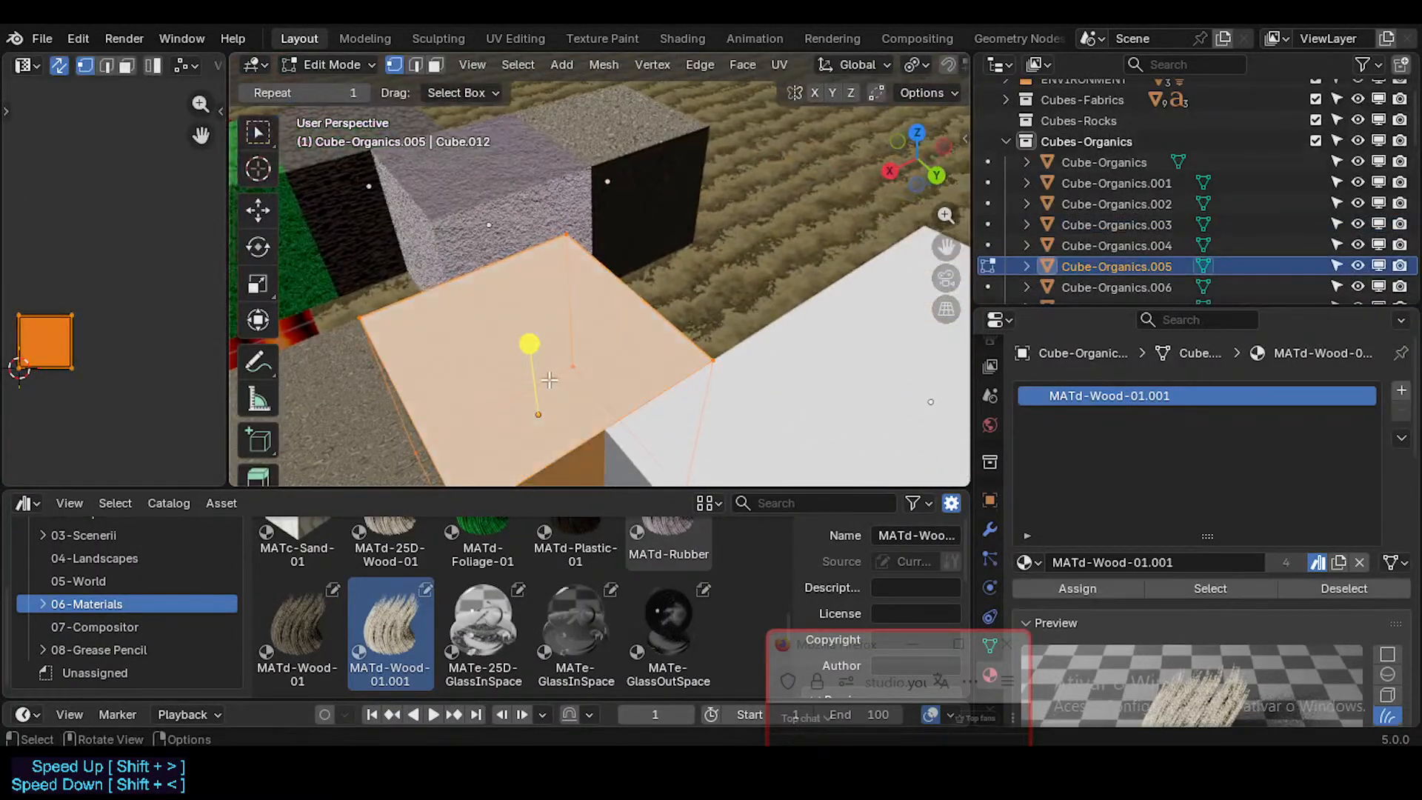
key("u")
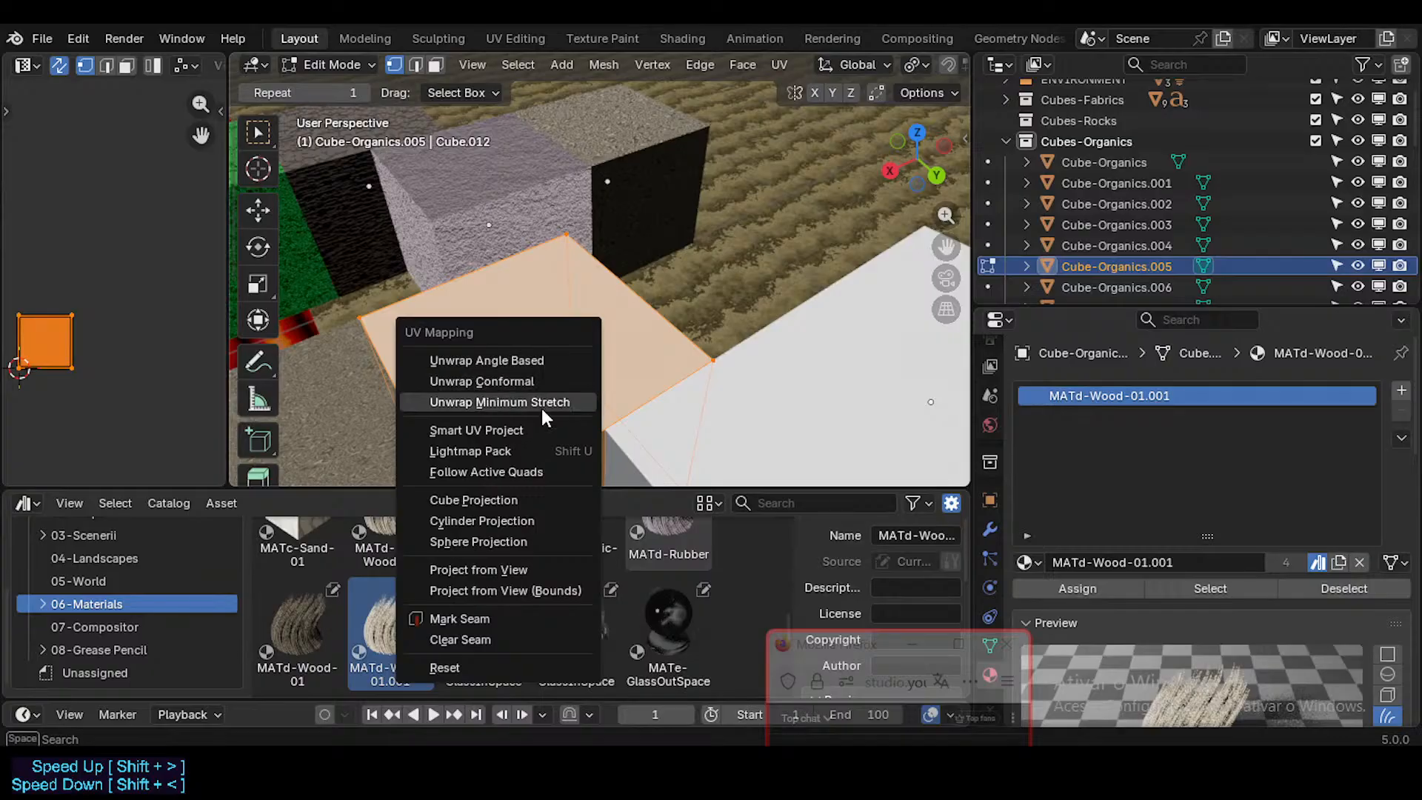
left_click(543, 402)
scroll(533, 370, "up", 2)
scroll(533, 371, "down", 2)
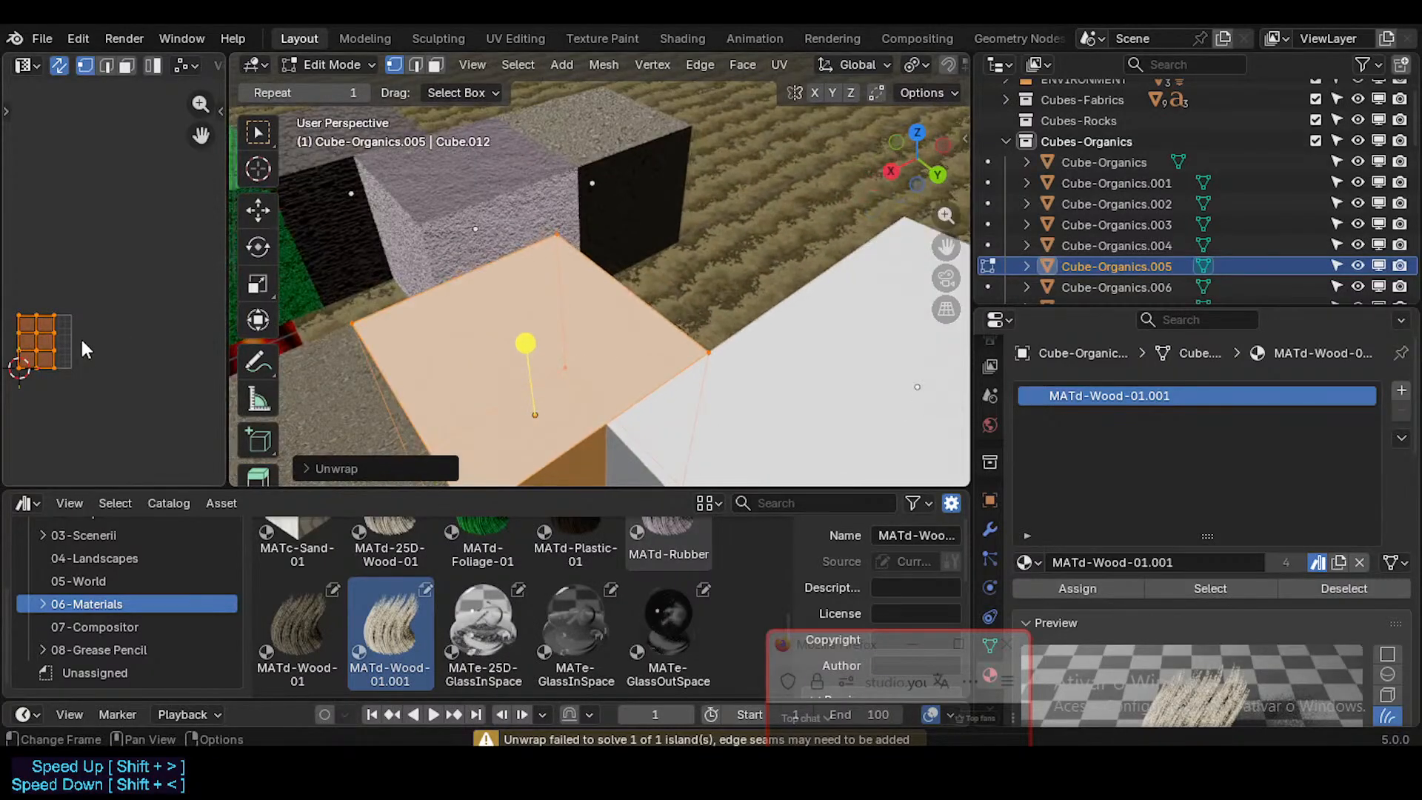
scroll(83, 348, "up", 2)
scroll(83, 348, "down", 2)
Step: Remap the Cube-Organics.005 cube with Cube Projection and shrink its UV layout within the UV tile
key("u")
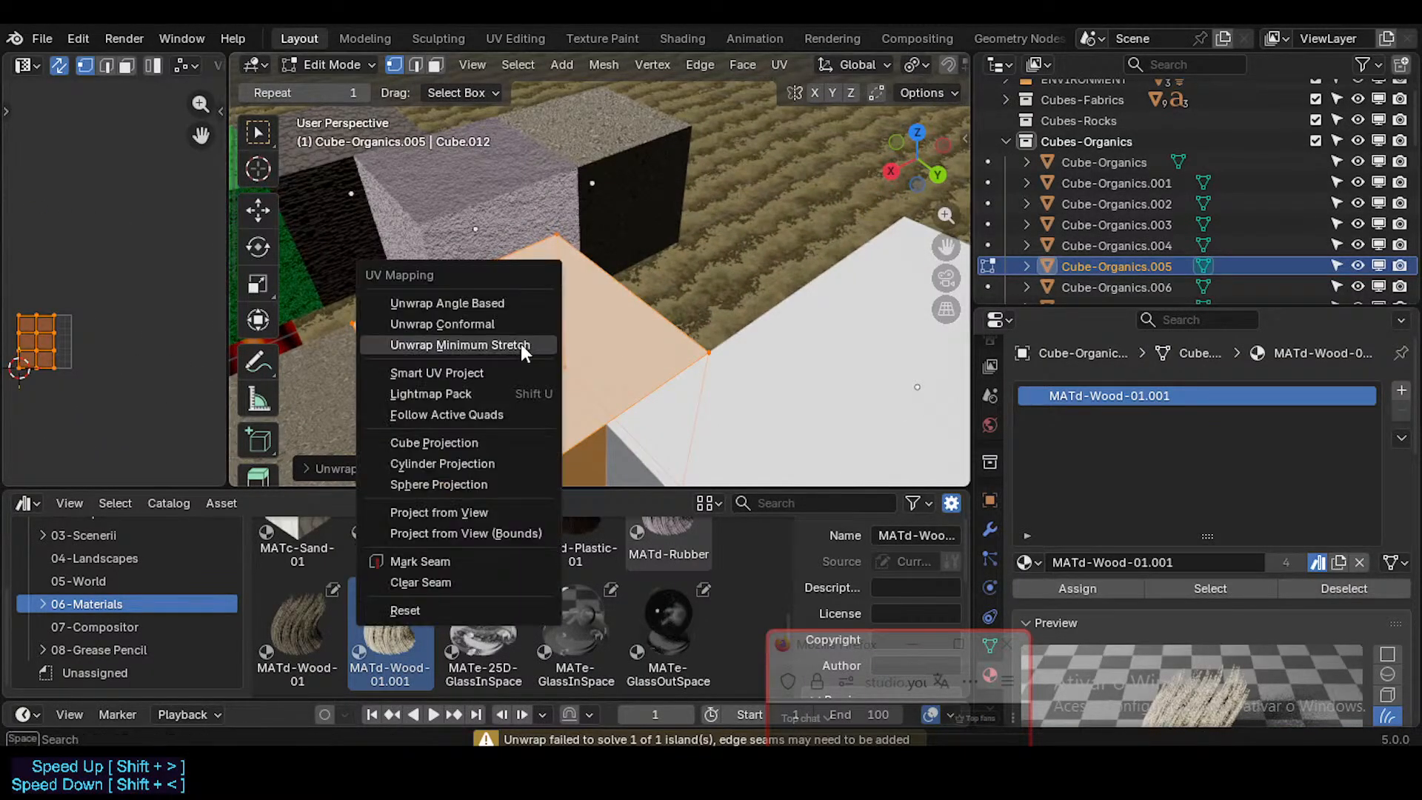
left_click(490, 435)
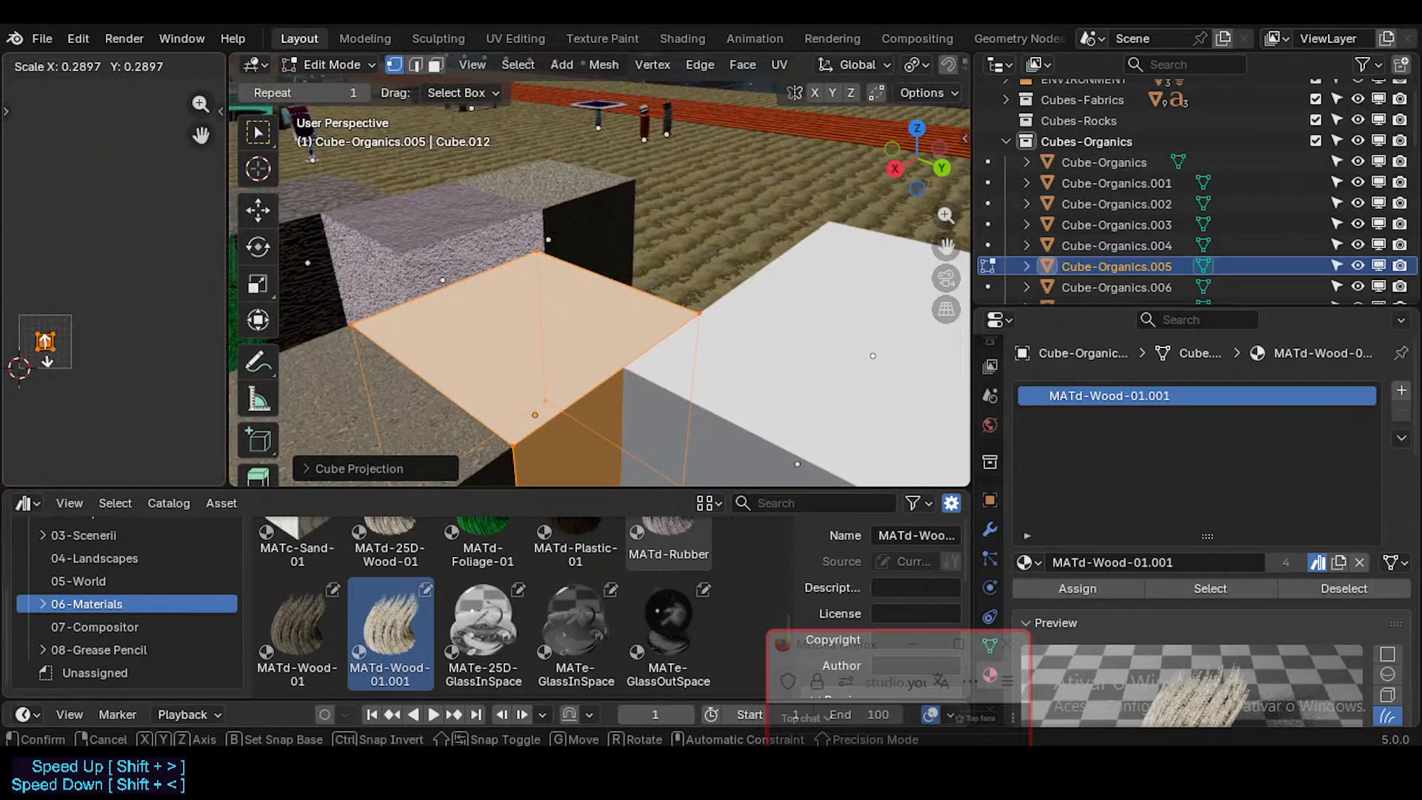
left_click(52, 344)
key("Tab")
middle_click_drag(523, 327, 603, 404)
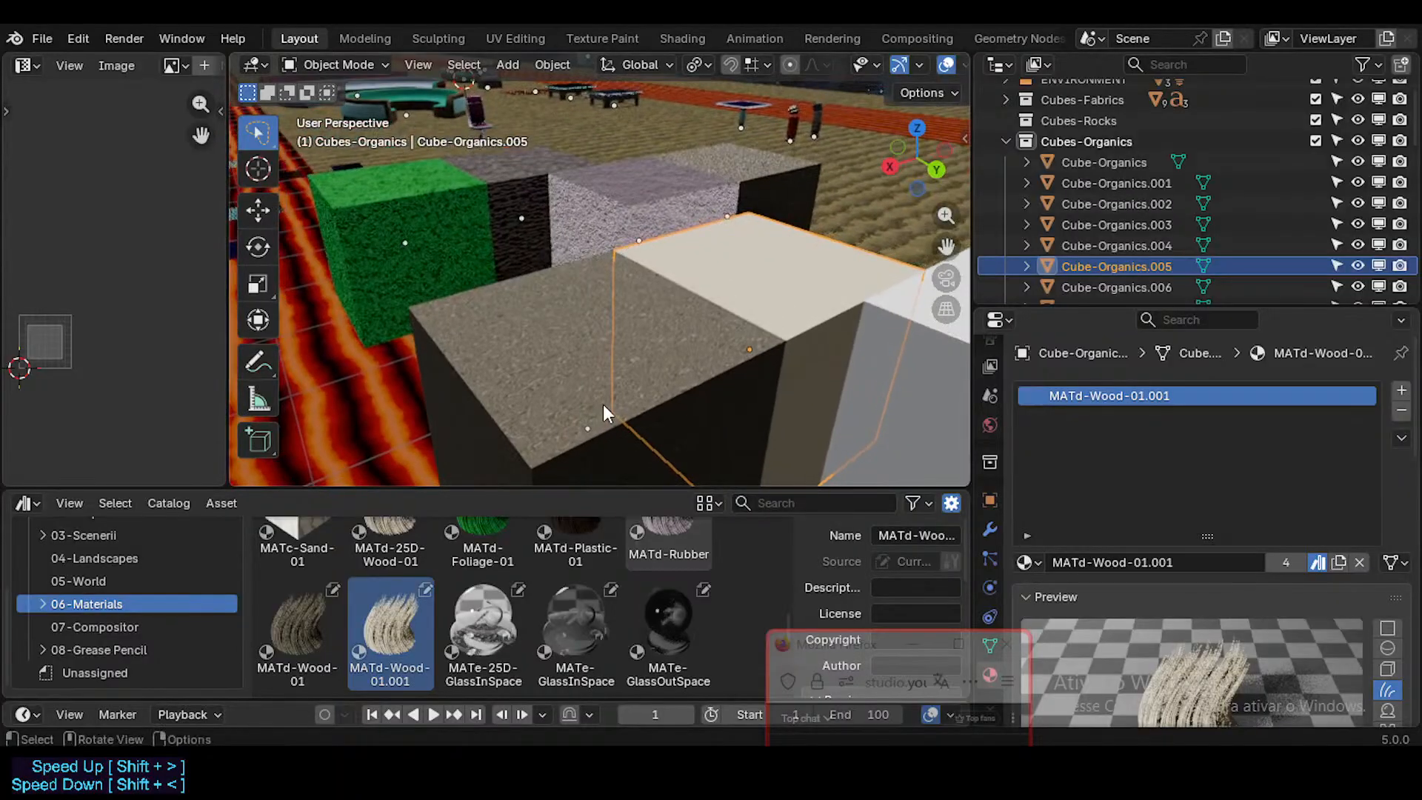
Step: Compare the materials assigned to the Cube-Organics.004 and Cube-Organics.005 wood cubes
middle_click_drag(555, 355, 565, 356)
left_click(565, 356)
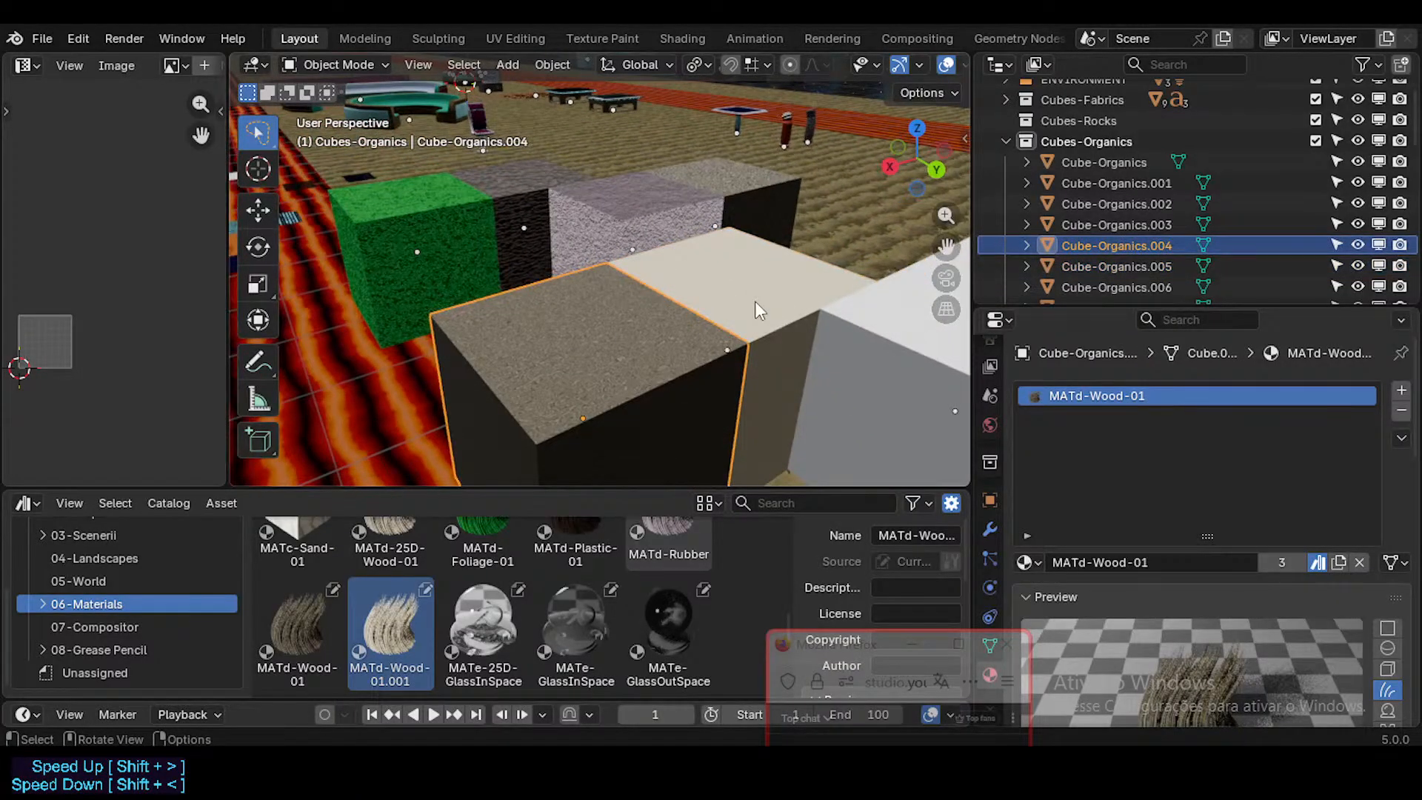
left_click(780, 300)
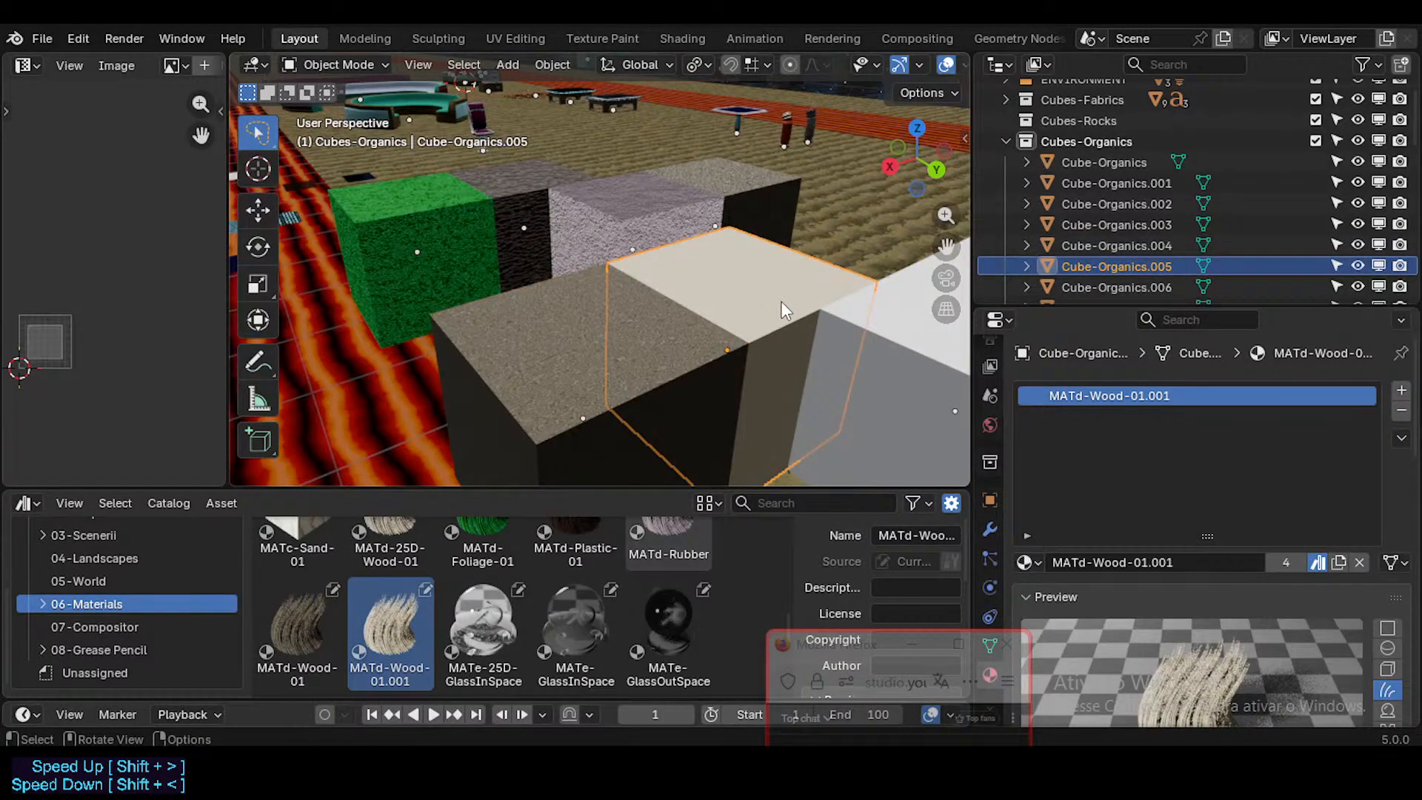
Step: Remap the Cube-Organics.004 cube with Cube Projection and scale its UV layout down slightly in two passes
left_click(527, 295)
key("Tab")
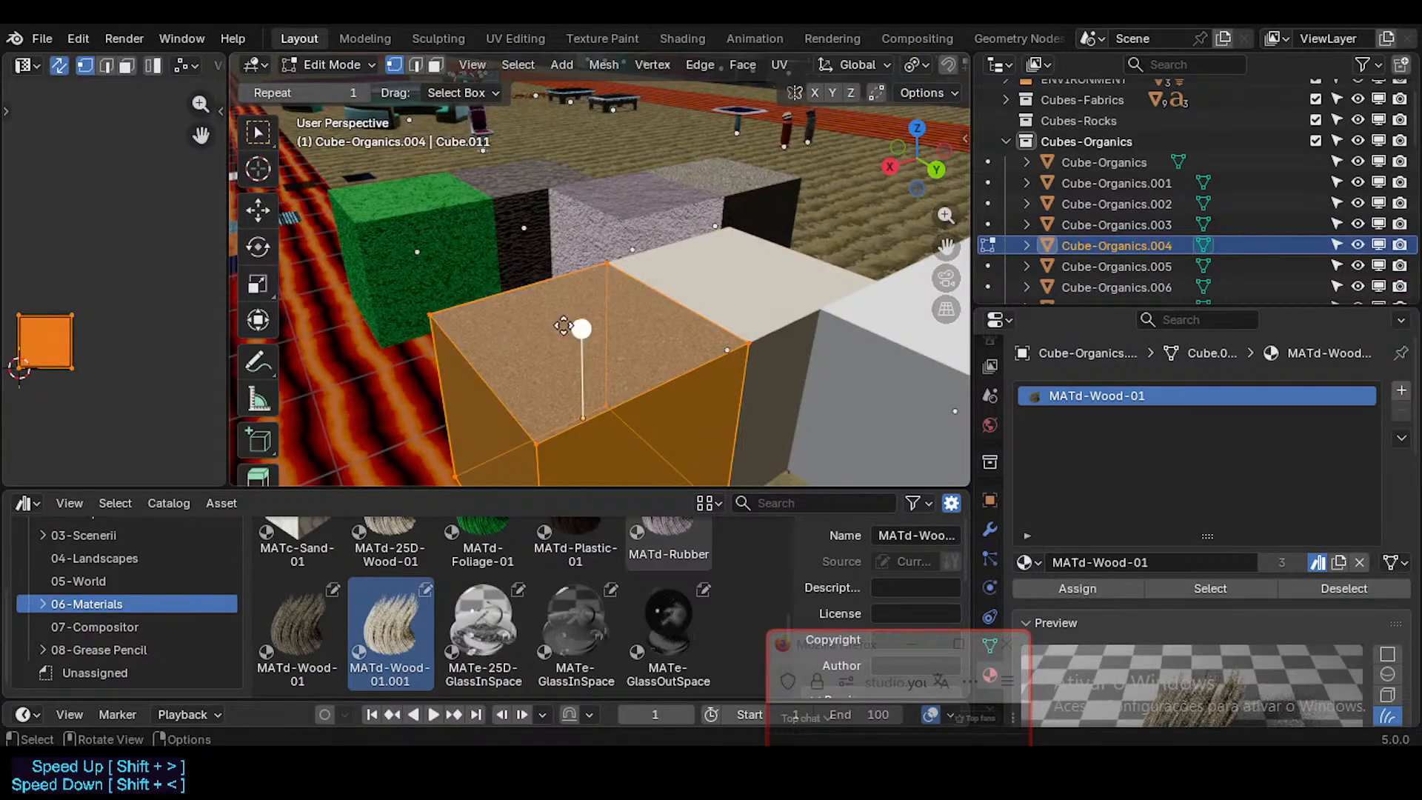
key("u")
left_click(539, 322)
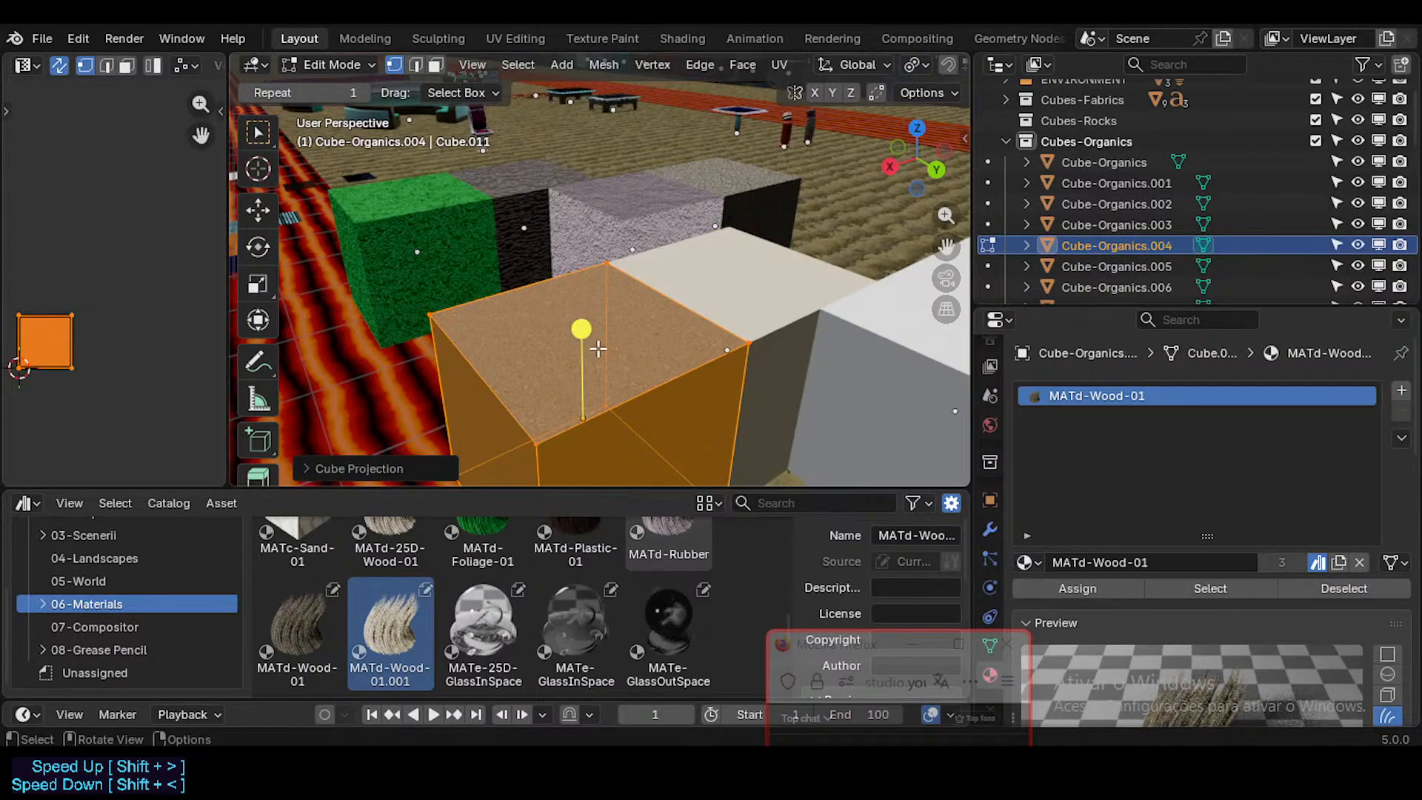
key("s")
left_click(107, 318)
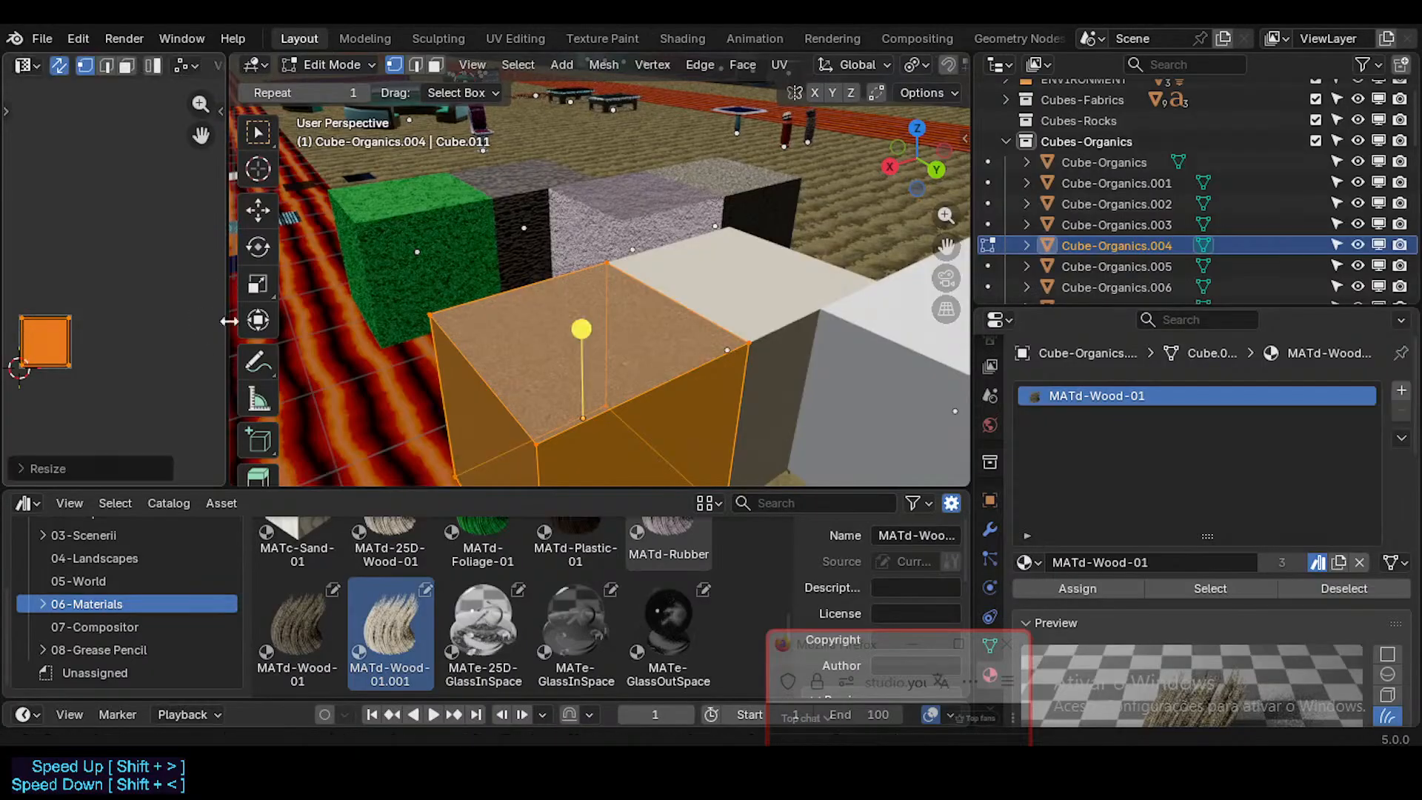
key("s")
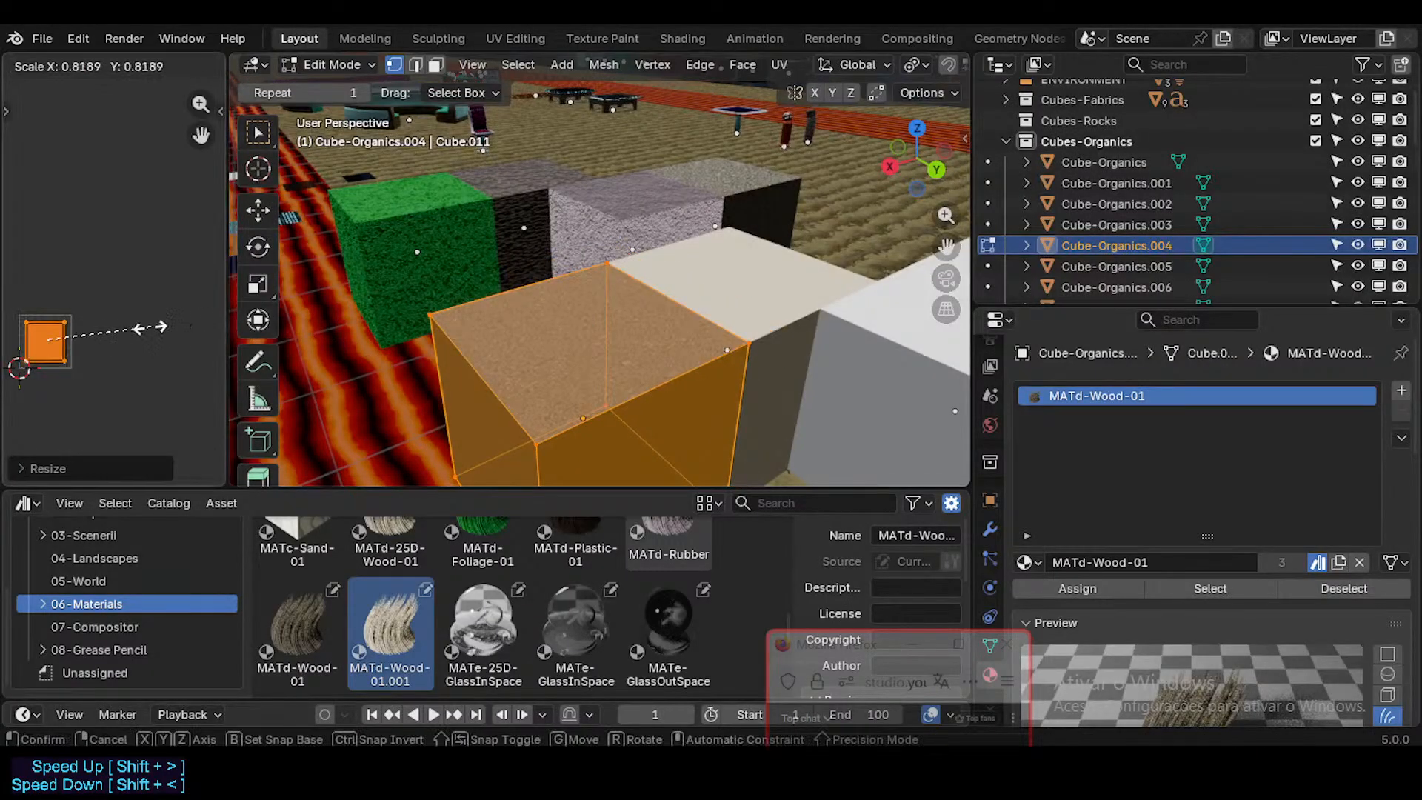
left_click(123, 326)
Step: Unwrap the Cube-Organics.004 cube with Minimum Stretch and shrink its UVs to a small fraction to enlarge the wood grain
key("u")
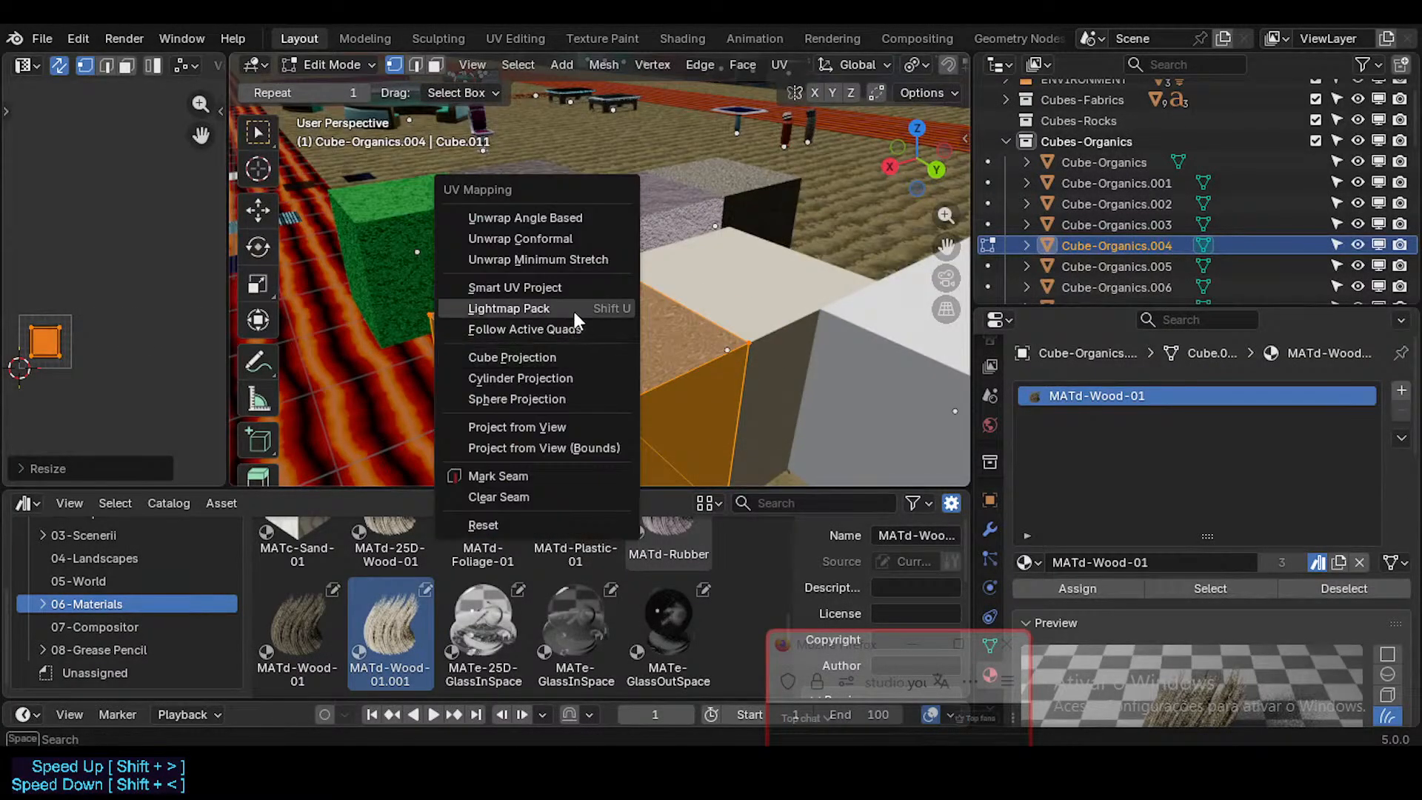
left_click(570, 259)
key("s")
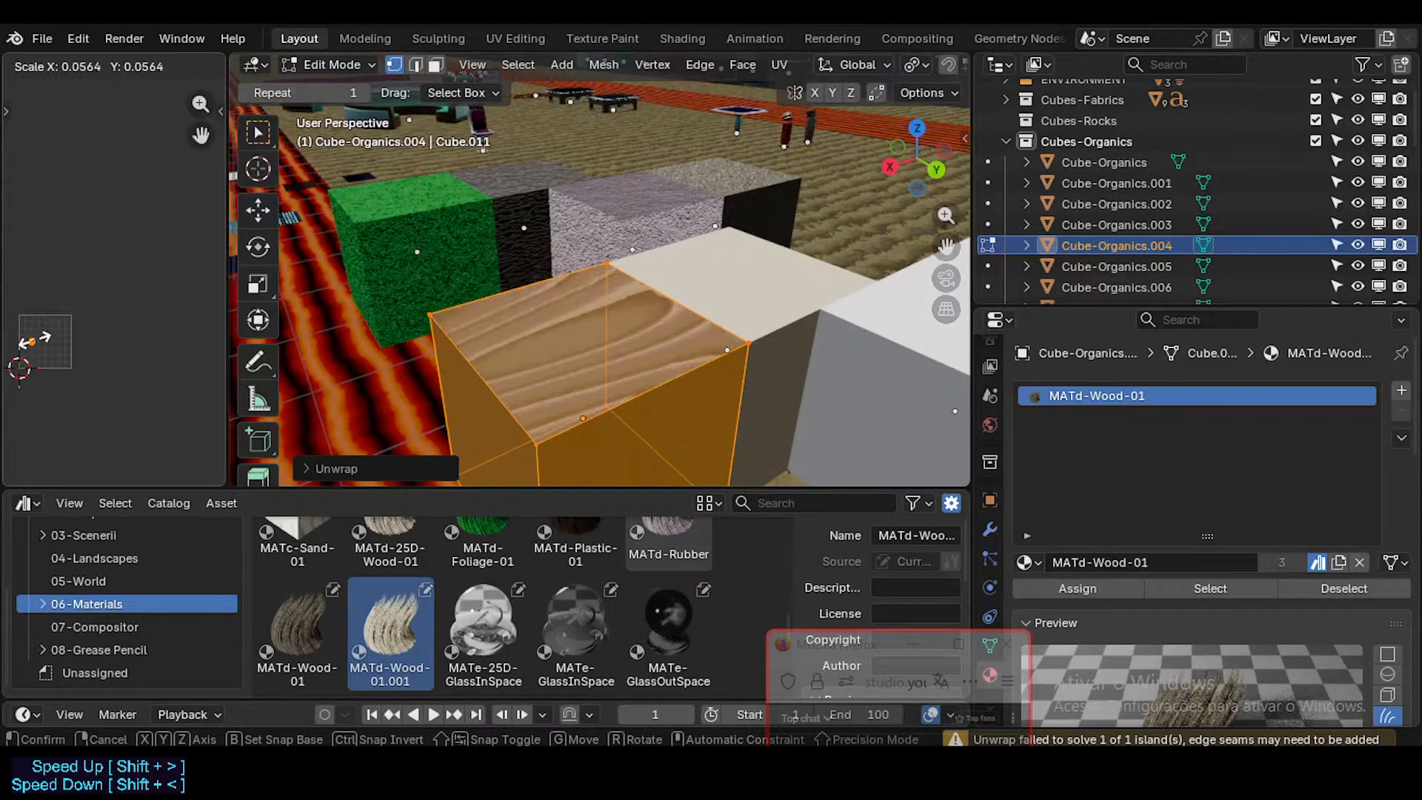
left_click(581, 317)
key("Tab")
Step: Remap the rubber-textured Cube-Organics.002 cube's UVs with Cube Projection
middle_click_drag(619, 316, 612, 282)
left_click(630, 252)
key("Tab")
key("u")
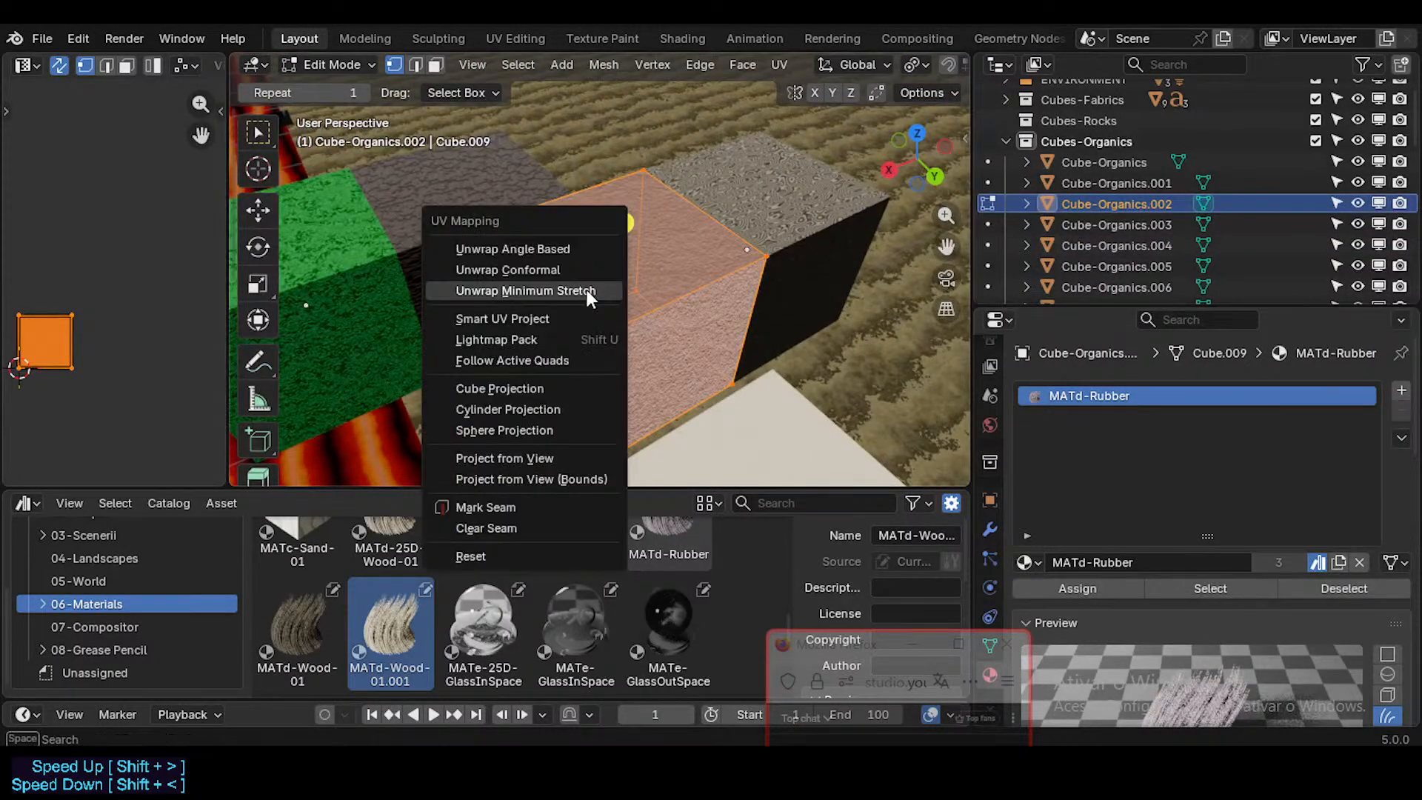
left_click(537, 388)
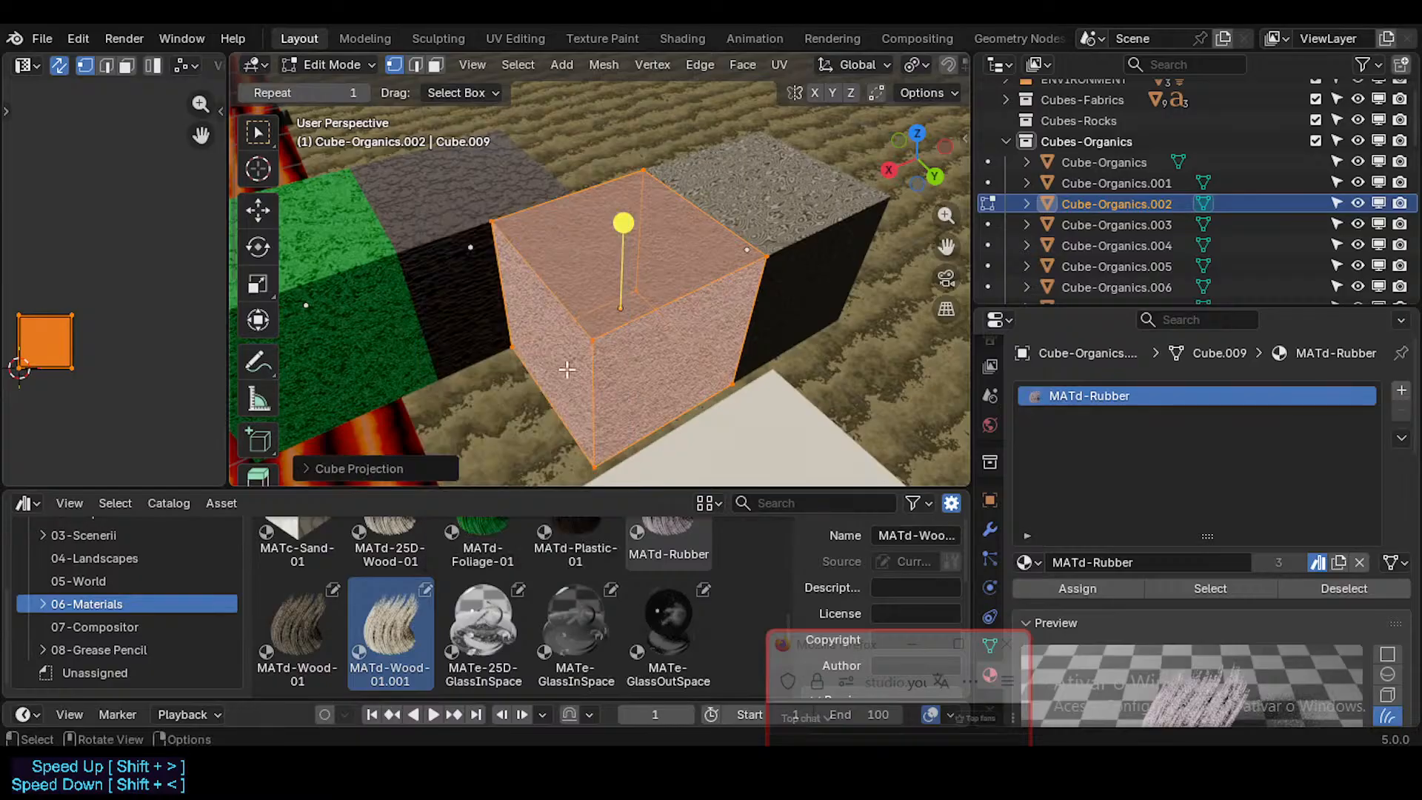
middle_click_drag(566, 368, 626, 360)
key("Tab")
Step: Remap the Cube-Organics.003 cube with Cube Projection and shrink its UV layout to enlarge the wood grain on its top
left_click(701, 272)
key("Tab")
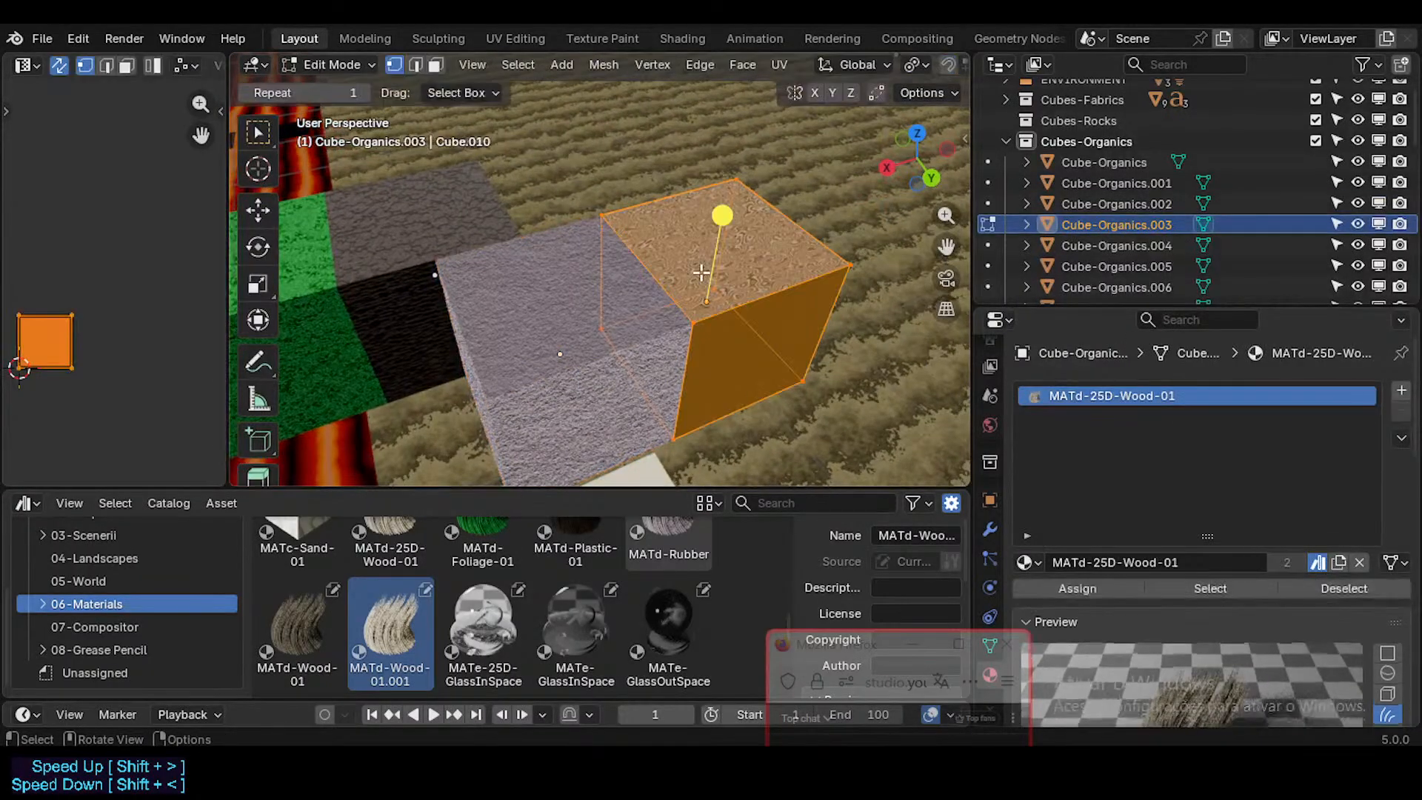
key("u")
left_click(701, 272)
key("Tab")
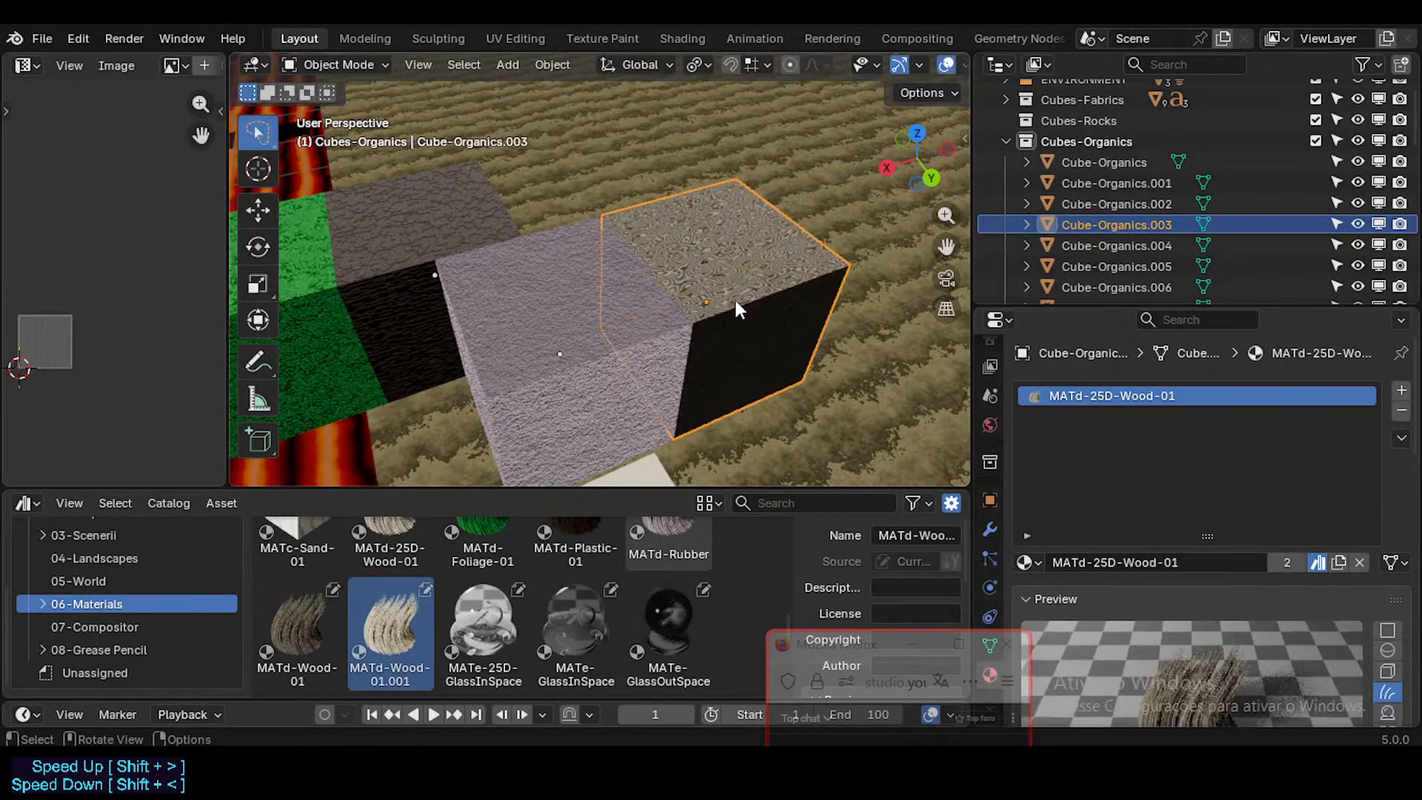
mouse_move(734, 297)
middle_mouse_down()
mouse_move(674, 300)
mouse_move(731, 282)
middle_mouse_up()
key("Tab")
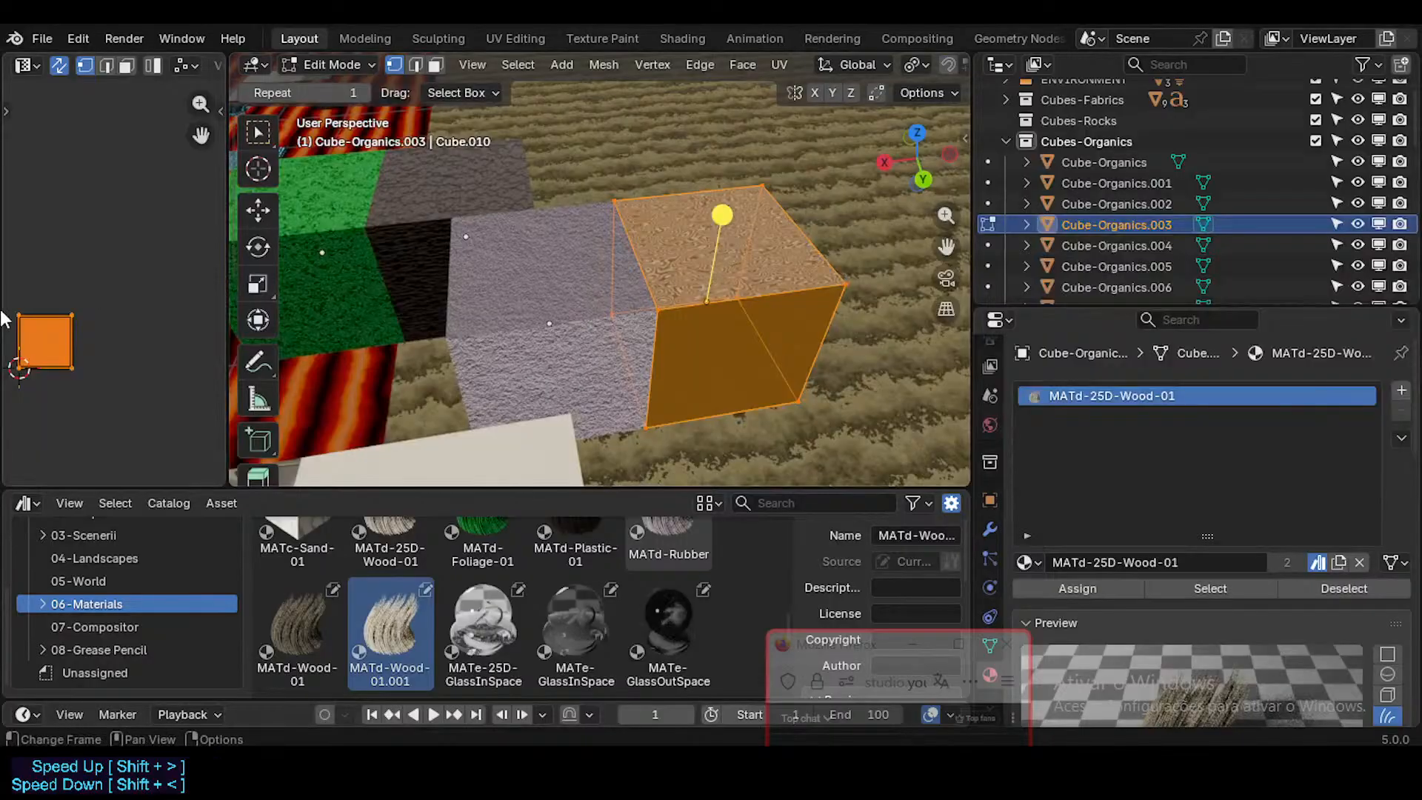
key("s")
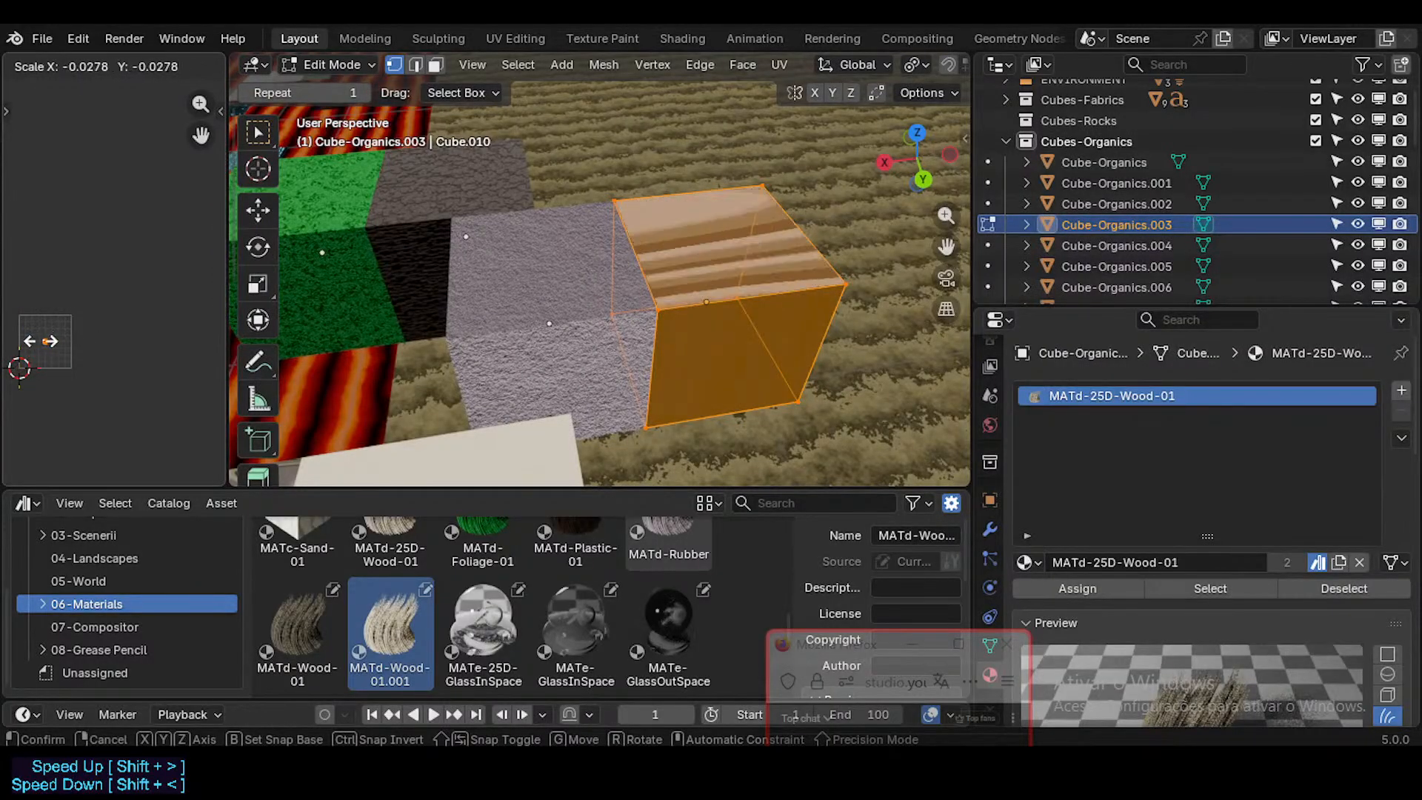
left_click(720, 212)
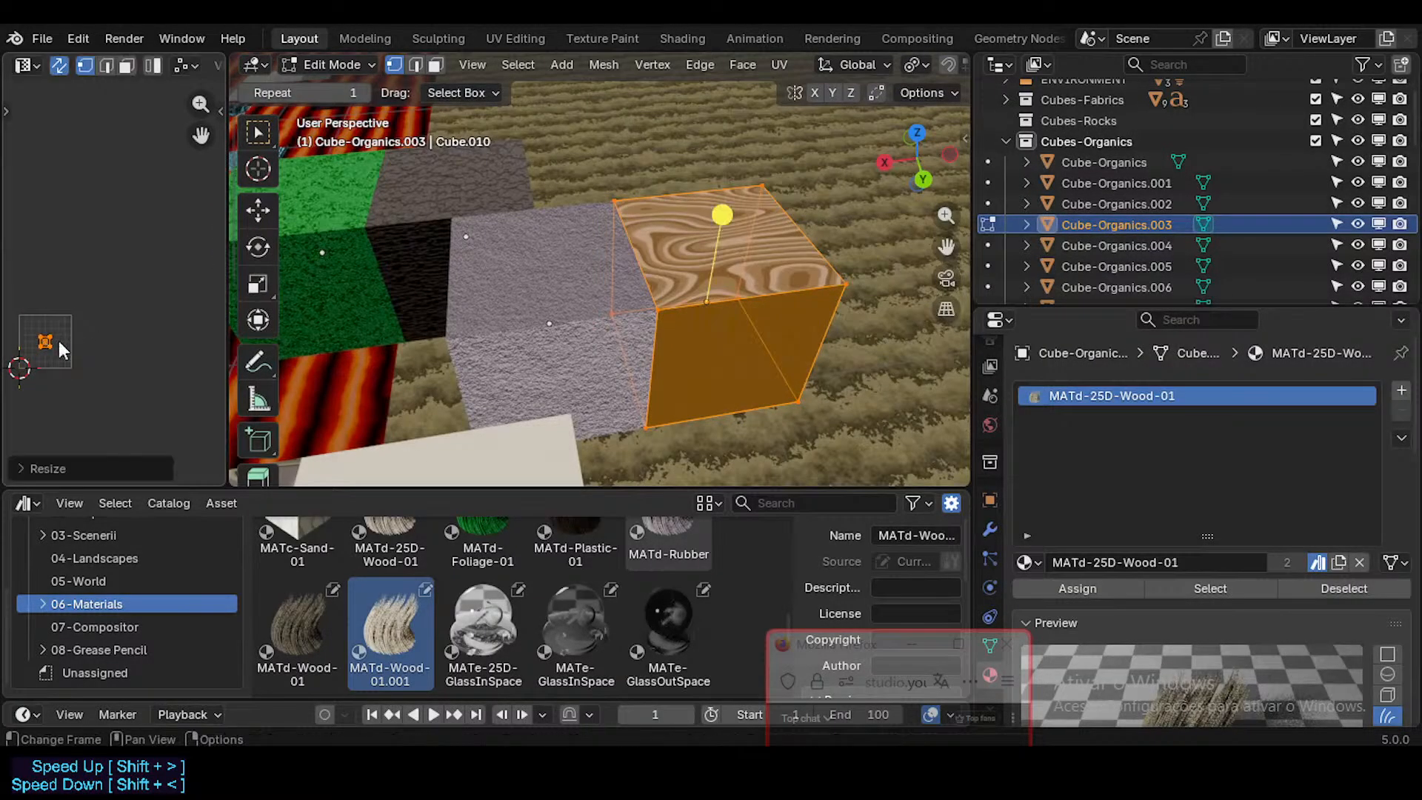
key("Tab")
Step: Remap the green foliage cube, Cube-Organics, with Cube Projection
middle_click_drag(540, 322, 557, 290)
scroll(557, 290, "up", 2)
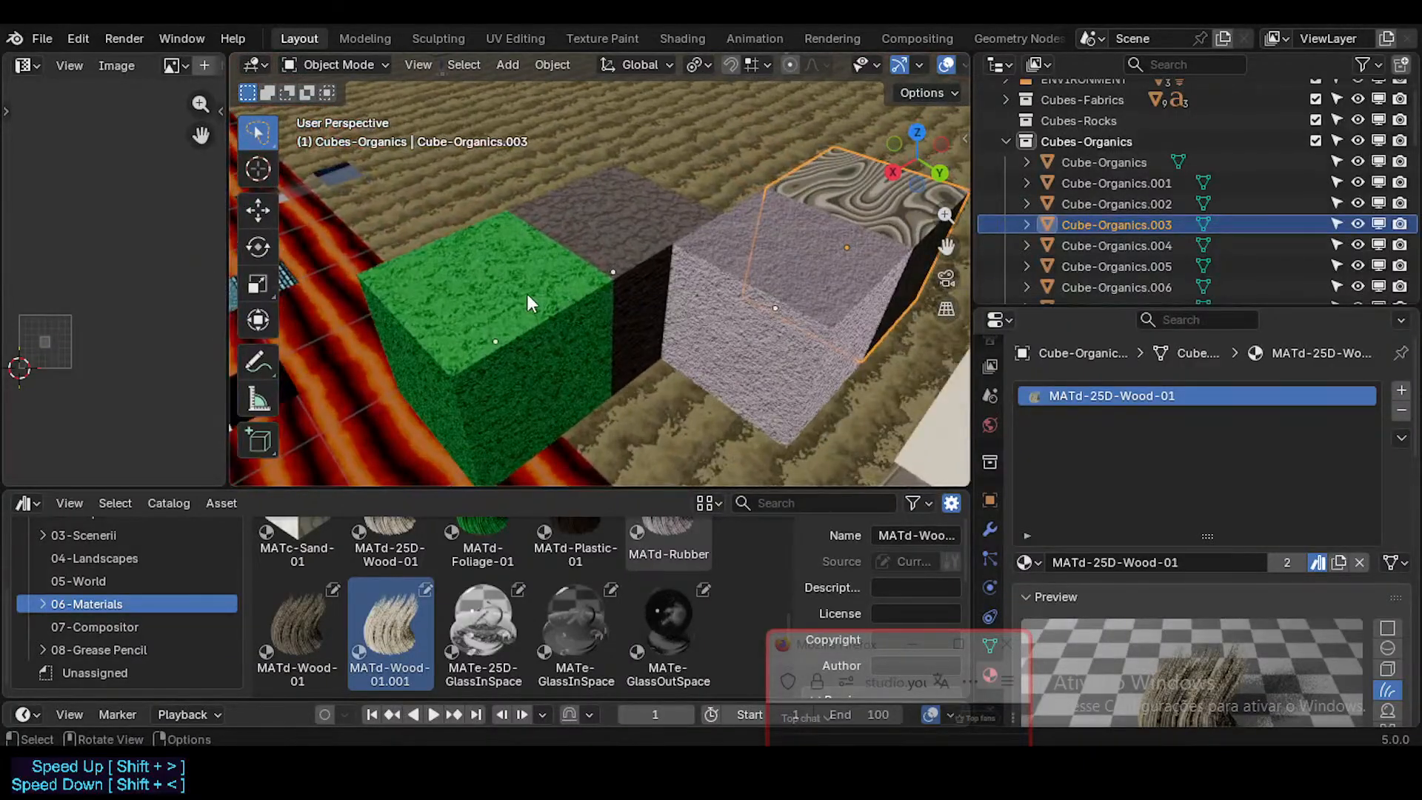
left_click(527, 293)
scroll(526, 293, "up", 1)
key("Tab")
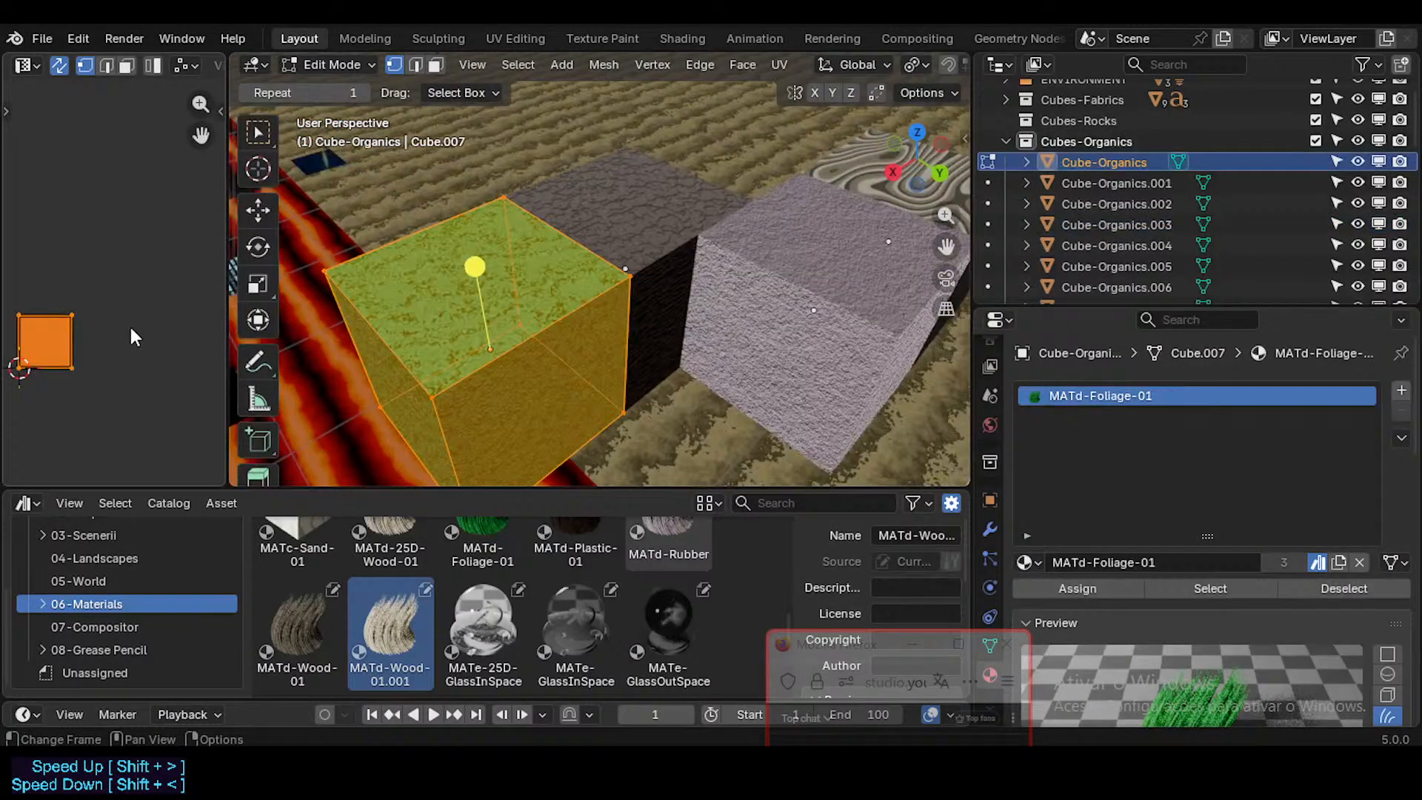
key("u")
left_click(482, 291)
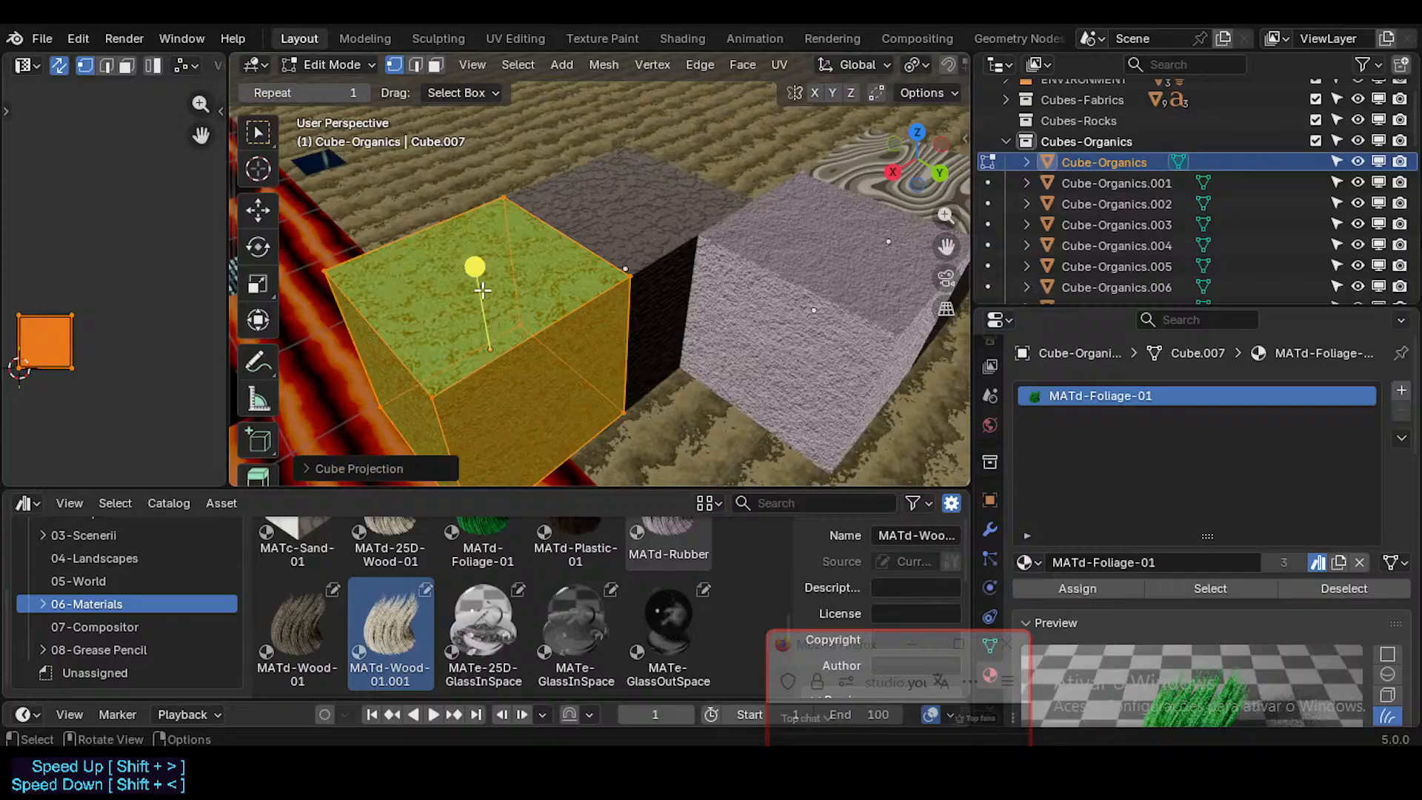
key("s")
right_click(127, 334)
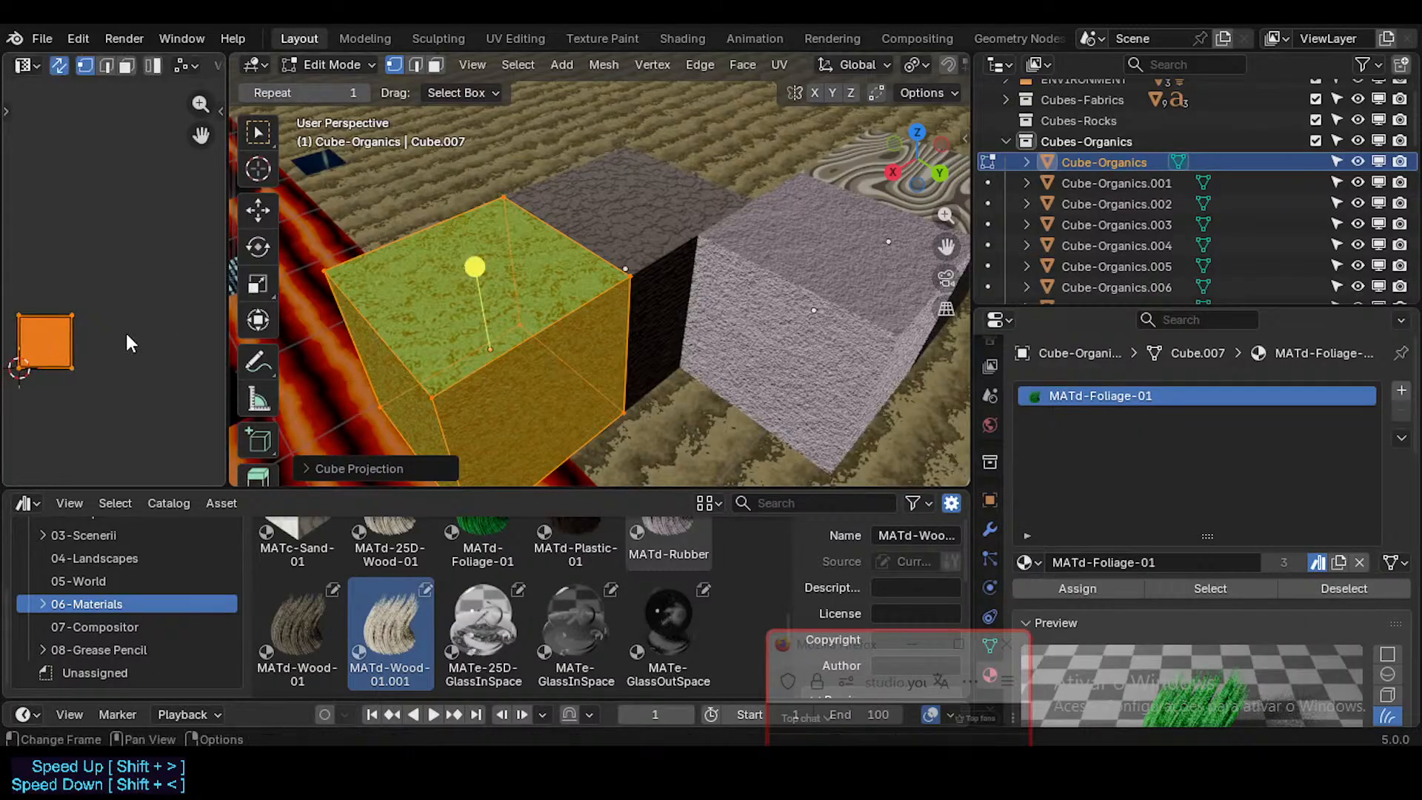
left_click(115, 331)
key("a")
key("s")
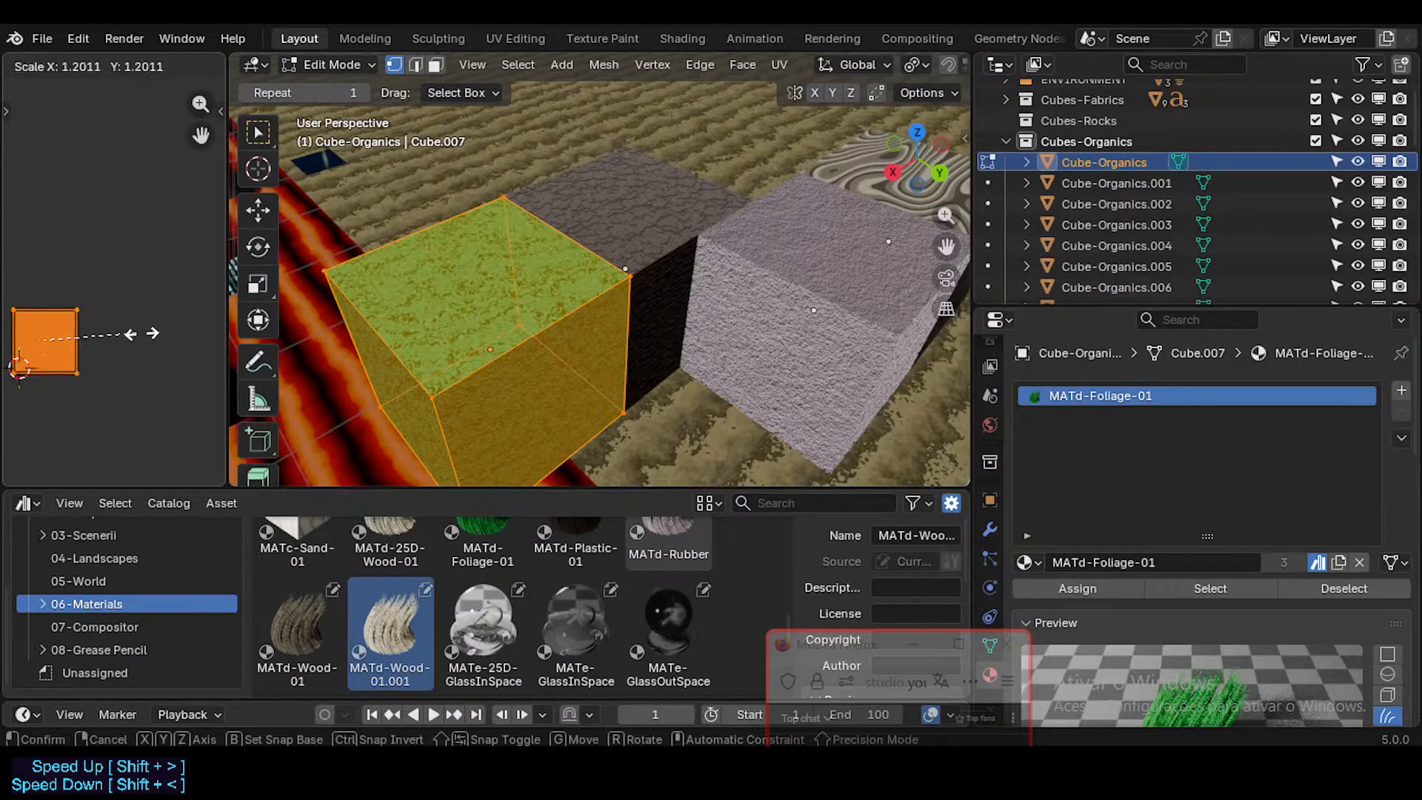
right_click(95, 334)
Step: Unwrap the green foliage cube with Minimum Stretch, leaving its UV layout at the unwrapped size
key("u")
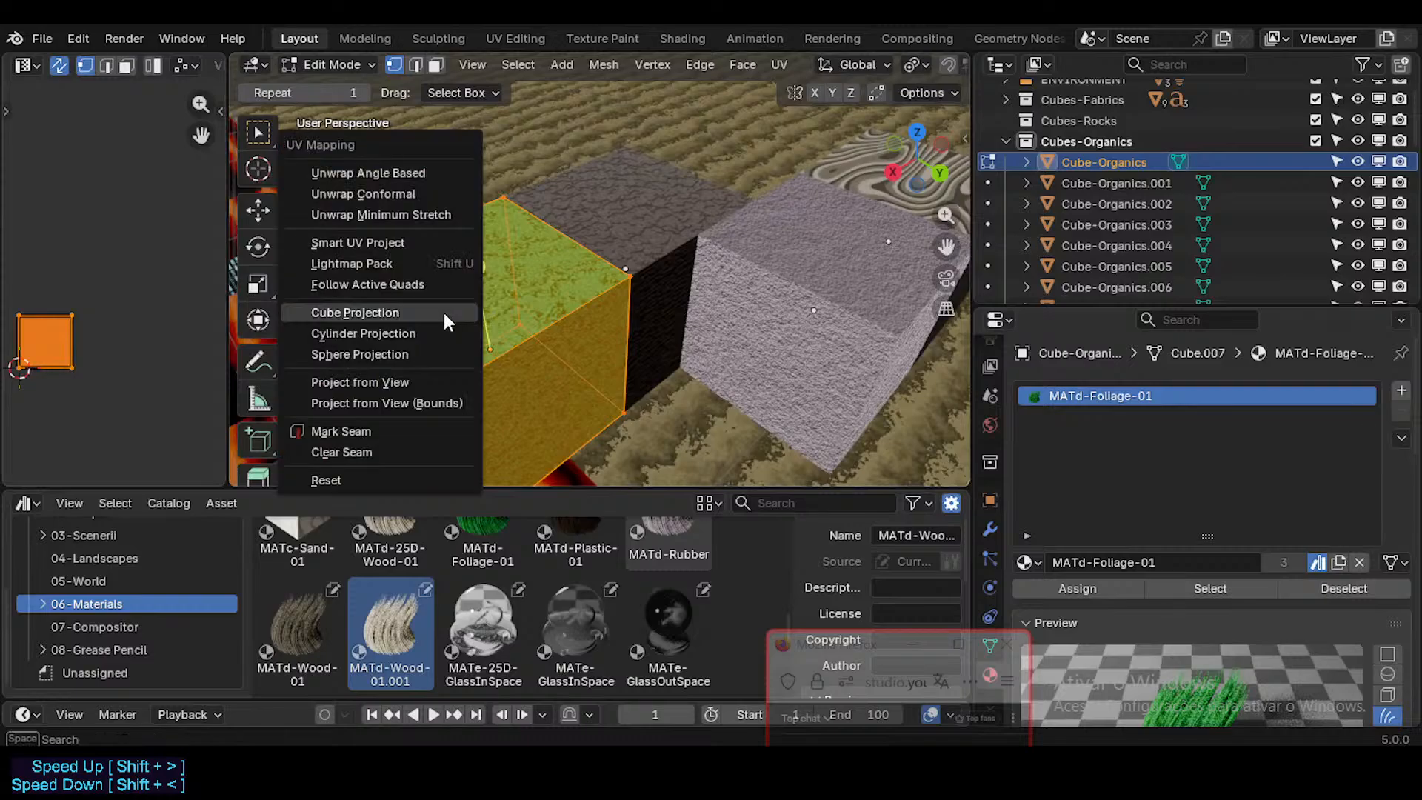
left_click(407, 216)
key("s")
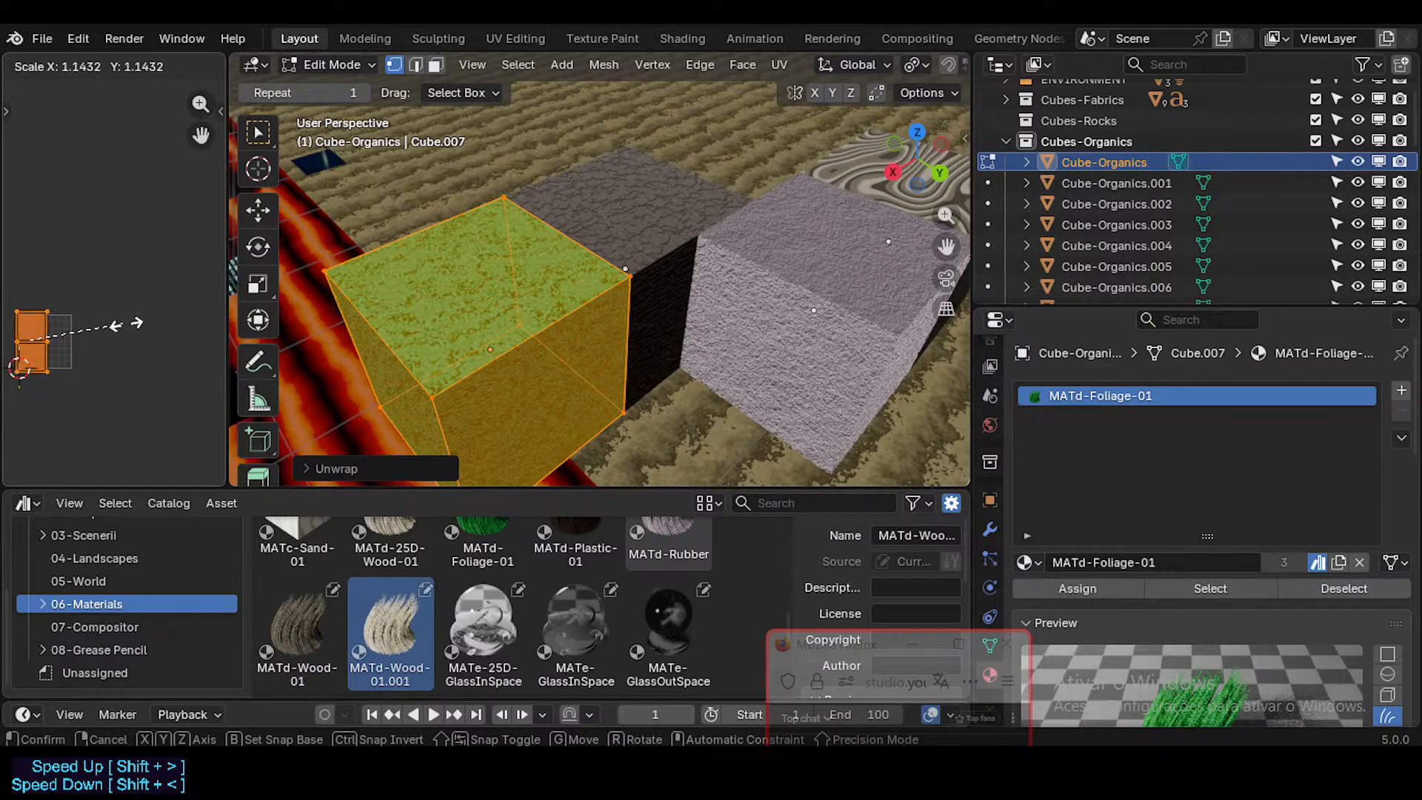
right_click(178, 330)
key("s")
right_click(151, 338)
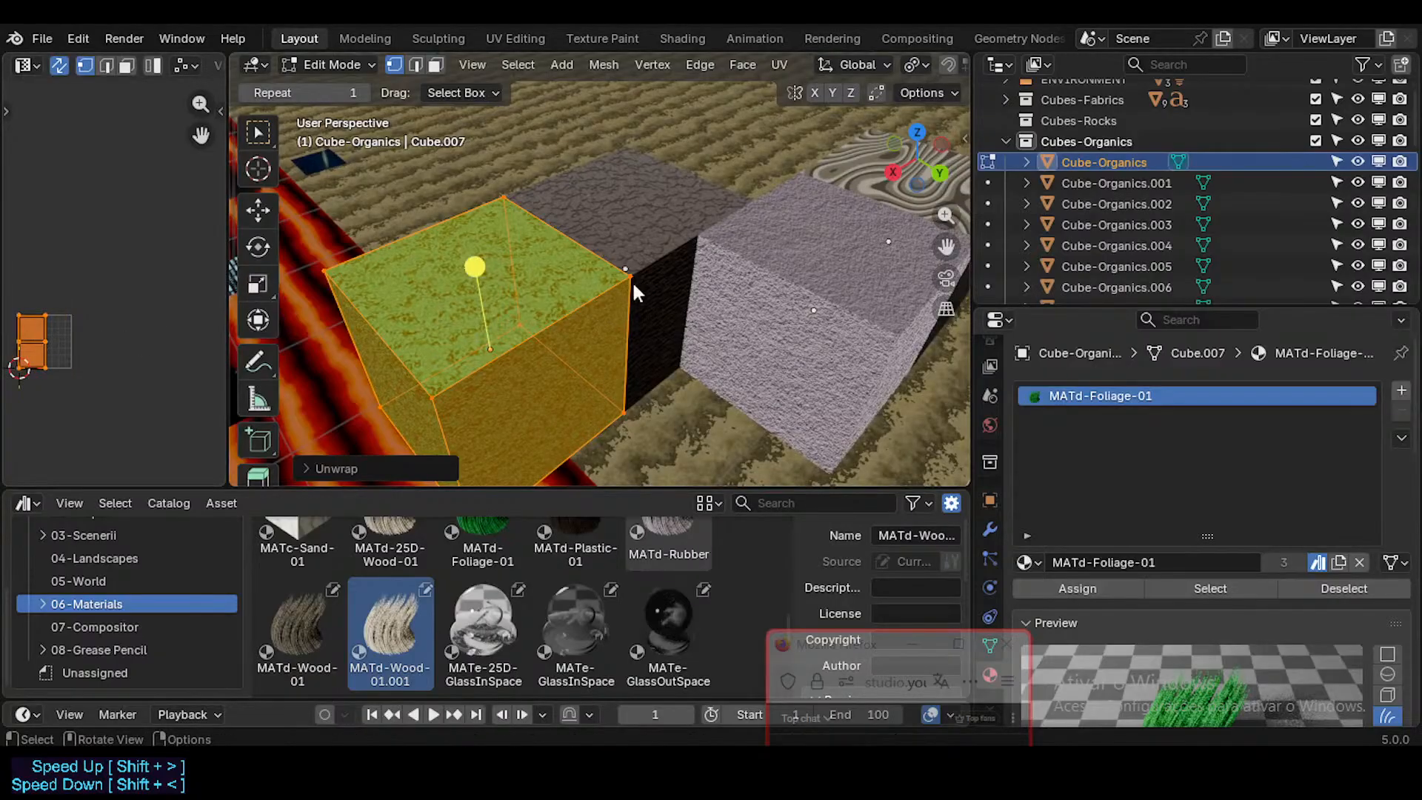
key("Tab")
Step: Remap the plastic-textured Cube-Organics.001 cube's UVs with Cube Projection, without insetting faces or rescaling the layout
left_click(633, 216)
key("KP_Decimal")
key("Tab")
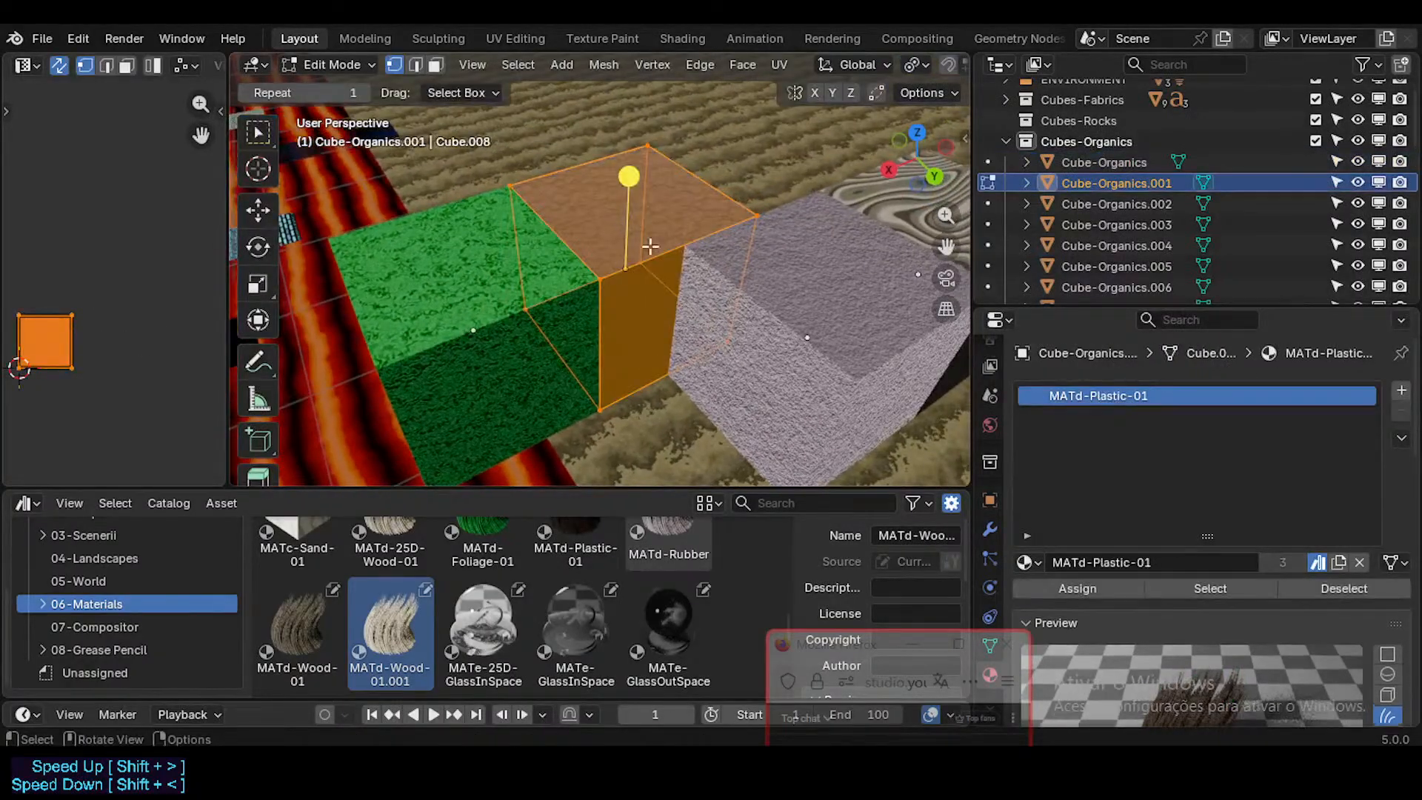
key("i")
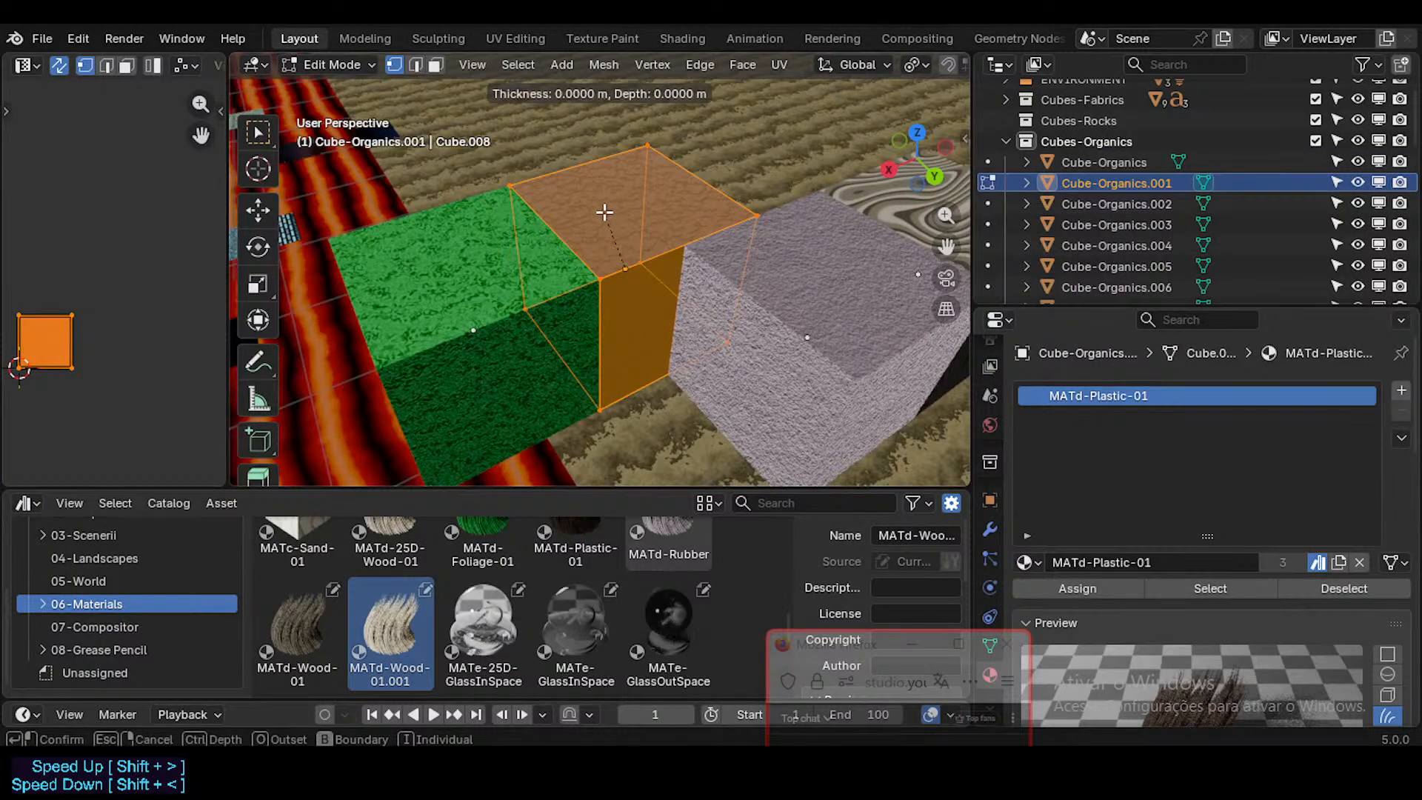
right_click(604, 213)
key("u")
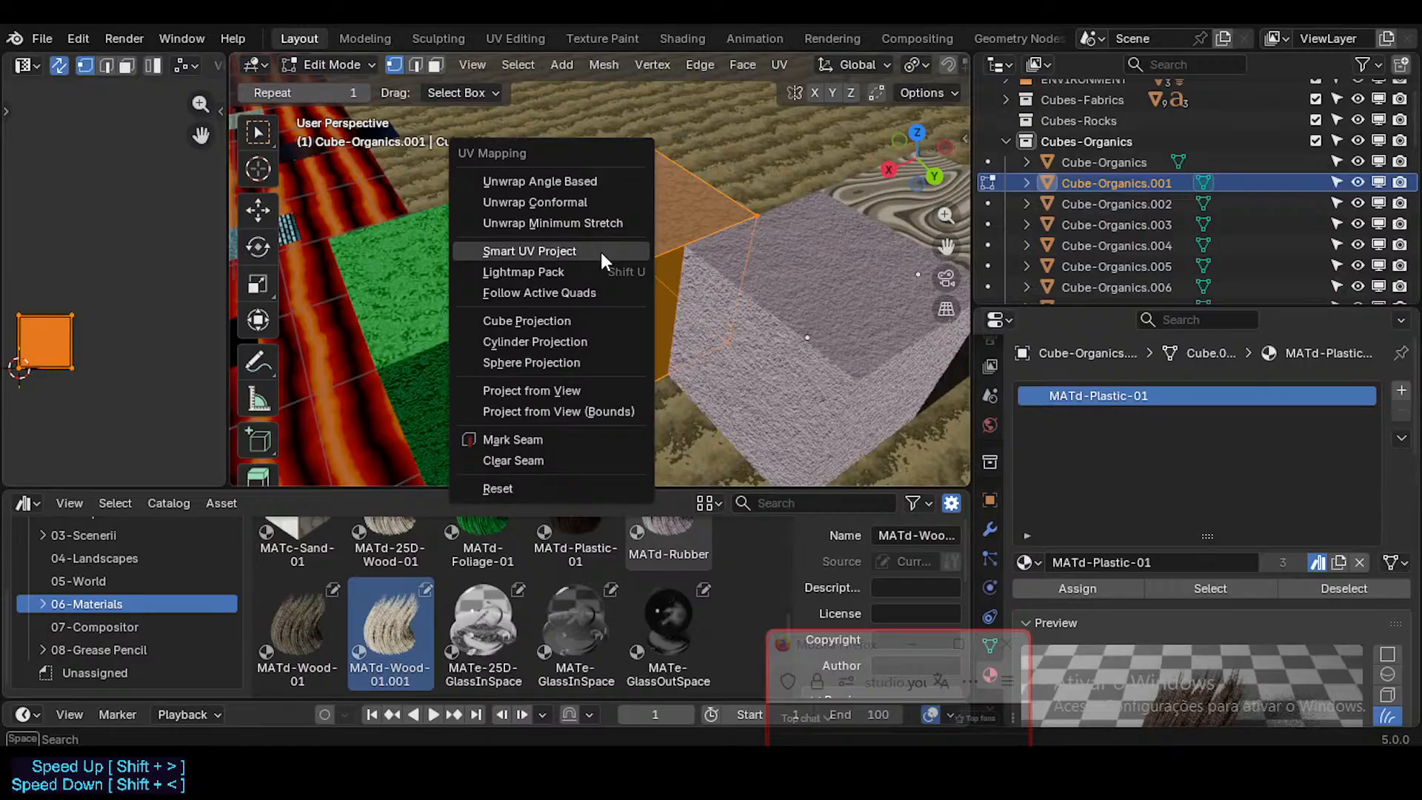
left_click(580, 314)
key("s")
right_click(185, 325)
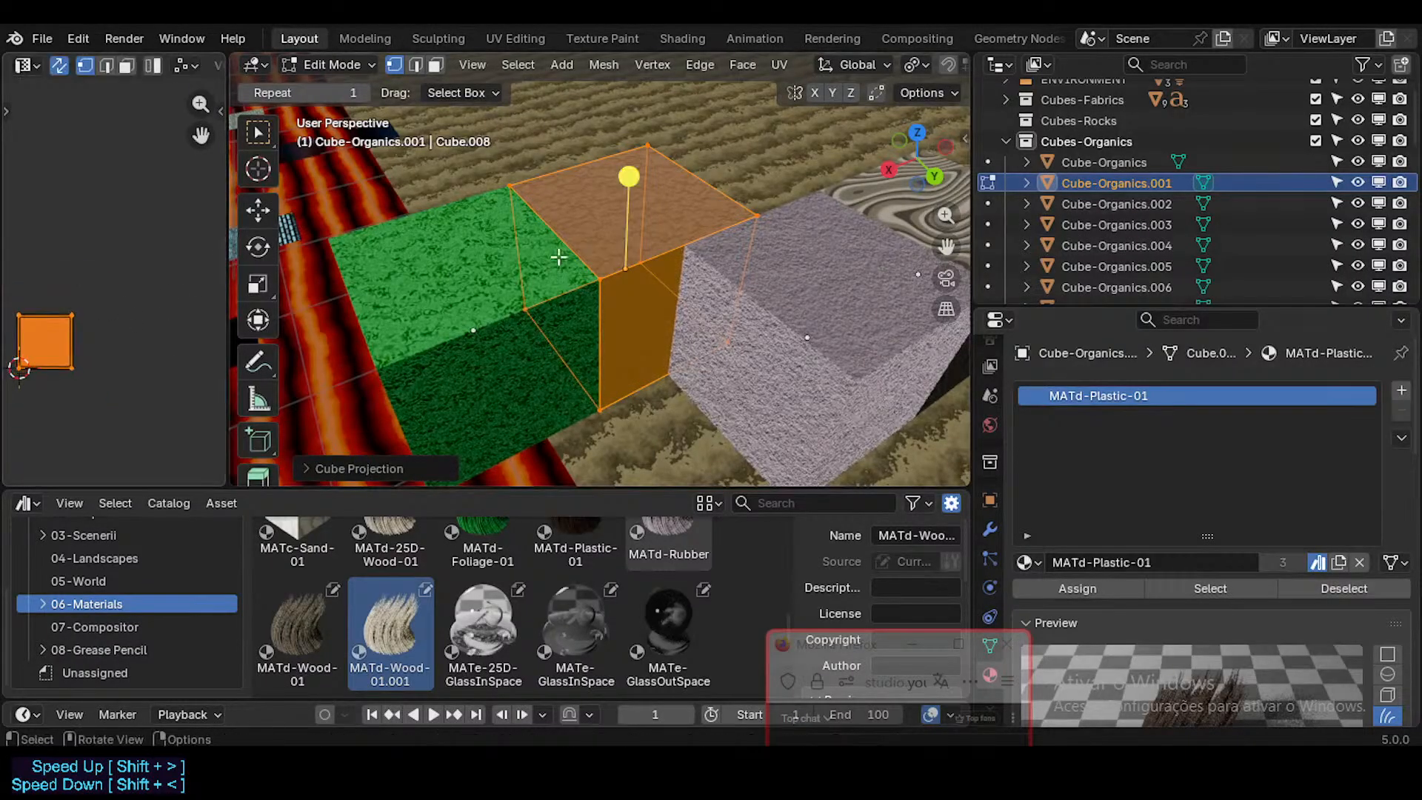
middle_click_drag(635, 226, 628, 239)
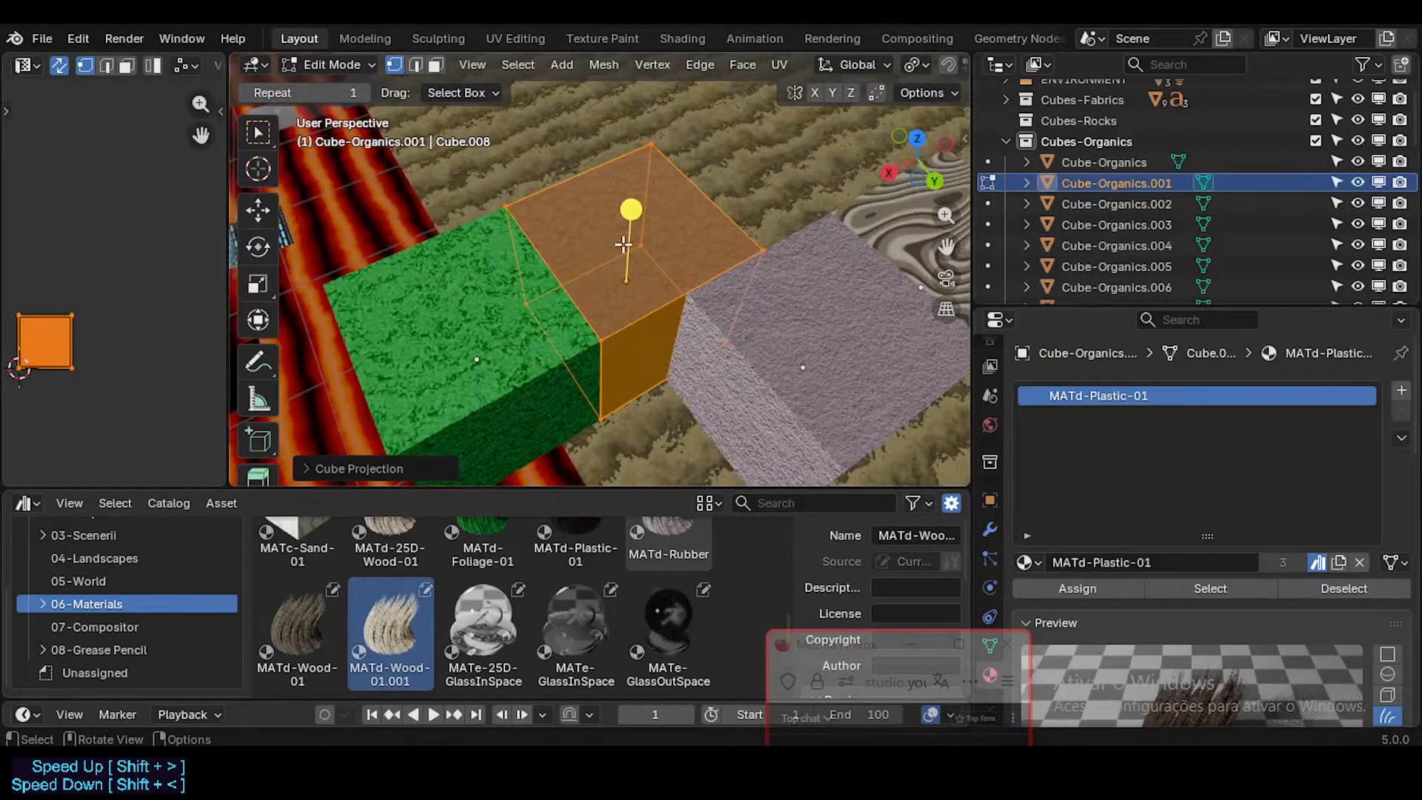
Step: Remap all faces of the plastic-textured Cube-Organics.001 cube with Smart UV Project
key("u")
key("Escape")
key("alt+a")
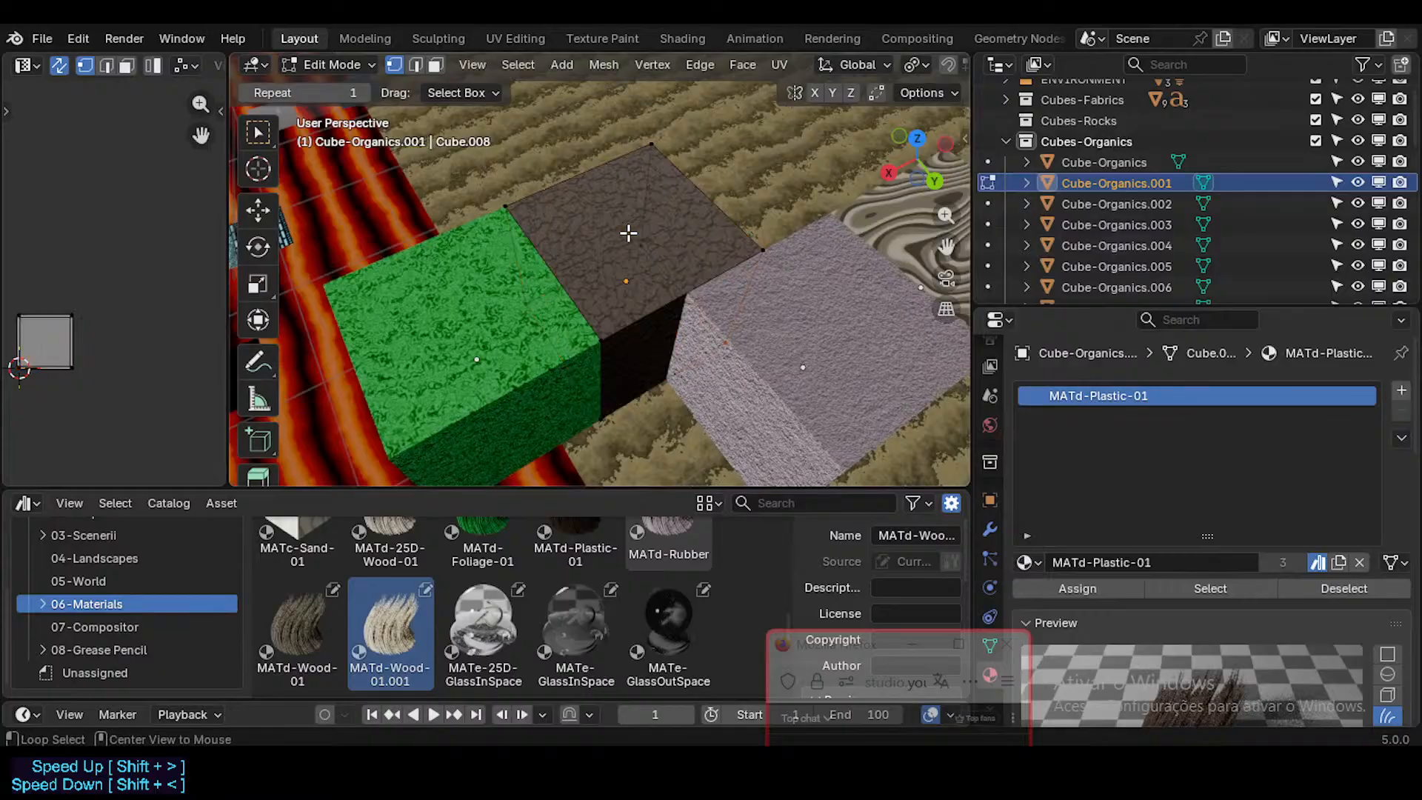
key("a")
key("u")
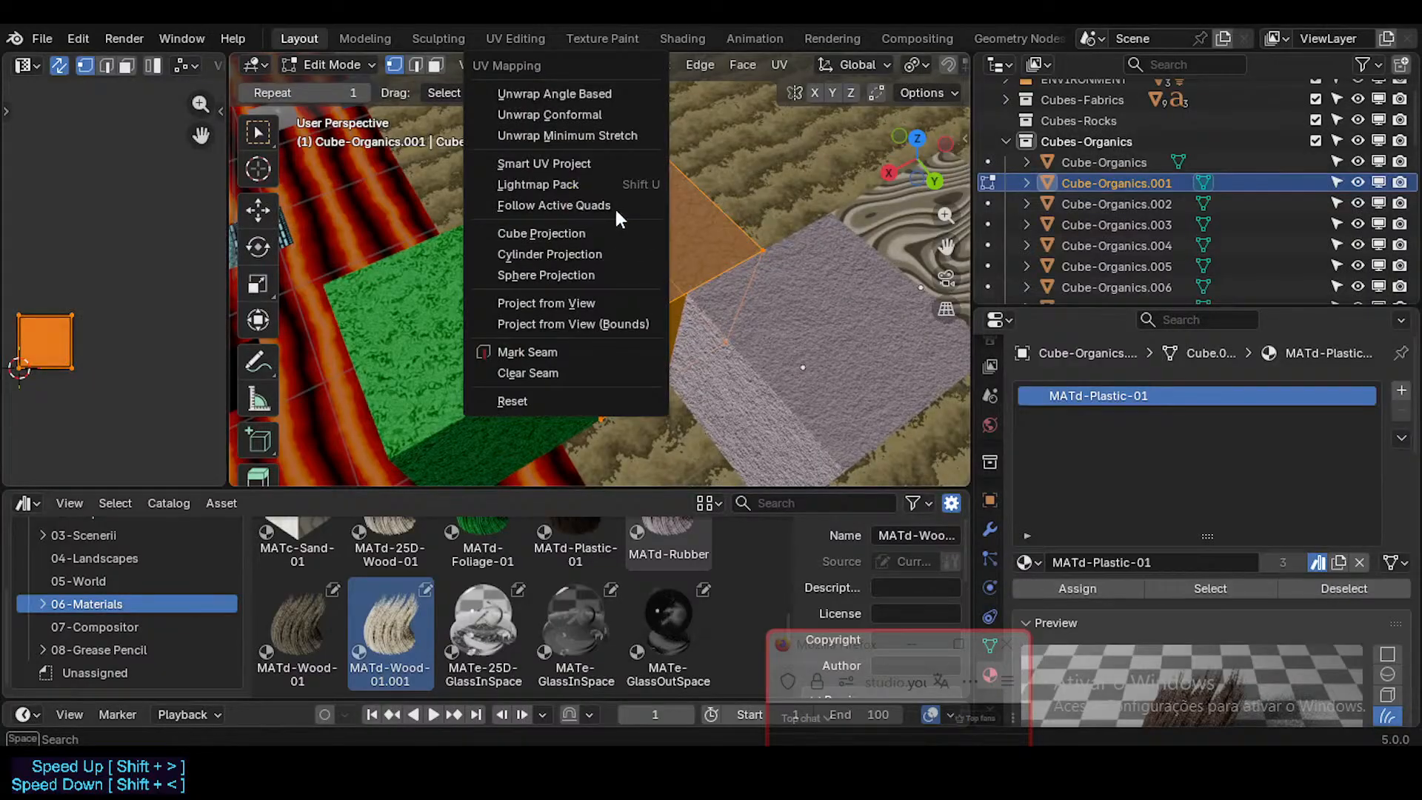
left_click(595, 161)
left_click(570, 361)
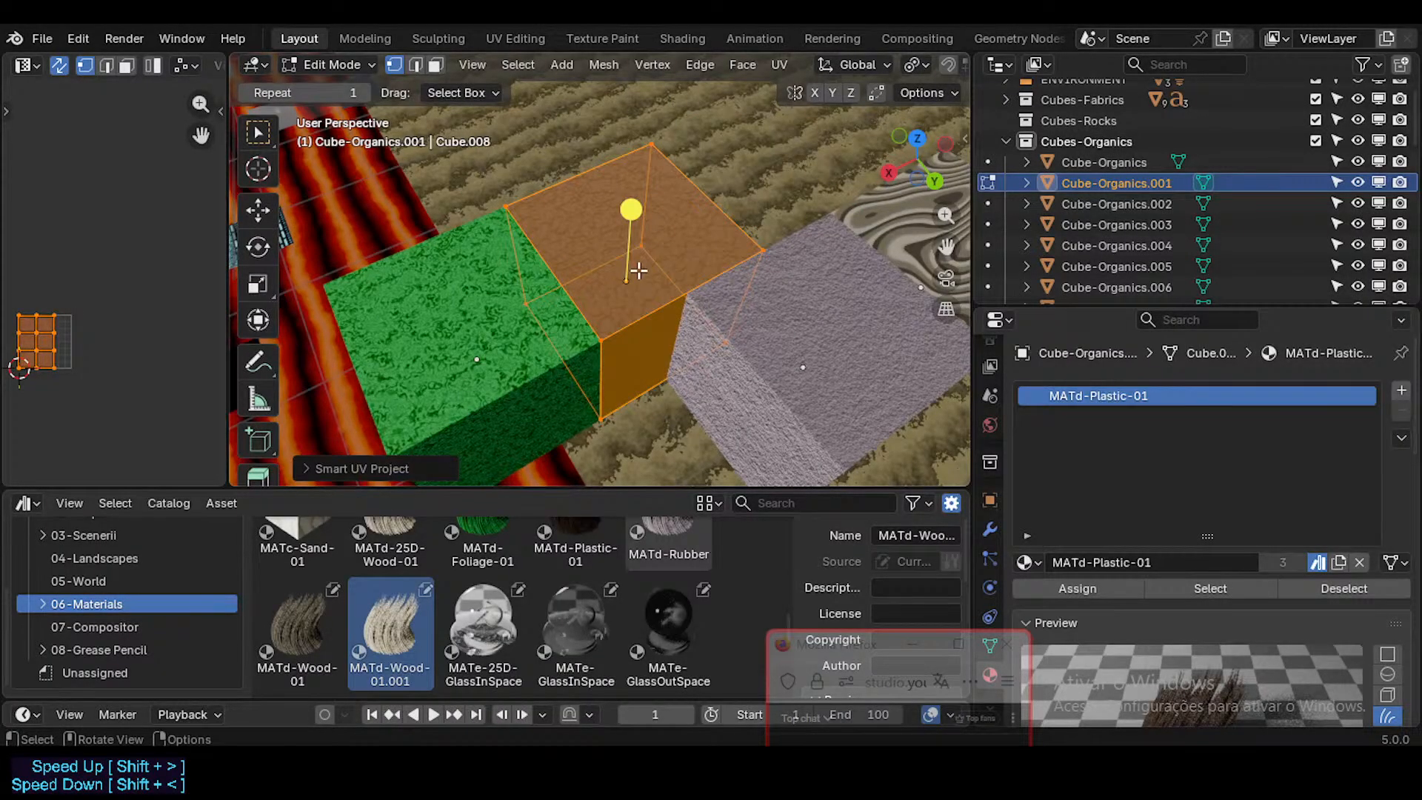
Step: Try to unwrap the Cube-Organics.001 cube again and scale its UV layout up to about twice its size
key("u")
left_click(620, 243)
key("s")
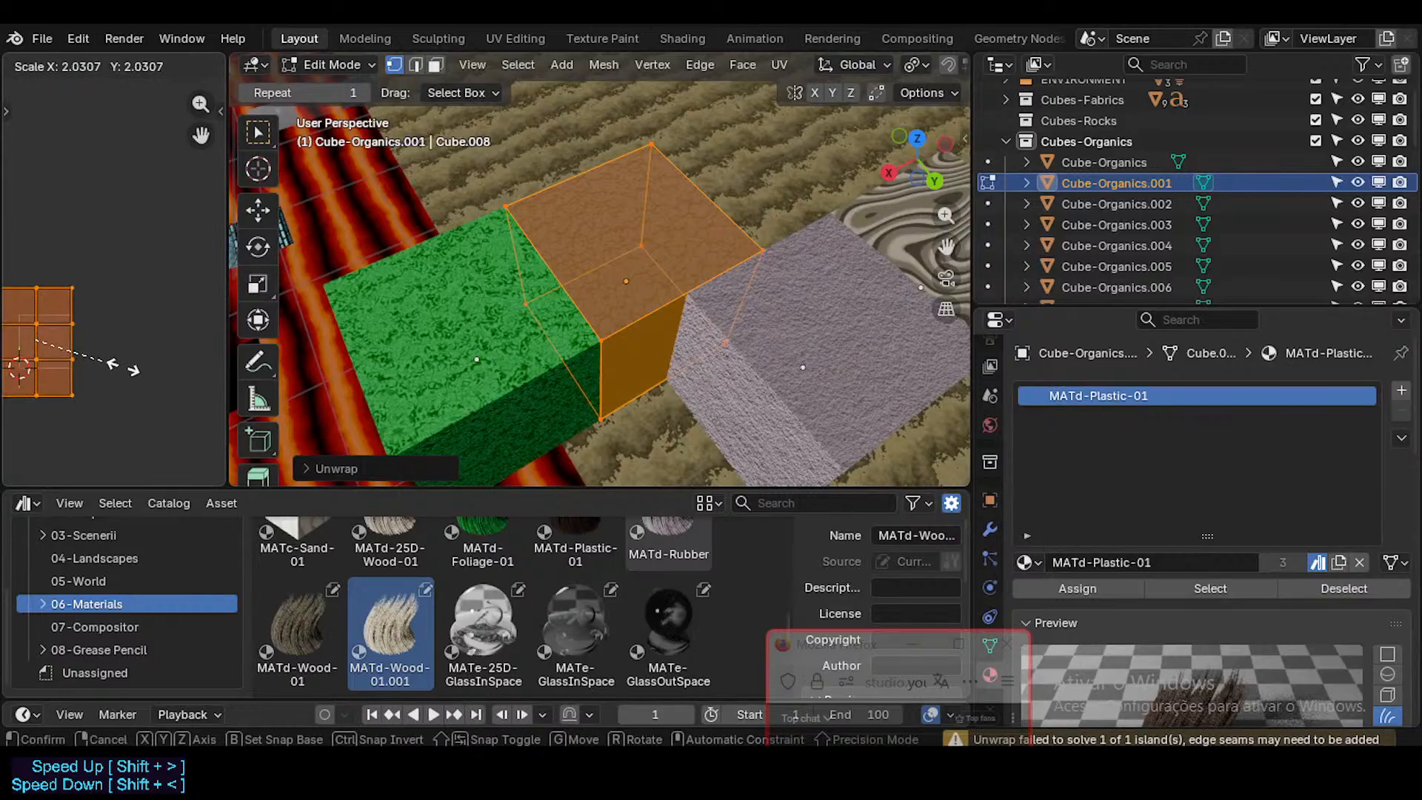
left_click(122, 367)
Step: Return the Cube-Organics.001 cube to Object Mode and save Furniture.blend
key("Tab")
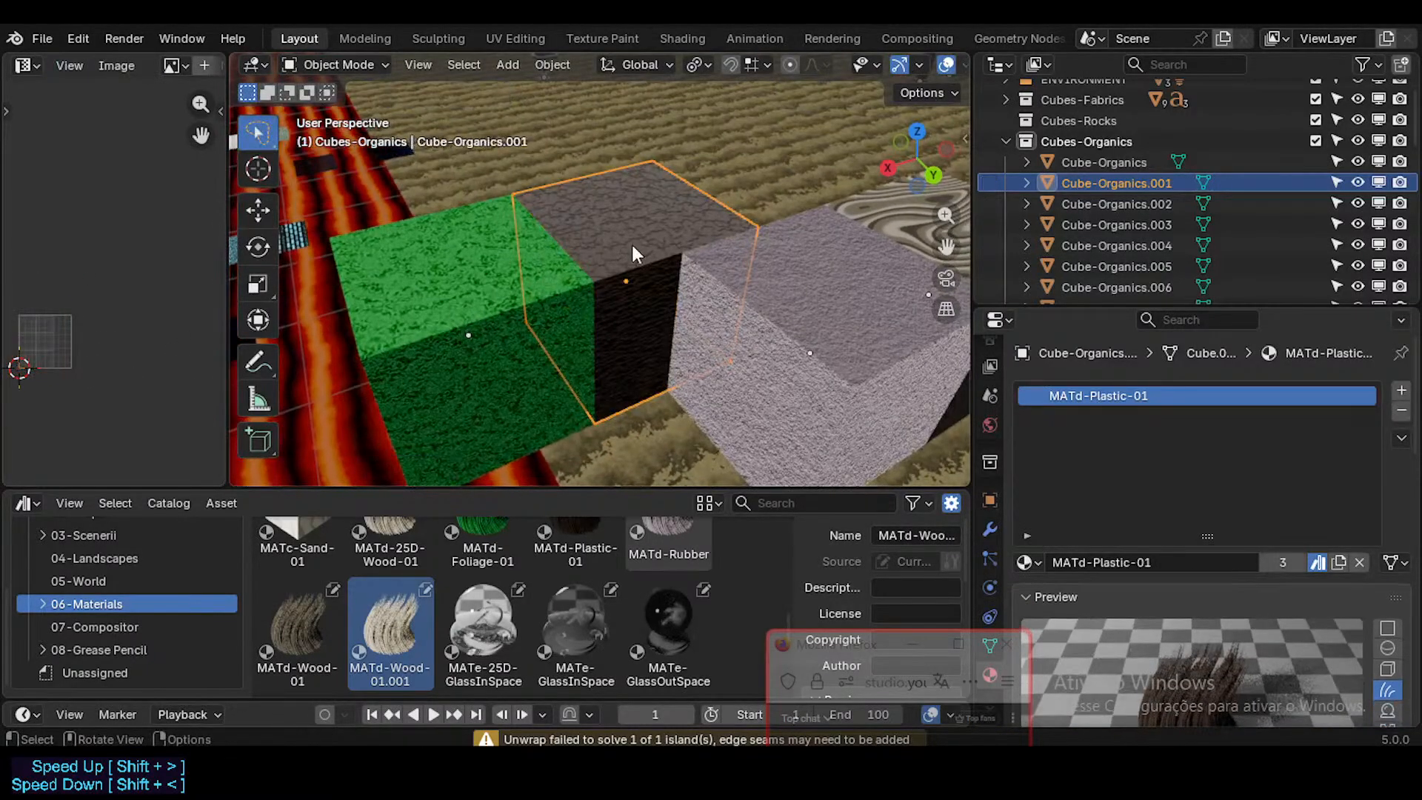
key("ctrl+s")
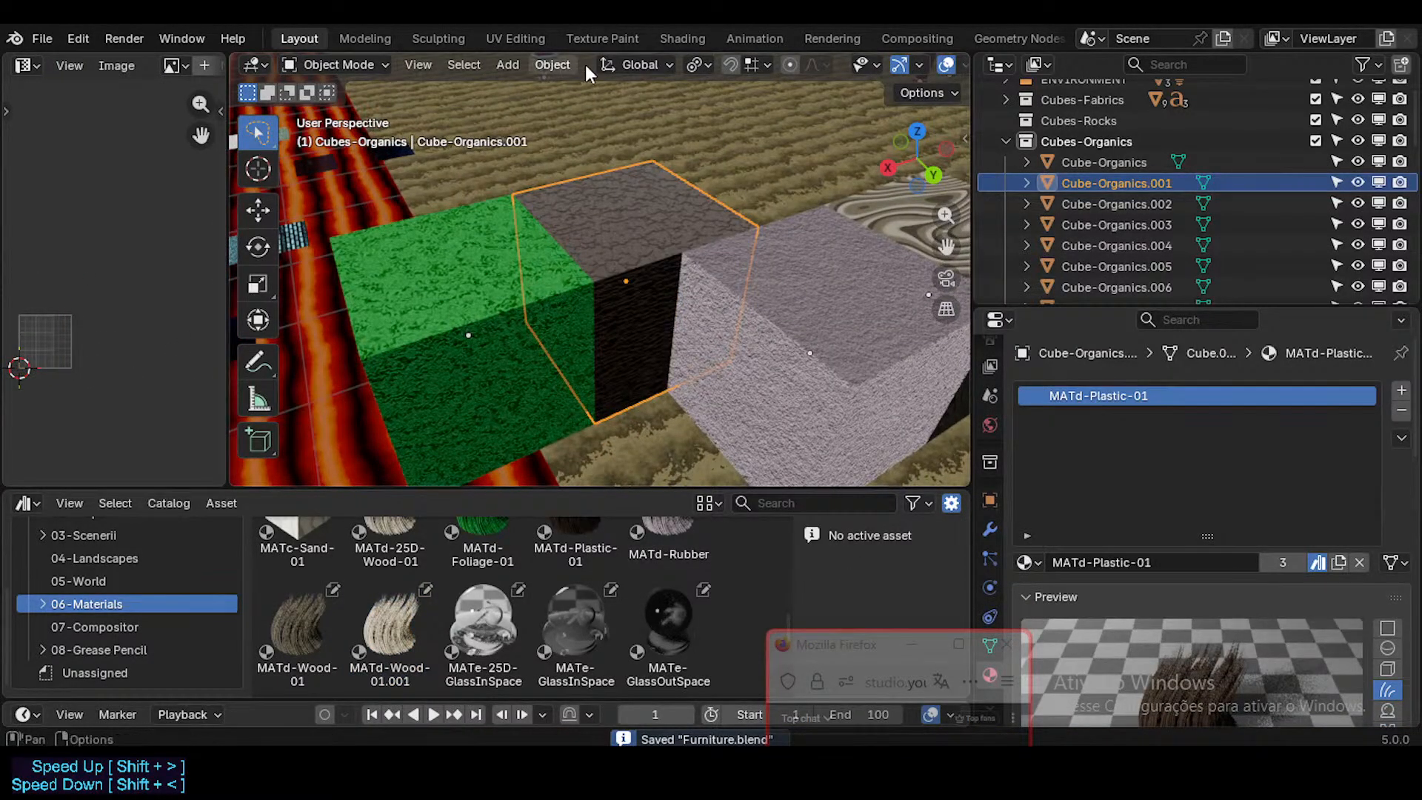
Step: Examine the MATd-Plastic-01 node tree in the Shading workspace, from Texture Coordinate to Bump, and return to the Layout workspace
left_click(676, 42)
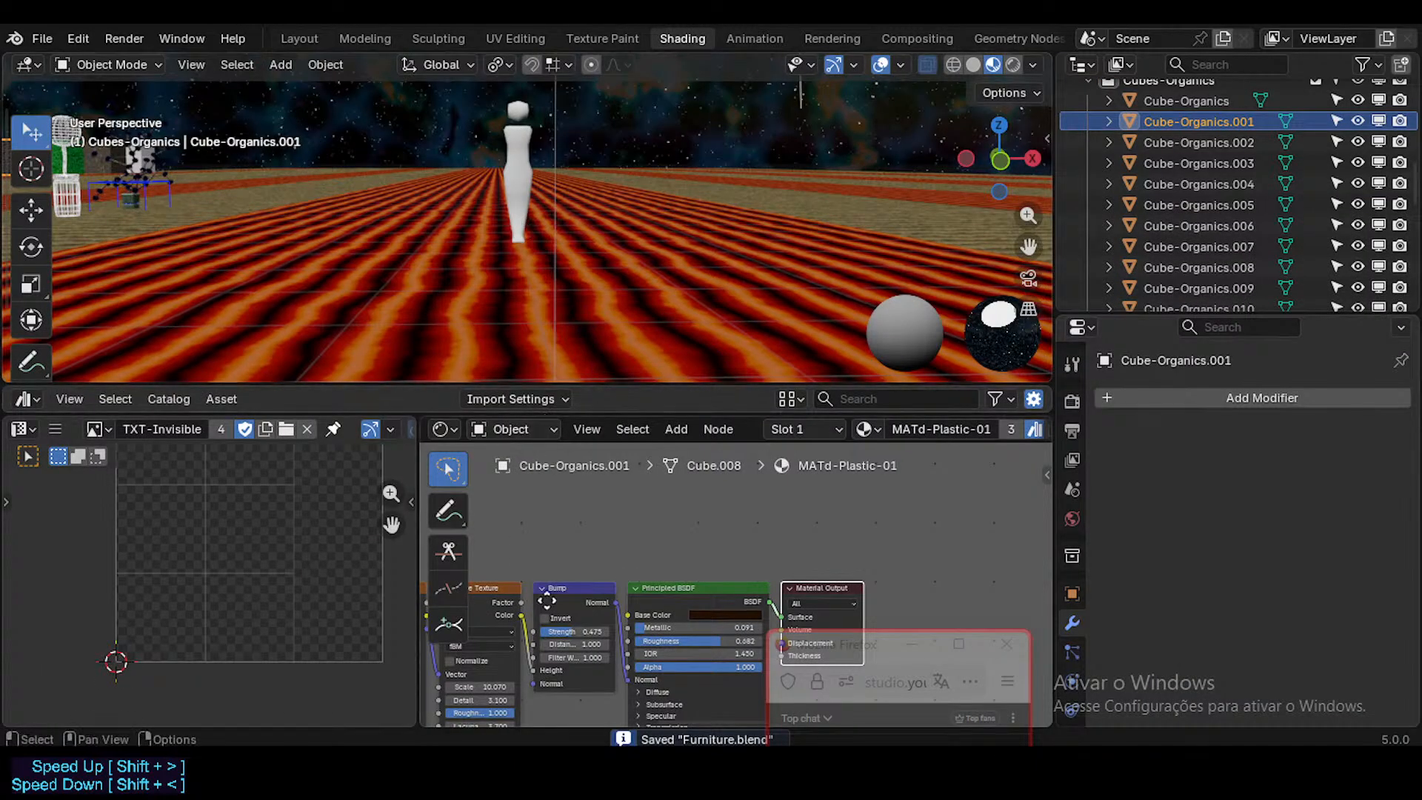
middle_click_drag(546, 600, 810, 498)
middle_click_drag(572, 543, 652, 542)
scroll(570, 494, "up", 3)
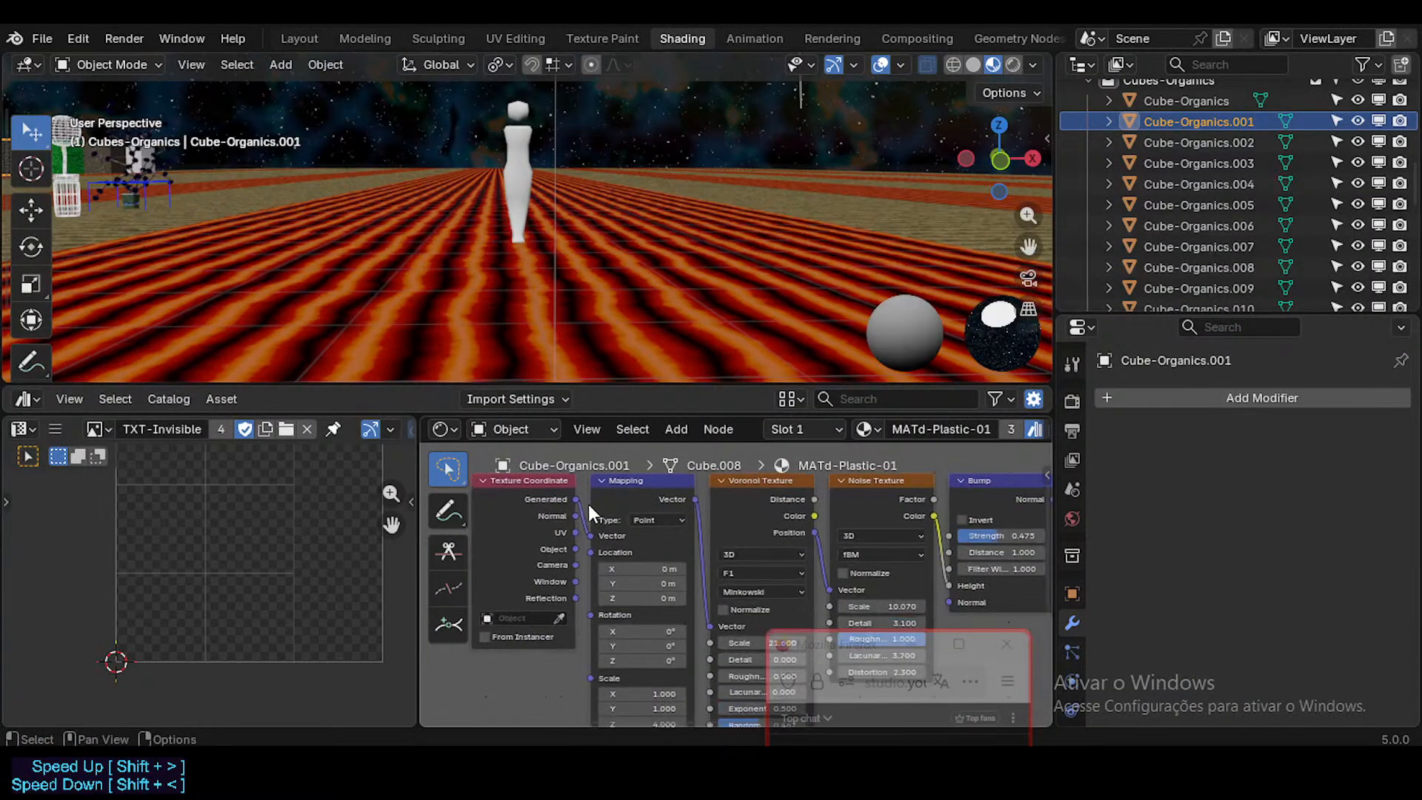
scroll(593, 511, "down", 2)
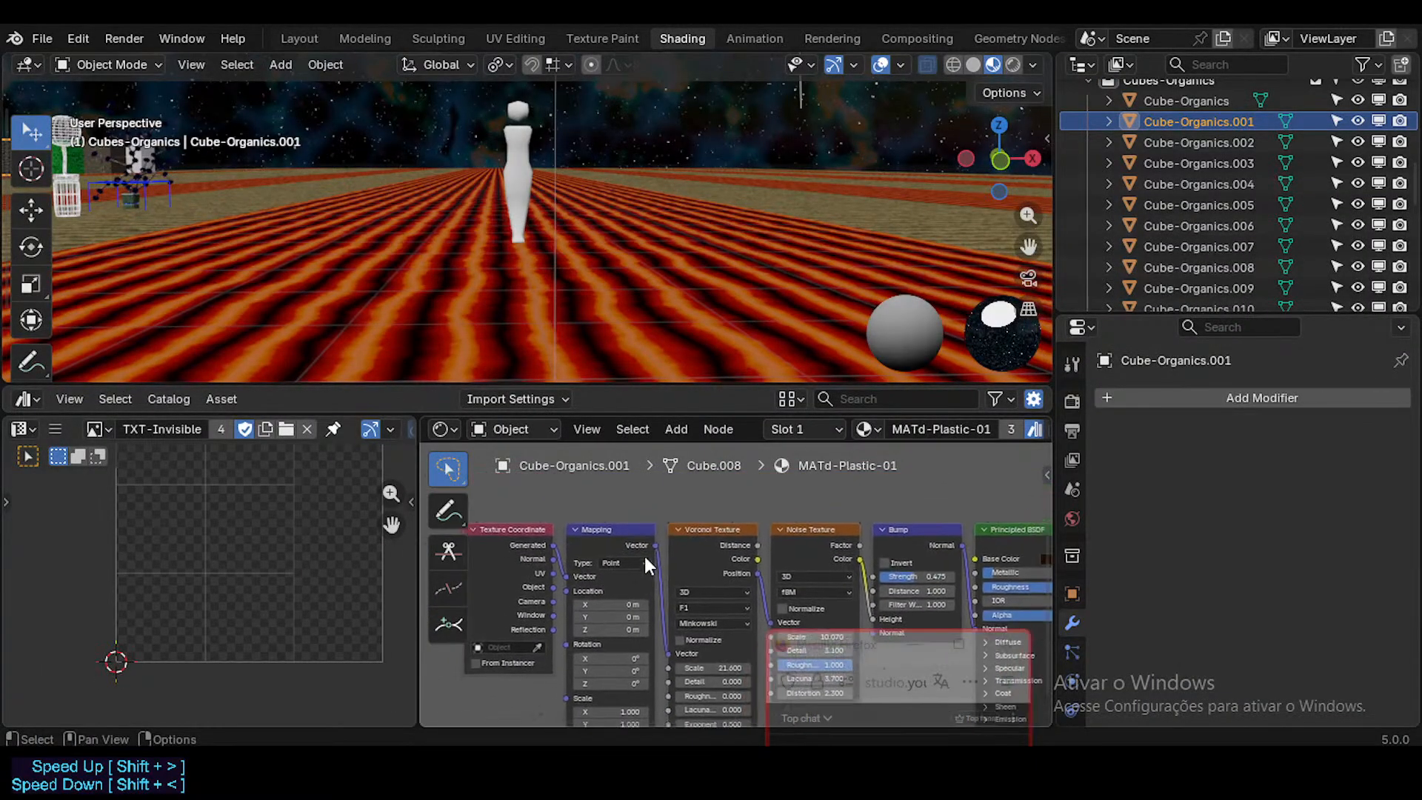
left_click(314, 41)
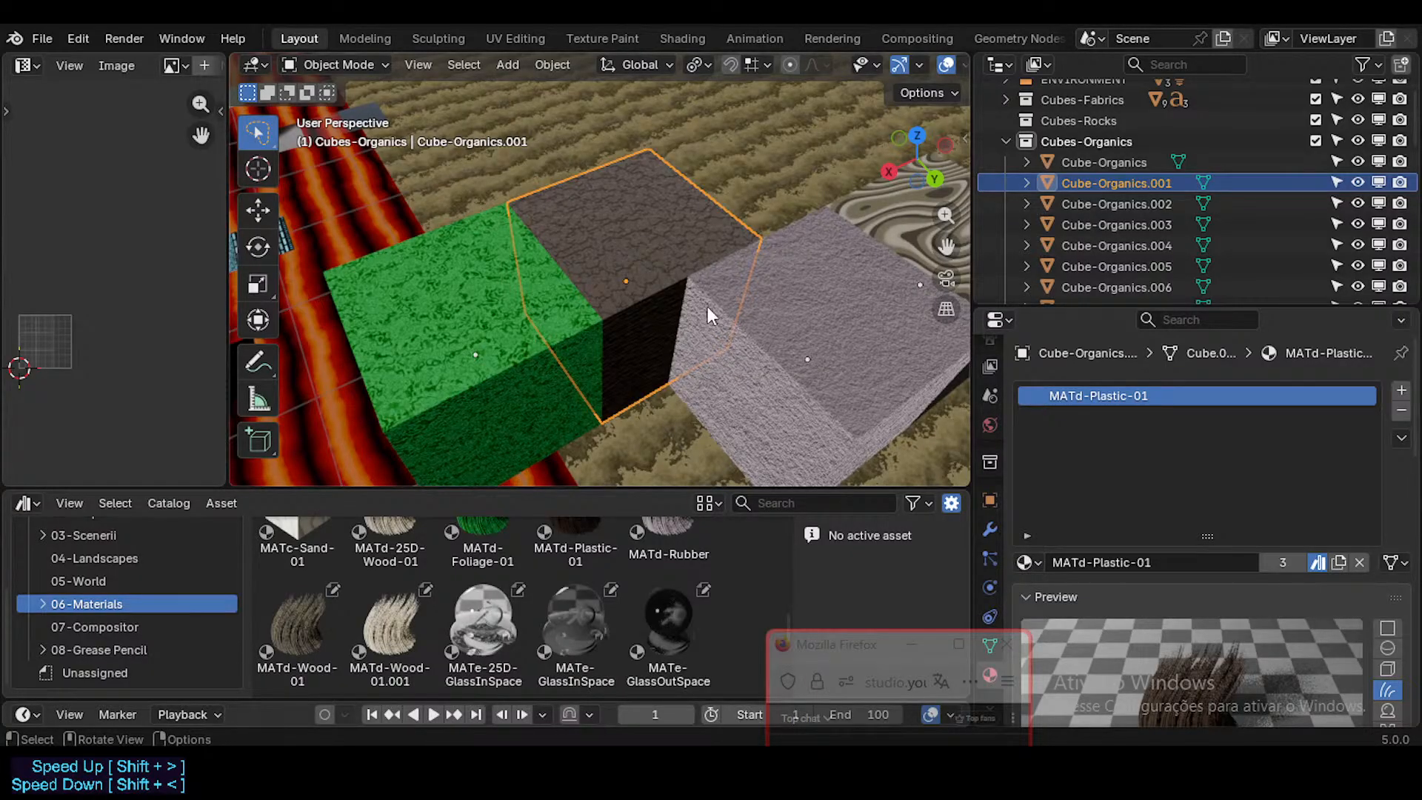
Step: Try scaling down the UV layout of the rubber-textured Cube-Organics.002 cube and return it to Object Mode
middle_click_drag(707, 306, 677, 310)
left_click(726, 319)
key("Tab")
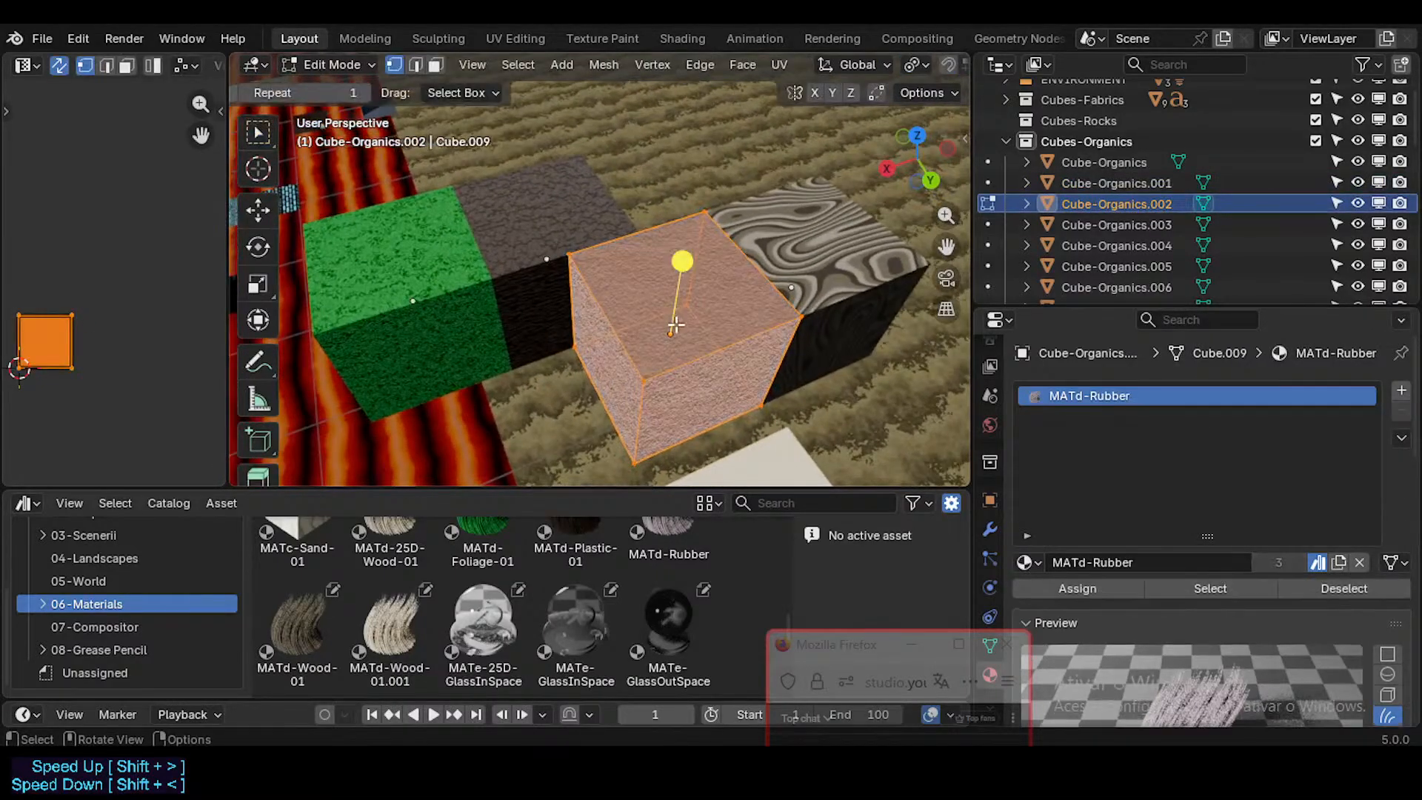
key("g")
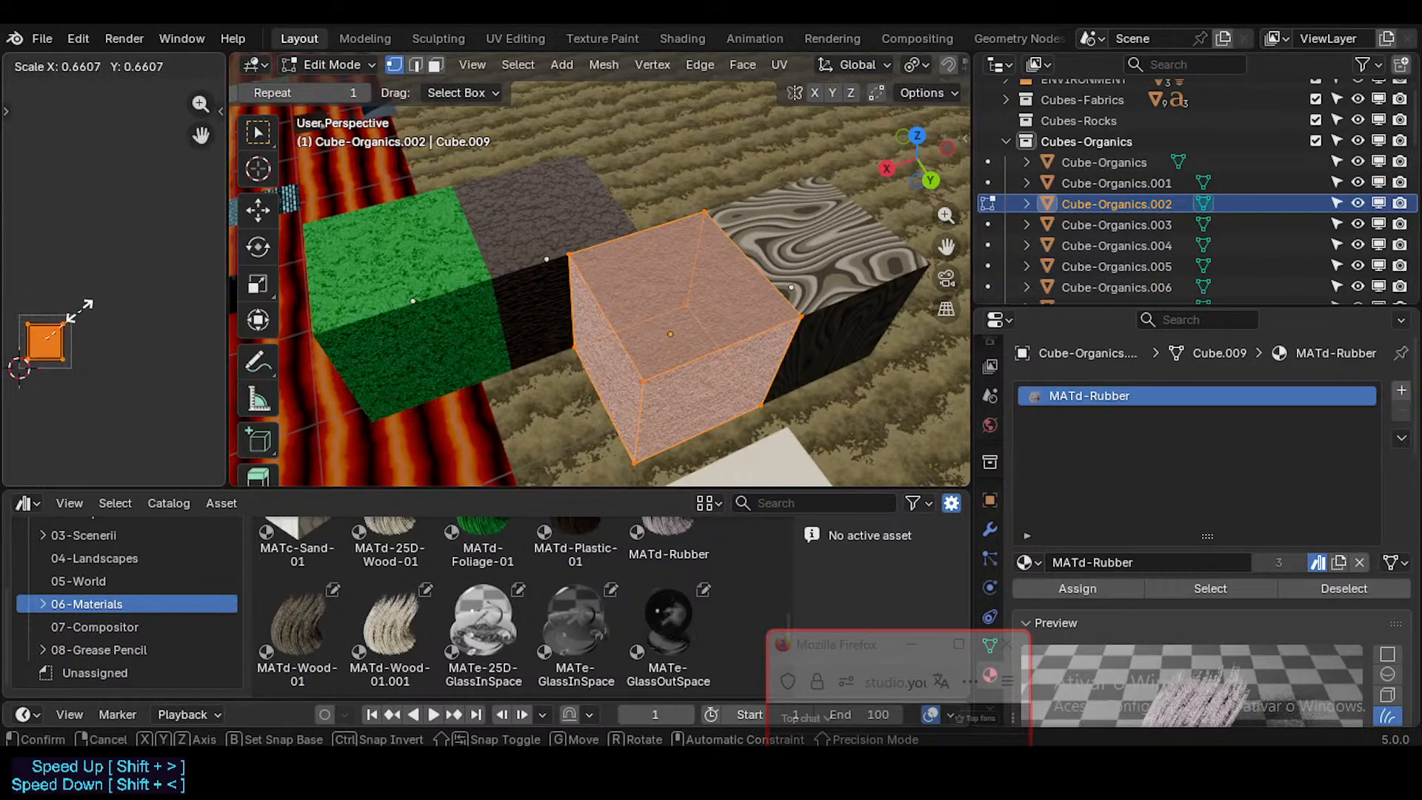
key("Escape")
scroll(740, 343, "up", 3)
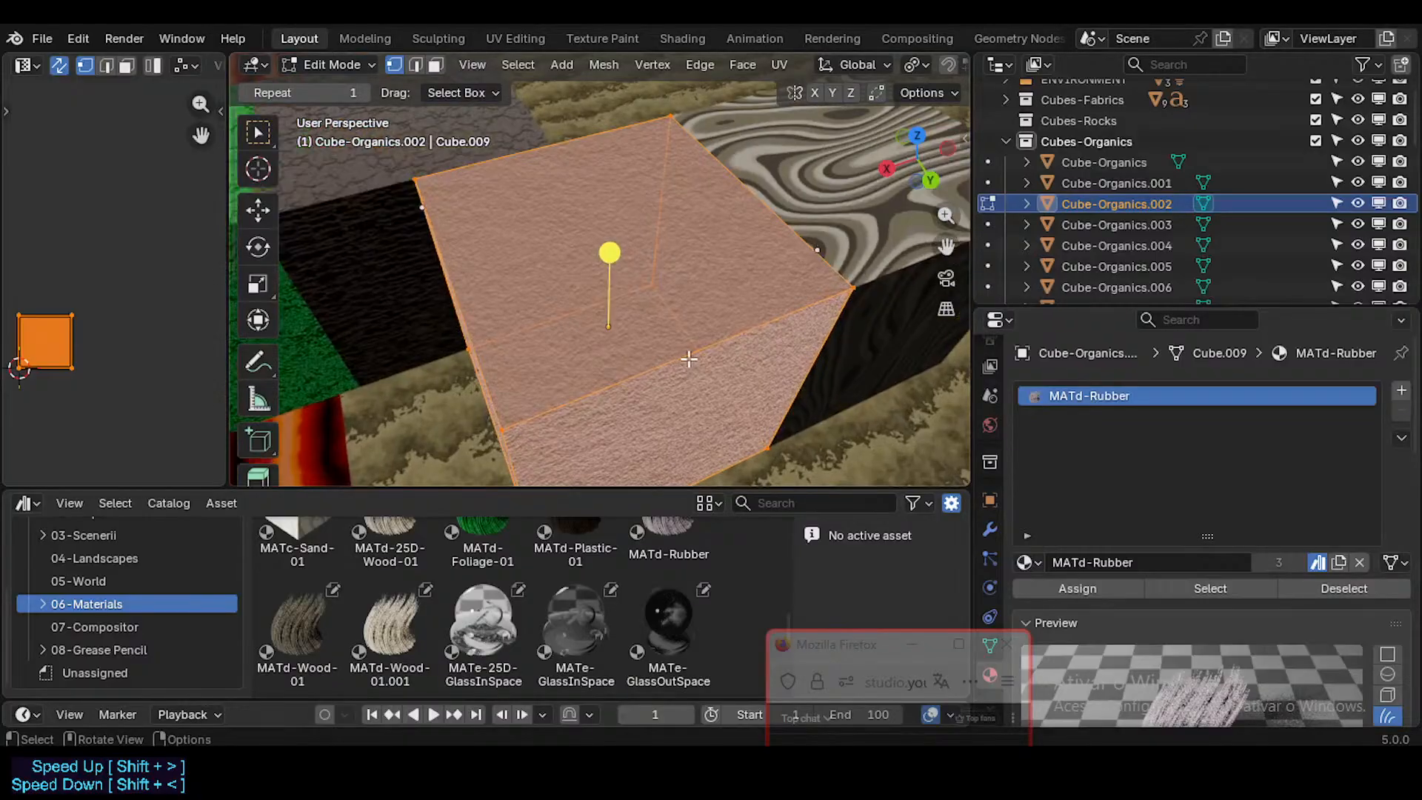
middle_click_drag(686, 363, 642, 372)
scroll(645, 286, "down", 1)
scroll(645, 286, "down", 5)
key("Tab")
Step: Examine the MATd-Wood-01.001 node tree of Cube-Organics.005 in the Shading workspace, from Attribute to Material Output, and return to the Layout workspace
left_click(642, 376)
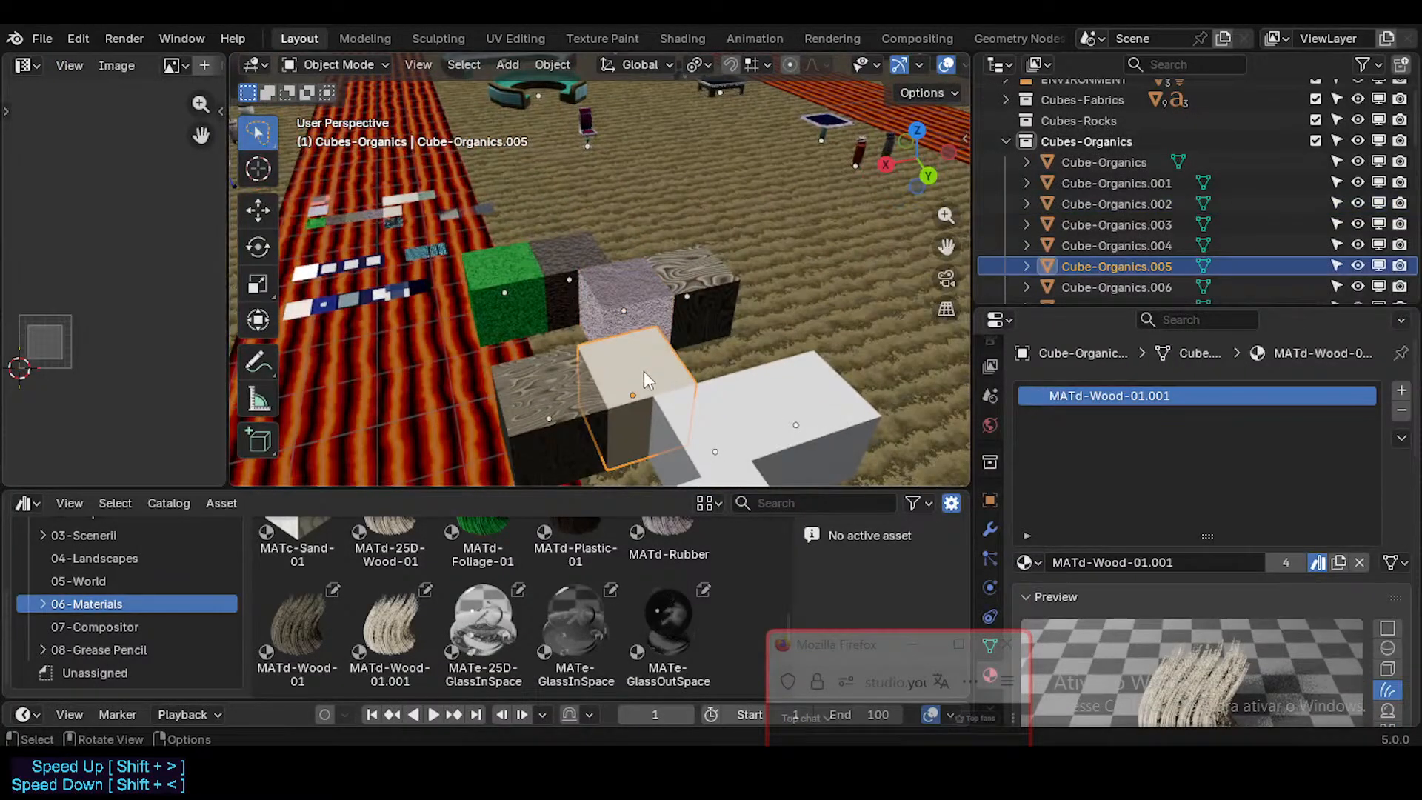
left_click(684, 42)
scroll(636, 518, "up", 3)
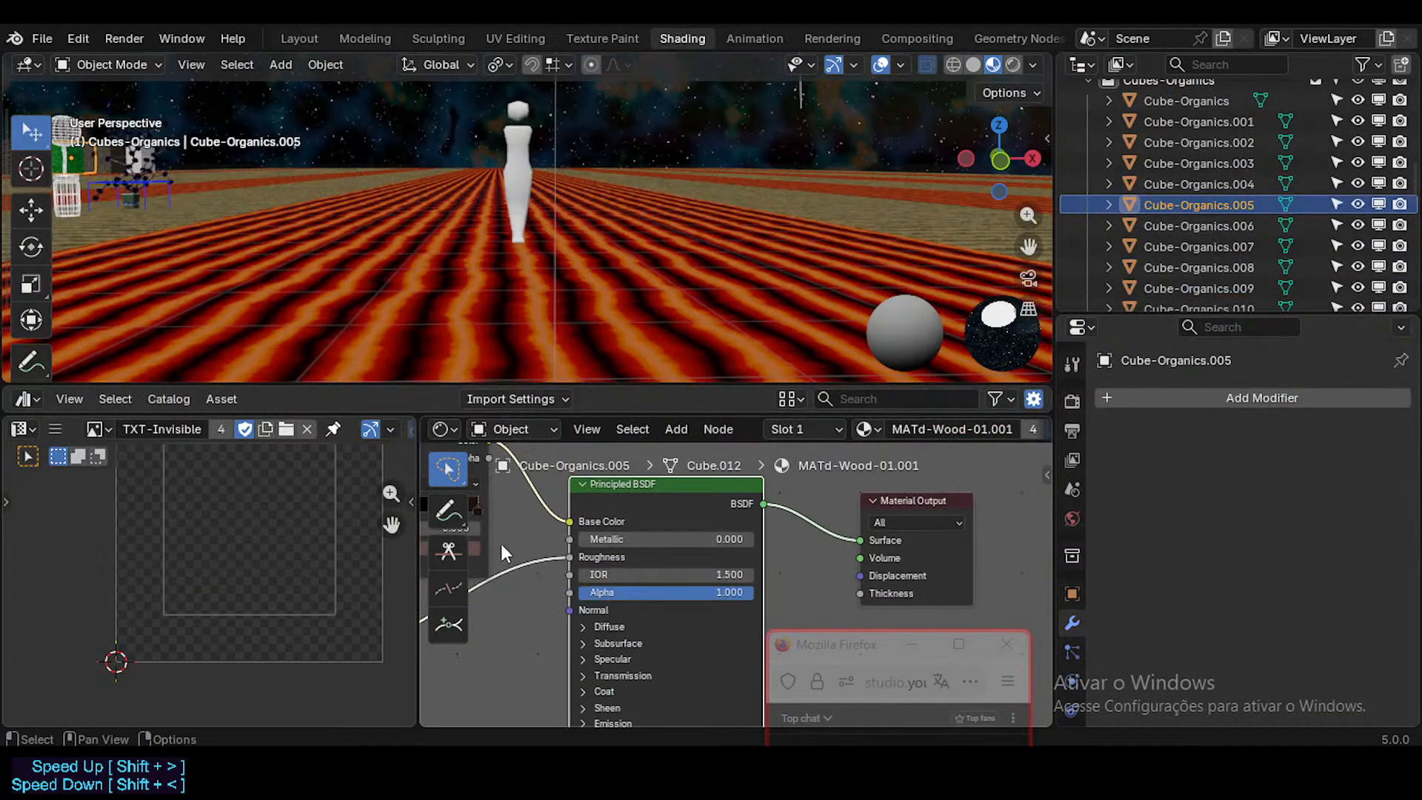
middle_click_drag(500, 543, 816, 513)
scroll(807, 522, "down", 8)
middle_click_drag(611, 567, 819, 543)
scroll(665, 541, "up", 4)
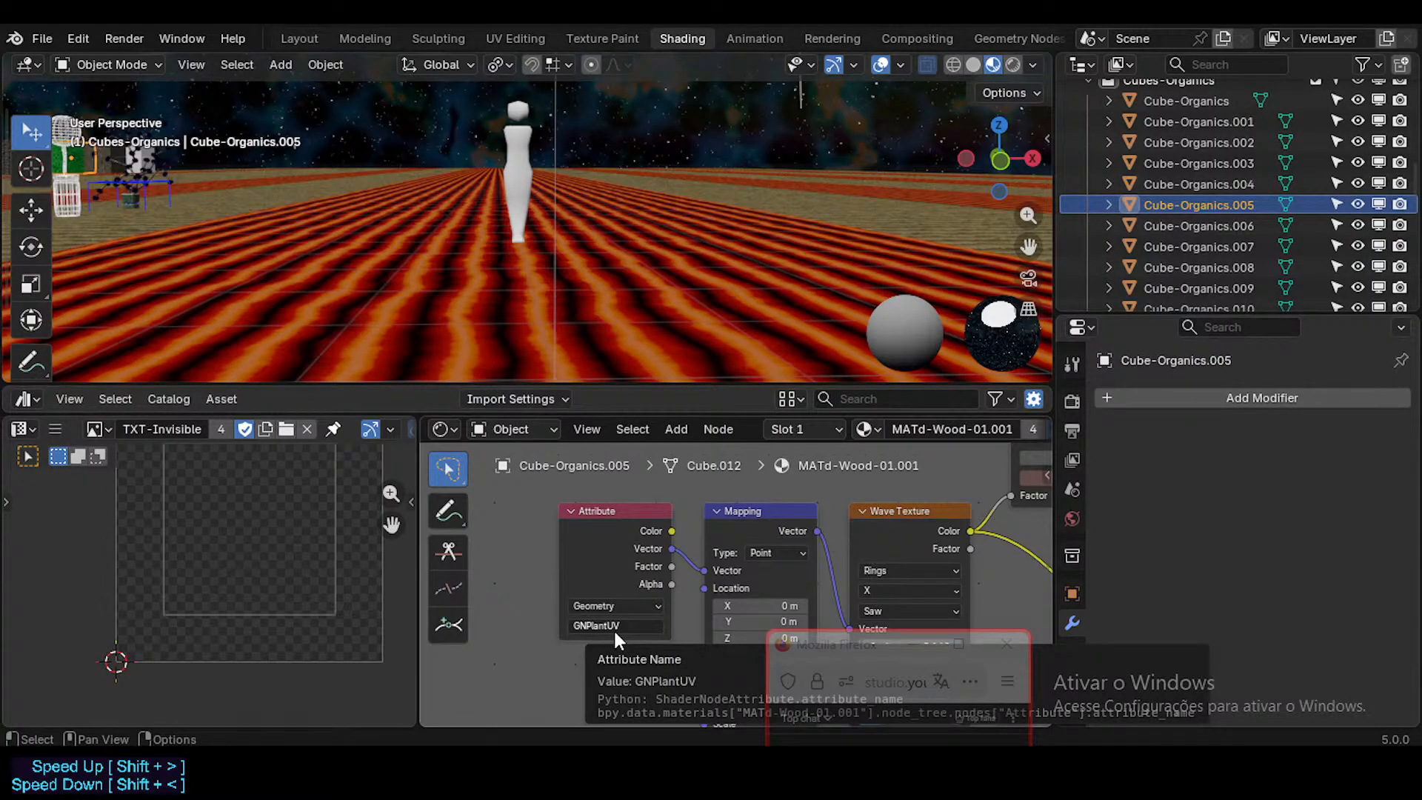
middle_click_drag(726, 522, 355, 561)
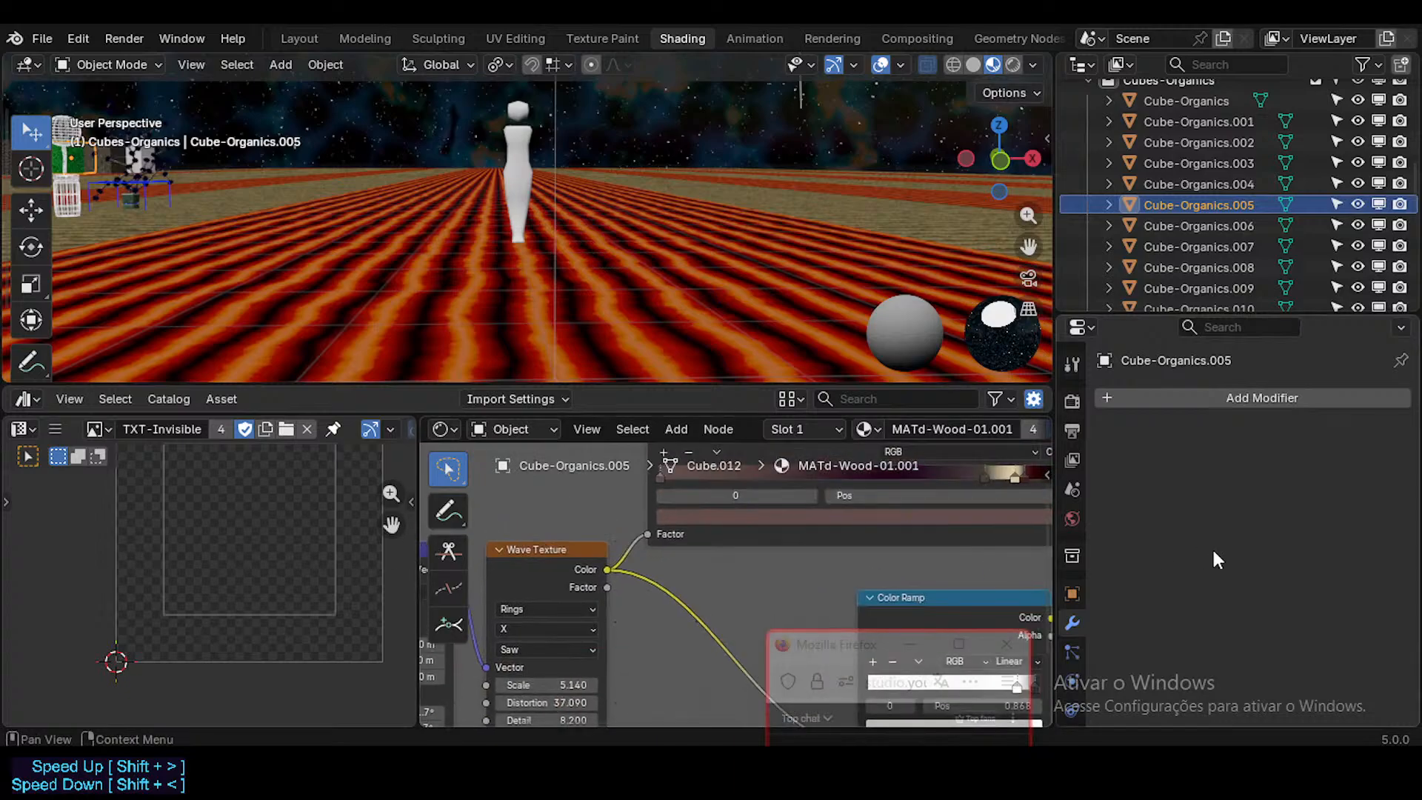
scroll(830, 548, "down", 4)
scroll(830, 548, "down", 3)
middle_click_drag(935, 539, 462, 541)
mouse_move(660, 536)
middle_mouse_down()
mouse_move(612, 537)
mouse_move(631, 587)
mouse_move(648, 586)
middle_mouse_up()
scroll(648, 544, "up", 3)
scroll(648, 544, "up", 3)
middle_click_drag(574, 579, 845, 578)
middle_click_drag(443, 576, 867, 571)
scroll(641, 571, "down", 6)
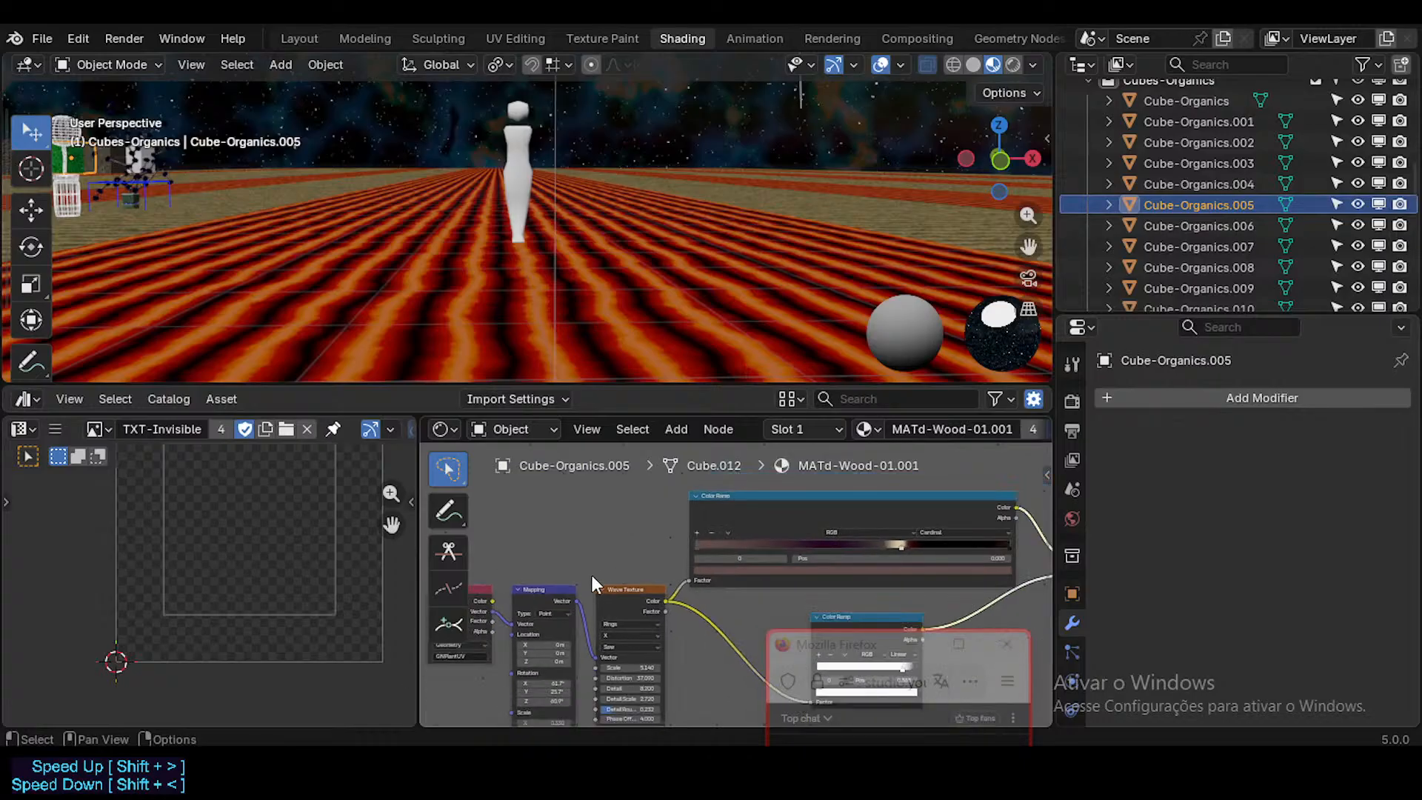
middle_click_drag(552, 584, 733, 562)
scroll(733, 563, "up", 3)
mouse_move(859, 556)
middle_mouse_down()
mouse_move(536, 476)
mouse_move(260, 547)
middle_mouse_up()
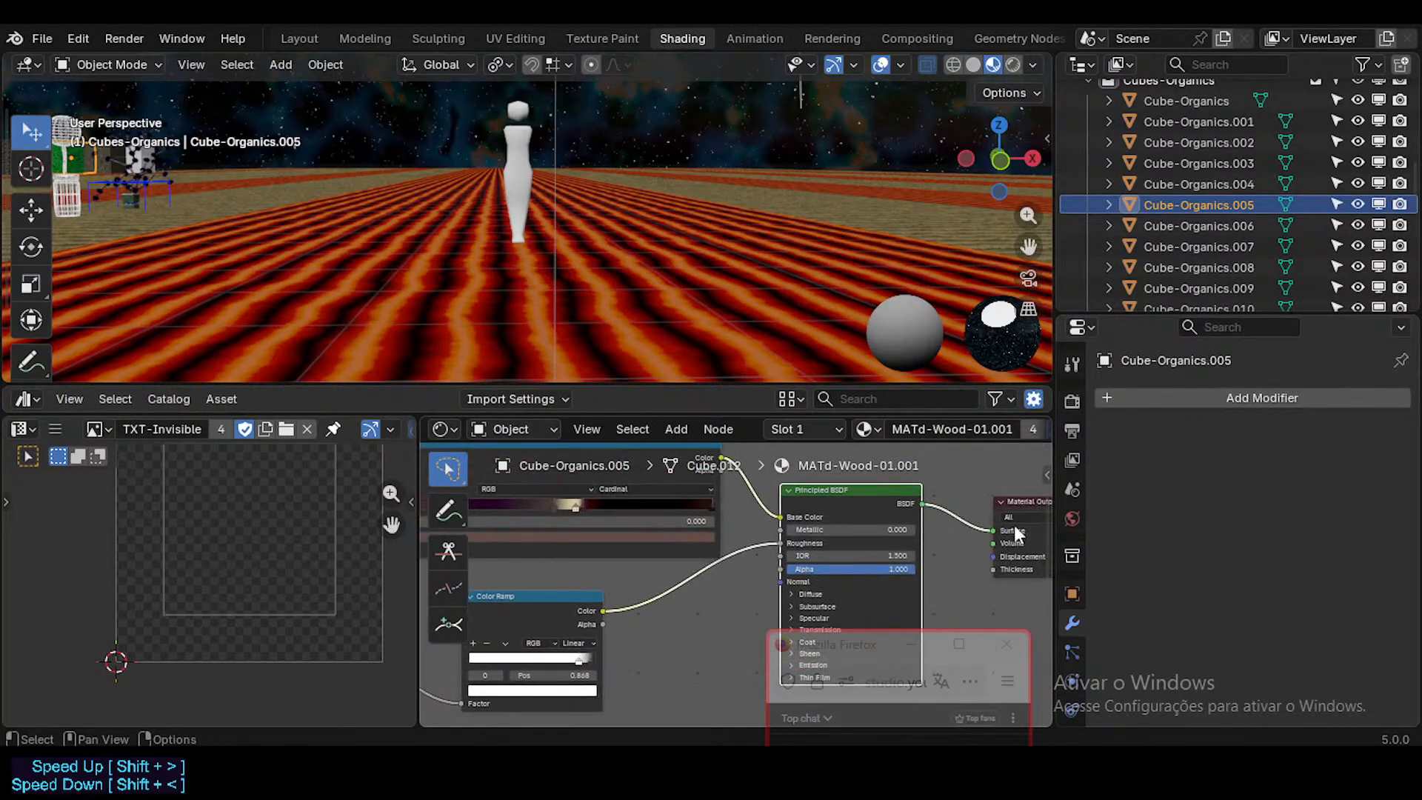
mouse_move(796, 534)
middle_mouse_down()
mouse_move(602, 534)
mouse_move(626, 565)
middle_mouse_up()
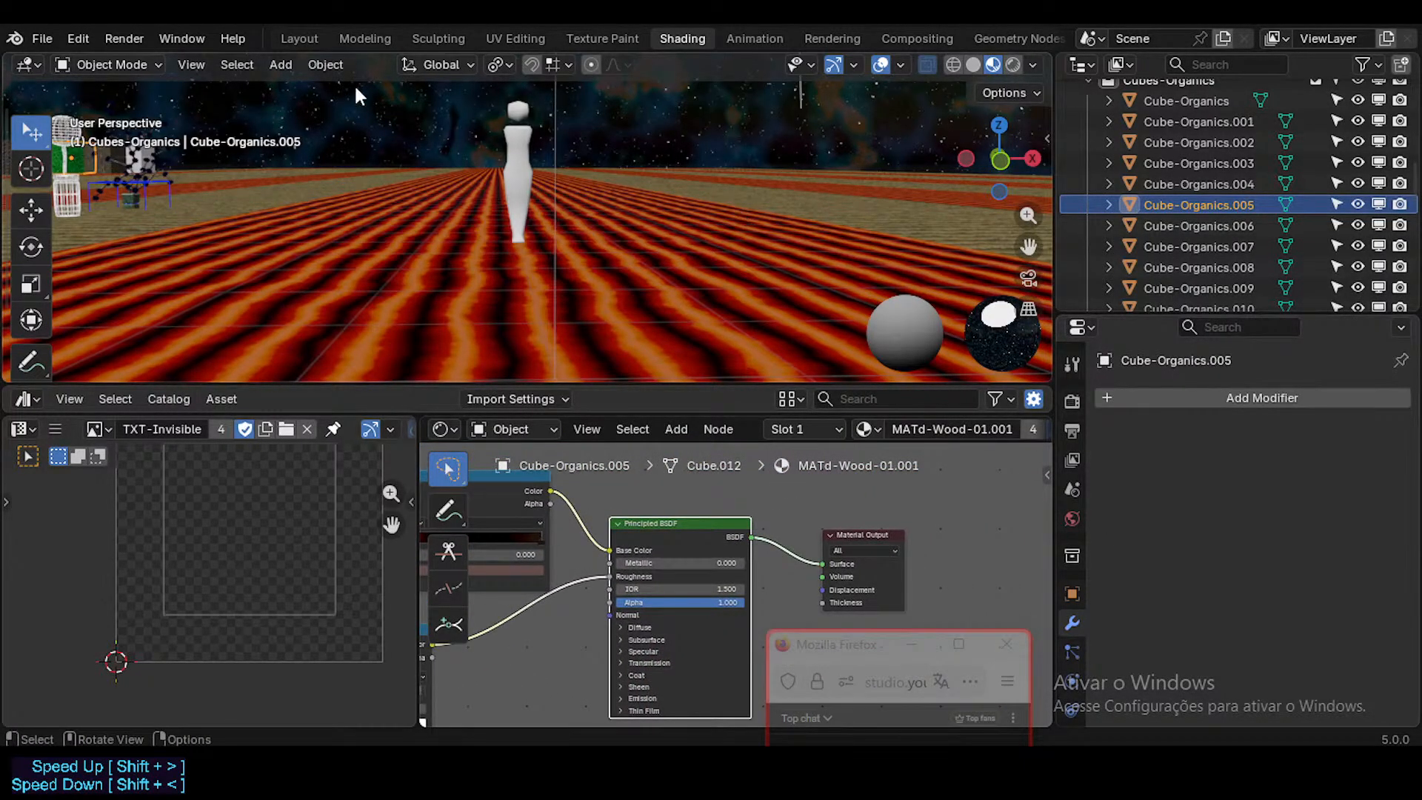
left_click(318, 35)
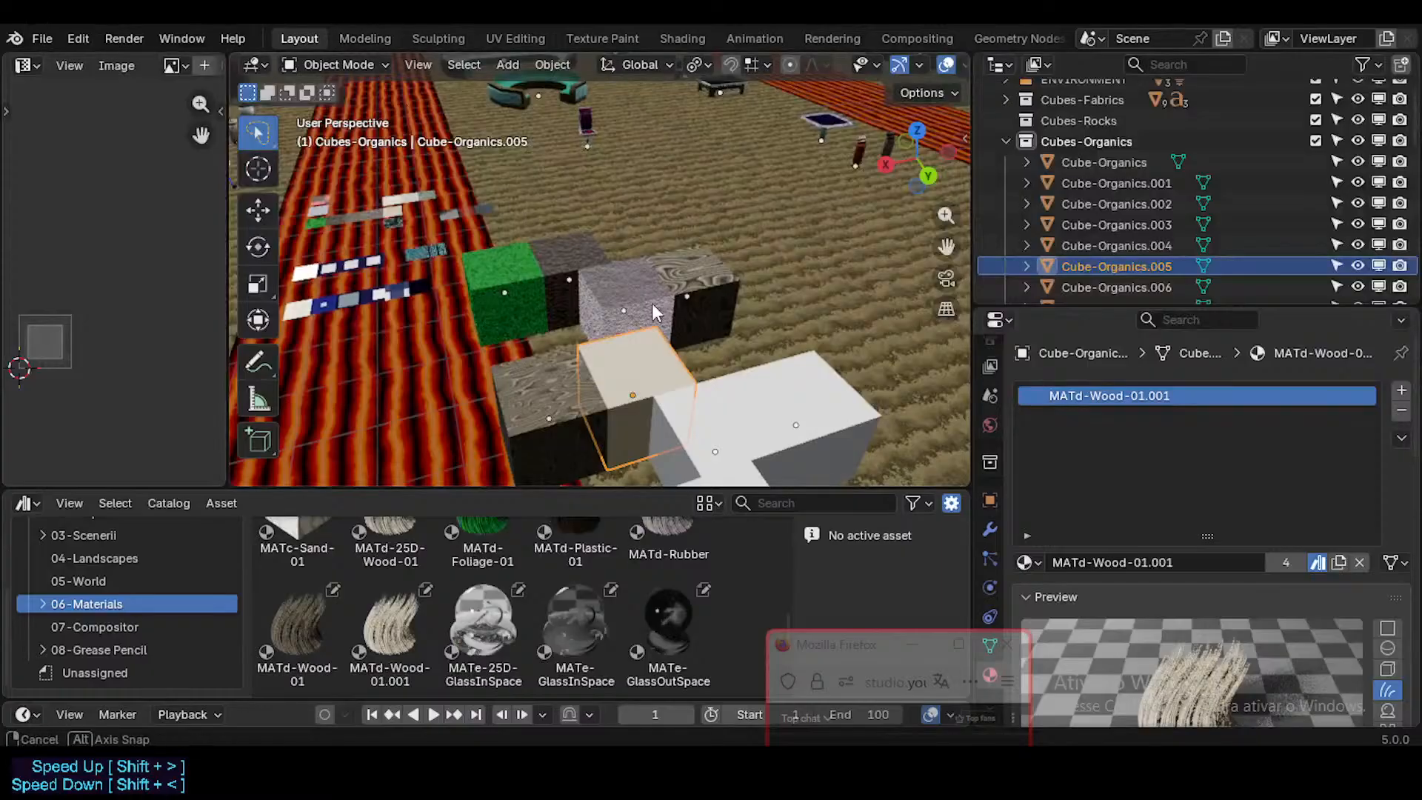
Step: Fly to the small branching plant and select T-PlantSmall-01 to inspect its wood material
middle_click_drag(652, 304, 277, 212)
key("shift+grave")
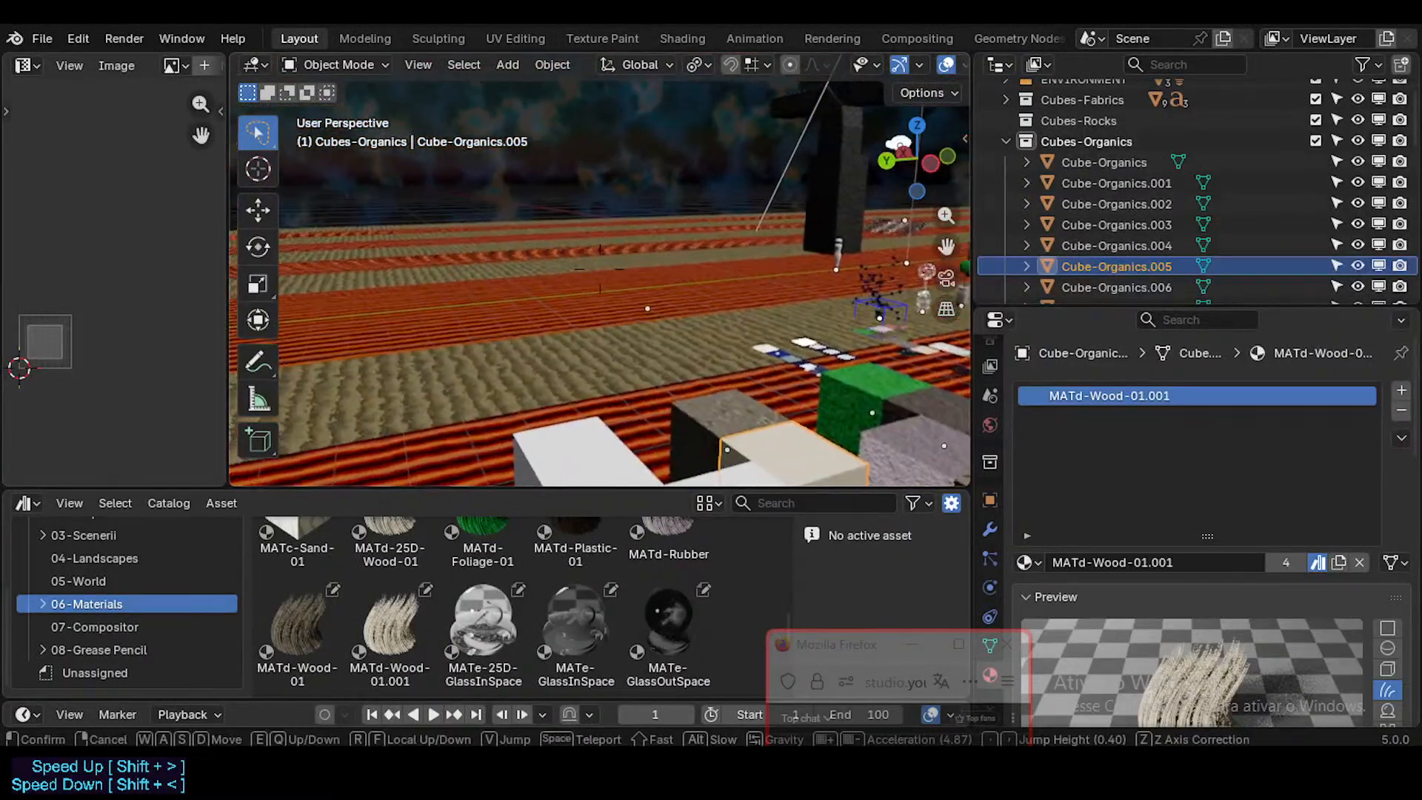
key("w")
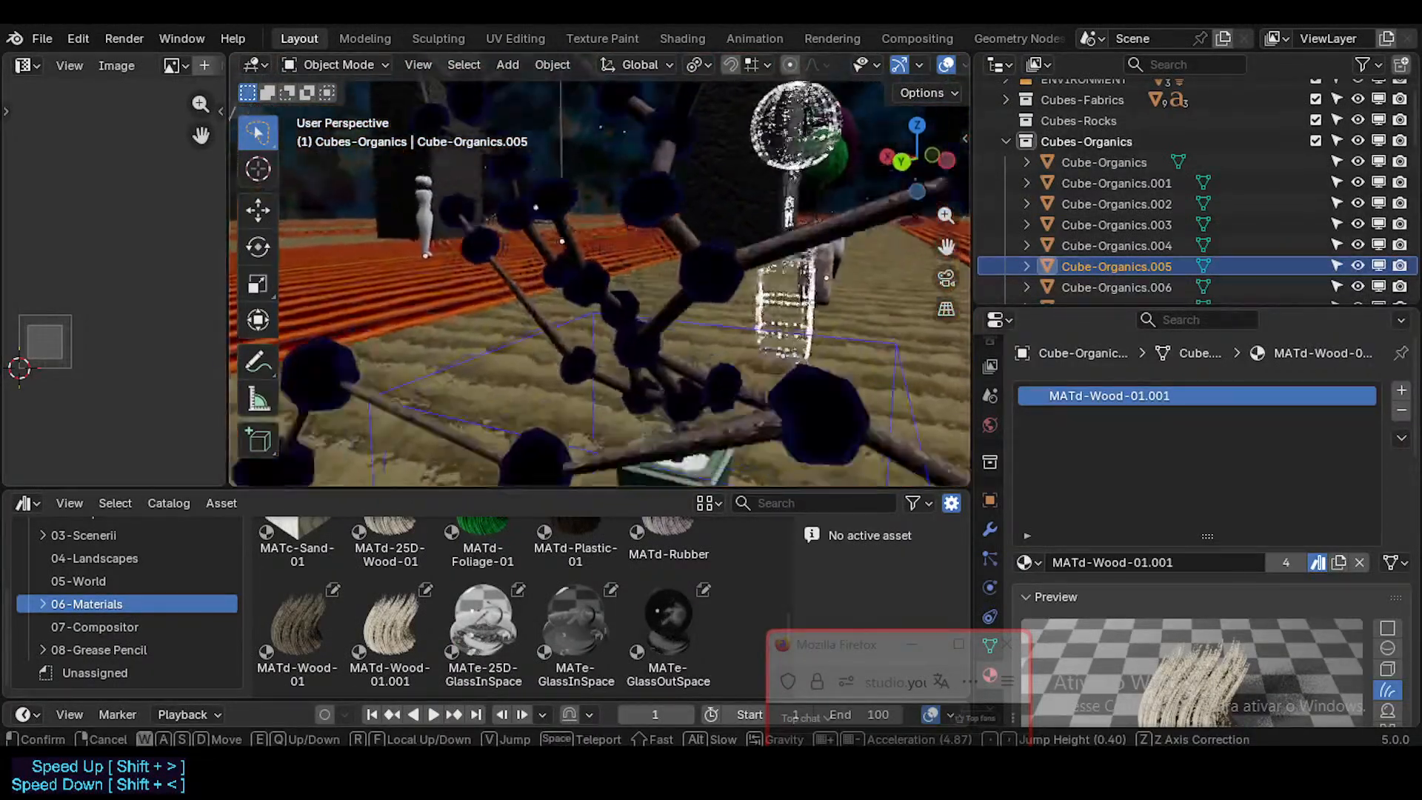
key("Return")
left_click(626, 236)
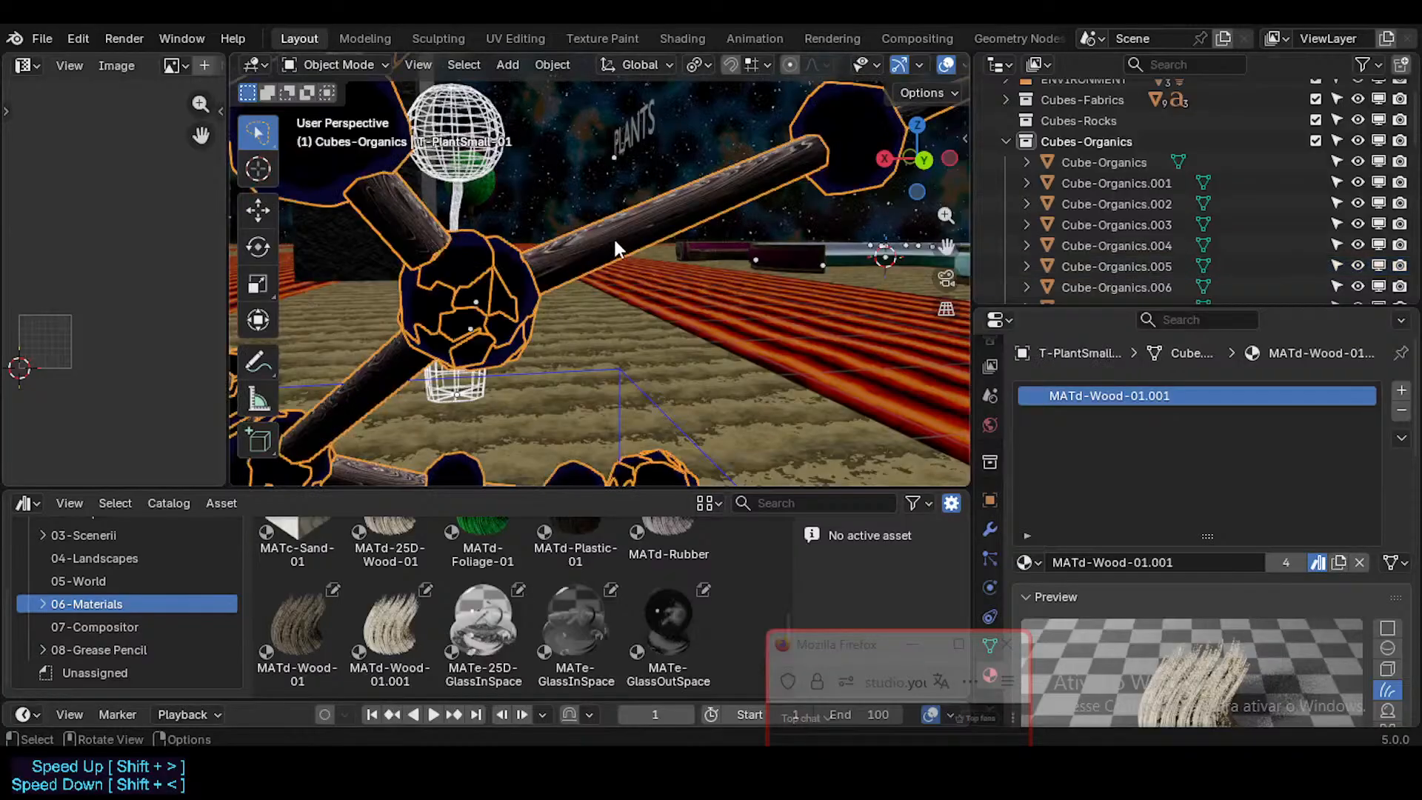
scroll(1095, 424, "down", 2)
scroll(1095, 424, "up", 2)
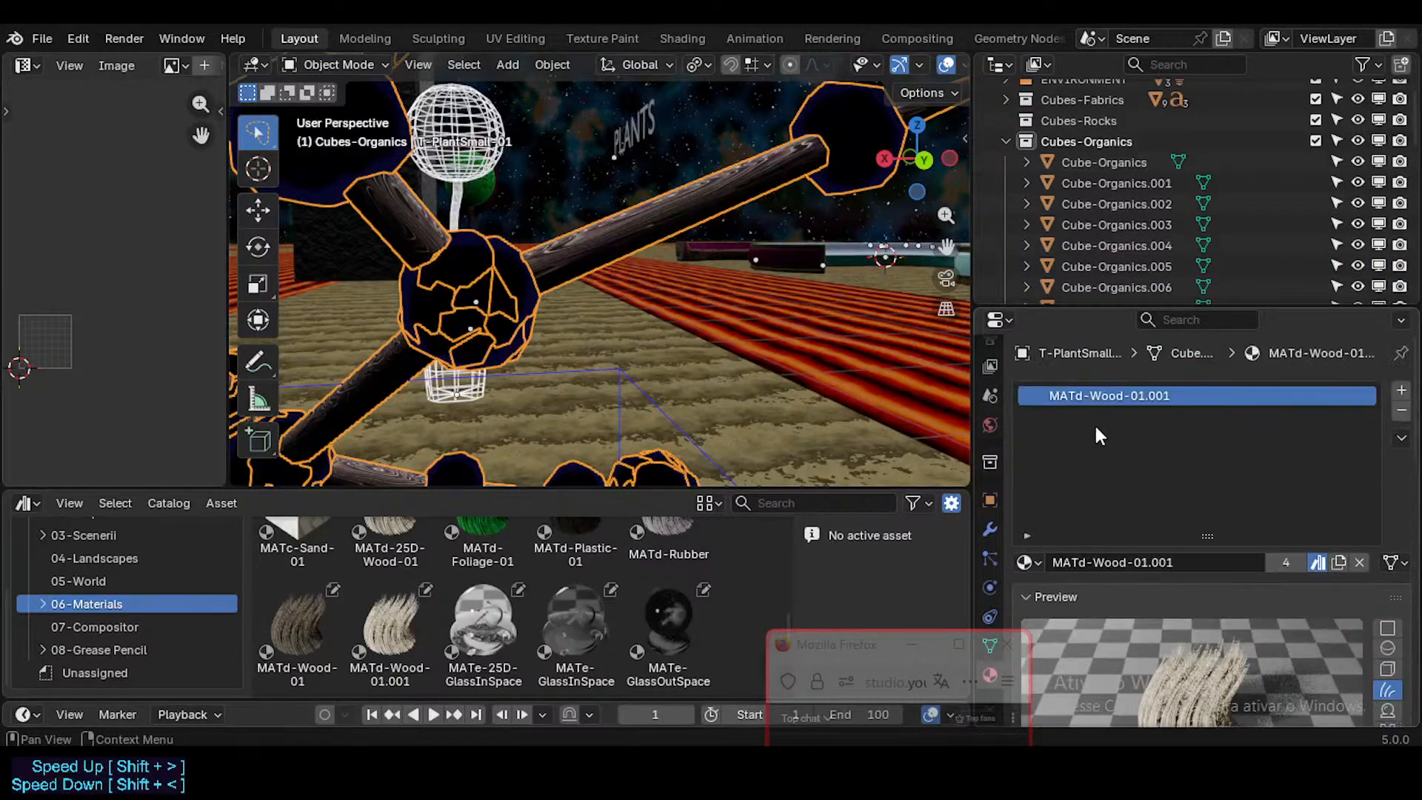
Step: Fly back to the organic sample cubes and select Cube-Organics.005 to compare its material with the plant's
key("shift+grave")
key("w")
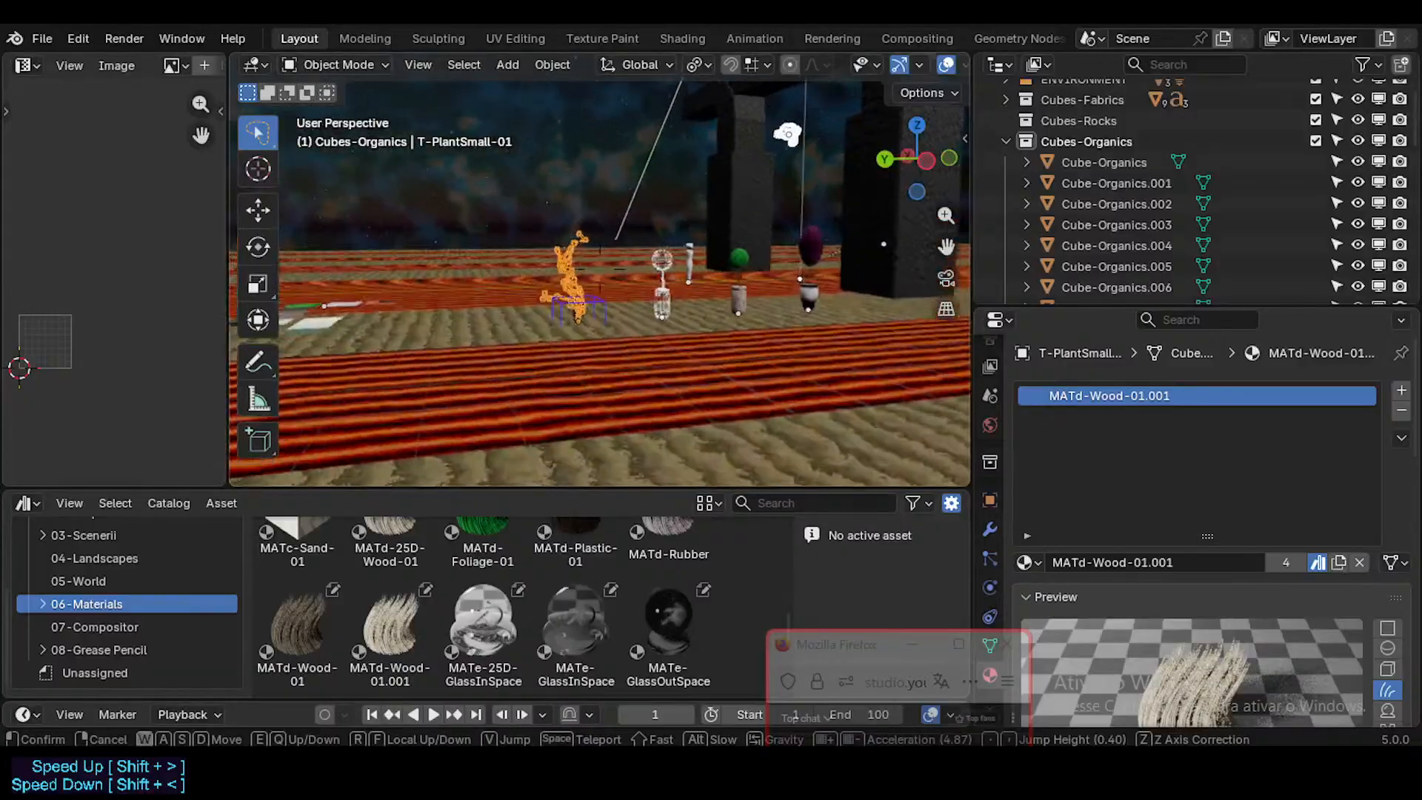
key("a")
key("w")
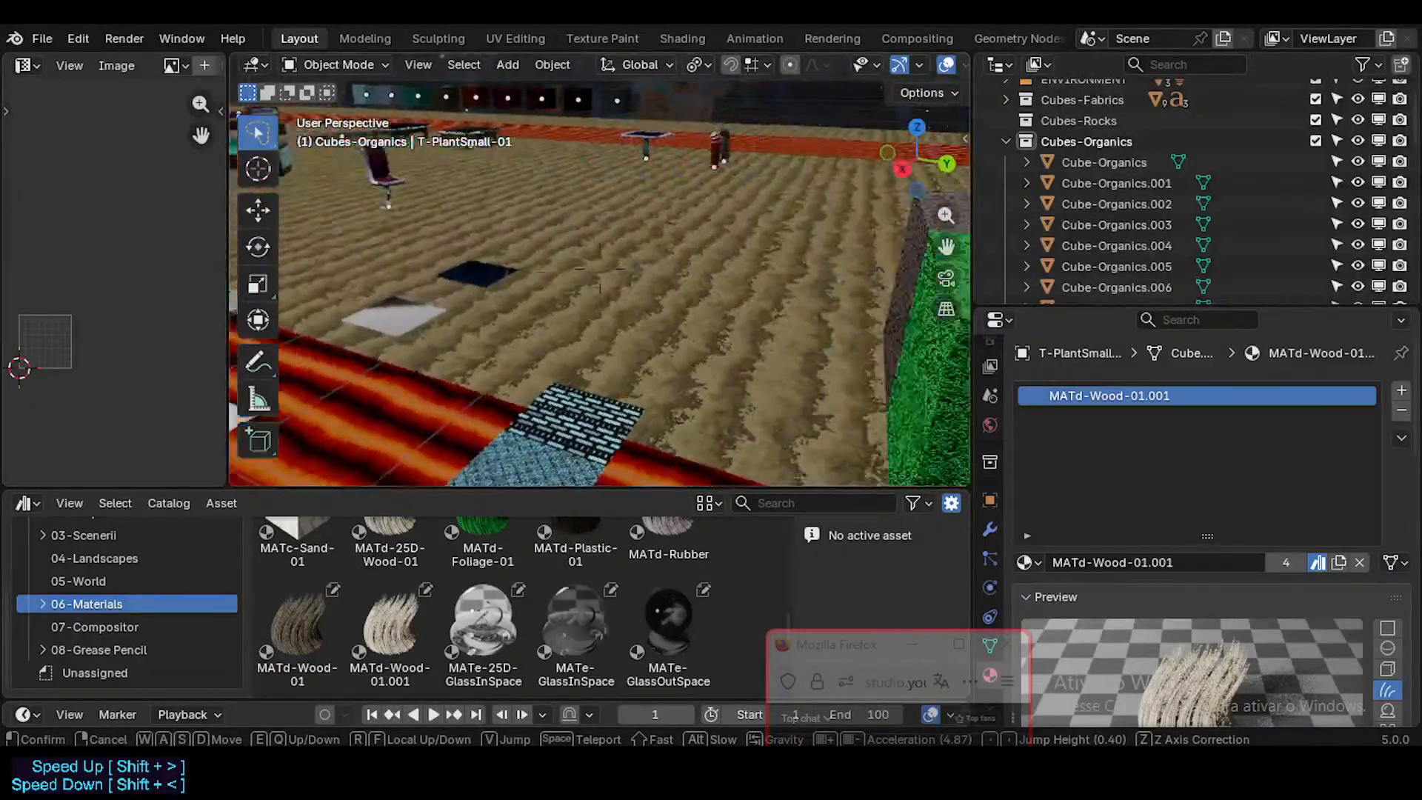
left_click(610, 298)
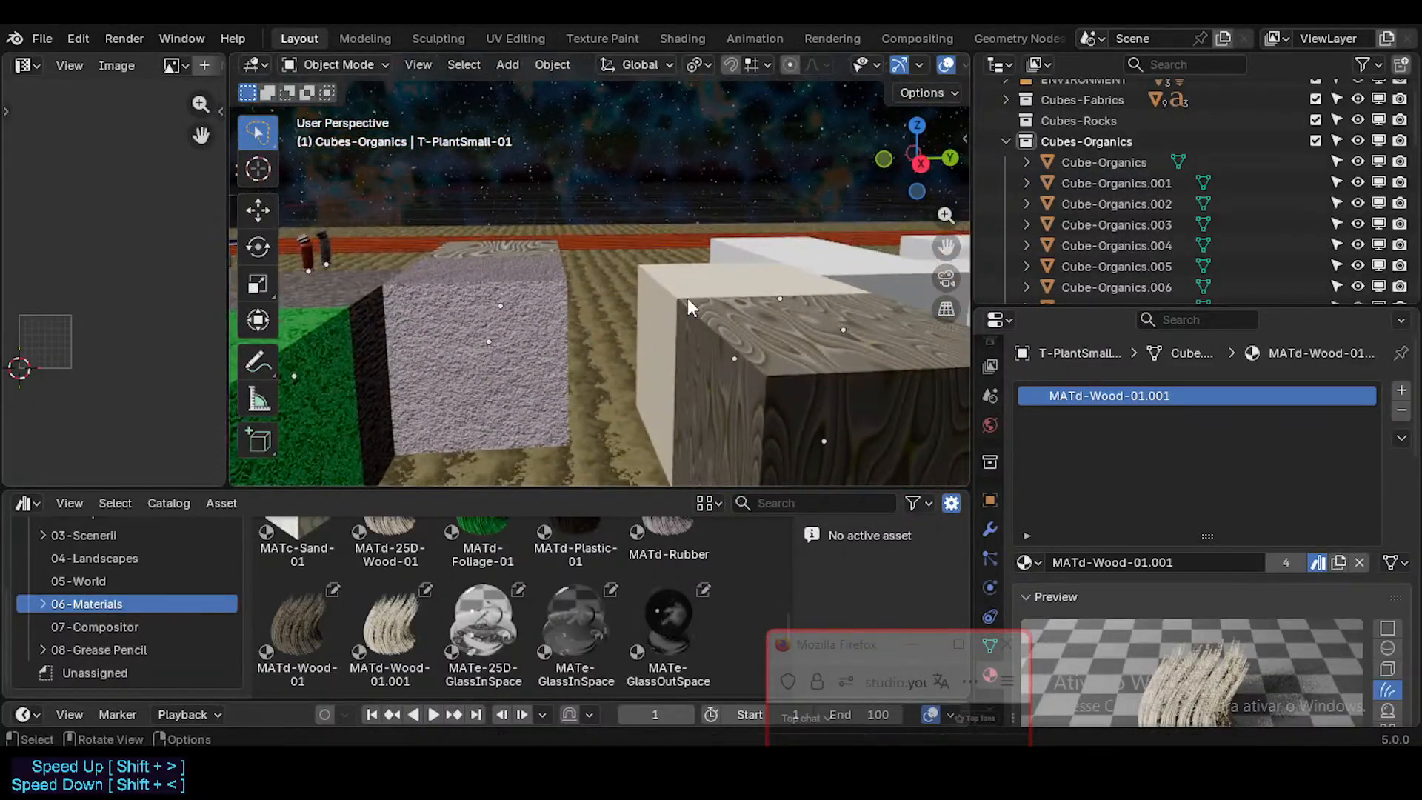
left_click(675, 288)
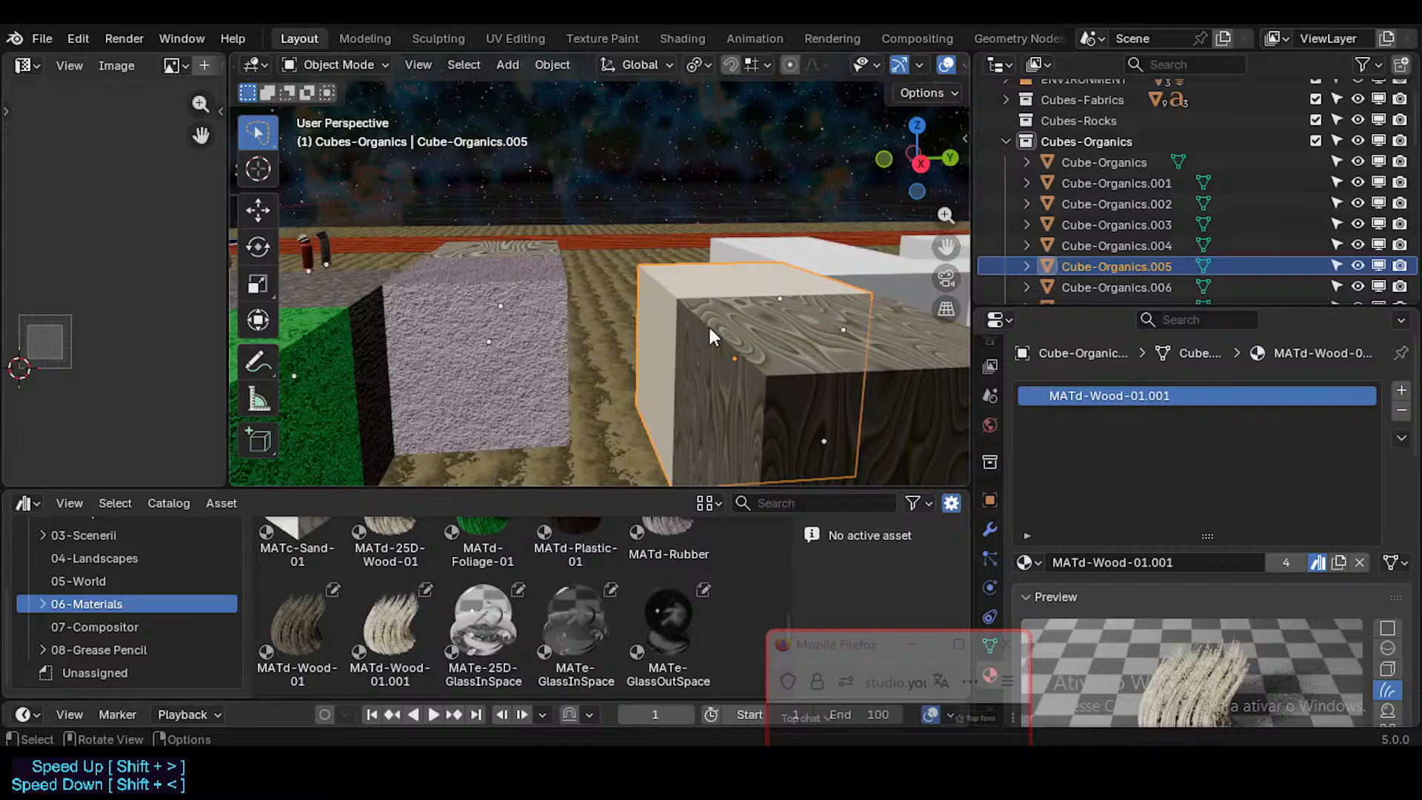
Step: Revisit the T-PlantSmall-01 plant and inspect the wood grain on its branches up close
key("shift+grave")
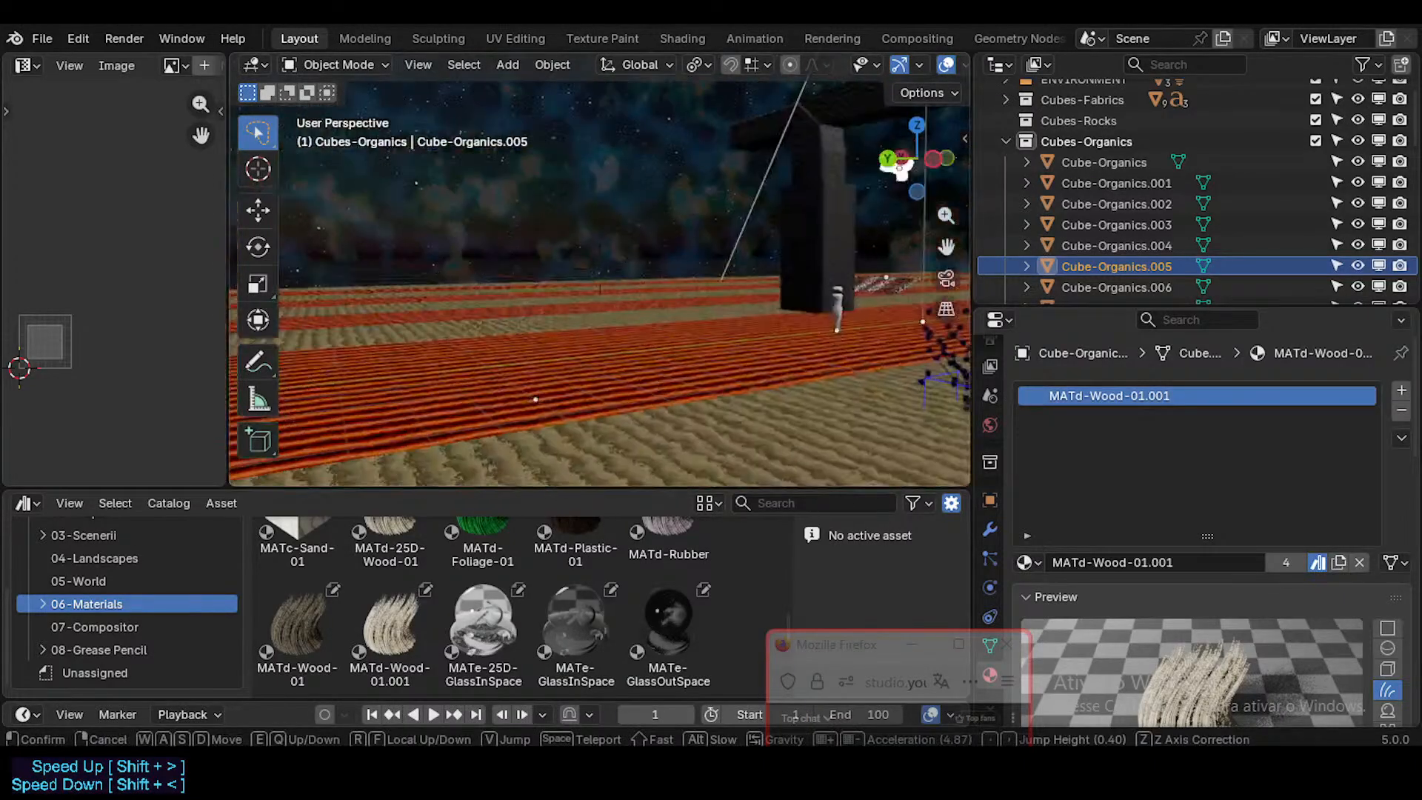
key("w")
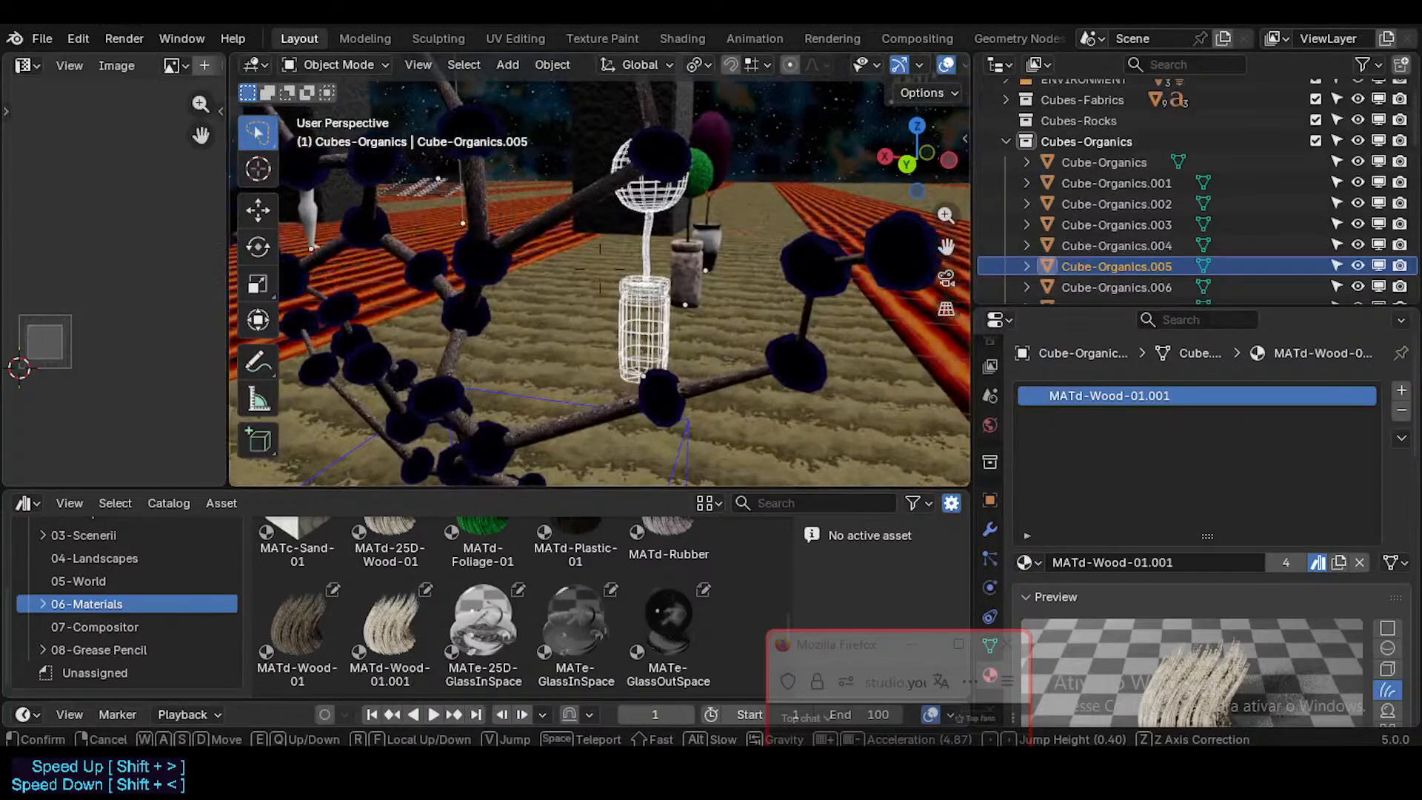
key("w")
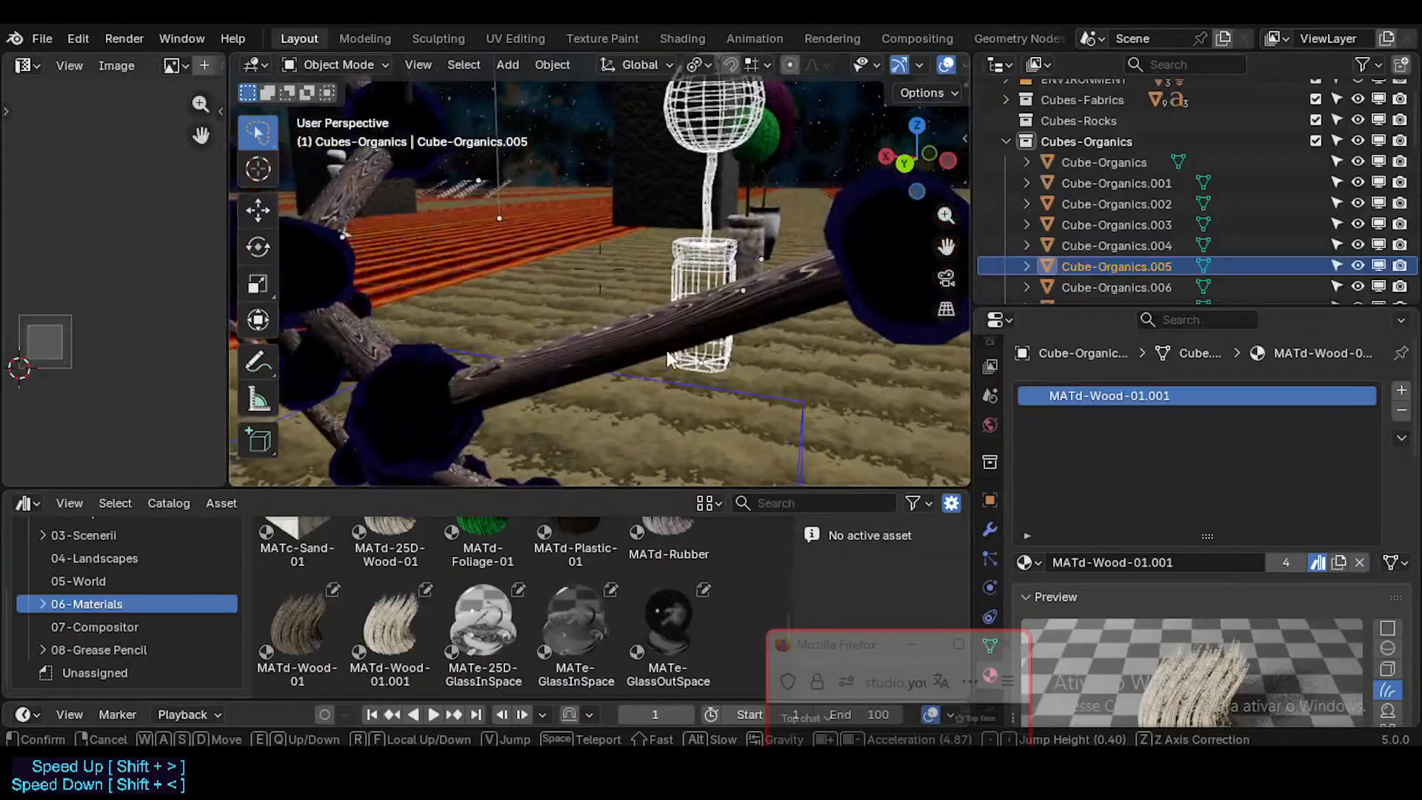
left_click(667, 351)
left_click(733, 324)
middle_click_drag(734, 324, 654, 401)
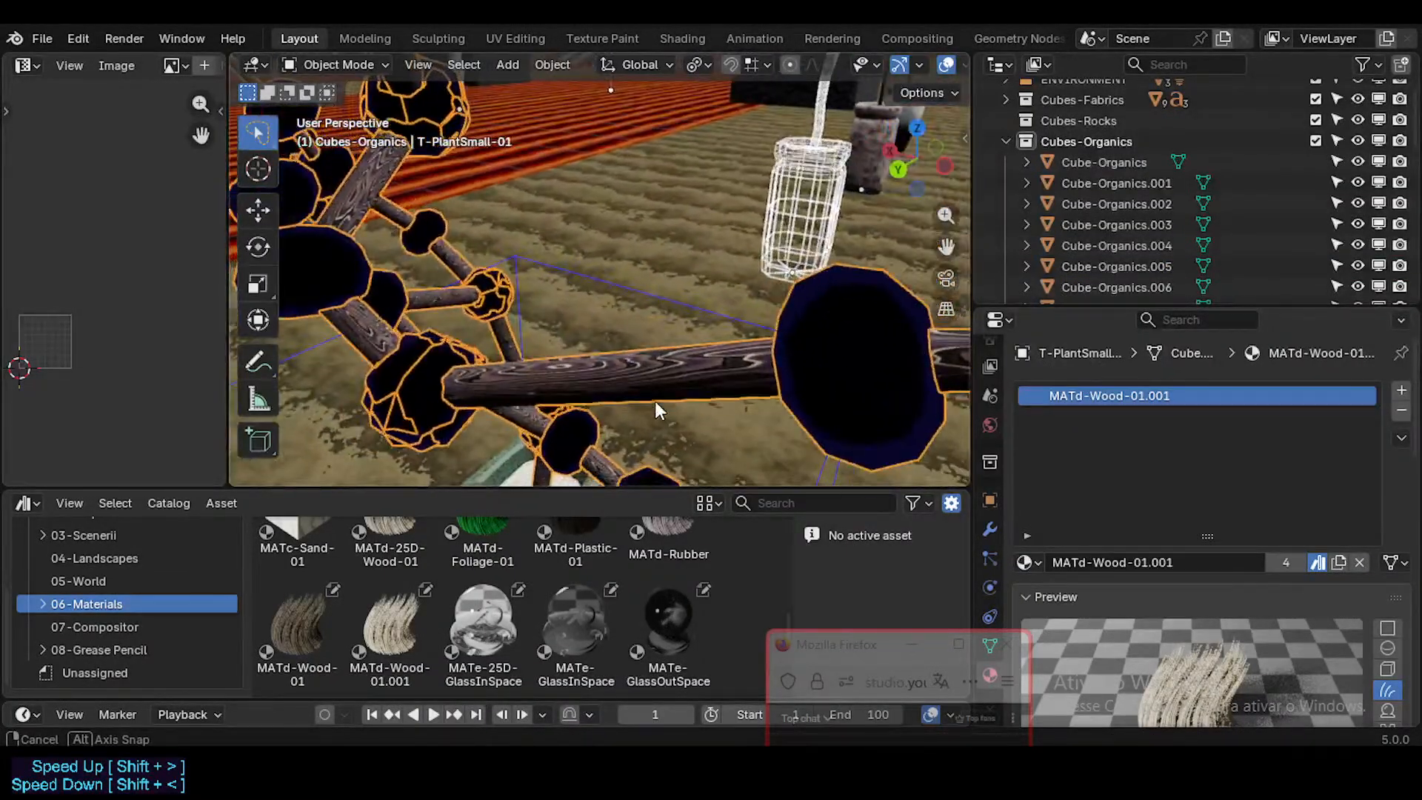
Step: Return to the sample cubes, select Cube-Organics.003 and check the name of its material slot
key("shift+grave")
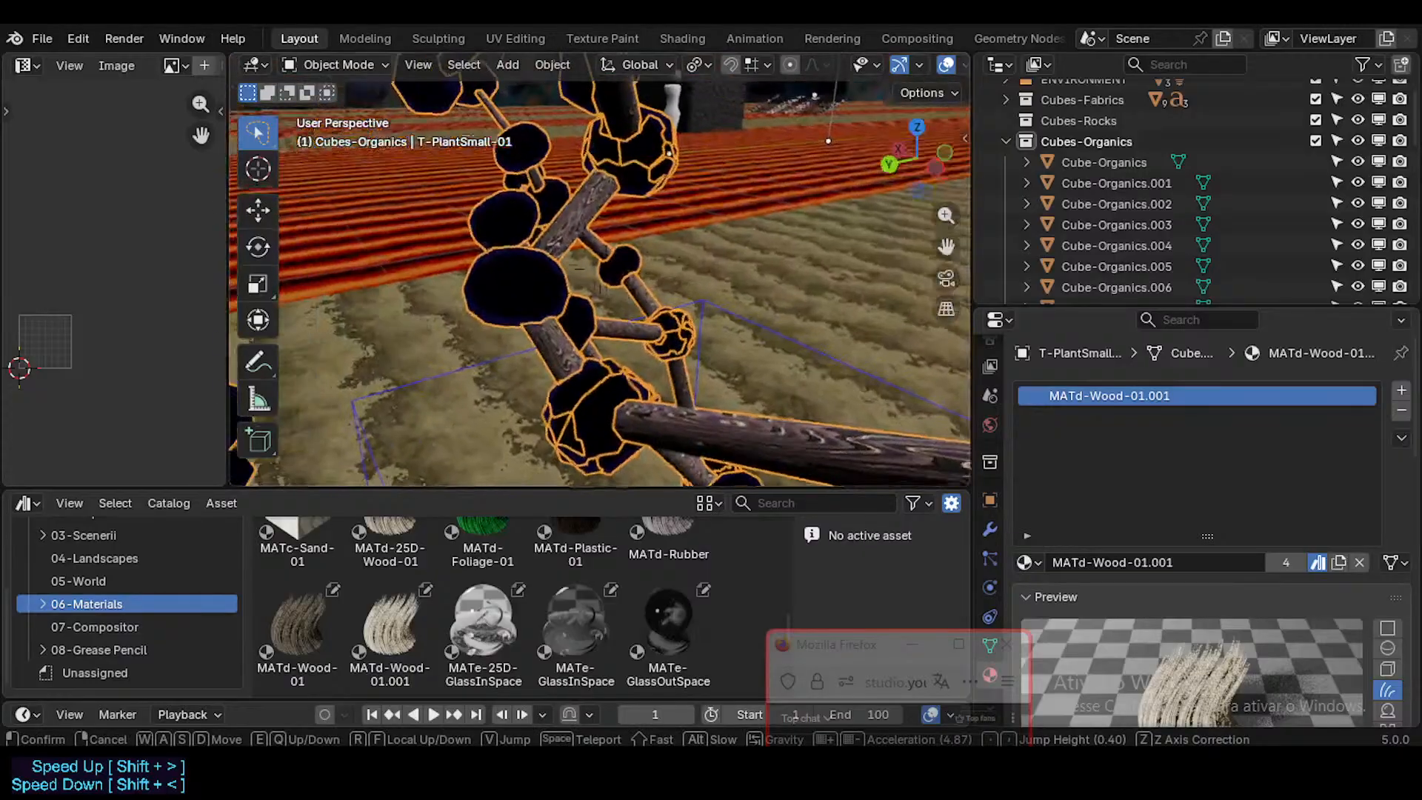
key("w")
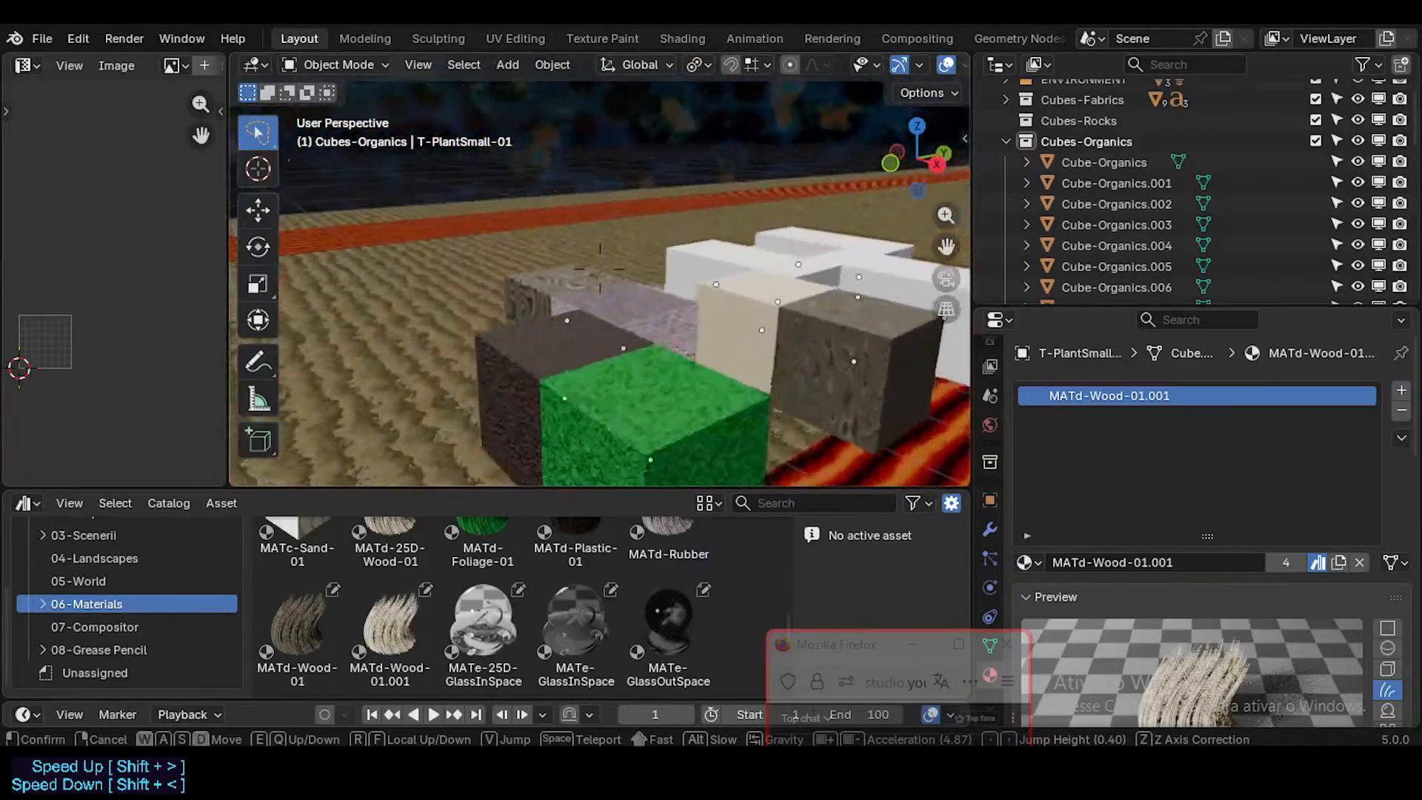
key("d")
left_click(629, 345)
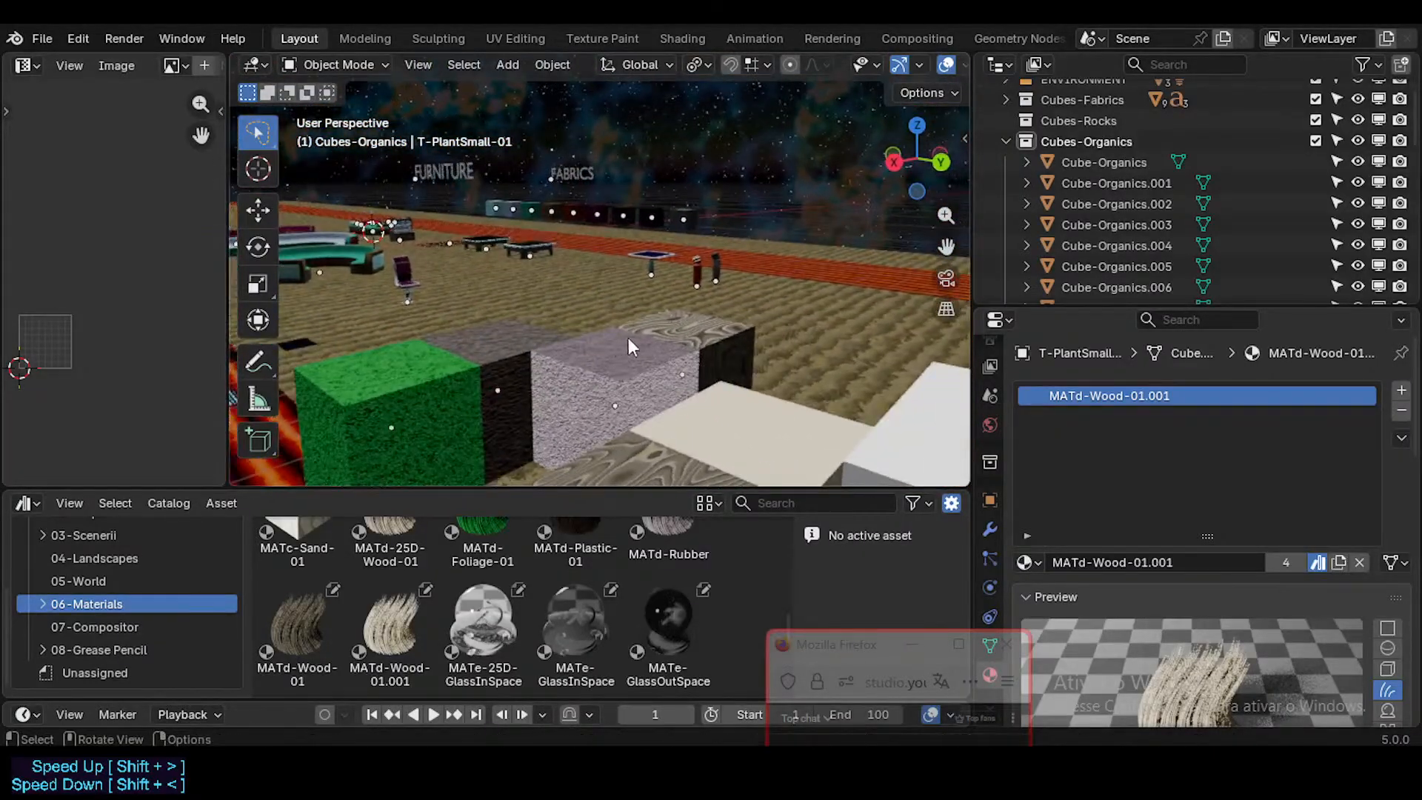
left_click(684, 331)
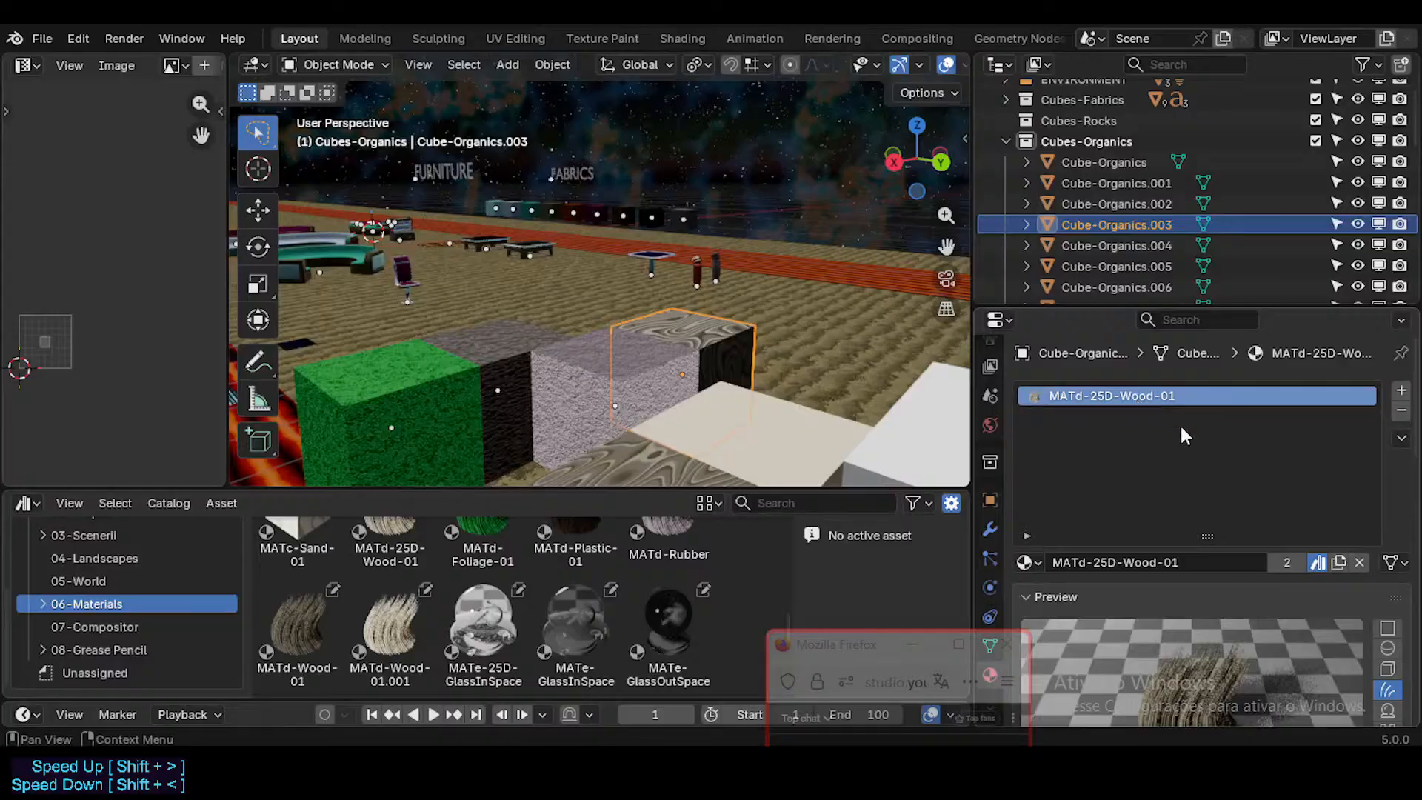
double_click(1193, 398)
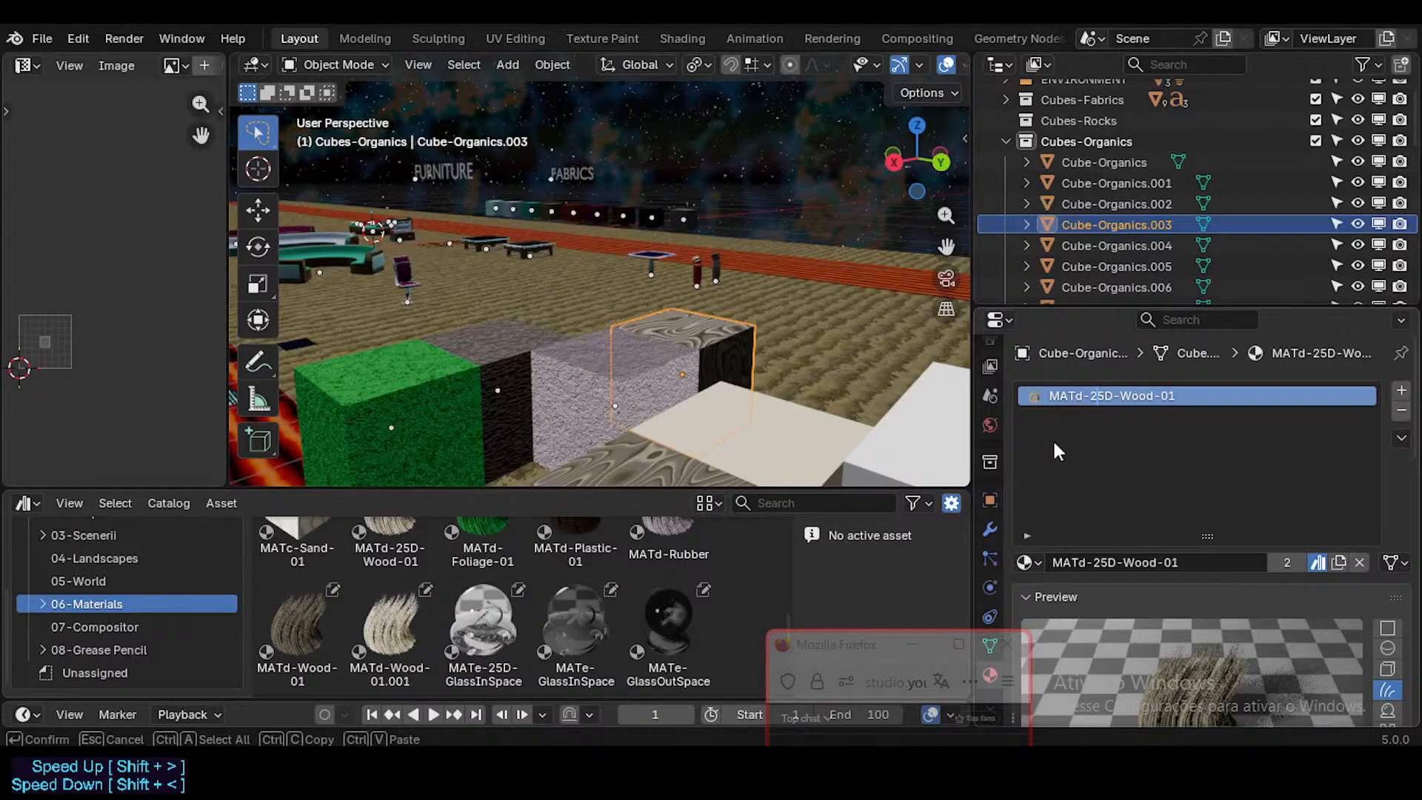
Step: Select Cube-Organics.005 and check the name of its material slot
left_click(797, 415)
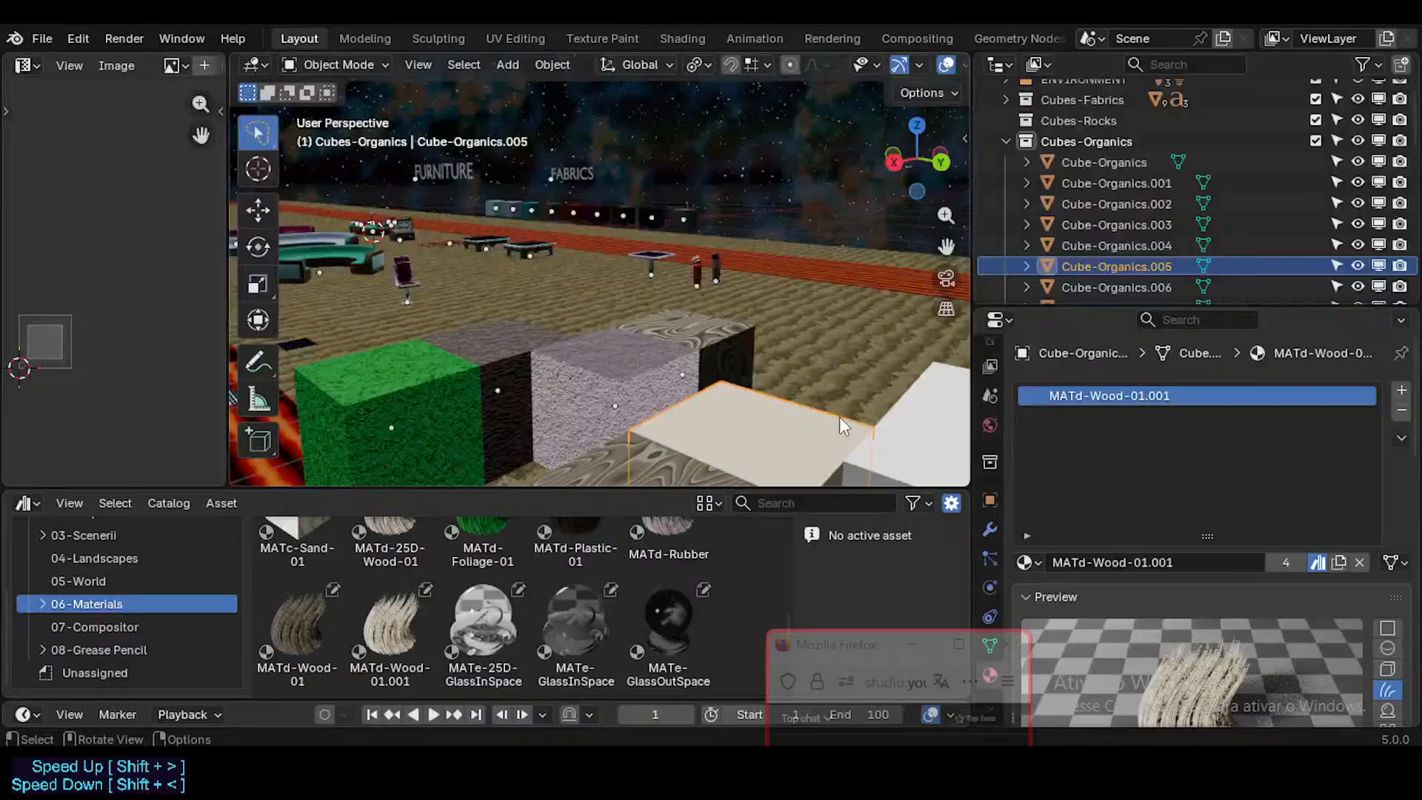
double_click(1121, 402)
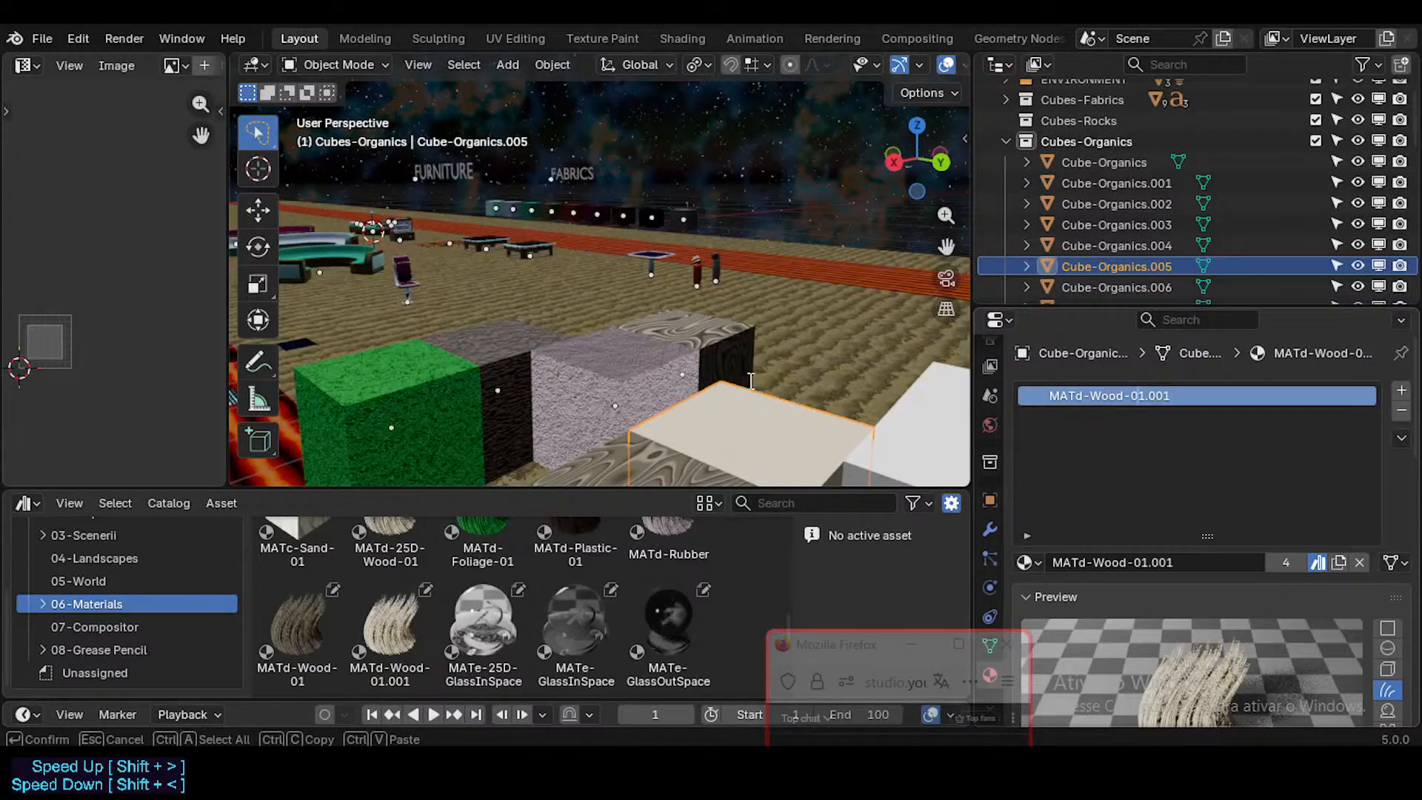
key("Tab")
double_click(1148, 403)
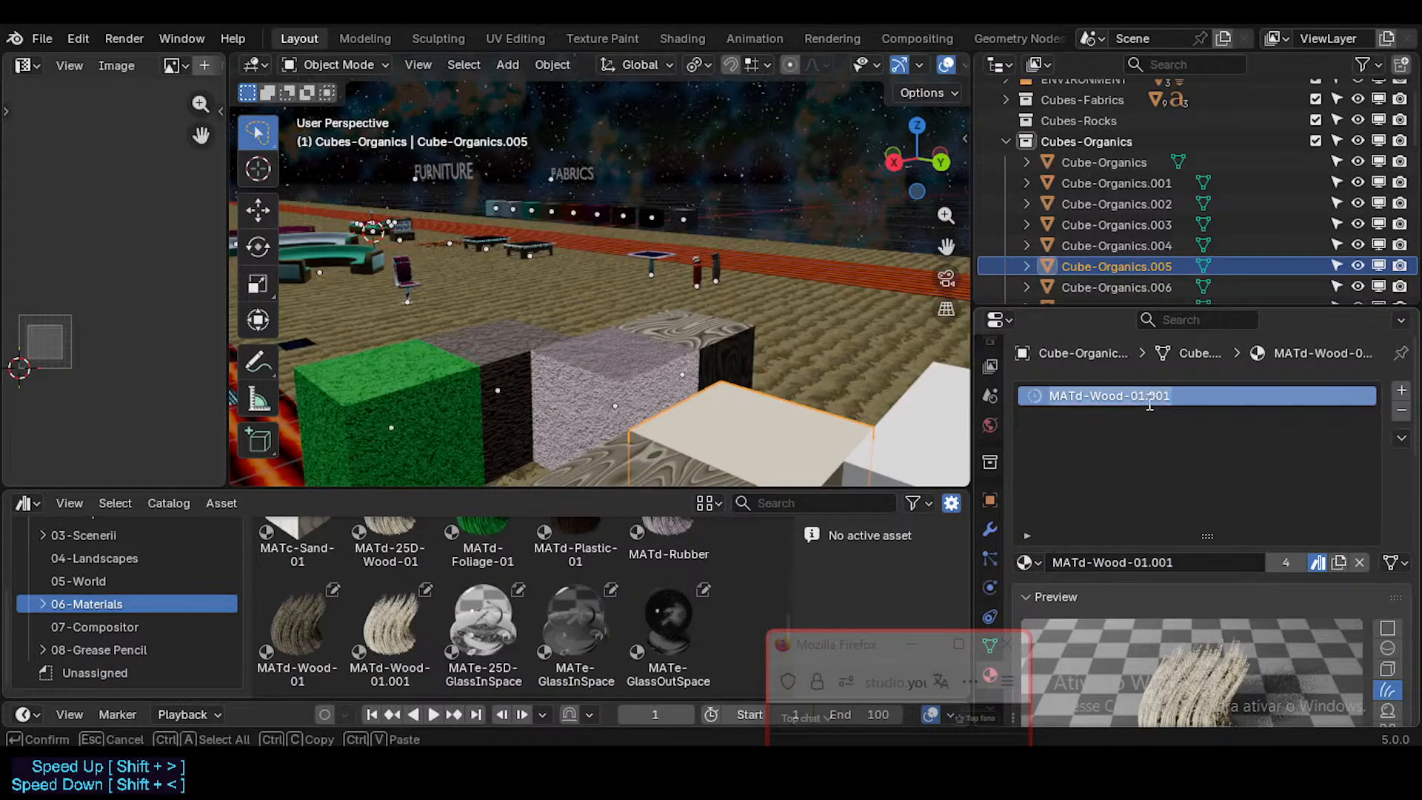
left_click(1147, 403)
left_click(686, 322)
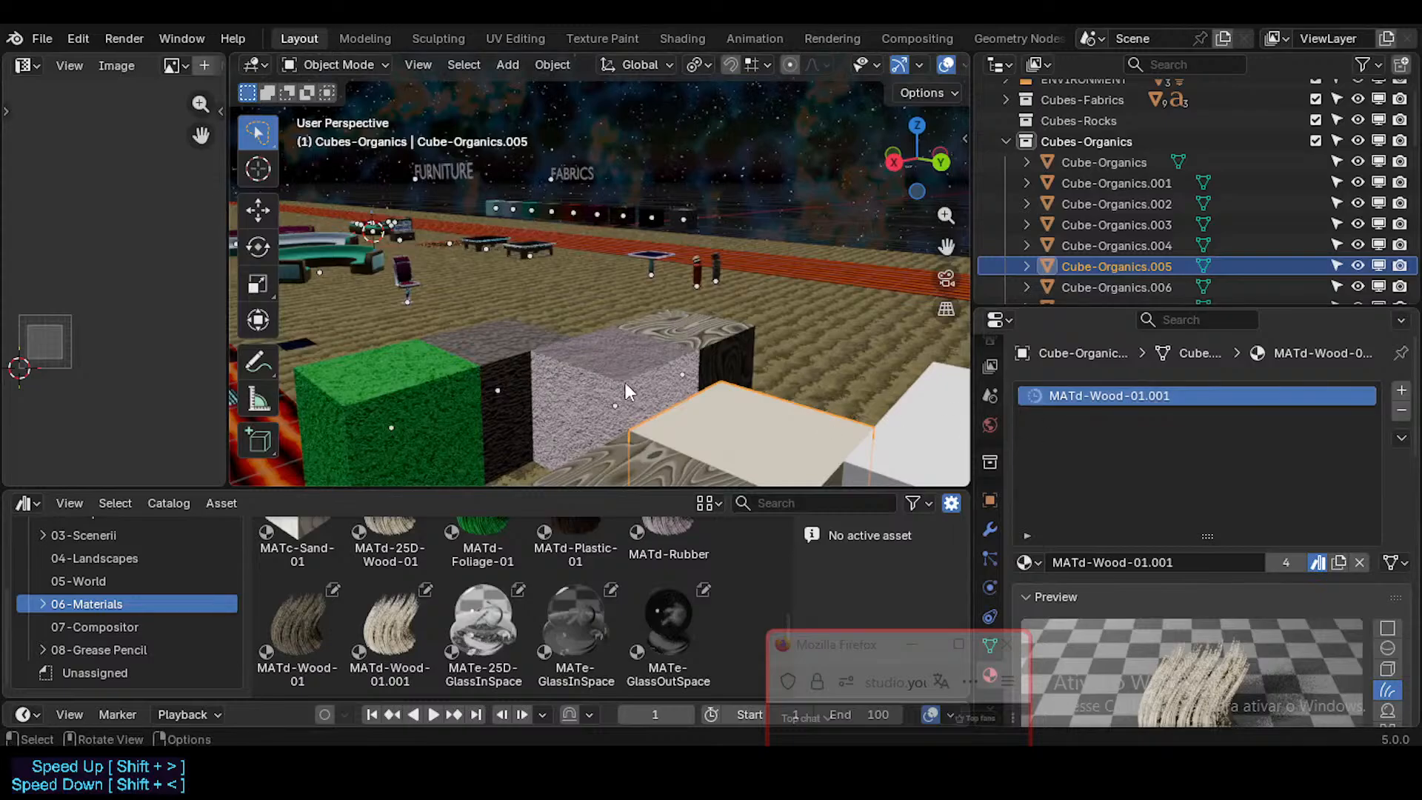
key("Tab")
middle_click_drag(641, 344, 665, 325, "shift")
key("Tab")
scroll(662, 362, "down", 3)
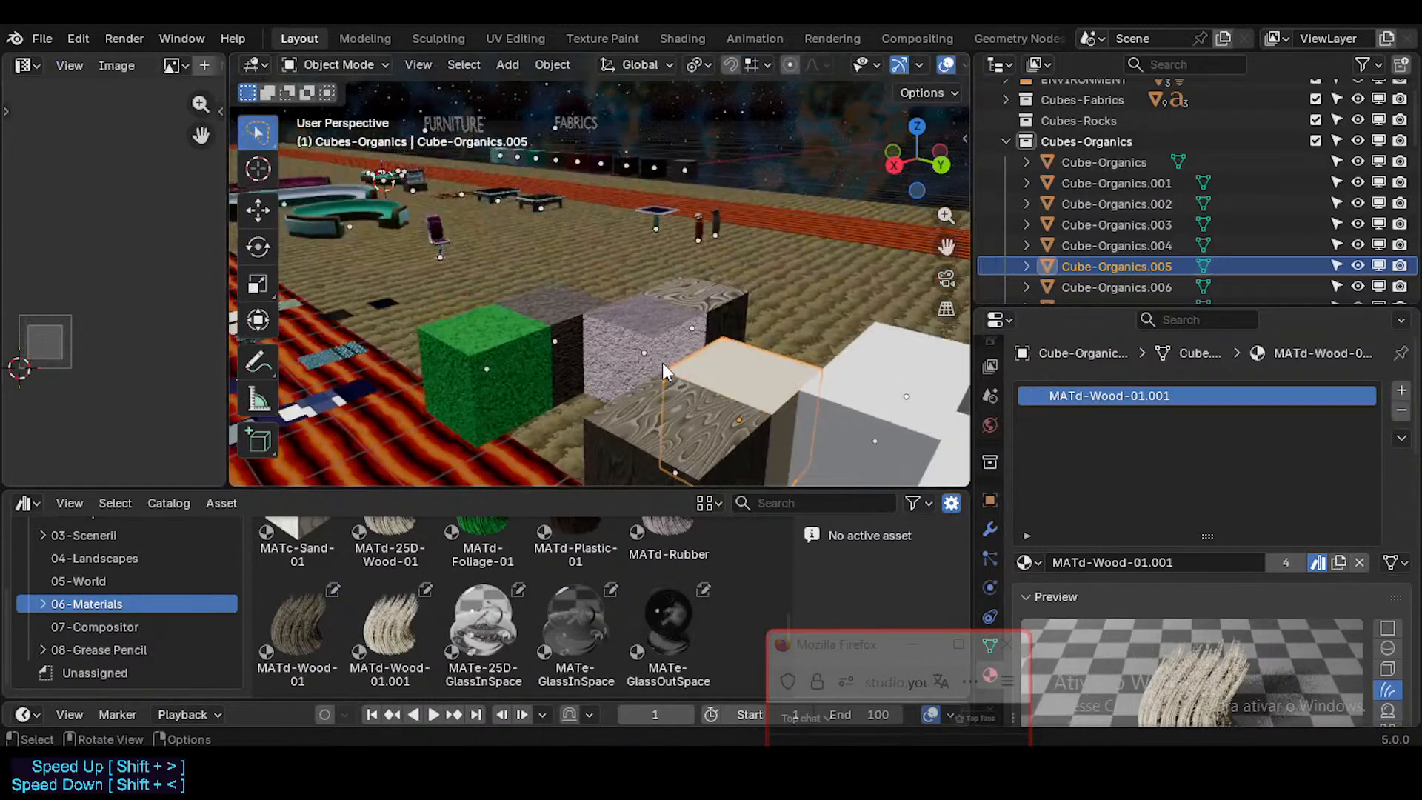
Step: Remove the MATd-Wood-01.001, MATd-Rubber, MATd-Wood-01, MATd-Plastic-01 and MATd-Foliage-01 material slots from the FutureCubes object
left_click(728, 302)
middle_click_drag(711, 315, 601, 378)
left_click(473, 362)
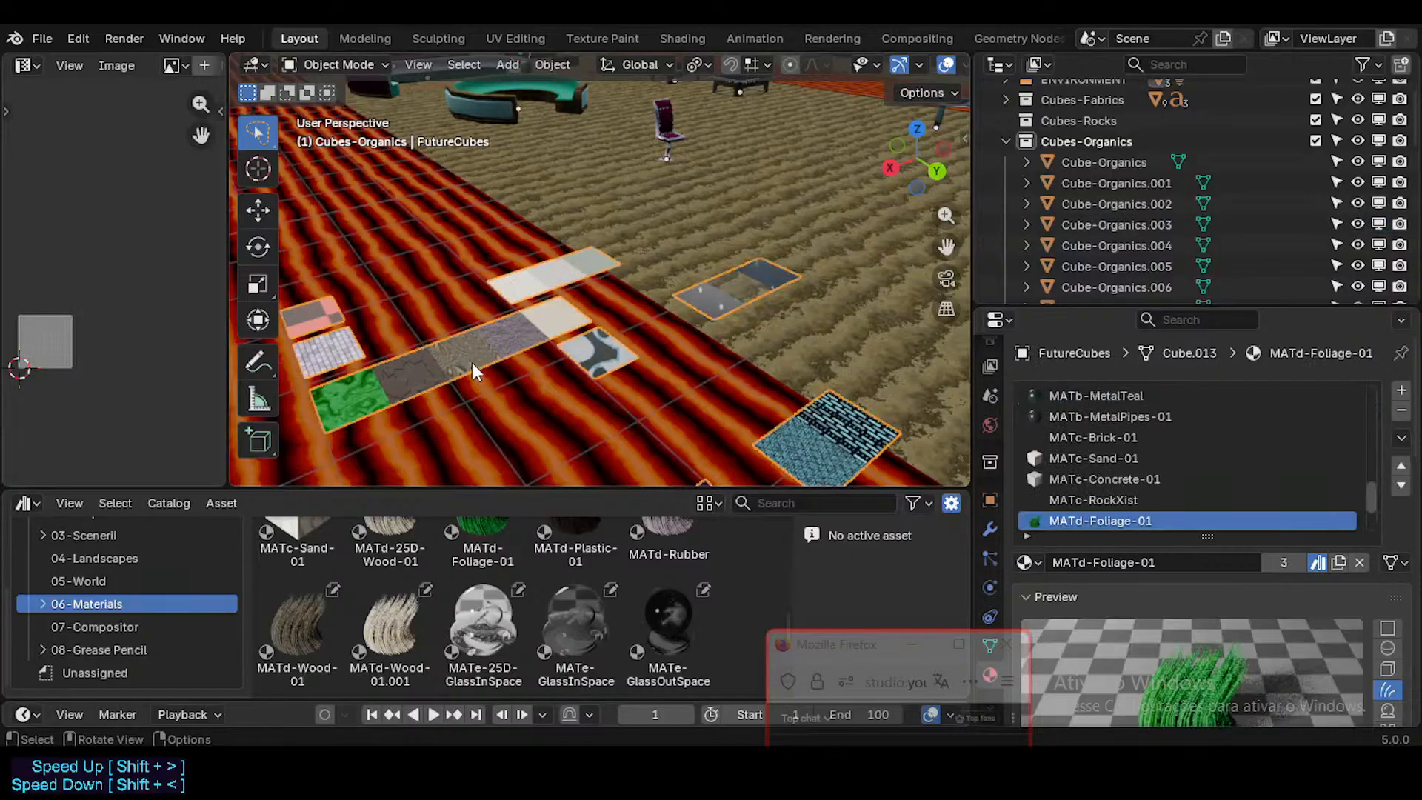
scroll(519, 359, "down", 3)
scroll(1157, 451, "down", 2)
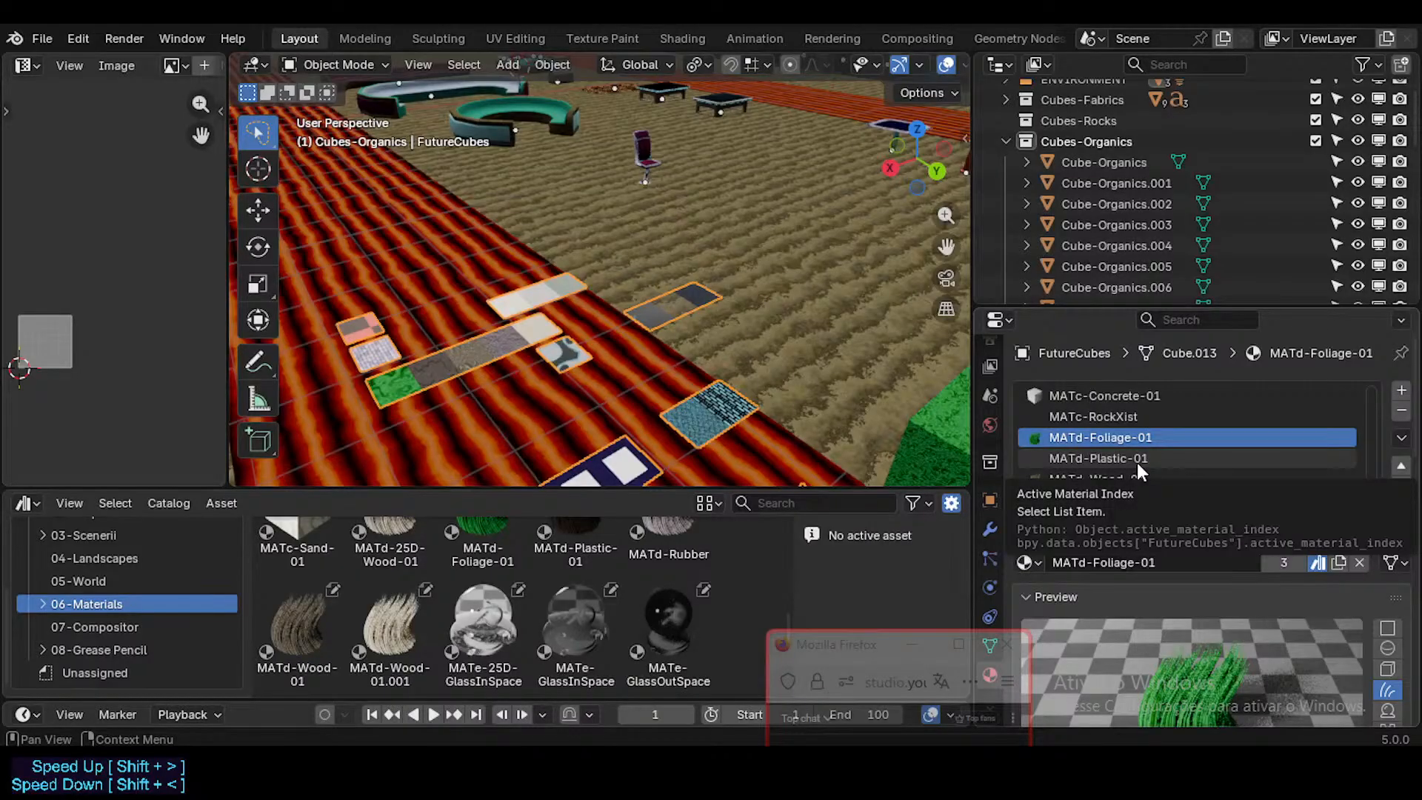
left_click_drag(1144, 480, 1153, 535)
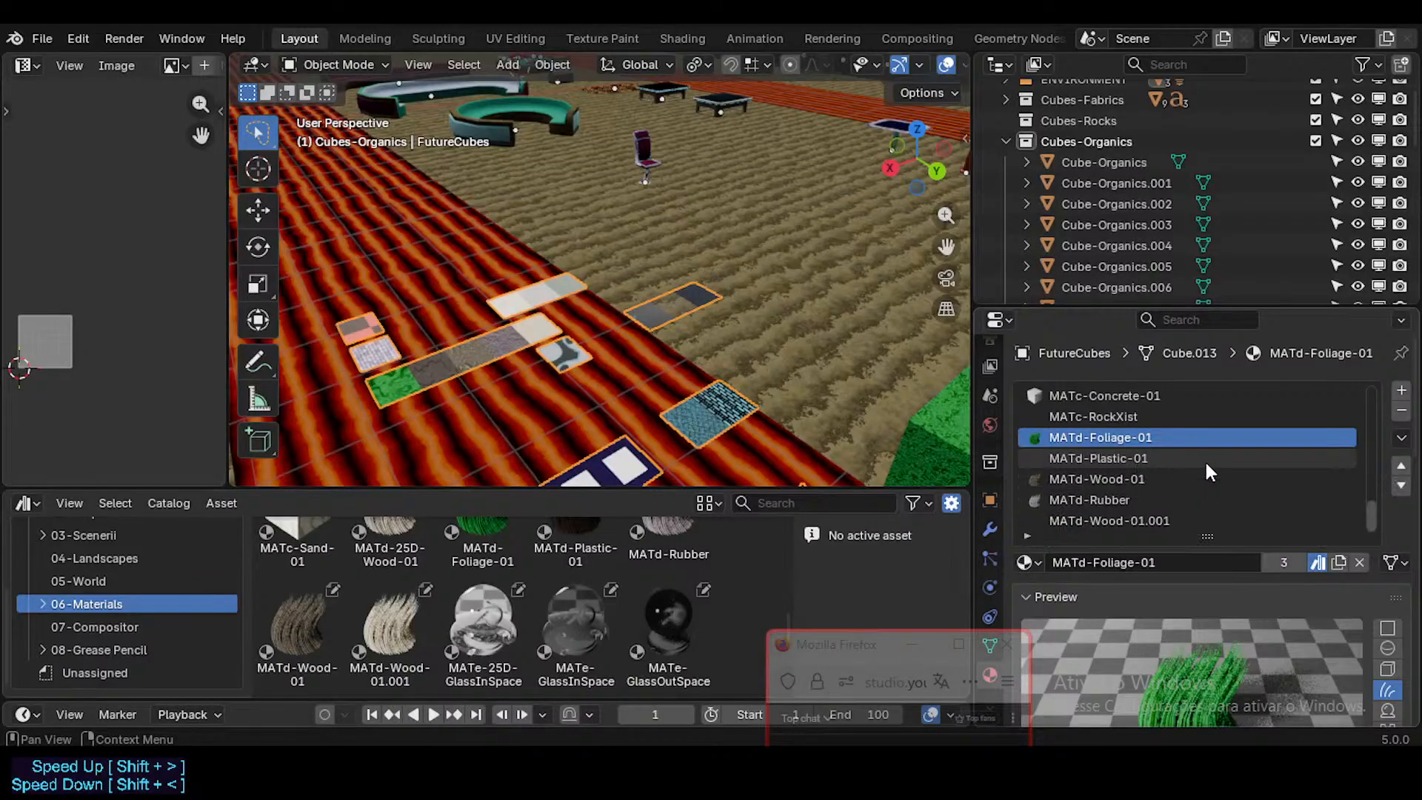
left_click(1147, 522)
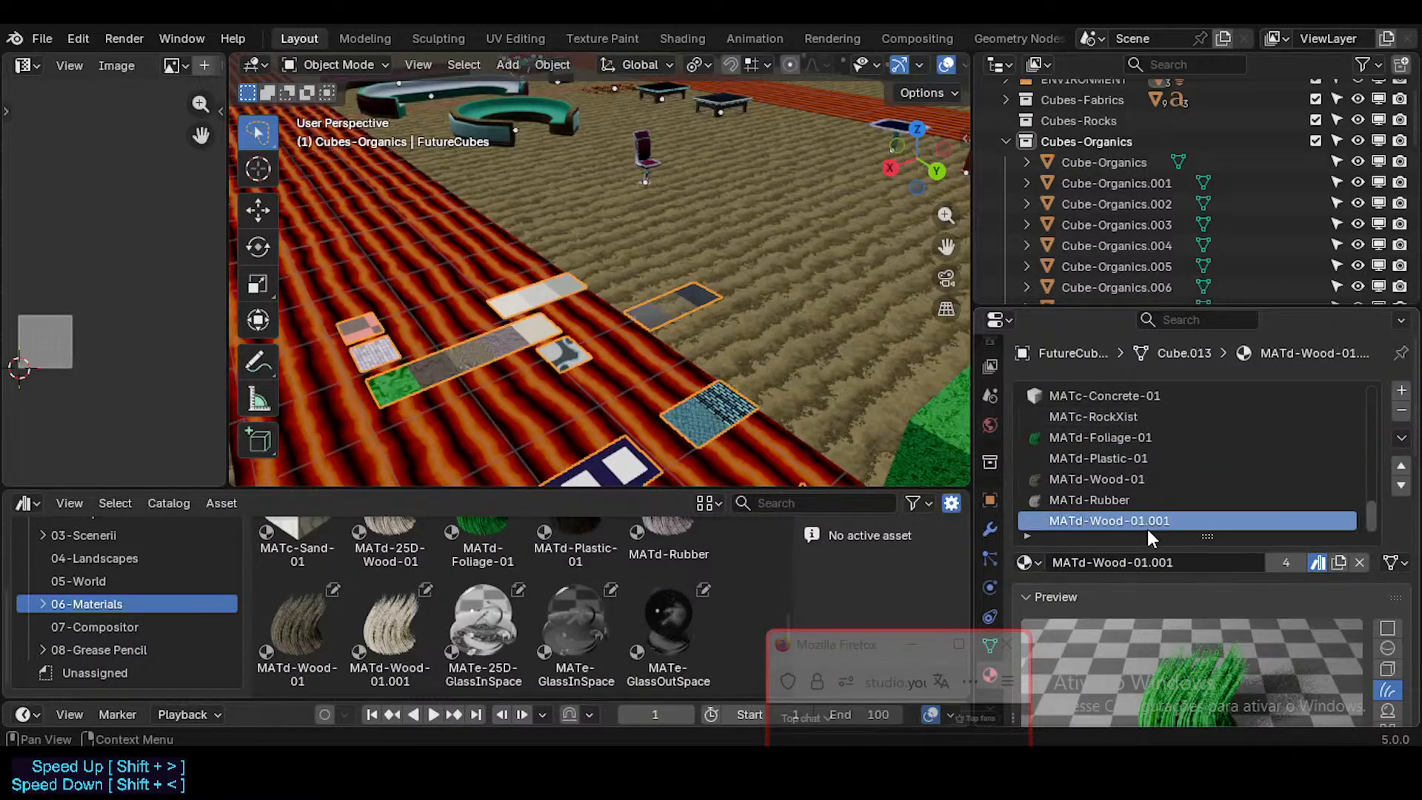
left_click(1401, 411)
left_click(1401, 411)
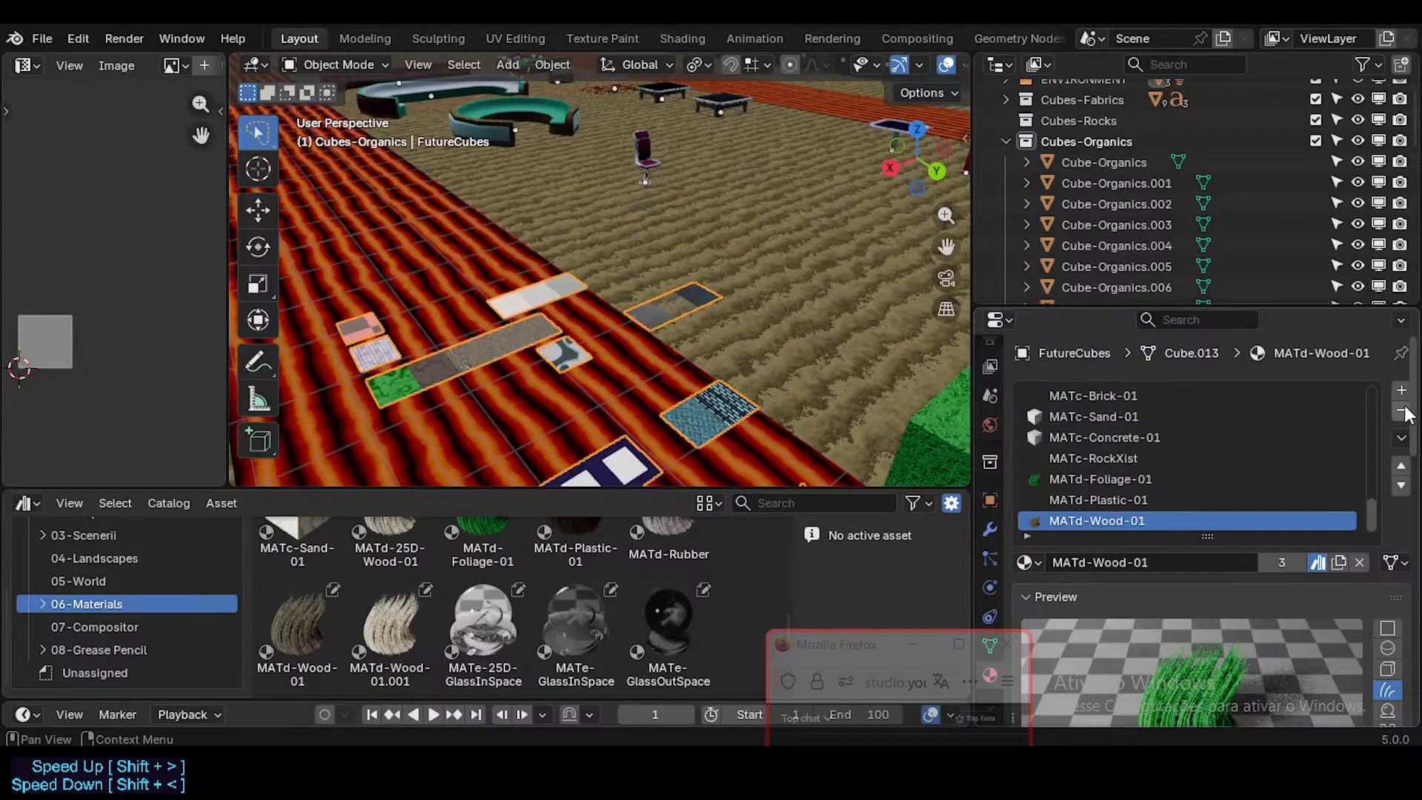
left_click(1401, 412)
left_click(1401, 412)
left_click(1401, 411)
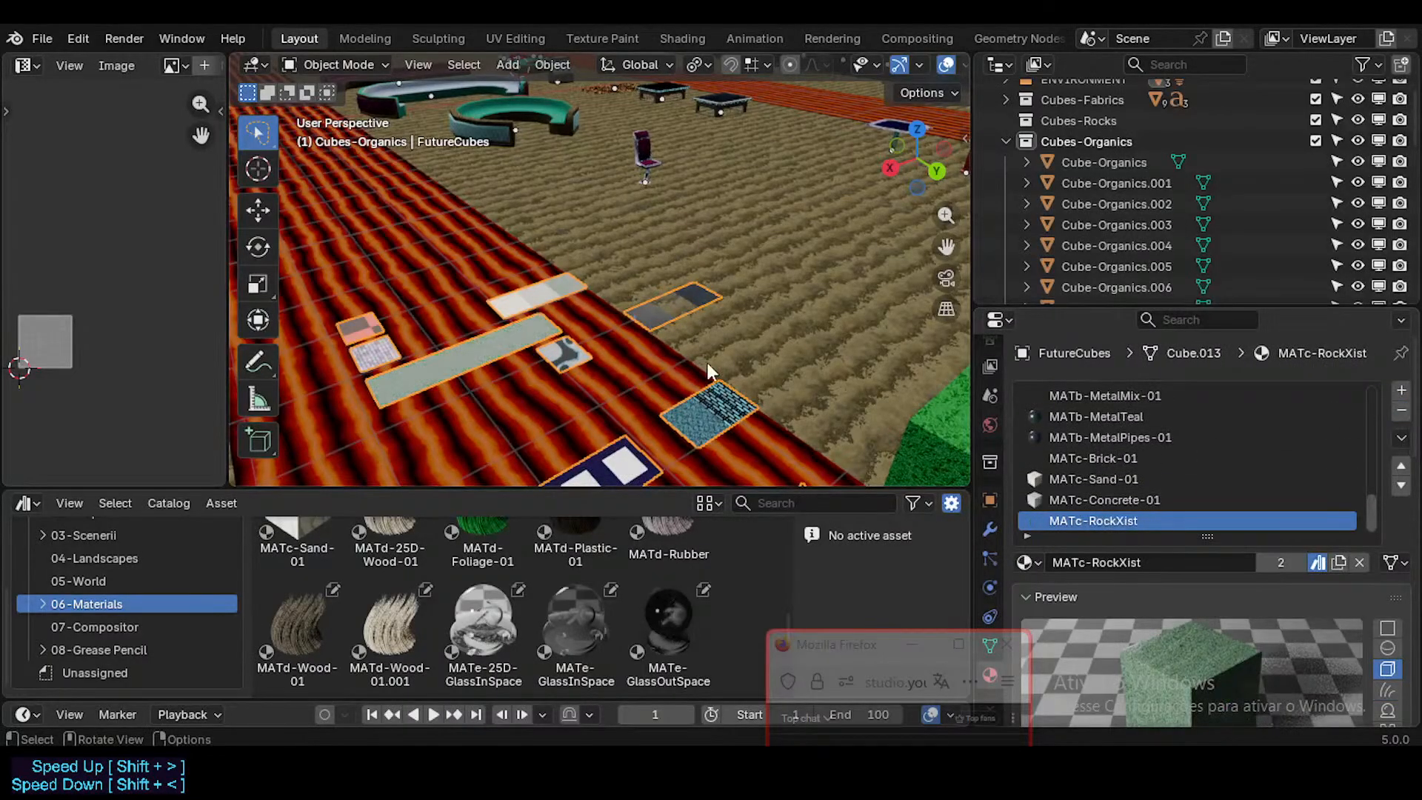
Step: Select Cube-Organics.005 and examine its material's shader nodes, including the attribute feeding the mapping and wave texture
middle_click_drag(708, 363, 649, 355)
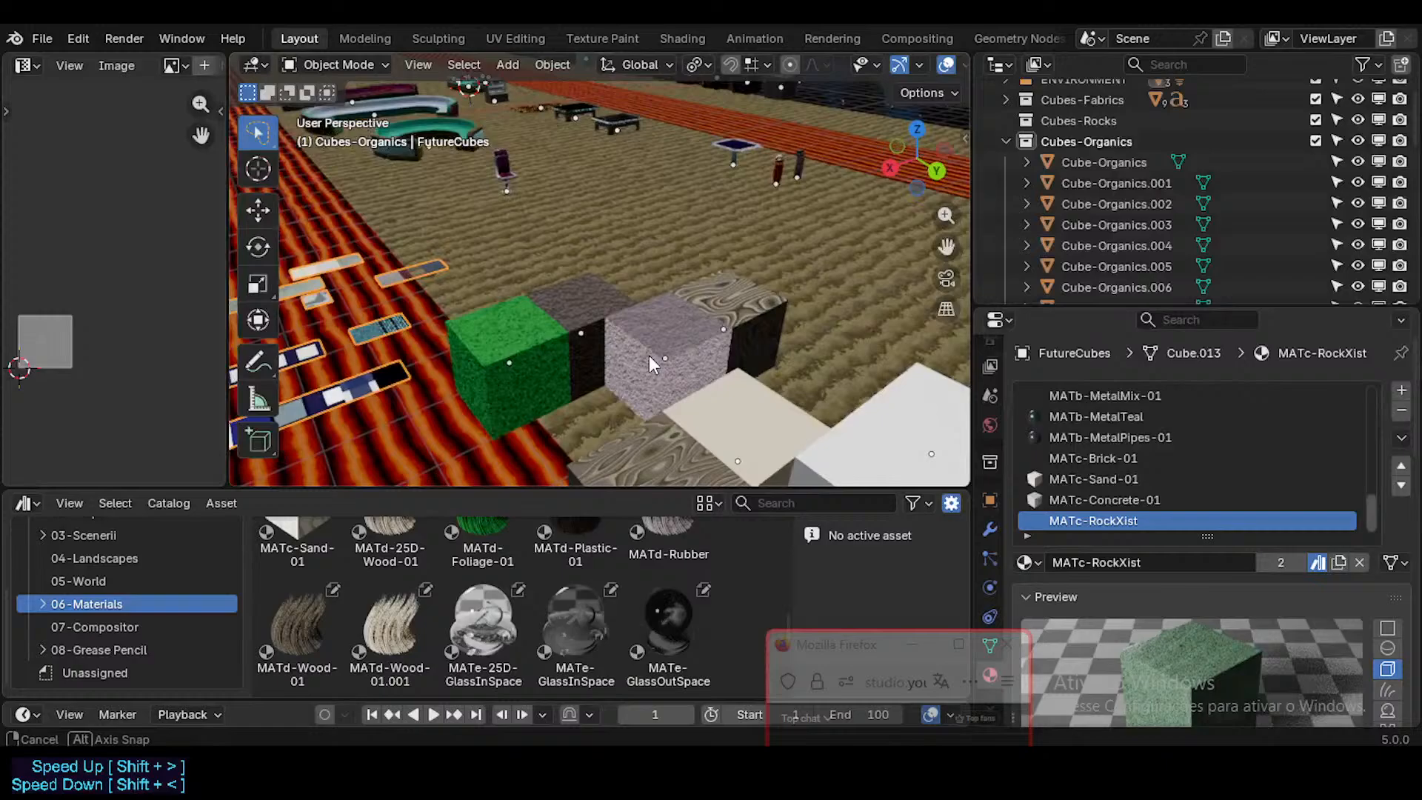
left_click(726, 406)
middle_click_drag(726, 406, 672, 323, "shift")
left_click(680, 39)
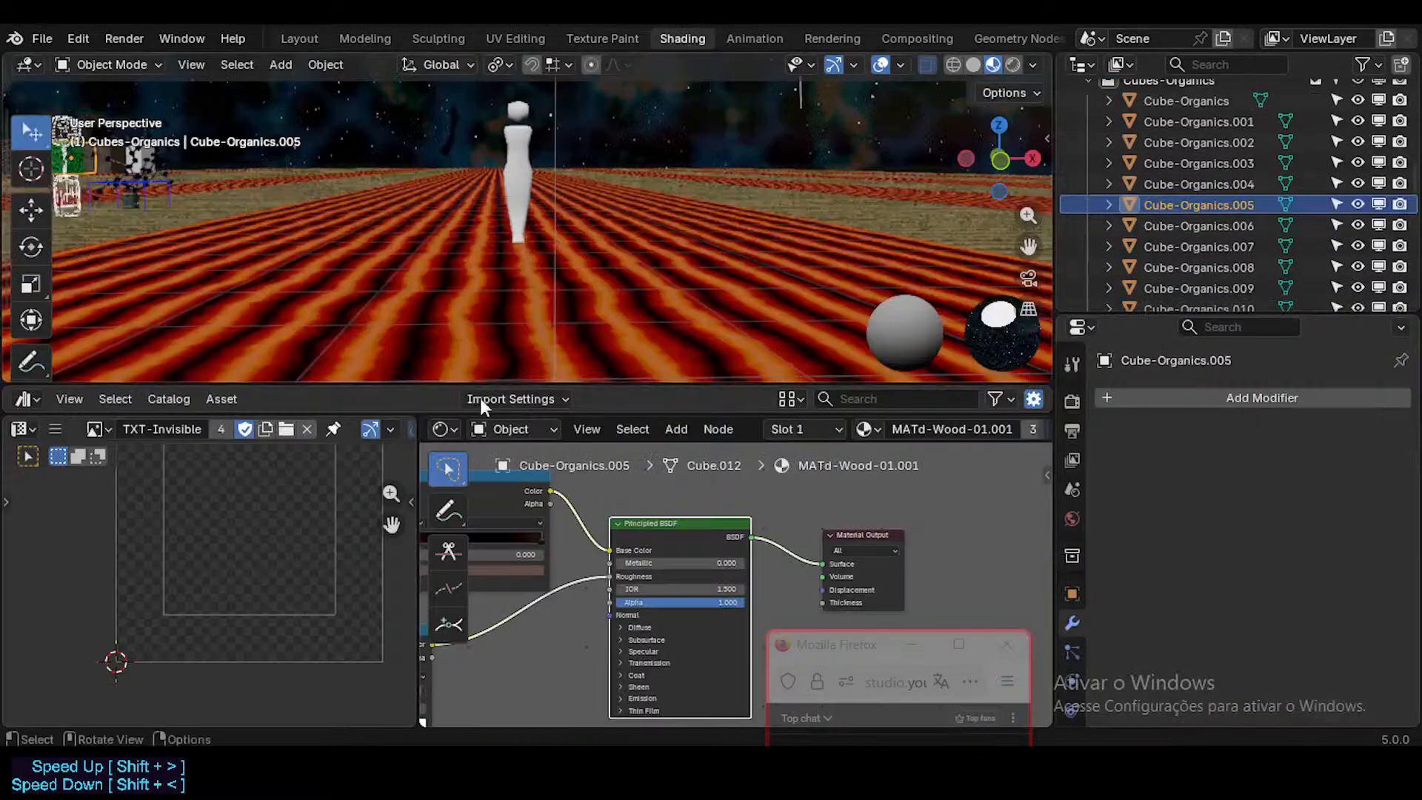
middle_click_drag(477, 571, 893, 574)
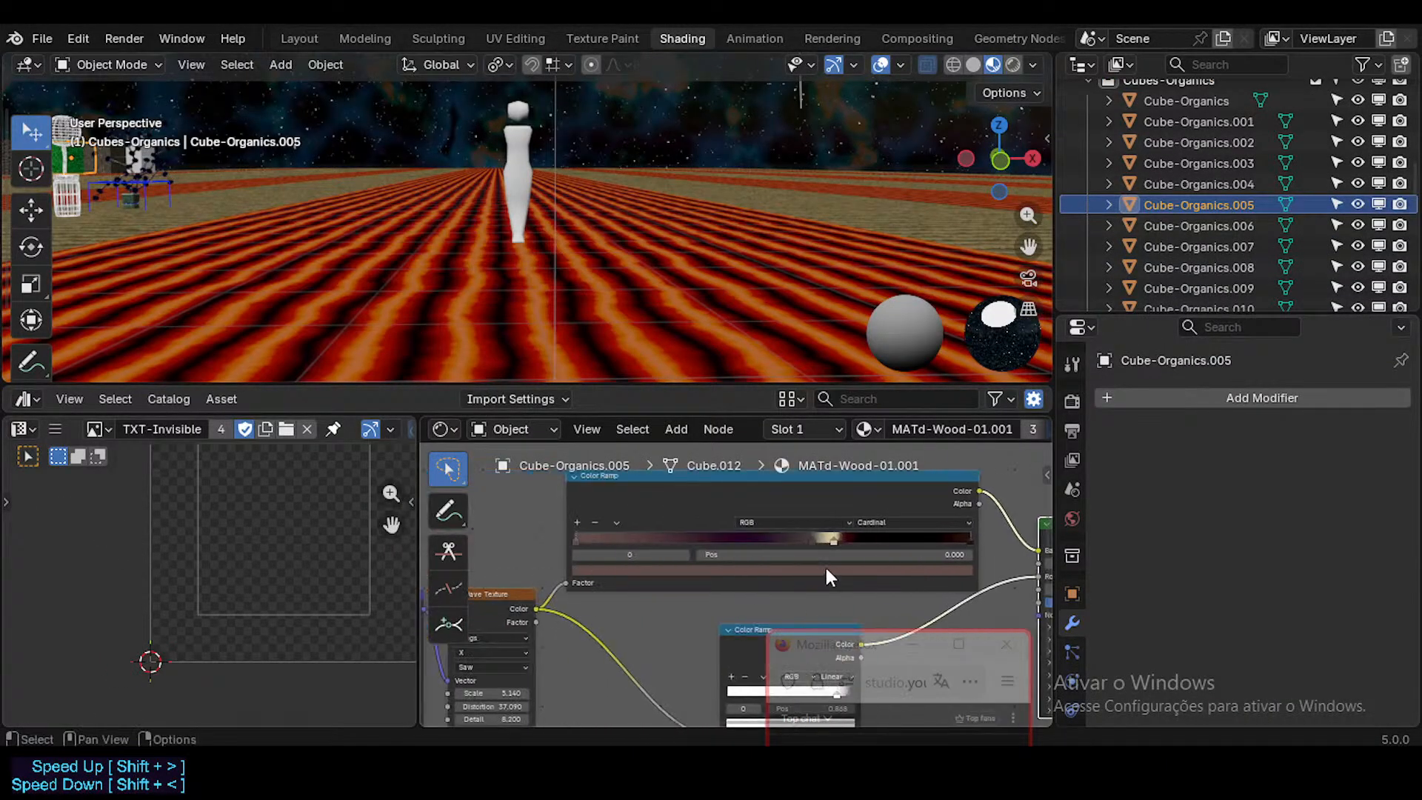
middle_click_drag(446, 621, 665, 576)
scroll(768, 523, "up", 3)
scroll(767, 523, "up", 2)
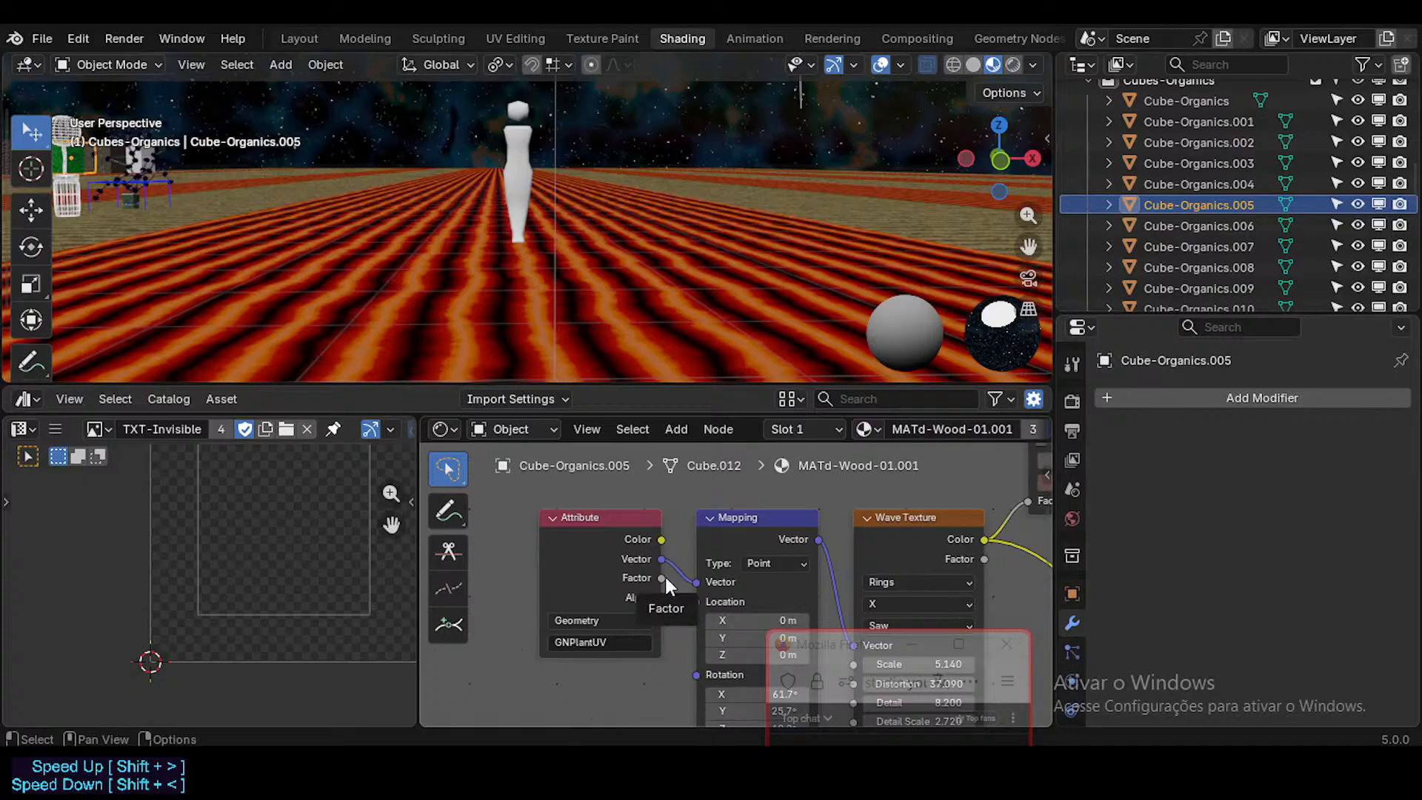
middle_click_drag(825, 548, 644, 543)
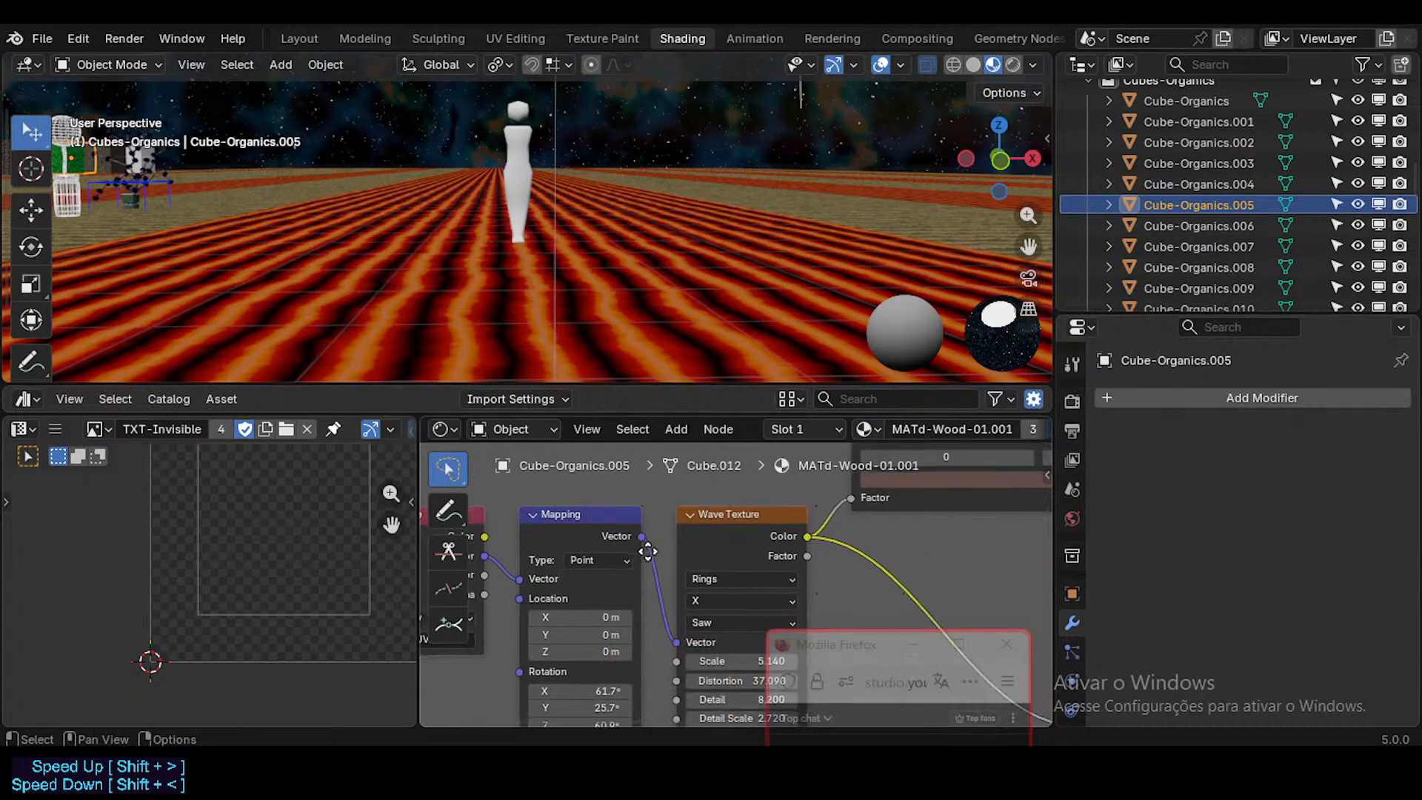
scroll(861, 546, "down", 6)
middle_click_drag(909, 544, 754, 580)
scroll(855, 541, "up", 2)
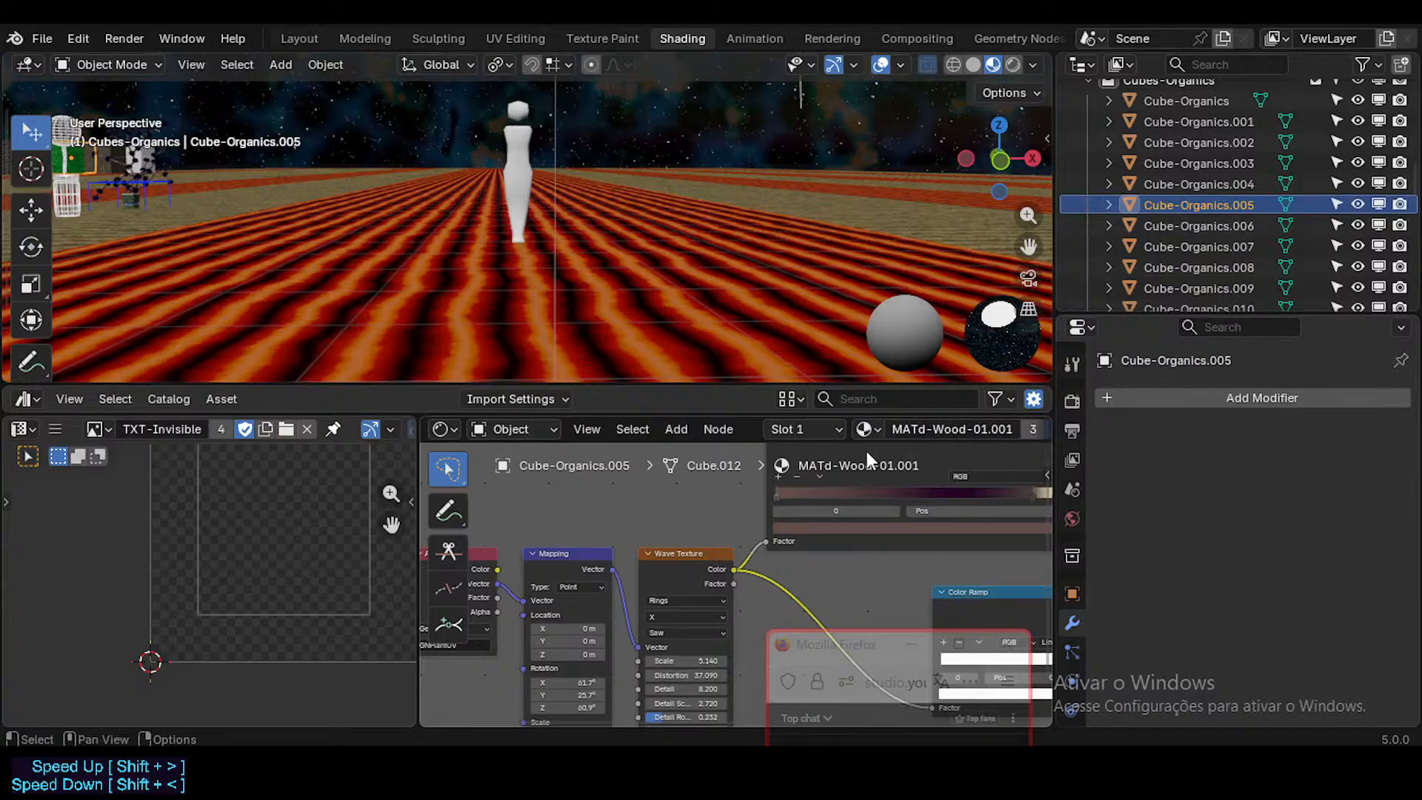
Step: Rename the material of Cube-Organics.005 to MATd-Wood-02-GN
left_click(962, 429)
left_click(994, 430)
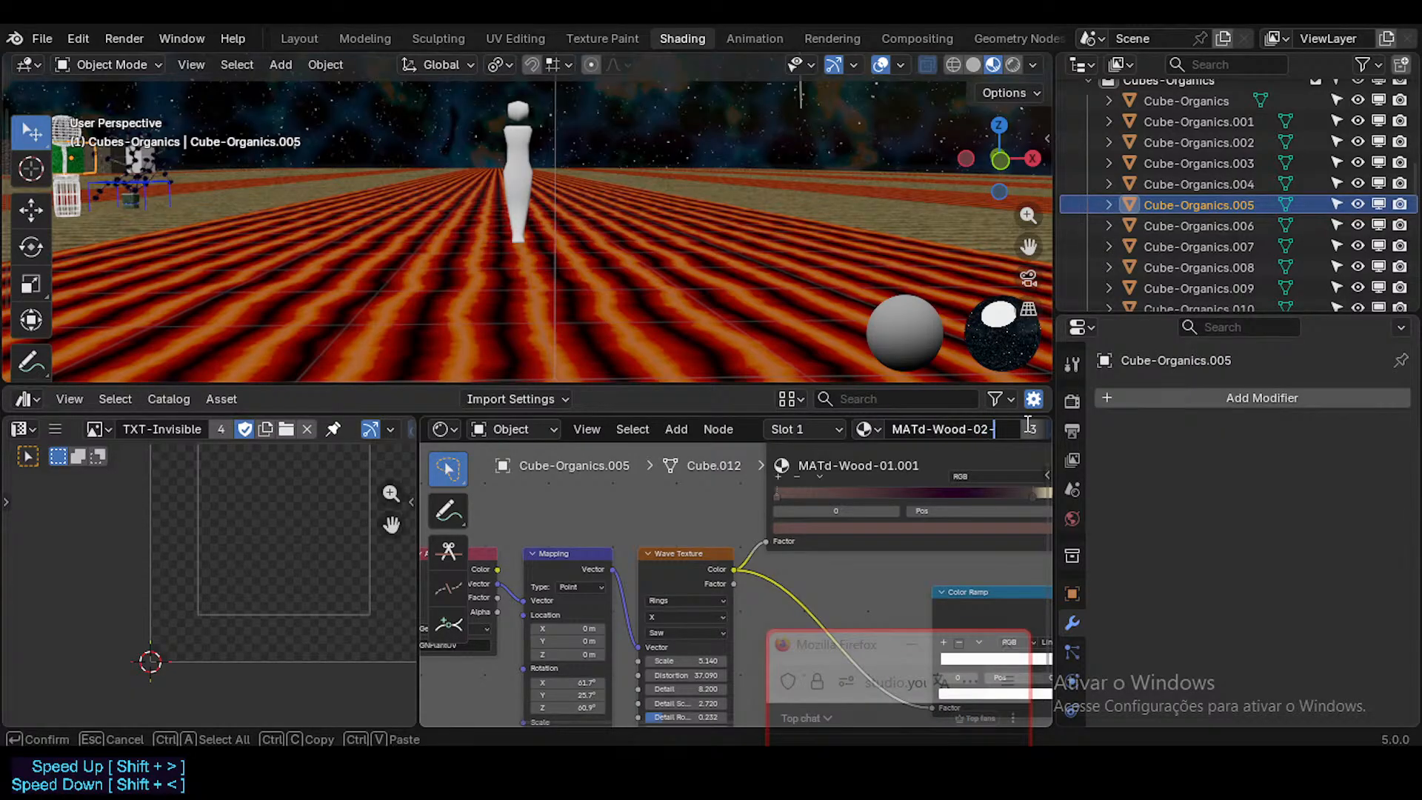
key("Return")
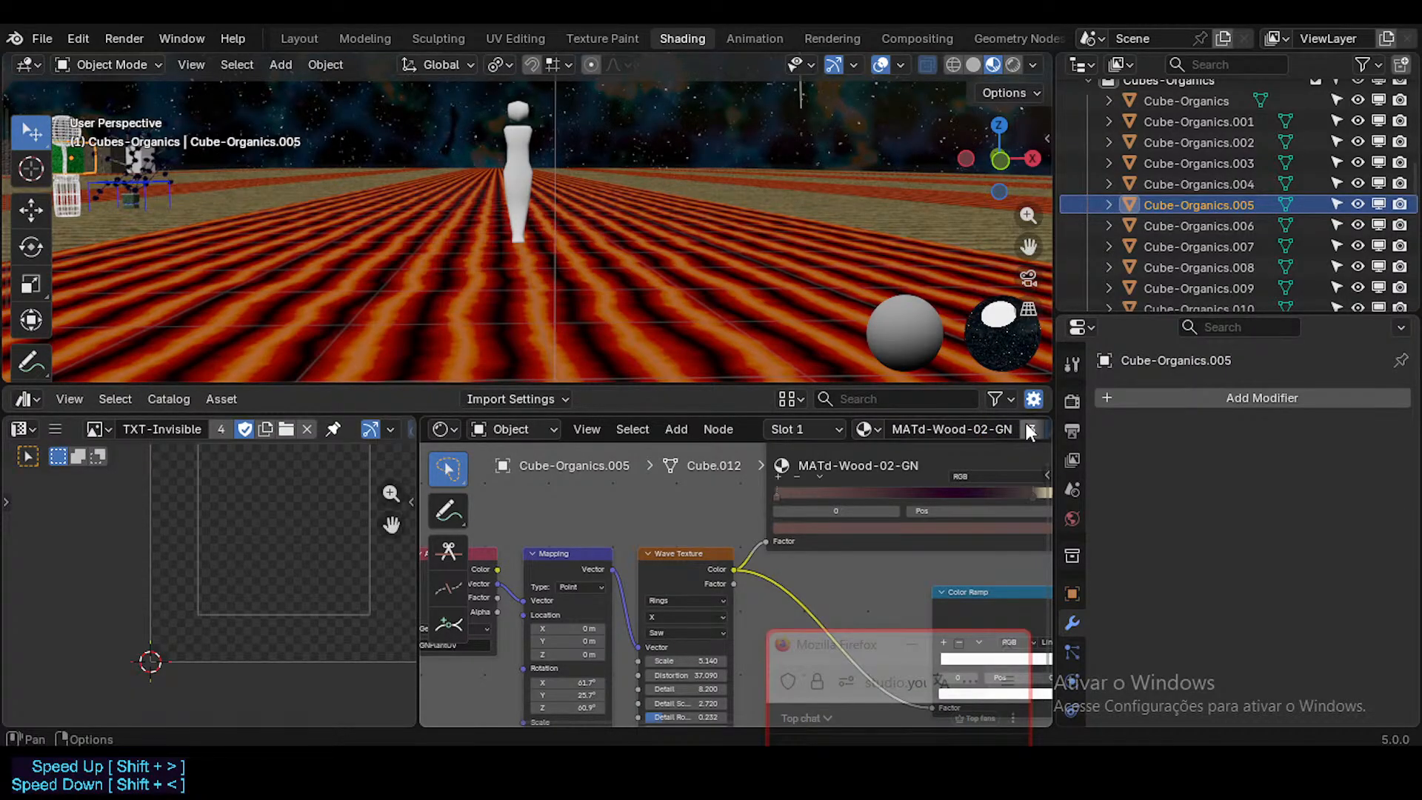
scroll(529, 529, "down", 2)
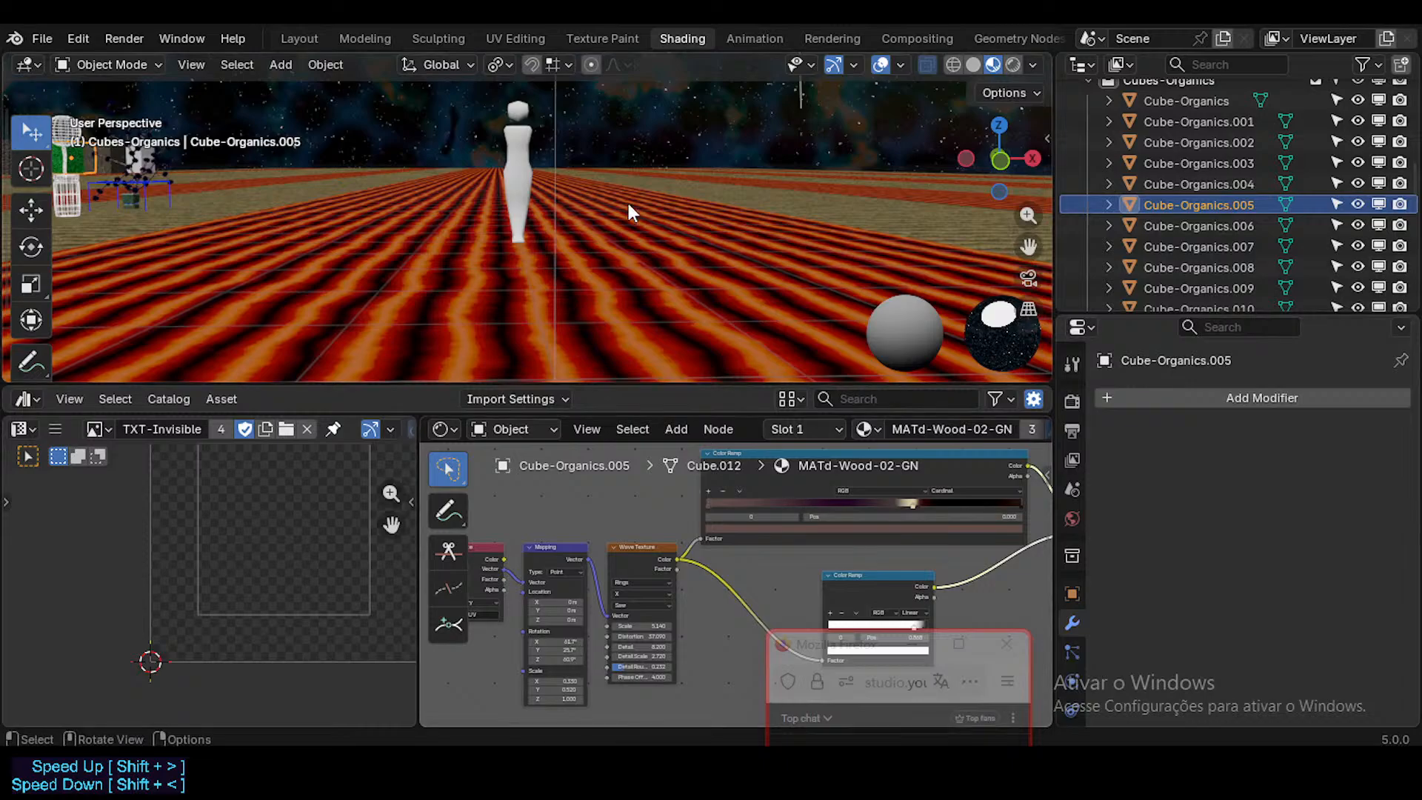
Step: Return to the Layout workspace, fly to the T-PlantSmall-01 plant and select it to check its material slot
left_click(308, 38)
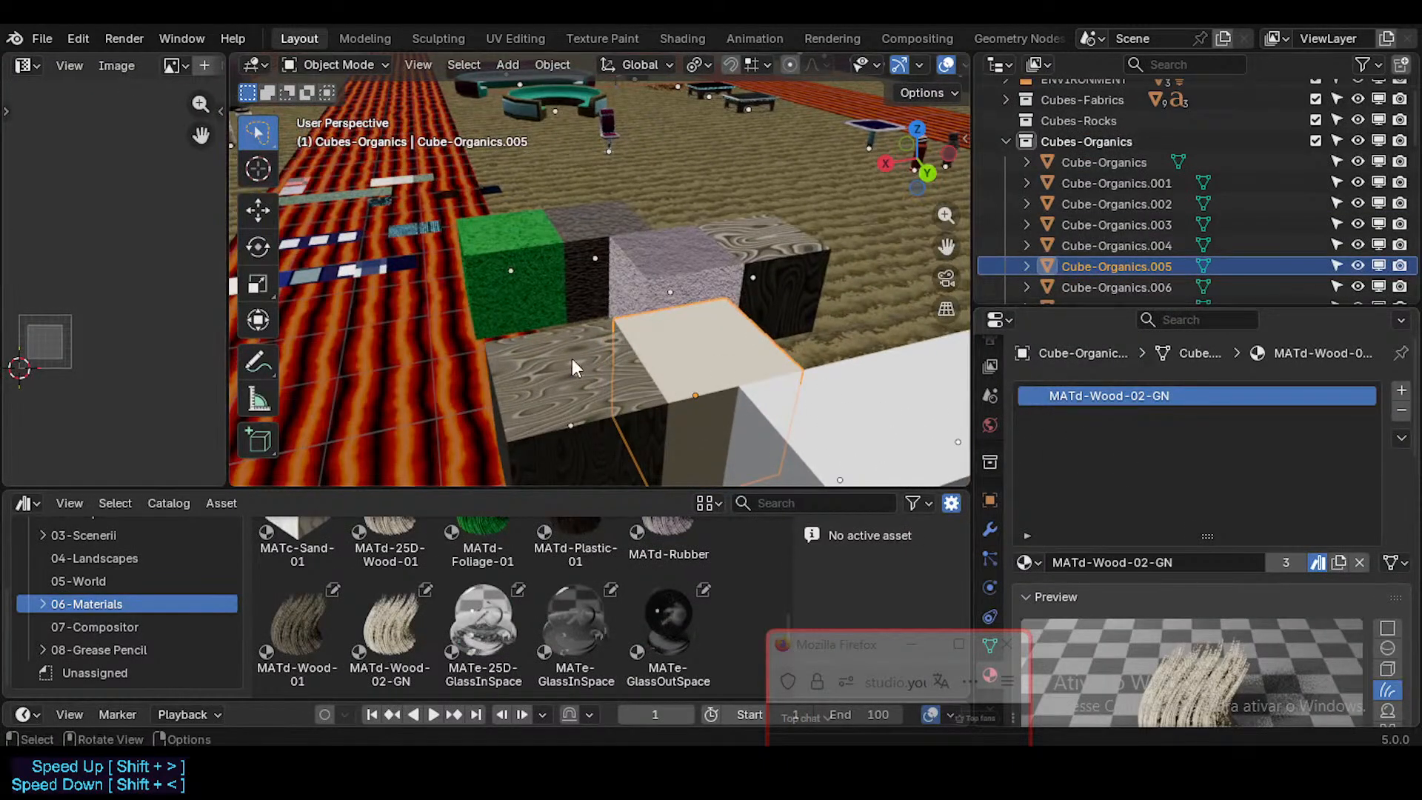
middle_click_drag(572, 358, 657, 317, "shift")
key("shift+grave")
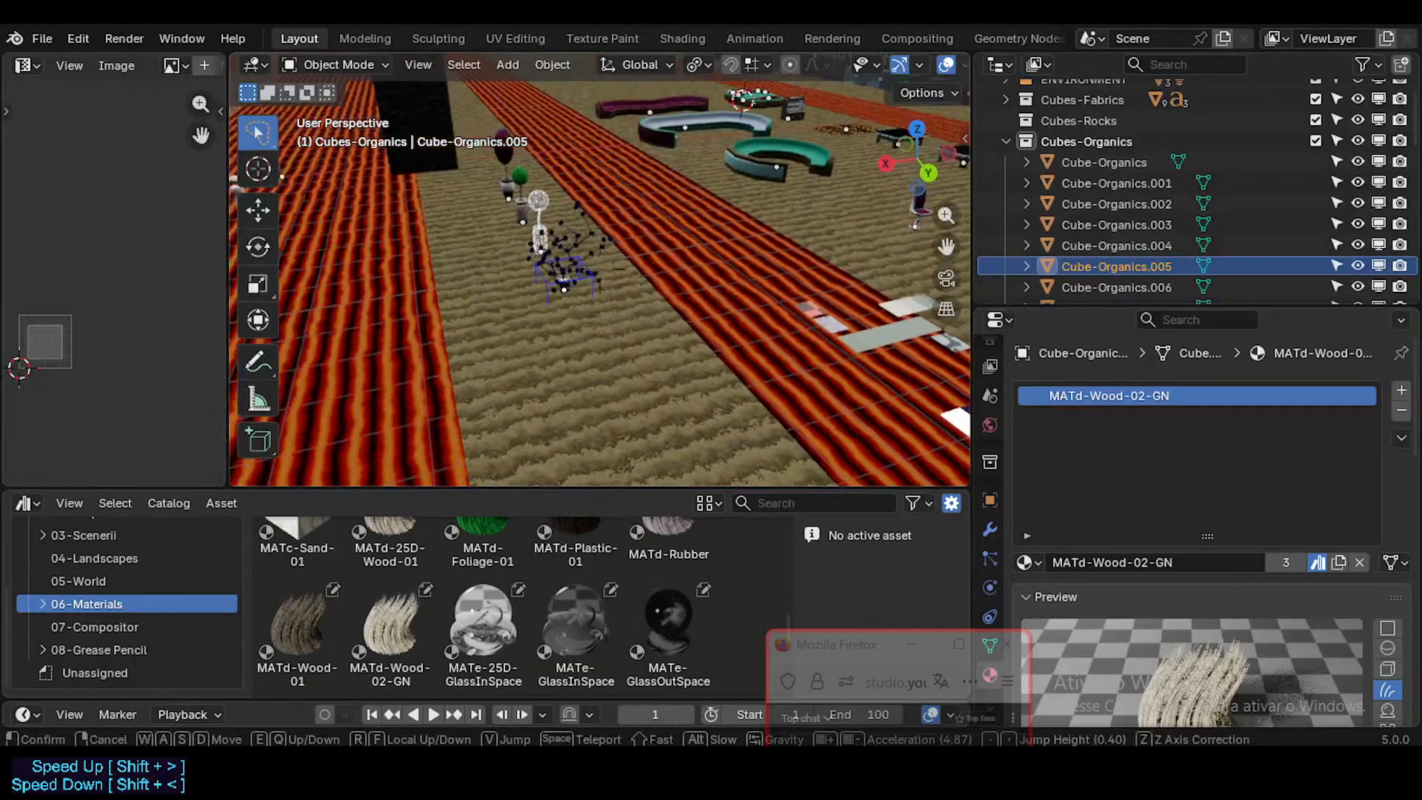
key("w")
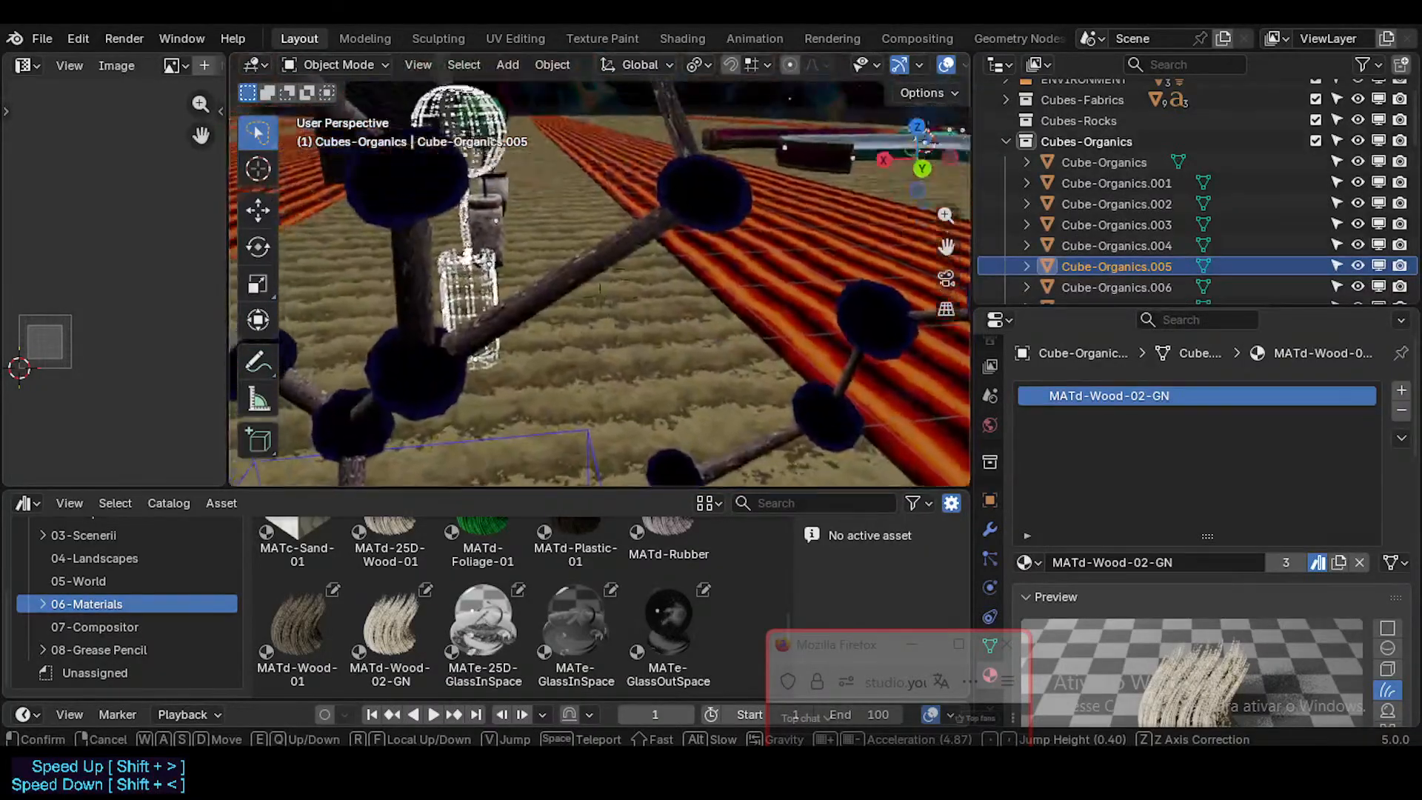
key("Return")
left_click(633, 294)
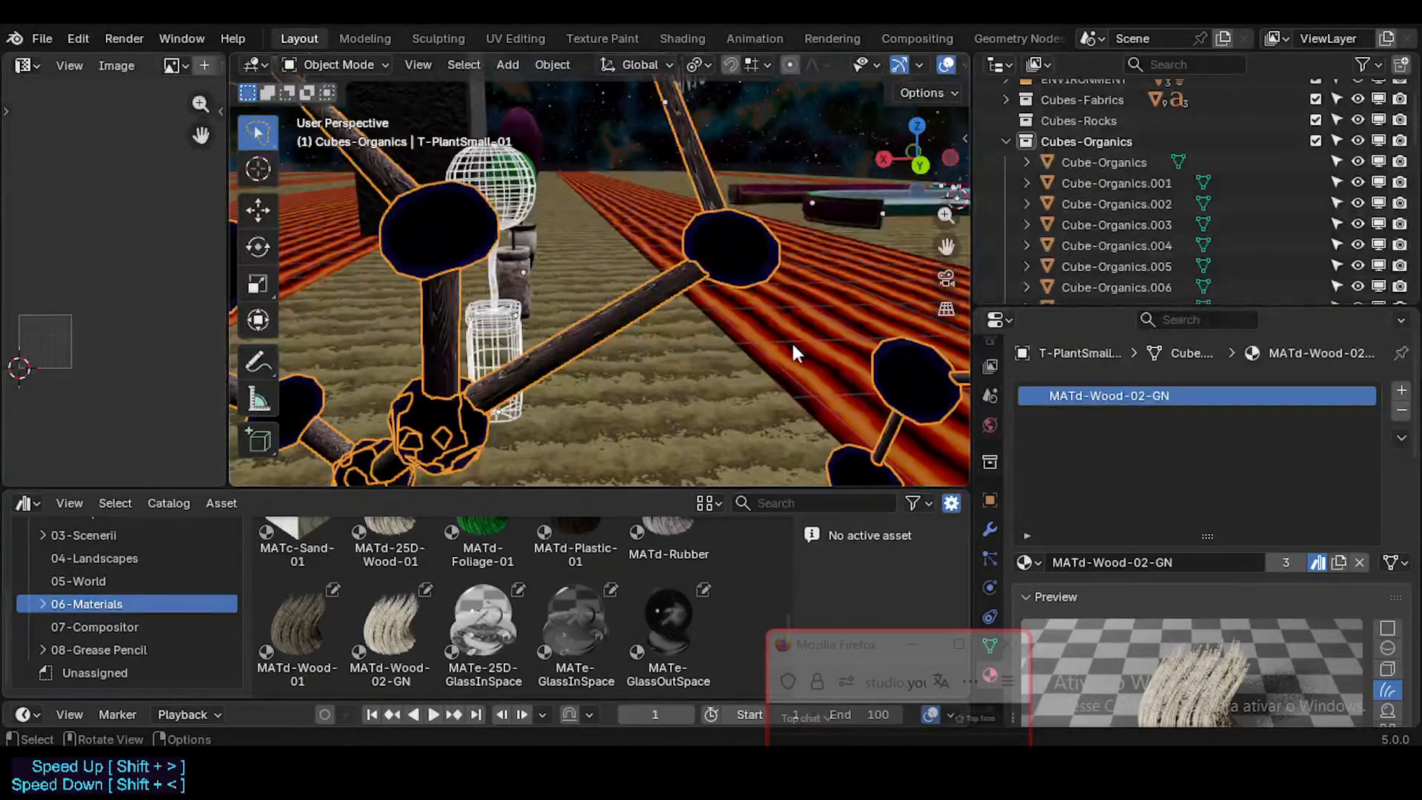
Step: Fly back from the plant to the organic sample cubes and view them beside the FutureCubes tiles
key("shift+grave")
key("w")
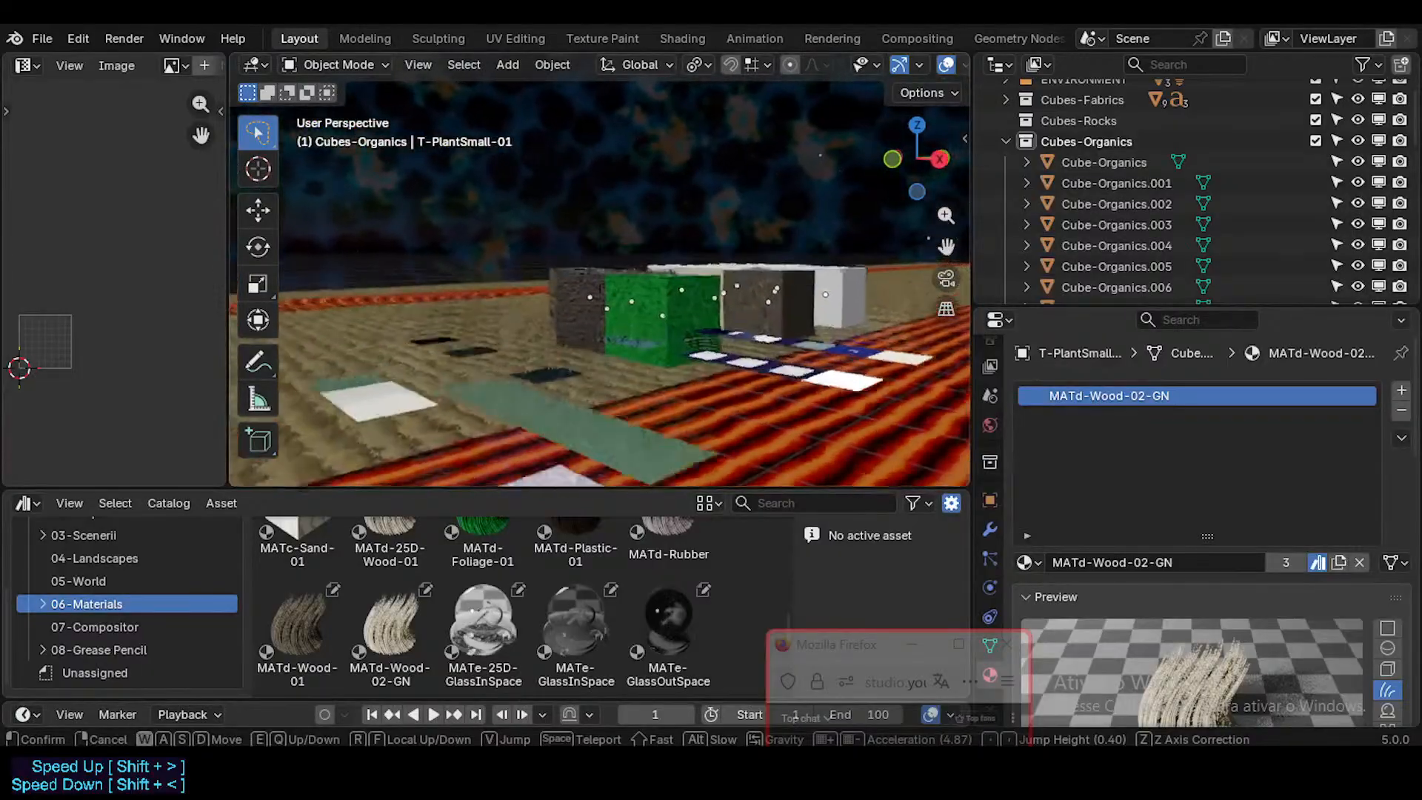
key("w")
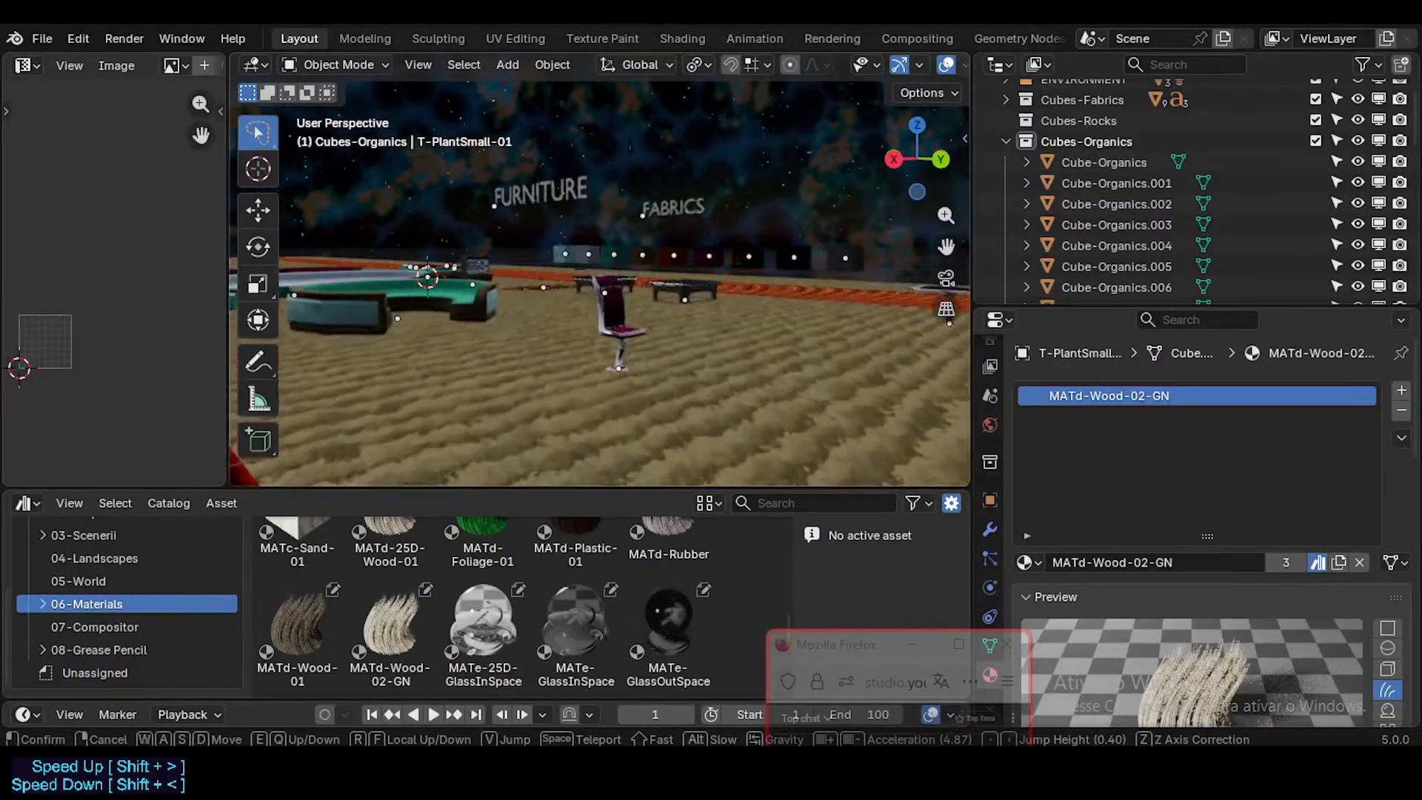
key("s")
key("w")
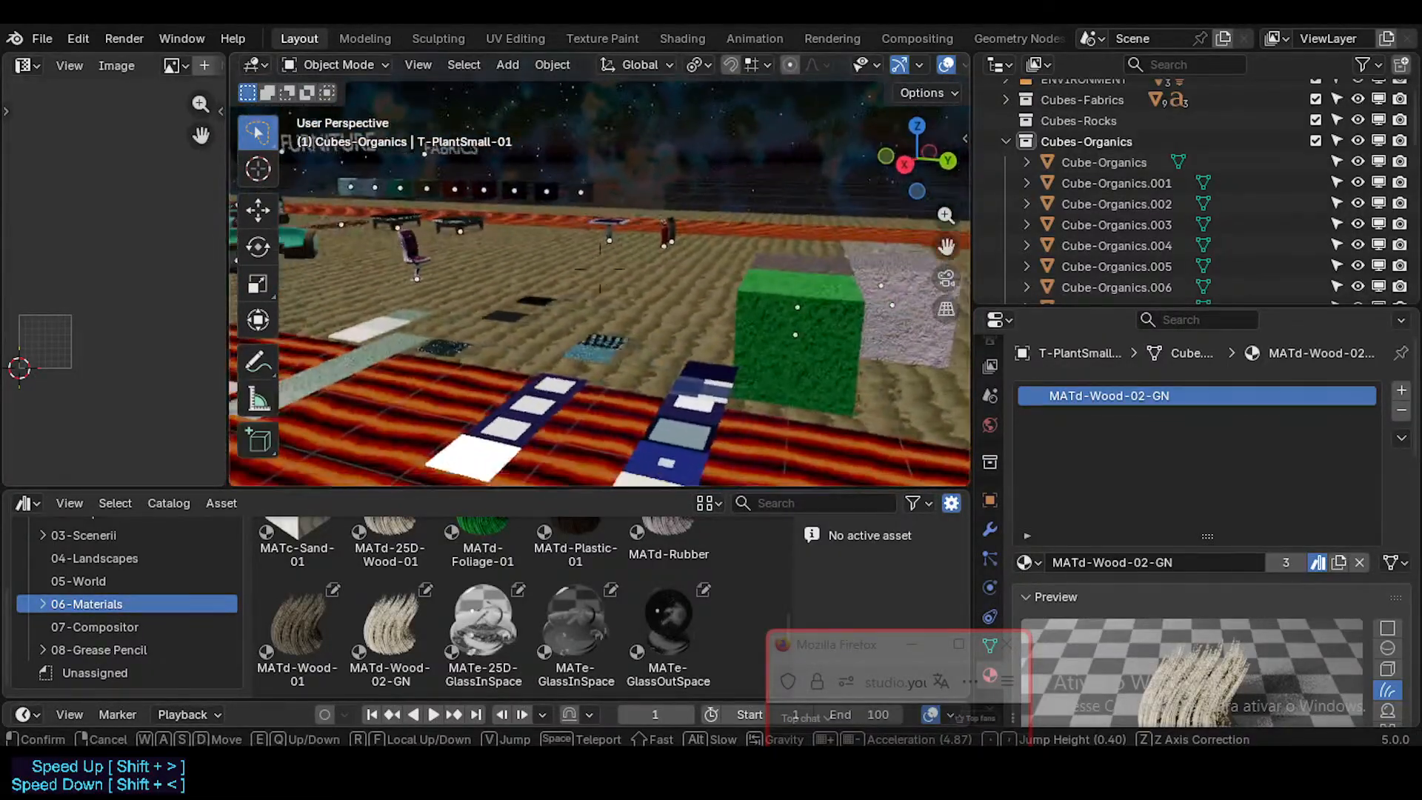
key("w")
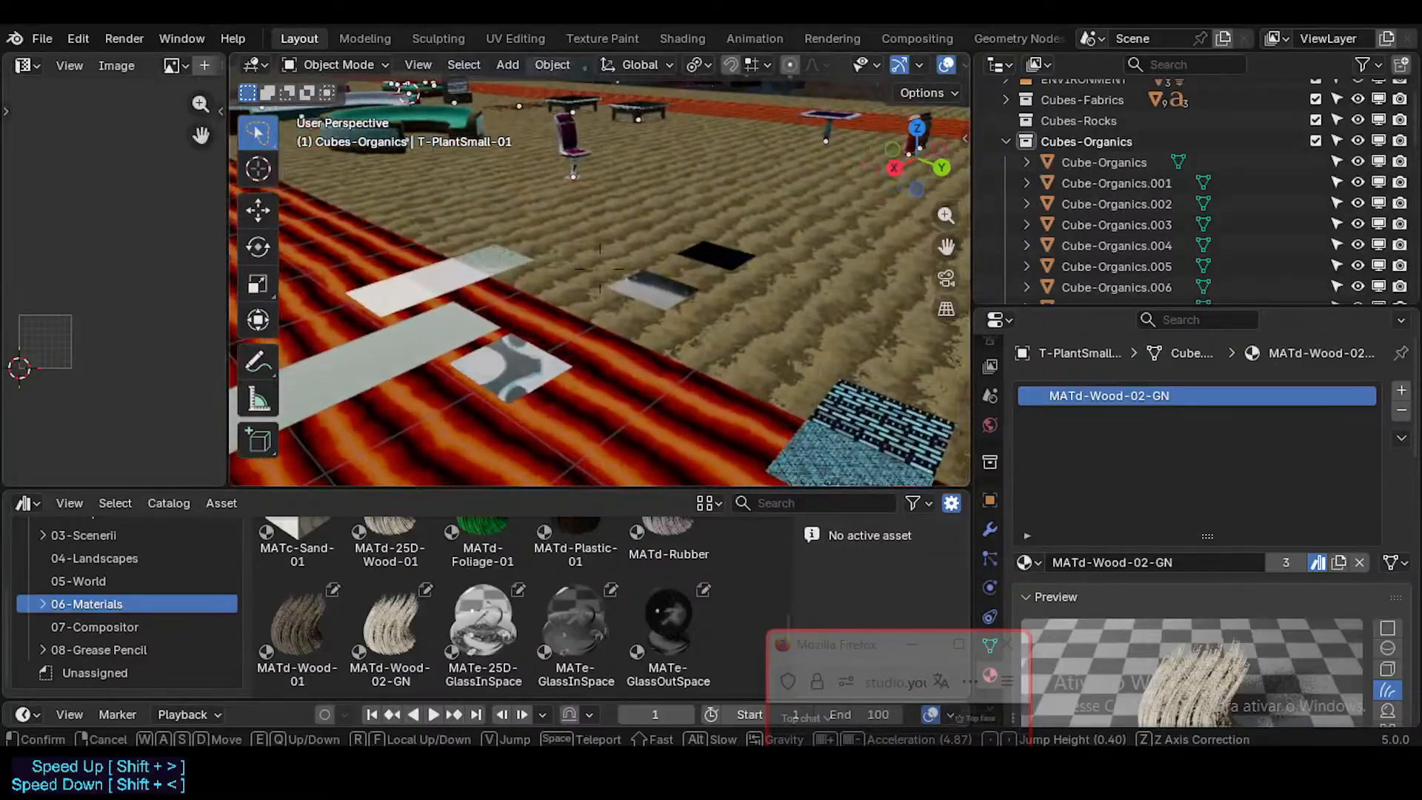
key("s")
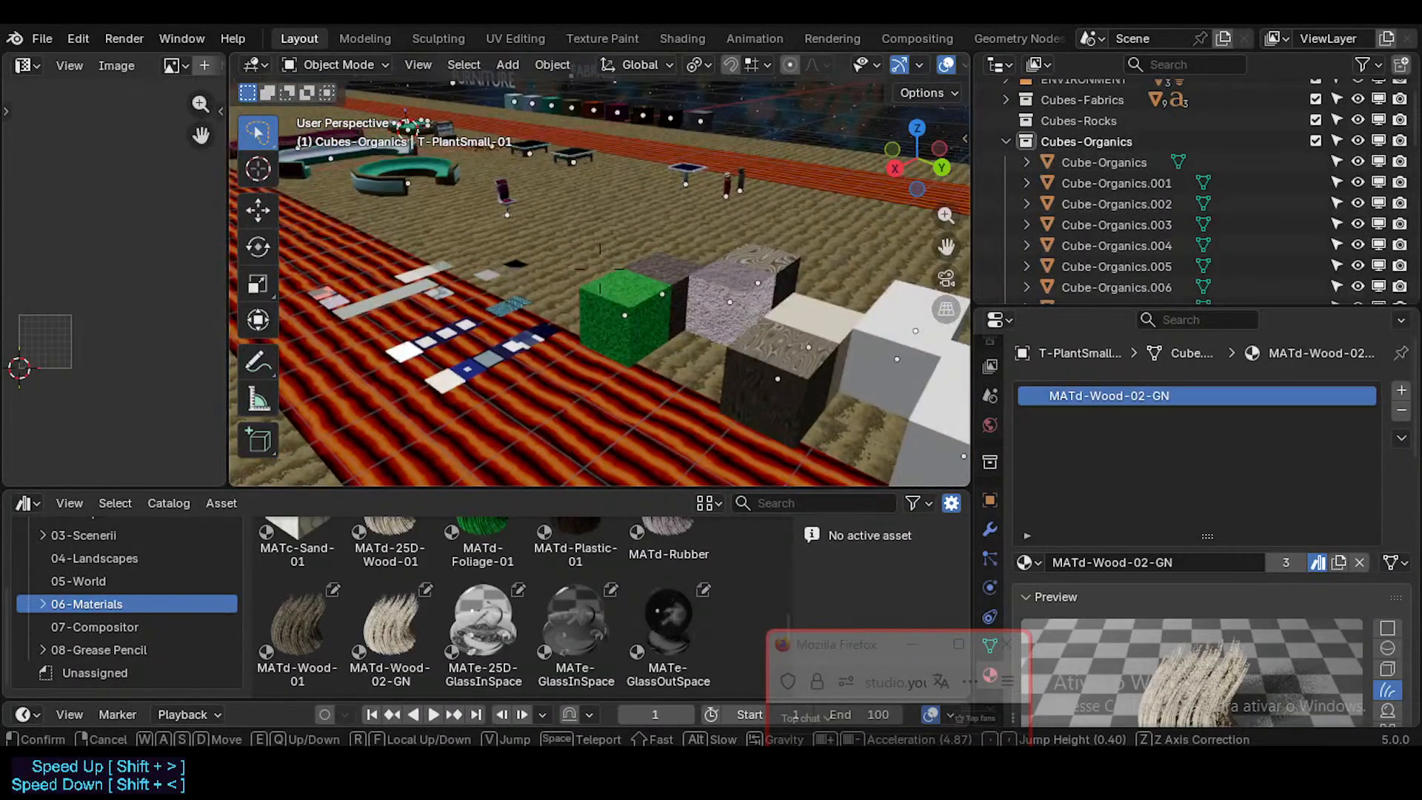
left_click(599, 268)
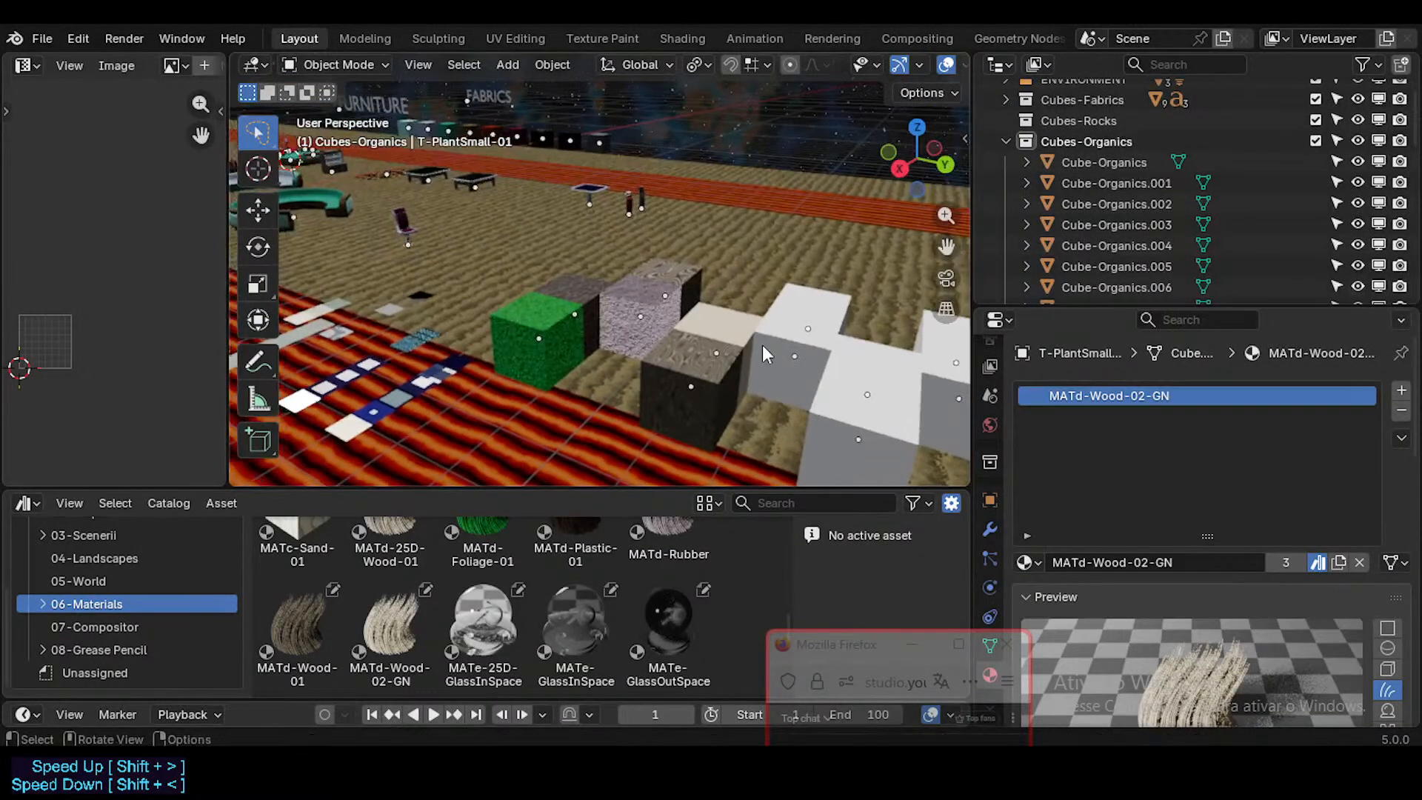
Step: Try to build a multi-selection of the textured organic cubes, including Cube-Organics.004 and Cube-Organics.005
left_click(754, 331)
left_click(684, 363, "shift")
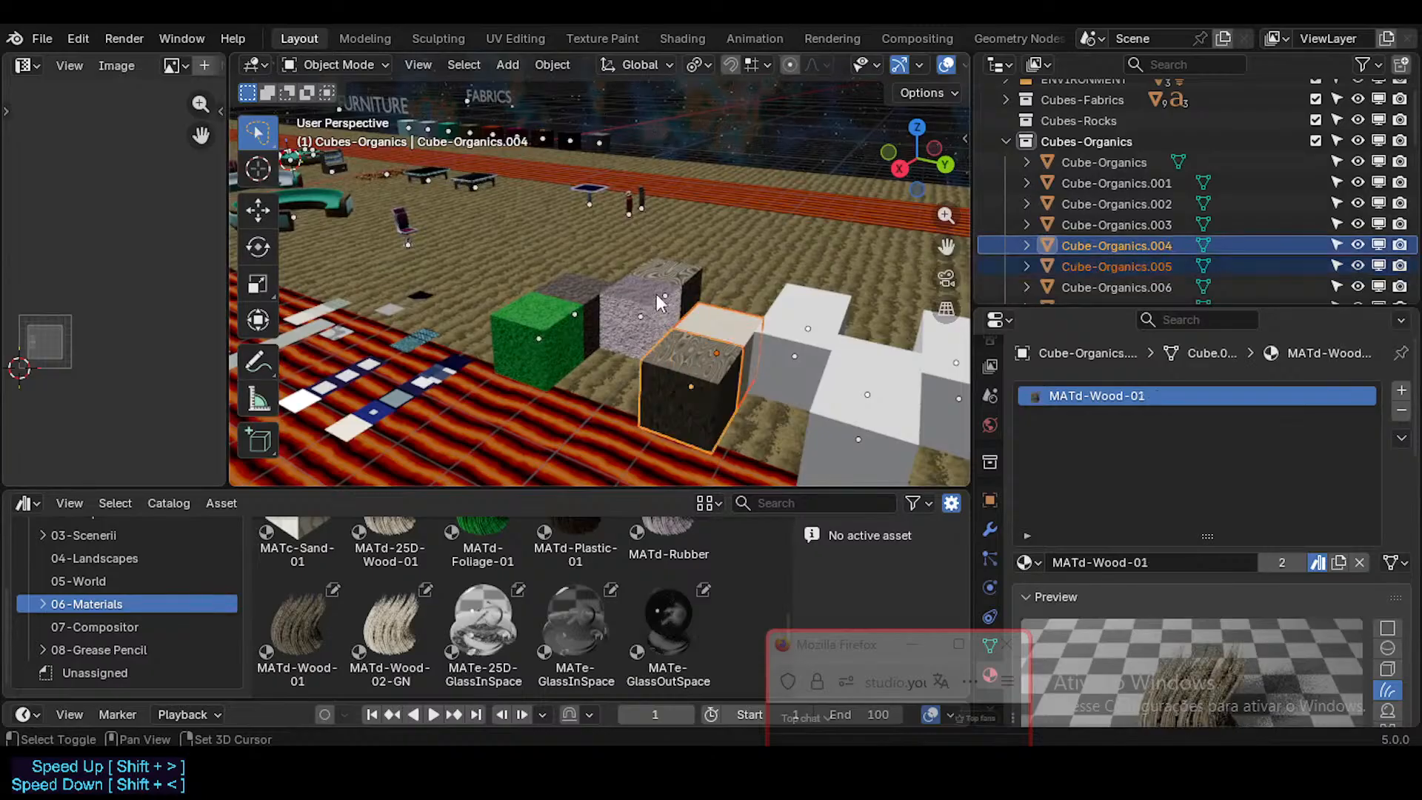
left_click(656, 294, "shift")
left_click(700, 306, "shift")
left_click(710, 353)
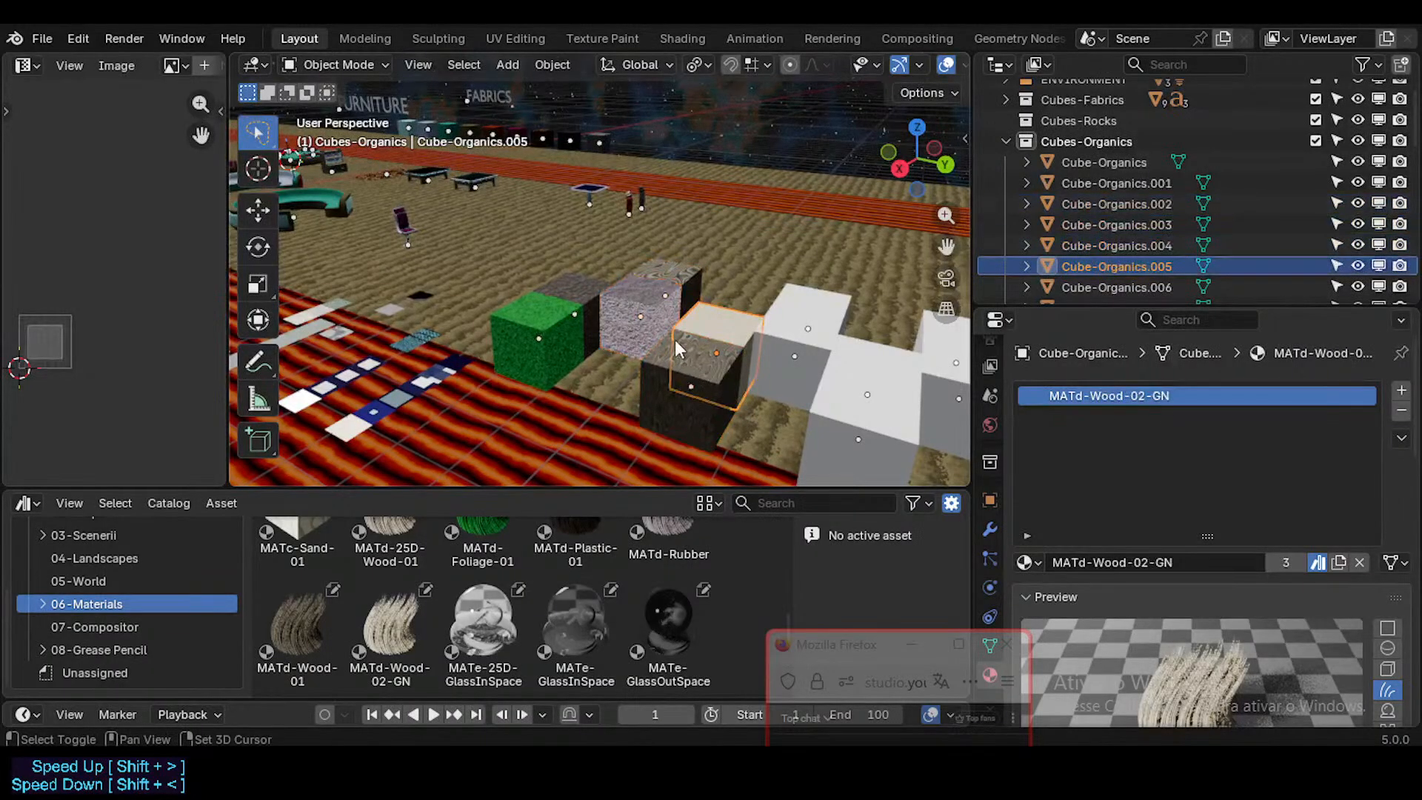
left_click(672, 344, "shift")
left_click(648, 306, "shift")
left_click(648, 306, "shift")
Step: Fly to the T-PlantSmall-01 plant again and select it to compare its material
key("shift+grave")
key("w")
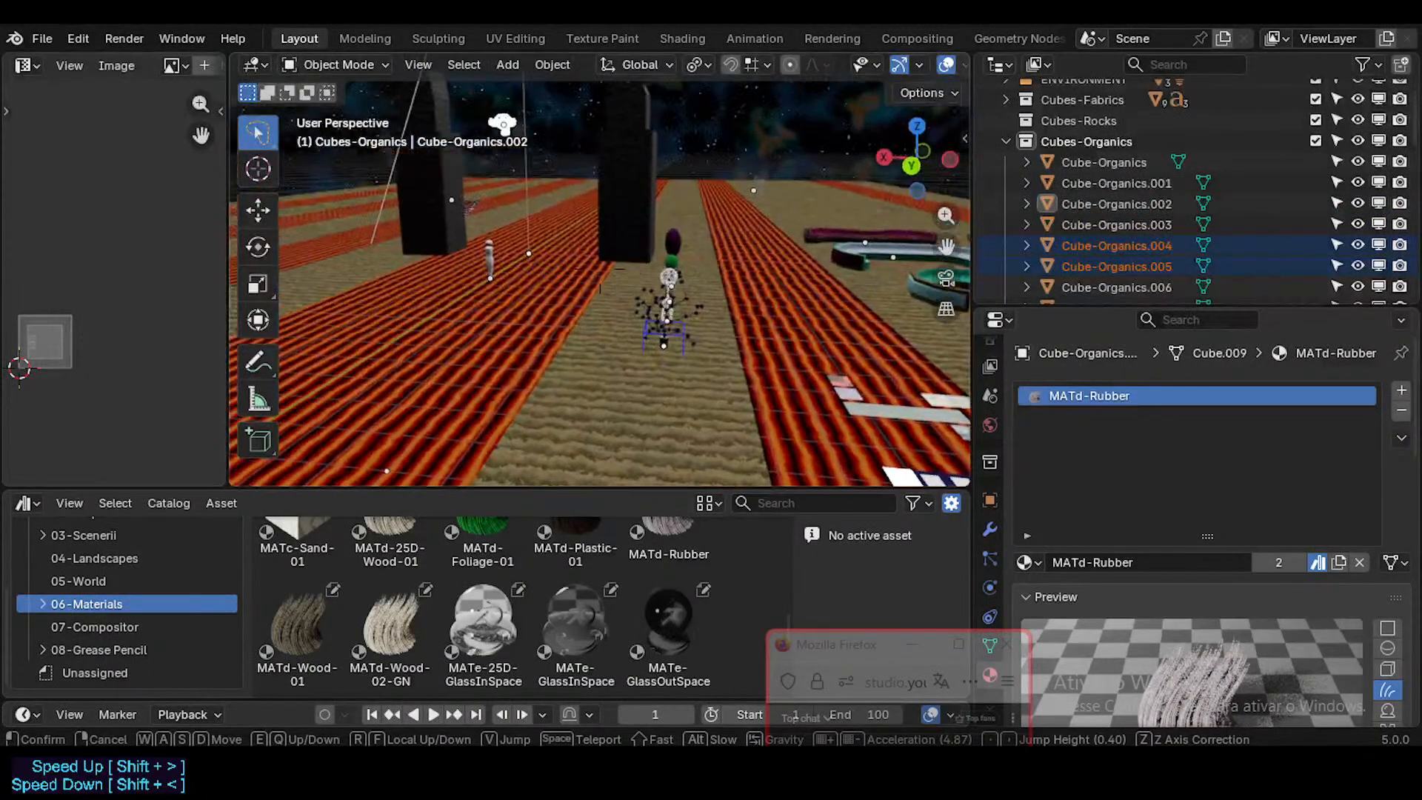
left_click(600, 269)
left_click(668, 272)
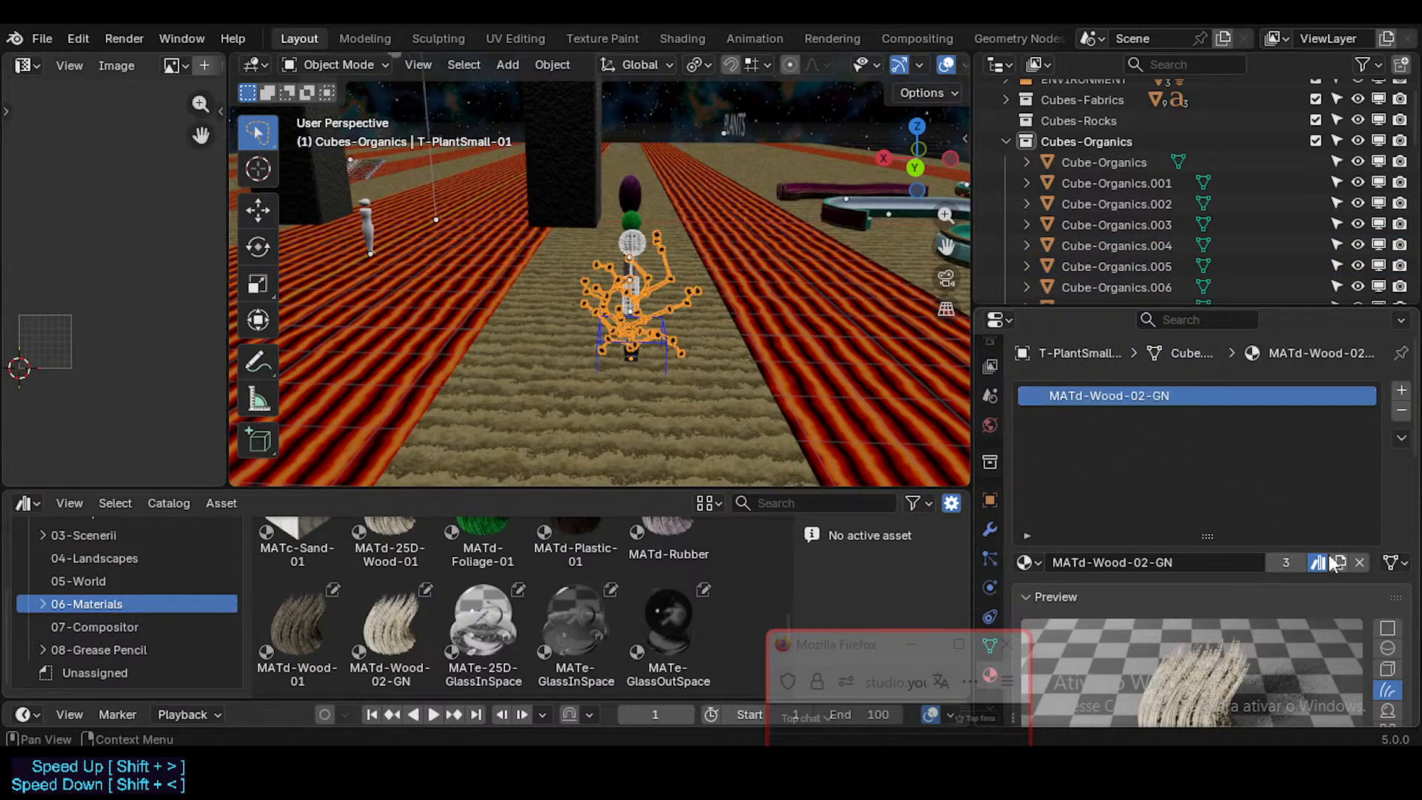
Step: Select the six textured cubes, Cube-Organics through Cube-Organics.005, and move them together along the X axis away from the blank cubes
key("shift+grave")
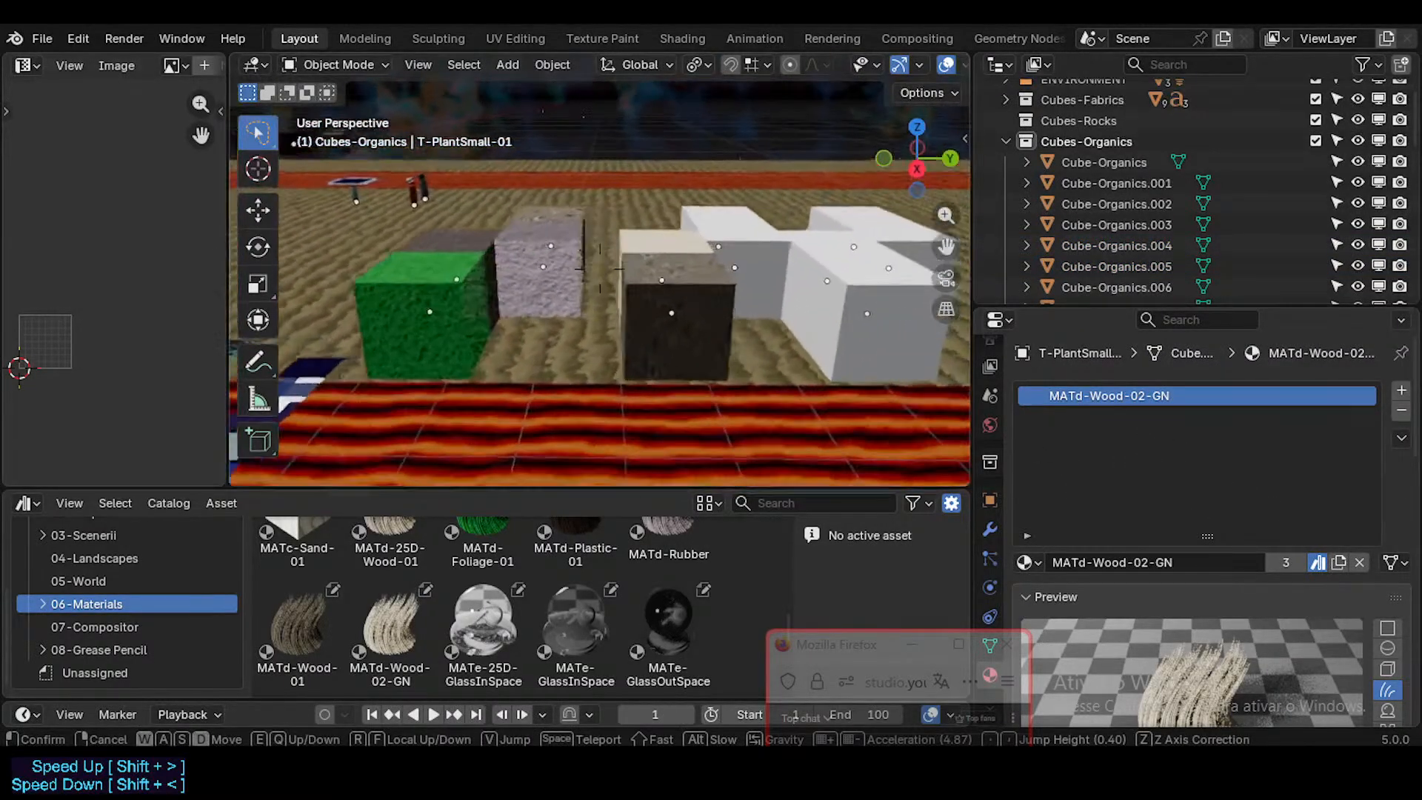
left_click(883, 346)
left_click(698, 330)
left_click(697, 330, "shift")
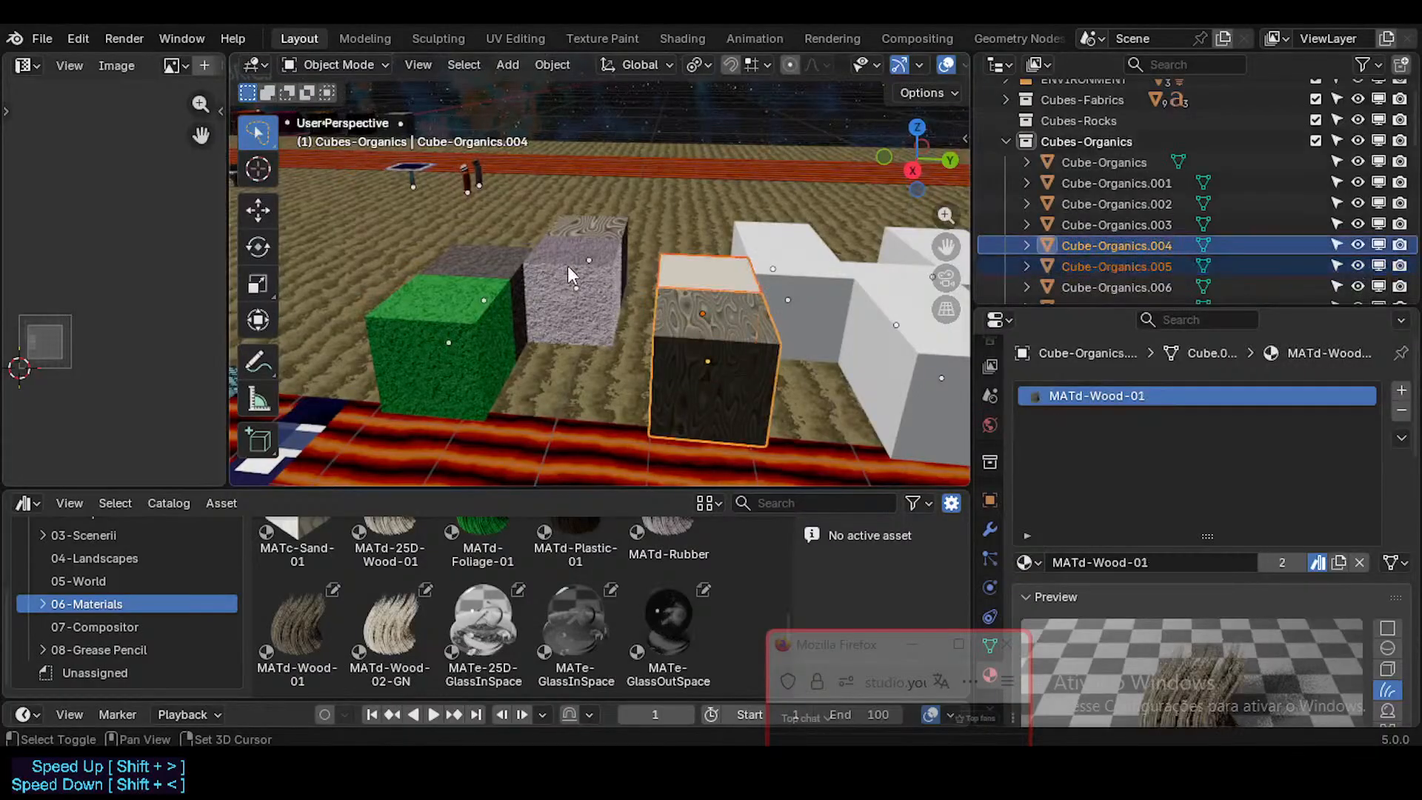
left_click(567, 265, "shift")
left_click(567, 265, "shift")
left_click(460, 305, "shift")
left_click(460, 305, "shift")
middle_click_drag(586, 265, 459, 355)
middle_click_drag(714, 333, 474, 318)
scroll(578, 294, "down", 3)
key("g")
key("x")
left_click(890, 236)
Step: Reposition the six selected organic cubes along the X axis on their sand strip
middle_click_drag(770, 243, 565, 319, "shift")
key("g")
key("x")
left_click(682, 307)
middle_click_drag(685, 307, 731, 305)
key("shift+grave")
key("w")
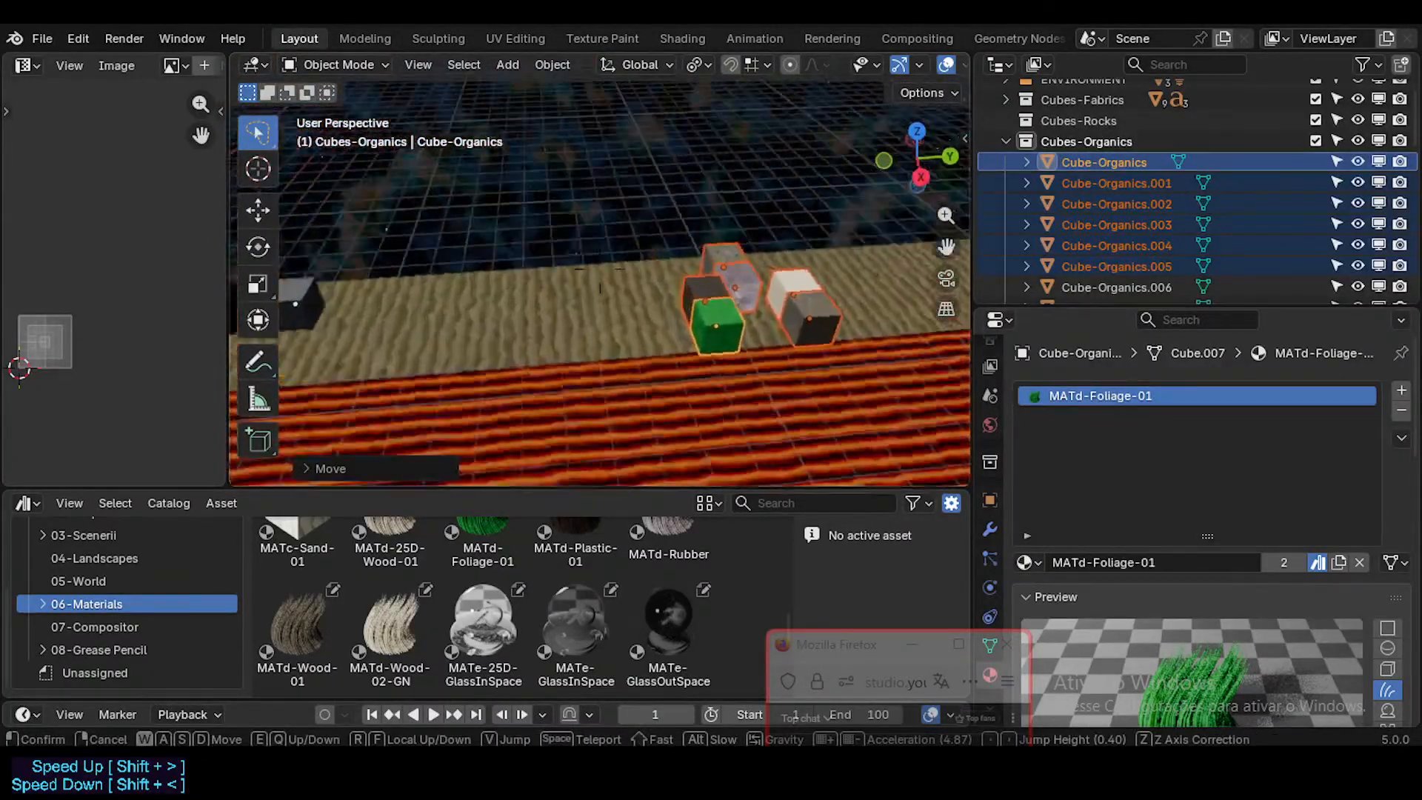
key("s")
left_click(737, 224)
left_click(736, 221)
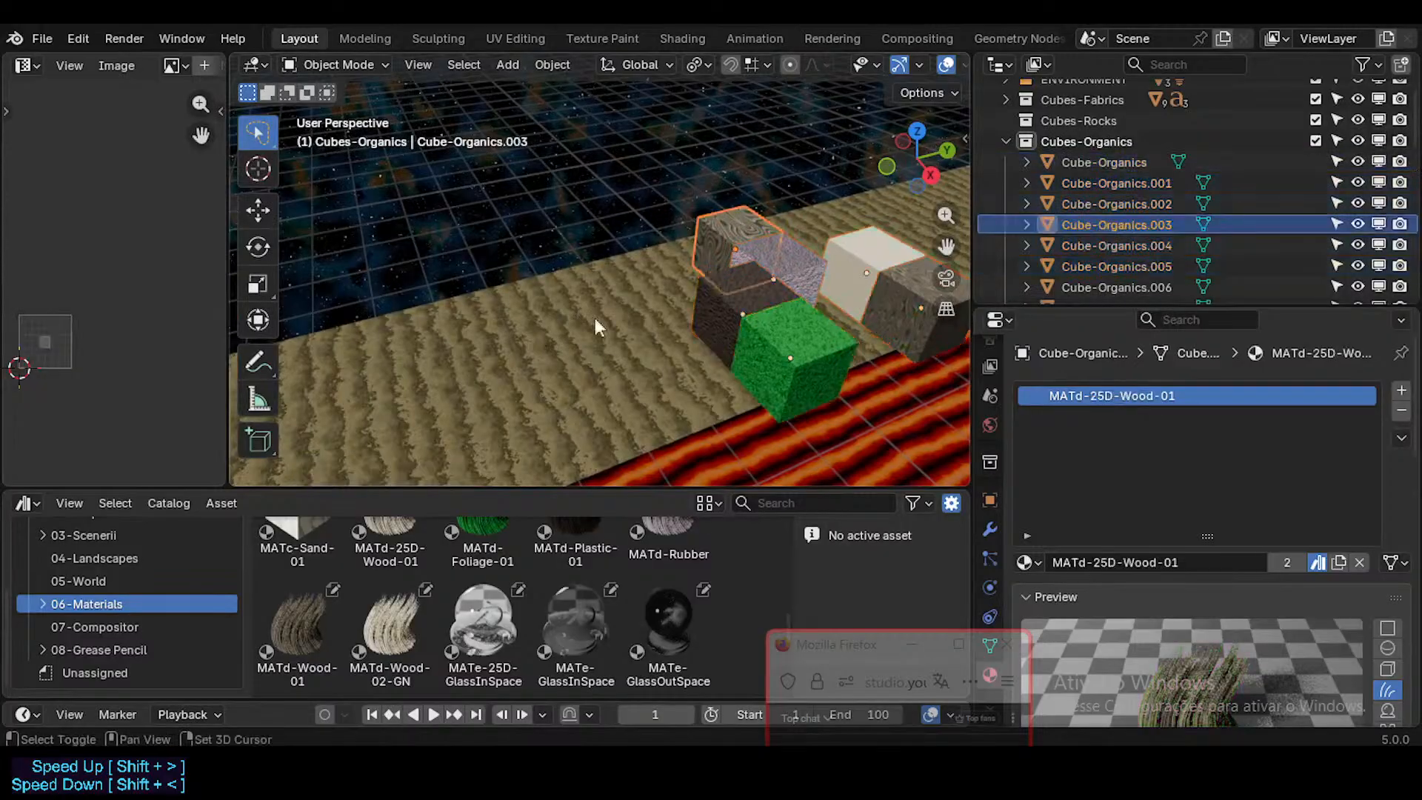
middle_click_drag(594, 317, 620, 290, "shift")
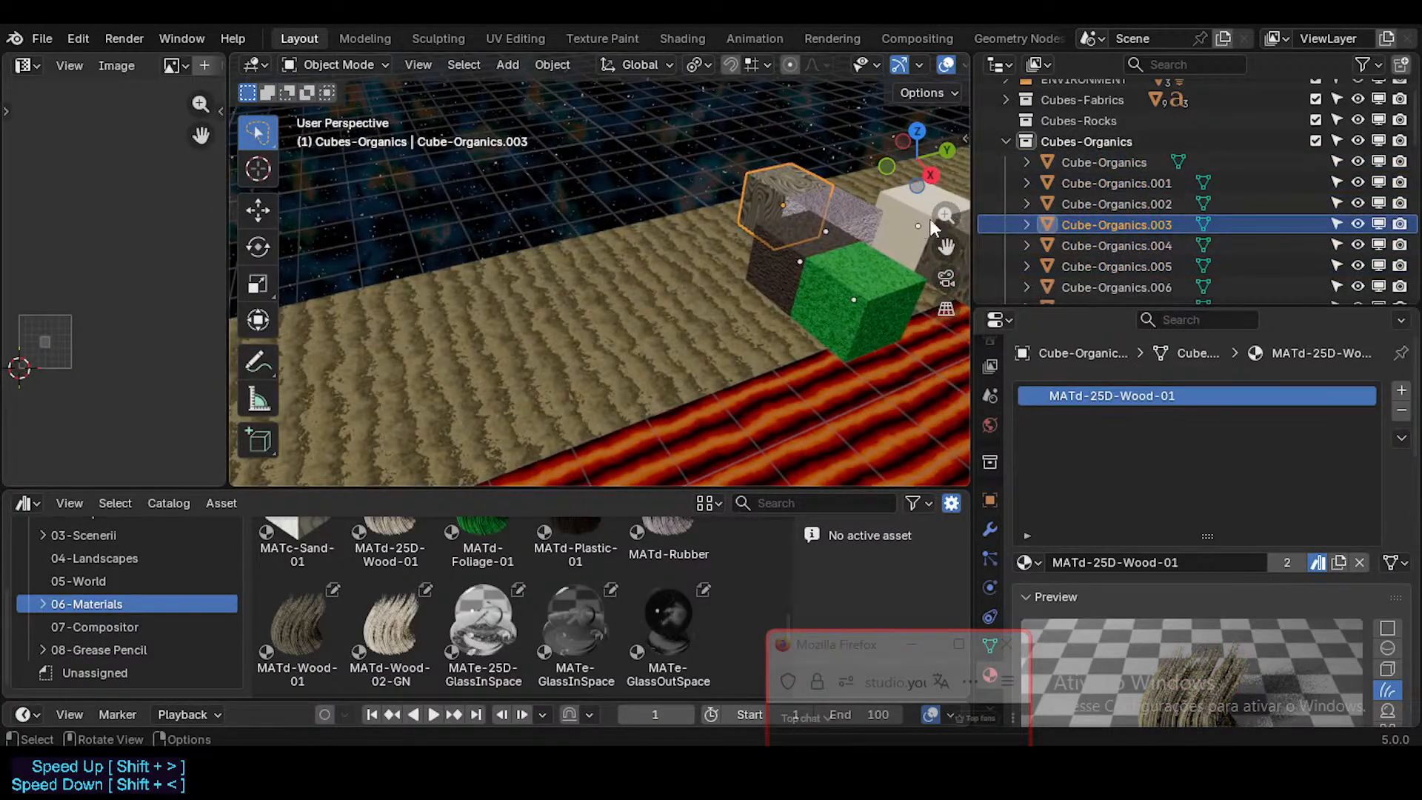
key("g")
right_click(738, 226)
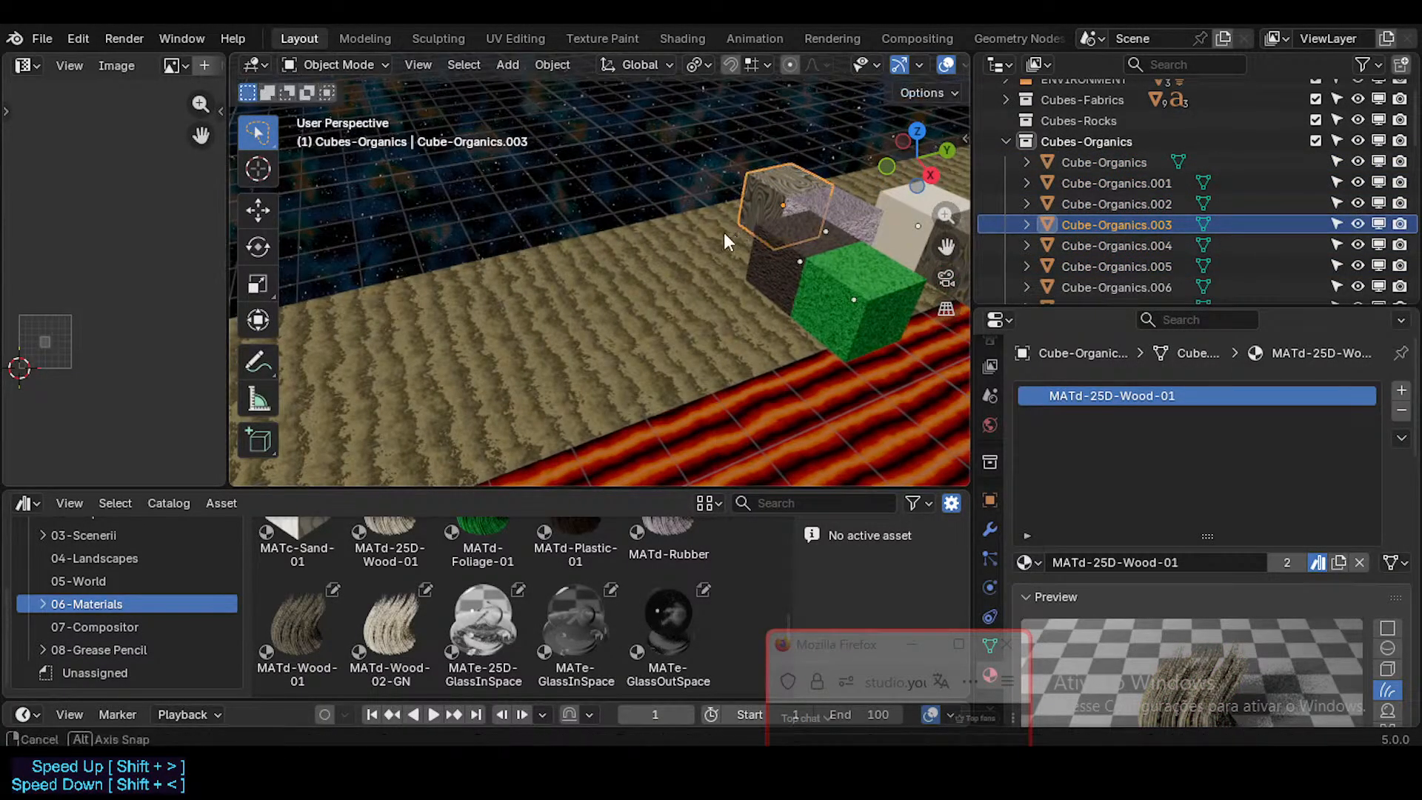
Step: Start a row on the sand strip by placing Cube-Organics.001 on it and the green foliage cube ahead of it
middle_click_drag(722, 233, 561, 373)
left_click(562, 376)
key("g")
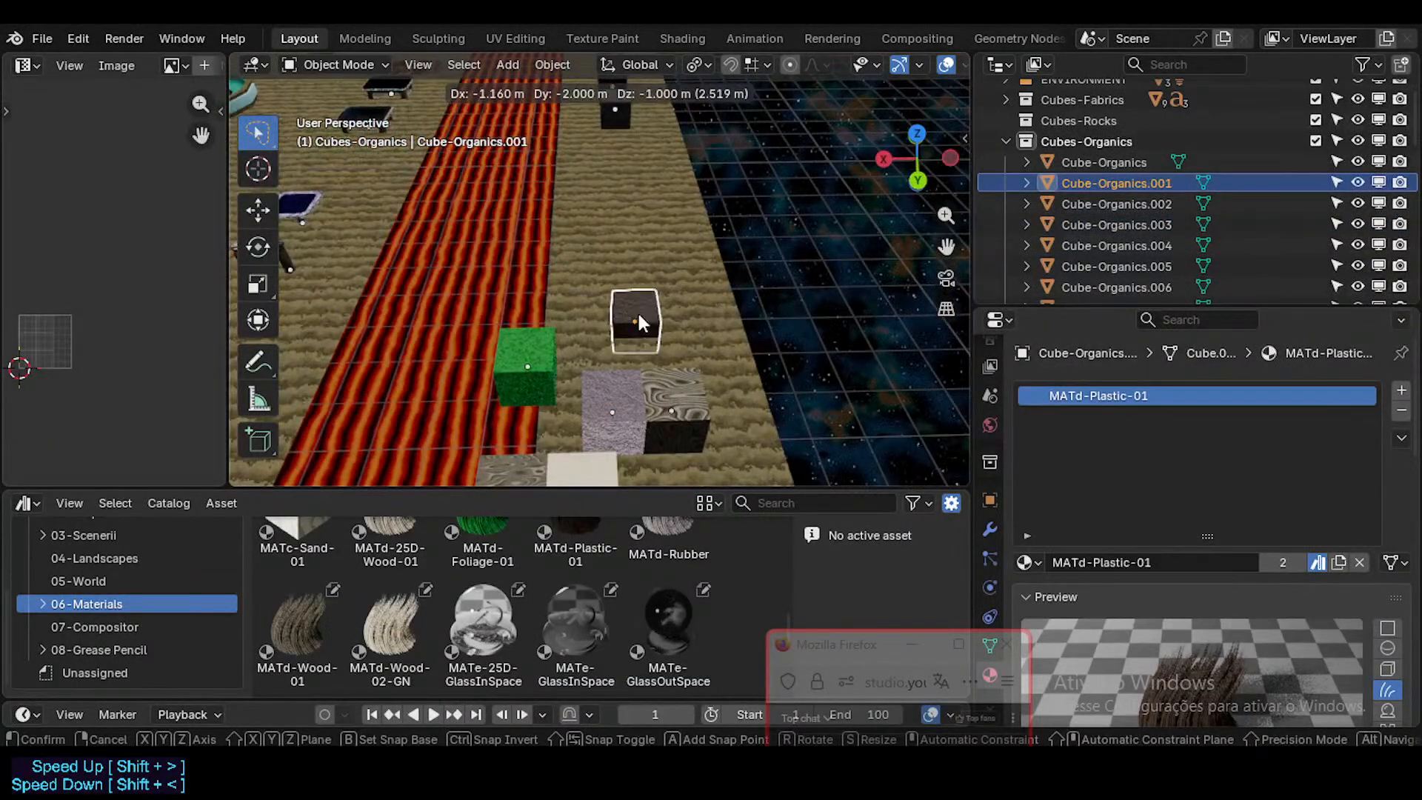
left_click(637, 311)
left_click(548, 370)
key("g")
left_click(645, 274)
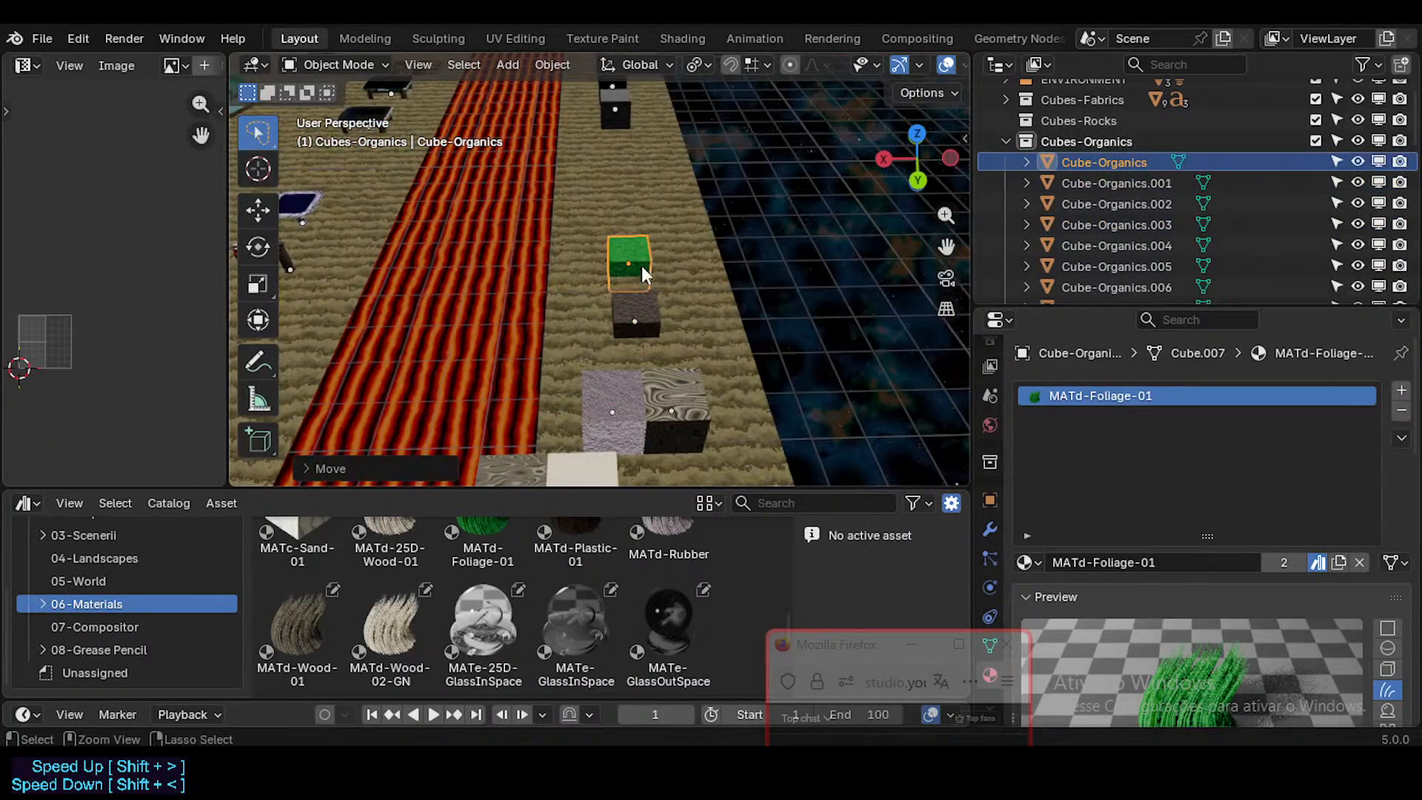
Step: Place Cube-Organics.003 ahead of the green cube and Cube-Organics.002 behind the dark plastic cube in the row
left_click(681, 404)
key("g")
left_click(633, 203)
left_click(633, 374)
key("g")
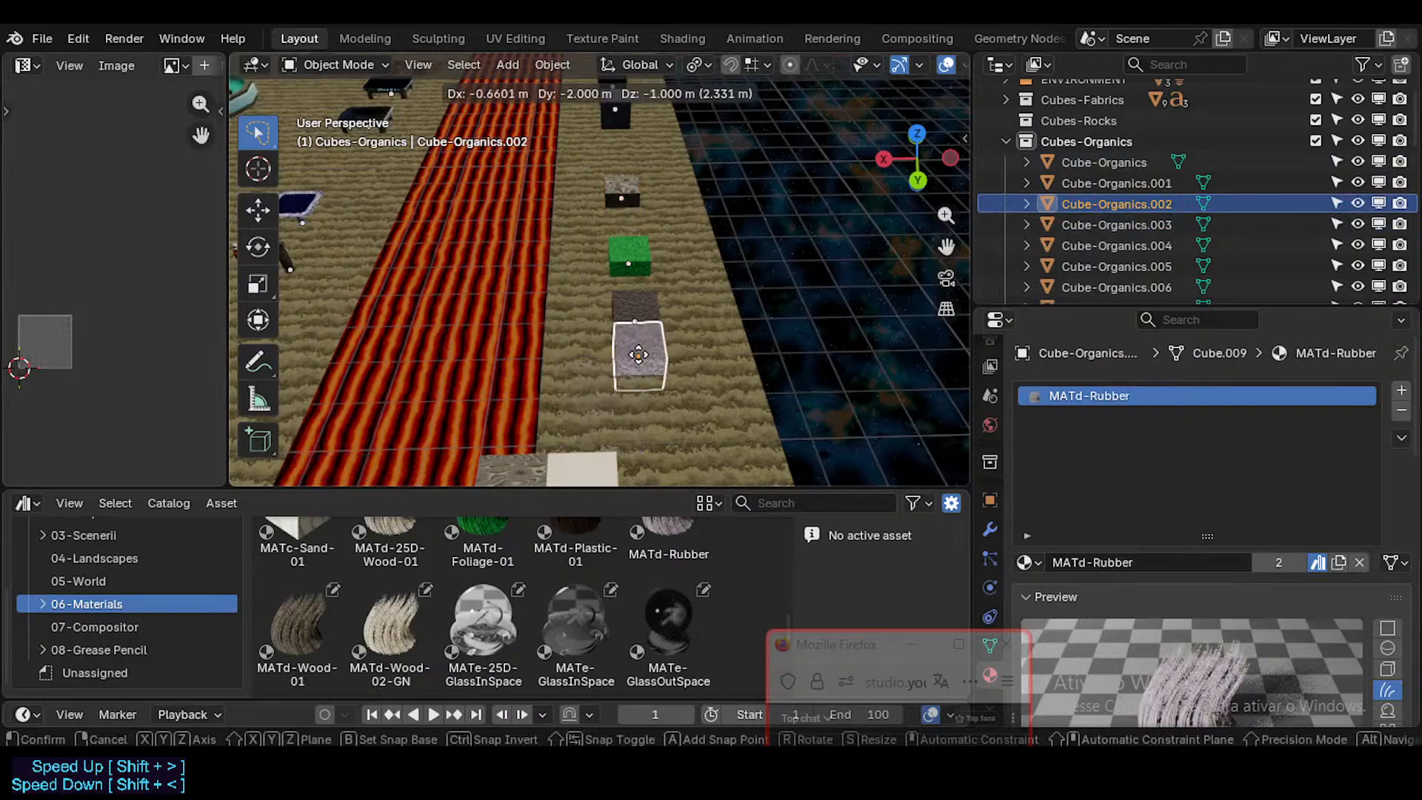
left_click(638, 374)
Step: Continue the row behind the rubber cube with Cube-Organics.005, followed by Cube-Organics.004
middle_click_drag(598, 392, 602, 363, "shift")
left_click(602, 364)
key("g")
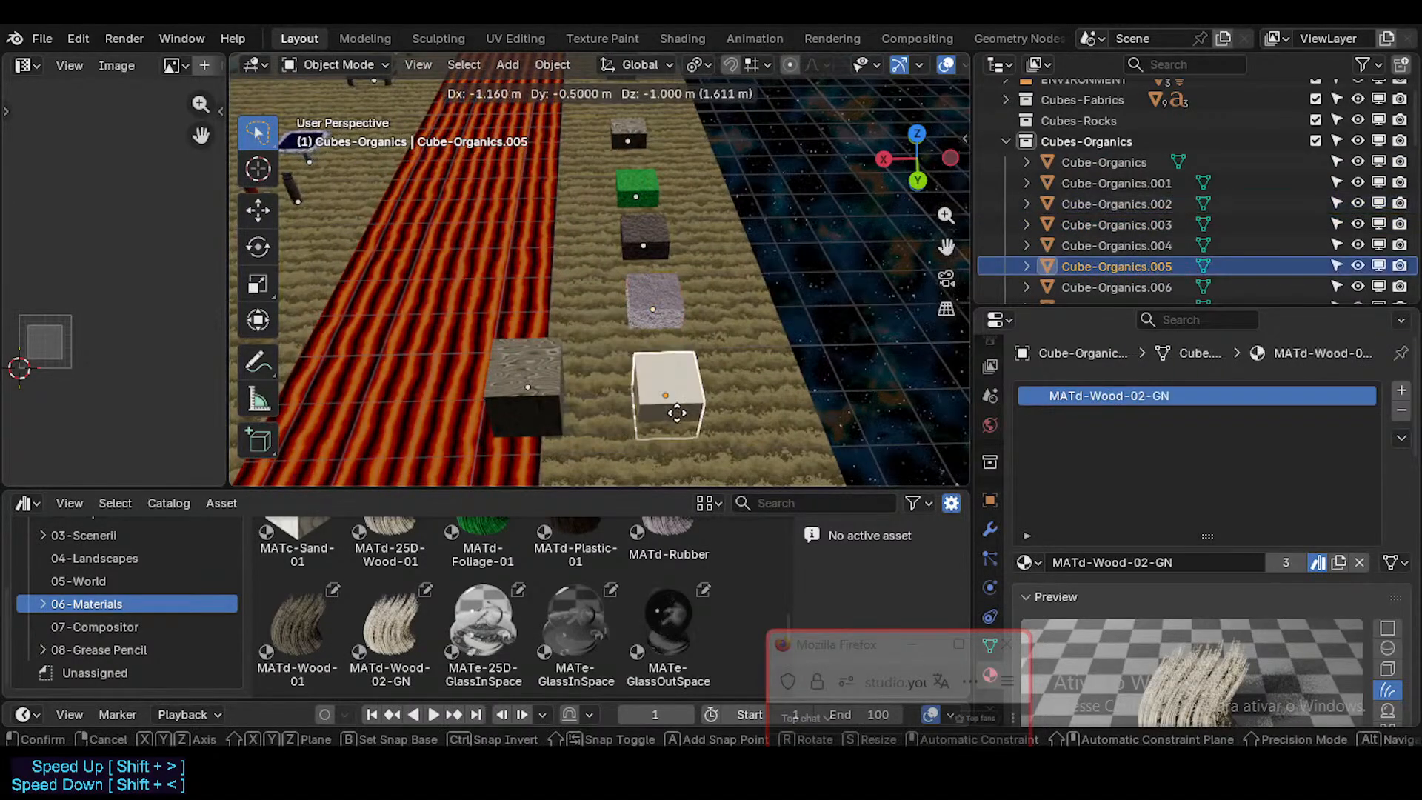
left_click(670, 412)
left_click(547, 392)
scroll(551, 400, "down", 1)
key("g")
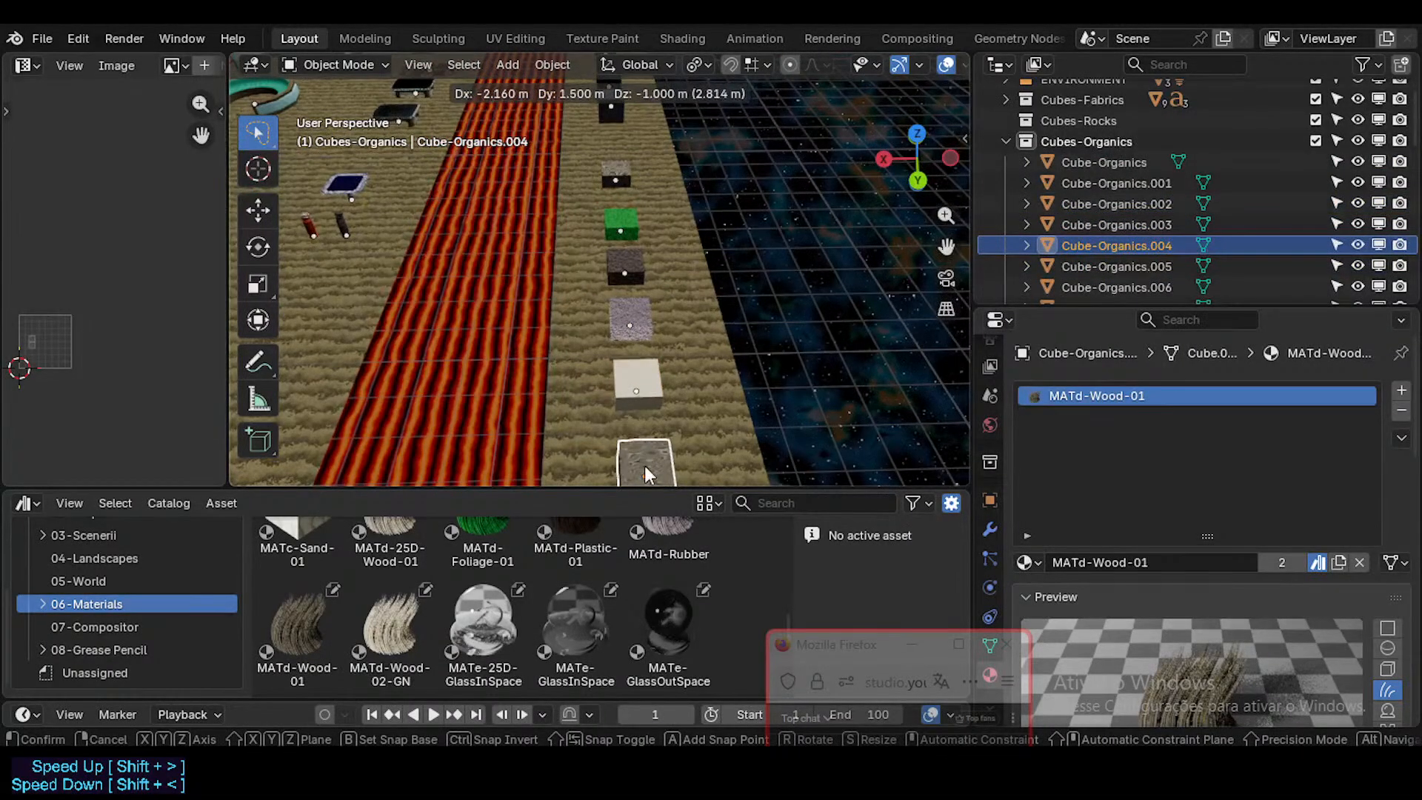
left_click(637, 461)
middle_click_drag(629, 376, 591, 328)
Step: Move Cube-Organics.004 from the far end of the row to directly beside Cube-Organics.003
left_click(944, 402)
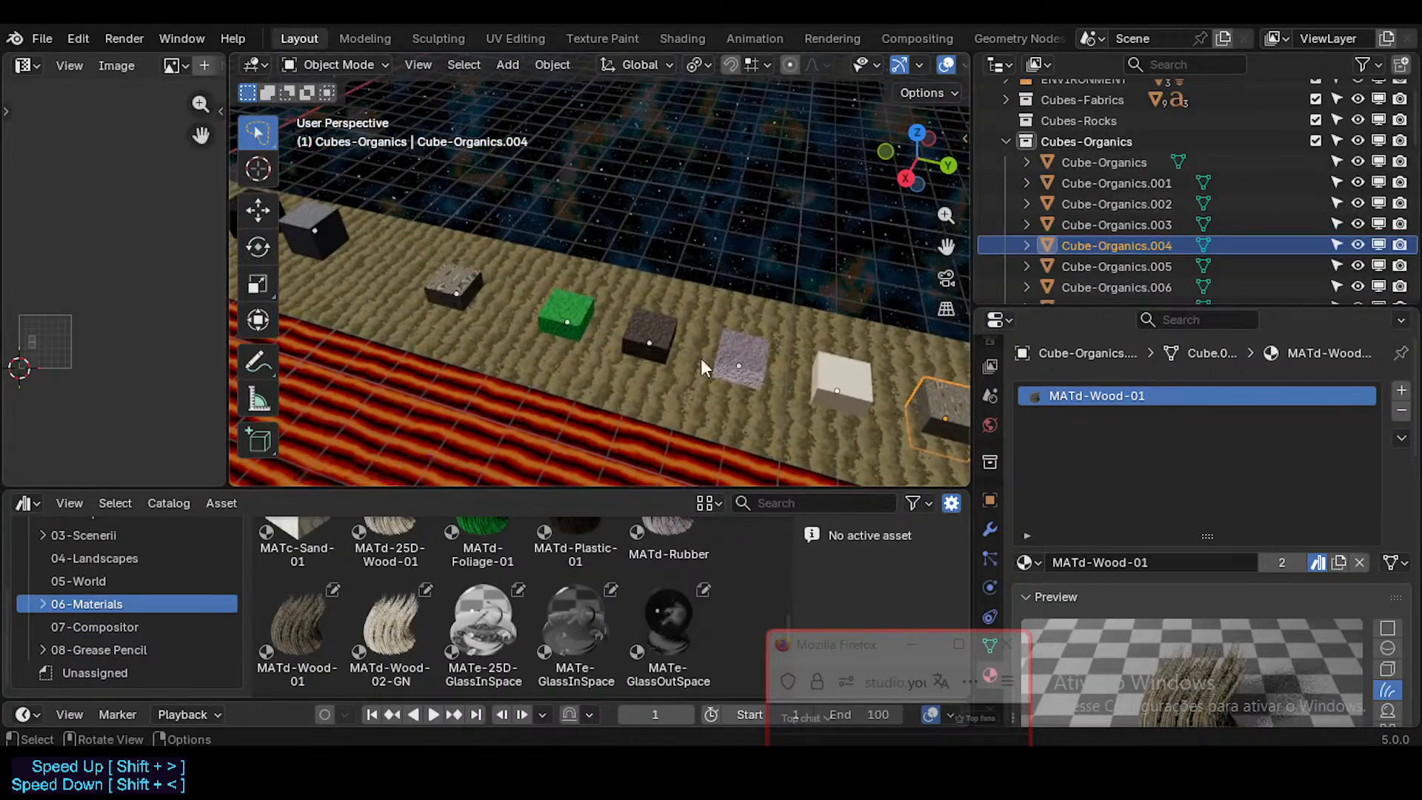
left_click(450, 287)
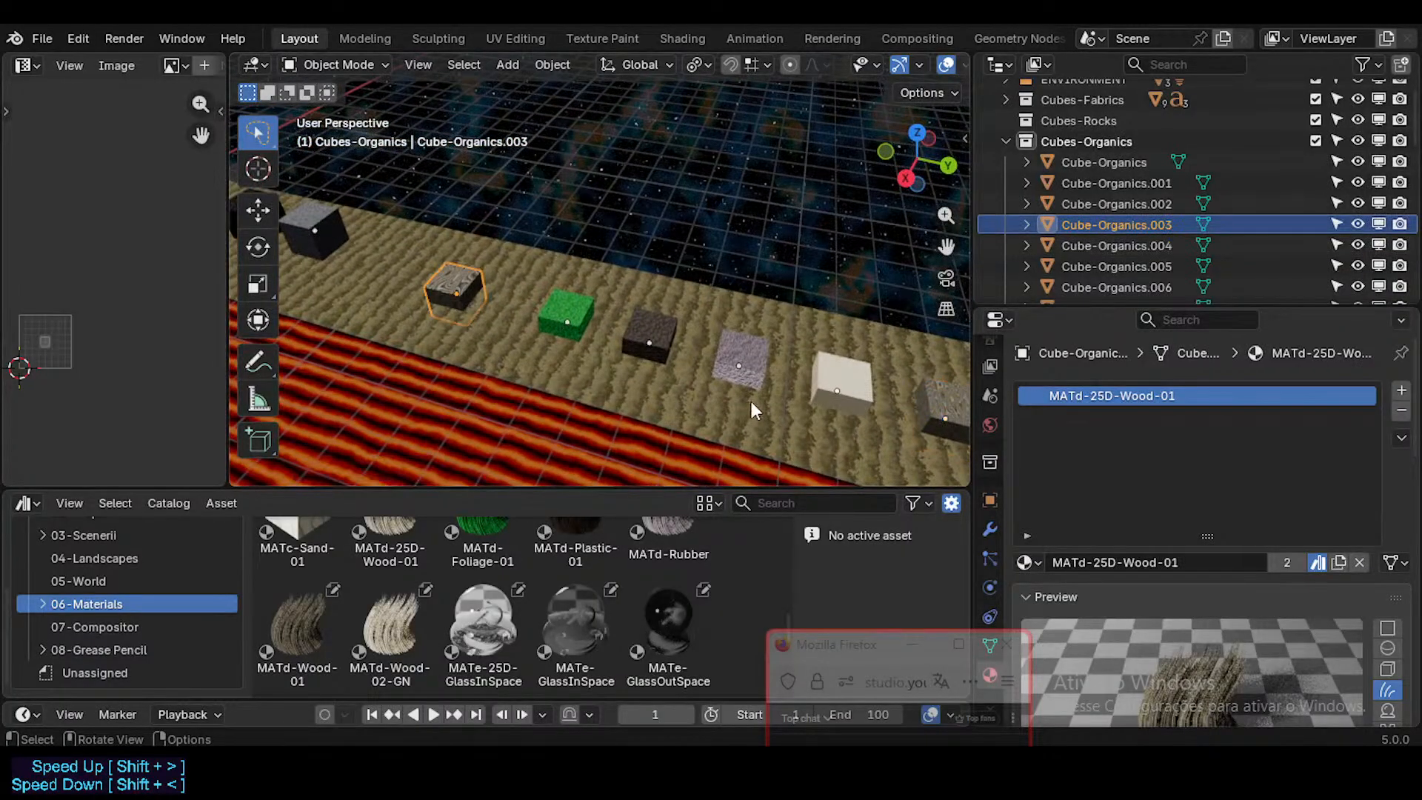
left_click(919, 404)
key("g")
key("x")
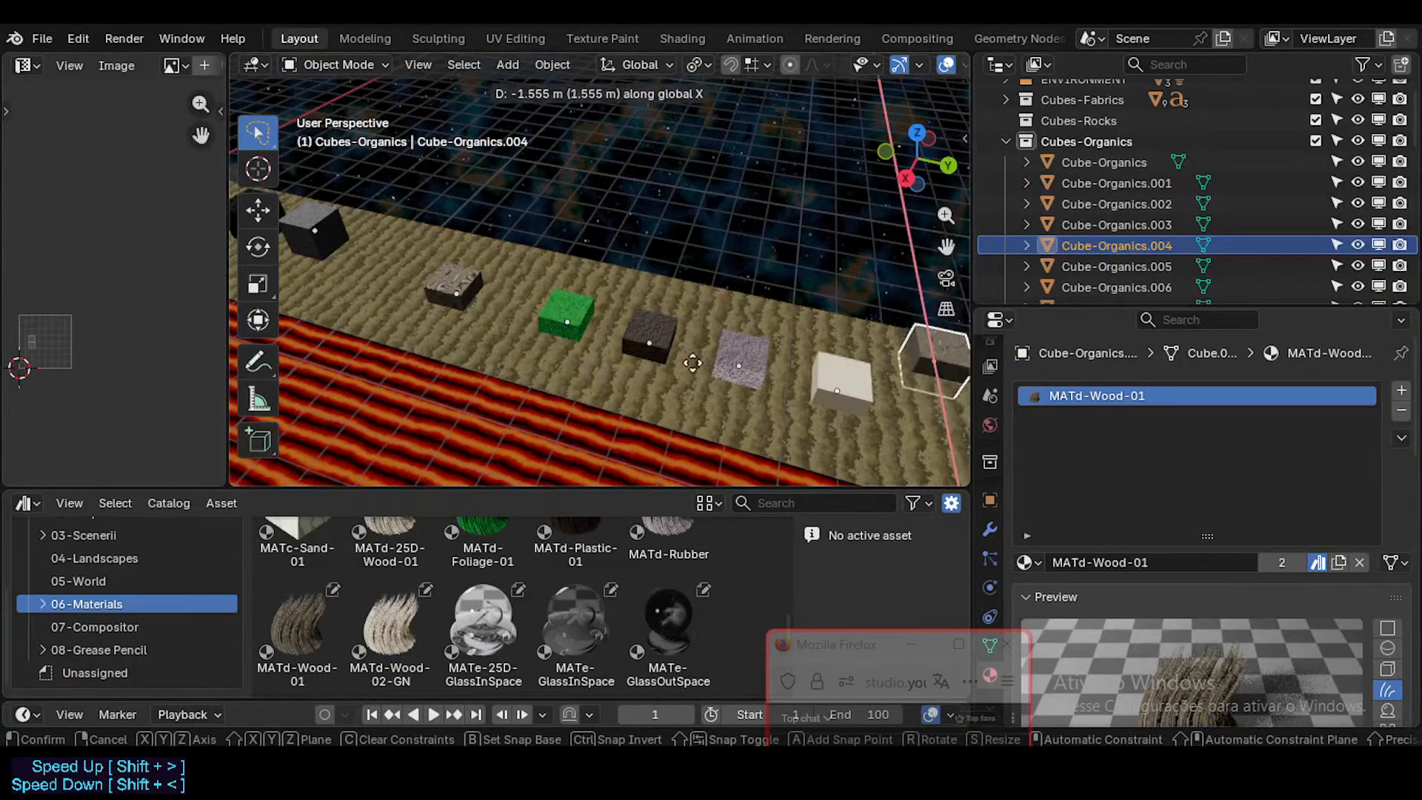
left_click(497, 306)
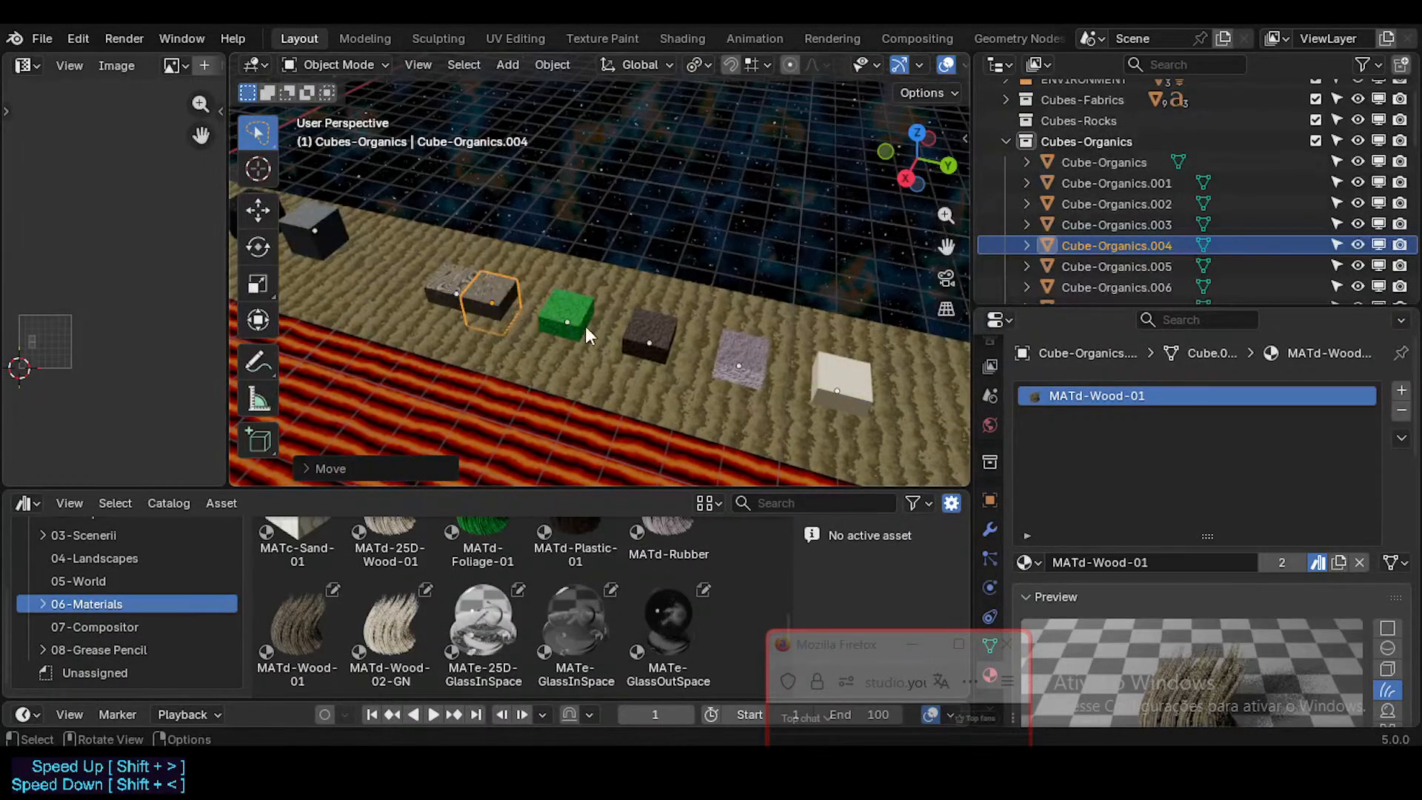
Step: Move Cube-Organics.003 to the other side of Cube-Organics.004, between it and the green foliage cube
left_click(563, 314)
left_click(462, 305)
scroll(462, 305, "up", 7)
middle_click_drag(462, 305, 496, 305)
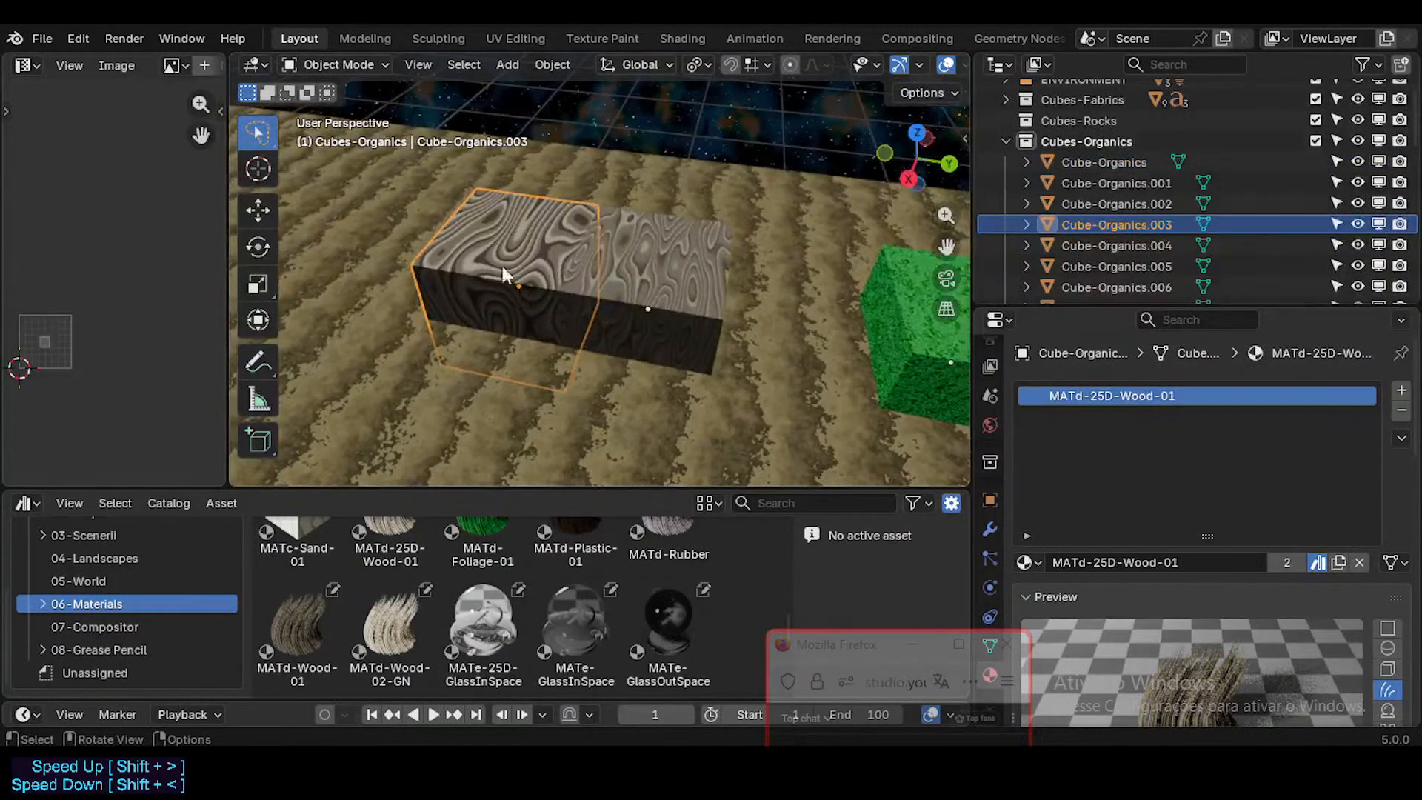
key("g")
key("x")
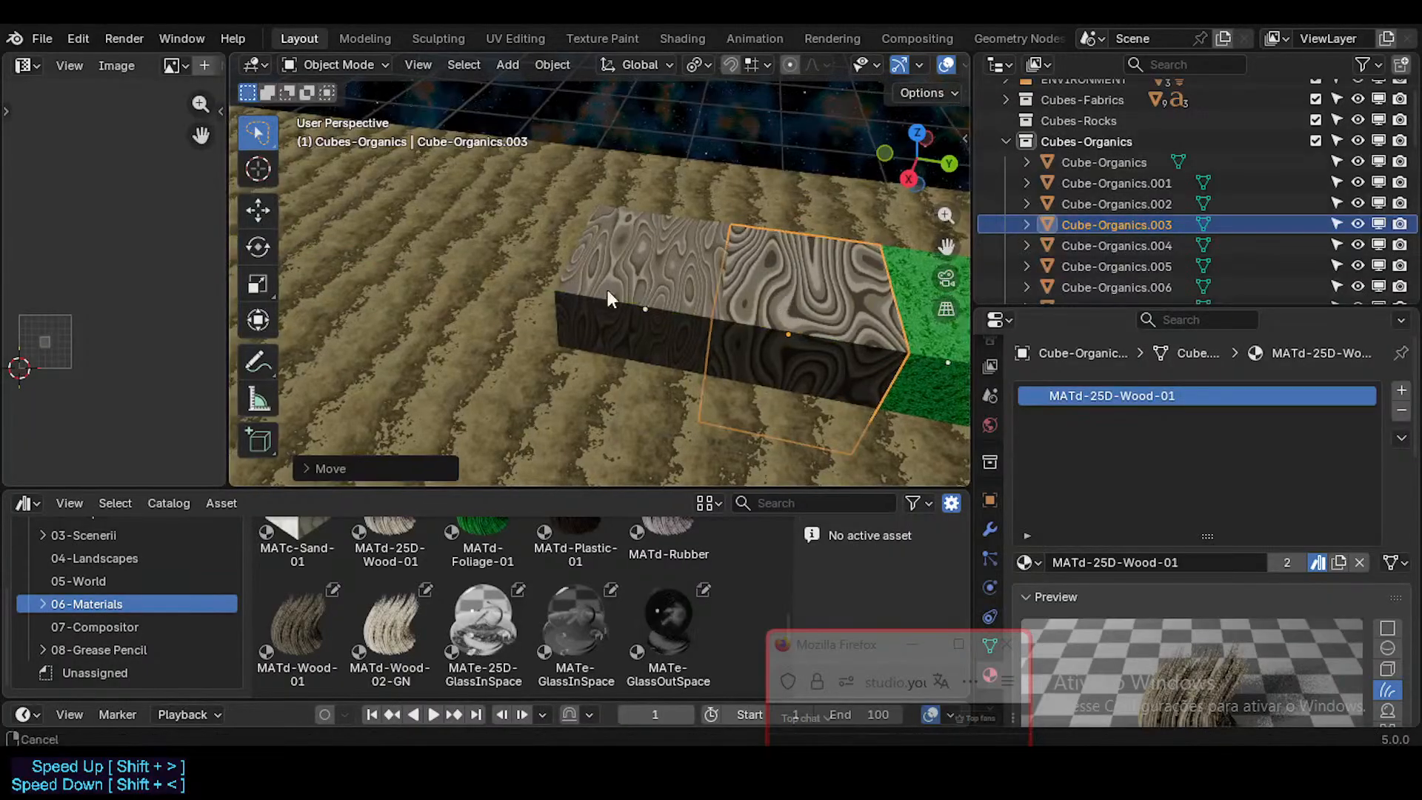
left_click(392, 274)
scroll(392, 274, "down", 2)
scroll(513, 292, "down", 3)
middle_click_drag(601, 323, 478, 320, "shift")
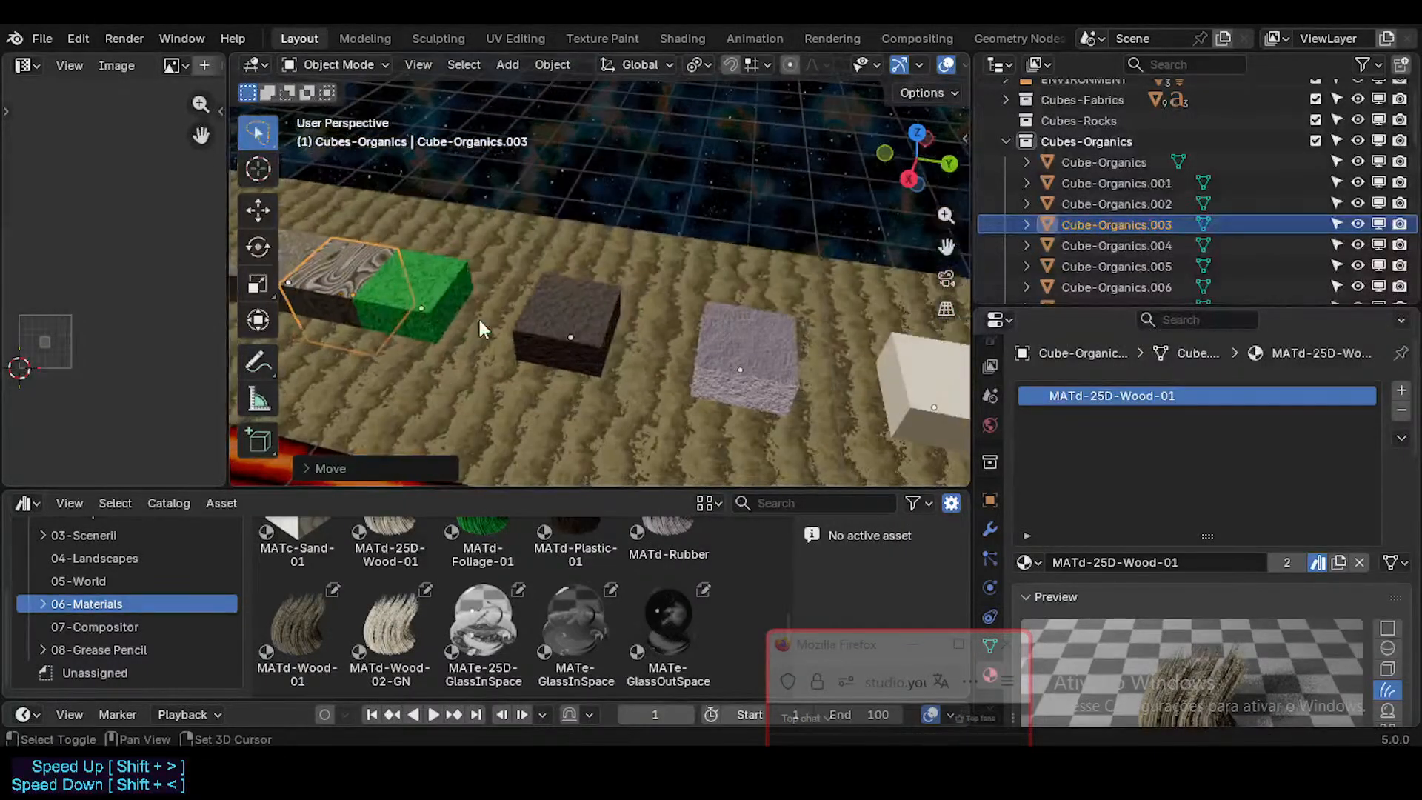
Step: Select the foliage, plastic and rubber cubes and move them together along the Y axis, away from the two wood cubes
left_click(446, 290)
left_click(594, 320, "shift")
left_click(725, 345, "shift")
left_click(726, 345, "shift")
scroll(677, 358, "down", 3)
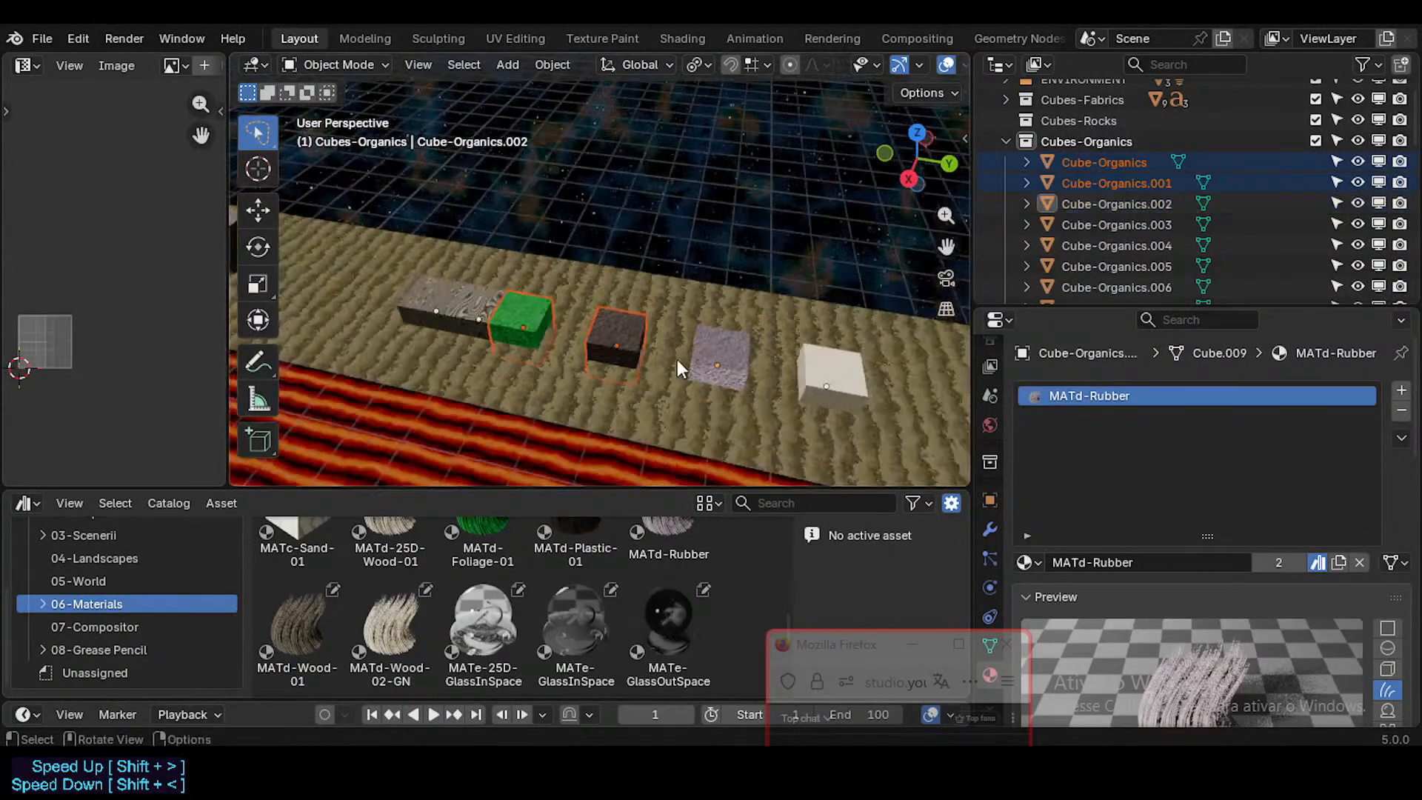
key("g")
key("y")
right_click(703, 354)
left_click(723, 357, "shift")
key("g")
key("y")
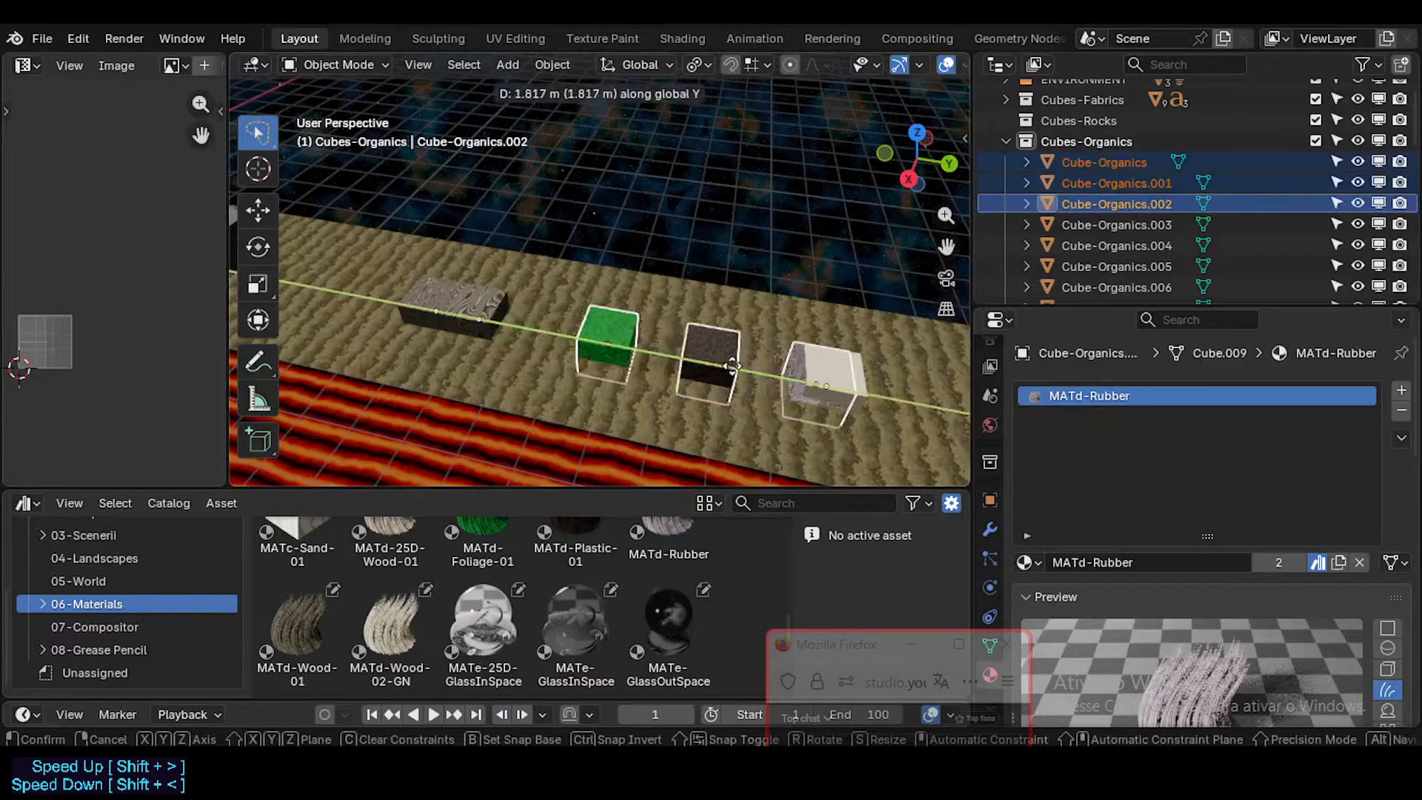
left_click(826, 387)
Step: Move Cube-Organics.001 along the Y axis out of the white cube to directly beside the green foliage cube
left_click(829, 379)
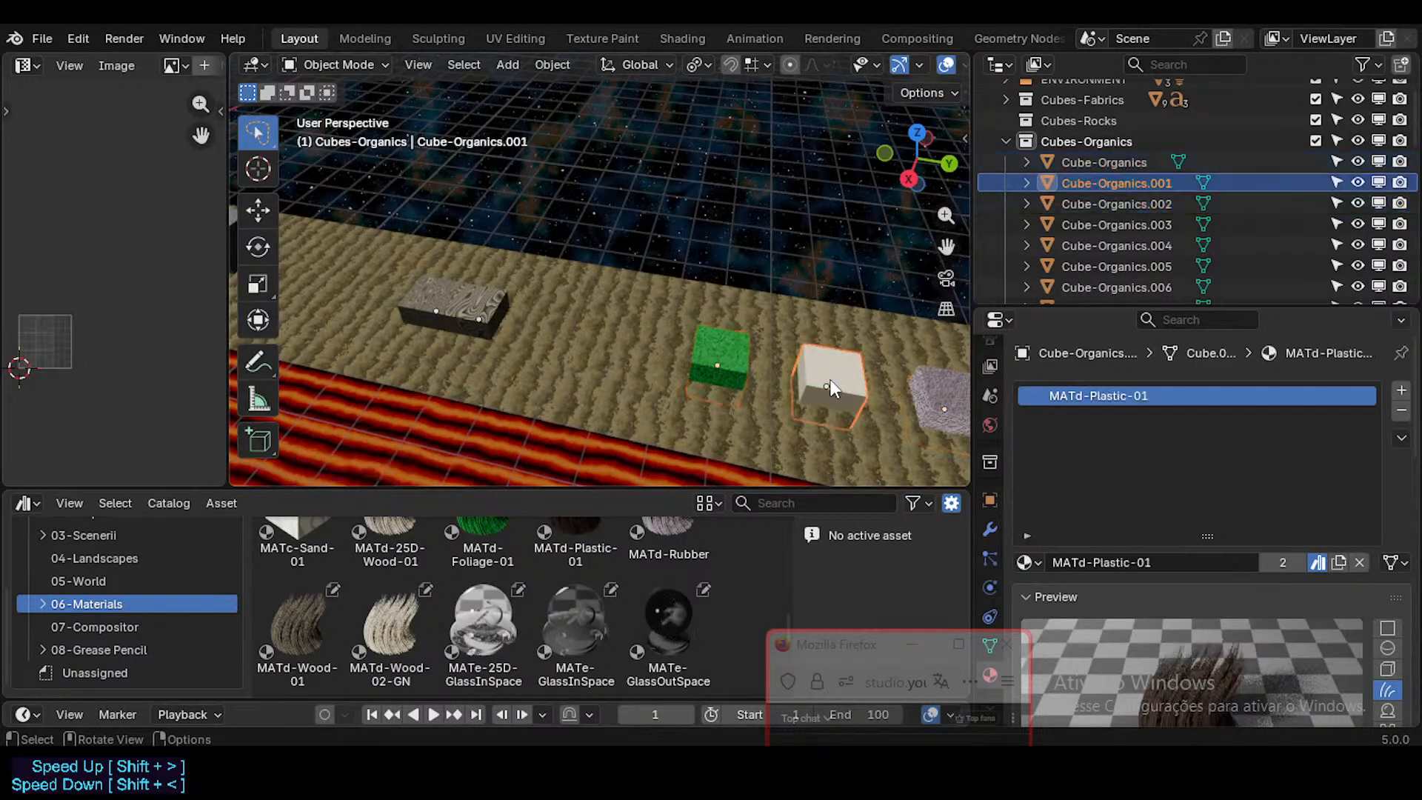
key("g")
key("y")
left_click(544, 345)
key("g")
key("y")
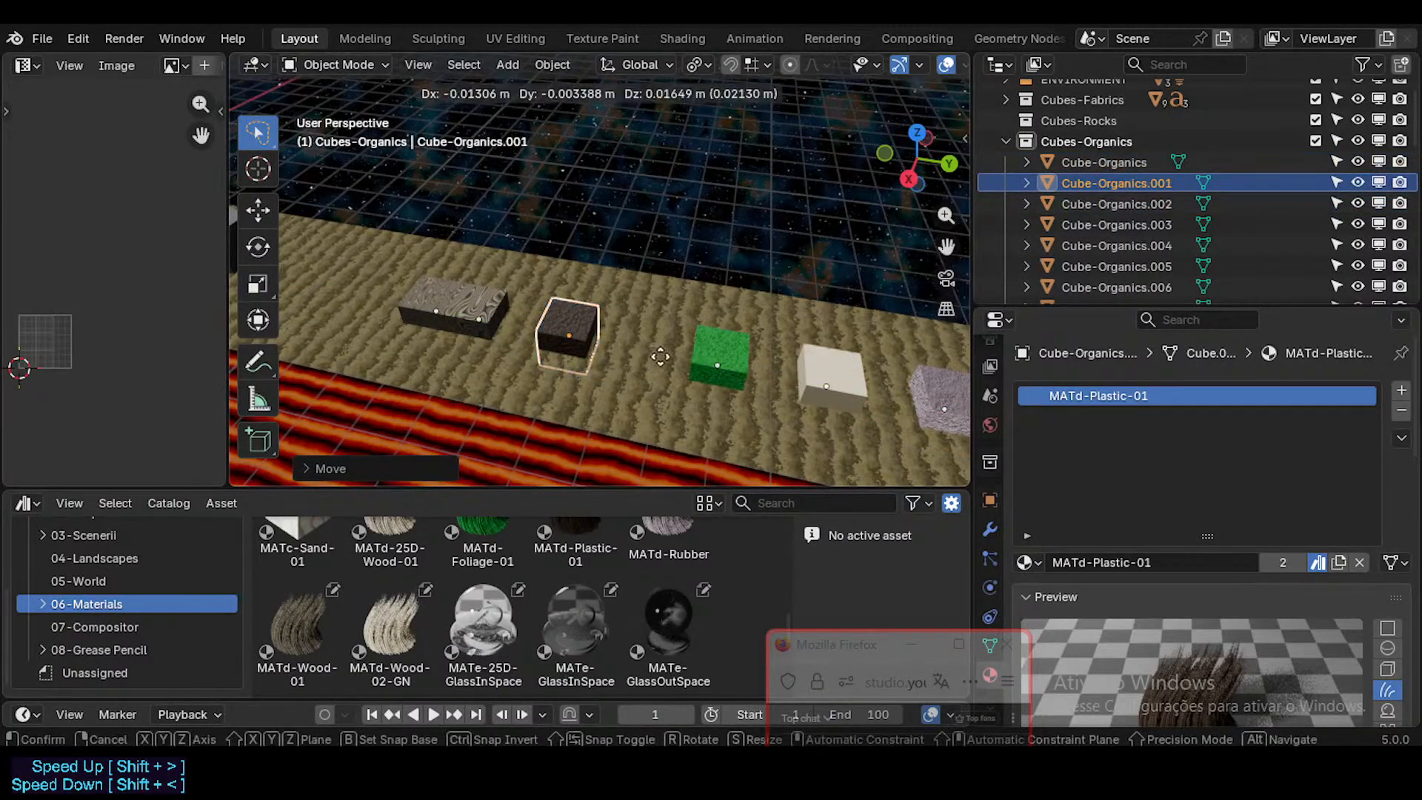
left_click(713, 364)
key("g")
key("y")
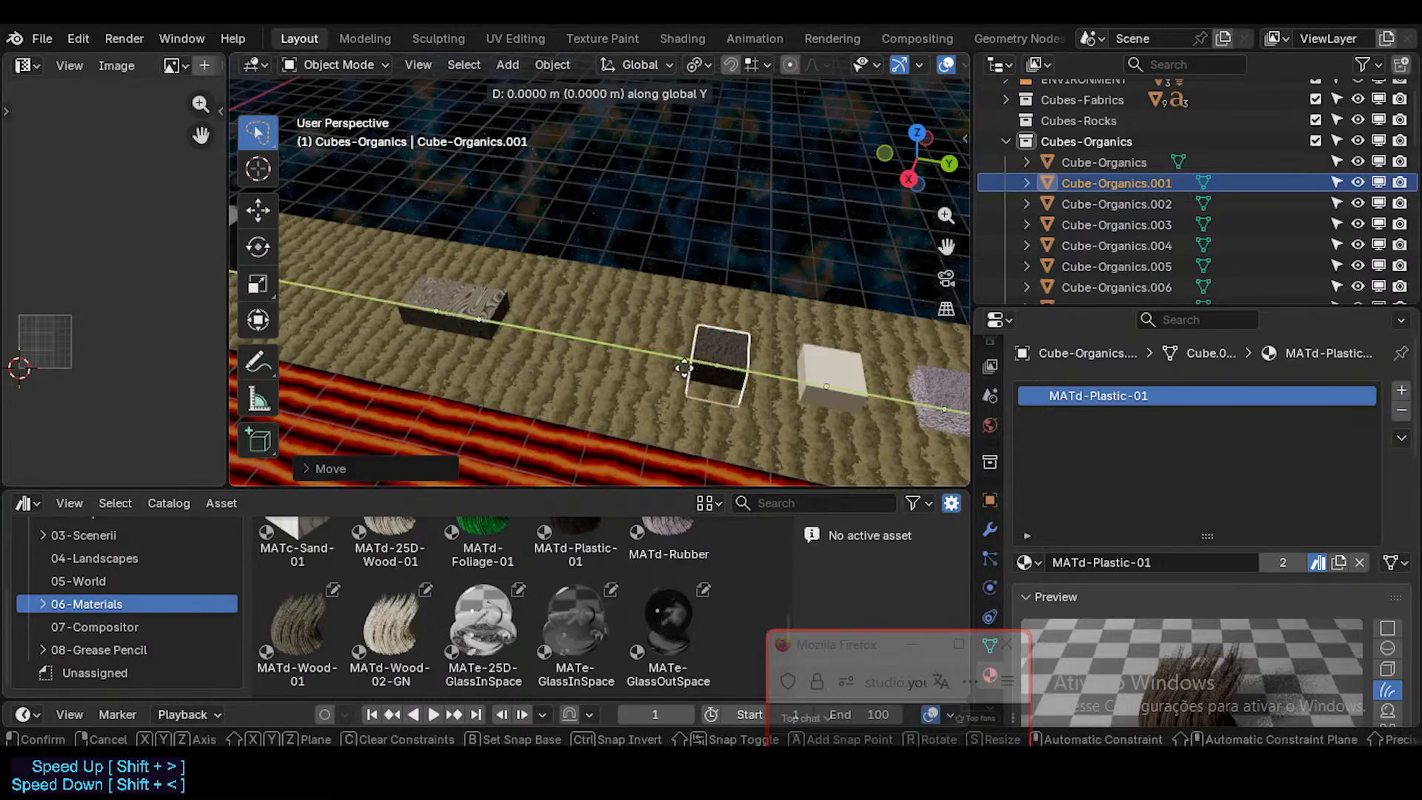
left_click(663, 364)
Step: Move the white Cube-Organics.005 along the Y axis to between the two wood cubes and the dark plastic cube
left_click(825, 374)
key("g")
key("y")
left_click(568, 351)
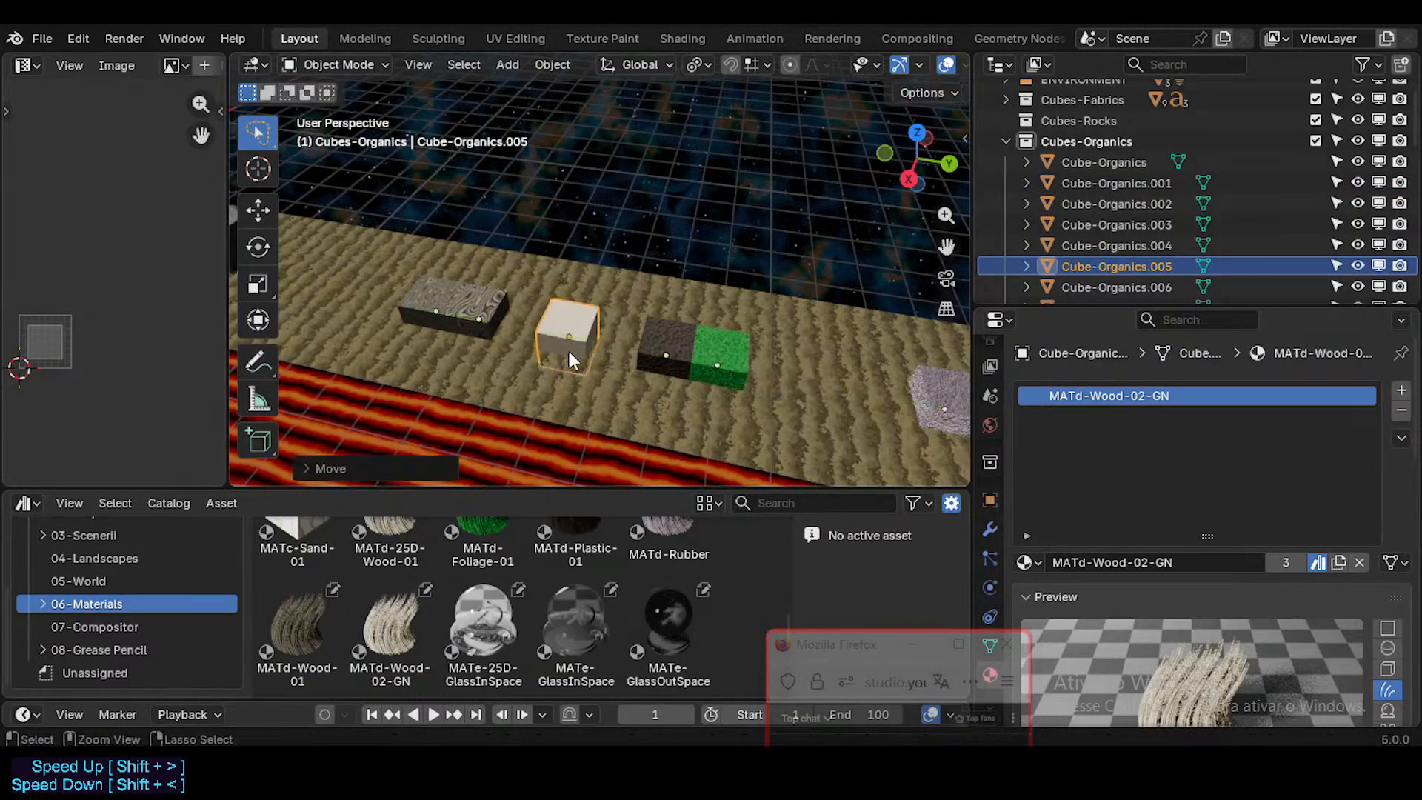
Step: Space out Cube-Organics.003 and Cube-Organics.005 along the Y axis so gaps separate them from each other and from Cube-Organics.004
left_click(474, 312)
key("g")
key("y")
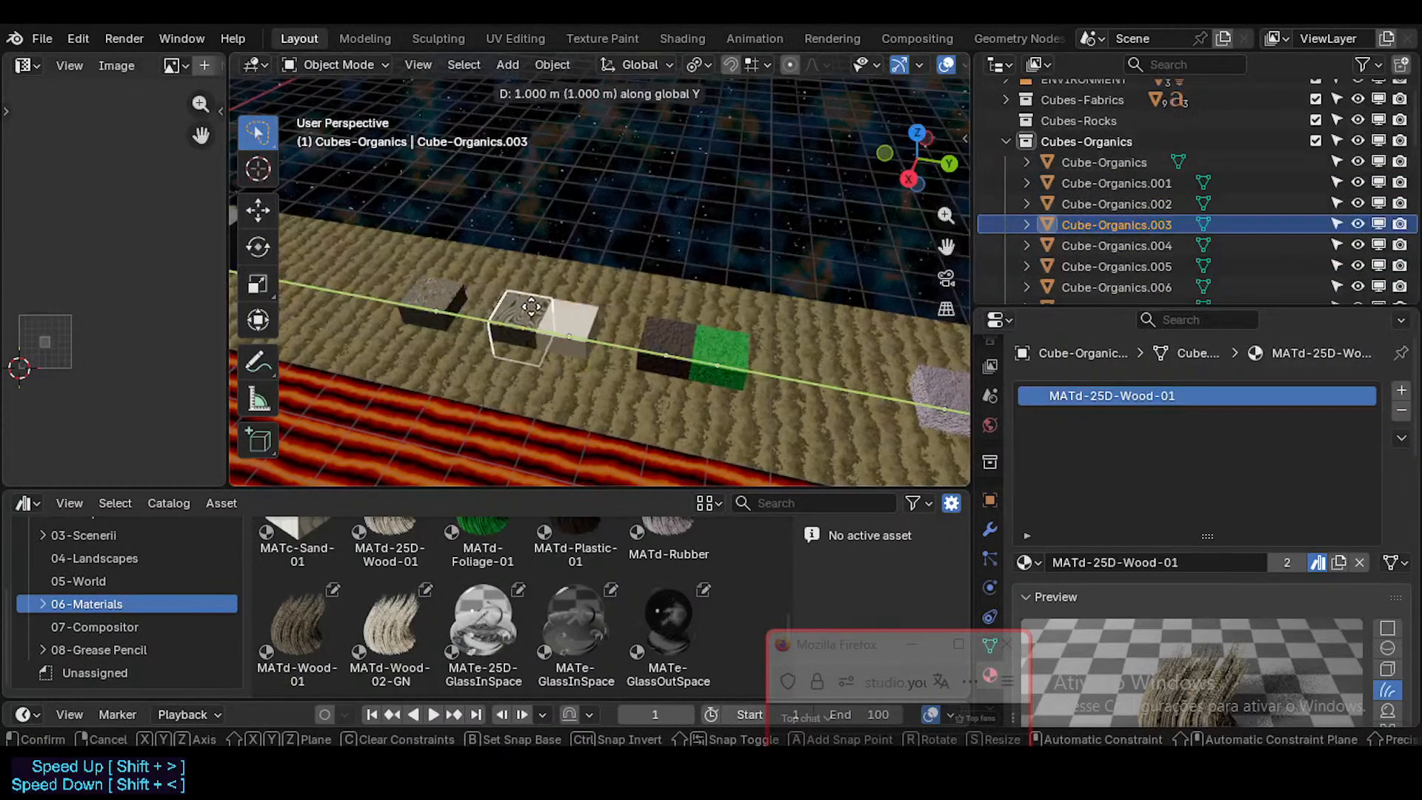
left_click(555, 329)
left_click(561, 331)
key("g")
key("y")
left_click(643, 358)
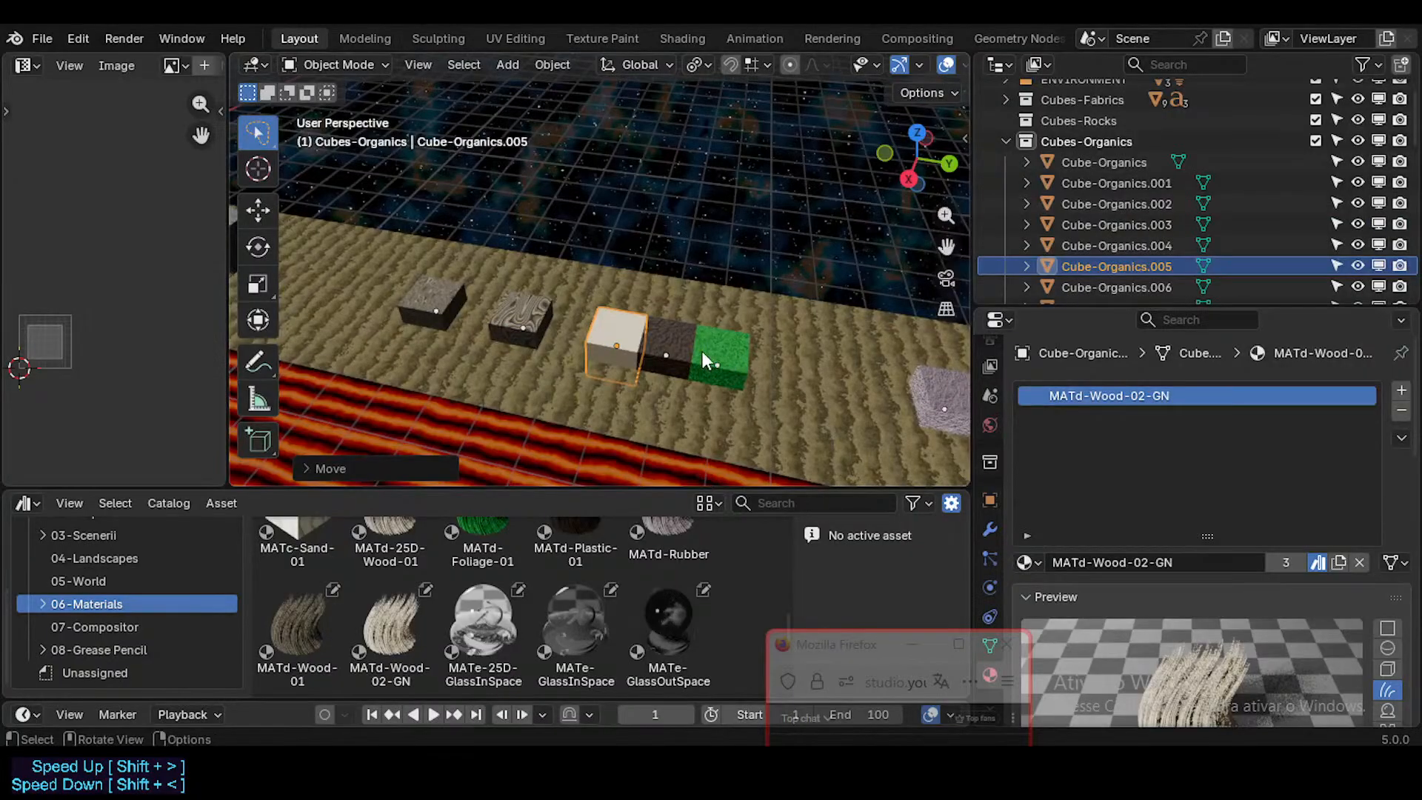
Step: Move Cube-Organics.001 along the Y axis to between the green foliage cube and the rubber cube
left_click(702, 354)
left_click(661, 335)
key("g")
key("y")
left_click(811, 367)
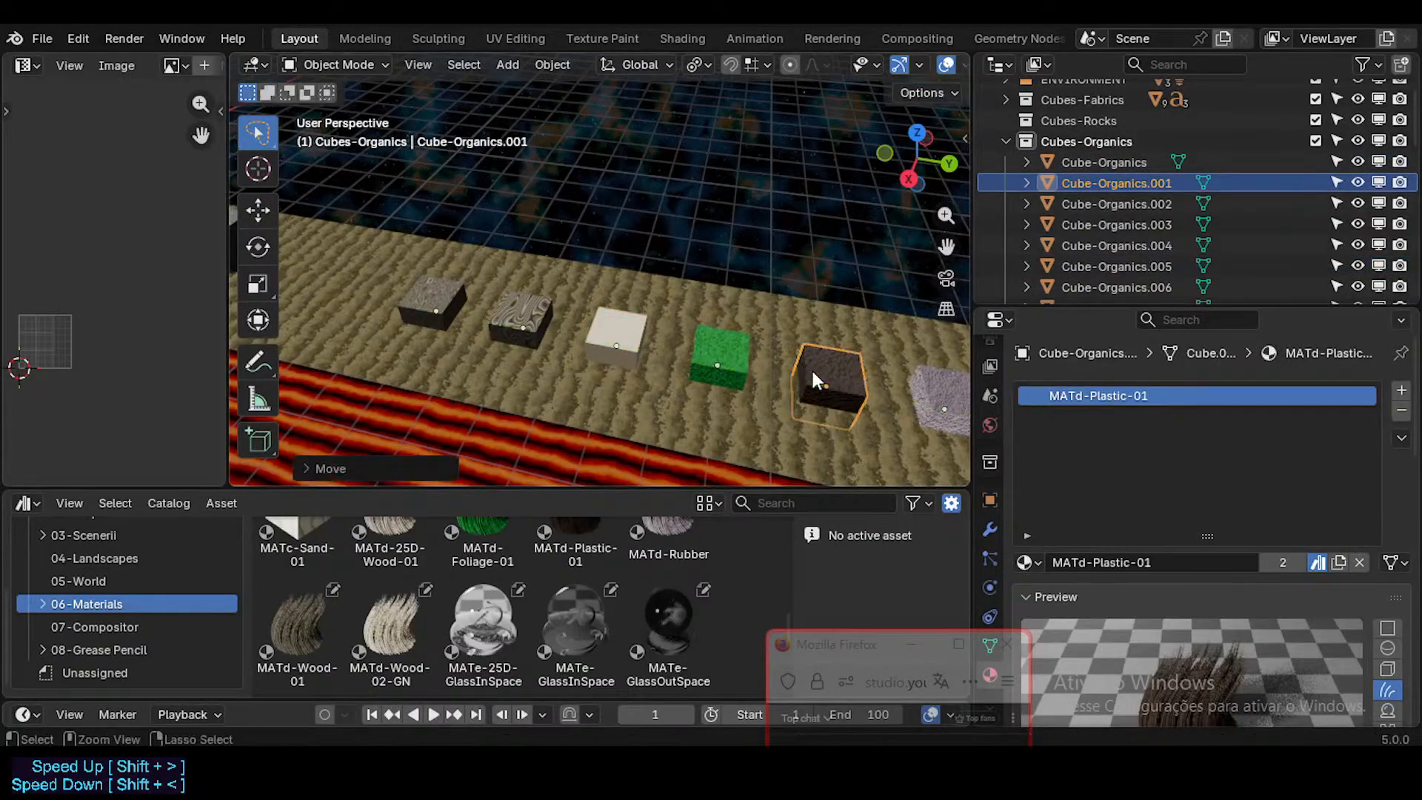
Step: Move Cube-Organics.001 3 m along the Y axis, past the rubber cube
left_click(748, 370)
middle_click_drag(837, 361, 662, 362, "shift")
left_click(662, 363)
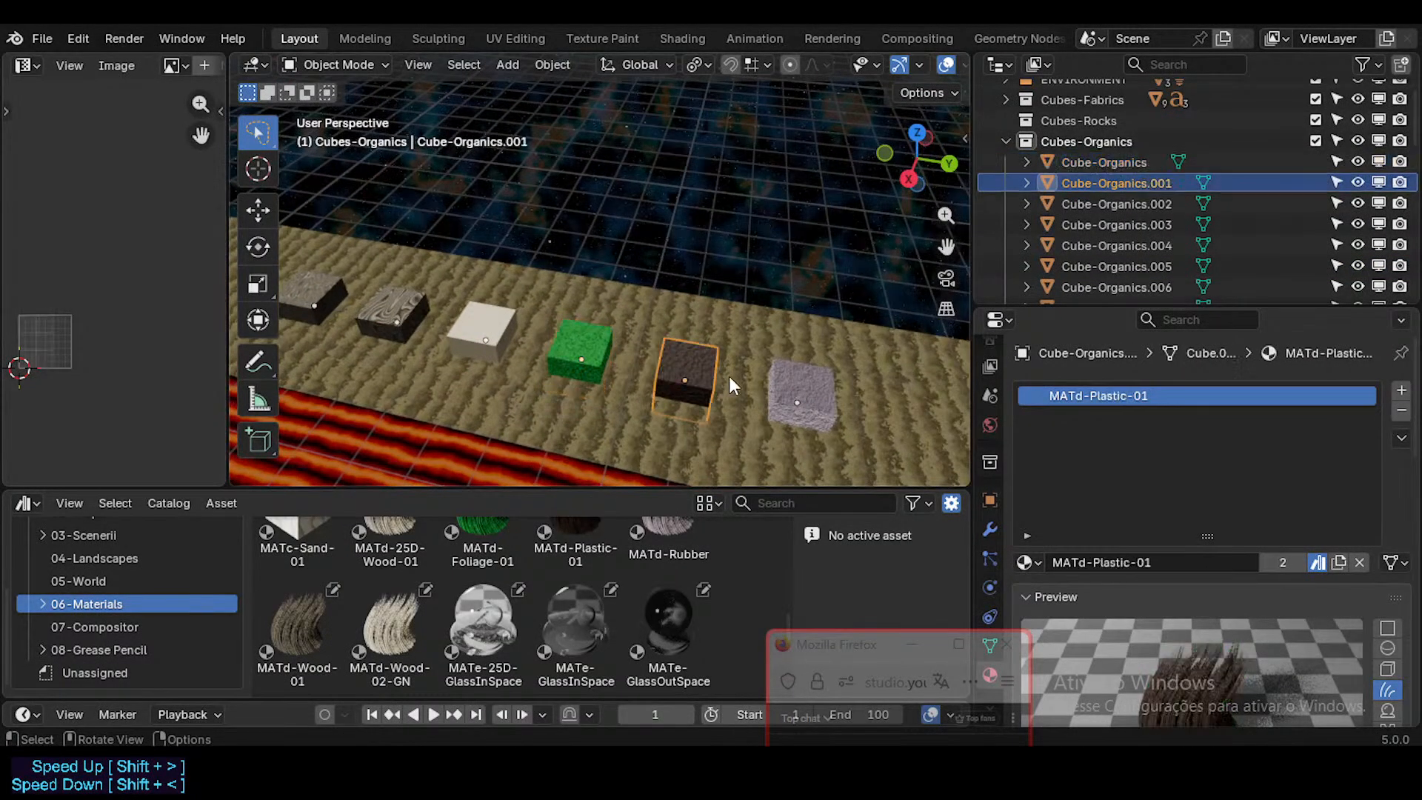
key("g")
key("y")
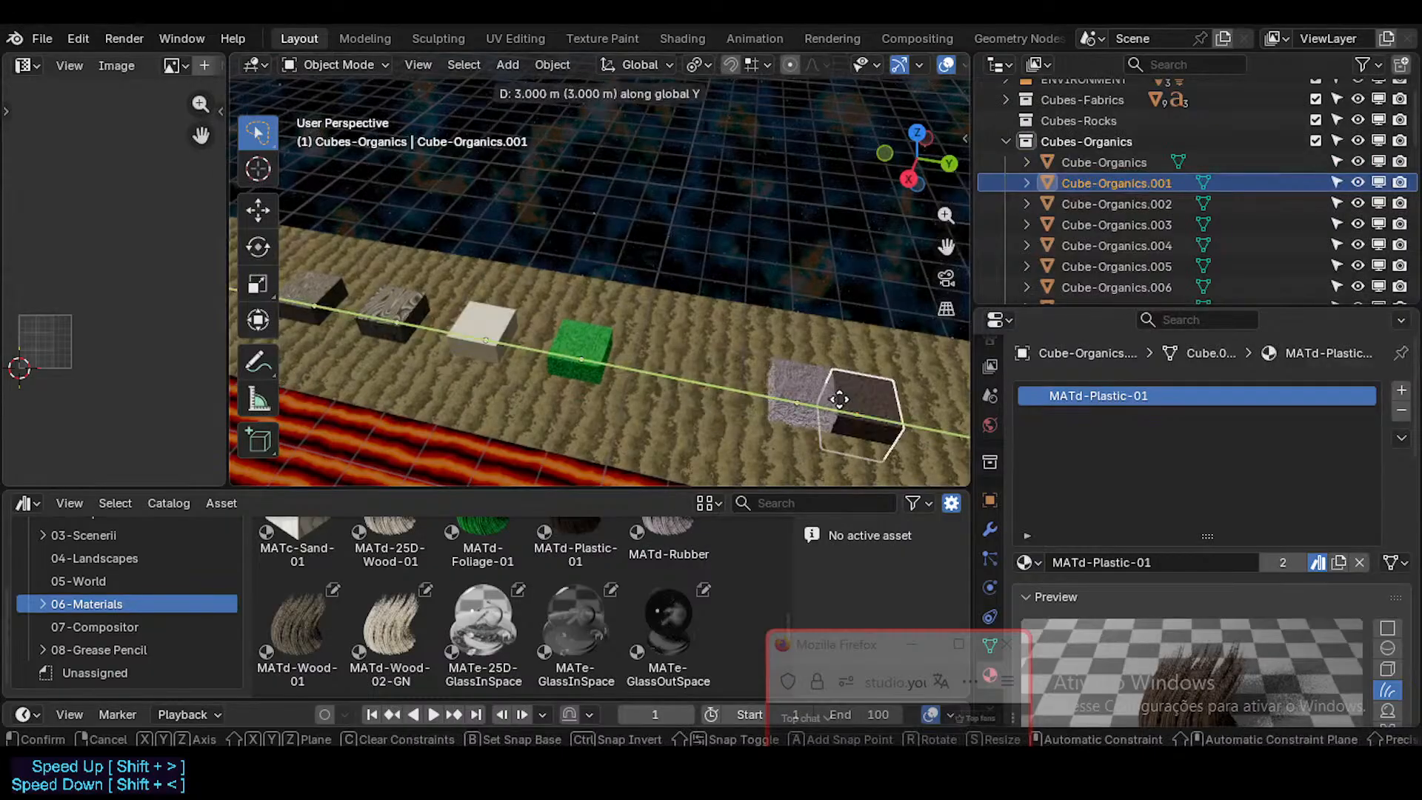
left_click(863, 396)
Step: Move Cube-Organics.002 into the slot after the green cube, and bring Cube-Organics.001 back along Y into the slot behind it
left_click(798, 394)
key("g")
key("y")
left_click(656, 367)
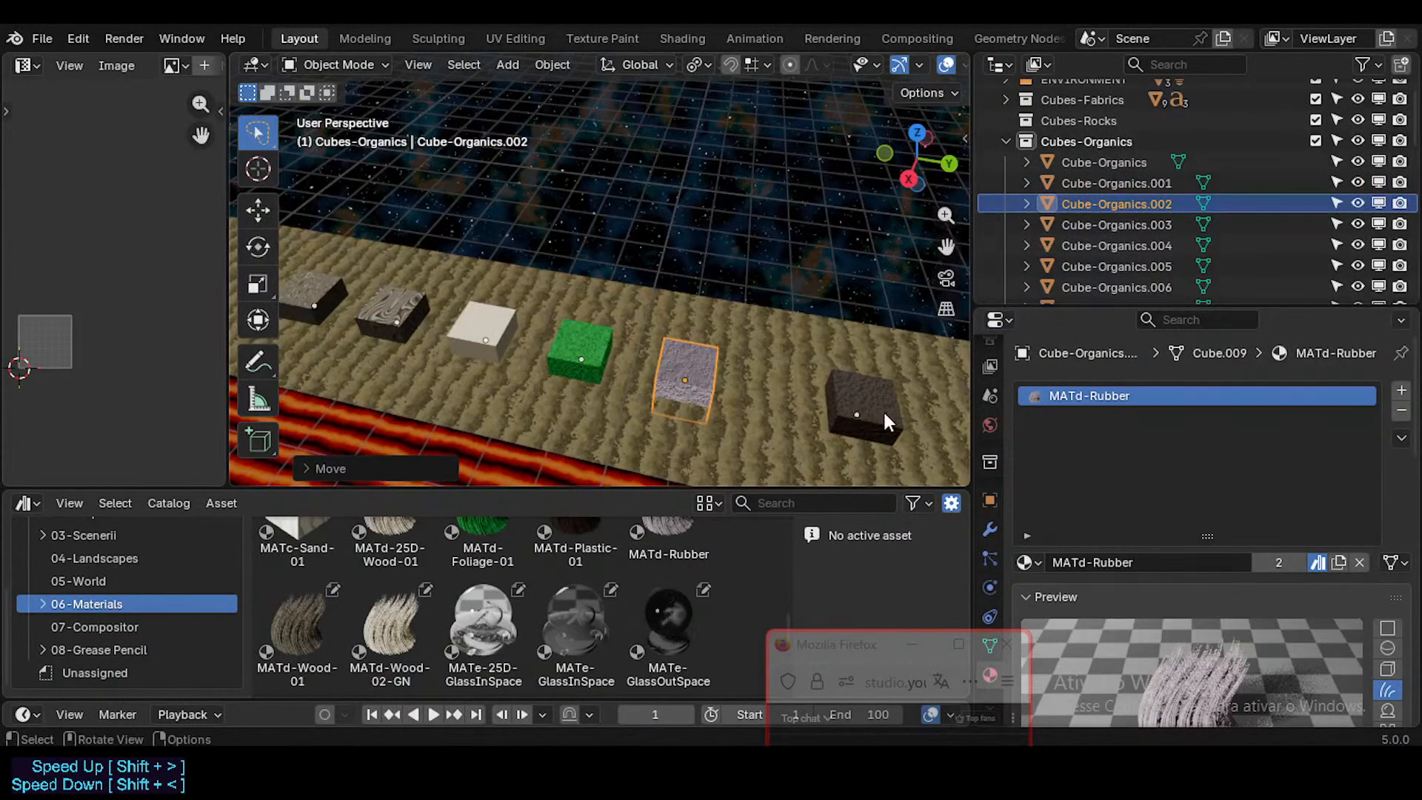
left_click(803, 406)
key("g")
key("y")
left_click(807, 412)
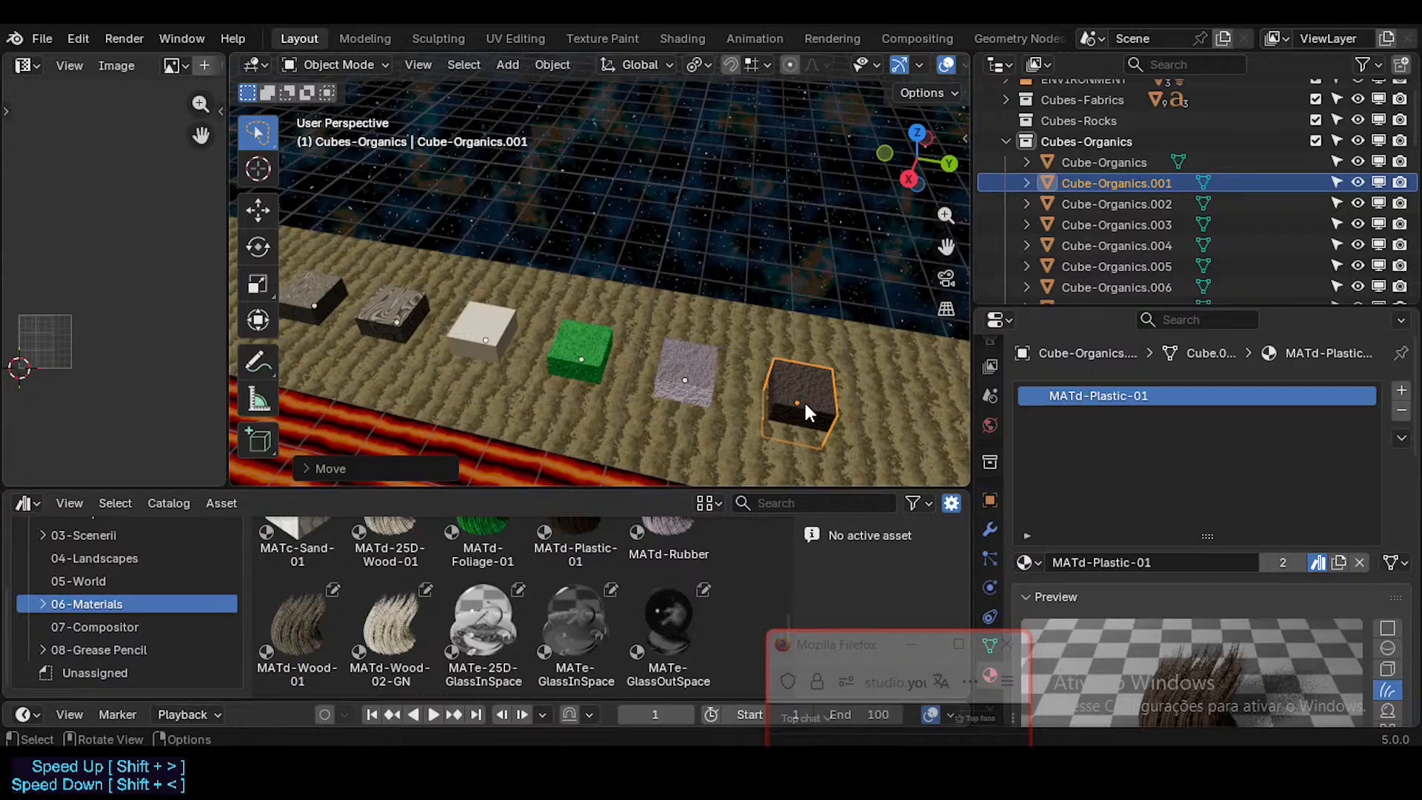
Step: Select all six textured organic cubes and raise them together 1 m along the Z axis
left_click(697, 372, "shift")
middle_click_drag(502, 398, 570, 398, "shift")
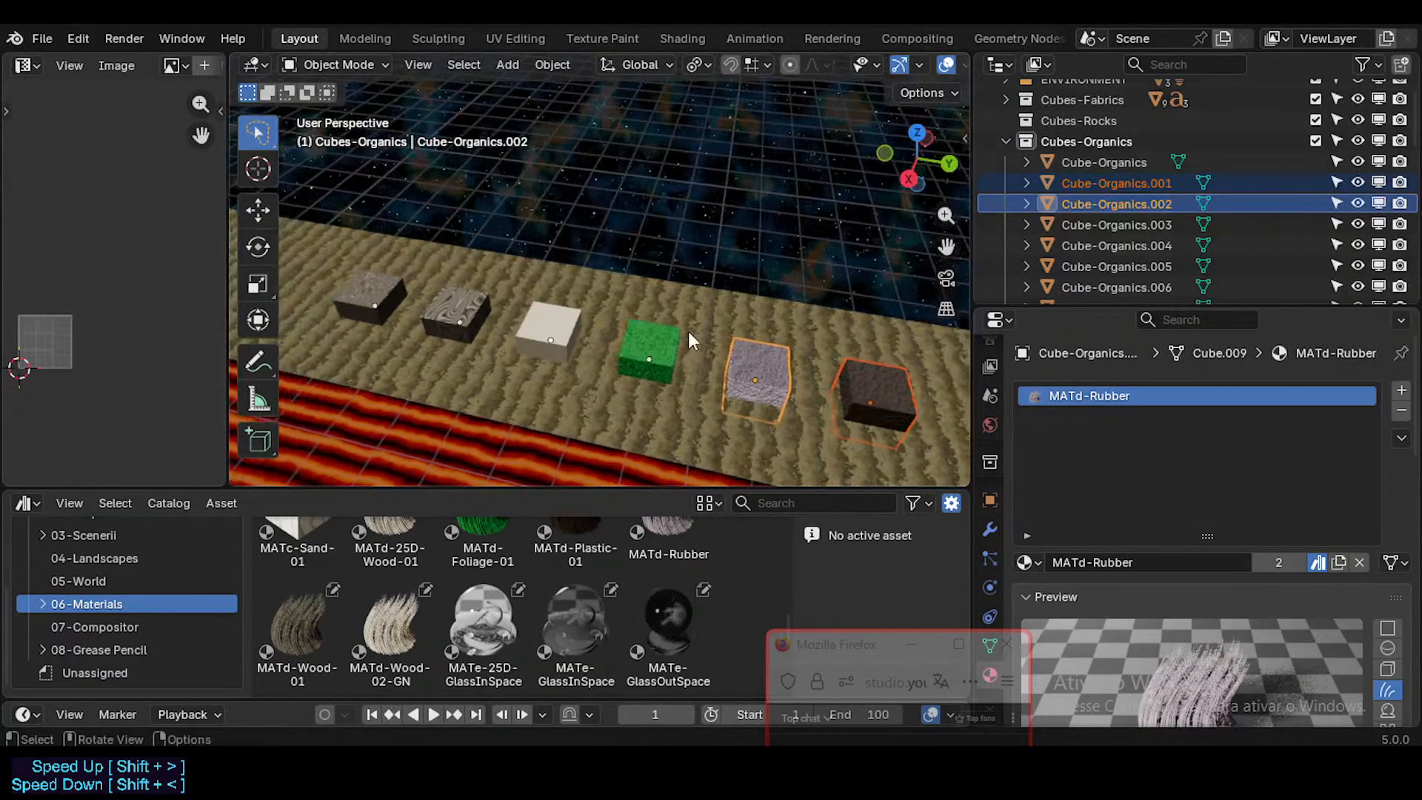
left_click(626, 351, "shift")
left_click(528, 333, "shift")
left_click(437, 308, "shift")
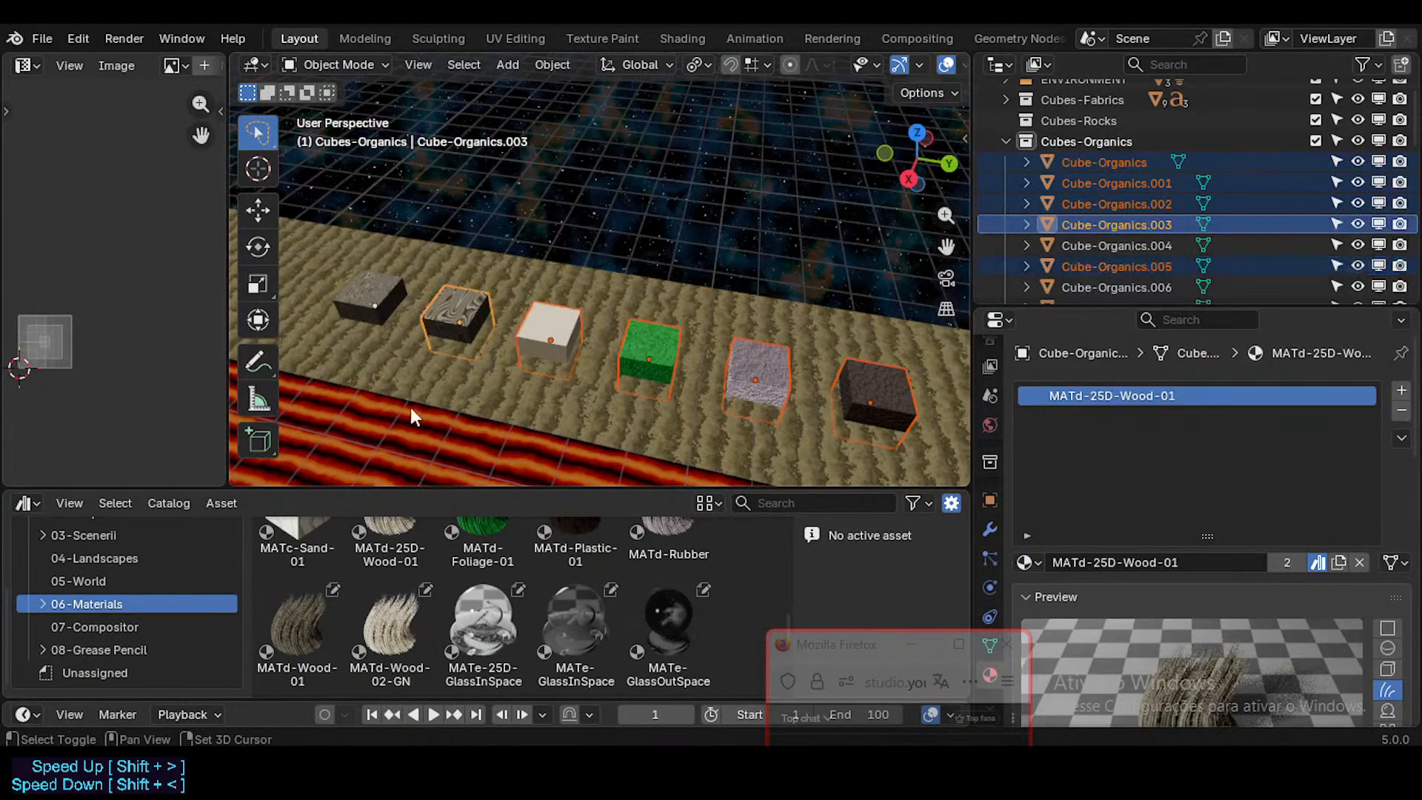
left_click(384, 302, "shift")
middle_click_drag(411, 407, 382, 257)
key("g")
key("z")
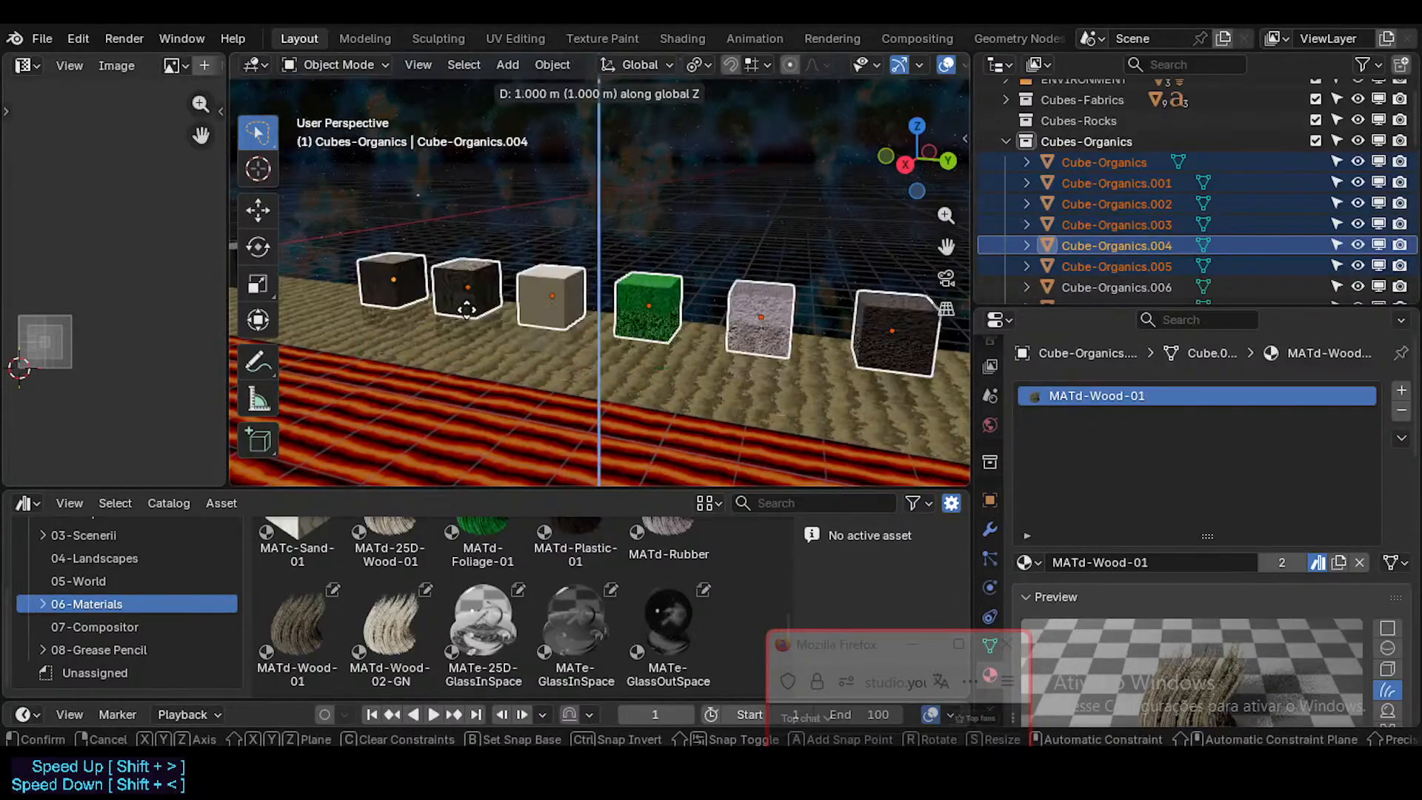
left_click(466, 309)
middle_click_drag(467, 309, 432, 316)
key("g")
key("z")
right_click(659, 331)
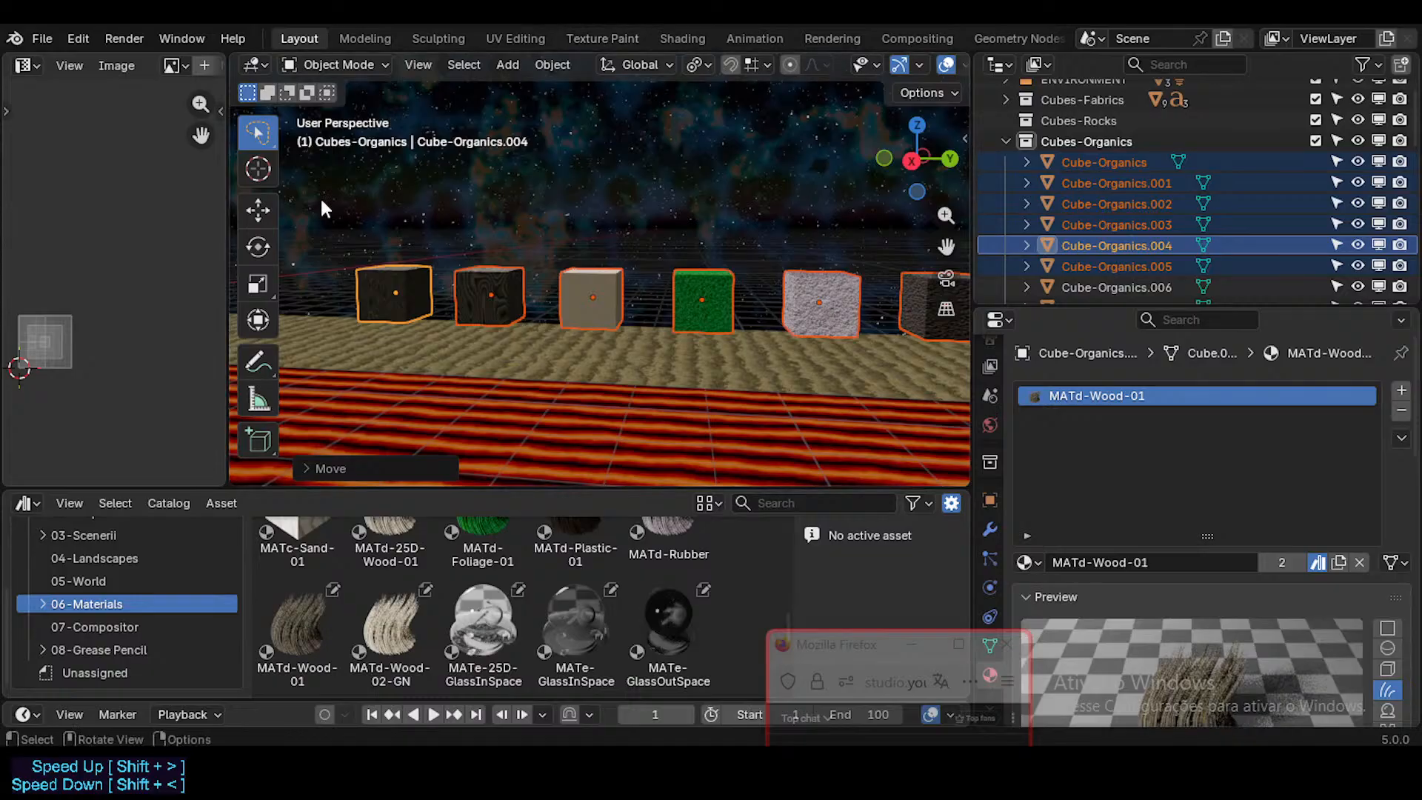
Step: Examine the row of six textured organic cubes from several angles, including its alignment with the fabric cubes
middle_click_drag(321, 202, 783, 253)
key("shift+grave")
key("w")
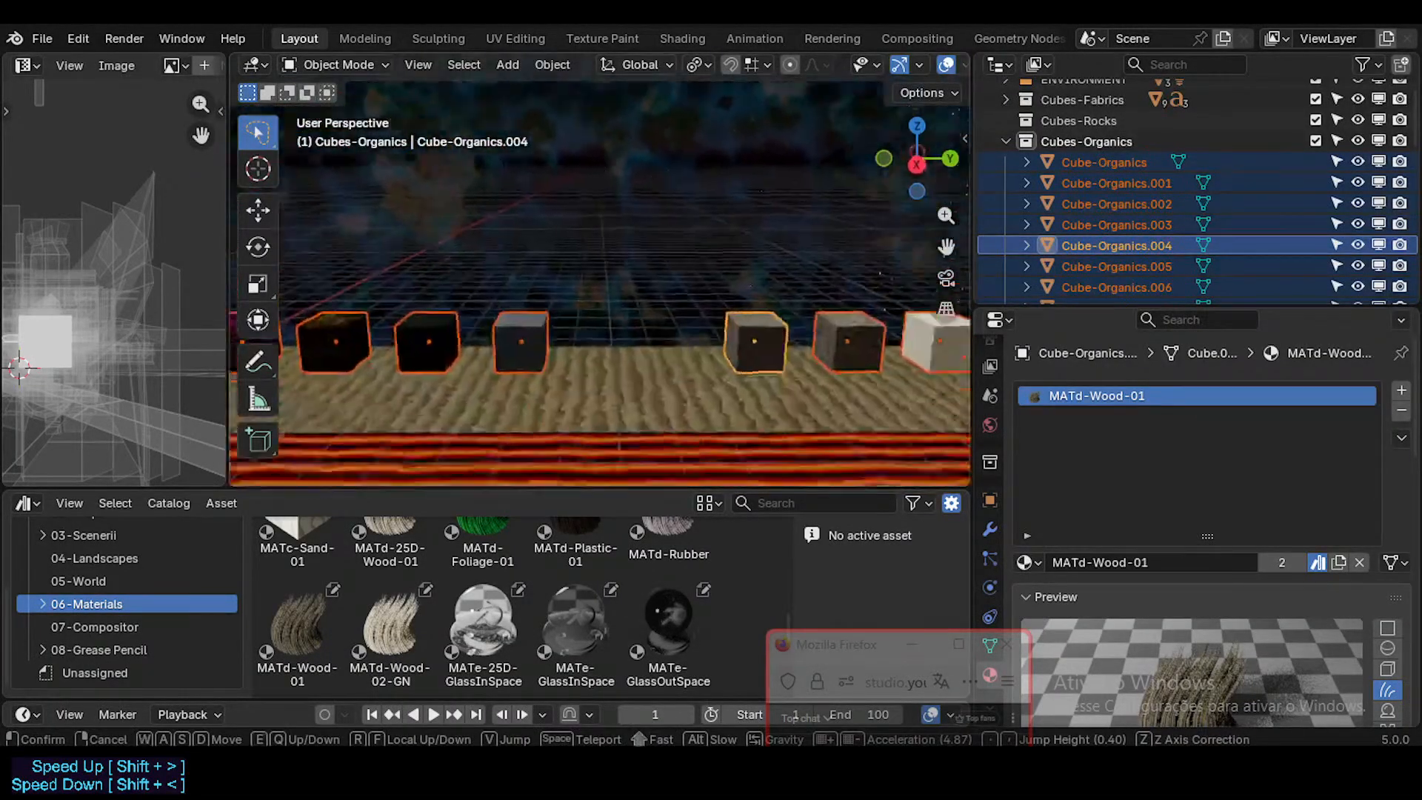
key("w")
key("s")
key("w")
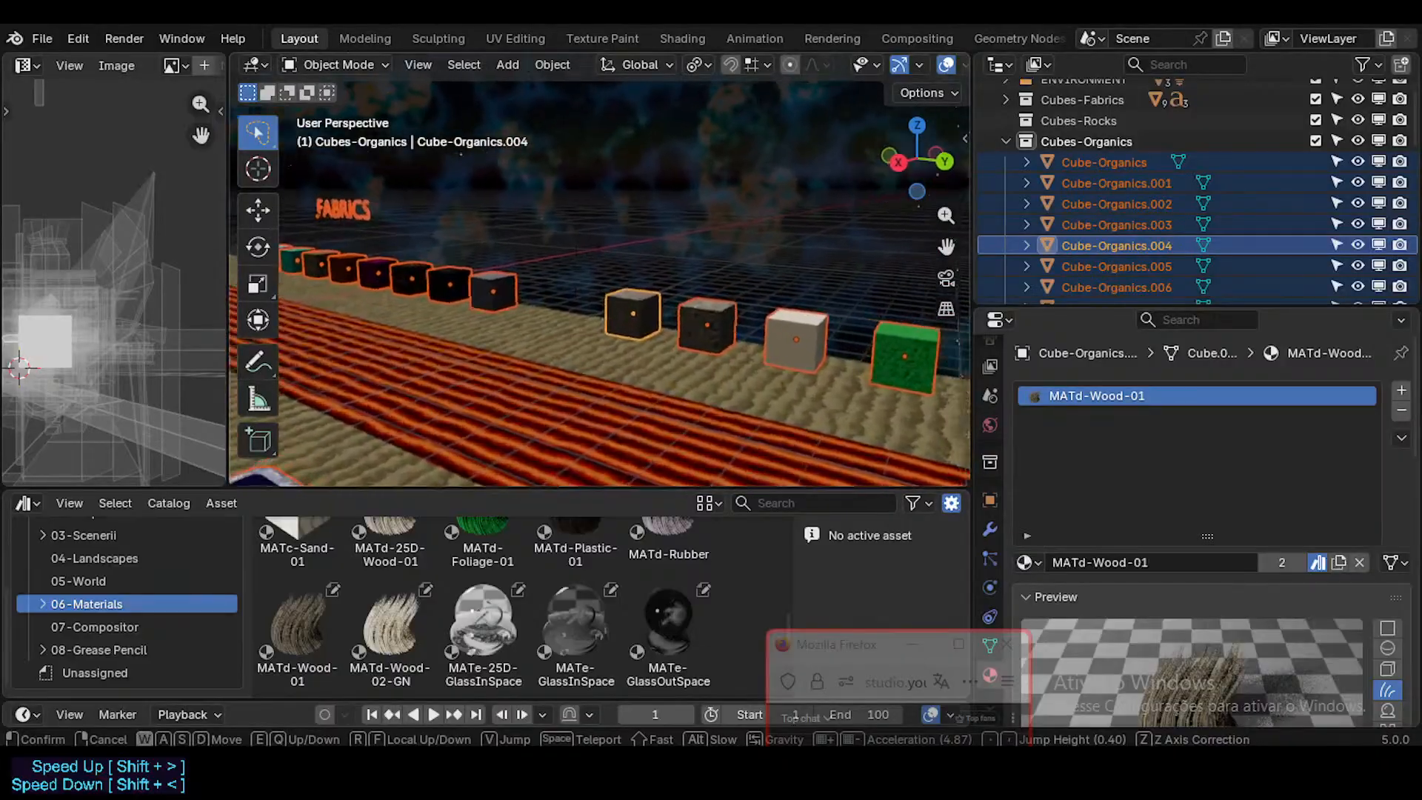
key("q")
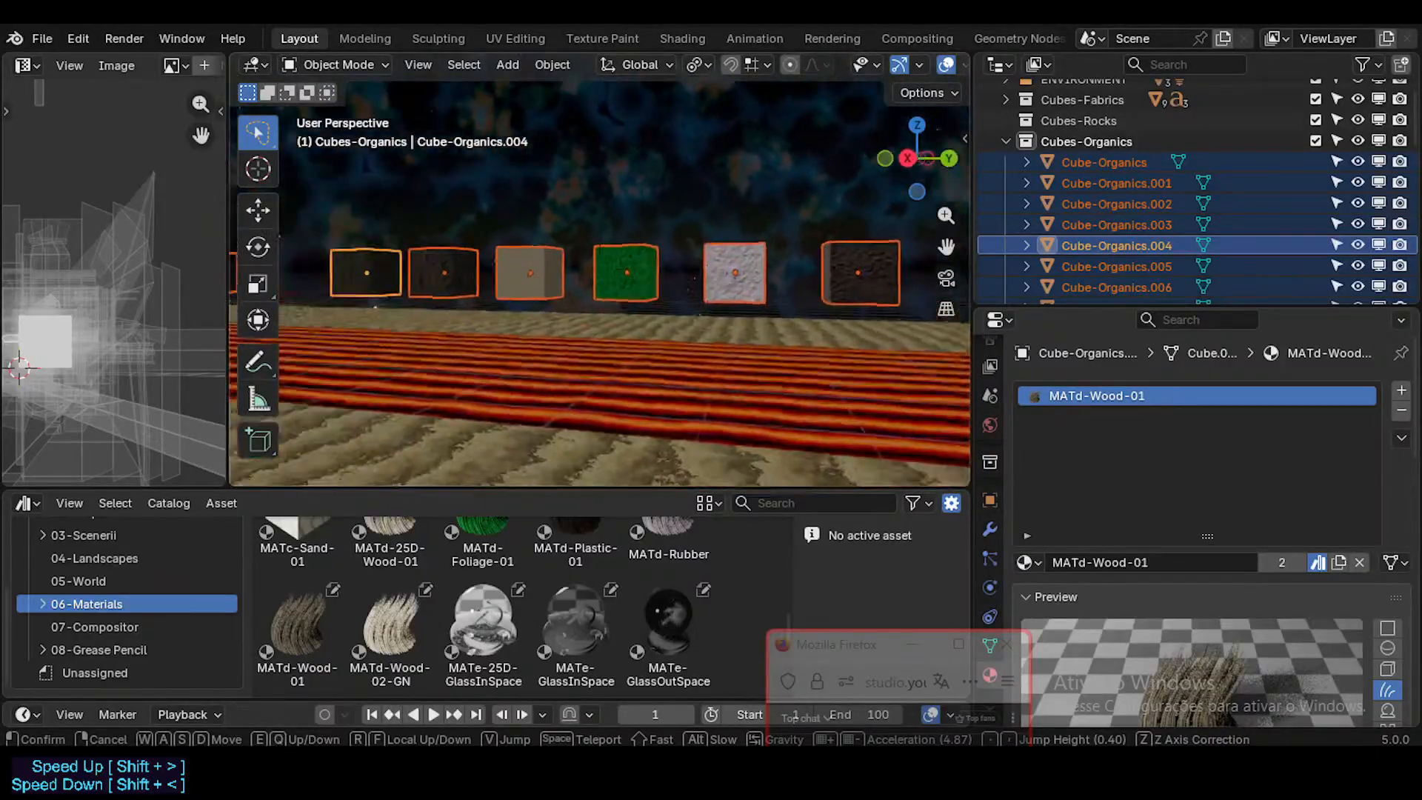
key("e")
key("a")
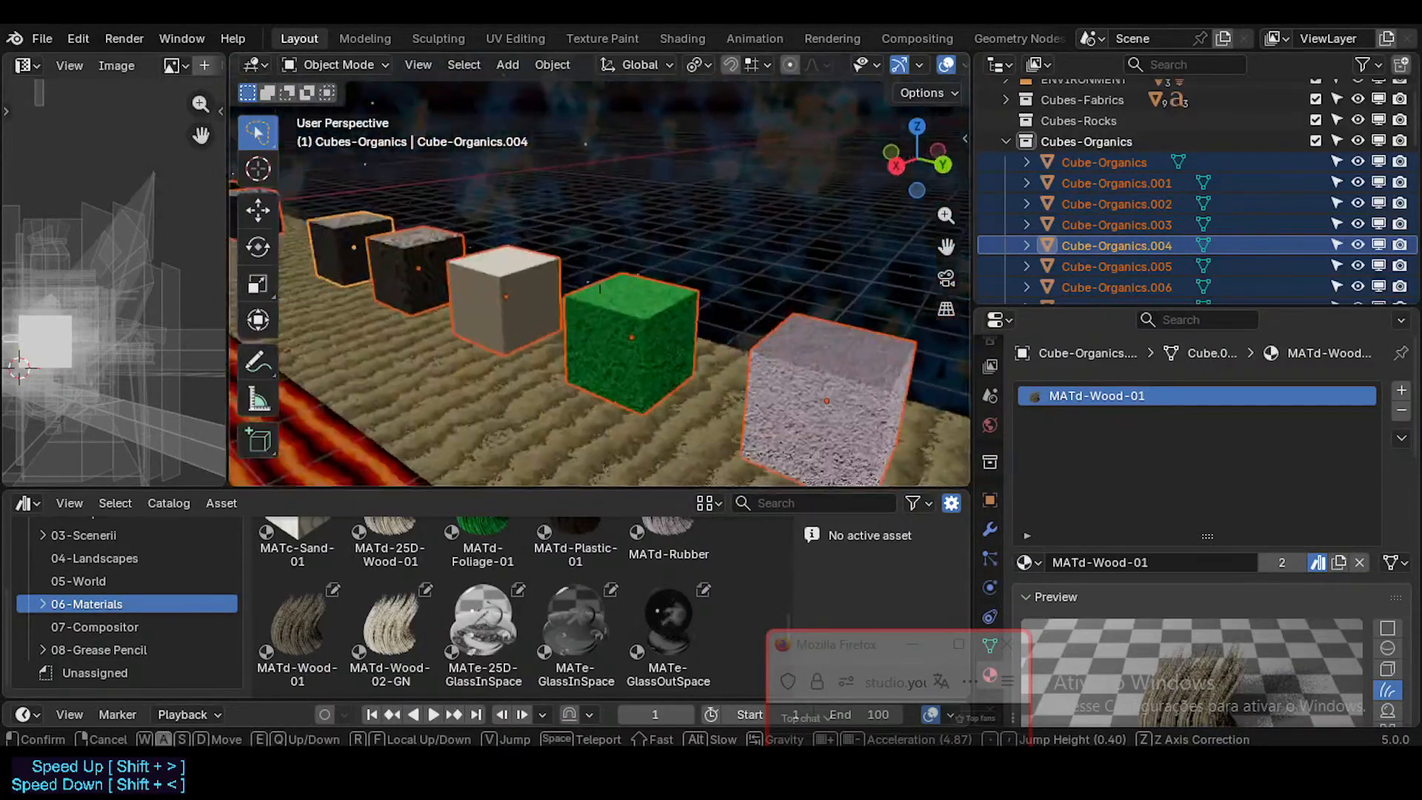
key("s")
left_click(772, 246)
Step: Duplicate the FABRICS text label about 19 m along the Y axis to the area above the organic cubes
left_click(323, 163)
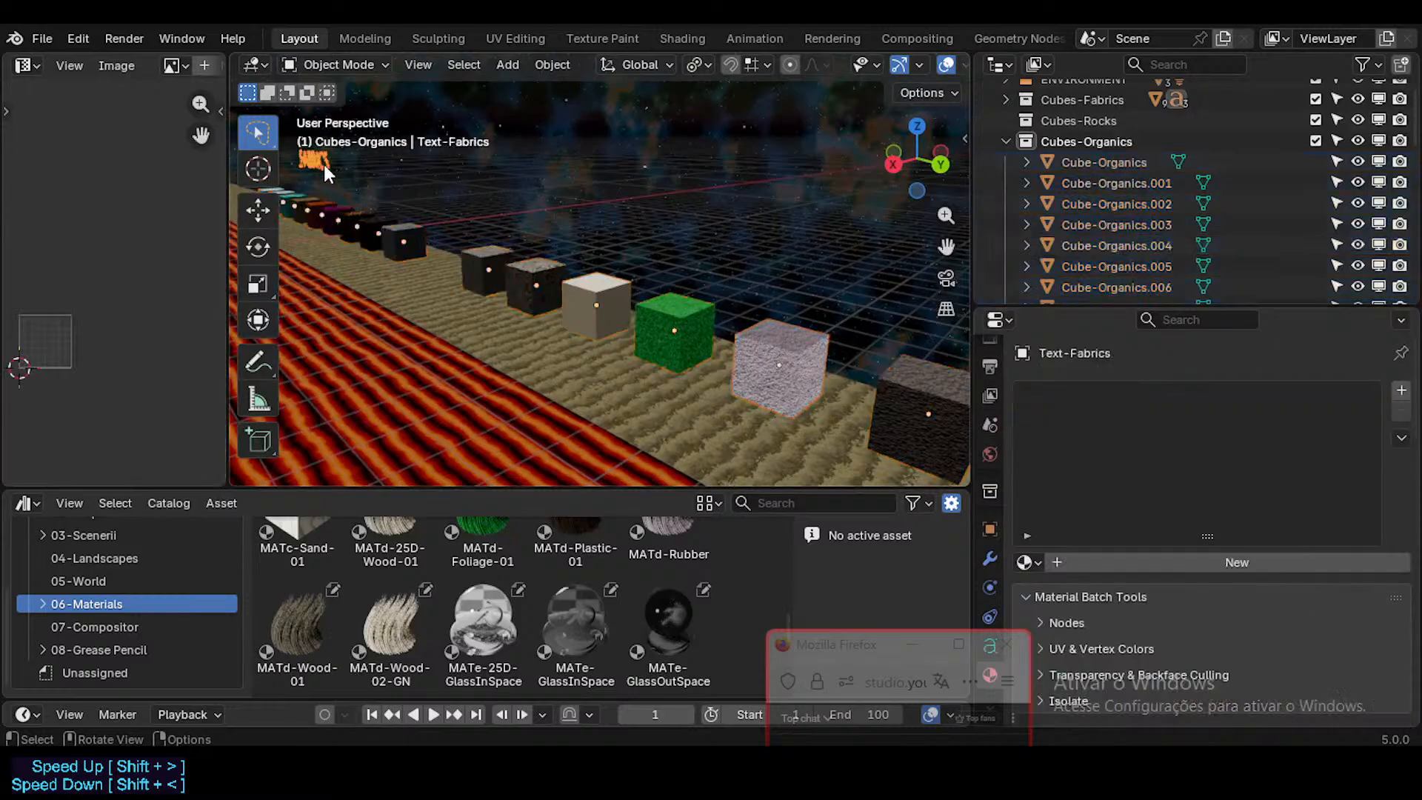
key("g")
key("y")
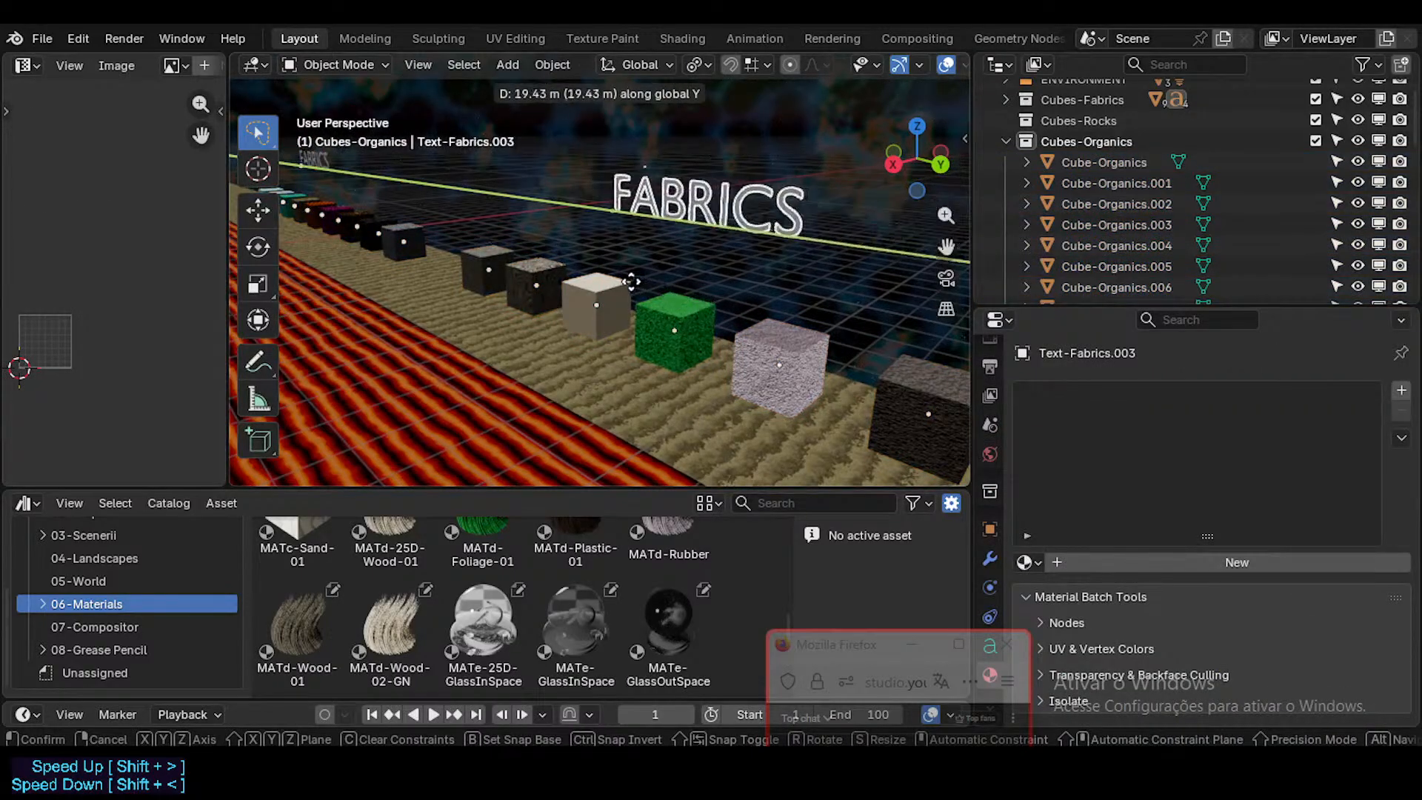
left_click(702, 211)
Step: Change the duplicated label's text to ORGANICS and save the file
key("Tab")
key("ctrl+a")
type("On")
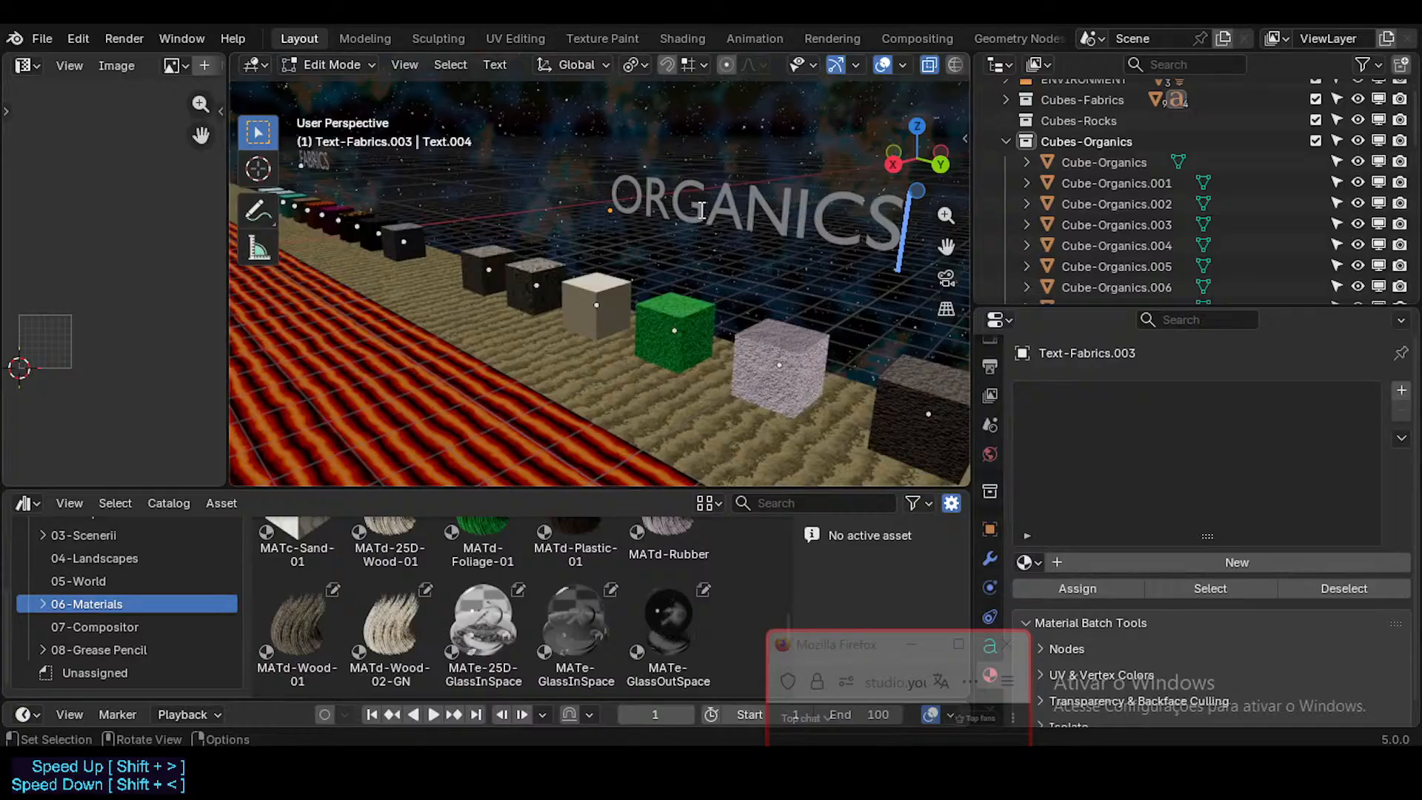
key("Tab")
scroll(698, 264, "down", 4)
mouse_move(698, 264)
middle_mouse_down()
mouse_move(726, 260)
mouse_move(705, 248)
middle_mouse_up()
key("ctrl+s")
Step: Duplicate the ORGANICS label twice along the Y axis, spacing the copies out beyond the organic cubes
scroll(745, 247, "down", 3)
key("shift+d")
key("y")
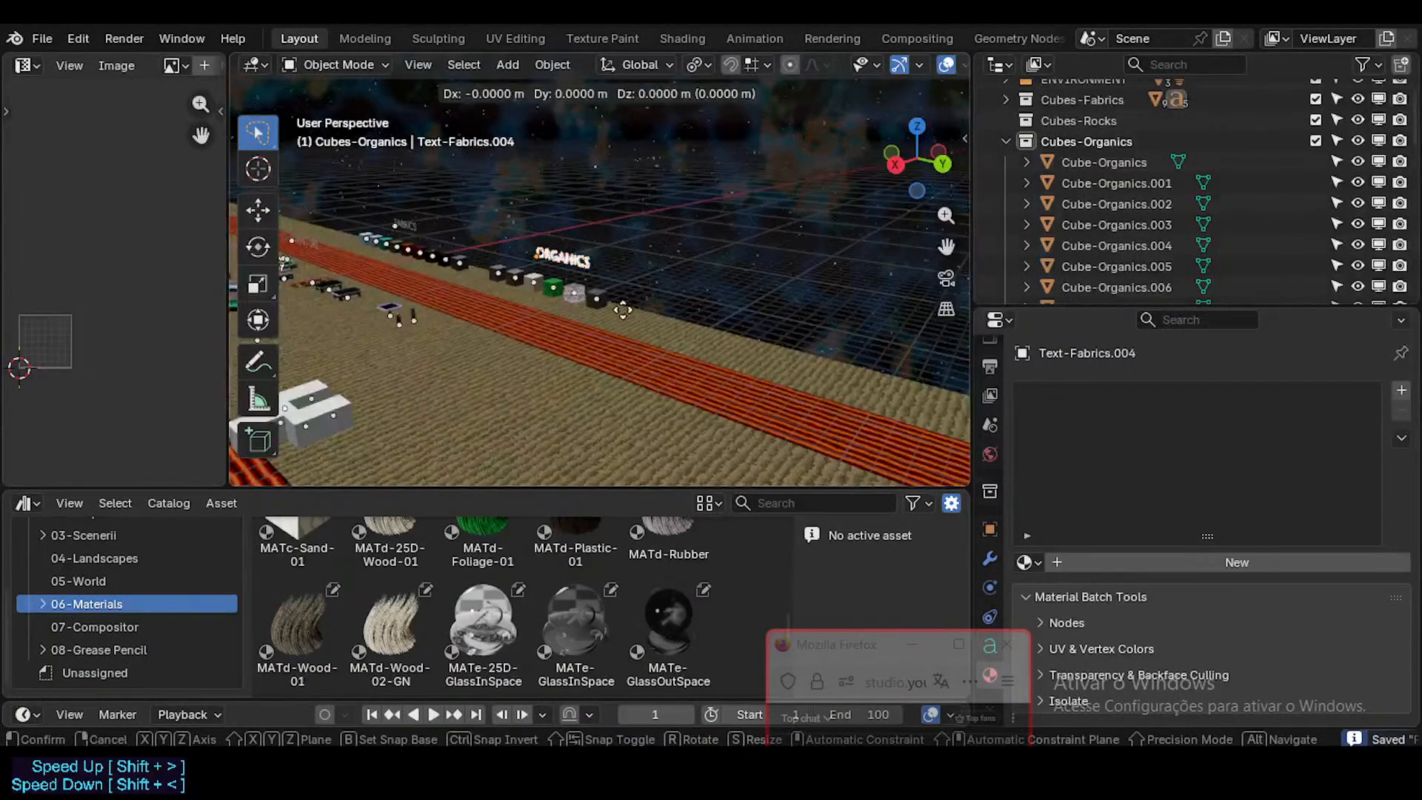
left_click(772, 358)
middle_click_drag(772, 358, 509, 274, "shift")
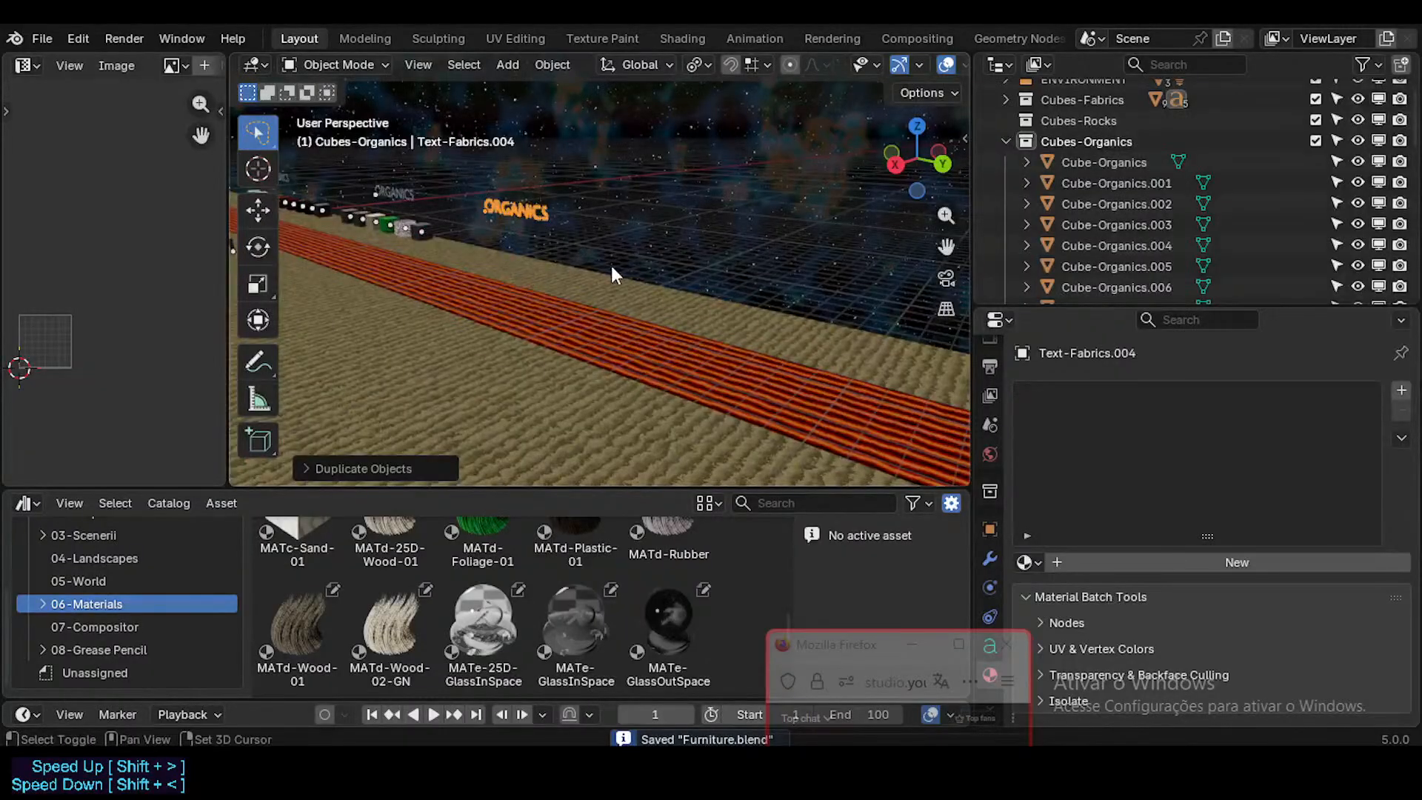
key("shift+d")
key("y")
left_click(826, 363)
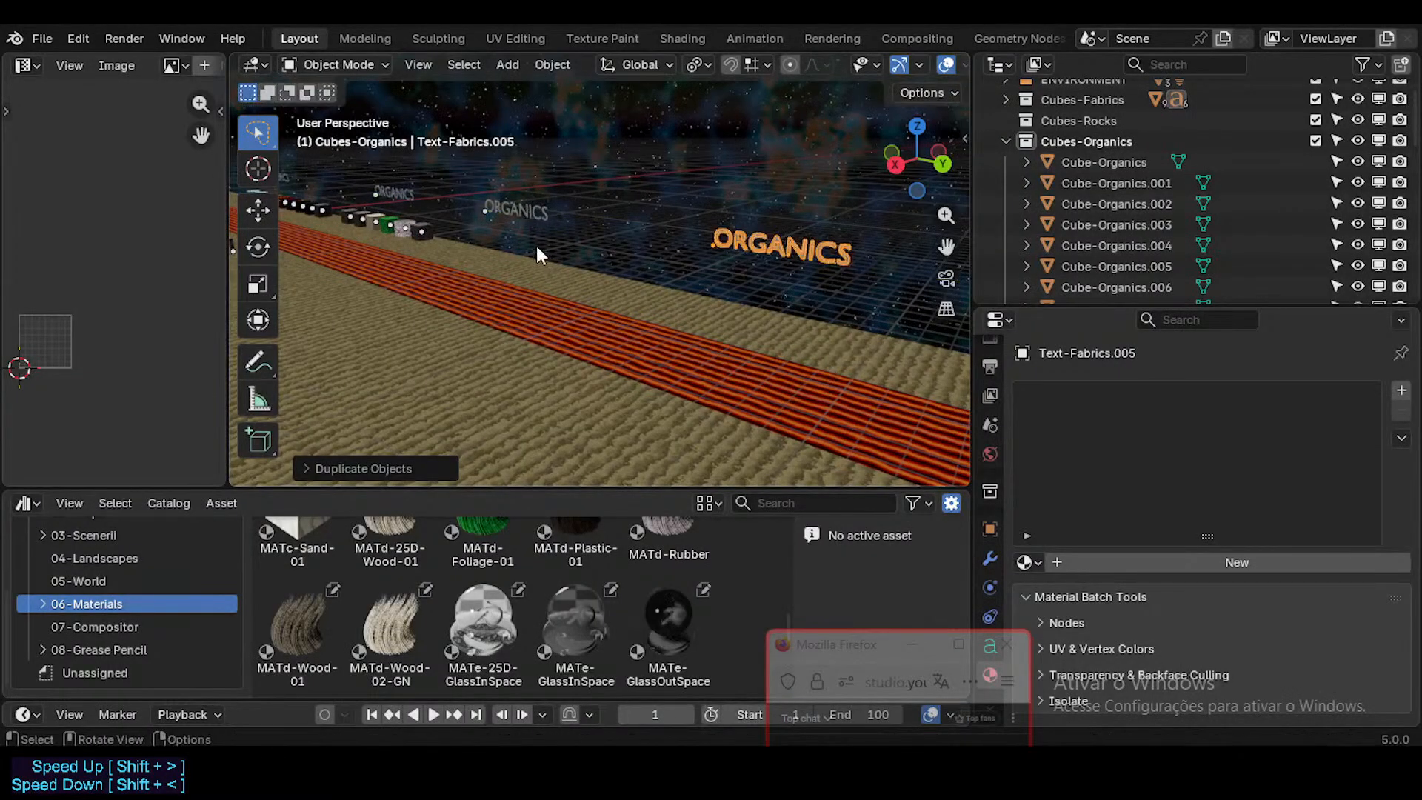
Step: Select all six plain white cubes without materials that stand apart from the textured row
middle_click_drag(537, 245, 443, 255)
key("shift+grave")
key("w")
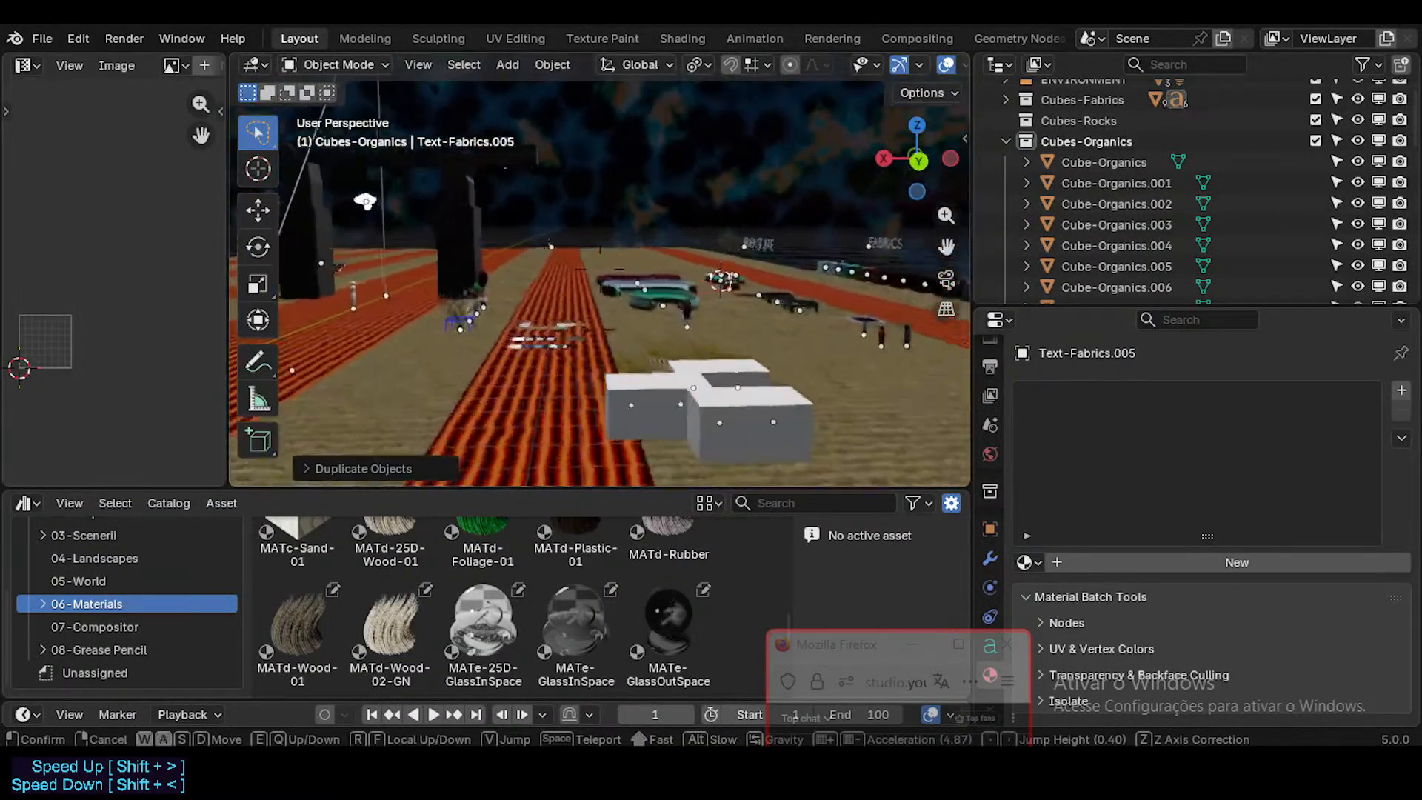
left_click(444, 277)
left_click(605, 401)
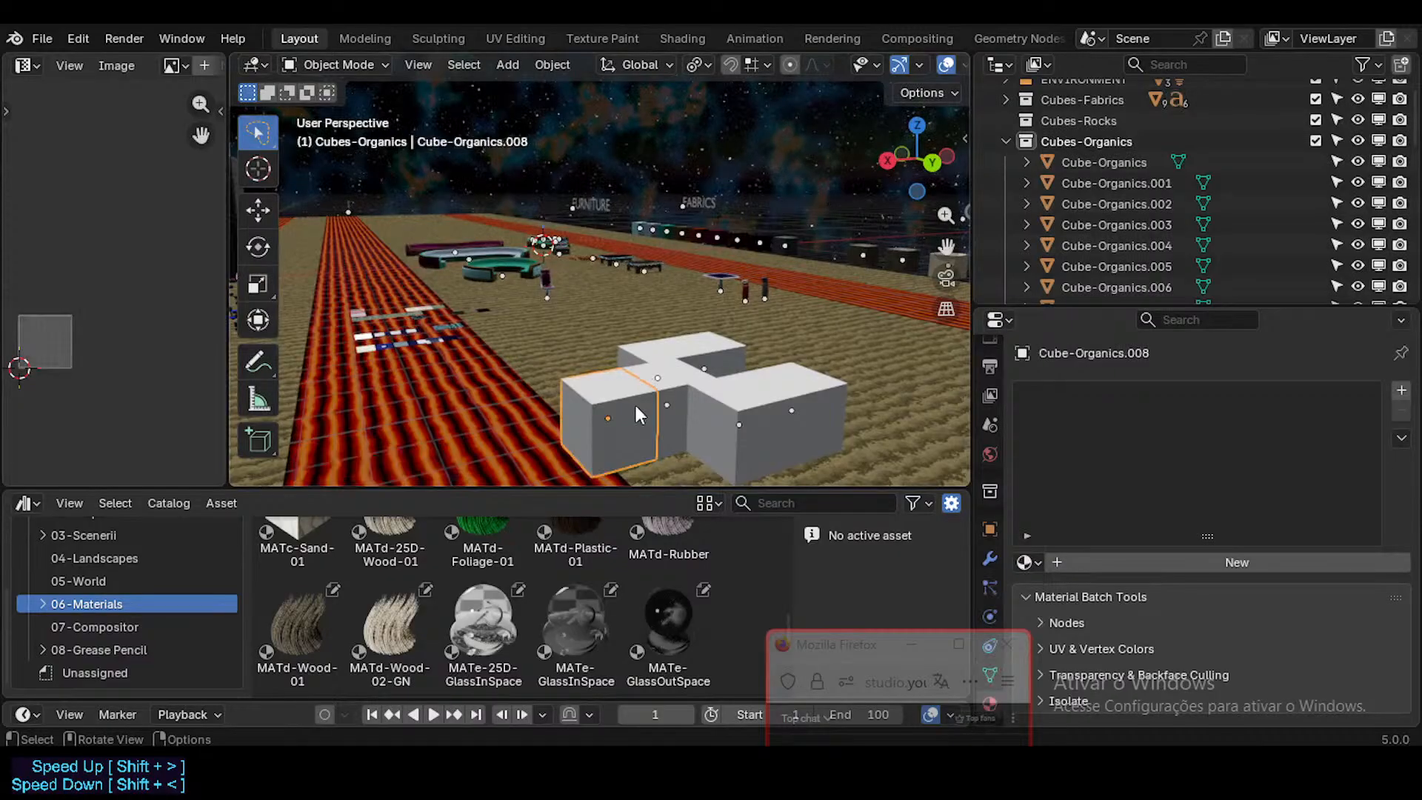
left_click(702, 348, "shift")
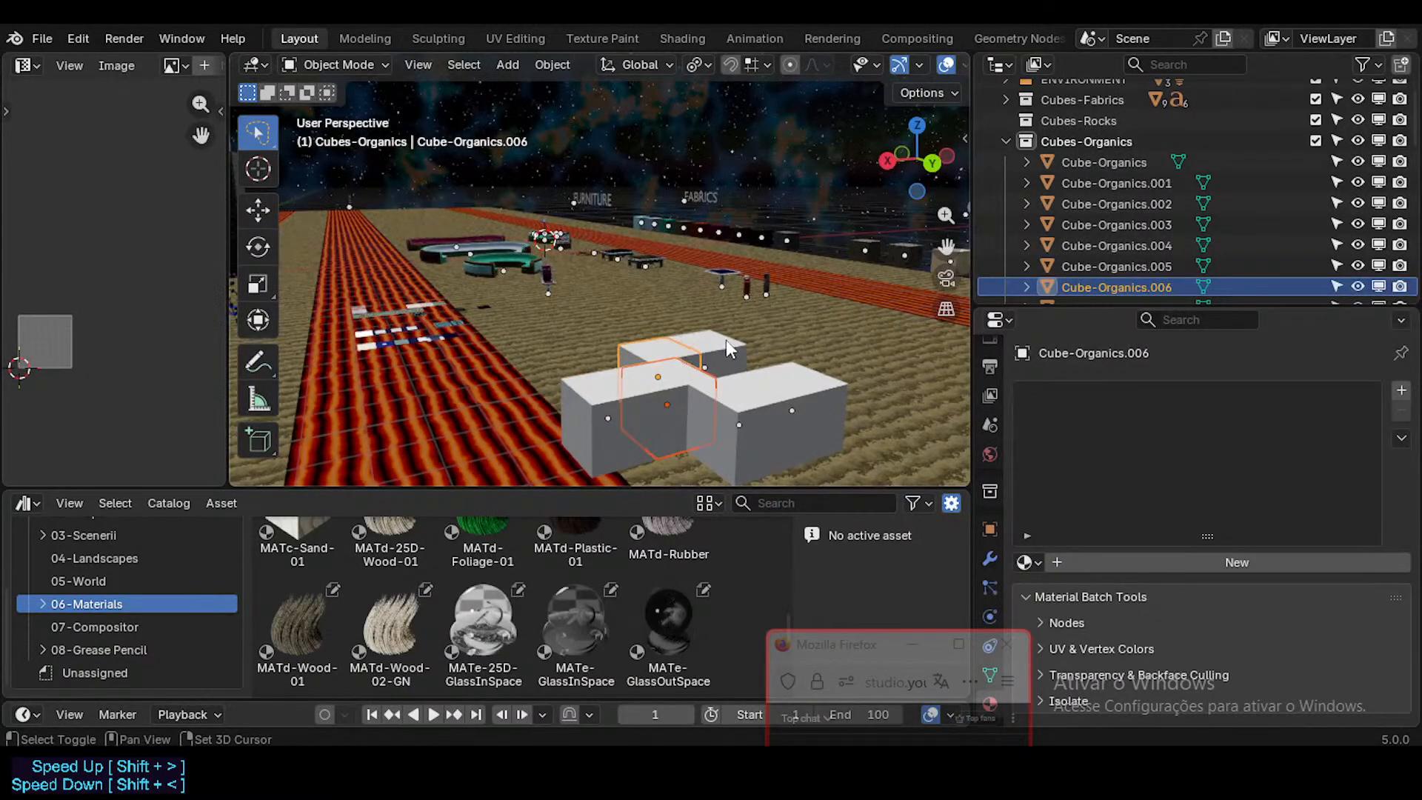
left_click(726, 340, "shift")
left_click(776, 392, "shift")
left_click(789, 393, "shift")
left_click(736, 430, "shift")
left_click(794, 406, "shift")
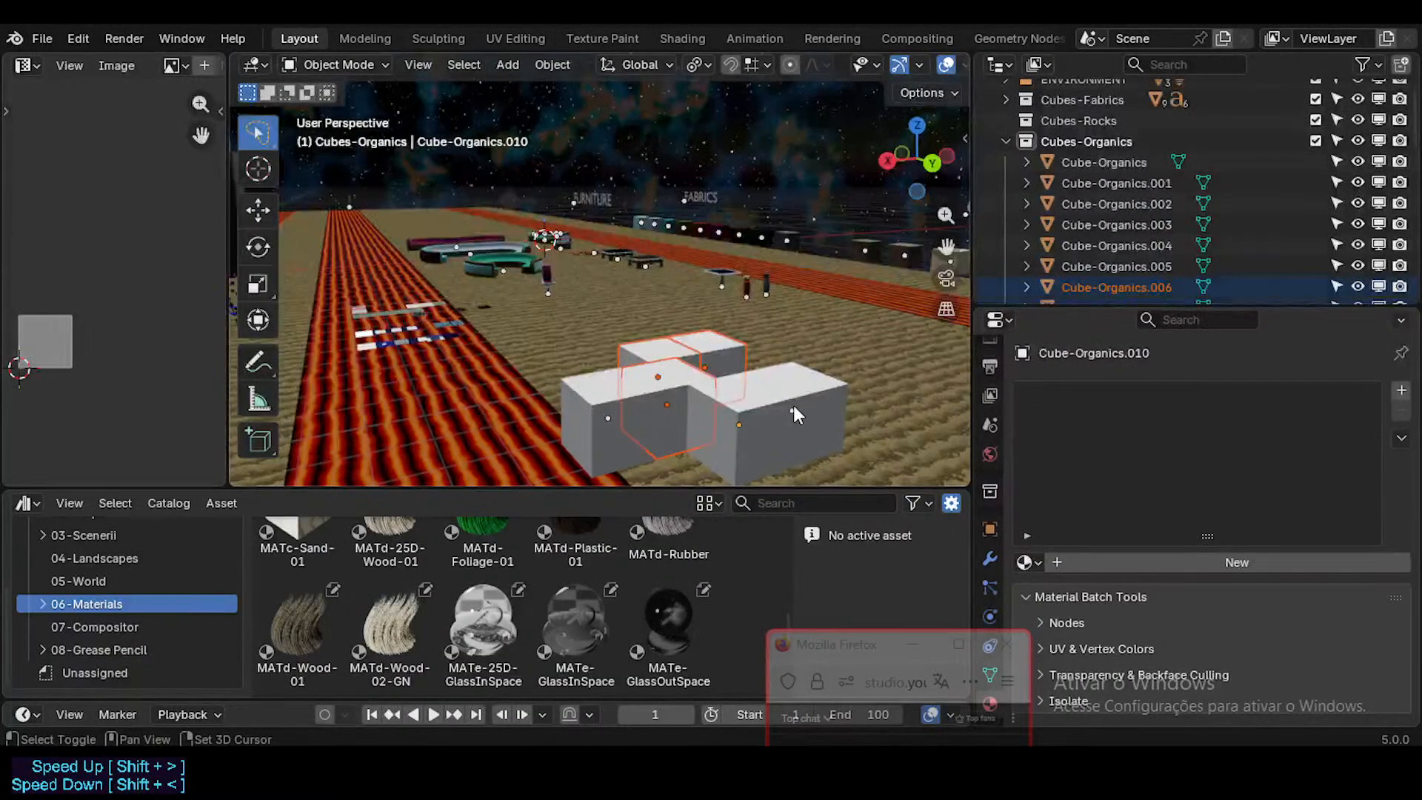
left_click(793, 406, "shift")
left_click(788, 410, "shift")
left_click(788, 410, "shift")
left_click(812, 397, "shift")
key("ctrl+F2")
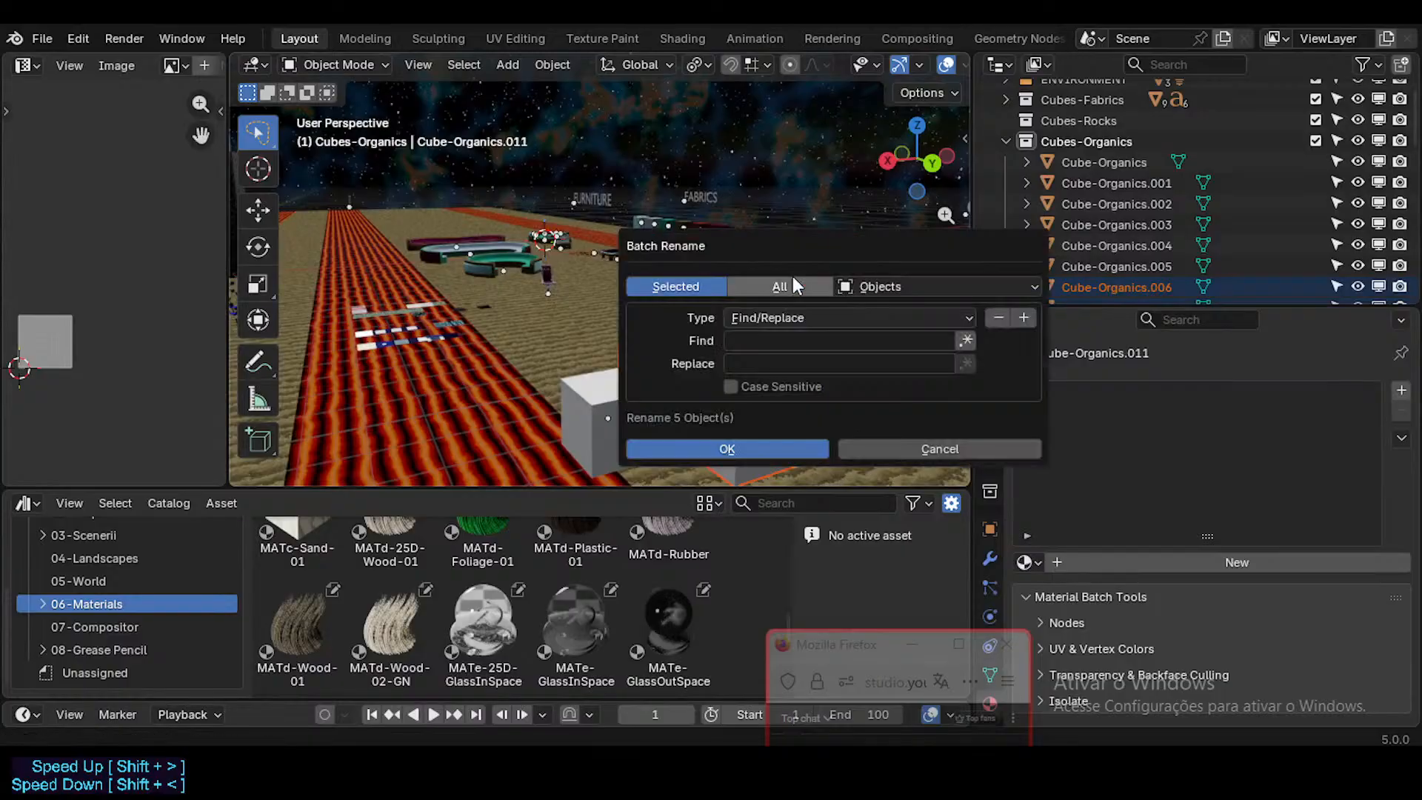
key("Escape")
middle_click_drag(624, 415, 624, 428)
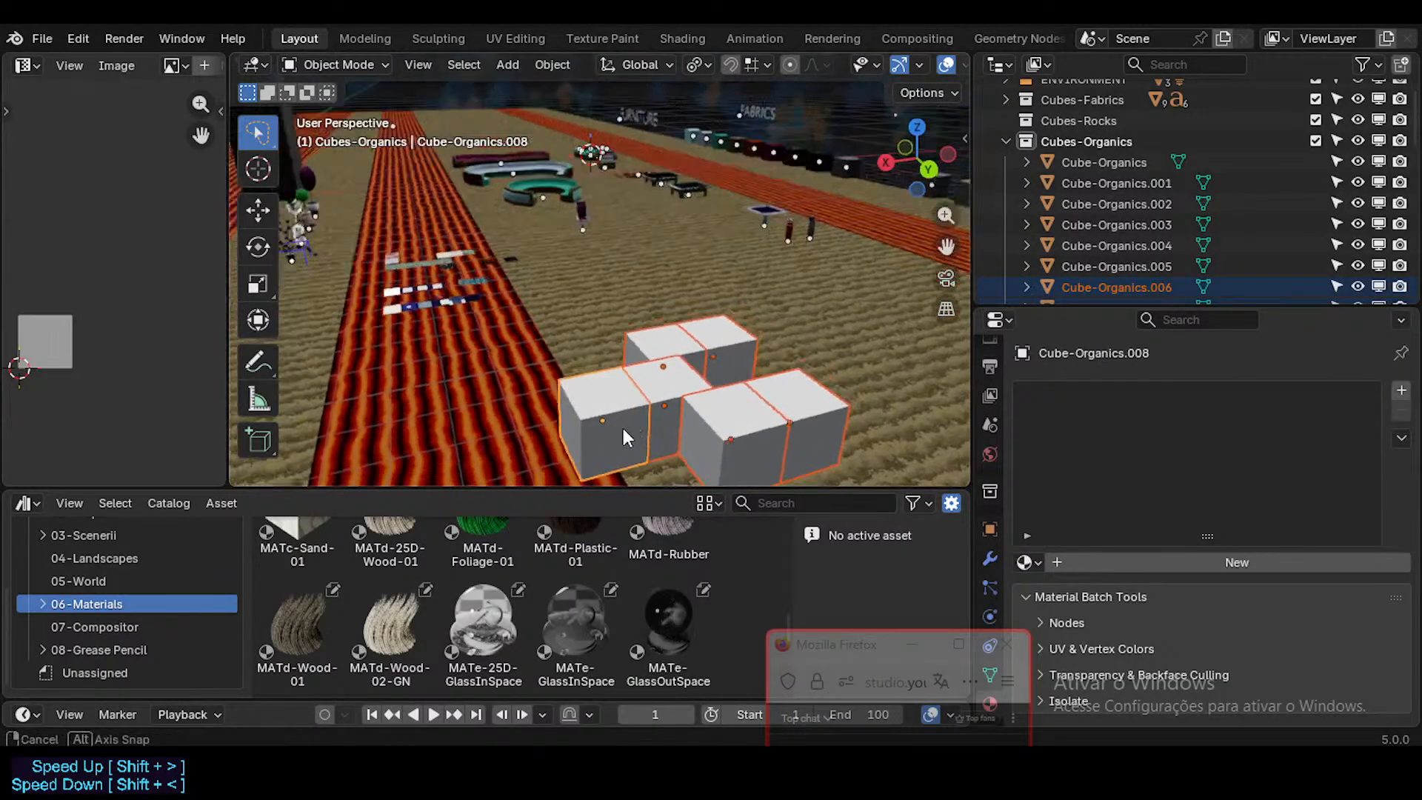
Step: Batch-rename the six selected cubes, replacing Organics with Glasses and stripping digits and punctuation from the end of the names
key("ctrl+F2")
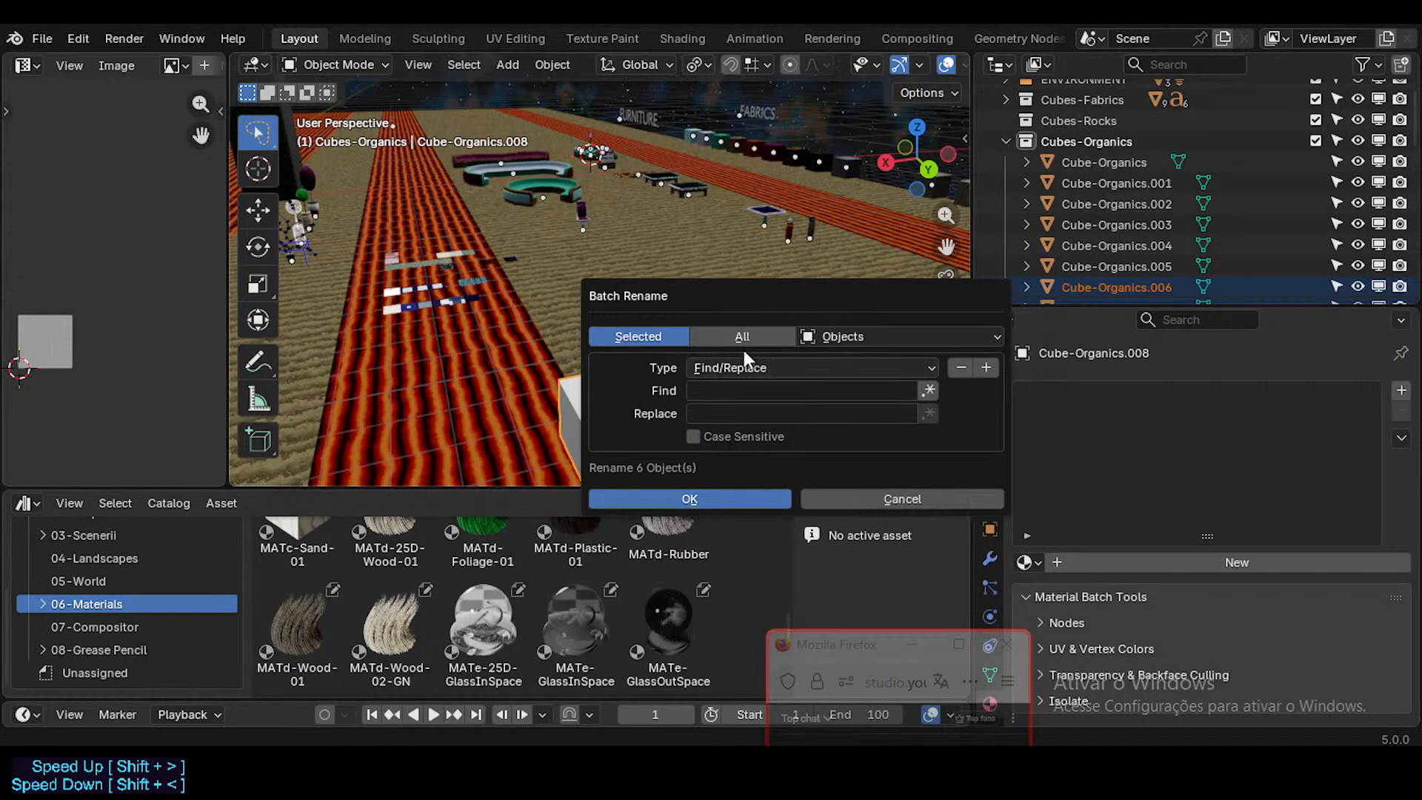
left_click(746, 370)
left_click(748, 377)
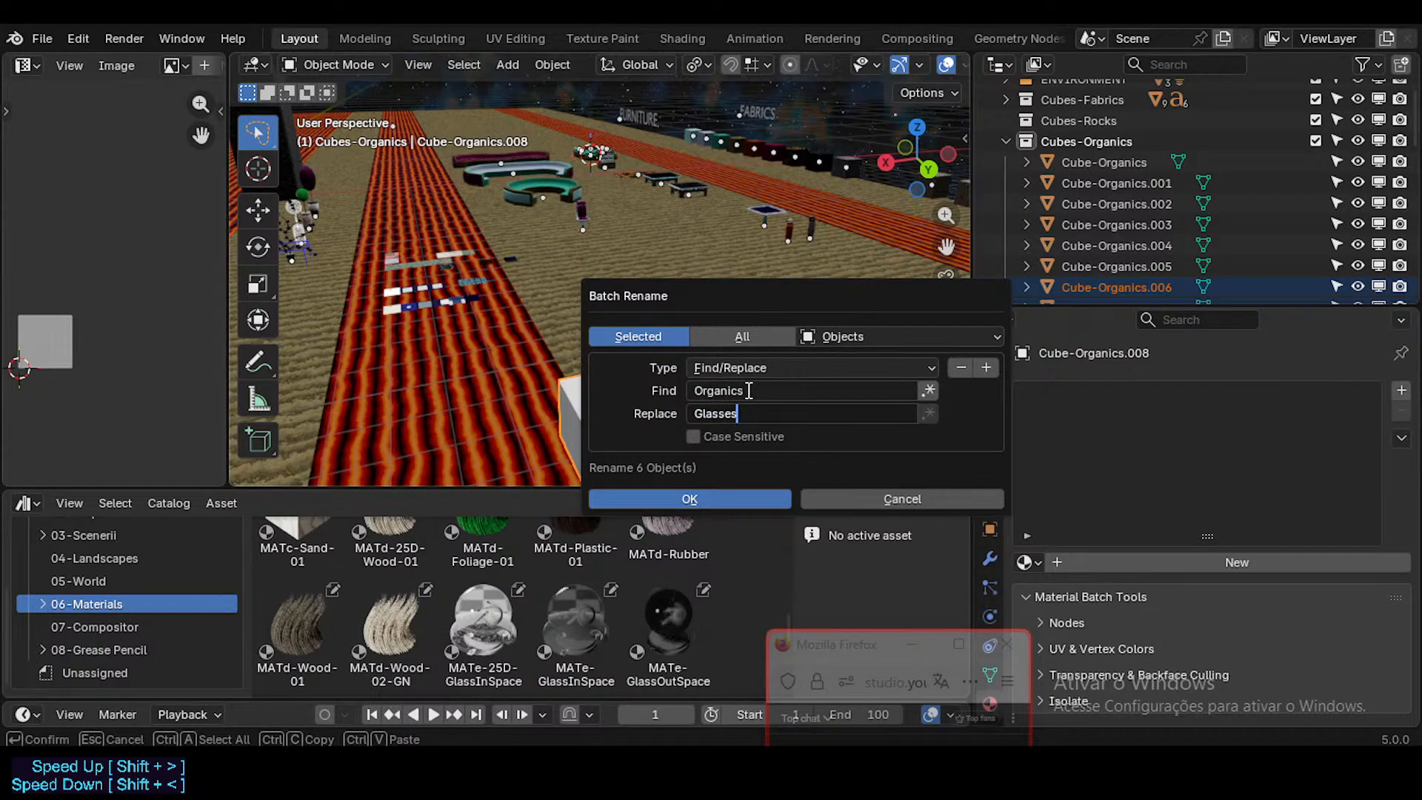
left_click(986, 368)
left_click(811, 473)
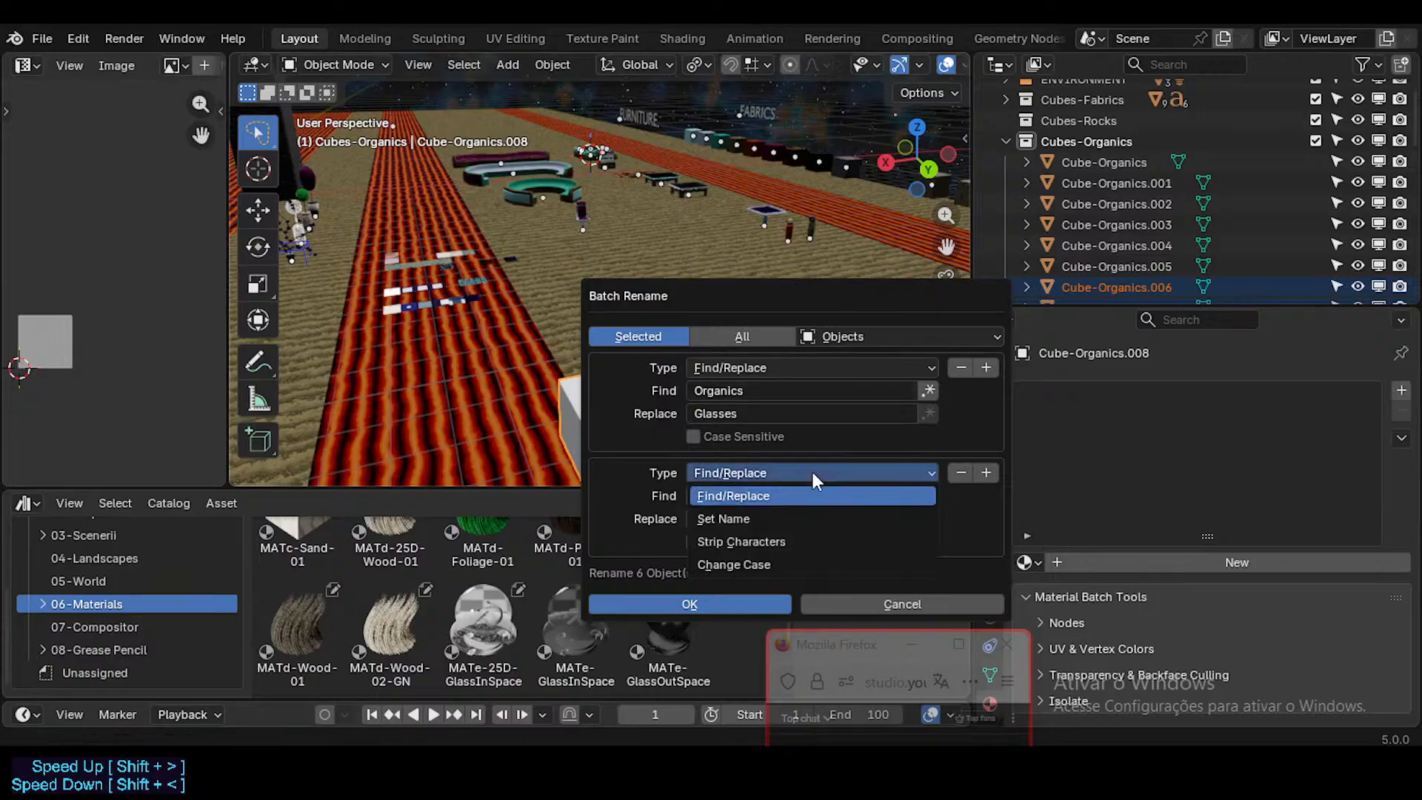
left_click(805, 539)
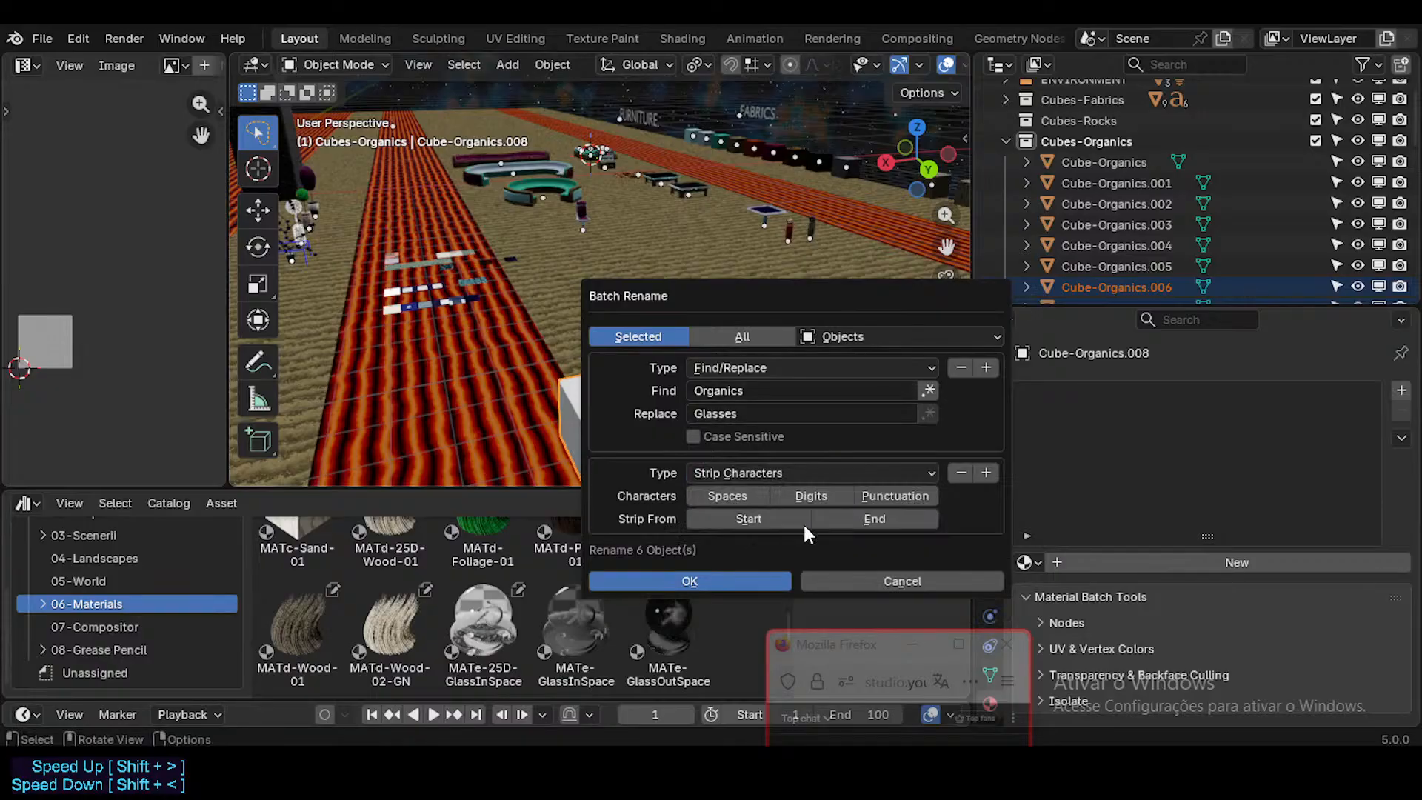
left_click(746, 576)
middle_click_drag(722, 344, 758, 335)
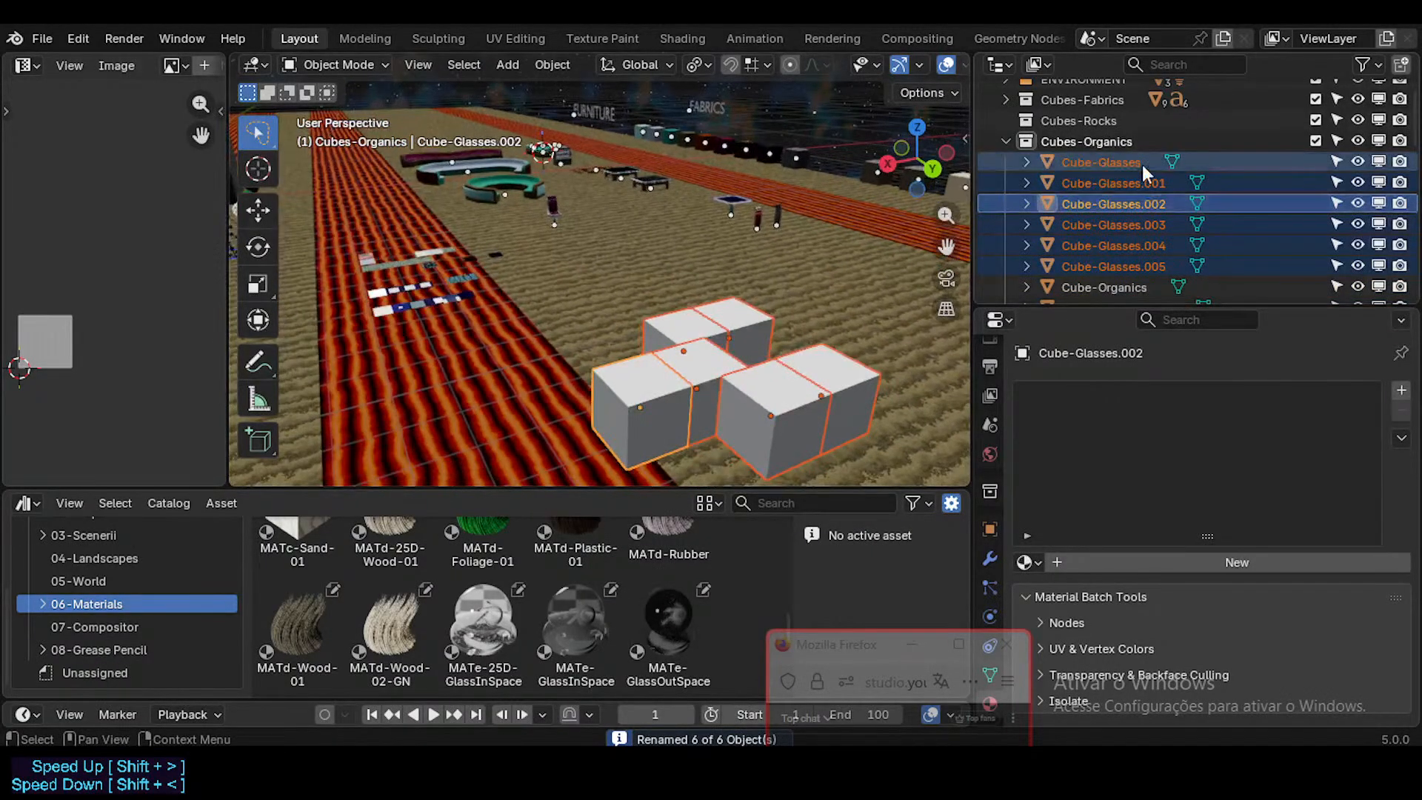
Step: Move Cube-Glasses through Cube-Glasses.005 into the Cubes-Glasses collection
key("alt+a")
scroll(1131, 200, "down", 1)
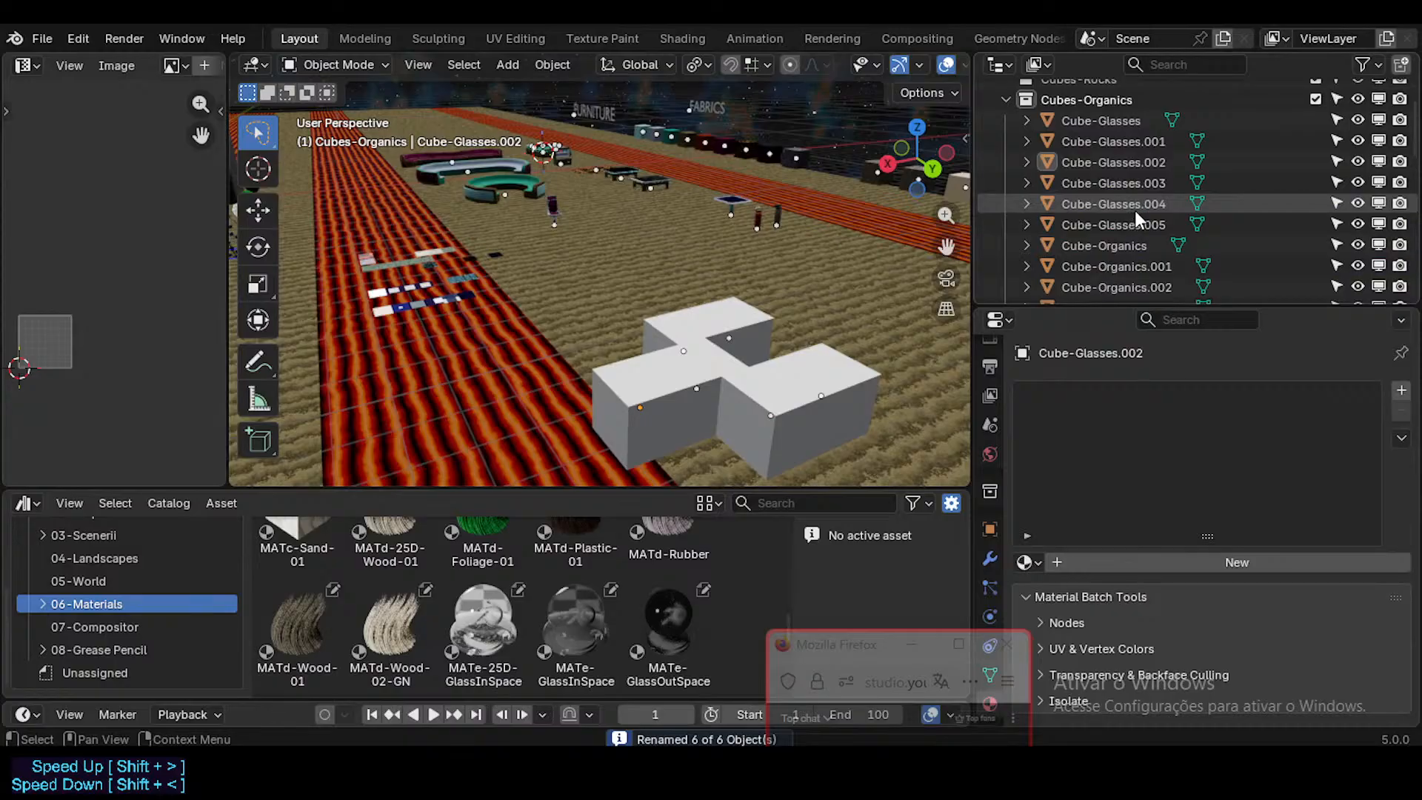
left_click(1114, 121)
left_click(1132, 221, "shift")
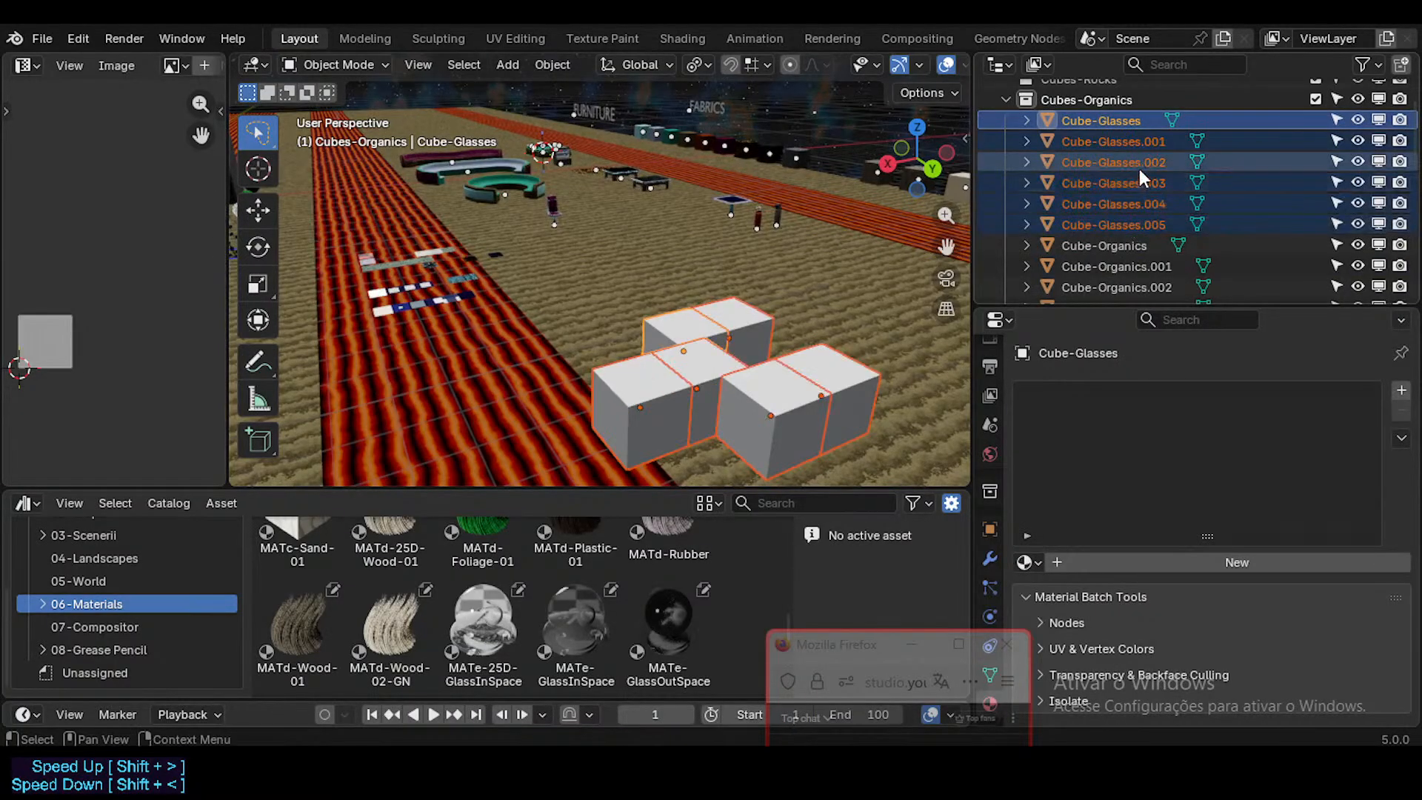
key("m")
left_click(1127, 236)
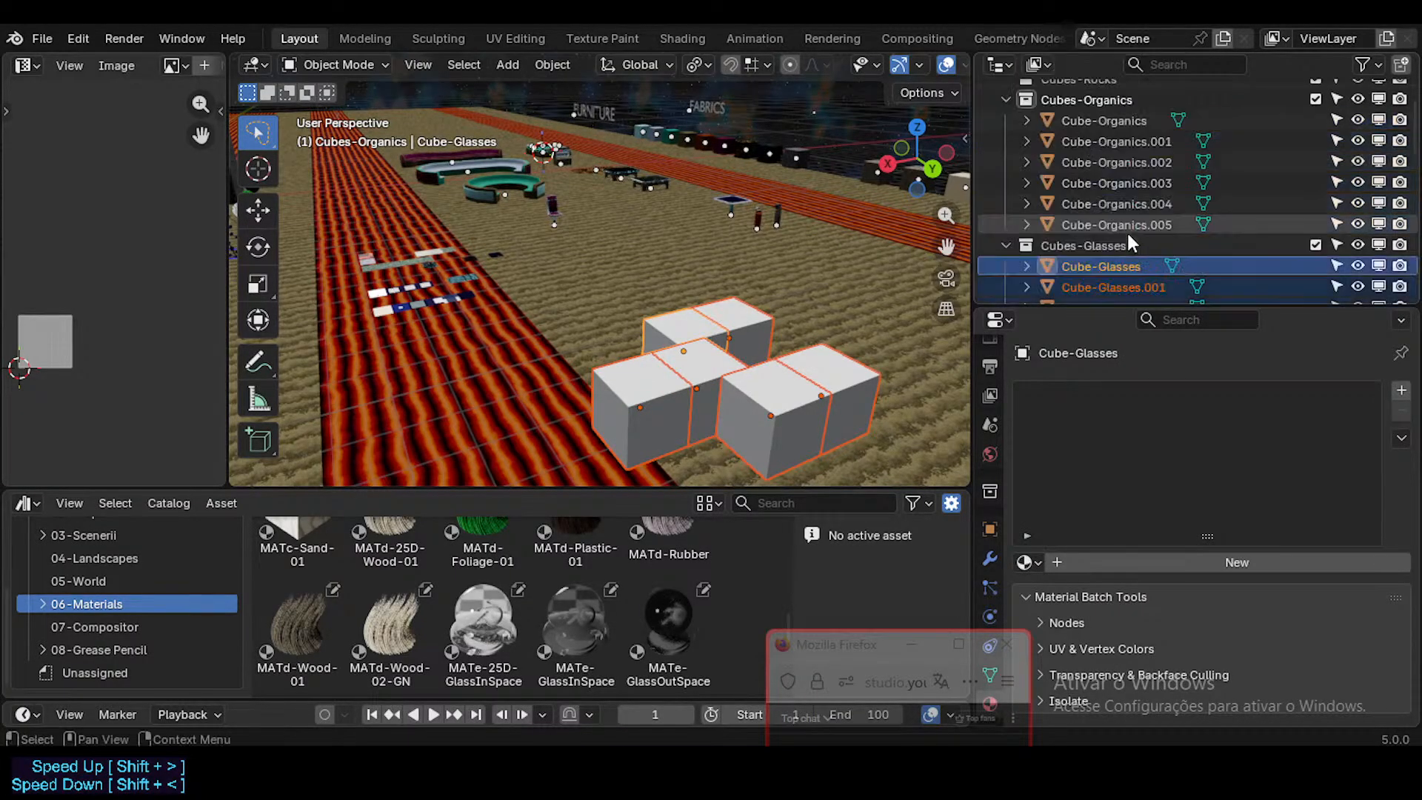
Step: Collapse the Cubes-Organics, Cubes-Glasses and ASSETS-Furniture collections in the Outliner
scroll(1074, 148, "up", 2)
left_click(1050, 148)
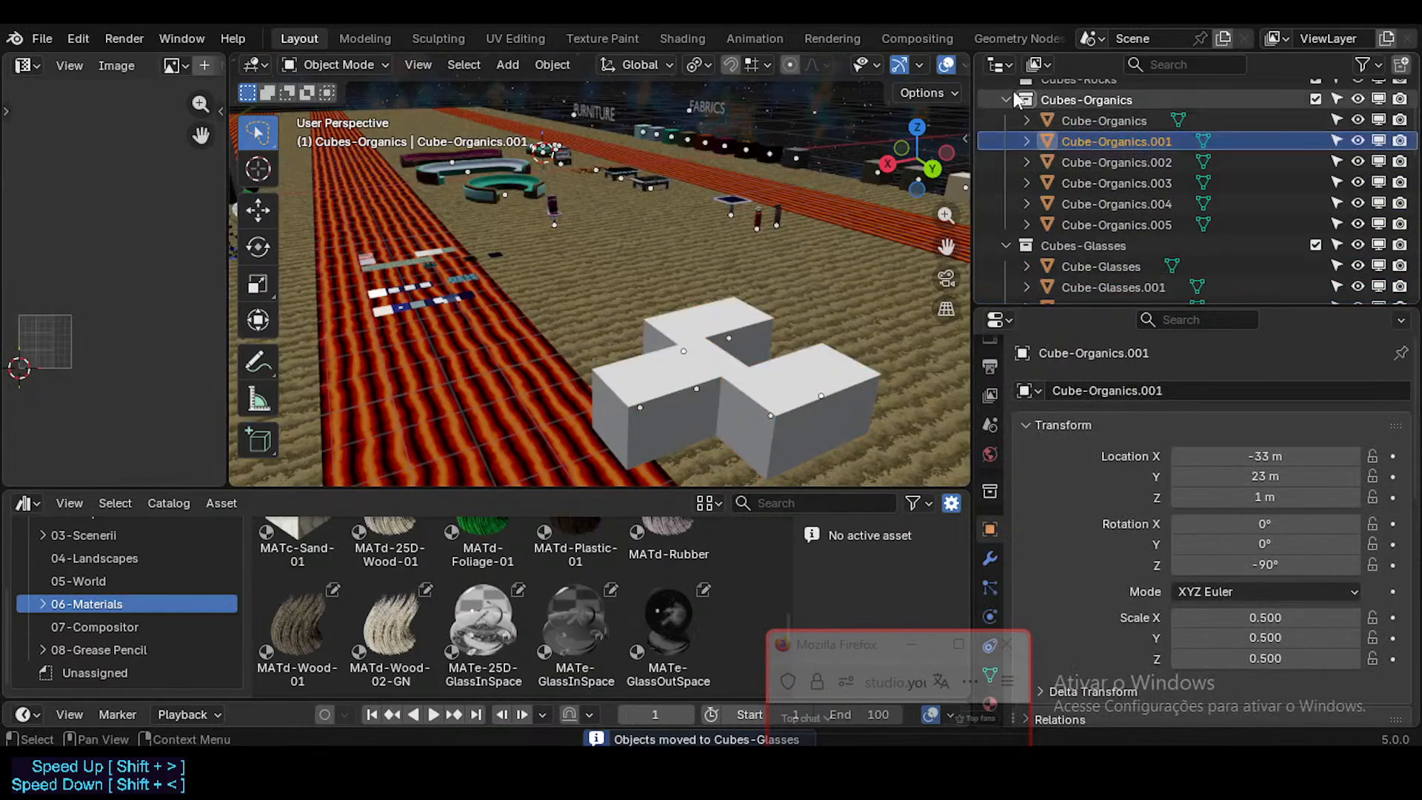
left_click(1006, 100)
left_click(1059, 140)
left_click(1054, 117)
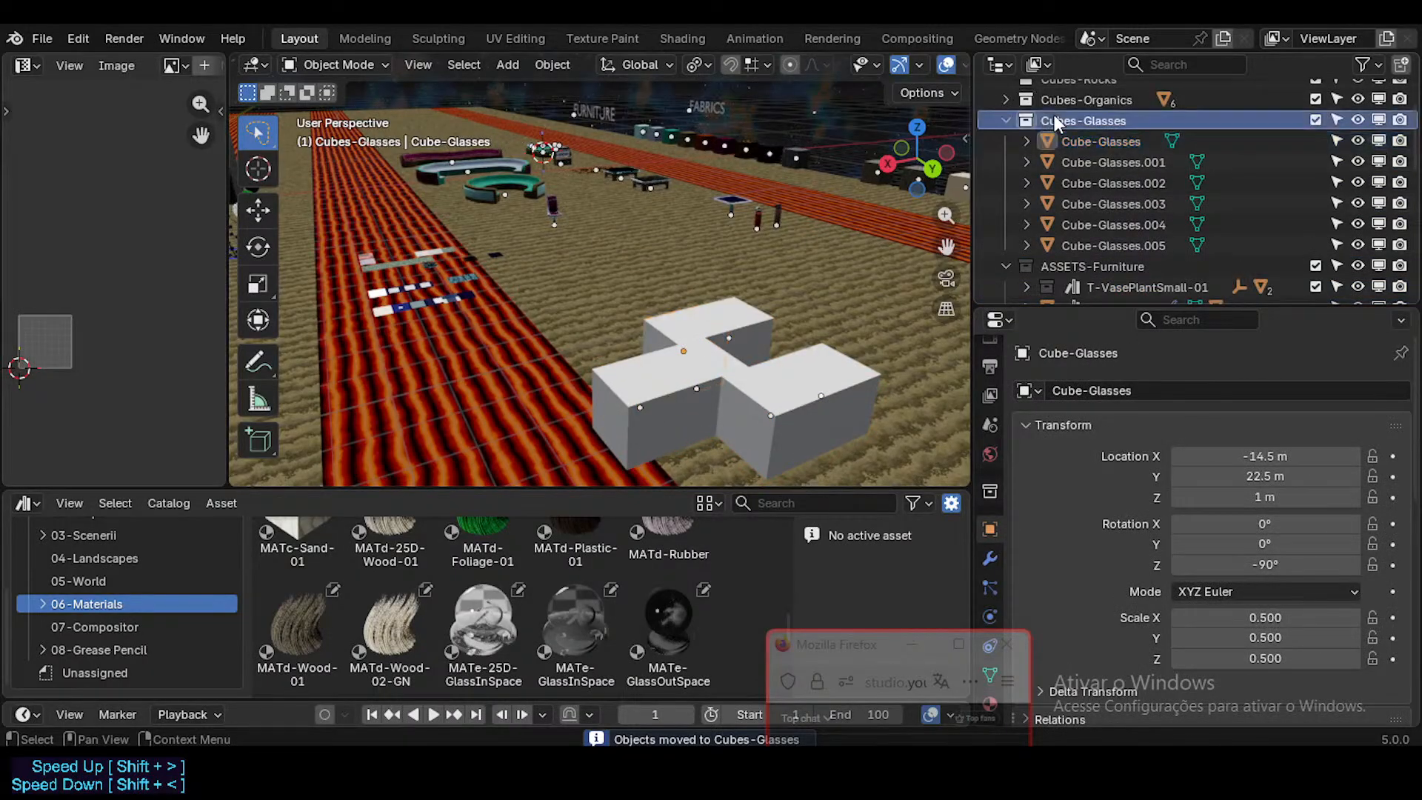
left_click(1004, 119)
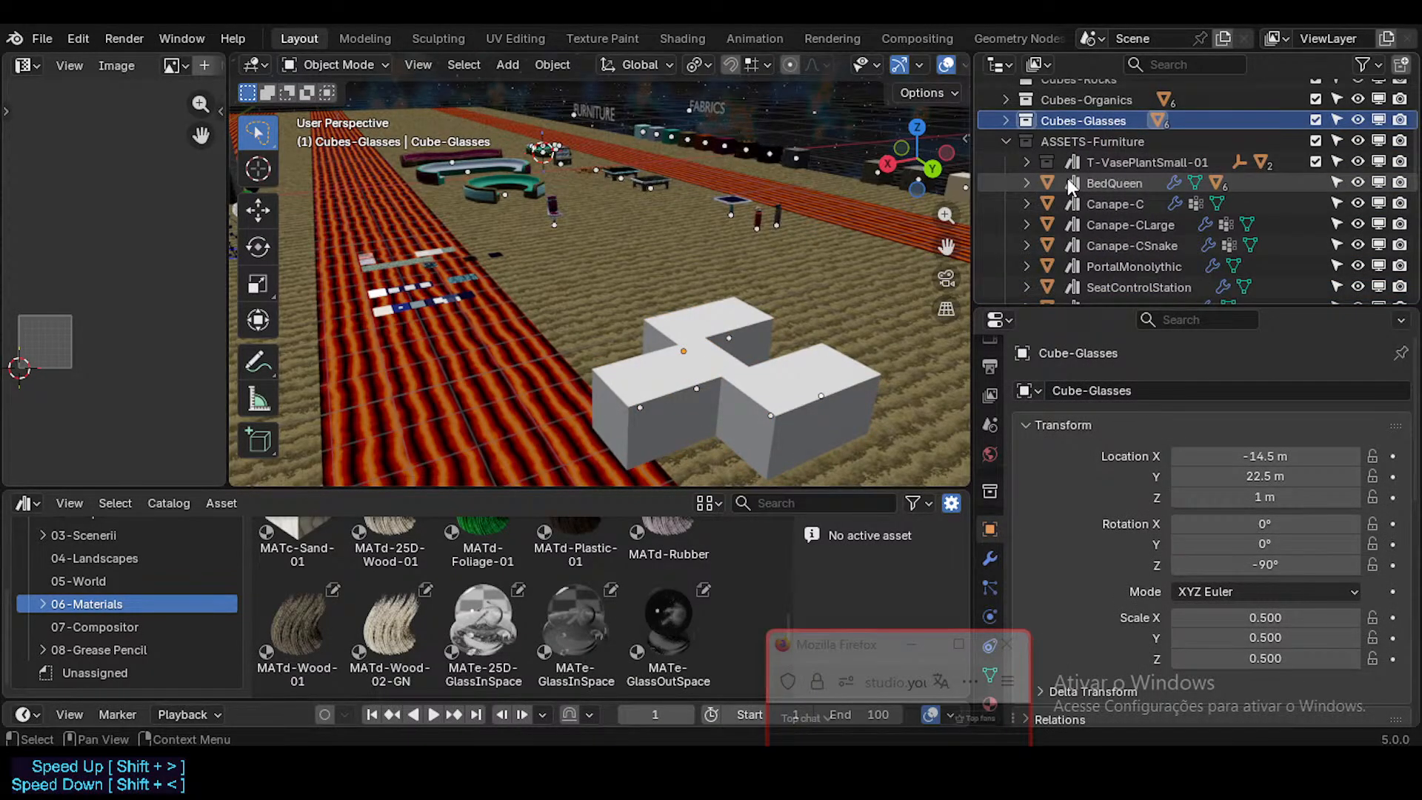
left_click(1006, 140)
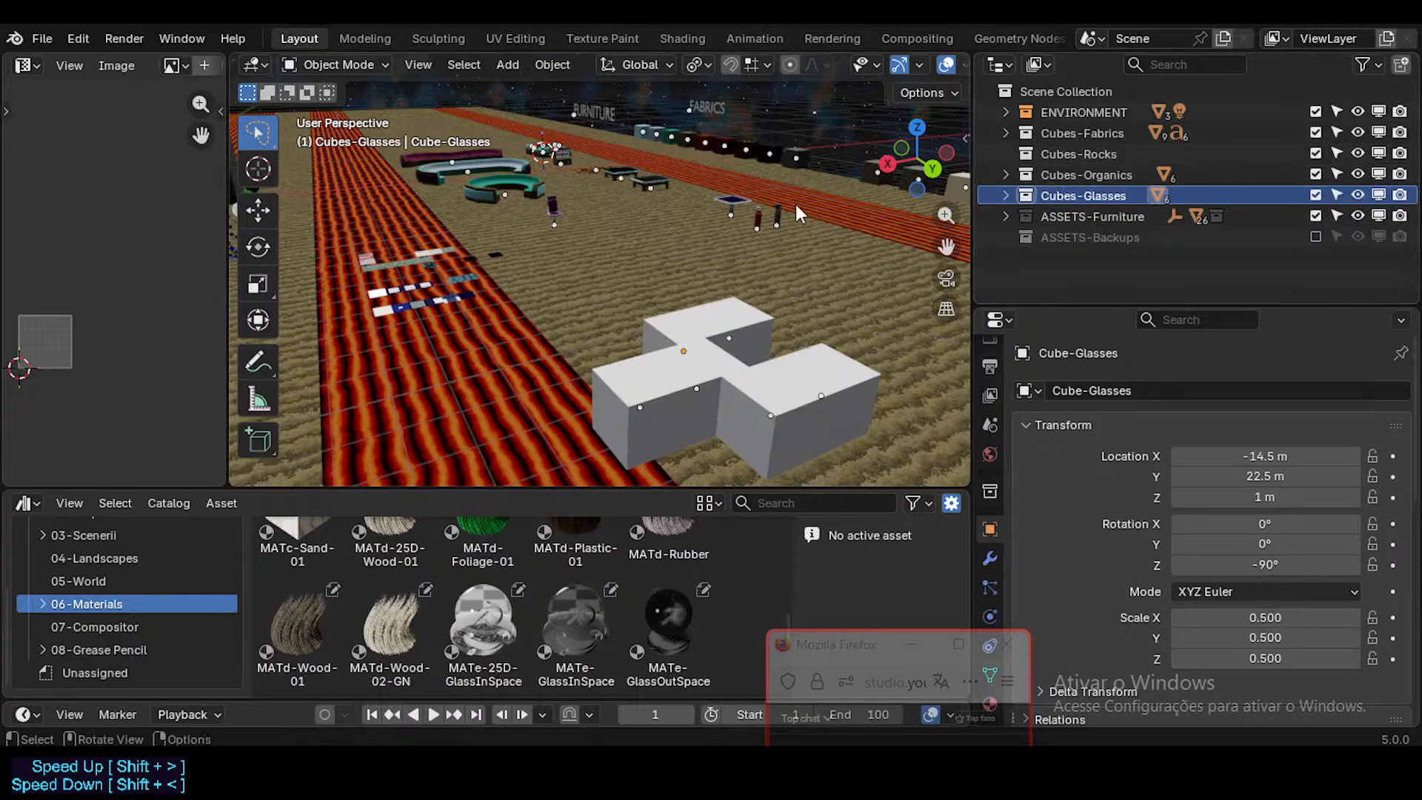
Step: Include the ASSETS-Backups collection in the view layer and expand its contents
left_click(1316, 237)
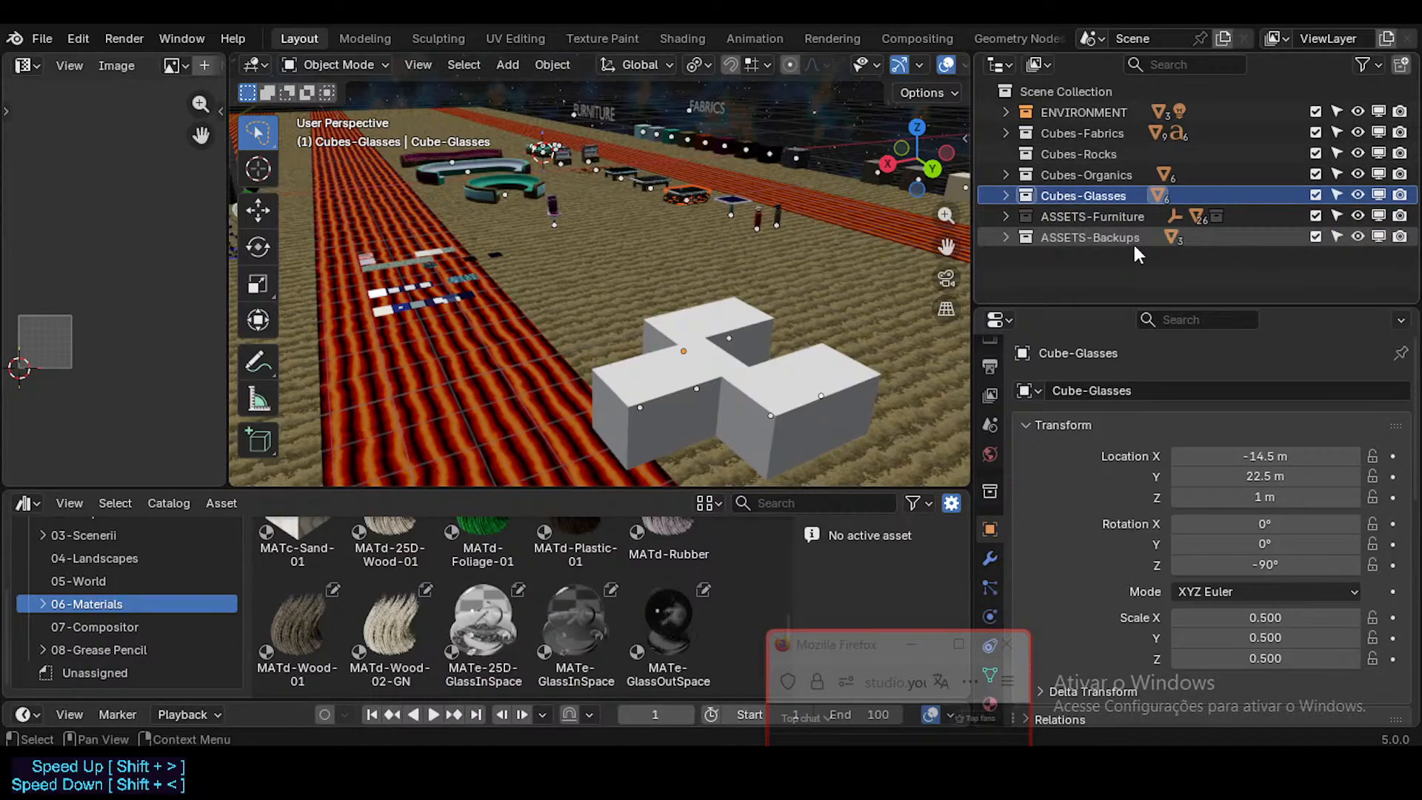
left_click(1007, 237)
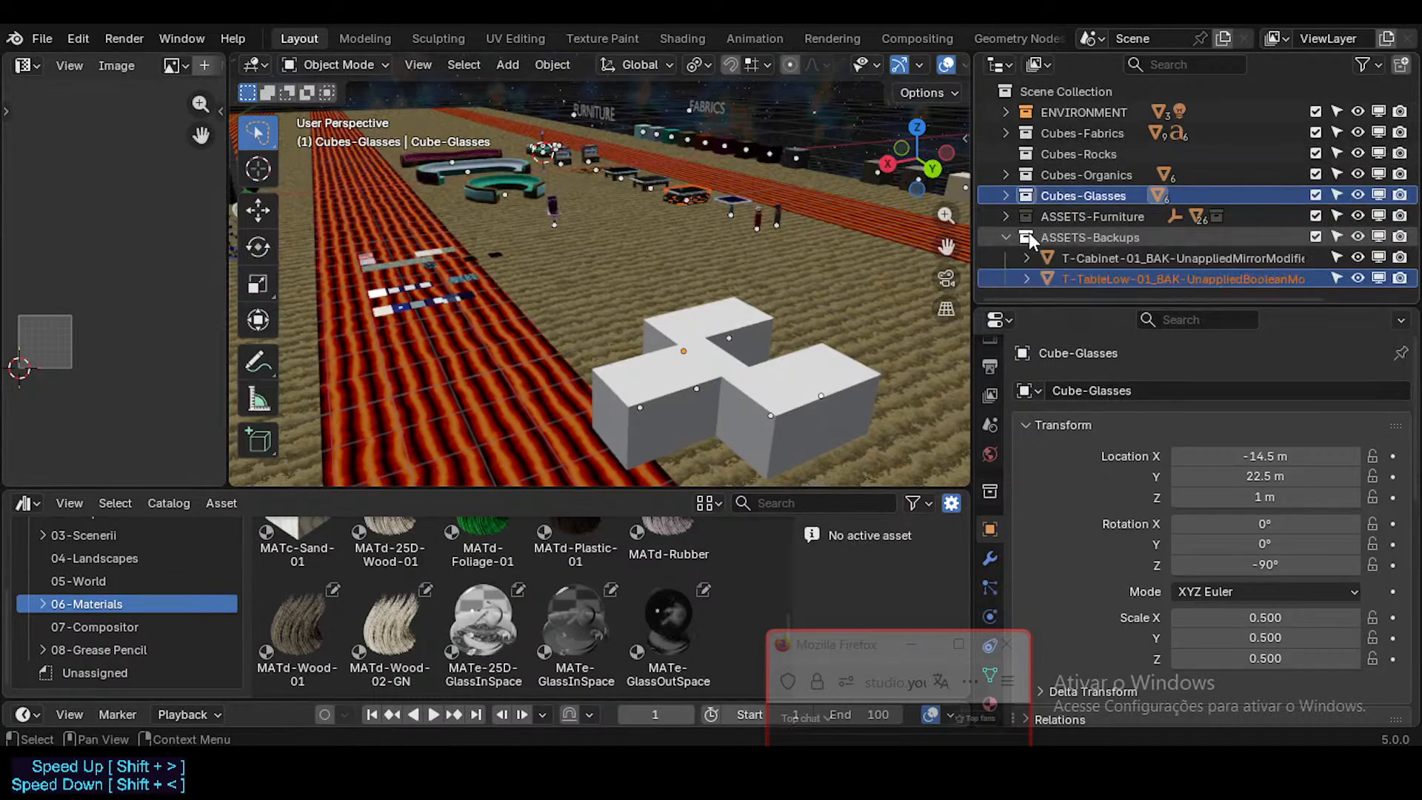
left_click(1315, 236)
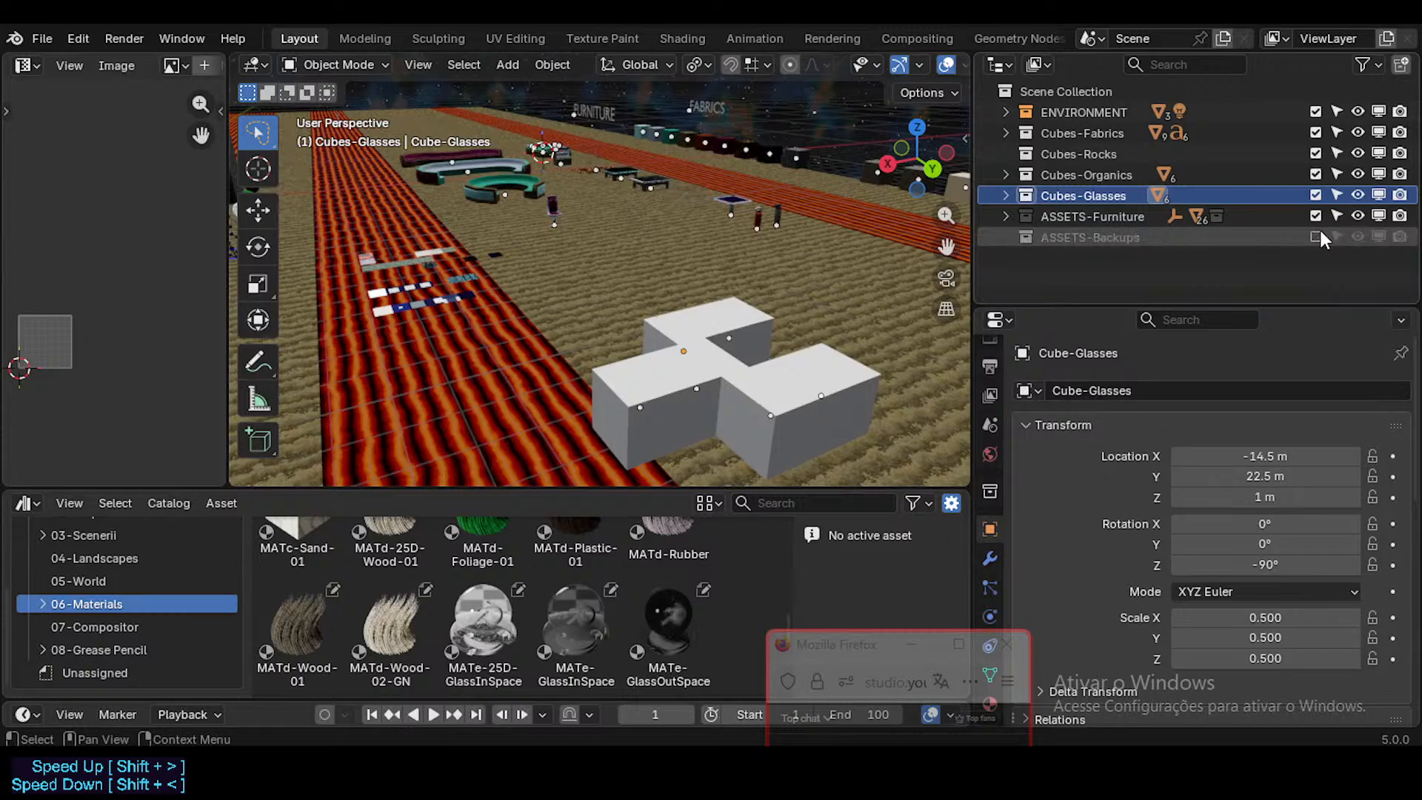
left_click(1315, 237)
Step: Examine the low table beside its unapplied-Boolean backup, and the cabinet backup with the unapplied Mirror modifier
key("shift+grave")
key("w")
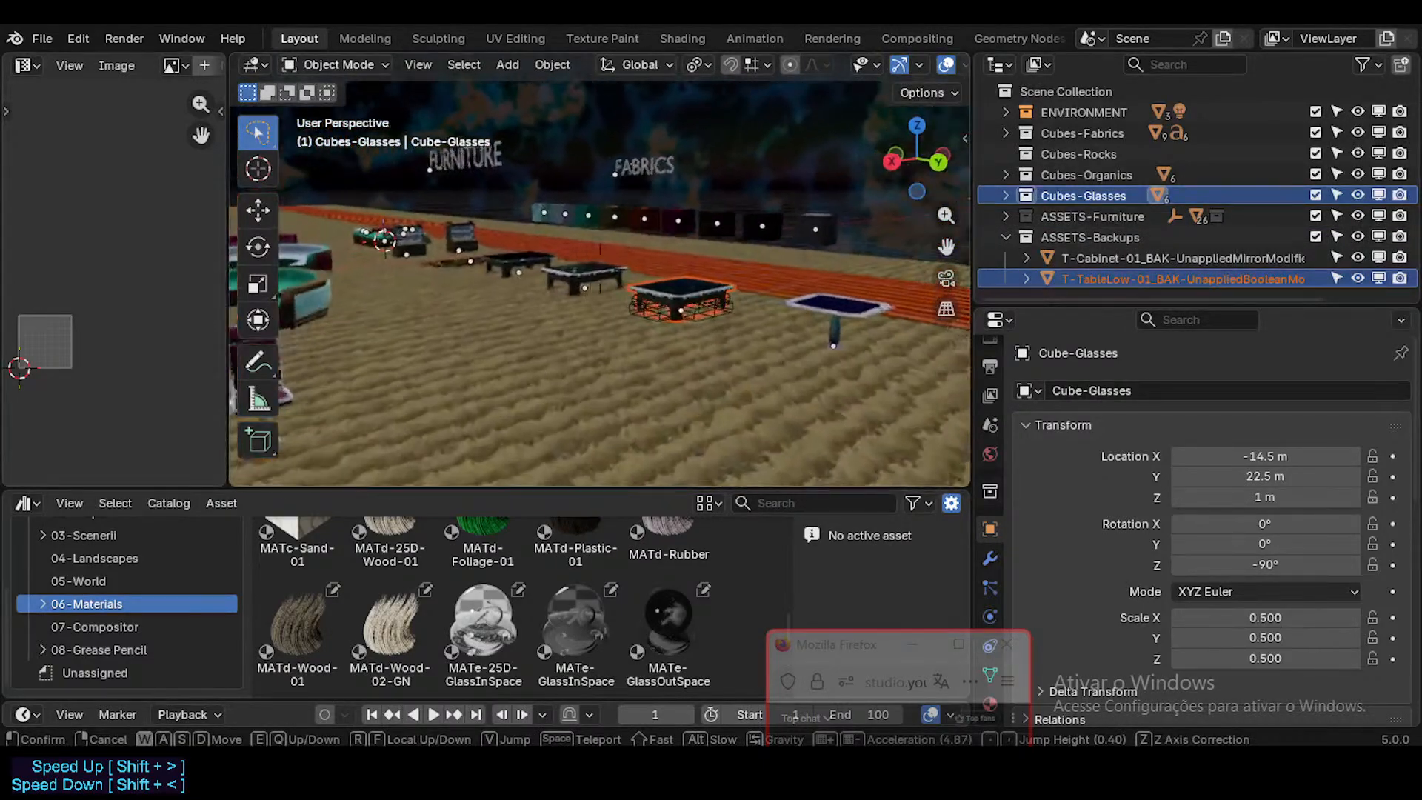
left_click(567, 335)
left_click(567, 335)
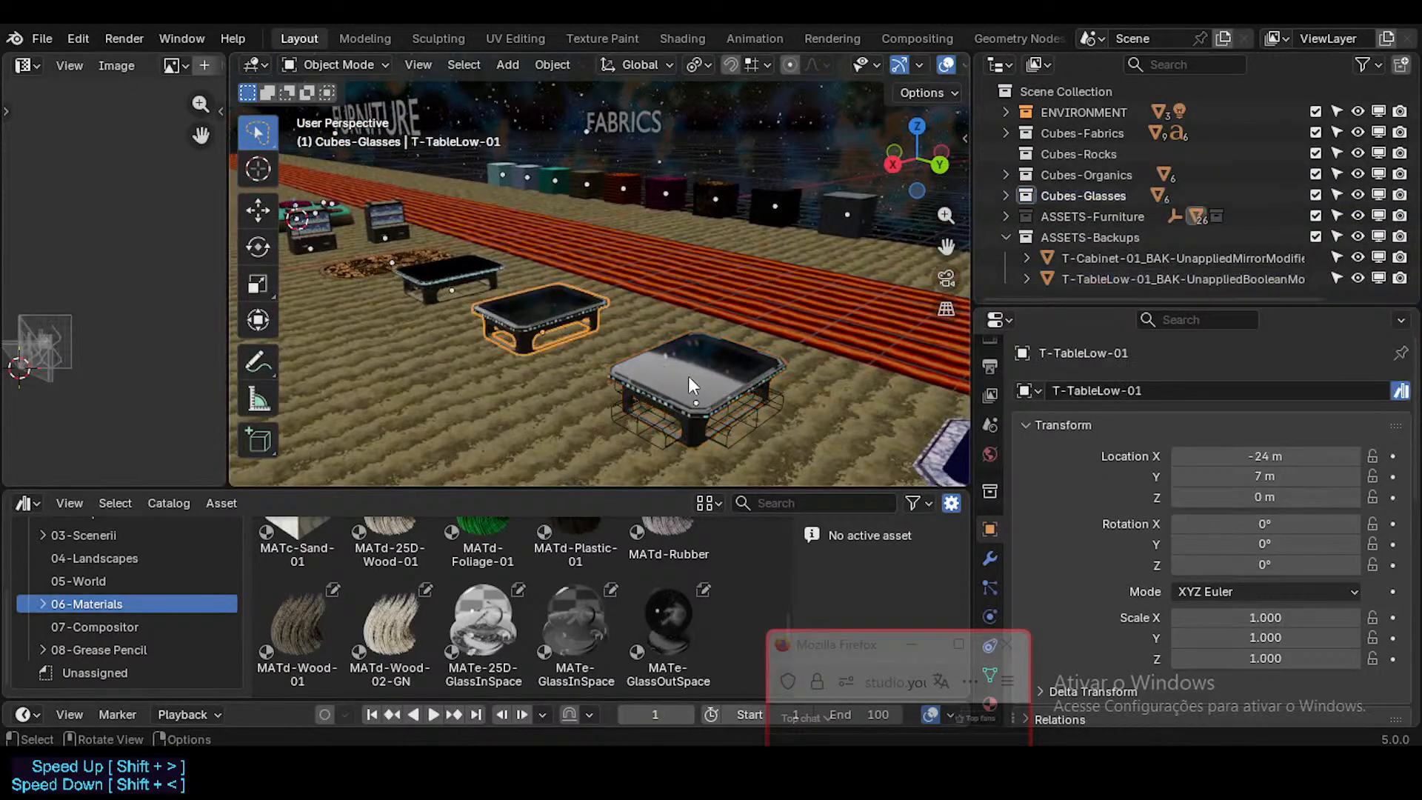
left_click(705, 416)
left_click(743, 423)
left_click(703, 375)
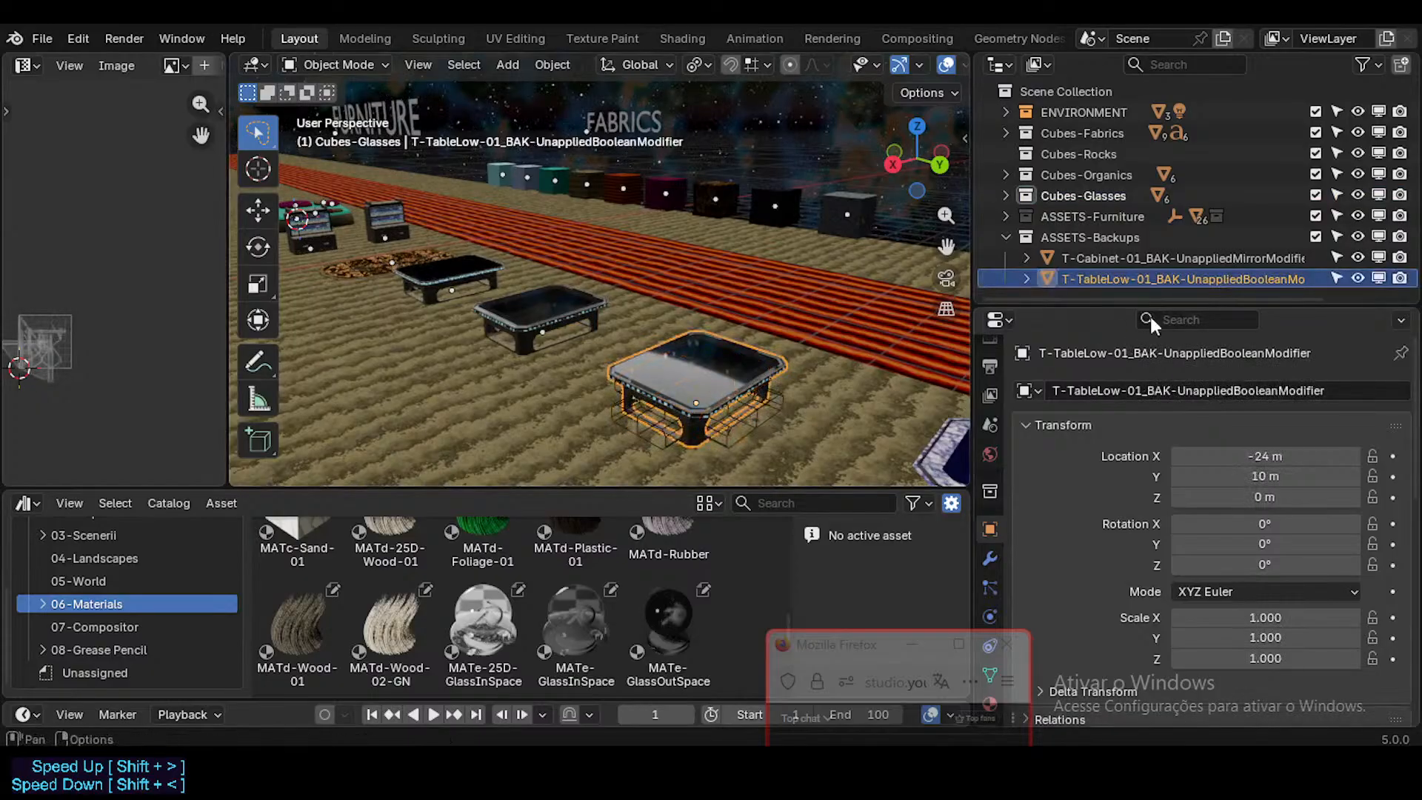
left_click(1111, 257)
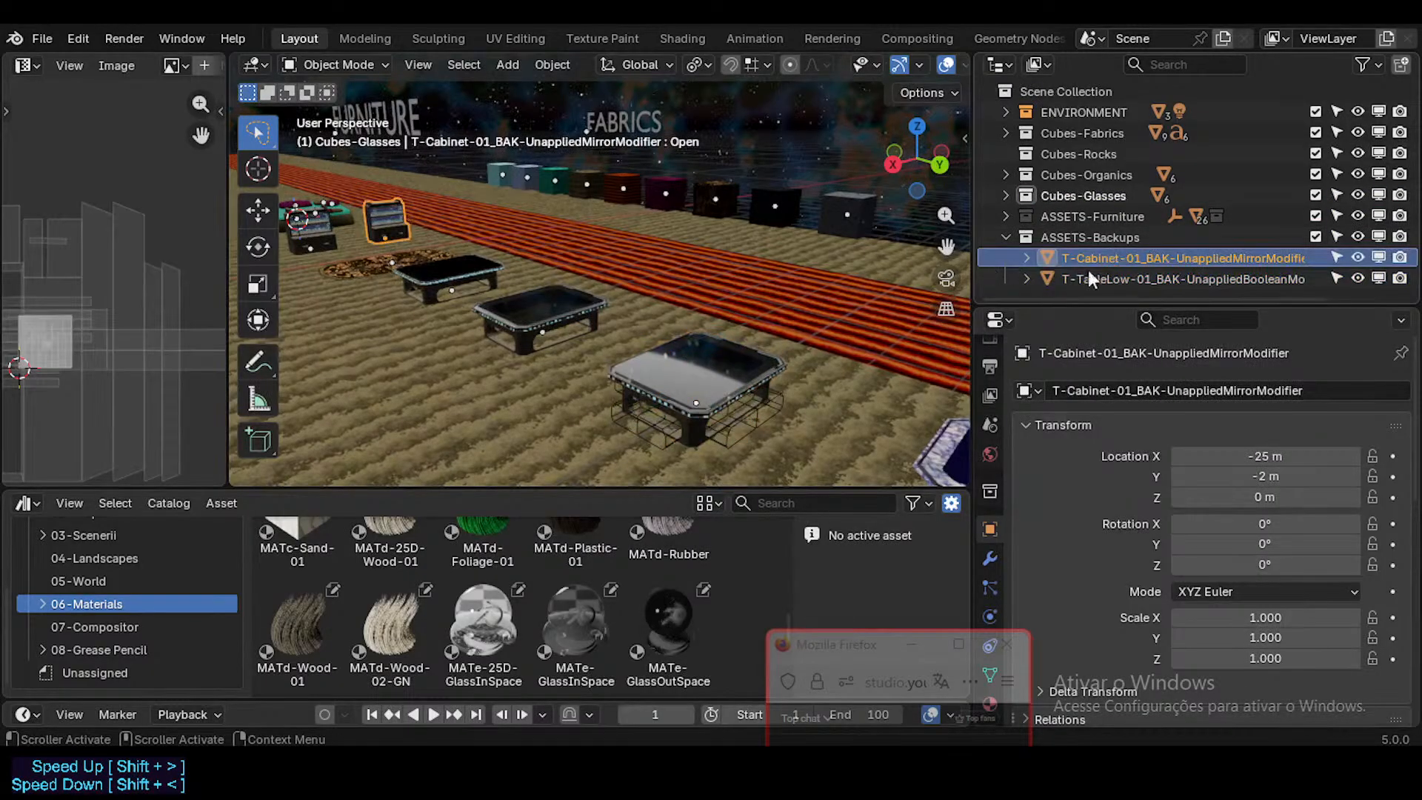
Step: Compare the shape keys of T-Cabinet-01 with those of its unapplied-Mirror backup, testing their opening sliders
key("shift+grave")
key("w")
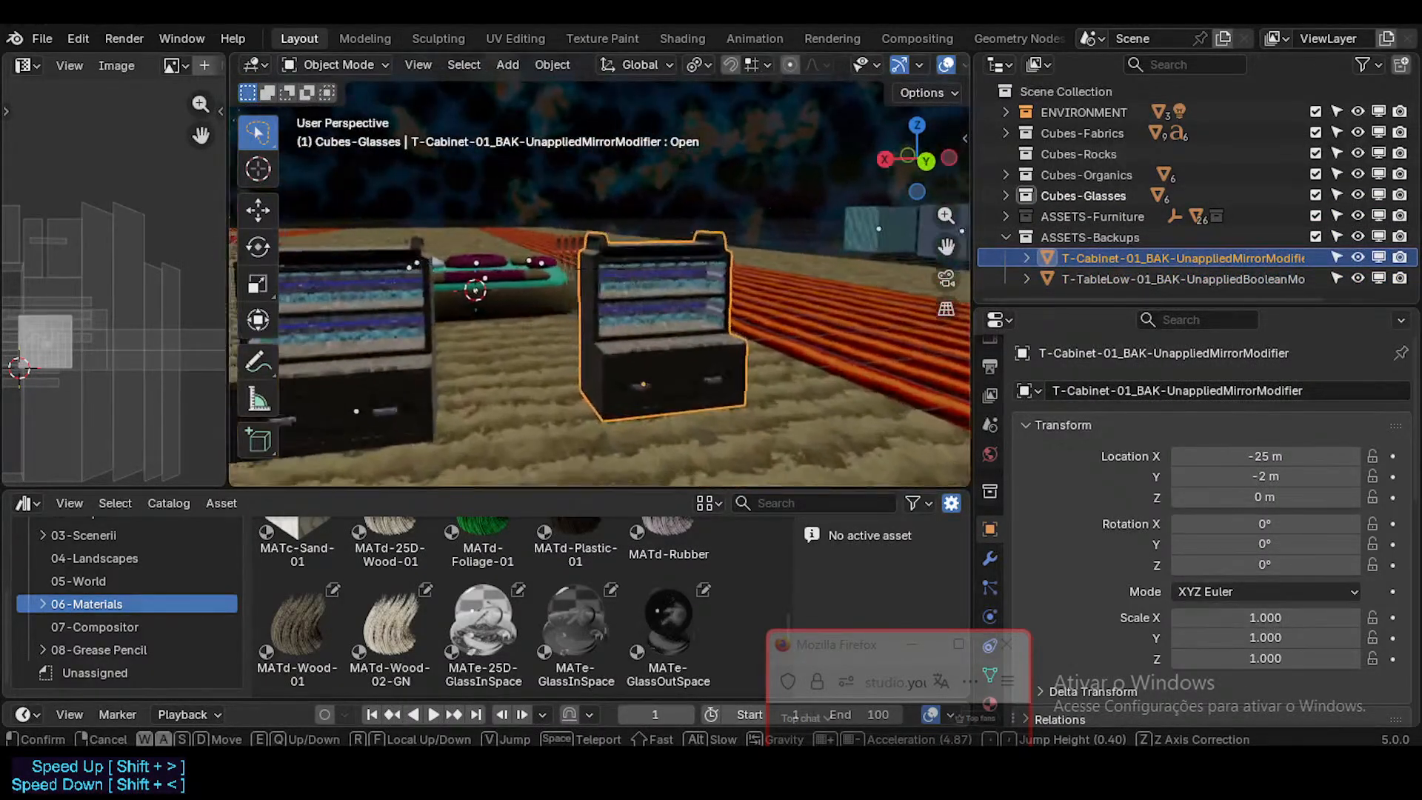
left_click(755, 359)
left_click(374, 396)
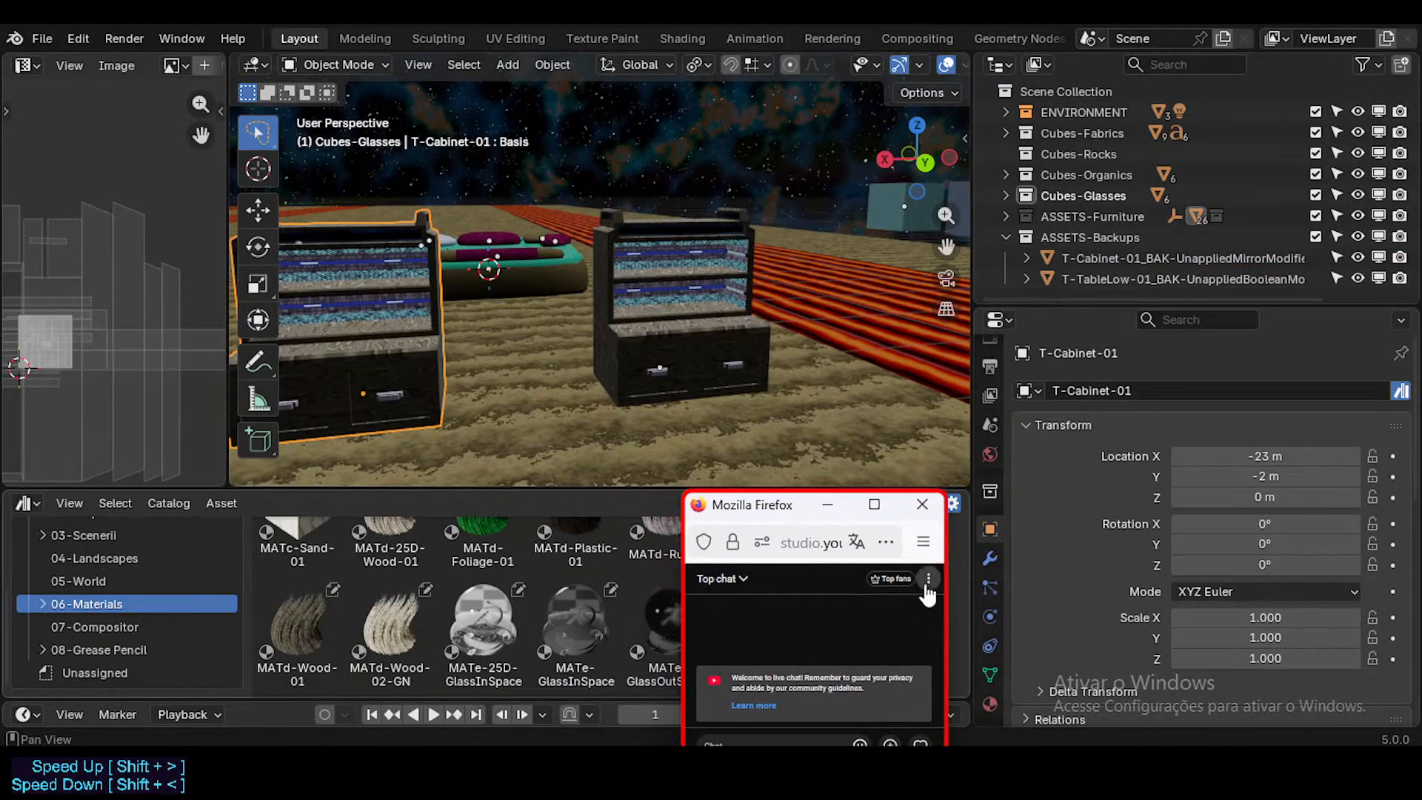
left_click(990, 677)
scroll(1251, 616, "down", 3)
left_click_drag(1255, 573, 1349, 630)
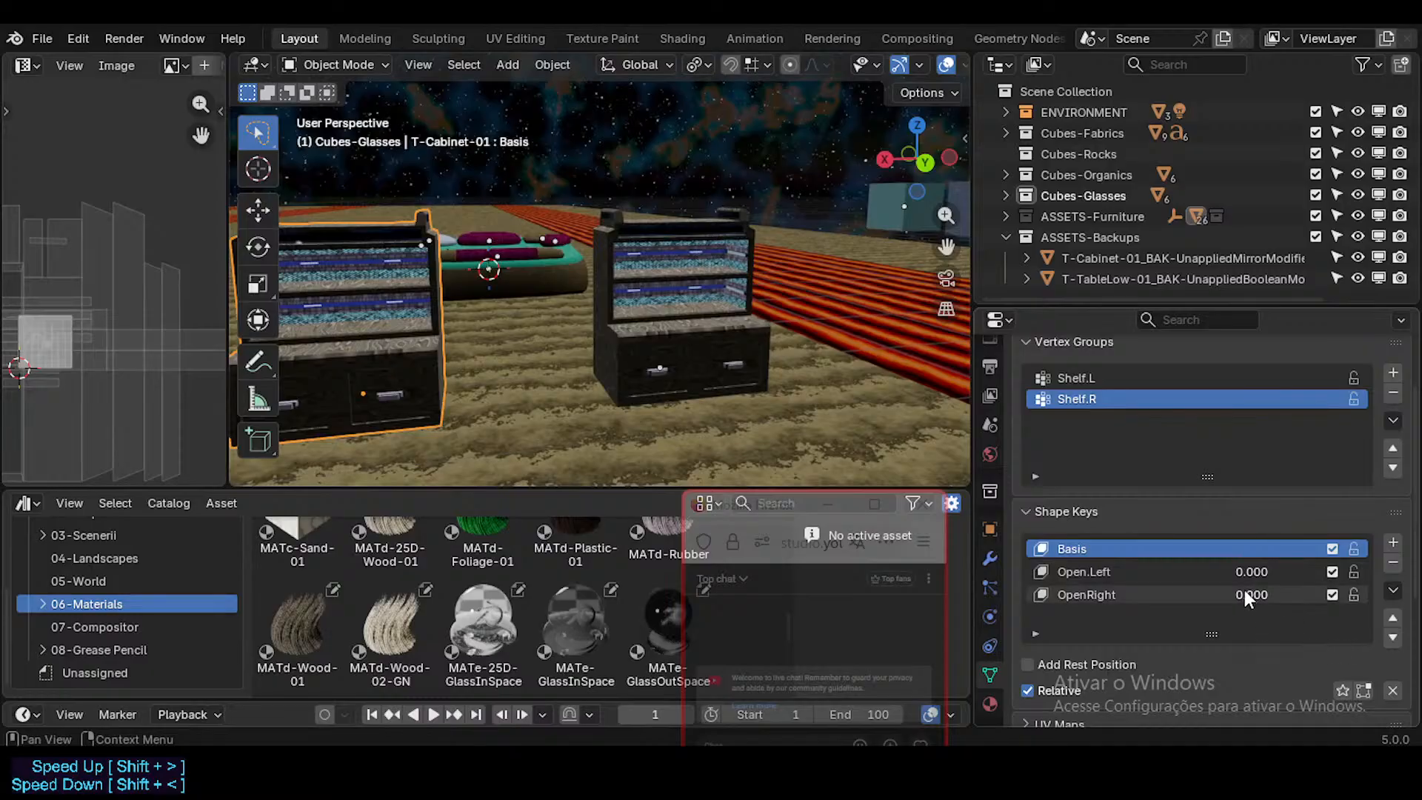
left_click(726, 363)
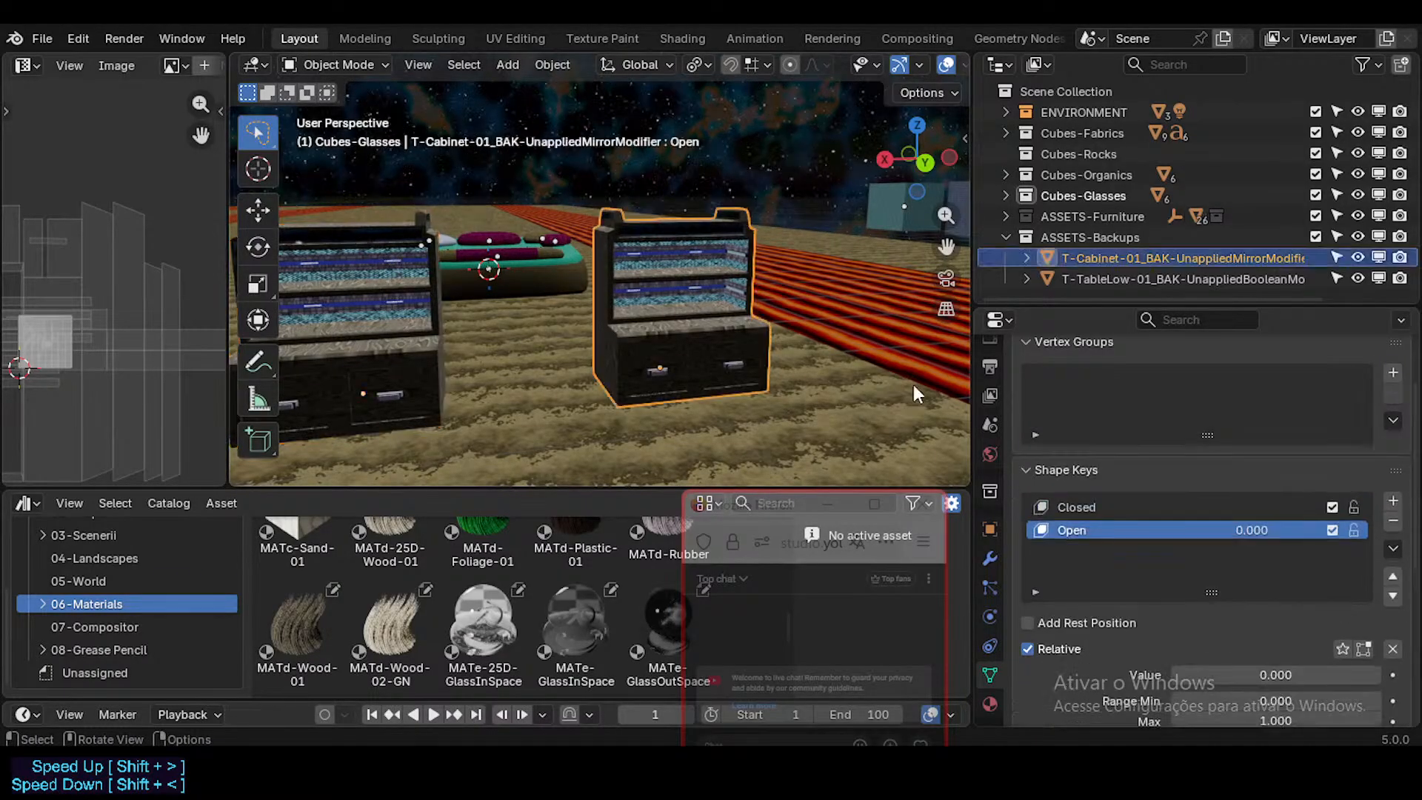
left_click_drag(1251, 530, 1214, 529)
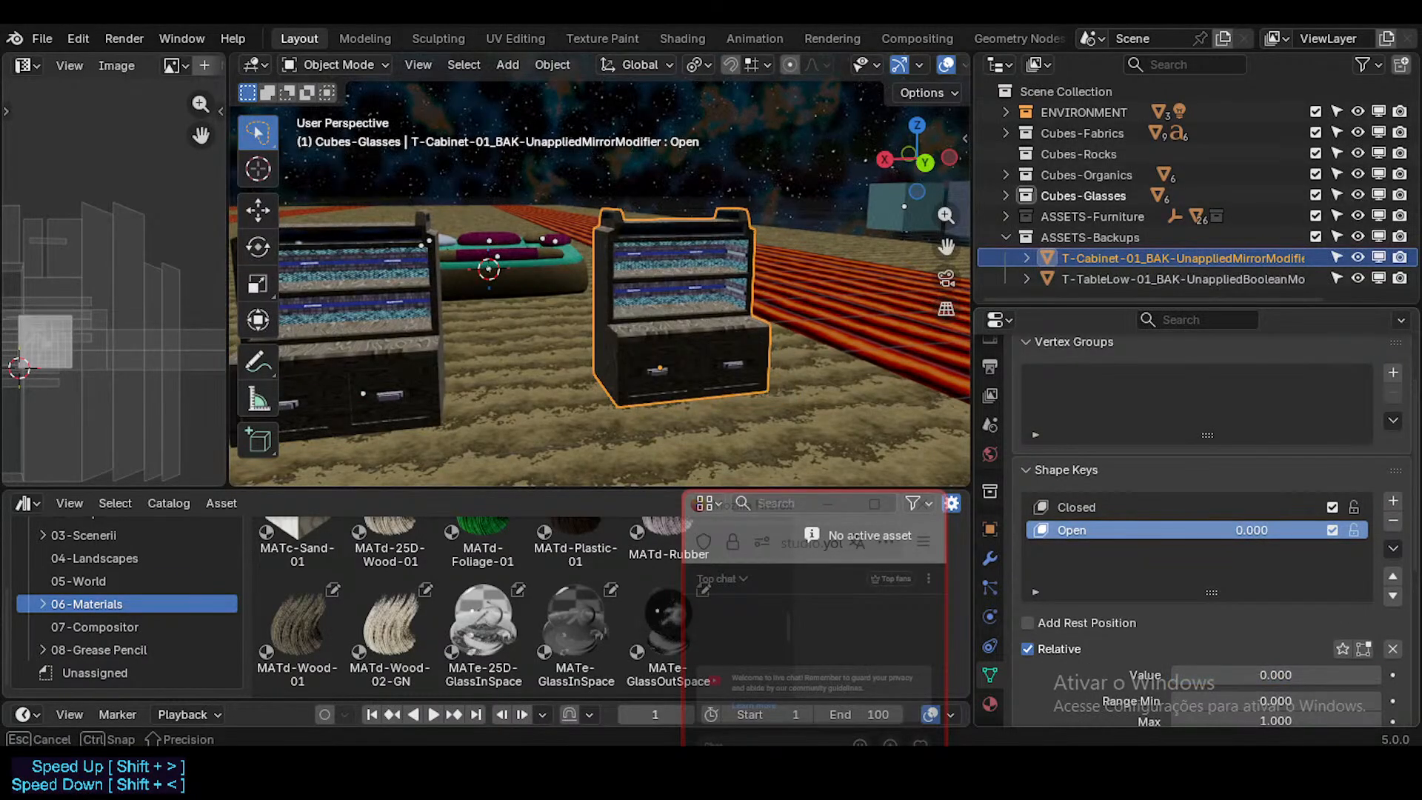
Step: Look over the cabinet backup up close and exclude the ASSETS-Backups collection from the view layer
left_click(1136, 275)
left_click(654, 303)
middle_click_drag(688, 268, 774, 257)
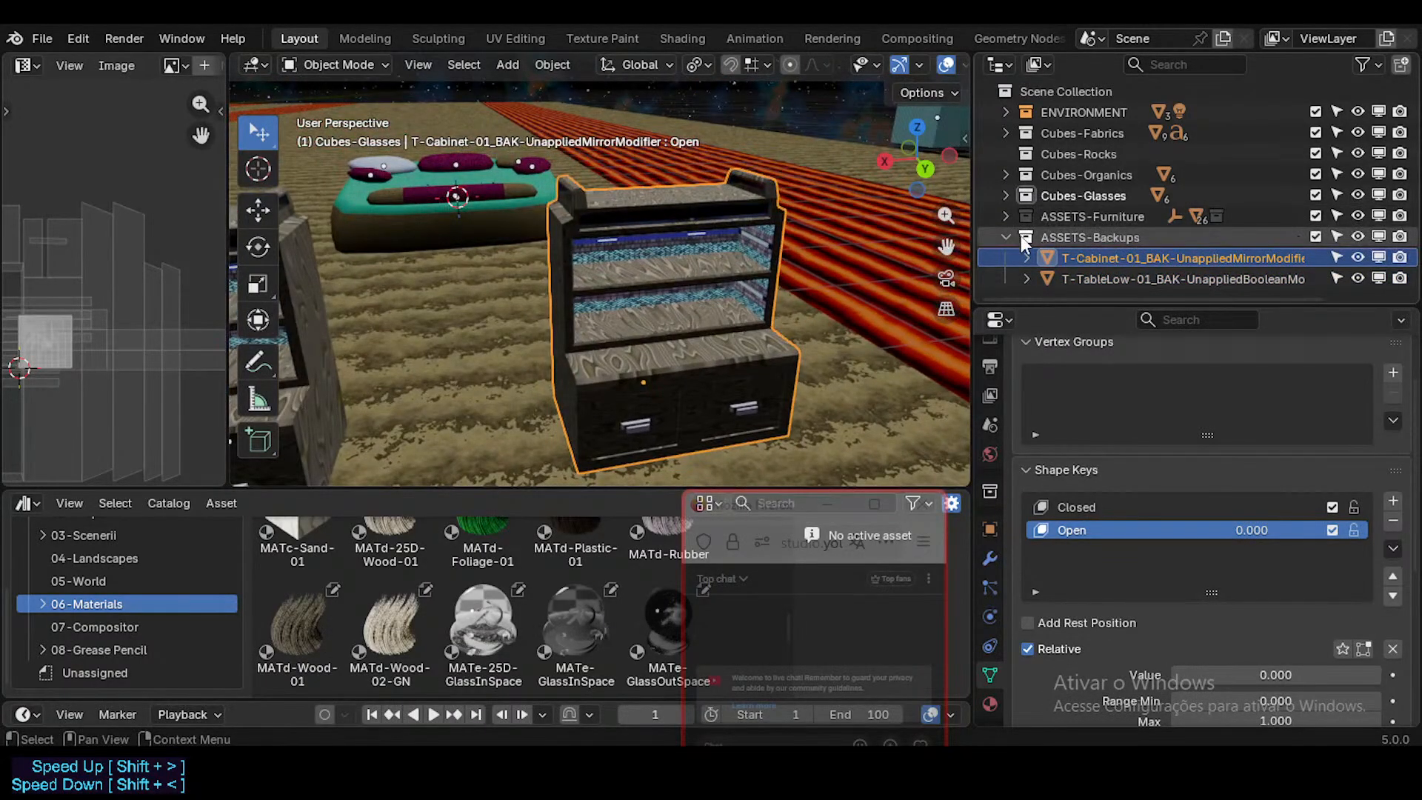
left_click(1318, 236)
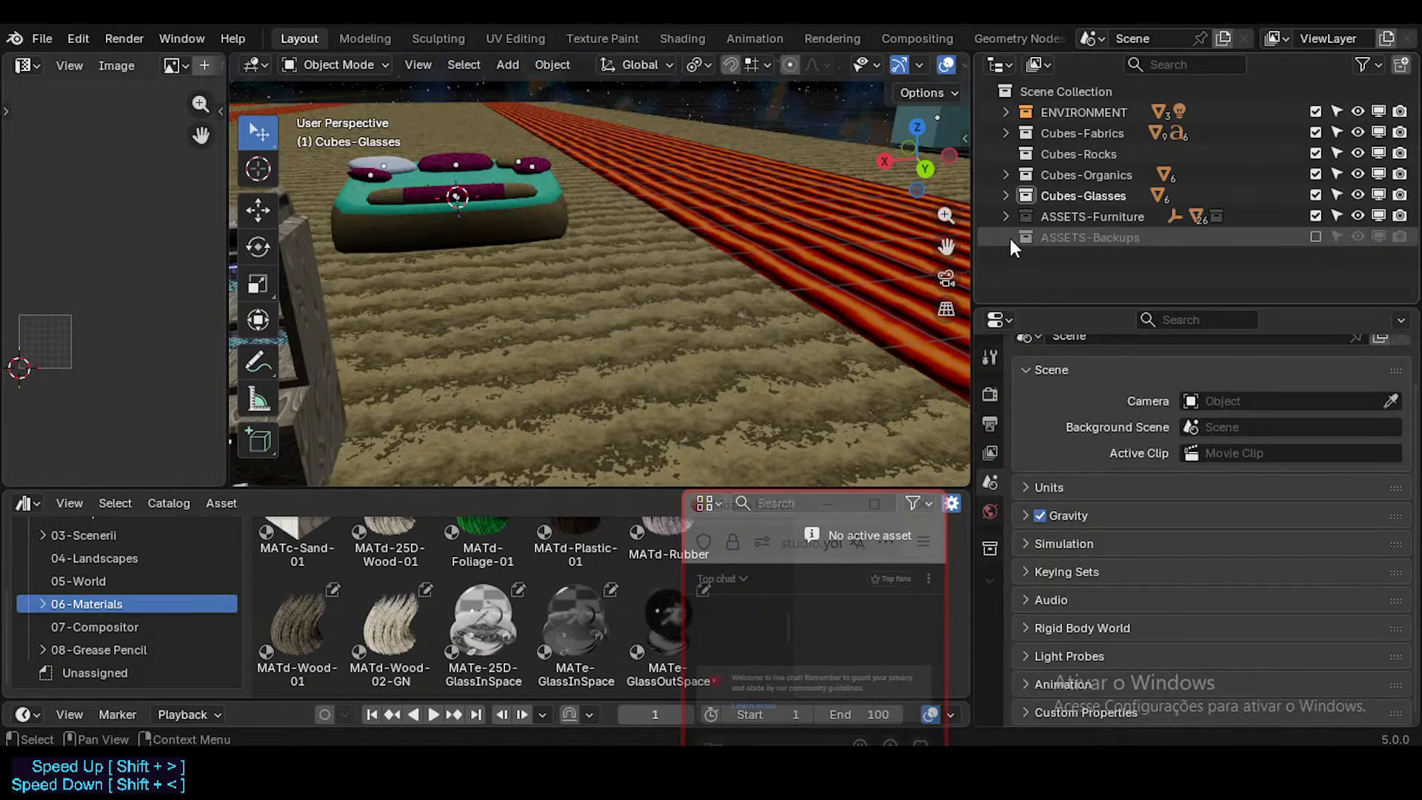
Step: Include ASSETS-Backups in the view layer again and check the shape keys of the cabinet and low table backups
key("shift+grave")
key("shift+w")
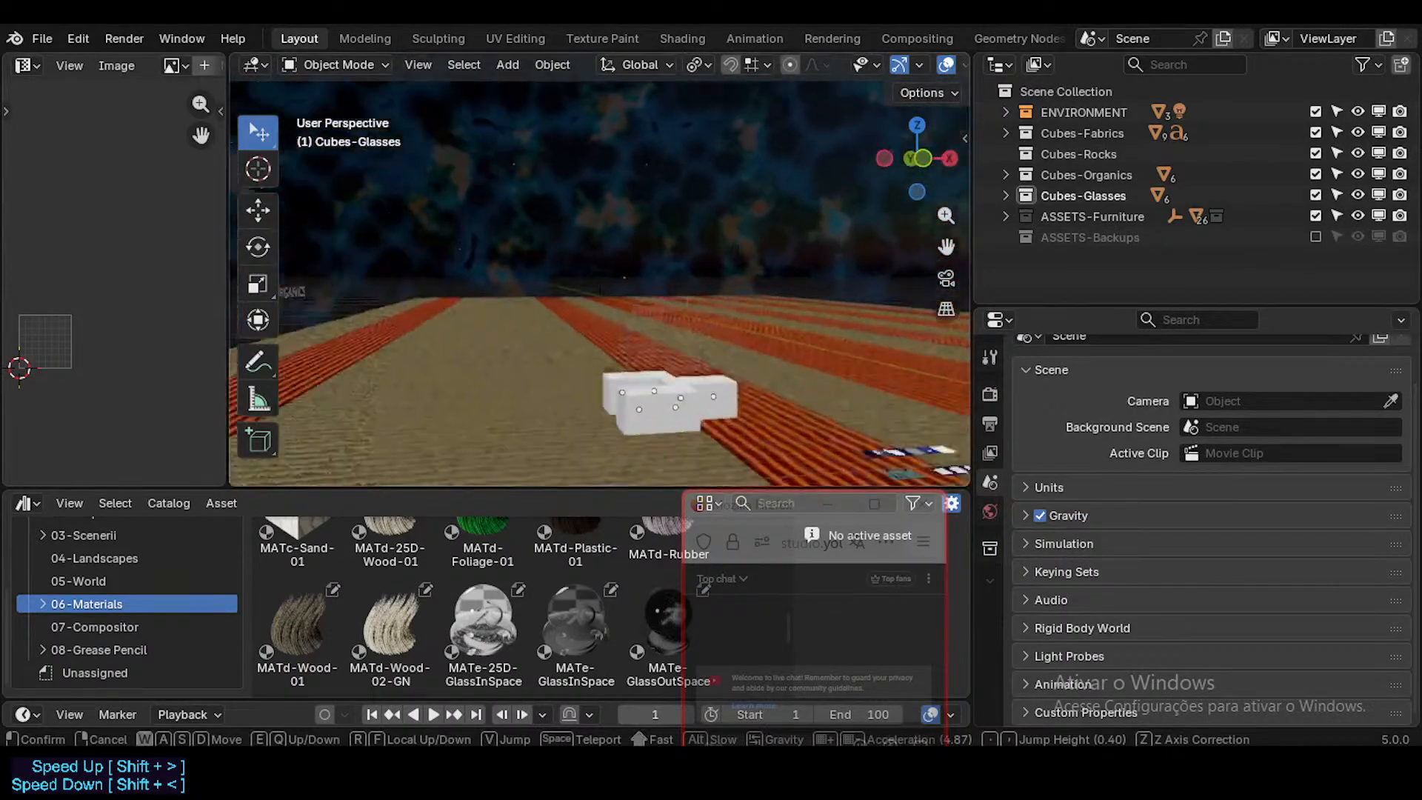
key("shift+d")
key("shift+s")
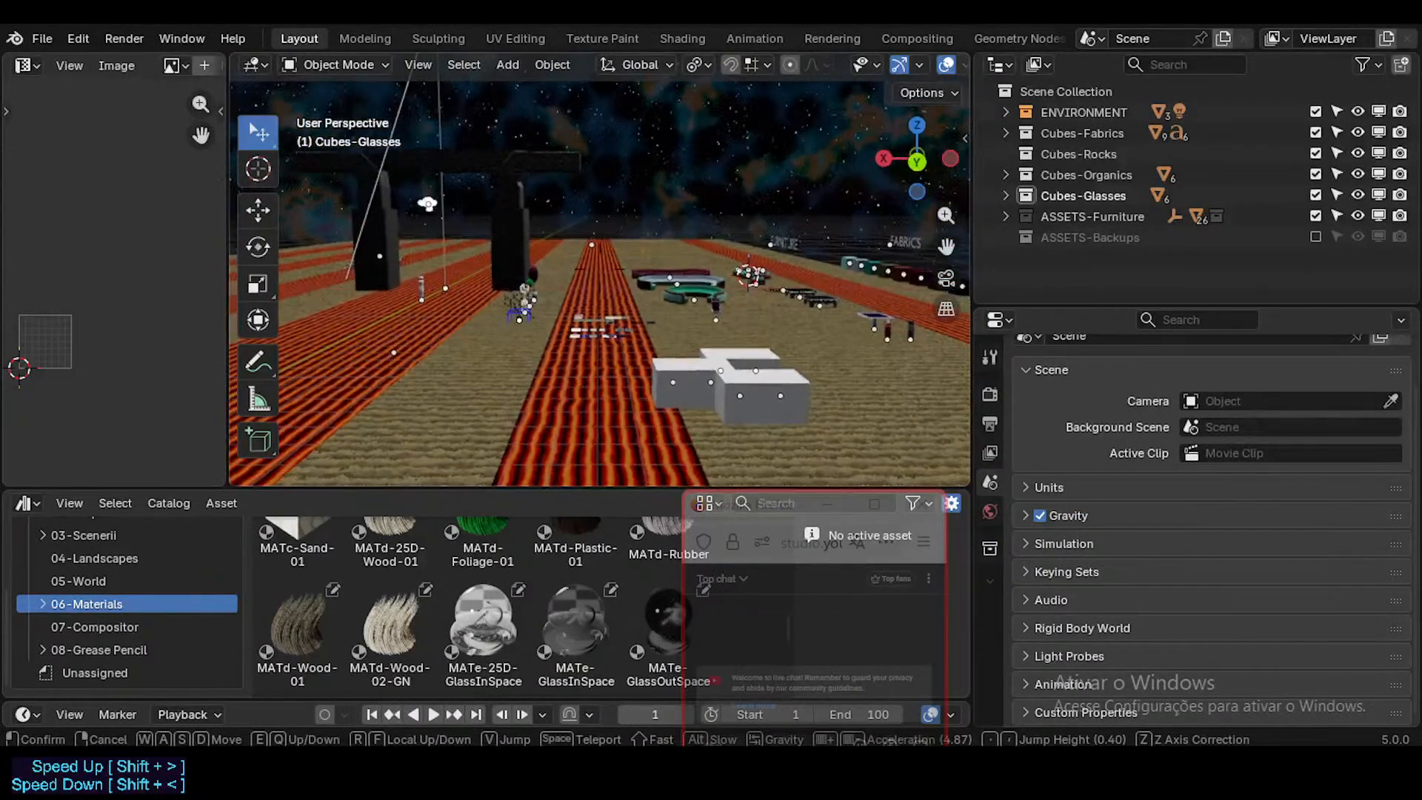
left_click(665, 312)
left_click(1315, 236)
left_click(1006, 237)
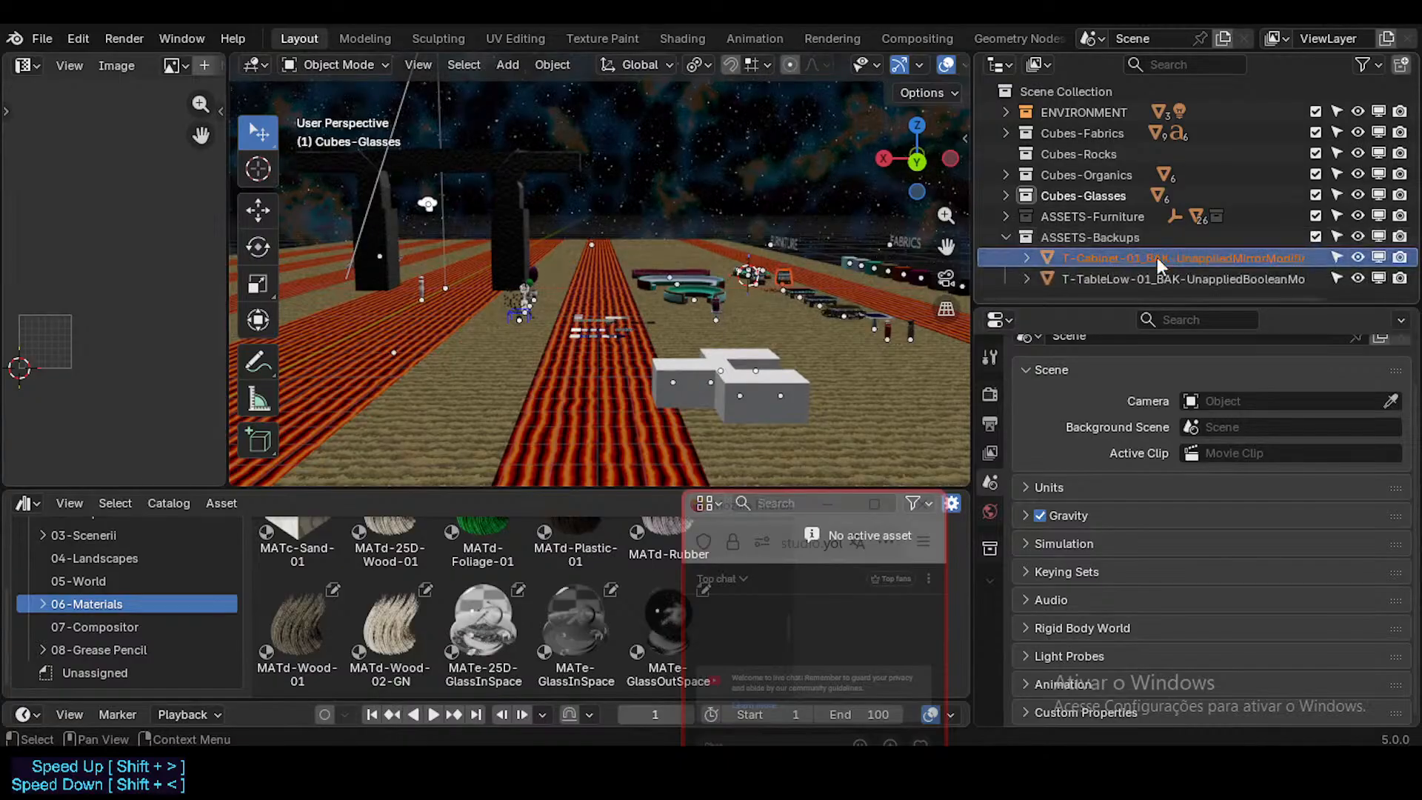
left_click(1159, 257)
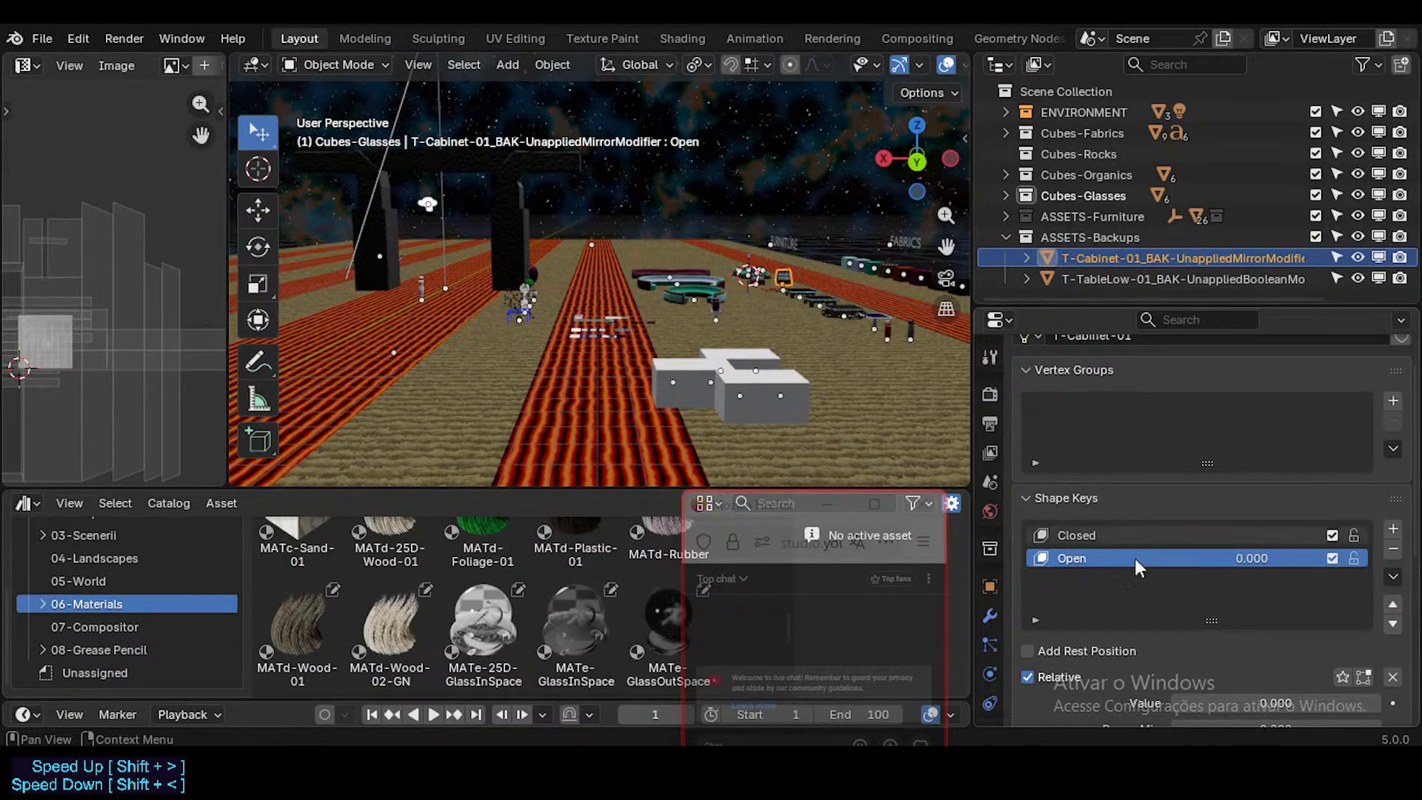
left_click(1143, 279)
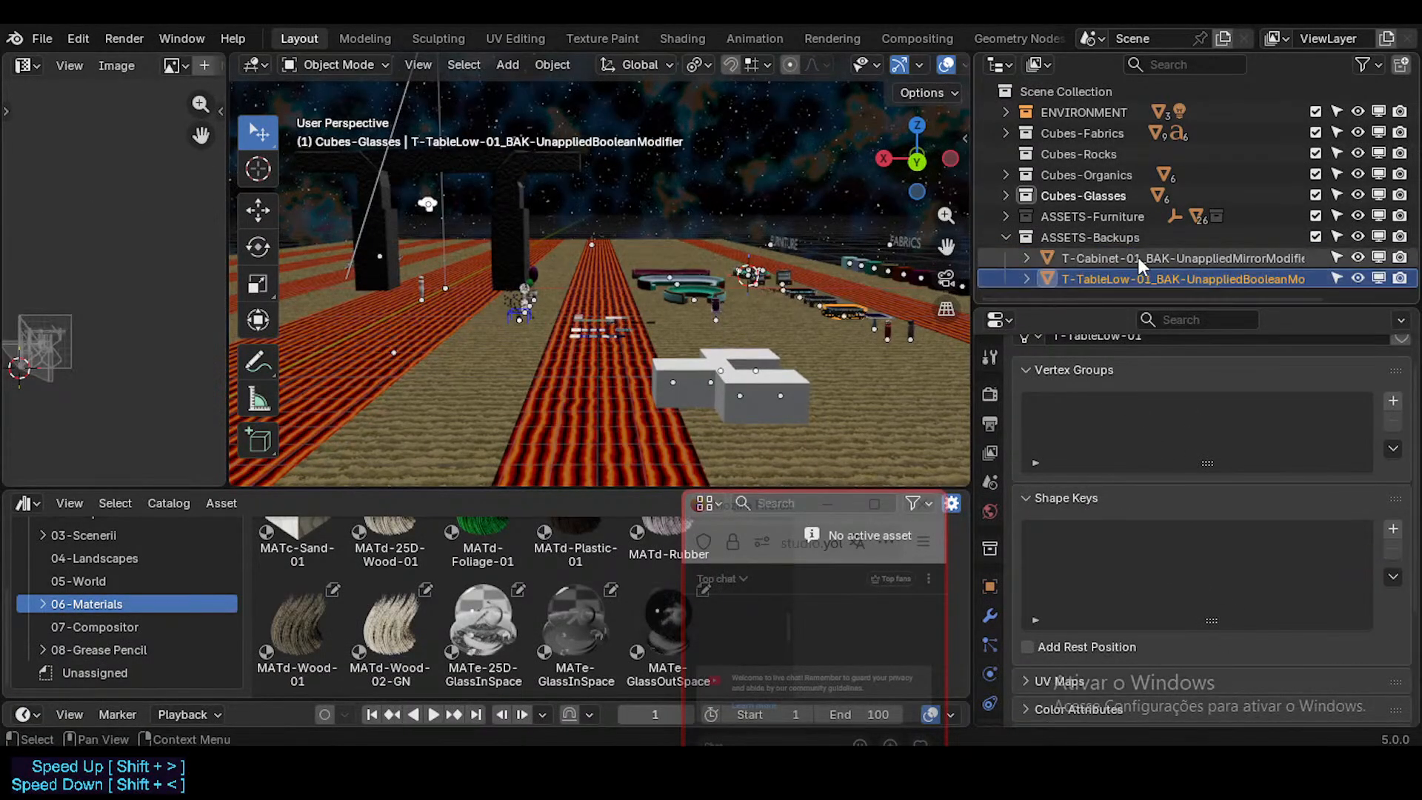
left_click(1143, 262)
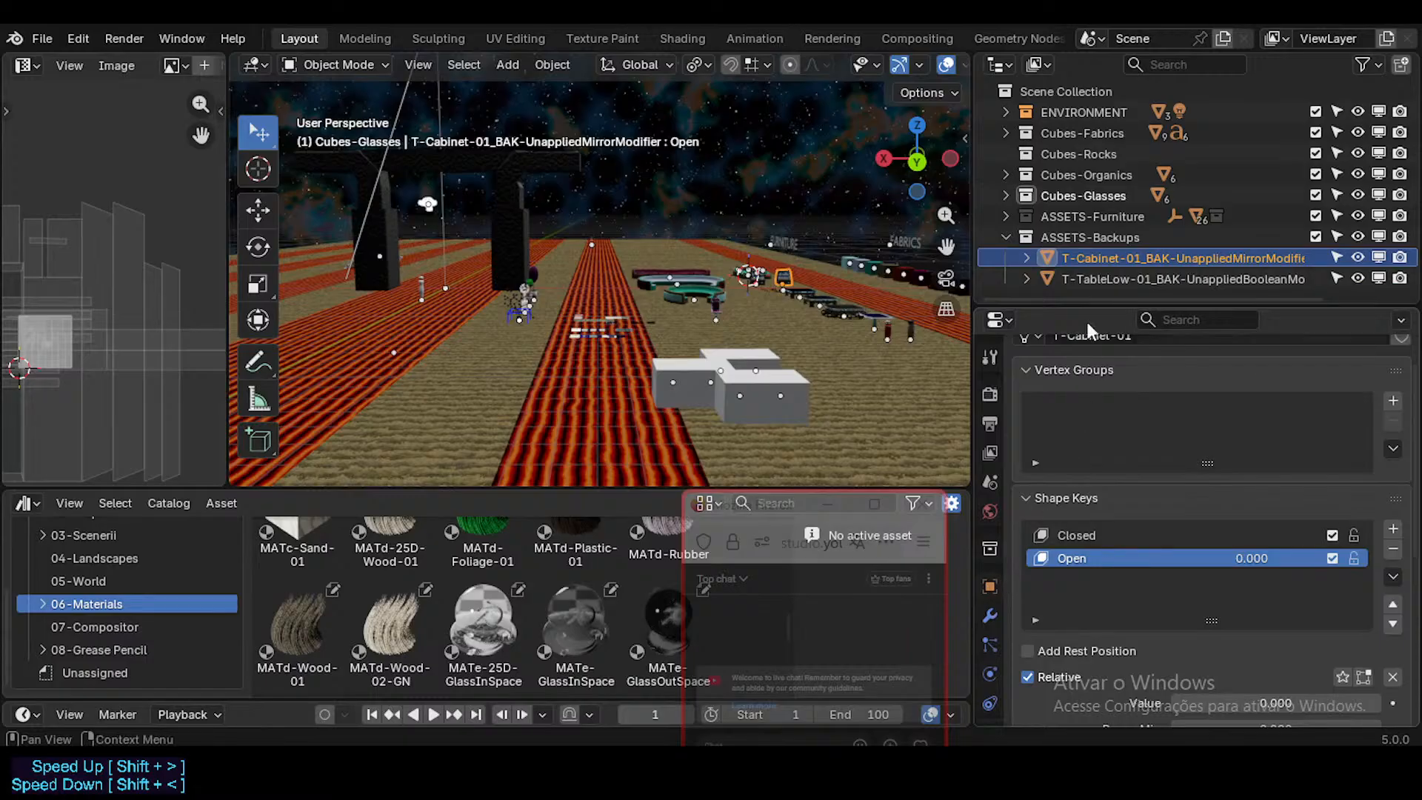
left_click(1096, 278)
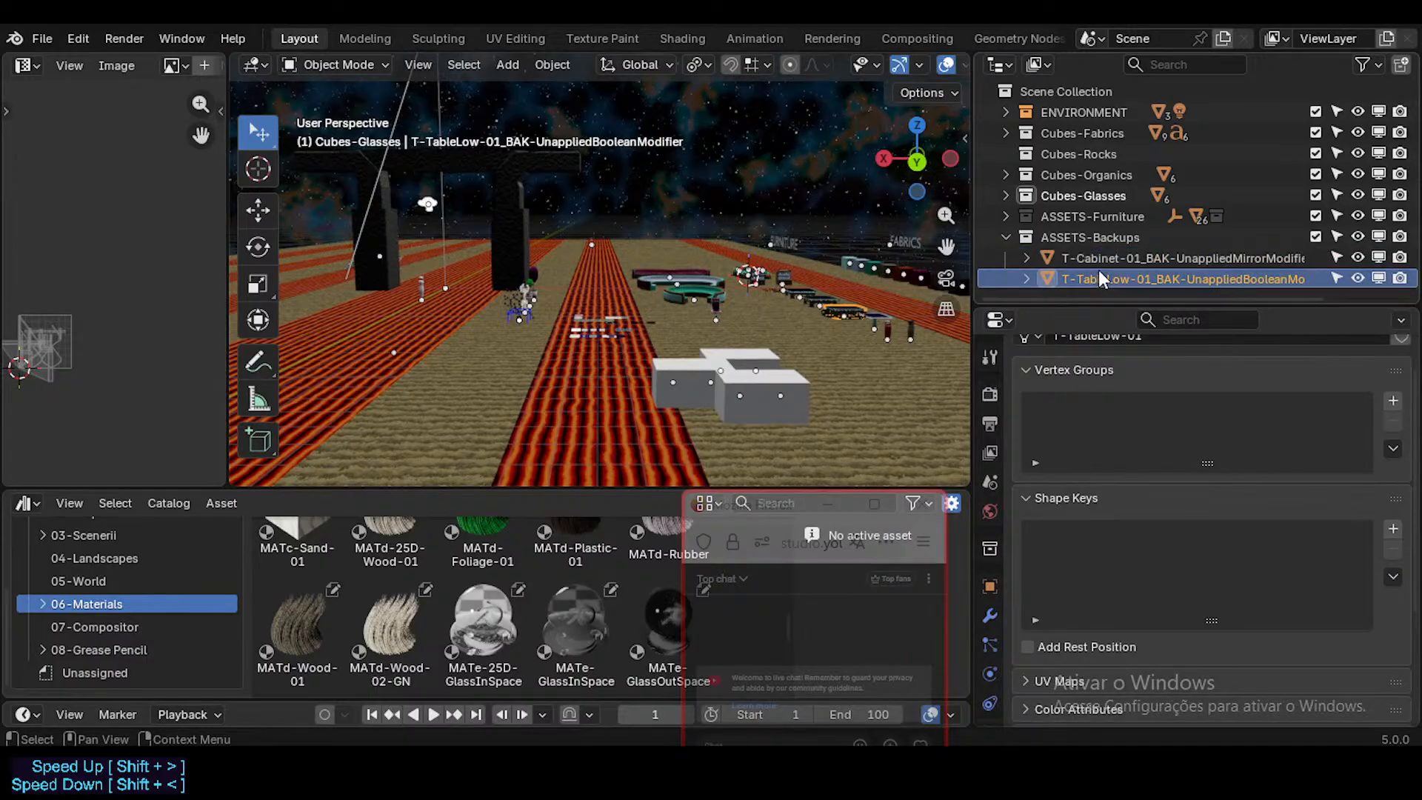
Step: Check the BedQueen asset in ASSETS-Furniture, collapse that collection, and exclude ASSETS-Backups from the view layer
left_click(1006, 217)
left_click(1075, 259)
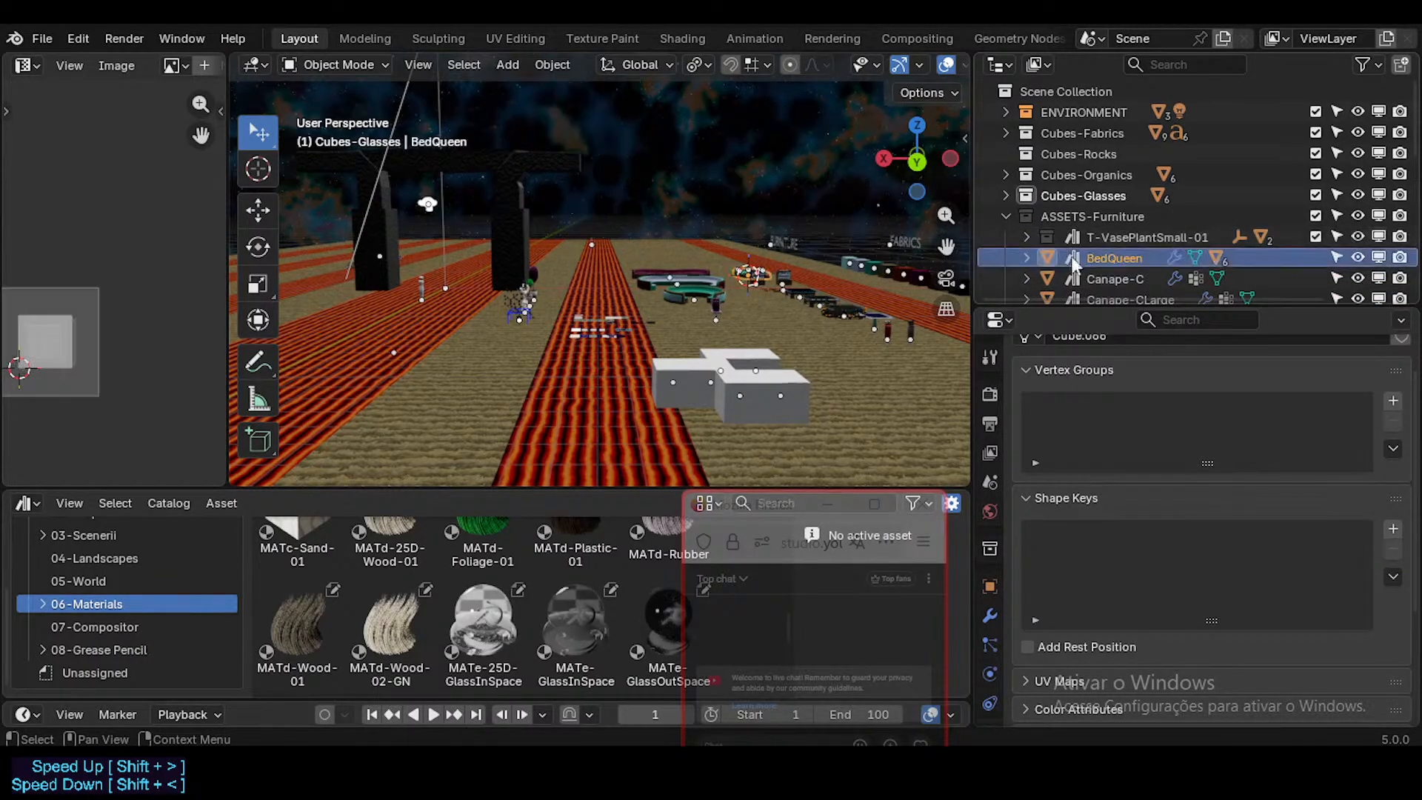
left_click(1005, 216)
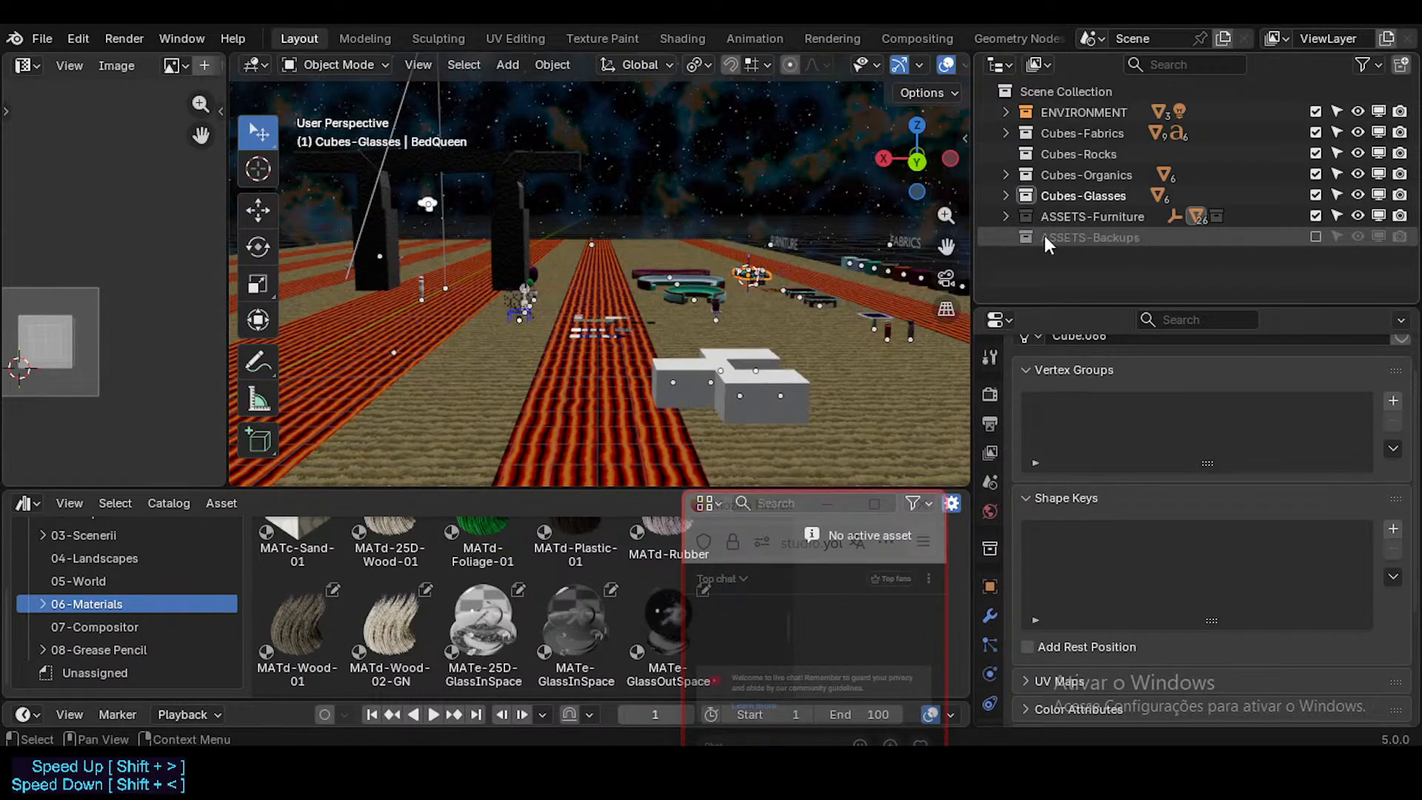
Step: Give the ASSETS-Backups collection a red colour tag and save Furniture.blend
left_click(1027, 239)
right_click(1027, 239)
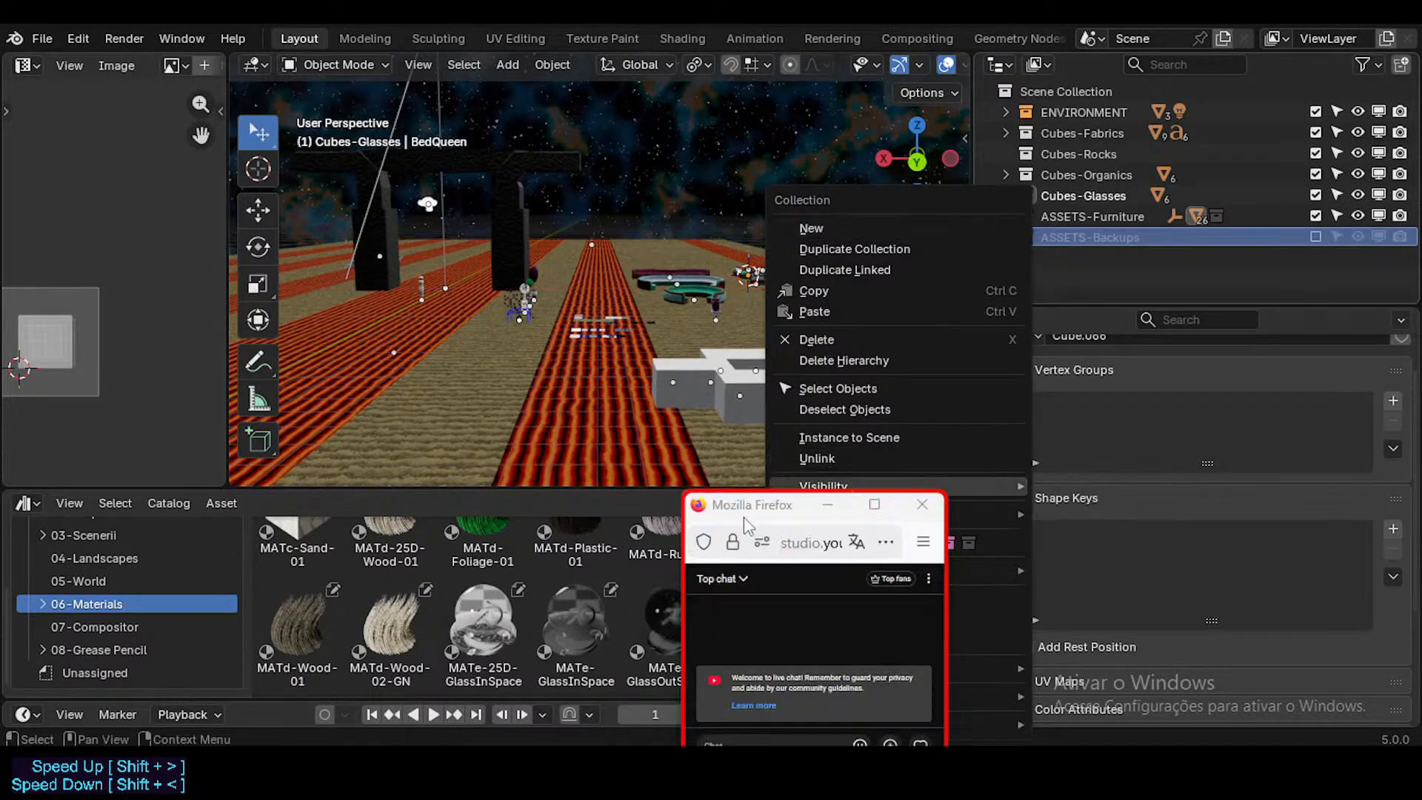
left_click_drag(757, 492, 680, 615)
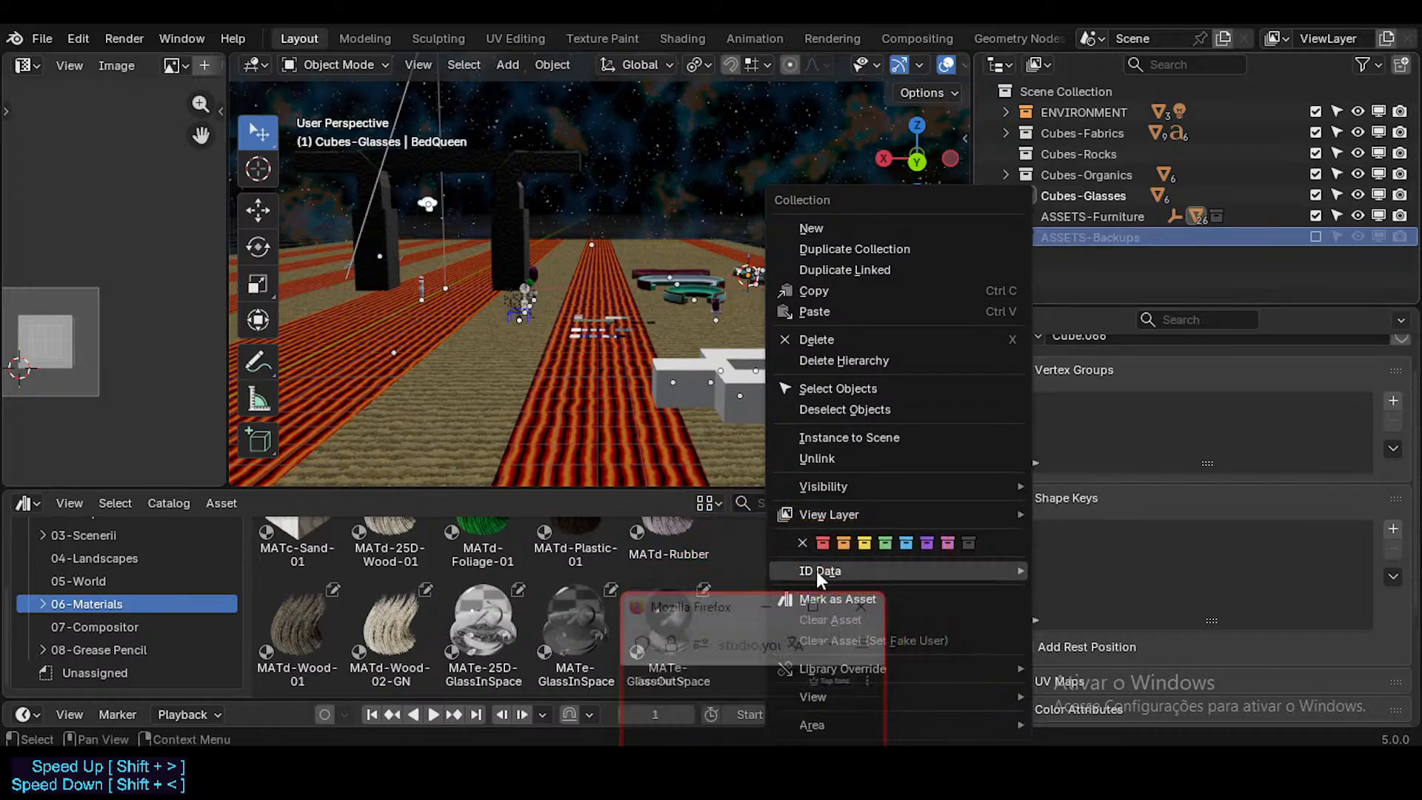
left_click(828, 544)
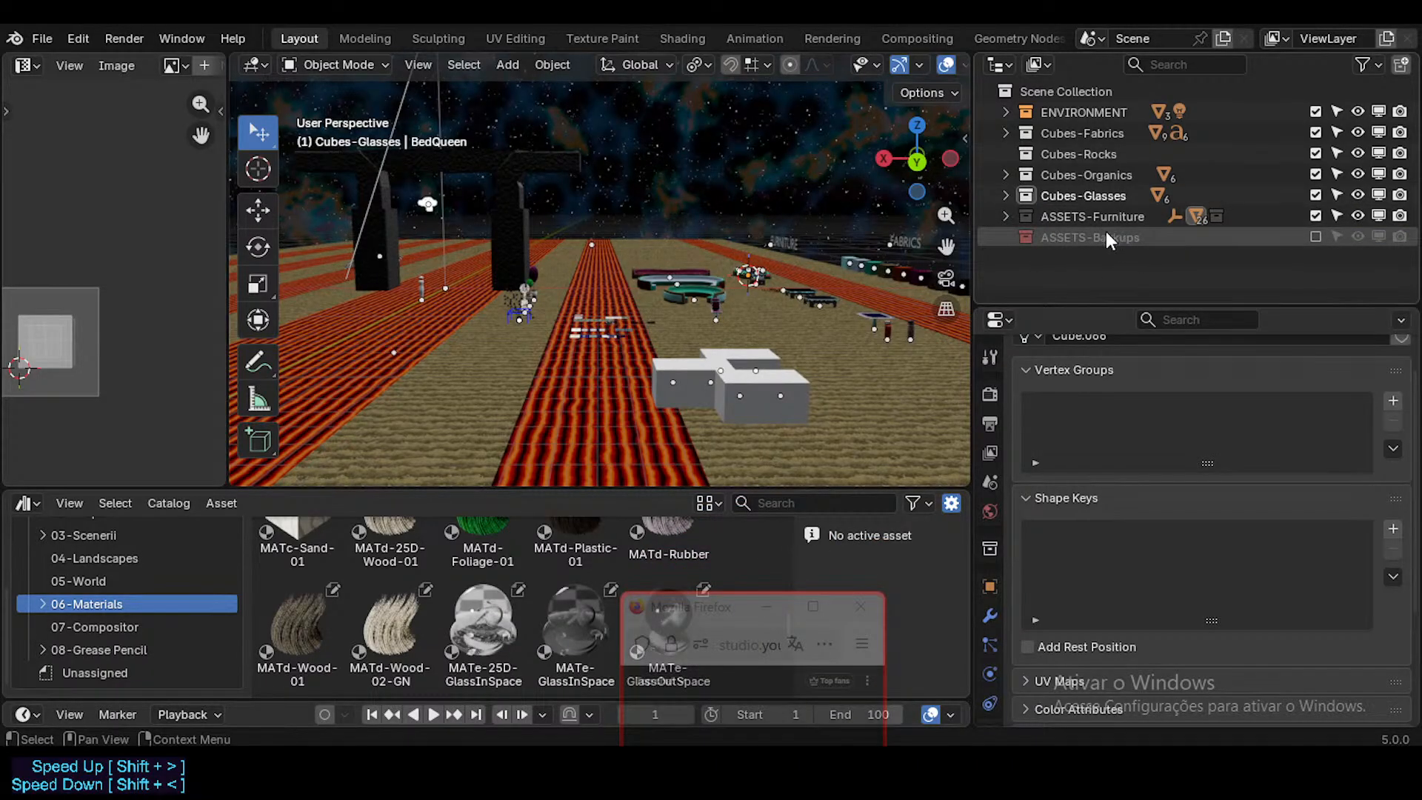
right_click(1028, 245)
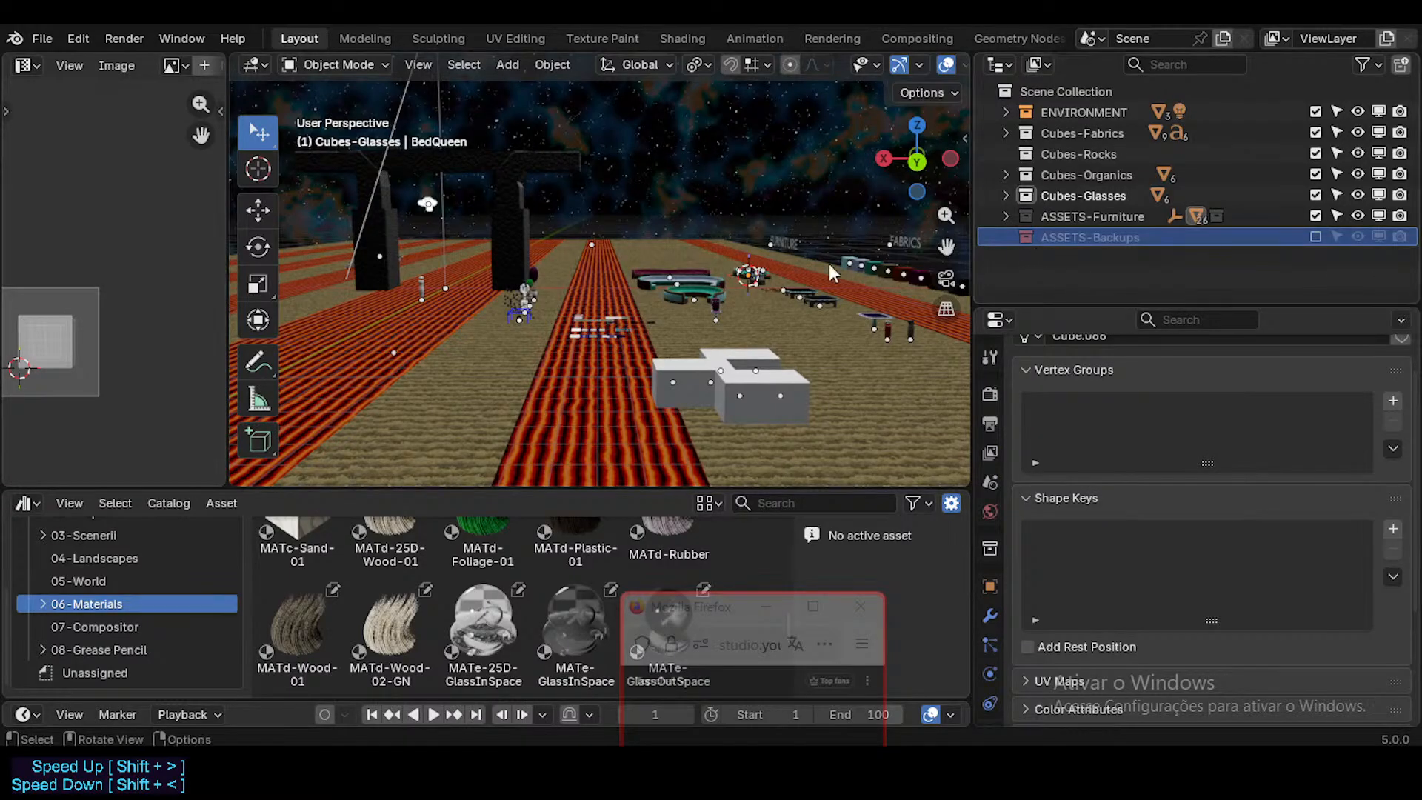
left_click(802, 288)
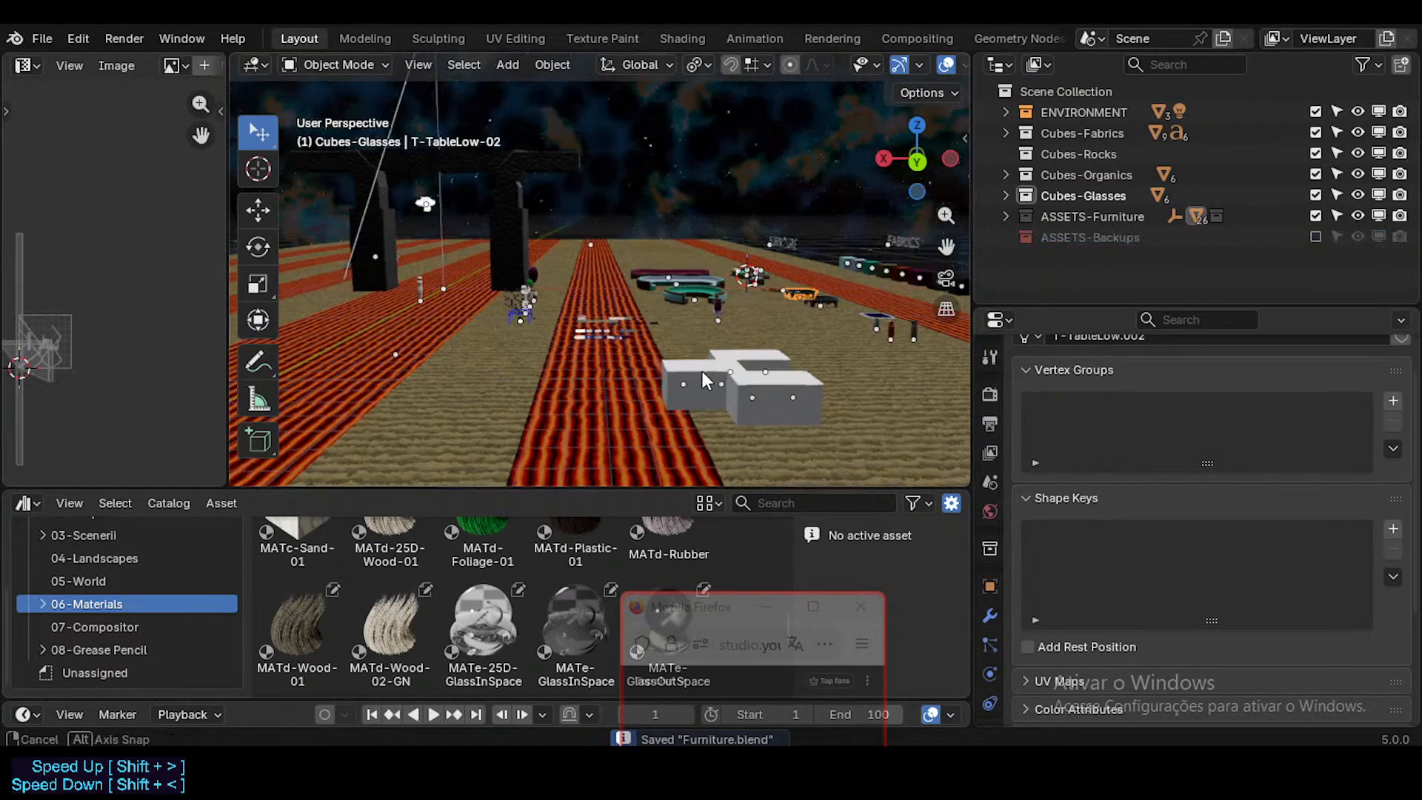
Step: Enter Edit Mode on the FutureCubes swatches with face selection and select the second face of the long grey-green strip
key("shift+grave")
key("w")
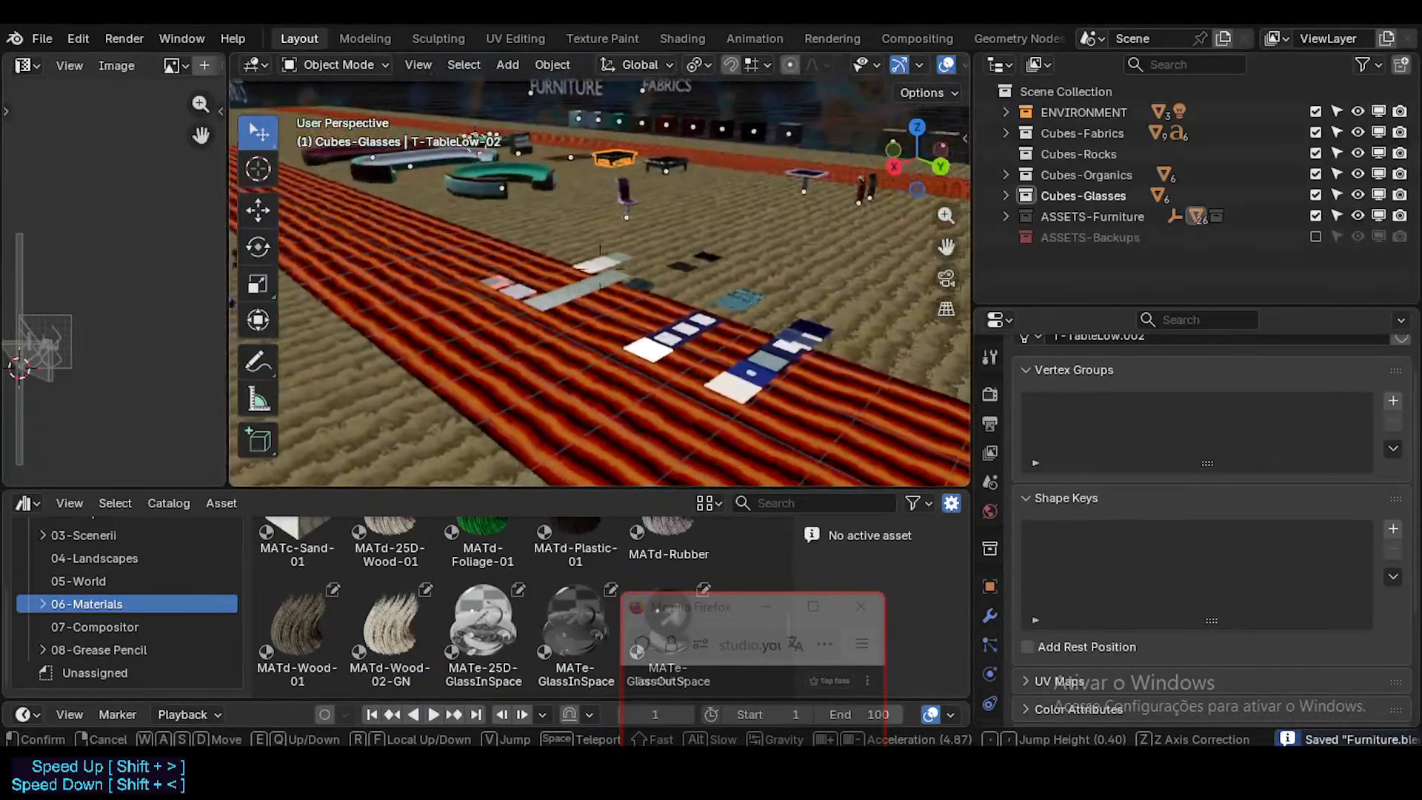
left_click(579, 291)
left_click(588, 305)
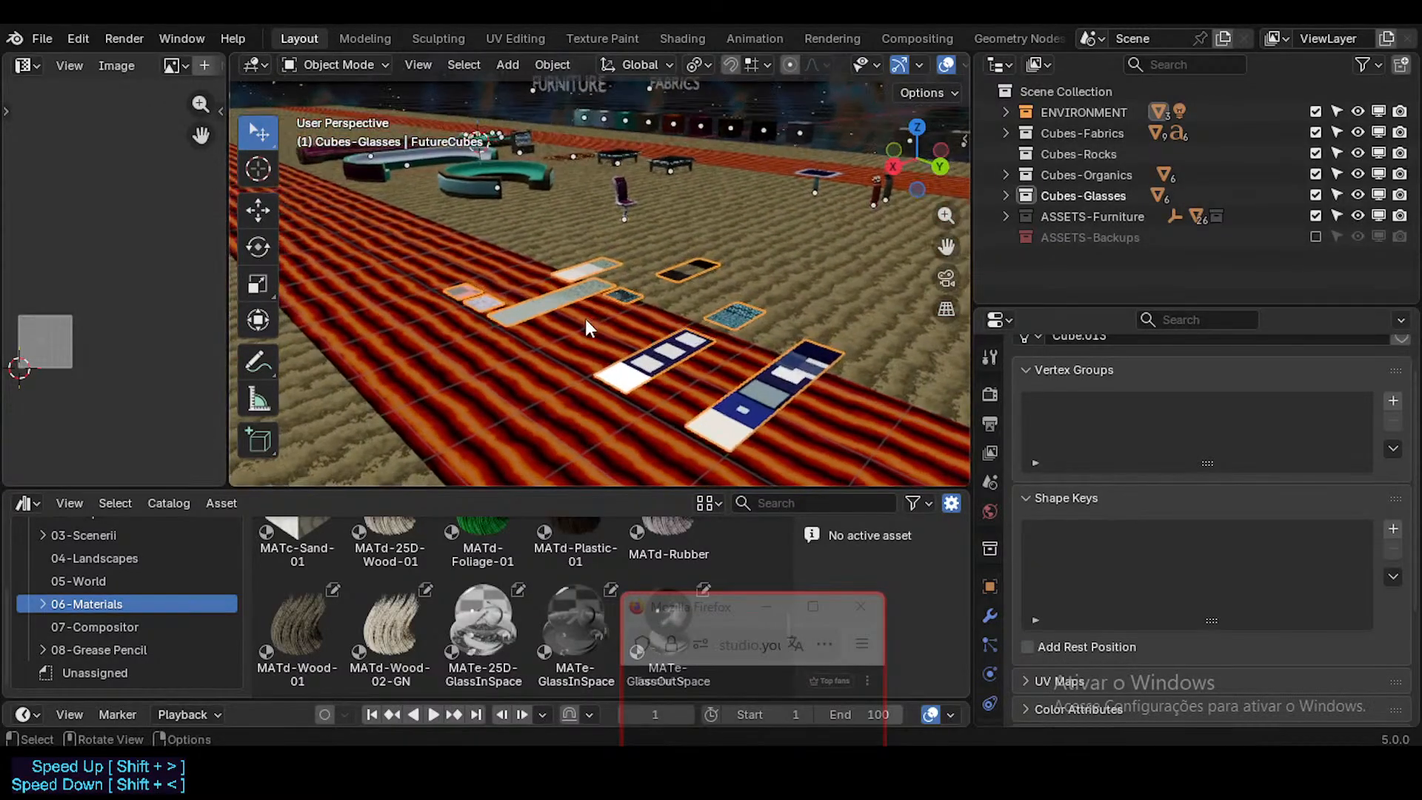
left_click_drag(701, 616, 1070, 585)
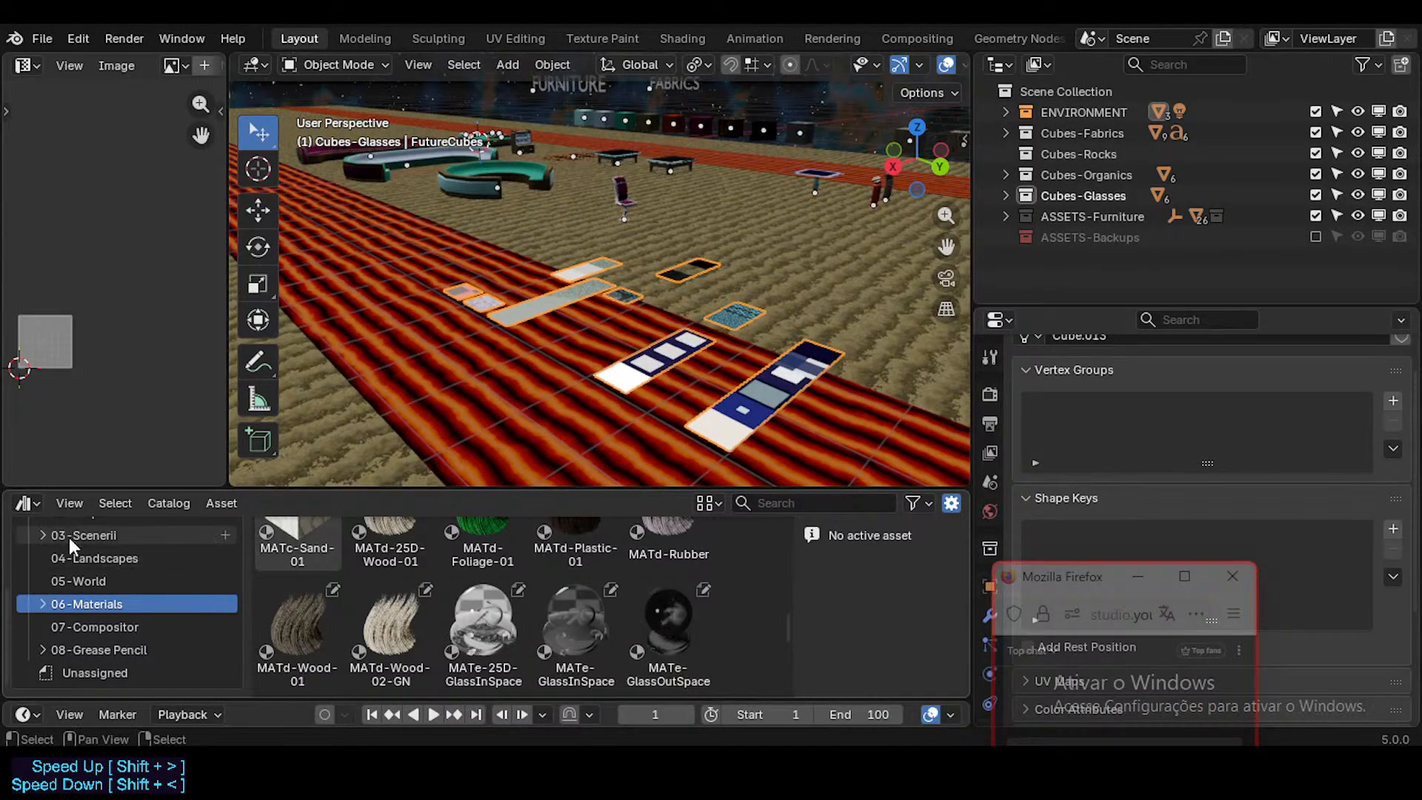
scroll(108, 572, "up", 5)
middle_click_drag(571, 331, 606, 348)
key("Tab")
scroll(602, 348, "up", 3)
key("3")
left_click(606, 348)
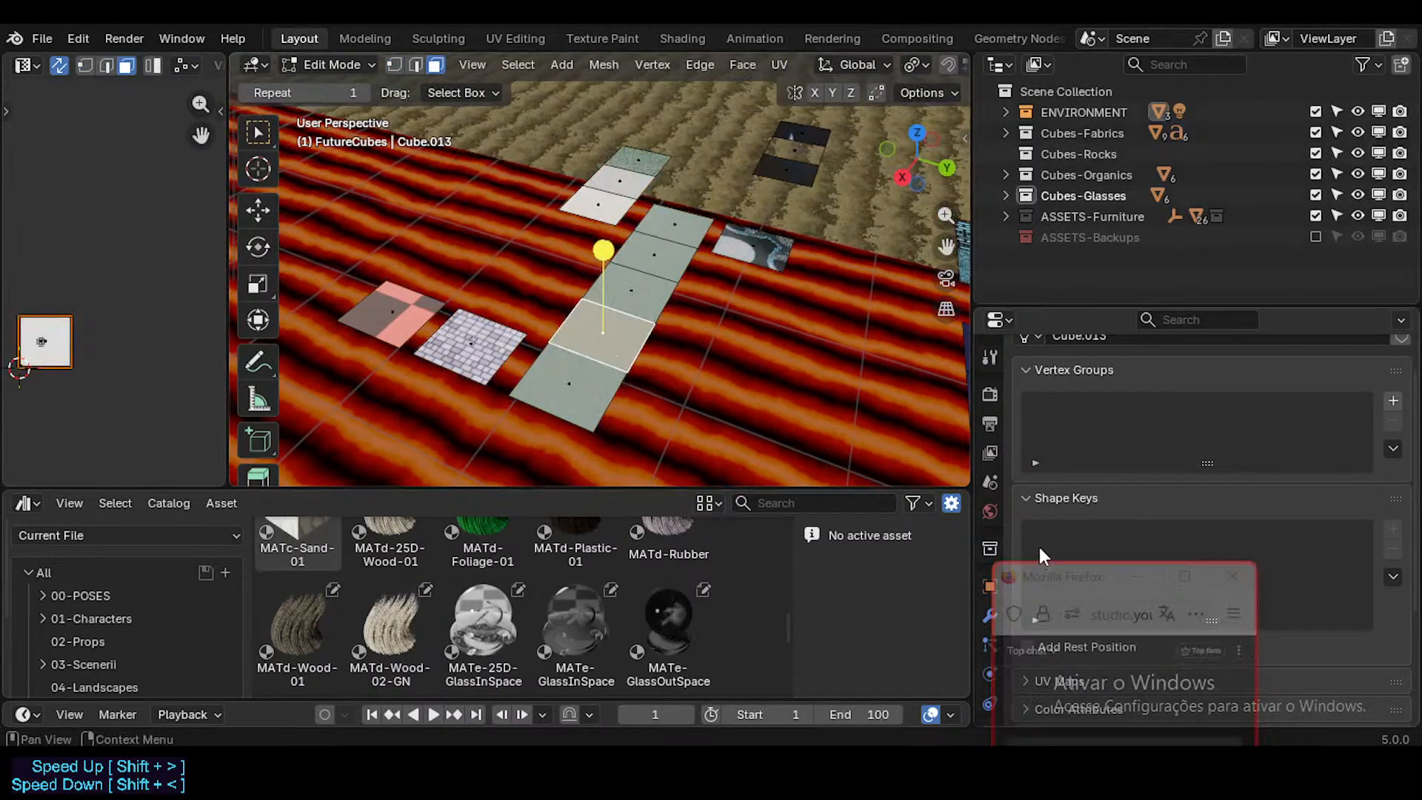
Step: Check the material assigned to each face of the grey-green strip against an enlarged material slot list
scroll(990, 636, "down", 3)
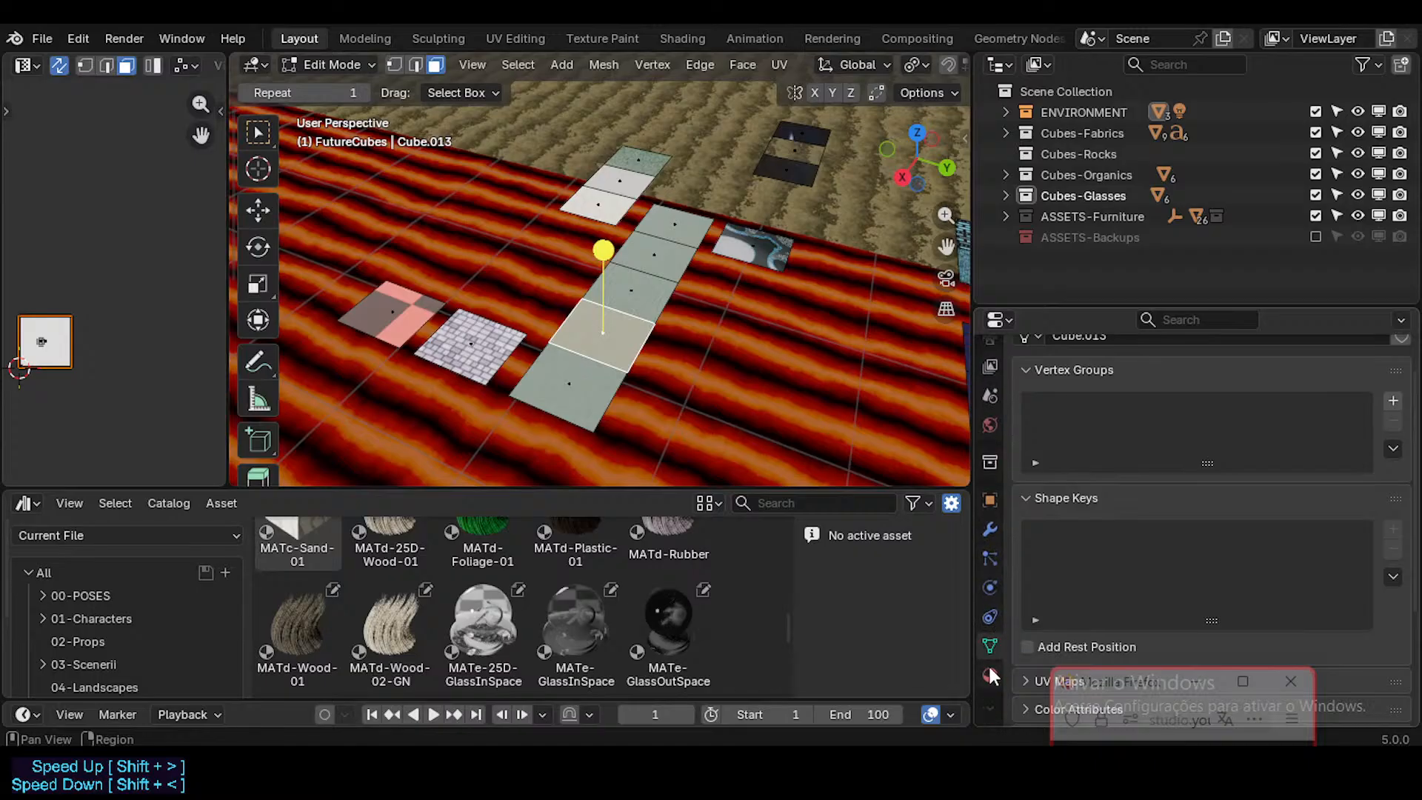
left_click(990, 672)
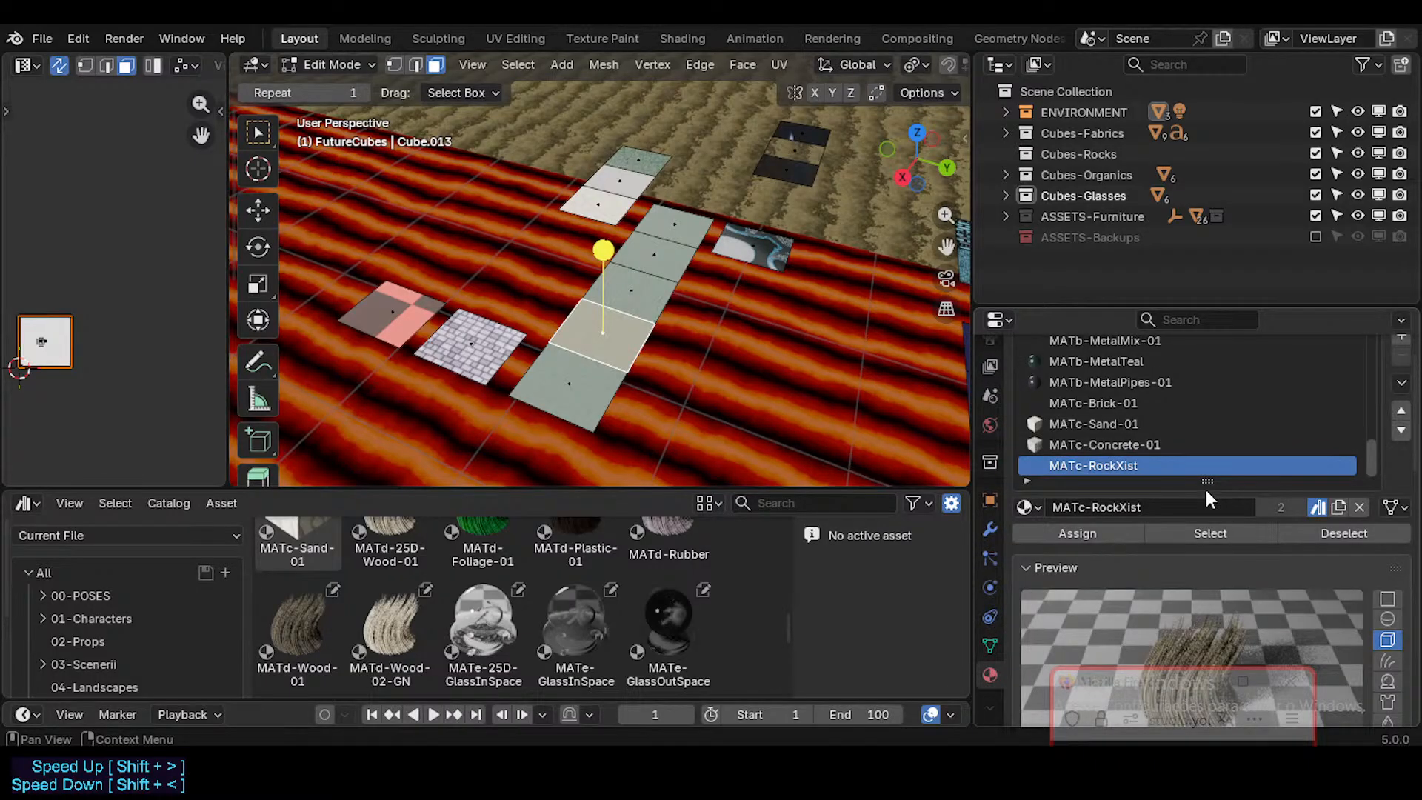
left_click_drag(1206, 491, 1207, 532)
left_click(588, 353)
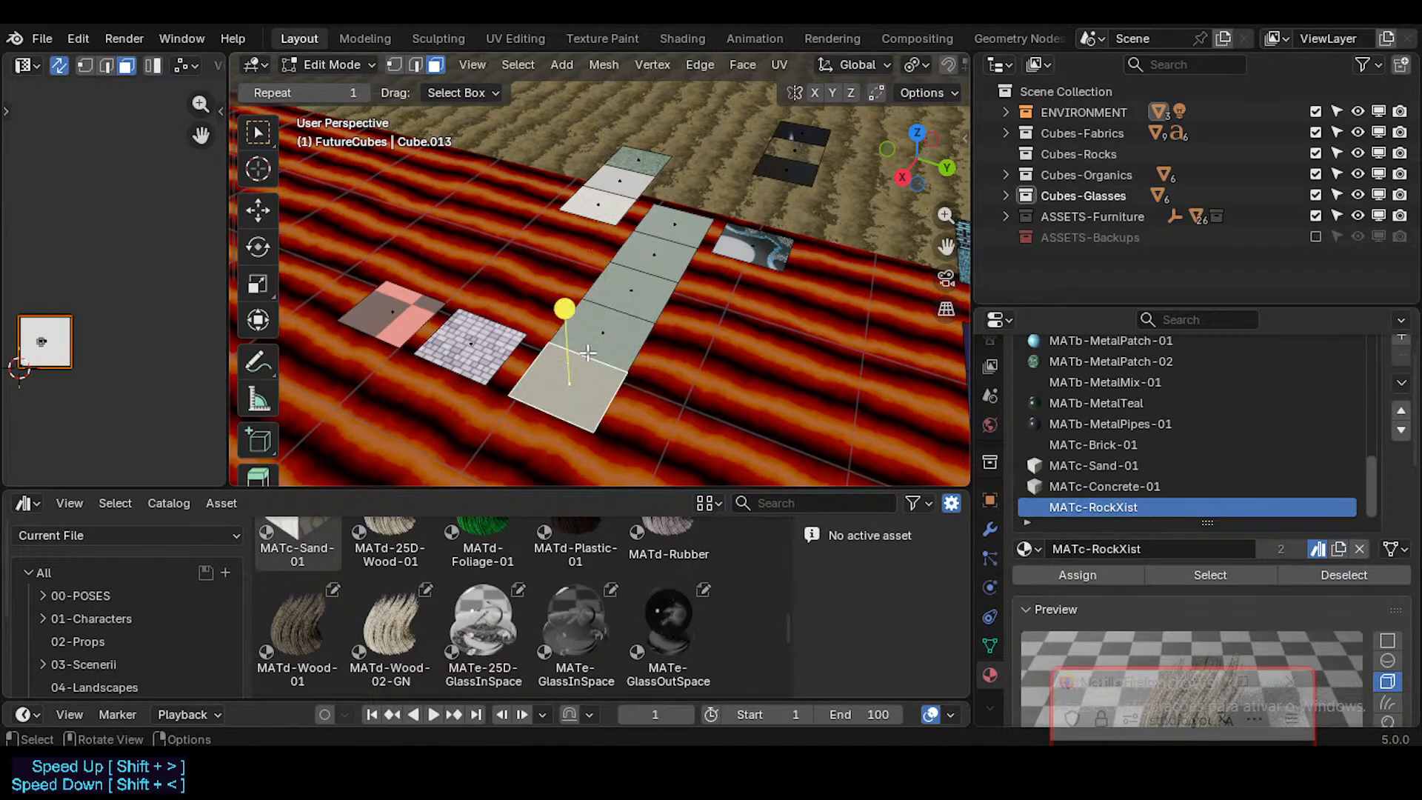
left_click(603, 337)
left_click(642, 304)
left_click(678, 257)
Step: Delete the four duplicate MATc-RockXist faces, keeping the one nearest the brick swatch, and return to Object Mode
left_click(687, 223)
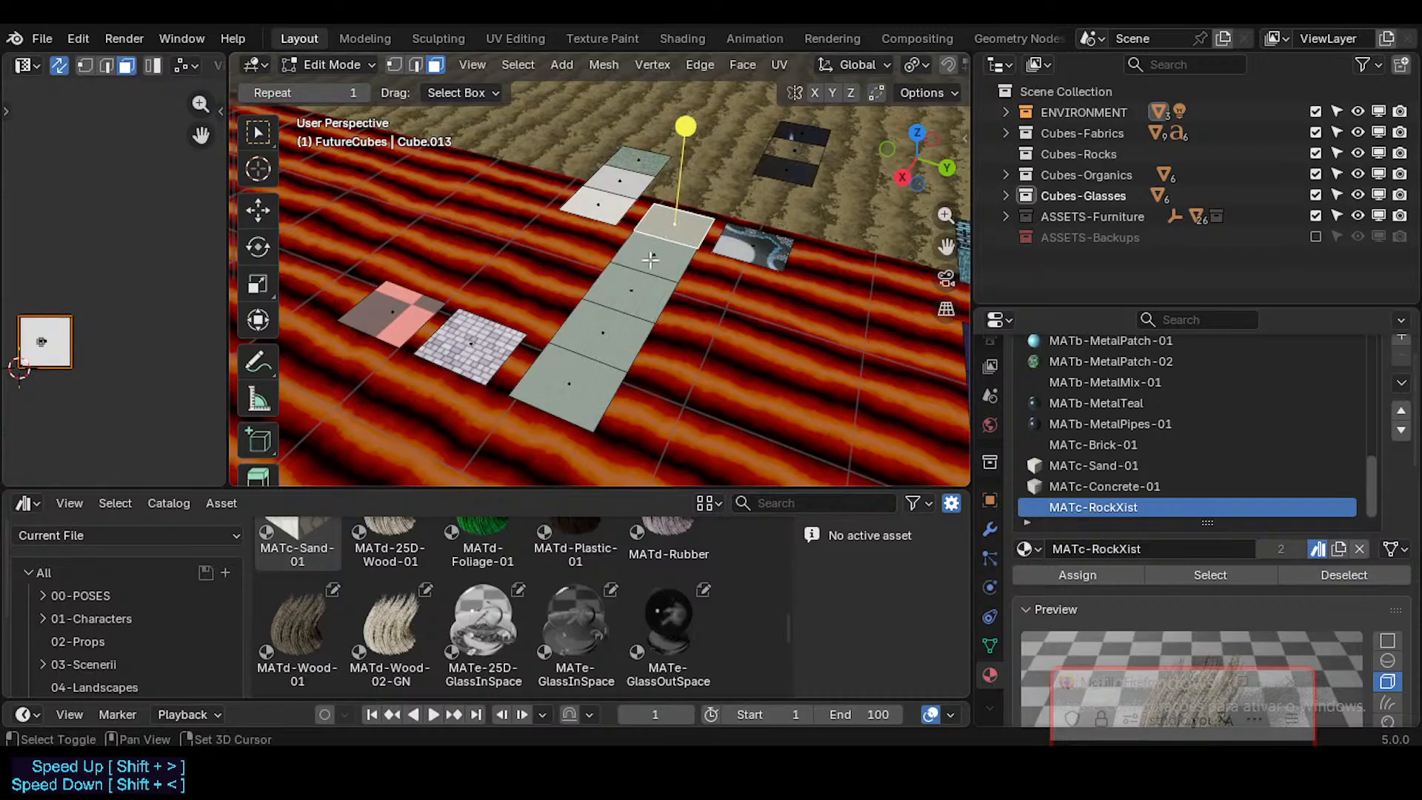
left_click(651, 258, "shift")
left_click(630, 290, "shift")
left_click(603, 325, "shift")
key("x")
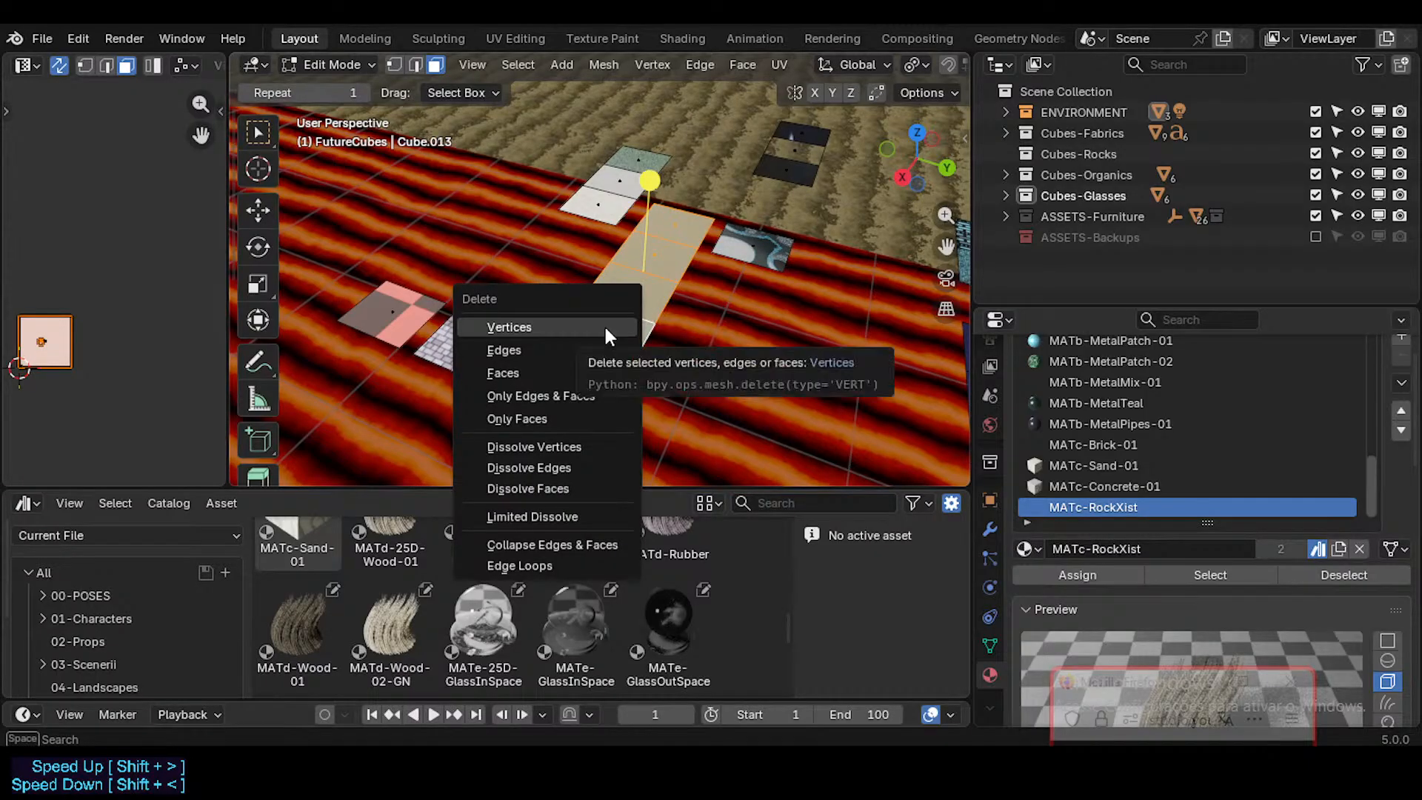
left_click(568, 373)
key("Tab")
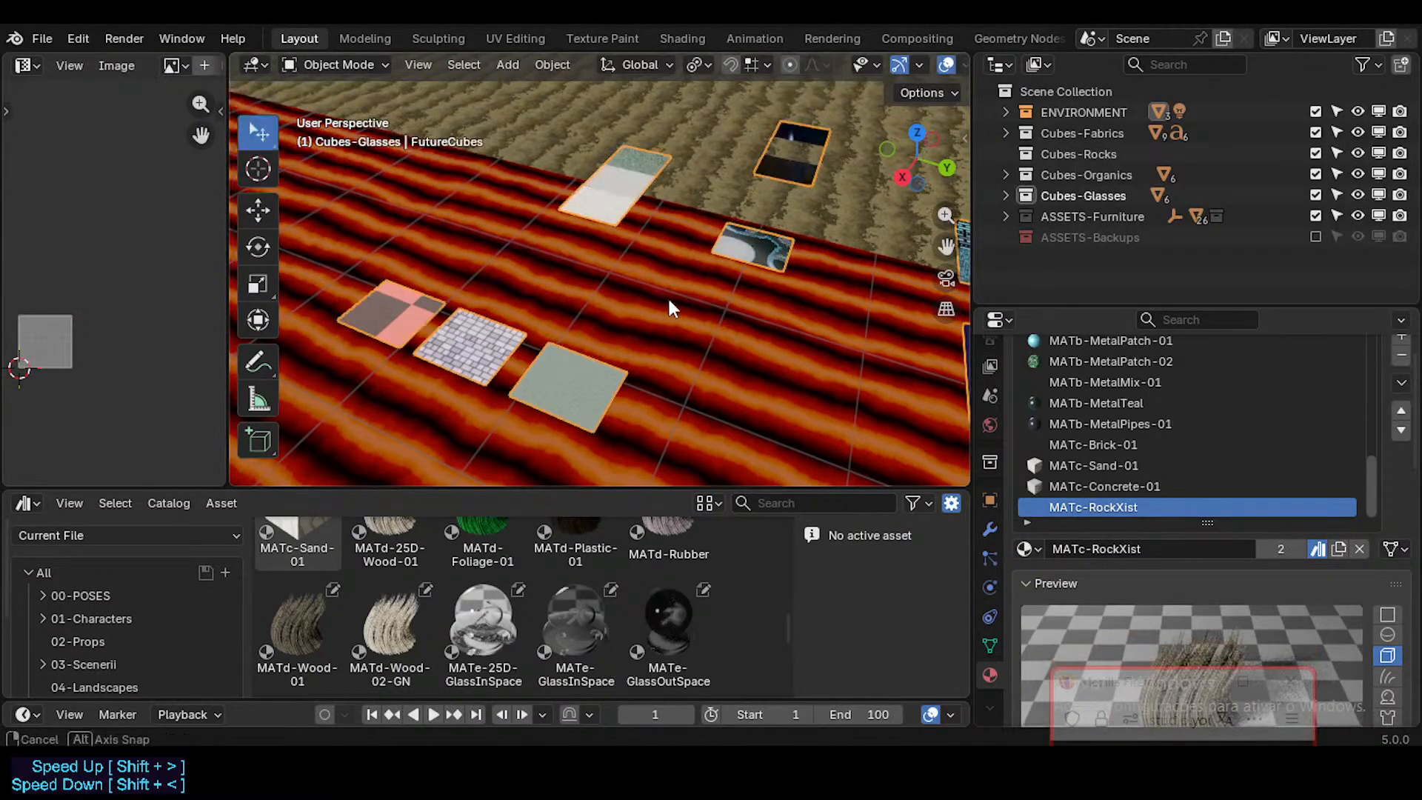
Step: Review the remaining FutureCubes swatches against the 06-Materials assets and show the Unassigned catalog
middle_click_drag(669, 300, 605, 348)
middle_click_drag(745, 343, 606, 305, "shift")
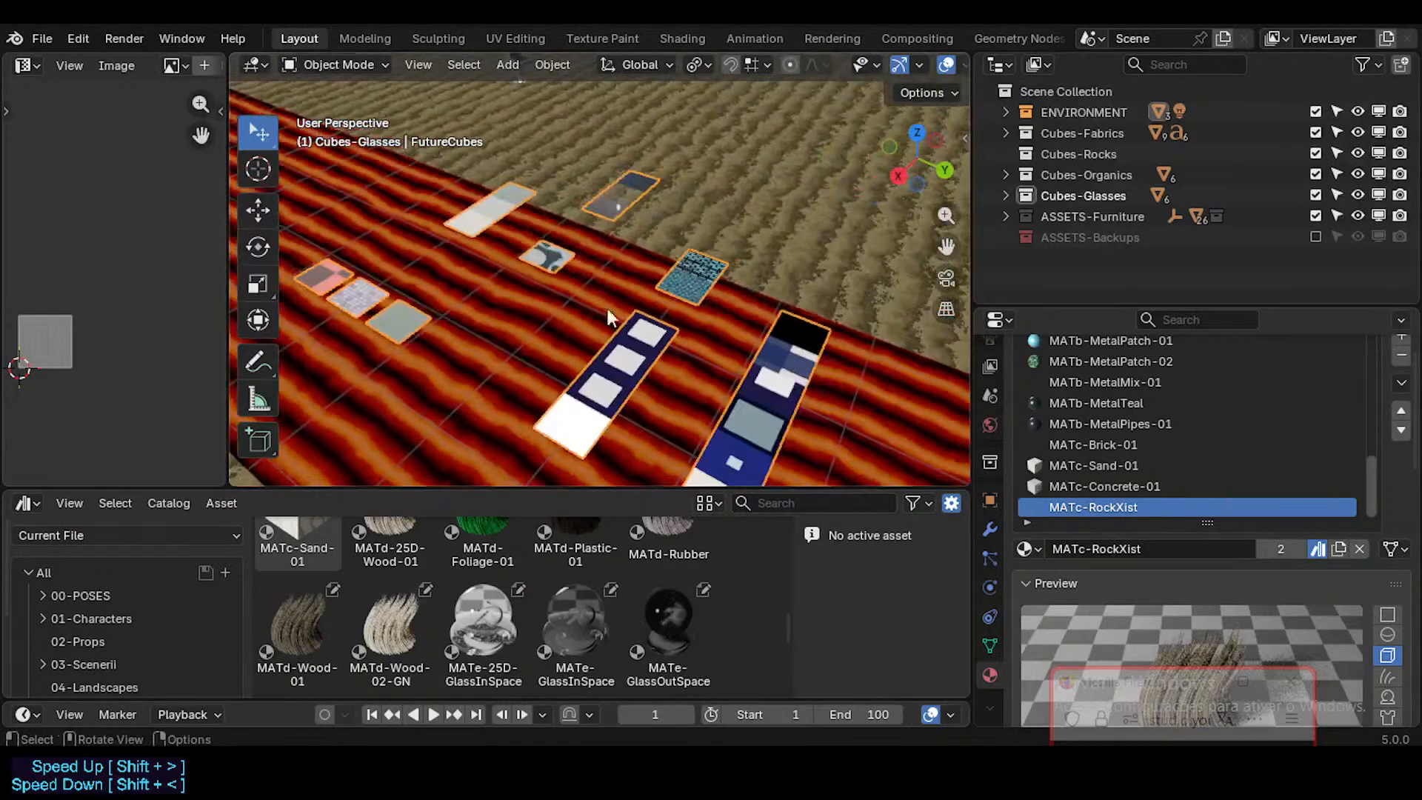
scroll(500, 600, "up", 3)
scroll(362, 594, "down", 2)
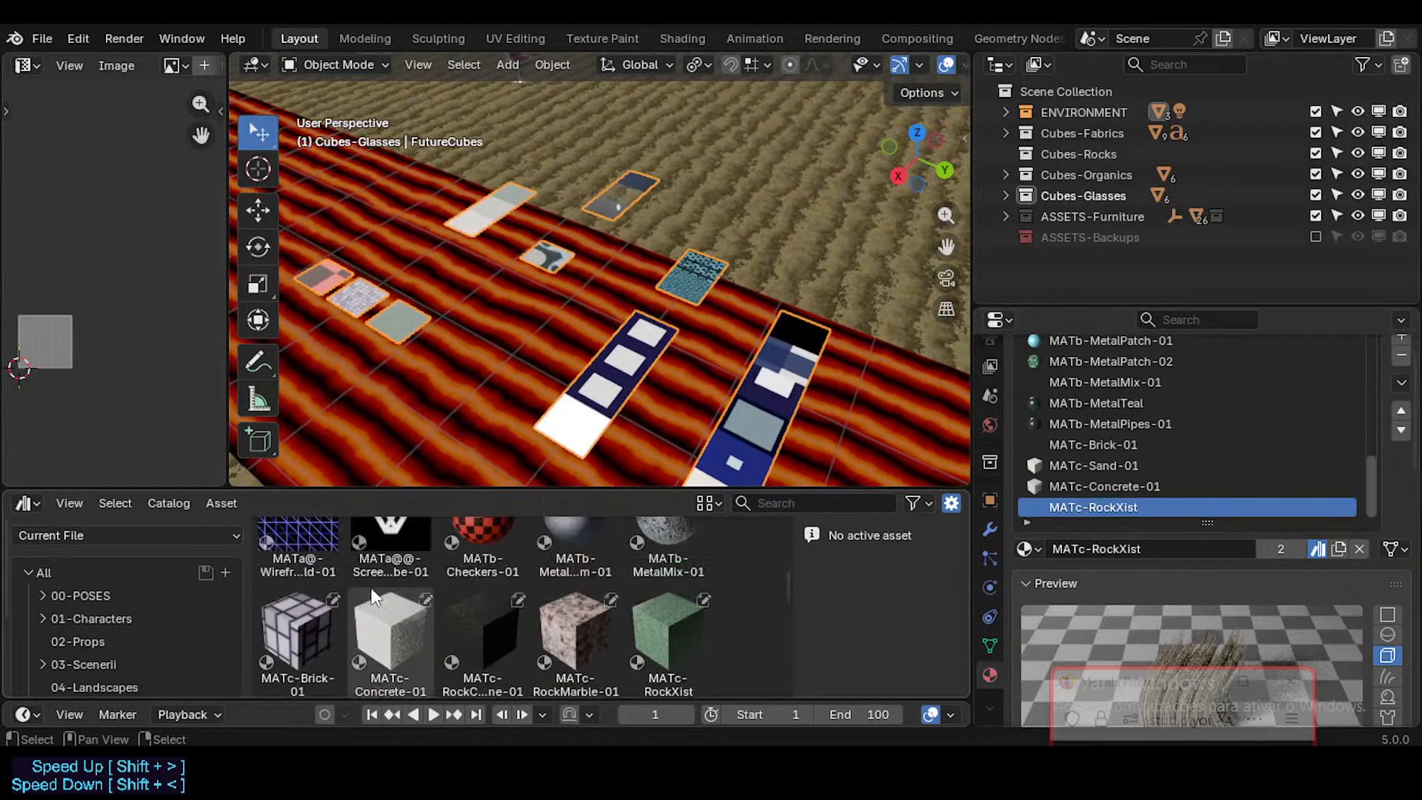
scroll(113, 631, "down", 4)
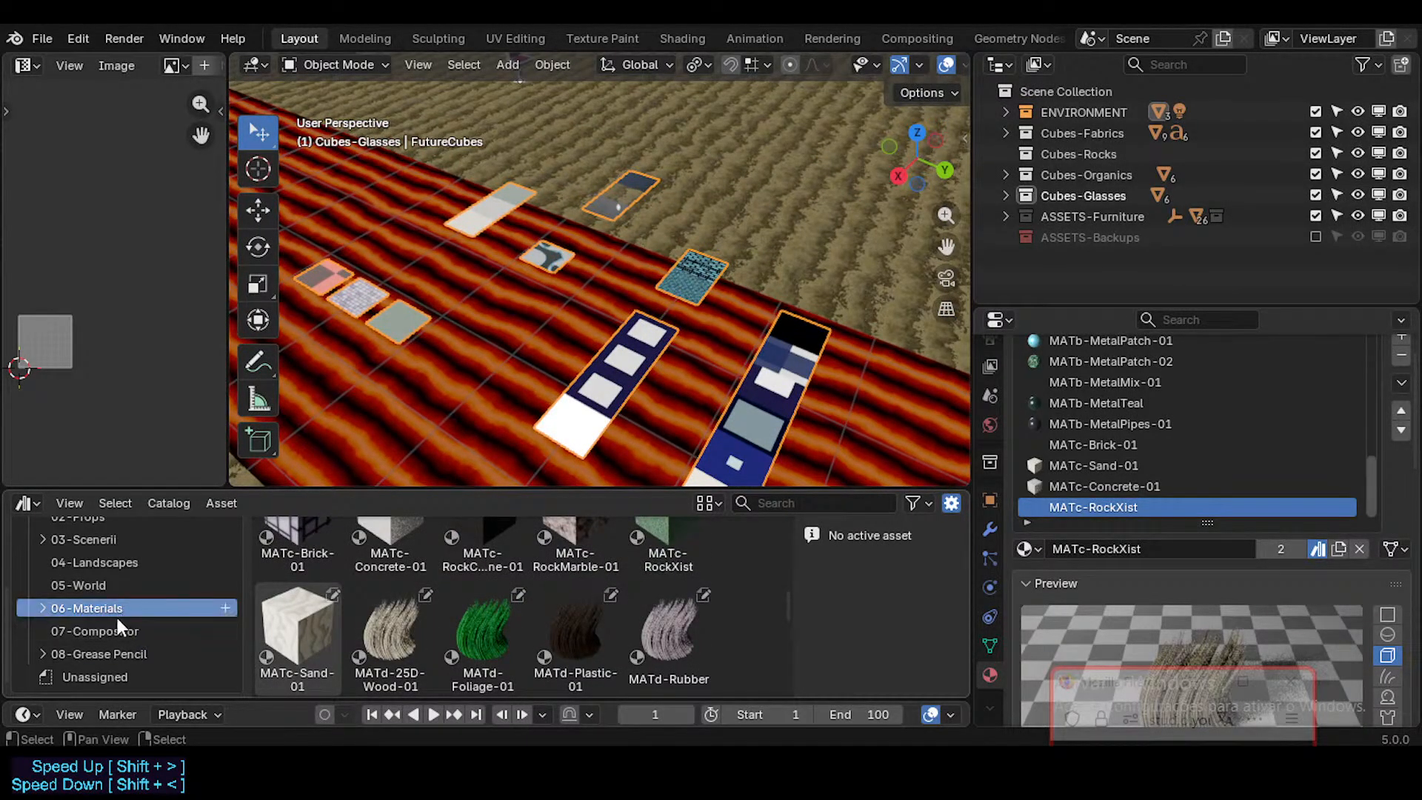
left_click(113, 670)
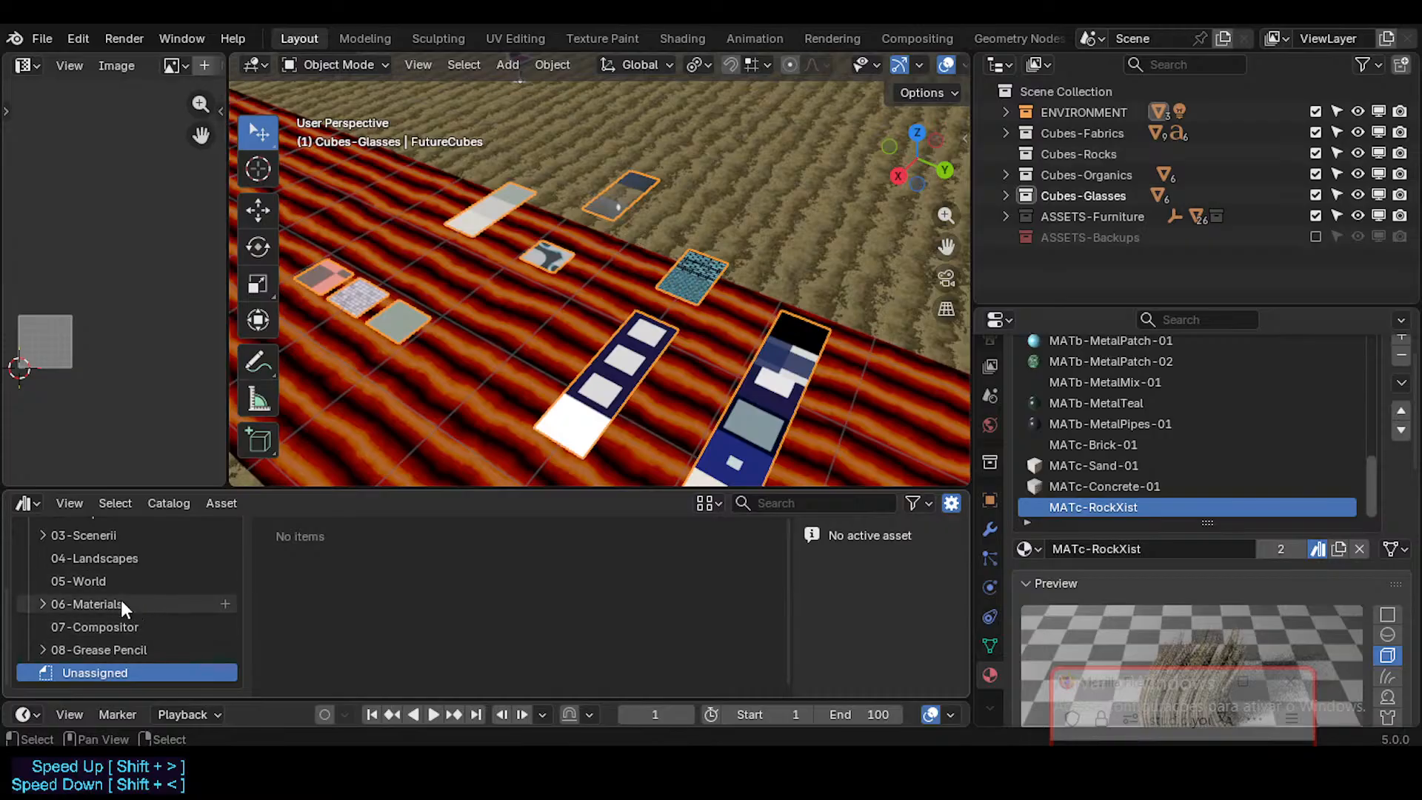
Step: Expand the 06-Materials catalog, review its MATb-Metals and MATc-Rocks assets, and show the MATe-Glasses assets
left_click(119, 603)
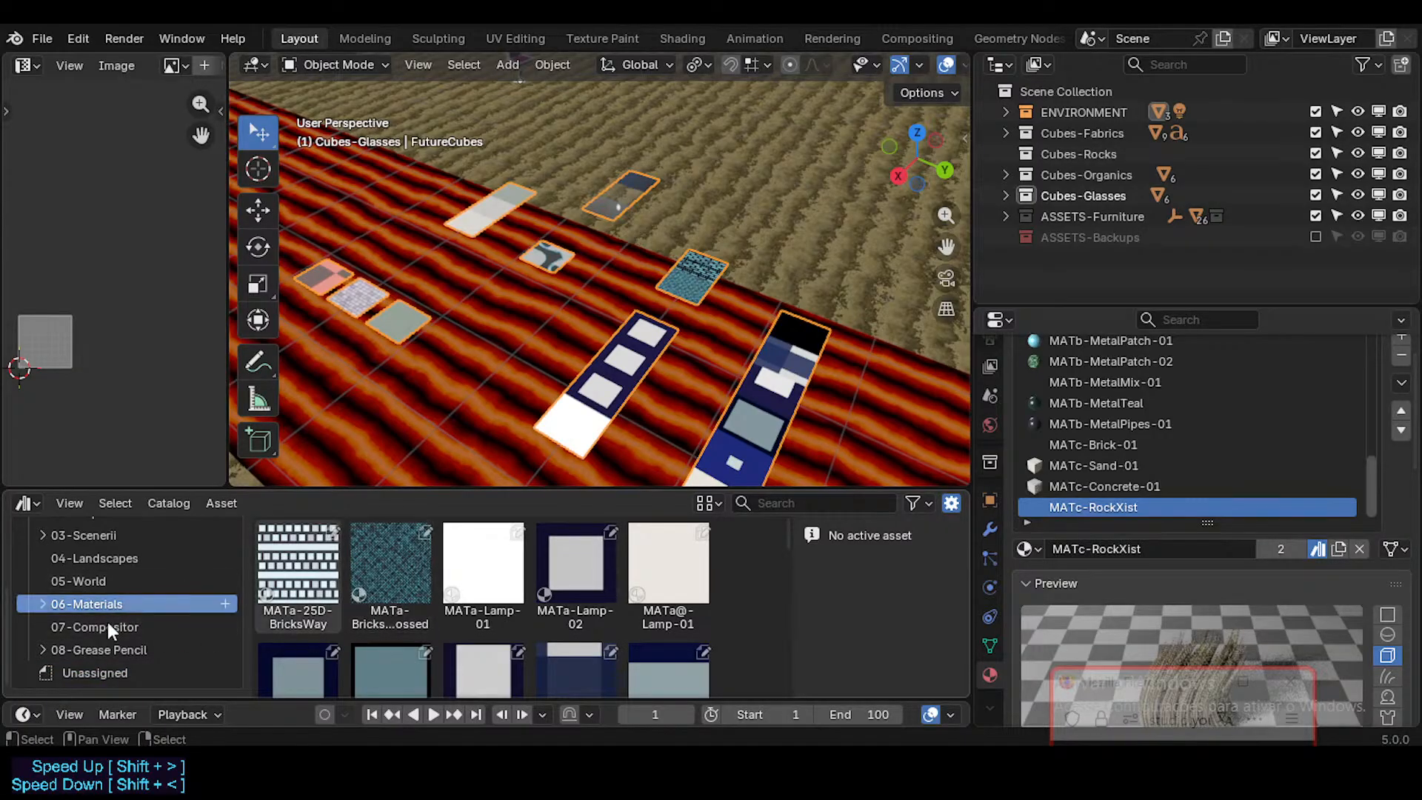
left_click(45, 605)
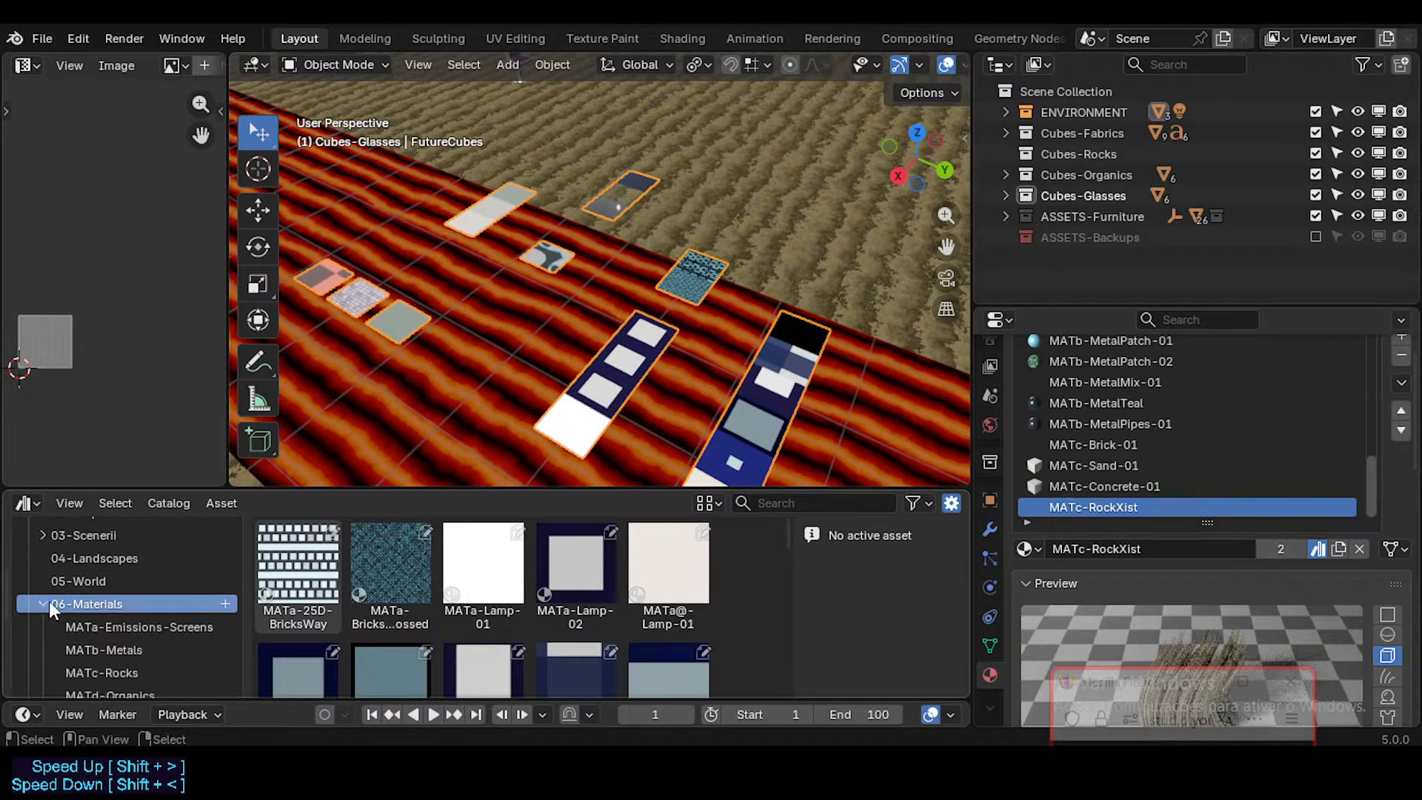
scroll(122, 605, "down", 2)
left_click(136, 611)
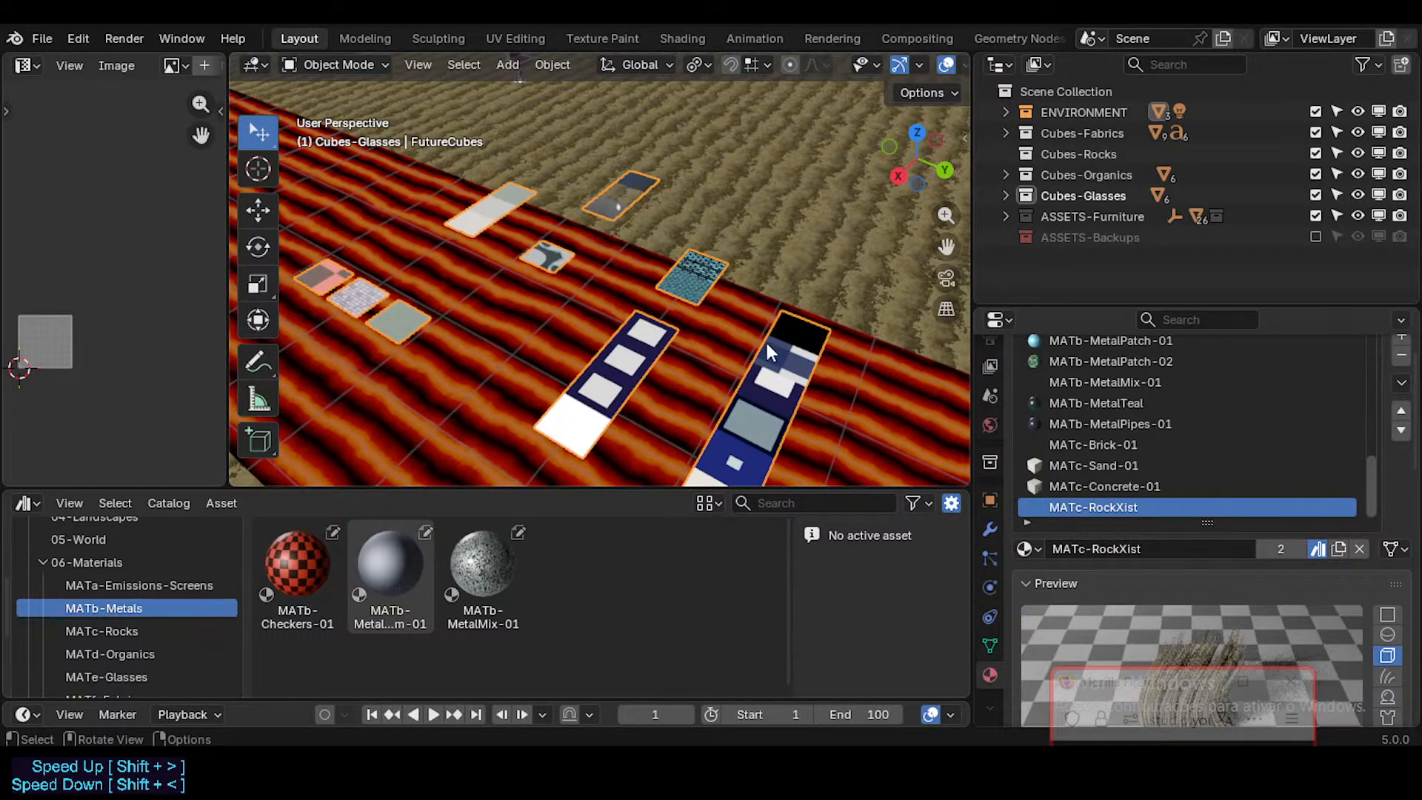
scroll(766, 344, "down", 1)
left_click(140, 631)
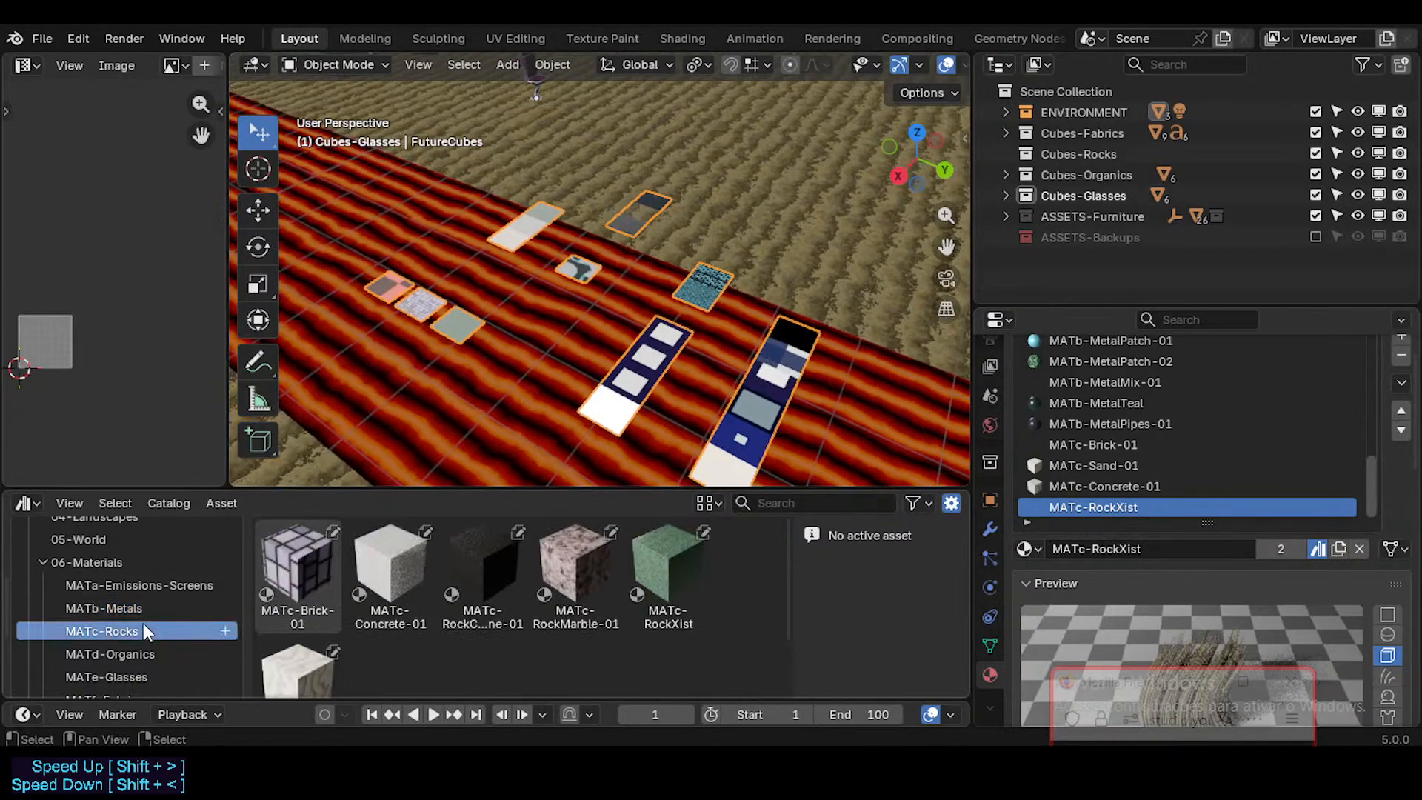
left_click(168, 678)
scroll(594, 316, "down", 2)
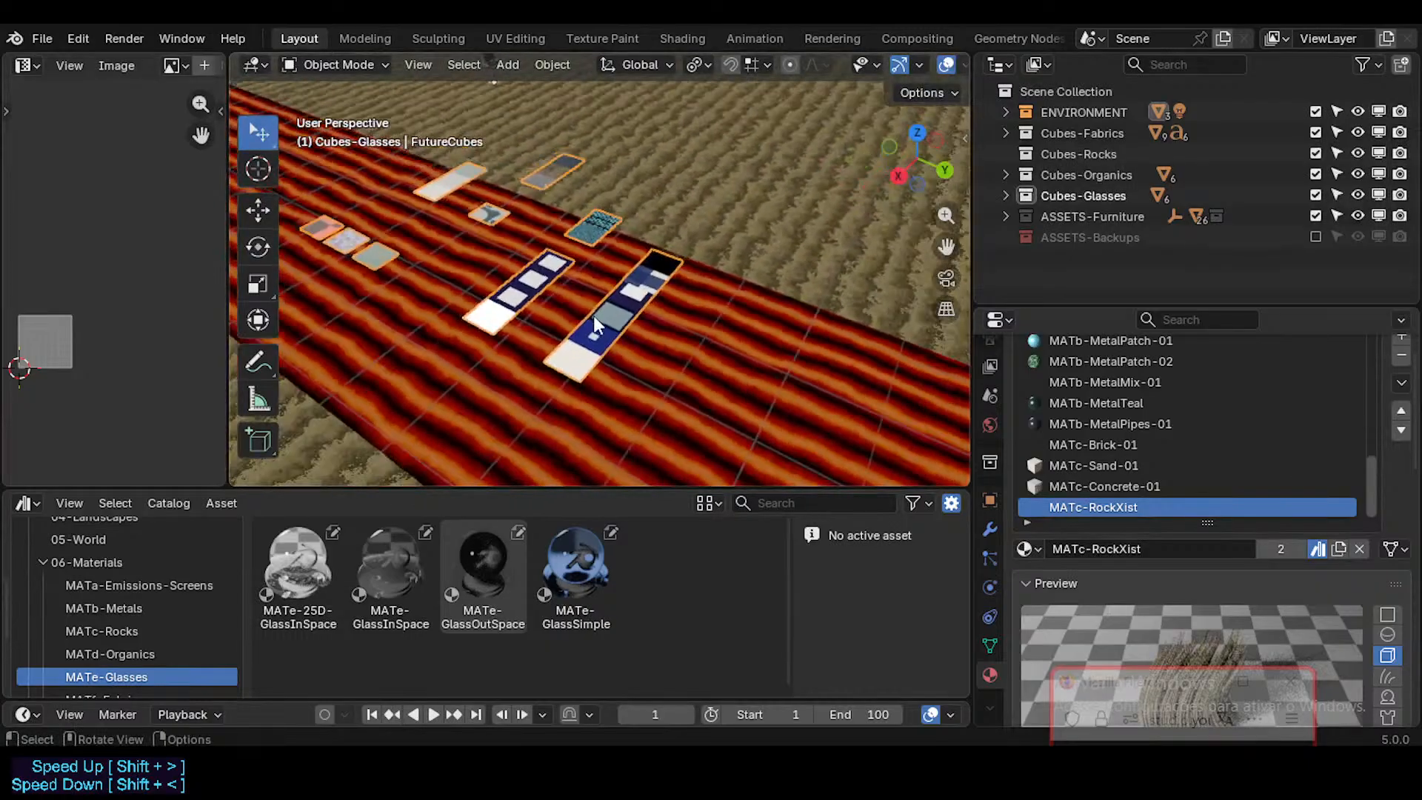
Step: Apply MATe-25D-GlassInSpace to the white cube nearest the lava strip and MATe-GlassInSpace to the cube directly beside it
scroll(593, 316, "down", 2)
middle_click_drag(829, 304, 679, 327, "shift")
scroll(696, 325, "up", 1)
middle_click_drag(800, 368, 656, 310, "shift")
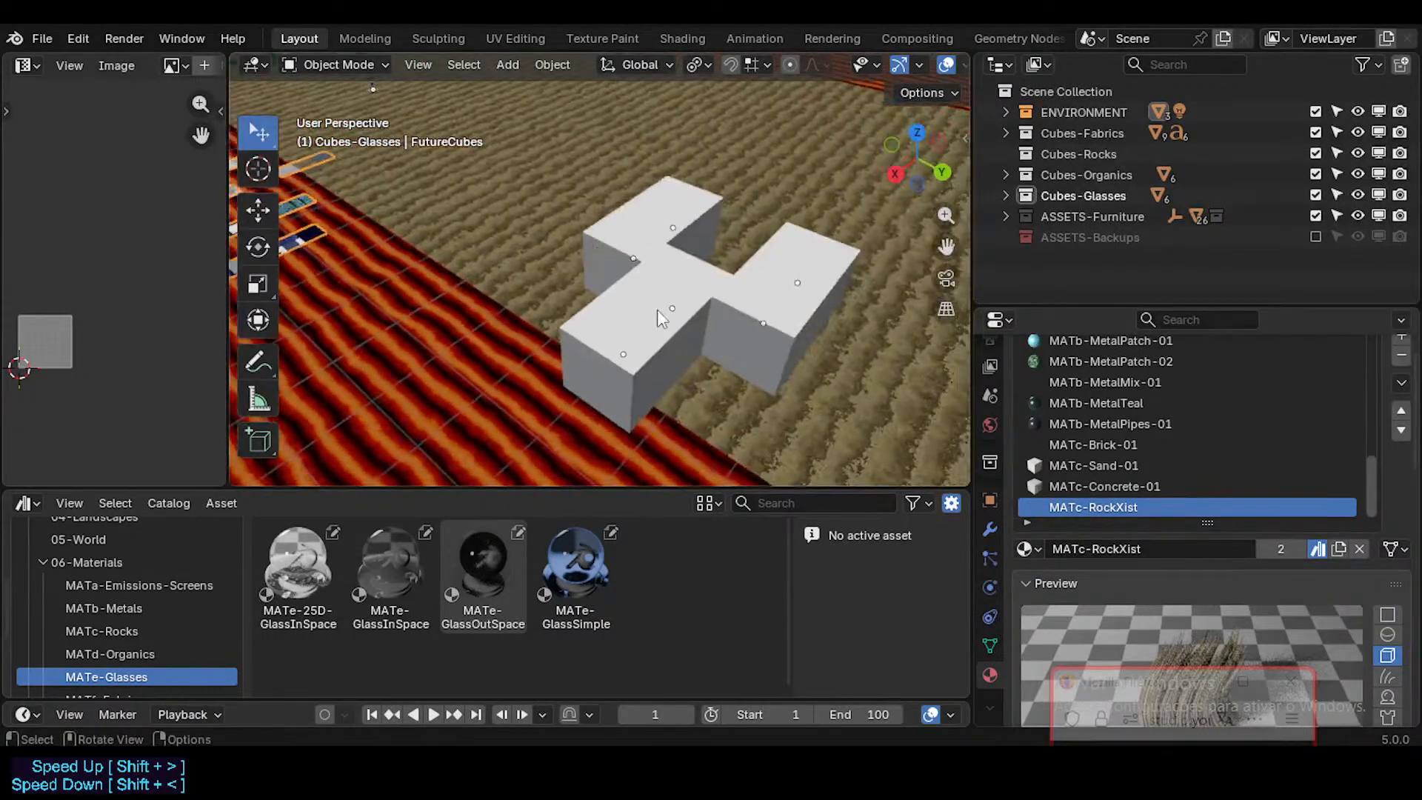
scroll(656, 310, "up", 1)
left_click_drag(298, 568, 642, 367)
middle_click_drag(642, 368, 545, 329)
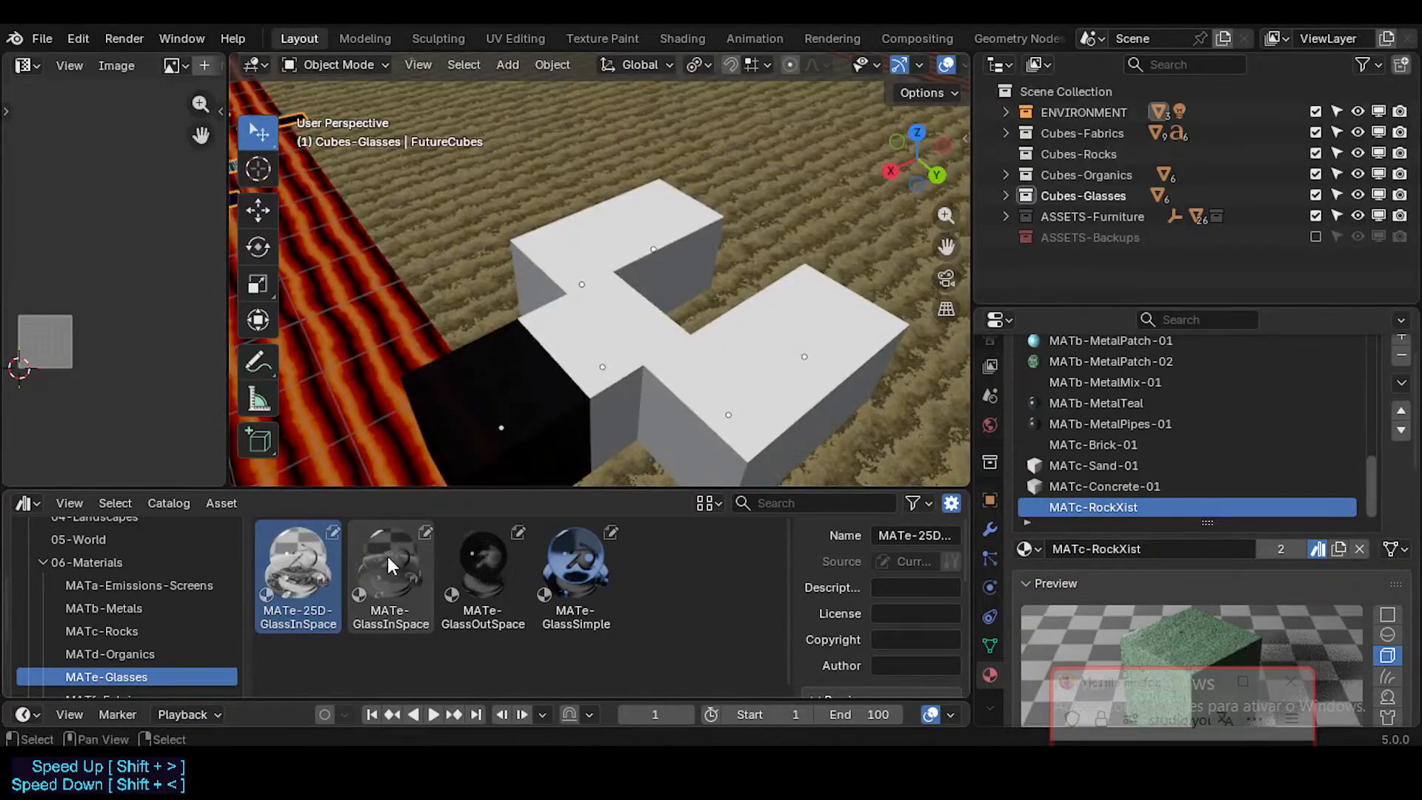
left_click_drag(390, 566, 588, 326)
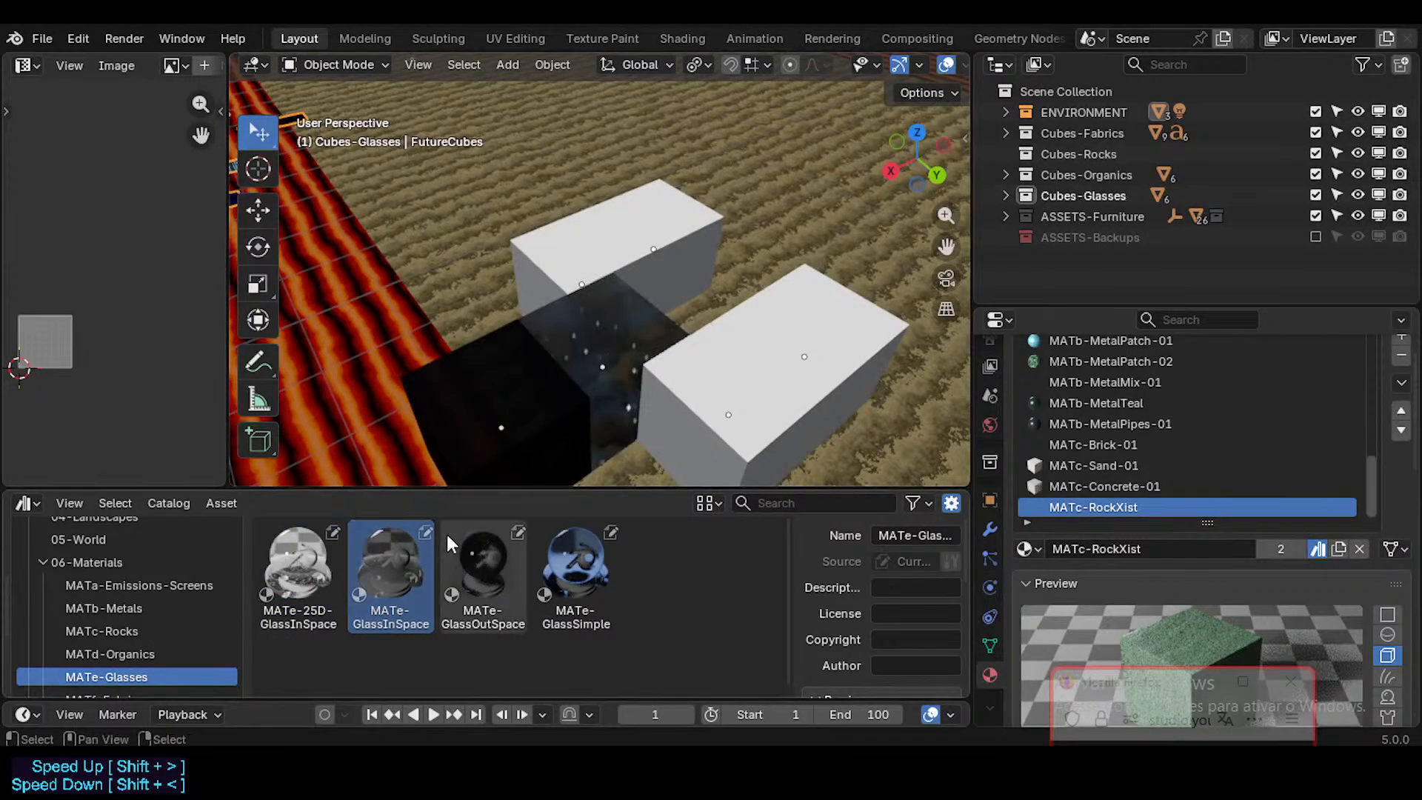
Step: Apply MATe-GlassOutSpace to the raised cube of the glass group and MATe-GlassSimple to the cube behind it
left_click_drag(450, 545, 570, 266)
left_click_drag(576, 566, 666, 252)
middle_click_drag(666, 251, 617, 233)
Step: Inspect the four glass cubes one by one from several angles, checking each one's transparency and assigned material
left_click(563, 278)
scroll(647, 326, "down", 3)
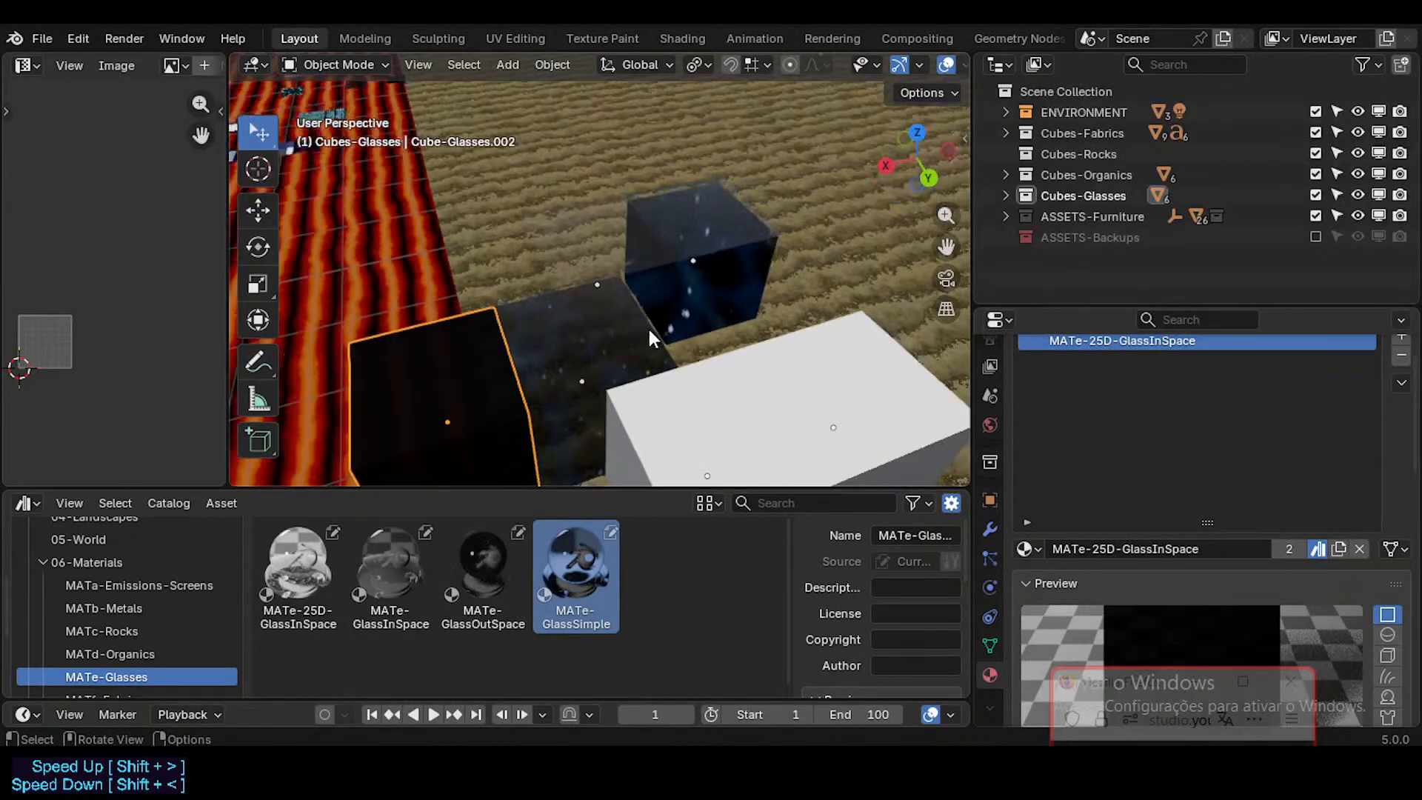
left_click(575, 342)
left_click(659, 263)
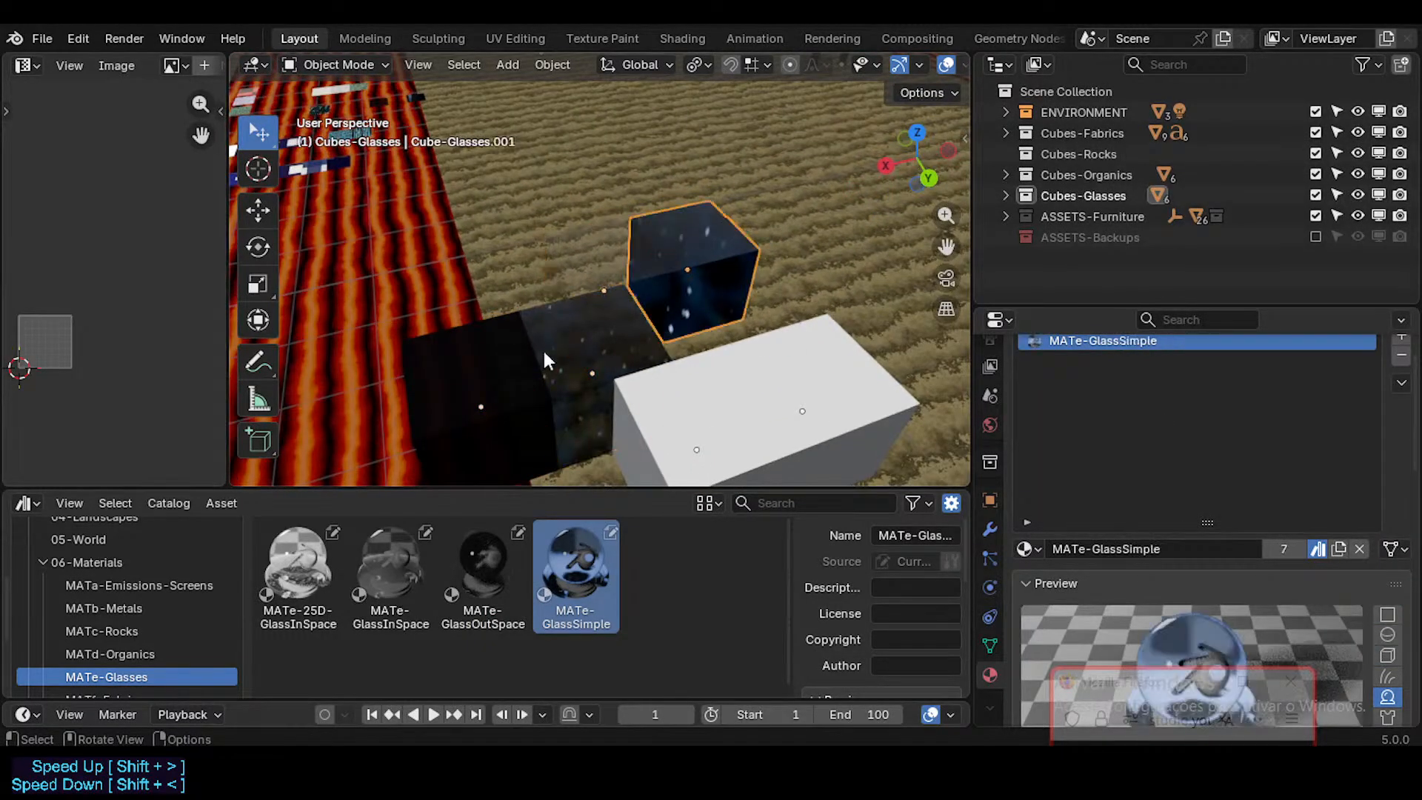
left_click(493, 372)
middle_click_drag(624, 367, 674, 229)
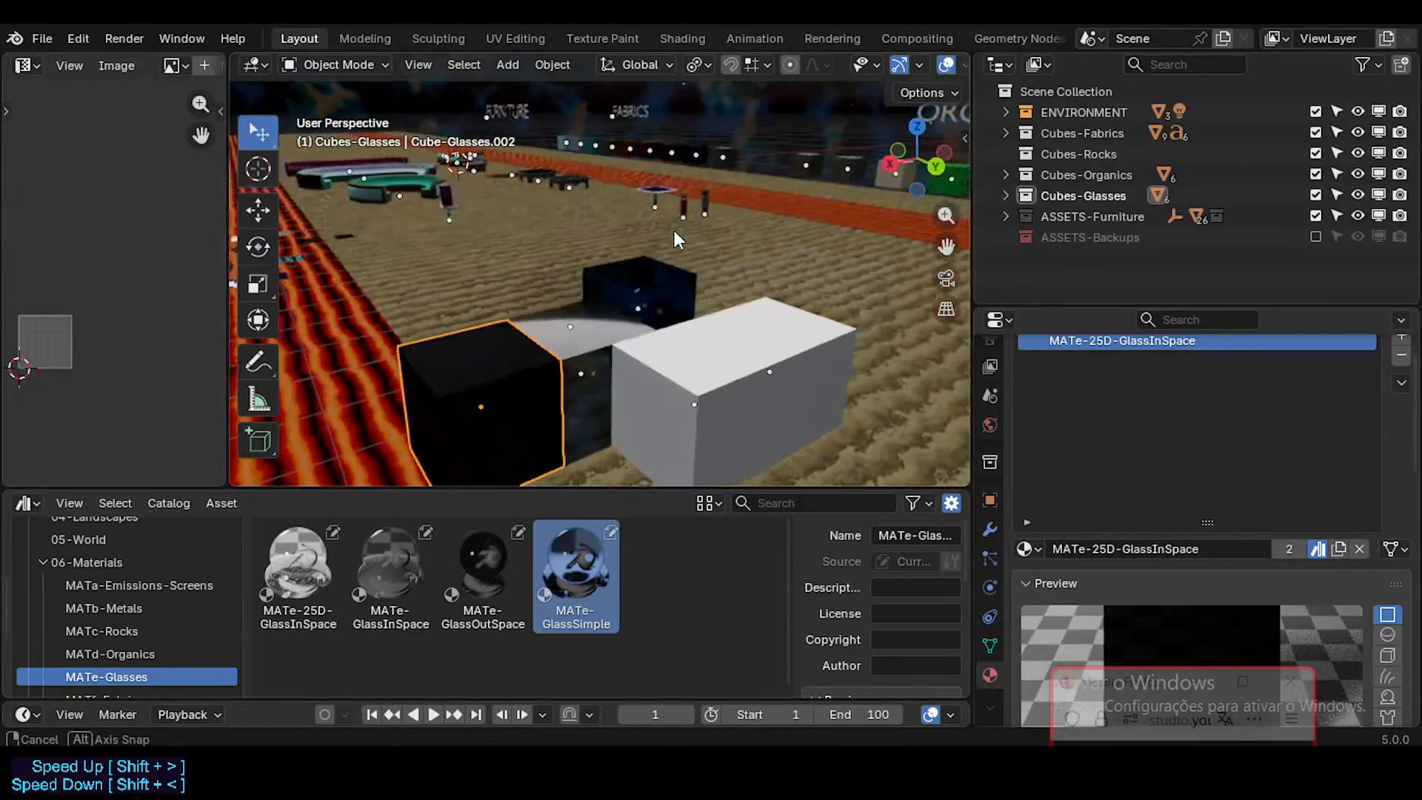
middle_click_drag(541, 351, 511, 315)
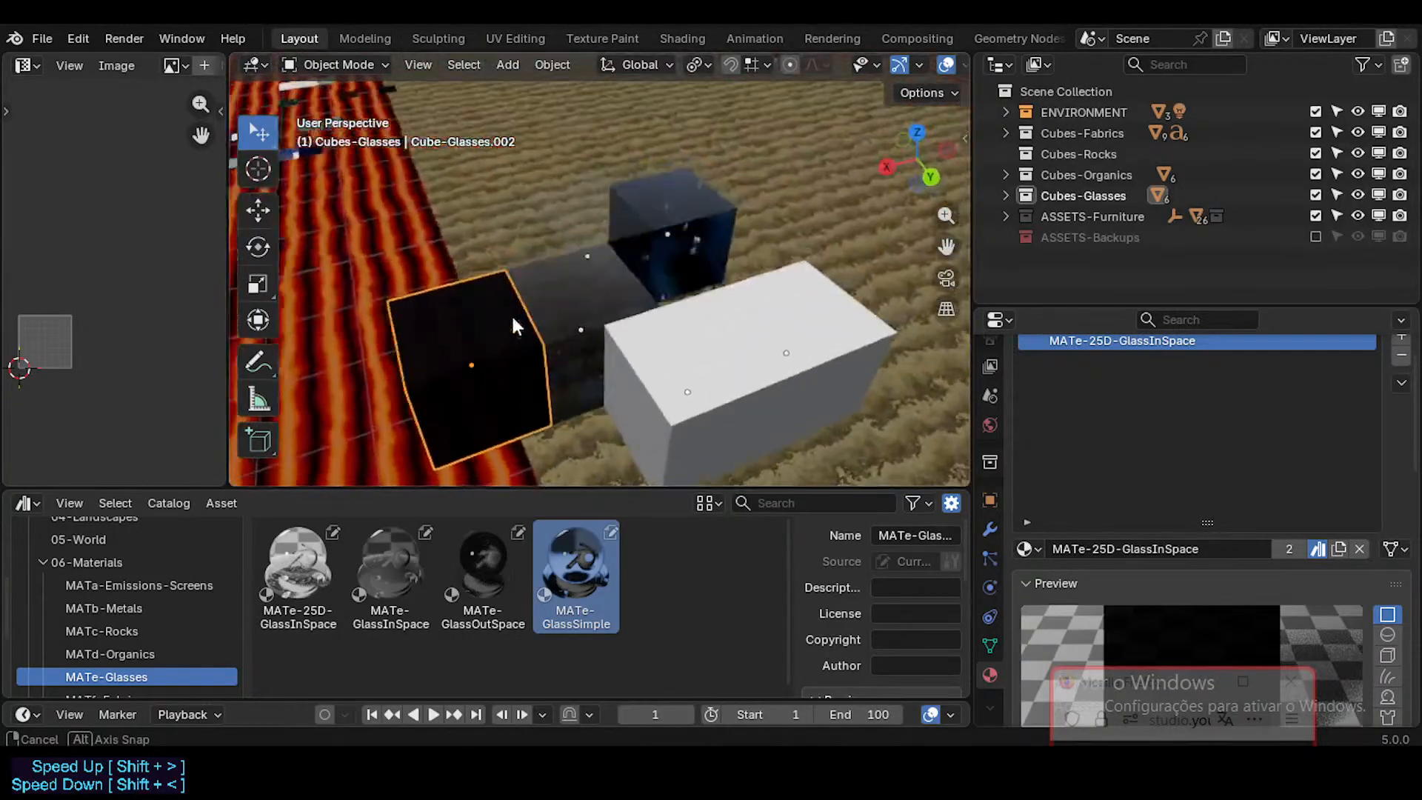
left_click(613, 205)
middle_click_drag(613, 204, 693, 306)
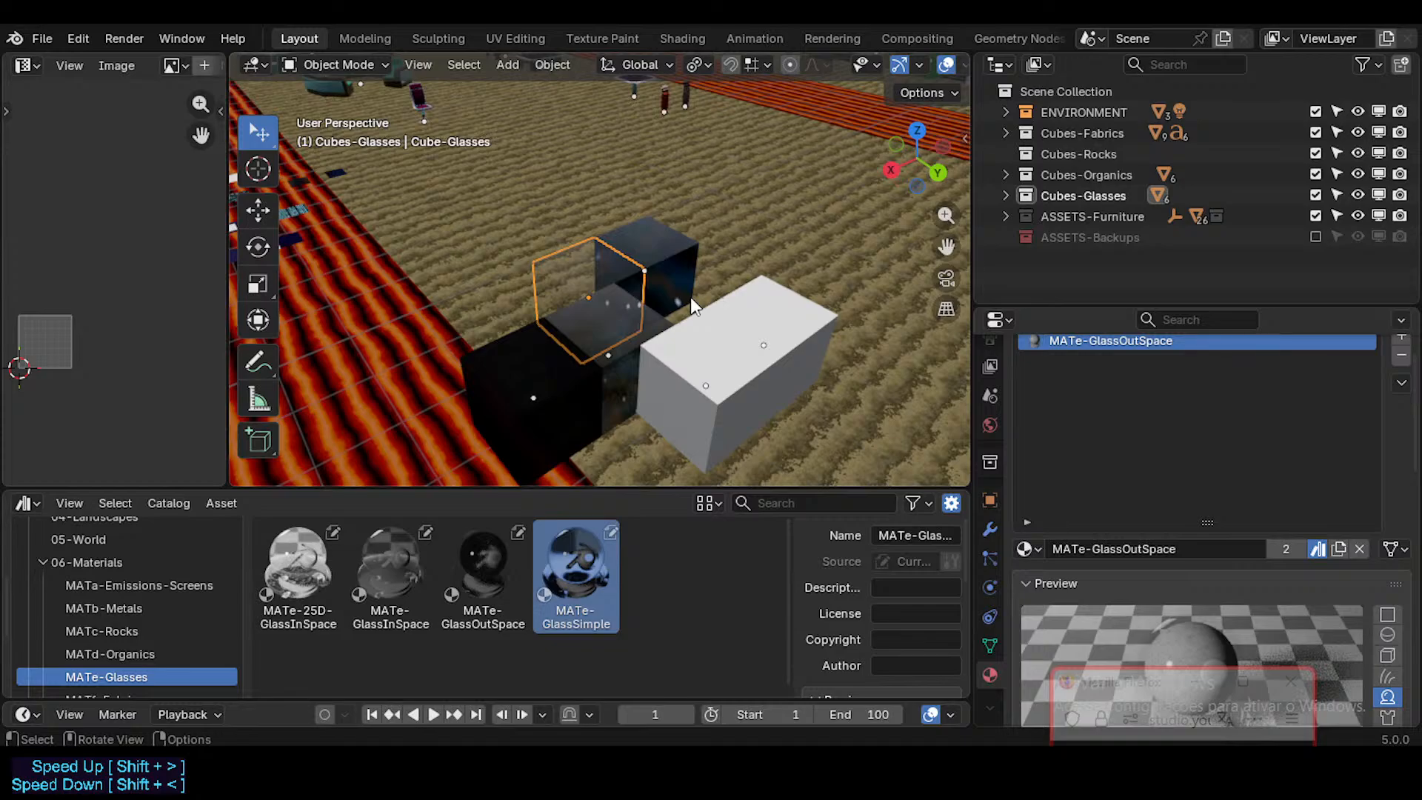
middle_click_drag(652, 293, 523, 299)
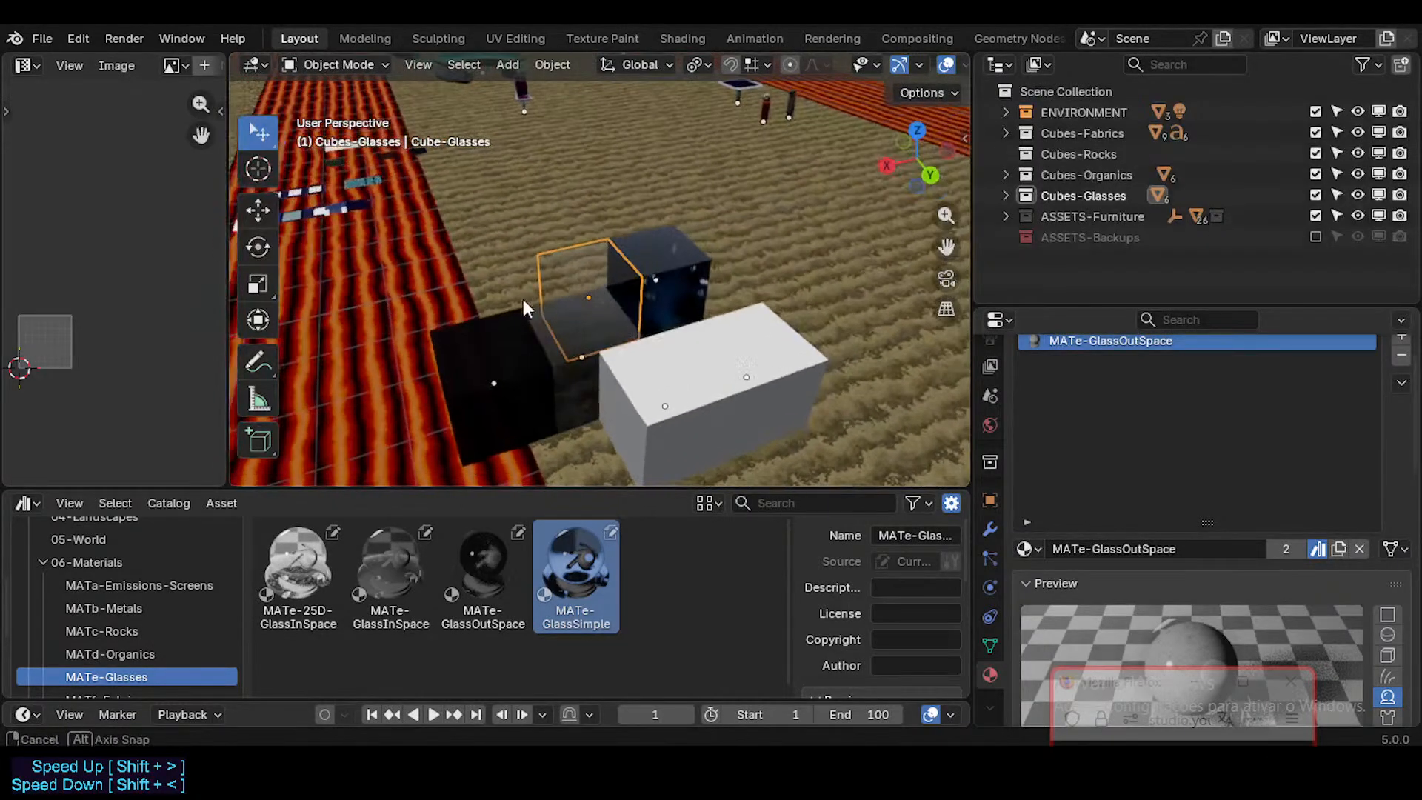
left_click(491, 364)
left_click(576, 333)
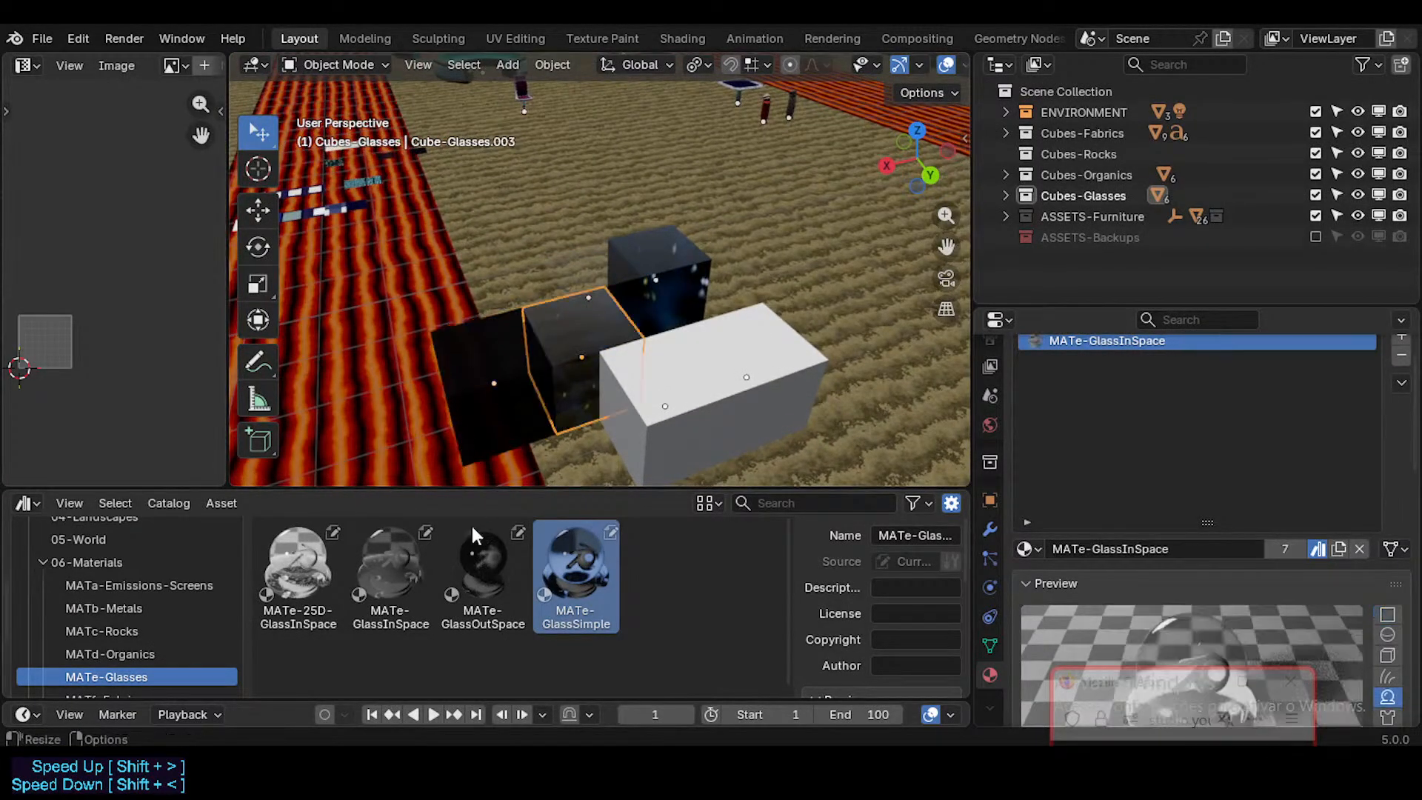
middle_click_drag(540, 338, 451, 177)
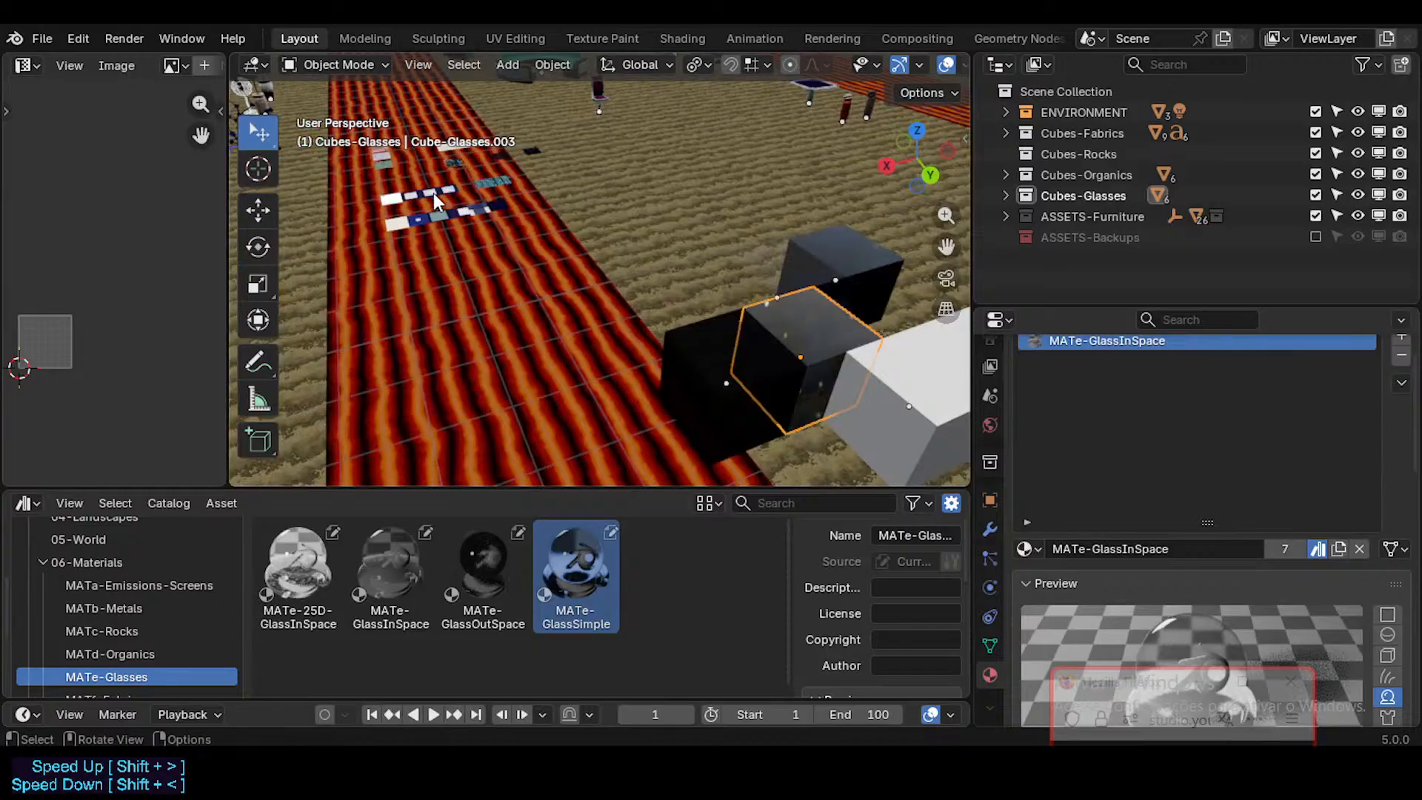
Step: Select the FutureCubes swatches and check the MATe-BricksWay, MATe-GlassInSpace and MATe-GlassSimple entries among their material slots
left_click(433, 193)
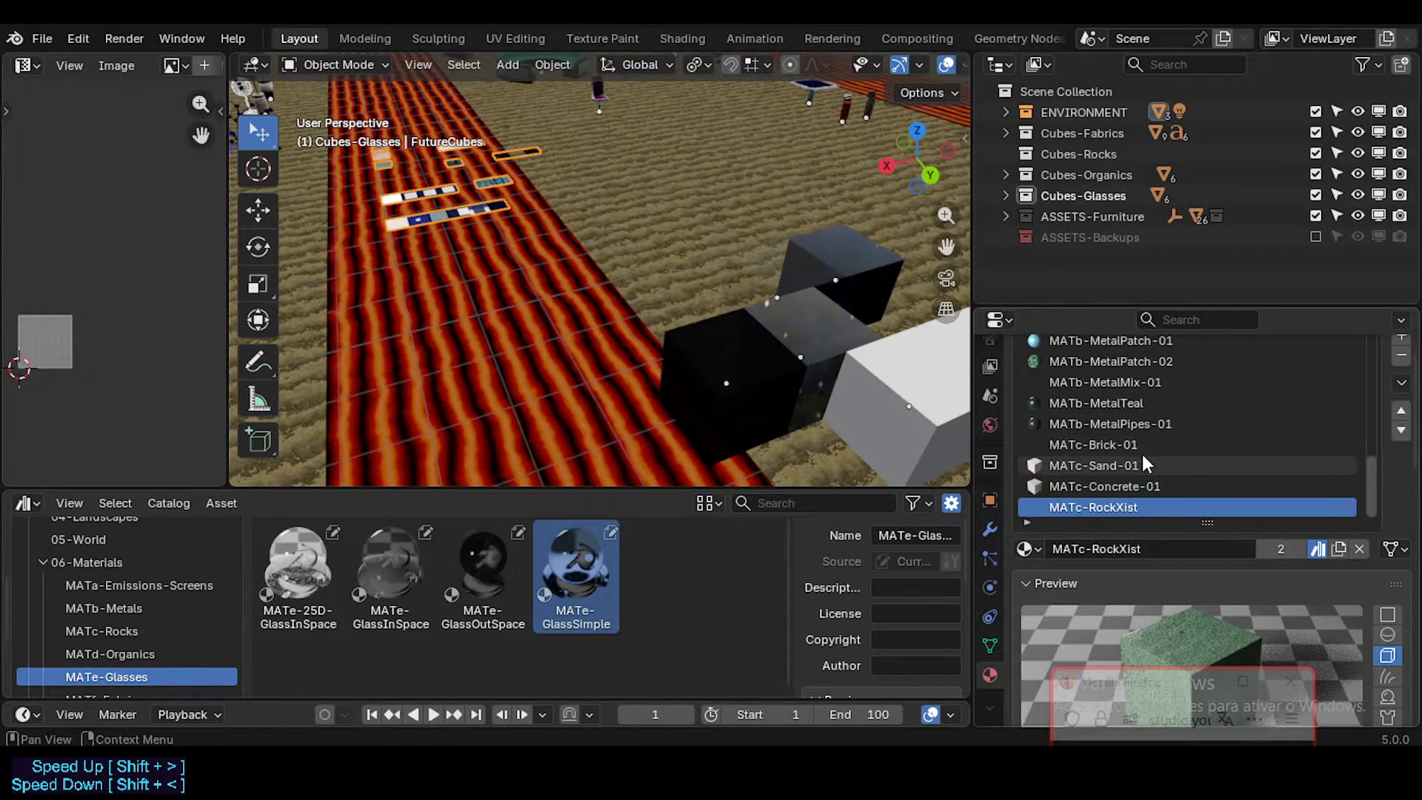
scroll(1142, 454, "up", 8)
scroll(1148, 430, "down", 1)
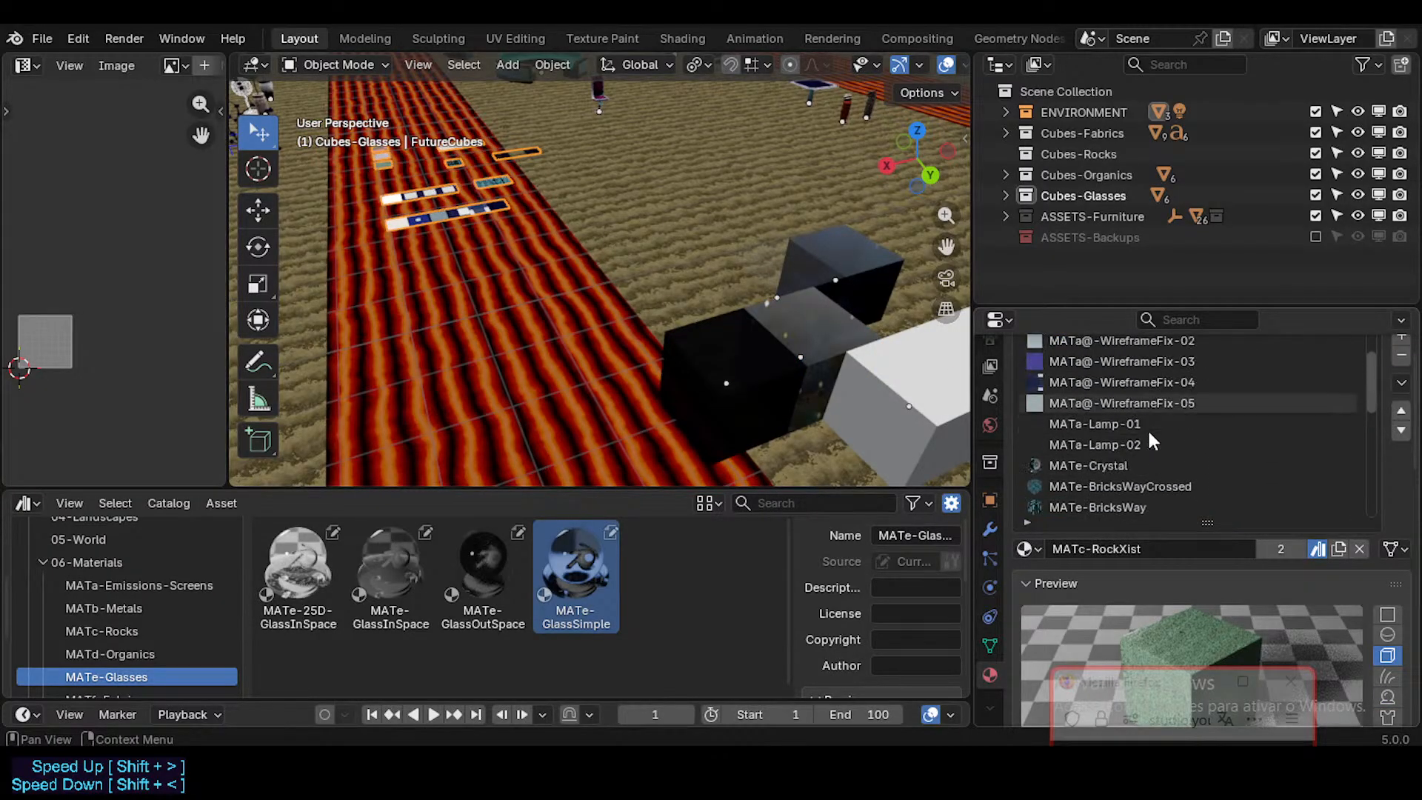
scroll(1148, 428, "up", 1)
left_click(1117, 465)
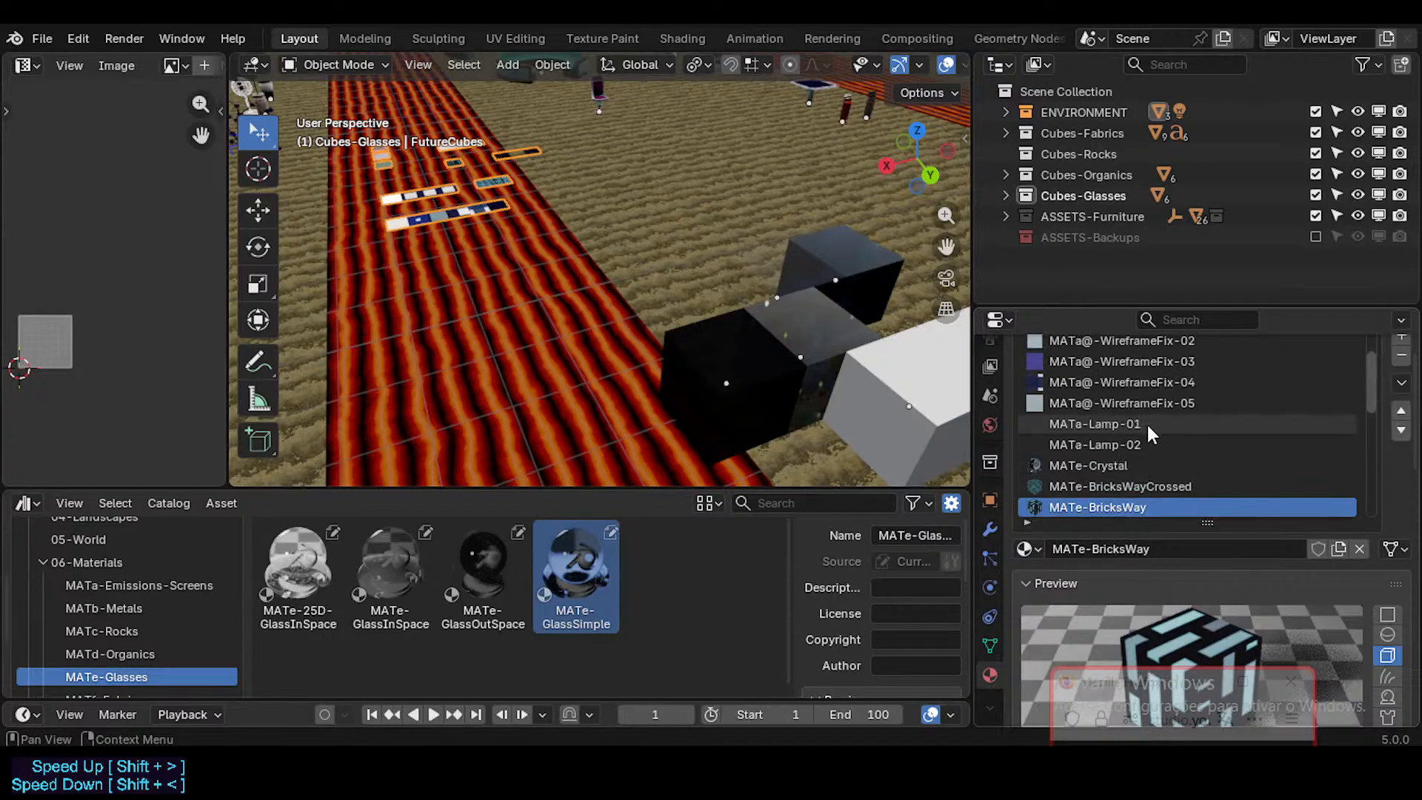
scroll(1144, 426, "up", 2)
scroll(1124, 422, "down", 4)
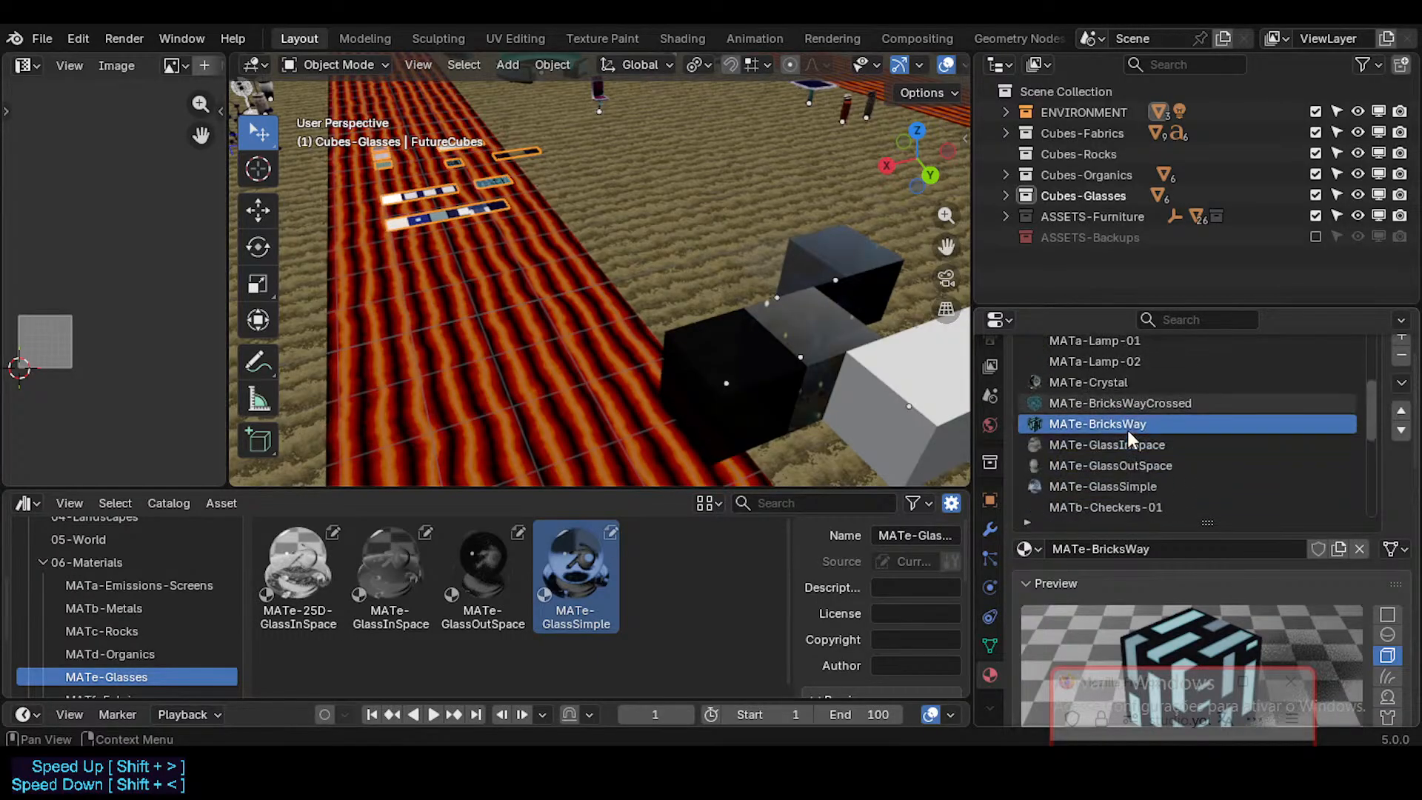
left_click(1133, 426)
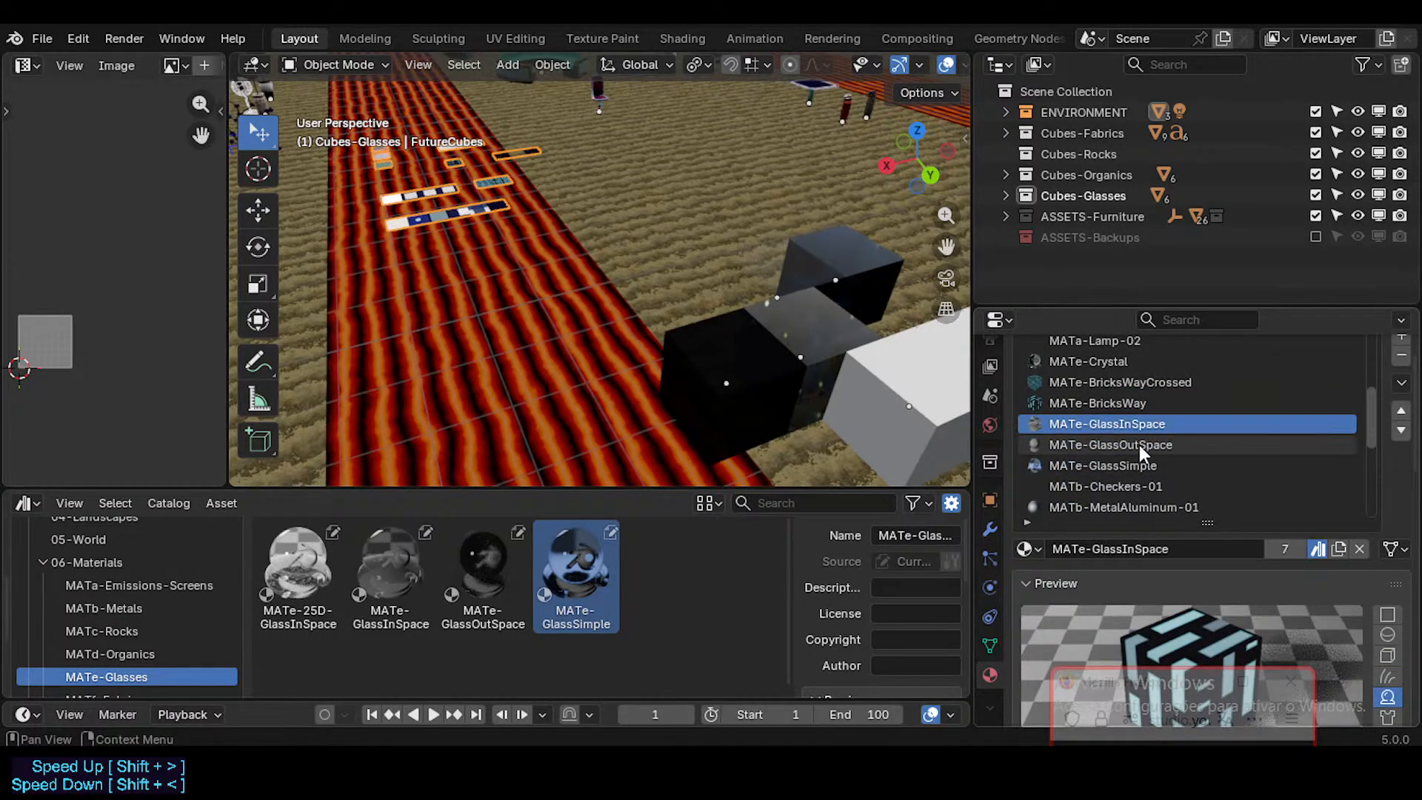
left_click(1130, 464)
scroll(1144, 478, "down", 4)
scroll(1172, 465, "down", 2)
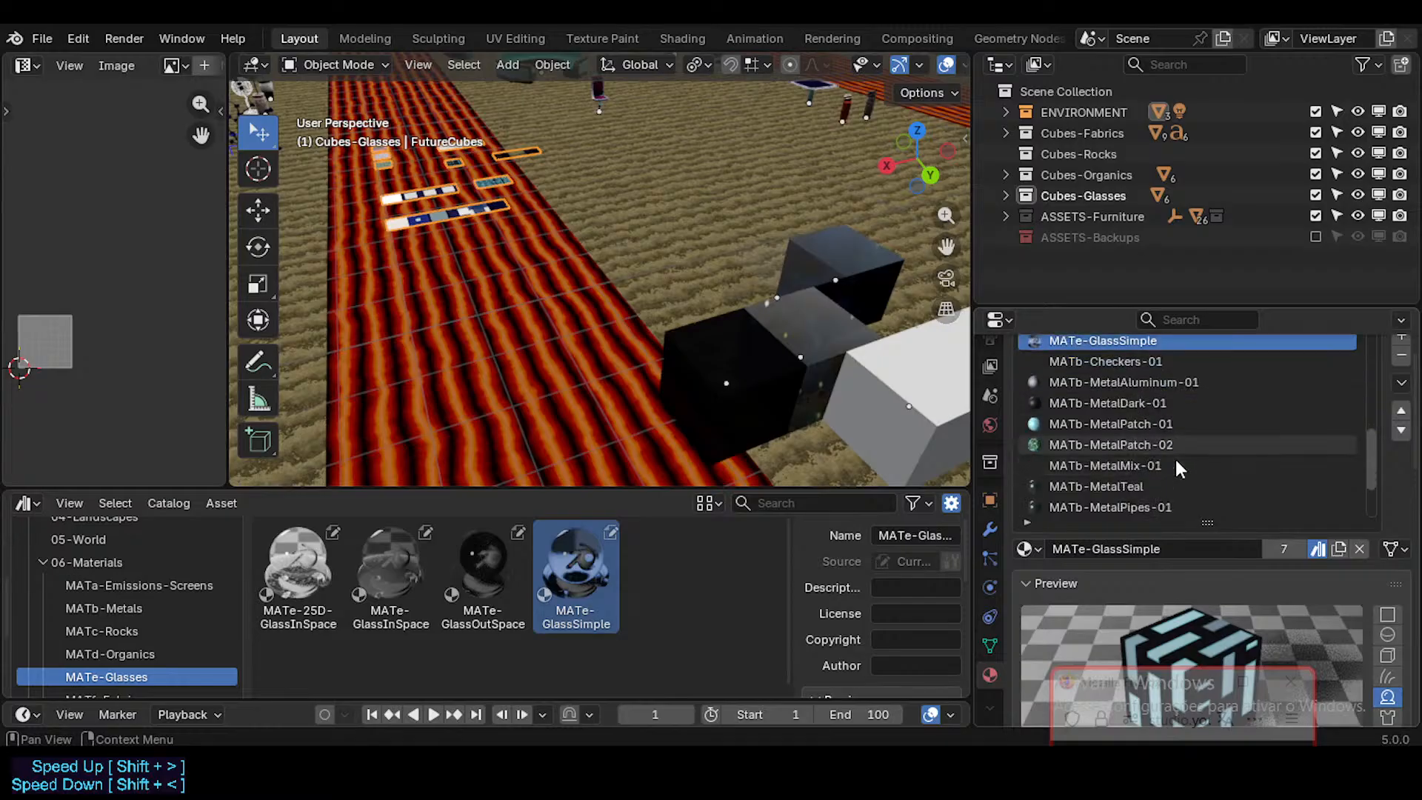
Step: Compare the remaining FutureCubes material slots with the glass cubes and make the MATe-Crystal slot active
middle_click_drag(673, 347, 613, 348, "shift")
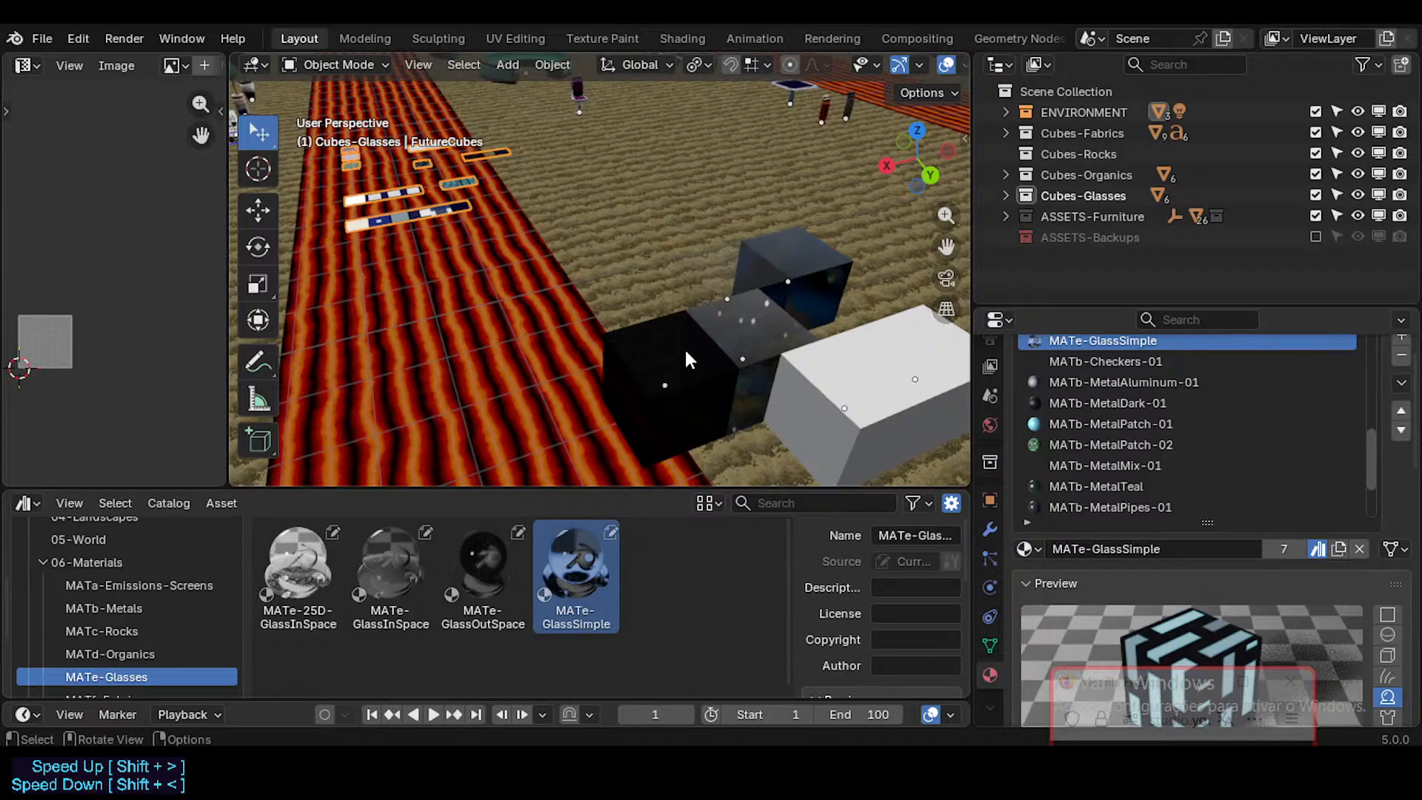
scroll(1124, 431, "down", 4)
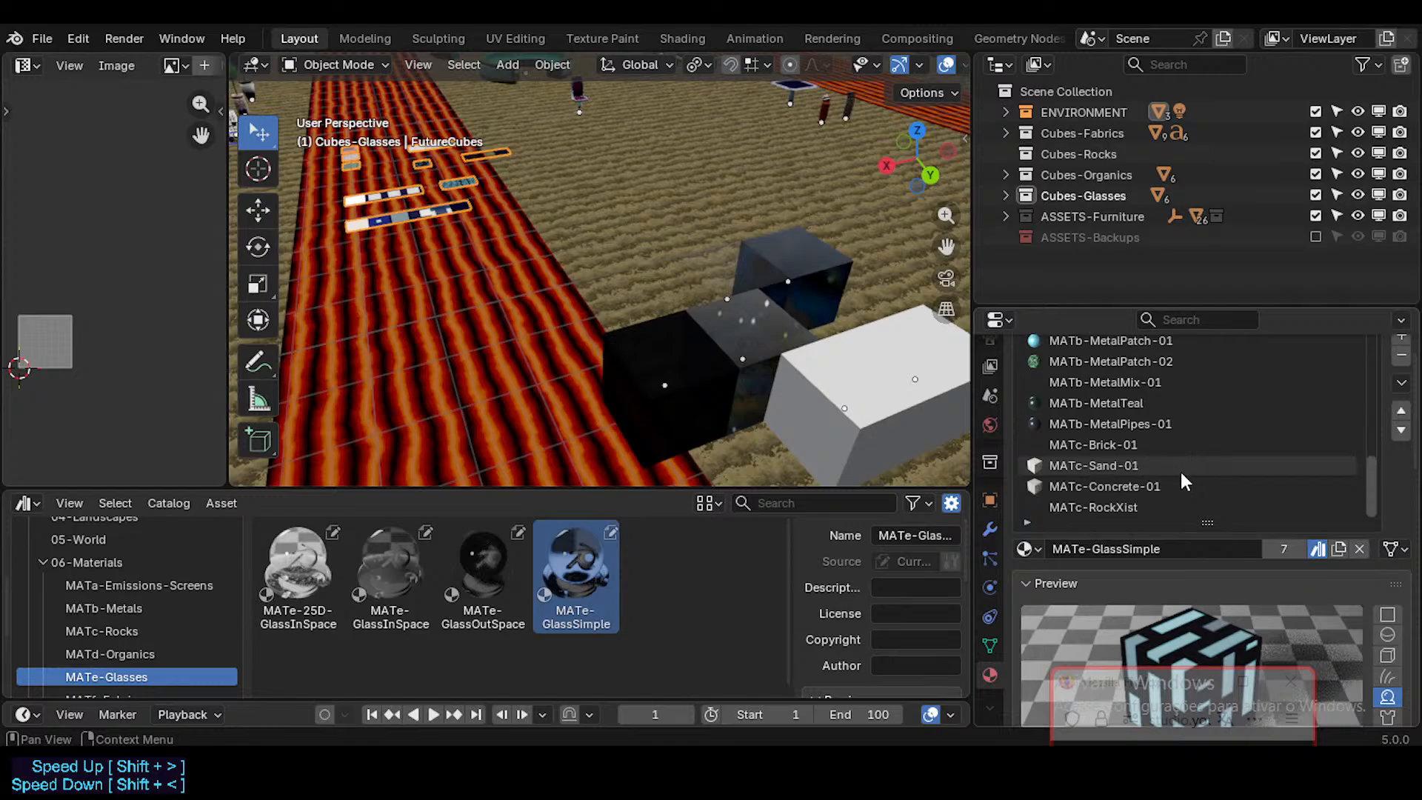
scroll(1171, 470, "up", 5)
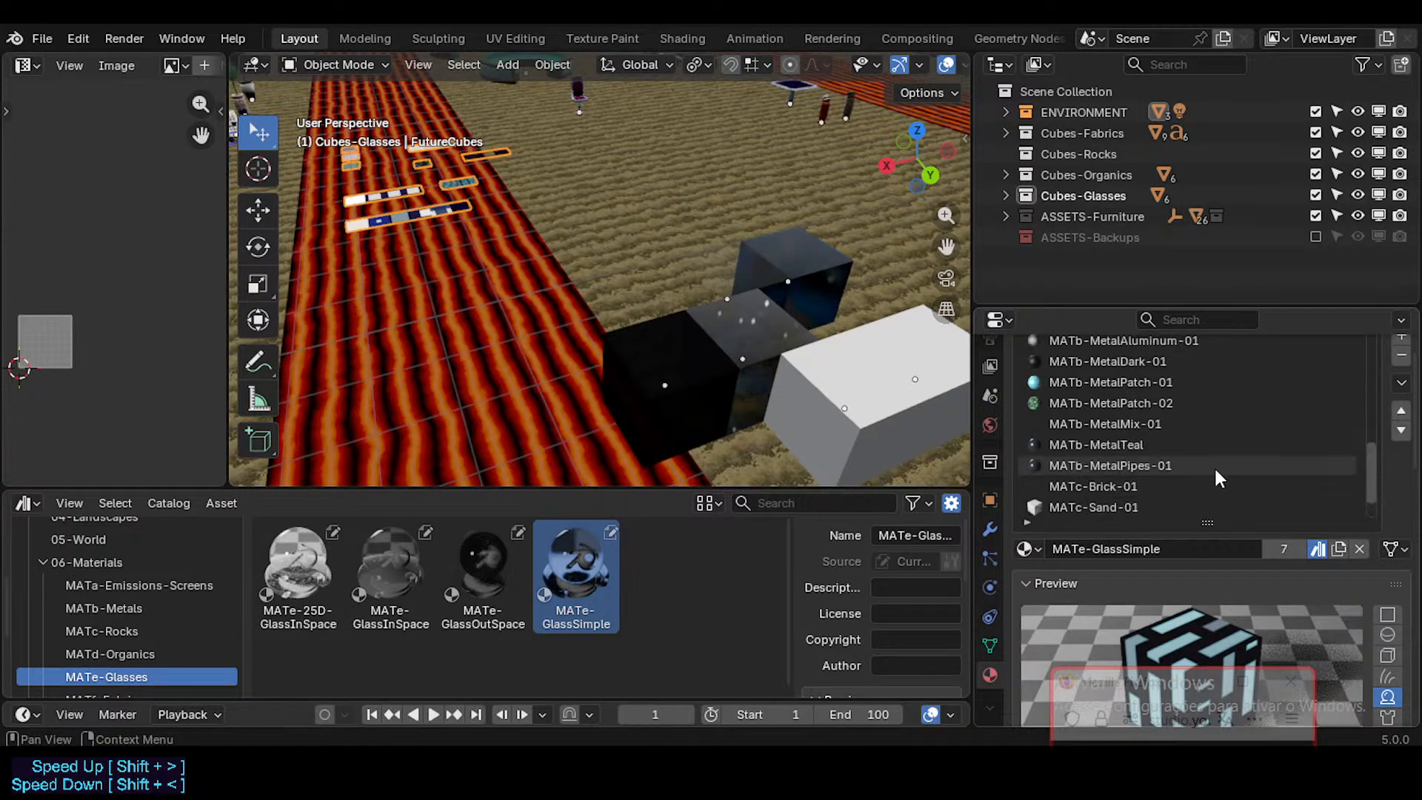
scroll(1158, 422, "up", 3)
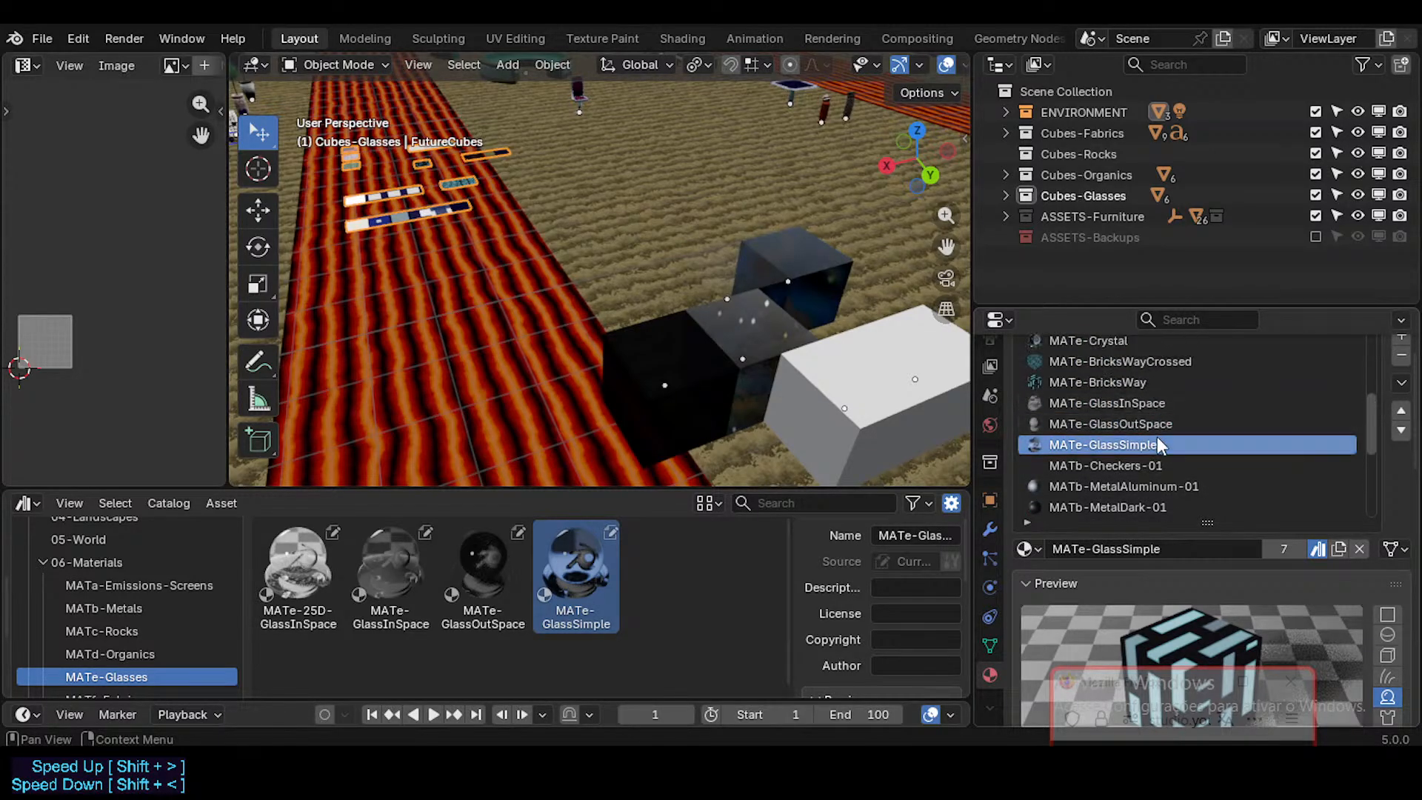
scroll(1164, 402, "up", 1)
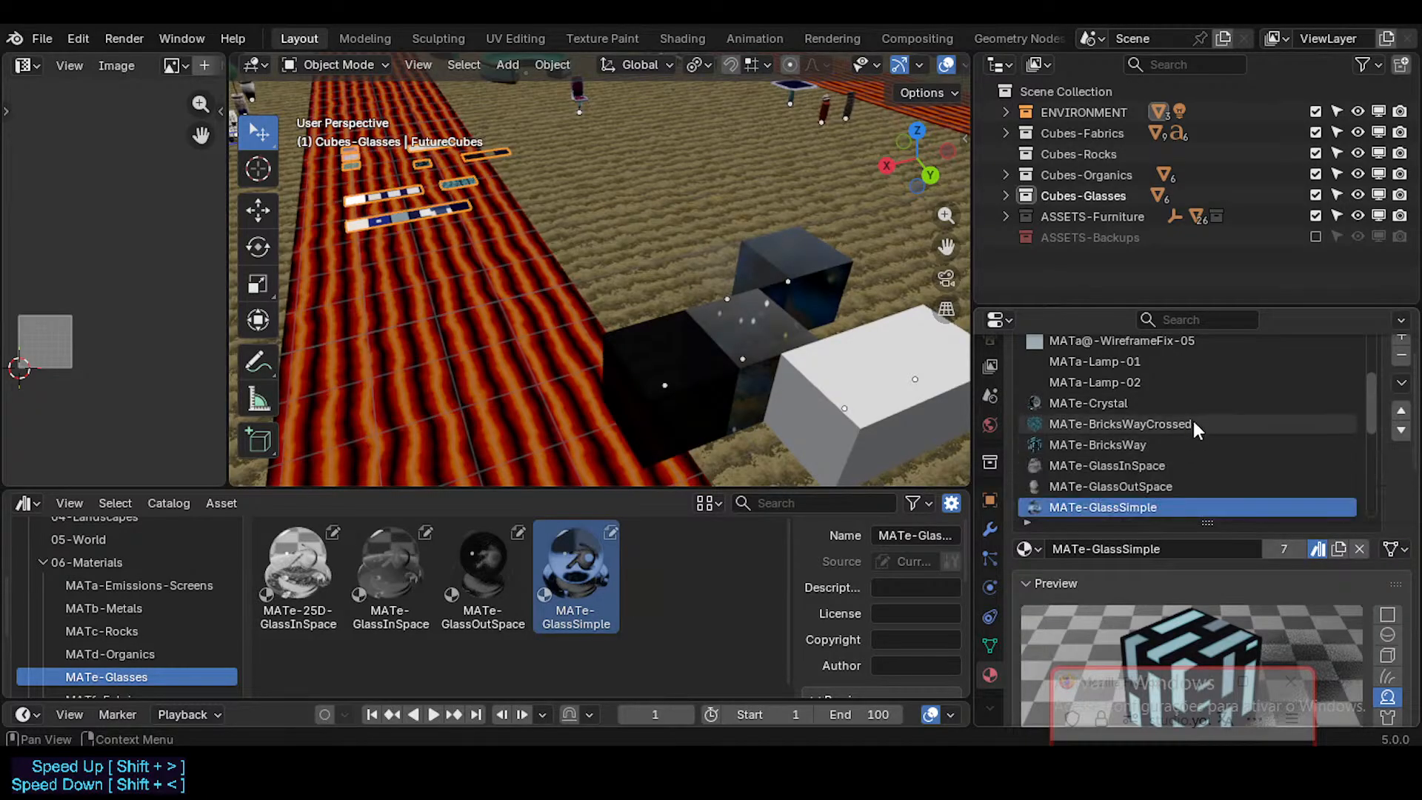
scroll(1188, 415, "up", 2)
scroll(1184, 409, "up", 4)
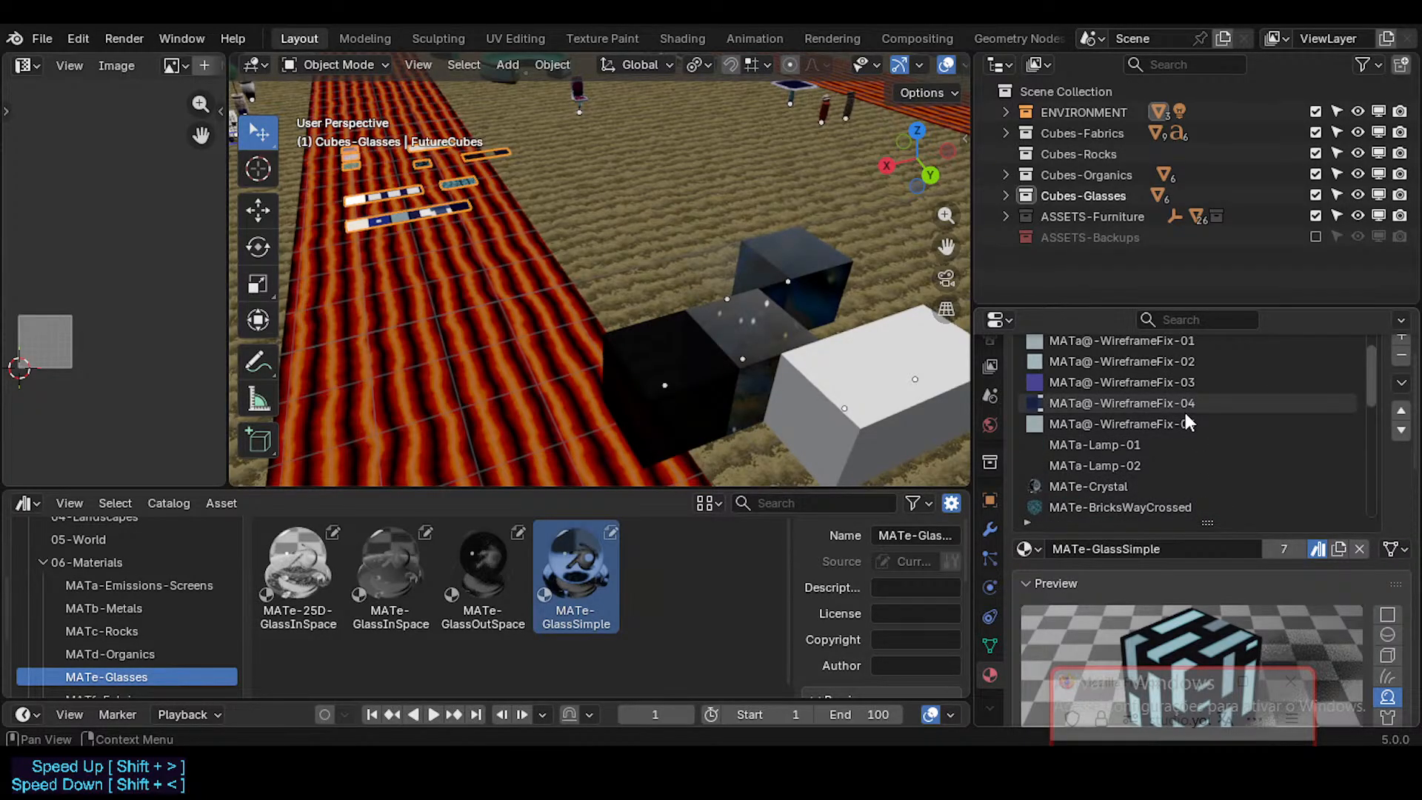
scroll(1169, 462, "down", 6)
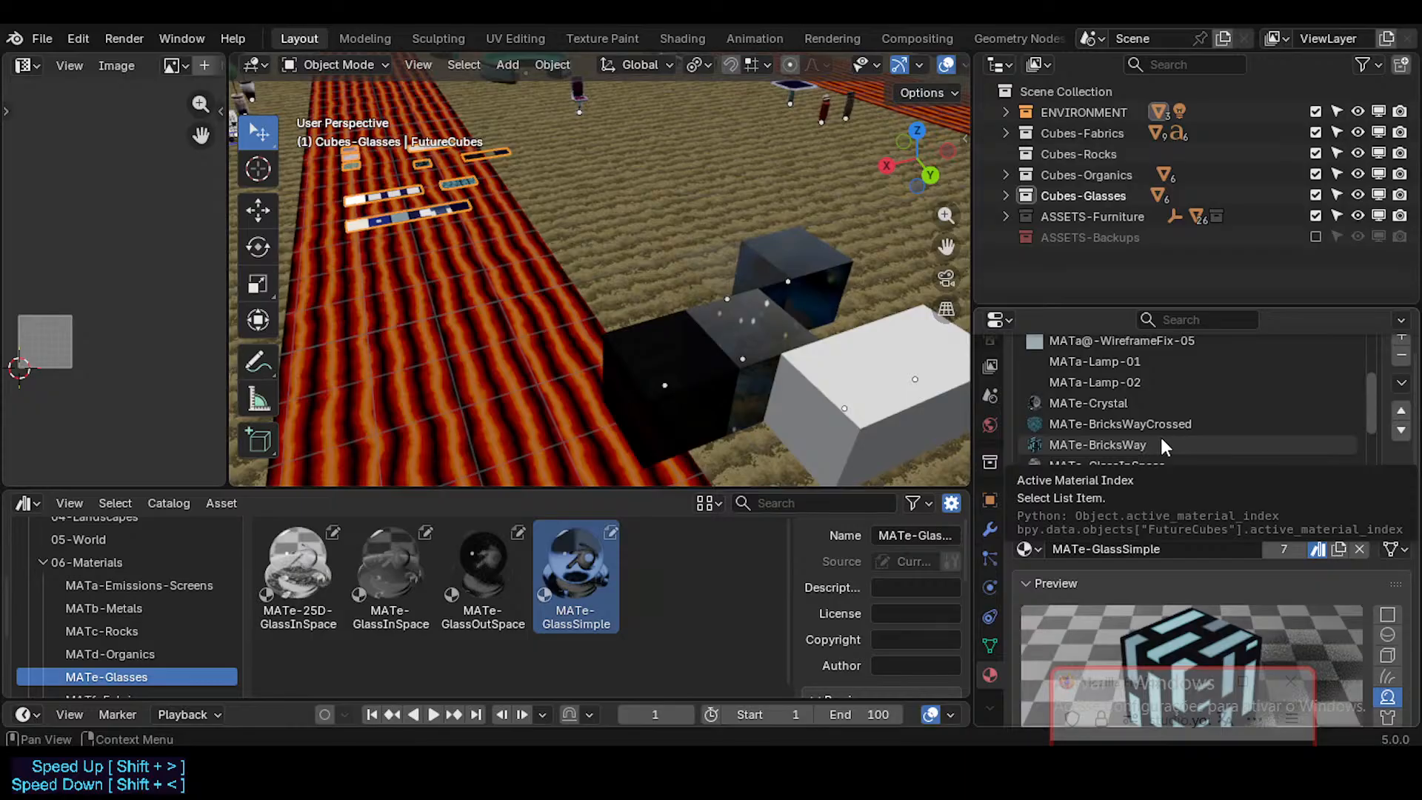
left_click(1060, 402)
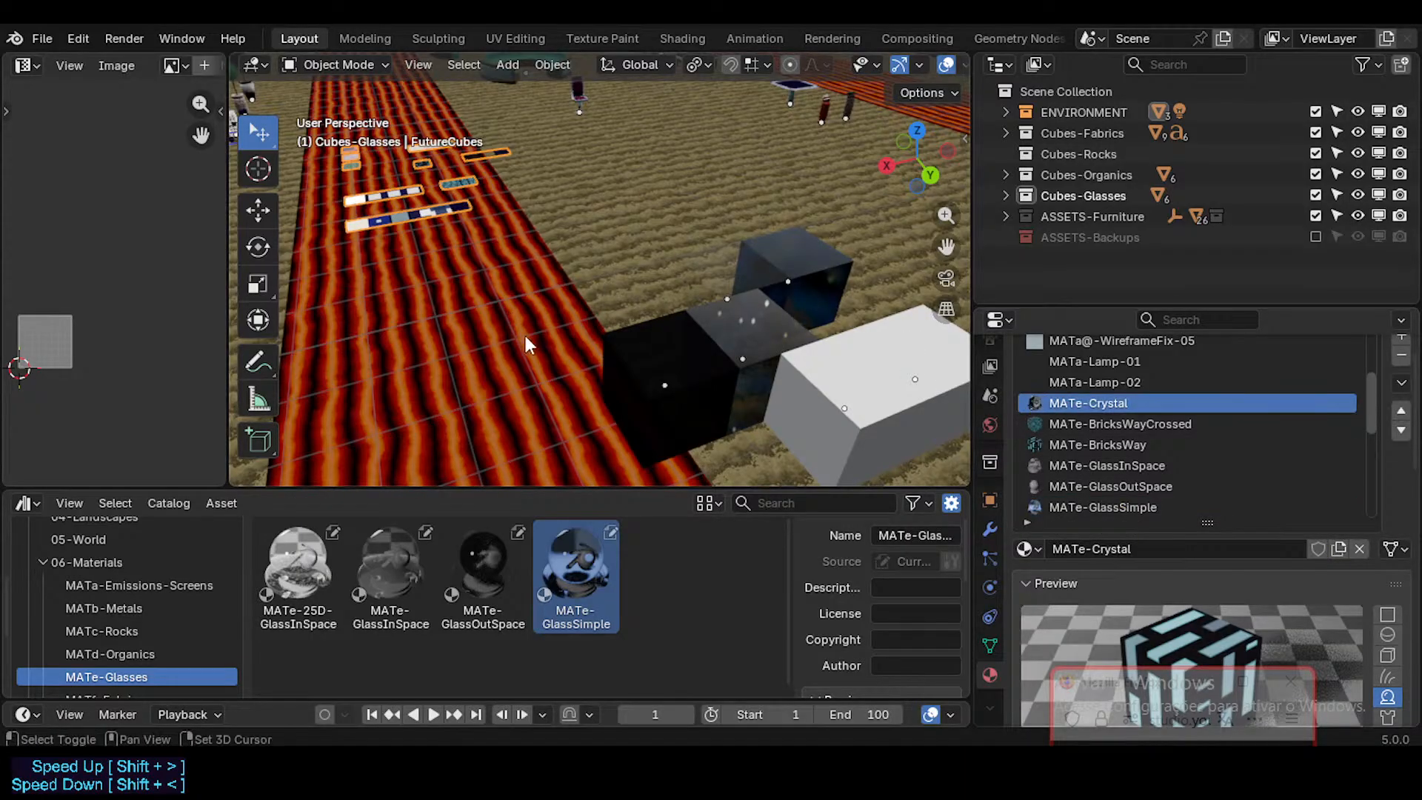
Step: Look through the Unassigned, MATx-Textures, MATg-Fluids and MATf-Fabrics catalogs for materials not yet placed on cubes
middle_click_drag(526, 335, 540, 344, "shift")
scroll(148, 651, "down", 4)
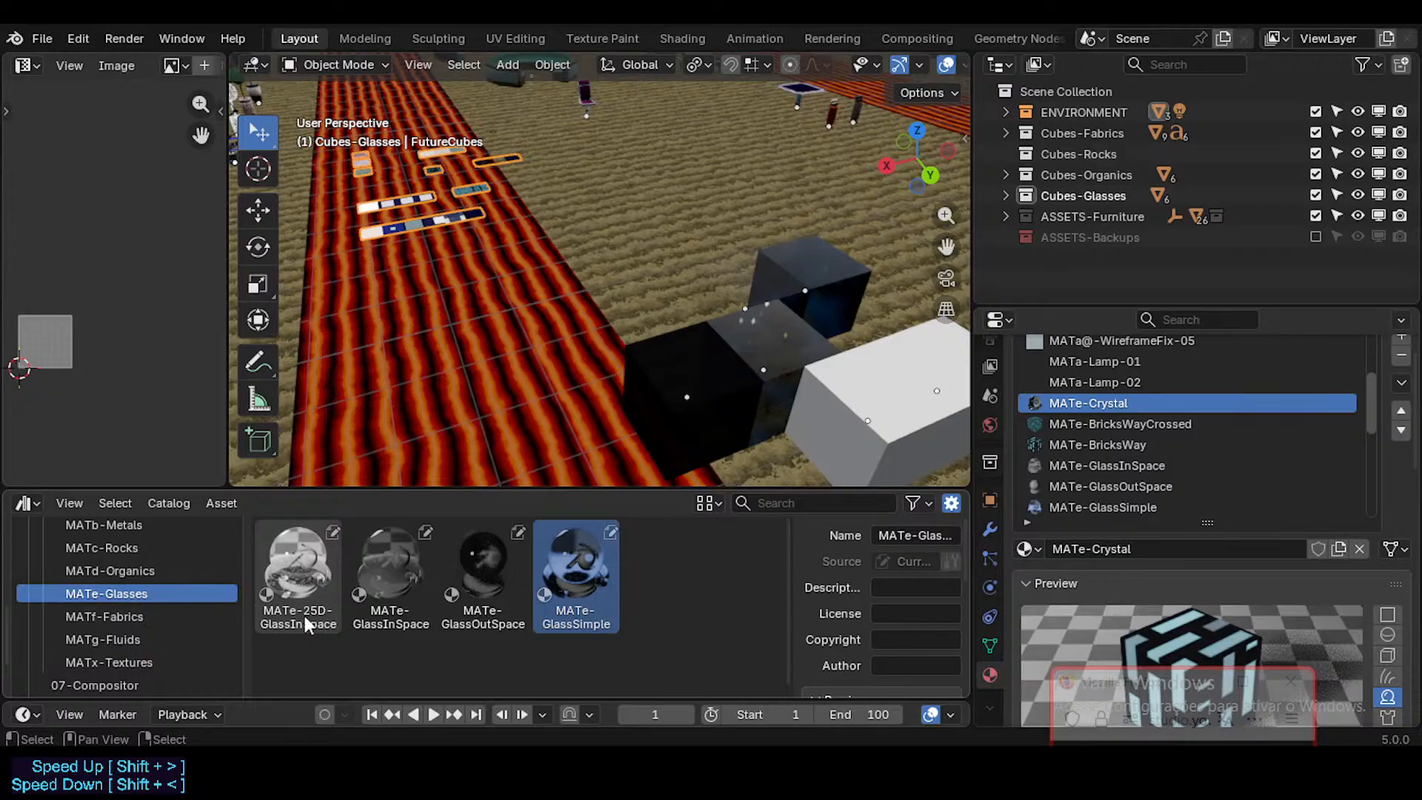
scroll(123, 619, "down", 3)
left_click(118, 673)
scroll(125, 622, "up", 2)
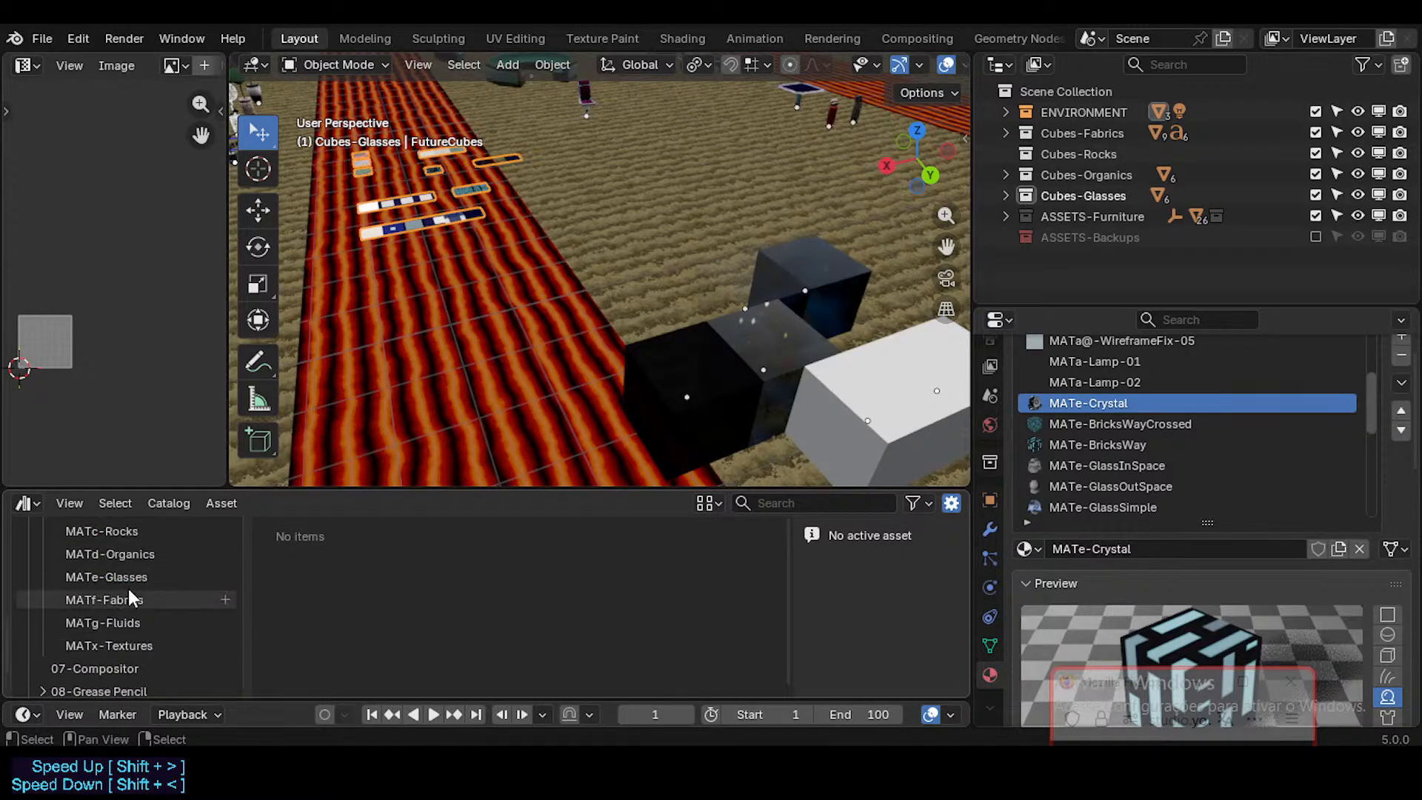
left_click(126, 644)
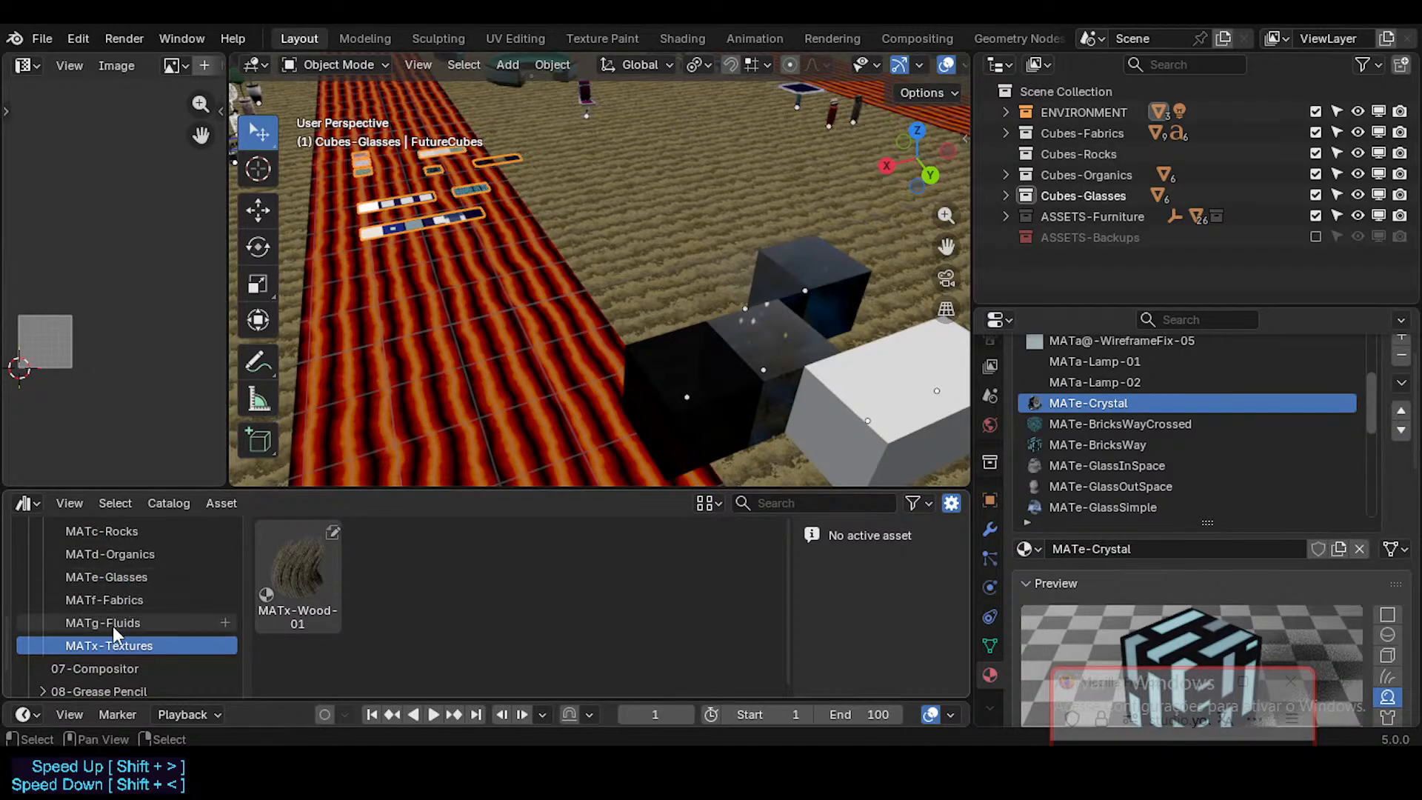
left_click(303, 589)
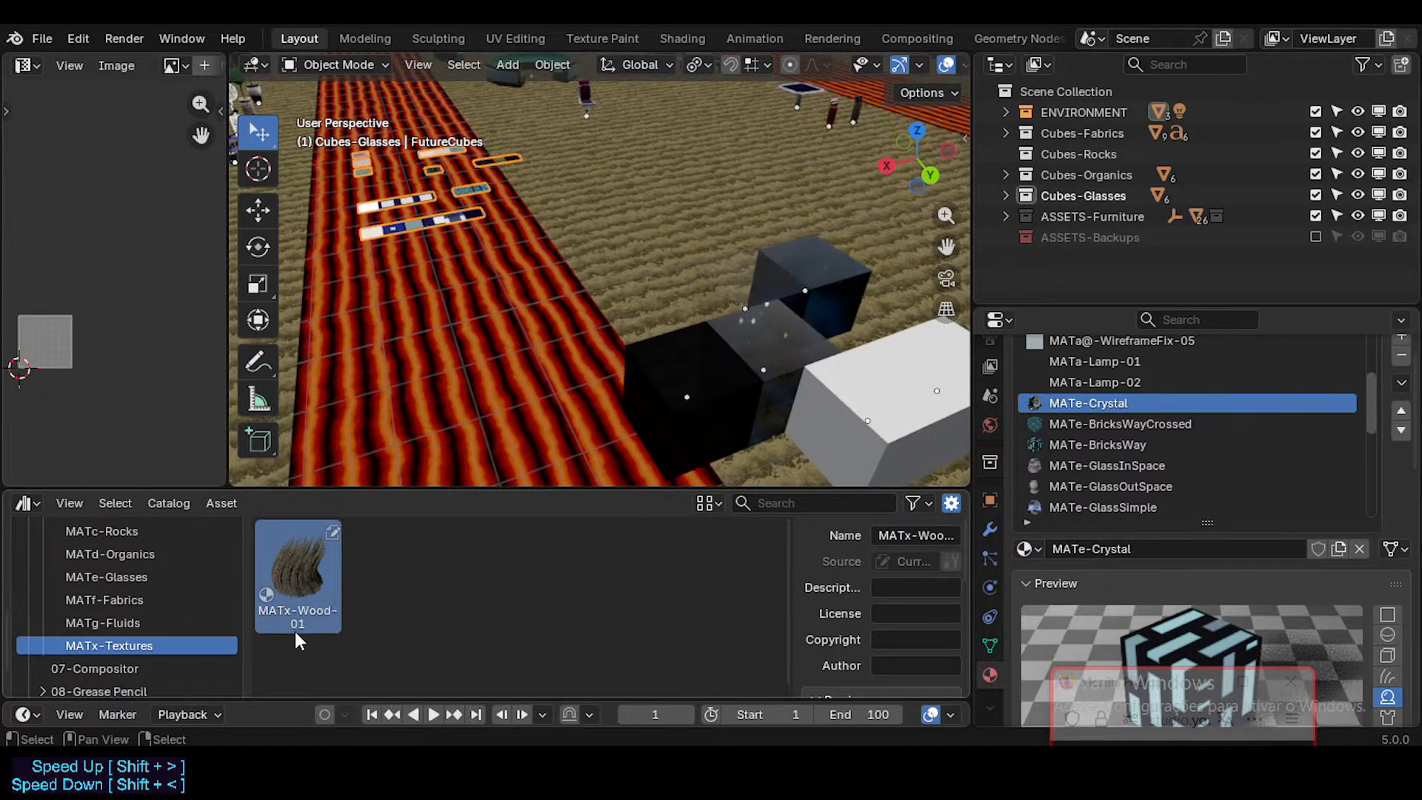
left_click(139, 626)
left_click(137, 598)
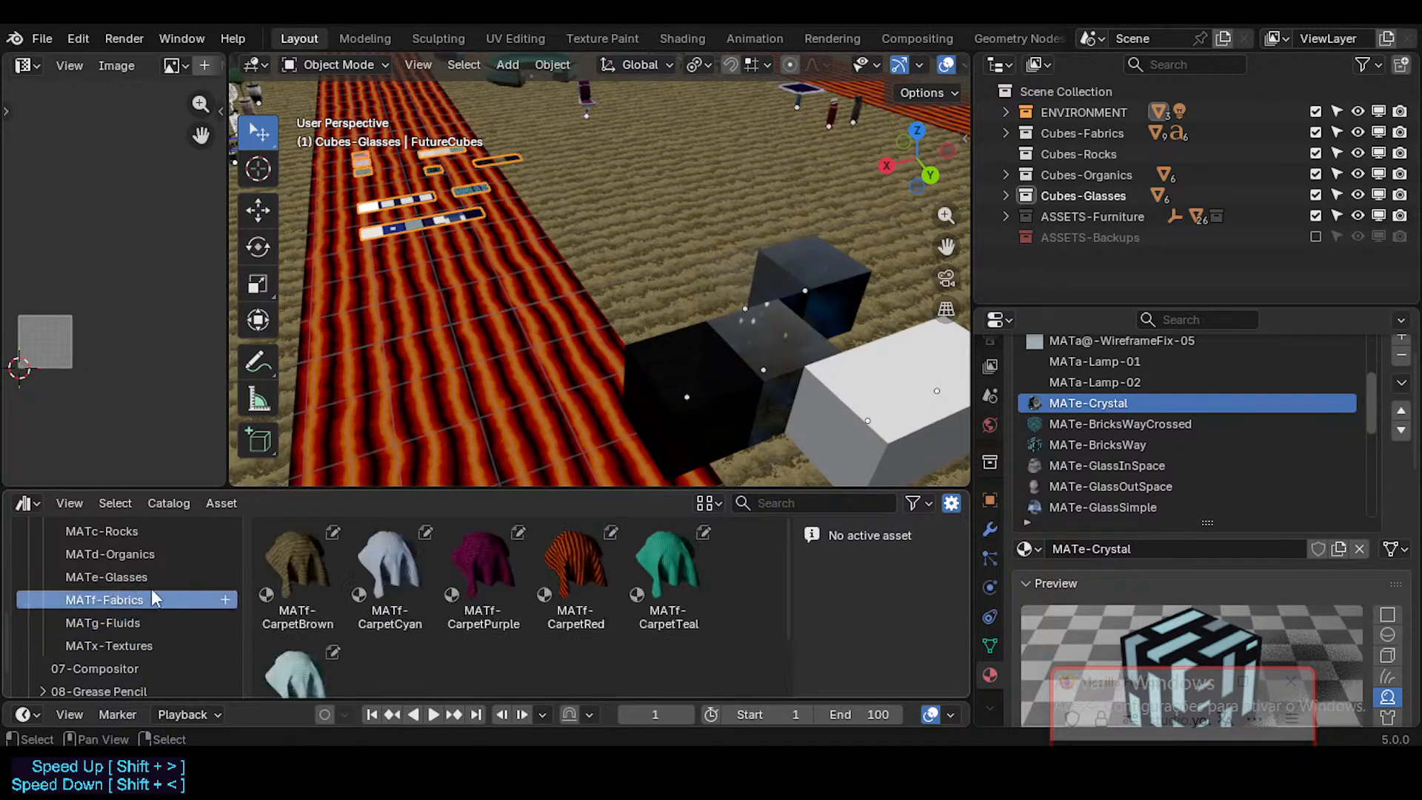
Step: Review the materials in the MATf-Fabrics, MATe-Glasses, MATd-Organics and MATc-Rocks catalogs one after another
scroll(376, 587, "down", 2)
scroll(377, 588, "up", 2)
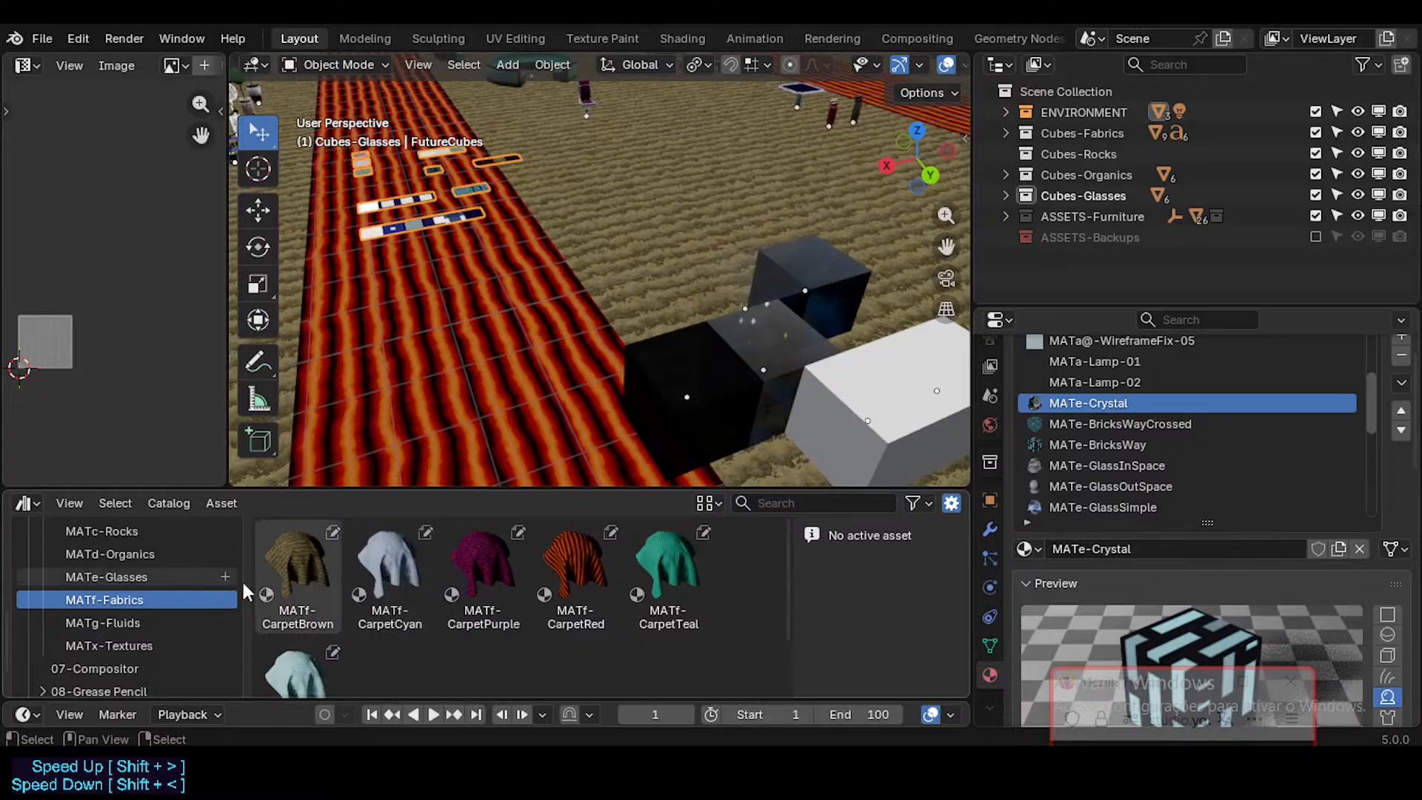
left_click(118, 576)
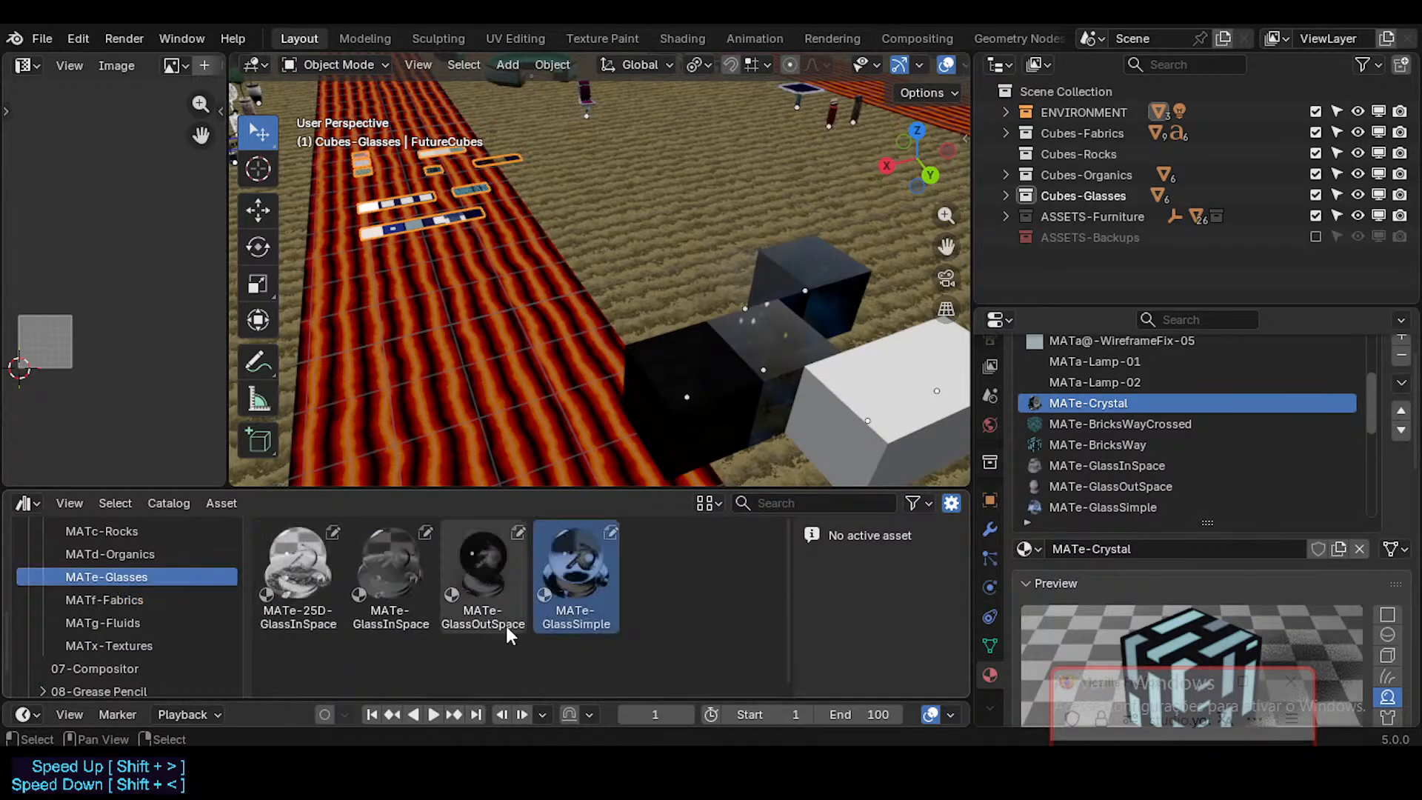
left_click(141, 557)
scroll(360, 603, "down", 2)
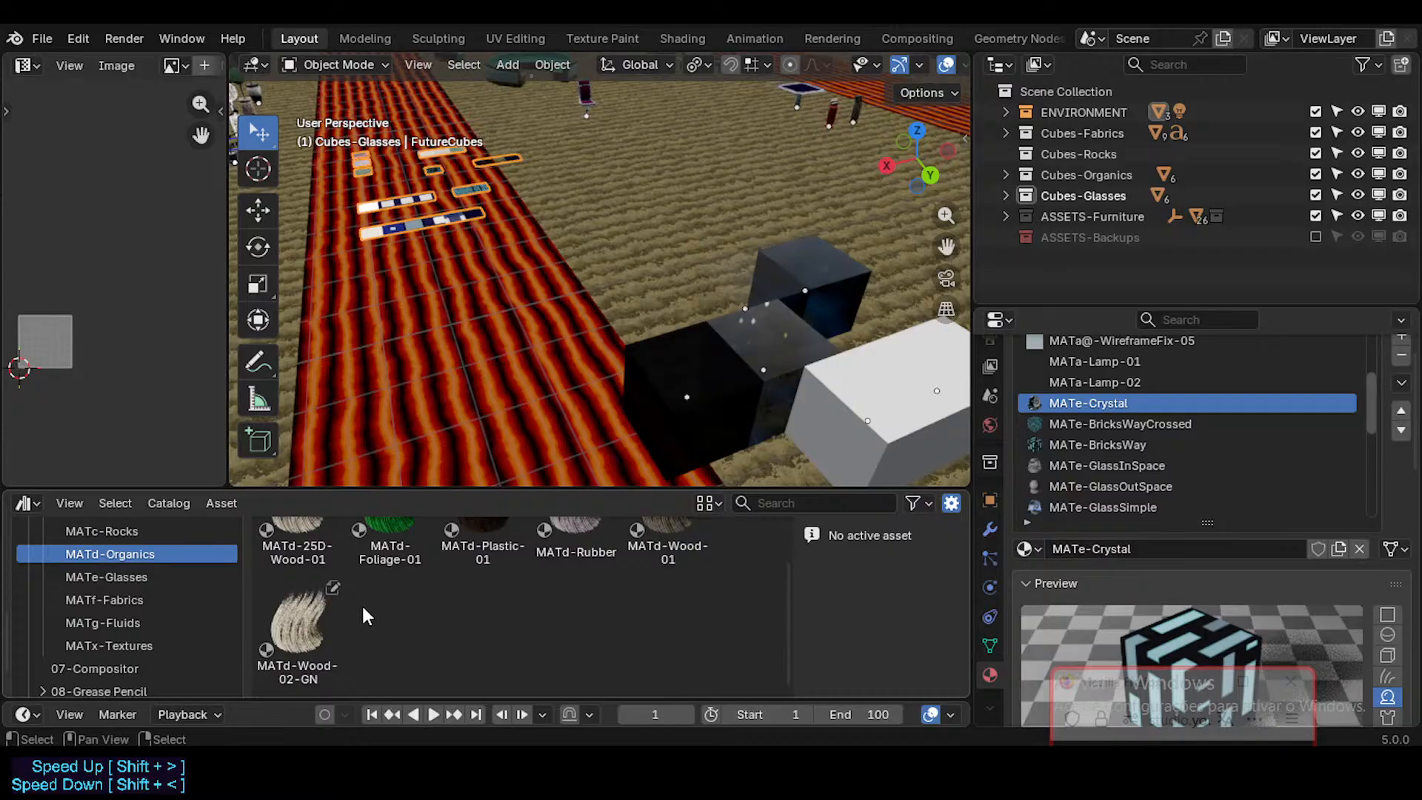
scroll(359, 617, "up", 2)
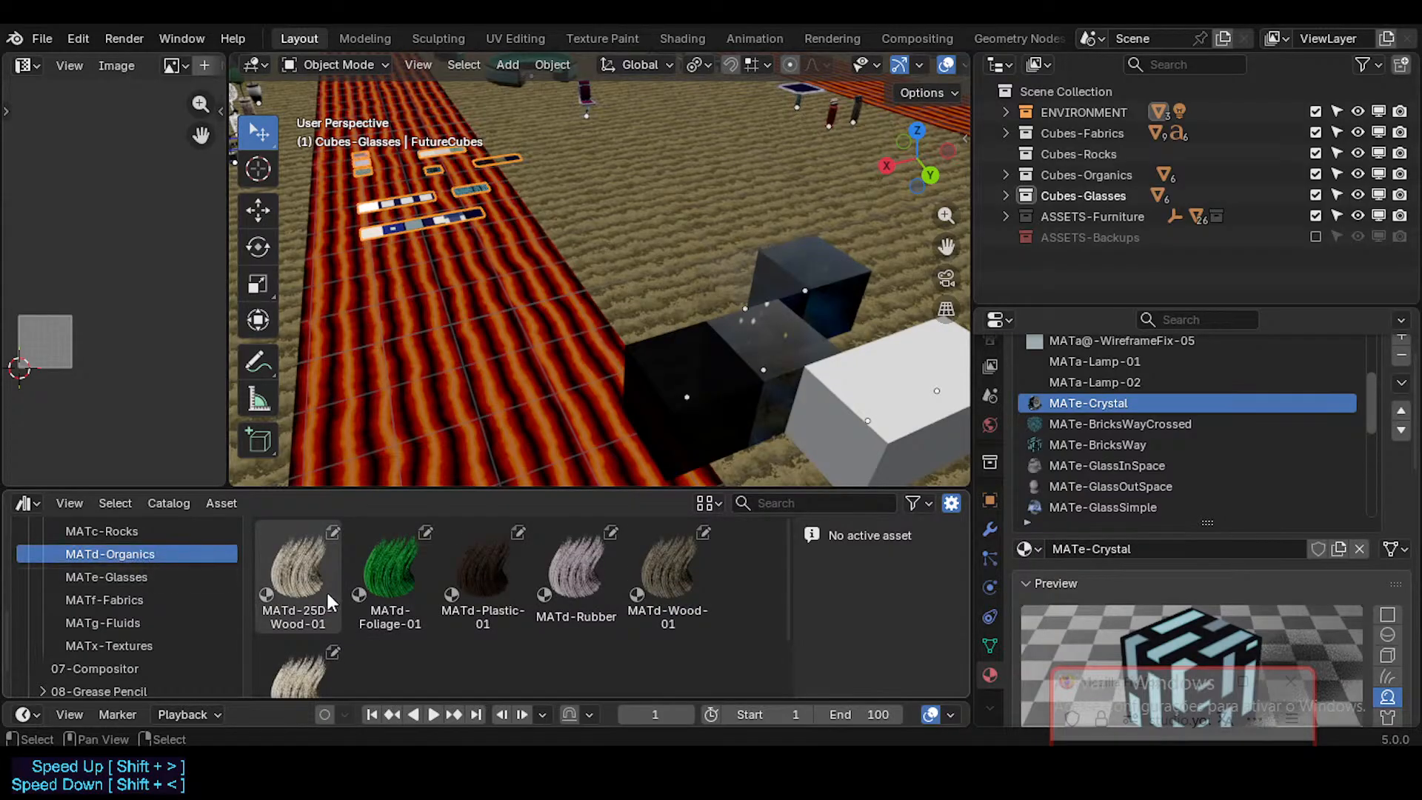
scroll(327, 591, "down", 2)
scroll(327, 592, "up", 2)
left_click(140, 533)
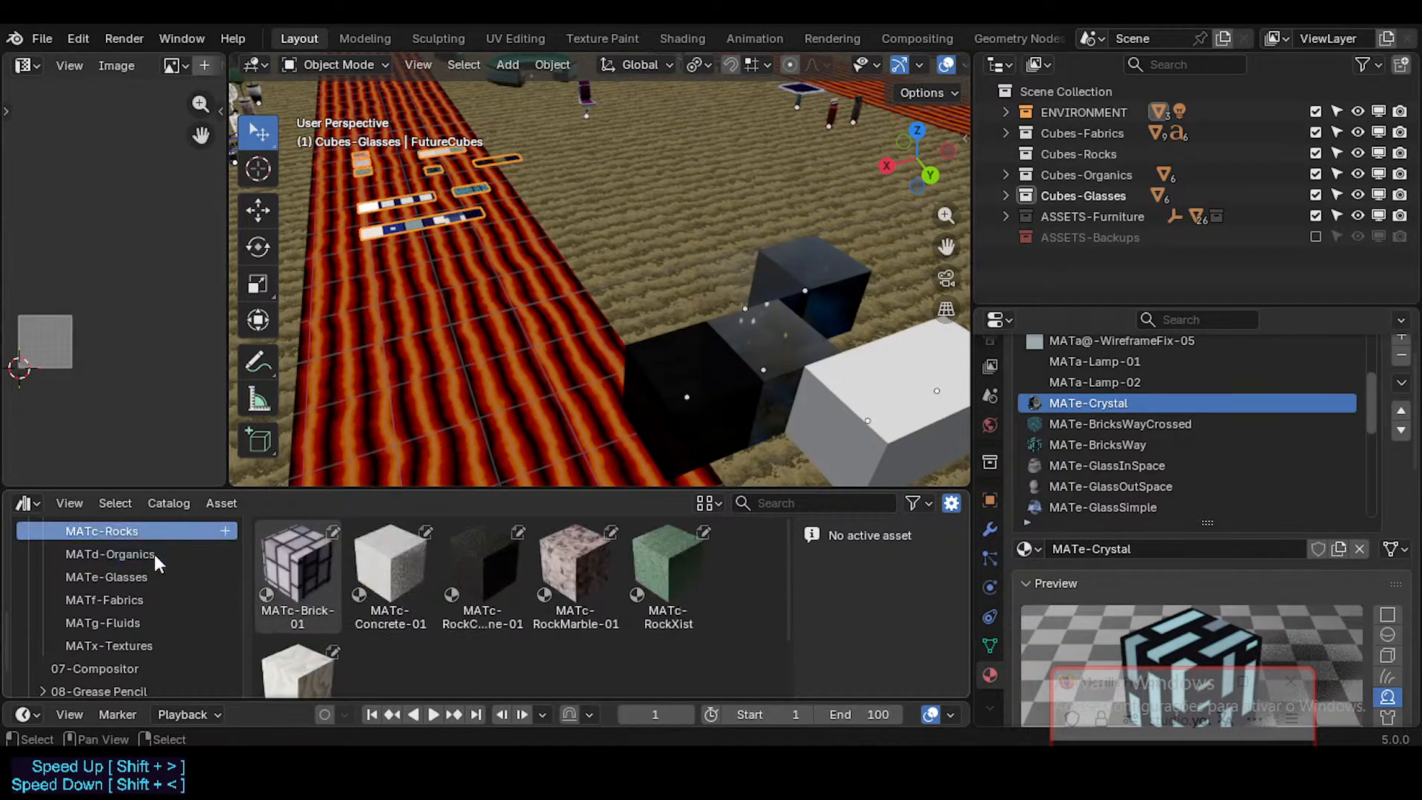
scroll(362, 590, "down", 2)
scroll(357, 579, "up", 2)
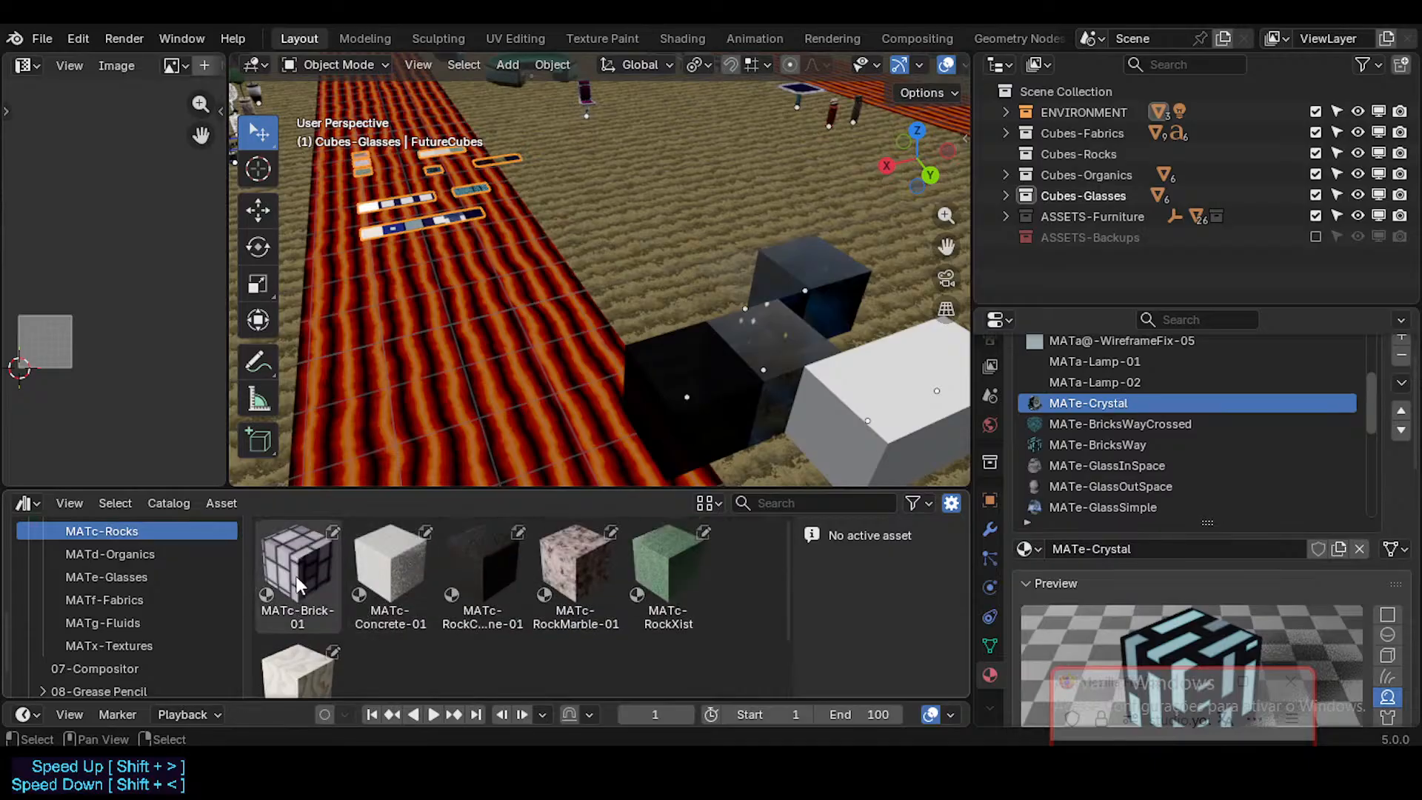
Step: Check the materials stored in the MATb-Metals and MATa-Emissions-Screens catalogs
scroll(177, 543, "up", 3)
left_click(141, 590)
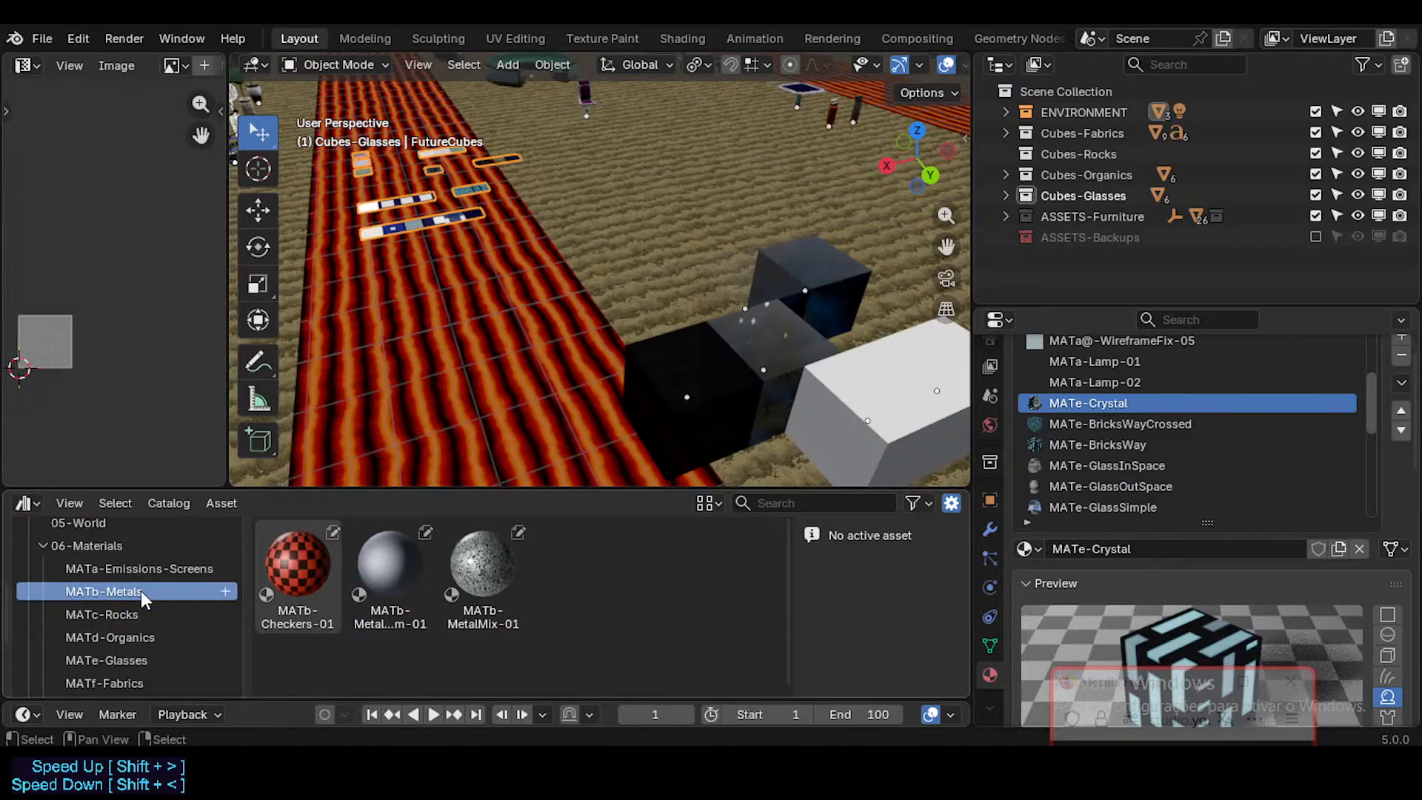
left_click(87, 567)
scroll(359, 592, "down", 1)
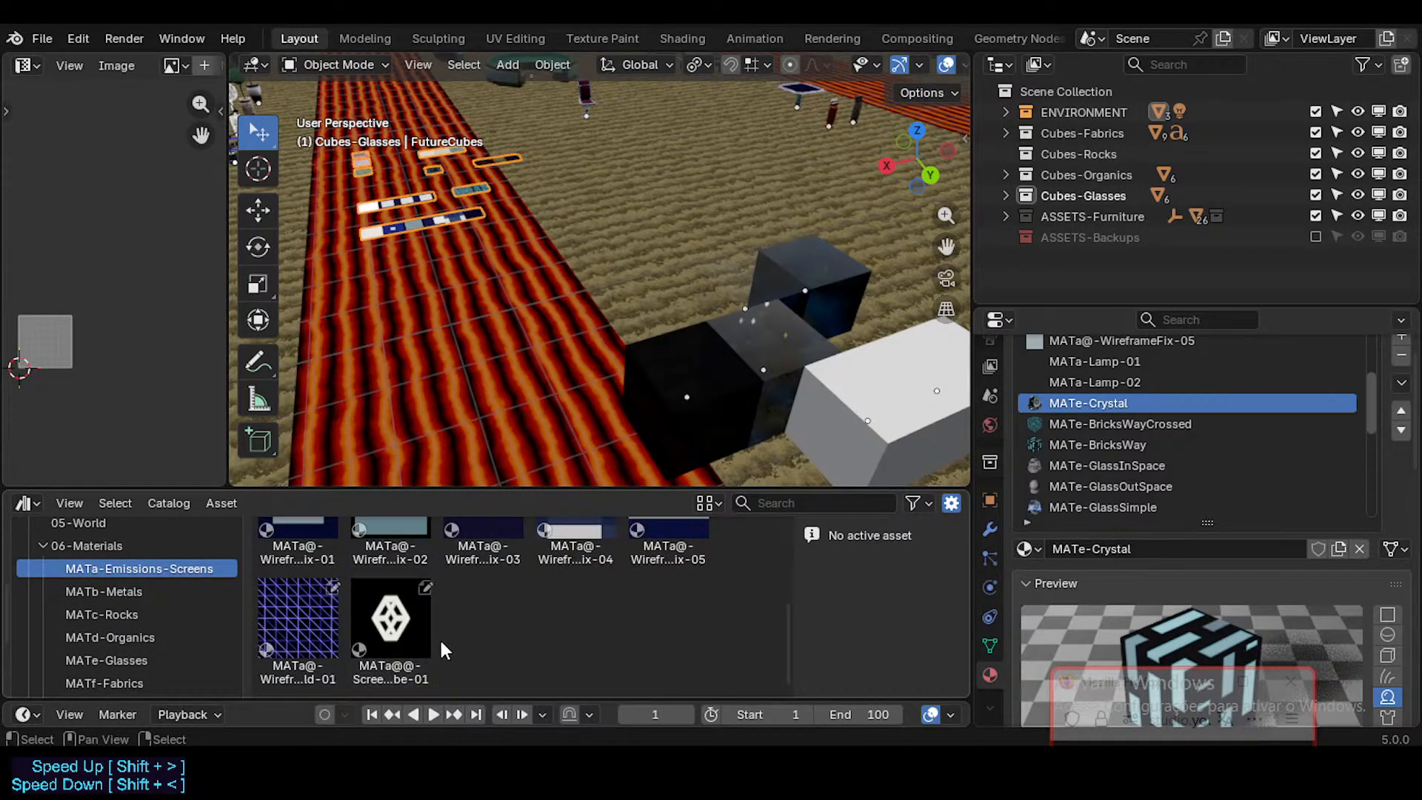
scroll(439, 633, "down", 3)
scroll(437, 632, "up", 4)
scroll(437, 632, "down", 3)
scroll(437, 636, "up", 3)
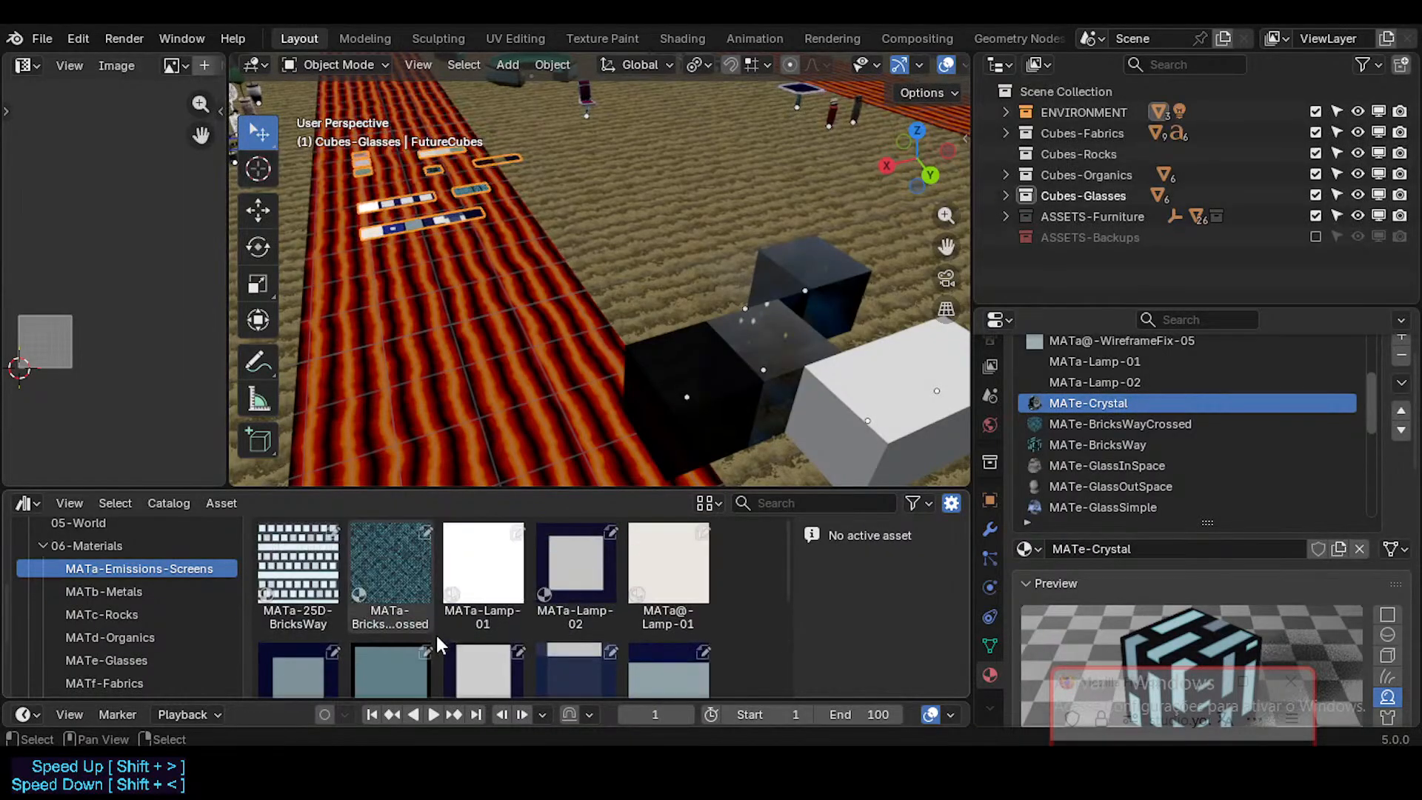
Step: Show the whole 06-Materials catalog and look over its first rows of emission and screen materials
left_click(119, 548)
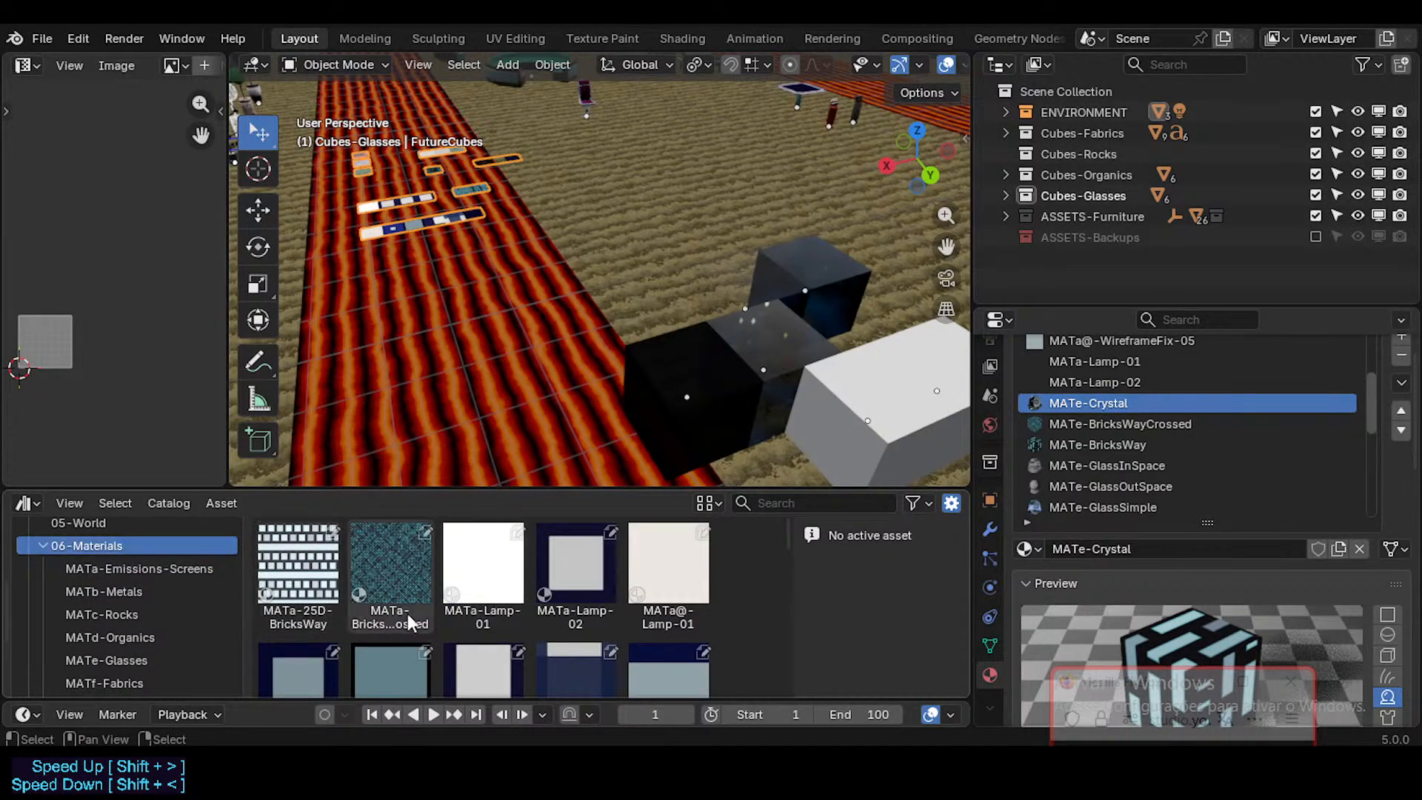
scroll(407, 613, "down", 3)
scroll(460, 595, "up", 2)
scroll(409, 555, "down", 4)
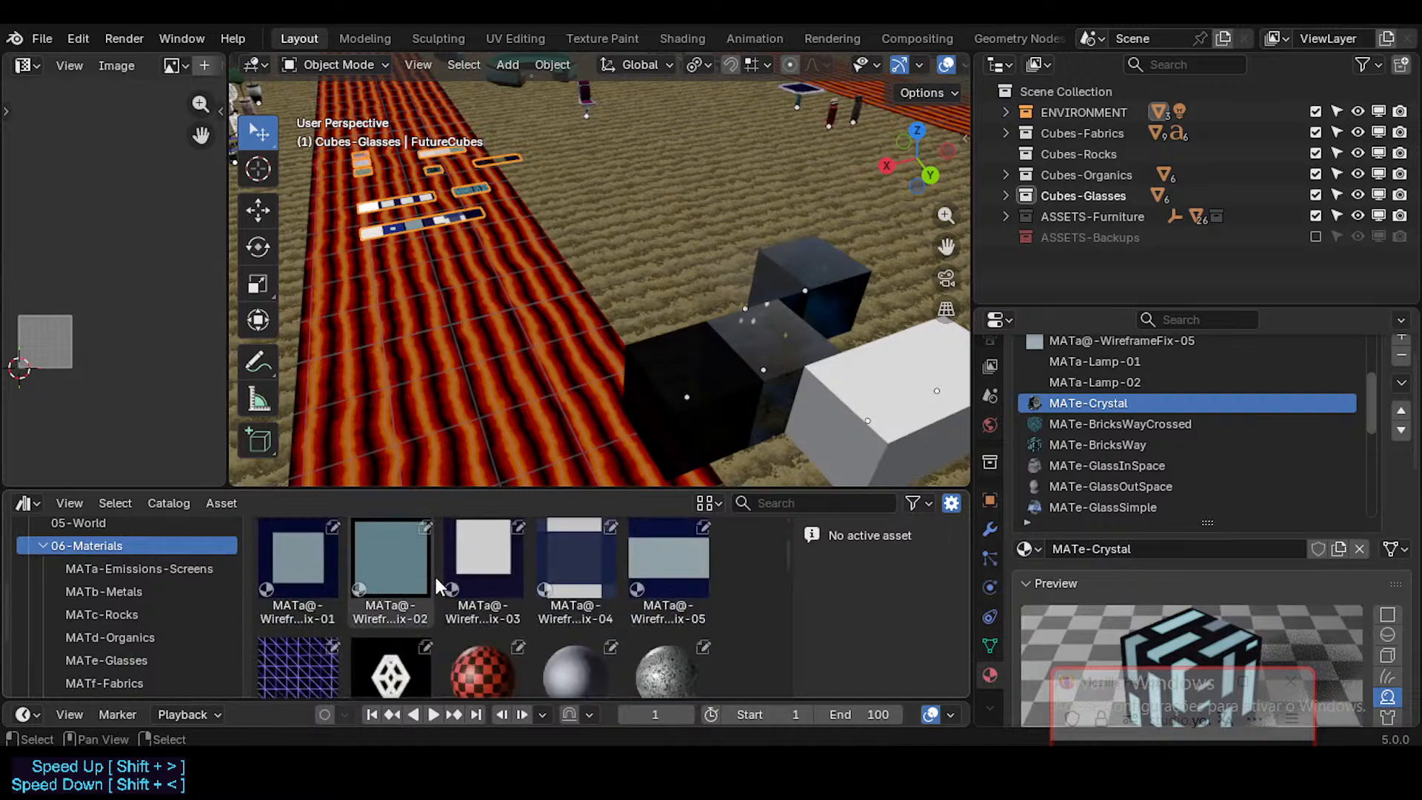
scroll(436, 578, "up", 5)
scroll(434, 574, "up", 1)
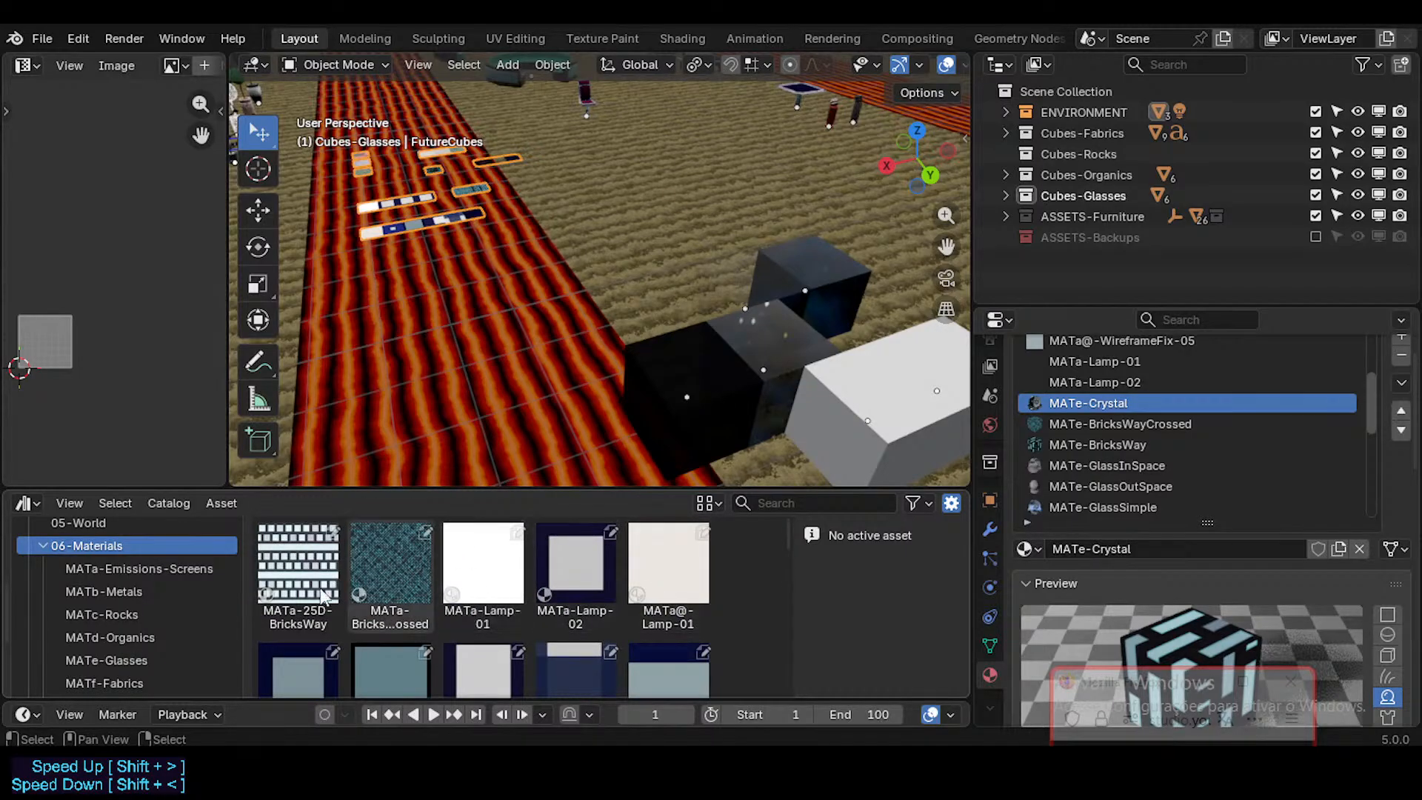
Step: Compare the parent 06-Materials listing with the contents of its MATa-Emissions-Screens and MATb-Metals subcatalogs
left_click(194, 567)
left_click(185, 547)
left_click(179, 565)
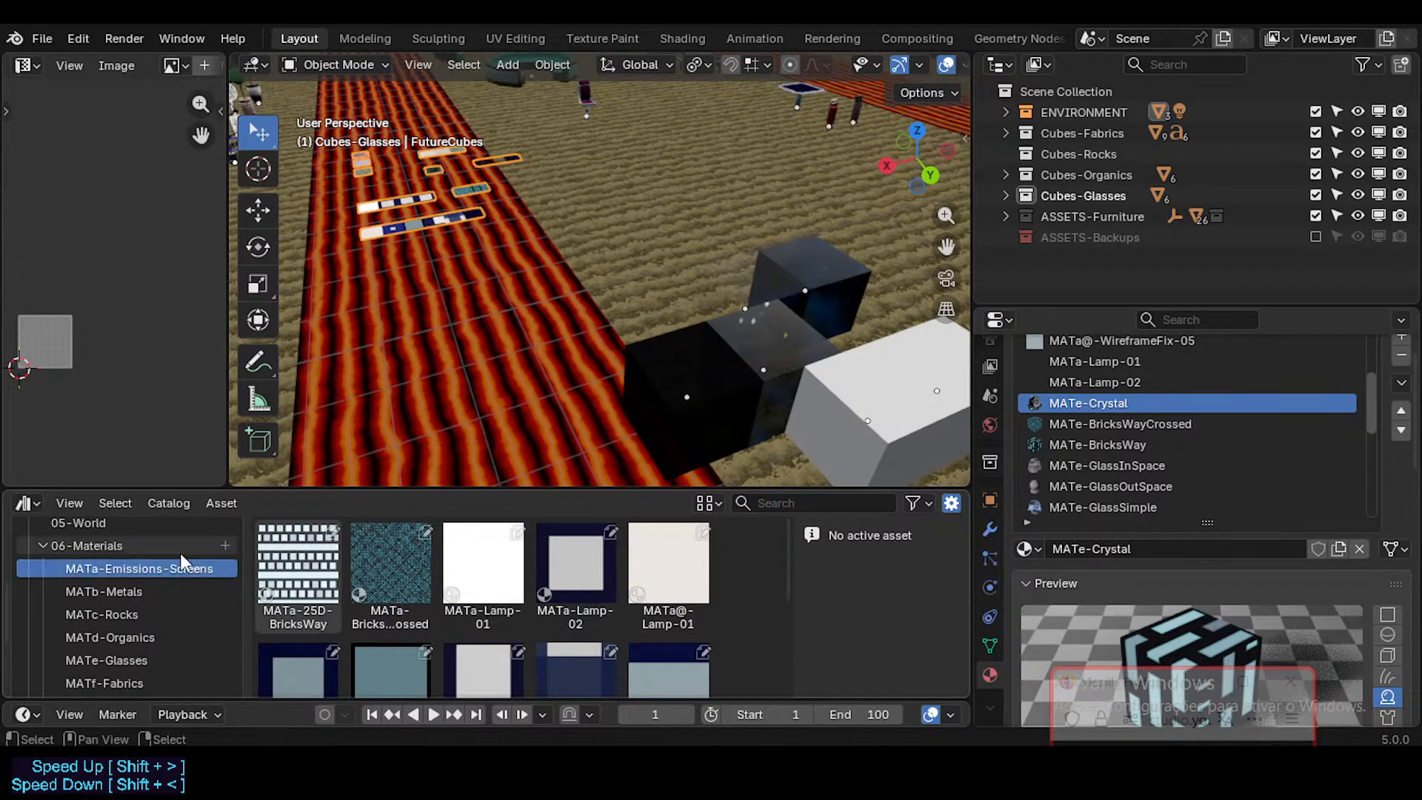
scroll(428, 605, "down", 3)
left_click(170, 550)
left_click(188, 570)
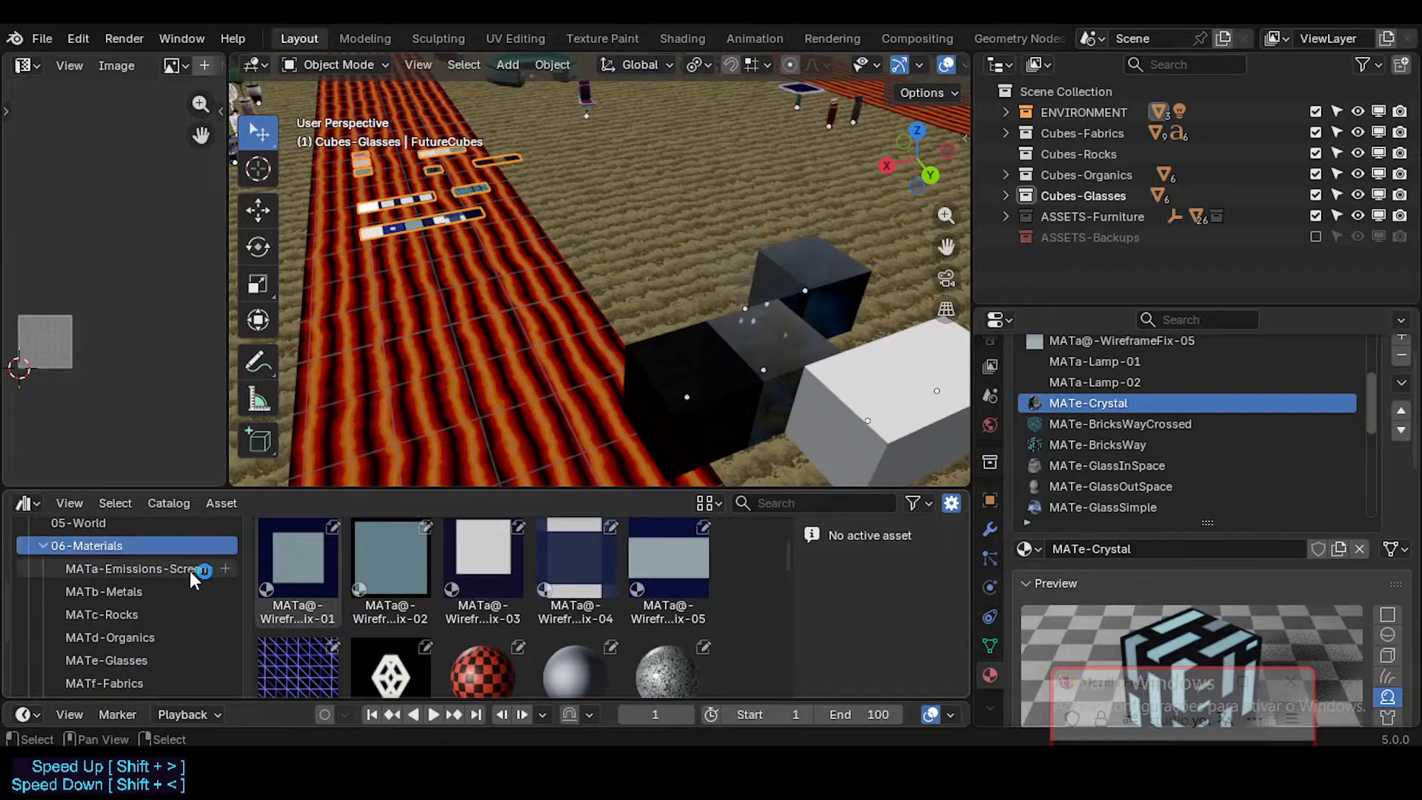
left_click(175, 546)
left_click(173, 568)
left_click(157, 590)
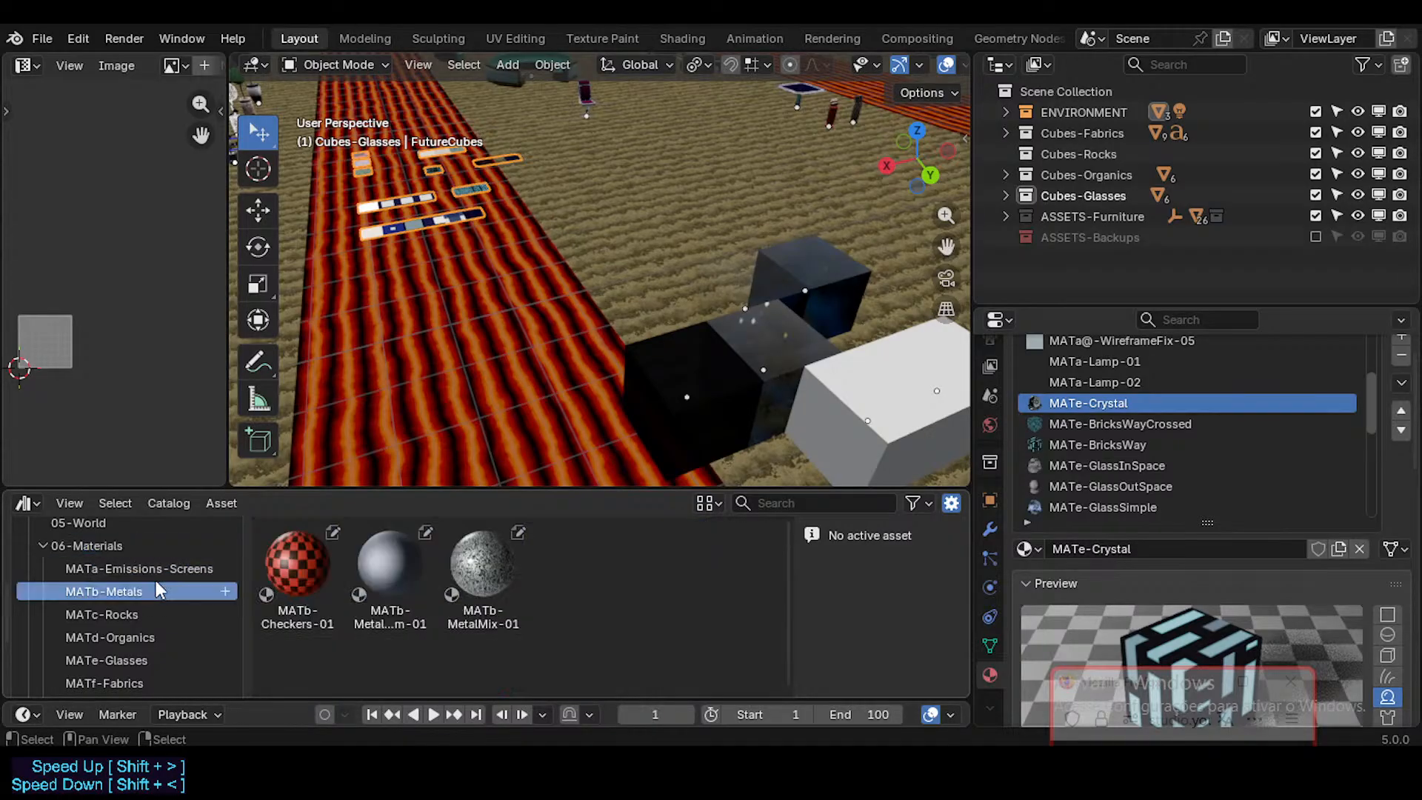
left_click(148, 568)
left_click(138, 548)
scroll(470, 584, "down", 5)
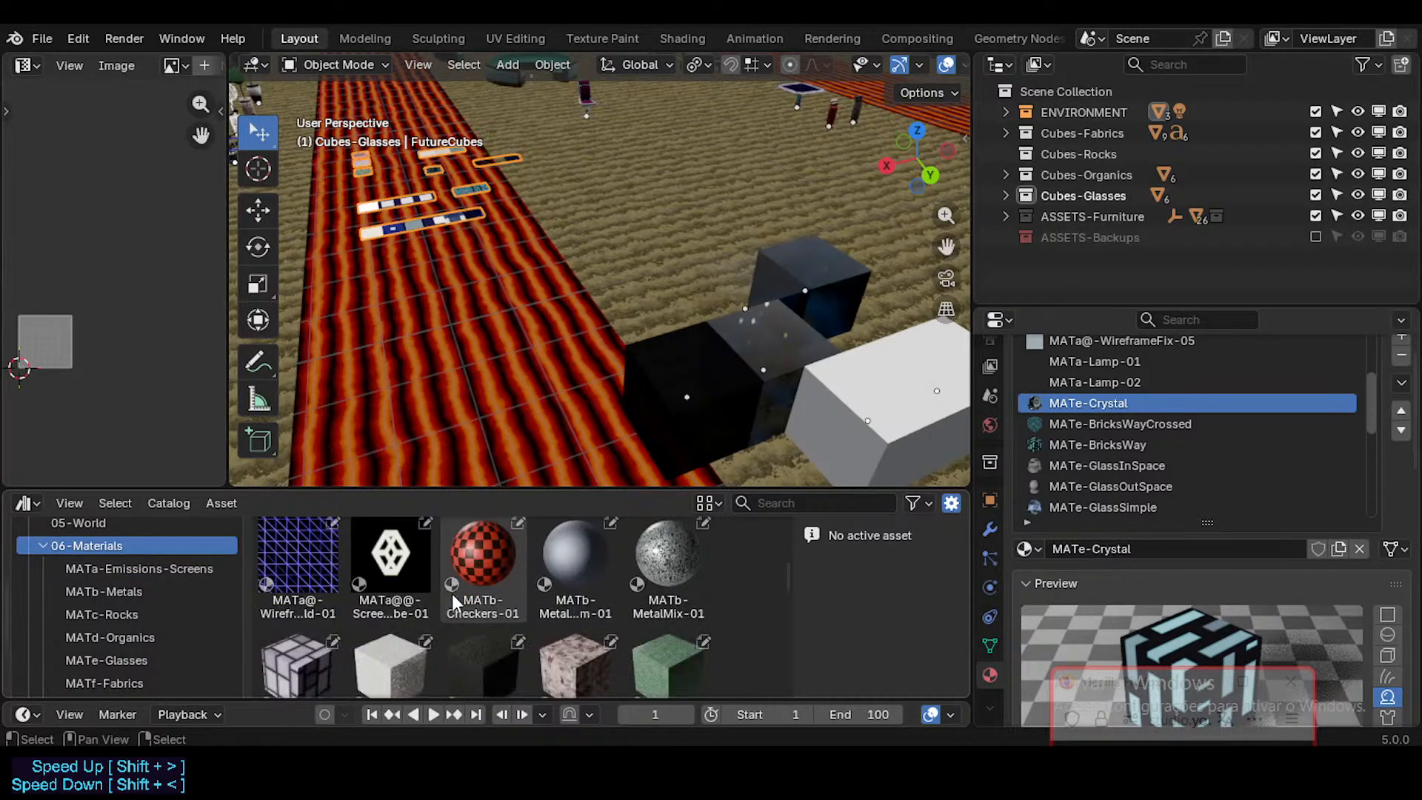
scroll(451, 593, "up", 1)
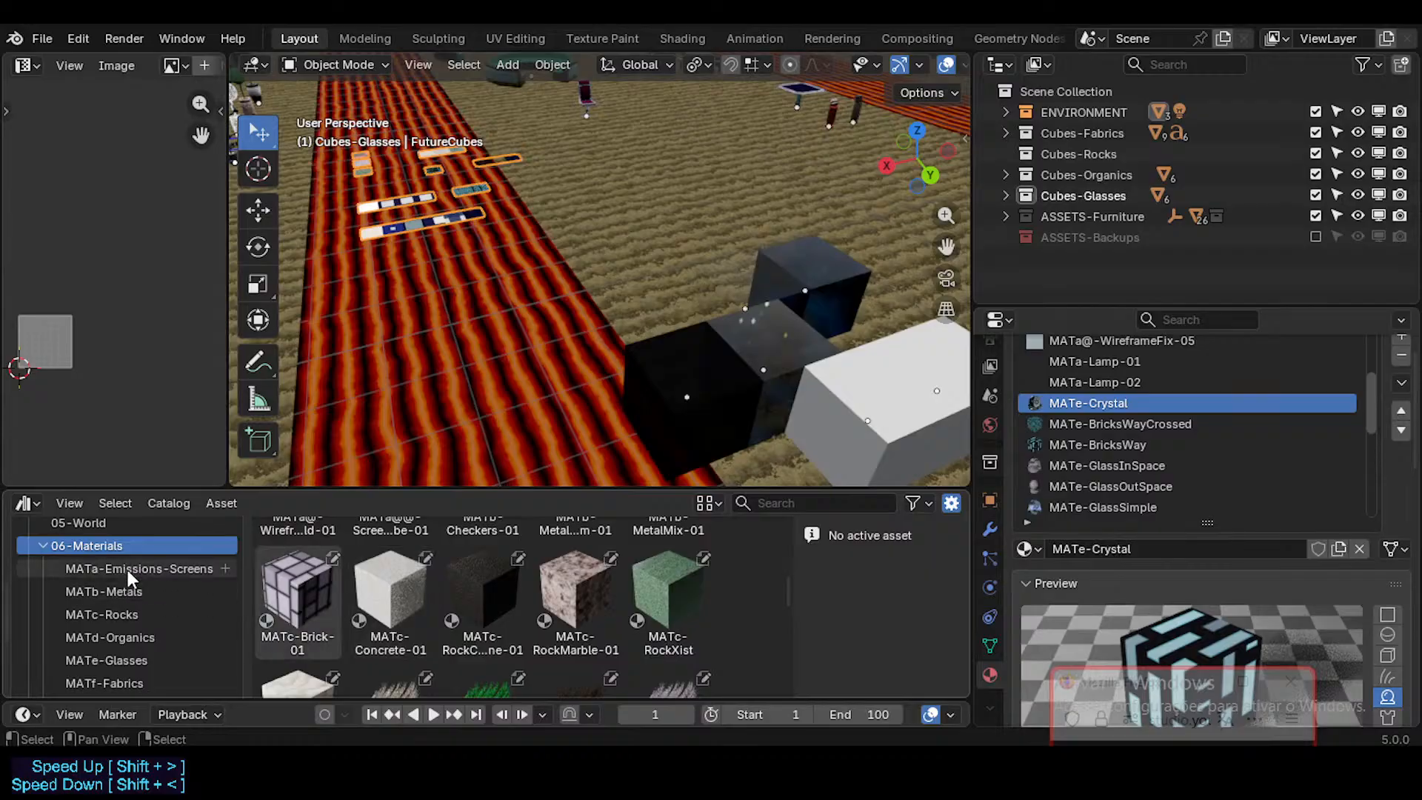
Step: Check the MATc-Rocks catalog against the 06-Materials listing, reading on through the organic and glass materials
left_click(141, 613)
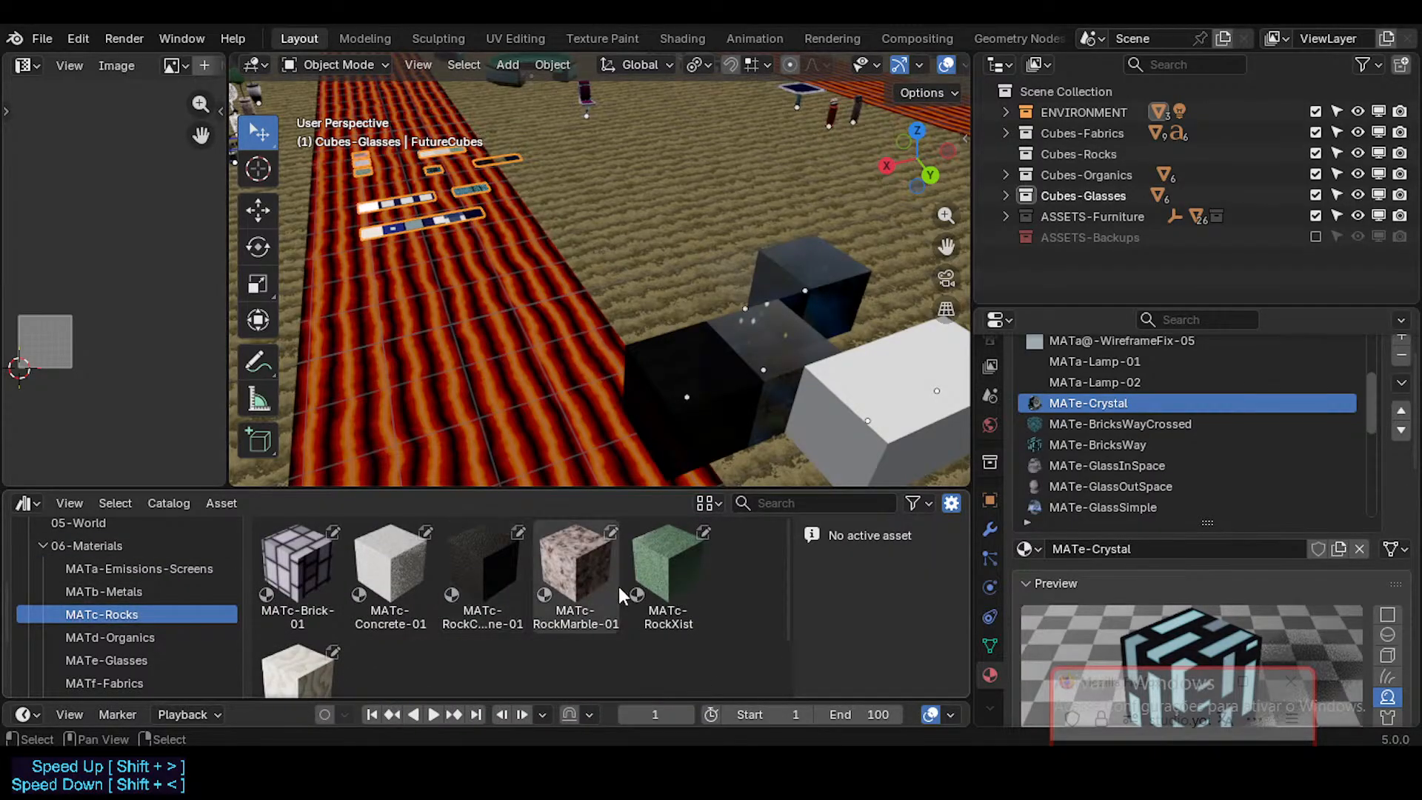
left_click(114, 548)
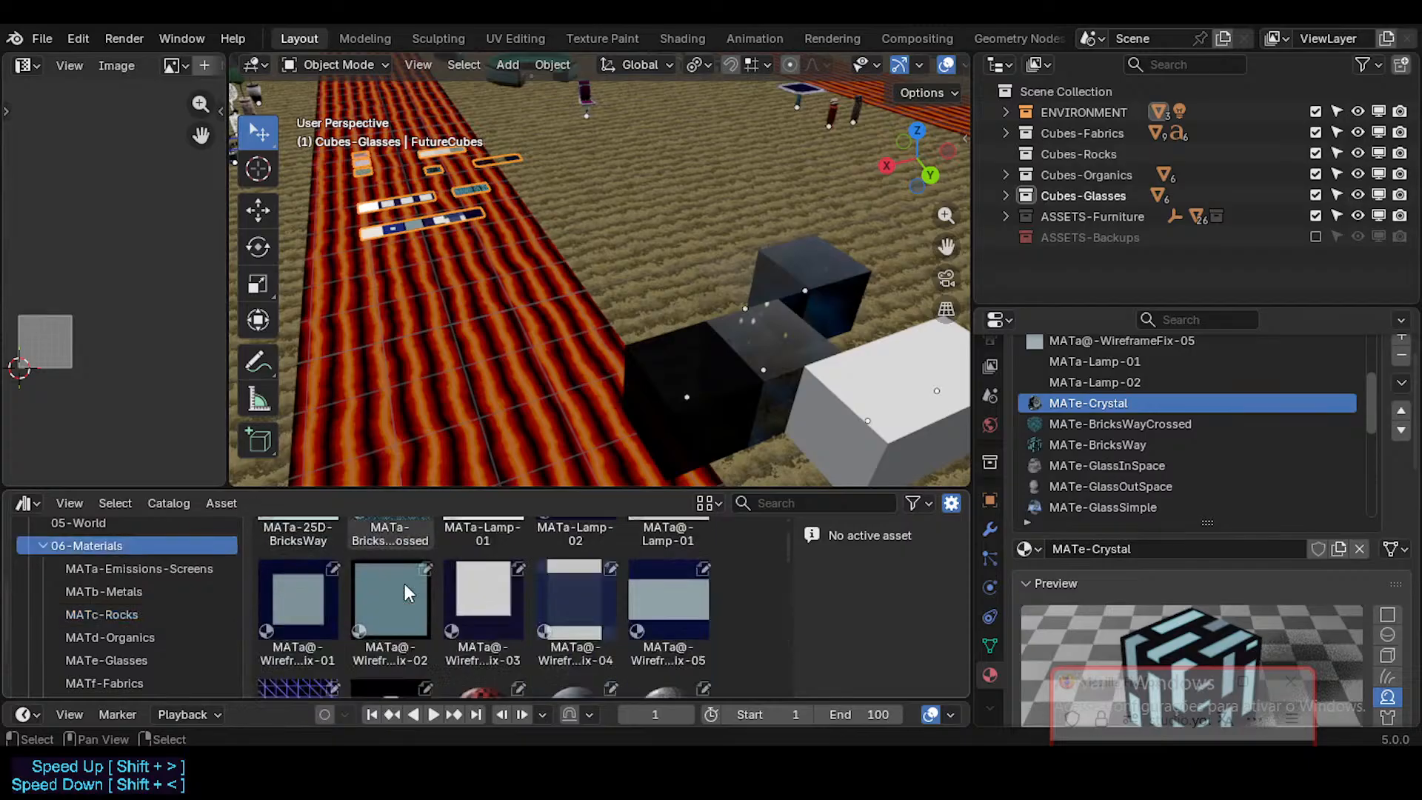
scroll(403, 584, "down", 5)
scroll(576, 585, "down", 3)
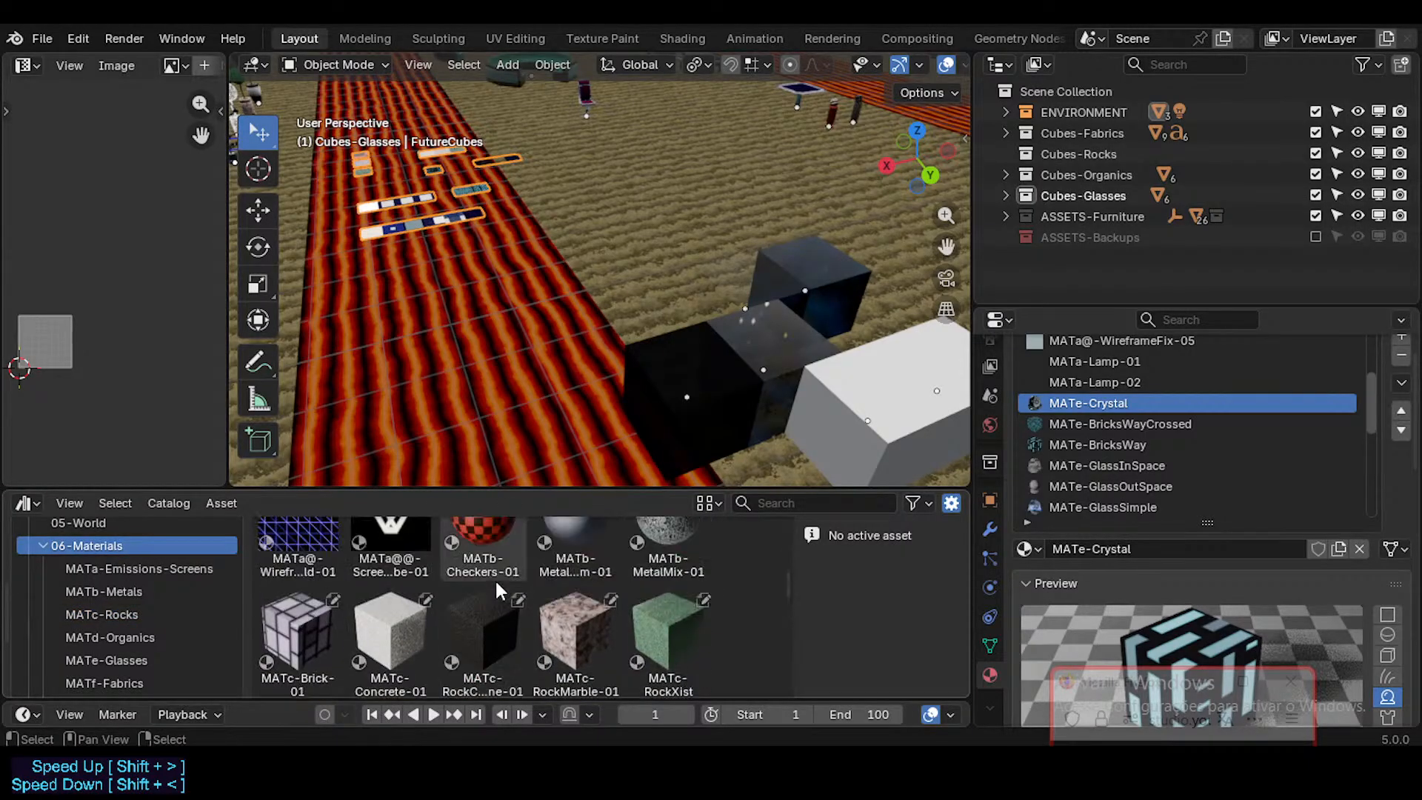
scroll(499, 631, "down", 1)
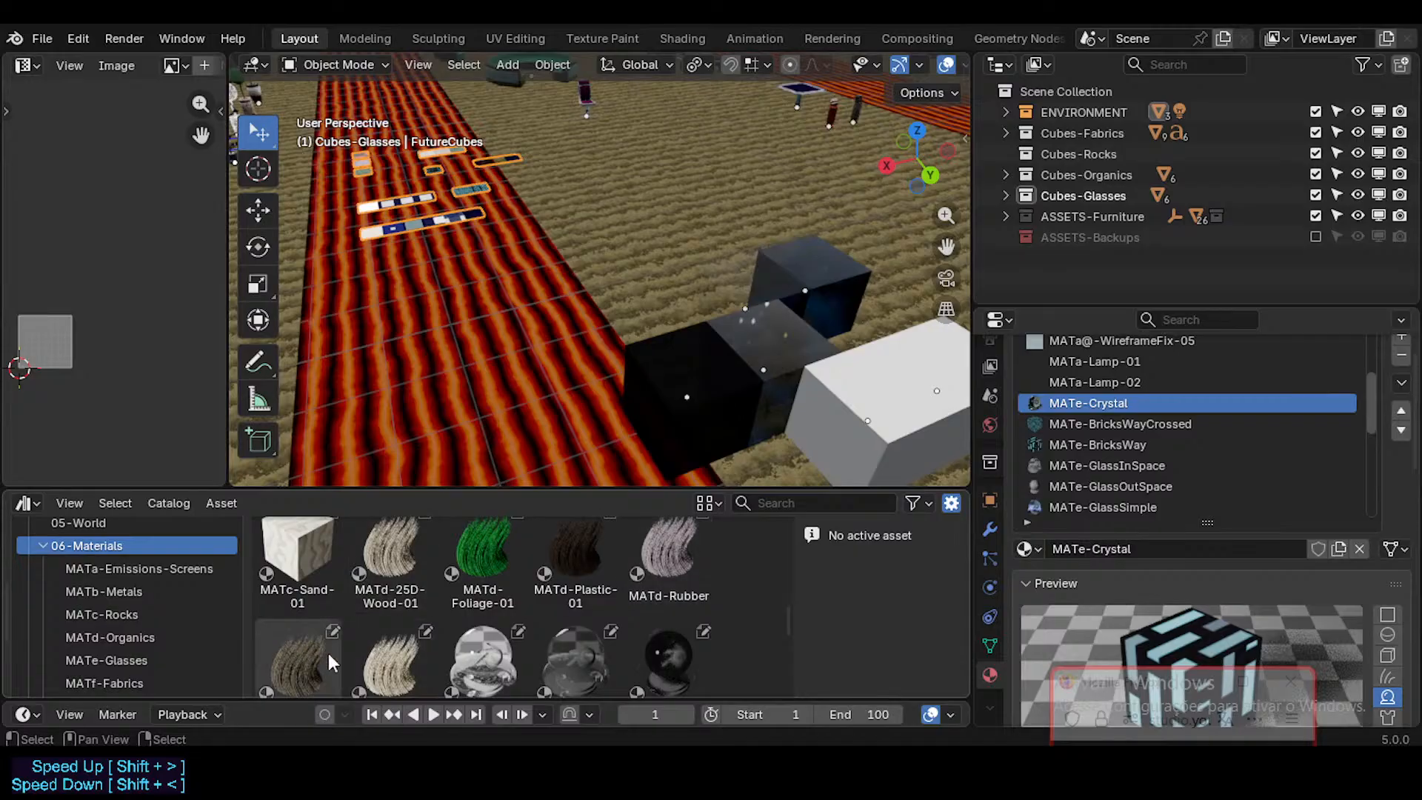
scroll(406, 610, "down", 1)
scroll(406, 610, "up", 1)
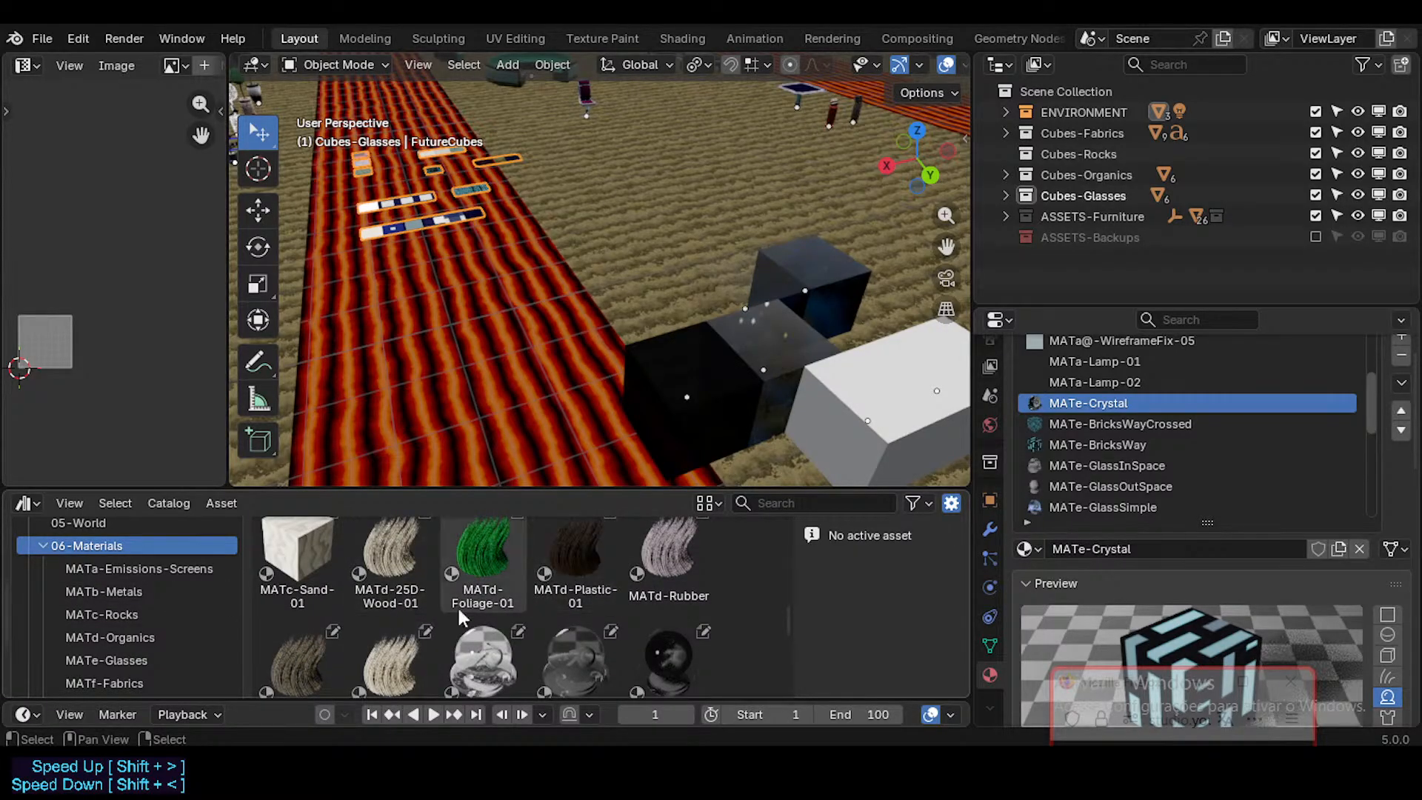
Step: Check the MATd-Organics catalog, and read the full 06-Materials listing through to its last entry
left_click(160, 637)
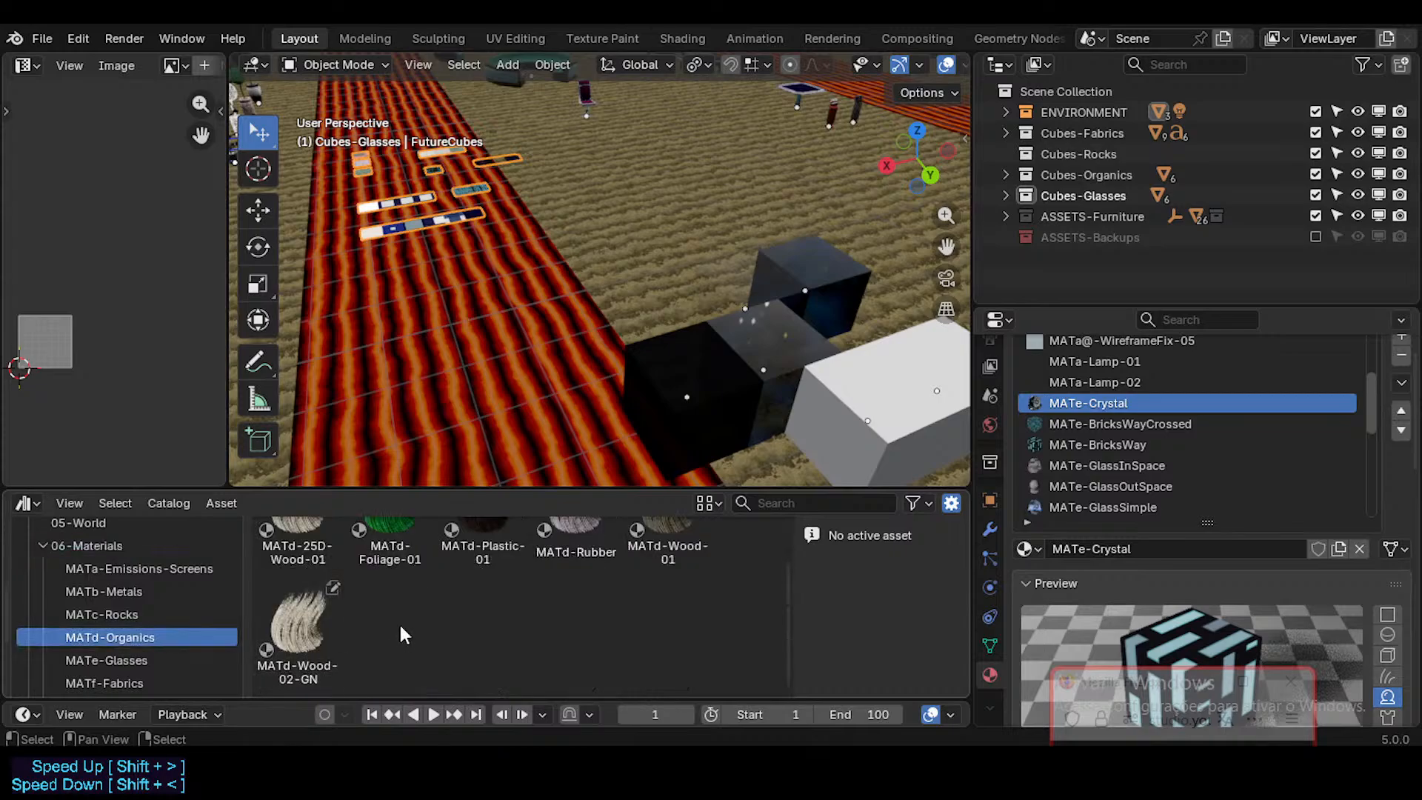
scroll(387, 592, "up", 1)
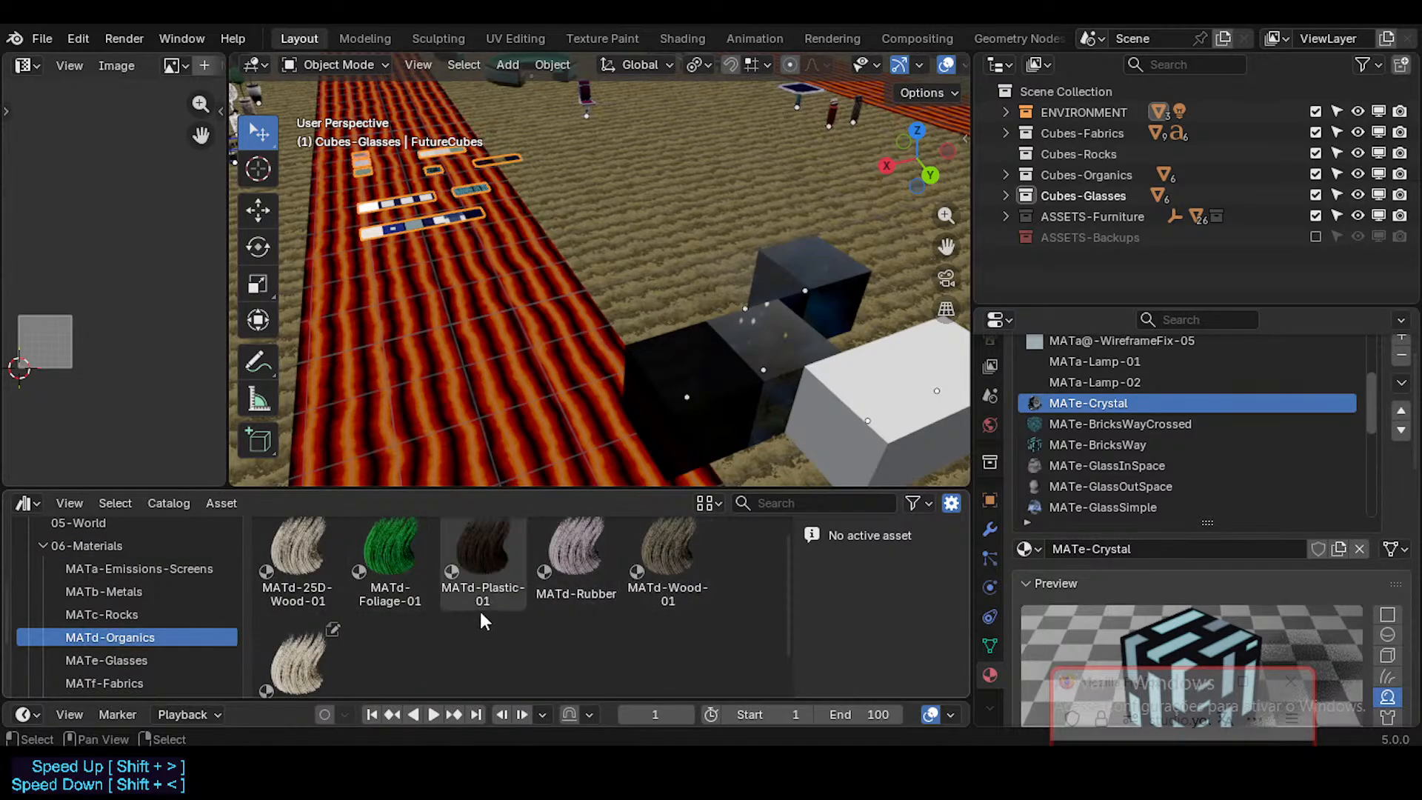
left_click(135, 546)
scroll(540, 602, "down", 8)
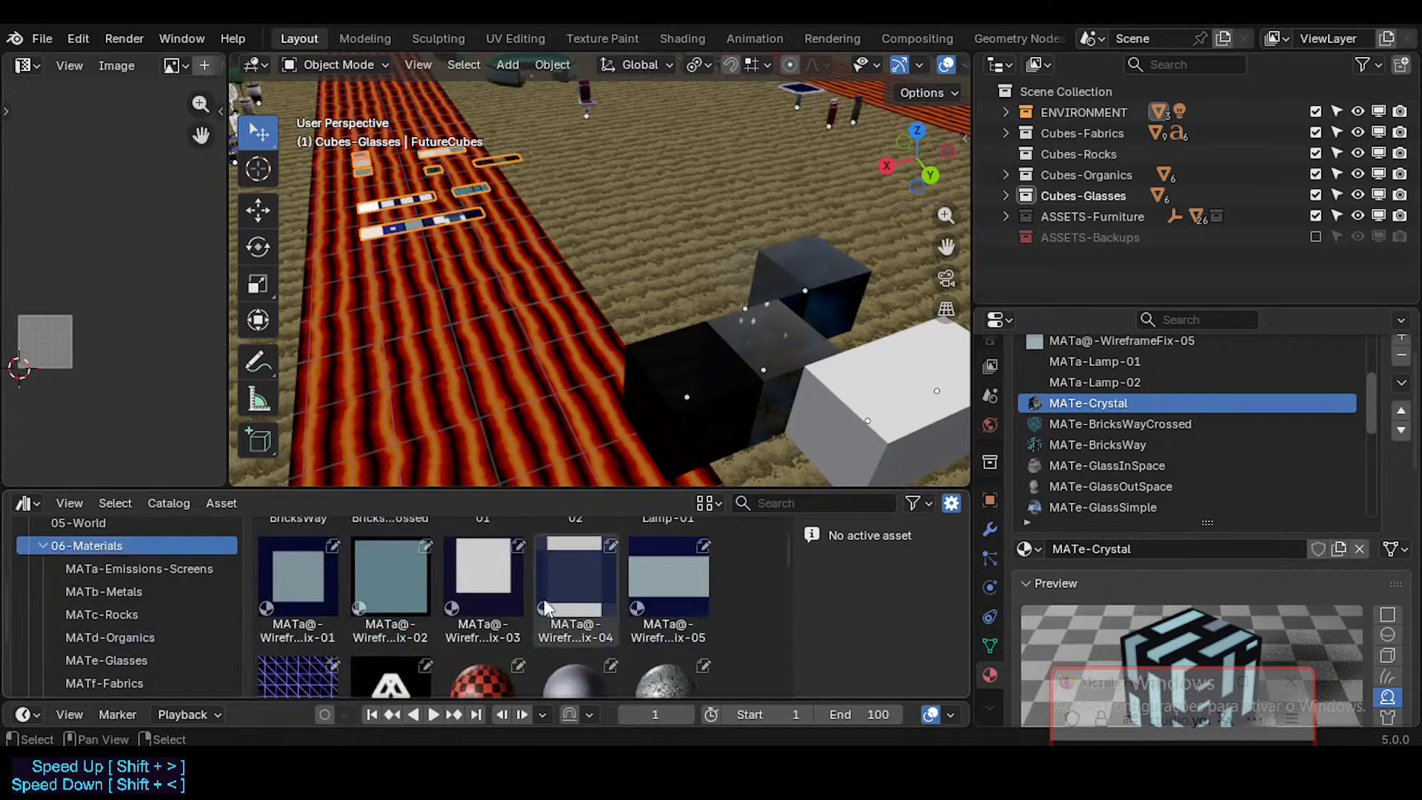
scroll(539, 603, "down", 1)
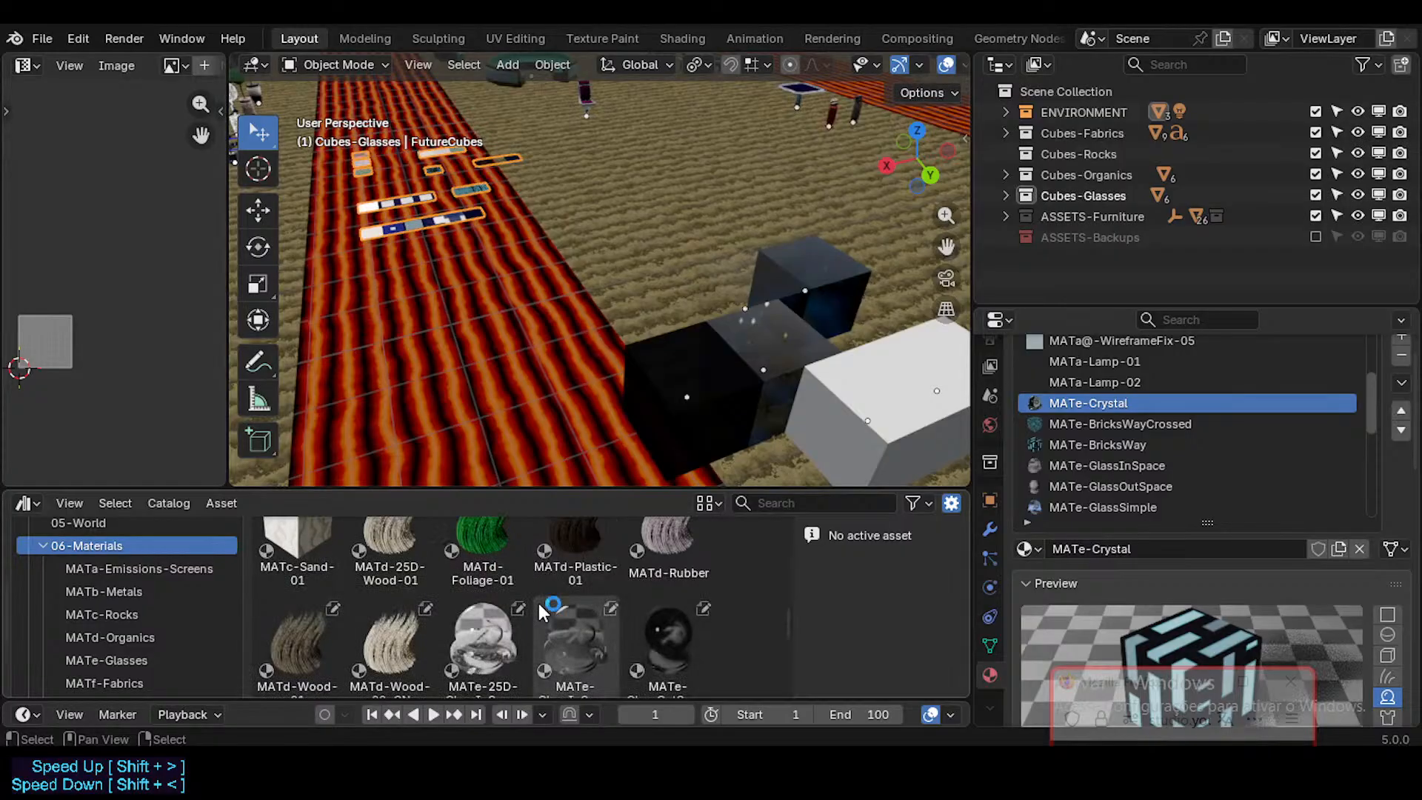
scroll(548, 603, "down", 2)
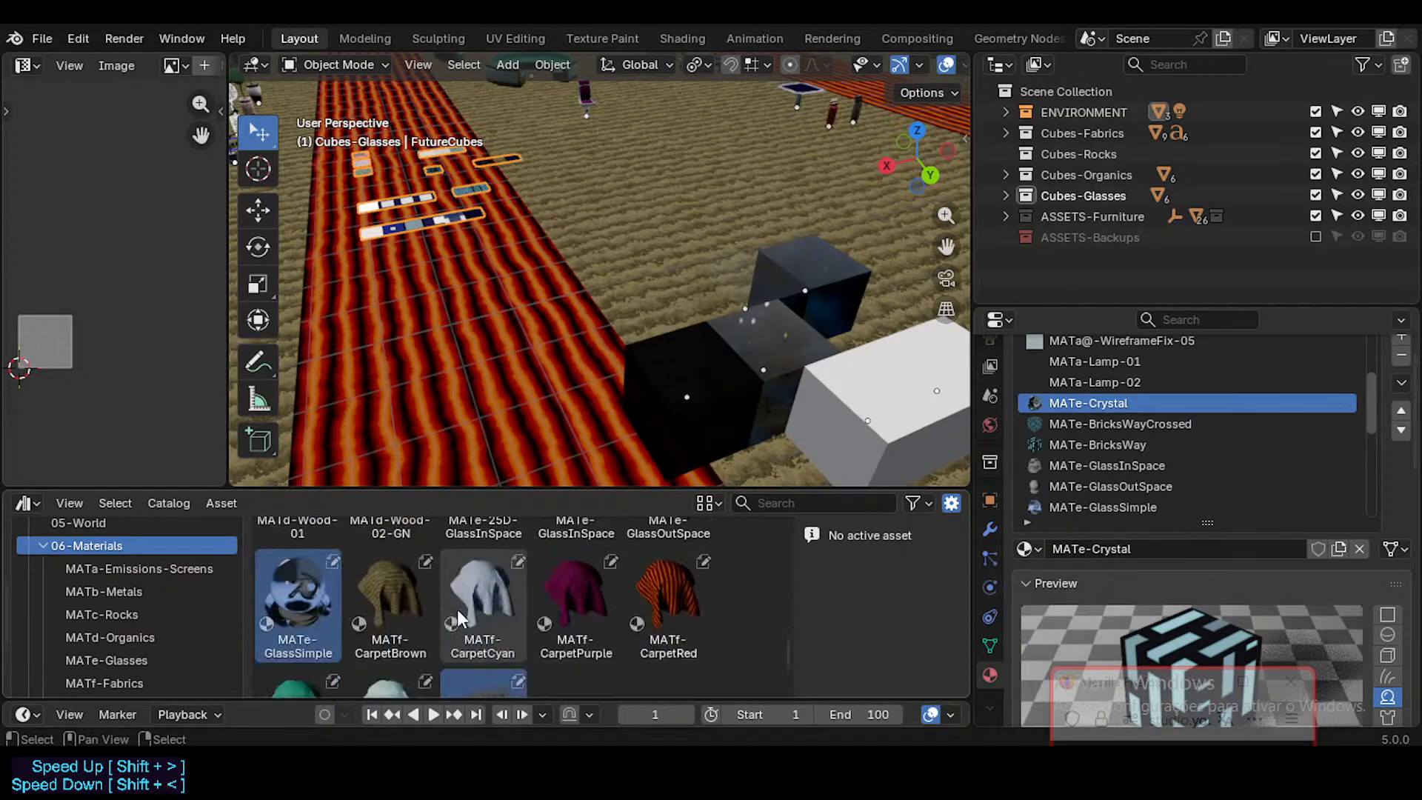
scroll(456, 609, "down", 4)
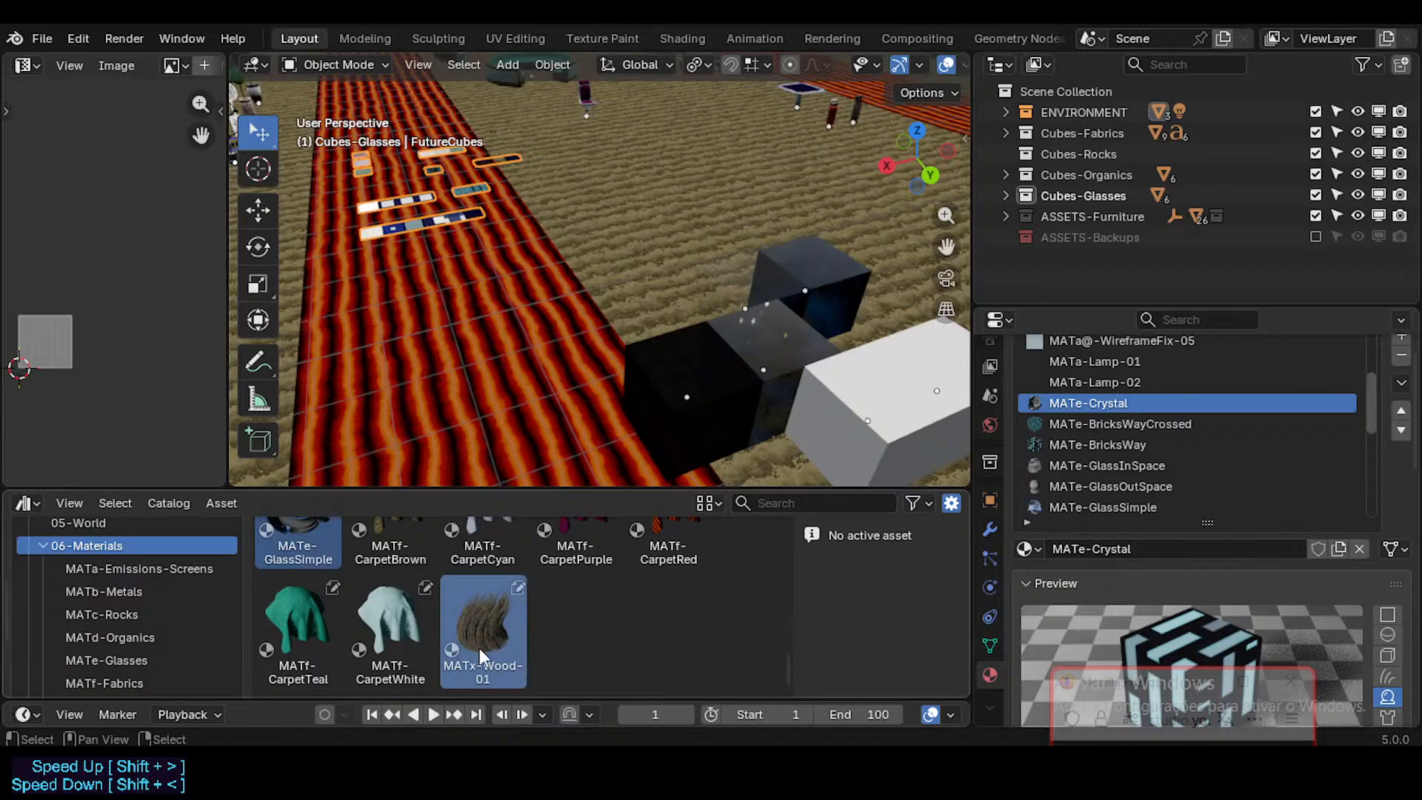
Step: Inspect the asset details of the MATf-CarpetCyan, MATf-CarpetRed and MATx-Wood-01 materials
left_click(482, 628)
scroll(455, 614, "up", 2)
left_click(411, 587)
left_click(481, 578)
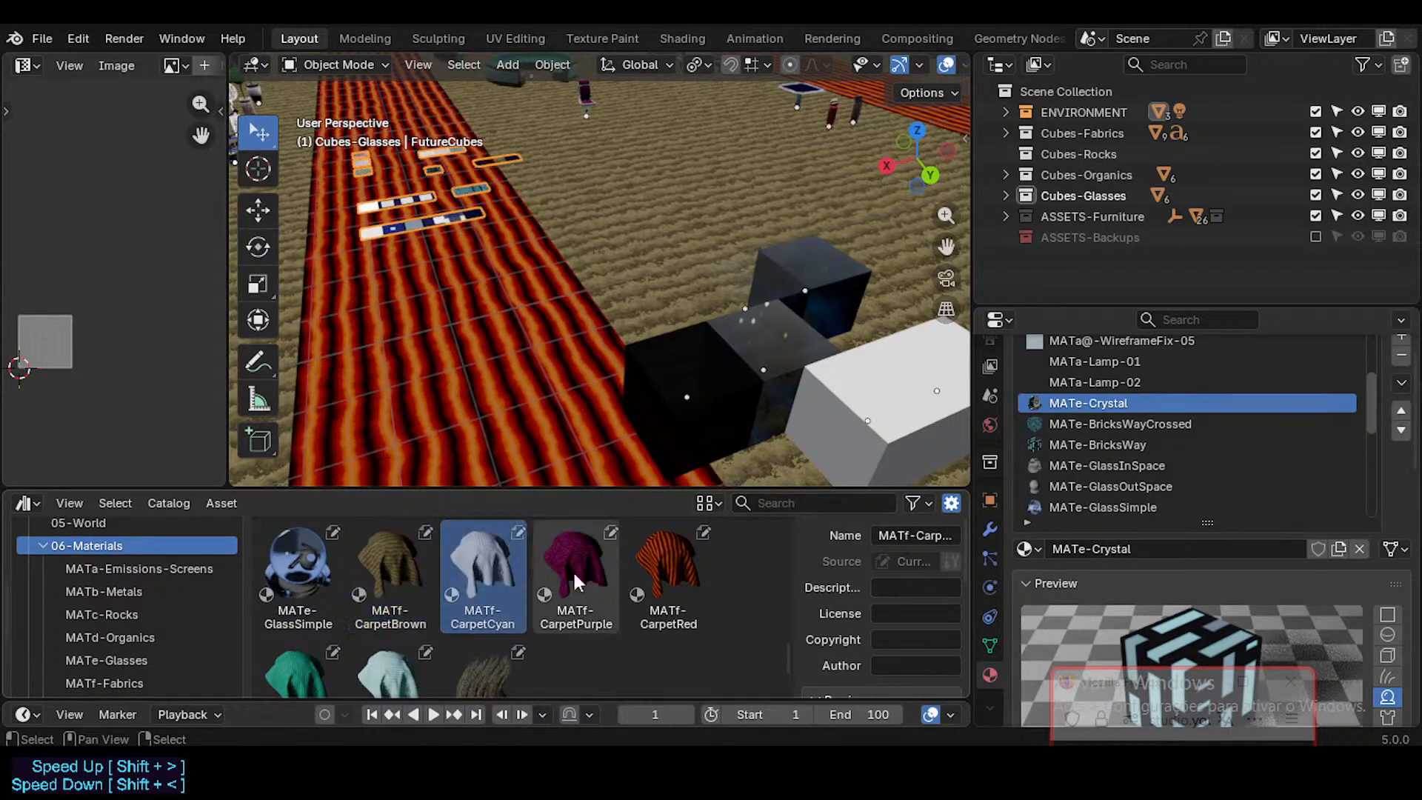
left_click(669, 579)
scroll(472, 649, "down", 1)
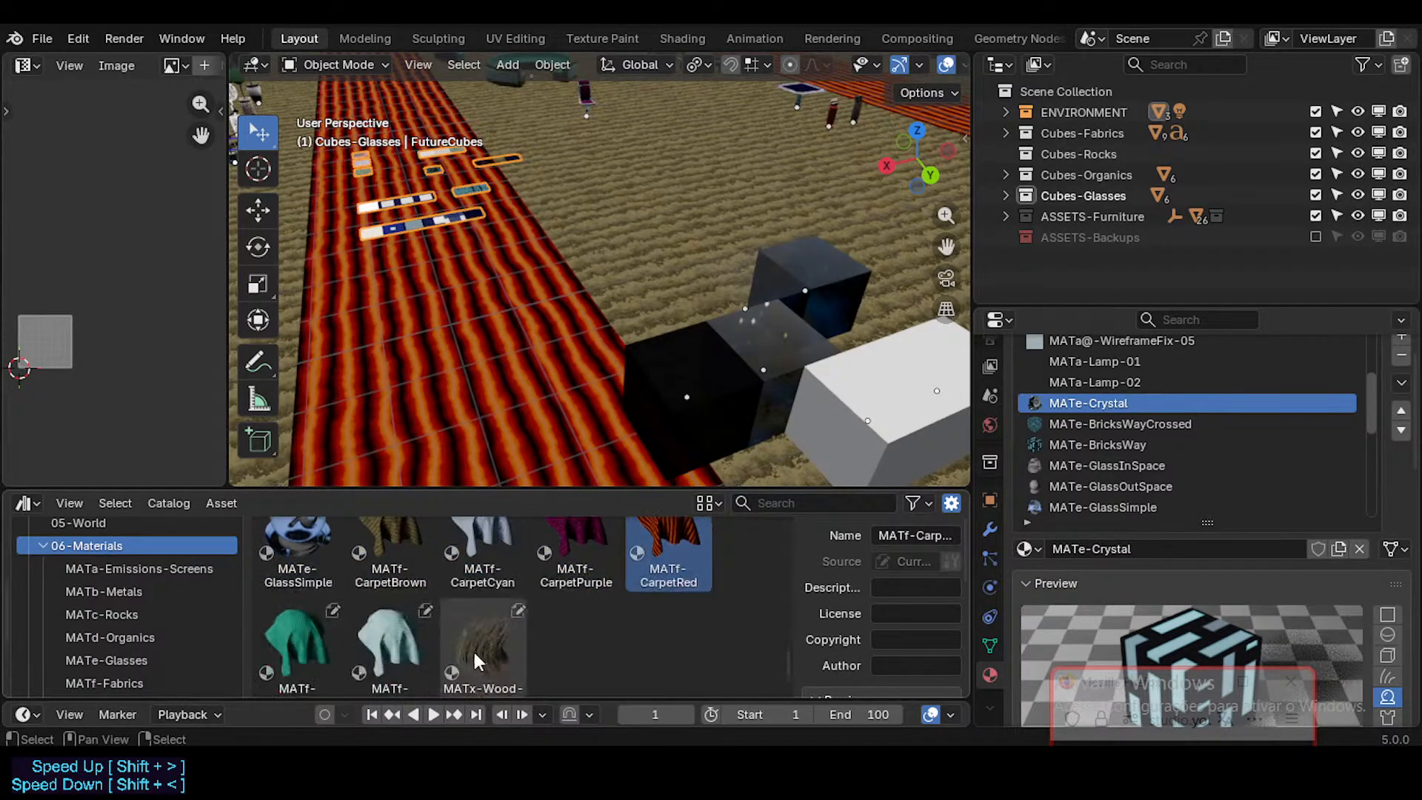
left_click(486, 663)
scroll(486, 664, "down", 1)
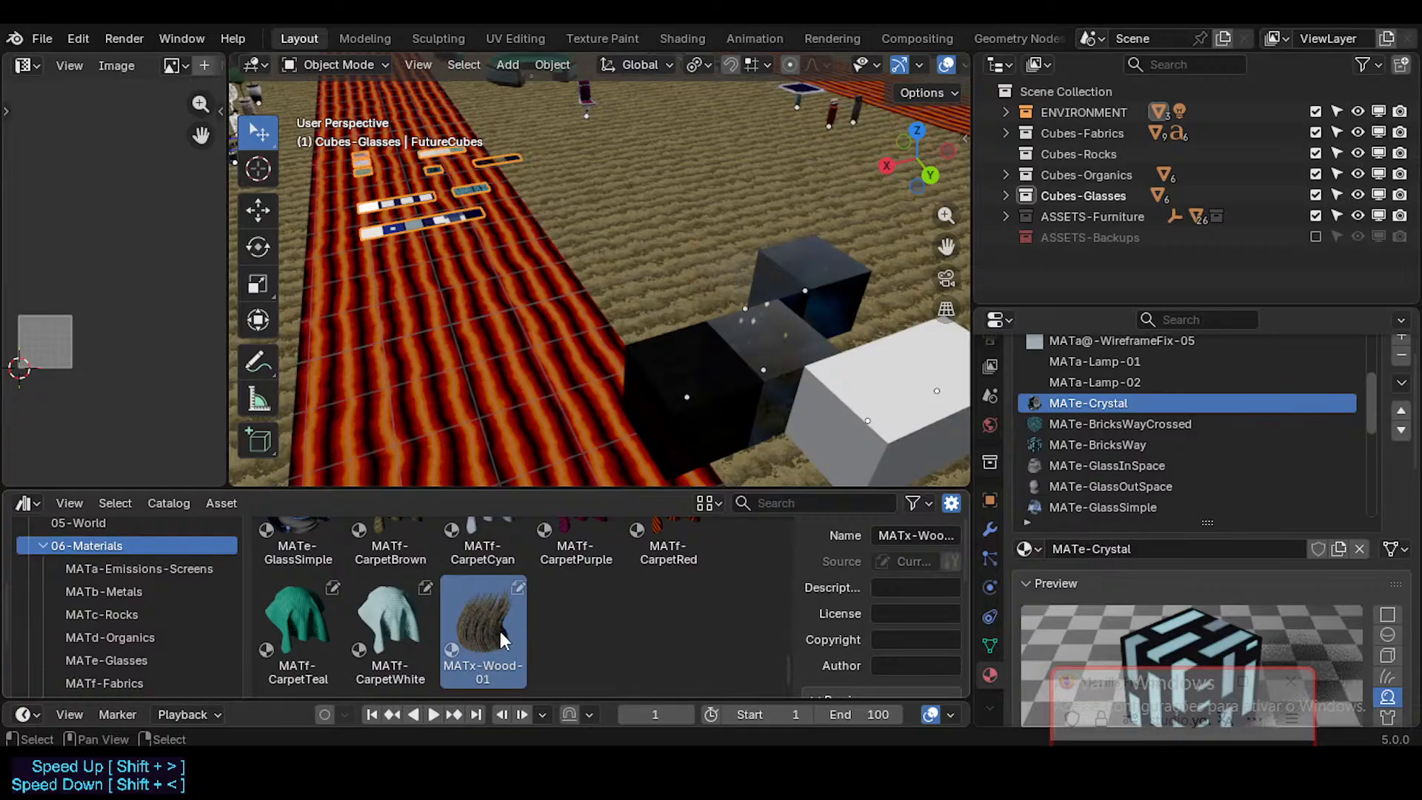
Step: Compare MATx-Wood-01 with the neighbouring carpet materials and select the MATf-CarpetBrown asset
scroll(500, 631, "up", 1)
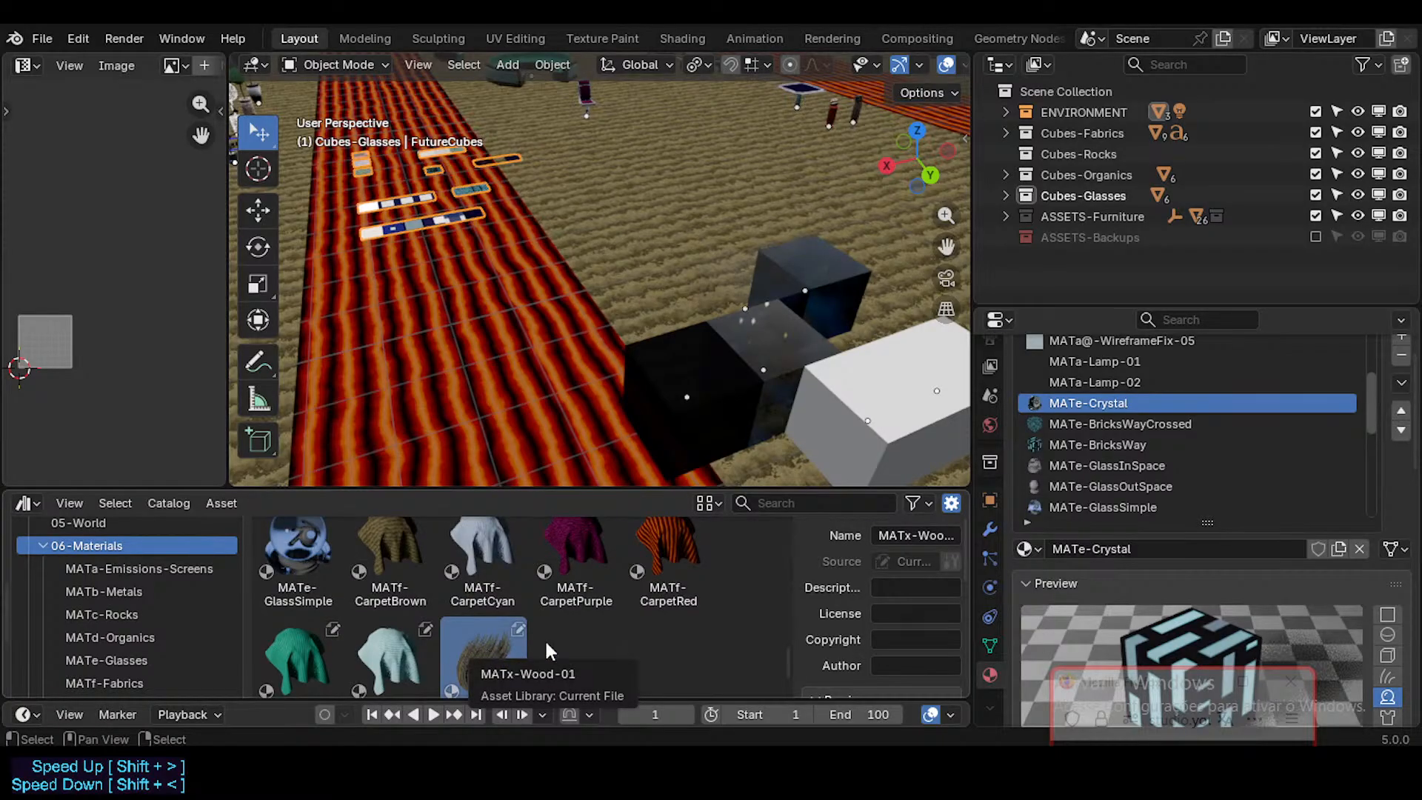
scroll(547, 644, "down", 1)
scroll(496, 620, "up", 1)
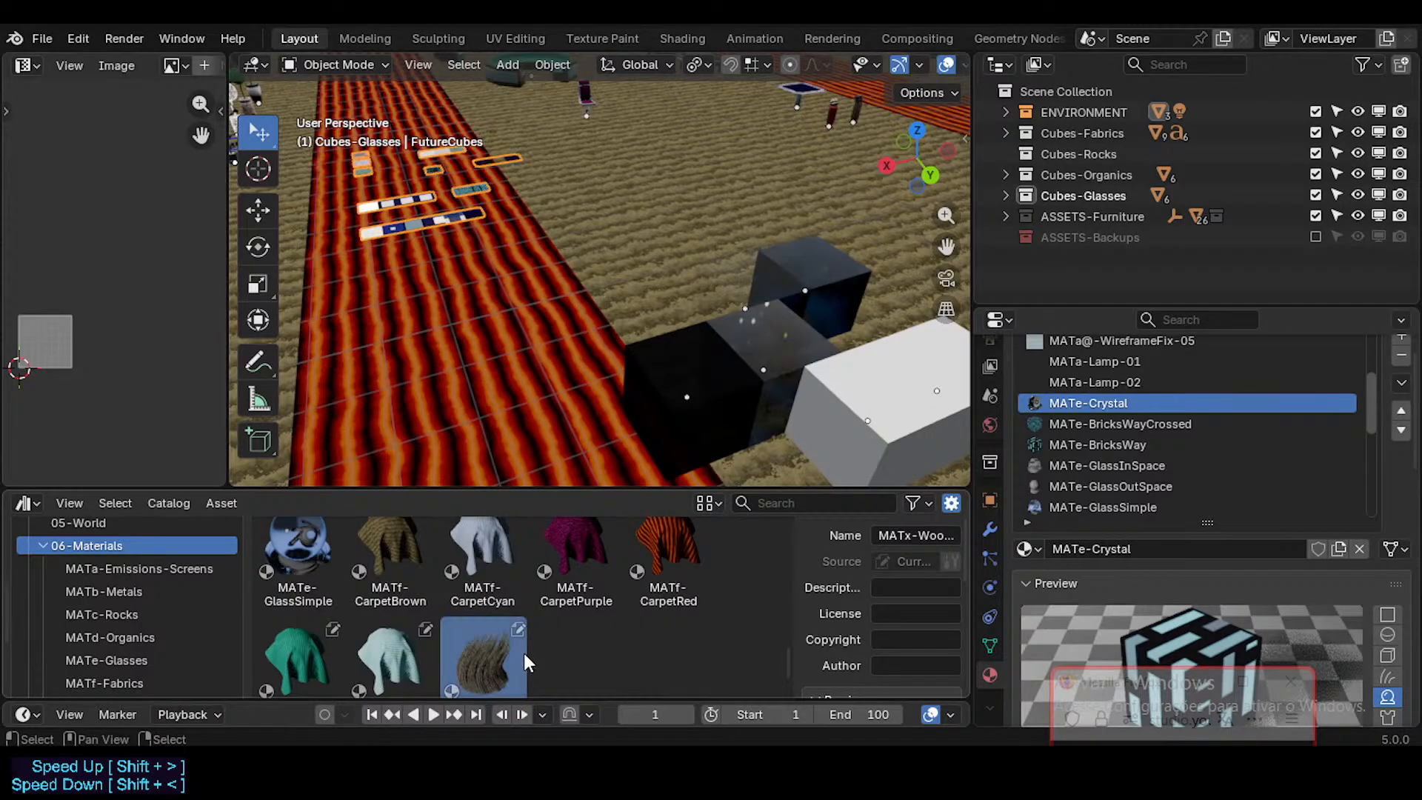
left_click(393, 566)
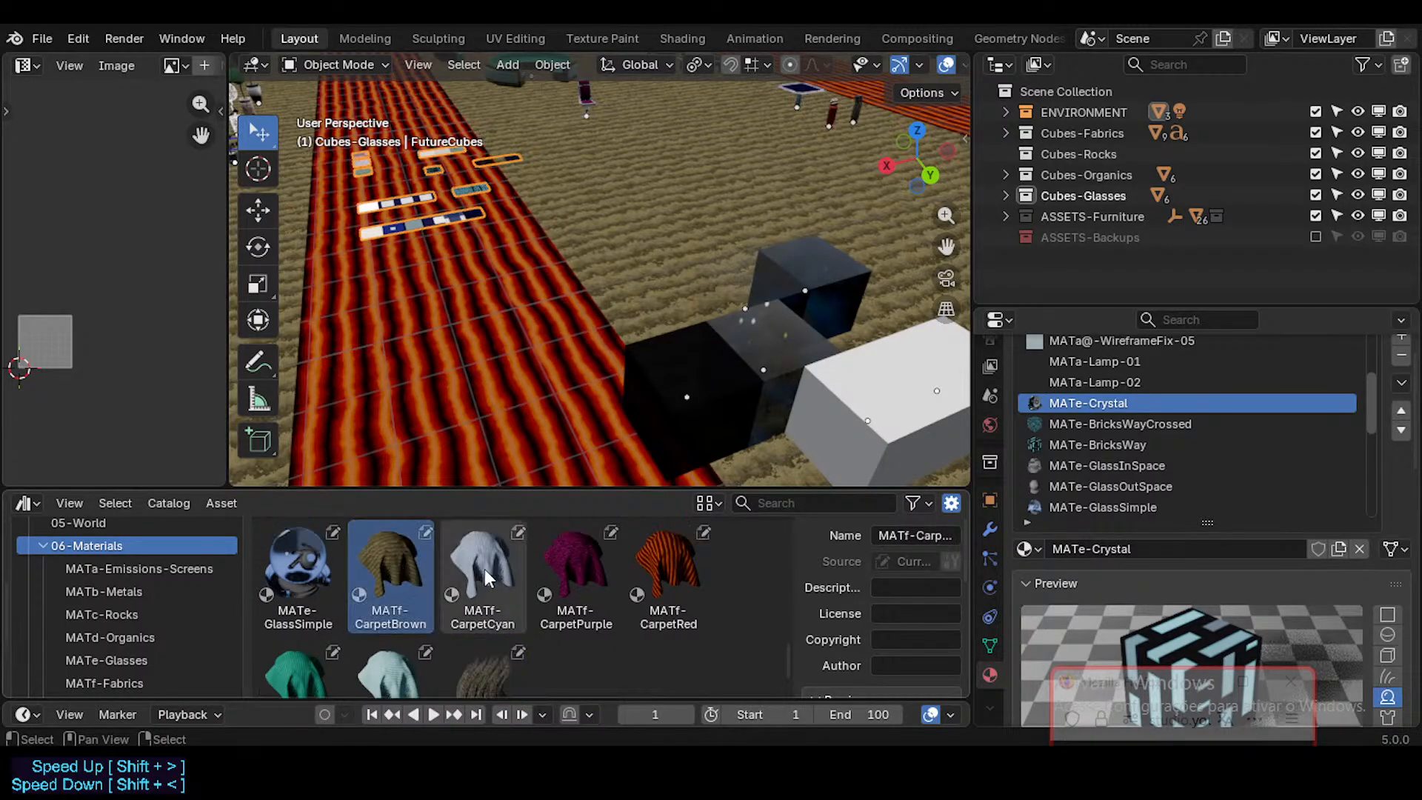
scroll(582, 597, "down", 2)
scroll(534, 605, "up", 2)
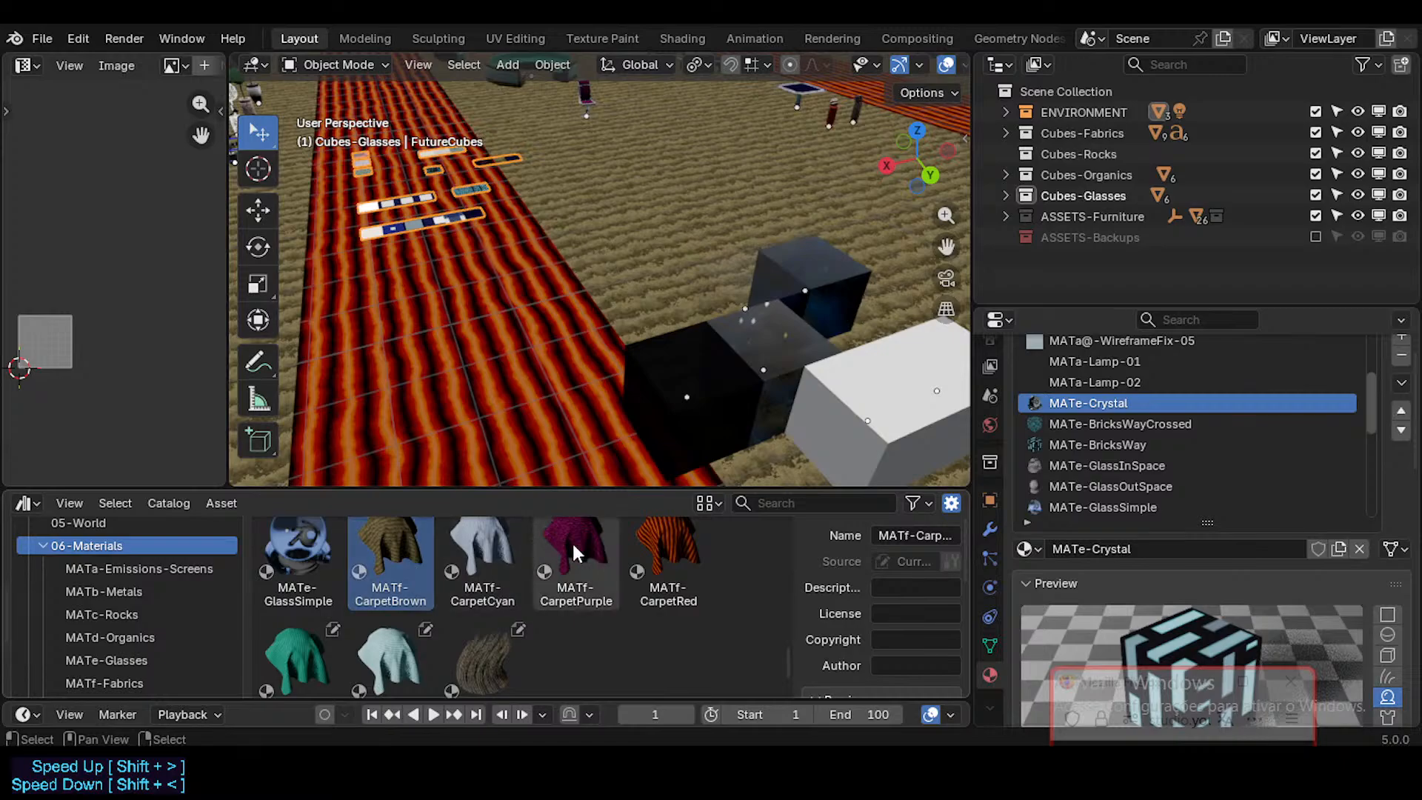
Step: Compare the carpet materials in the 06-Materials listing with the contents of the MATf-Fabrics catalog
scroll(575, 541, "up", 1)
left_click(459, 548)
left_click(670, 574)
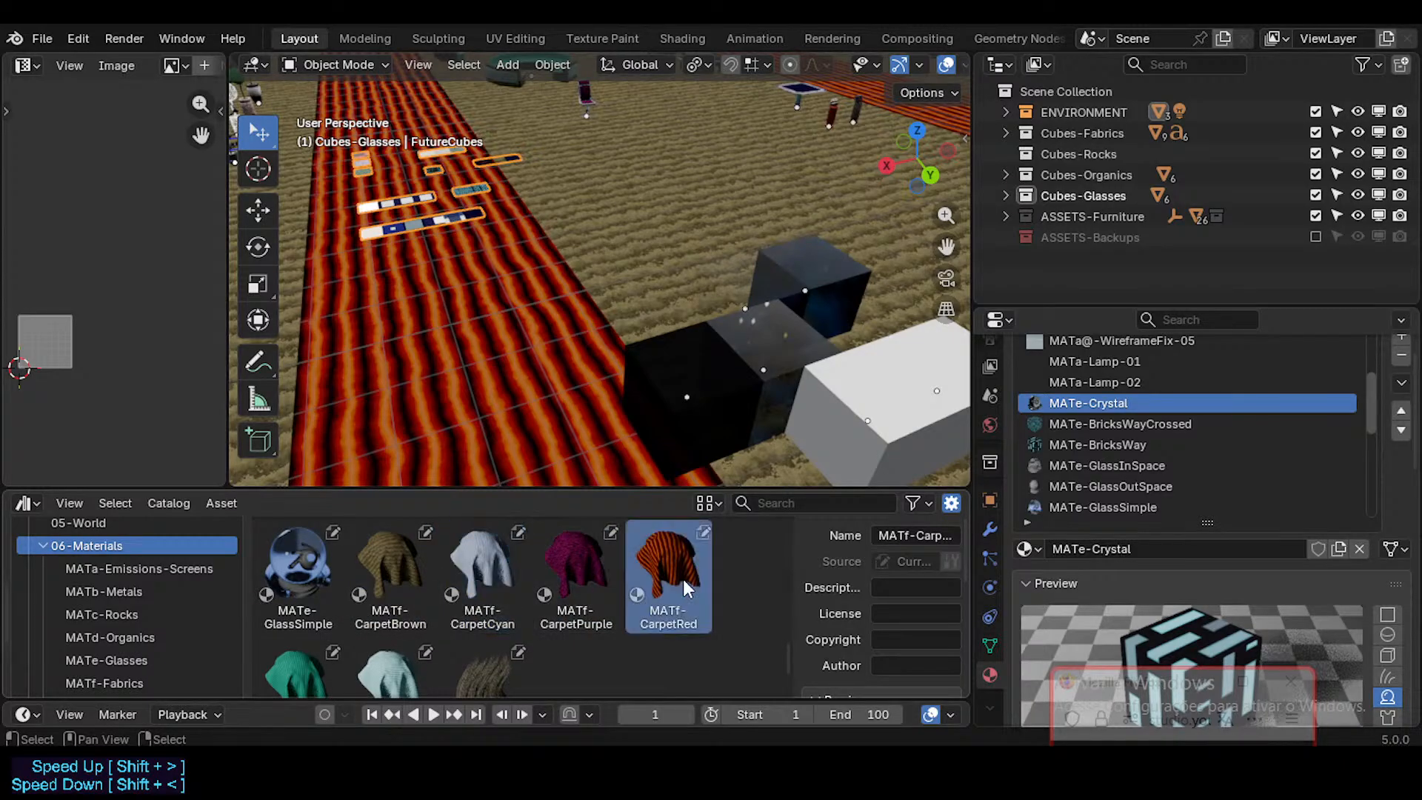
scroll(667, 586, "down", 3)
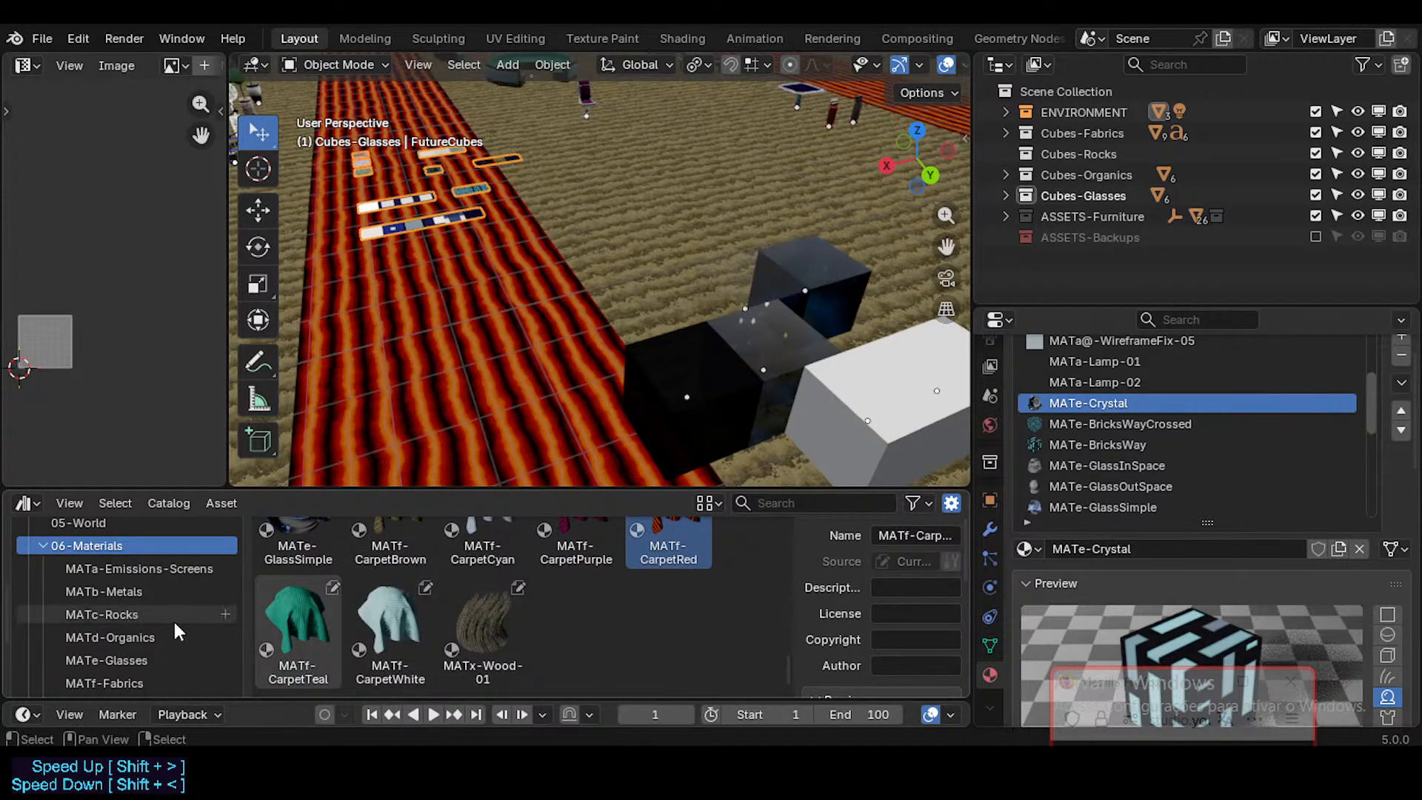
scroll(146, 646, "down", 2)
left_click(144, 641)
scroll(489, 593, "up", 3)
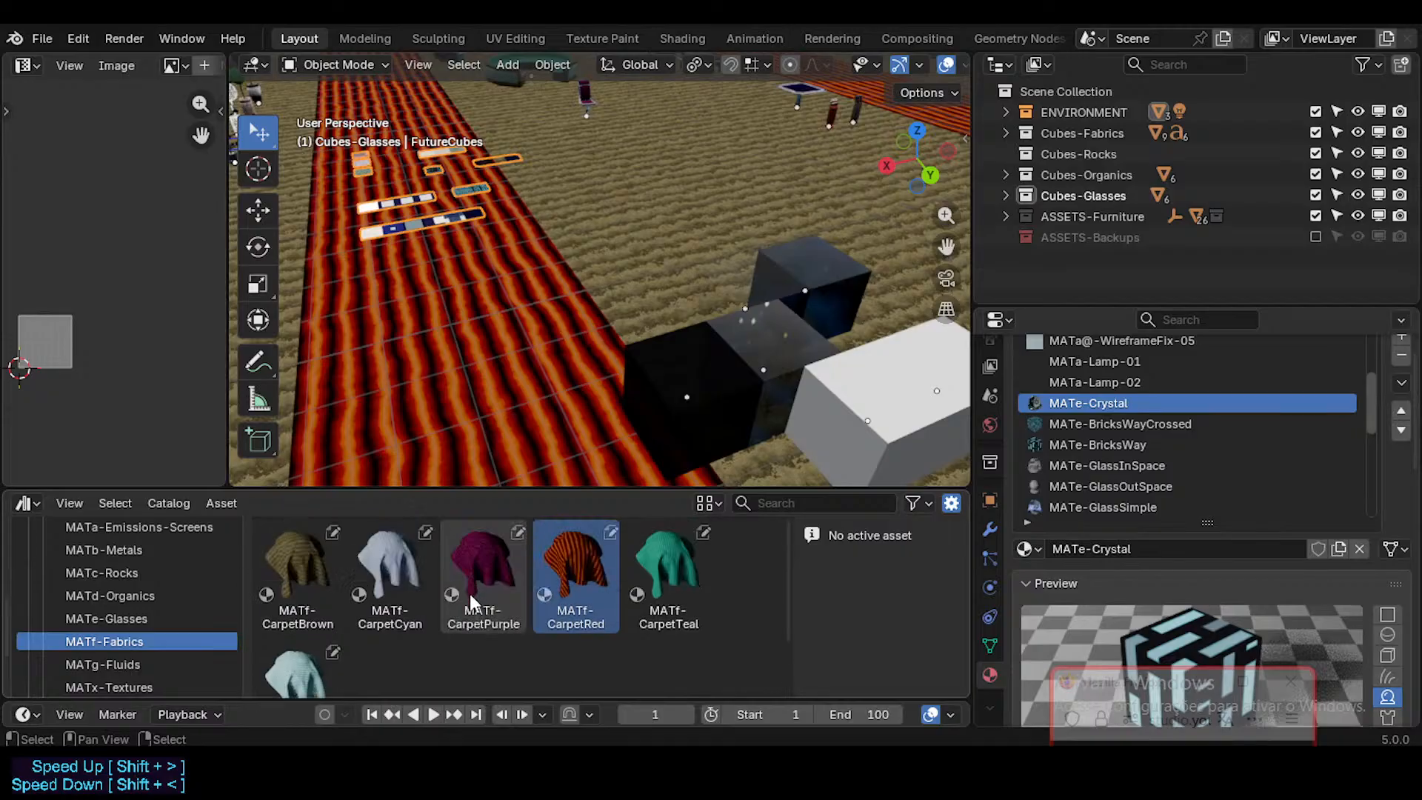
scroll(469, 593, "down", 3)
scroll(170, 626, "up", 5)
scroll(141, 637, "down", 2)
Step: Return to the 06-Materials catalog and inspect the FutureCubes tiles and glass sample cubes in the scene
left_click(136, 672)
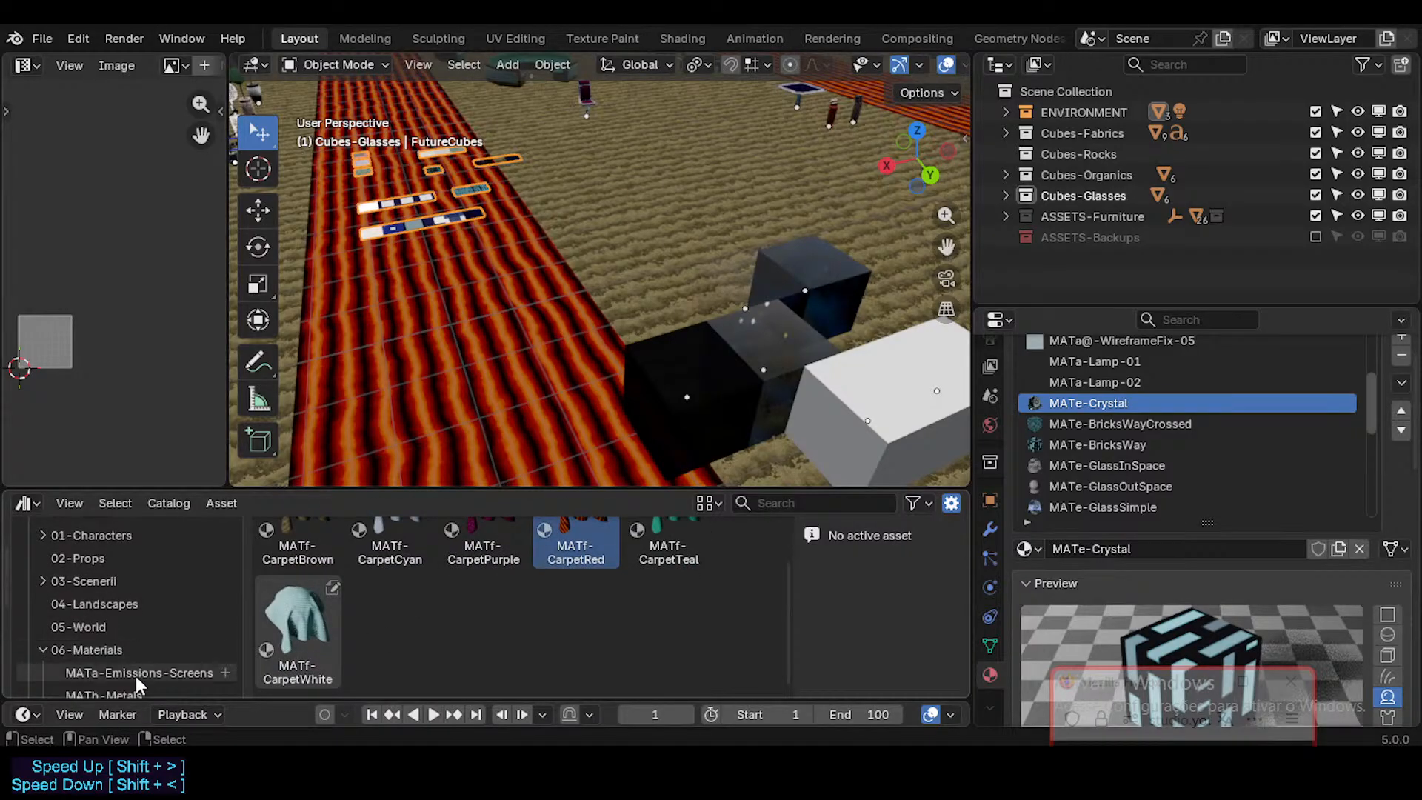
left_click(87, 650)
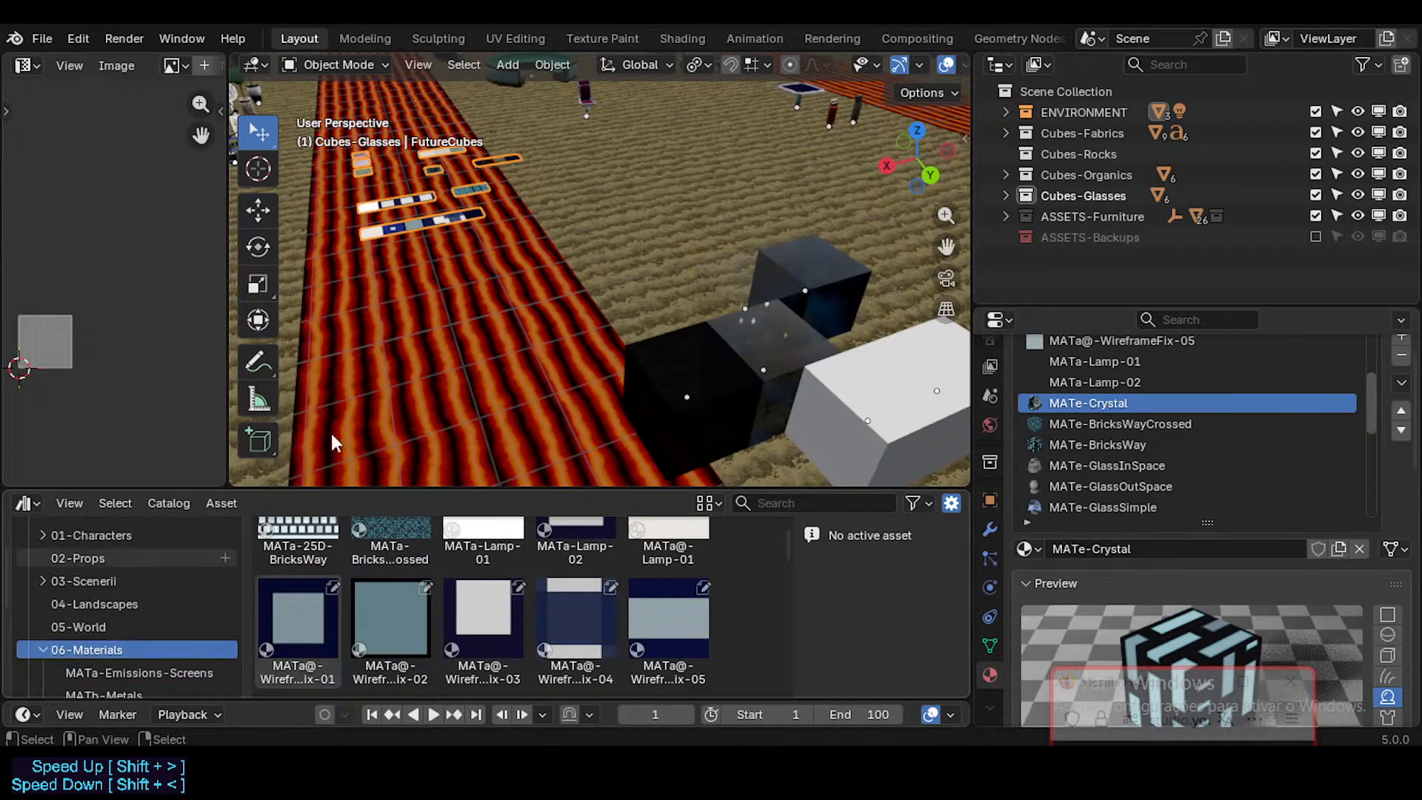
middle_click_drag(485, 250, 539, 331)
scroll(521, 313, "up", 4)
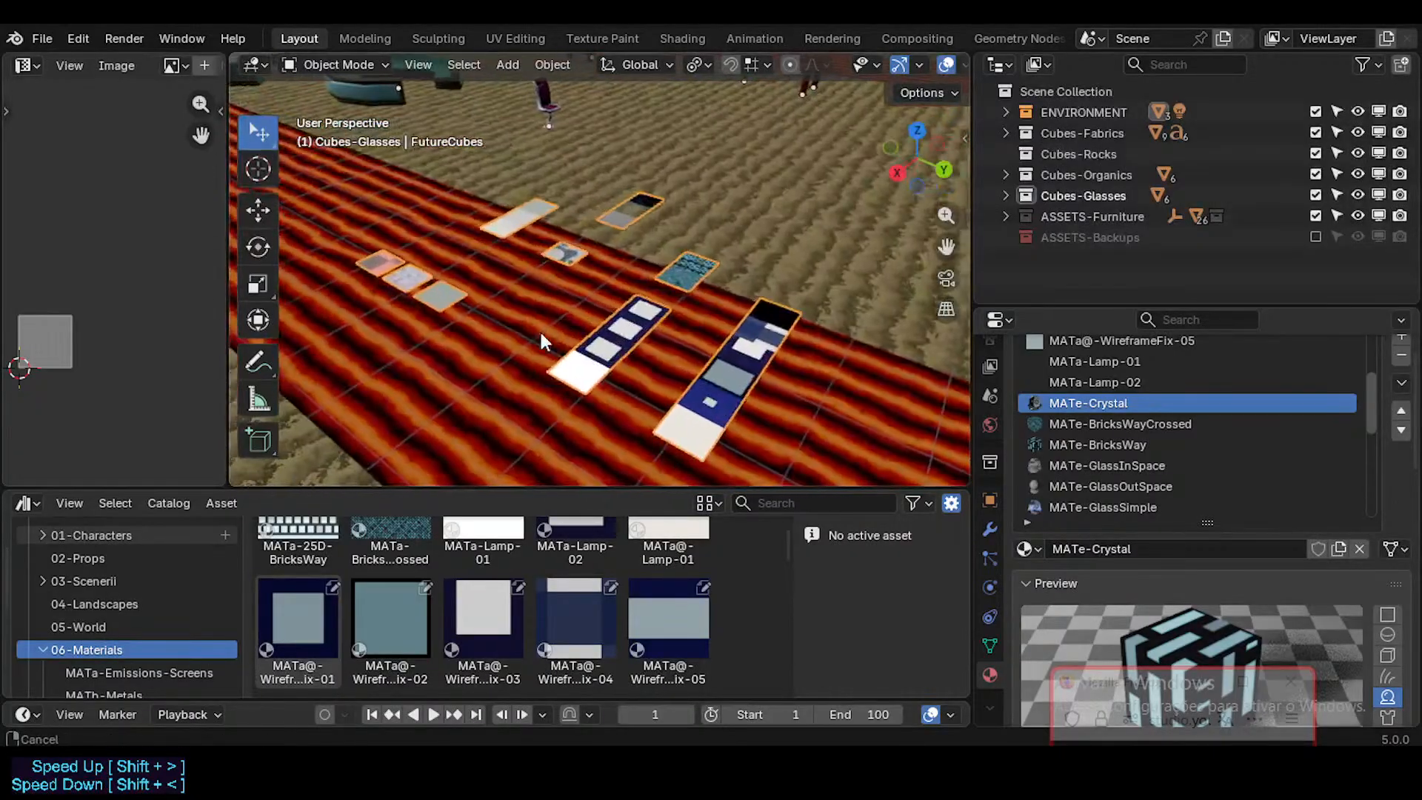
middle_click_drag(746, 338, 447, 268, "shift")
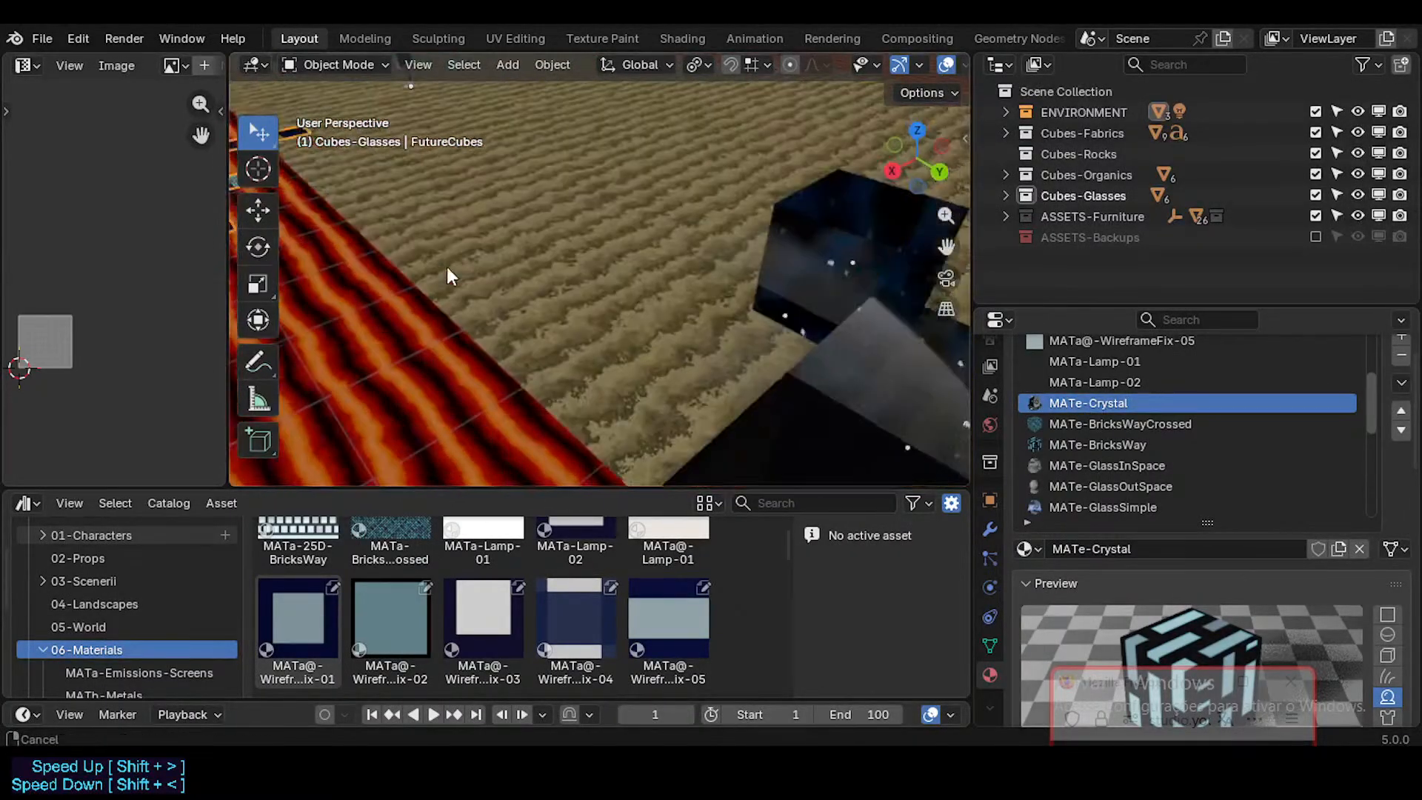
scroll(446, 268, "down", 4)
middle_click_drag(679, 300, 655, 303)
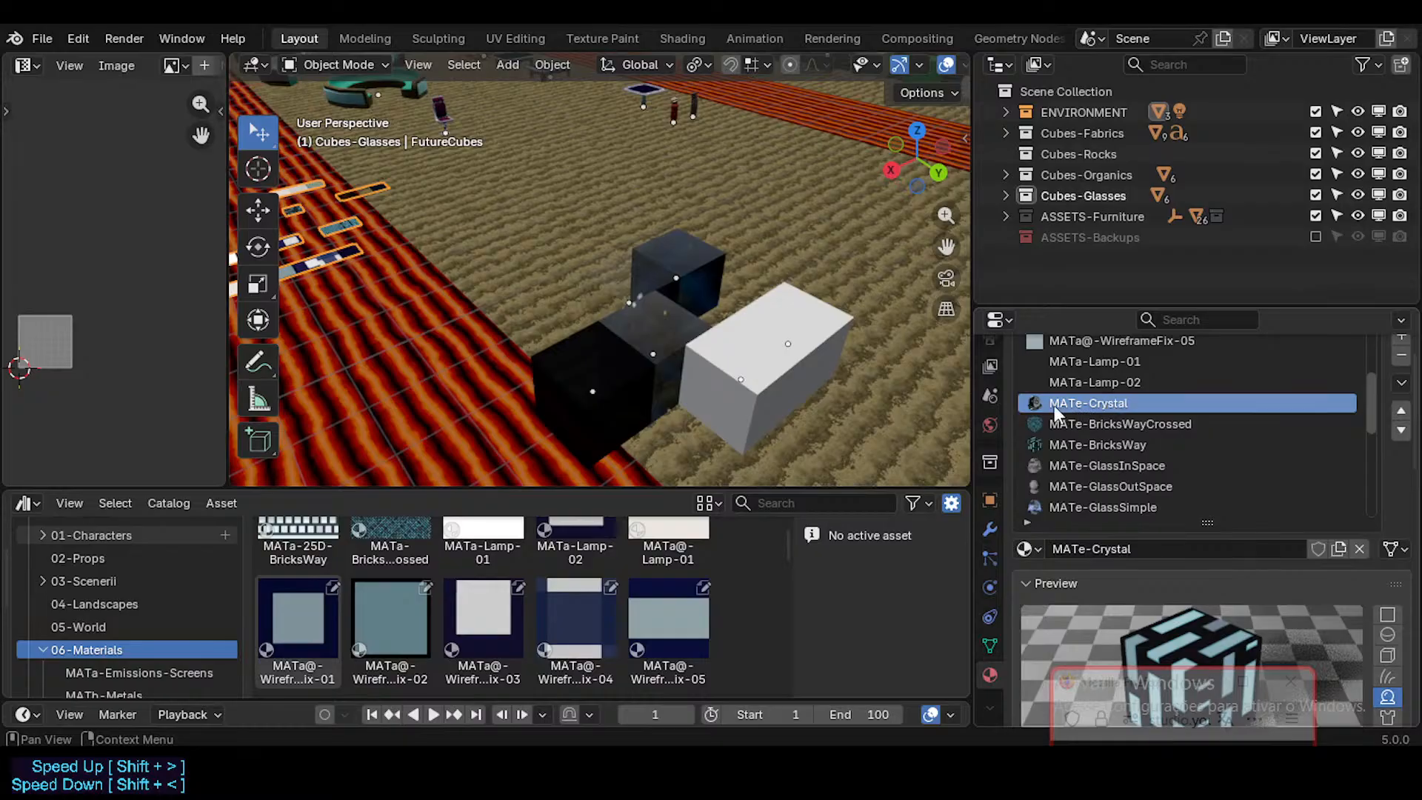
scroll(112, 622, "down", 3)
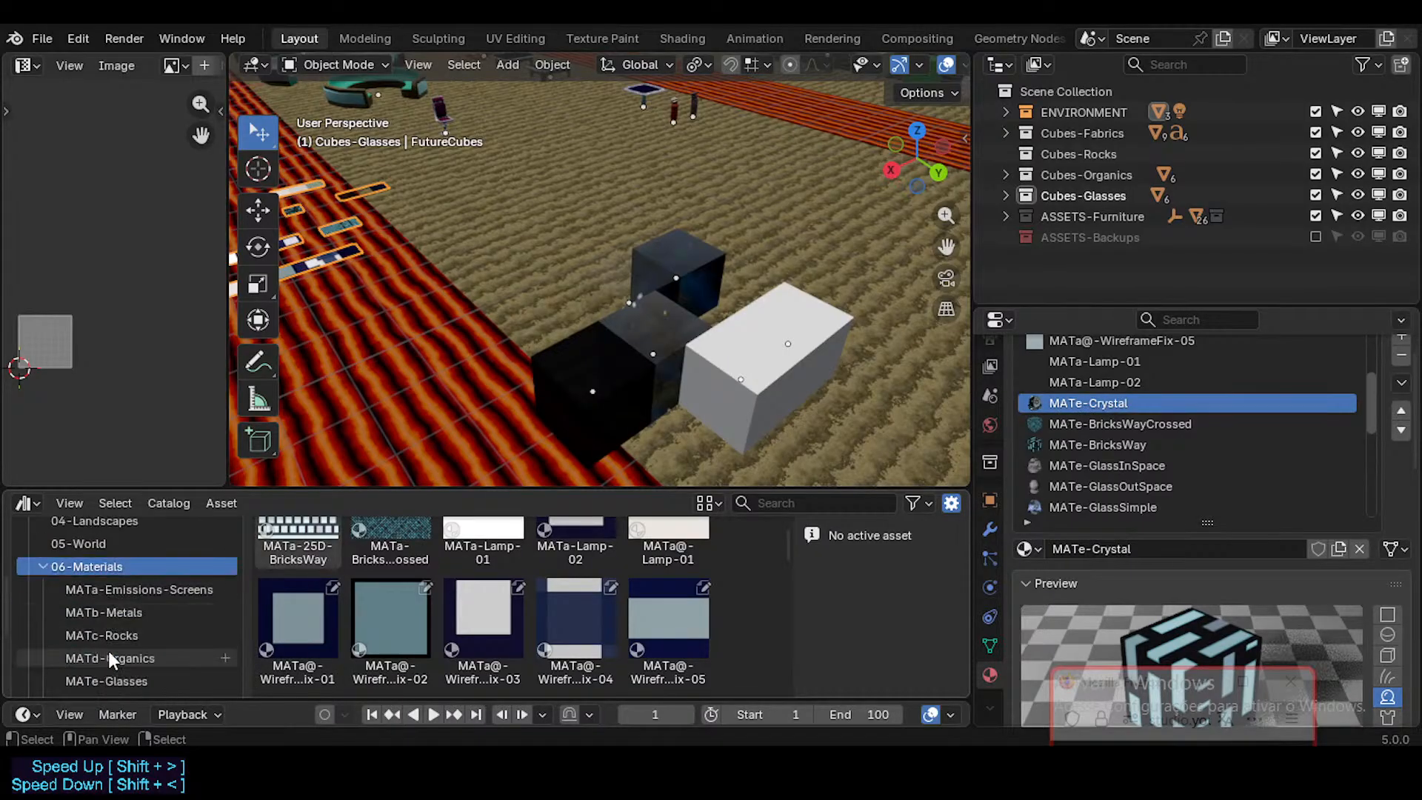
scroll(109, 624, "up", 3)
scroll(110, 622, "up", 4)
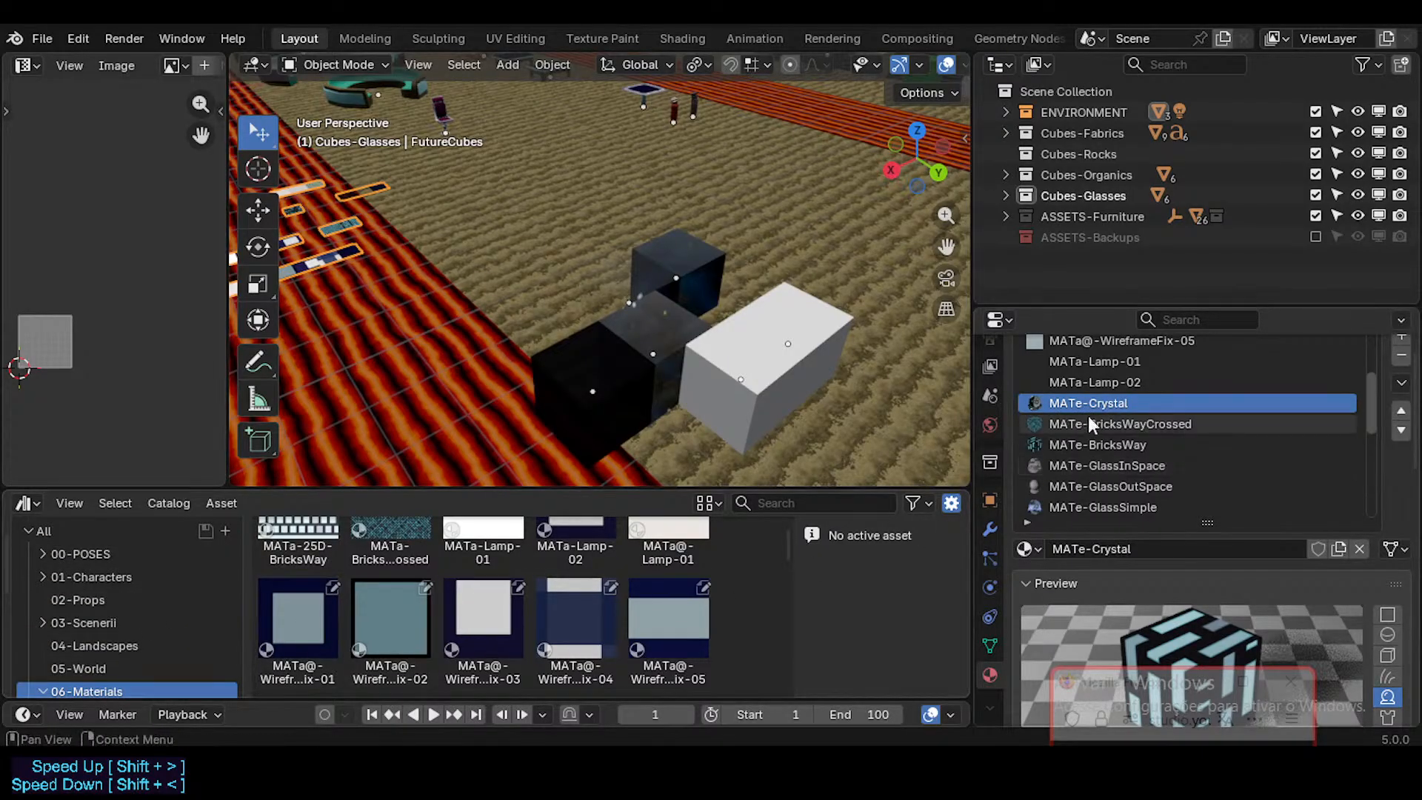
Step: Compare the FutureCubes material slots from MATe-Crystal through MATe-GlassOutSpace, including both BricksWay materials
left_click(1110, 424)
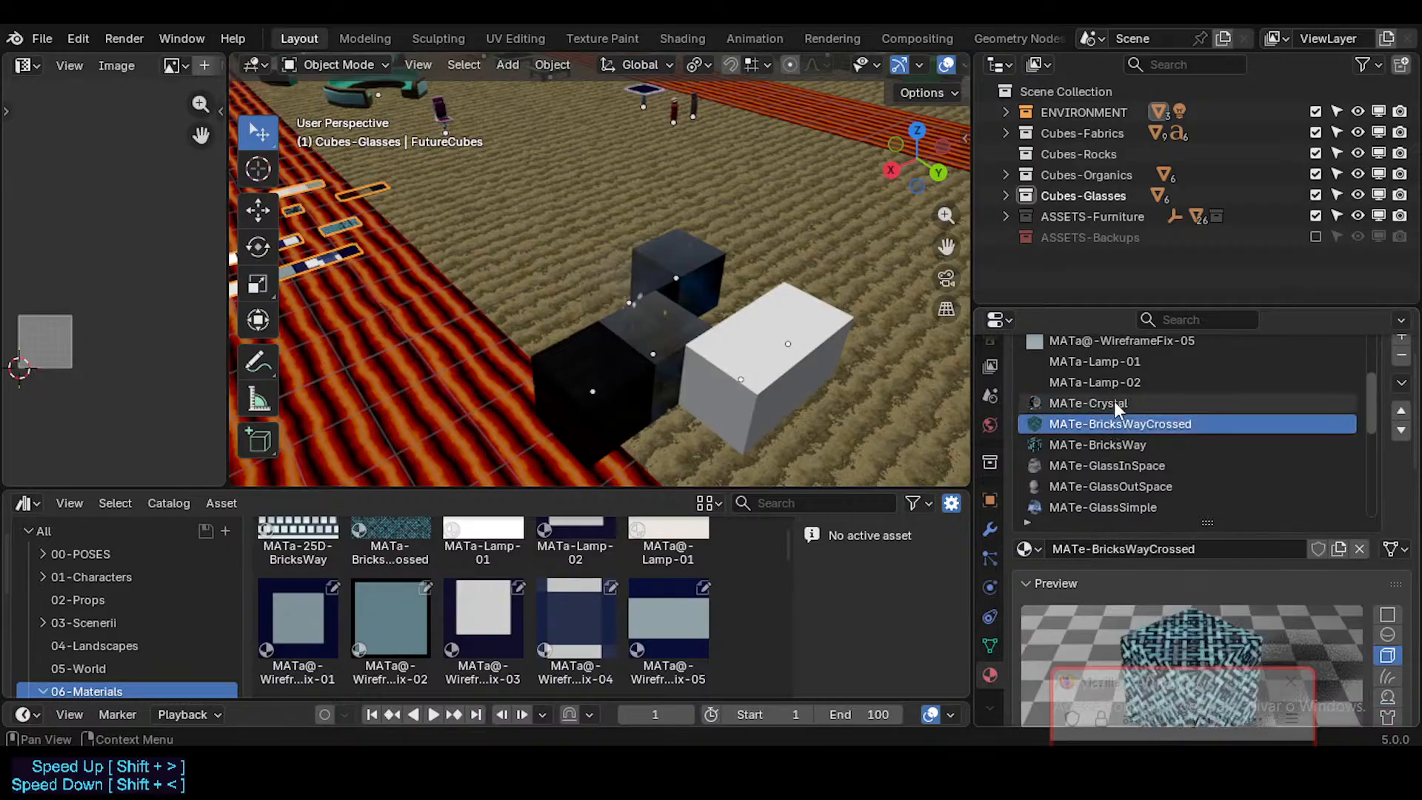
left_click(1116, 403)
left_click(1110, 424)
left_click(1108, 446)
left_click(1106, 467)
left_click(1108, 487)
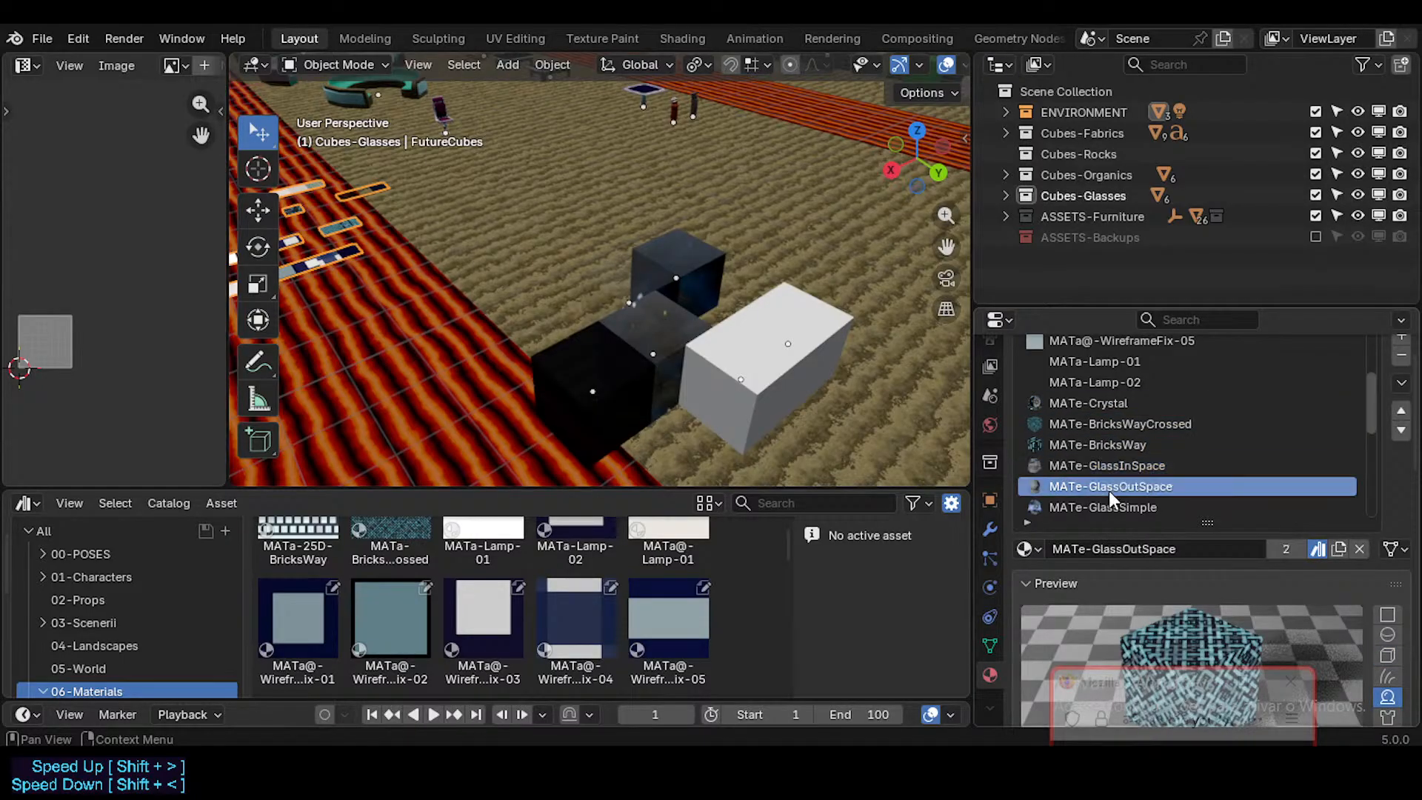
left_click(1108, 466)
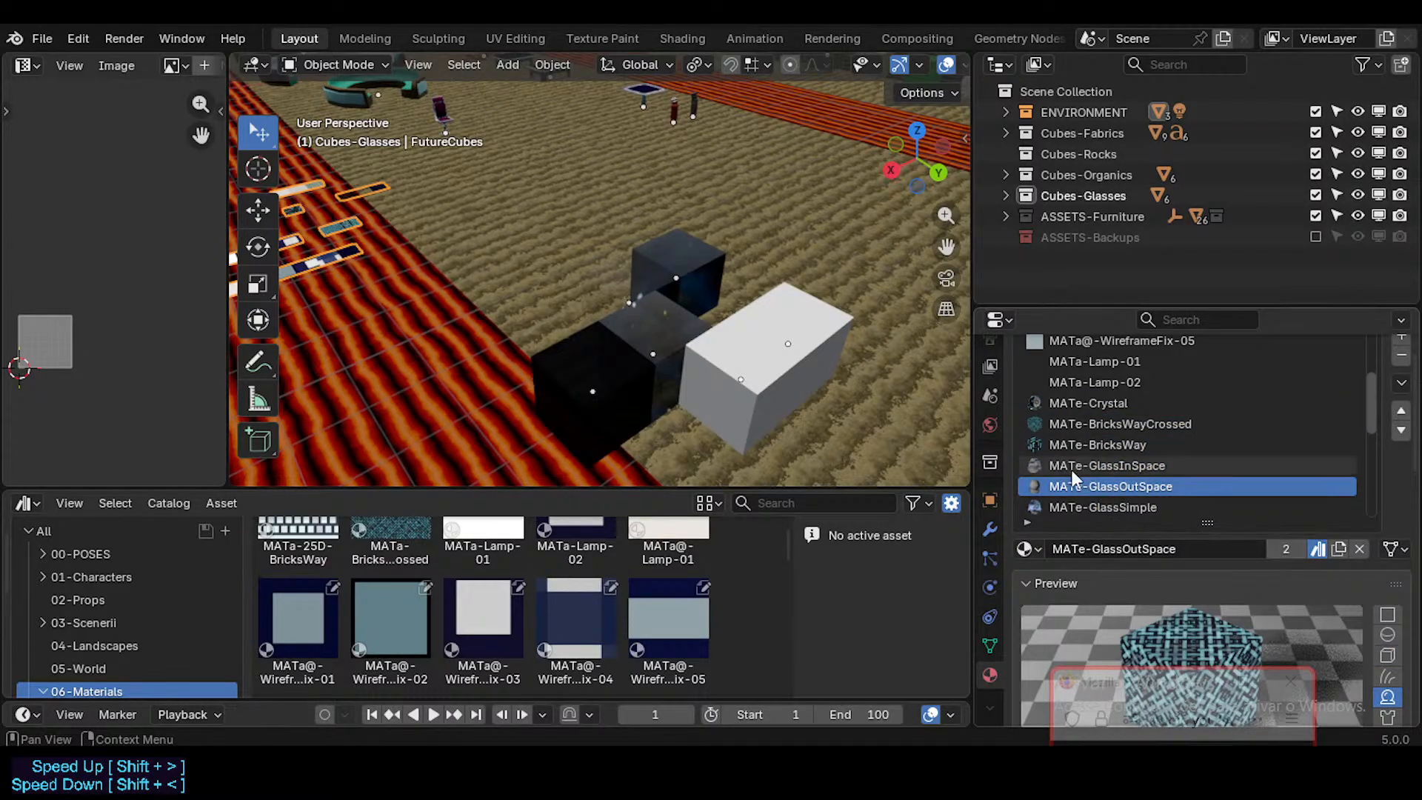
left_click(1112, 443)
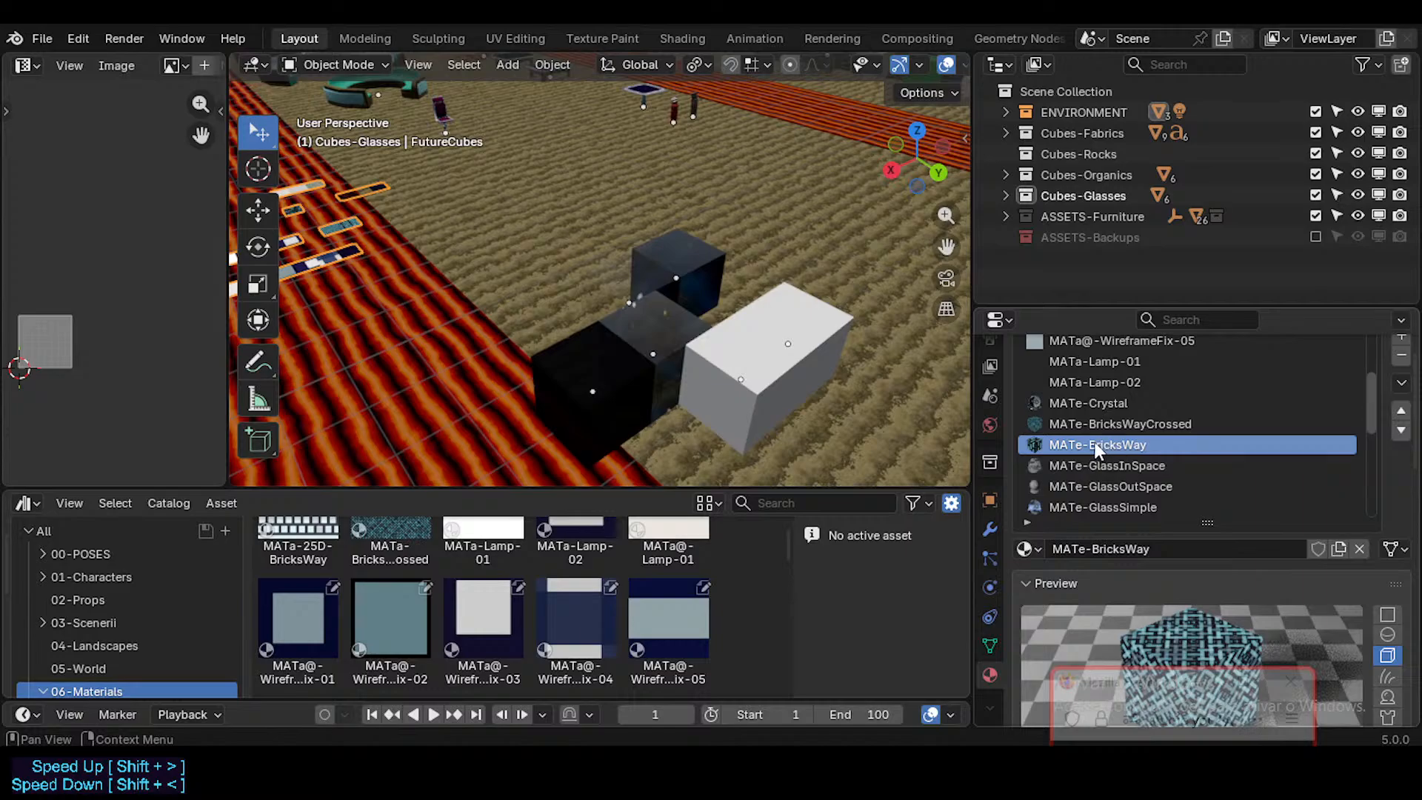
left_click(1119, 427)
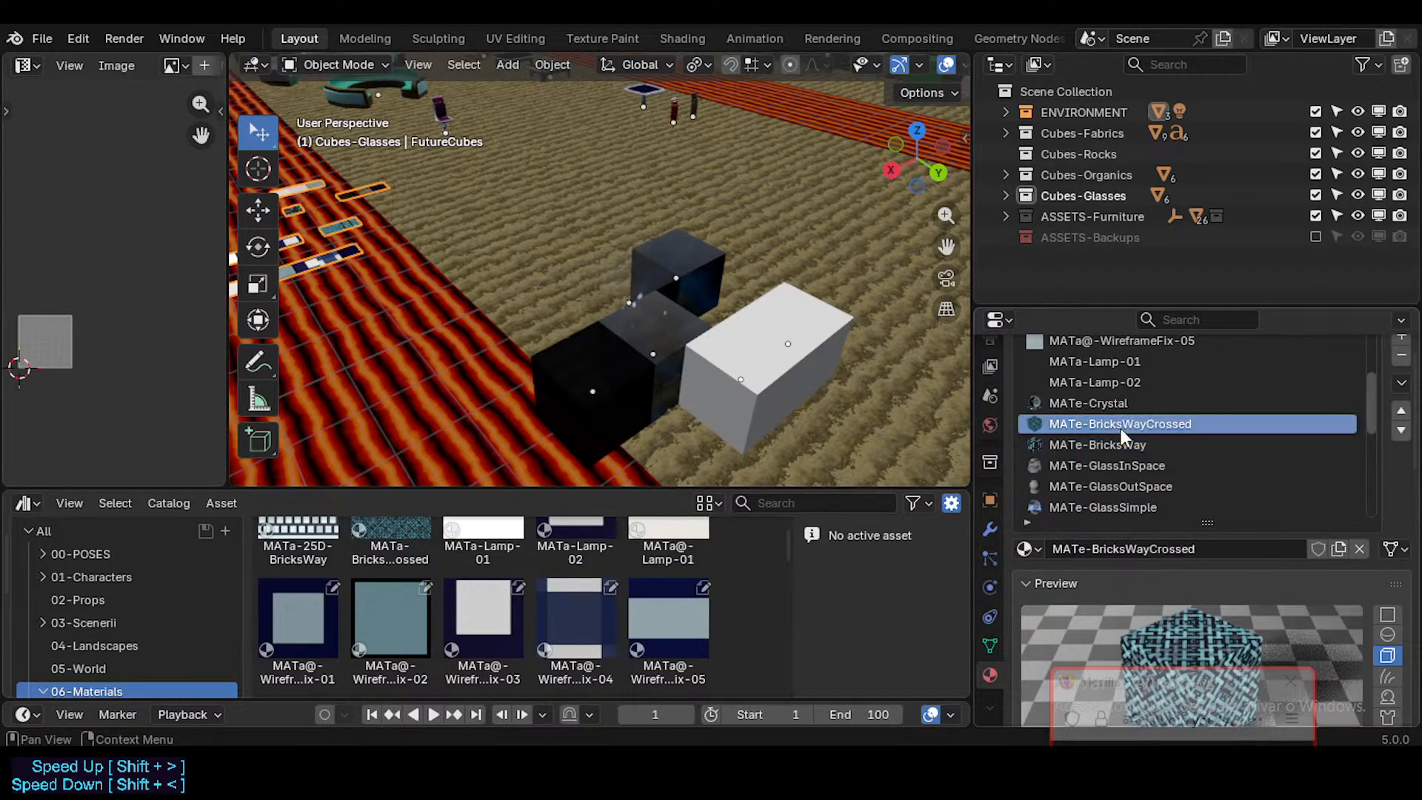
left_click(1123, 440)
left_click(1136, 425)
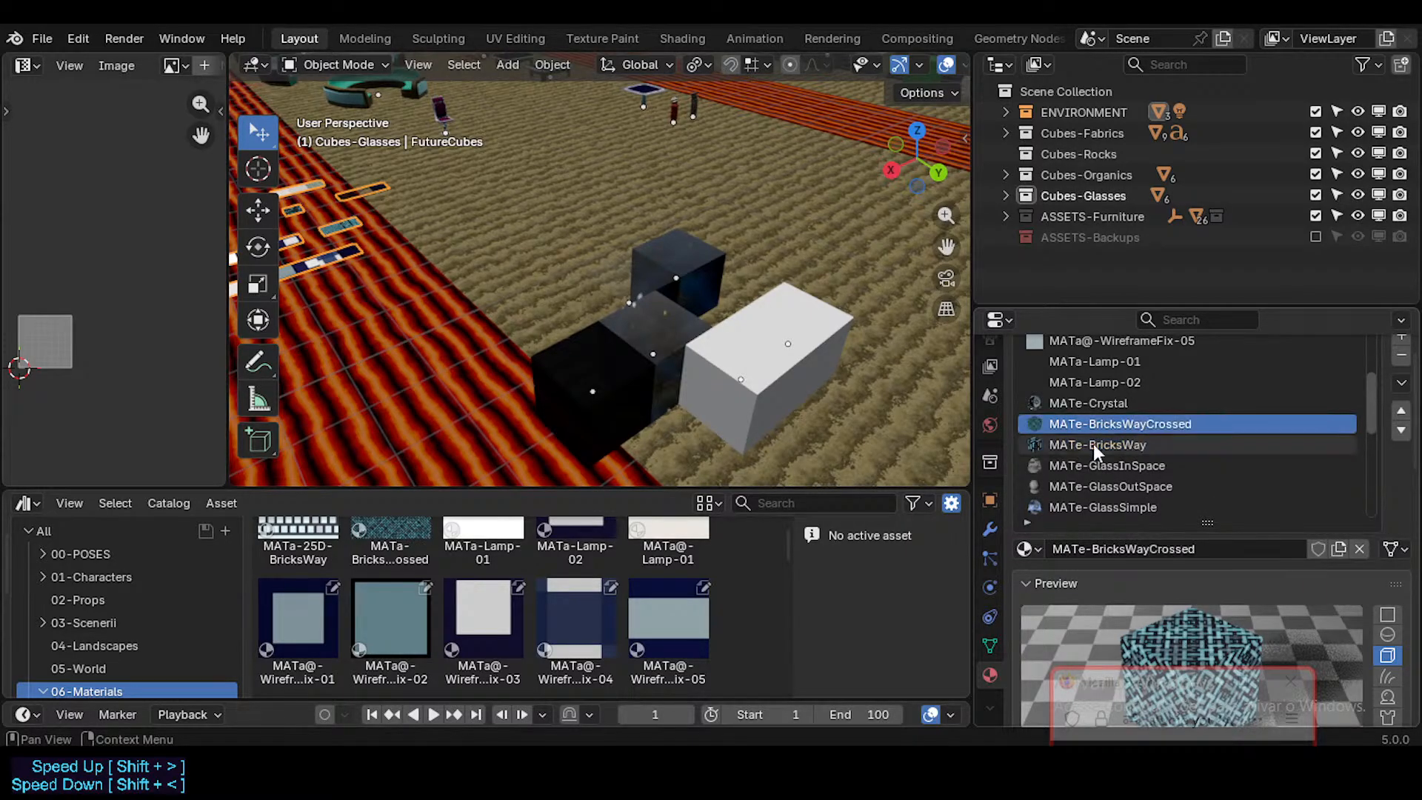
Step: Save the file, and check the FutureCubes material slots from MATe-BricksWay through the metal materials
key("ctrl+s")
middle_click_drag(784, 362, 752, 312)
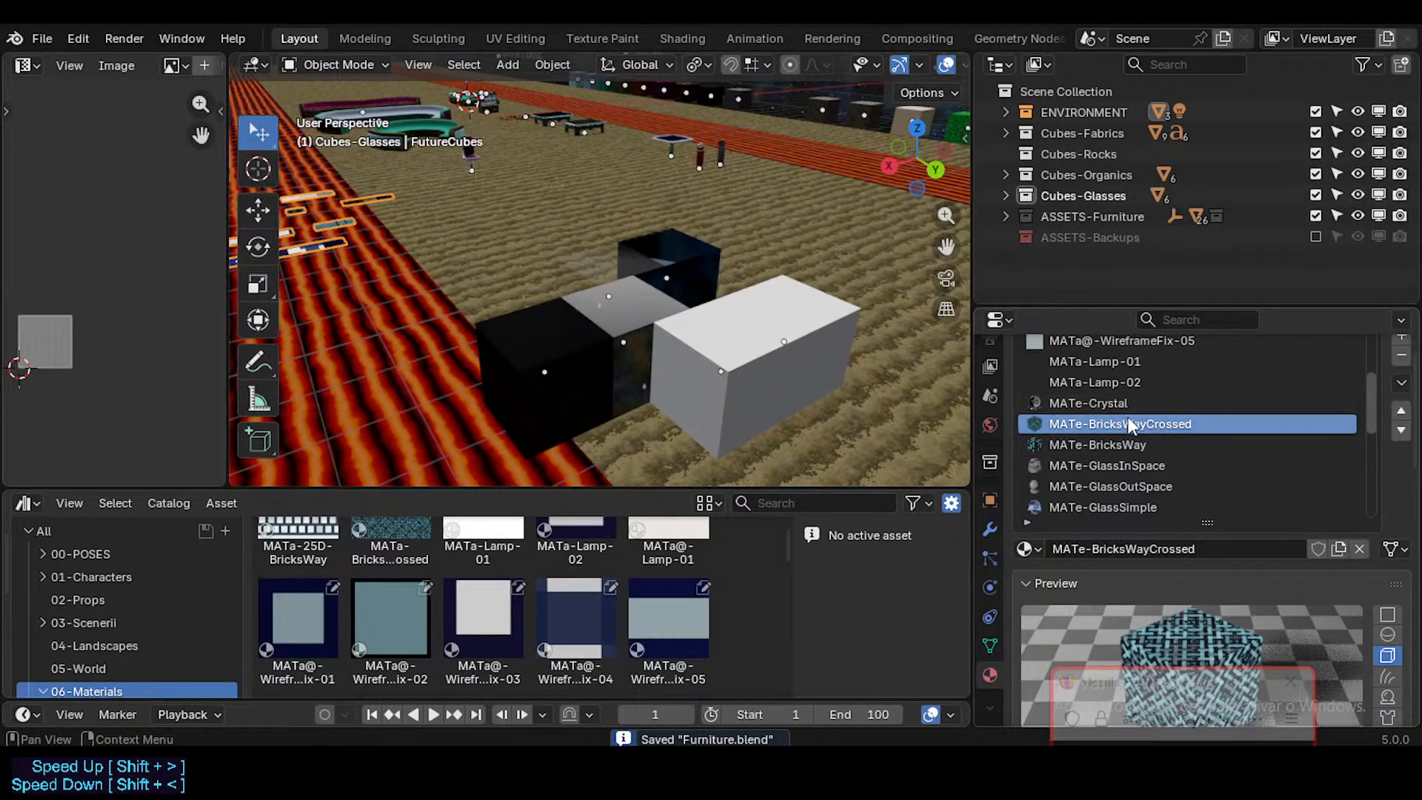
left_click(1111, 444)
middle_click_drag(755, 396, 681, 357)
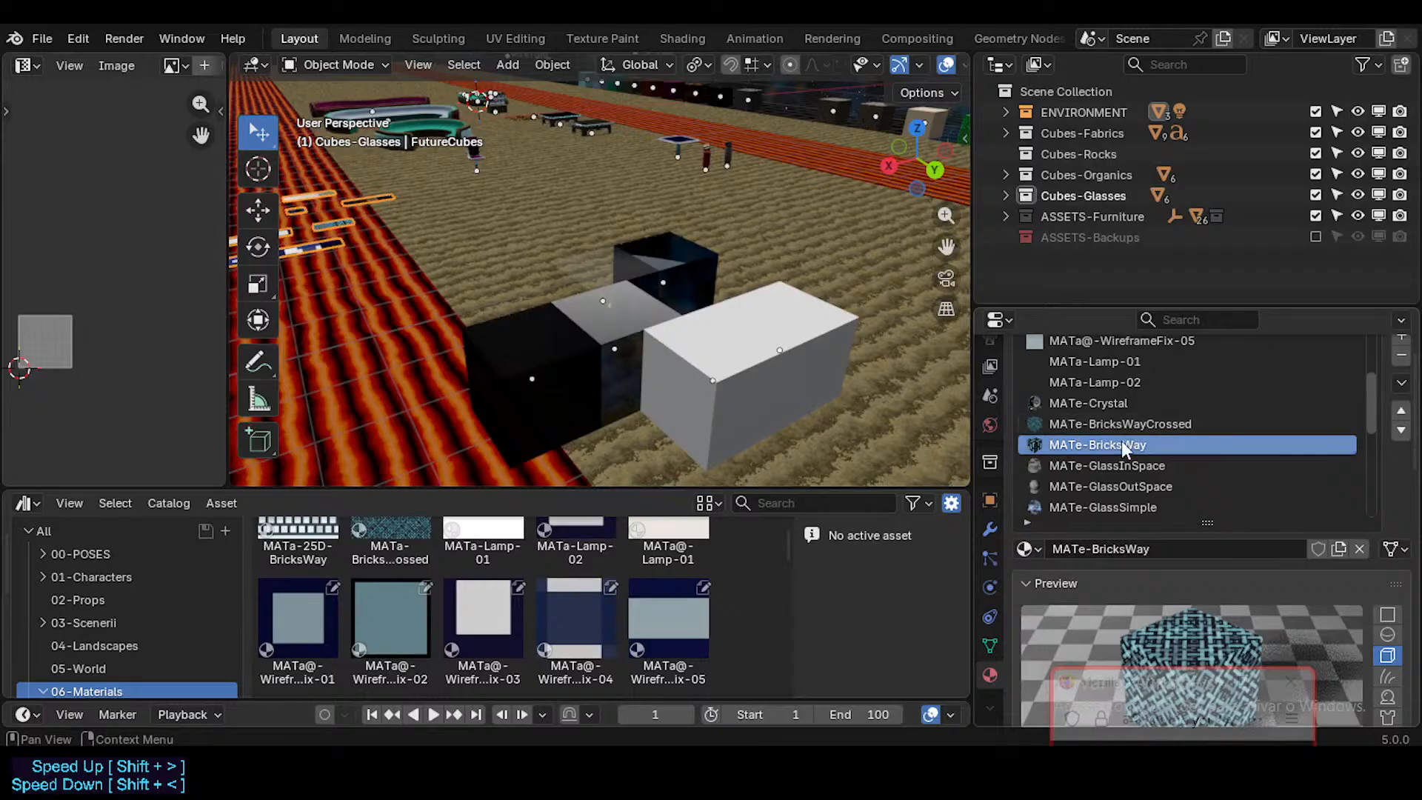
scroll(1117, 492, "down", 2)
scroll(1116, 492, "down", 10)
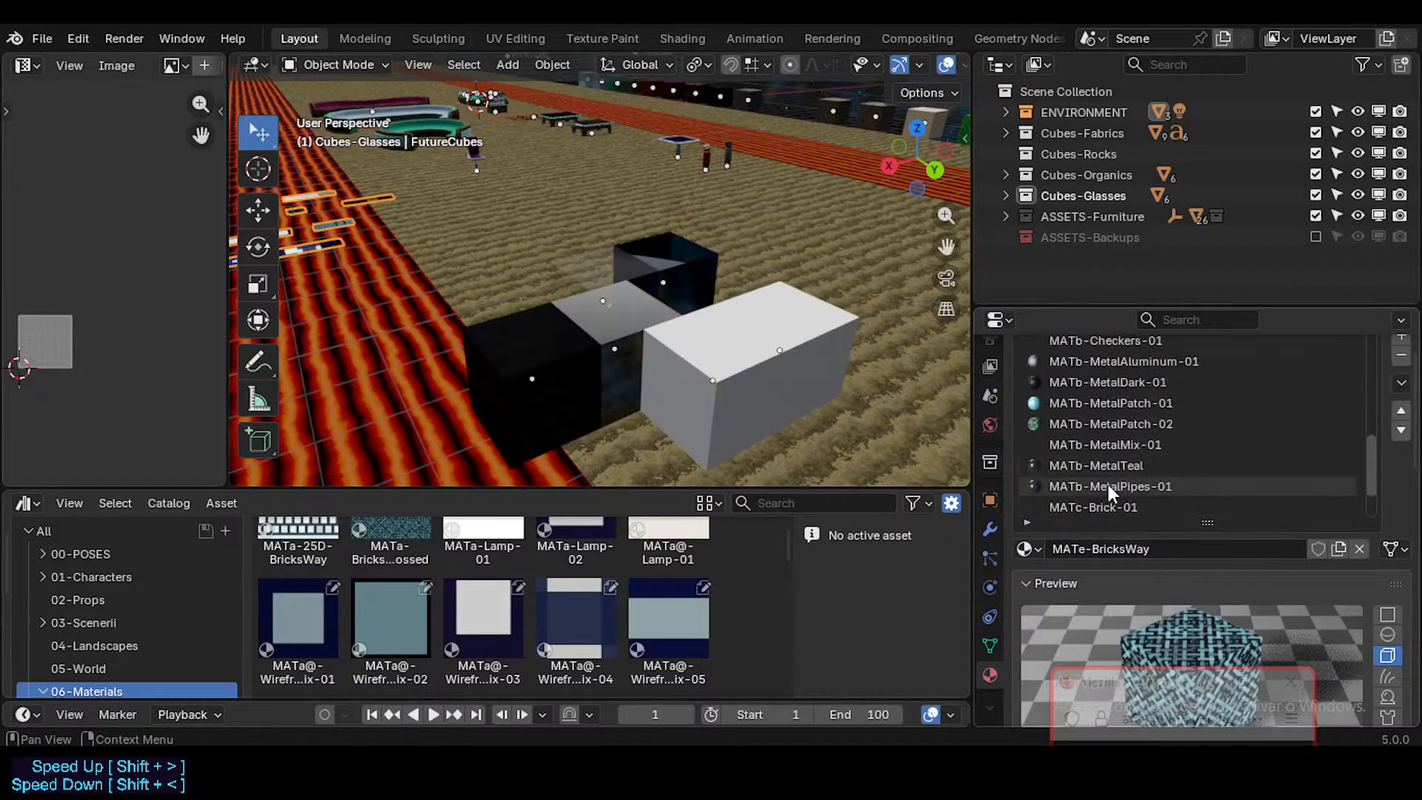
scroll(1117, 433, "up", 10)
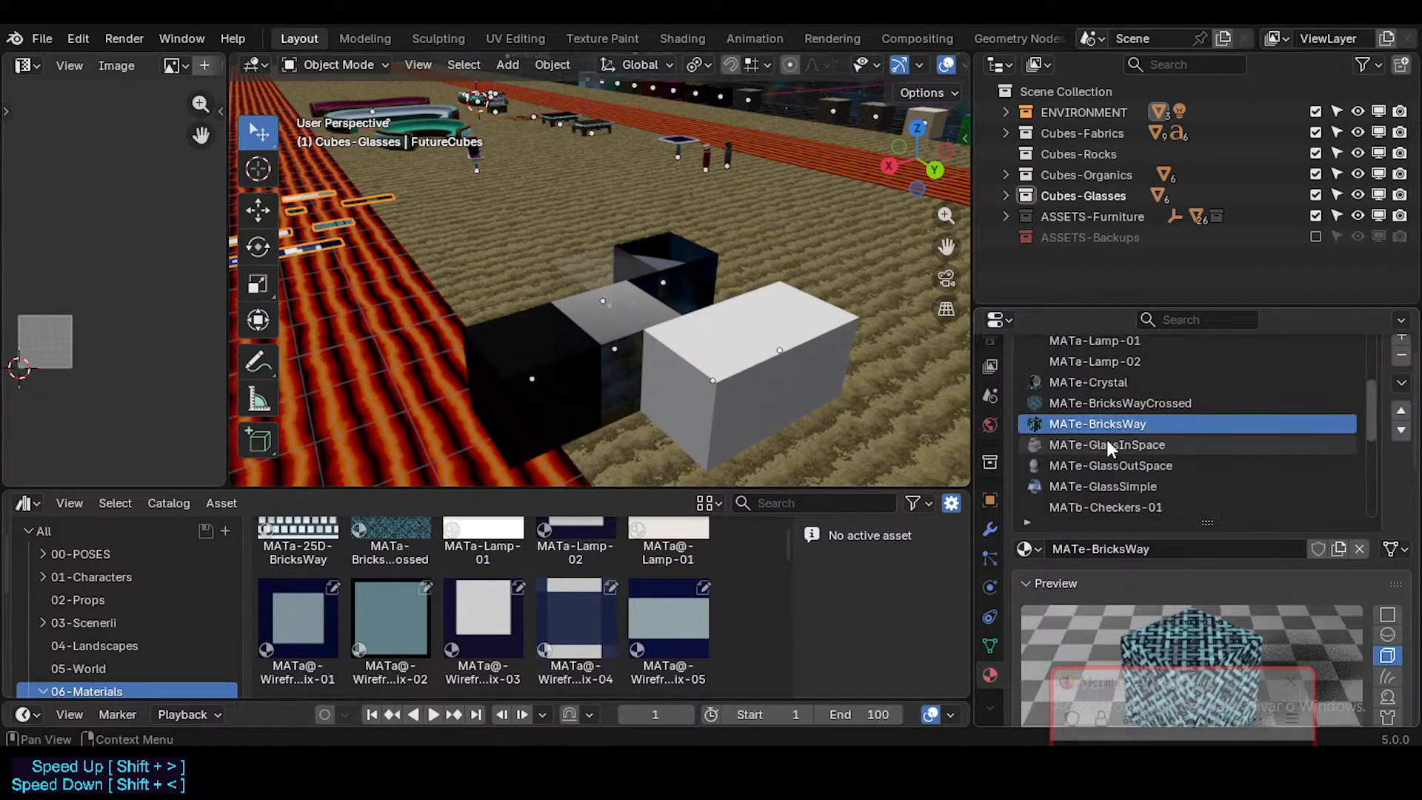
Step: Mark the MATe-Crystal material of FutureCubes as an asset
left_click(1100, 382)
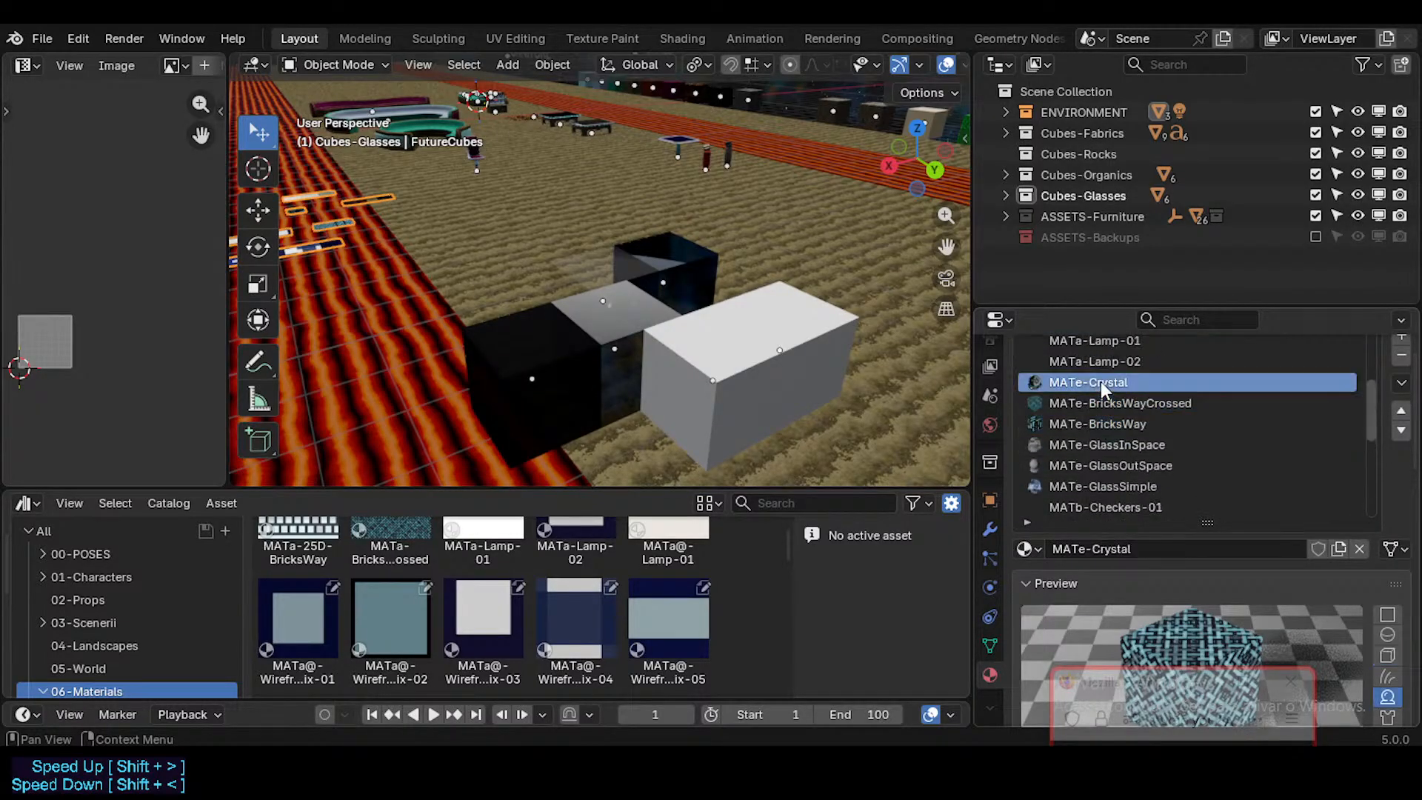
right_click(1313, 549)
left_click(1242, 576)
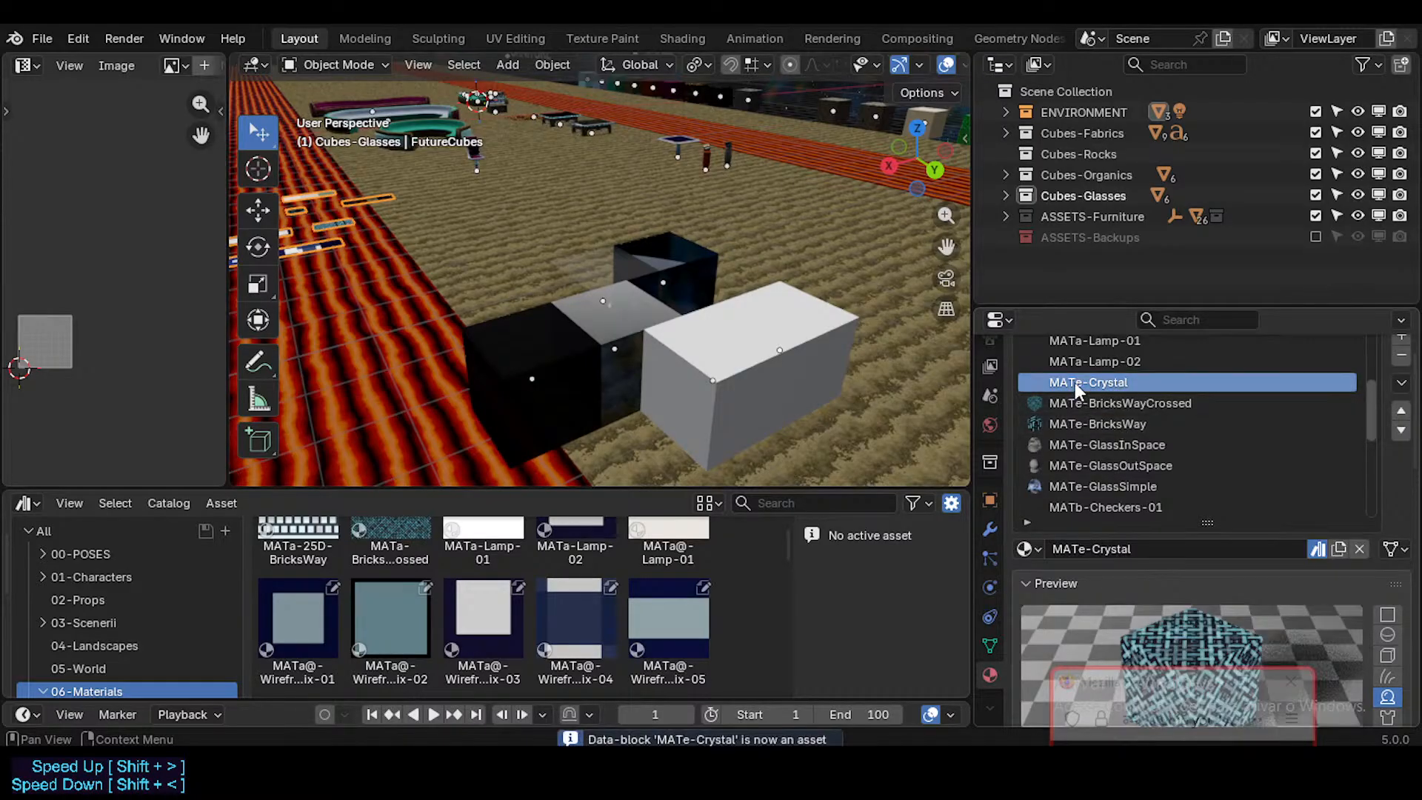
scroll(1072, 422, "up", 3)
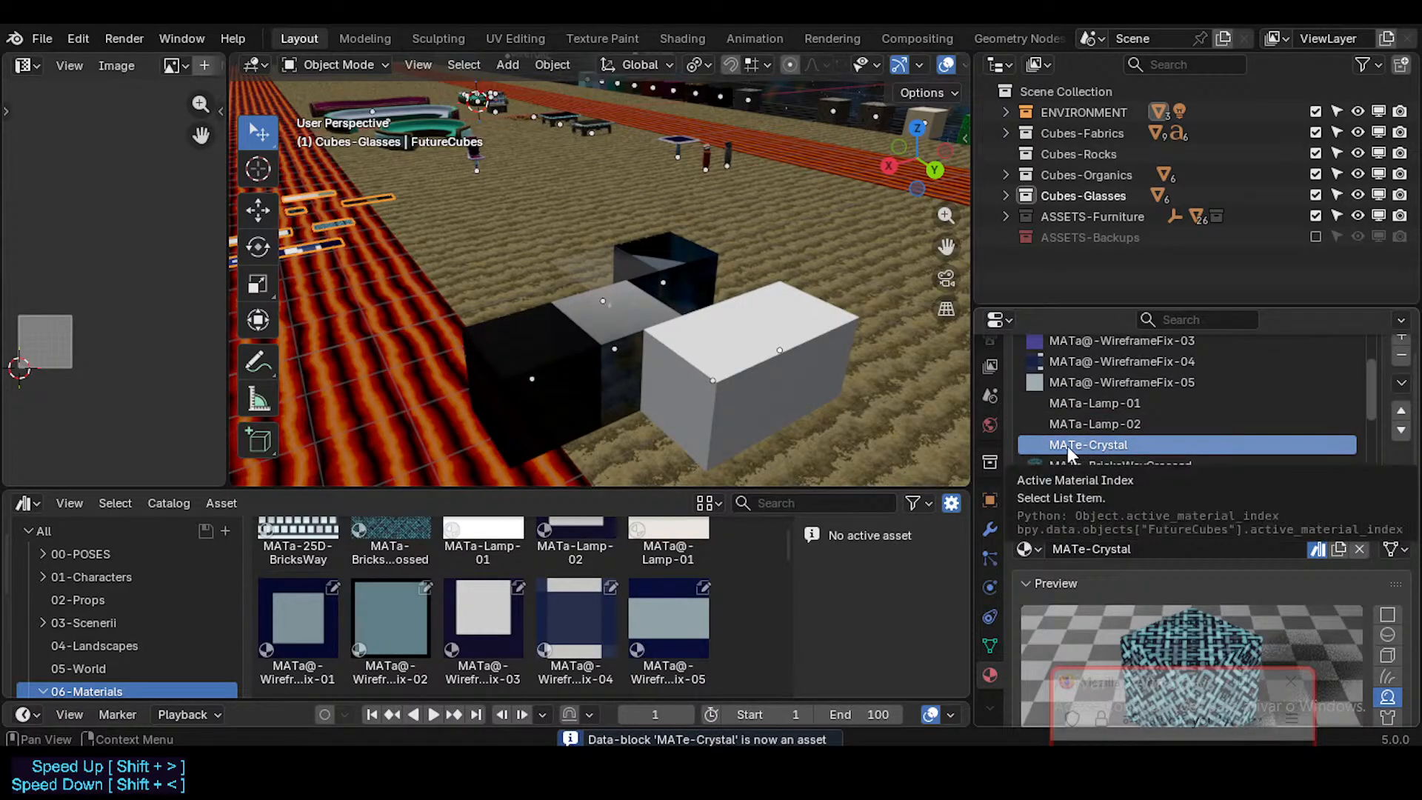
key("w")
key("w")
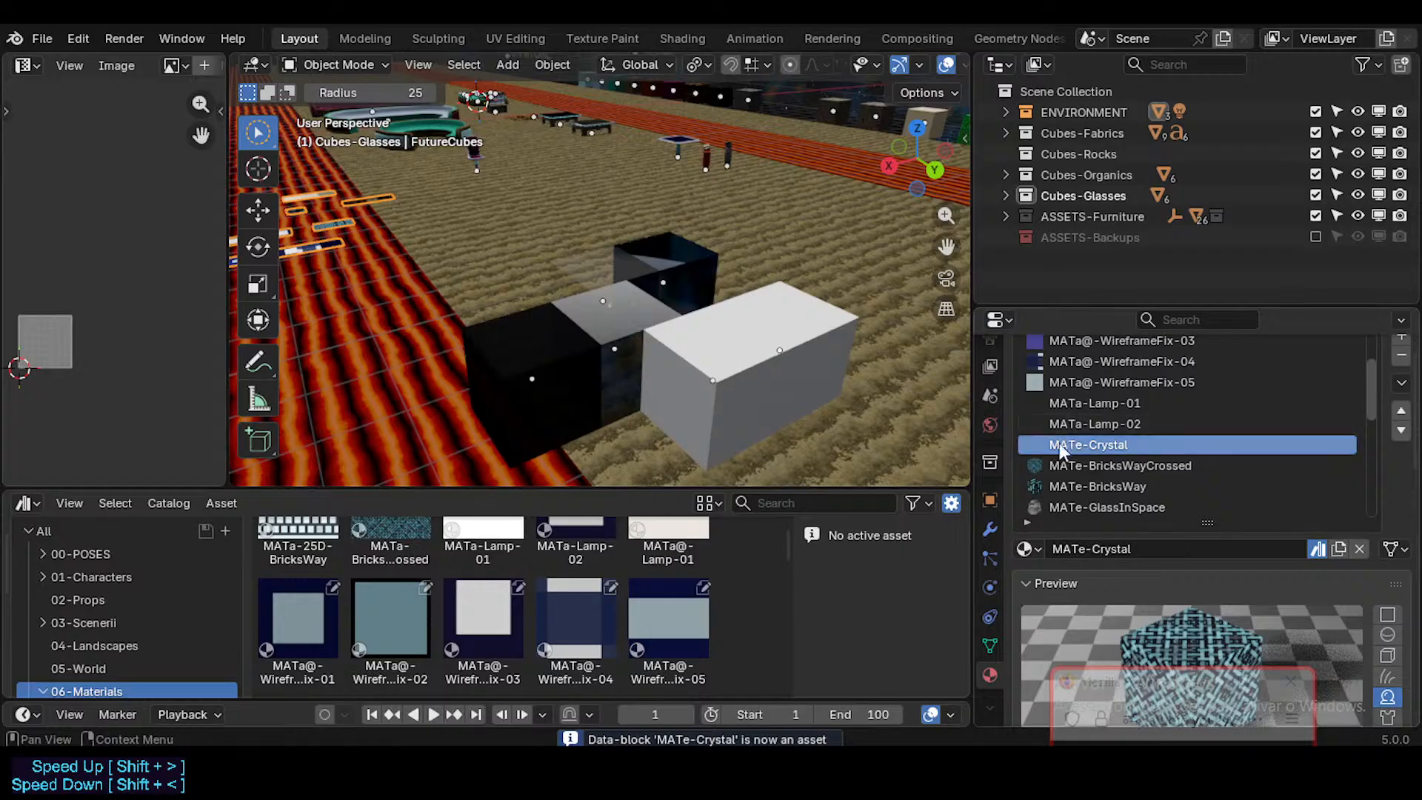
Step: Move the MATe-Crystal asset from Unassigned into the MATe-Glasses catalog and show that catalog
scroll(136, 628, "down", 6)
left_click(104, 672)
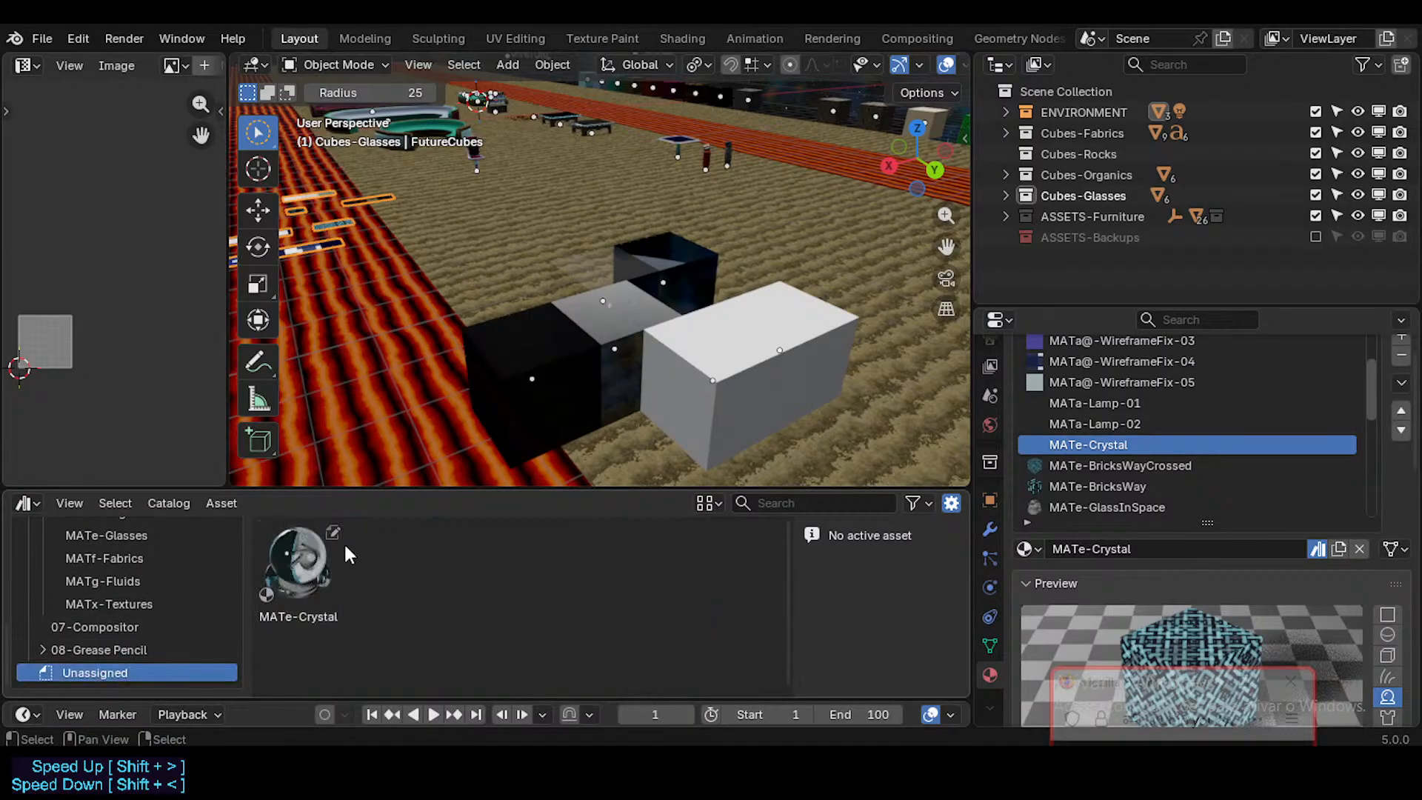
left_click_drag(303, 561, 133, 539)
left_click(131, 533)
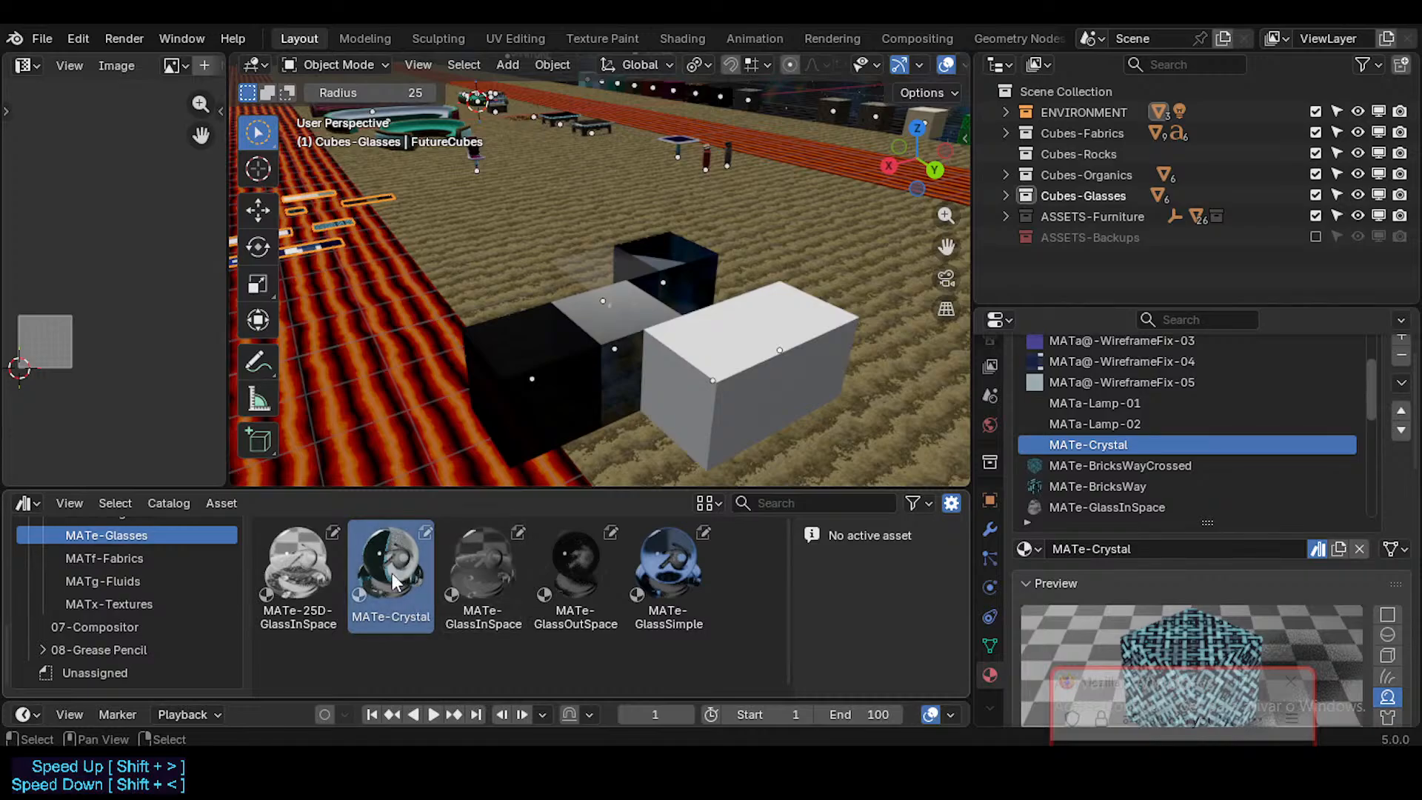
Step: Apply the MATe-Crystal material to the nearer of the two white cubes beside the glass cubes
left_click(392, 574)
left_click_drag(390, 572, 731, 371)
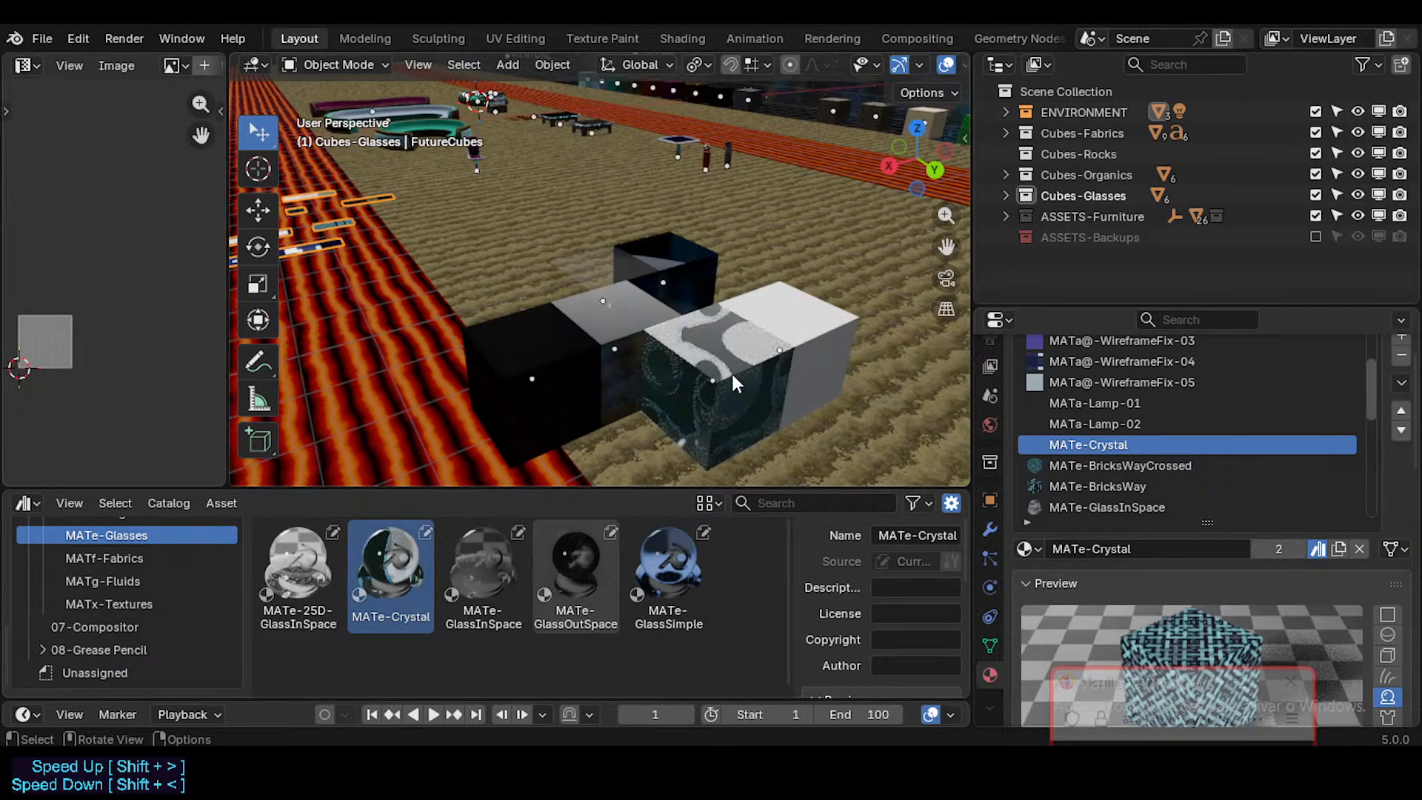
middle_click_drag(731, 371, 705, 433)
scroll(713, 411, "up", 3)
middle_click_drag(702, 278, 700, 329, "ctrl")
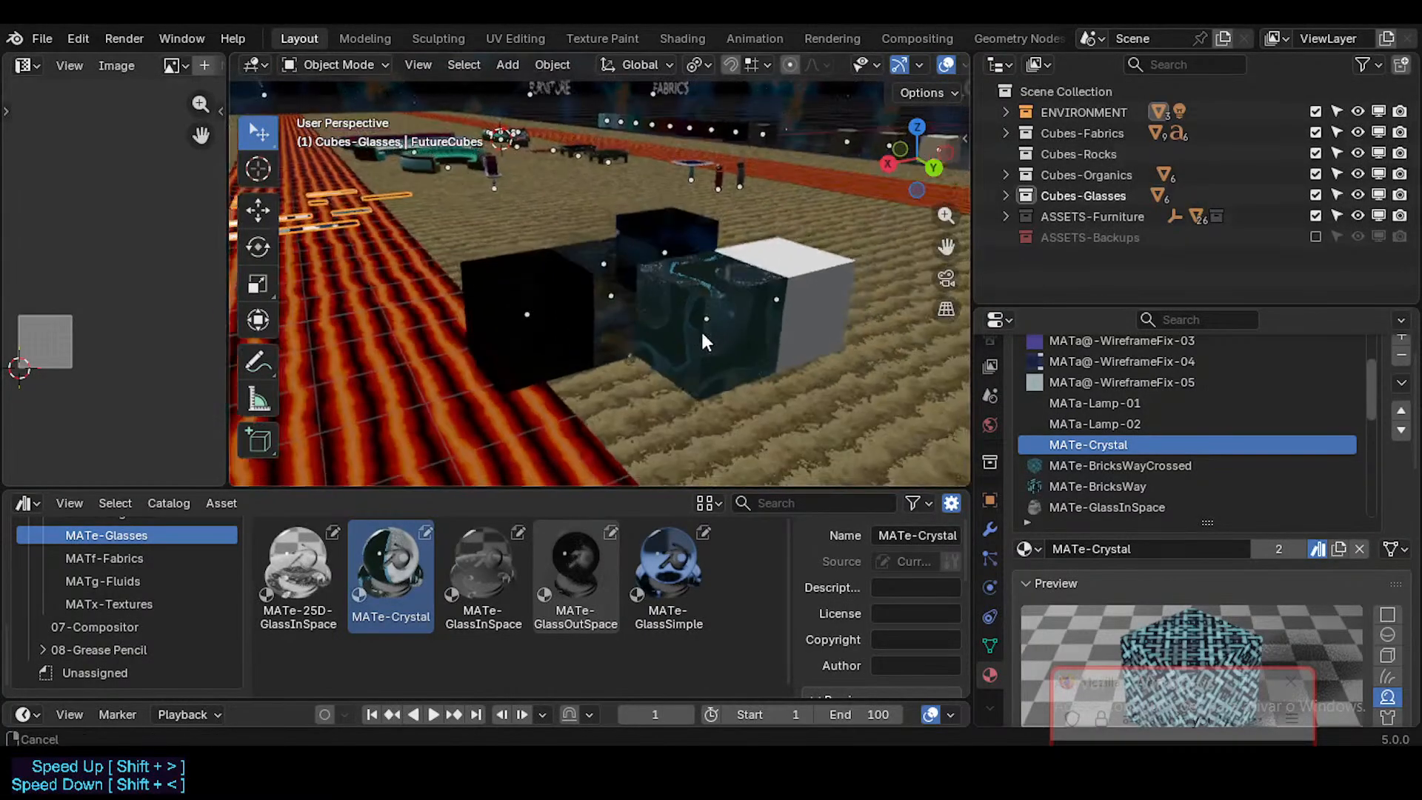
middle_click_drag(703, 248, 693, 359)
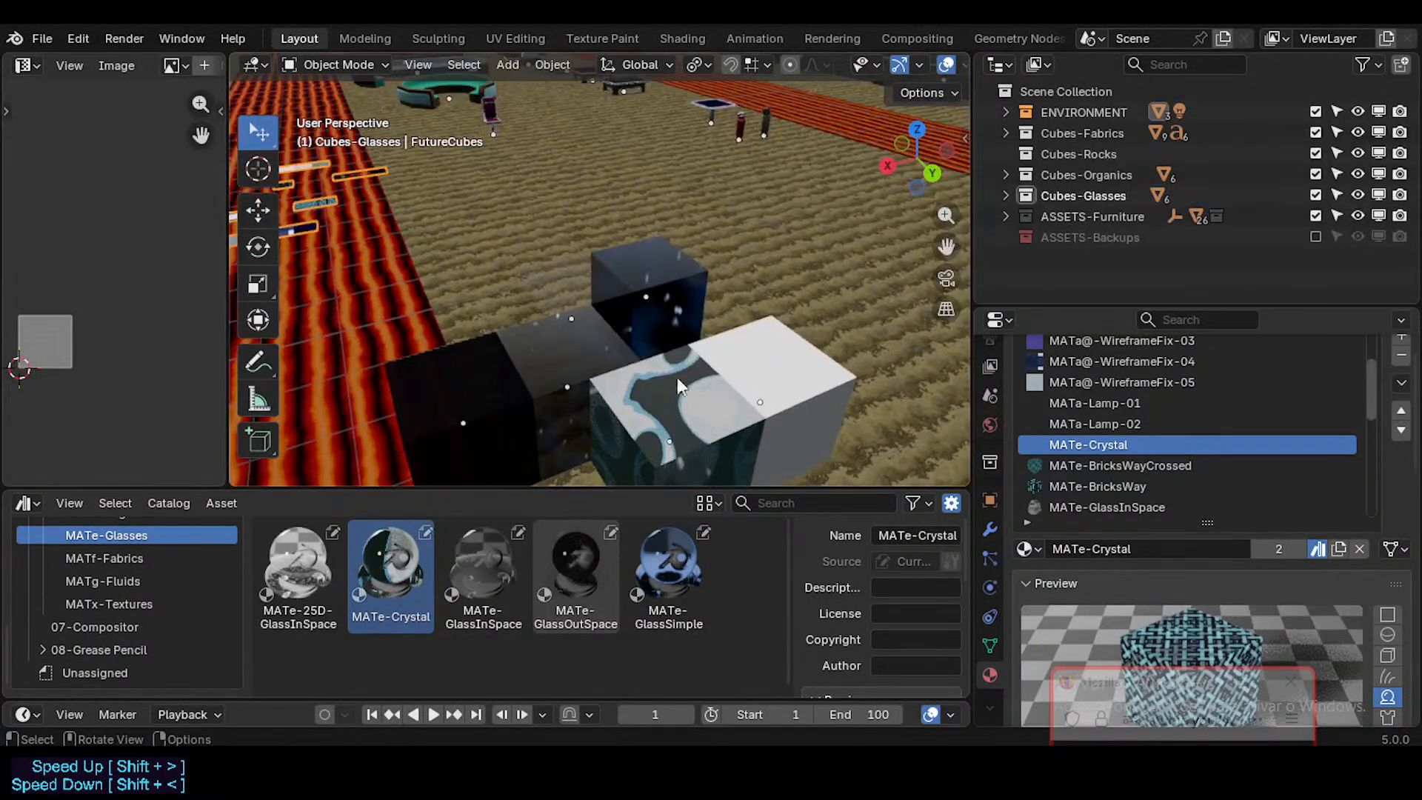
middle_click_drag(665, 422, 610, 416)
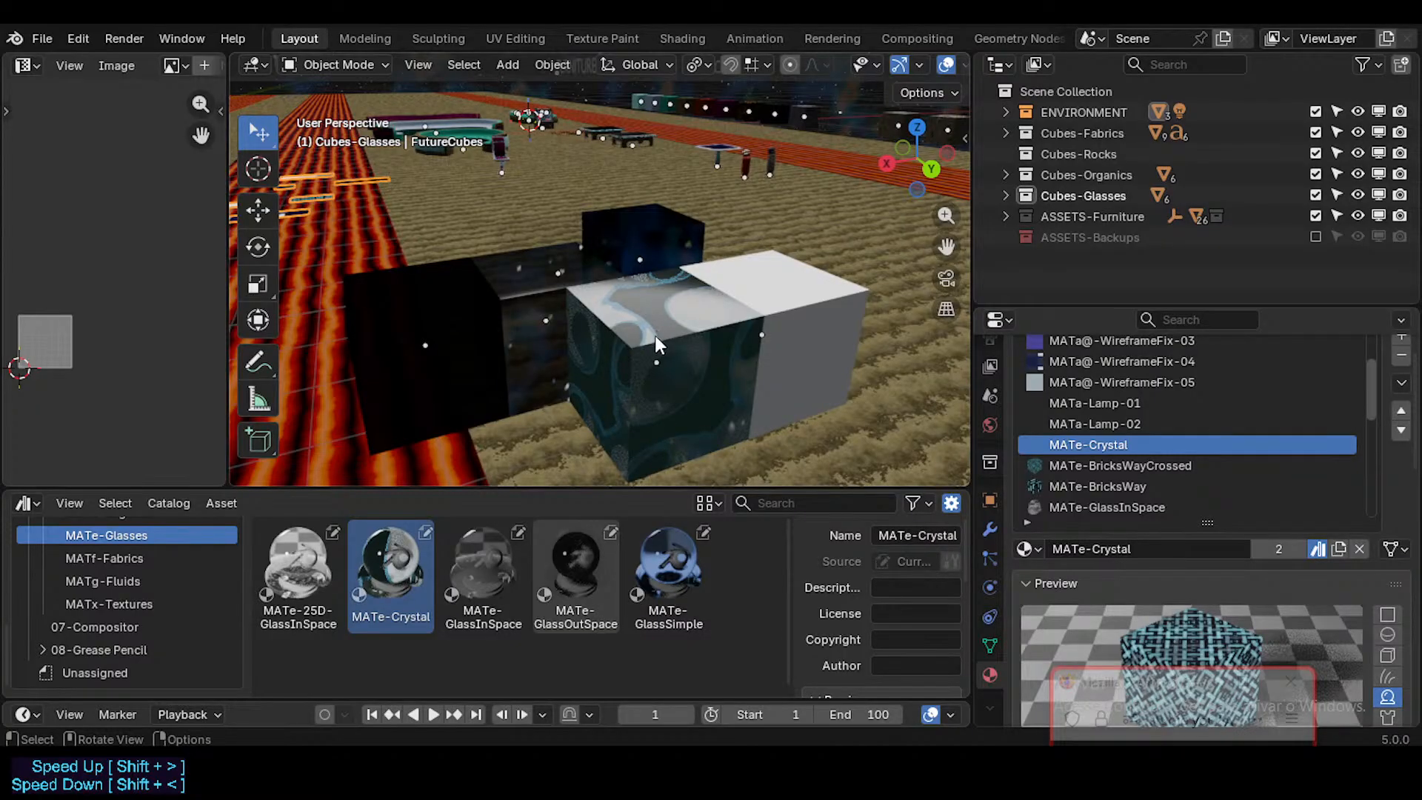
middle_click_drag(656, 336, 745, 342)
middle_click_drag(649, 326, 652, 397)
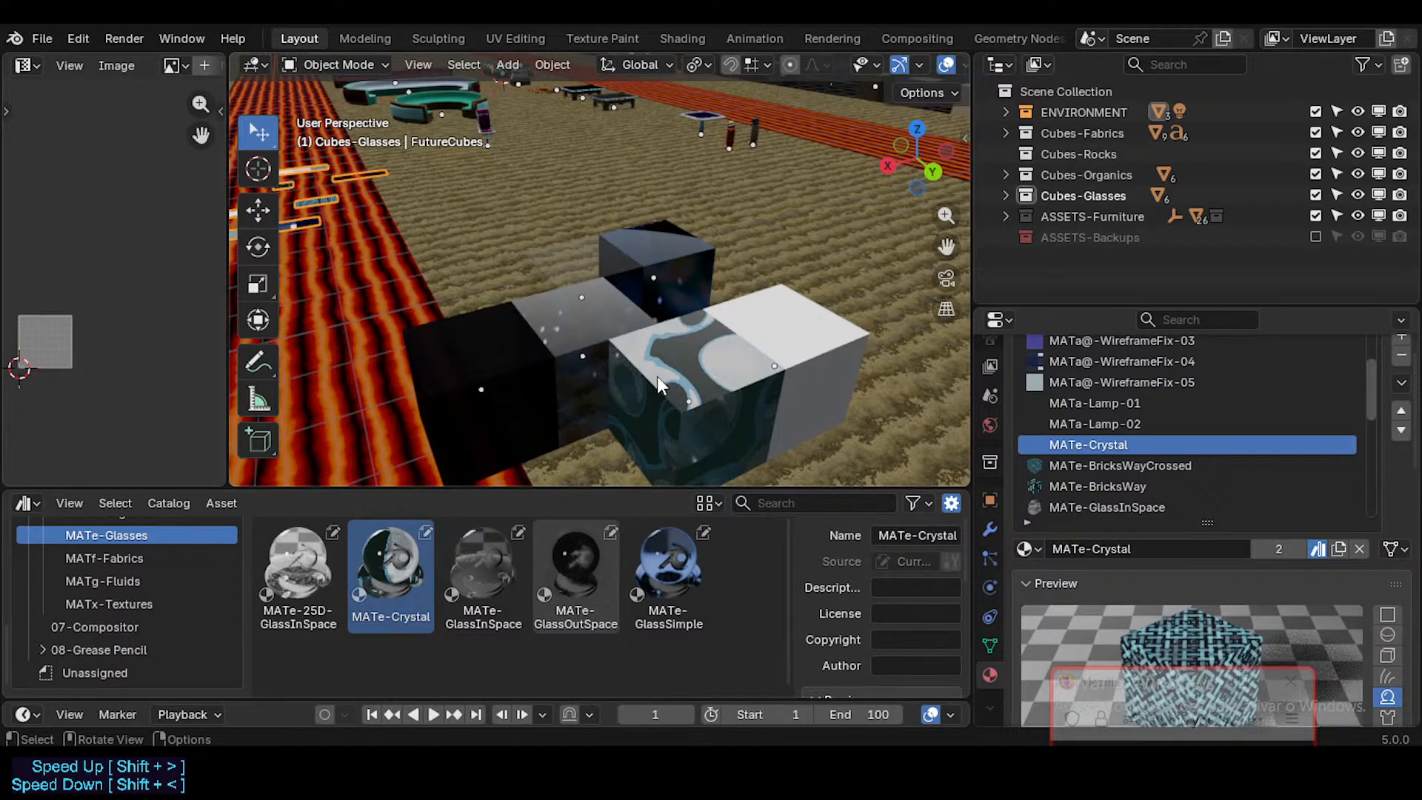
Step: Check the materials on the crystal cube and on the glass cube beside it
left_click(687, 362)
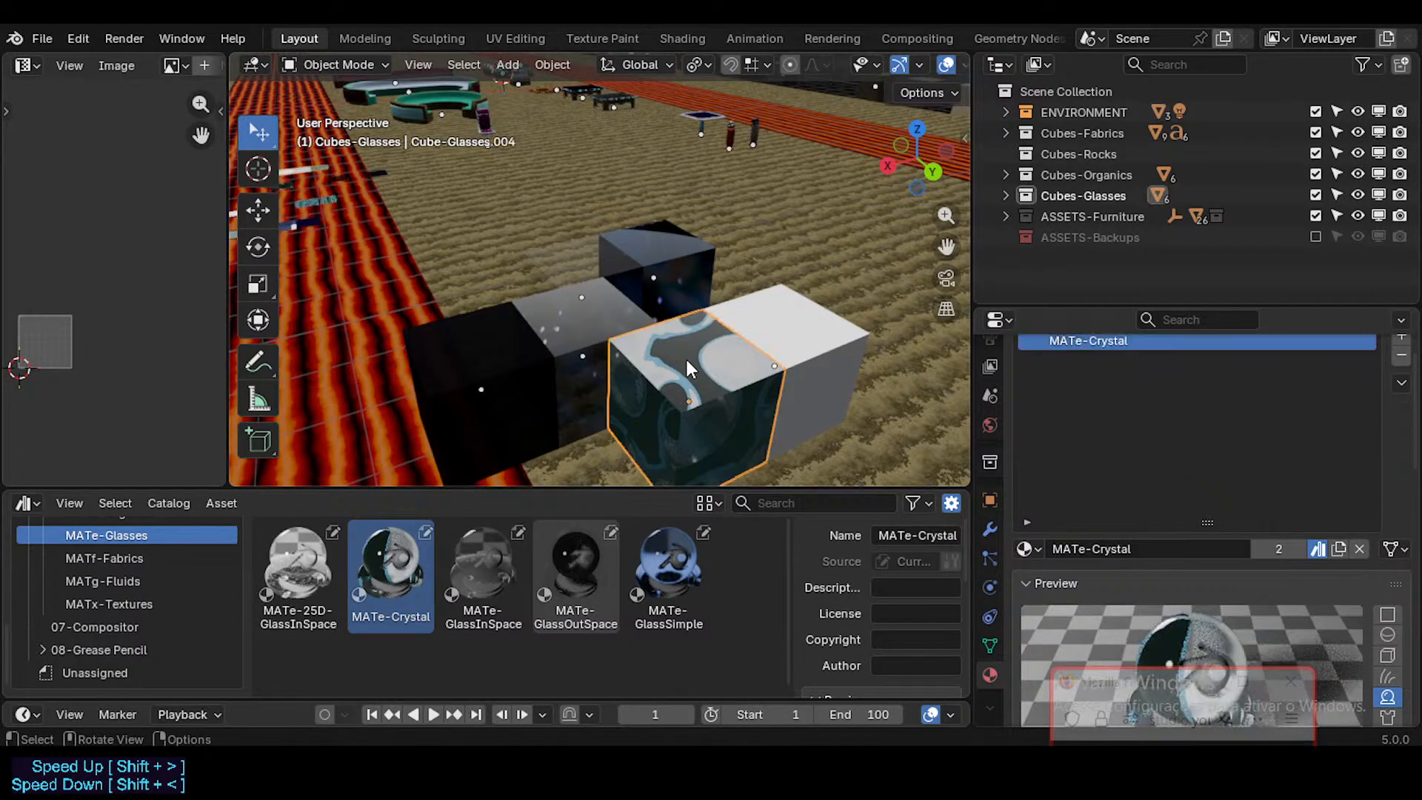
left_click(638, 359)
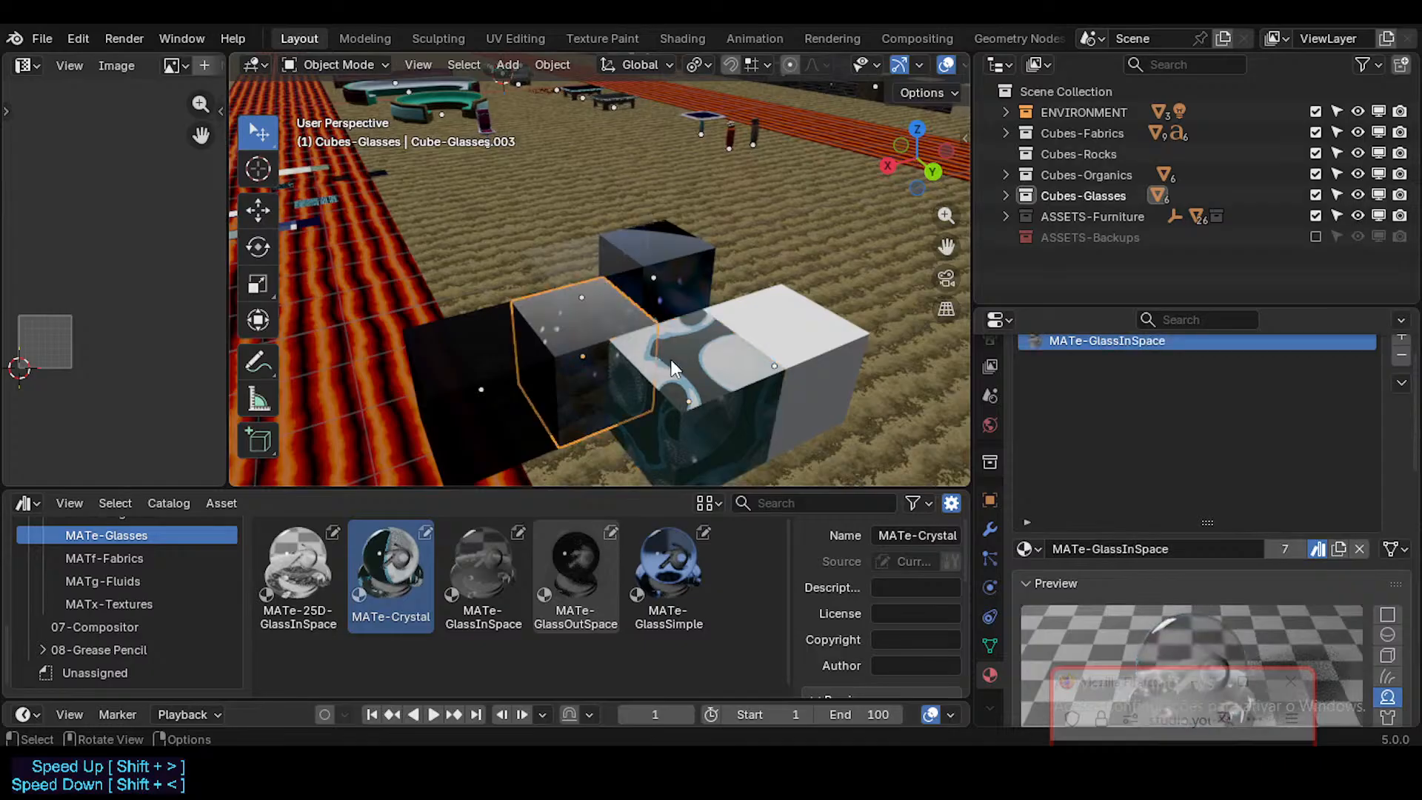
left_click(692, 399)
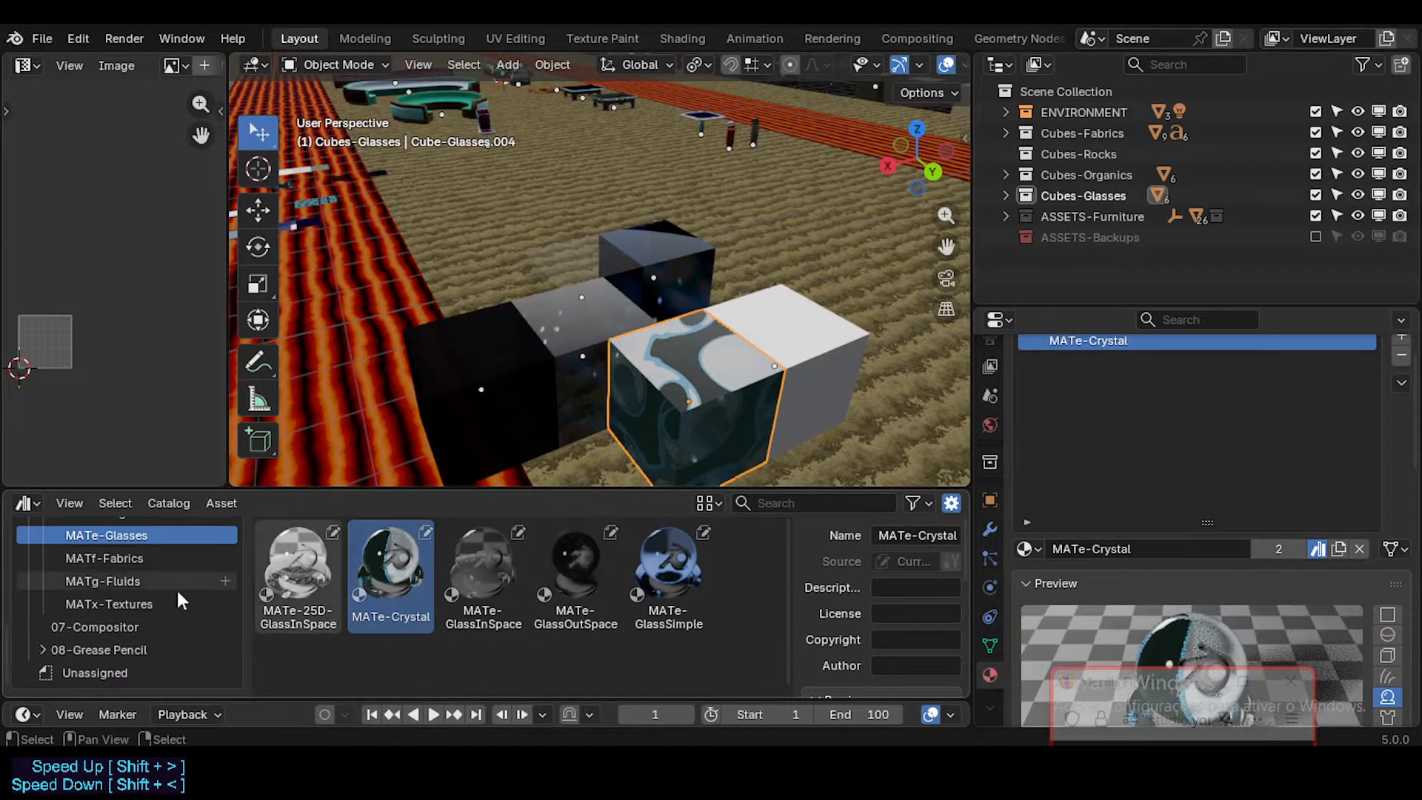
Step: Look through the asset catalogs, including MATd-Organics, 01-Characters and MATc-Rocks, and return to MATe-Glasses
scroll(123, 590, "up", 4)
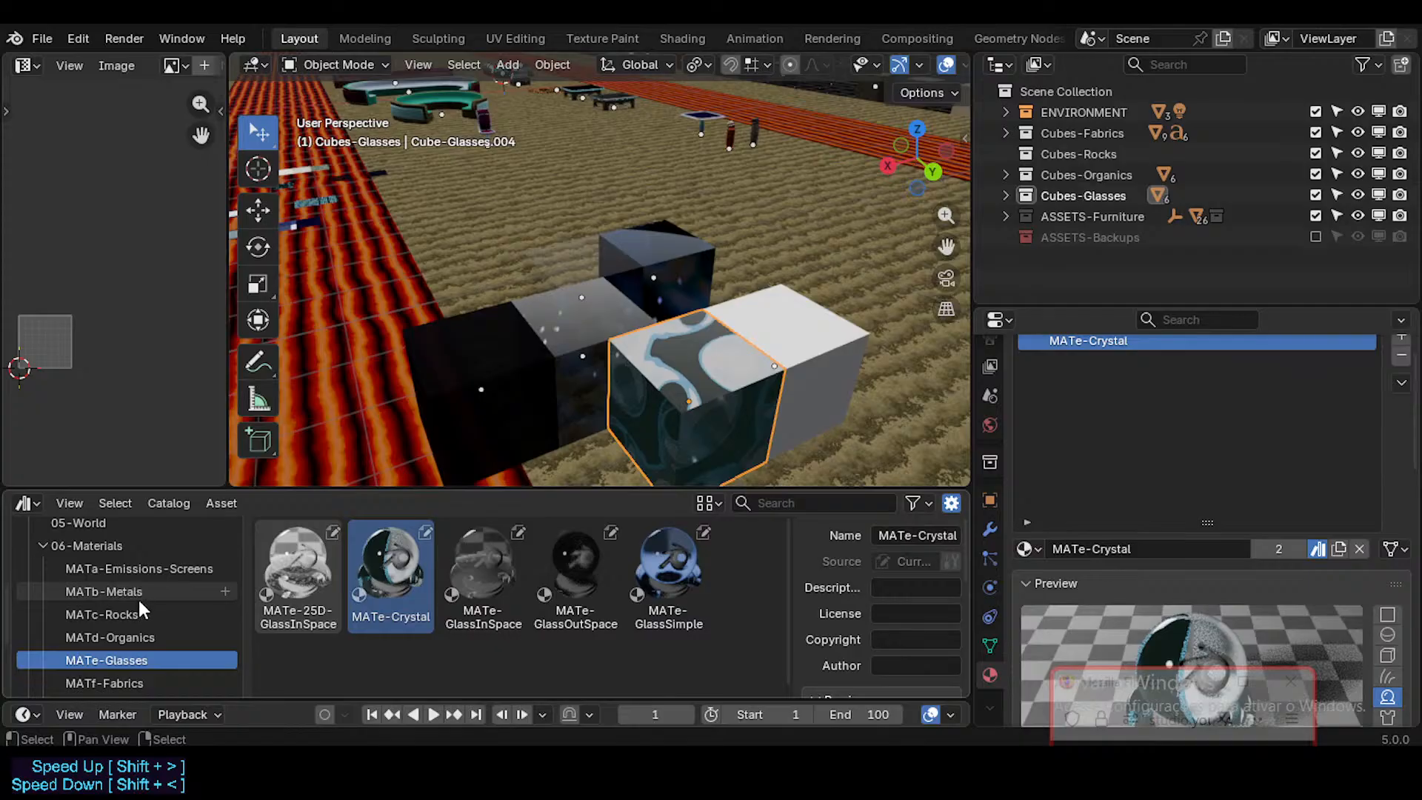
scroll(137, 597, "down", 2)
left_click(134, 592)
scroll(444, 626, "down", 2)
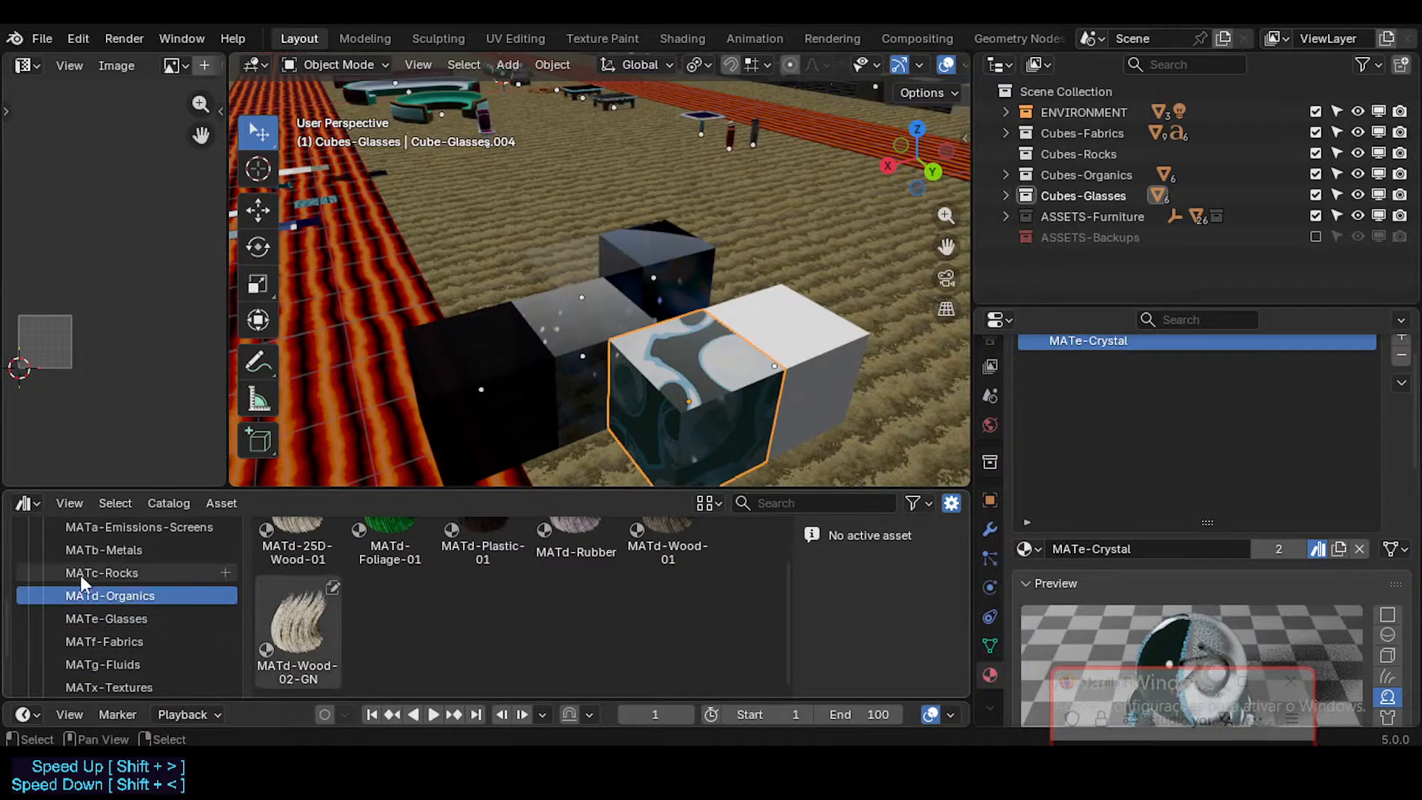
scroll(123, 579, "up", 5)
scroll(141, 586, "down", 8)
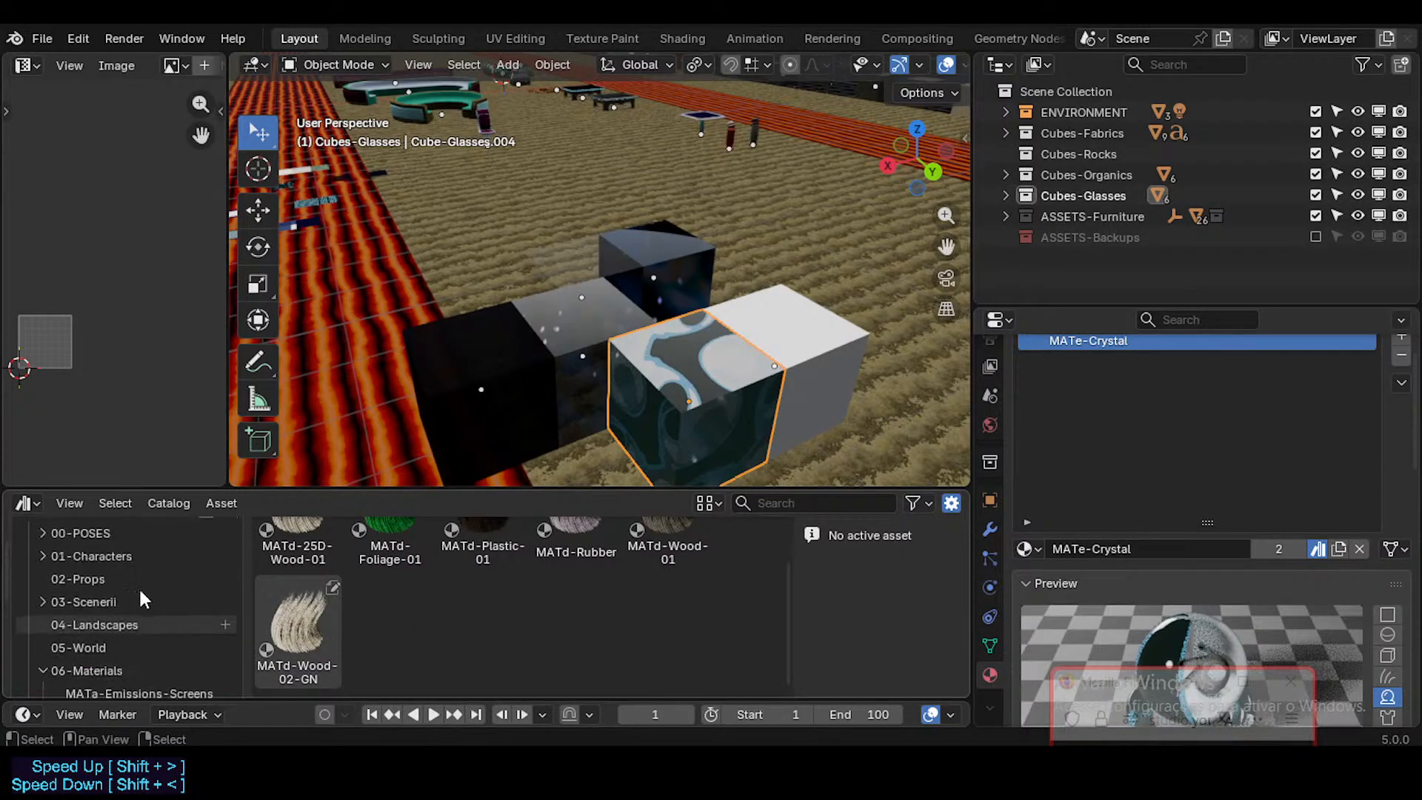
scroll(155, 637, "up", 4)
scroll(143, 625, "up", 3)
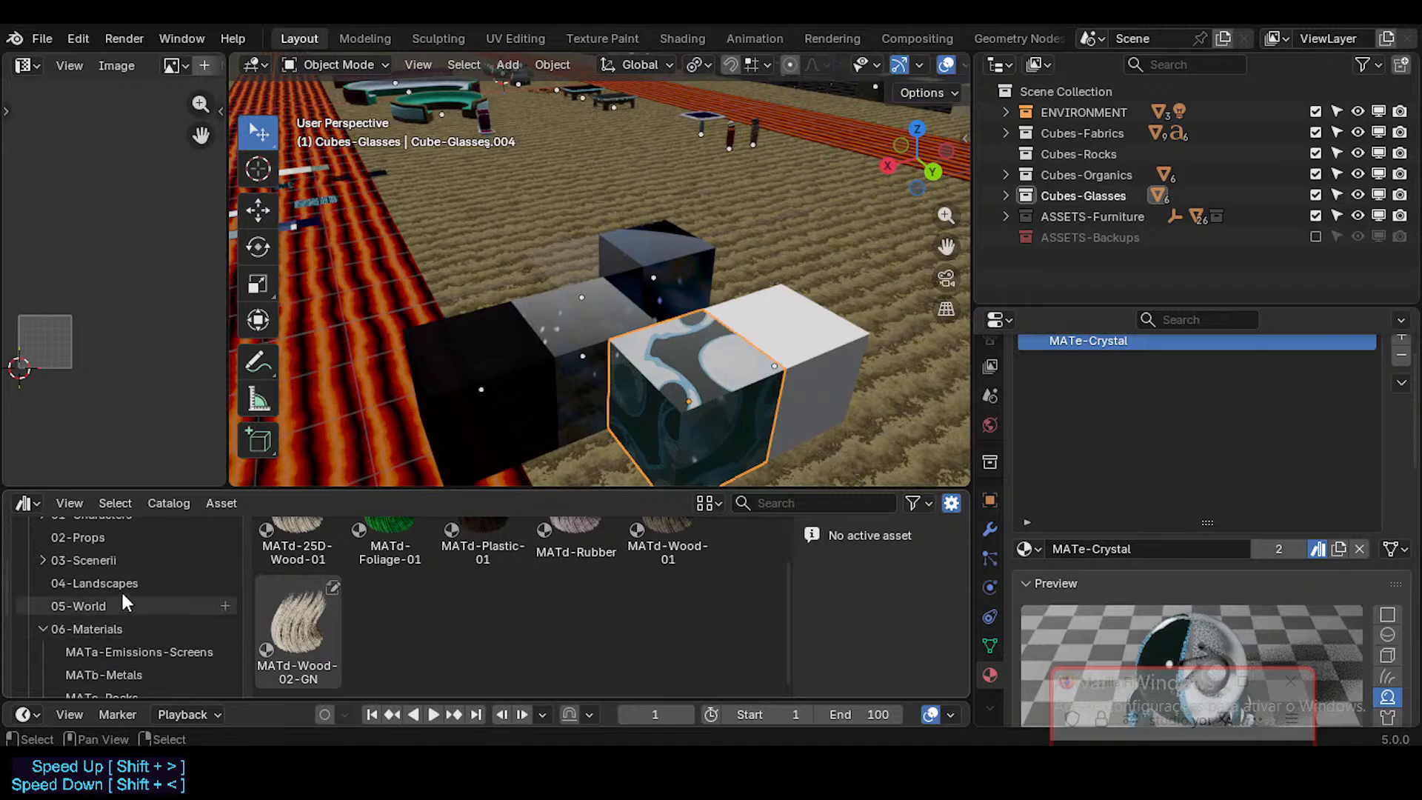
left_click(126, 557)
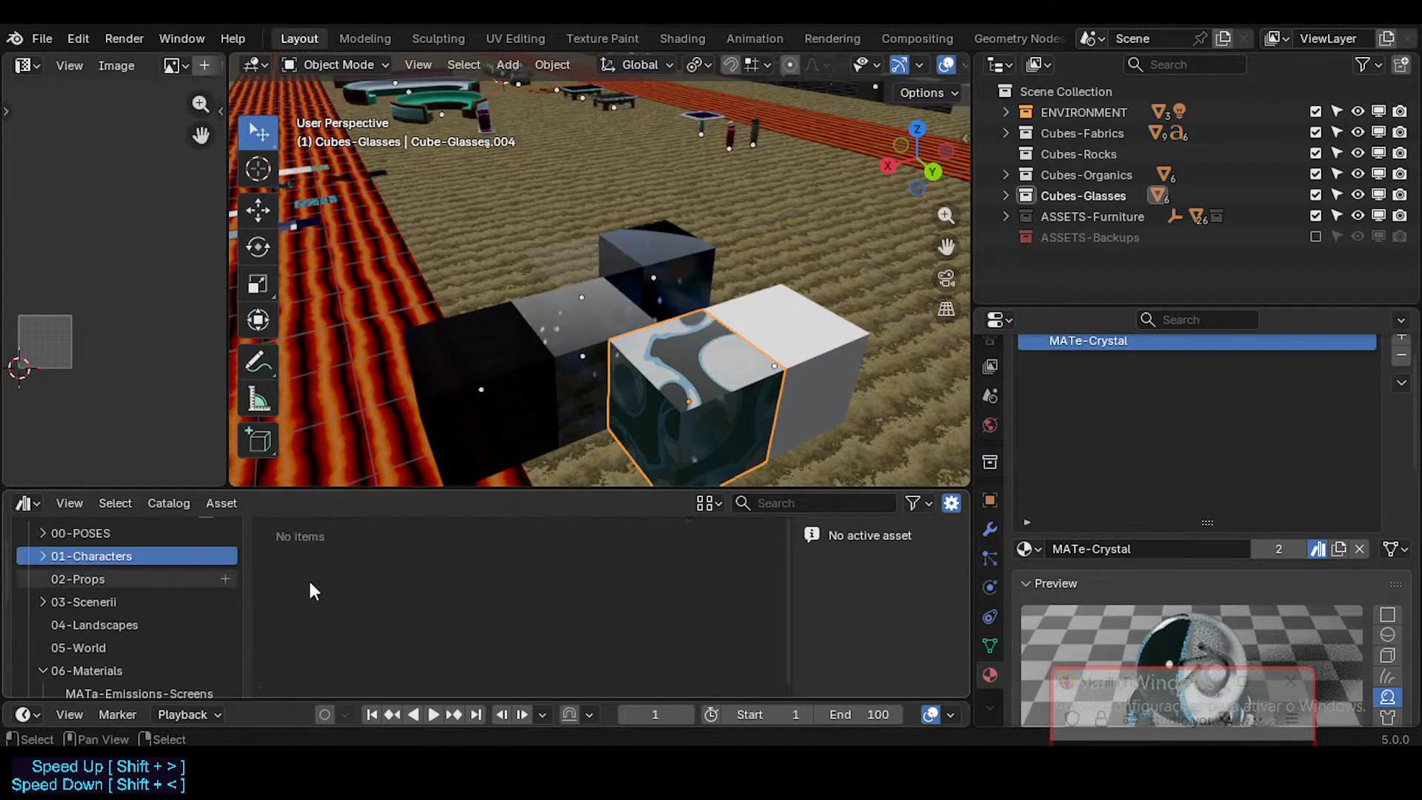
scroll(172, 578, "up", 2)
scroll(95, 614, "down", 8)
scroll(117, 667, "up", 1)
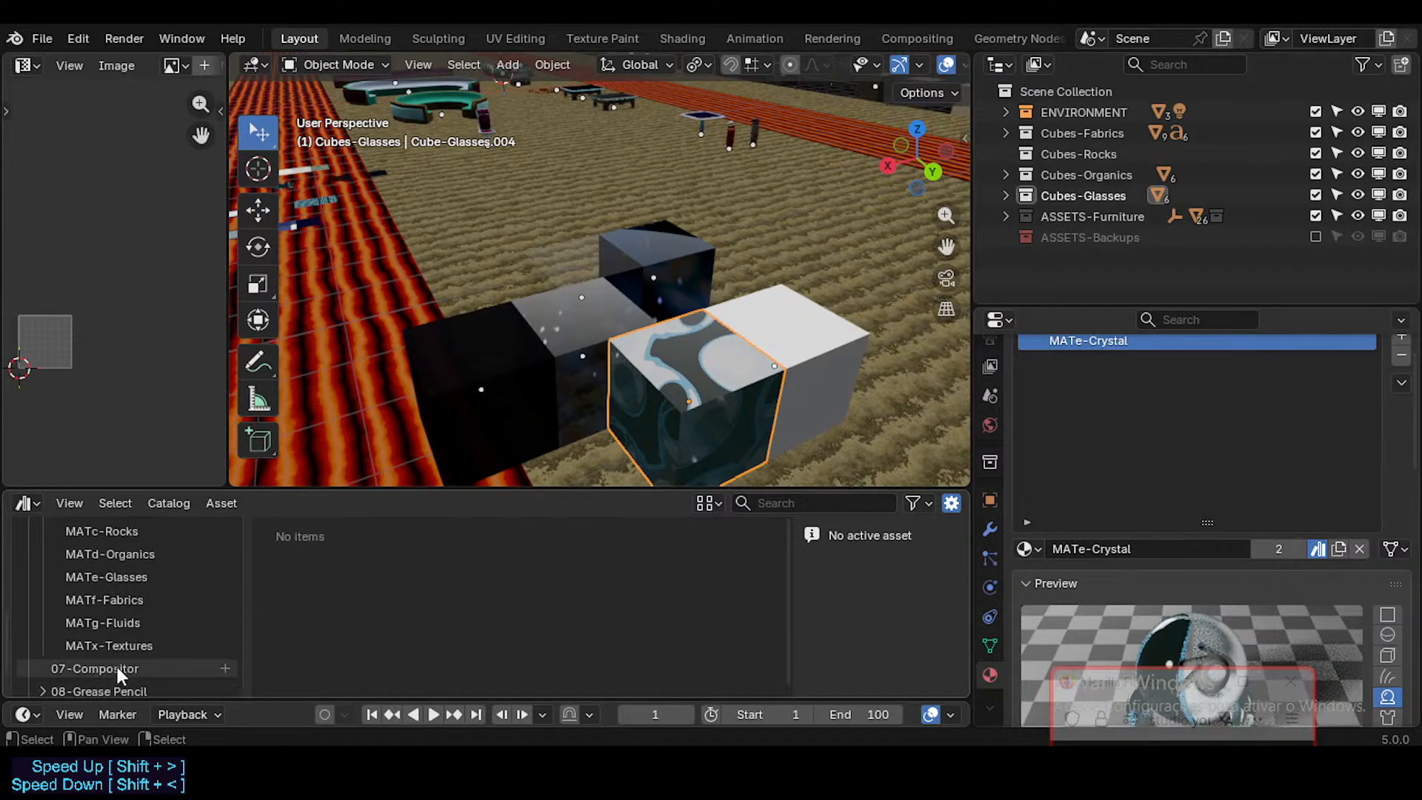
scroll(126, 637, "down", 1)
scroll(134, 585, "up", 2)
left_click(149, 576)
left_click(141, 554)
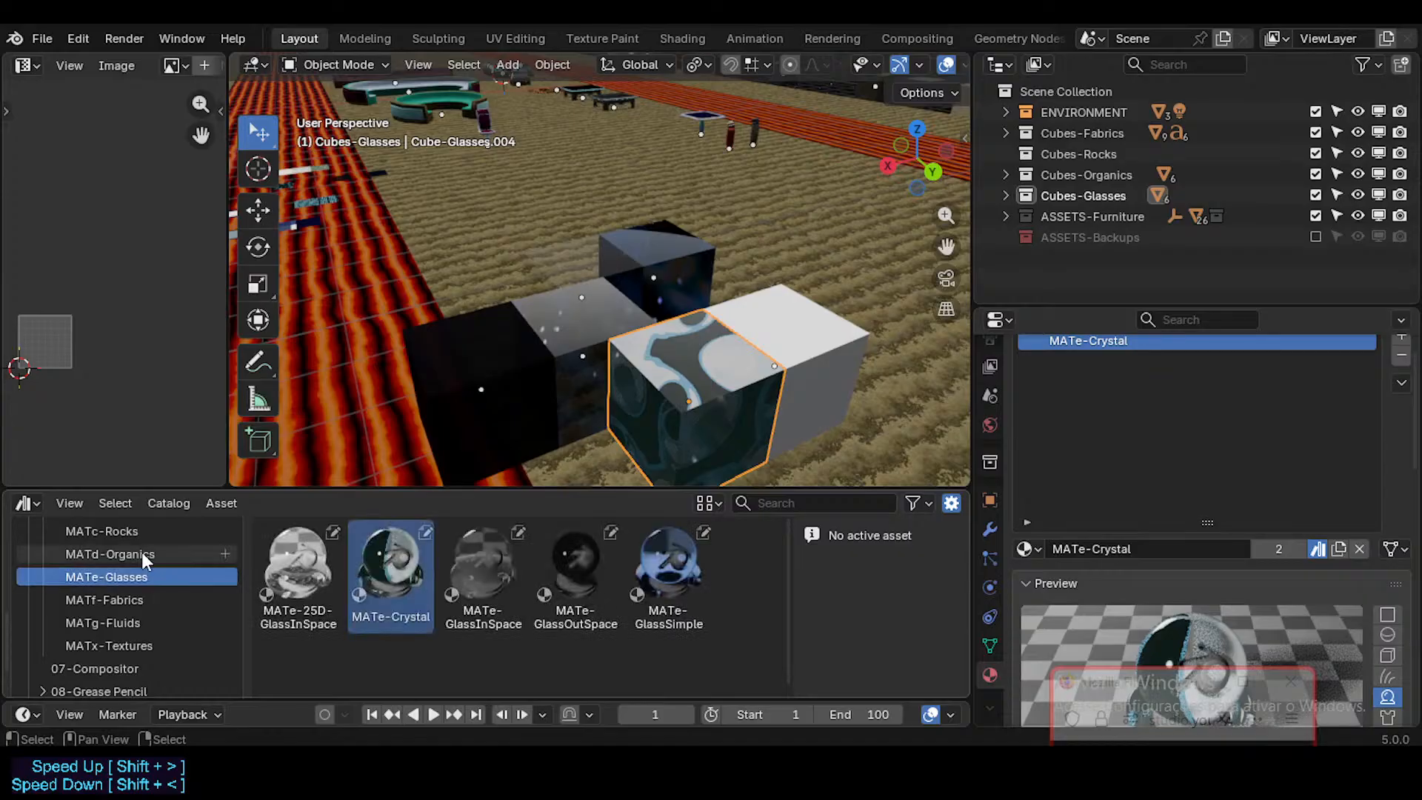
left_click(143, 531)
scroll(122, 586, "up", 4)
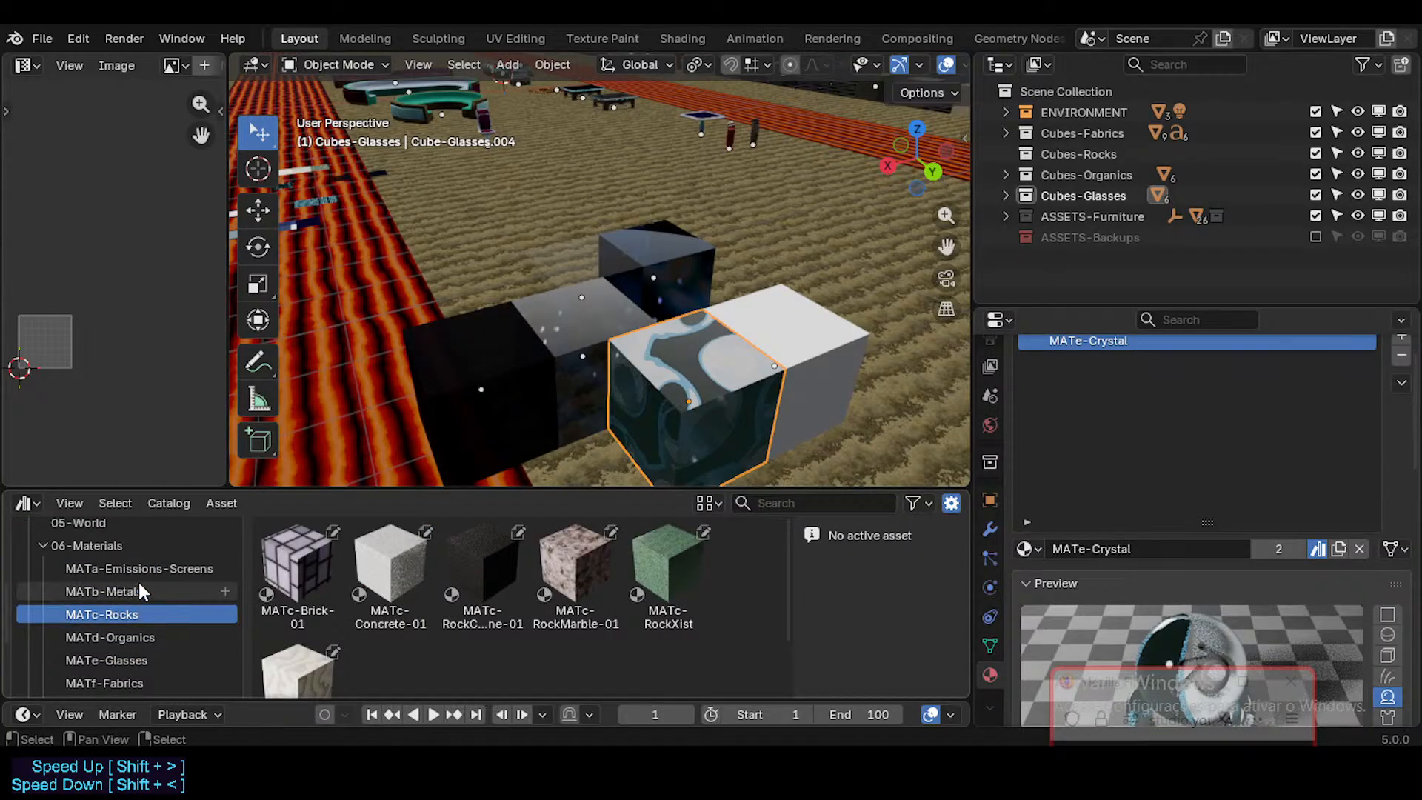
scroll(122, 589, "down", 4)
left_click(194, 577)
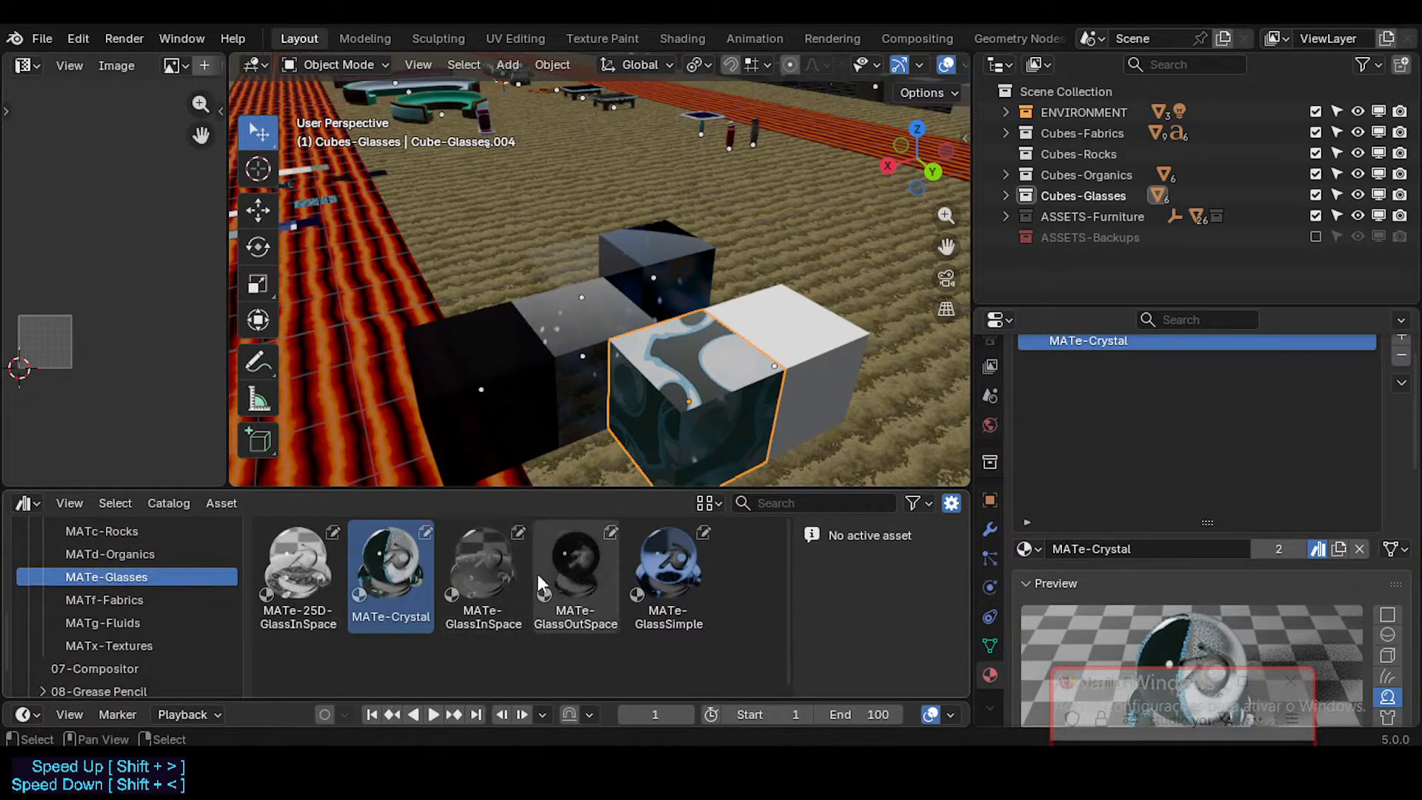
scroll(607, 353, "down", 2)
Step: Rename the remaining white cube for the rocks group and move it away from the glass cubes onto the lava strip
left_click(727, 339)
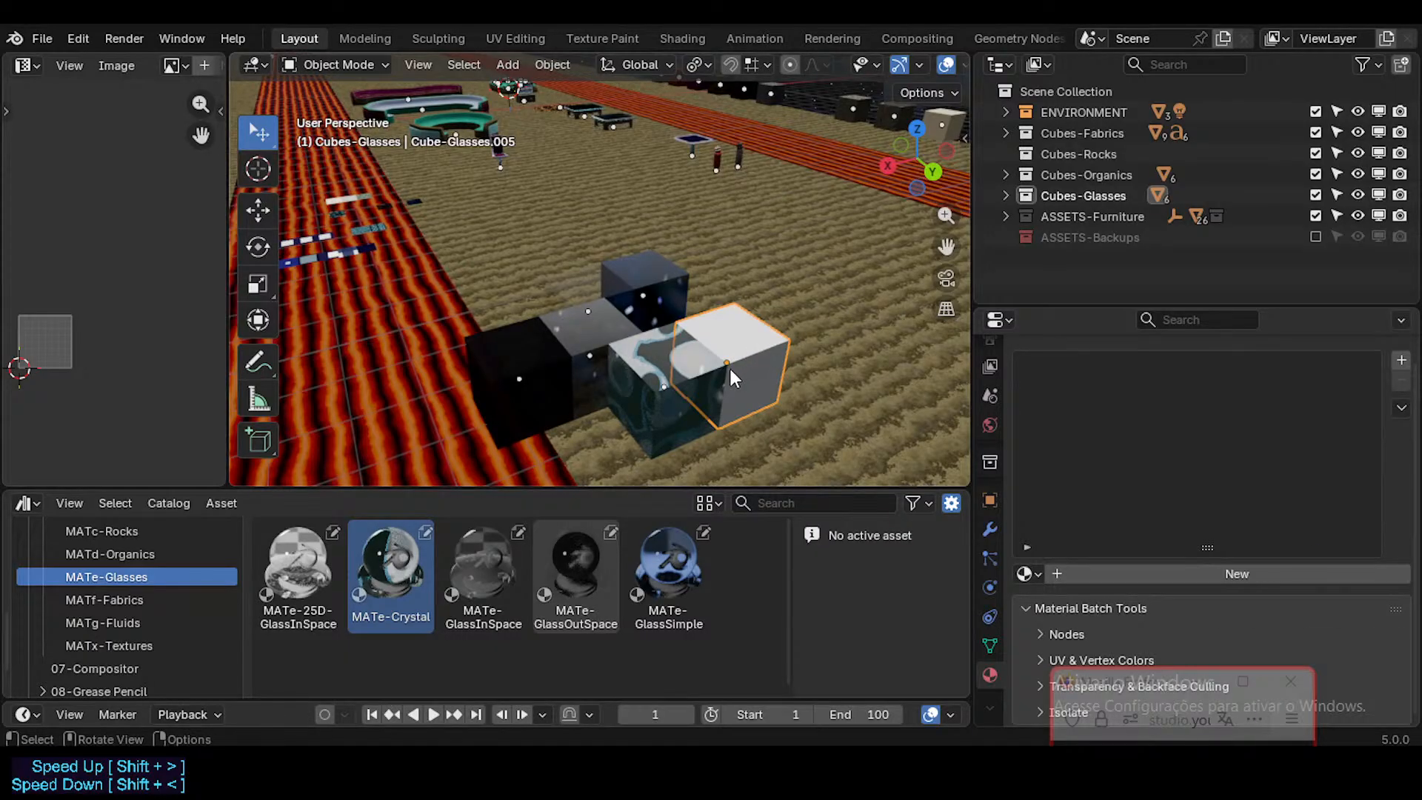
key("F2")
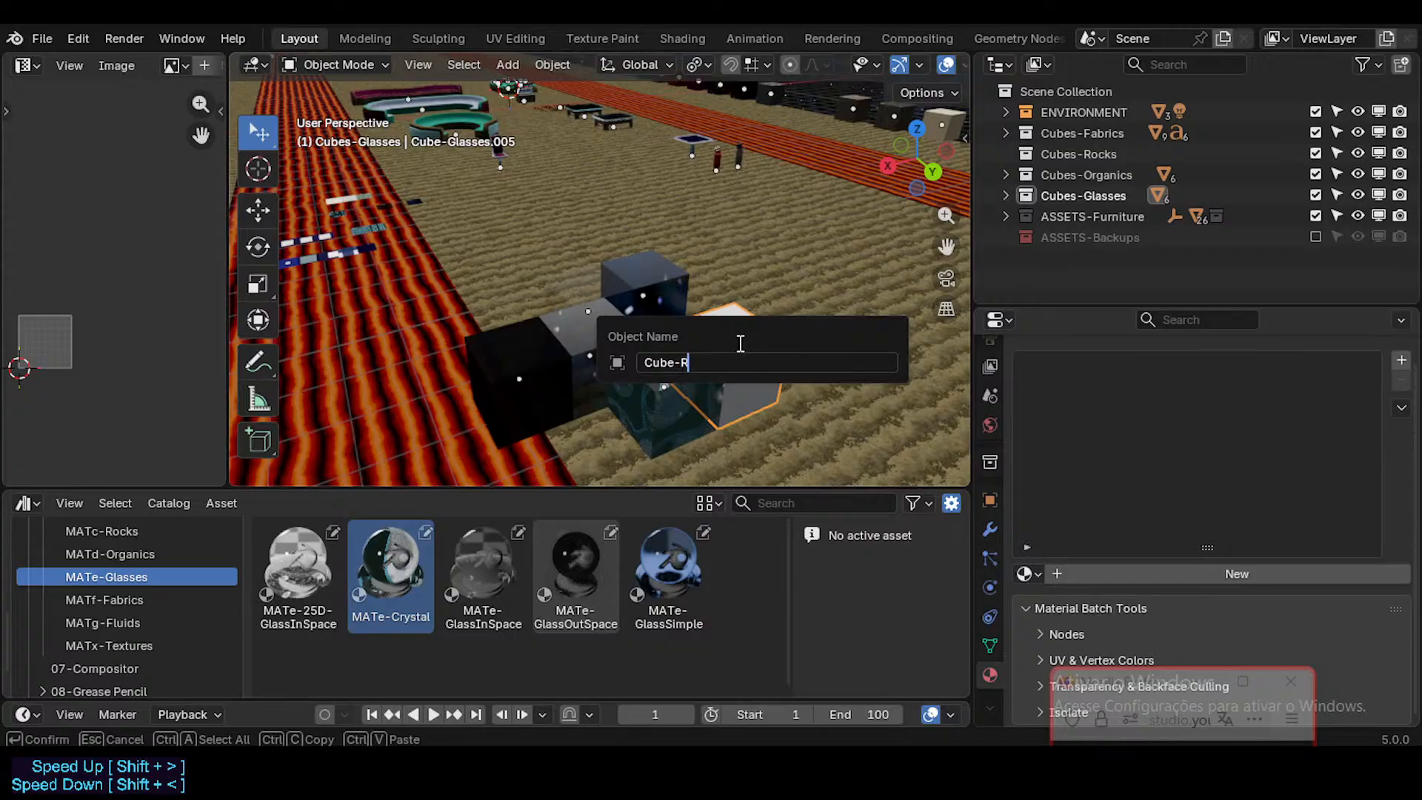
key("Return")
left_click_drag(740, 352, 355, 418)
Step: Select all the glass and crystal cubes and move them together along X, across the field towards the row of sample cubes
left_click(544, 376)
left_click(599, 333, "shift")
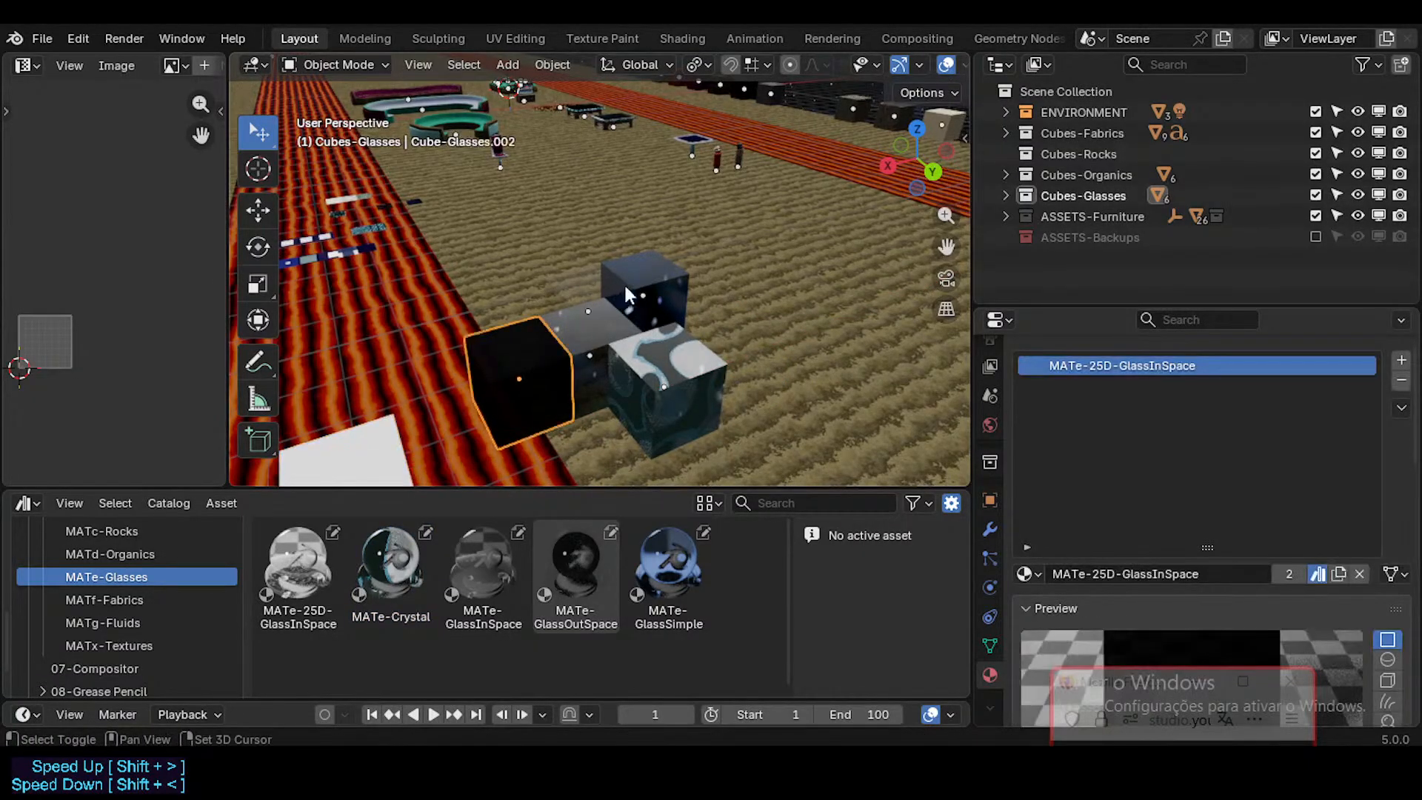
left_click(654, 303, "shift")
left_click(681, 362, "shift")
middle_click_drag(597, 288, 597, 302)
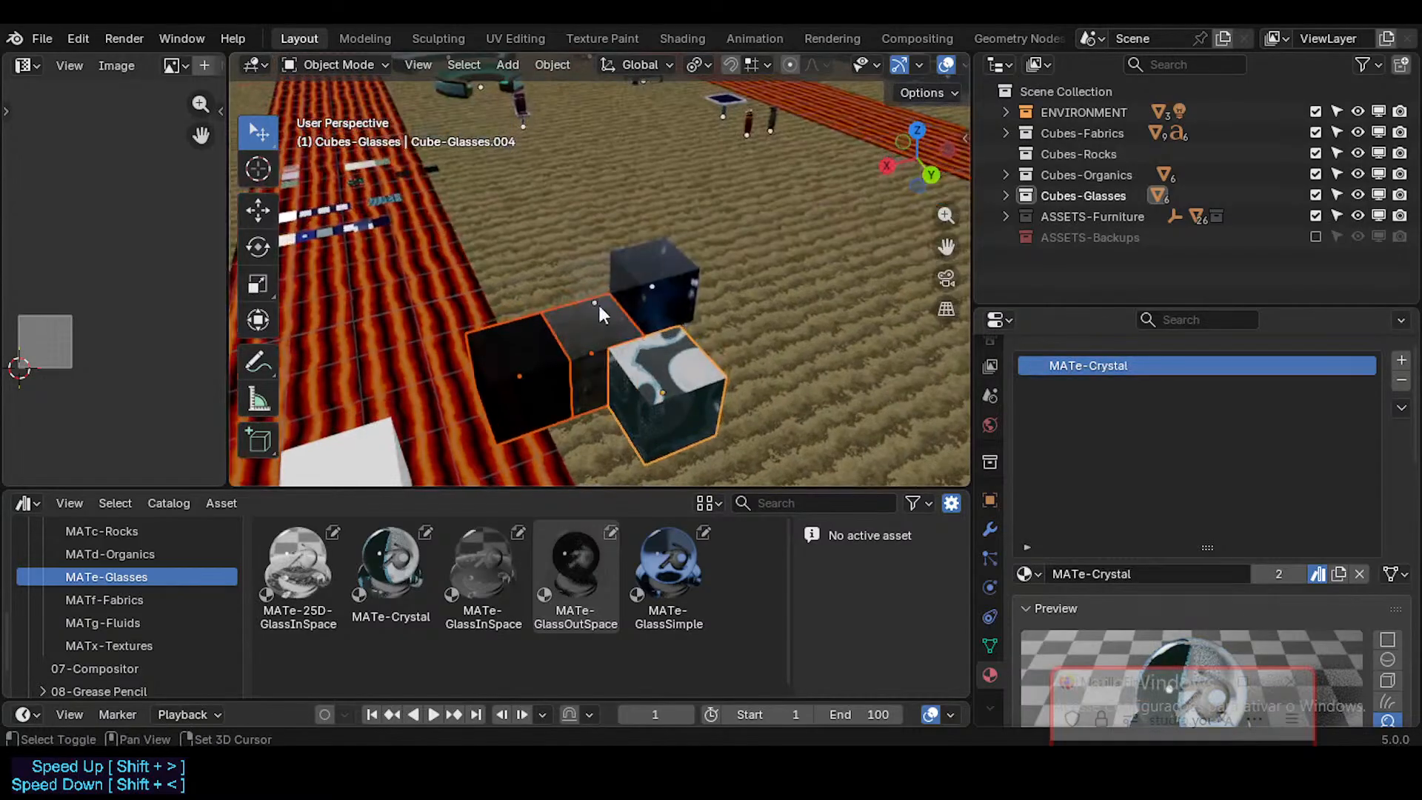
left_click(598, 303, "shift")
left_click(669, 264, "shift")
scroll(666, 375, "down", 1)
key("g")
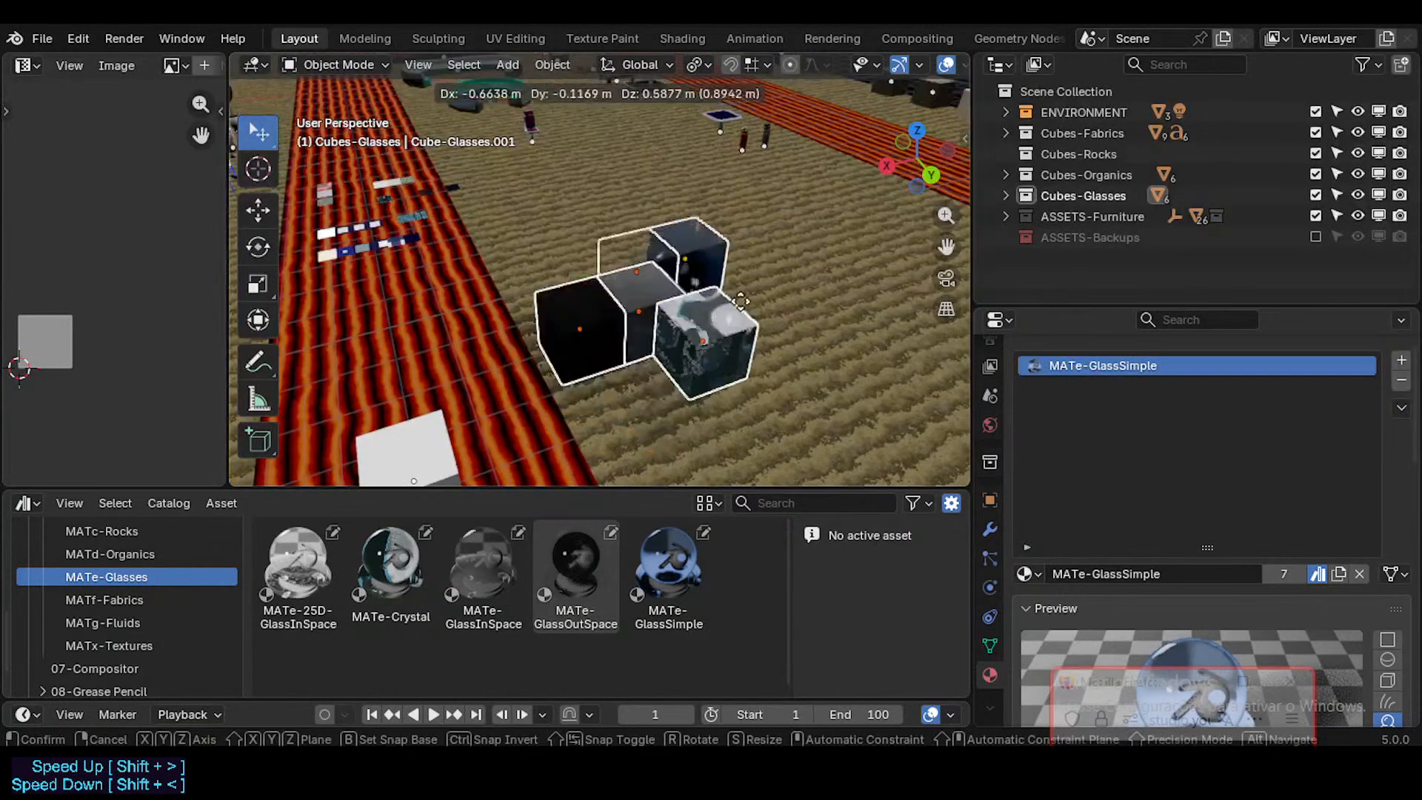
right_click(717, 337)
scroll(717, 337, "down", 3)
middle_click_drag(704, 336, 518, 384, "shift")
key("g")
key("x")
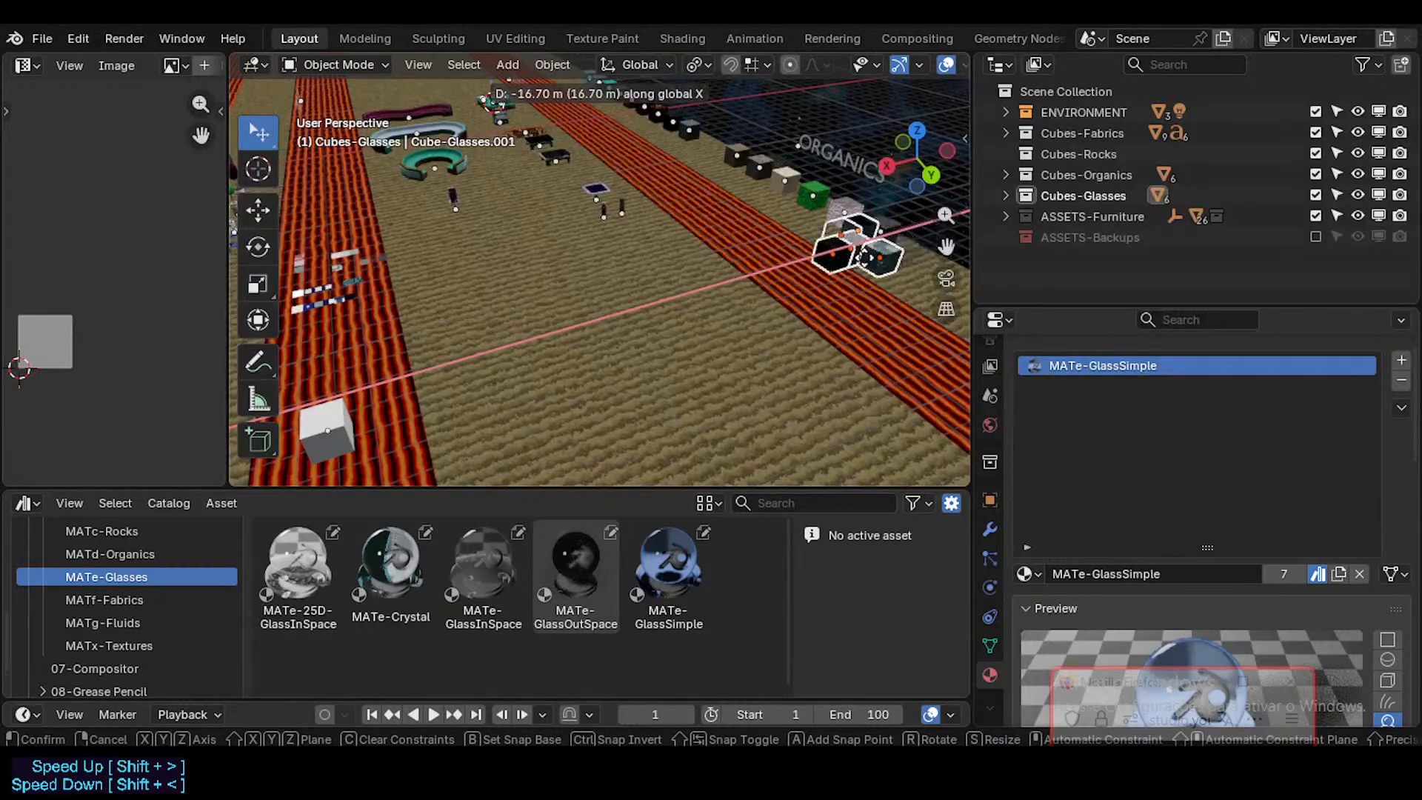
left_click(825, 271)
Step: Shift the selected glass cubes along Y until they stand in front of the second ORGANICS label
middle_click_drag(779, 290, 649, 336, "shift")
key("g")
key("y")
left_click(787, 433)
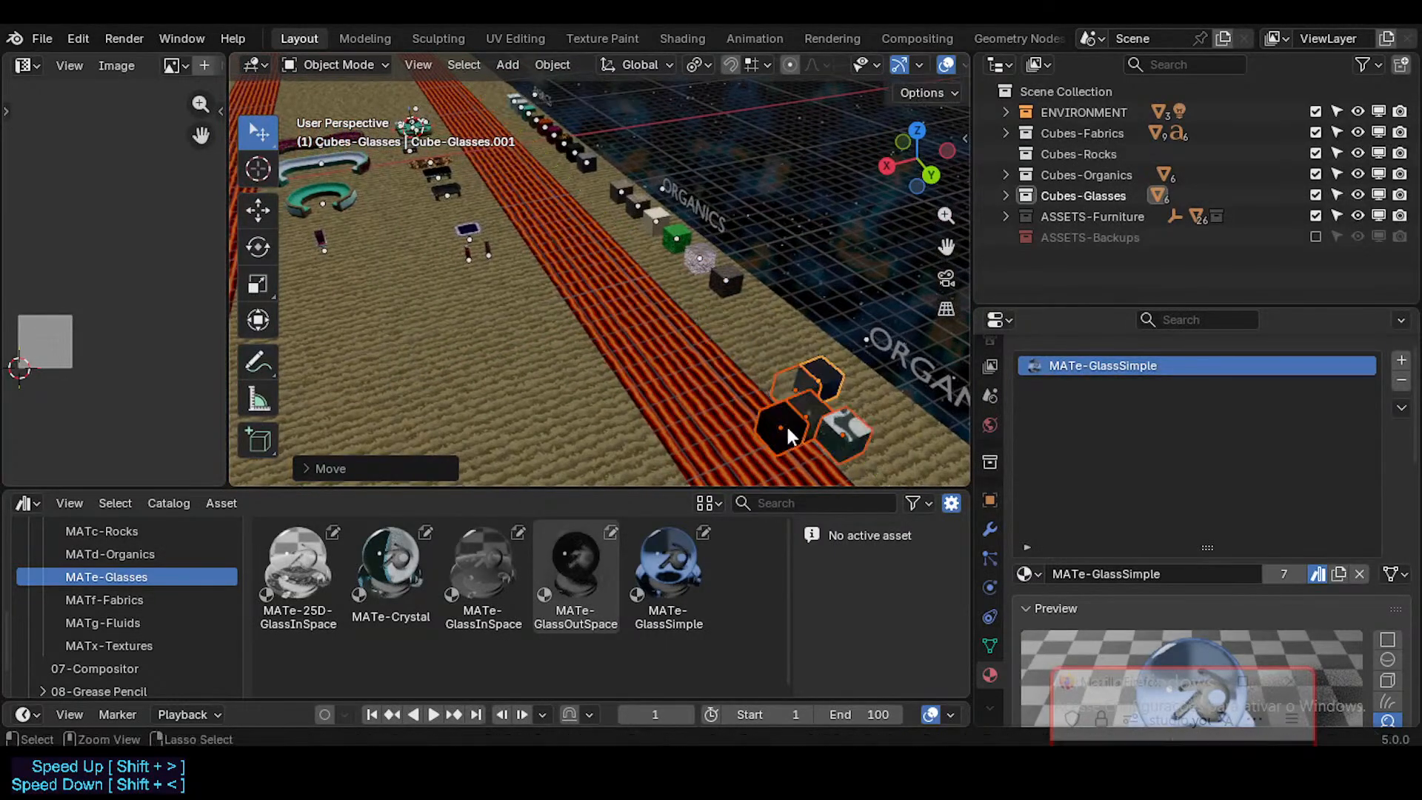
Step: Duplicate the ORGANICS label behind the glass cubes and place the copy along Y, beyond the last label in the row
middle_click_drag(787, 431, 733, 248, "shift")
scroll(640, 234, "up", 3)
left_click(638, 226)
scroll(639, 228, "down", 3)
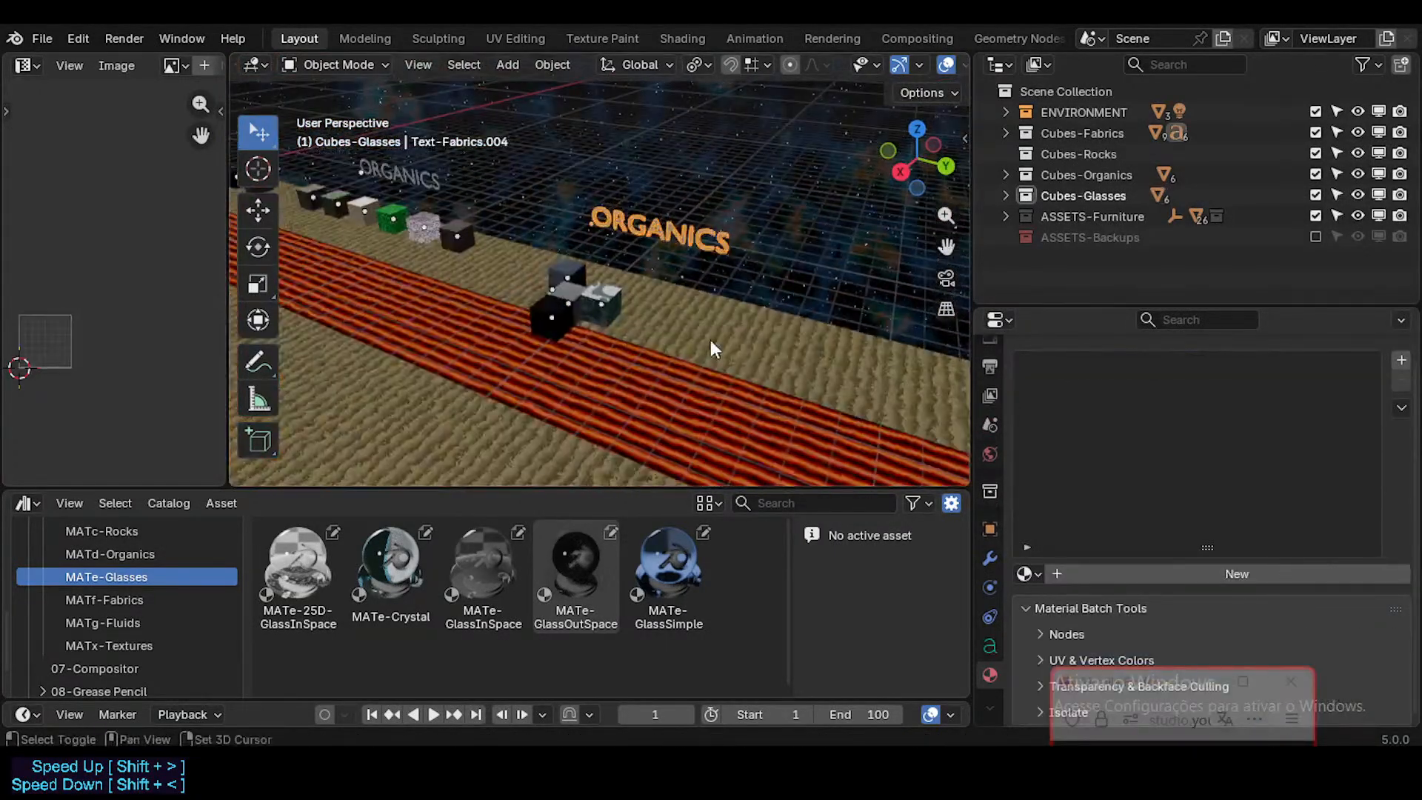
middle_click_drag(710, 340, 629, 281, "shift")
scroll(634, 308, "down", 3)
key("shift+d")
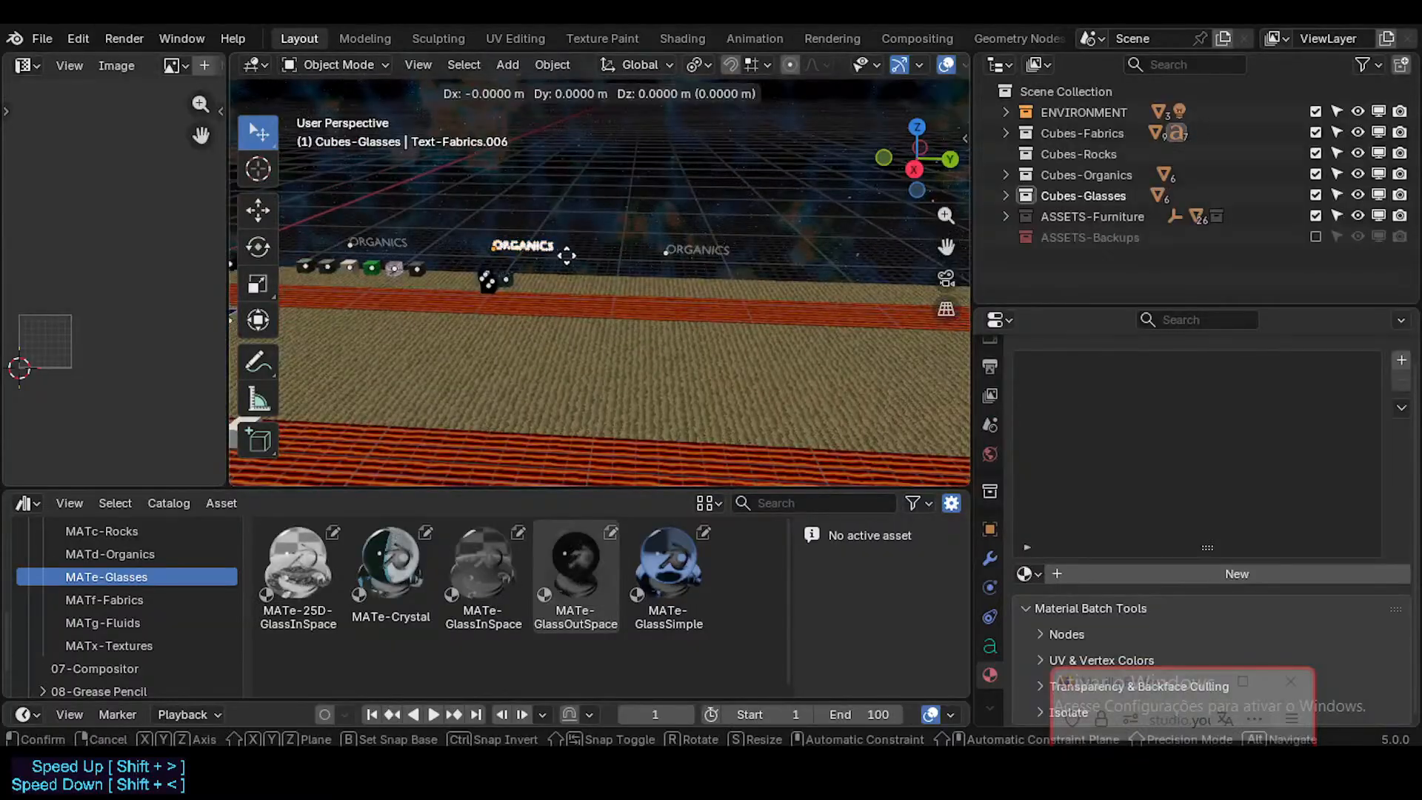
key("y")
left_click(821, 277)
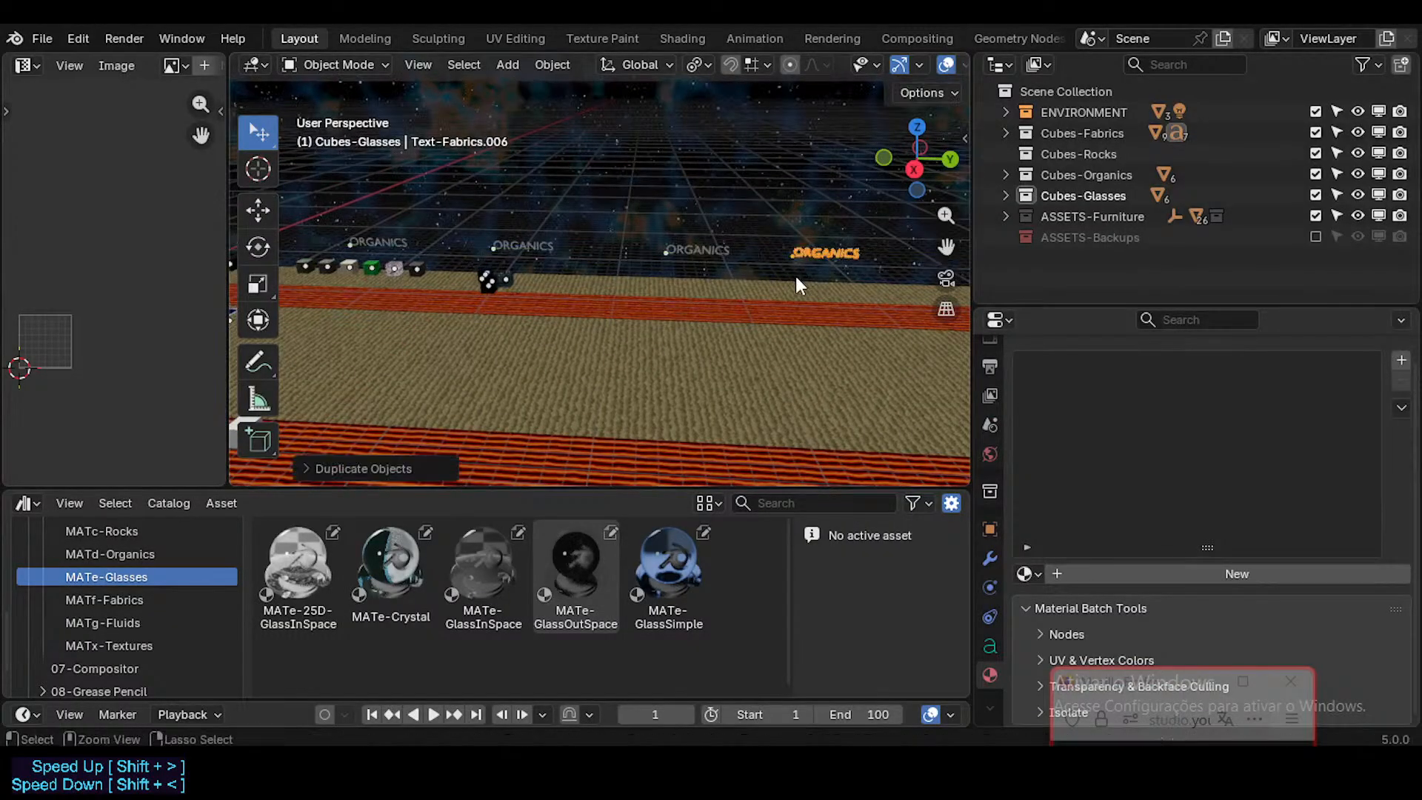
Step: Change the text of the label behind the glass cubes to GLASSES
left_click(535, 250)
key("F2")
key("Escape")
key("Tab")
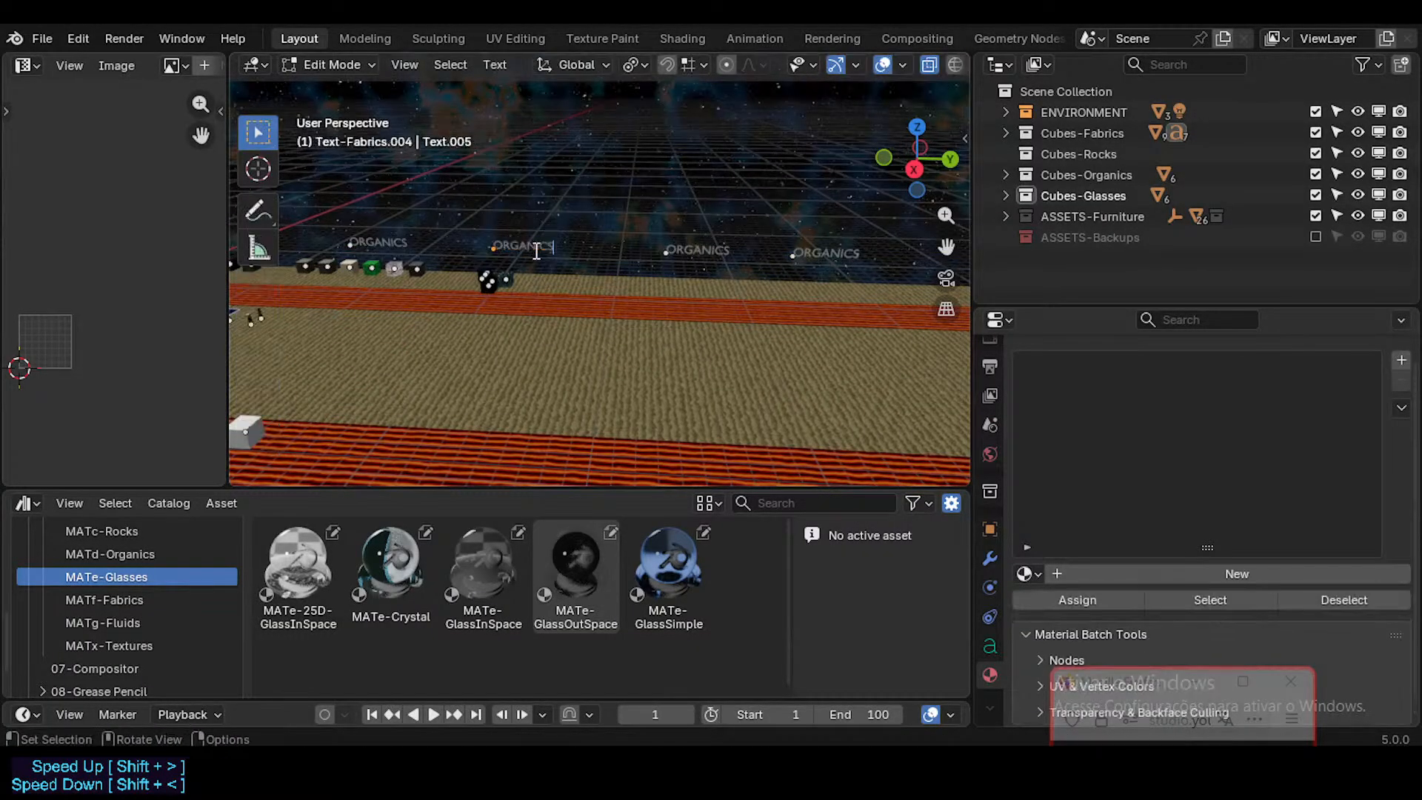
key("ctrl+BackSpace")
type("GLASSE")
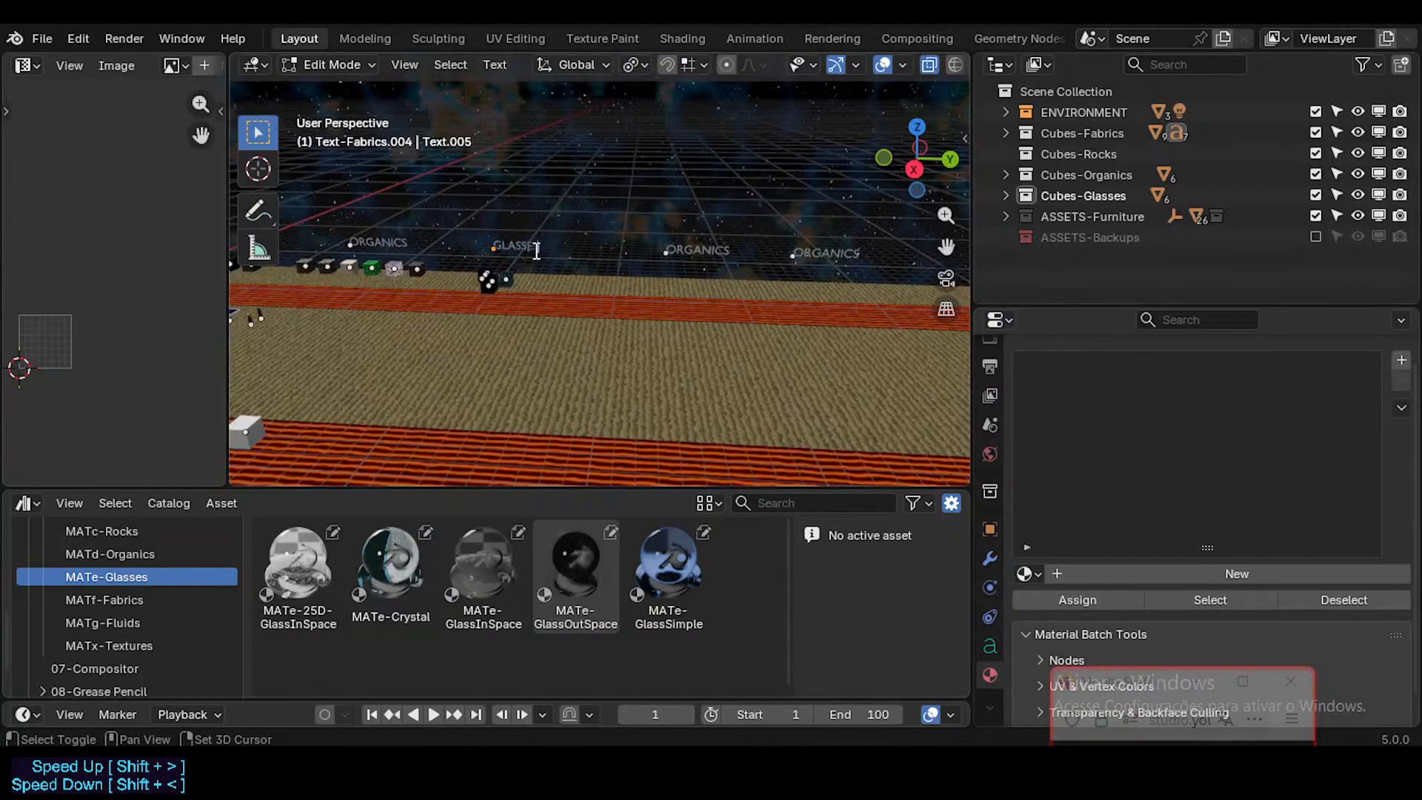
type("S")
key("Tab")
key("Tab")
Step: Change the text of the label next to GLASSES to ROCKS
key("ctrl+BackSpace")
type("ROCK")
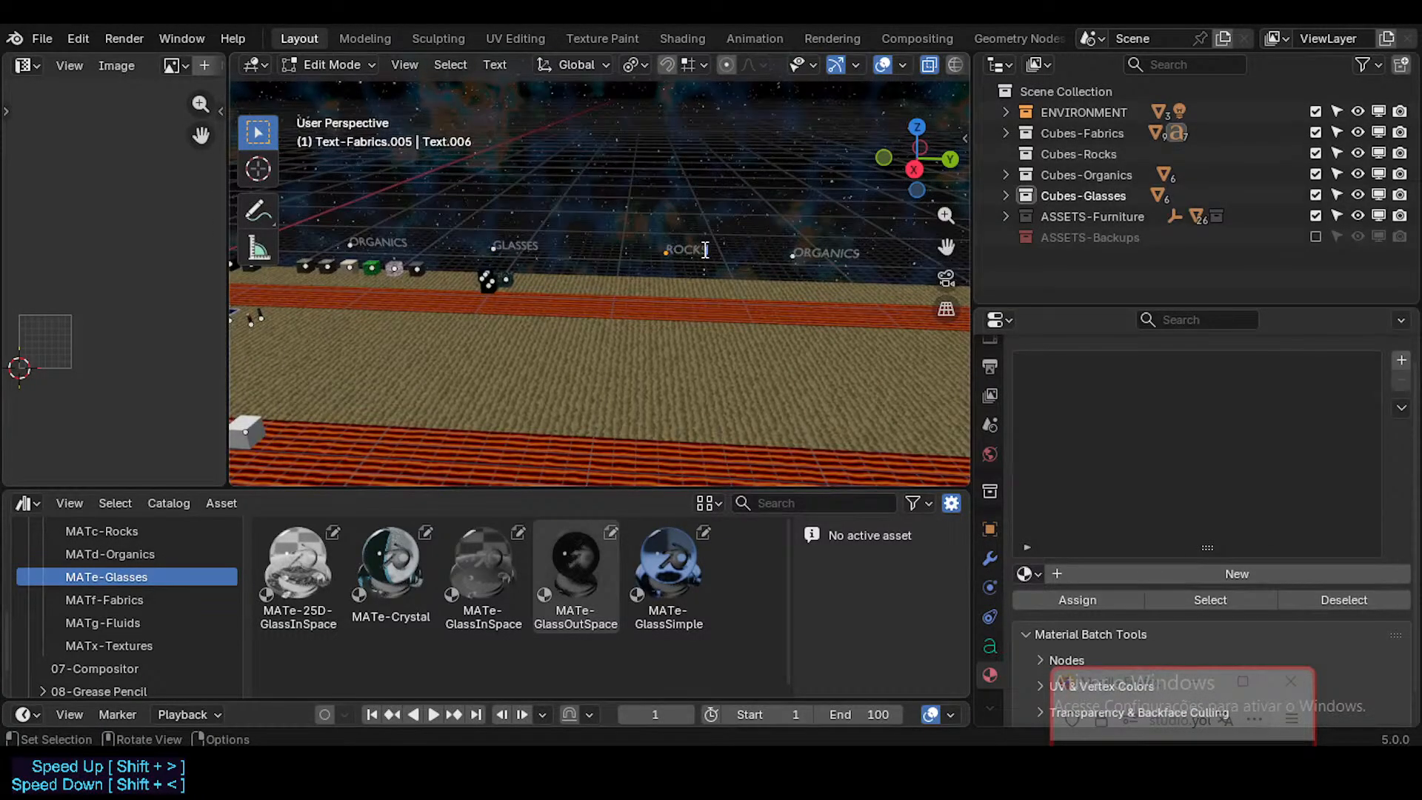
type("S")
key("Tab")
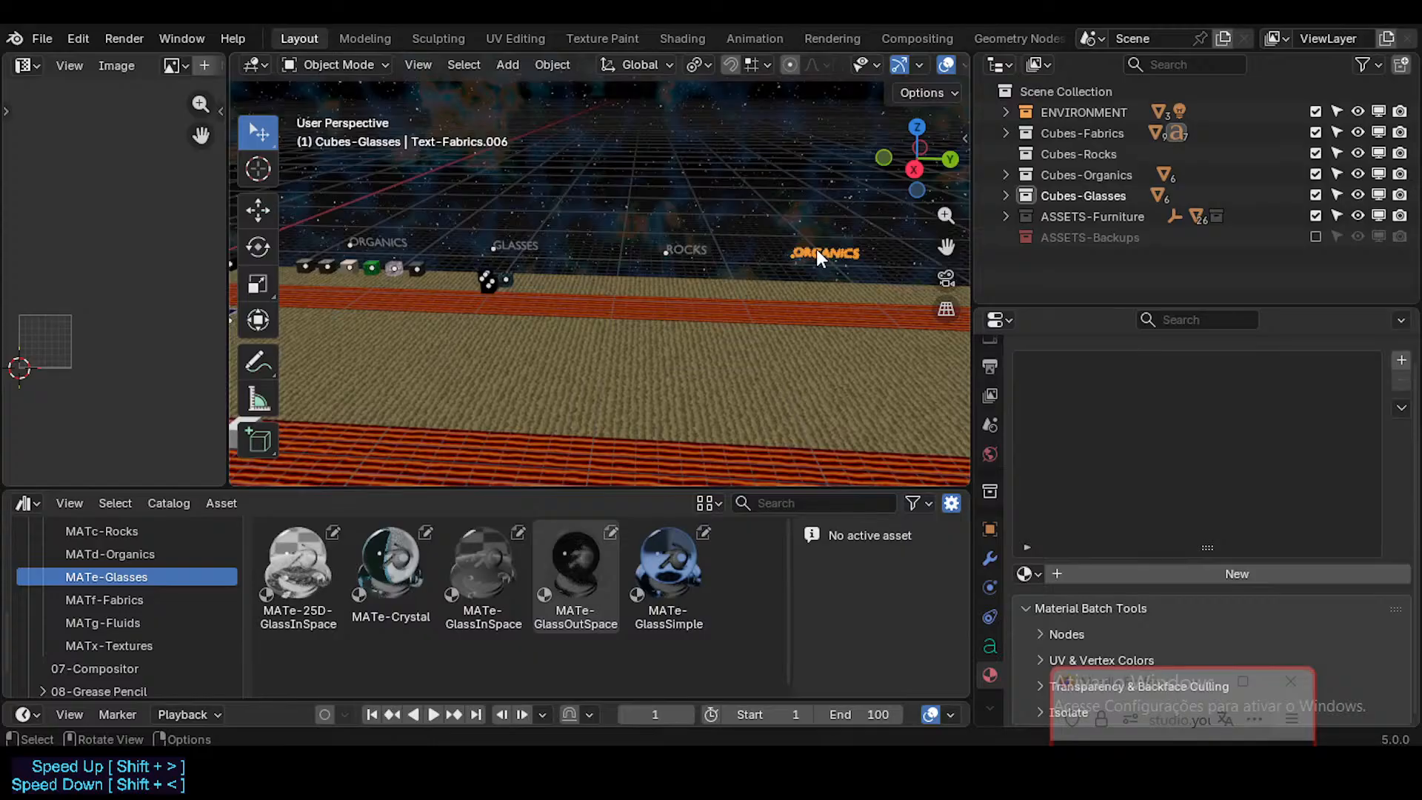
Step: Change the text of the last label in the row to EMISSIONS|SCREENS
key("Tab")
key("ctrl+BackSpace")
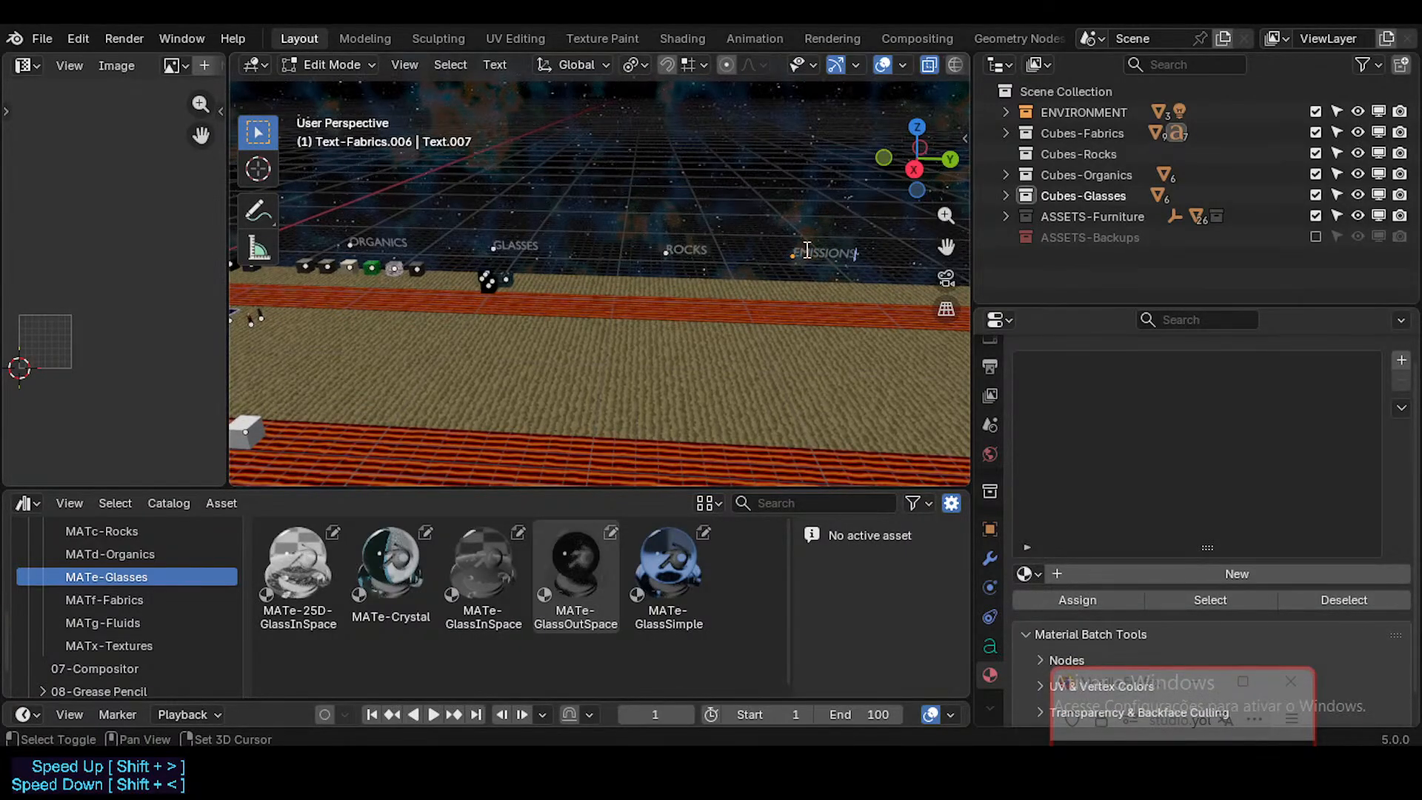
type("EMISSIONS")
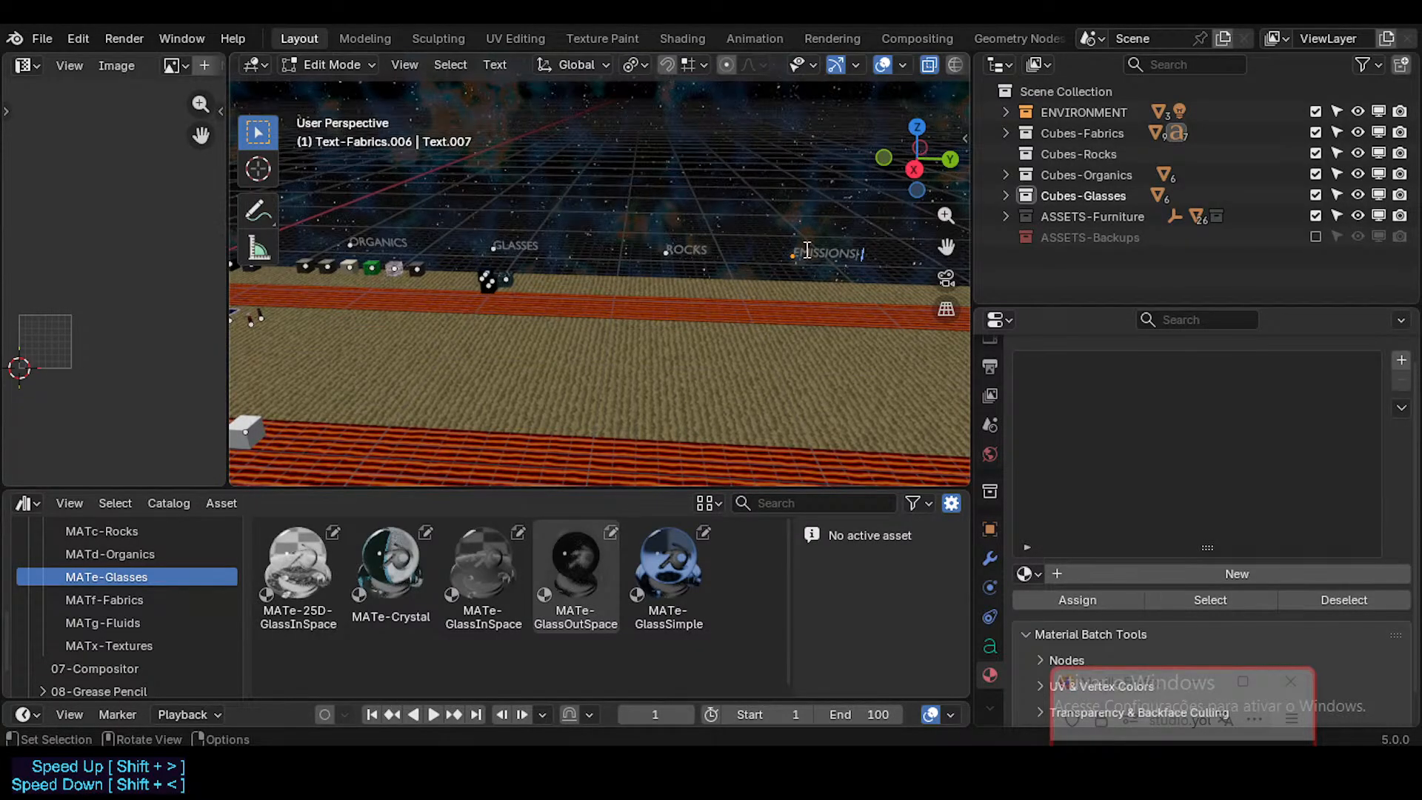
key("BackSpace")
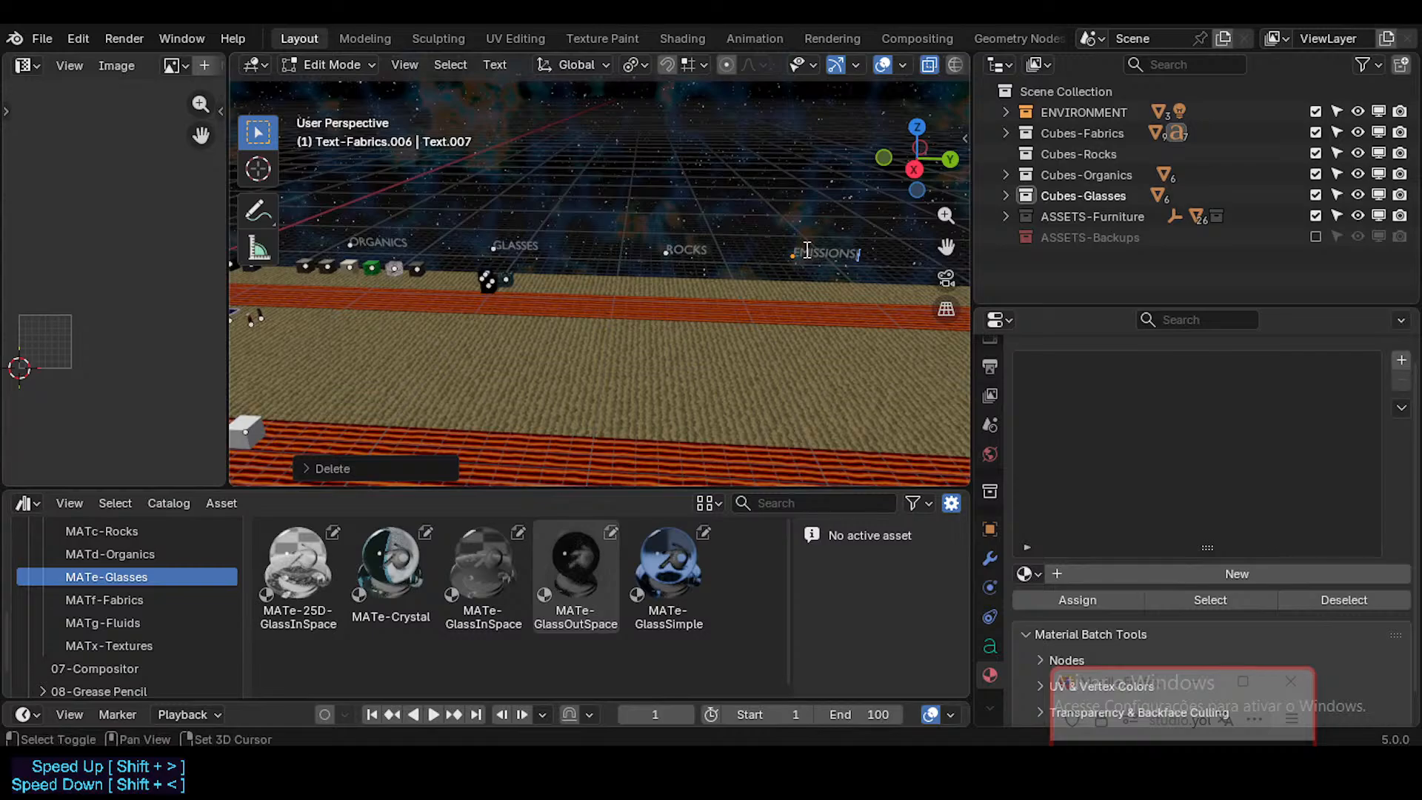
type("I")
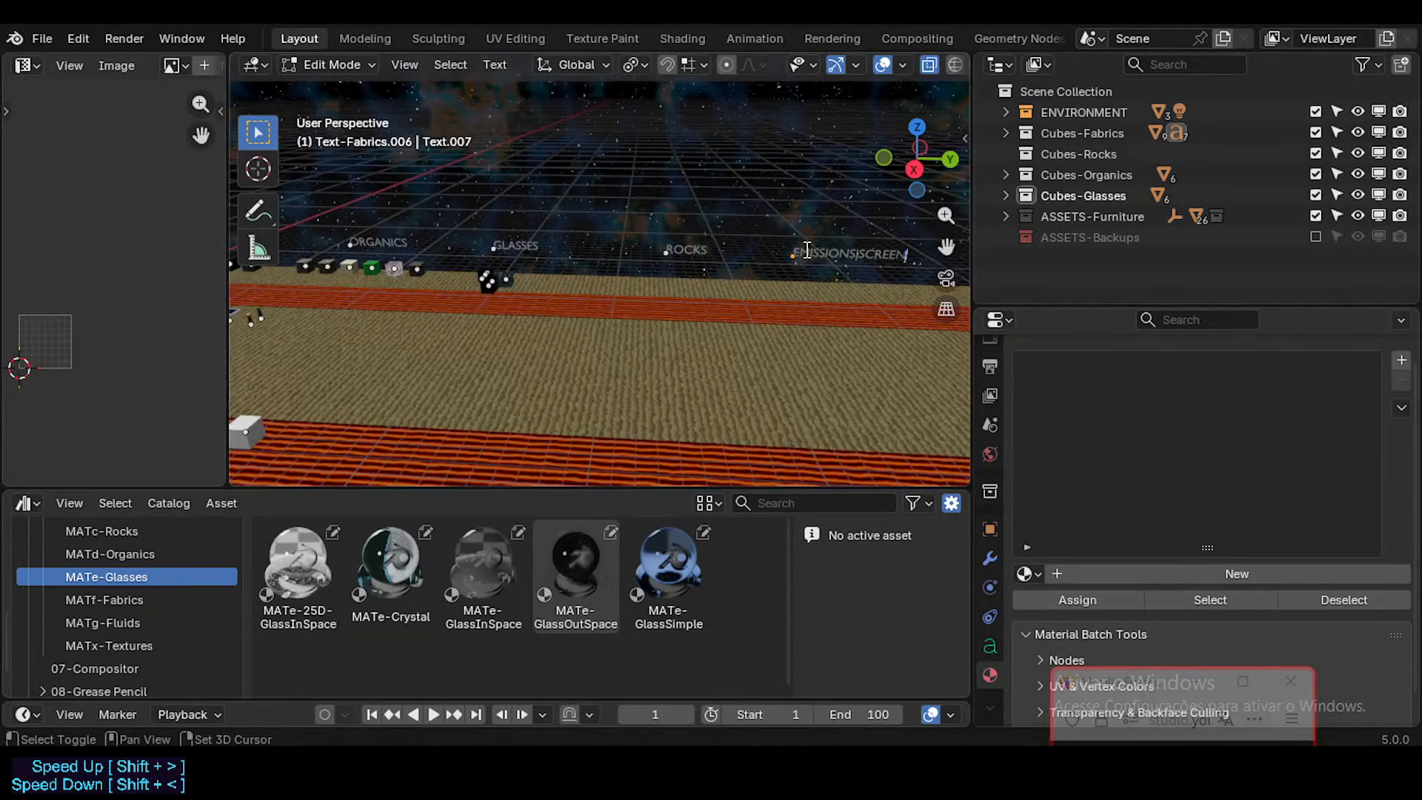
key("Tab")
Step: Move the MATe-GlassSimple cube along X, closer to the GLASSES label and in line with the organics row
scroll(767, 244, "up", 2)
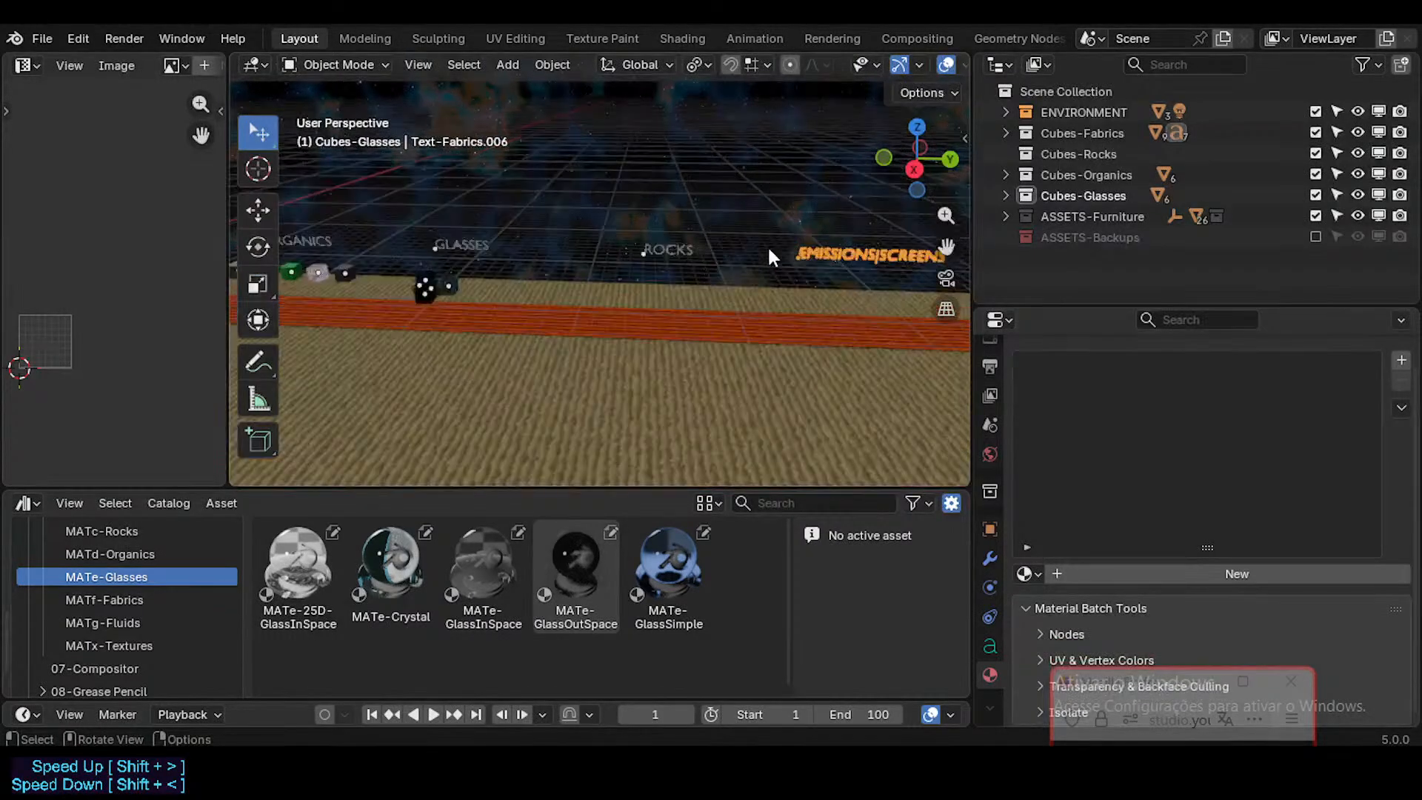
middle_click_drag(494, 250, 572, 343, "shift")
scroll(532, 263, "up", 4)
scroll(556, 326, "up", 2)
left_click(526, 344)
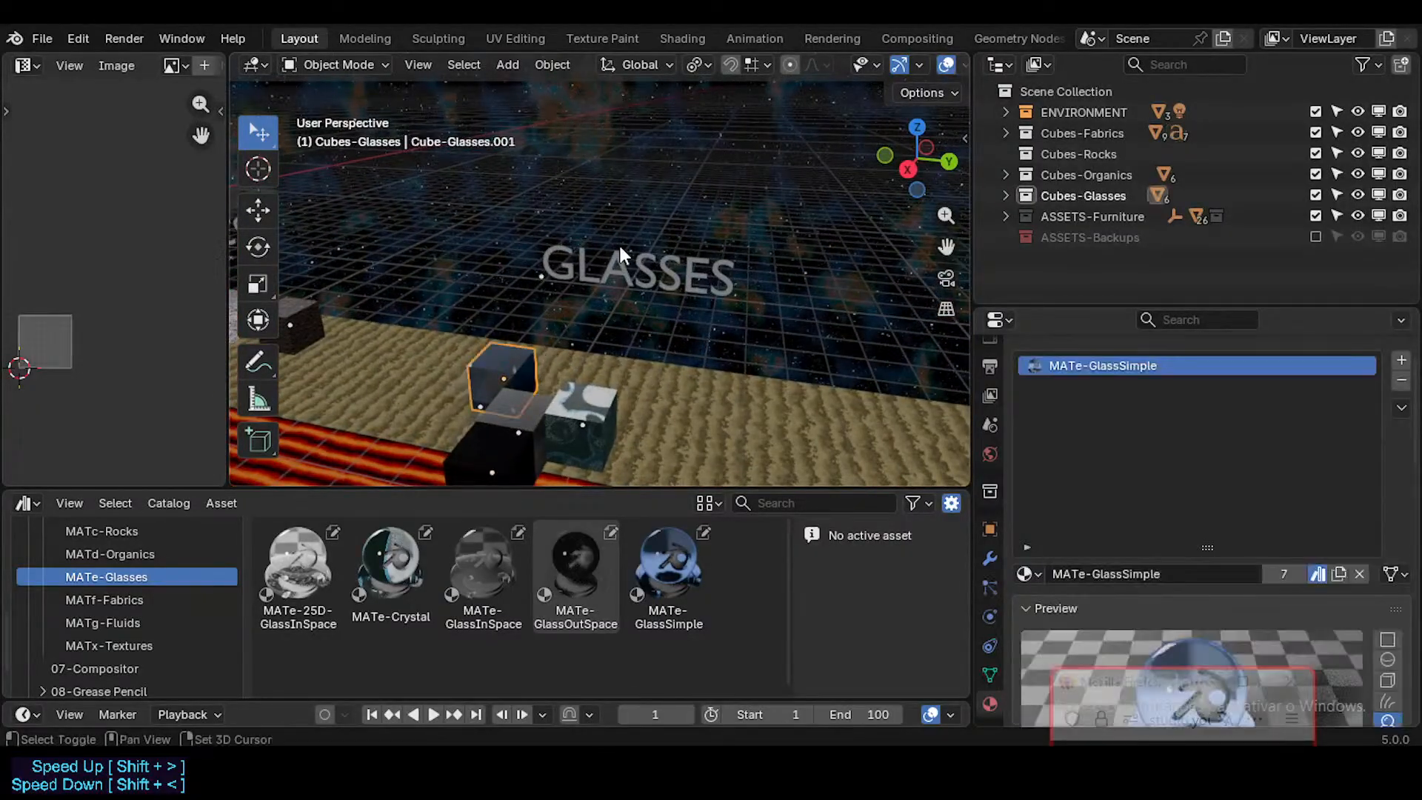
middle_click_drag(619, 243, 453, 332)
key("g")
key("x")
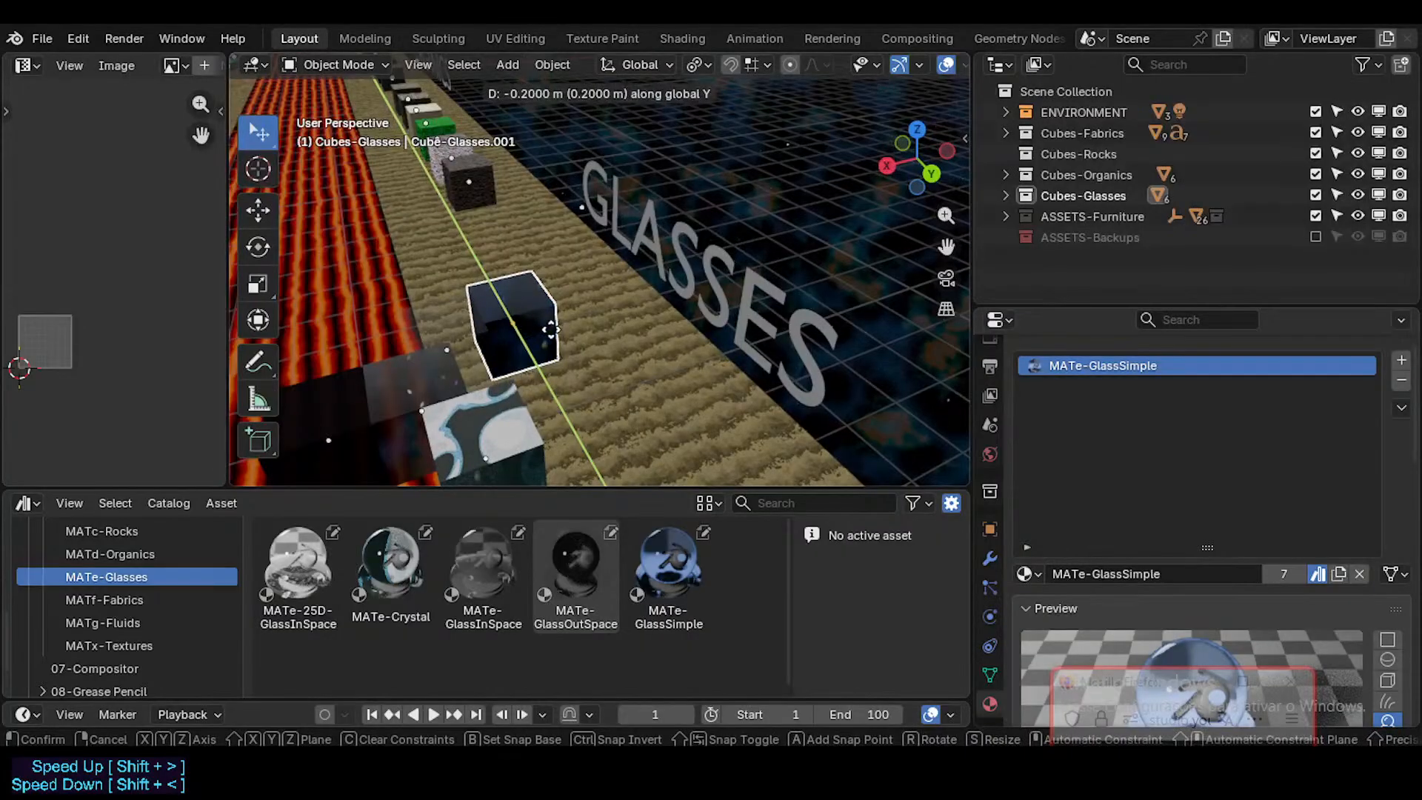
left_click(548, 314)
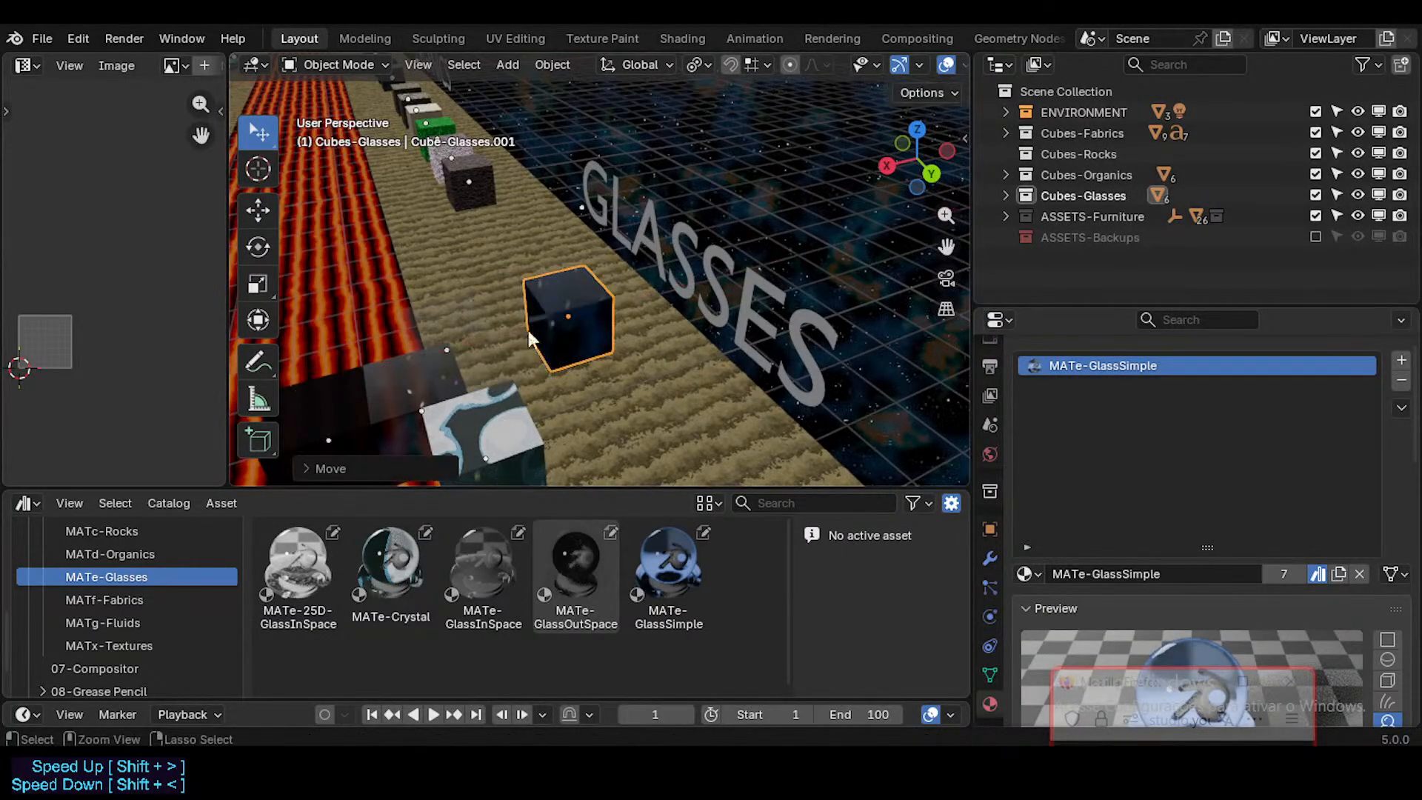
Step: Move the MATe-Crystal cube along X to line up beside the MATe-GlassSimple cube in front of the GLASSES label
left_click(505, 420)
key("g")
key("x")
left_click(598, 380)
scroll(434, 385, "down", 2)
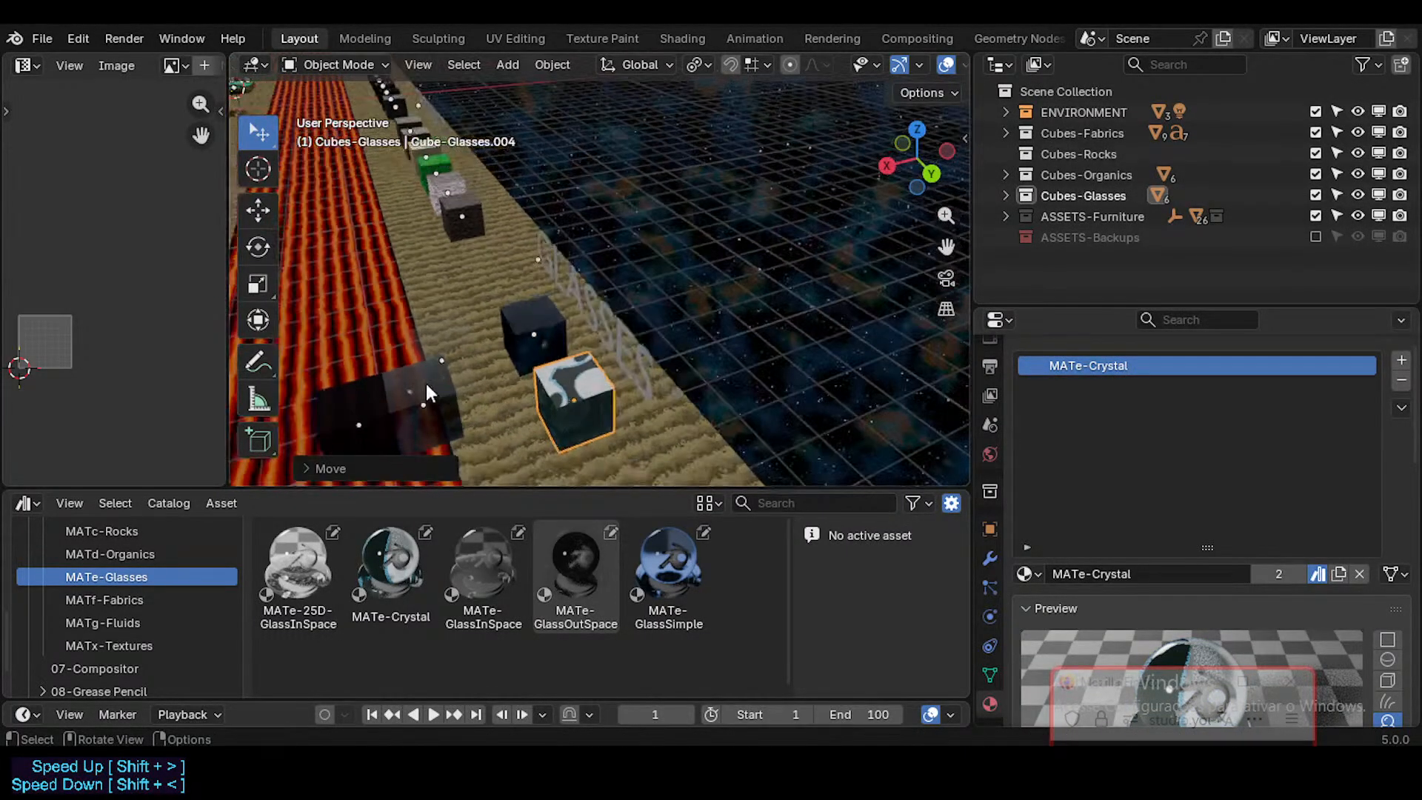
left_click(426, 384, "shift")
middle_click_drag(428, 387, 466, 341, "shift")
key("g")
key("x")
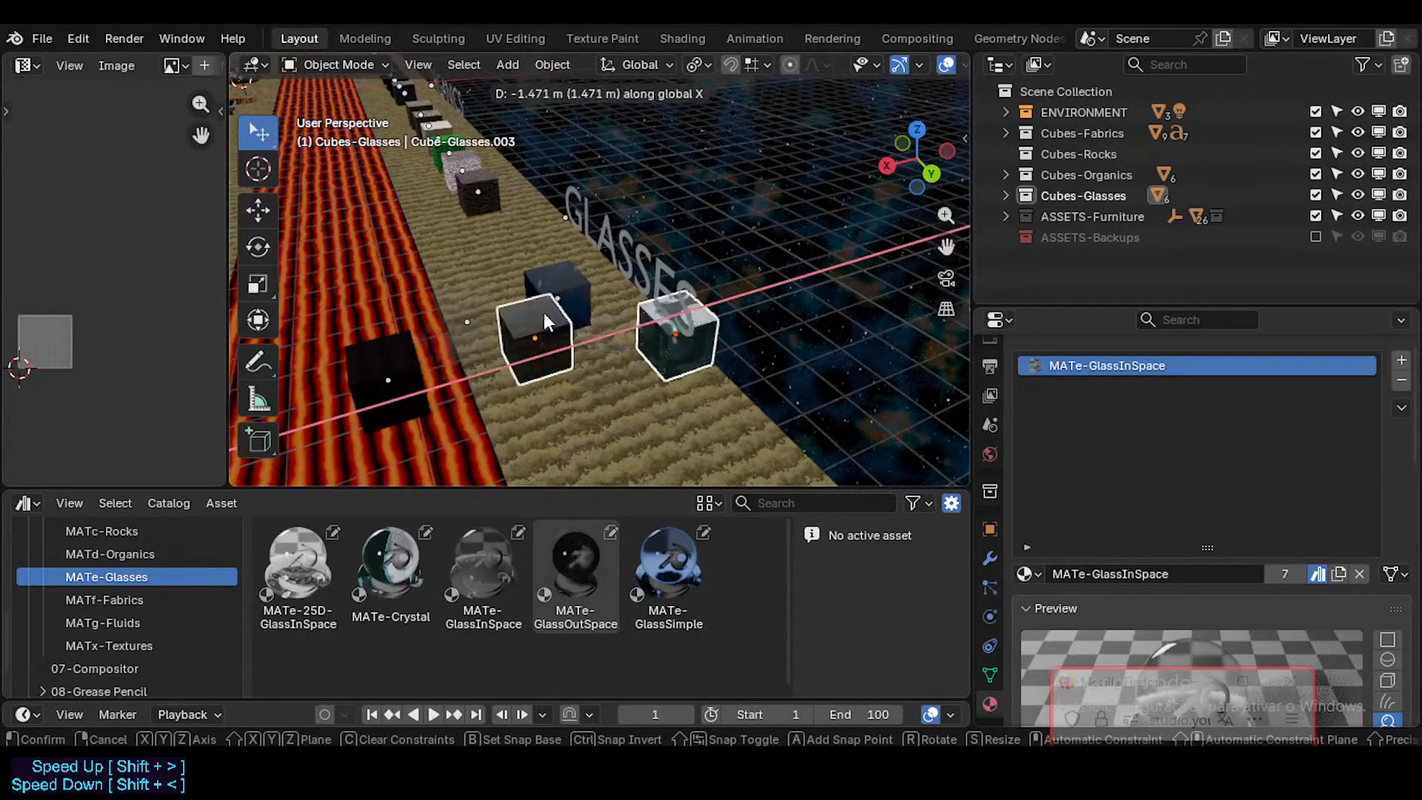
right_click(543, 314)
Step: Move only the MATe-GlassInSpace cube along X into the glasses row, and along Y to the organics side of the MATe-GlassSimple cube
left_click(474, 365)
key("g")
key("x")
left_click(606, 304)
key("g")
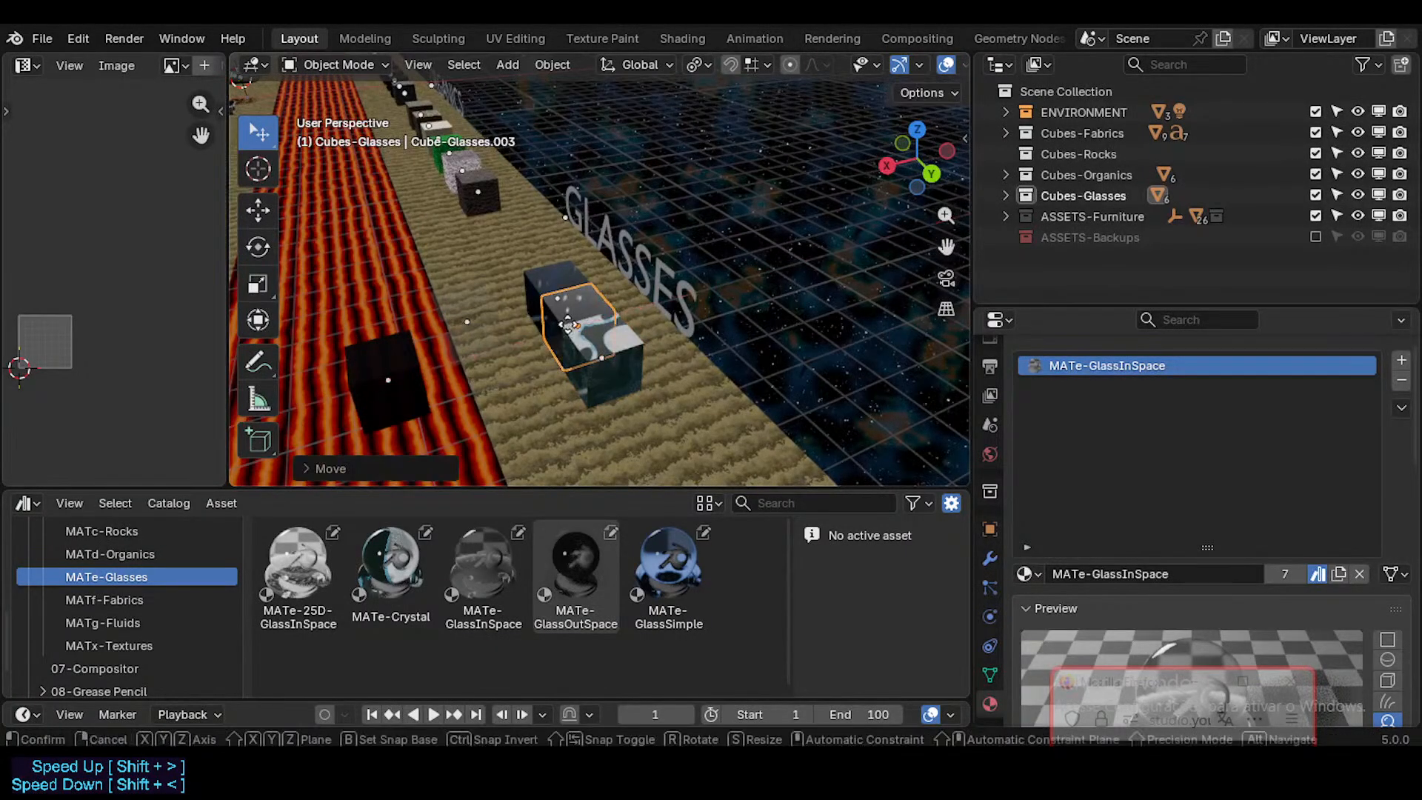
key("y")
left_click(498, 271)
Step: Move the MATe-25D-GlassInSpace cube along X and Y to the far end of the glasses row, beyond the MATe-Crystal cube
left_click(396, 376)
middle_click_drag(396, 376, 486, 386)
key("g")
key("x")
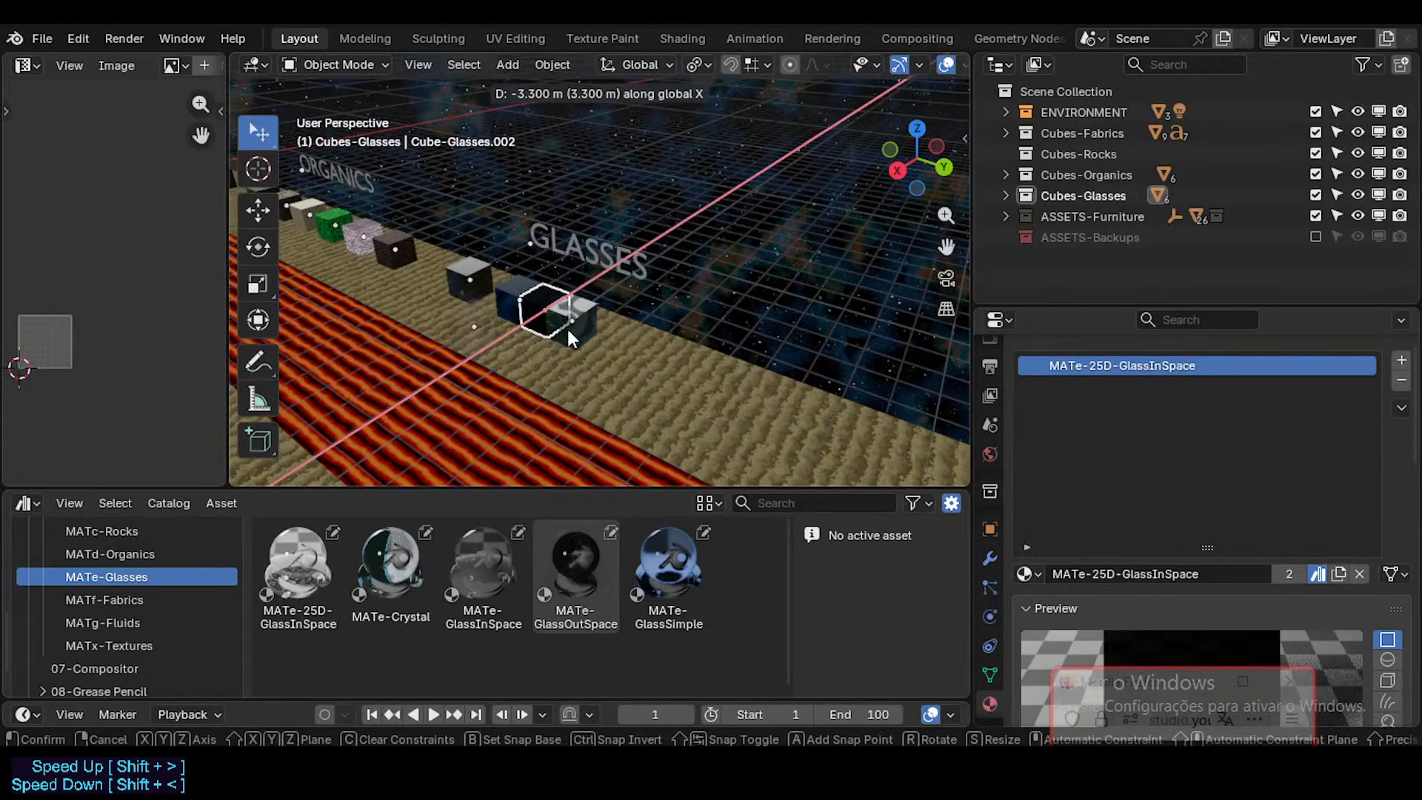
key("y")
left_click(682, 396)
Step: Move the MATe-GlassOutSpace cube along X and Y into the gap between the MATe-Crystal and MATe-25D-GlassInSpace cubes
key("a")
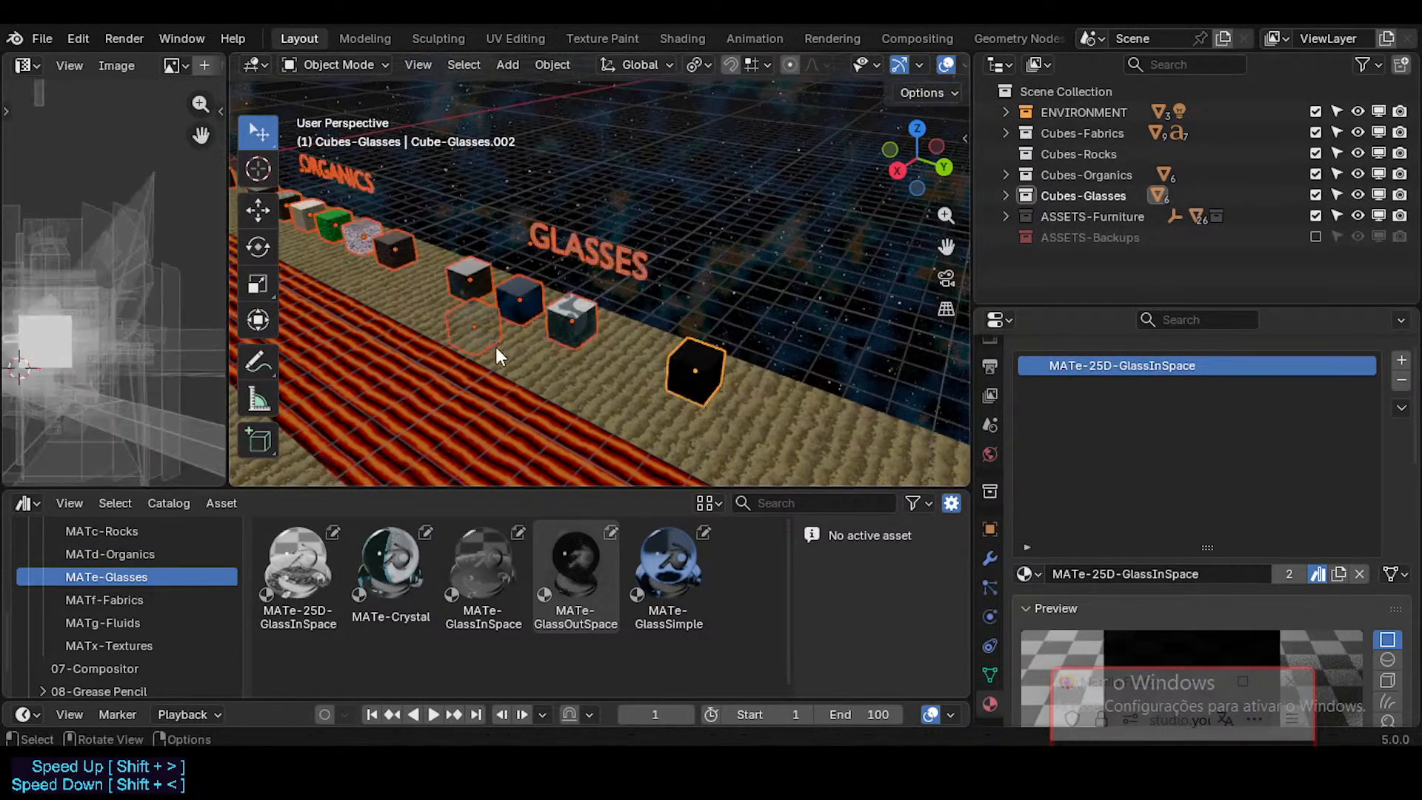
left_click(489, 323)
key("g")
key("x")
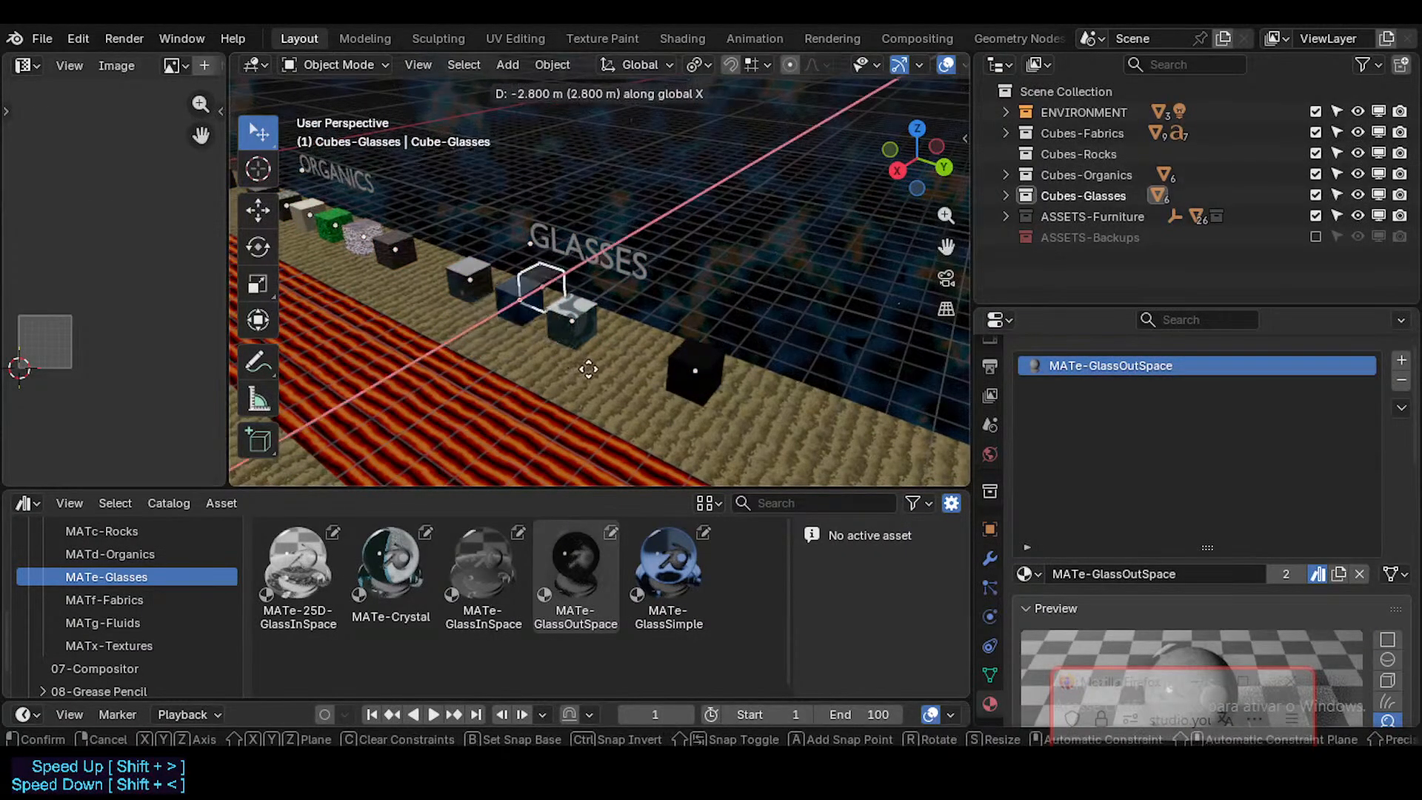
left_click(564, 341)
key("g")
key("y")
left_click(640, 351)
key("g")
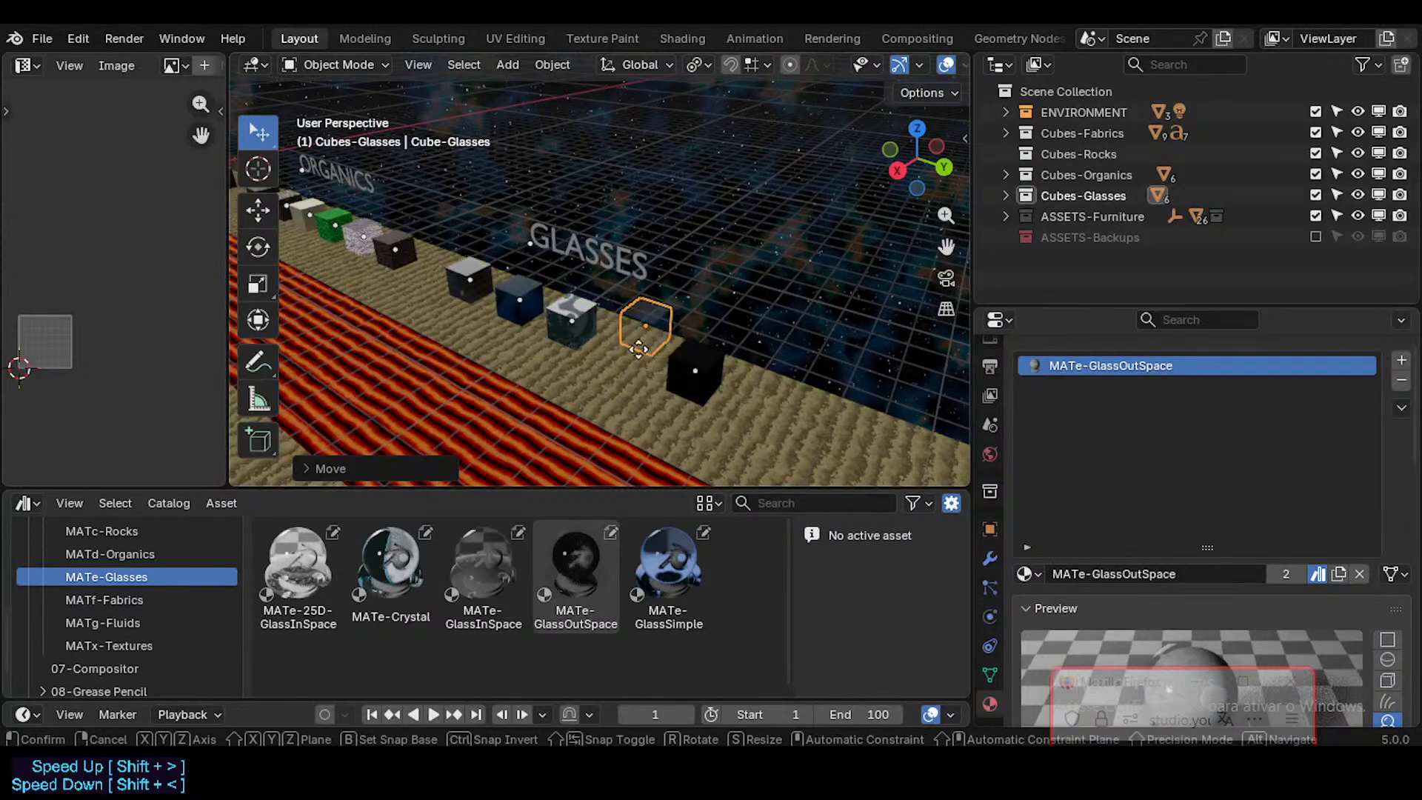
key("x")
left_click(620, 361)
Step: Inspect the cubes in front of the GLASSES label from near and far, including the transparent MATe-GlassOutSpace cube
middle_click_drag(620, 362, 541, 355)
left_click(598, 331)
scroll(597, 331, "up", 4)
key("a")
scroll(687, 286, "up", 3)
scroll(540, 356, "down", 6)
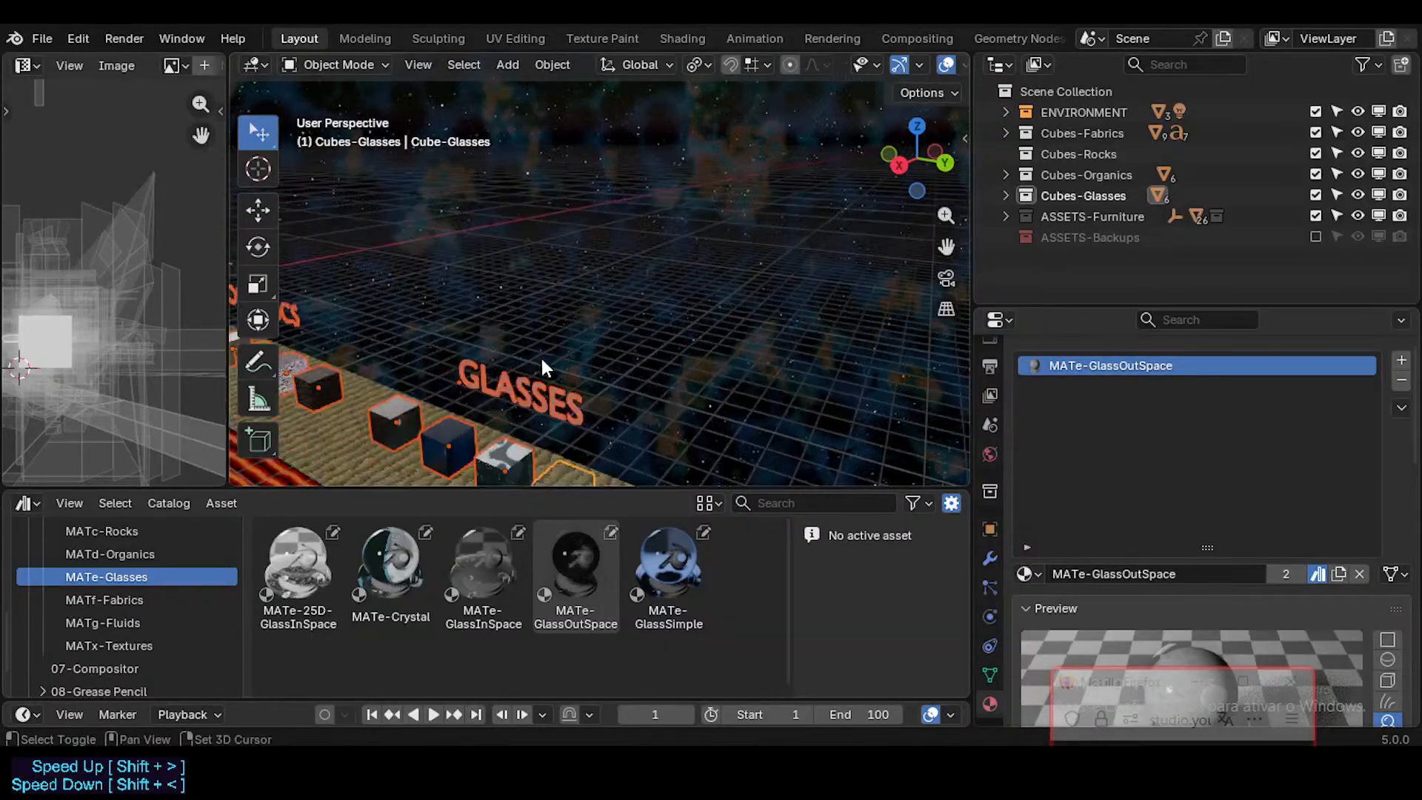
key("shift+grave")
key("w")
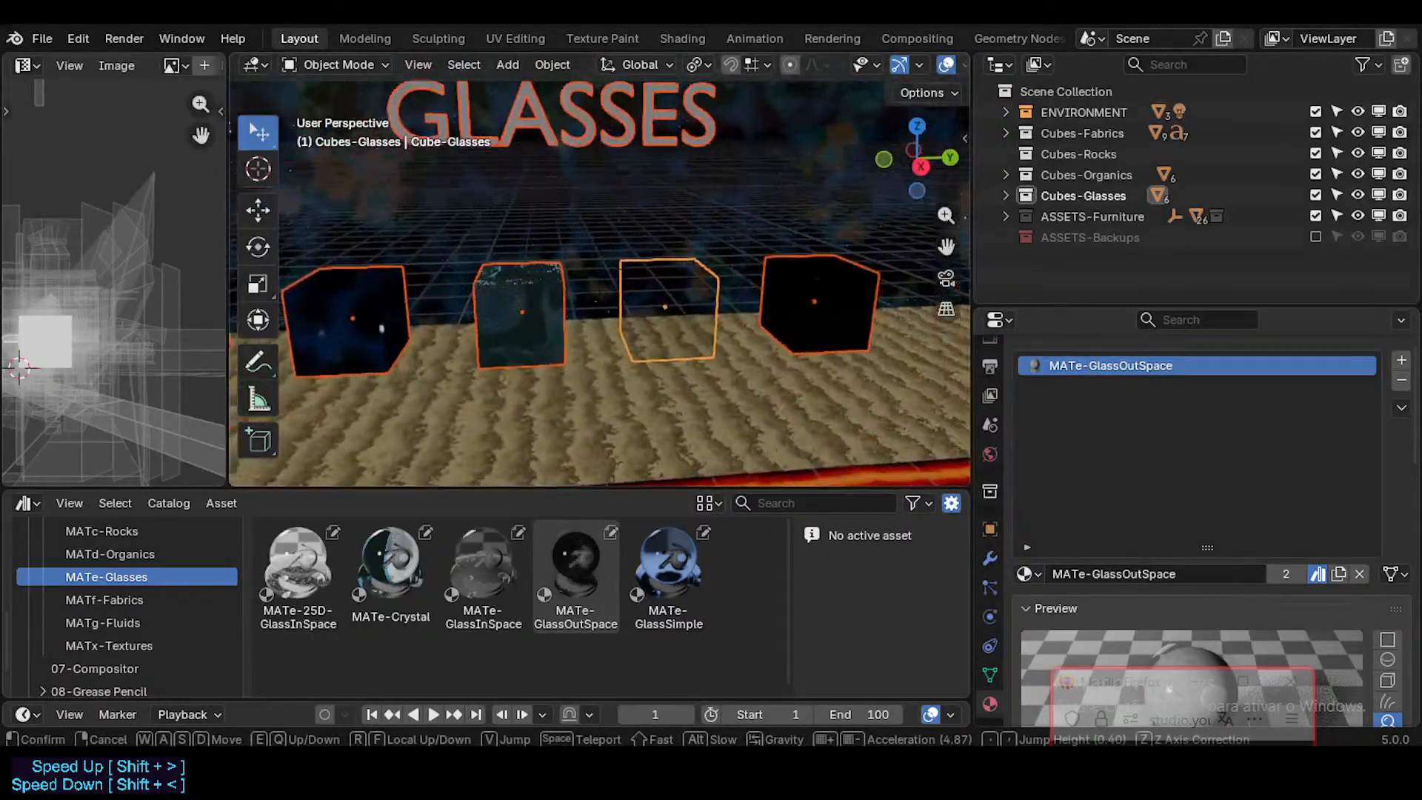
left_click(625, 366)
key("shift+grave")
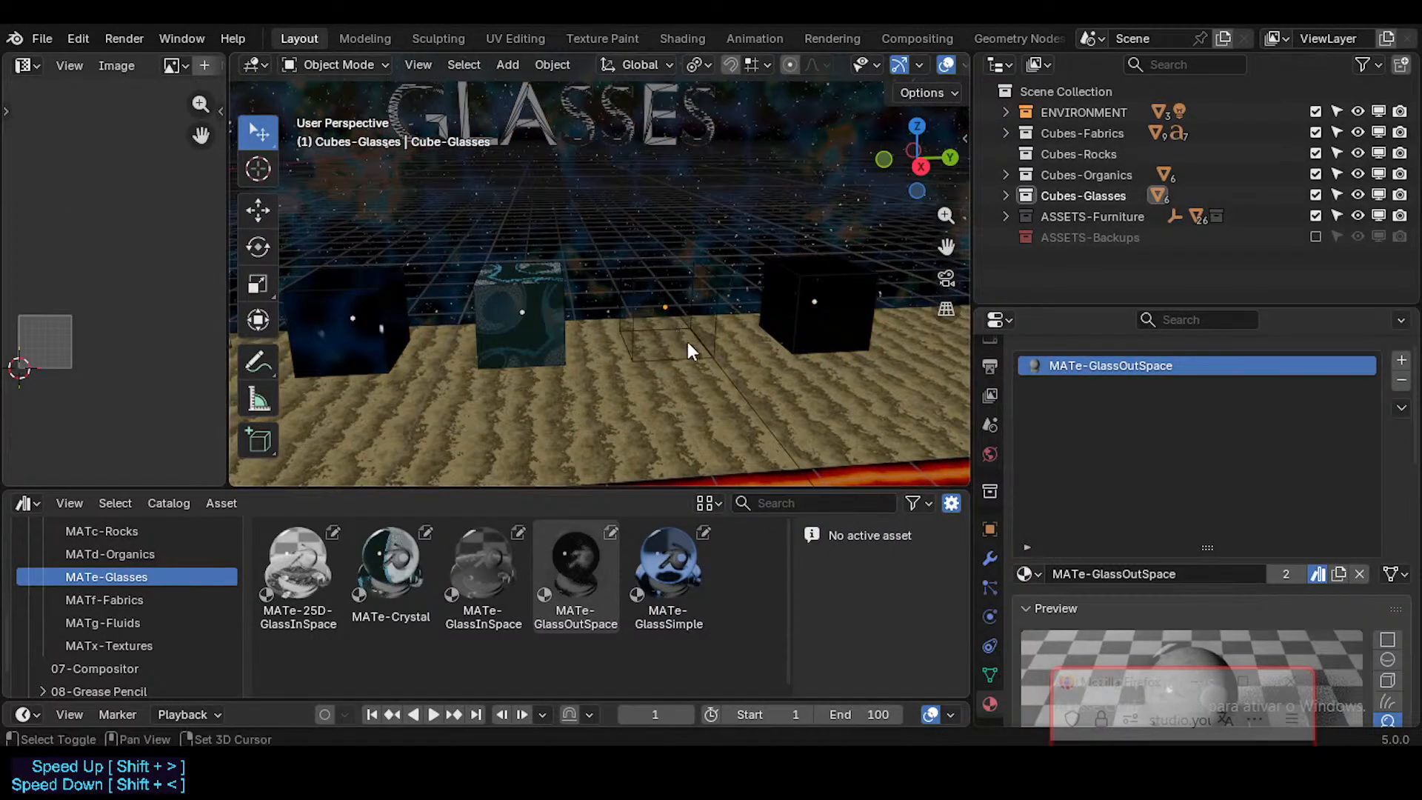
key("s")
key("shift+grave")
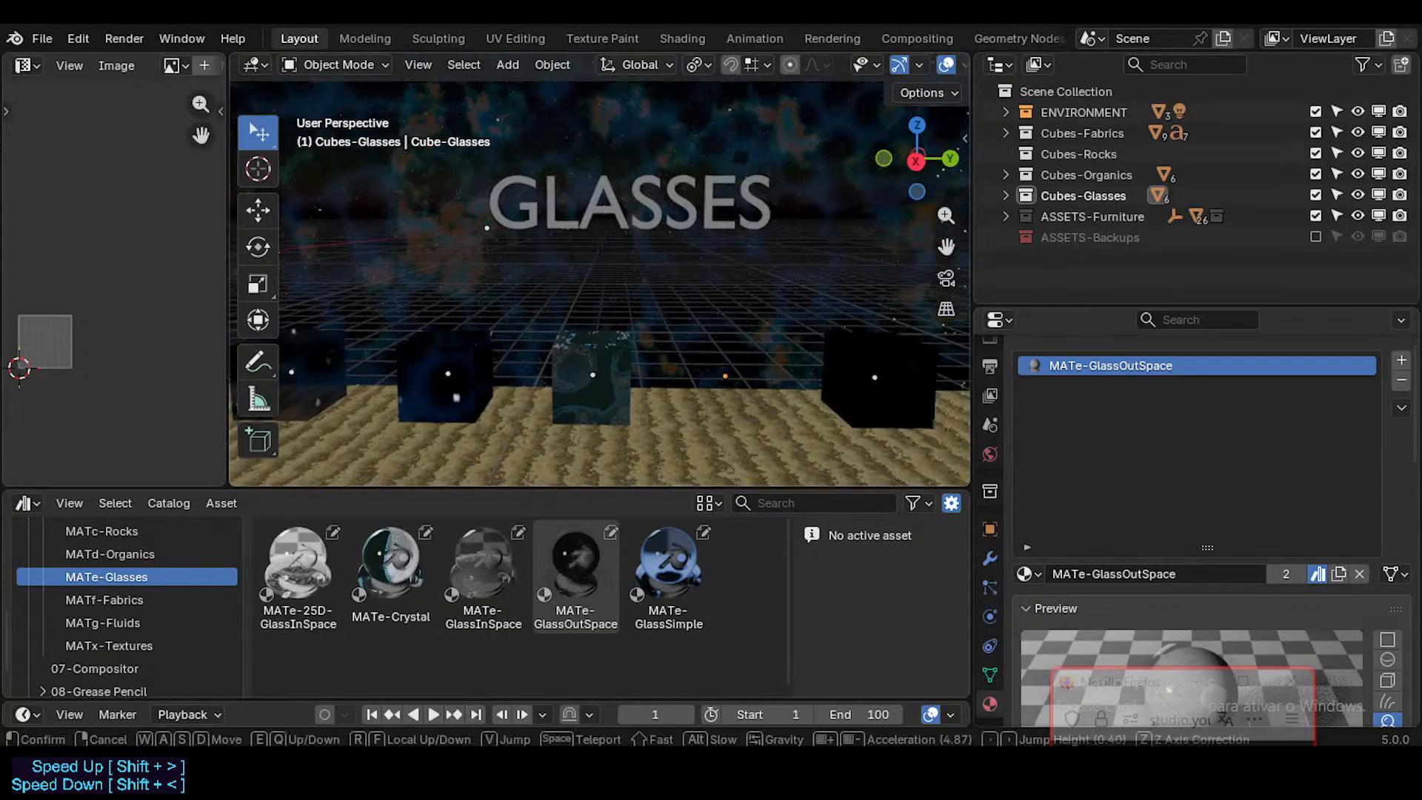
key("w")
left_click(690, 324)
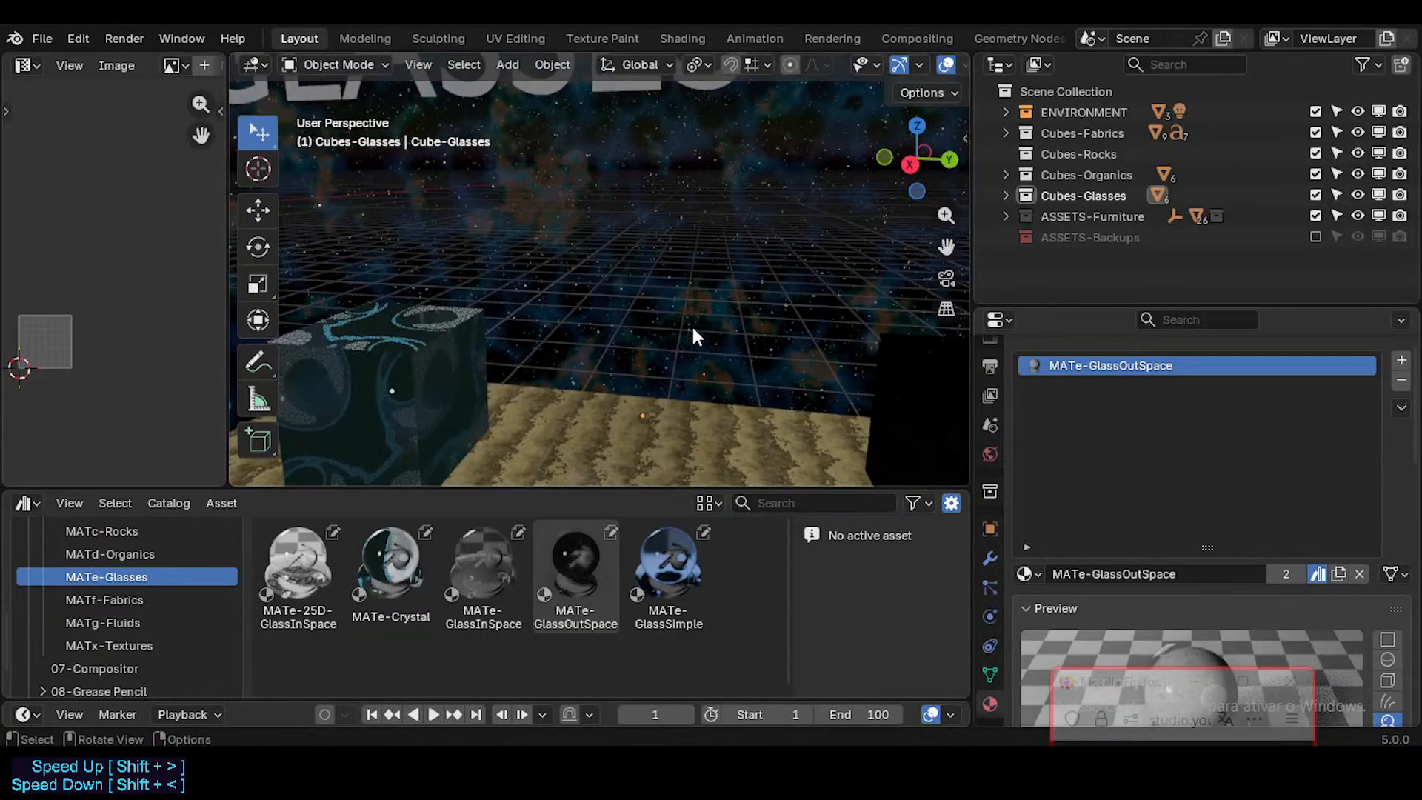
key("a")
key("shift+grave")
key("s")
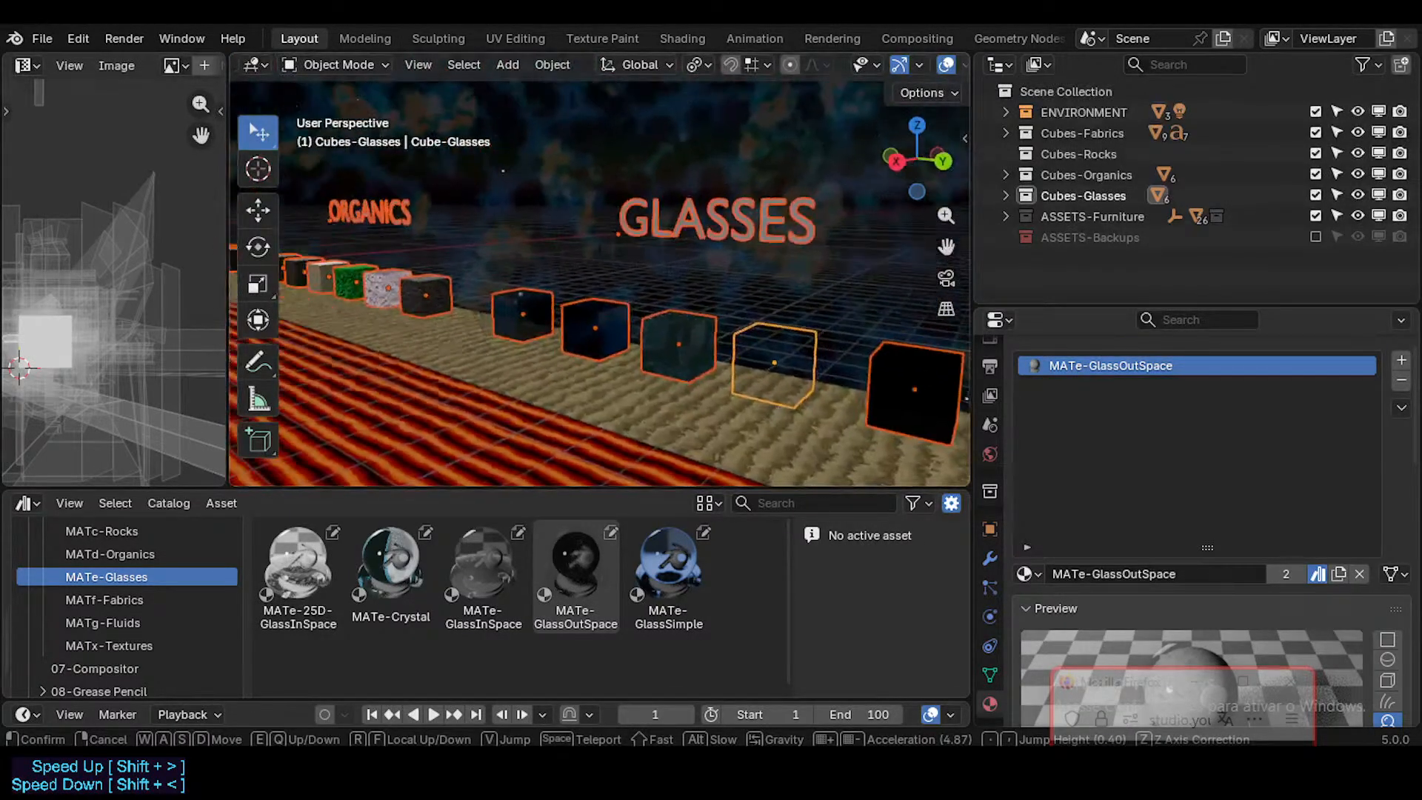
key("w")
key("shift+s")
key("shift+d")
left_click(674, 361)
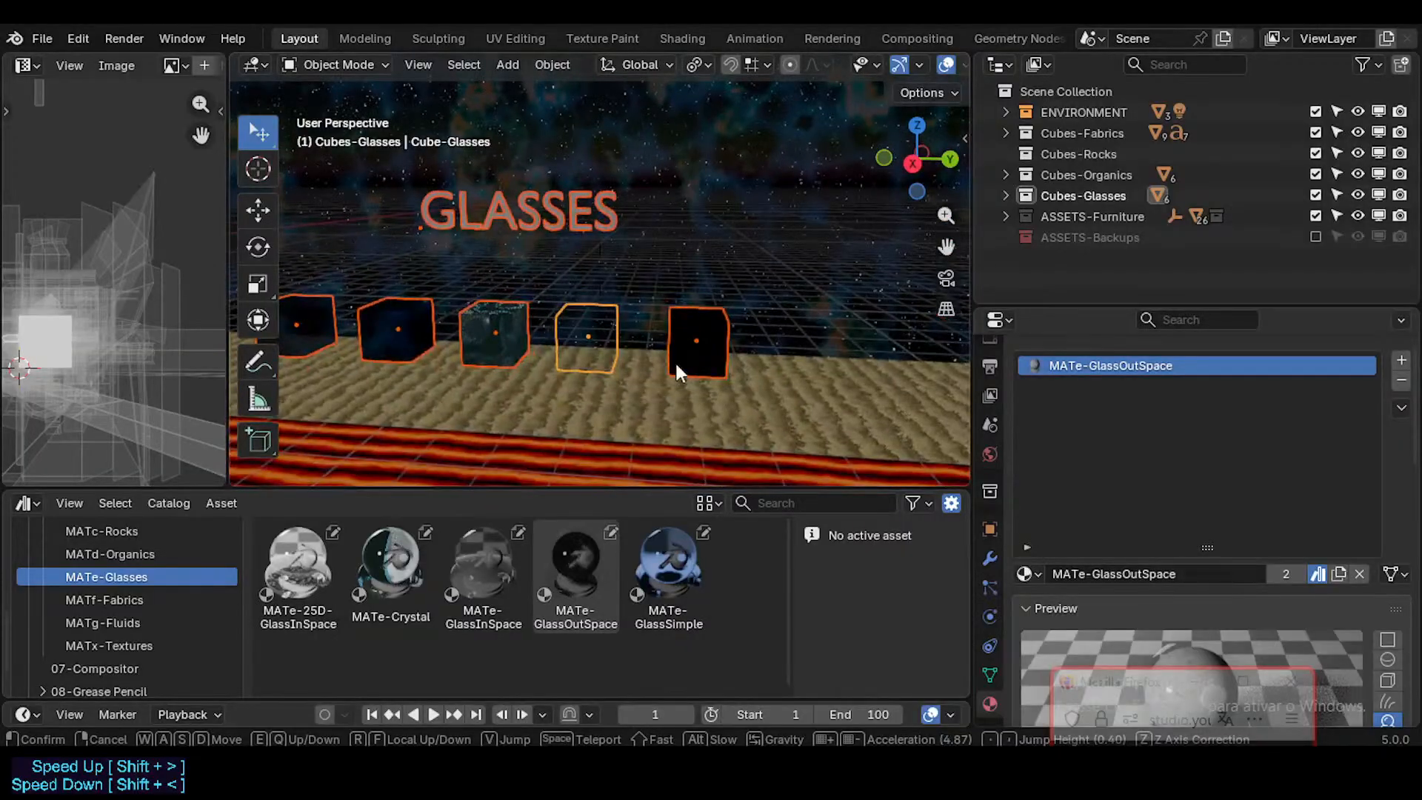
Step: Move the MATe-Crystal cube along Y to the far end of the glasses row, past the MATe-25D-GlassInSpace cube
left_click(495, 316)
key("g")
key("x")
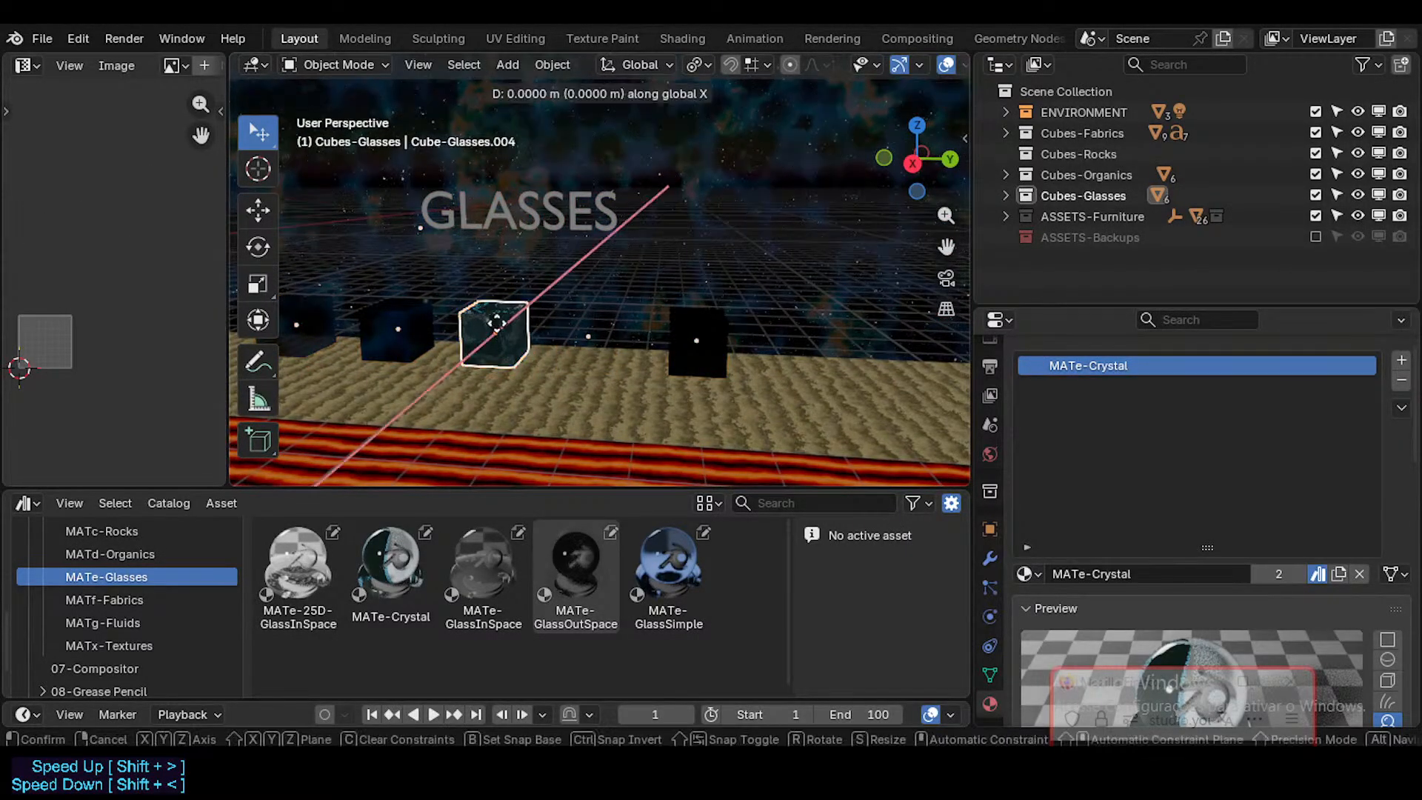
key("y")
left_click(769, 355)
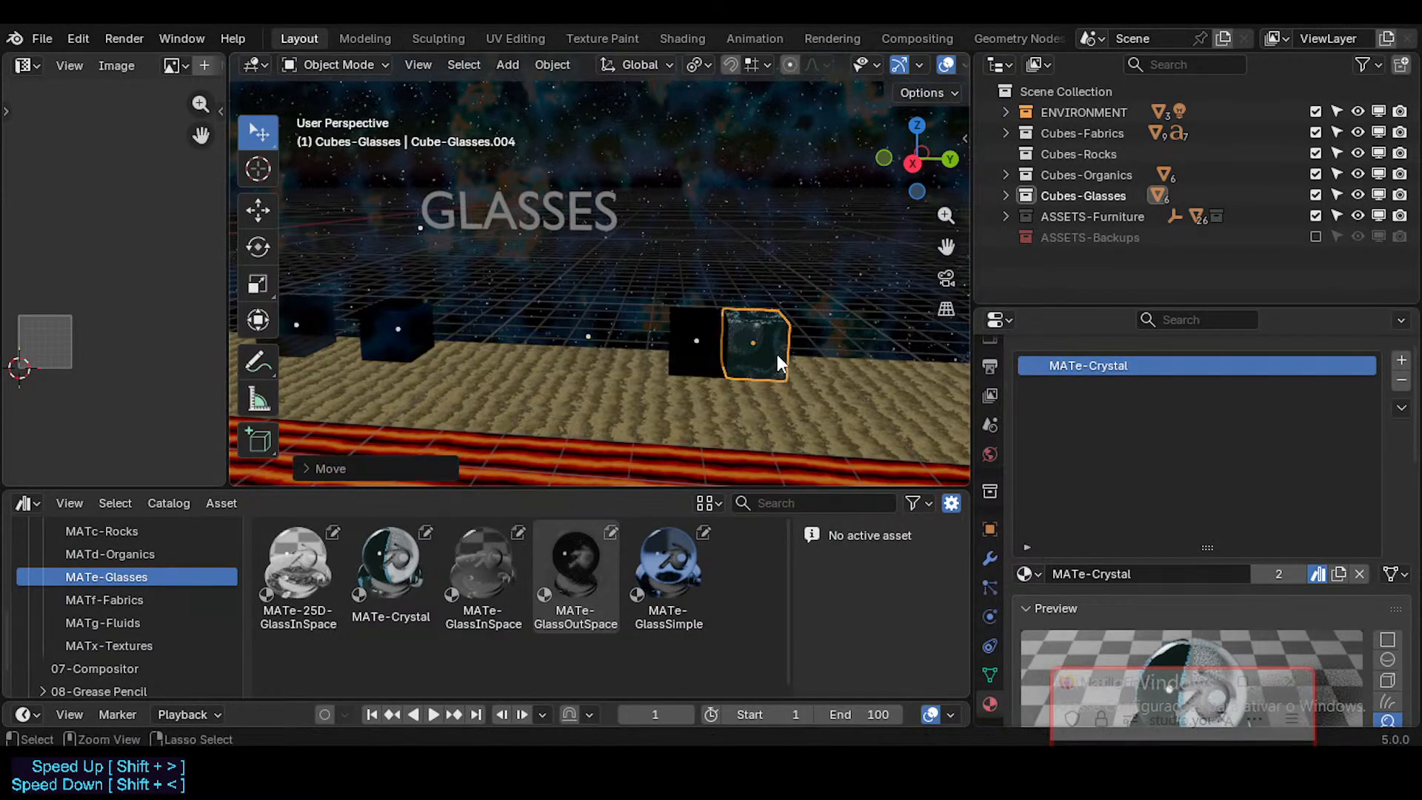
Step: Move the MATe-25D-GlassInSpace cube along Y into the free place between the MATe-GlassSimple and MATe-GlassOutSpace cubes
left_click(698, 340)
key("g")
key("x")
key("y")
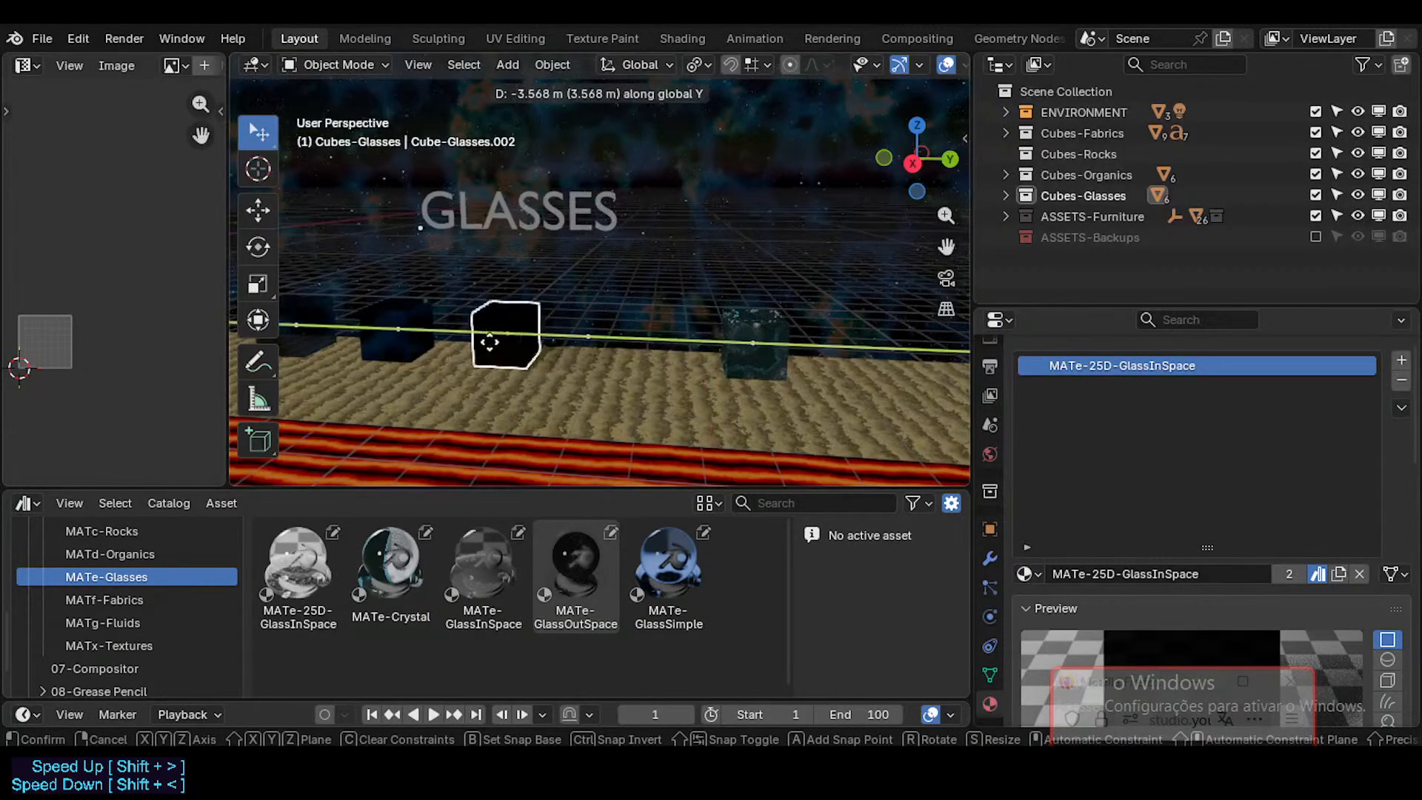
left_click(494, 342)
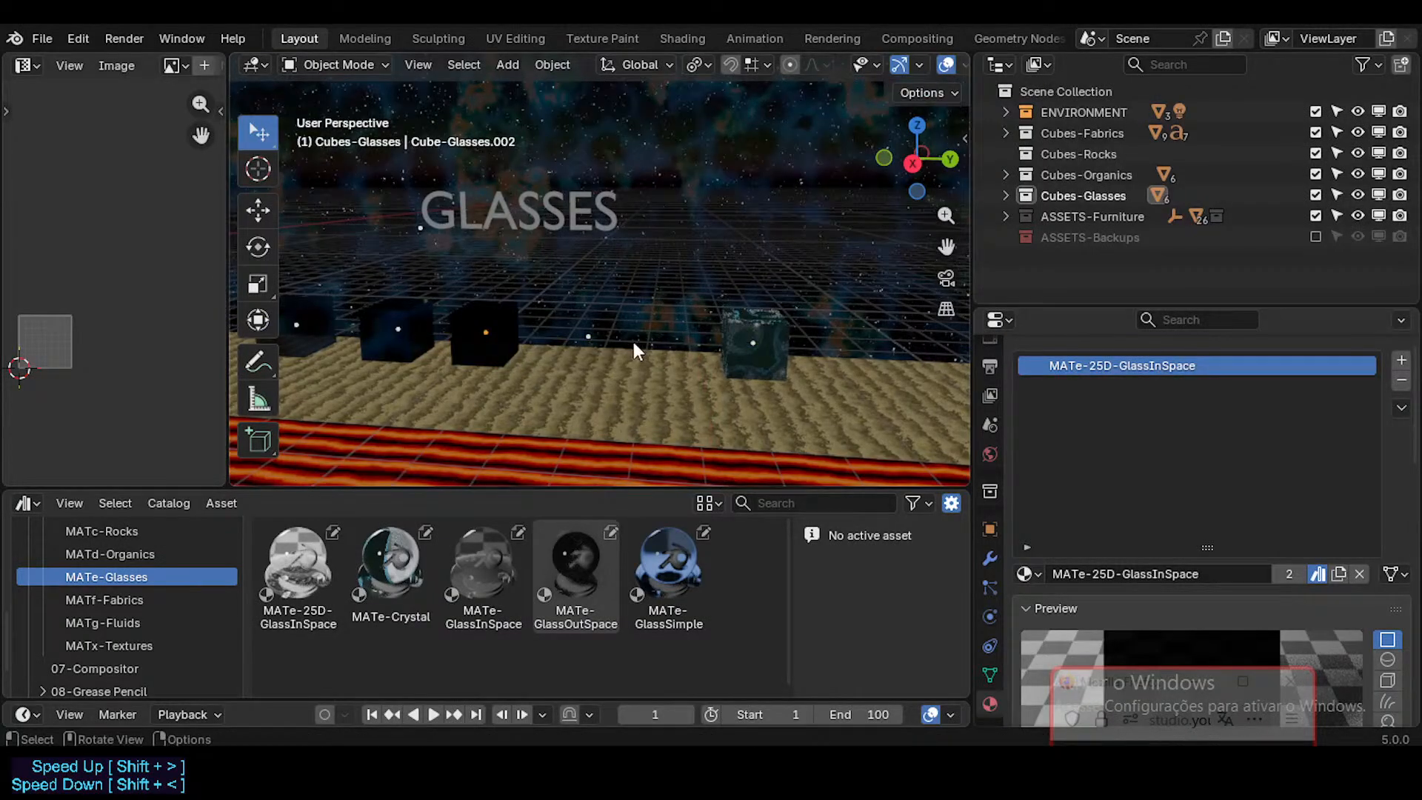
Step: Adjust the MATe-GlassSimple cube along Y to space it evenly between its two neighbours in the glasses row
left_click(585, 326)
middle_click_drag(554, 327, 704, 333)
left_click(497, 341)
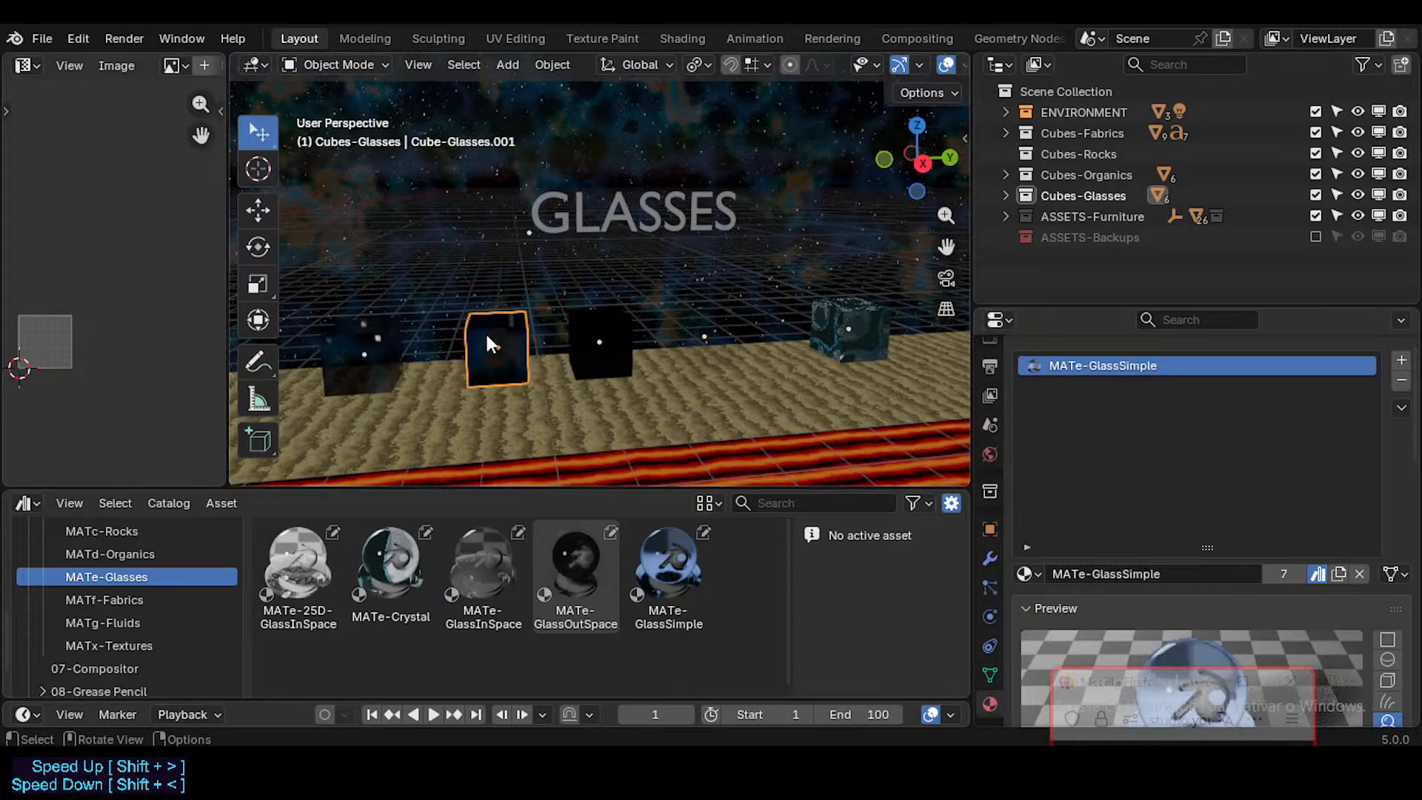
key("g")
key("x")
key("y")
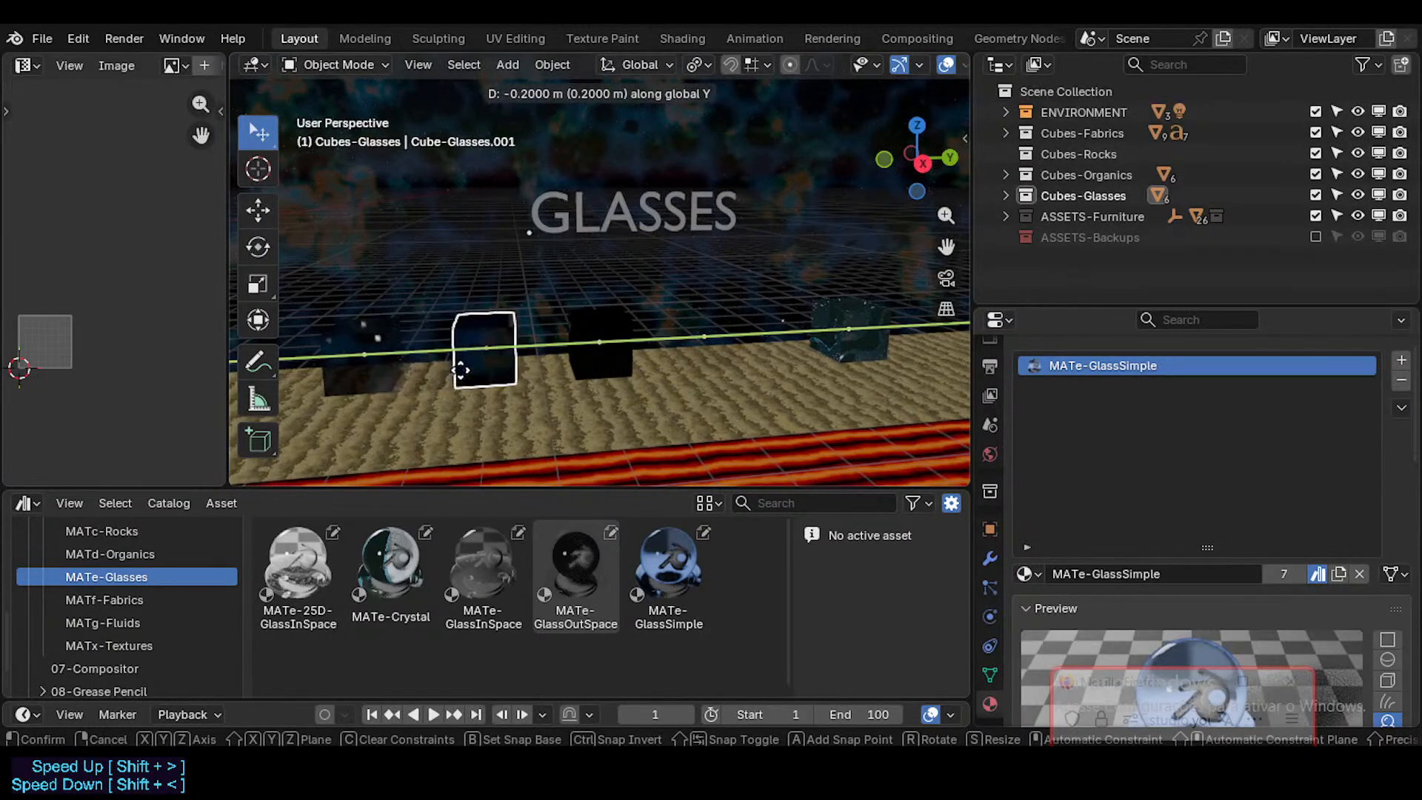
left_click(539, 361)
Step: Fine-tune the MATe-GlassOutSpace cube along Y and bring the MATe-Crystal cube closer to it for even spacing
left_click(731, 344)
middle_click_drag(730, 345, 708, 344)
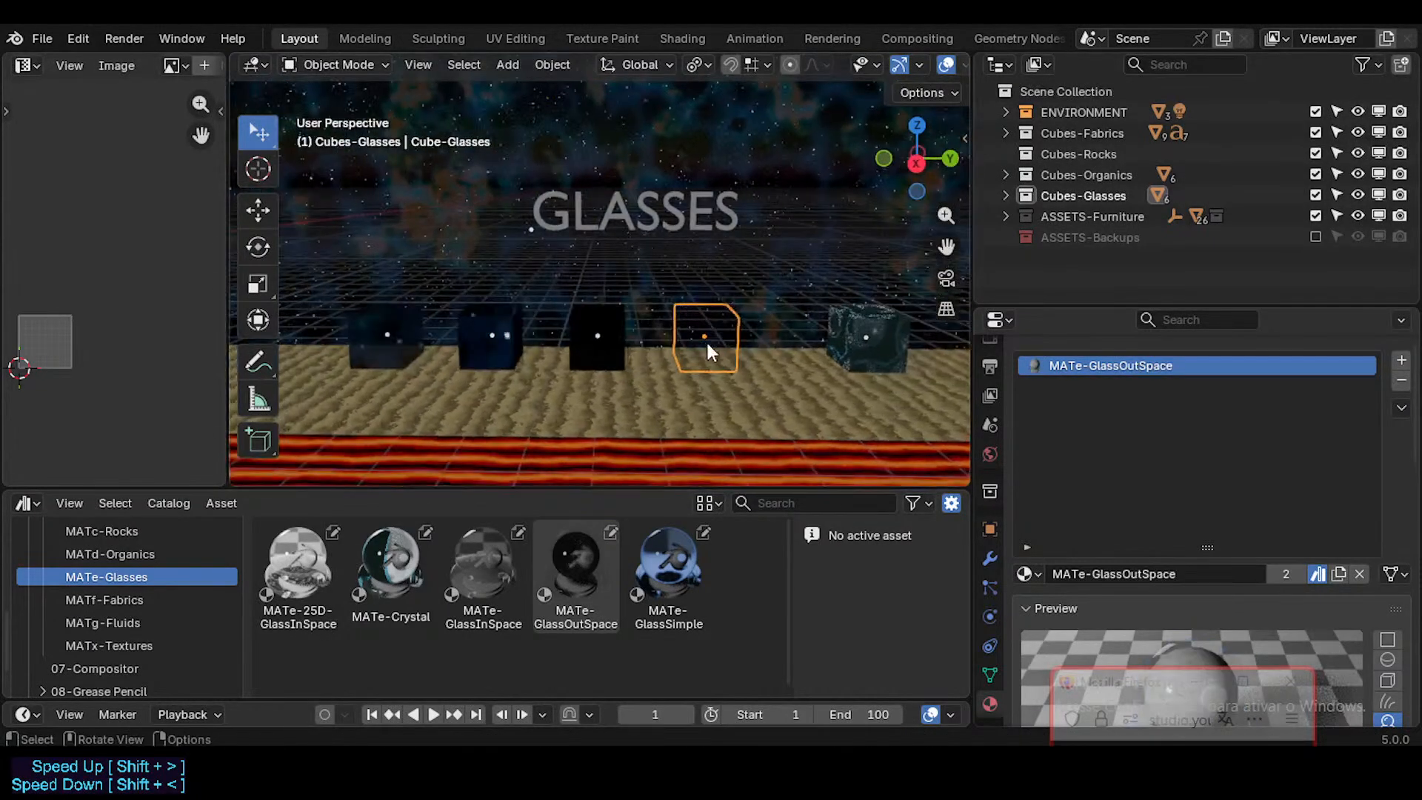
key("g")
key("y")
left_click(697, 345)
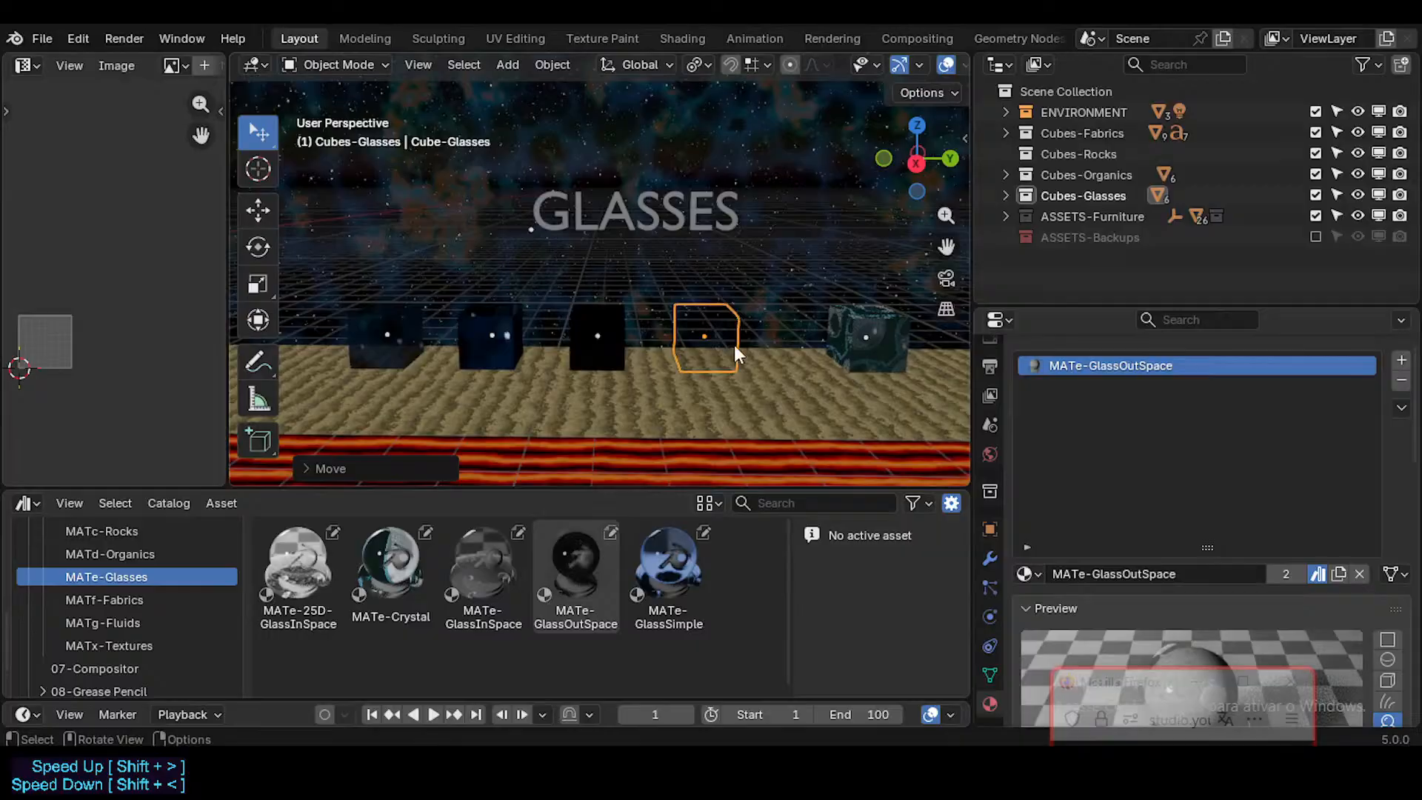
left_click(846, 336)
key("g")
key("y")
key("y")
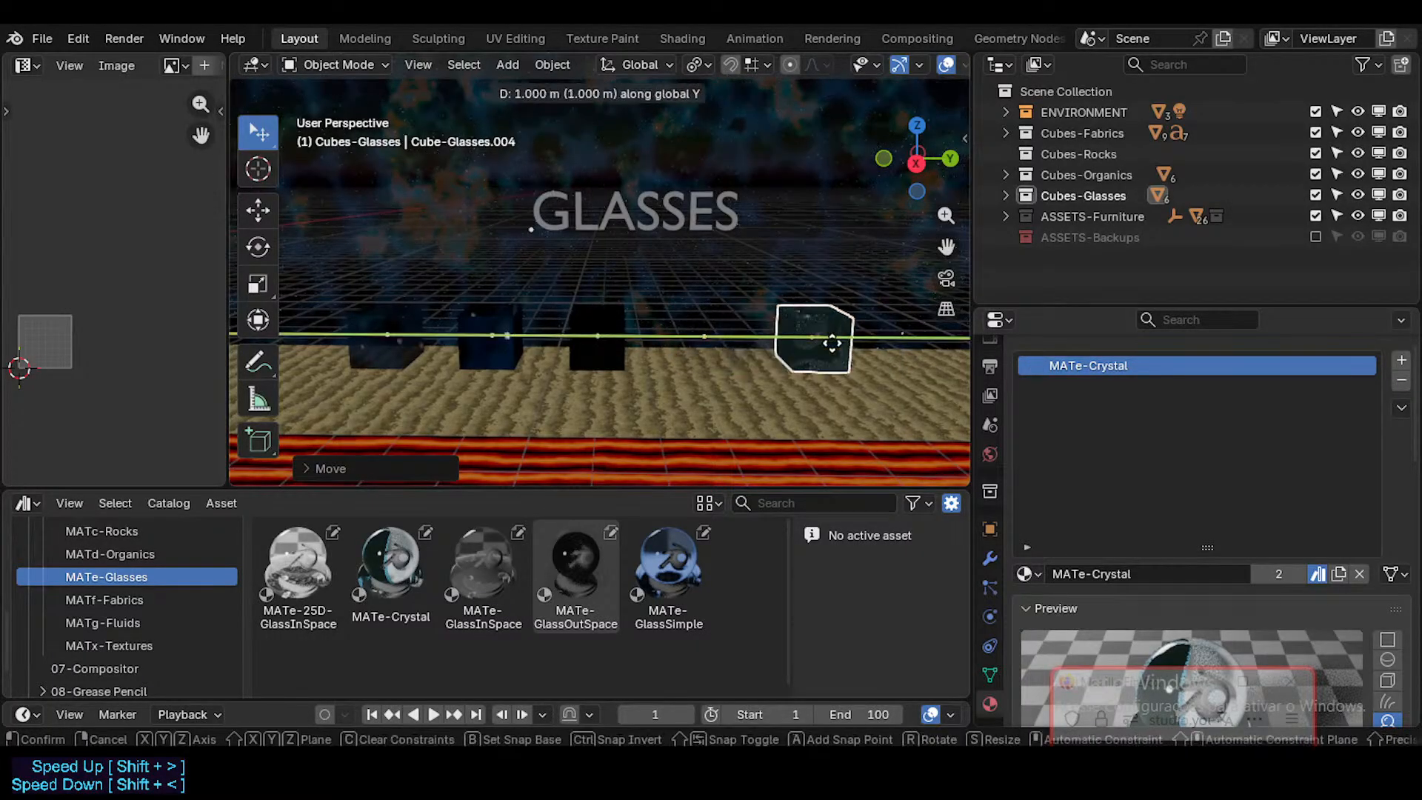
left_click(831, 344)
Step: Clear the selection and save the Furniture file
key("a")
key("a")
middle_click_drag(625, 328, 806, 269)
key("ctrl+s")
Step: Move the blank Cube-Rocks cube along X, off the red strip and onto the sand-coloured ground beside it
key("shift+grave")
key("w")
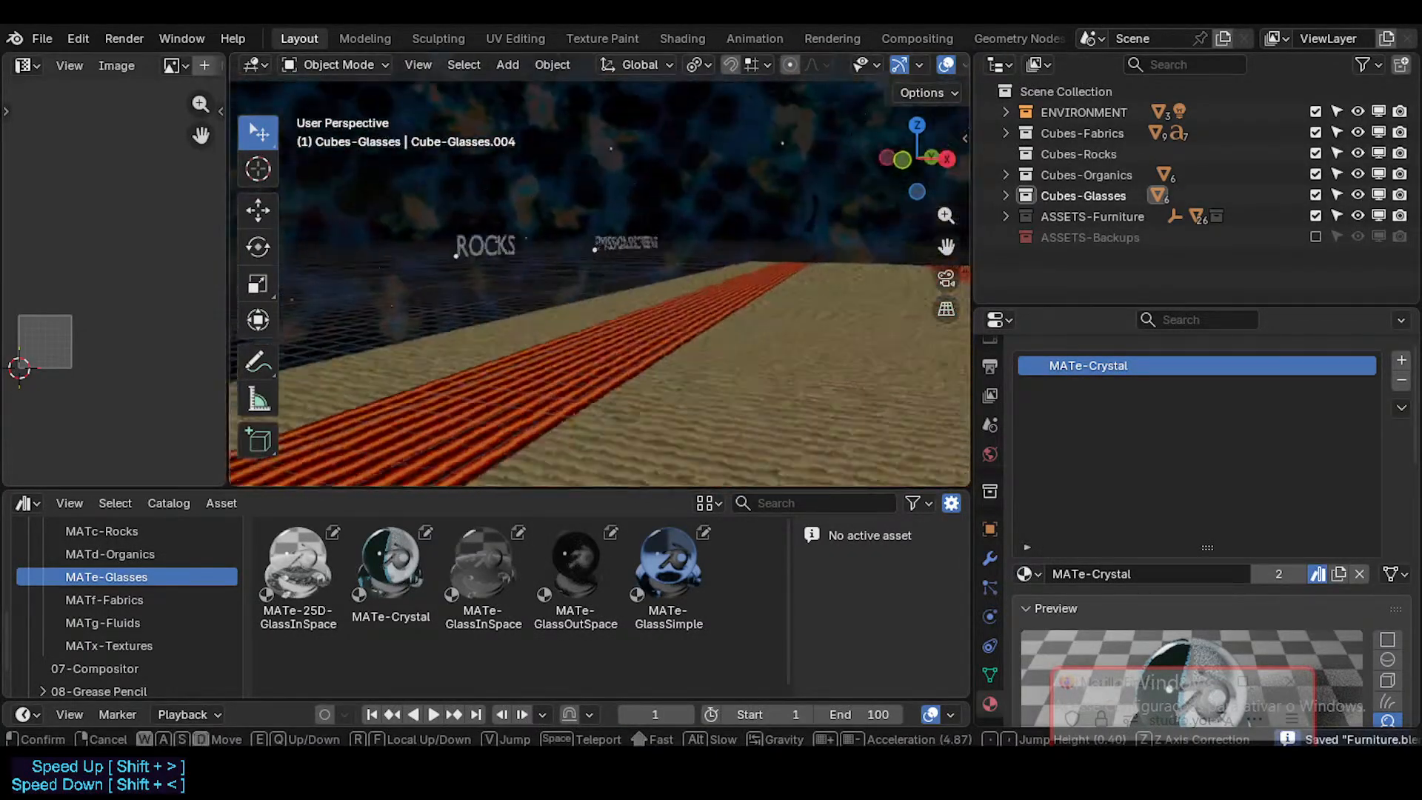
key("w")
key("w")
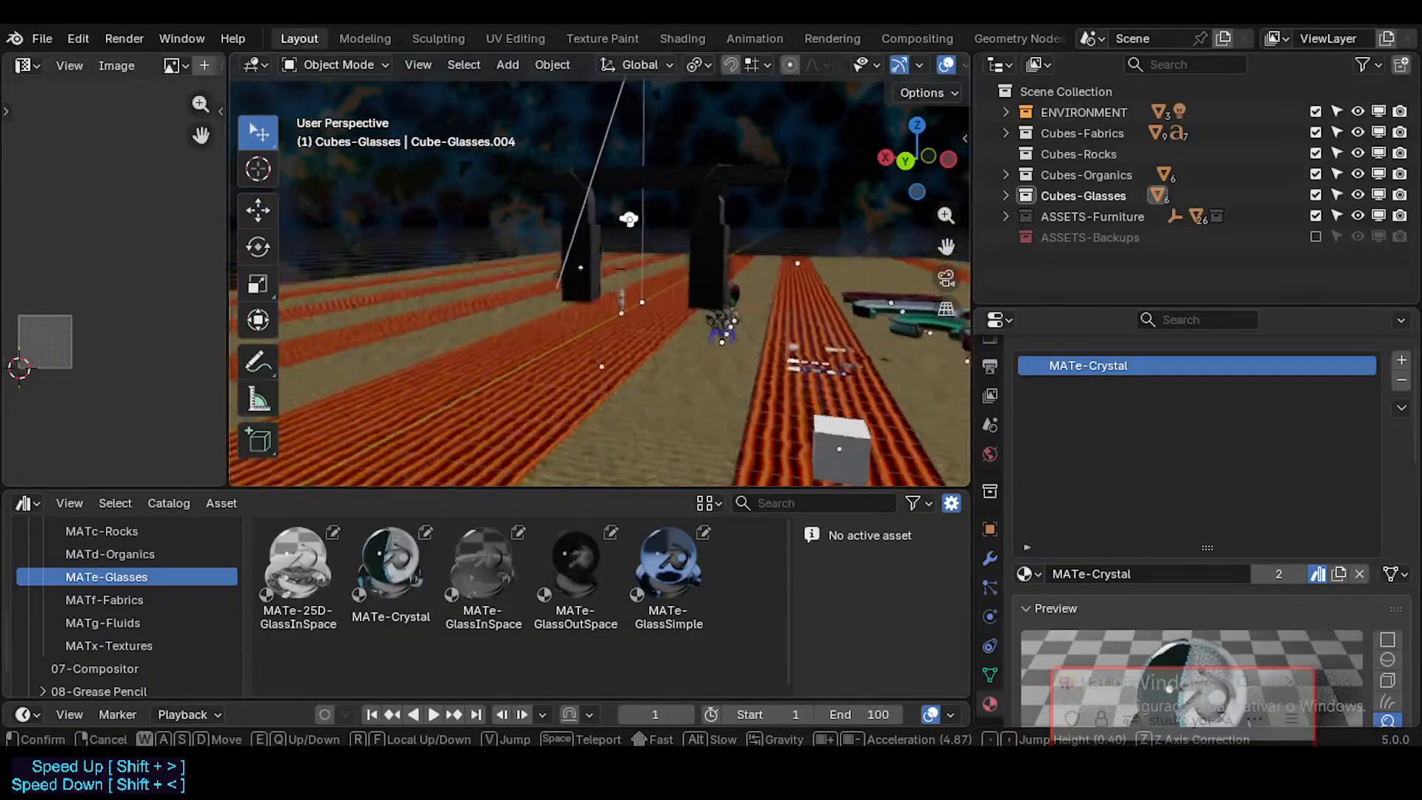
key("w")
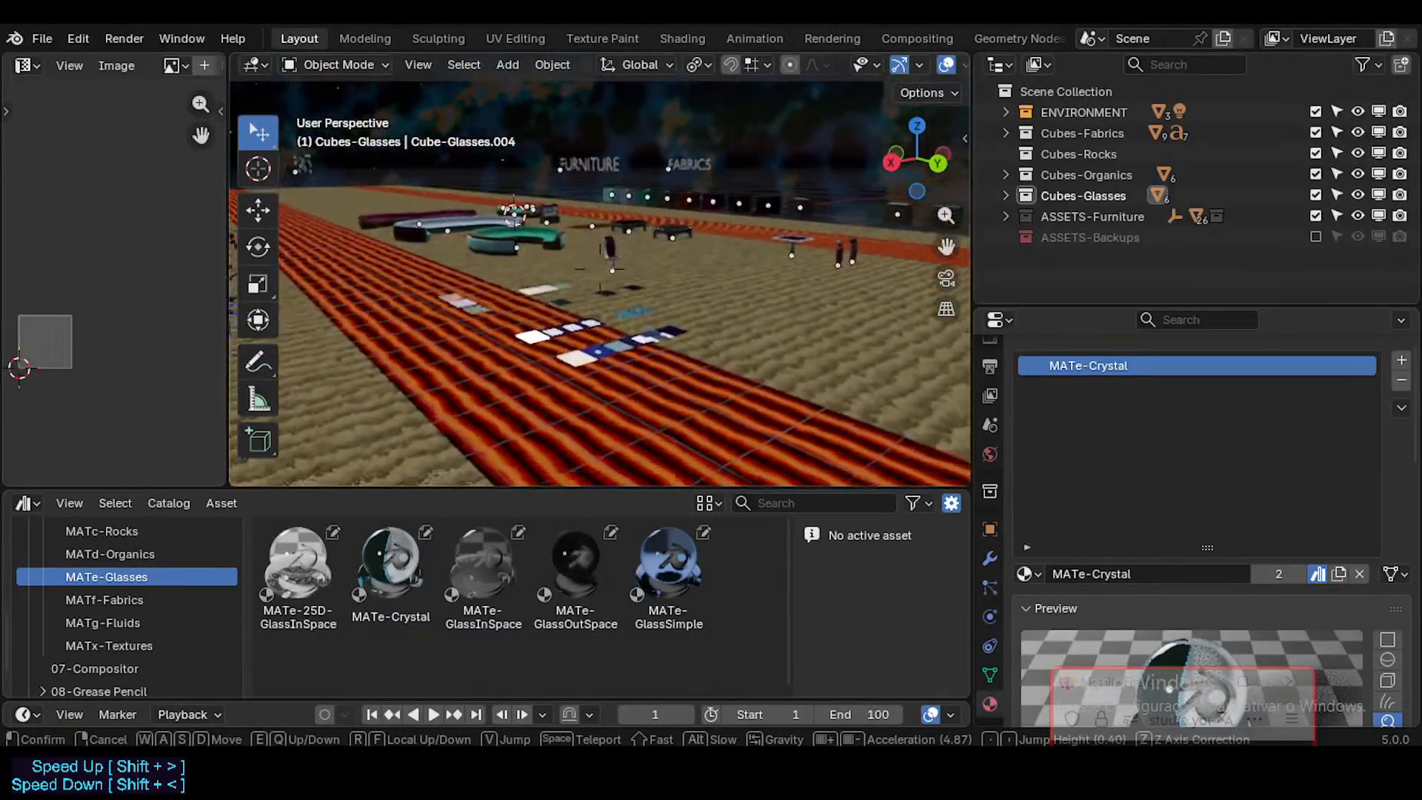
left_click(794, 311)
left_click(633, 383)
middle_click_drag(634, 391, 549, 419)
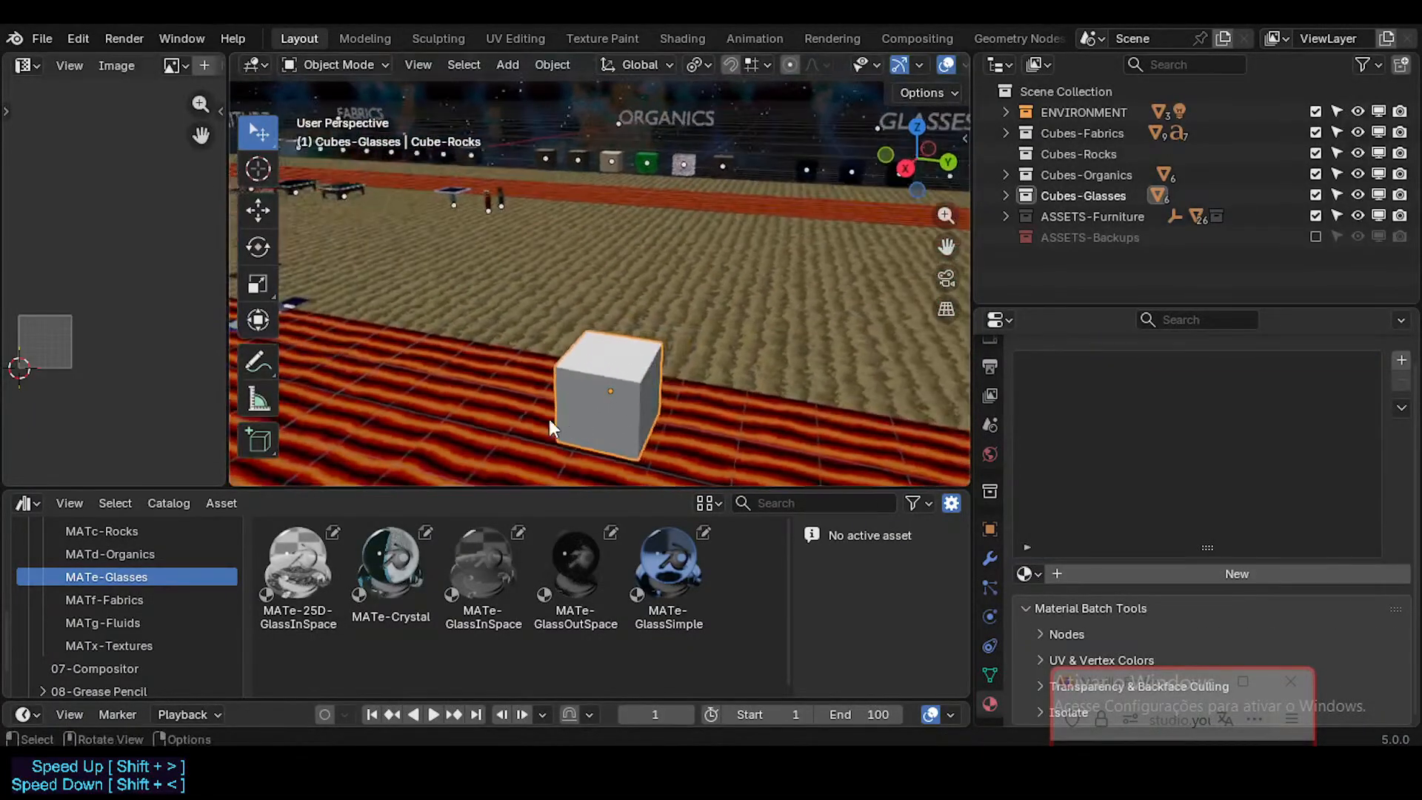
key("g")
key("x")
left_click(648, 338)
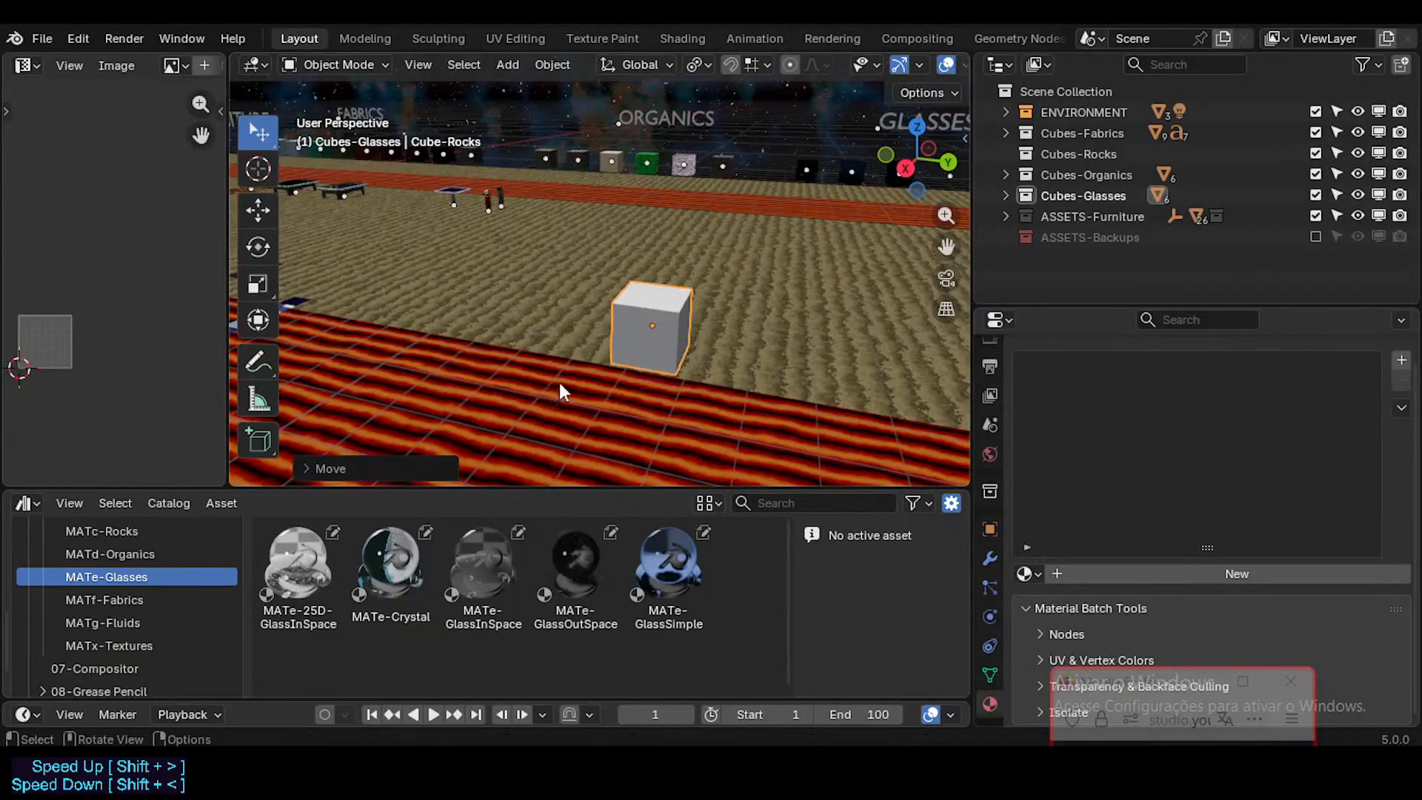
Step: Duplicate the Cube-Rocks cube and place the copy beside it along Y
key("shift+d")
key("x")
key("y")
left_click(722, 348)
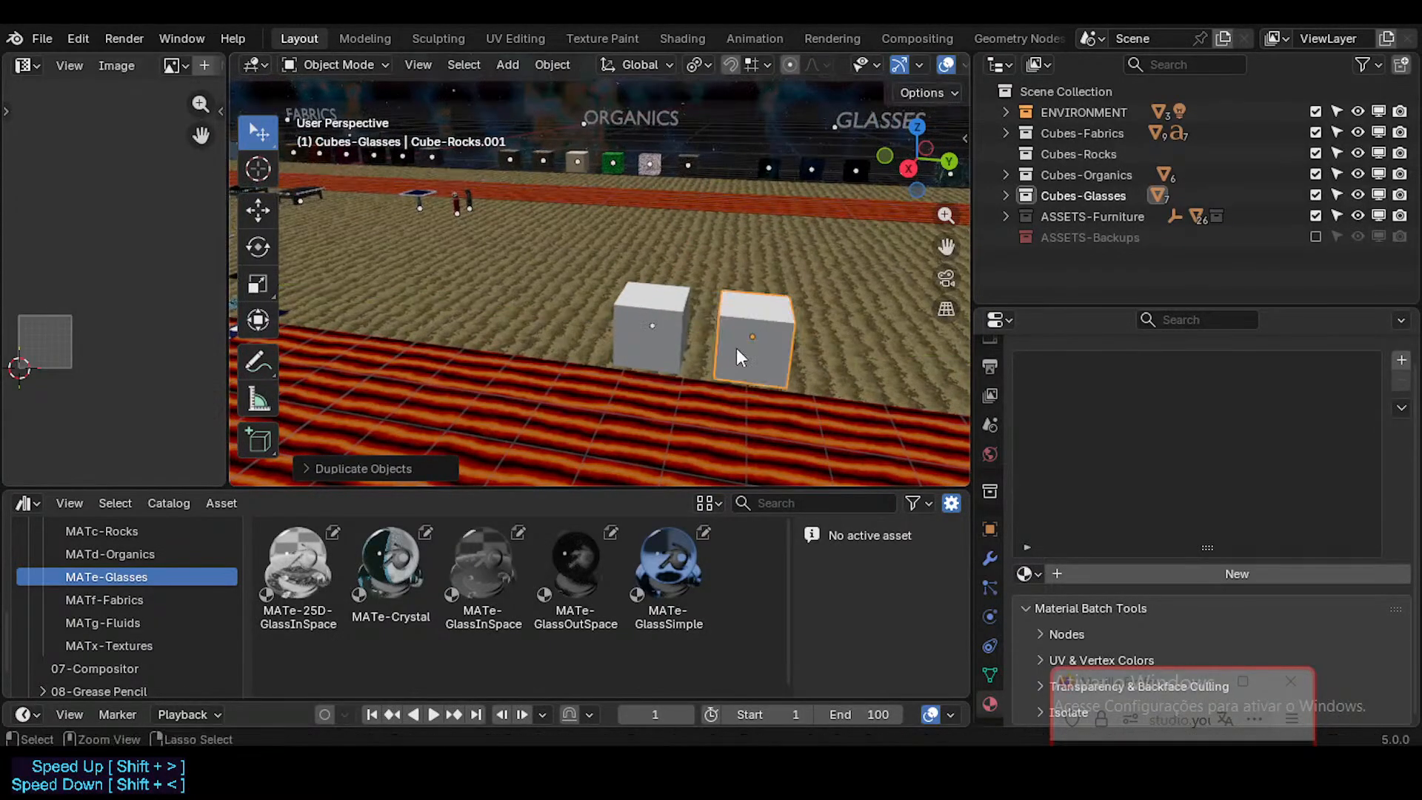
Step: Move both blank rock cubes together about 5 m in the negative Y direction, towards the material swatches
middle_click_drag(736, 348, 662, 305)
left_click(662, 305)
key("g")
key("y")
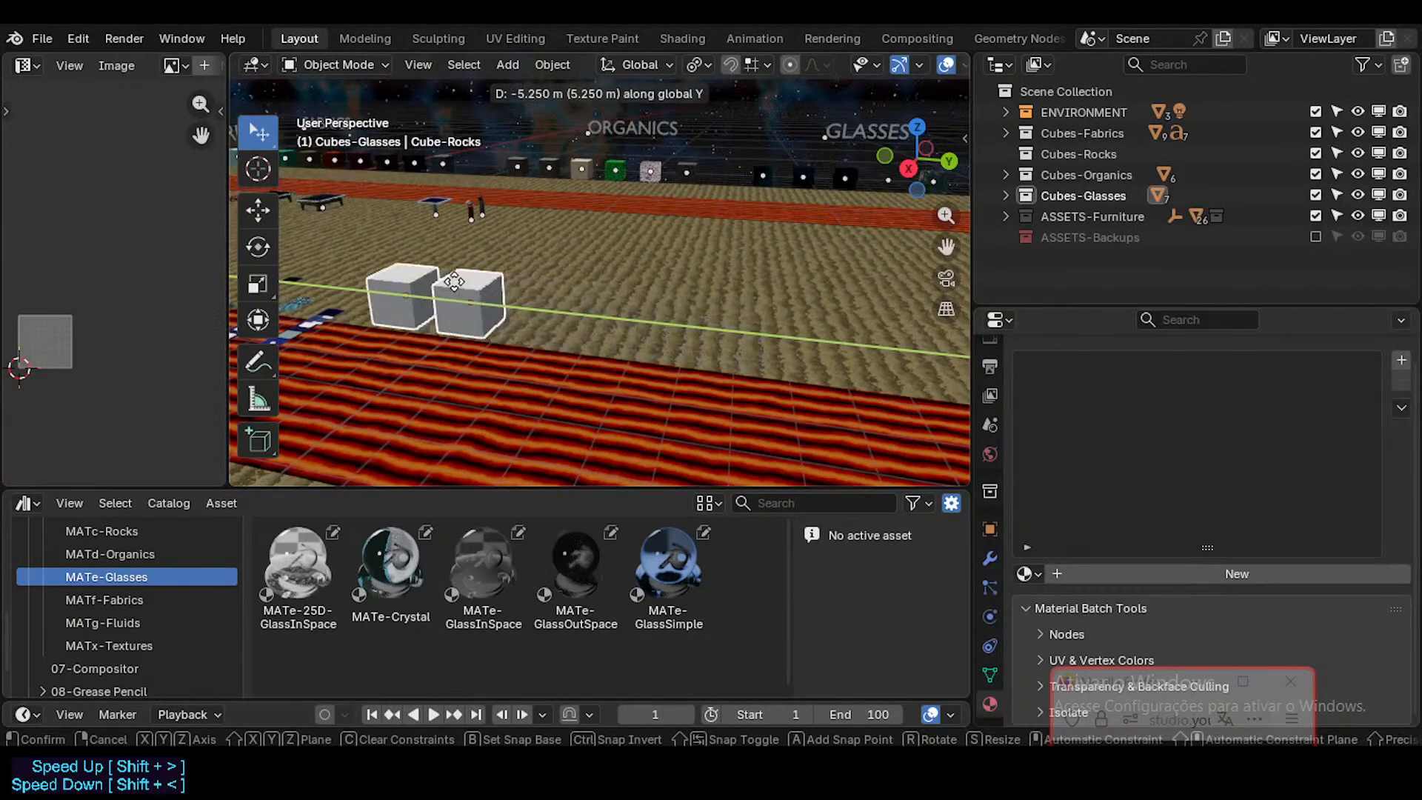
left_click(476, 291)
Step: Duplicate the pair of blank rock cubes along Y three times in succession to make eight cubes
key("shift+d")
key("y")
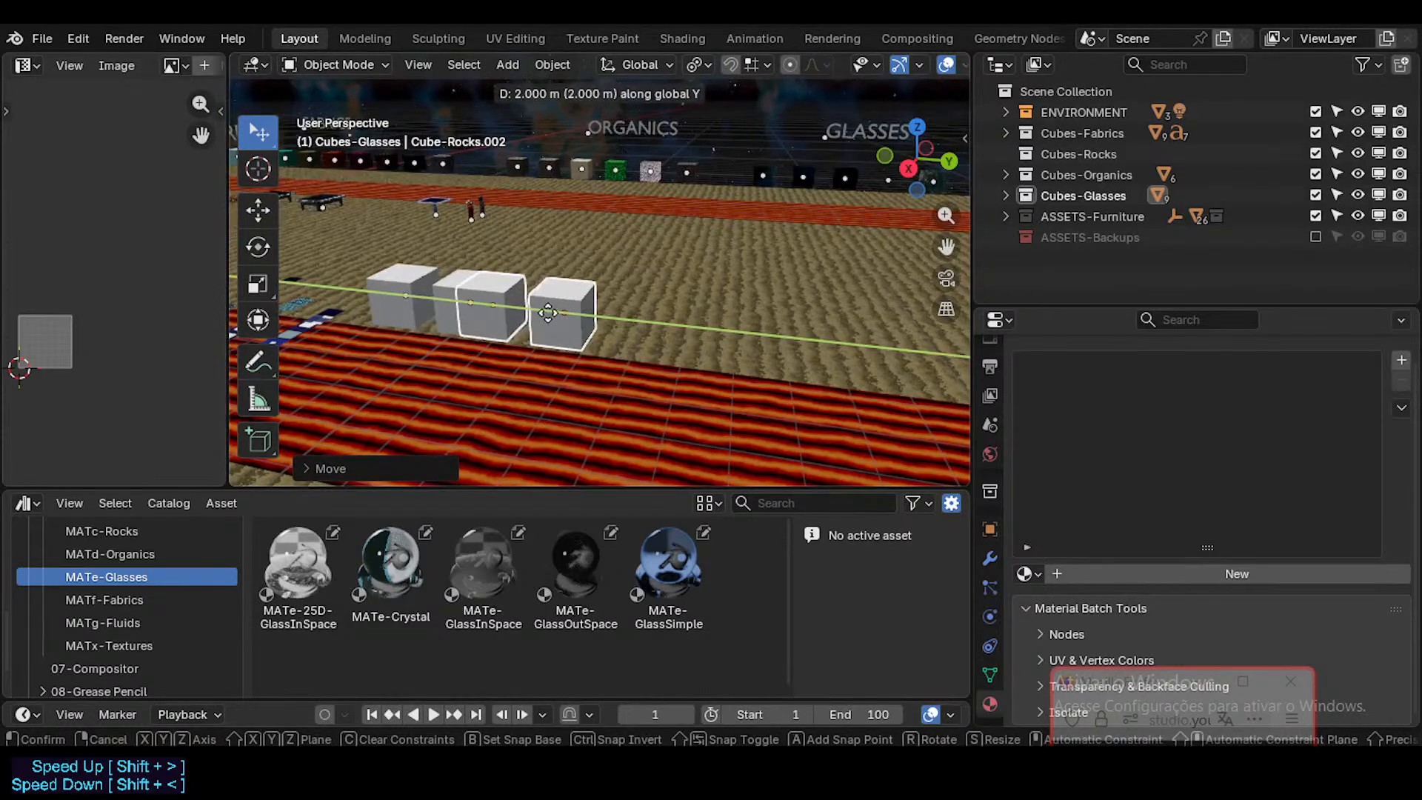
left_click(528, 293)
key("shift+d")
key("y")
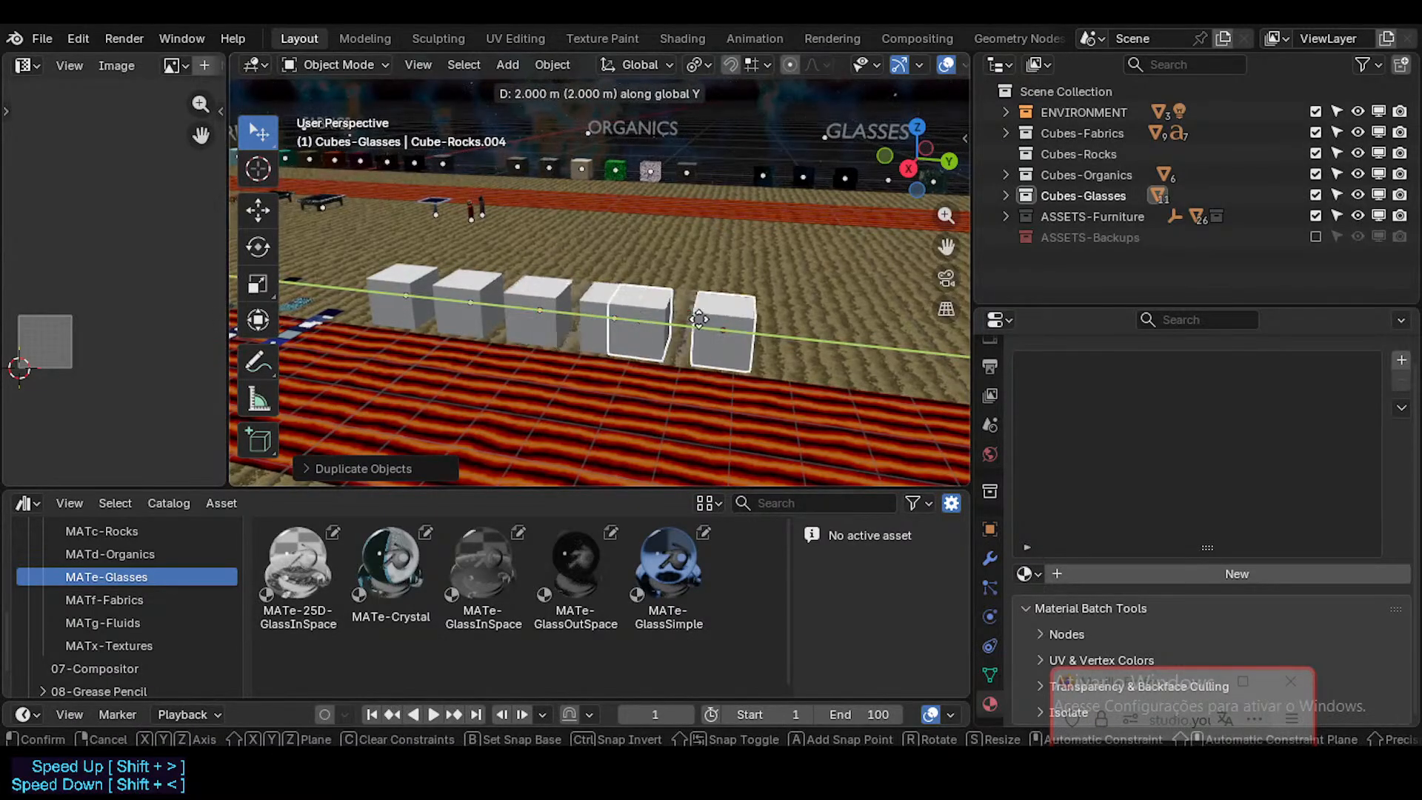
left_click(723, 322)
scroll(723, 322, "down", 2)
key("shift+d")
key("y")
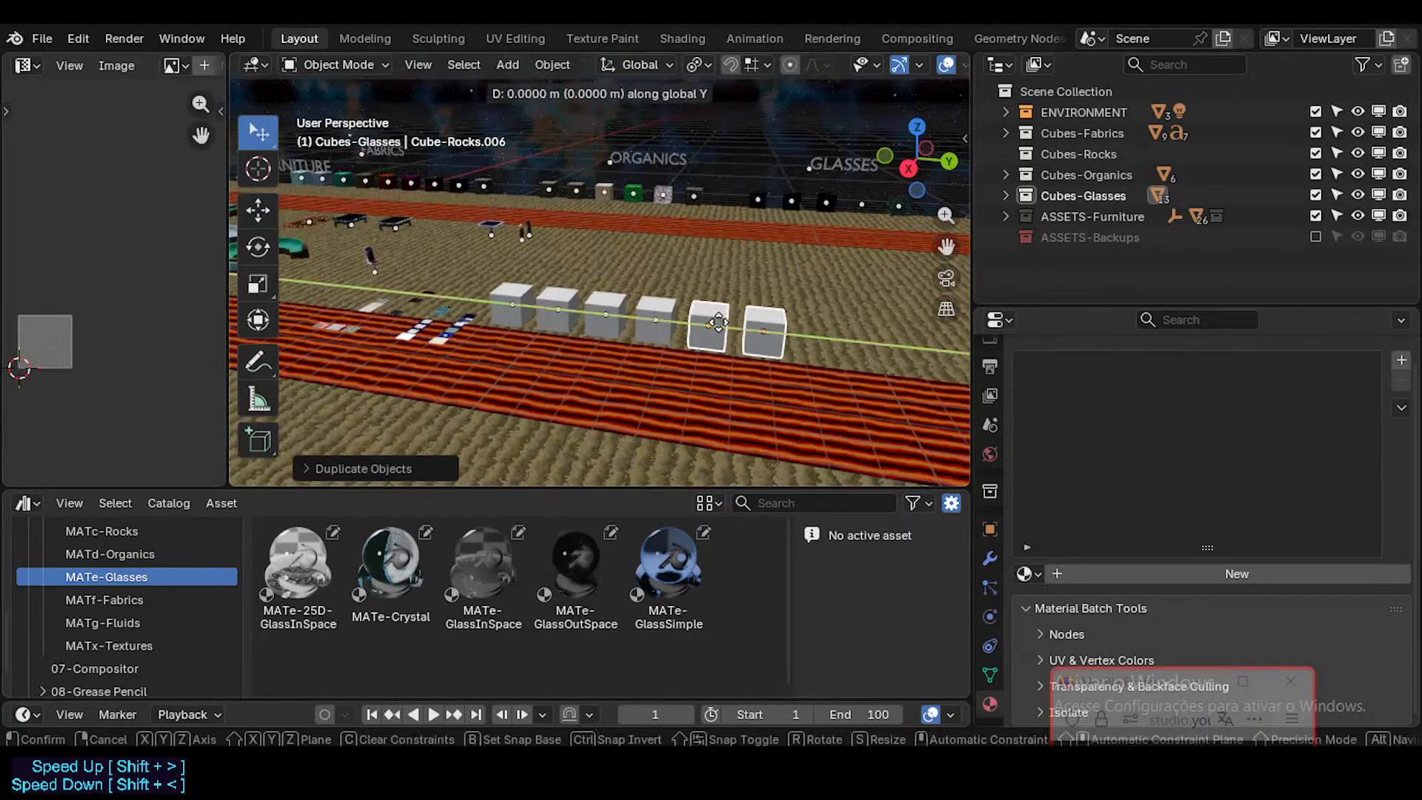
left_click(500, 326)
Step: Select the FutureCubes swatches and remove their MATe-GlassOutSpace and MATe-GlassSimple material slots
middle_click_drag(500, 319, 526, 363, "shift")
scroll(567, 351, "up", 4)
scroll(521, 360, "down", 2)
left_click(530, 358)
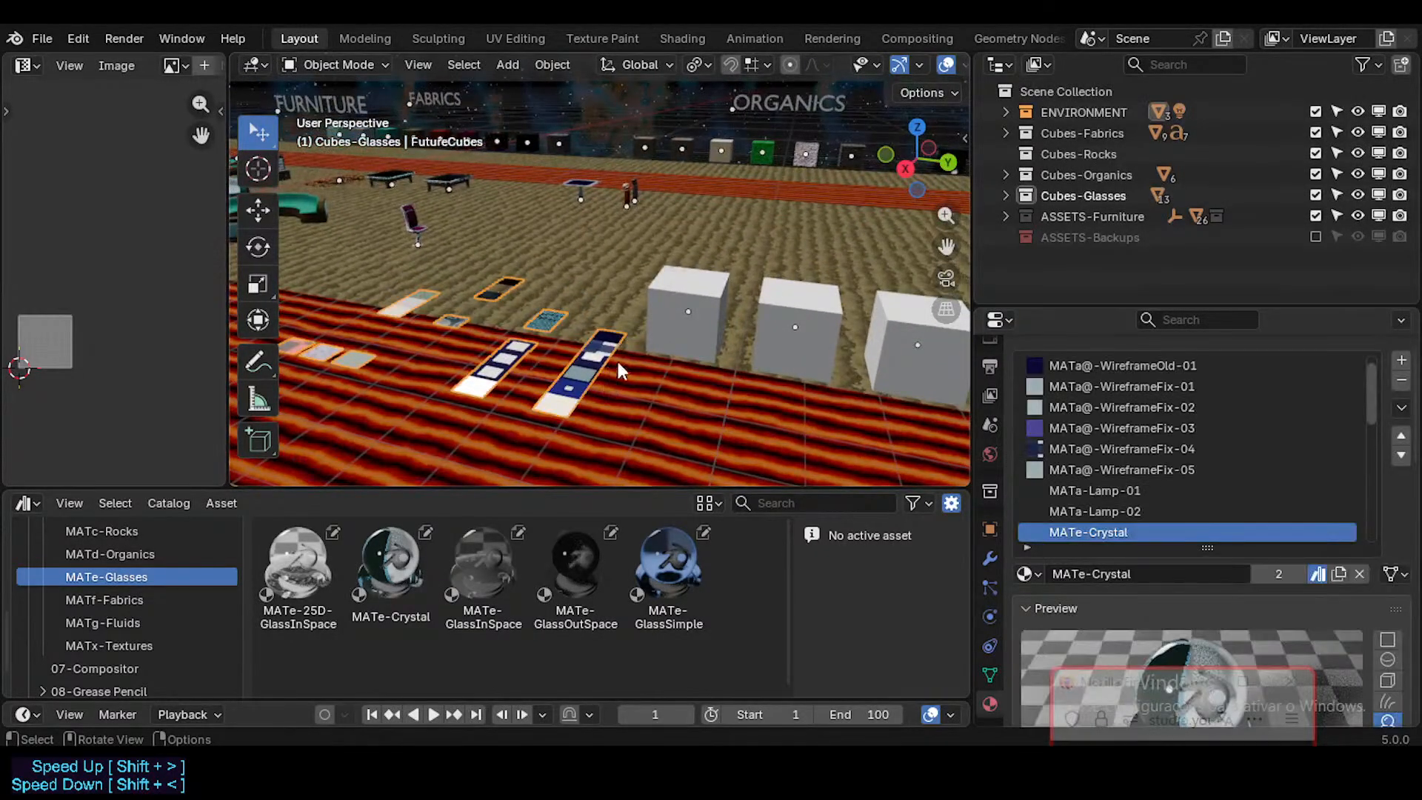
scroll(1307, 448, "down", 3)
scroll(1147, 416, "down", 10)
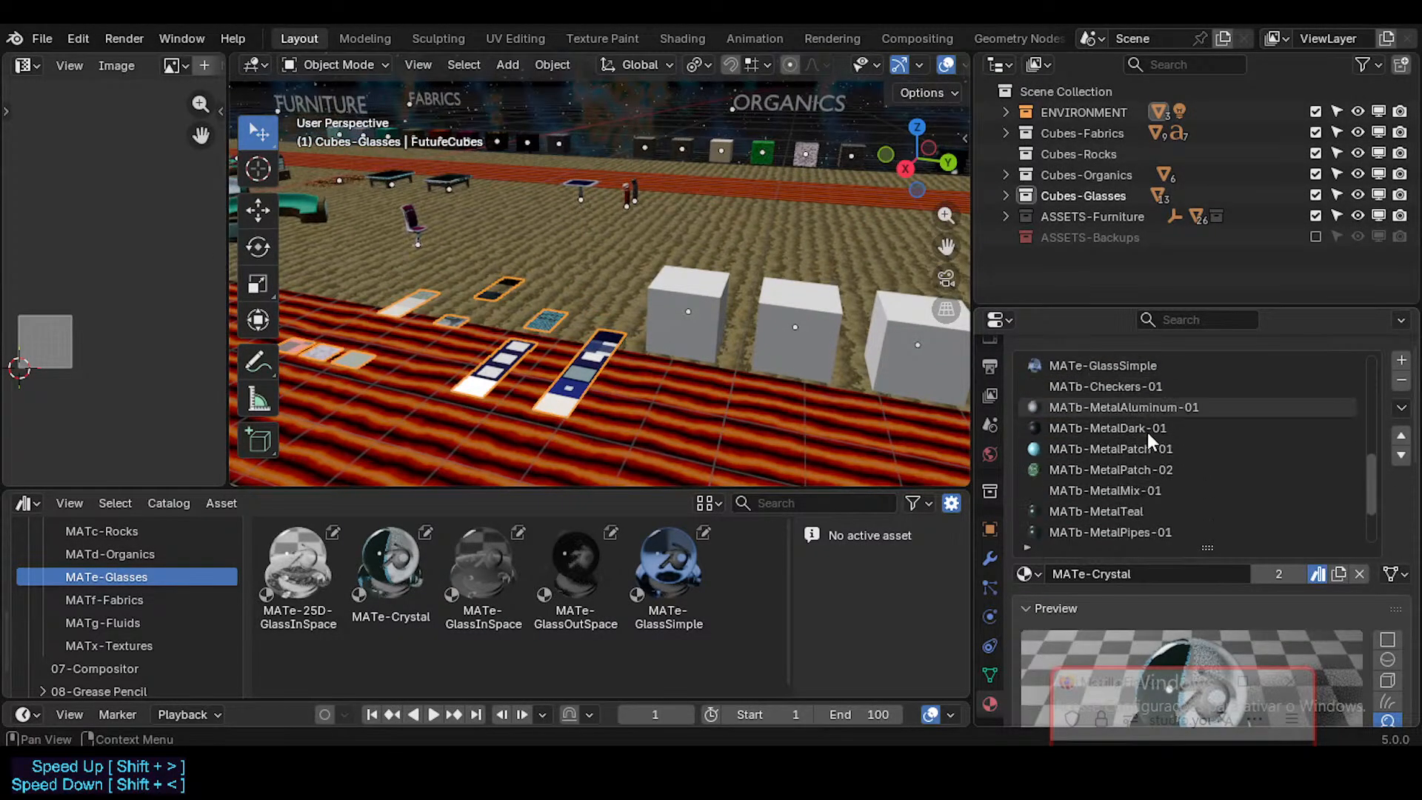
scroll(1241, 489, "up", 2)
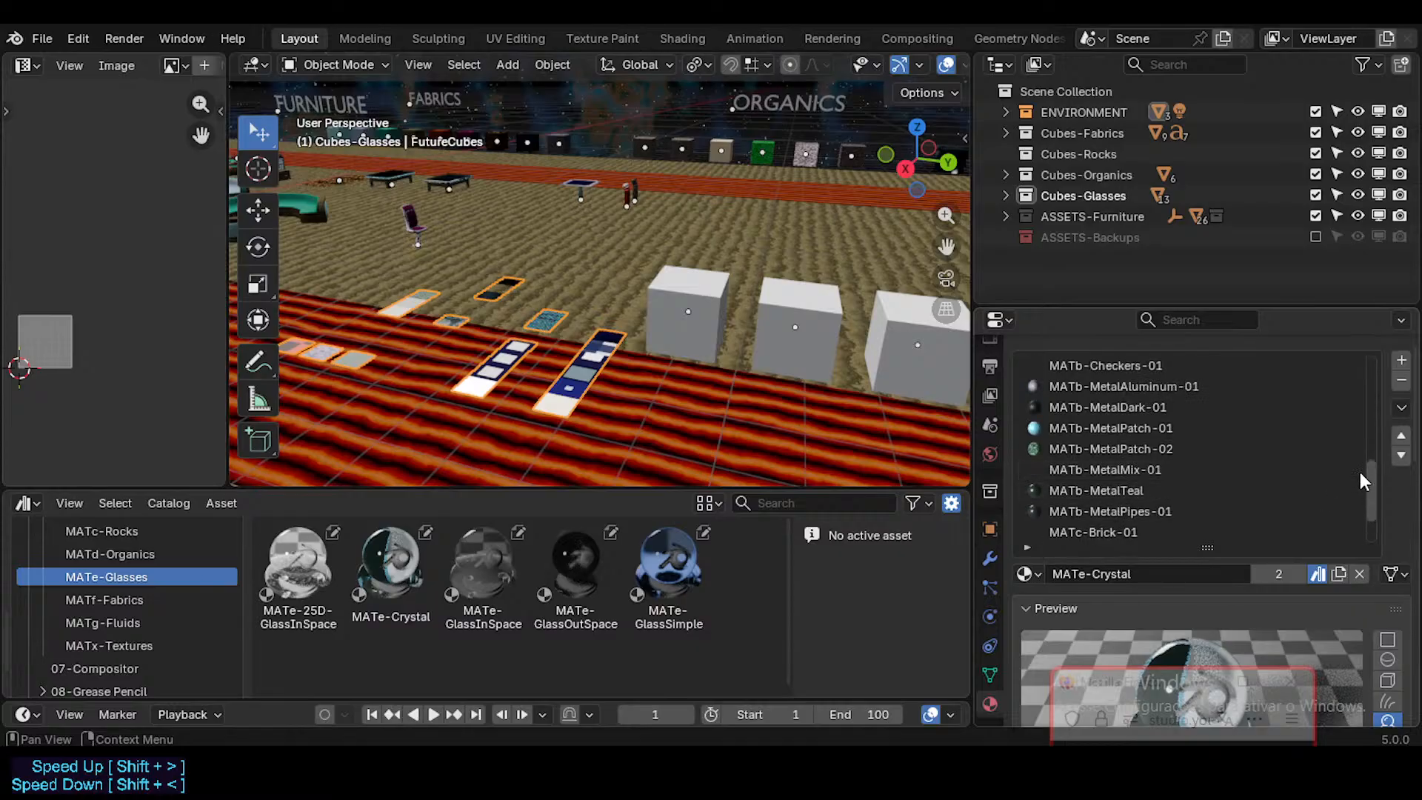
mouse_move(1371, 469)
left_mouse_down()
mouse_move(1358, 354)
mouse_move(1348, 454)
left_mouse_up()
left_click(1276, 388)
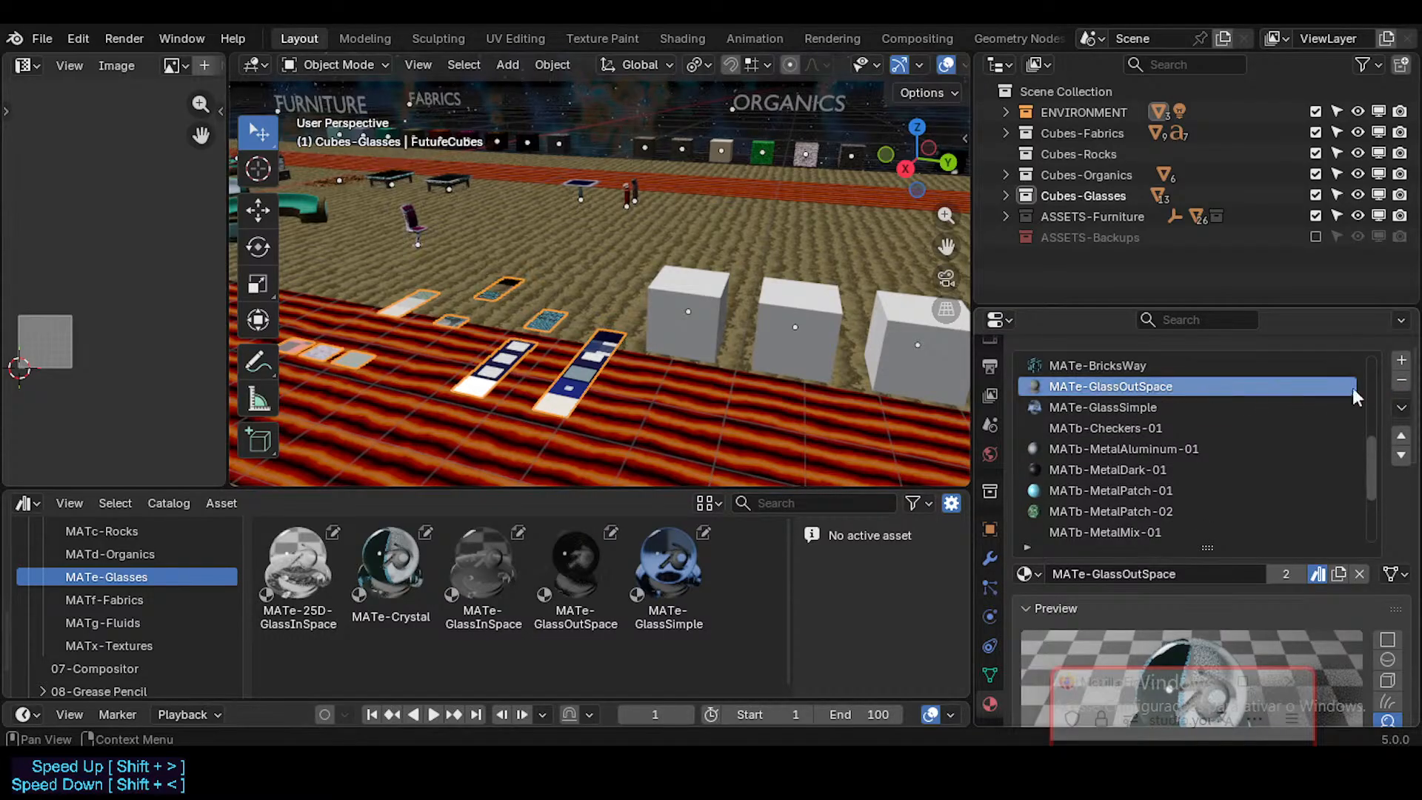
left_click(1401, 383)
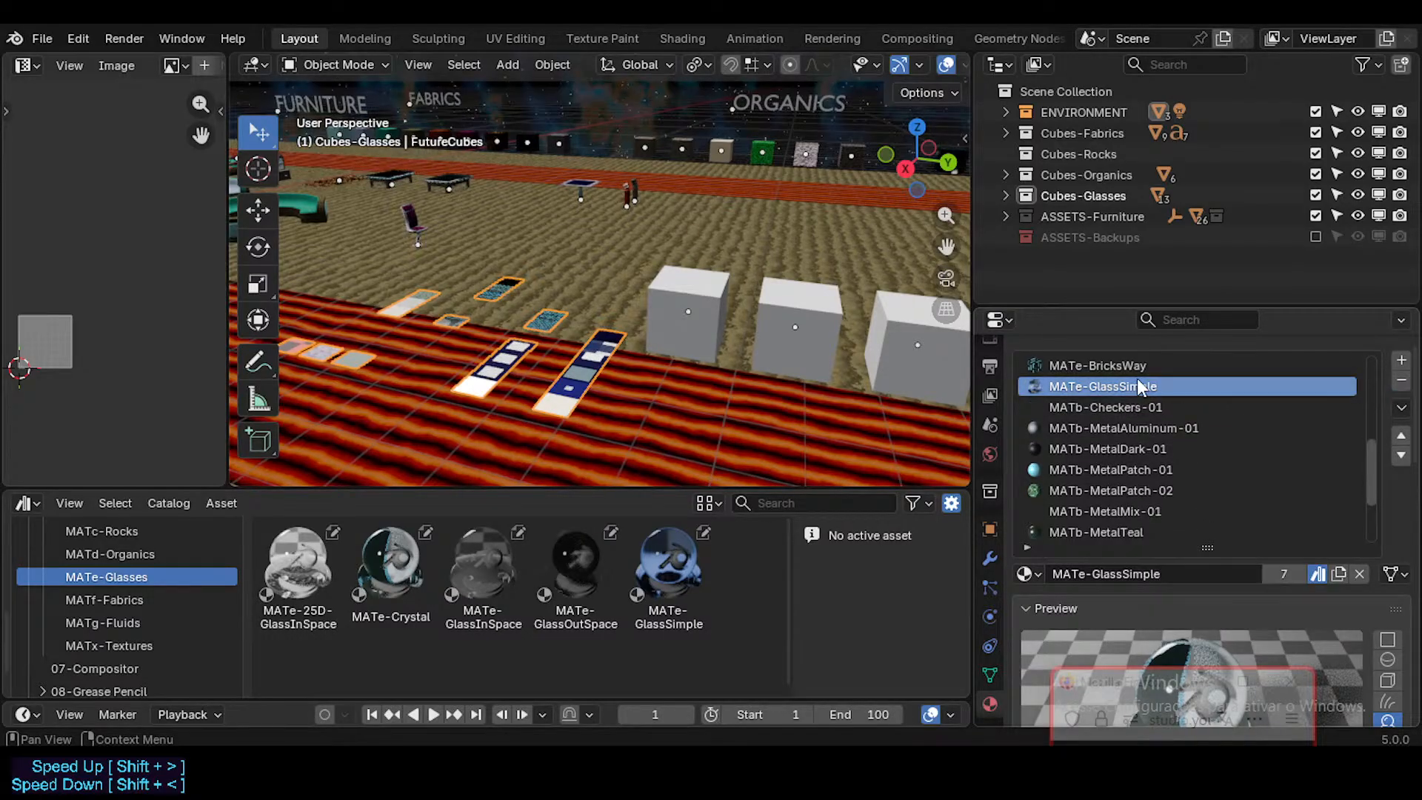
left_click(1401, 381)
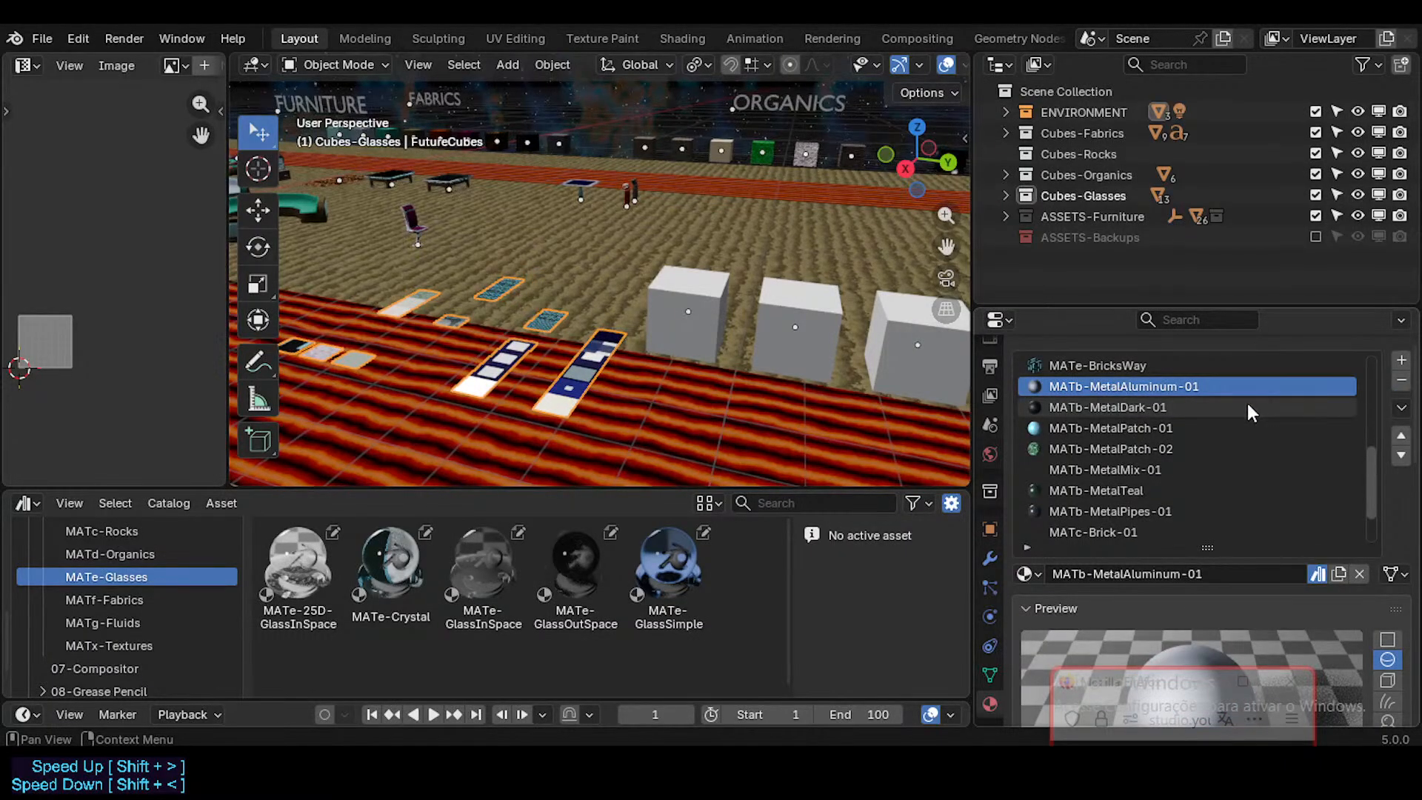
key("ctrl+z")
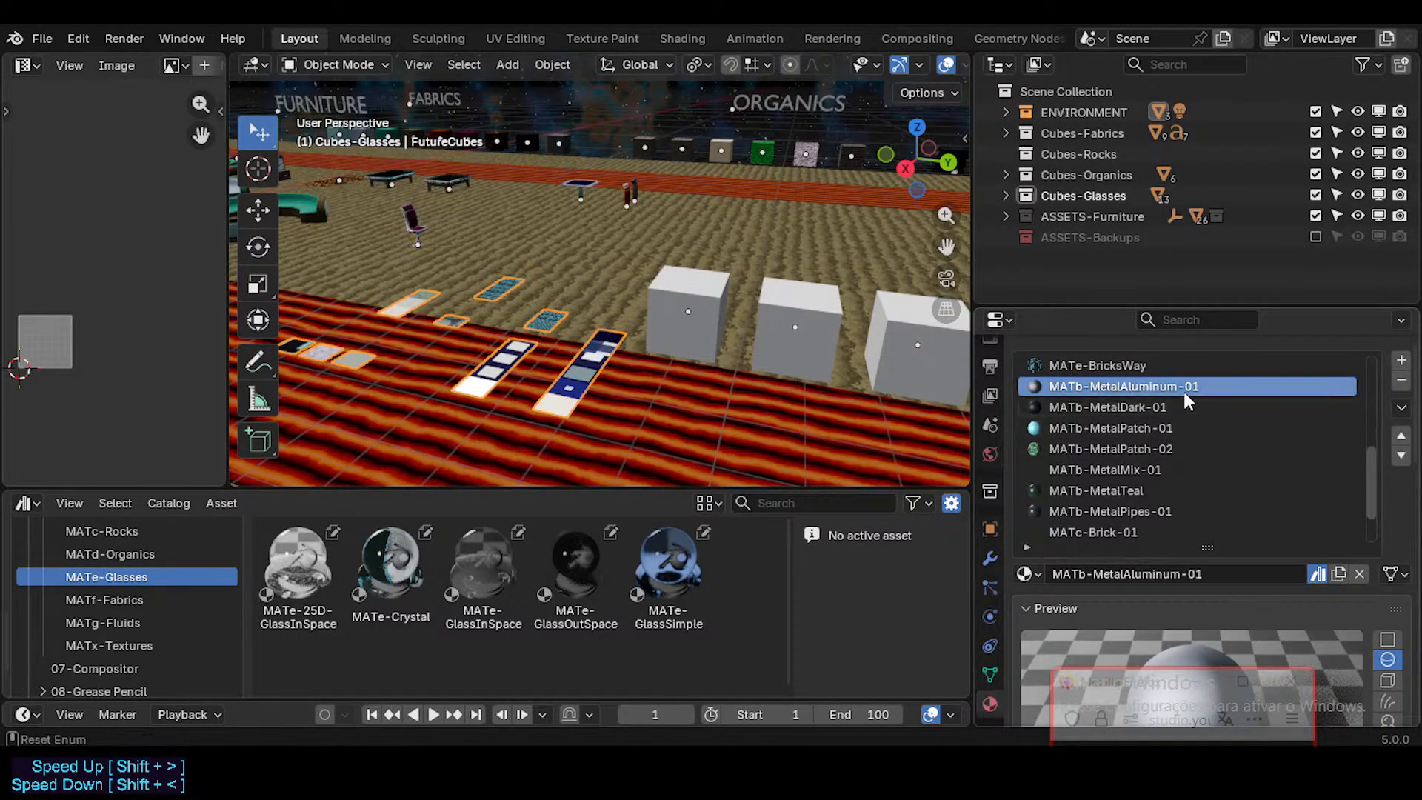
left_click(1118, 407)
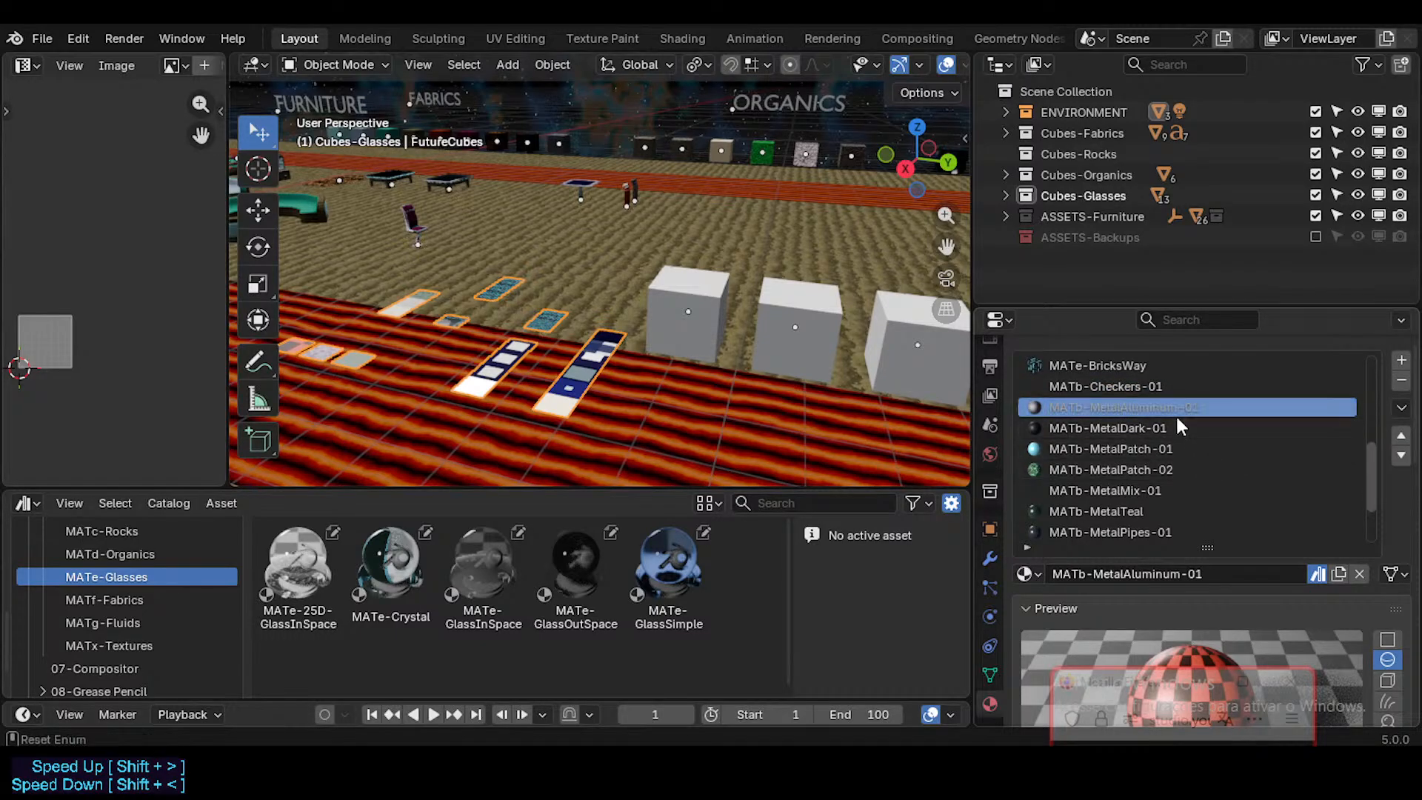
left_click(1168, 387)
key("ctrl+z")
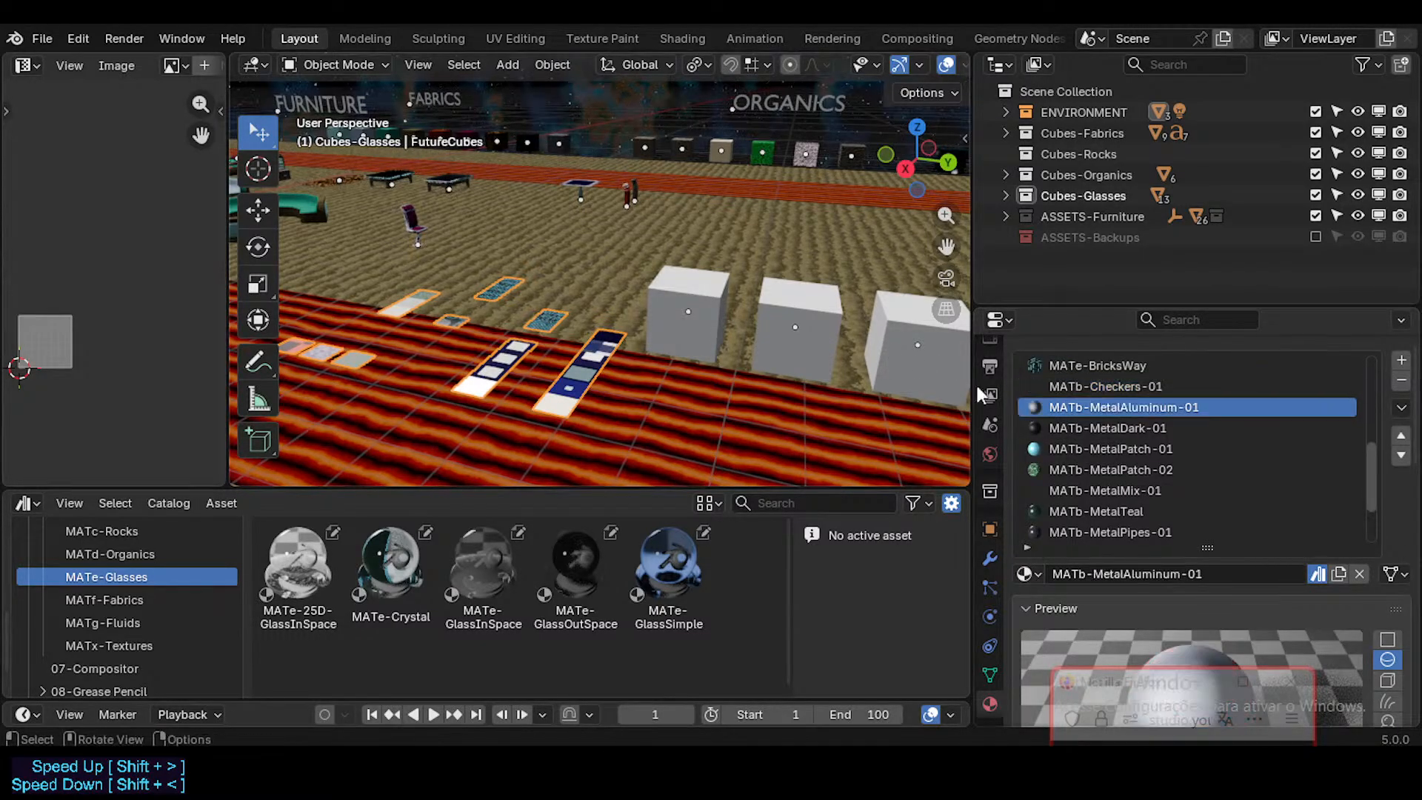
left_click(1129, 389)
Step: Save the file and show the MATc-Rocks catalogue of material assets
key("ctrl+s")
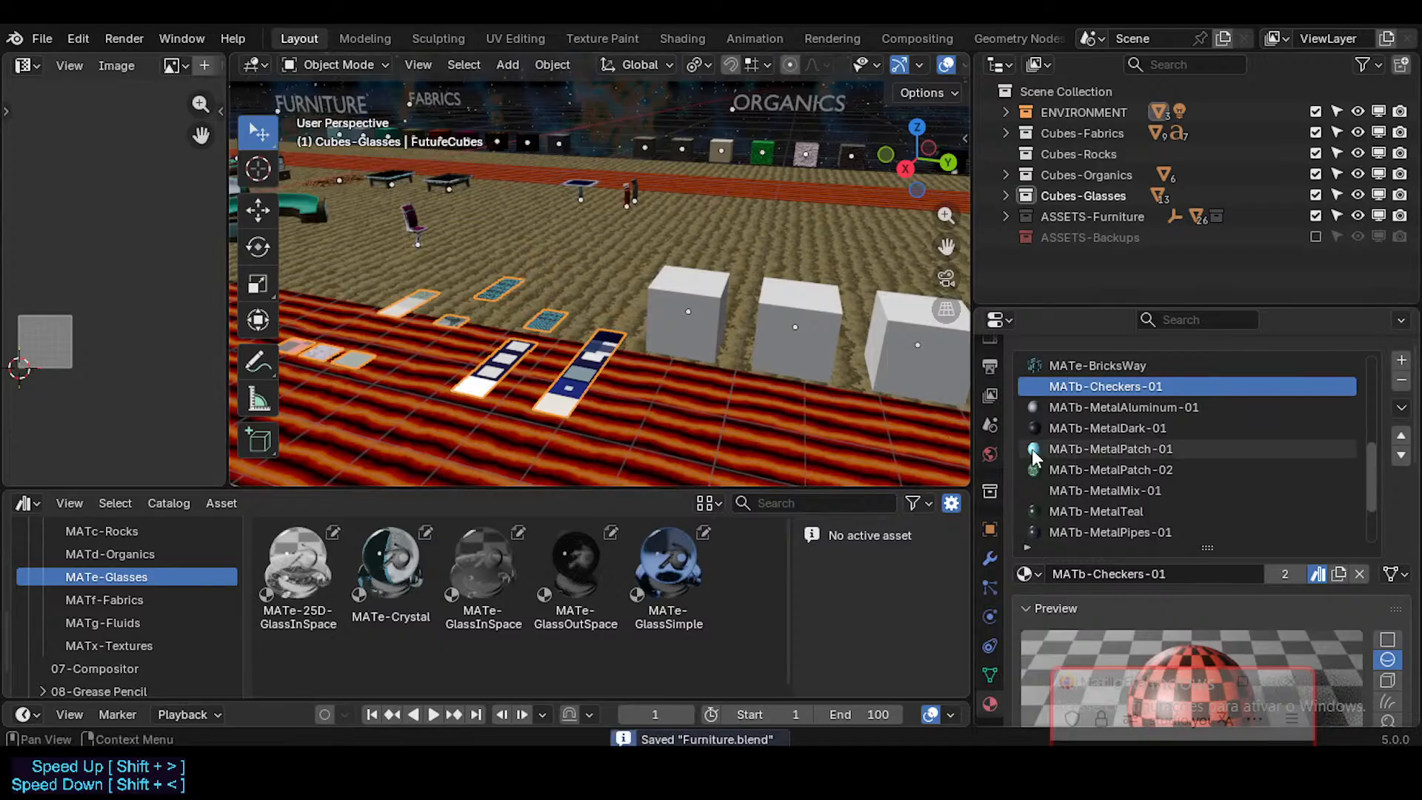
scroll(654, 433, "down", 2)
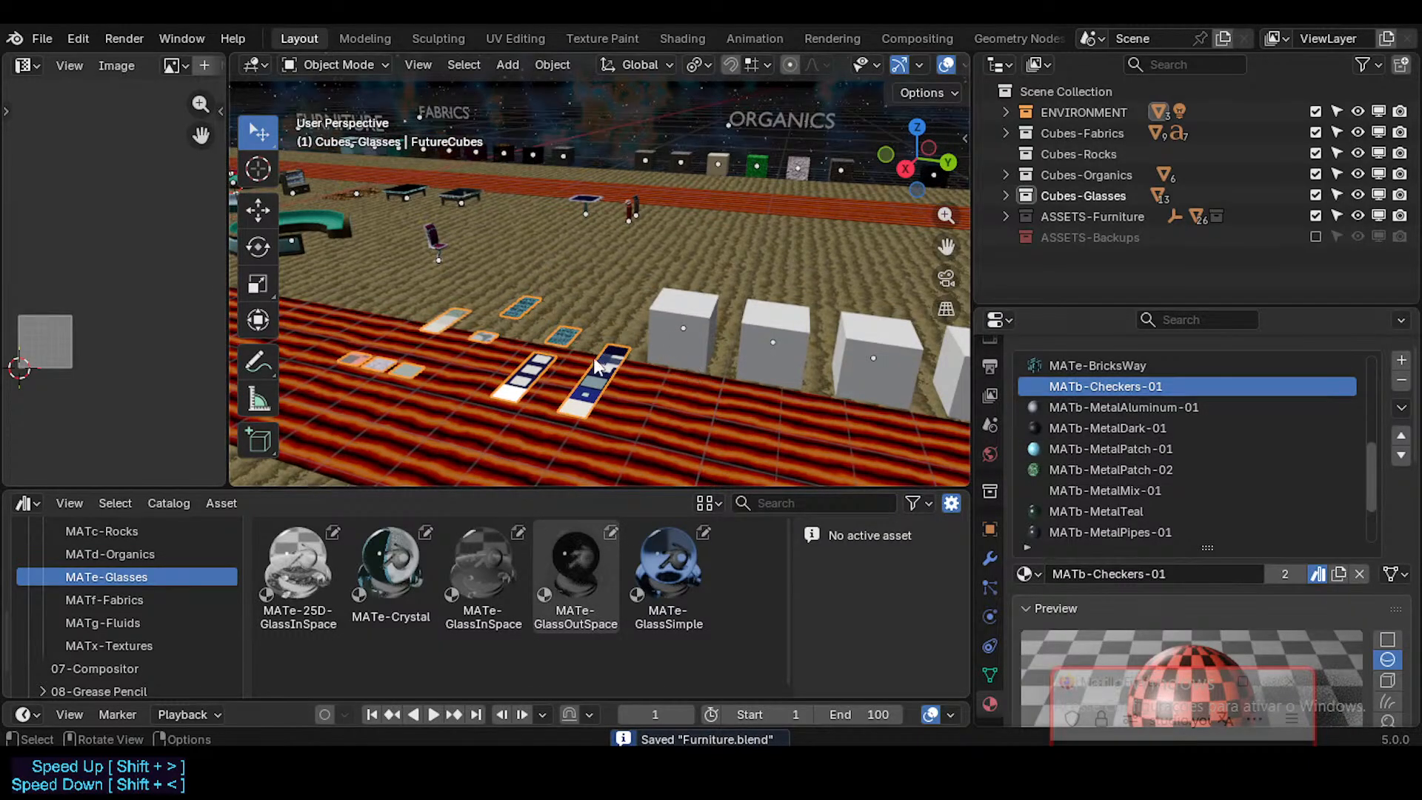
scroll(509, 394, "up", 4)
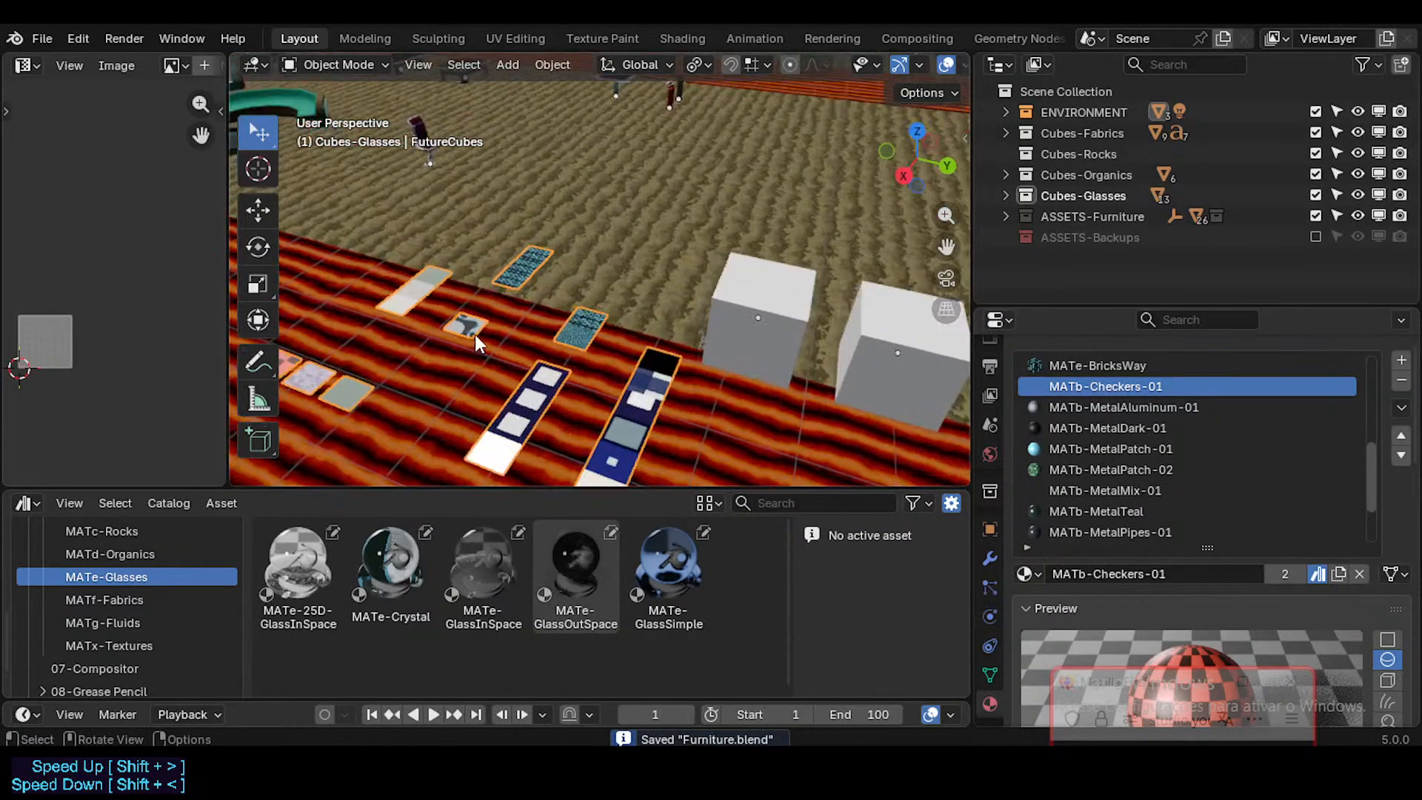
middle_click_drag(474, 335, 451, 290, "shift")
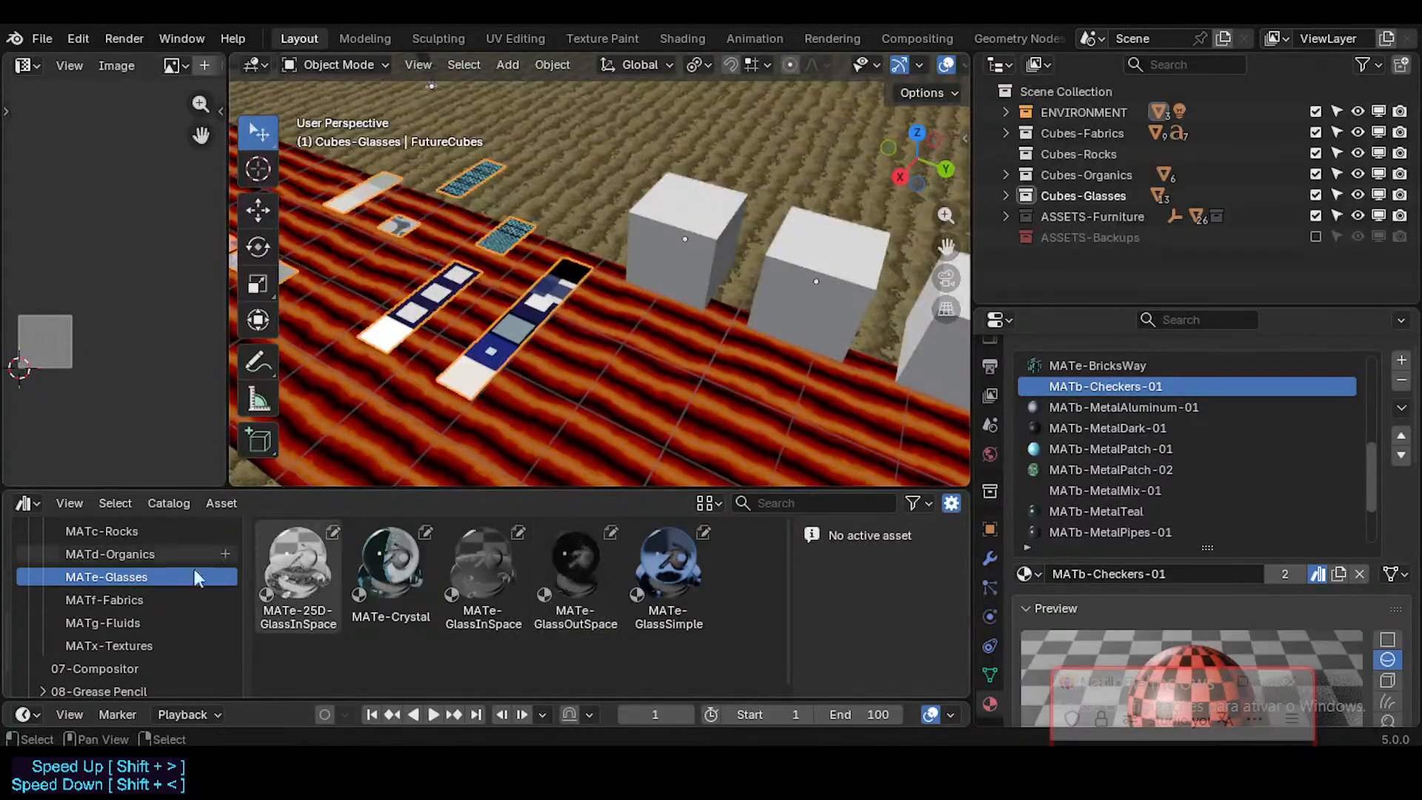
left_click(153, 532)
middle_click_drag(585, 349, 597, 291)
Step: Compare the MATc-Sand-01 and MATc-Concrete-01 slots of FutureCubes with the assets in the MATc-Rocks catalogue
scroll(1089, 441, "down", 2)
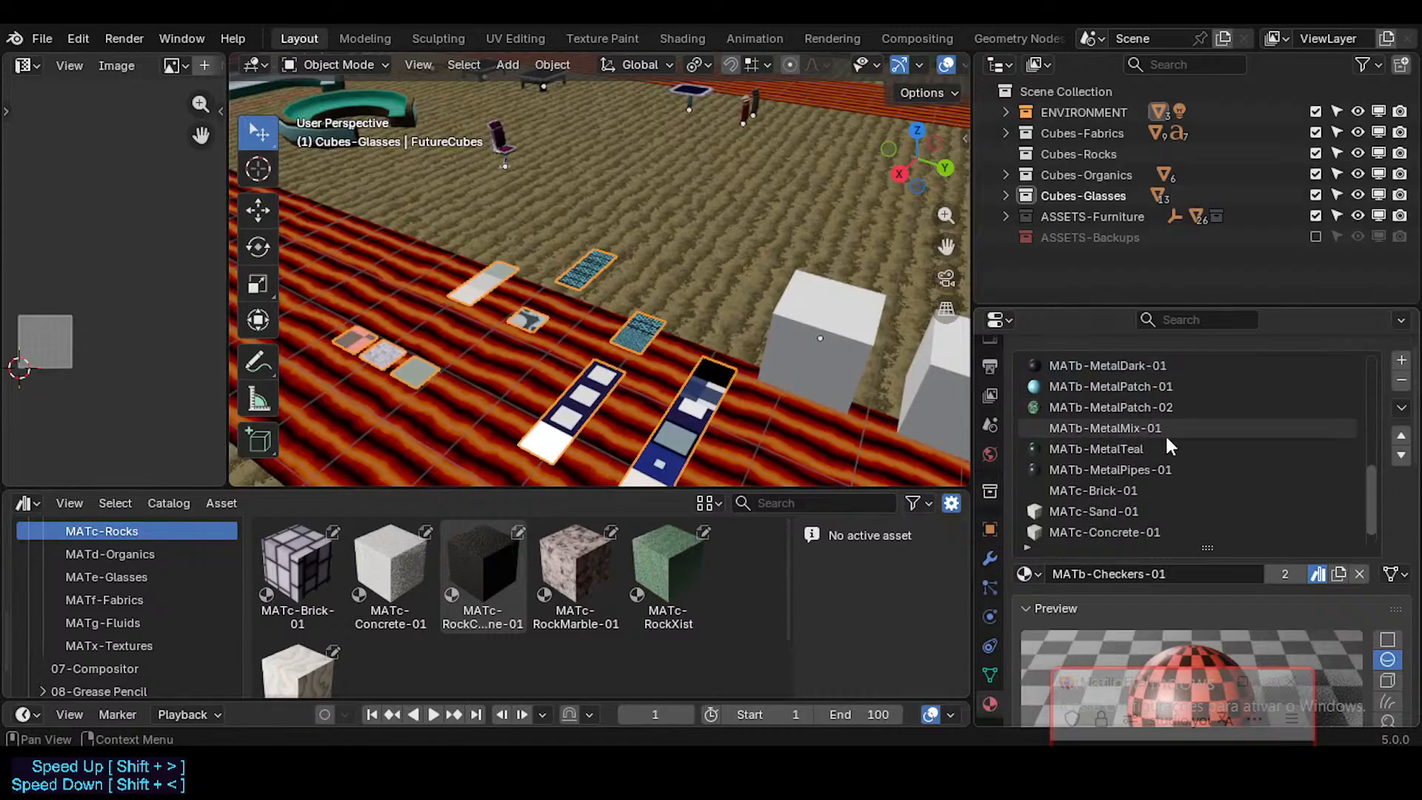
scroll(1165, 433, "down", 1)
left_click(1103, 491)
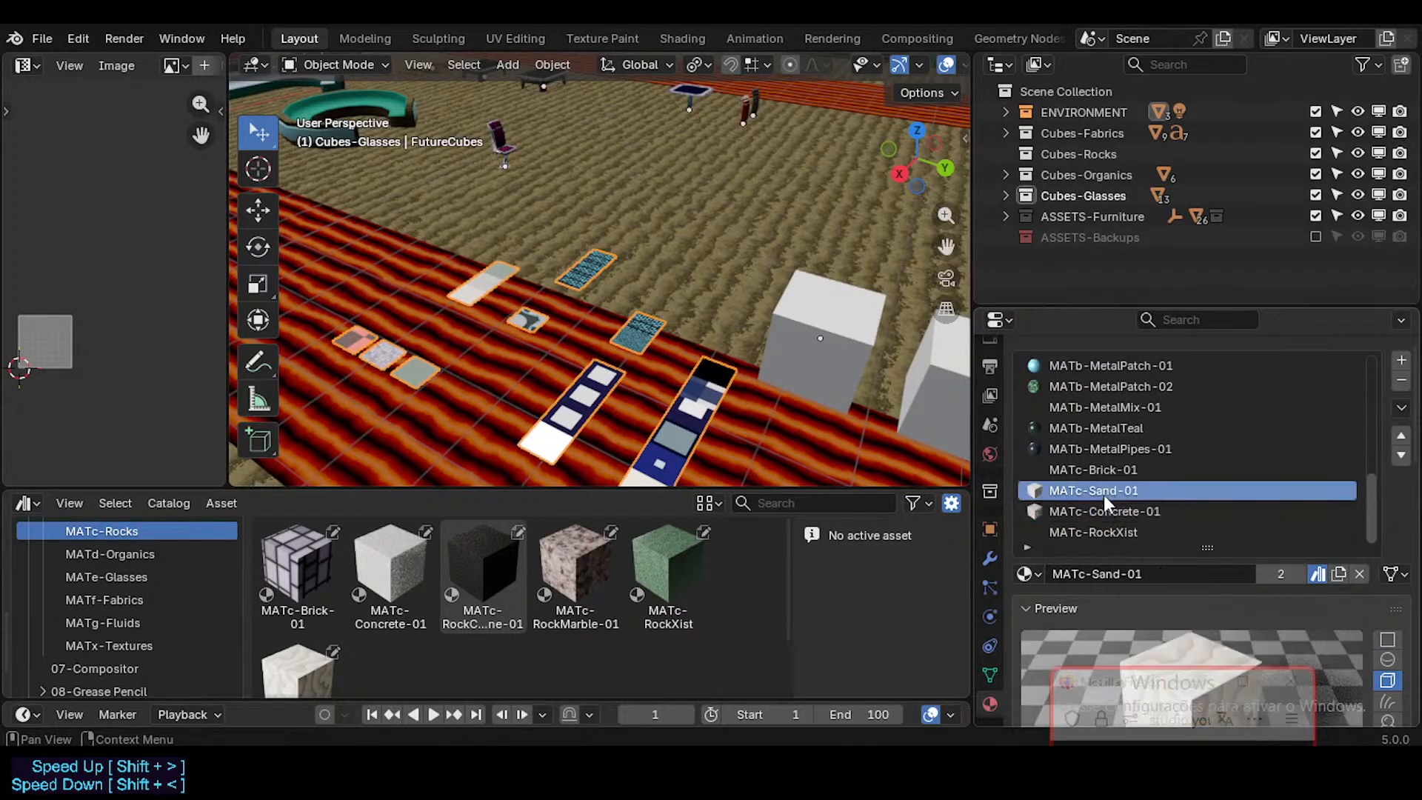
scroll(309, 629, "down", 2)
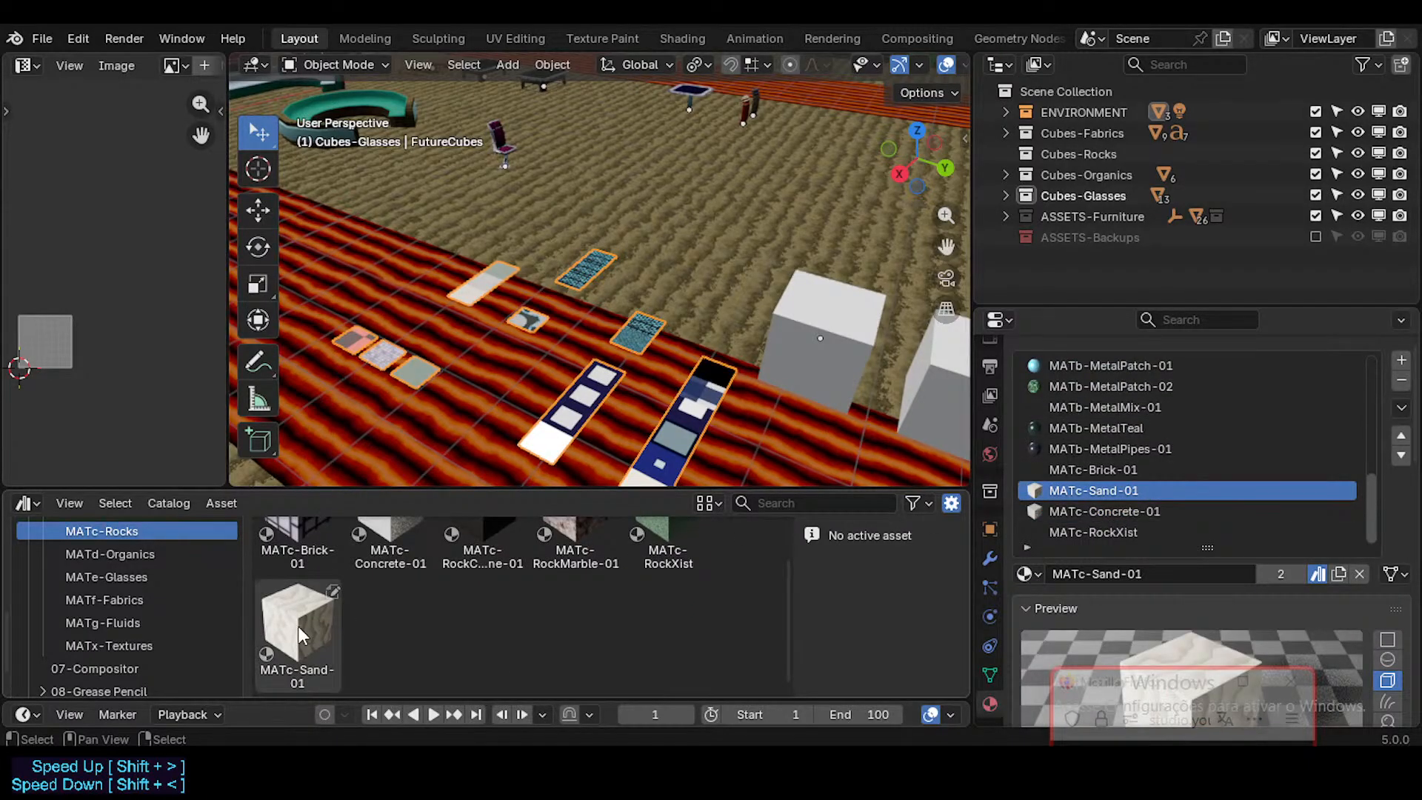
left_click(1097, 512)
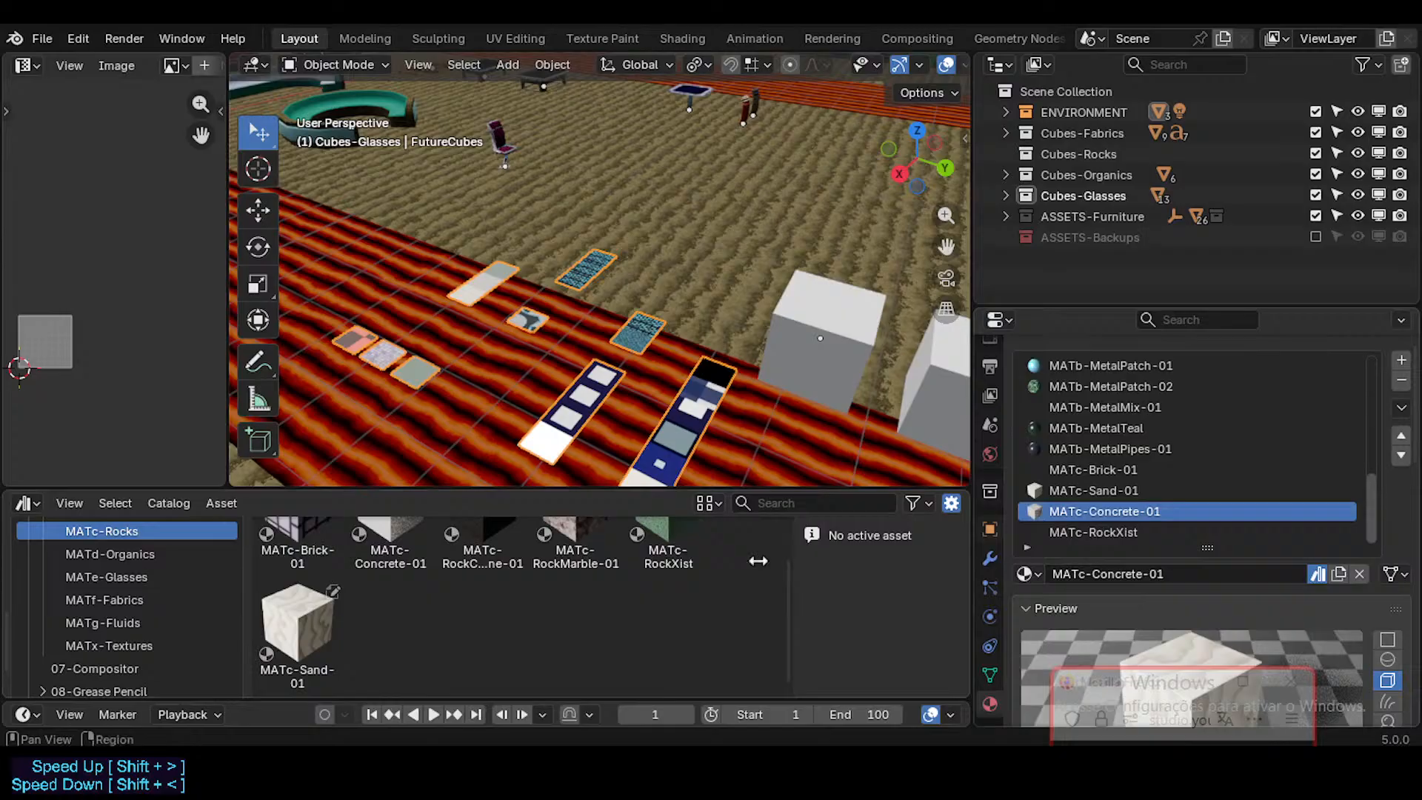
scroll(384, 554, "up", 2)
left_click(385, 554)
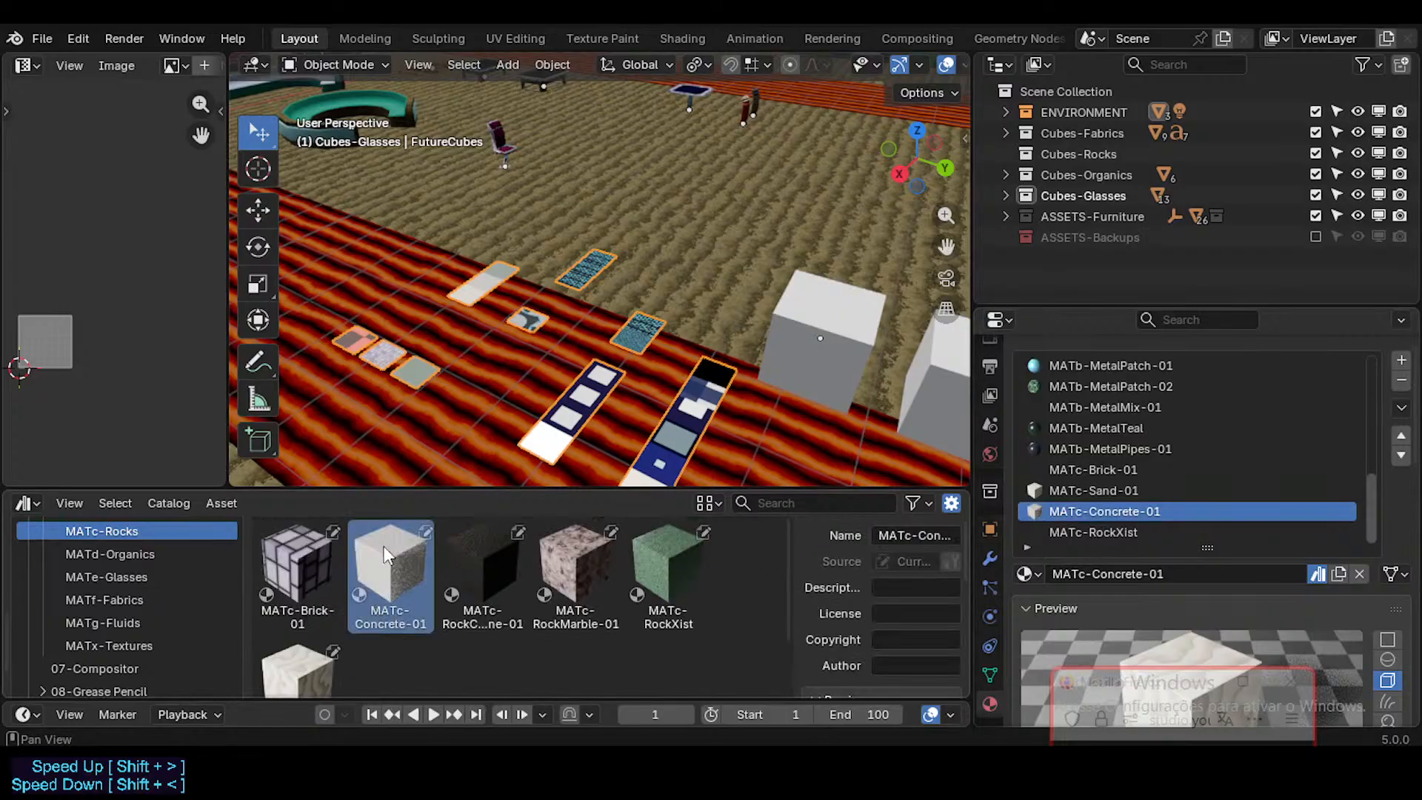
Step: Rename the MATc-RockXist material as MATc-RockXist-01
left_click(1147, 532)
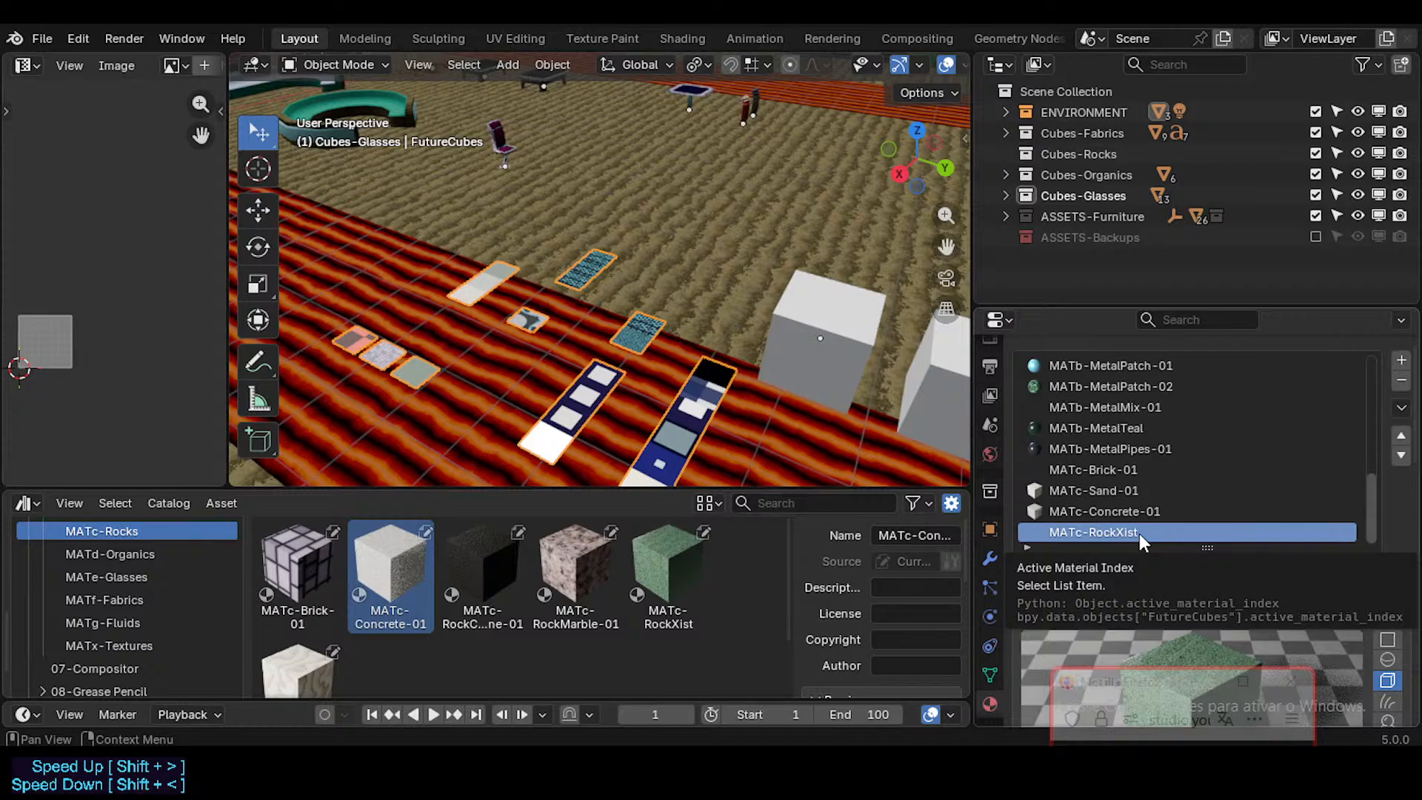
double_click(1140, 533)
key("Return")
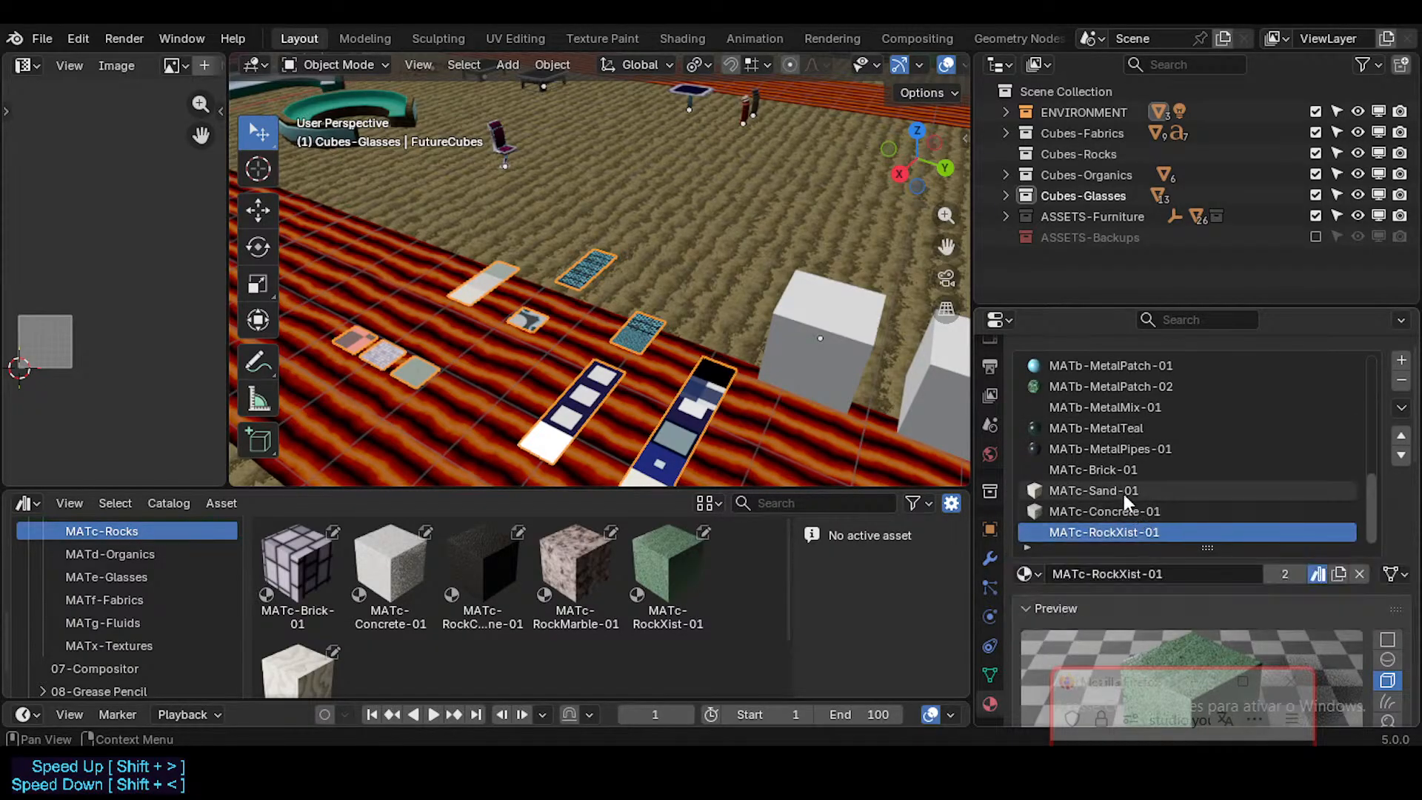
Step: Assign MATc-Brick-01 to the blank rock cube nearest the swatches and MATc-Concrete-01 to the second cube
left_click(1104, 469)
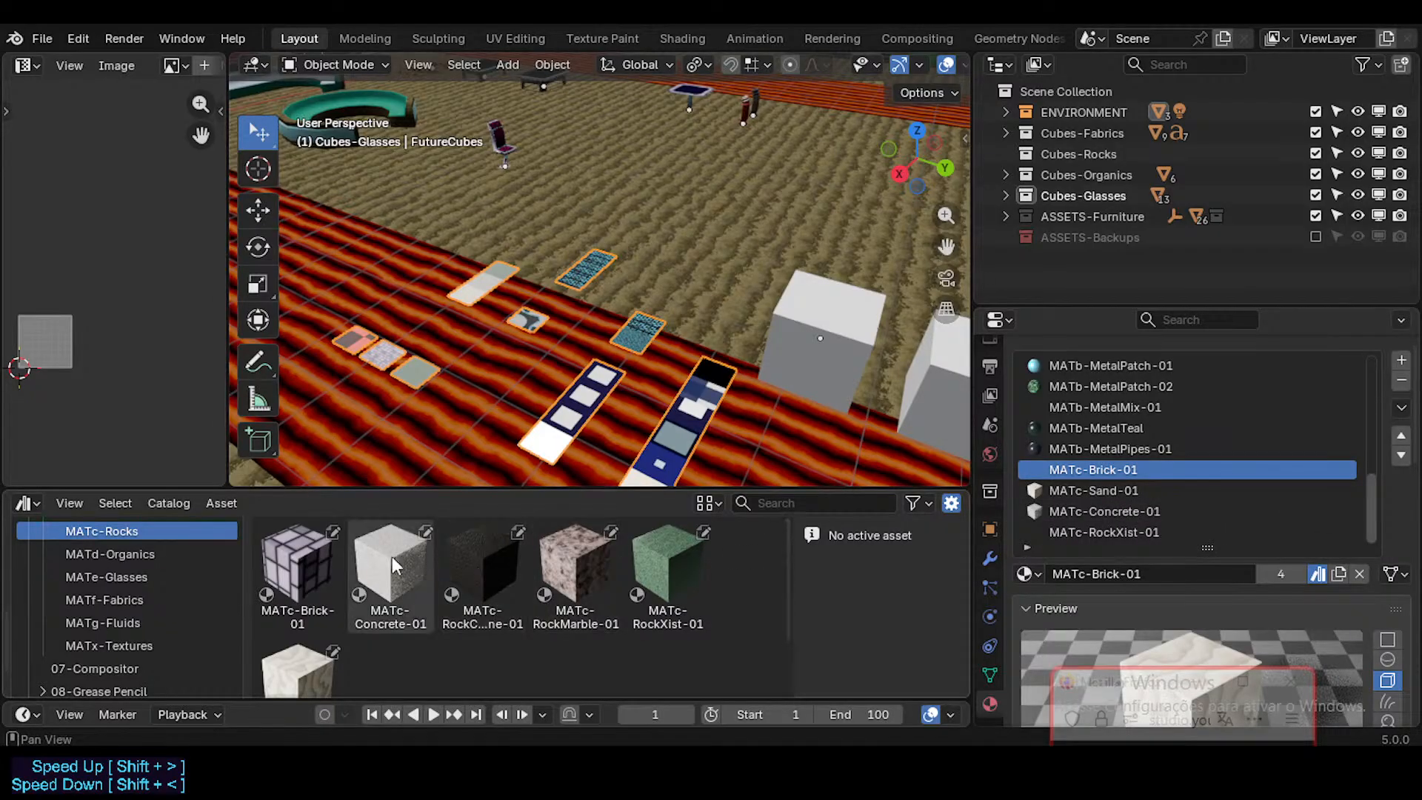
left_click(306, 572)
middle_click_drag(426, 474, 403, 480, "shift")
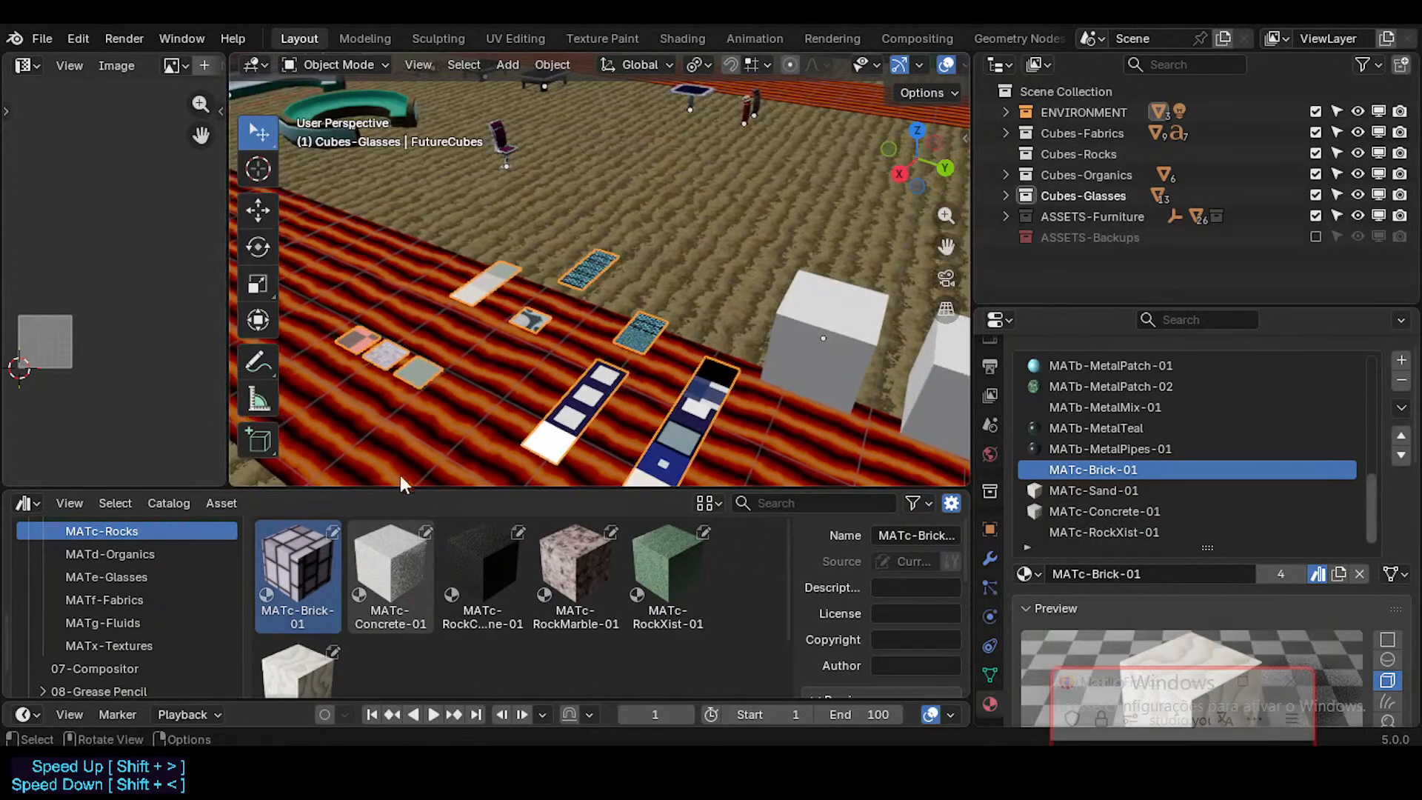
middle_click_drag(615, 363, 565, 362, "shift")
scroll(570, 370, "down", 3)
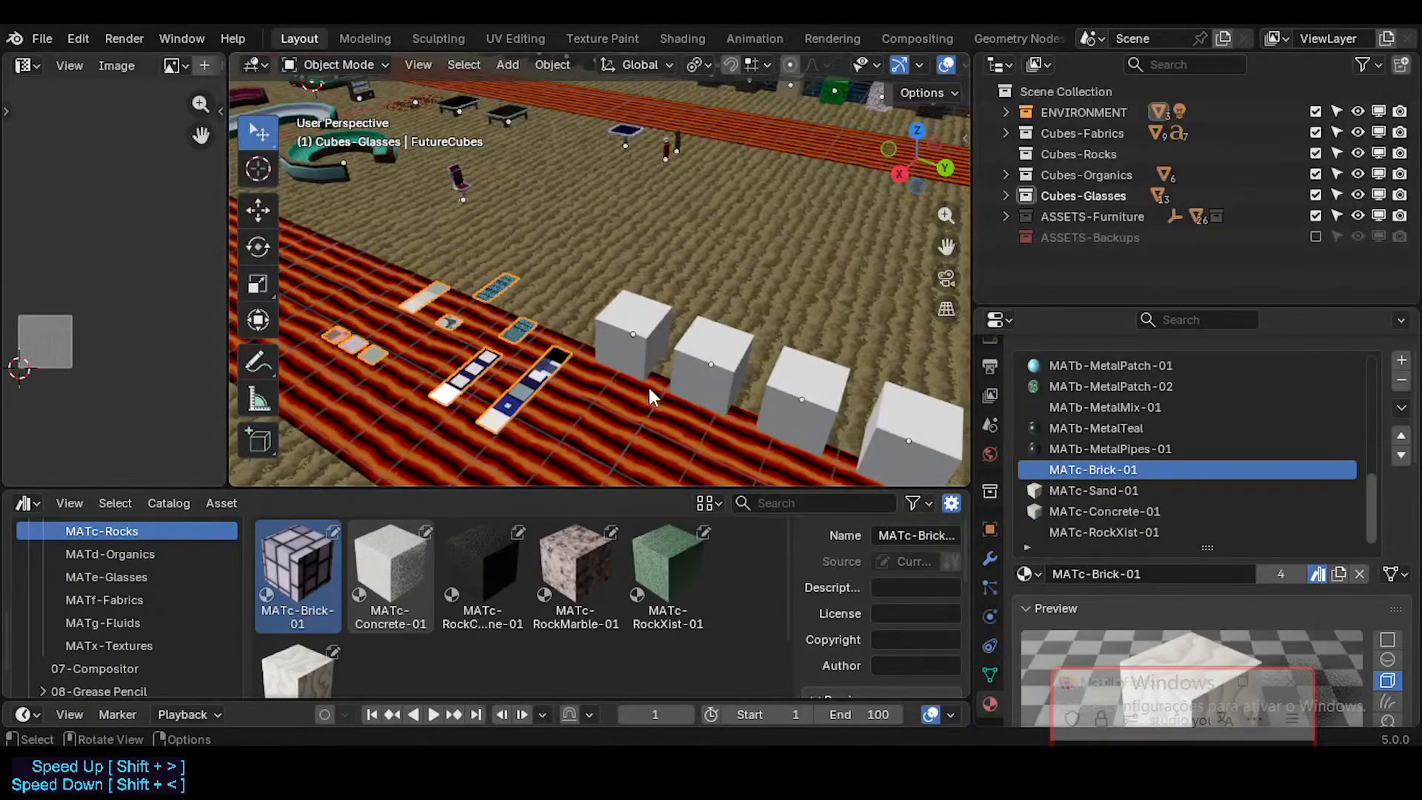
left_click_drag(298, 570, 637, 331)
left_click_drag(391, 566, 722, 377)
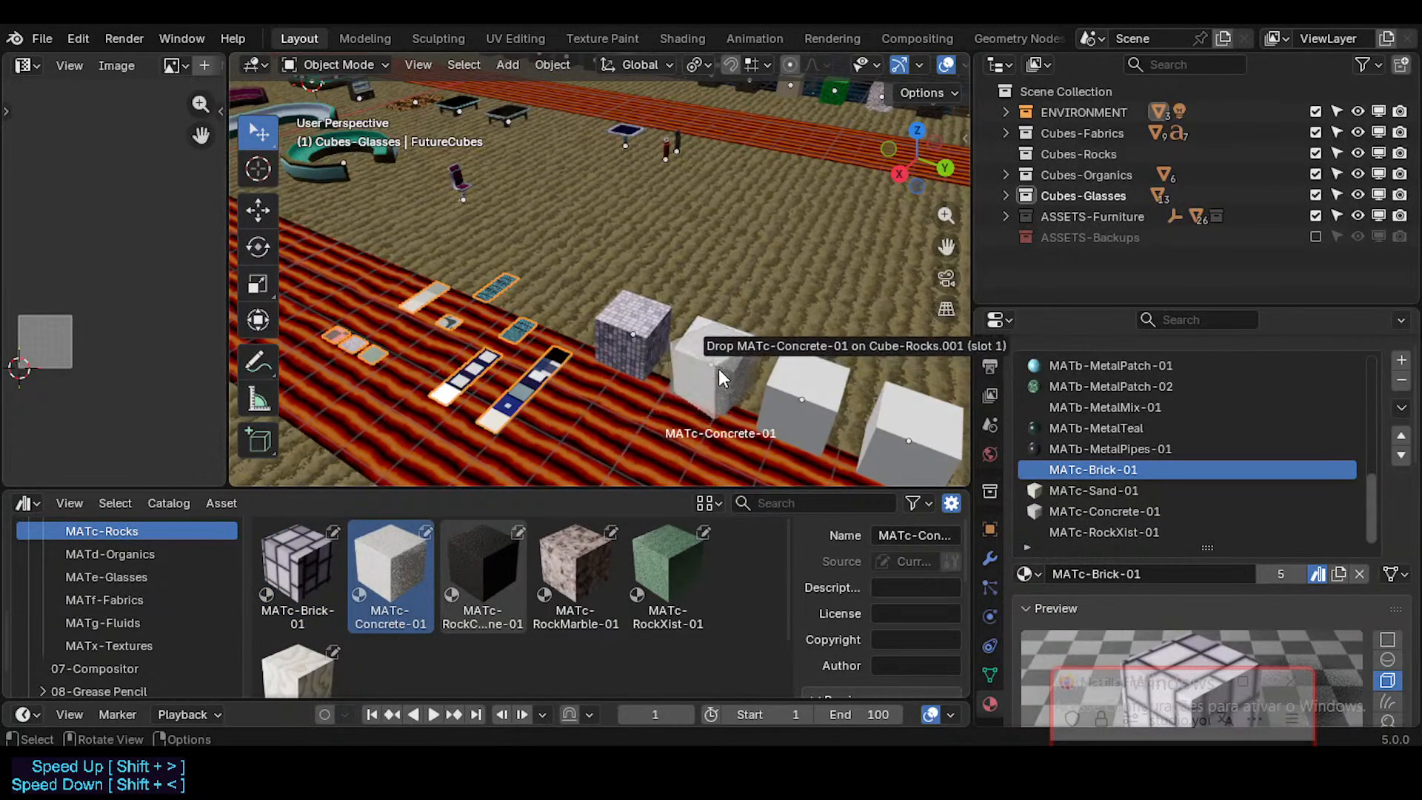
Step: Assign the black rock material to the third cube in the row and MATc-RockMarble-01 to the fourth
left_click_drag(483, 567, 806, 408)
middle_click_drag(806, 407, 668, 347, "shift")
left_click_drag(575, 567, 765, 367)
middle_click_drag(764, 368, 613, 371, "shift")
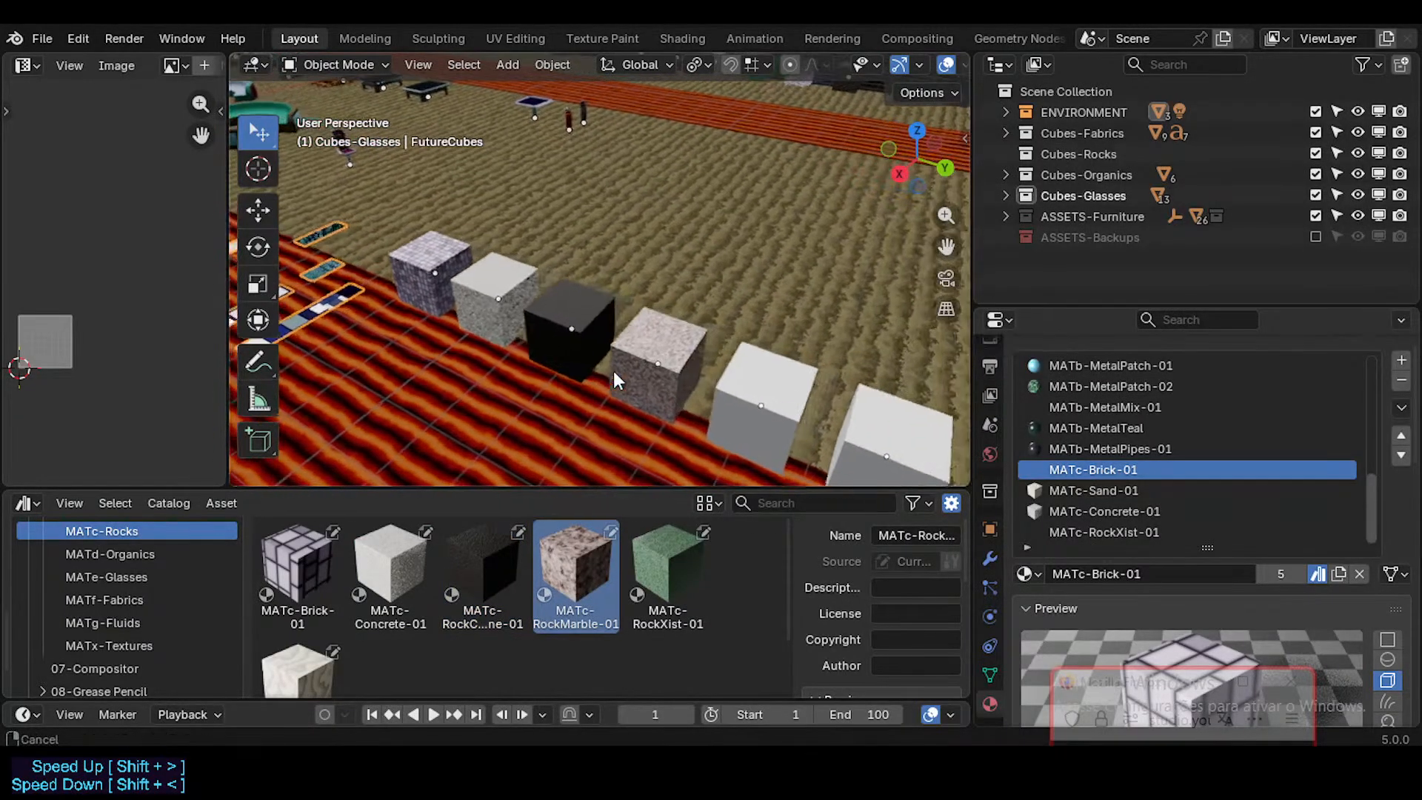
Step: Assign MATc-RockXist-01 to the fifth cube in the row and MATc-Sand-01 to the sixth
left_click_drag(661, 566, 775, 396)
middle_click_drag(708, 389, 619, 307, "shift")
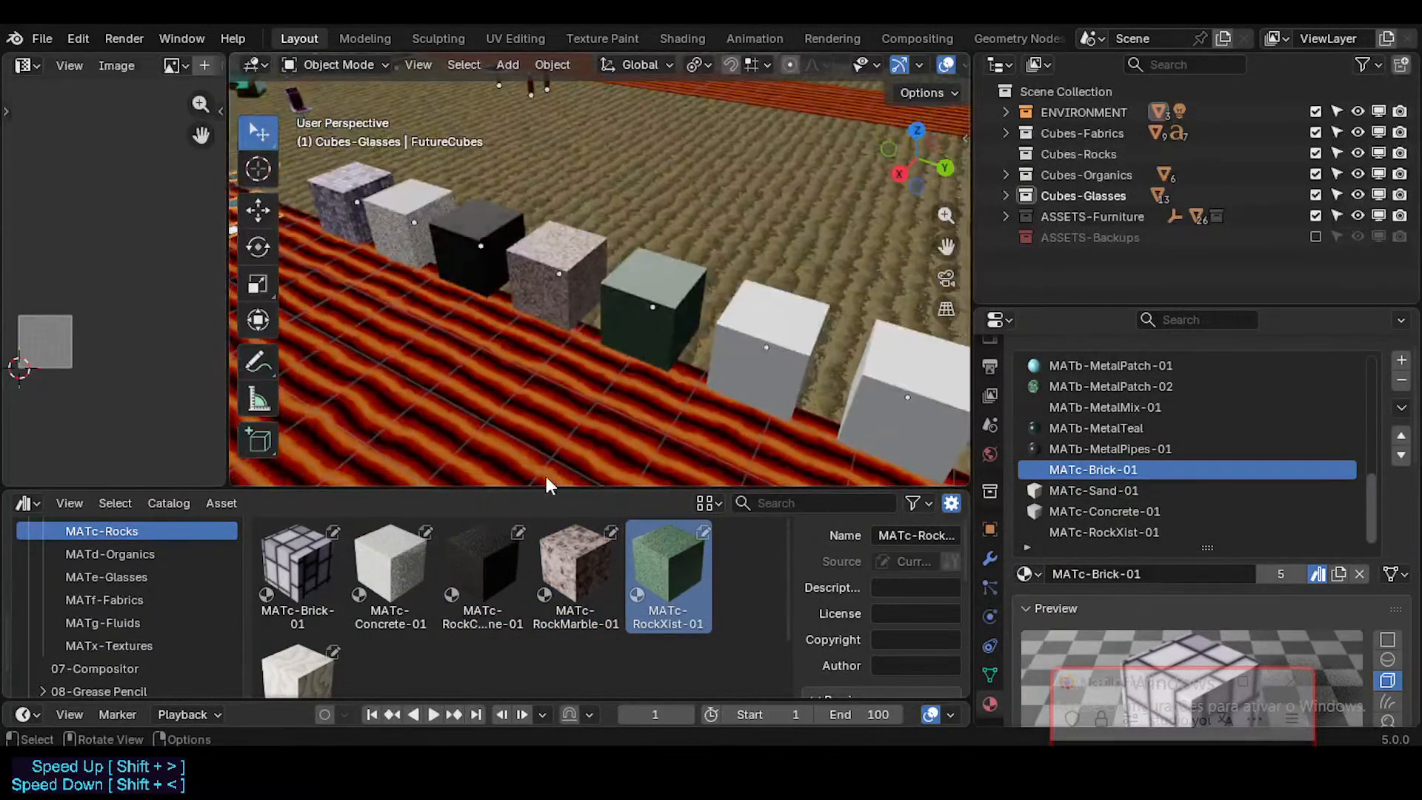
left_click_drag(331, 663, 788, 339)
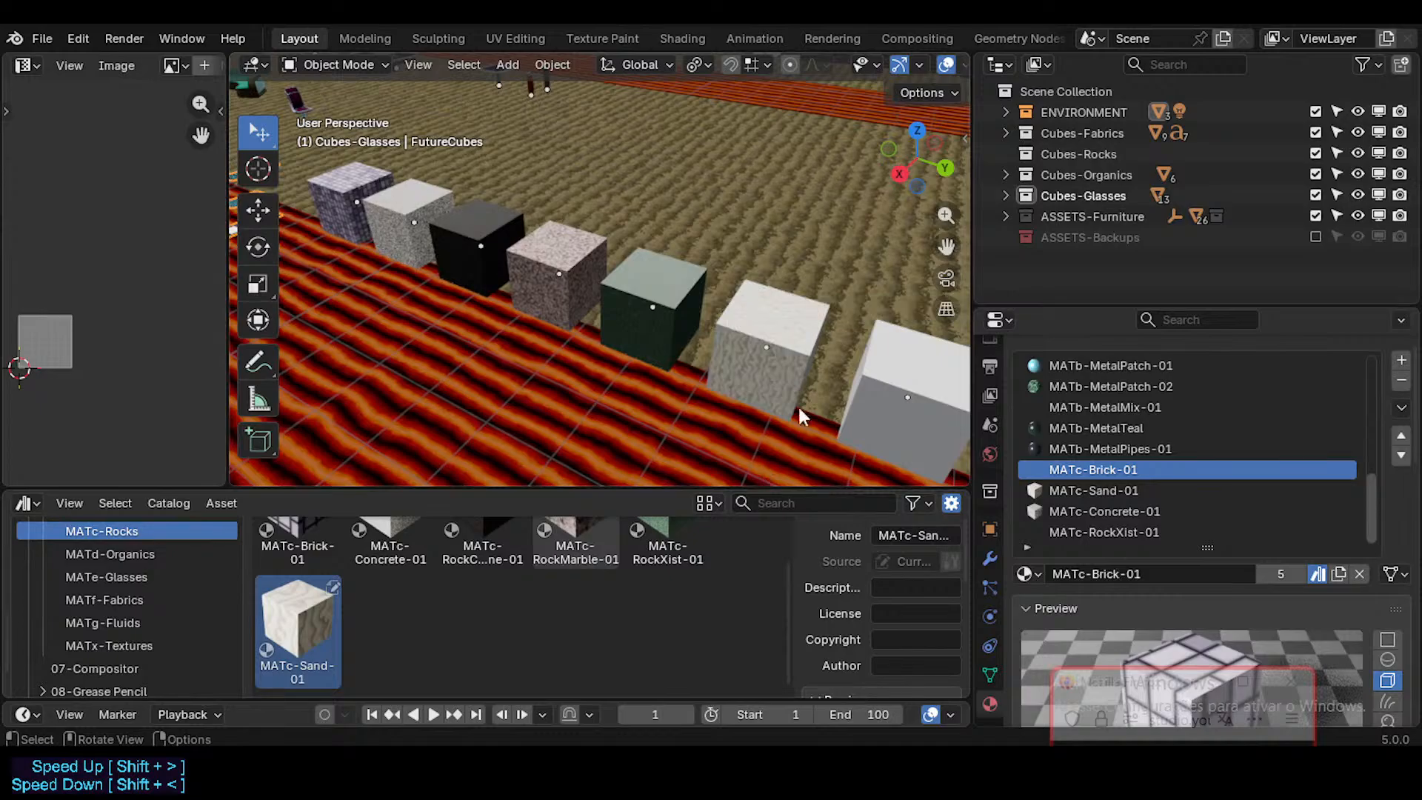
Step: Delete the two unused blank cubes at the far end of the rocks row
scroll(793, 377, "down", 5)
left_click(758, 362)
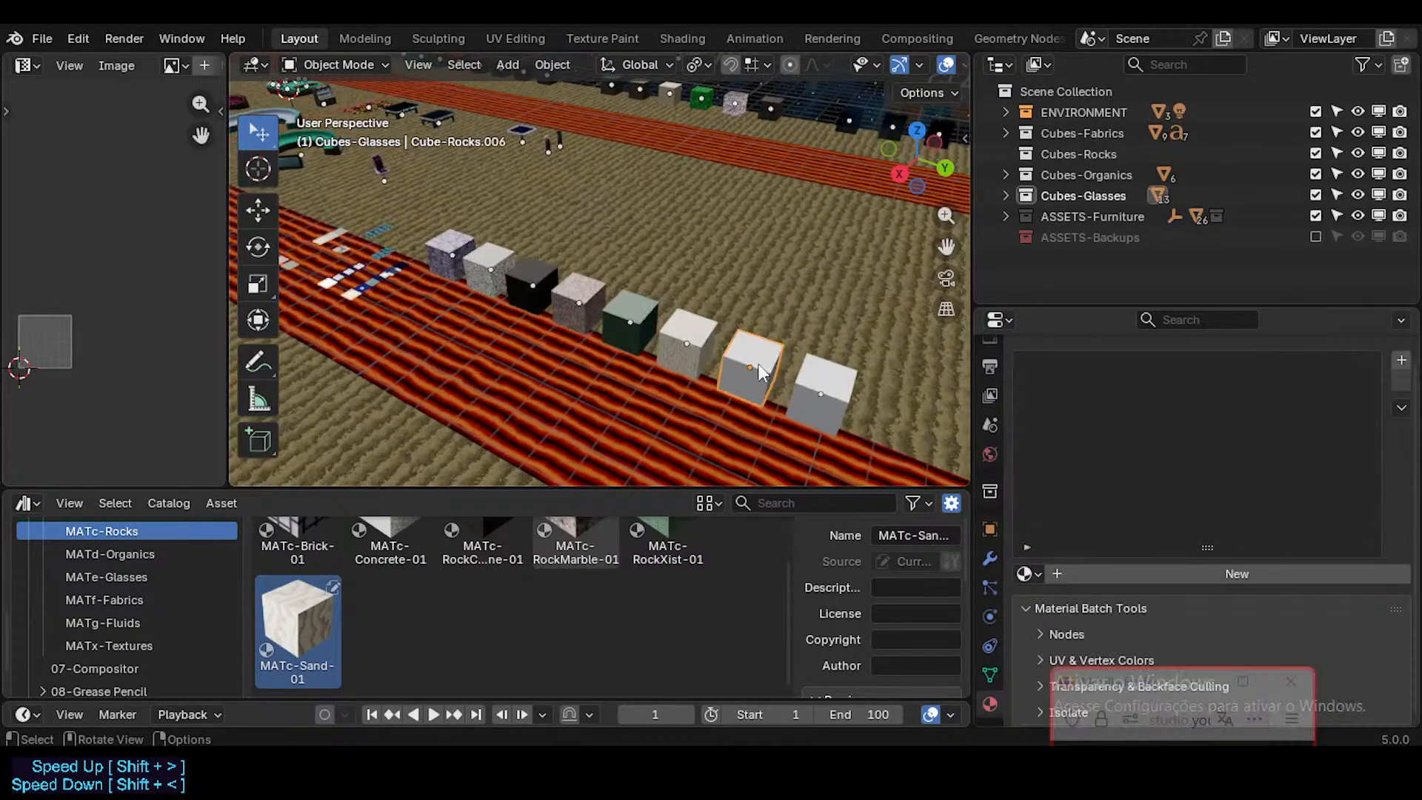
key("x")
left_click(812, 385)
scroll(623, 358, "up", 3)
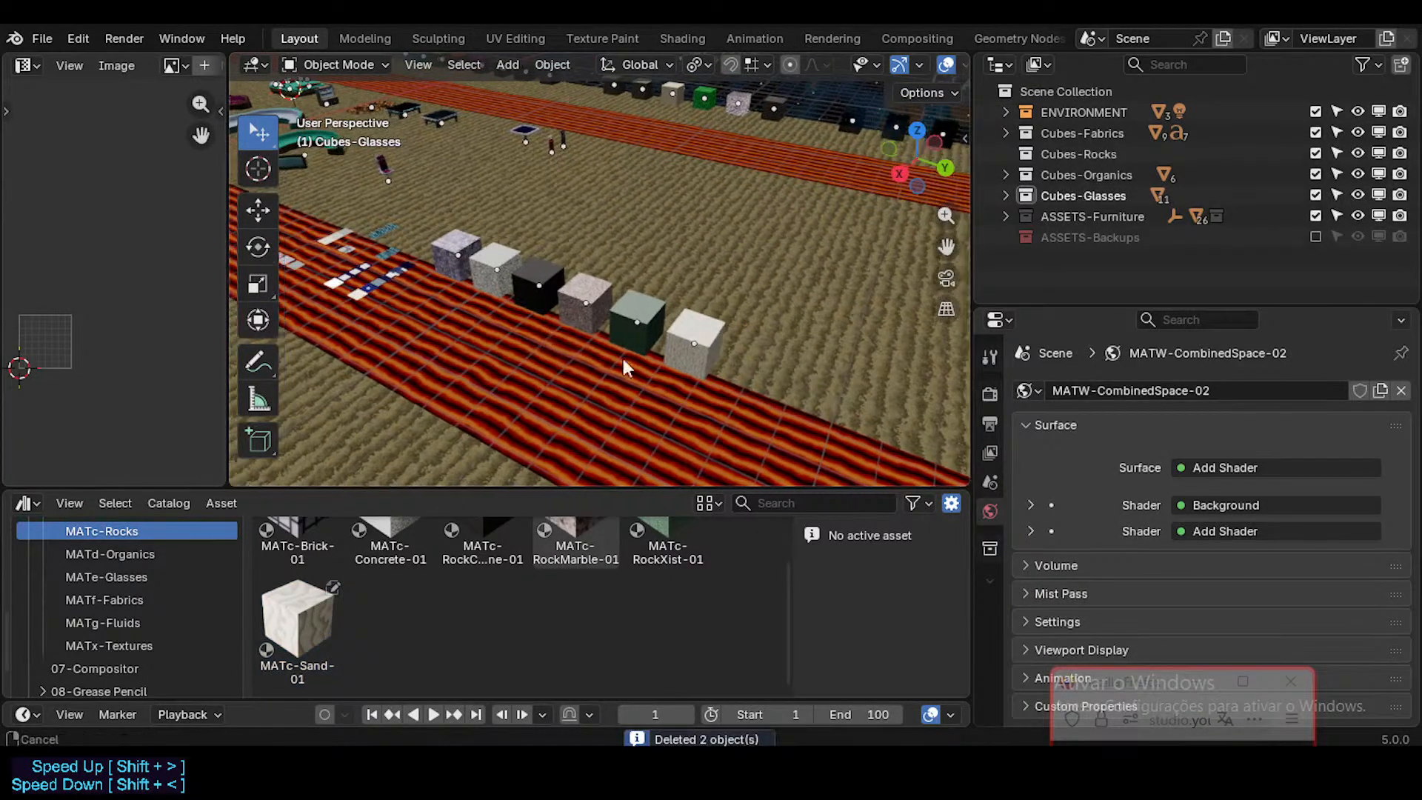
Step: Remove the MATc-RockXist-01, MATc-Concrete-01 and MATc-Sand-01 material slots from the FutureCubes swatches
left_click(473, 337)
scroll(1109, 563, "down", 3)
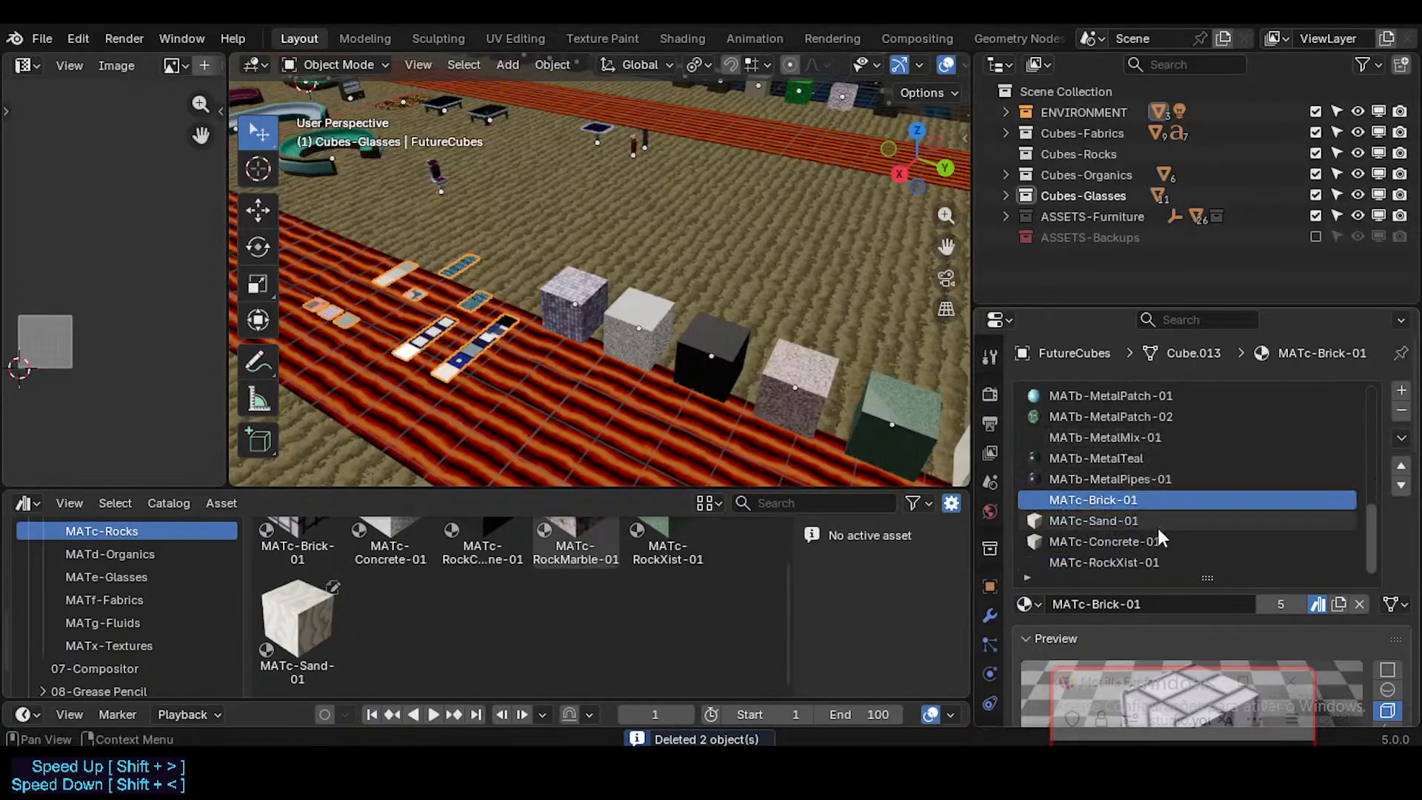
left_click(1107, 566)
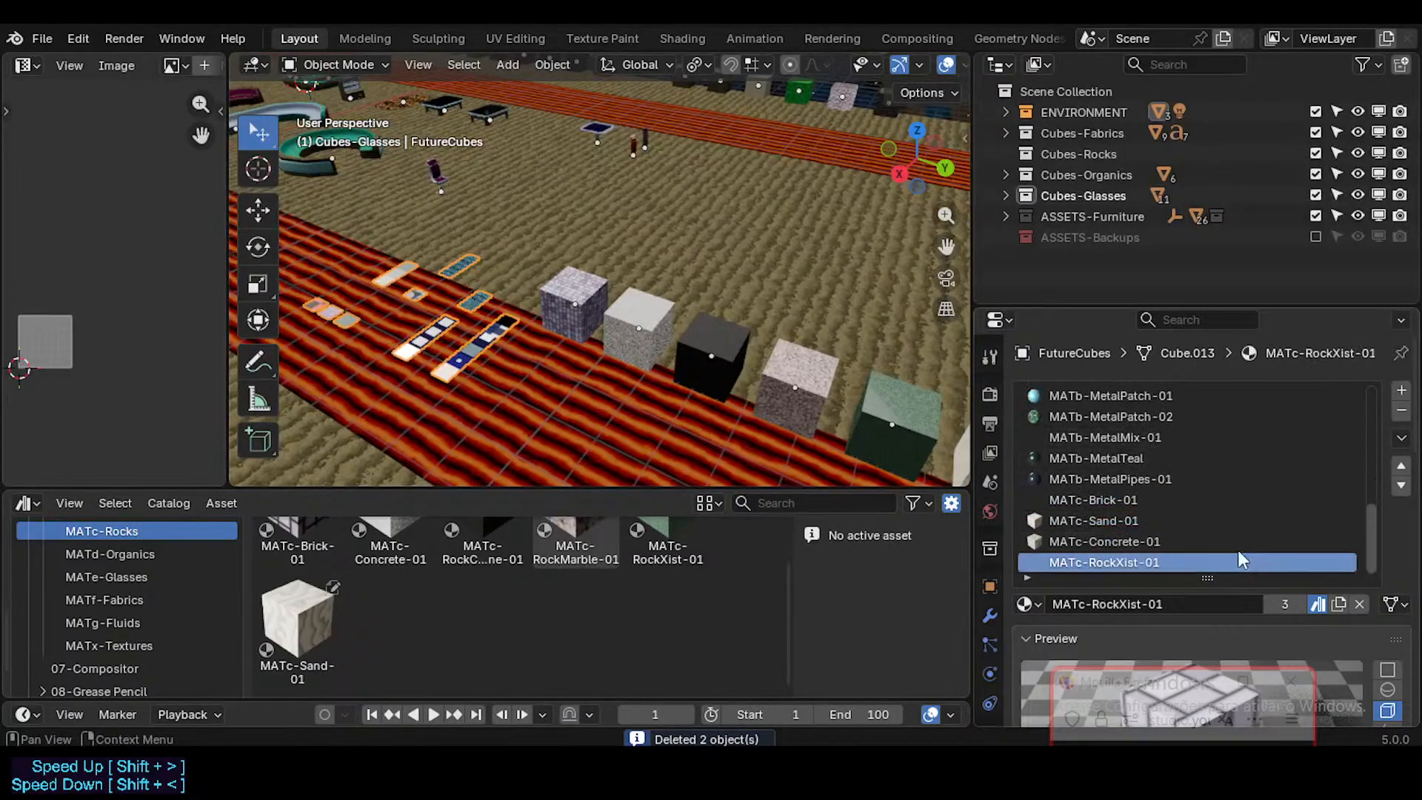
left_click(1401, 413)
left_click(1401, 413)
left_click(1401, 412)
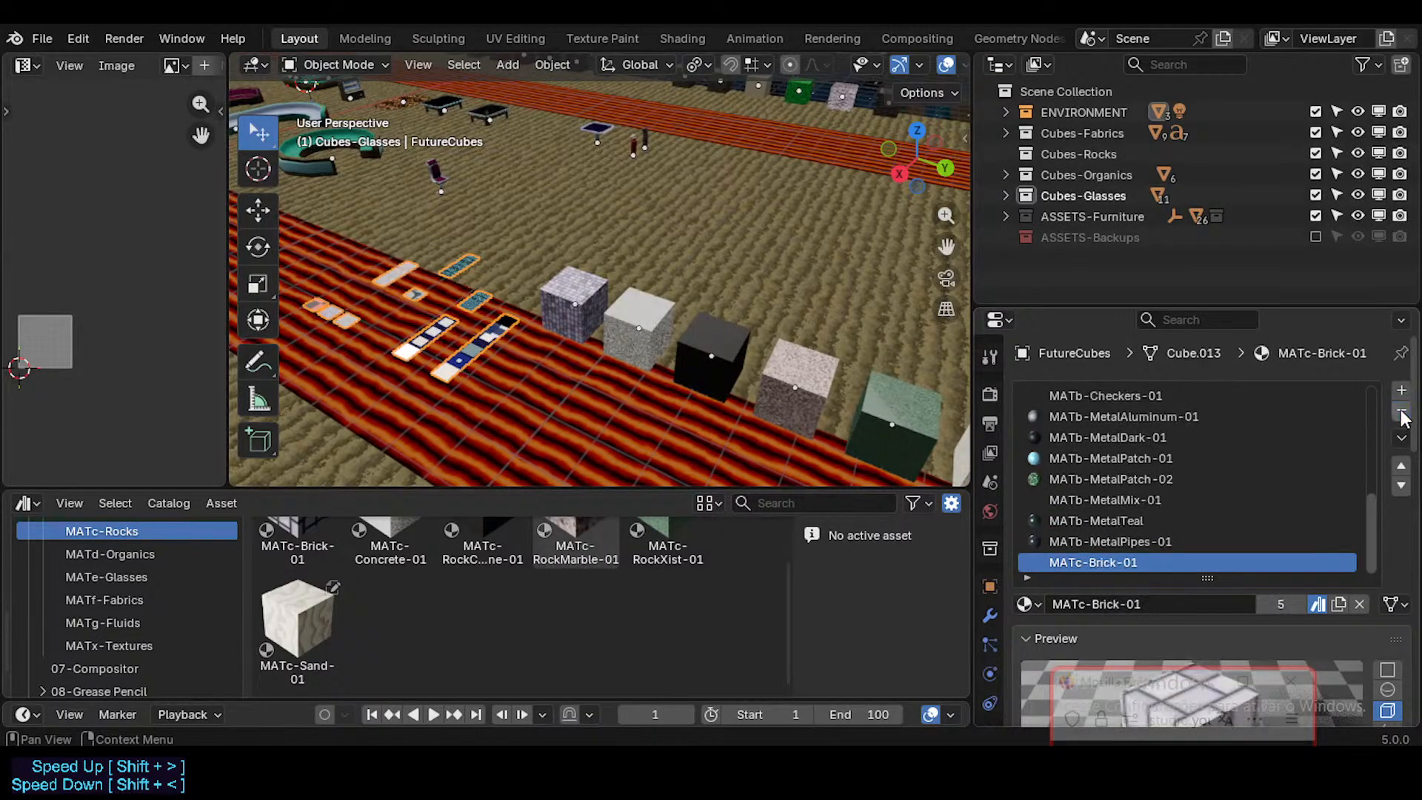
Step: Check which material is assigned to each cube in the rocks row
left_click(920, 443)
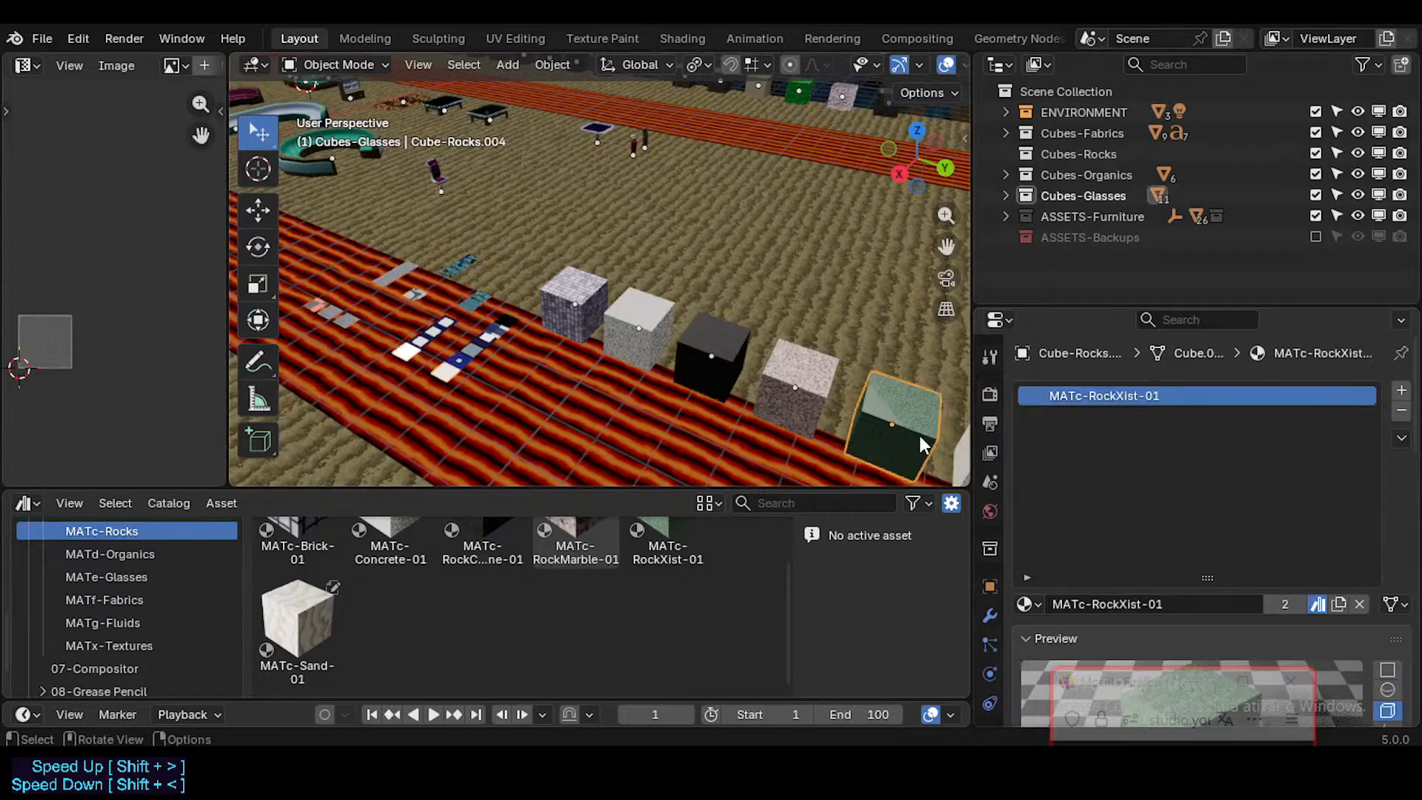
left_click(798, 410)
middle_click_drag(798, 409, 732, 368, "shift")
left_click(932, 413)
left_click(826, 375)
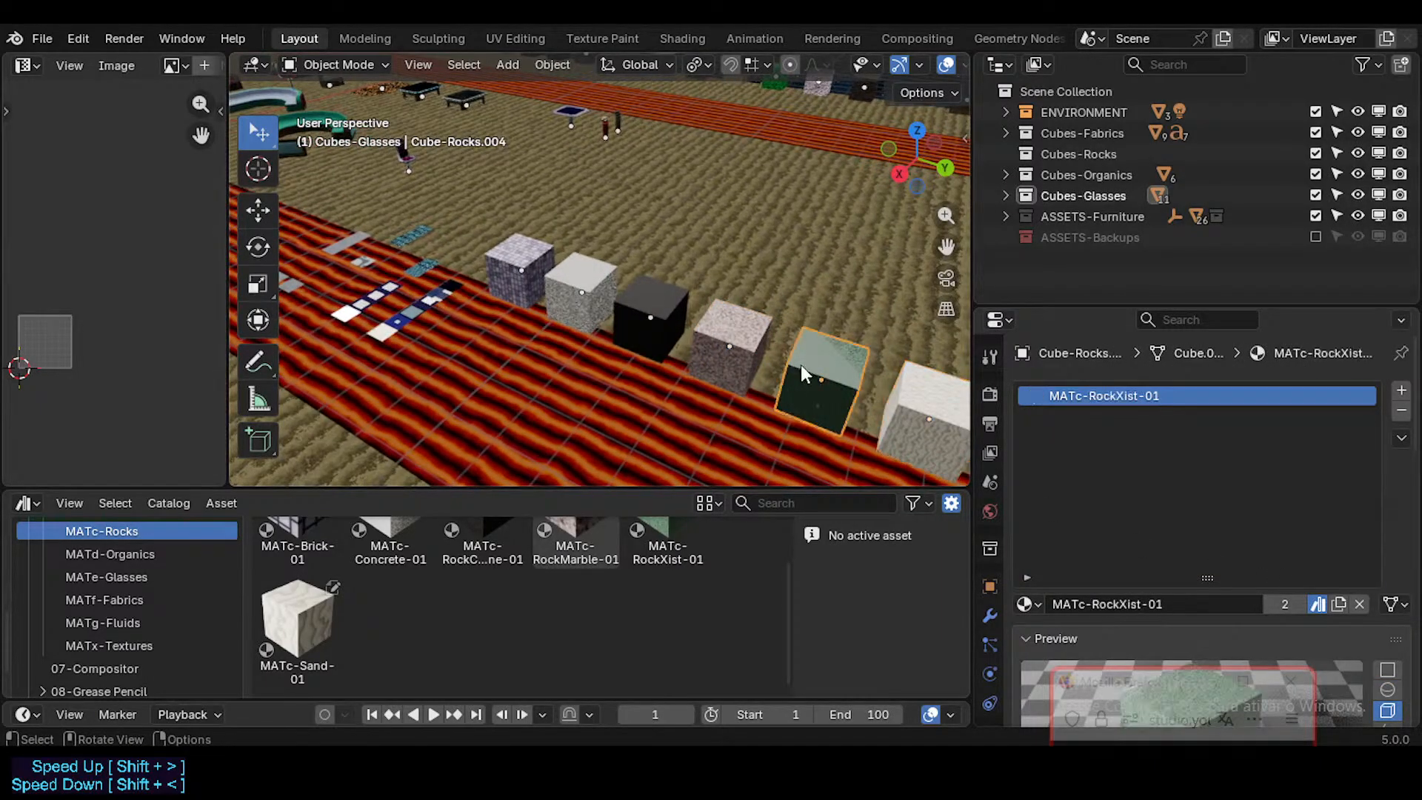
left_click(731, 332)
left_click(649, 300)
left_click(581, 269)
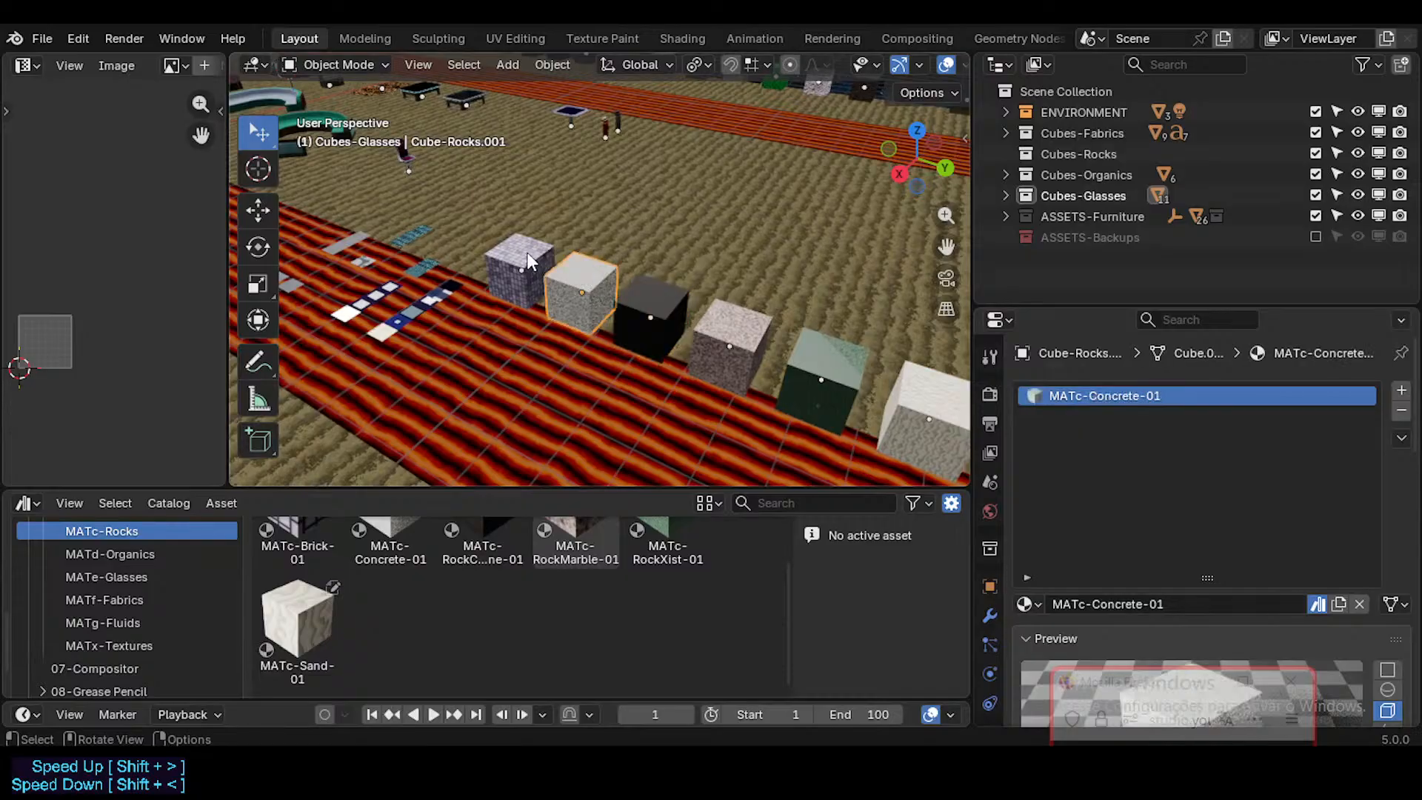
left_click(527, 261)
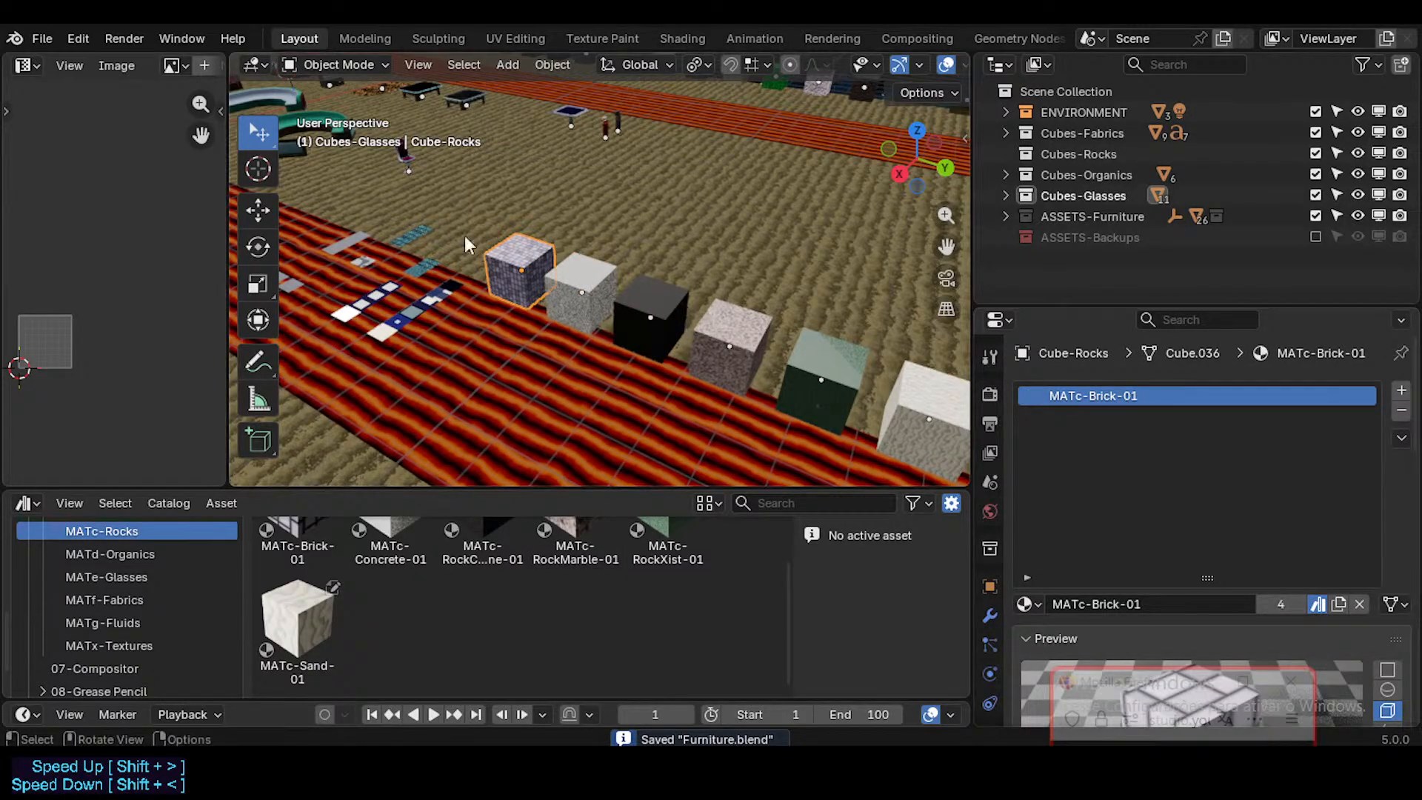
left_click(588, 283)
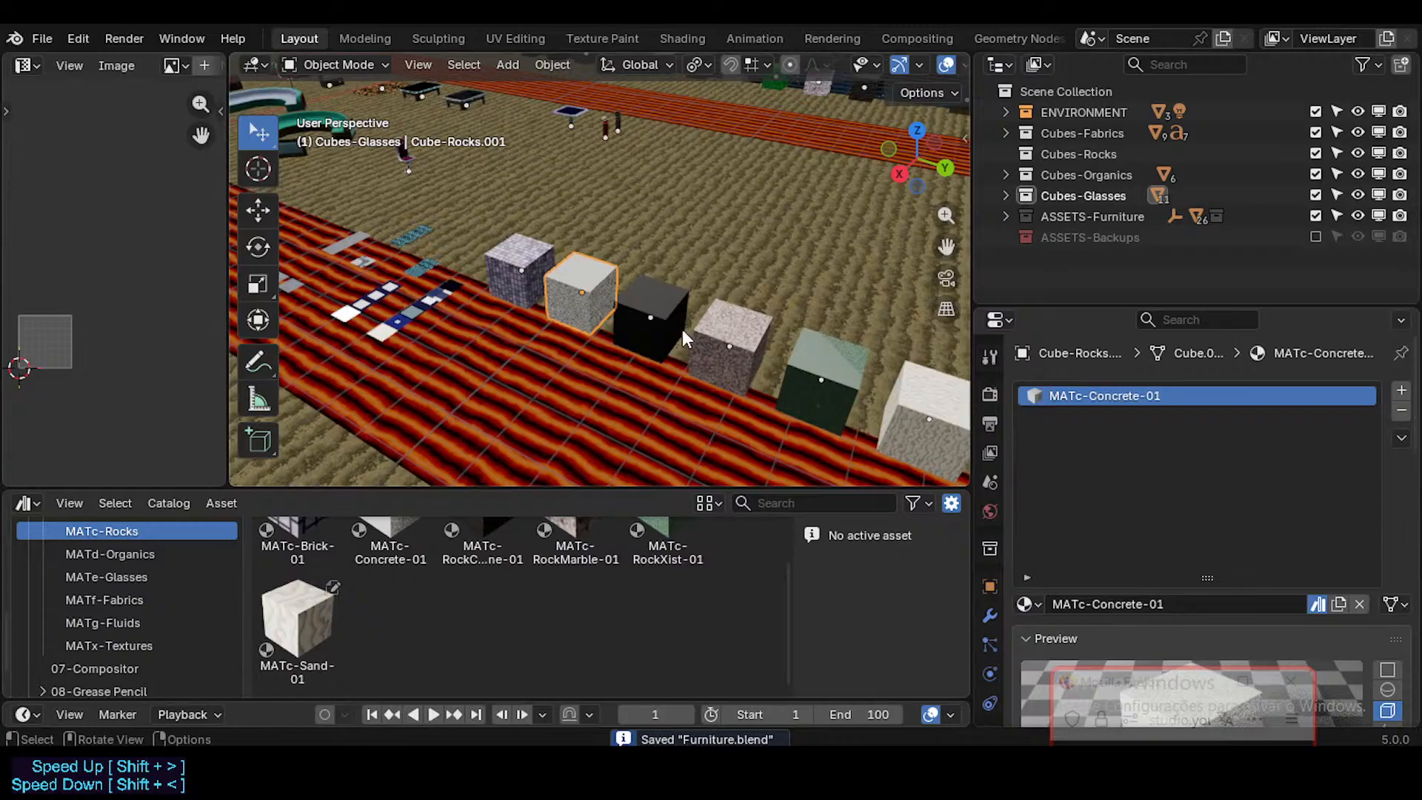
left_click(645, 287)
Step: Check which materials the white swatch and the nearest grey swatch in FutureCubes use
mouse_move(509, 324)
middle_mouse_down()
mouse_move(524, 329)
mouse_move(509, 332)
middle_mouse_up()
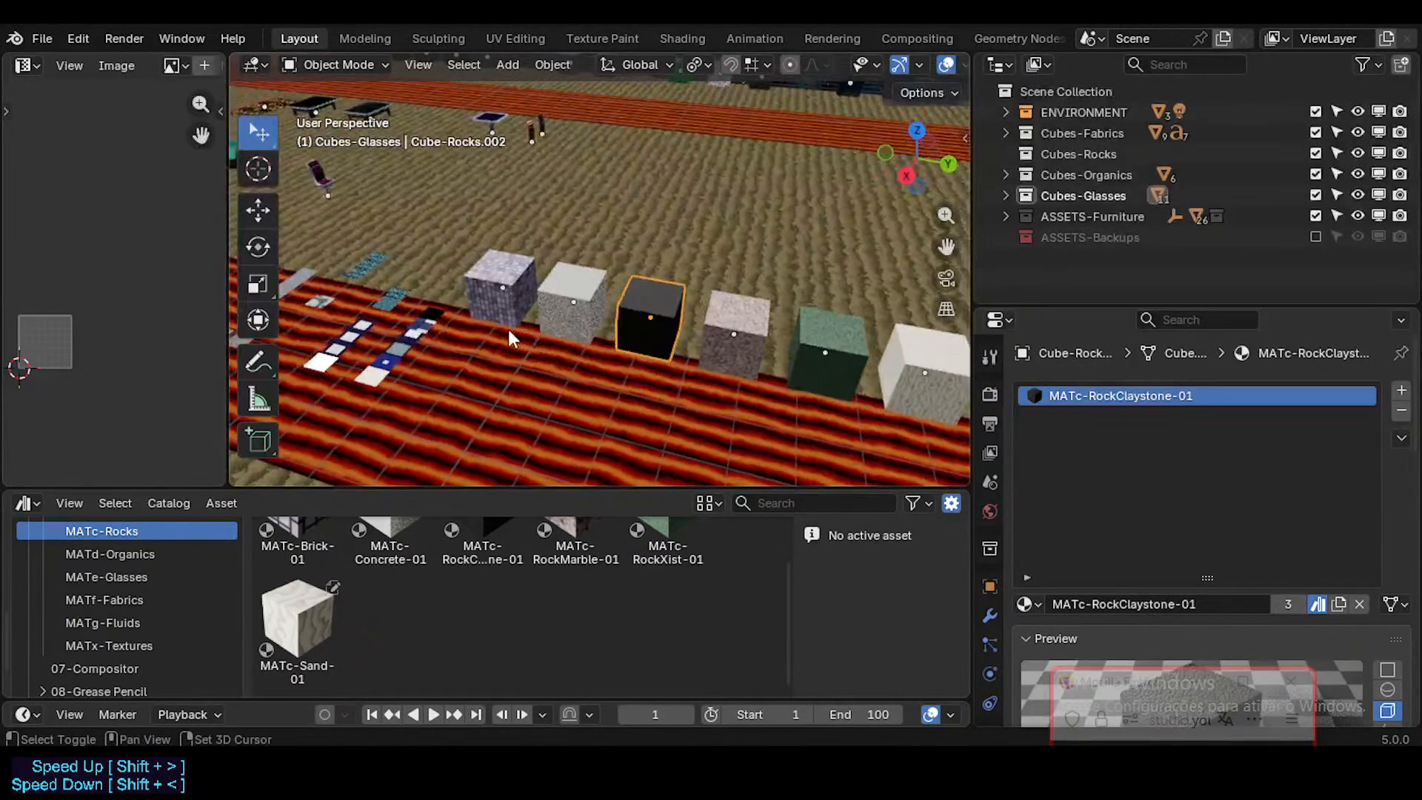
key("shift+grave")
key("w")
left_click(600, 269)
left_click(602, 329)
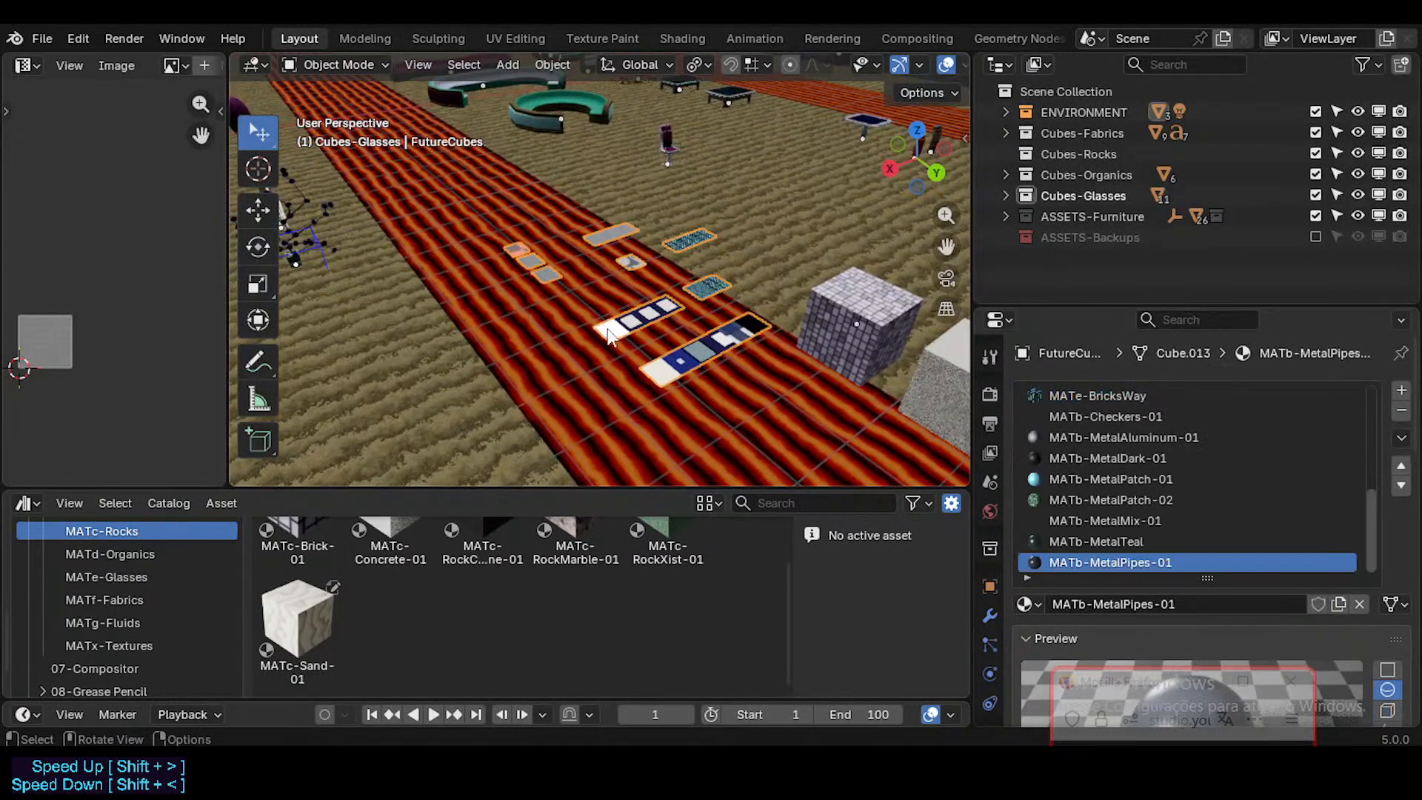
scroll(622, 335, "up", 3)
middle_click_drag(637, 337, 677, 331)
key("Tab")
left_click(634, 339)
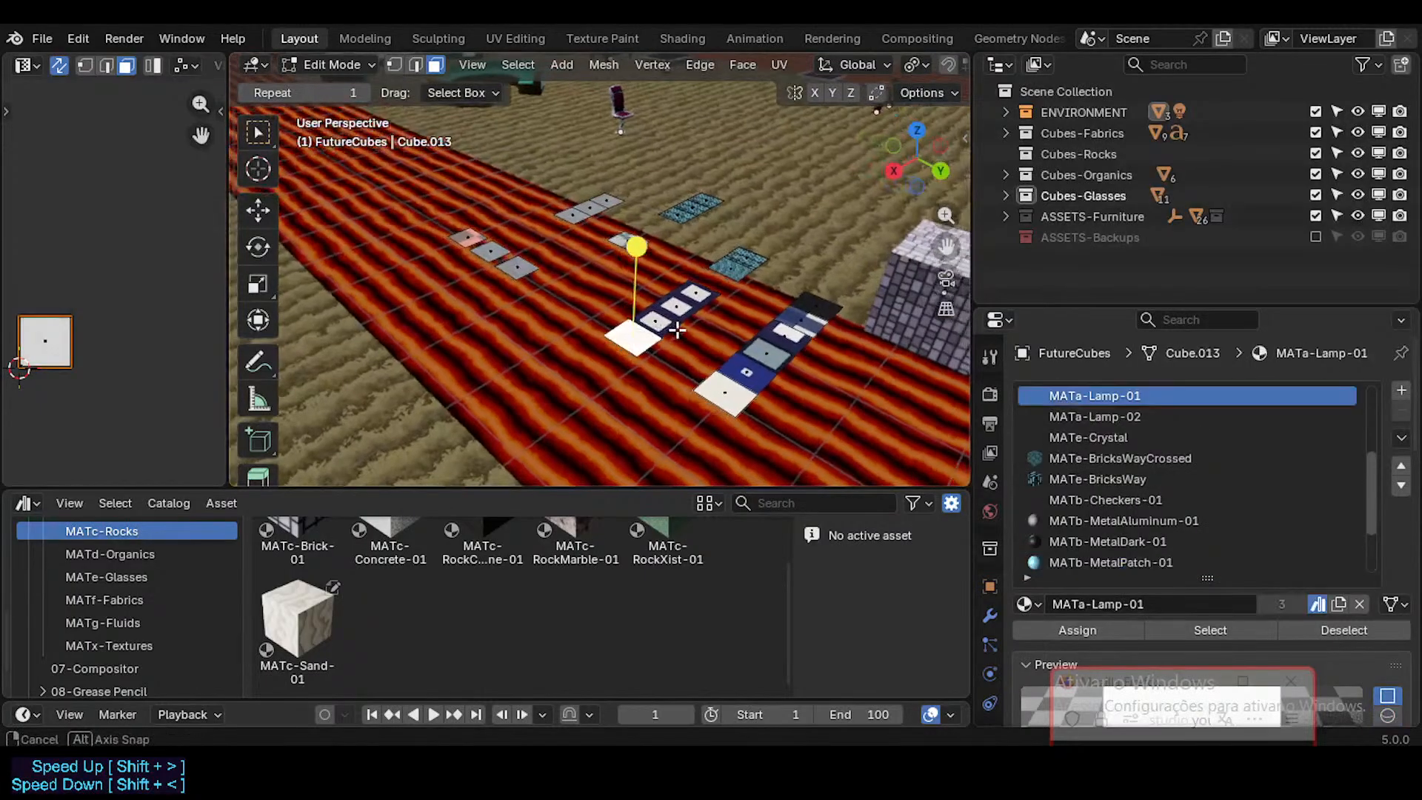
key("Tab")
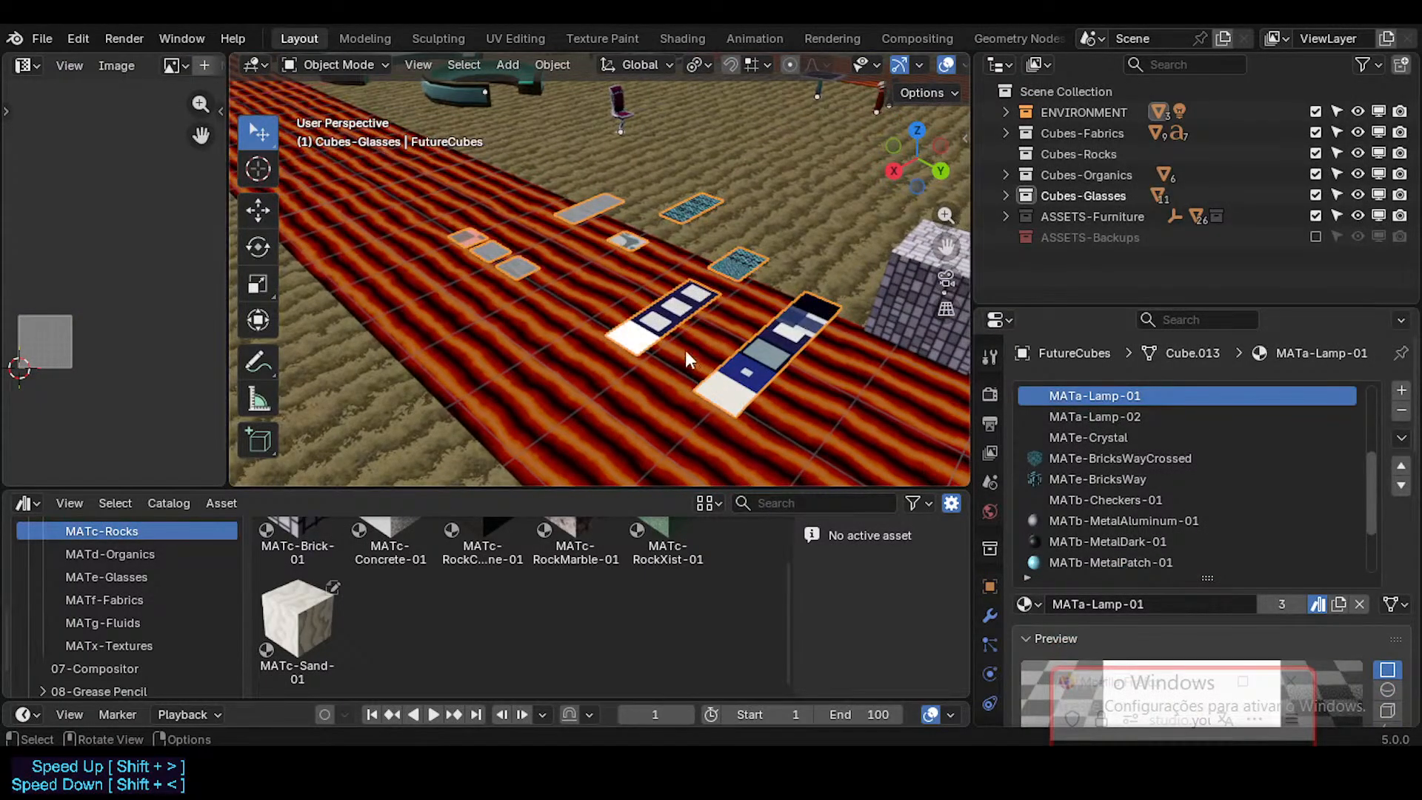
key("Tab")
middle_click_drag(729, 376, 587, 419)
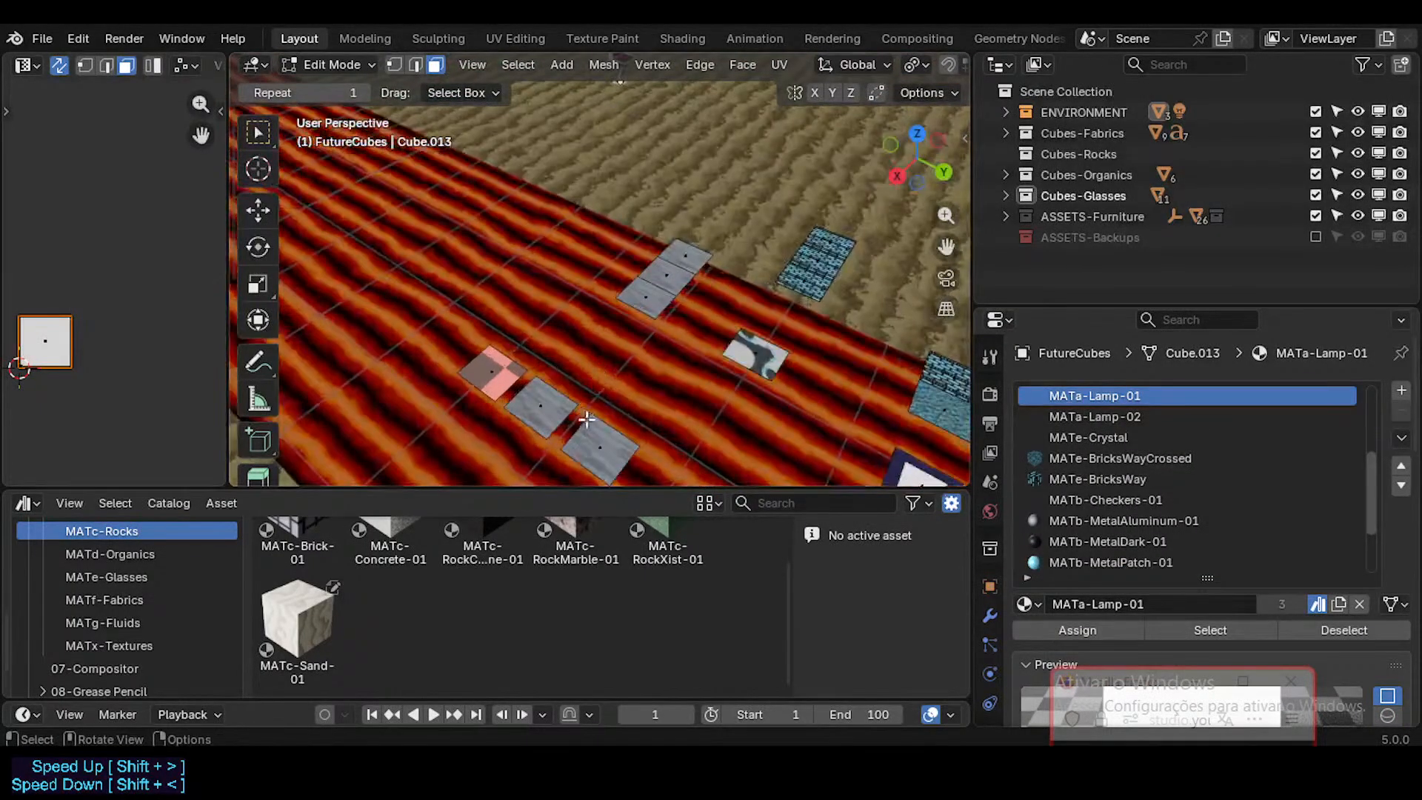
left_click(598, 442)
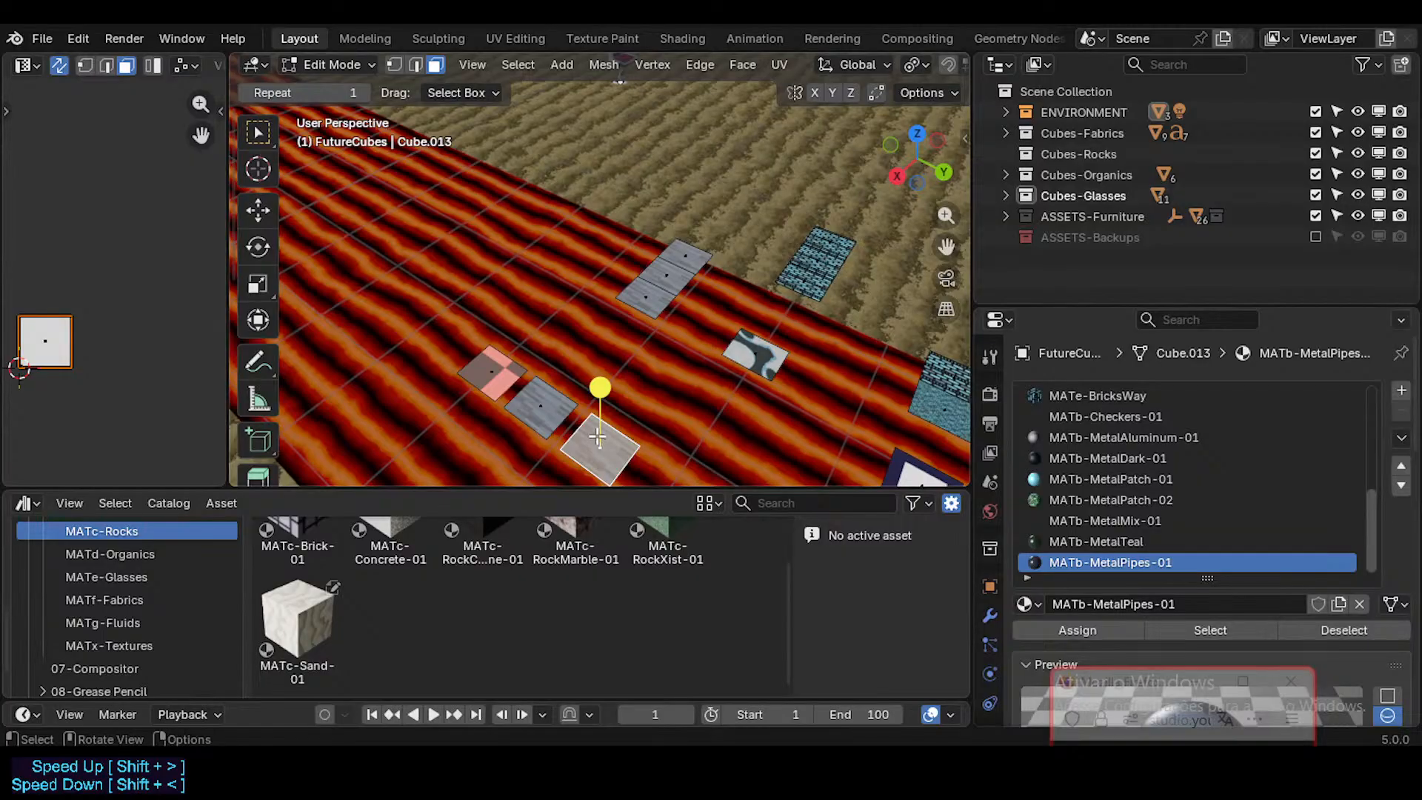
Step: Delete the redundant grey swatch faces from the FutureCubes mesh, keeping only the one beside the checkered swatch
key("Tab")
key("Tab")
left_click(535, 407)
left_click(624, 438)
left_click(653, 294, "shift")
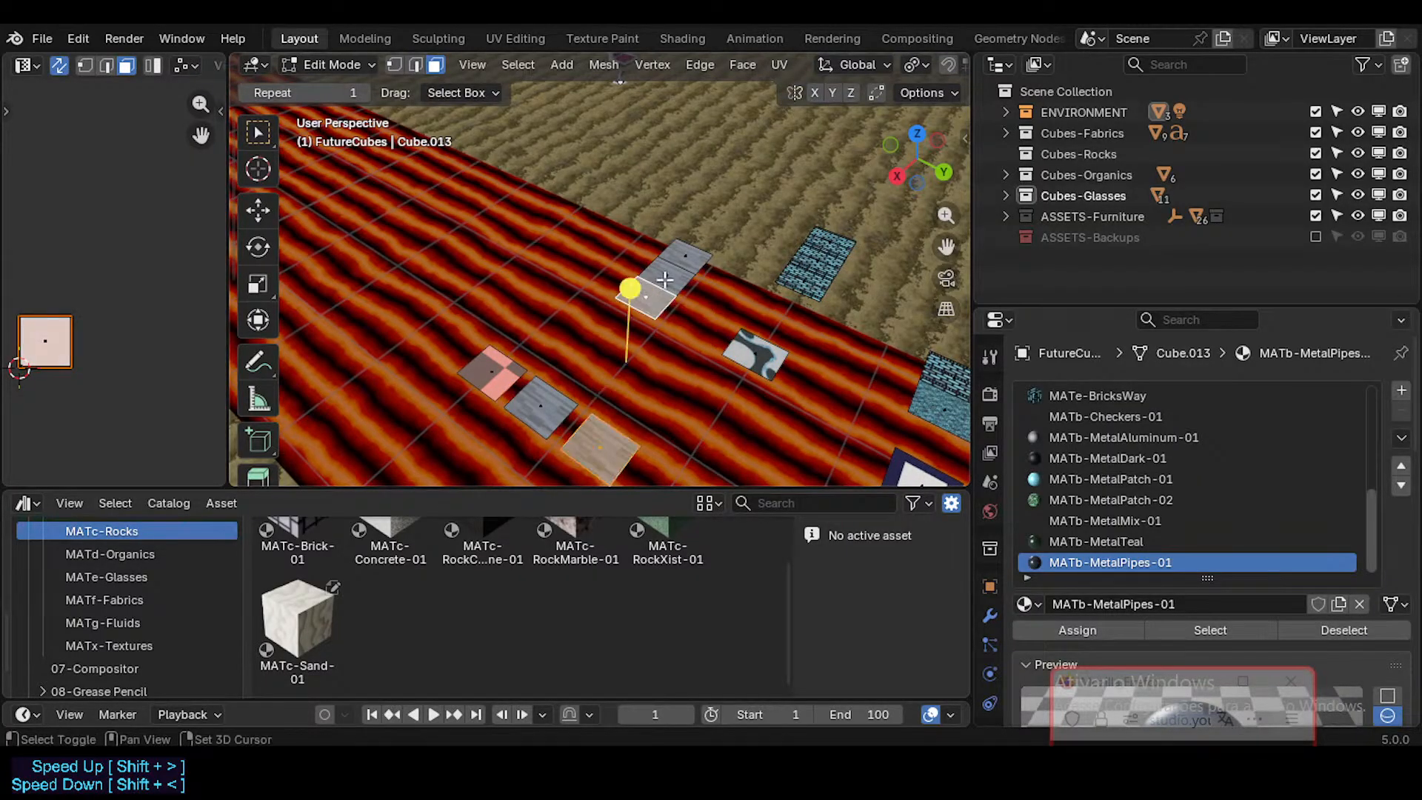
key("x")
left_click(687, 255)
scroll(619, 397, "down", 2)
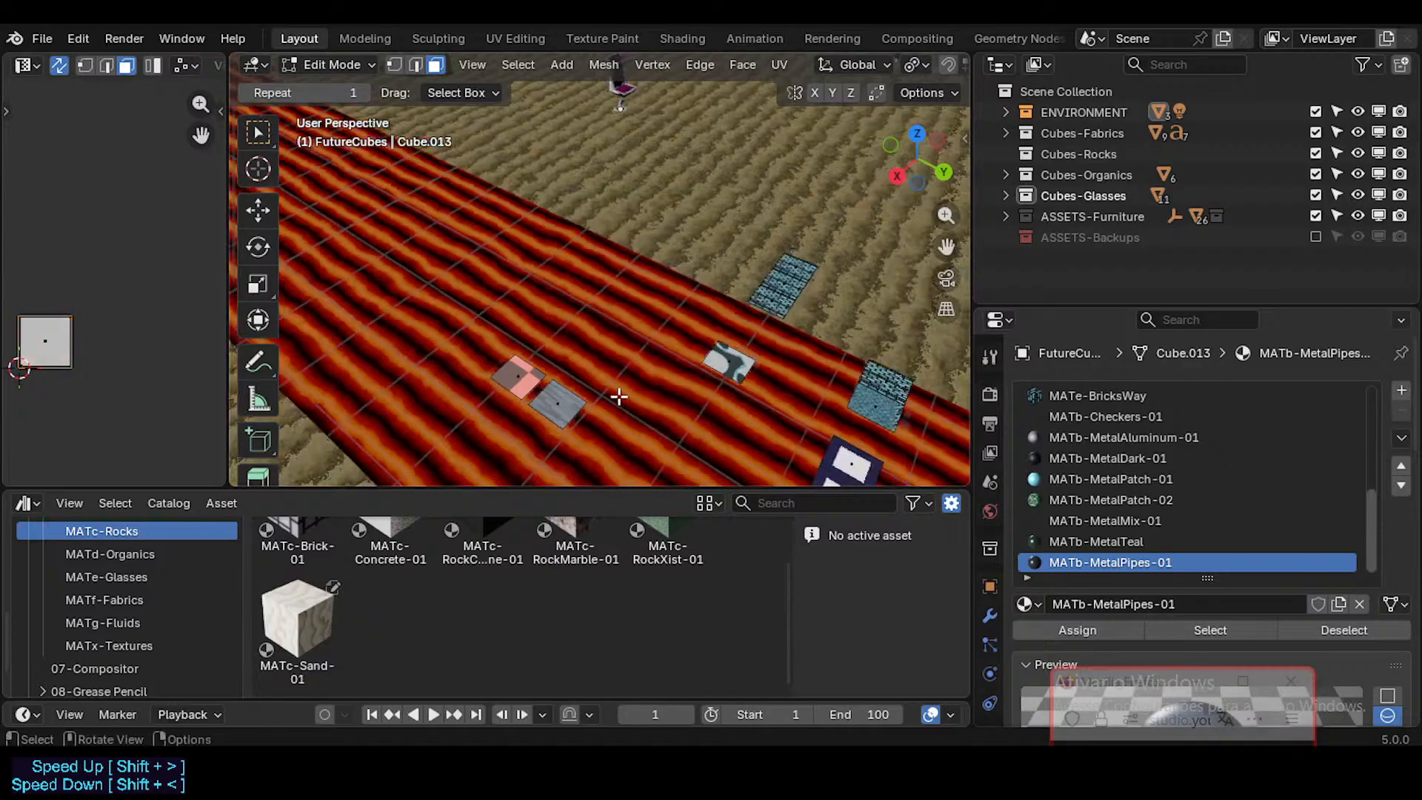
left_click(537, 373)
left_click(569, 402)
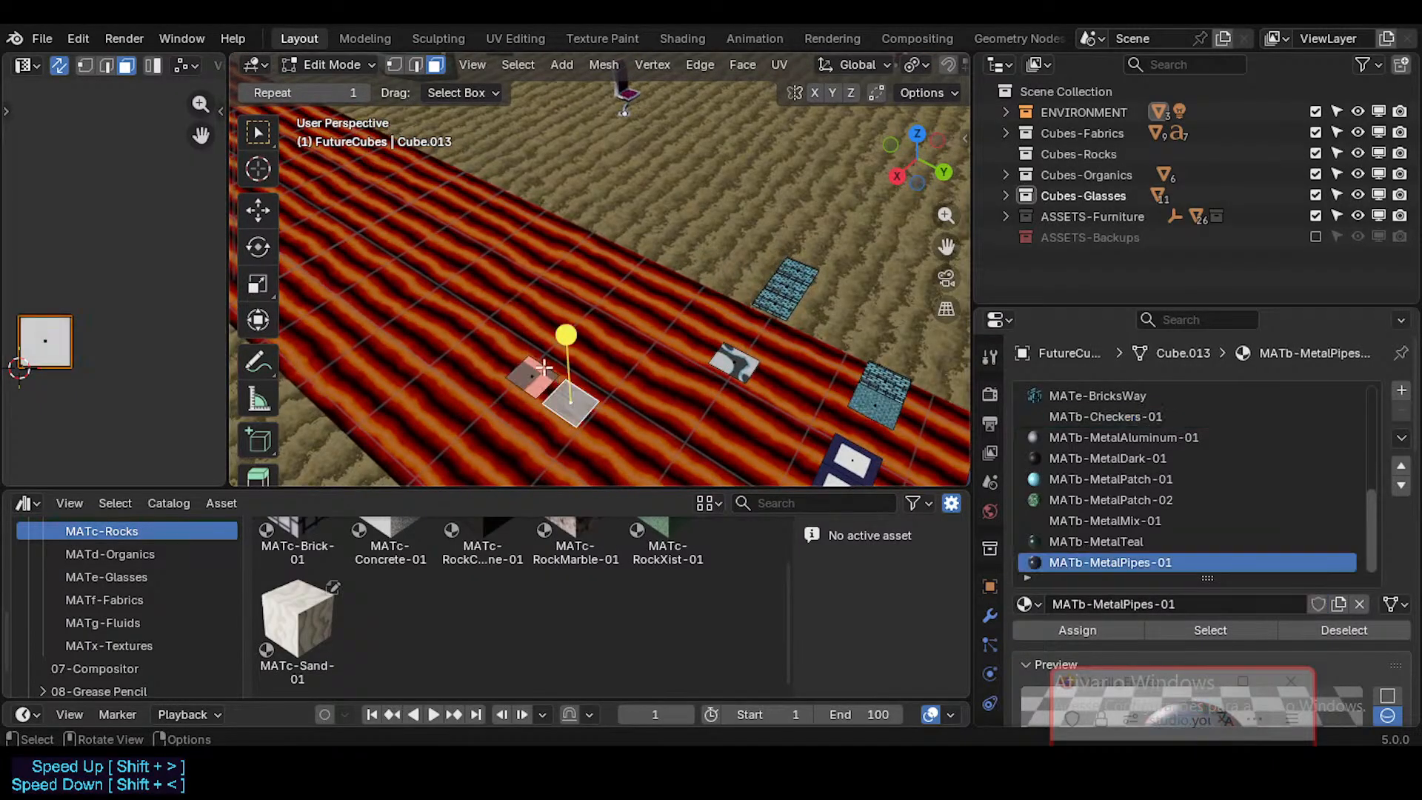
key("Tab")
Step: Remove the MATe-Crystal material slot from FutureCubes
middle_click_drag(825, 397, 708, 346, "shift")
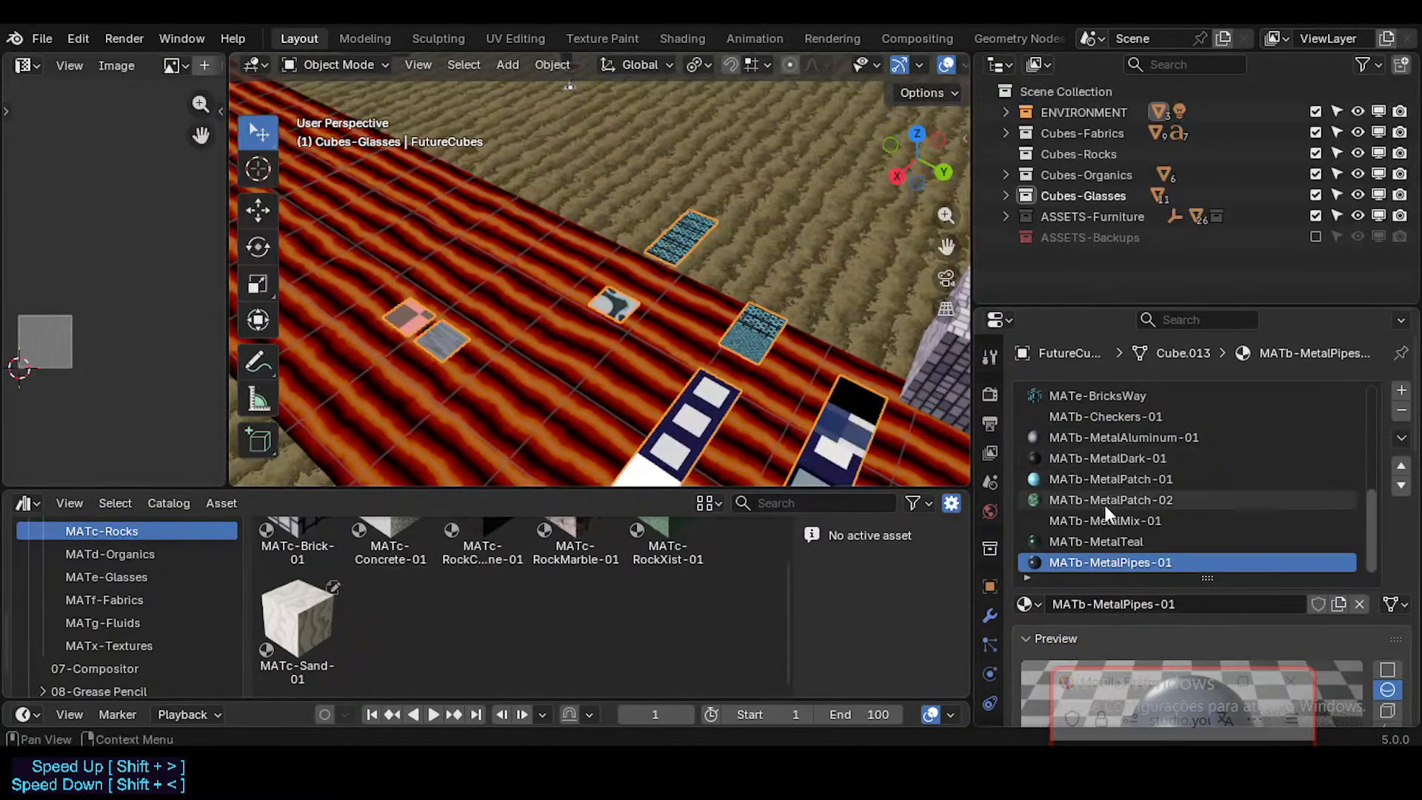
scroll(1146, 499, "up", 3)
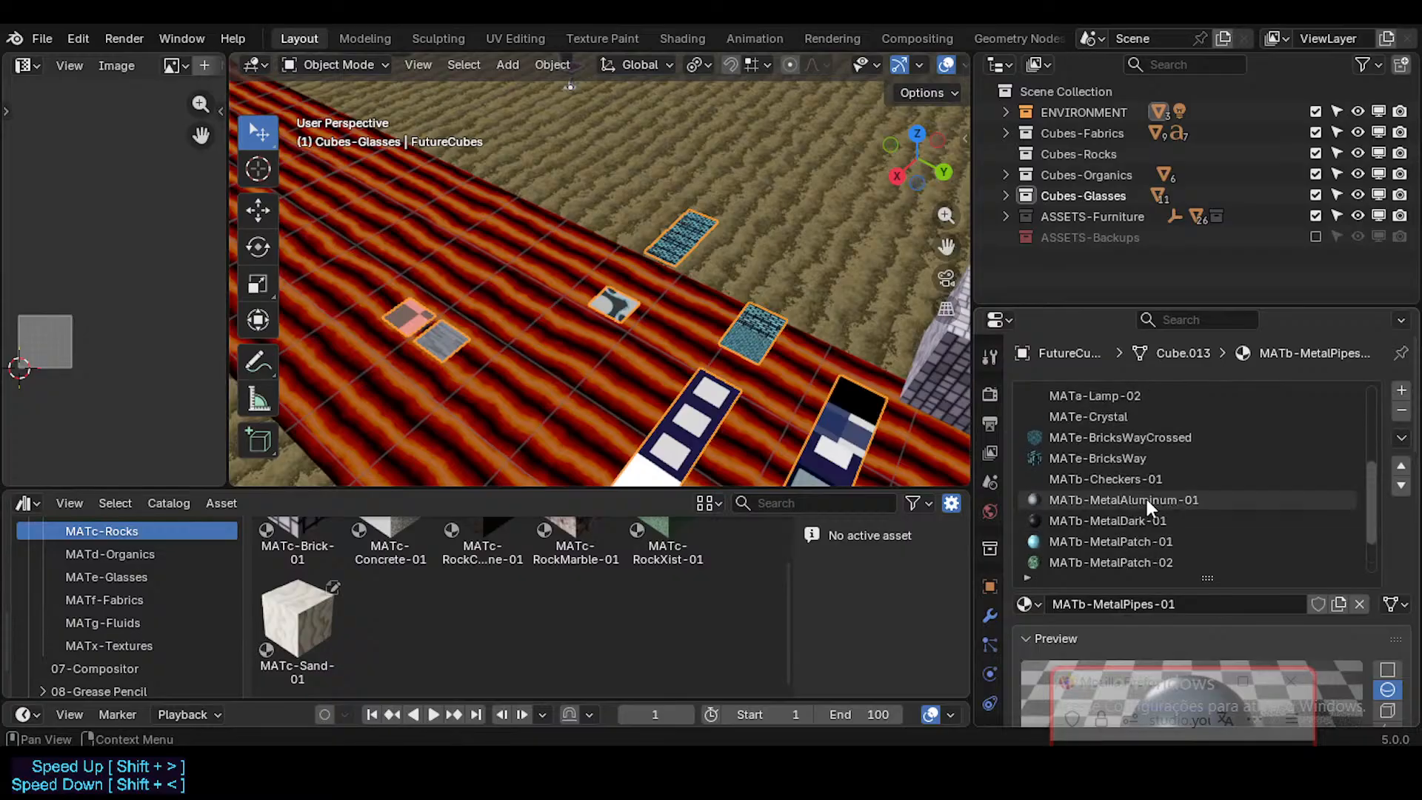
left_click(1115, 478)
scroll(1140, 466, "up", 2)
scroll(1155, 457, "up", 3)
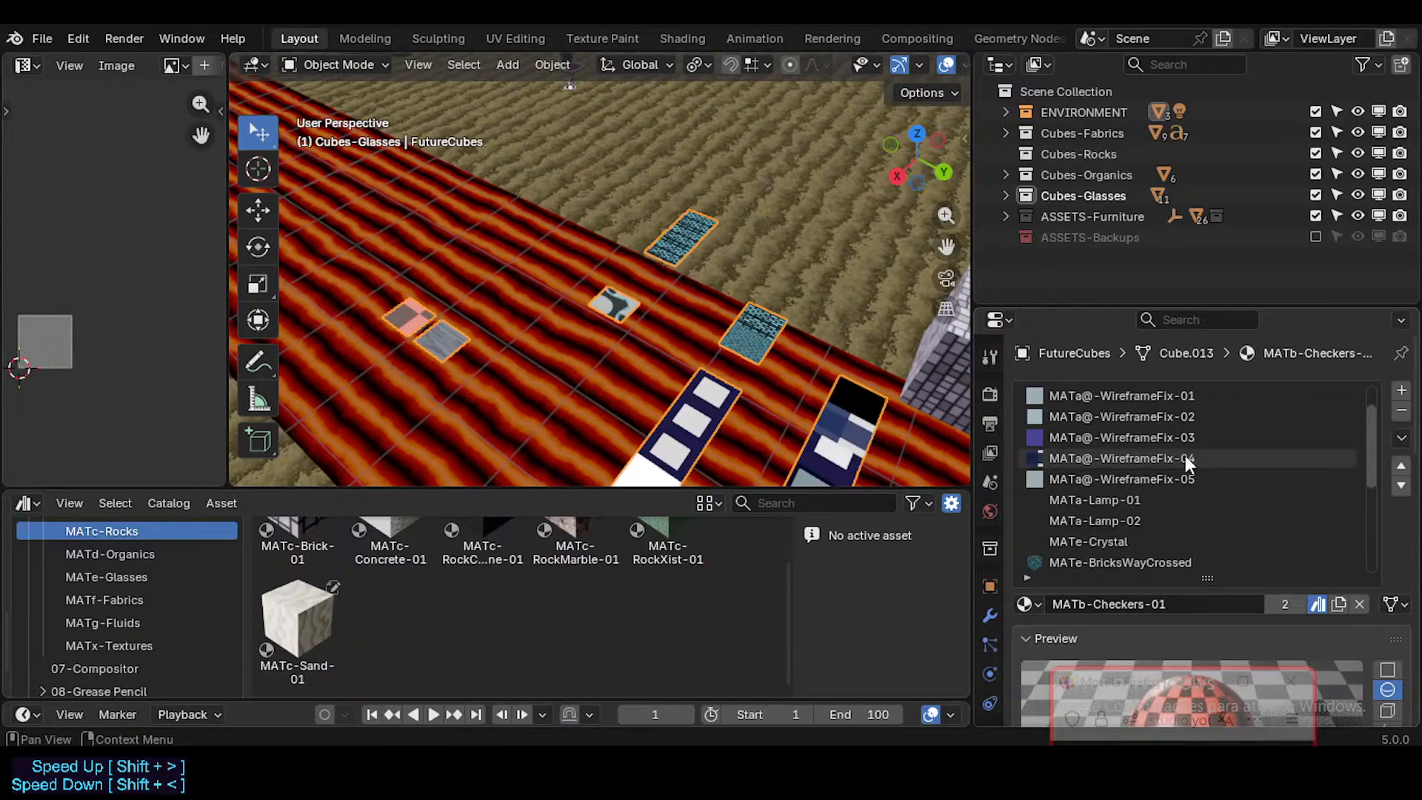
left_click(1118, 480)
left_click(1118, 502)
left_click(1114, 522)
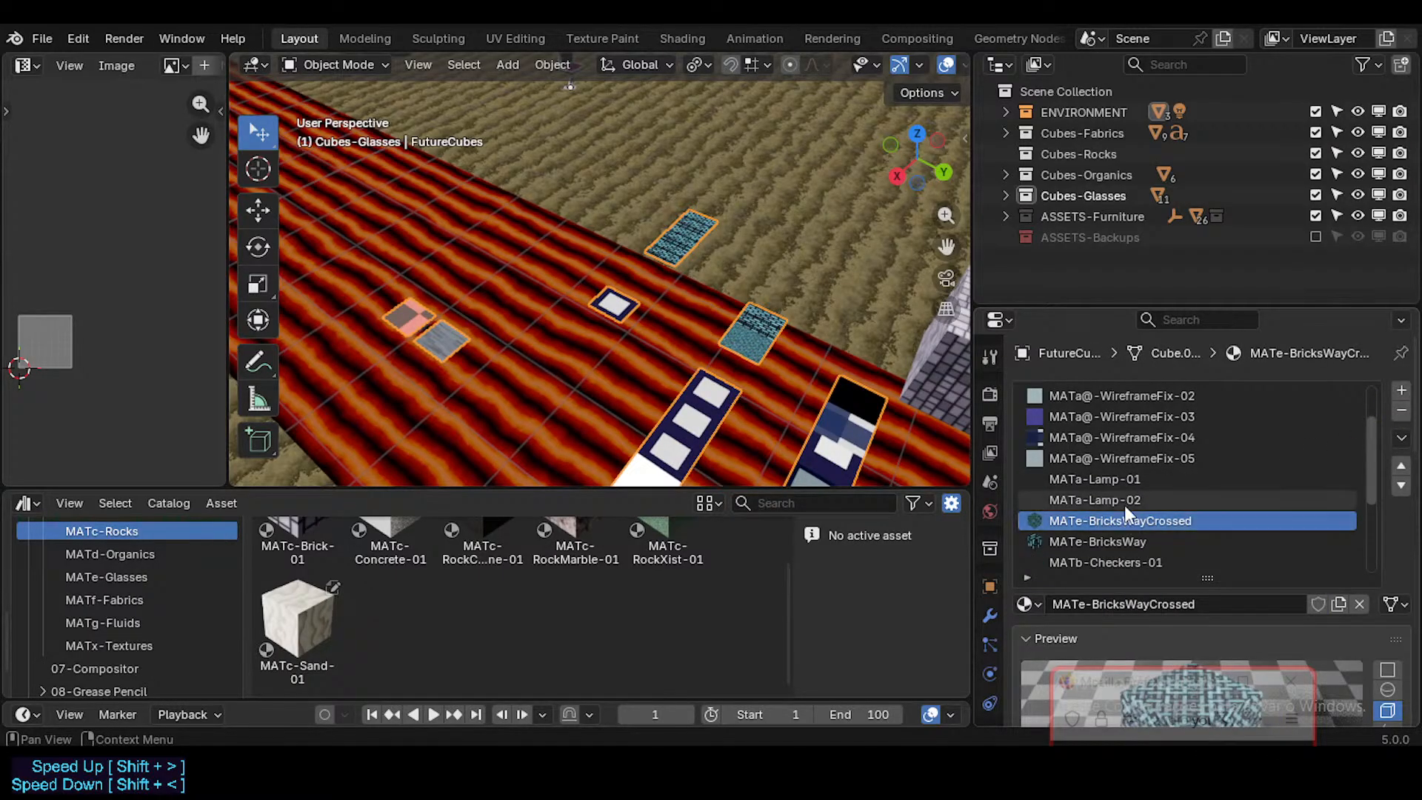
Step: Review the remaining lamp, bricks and metal material slots of FutureCubes and save the file
left_click(1100, 500)
scroll(1096, 481, "up", 3)
scroll(1081, 459, "down", 5)
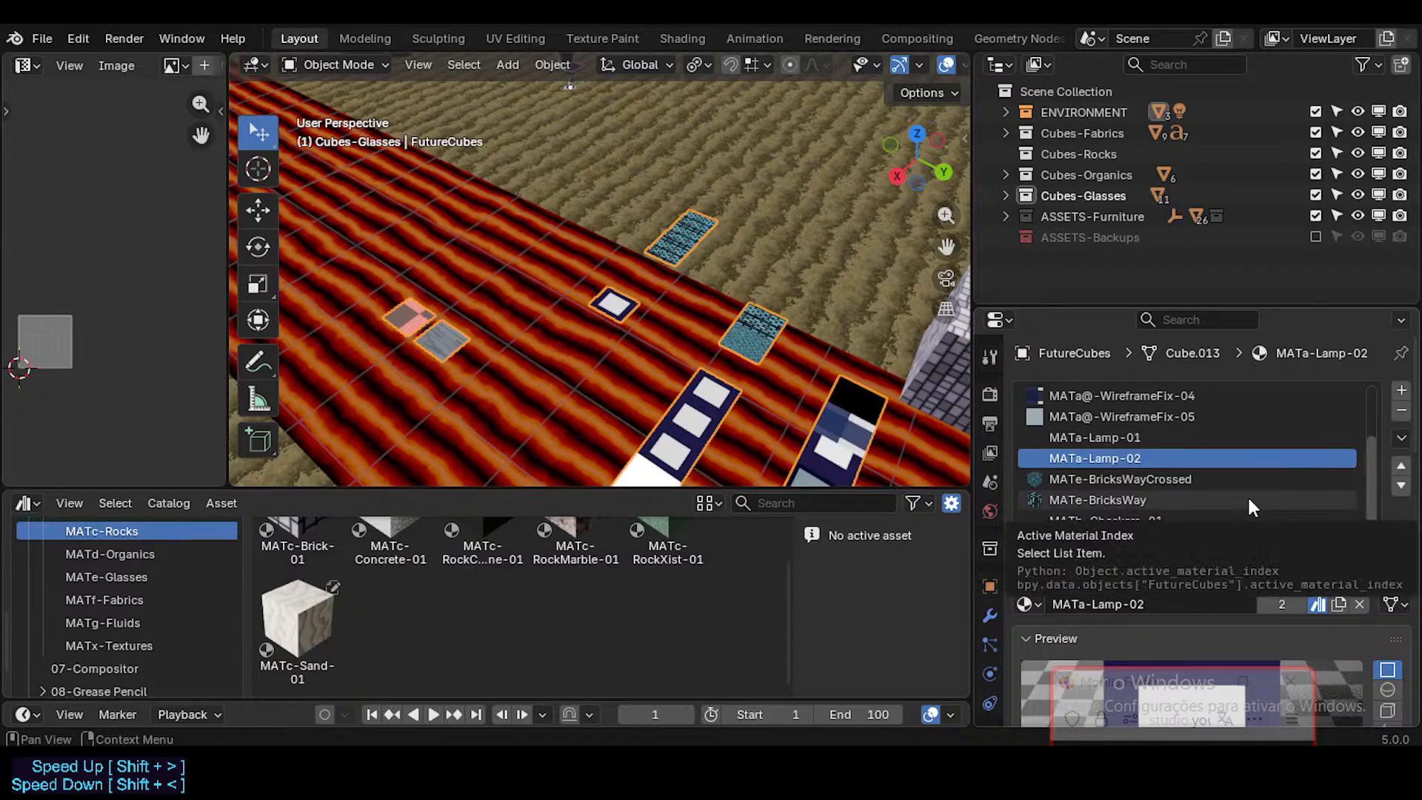
left_click(1166, 500)
scroll(1148, 537, "down", 2)
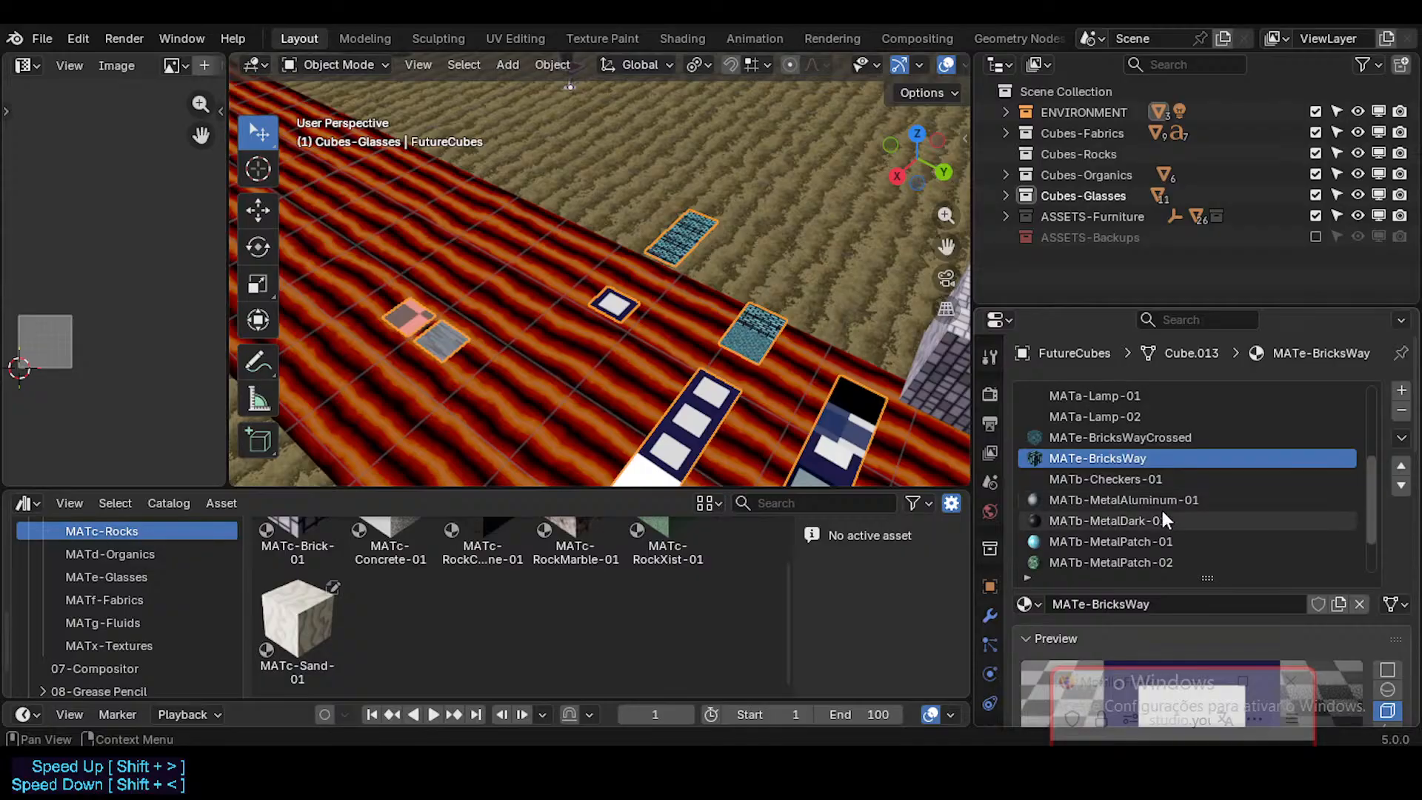
left_click(1159, 502)
scroll(1170, 526, "down", 3)
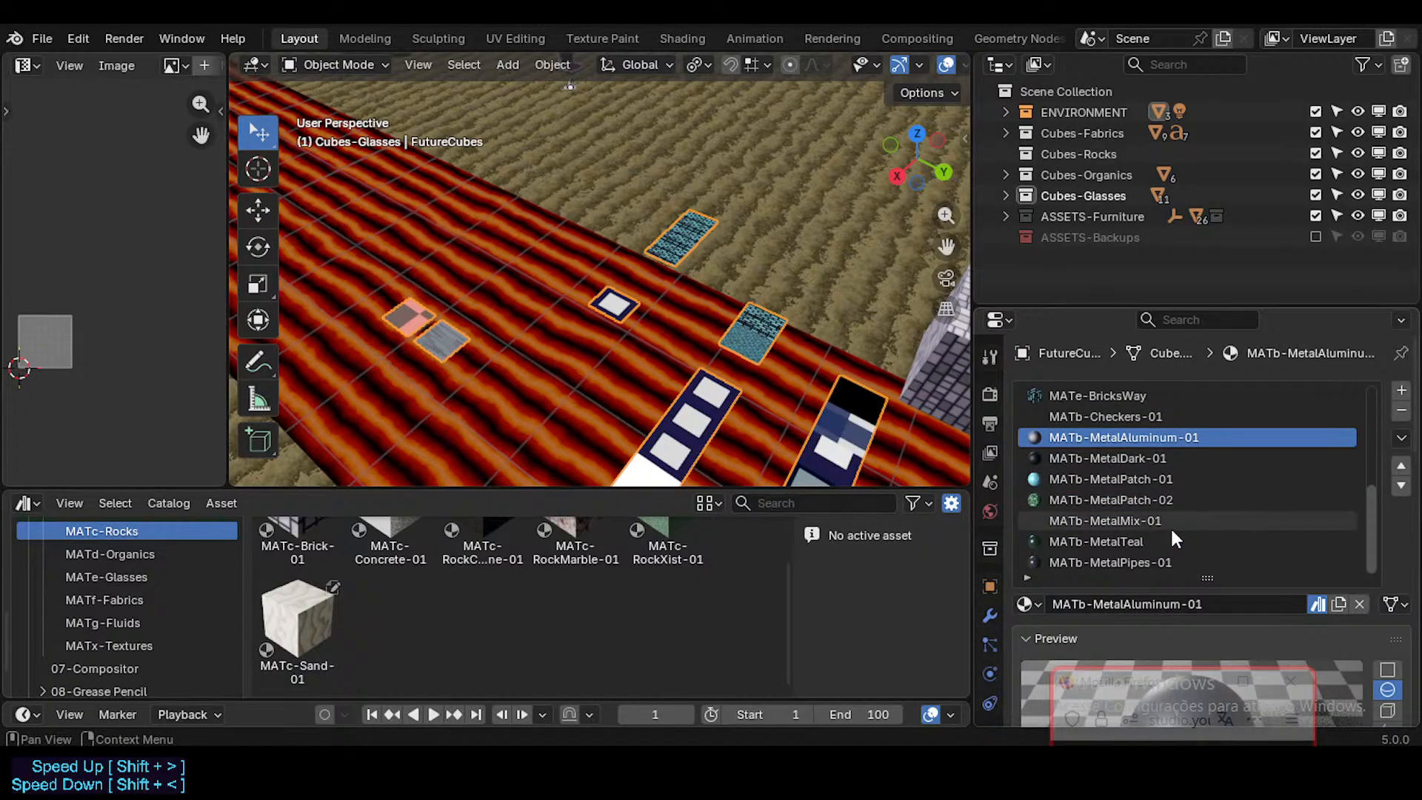
key("ctrl+s")
key("shift+grave")
key("shift+s")
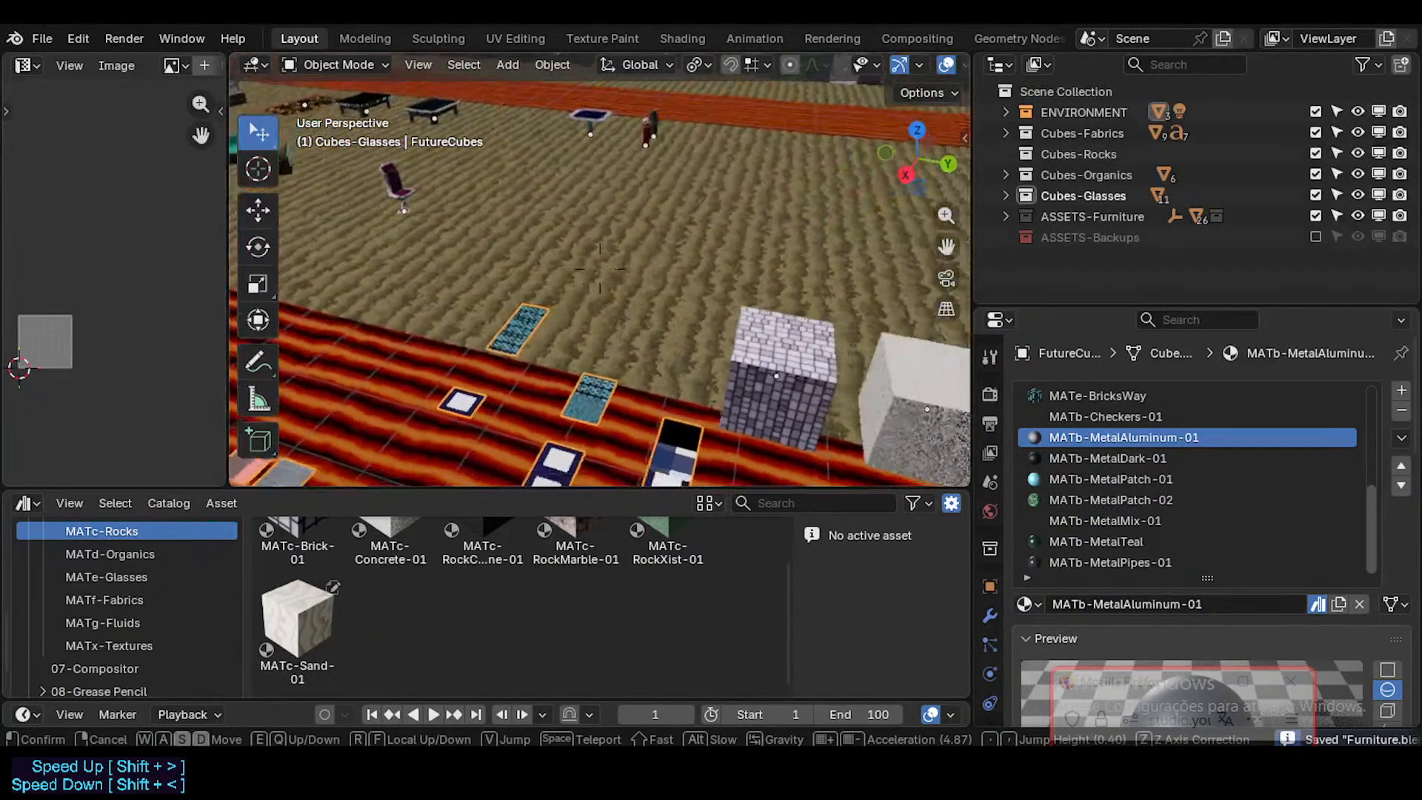
key("shift+d")
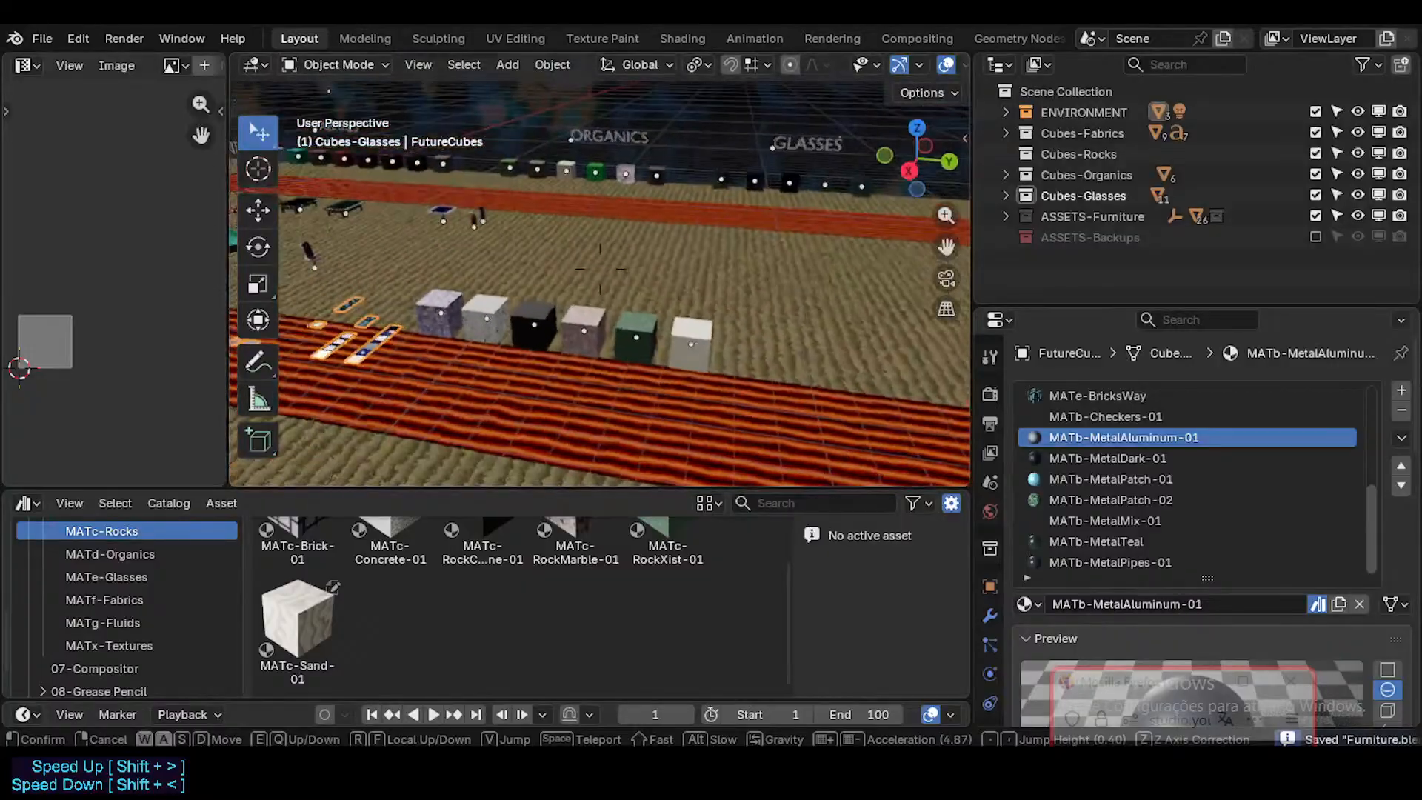
left_click(651, 381)
left_click(695, 358)
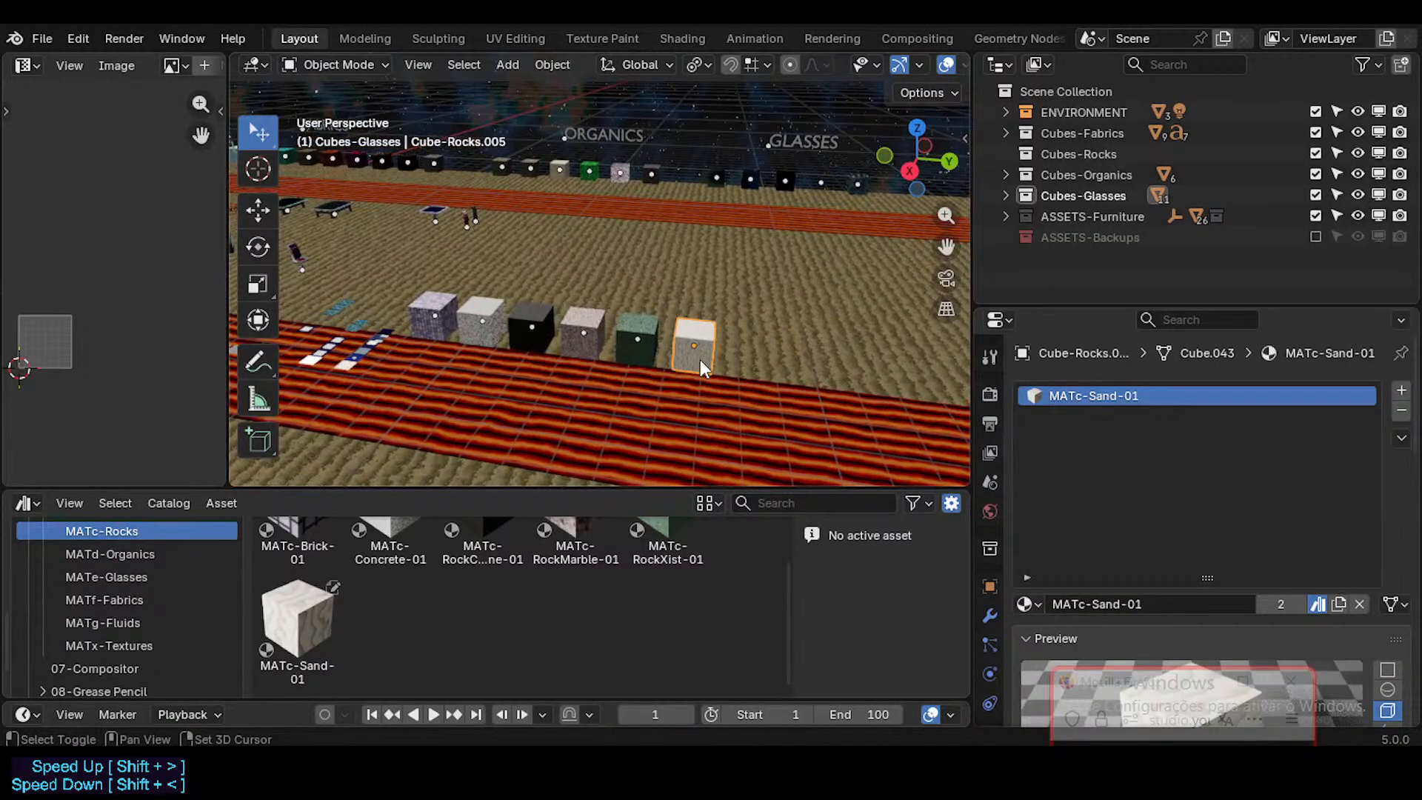
key("shift+d")
left_click(678, 397)
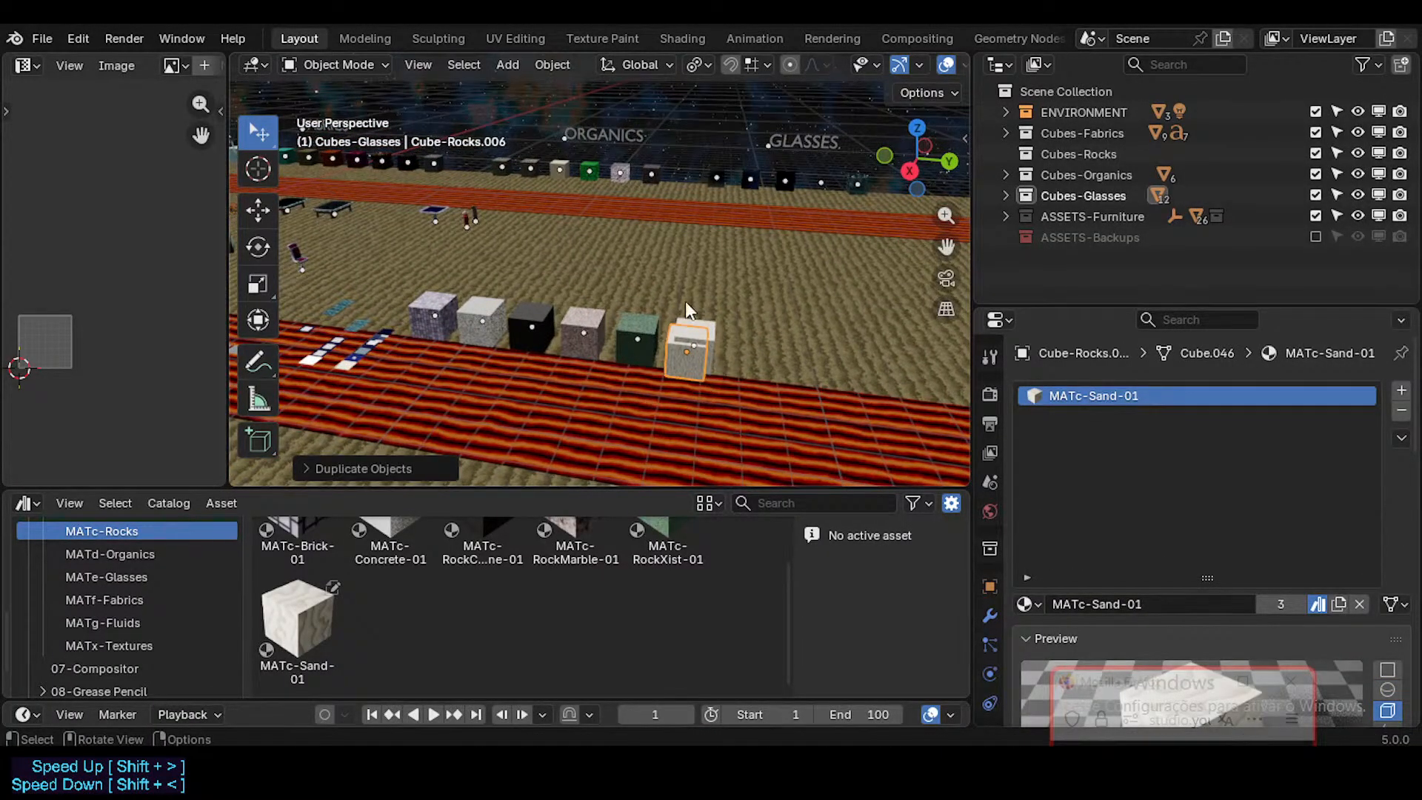
middle_click_drag(732, 357, 691, 347)
key("g")
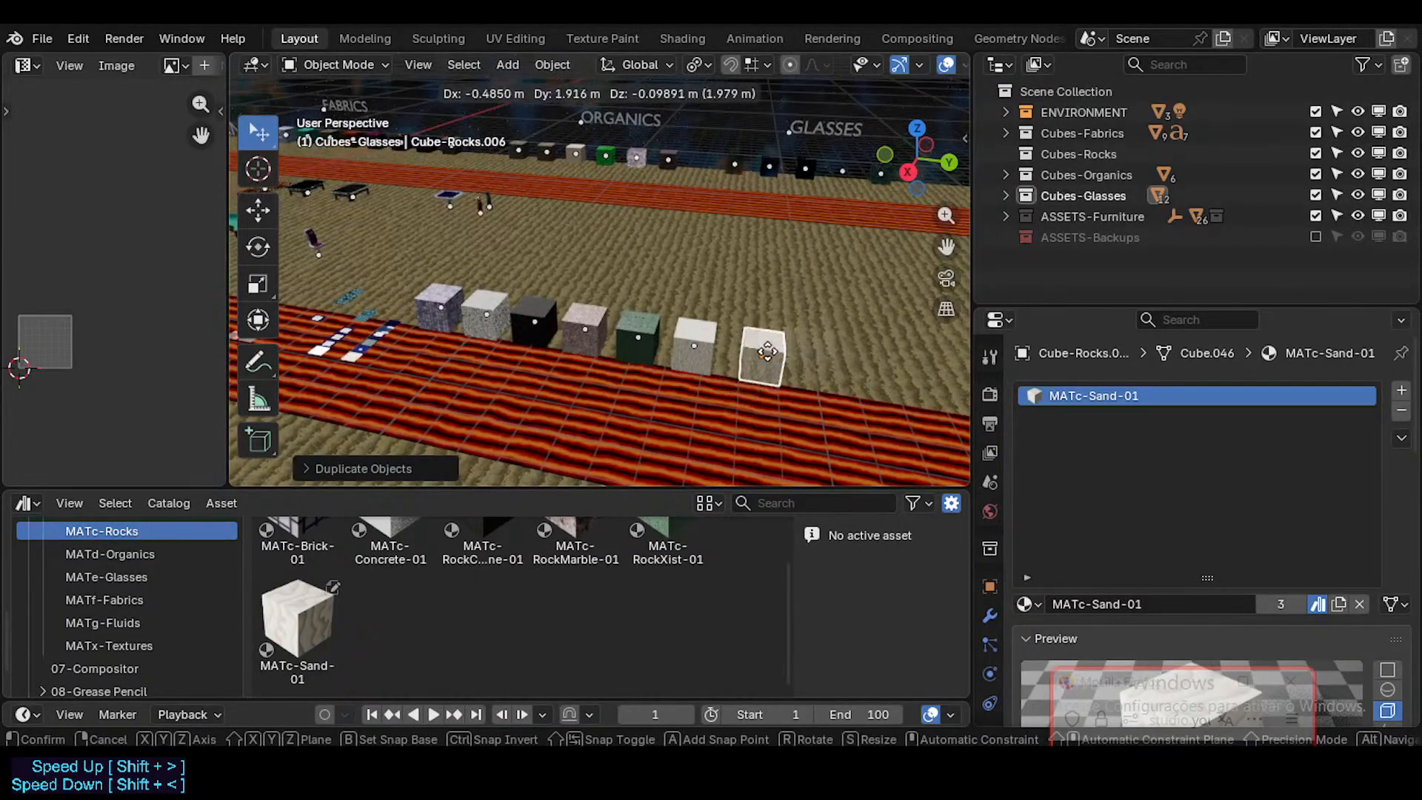
key("x")
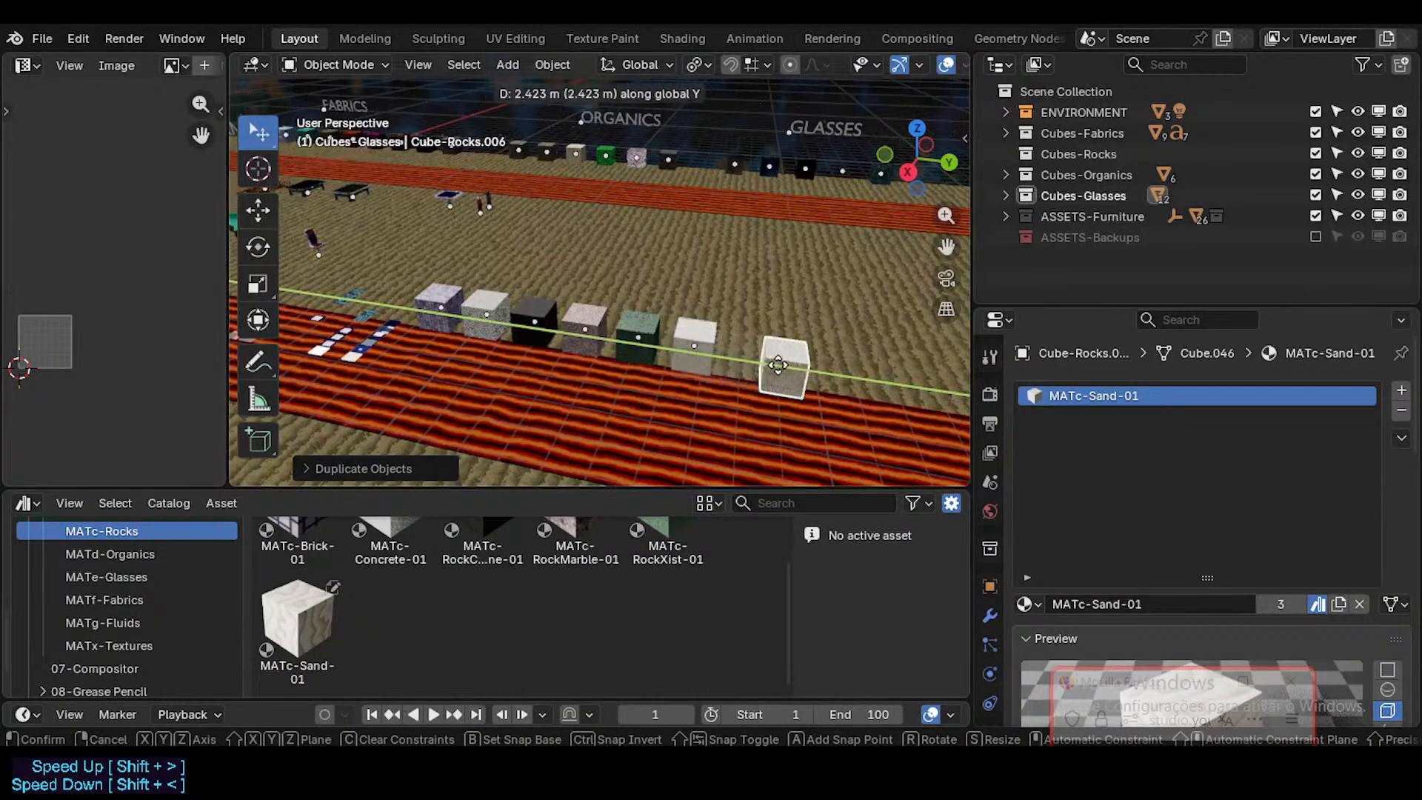
left_click(742, 368)
middle_click_drag(742, 369, 732, 362)
key("g")
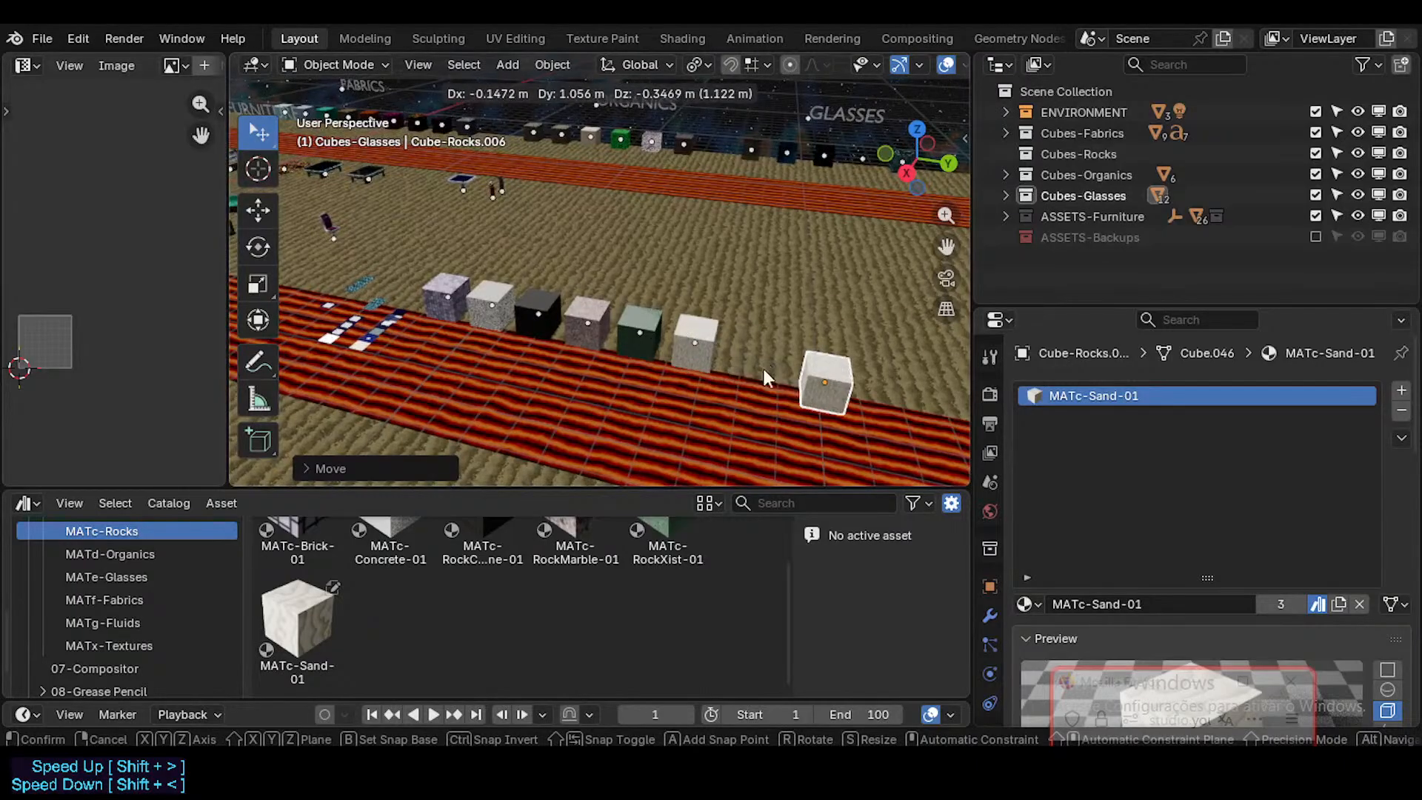
key("Escape")
left_click(712, 334, "shift")
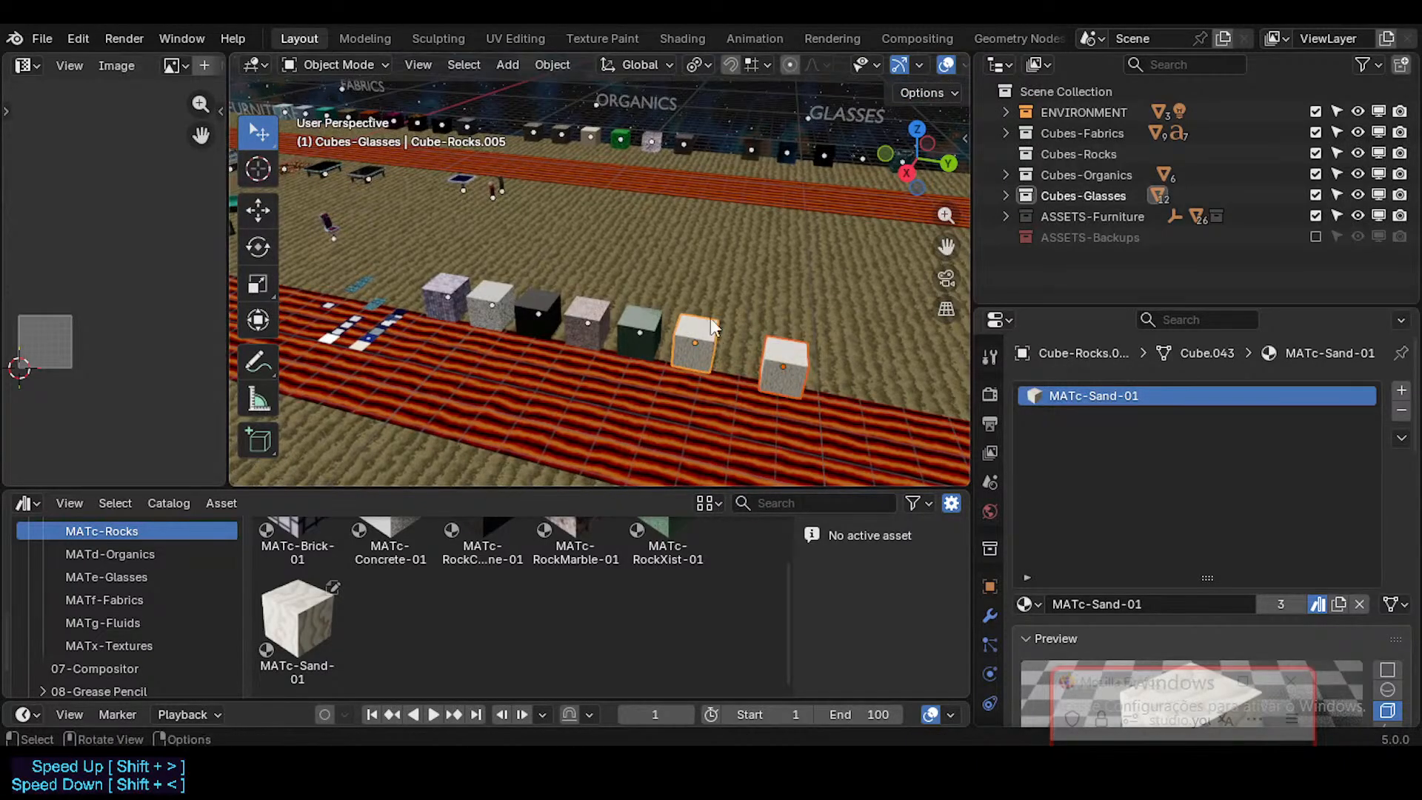
key("ctrl+c")
left_click(664, 347)
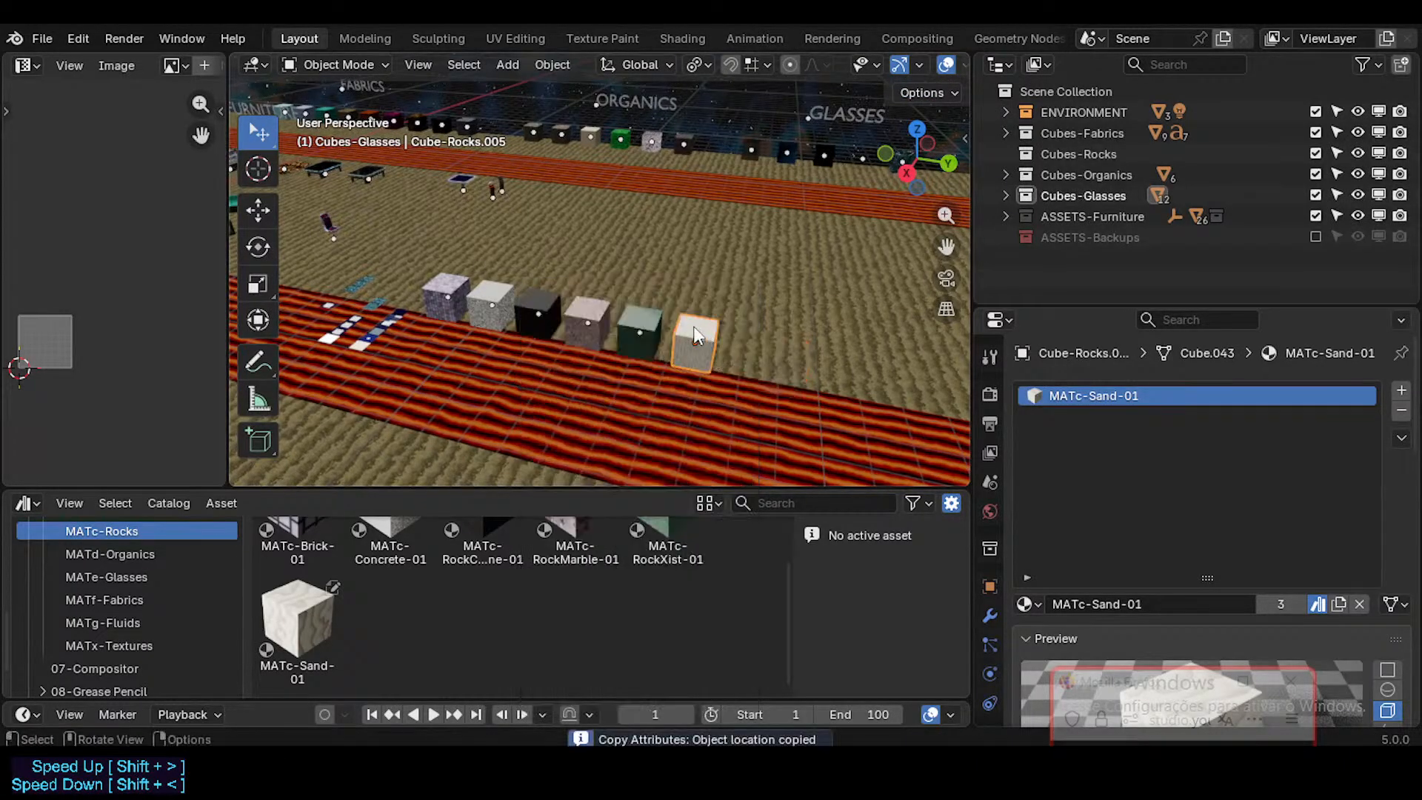
key("g")
key("y")
key("Escape")
Step: Duplicate the sand cube along the global Y axis, leaving a gap beyond the end of the rocks row
key("shift+d")
key("y")
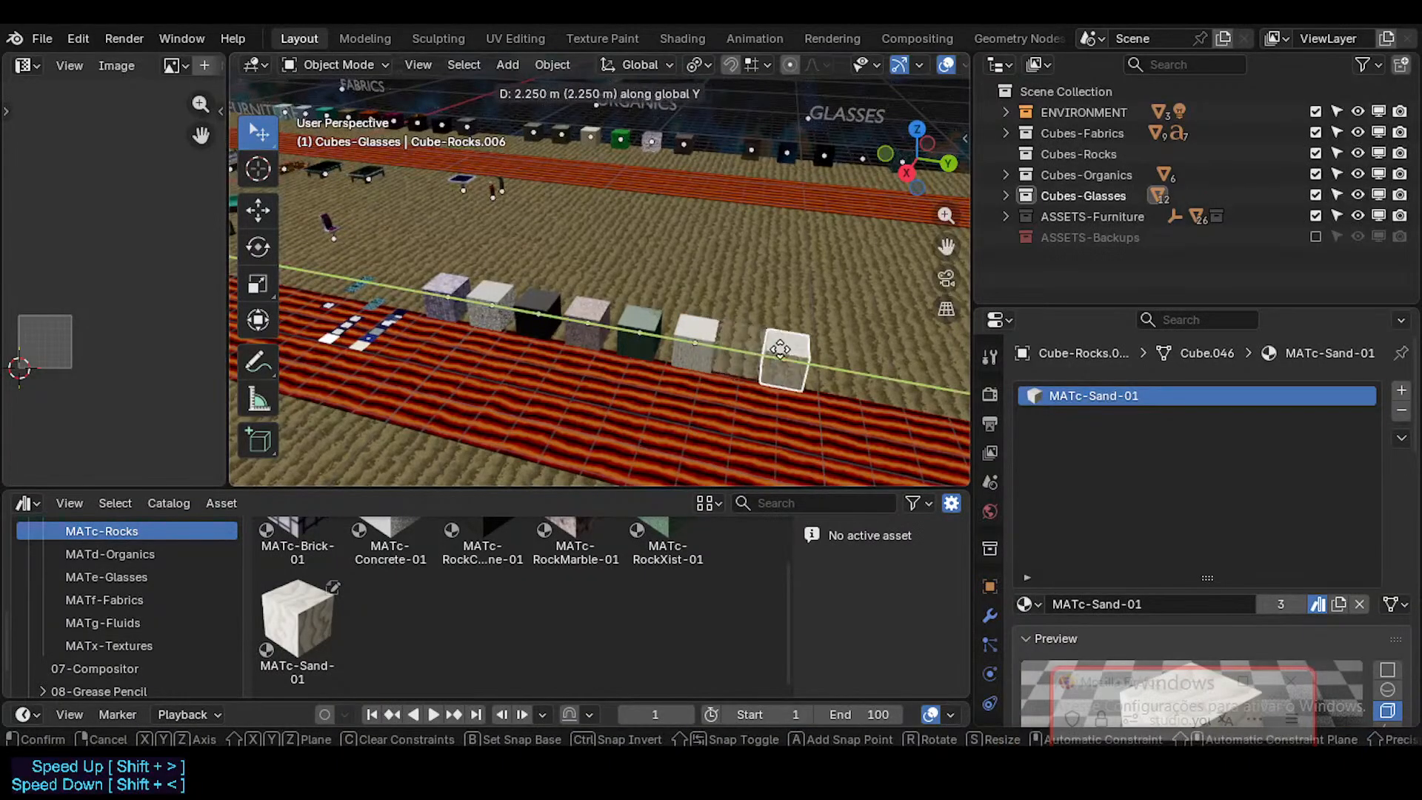
left_click(822, 354)
Step: Rename the duplicated cube Cube-Metals and remove its MATc-Sand-01 material slot
left_click(694, 335)
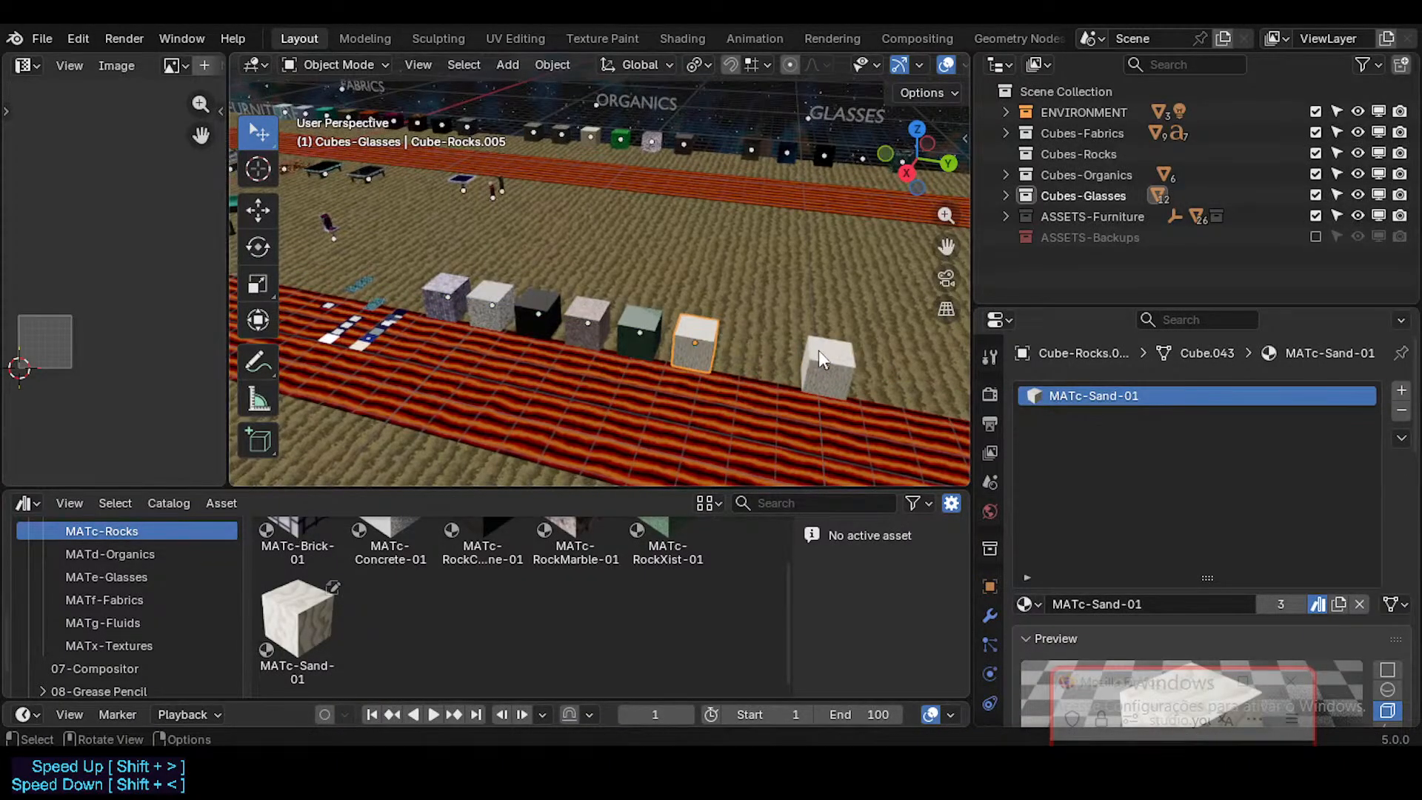
left_click(819, 350)
key("F2")
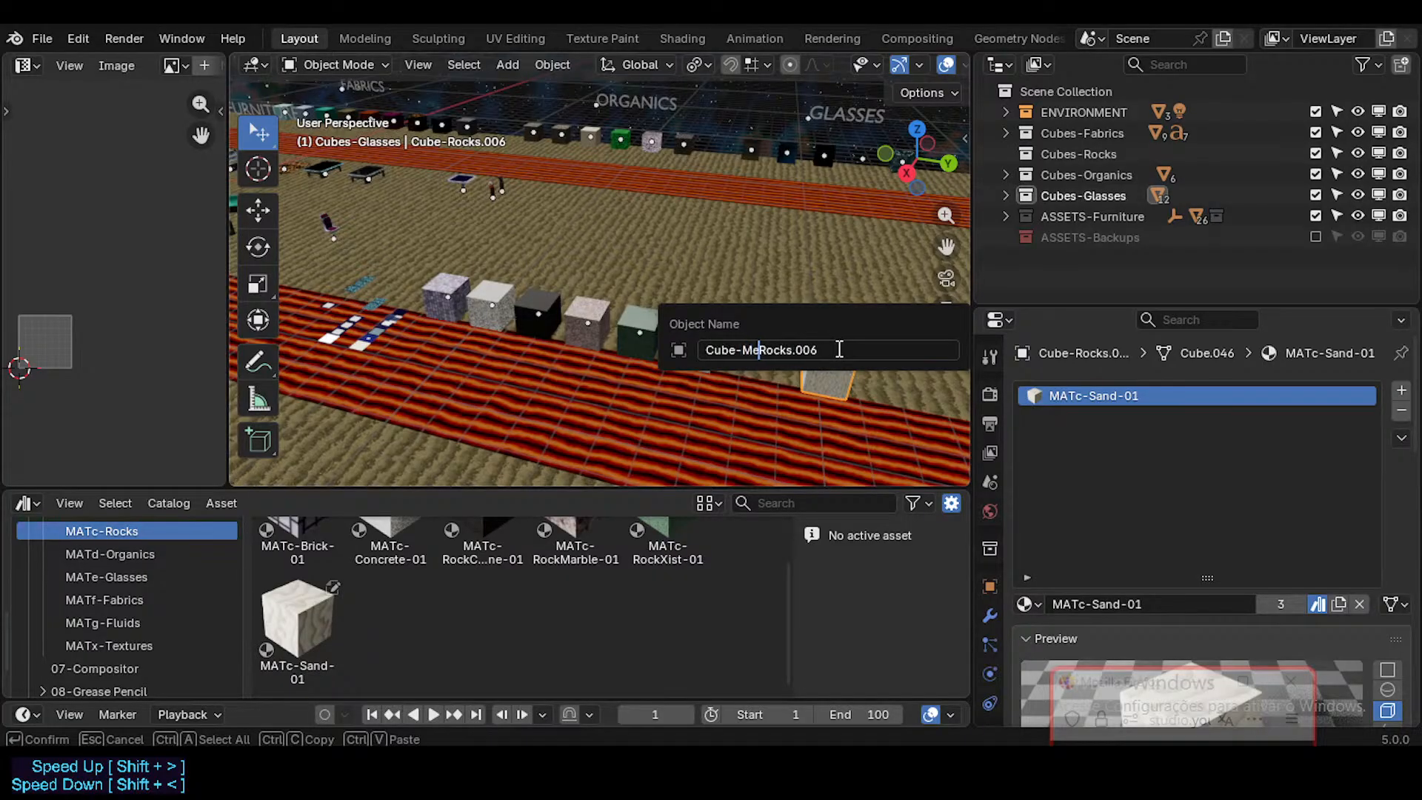
type("Cube-Metals")
key("Return")
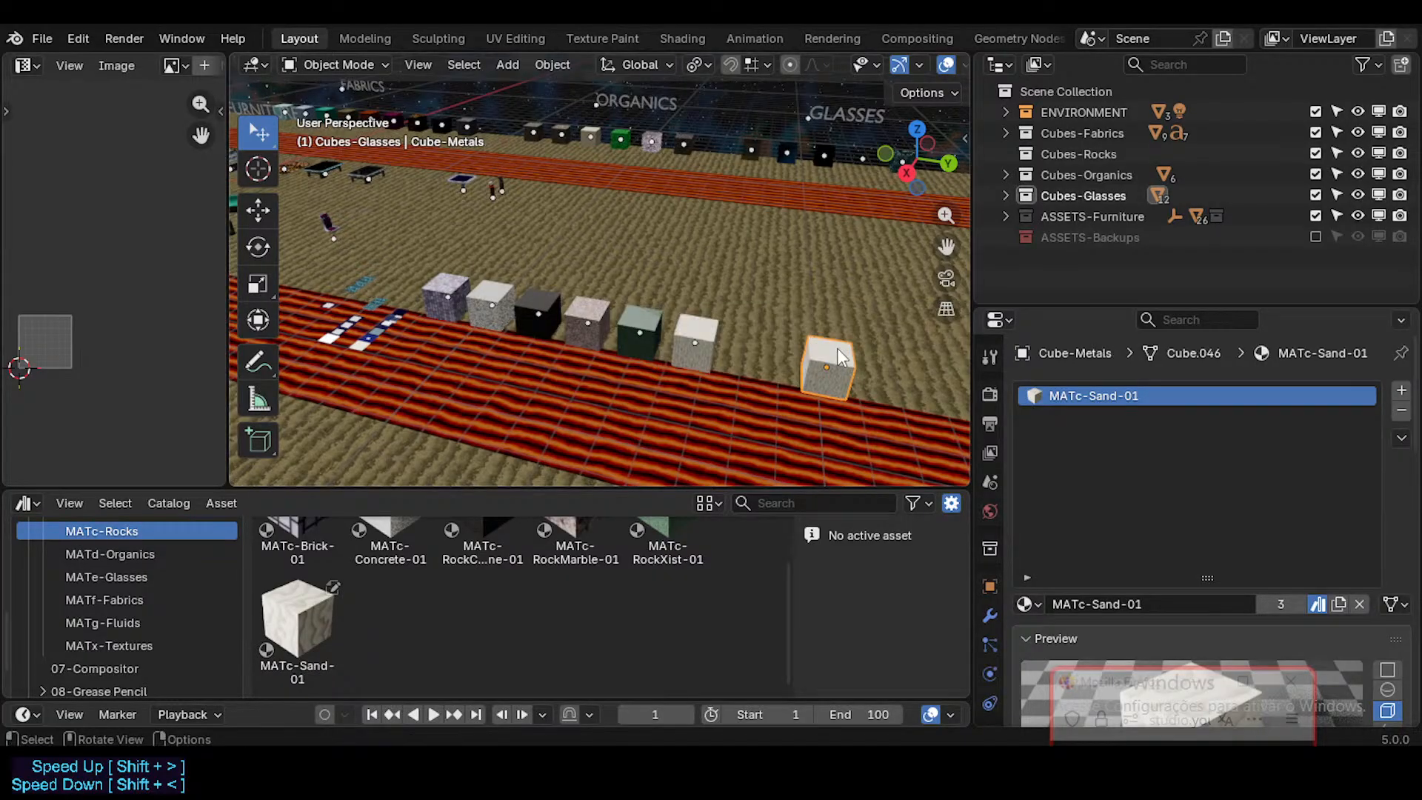
left_click(1400, 410)
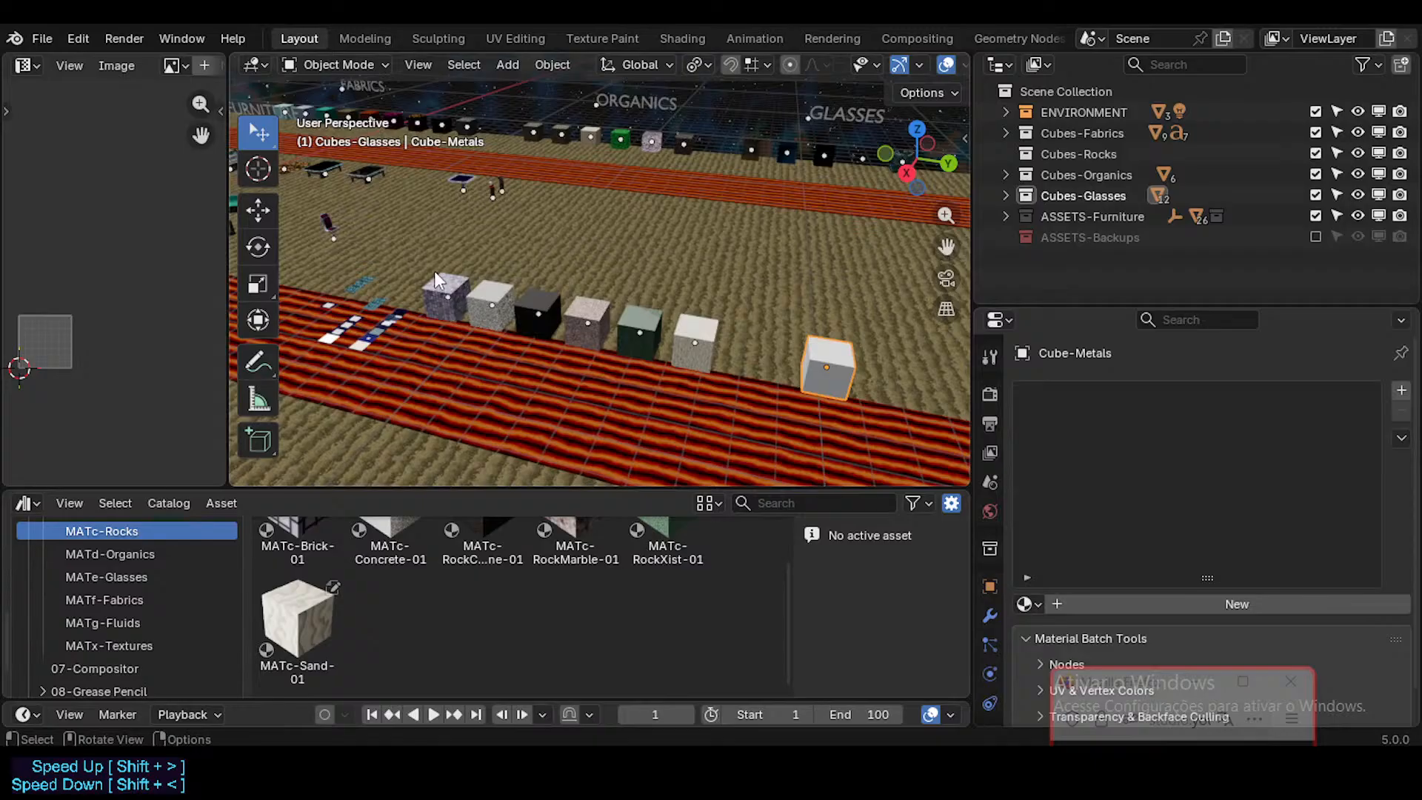
Step: Select the row of rock cubes together with Cube-Metals and save the file
left_click_drag(434, 269, 703, 359)
key("ctrl+s")
scroll(705, 229, "down", 4)
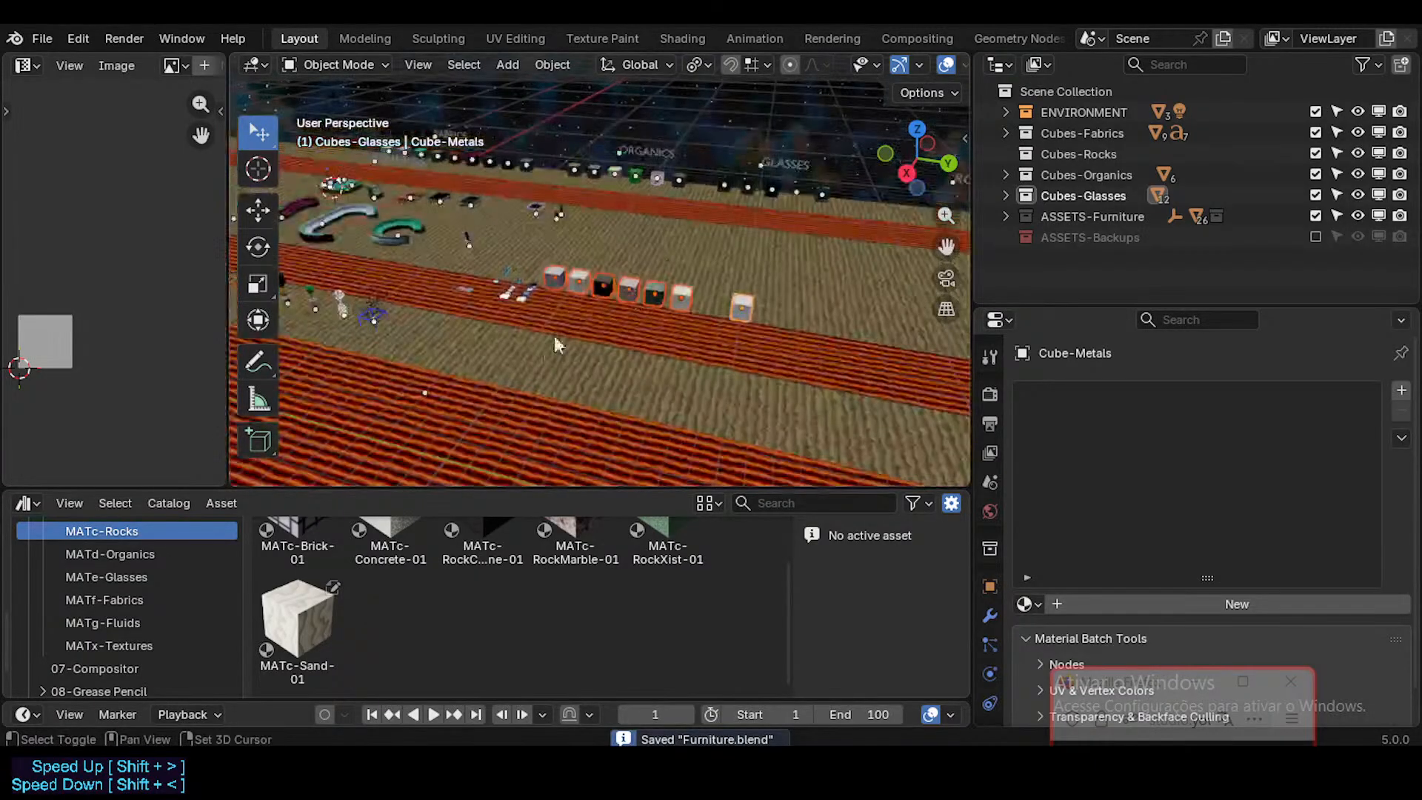
middle_click_drag(554, 335, 503, 379, "shift")
scroll(488, 389, "down", 2)
key("g")
key("y")
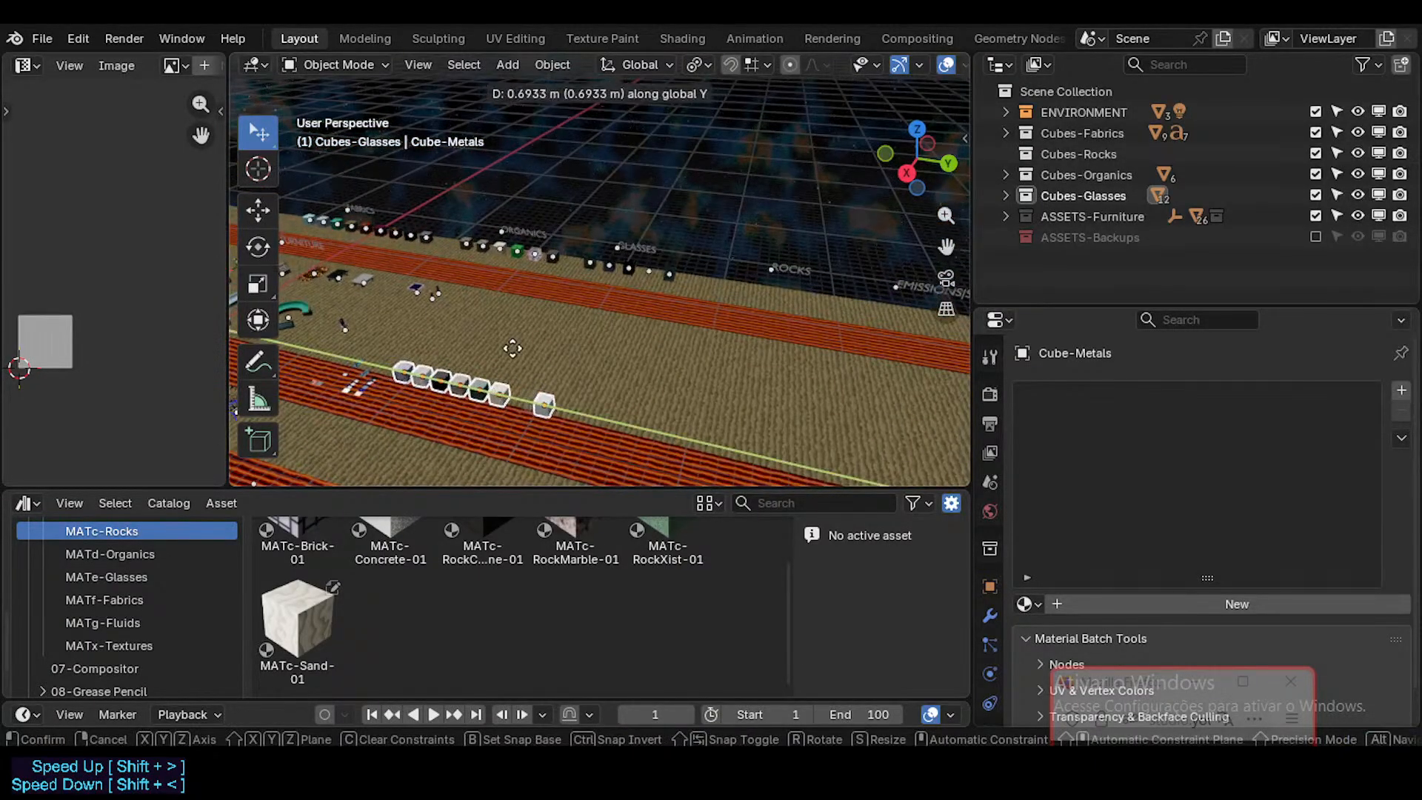
right_click(514, 346)
Step: Move only the six rock cubes along the global X and Y axes so they line up in front of the ROCKS label, leaving Cube-Metals behind
key("alt+a")
key("b")
left_click_drag(492, 401, 493, 403)
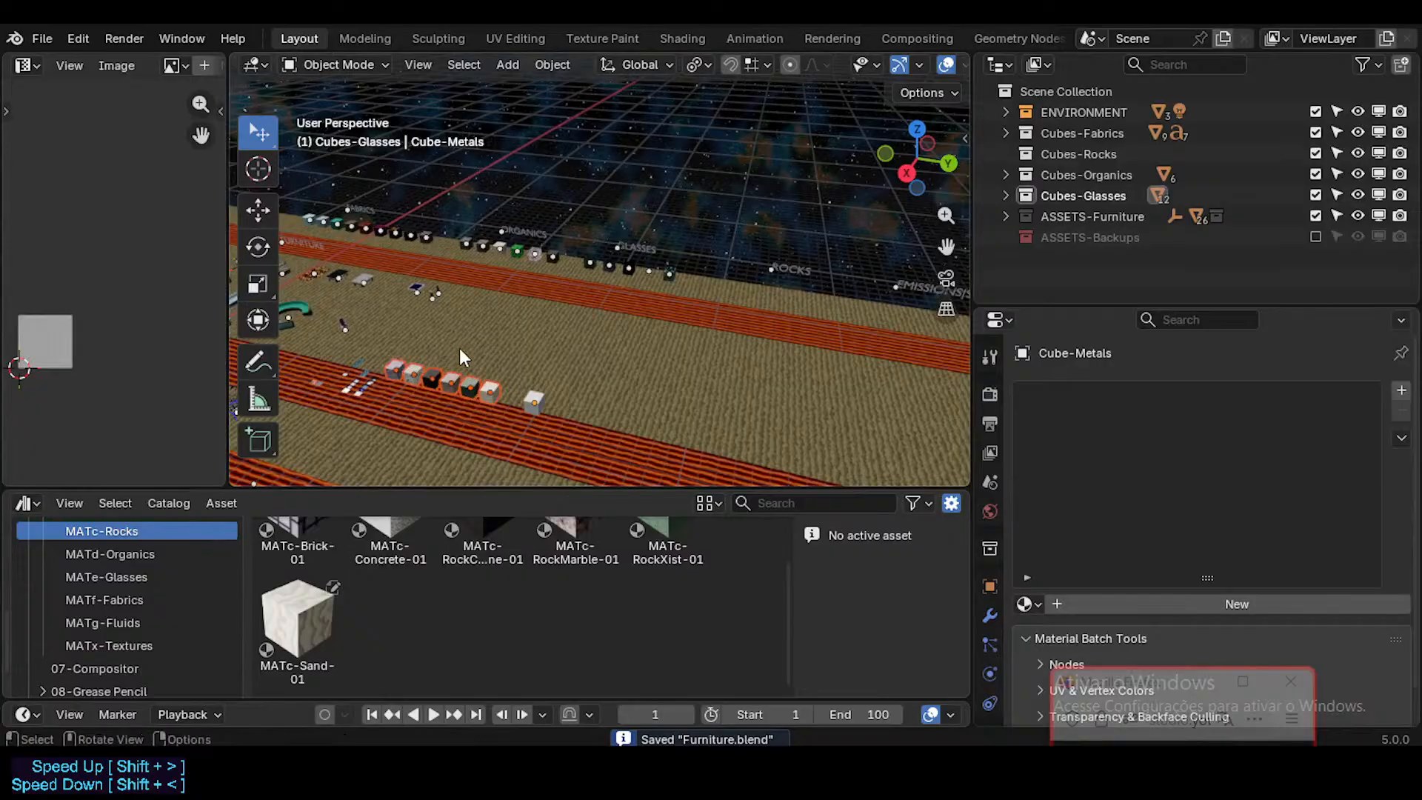
key("g")
key("y")
key("x")
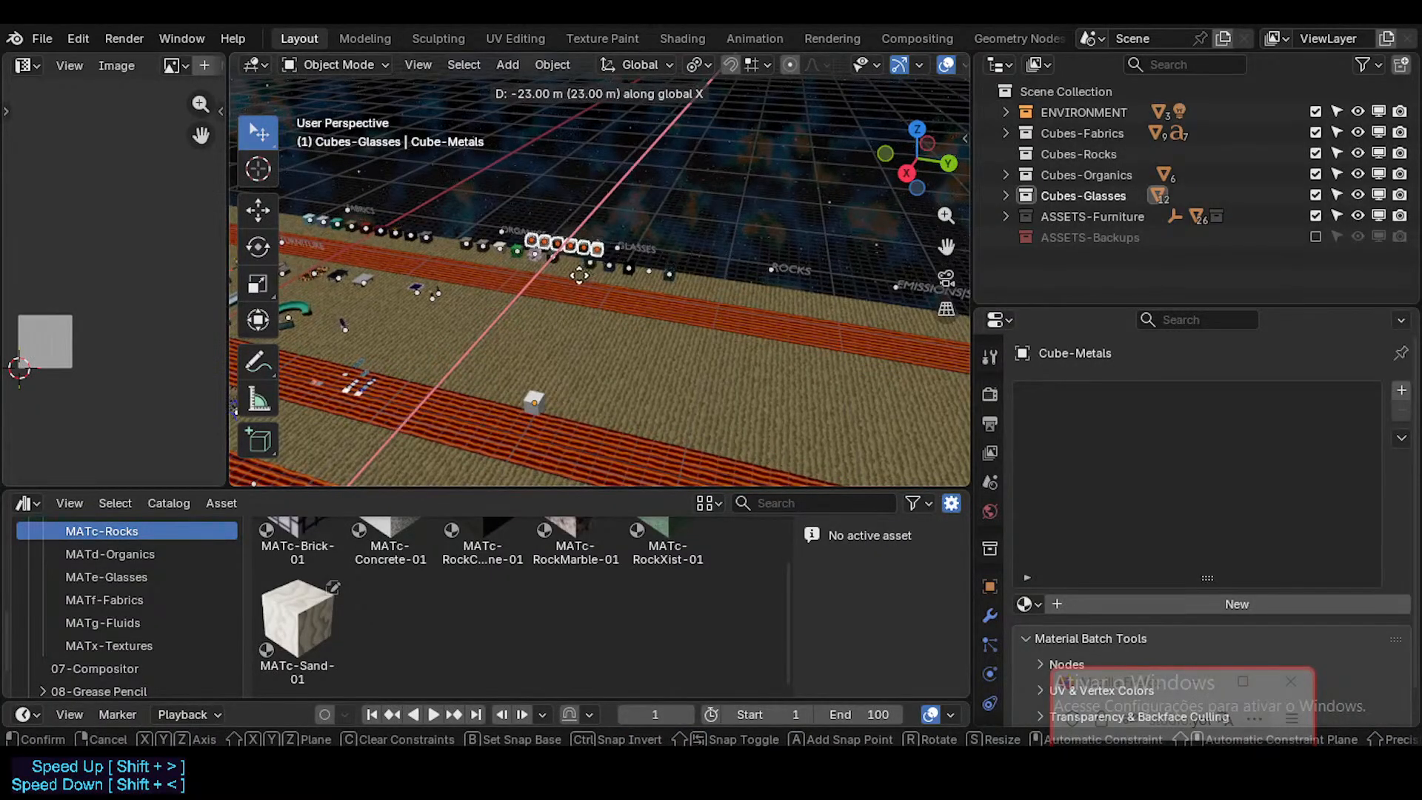
left_click(607, 264)
key("g")
key("y")
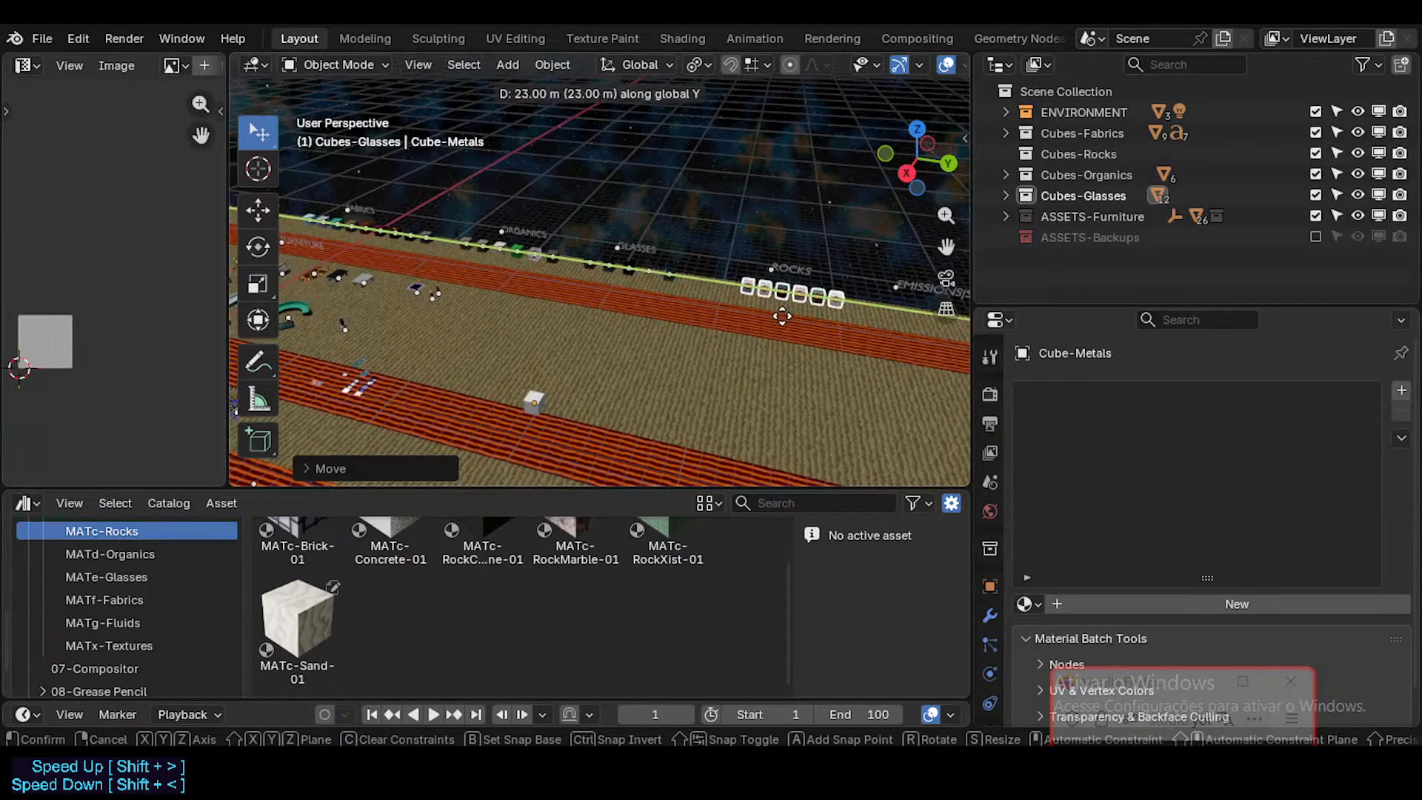
left_click(762, 312)
key("alt+a")
Step: Duplicate the EMISSIONS|SCREENS text label along the global Y axis to a place beyond the original
middle_click_drag(531, 389, 677, 351, "shift")
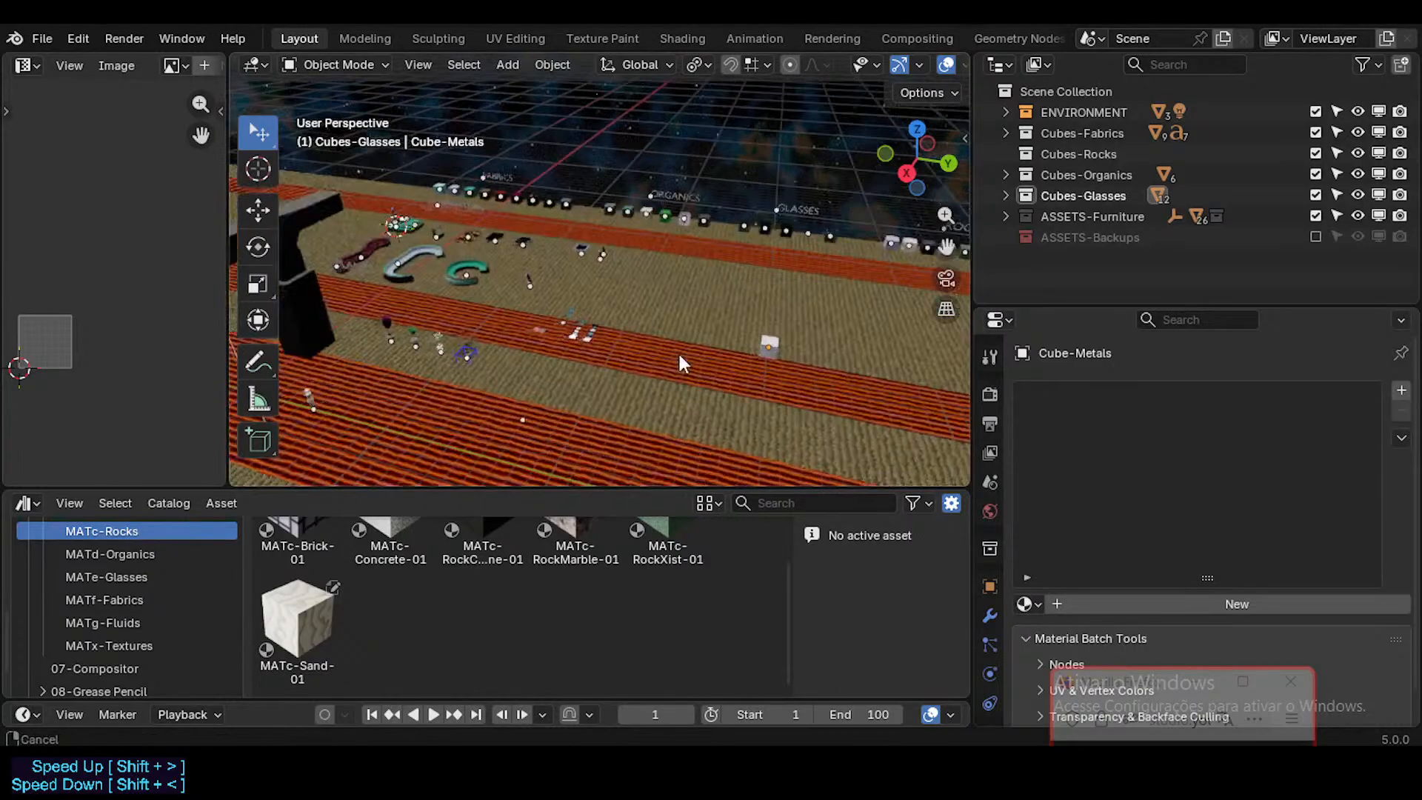
middle_click_drag(740, 302, 571, 291, "shift")
left_click(677, 263)
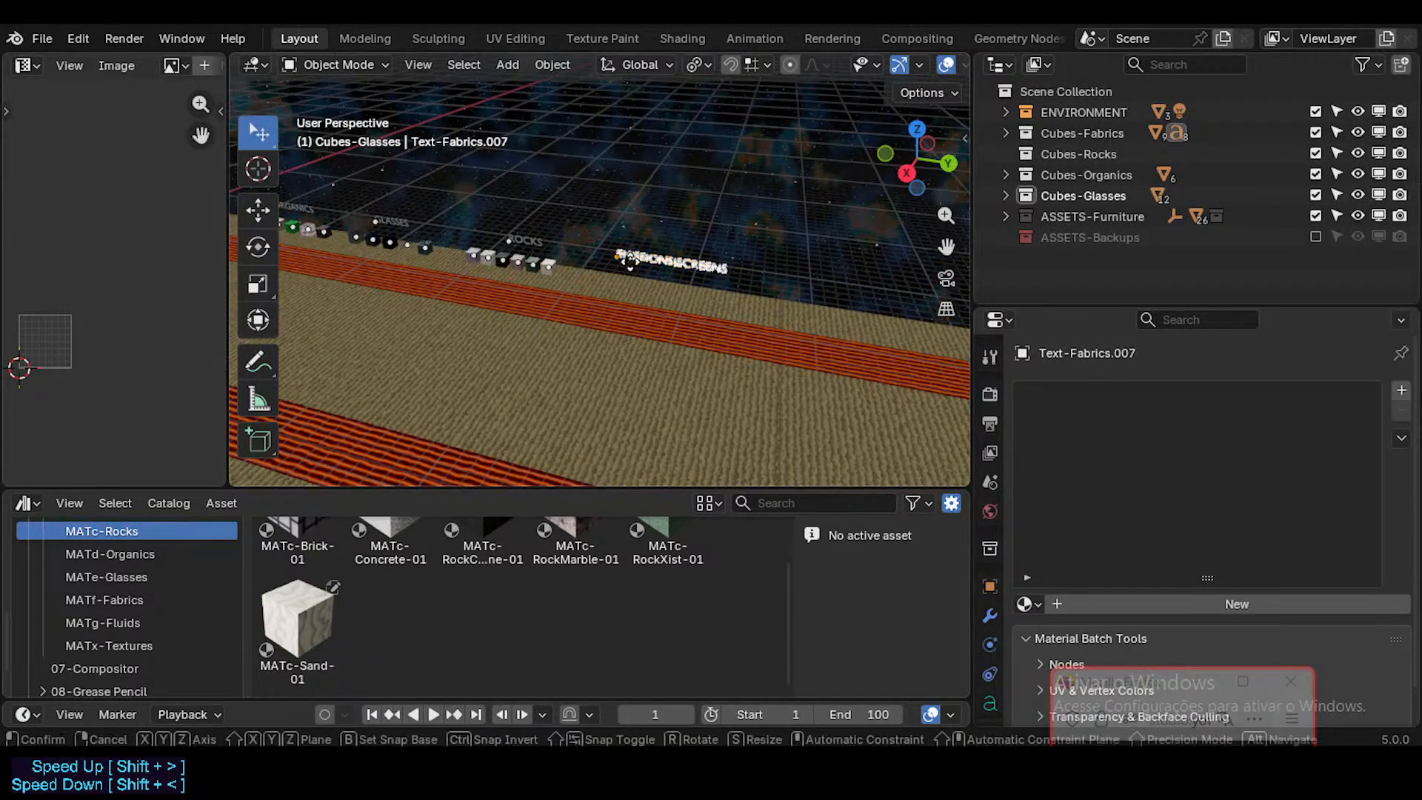
key("shift+d")
key("y")
left_click(689, 266)
Step: Change the text of the original EMISSIONS|SCREENS label next to ROCKS to METALS
left_click(688, 260)
key("Tab")
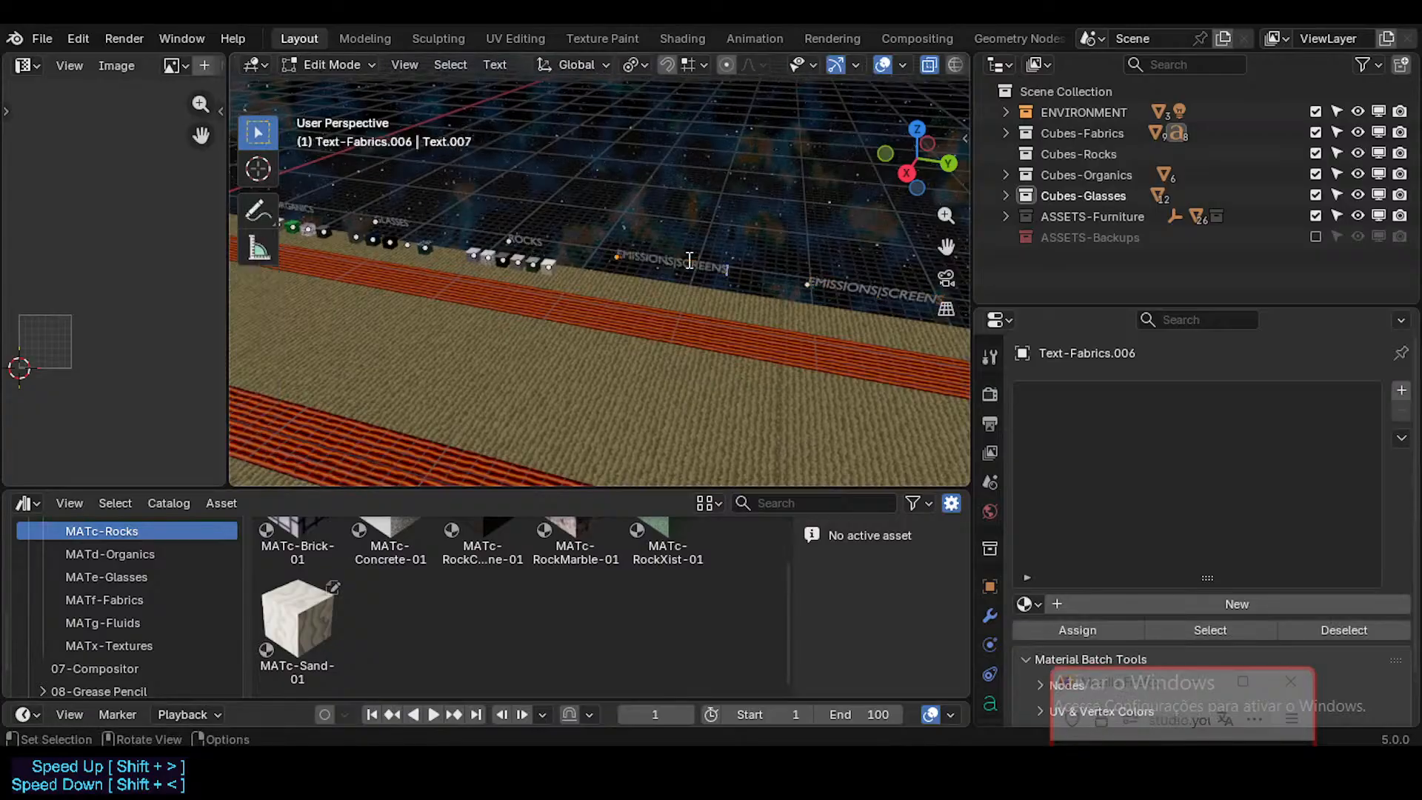
key("shift+Home")
type("METAL")
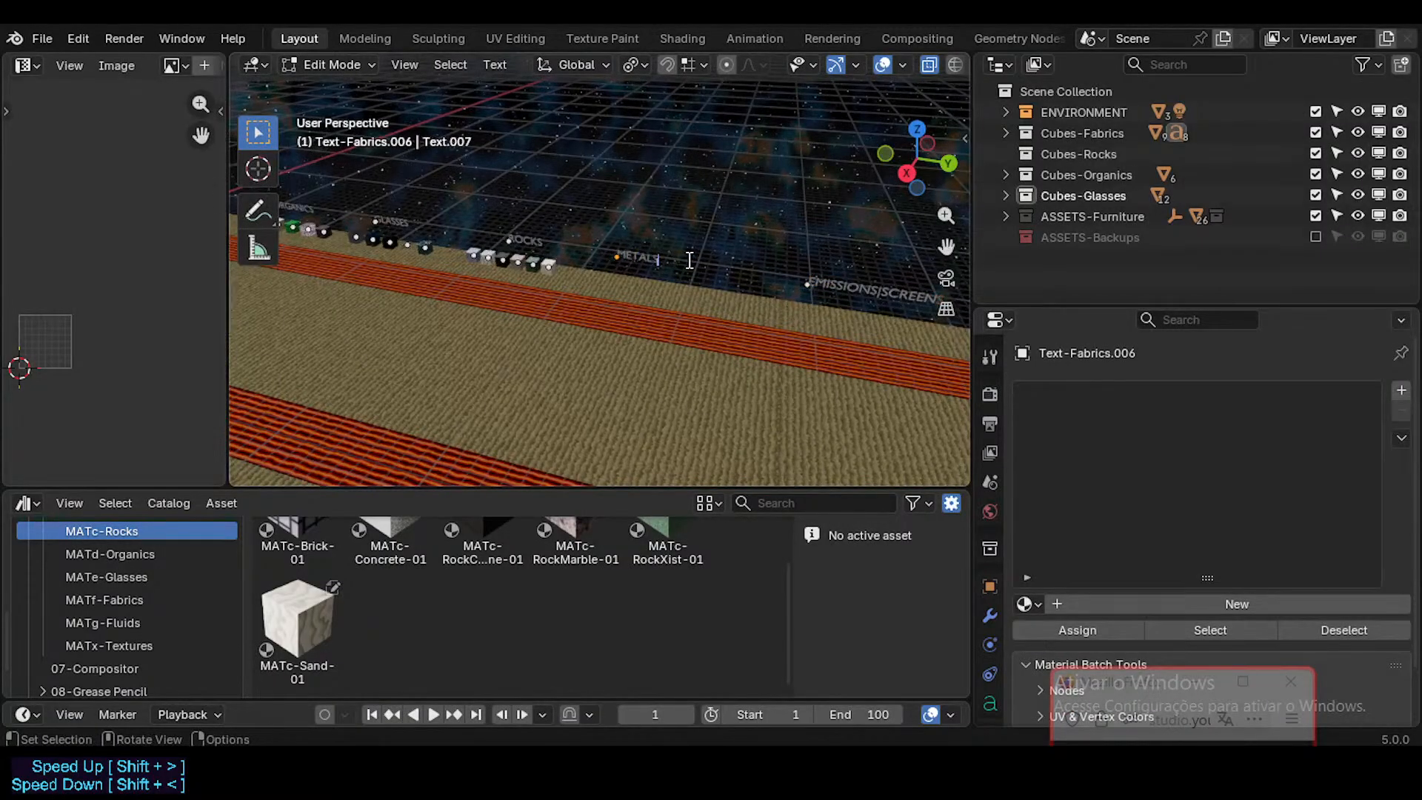
key("Tab")
Step: Move Cube-Metals along the global Y axis to sit near the FutureCubes swatches
middle_click_drag(646, 313, 672, 332)
left_click(672, 331)
key("g")
key("x")
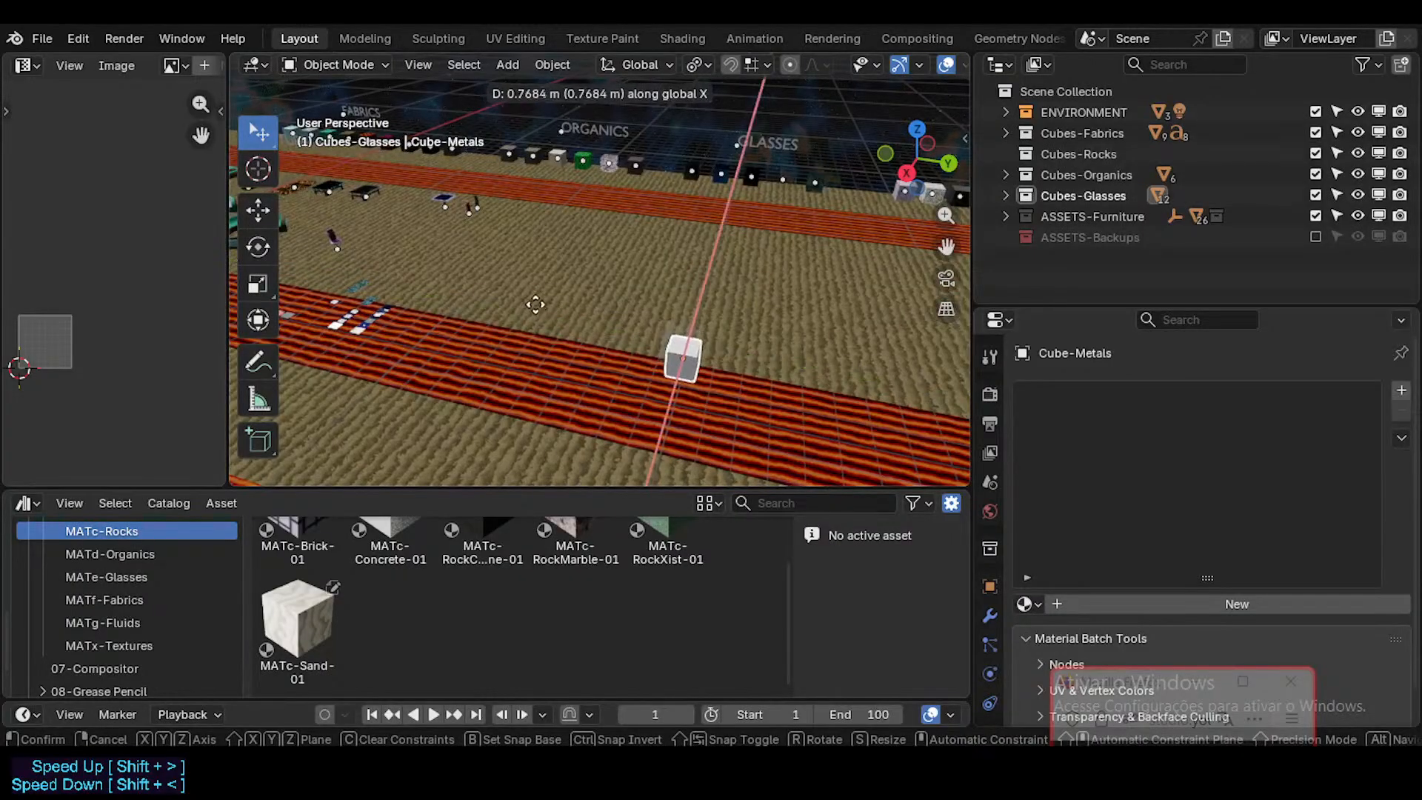
key("y")
left_click(468, 290, "ctrl")
mouse_move(468, 290)
middle_mouse_down()
mouse_move(548, 299)
mouse_move(487, 299)
middle_mouse_up()
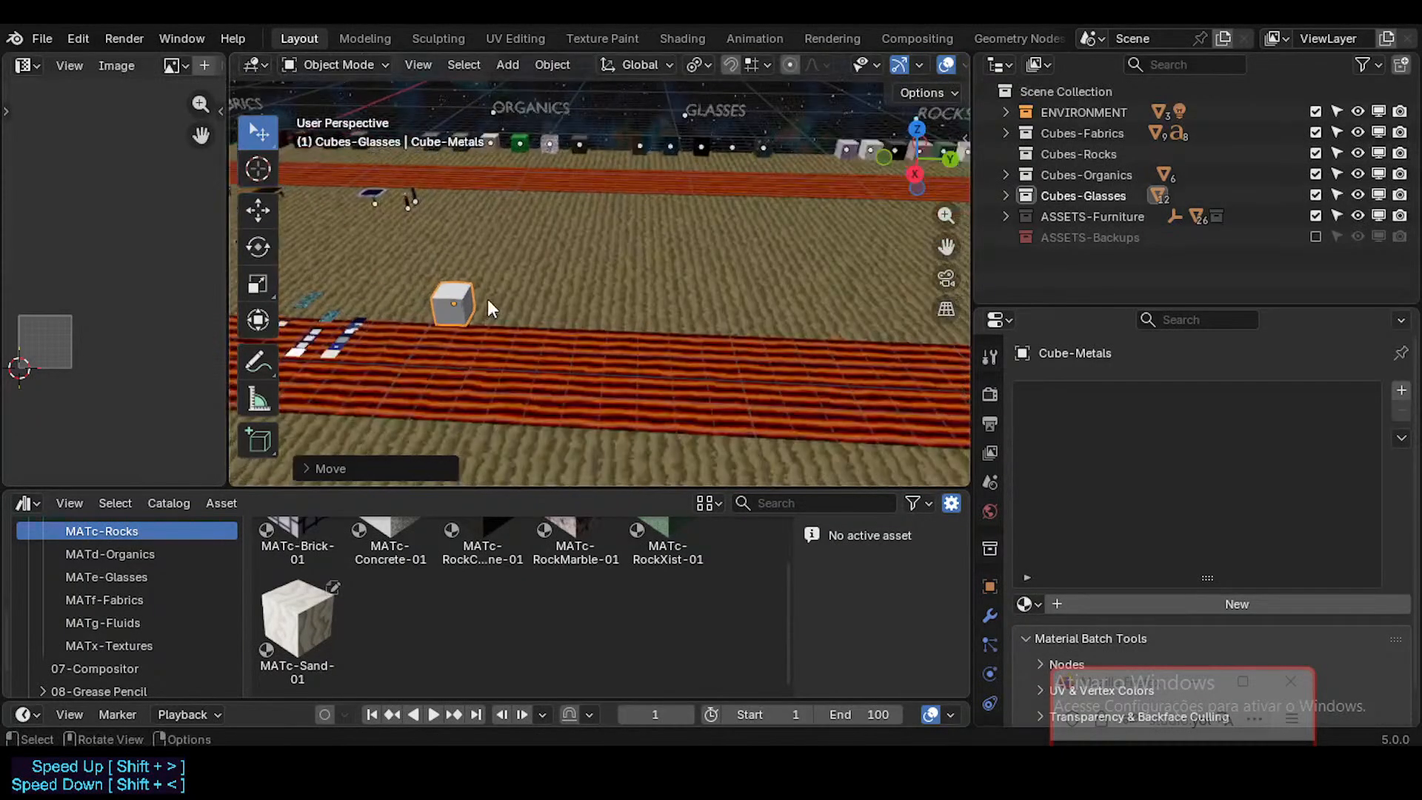
Step: Duplicate the metals cube six times along the global Y axis to form an evenly spaced row of seven cubes
key("shift+d")
key("y")
left_click(511, 299)
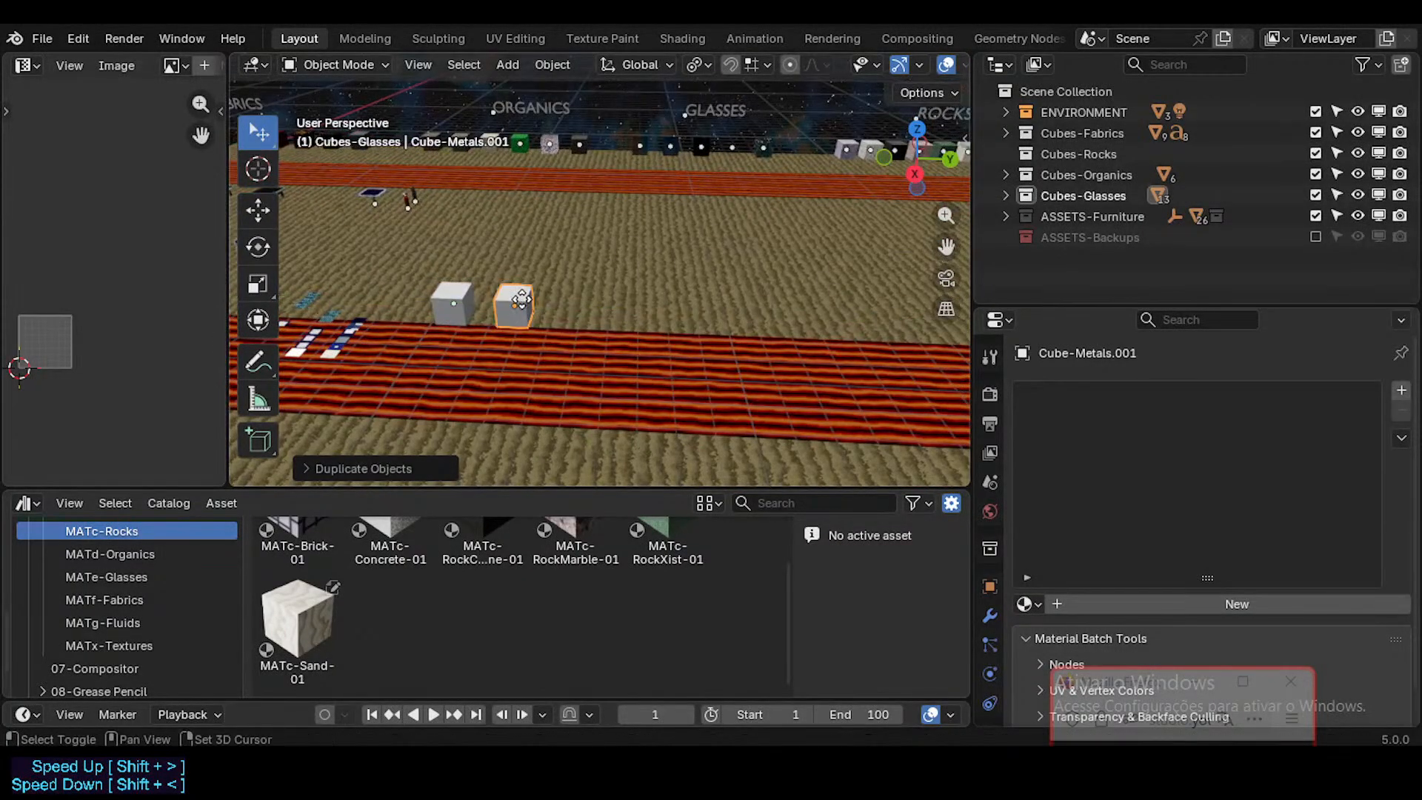
key("shift+d")
key("y")
left_click(583, 315)
key("shift+d")
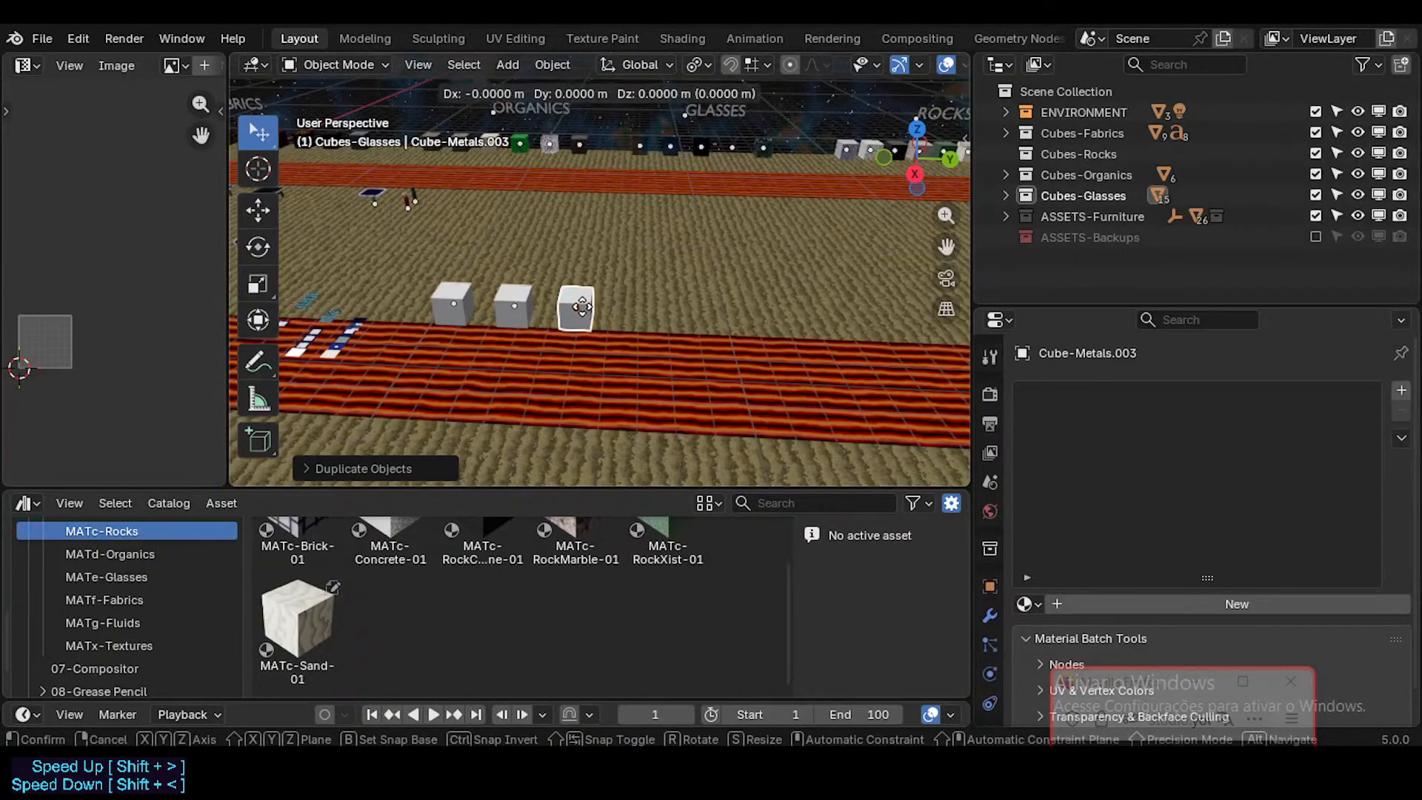
key("y")
left_click(653, 328)
key("shift+d")
key("y")
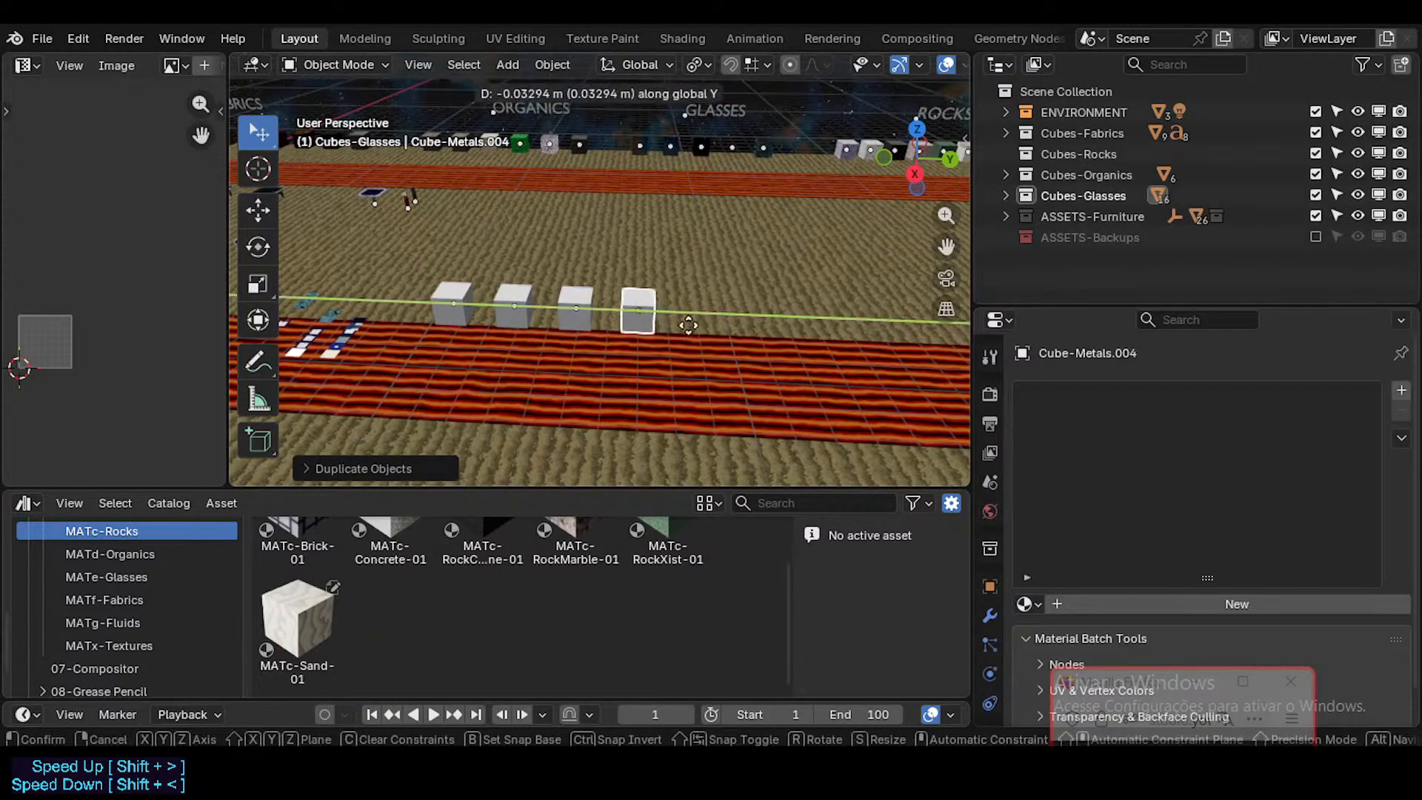
left_click(702, 330)
key("shift+d")
key("y")
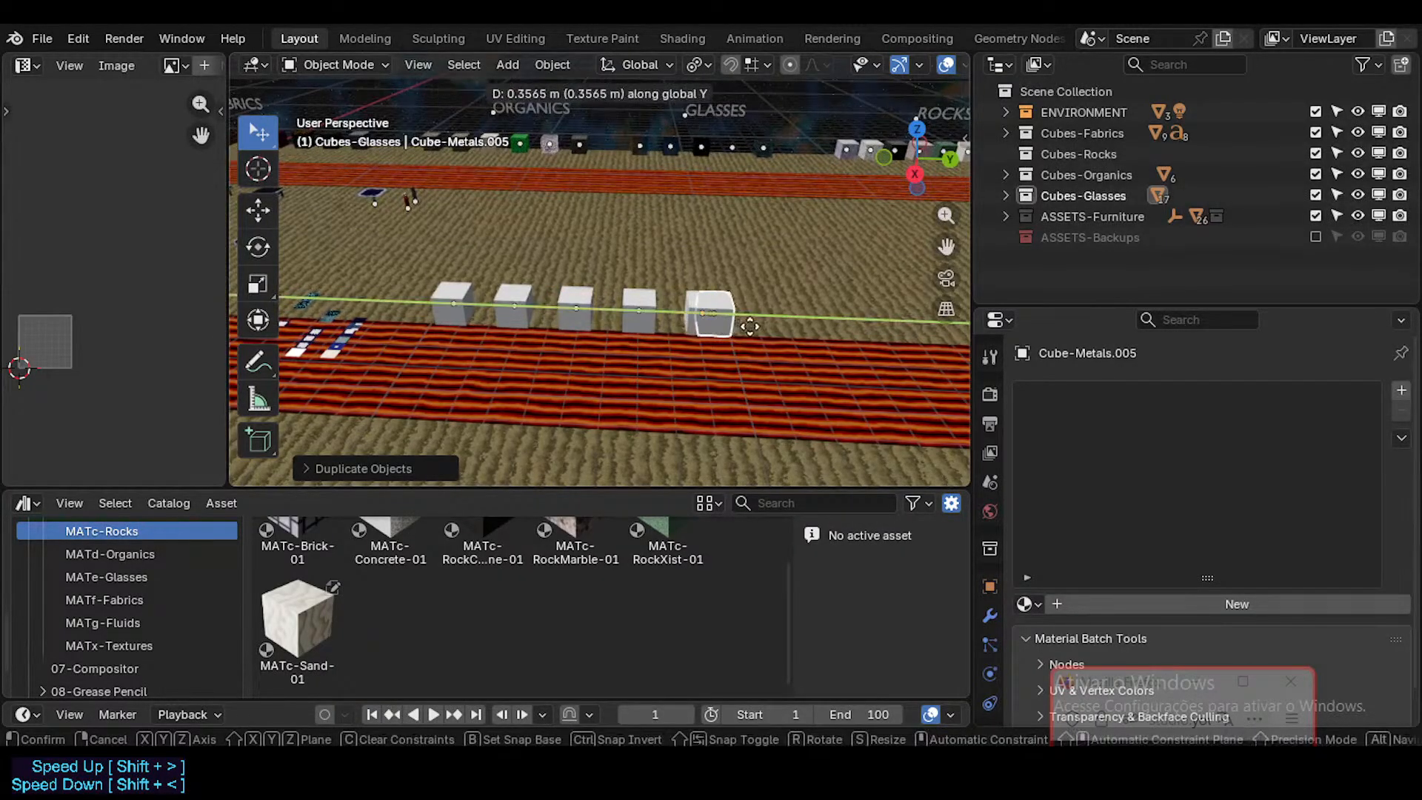
left_click(771, 326)
scroll(771, 326, "down", 2)
key("shift+d")
key("y")
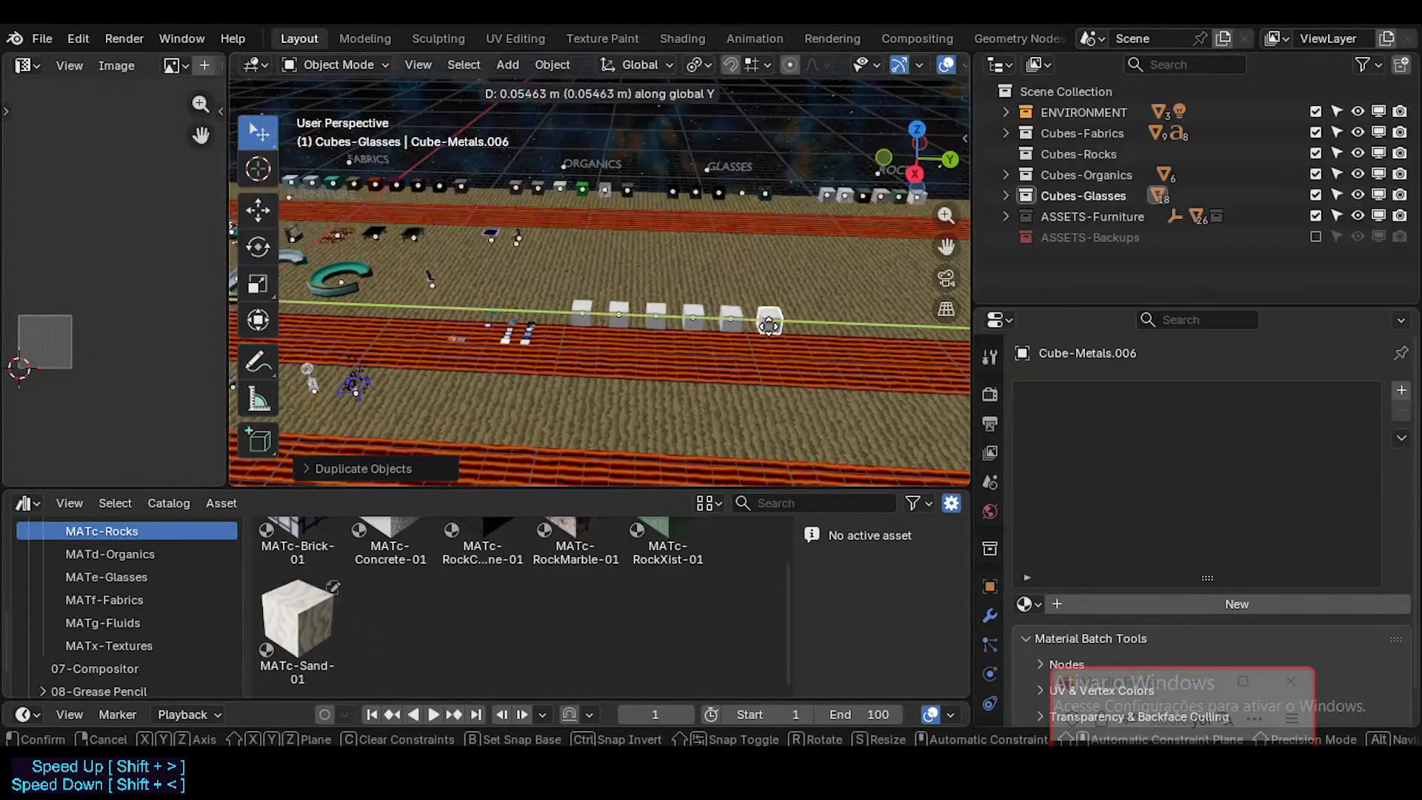
left_click(624, 323)
Step: Duplicate the whole row of seven metals cubes along the global X axis to form a second row behind it
left_click_drag(605, 290, 837, 346)
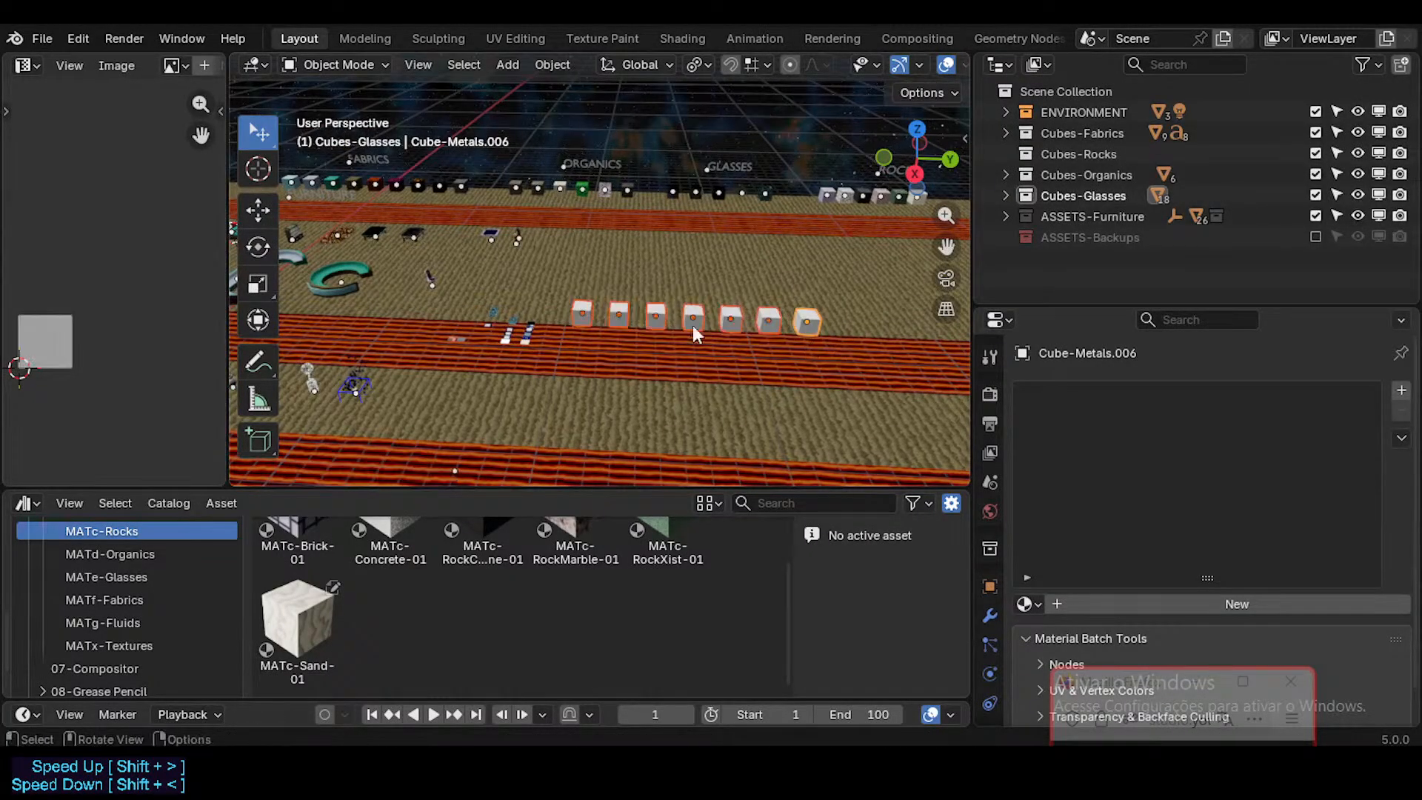
key("shift+d")
key("y")
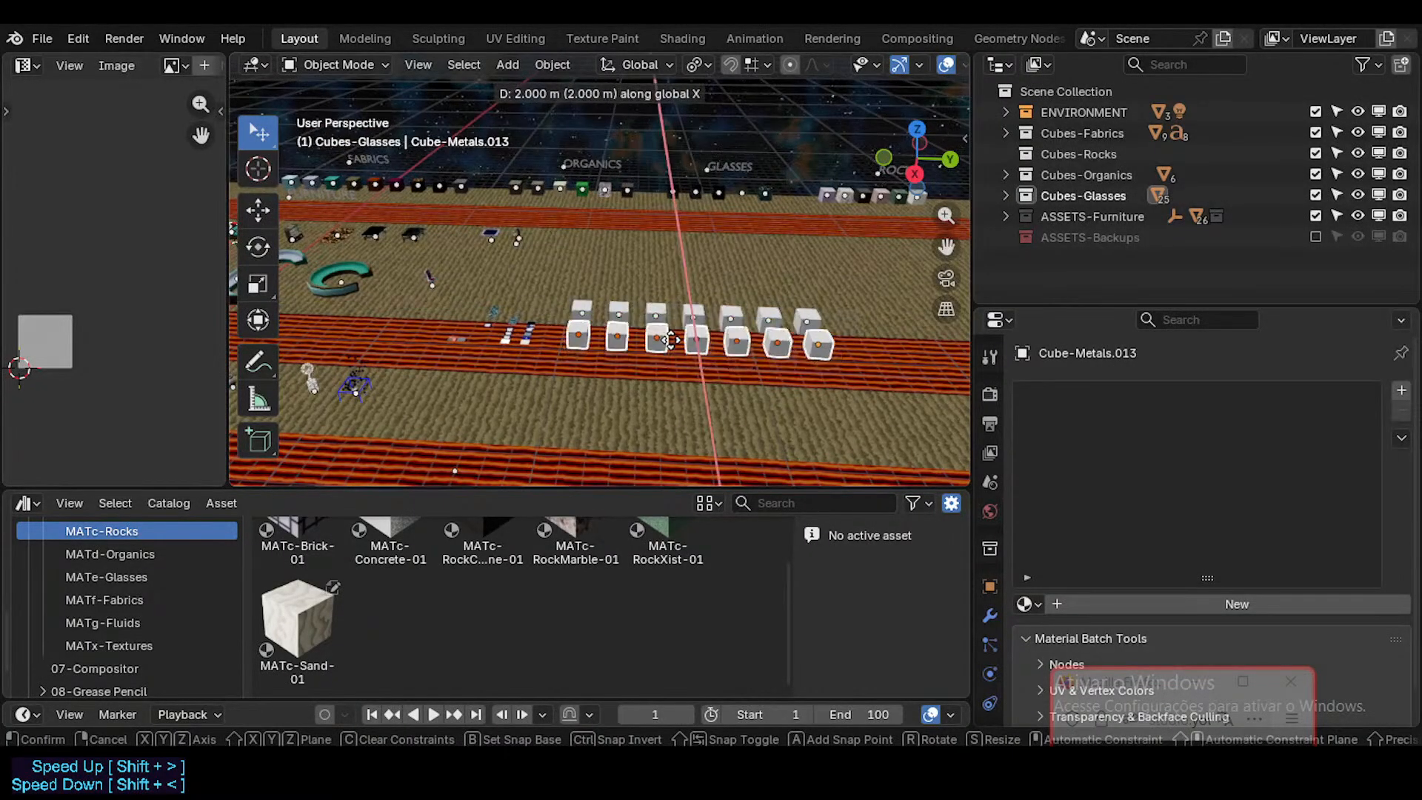
left_click(672, 304)
Step: Batch rename the seven duplicated cubes, replacing Metals with Emissions_Screens and keeping the stripping of trailing digits and punctuation
key("F2")
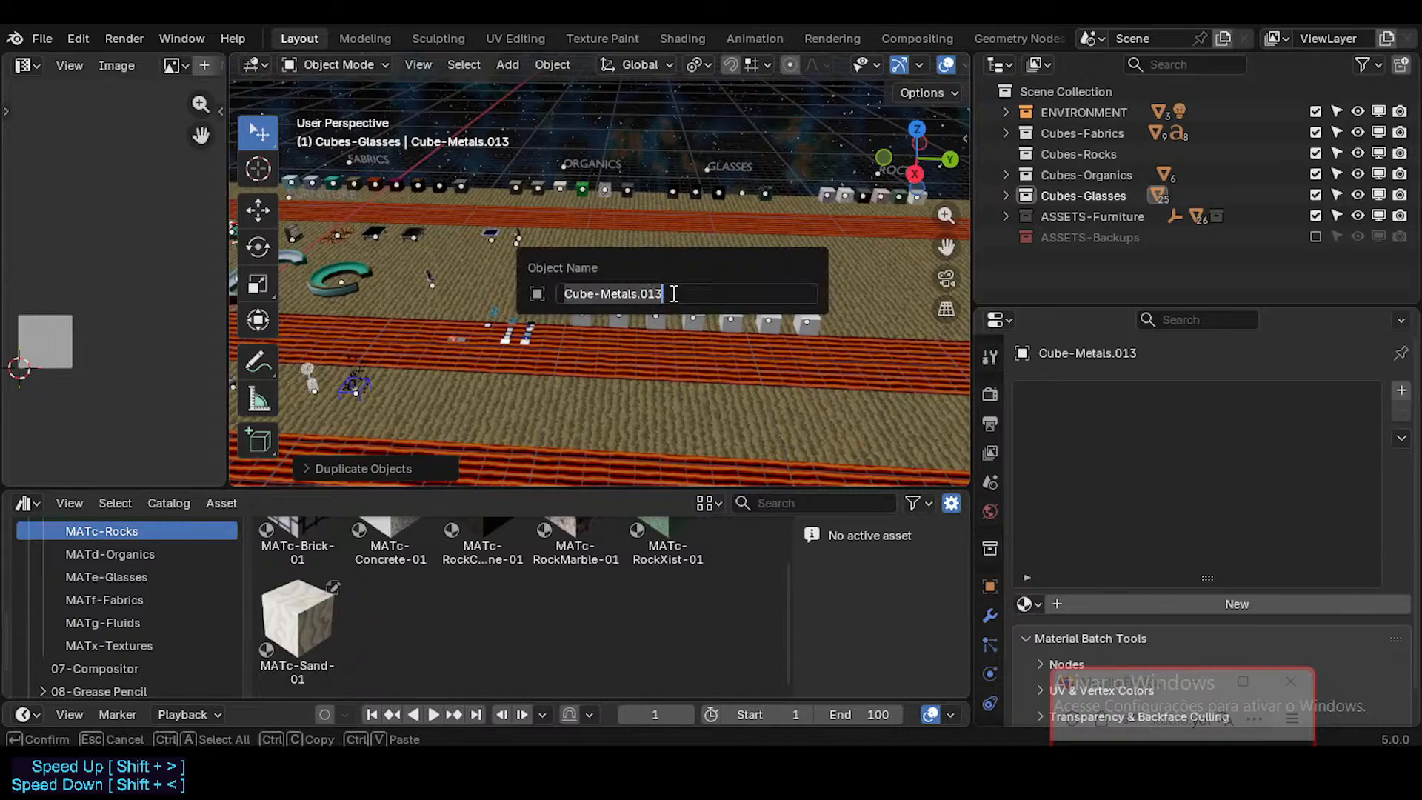
key("Escape")
key("ctrl+F2")
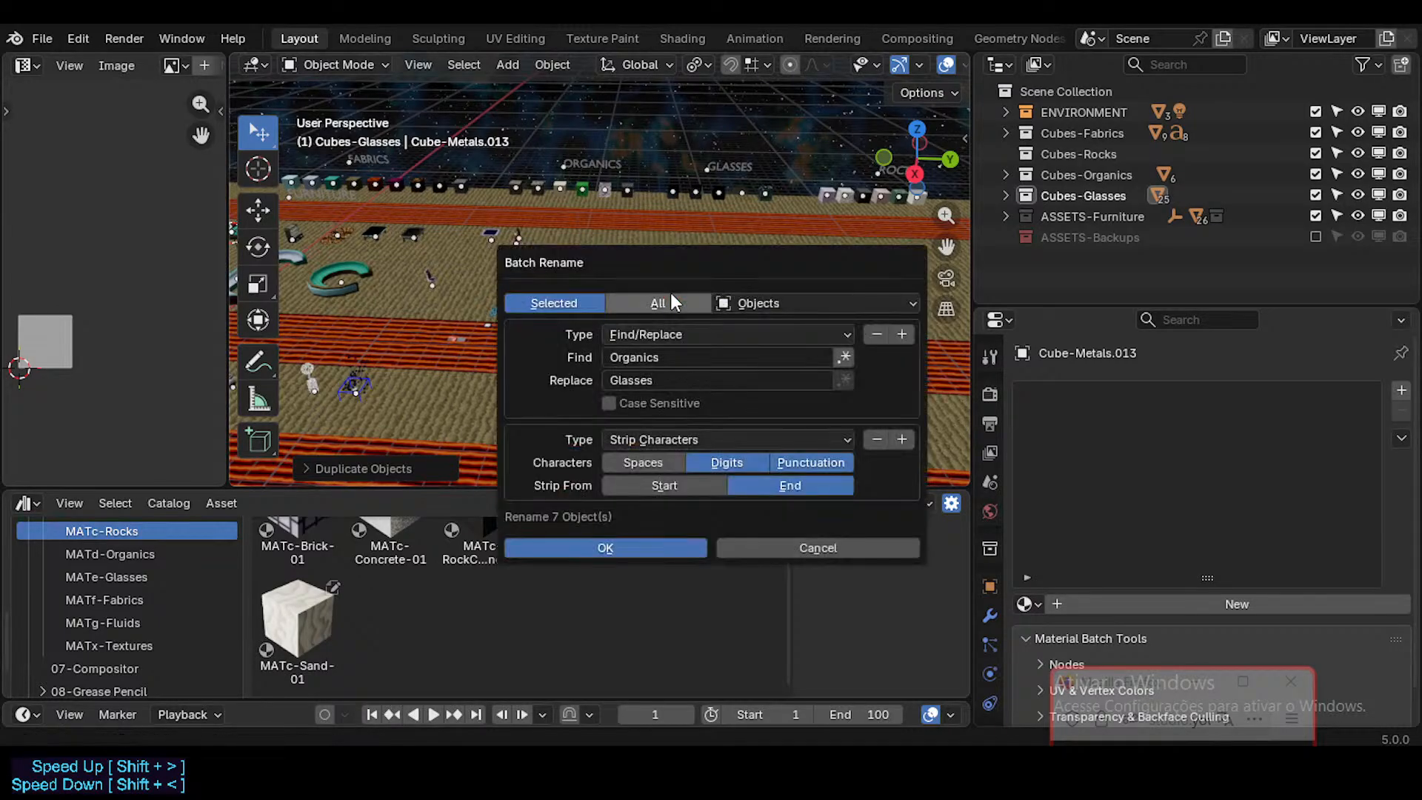
left_click(664, 351)
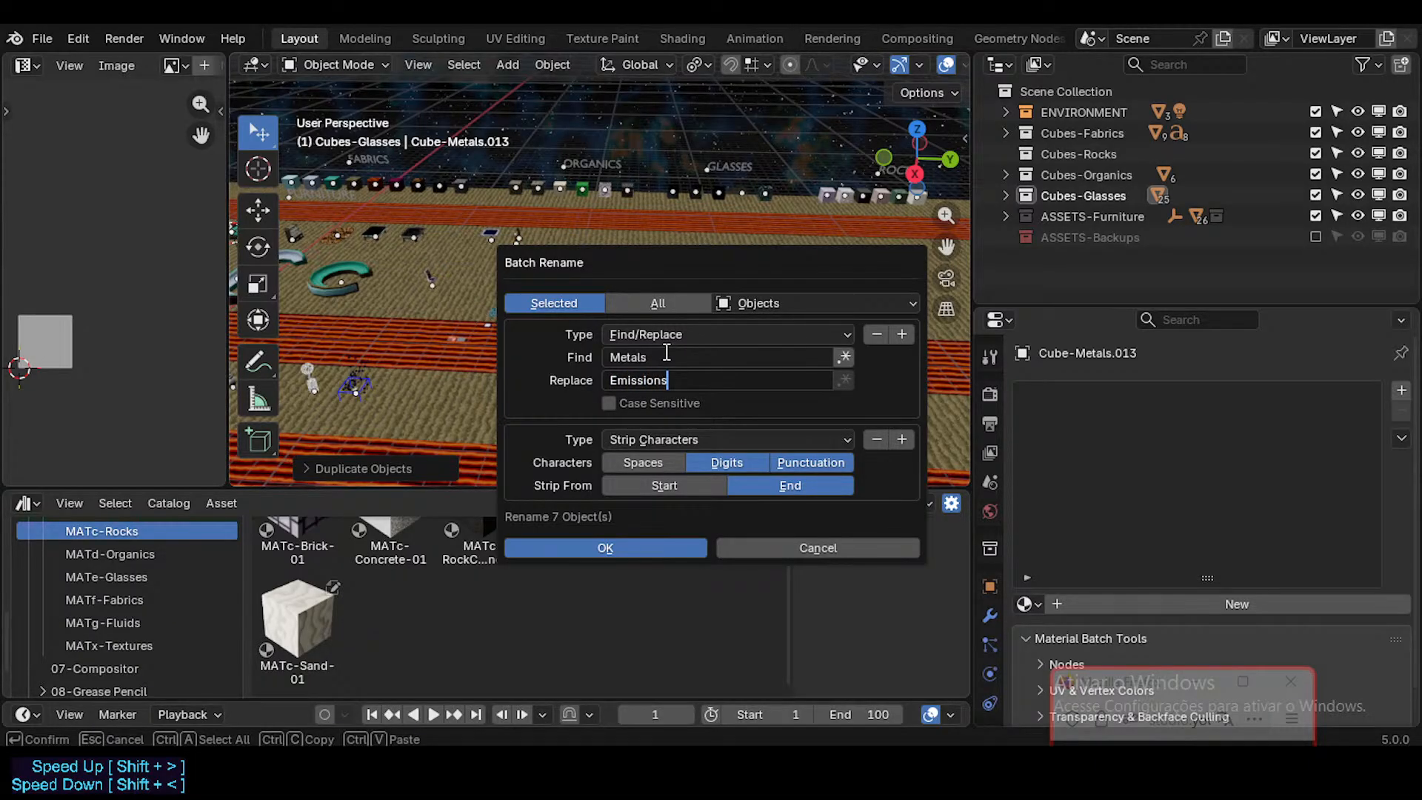
type("s")
key("Return")
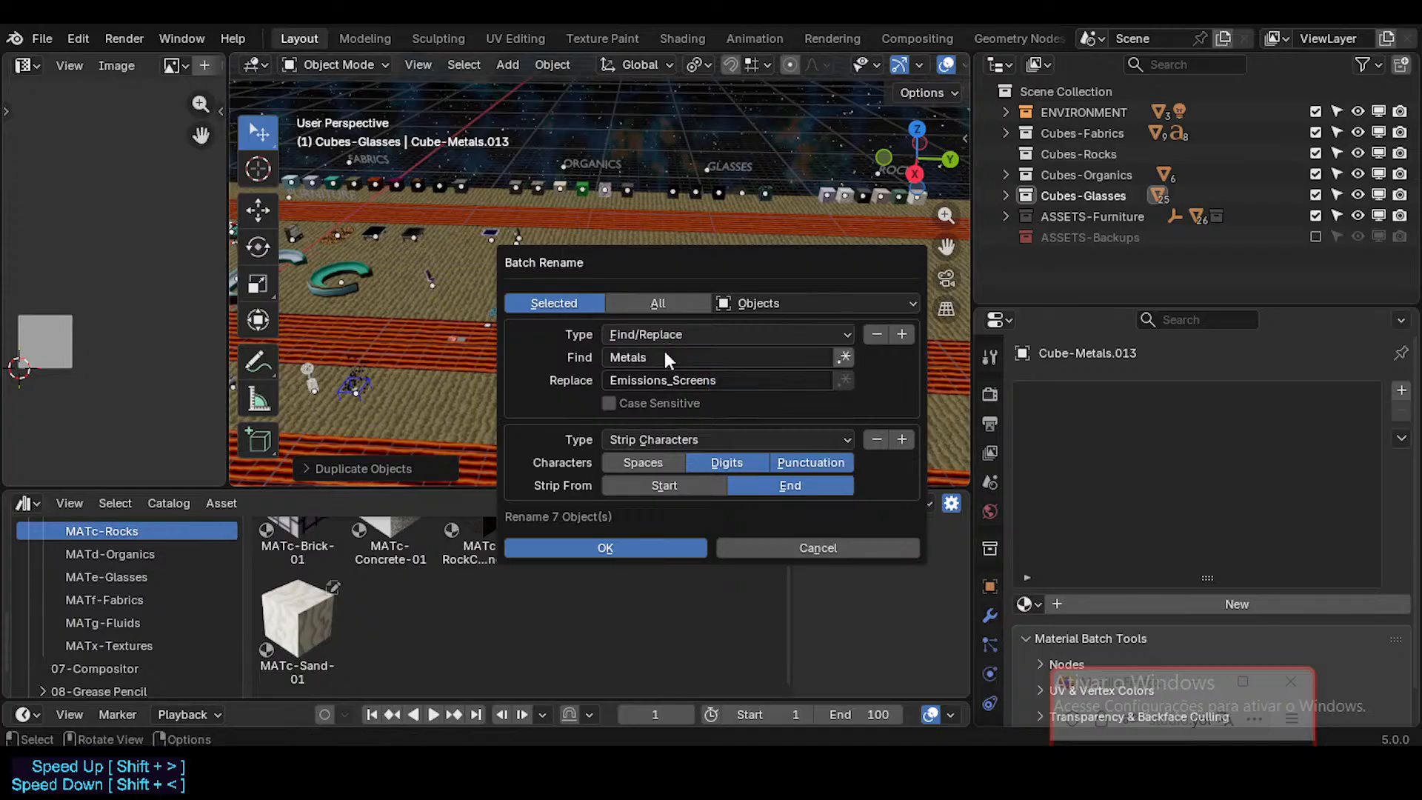
key("Return")
Step: Go through the MATb material slots of FutureCubes and mark MATb-MetalDark-01 as an asset
scroll(641, 322, "up", 5)
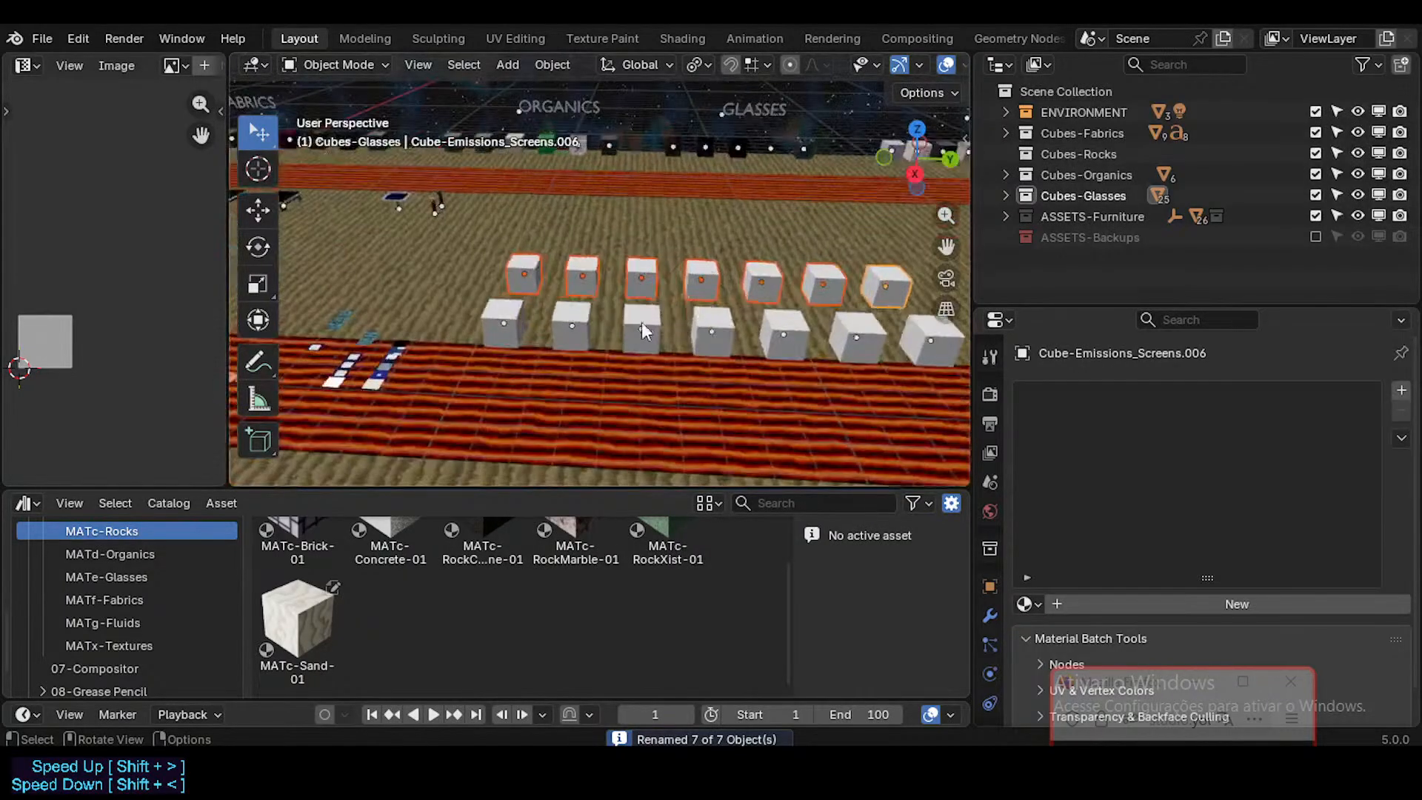
middle_click_drag(539, 336, 580, 363)
scroll(406, 357, "up", 3)
left_click(435, 326)
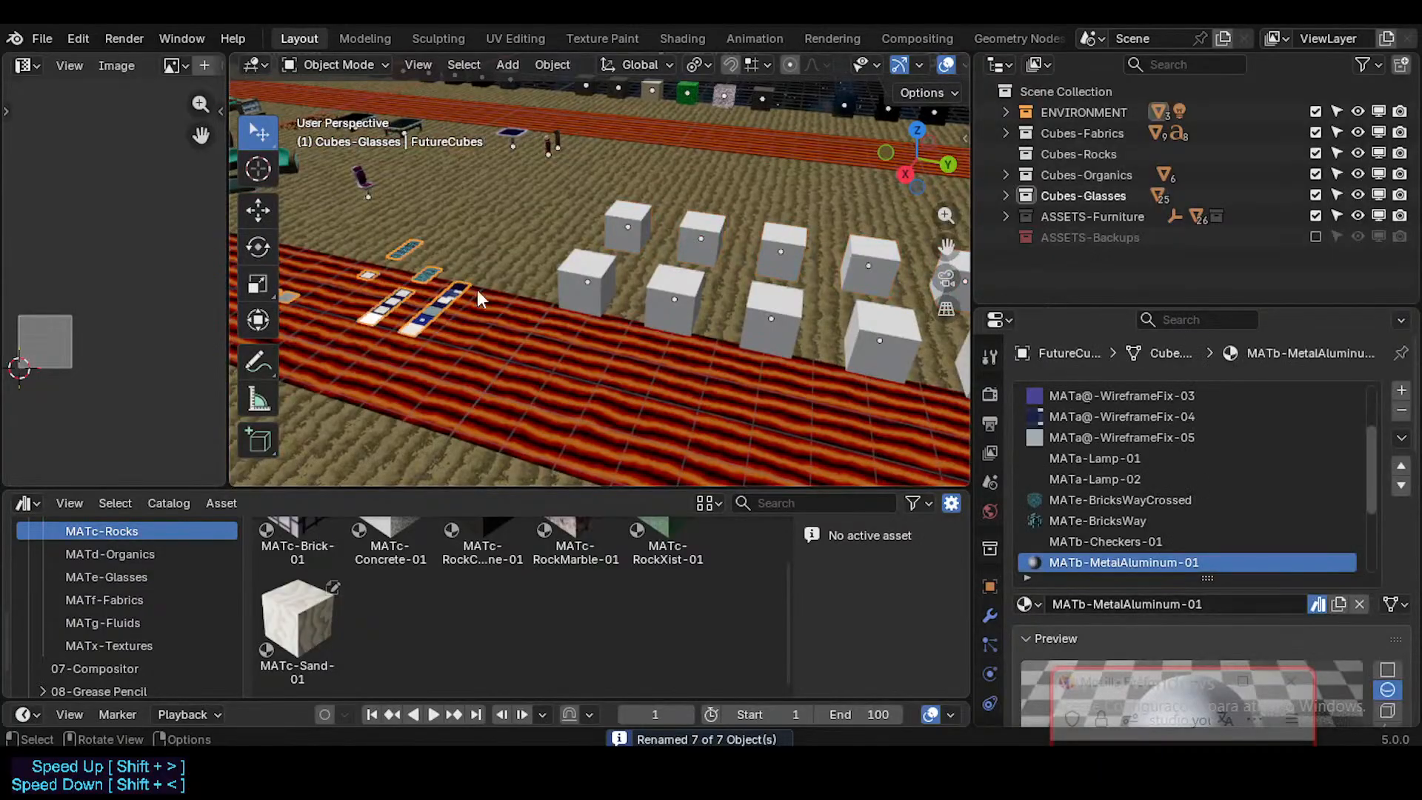
scroll(1167, 511, "down", 3)
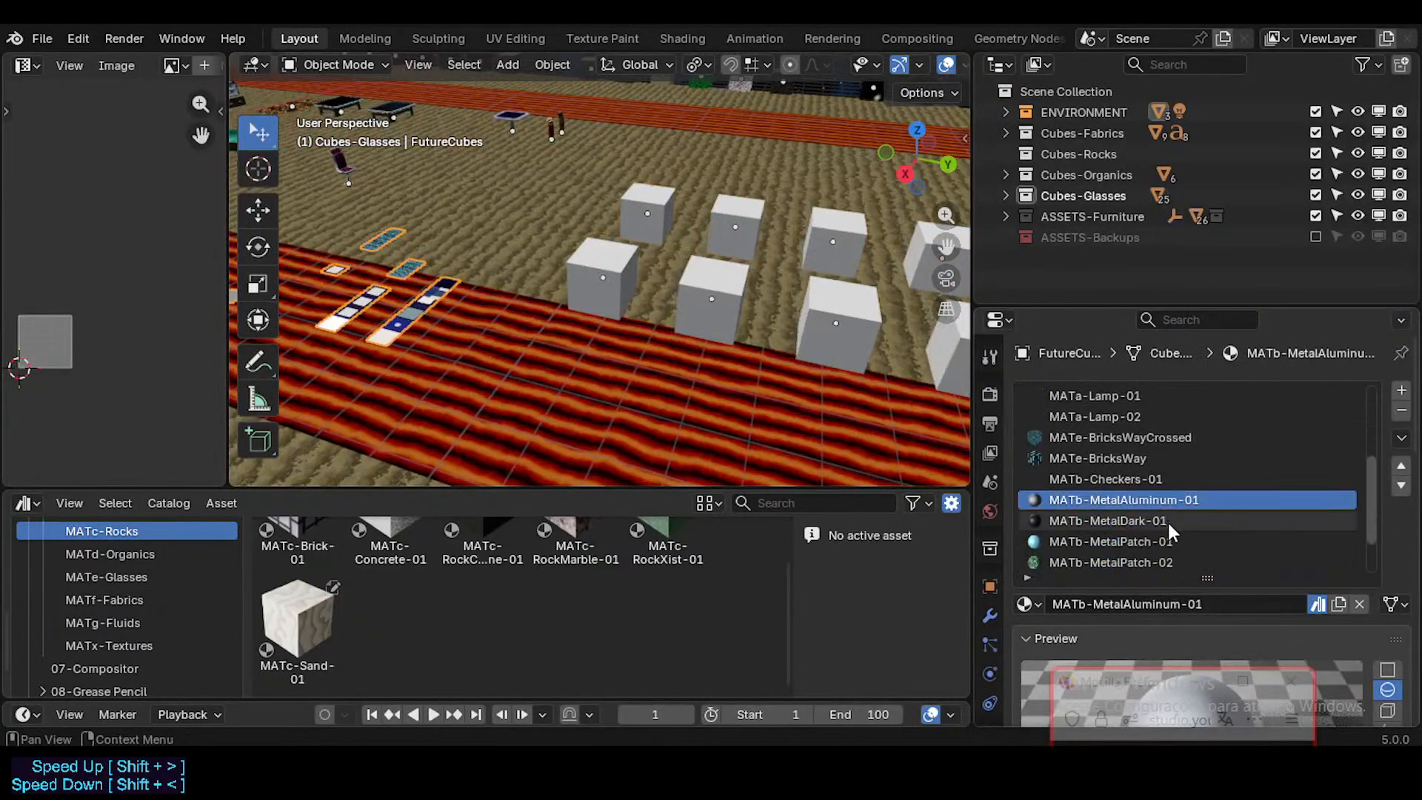
left_click(1144, 481)
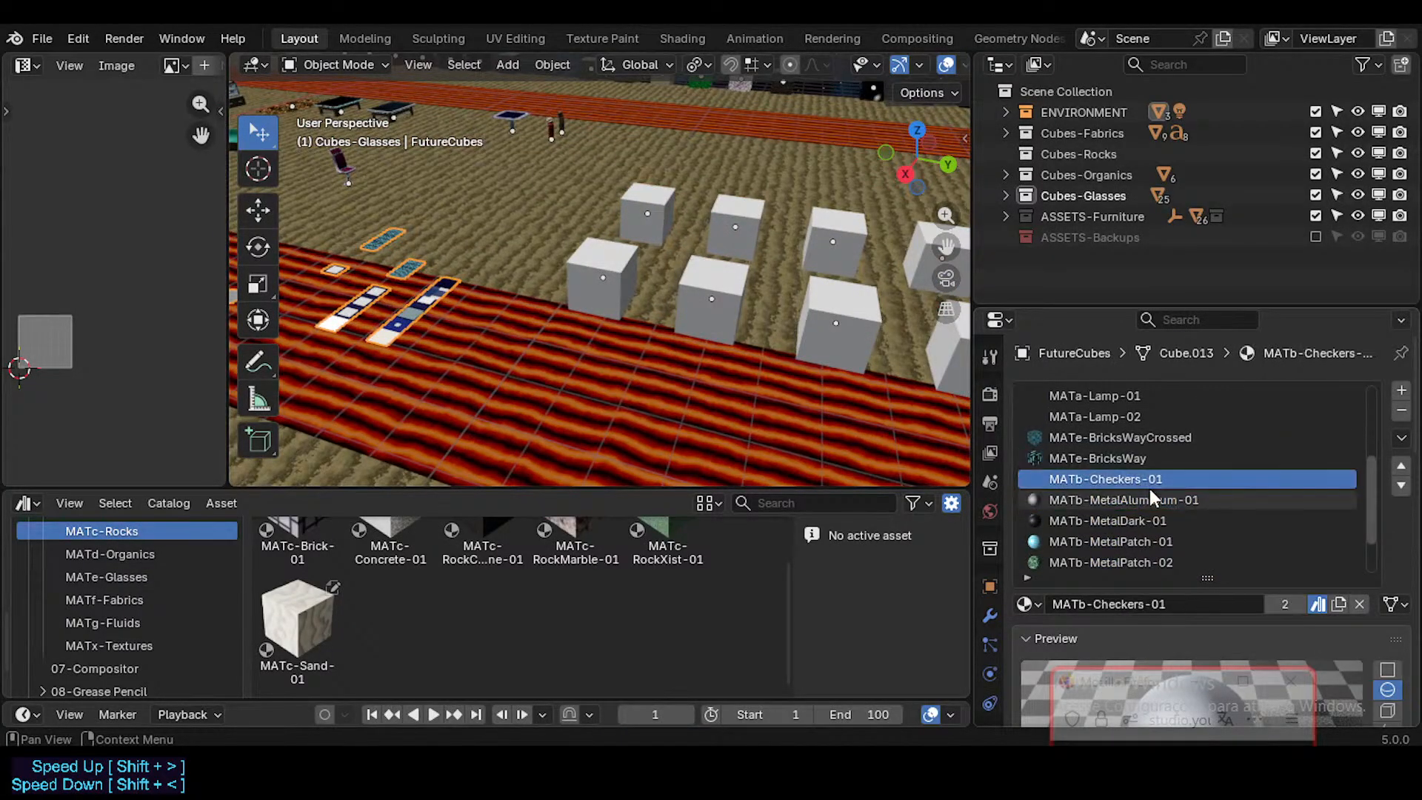
left_click(1227, 507)
left_click(1215, 517)
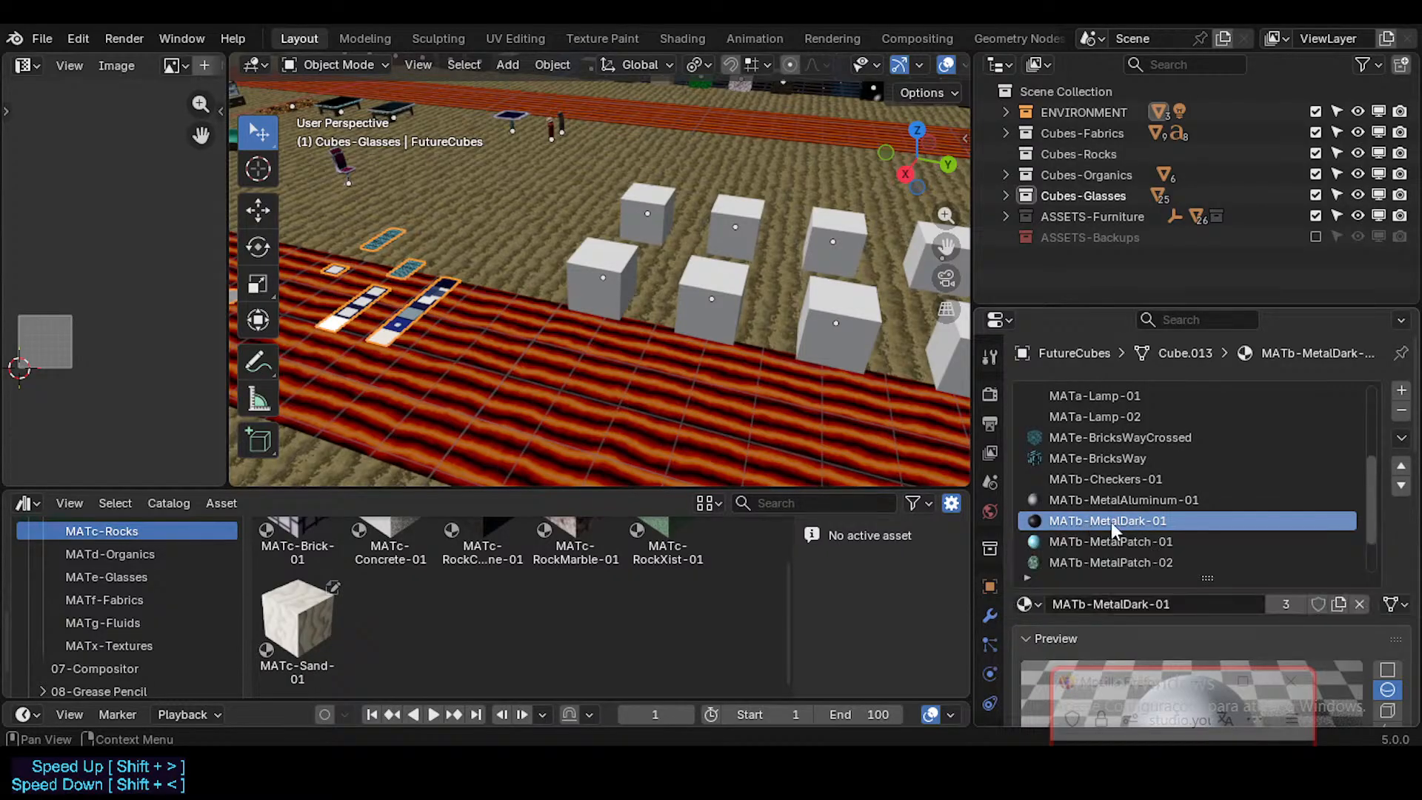
right_click(1314, 606)
left_click(1258, 582)
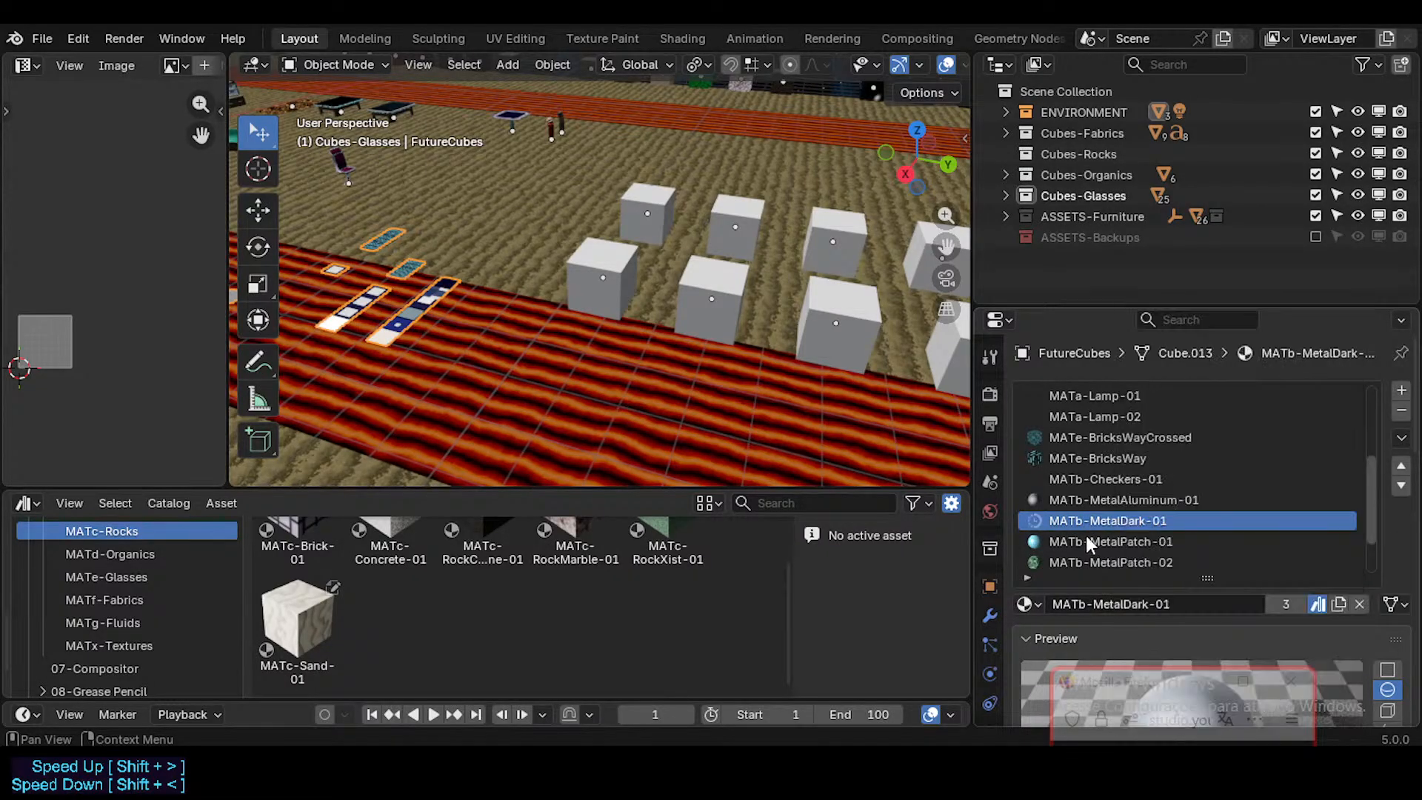
Step: Mark the FutureCubes materials MATb-MetalPatch-01 and MATb-MetalPatch-02 as assets
left_click(1144, 539)
scroll(1163, 533, "down", 3)
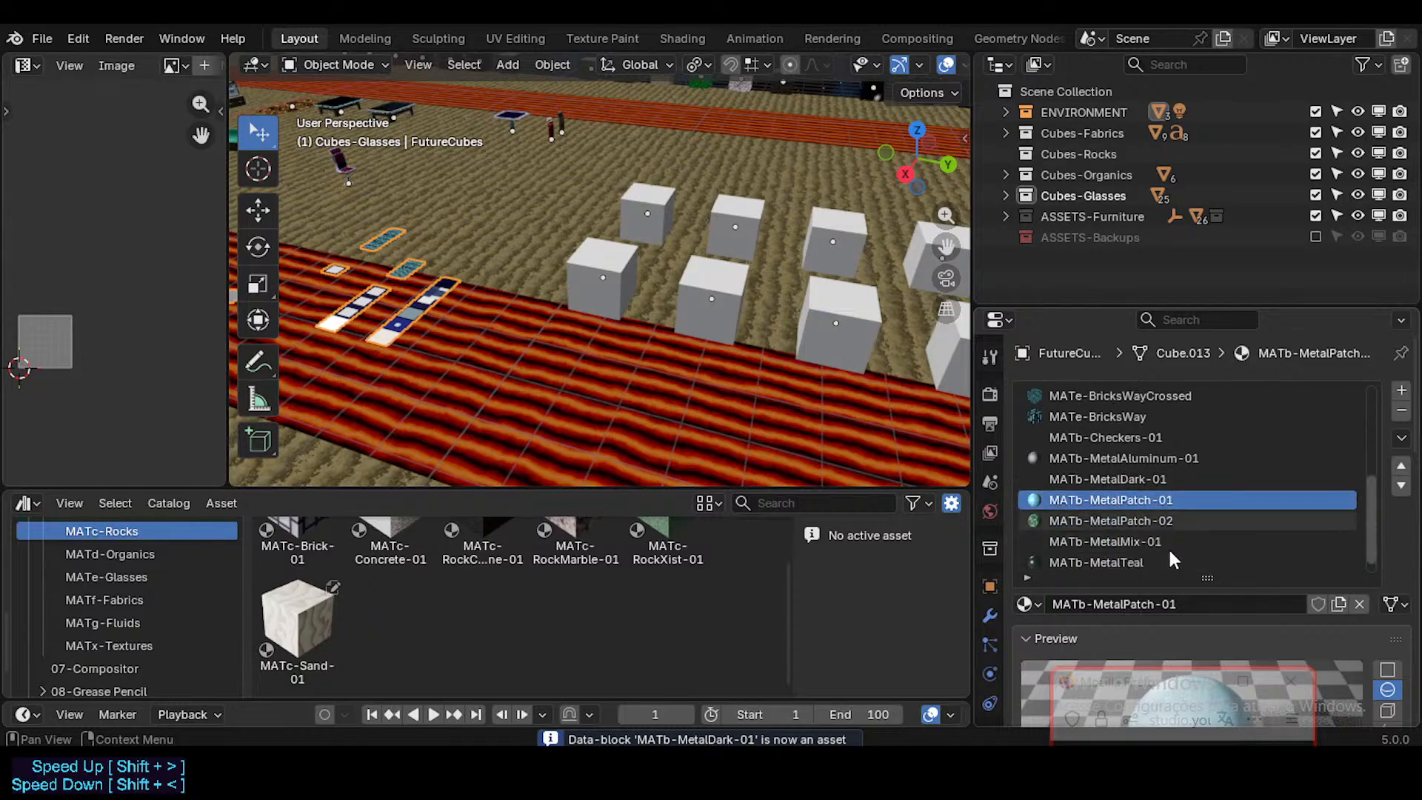
right_click(1318, 604)
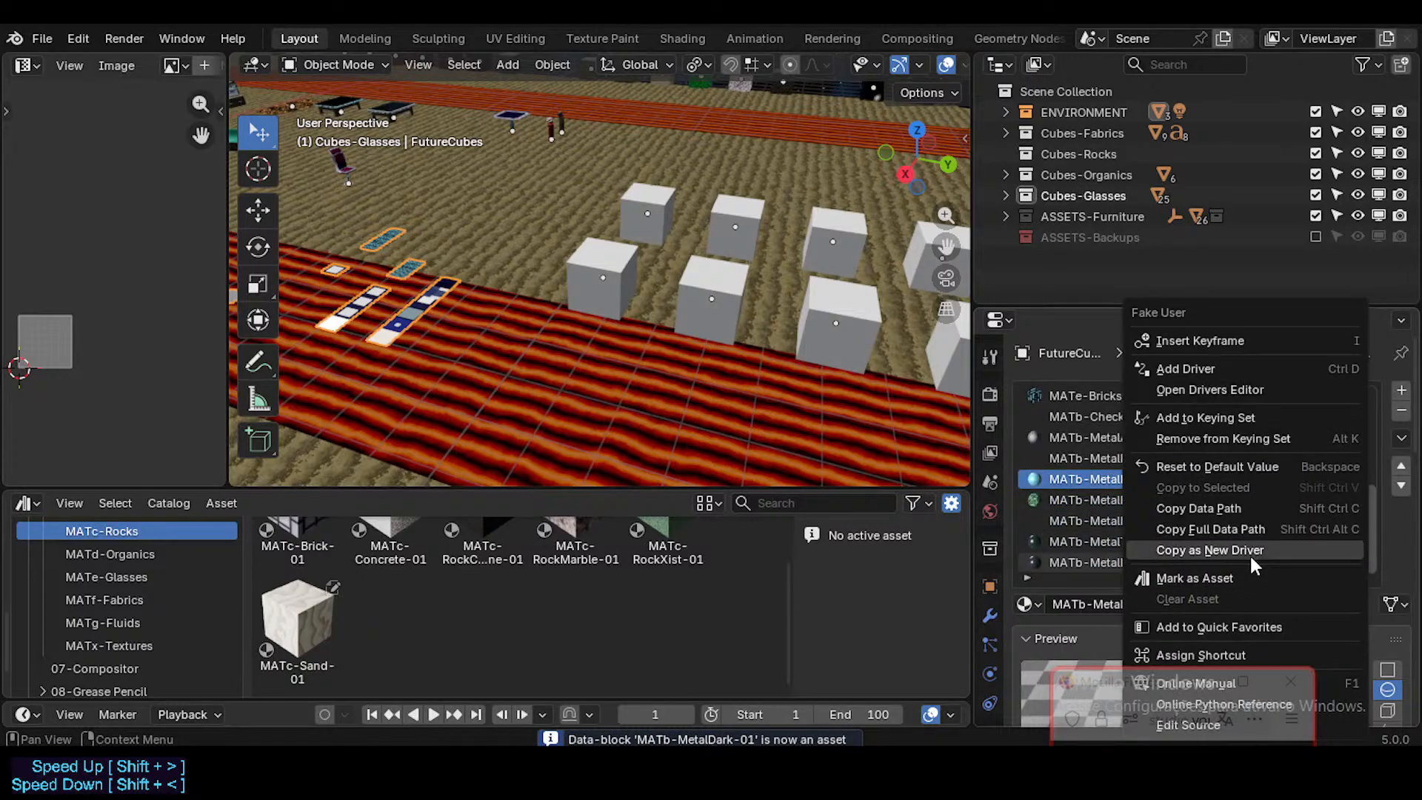
left_click(1216, 570)
left_click(1118, 501)
right_click(1296, 597)
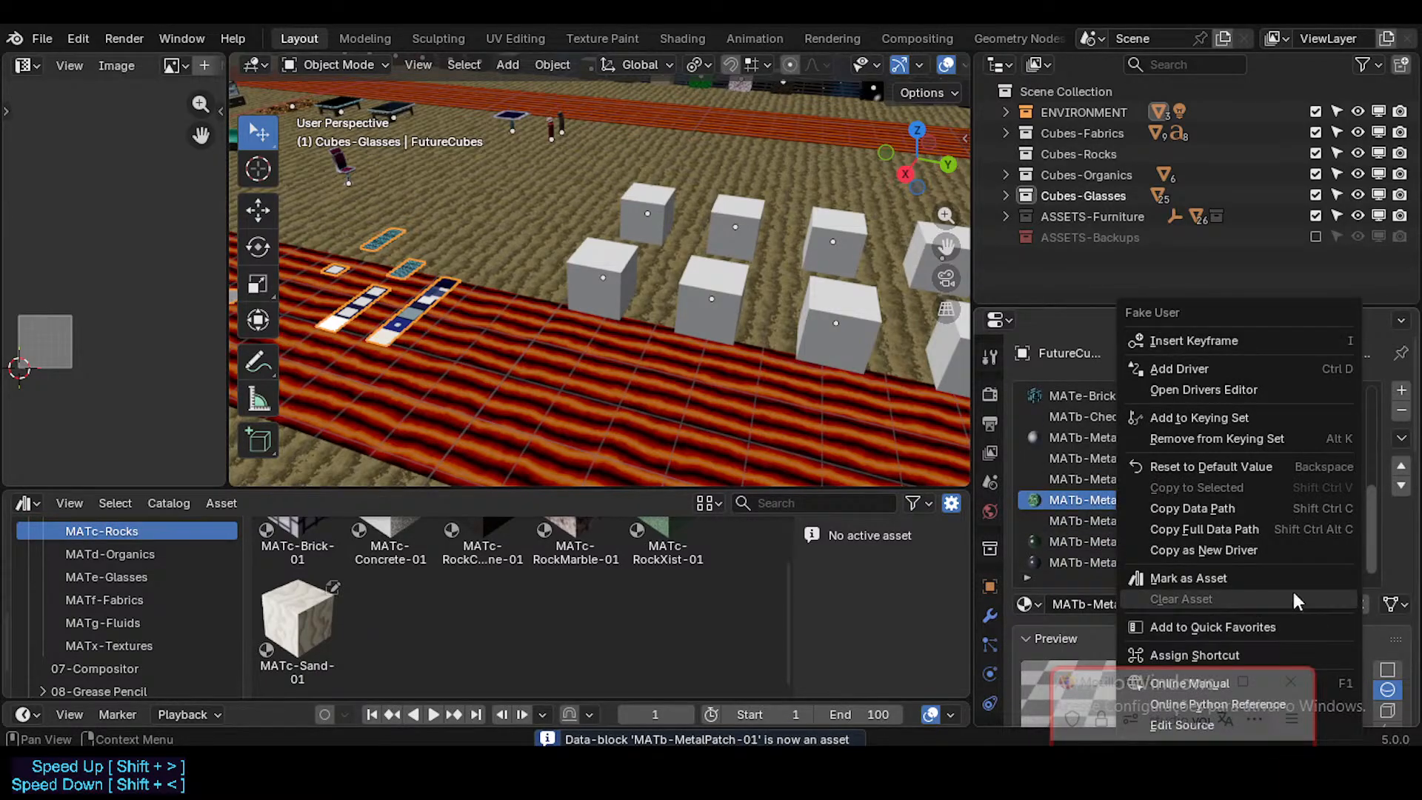
left_click(1232, 575)
Step: Check MATb-MetalMix-01, and mark MATb-MetalTeal and MATb-MetalPipes-01 as assets
left_click(1144, 520)
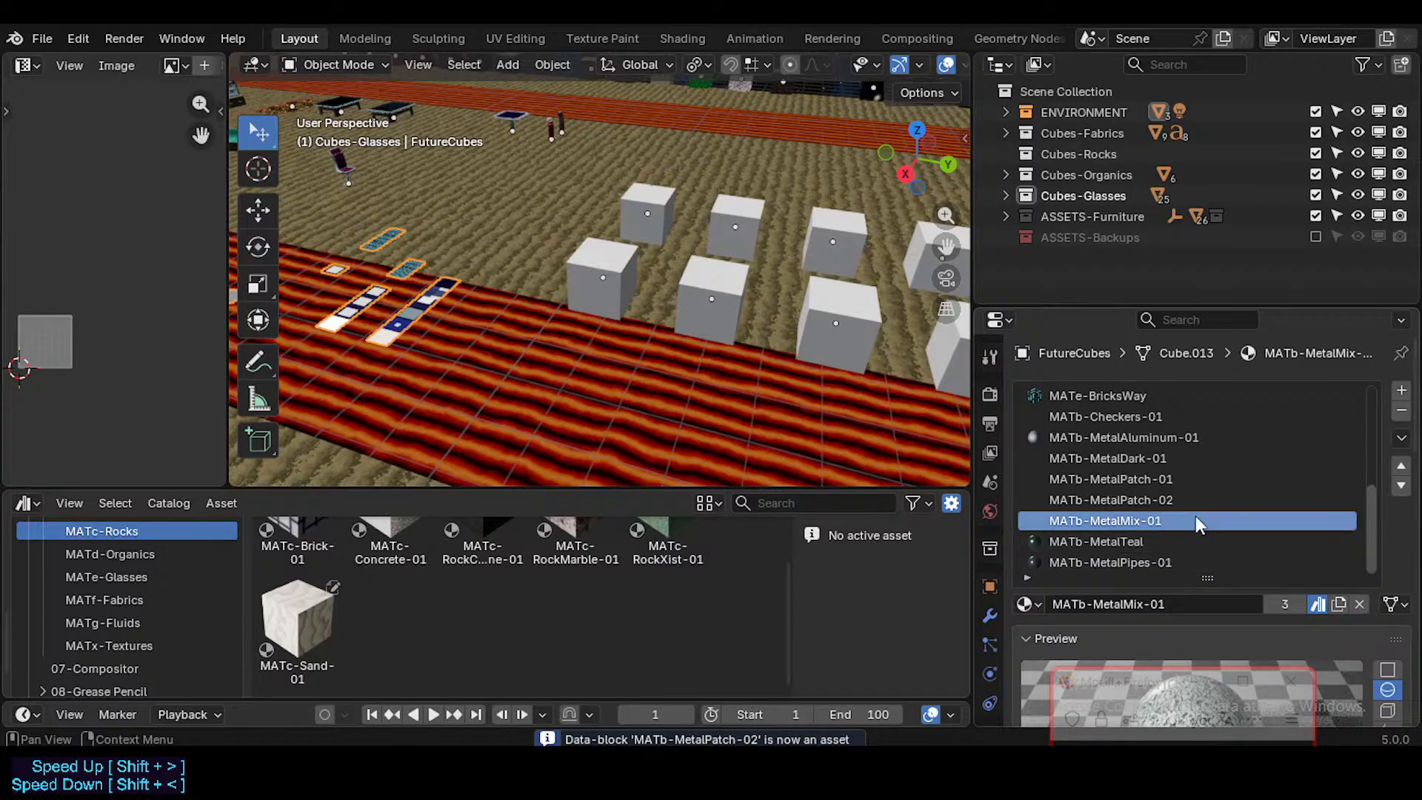
left_click(1196, 539)
right_click(1313, 602)
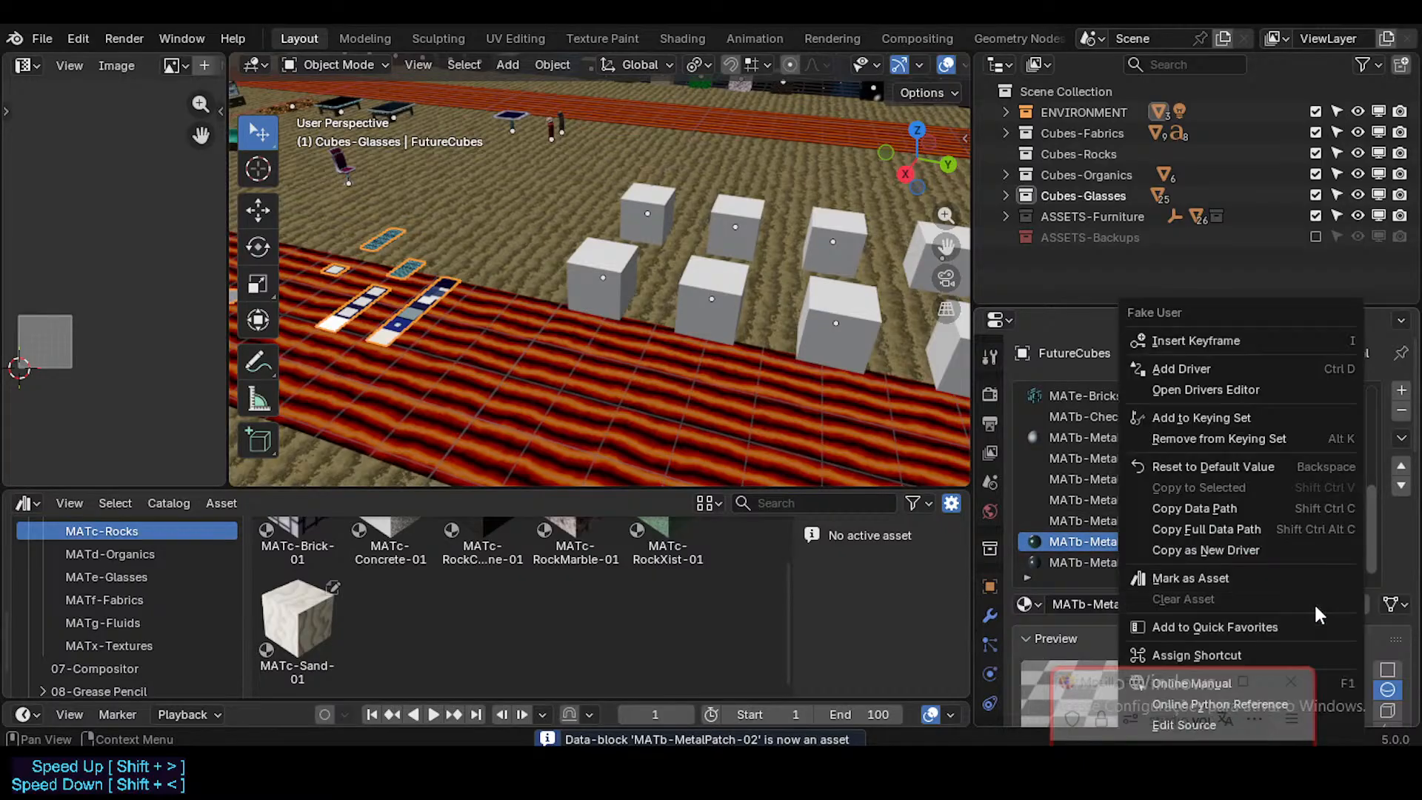
left_click(1248, 572)
left_click(1196, 561)
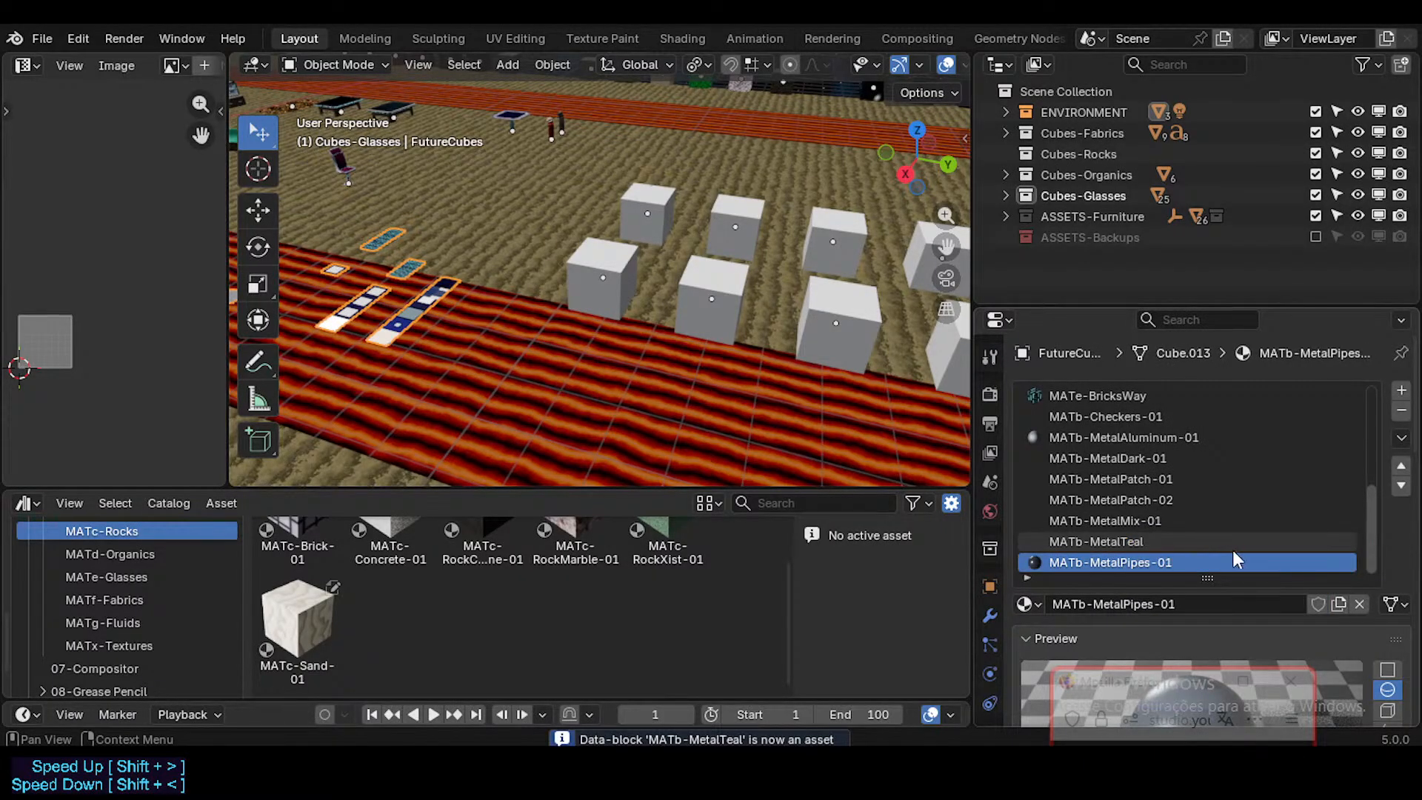
right_click(1314, 602)
left_click(1228, 574)
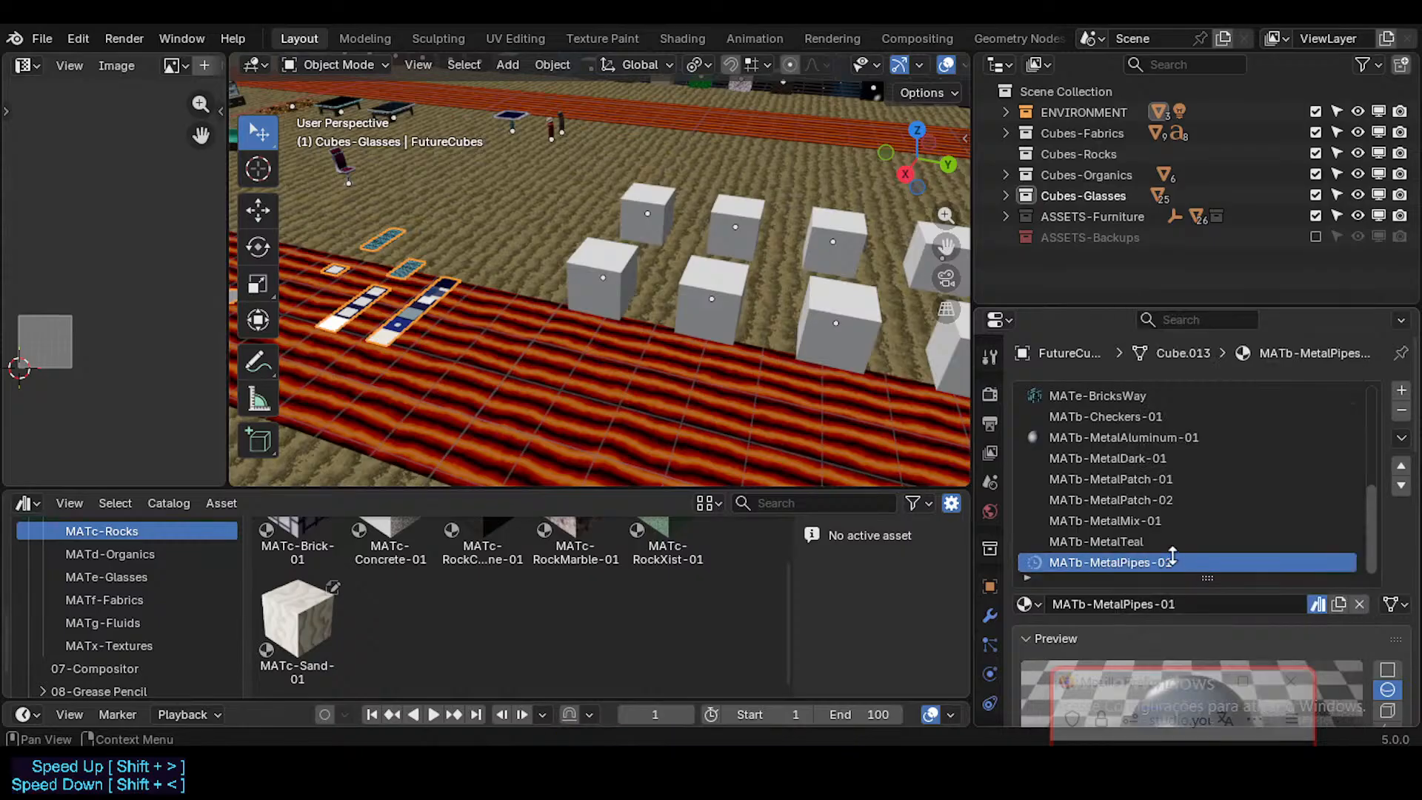
Step: Mark the FutureCubes materials MATe-BricksWay and MATe-BricksWayCrossed as assets
left_click(1136, 541)
left_click(1176, 561)
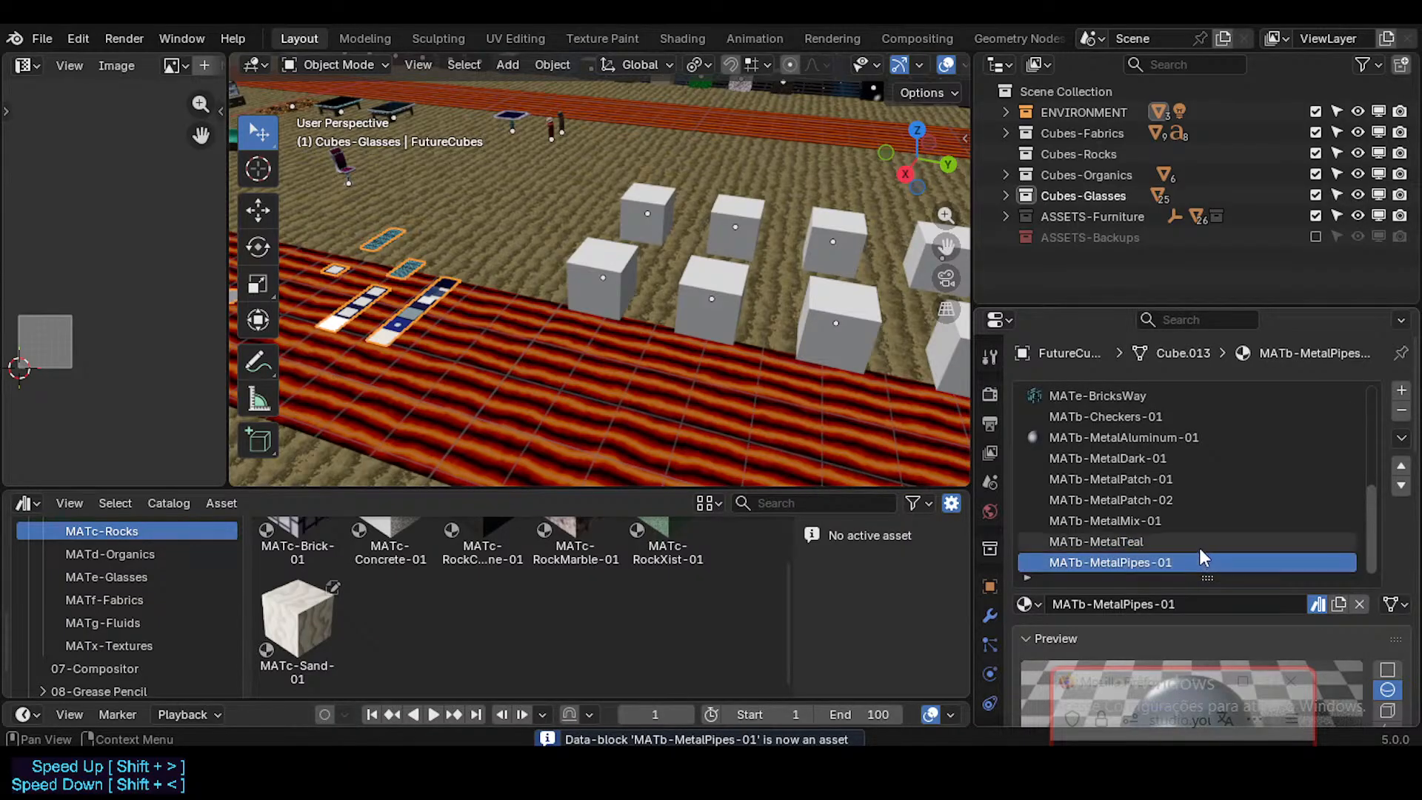
scroll(1210, 499, "up", 4, "ctrl")
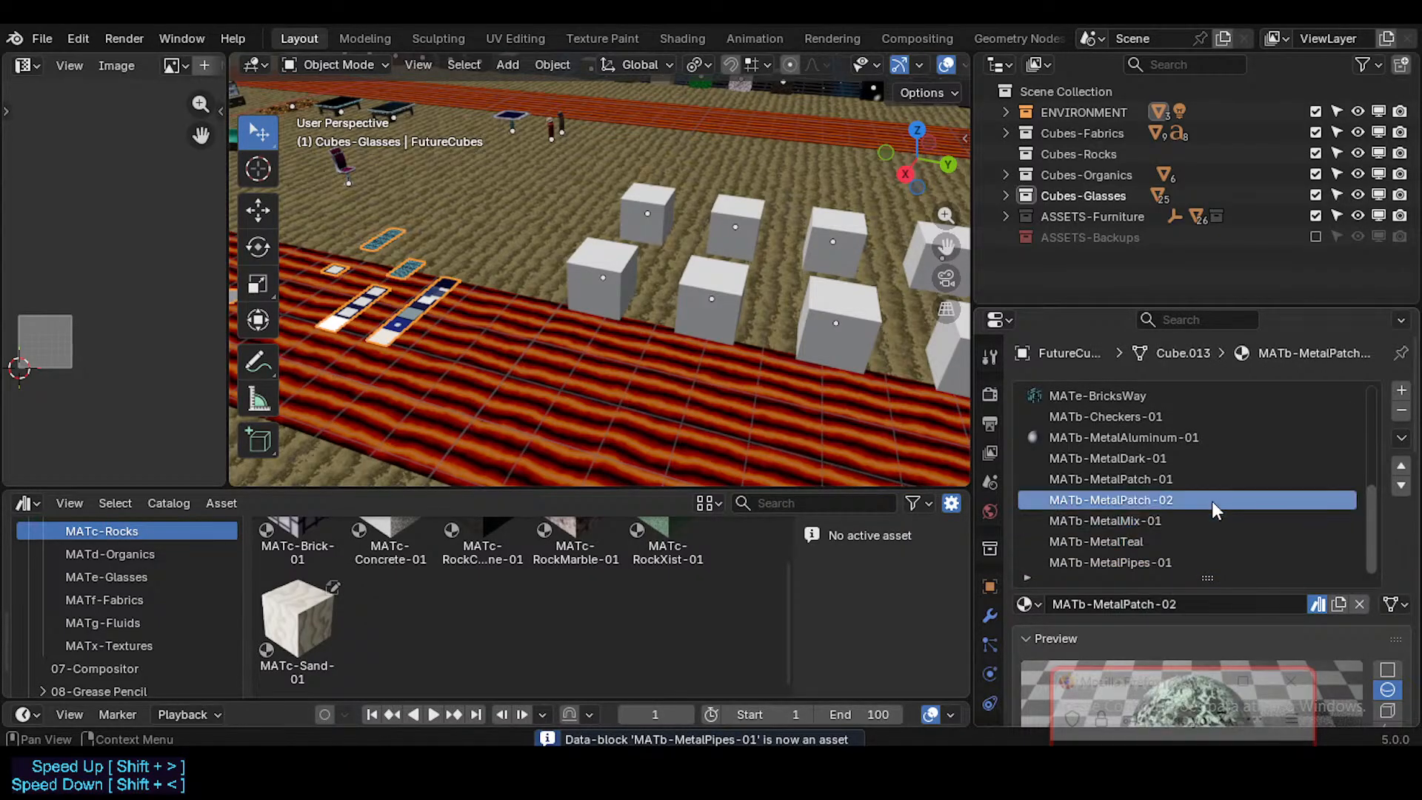
scroll(1213, 502, "up", 3, "ctrl")
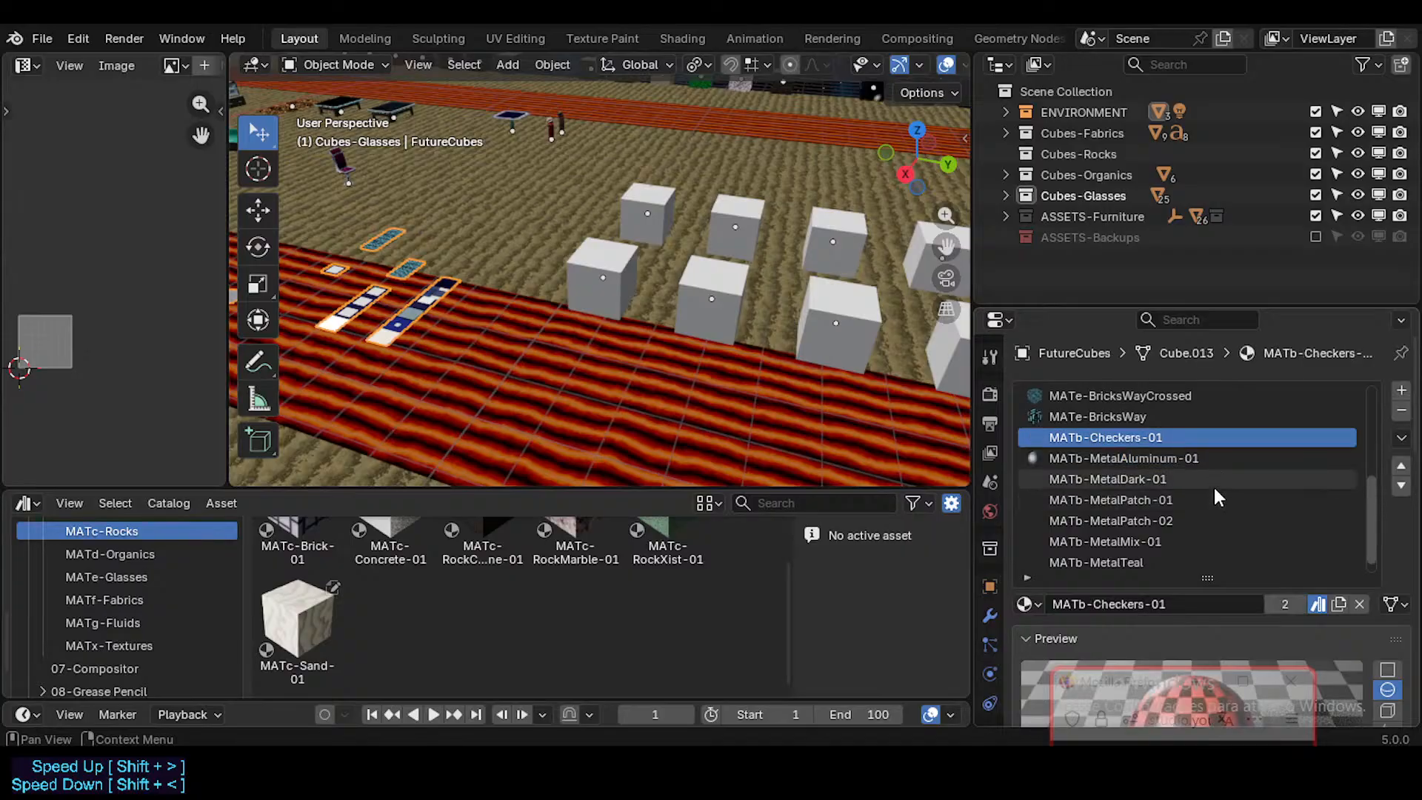
scroll(1210, 488, "up", 1, "ctrl")
scroll(1178, 500, "up", 3)
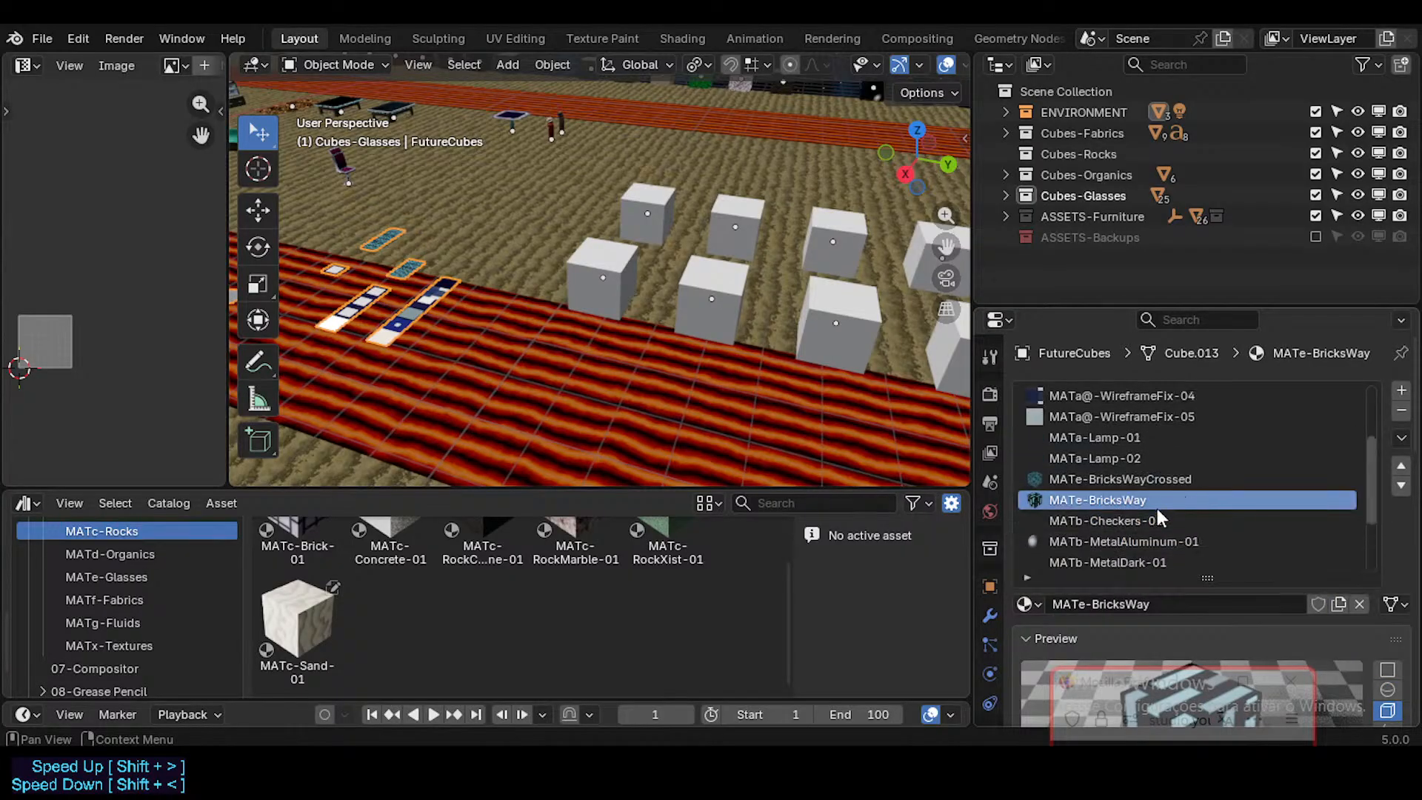
right_click(1322, 603)
left_click(1268, 579)
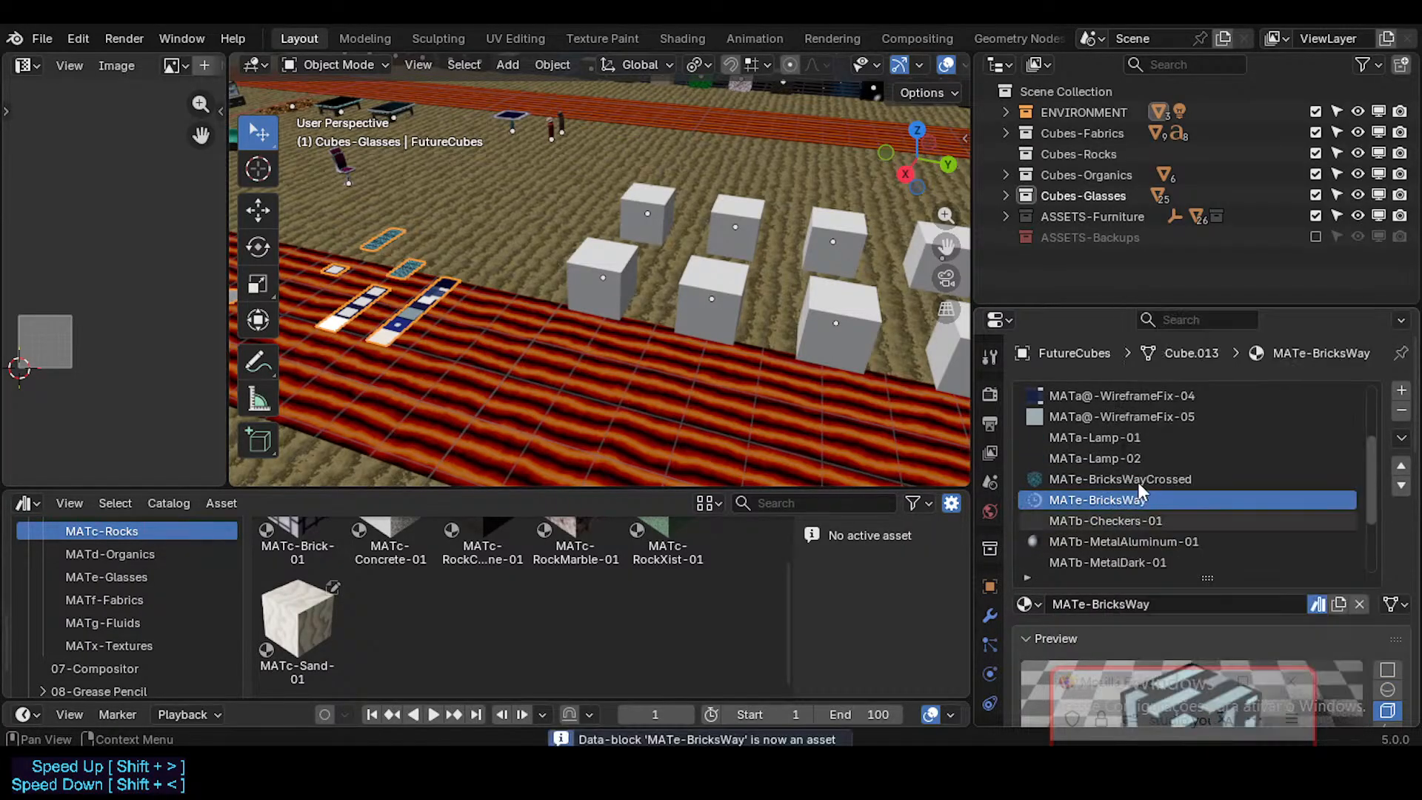
left_click(1138, 479)
right_click(1304, 599)
left_click(1254, 566)
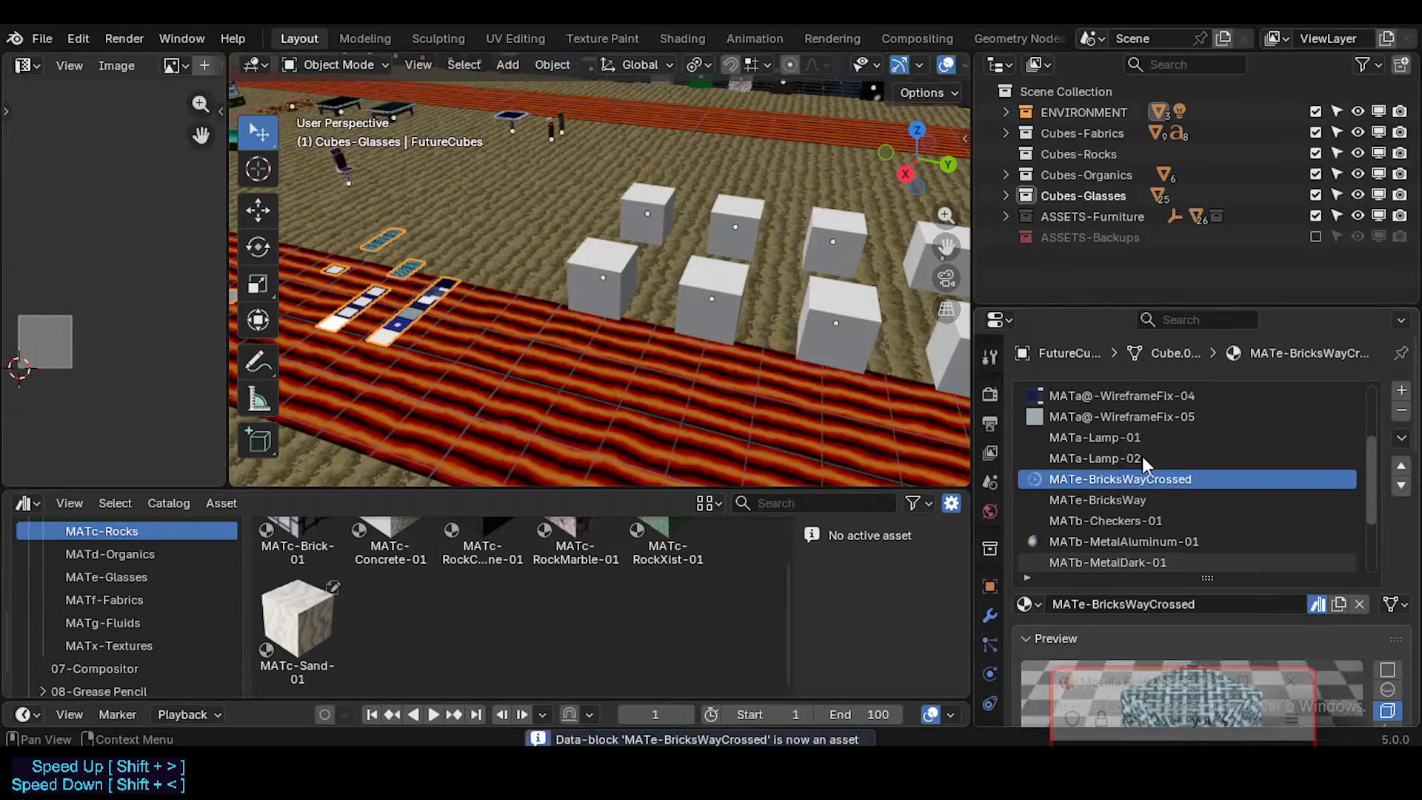
Step: Check the remaining MATa lamp and wireframe material slots of FutureCubes, and save the file
scroll(1145, 434, "up", 2, "ctrl")
scroll(1167, 447, "up", 3)
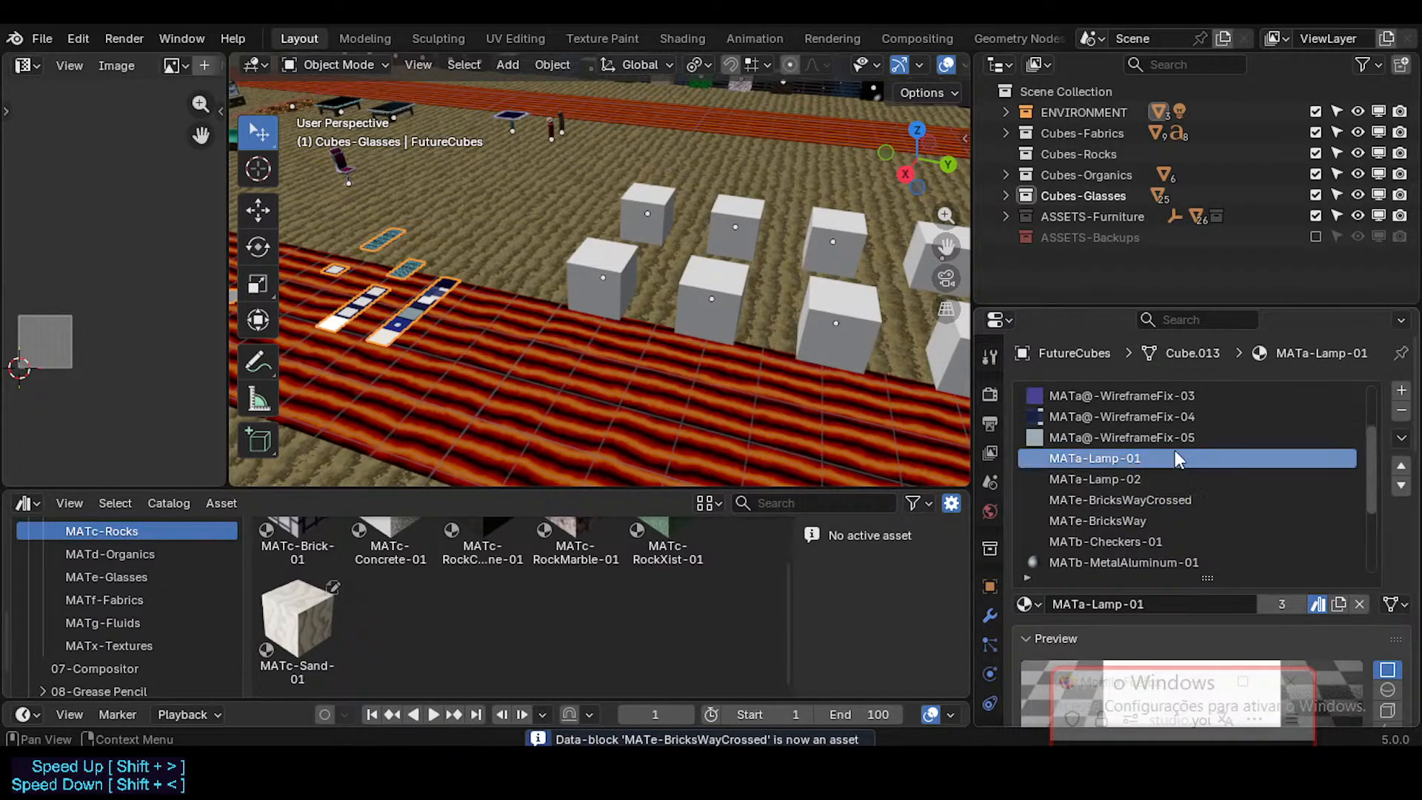
scroll(1174, 451, "up", 3, "ctrl")
scroll(1197, 443, "up", 2)
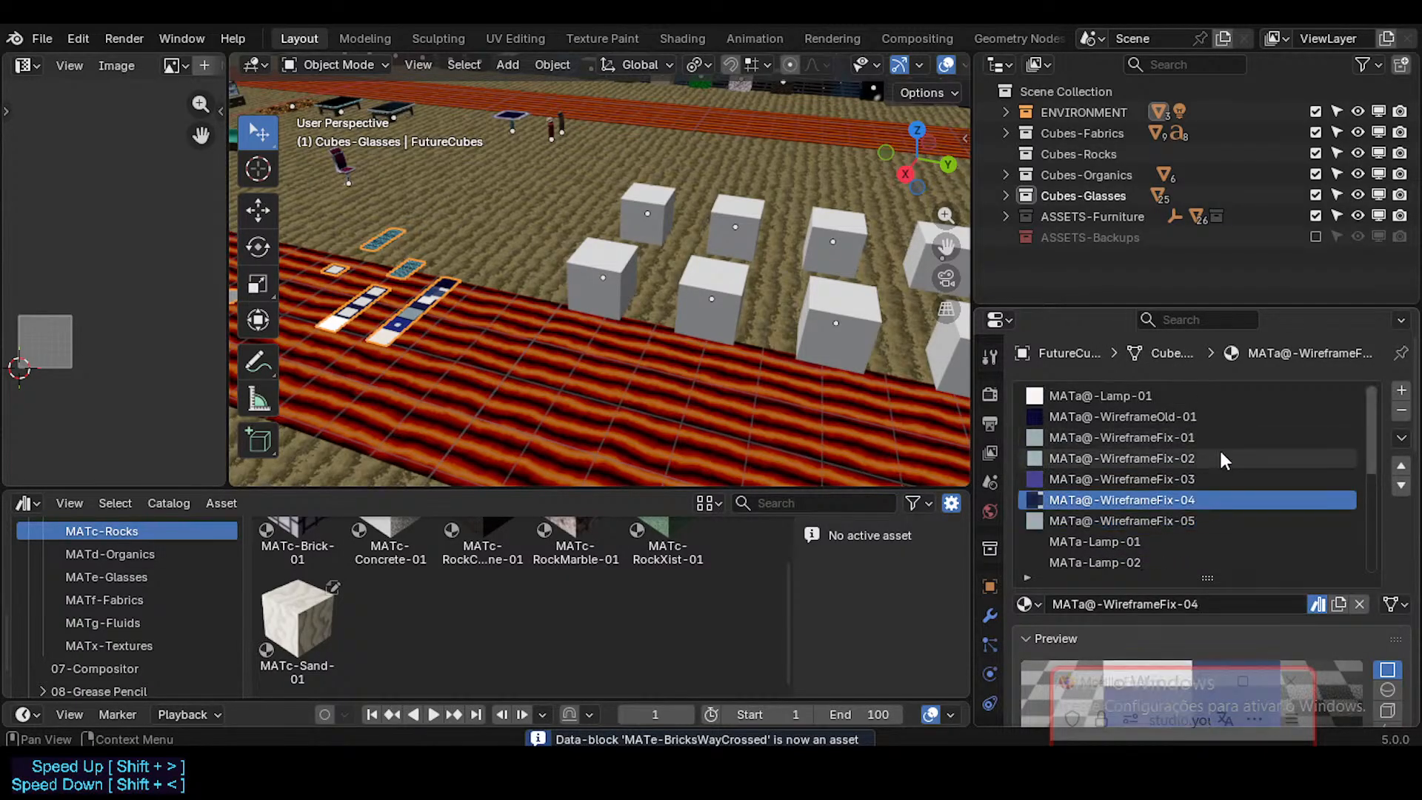
scroll(1220, 458, "up", 3, "ctrl")
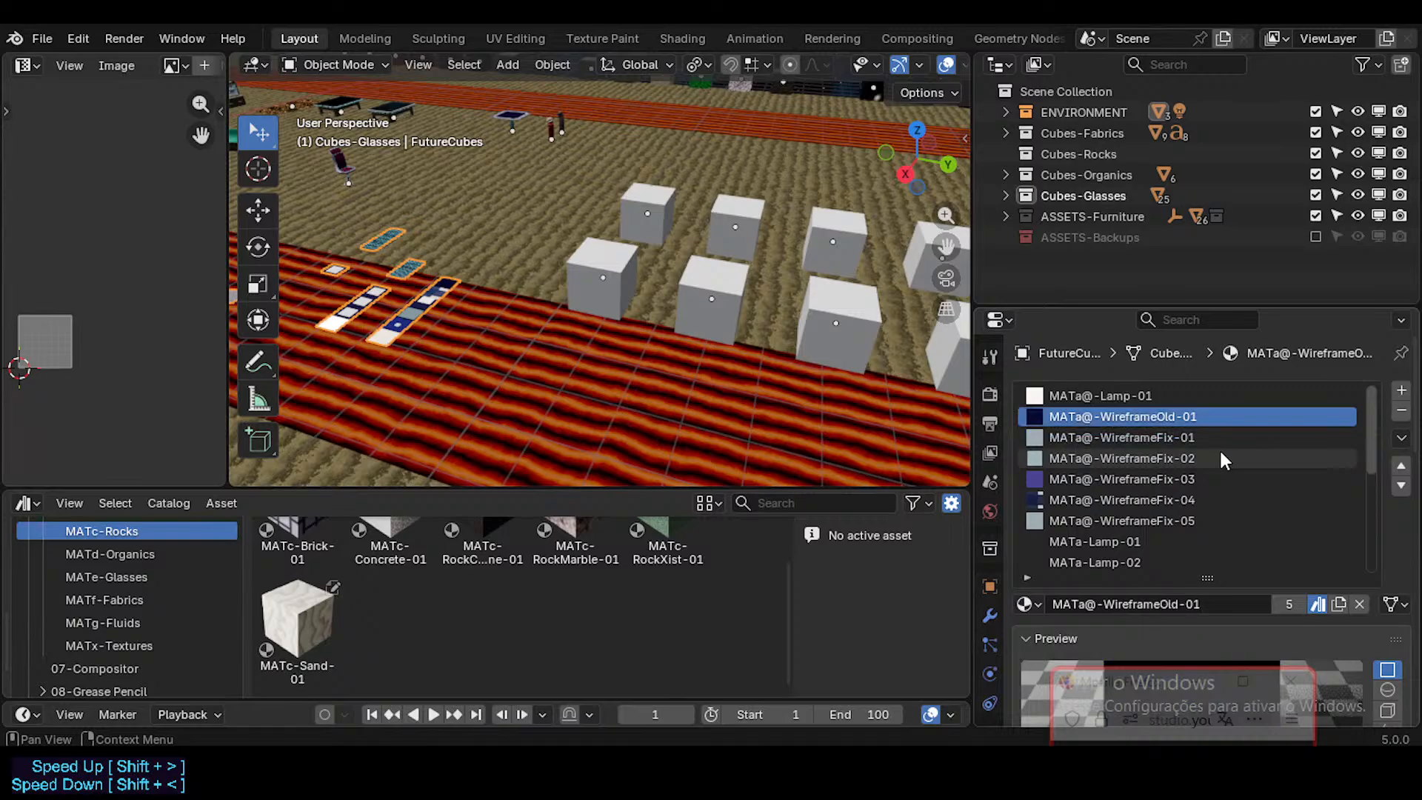
scroll(1219, 460, "up", 1, "ctrl")
scroll(1215, 460, "down", 10)
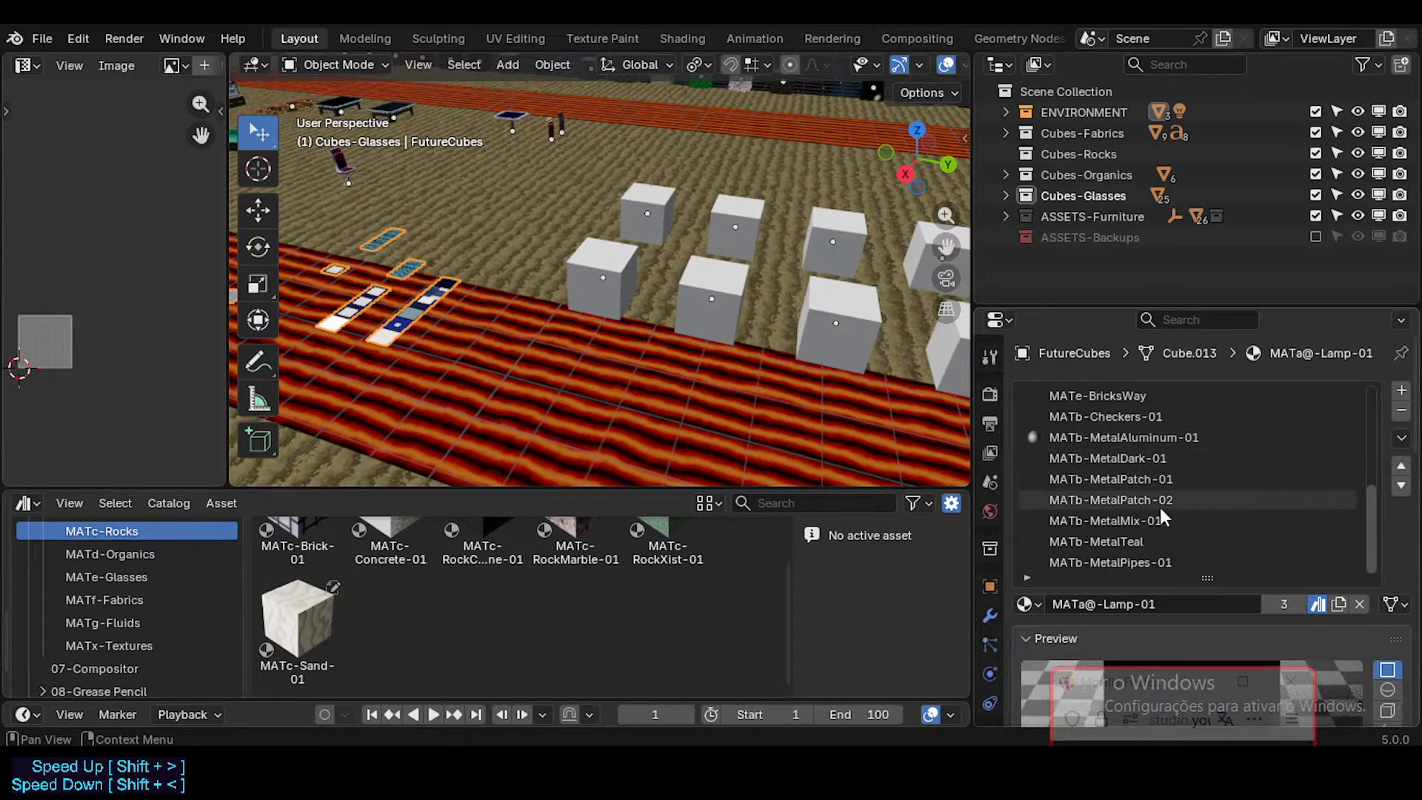
left_click(1123, 563)
key("ctrl+s")
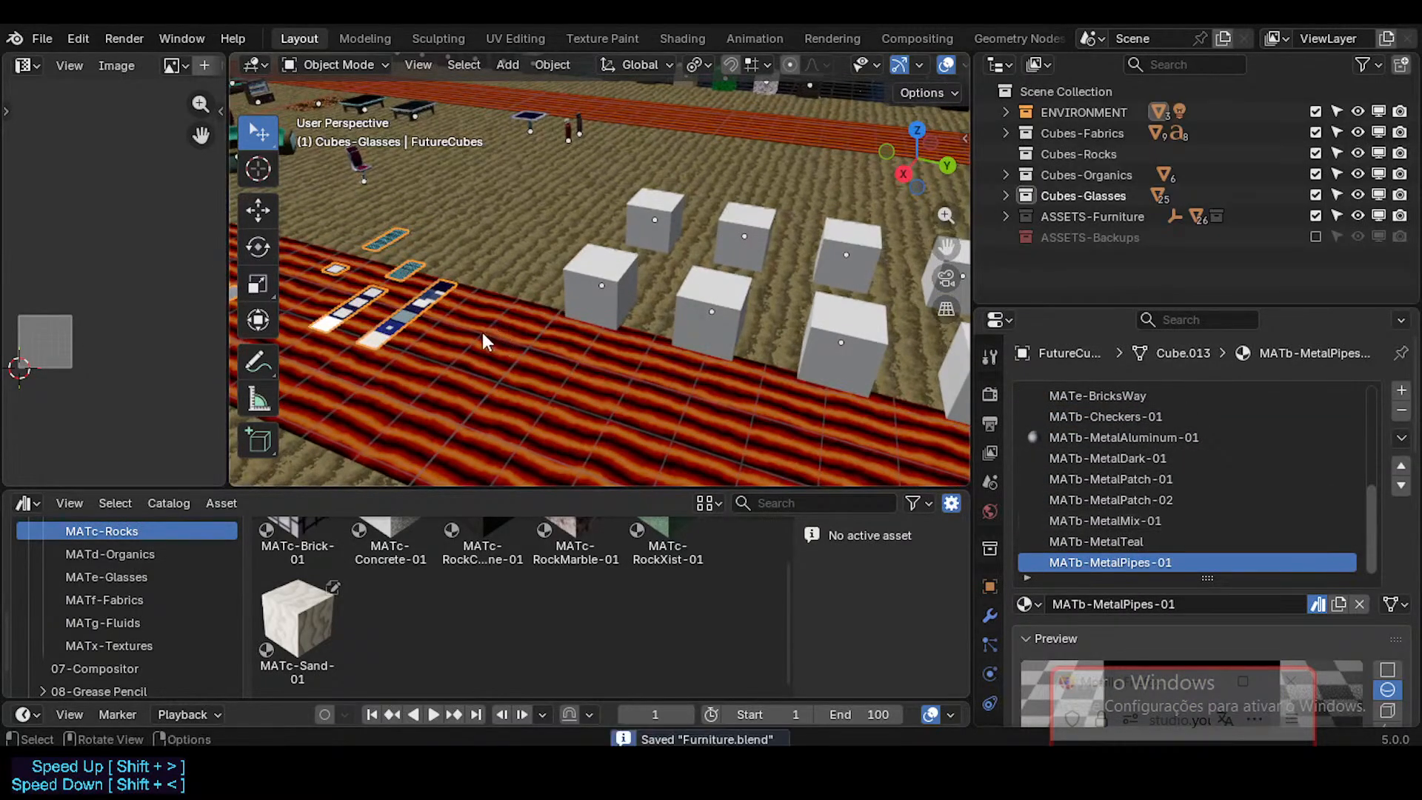
Step: Review the assets in the MATb-Metals catalog and in the Unassigned group
scroll(119, 592, "up", 2)
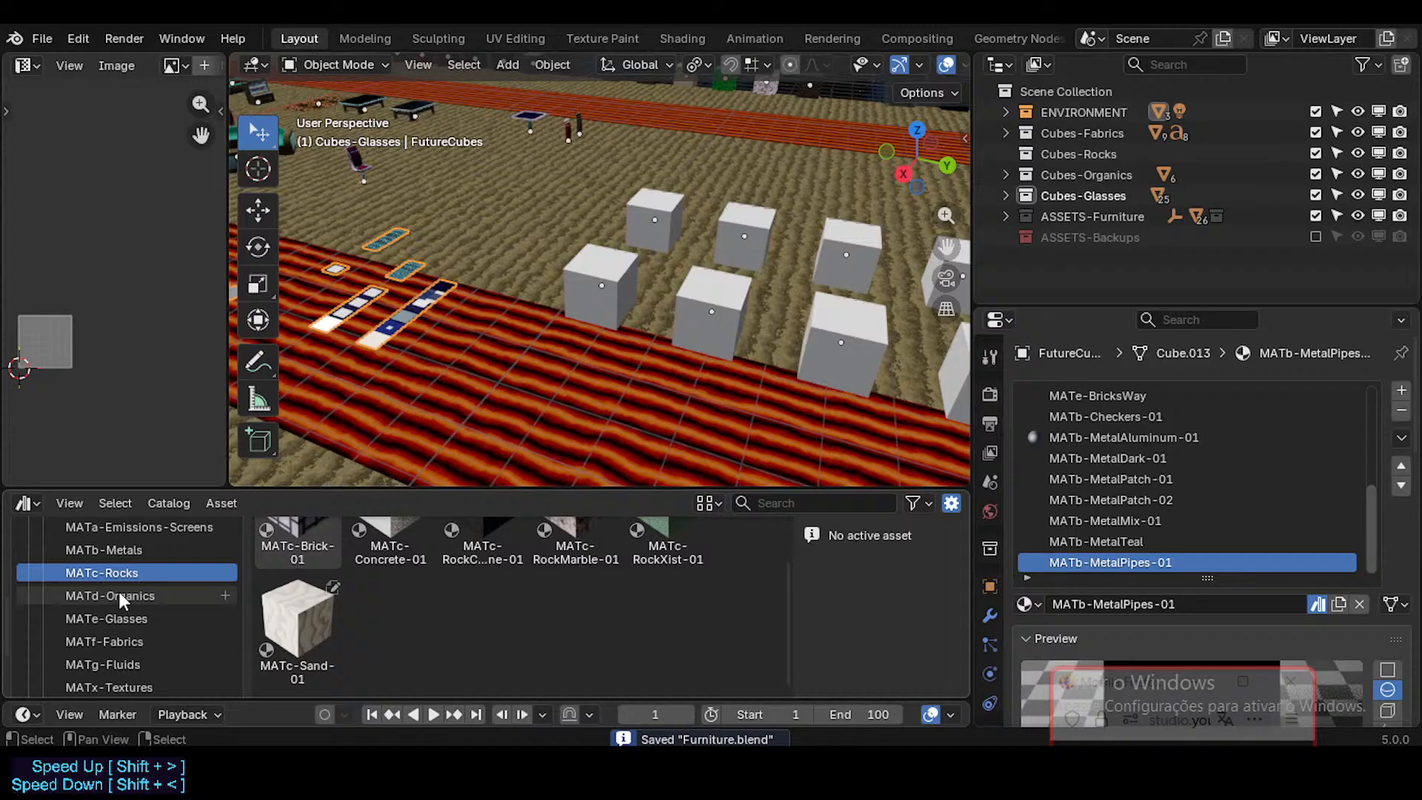
left_click(141, 552)
middle_click_drag(431, 358, 545, 436, "shift")
scroll(597, 382, "up", 3)
scroll(104, 622, "down", 1)
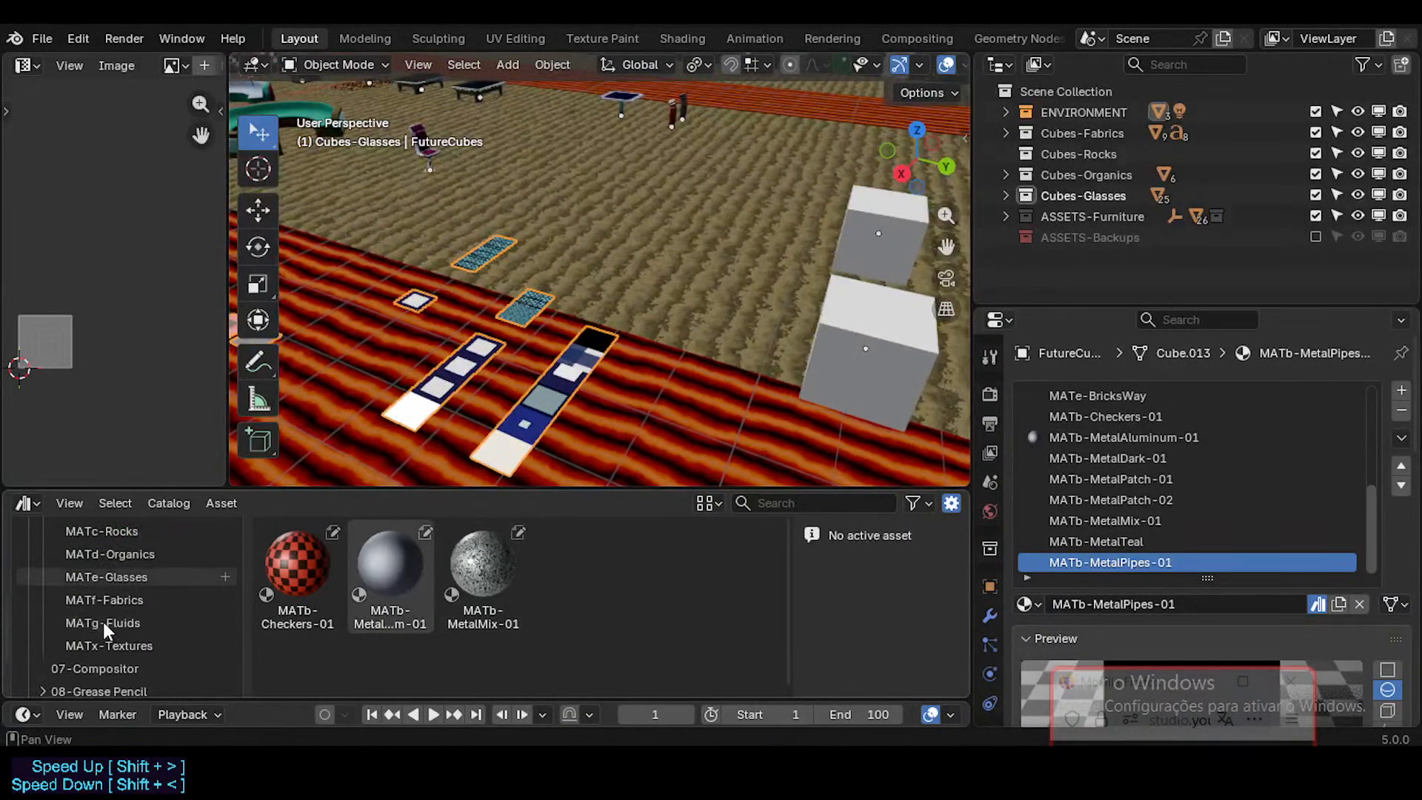
scroll(103, 622, "down", 2)
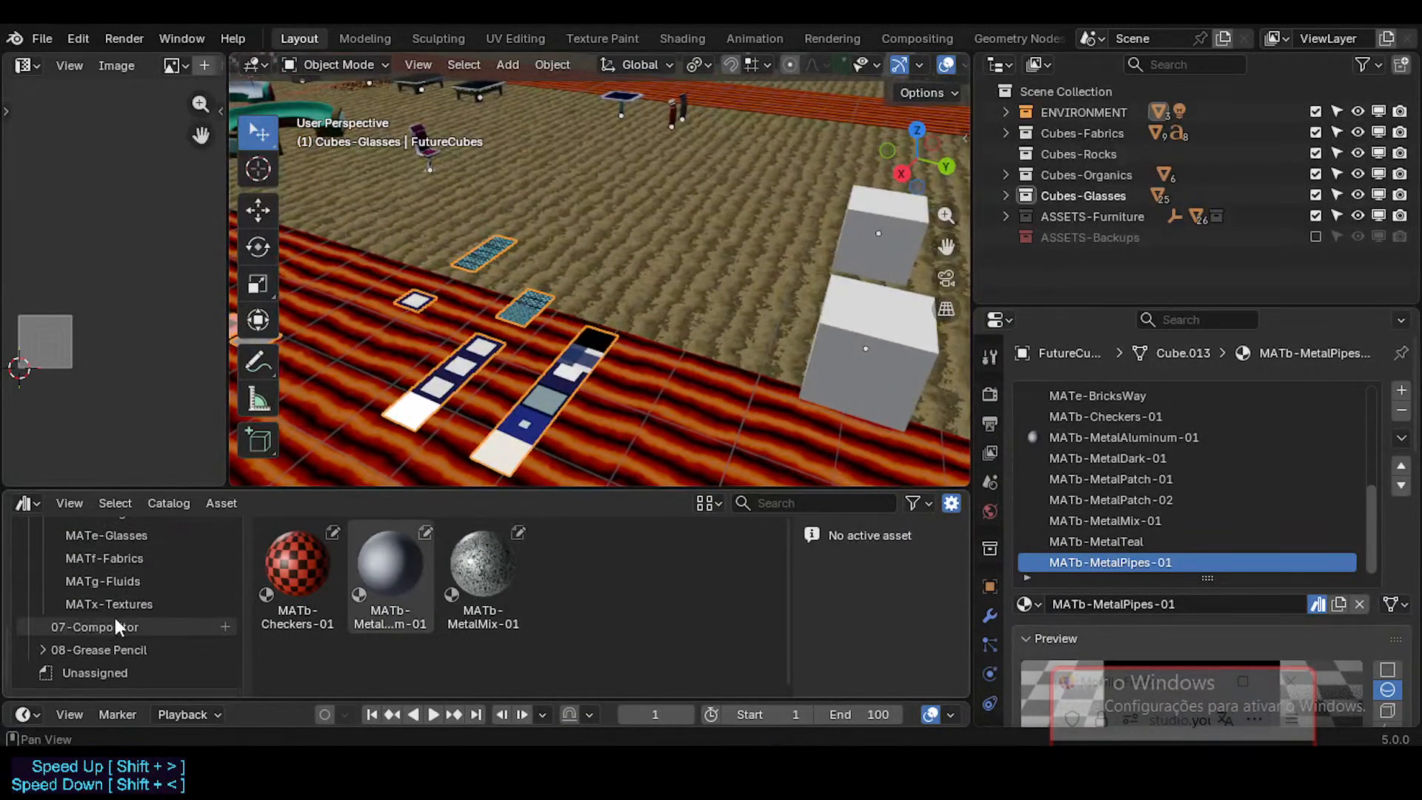
left_click(96, 672)
Step: Assign the five unassigned MATb materials, from MATb-MetalDark-01 to MATb-MetalTeal, to the MATb-Metals catalog
left_click(298, 570)
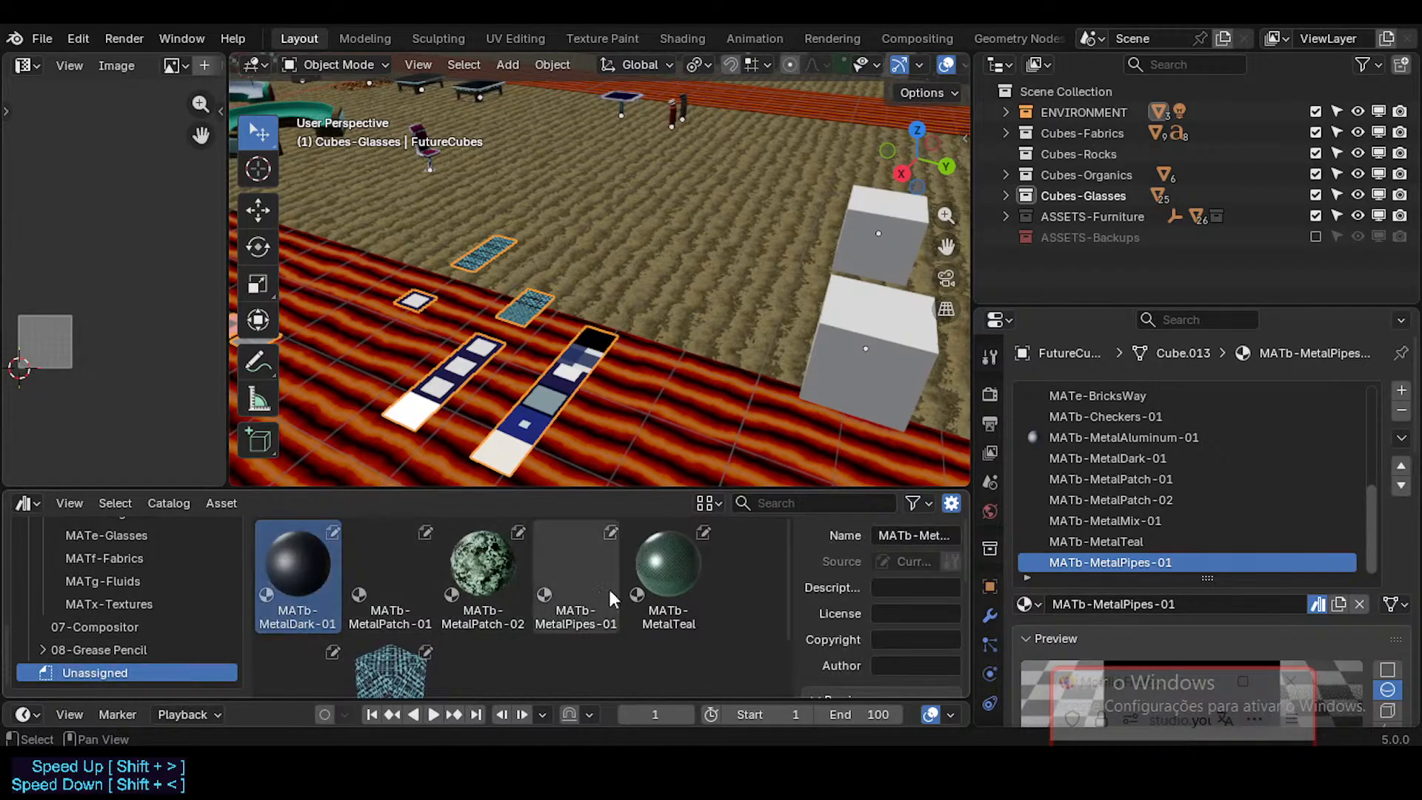
left_click(667, 574, "shift")
scroll(466, 611, "down", 2)
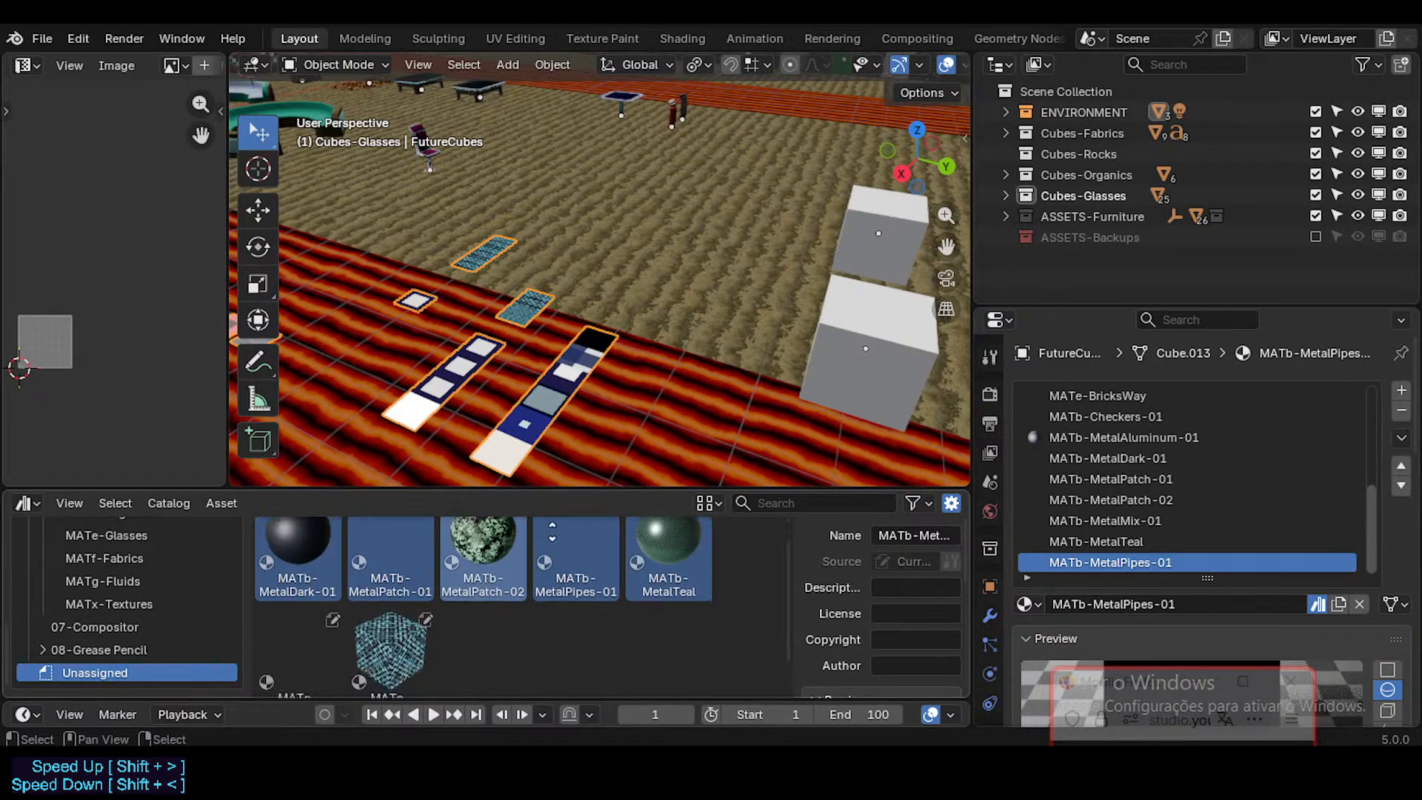
scroll(363, 524, "up", 2)
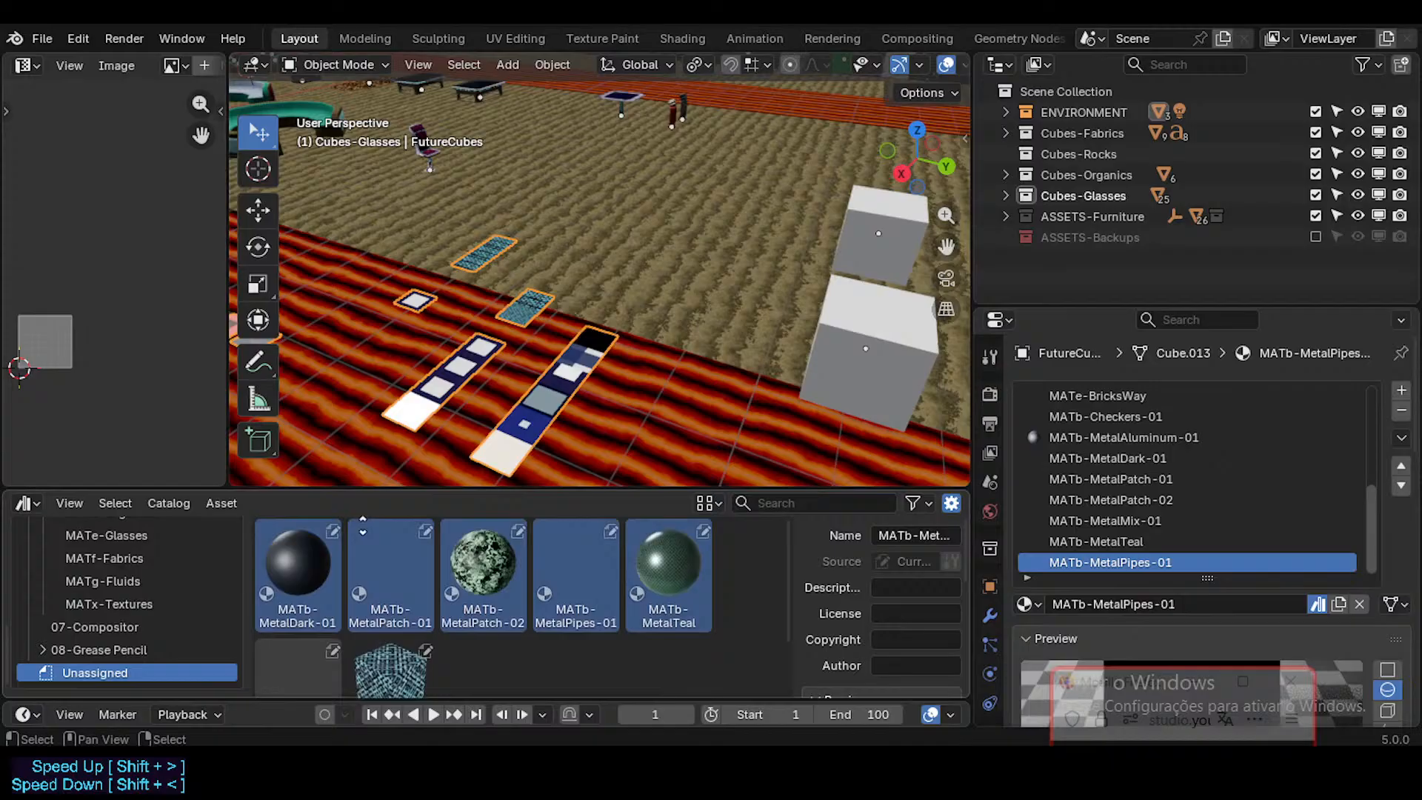
scroll(126, 574, "up", 4)
left_click_drag(282, 567, 139, 550)
Step: Assign MATe-BricksWay and MATe-BricksWayCrossed to the MATa-Emissions-Screens catalog, and save the file
left_click(307, 571)
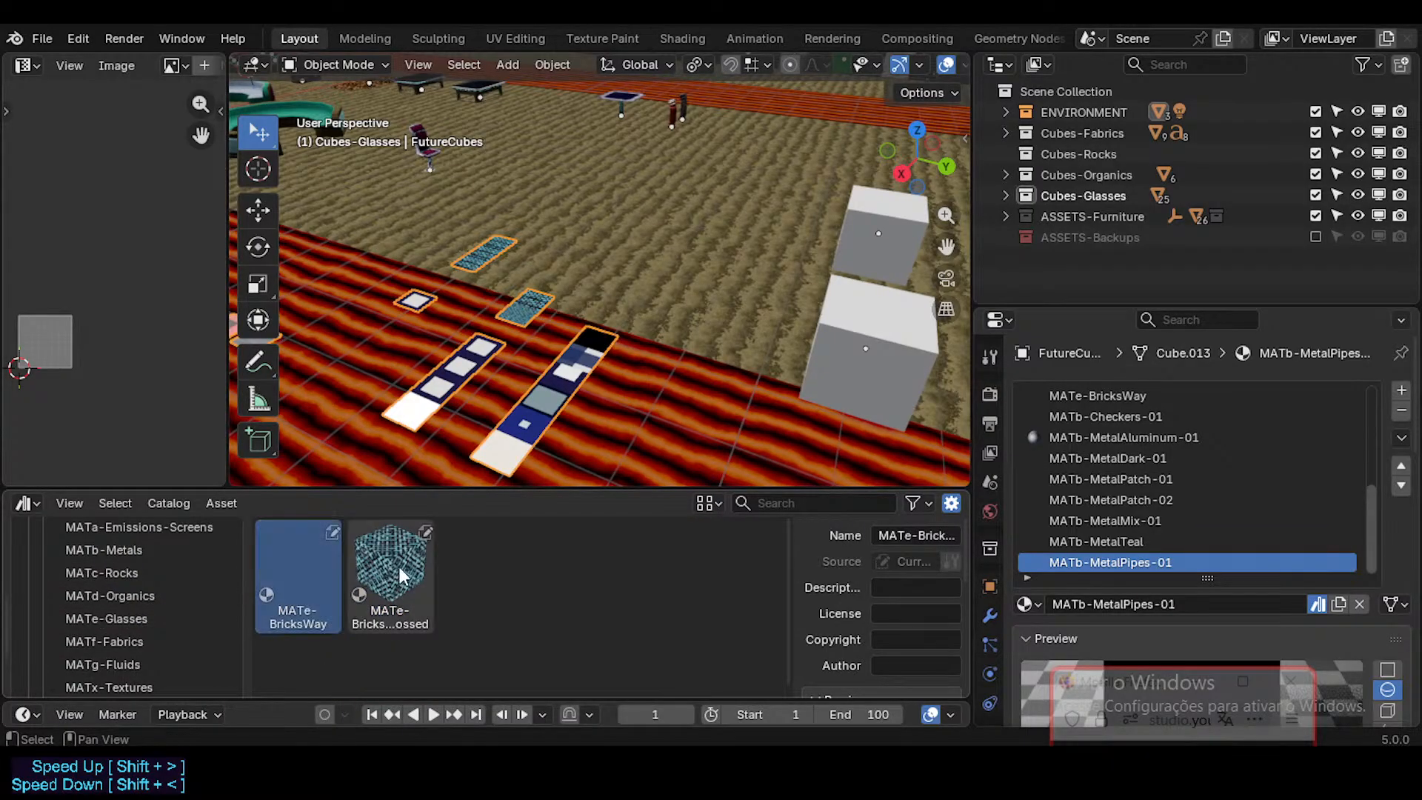
left_click(397, 574, "shift")
left_click_drag(315, 575, 183, 580)
scroll(128, 590, "up", 2)
scroll(162, 589, "down", 1)
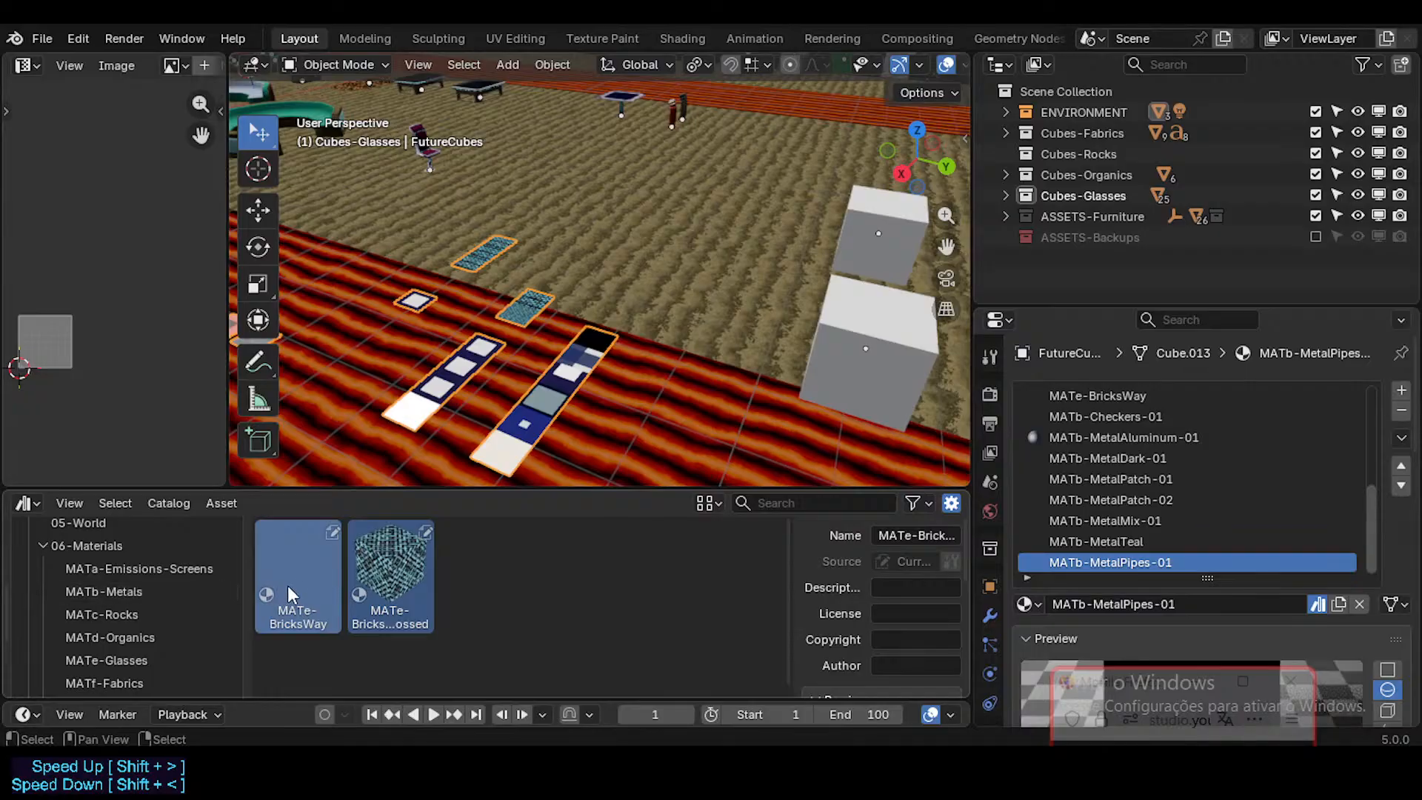
left_click_drag(290, 570, 191, 569)
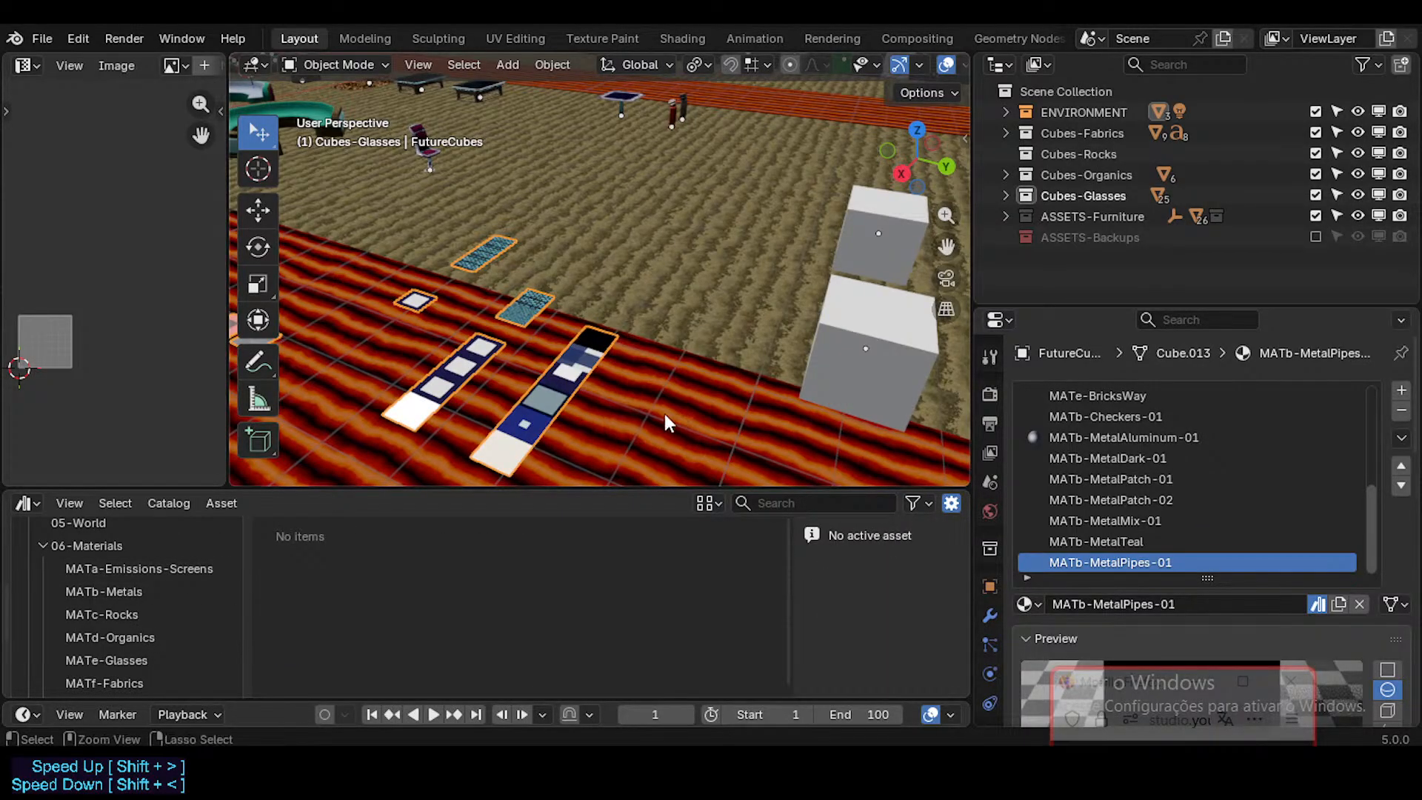
key("ctrl+s")
Step: Show the MATb-Metals catalog and check it against the FutureCubes slots MATb-MetalMix-01 and MATb-Checkers-01
scroll(1154, 500, "up", 1)
scroll(1154, 500, "down", 1)
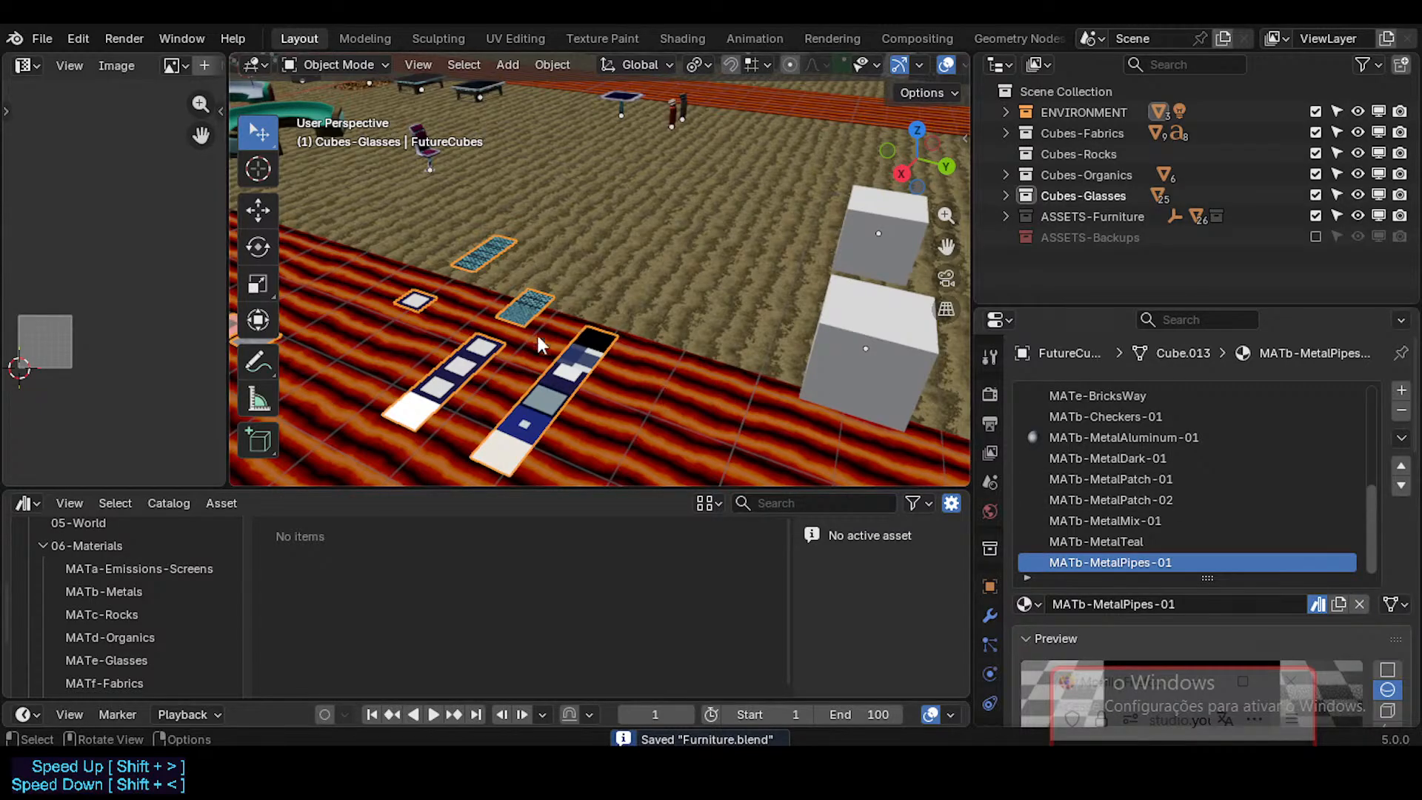
left_click(119, 591)
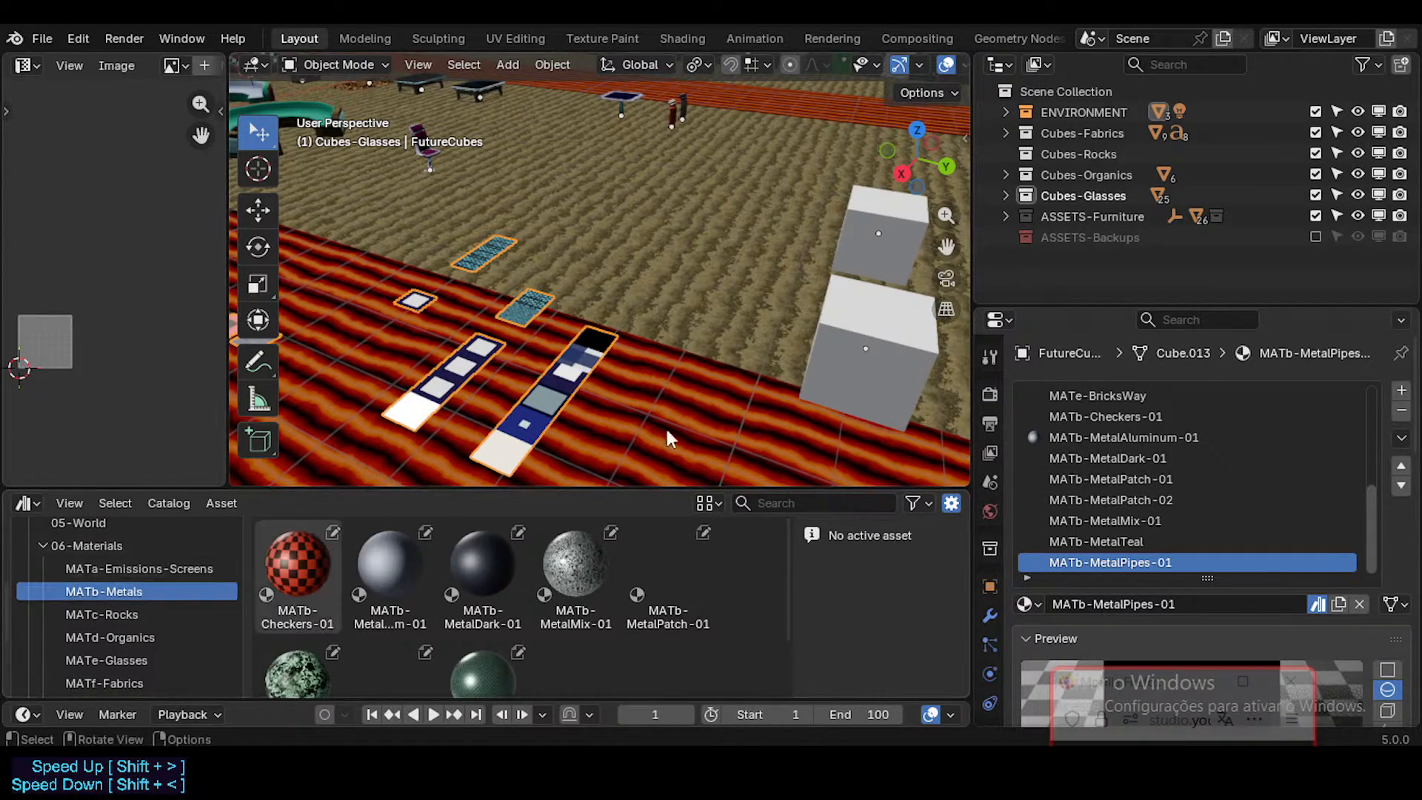
left_click(1168, 518)
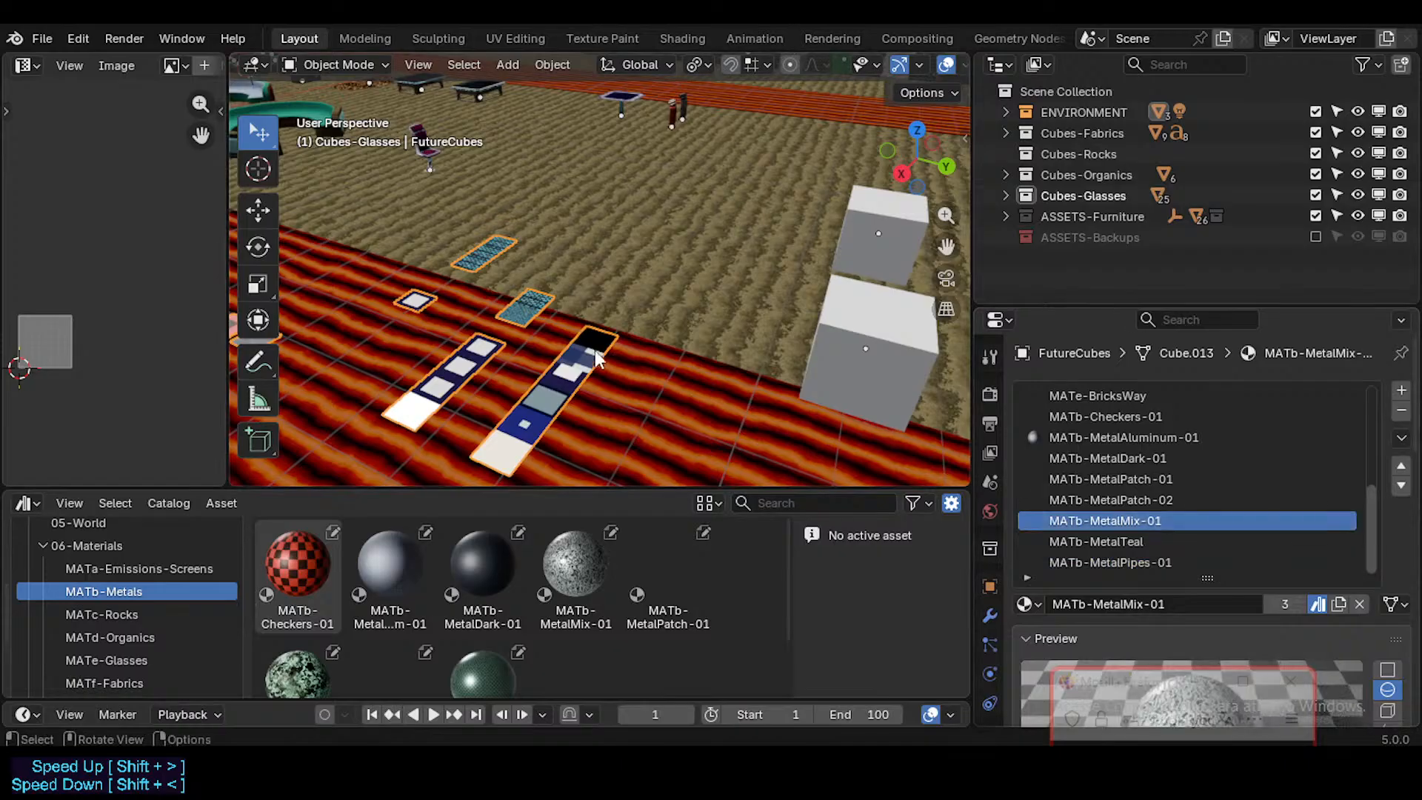
scroll(1150, 503, "up", 1)
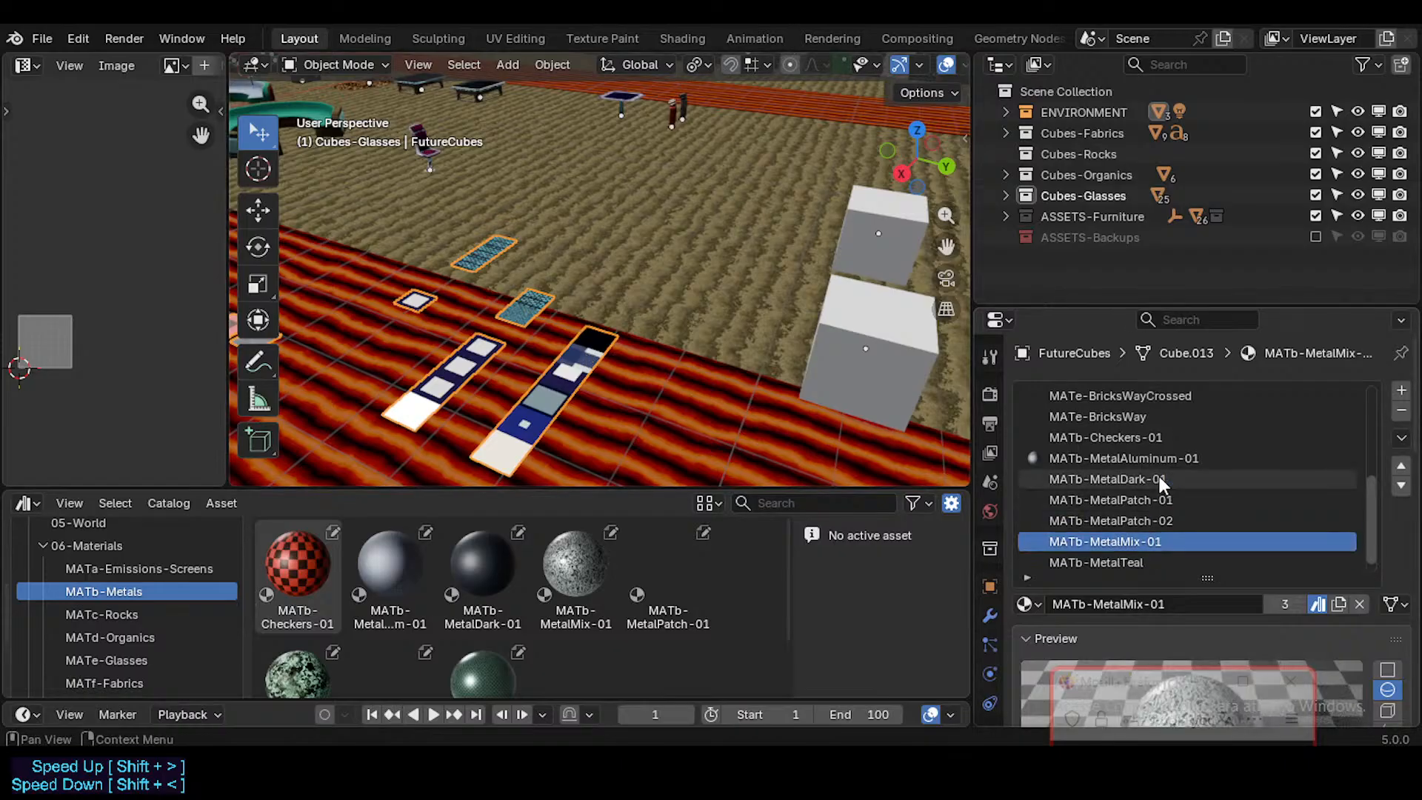
left_click(1140, 437)
scroll(1146, 481, "up", 2)
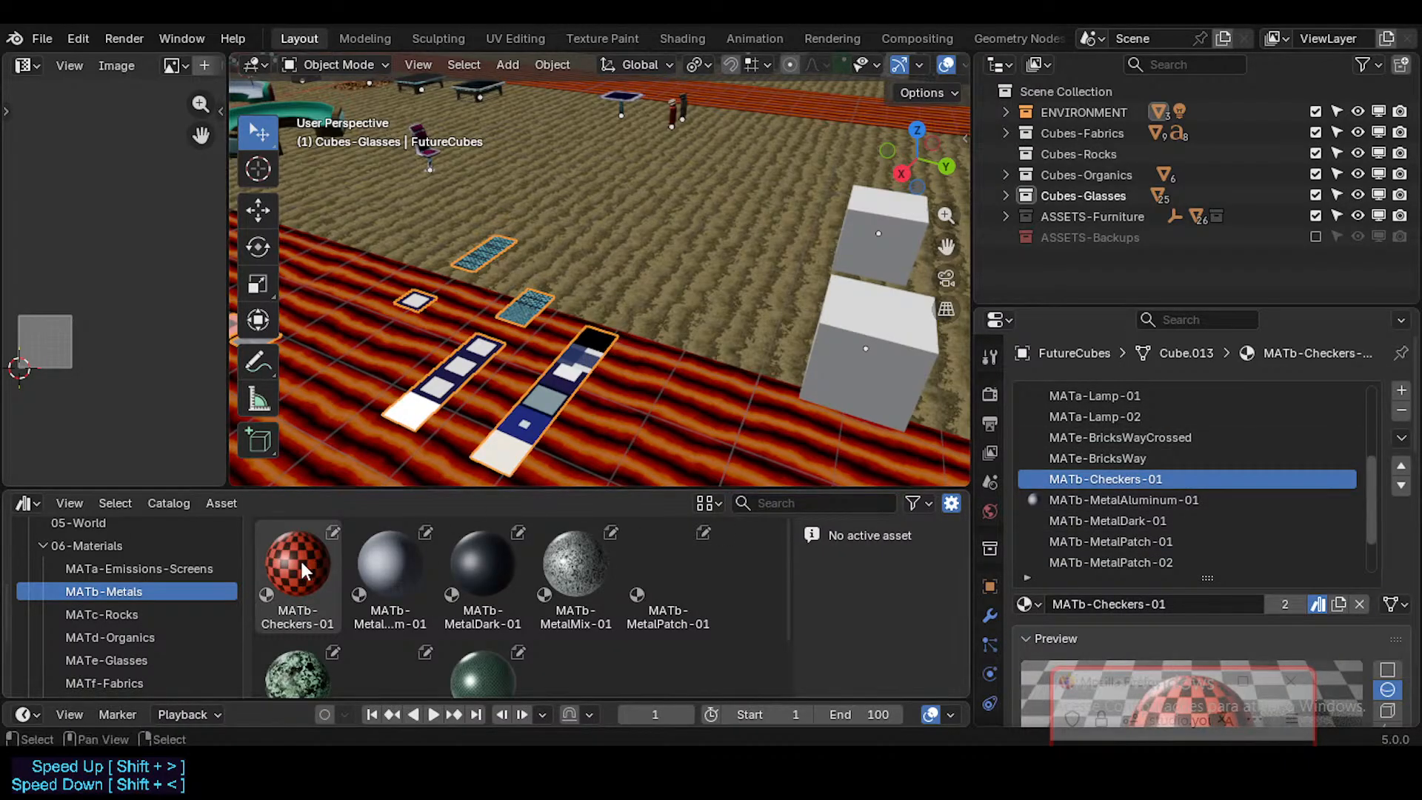
Step: Duplicate the last two cubes of the metals row and move the copies along global Y to extend the row
middle_click_drag(685, 326, 695, 282)
scroll(705, 323, "down", 4)
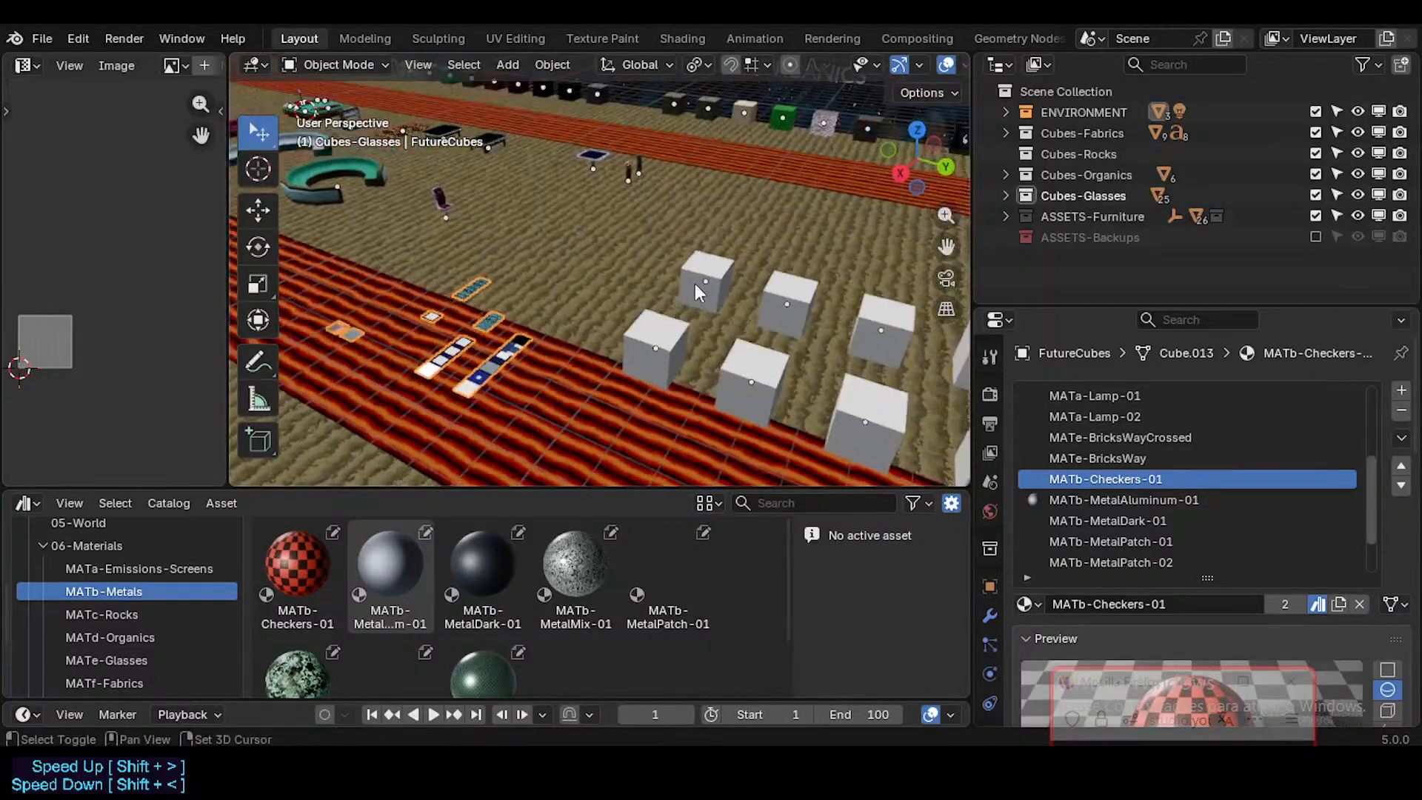
scroll(695, 282, "down", 3)
middle_click_drag(873, 359, 630, 261, "shift")
scroll(741, 300, "down", 2)
left_click(789, 313)
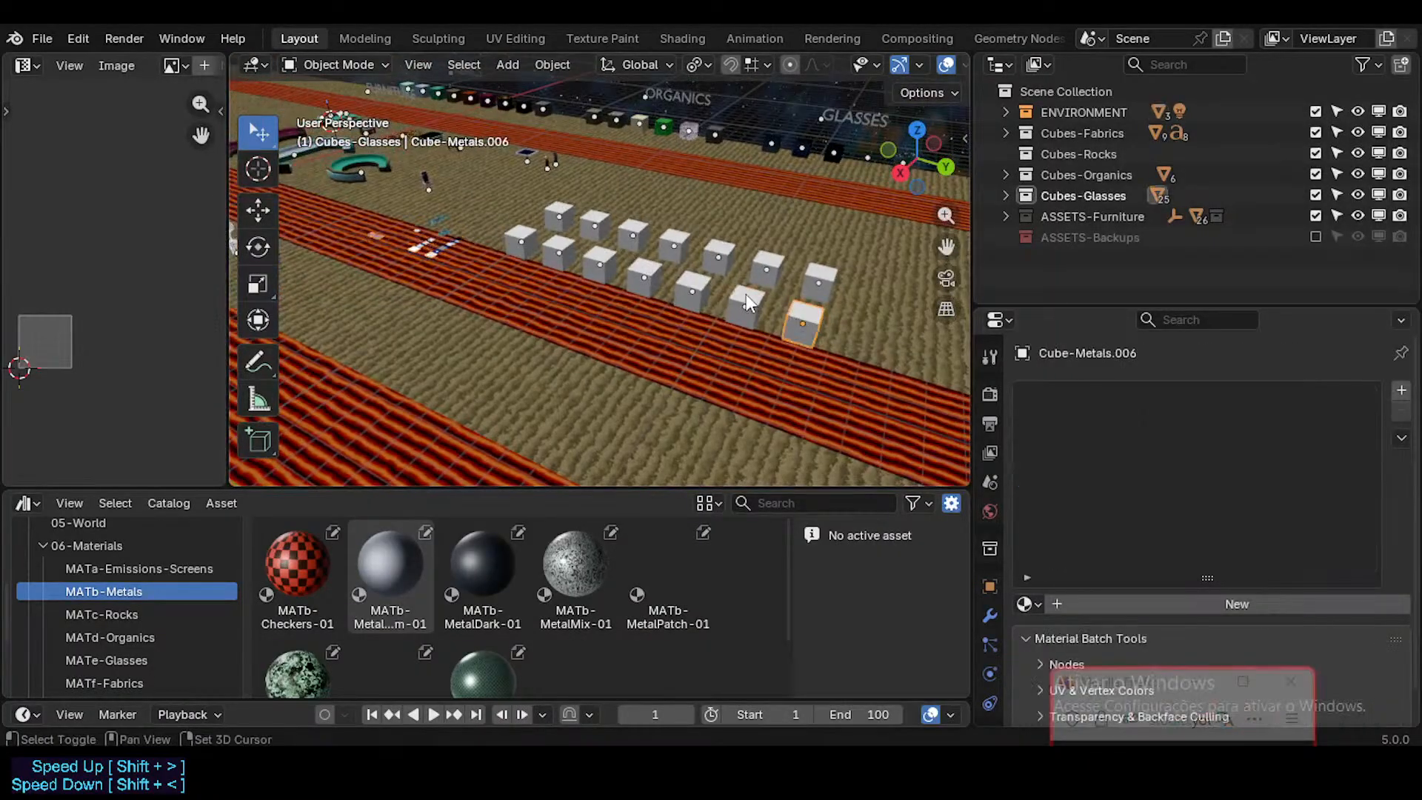
left_click(759, 306, "shift")
key("g")
key("y")
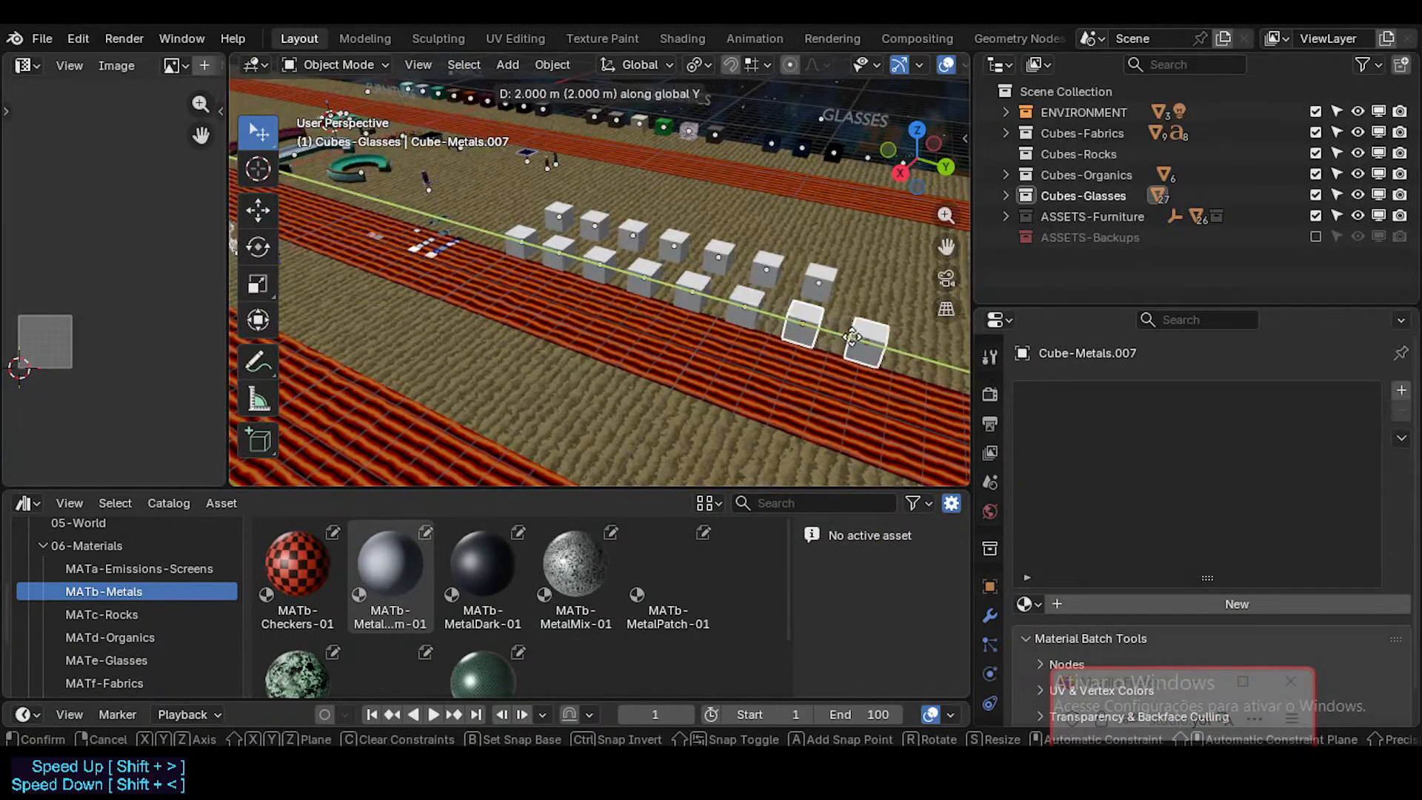
left_click(578, 282)
Step: Reselect FutureCubes and apply the MATb-Checkers-01 asset to the first cube of the metals row
middle_click_drag(578, 284, 641, 339, "shift")
middle_click_drag(419, 421, 520, 366, "shift")
scroll(520, 351, "up", 2)
left_click(517, 375)
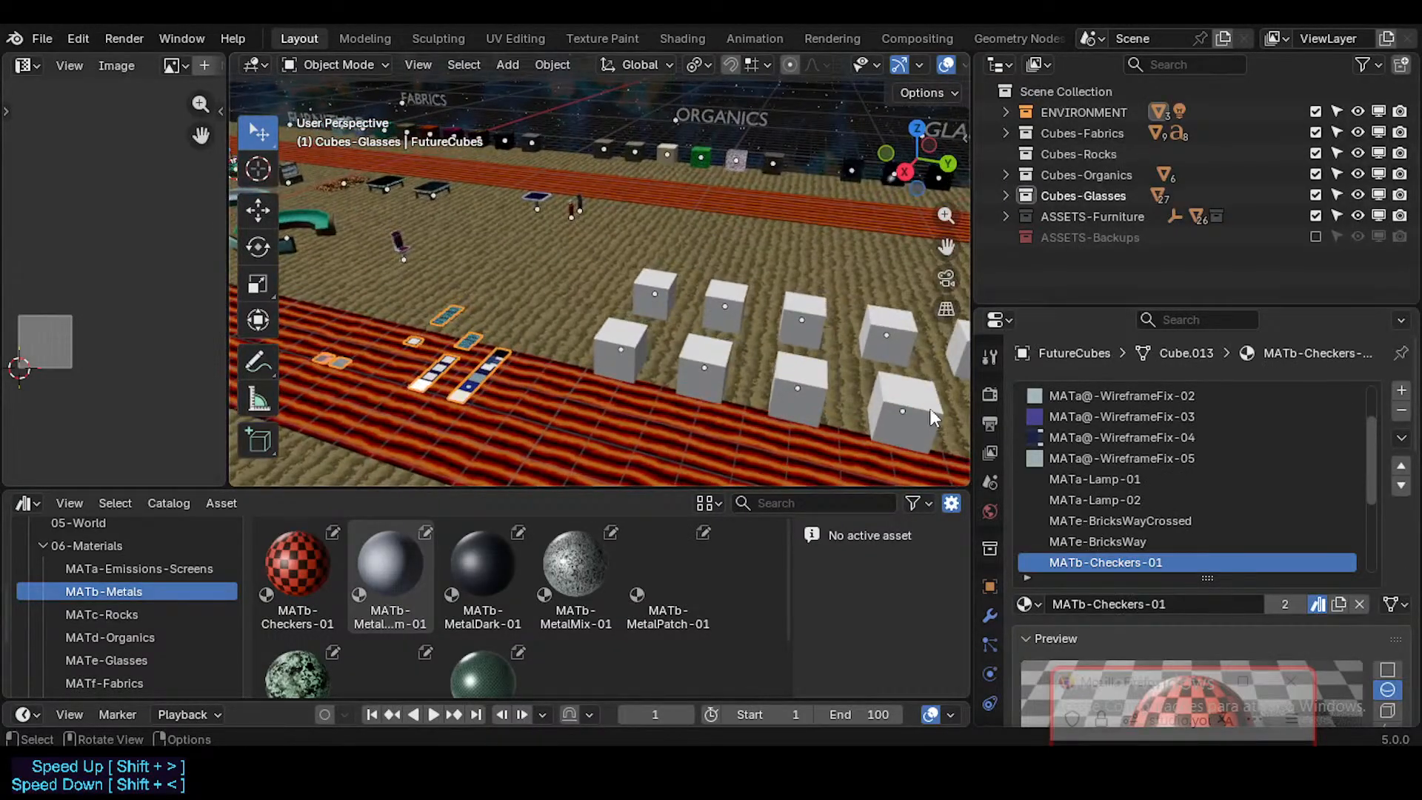
scroll(1111, 481, "down", 5)
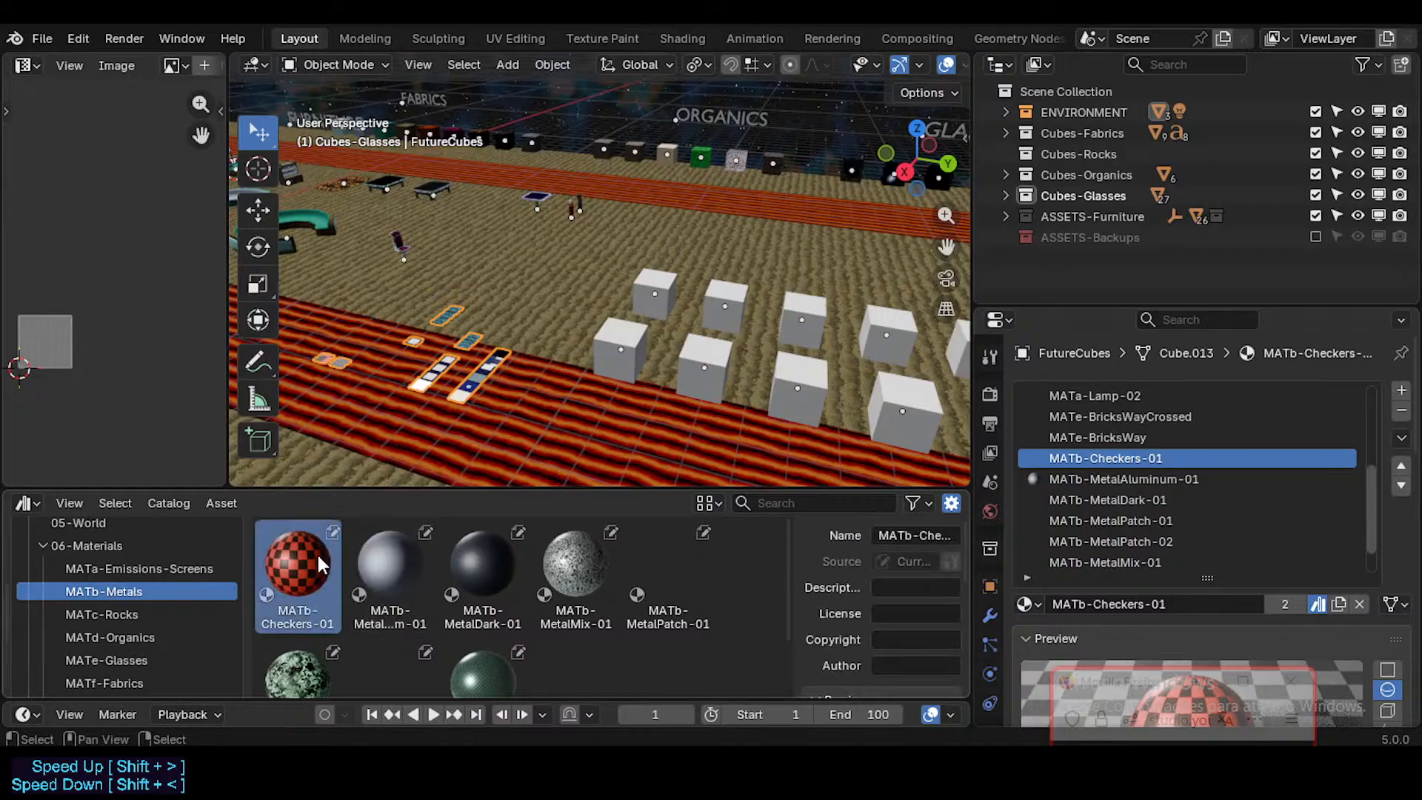
left_click_drag(317, 553, 617, 354)
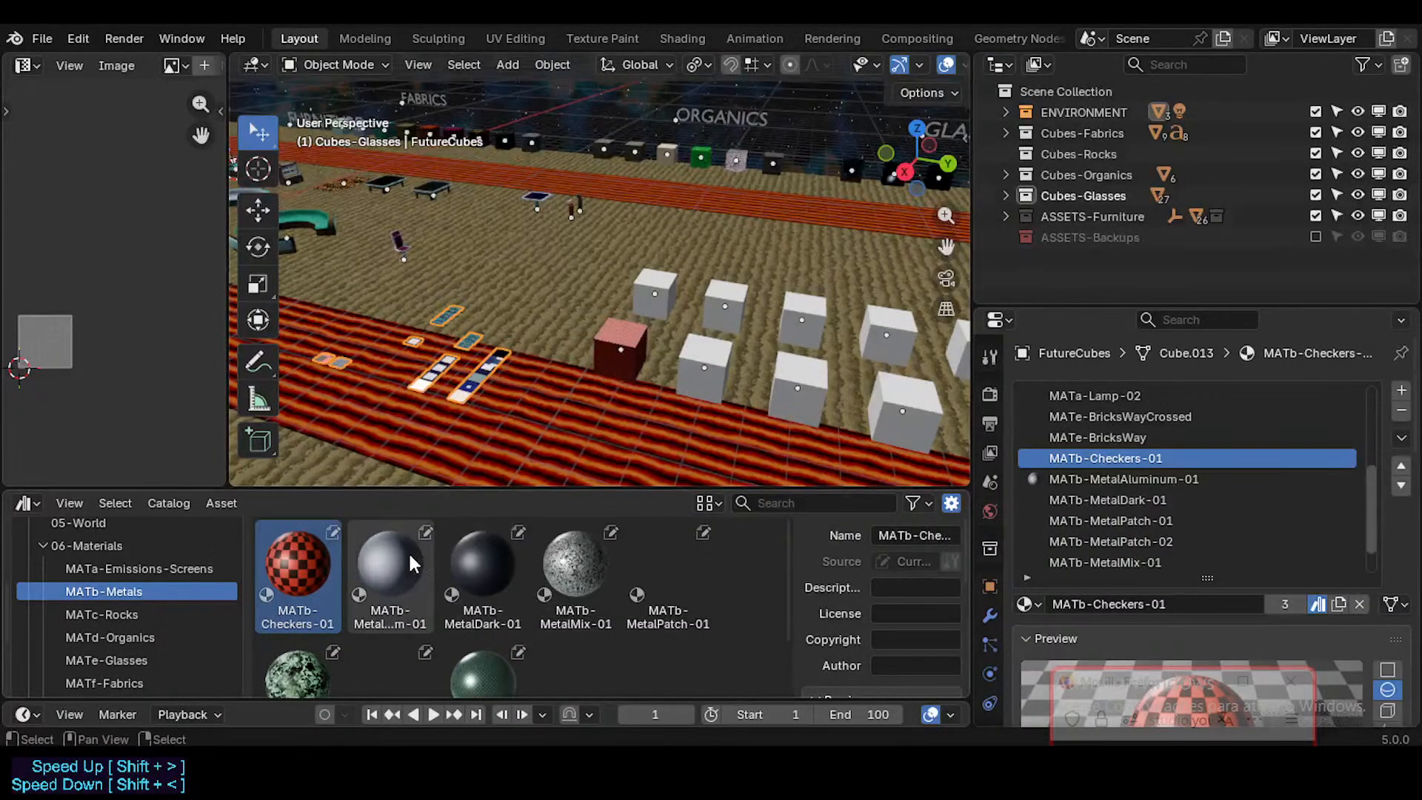
Step: Apply MATb-MetalAluminum-01 to the second metals cube and MATb-MetalDark-01 to the third
scroll(601, 389, "up", 3)
middle_click_drag(685, 351, 566, 358, "shift")
left_click_drag(401, 557, 634, 386)
scroll(712, 397, "down", 3)
left_click_drag(483, 567, 824, 345)
Step: Apply MATb-MetalMix-01 to the fourth metals cube and MATb-MetalPatch-01 to the fifth
middle_click_drag(825, 345, 540, 305, "shift")
left_click_drag(575, 567, 508, 381)
left_click(682, 569)
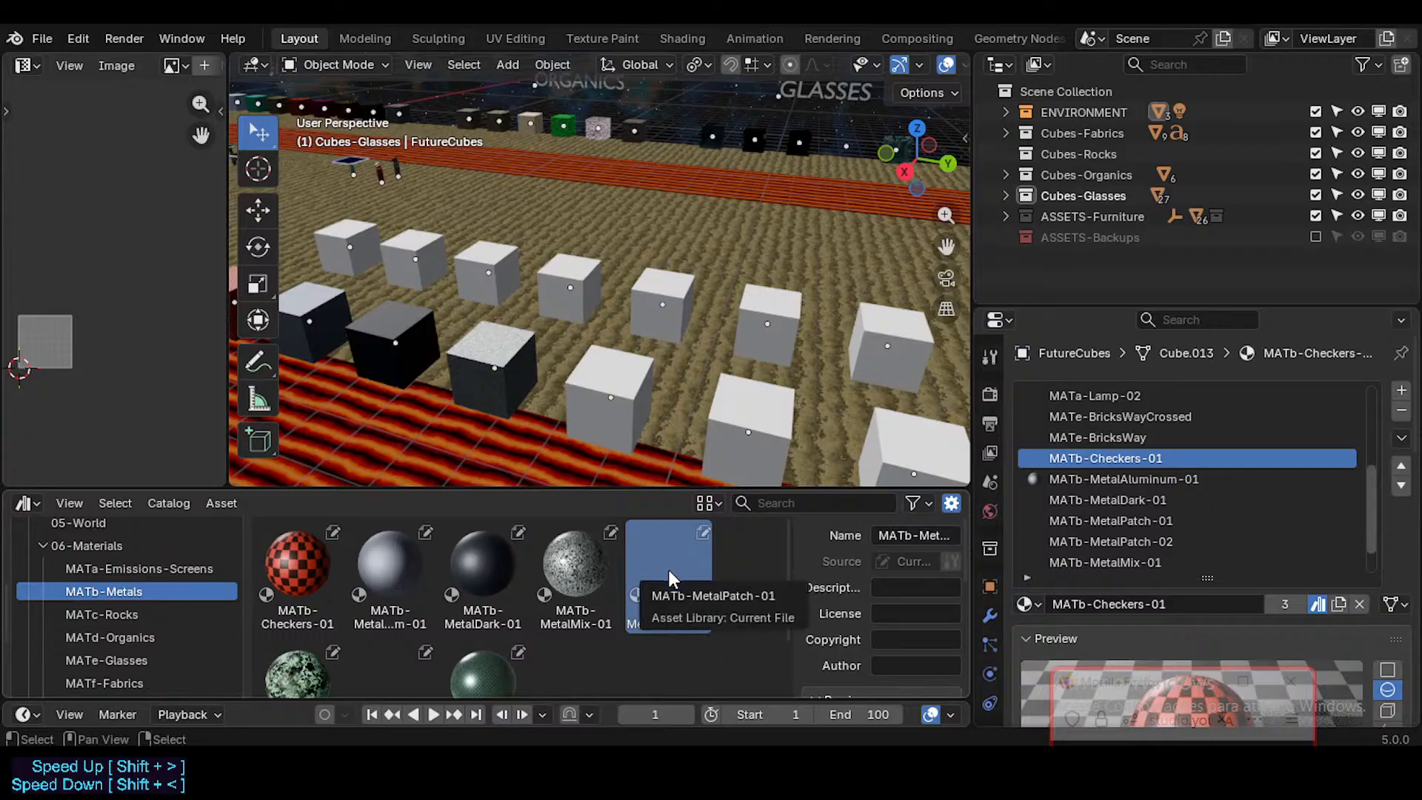
left_click_drag(670, 578, 633, 420)
middle_click_drag(633, 420, 609, 385, "shift")
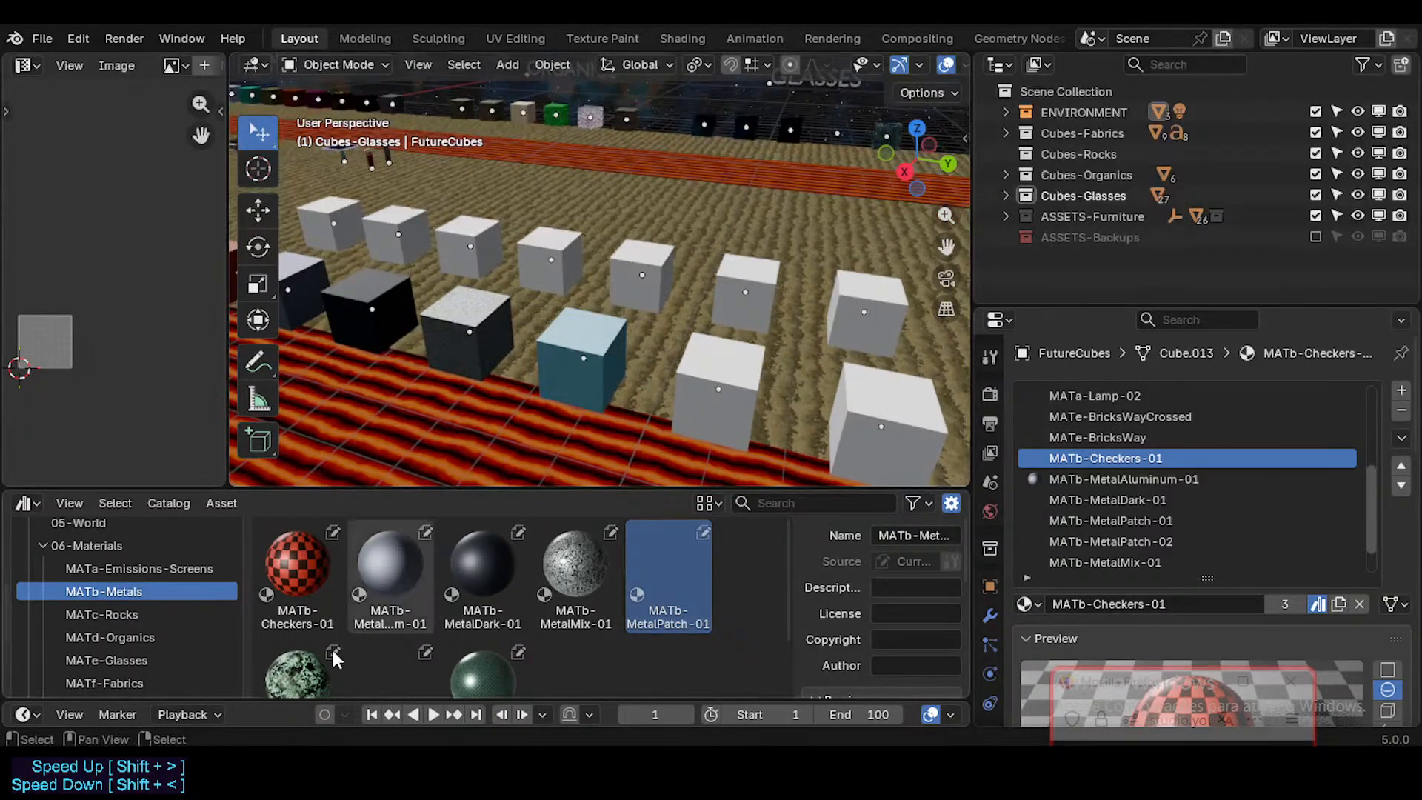
Step: Apply the MATb-MetalPatch-02 asset to the sixth cube of the metals row
scroll(296, 618, "down", 2)
left_click_drag(296, 618, 752, 367)
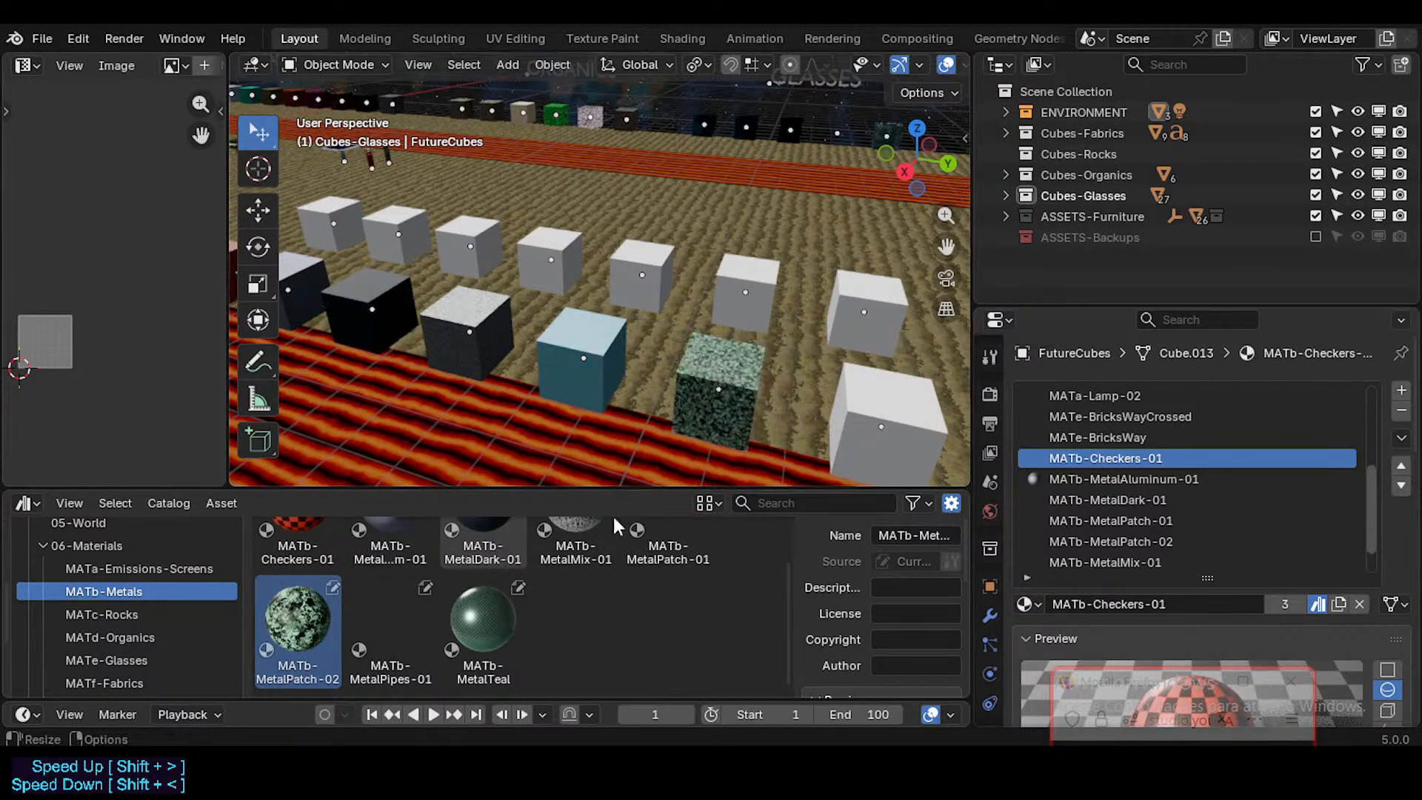
middle_click_drag(682, 403, 571, 362, "shift")
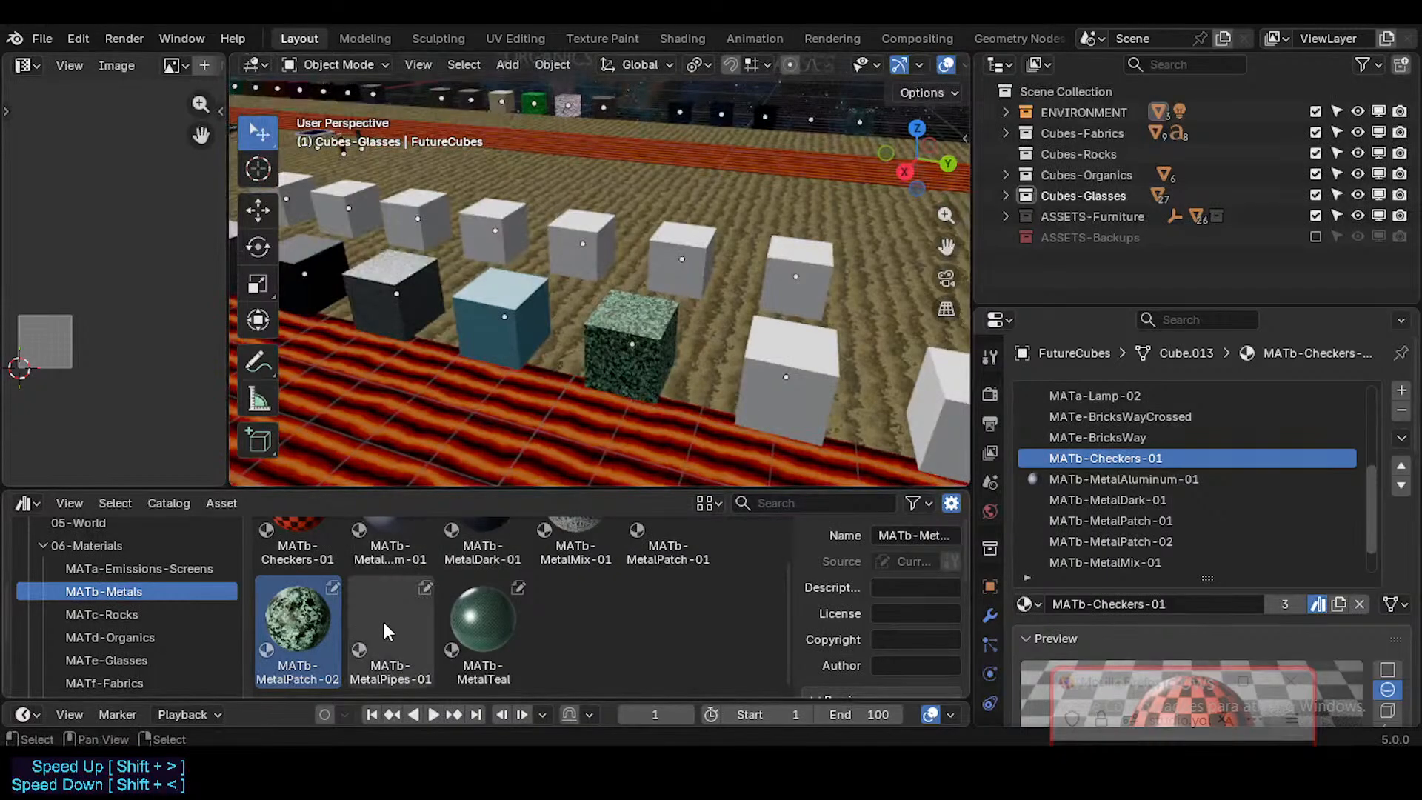
Step: Apply MATb-MetalPipes-01 to the seventh cube of the metals row and MATb-MetalTeal to the eighth
left_click_drag(382, 619, 766, 368)
middle_click_drag(767, 368, 525, 341, "shift")
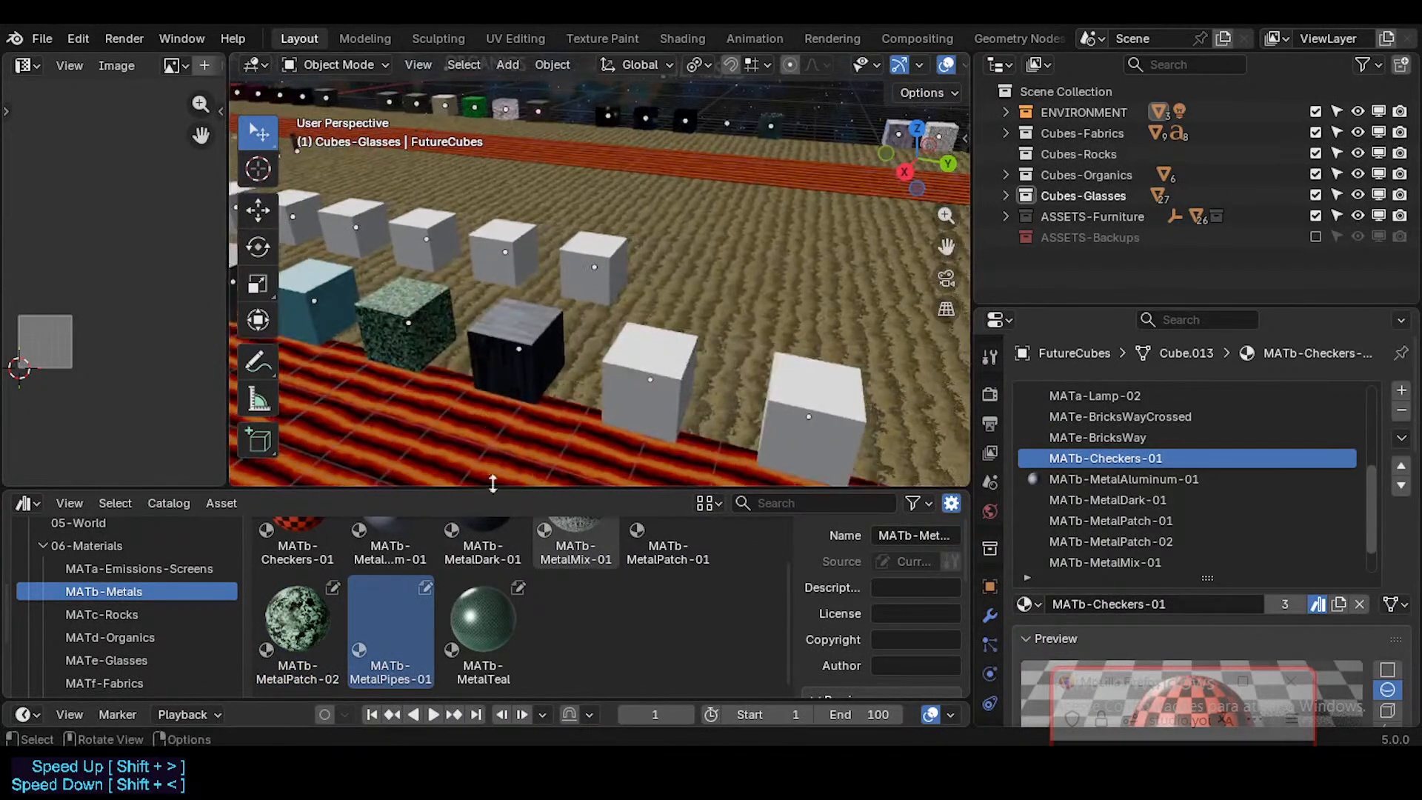
left_click_drag(454, 625, 648, 402)
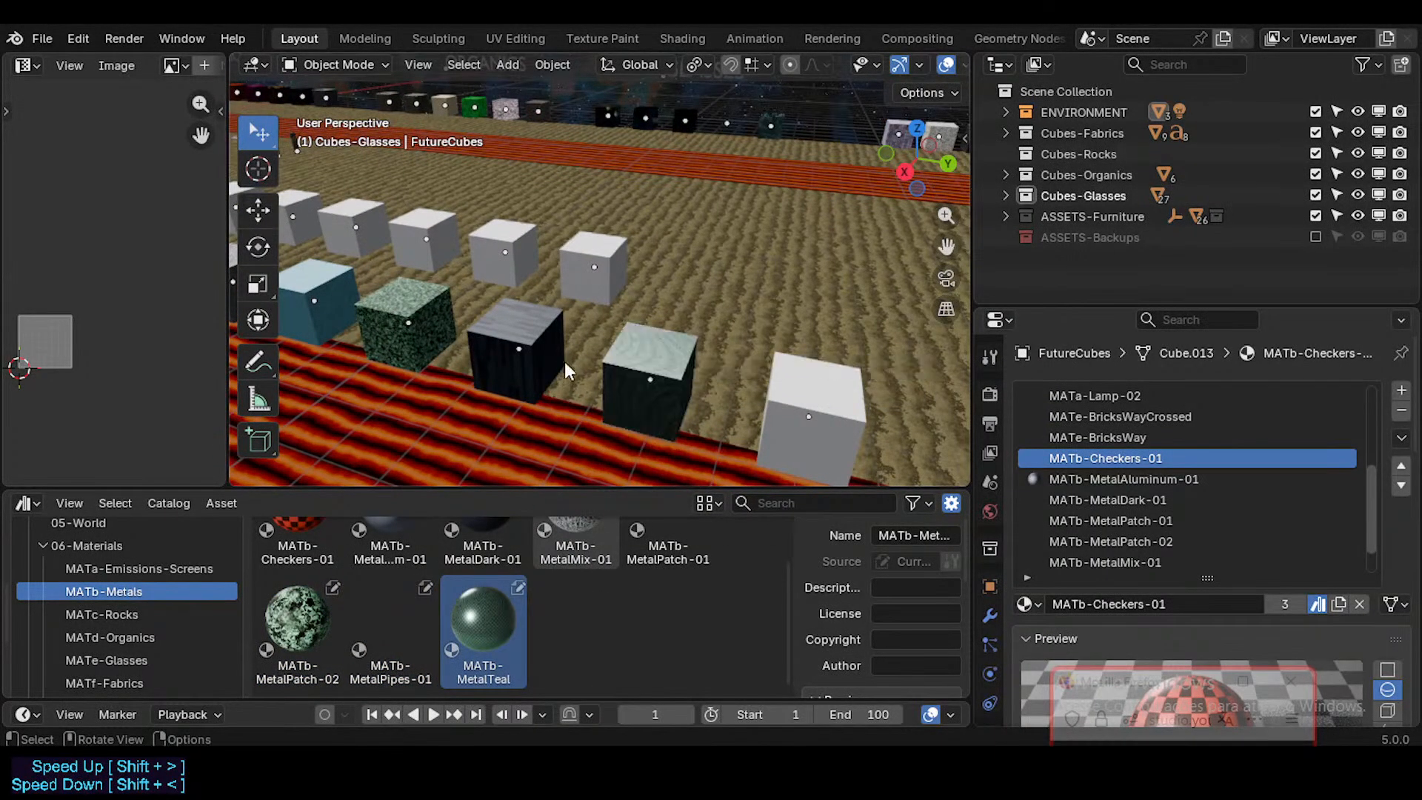
Step: Inspect the materials on the metals cubes up close and from a distance
middle_click_drag(564, 361, 643, 320, "shift")
scroll(651, 328, "up", 3)
scroll(646, 333, "up", 2)
key("shift+grave")
key("w")
key("s")
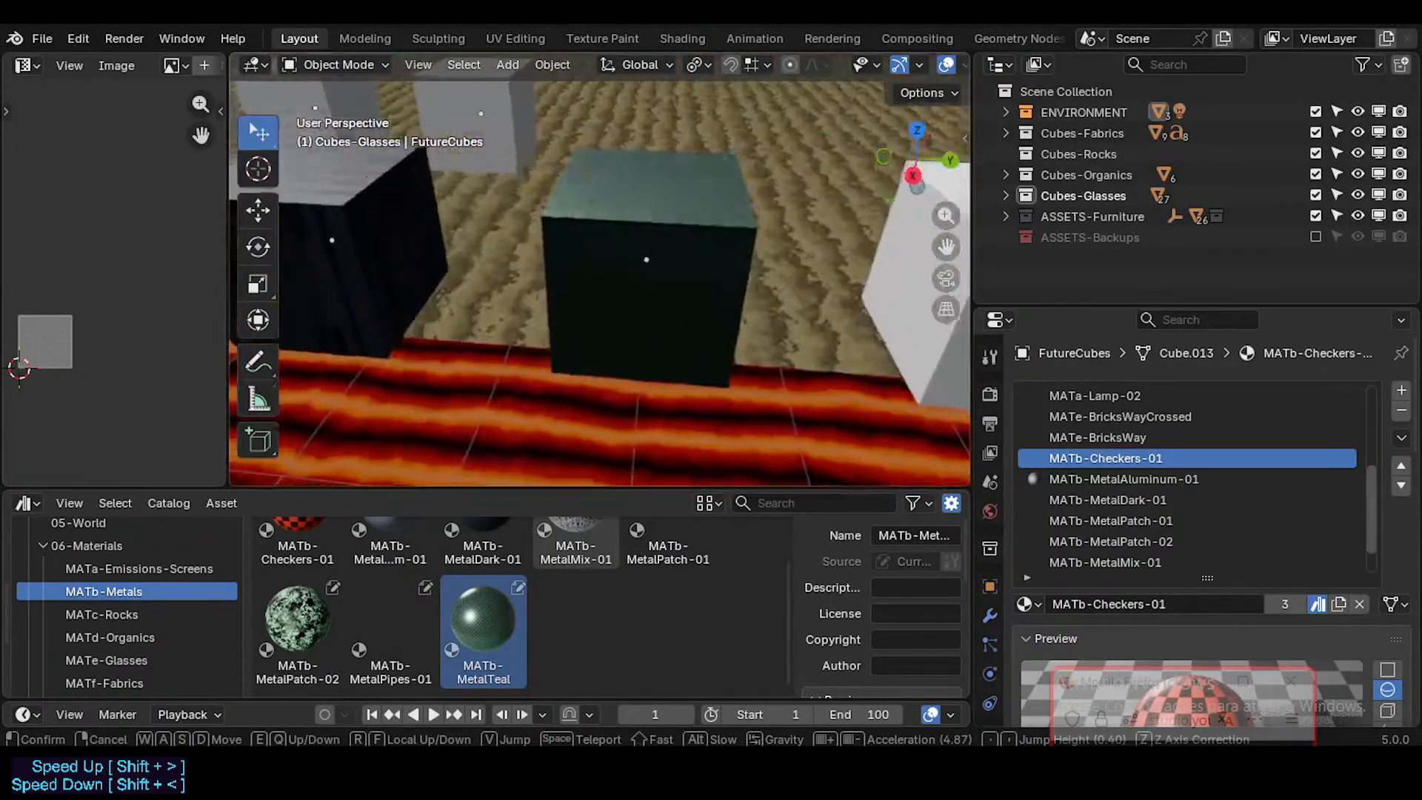
key("w")
key("s")
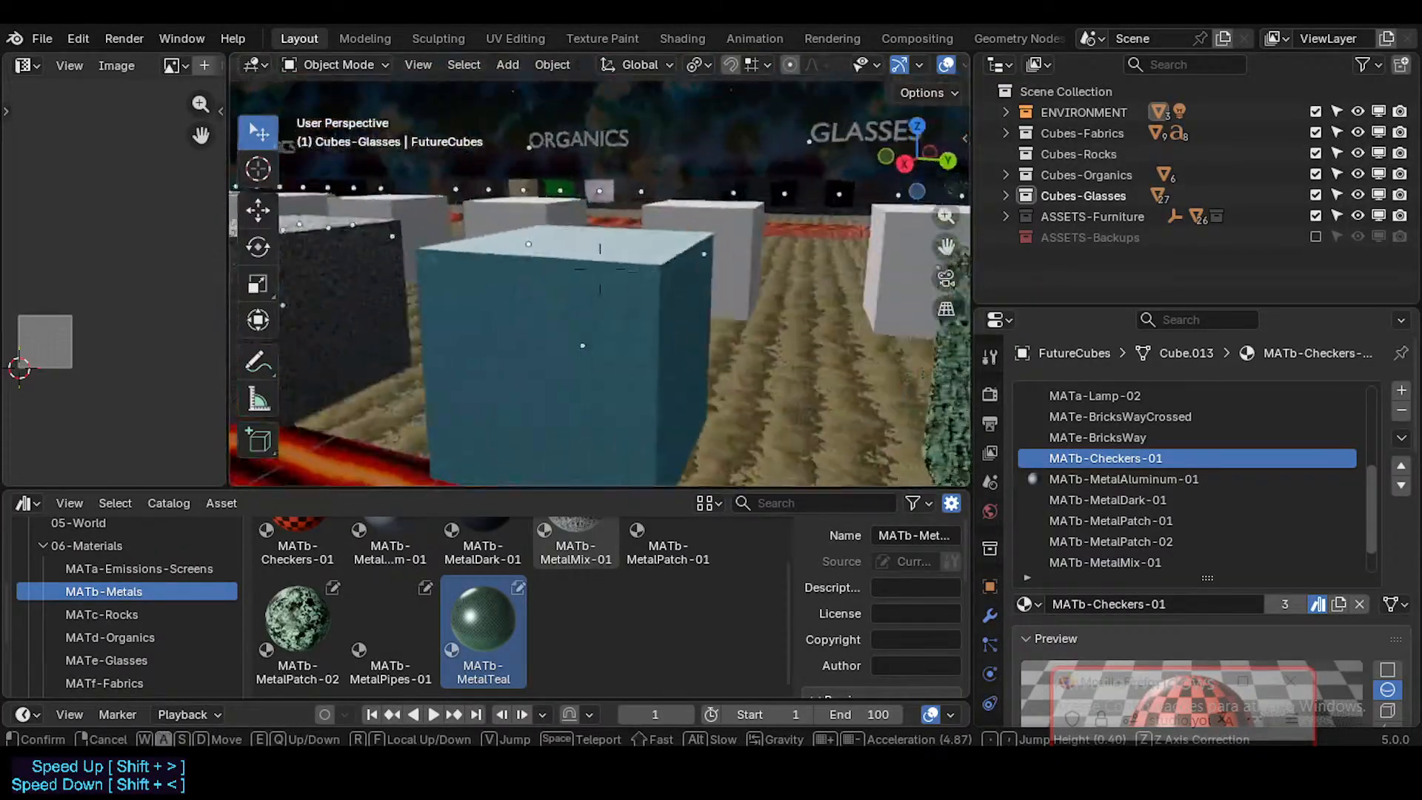
key("d")
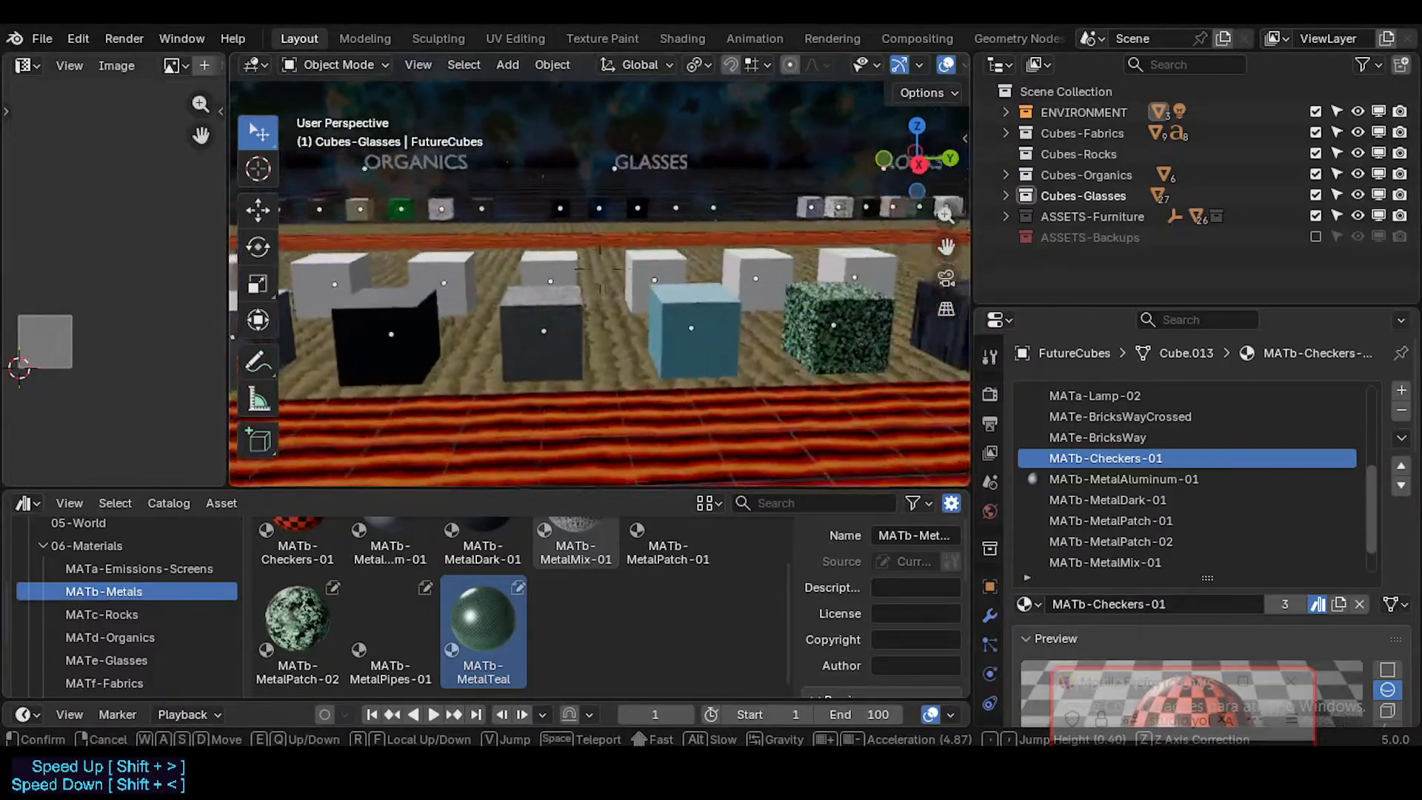
key("s")
left_click(673, 407)
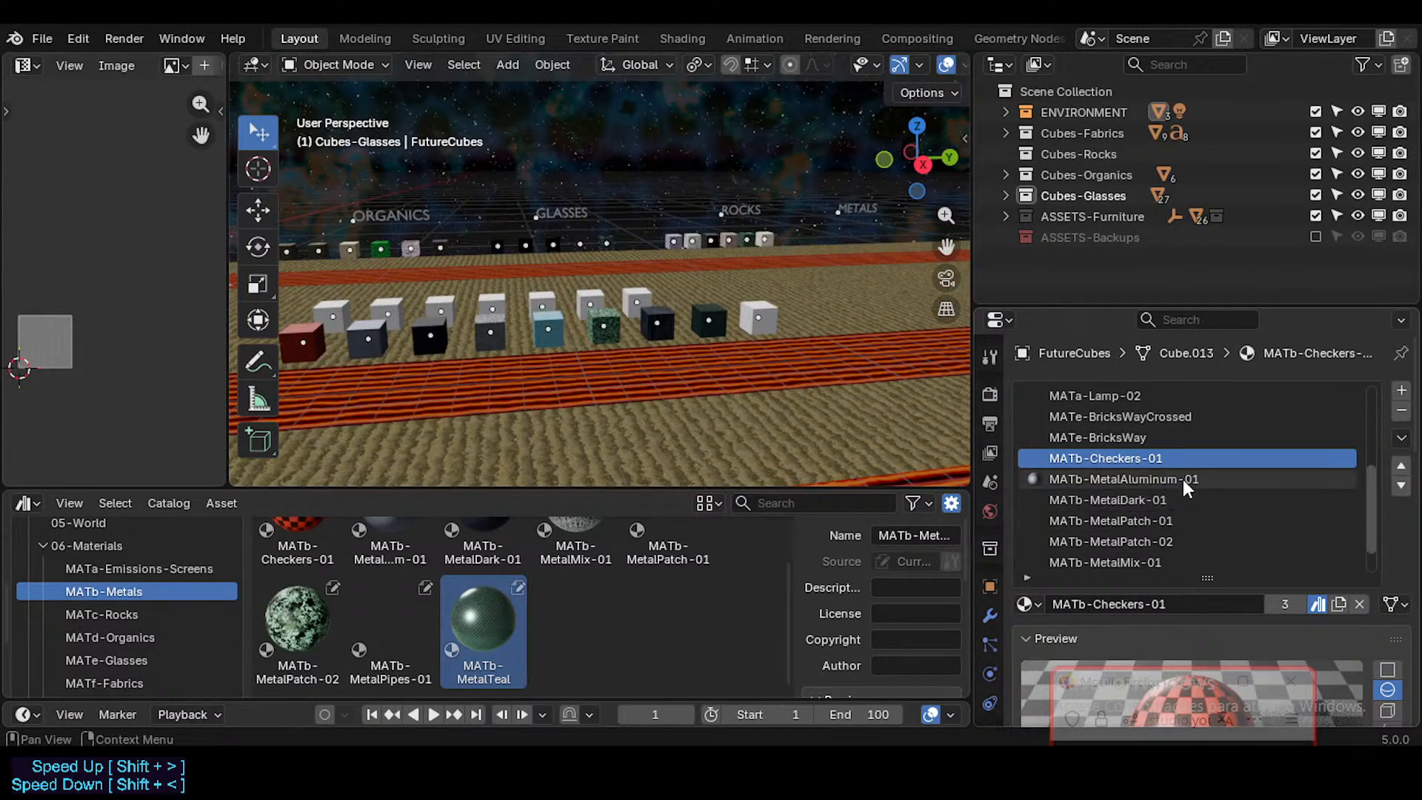
Step: Remove the MATb-MetalPipes-01 material slot from FutureCubes
scroll(1177, 503, "down", 2)
left_click(1197, 562)
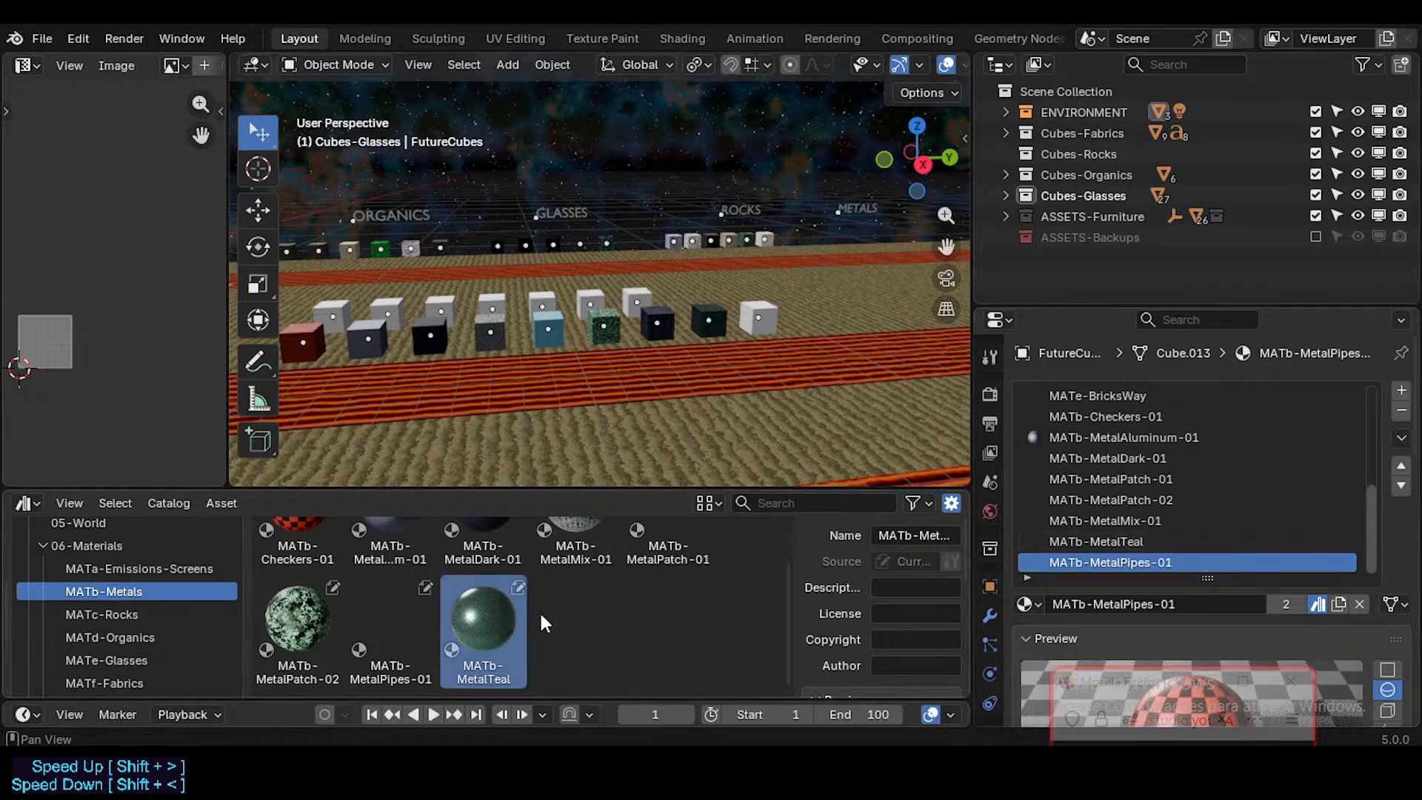
left_click(1401, 411)
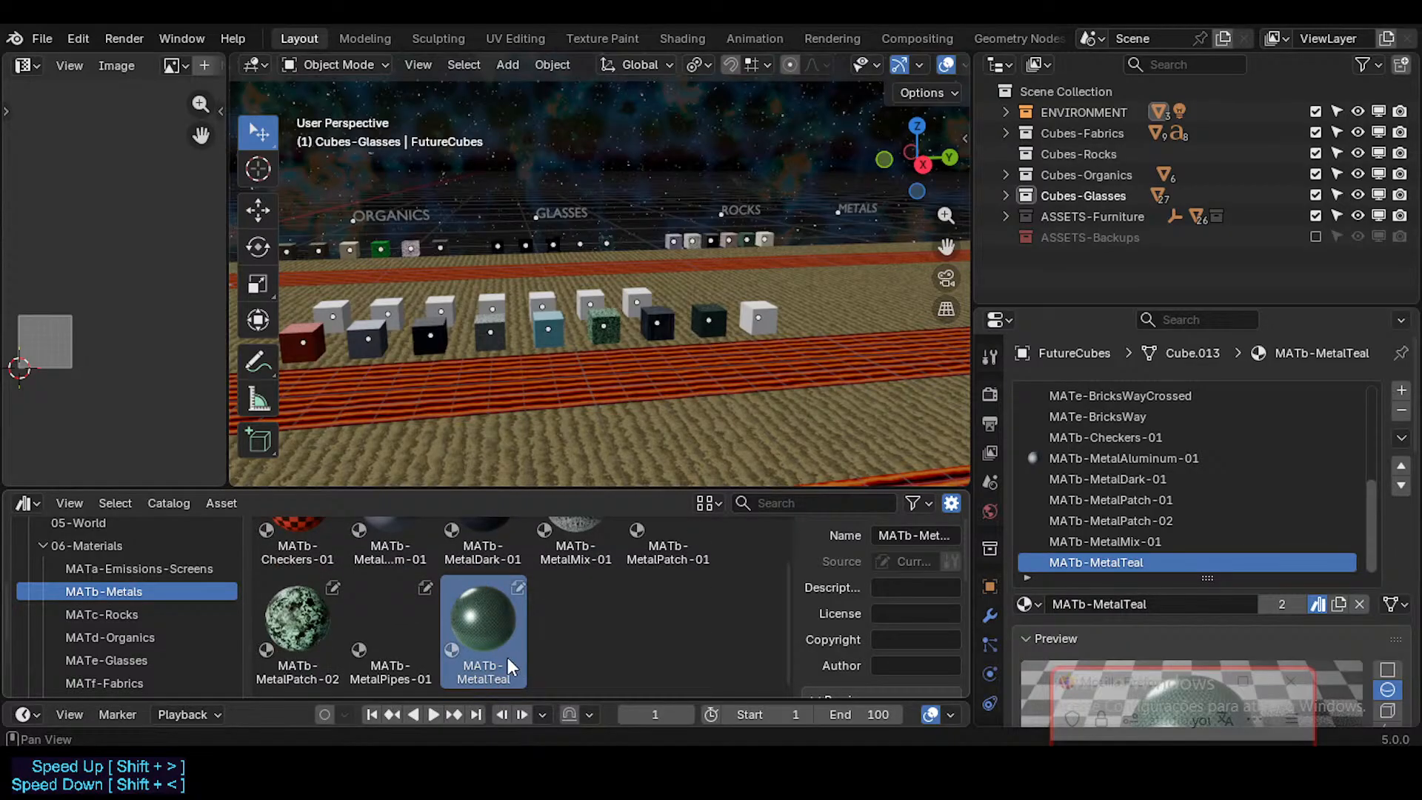
Step: Rename the MATb-MetalTeal material as MATb-Checkers-02
double_click(1103, 564)
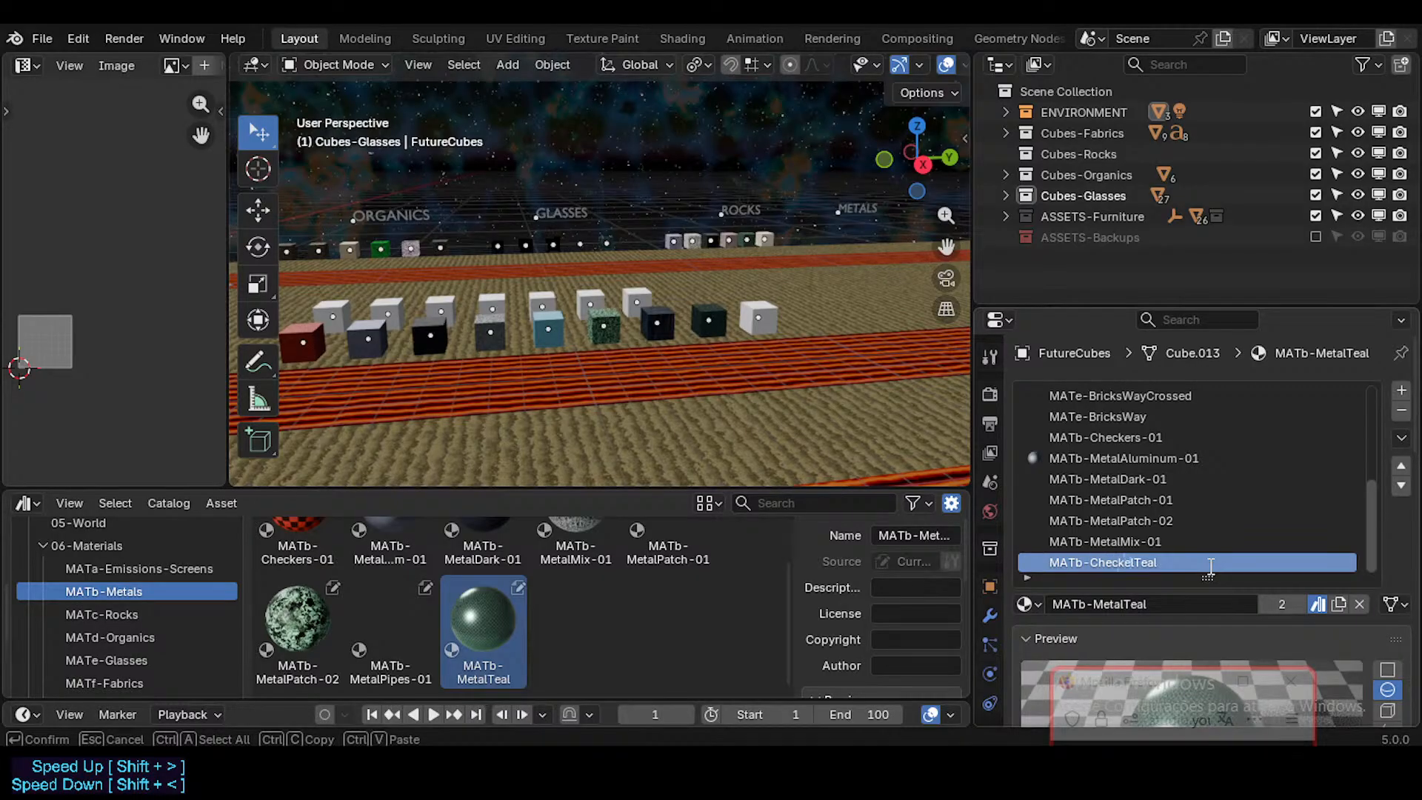
key("Return")
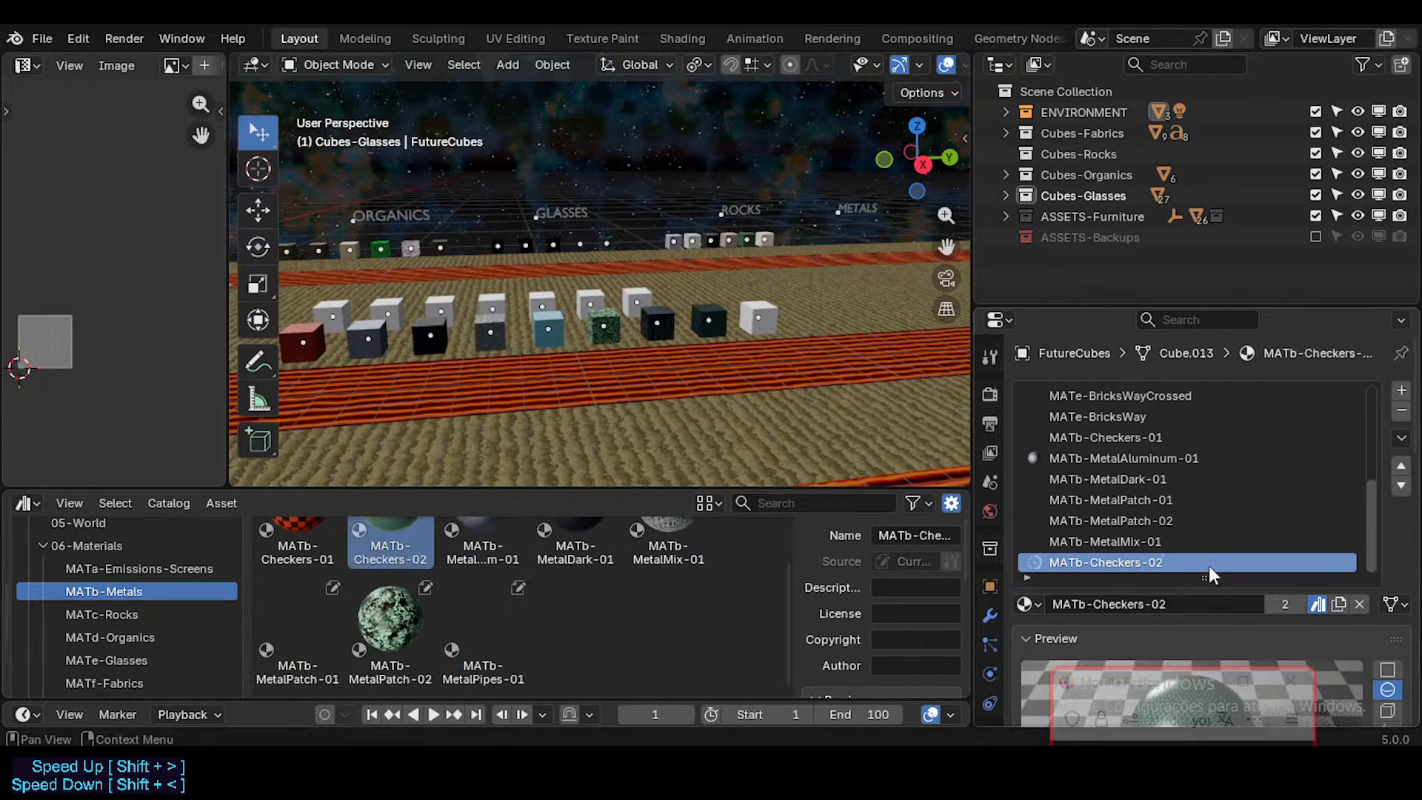
scroll(477, 594, "up", 2)
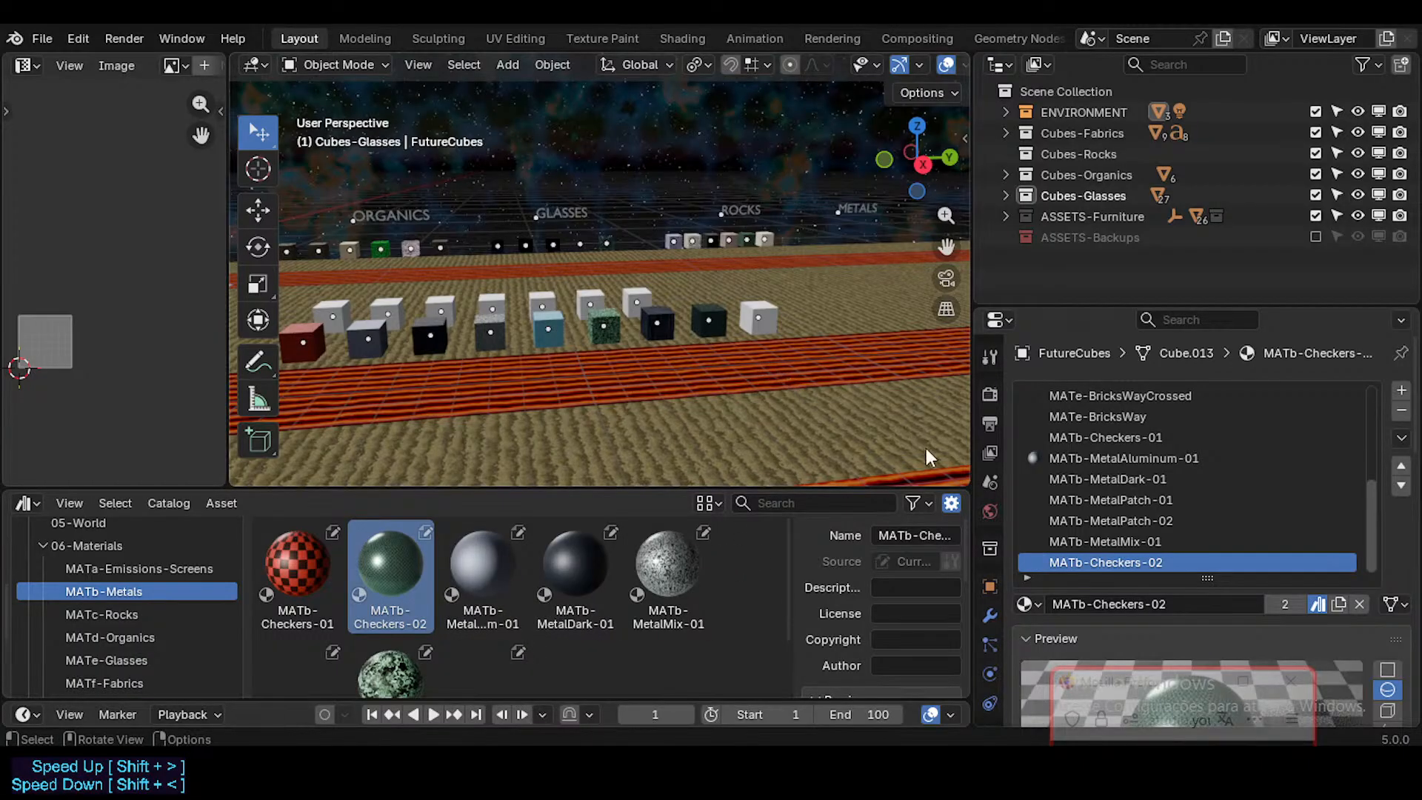
Step: Delete the unused white cube at the end of the metals row
middle_click_drag(700, 367, 596, 393)
scroll(758, 343, "up", 1)
scroll(535, 339, "up", 2)
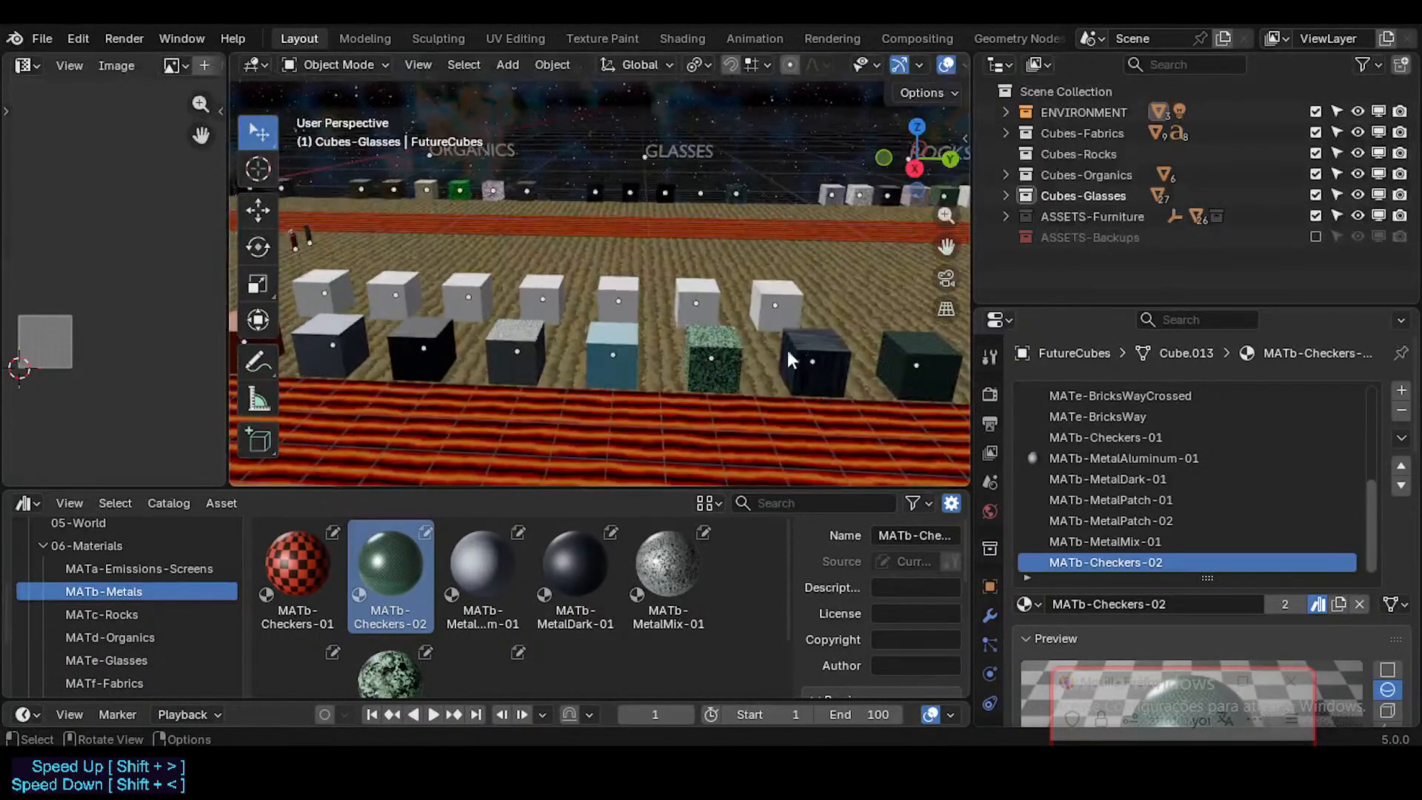
middle_click_drag(787, 345, 803, 359)
middle_click_drag(688, 331, 444, 359, "shift")
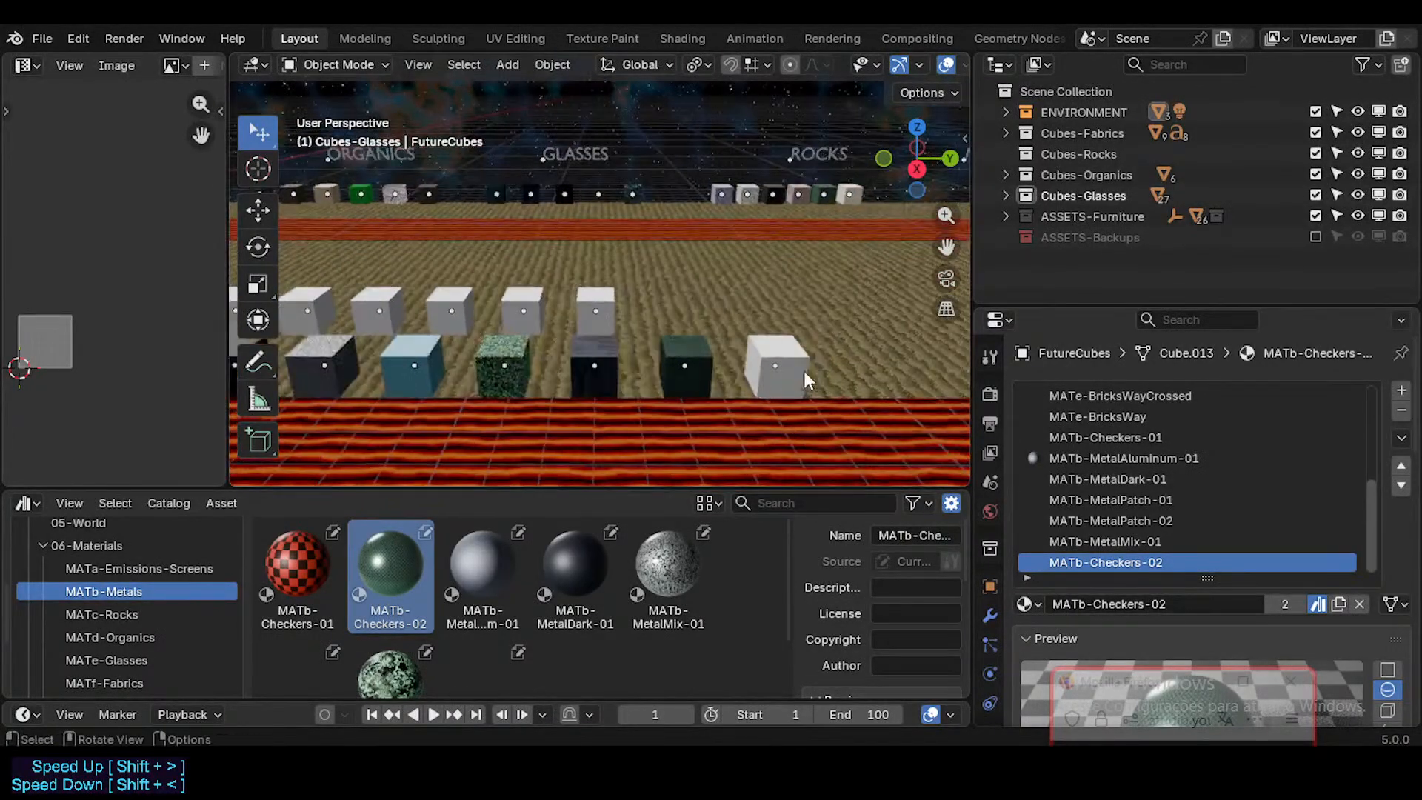
left_click(812, 368)
key("x")
left_click(839, 364)
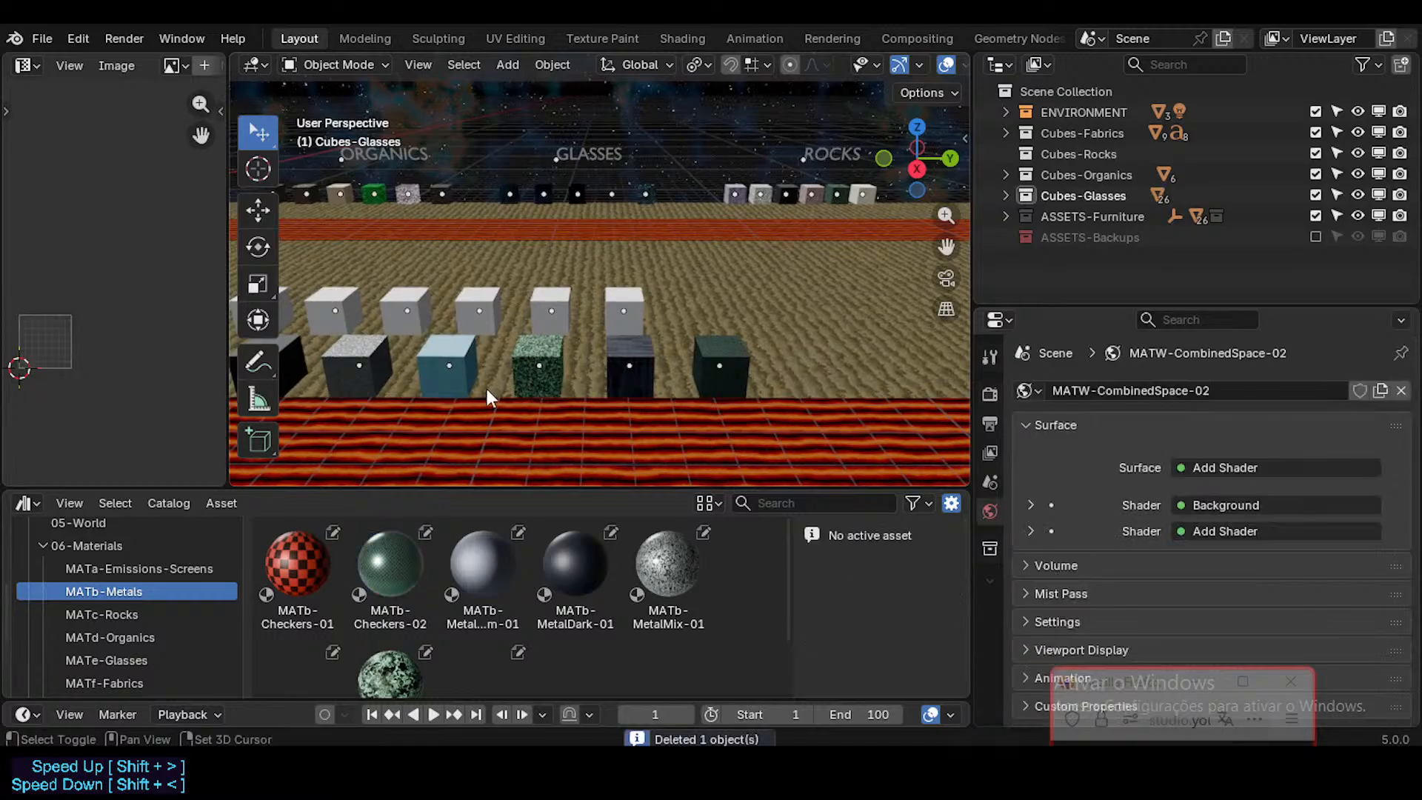
Step: Select the fourth to eighth cubes of the metals row together, making the MATb-Checkers-02 cube active
middle_click_drag(333, 382, 558, 370, "shift")
left_click(462, 360)
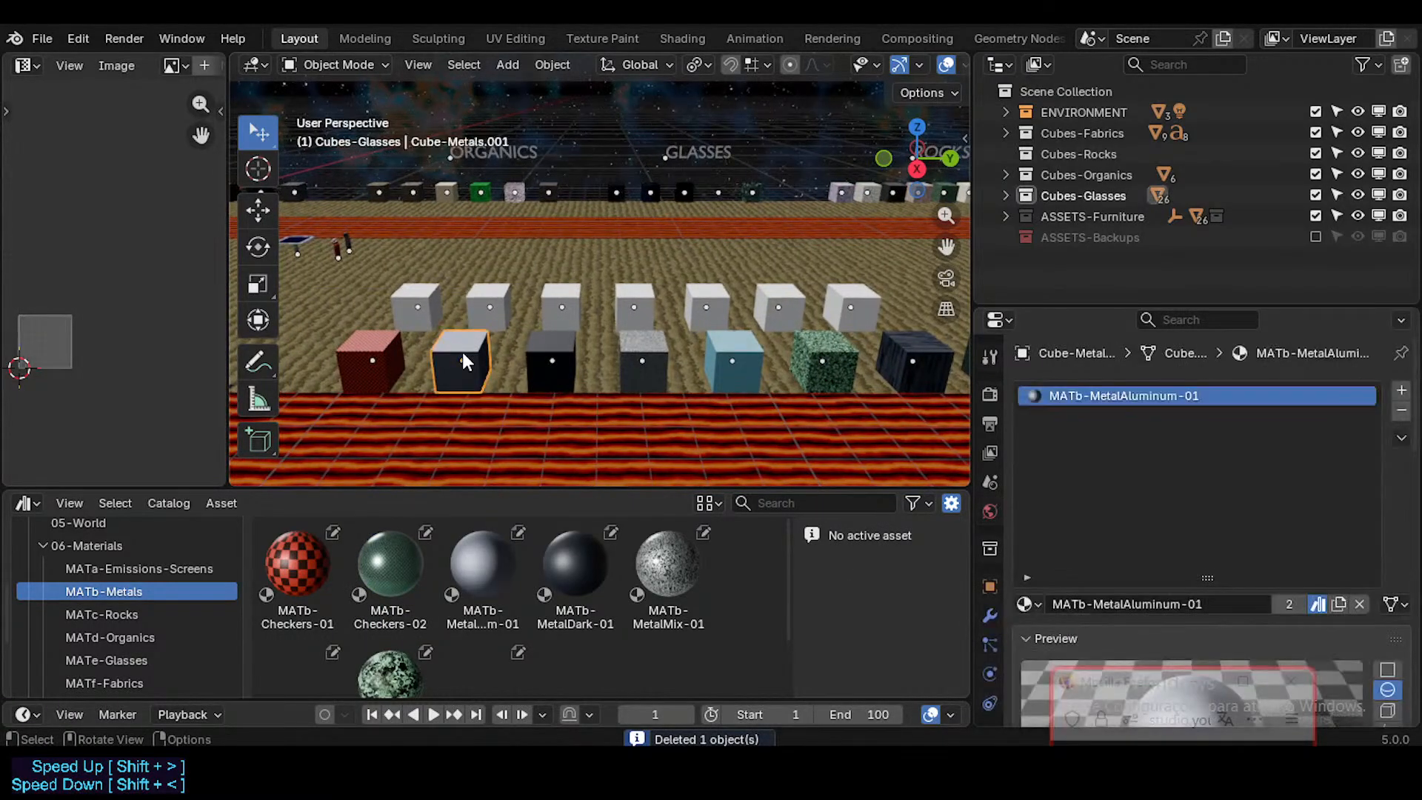
middle_click_drag(637, 340, 520, 354, "shift")
left_click(785, 366)
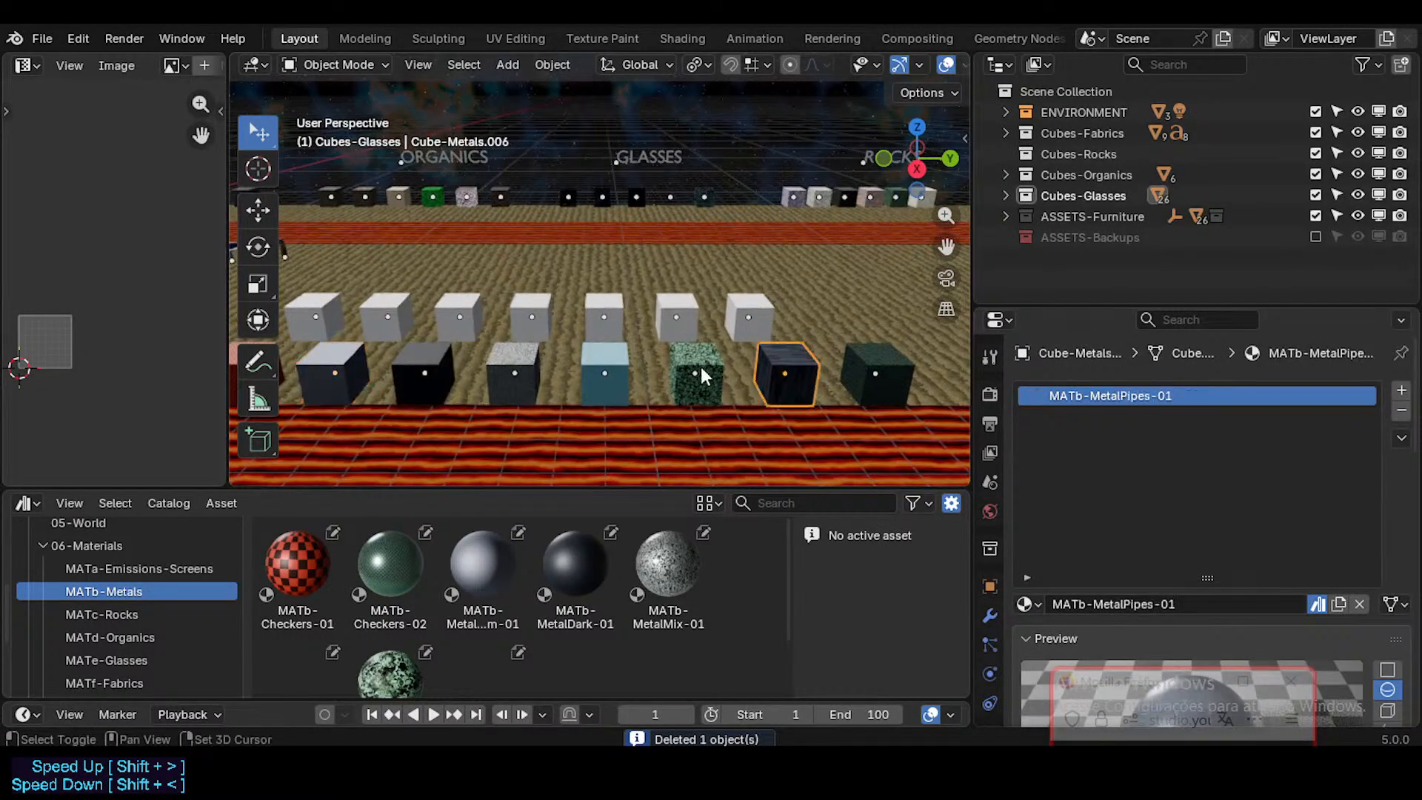
left_click(700, 366, "shift")
left_click(589, 363, "shift")
left_click(523, 359, "shift")
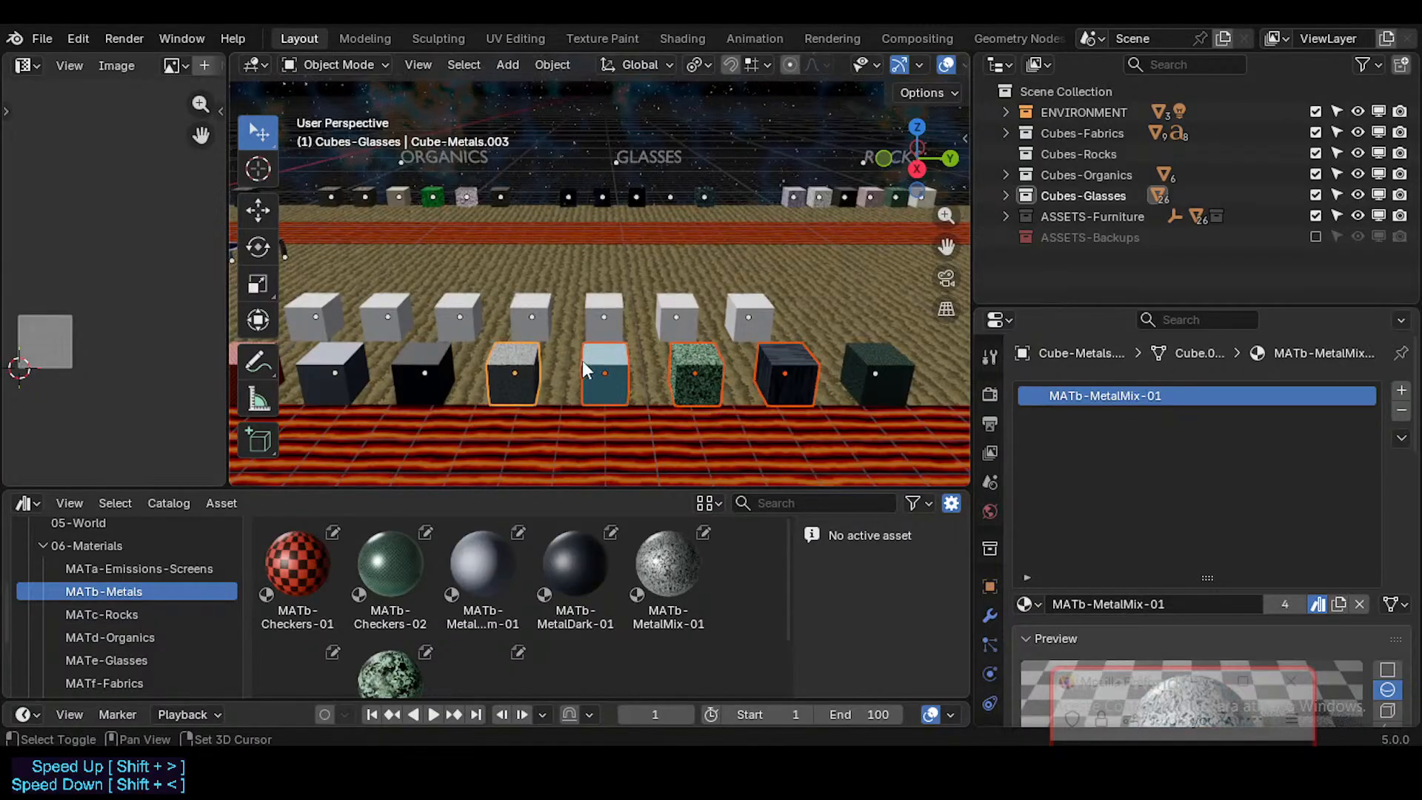
left_click(868, 354, "shift")
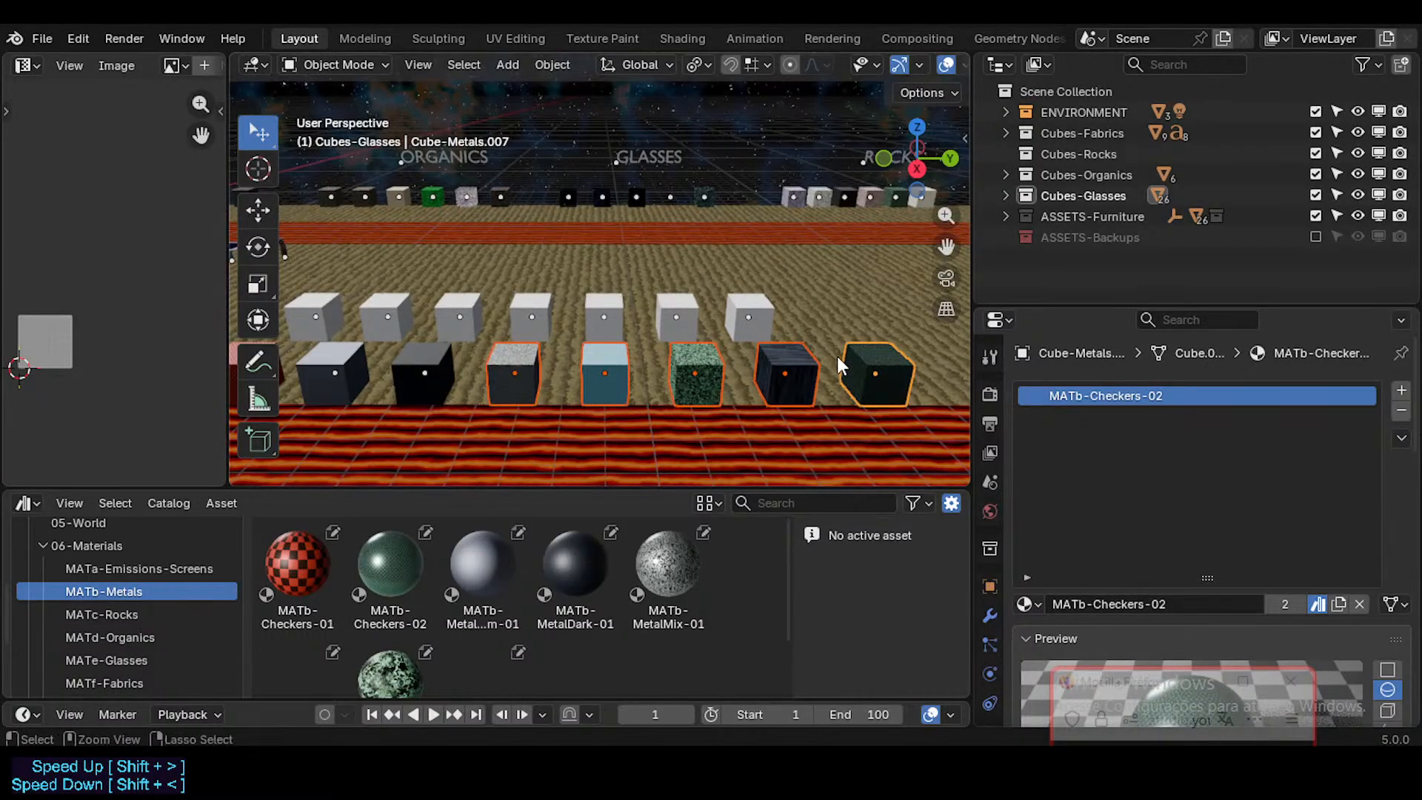
Step: Look over the metals row and save Furniture.blend
key("shift+grave")
key("w")
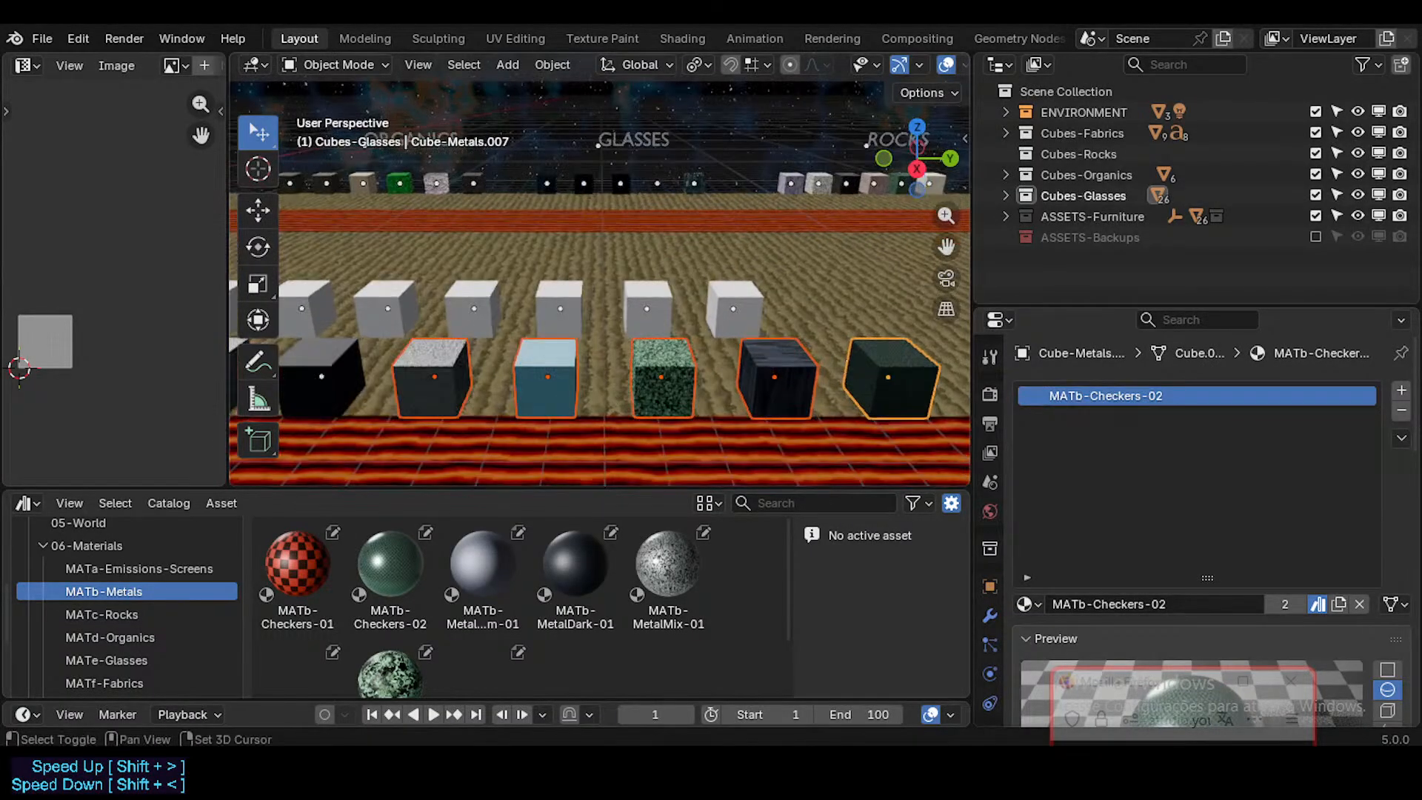
key("s")
key("w")
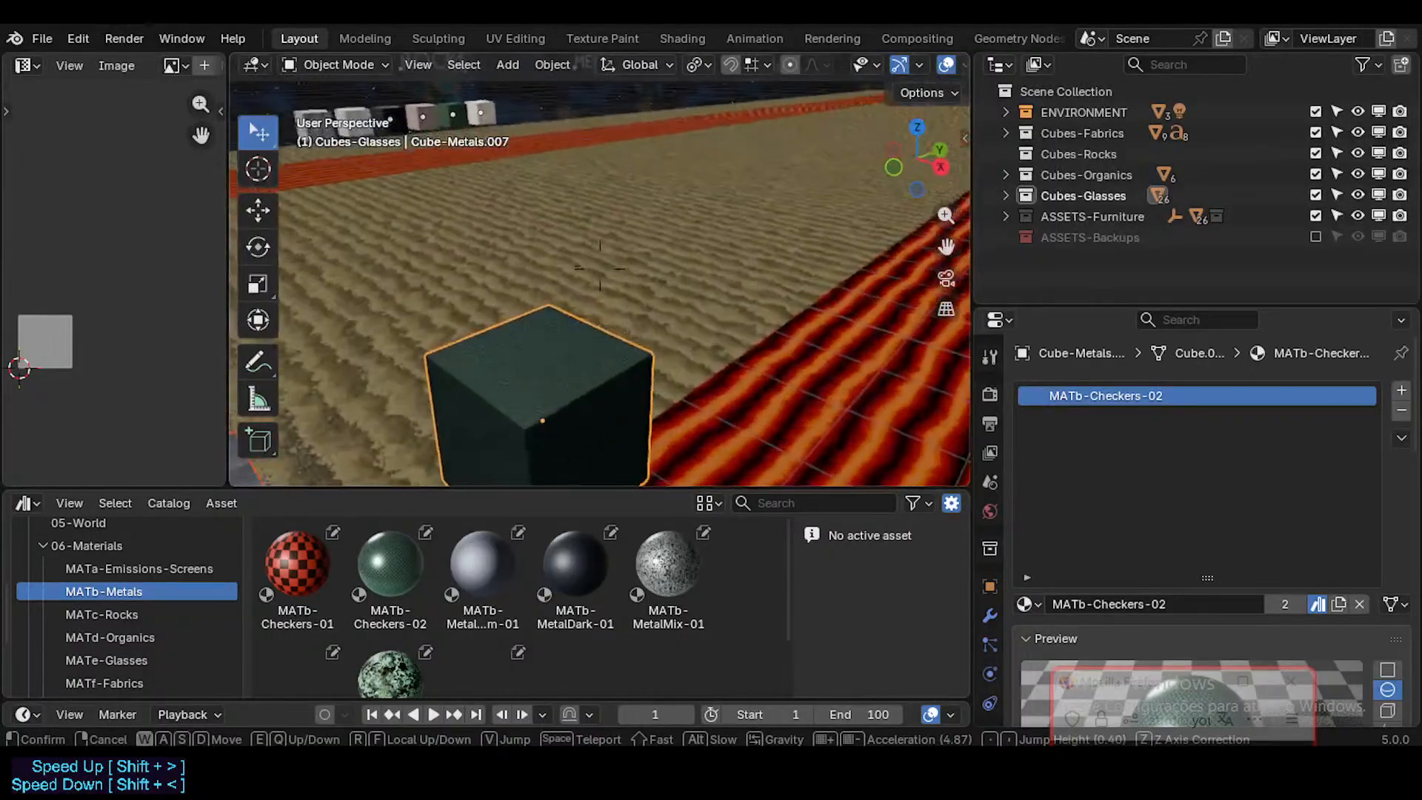
key("s")
key("a")
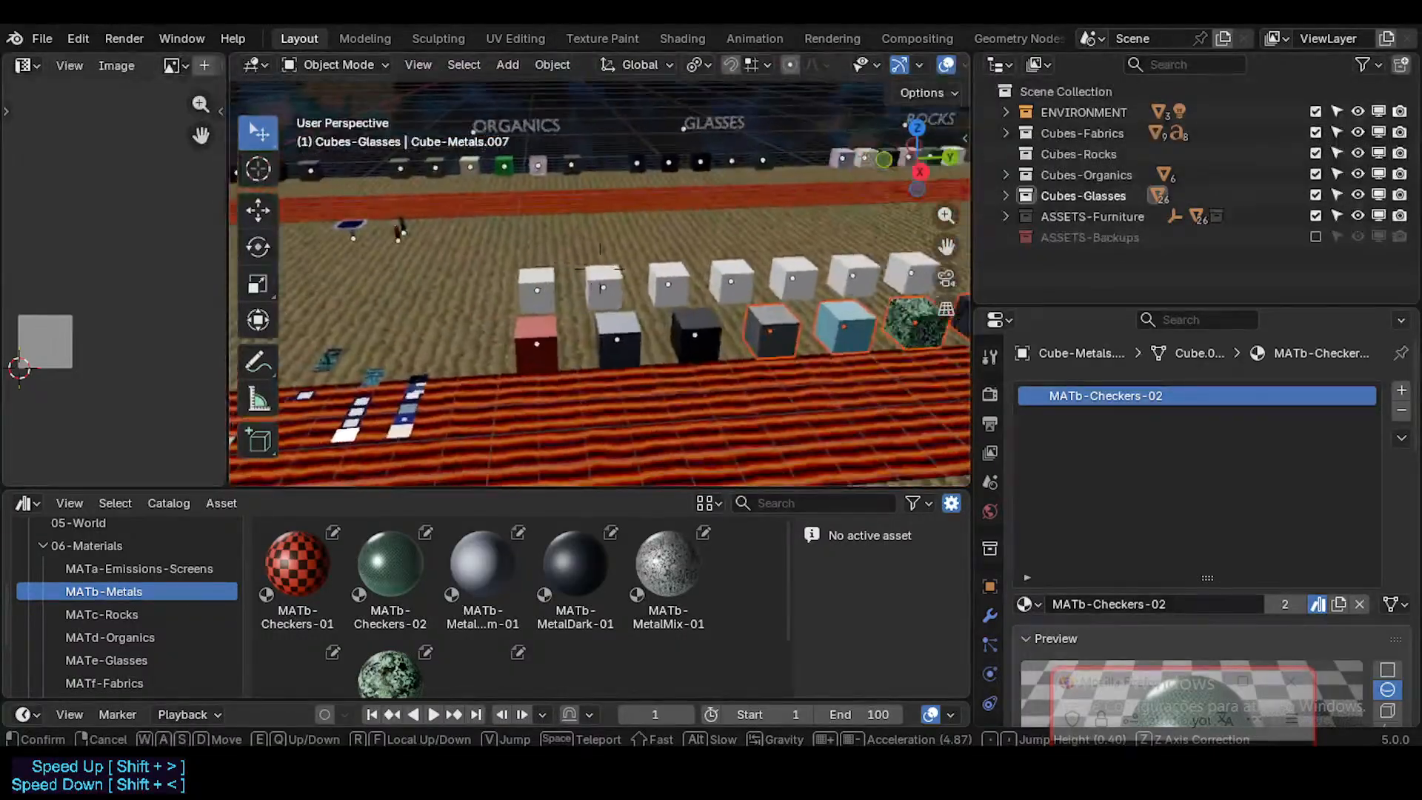
left_click(705, 348)
key("ctrl+s")
key("shift+grave")
left_click(665, 346)
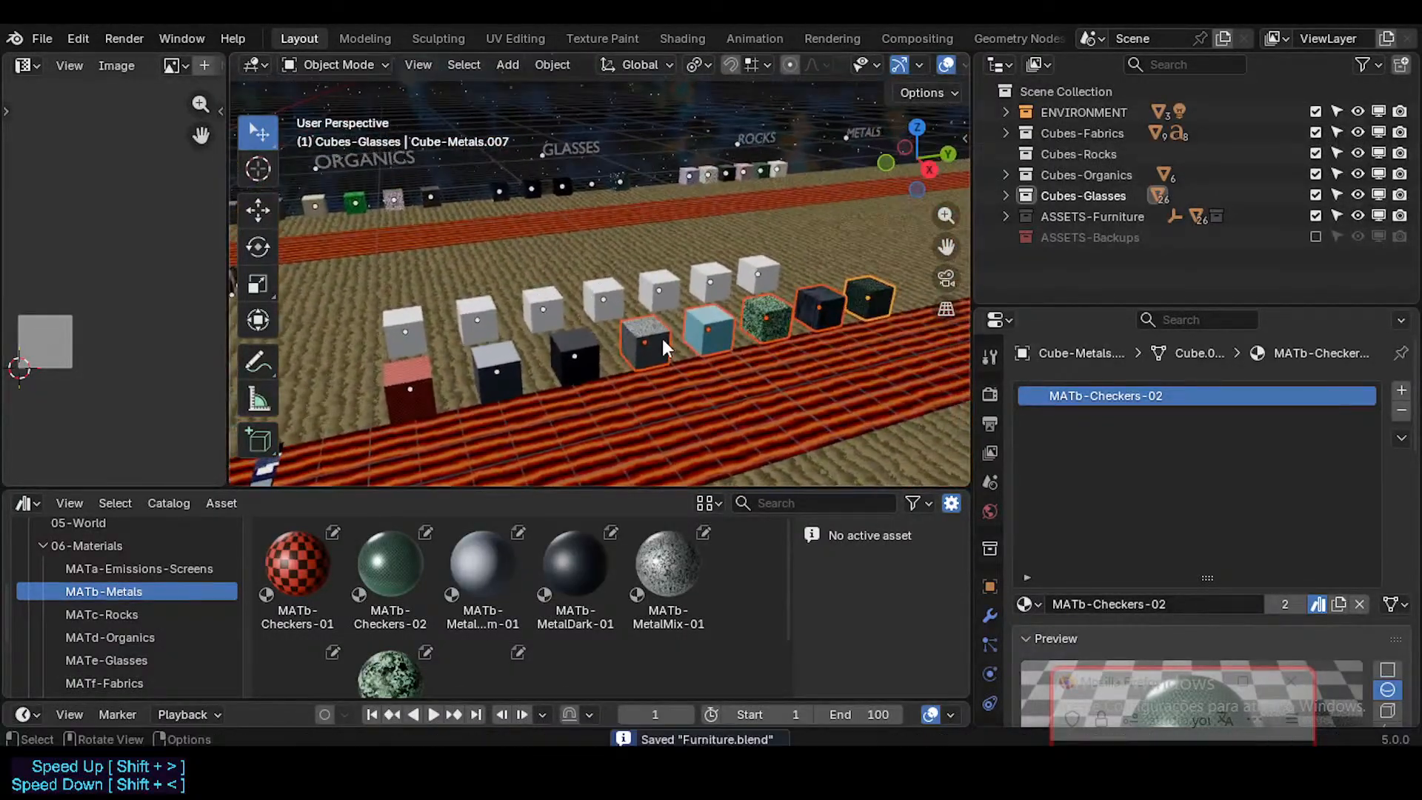
Step: Try to copy the MATb-MetalAluminum-01 cube's location to the selected metals cubes, and undo it
left_click(496, 363, "shift")
key("ctrl+c")
left_click(495, 363)
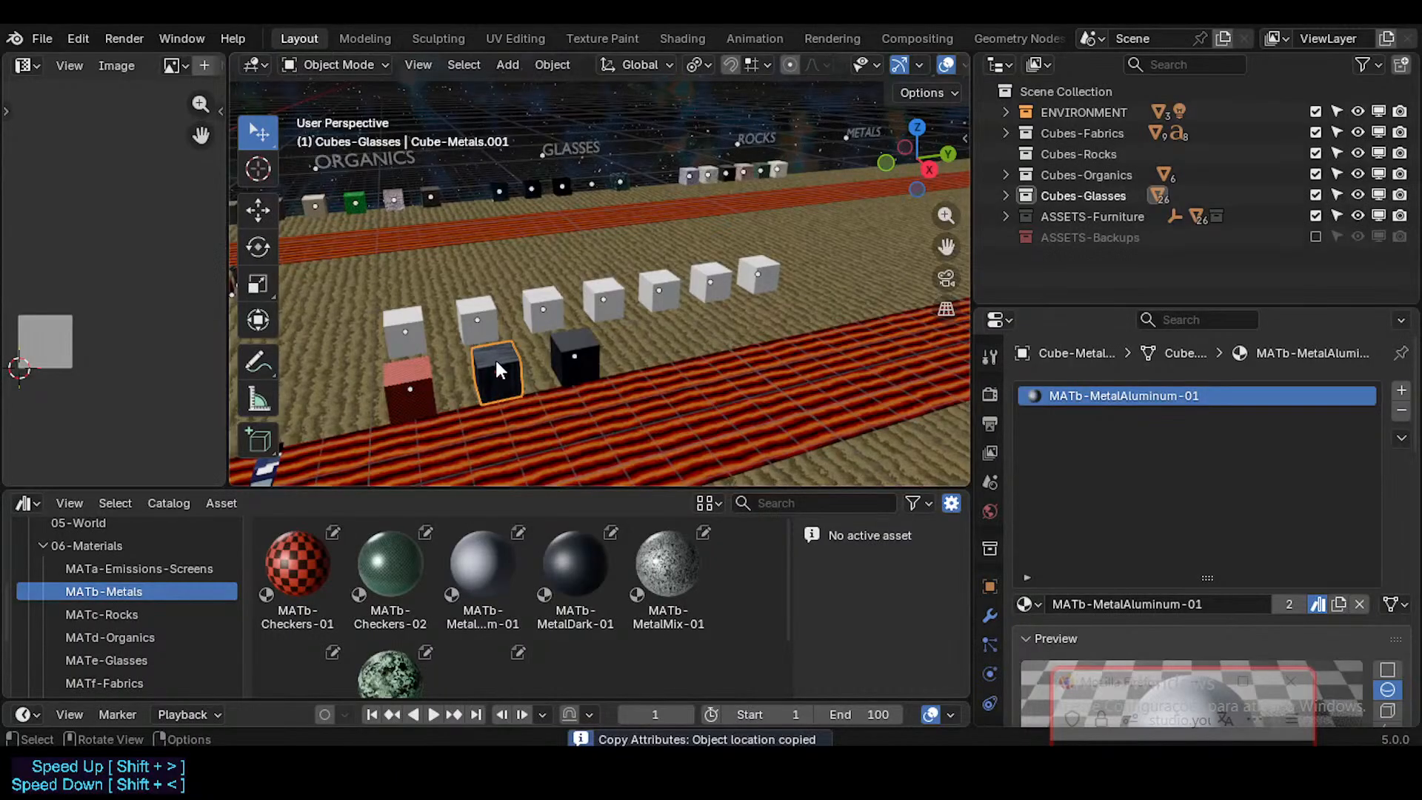
left_click(496, 362)
key("ctrl+z")
key("ctrl+z")
Step: Copy the MATb-MetalAluminum-01 cube's location to the MATb-Checkers-02 cube so it sits second in the metals row
left_click(877, 289)
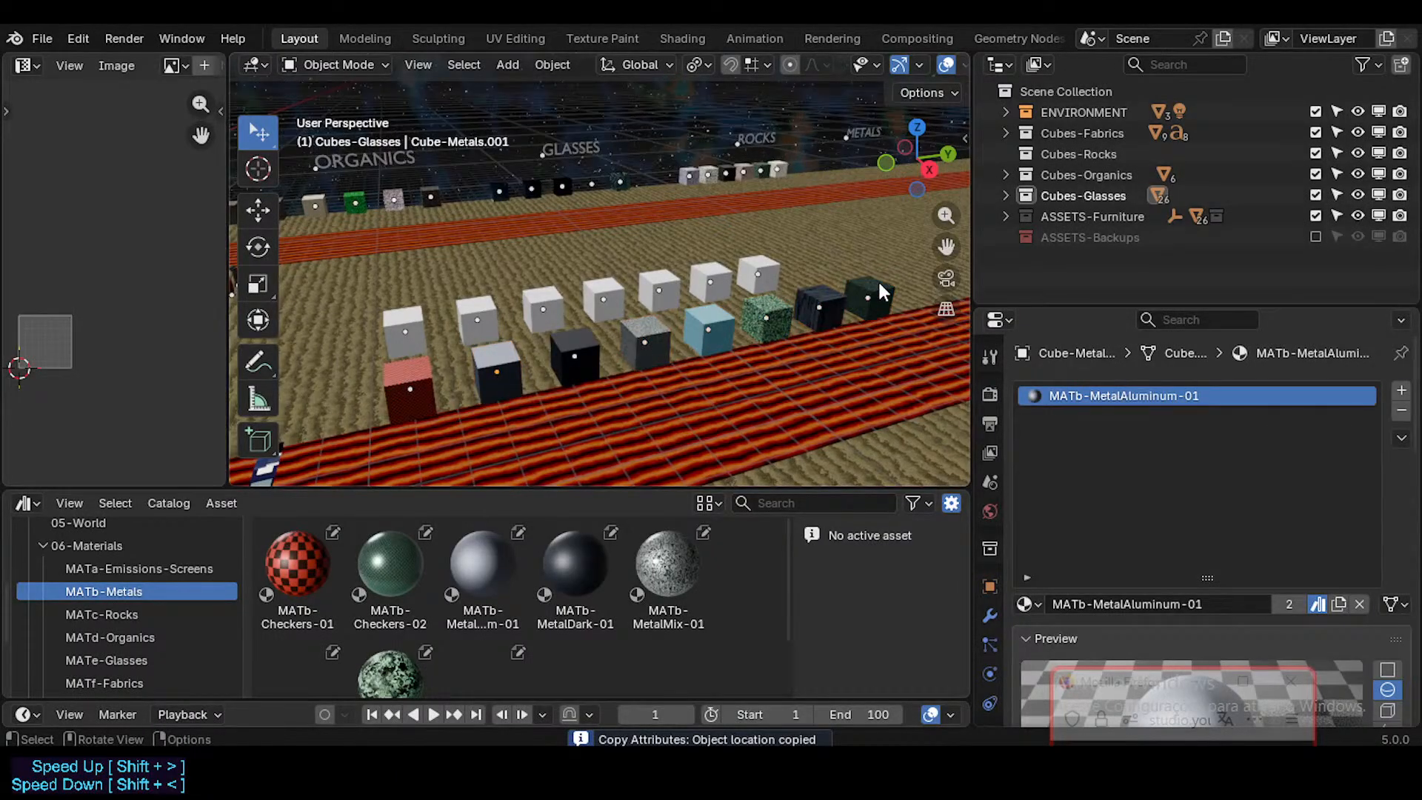
left_click(502, 359, "shift")
key("ctrl+c")
left_click(499, 358)
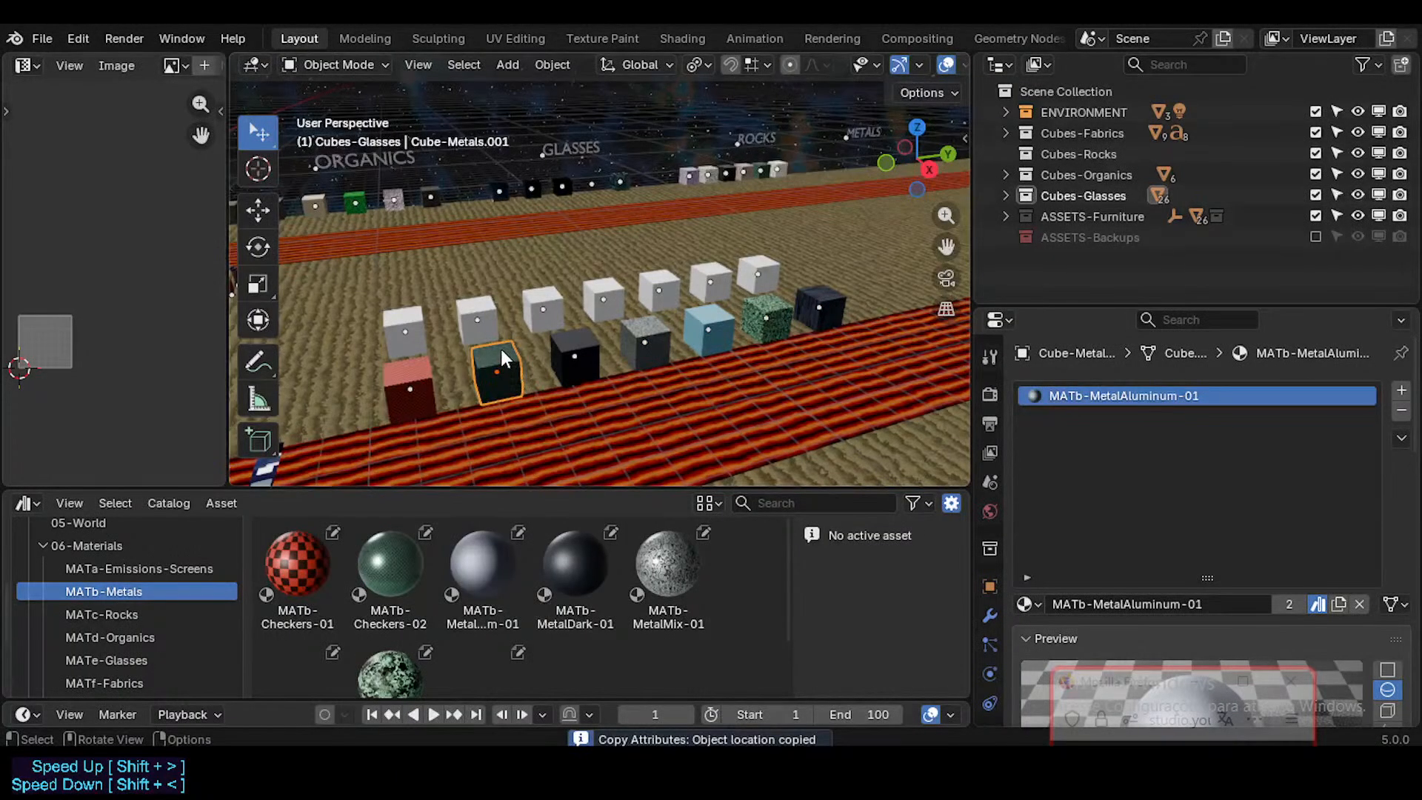
left_click(501, 353)
left_click(510, 368)
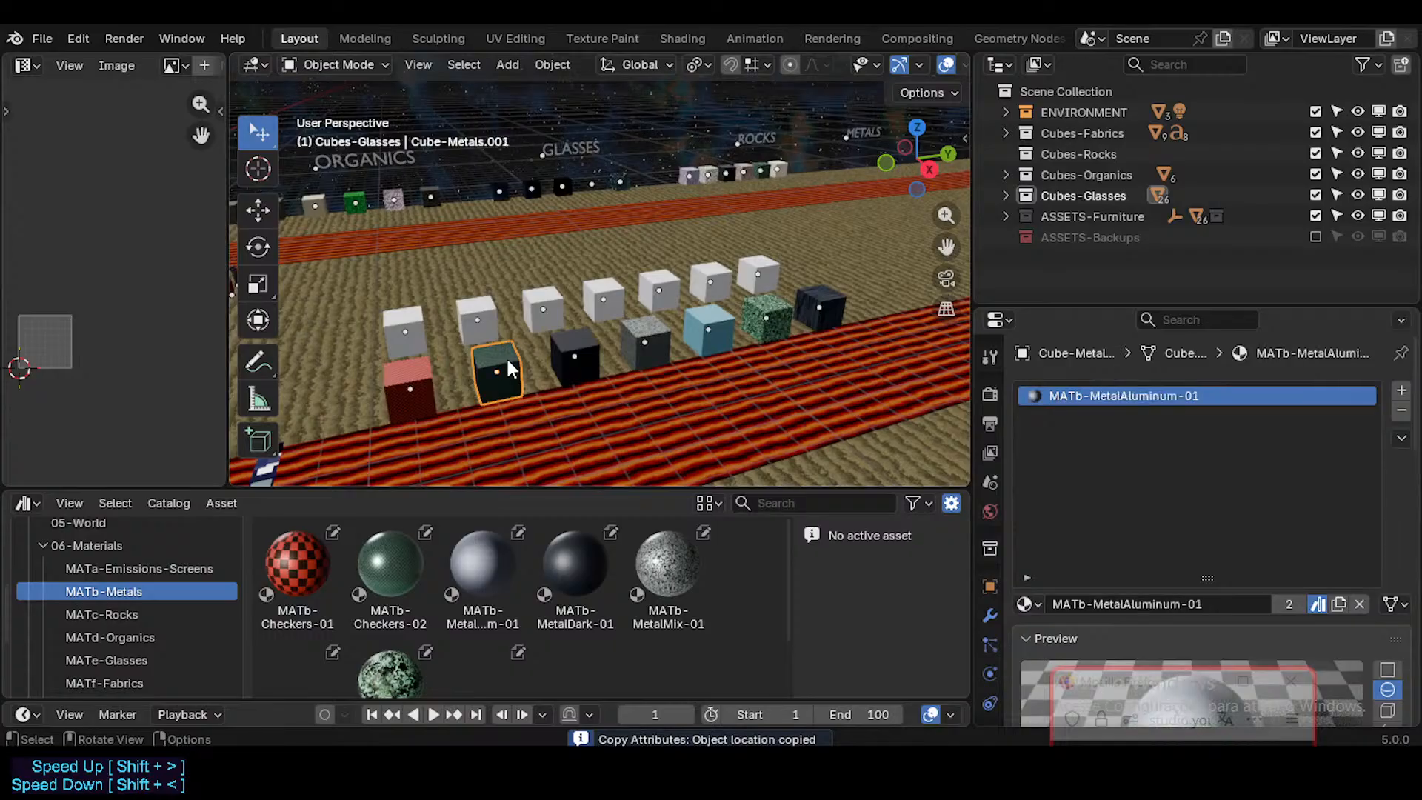
Step: Move the MATb-MetalAluminum-01 cube along the Y axis to the vacated eighth position of the metals row
key("g")
key("x")
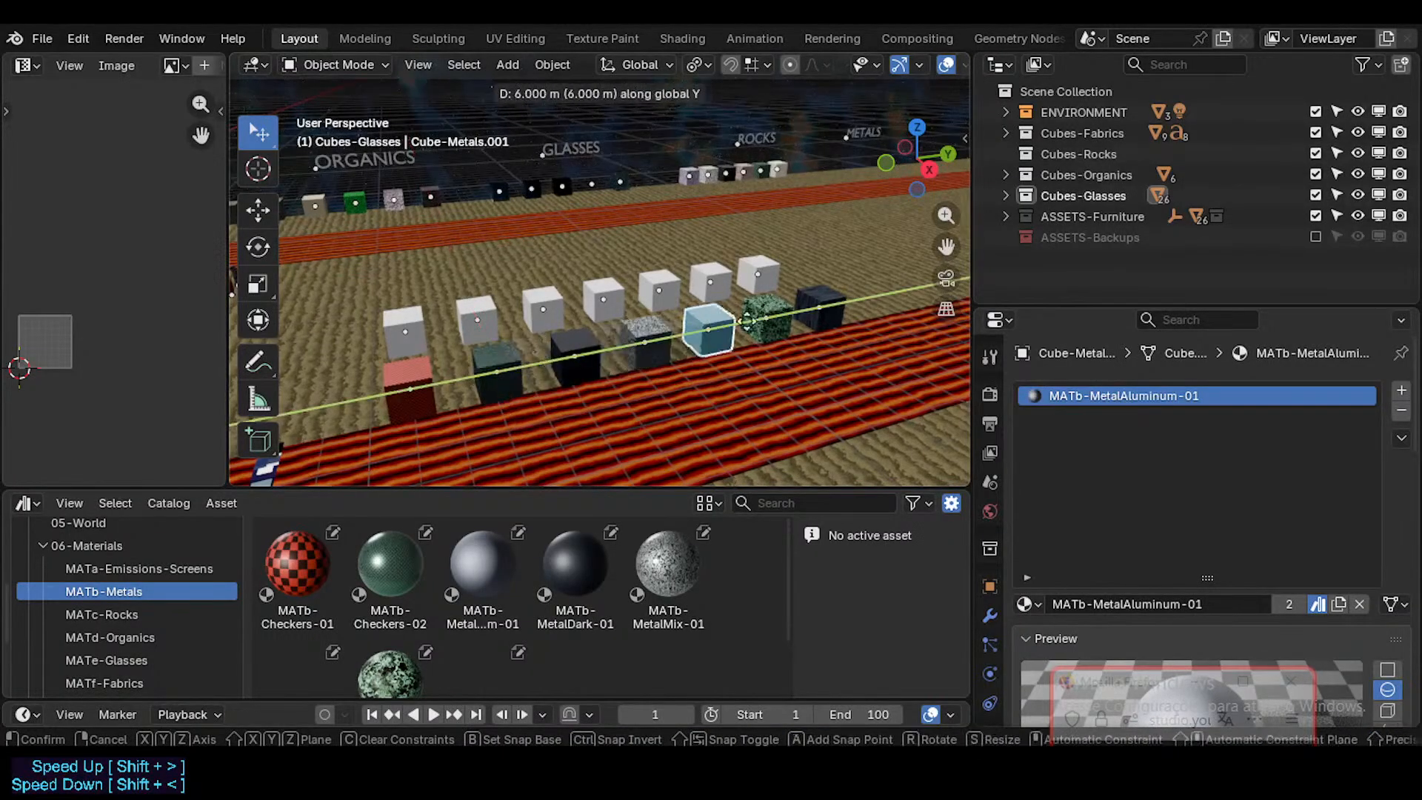
left_click(885, 304)
key("g")
key("y")
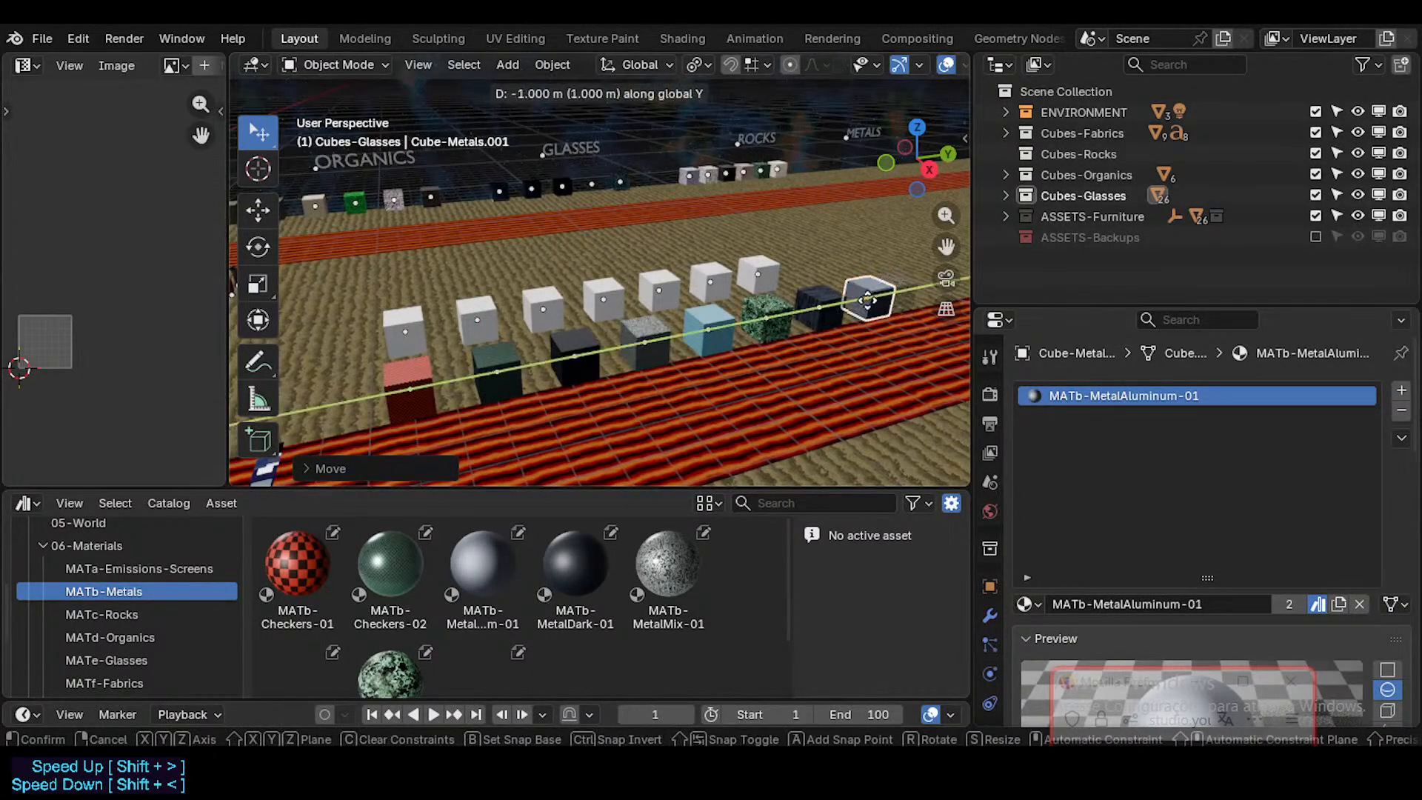
left_click(870, 307)
Step: Reselect FutureCubes, go through its metal material slots and remove the MATb-MetalMix-01 slot
middle_click_drag(365, 400, 523, 352)
left_click(323, 417)
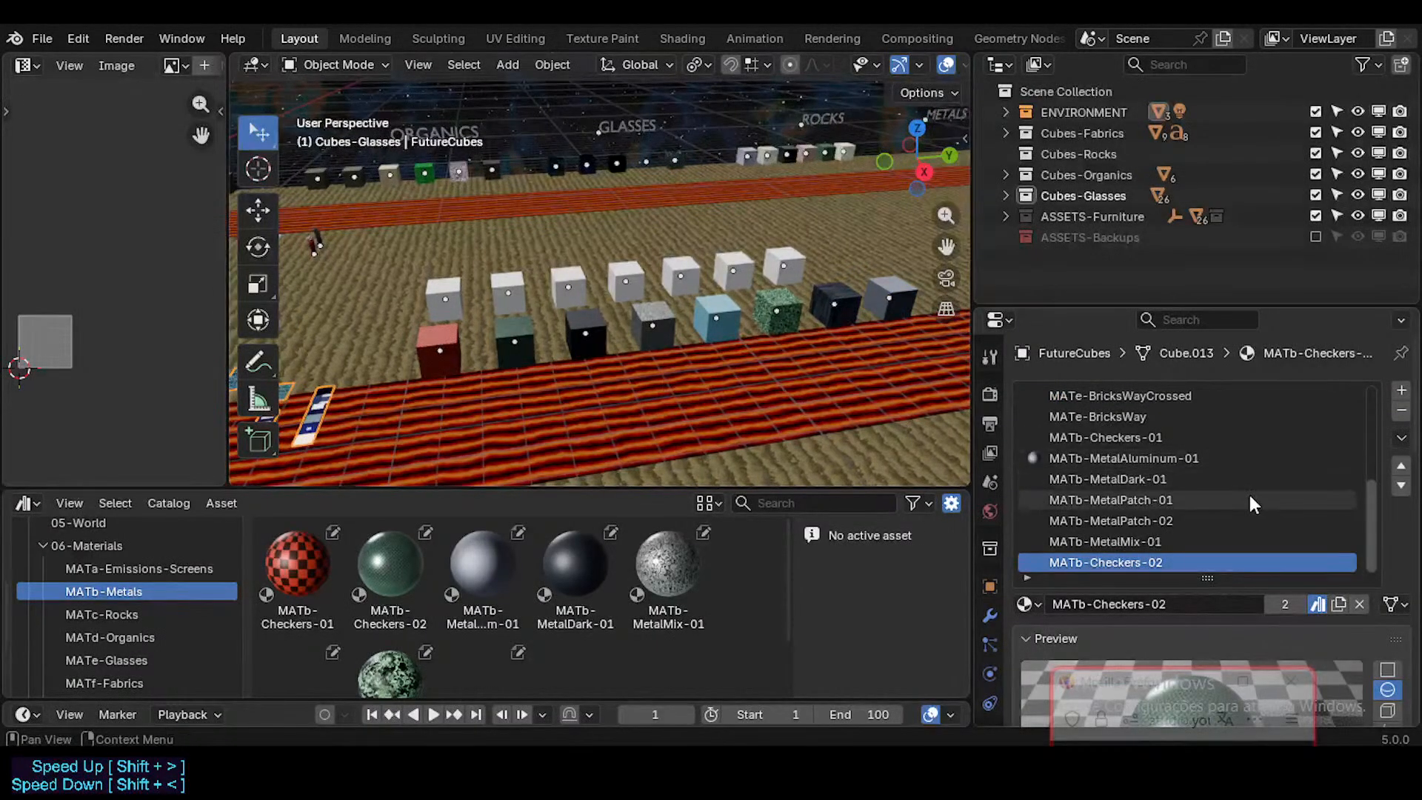
left_click(1156, 458)
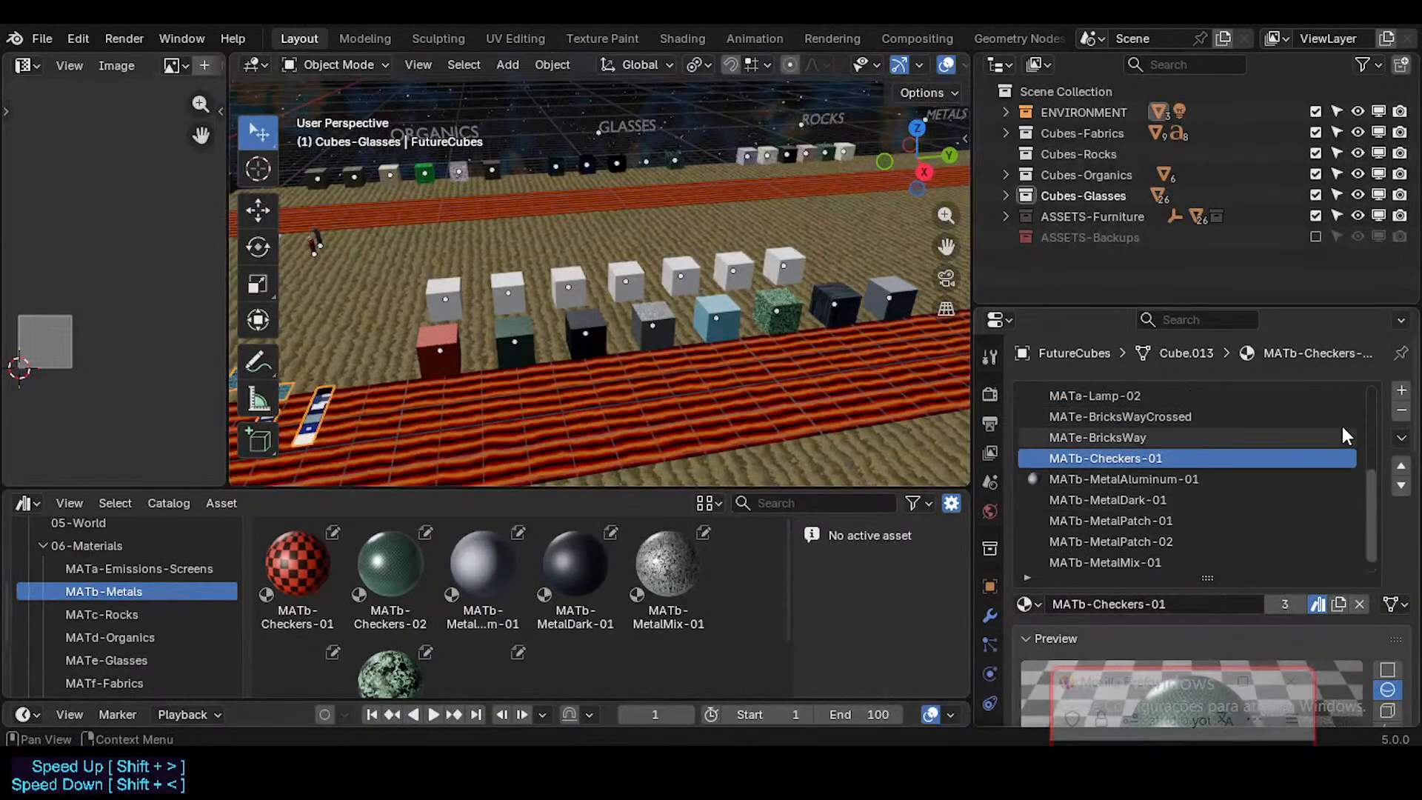
left_click(1150, 479)
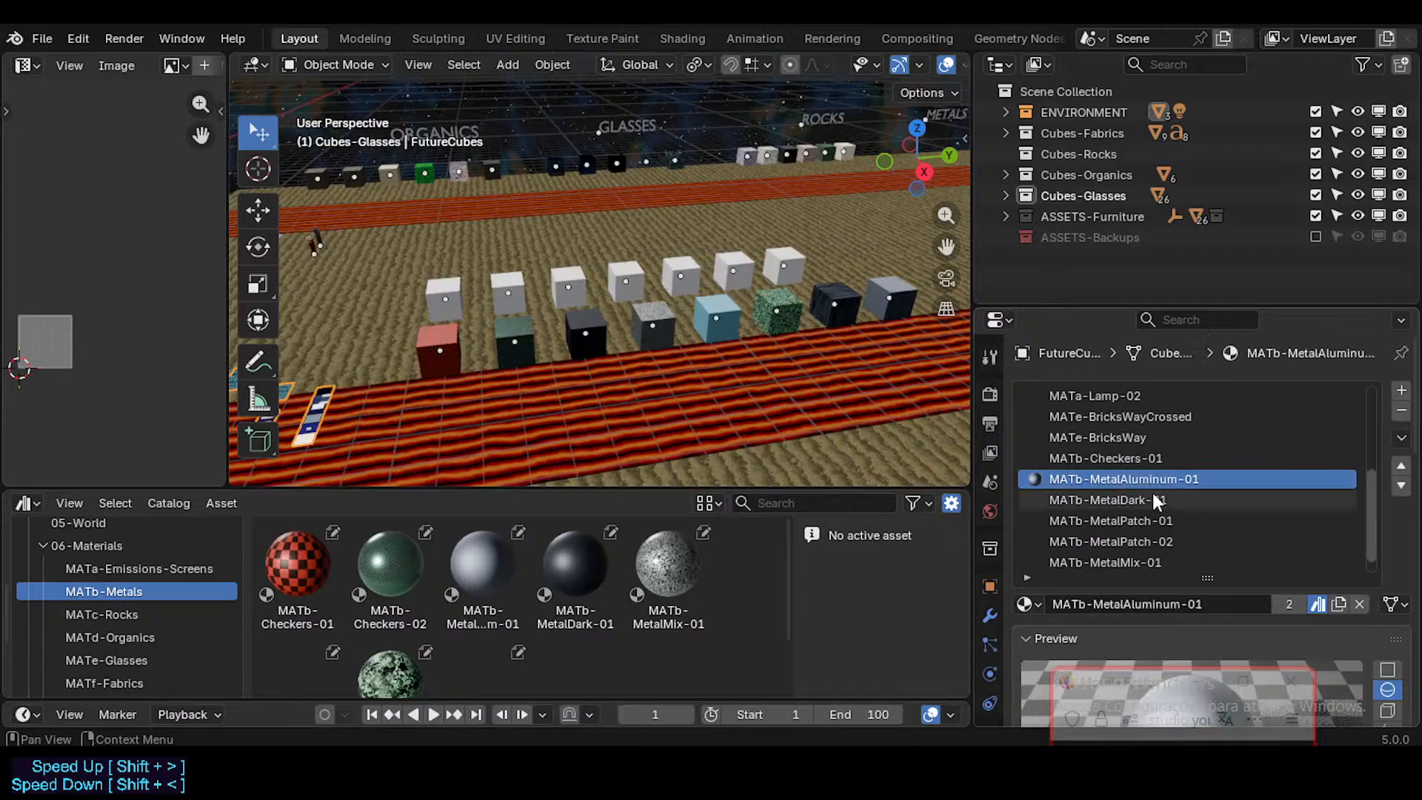
left_click(1152, 499)
left_click(1155, 520)
left_click(1152, 541)
left_click(1152, 561)
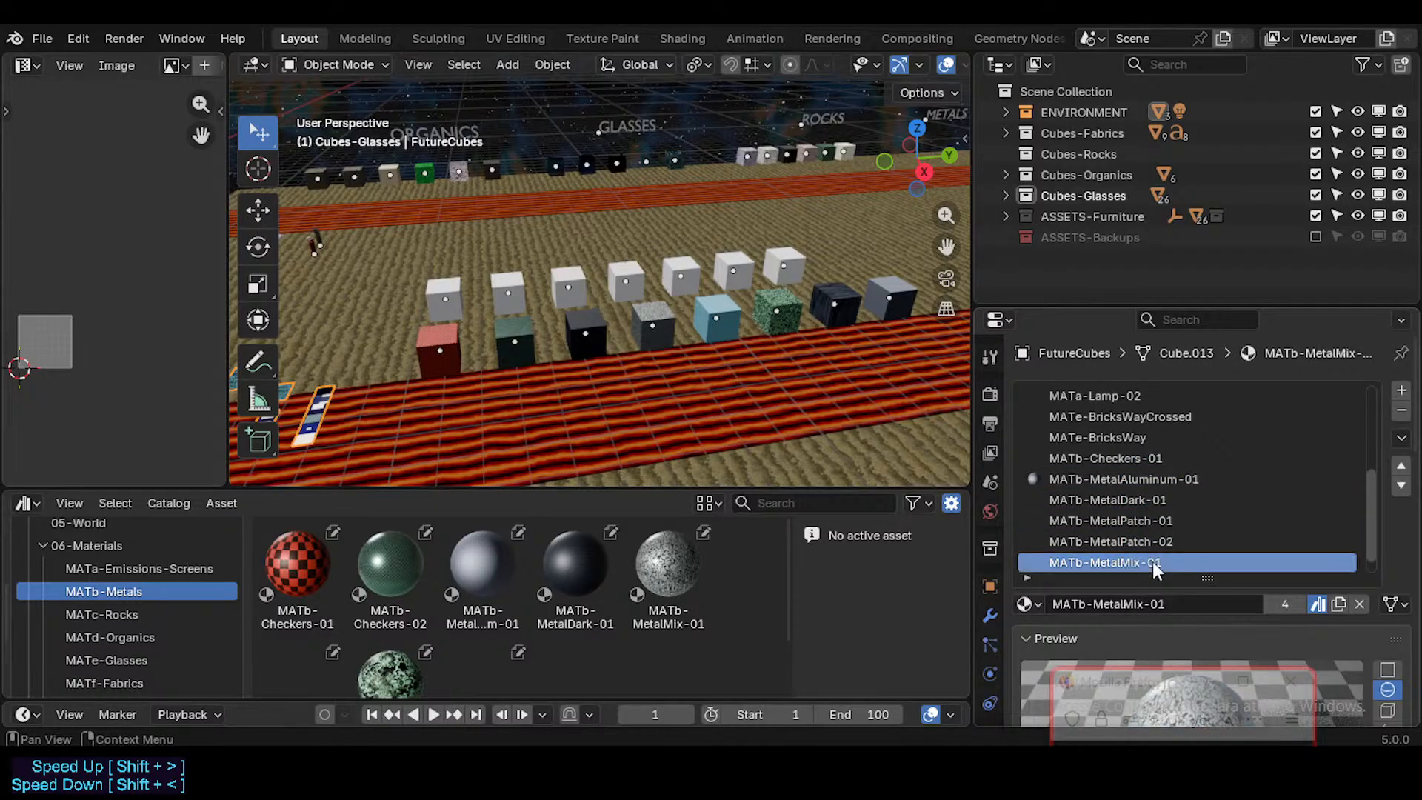
left_click(1401, 414)
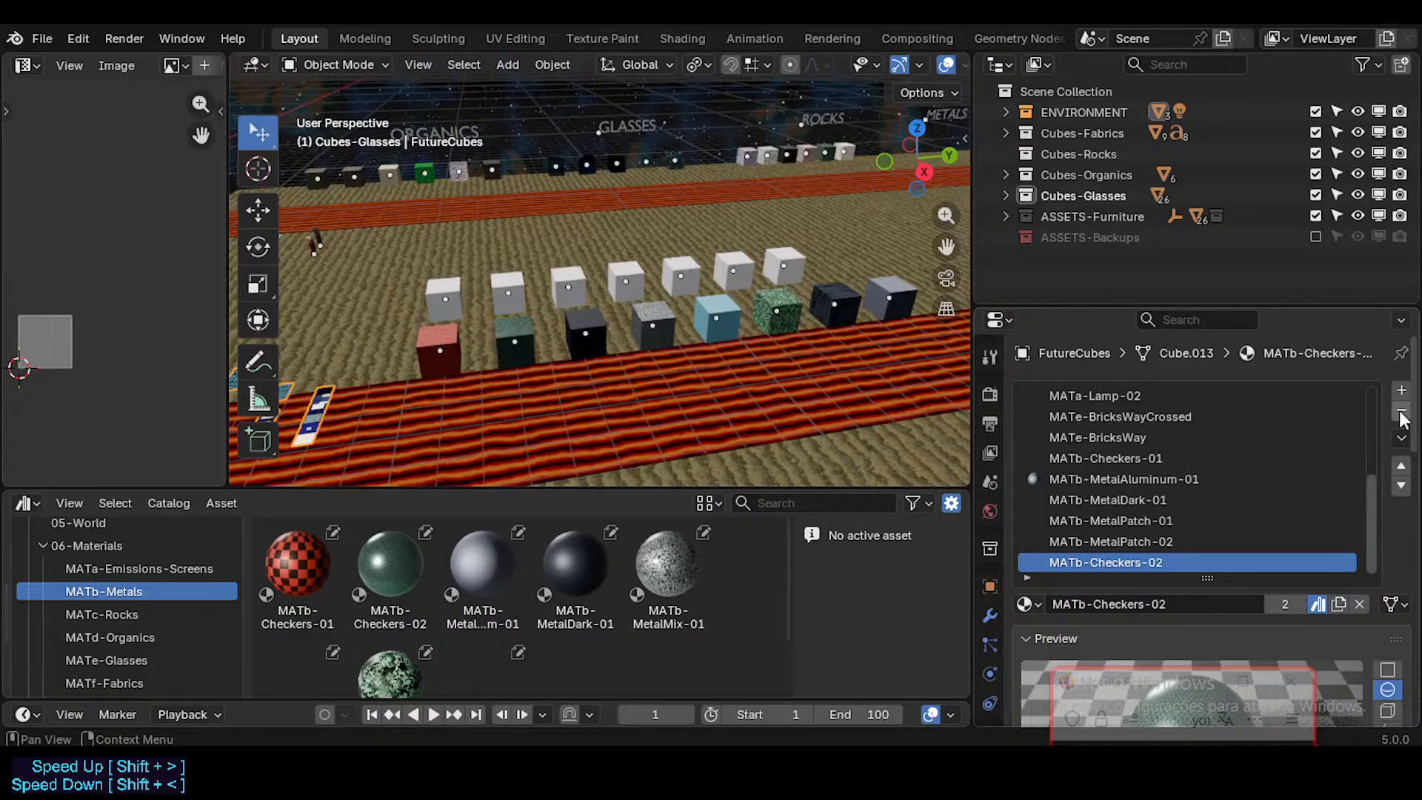
Step: Remove the MATb-Checkers-02 material slot from FutureCubes
key("shift+grave")
key("w")
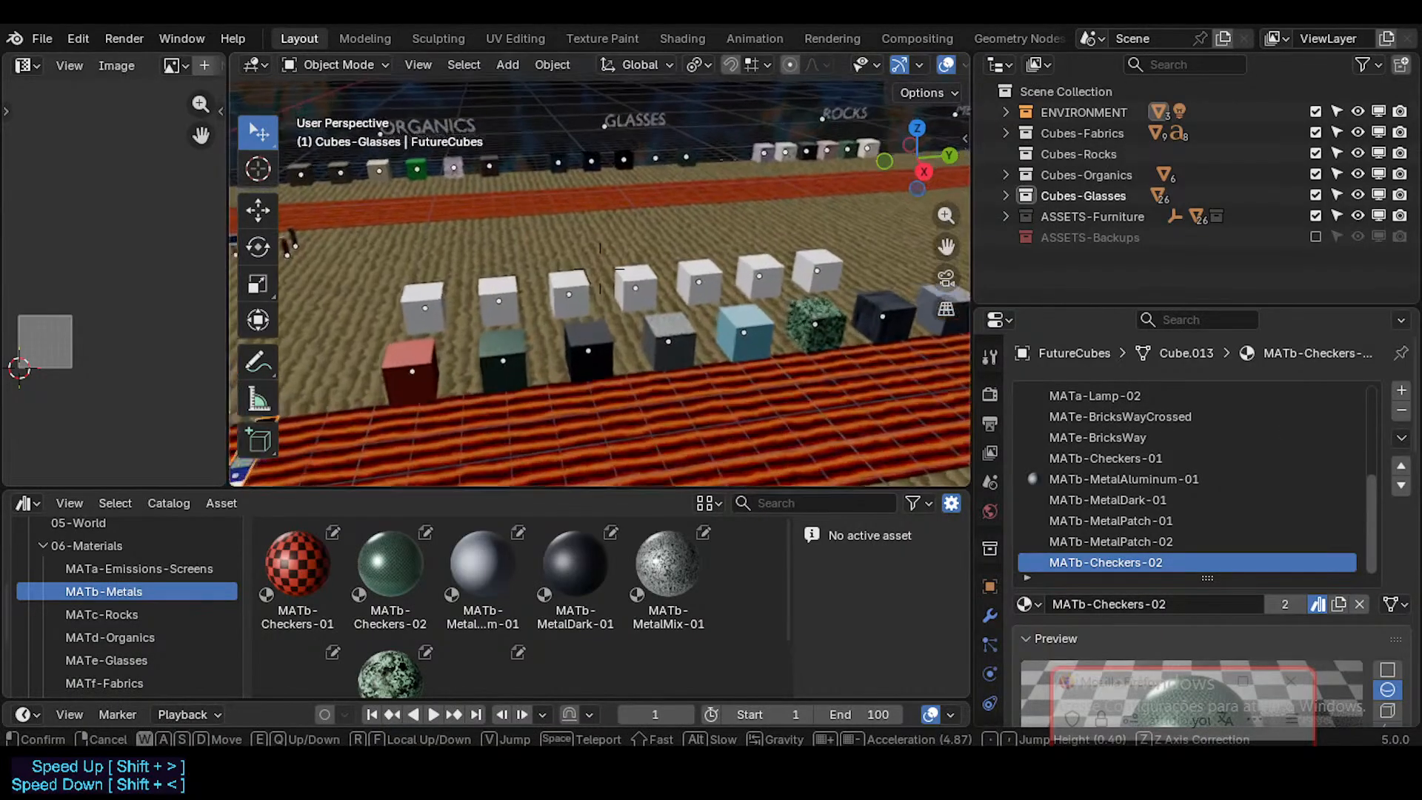
left_click(622, 367)
left_click(1402, 413)
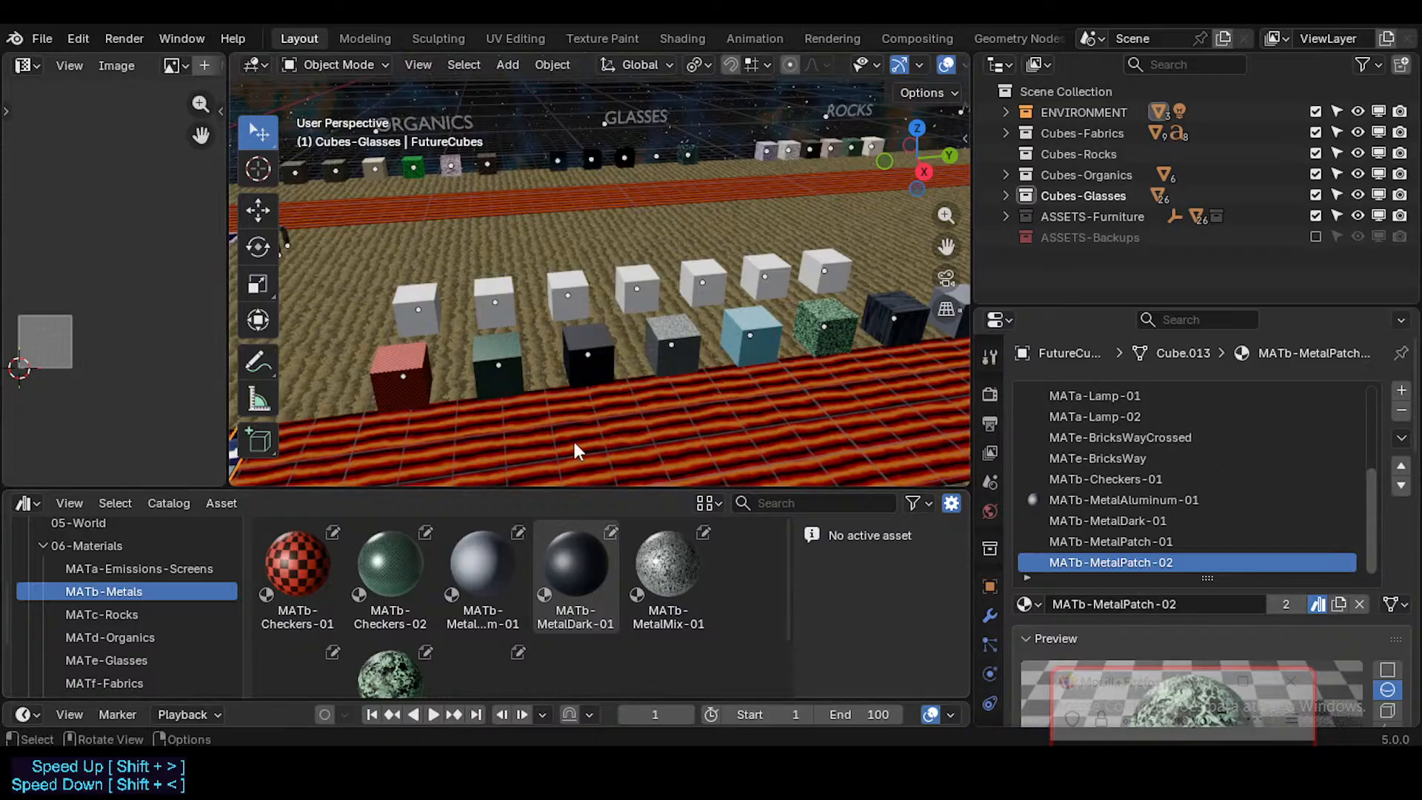
Step: Compare the remaining metal material slots of FutureCubes with the material assets in the MATb-Metals catalog
scroll(553, 594, "down", 2)
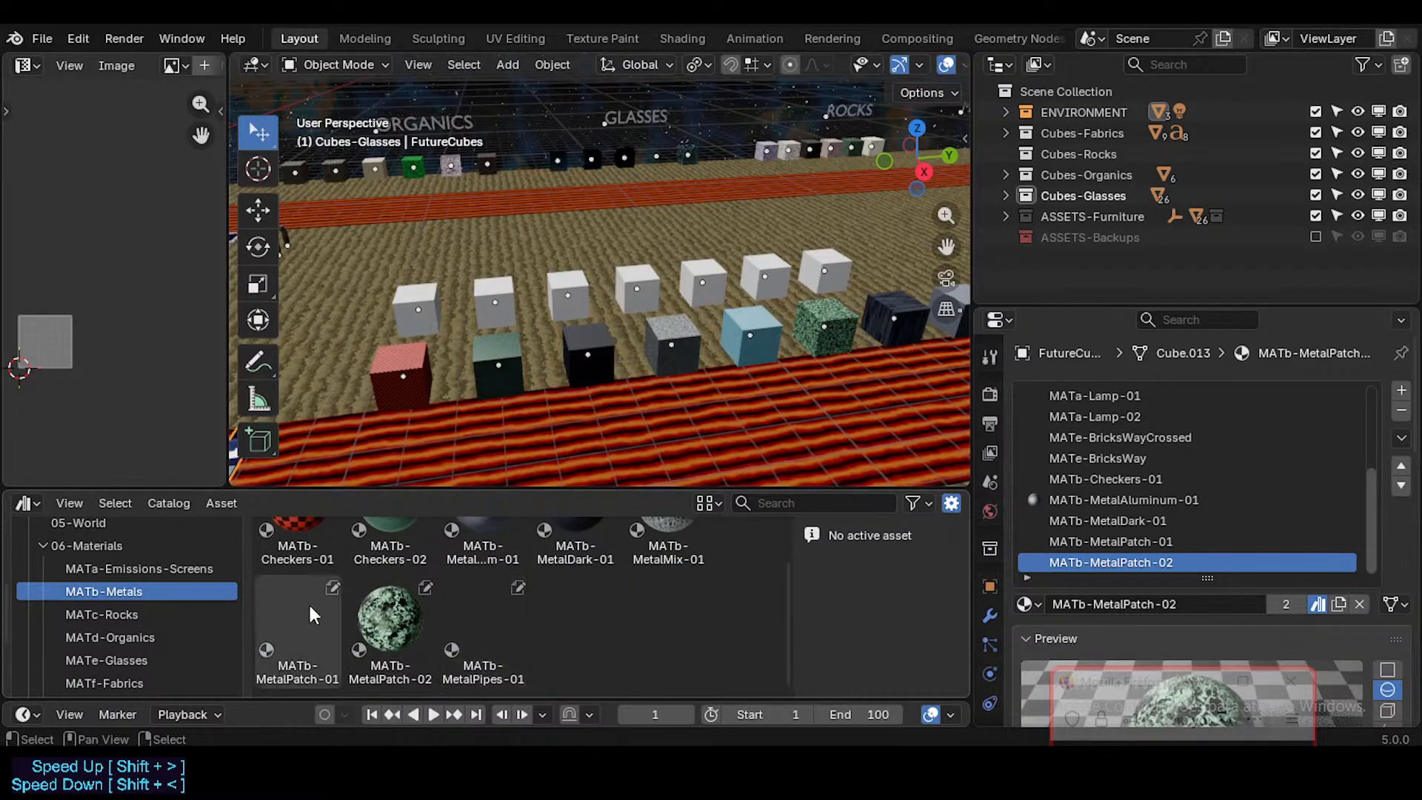
left_click(1115, 520)
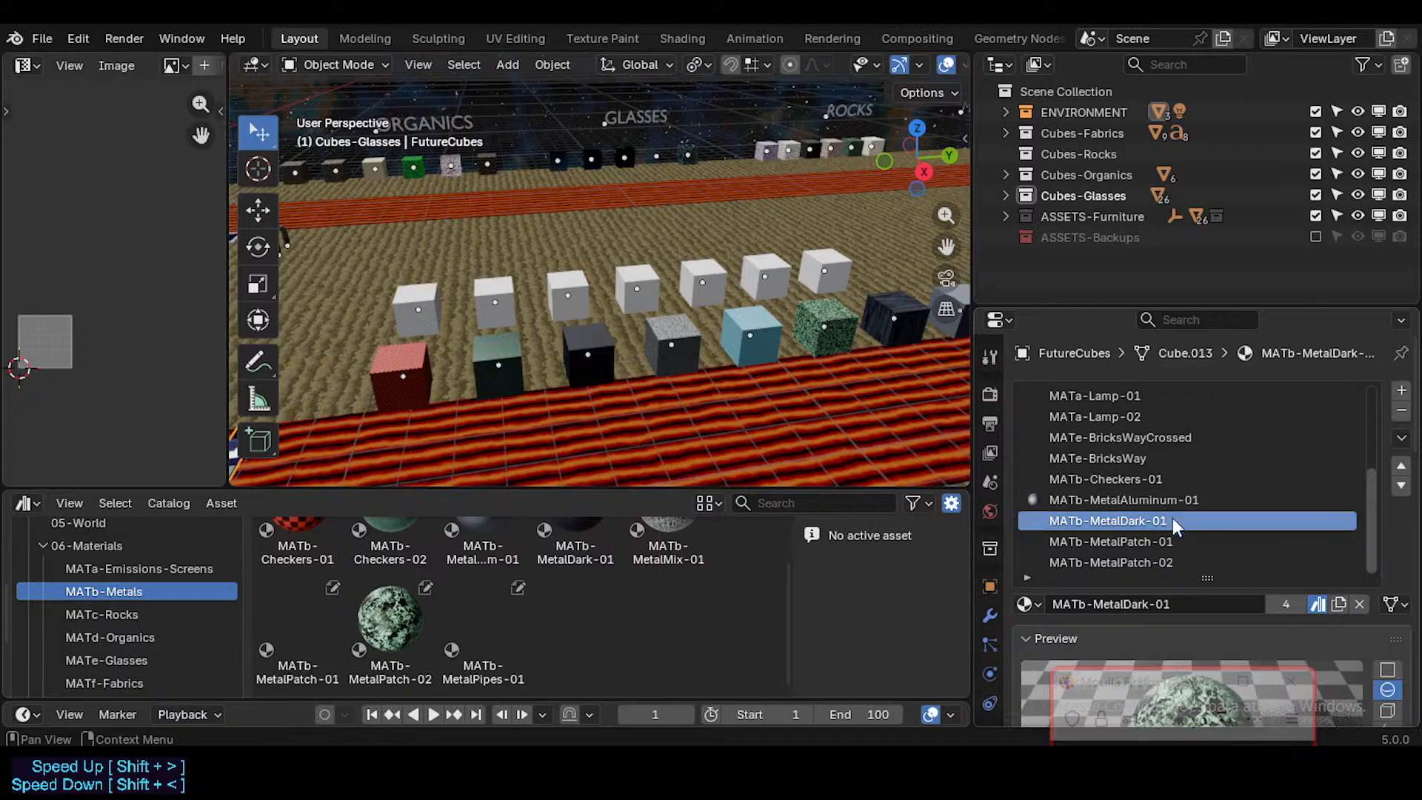
left_click(1144, 562)
scroll(474, 566, "up", 1)
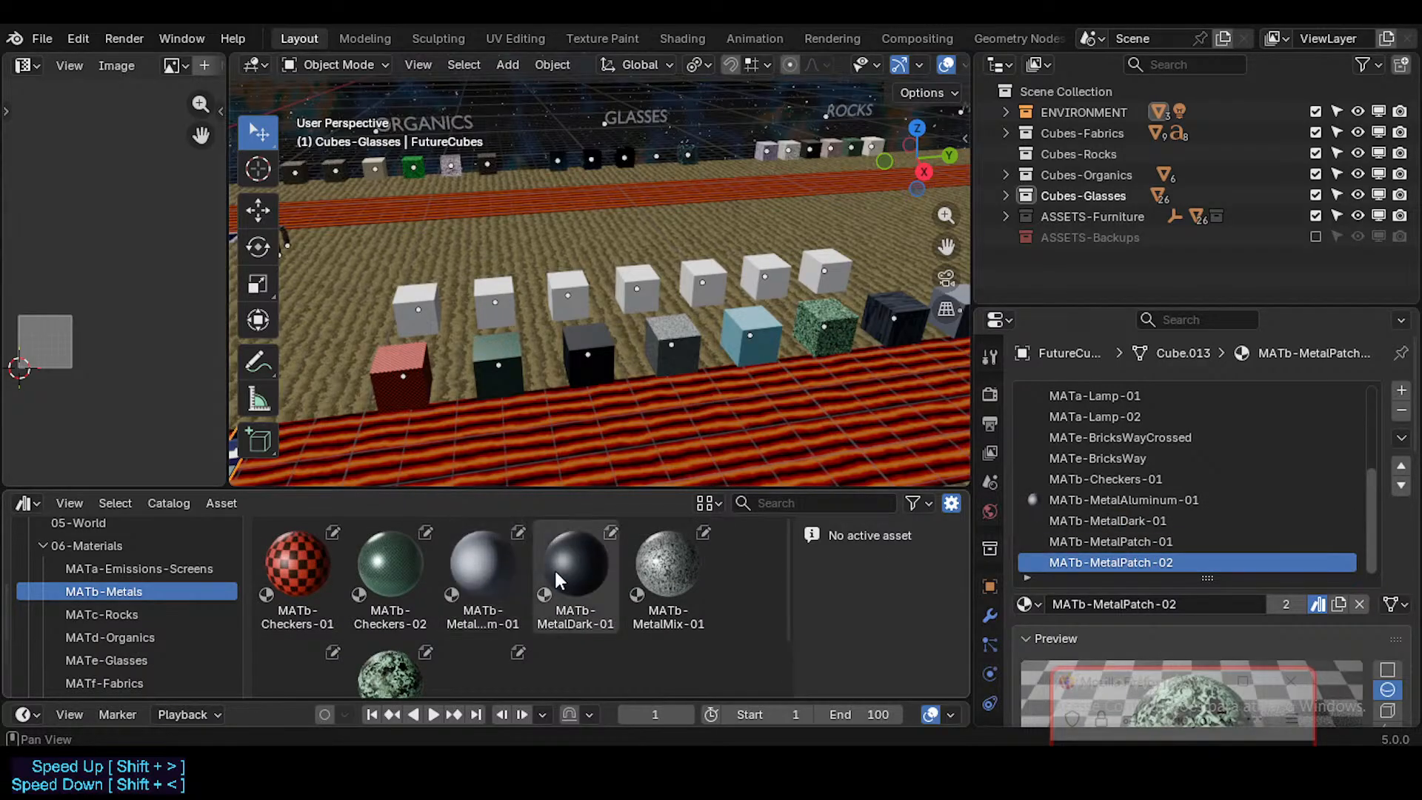
scroll(489, 578, "down", 1)
left_click(1133, 504)
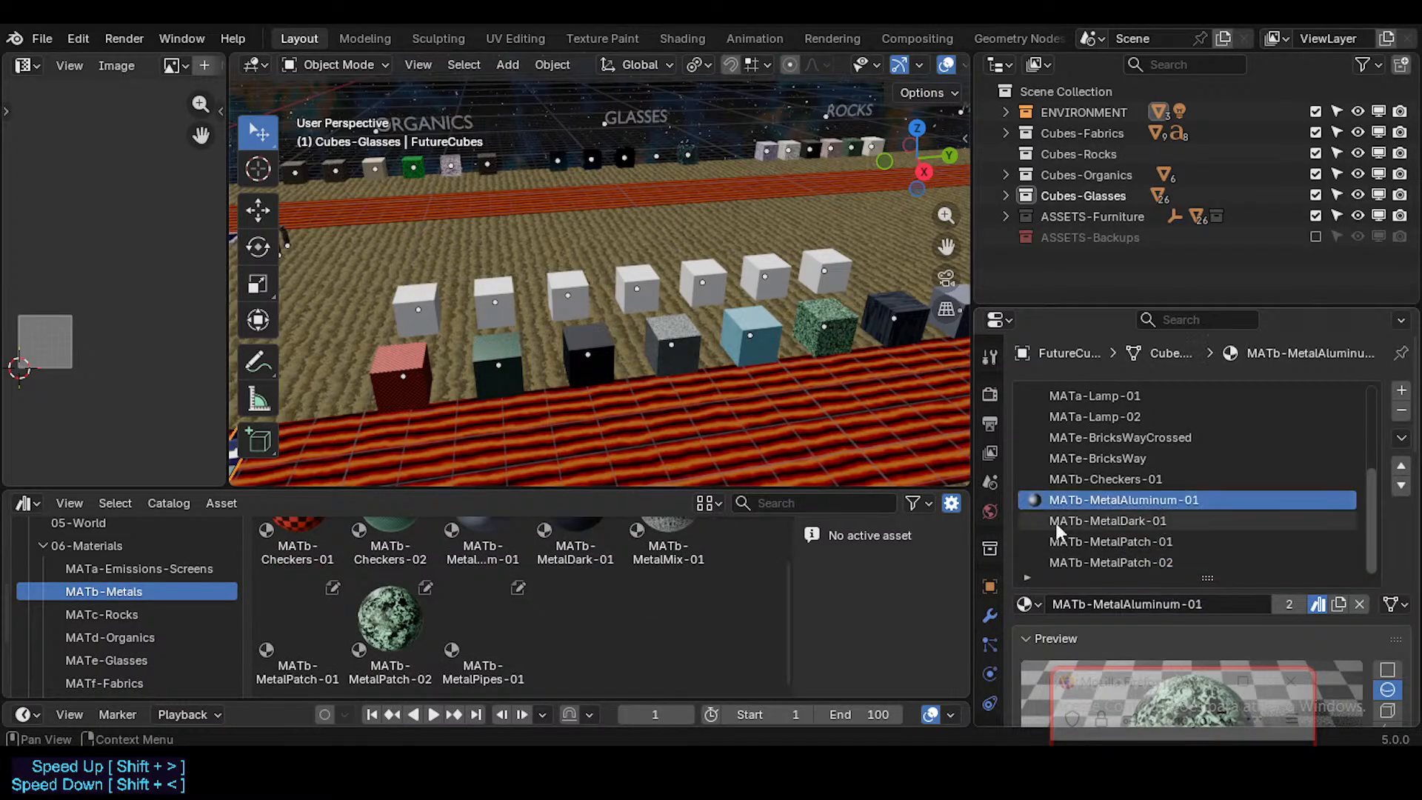
scroll(467, 595, "up", 1)
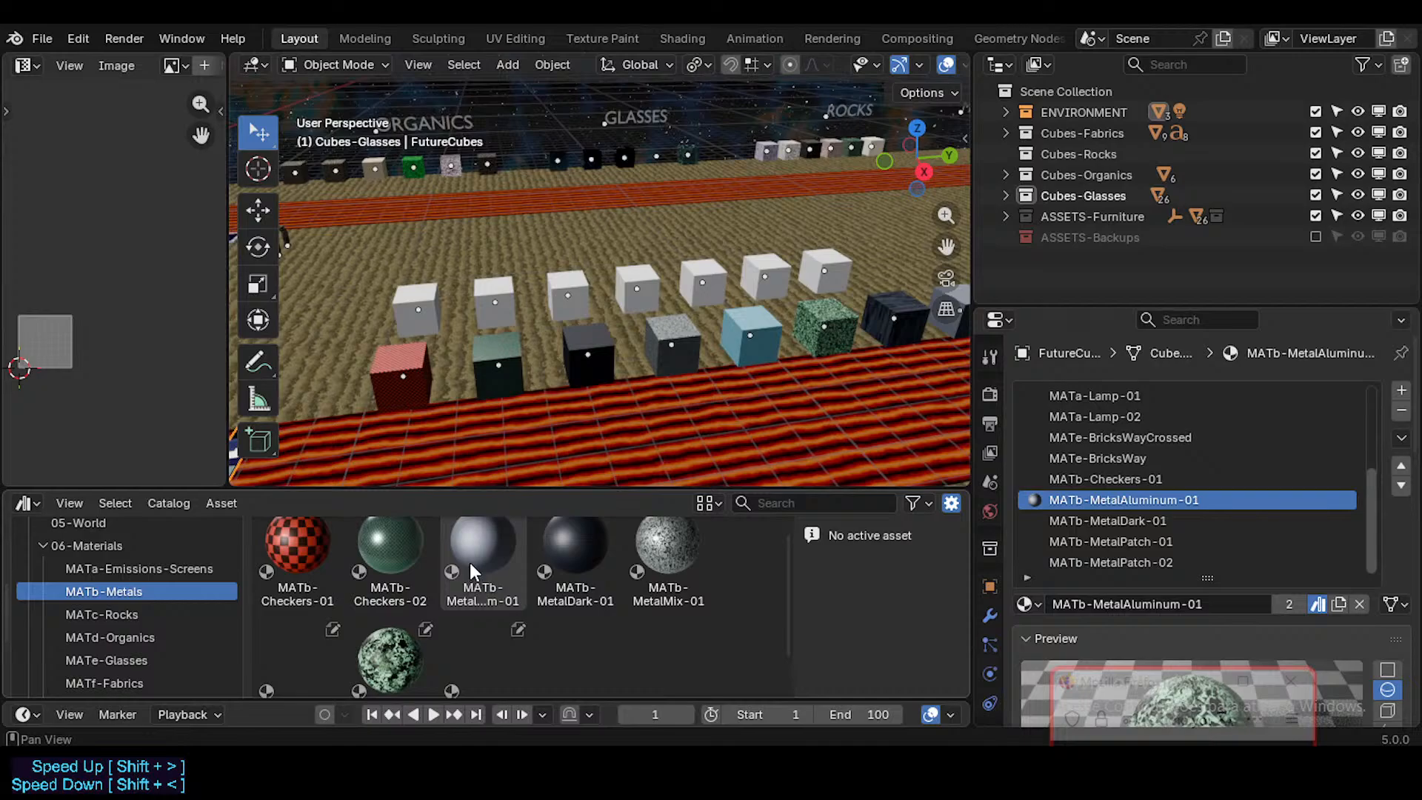
Step: Remove the MATb-MetalPatch-02, MetalPatch-01, MetalDark-01, MetalAluminum-01 and Checkers-01 slots from FutureCubes and save the file
left_click(1150, 563)
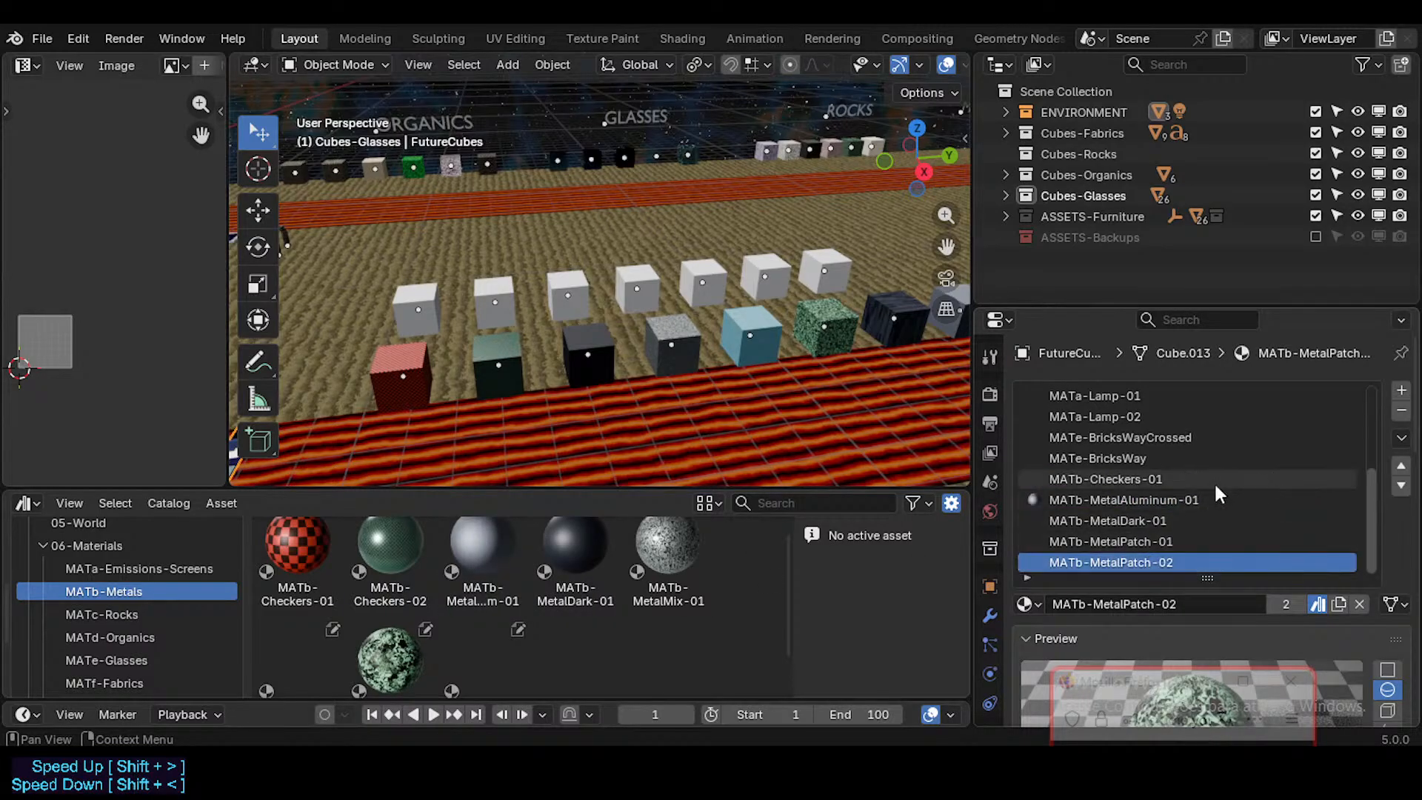
left_click(1400, 412)
left_click(1401, 411)
left_click(1401, 412)
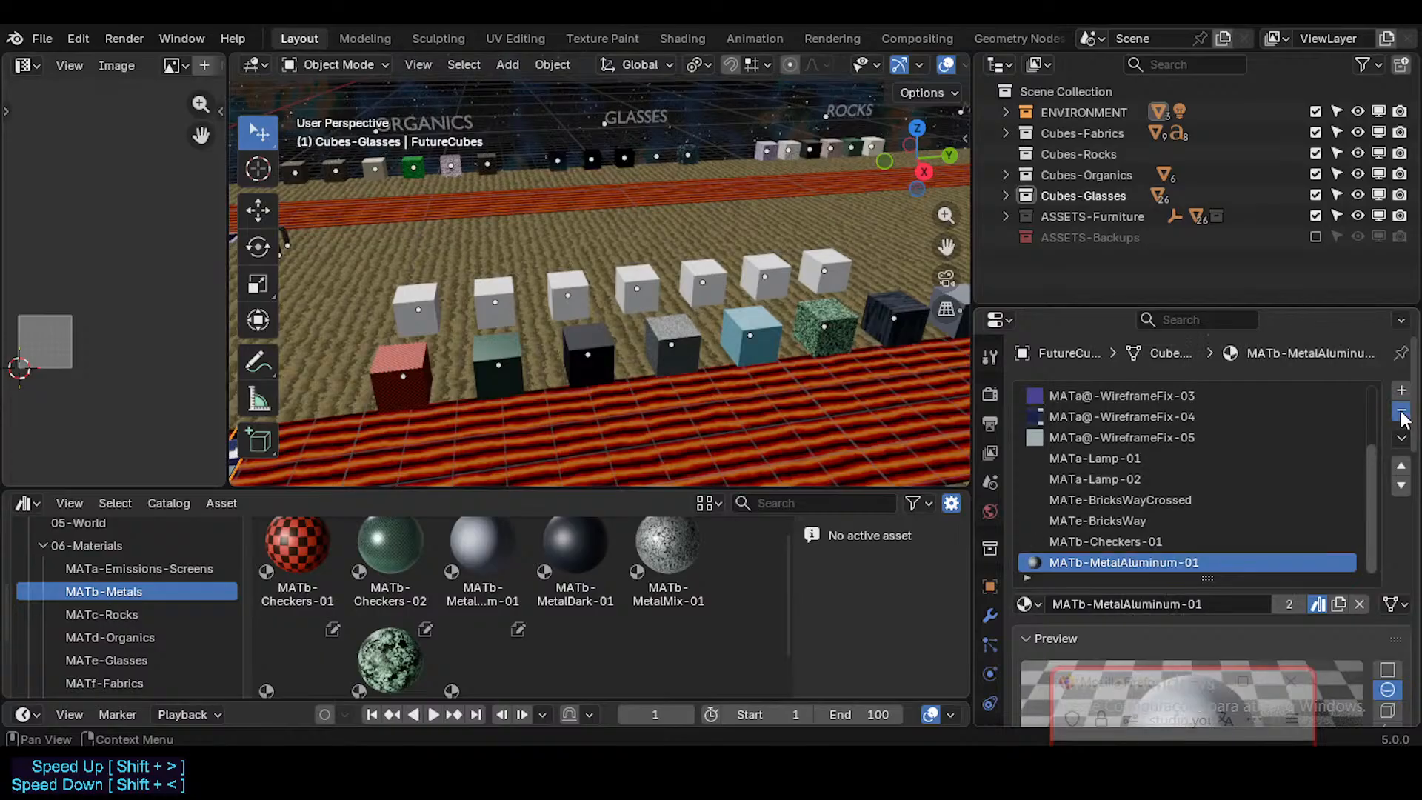
left_click(1400, 412)
left_click(1400, 412)
scroll(718, 370, "down", 2)
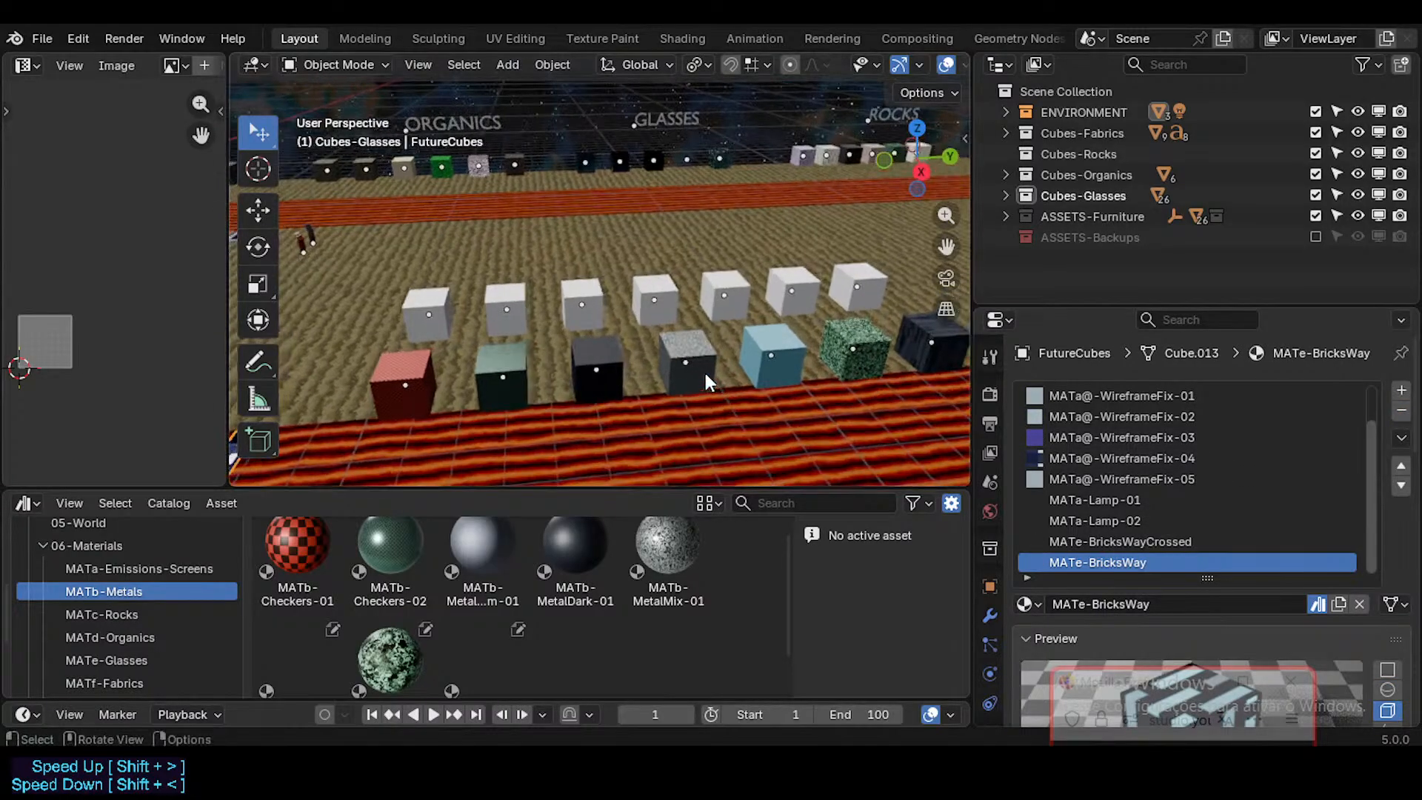
key("ctrl+s")
Step: Select all eight metal sample cubes and move them about 22 m along negative X, in line with the other category rows
scroll(681, 352, "down", 2)
scroll(1146, 658, "down", 1)
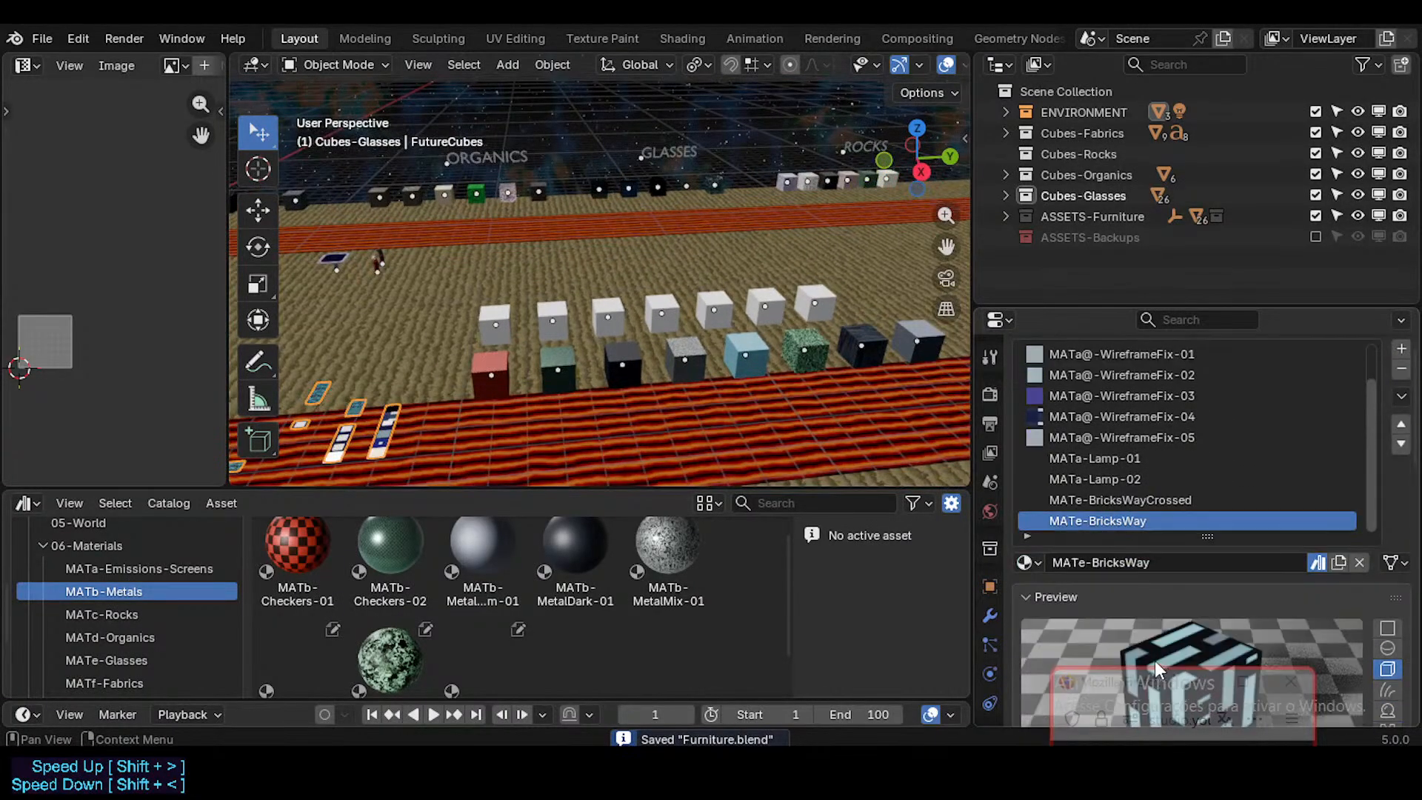
middle_click_drag(784, 390, 865, 383)
left_click(331, 392)
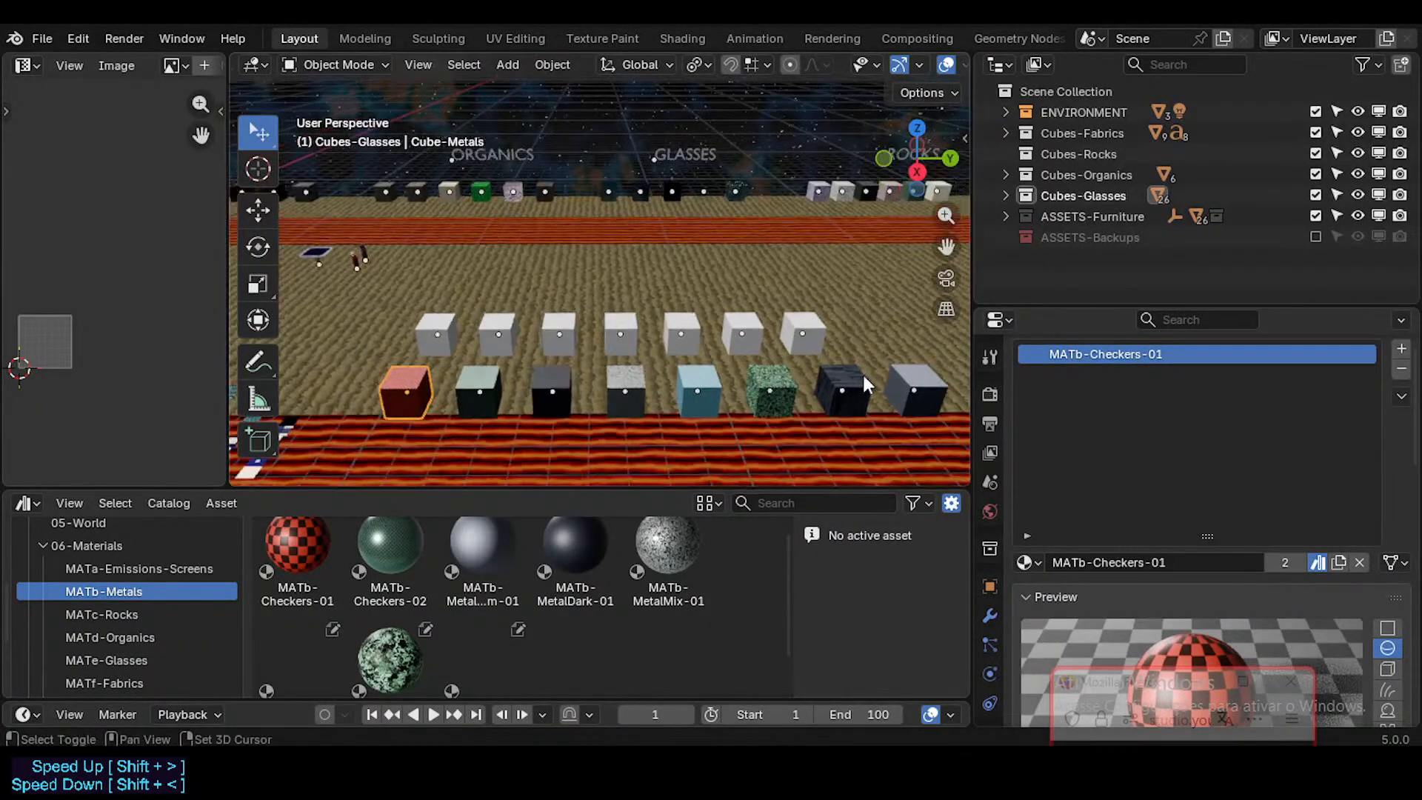
left_click_drag(485, 398, 410, 380)
middle_click_drag(410, 380, 592, 374)
key("g")
key("y")
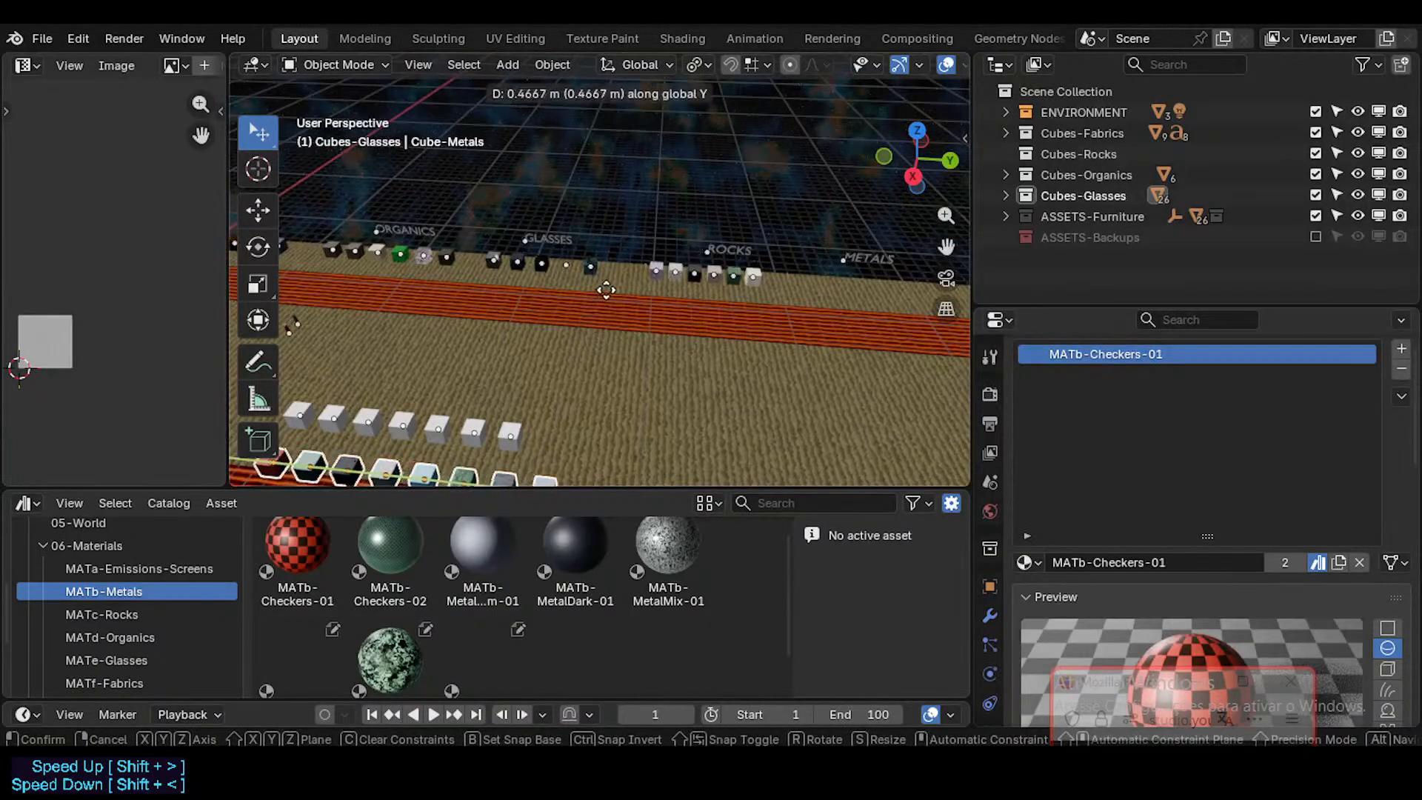
key("x")
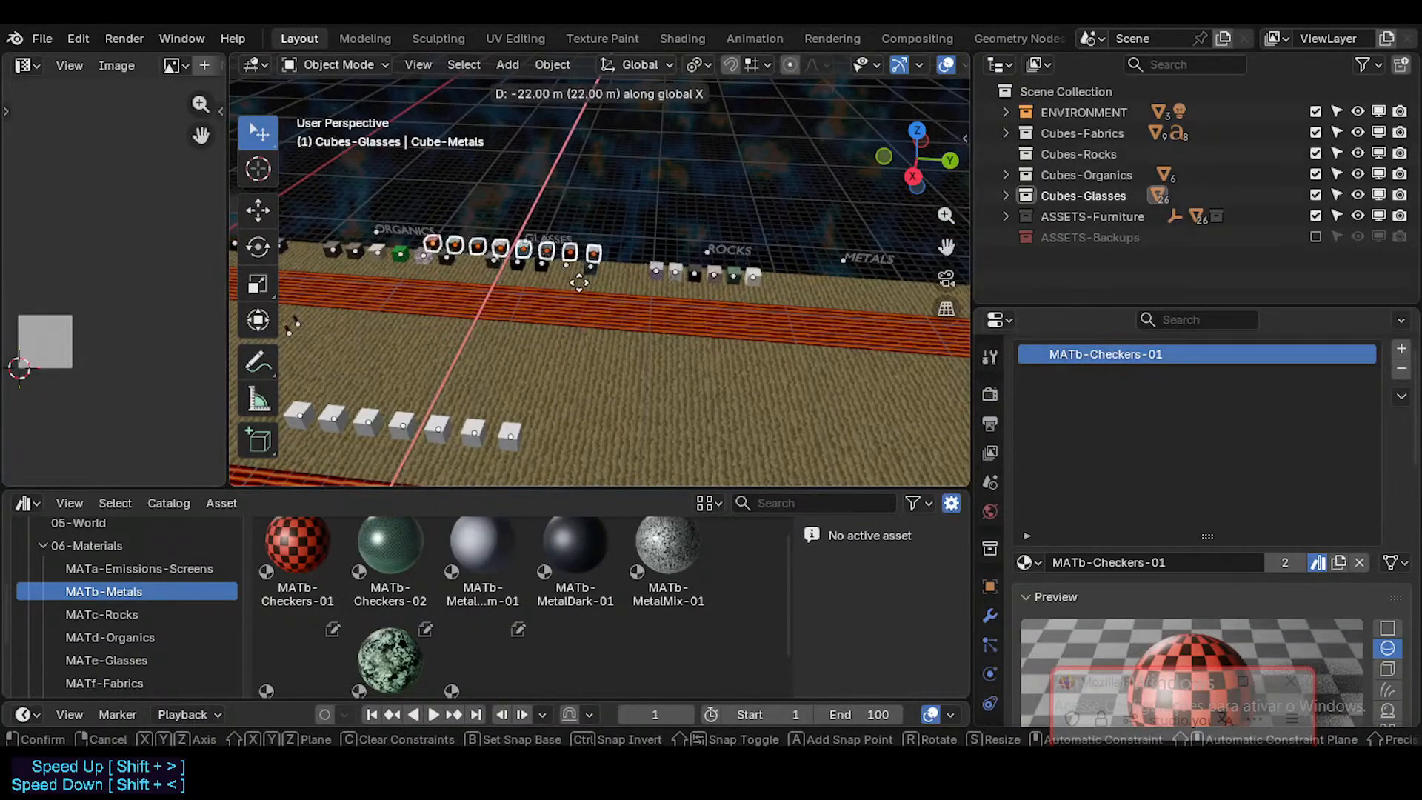
left_click(567, 288)
Step: Move the eight metal cubes along the Y axis past the rocks cubes to the METALS label
middle_click_drag(567, 287, 424, 328, "shift")
key("g")
key("y")
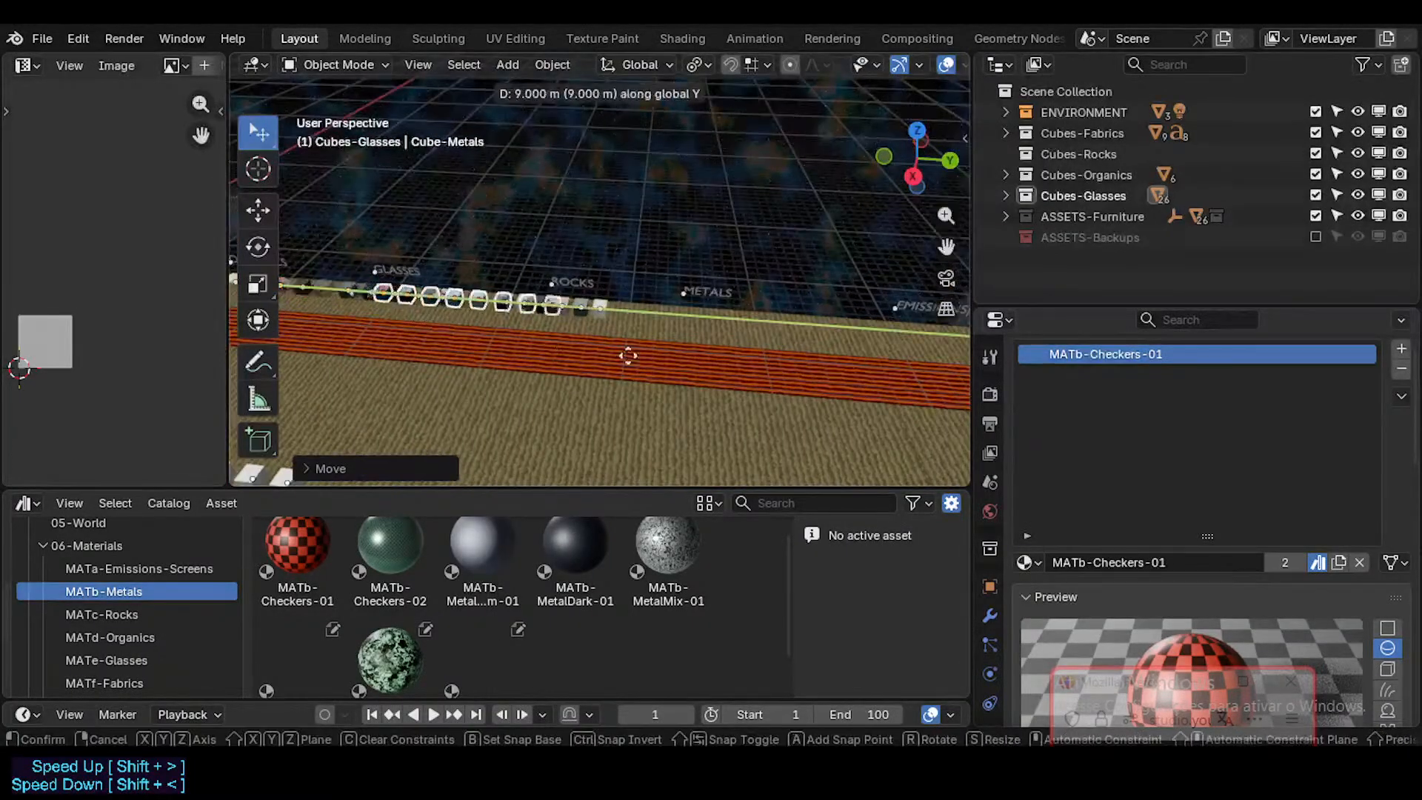
left_click(744, 360)
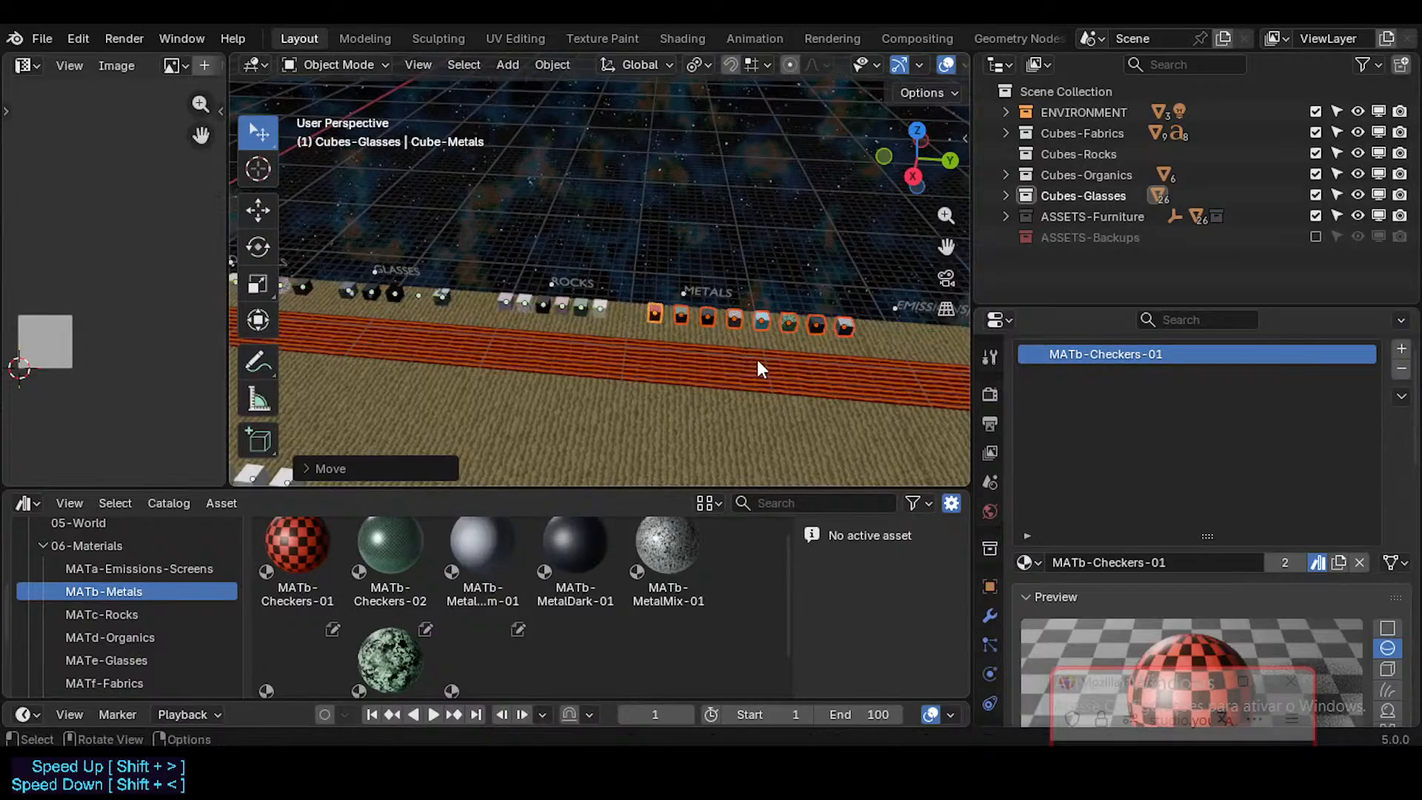
Step: Move the EMISSIONS/SCREENS text along positive Y to leave more room after the metals row
middle_click_drag(745, 360, 370, 357, "shift")
left_click(638, 309)
key("g")
key("y")
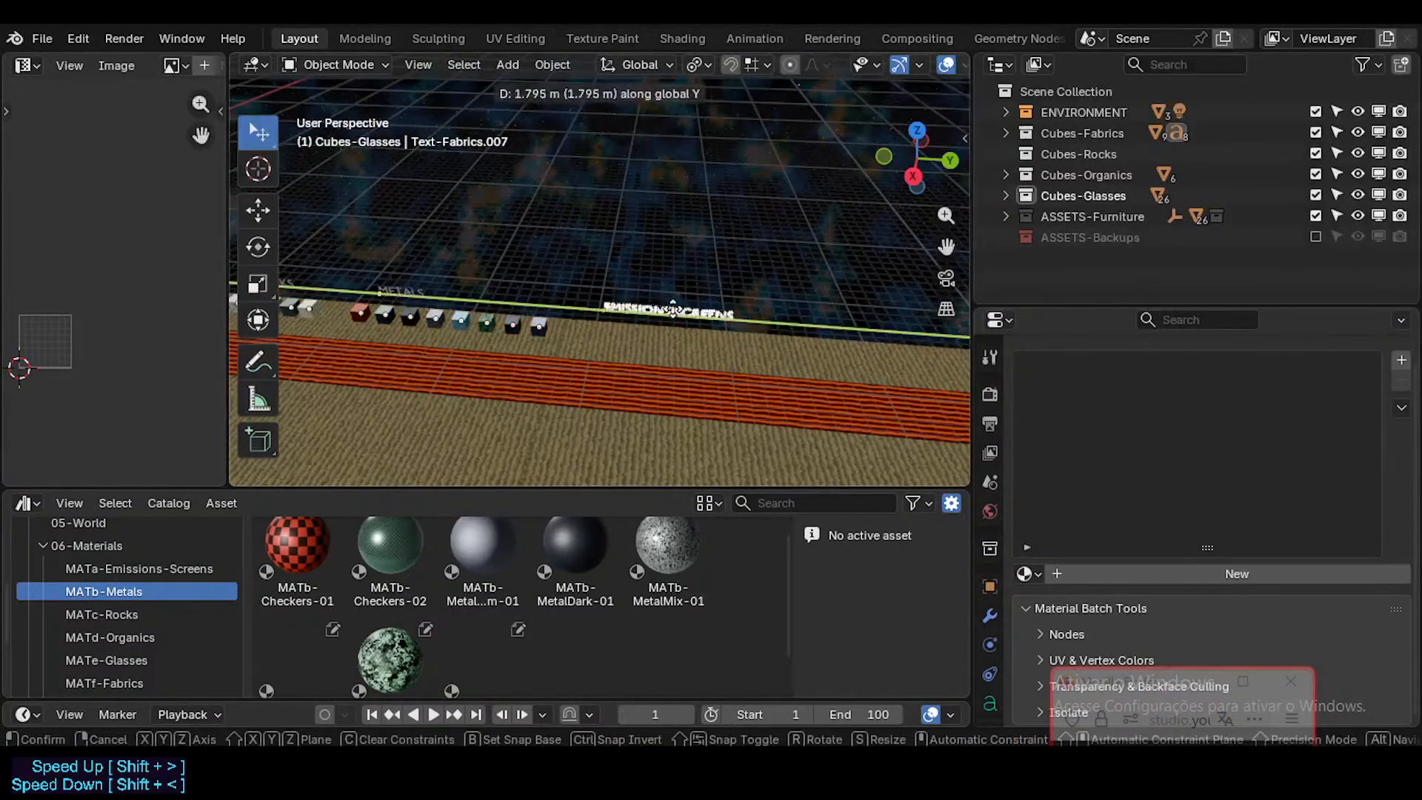
left_click(741, 311)
Step: Move the METALS text about 4 m along the Y axis to centre it over the metals row
left_click(404, 295)
key("g")
key("y")
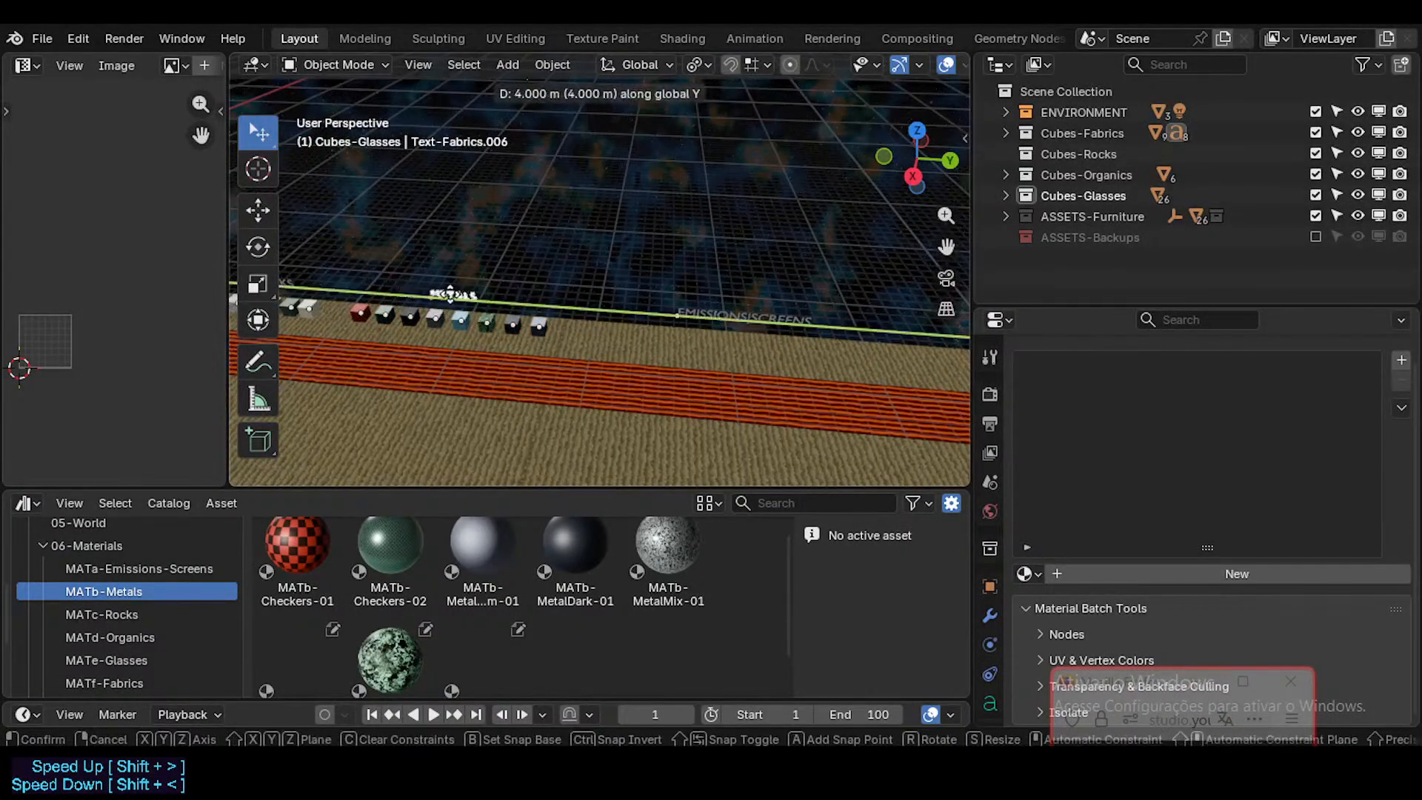
left_click(452, 293)
Step: Walk through the scene from the metals row back to the FutureCubes planes and save the file
key("shift+grave")
key("w")
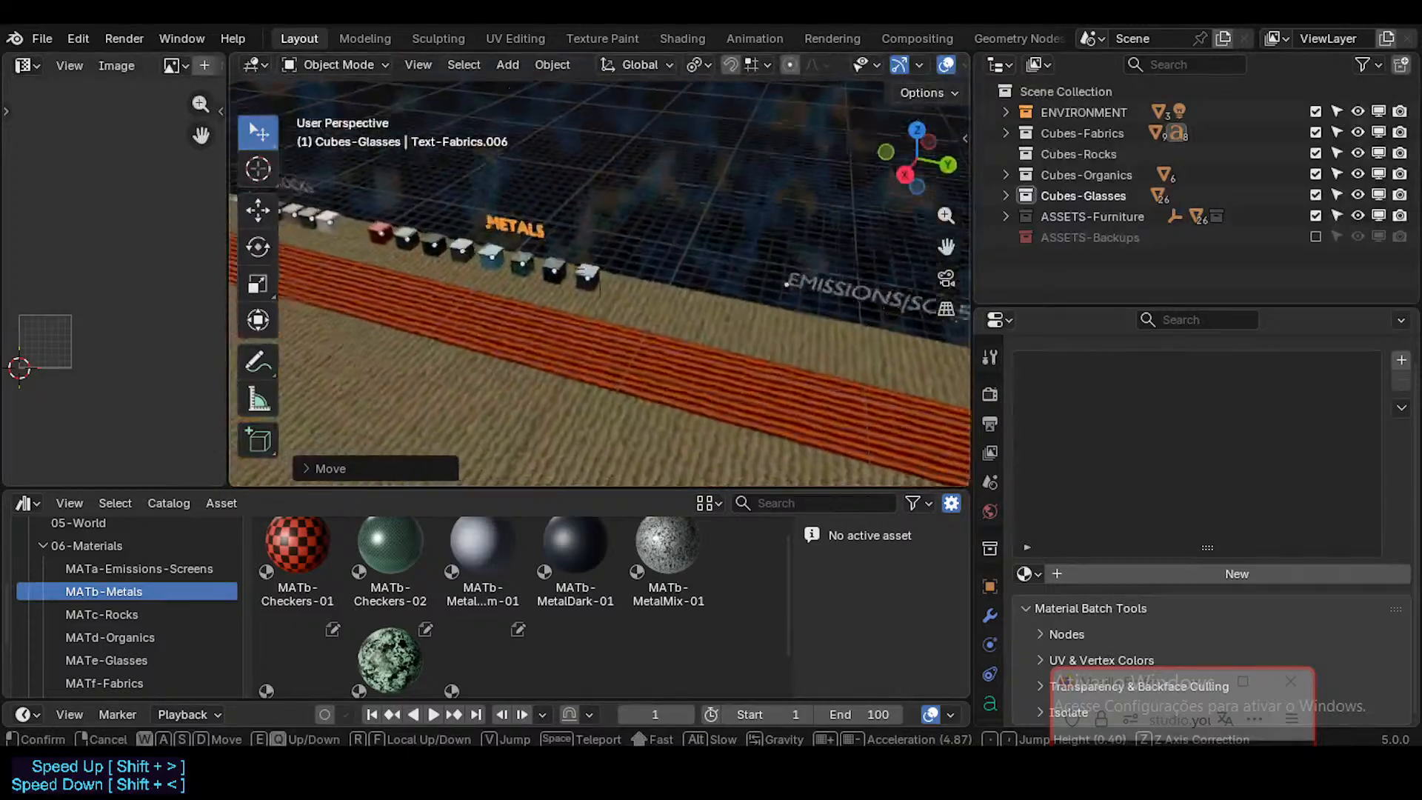
key("w")
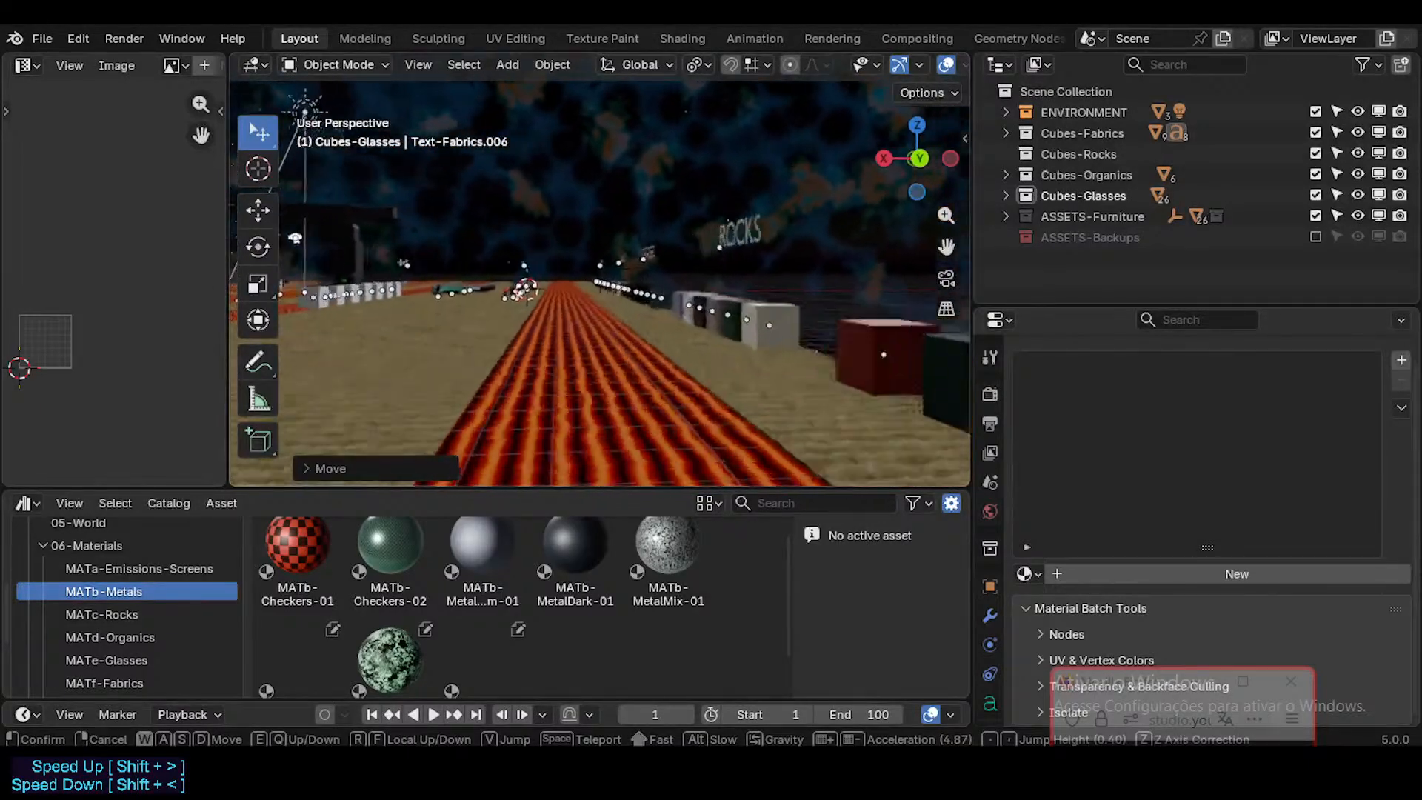
key("w")
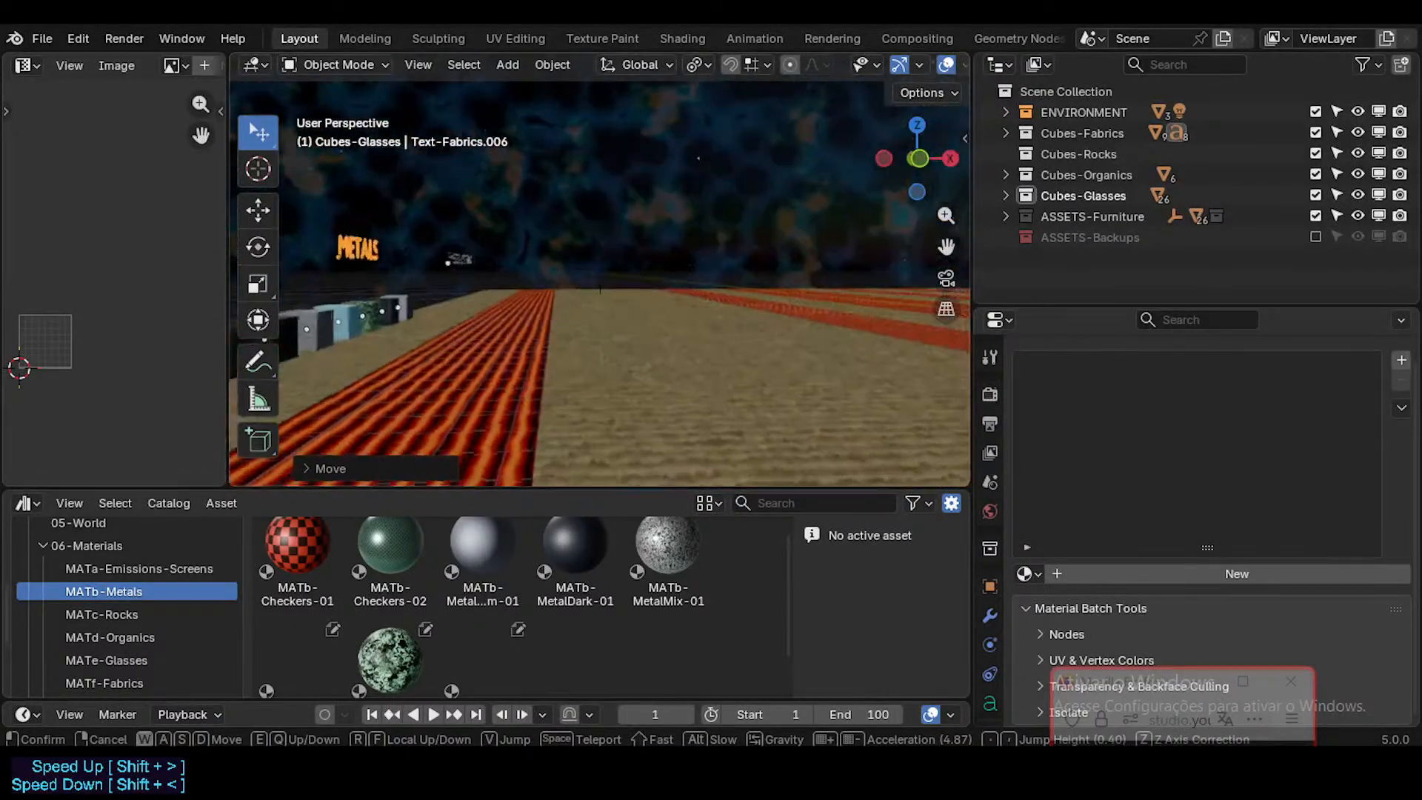
key("s")
key("w")
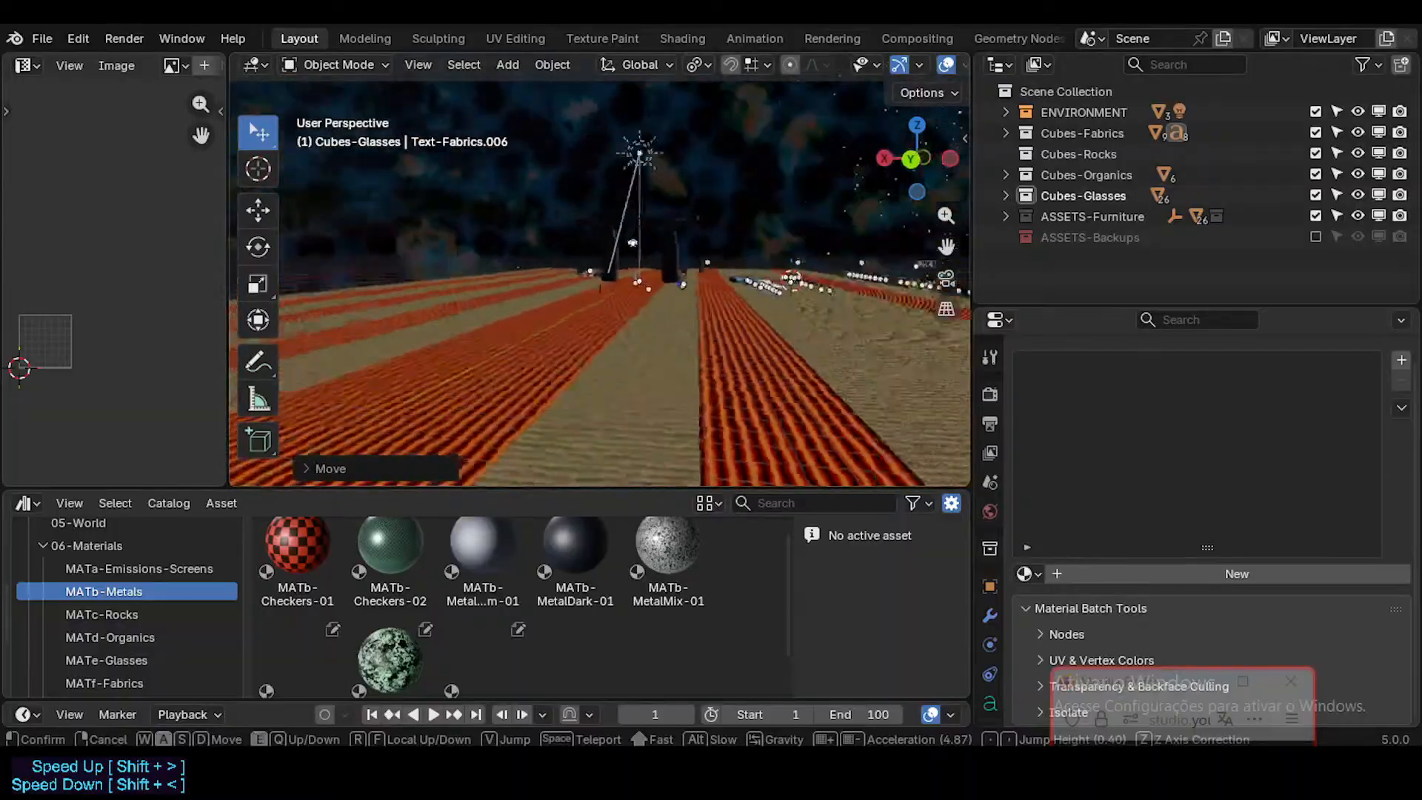
key("w")
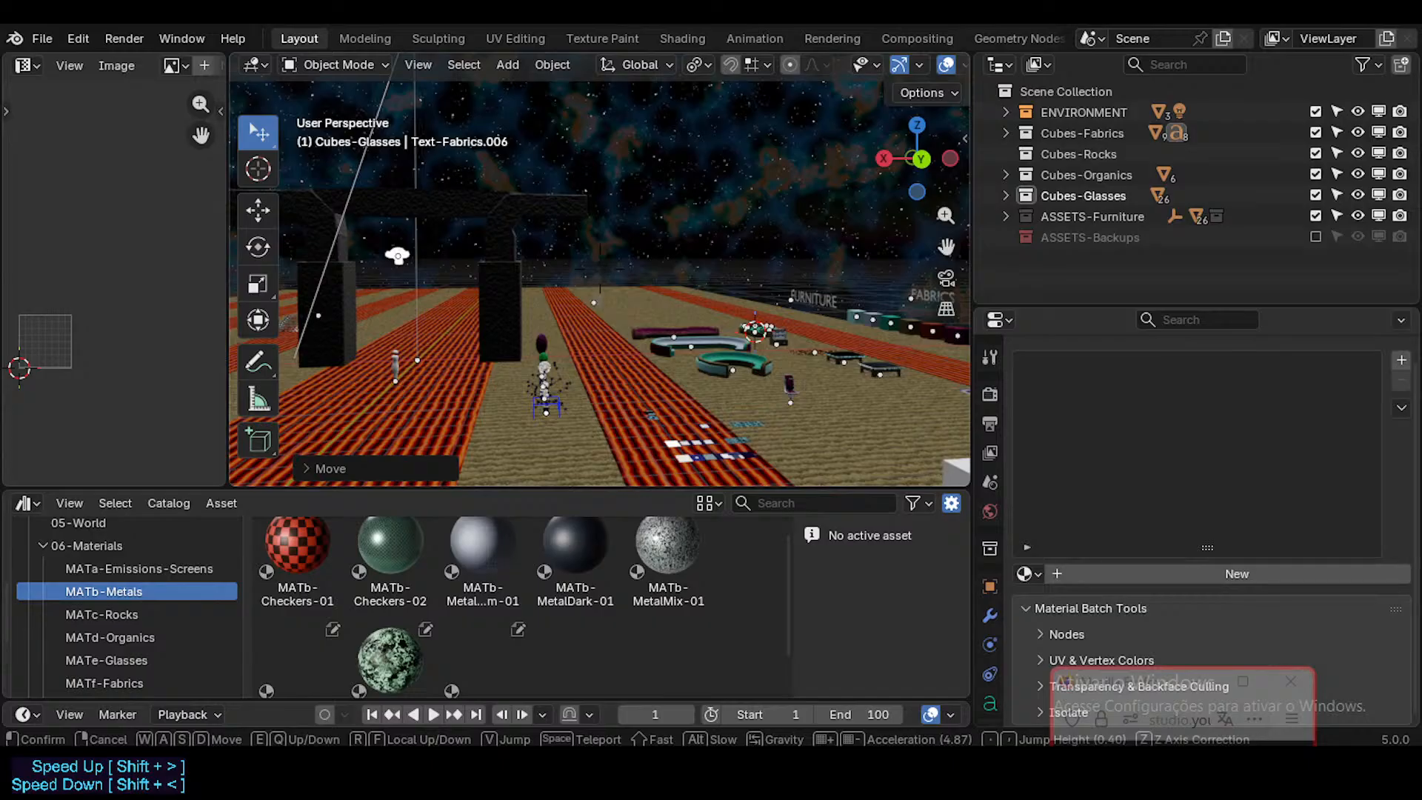
key("w")
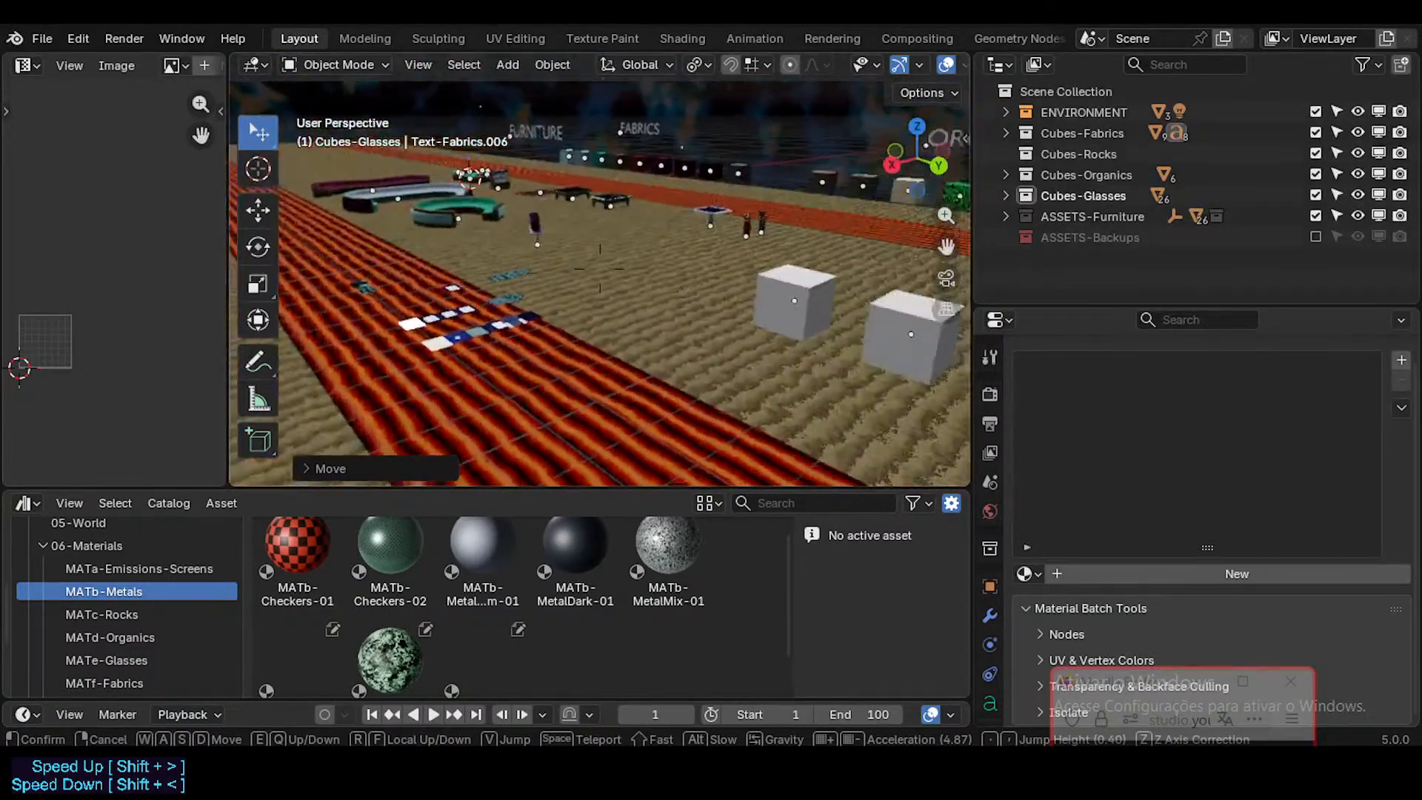
key("w")
key("Return")
key("ctrl+s")
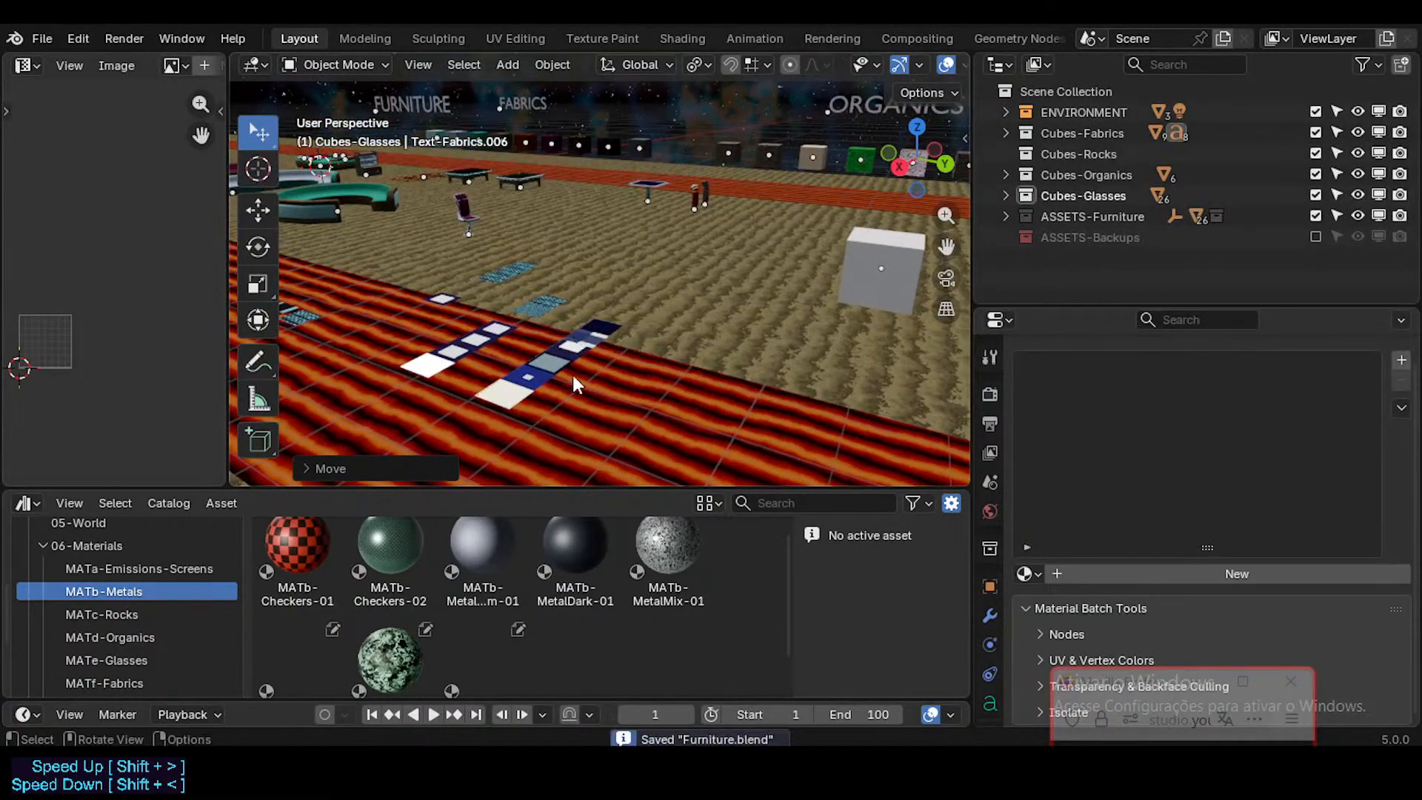
Step: Select FutureCubes and inspect its textured planes up close in walk navigation
left_click(558, 348)
key("shift+grave")
key("w")
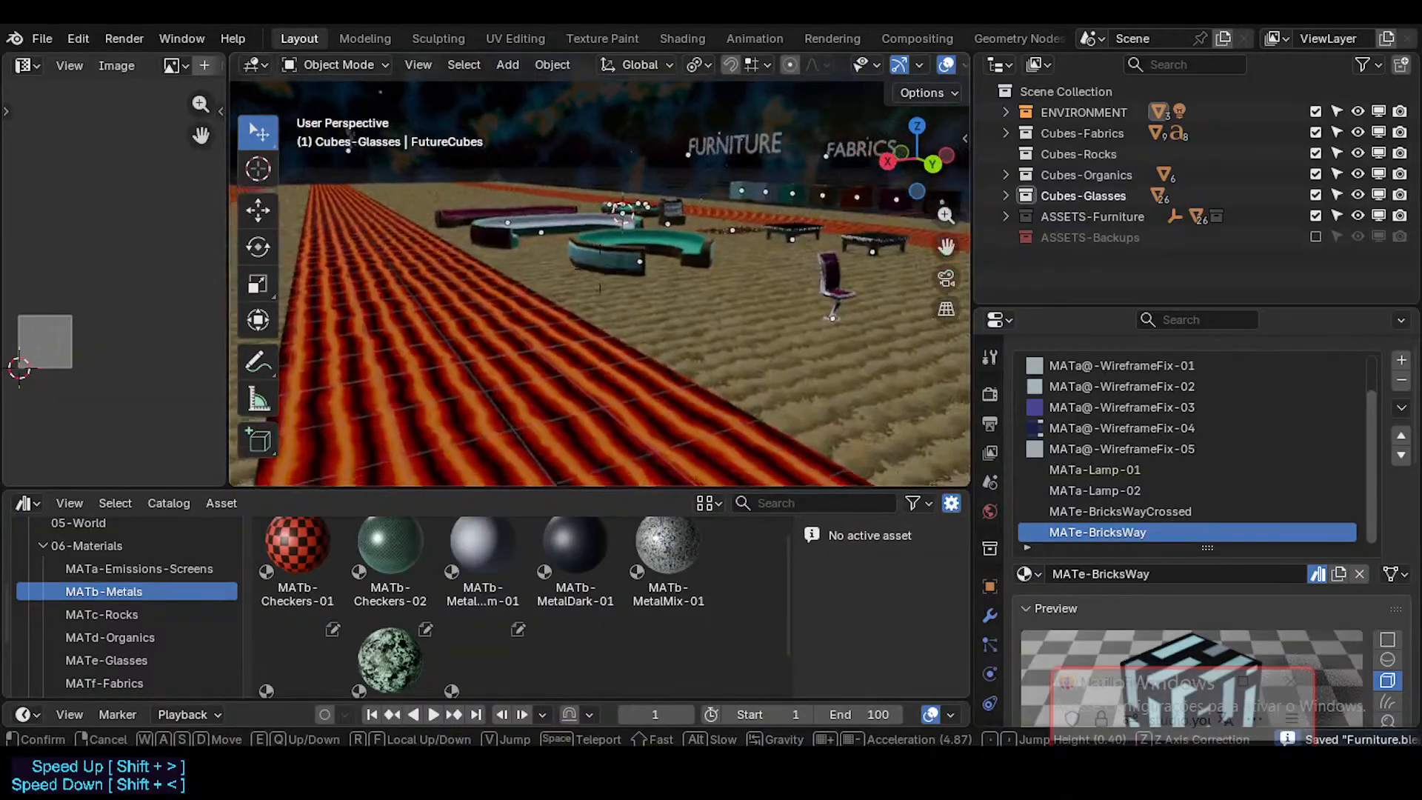
key("s")
key("w")
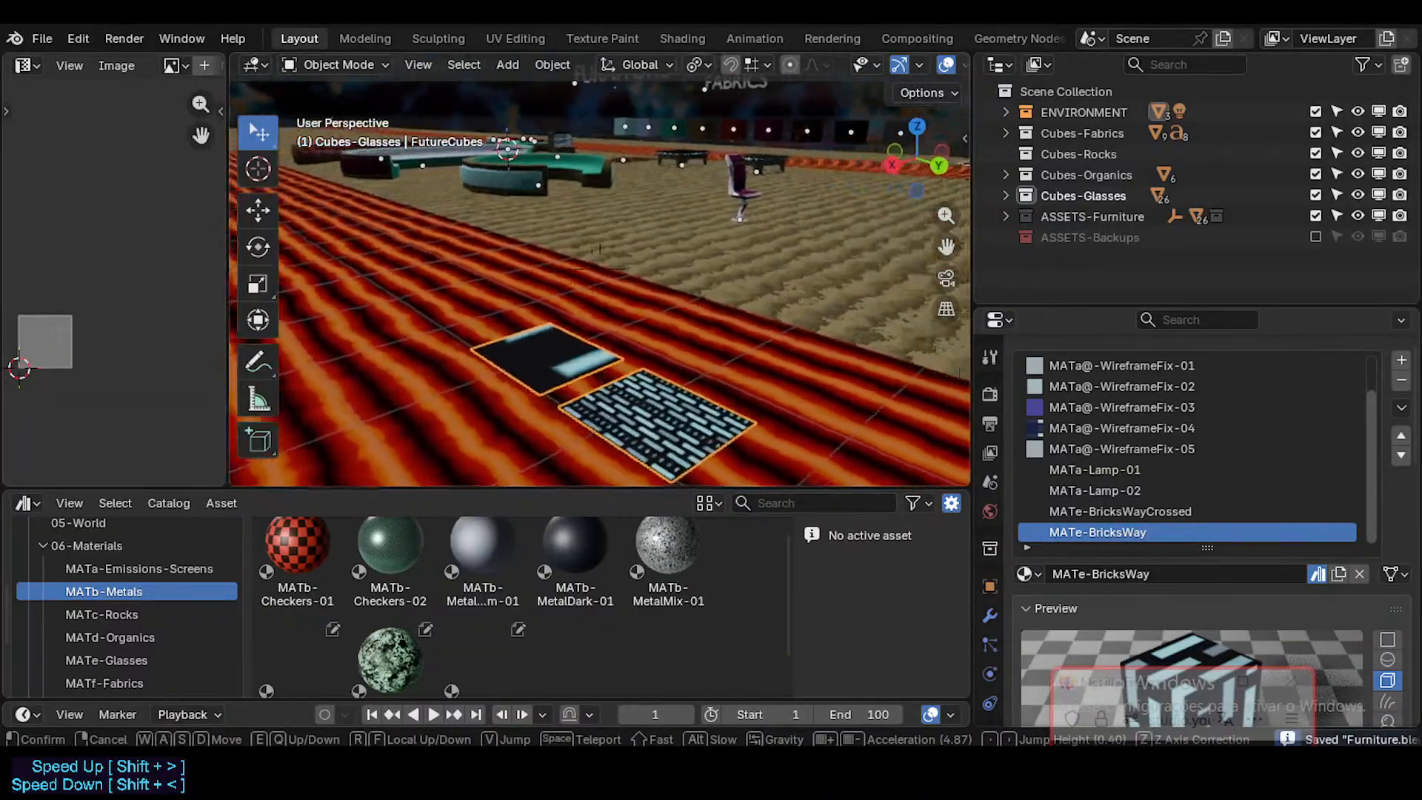
key("s")
left_click(613, 348)
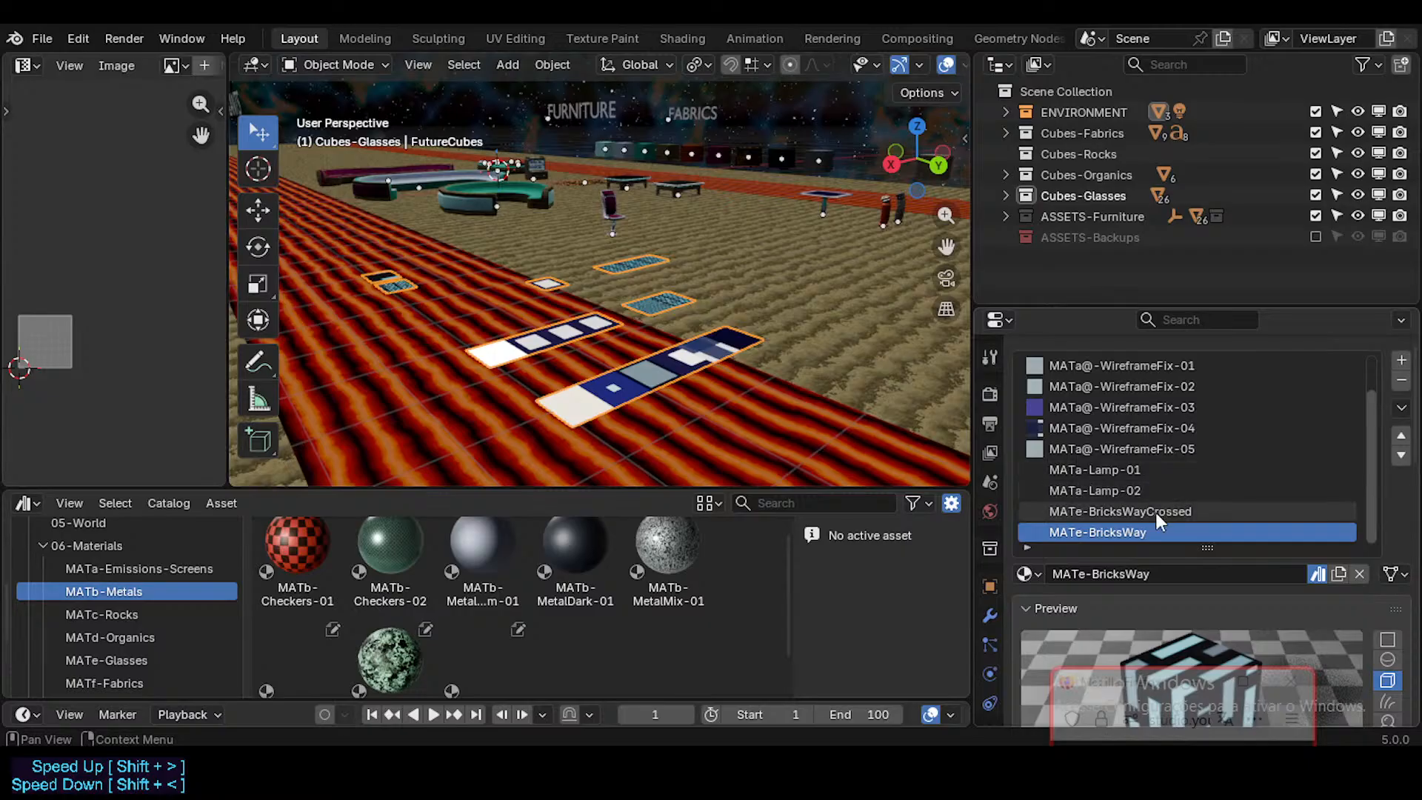
Step: Compare the MATe-BricksWayCrossed and MATe-BricksWay slots of FutureCubes and check them against the material catalogs
left_click(1131, 512)
left_click(1129, 529)
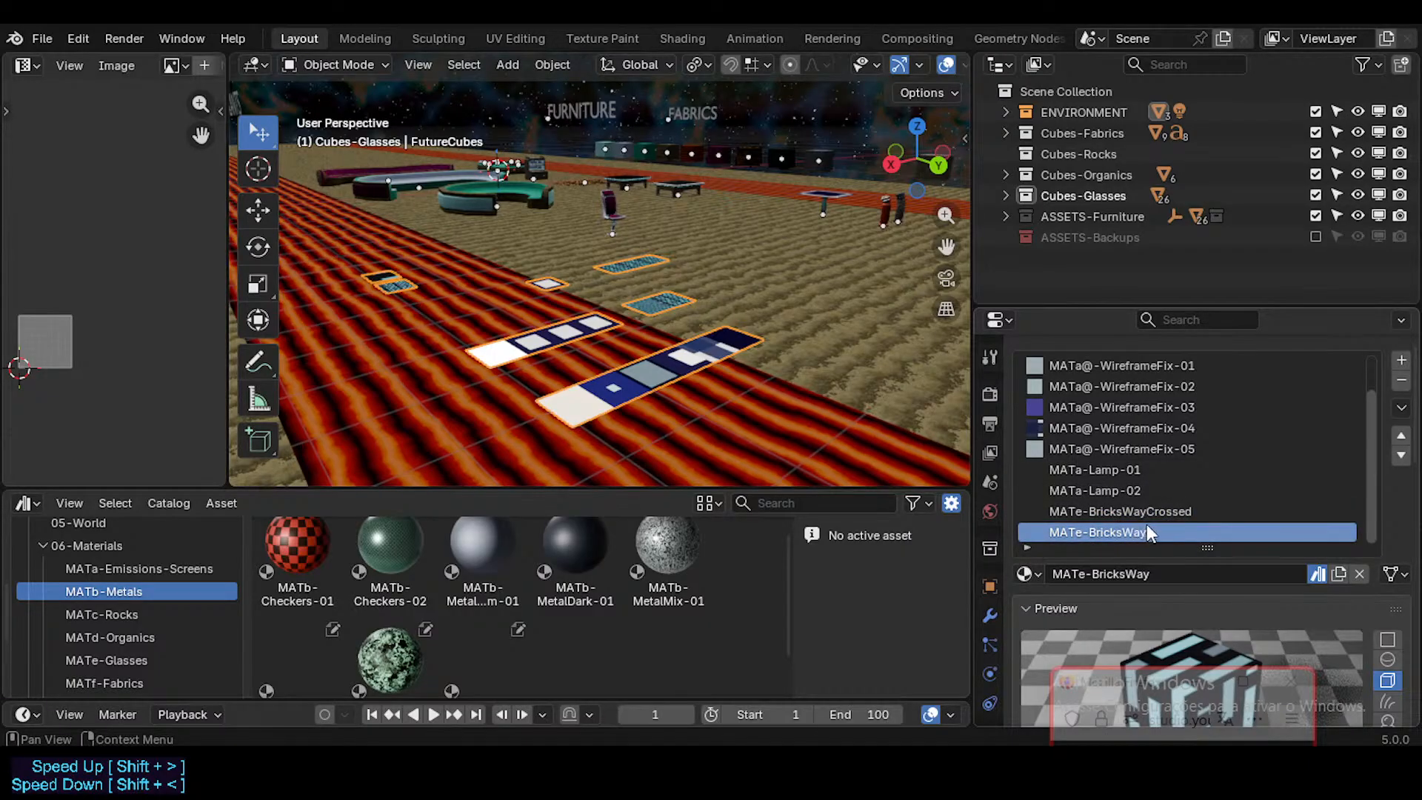
left_click(1109, 511)
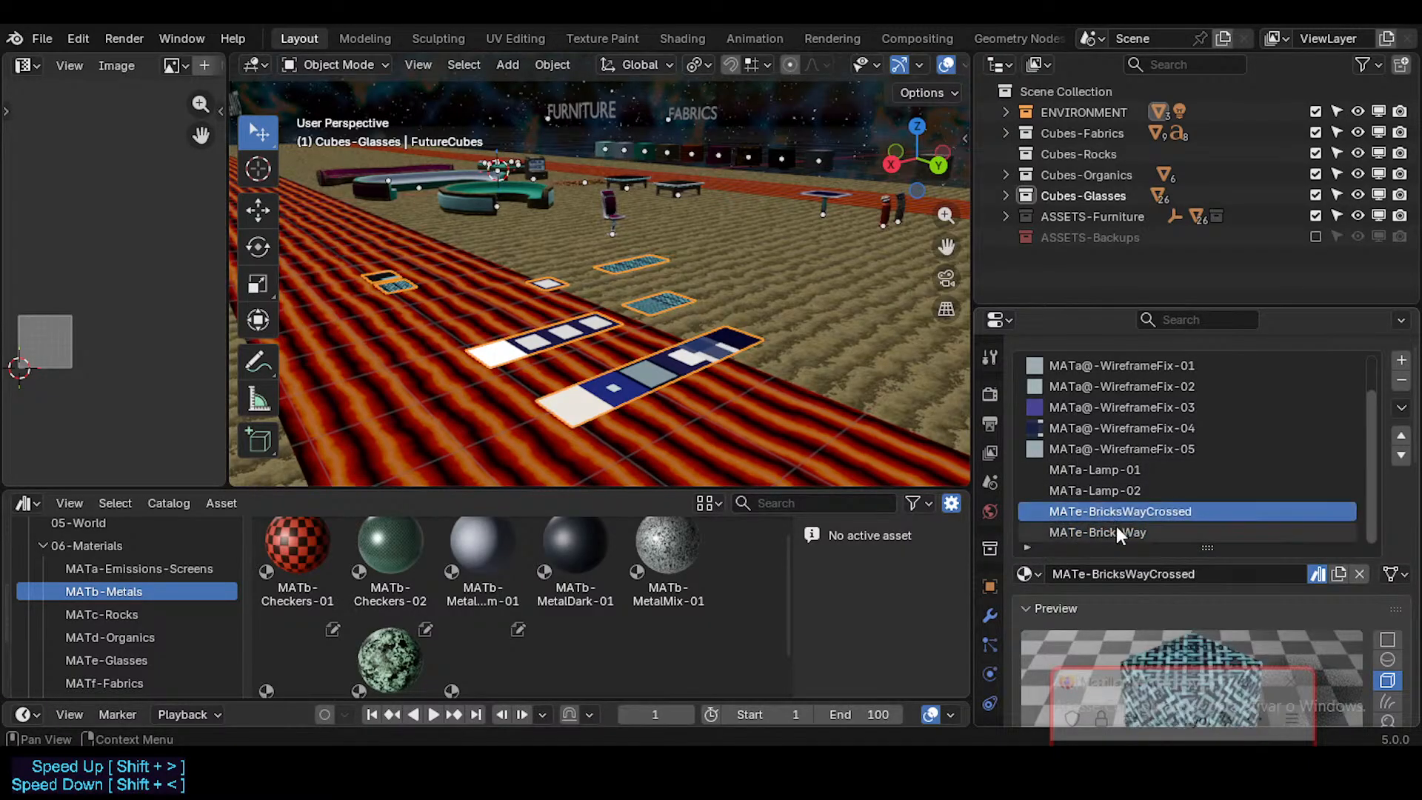
left_click(1117, 532)
scroll(1093, 486, "up", 2)
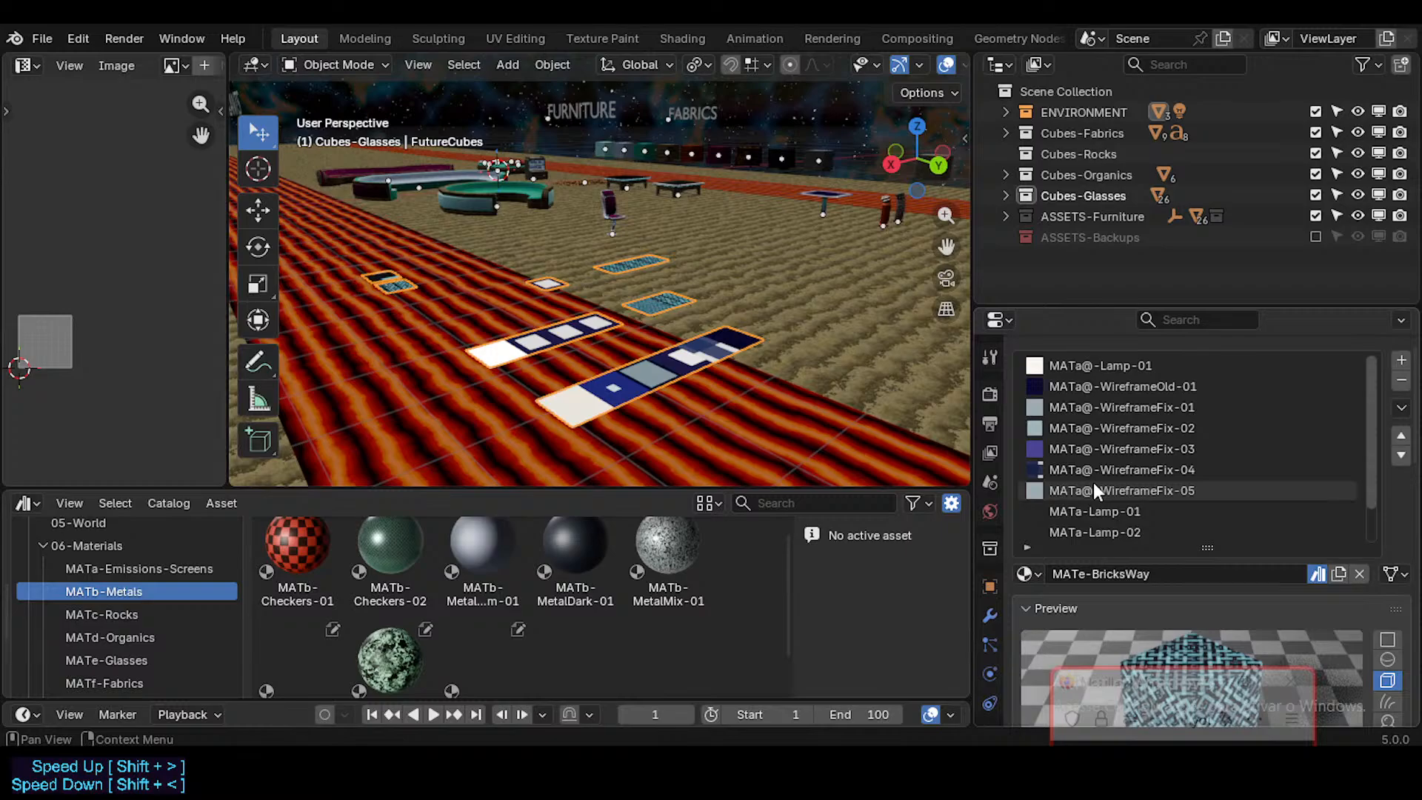
scroll(1093, 485, "down", 2)
scroll(127, 637, "down", 2)
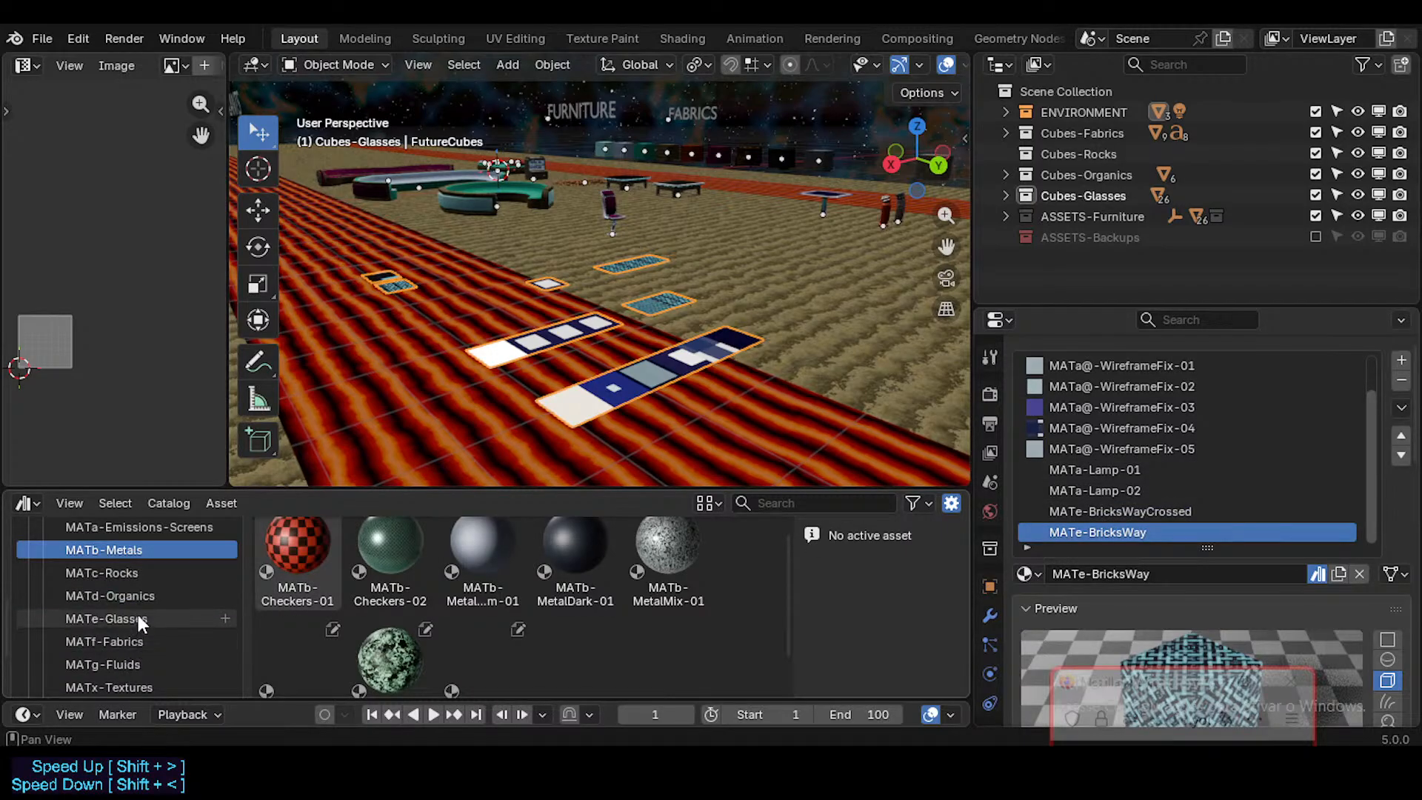
left_click(1083, 514)
double_click(1082, 512)
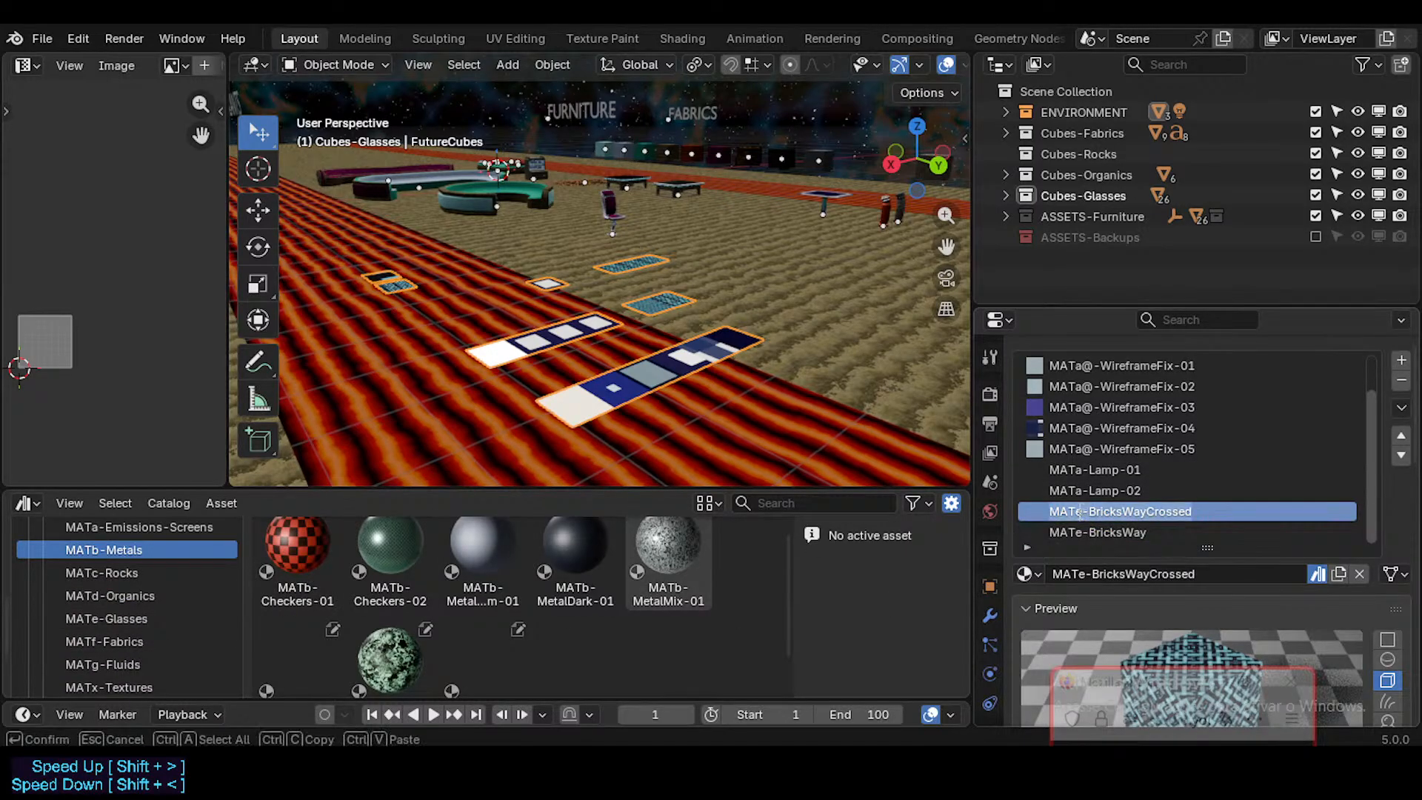
left_click(1081, 513)
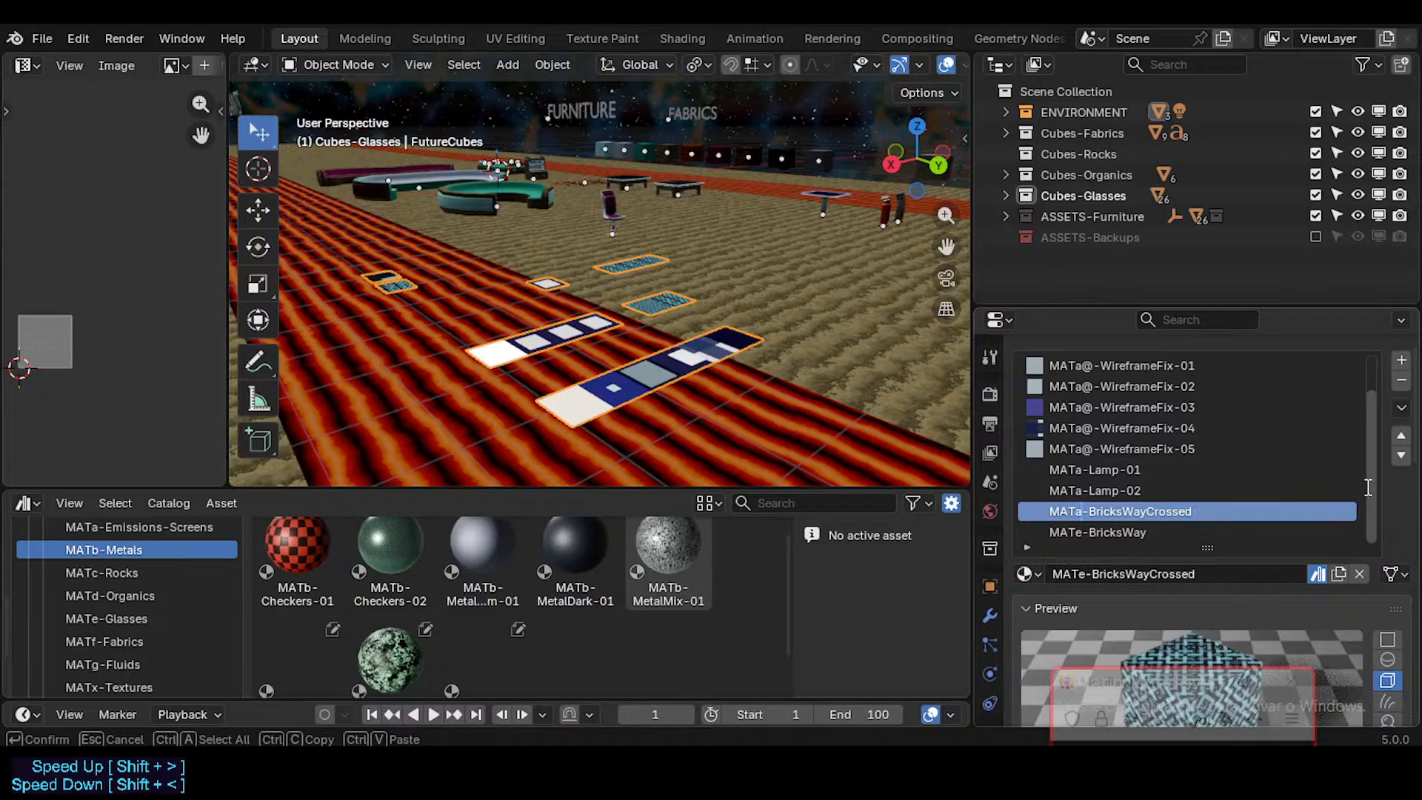
key("Escape")
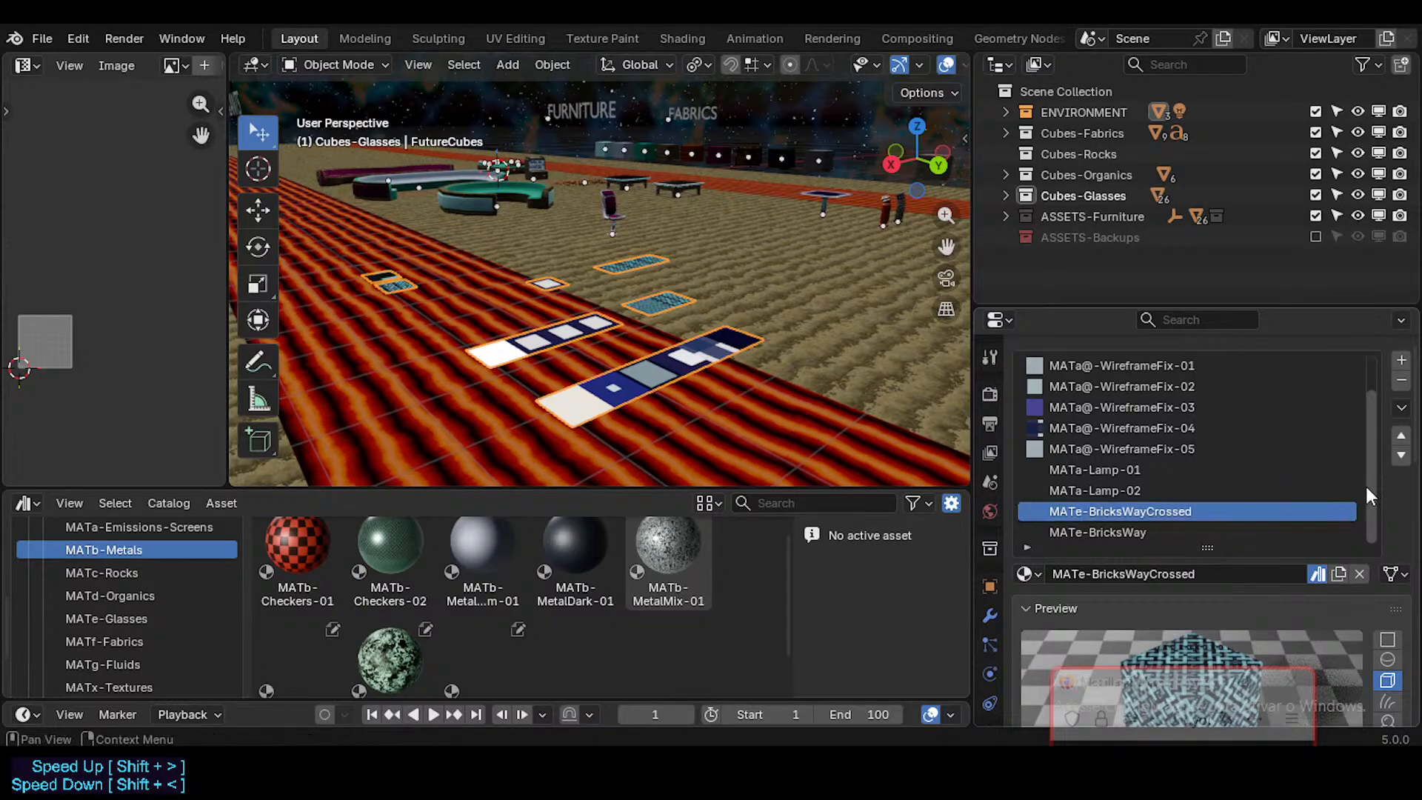
Step: Rename the FutureCubes materials MATe-BricksWayCrossed and MATe-BricksWay as MATa-BricksWayCrossed and MATa-BricksWay
left_click(1156, 532)
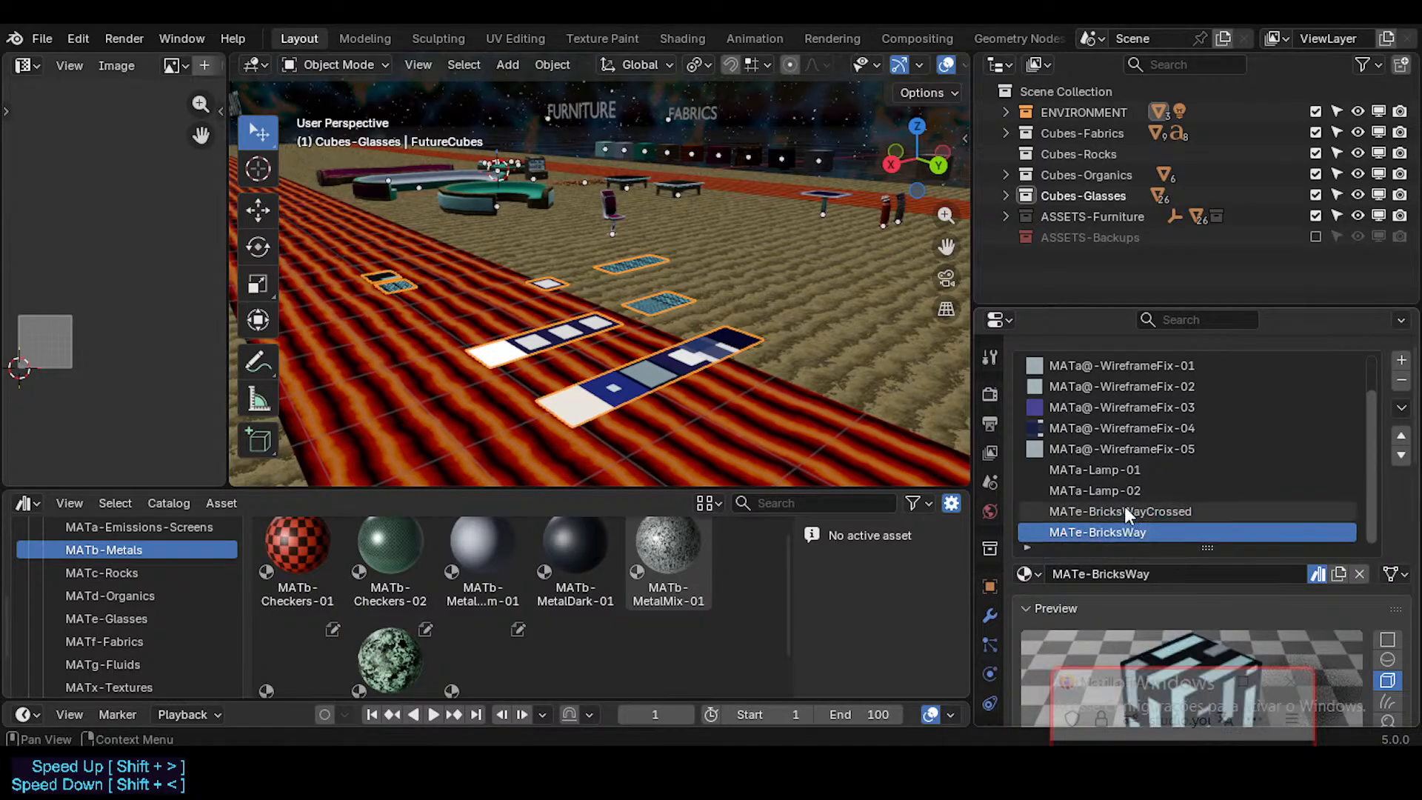
left_click(1144, 512)
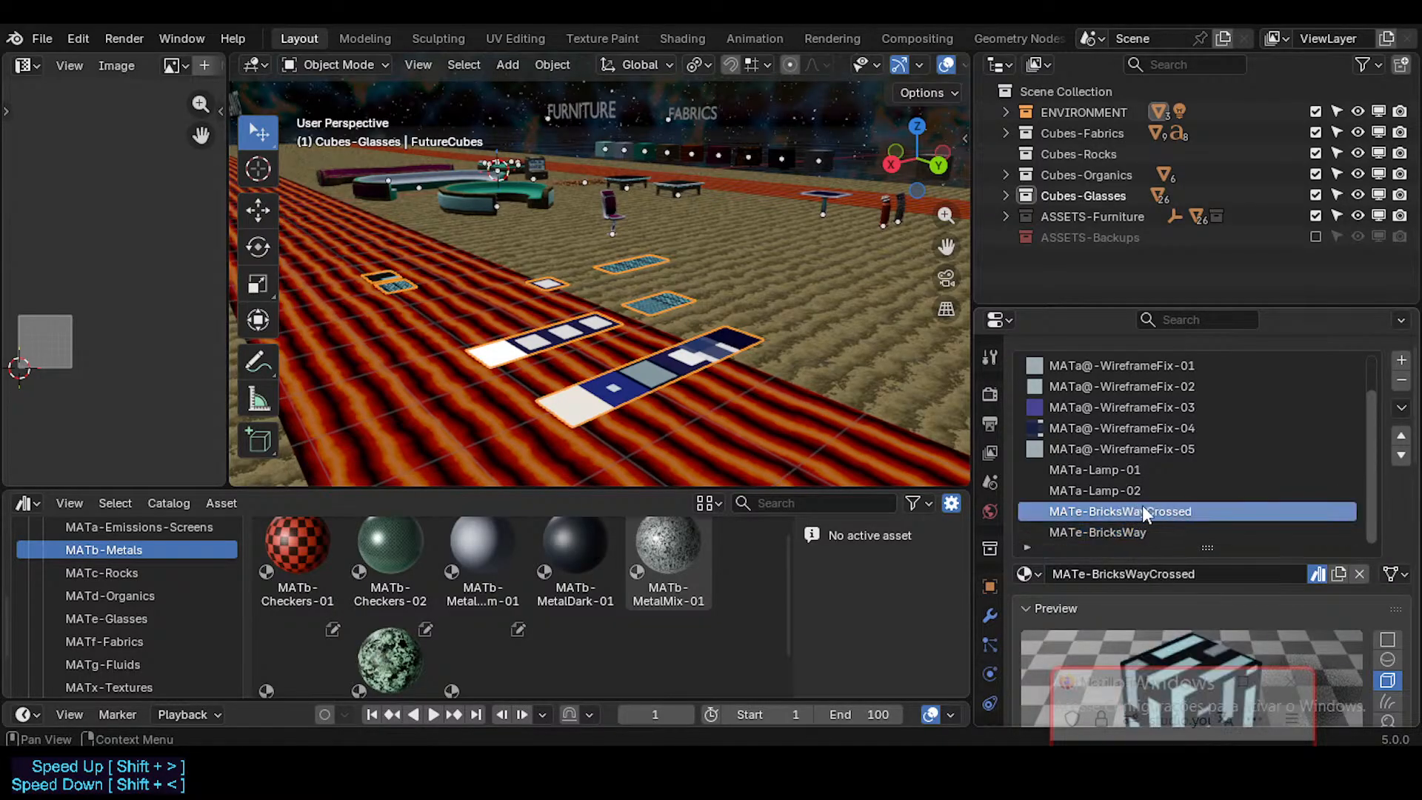
double_click(1093, 513)
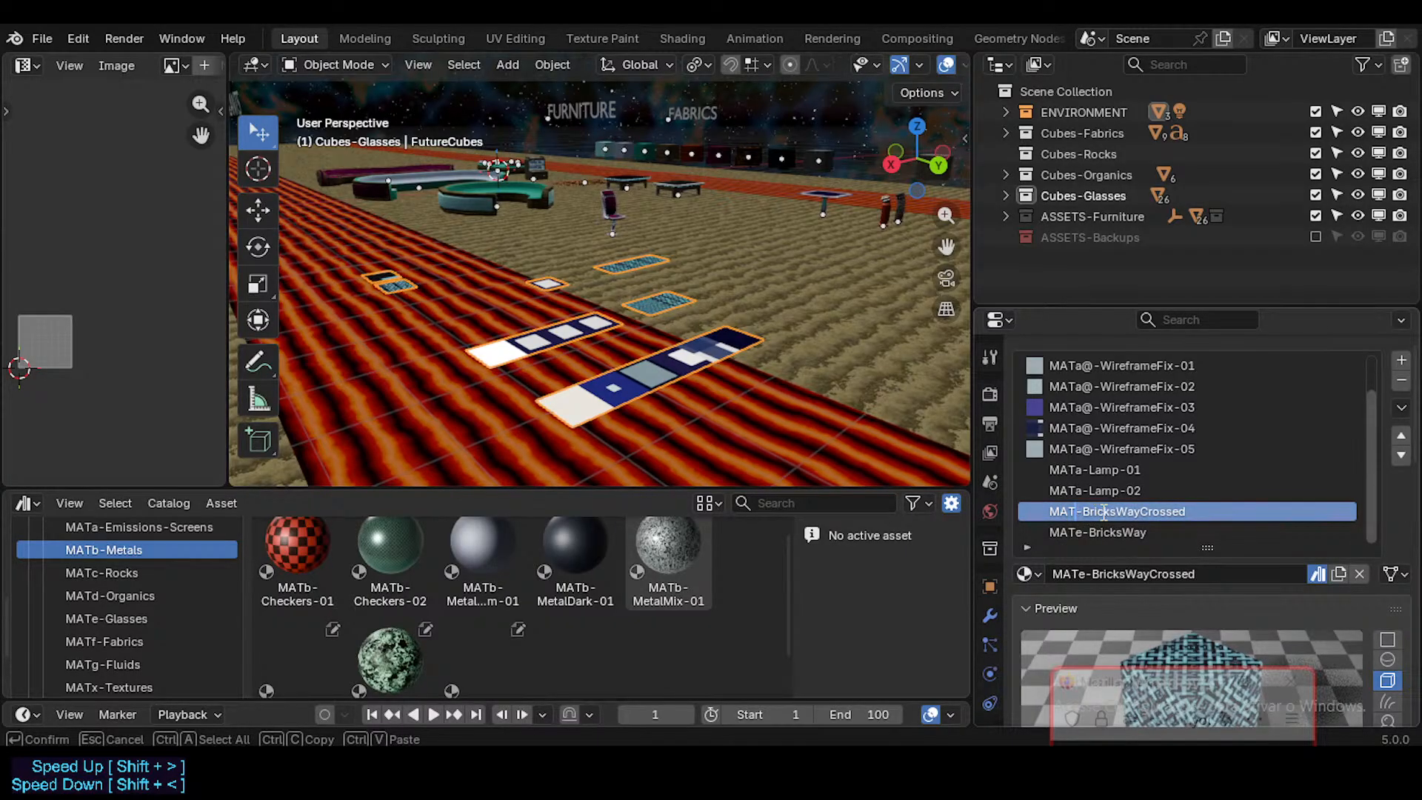
key("Return")
left_click(1097, 531)
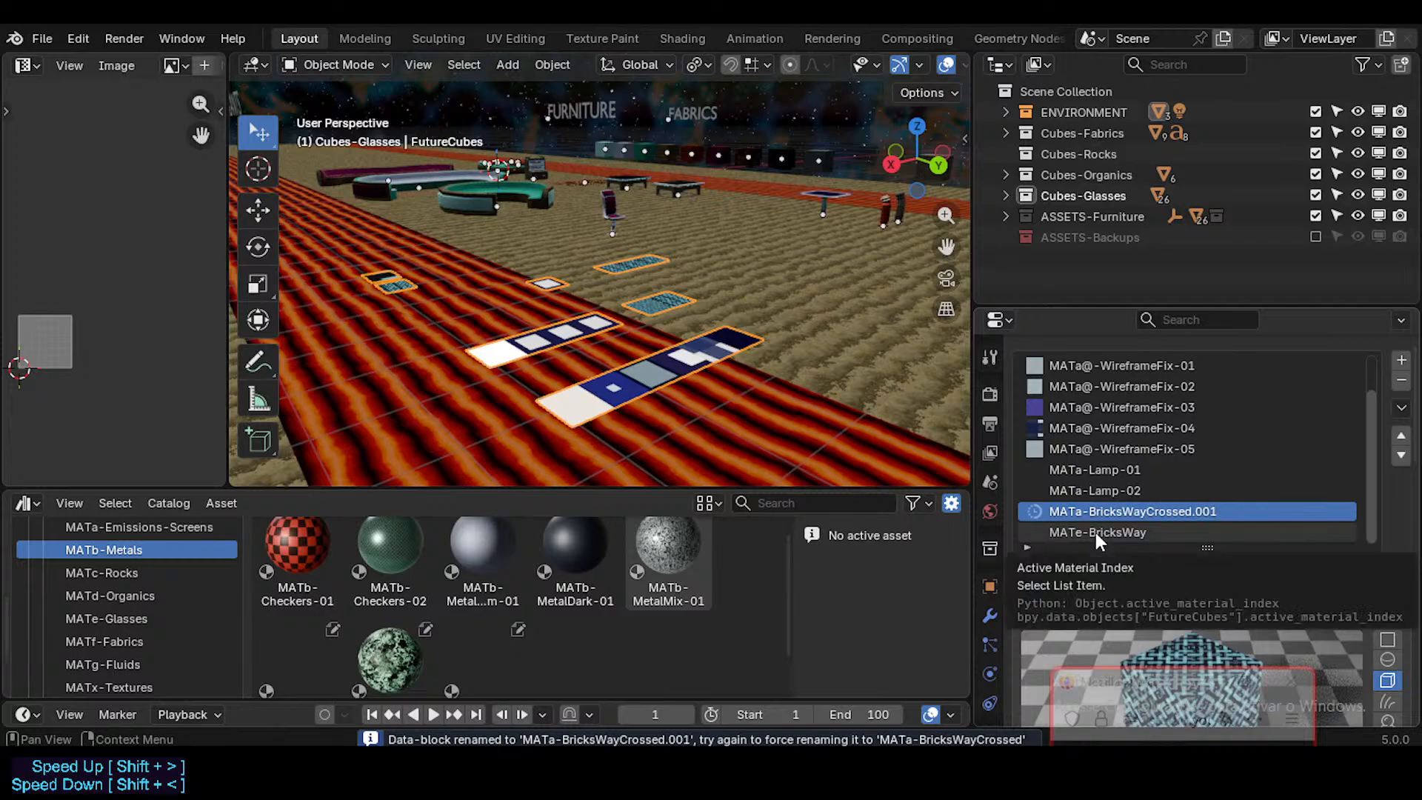
left_click(1144, 533)
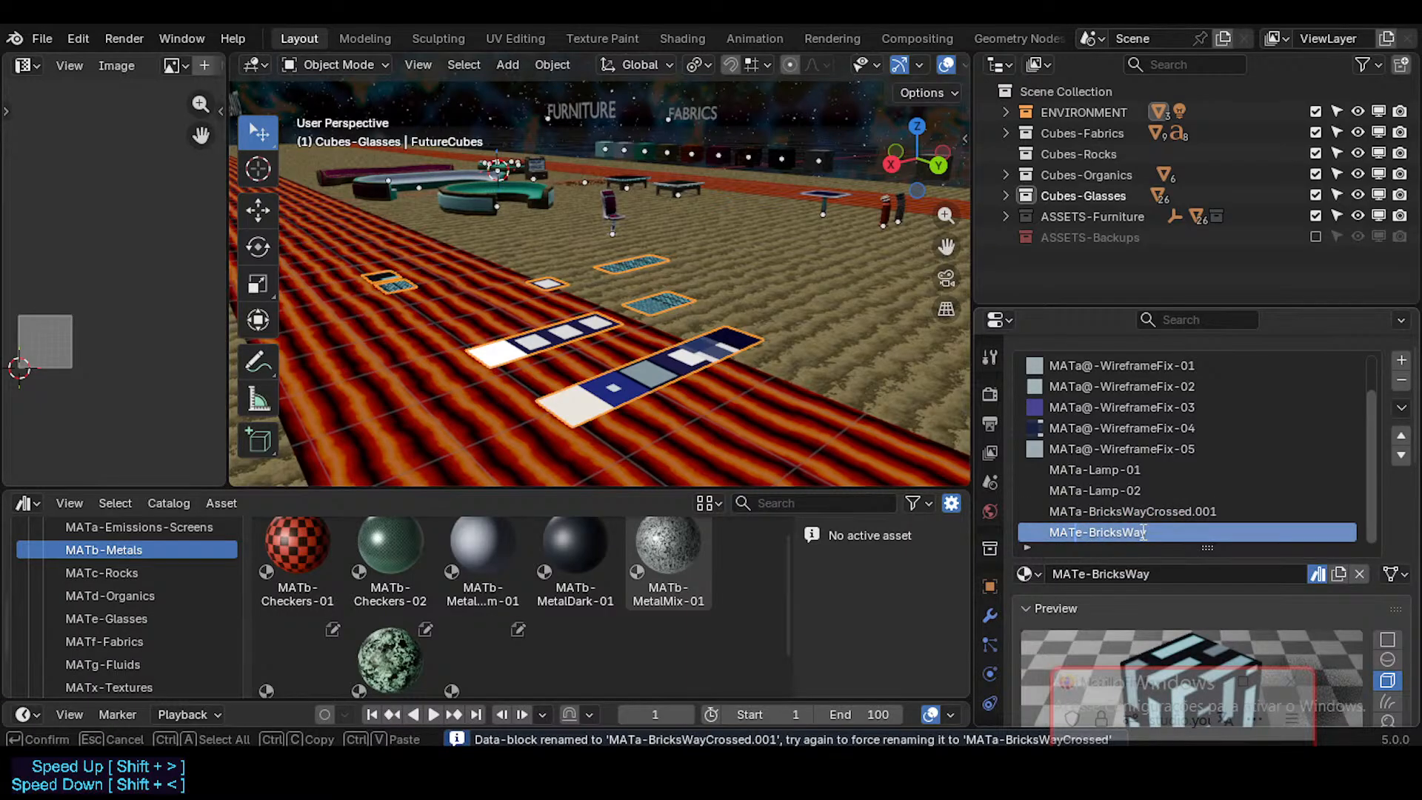
key("Return")
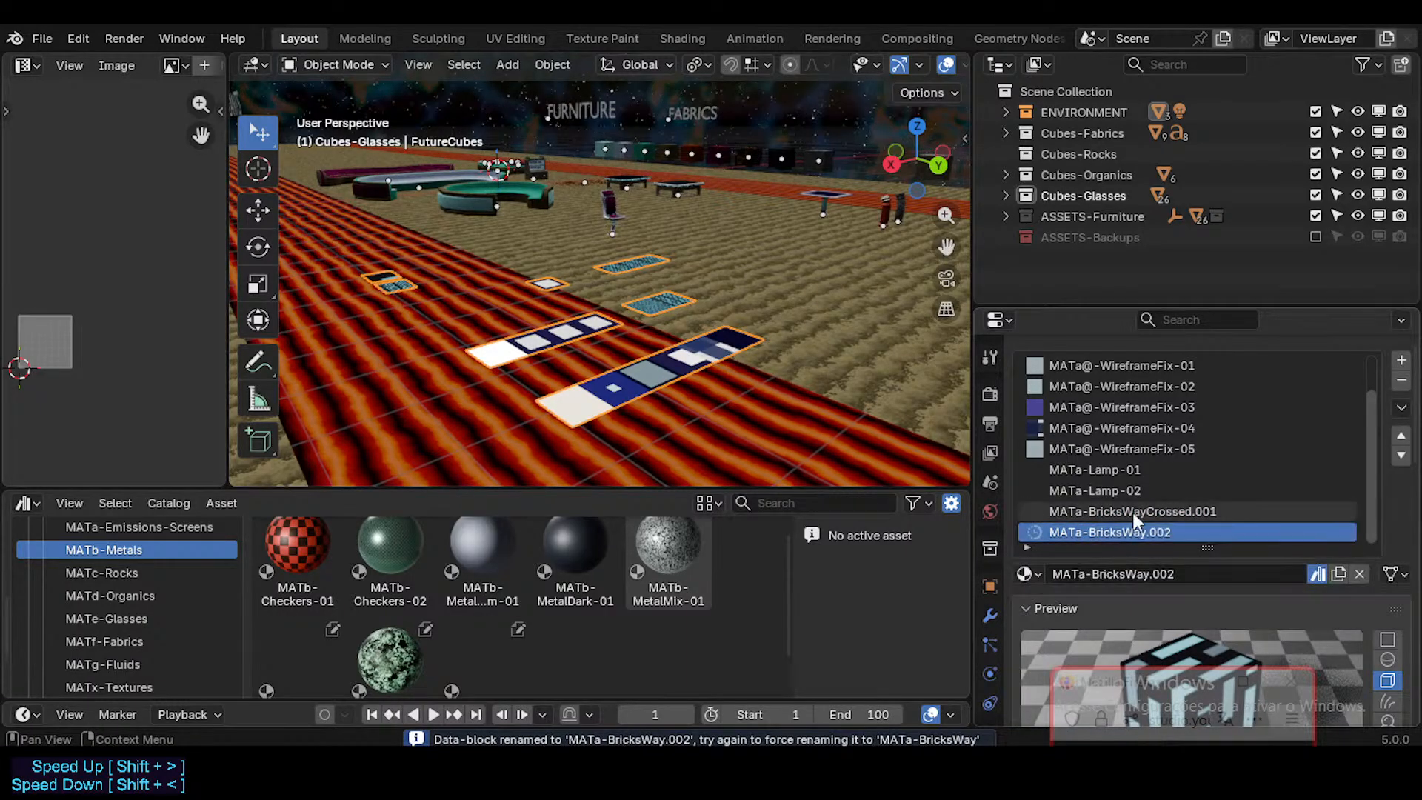
Step: Compare the two renamed BricksWay materials of FutureCubes with the similar assets in the MATa-Emissions-Screens catalog and look through the catalog list
left_click(1130, 518)
left_click(1125, 532)
left_click(1126, 511)
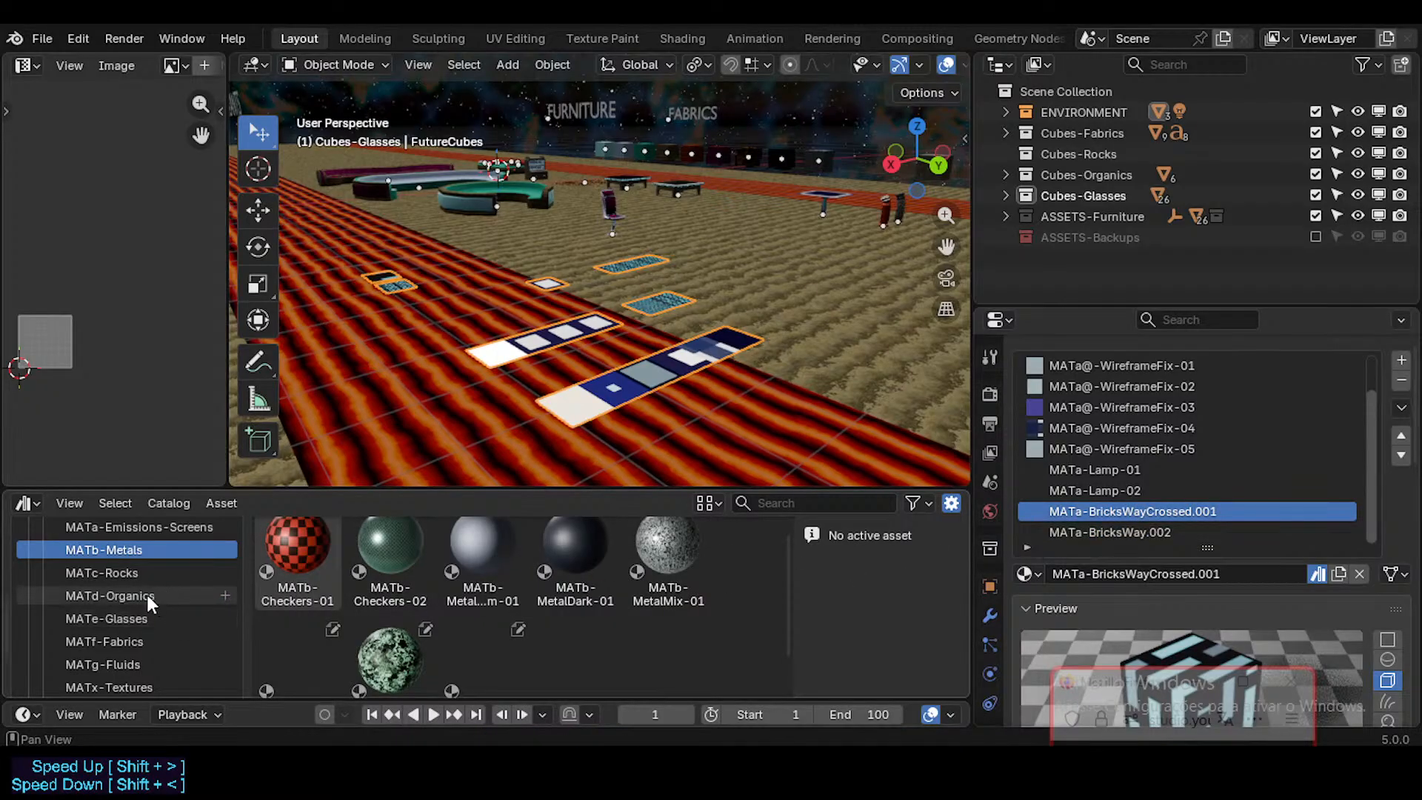
scroll(72, 585, "up", 2)
left_click(111, 568)
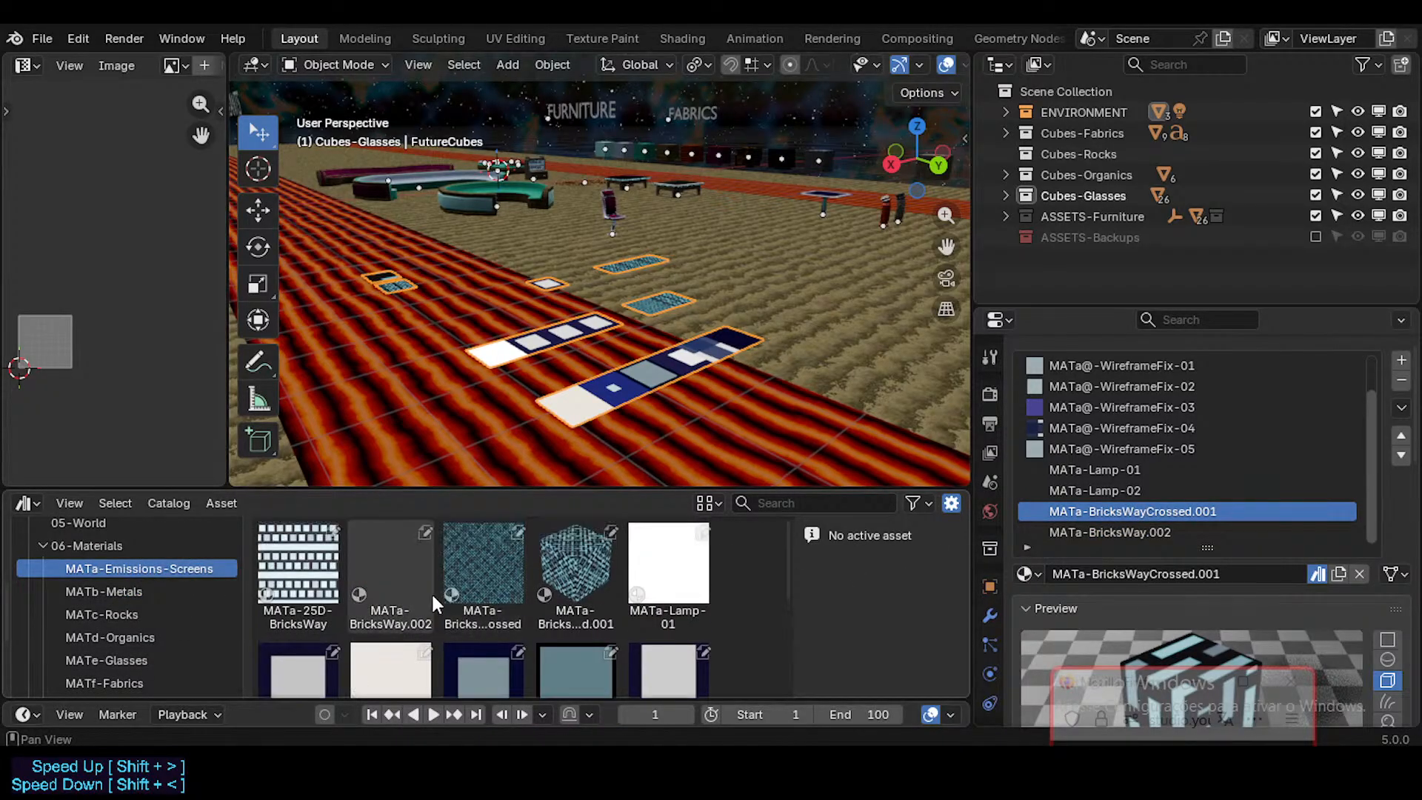
left_click(483, 570)
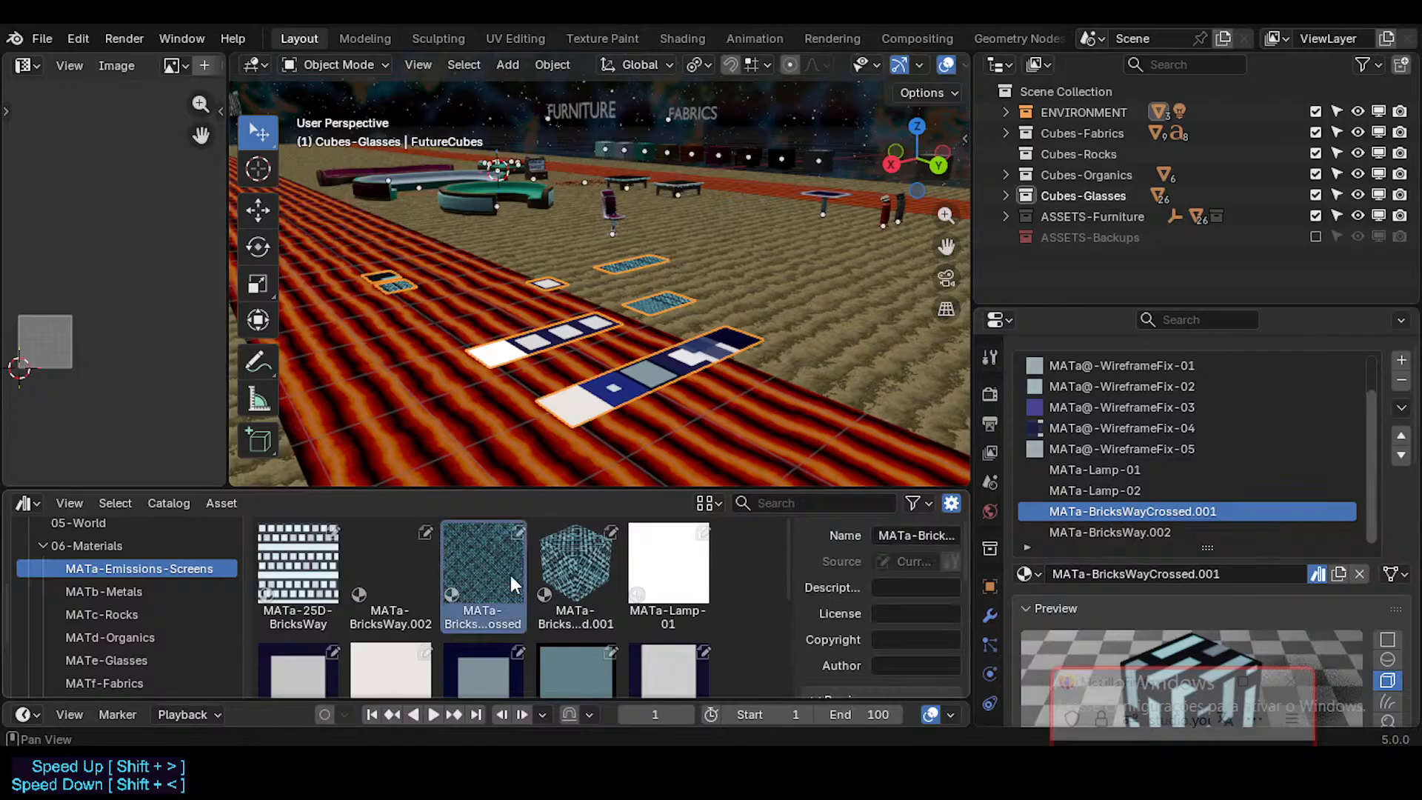
left_click(570, 582)
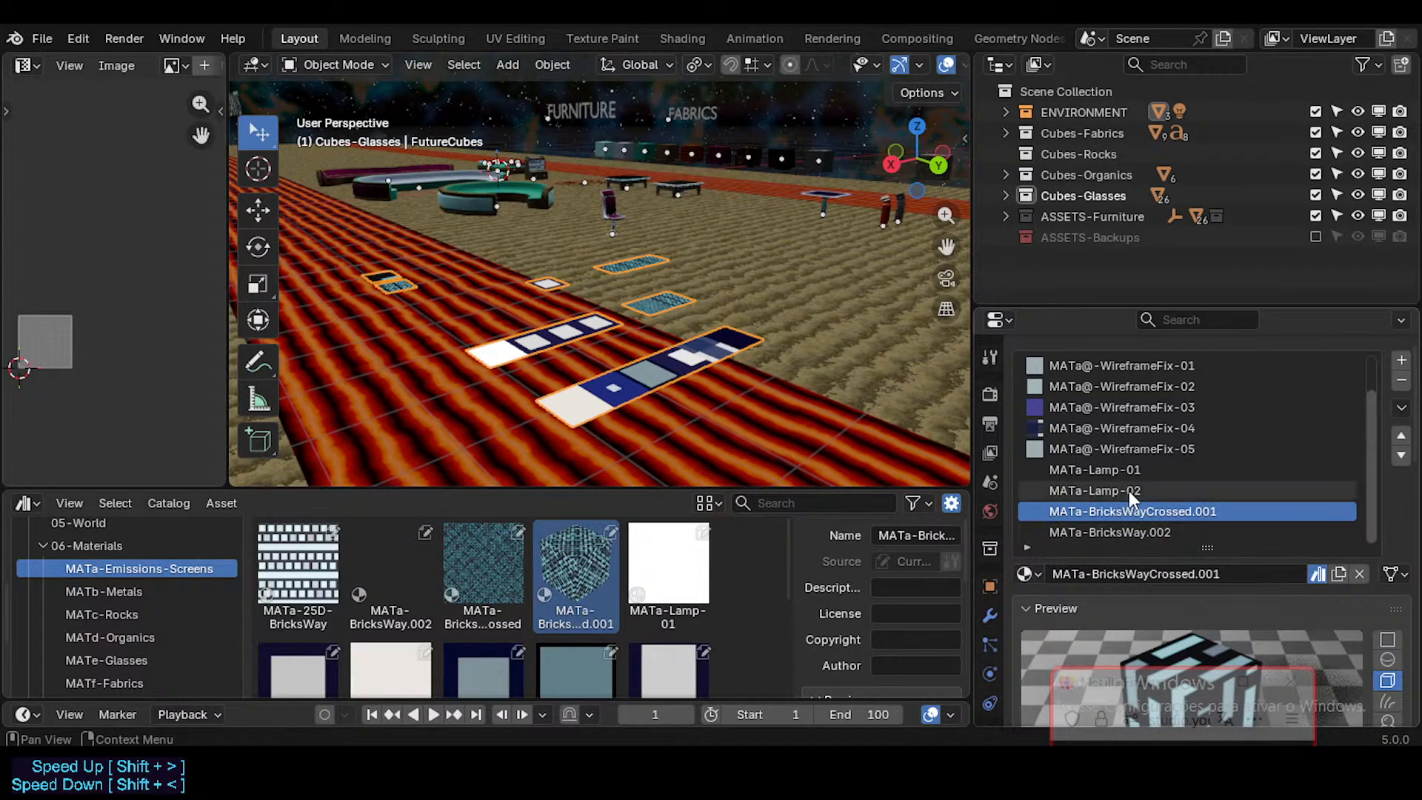
left_click(1151, 530)
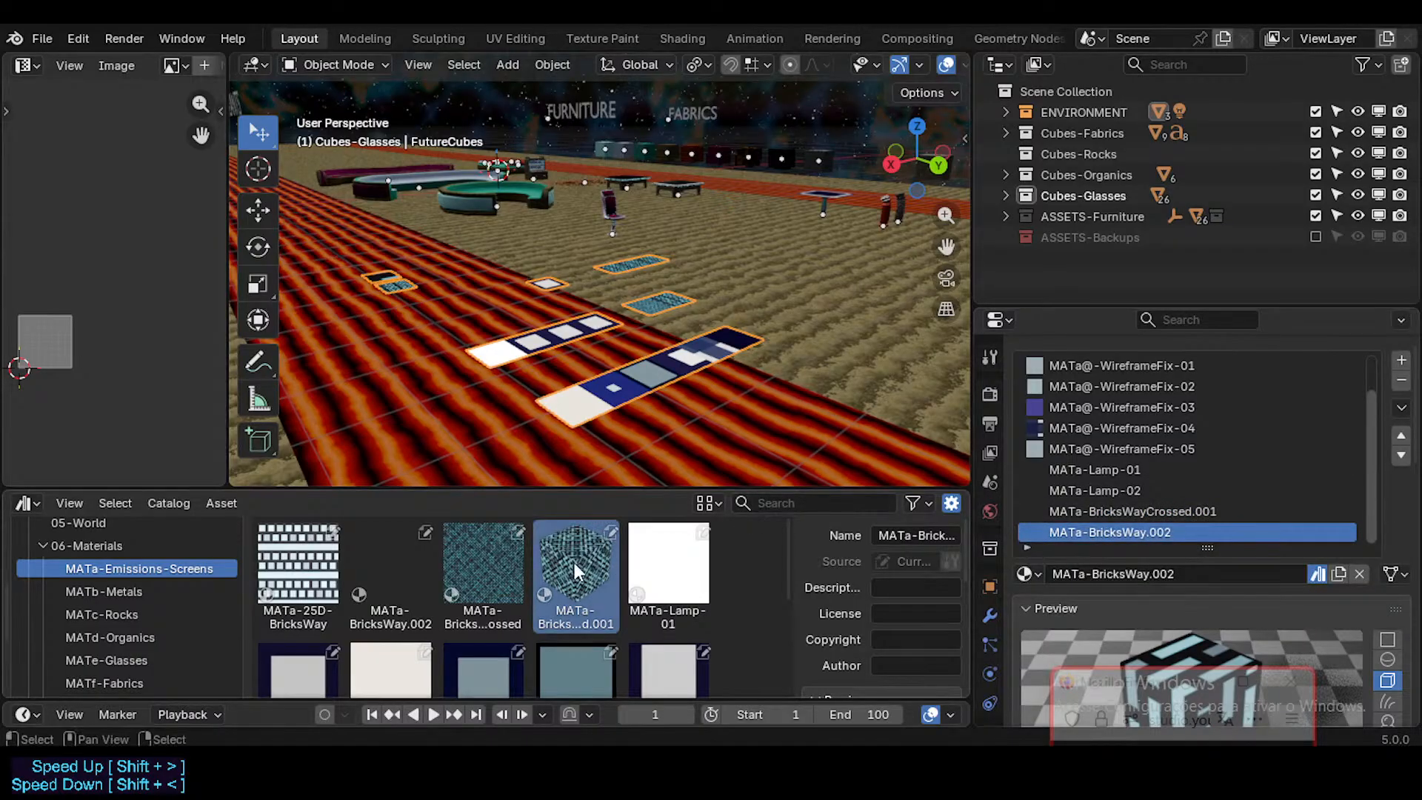
scroll(111, 629, "down", 4)
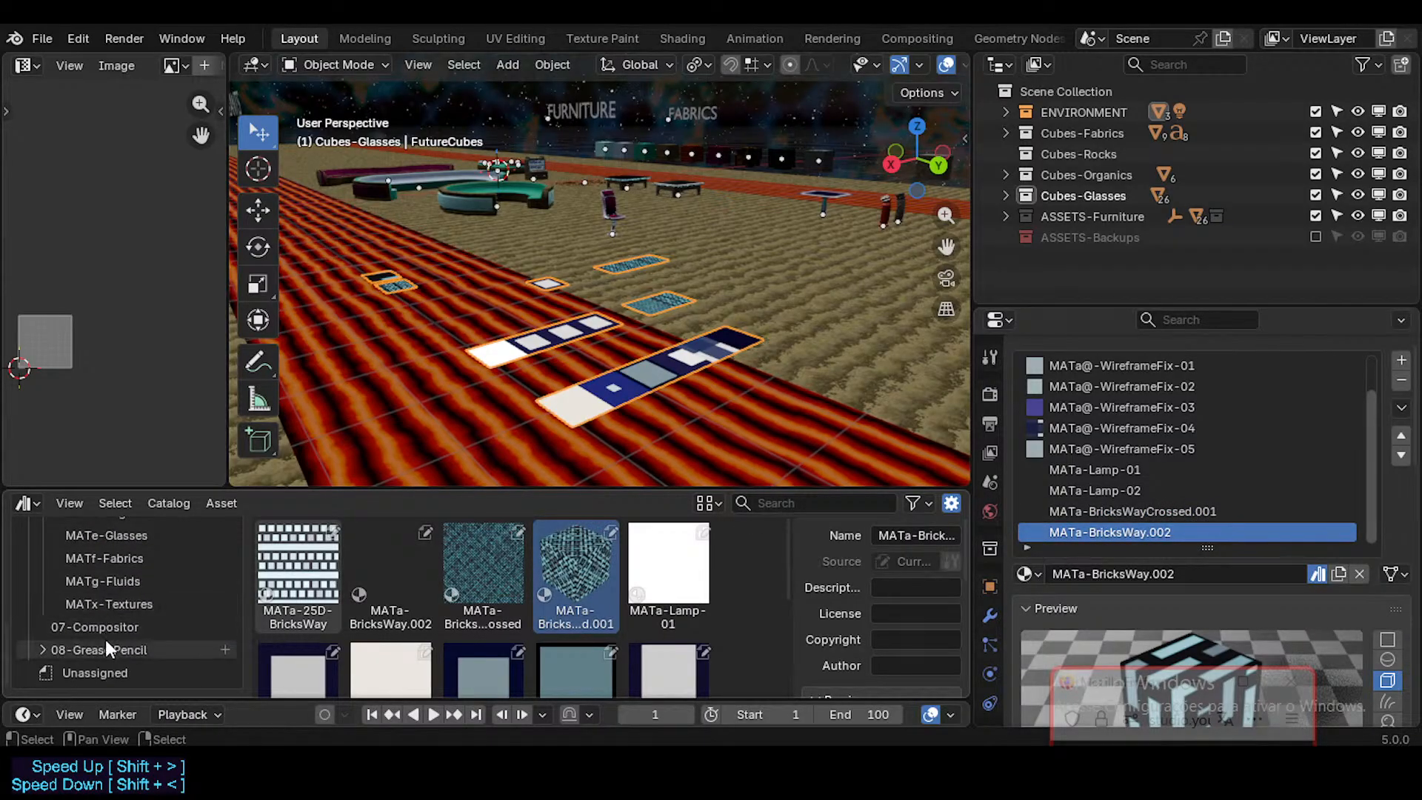
scroll(111, 645, "up", 6)
scroll(112, 644, "down", 6)
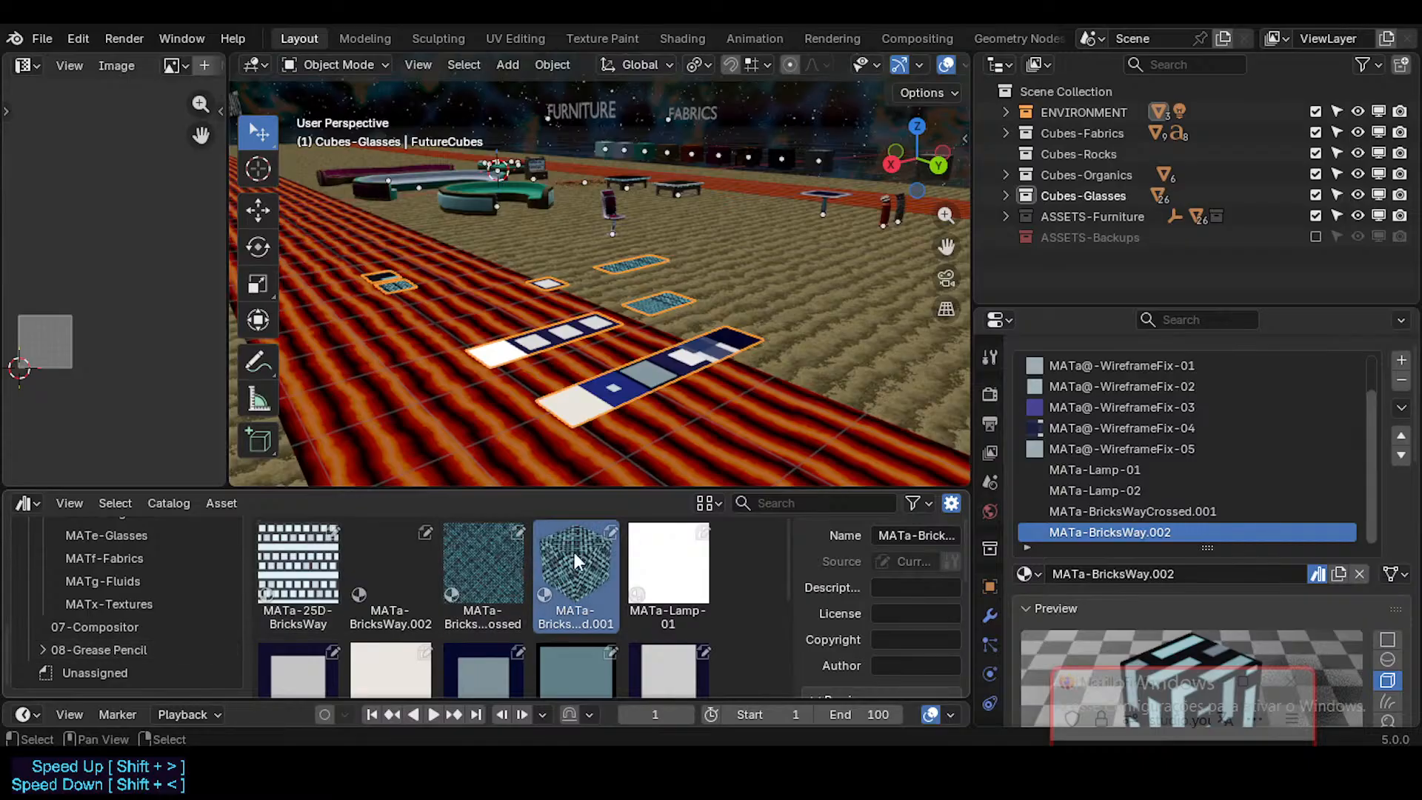
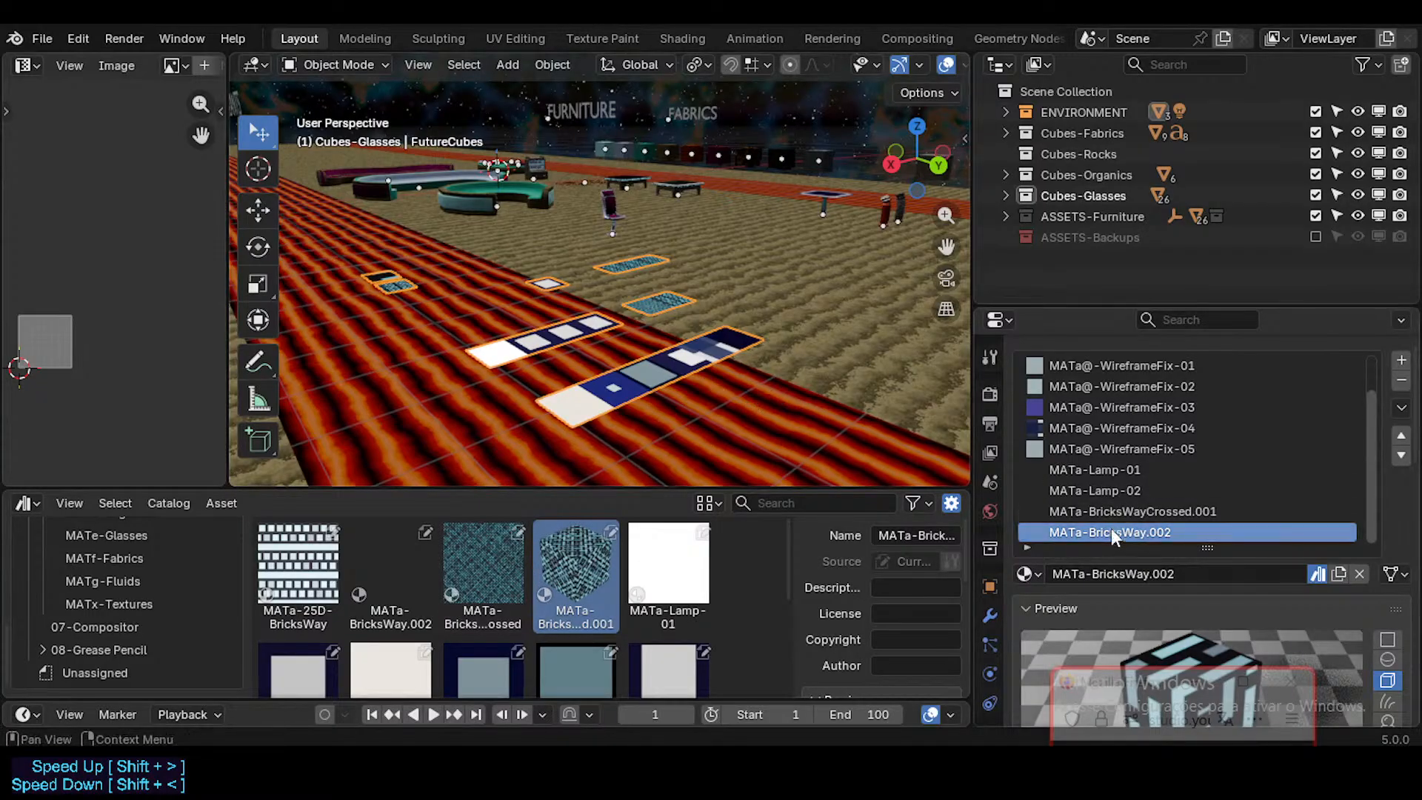
Step: Select the MATa-BricksWayCrossed.001 material slot and show its node tree in the Shading workspace
left_click(1159, 511)
left_click(1148, 528)
left_click(1150, 511)
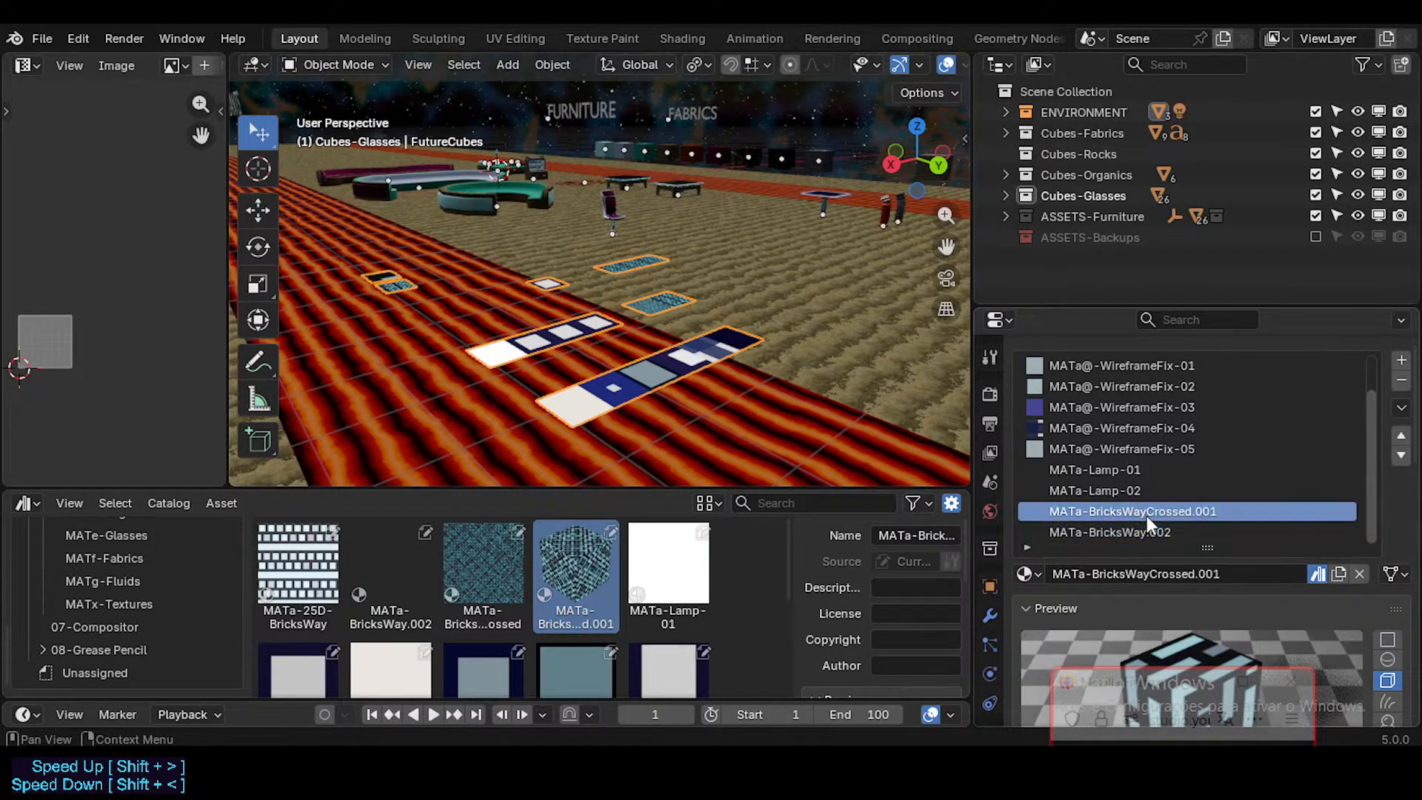
left_click(682, 38)
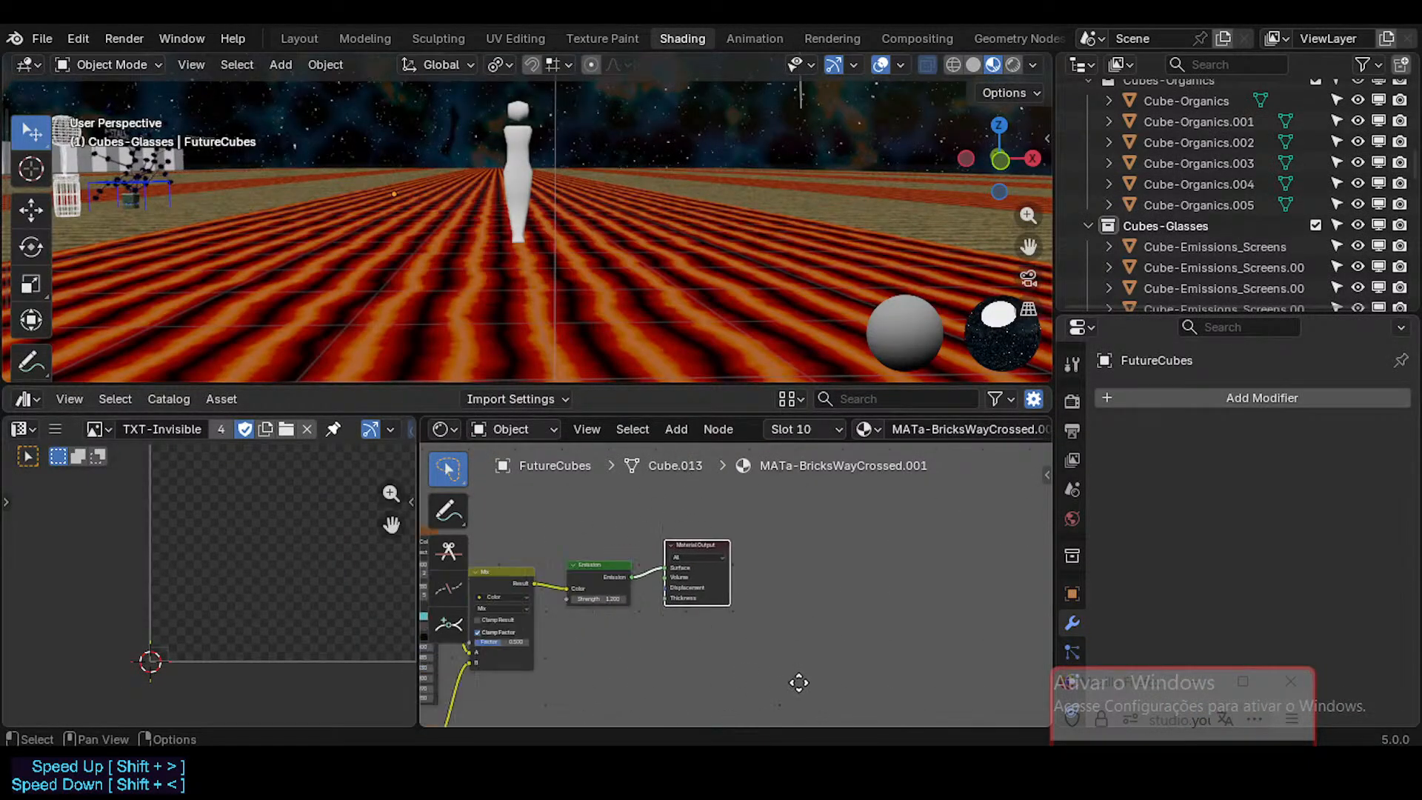
middle_click_drag(799, 682, 955, 647)
scroll(788, 286, "down", 9)
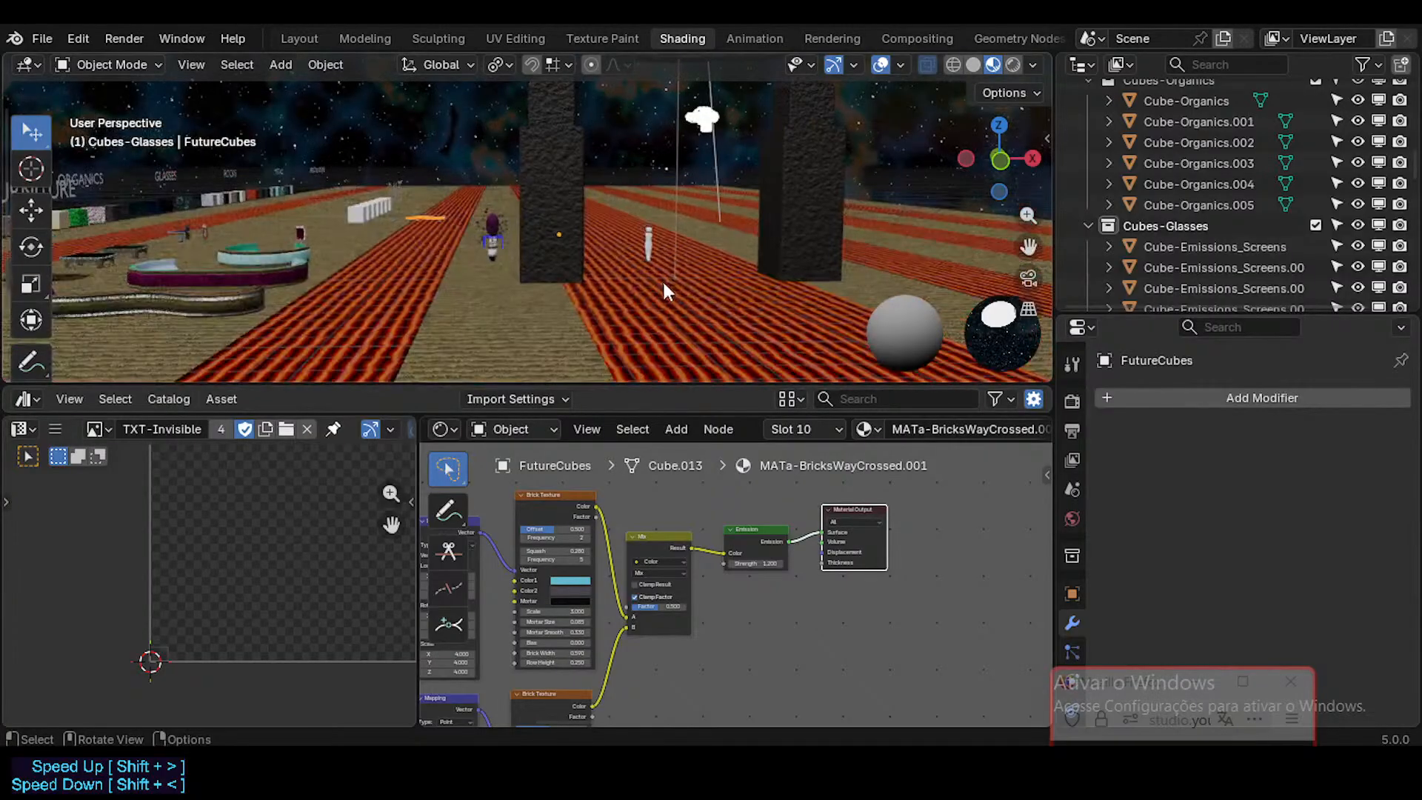
Step: Display the FutureCubes object's material slots, moving the floating browser chat window out of the way
key("shift+grave")
key("w")
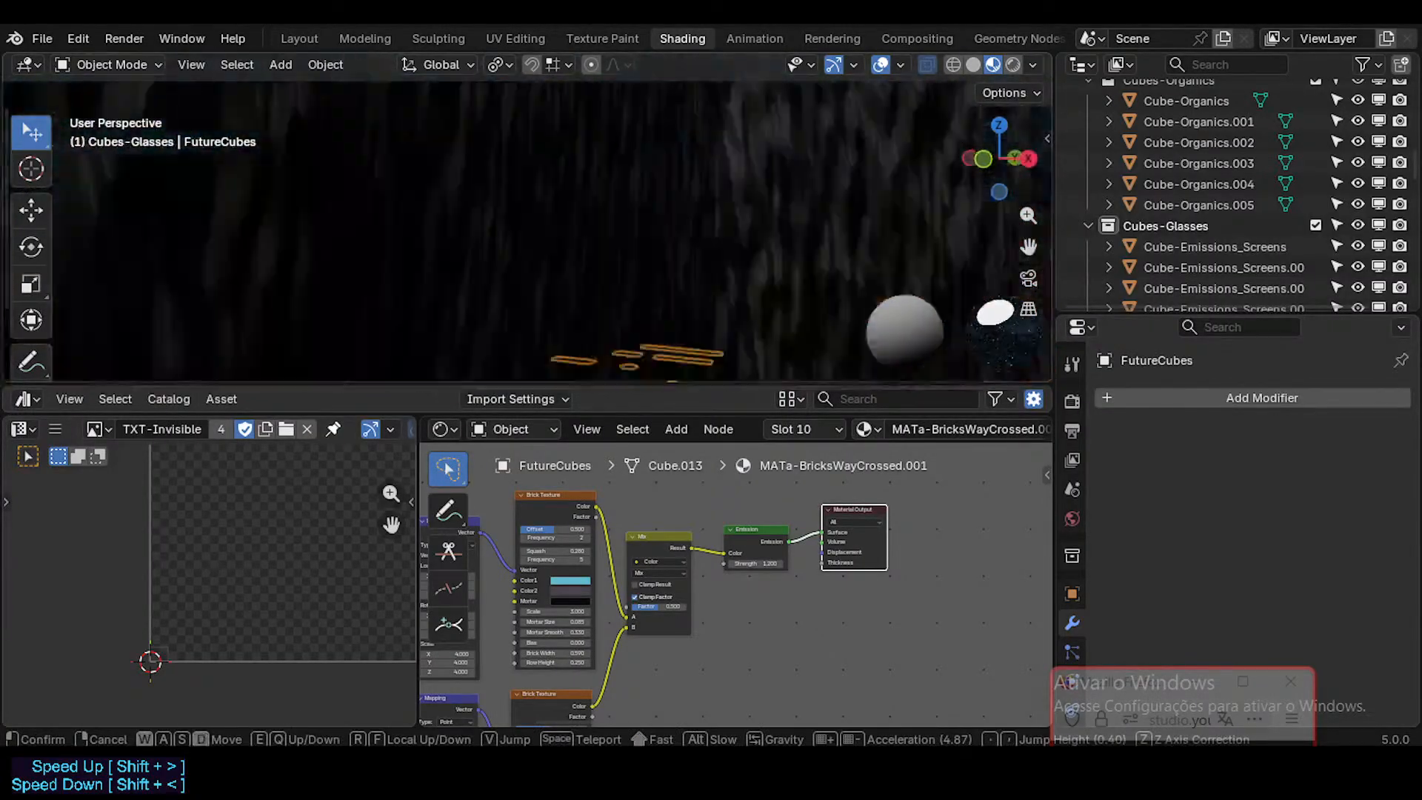
key("s")
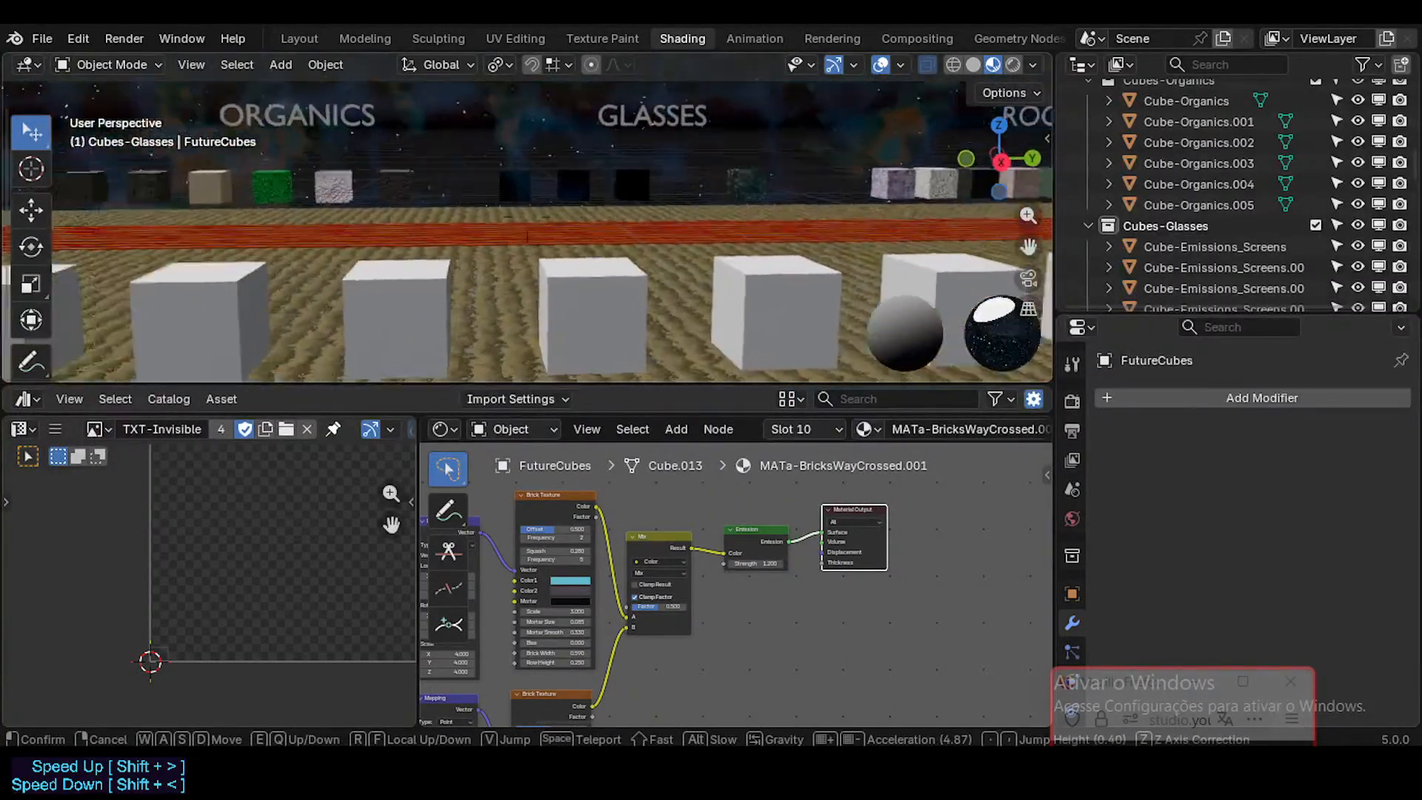
left_click(610, 302)
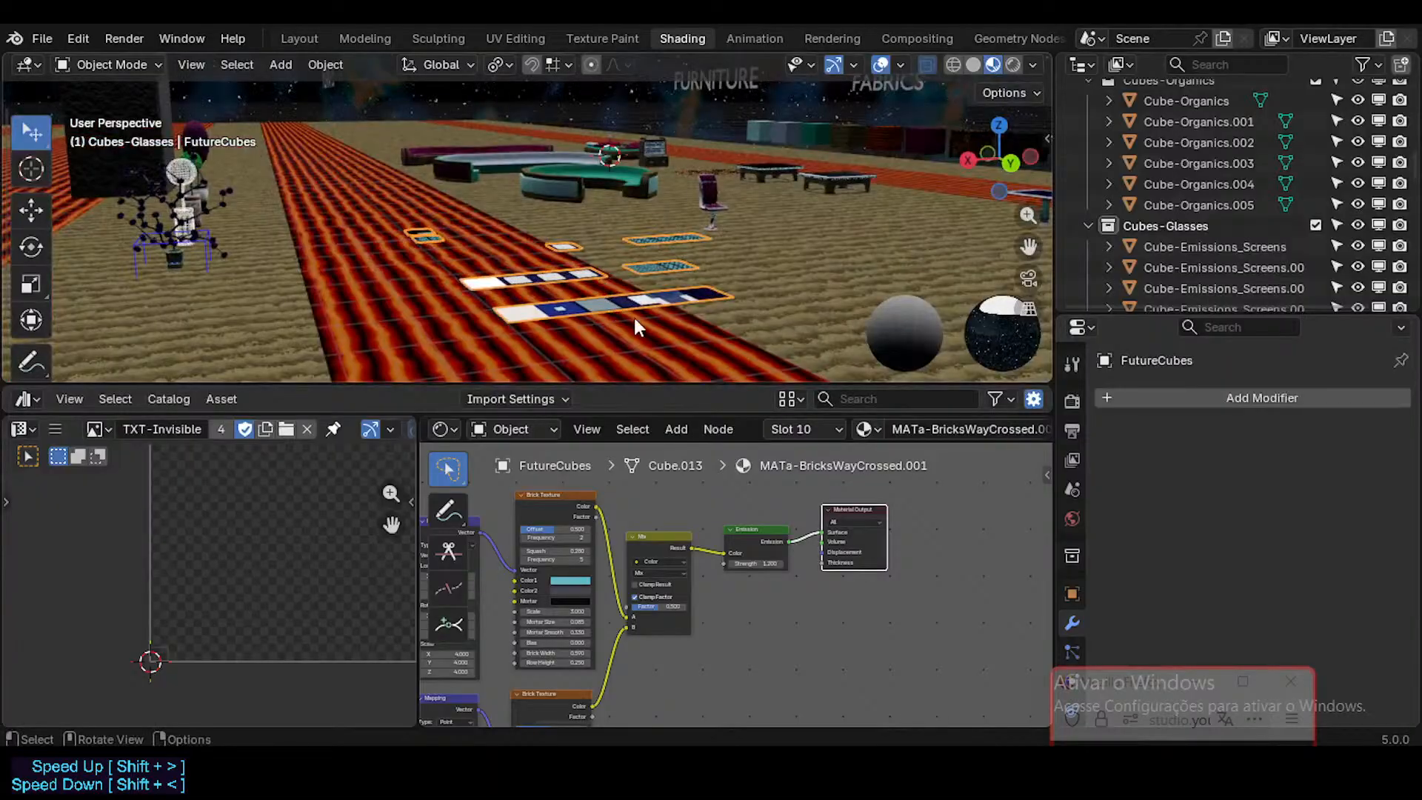
scroll(1071, 608, "down", 3)
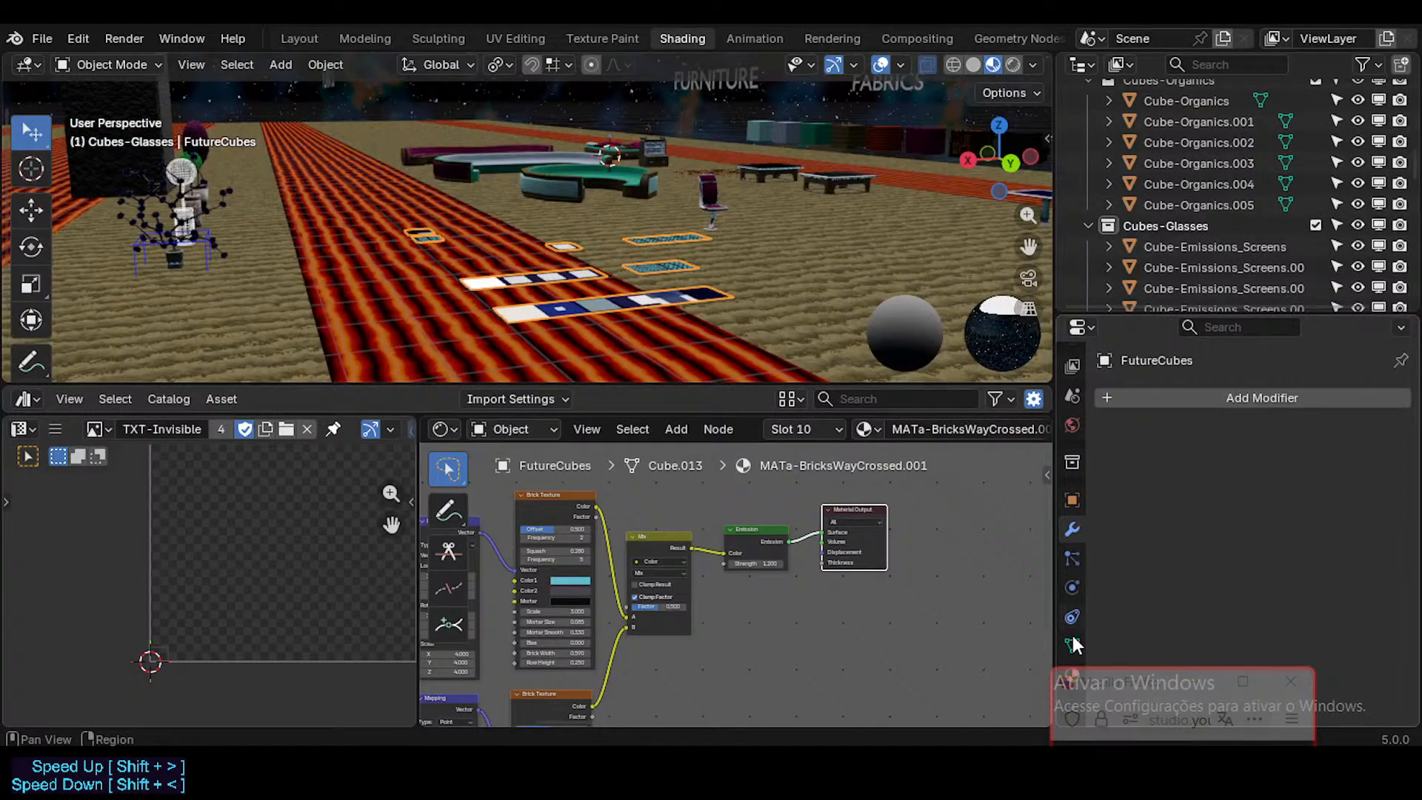
left_click_drag(1100, 682, 818, 449)
left_click(1071, 675)
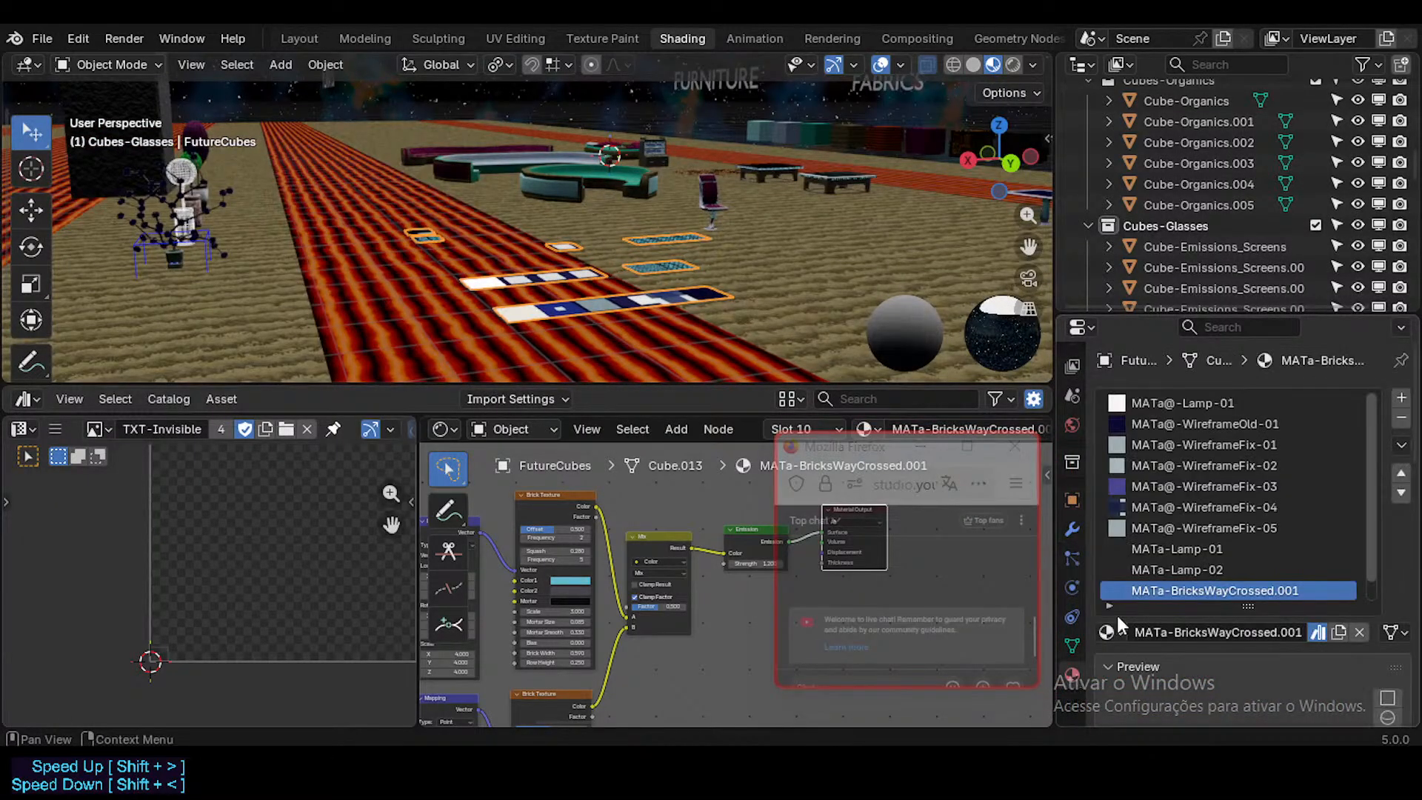
Step: Compare the shader nodes of MATa-BricksWay.002 with those of MATa-BricksWayCrossed.001
scroll(1234, 546, "down", 1)
left_click(1229, 590)
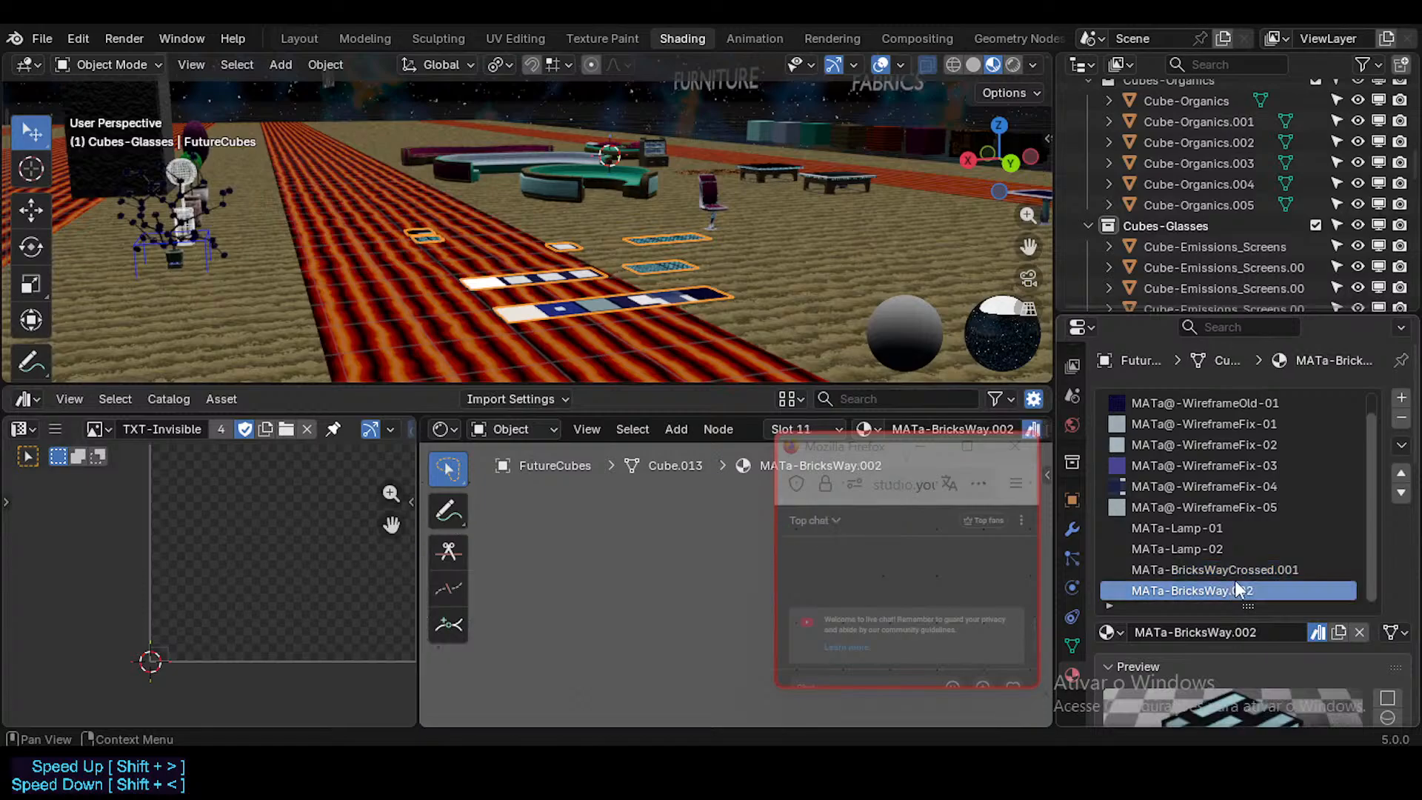
middle_click_drag(592, 529, 794, 456)
scroll(650, 585, "up", 8)
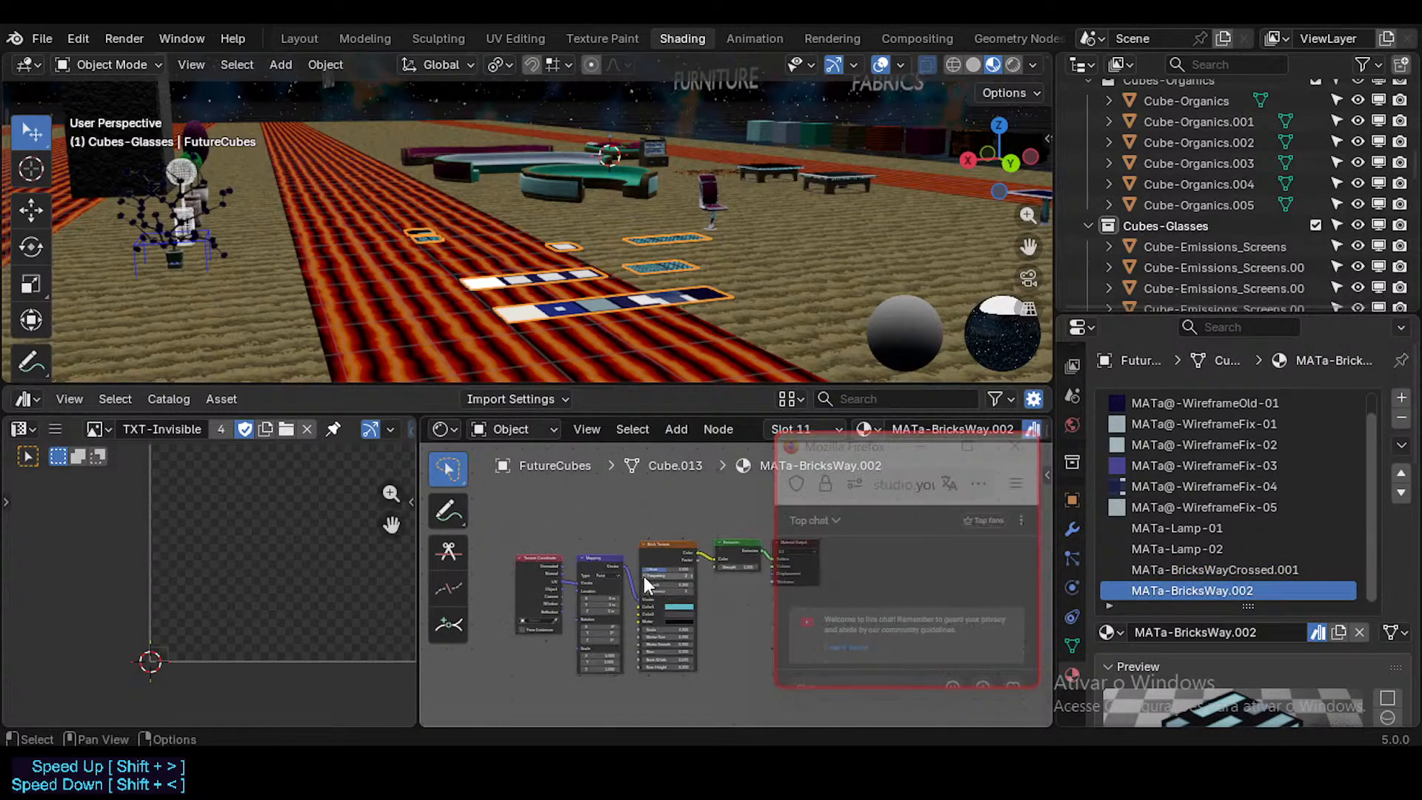
middle_click_drag(673, 564, 651, 565)
left_click(1153, 574)
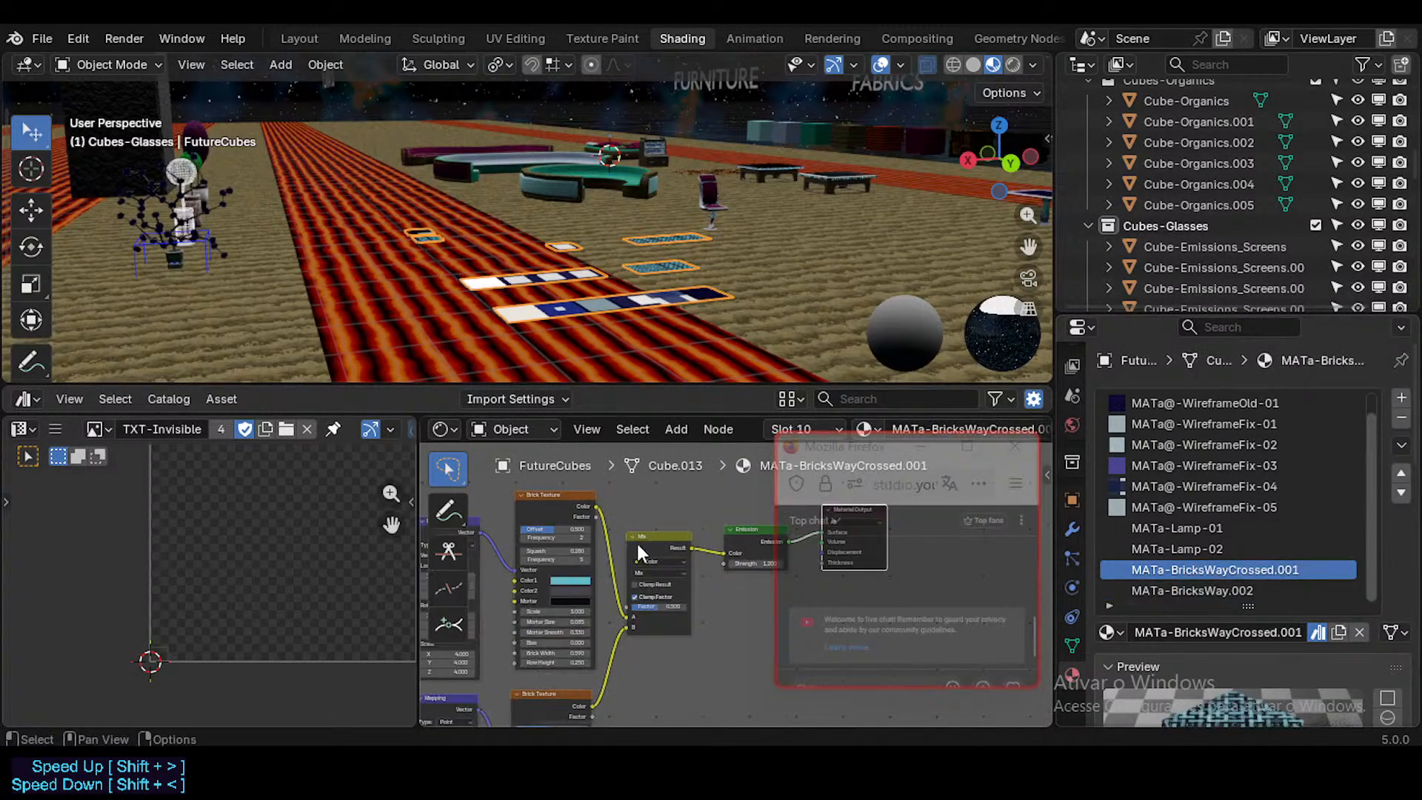
left_click(1250, 591)
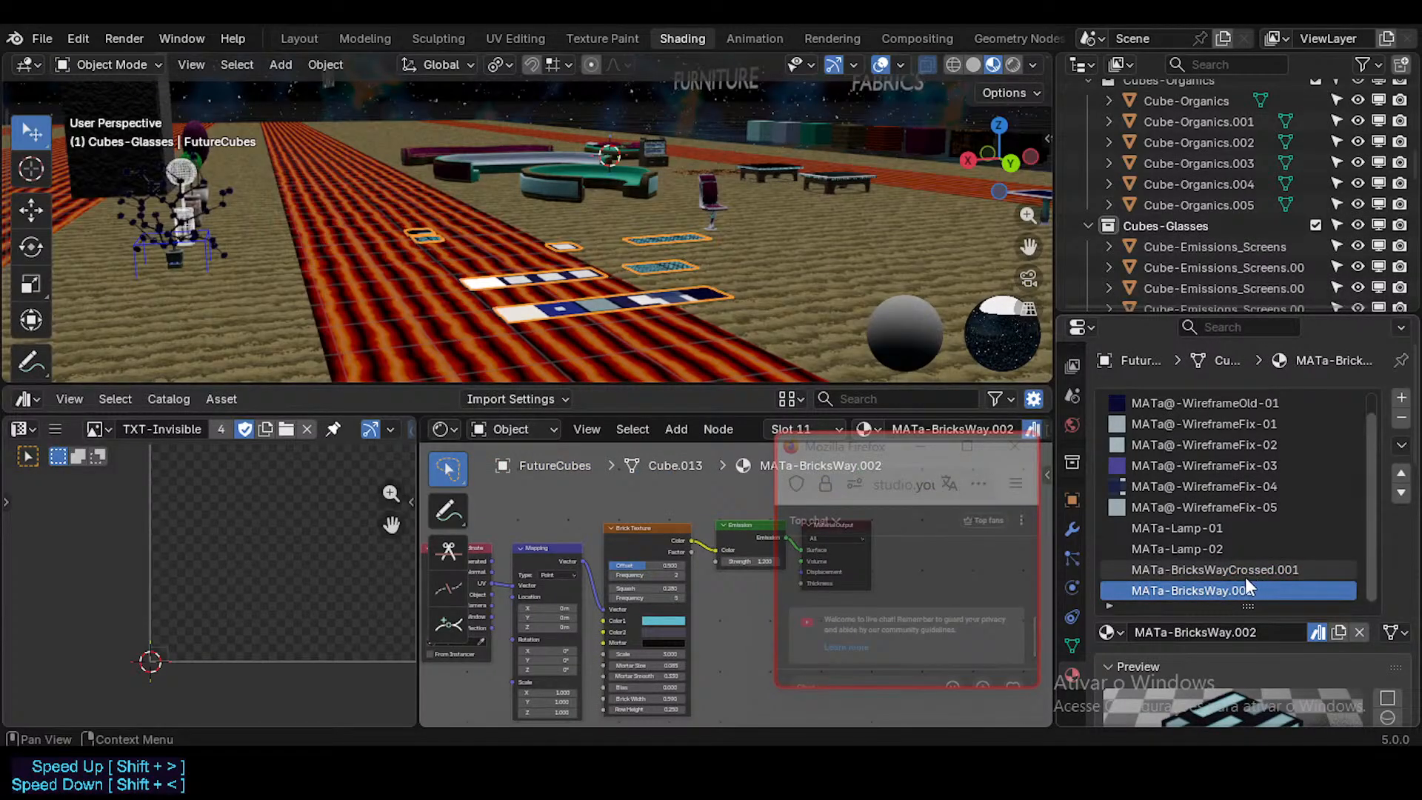
left_click(1244, 575)
left_click(1234, 590)
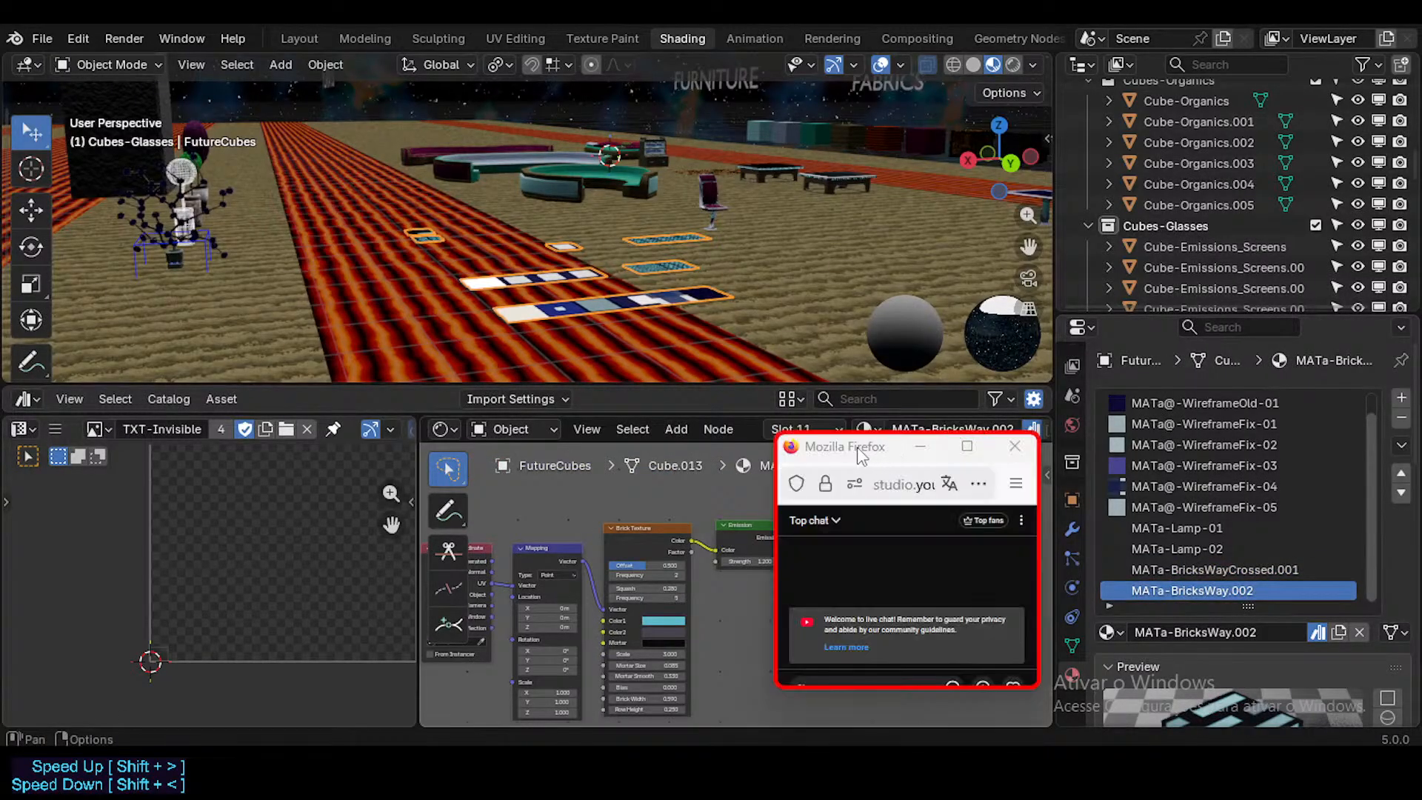
Step: Move the floating chat window lower and enlarge the asset browser over the node editor's area
left_click_drag(859, 451, 922, 604)
left_click_drag(589, 416, 590, 641)
scroll(646, 445, "down", 5)
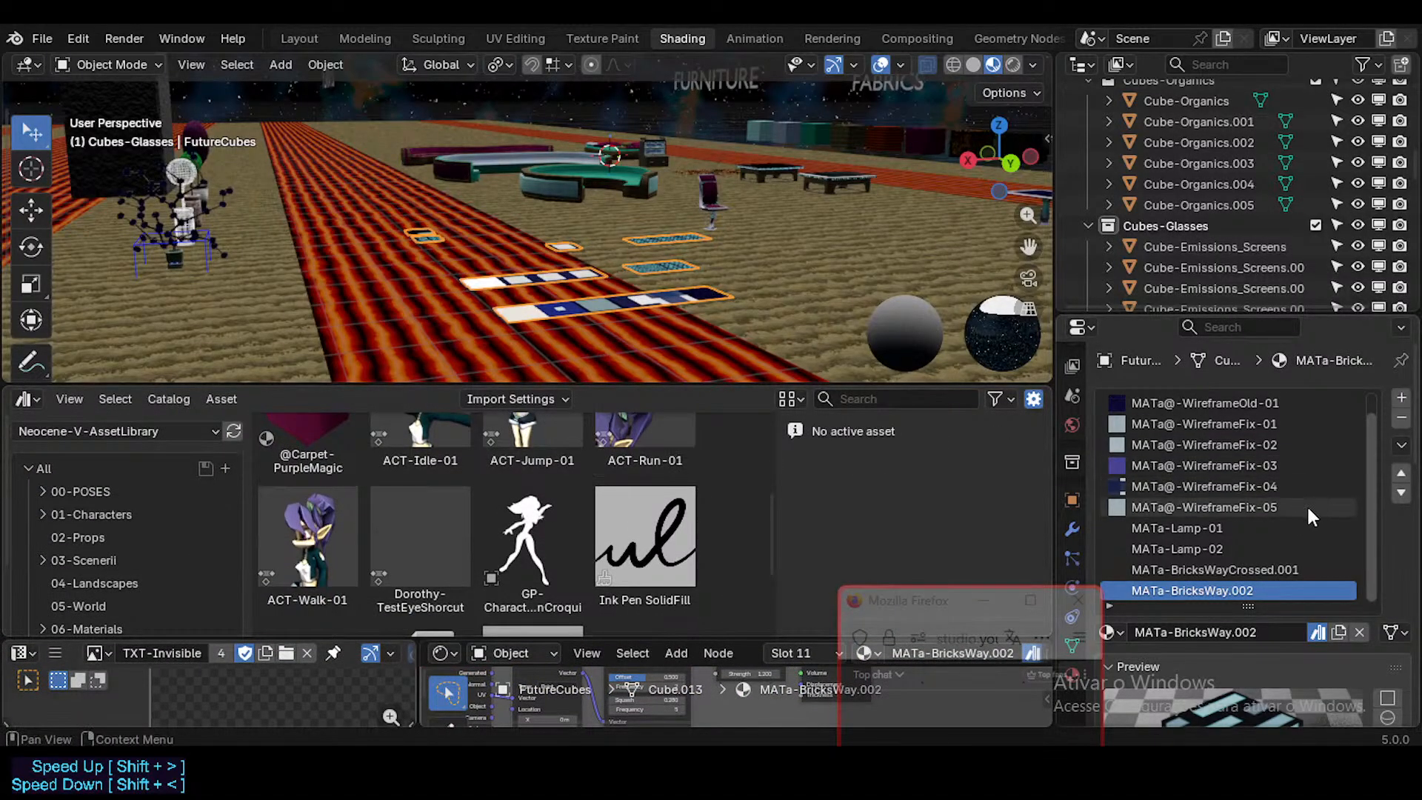
Step: Add three empty material slots to the FutureCubes object
scroll(1403, 478, "down", 3)
scroll(1407, 473, "up", 3)
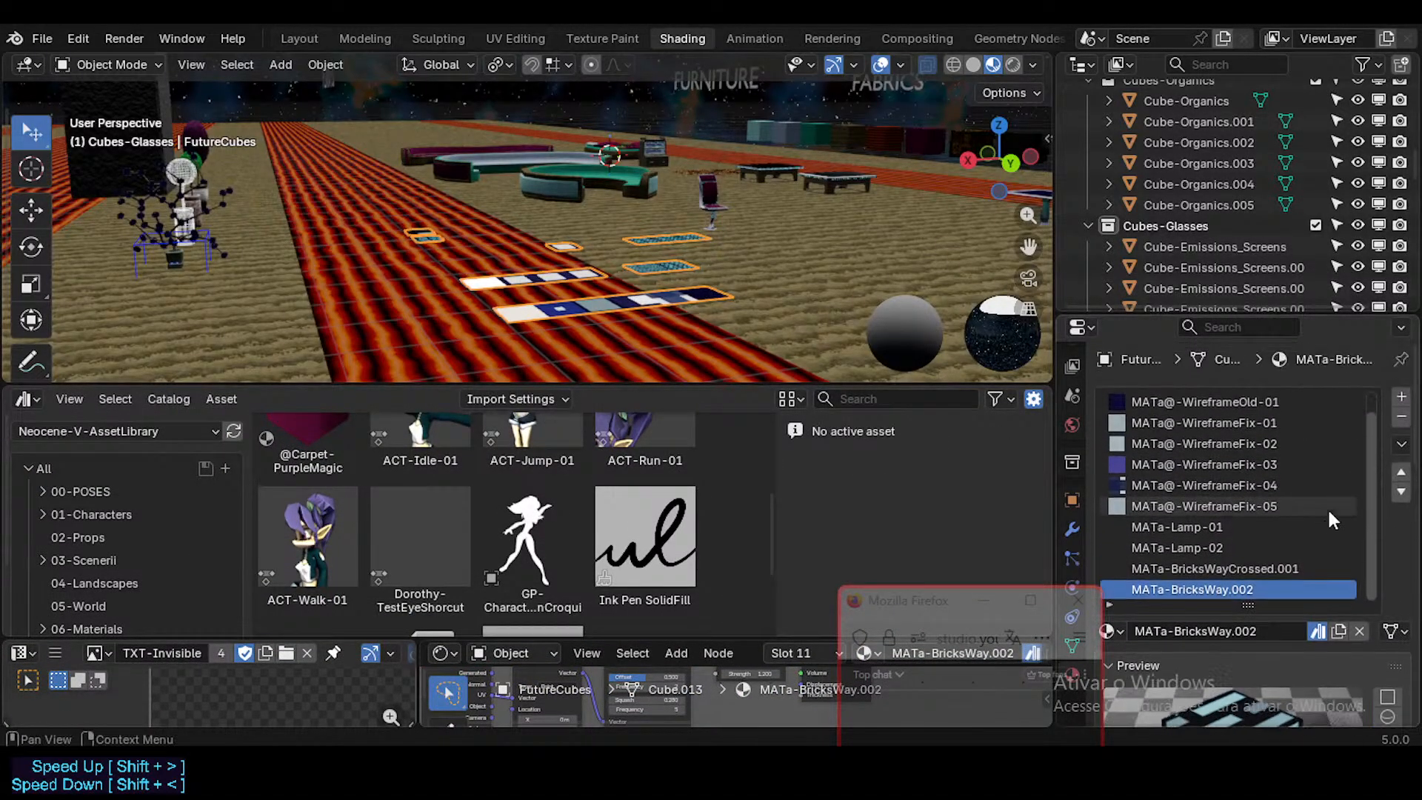
left_click(1400, 398)
left_click(1401, 397)
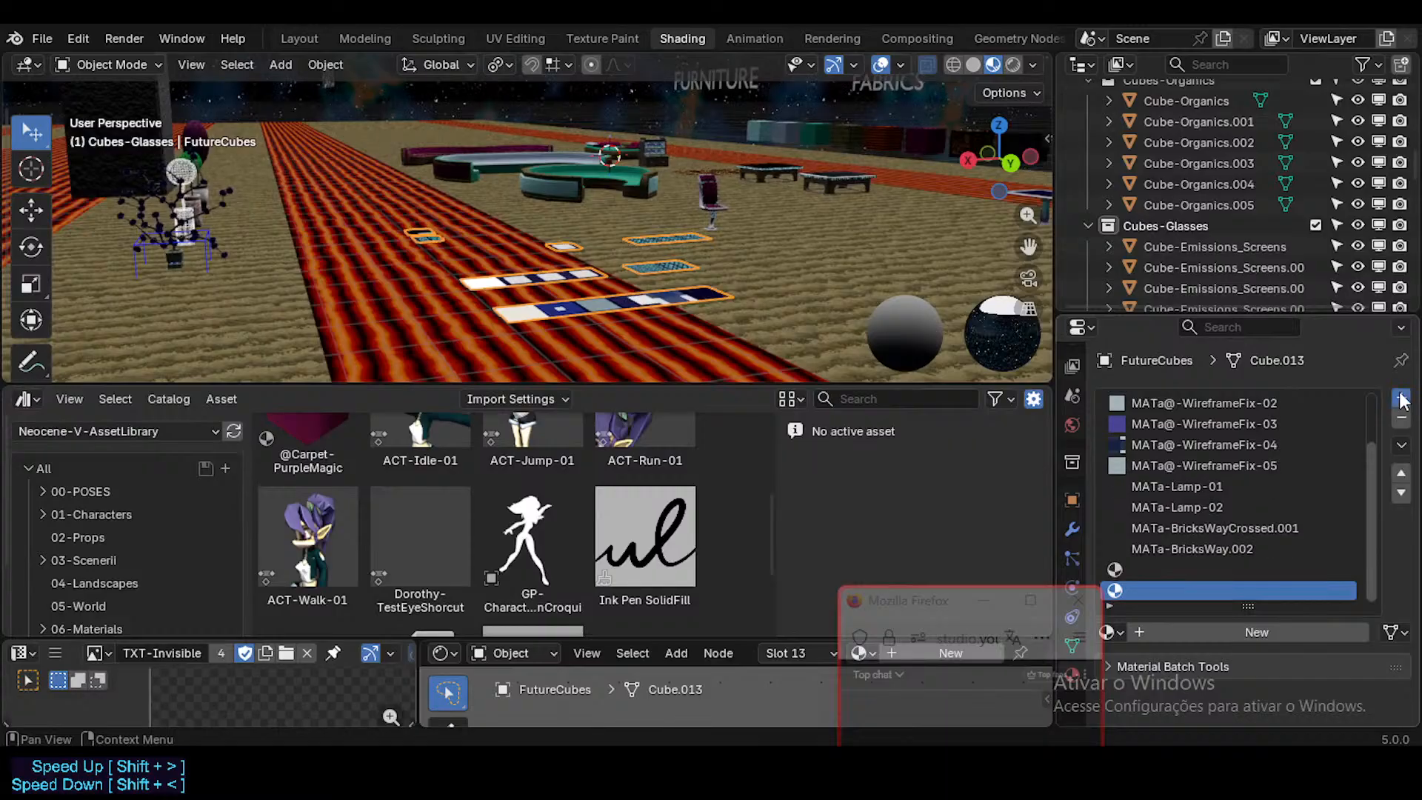
left_click(1400, 397)
Step: Fill the first empty slot from the 06-Materials catalog with MATa-BricksWayCrossed.001, and replace it with MATa-BricksWayCrossed
scroll(113, 541, "down", 3)
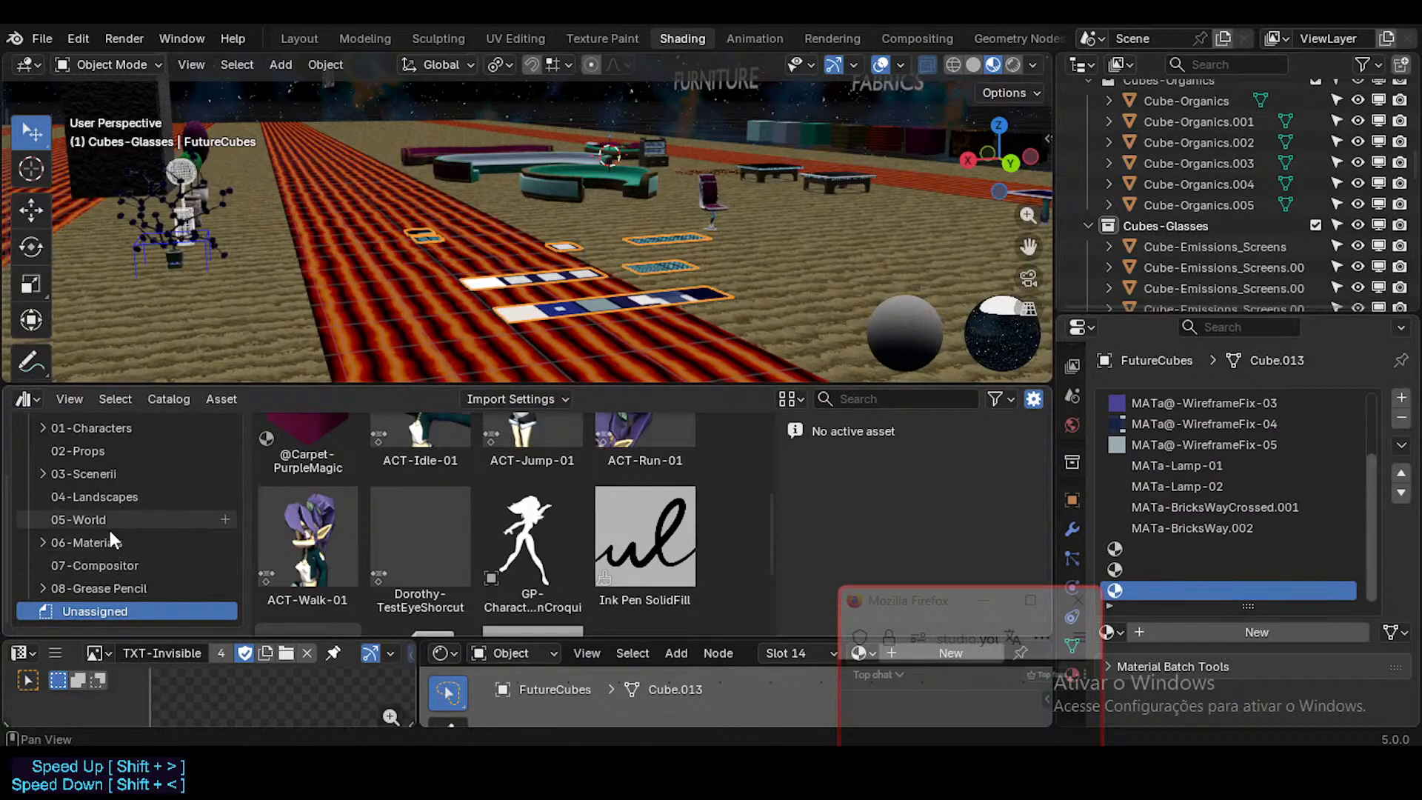
left_click(106, 543)
scroll(570, 519, "down", 2)
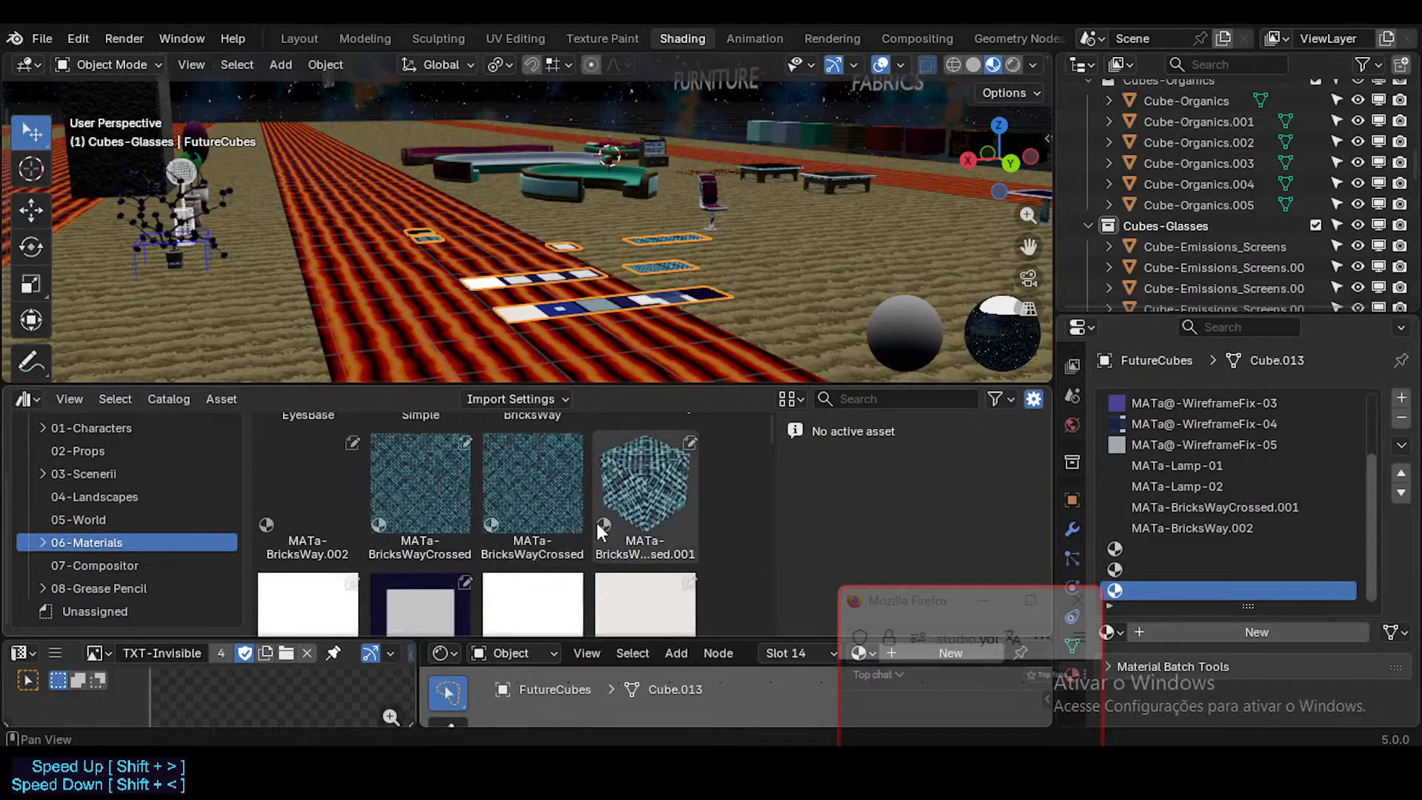
left_click_drag(664, 496, 1229, 544)
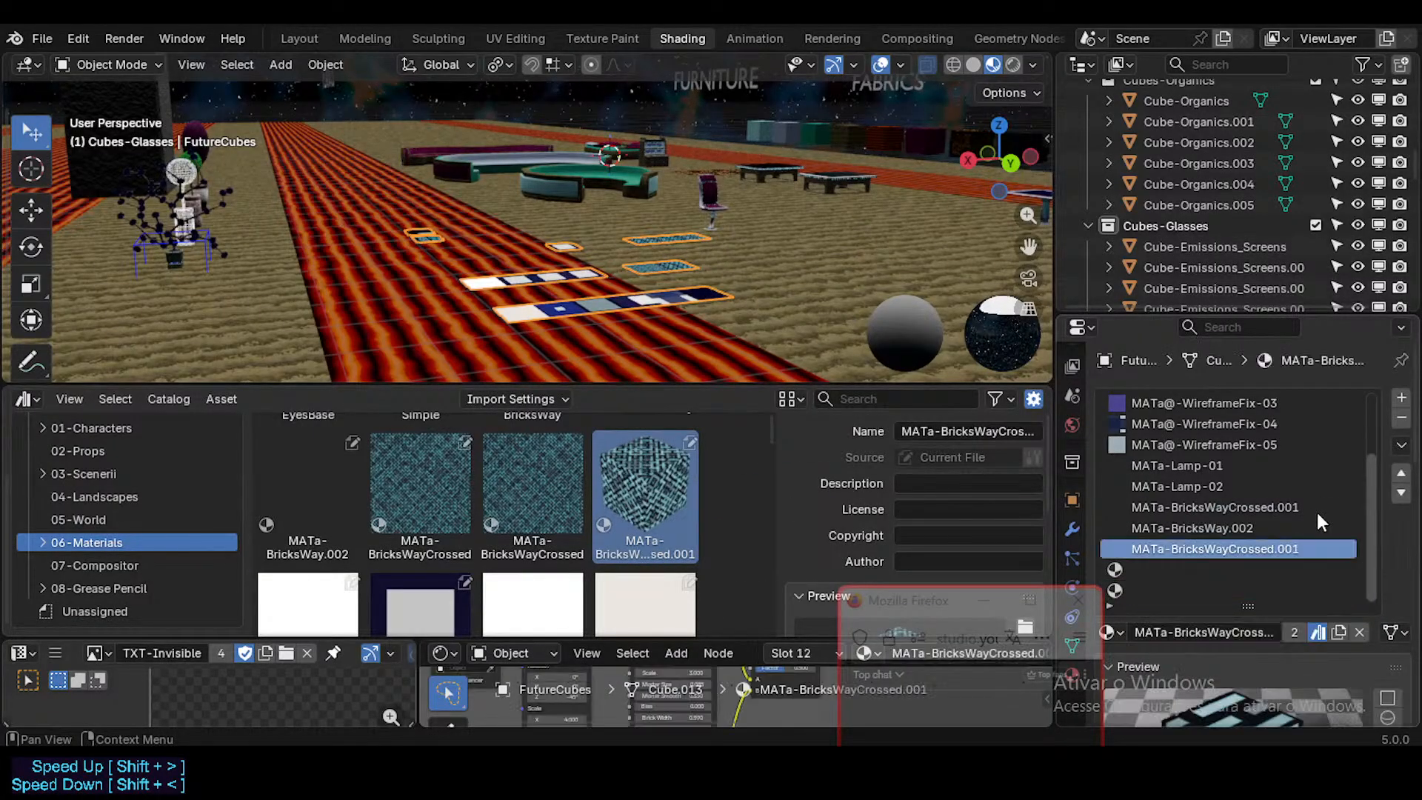
left_click_drag(444, 481, 1250, 547)
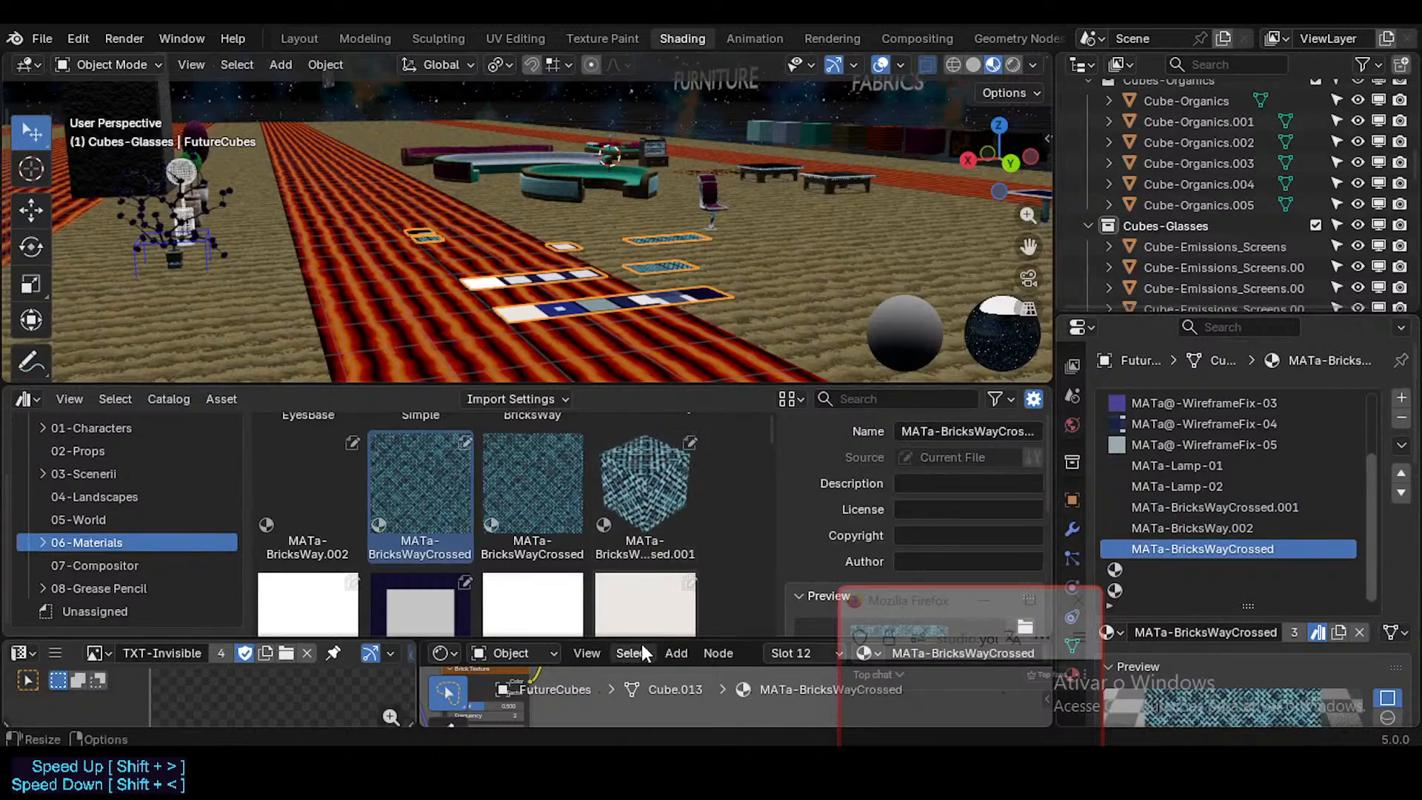
Step: Enlarge the node editor and compare the node trees of MATa-BricksWayCrossed and MATa-BricksWayCrossed.001
left_click_drag(641, 642, 640, 404)
middle_click_drag(568, 514, 695, 571)
scroll(639, 565, "down", 6)
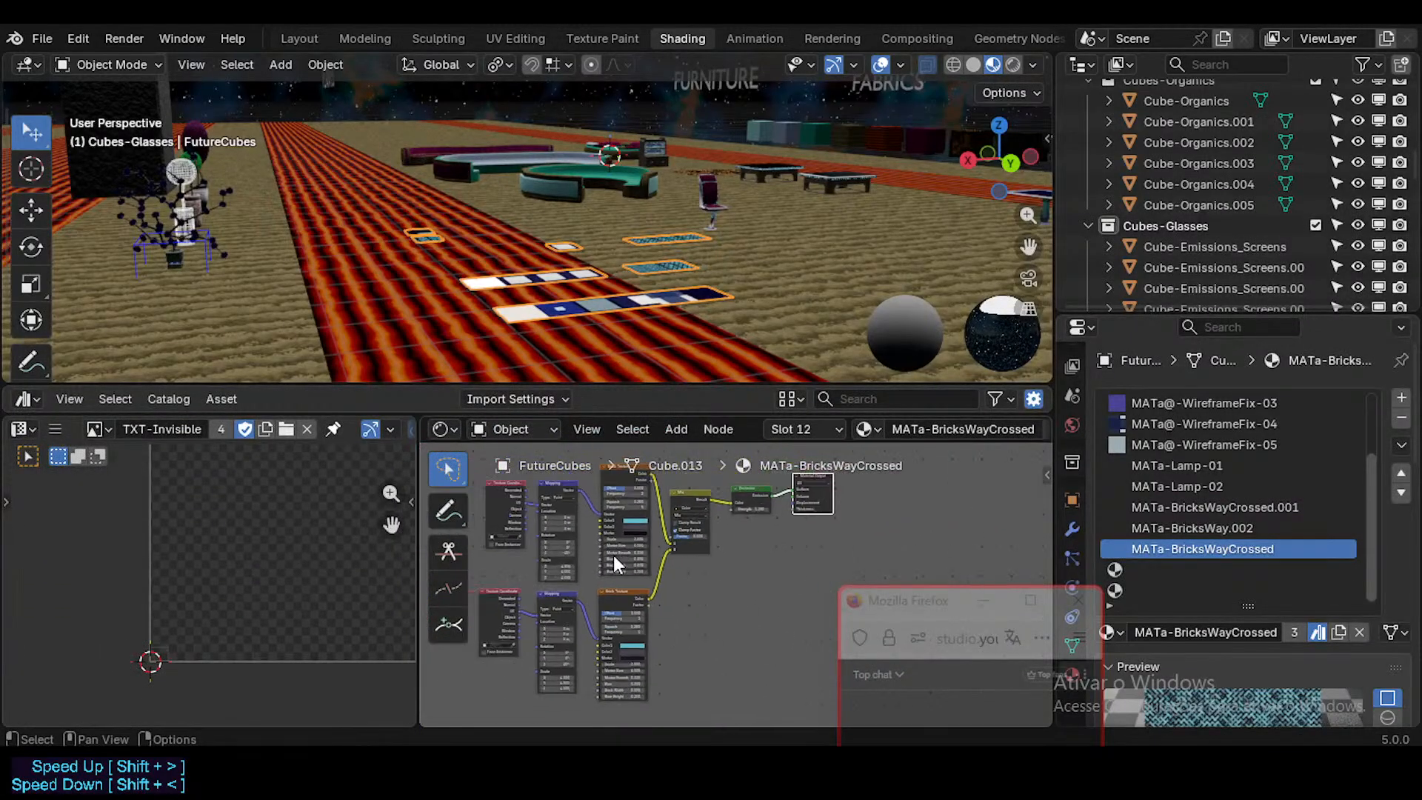
middle_click_drag(613, 554, 675, 578)
left_click(1237, 508)
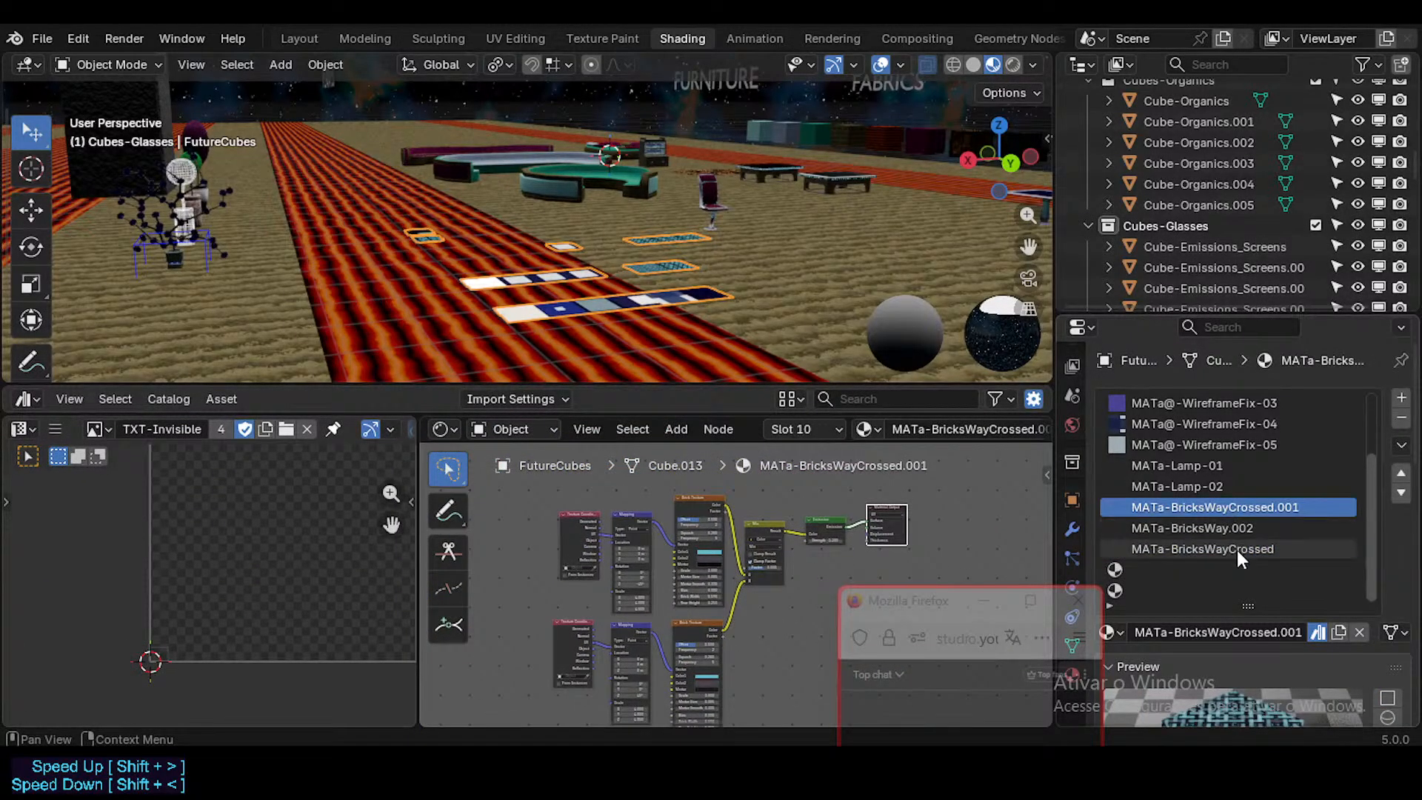
left_click(1237, 550)
left_click(1236, 508)
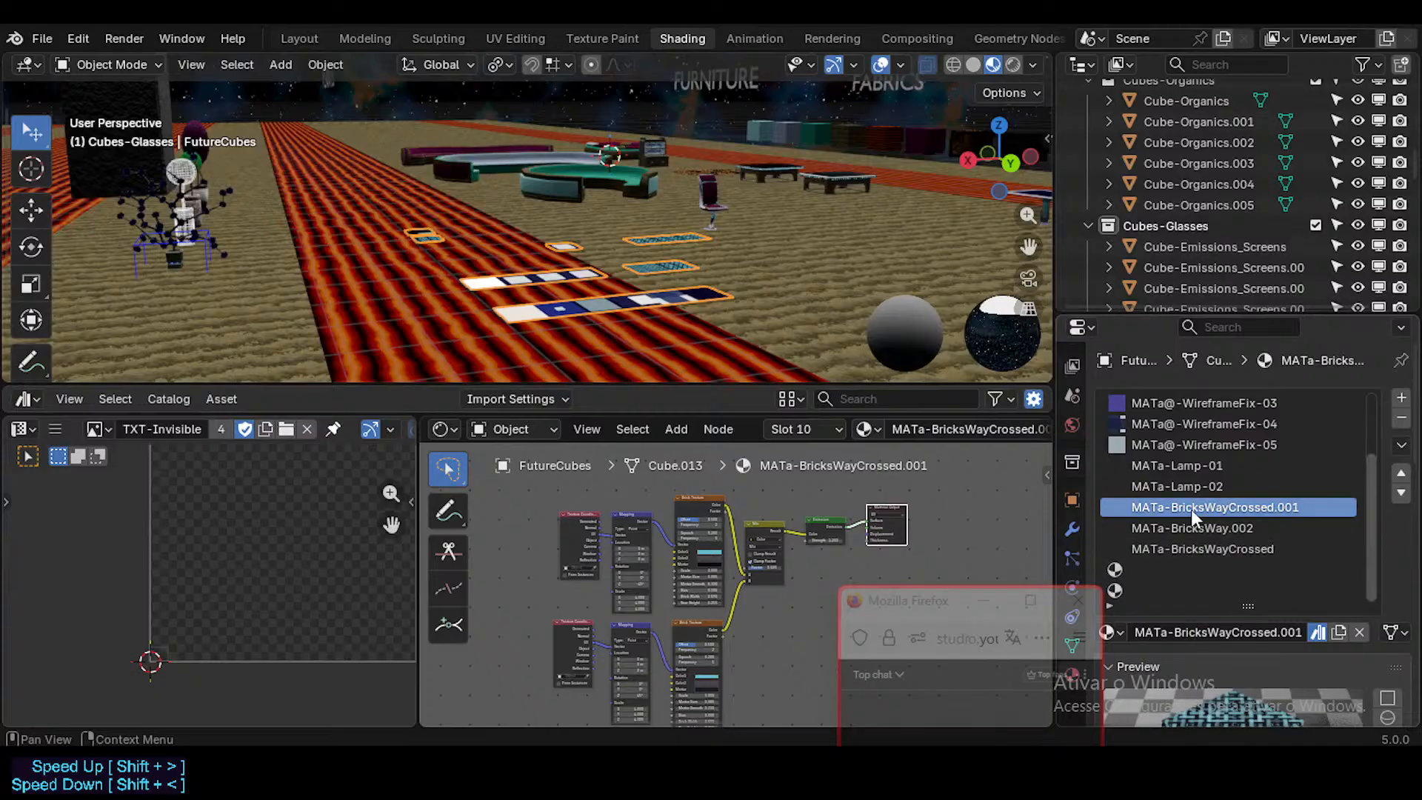
left_click(1229, 550)
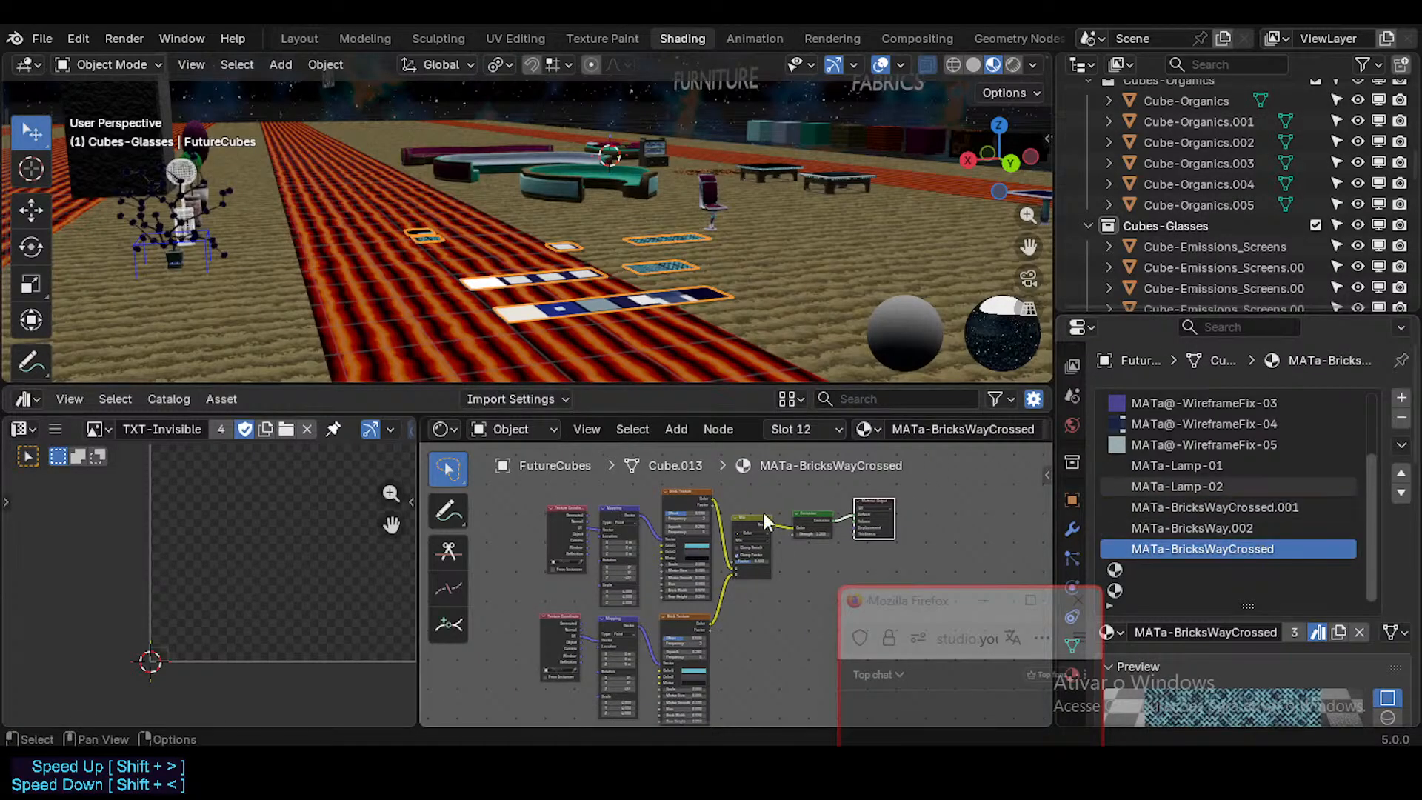
scroll(714, 545, "up", 3)
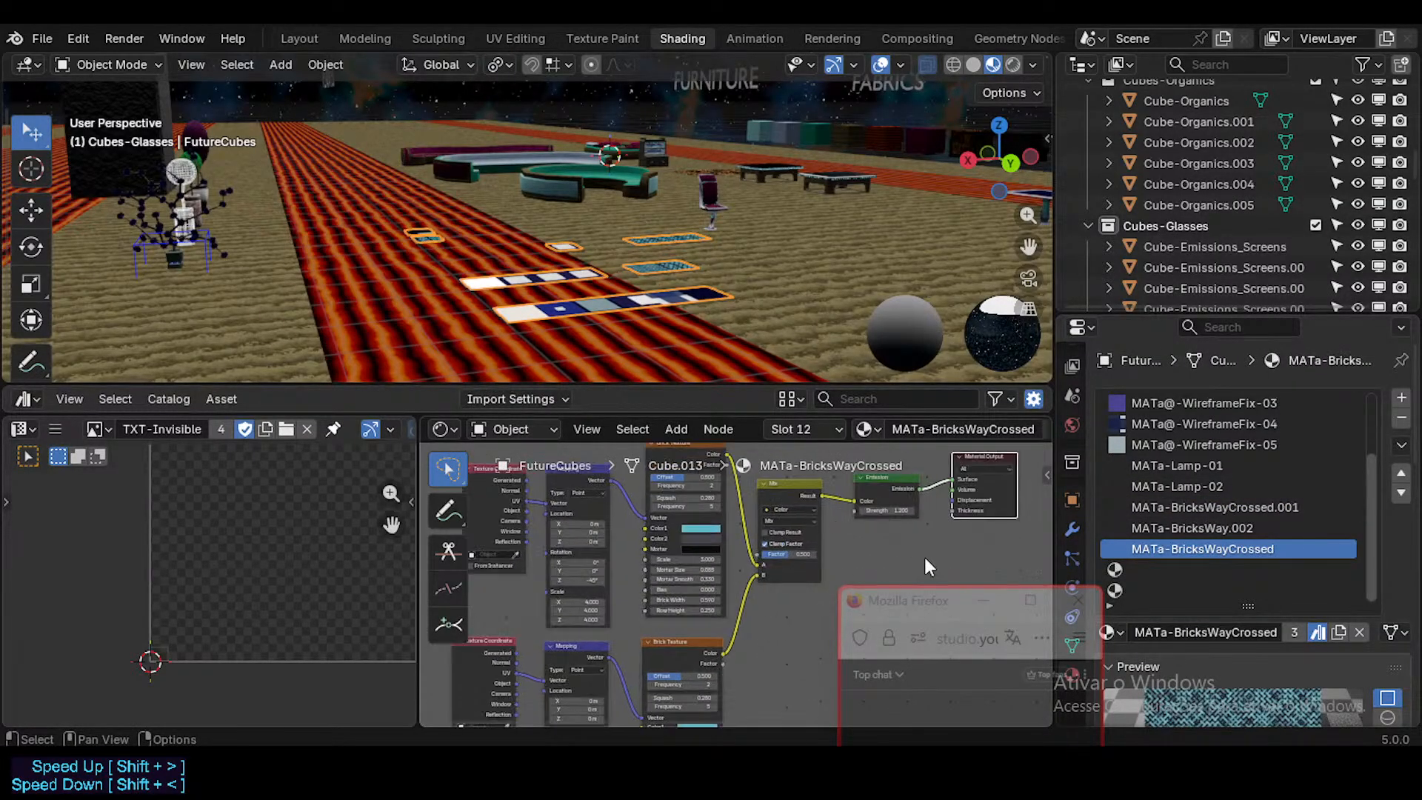
left_click(1197, 504)
left_click(1215, 548)
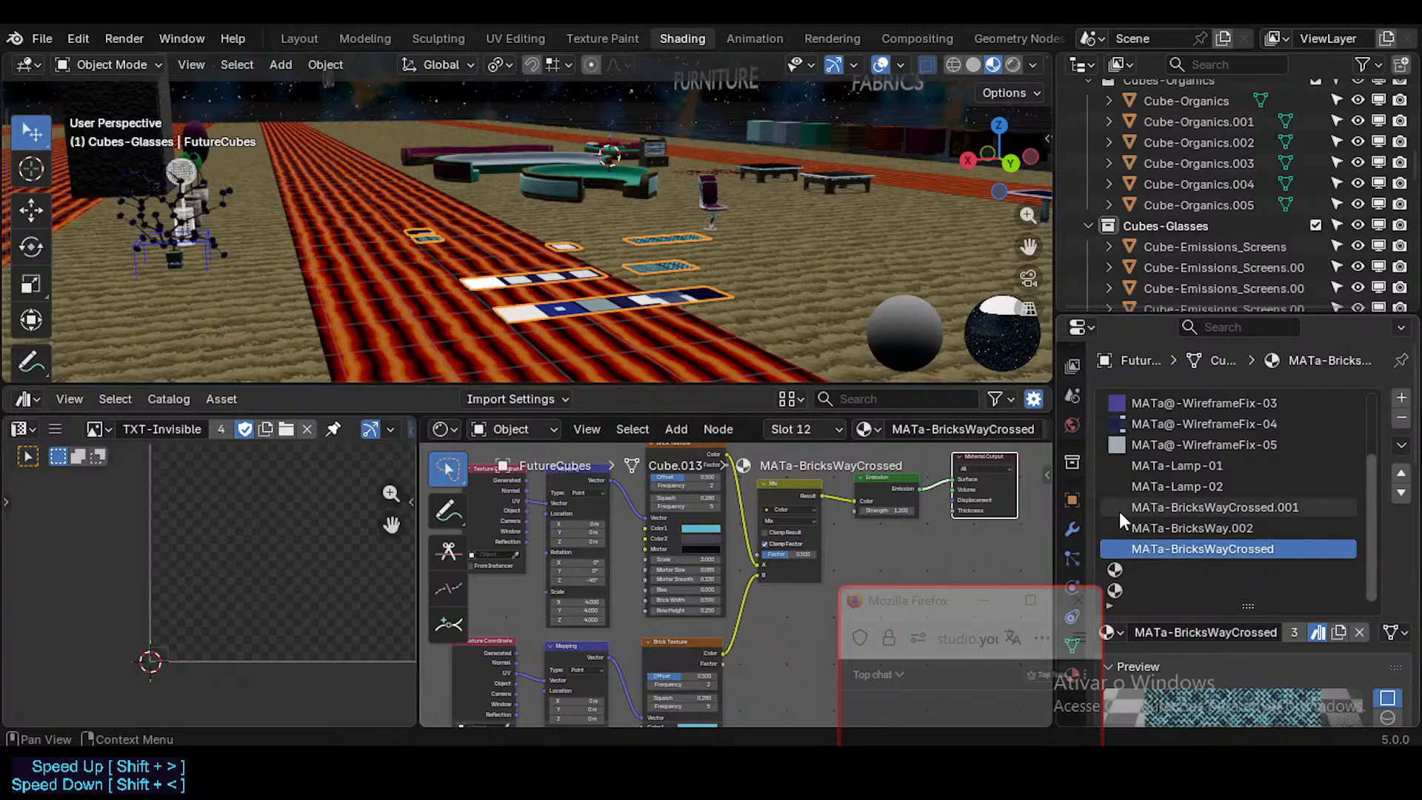
Step: Clear the asset mark from MATa-BricksWayCrossed.001 and remove its material slot from FutureCubes
left_click(1242, 508)
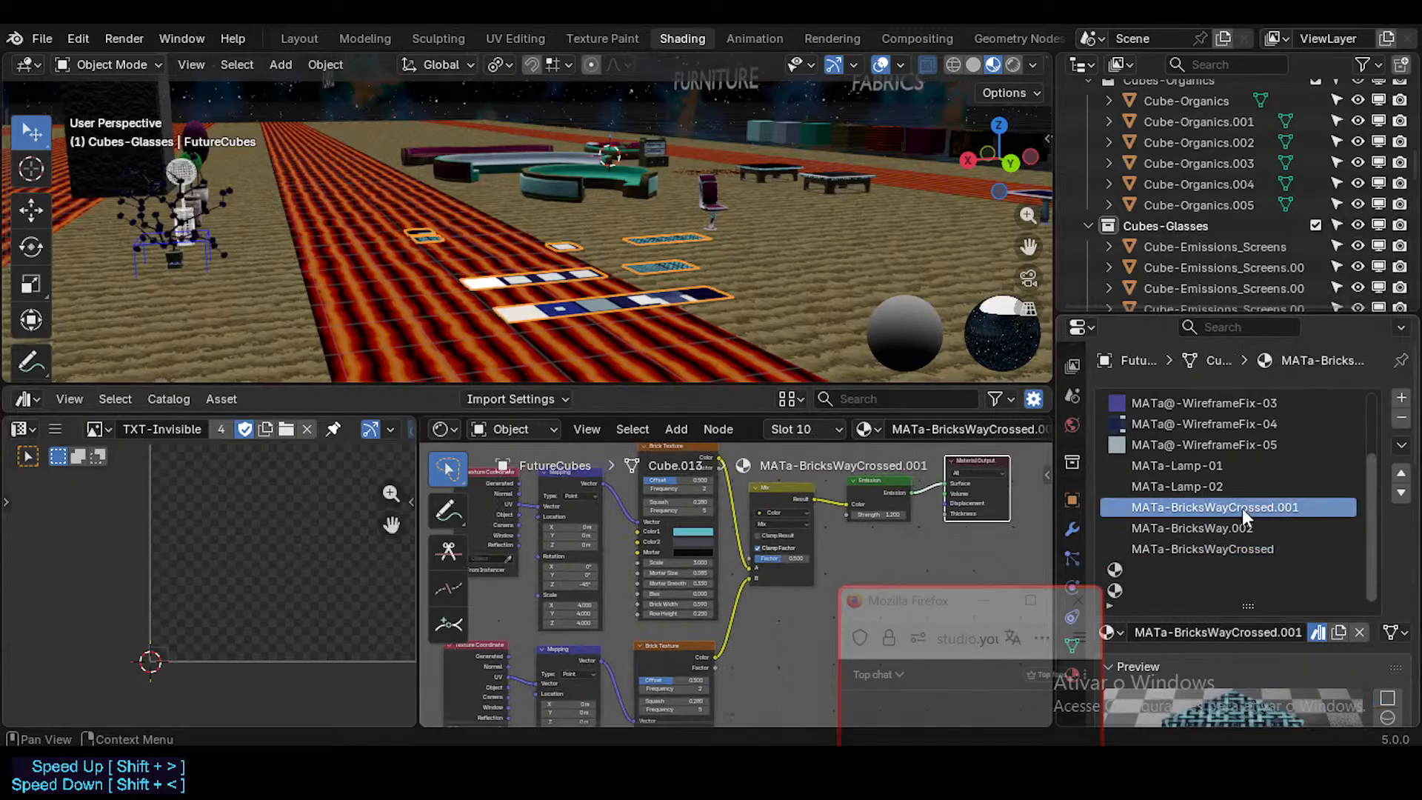
left_click(1318, 632)
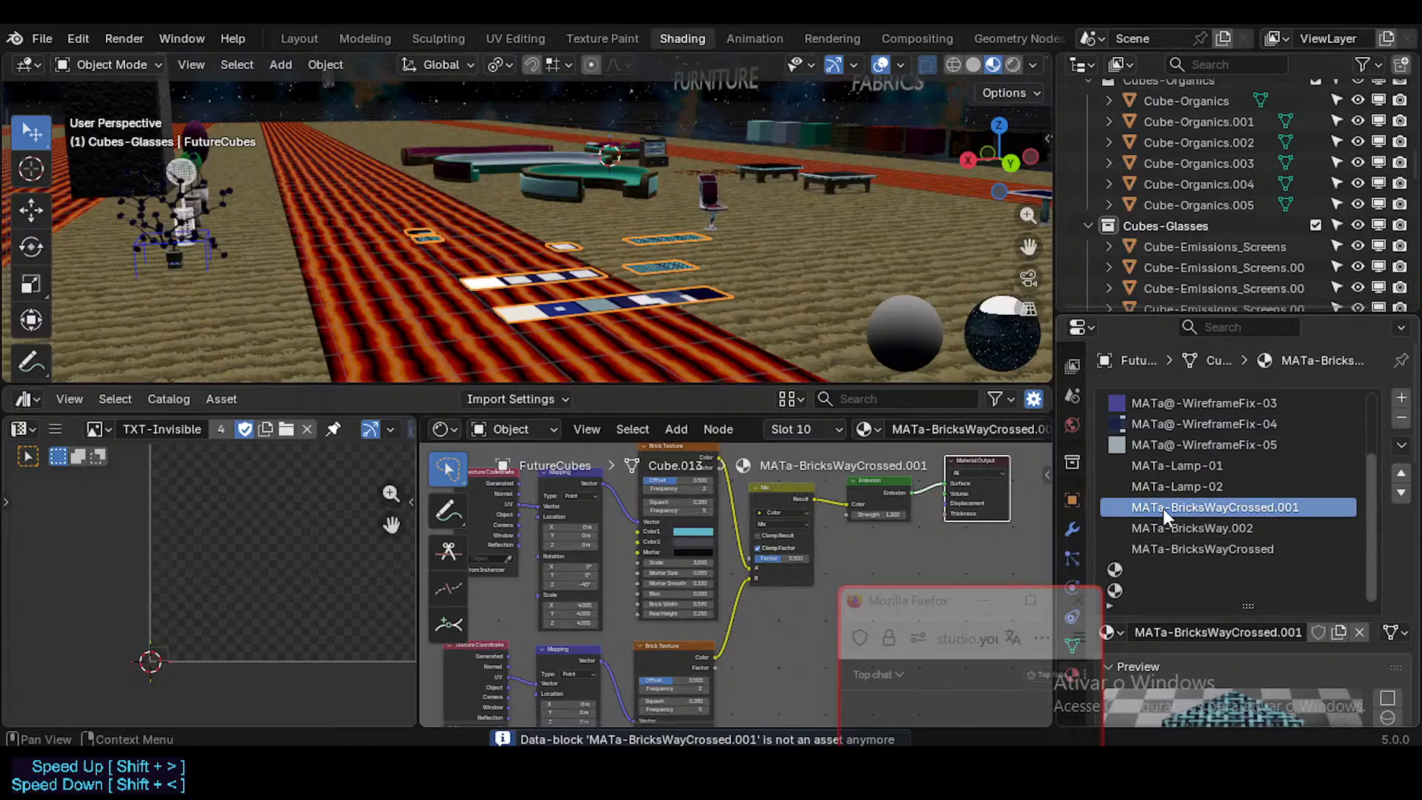
left_click(1401, 418)
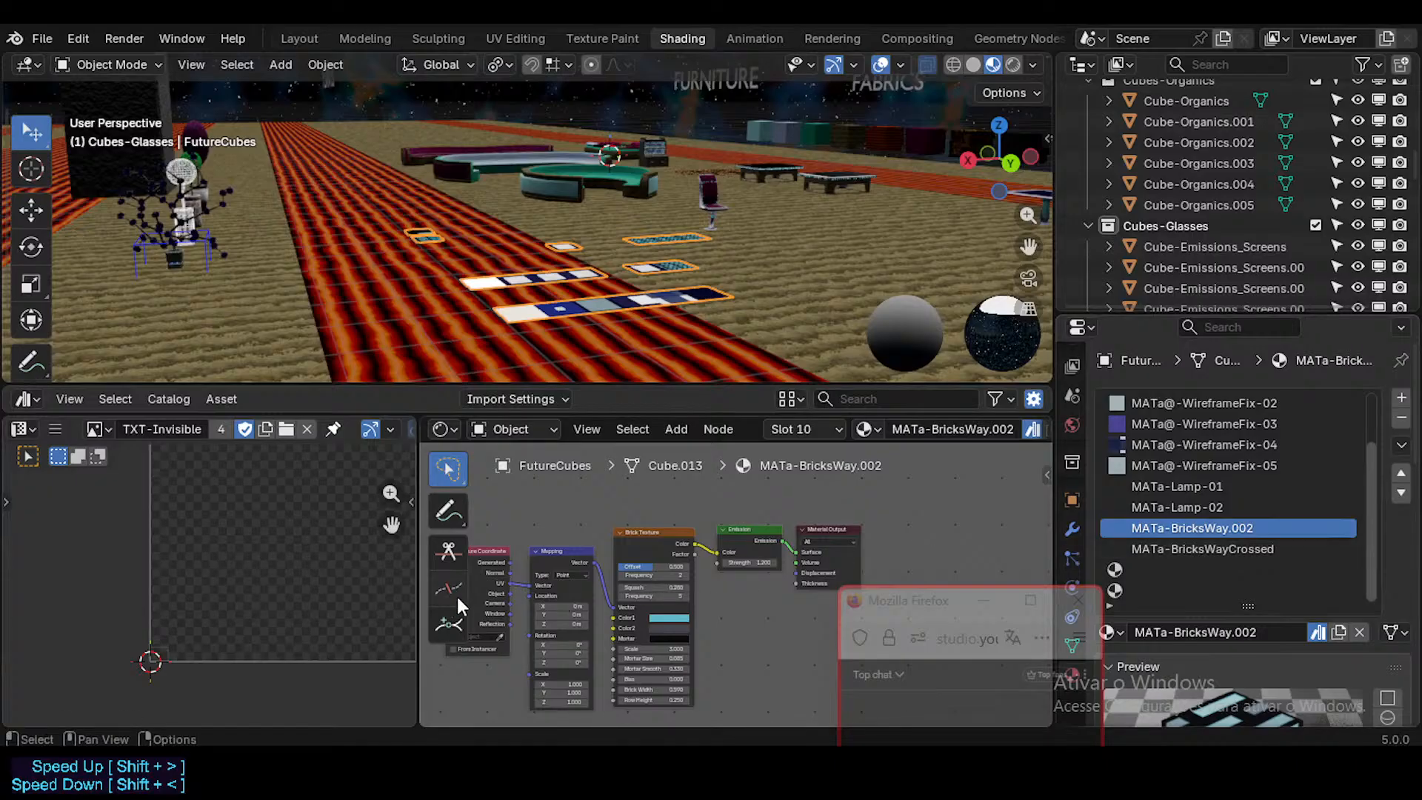
Step: Inspect the brick panels and MATa-BricksWay.002 nodes, and enlarge the asset browser between the viewport and node editor
middle_click_drag(624, 280, 648, 255)
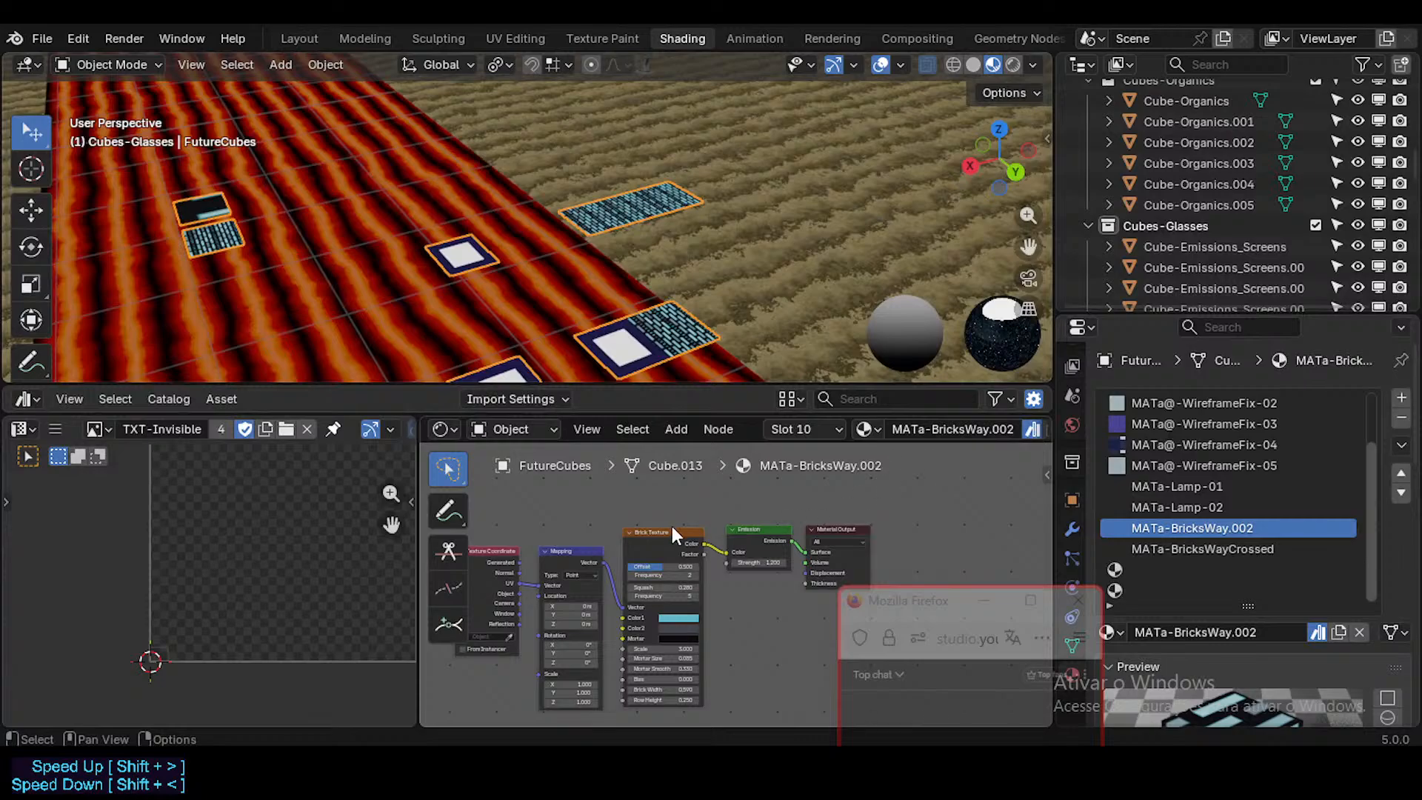
scroll(666, 524, "down", 2)
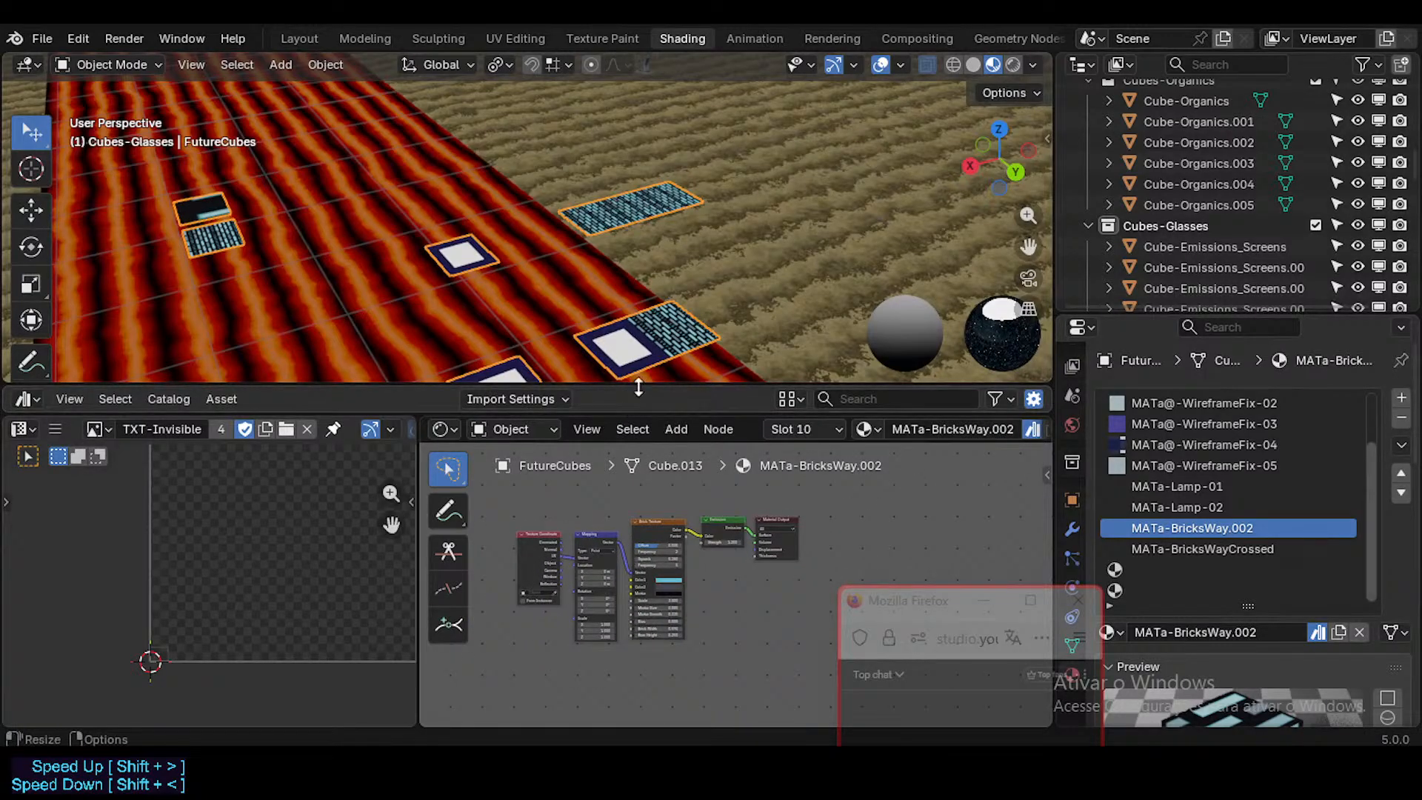
left_click_drag(638, 386, 638, 296)
left_click_drag(655, 414, 615, 527)
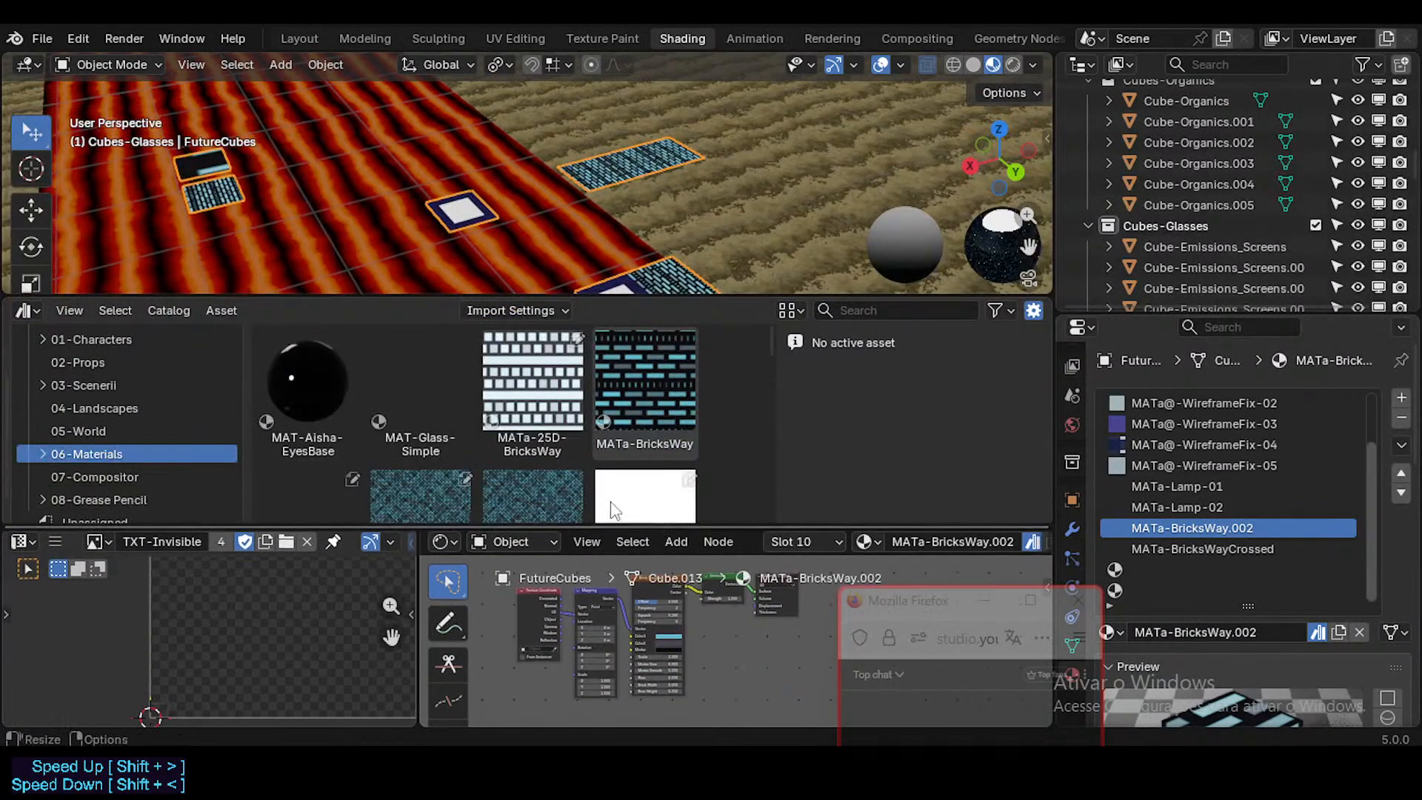
Step: Look through the brick material assets in 06-Materials and select MATa-BricksWay.002
left_click(561, 406)
scroll(611, 419, "down", 3)
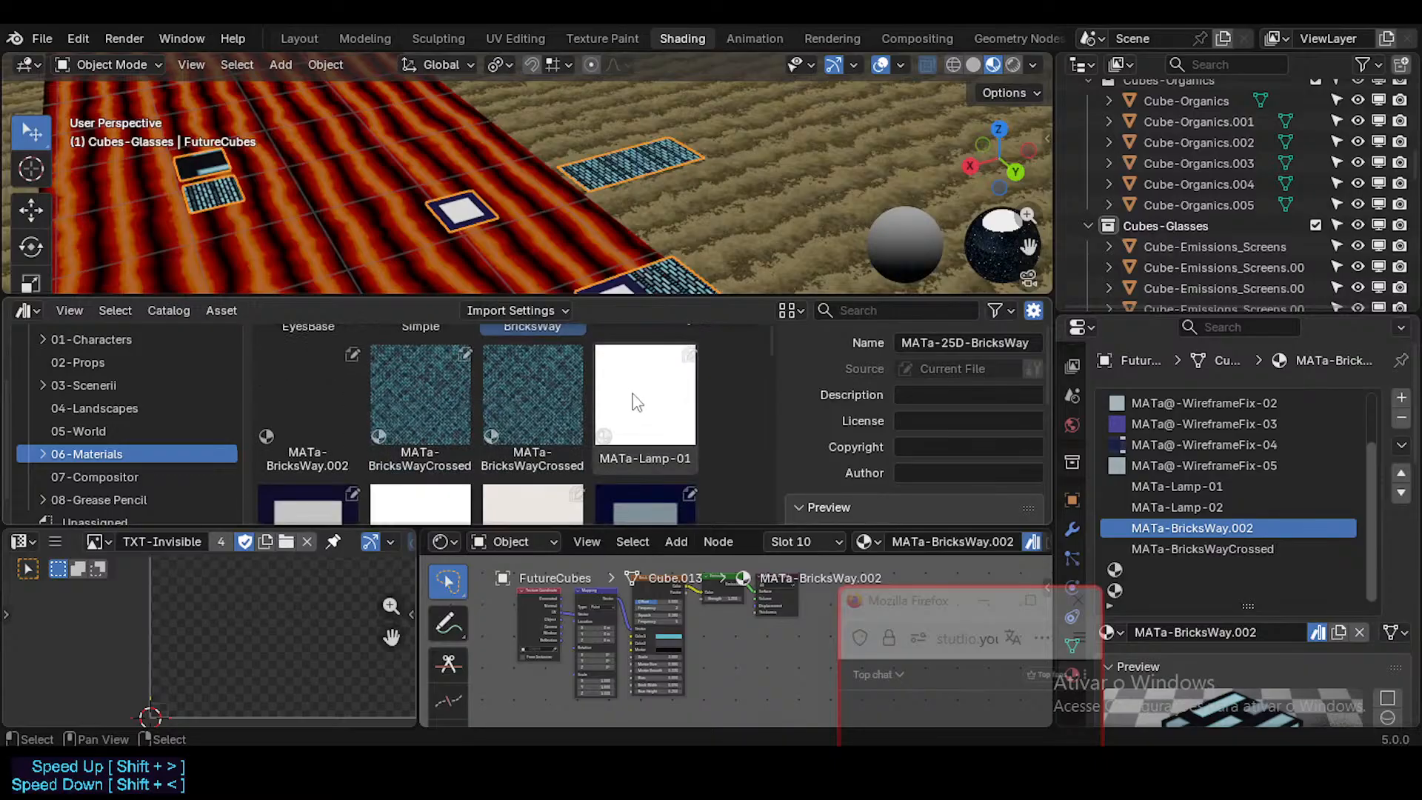
scroll(518, 422, "up", 1)
left_click(295, 438)
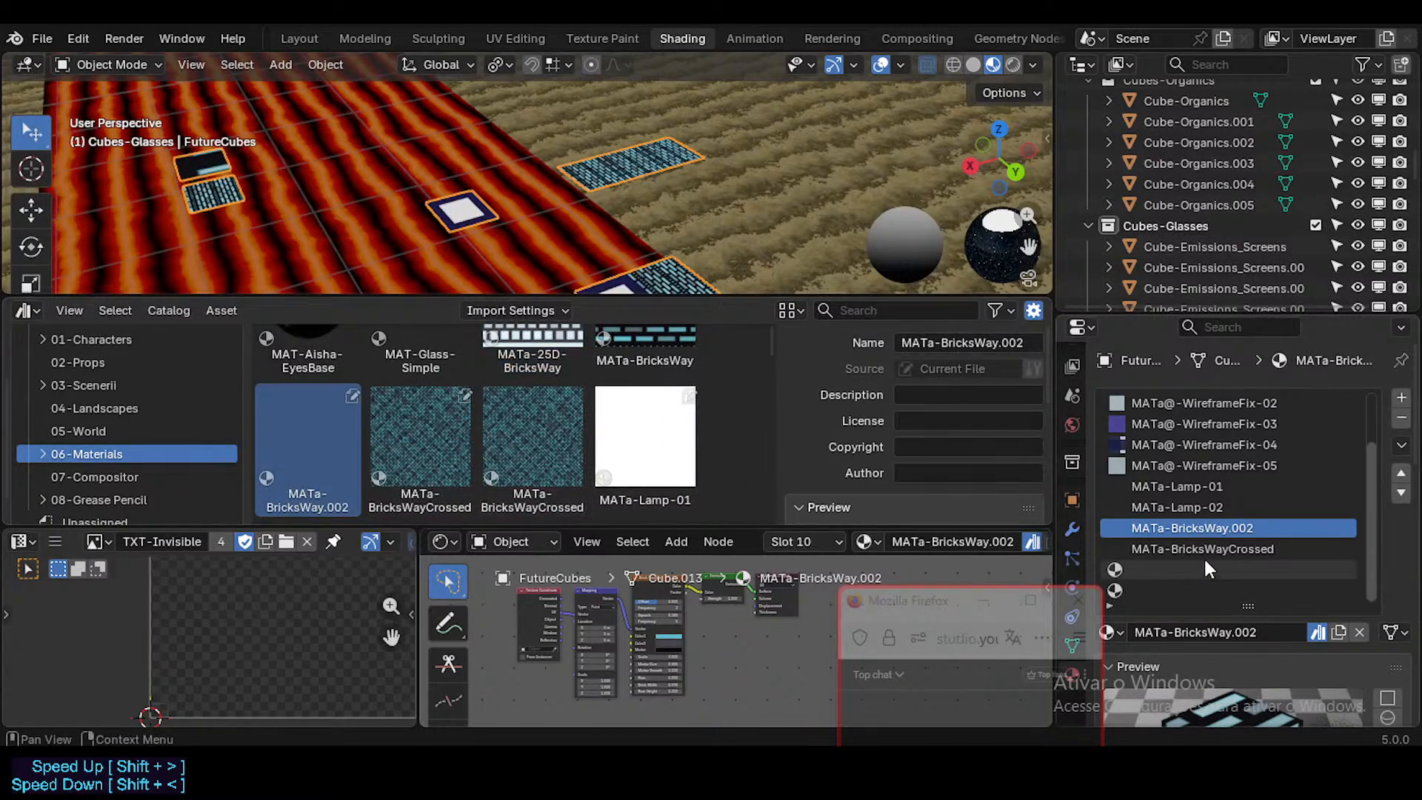
scroll(704, 430, "up", 2)
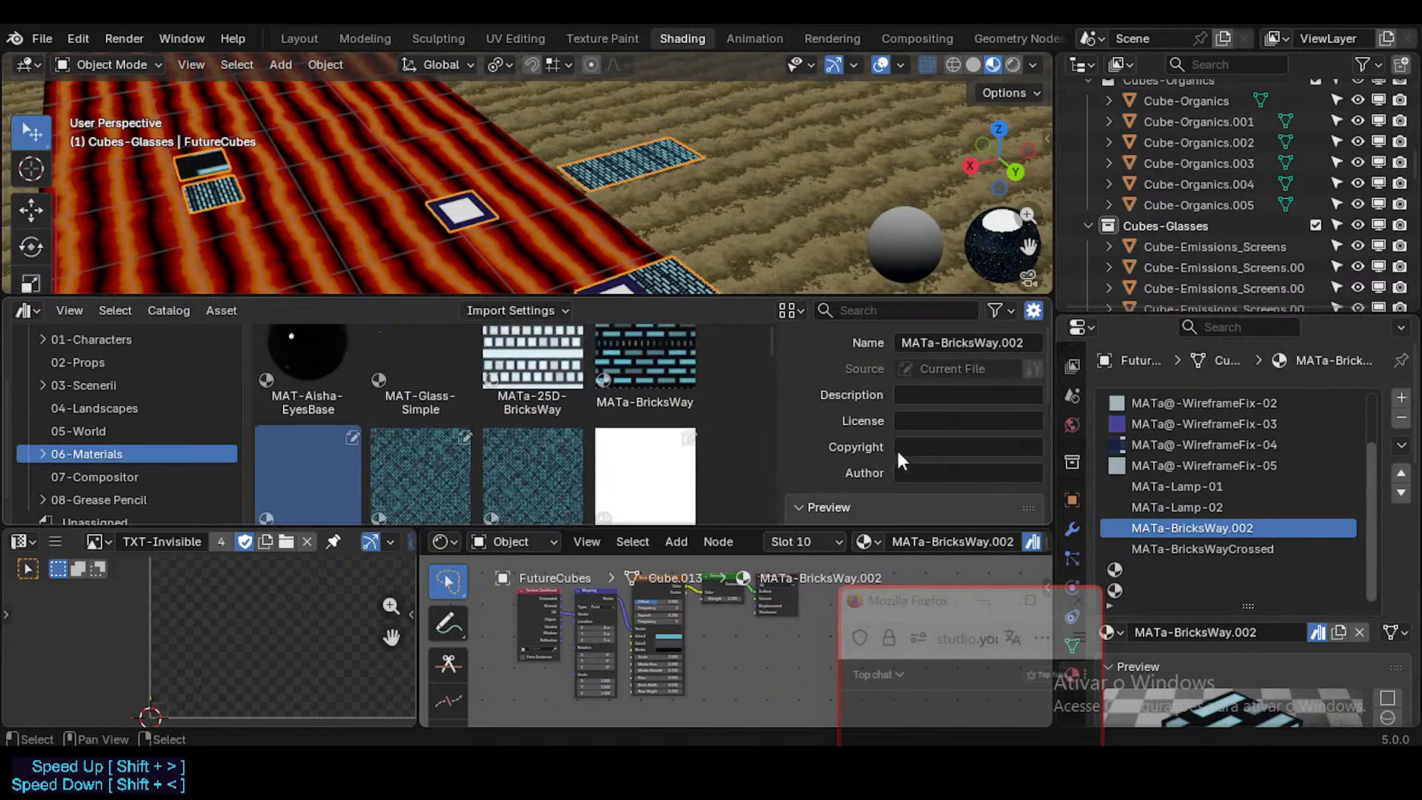
Step: Assign the library material MATa-BricksWay to the empty slot under MATa-BricksWayCrossed and compare it with MATa-BricksWay.002
left_click_drag(652, 378, 1216, 570)
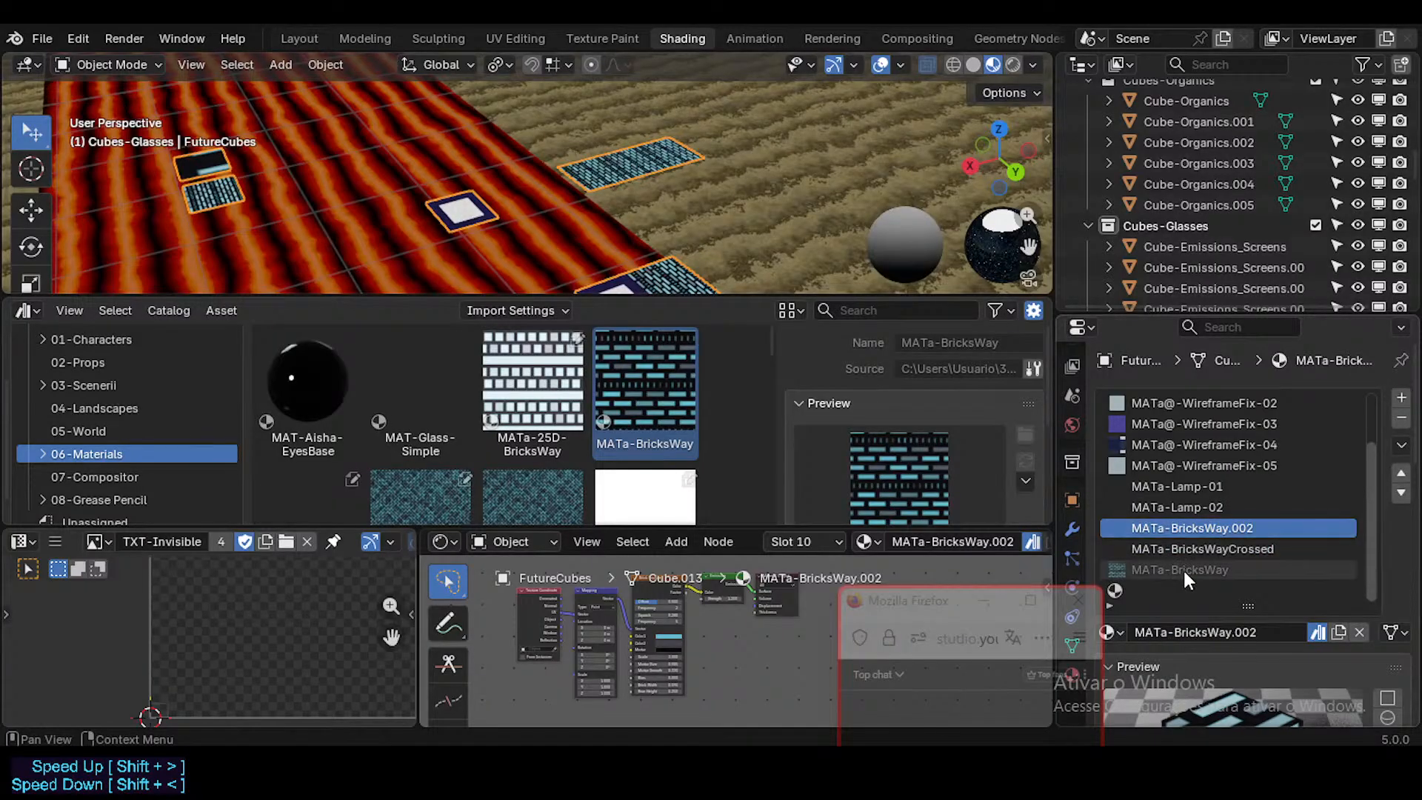
left_click(1184, 570)
left_click(1191, 528)
left_click(1191, 566)
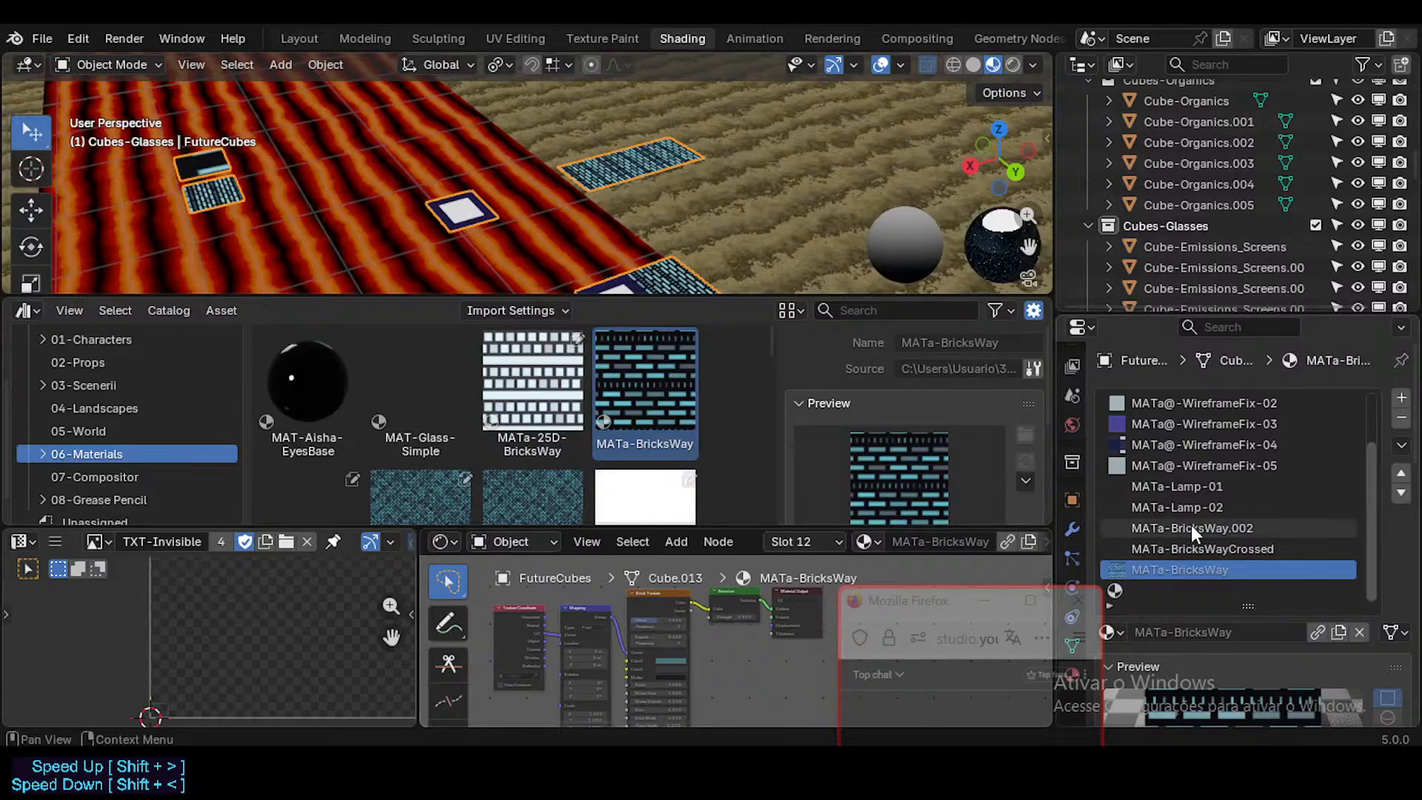
left_click(1191, 527)
middle_click_drag(621, 653, 656, 651)
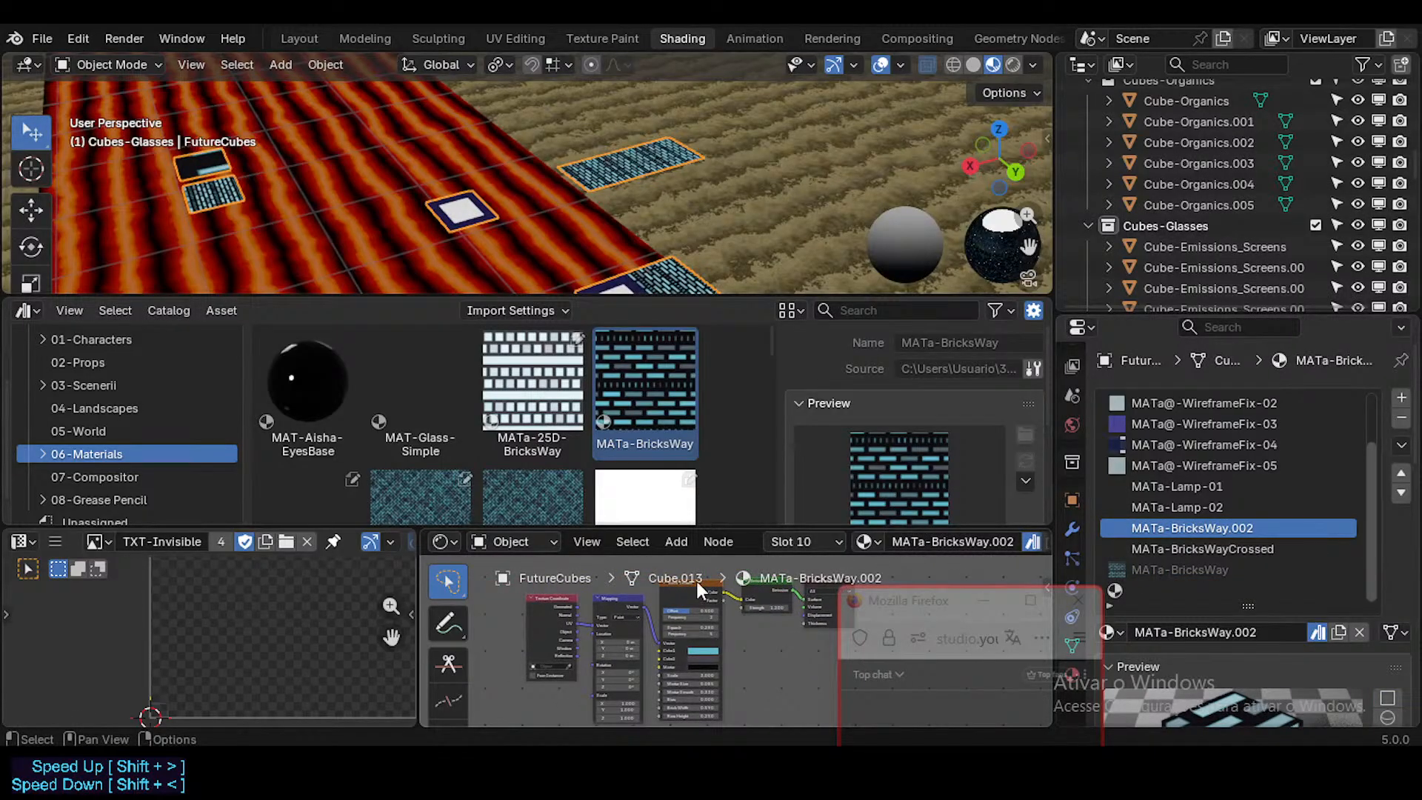
Step: Enlarge the node editor and compare the node trees of MATa-BricksWay.002 and the linked MATa-BricksWay
left_click_drag(713, 528, 713, 393)
left_click(1230, 548)
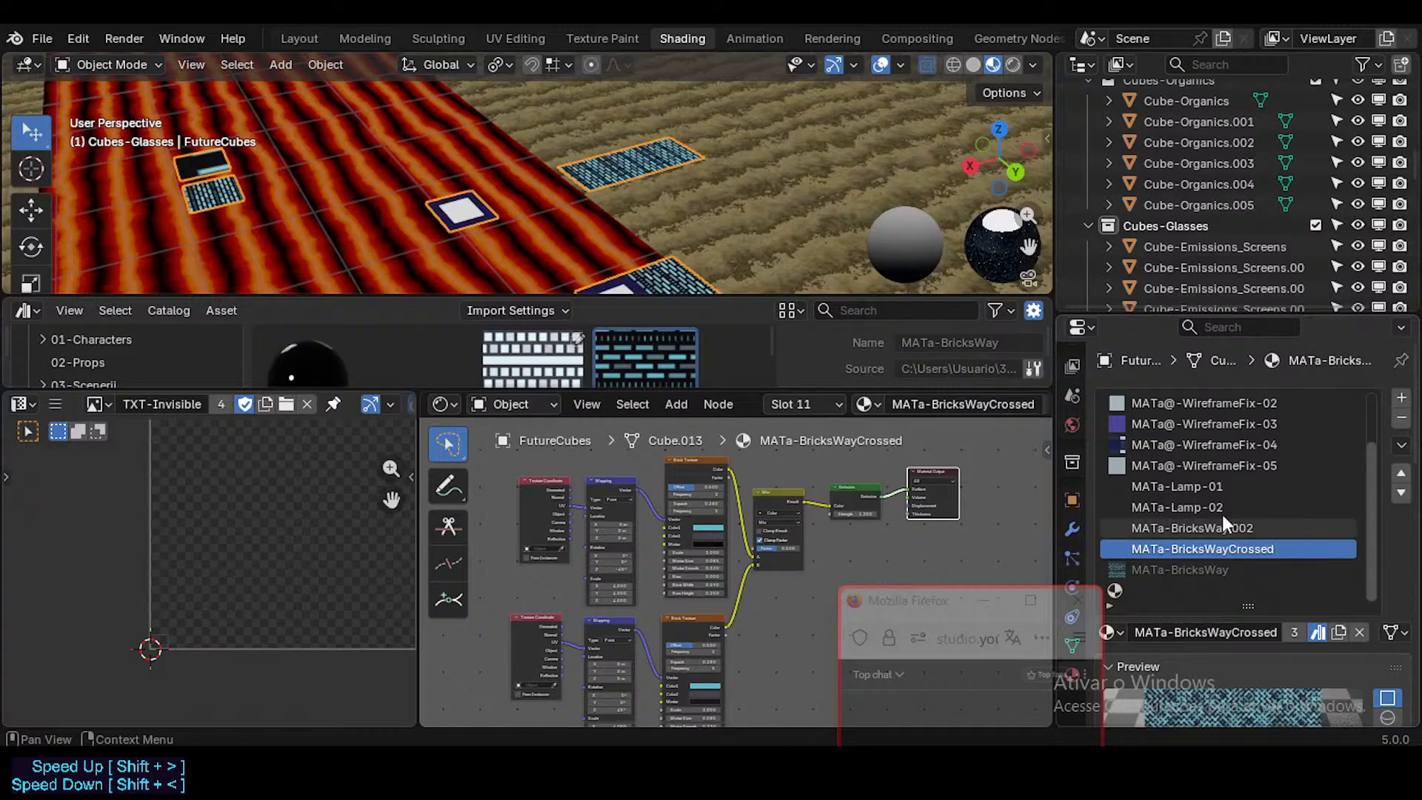
left_click(1216, 528)
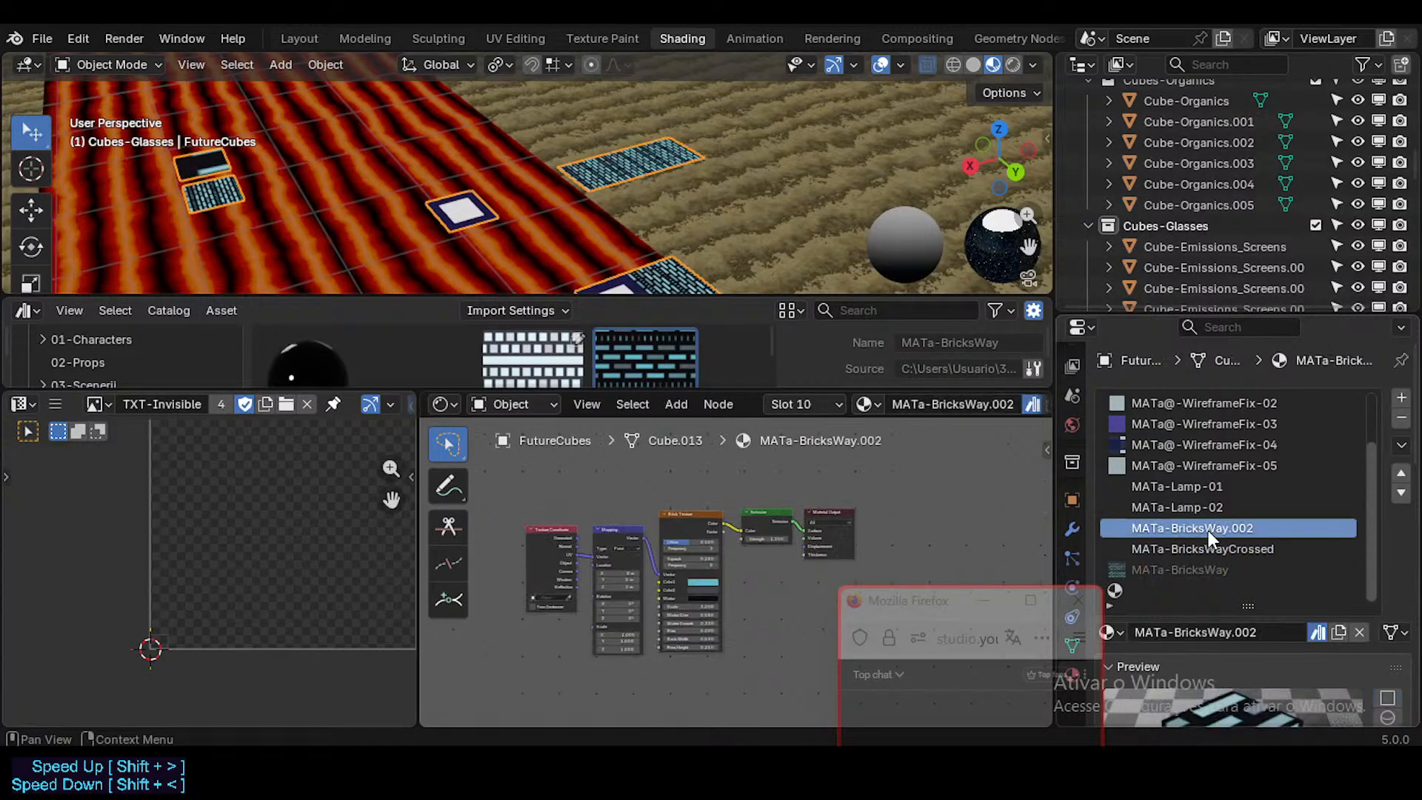
left_click(1209, 569)
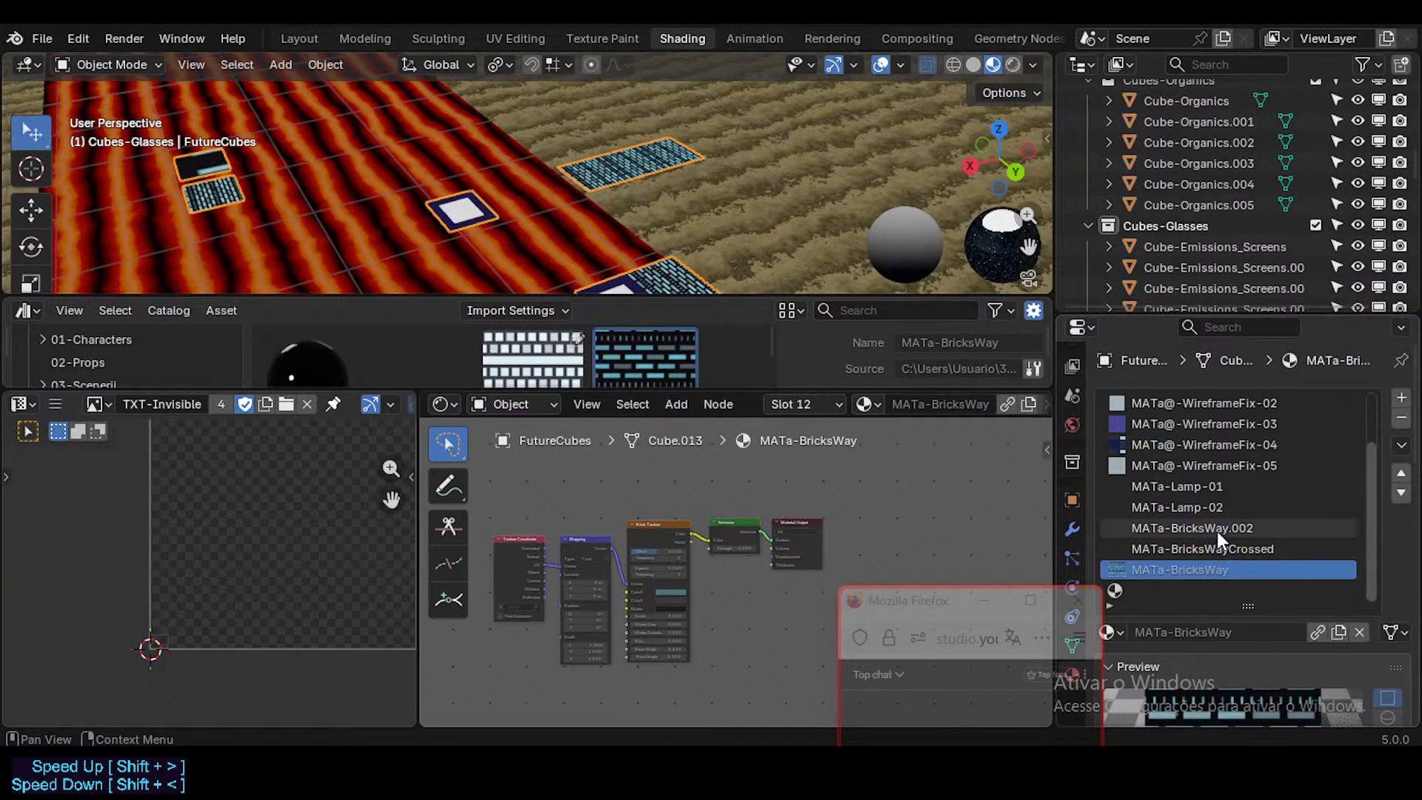
left_click(1216, 529)
left_click(1210, 570)
left_click(1202, 525)
left_click(1201, 571)
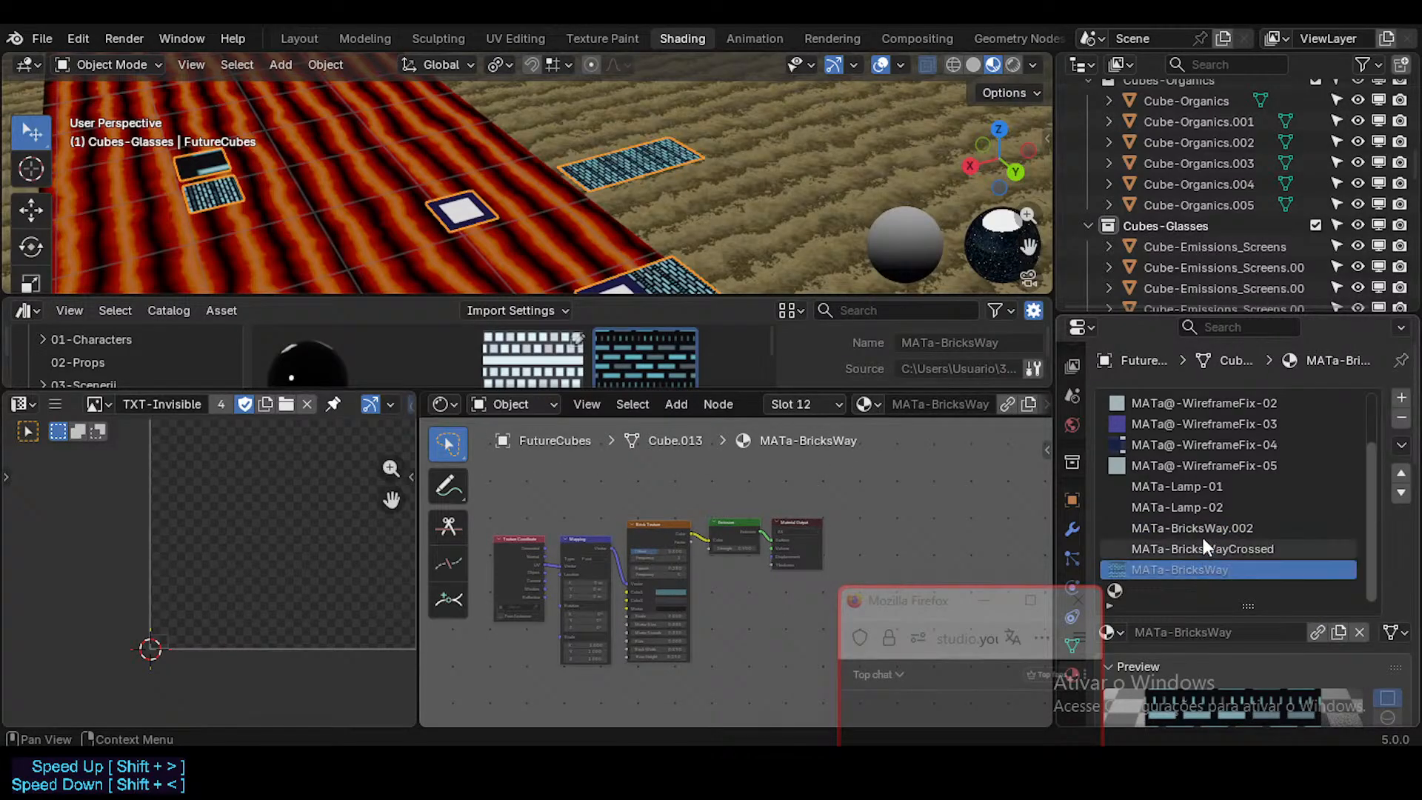
left_click(1203, 530)
left_click(1201, 569)
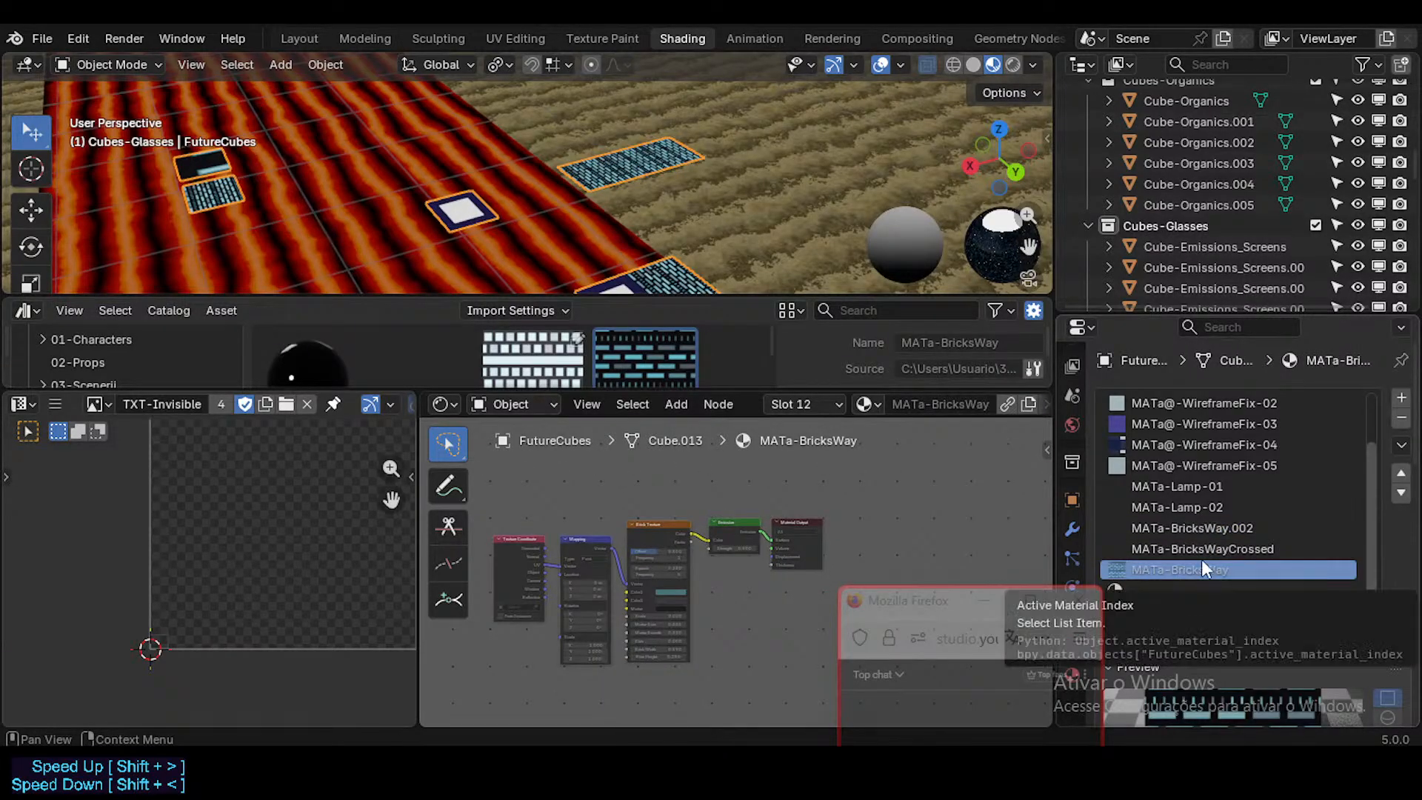
left_click(1212, 528)
left_click(1217, 568)
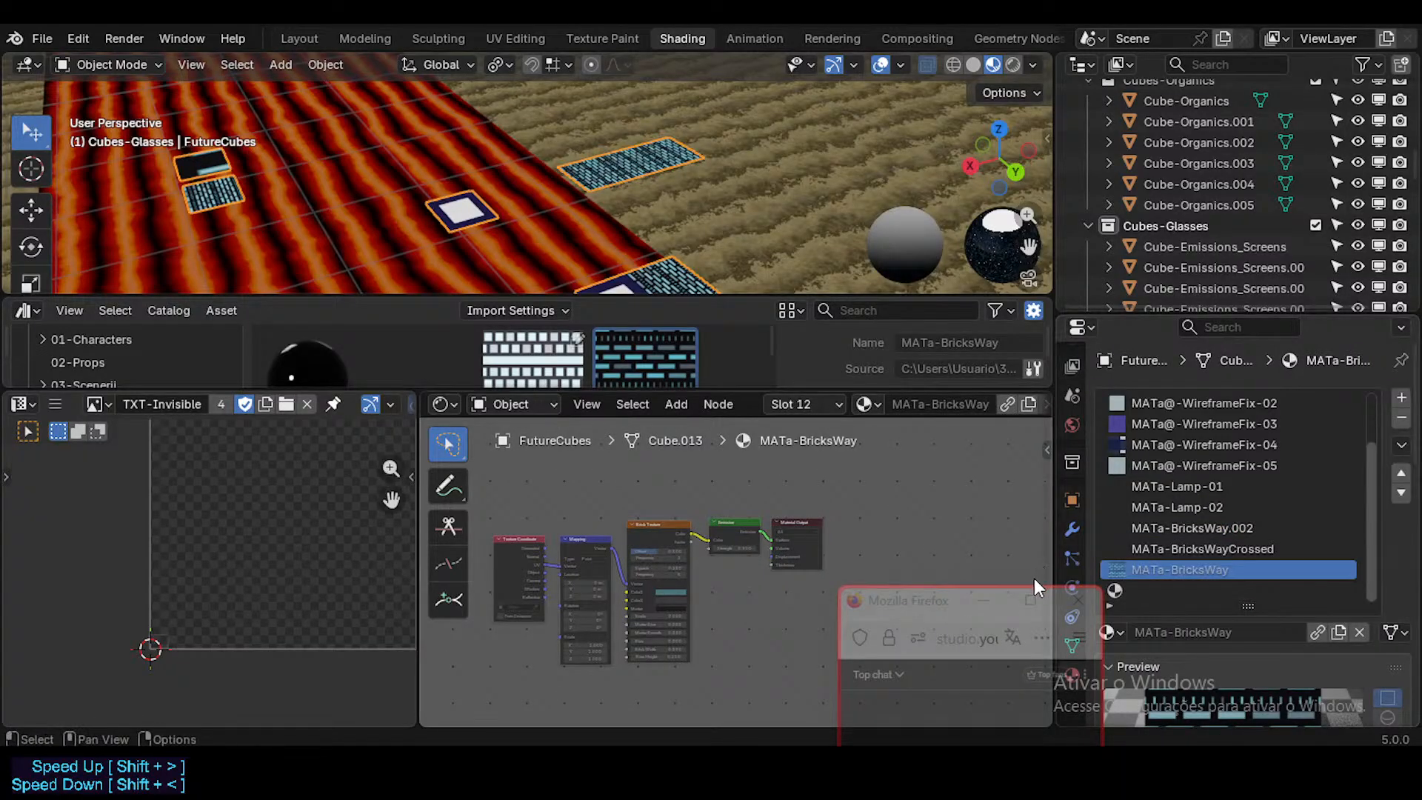
Step: Clear the asset mark from MATa-BricksWay.002, then unlink it and remove its material slot from FutureCubes
left_click(920, 602)
left_click_drag(921, 601, 998, 595)
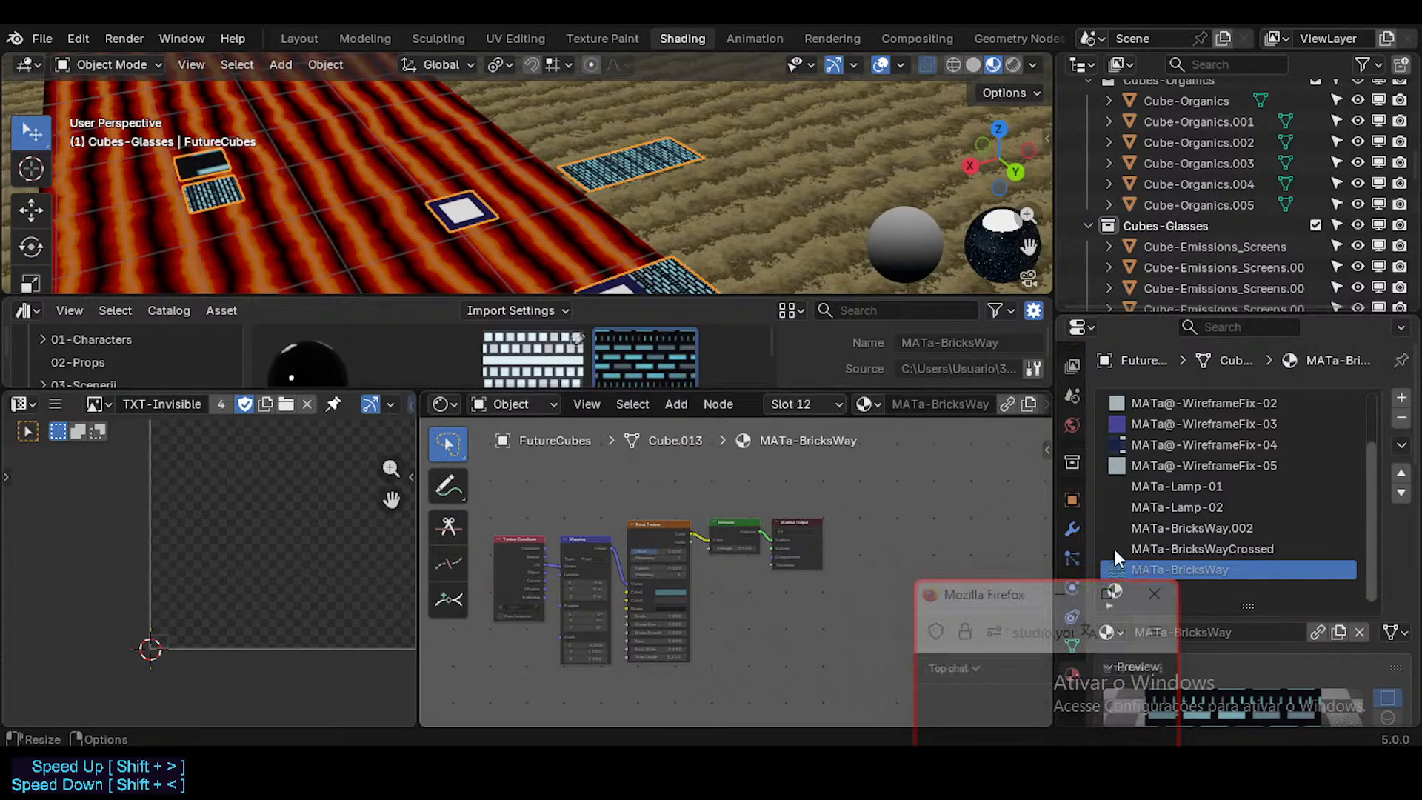
left_click(1194, 528)
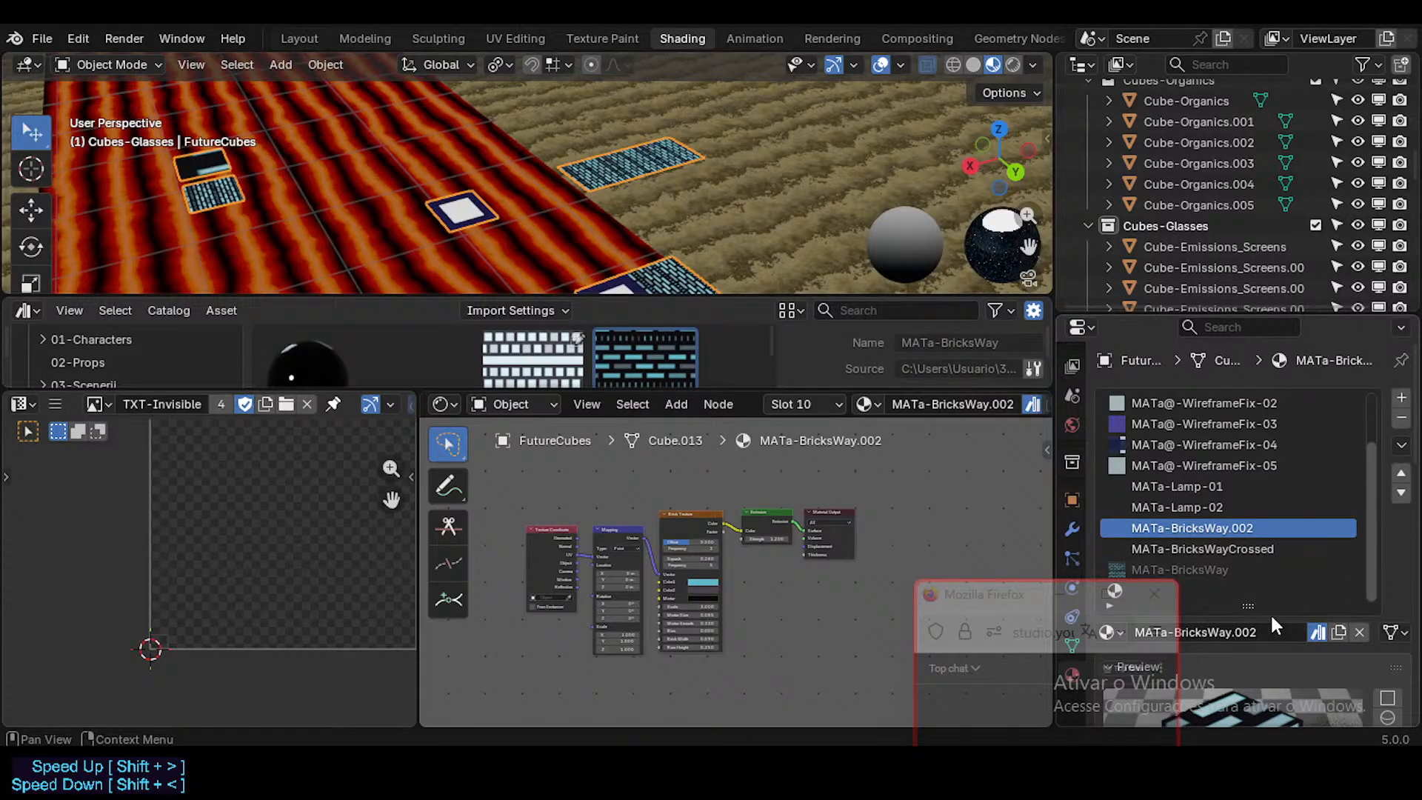
left_click(1317, 634)
left_click(1363, 631)
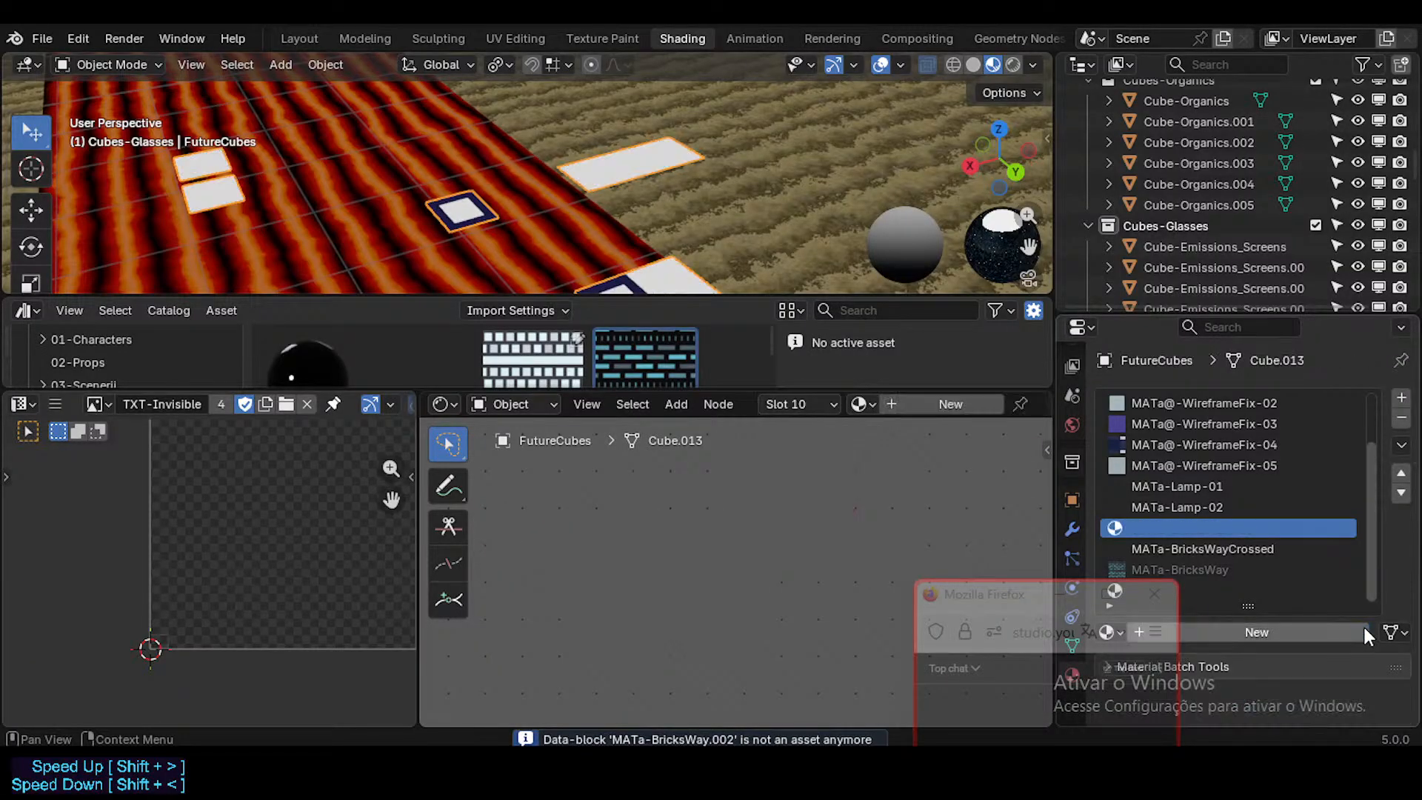
left_click(1401, 417)
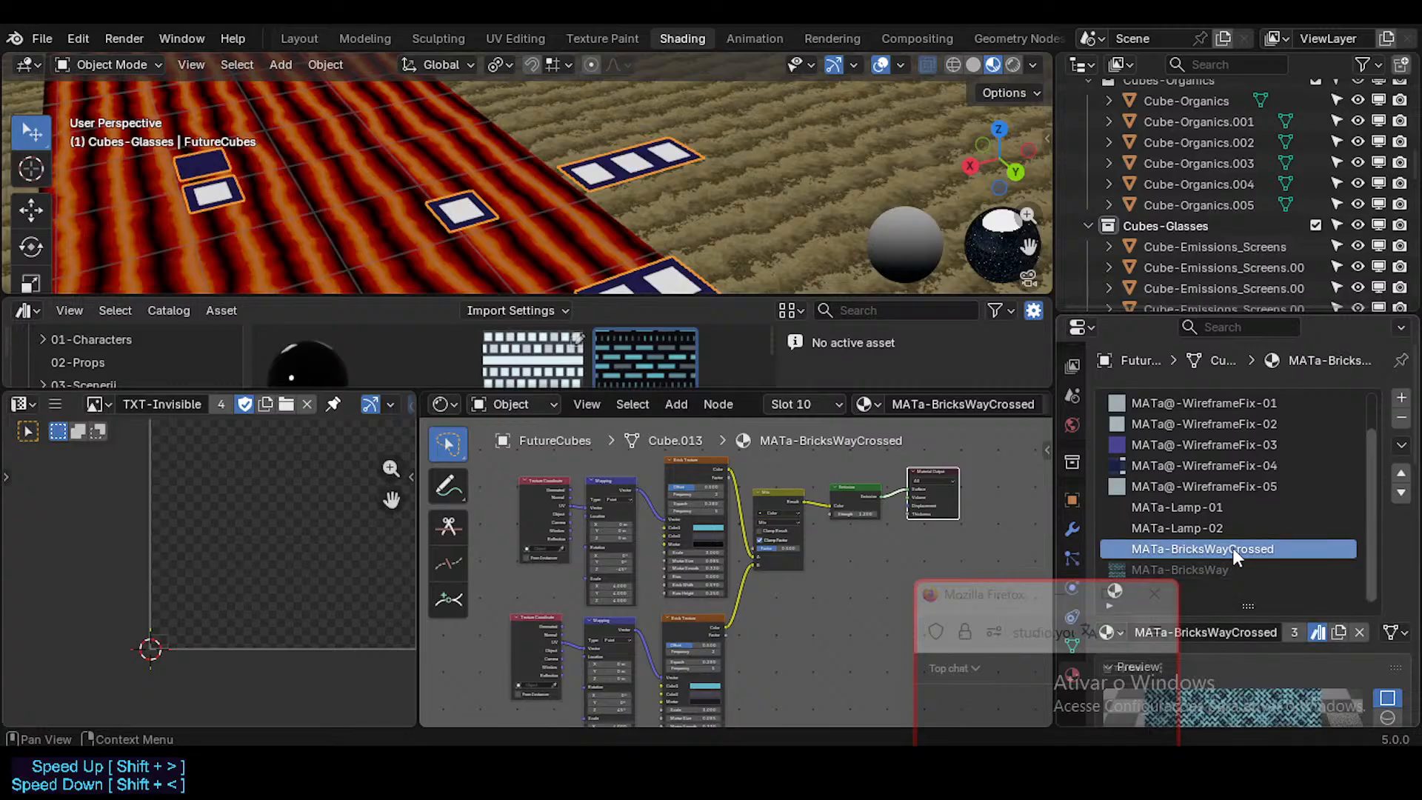
Step: Enlarge the asset browser and compare the two MATa-BricksWayCrossed assets, checking which file each comes from
middle_click_drag(659, 518, 691, 519)
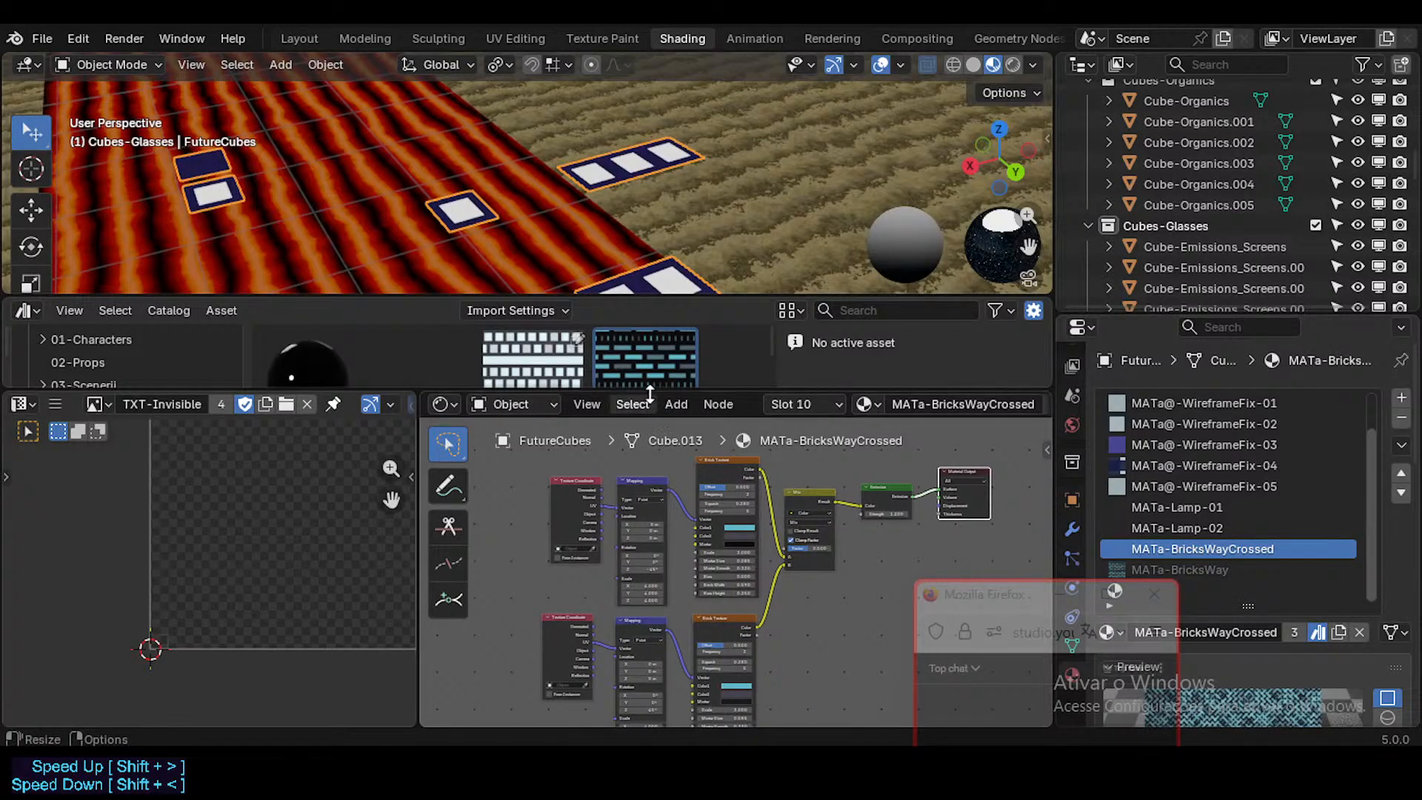
scroll(712, 269, "down", 5)
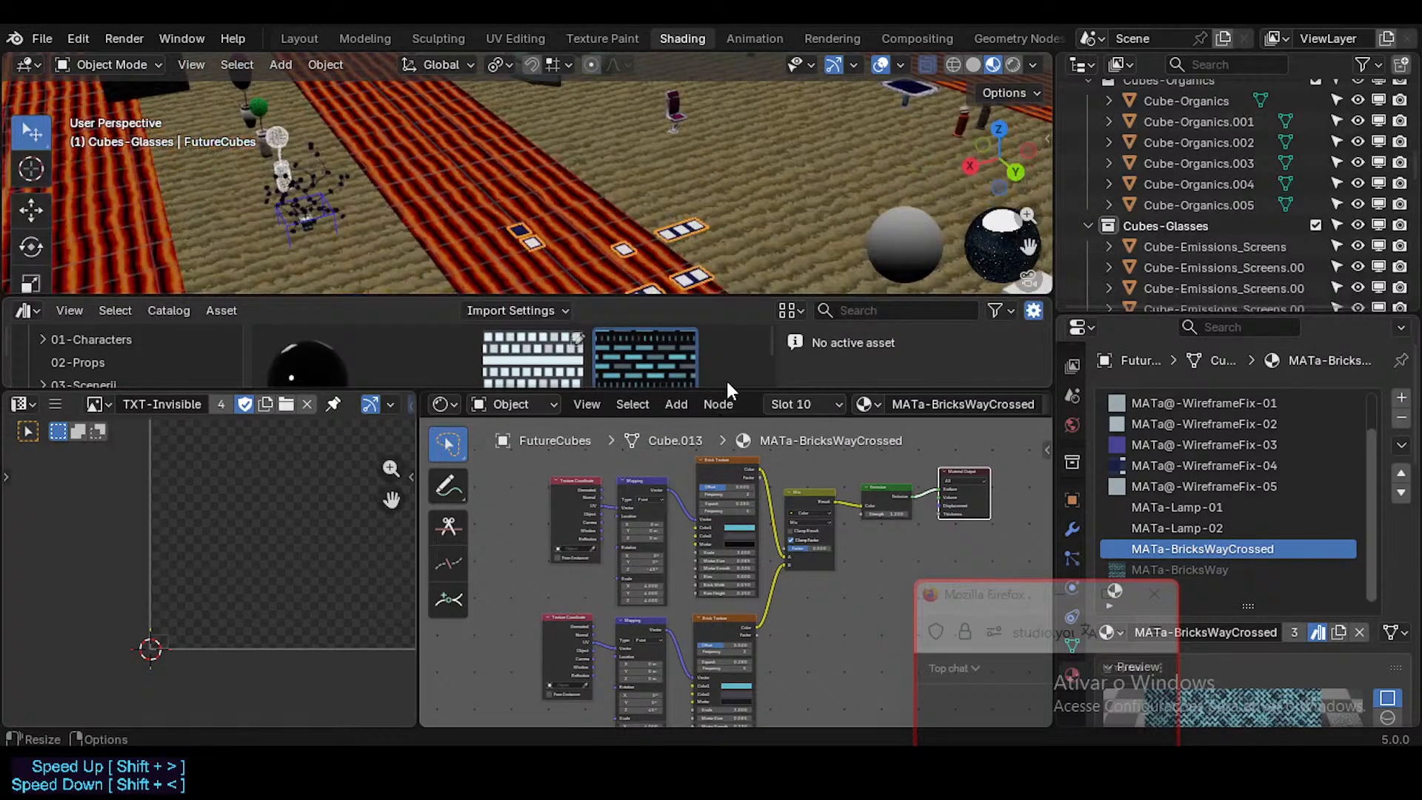
left_click_drag(726, 382, 710, 613)
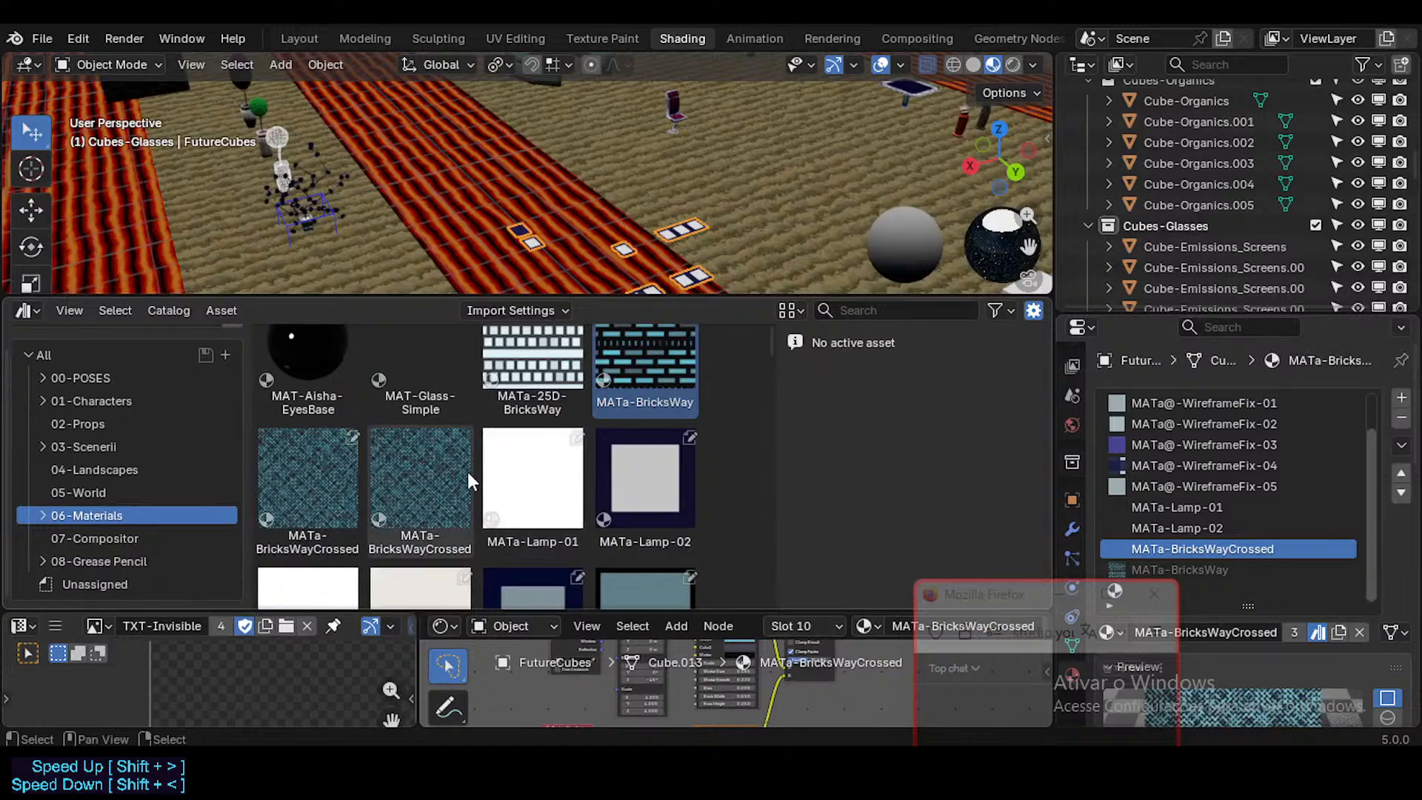
left_click(318, 474)
left_click(417, 478)
left_click(326, 474)
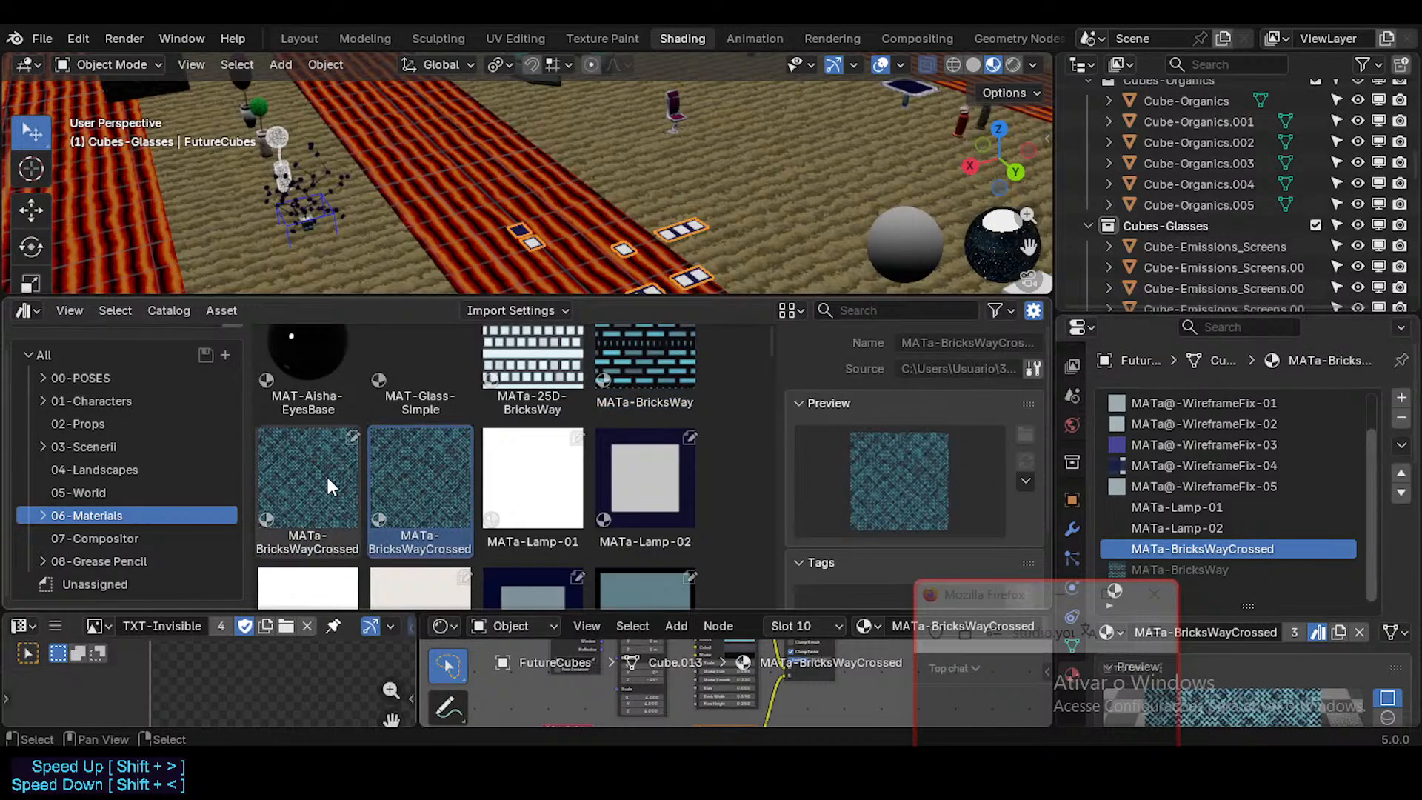
left_click(420, 477)
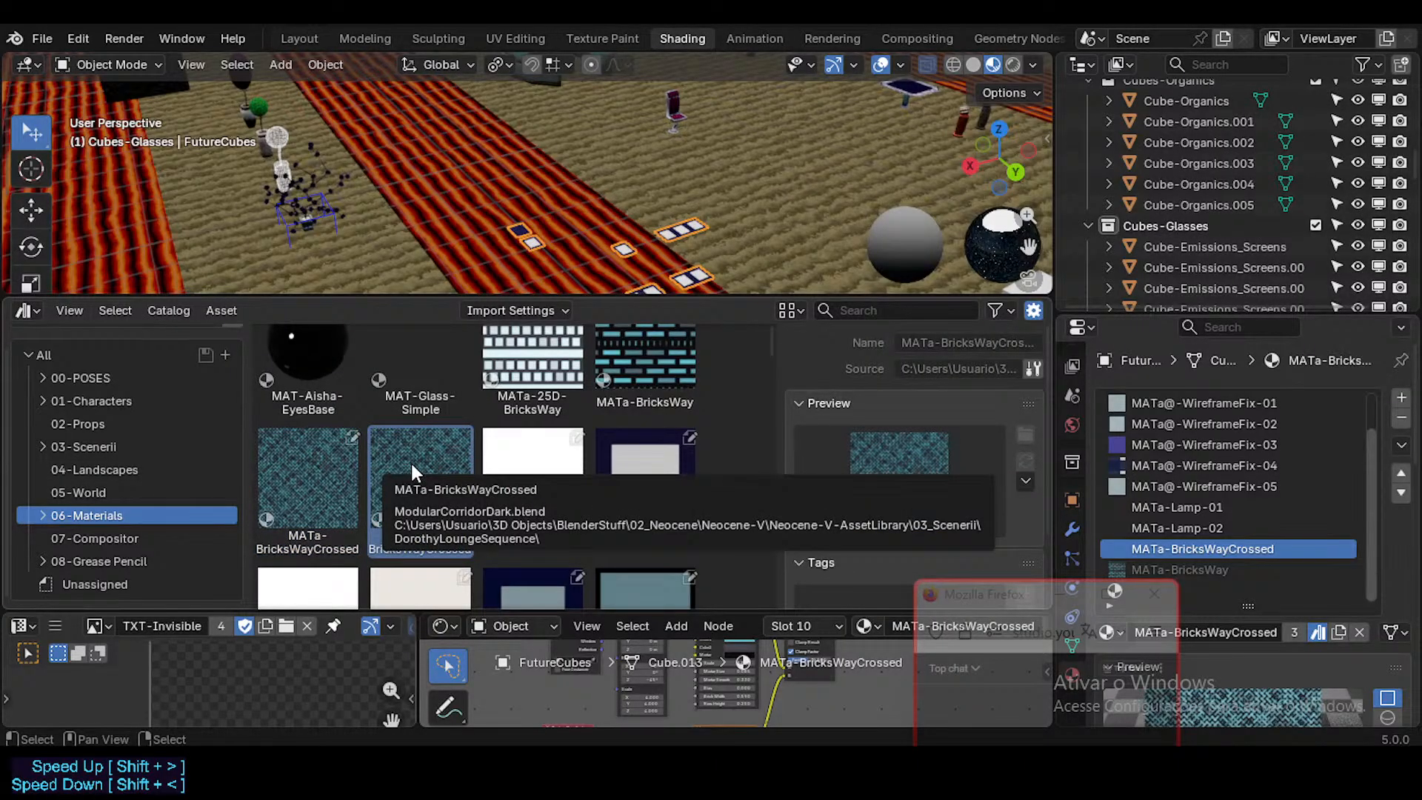
left_click(272, 464)
left_click(389, 467)
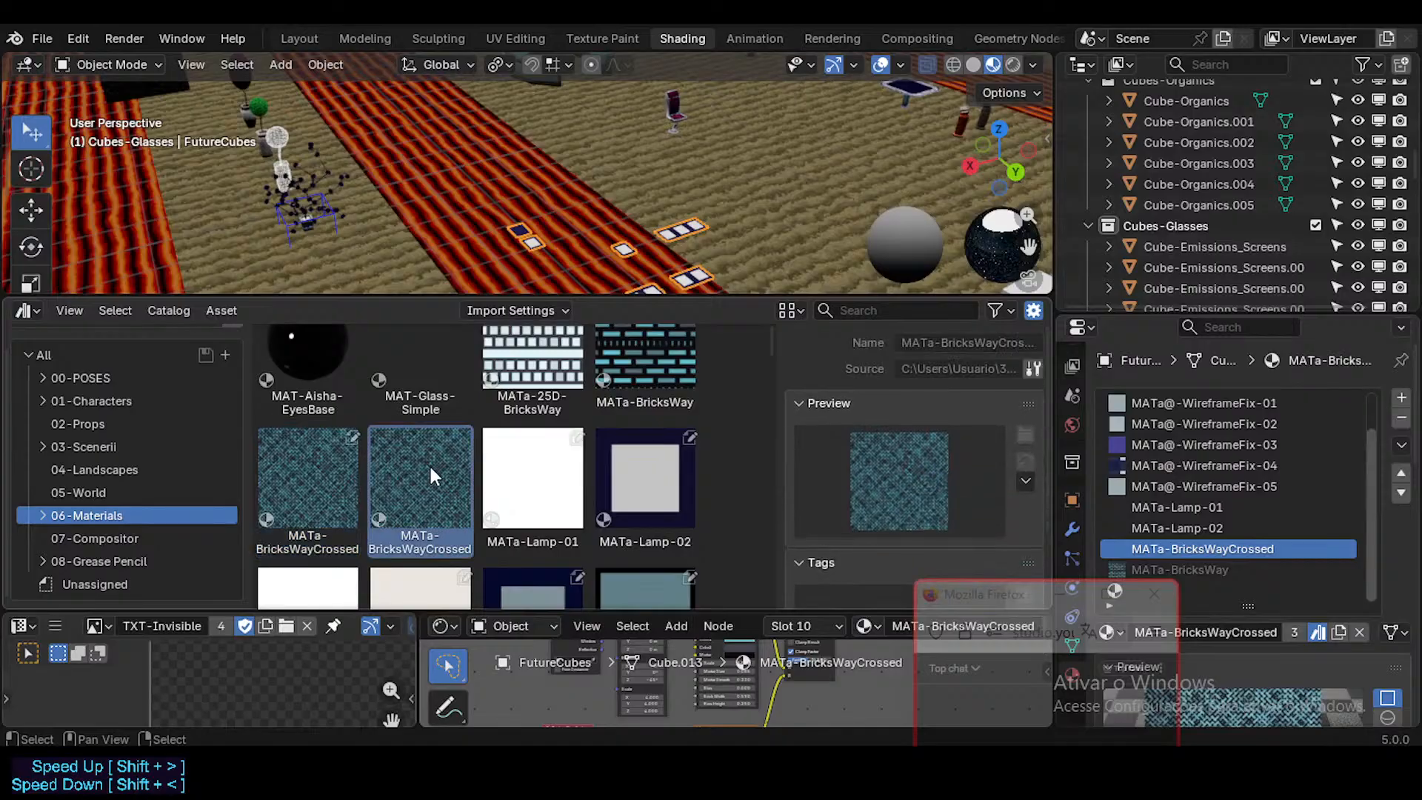
Step: Refresh Neocene-V-AssetLibrary and check both MATa-BricksWayCrossed assets against the FutureCubes slot of that name
scroll(141, 366, "up", 1)
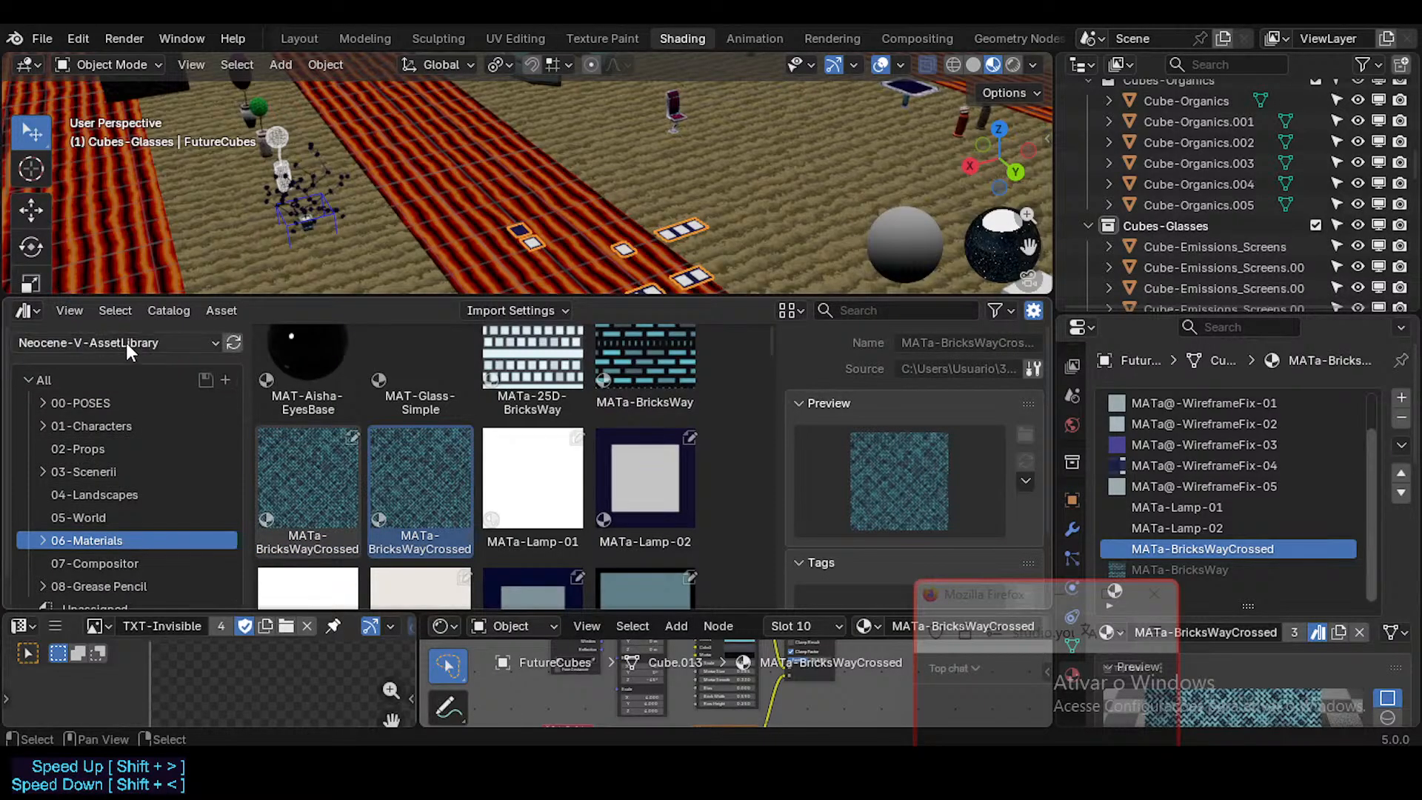
left_click(235, 342)
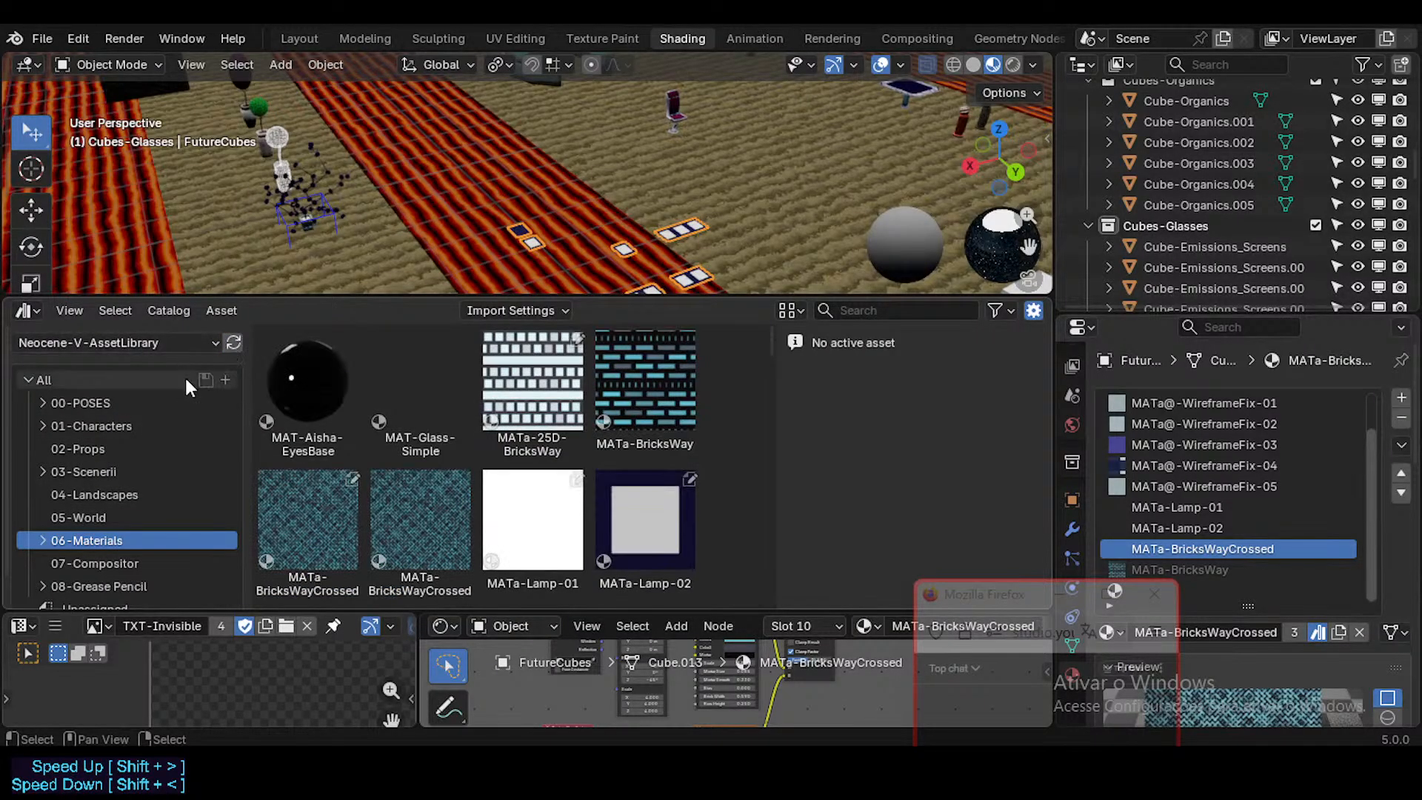
left_click(299, 506)
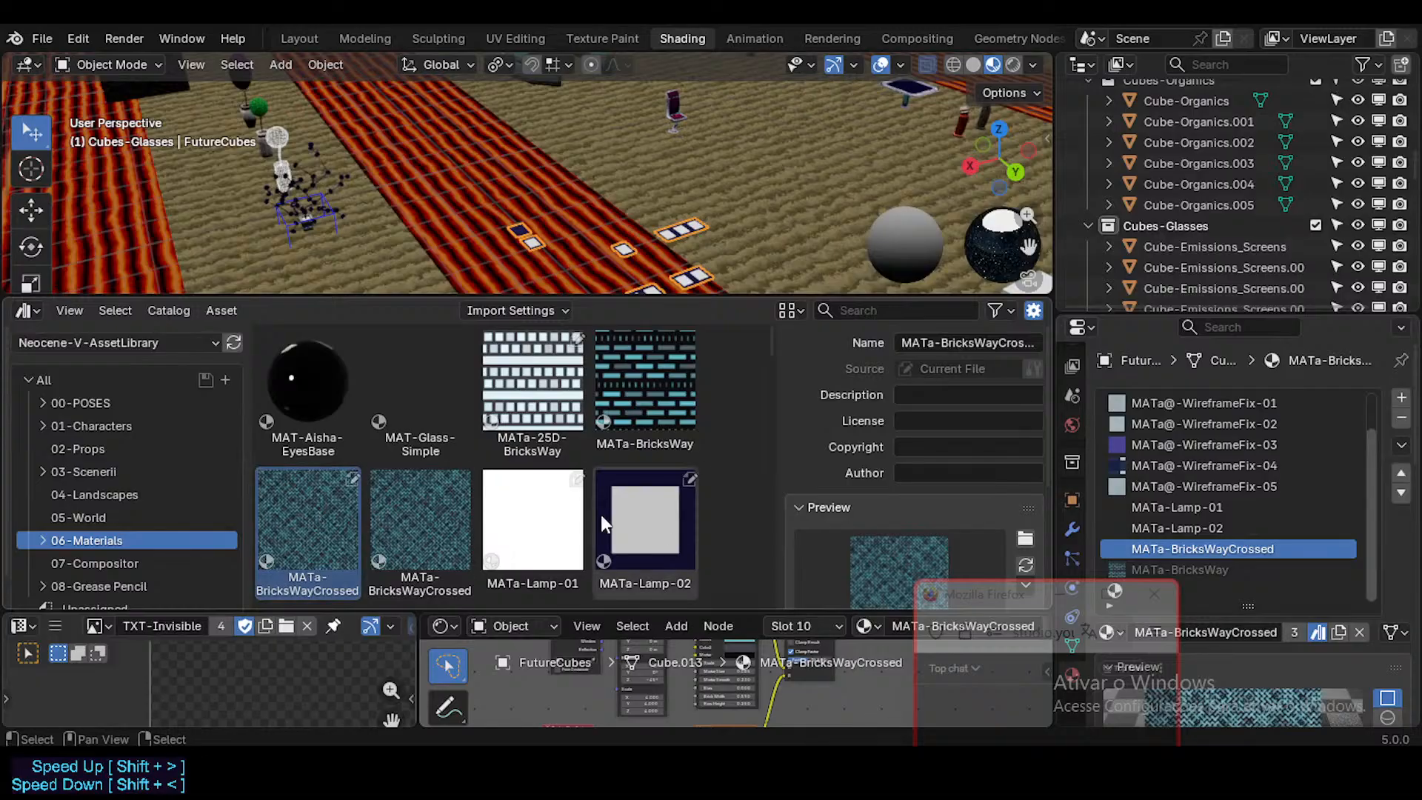
scroll(415, 505, "down", 1)
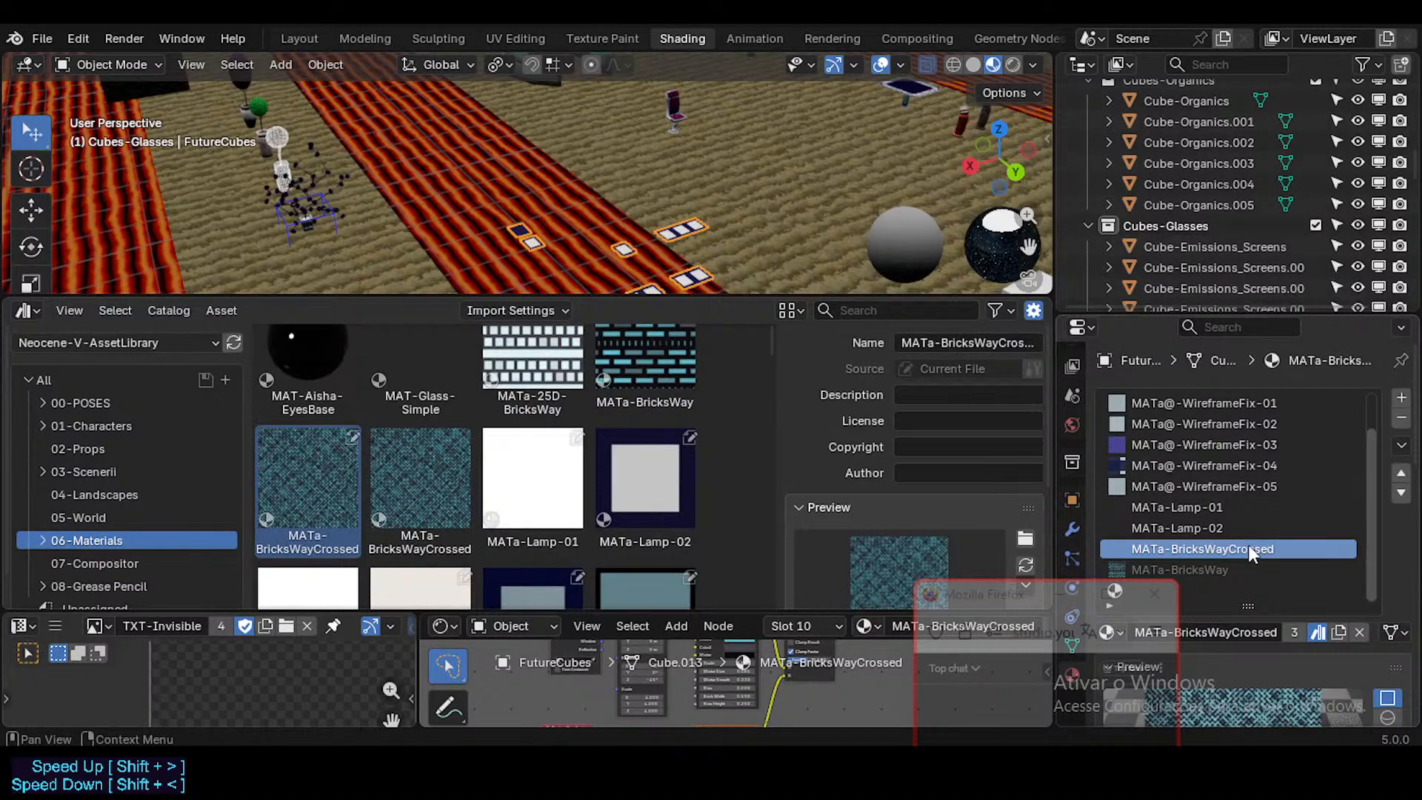
scroll(1325, 415, "down", 2)
left_click(1237, 502)
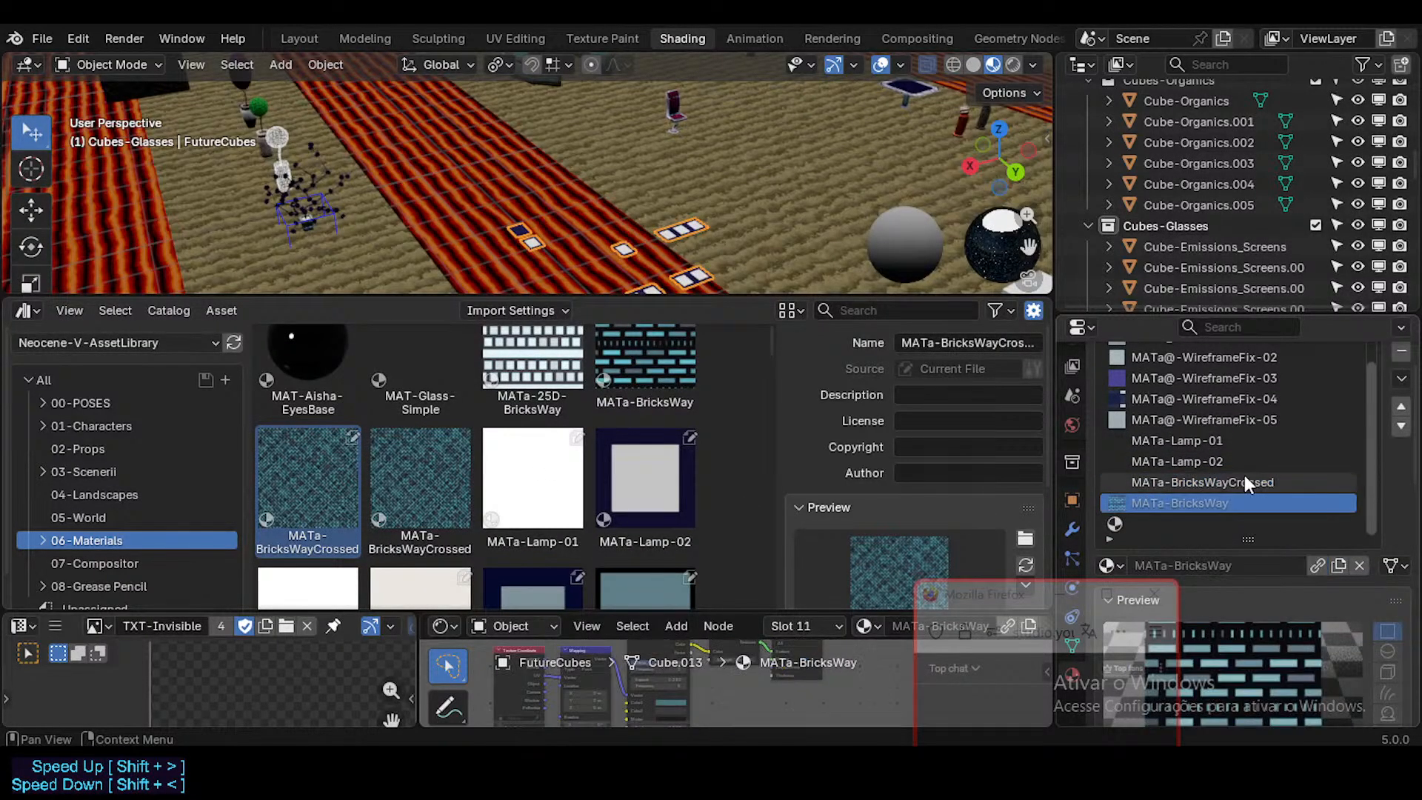
left_click(1244, 481)
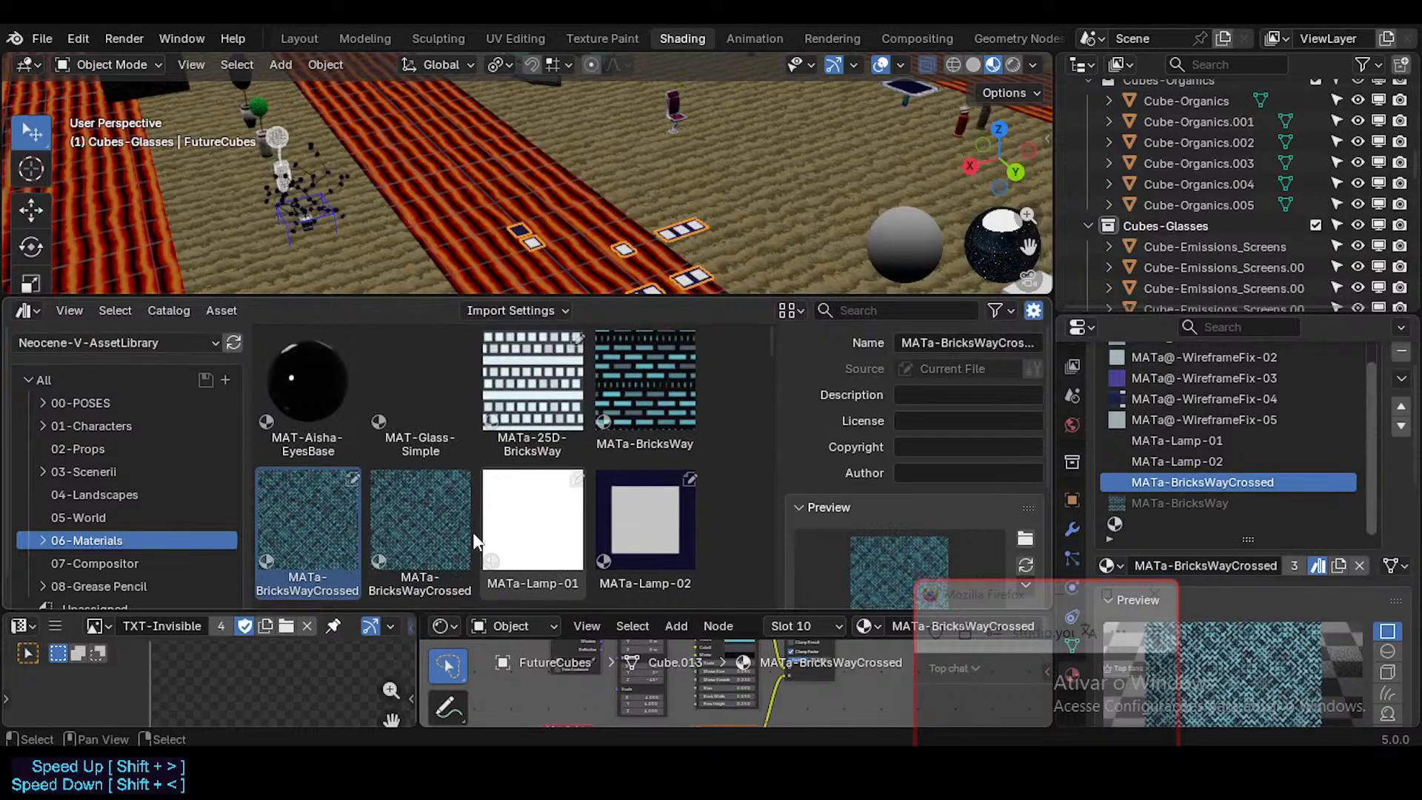
left_click(425, 477)
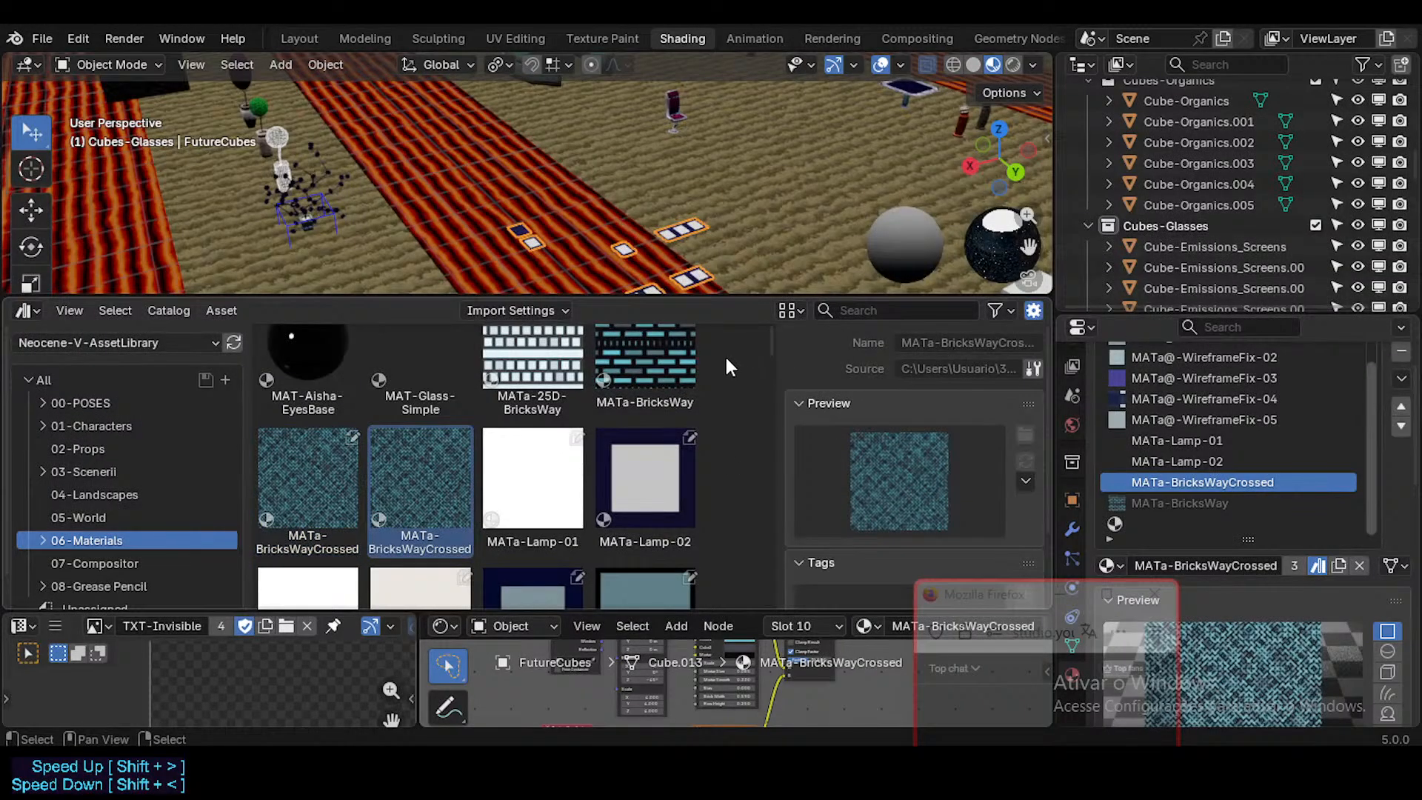
Step: Restrict the asset browser to the Current File library and inspect its MATa-BricksWayCrossed asset
left_click_drag(774, 370, 727, 374)
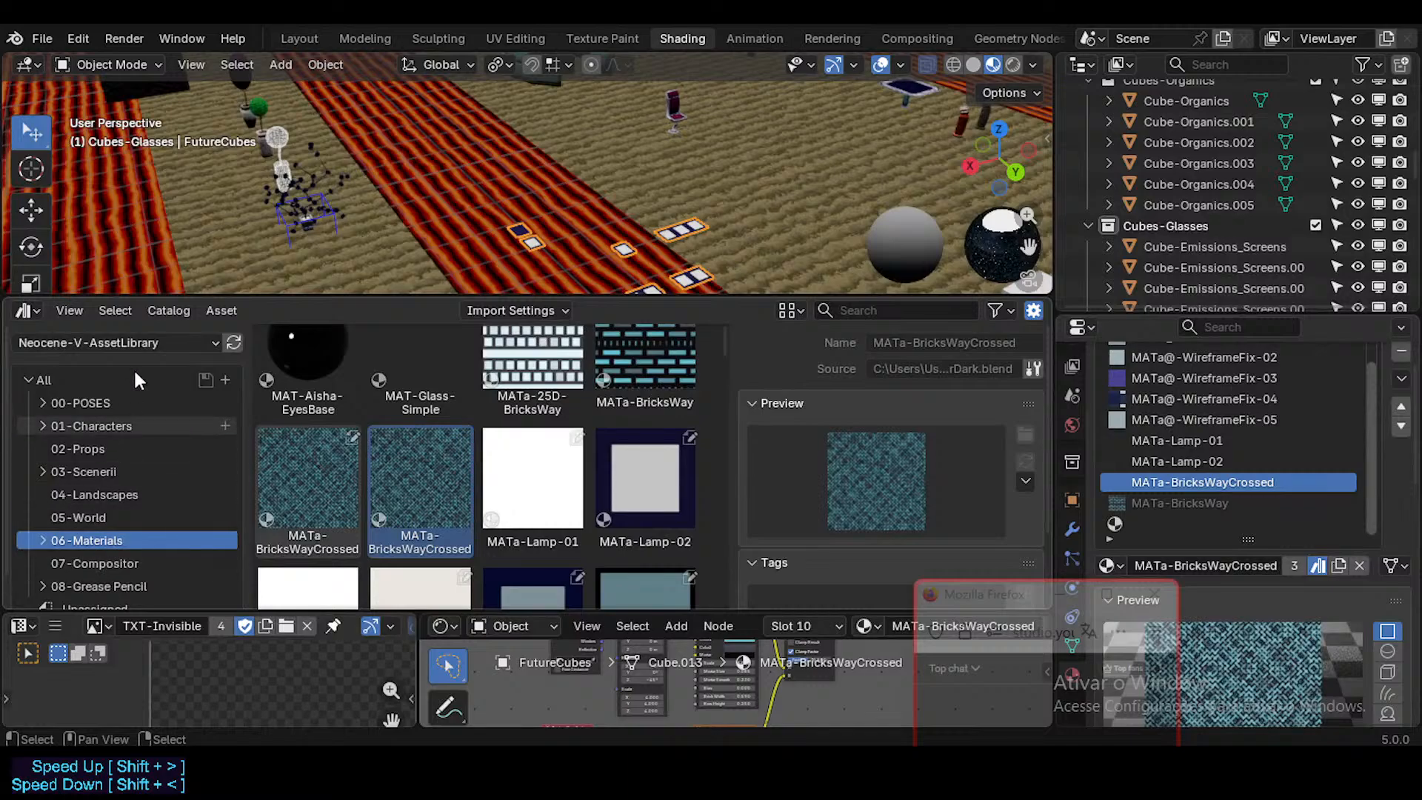
left_click(129, 342)
left_click(85, 429)
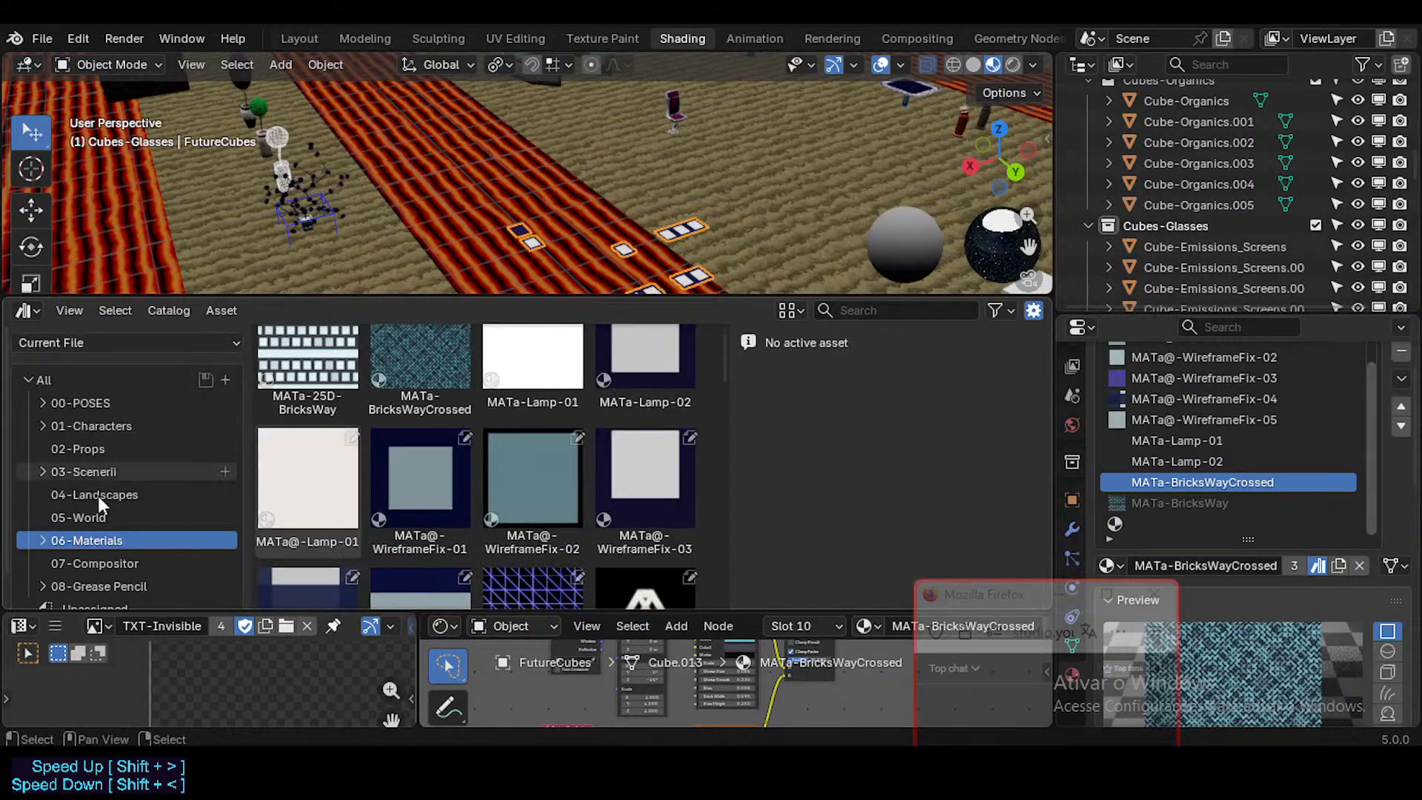
scroll(388, 469, "up", 1)
left_click(434, 412)
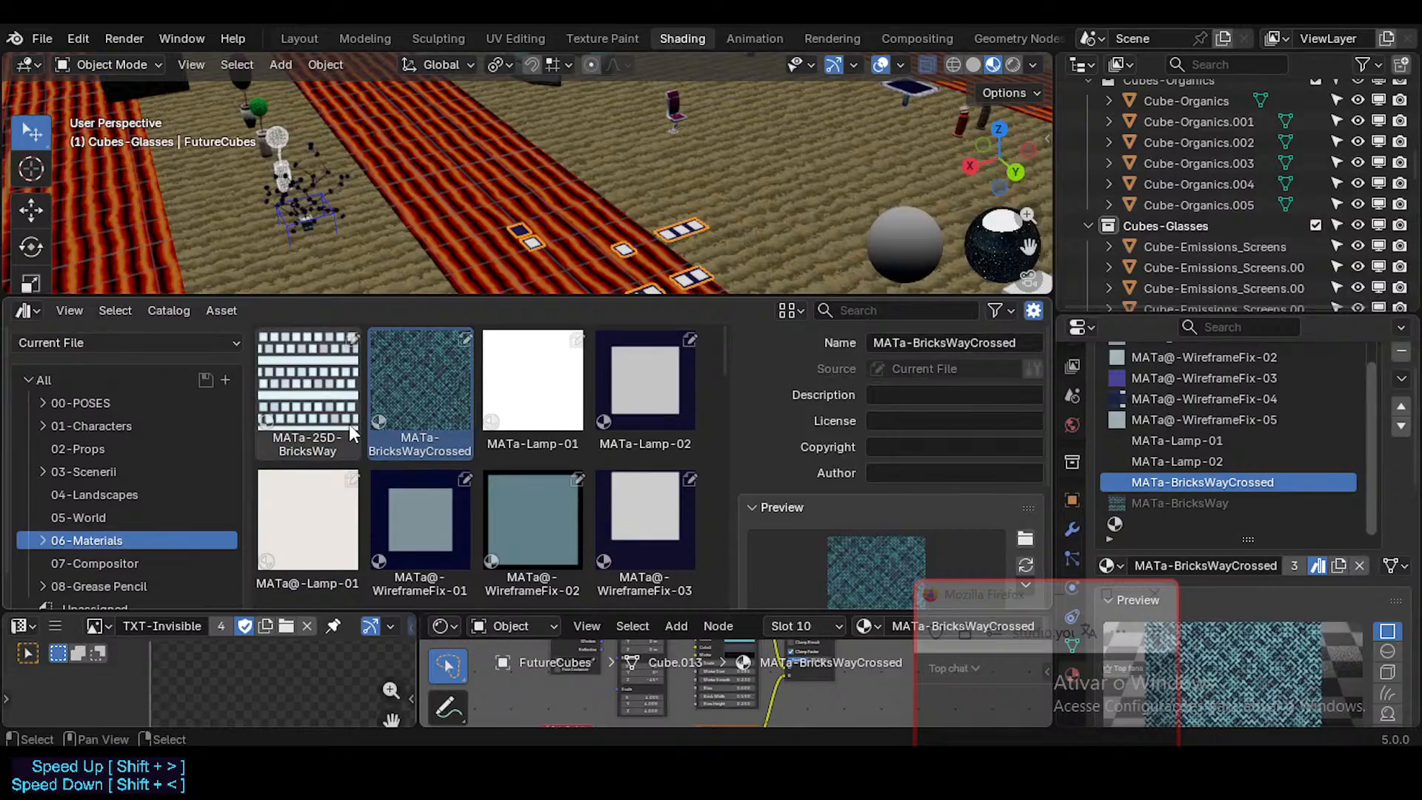
scroll(472, 442, "down", 3)
scroll(459, 456, "up", 3)
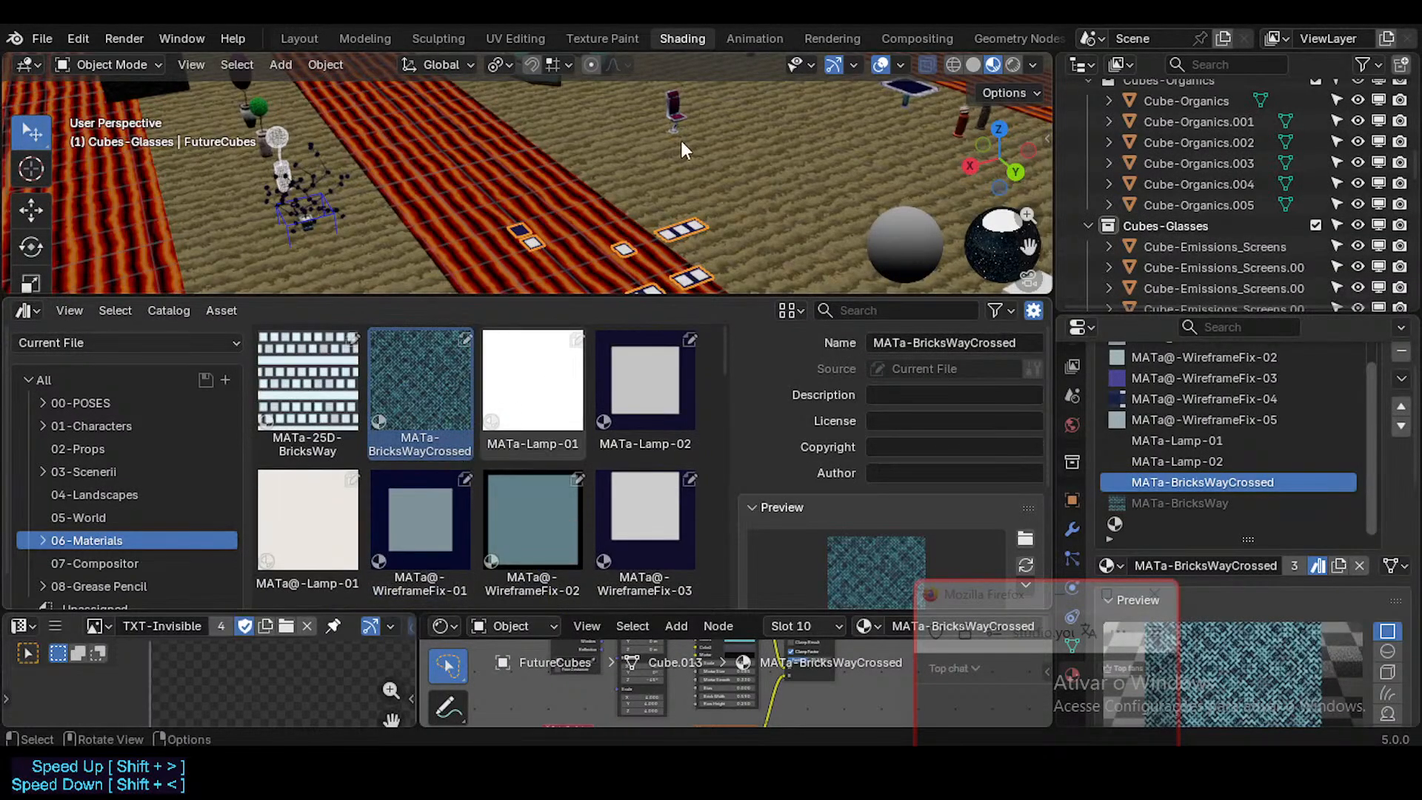
Step: Enlarge the 3D viewport and shrink the node editor to make room for the scene and asset browser
middle_click_drag(680, 138, 700, 210)
left_click_drag(686, 296, 686, 359)
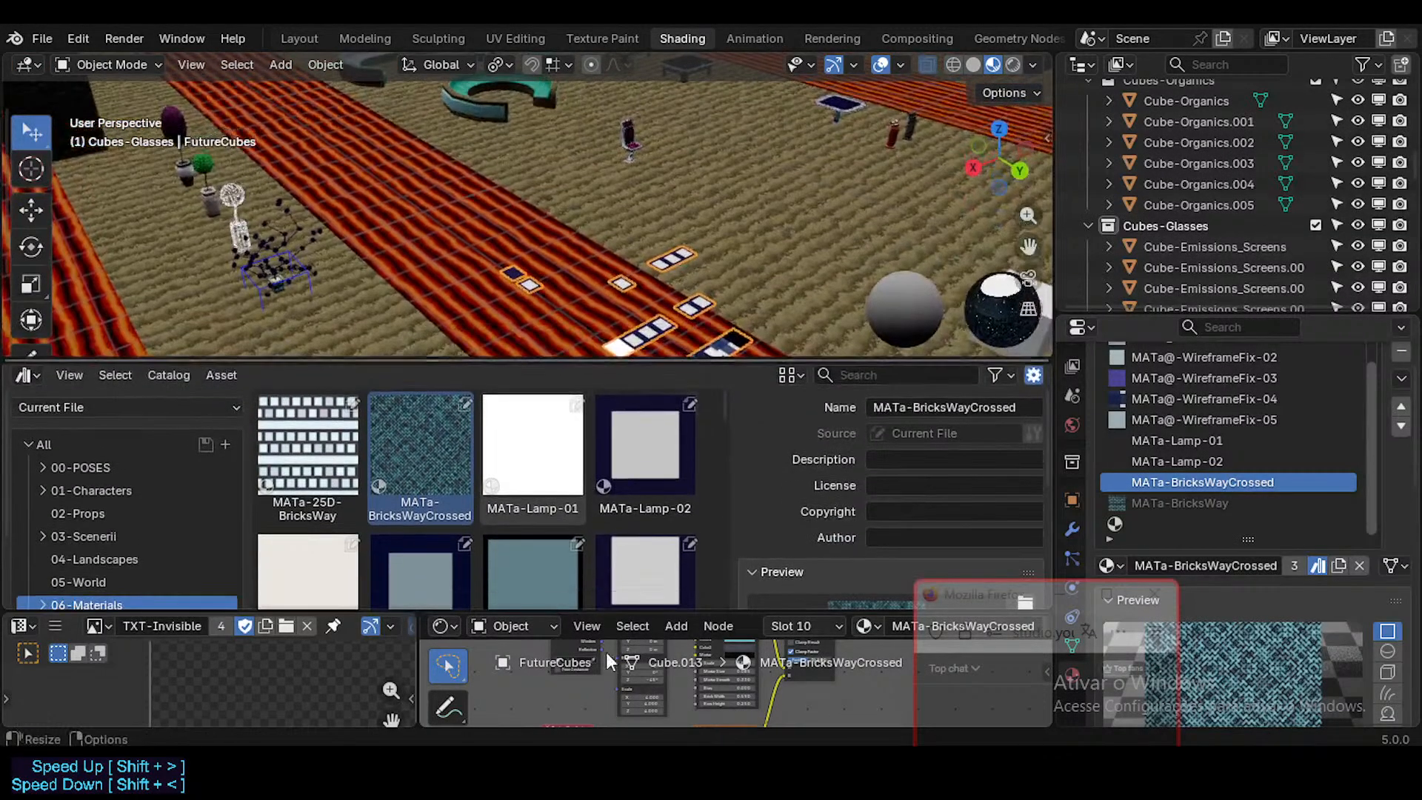
mouse_move(625, 612)
left_mouse_down()
mouse_move(625, 690)
mouse_move(625, 630)
left_mouse_up()
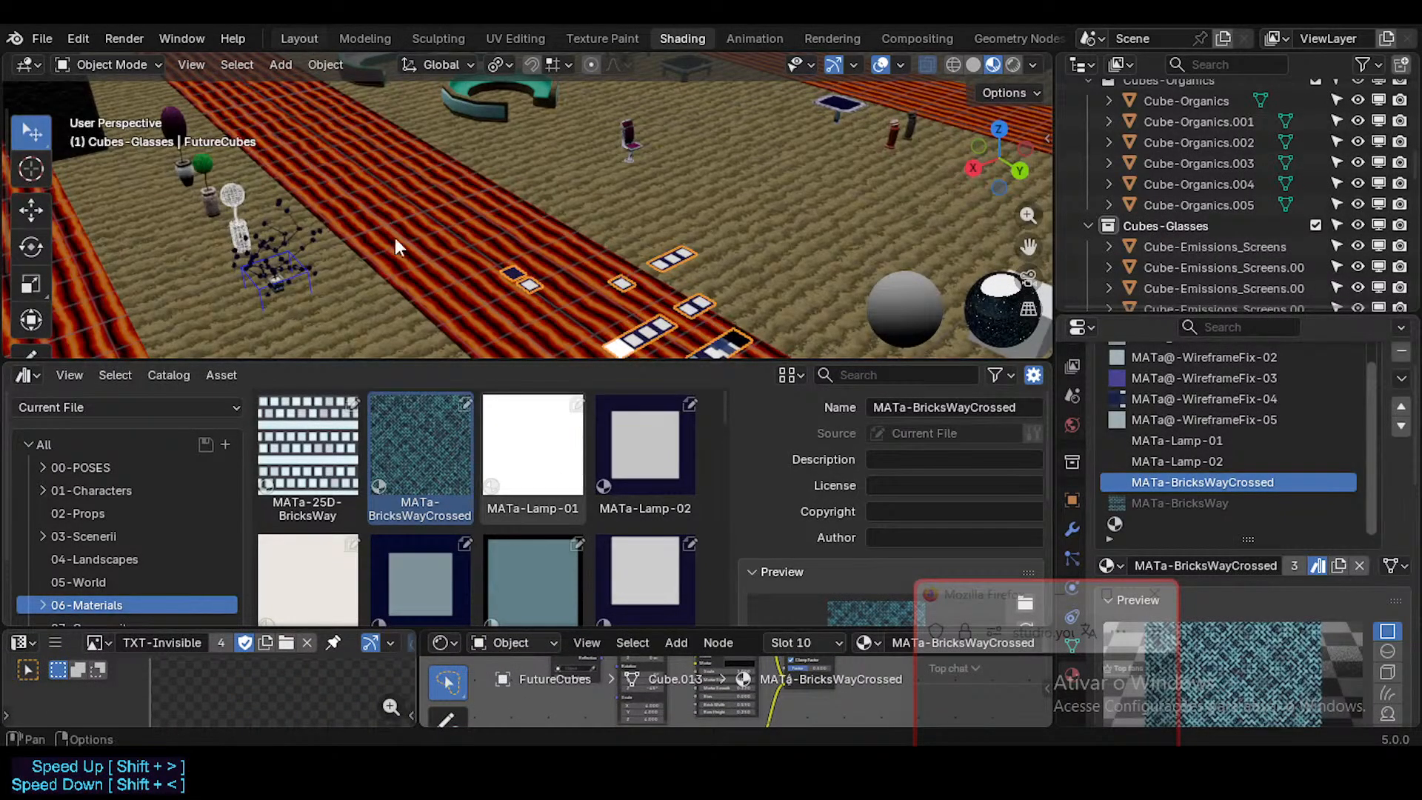
Step: Switch to the Layout workspace, navigate to the row of white cubes and select Cube-Emissions_Screens
left_click(300, 39)
key("shift+grave")
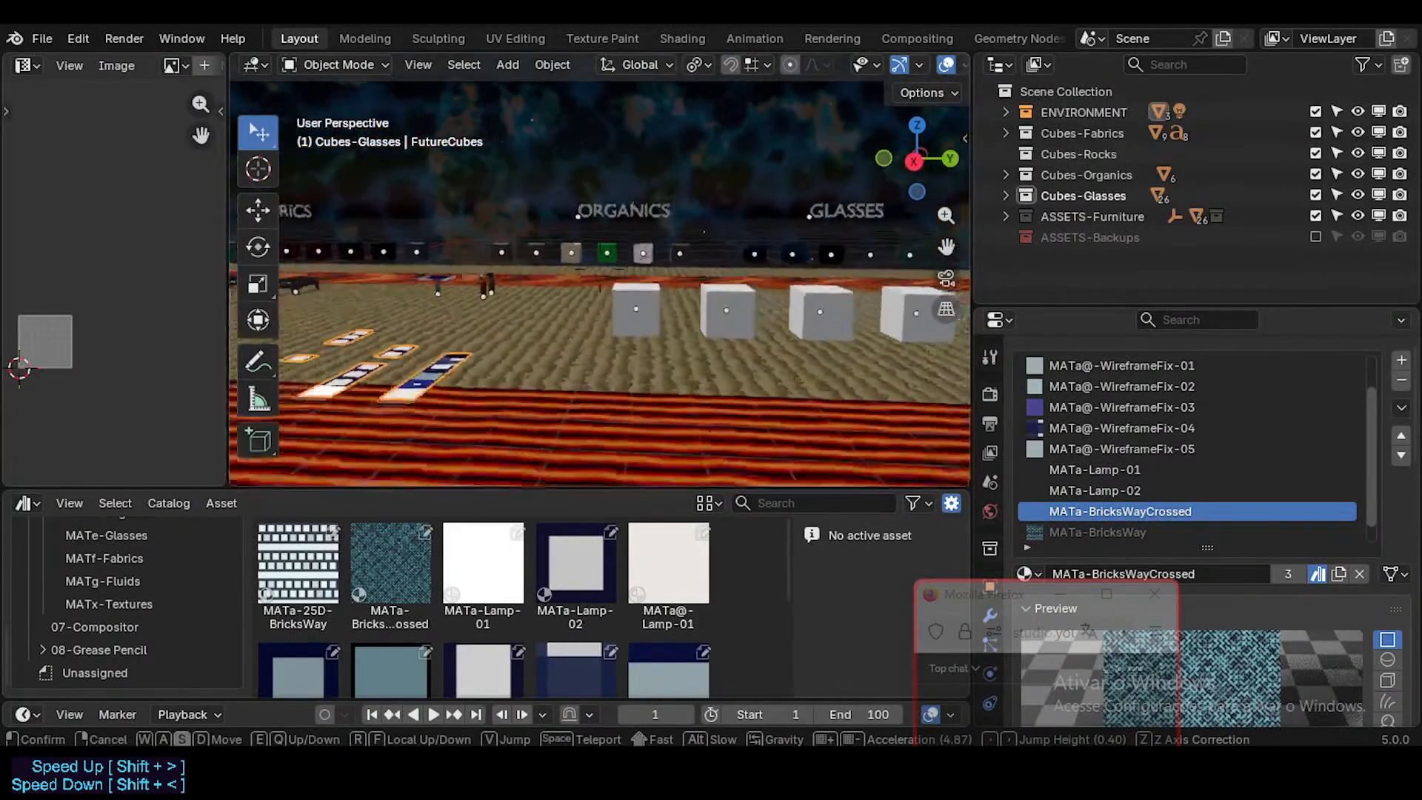
left_click(511, 318)
left_click(625, 318)
middle_click_drag(659, 361, 670, 393)
middle_click_drag(670, 393, 632, 379, "shift")
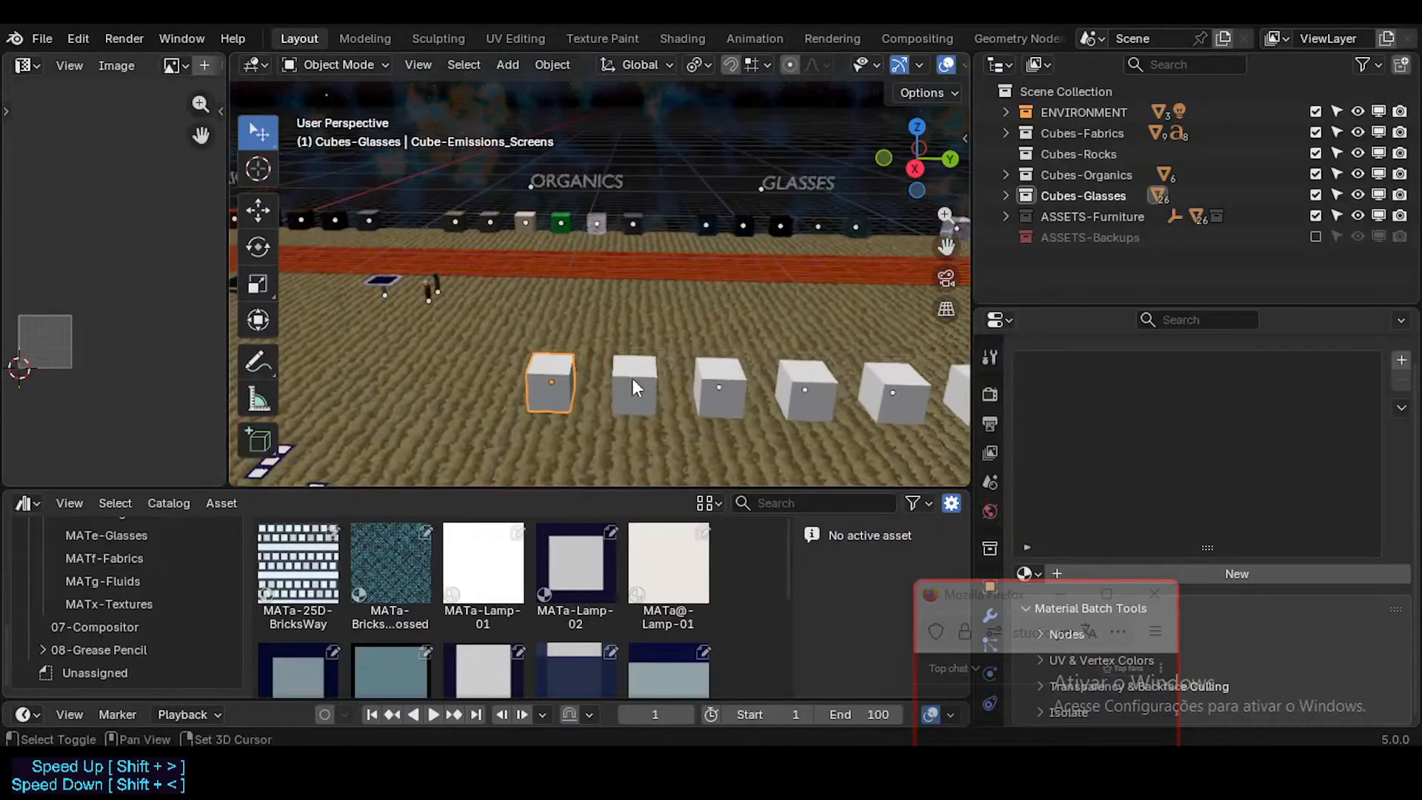
Step: Select the row of seven white emission cubes and move it -3 m along the global Y axis
scroll(633, 387, "down", 5)
left_click_drag(393, 311, 812, 385)
key("g")
key("y")
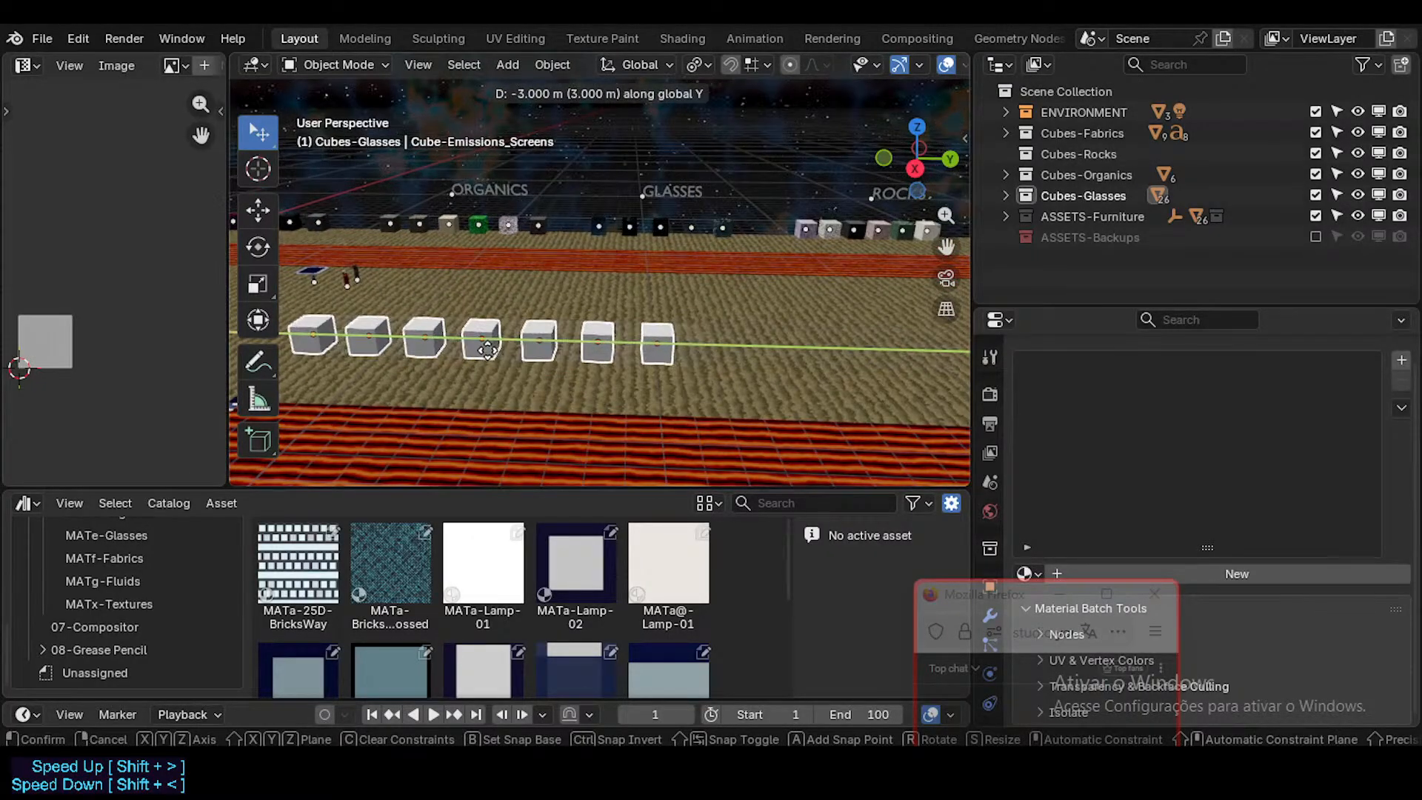
left_click(486, 350)
middle_click_drag(465, 376, 581, 364, "shift")
scroll(581, 365, "up", 2)
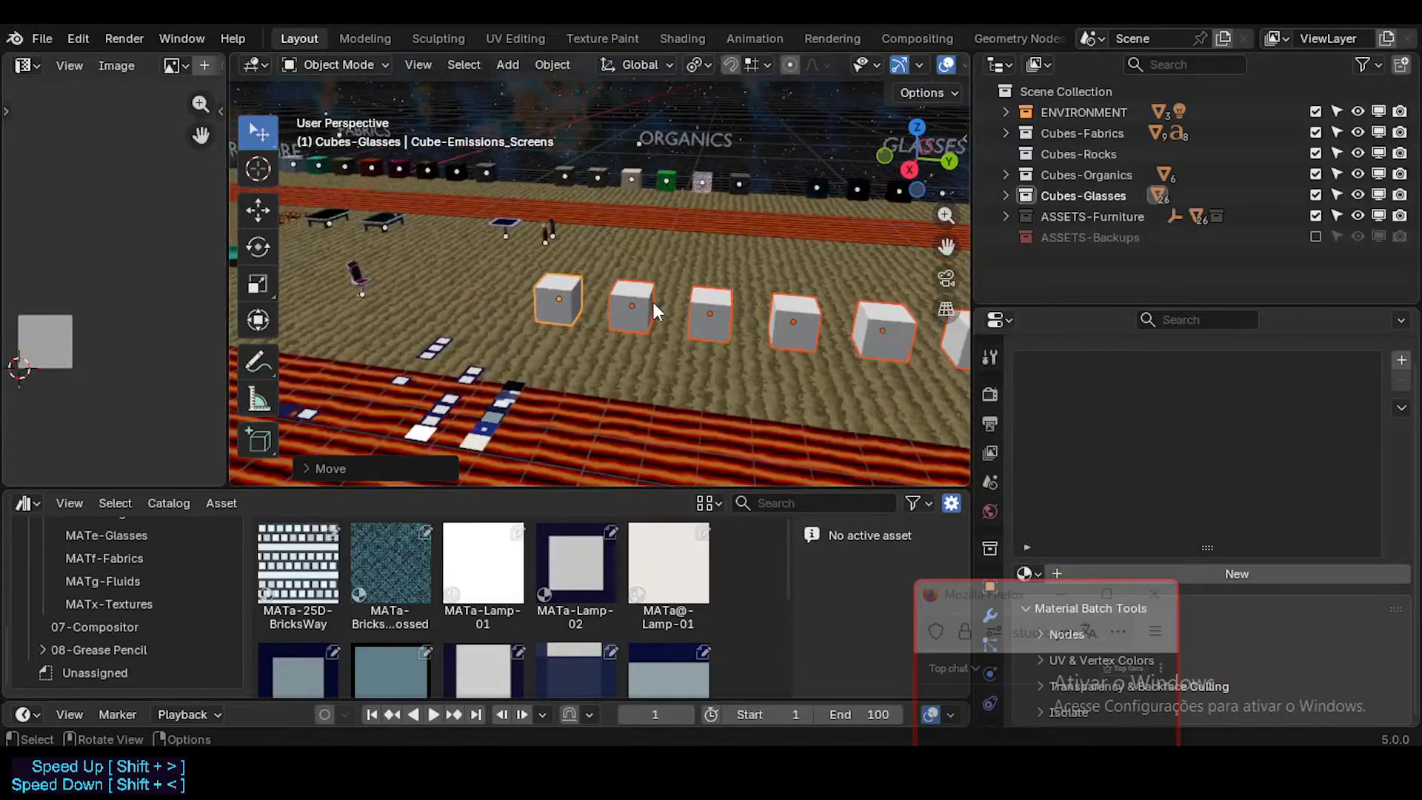
middle_click_drag(656, 311, 575, 365, "shift")
scroll(575, 365, "up", 1)
left_click(597, 327)
scroll(607, 330, "up", 2)
key("g")
key("y")
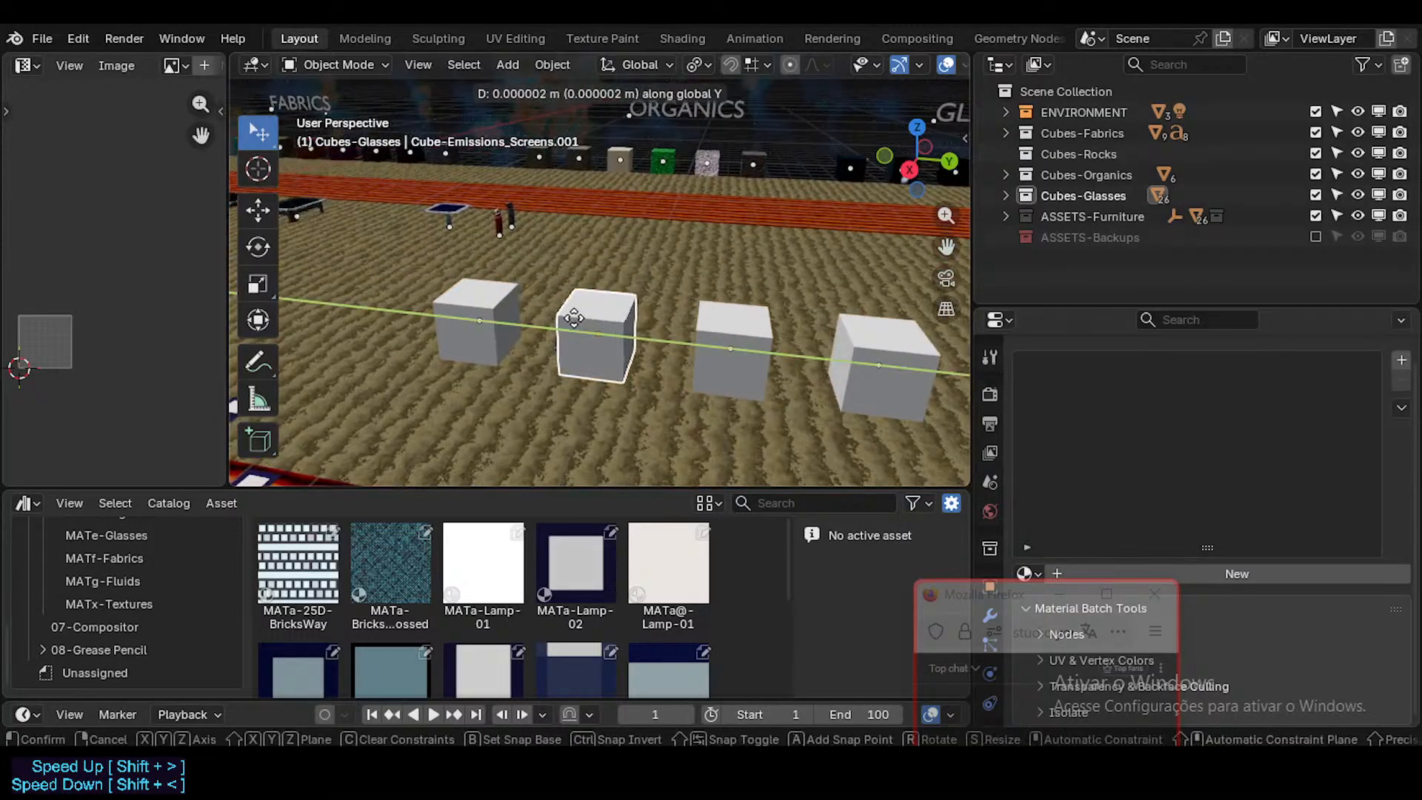
key("Escape")
left_click(744, 361)
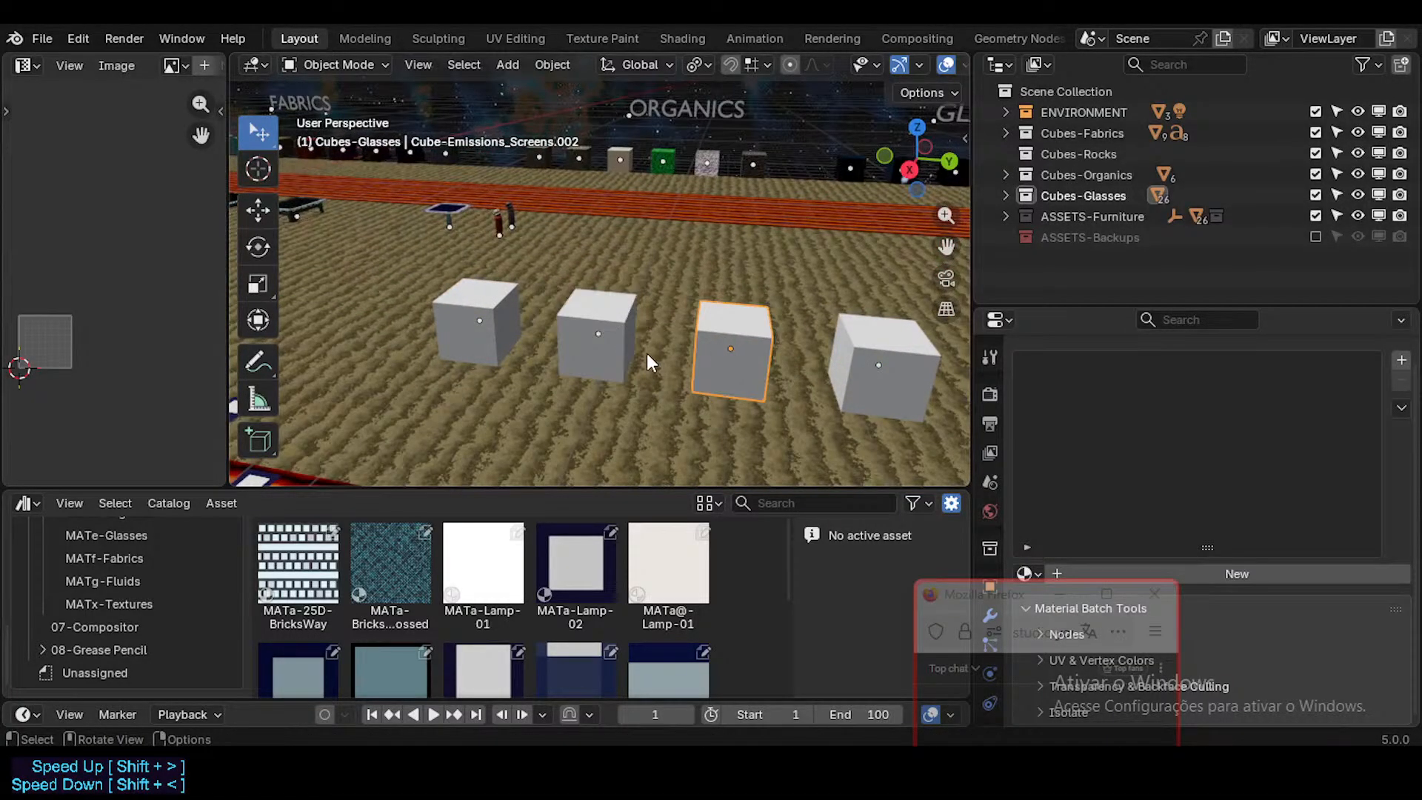
Step: Delete the repeated MATa-Lamp-02 faces from the FutureCubes mesh, keeping the first one beside the white MATa-Lamp-01 face
middle_click_drag(544, 351, 688, 415)
scroll(592, 393, "up", 2)
middle_click_drag(585, 415, 533, 371, "shift")
left_click(549, 336)
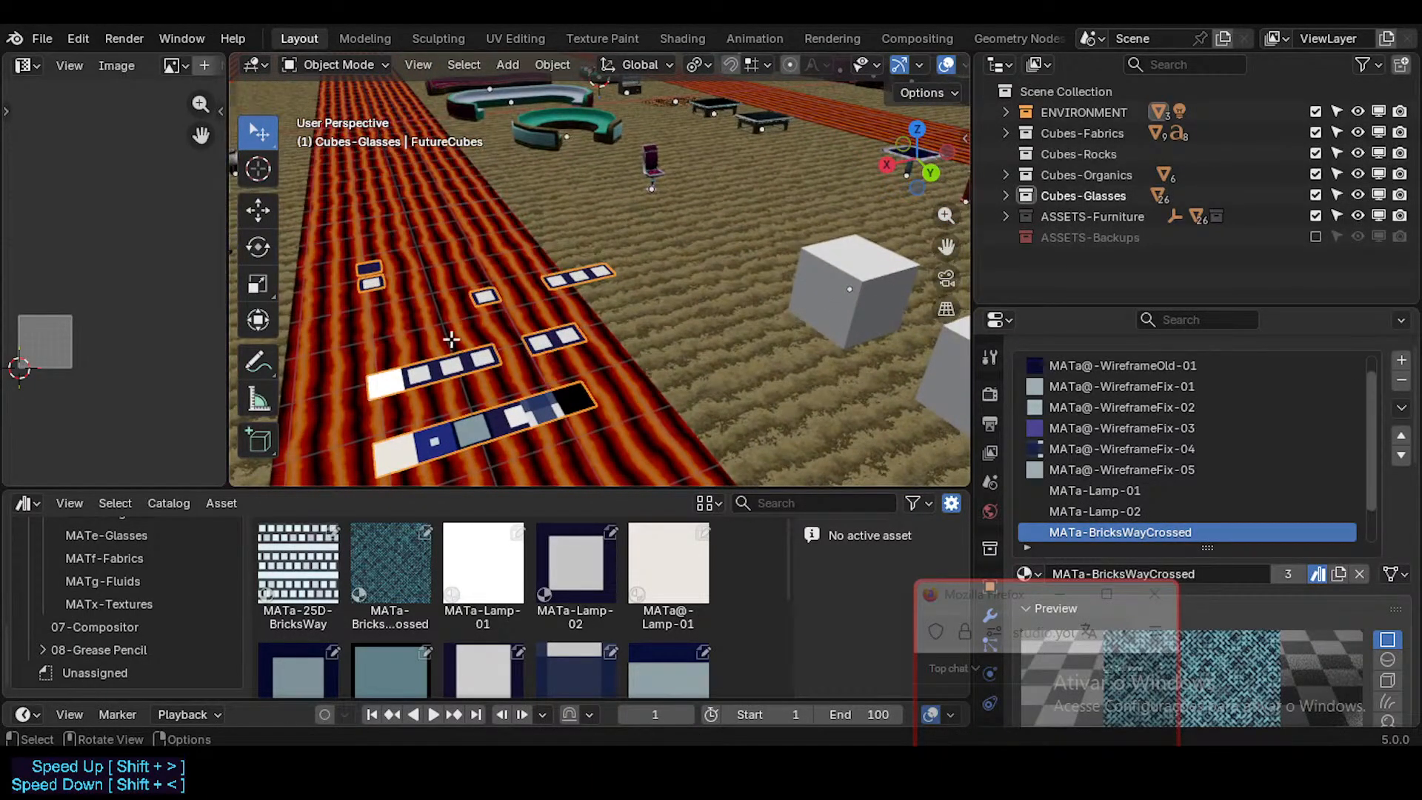
key("Tab")
left_click(444, 368)
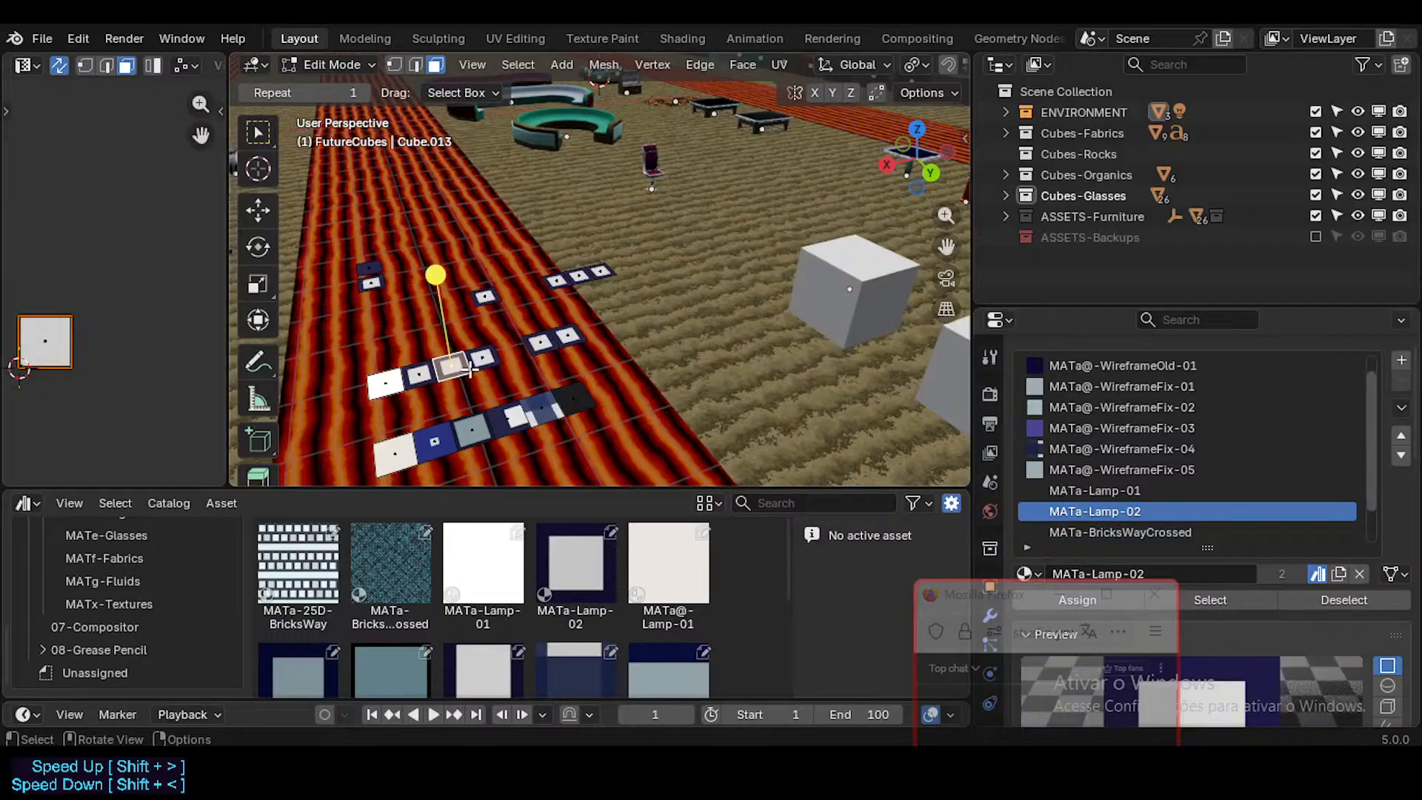
left_click(451, 365, "shift")
left_click(541, 341, "shift")
left_click(568, 335, "shift")
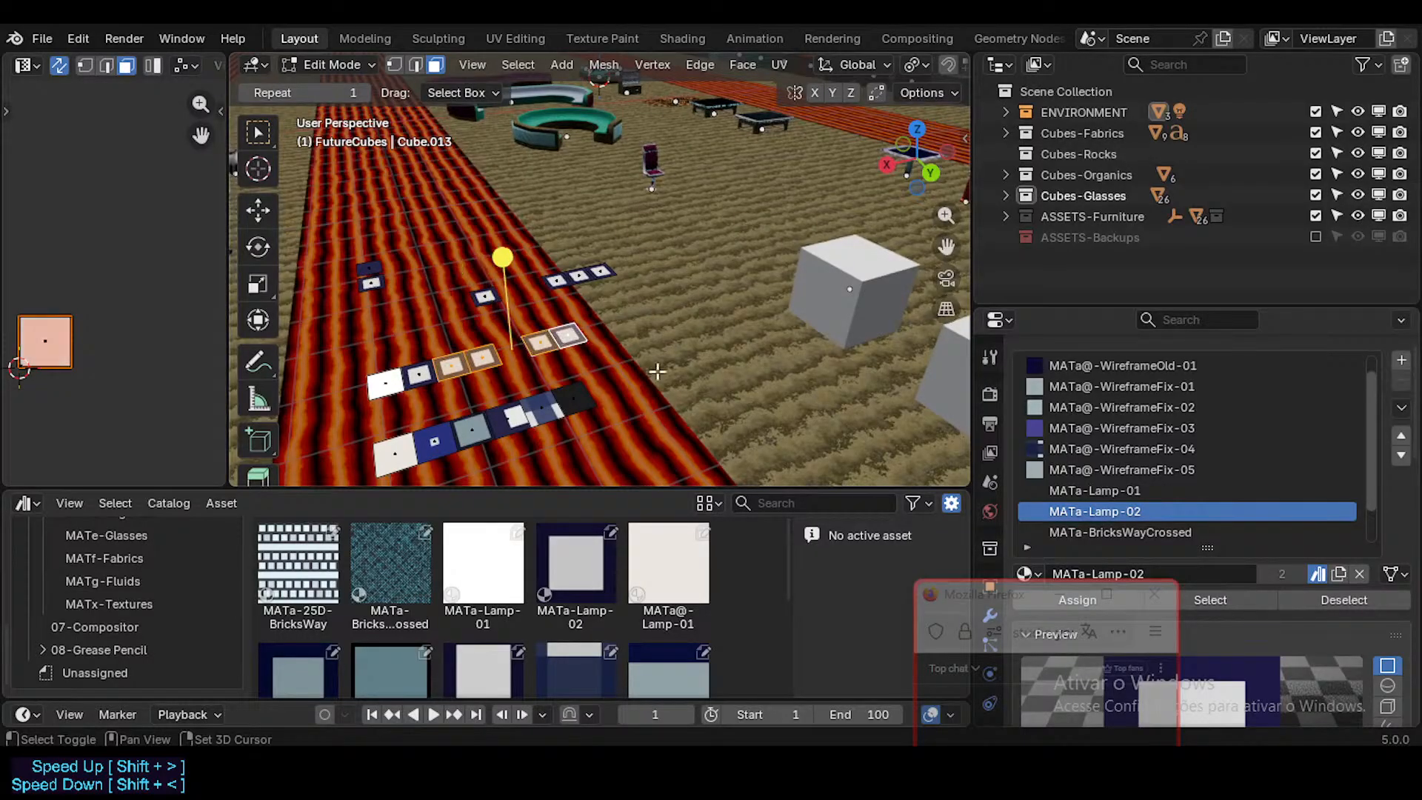
left_click(557, 280, "shift")
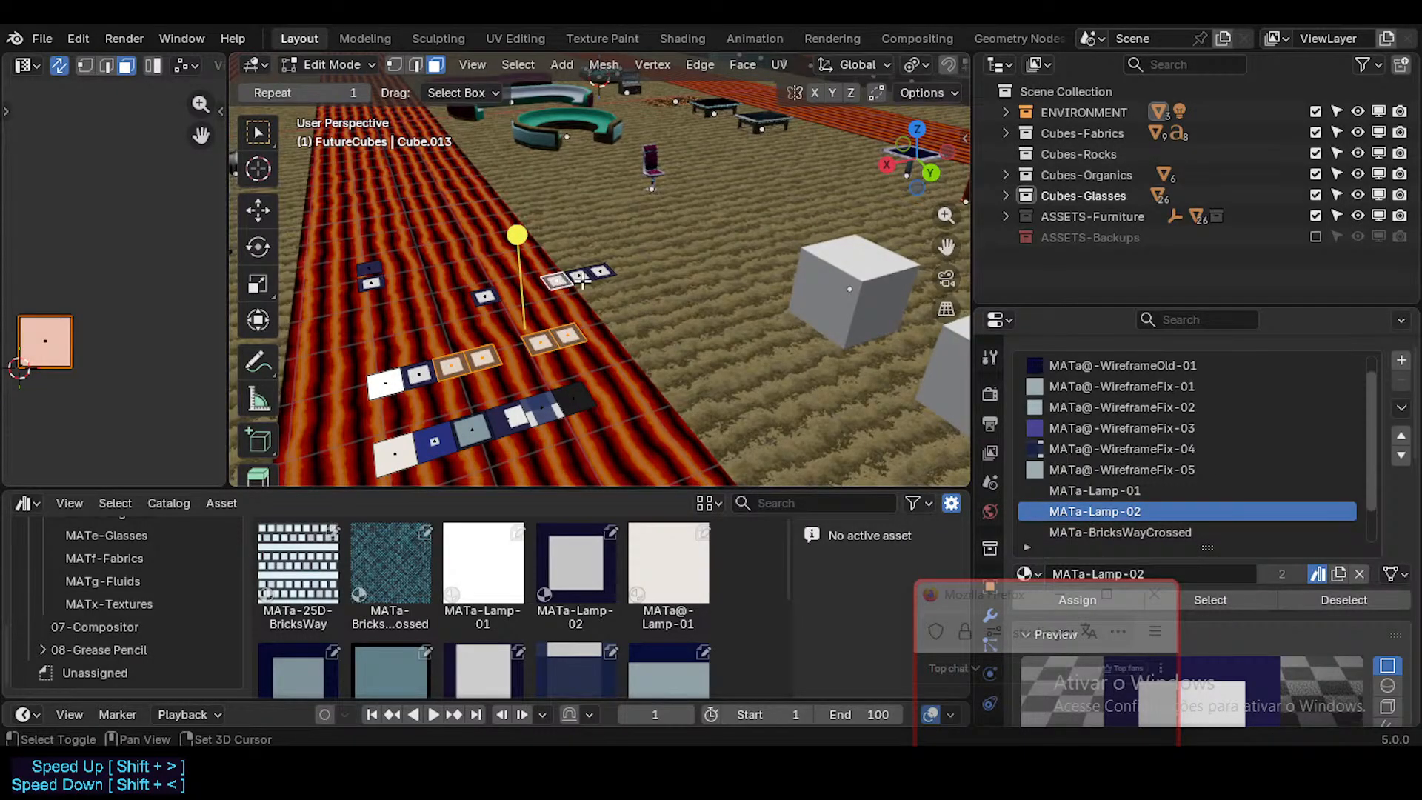
left_click(579, 277, "shift")
left_click(600, 271, "shift")
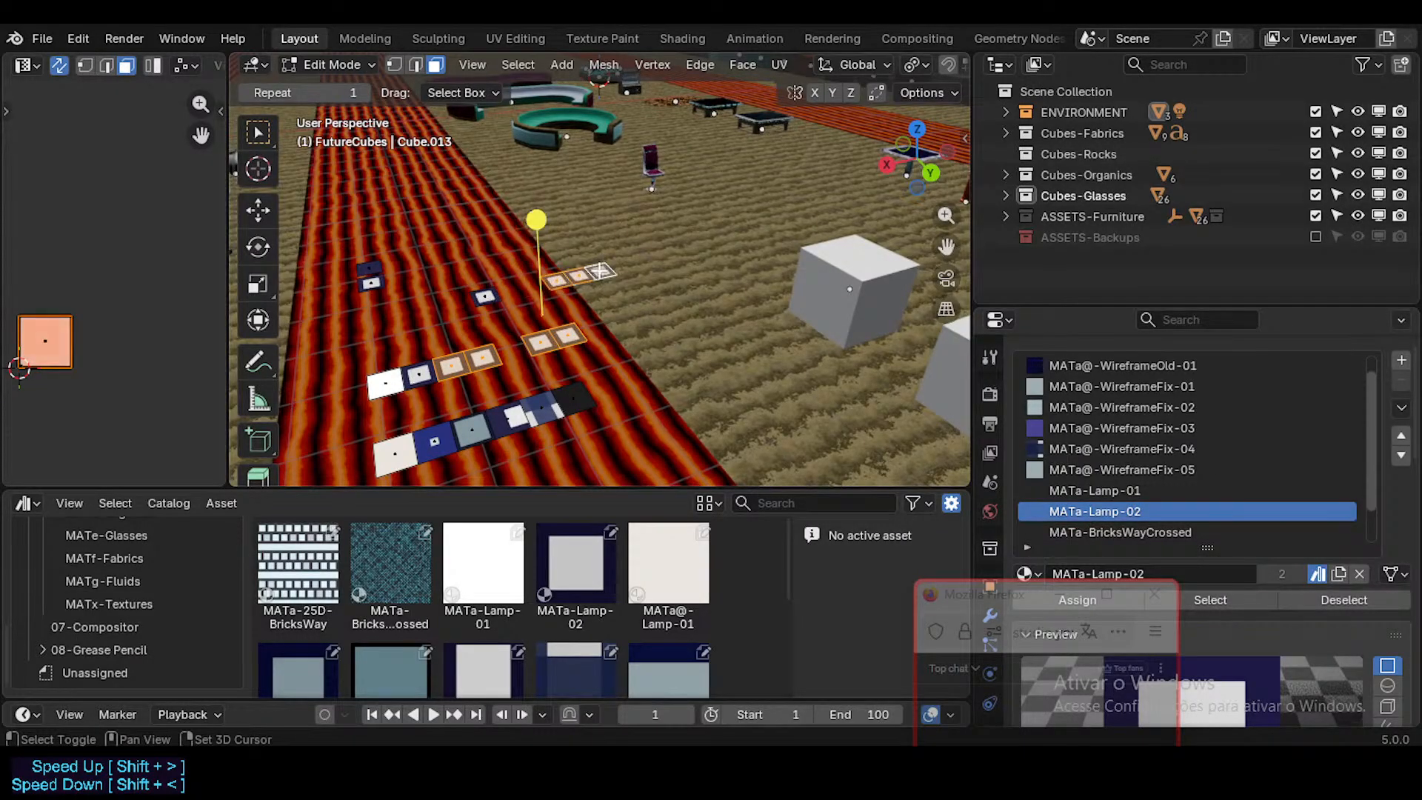
key("x")
left_click(471, 357)
Step: Delete the leftover stray FutureCubes faces, including the isolated pair farther along the lava strip
middle_click_drag(471, 357, 671, 378)
left_click(533, 289)
left_click(691, 378)
key("x")
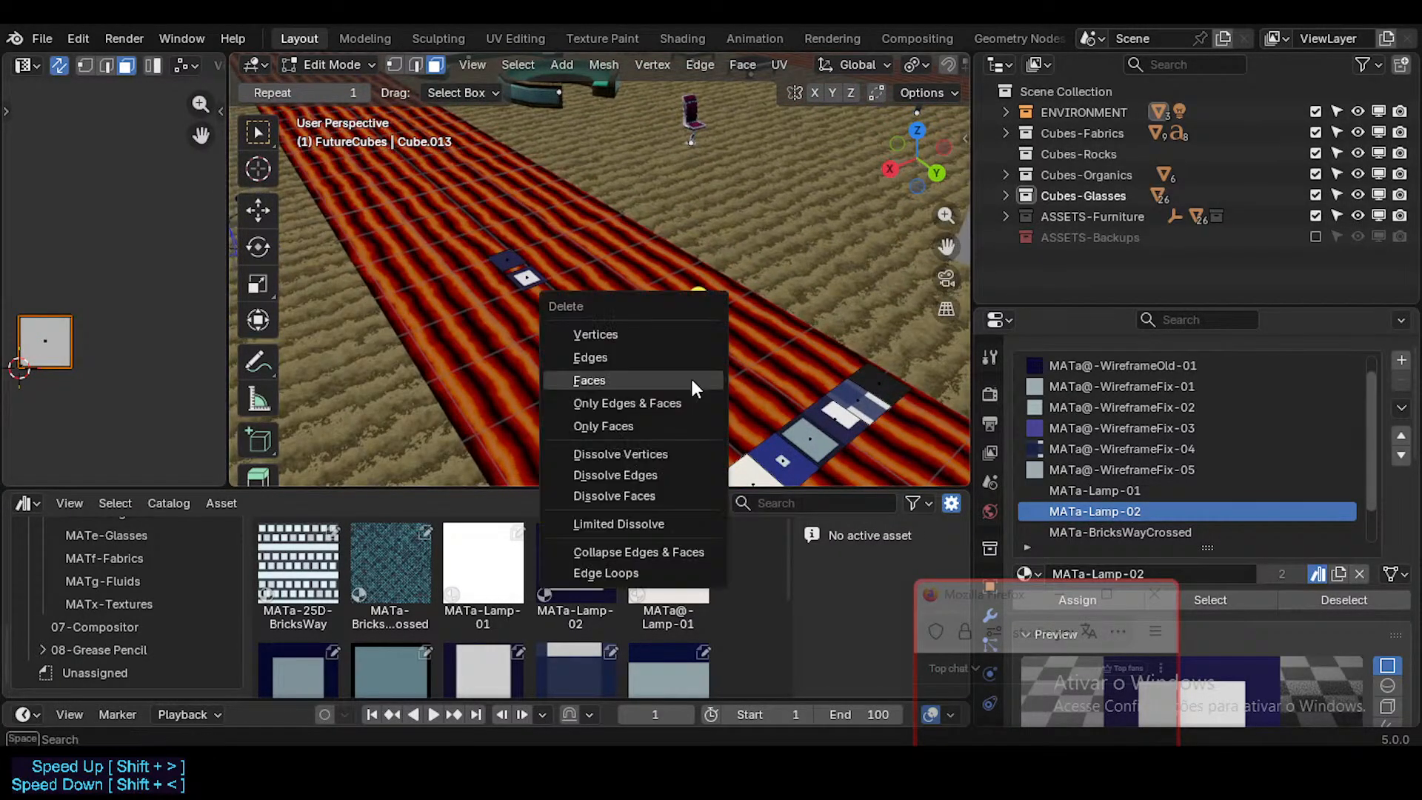
left_click(693, 380)
left_click(518, 273)
key("x")
left_click(506, 254)
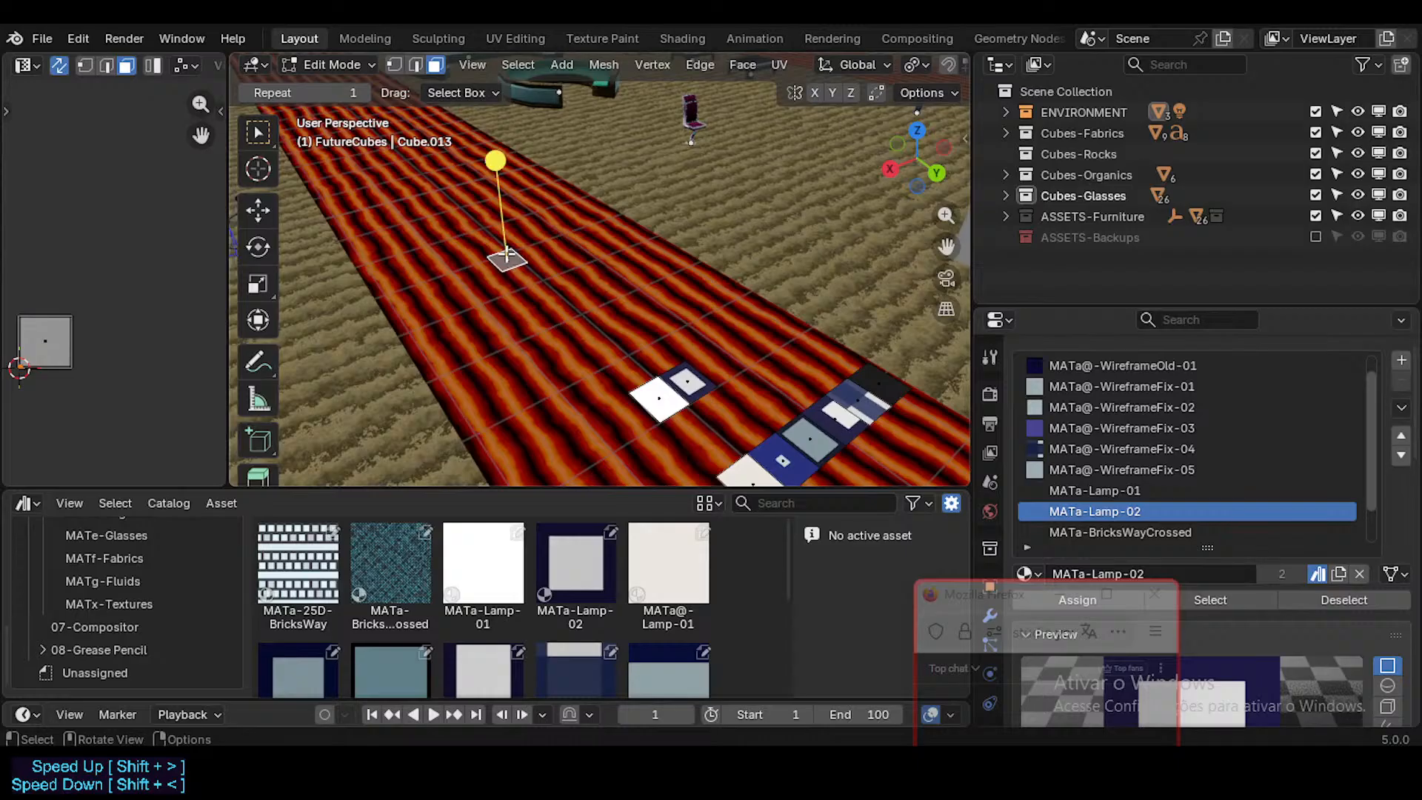
key("x")
left_click(529, 275)
Step: Check the remaining FutureCubes faces by selecting them all, and inspect the materials of the MATa-Lamp-02 and MATa@-Lamp-01 faces
middle_click_drag(529, 276, 568, 380)
key("a")
scroll(774, 363, "down", 4)
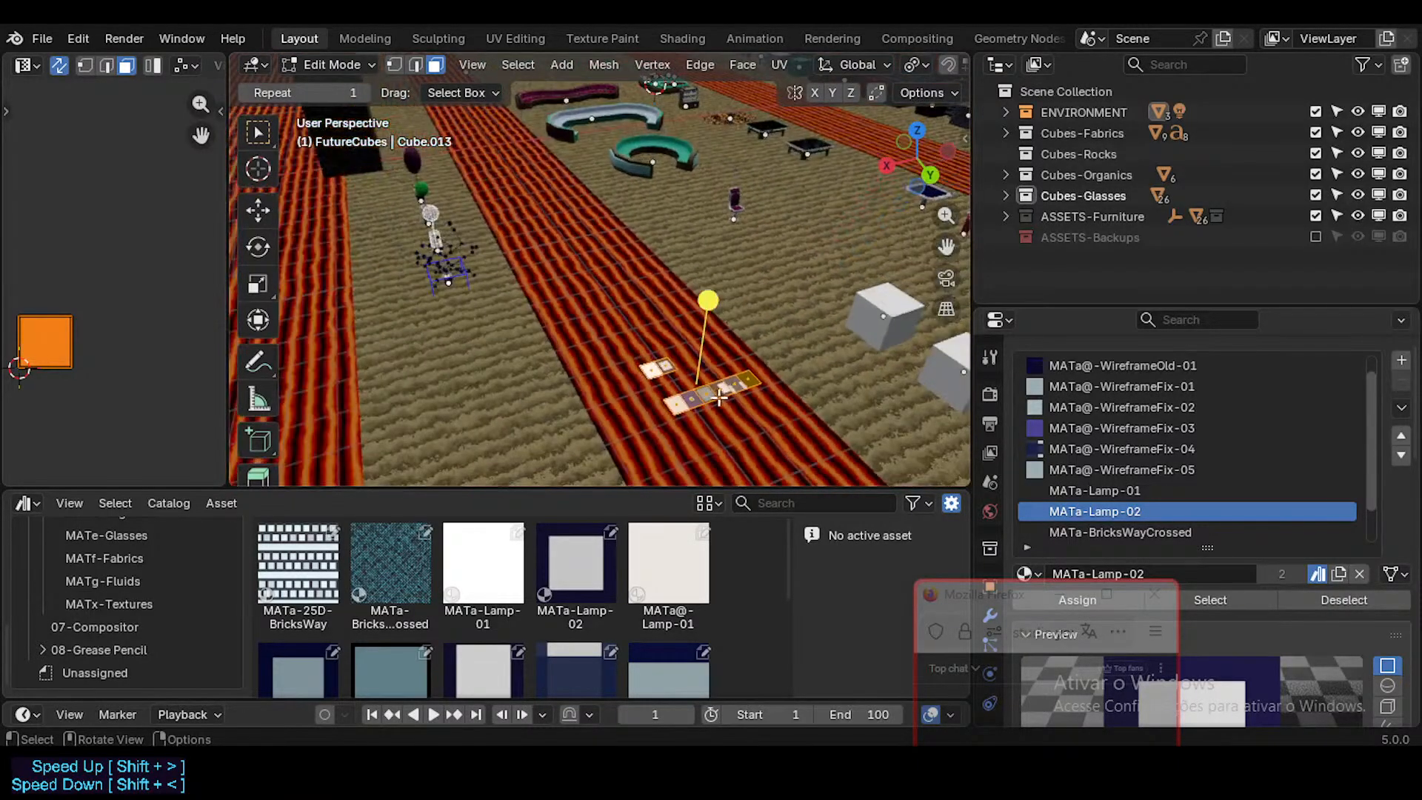
middle_click_drag(715, 398, 694, 309)
scroll(743, 354, "up", 3)
key("Tab")
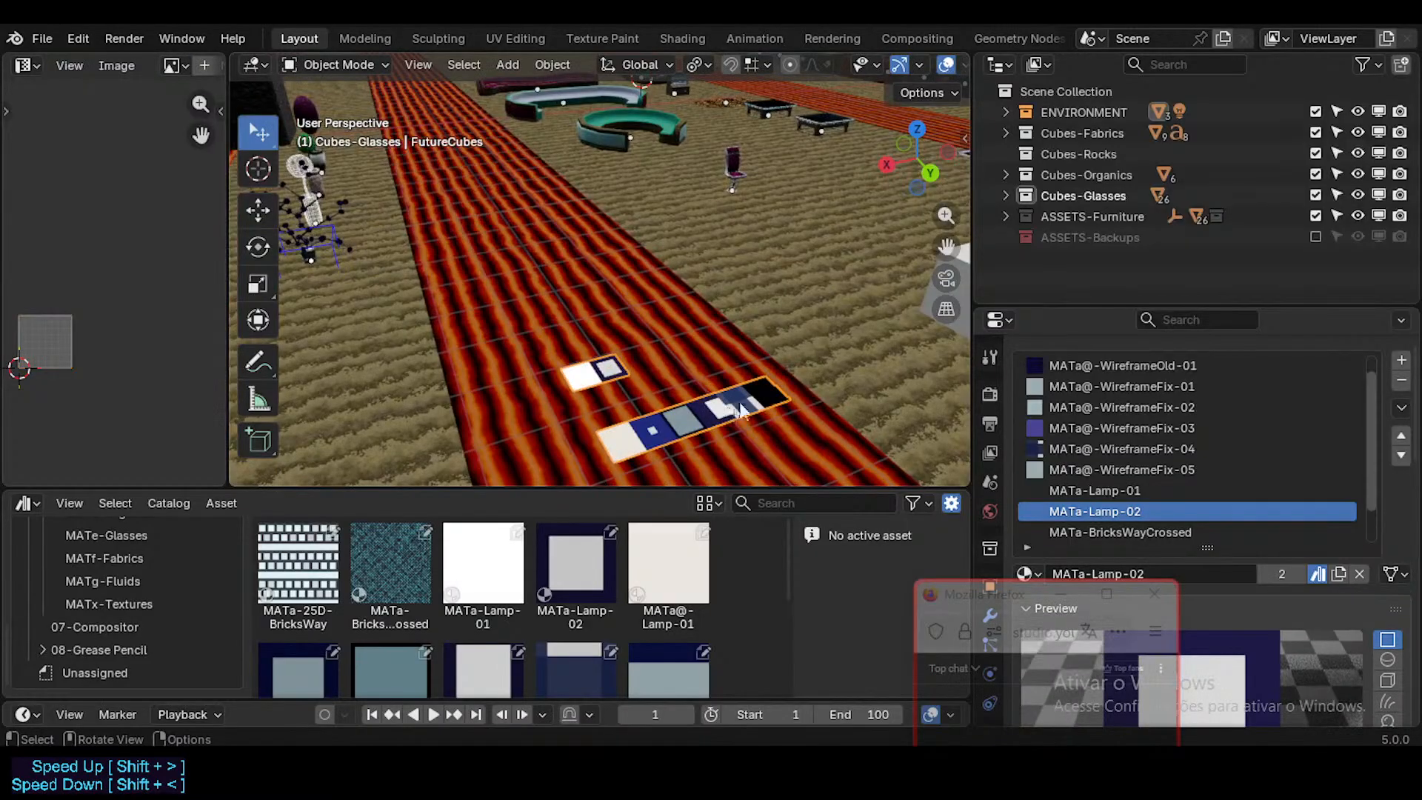
left_click(609, 368)
key("Tab")
left_click(641, 455)
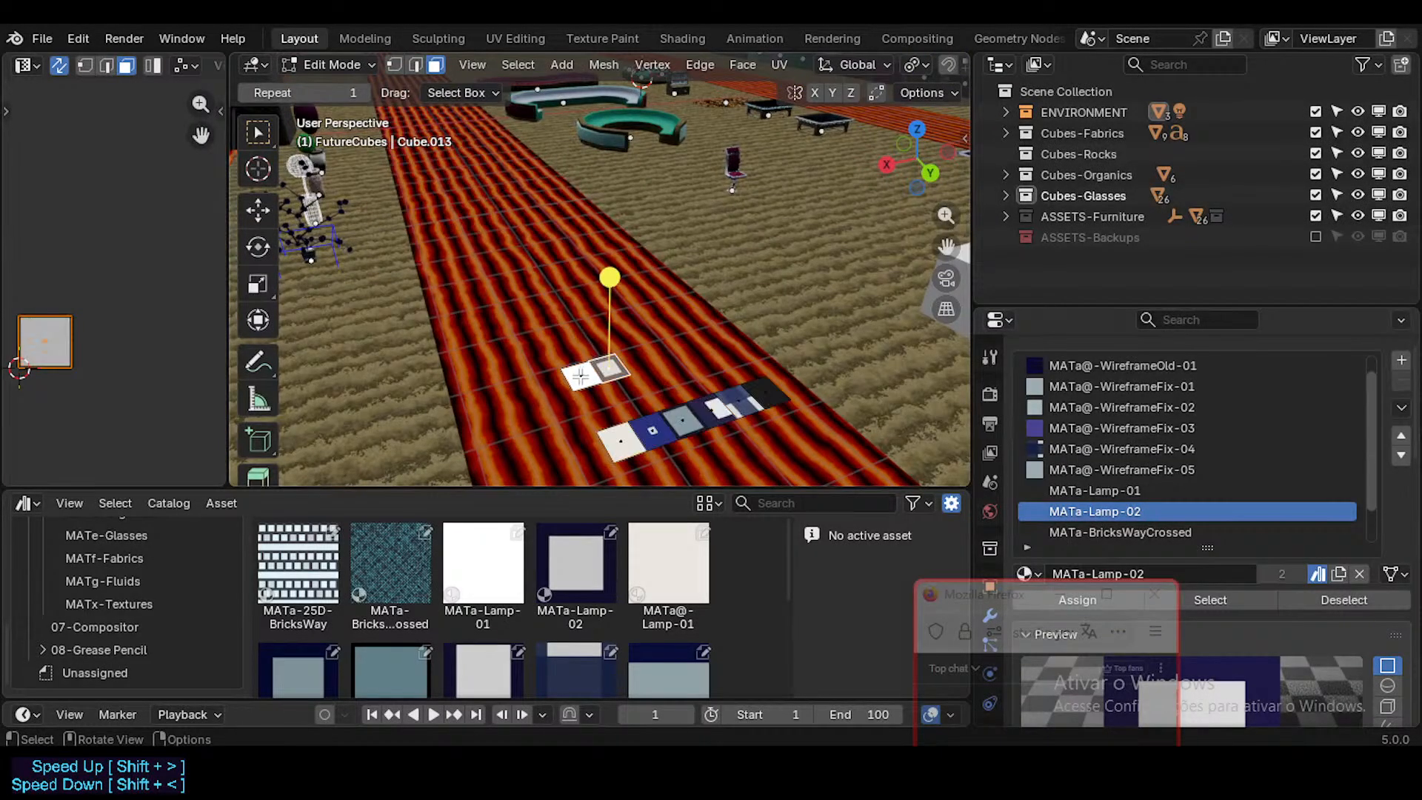
left_click(639, 433)
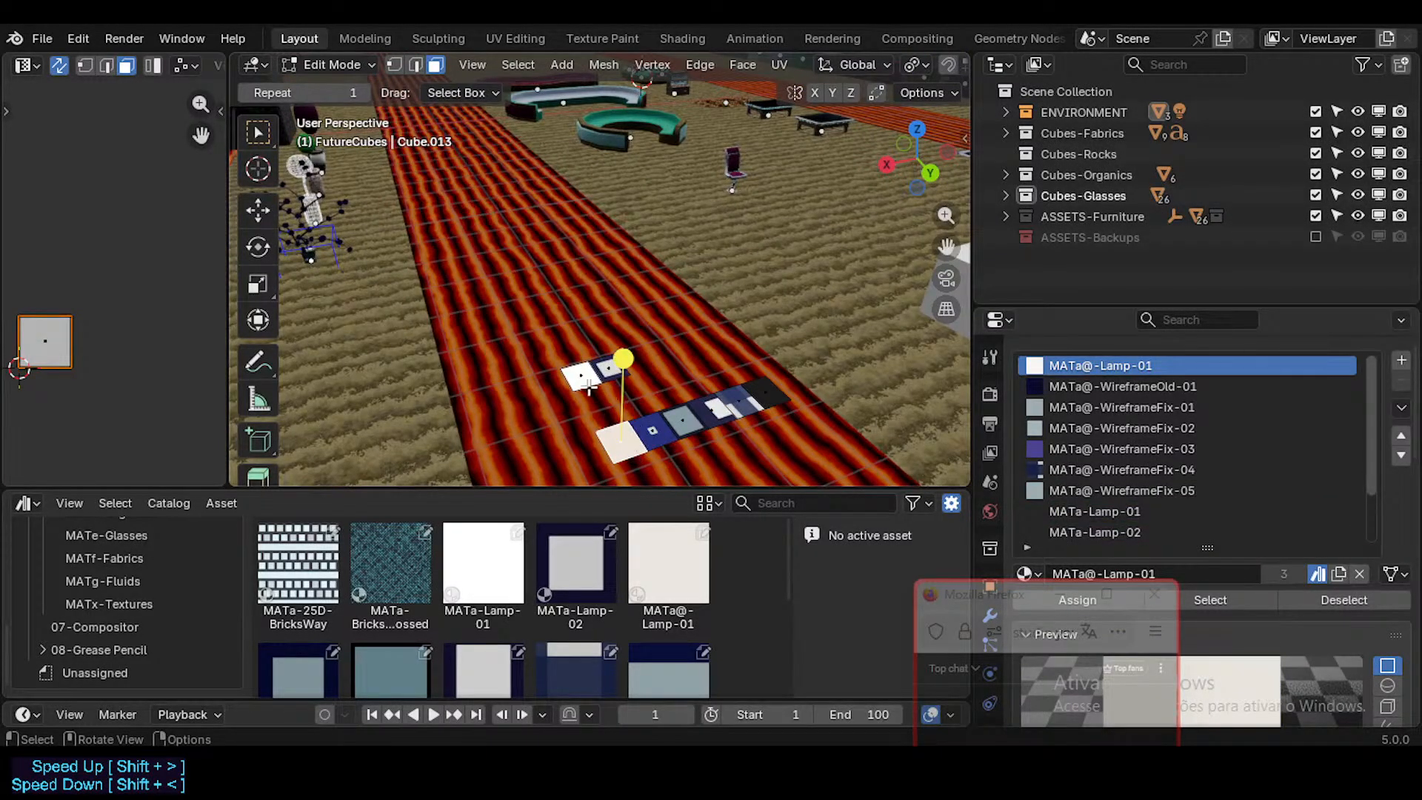
Step: Play the animation twice in Object Mode to preview the animated FutureCubes materials, stopping playback each time
key("Tab")
key("space")
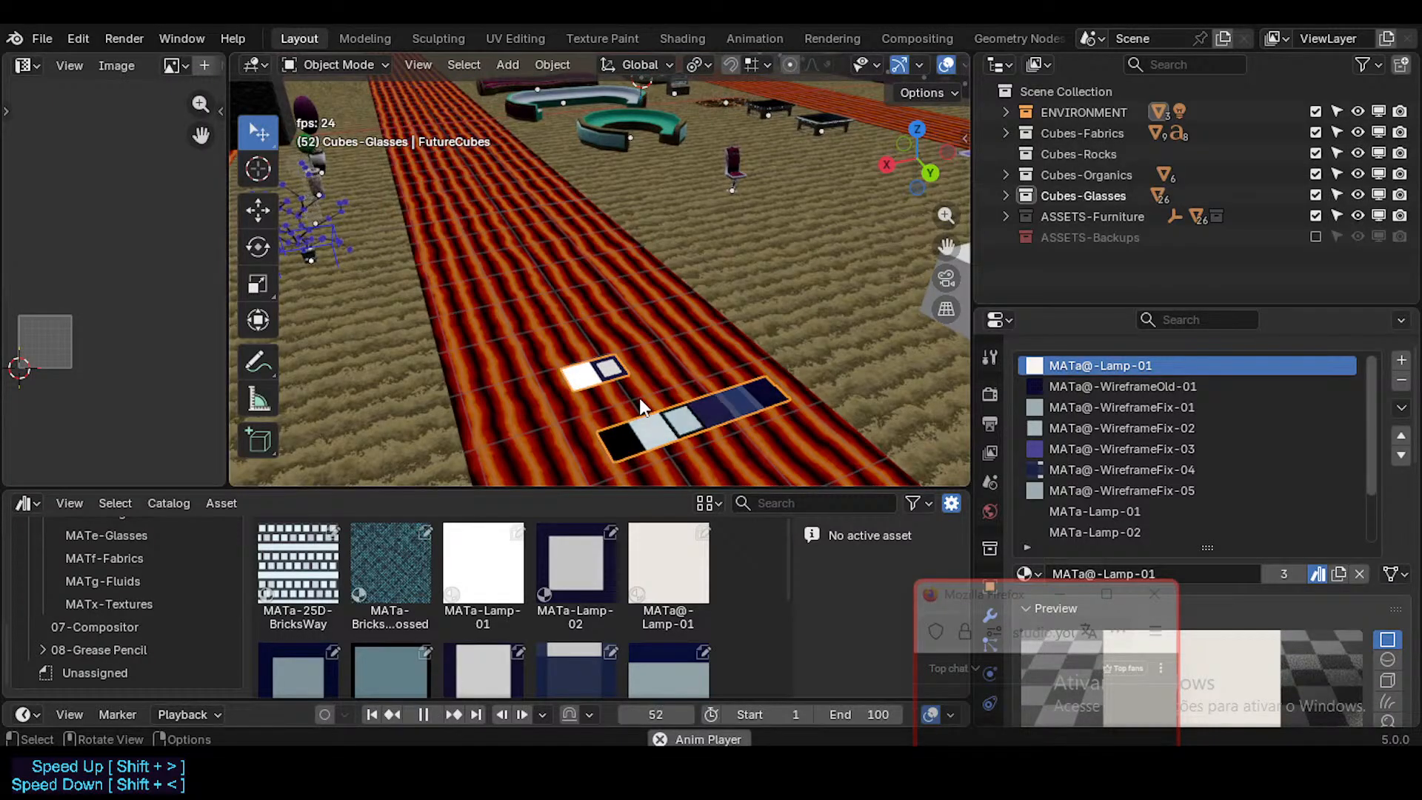
key("space")
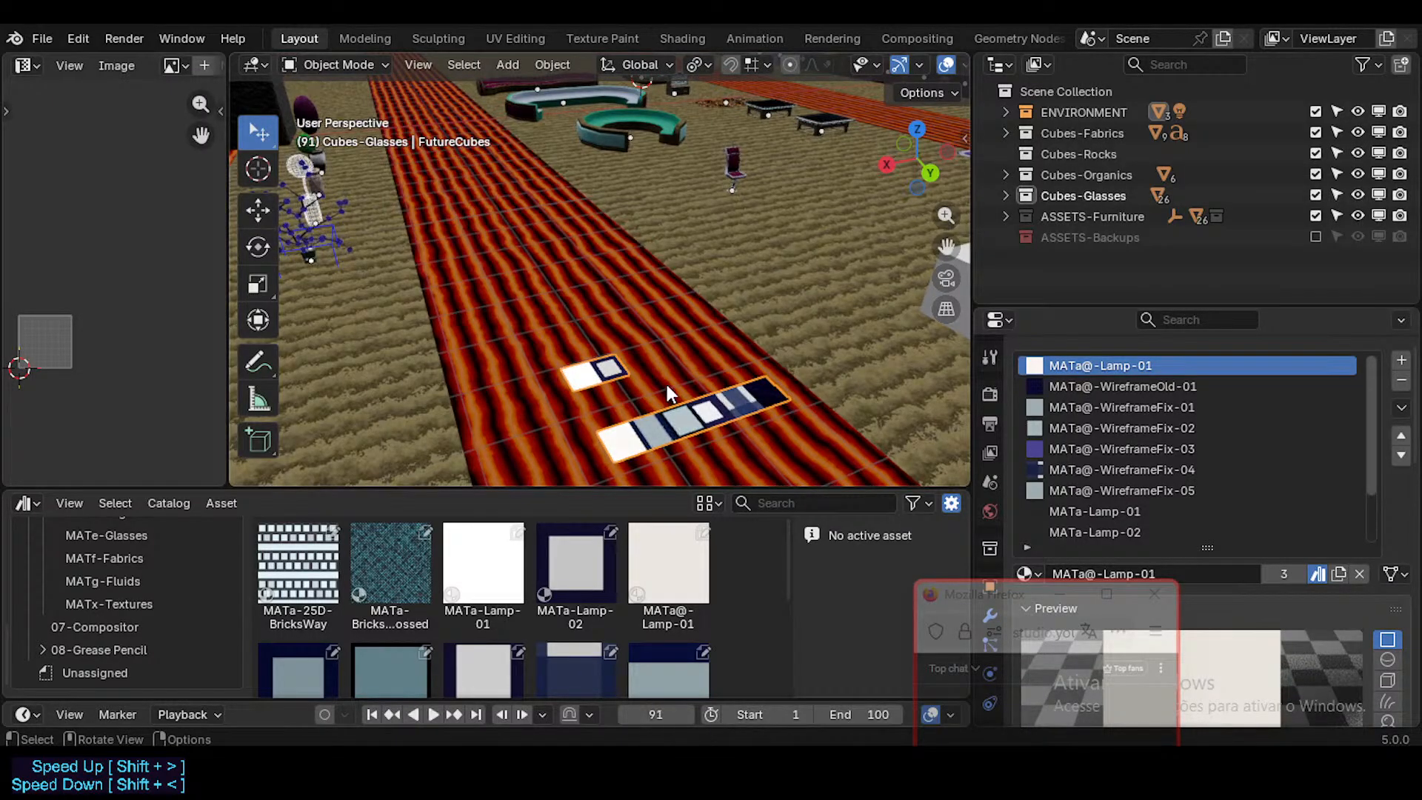
key("space")
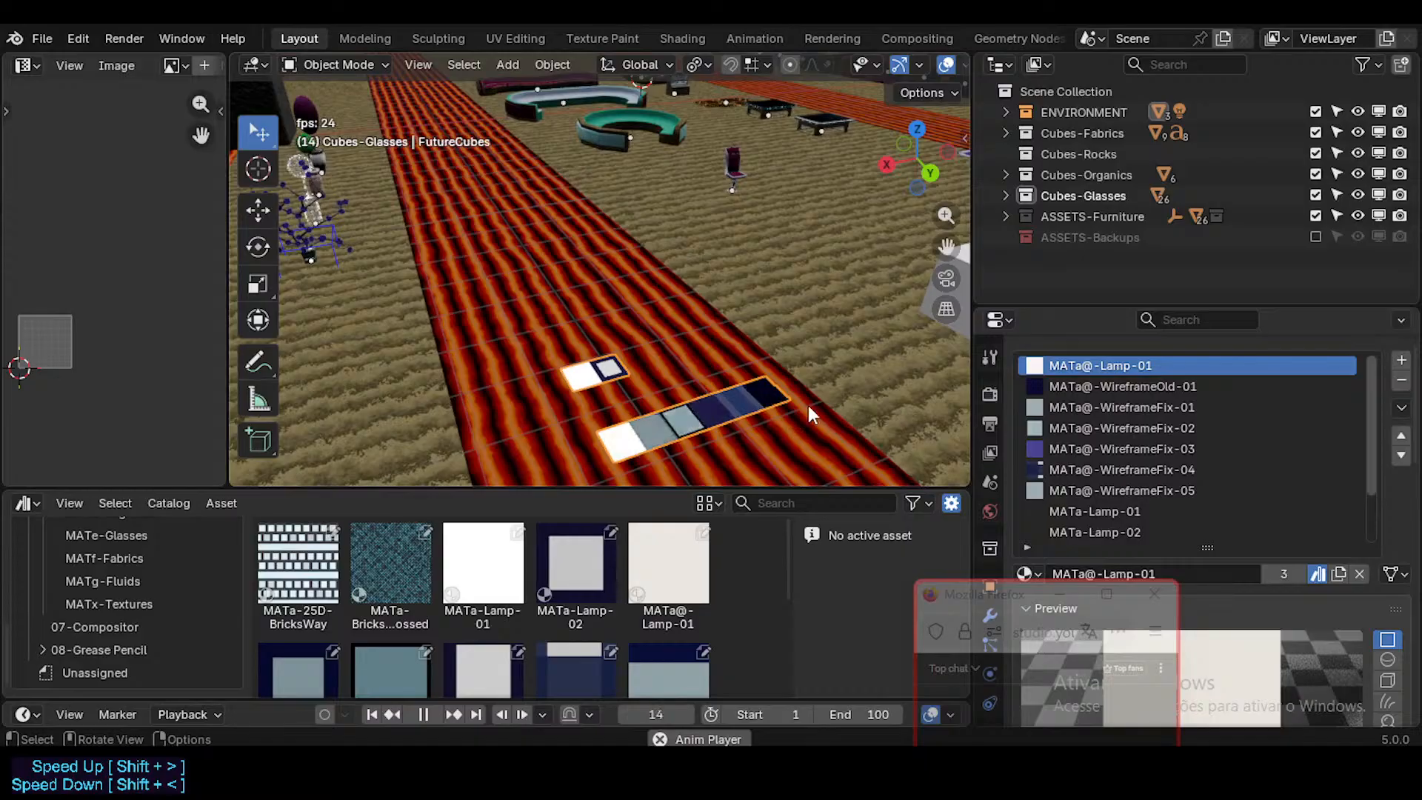
key("space")
Step: Compare the material slots of the two separate lamp faces on FutureCubes in Edit Mode, and return to Object Mode
key("Tab")
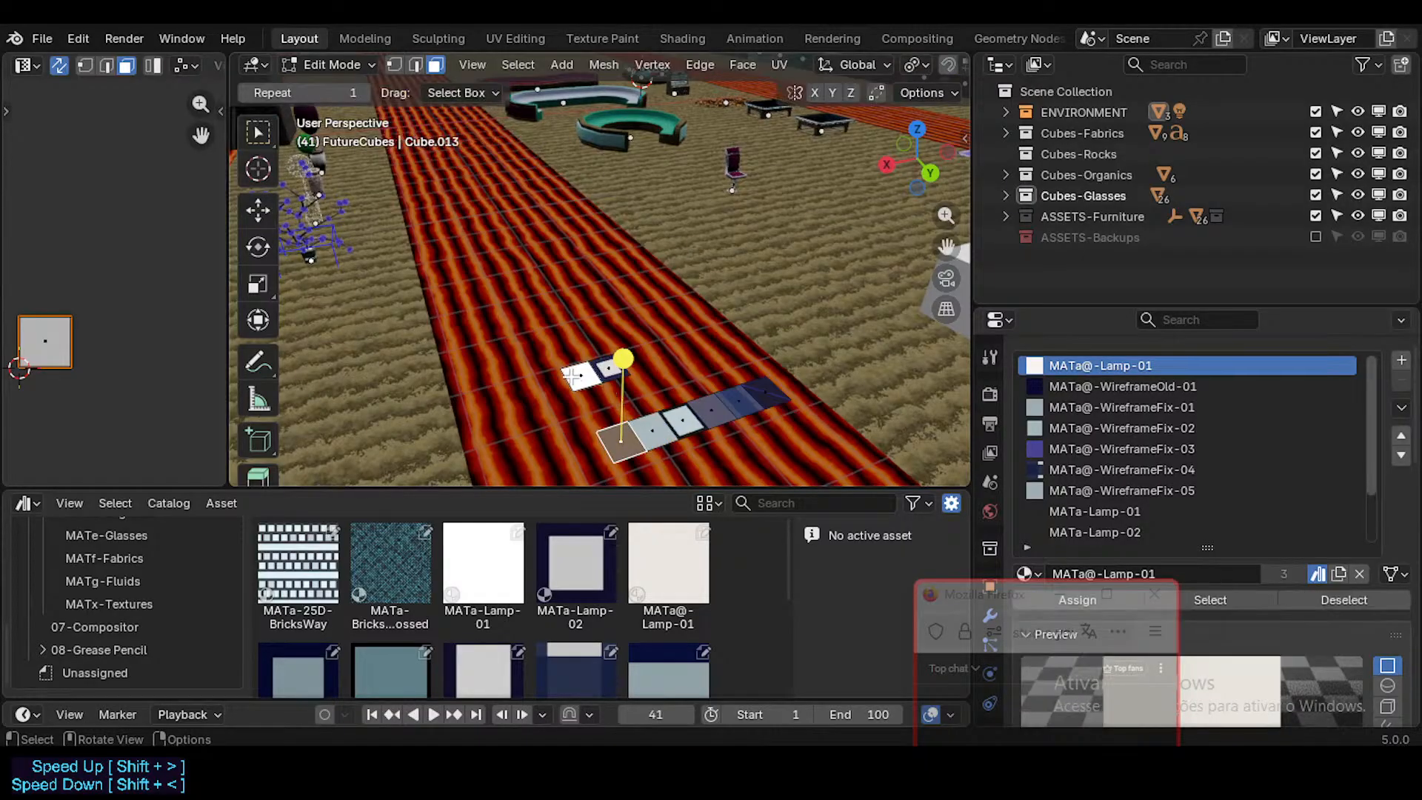
left_click(579, 380)
left_click(616, 362)
left_click(581, 374)
left_click(608, 361)
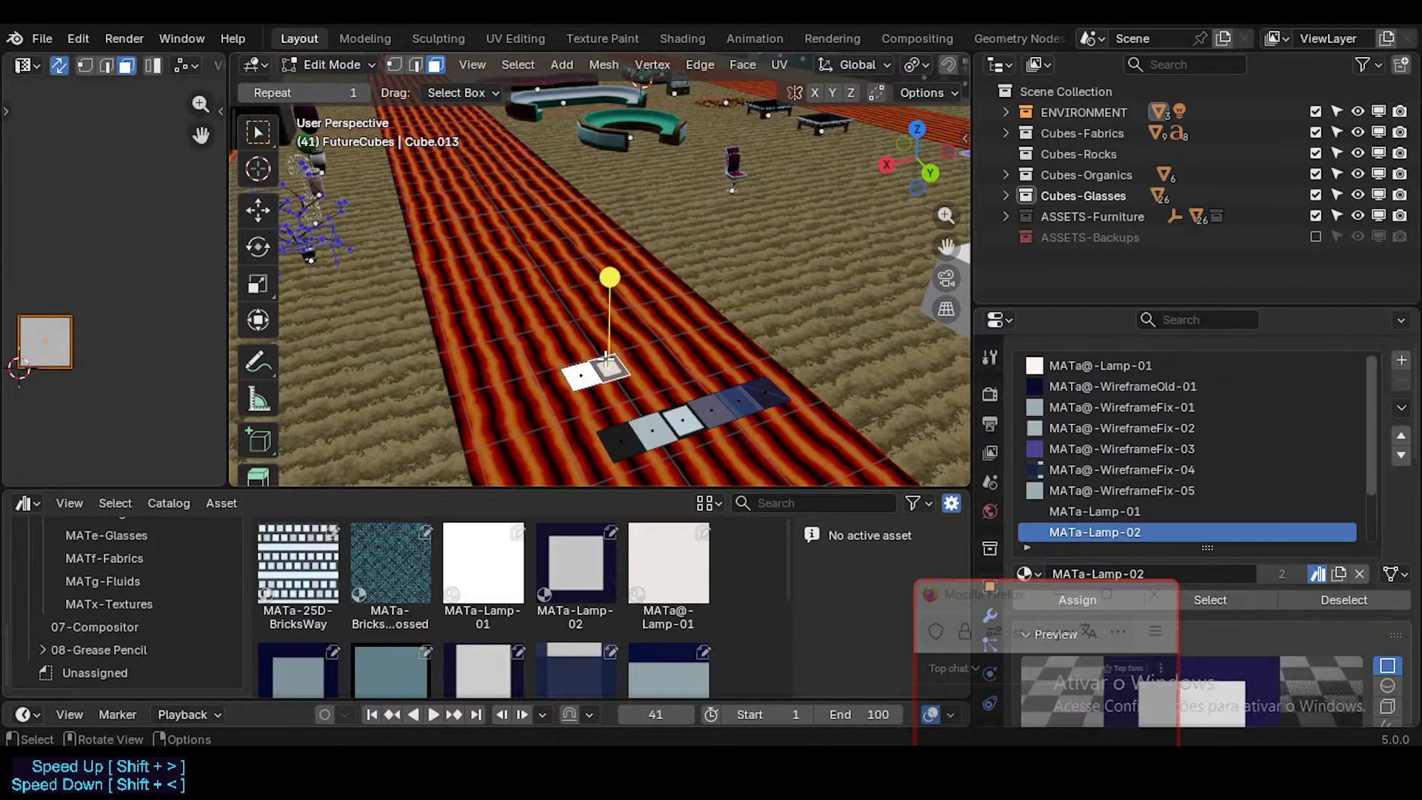
left_click(583, 375)
left_click(624, 370)
key("Tab")
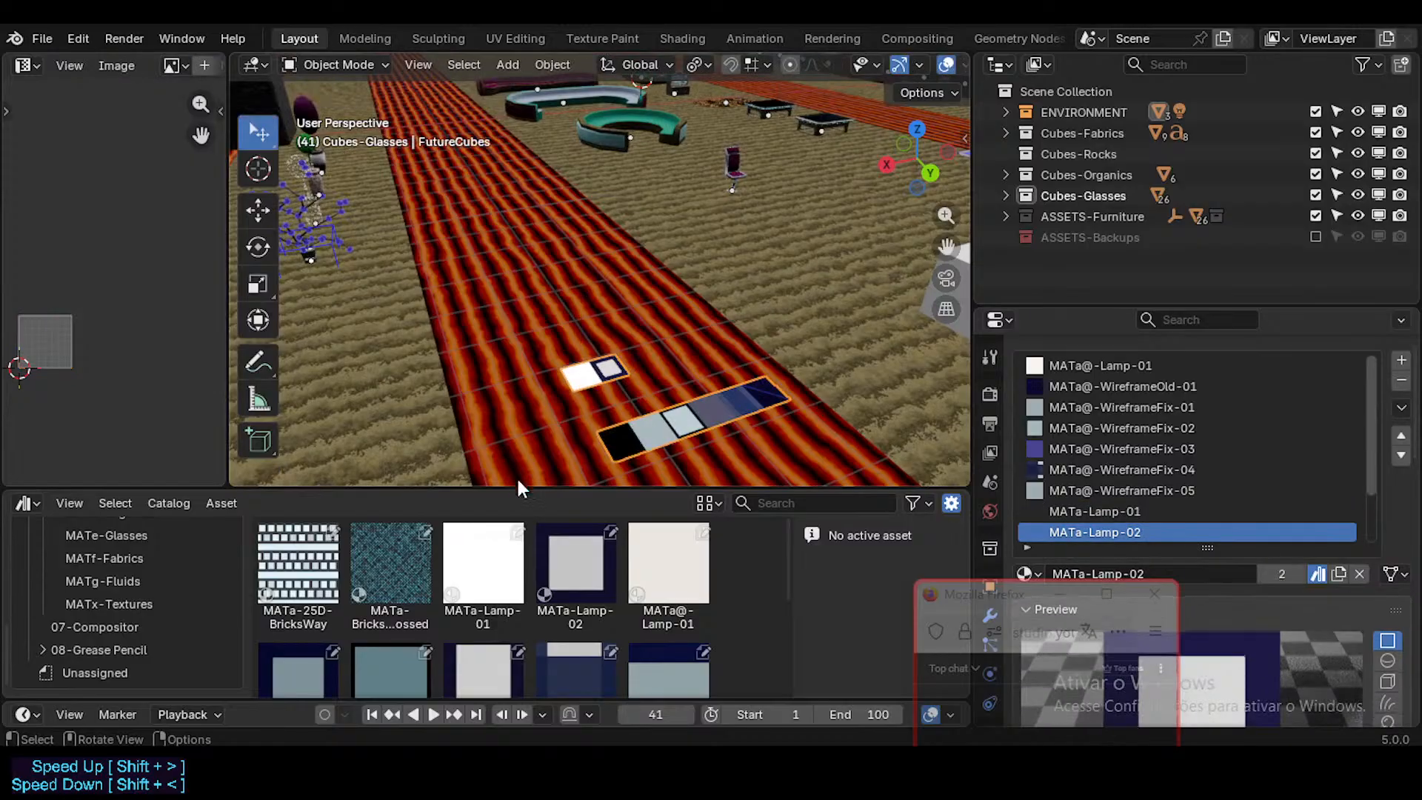
Step: Apply the MATa-25D-BricksWay material asset to the first white cube in the row, Cube-Emissions_Screens
scroll(588, 333, "down", 5)
middle_click_drag(602, 330, 662, 357)
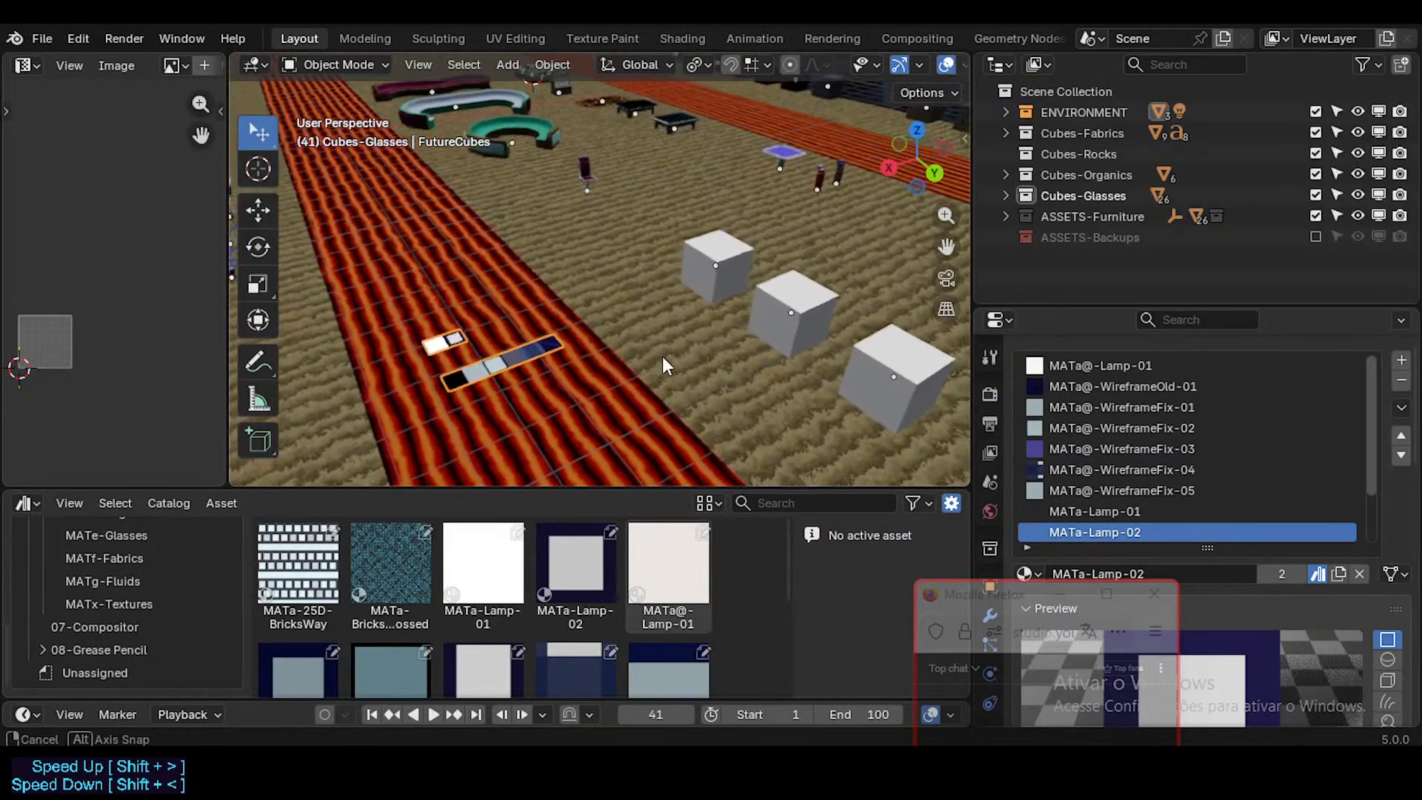
left_click(337, 546)
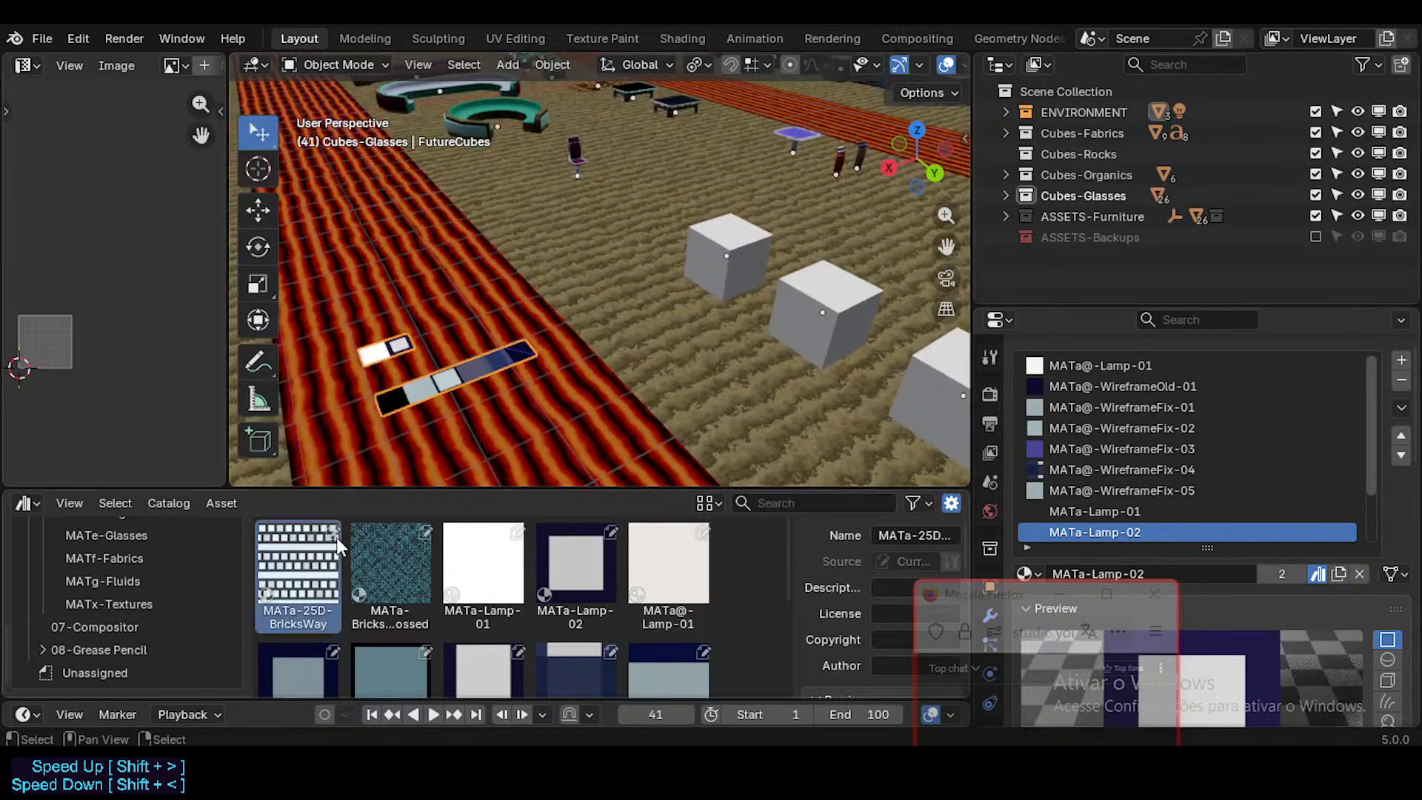
left_click_drag(311, 563, 707, 274)
middle_click_drag(707, 274, 673, 297)
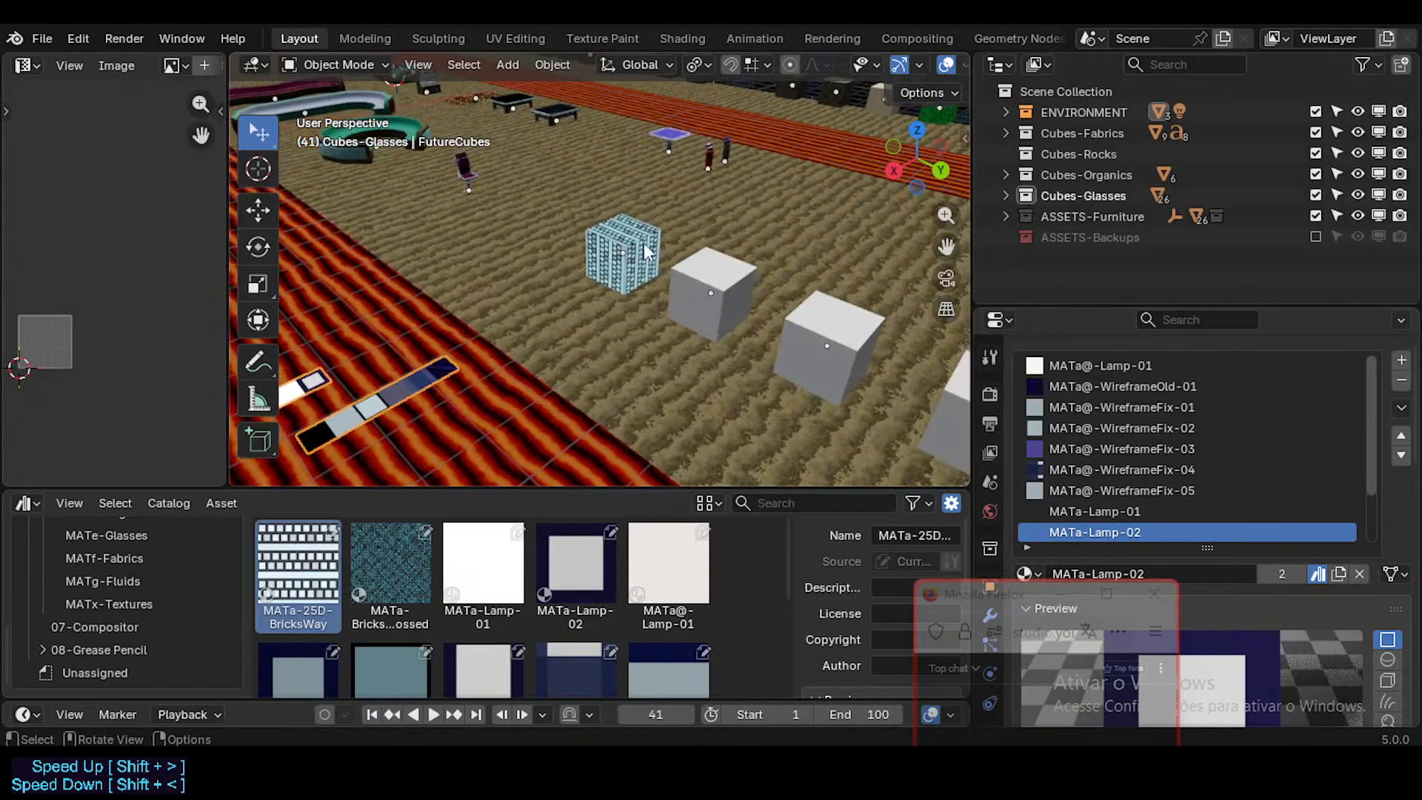
left_click(691, 286)
left_click(625, 237)
Step: Apply the MATa-BricksWayCrossed material asset to the second white cube in the row and save the file
left_click(399, 557)
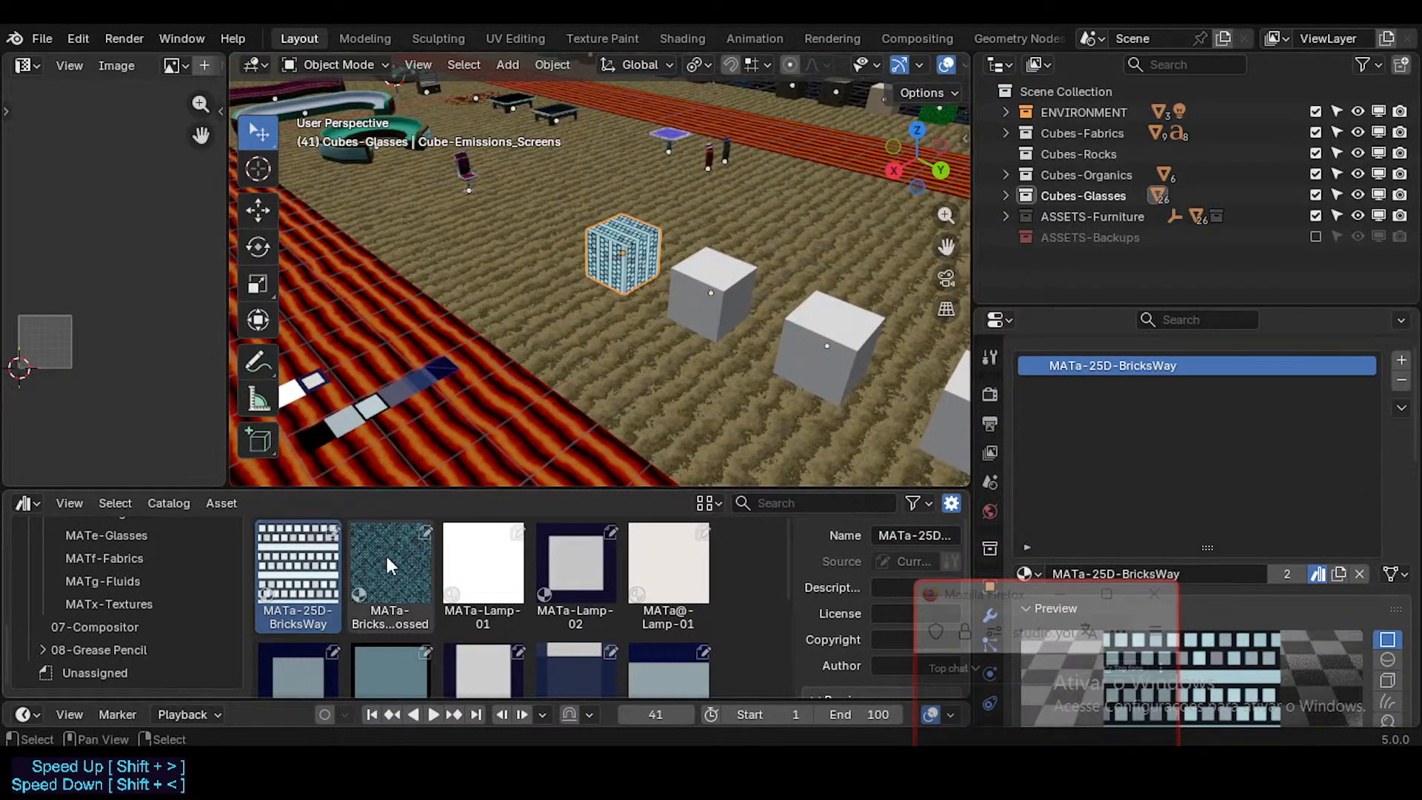
left_click_drag(400, 557, 721, 292)
scroll(487, 607, "down", 3)
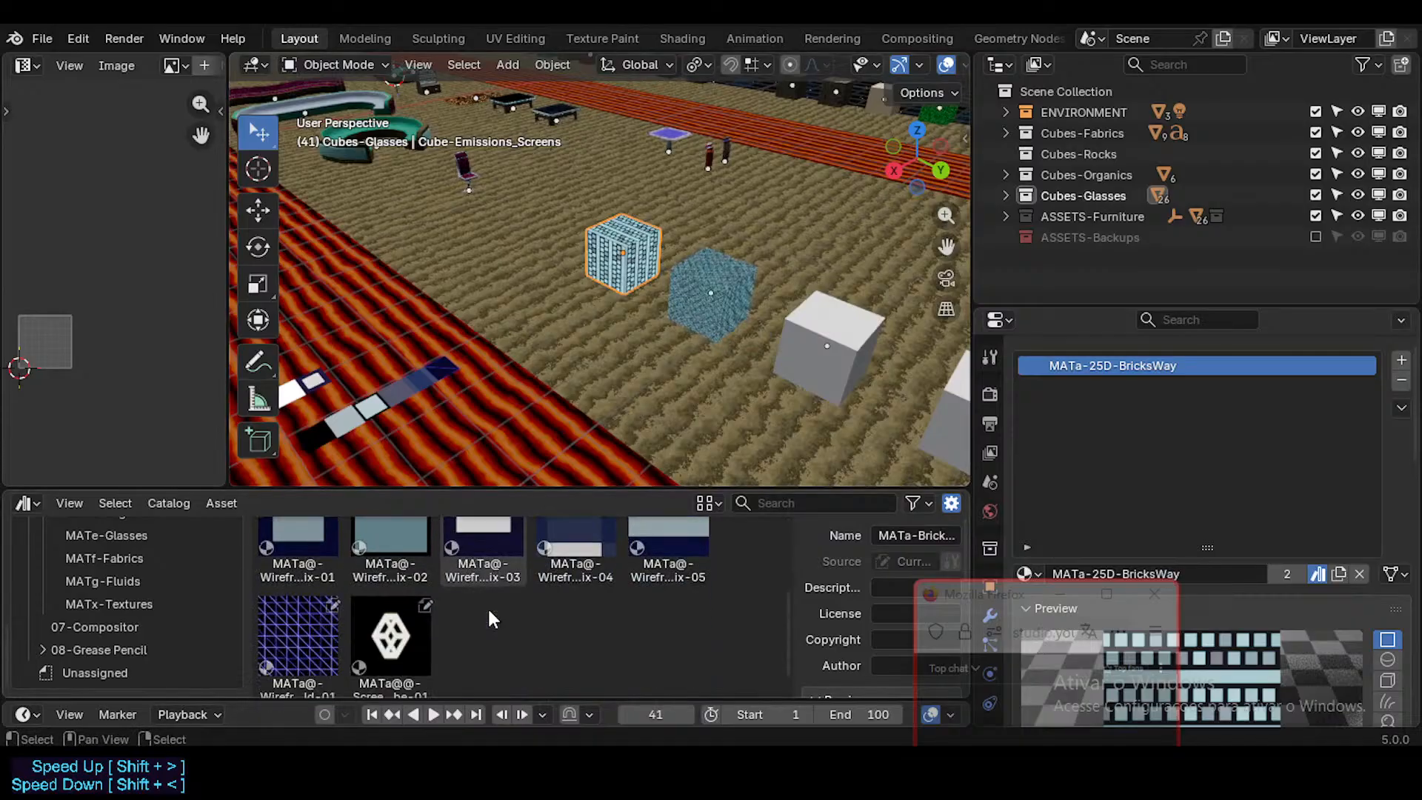
scroll(489, 618, "up", 2)
scroll(485, 608, "up", 2)
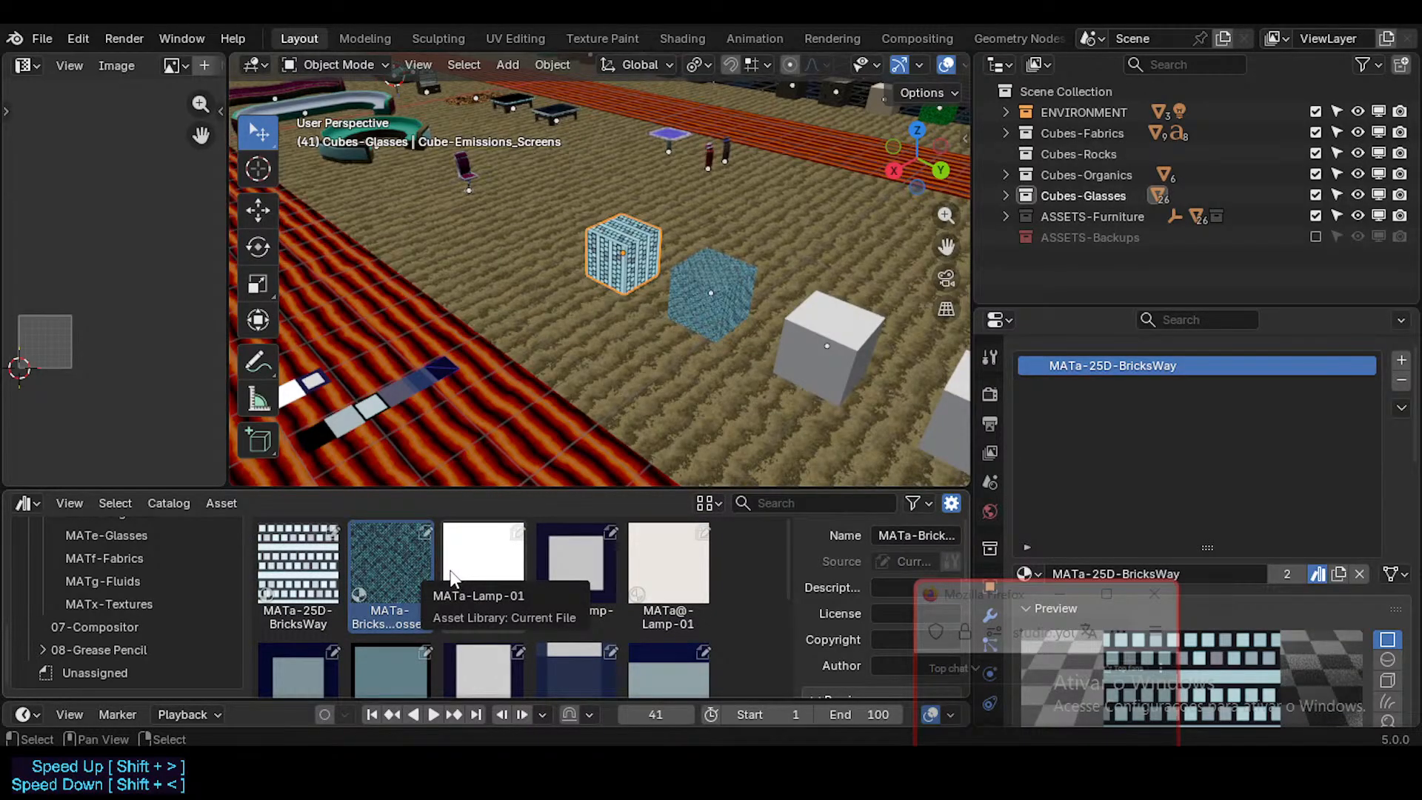
middle_click_drag(673, 326, 620, 361)
key("ctrl+s")
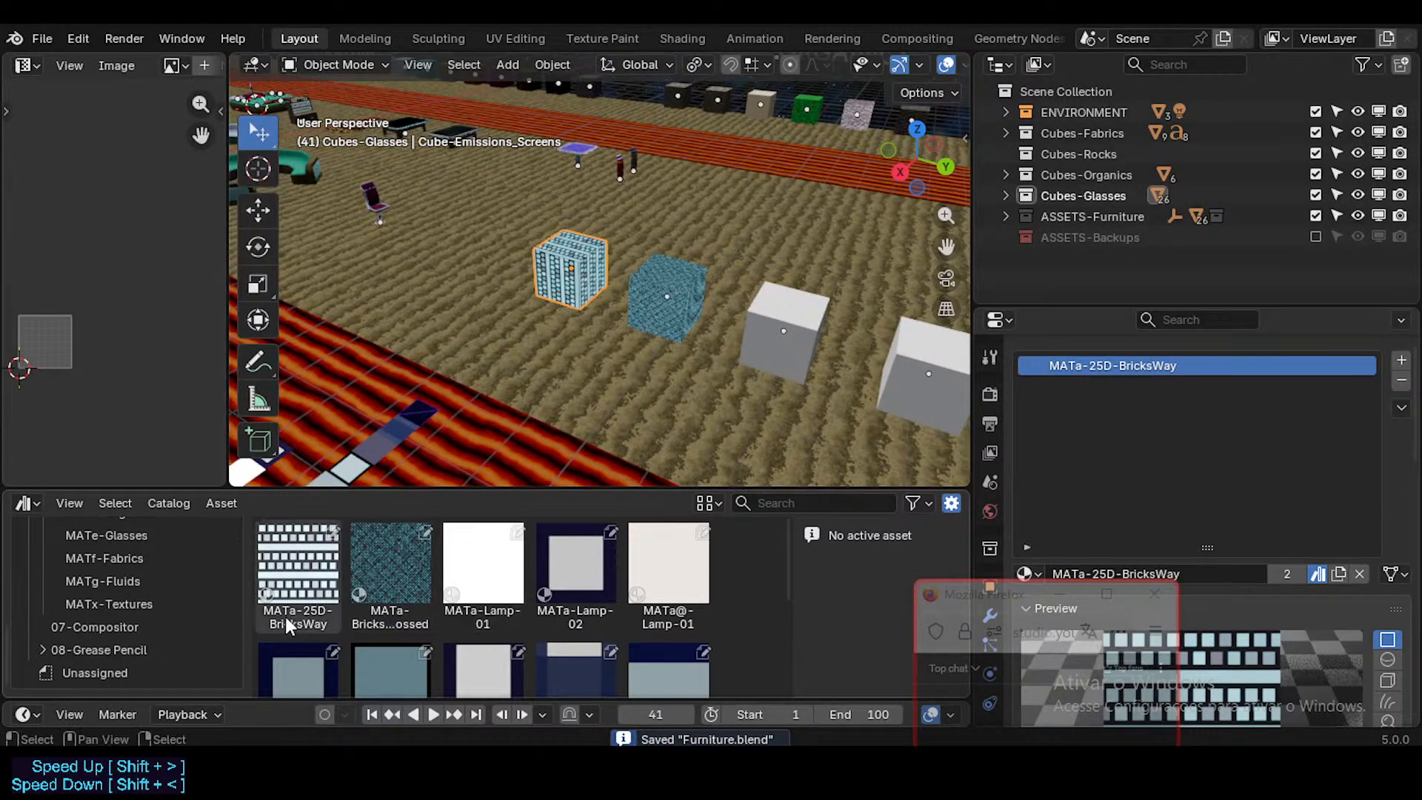
Step: Switch the asset browser to Neocene-V-AssetLibrary and compare the details of its two MATa-BricksWayCrossed assets
scroll(144, 599, "up", 10)
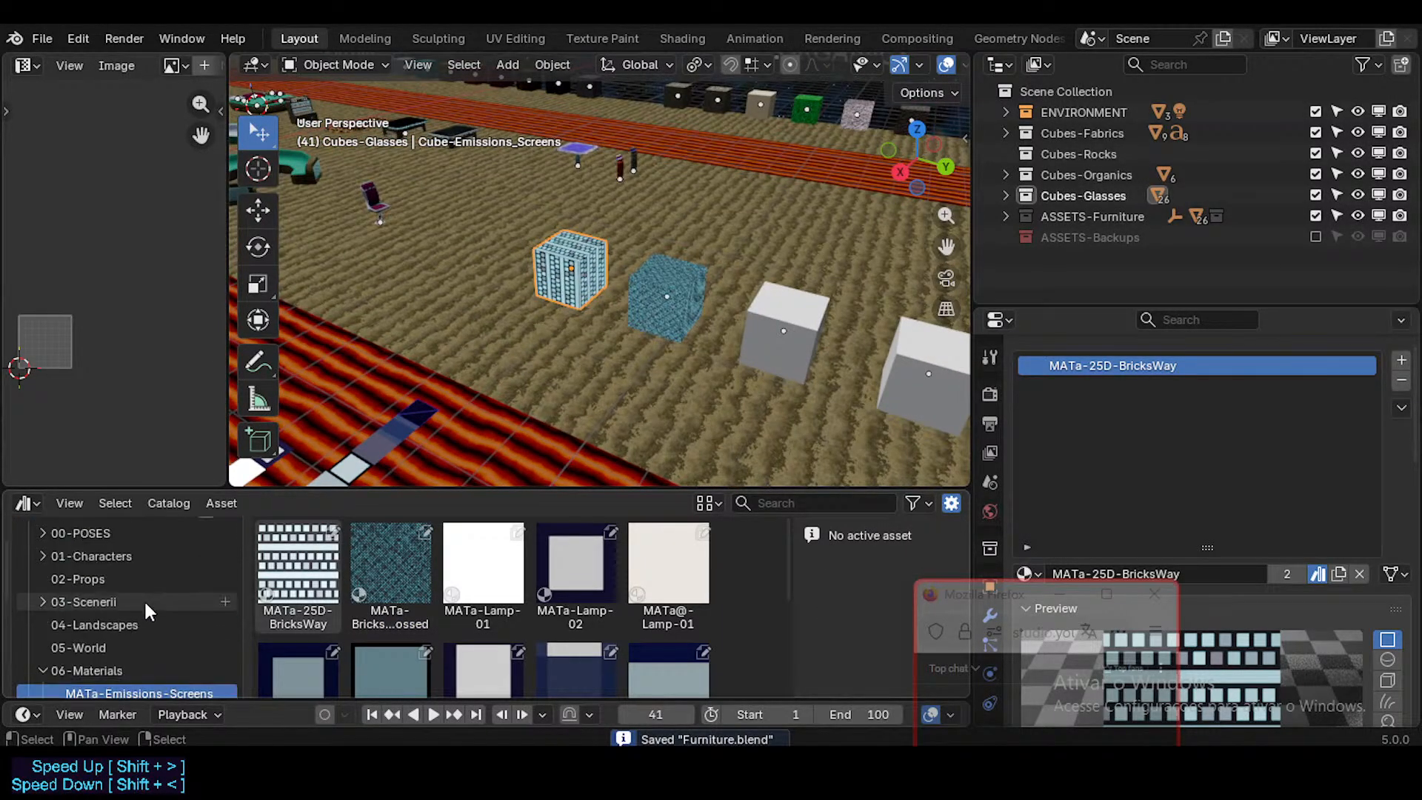
scroll(130, 628, "down", 4)
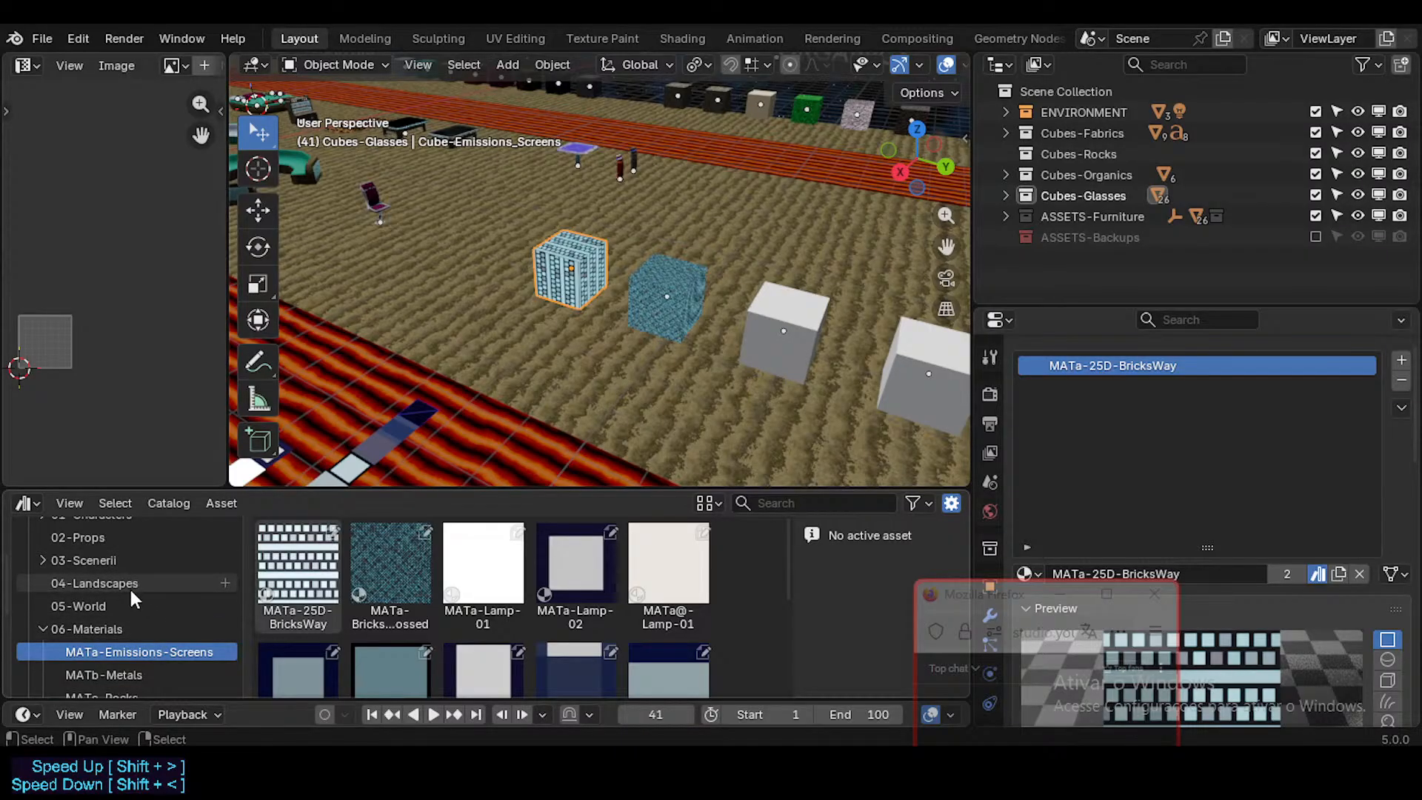
scroll(128, 574, "up", 5)
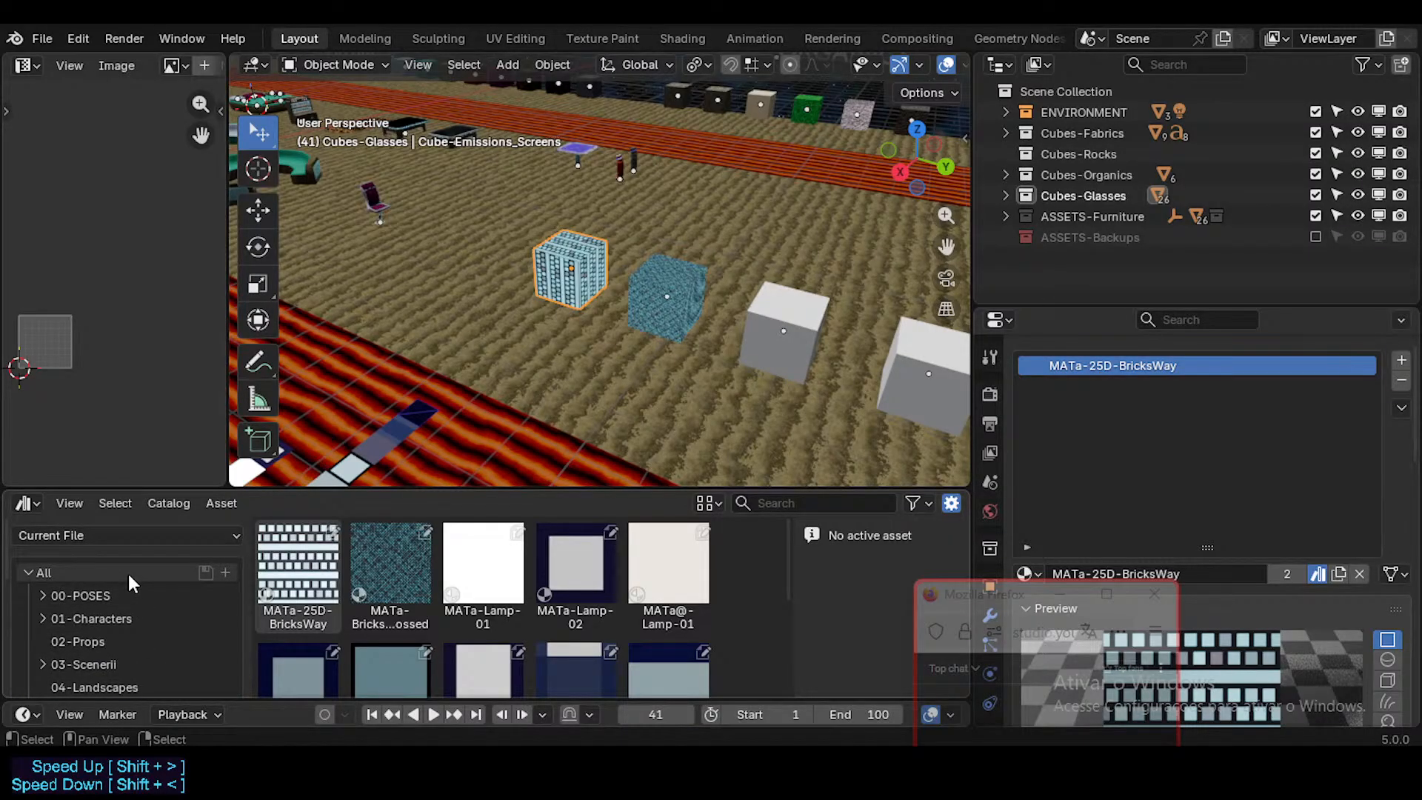
left_click(135, 539)
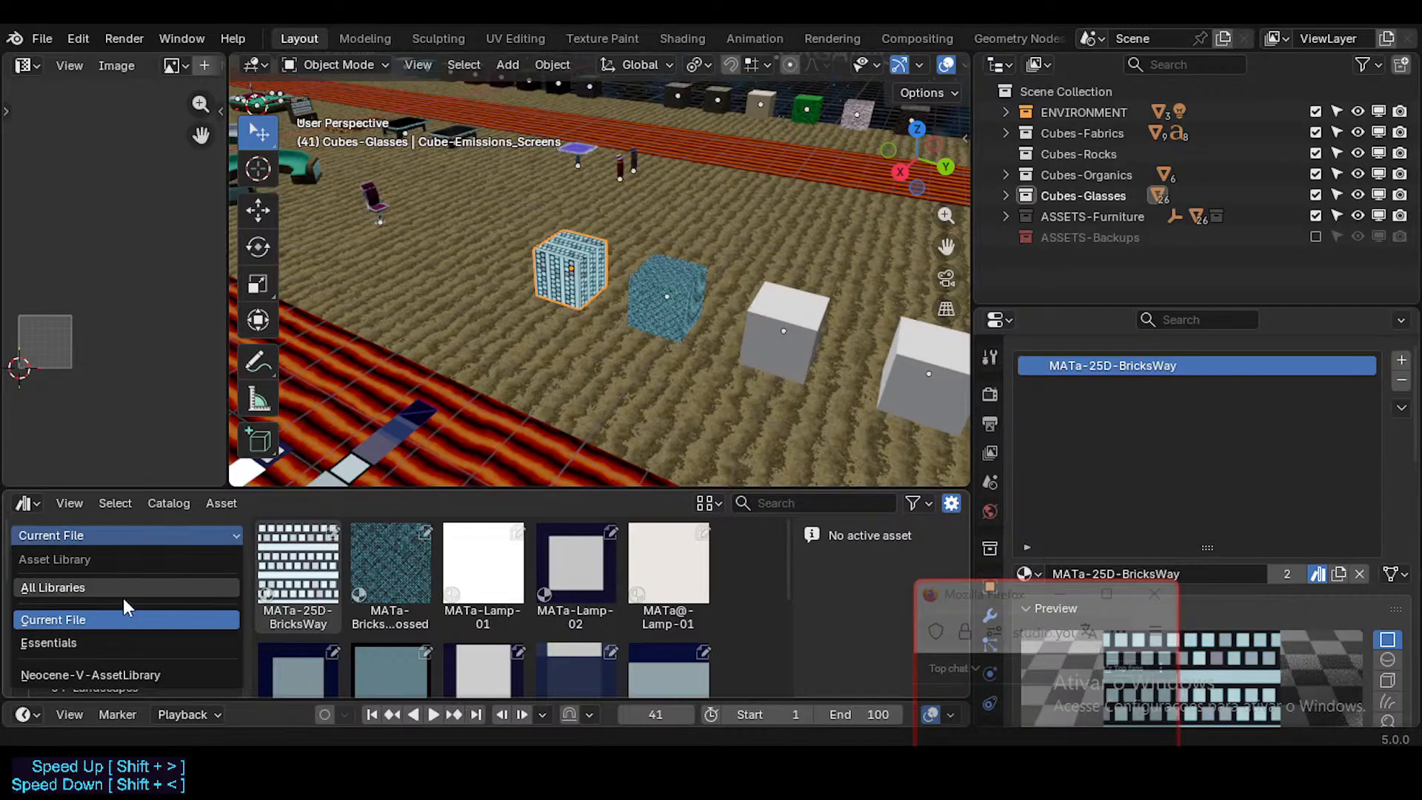
left_click(126, 676)
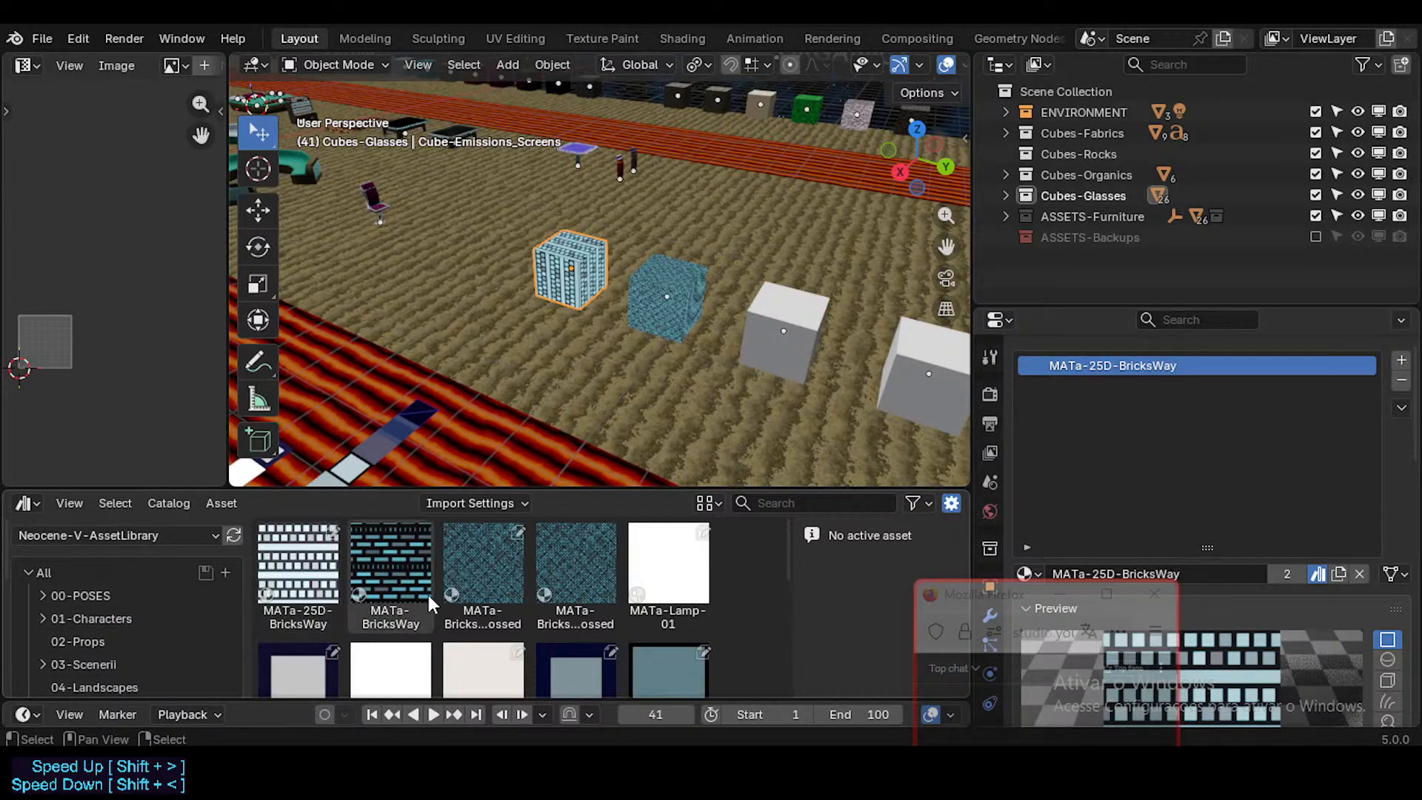
left_click(574, 578)
left_click(501, 577)
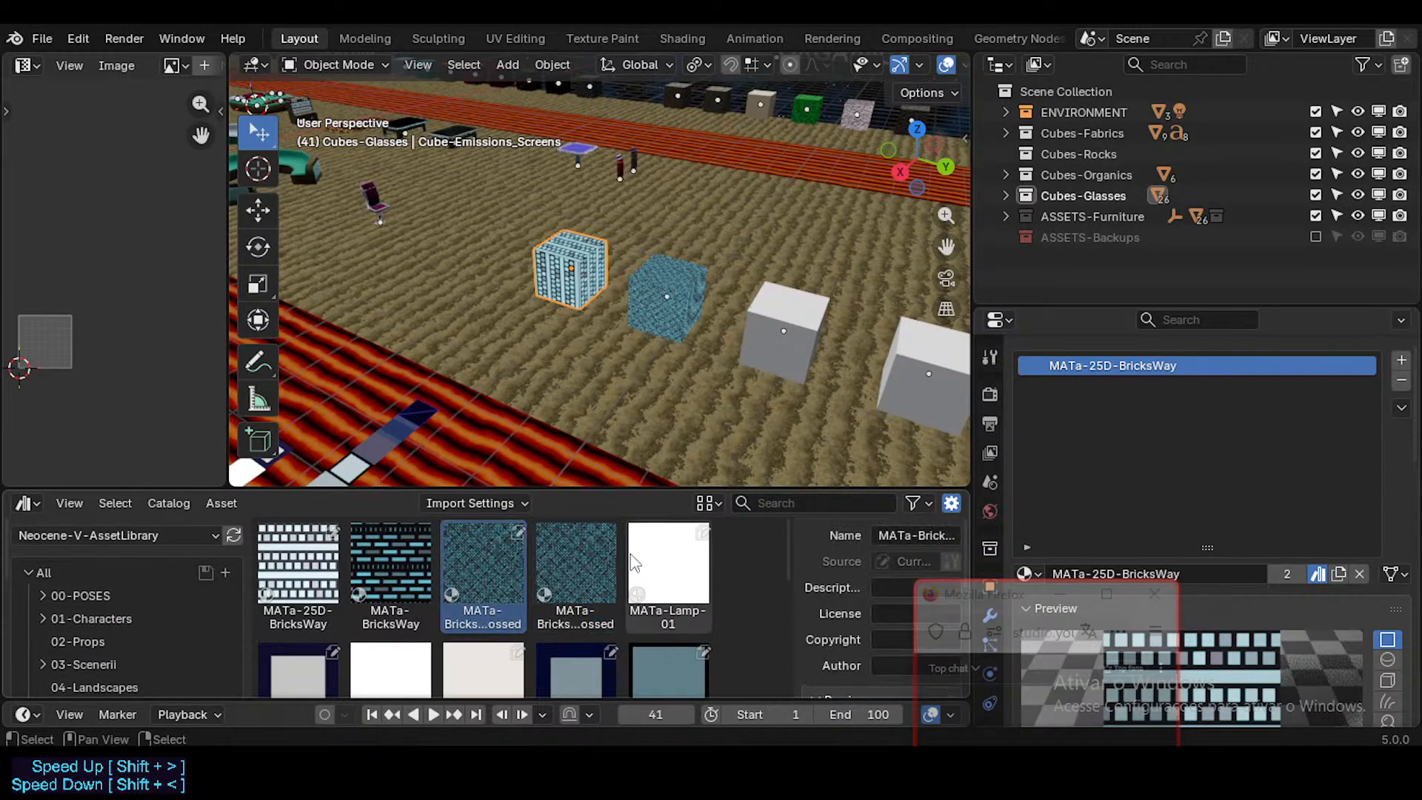
left_click(586, 553)
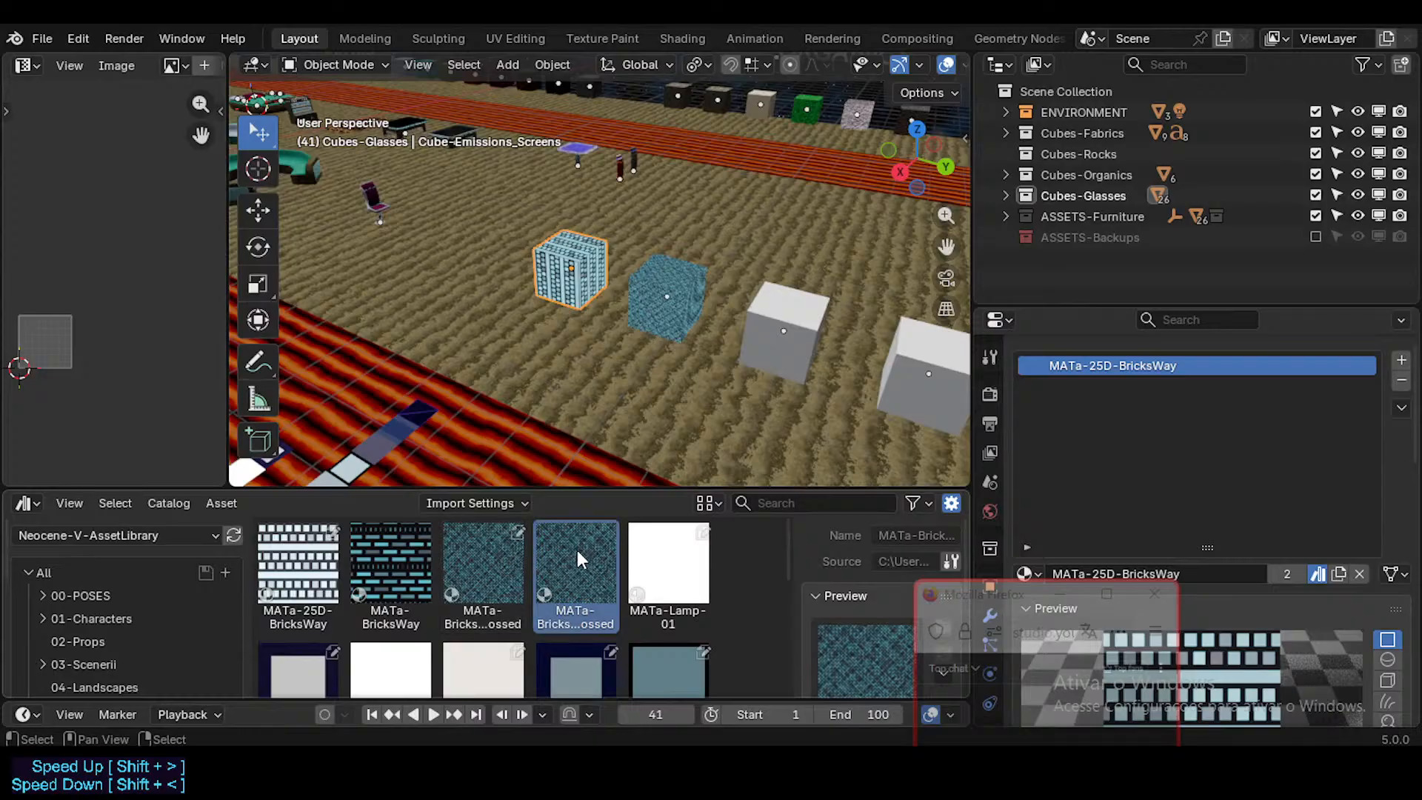
Step: Compare the duplicate MATa-BricksWayCrossed assets and apply the MATa-BricksWay material asset to the third cube in the row
left_click(509, 558)
left_click(549, 566)
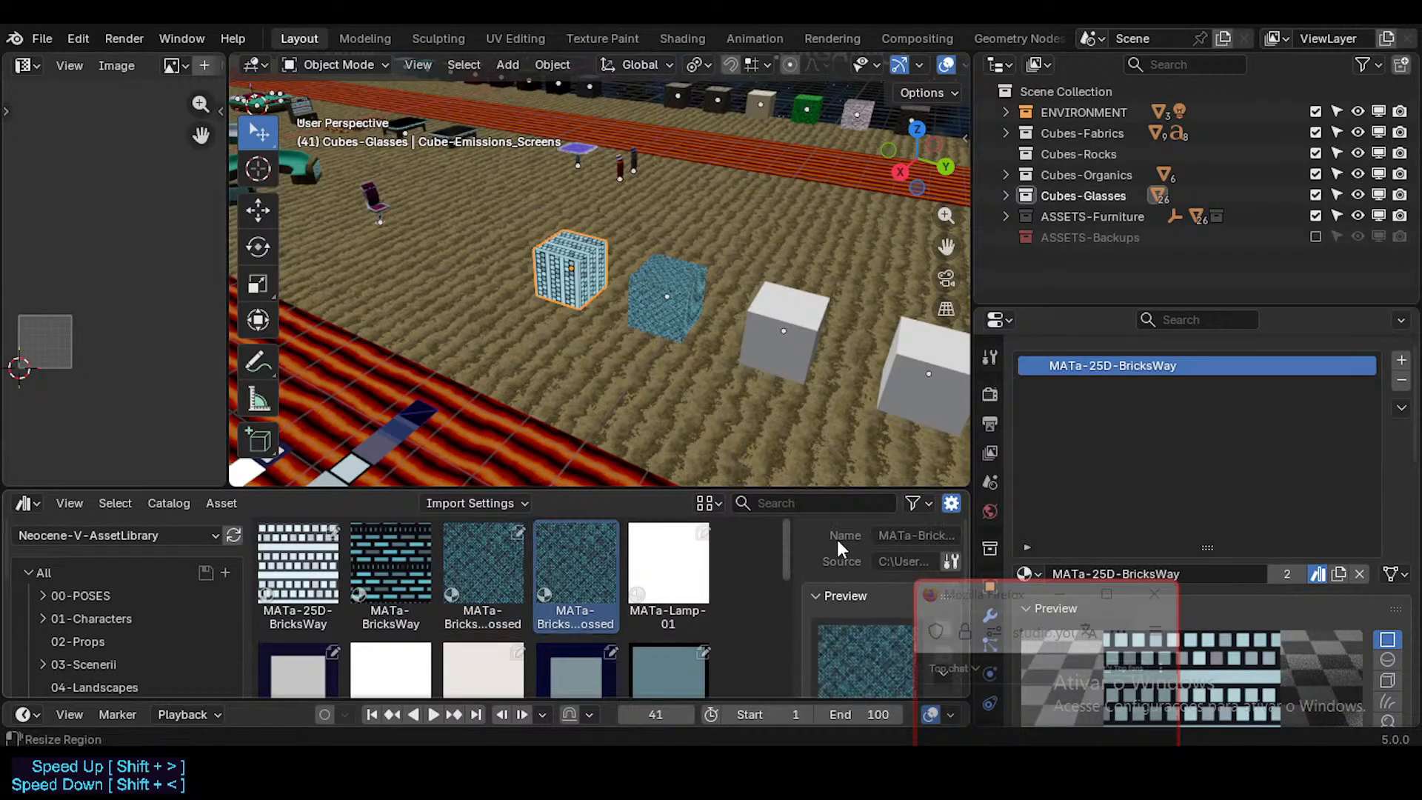
left_click(483, 552)
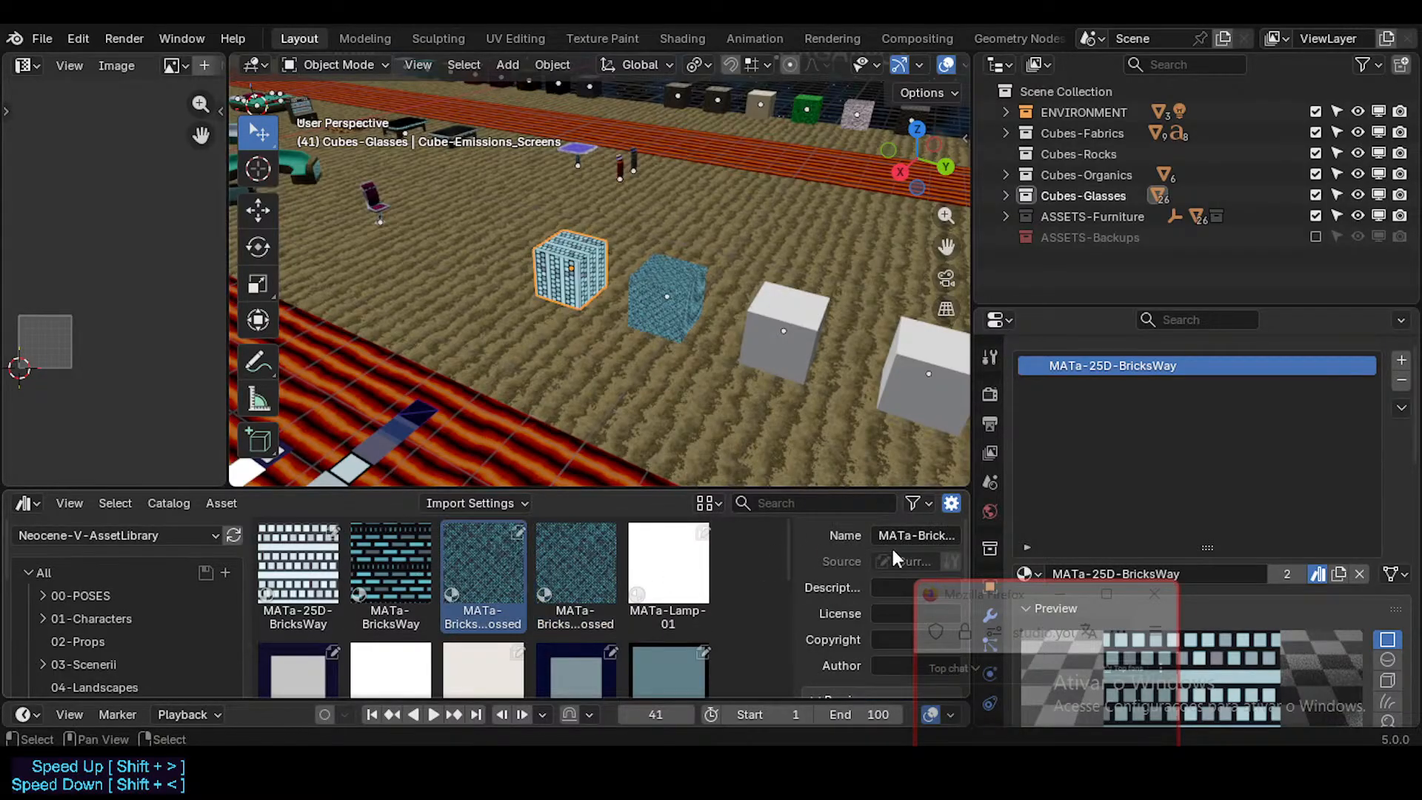
left_click(610, 557)
left_click(393, 567)
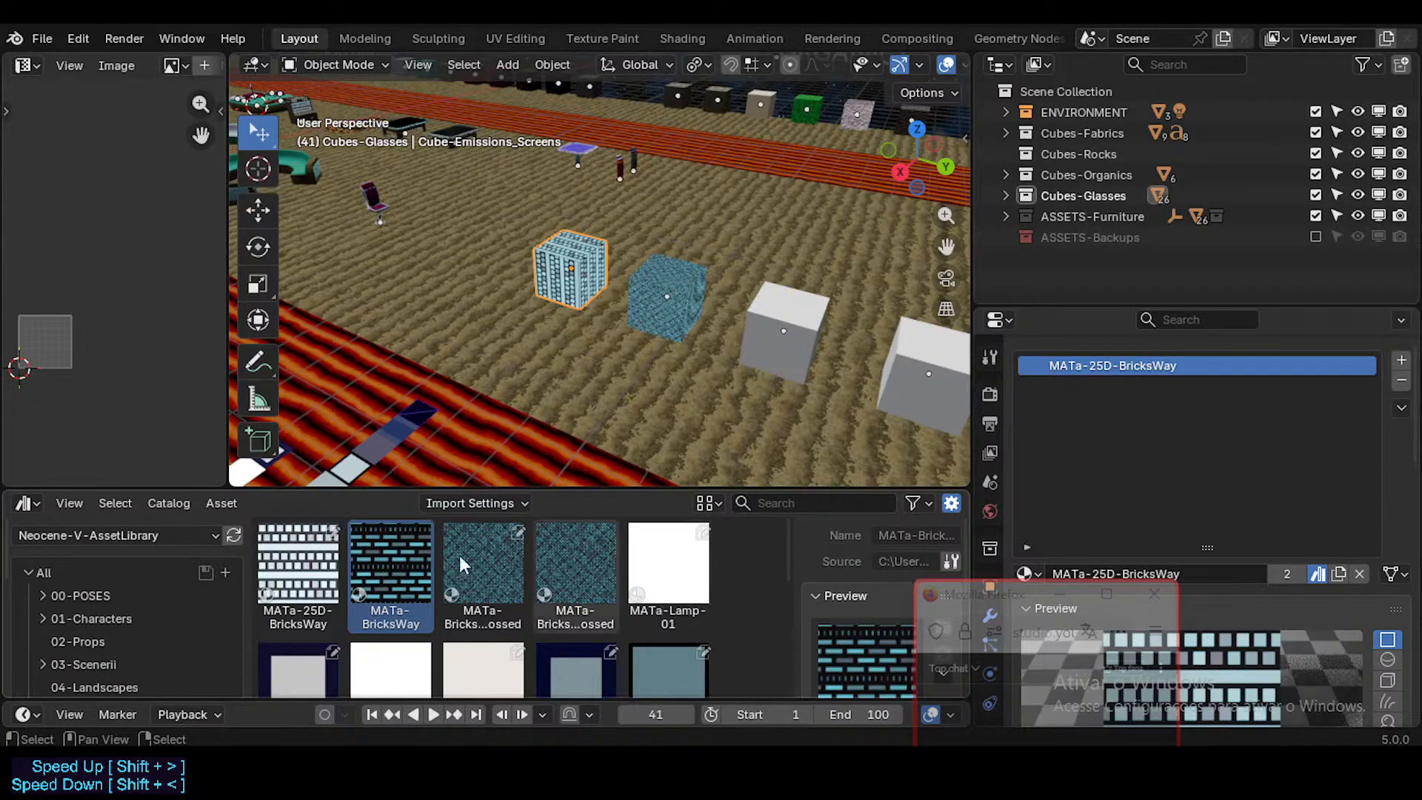
left_click_drag(407, 571, 786, 344)
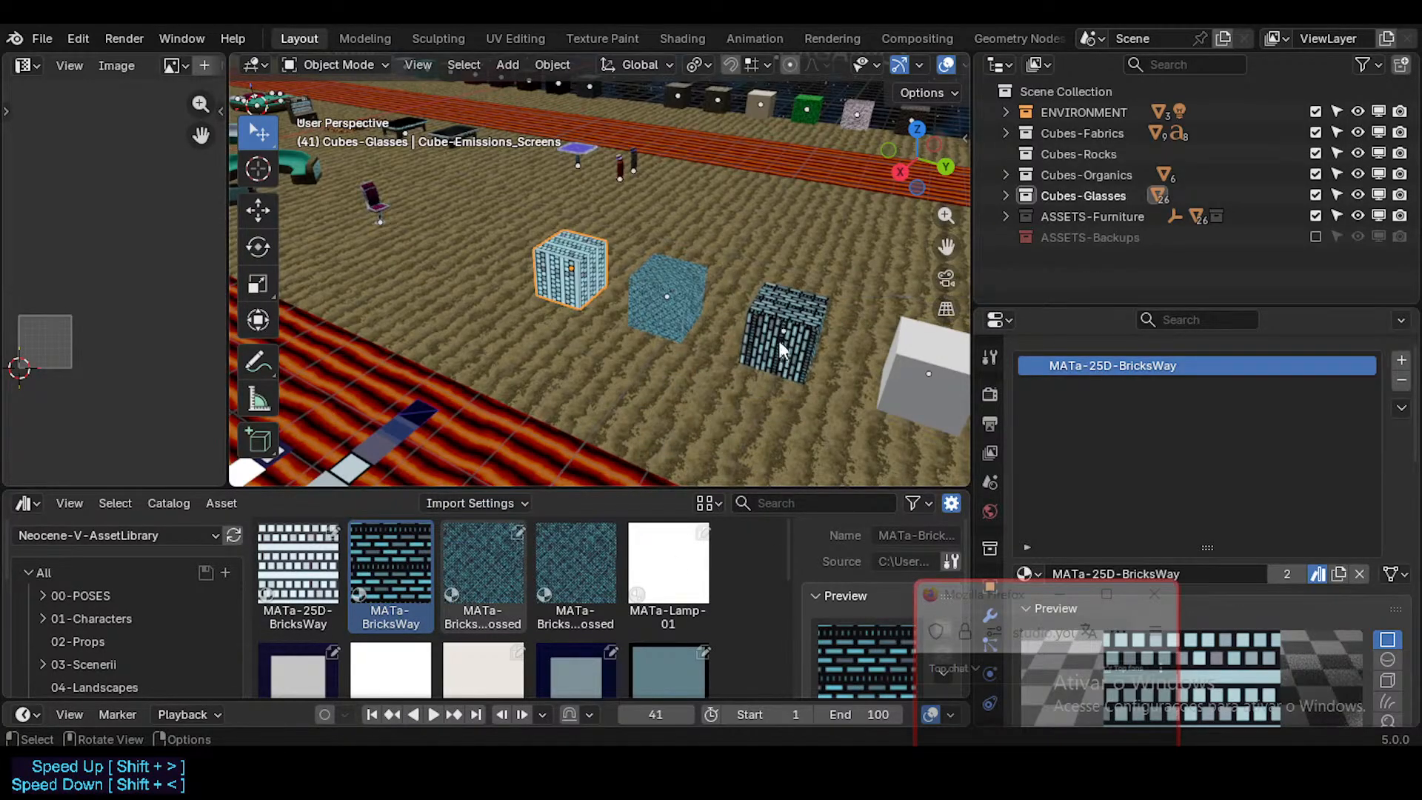
Step: Make the linked material on the third cube, Cube-Emissions_Screens.002, local and mark it as an asset
left_click(794, 331)
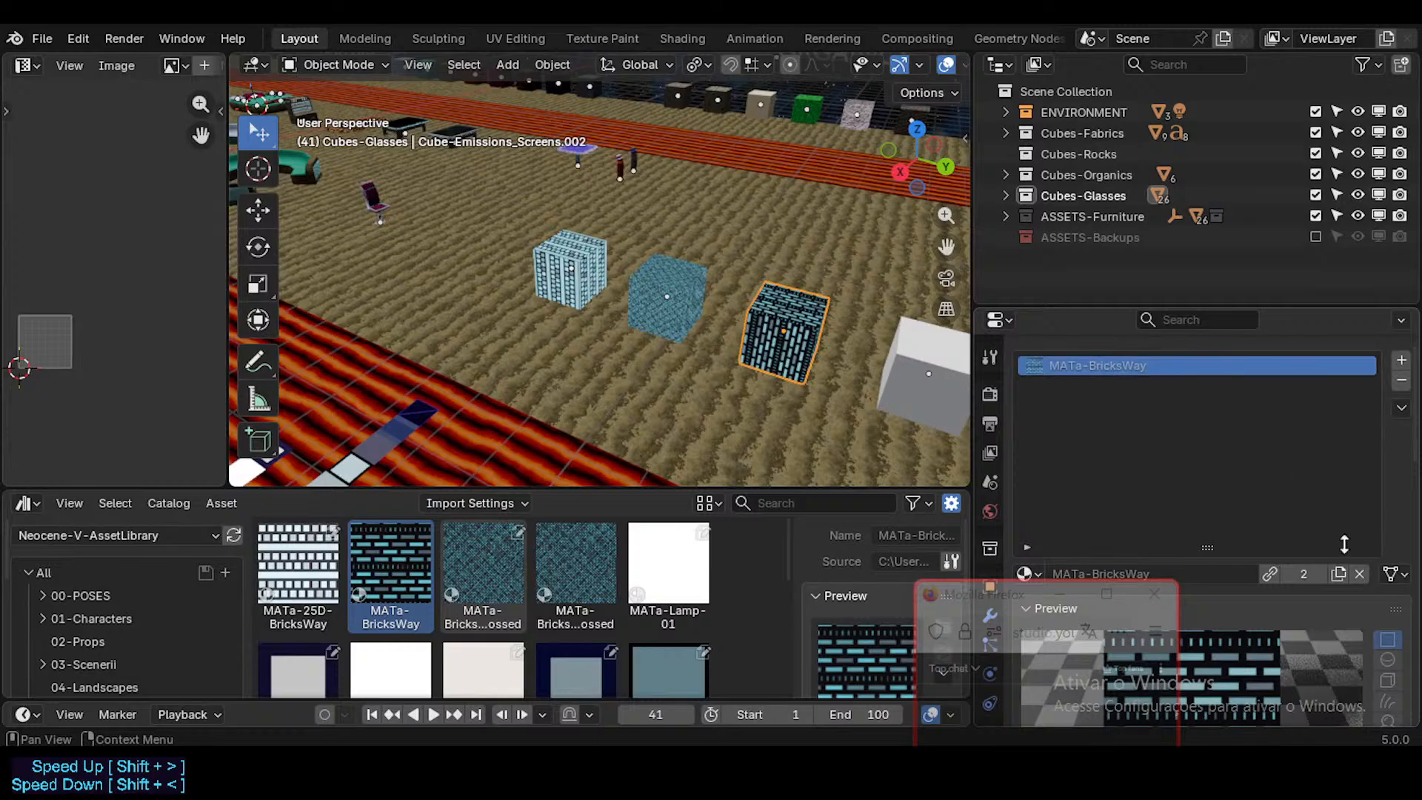
left_click(1270, 576)
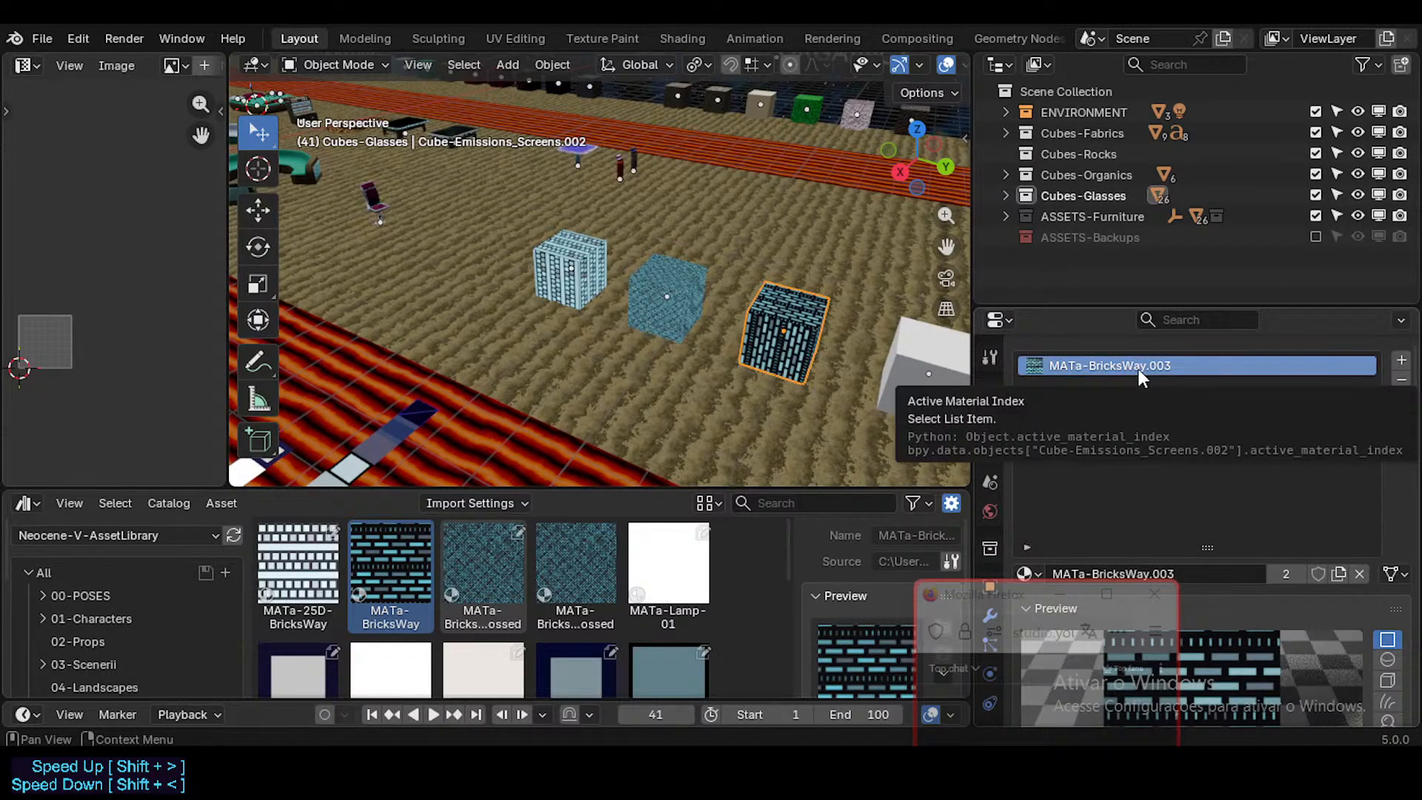
right_click(1319, 574)
left_click(1313, 574)
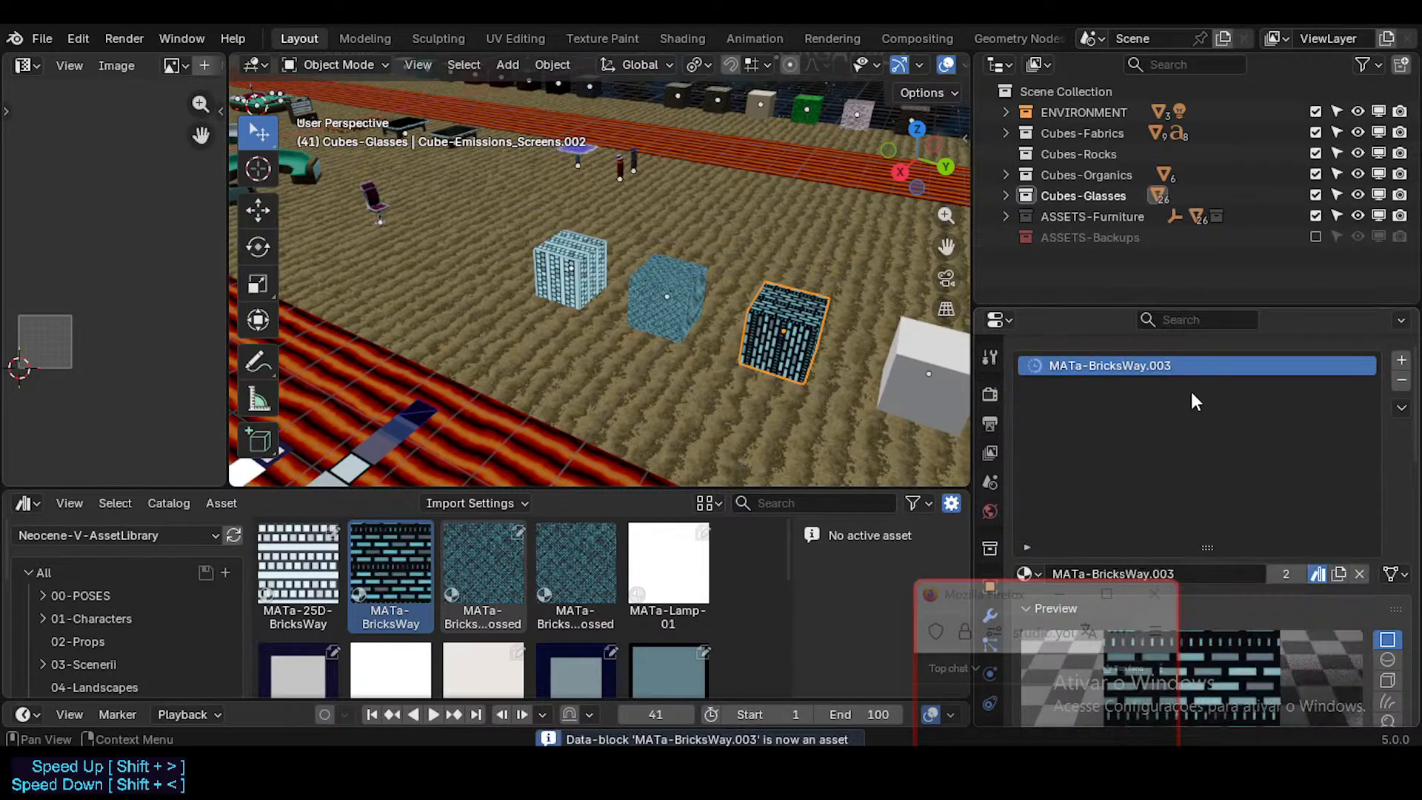
Step: Rename the third cube's material to MATa-BricksWay by removing its number suffix
double_click(1166, 364)
left_click_drag(1148, 363, 1259, 377)
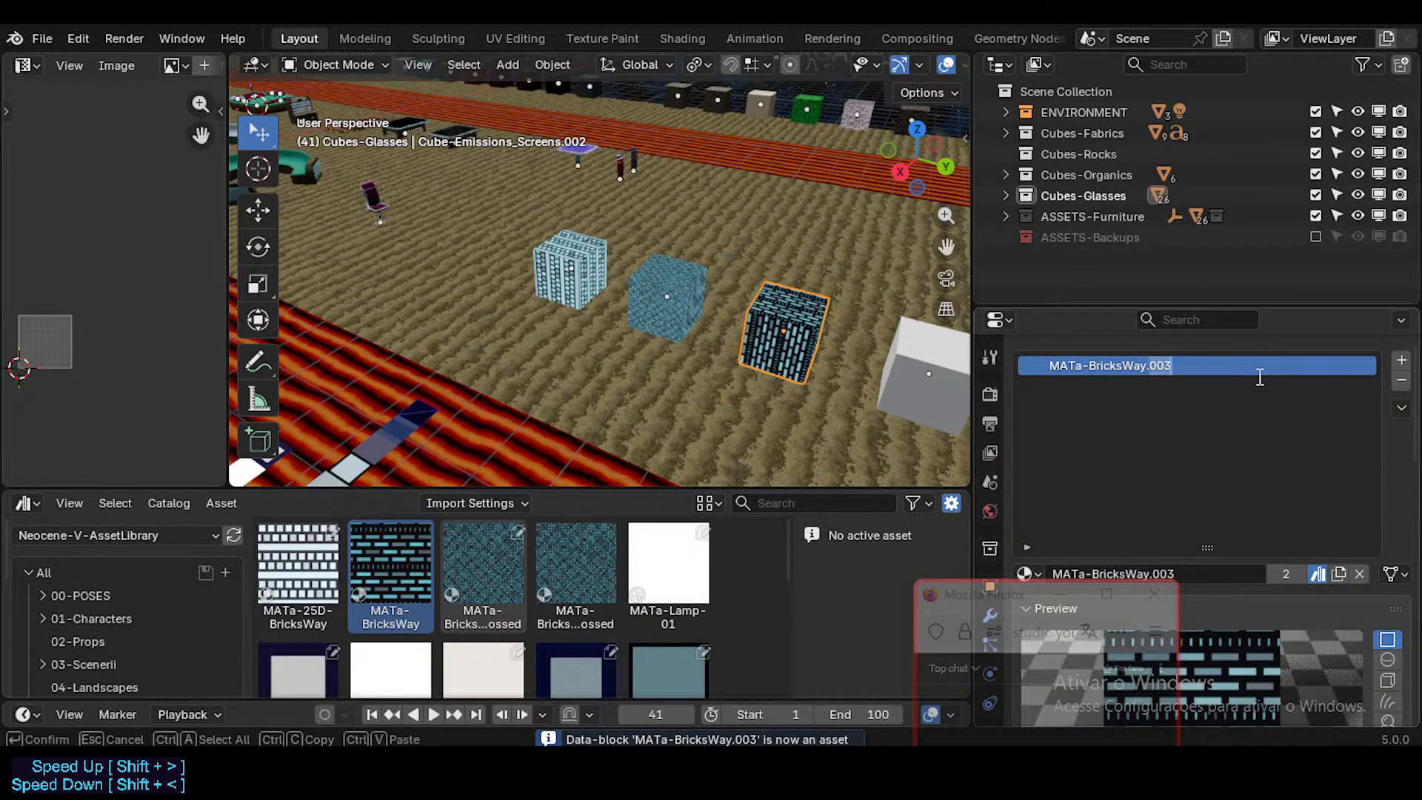
key("BackSpace")
key("Return")
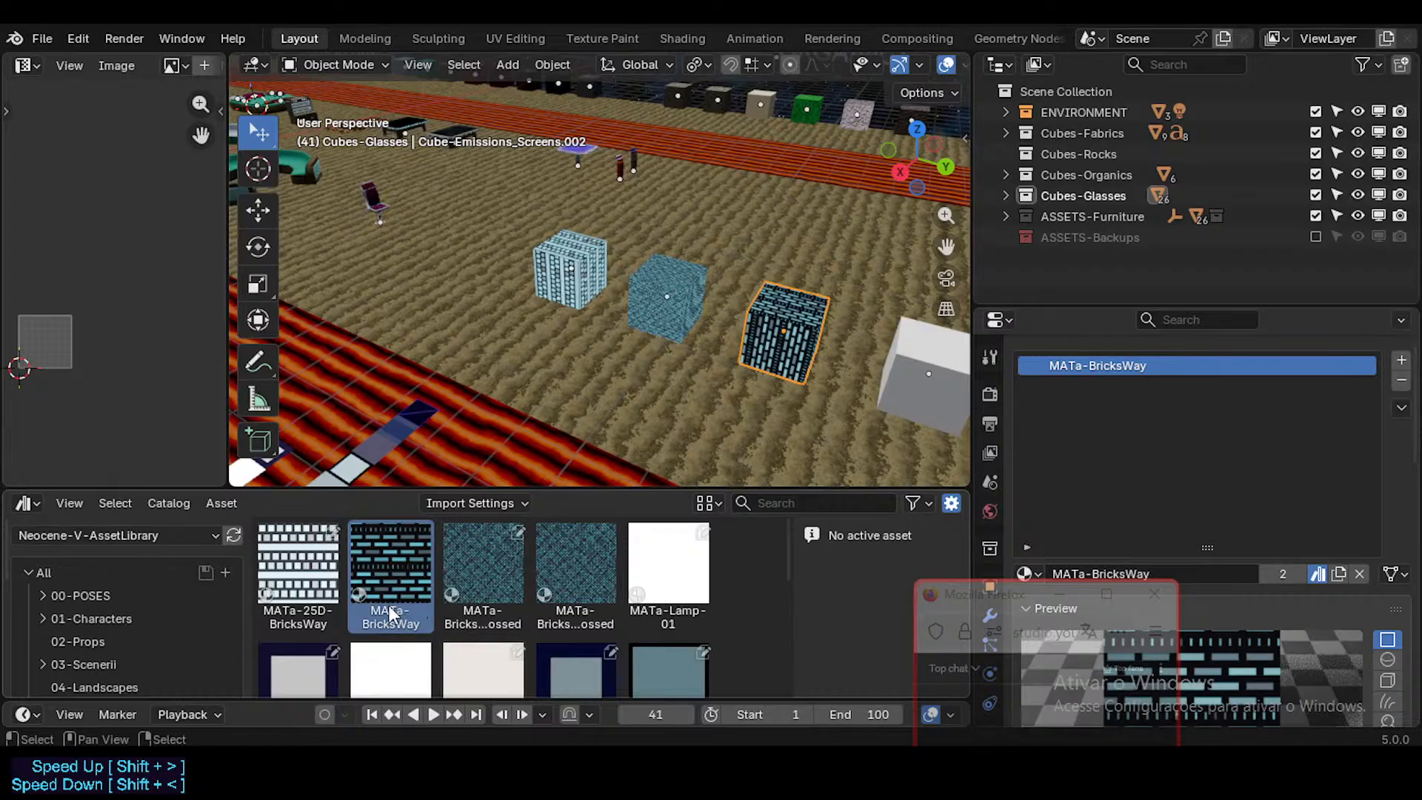
Step: Show the Unassigned assets of the library and select the newly marked MATa-BricksWay asset
left_click(397, 582)
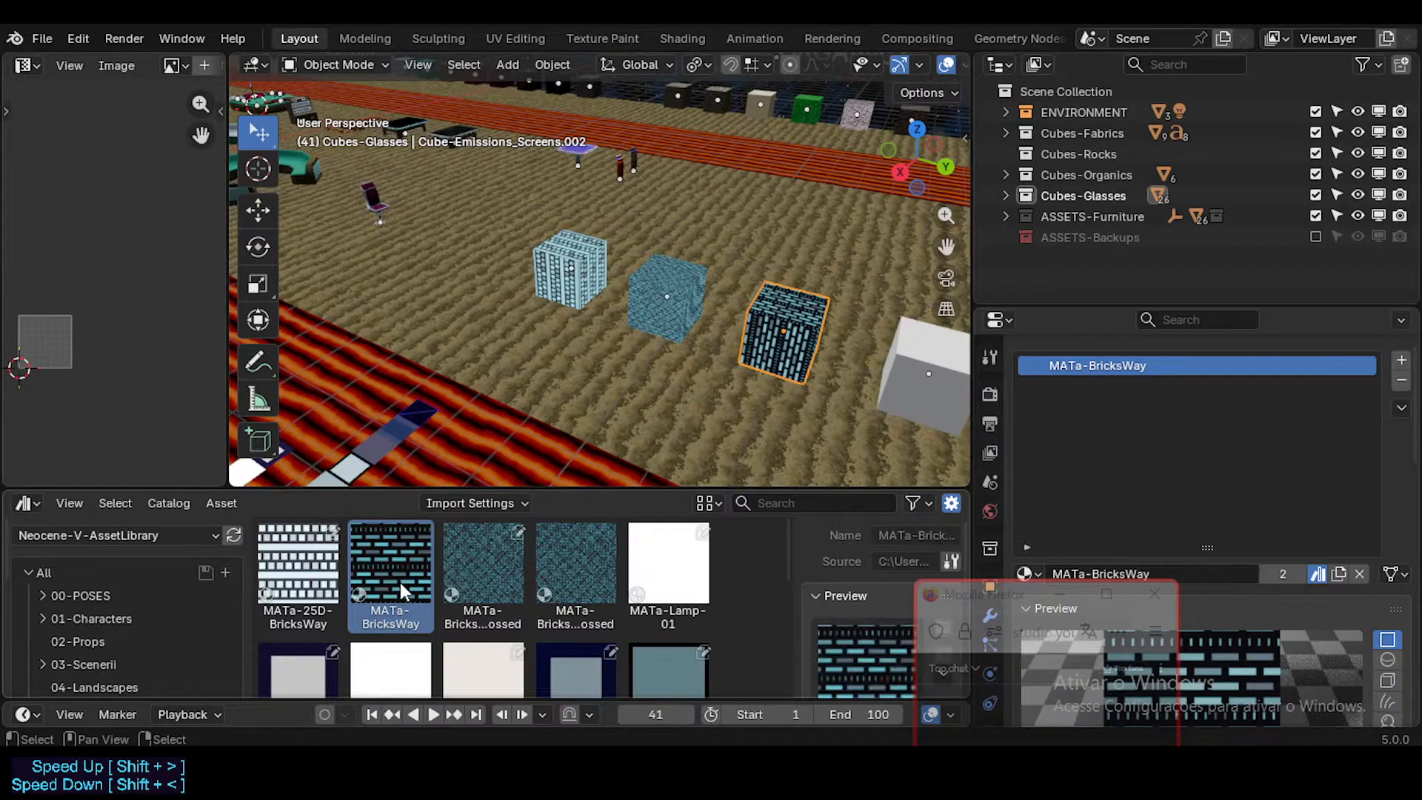
scroll(400, 592, "down", 5)
scroll(96, 665, "down", 5)
scroll(96, 665, "down", 4)
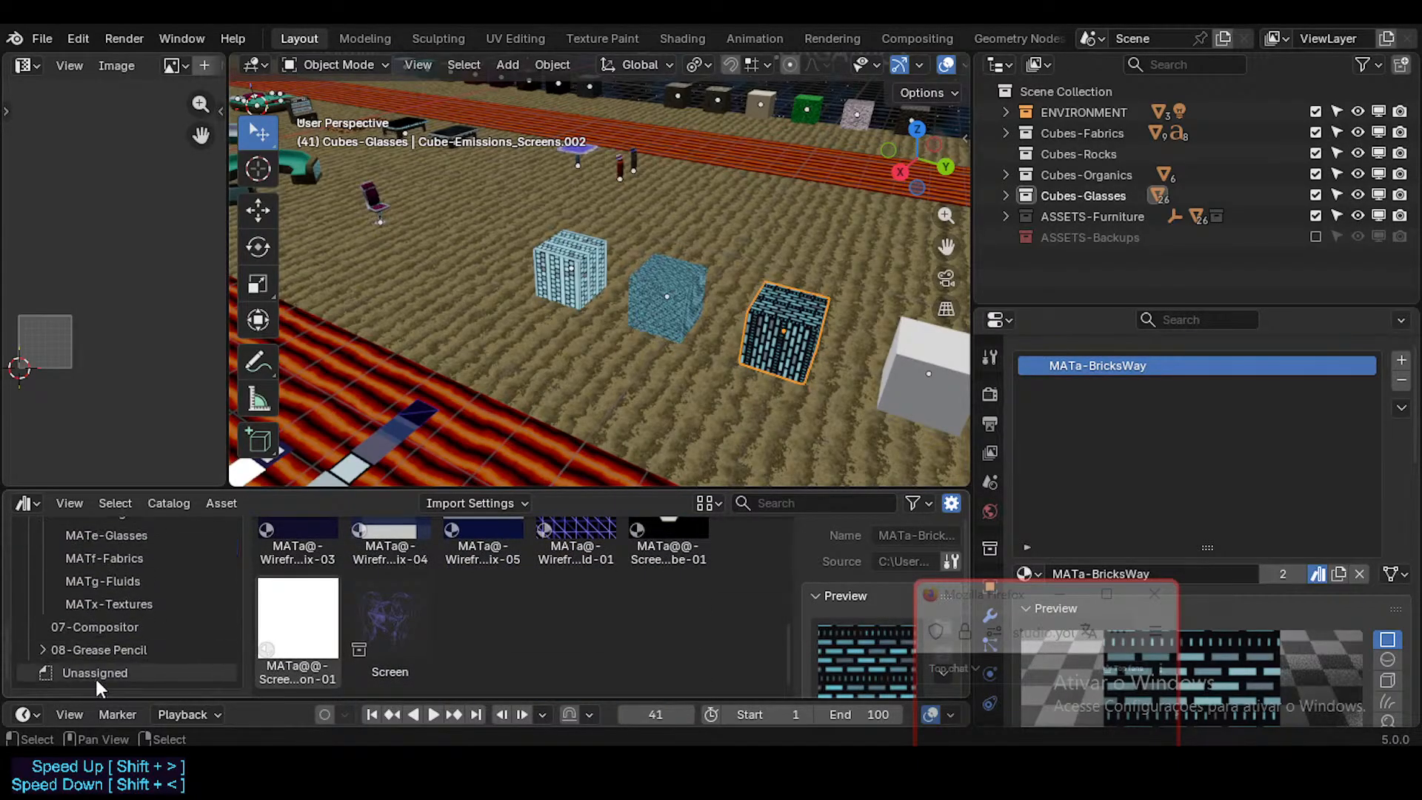
left_click(97, 672)
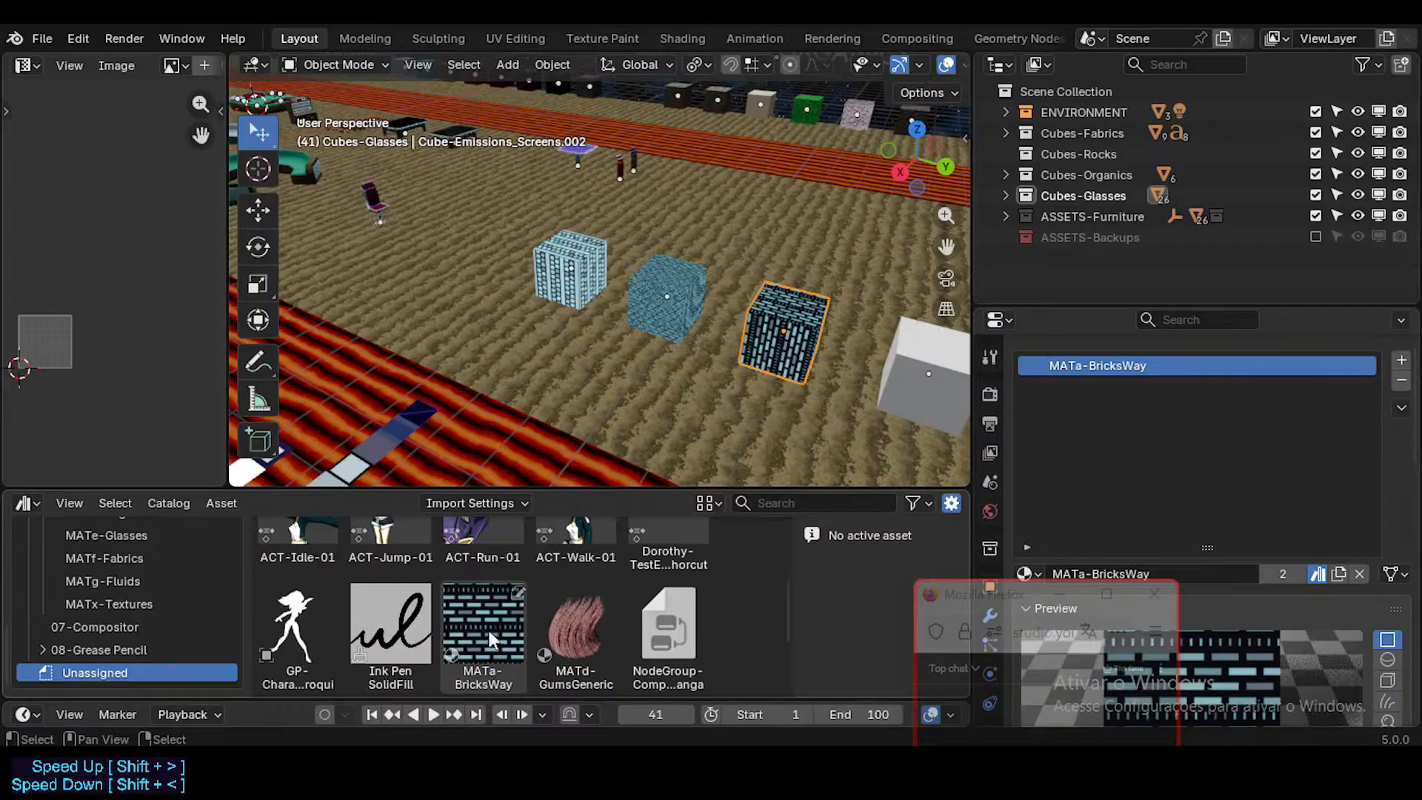
left_click(477, 623)
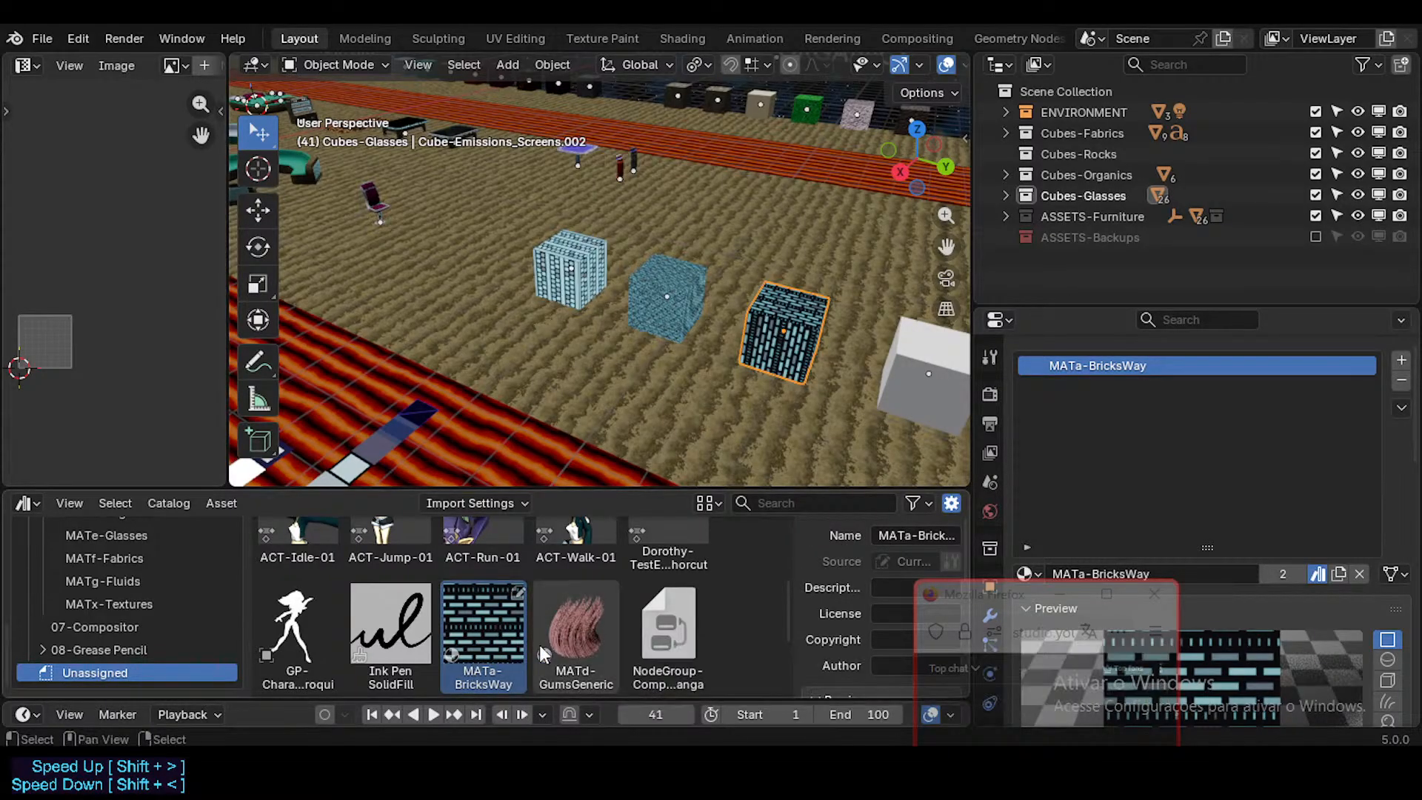
scroll(577, 631, "up", 3)
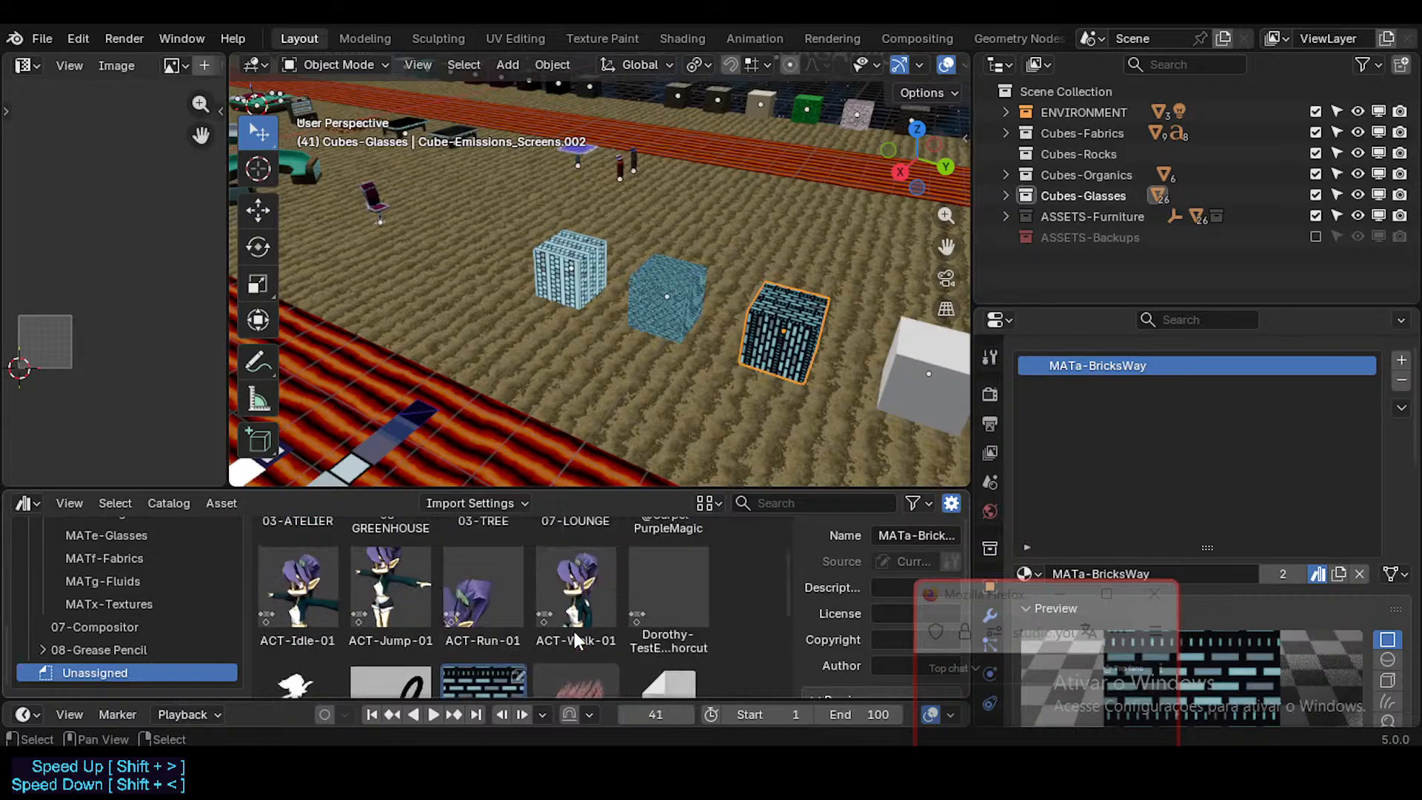
scroll(574, 631, "up", 2)
scroll(601, 611, "up", 1)
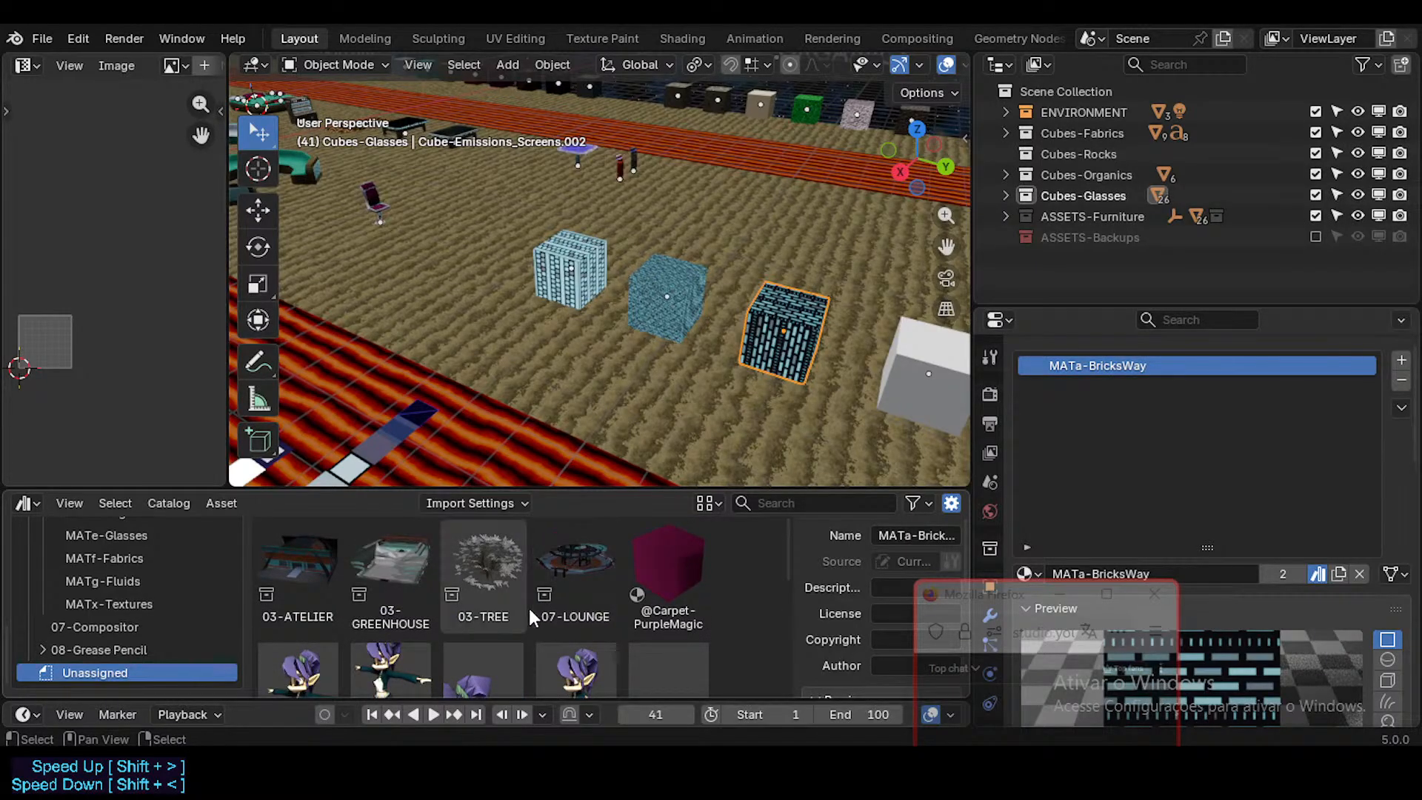
scroll(527, 606, "down", 2)
scroll(535, 607, "up", 2)
scroll(485, 603, "down", 3)
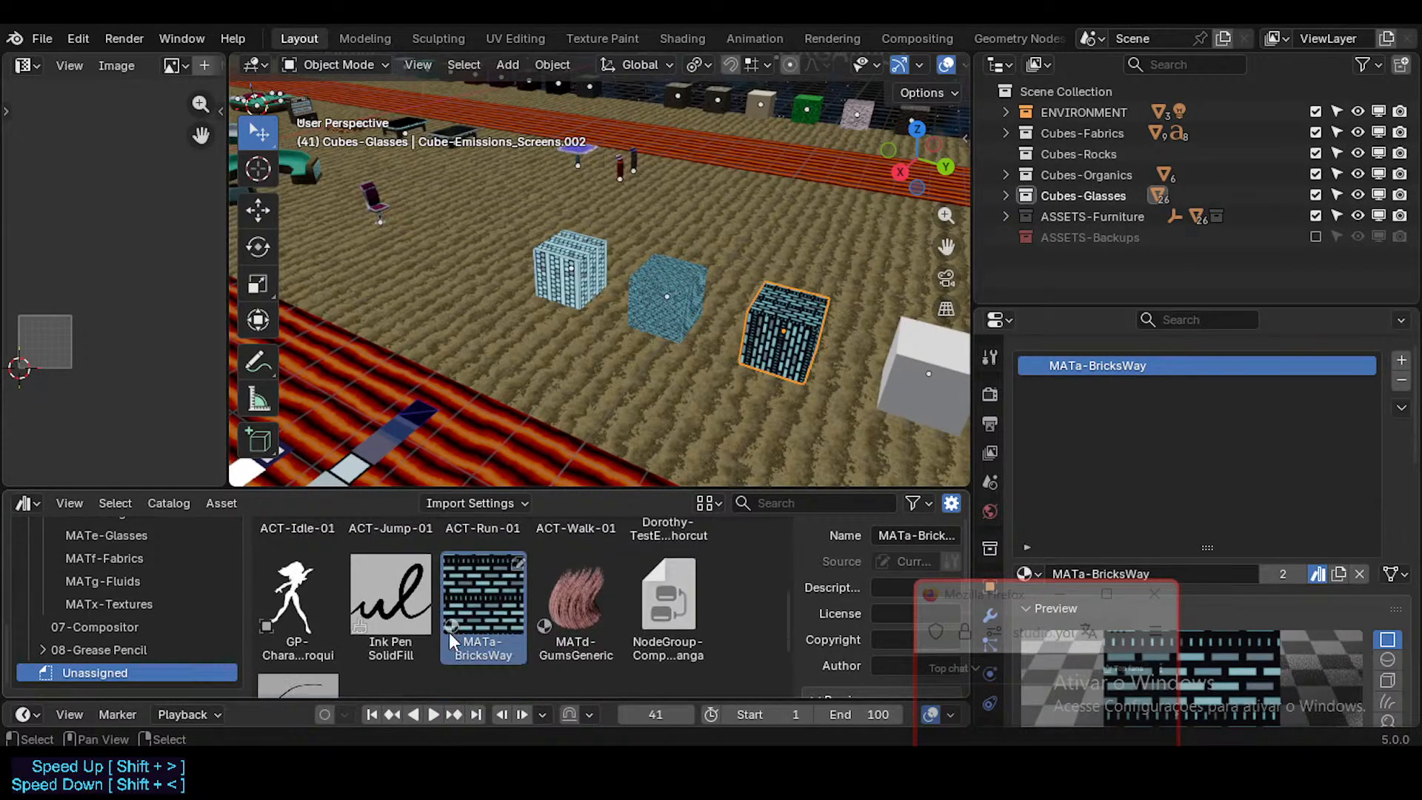
scroll(459, 627, "up", 1)
scroll(503, 617, "up", 4)
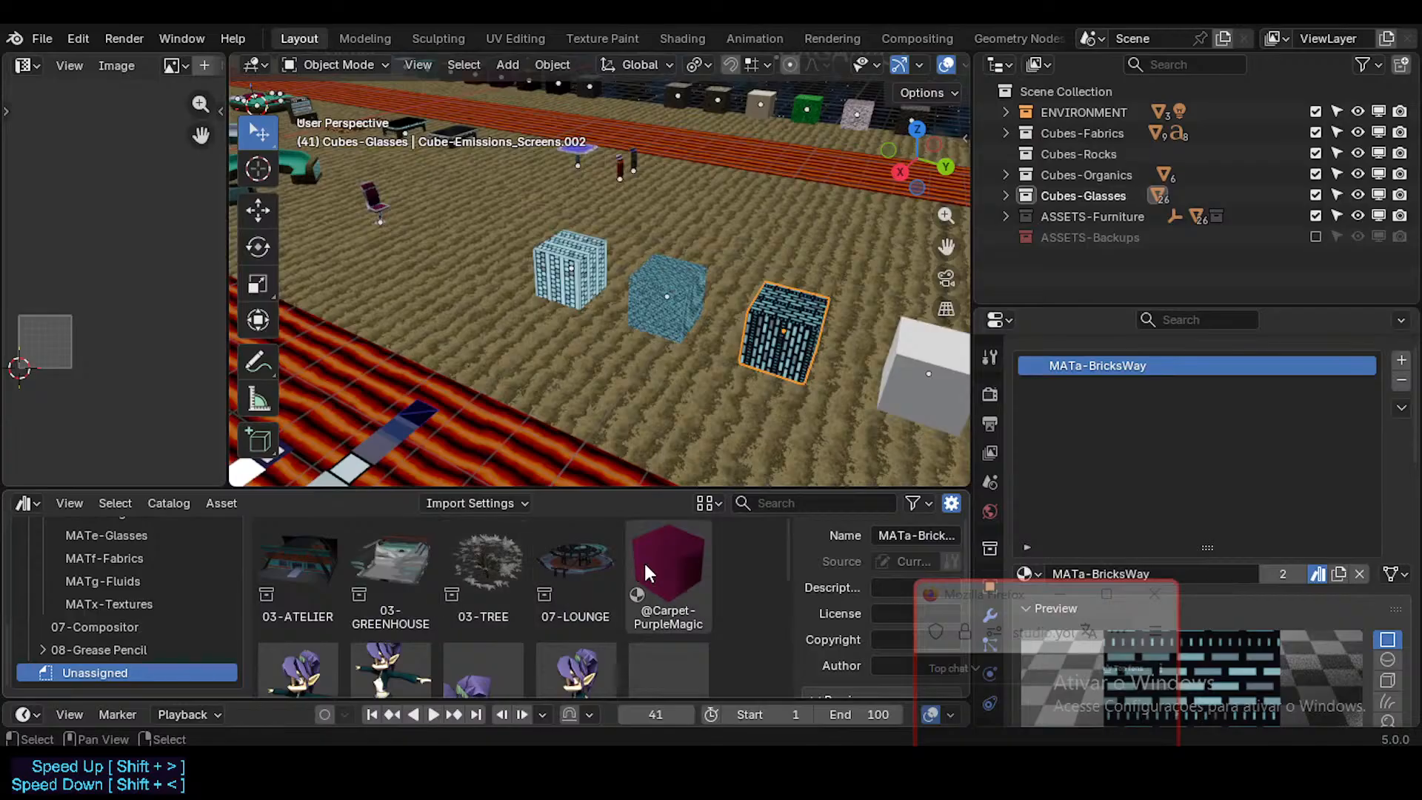
left_click(643, 570)
scroll(474, 622, "down", 4)
Step: Move the MATa-BricksWay asset from Unassigned into the MATa-Emissions-Screens catalog and show that catalog
left_click(483, 629)
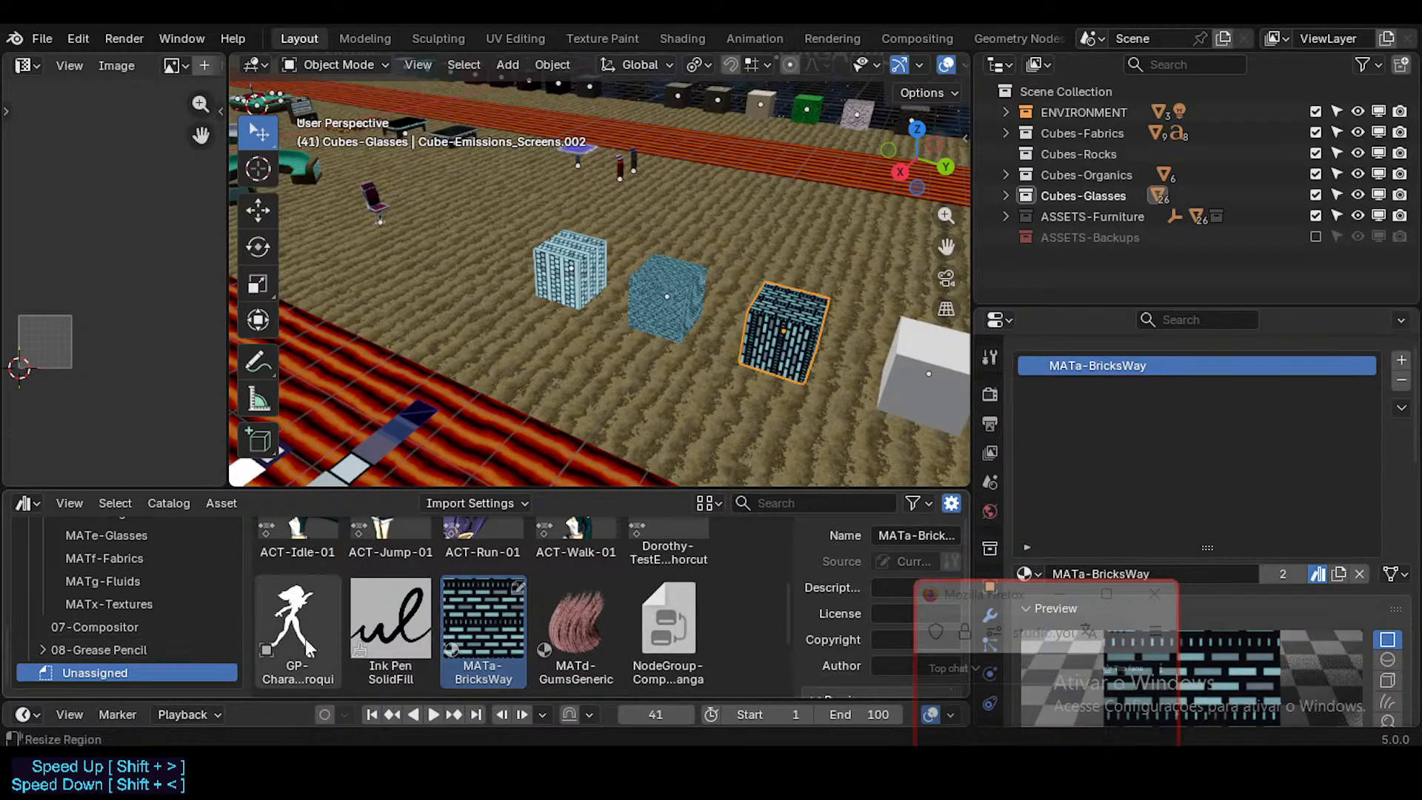
left_click_drag(484, 641, 177, 531)
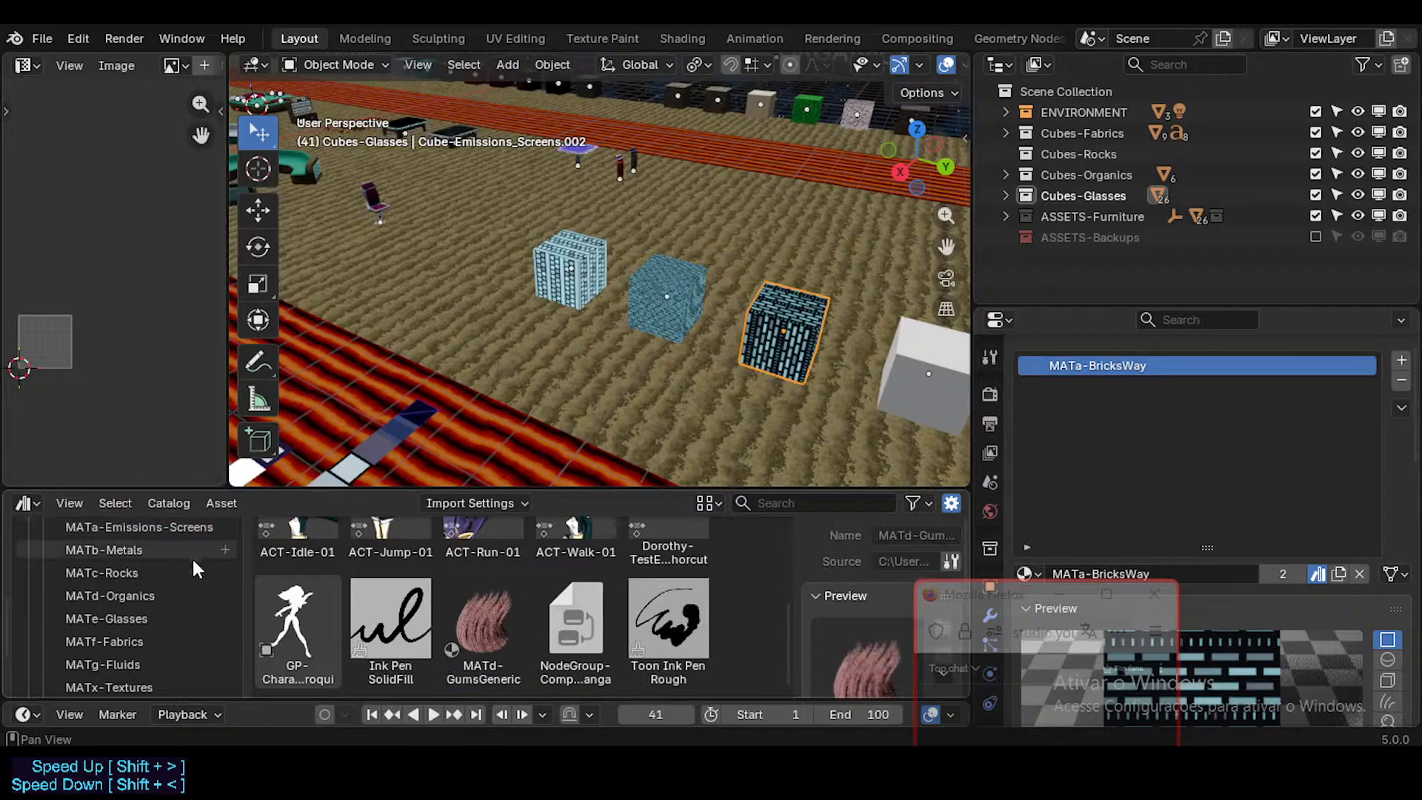
left_click(143, 526)
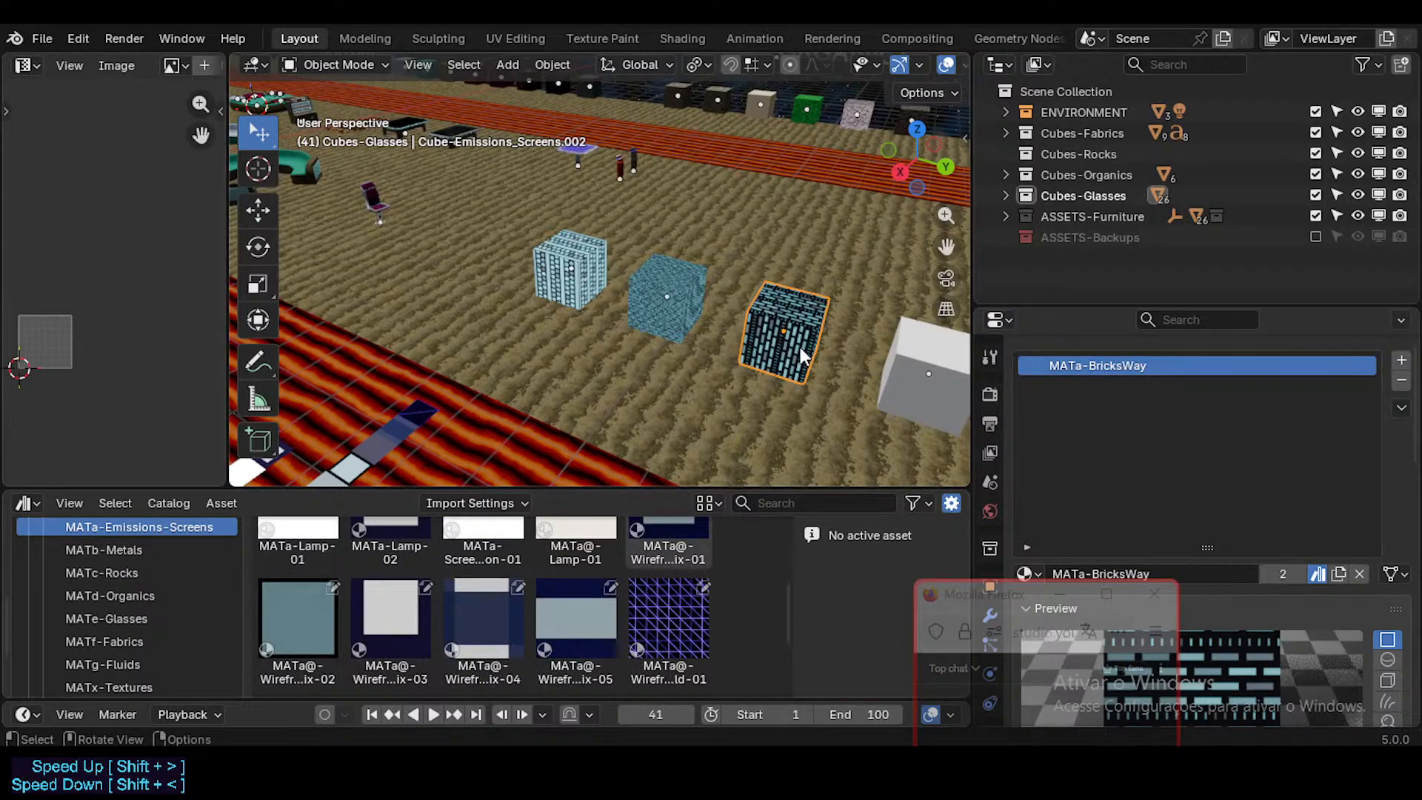
Step: Move the MATa-BricksWay cube, Cube-Emissions_Screens.002, along the global Y axis onto the second cube's position
middle_click_drag(793, 336, 649, 299)
left_click(651, 297)
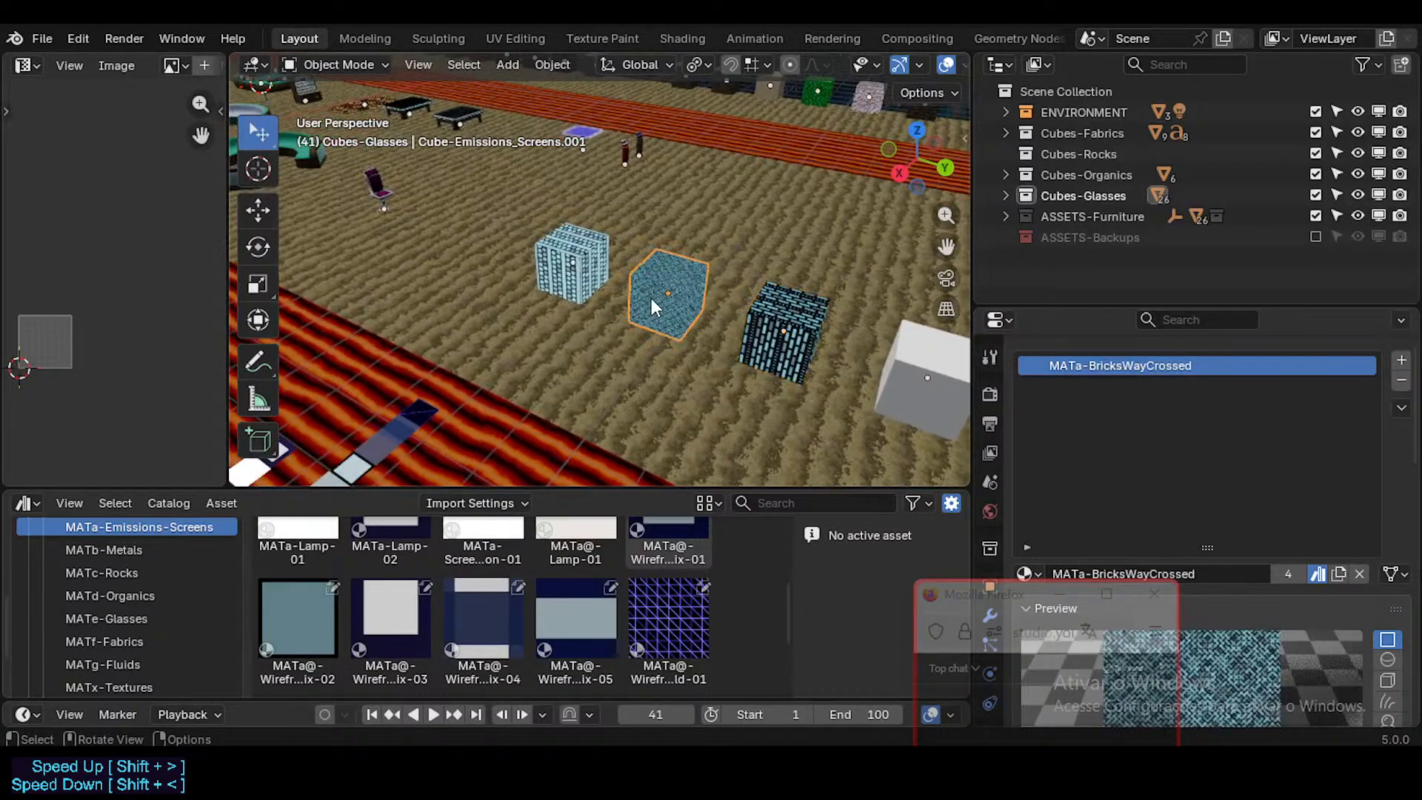
left_click(557, 278)
left_click(685, 300)
left_click(755, 318)
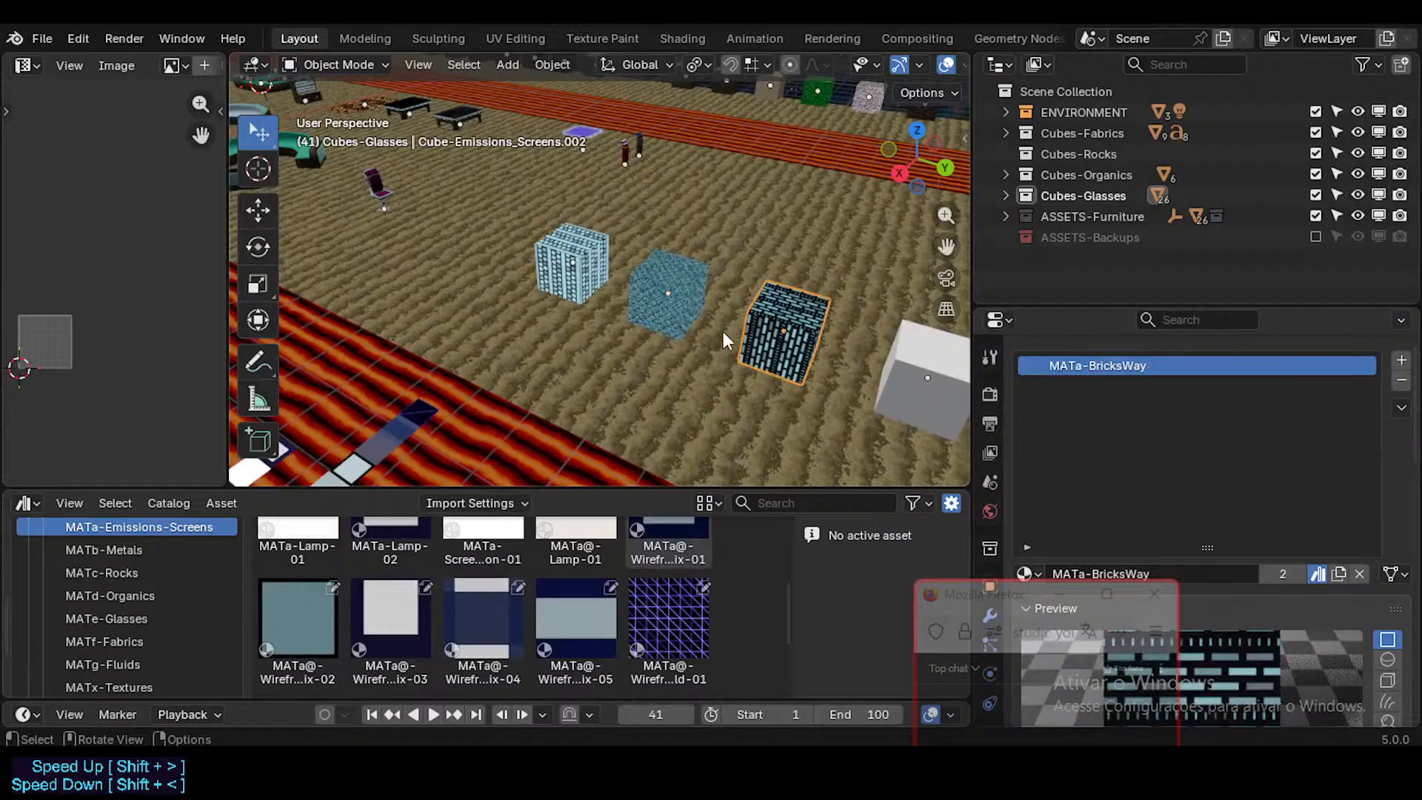
key("g")
key("x")
key("x")
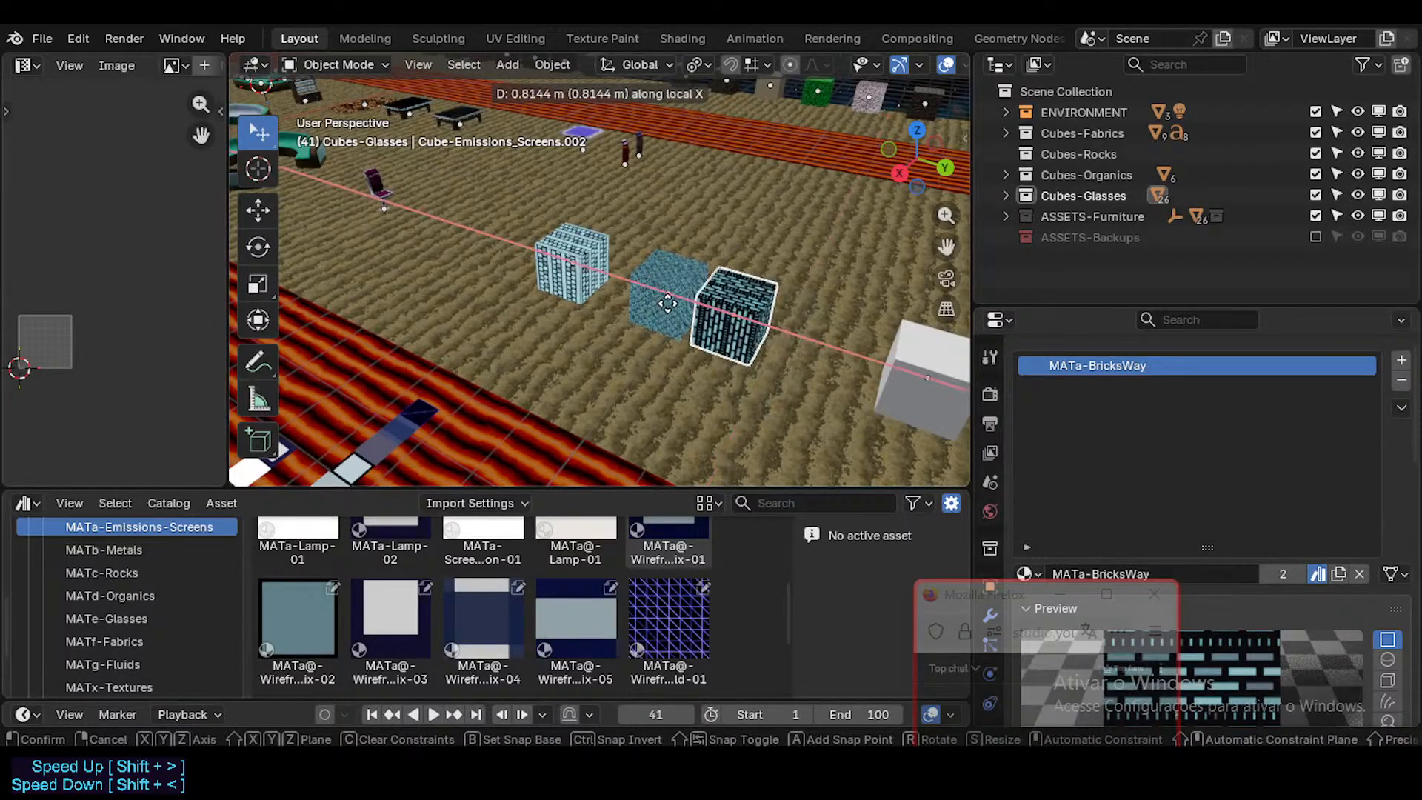
key("y")
left_click(666, 293)
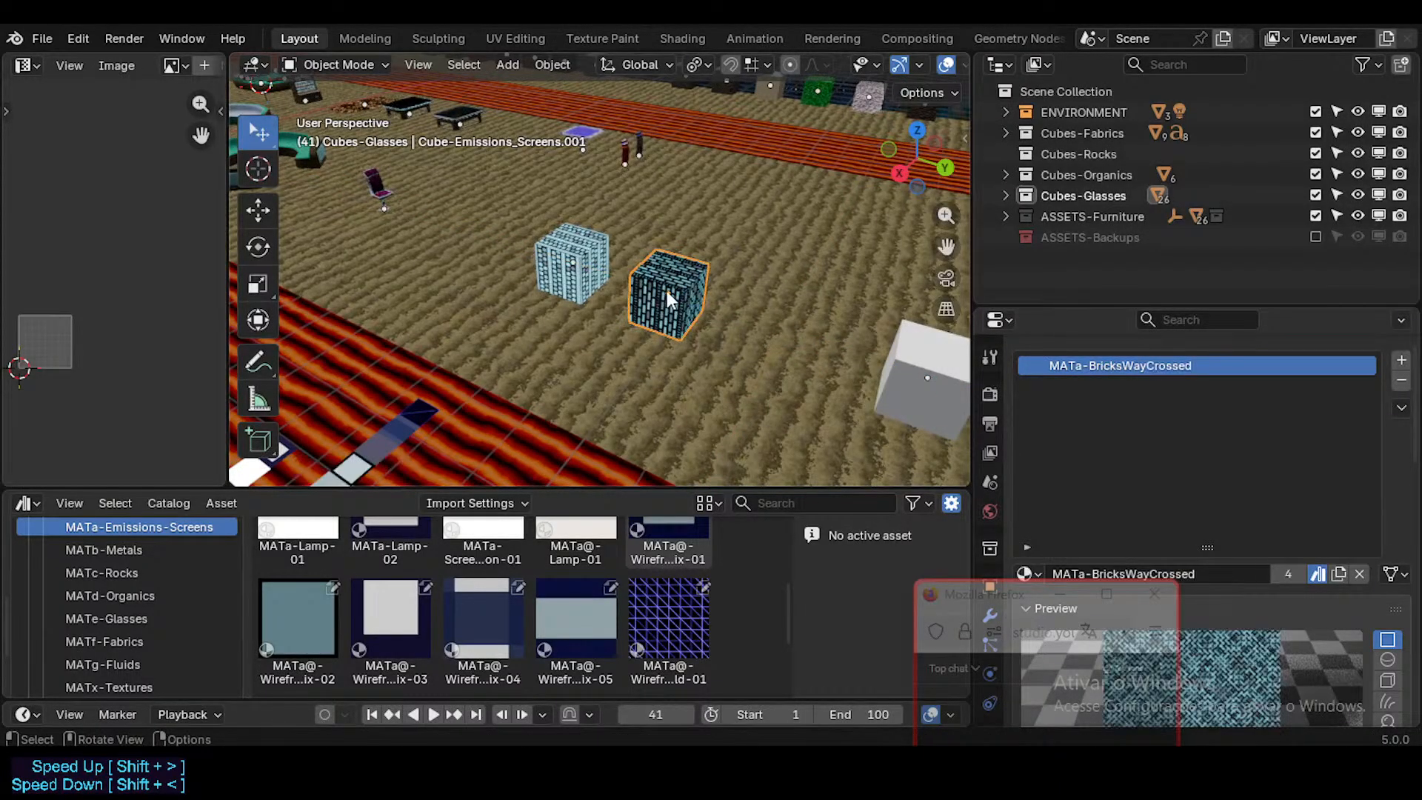
Step: Move the MATa-BricksWayCrossed cube 2 m along the global Y axis to the third position in the row
key("g")
key("y")
key("y")
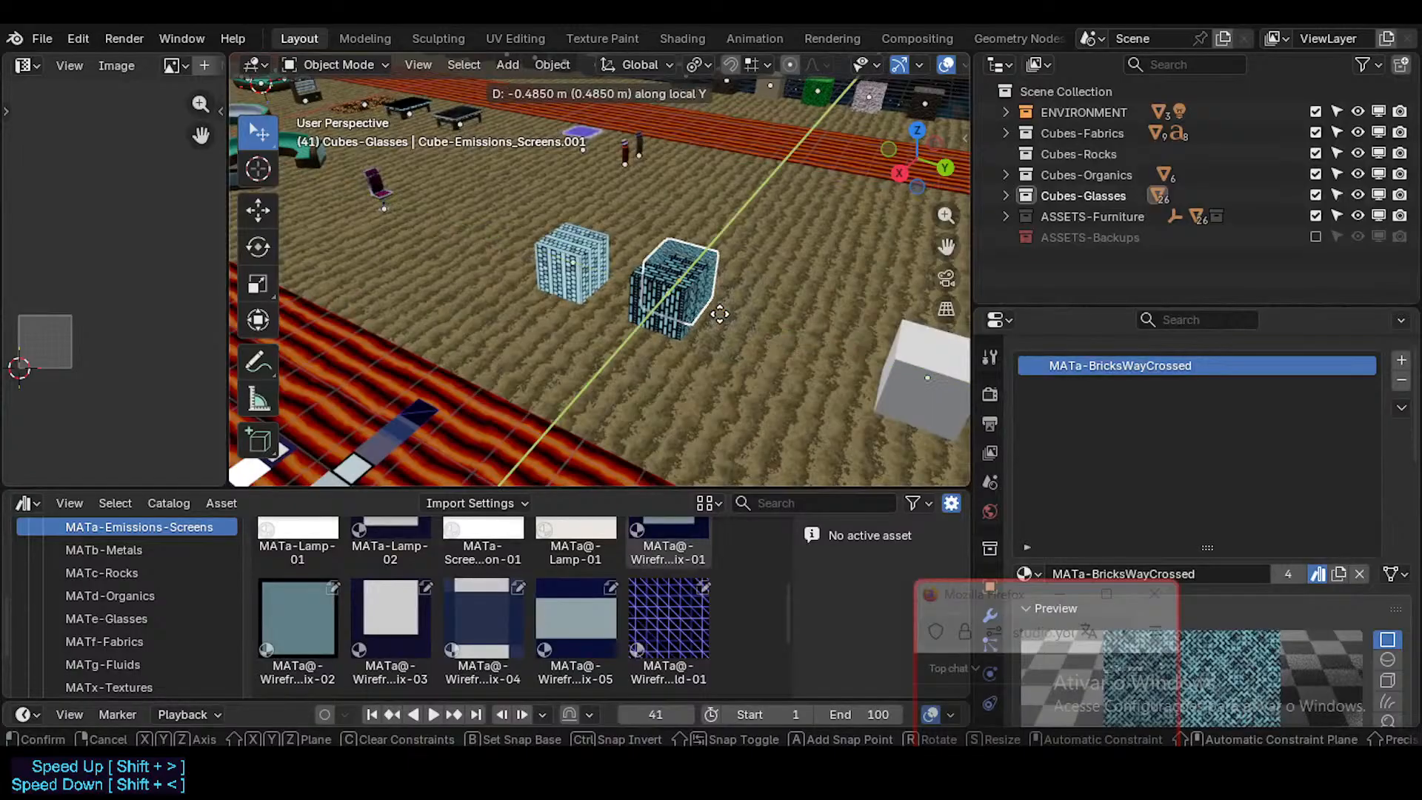
right_click(661, 312)
key("g")
key("y")
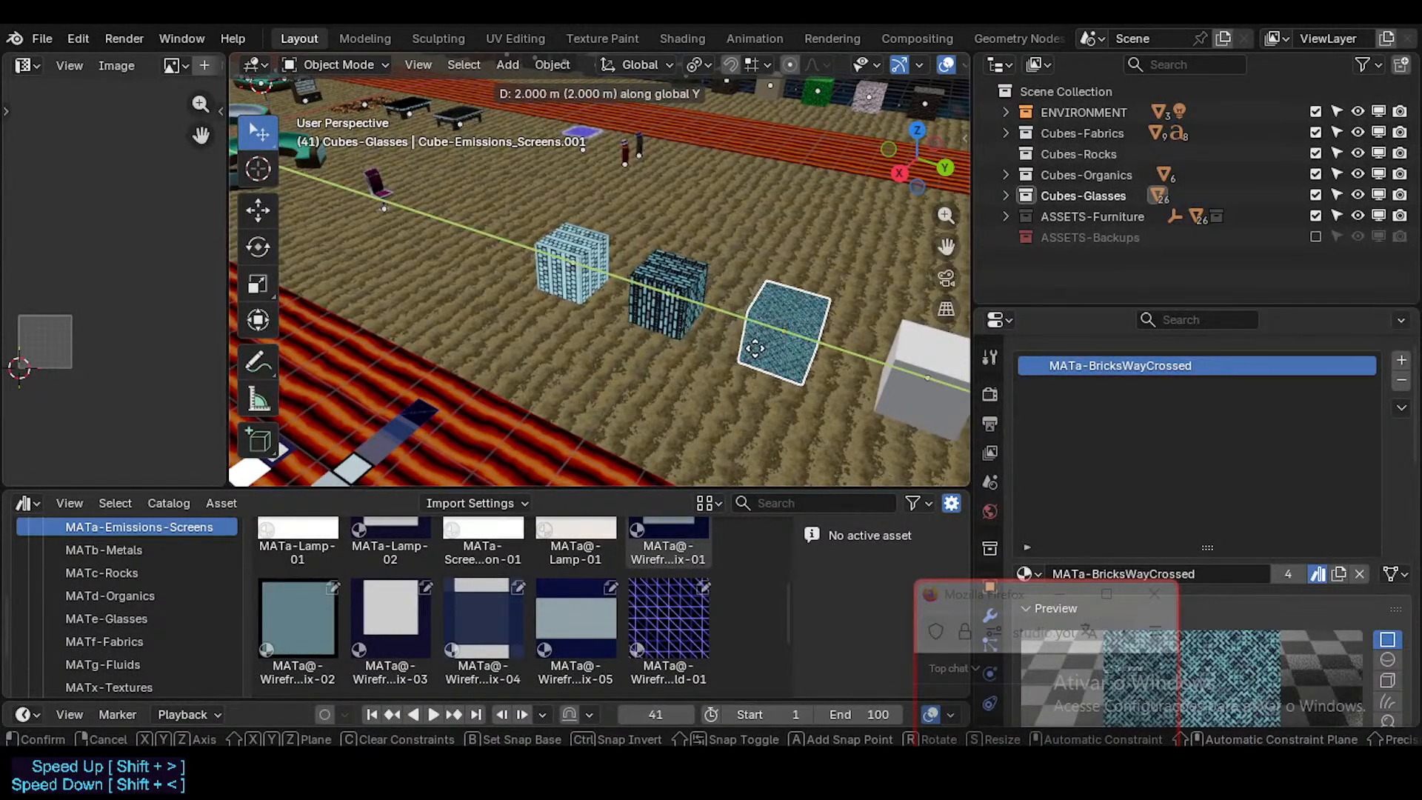
left_click(774, 351, "ctrl")
Step: Select the MATa-BricksWay cube, check the details of the external MATa-BricksWay asset, and save the file
middle_click_drag(606, 354, 658, 272)
scroll(713, 278, "down", 2)
left_click(673, 274)
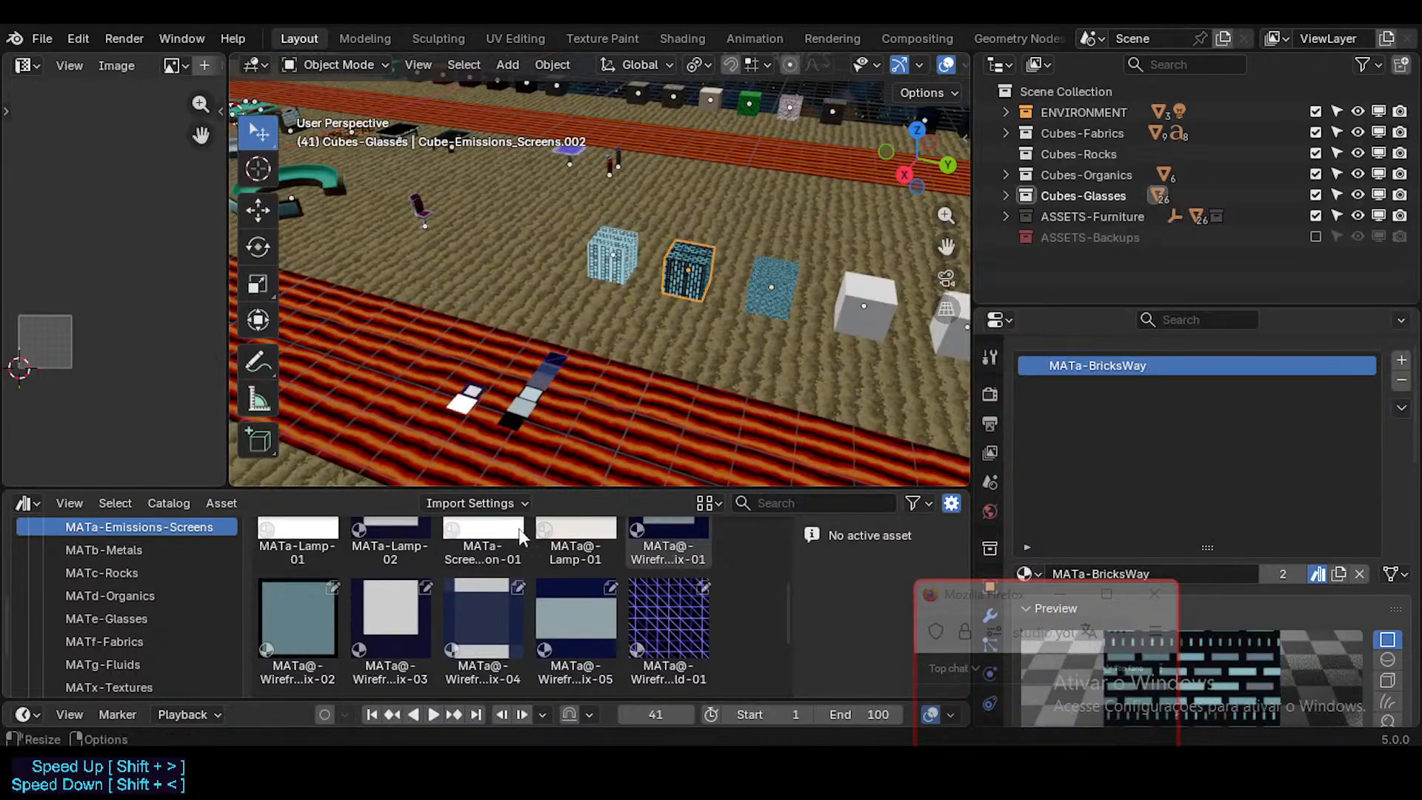
scroll(504, 578, "up", 3)
left_click(481, 567)
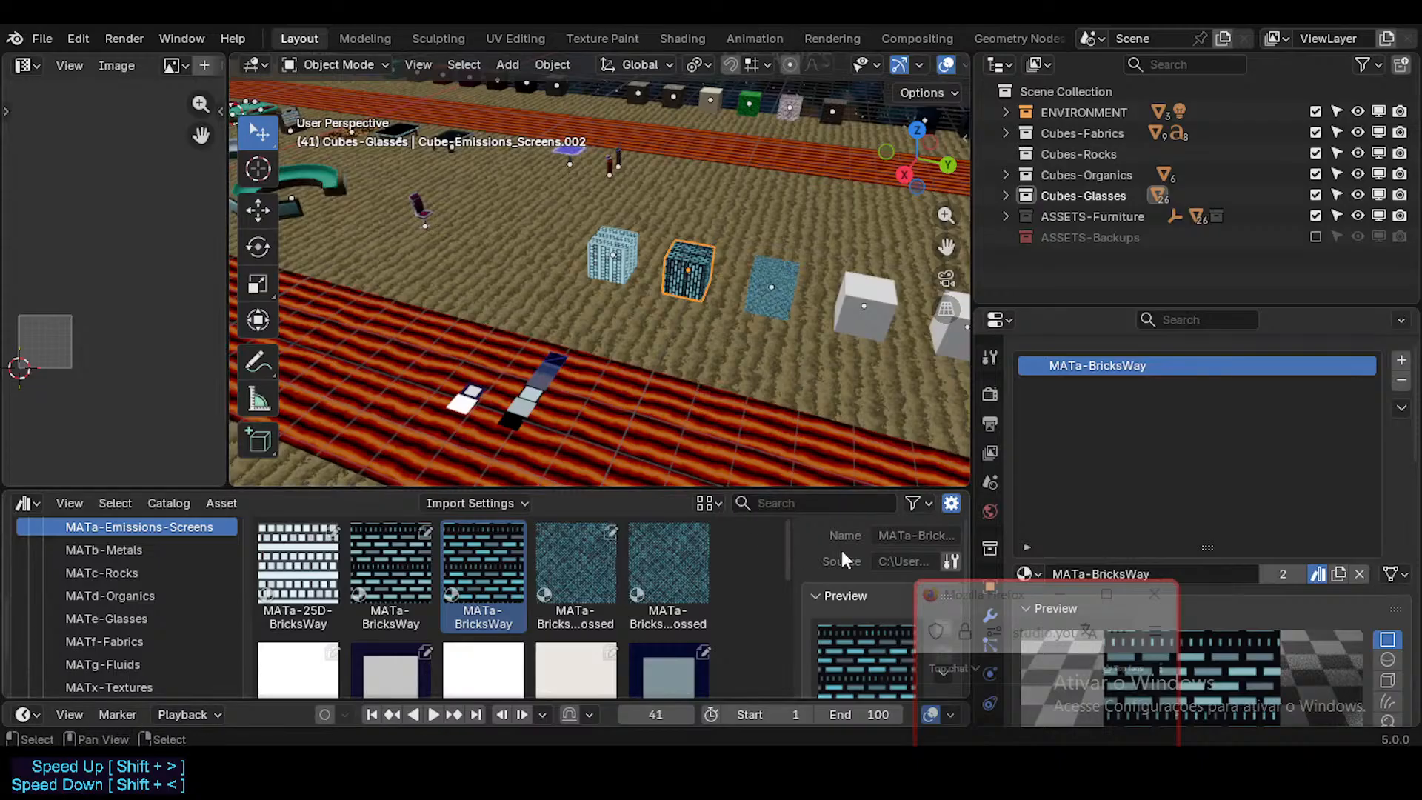
mouse_move(735, 380)
middle_mouse_down()
mouse_move(629, 351)
mouse_move(763, 276)
middle_mouse_up()
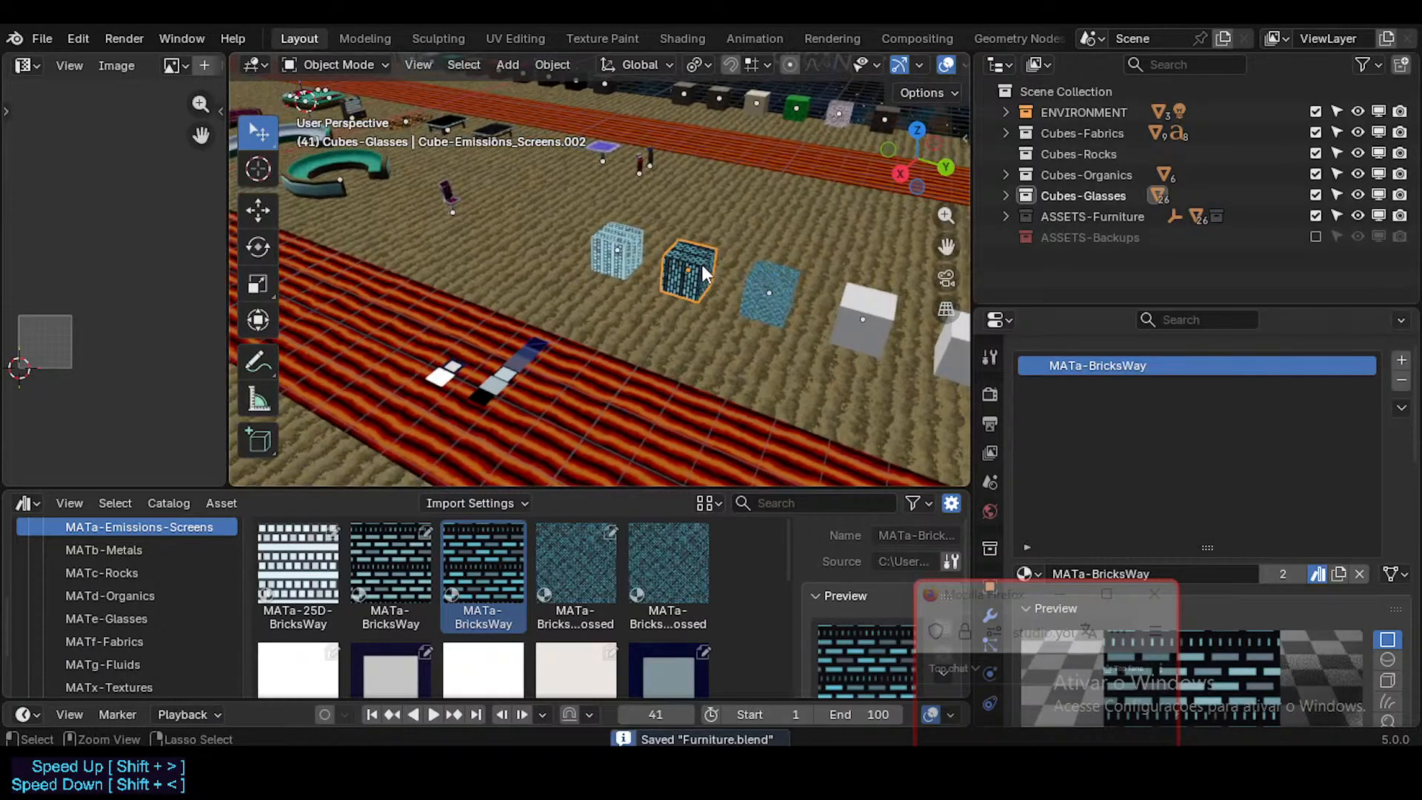
scroll(659, 300, "up", 3)
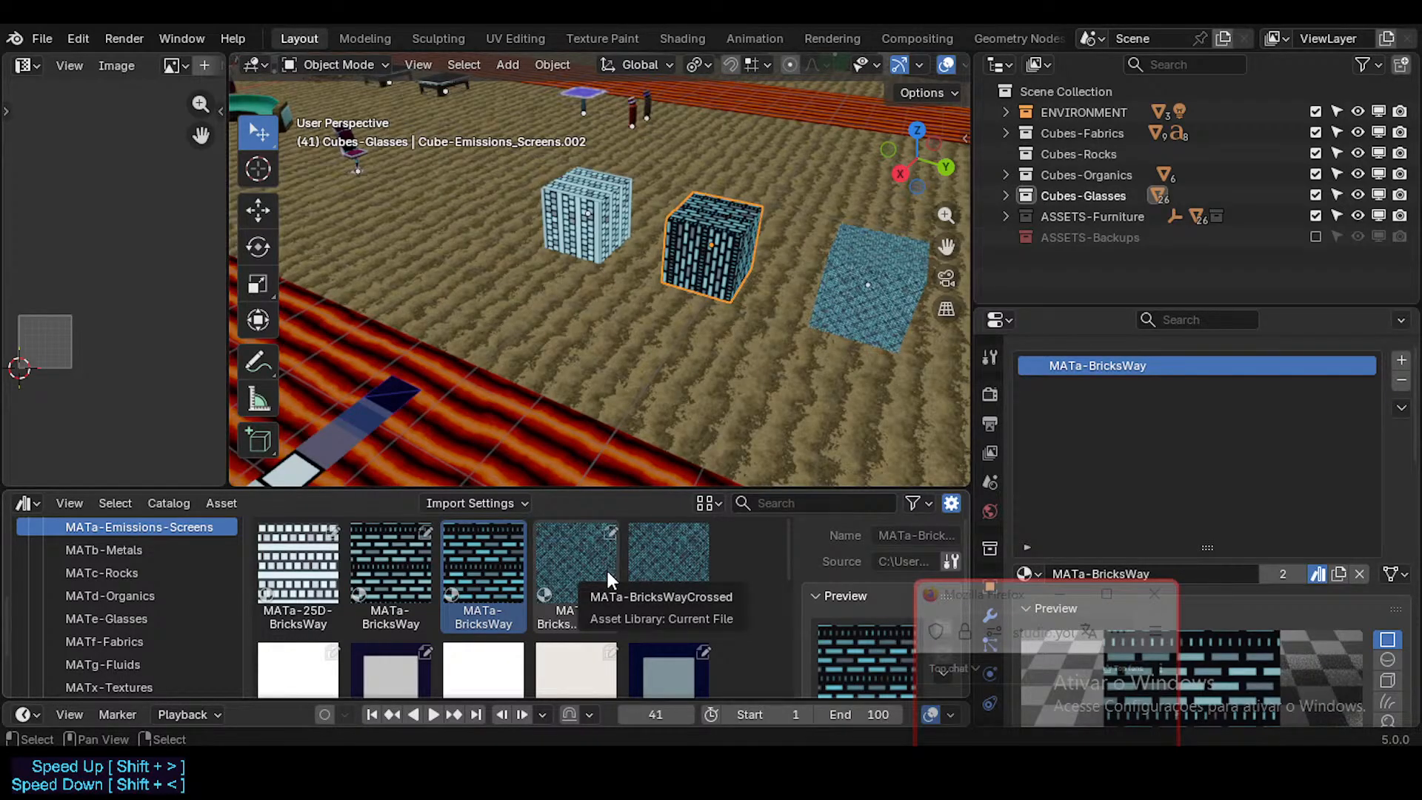
Step: Compare the two MATa-BricksWayCrossed assets, look over the lamp and wireframe materials in the catalog, and save the file
left_click(569, 561)
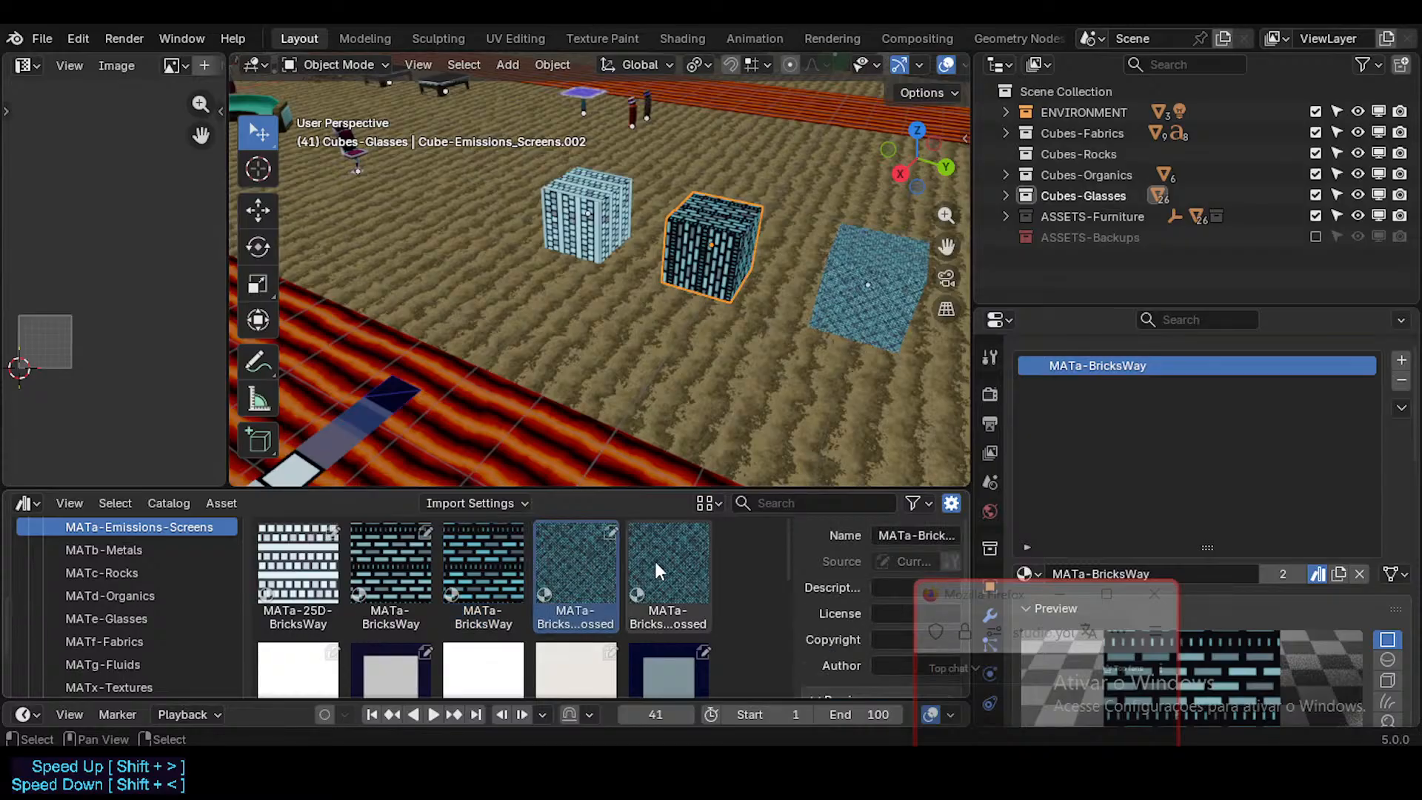
left_click(653, 564)
left_click(578, 572)
scroll(486, 605, "down", 2)
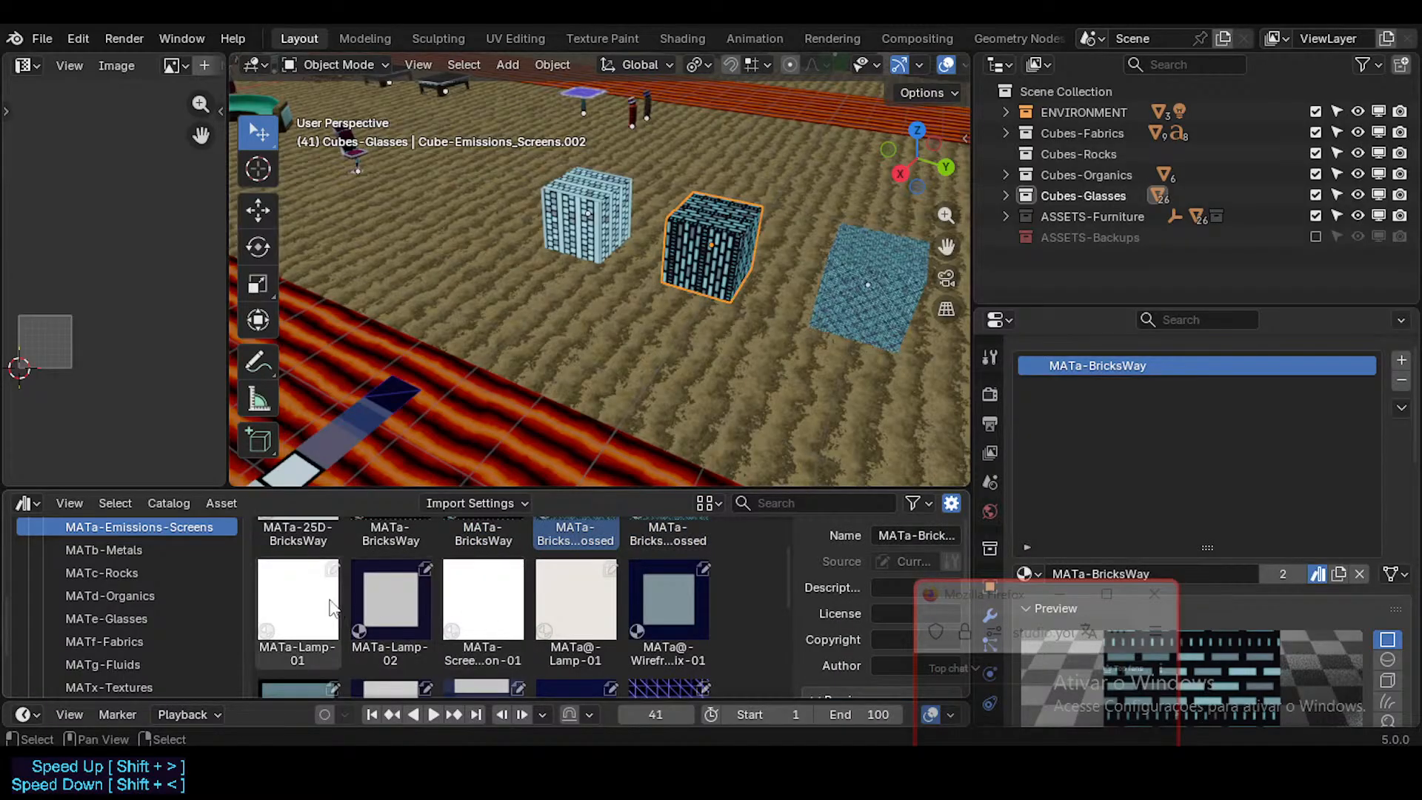
left_click(300, 599)
scroll(574, 557, "up", 2)
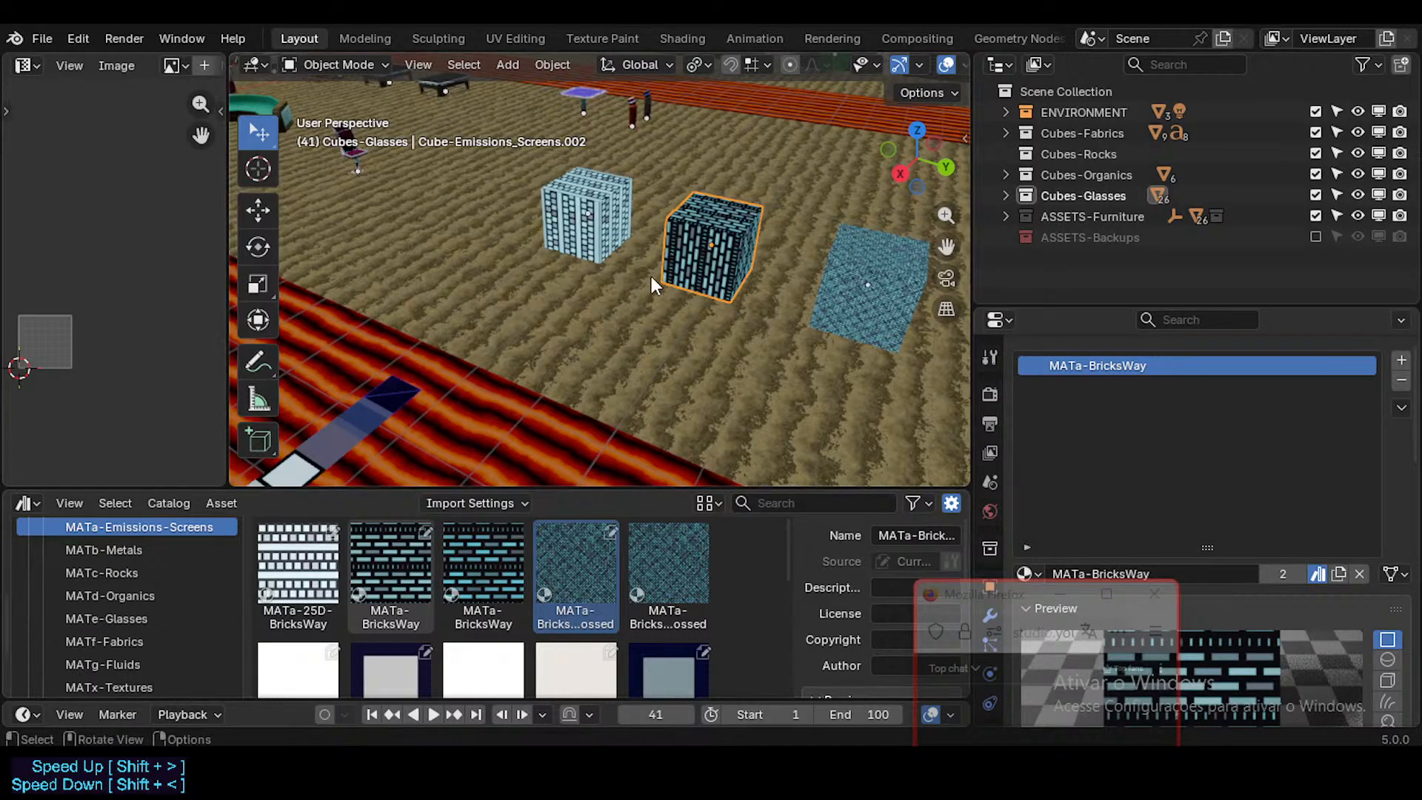
middle_click_drag(651, 277, 568, 456)
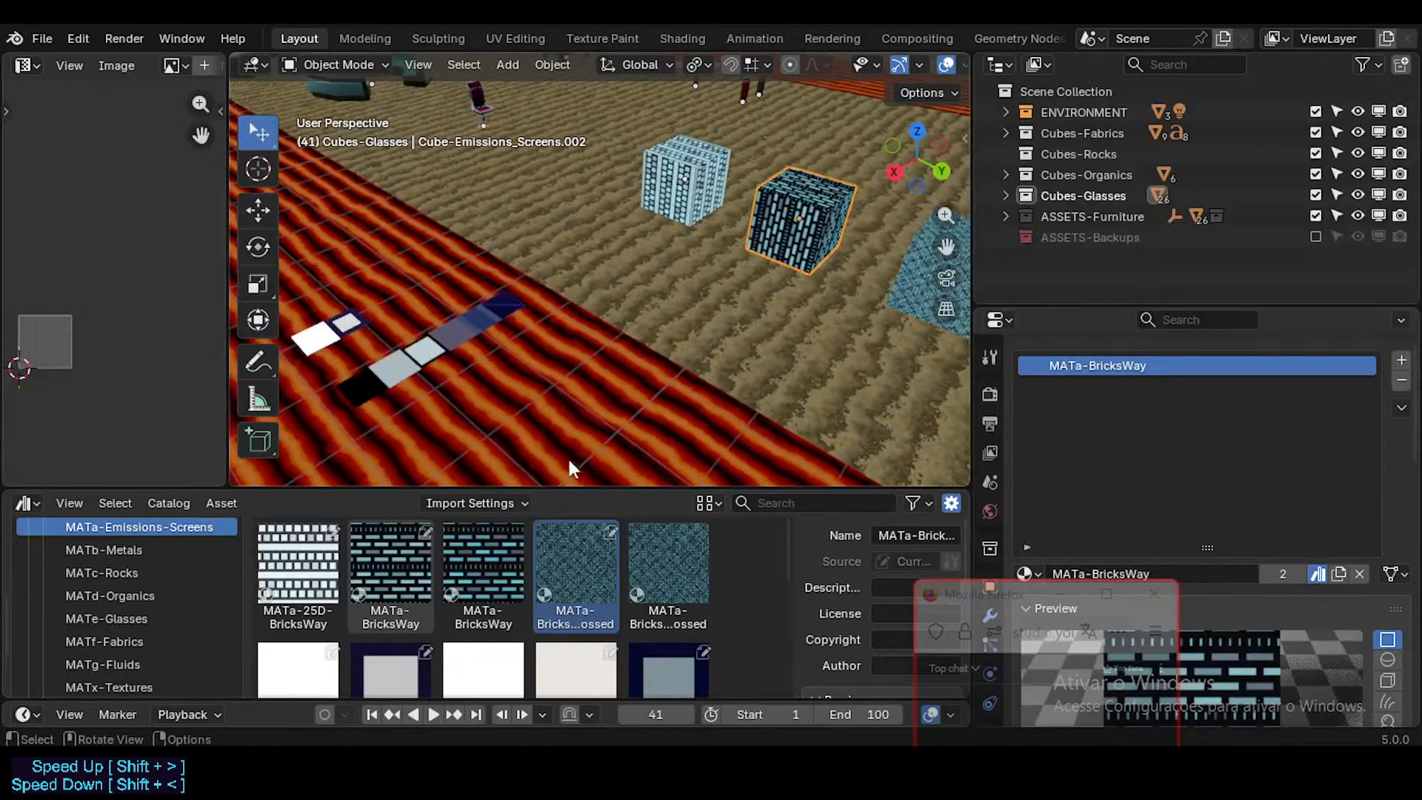
middle_click_drag(740, 264, 710, 280)
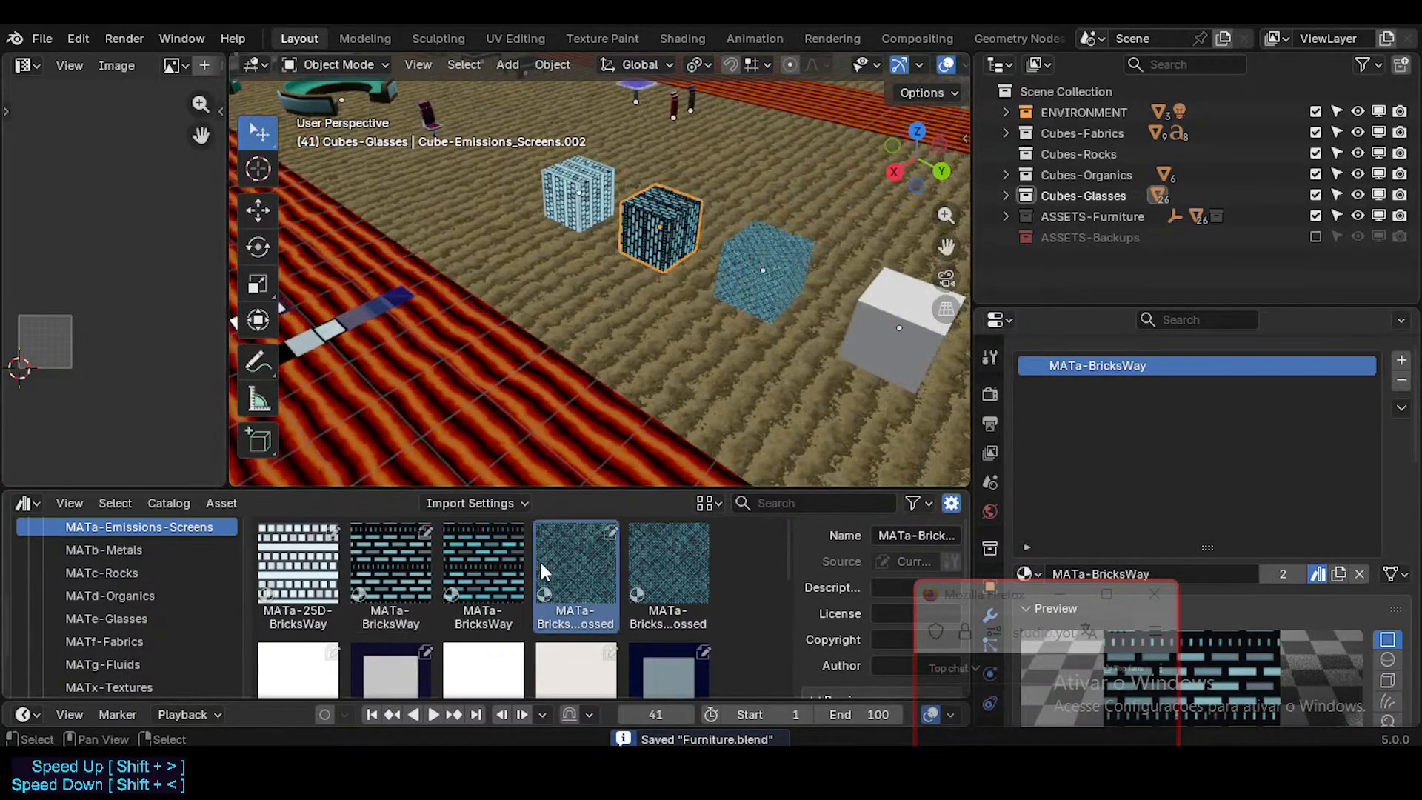
Step: Compare the lamp and screen emission materials in the catalog and assign MATa-Lamp-01 to the fourth cube in the row
scroll(323, 616, "down", 3)
left_click_drag(324, 616, 539, 361)
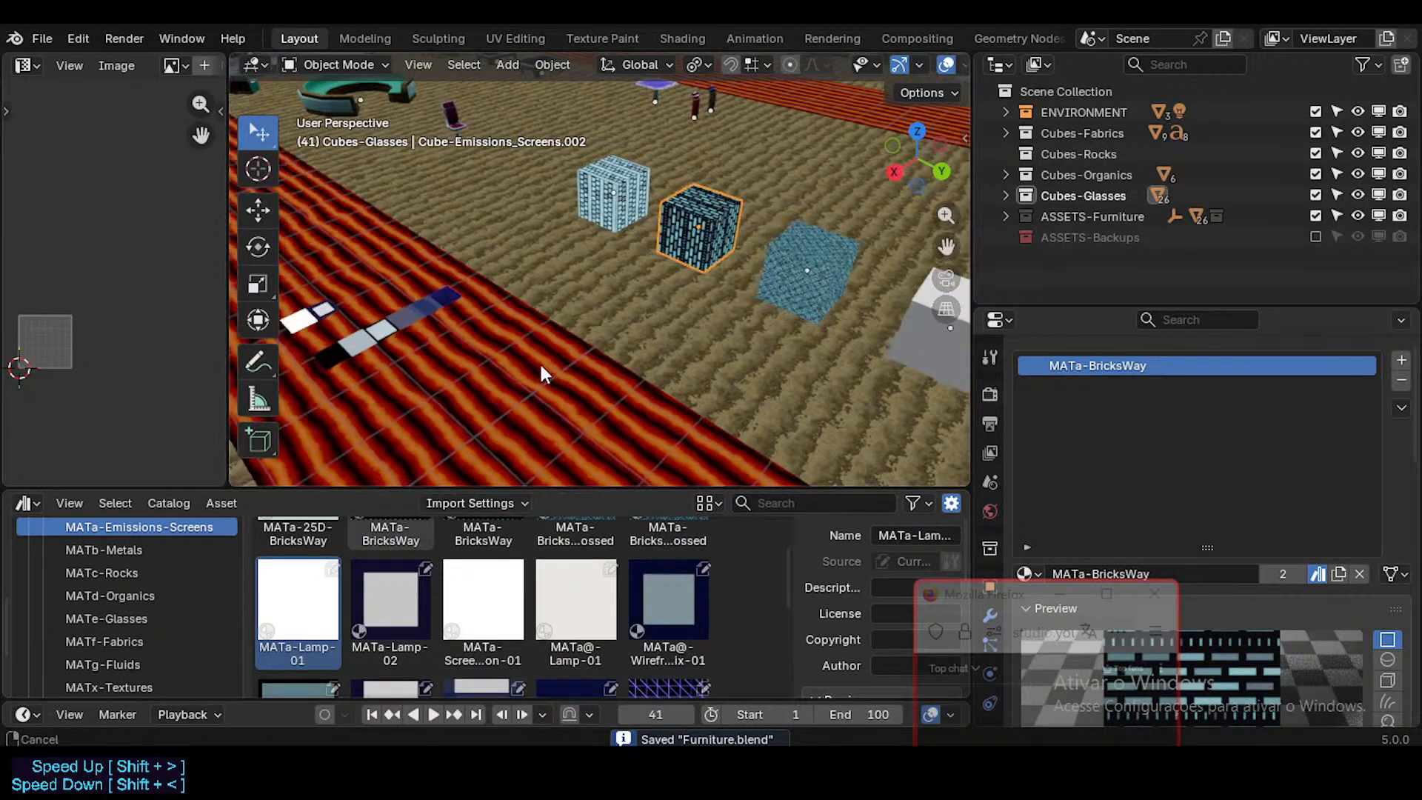
middle_click_drag(513, 364, 467, 366, "shift")
middle_click_drag(631, 357, 535, 481, "shift")
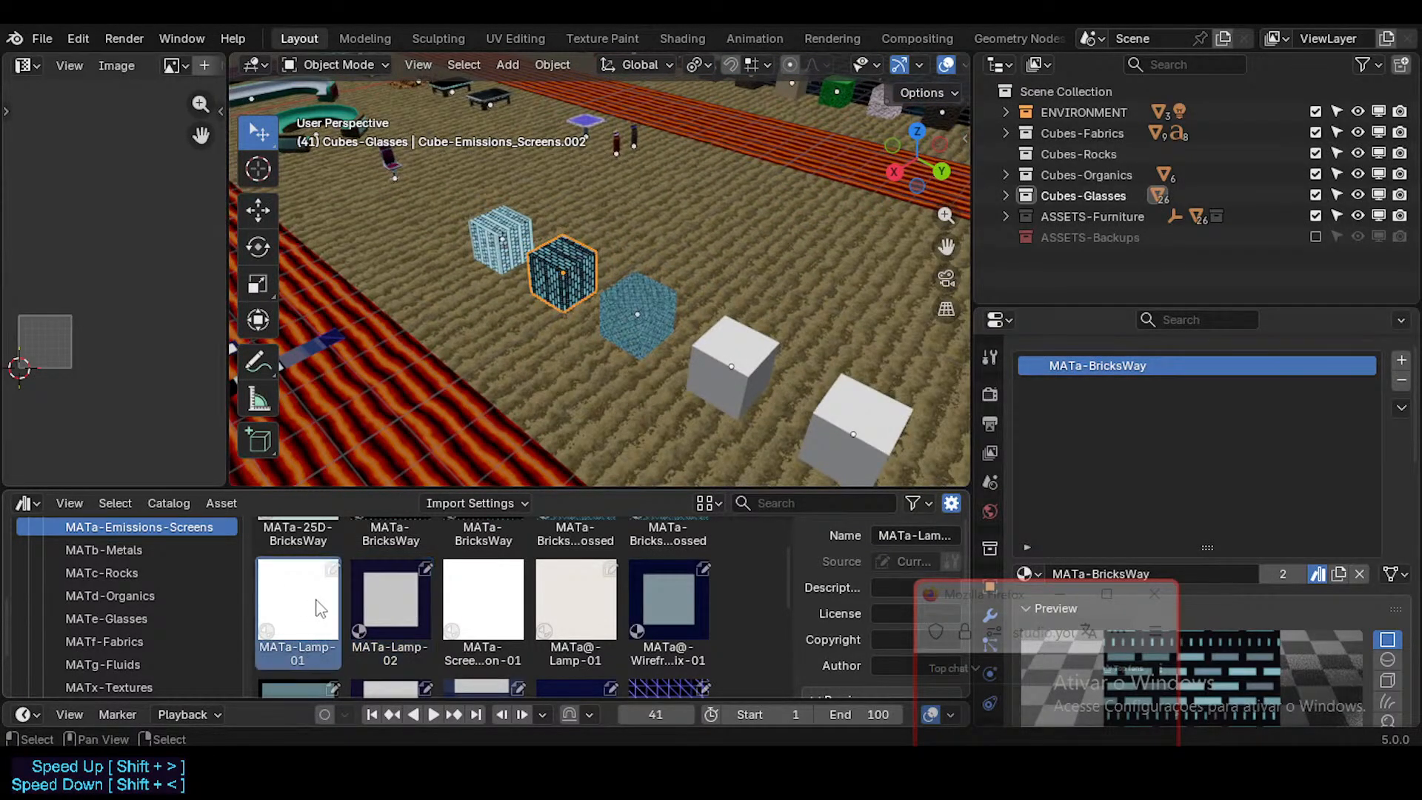
left_click(522, 596)
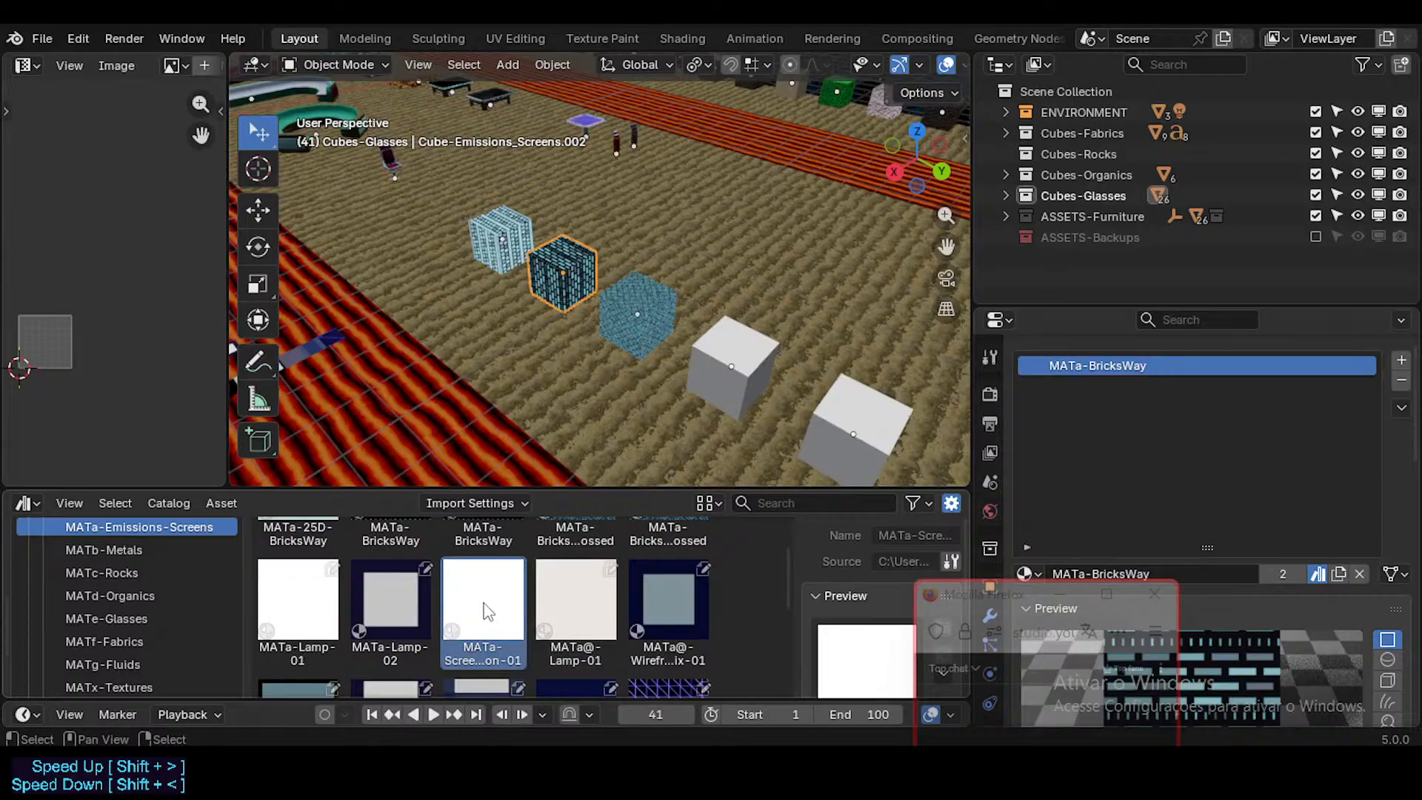
left_click(576, 600)
left_click(510, 609)
left_click(416, 606)
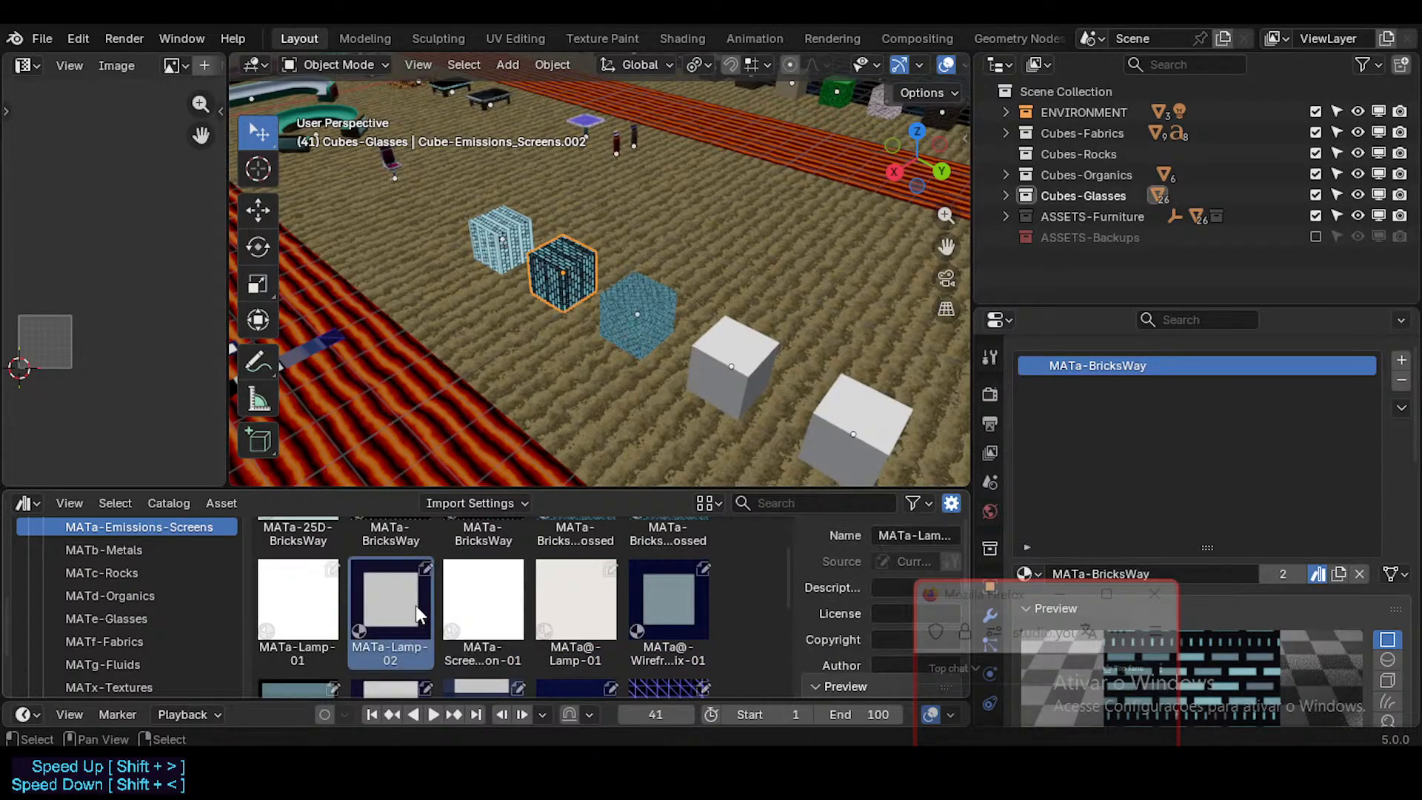
left_click(327, 601)
left_click_drag(326, 601, 733, 381)
Step: Assign MATa-Lamp-02 to the fifth cube in the row, beside the MATa-Lamp-01 cube
middle_click_drag(733, 381, 489, 337)
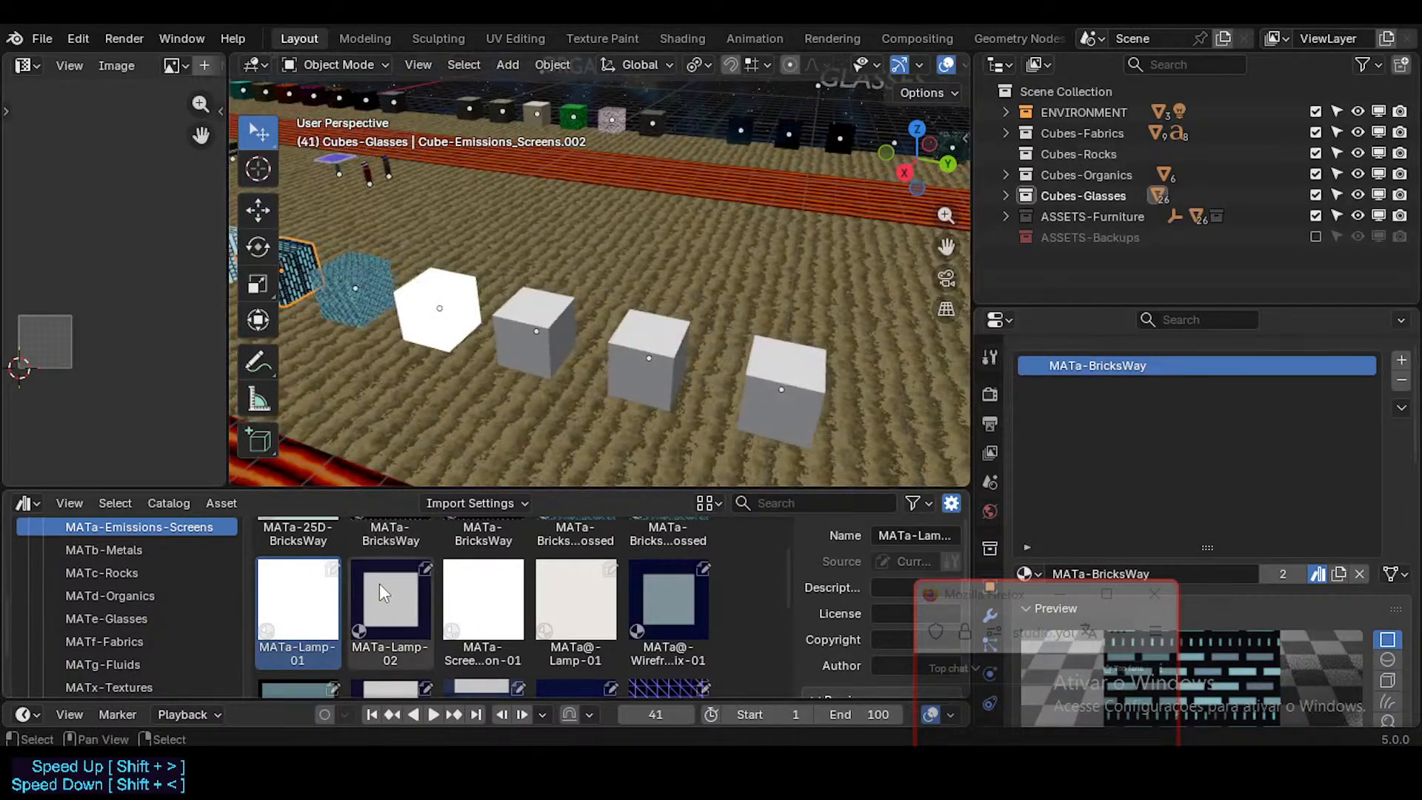
left_click(399, 597)
left_click_drag(400, 597, 541, 354)
Step: Duplicate the last two plain cubes along the global Y axis to add two evenly spaced cubes to the row
middle_click_drag(540, 354, 593, 353)
scroll(629, 353, "down", 1)
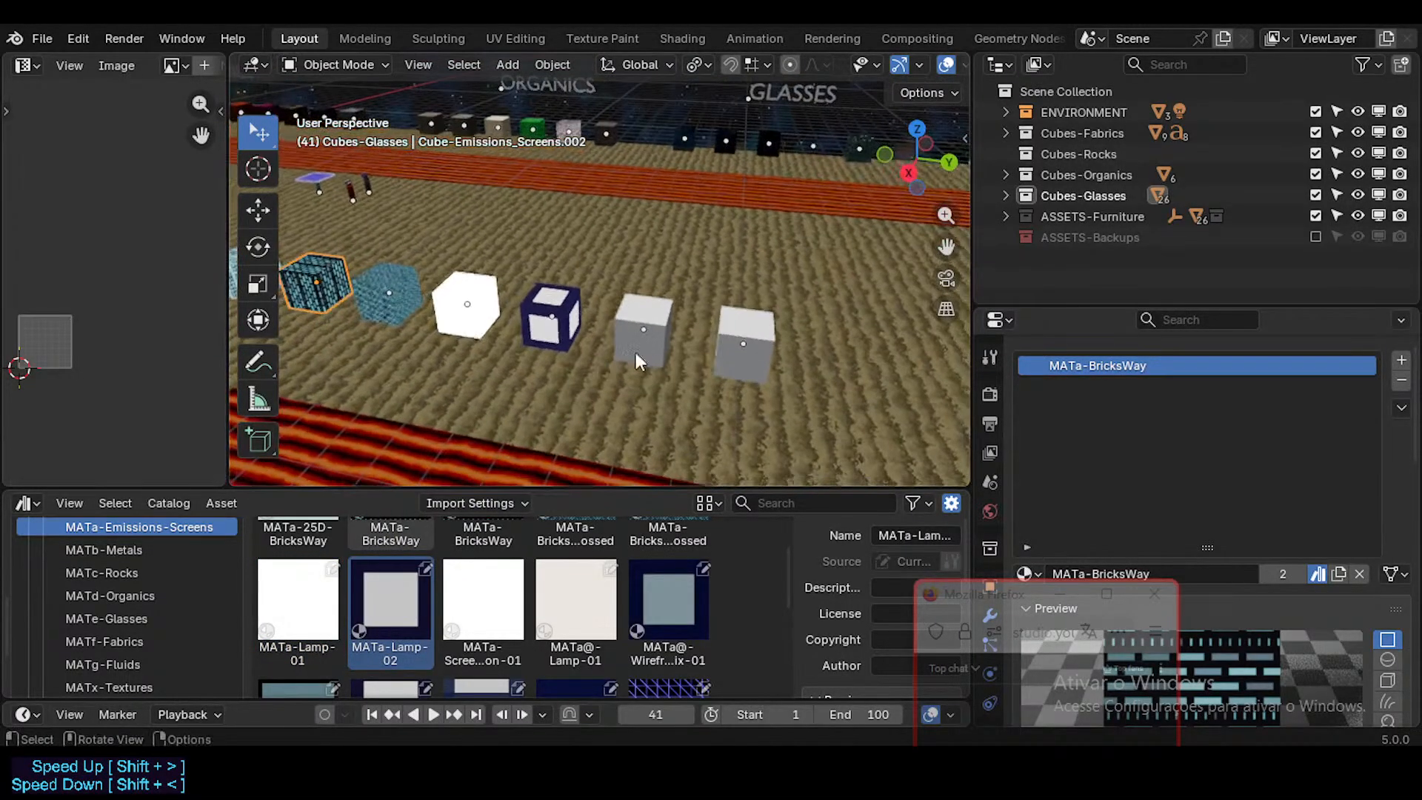
left_click(635, 352)
left_click(715, 338, "shift")
scroll(714, 340, "down", 2)
middle_click_drag(712, 341, 643, 335, "shift")
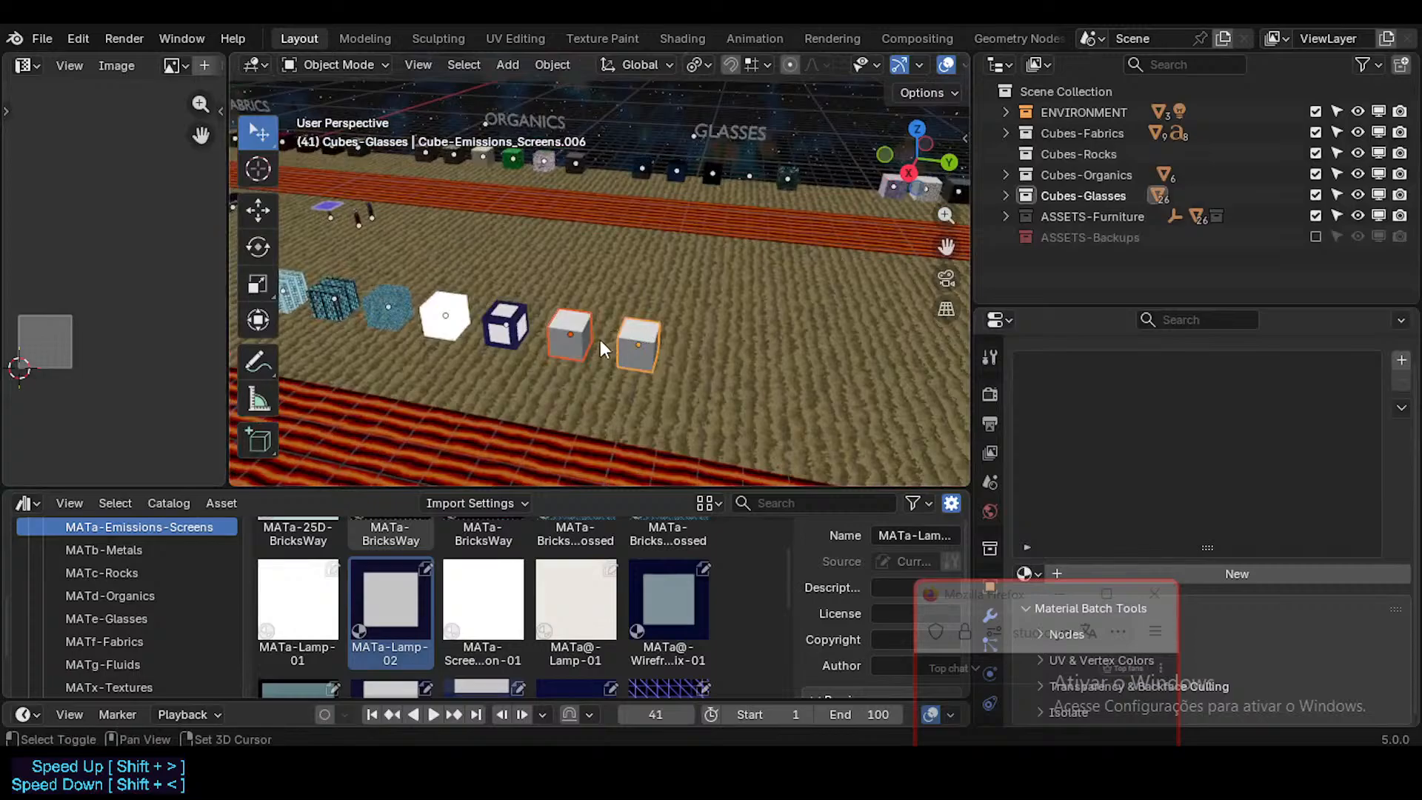
key("shift+d")
key("x")
left_click(736, 368)
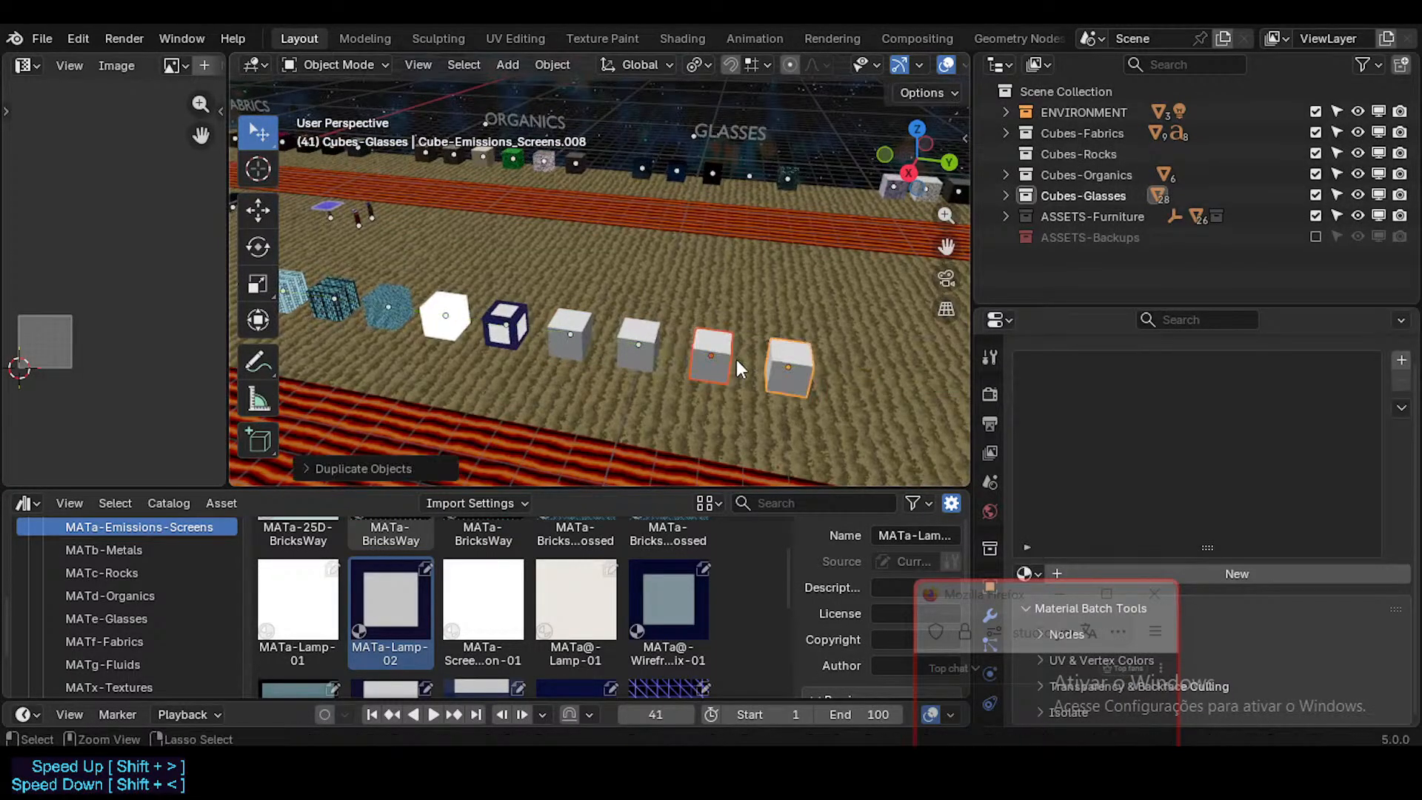
Step: Duplicate the newly added pair of cubes 4 m along the global Y axis
scroll(737, 368, "down", 2)
key("shift+d")
key("y")
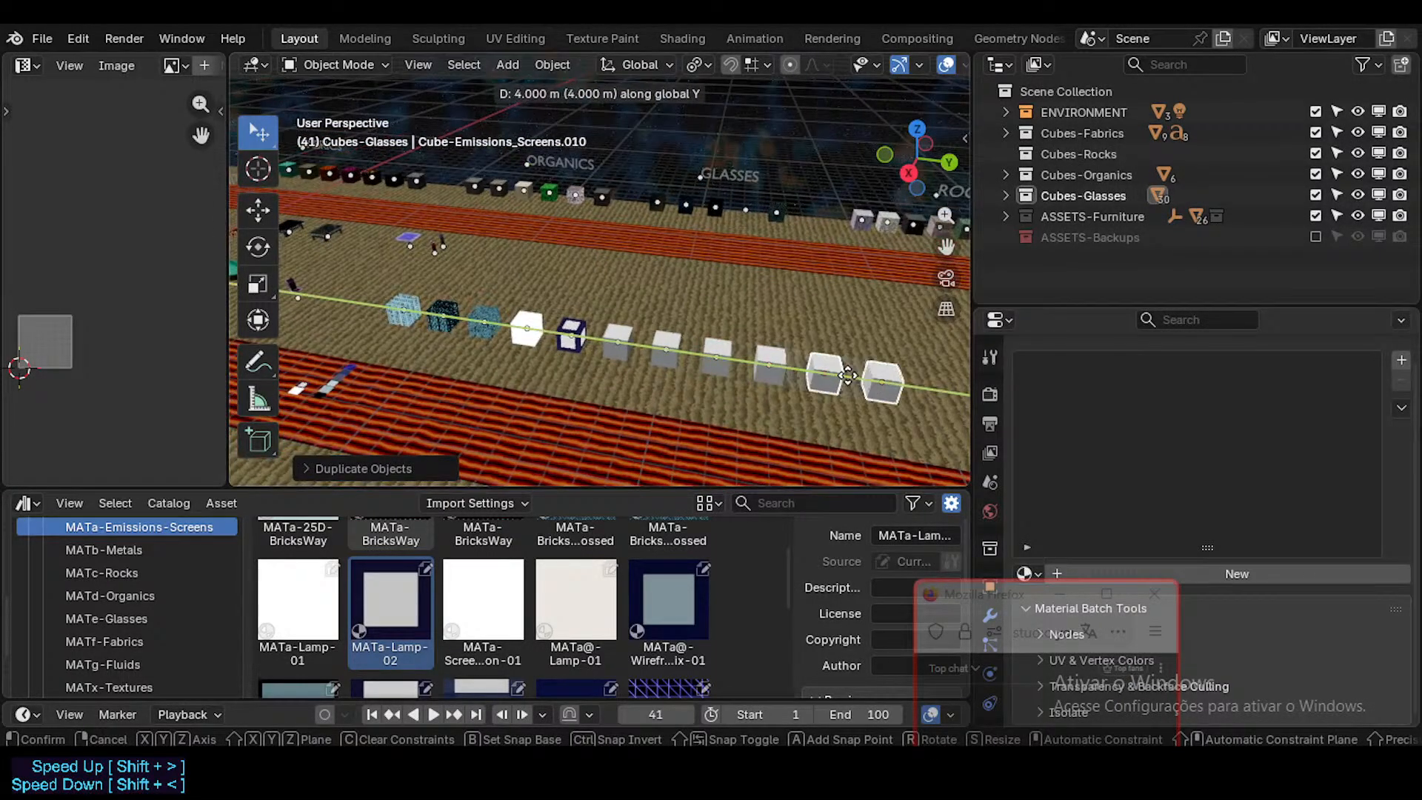
left_click(847, 375)
middle_click_drag(848, 375, 663, 335, "shift")
key("g")
key("y")
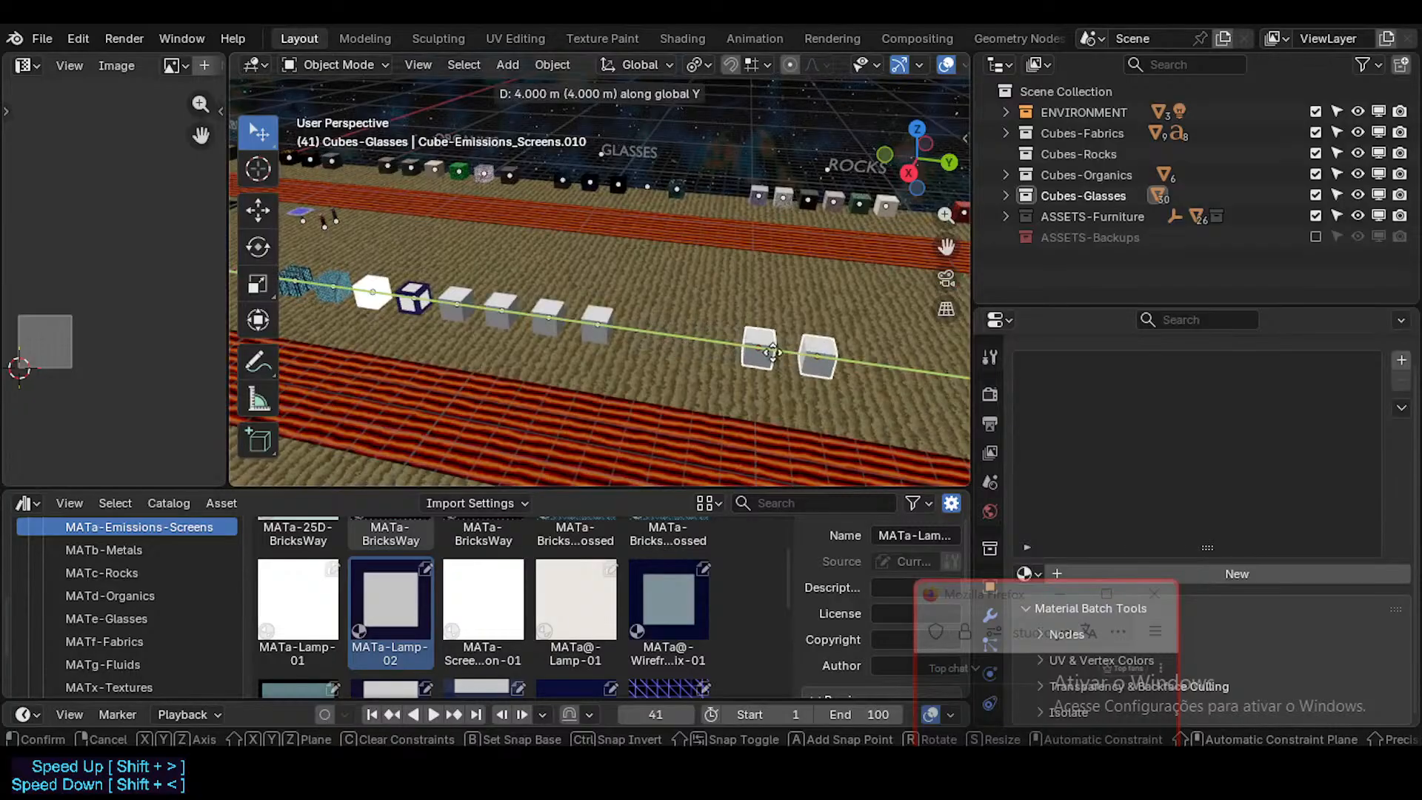
left_click(771, 354)
Step: Duplicate the end pair once more along the global Y axis at the same spacing, and save the file
key("shift+d")
key("y")
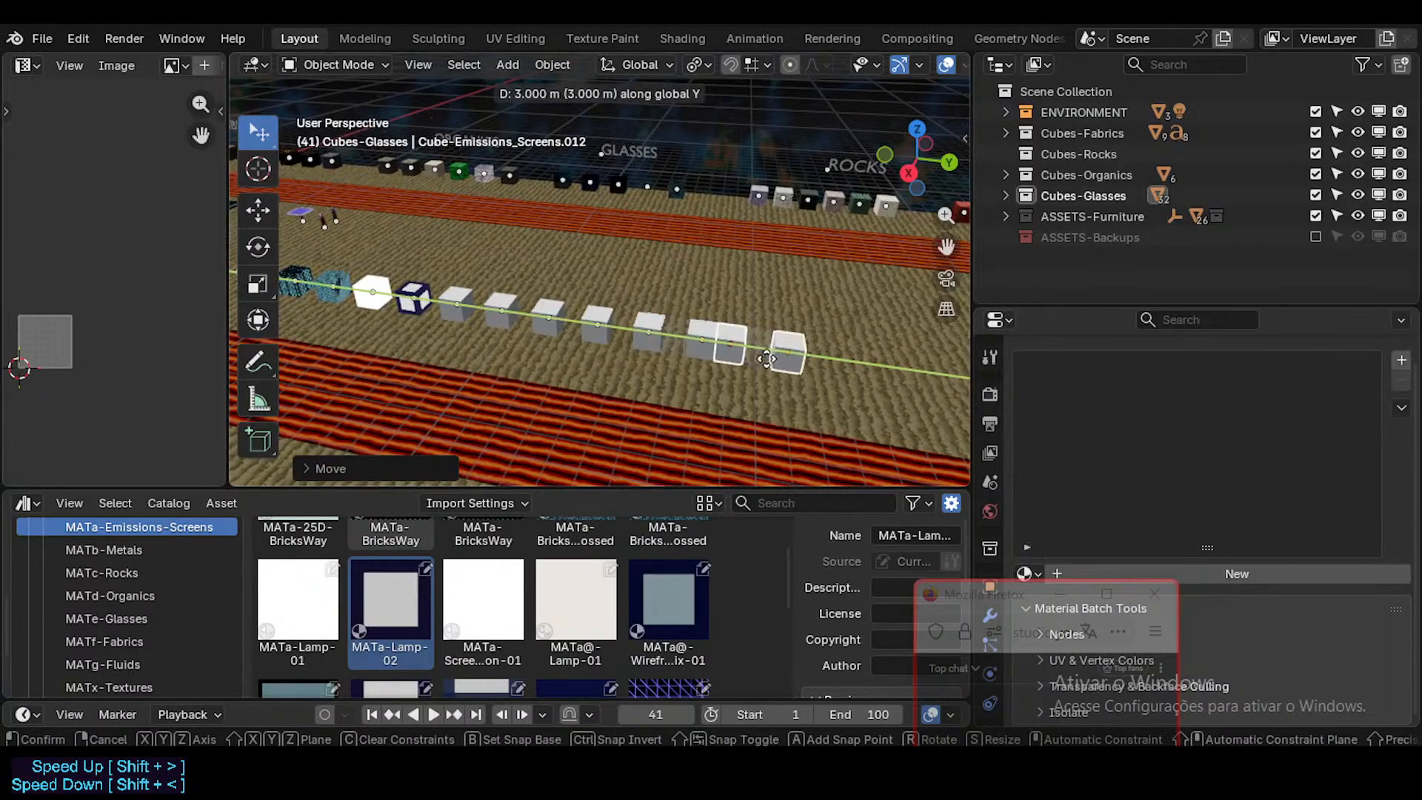
left_click(785, 360)
middle_click_drag(702, 368, 947, 397, "shift")
middle_click_drag(850, 332, 628, 305, "shift")
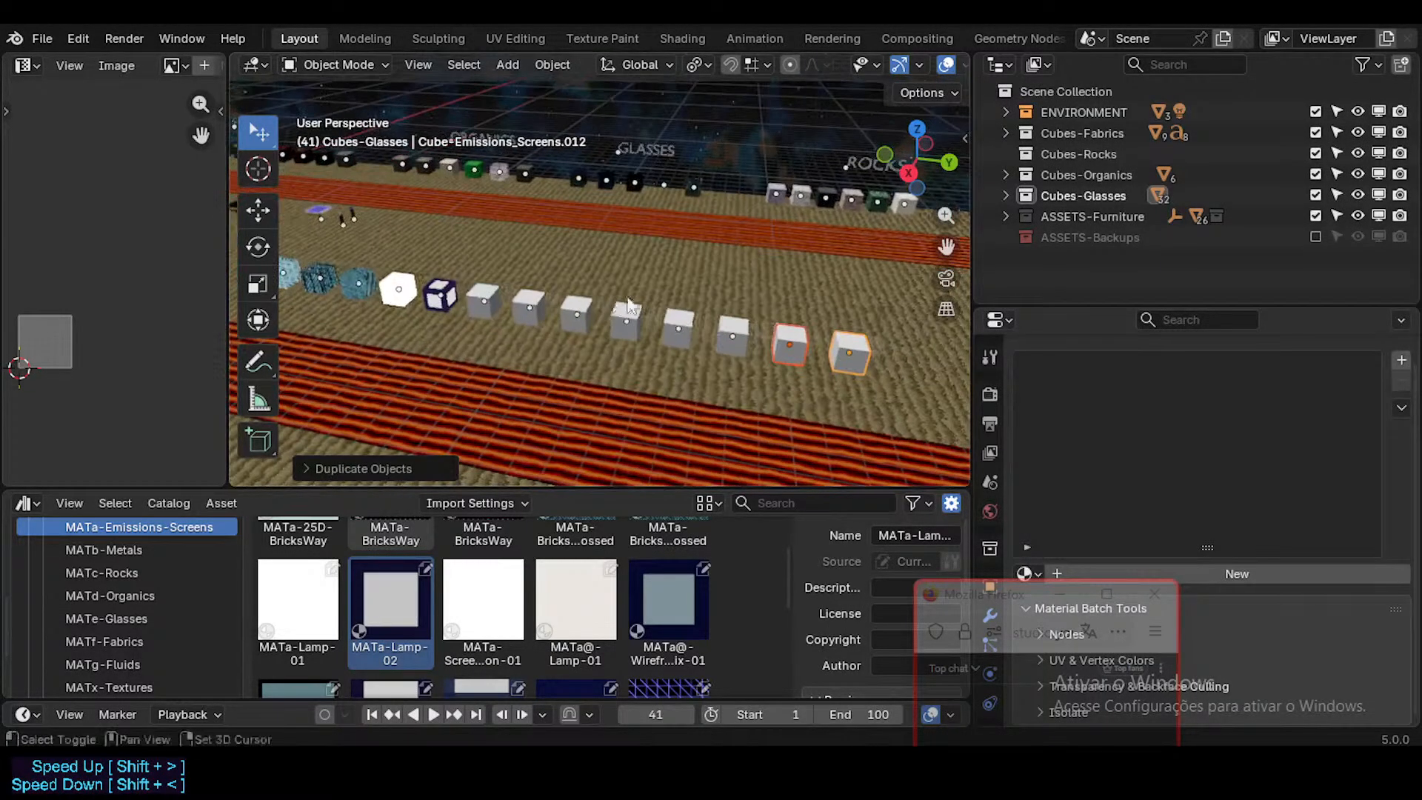
left_click(626, 315)
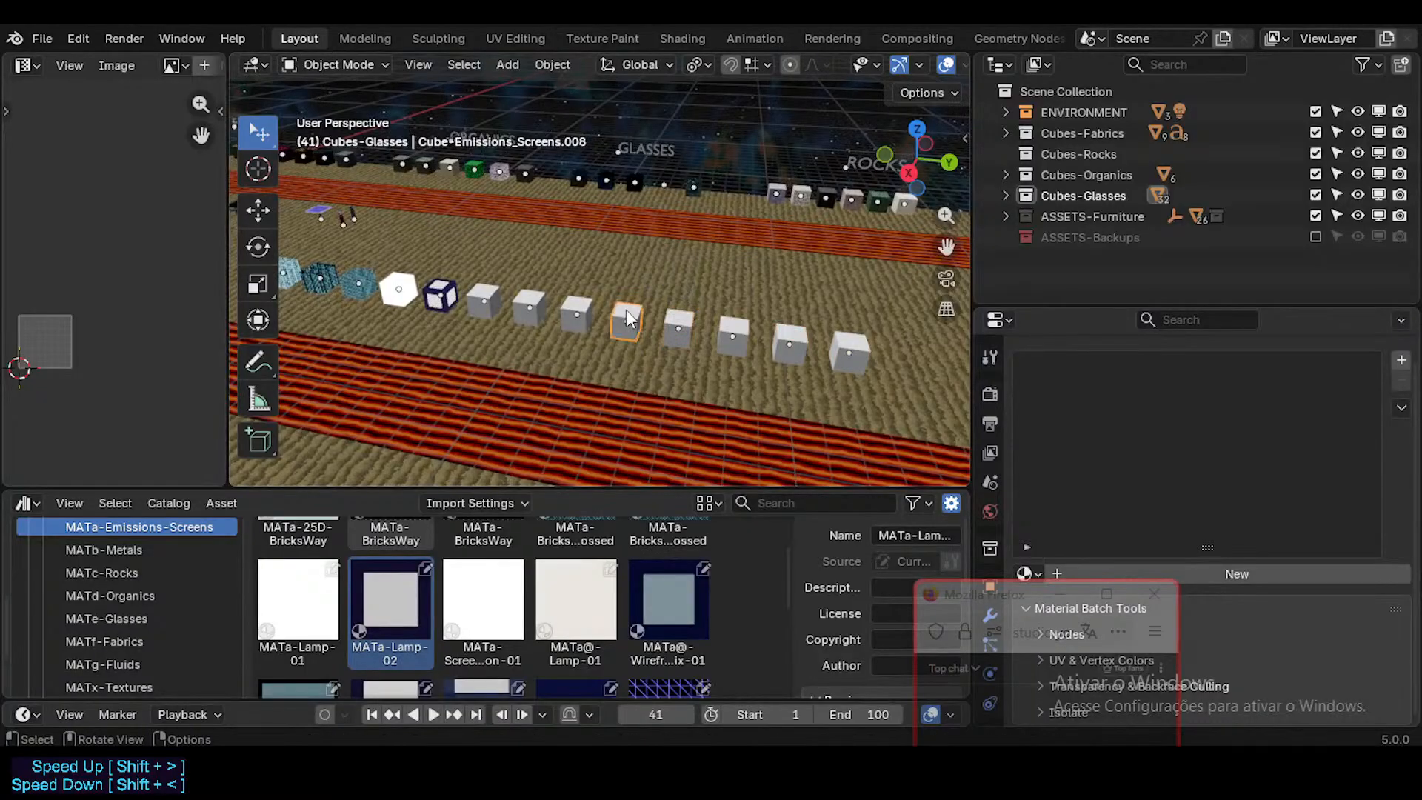
middle_click_drag(443, 312, 591, 321, "shift")
scroll(474, 314, "up", 1)
key("ctrl+s")
Step: Remove the MATa-Lamp-01 and MATa-Lamp-02 material slots from the FutureCubes object
middle_click_drag(446, 311, 852, 311, "shift")
middle_click_drag(619, 354, 602, 367)
scroll(603, 367, "up", 3)
middle_click_drag(645, 295, 550, 349, "shift")
left_click(531, 380)
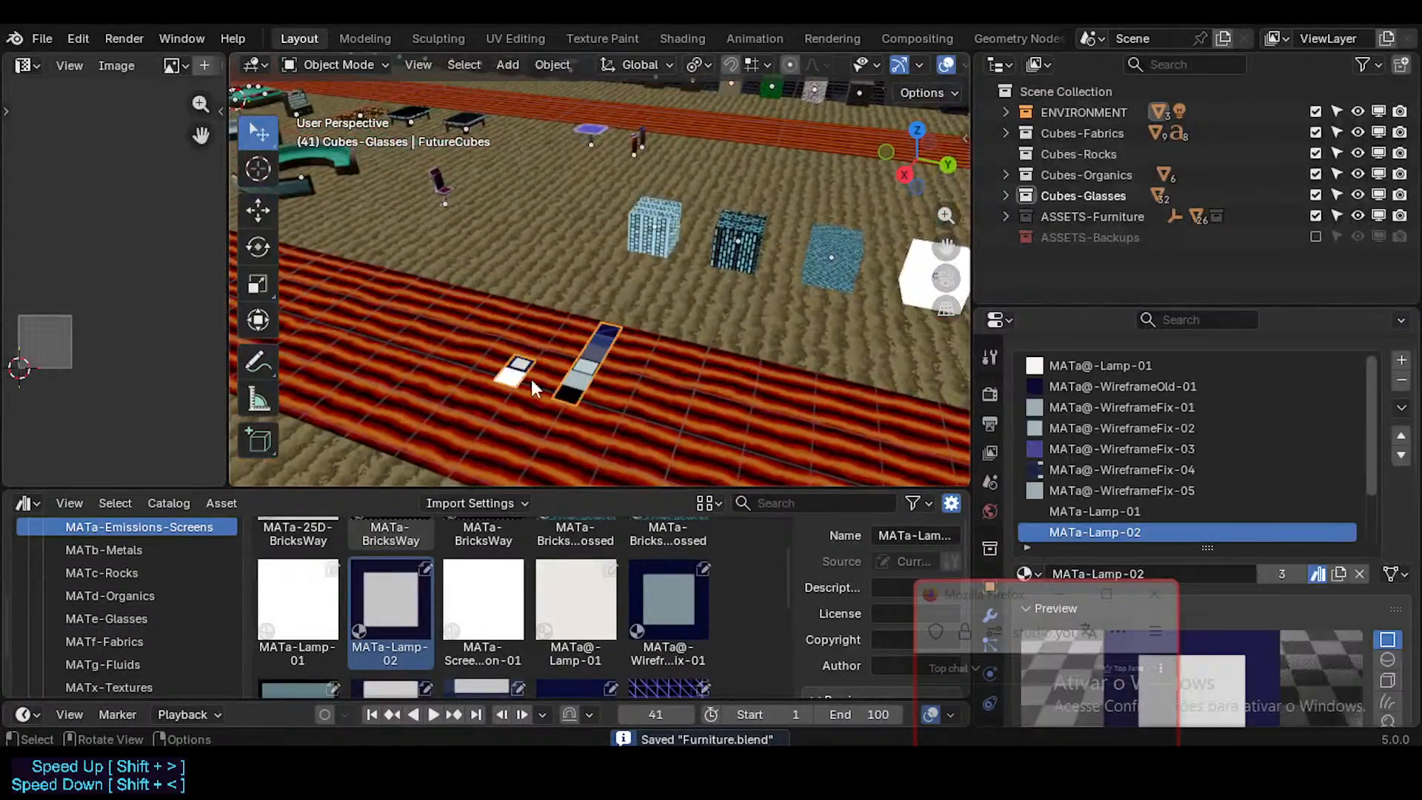
scroll(531, 379, "up", 2)
scroll(1162, 495, "down", 2)
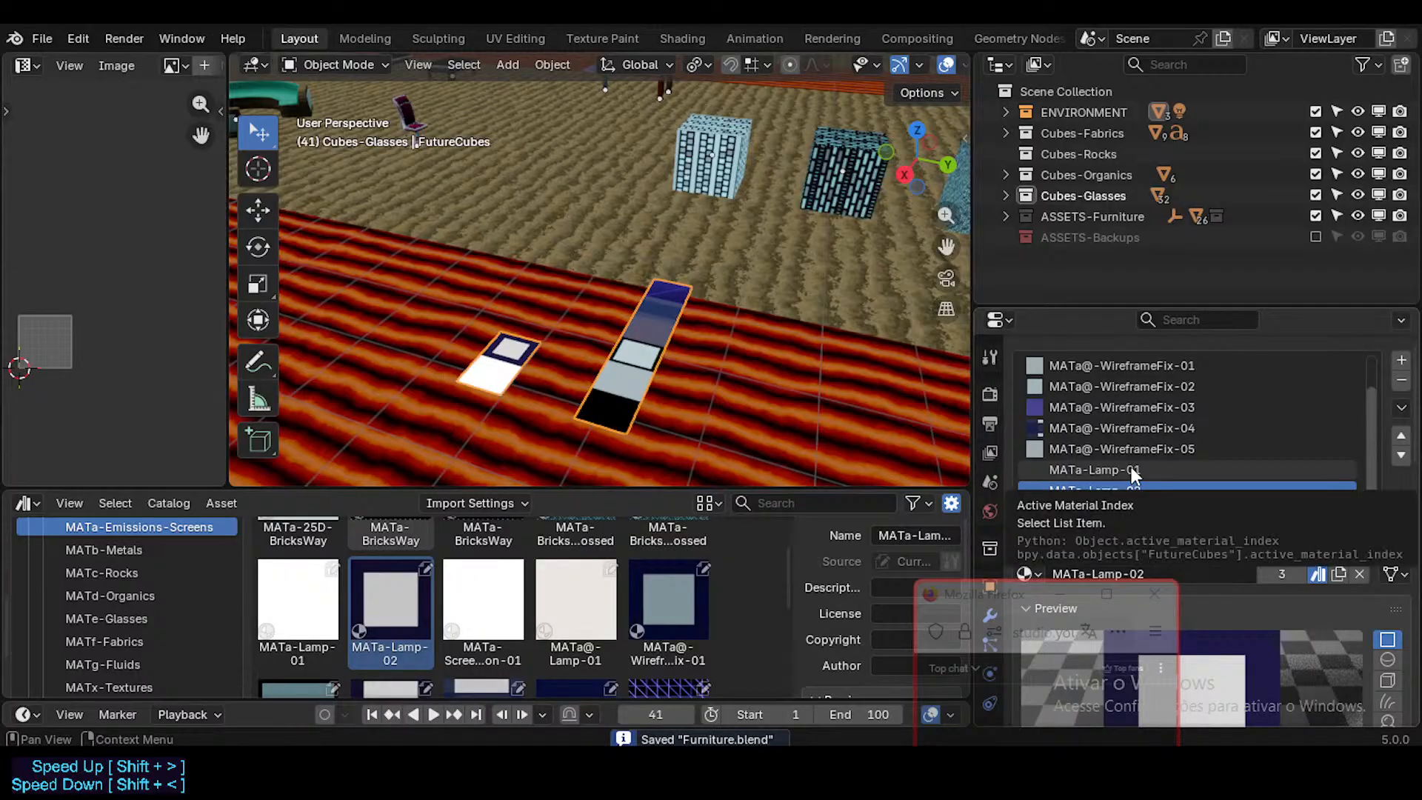
left_click(1196, 469)
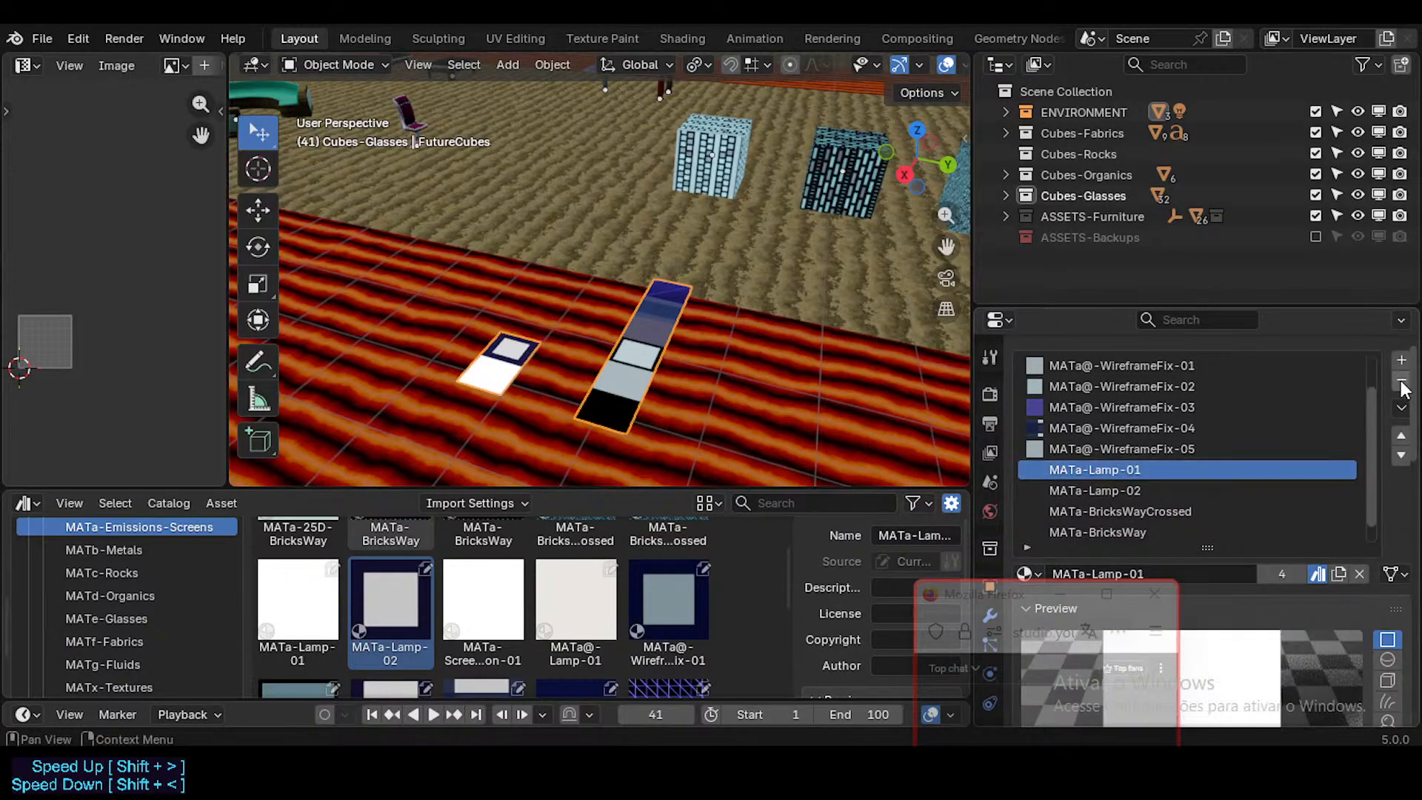
left_click(1401, 382)
left_click(1401, 382)
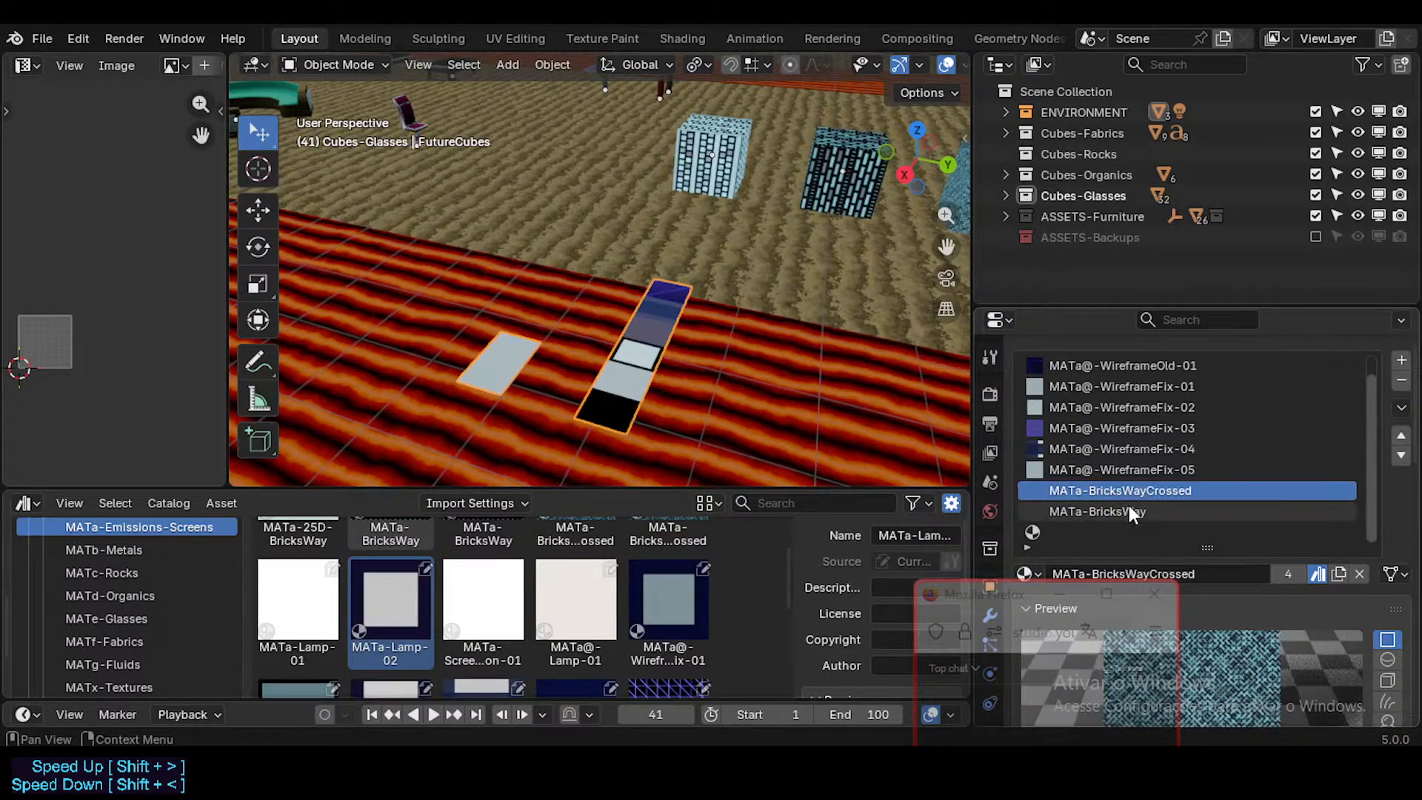
Step: Remove the MATa-BricksWay, MATa-BricksWayCrossed and empty slots from FutureCubes and select its MATa@-Lamp-01 slot
left_click(1181, 510)
left_click(1250, 492)
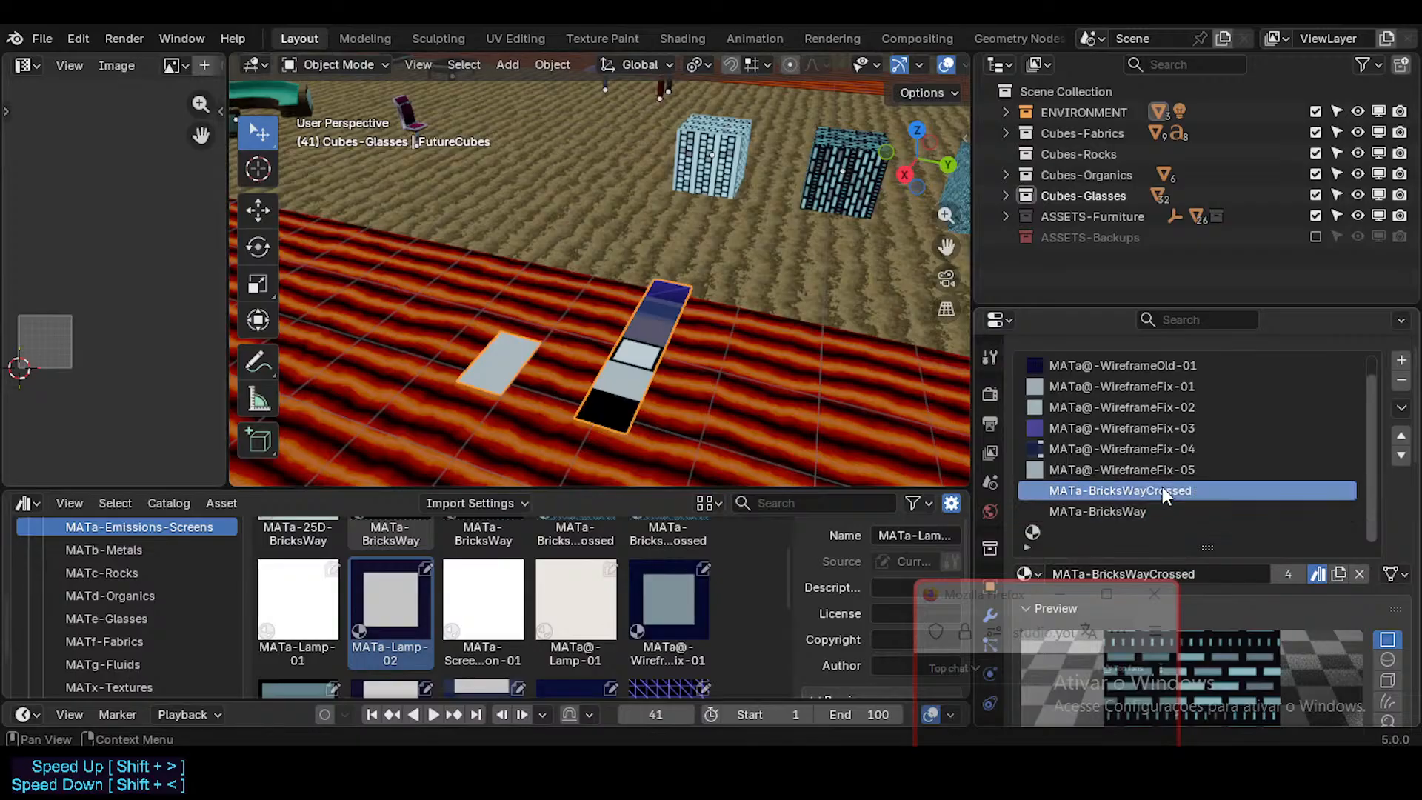
left_click(1150, 512)
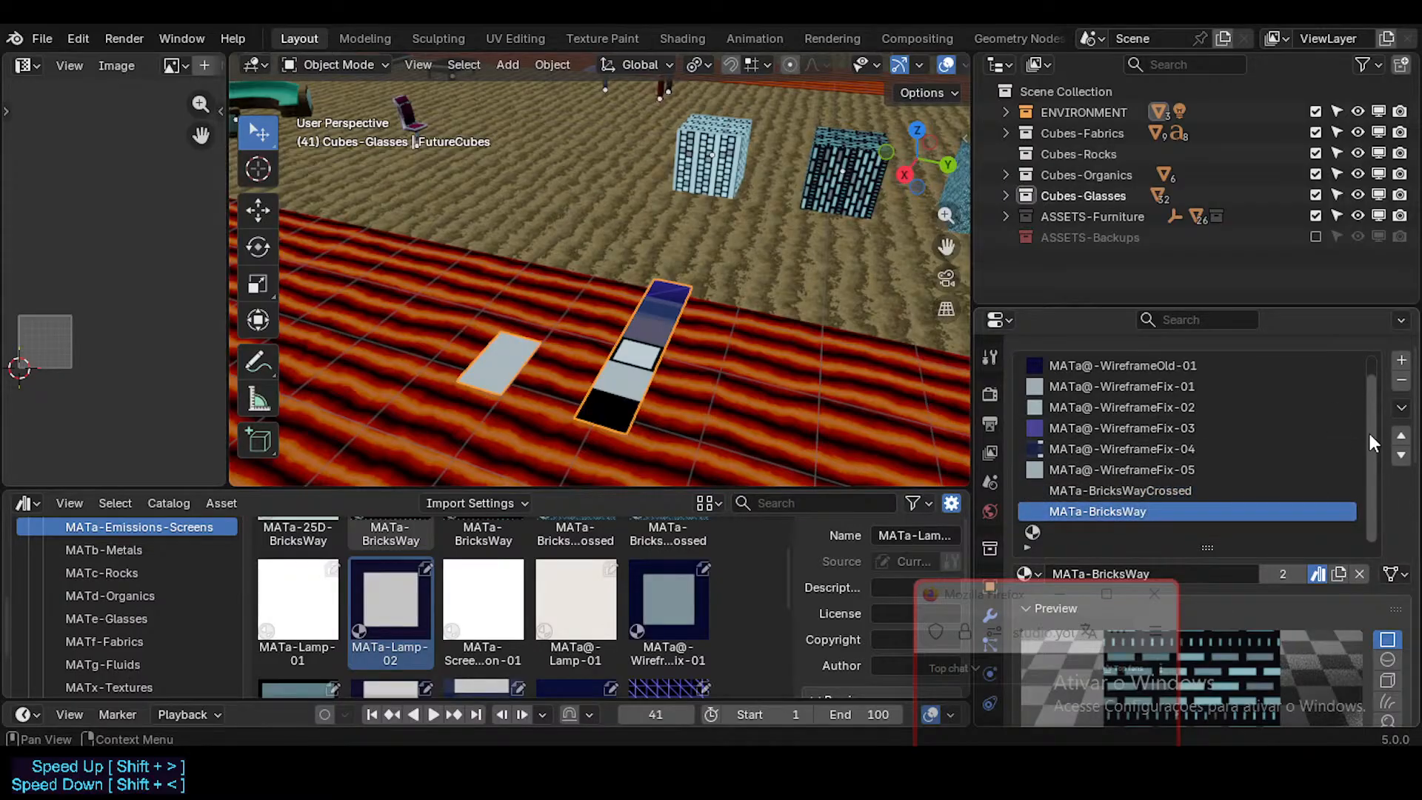
left_click(1401, 382)
left_click(1401, 380)
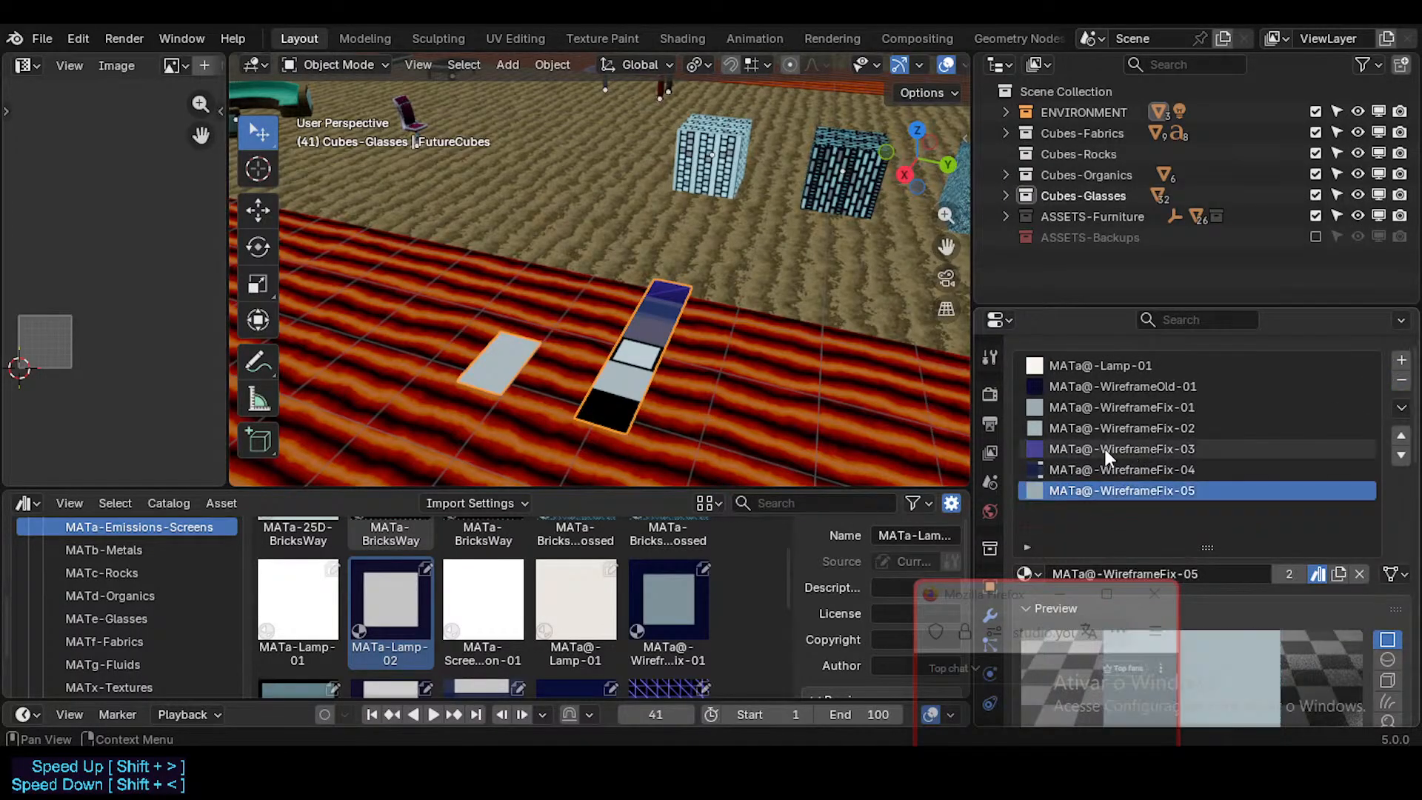
left_click(1078, 366)
Step: Enlarge the asset browser and switch its display mode to Horizontal List
left_click_drag(947, 247, 710, 372)
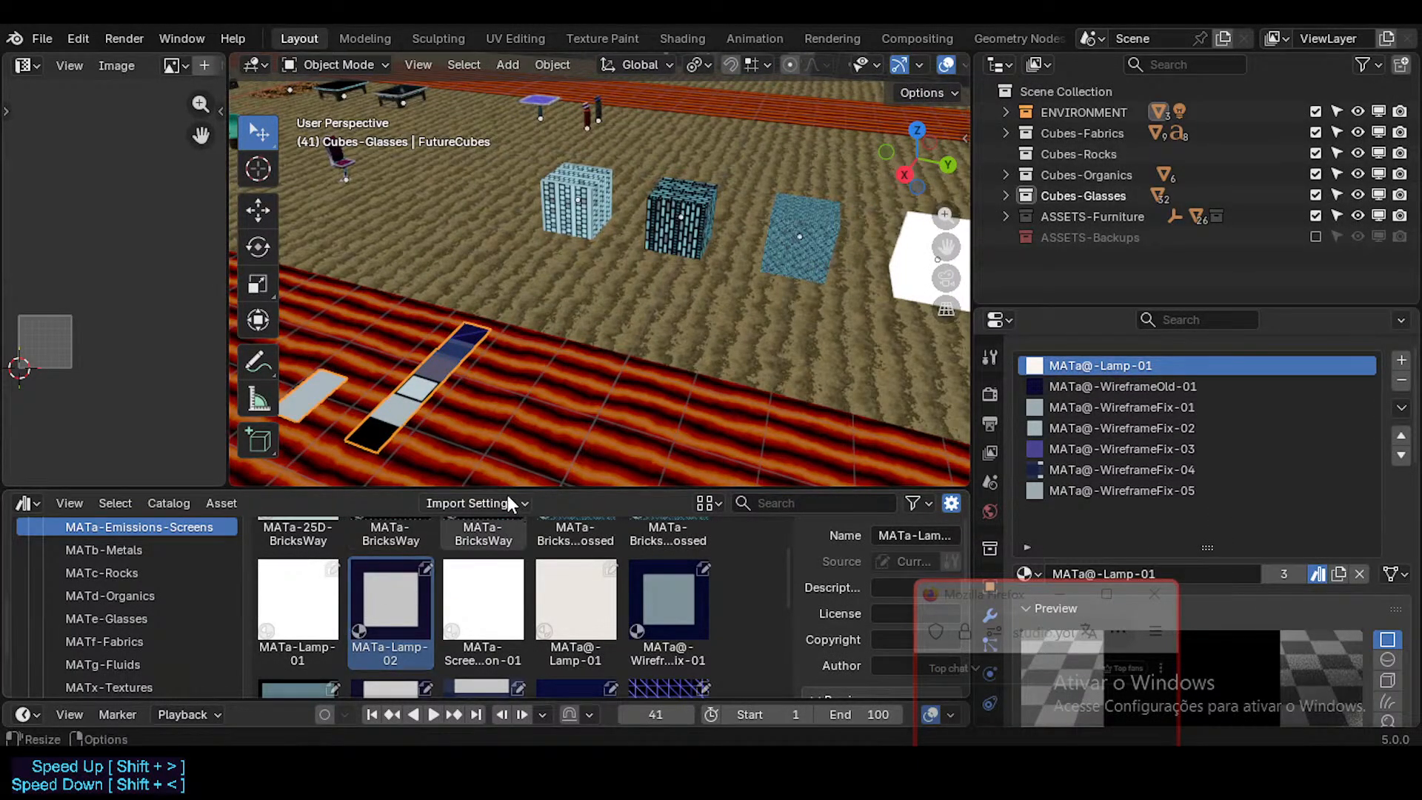
left_click_drag(521, 478, 522, 444)
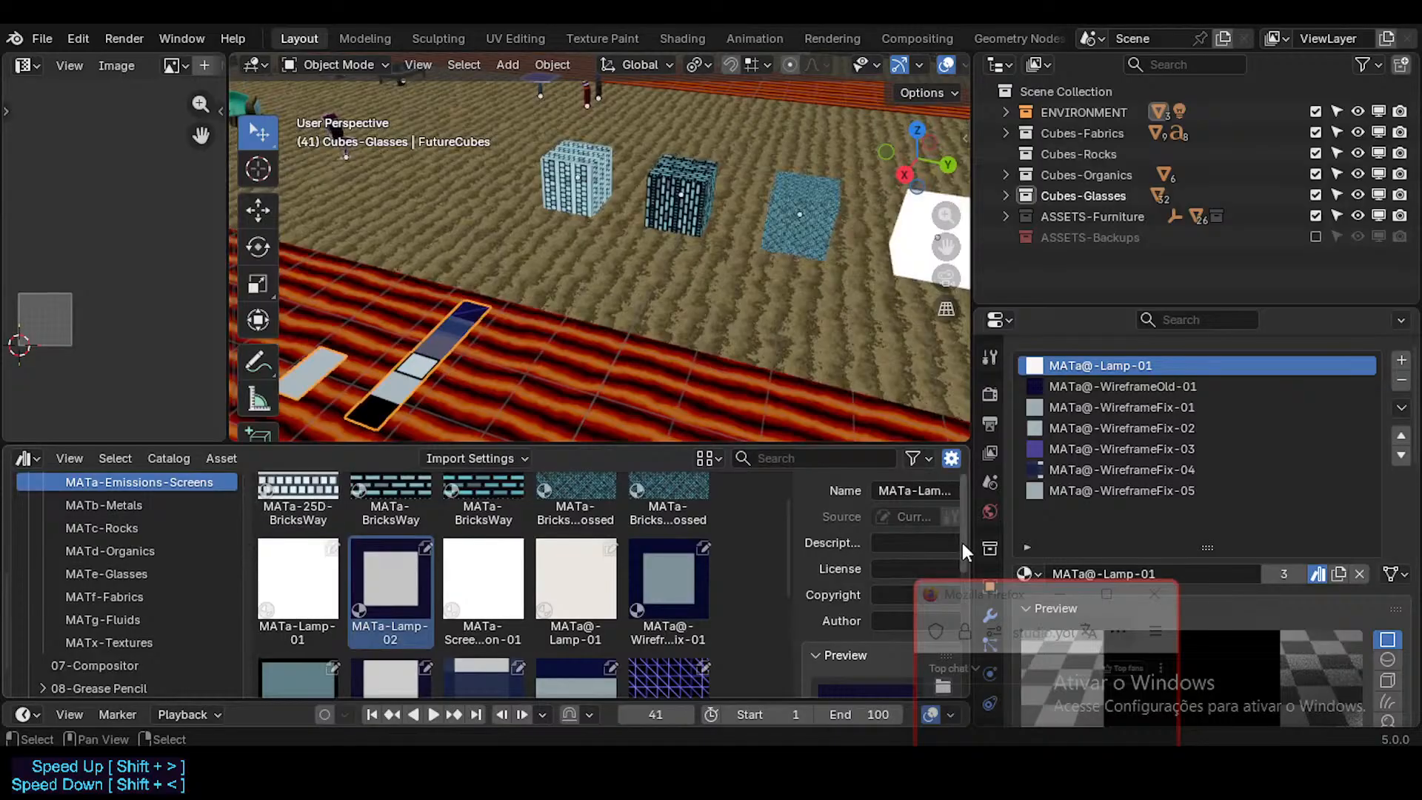
left_click_drag(987, 601, 1210, 600)
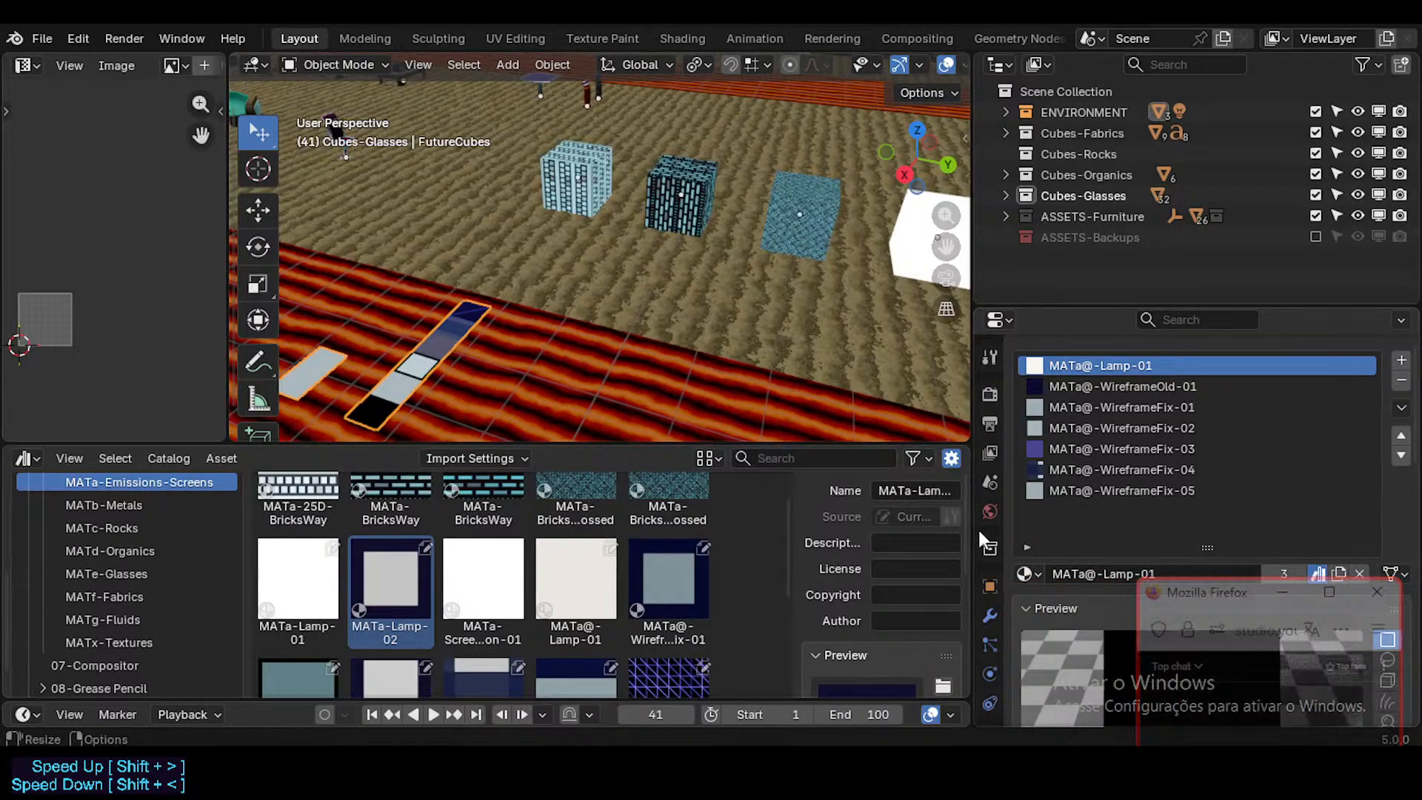
left_click_drag(967, 530, 1005, 530)
left_click(745, 458)
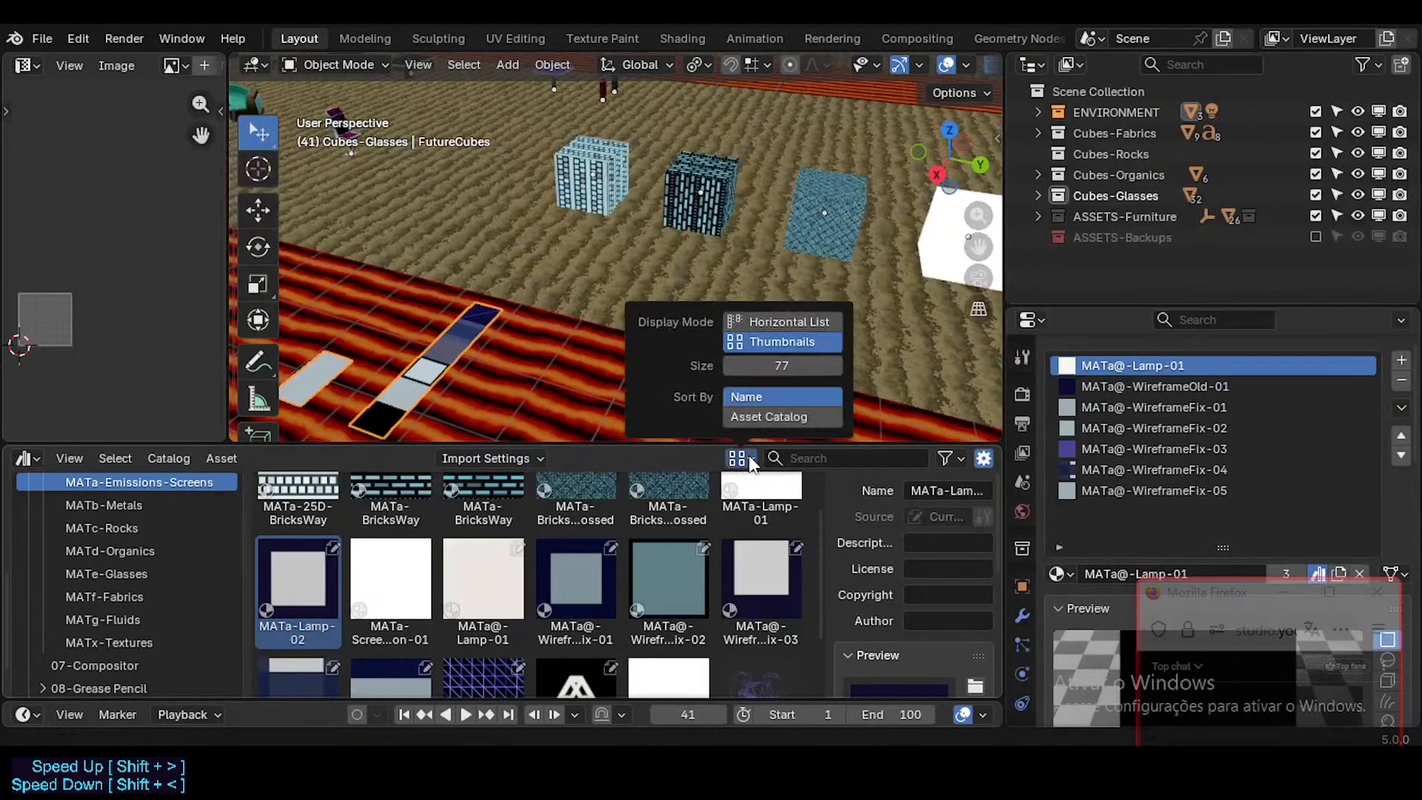
left_click(760, 326)
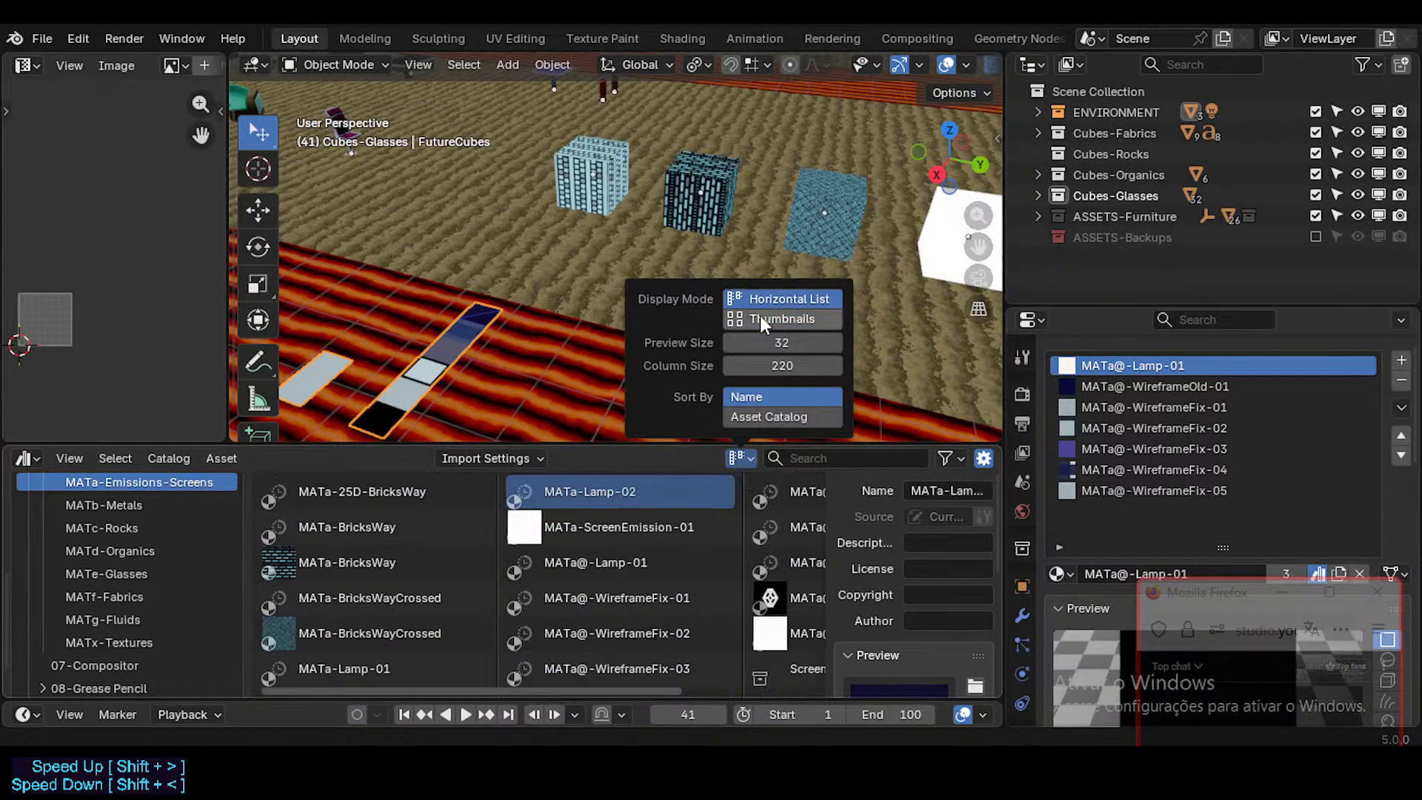
Step: Look through the MATa-Emissions-Screens assets, checking MATa-BricksWay, MATa-BricksWayCrossed and the source of MATa-ScreenEmission-01
scroll(570, 540, "down", 1)
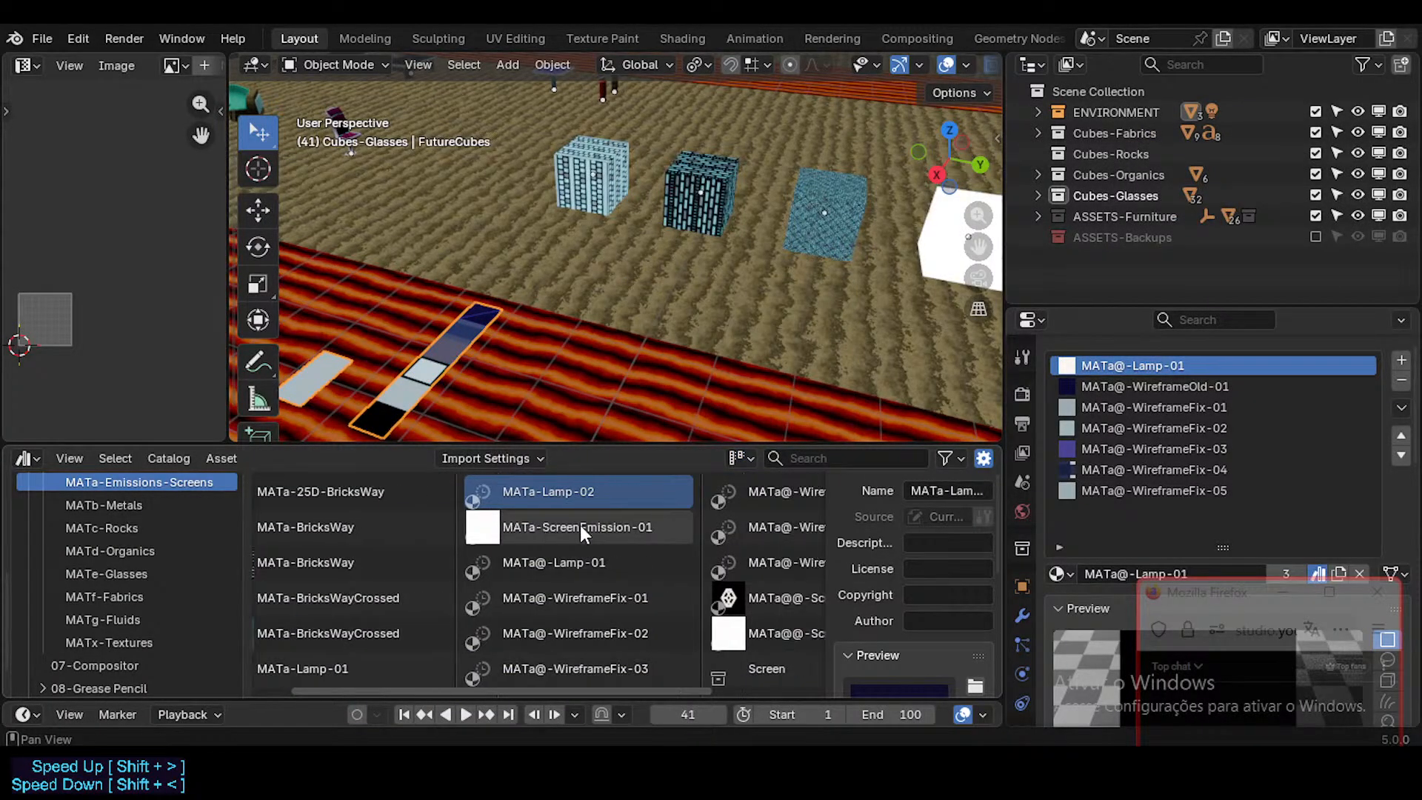
scroll(561, 542, "up", 1)
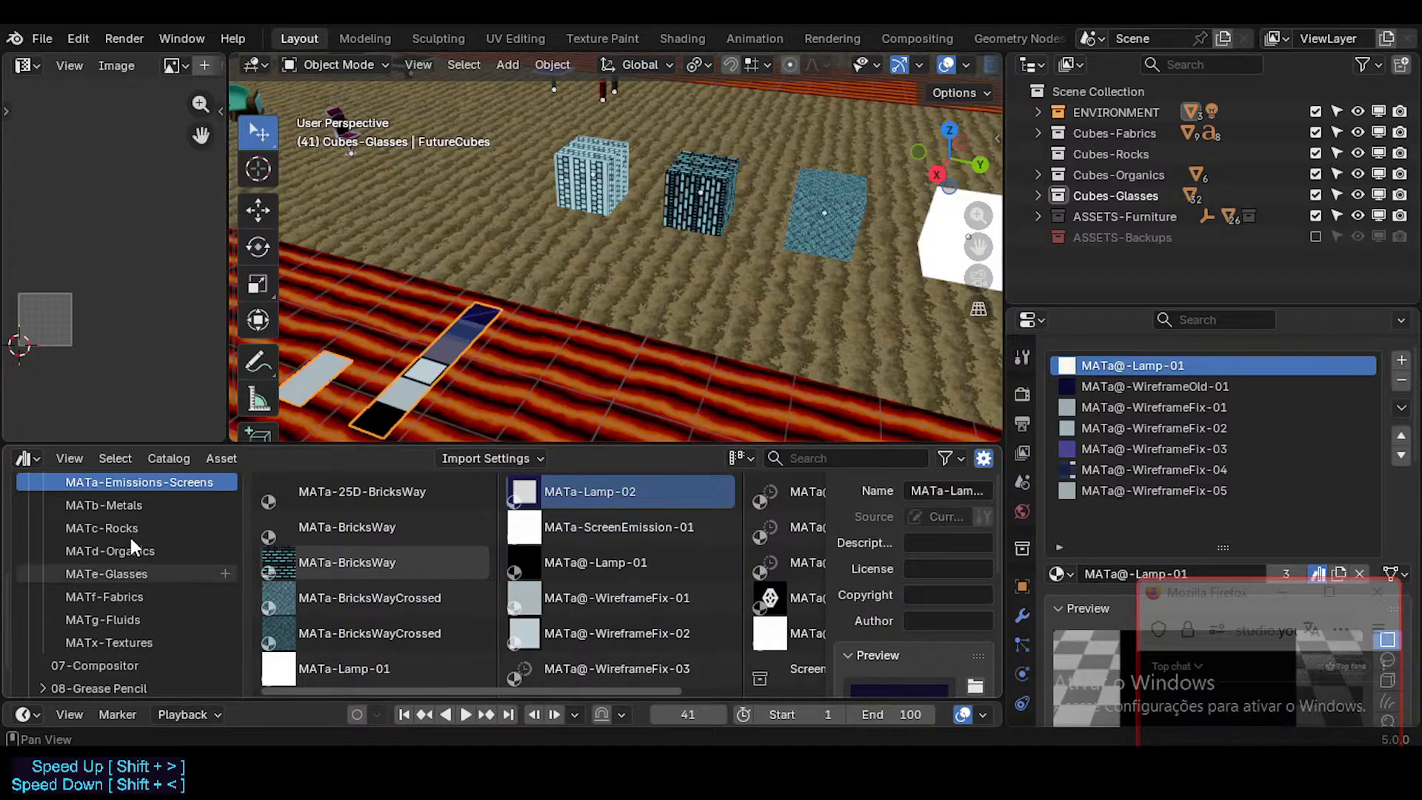
scroll(132, 525, "up", 1)
scroll(424, 572, "down", 1)
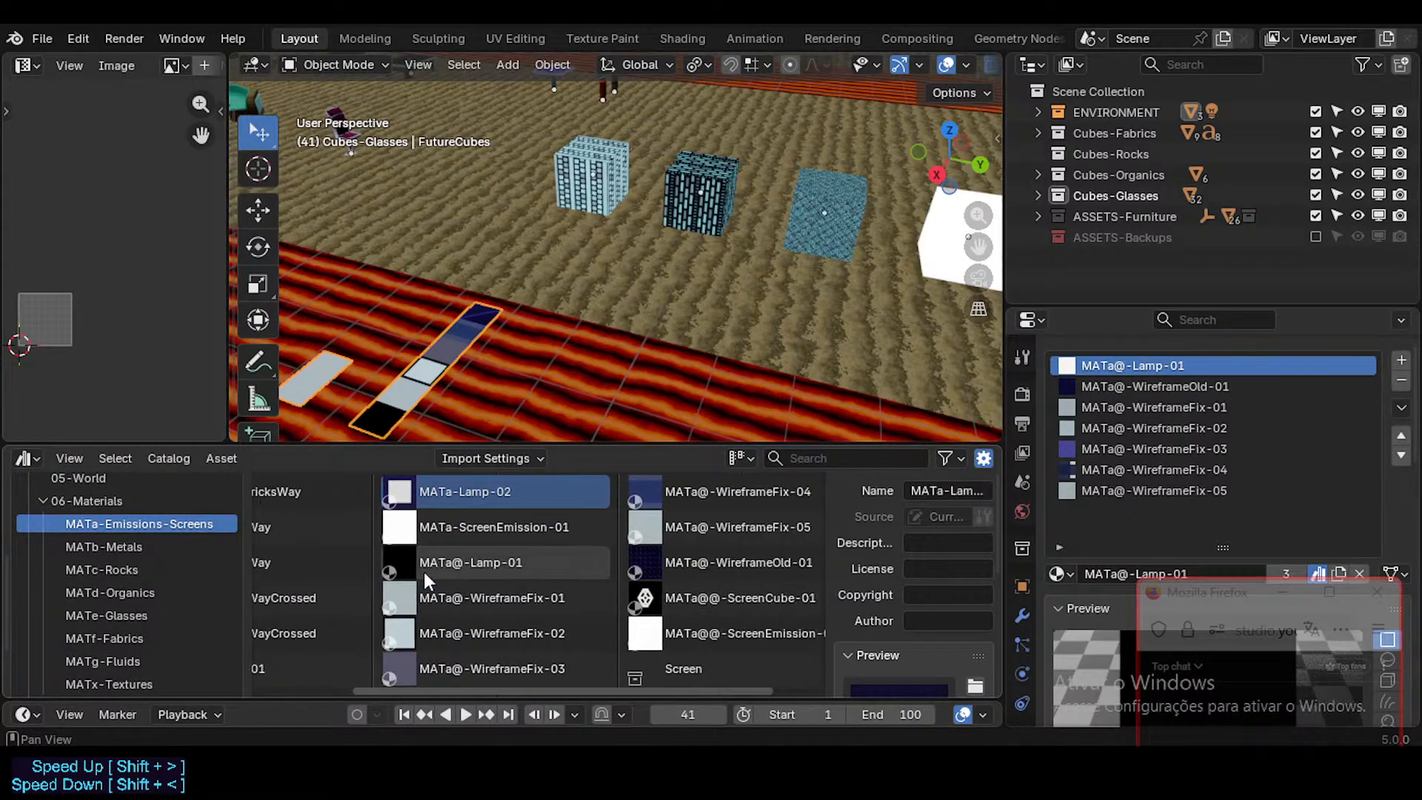
scroll(424, 572, "up", 1)
left_click(394, 495)
left_click(381, 533)
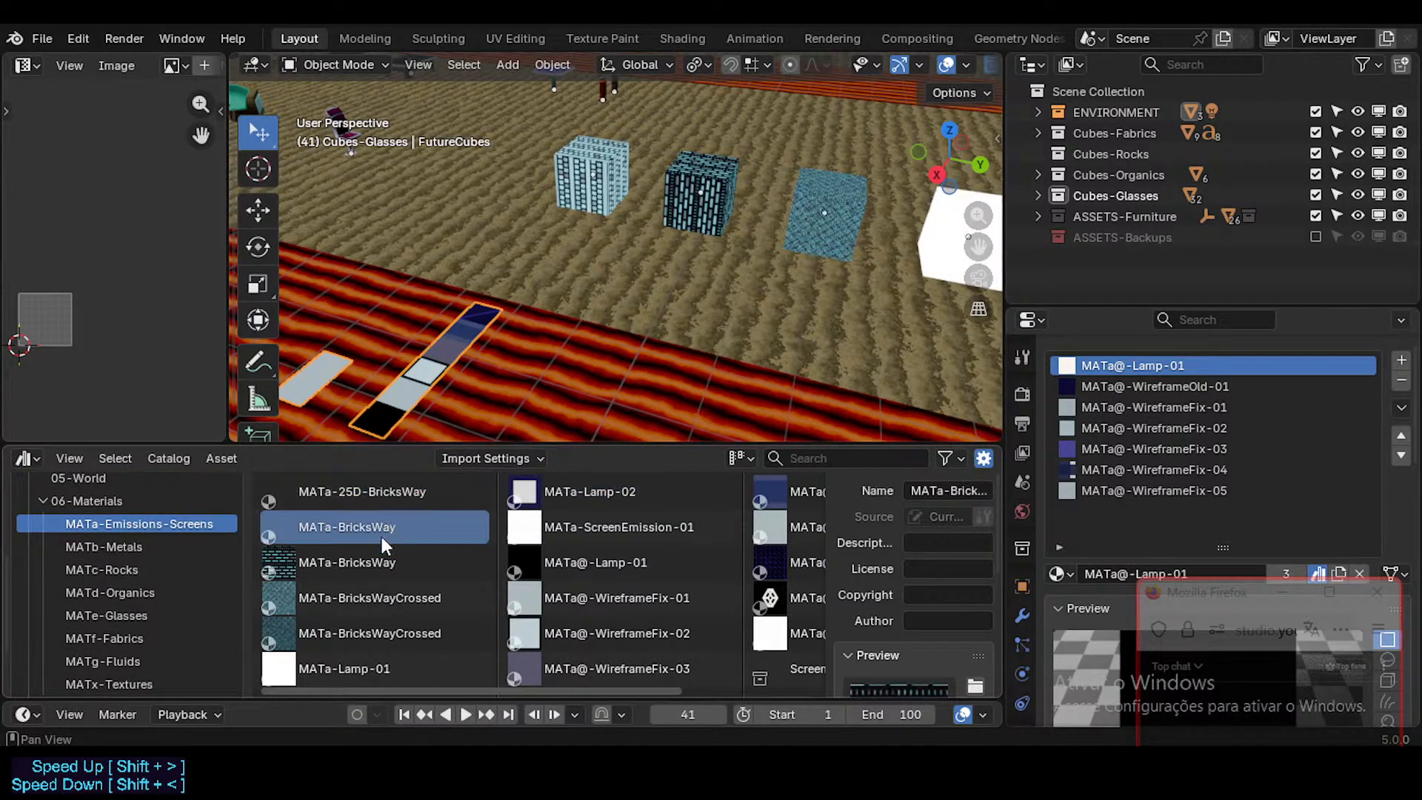
left_click(400, 600)
scroll(405, 620, "down", 1)
scroll(406, 620, "up", 1)
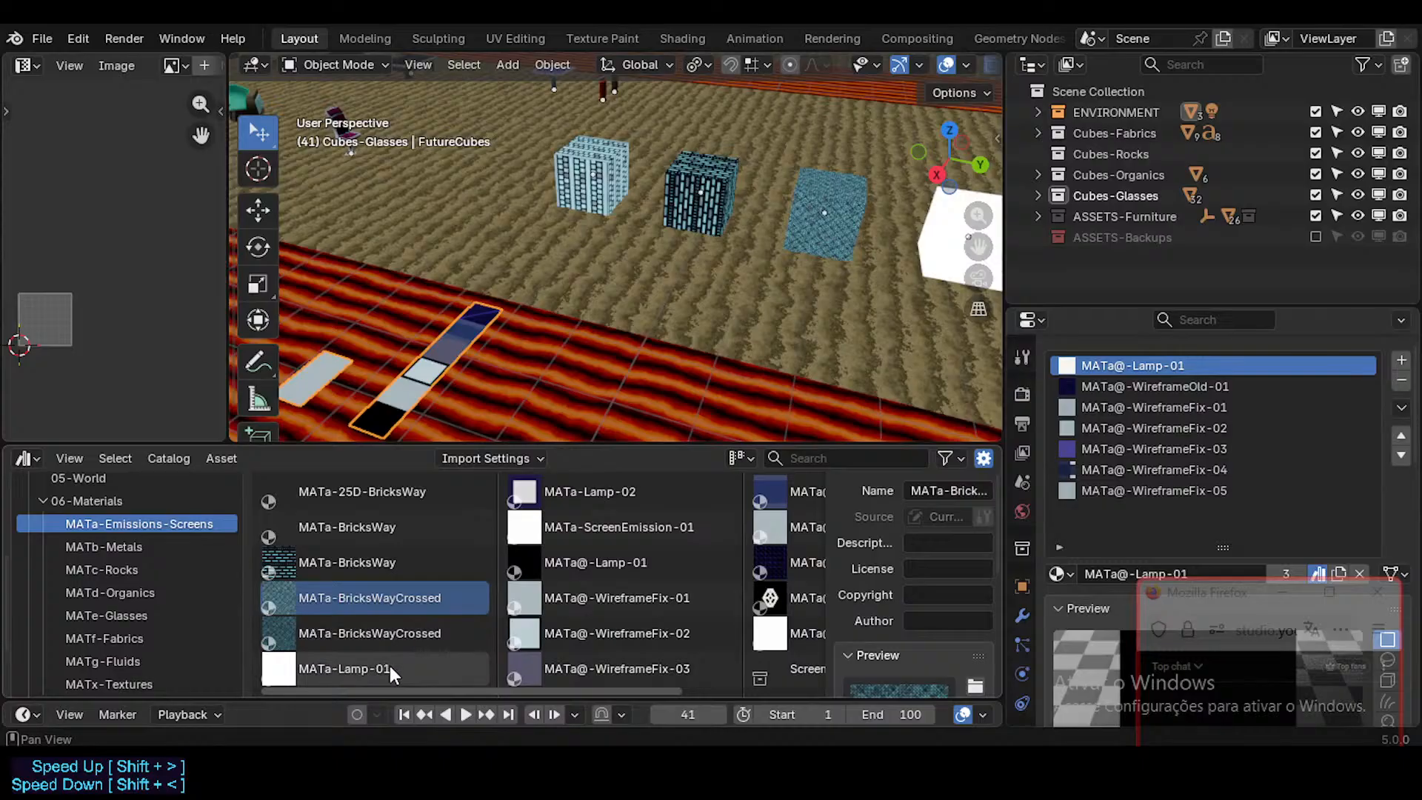
scroll(649, 531, "down", 1)
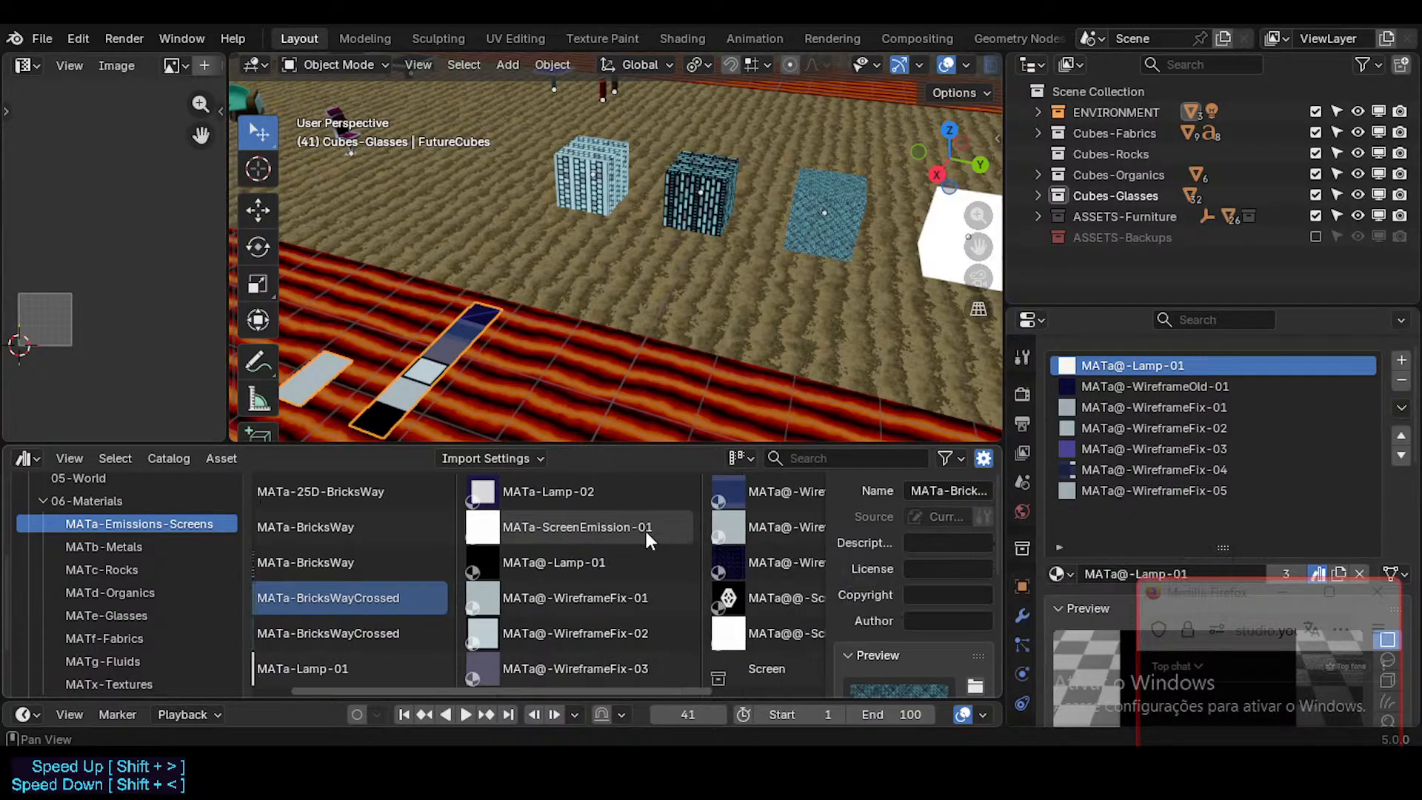
left_click(588, 536)
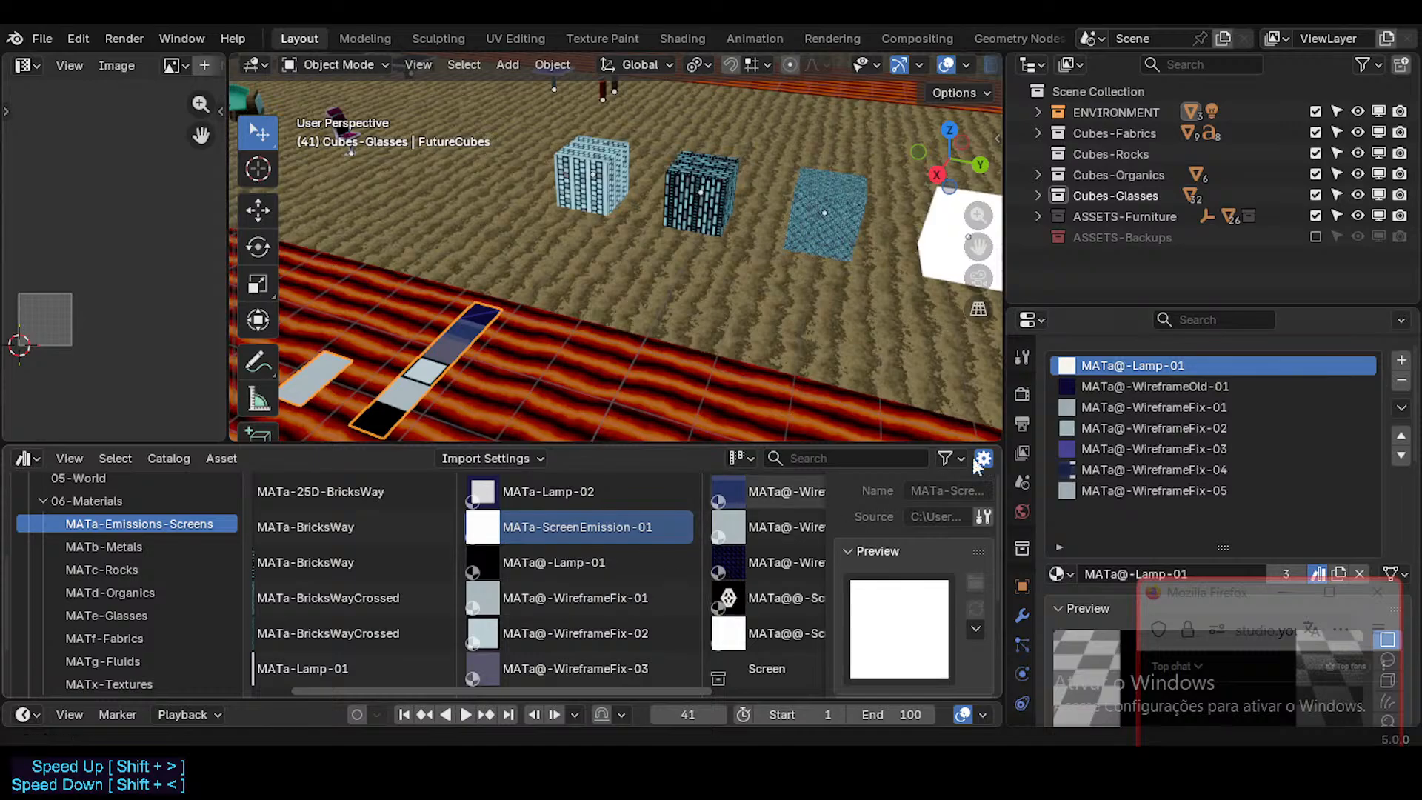
Step: Check the material on the white lamp cube and browse the material catalogs of the Neocene-V-AssetLibrary
left_click(937, 224)
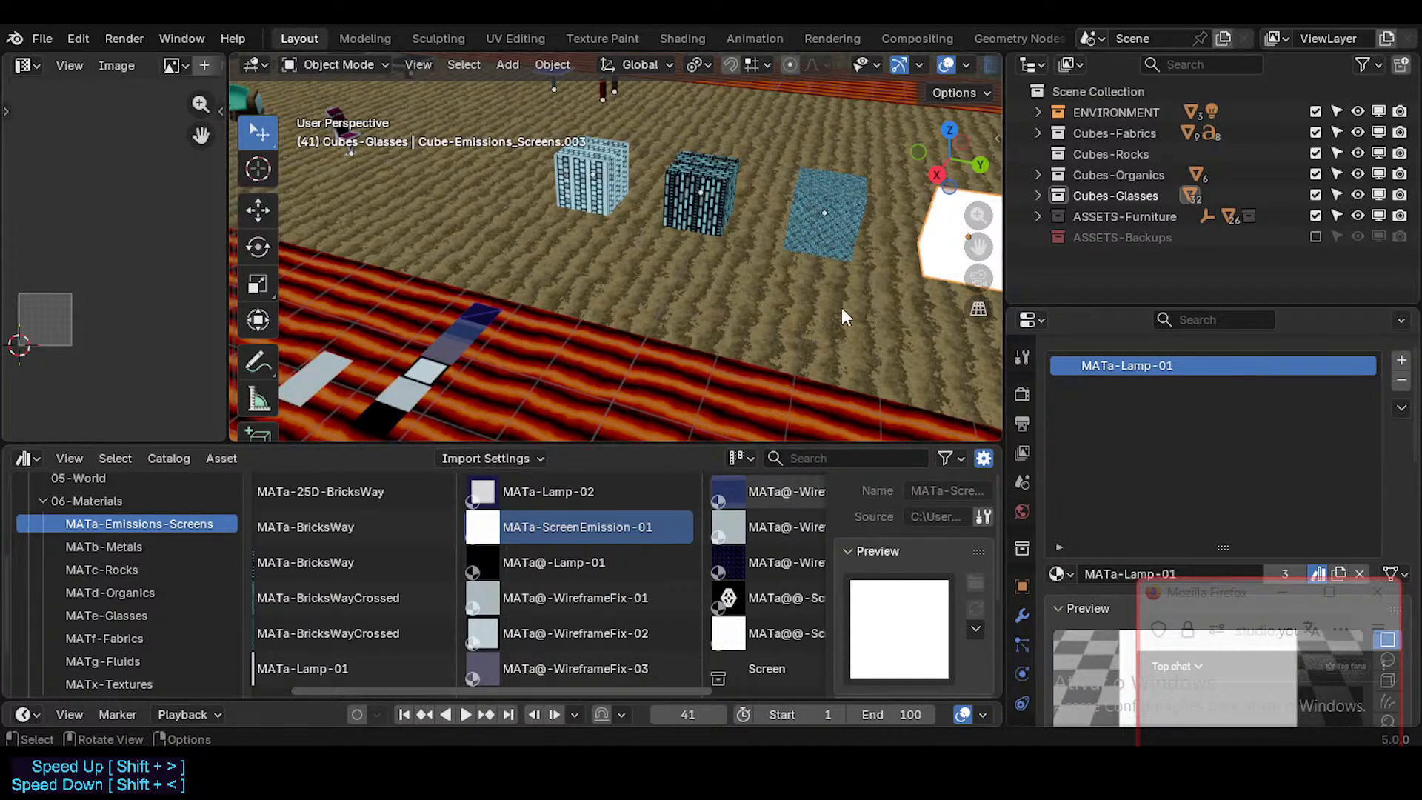
middle_click_drag(841, 308, 575, 344, "shift")
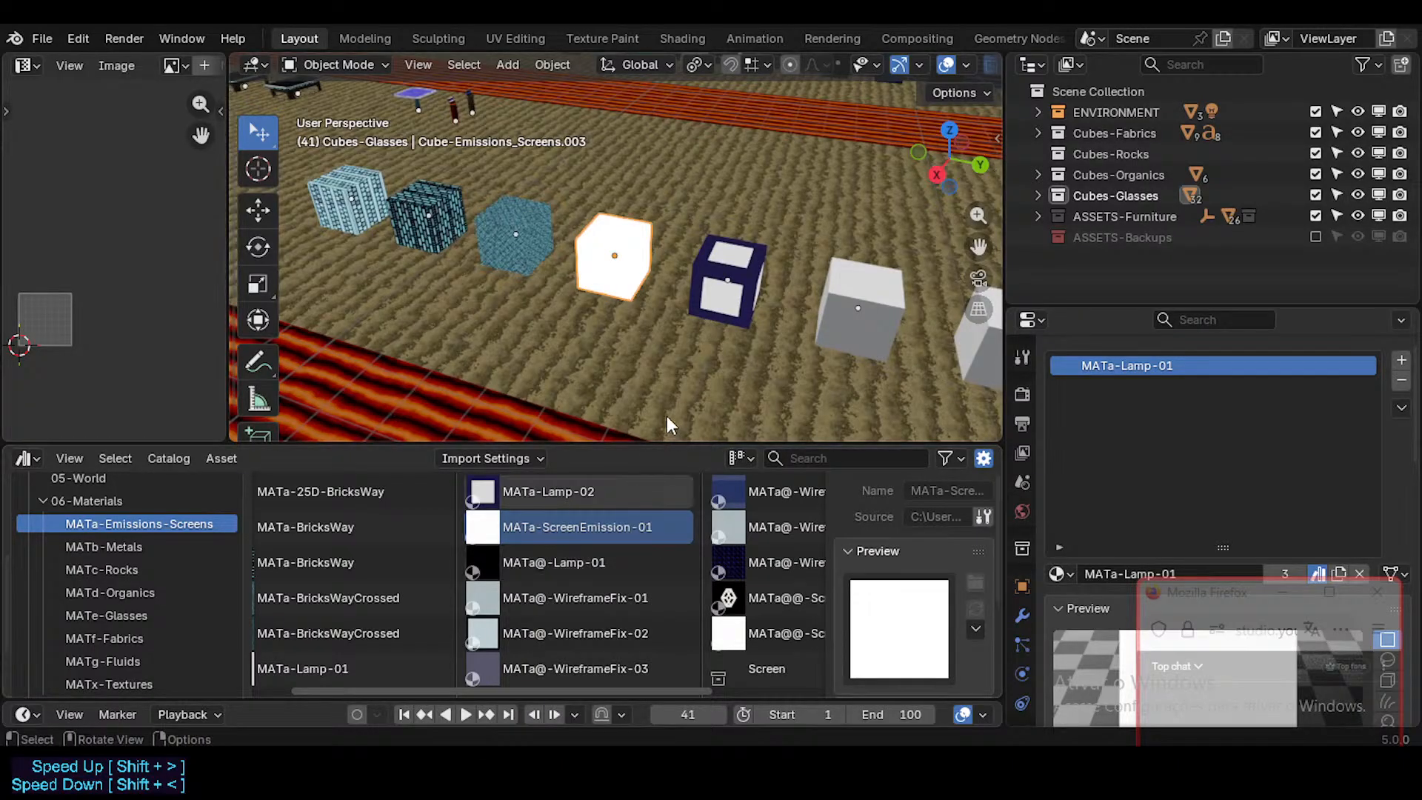
scroll(144, 557, "up", 5)
left_click(122, 492)
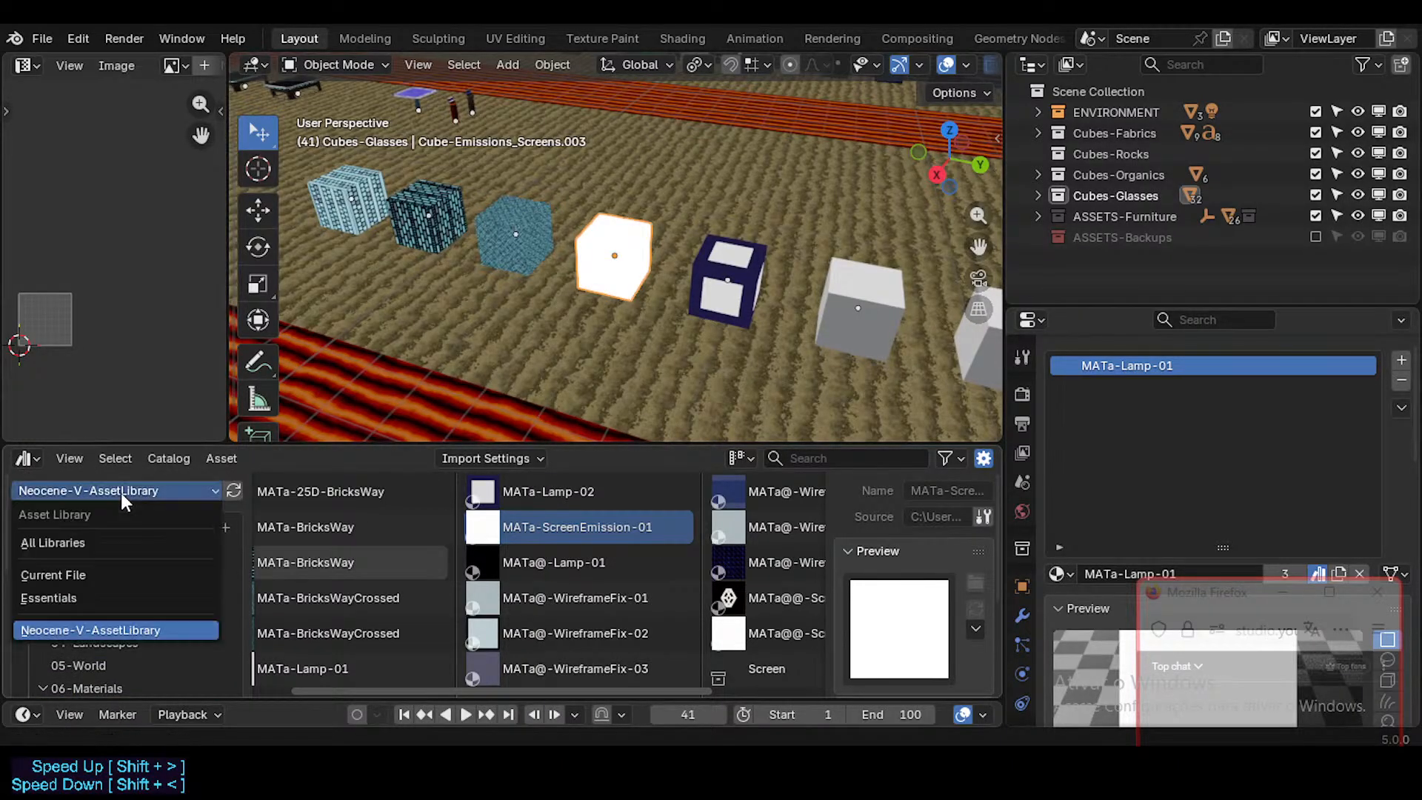
left_click(121, 492)
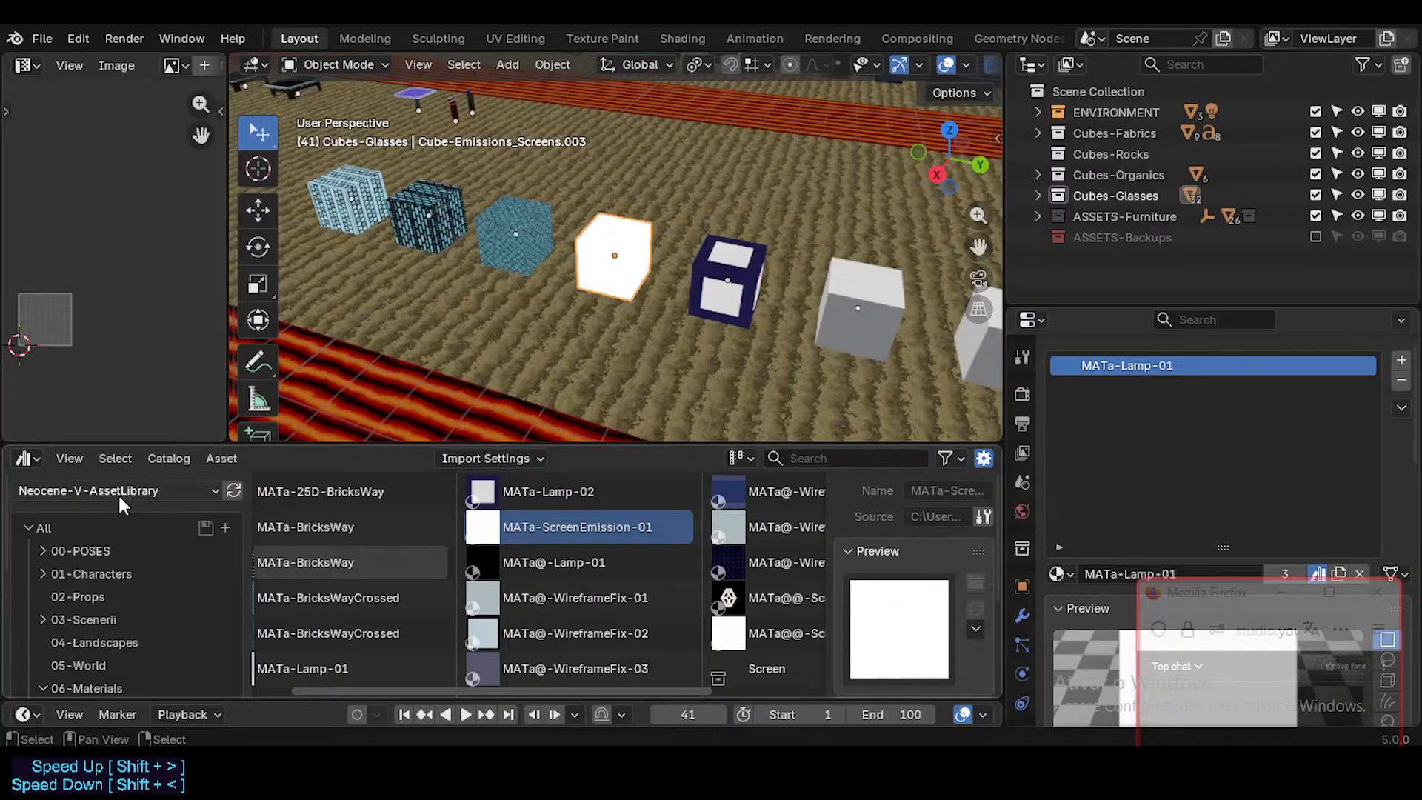
left_click(117, 492)
left_click(108, 490)
scroll(99, 598, "down", 6)
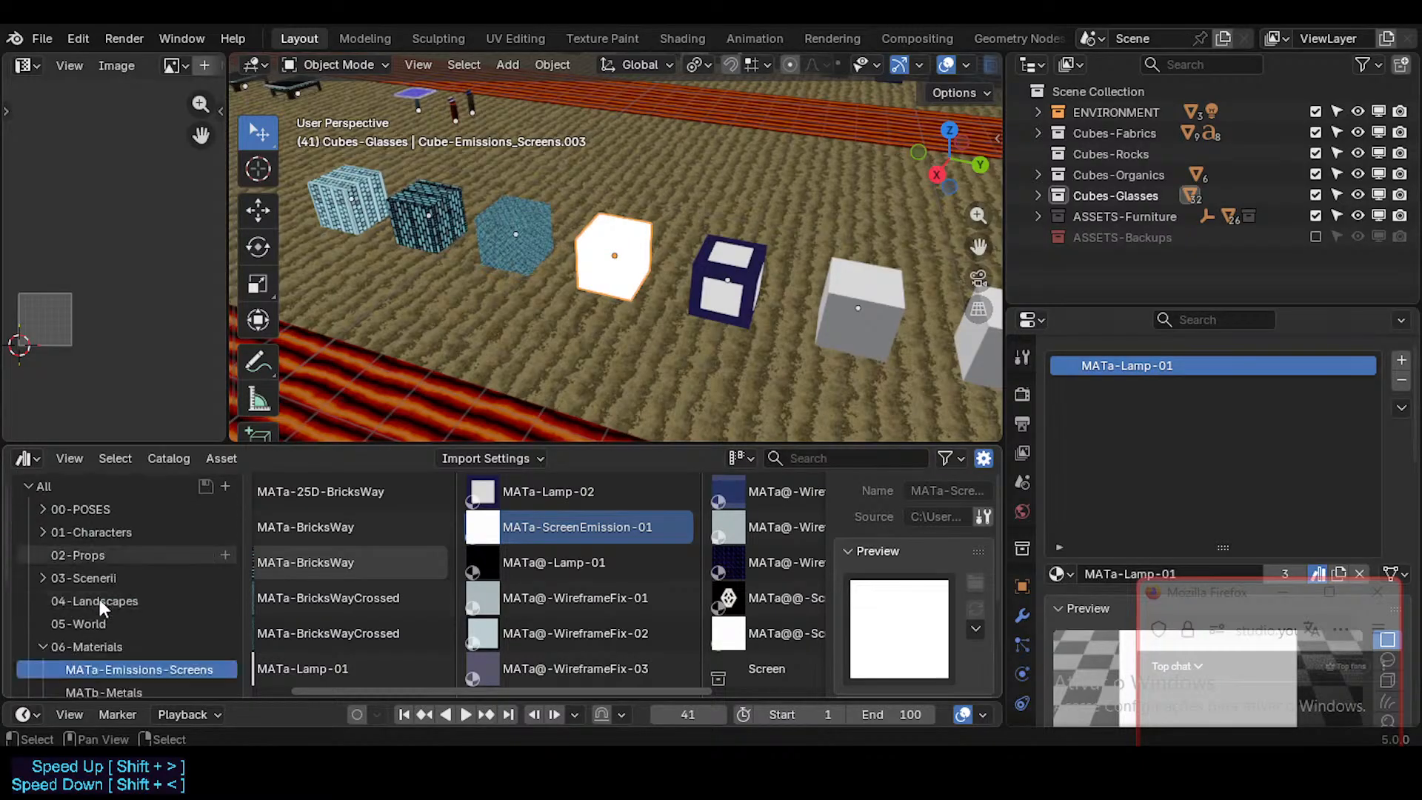
scroll(102, 606, "up", 5)
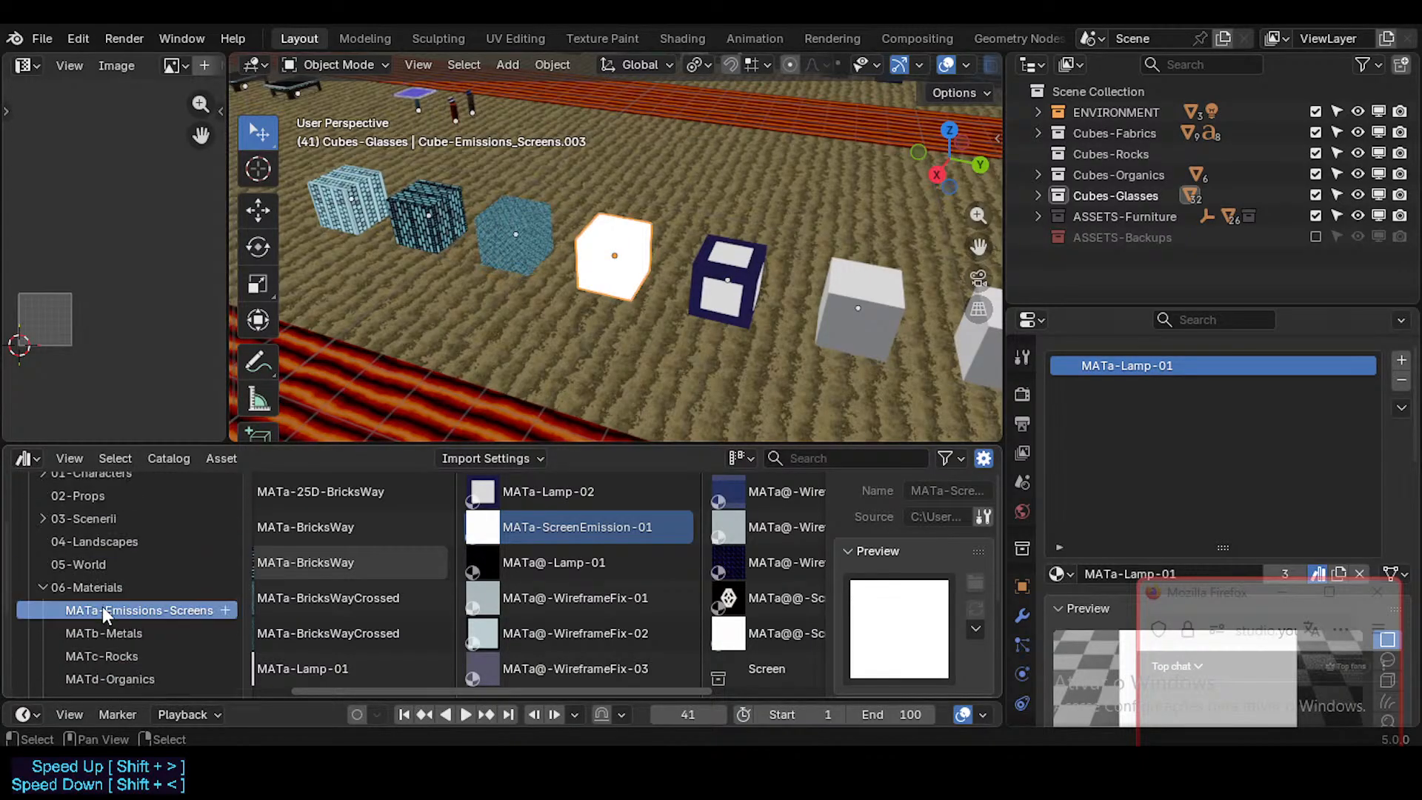
scroll(102, 606, "down", 4)
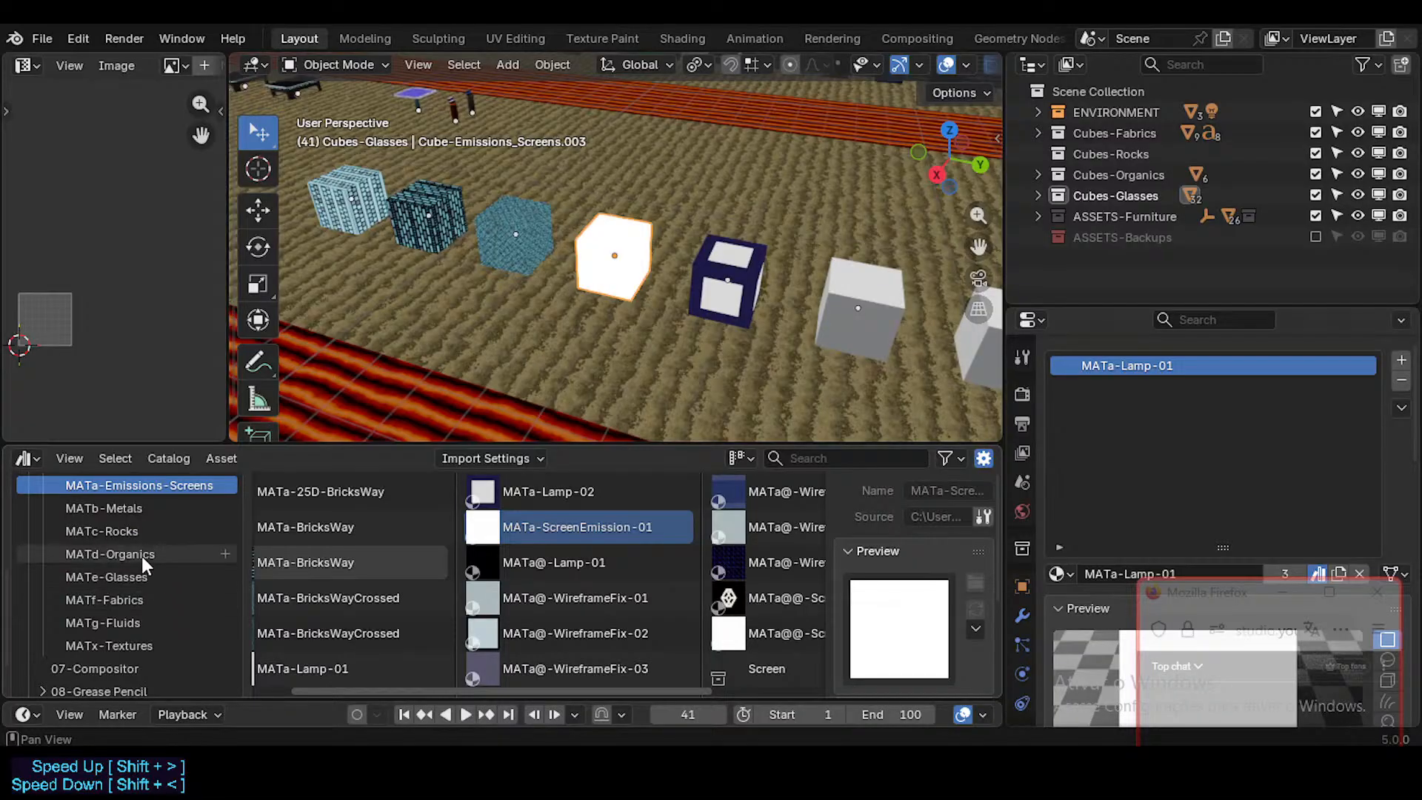
scroll(140, 556, "up", 8)
Step: Save the file and switch the asset browser's library to Current File
key("ctrl+s")
left_click(108, 488)
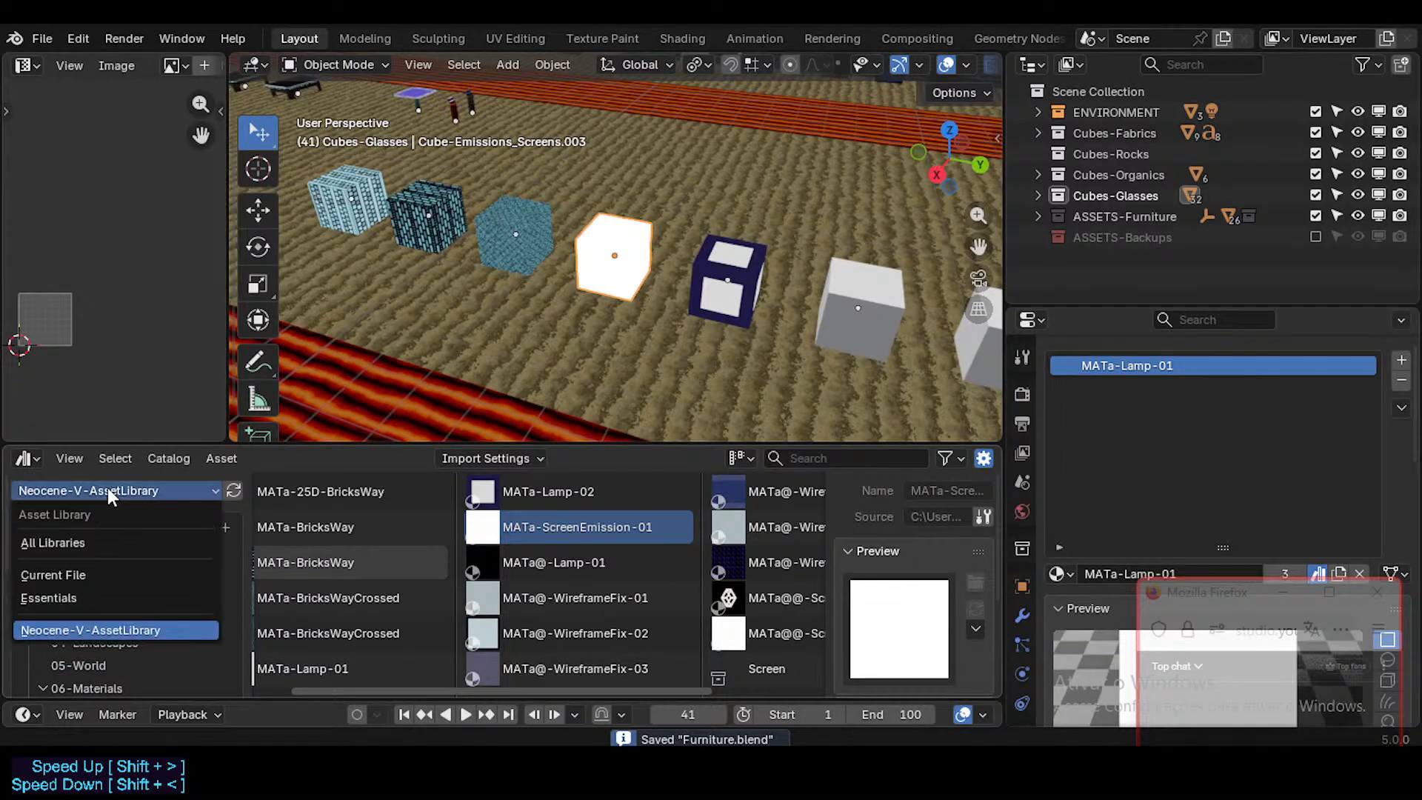
left_click(104, 569)
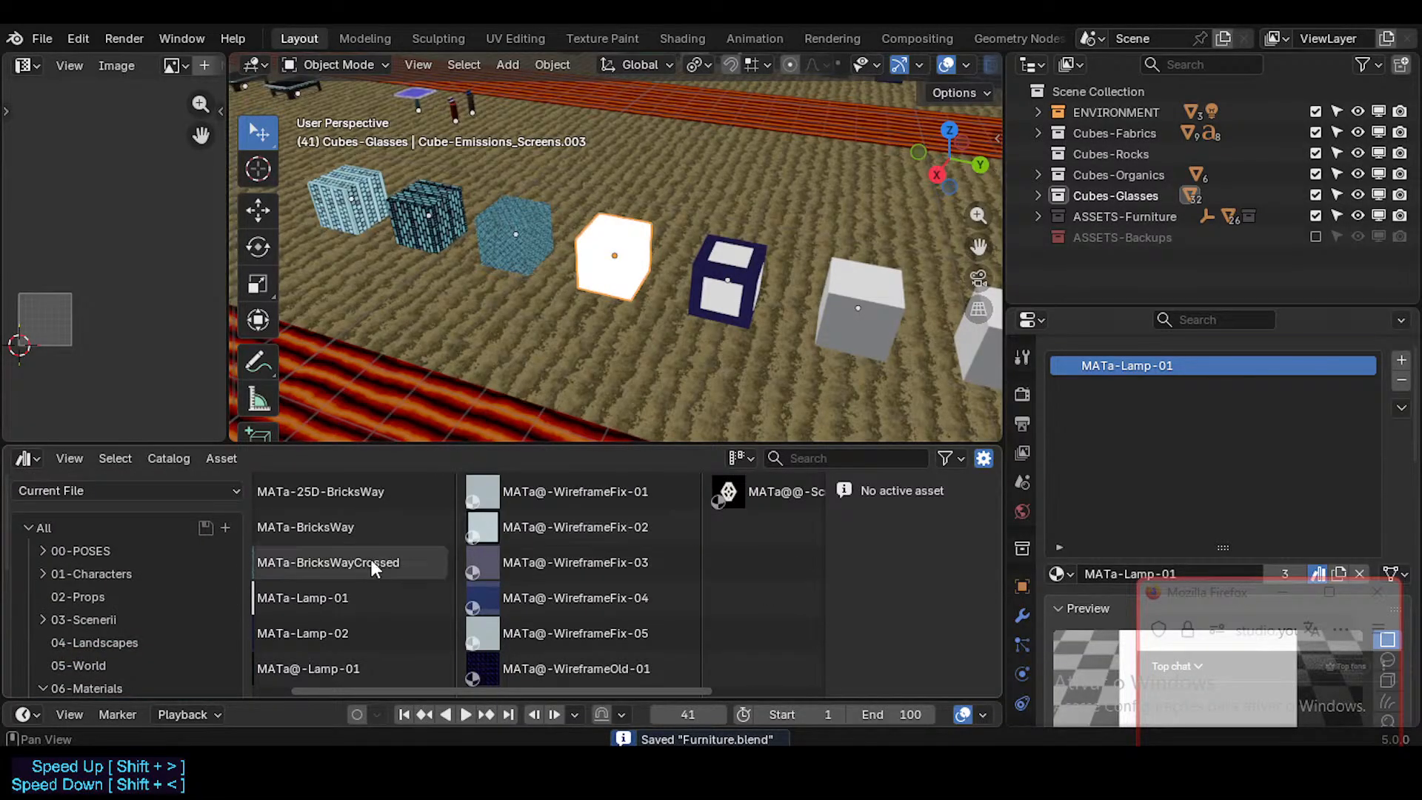
Step: Compare the MATa-Lamp-01, MATa-Lamp-02 and MATa@-Lamp-01 assets with the materials already on the showcase cubes
left_click(382, 595)
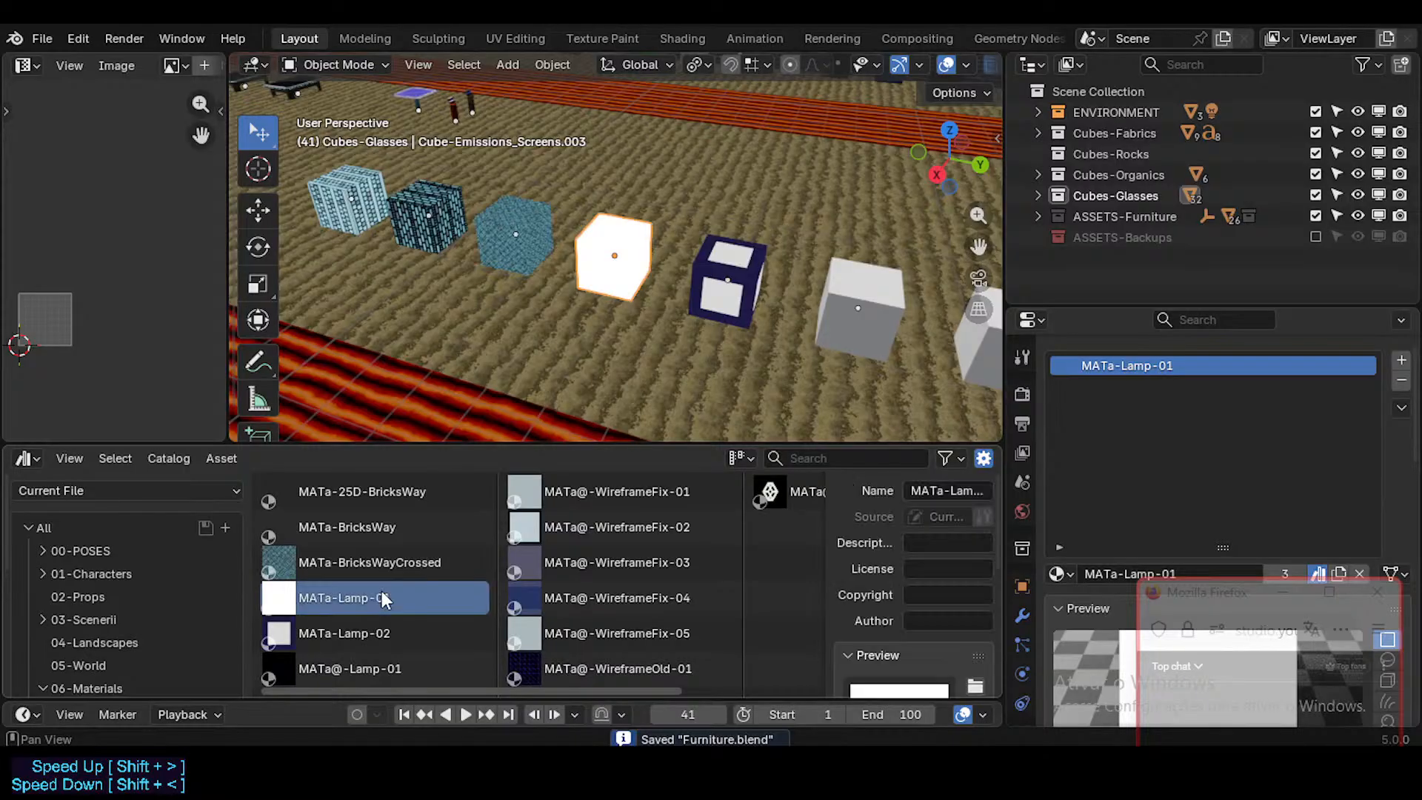
middle_click_drag(669, 284, 618, 309, "shift")
left_click(366, 628)
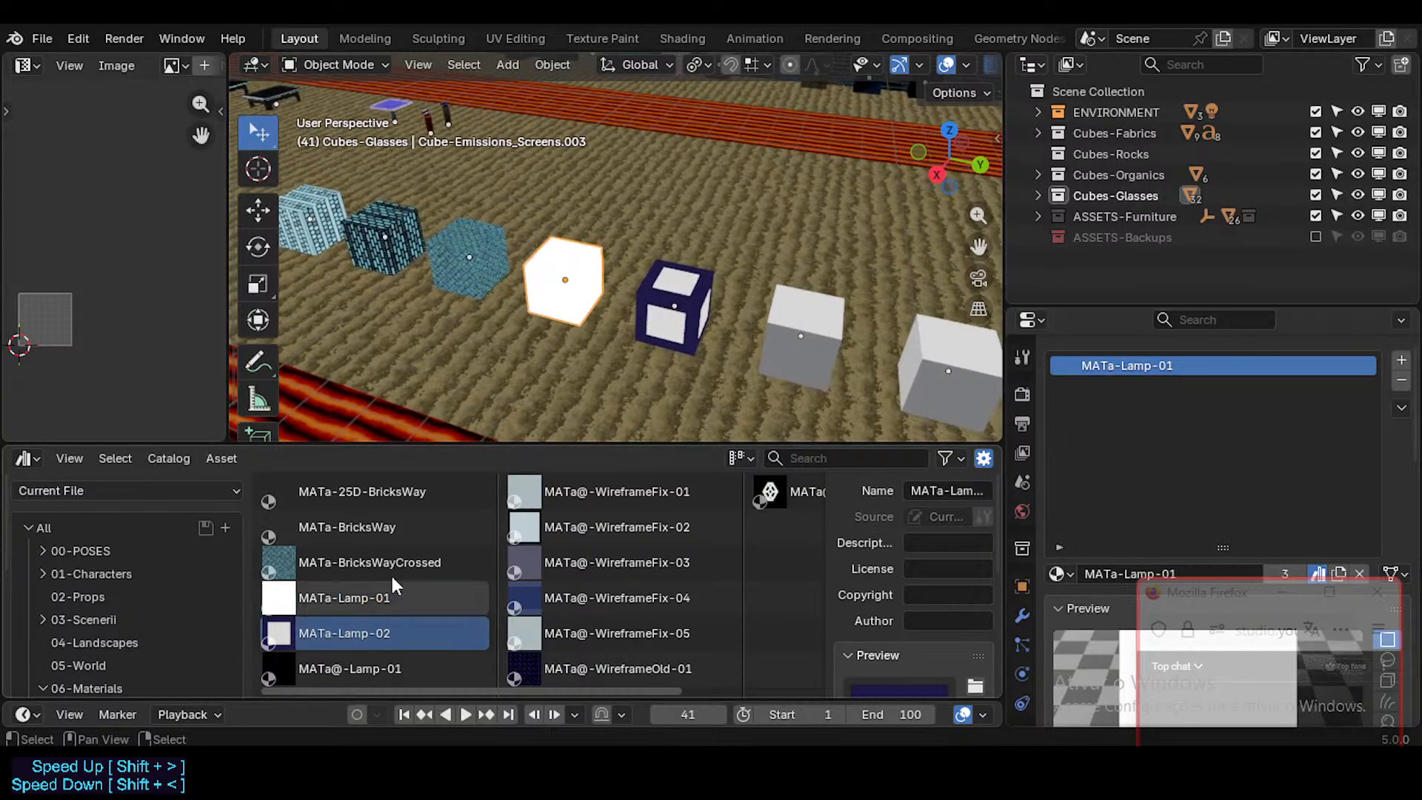
middle_click_drag(423, 355, 551, 354, "shift")
left_click(366, 663)
middle_click_drag(415, 362, 420, 362)
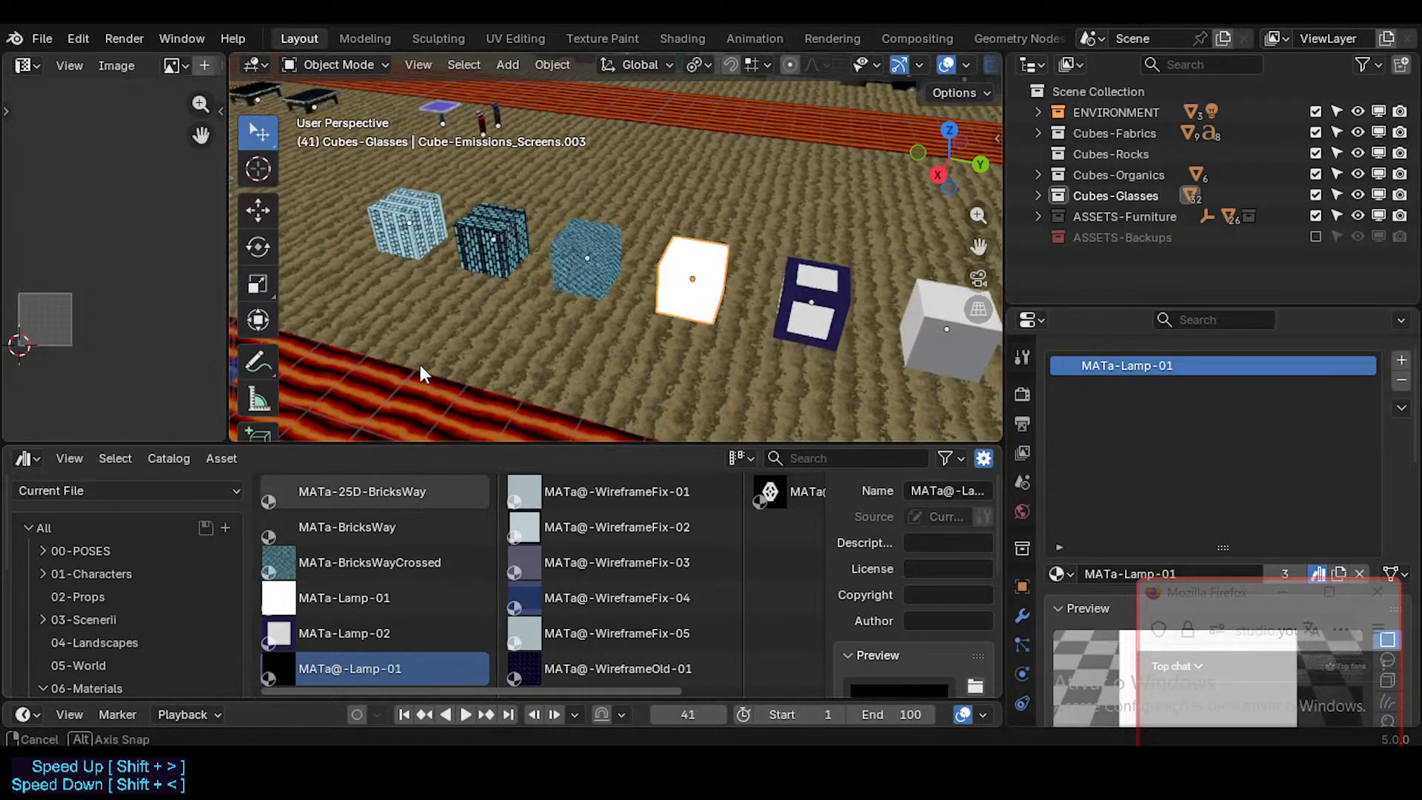
middle_click_drag(630, 376, 561, 383, "shift")
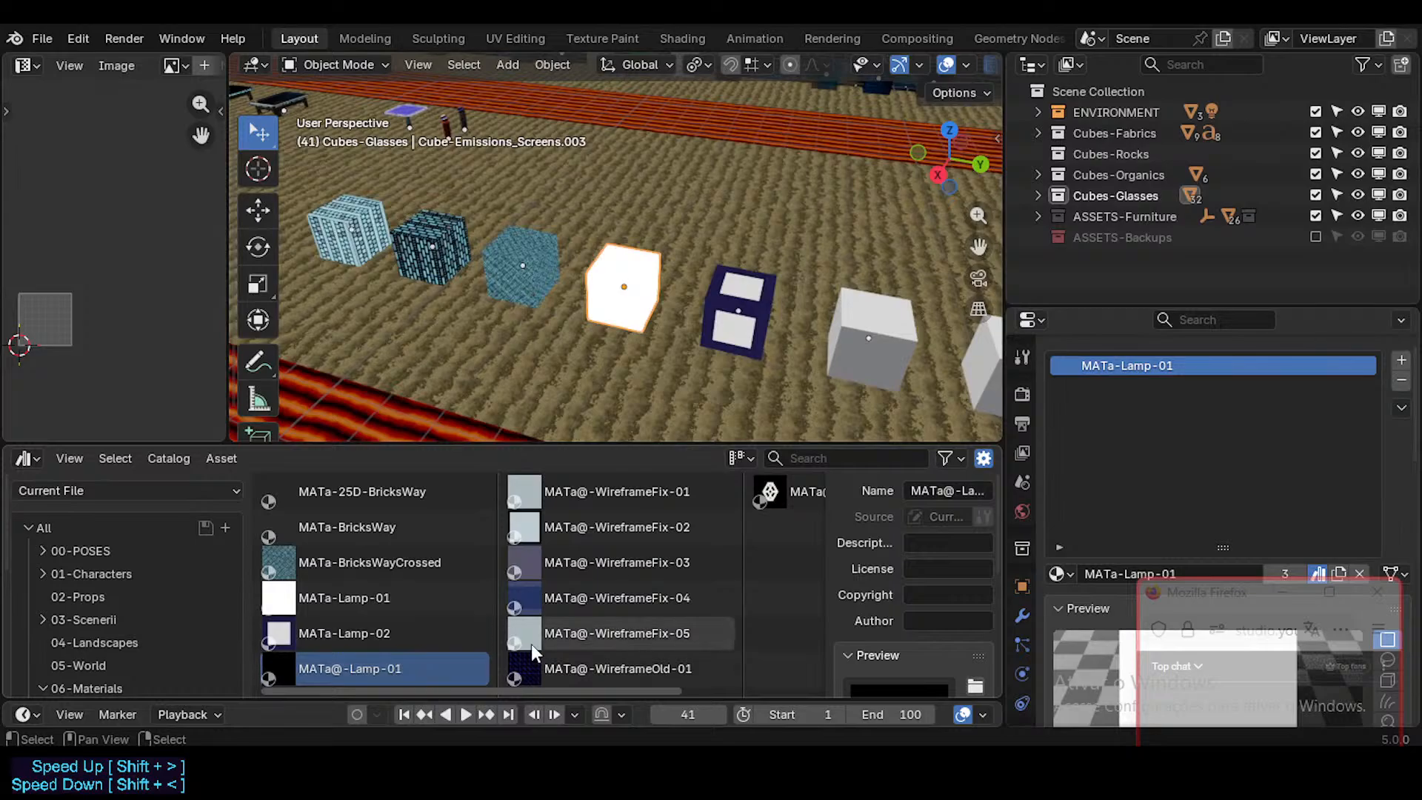
middle_click_drag(413, 403, 517, 384, "shift")
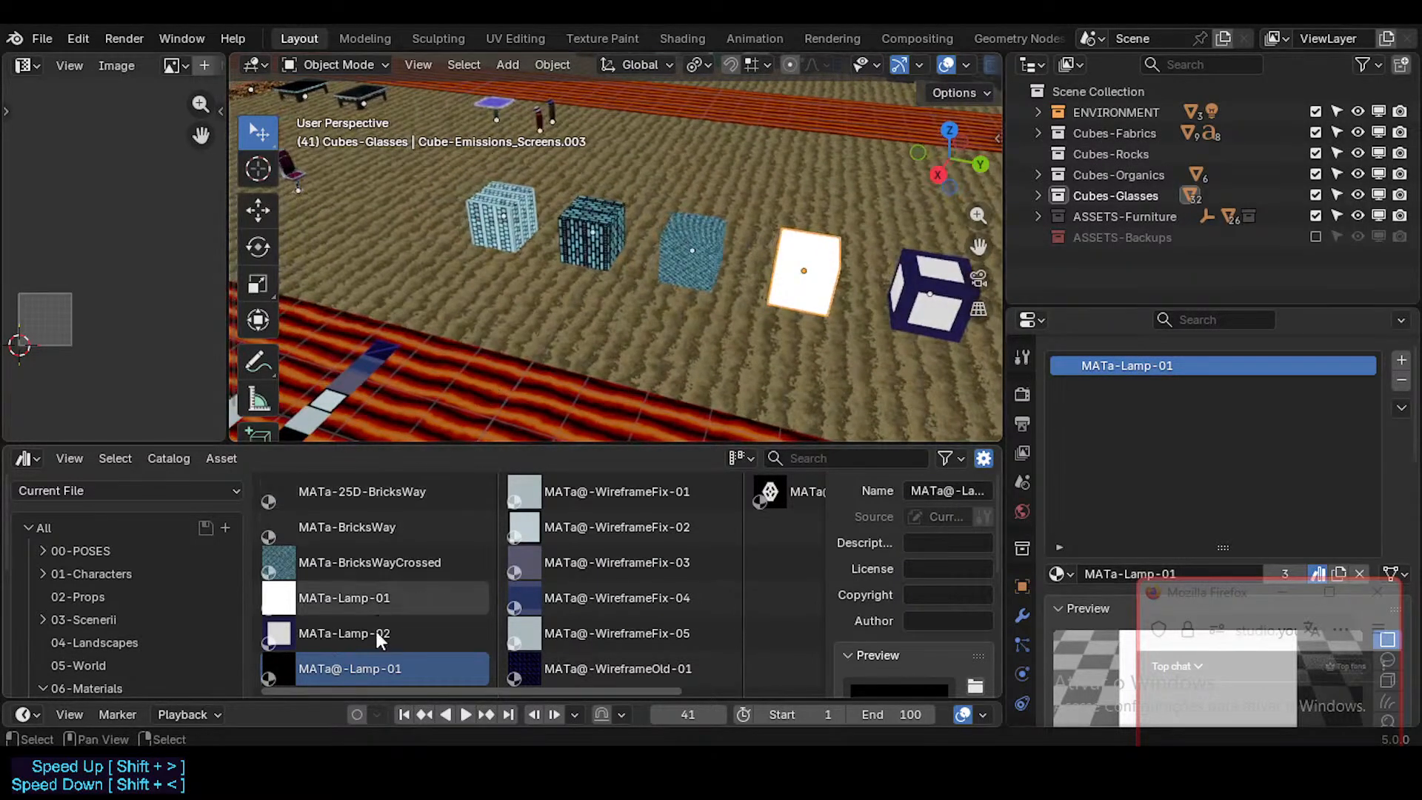
middle_click_drag(689, 299, 638, 301, "shift")
middle_click_drag(348, 381, 511, 339, "shift")
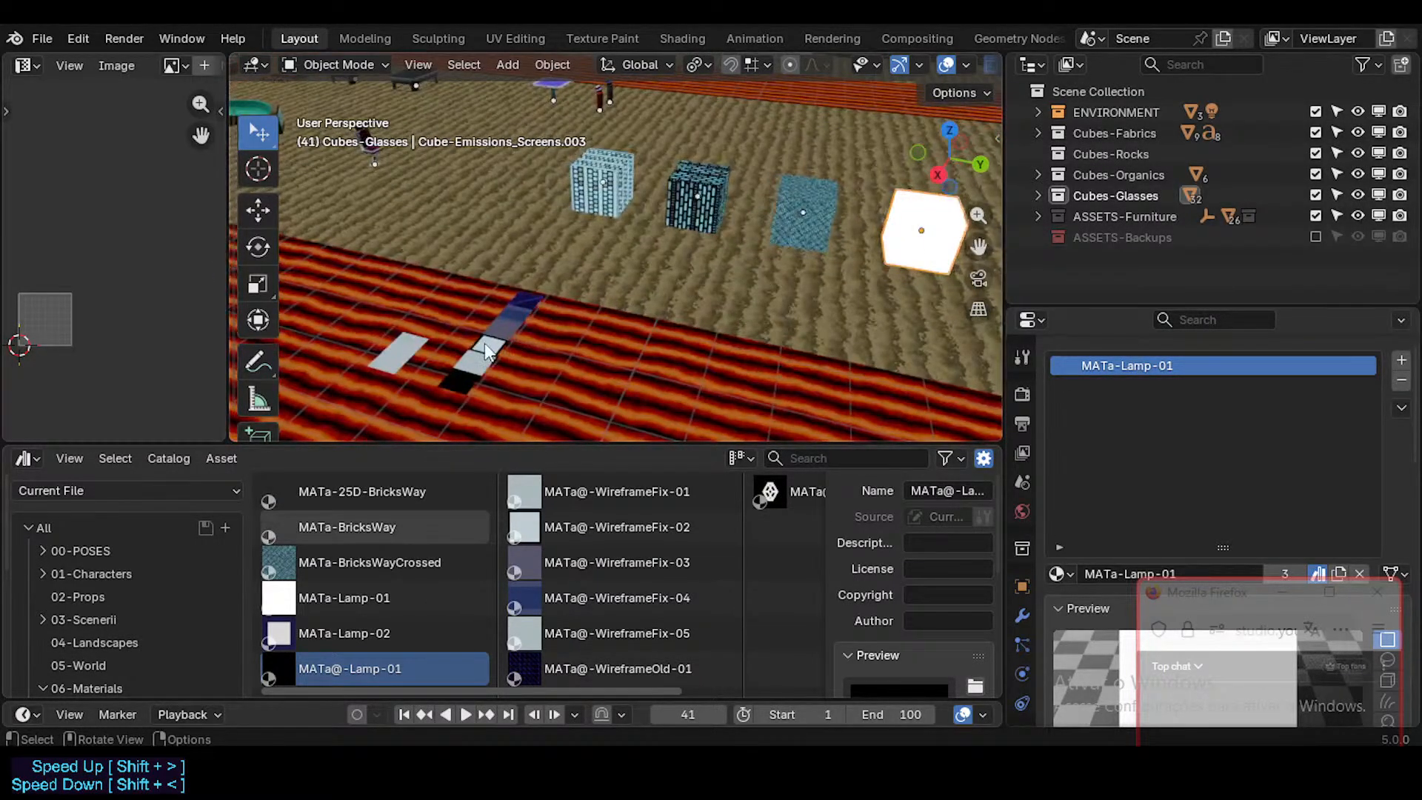
Step: Select the FutureCubes object, assign MATa@-Lamp-01 to the grey cube beside the MATa-Lamp-02 cube and preview its animation
left_click(485, 349)
middle_click_drag(634, 385, 464, 372, "shift")
middle_click_drag(726, 328, 664, 351, "shift")
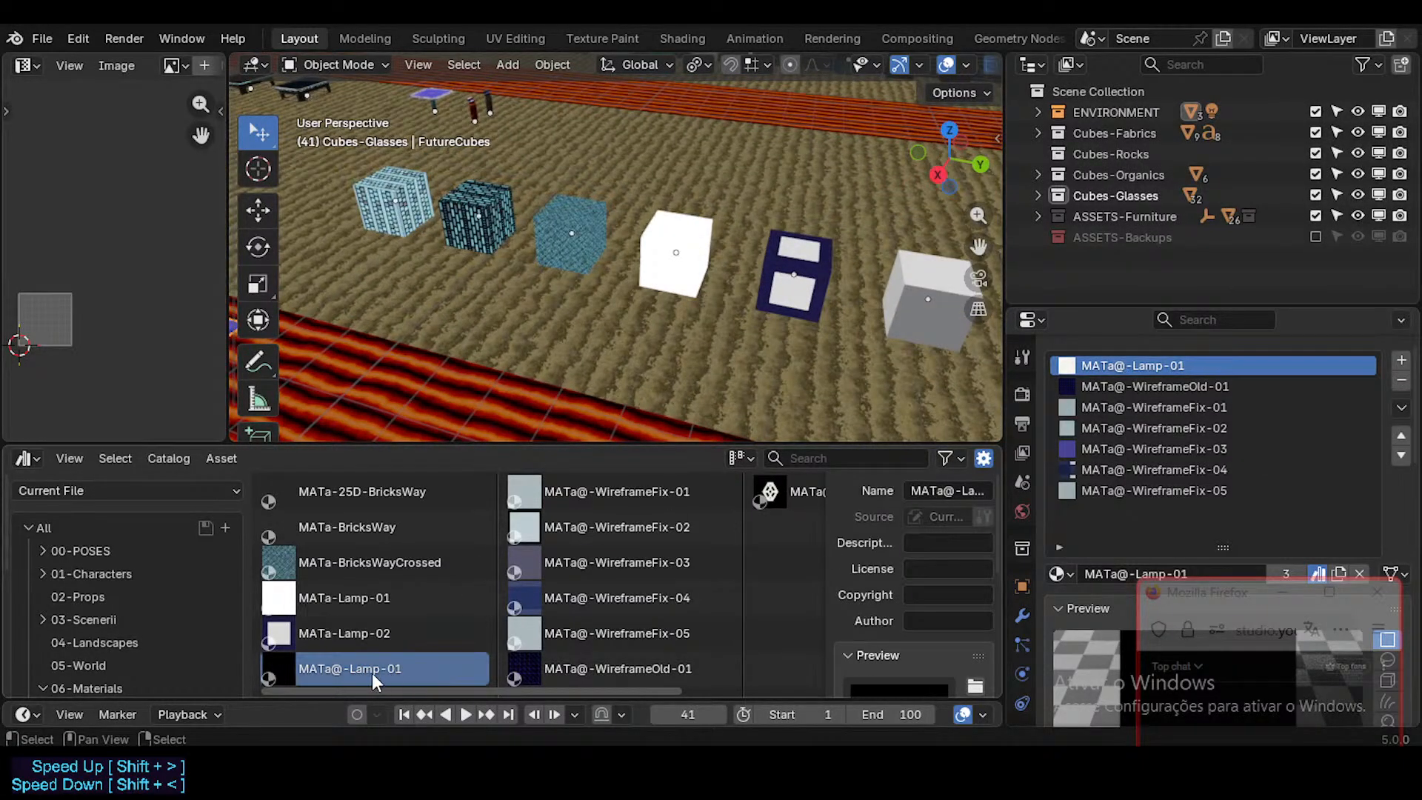
left_click_drag(374, 671, 899, 320)
middle_click_drag(899, 320, 783, 352, "shift")
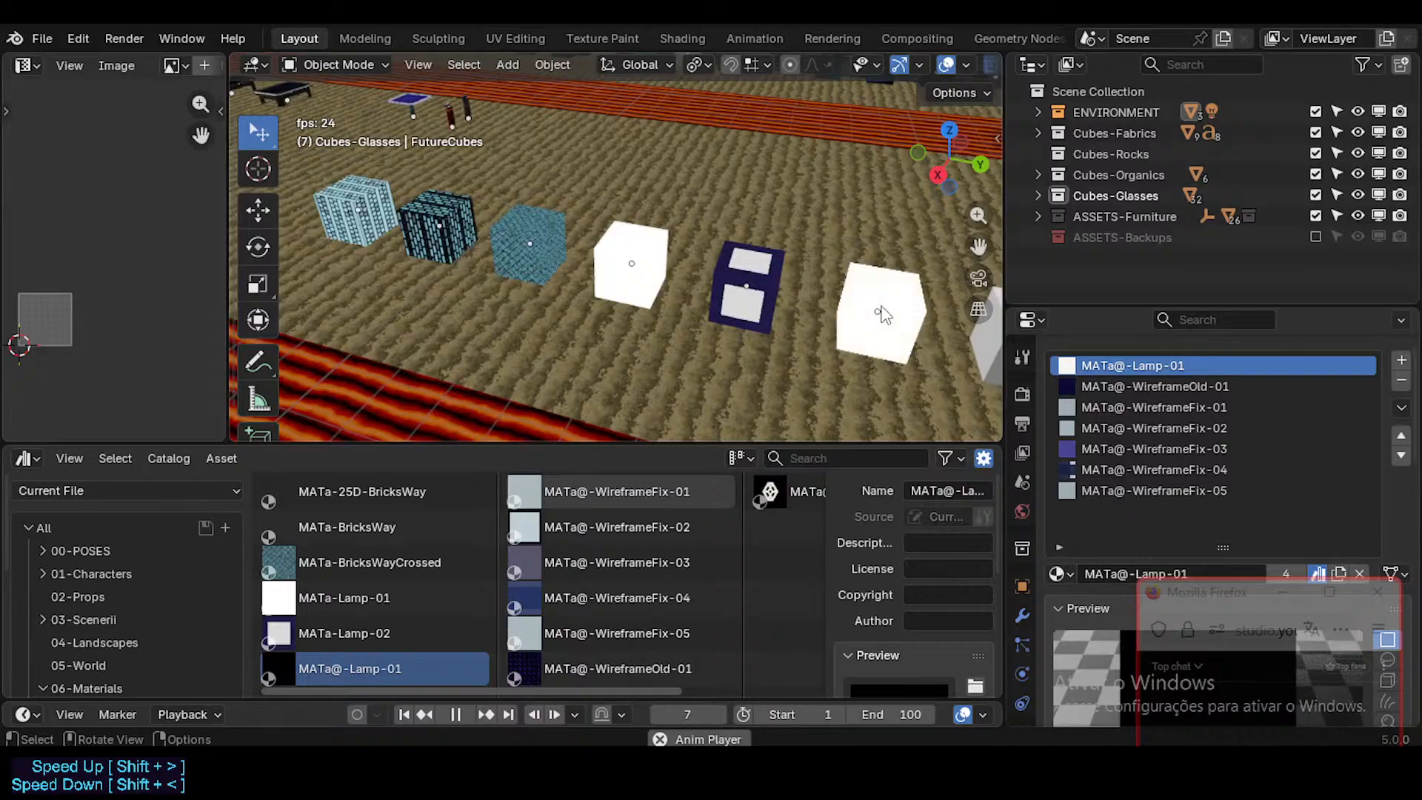
key("space")
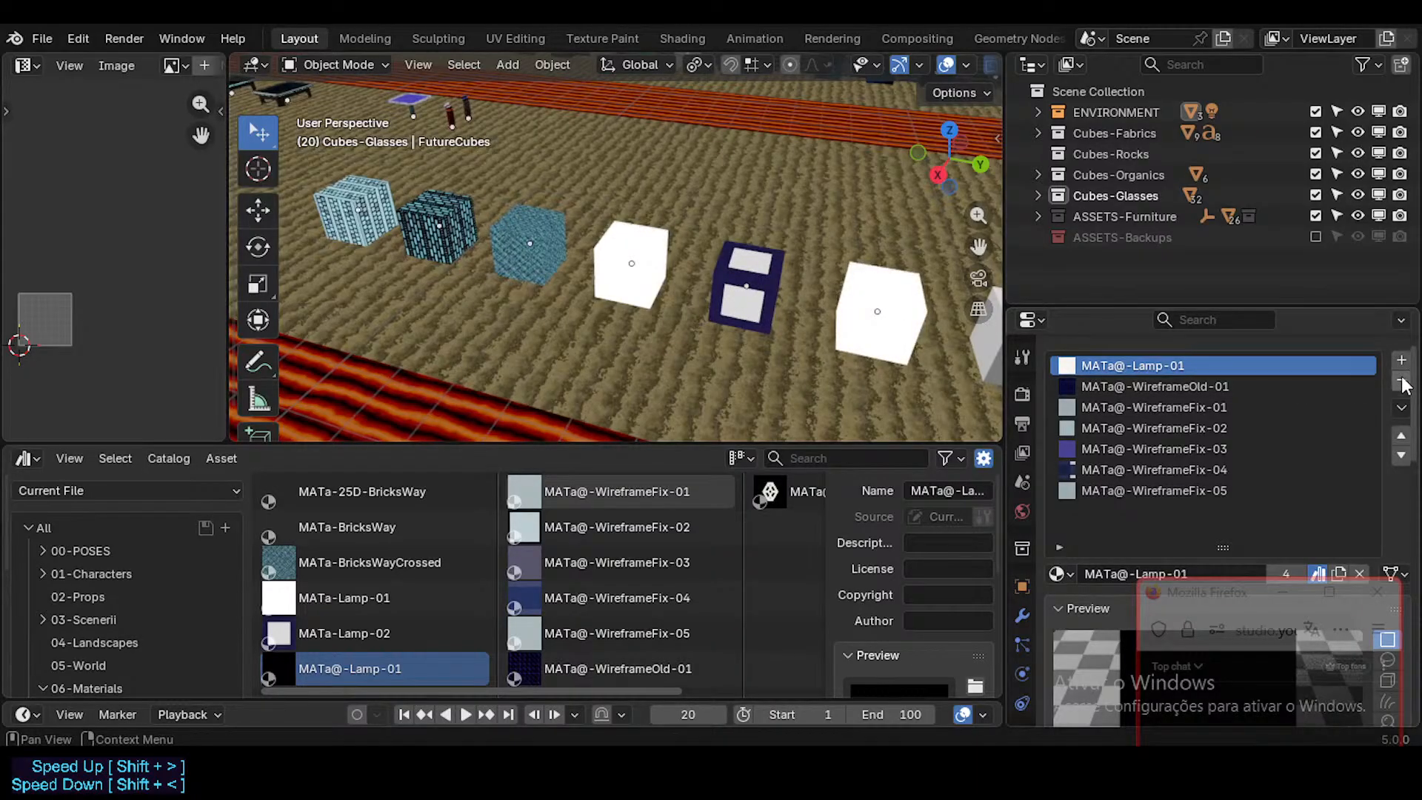
Step: Remove the MATa@-Lamp-01 slot from FutureCubes and assign MATa@-WireframeOld-01 to the first remaining grey cube in the row
left_click(1401, 381)
scroll(536, 404, "down", 1)
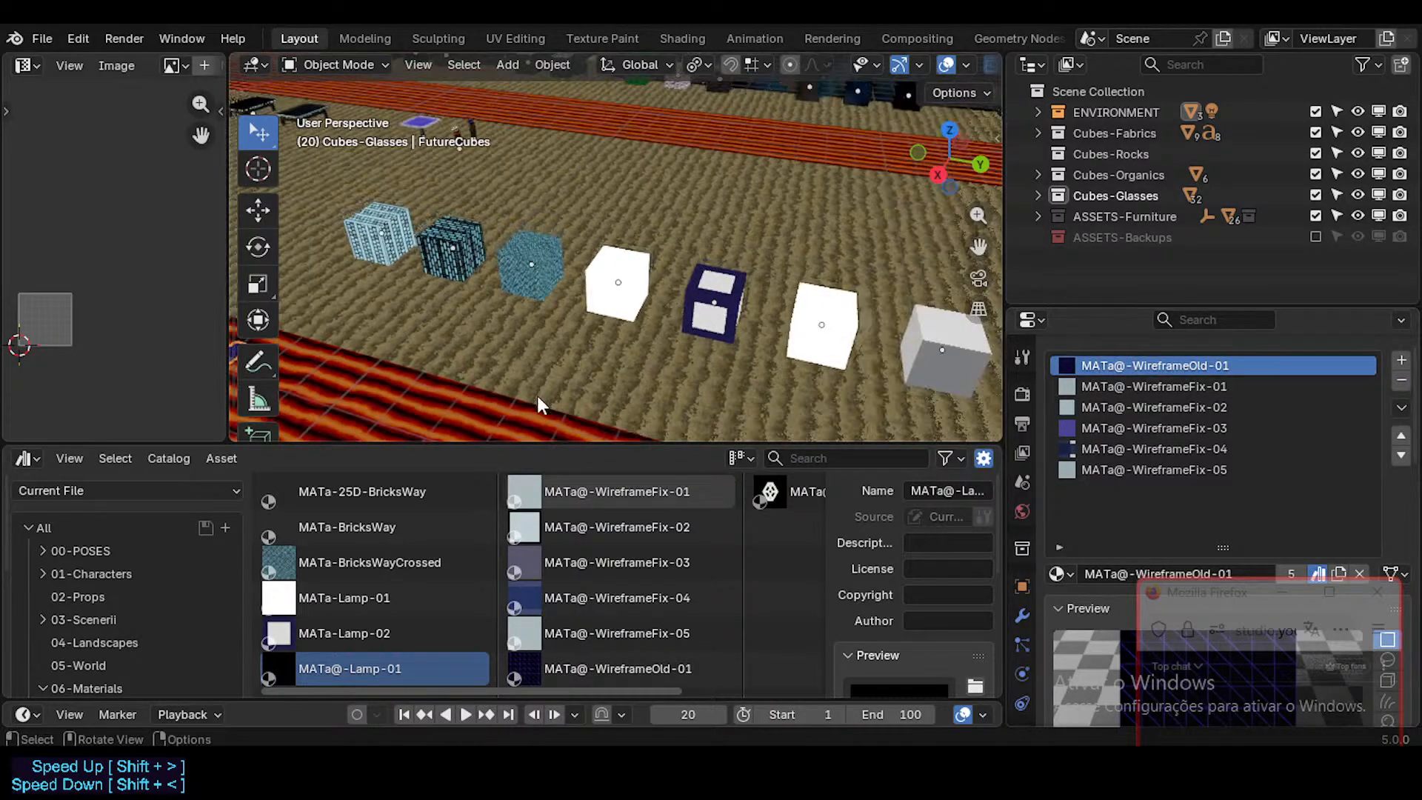
scroll(538, 403, "down", 1)
left_click(643, 667)
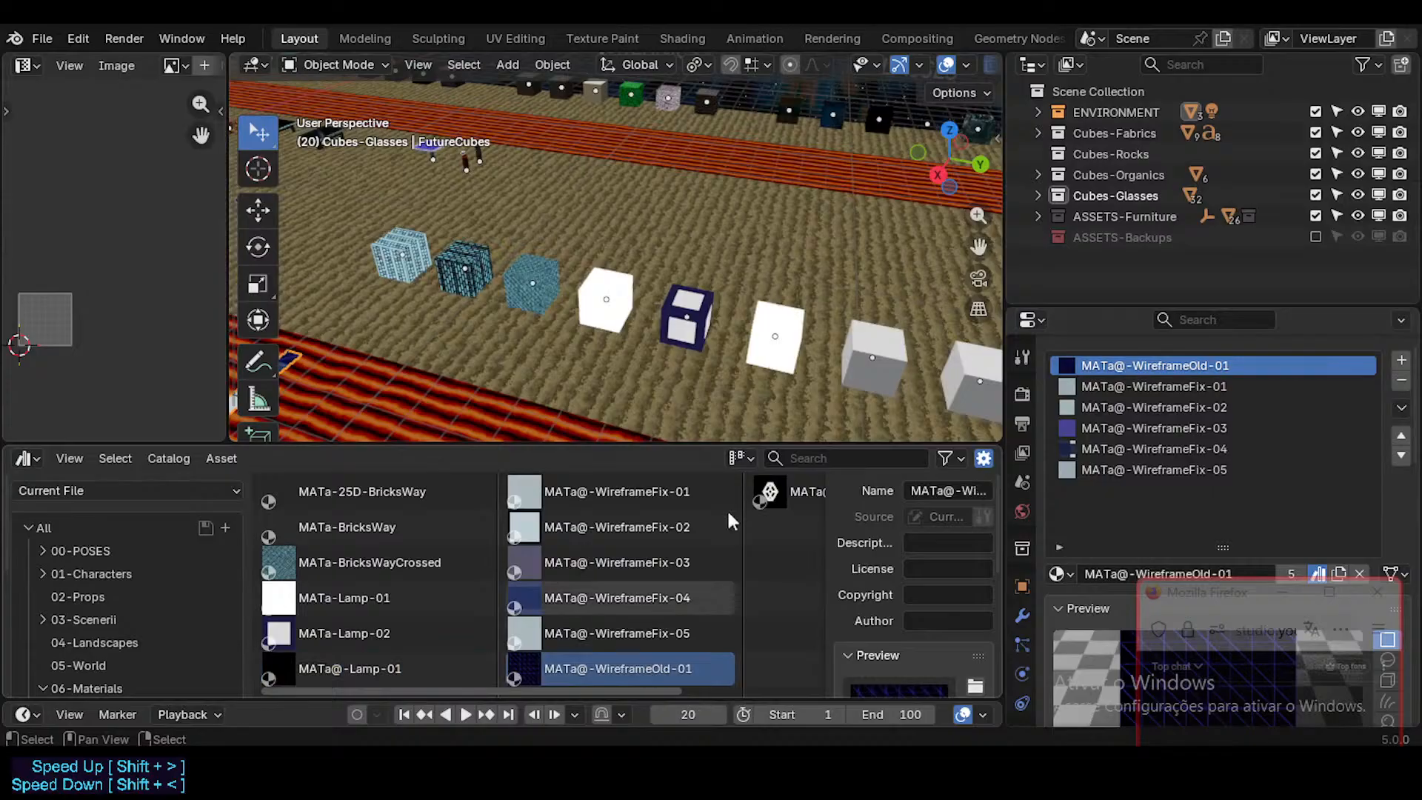
middle_click_drag(774, 398, 662, 392, "shift")
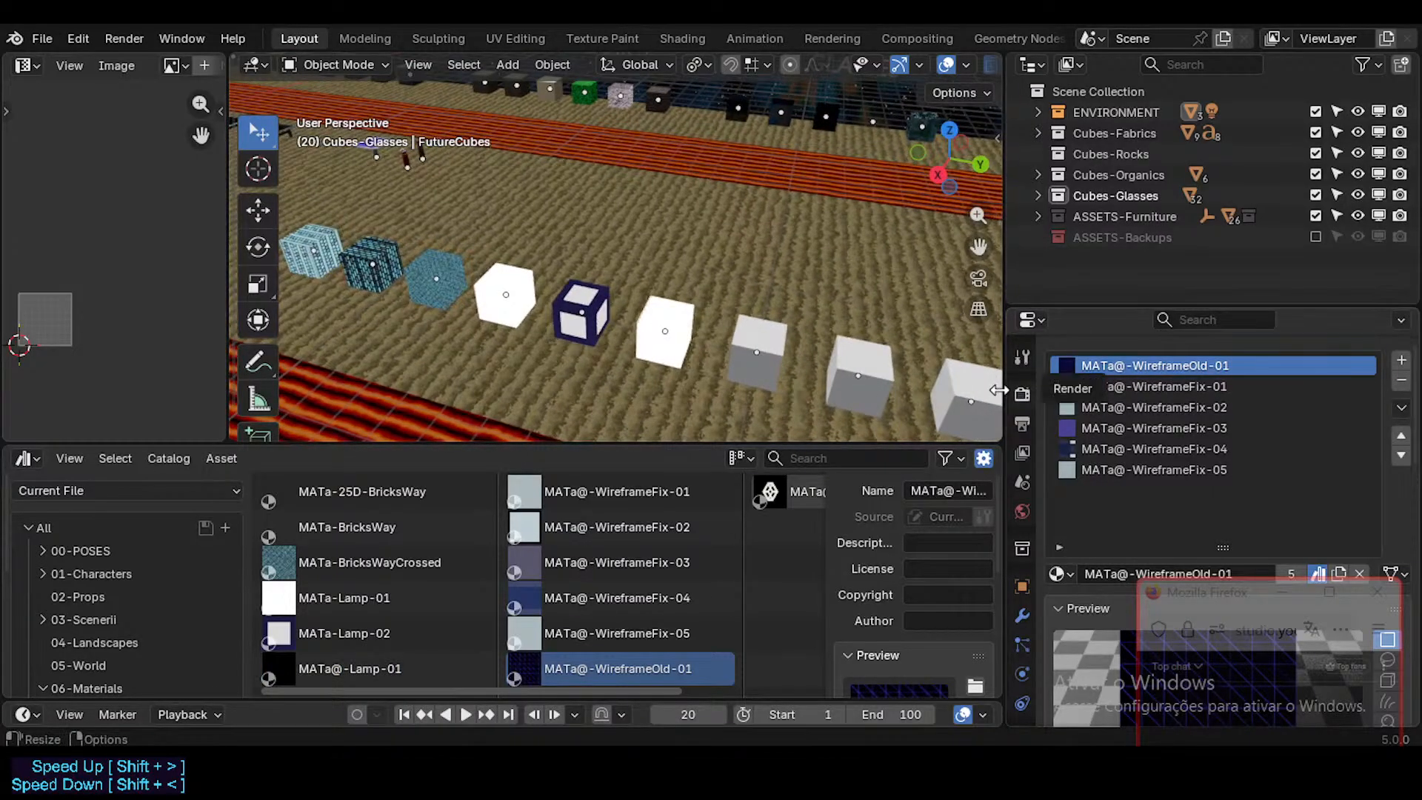
left_click_drag(631, 665, 758, 361)
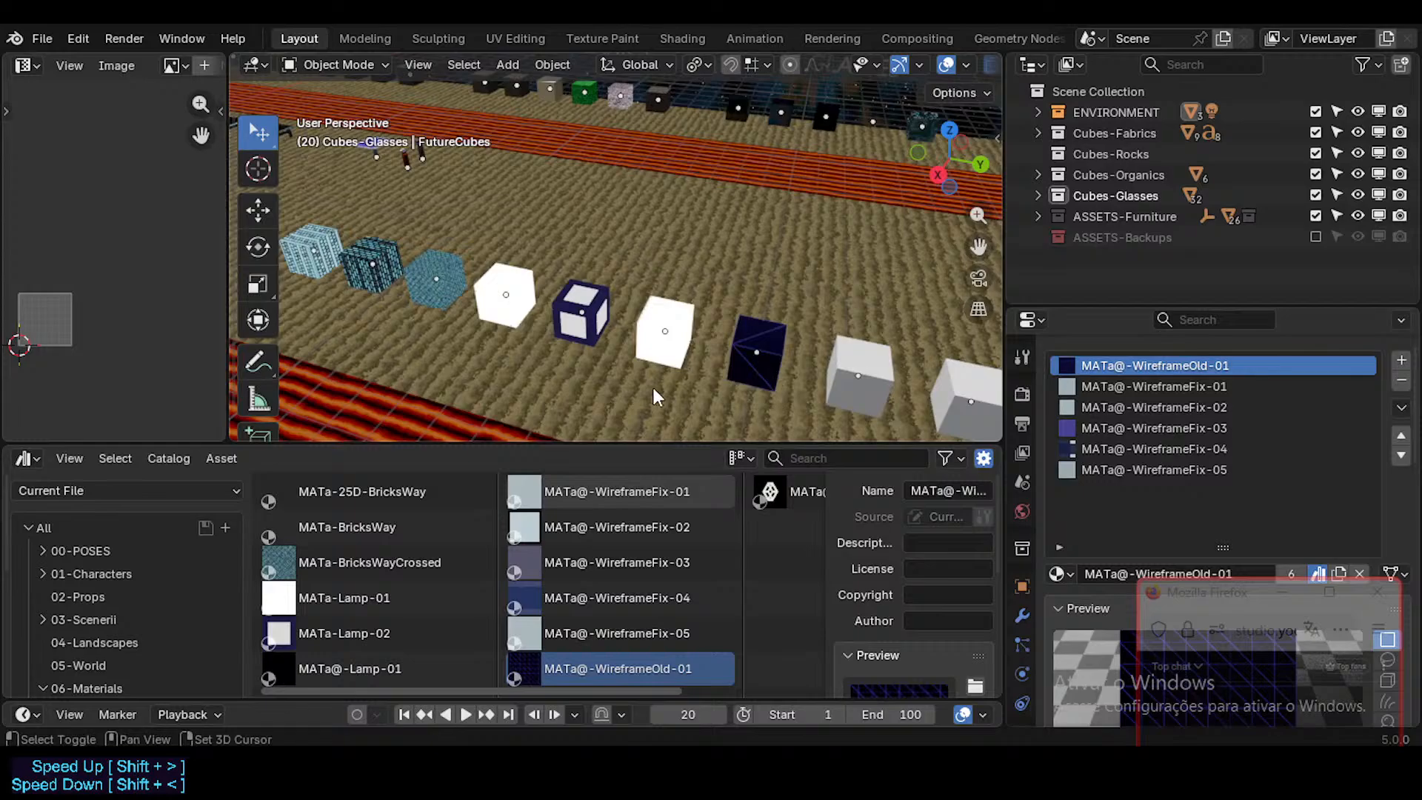
Step: Assign MATa@-WireframeFix-01 and MATa@-WireframeFix-02 in order to the two cubes following the MATa@-WireframeOld-01 cube
middle_click_drag(651, 388, 702, 360, "shift")
middle_click_drag(648, 589, 754, 553)
middle_click_drag(567, 285, 784, 287, "shift")
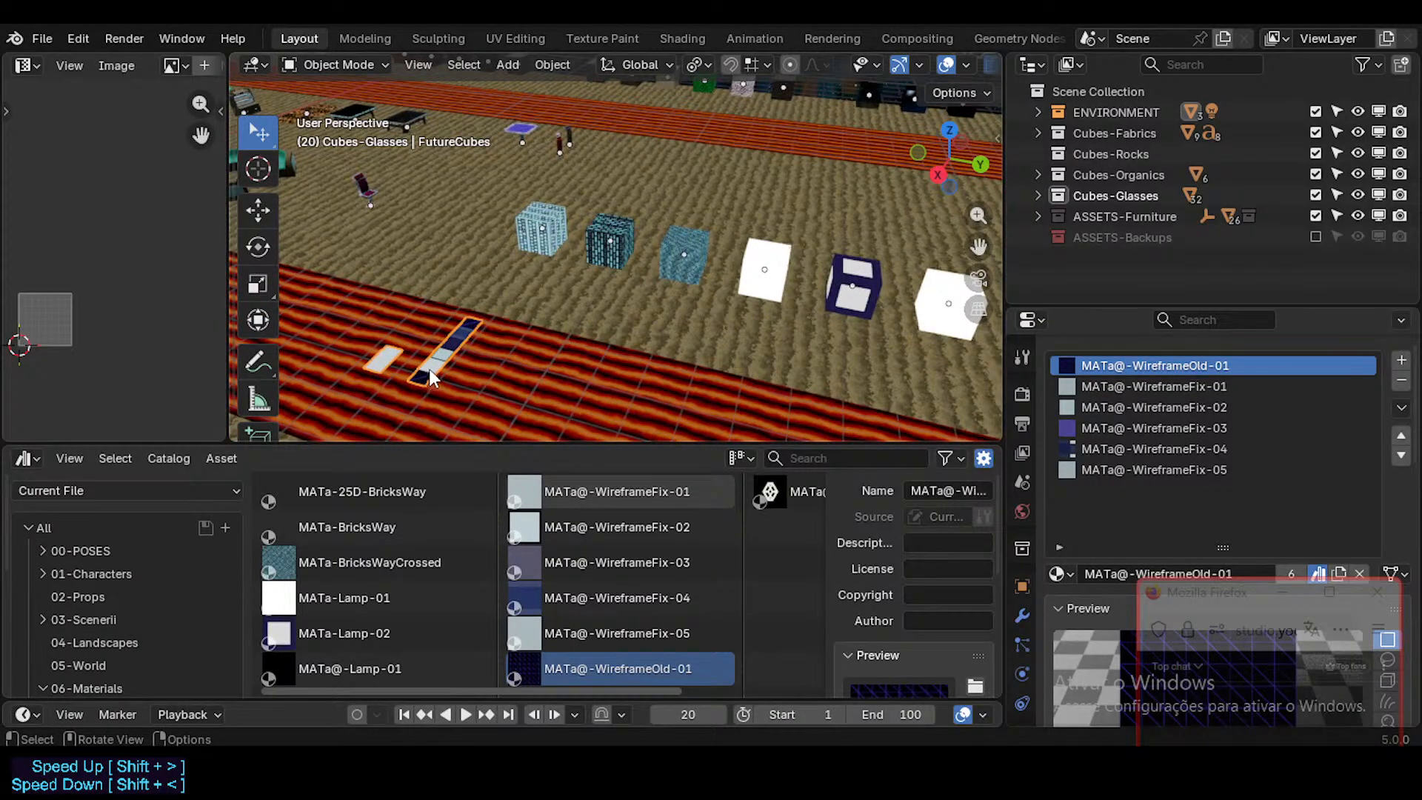
middle_click_drag(429, 369, 508, 278, "shift")
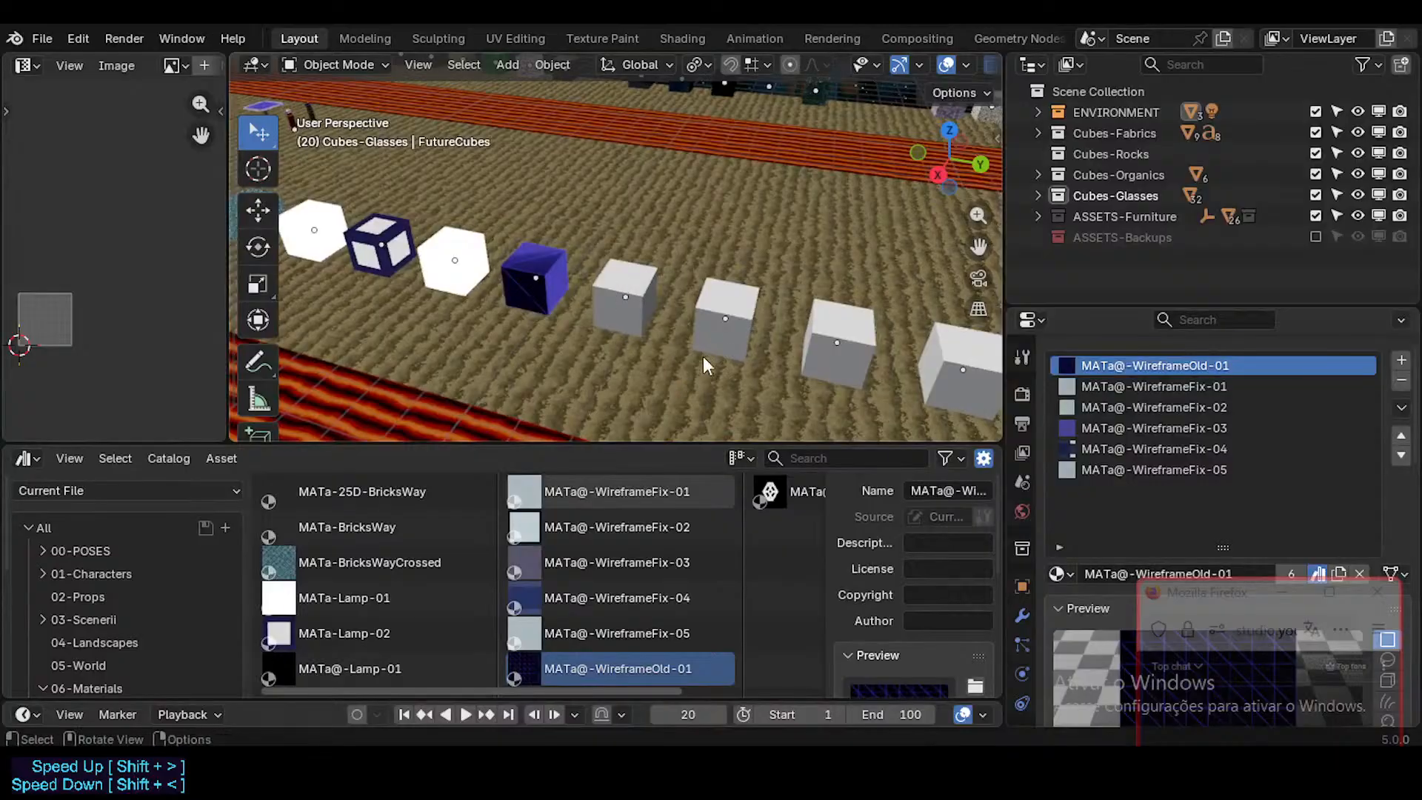
scroll(703, 363, "up", 1)
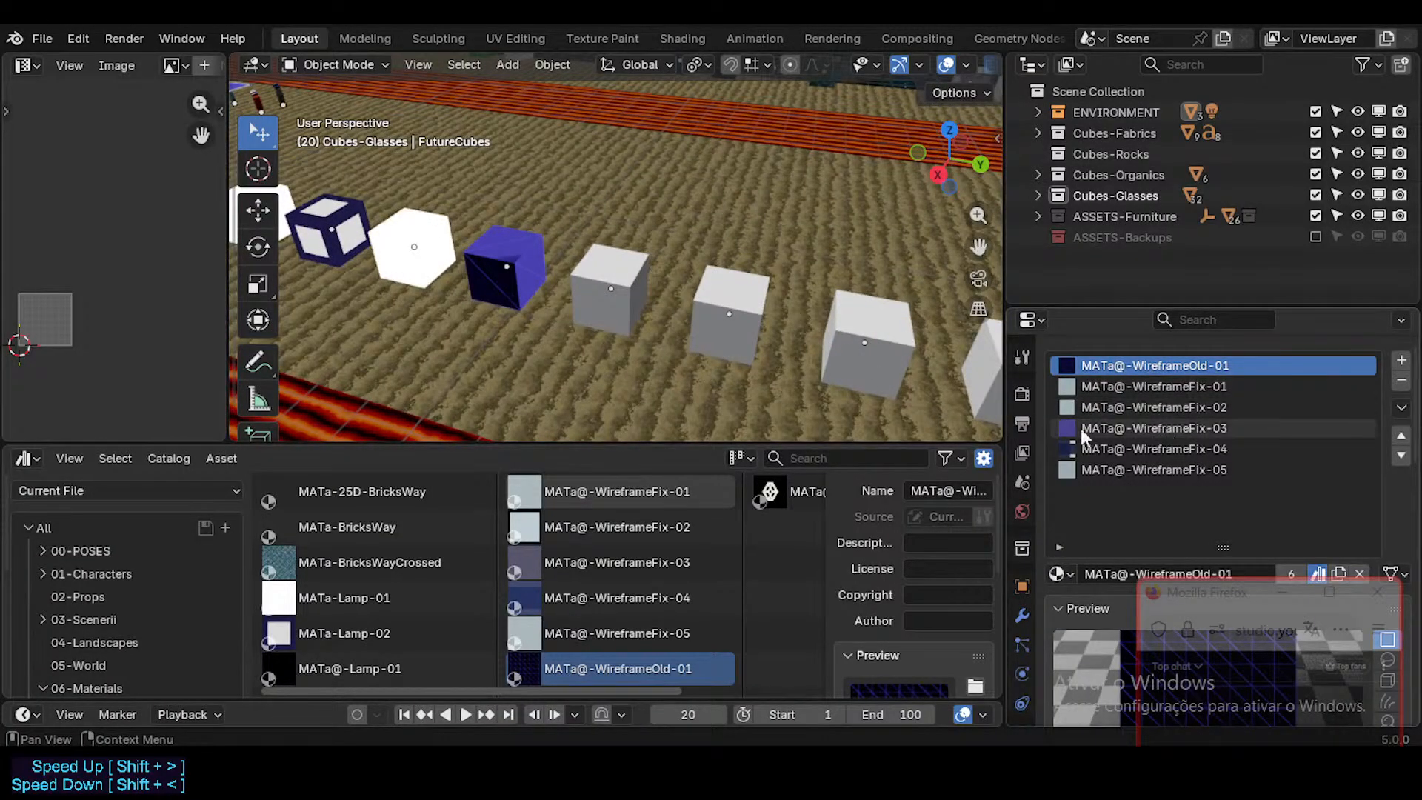
middle_click_drag(715, 330, 672, 328, "shift")
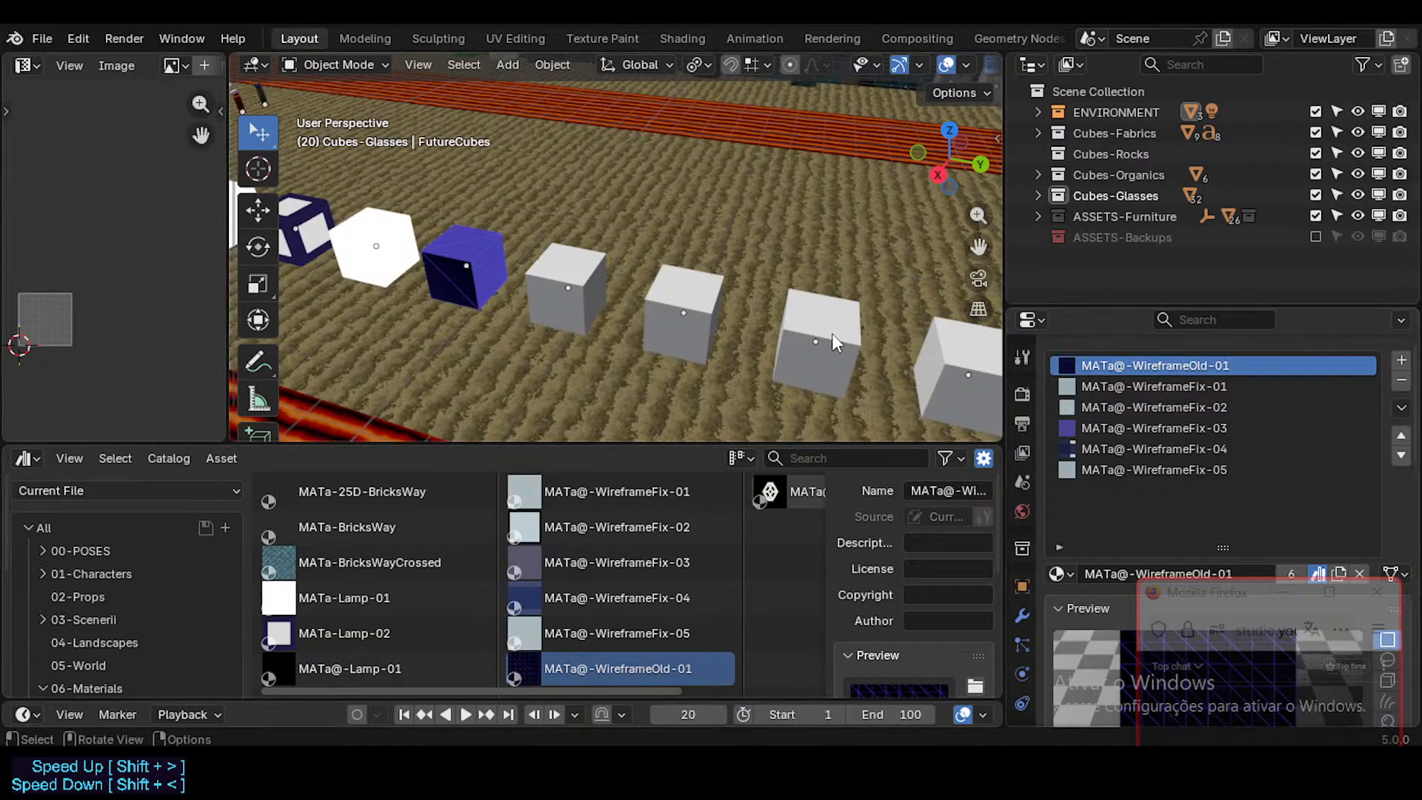
left_click(607, 492)
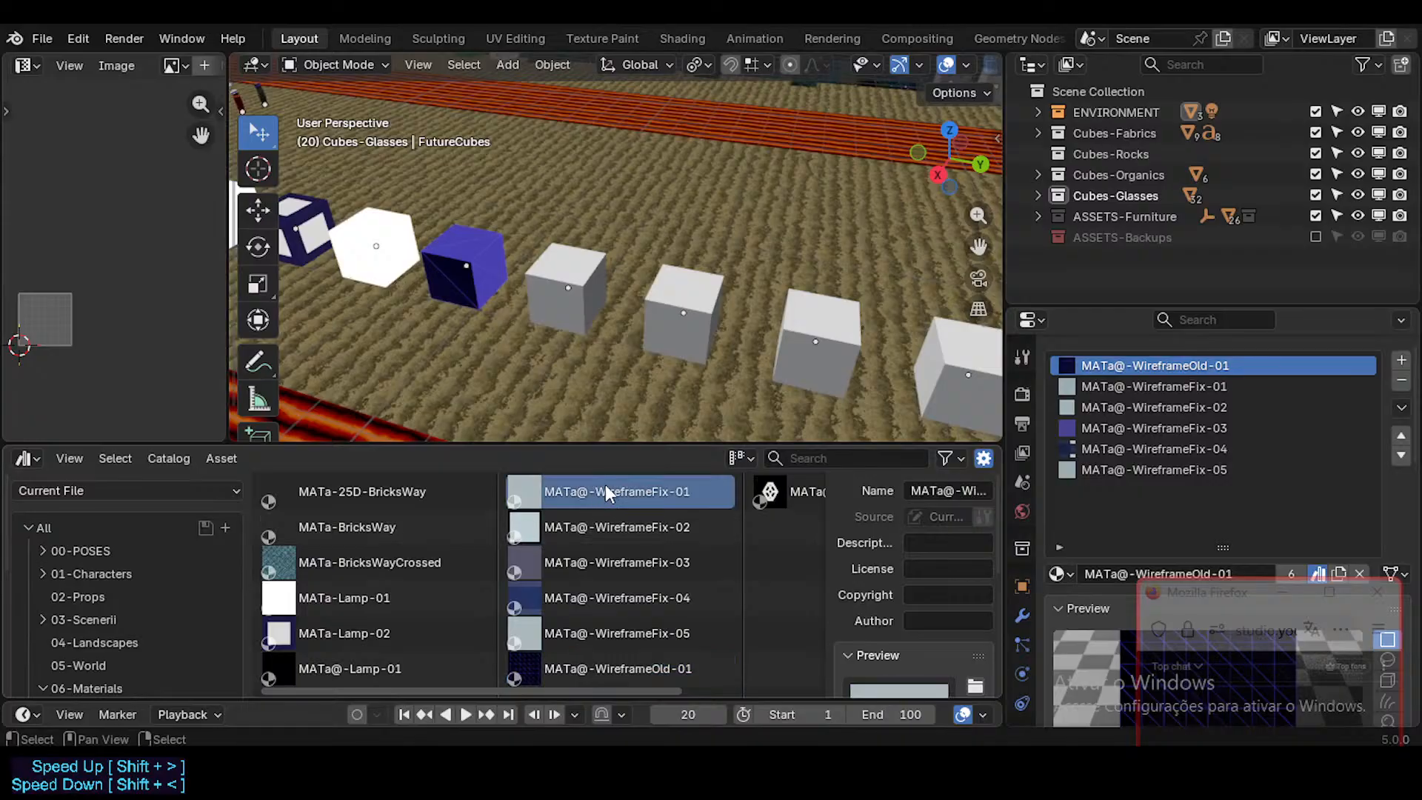
left_click_drag(598, 494, 560, 322)
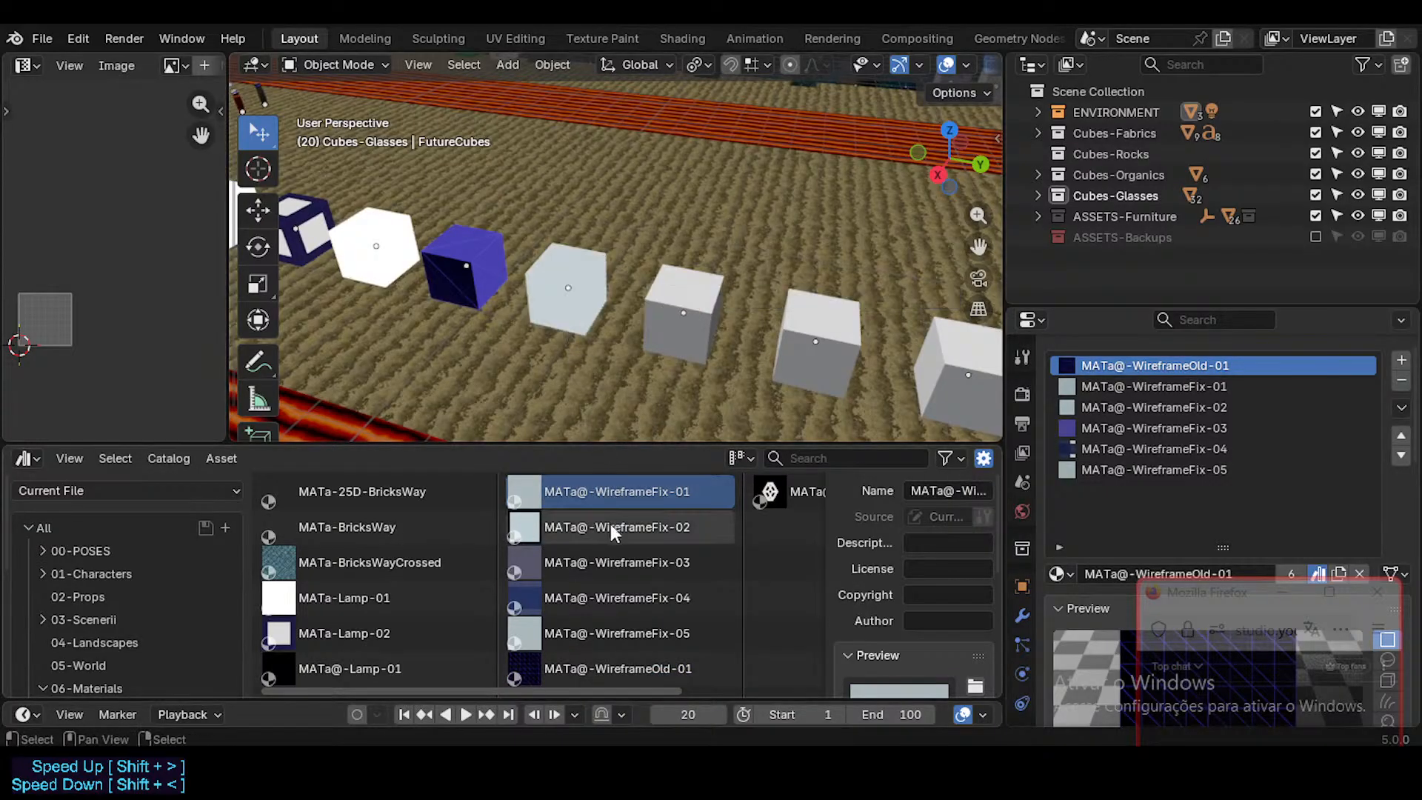
left_click_drag(599, 526, 683, 329)
Step: Assign MATa@-WireframeFix-03, MATa@-WireframeFix-04 and MATa@-WireframeFix-05 in order to the next three grey cubes
left_click_drag(596, 554, 785, 385)
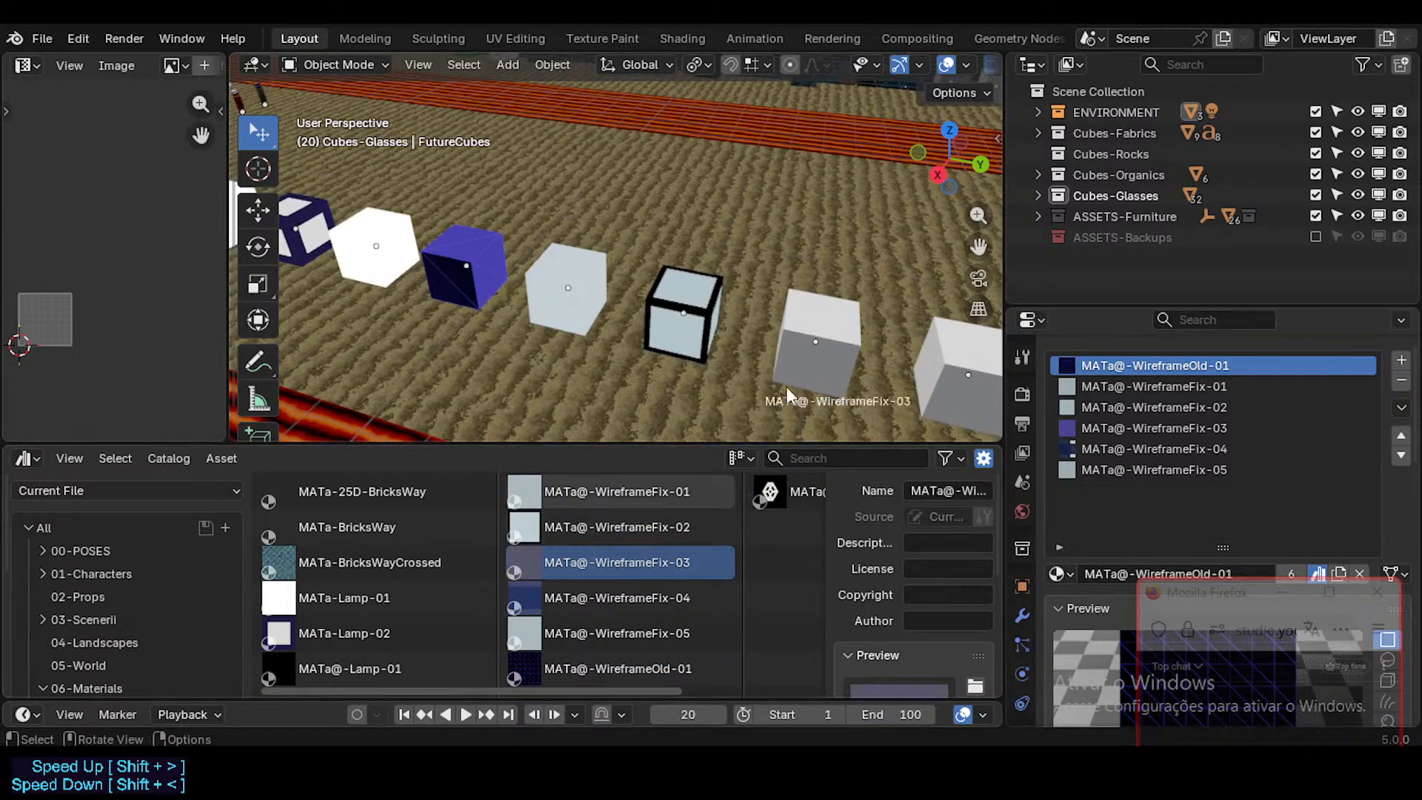
middle_click_drag(756, 392, 609, 340, "shift")
left_click_drag(633, 594, 787, 359)
left_click_drag(617, 633, 902, 381)
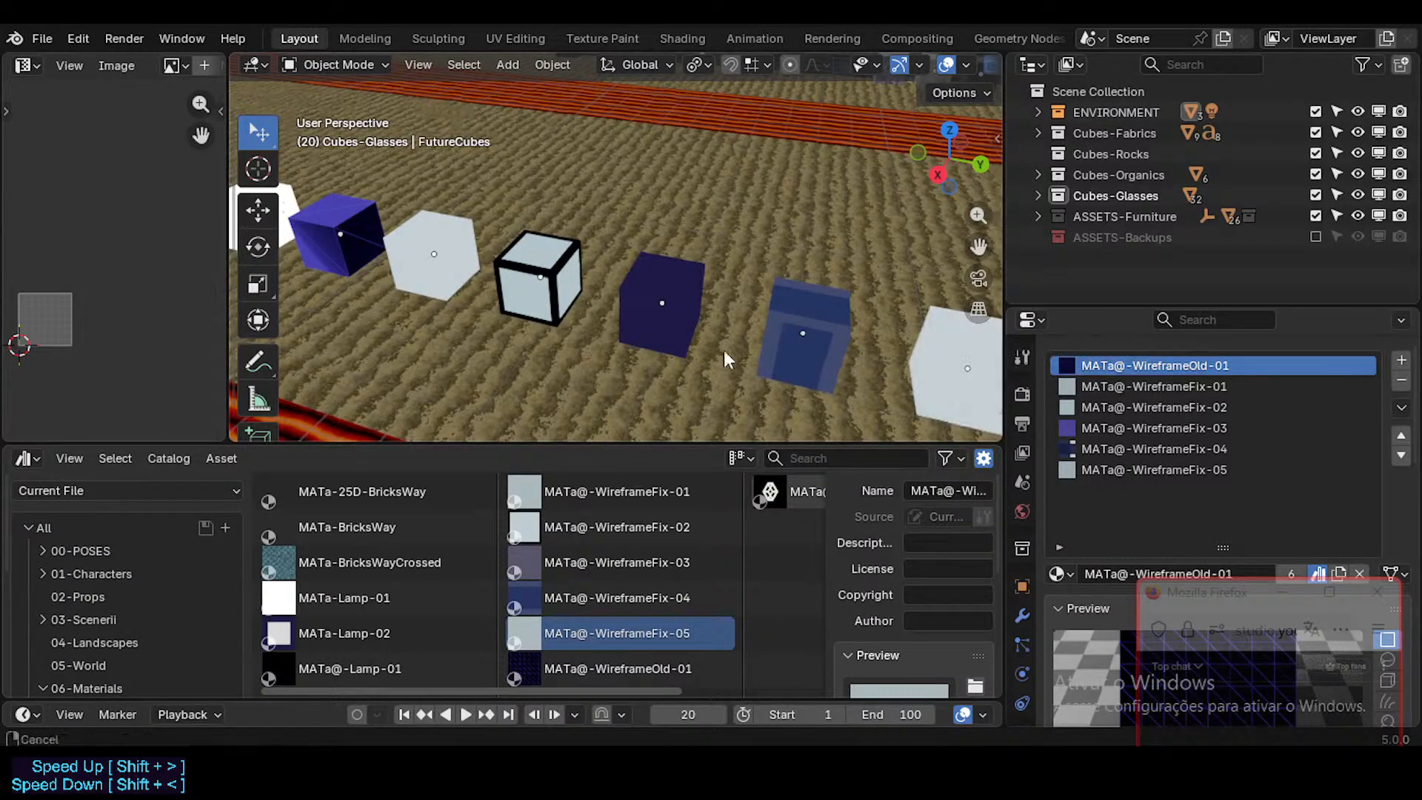
Step: Select the last grey cube in the row and assign the MATa@@-ScreenCube-01 material to it
middle_click_drag(800, 354, 575, 321, "shift")
scroll(575, 321, "down", 1)
left_click(839, 339)
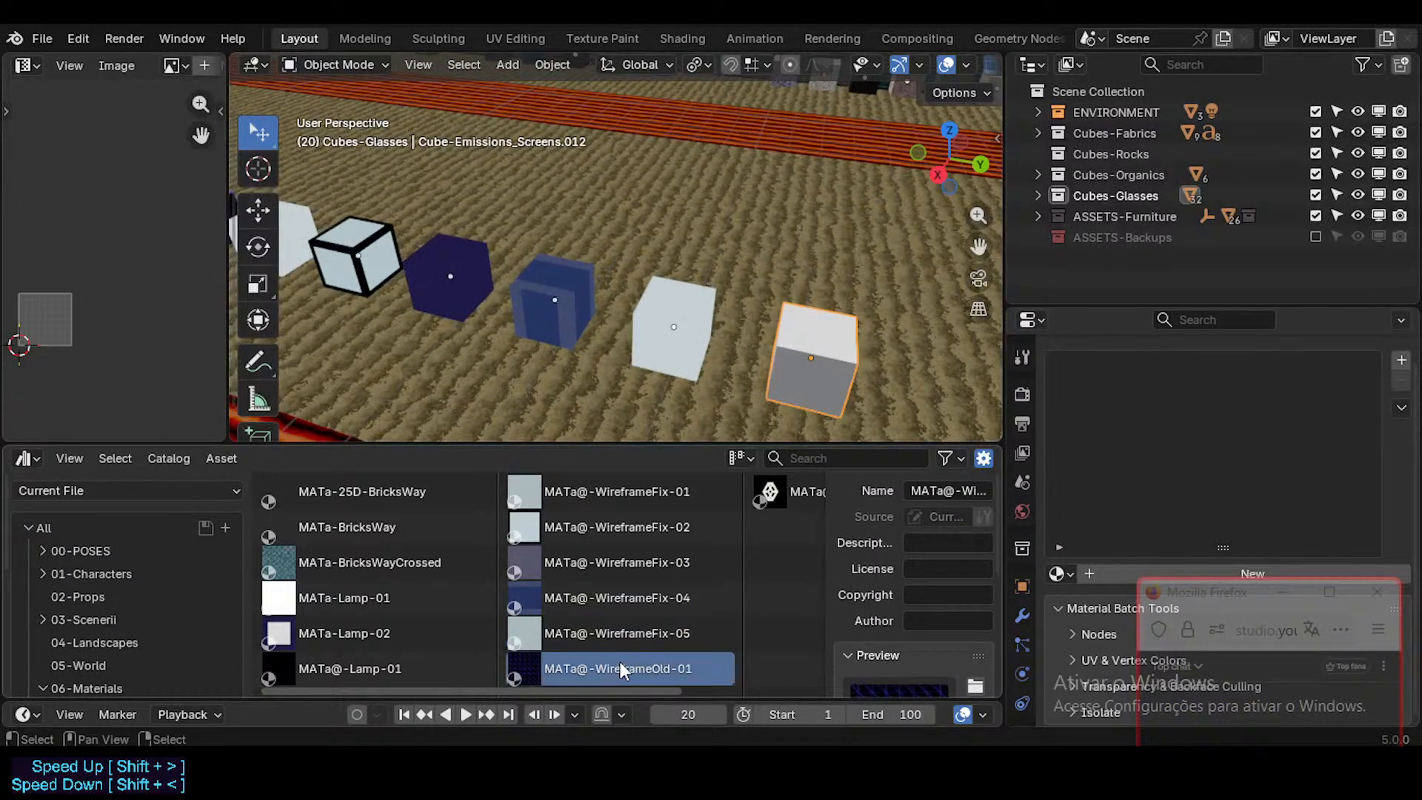
scroll(595, 623, "down", 2)
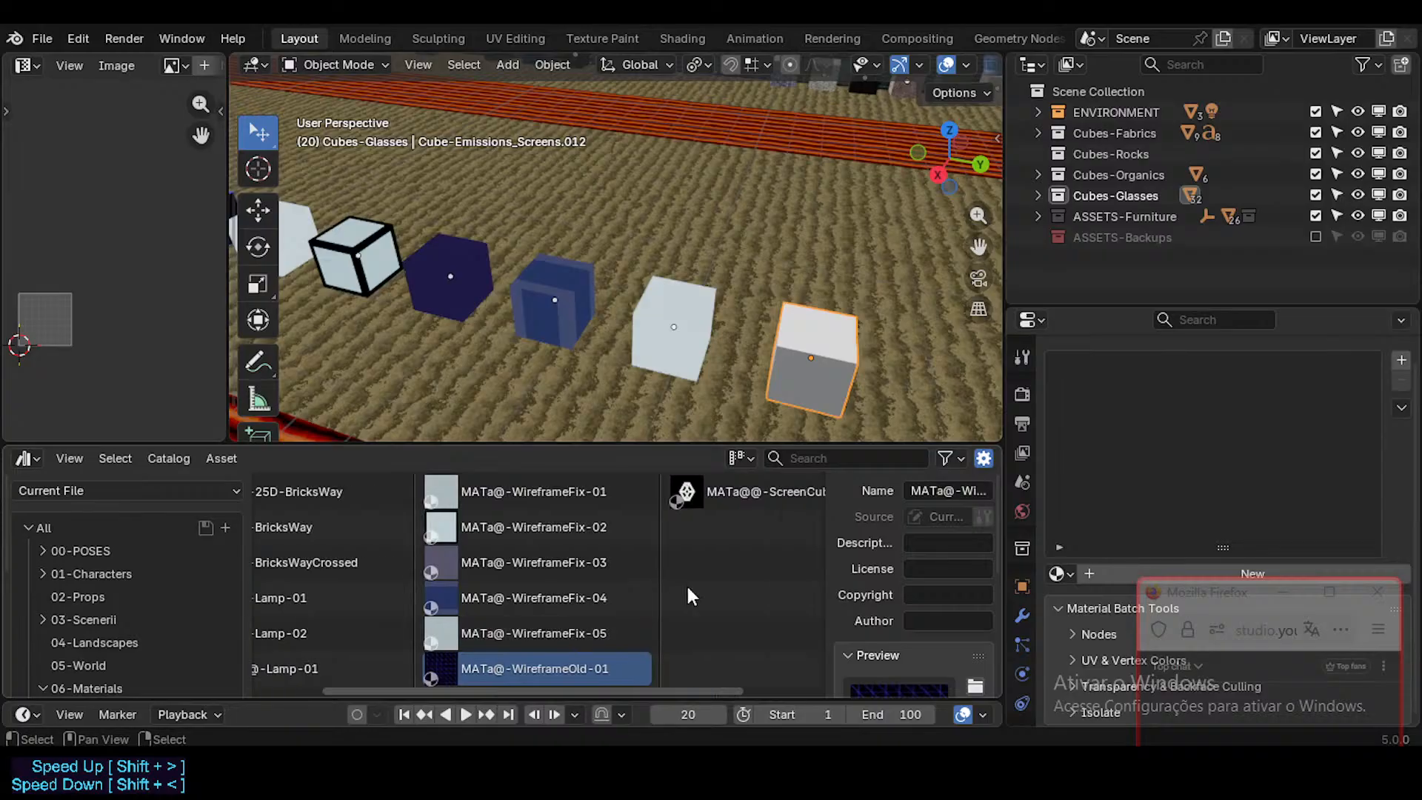
left_click(743, 502)
left_click_drag(697, 494, 825, 361)
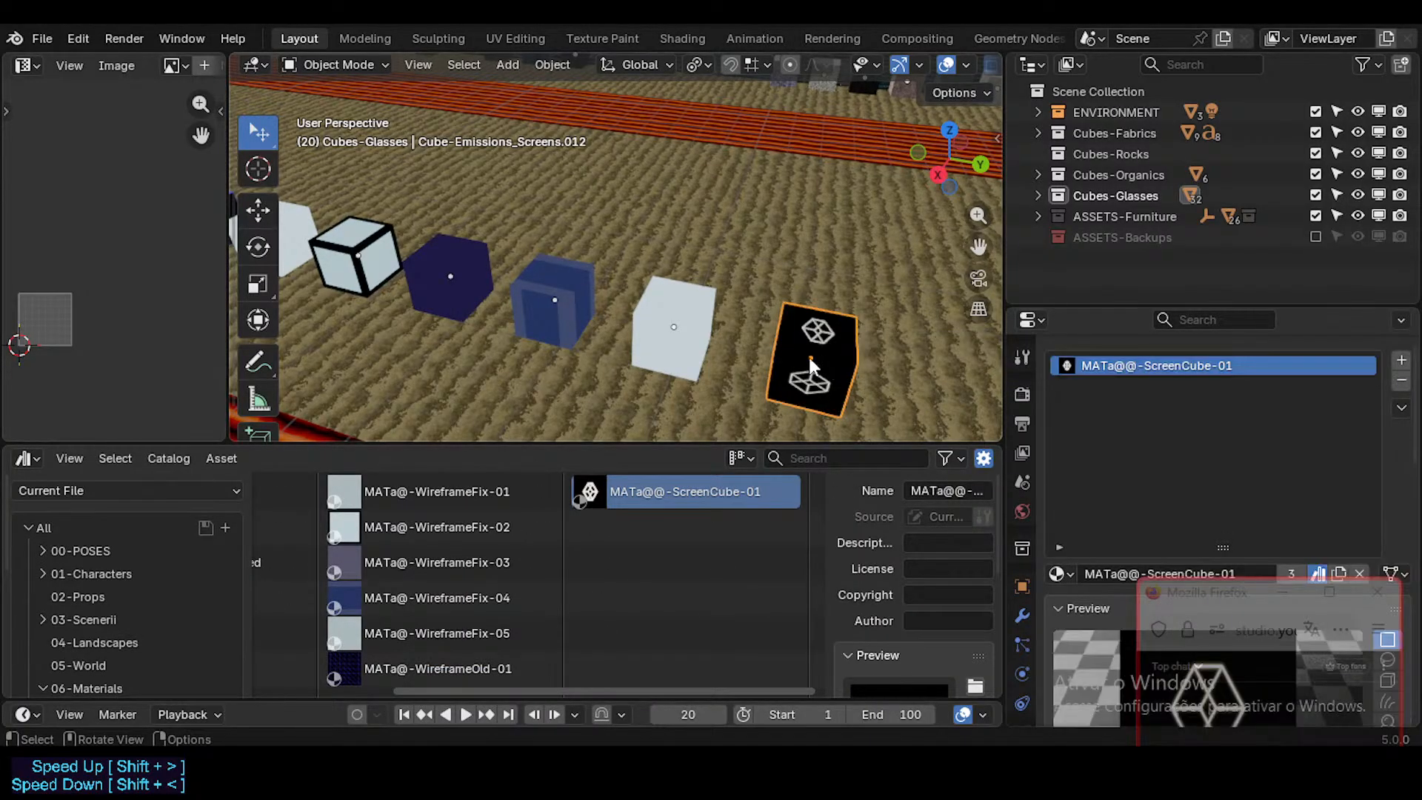
Step: Save the file and play the animation to check the animated materials on the showcase cubes
middle_click_drag(752, 336, 631, 296)
key("ctrl+s")
key("space")
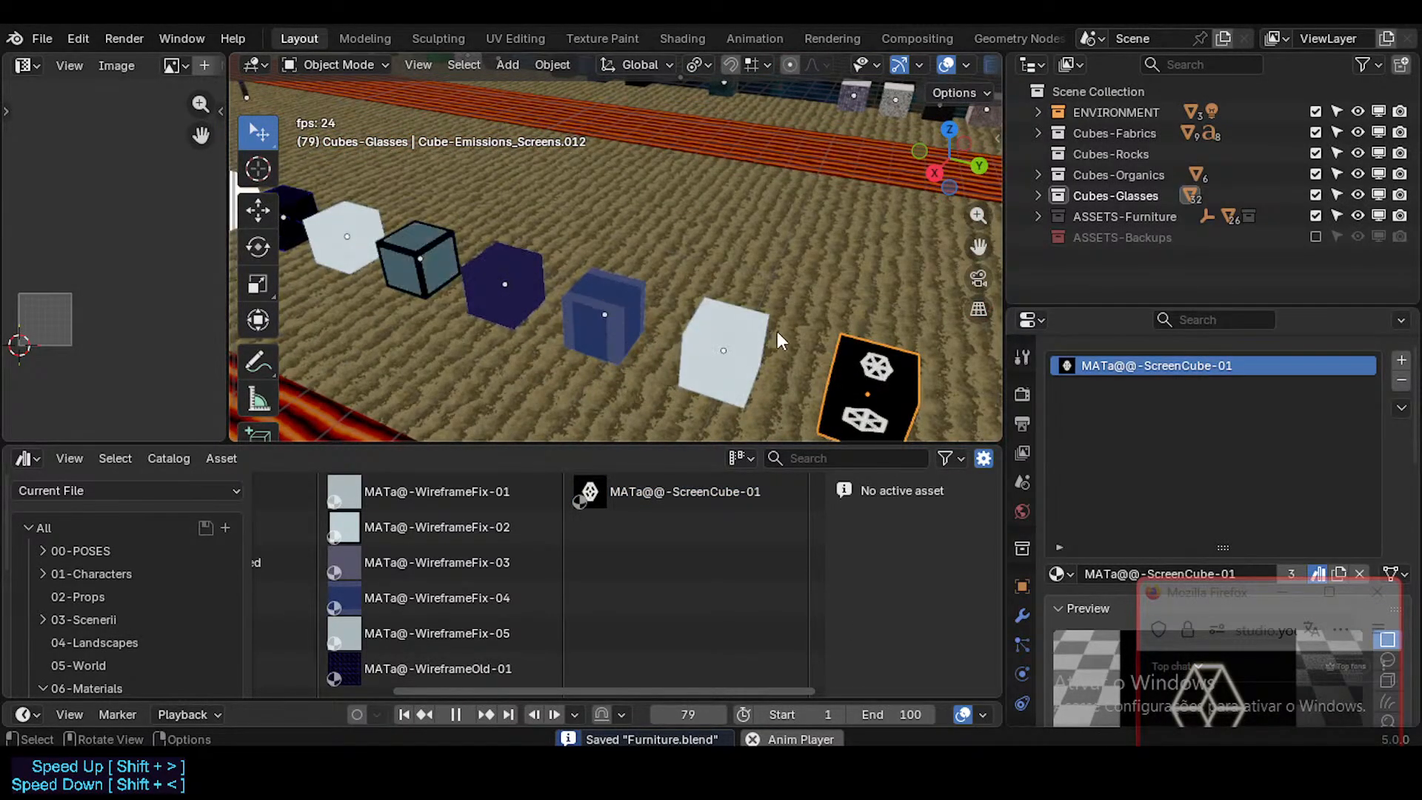
key("space")
key("shift+grave")
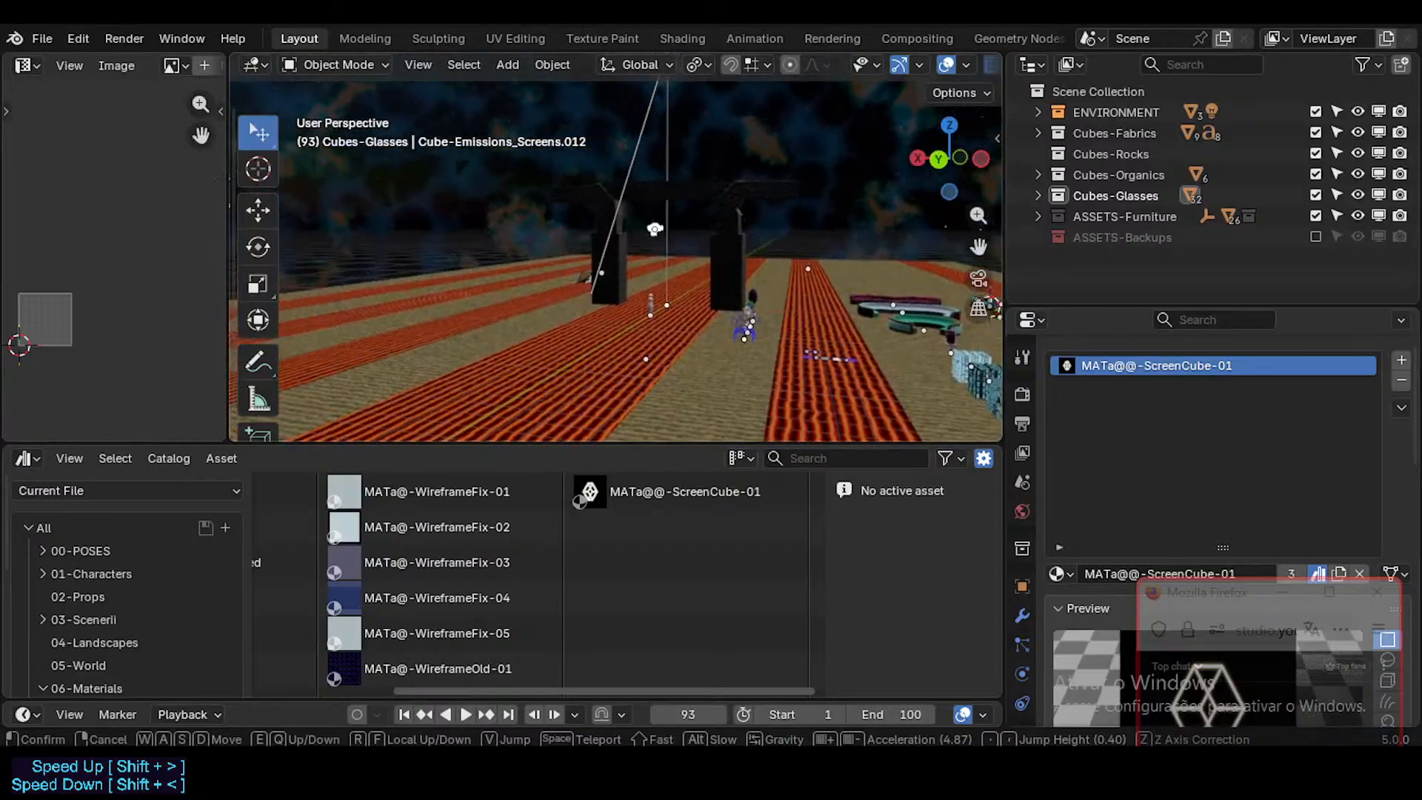
Step: Play the animation and examine the animated materials on the showcase cubes up close
left_click(776, 331)
key("space")
key("shift+grave")
key("a")
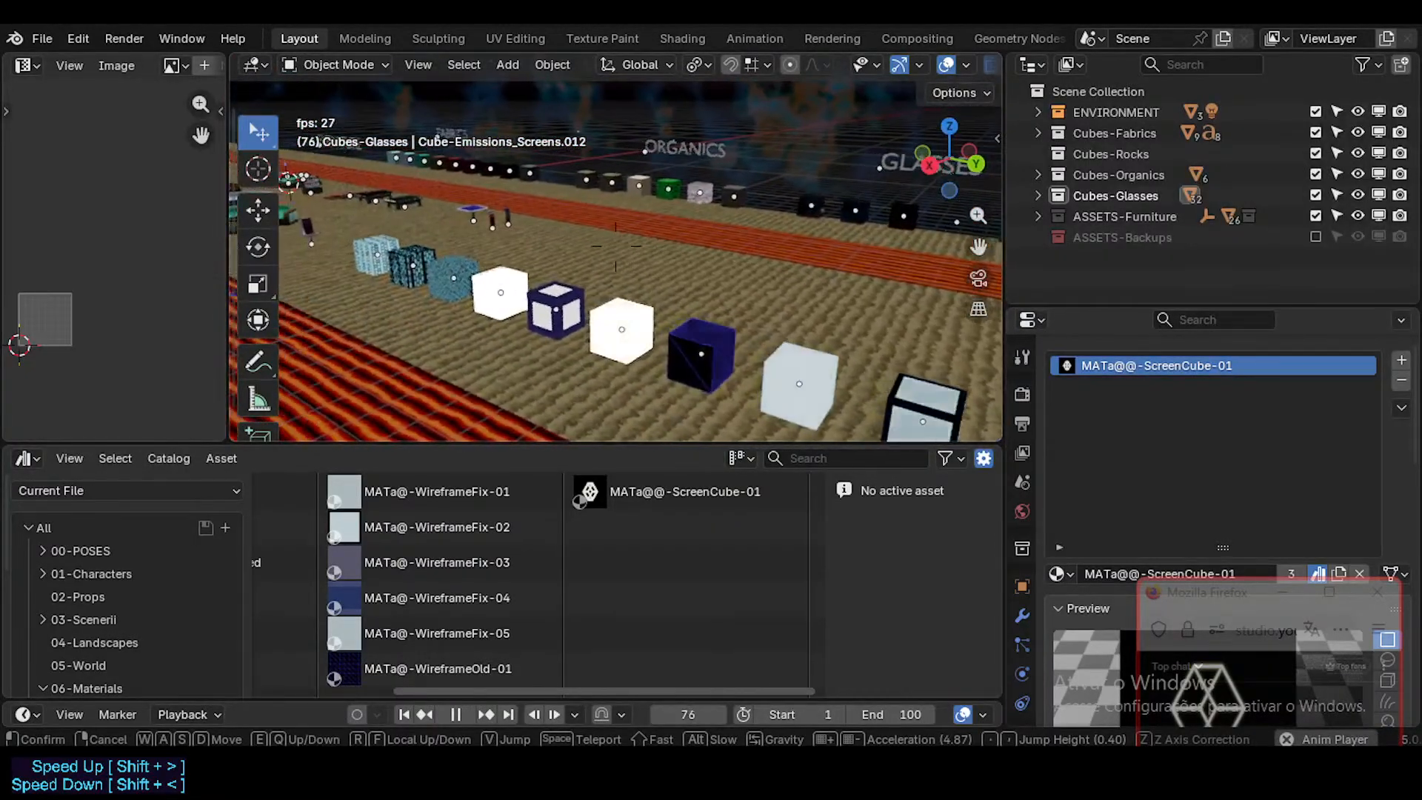
key("w")
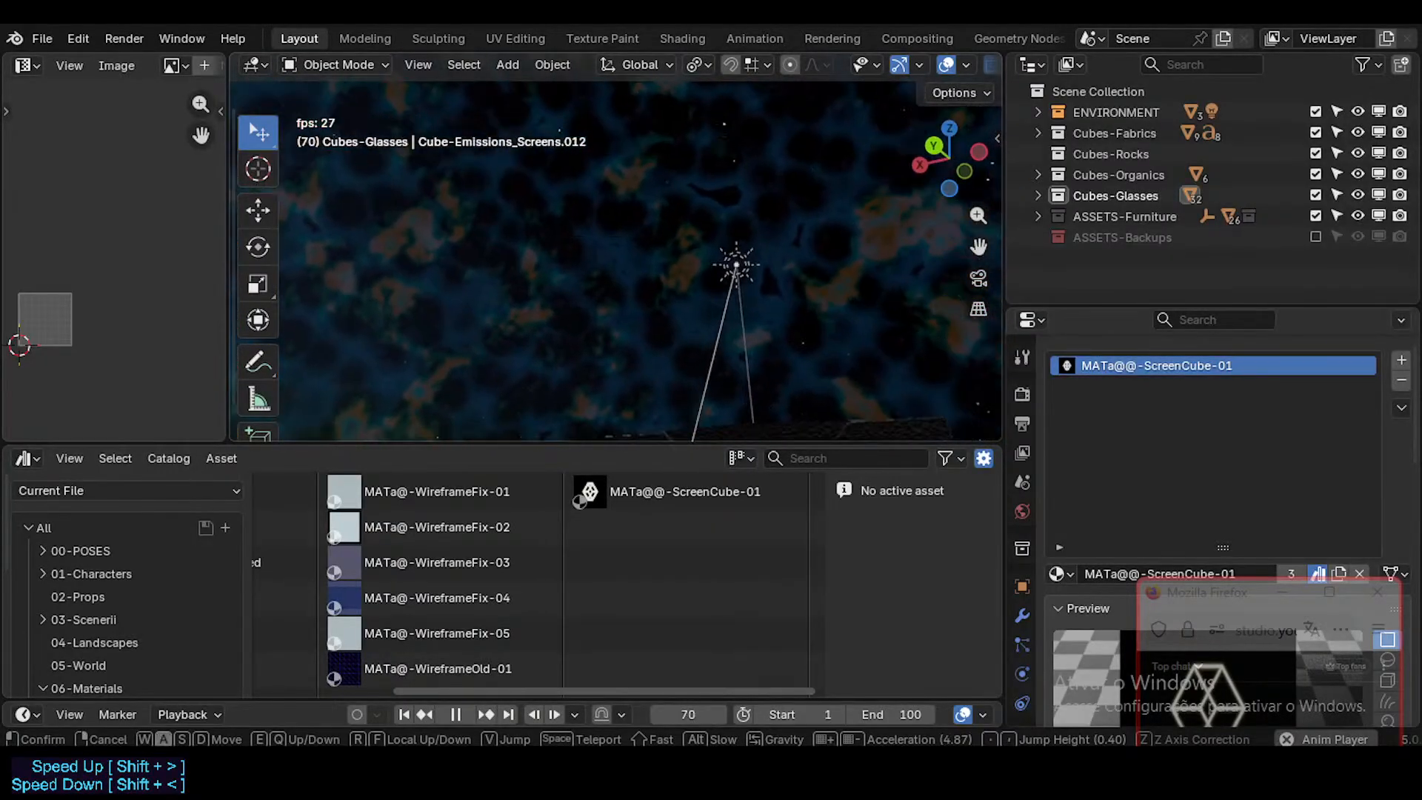
key("w")
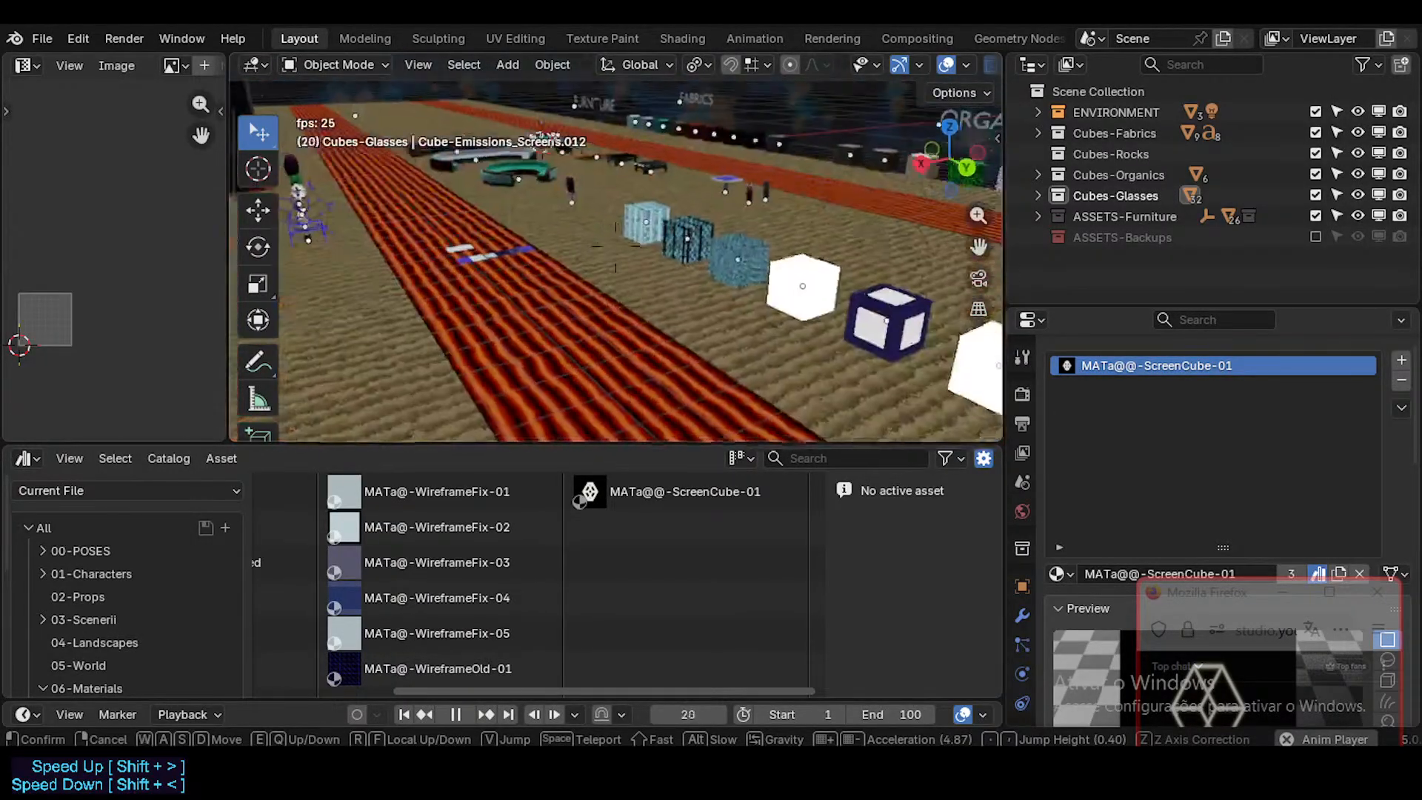
left_click(776, 331)
Step: Review the material slots of the FutureCubes object on the lava-striped strip and delete that object
left_click(648, 330)
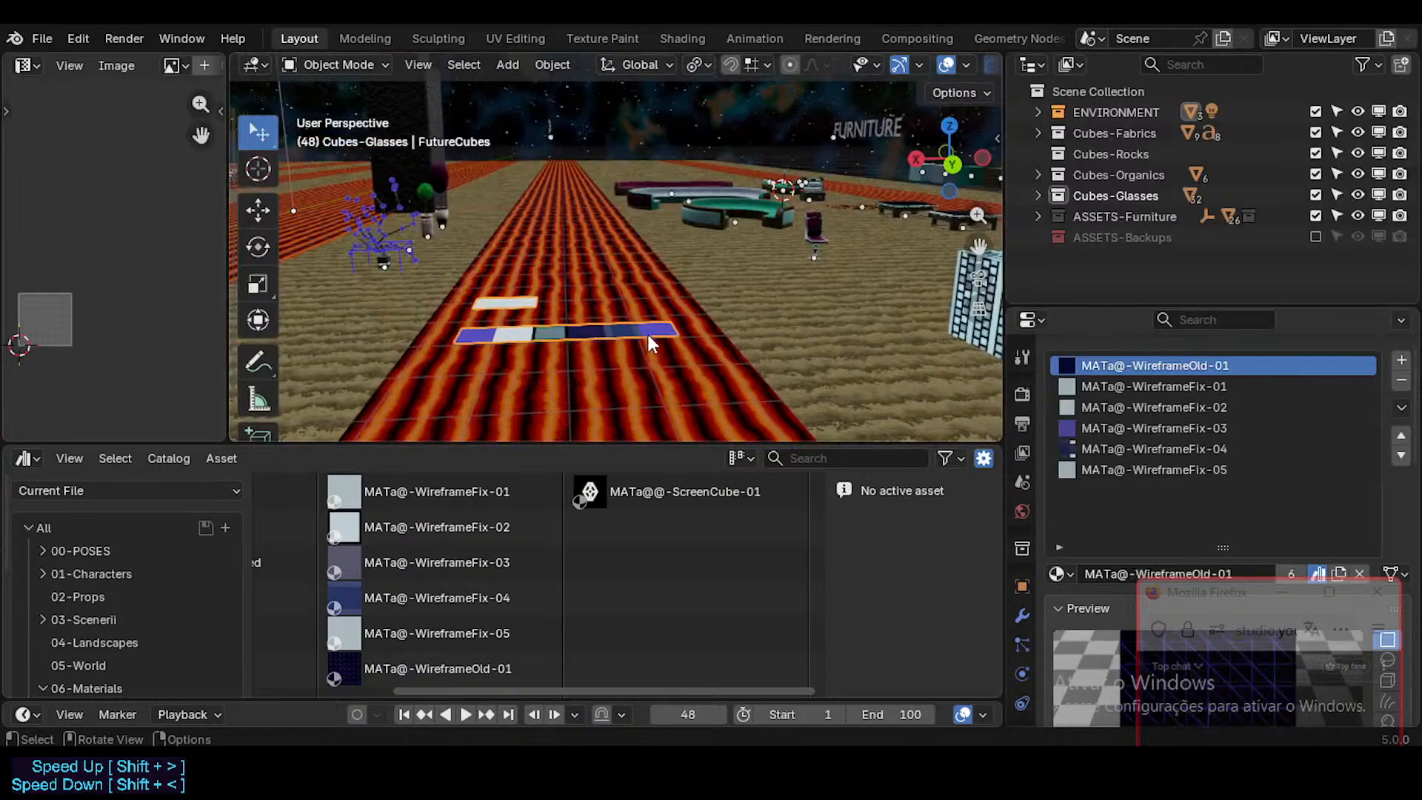
middle_click_drag(655, 336, 631, 317)
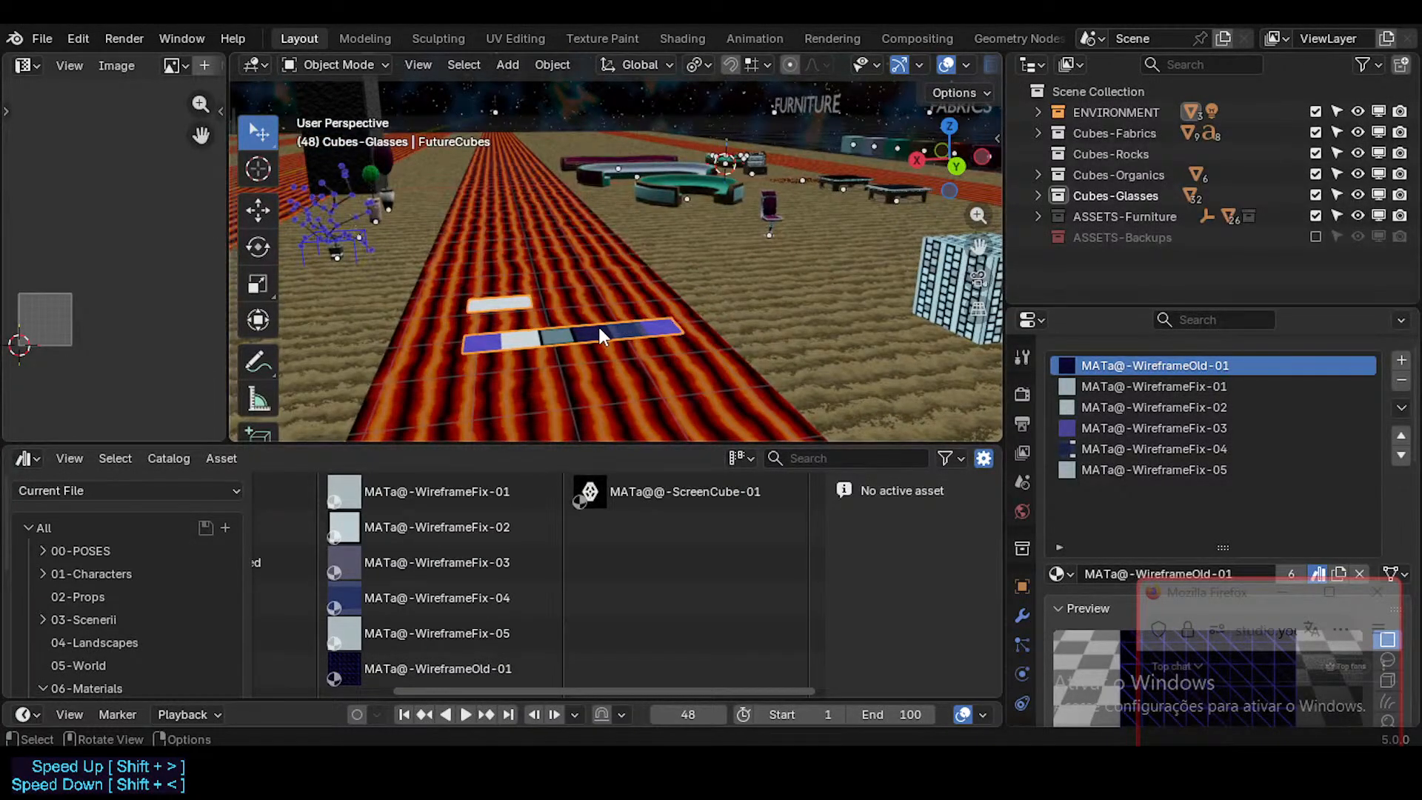
key("x")
key("Escape")
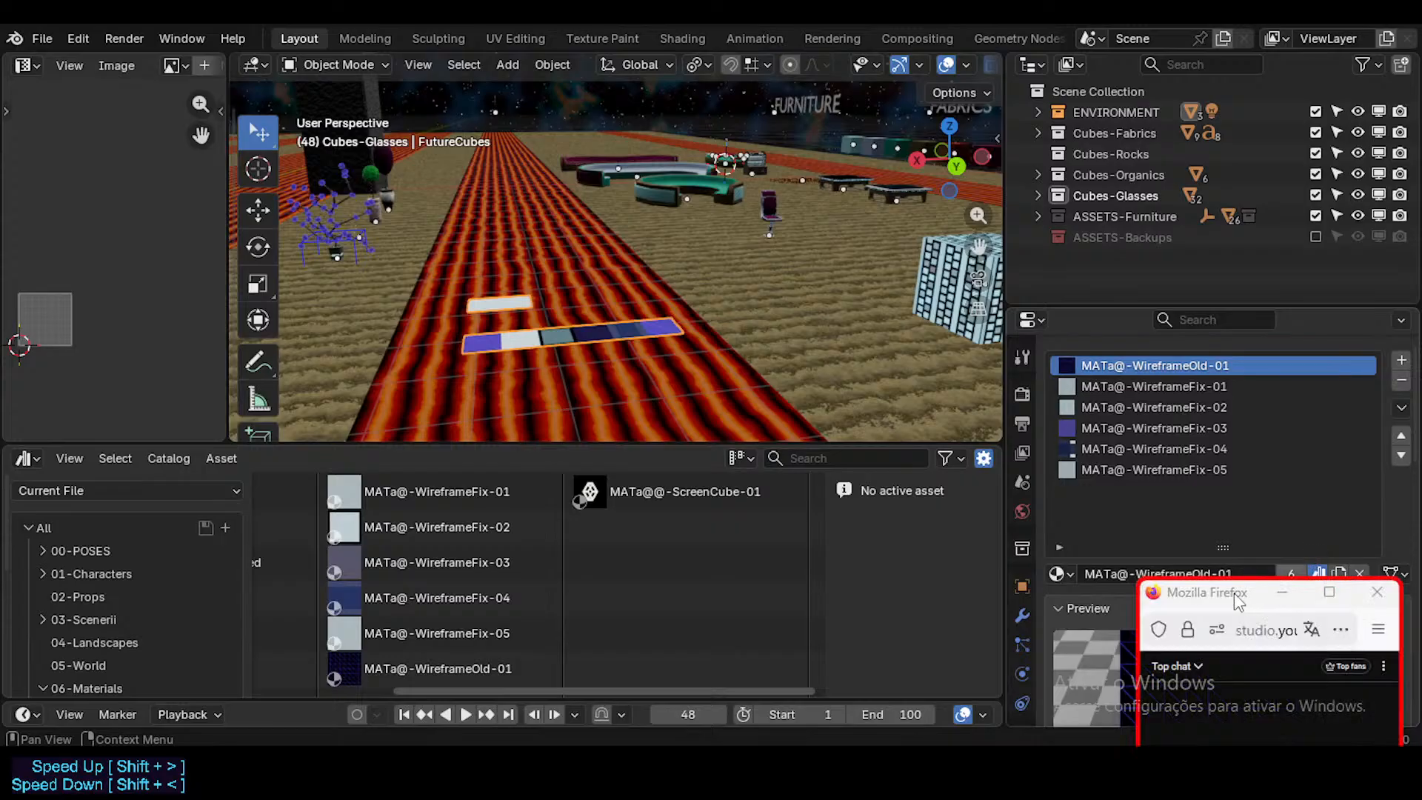
left_click_drag(1236, 594, 971, 633)
left_click(1125, 467)
left_click(1133, 449)
left_click(1139, 429)
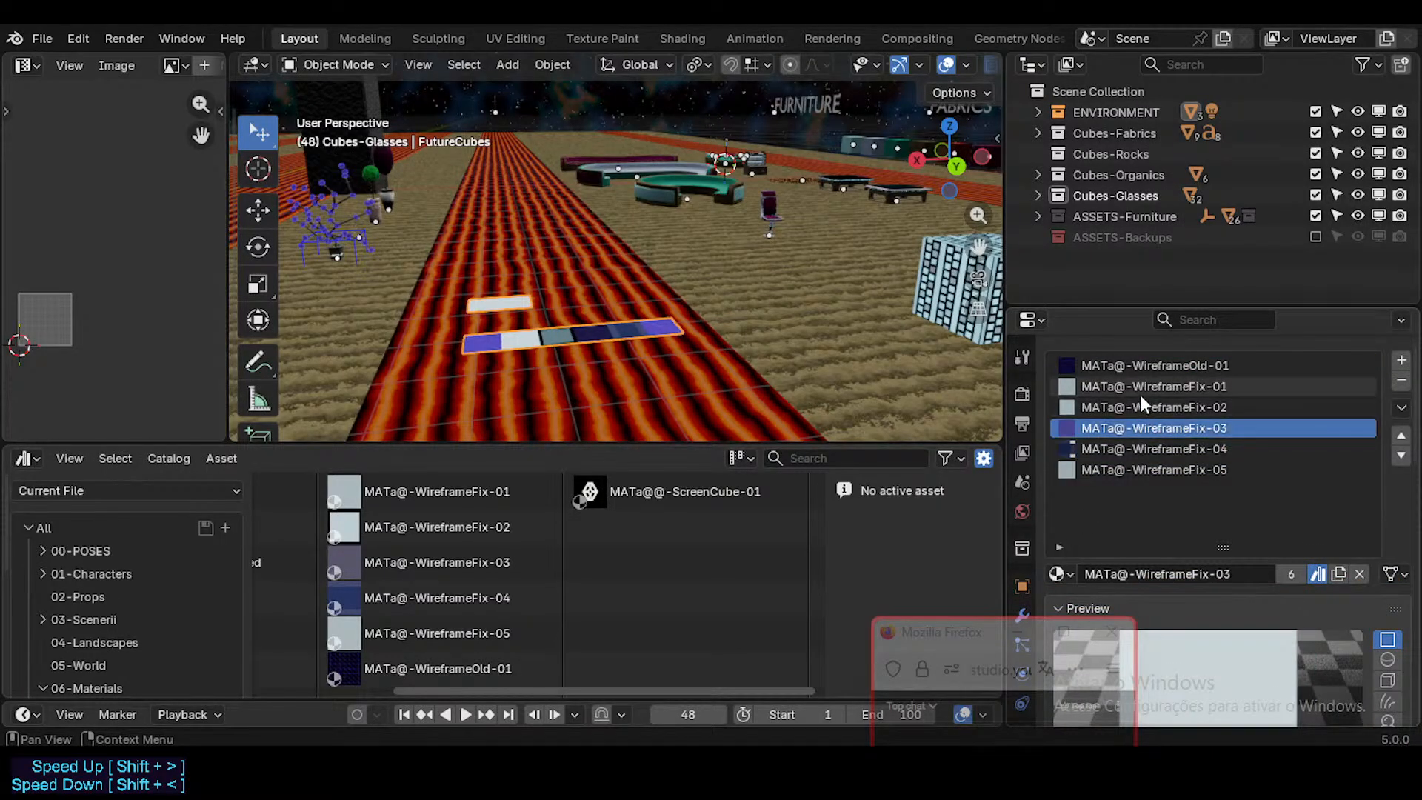
left_click(1143, 388)
left_click(1145, 368)
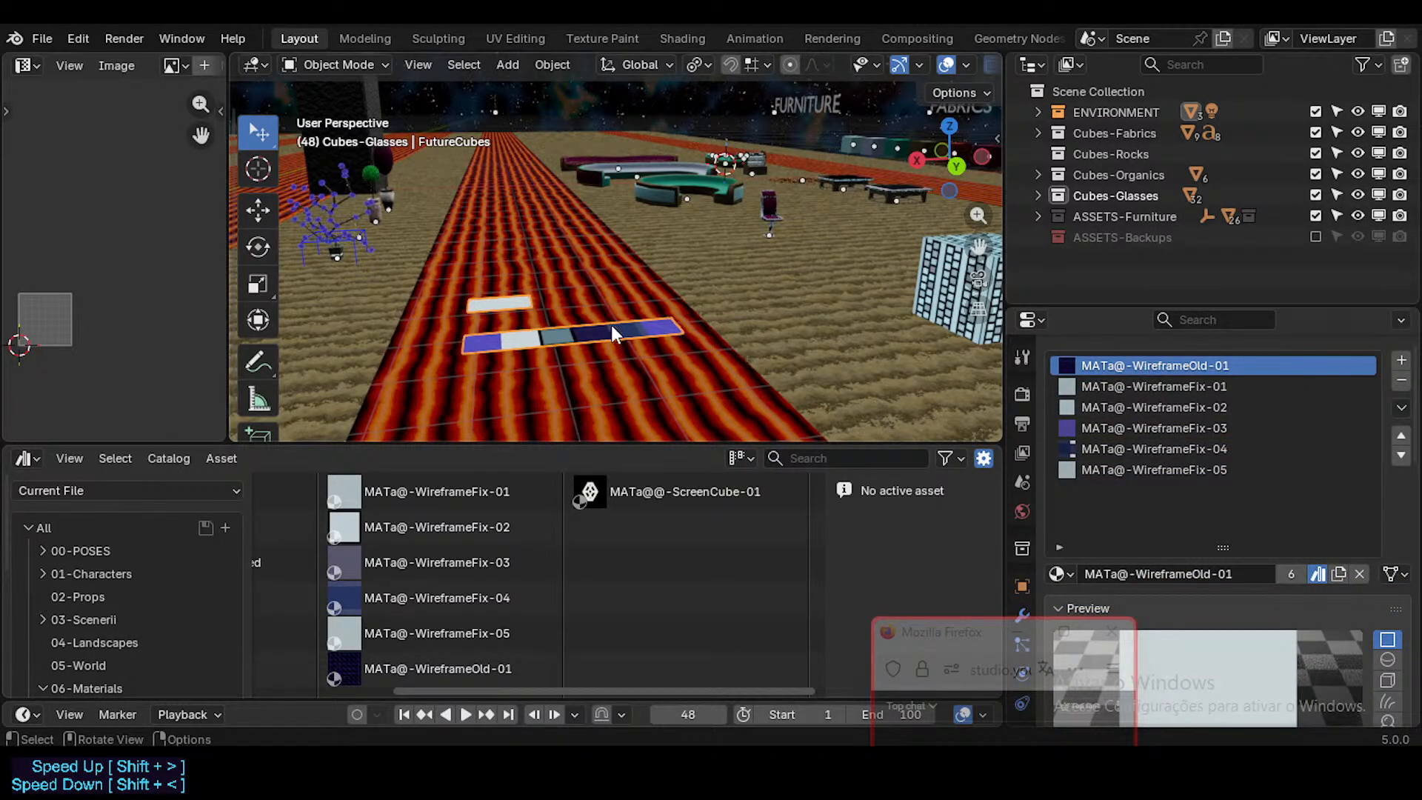
key("Delete")
Step: Try moving the MATa-BricksWay cube 1 m along Y against the neighbouring MATa-25D-BricksWay cube
key("shift+grave")
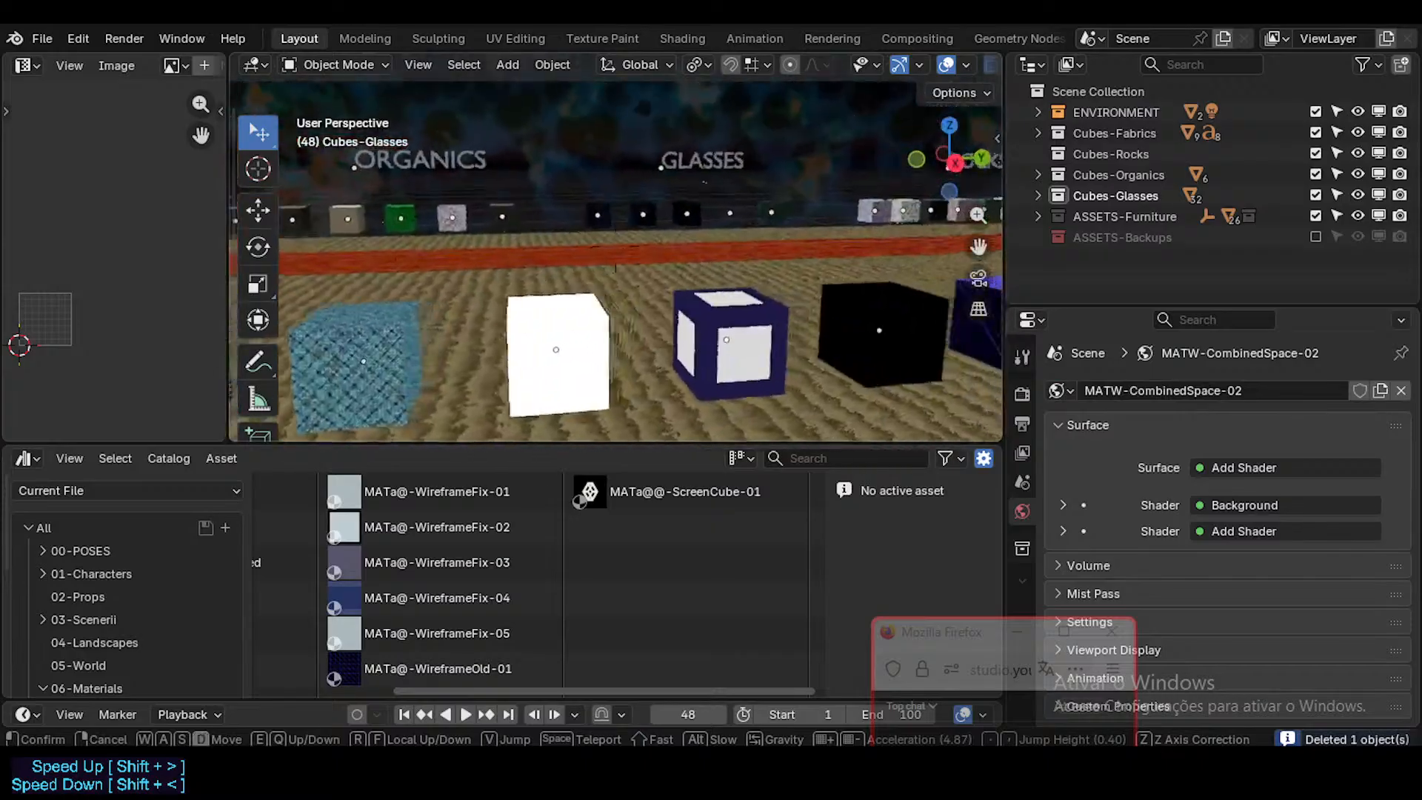
key("s")
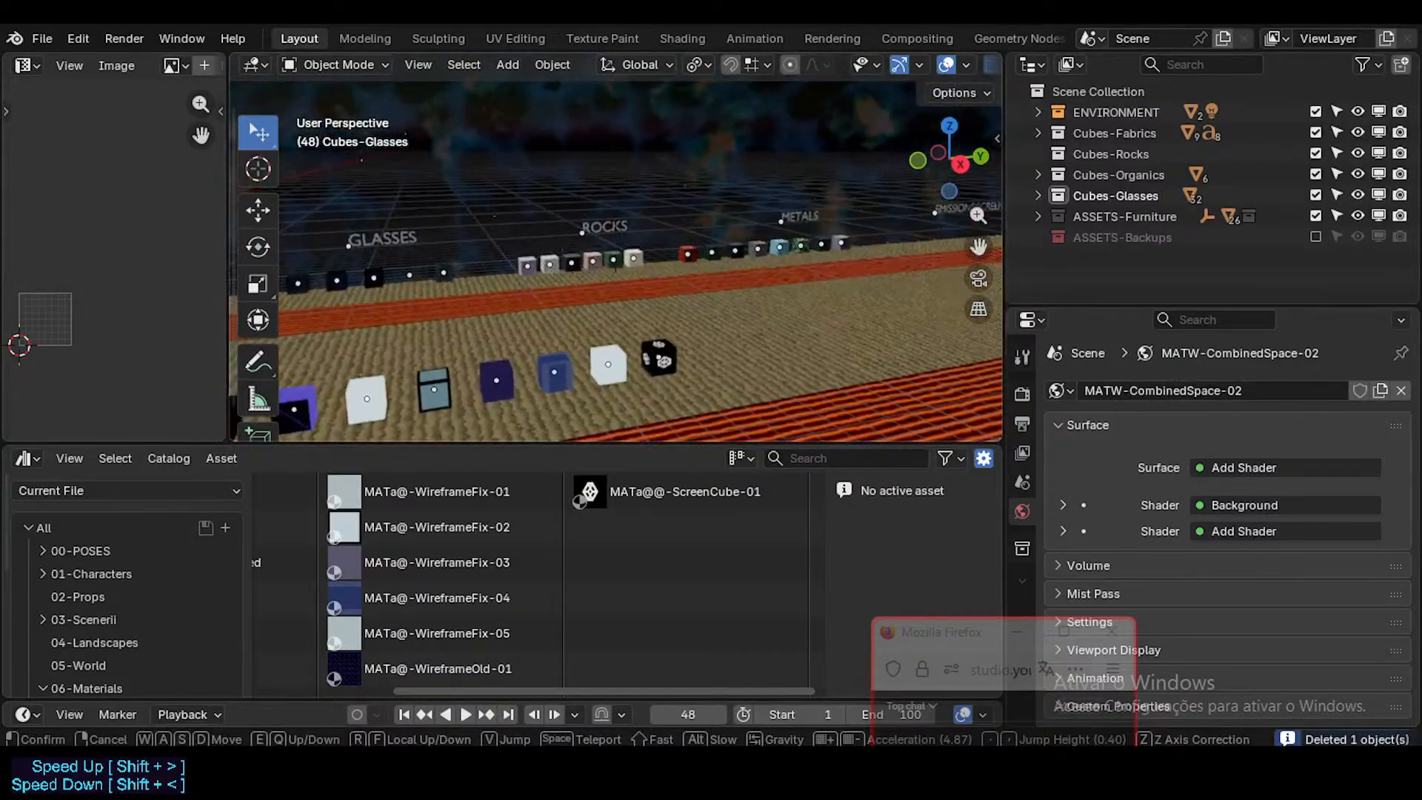
left_click(480, 385)
left_click(333, 328)
middle_click_drag(334, 328, 690, 379, "shift")
scroll(690, 379, "up", 7)
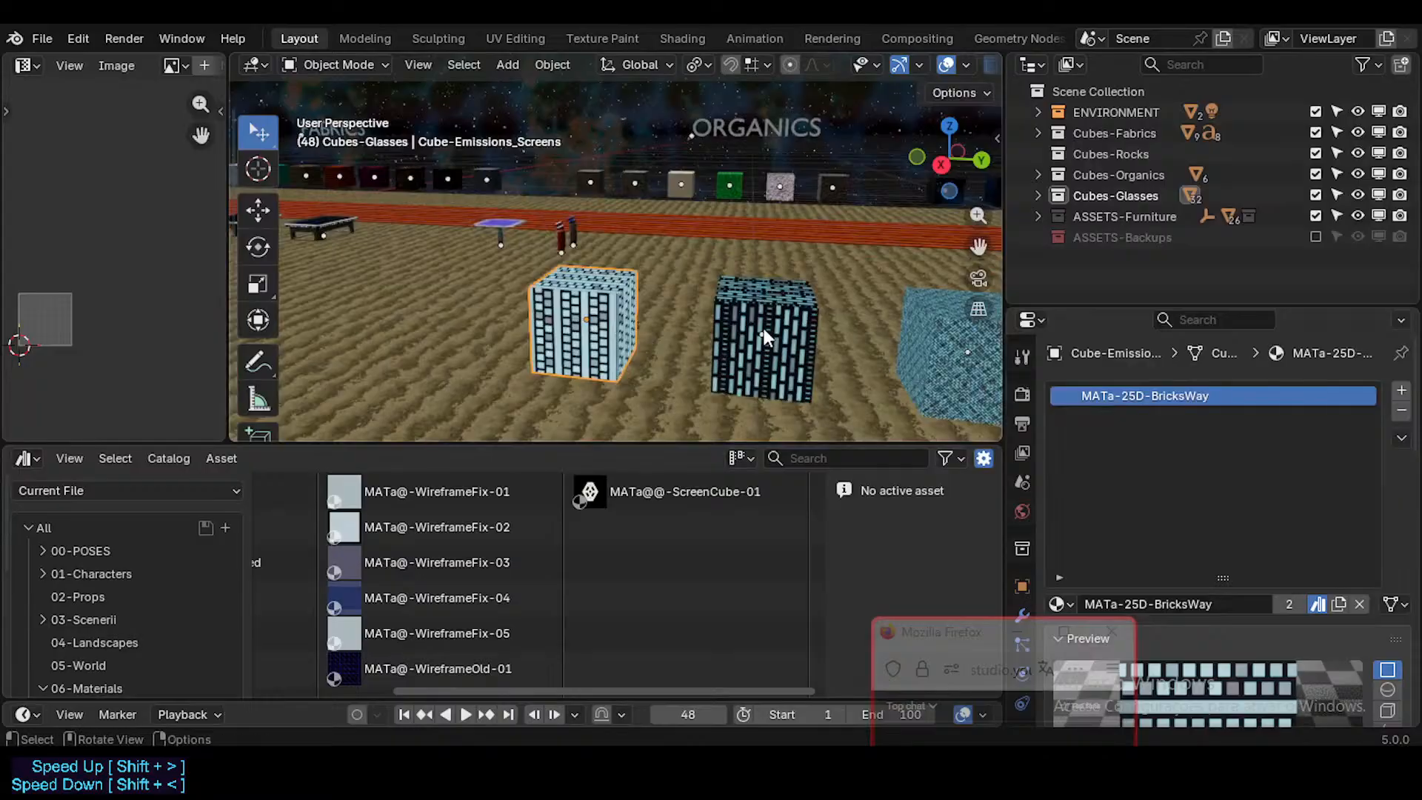
left_click(764, 329)
key("g")
key("x")
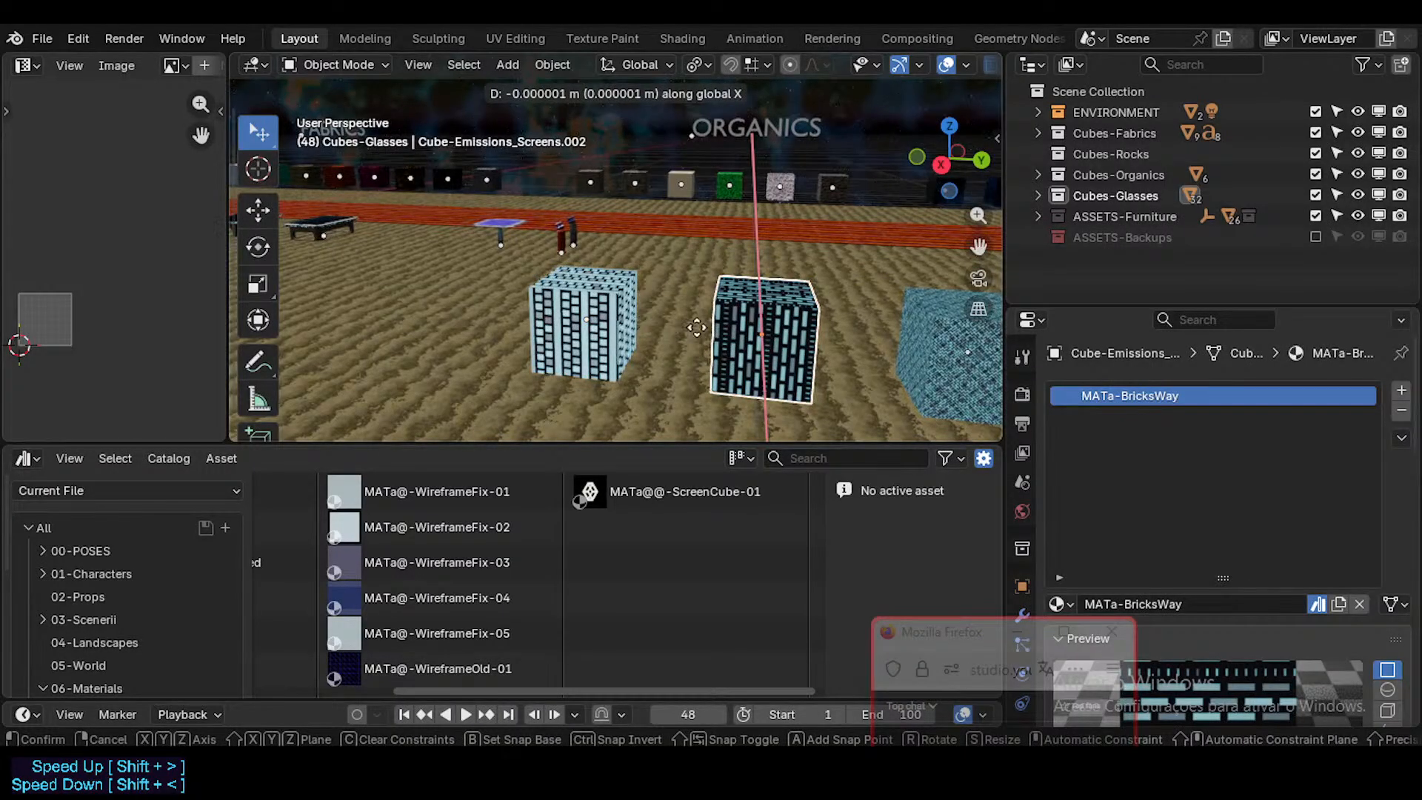
key("y")
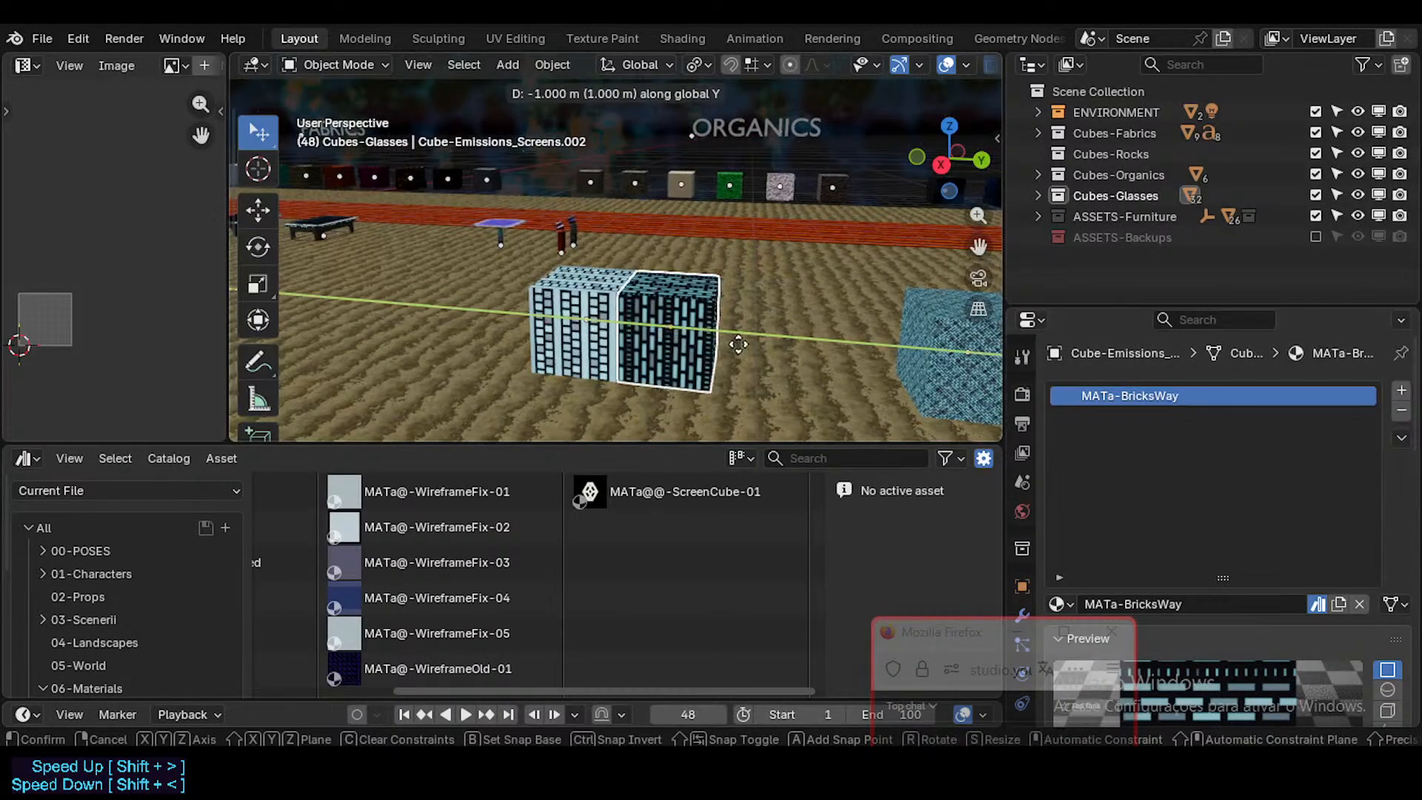
left_click(734, 339)
Step: Play the animation and look over the whole row of emission and screen cubes
scroll(566, 382, "down", 10)
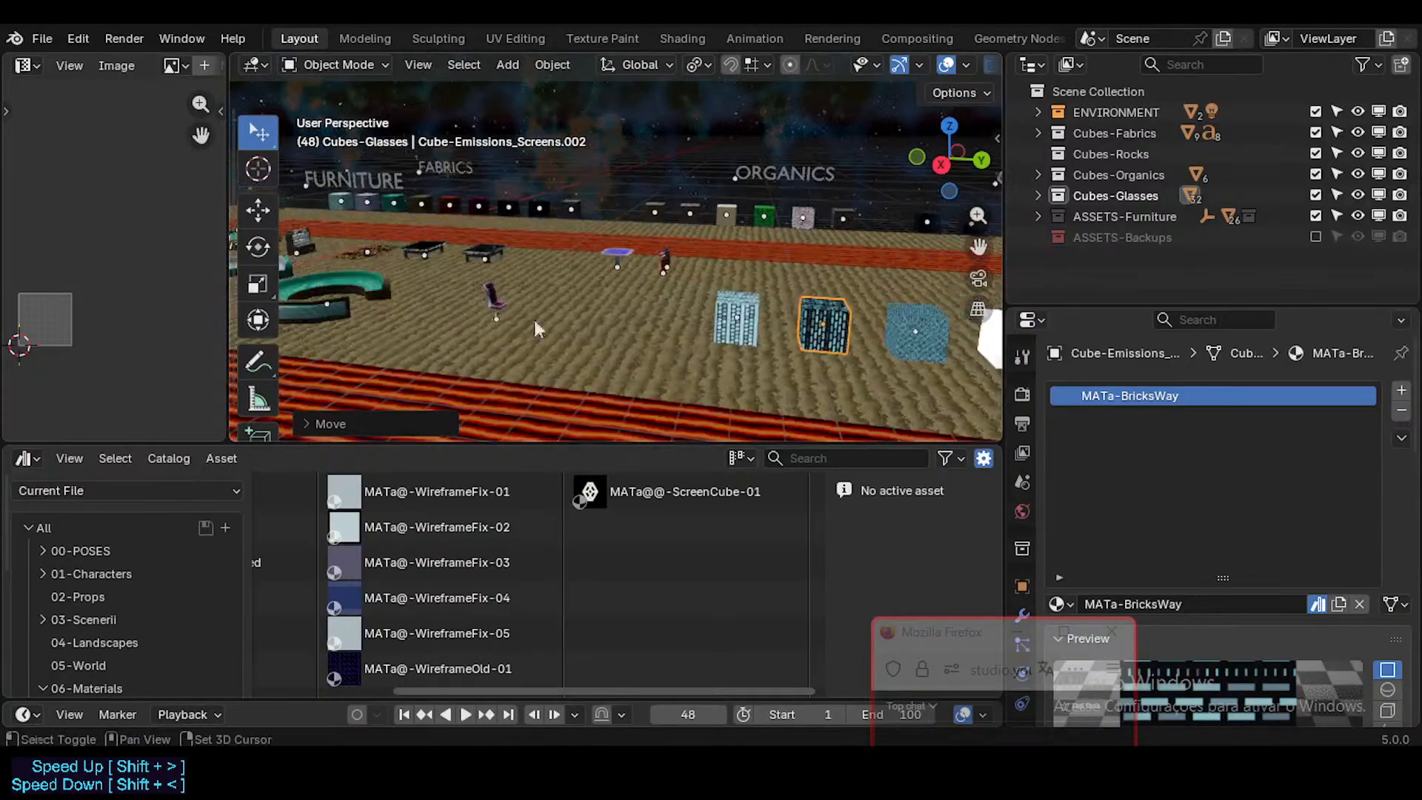
scroll(564, 372, "down", 1)
left_click(619, 345)
key("space")
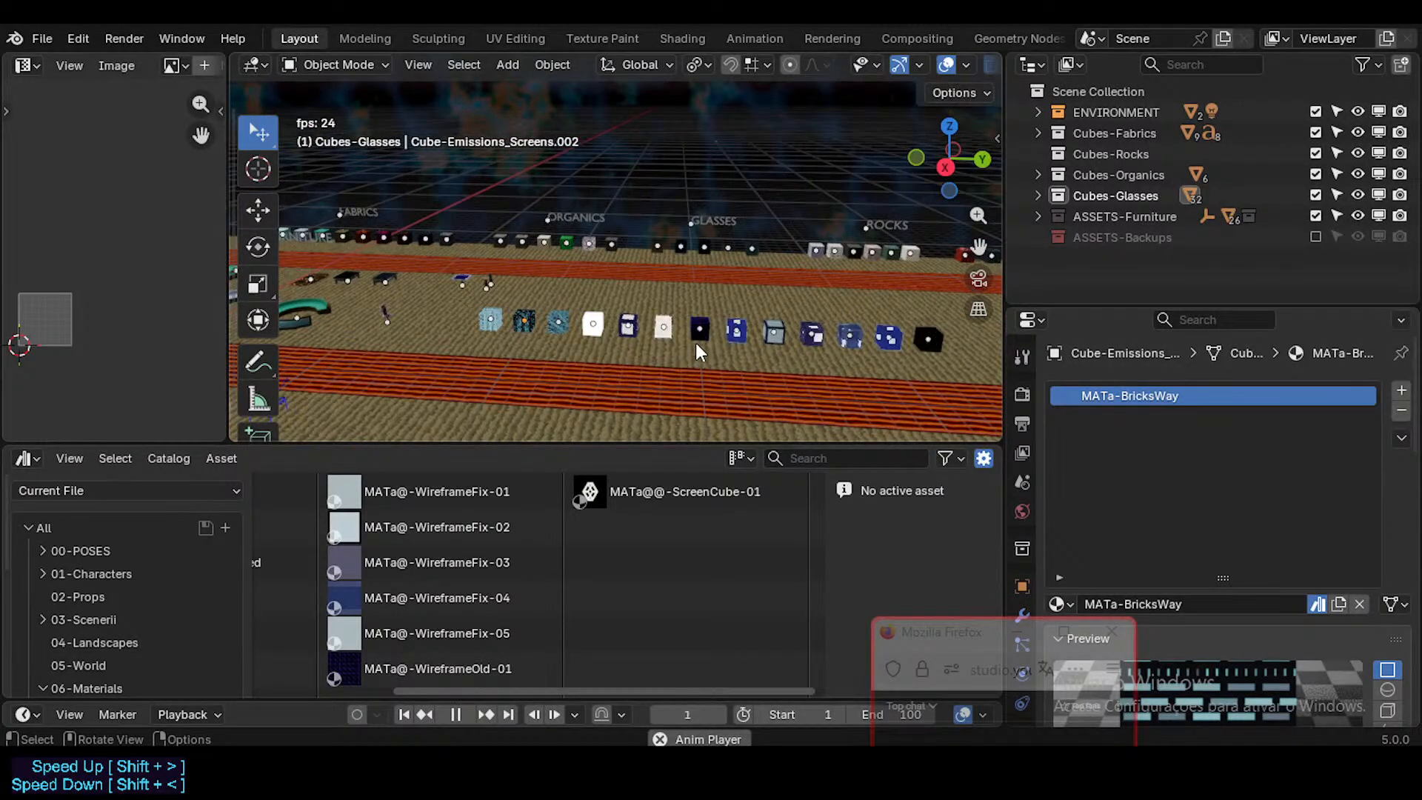
scroll(646, 331, "up", 2)
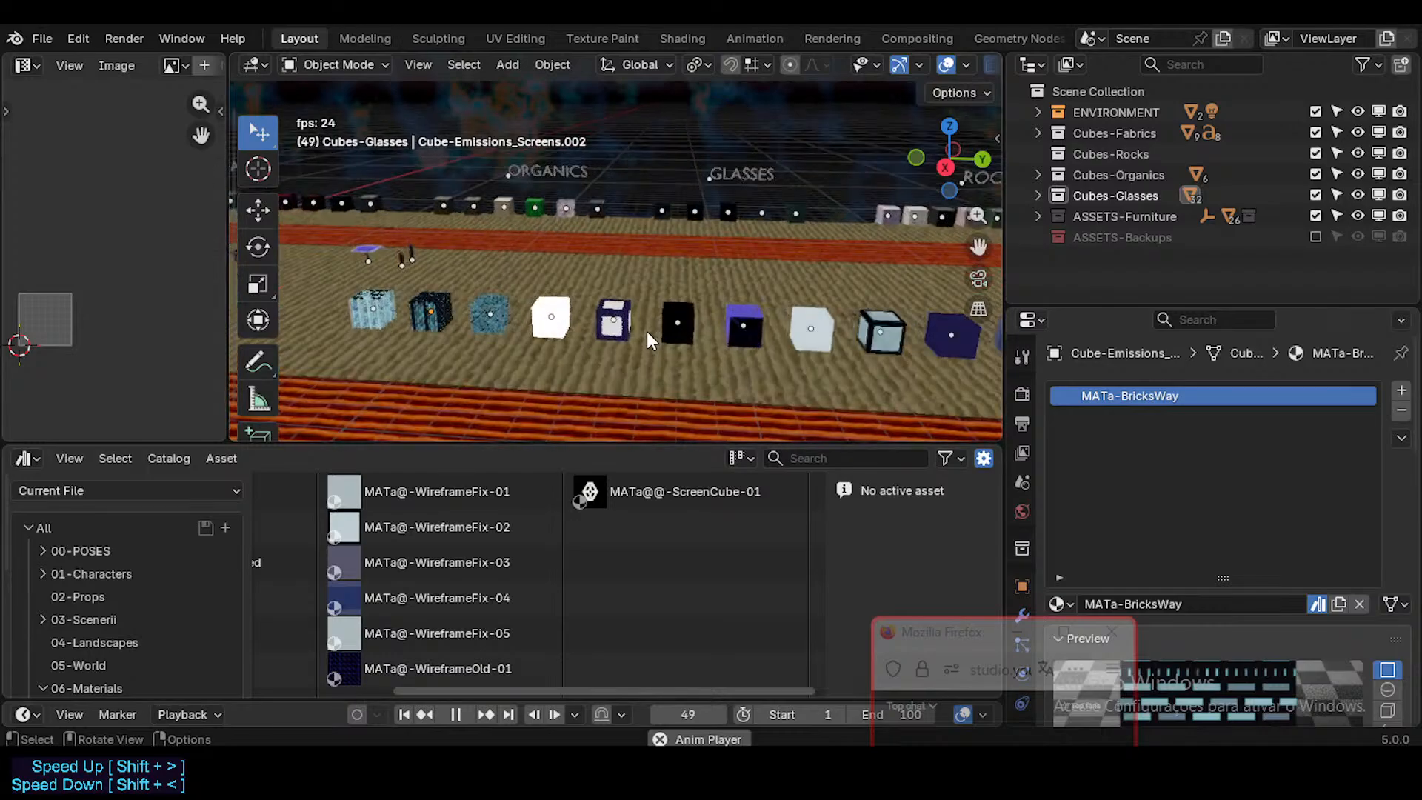
middle_click_drag(722, 334, 633, 343, "shift")
scroll(633, 343, "down", 2)
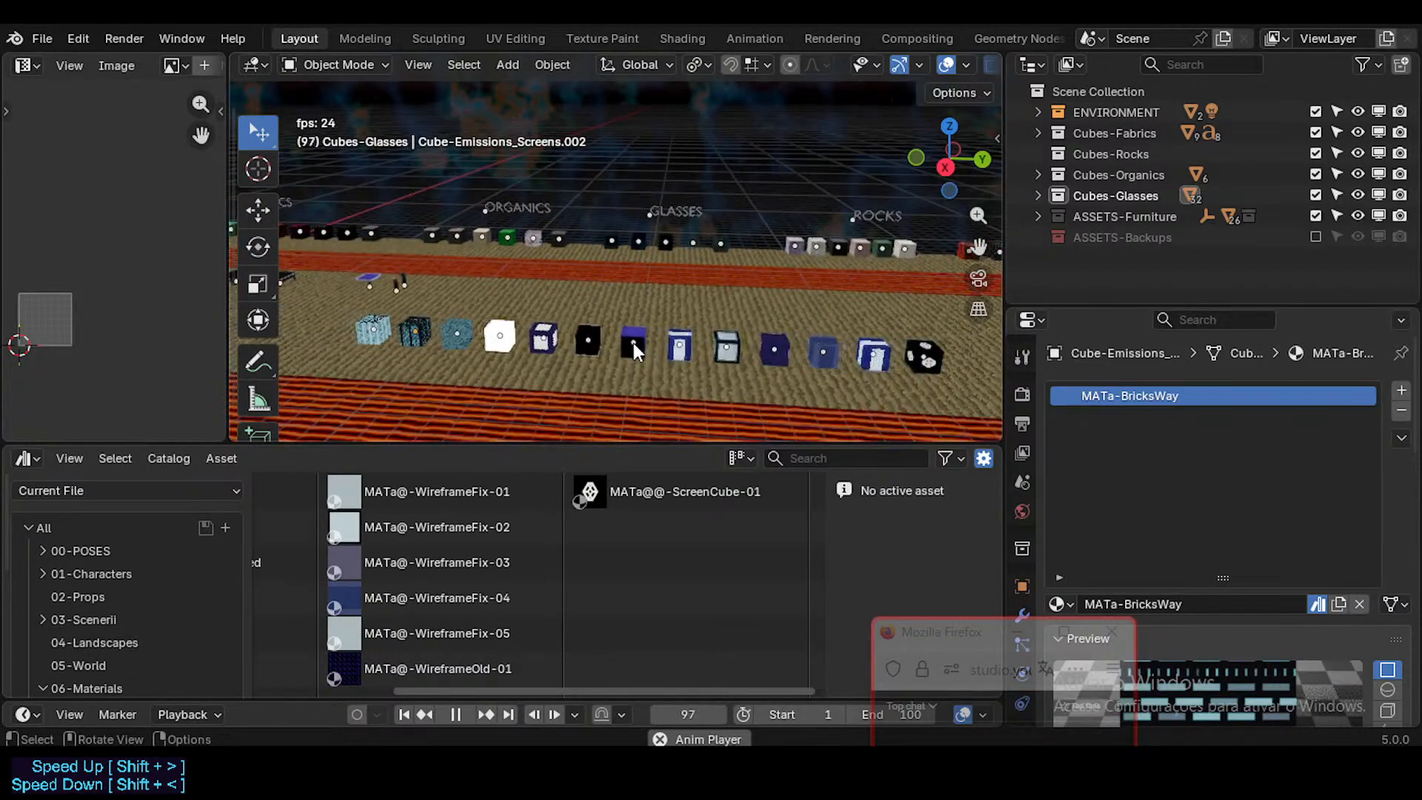
Step: Select the eight cubes from the sixth one to the MATa@@-ScreenCube-01 cube at the row's end
key("b")
left_click_drag(581, 319, 686, 345)
left_click_drag(887, 366, 937, 374)
middle_click_drag(767, 372, 744, 371, "shift")
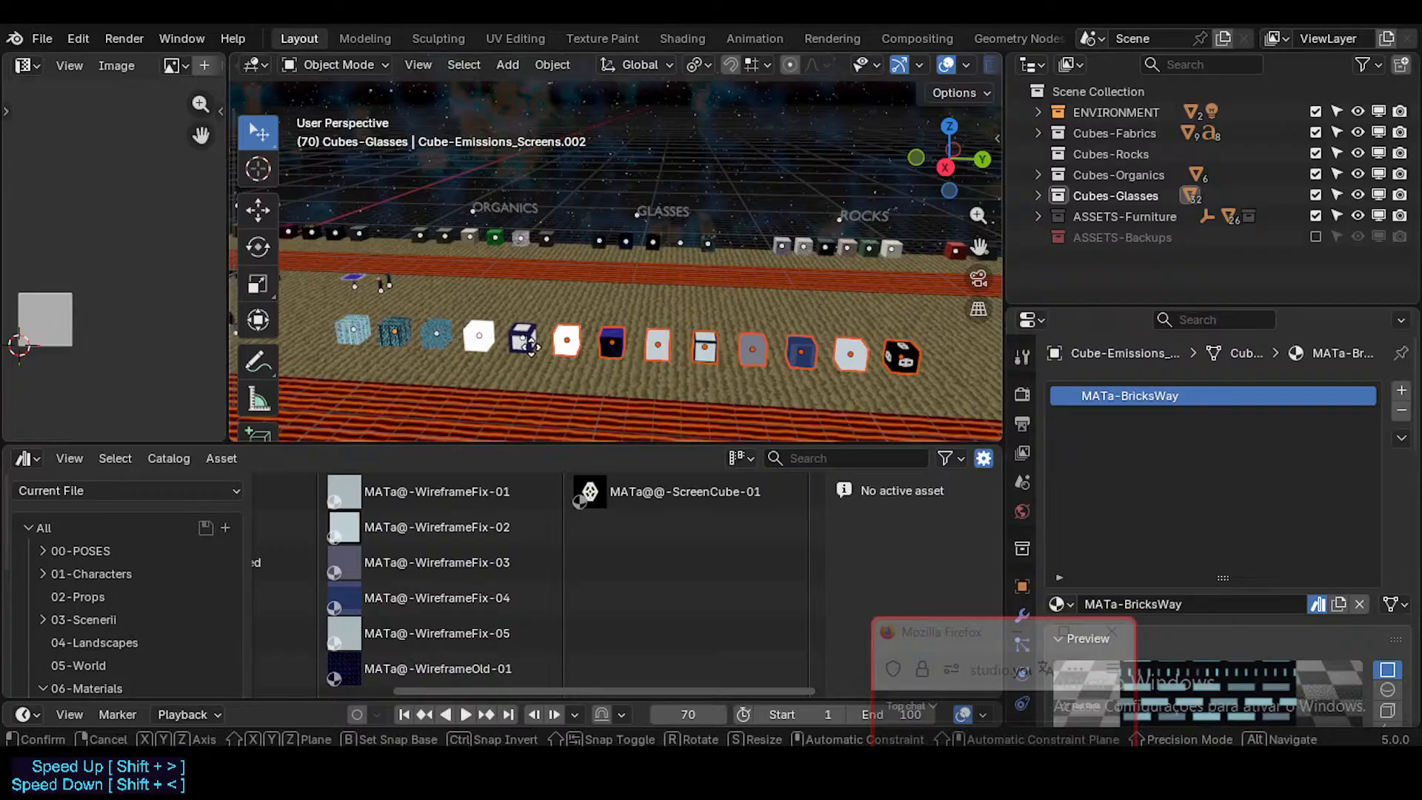
type("y-8")
key("BackSpace")
key("BackSpace")
right_click(564, 356)
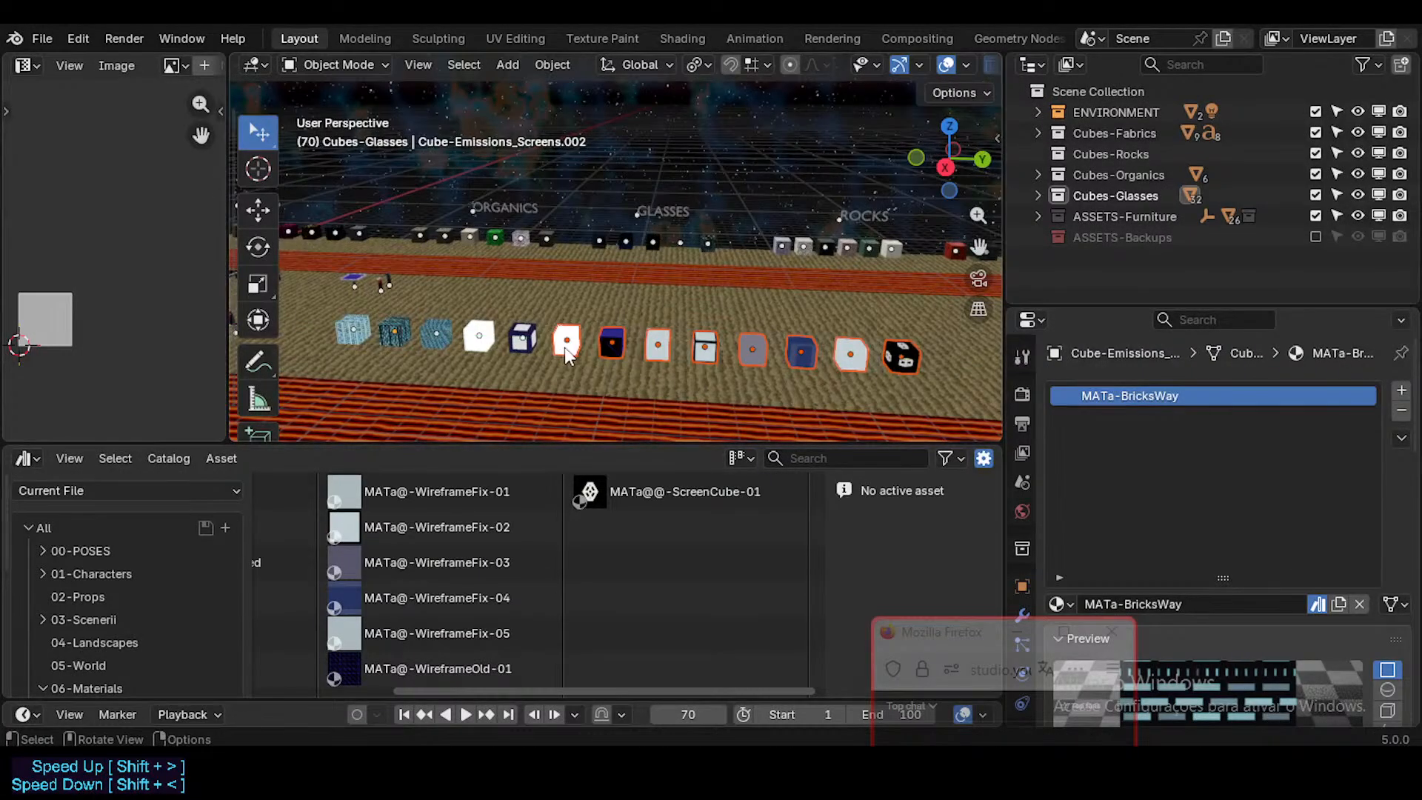
key("g")
key("y")
right_click(557, 331)
Step: Move the eight selected cubes along Y to leave a gap after the fifth cube, with snapping on
key("g")
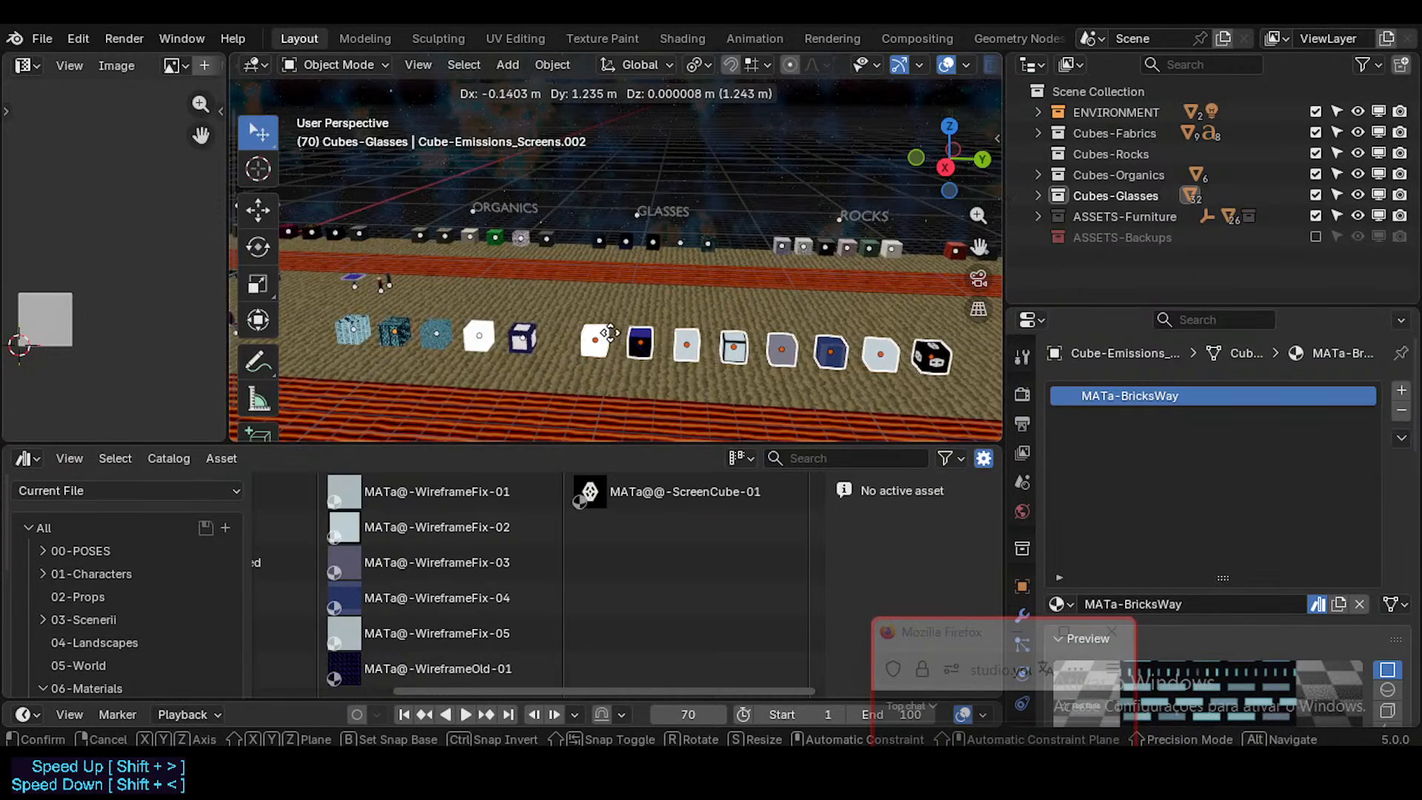
key("ctrl")
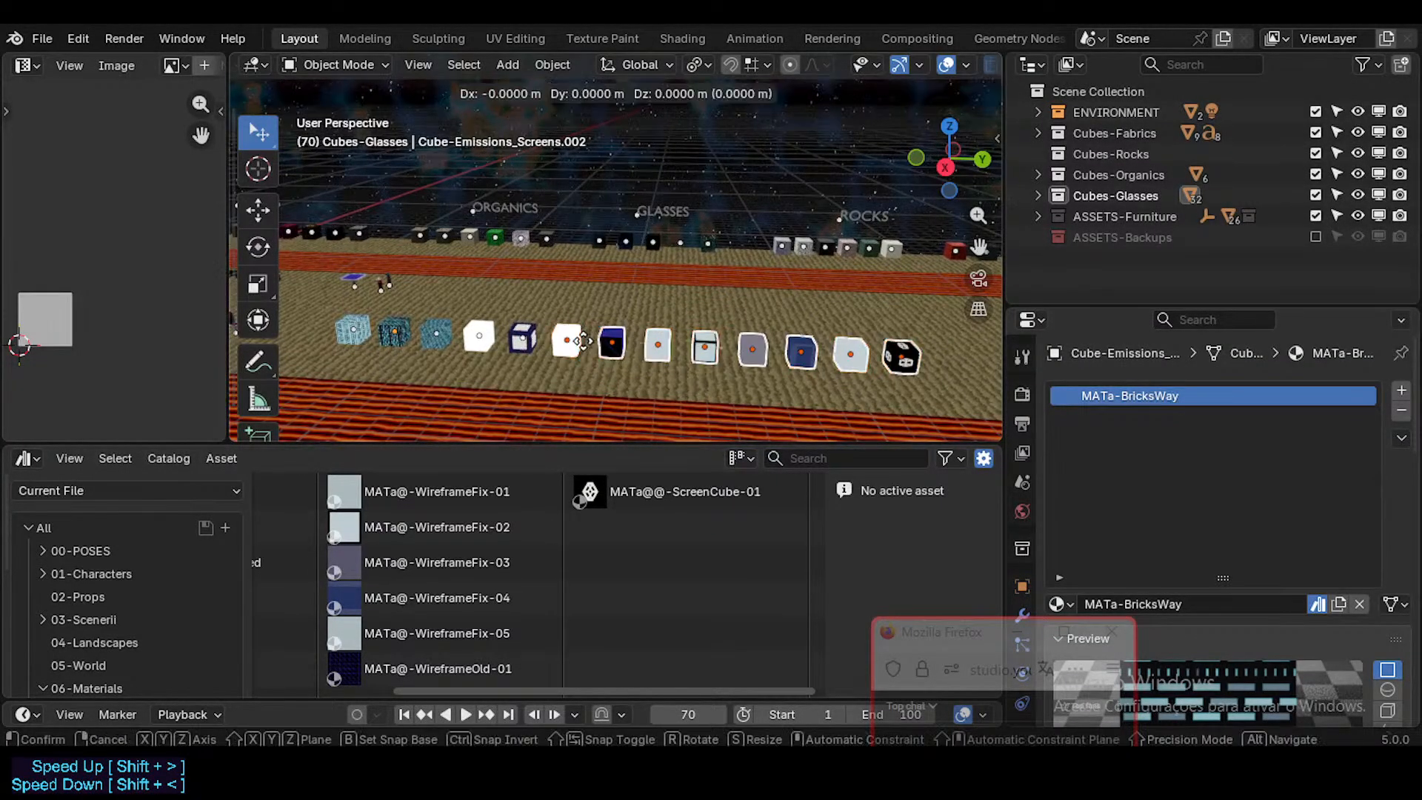
key("y")
left_click(749, 357)
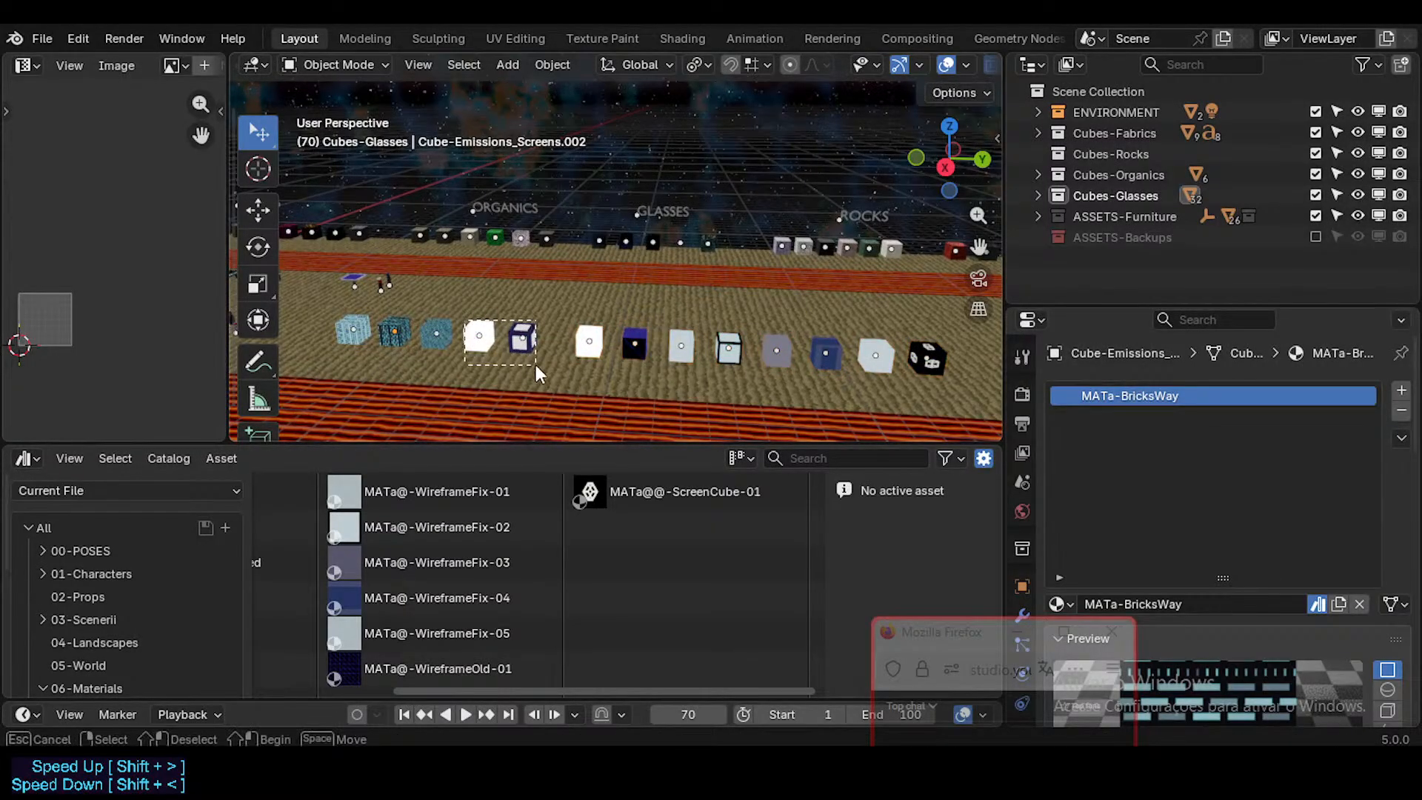
Step: Select the ten cubes from the MATa-Lamp-01 cube to the row's end and change the transform pivot point
left_click_drag(468, 280, 952, 400)
key("period")
left_click(513, 405)
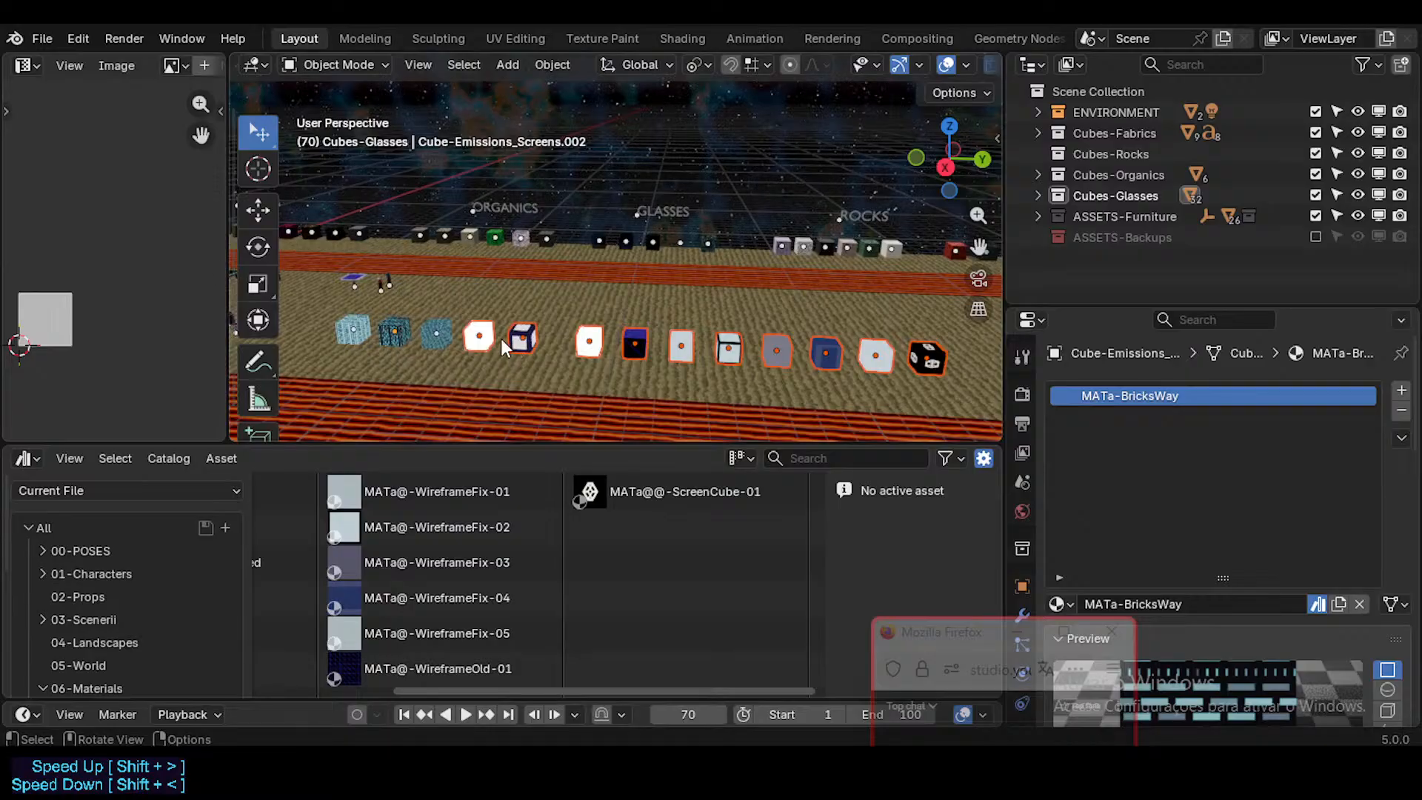
key("g")
key("y")
right_click(494, 340)
Step: Make the MATa-Lamp-01 cube active and move the ten selected cubes along Y to leave a gap after the third cube
left_click(493, 340, "shift")
key("g")
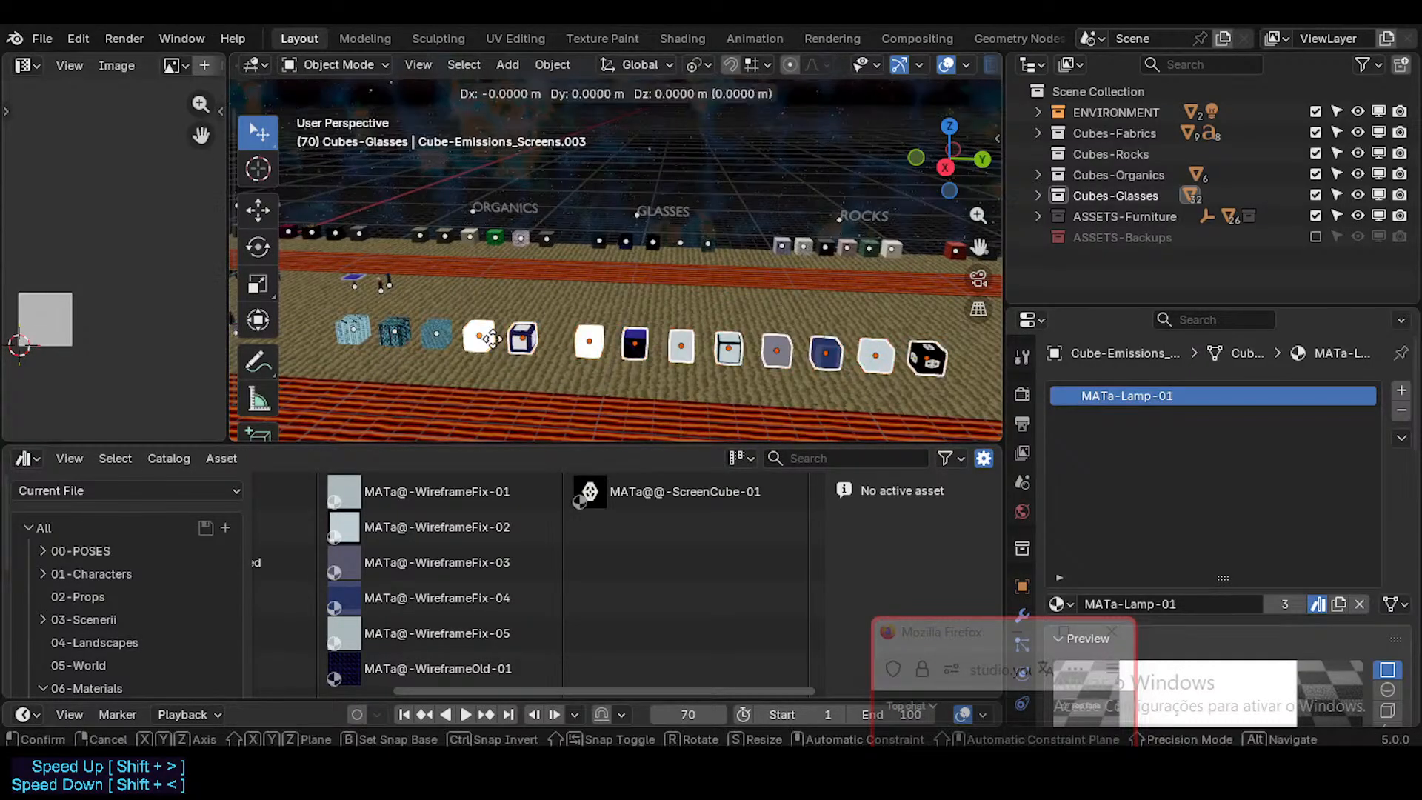
key("y")
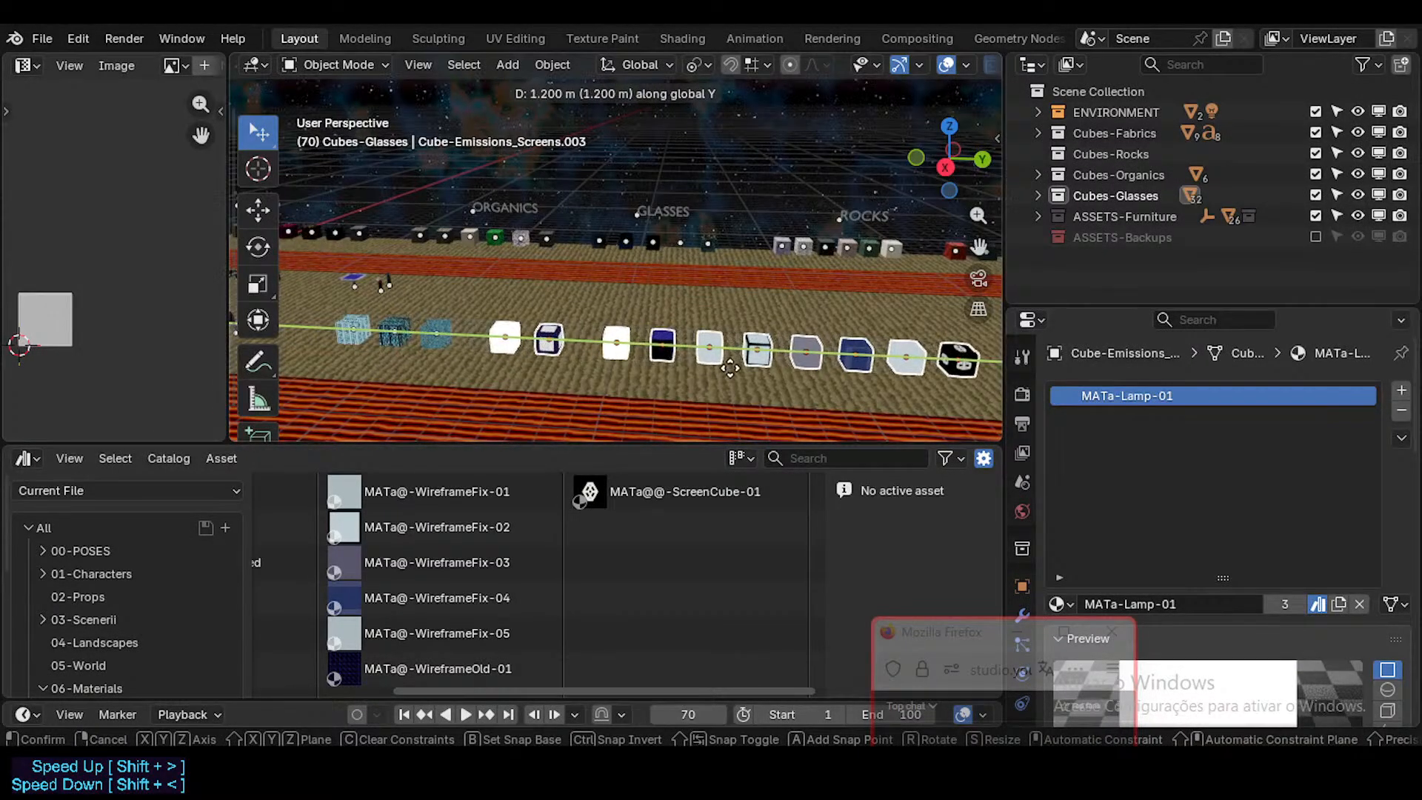
left_click(718, 365)
Step: Move all cubes except the first two along Y and X to the EMISSIONS|SCREENS title
scroll(407, 323, "down", 1)
key("b")
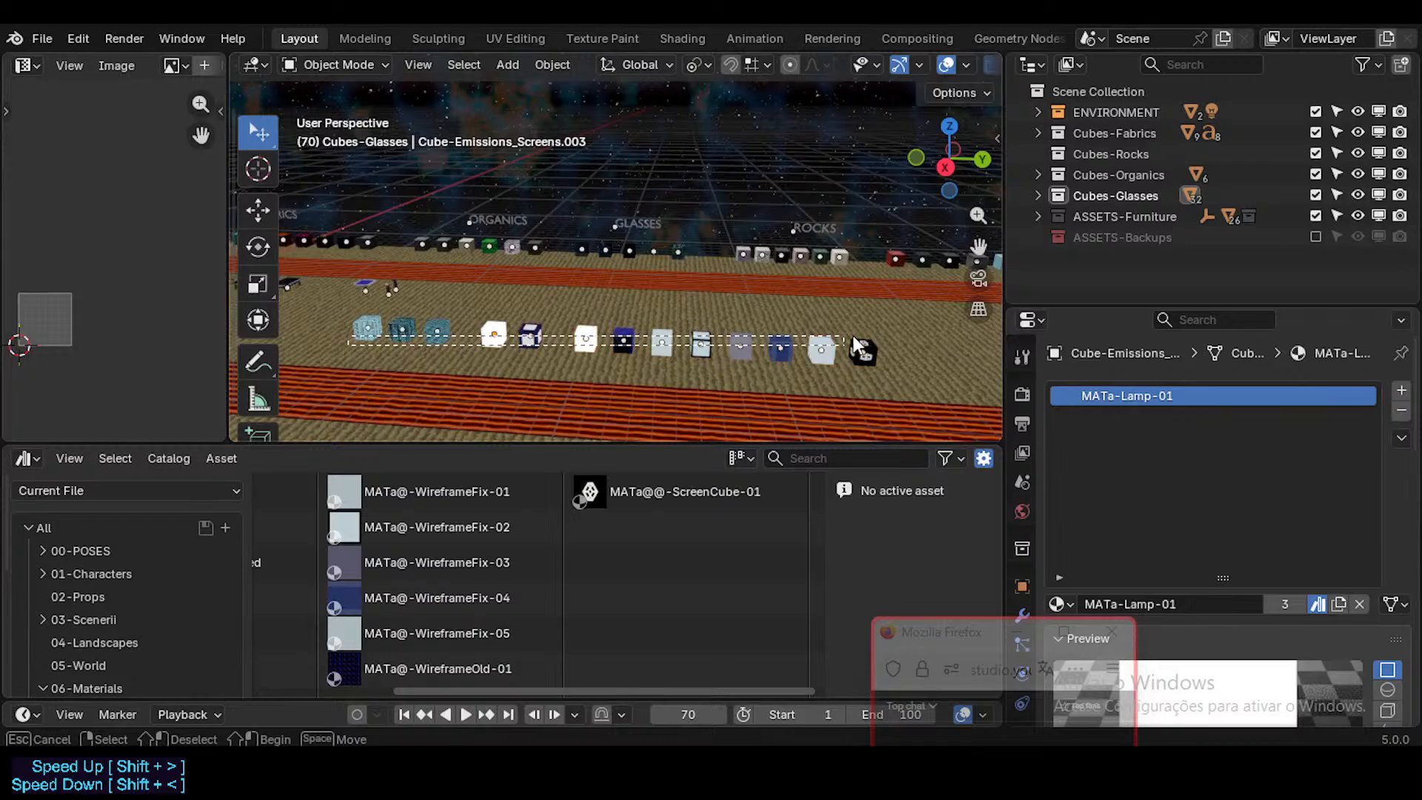
left_click_drag(851, 336, 852, 342)
scroll(517, 340, "down", 4)
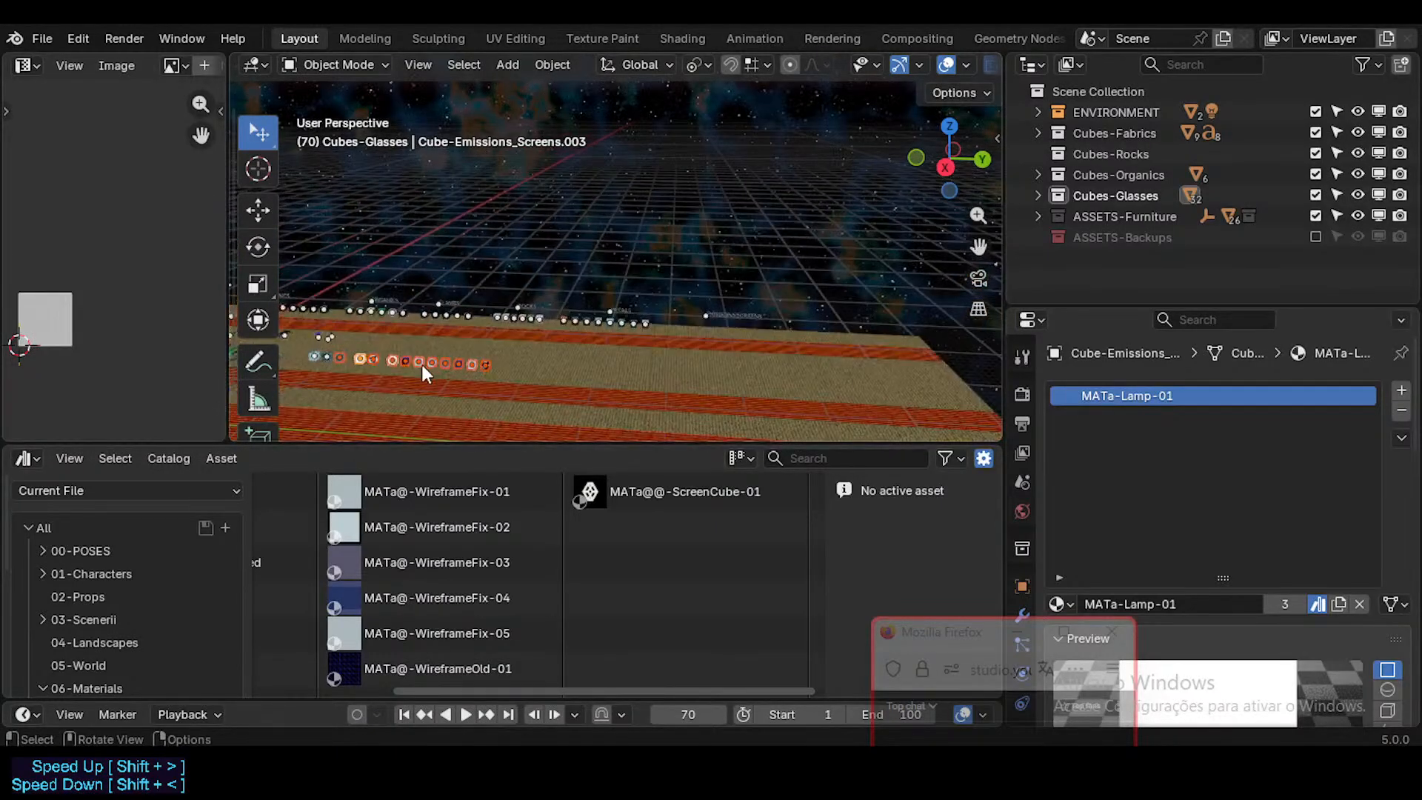
key("g")
key("y")
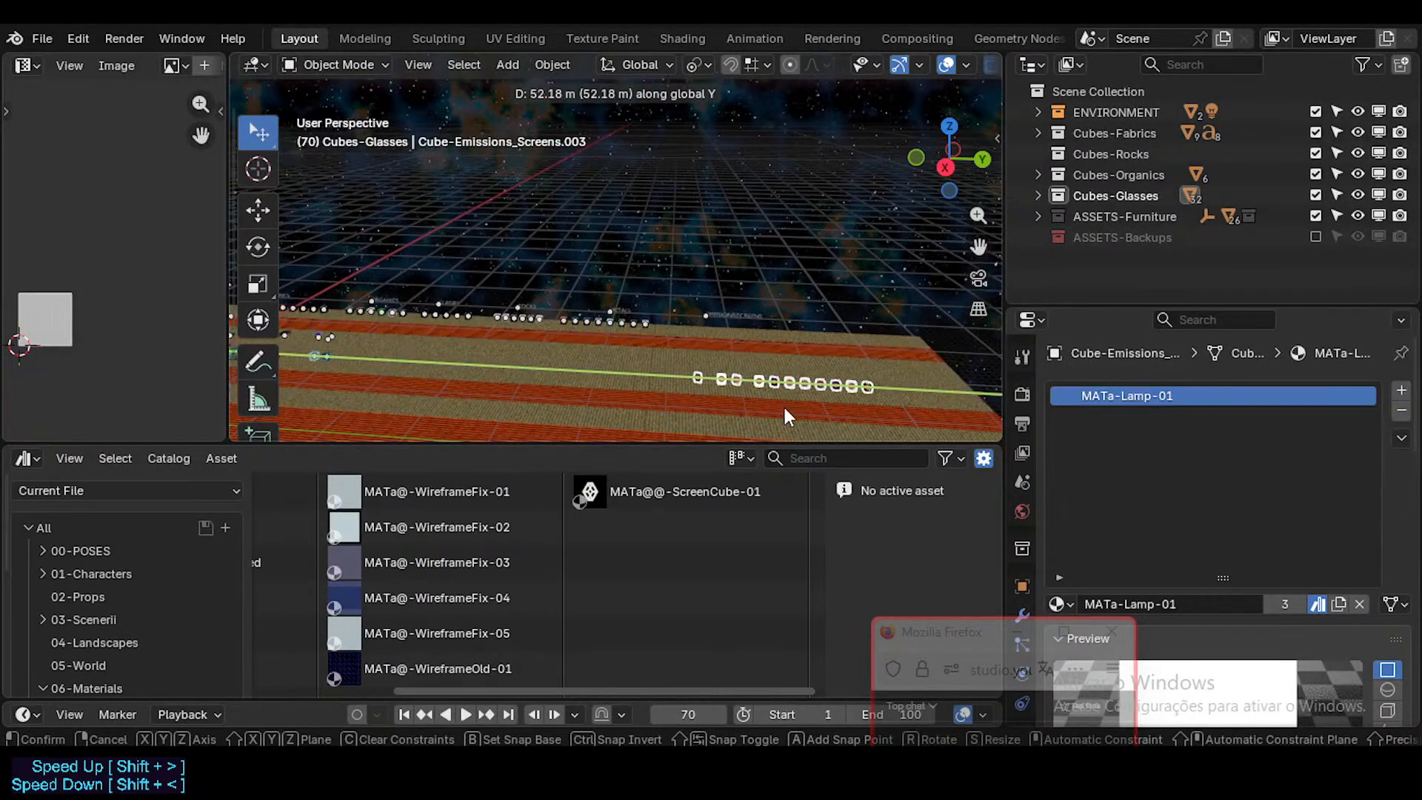
key("x")
left_click(767, 324)
scroll(743, 337, "up", 2)
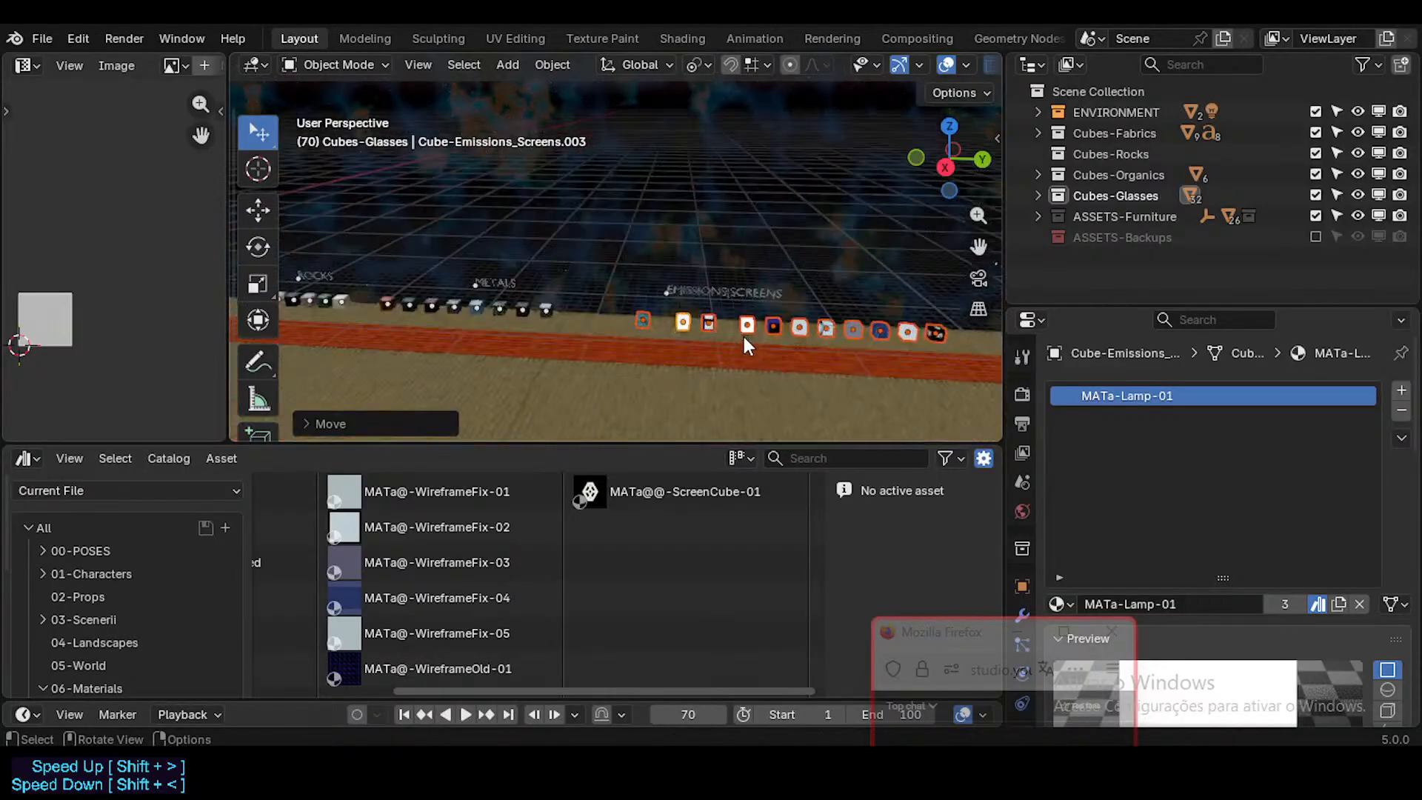
Step: Line the moved cubes up along X under the EMISSIONS|SCREENS title and try a further shift along Y
middle_click_drag(744, 337, 674, 340)
scroll(674, 341, "up", 6)
middle_click_drag(670, 262, 593, 376)
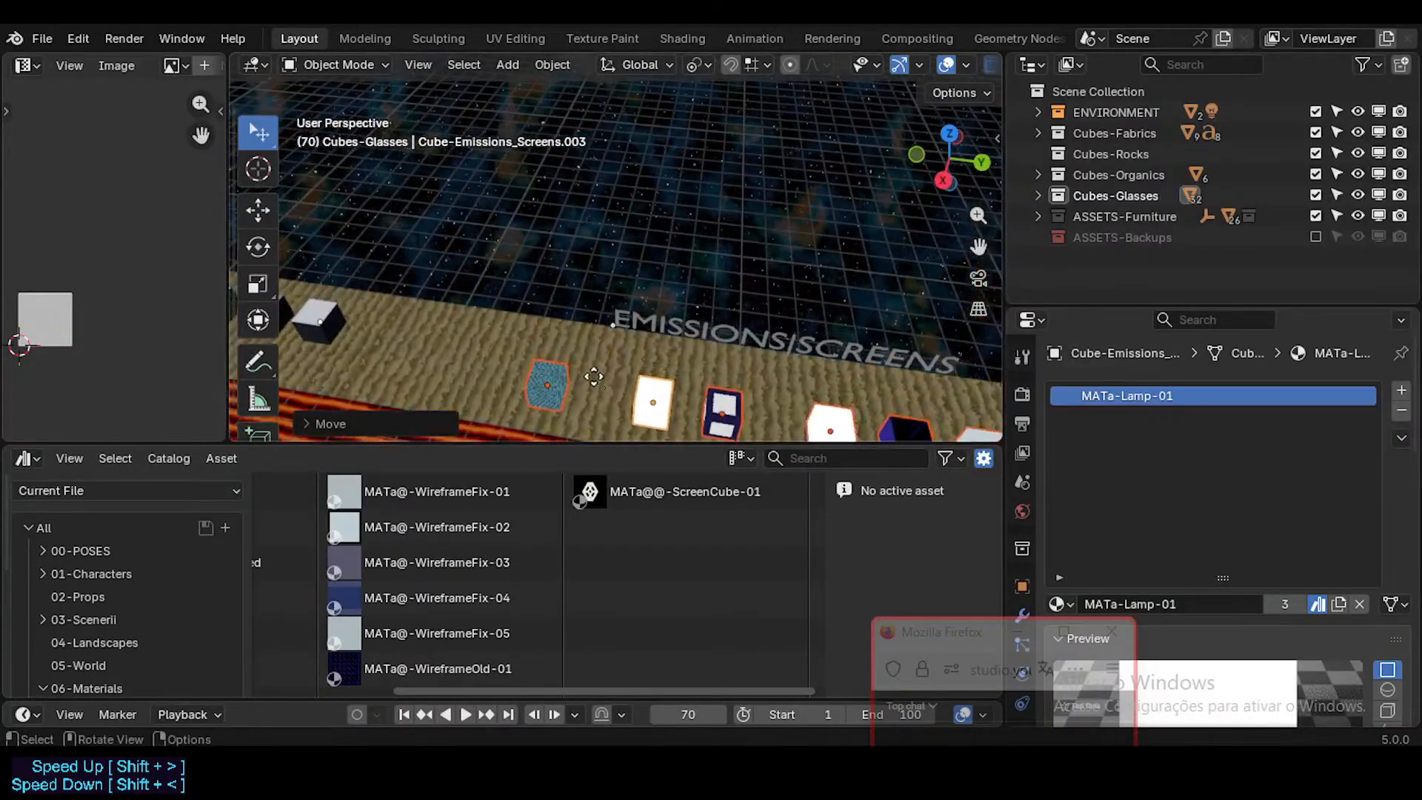
key("g")
key("x")
left_click(597, 357, "ctrl")
mouse_move(612, 311)
middle_mouse_down()
mouse_move(623, 272)
mouse_move(647, 300)
mouse_move(600, 261)
mouse_move(596, 305)
middle_mouse_up()
key("y")
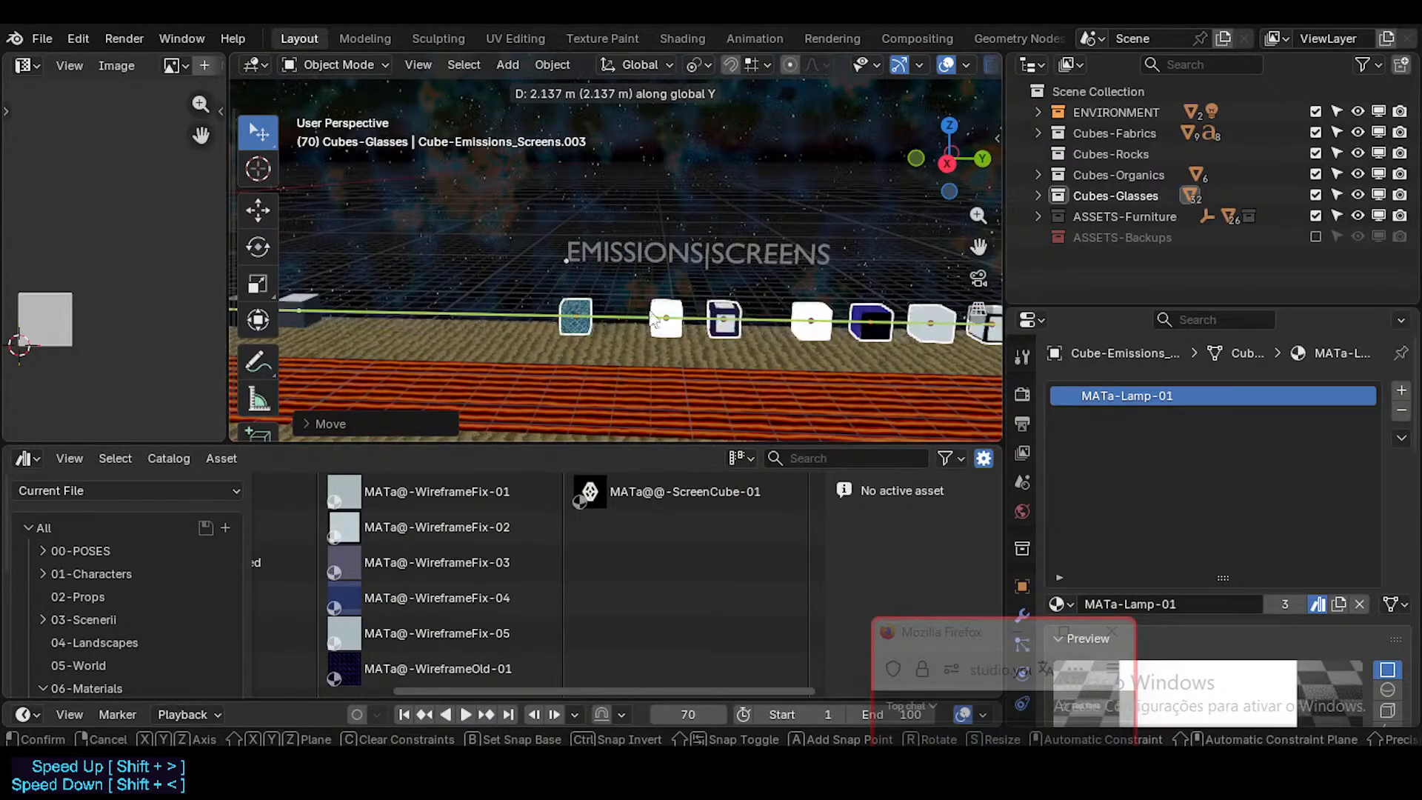
right_click(643, 311)
Step: Undo the moves of the cubes to the EMISSIONS|SCREENS title, back to their place beside the first two cubes
scroll(511, 346, "down", 8)
mouse_move(508, 352)
middle_mouse_down("shift")
mouse_move(666, 329)
mouse_move(727, 344)
middle_mouse_up("shift")
key("ctrl+z")
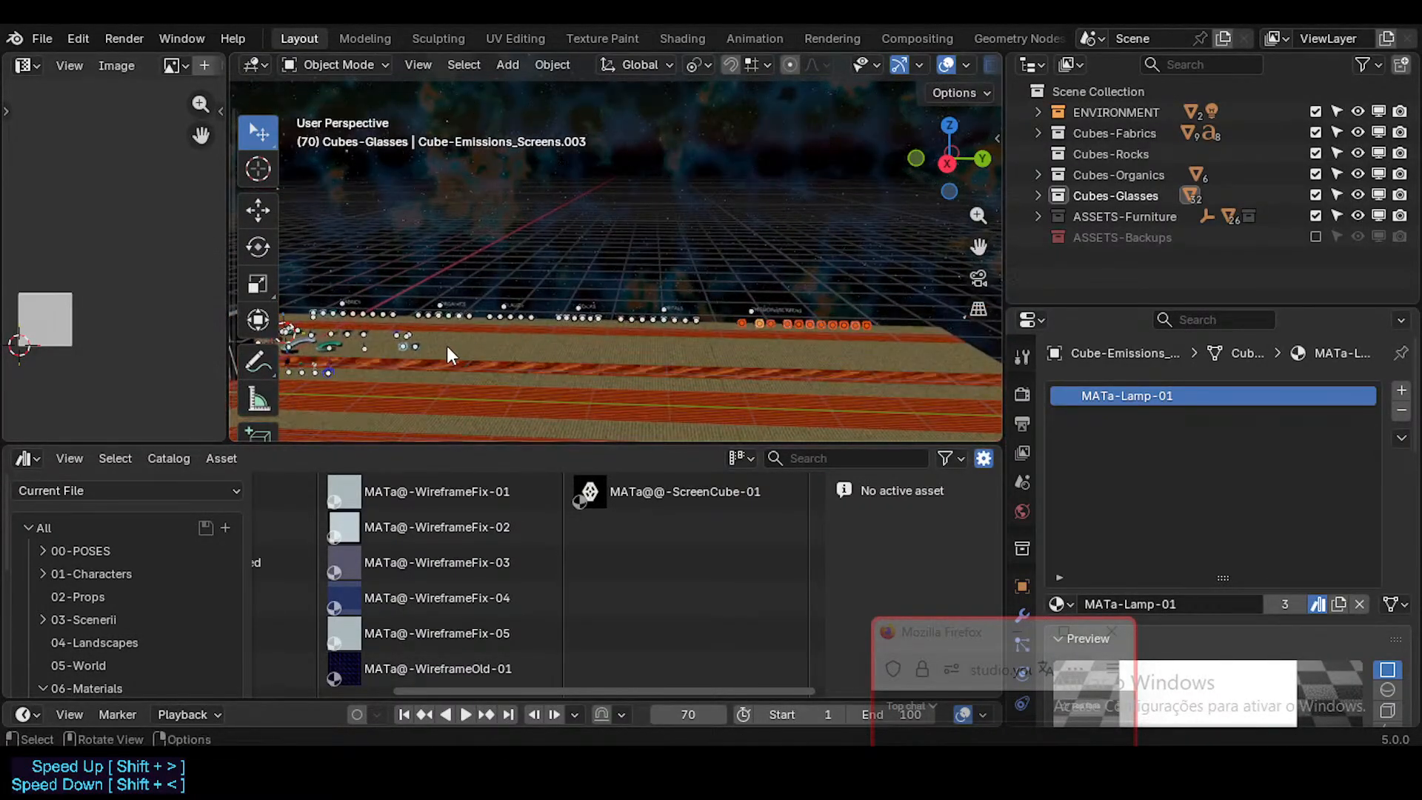
middle_click_drag(447, 345, 620, 343, "shift")
scroll(603, 348, "up", 3)
scroll(539, 327, "up", 2)
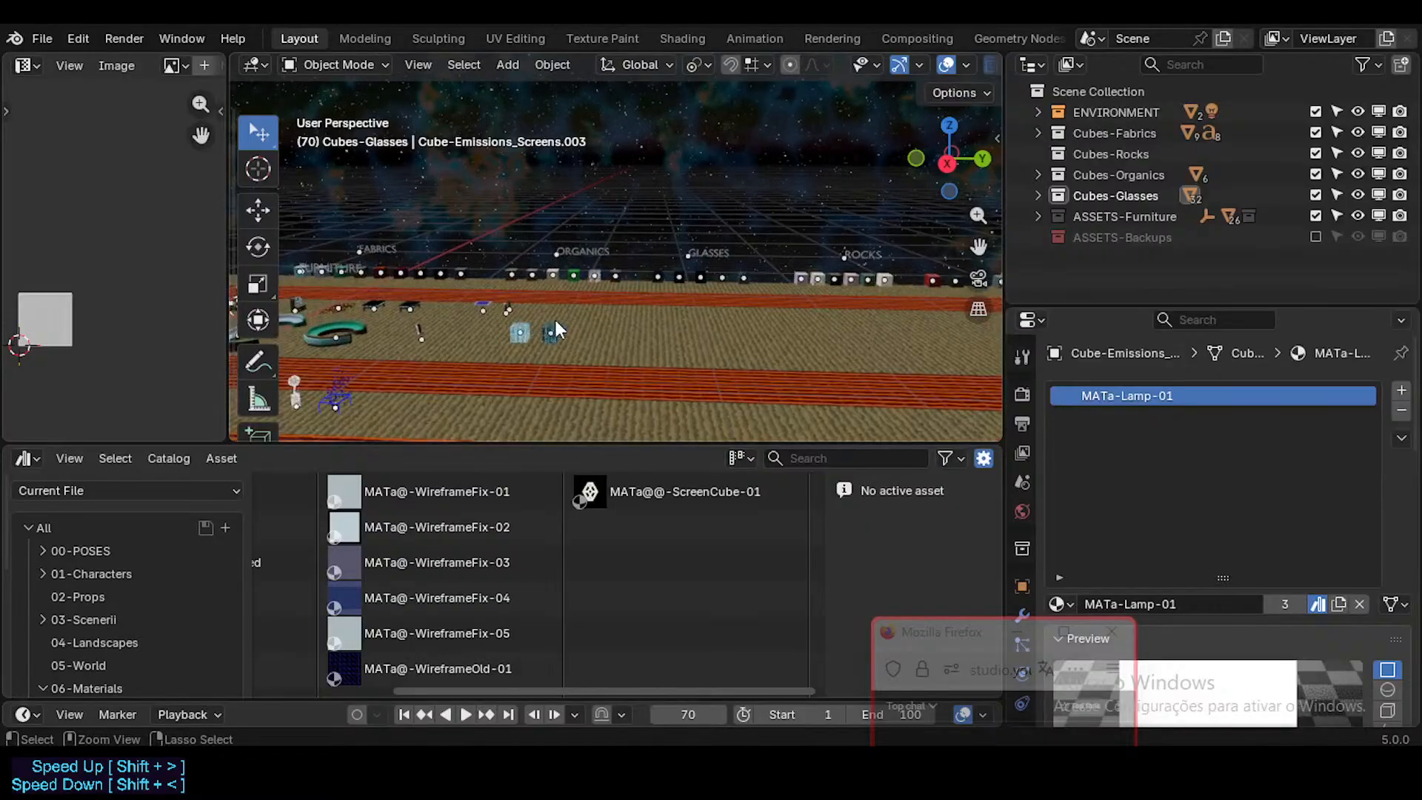
scroll(533, 322, "up", 1)
scroll(486, 318, "down", 4)
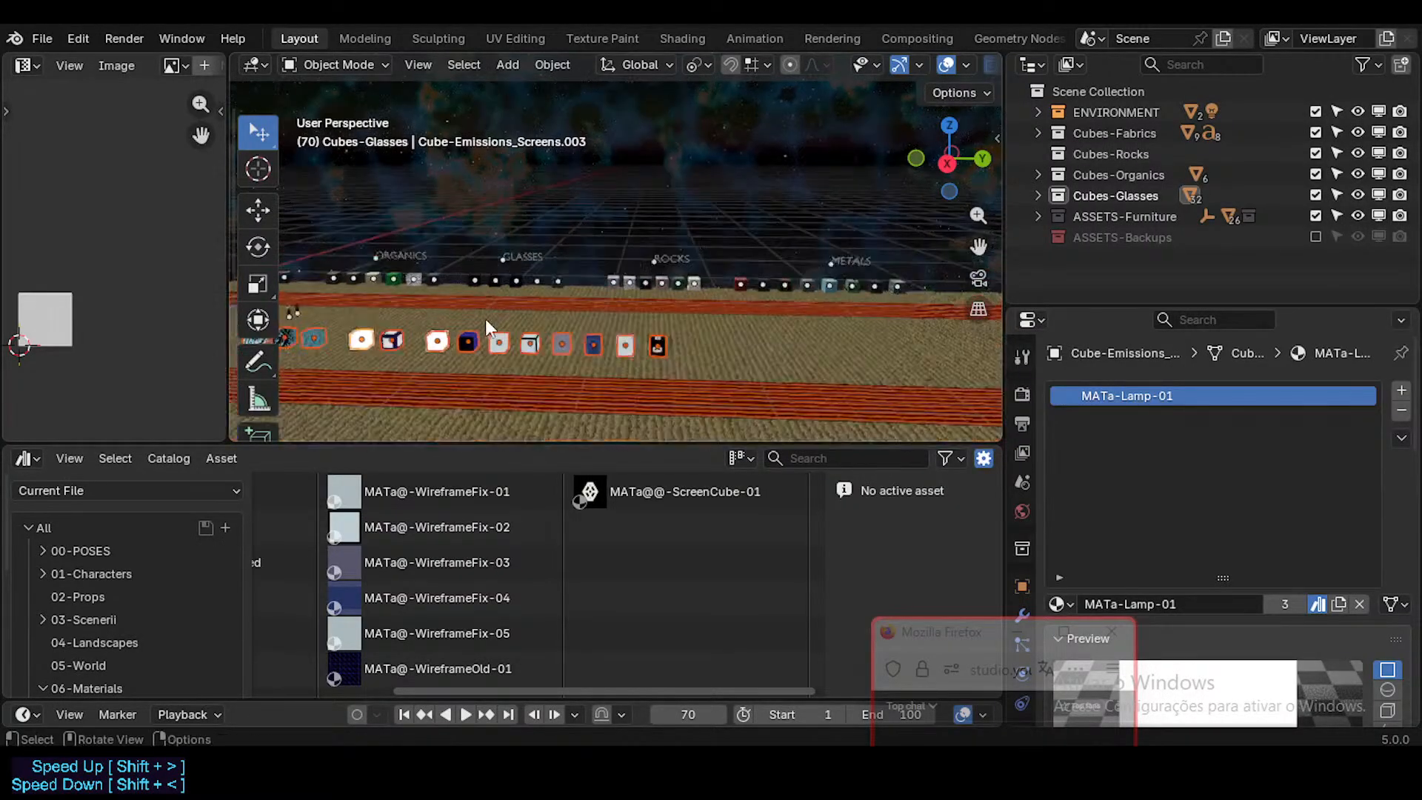
Step: Move the complete row of emission and screen cubes along Y towards the EMISSIONS|SCREENS title
key("g")
key("y")
left_click(977, 353)
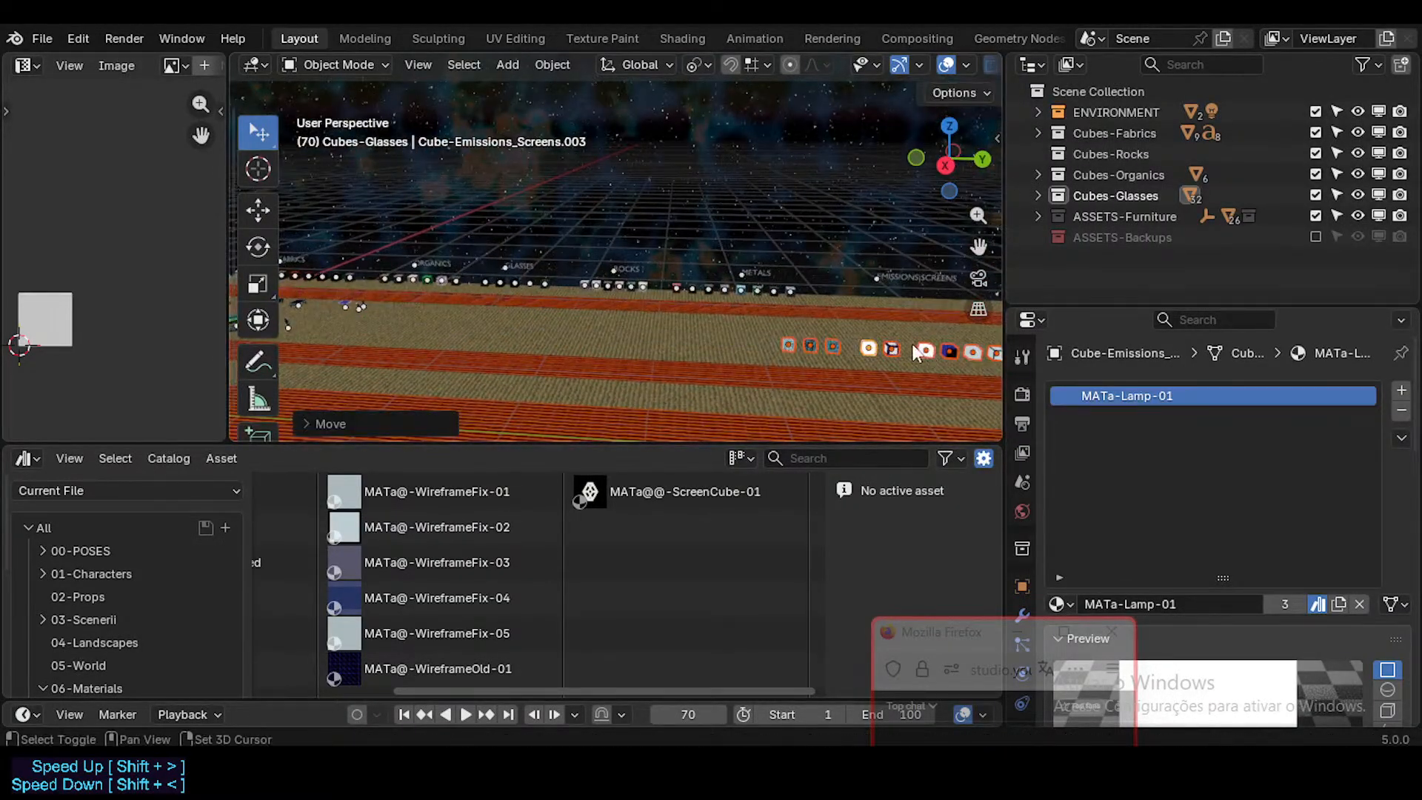
Step: Move the whole row of emission and screen cubes along Y and X until it stands in front of the EMISSIONS|SCREENS title
middle_click_drag(912, 344, 642, 344, "shift")
key("g")
key("y")
left_click(783, 359)
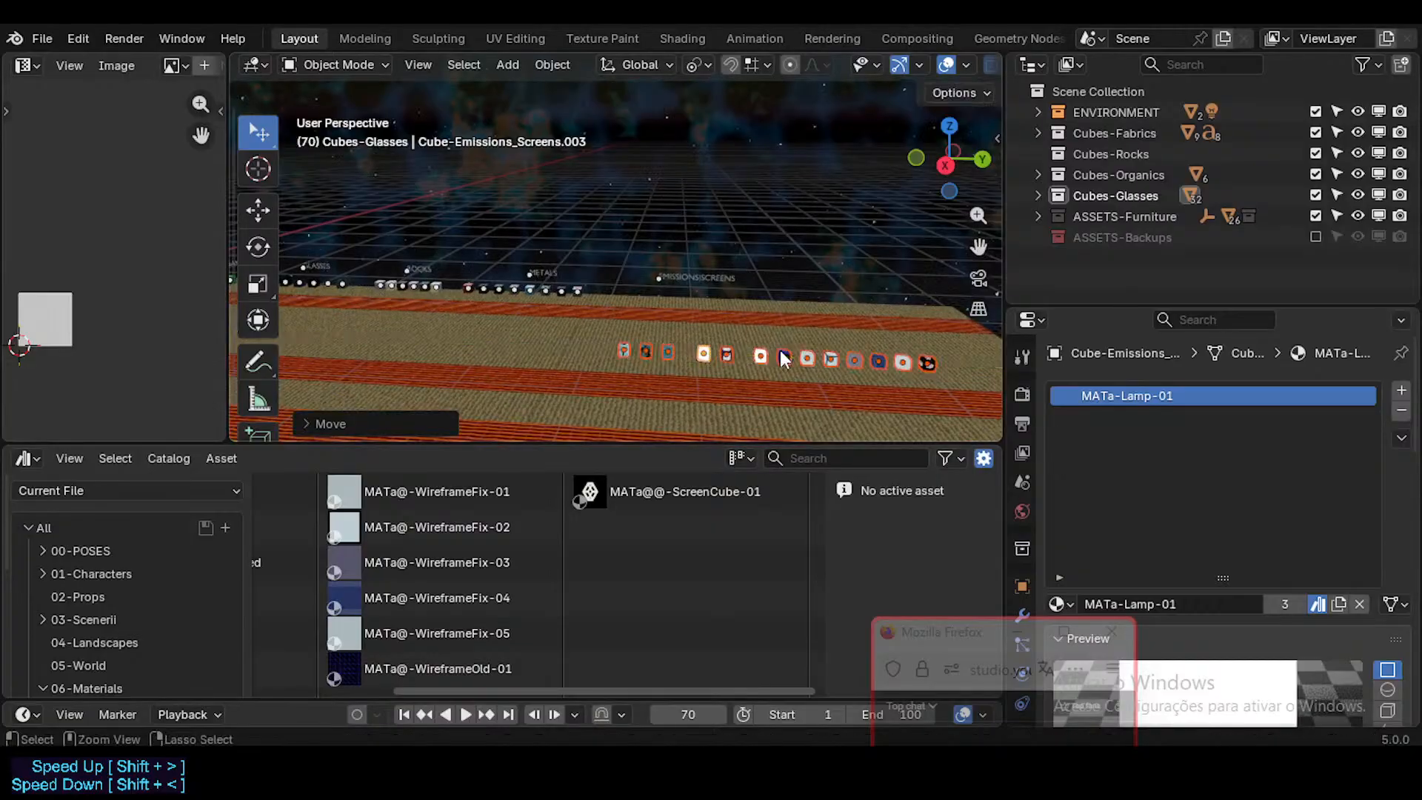
key("g")
key("y")
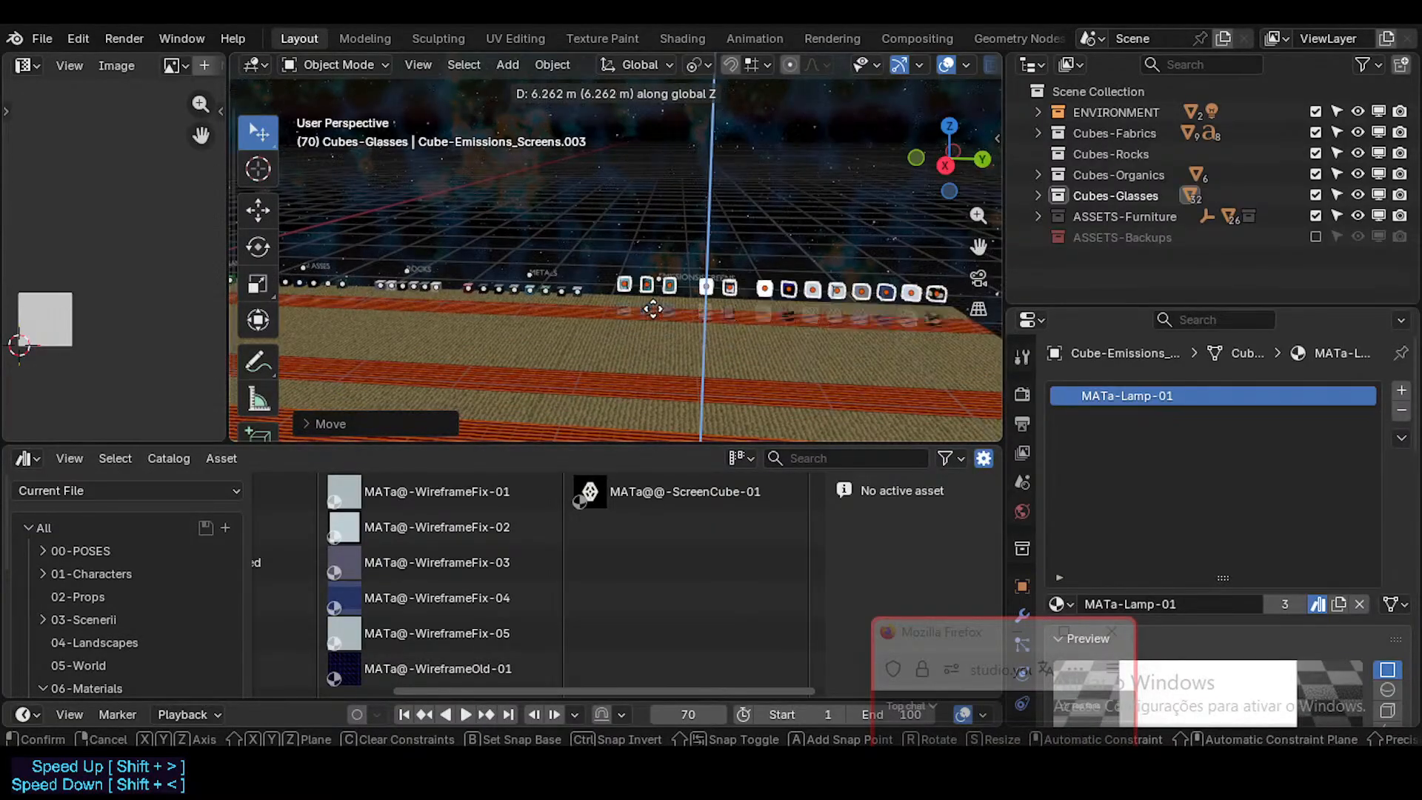
left_click(652, 300)
scroll(656, 400, "up", 8)
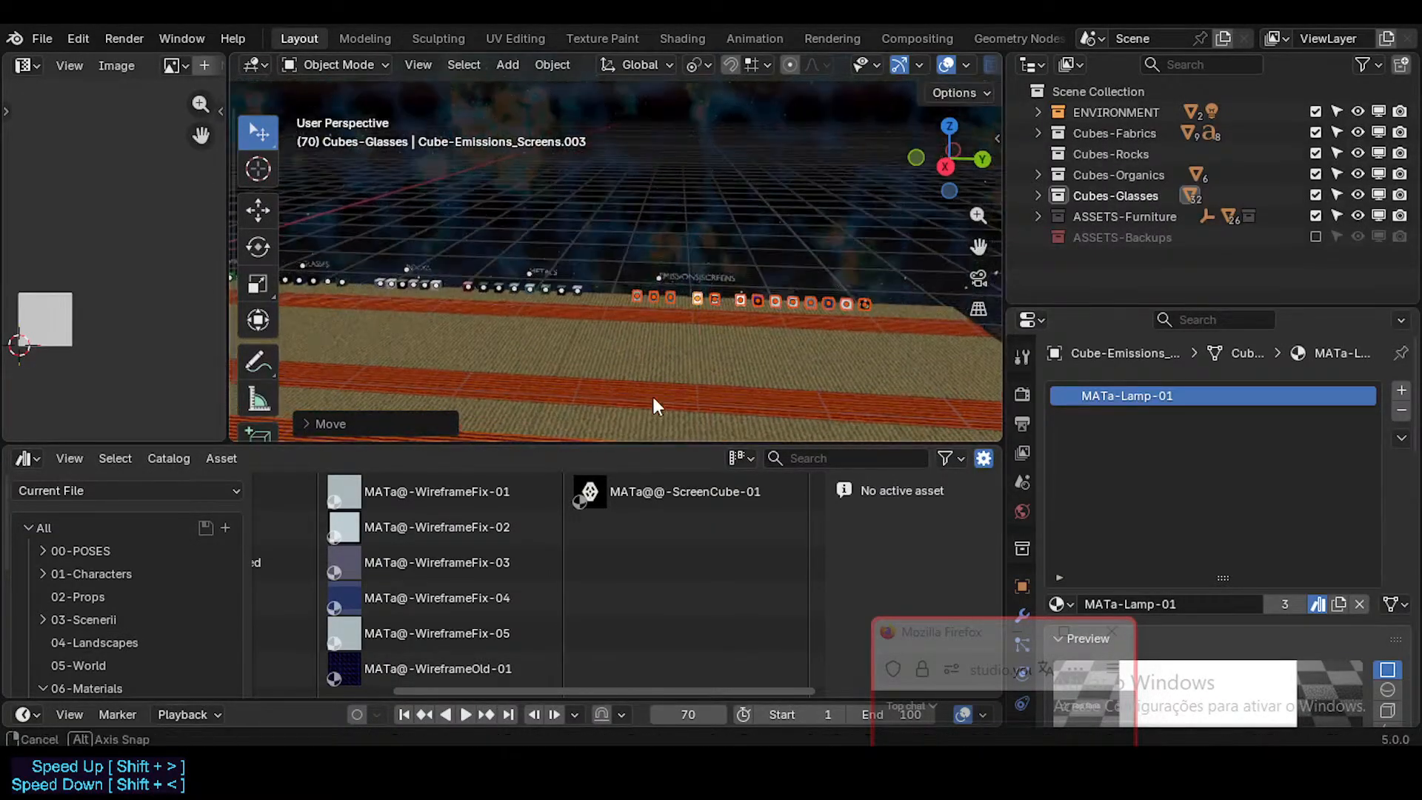
Step: Fine-tune the cube row's position along X beneath the EMISSIONS|SCREENS title and save the file
middle_click_drag(617, 314, 595, 393, "shift")
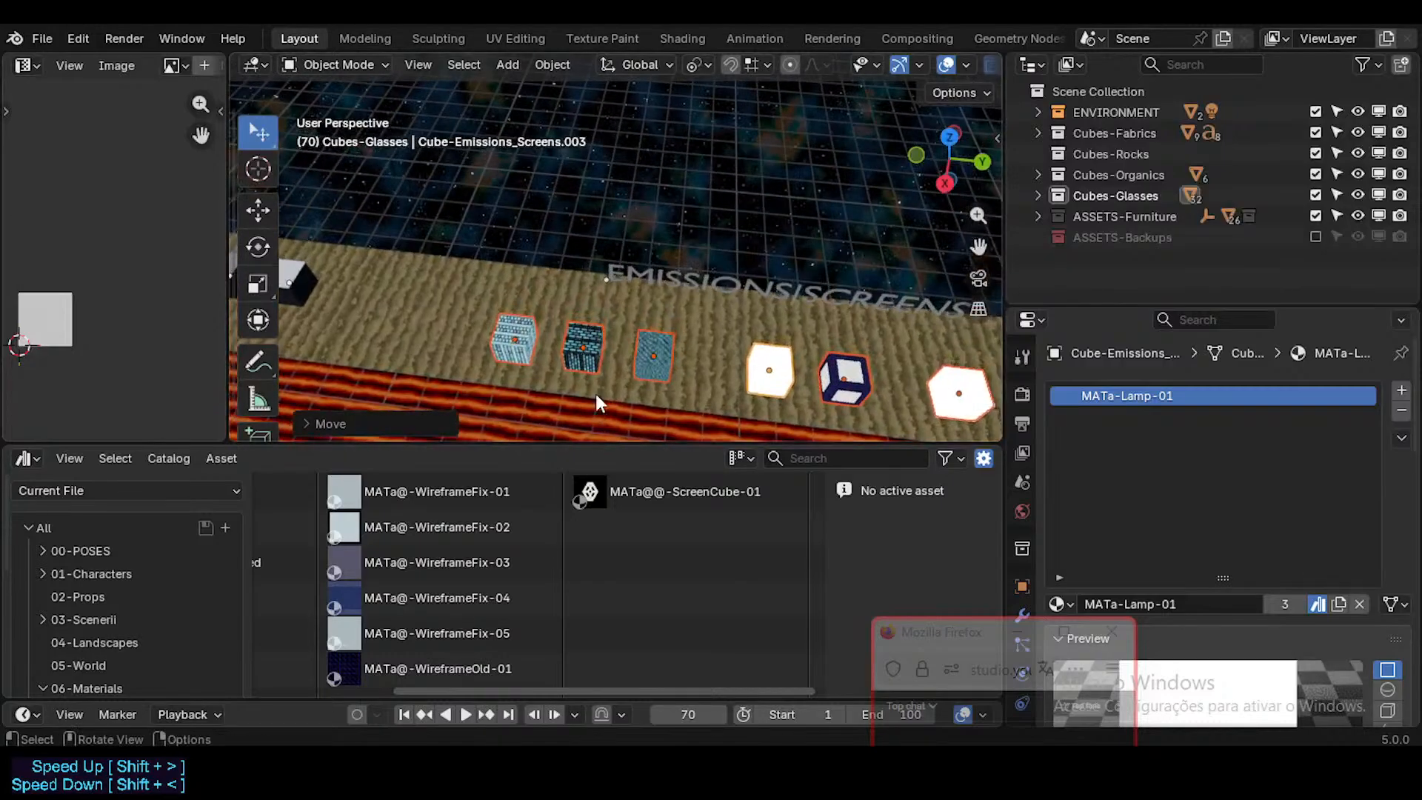
key("g")
key("x")
left_click(619, 300)
middle_click_drag(620, 299, 631, 279)
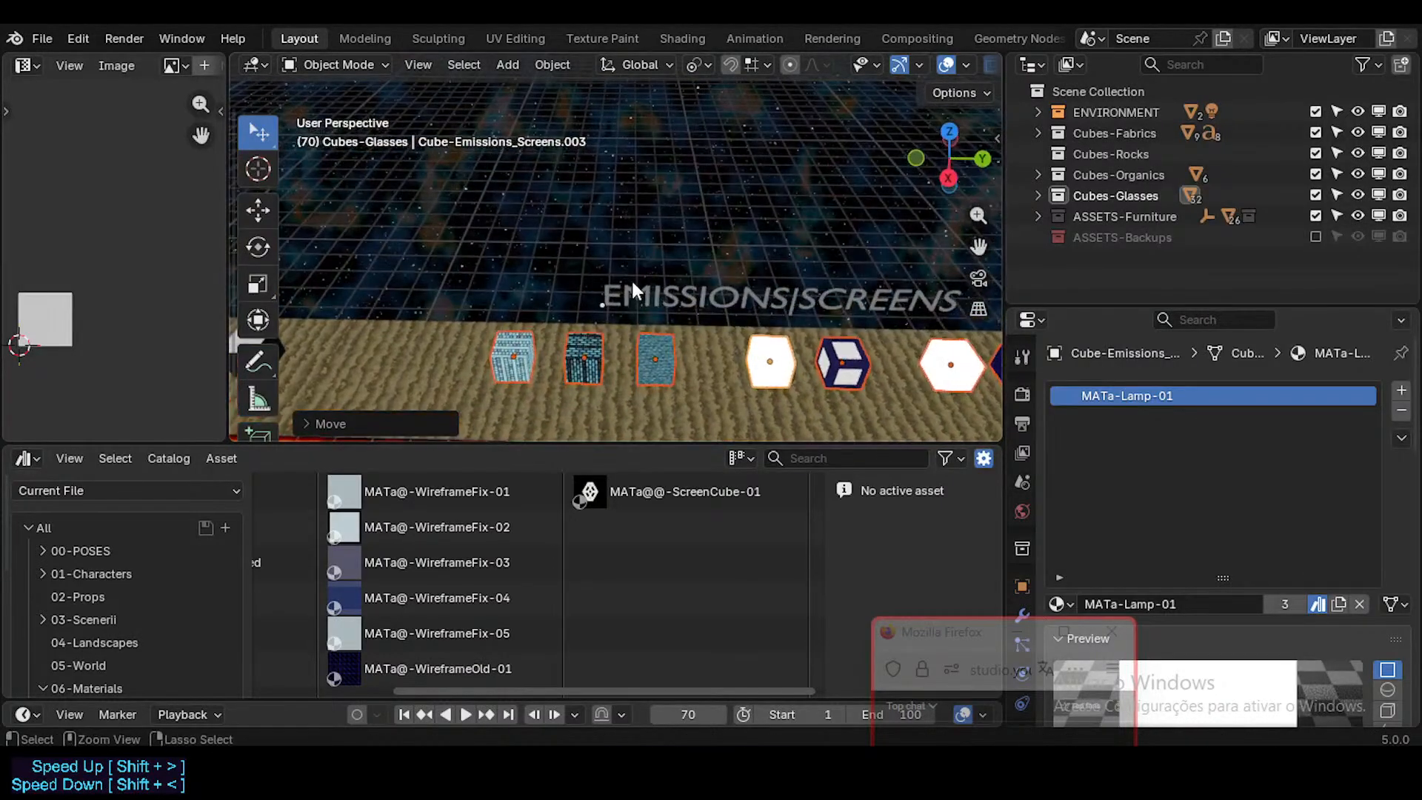
key("ctrl+s")
Step: Walk through the scene to examine the titled rows of material cubes, the furniture and the plant models
key("shift+grave")
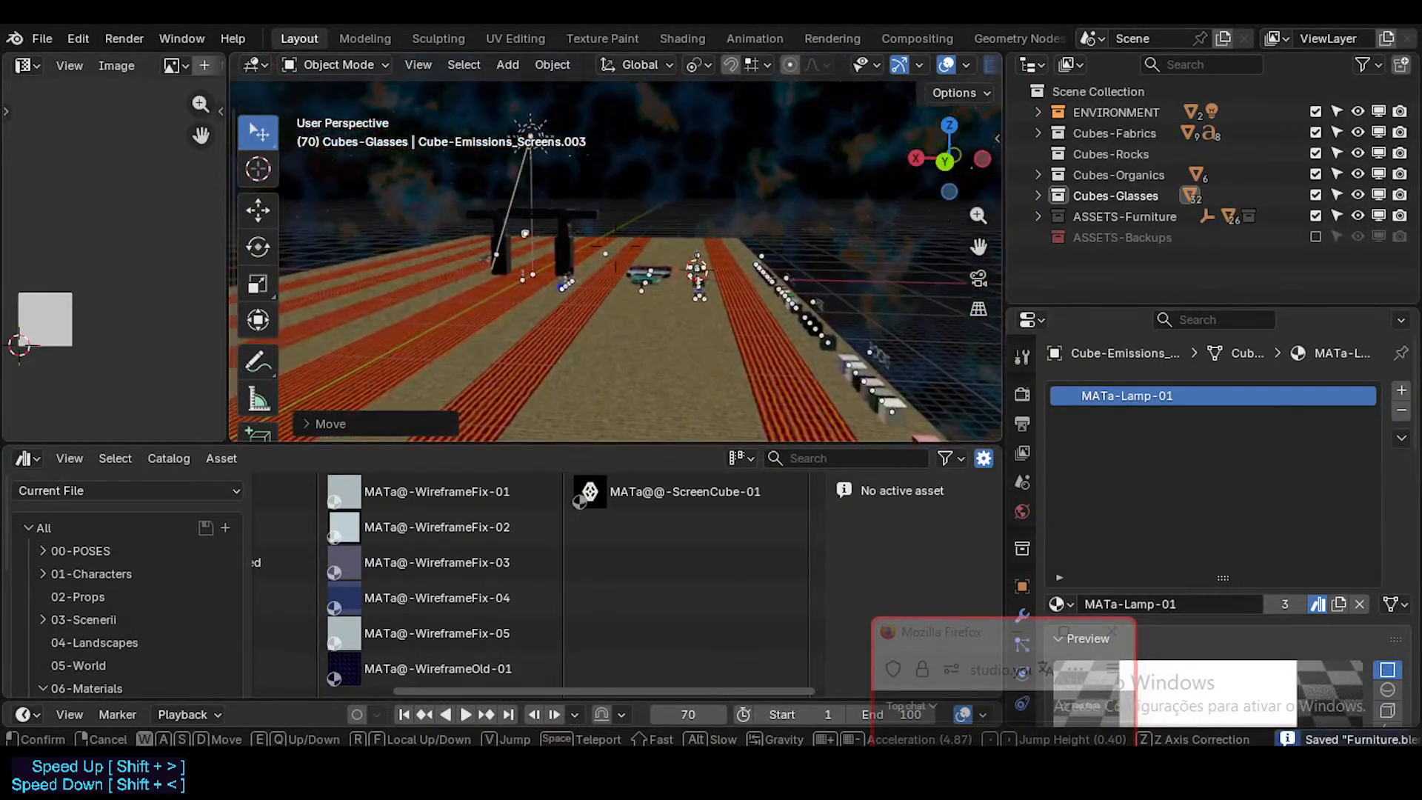
key("shift+w")
key("shift+w")
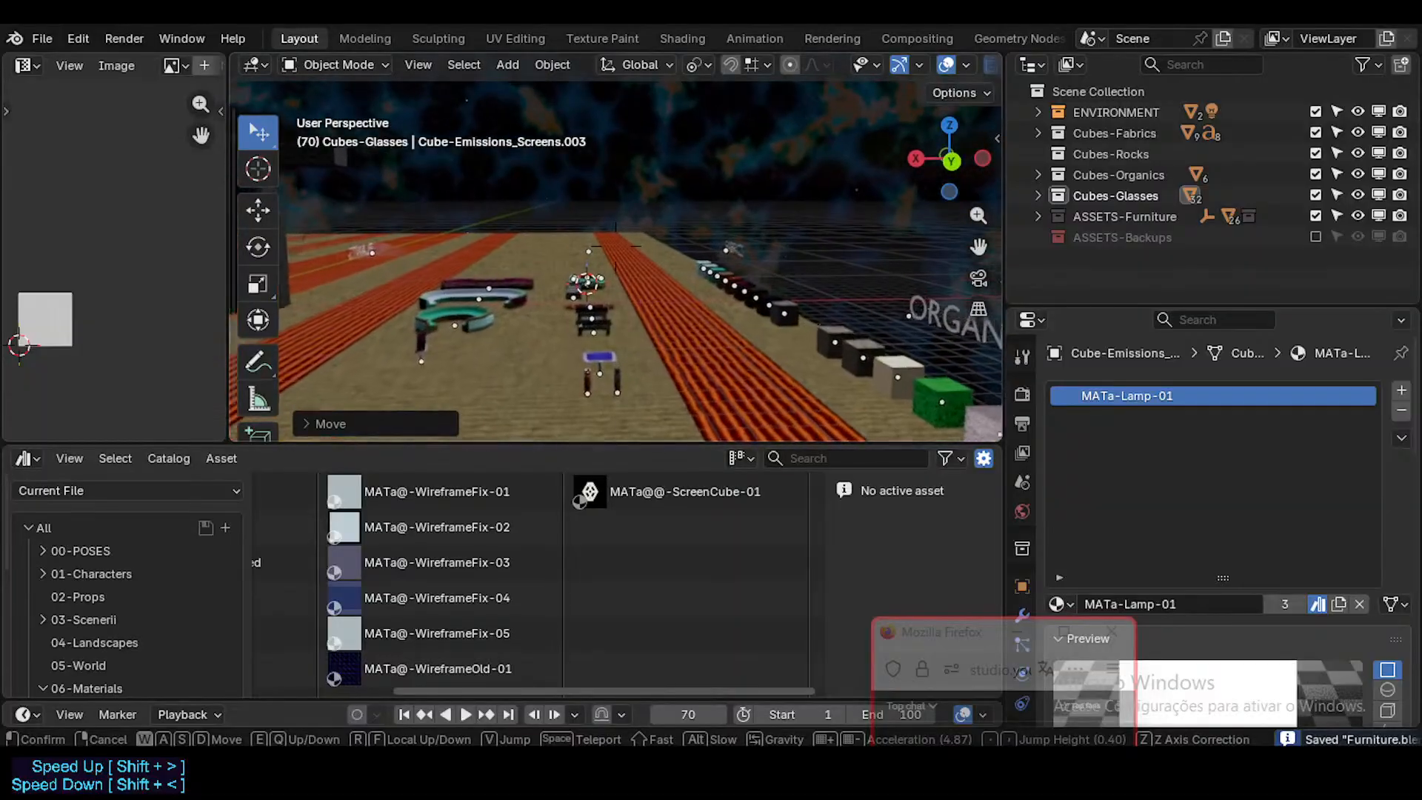
key("shift+w")
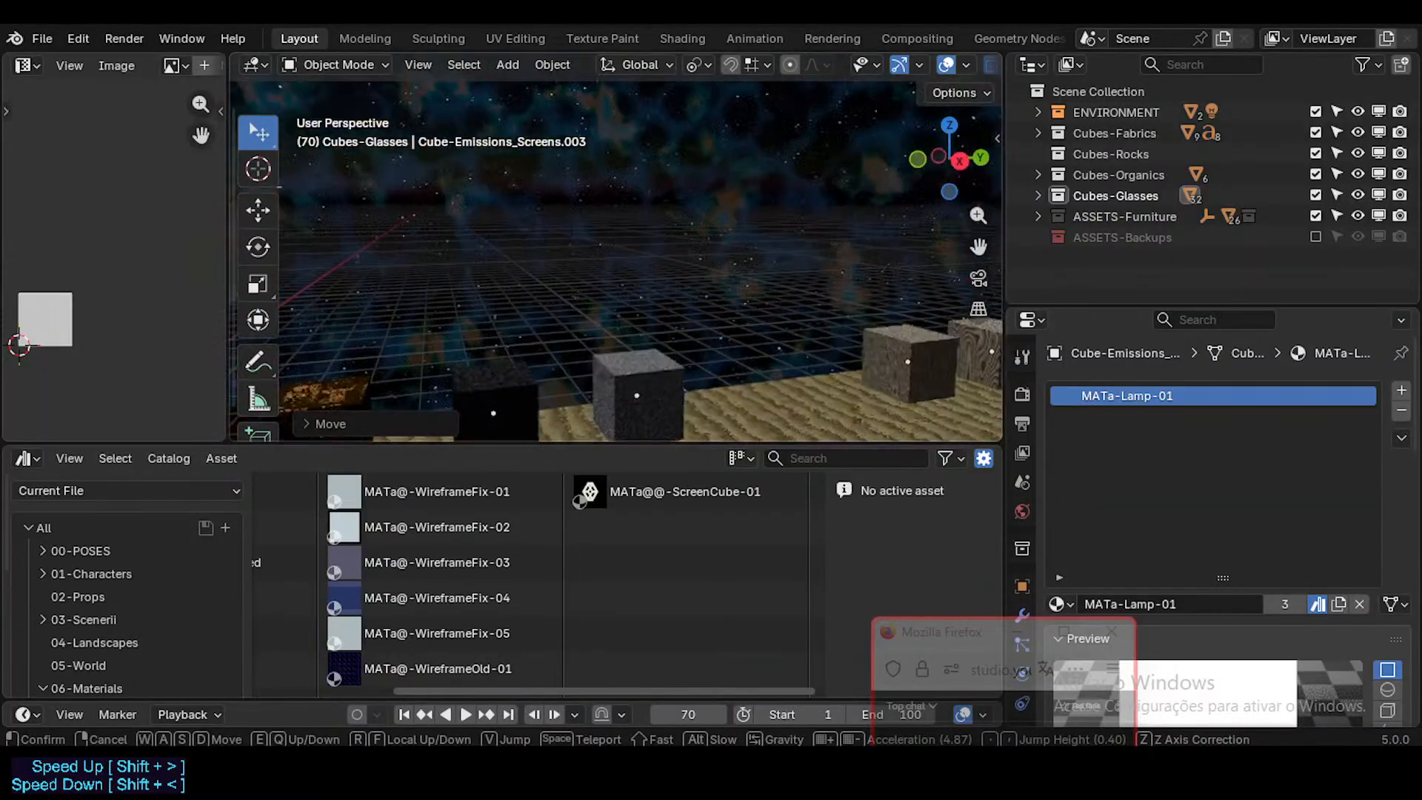
key("shift+w")
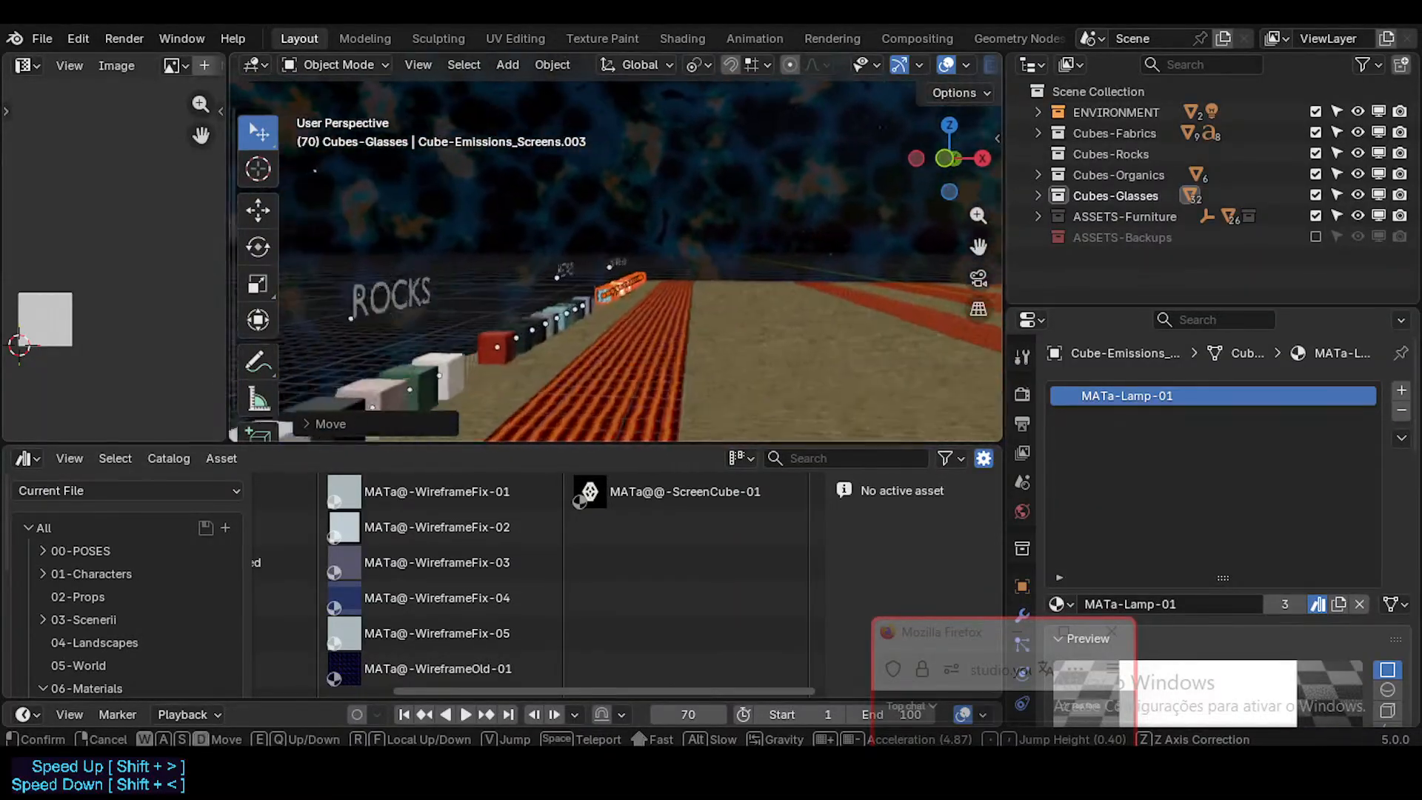
key("d")
key("shift+w")
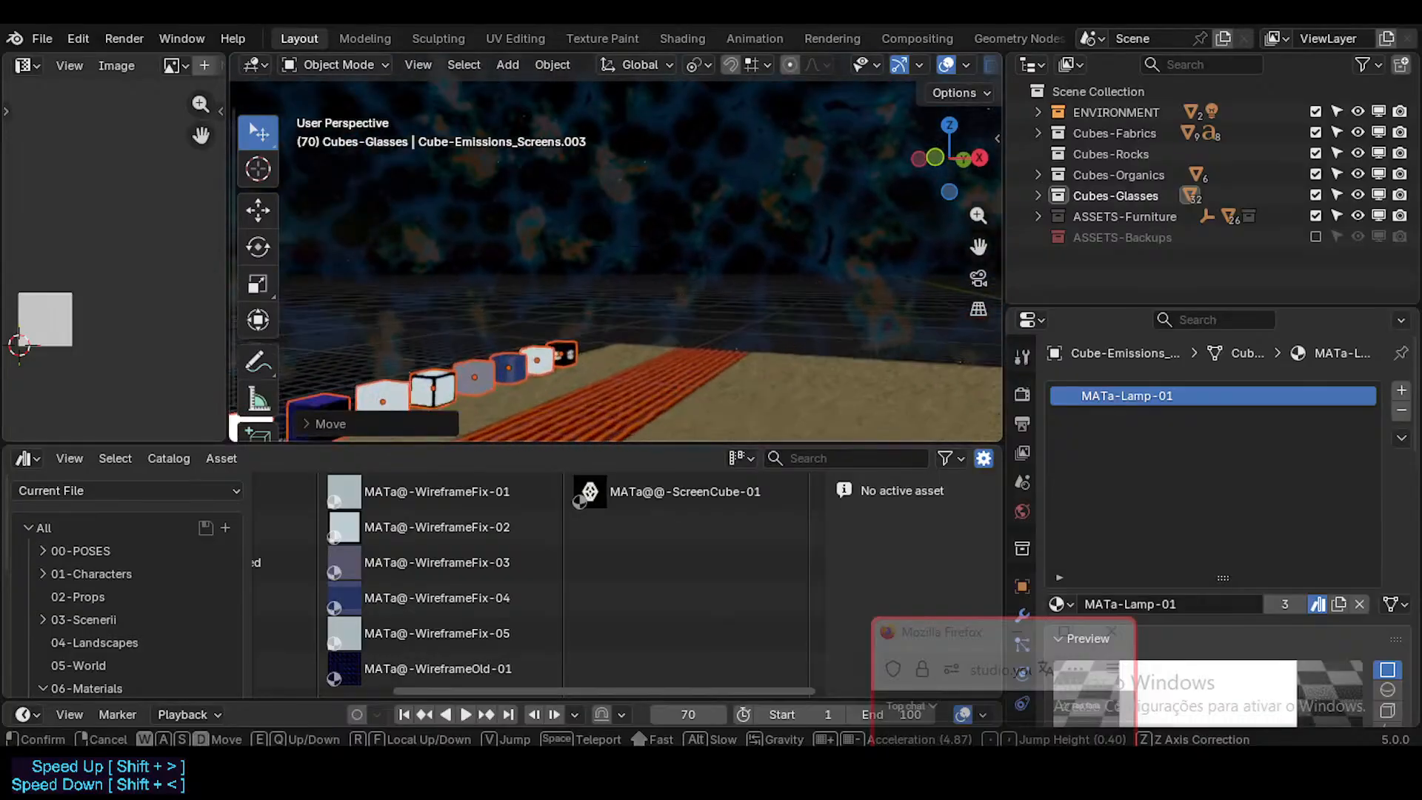
key("shift+w")
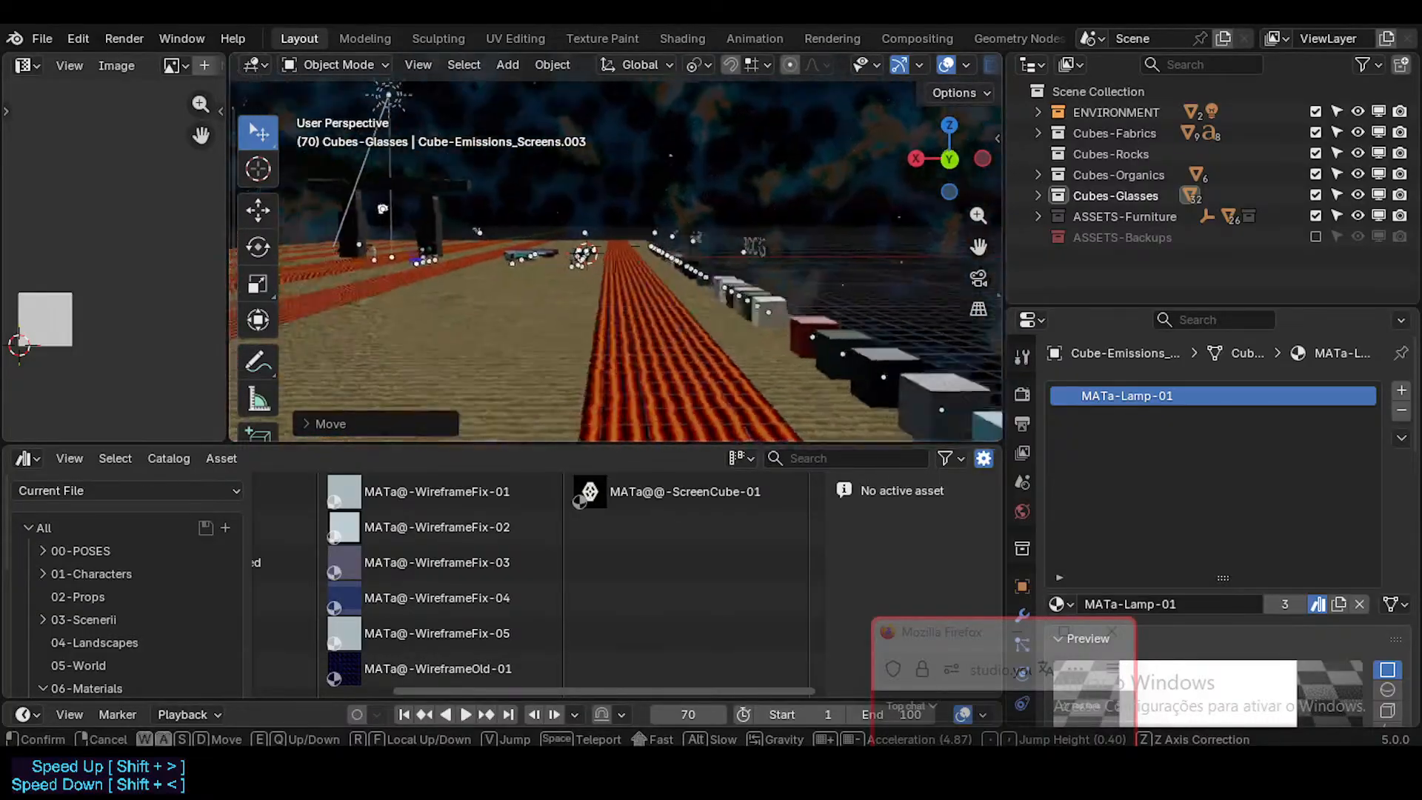
key("shift+w")
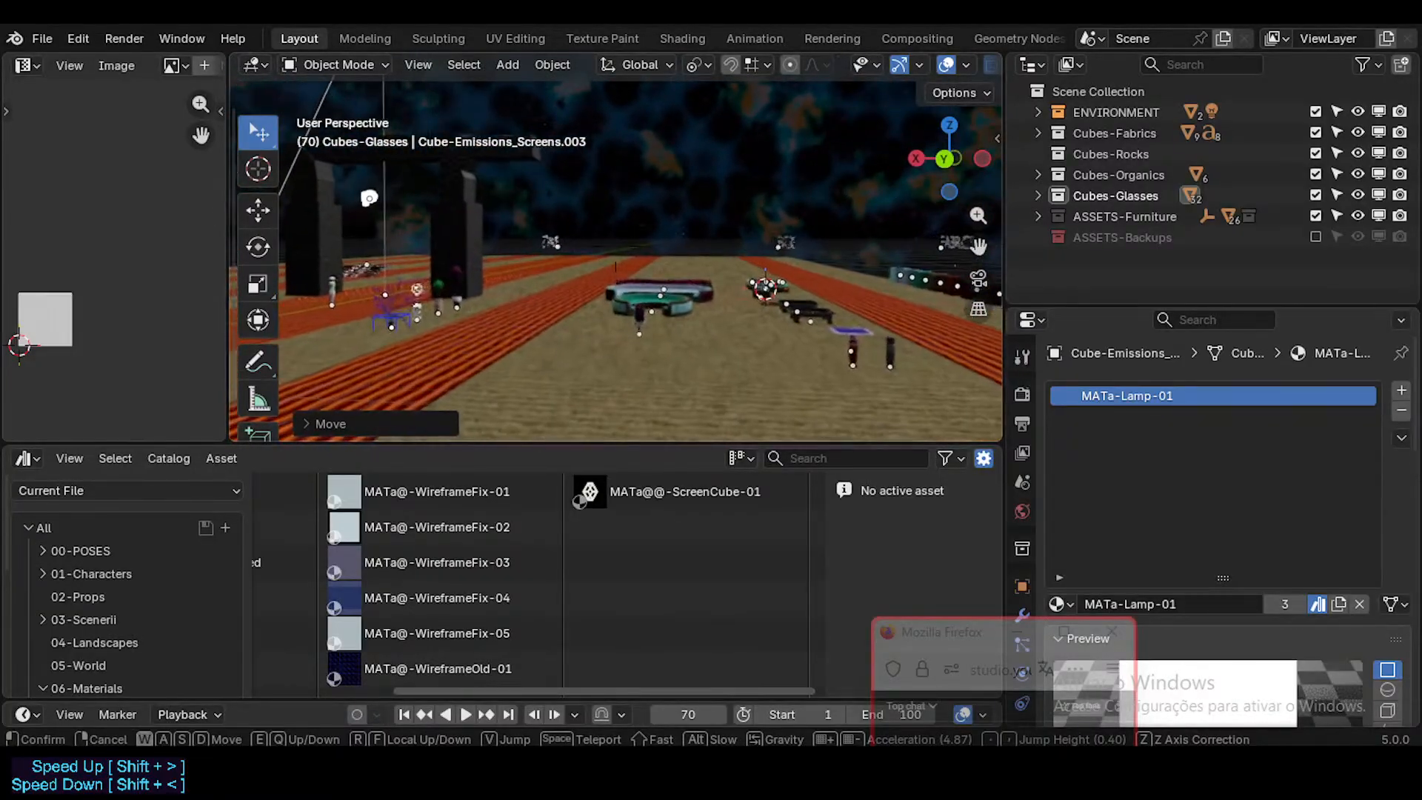
key("w")
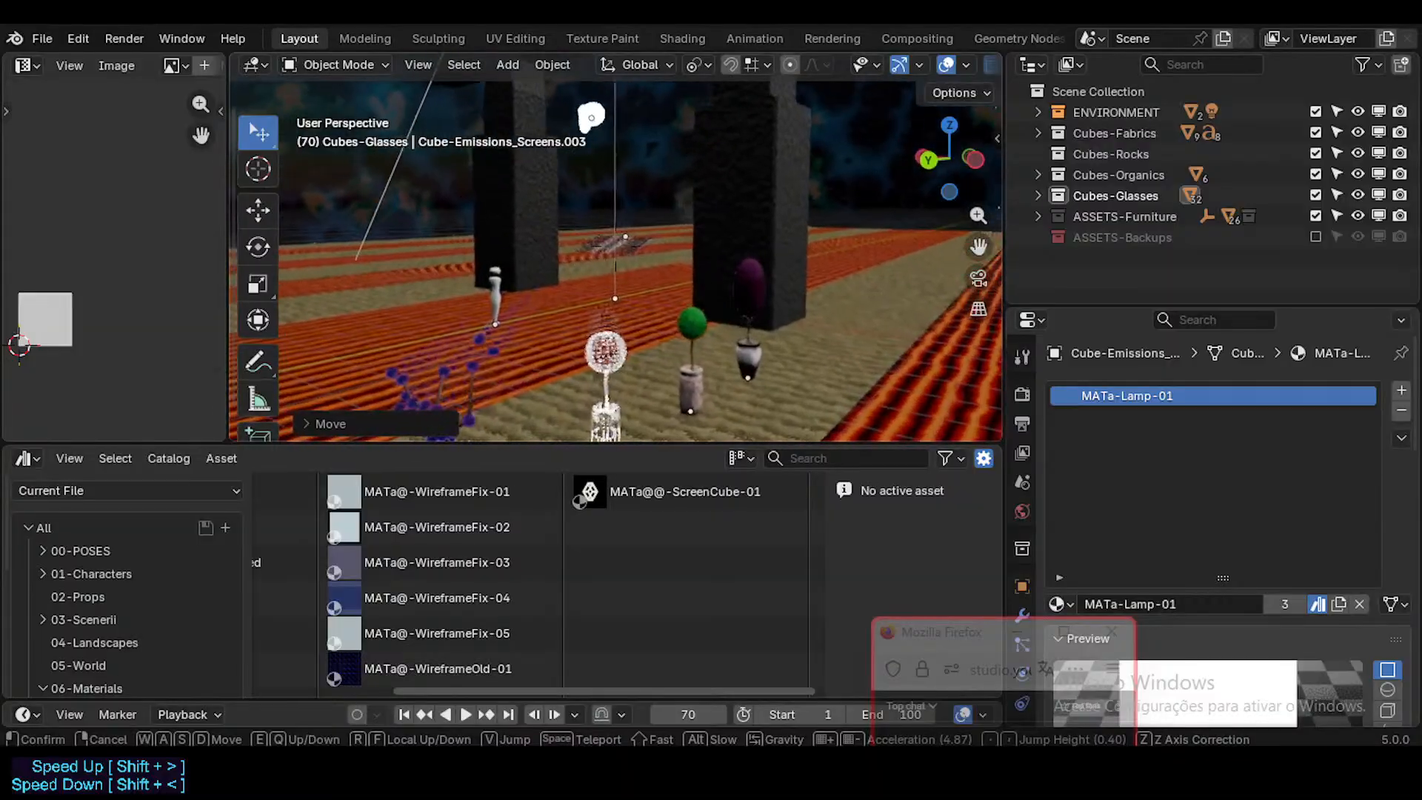
key("a")
key("w")
key("q")
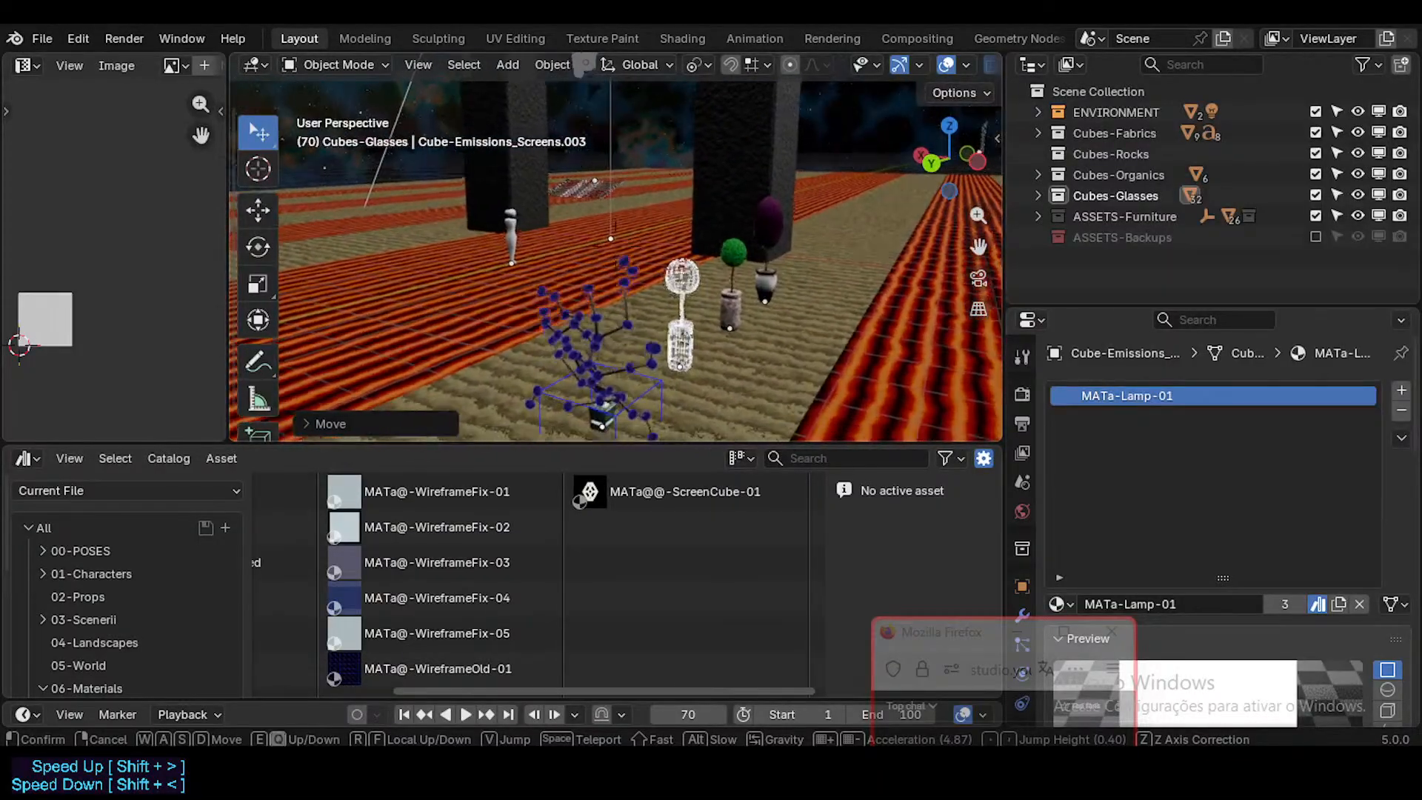
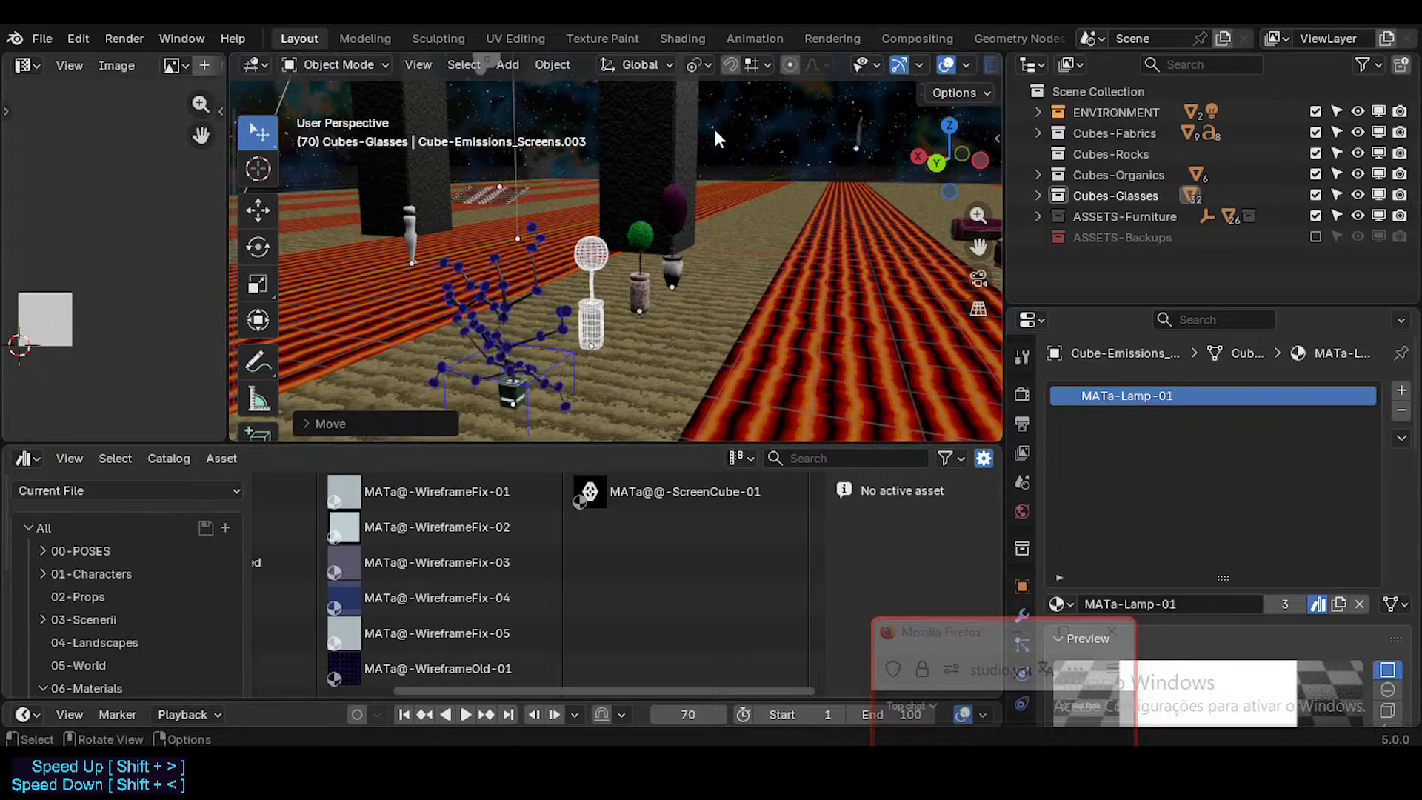
Step: Compare the monolithic portal's material with the wood cube in the ORGANICS row and the claystone cube in the ROCKS row
key("shift+grave")
left_click(729, 181)
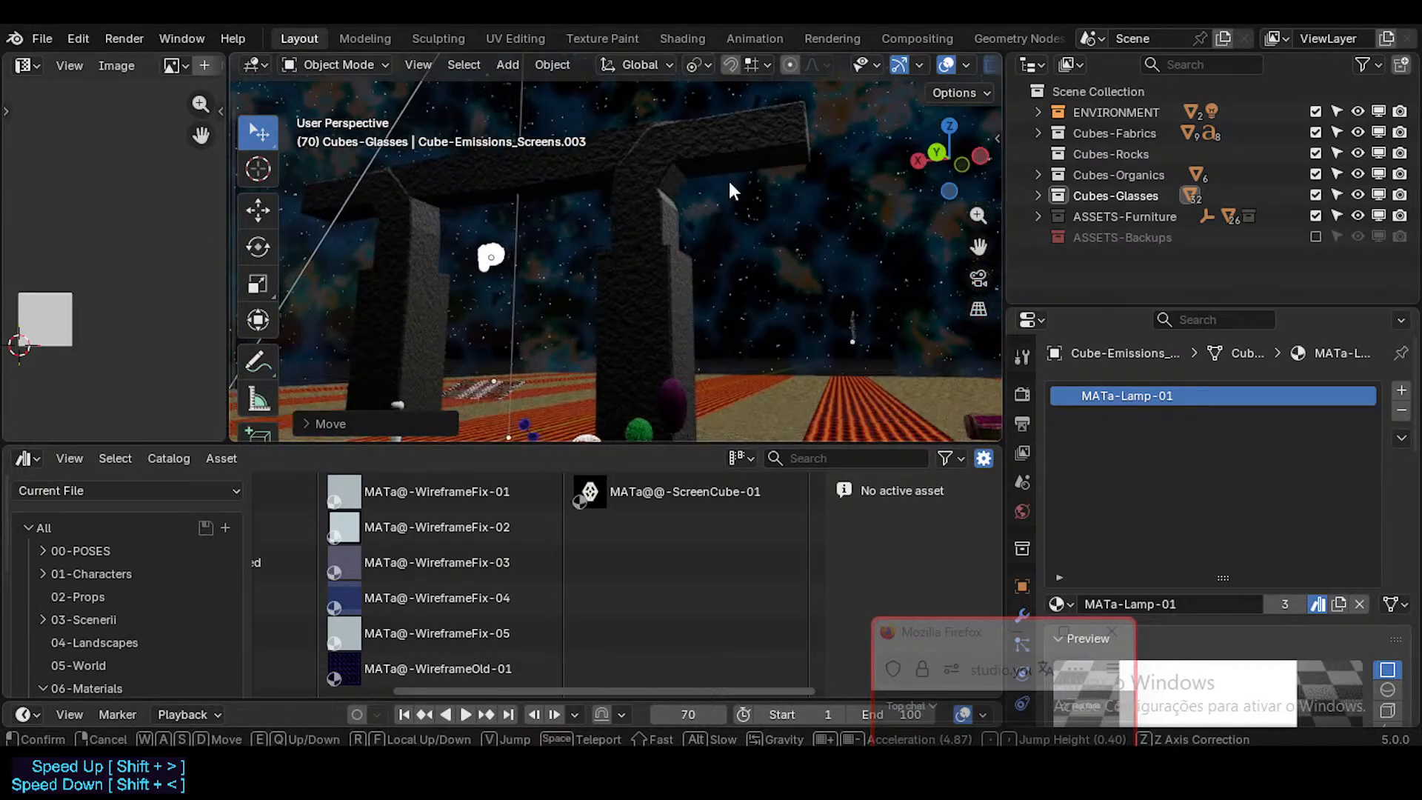
left_click(669, 216)
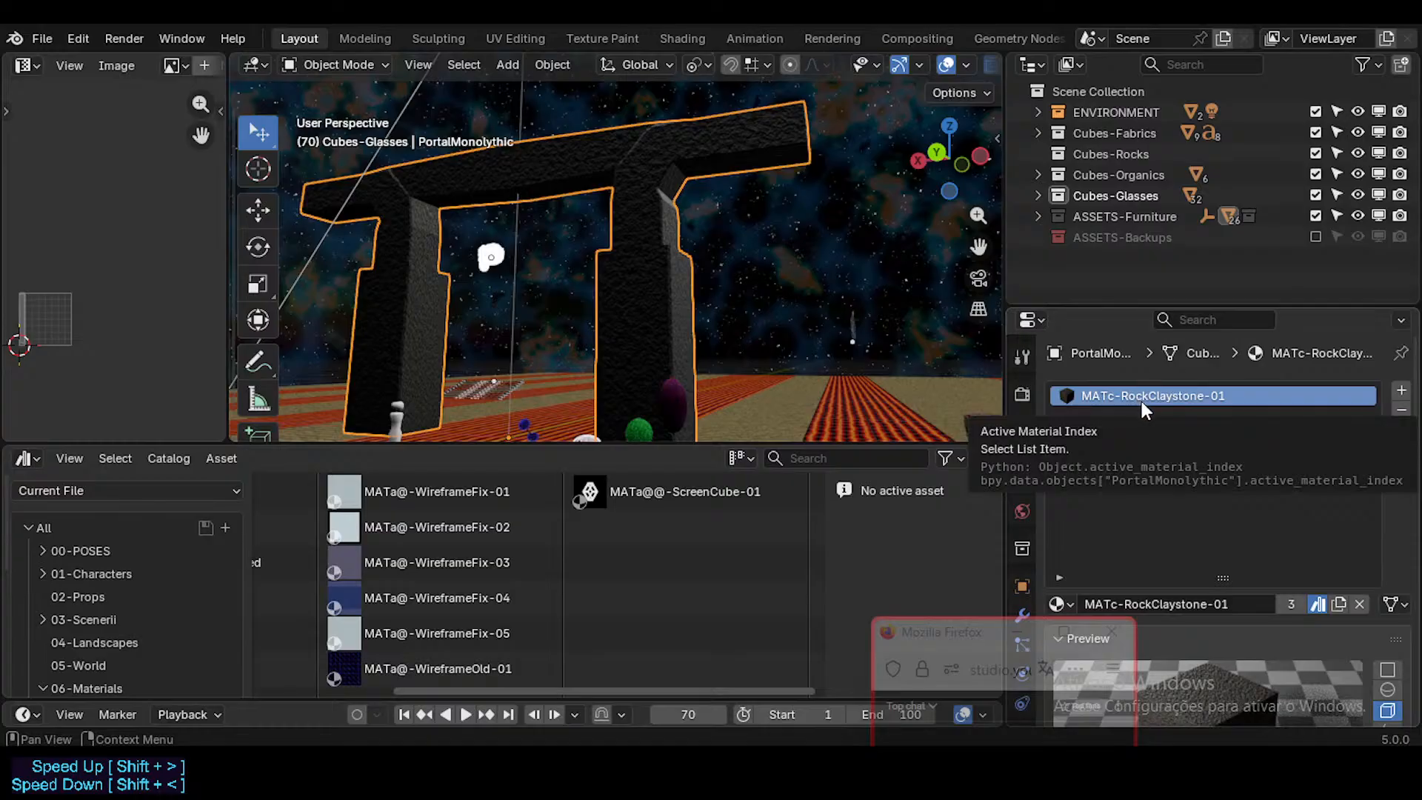
key("shift+grave")
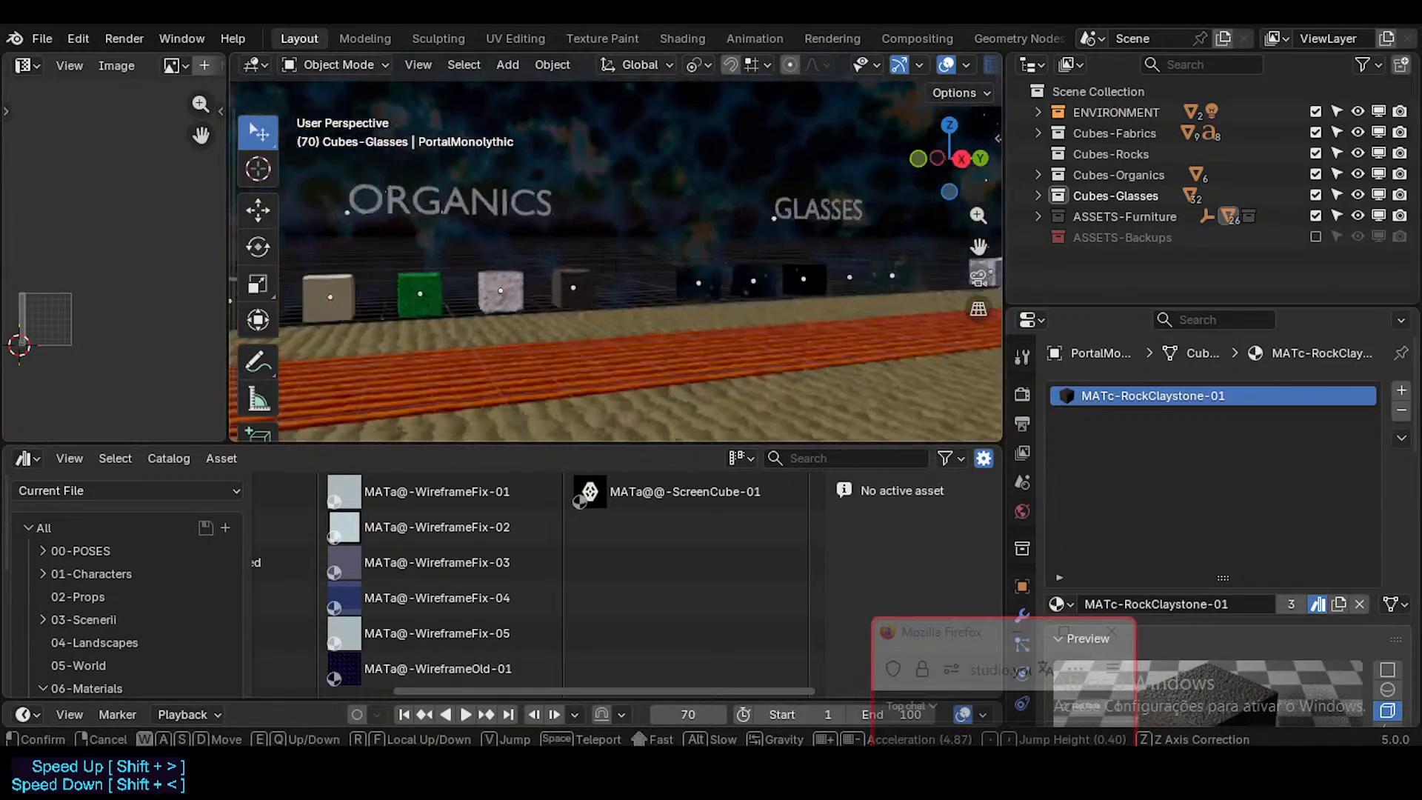
key("w")
key("a")
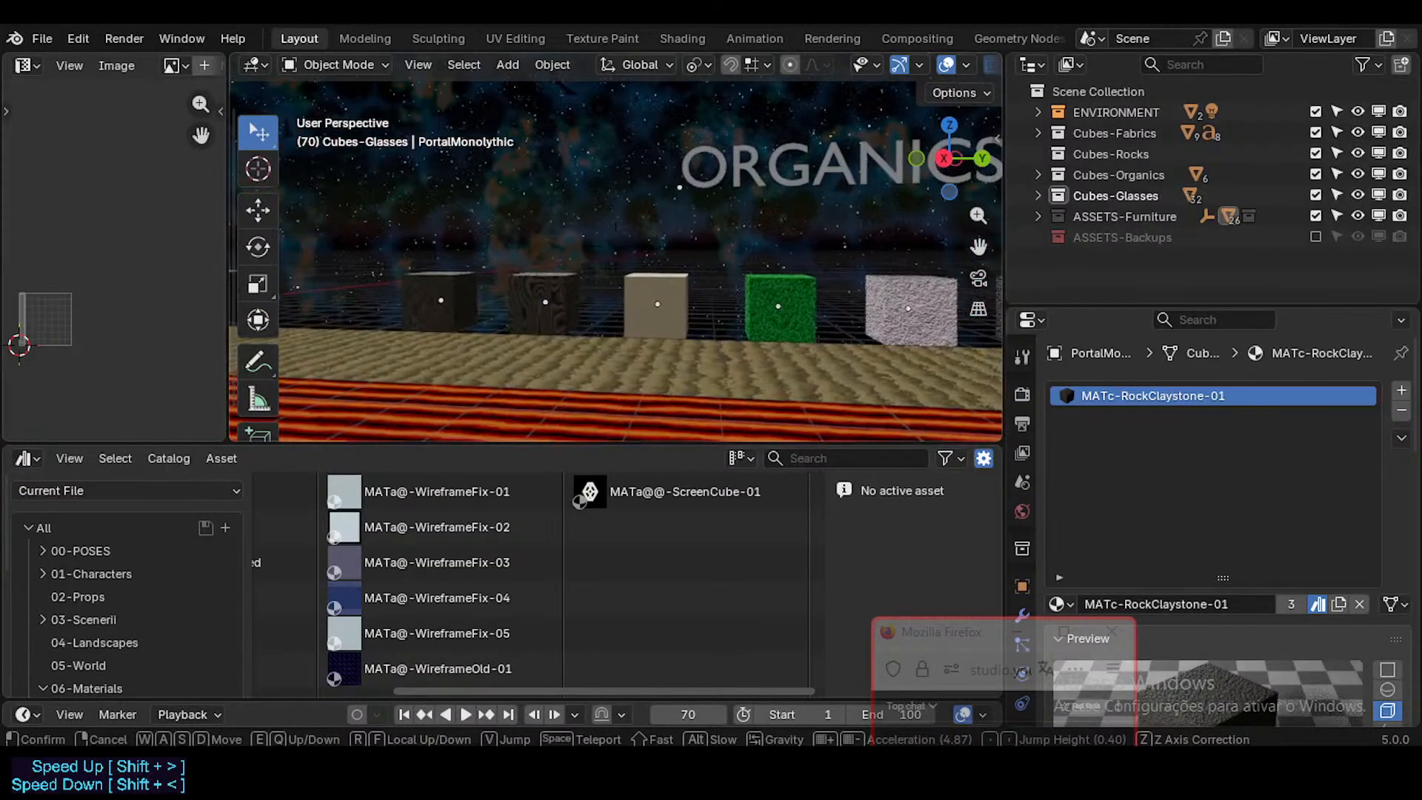
left_click(470, 280)
key("shift+grave")
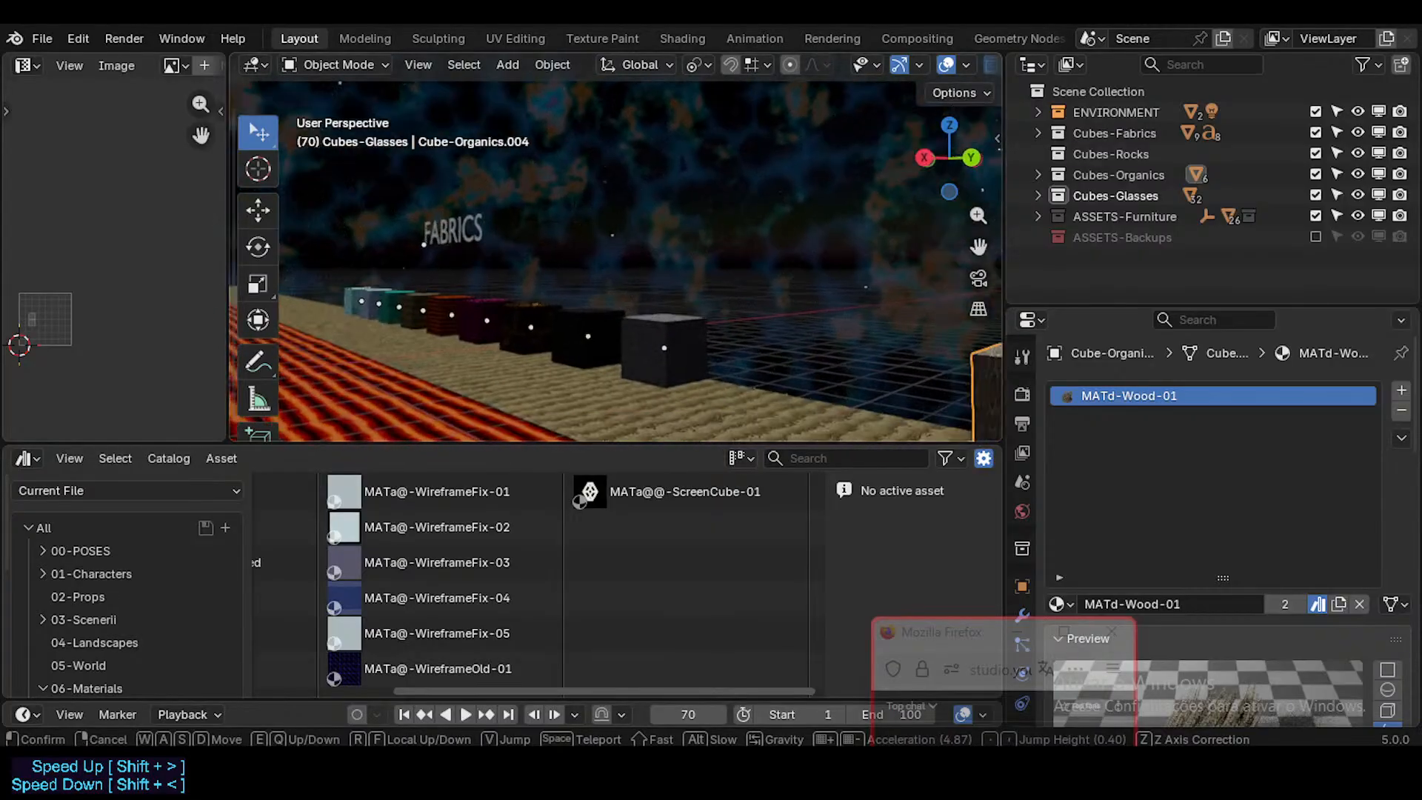
key("w")
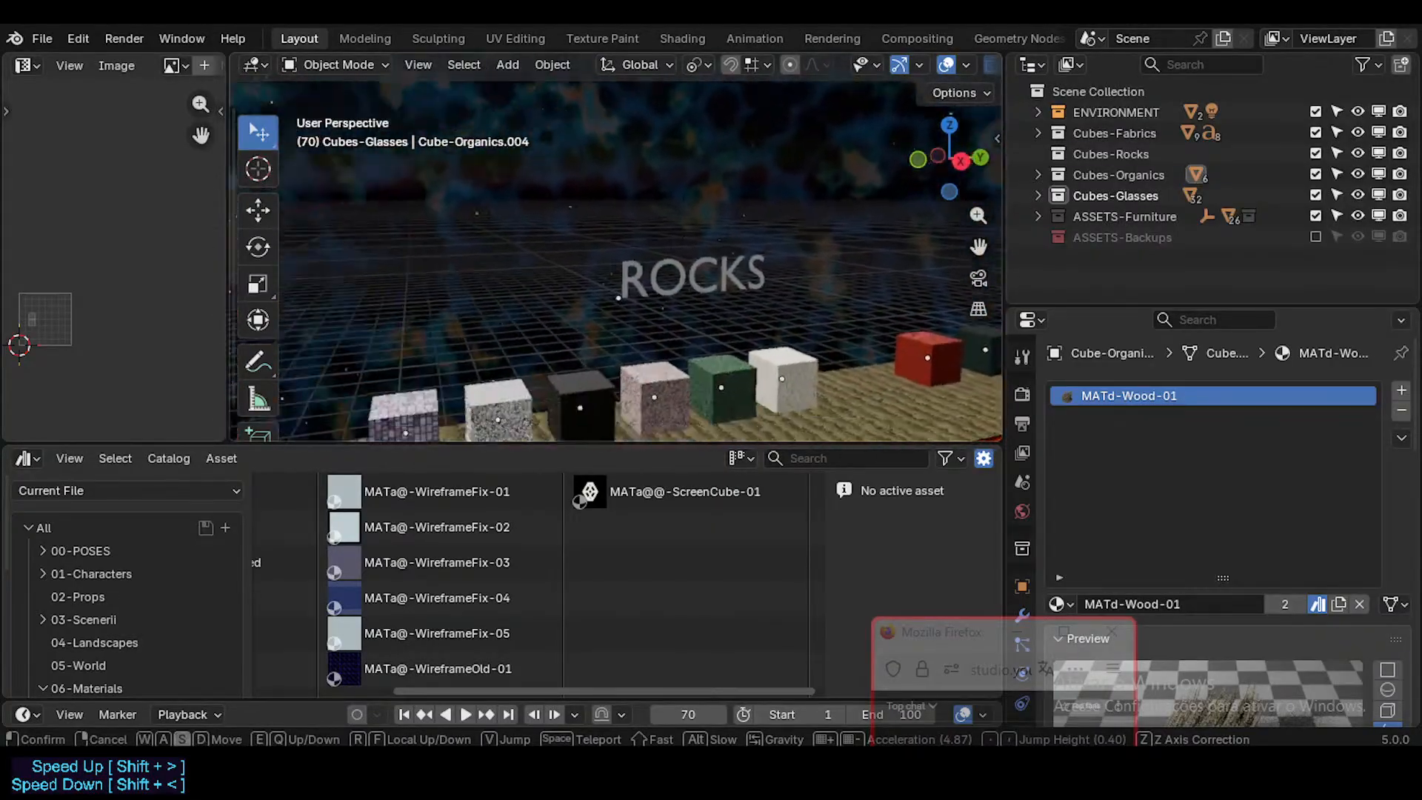
key("s")
left_click(468, 276)
left_click(695, 318)
left_click(621, 322)
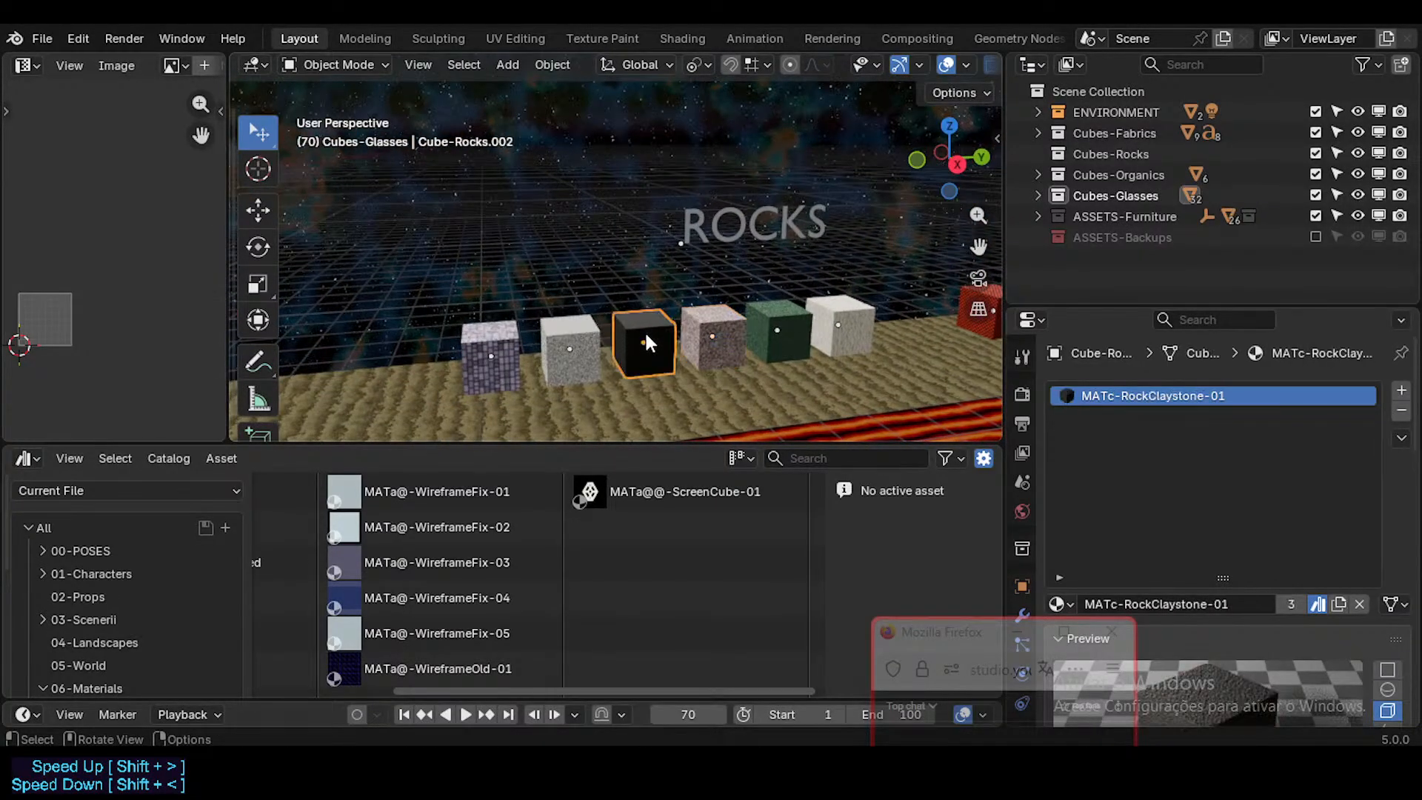
Step: Return to the monolithic portal and the green vase plant to examine the materials assigned to each
key("shift+grave")
key("w")
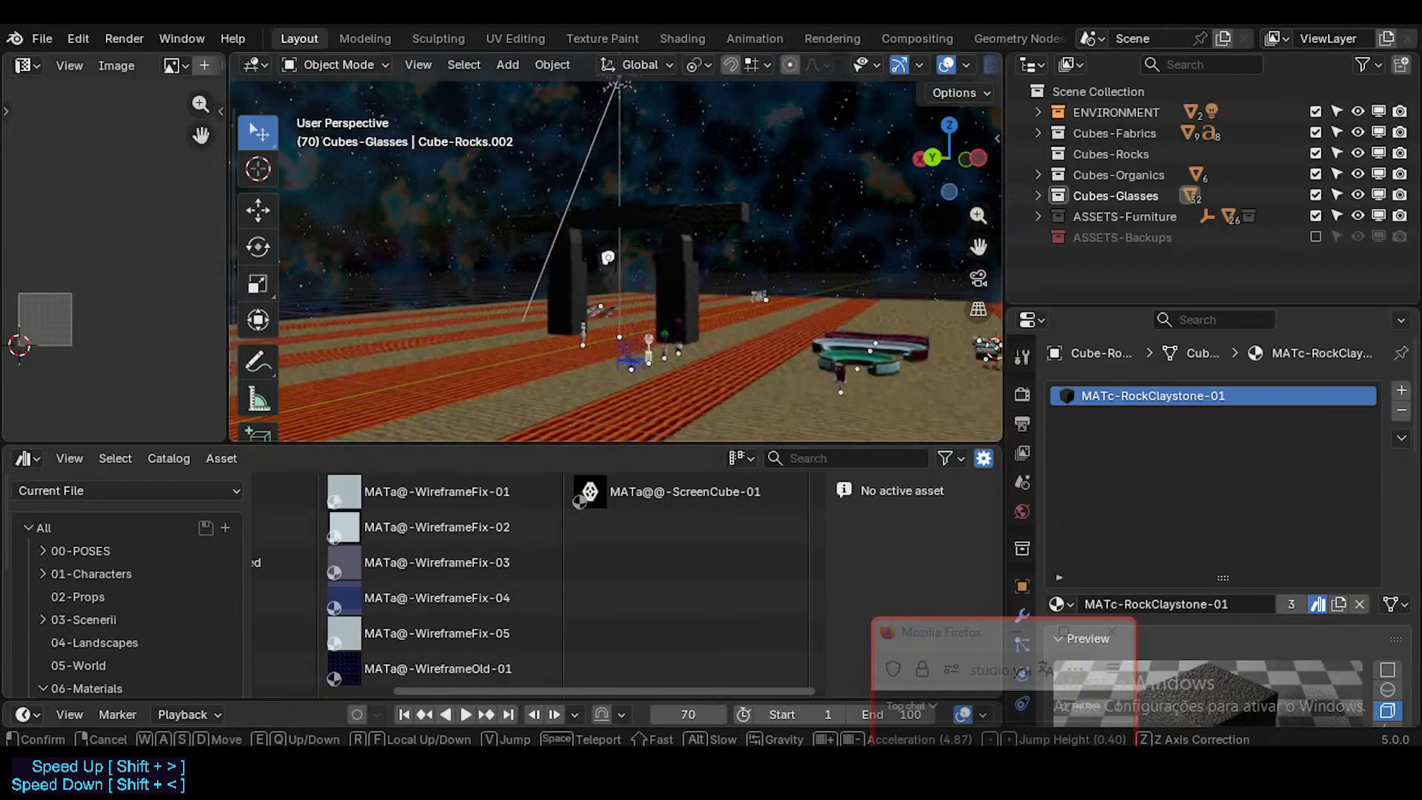
left_click(739, 229)
left_click(685, 225)
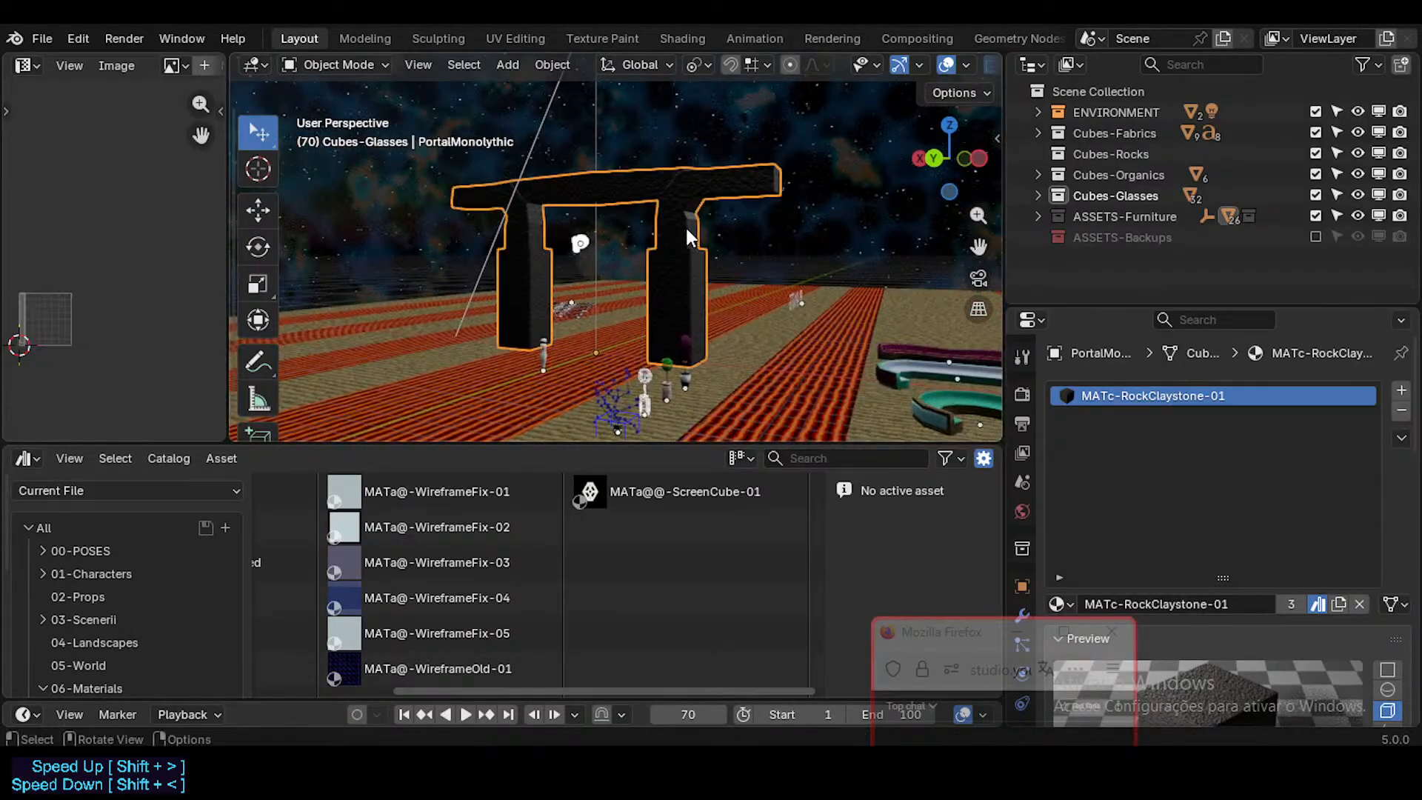
key("shift+grave")
key("w")
key("a")
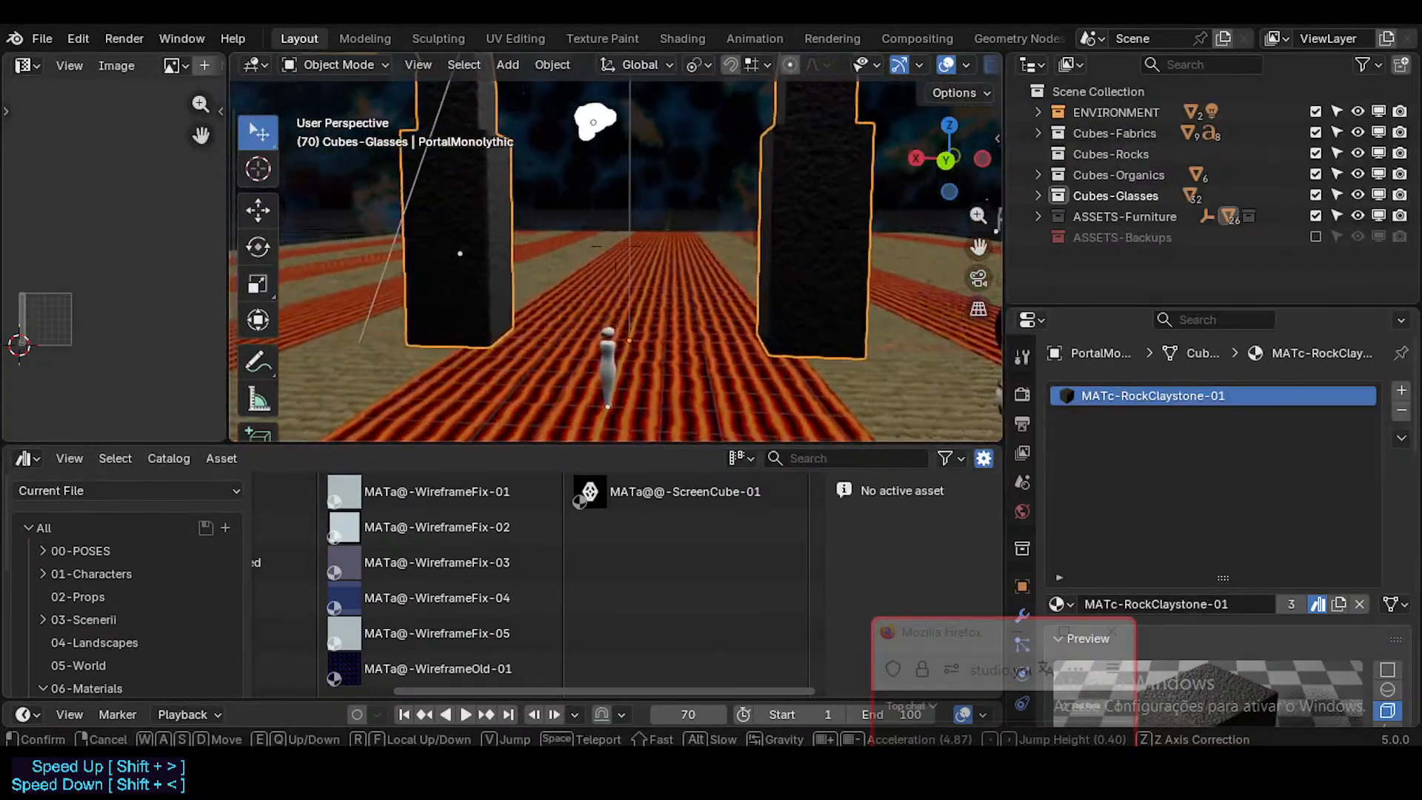
left_click(684, 281)
left_click(643, 313)
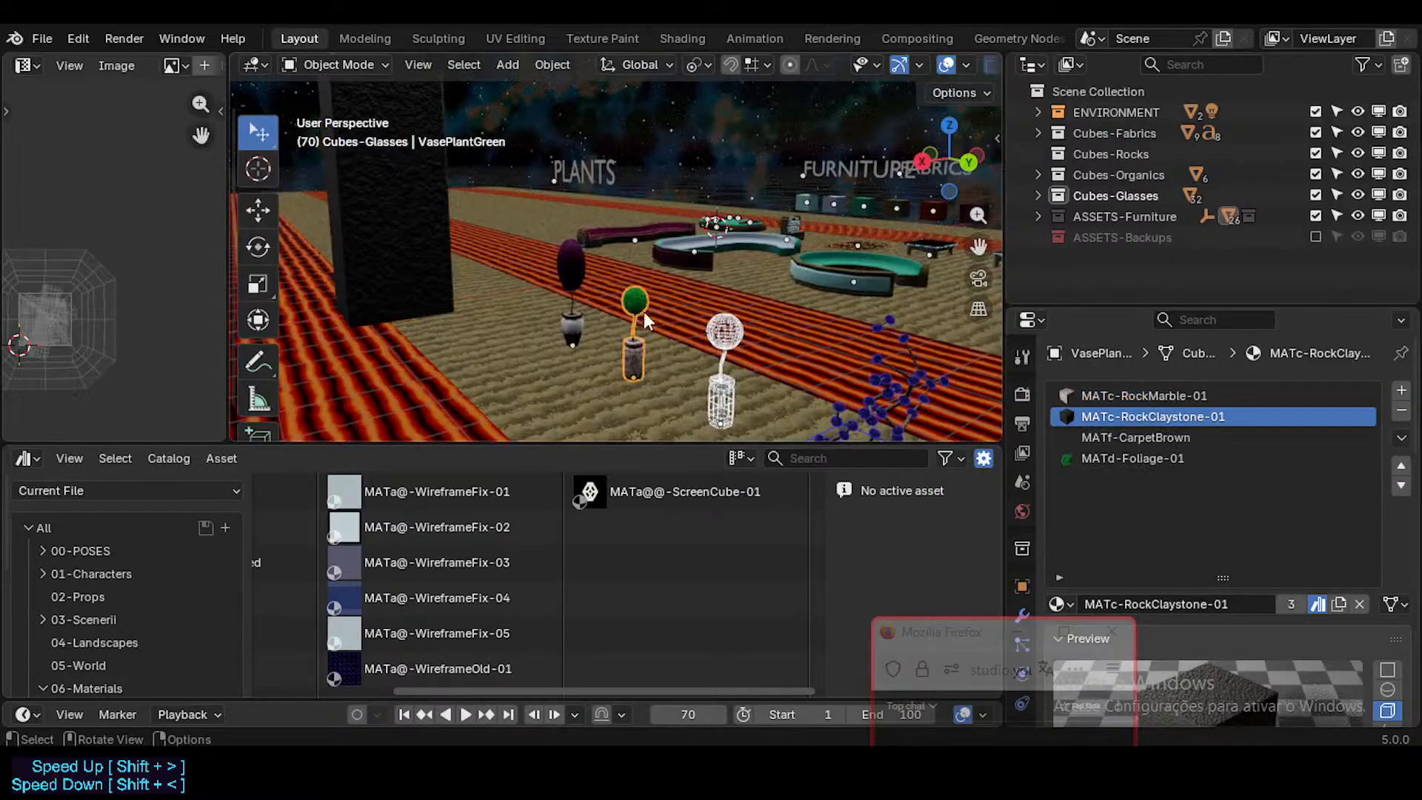
Step: Look over the vase plants and the furniture area, and save Furniture.blend
key("shift+grave")
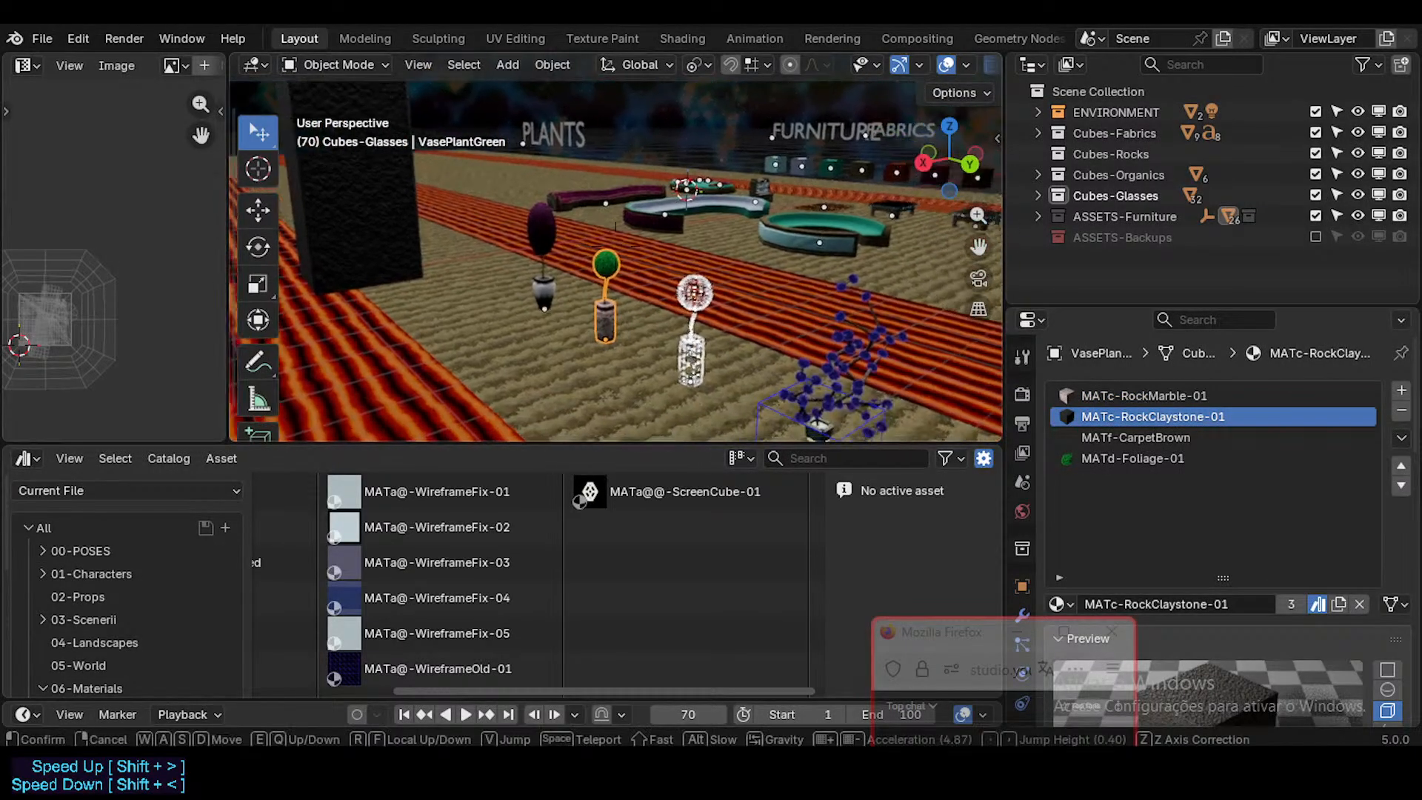
key("w")
left_click(642, 328)
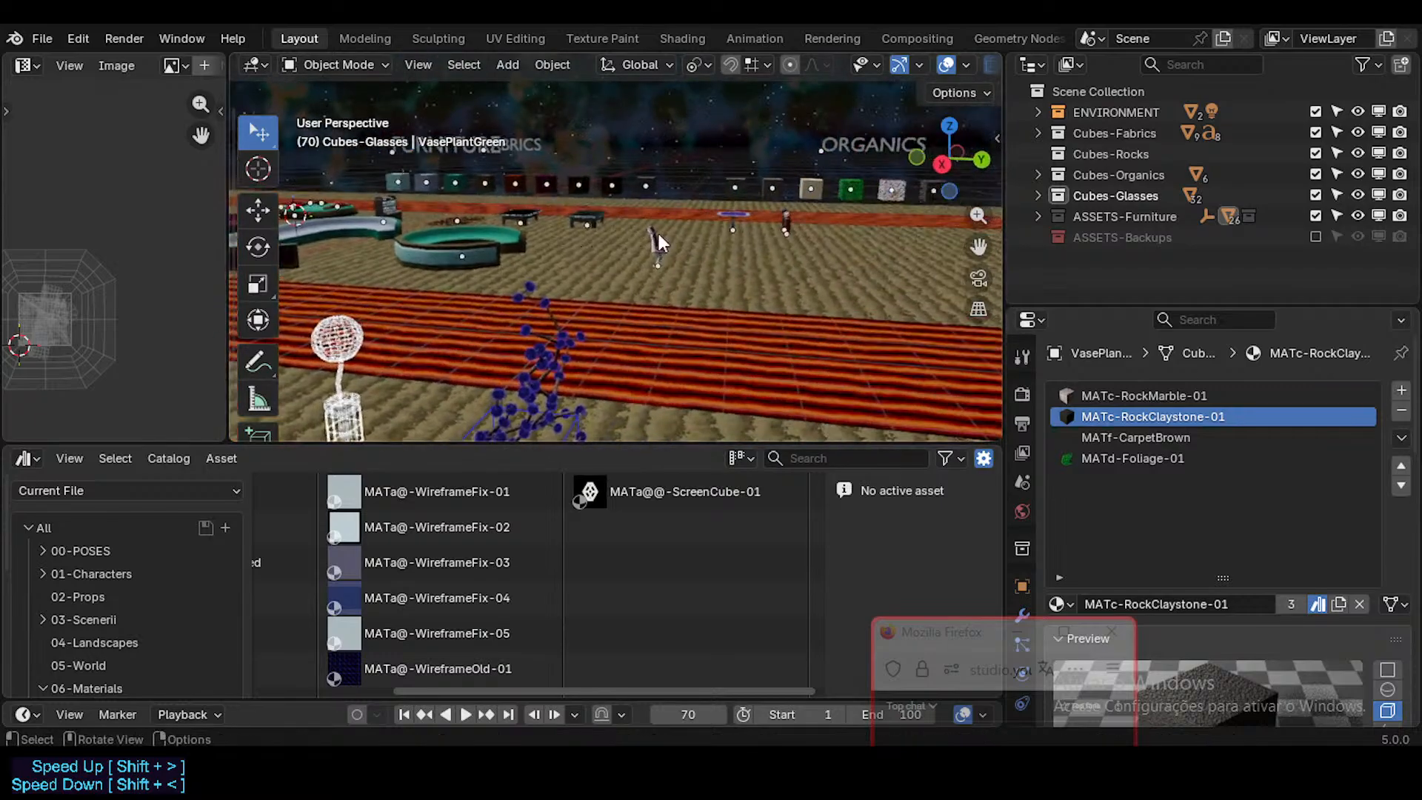
left_click(656, 230)
key("ctrl+s")
left_click(653, 293)
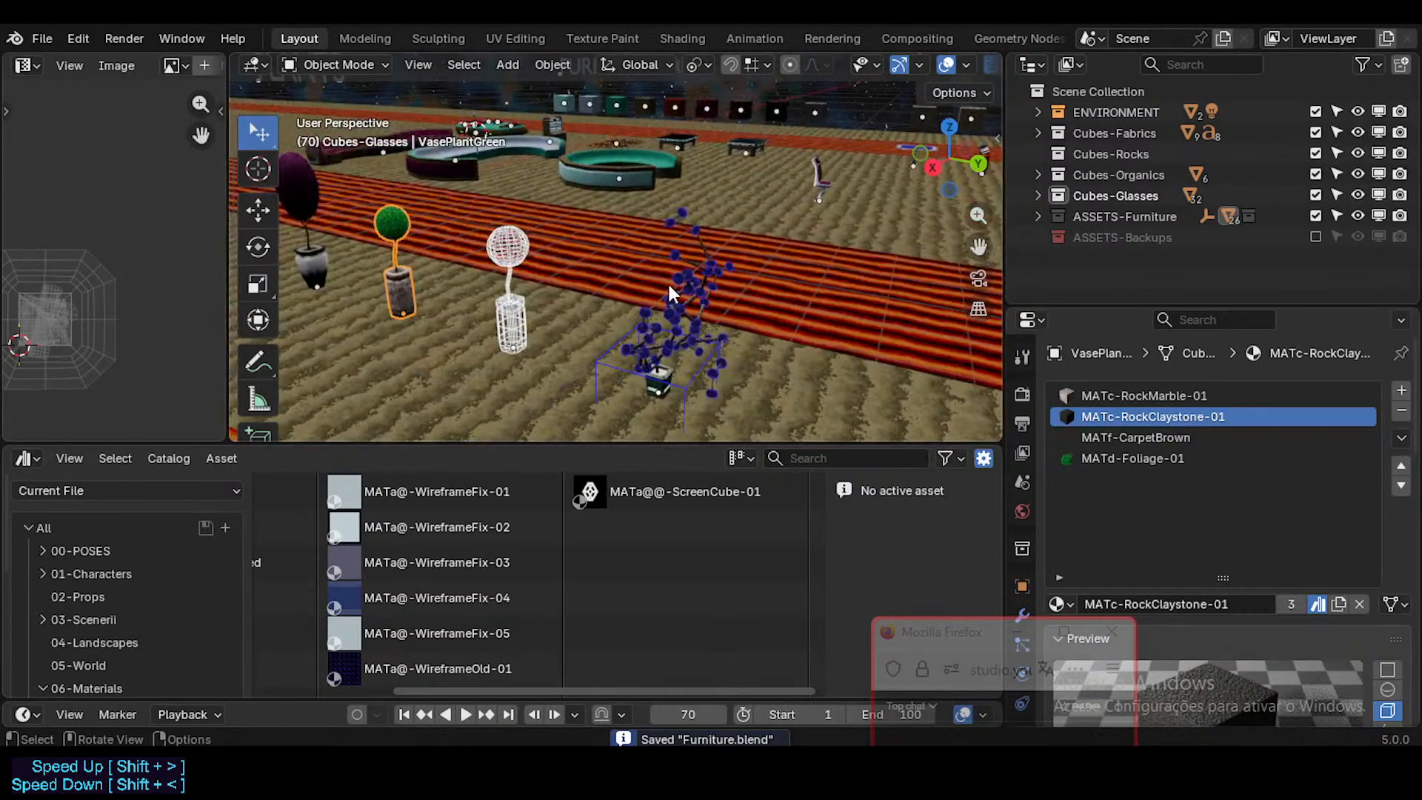
Step: Select the small branching plant's square pot and make its MATa-BricksWay material slot active
key("shift+grave")
key("w")
key("q")
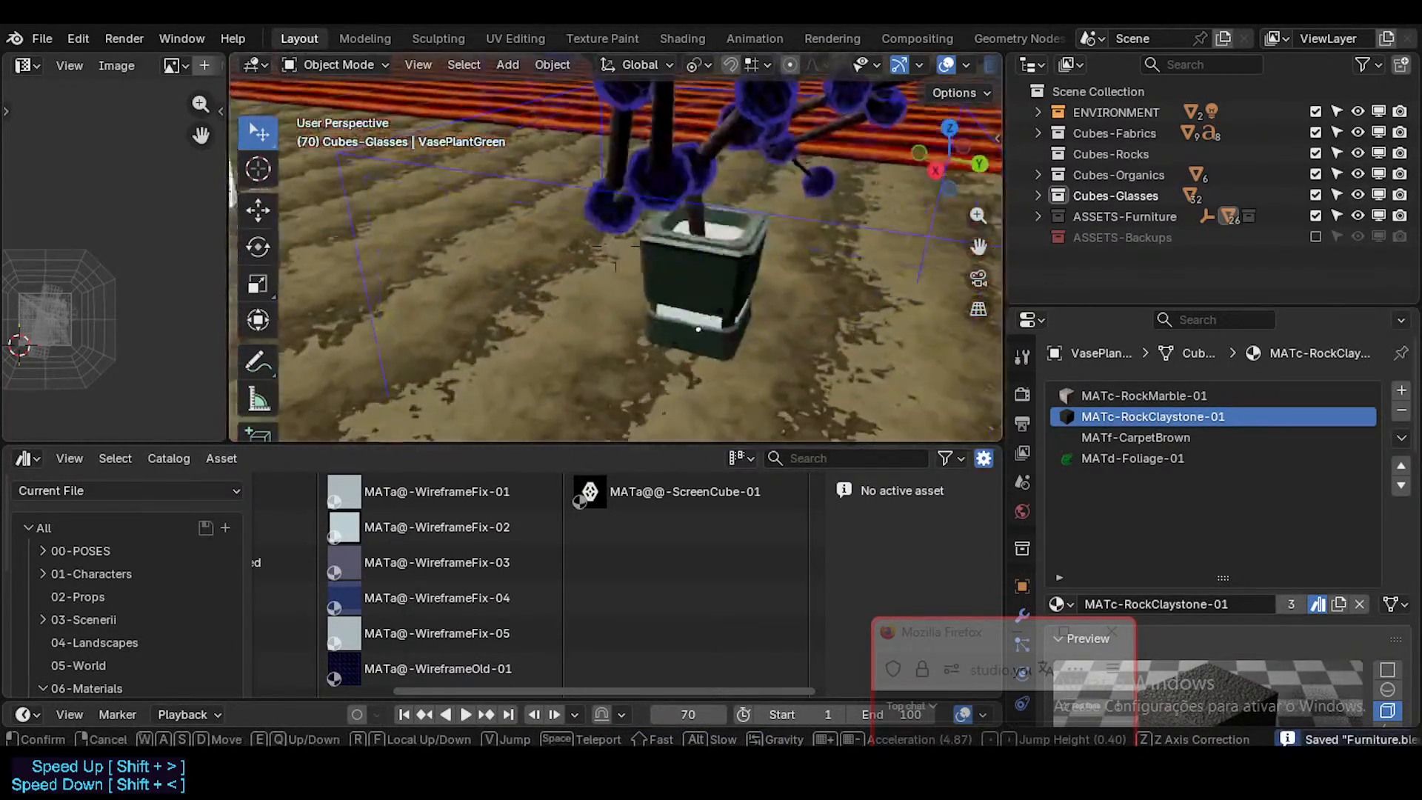
left_click(691, 250)
left_click(691, 250)
key("shift+grave")
key("w")
key("q")
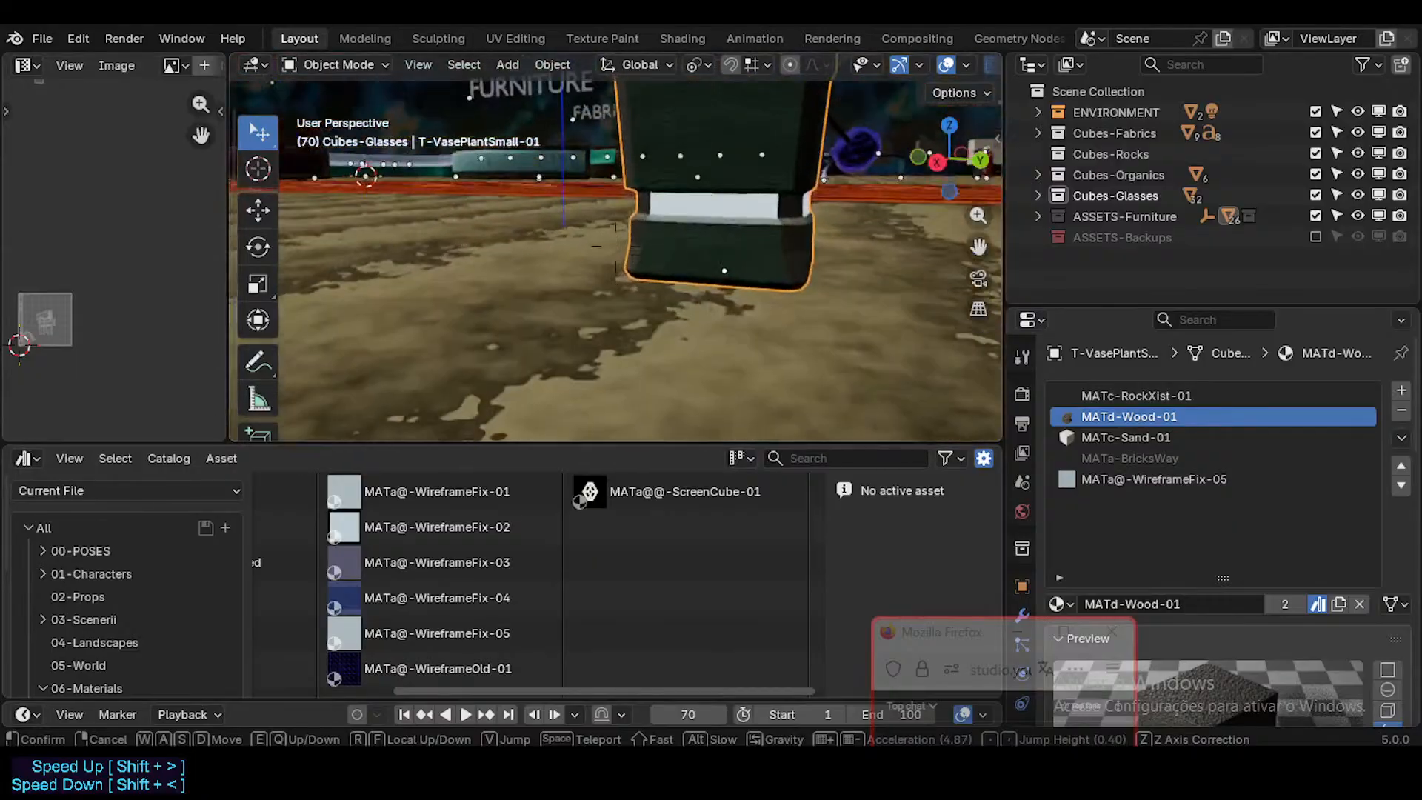
key("e")
left_click(691, 251)
left_click(1136, 459)
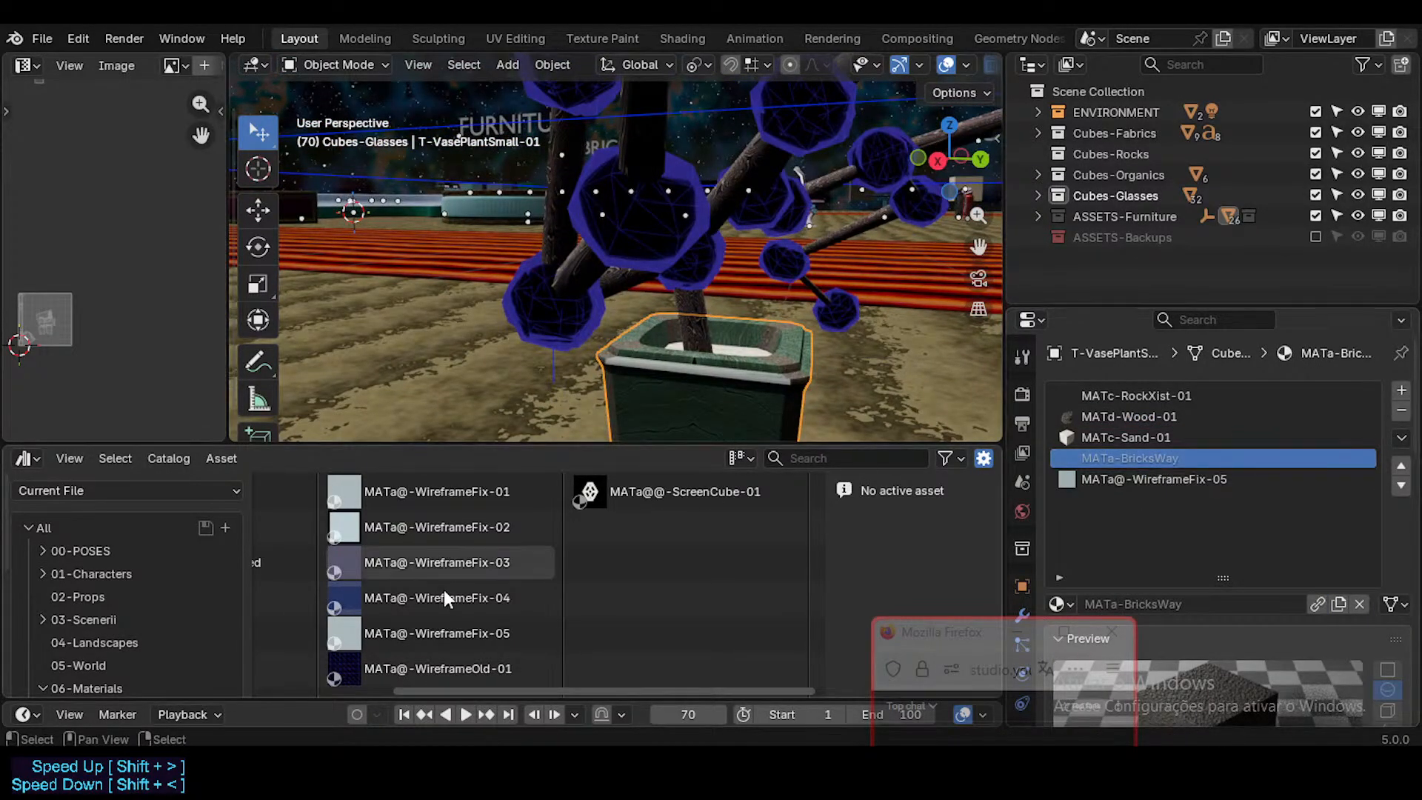
Step: Try replacing the material in the pot's BricksWay slot with the MATa-BricksWay asset, and undo the assignment
scroll(456, 597, "left", 3)
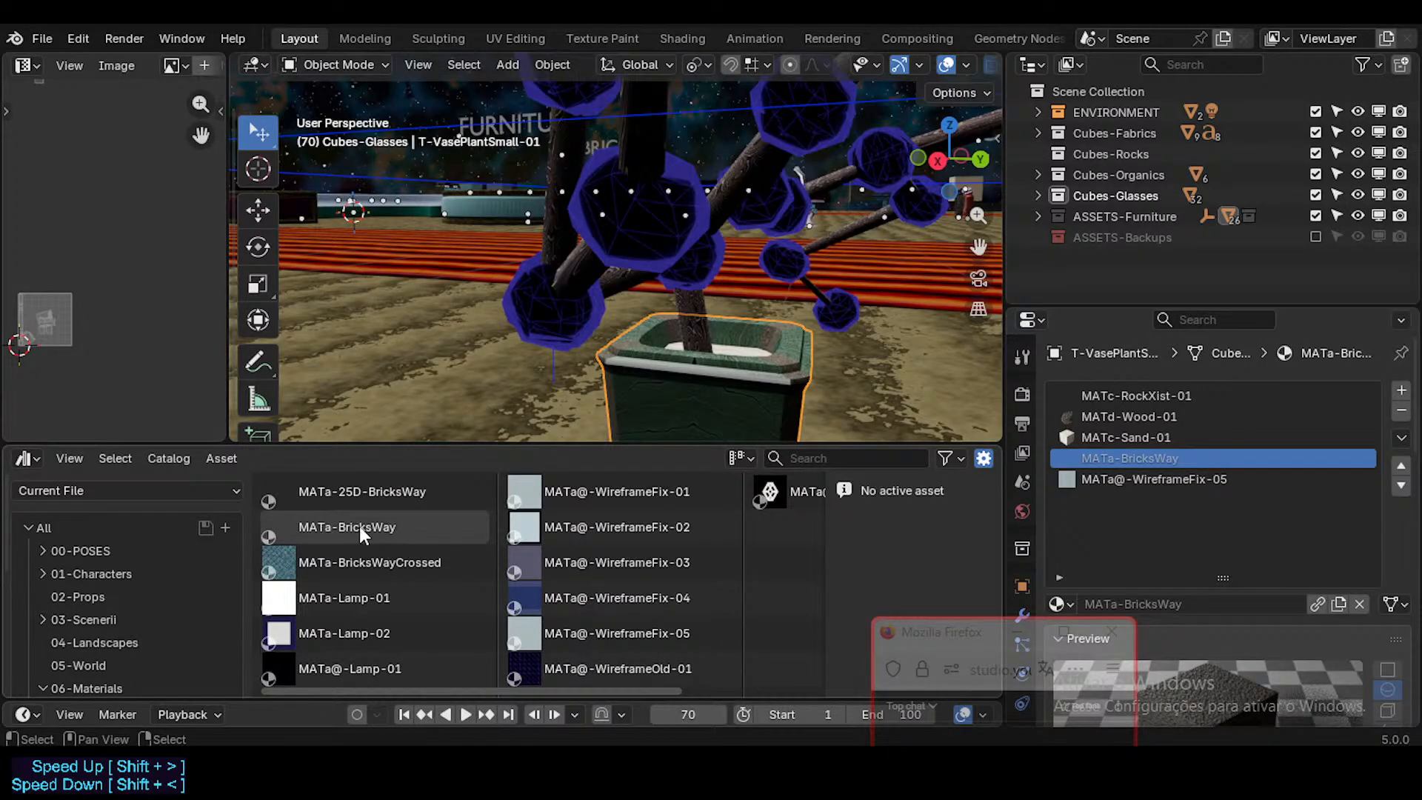
left_click_drag(354, 529, 1149, 459)
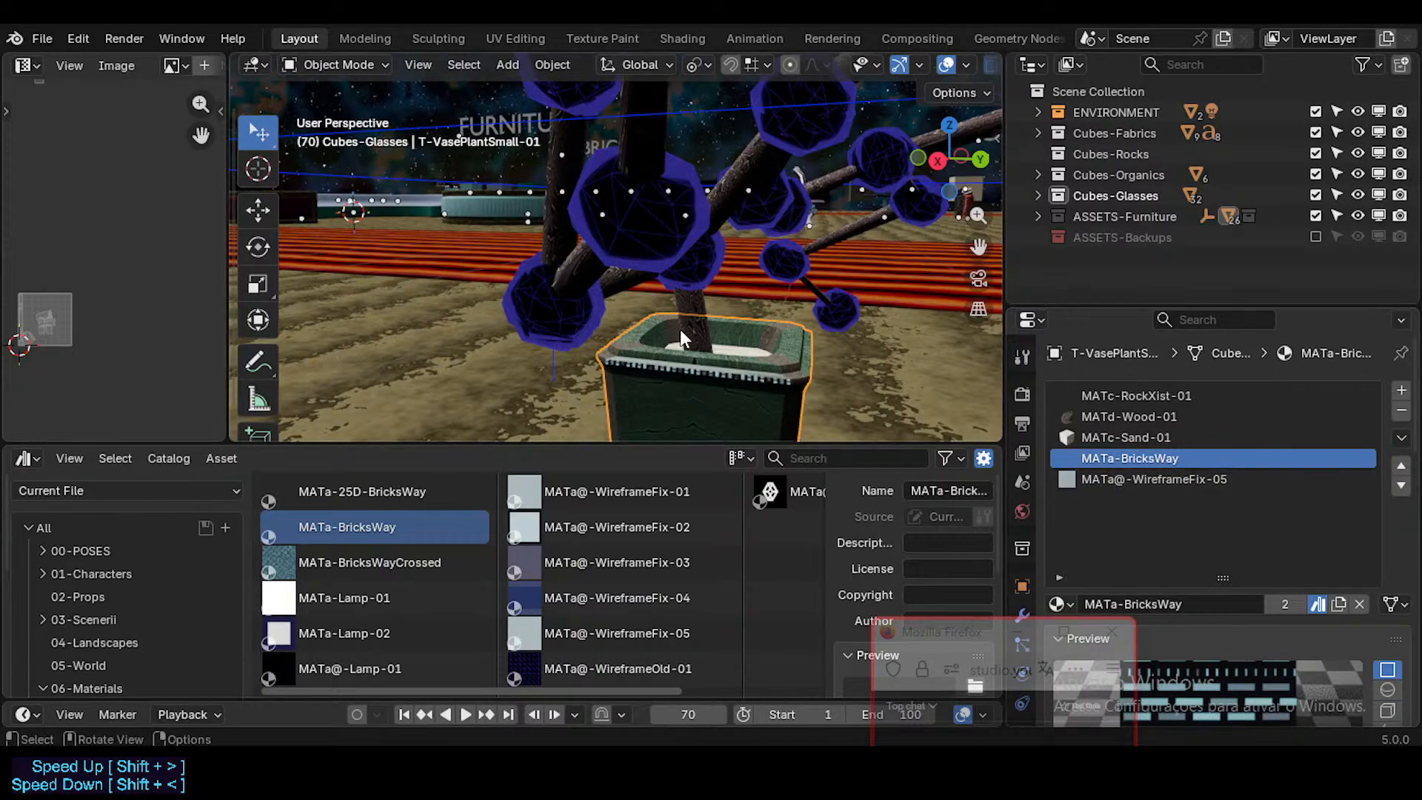
mouse_move(700, 357)
middle_mouse_down()
mouse_move(687, 356)
mouse_move(710, 363)
middle_mouse_up()
key("ctrl+z")
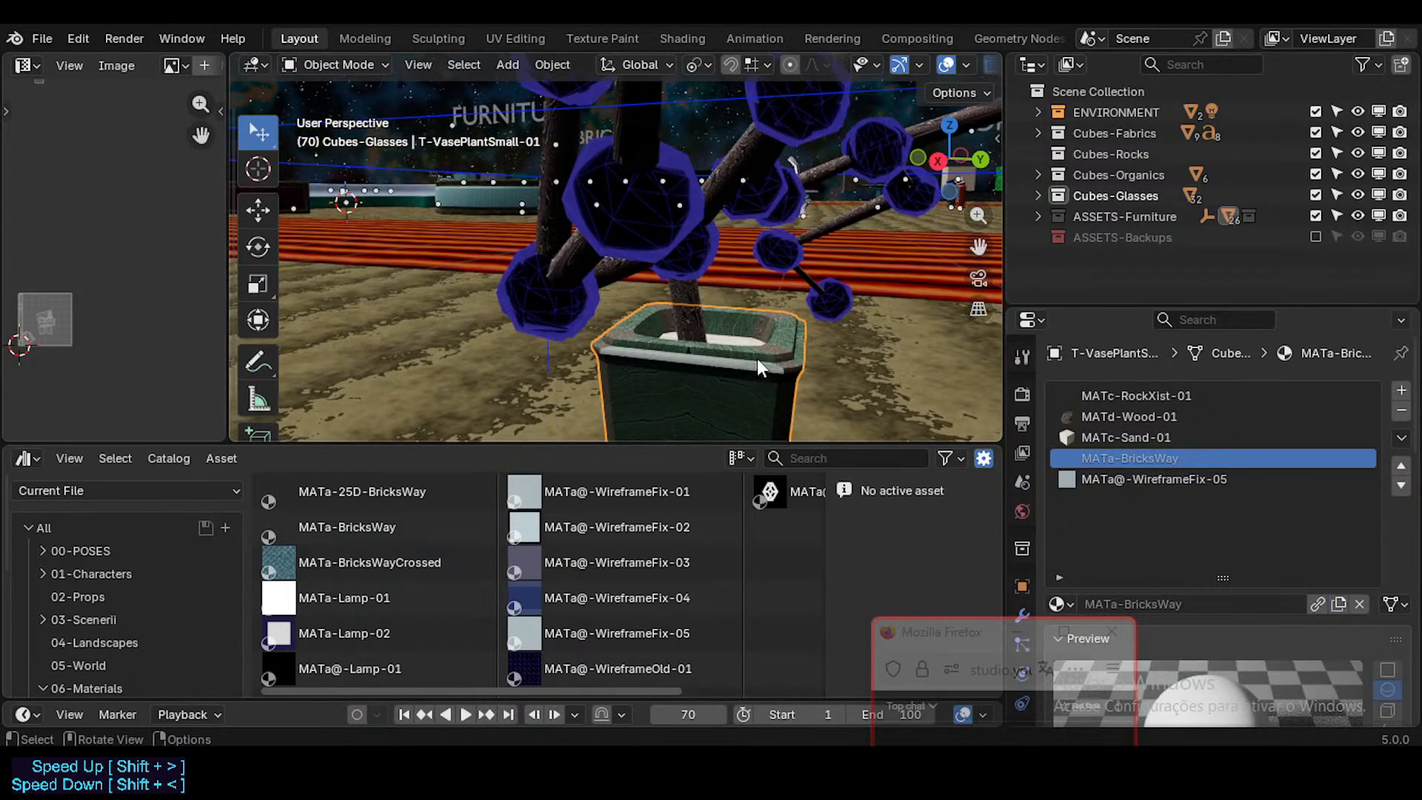
Step: Play the animation briefly while viewing the pot's rim, and assign the MATa-BricksWay asset to the pot's fourth material slot
key("shift+grave")
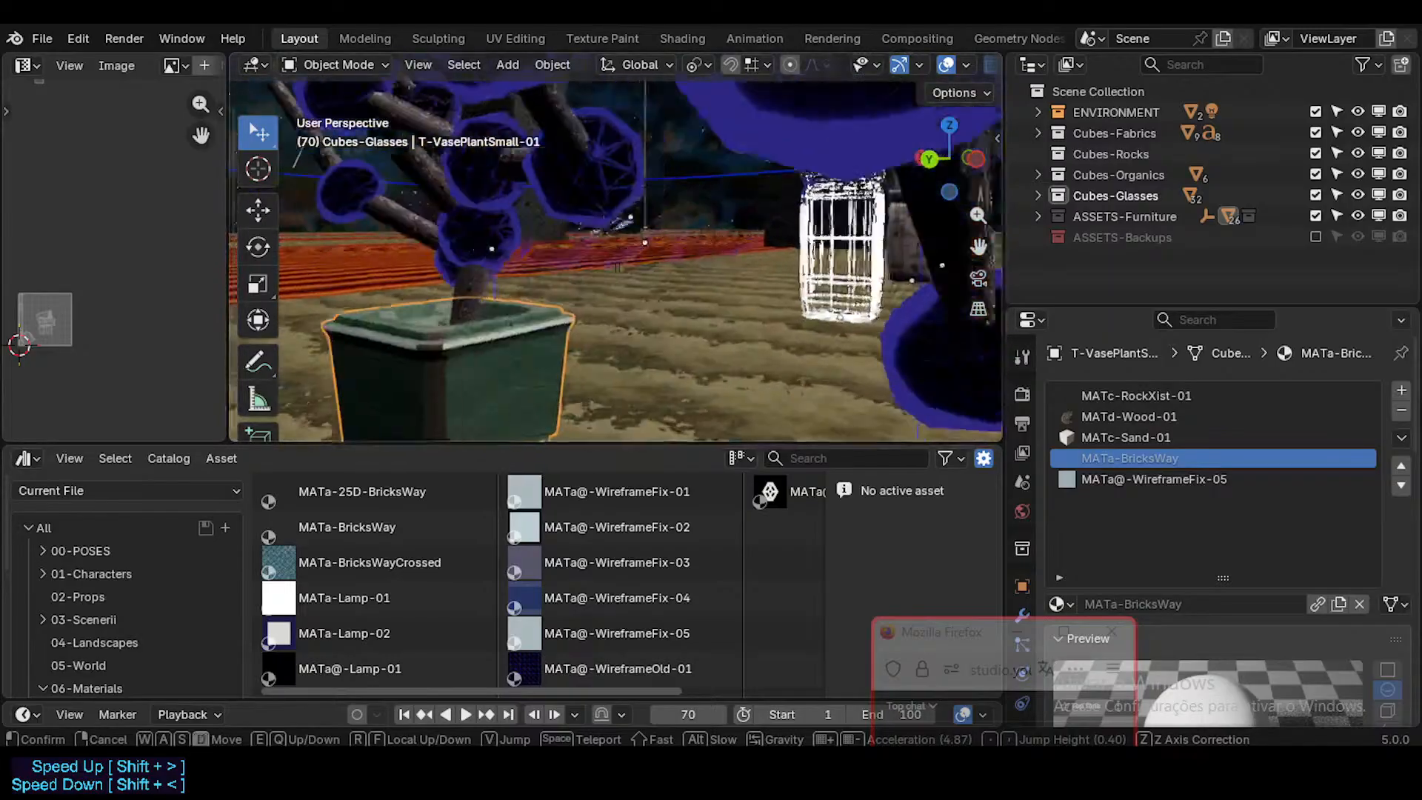
left_click(743, 406)
key("space")
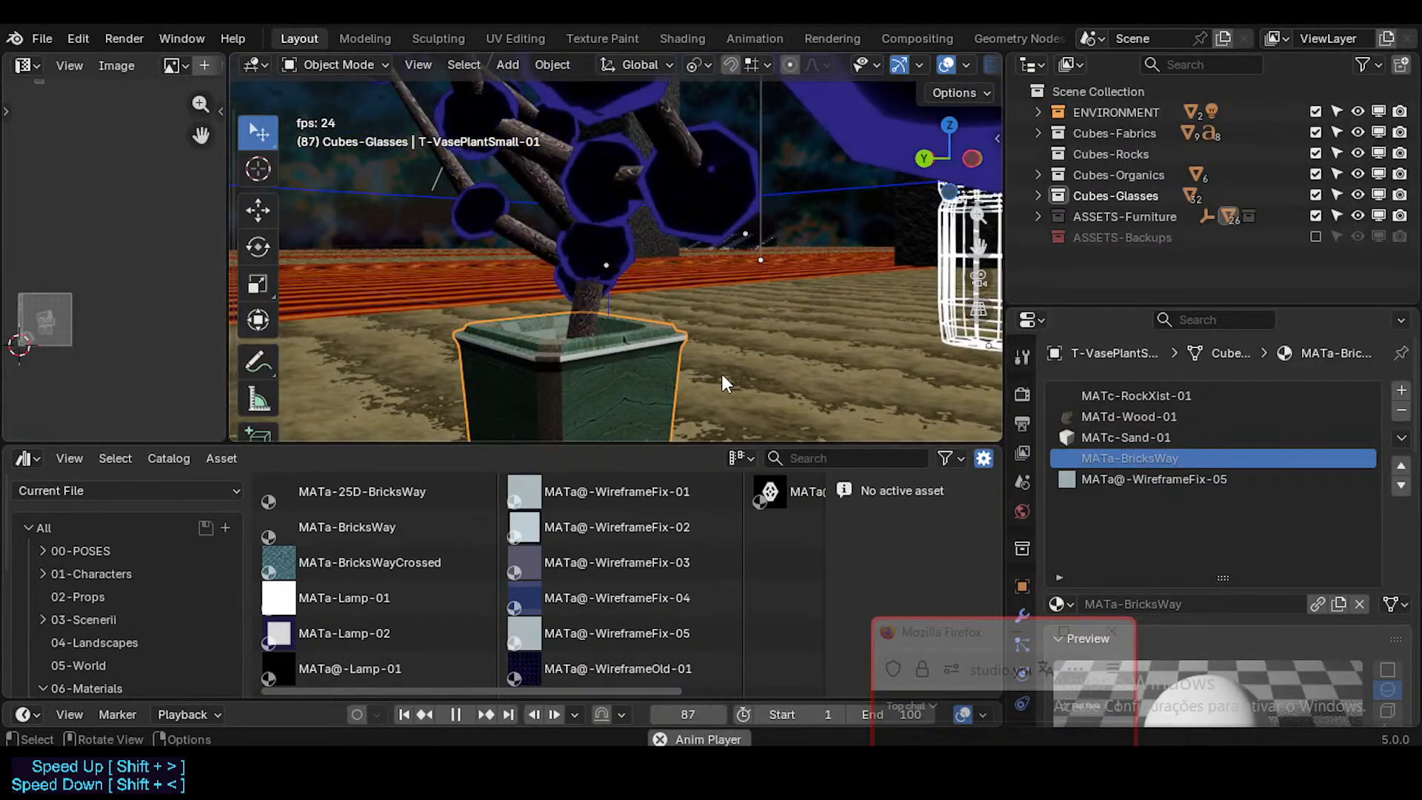
key("space")
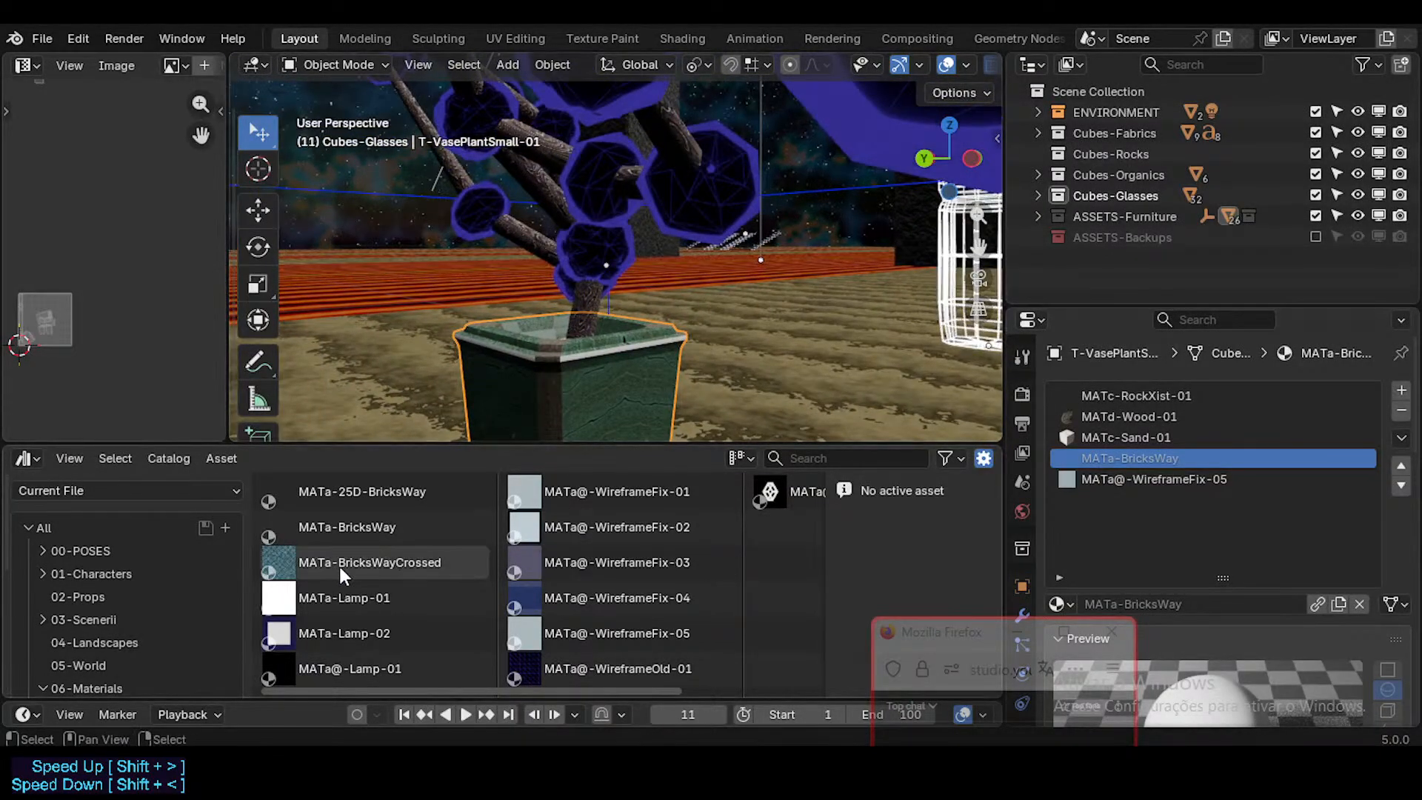
left_click(365, 530)
left_click_drag(366, 536, 1146, 460)
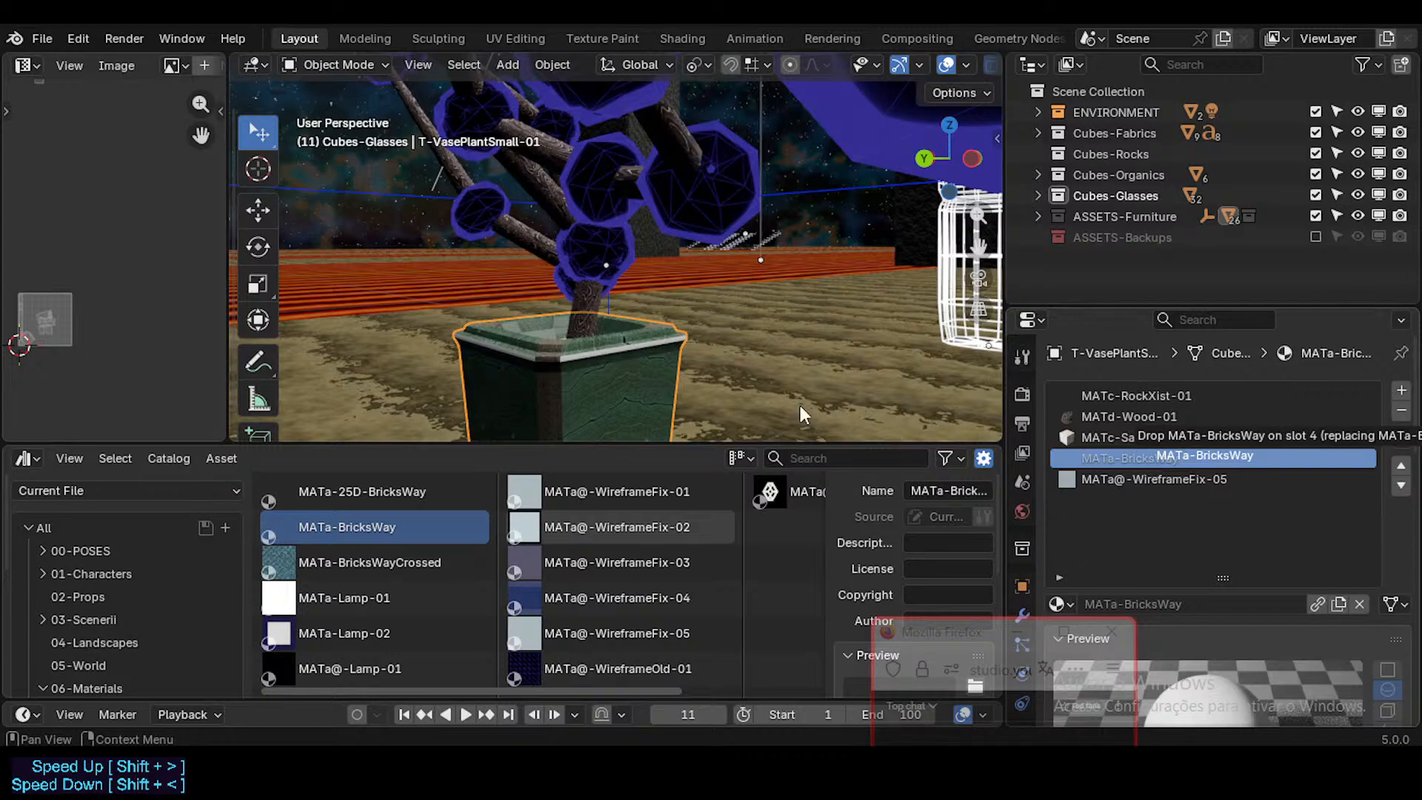
Step: Review the pot's rim and its RockXist, Wood and BricksWay material slots, and save the file
key("shift+grave")
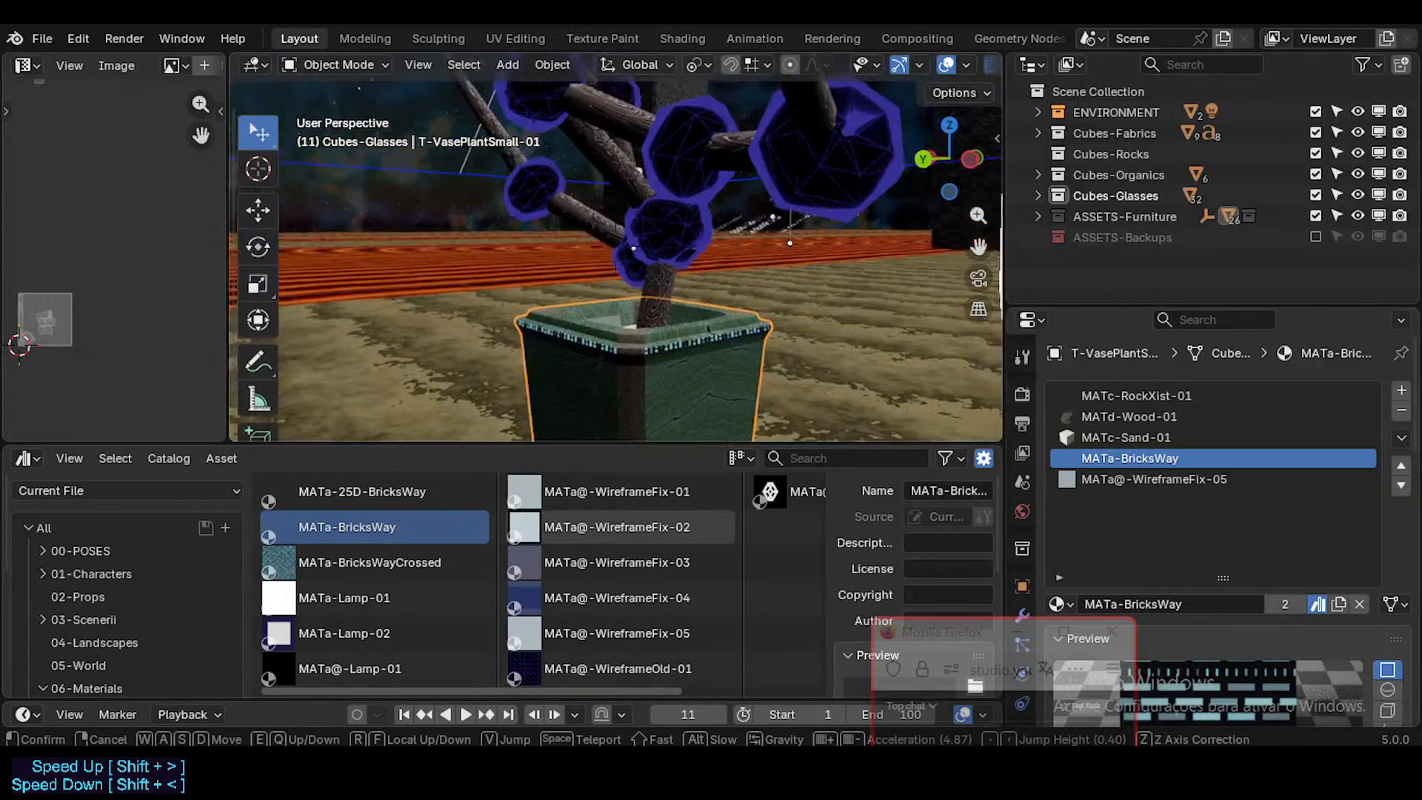
key("a")
key("s")
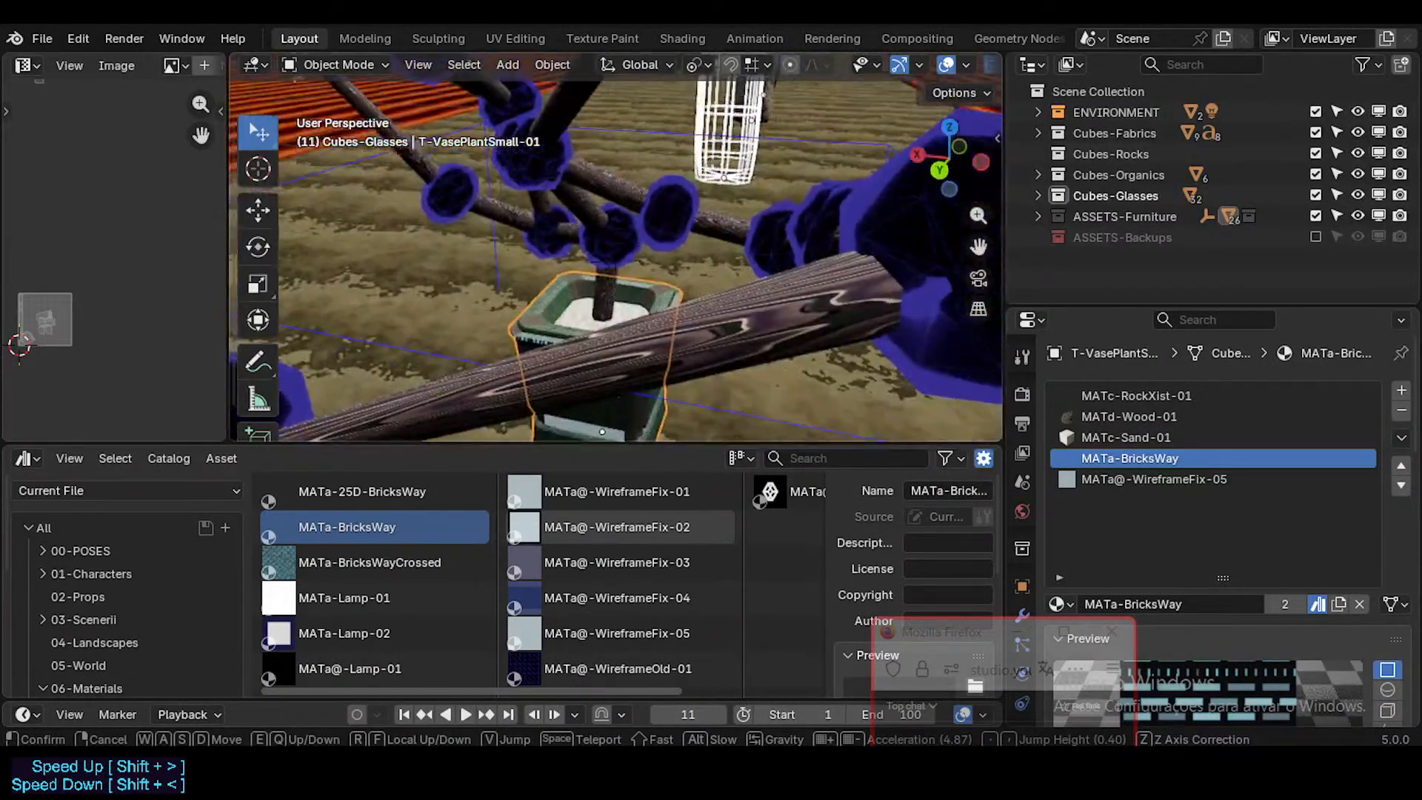
left_click(714, 356)
left_click(1156, 394)
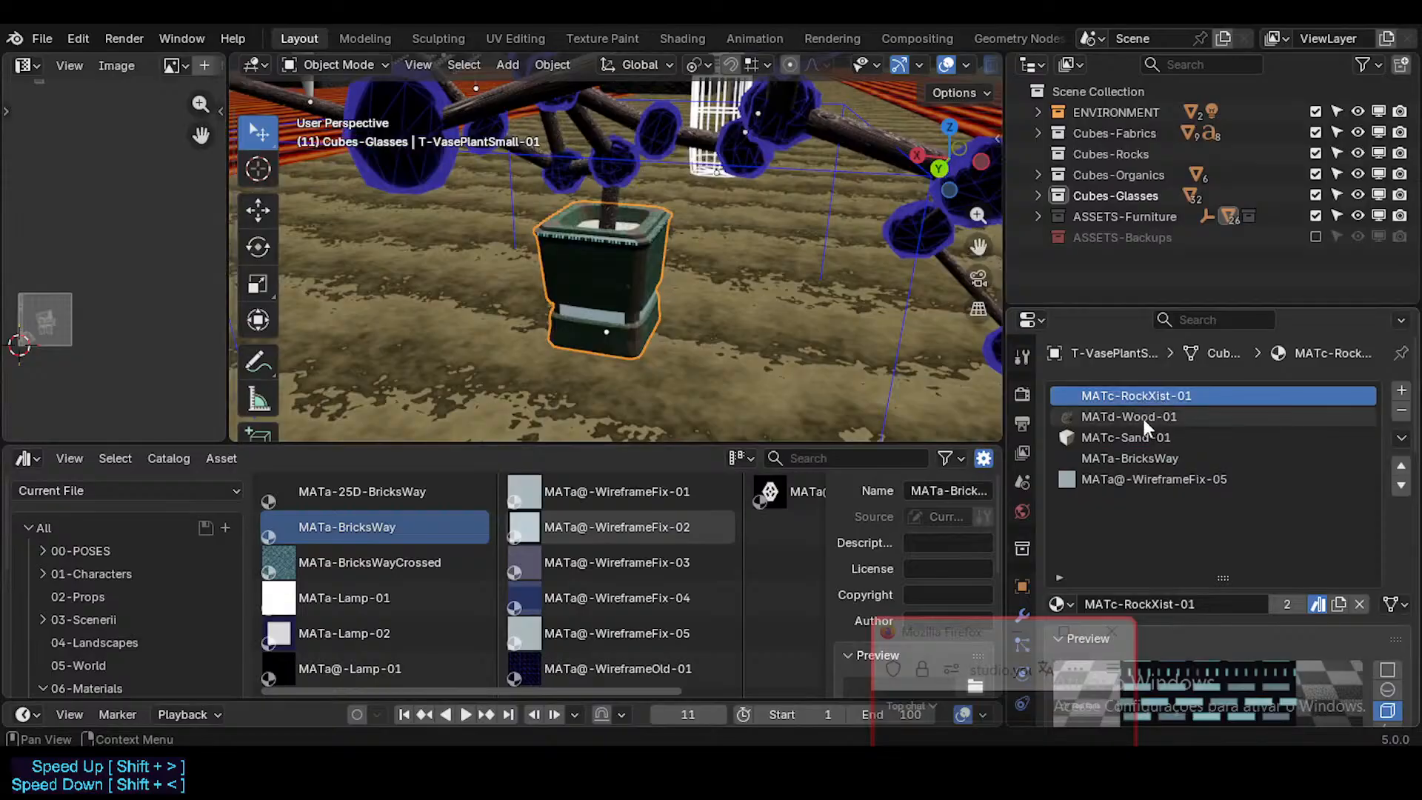
left_click(1142, 416)
key("ctrl+s")
left_click(1111, 479)
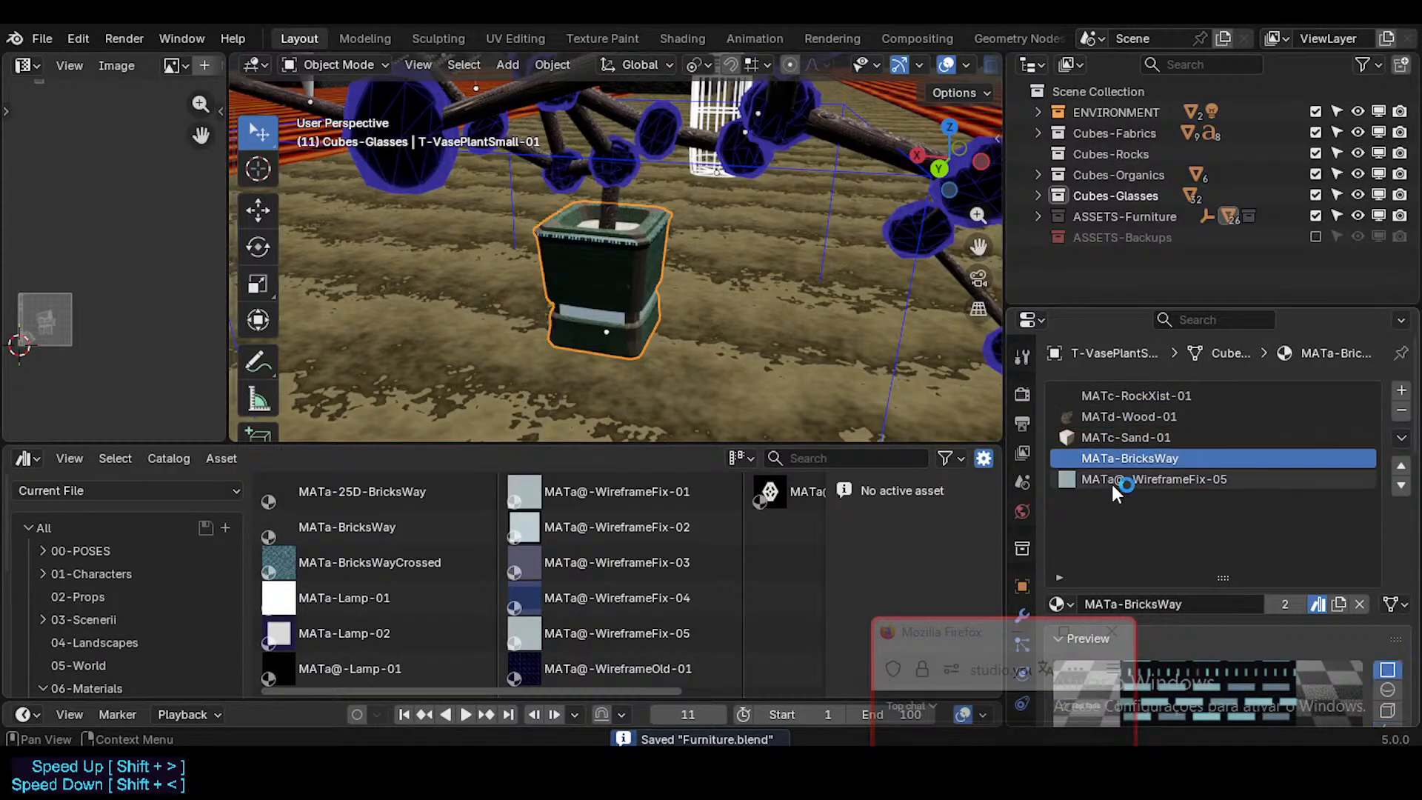
left_click(1111, 456)
left_click(1115, 411)
key("shift+grave")
left_click(803, 289)
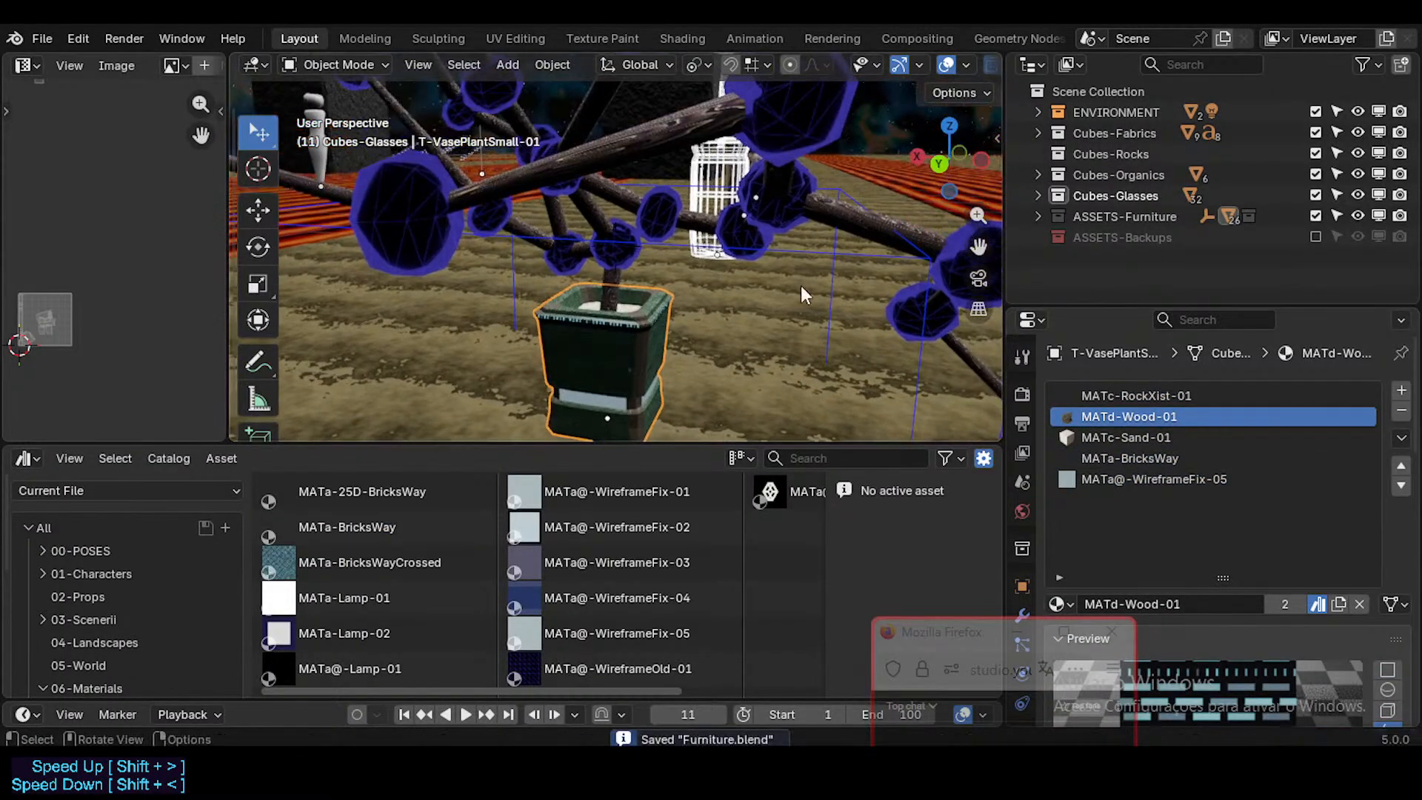
Step: Select the small branching plant and examine its branches and assigned wood material from several viewpoints
left_click(774, 228)
key("shift+grave")
key("s")
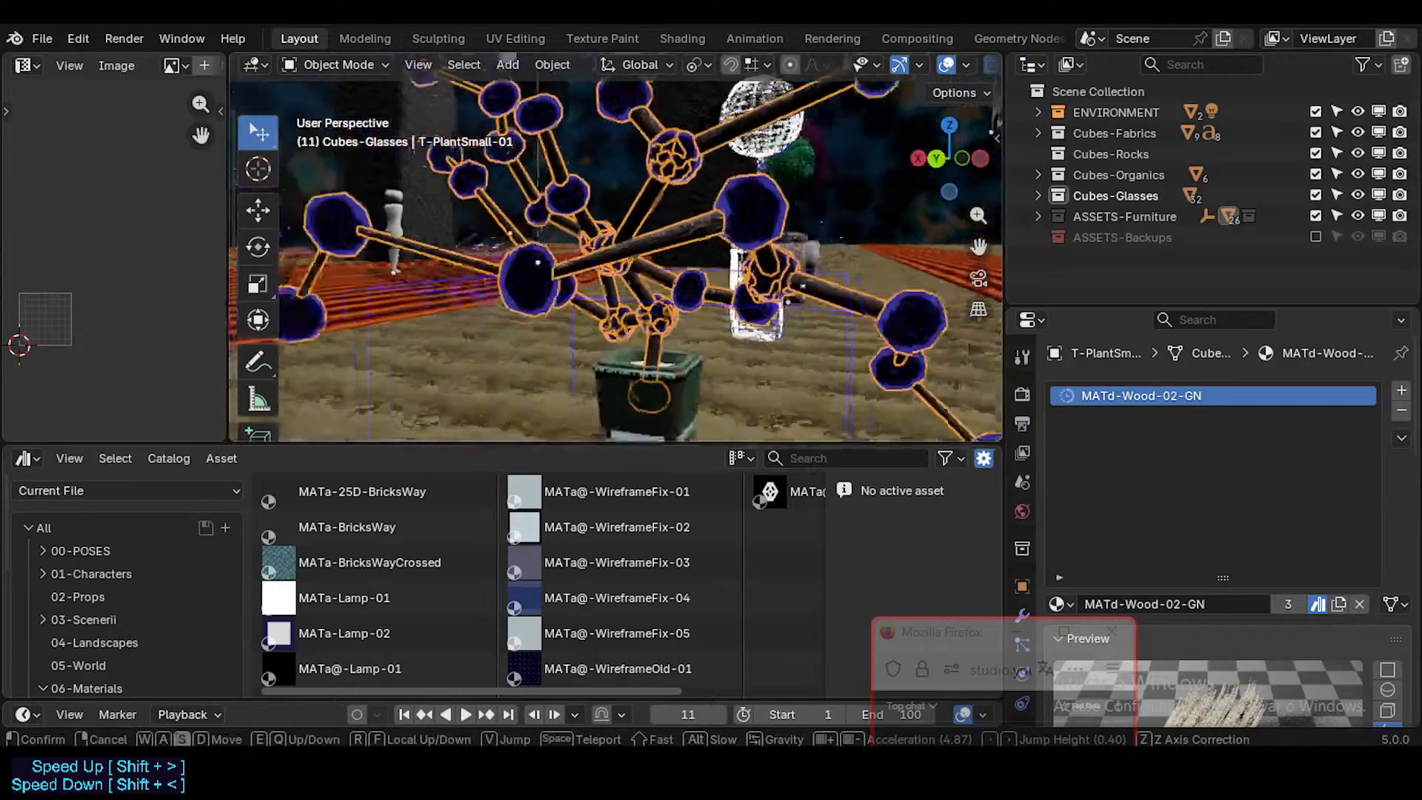
left_click(707, 331)
key("shift+grave")
key("w")
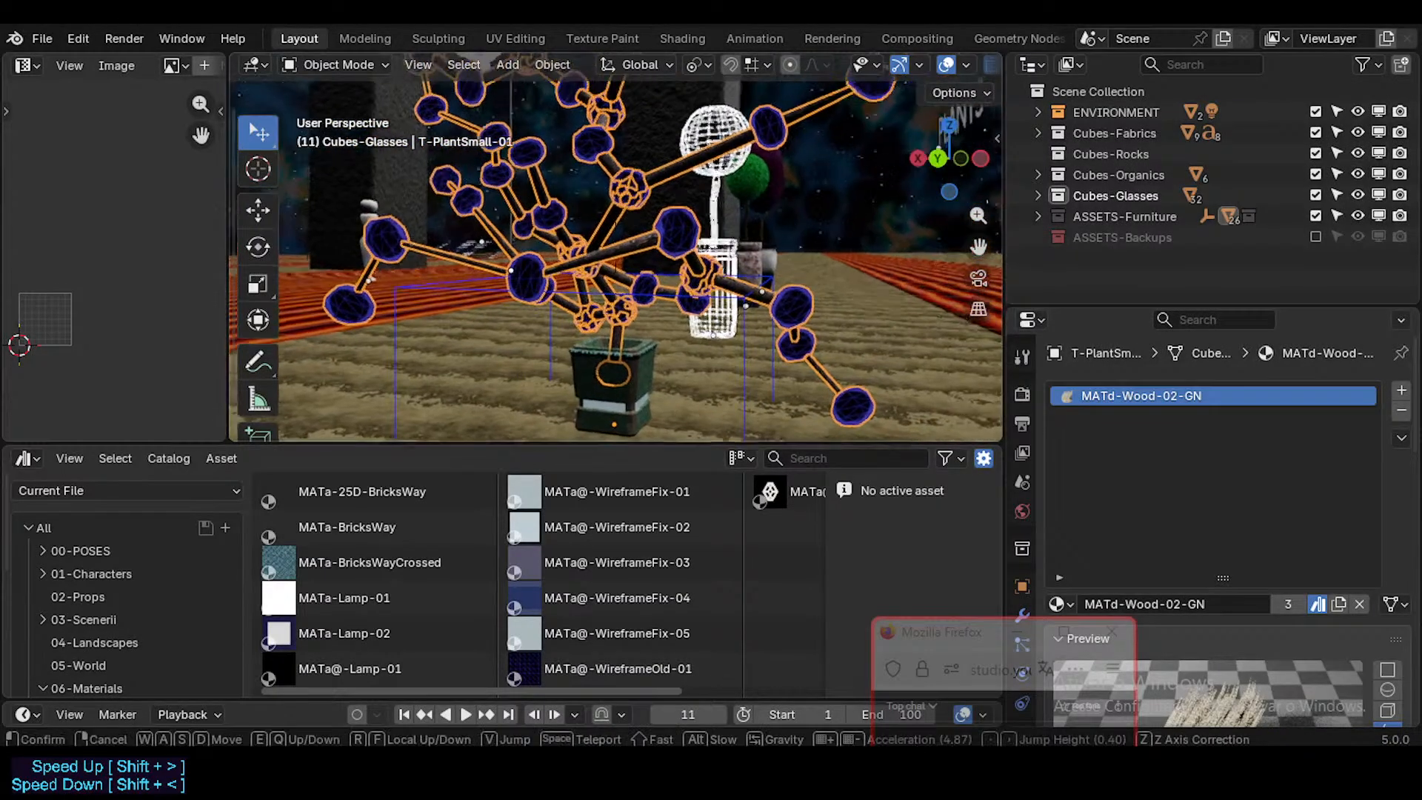
key("s")
left_click(603, 305)
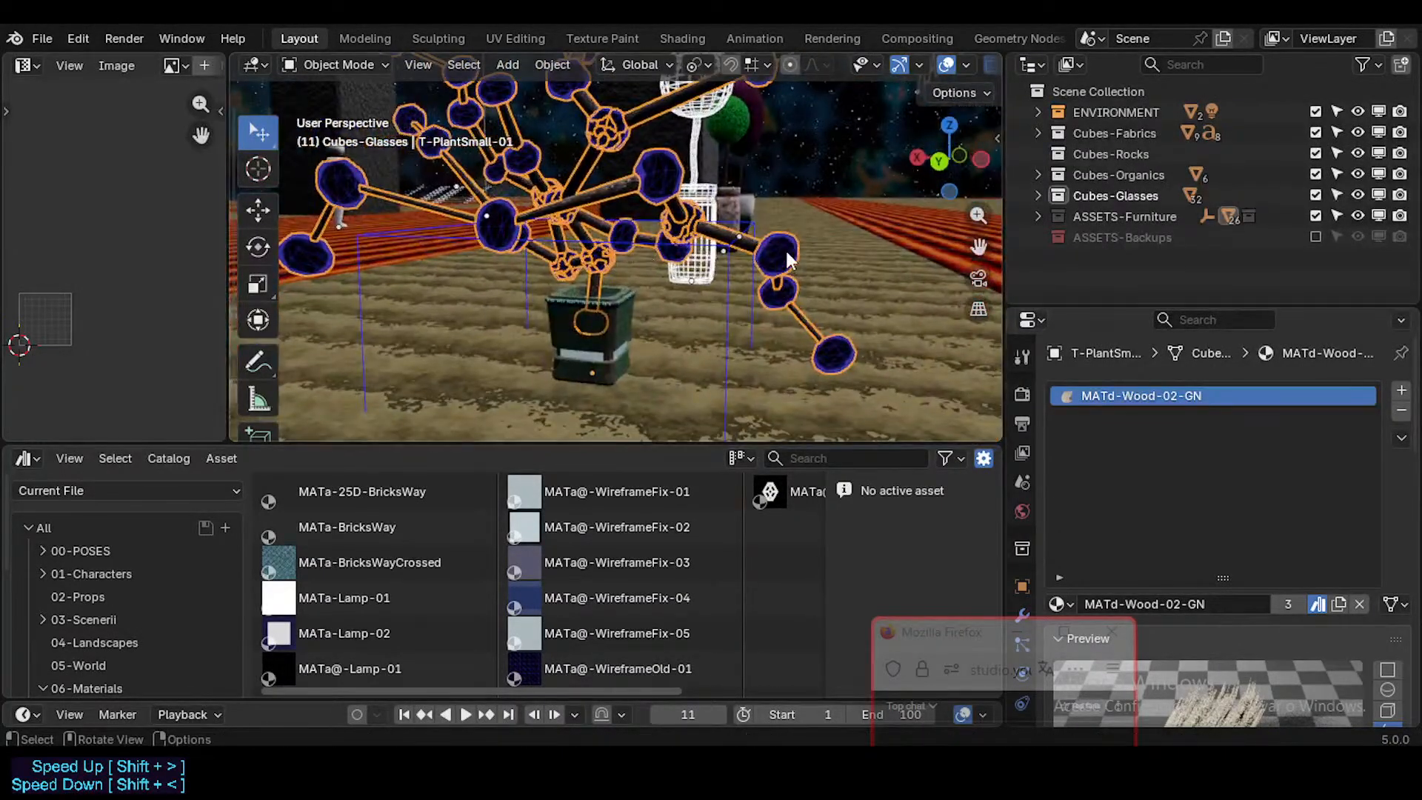
Step: Examine the materials on the small plant's pot, the white wireframe vase plant and the green vase plant
left_click(604, 306)
key("shift+grave")
key("w")
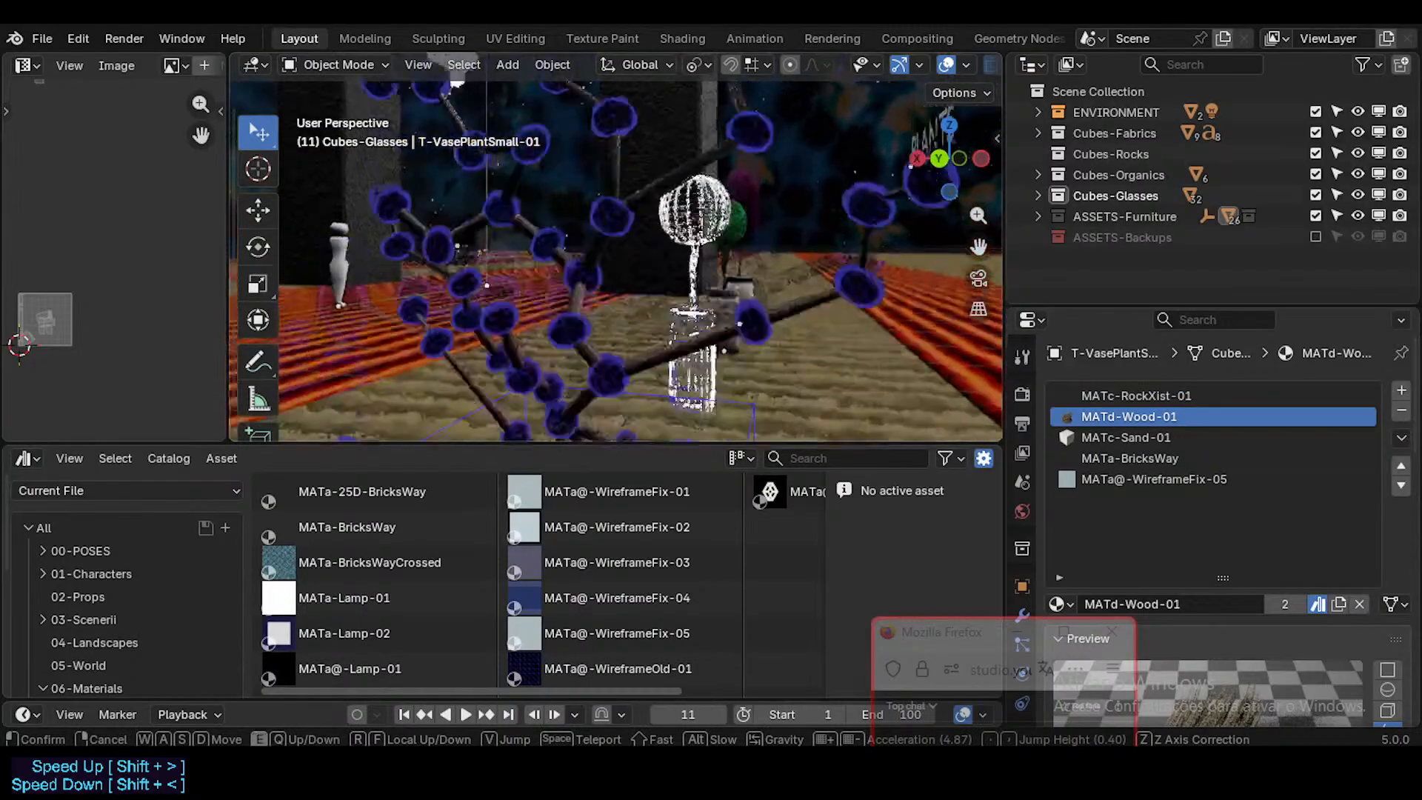
left_click(639, 317)
left_click(639, 317)
key("shift+grave")
key("w")
key("d")
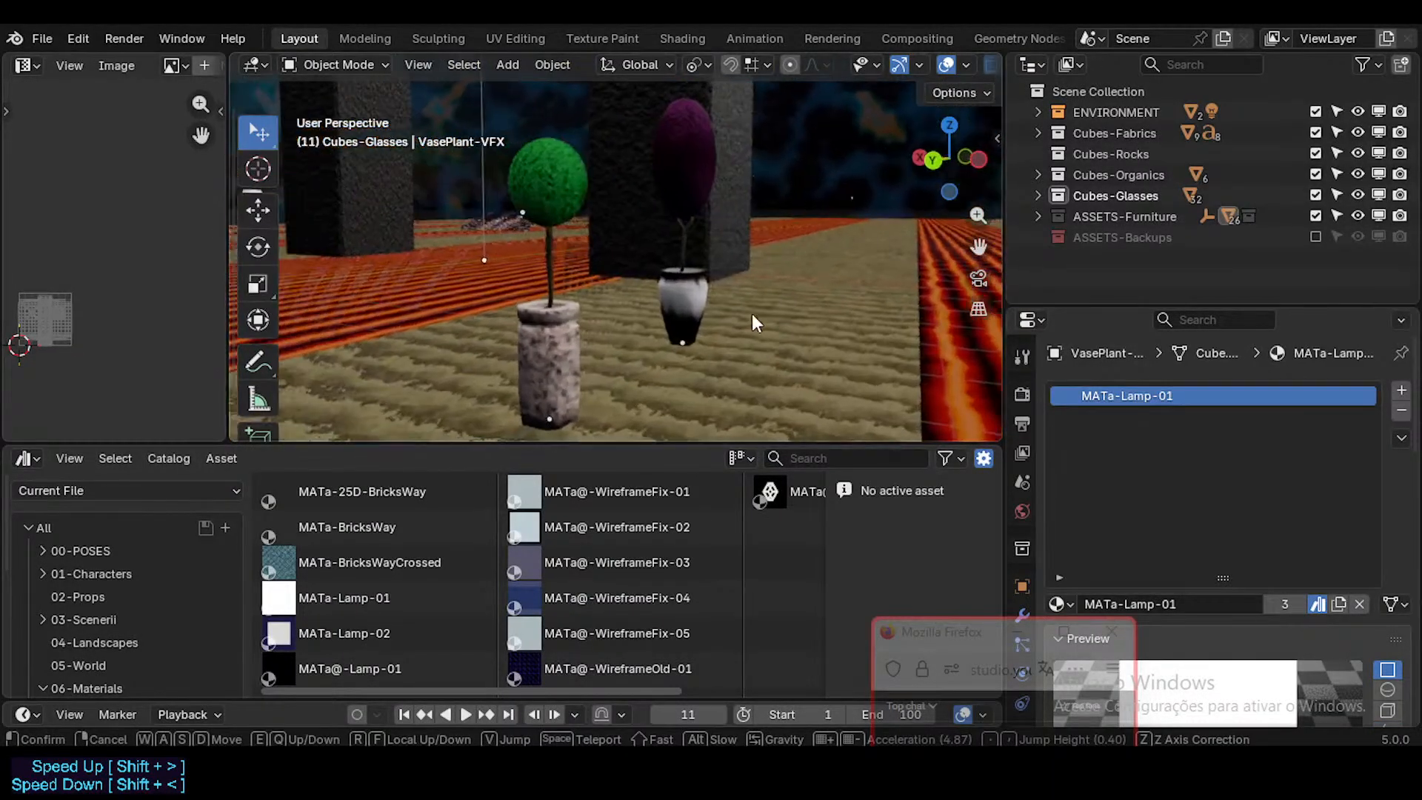
left_click(581, 334)
left_click(577, 334)
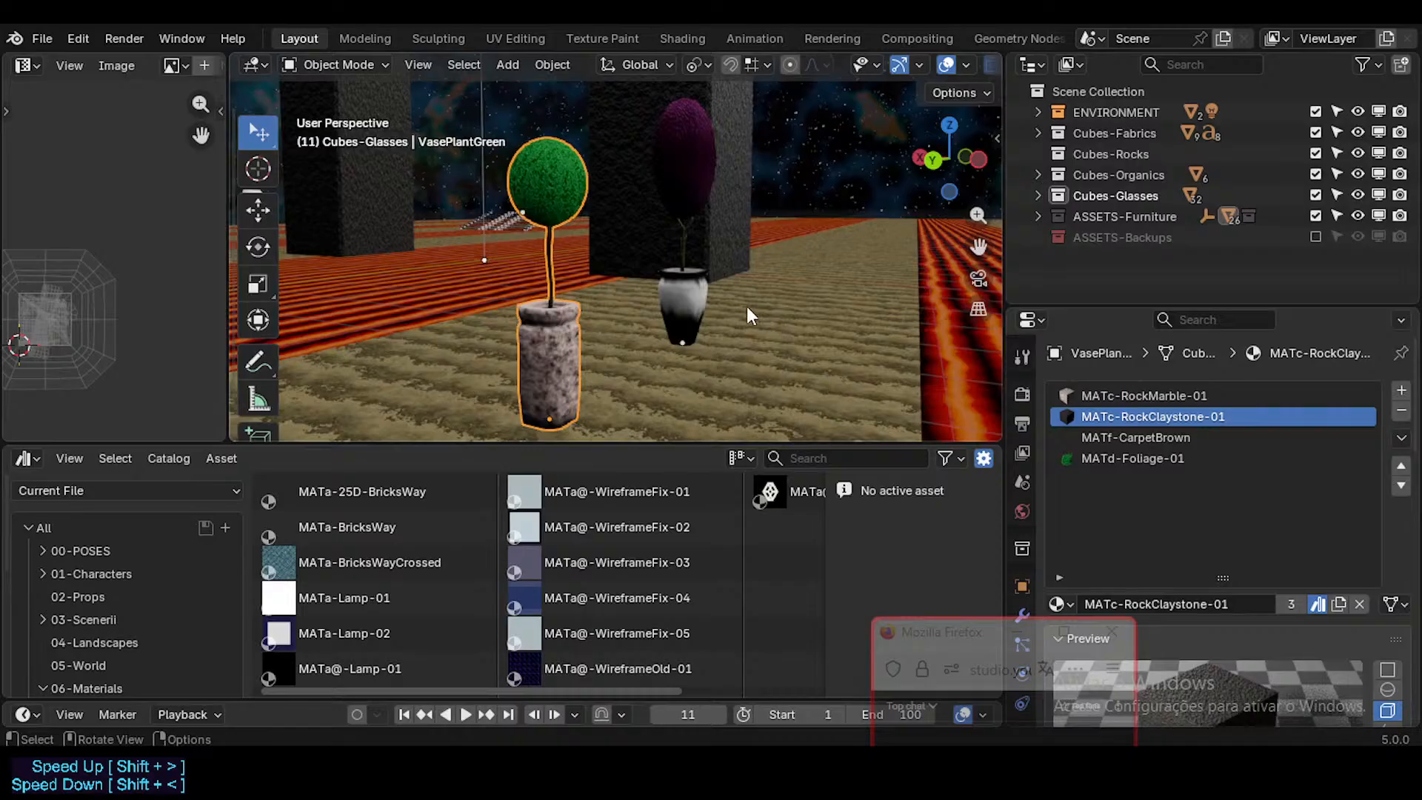
Step: Select the purple vase plant and examine its foliage, stem and pot with the MATx-VasePlant material
left_click(687, 293)
key("shift+grave")
key("w")
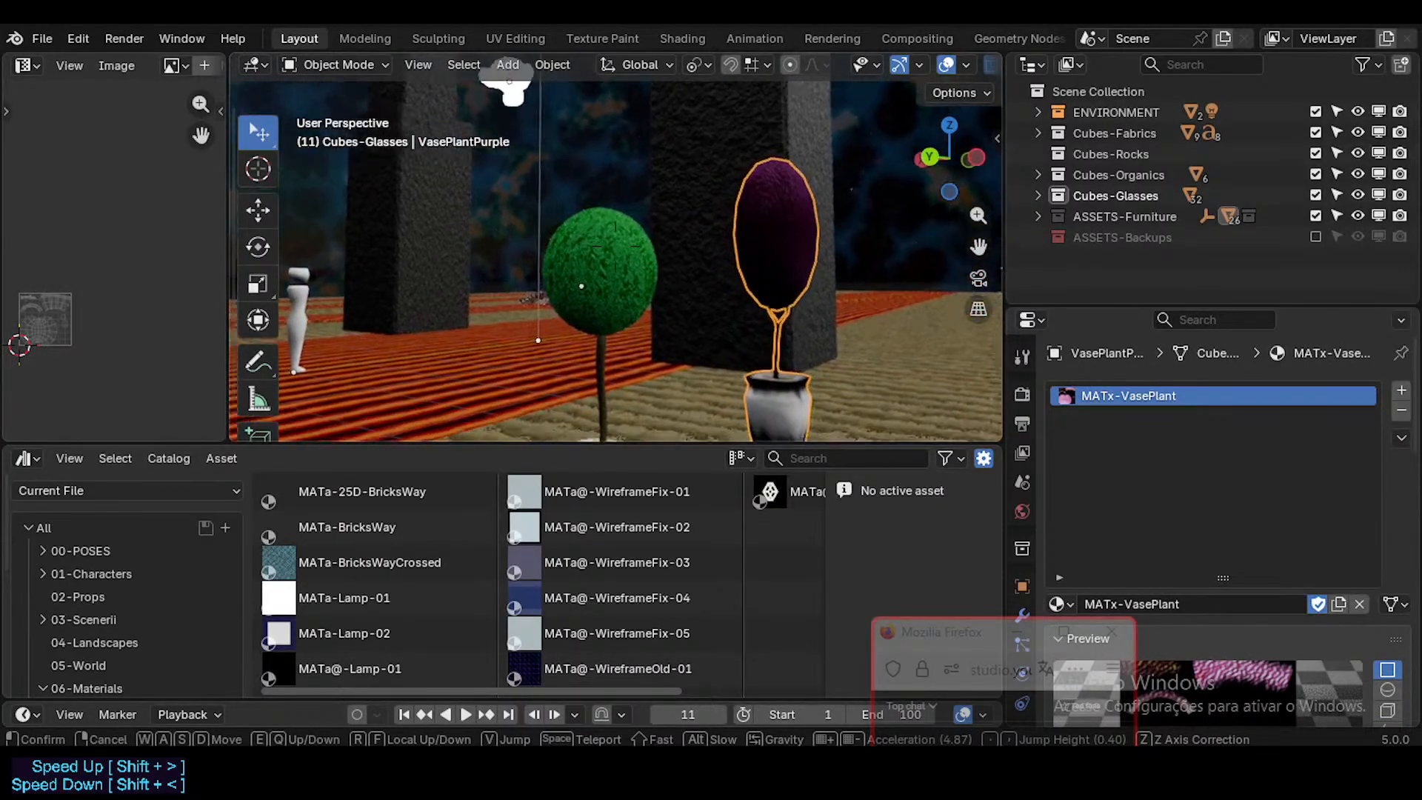
key("w")
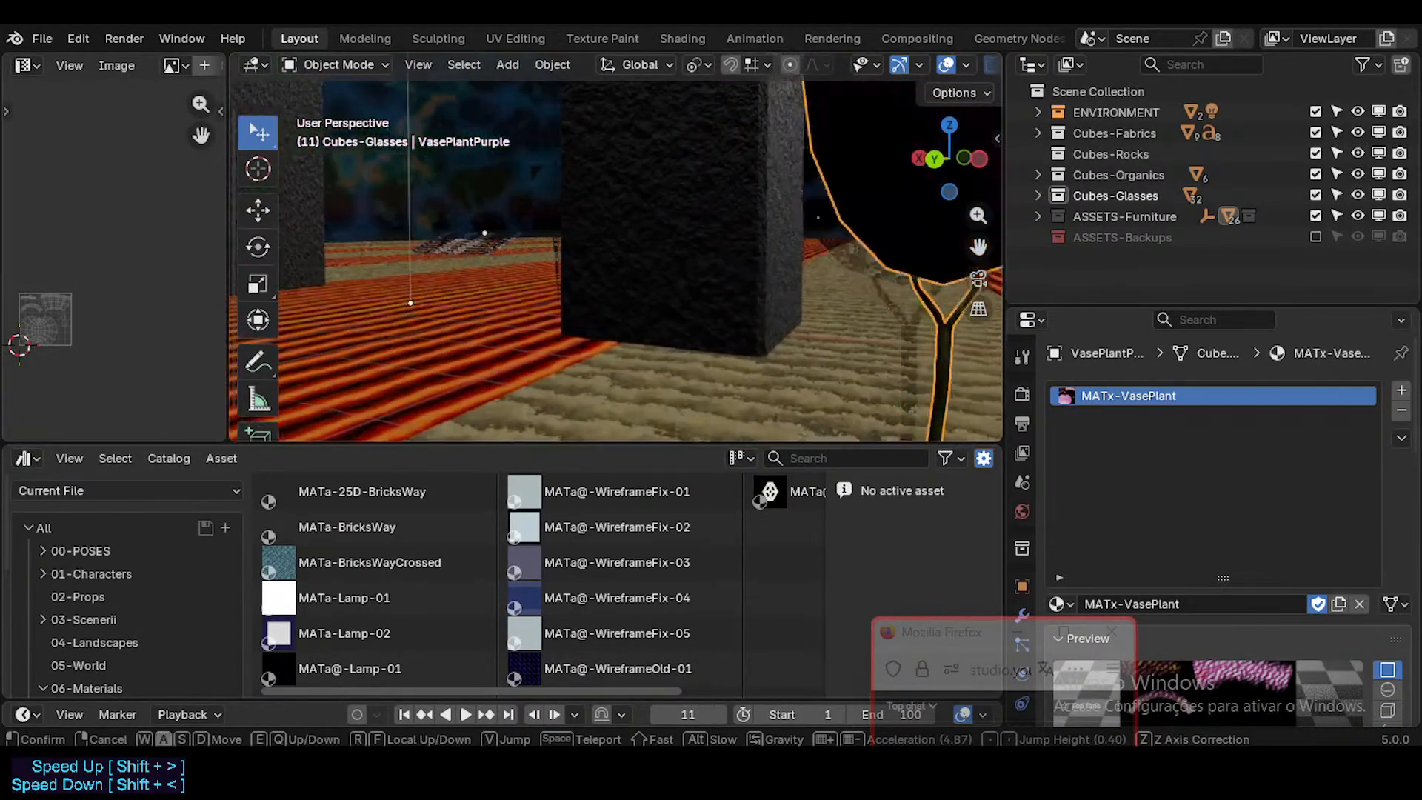
key("a")
left_click(615, 247)
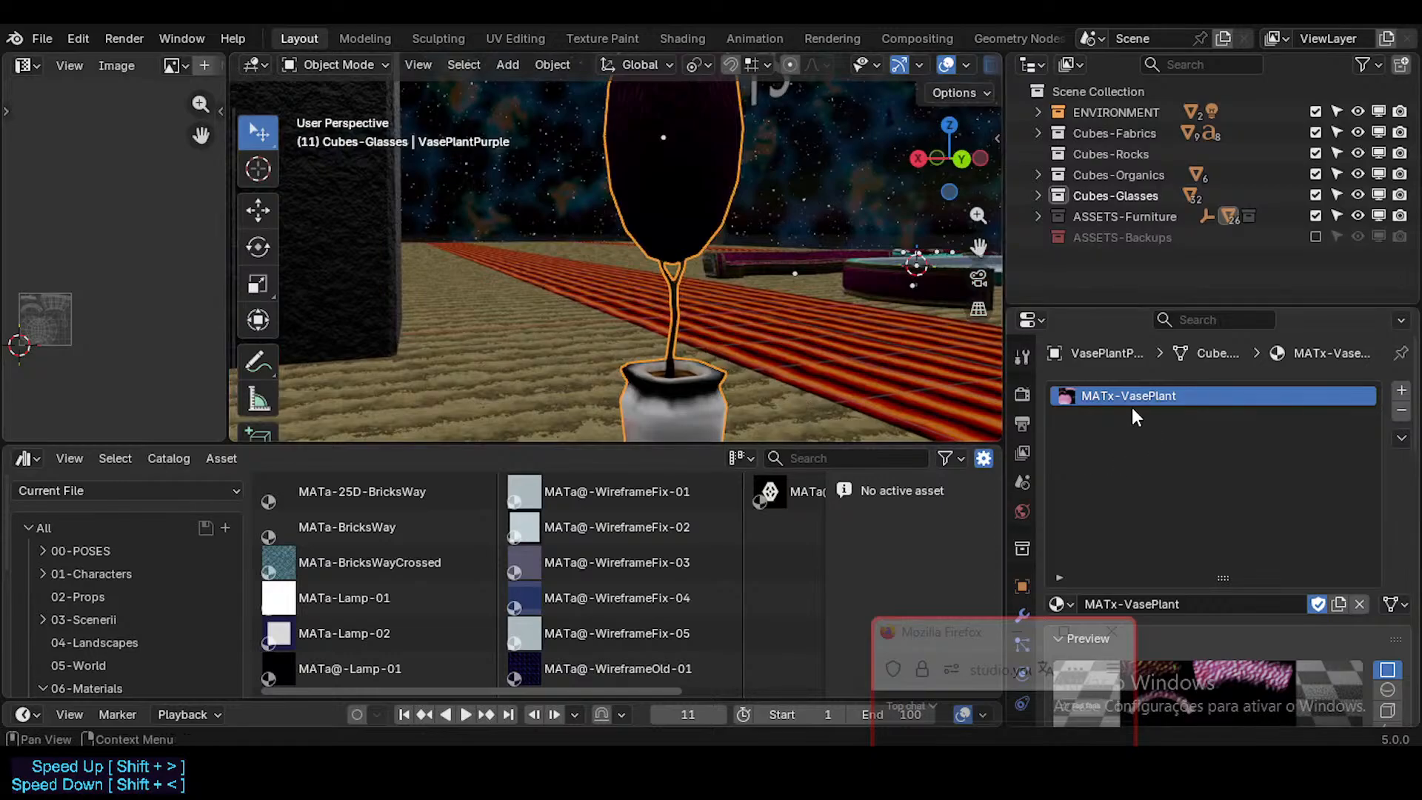
Step: Browse the asset catalogs from Unassigned up through 07-Compositor to MATx-Textures
scroll(348, 628, "down", 3)
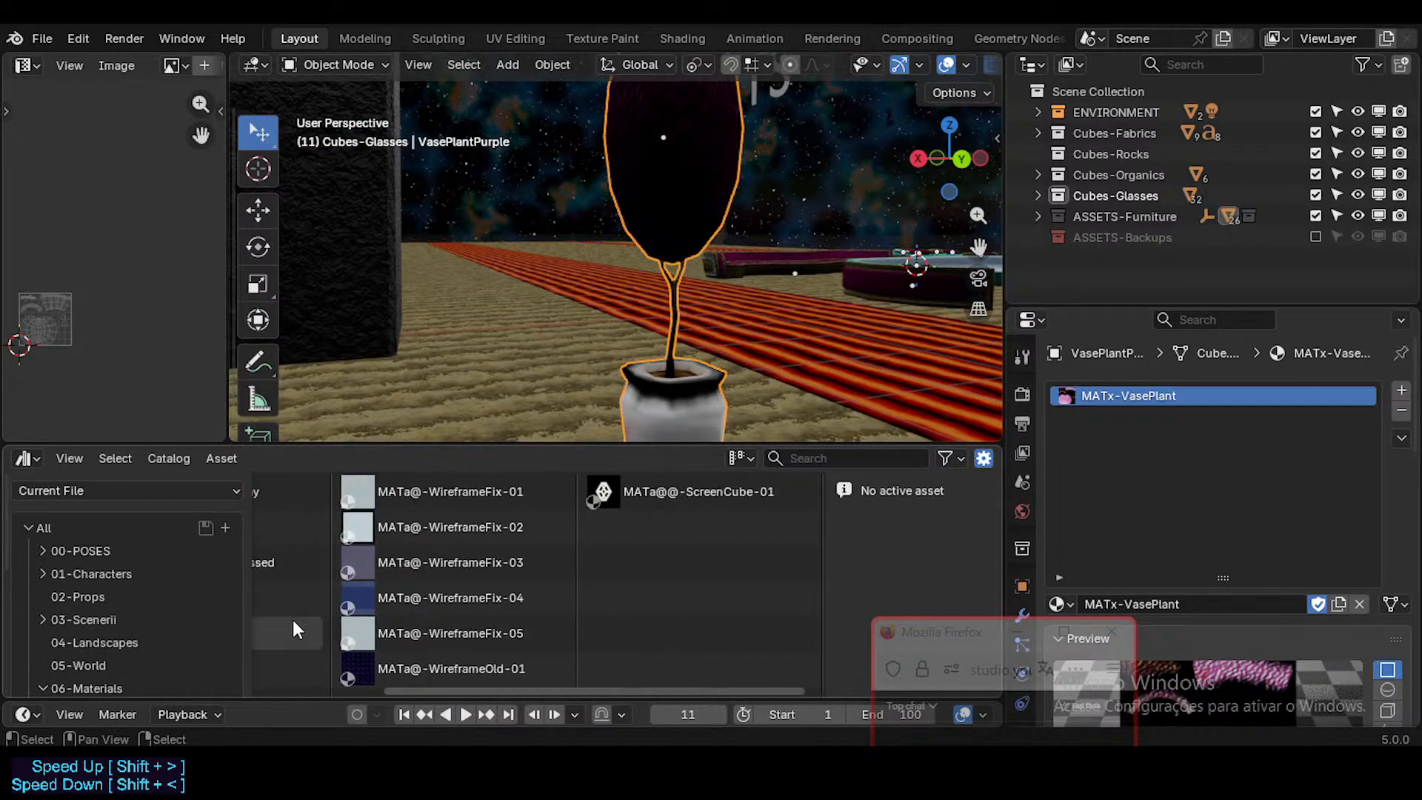
scroll(292, 620, "up", 3)
scroll(167, 612, "down", 5)
scroll(166, 612, "down", 3)
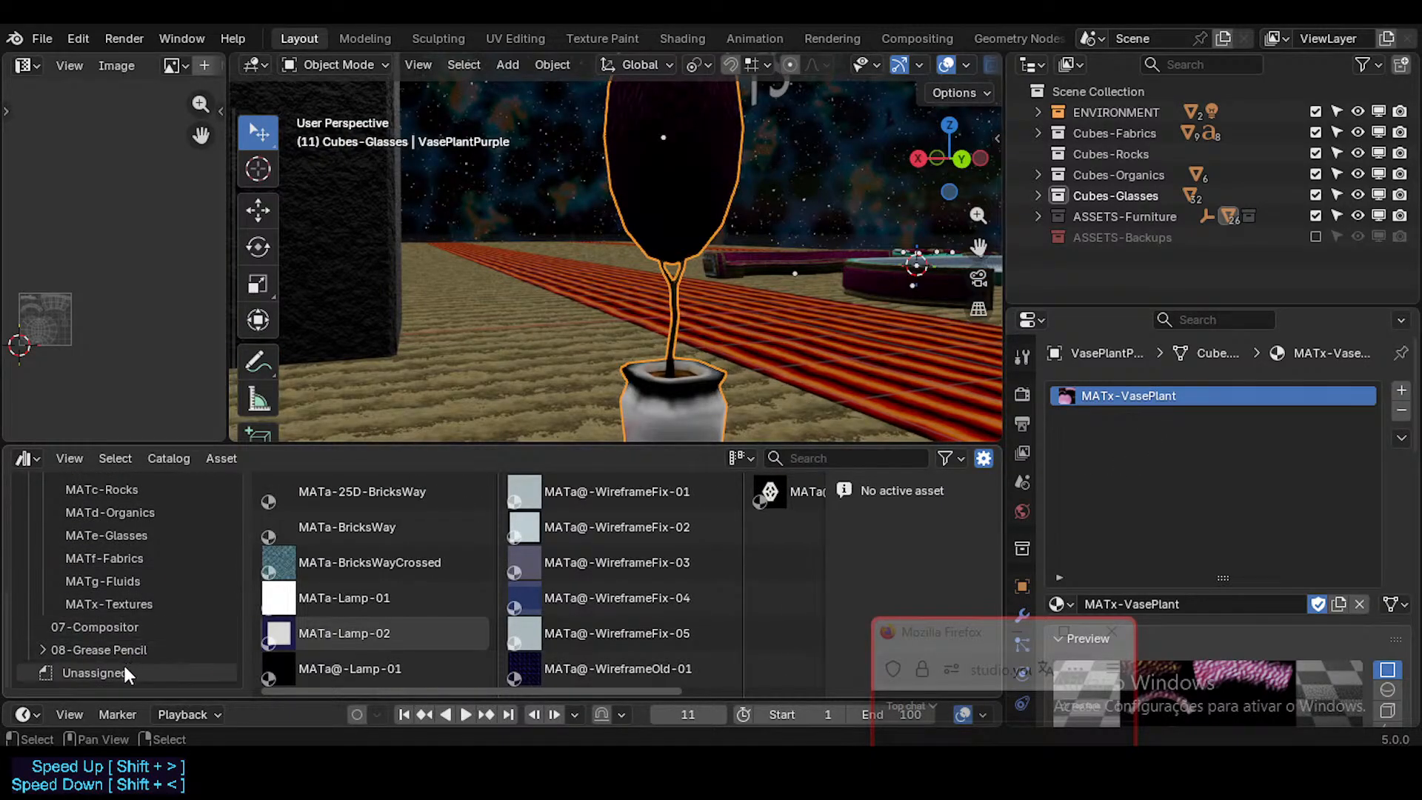
left_click(103, 665)
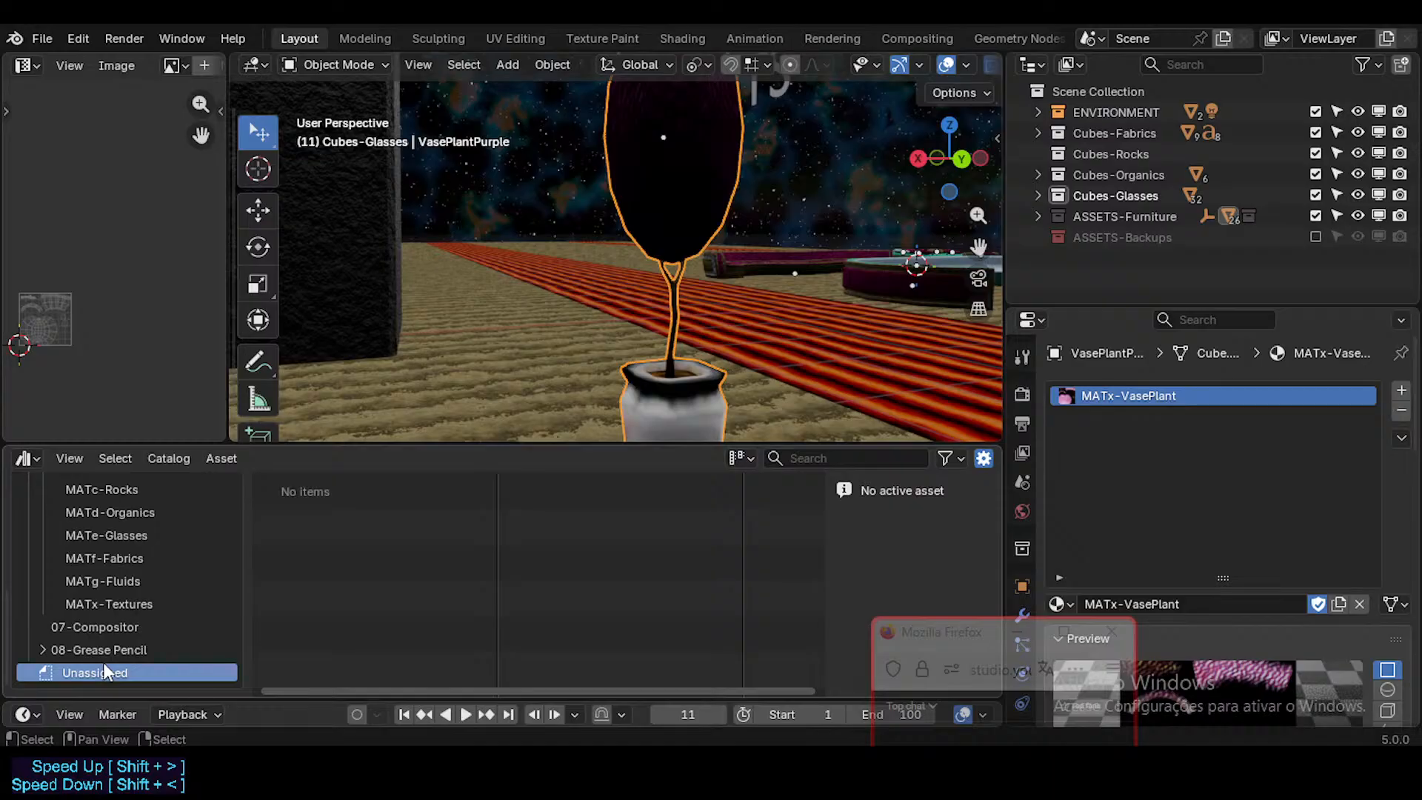
left_click(100, 645)
left_click(97, 627)
left_click(104, 603)
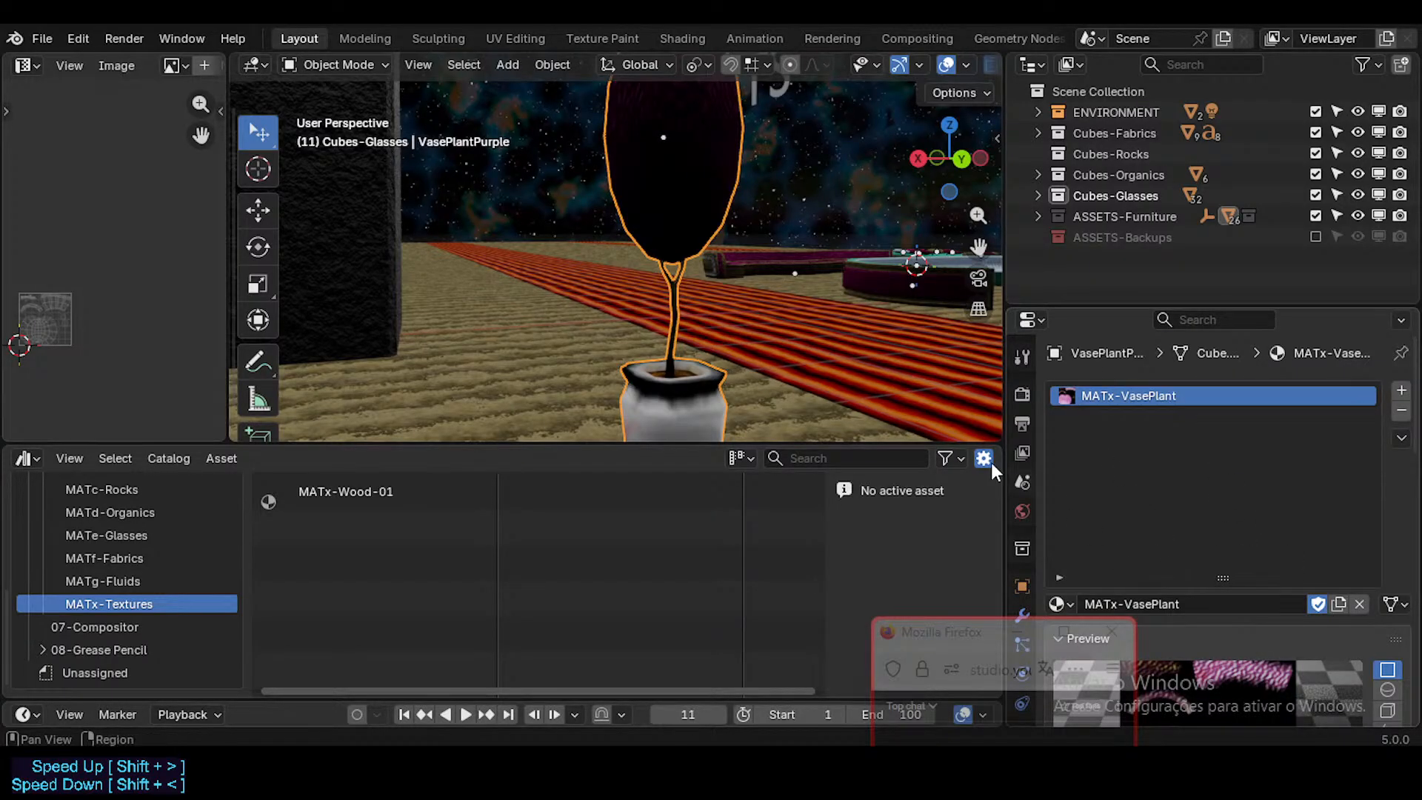
Step: Examine the purple vase plant from several distances and angles, comparing it with the green plant and its surroundings
key("shift+grave")
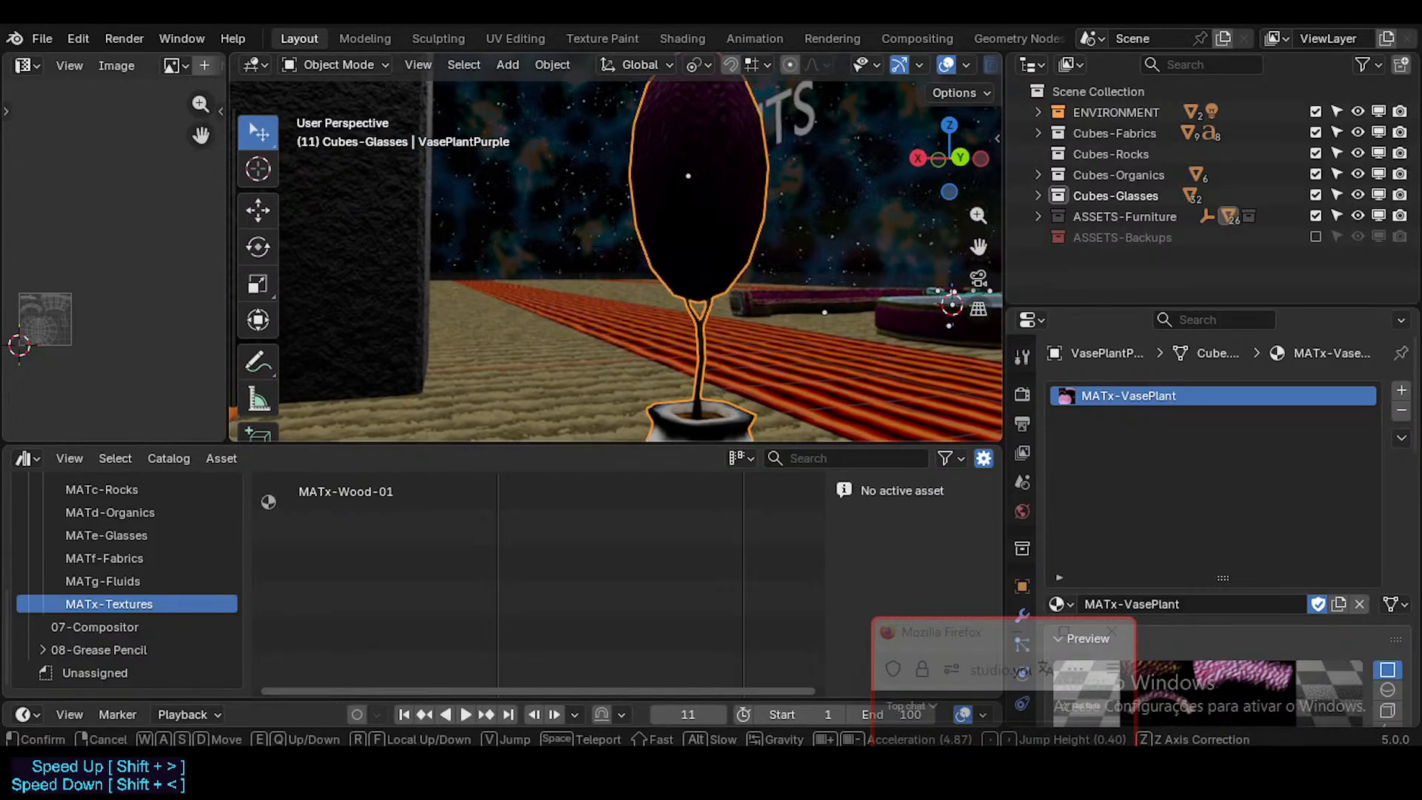
key("Return")
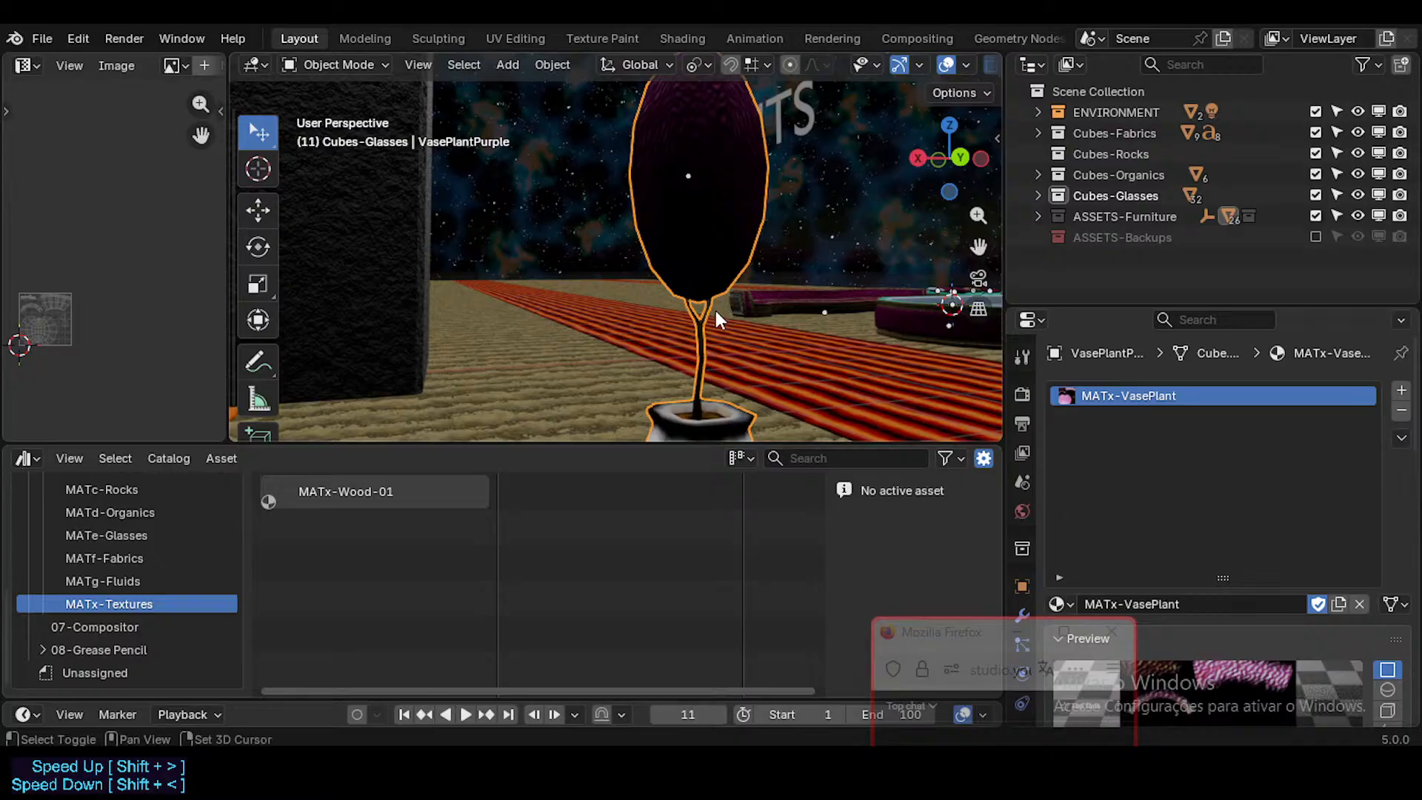
key("shift+grave")
key("d")
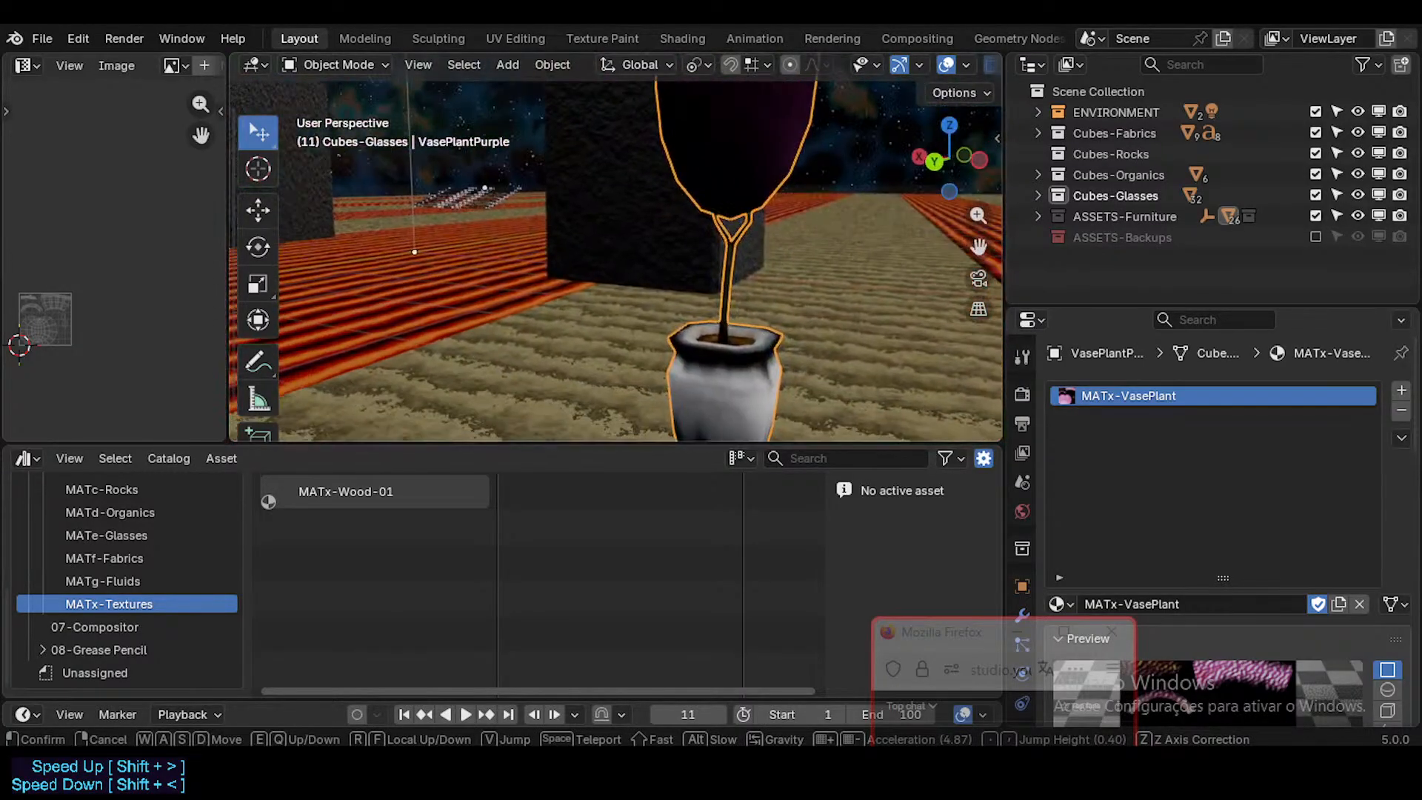
key("s")
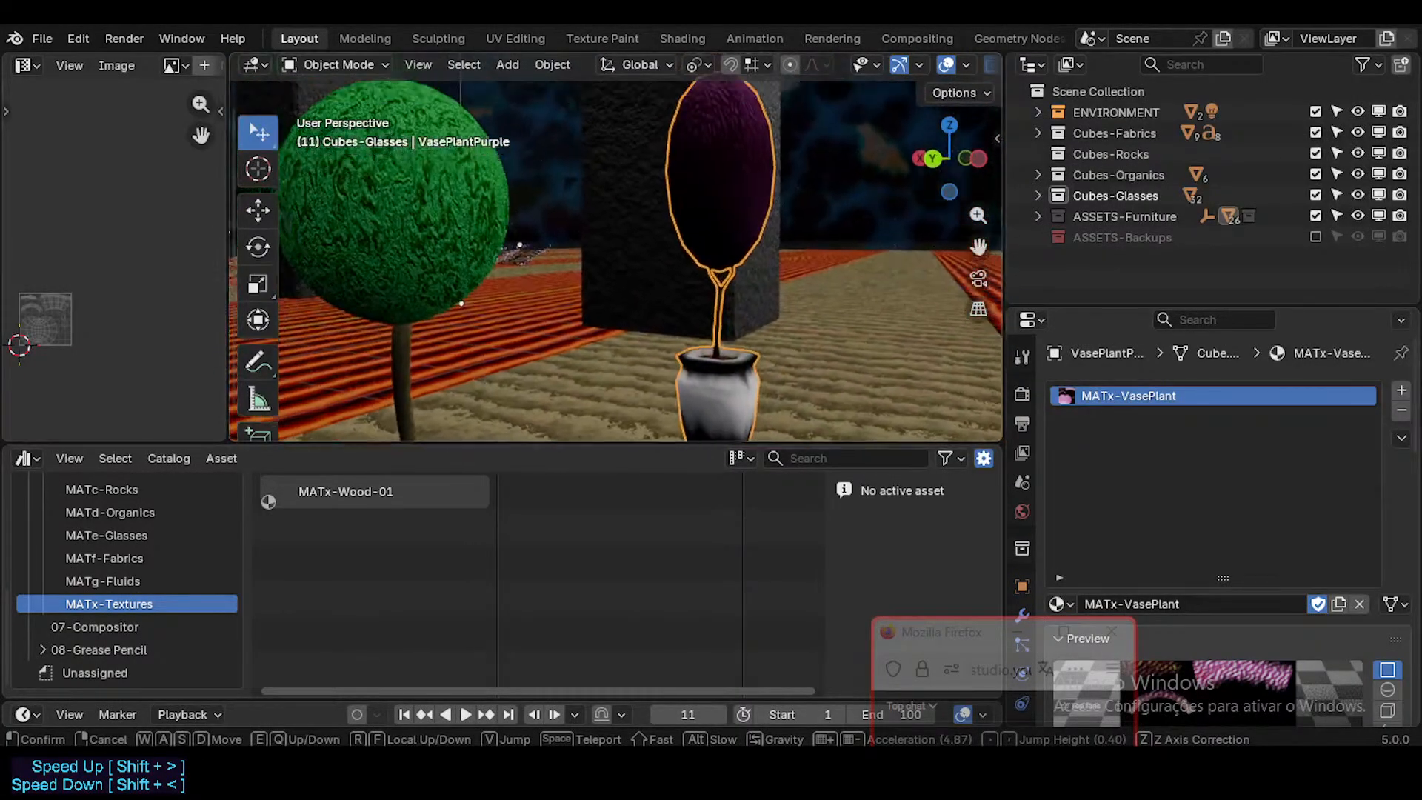
key("w")
key("s")
key("w")
key("a")
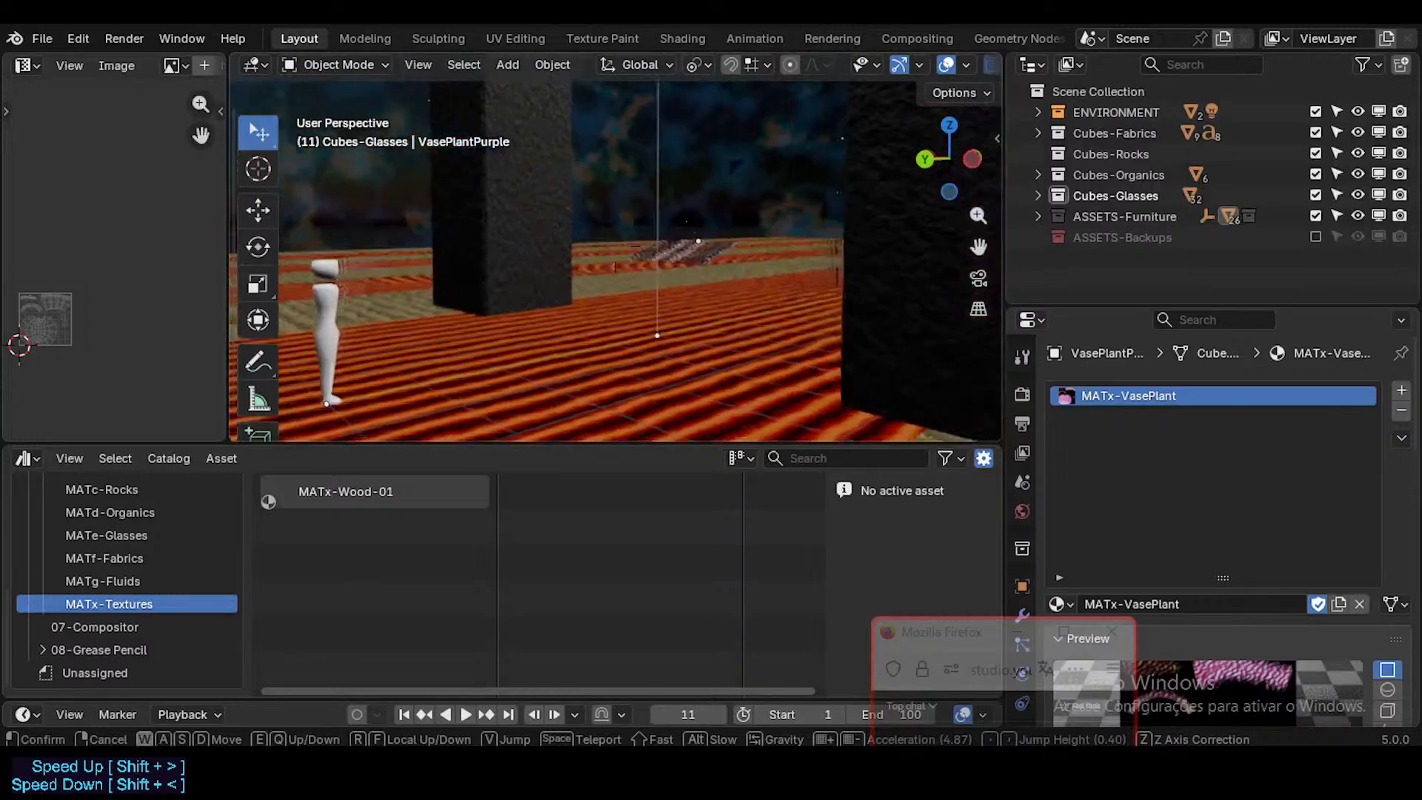
key("w")
key("s")
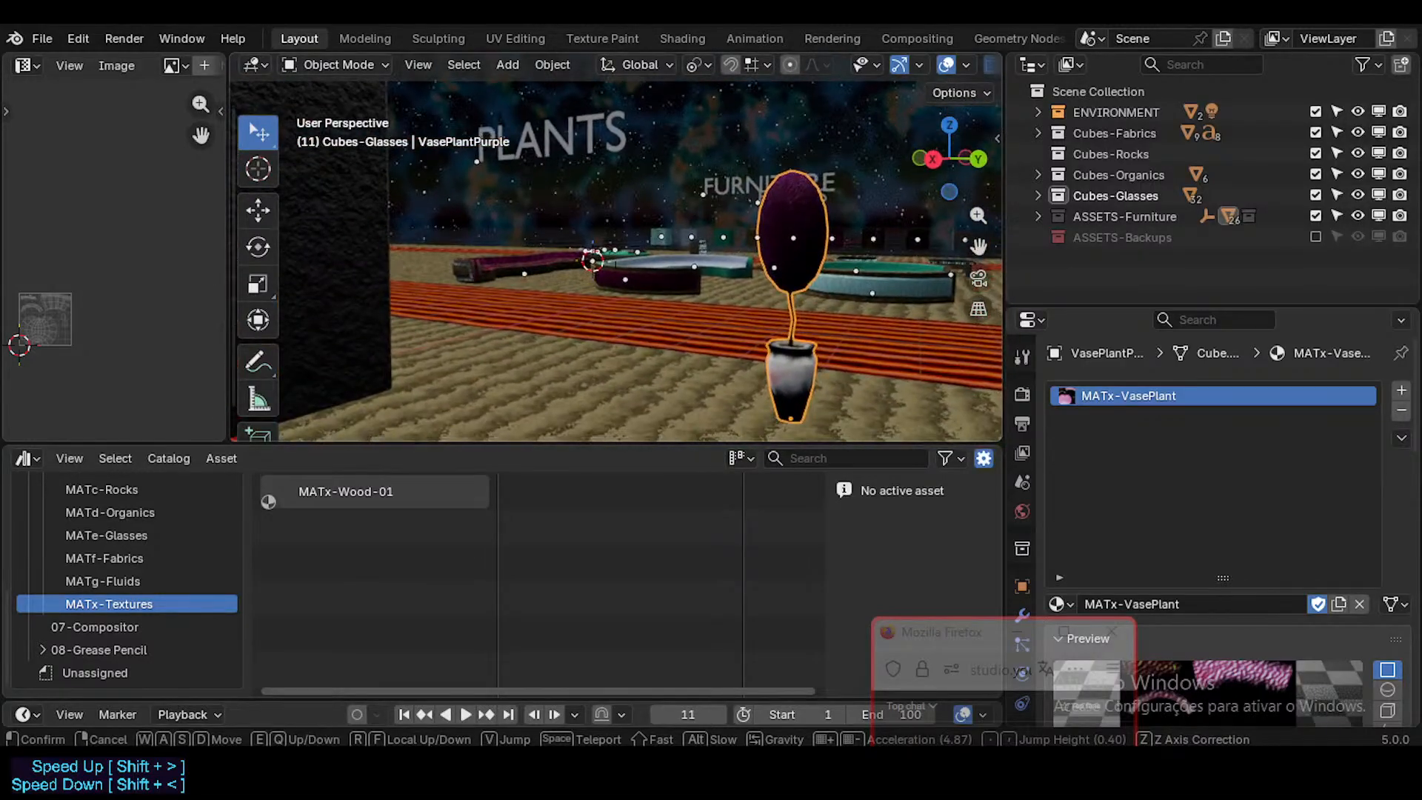
Step: Go over to the futuristic stairs on the carpet floor, select them and view their steps up close
key("a")
key("w")
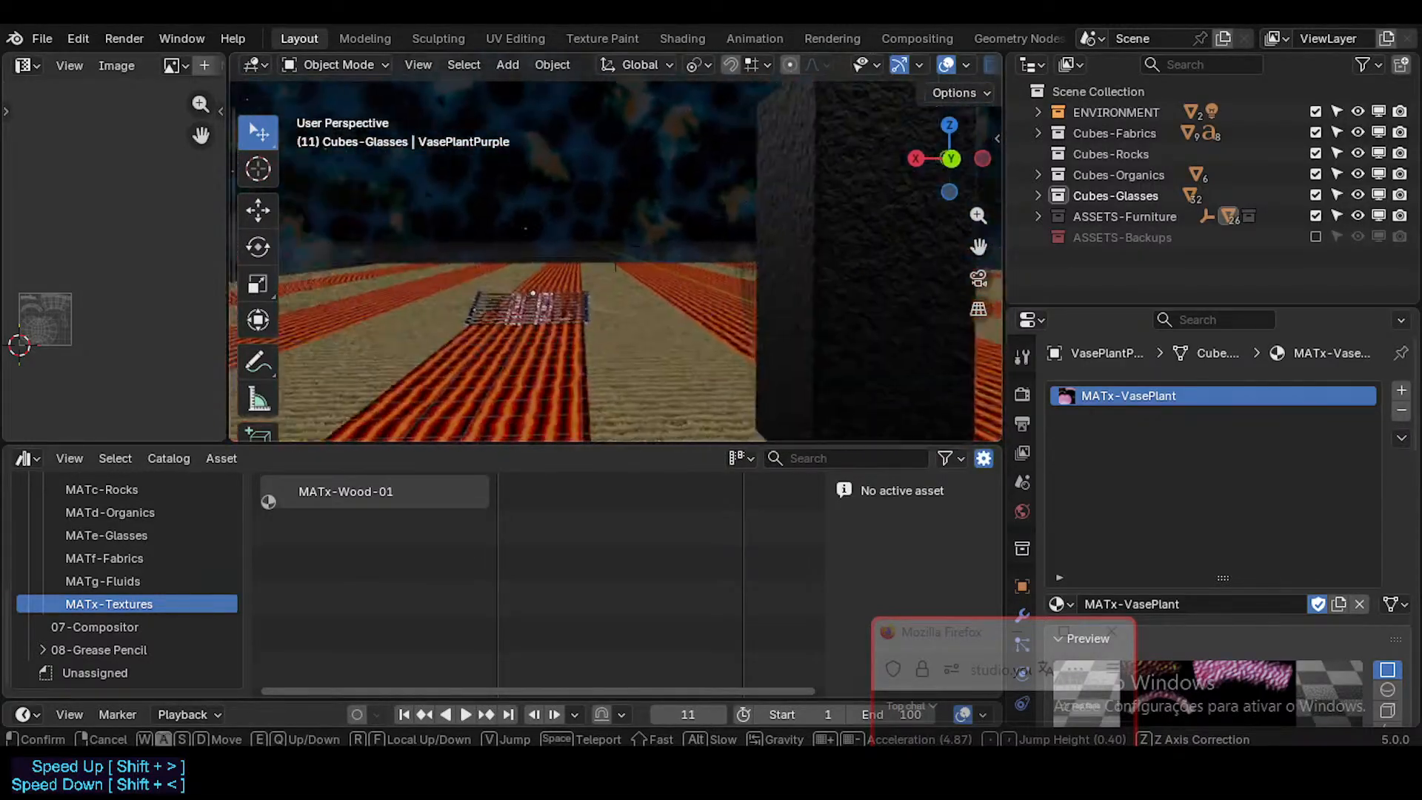
key("w")
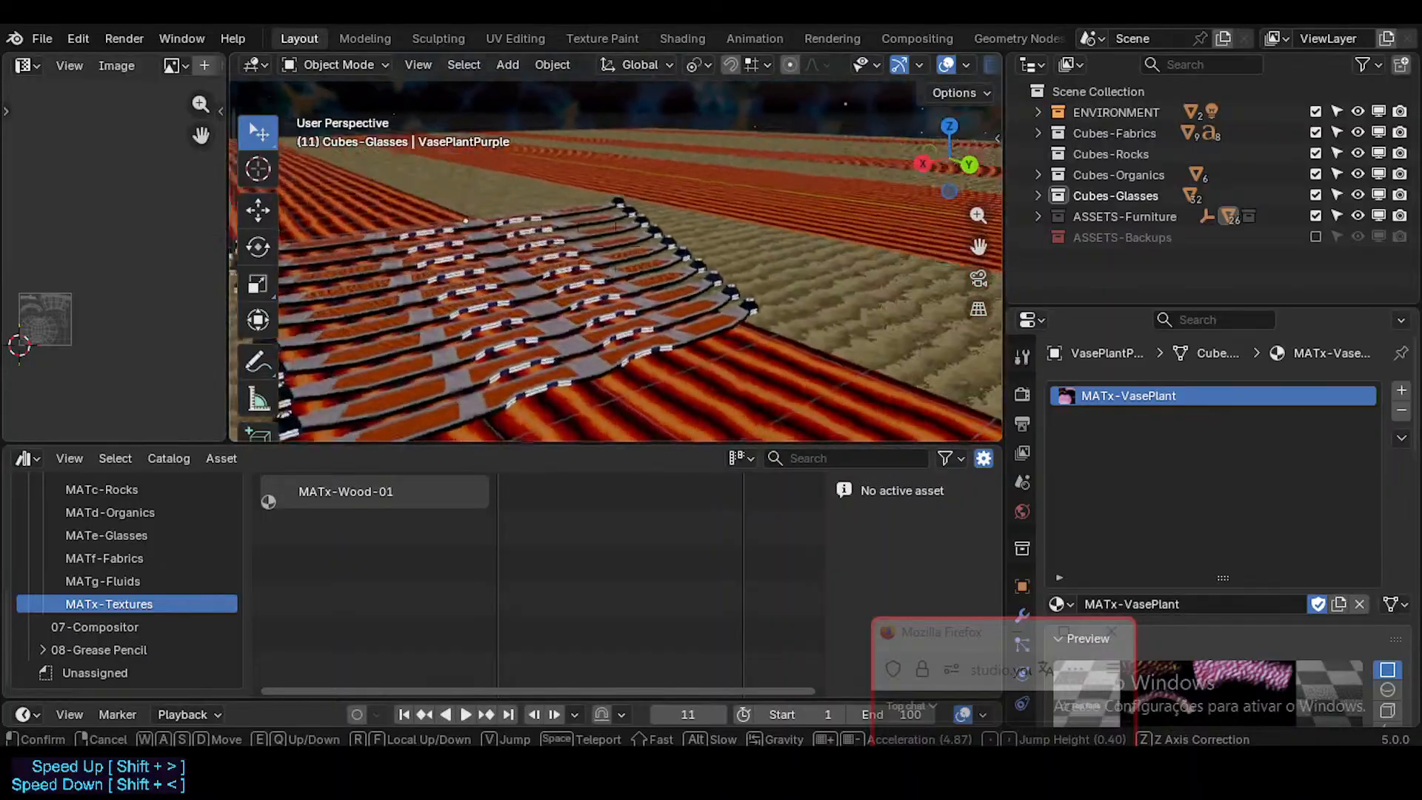
left_click(717, 317)
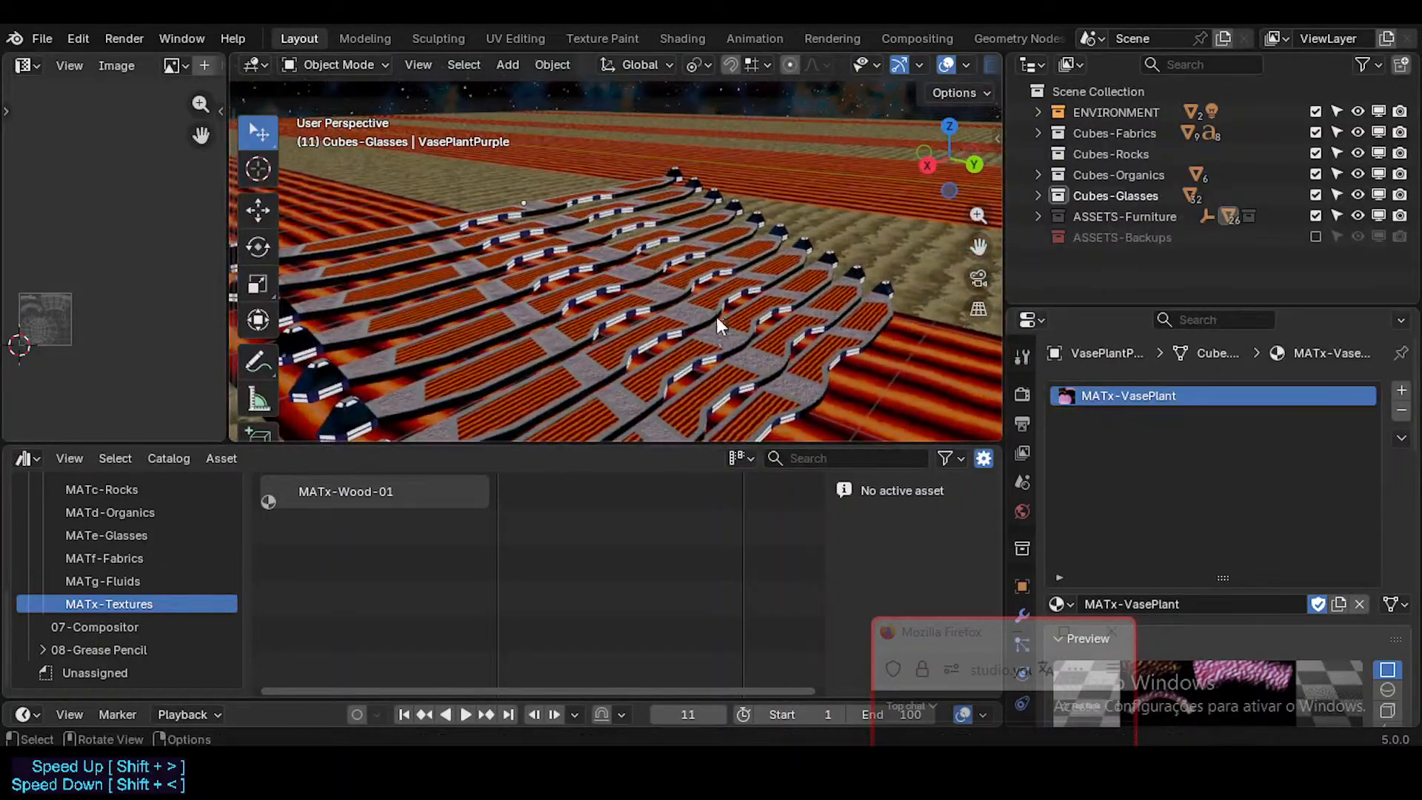
left_click(699, 339)
key("shift+grave")
key("d")
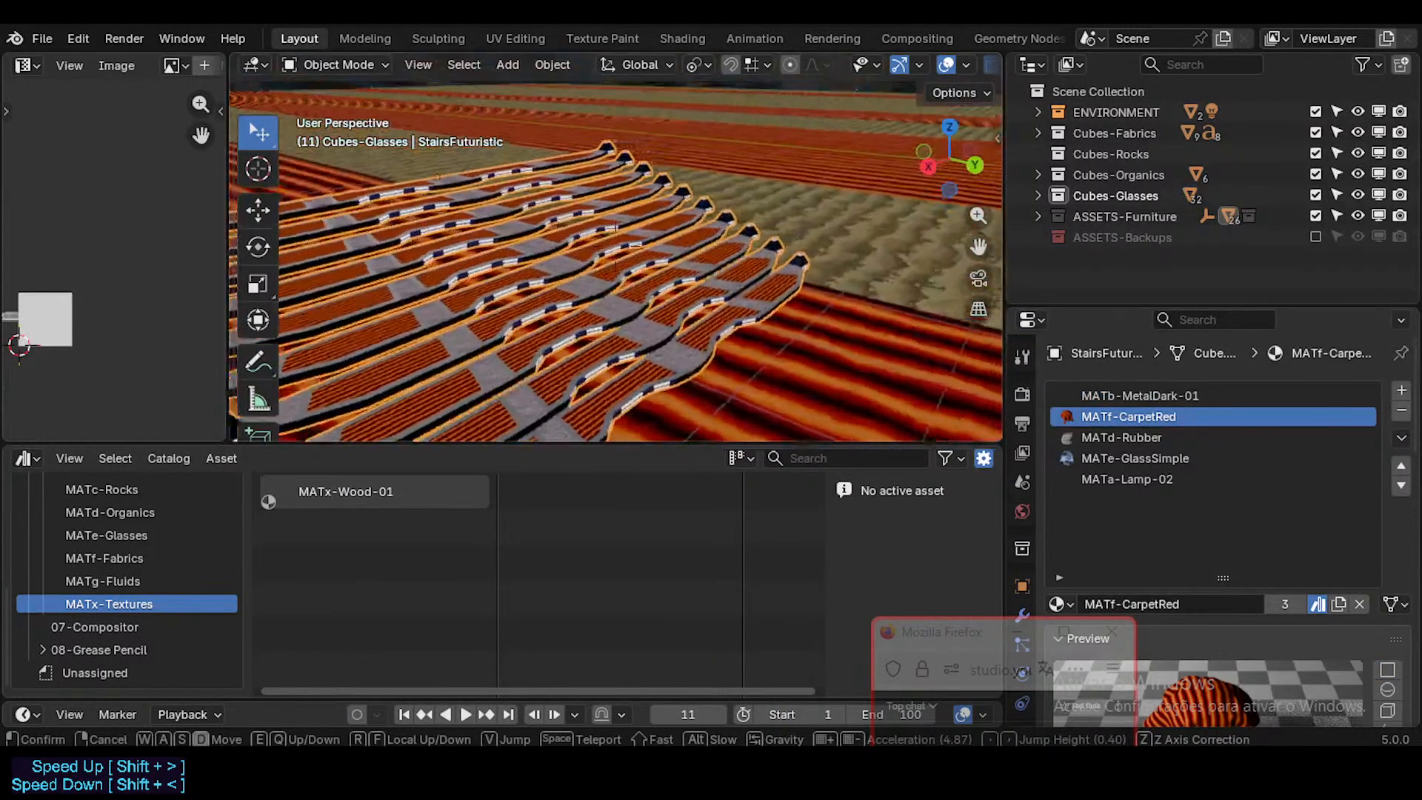
left_click(725, 347)
Step: Review the stairs' material slots repeatedly: MetalDark-01, CarpetRed, Rubber, GlassSimple and Lamp-02
left_click(1109, 480)
left_click(1127, 459)
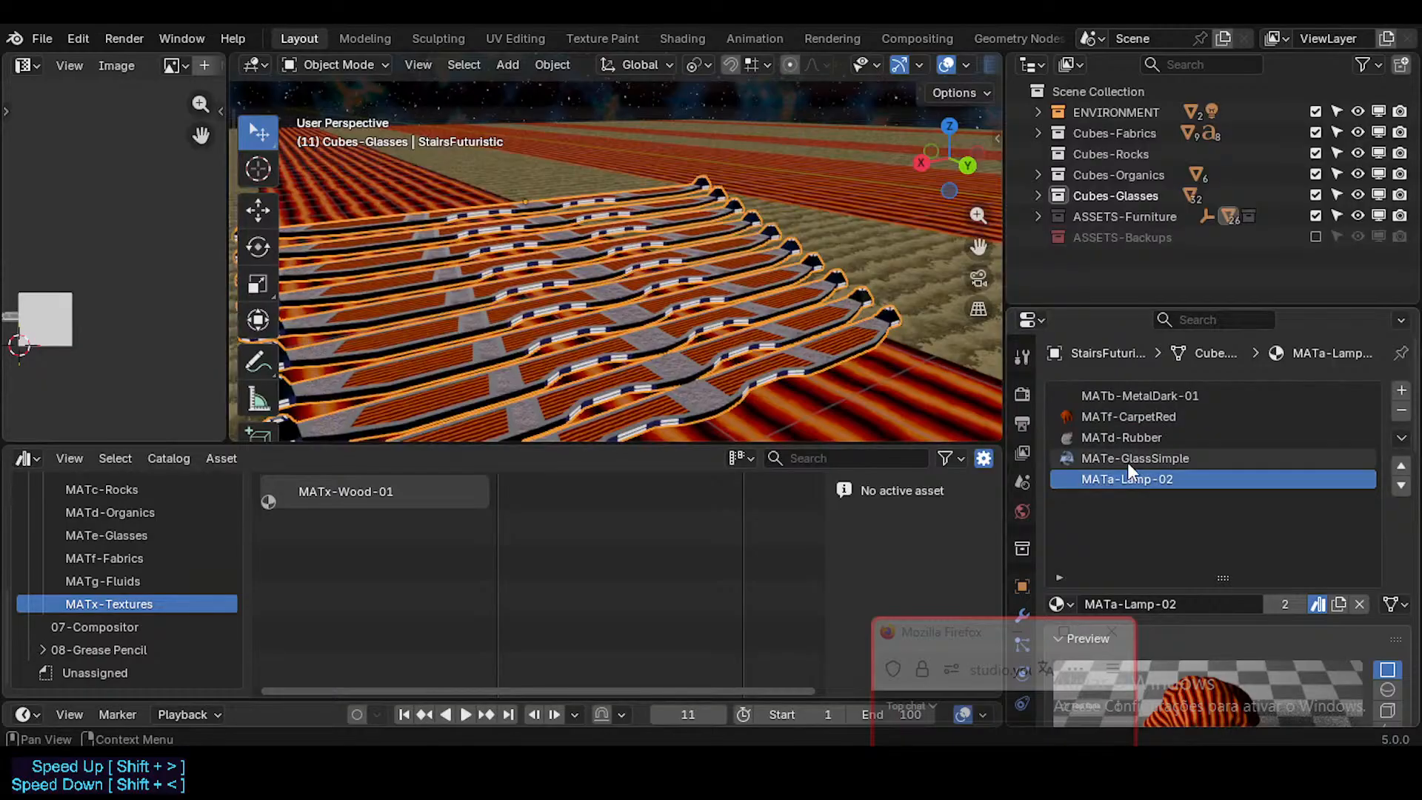
left_click(1141, 438)
left_click(1137, 416)
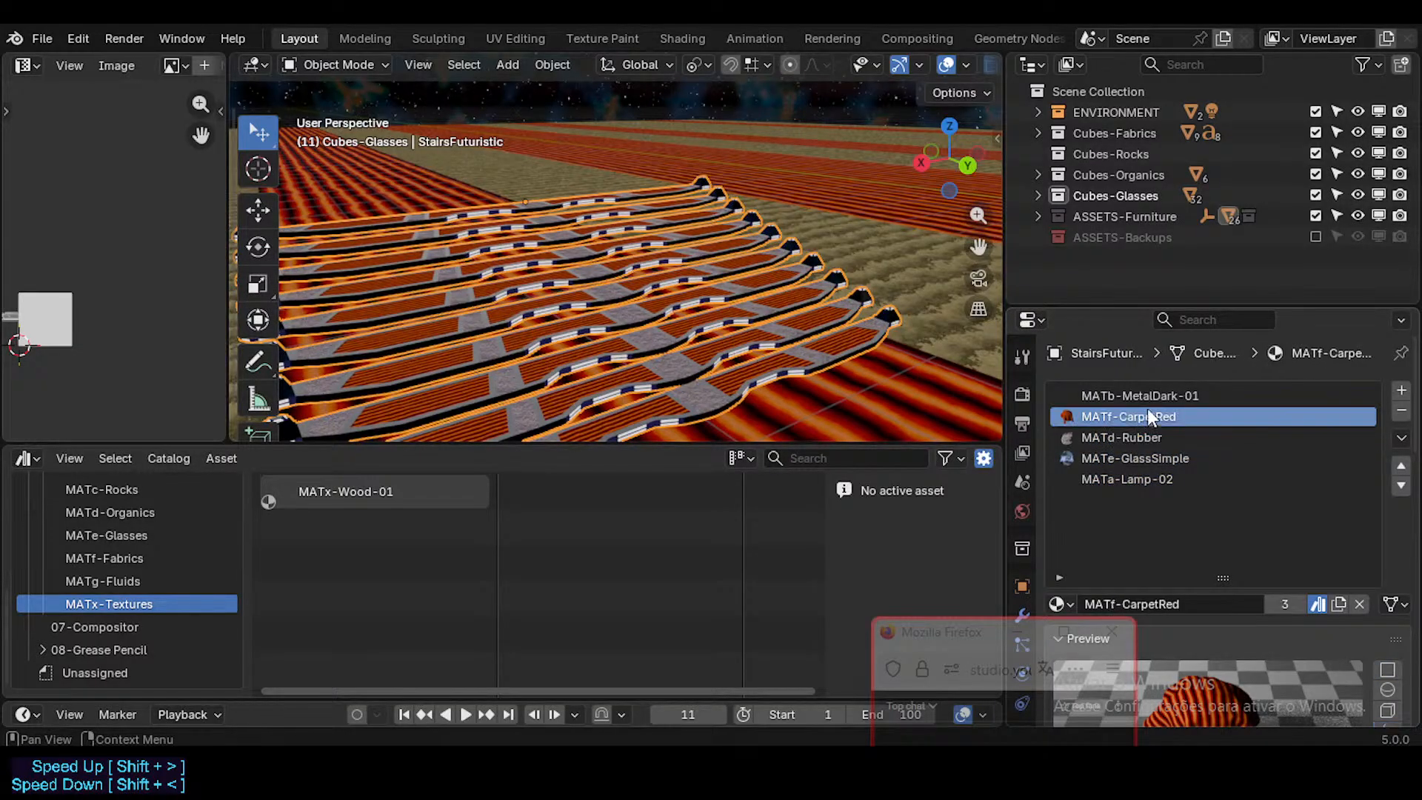
left_click(1147, 398)
left_click(1138, 477)
left_click(1139, 458)
left_click(1127, 437)
left_click(1130, 416)
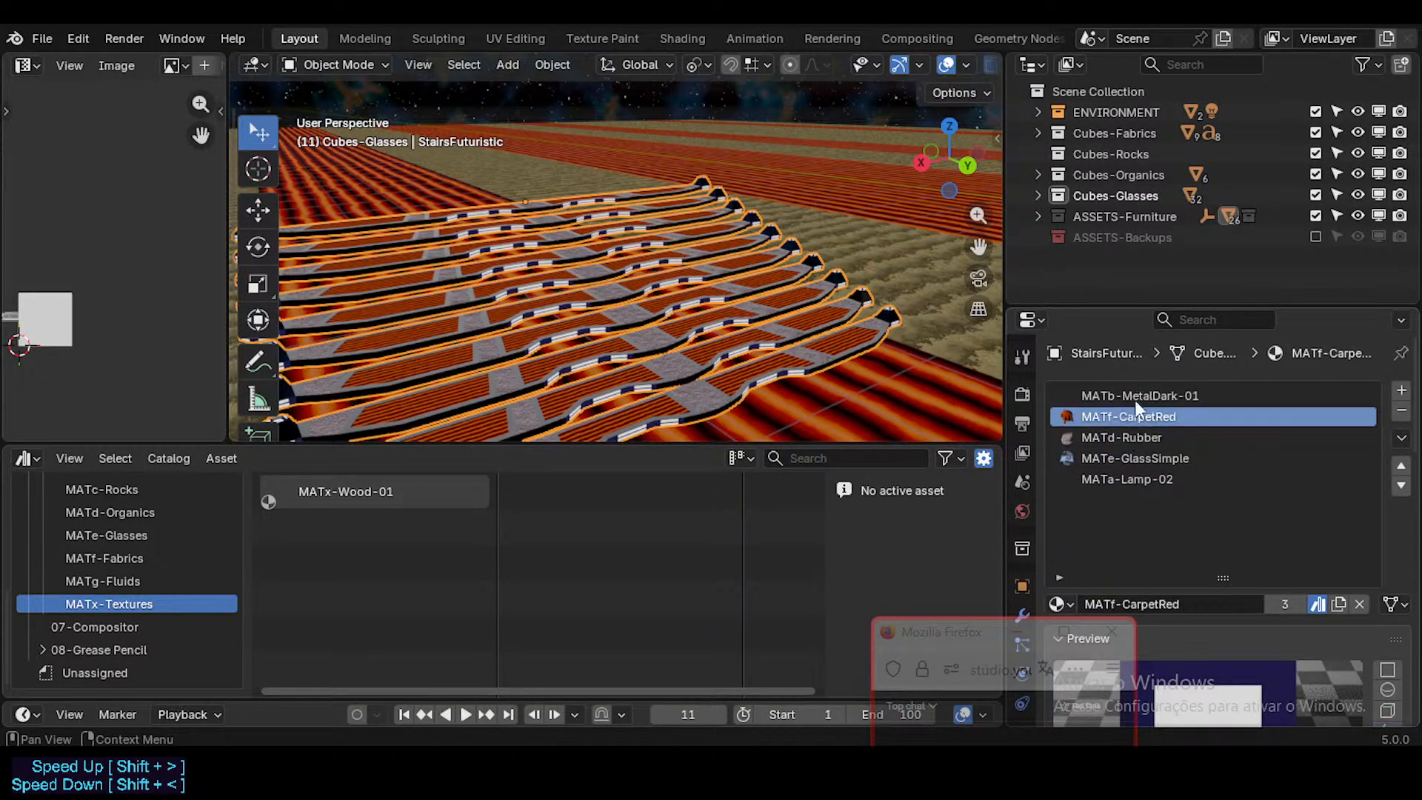
left_click(1135, 397)
left_click(1133, 416)
left_click(1132, 438)
left_click(1136, 459)
left_click(1138, 479)
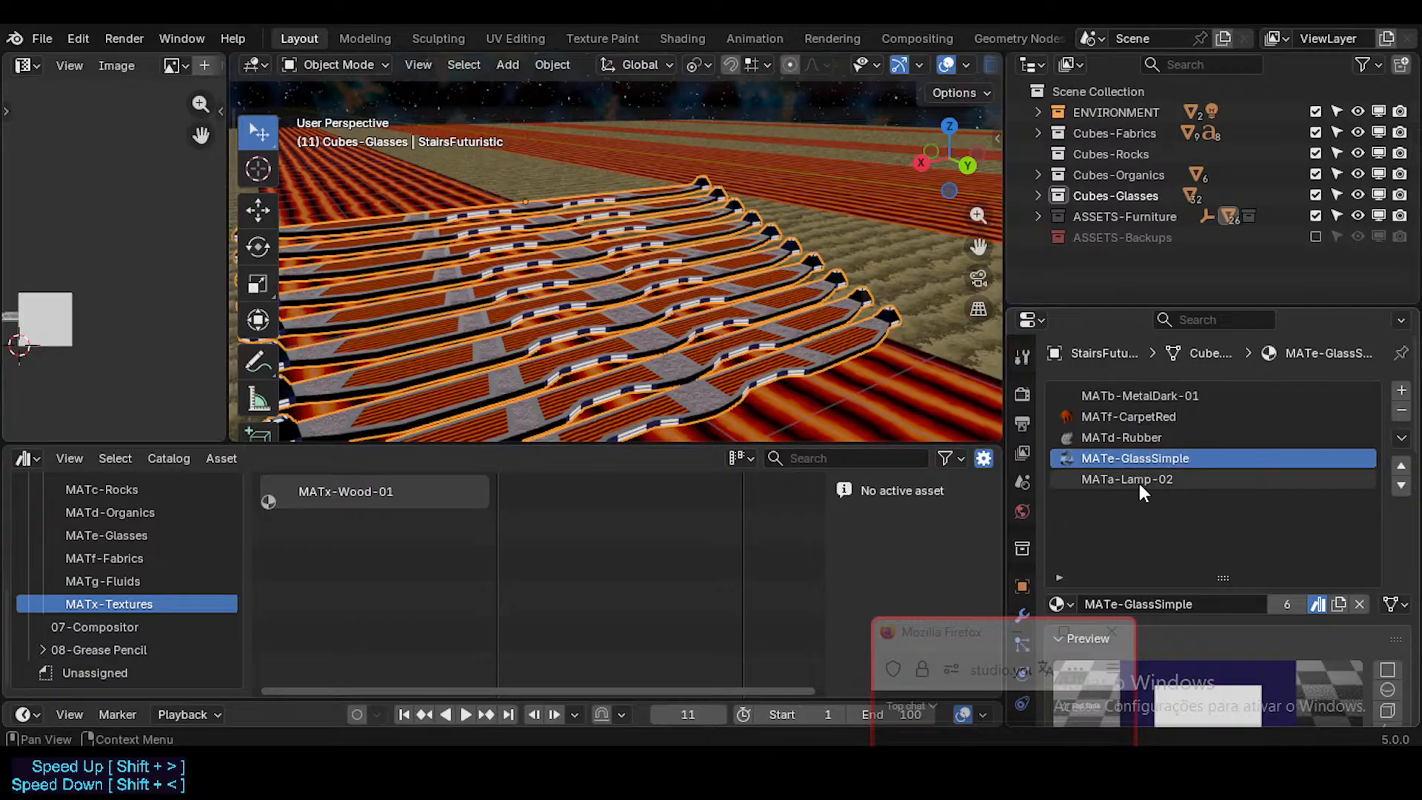
left_click(1139, 459)
left_click(1145, 439)
left_click(1145, 418)
left_click(1136, 397)
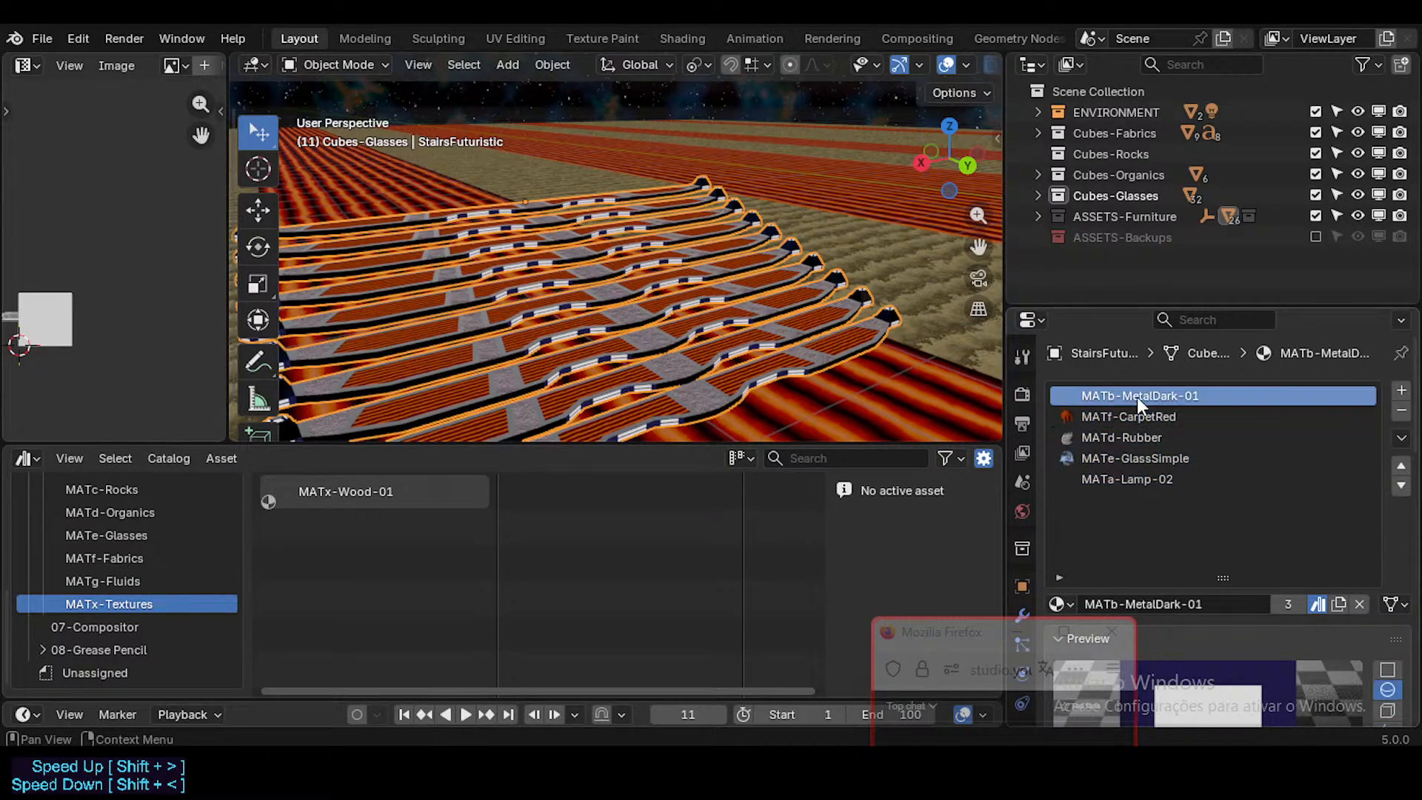
left_click(1142, 479)
left_click(1147, 458)
left_click(1140, 438)
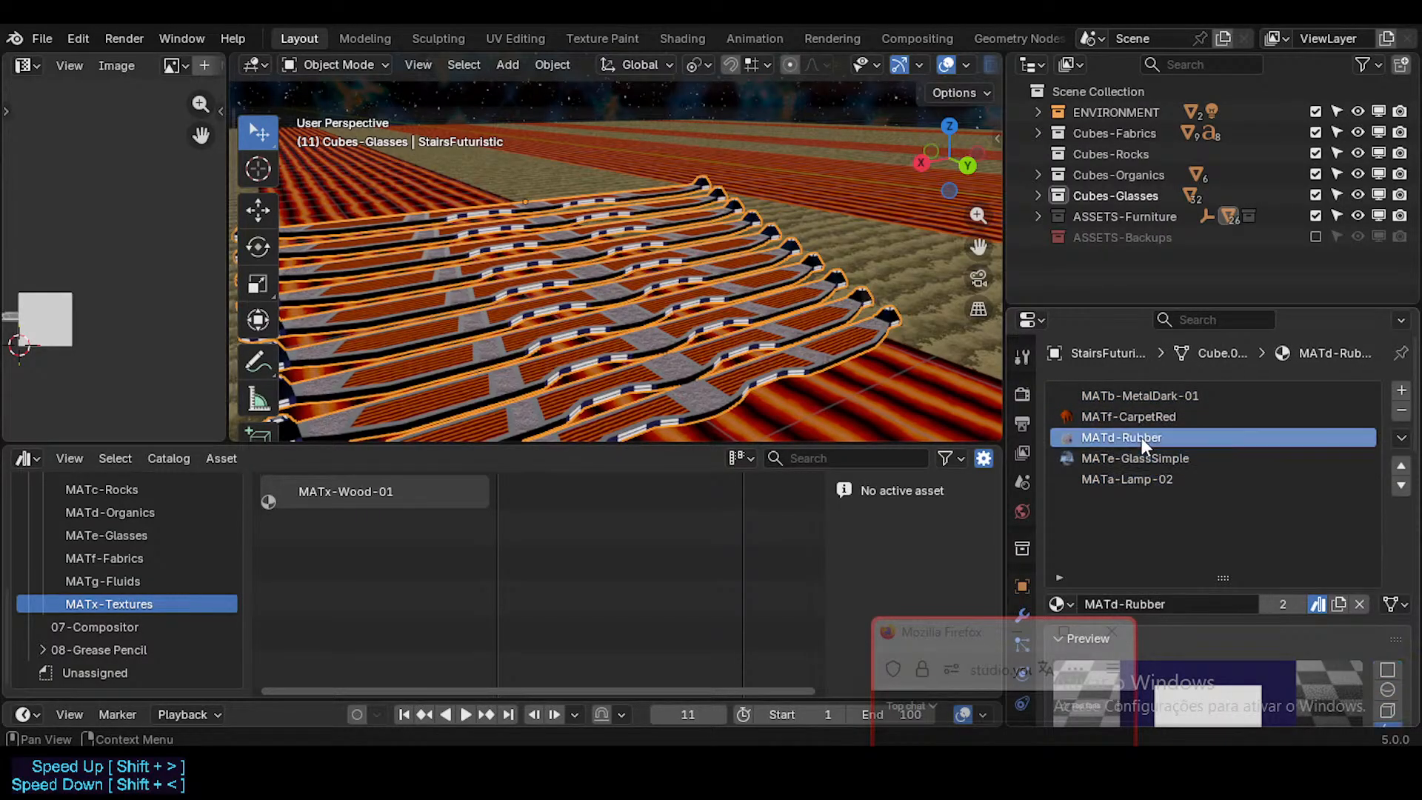
left_click(1140, 416)
left_click(1139, 396)
left_click(1131, 458)
left_click(1136, 479)
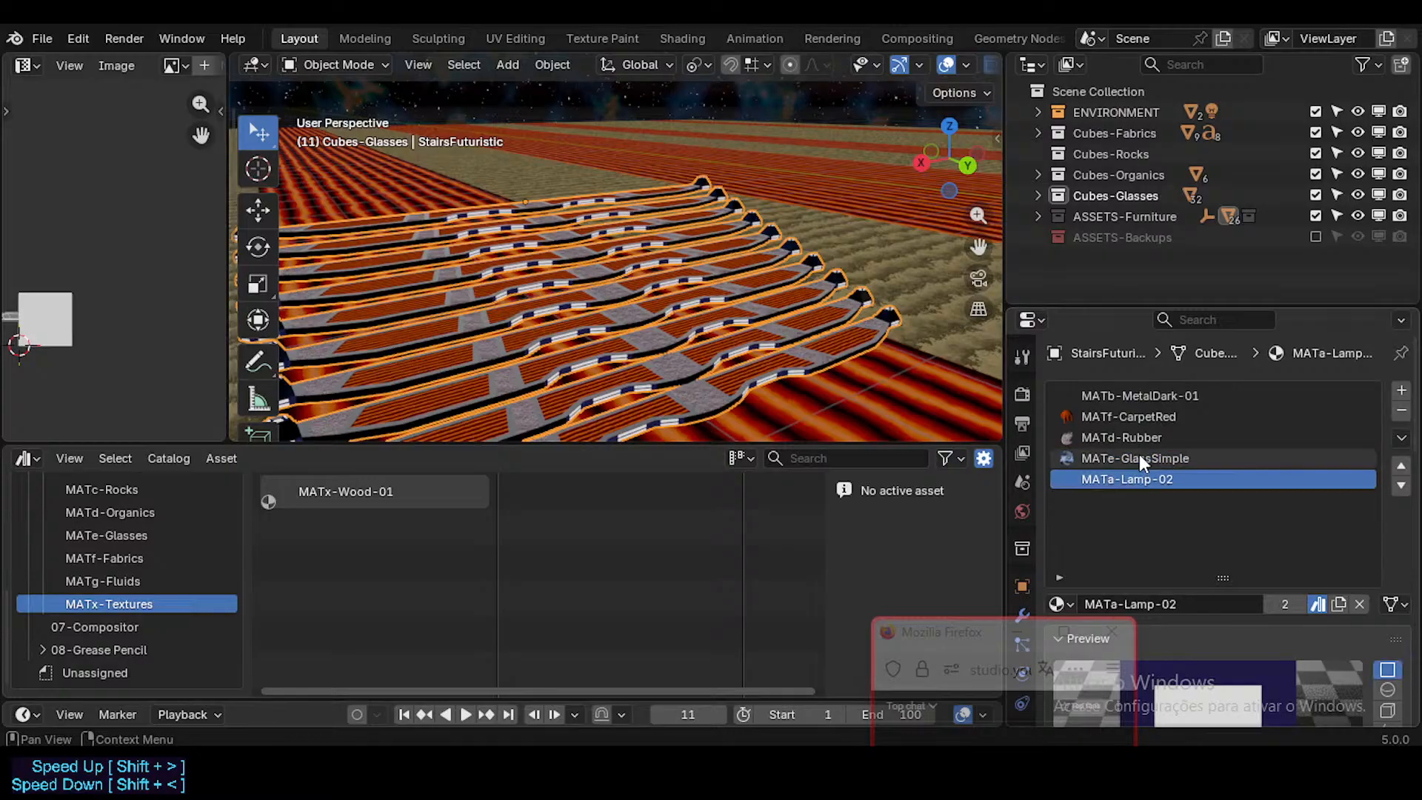
left_click(1139, 458)
left_click(1139, 437)
left_click(1140, 416)
left_click(1143, 396)
left_click(1137, 478)
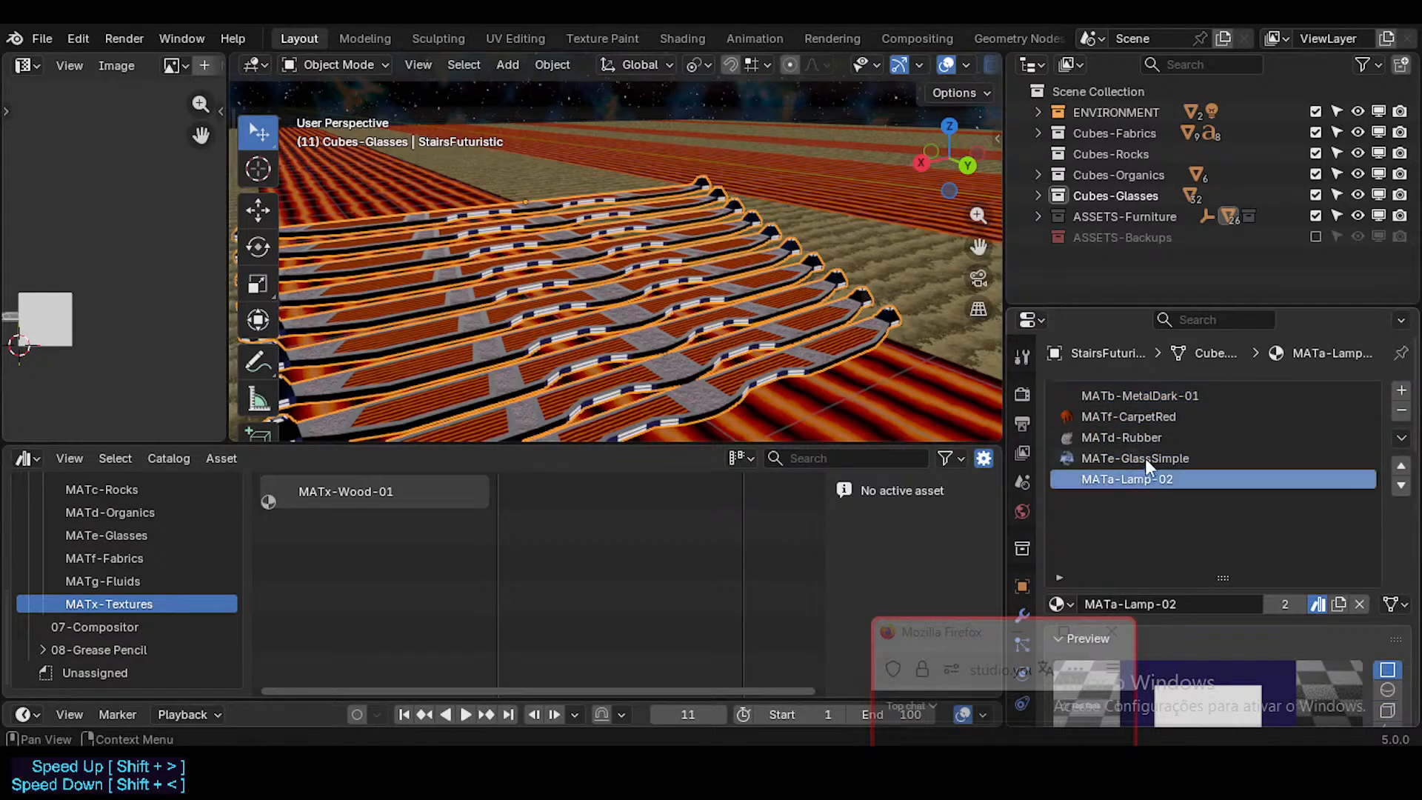
left_click(1145, 458)
left_click(1145, 438)
left_click(1145, 417)
left_click(1139, 396)
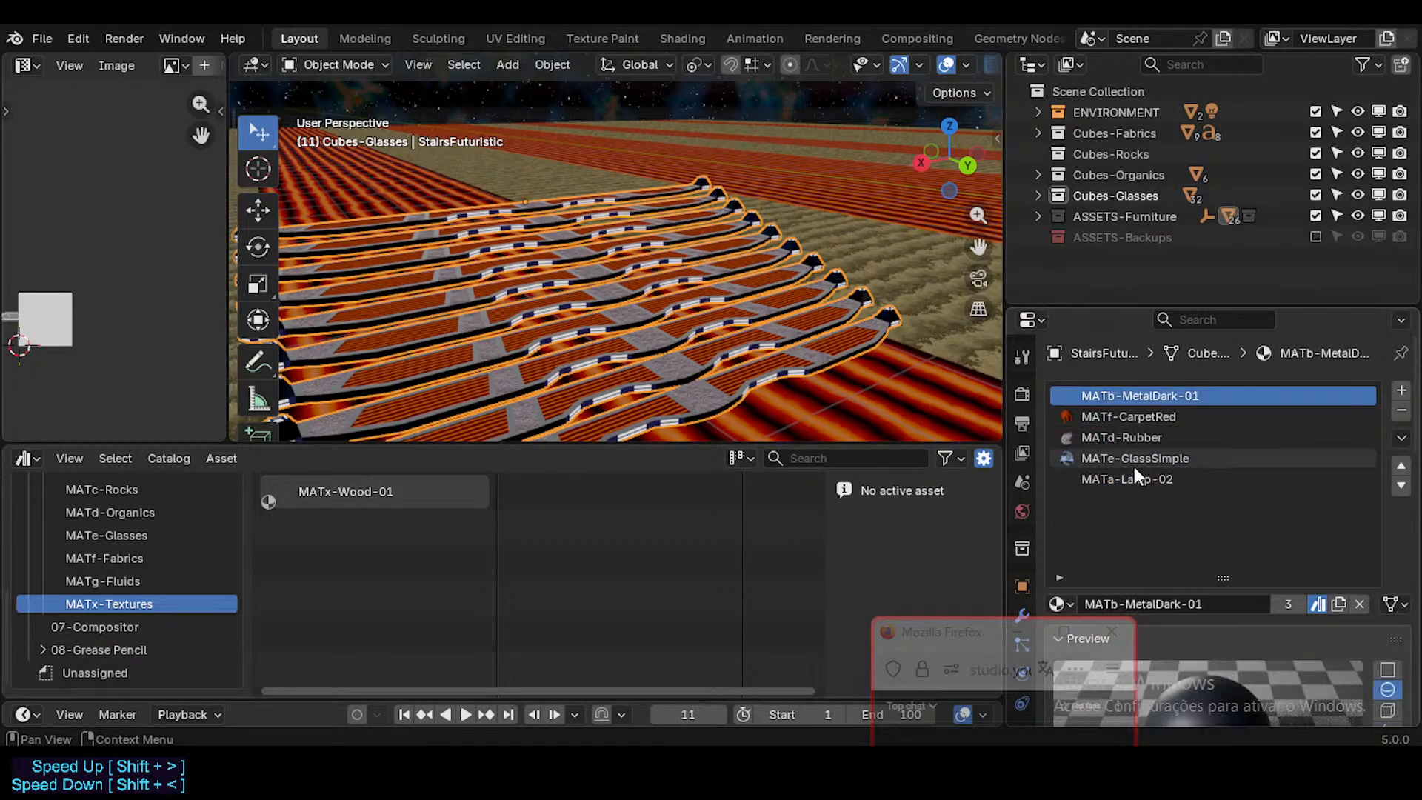
left_click(1134, 458)
left_click(1135, 479)
left_click(1142, 459)
left_click(1142, 436)
left_click(1147, 416)
left_click(1152, 392)
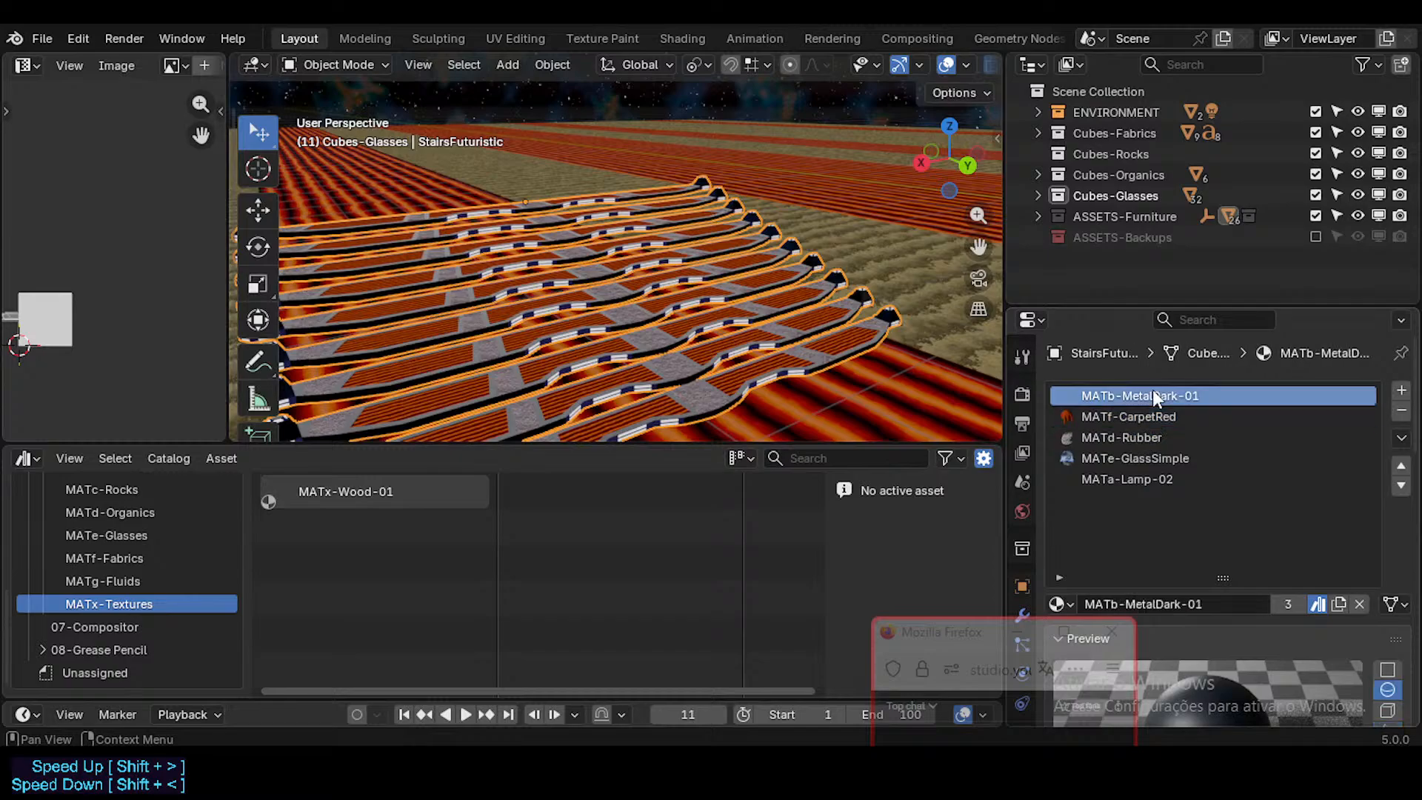
left_click(1140, 459)
left_click(1137, 437)
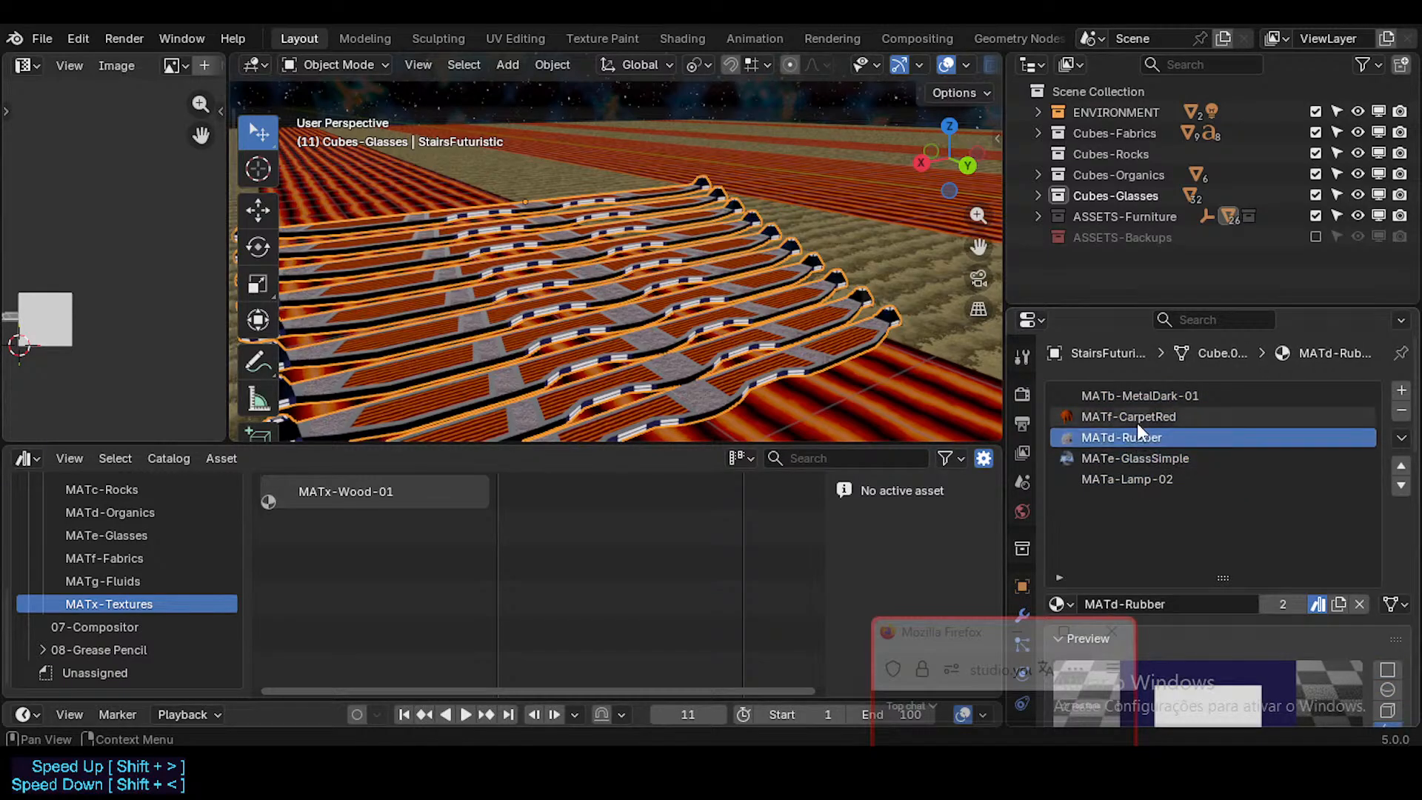
left_click(1137, 417)
left_click(1137, 479)
left_click(1144, 458)
left_click(1143, 438)
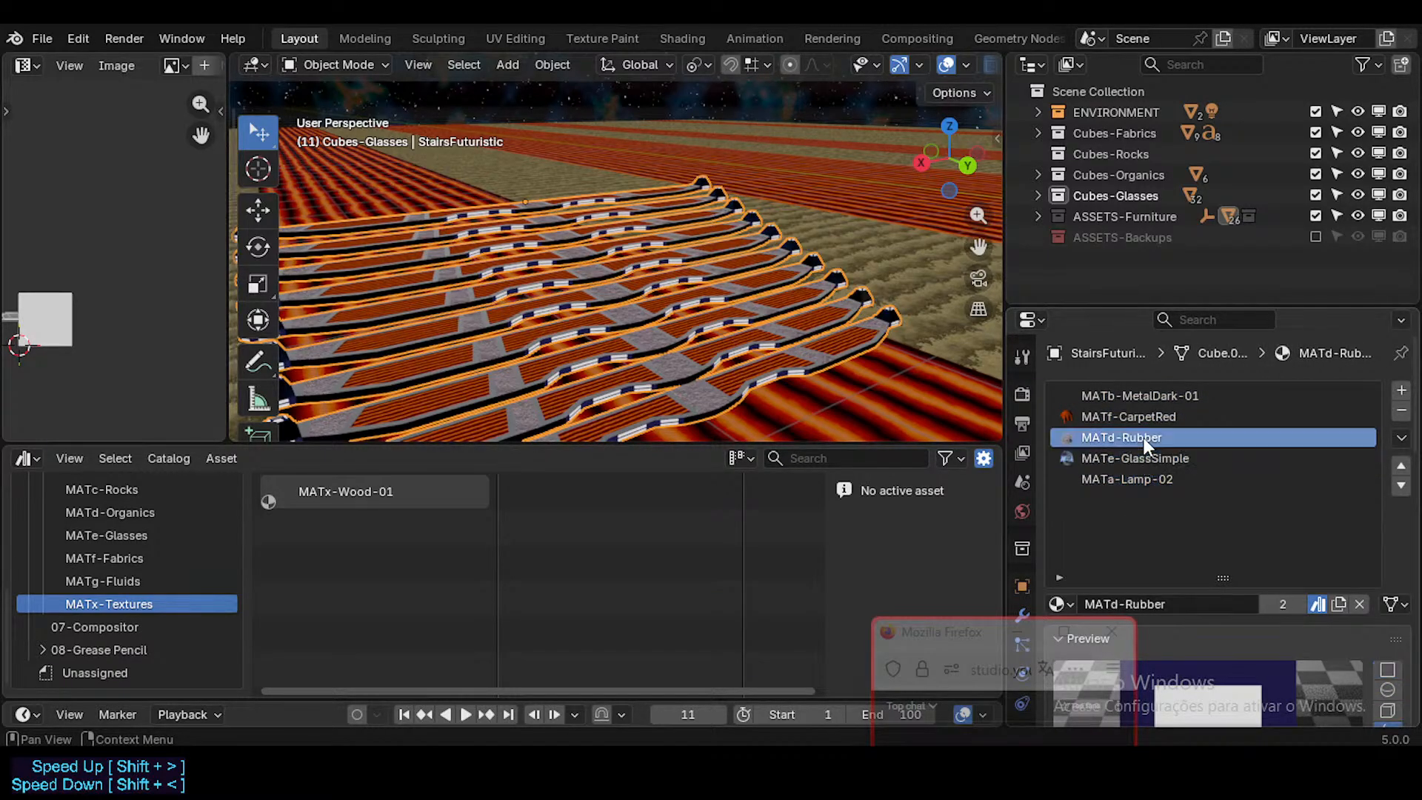
left_click(1143, 417)
left_click(1148, 397)
left_click(1141, 437)
left_click(1135, 479)
left_click(1136, 458)
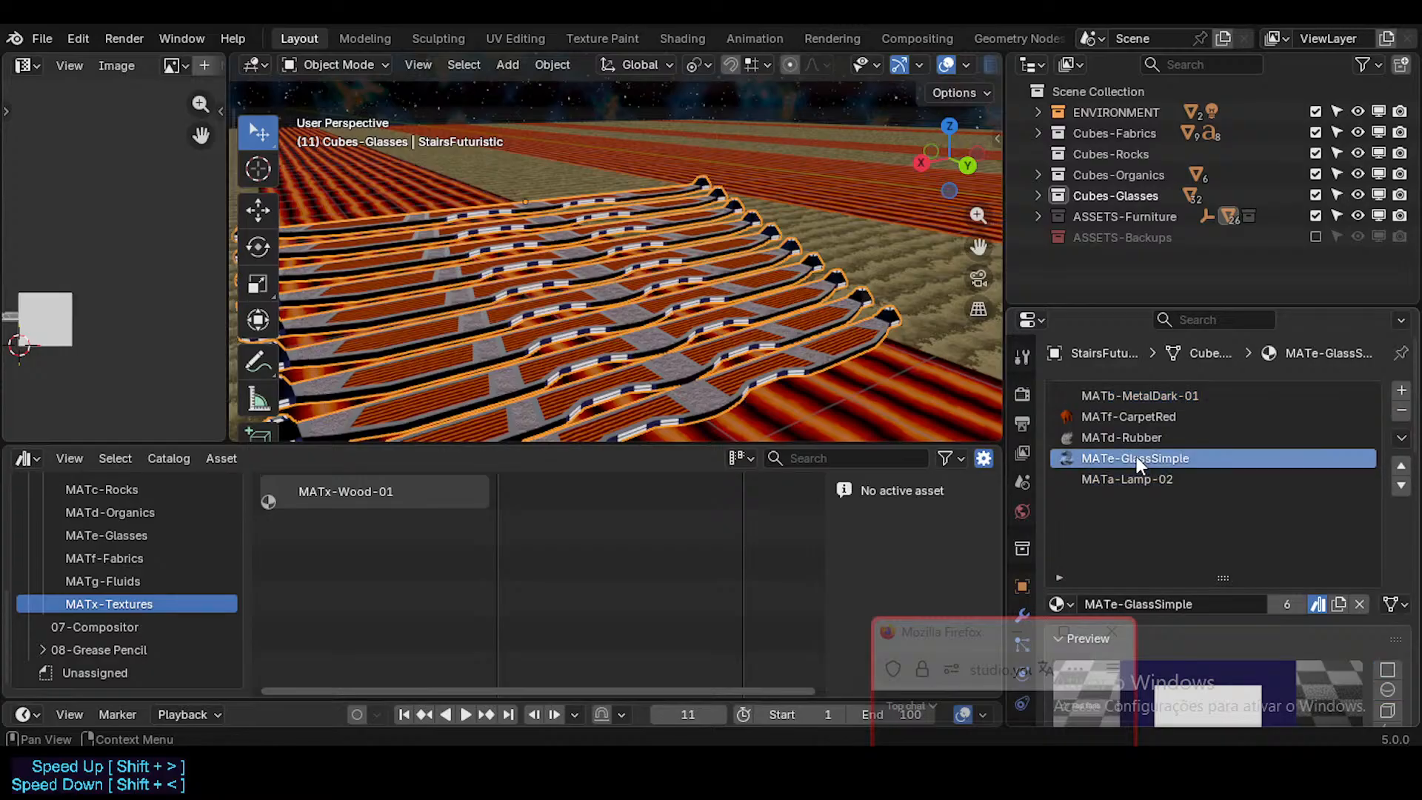
left_click(1141, 437)
left_click(1144, 416)
left_click(1150, 397)
Step: View the stairs from a lower angle and compare their MetalDark-01, CarpetRed, GlassSimple and Lamp-02 material slots
key("shift+grave")
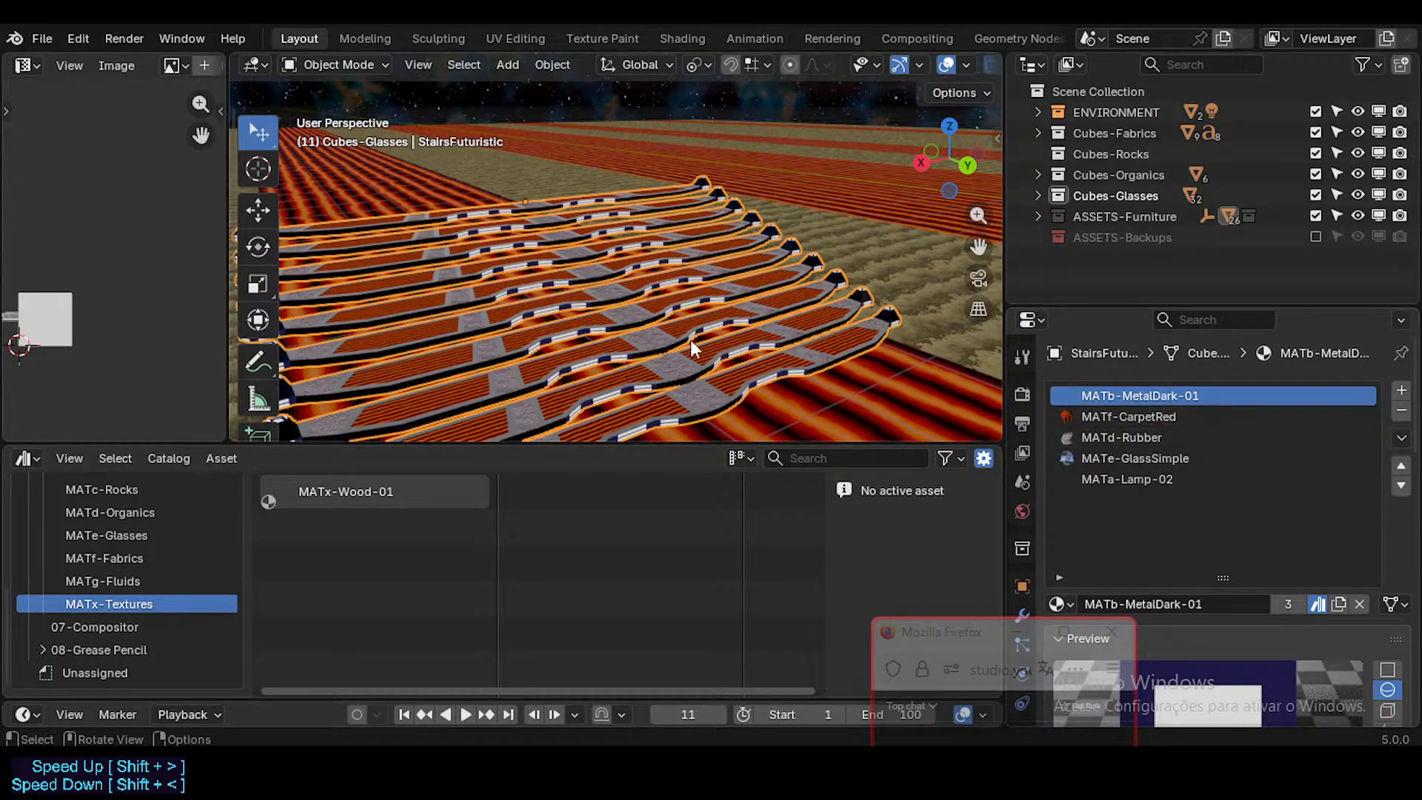
key("w")
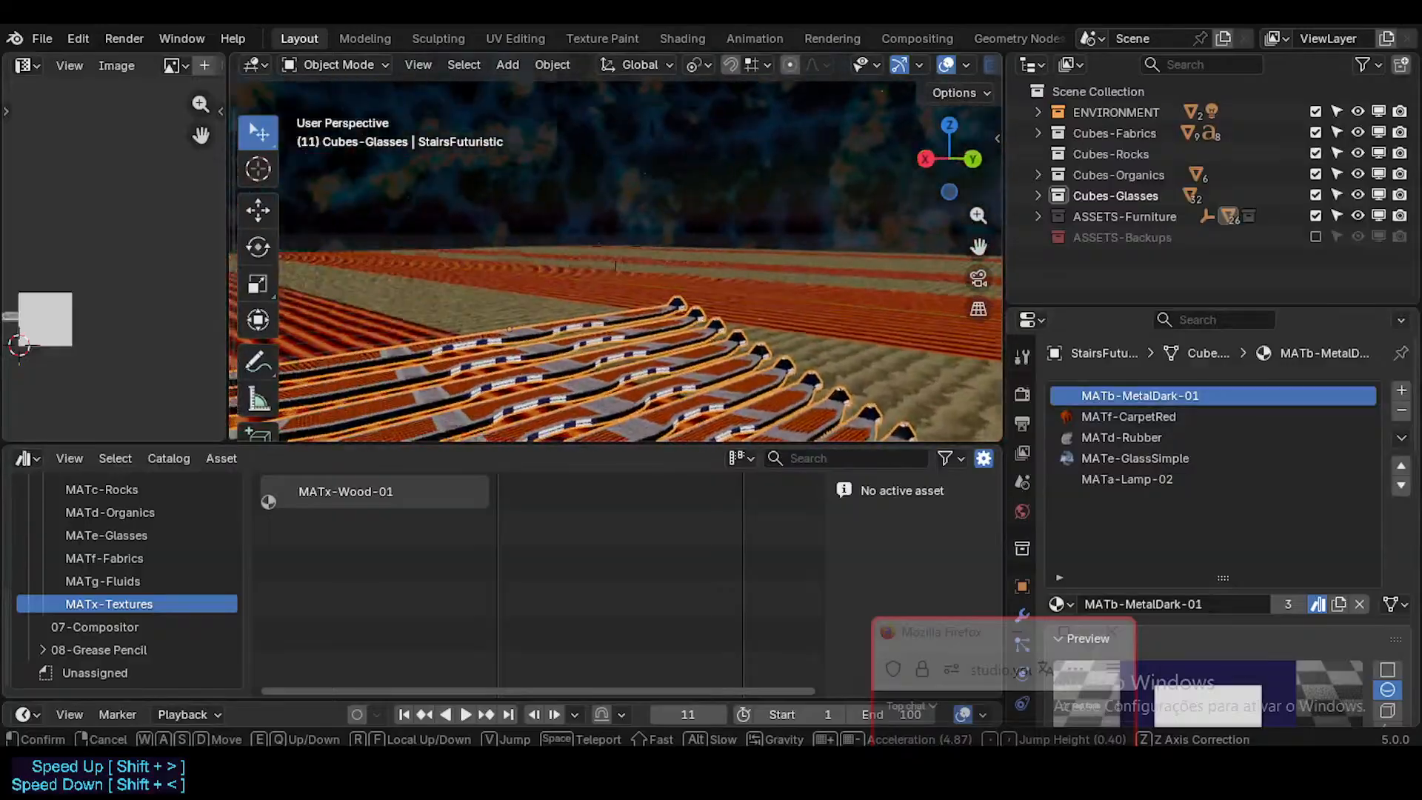
key("d")
left_click(710, 328)
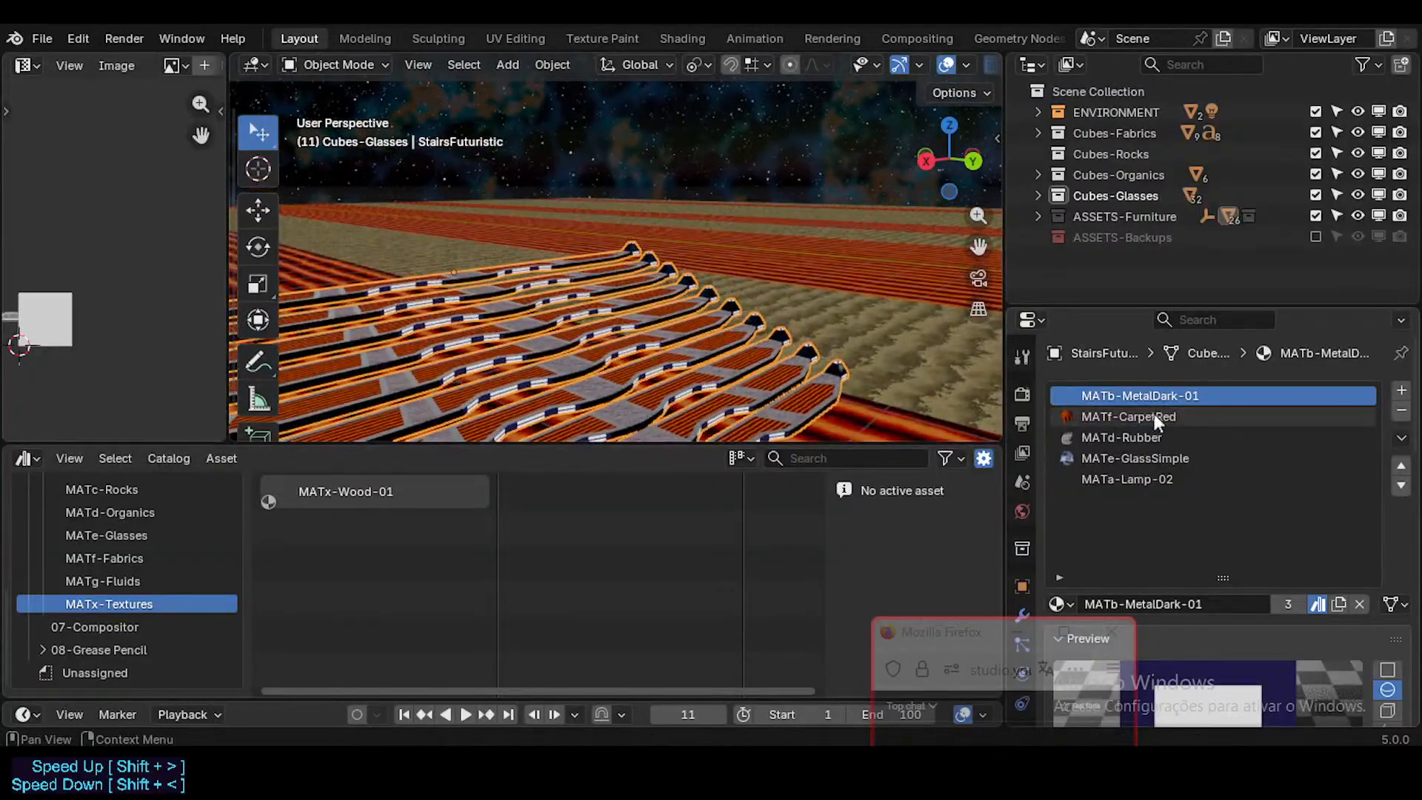
left_click(1154, 414)
left_click(1142, 393)
left_click(1125, 458)
left_click(1122, 479)
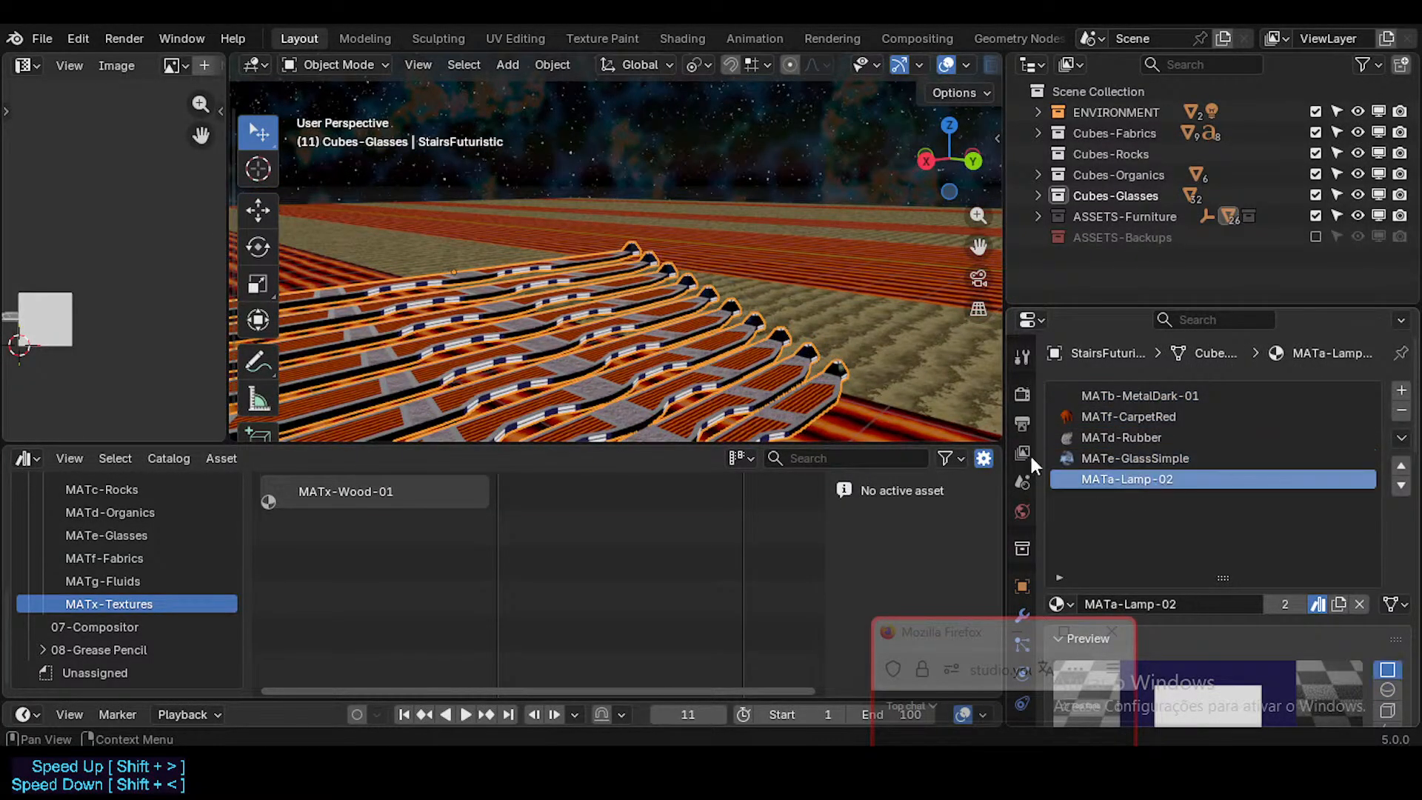
key("shift+grave")
left_click(782, 379)
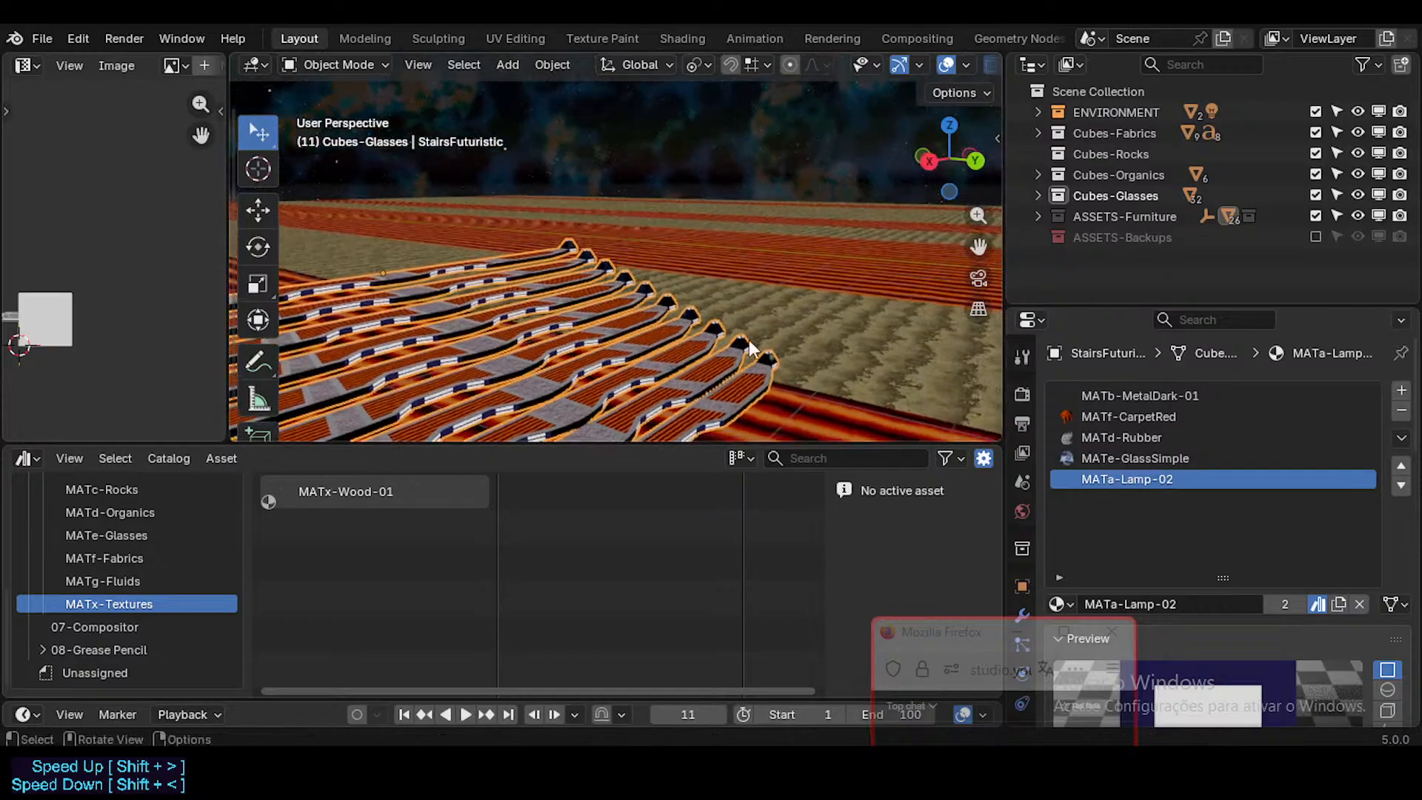
Step: Check the stairs' GlassSimple, Rubber, CarpetRed and MetalDark-01 material slots and save the file
left_click(1204, 459)
left_click(1162, 438)
left_click(1162, 416)
left_click(1155, 395)
key("shift+grave")
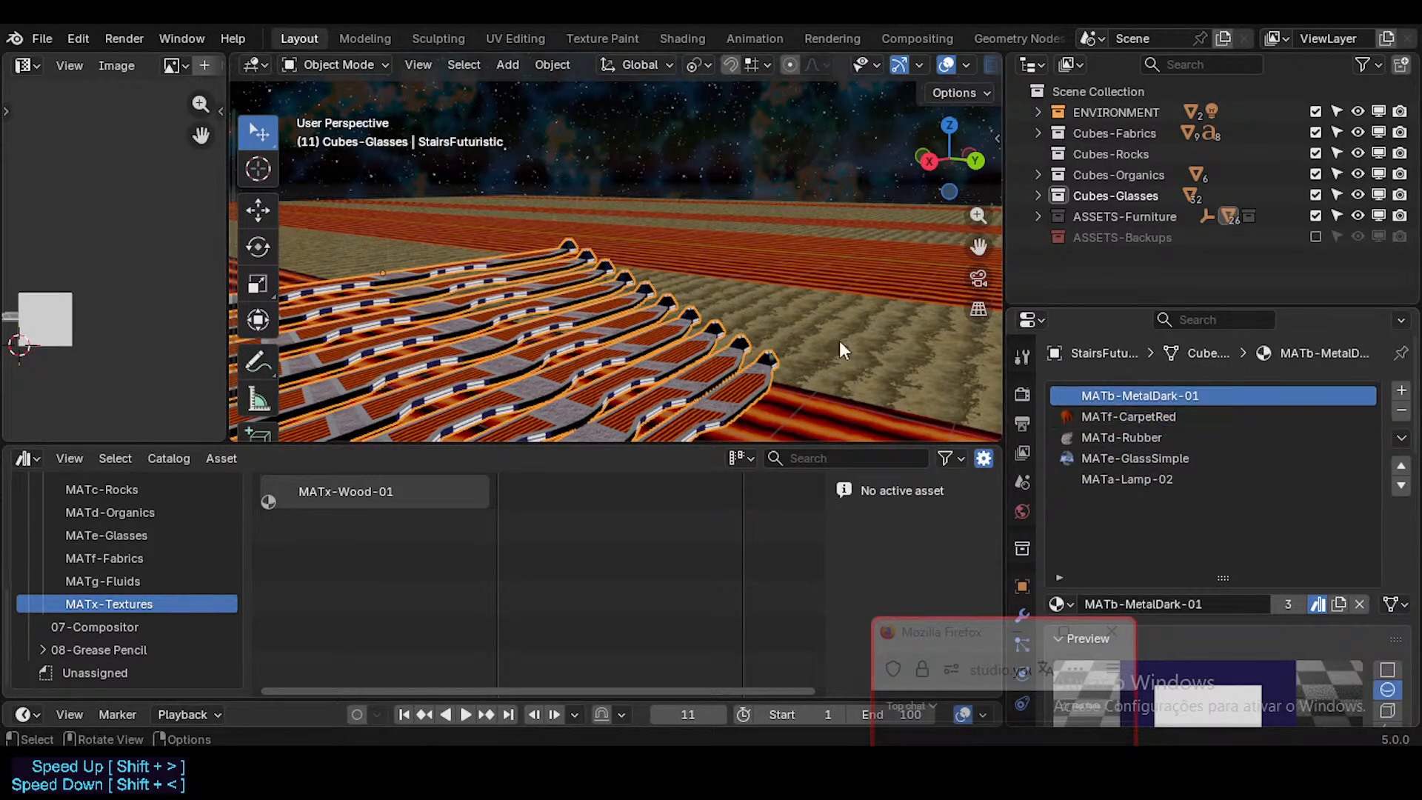
key("ctrl+s")
Step: Go over to the monolithic stone portal and select it and the glowing white Suzanne to check their materials
key("w")
left_click(813, 322)
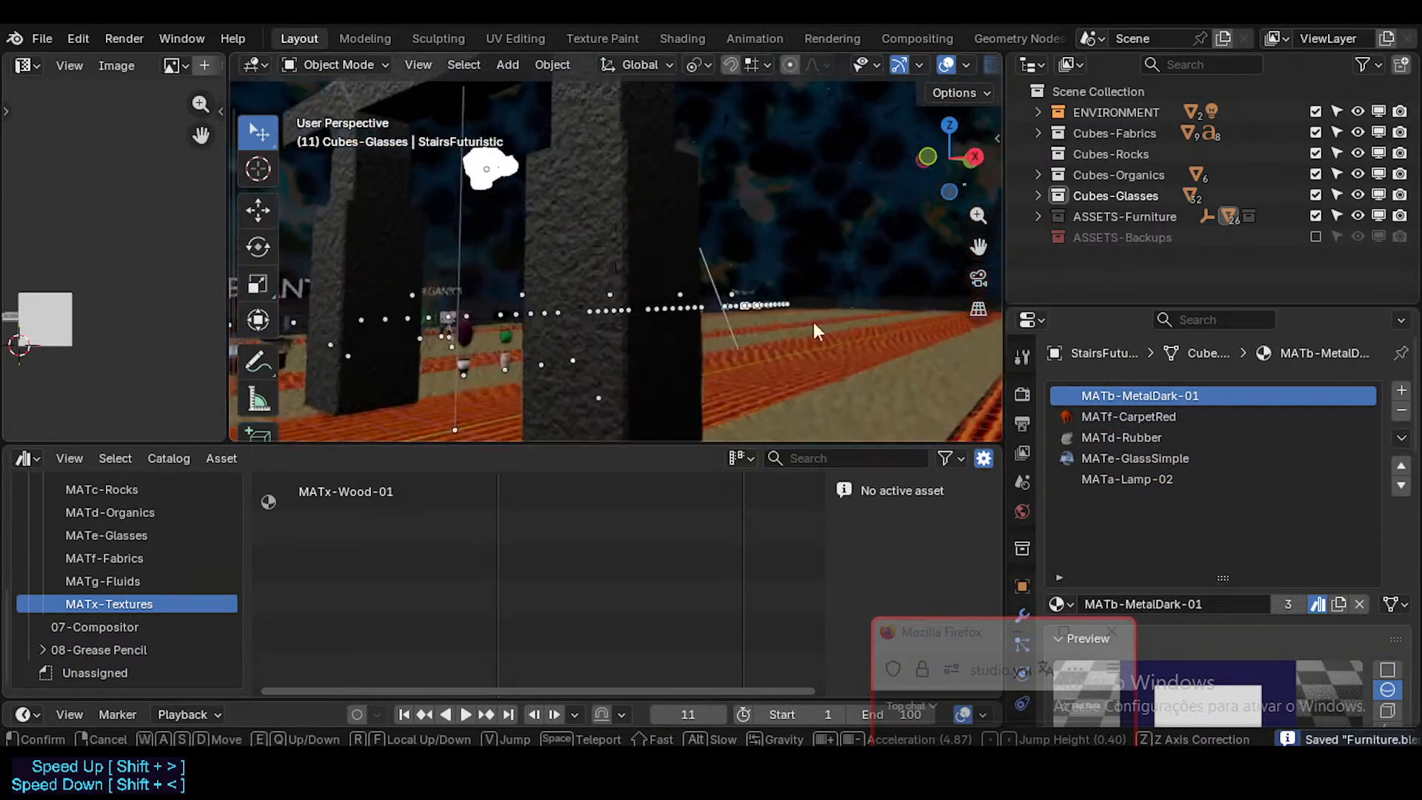
left_click(693, 231)
key("shift+grave")
key("w")
left_click(666, 185)
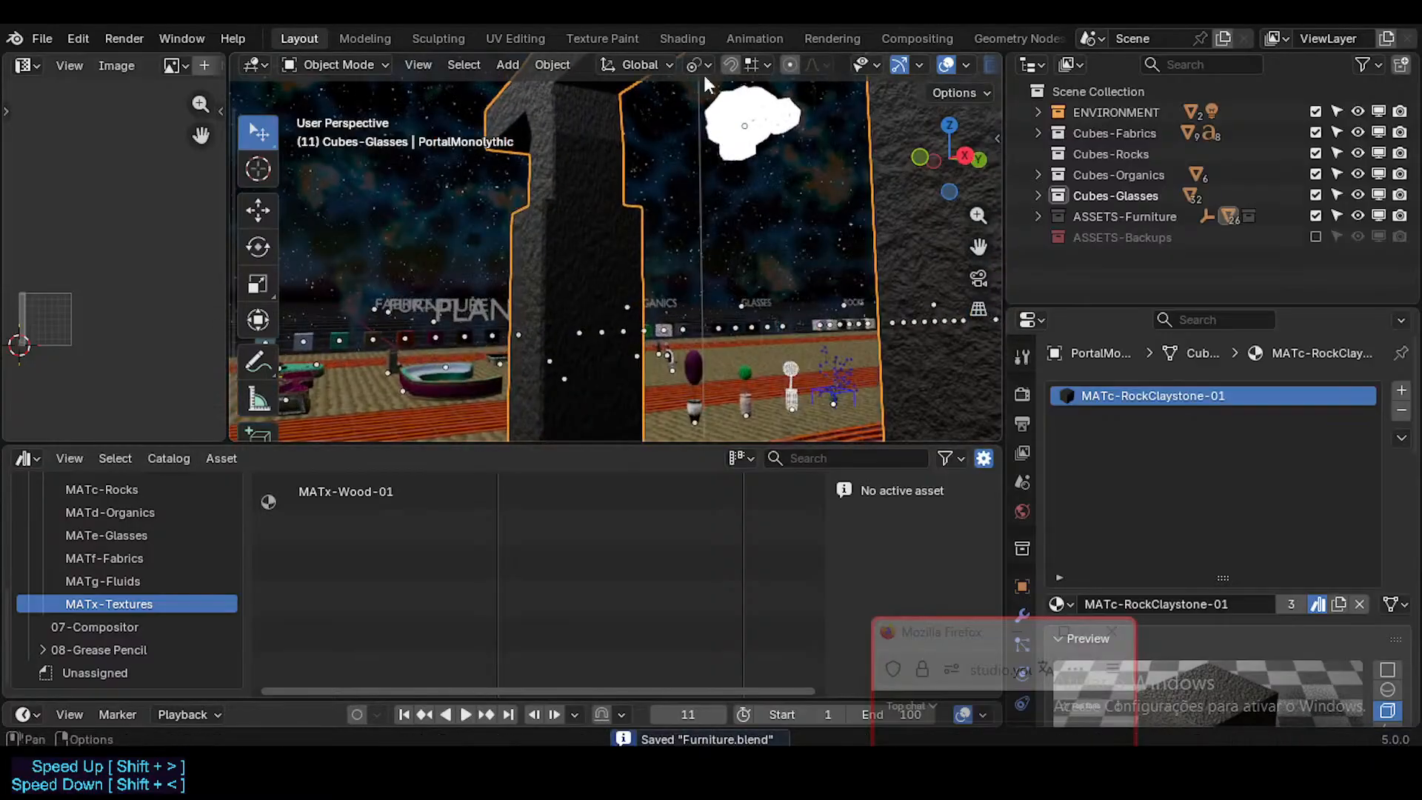
left_click(770, 127)
Step: Go to the sofa area and select the round, large curved and snake-shaped sofas to check their carpet materials
key("shift+grave")
key("w")
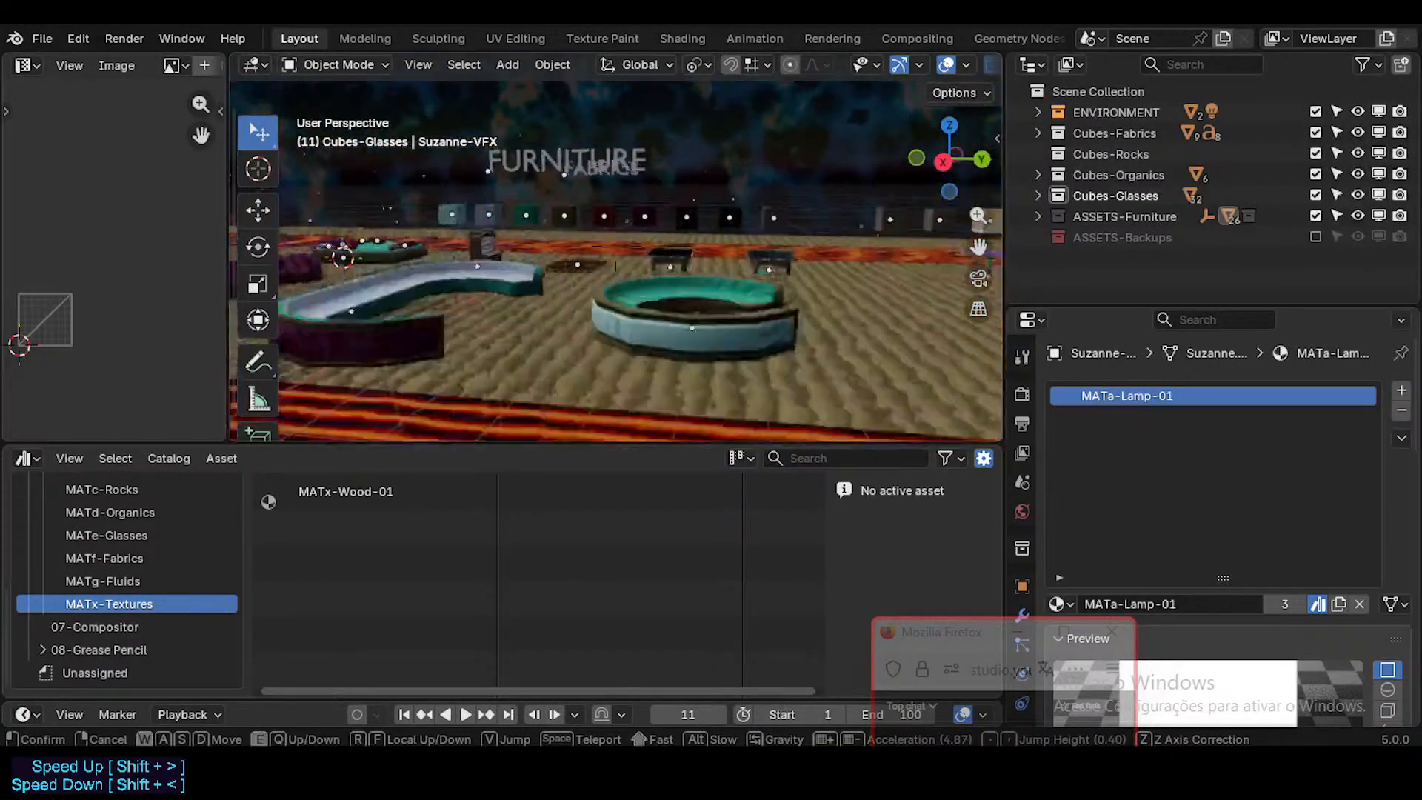
left_click(777, 359)
left_click(781, 366)
key("shift+grave")
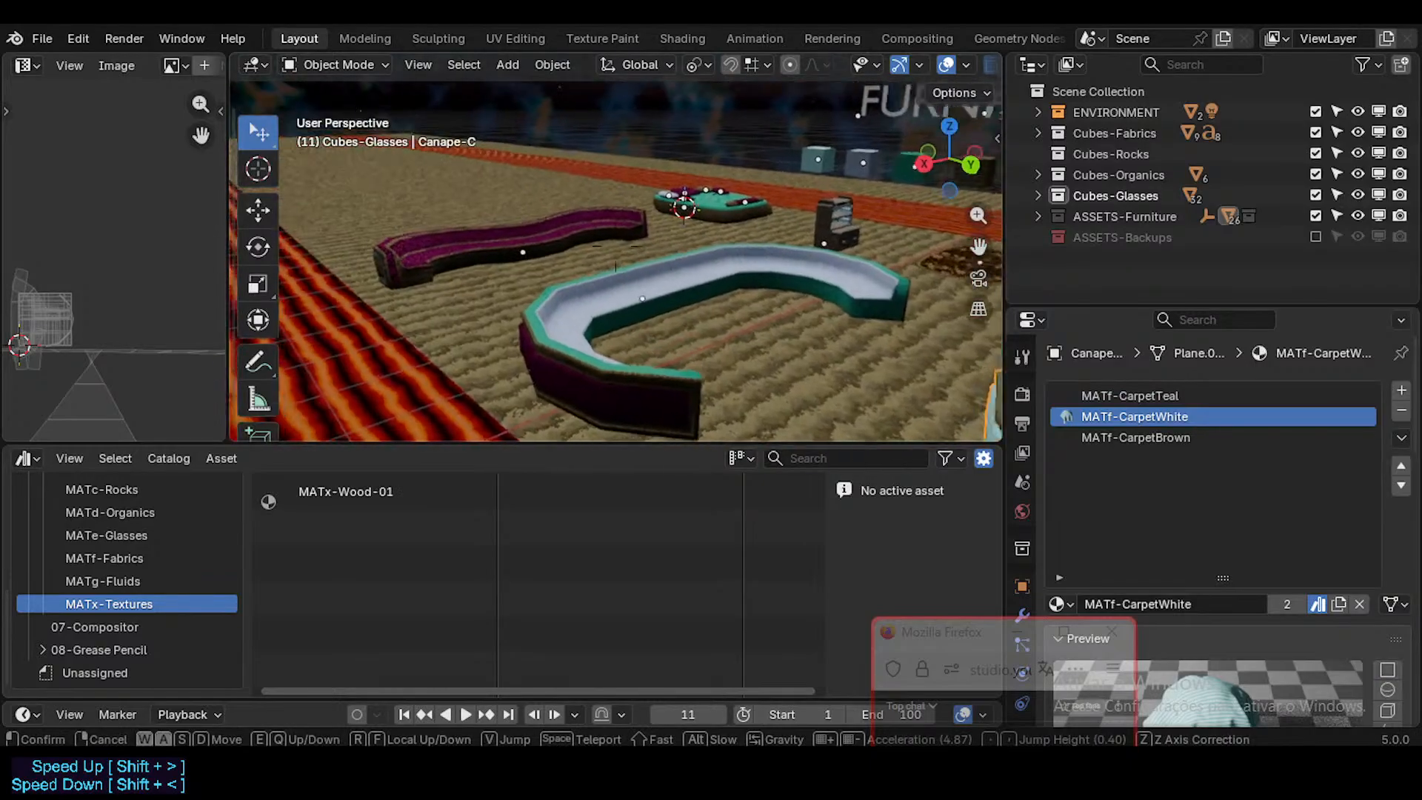
left_click(761, 334)
left_click(700, 297)
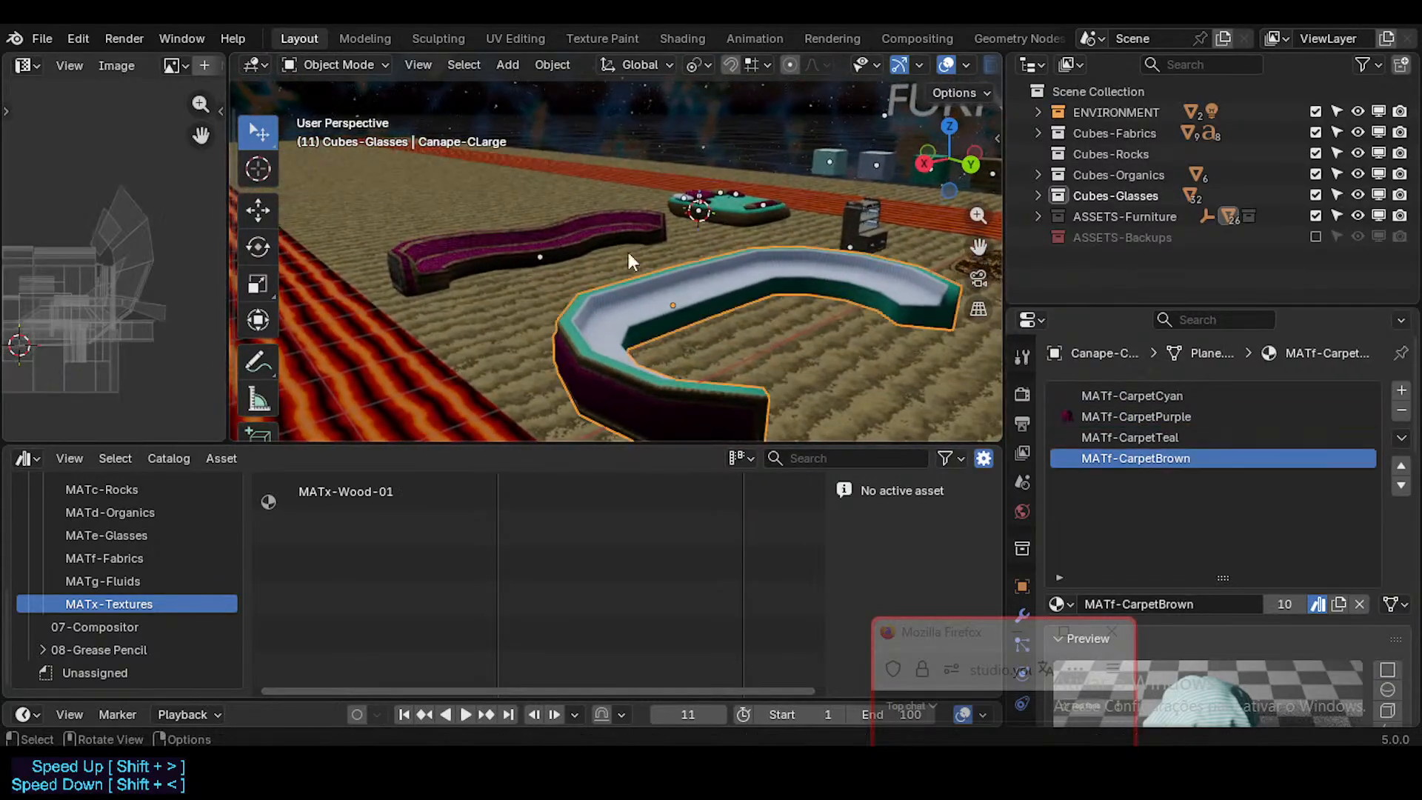
left_click(547, 238)
Step: Go over to the purple control station seat and select it
key("shift+grave")
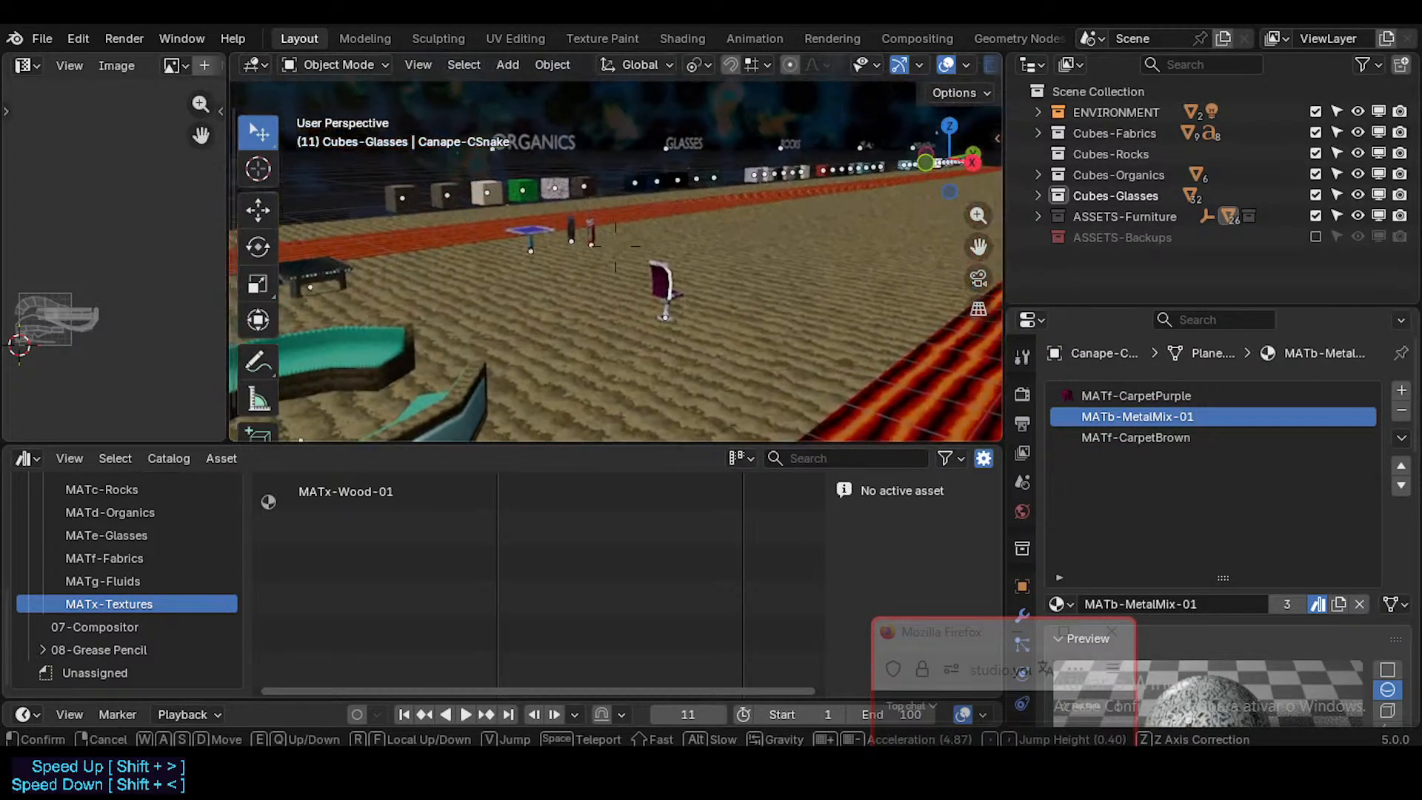
left_click(548, 251)
left_click(702, 309)
key("shift+grave")
key("w")
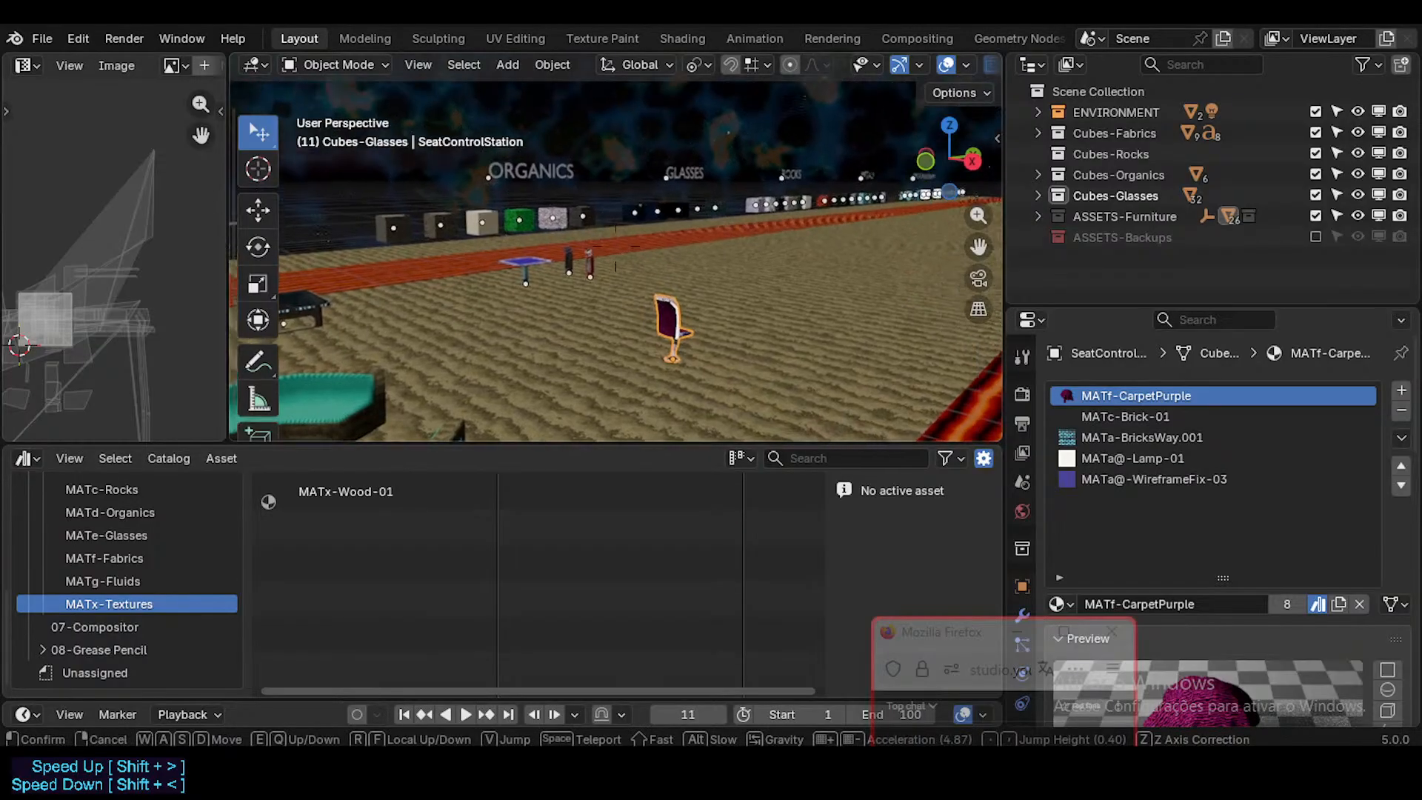
left_click(757, 338)
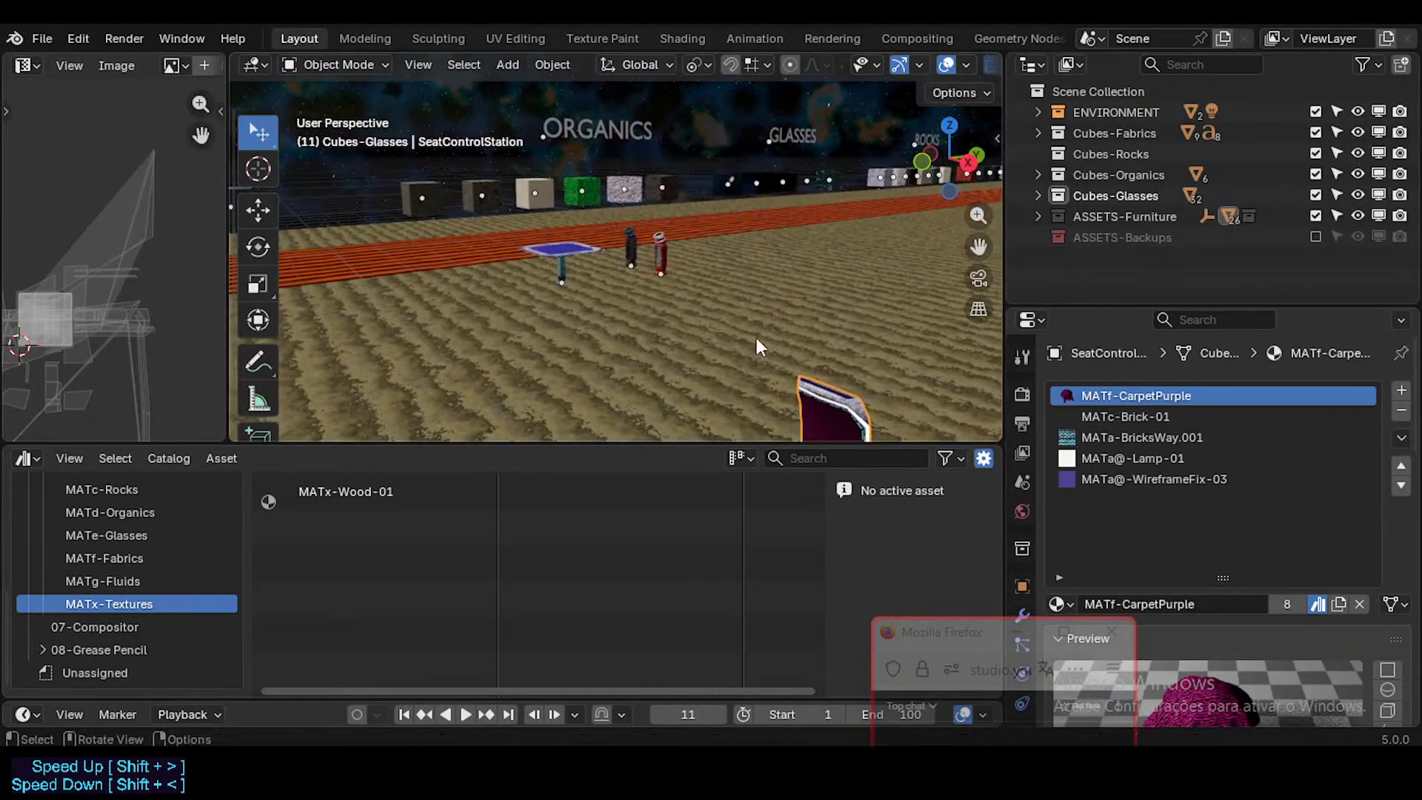
Step: Inspect the seat's MATa-BricksWay.001, MATa@-Lamp-01 and MATa@-WireframeFix-03 material slots
left_click(1181, 438)
left_click(1164, 476)
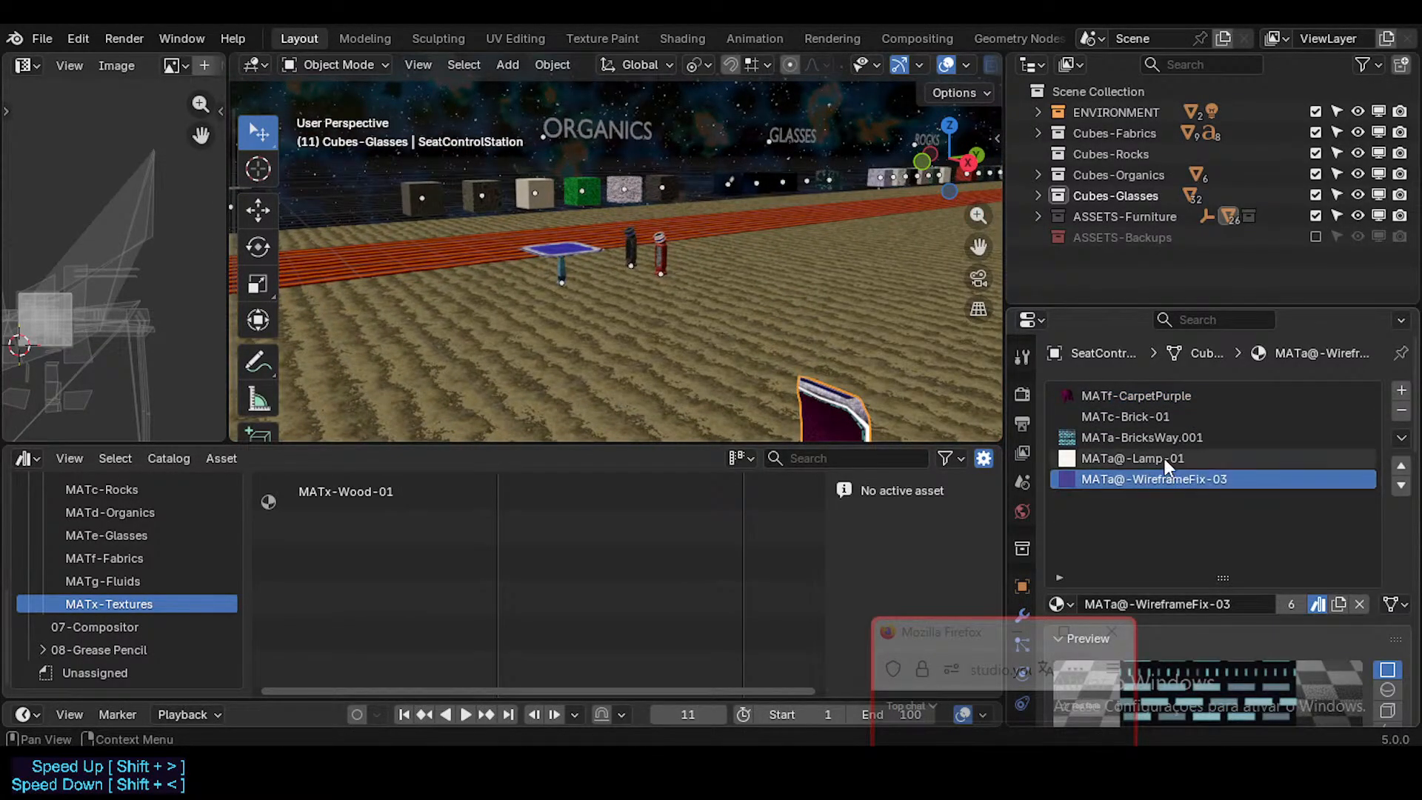
left_click(1164, 460)
left_click(1163, 434)
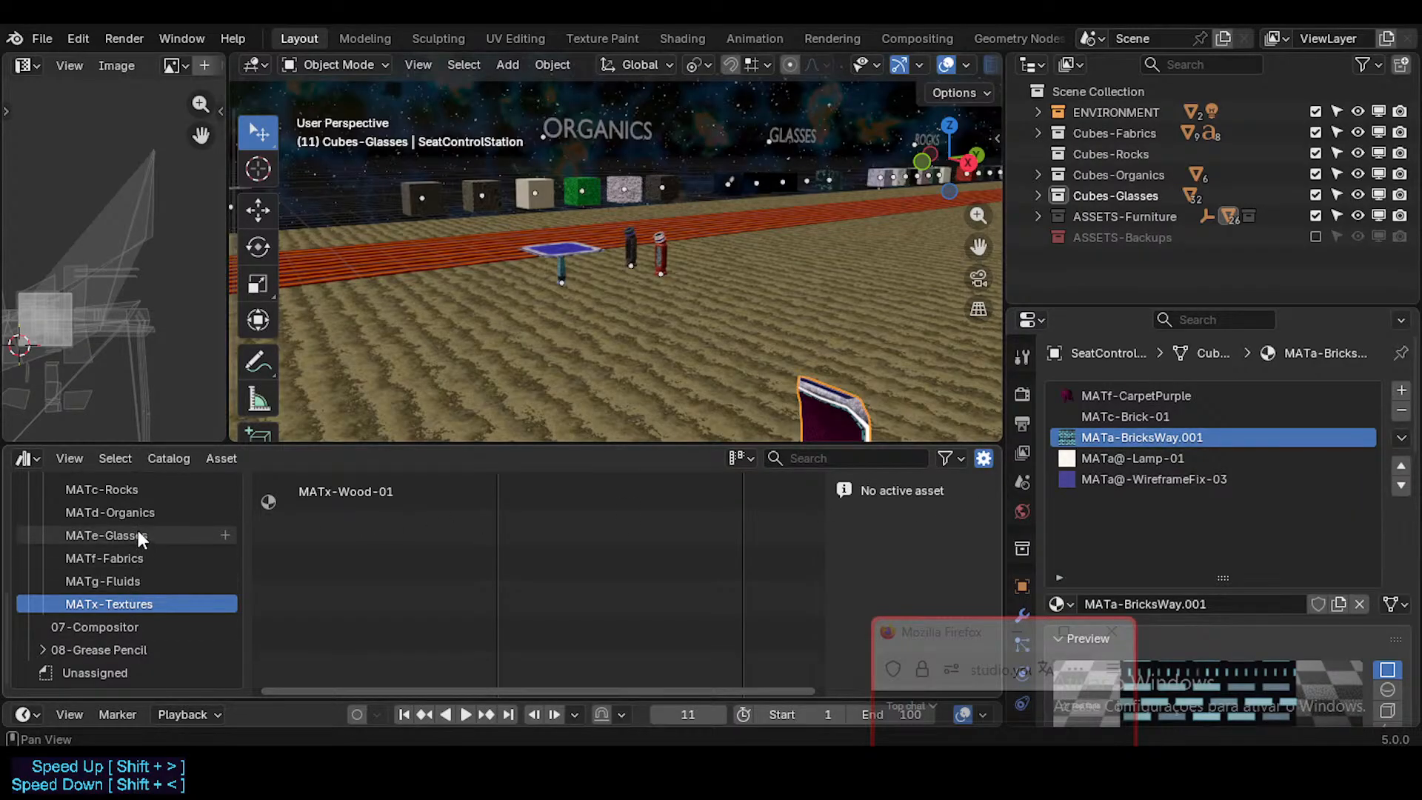
Step: Replace the seat's MATa-BricksWay.001 material with the MATa-BricksWay asset from the MATa-Emissions-Screens catalog
left_click(138, 557)
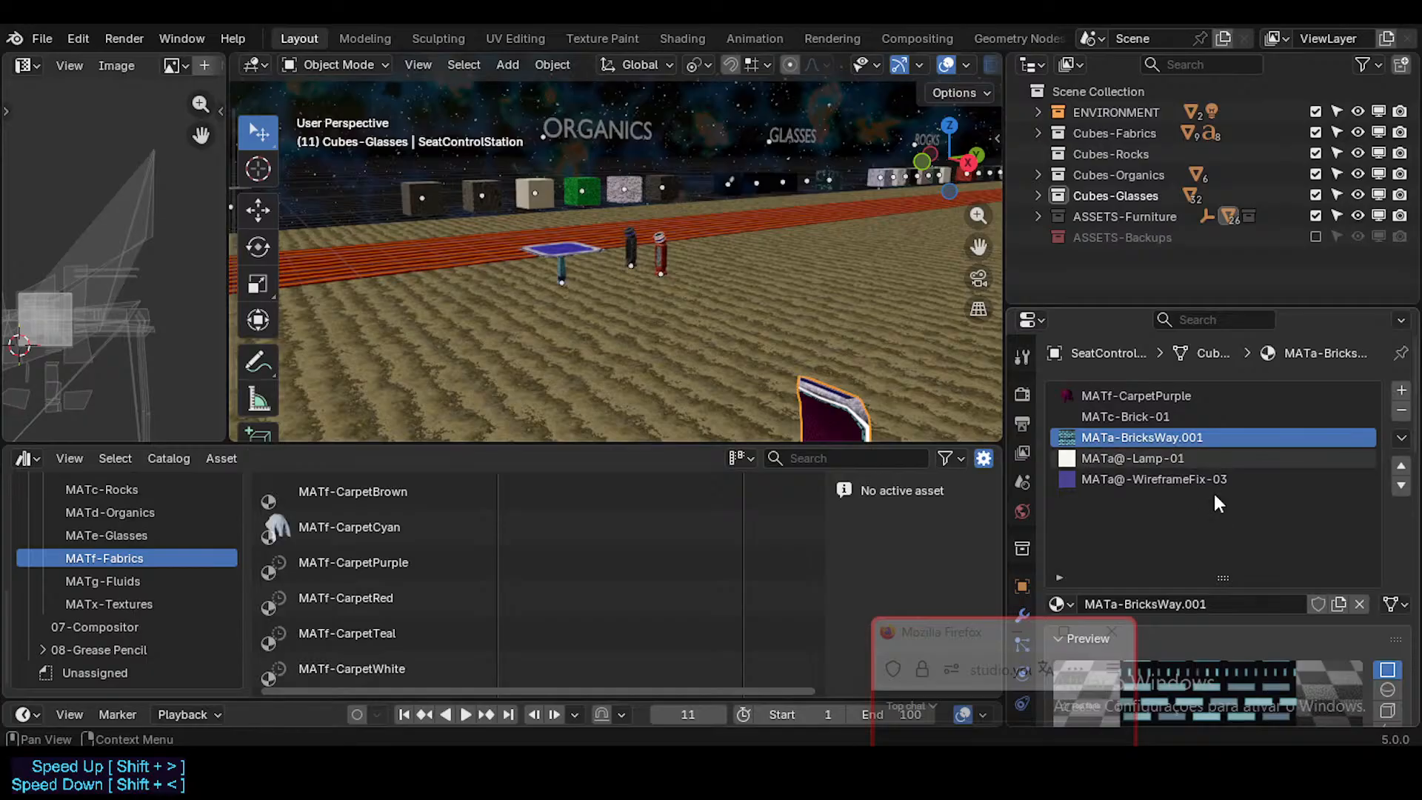
left_click(1195, 457)
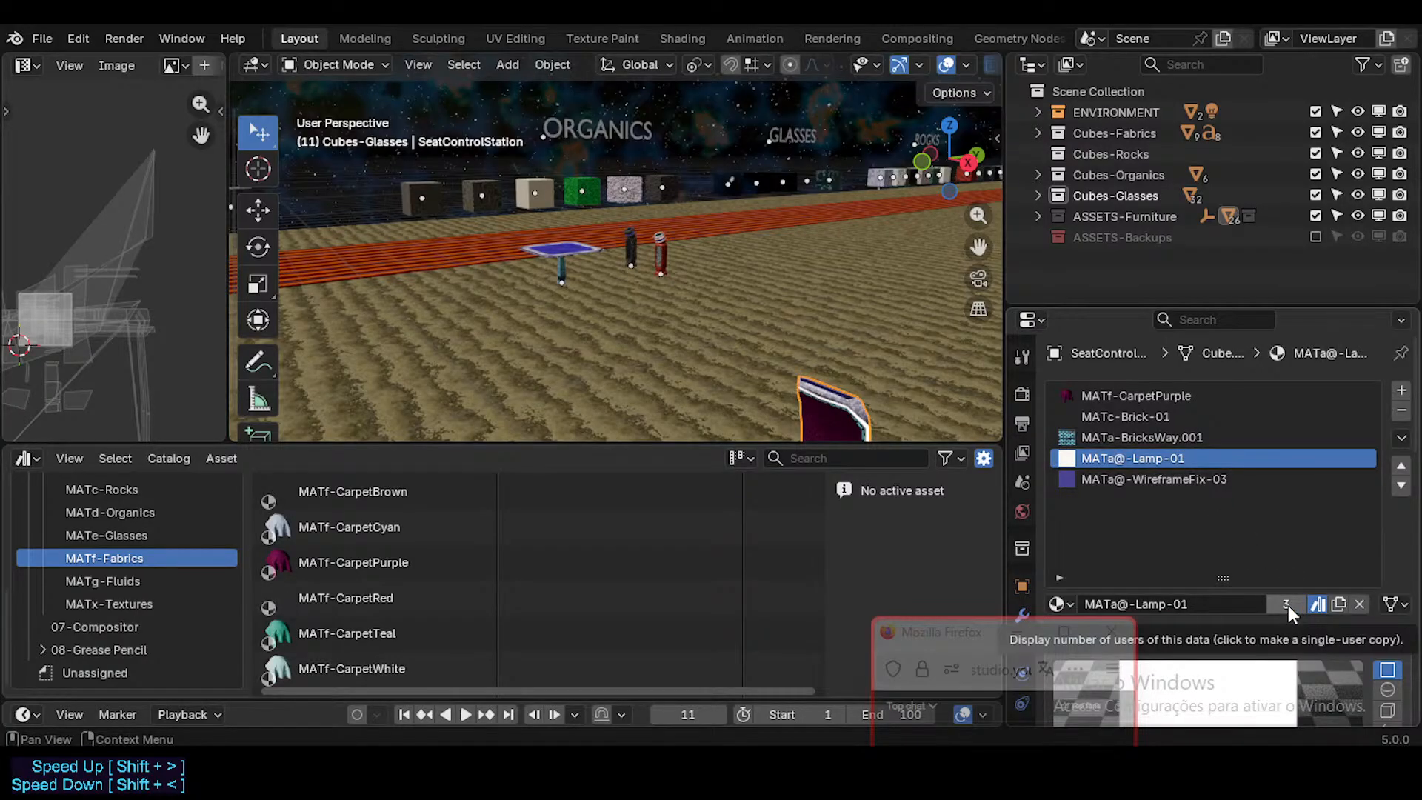
left_click(1131, 432)
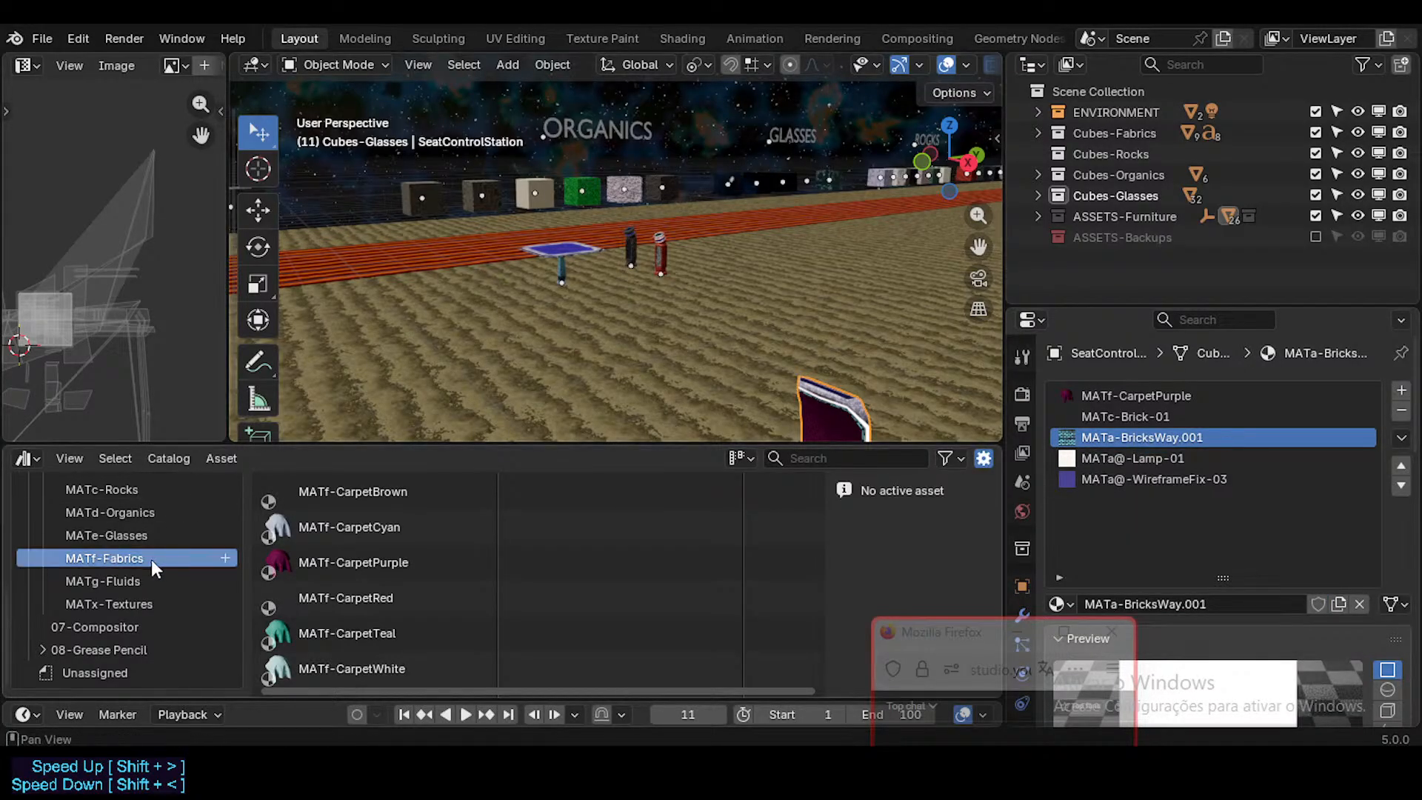
scroll(141, 538, "up", 3)
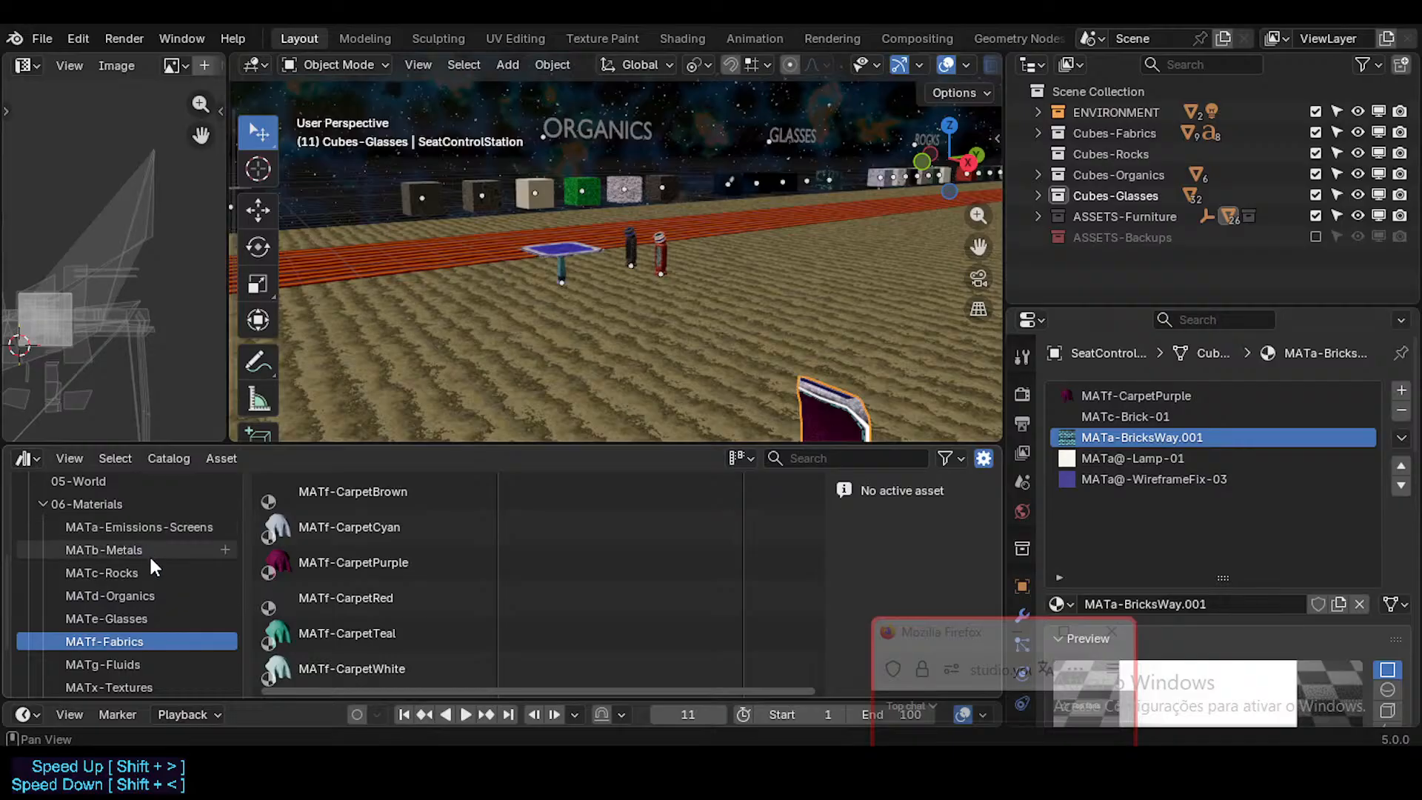
left_click(130, 526)
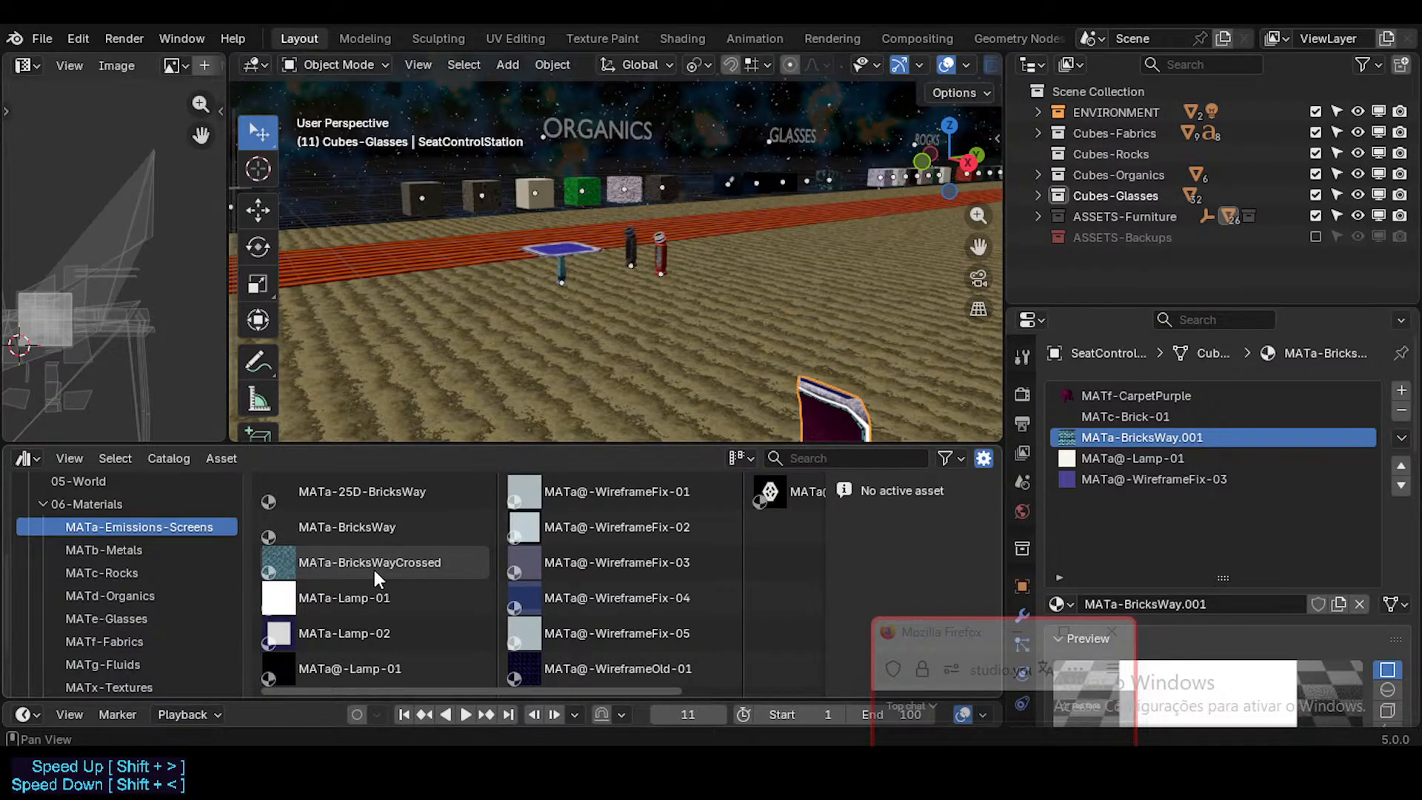
left_click(345, 526)
left_click_drag(343, 523, 1152, 439)
Step: View the seat's back, base and leg up close, ending with the view facing the sofas
key("shift+grave")
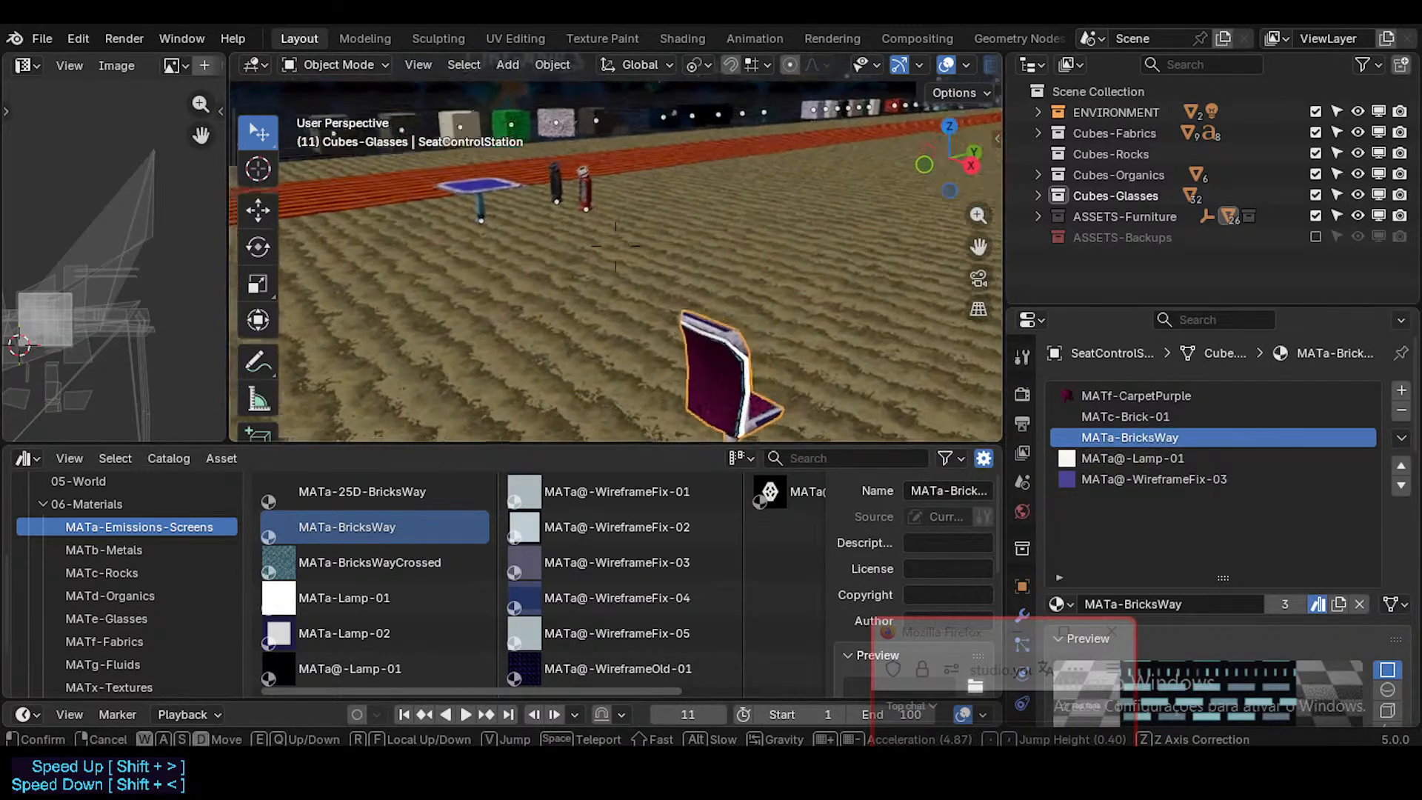
key("w")
key("d")
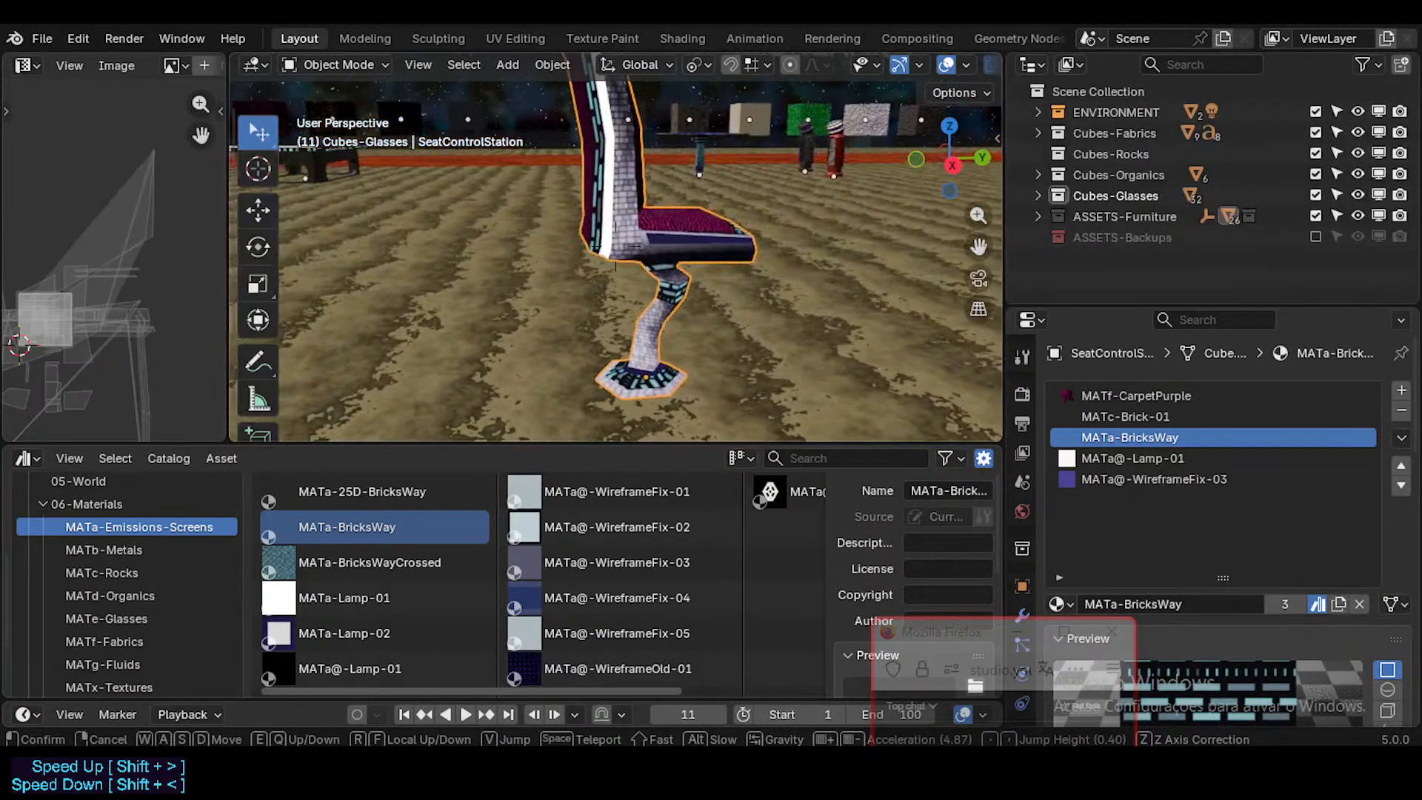
key("e")
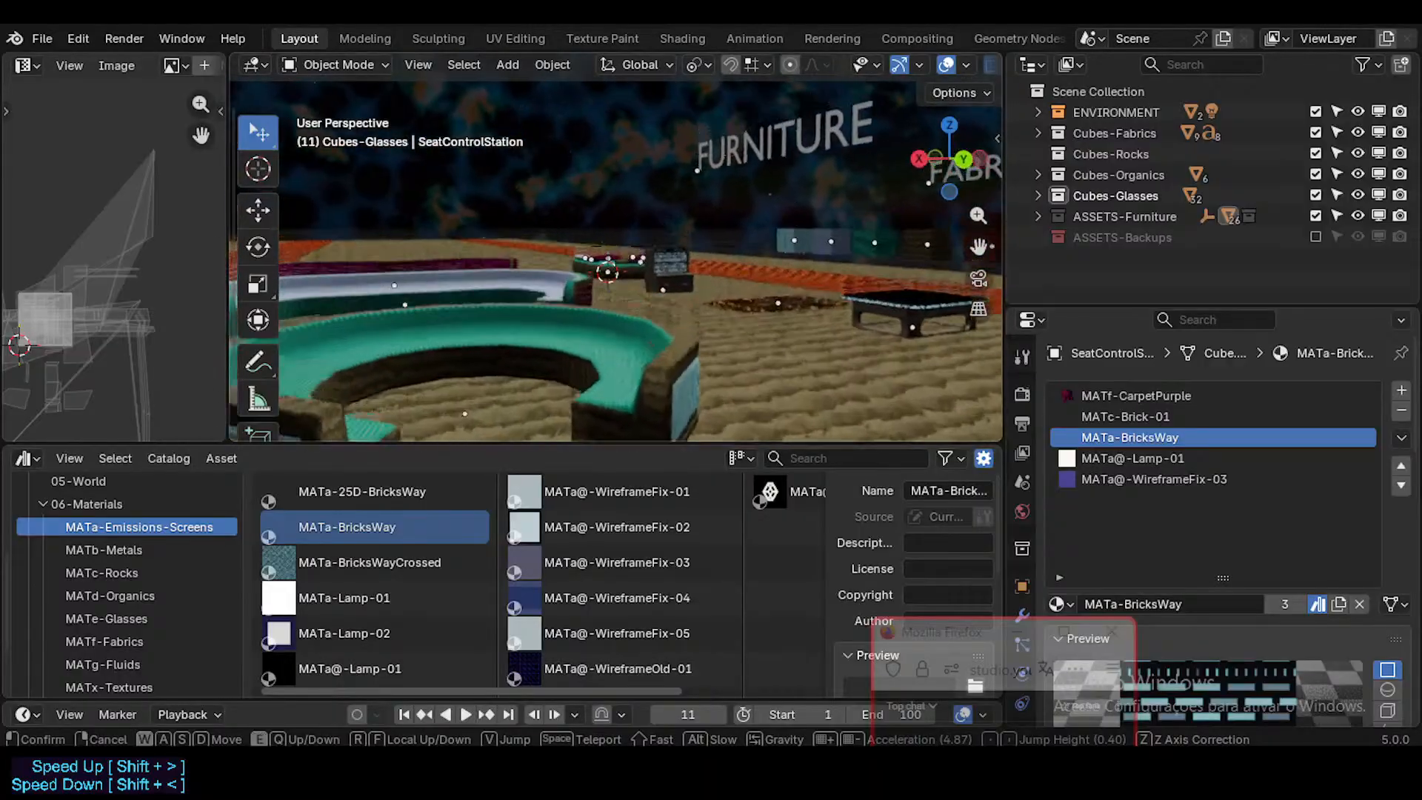
left_click(615, 267)
Step: Recheck the materials of the round, large curved and snake-shaped sofas from the front
left_click(590, 386)
key("shift+grave")
key("a")
key("e")
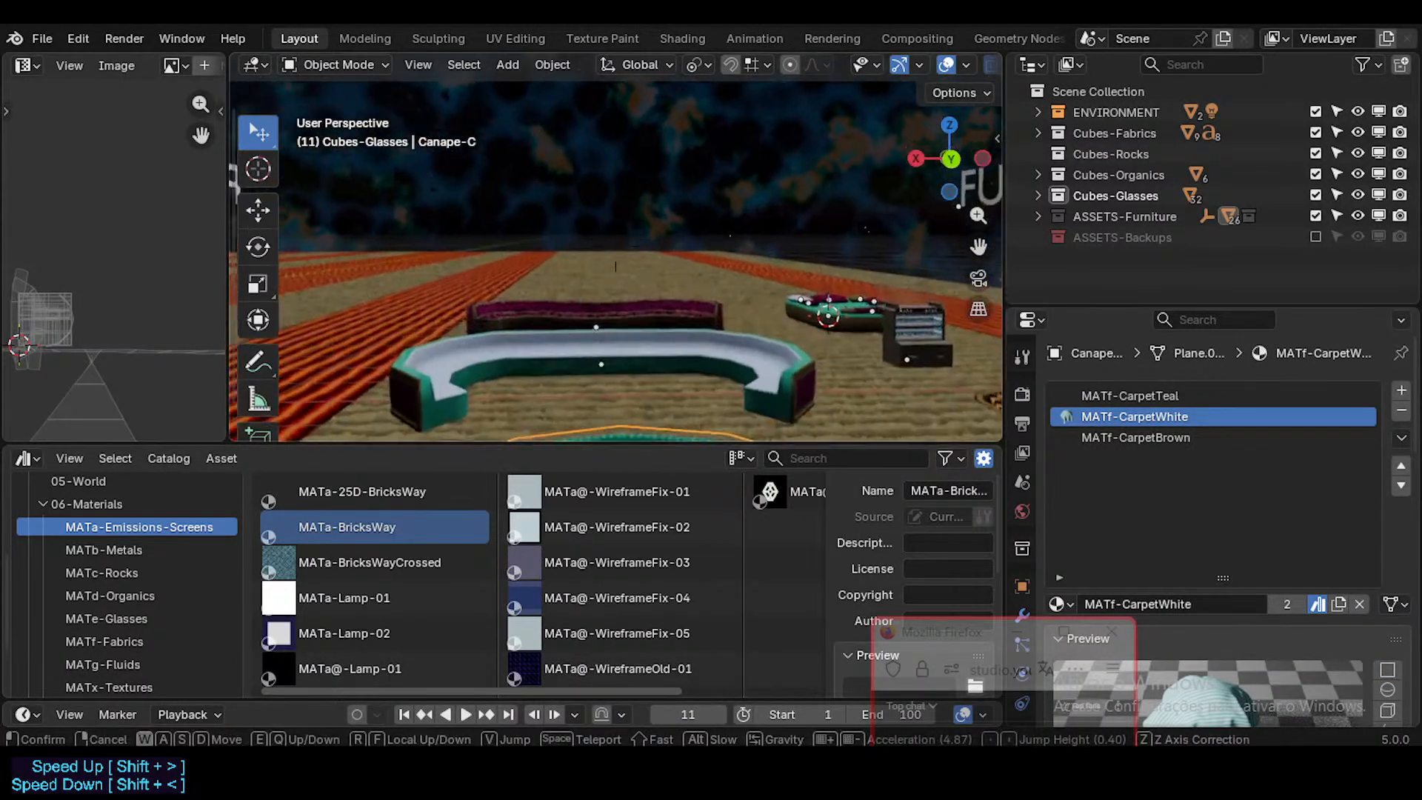
key("w")
left_click(616, 248)
left_click(639, 345)
left_click(683, 278)
Step: Check the materials of the bed and its sausage pillow, and save the file
key("shift+grave")
key("w")
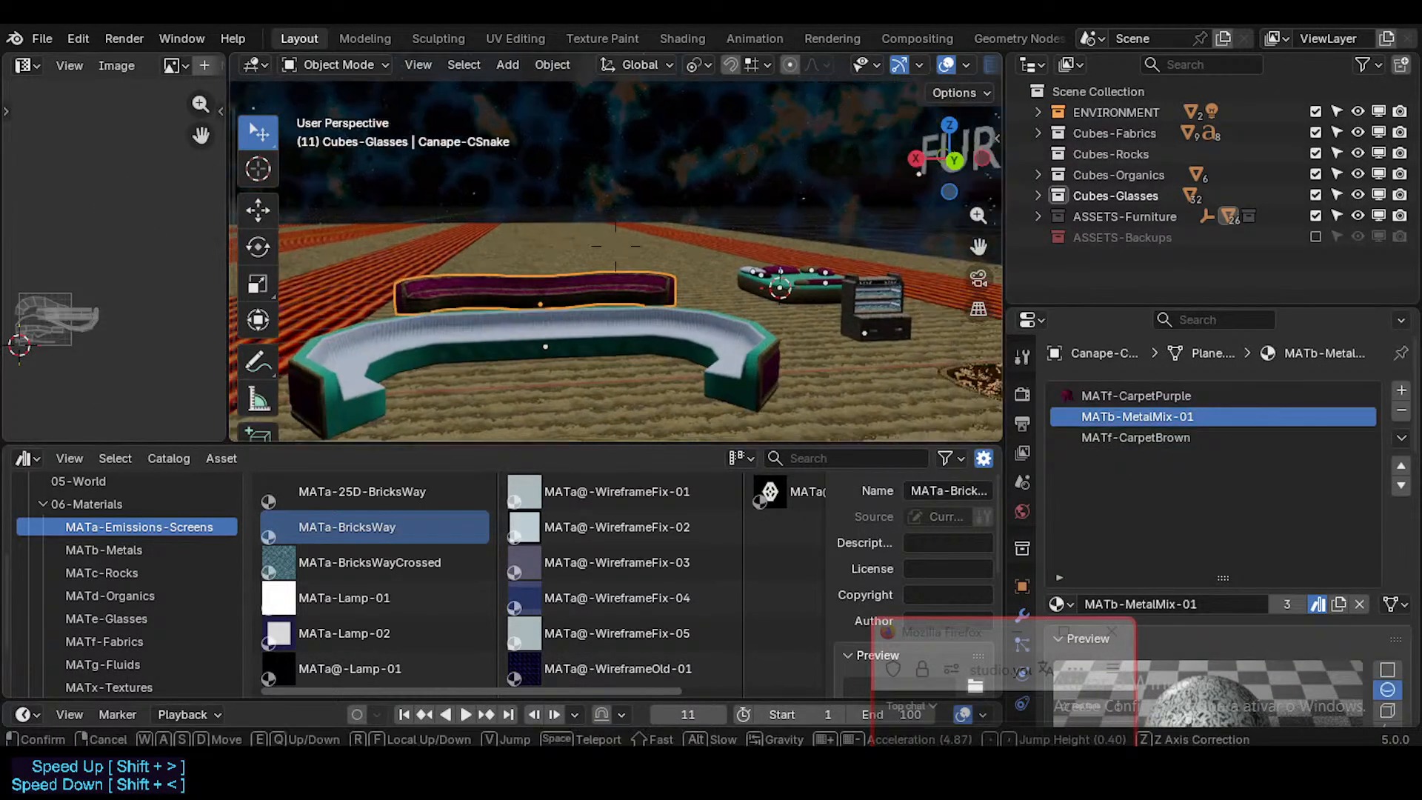
left_click(616, 248)
left_click(647, 280)
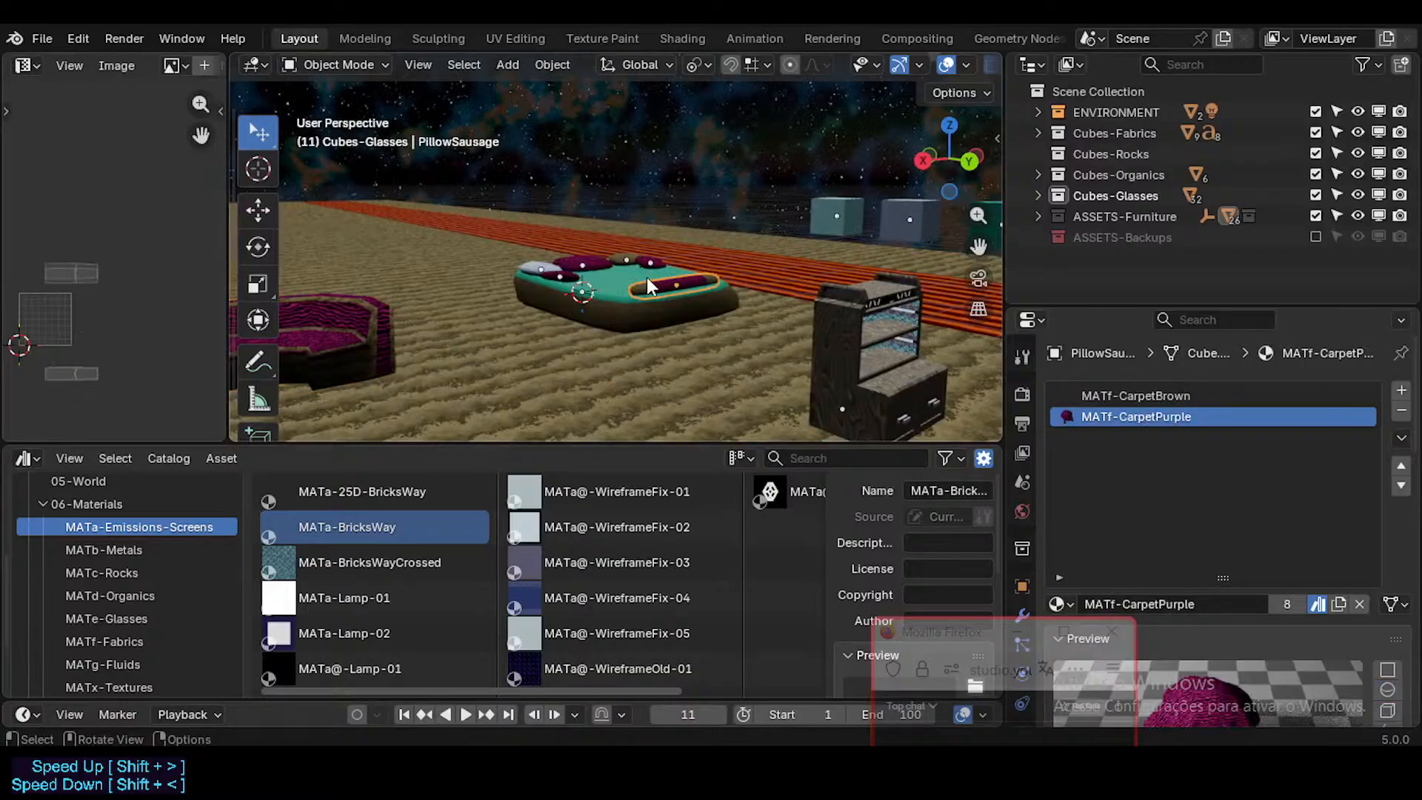
left_click(582, 318)
key("ctrl+s")
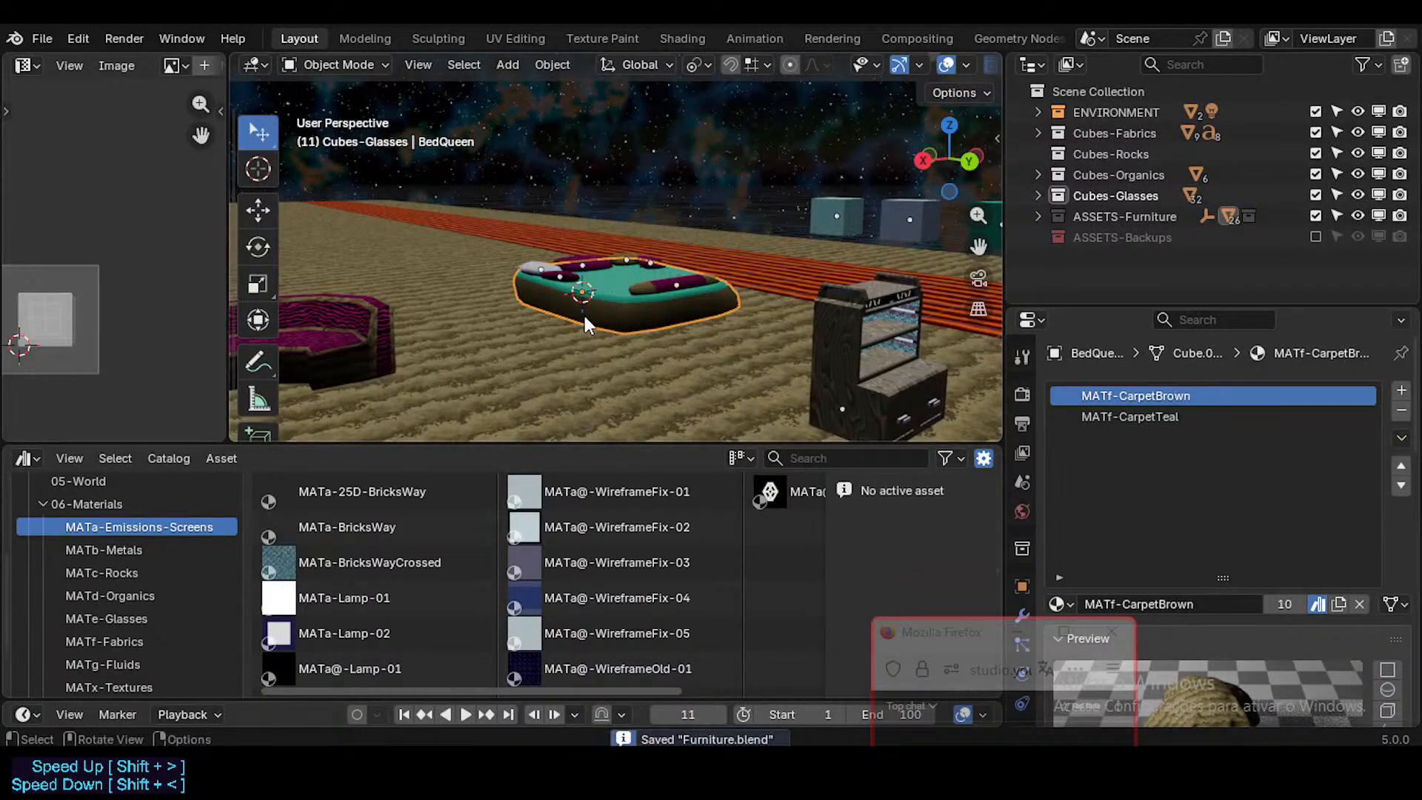
Step: Check the materials of the individual pillows on the bed up close, save the file and deselect everything
key("shift+grave")
key("w")
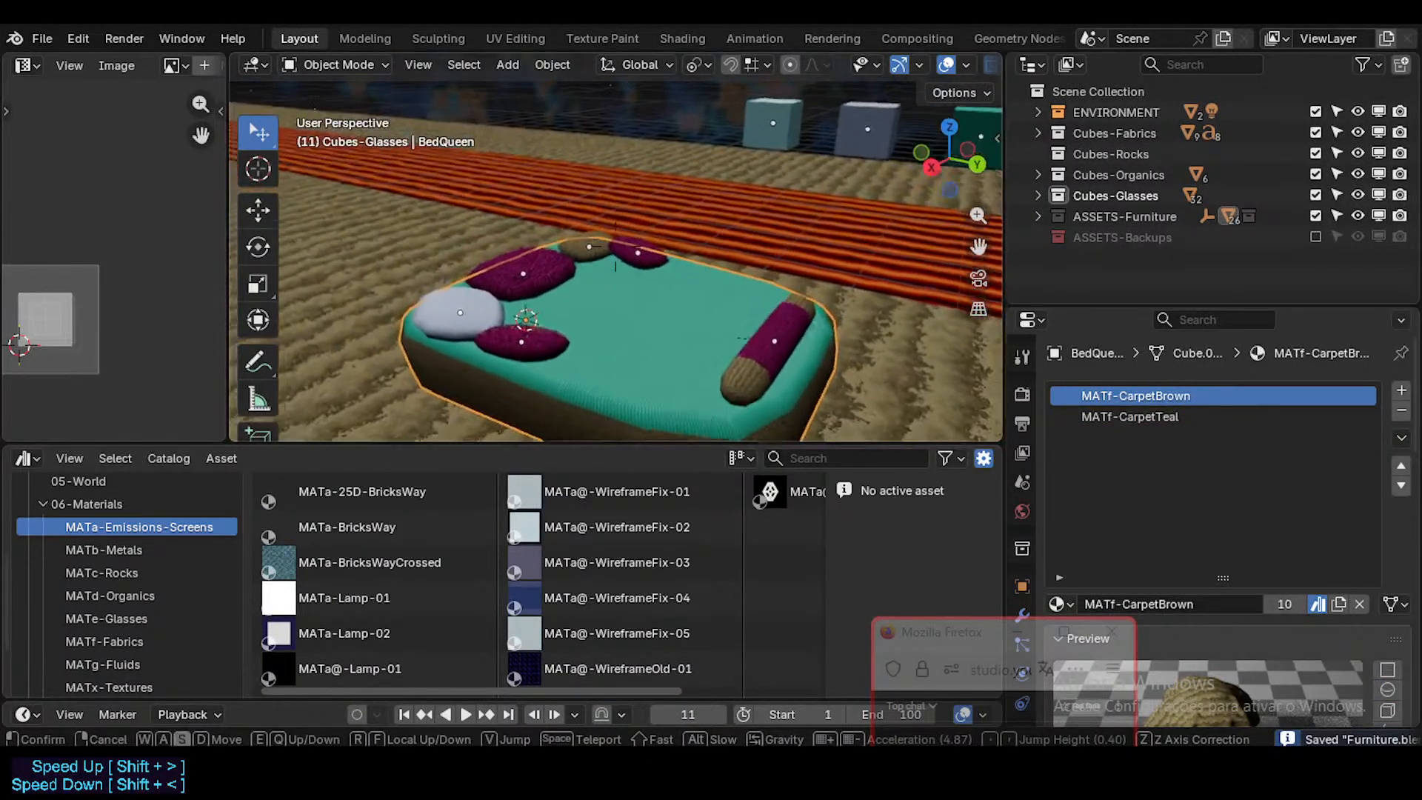
left_click(736, 339)
left_click(736, 339)
left_click(514, 332)
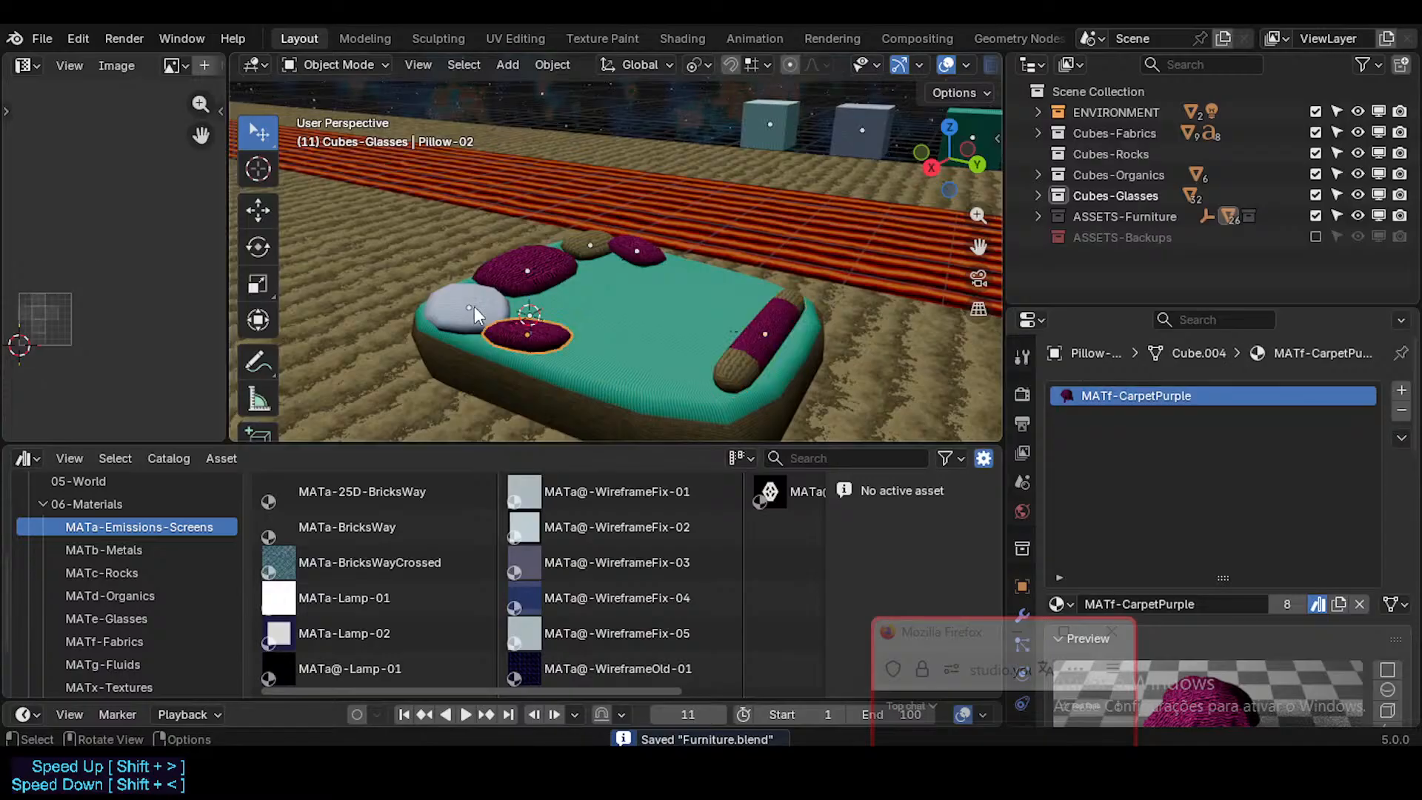
left_click(531, 264)
left_click(588, 238)
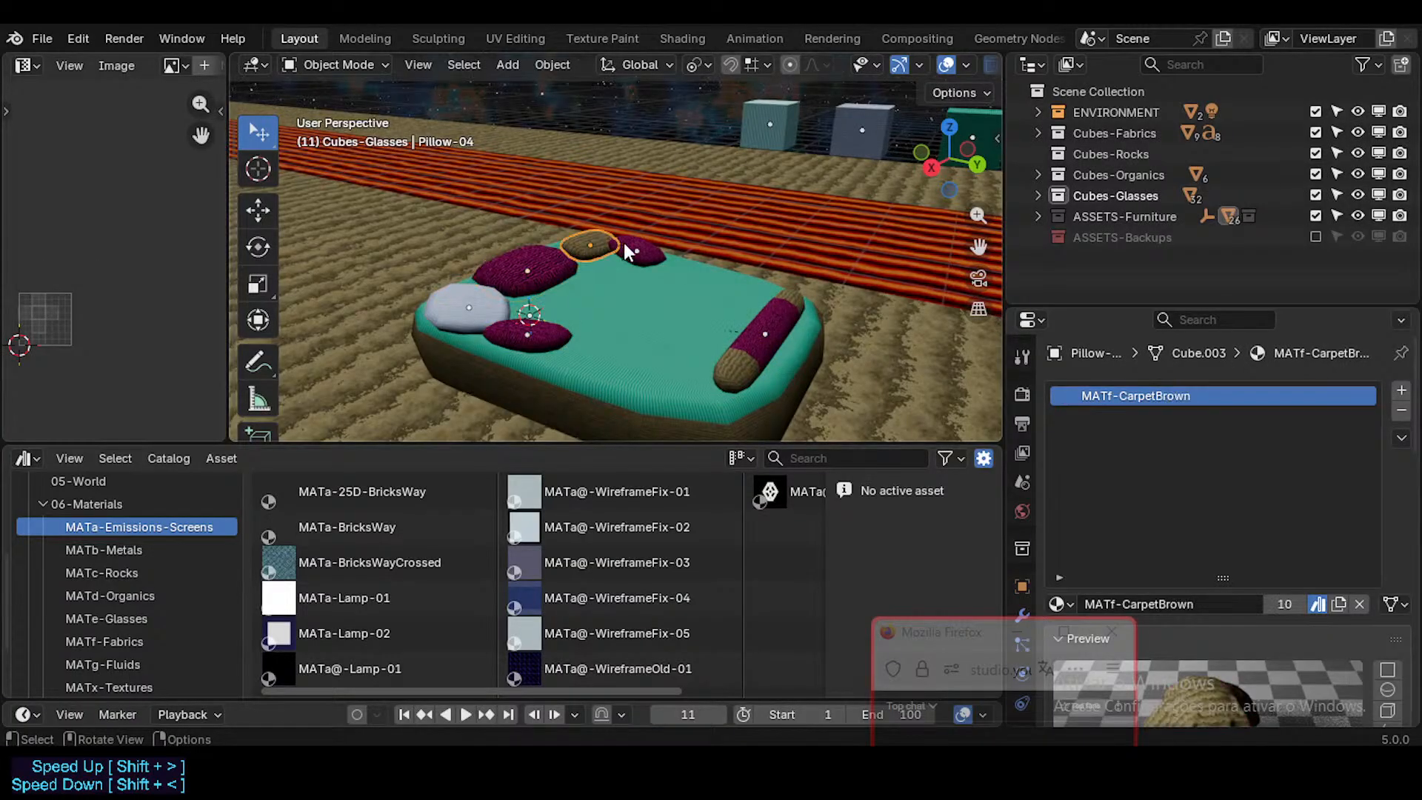
left_click(622, 245)
left_click(483, 305)
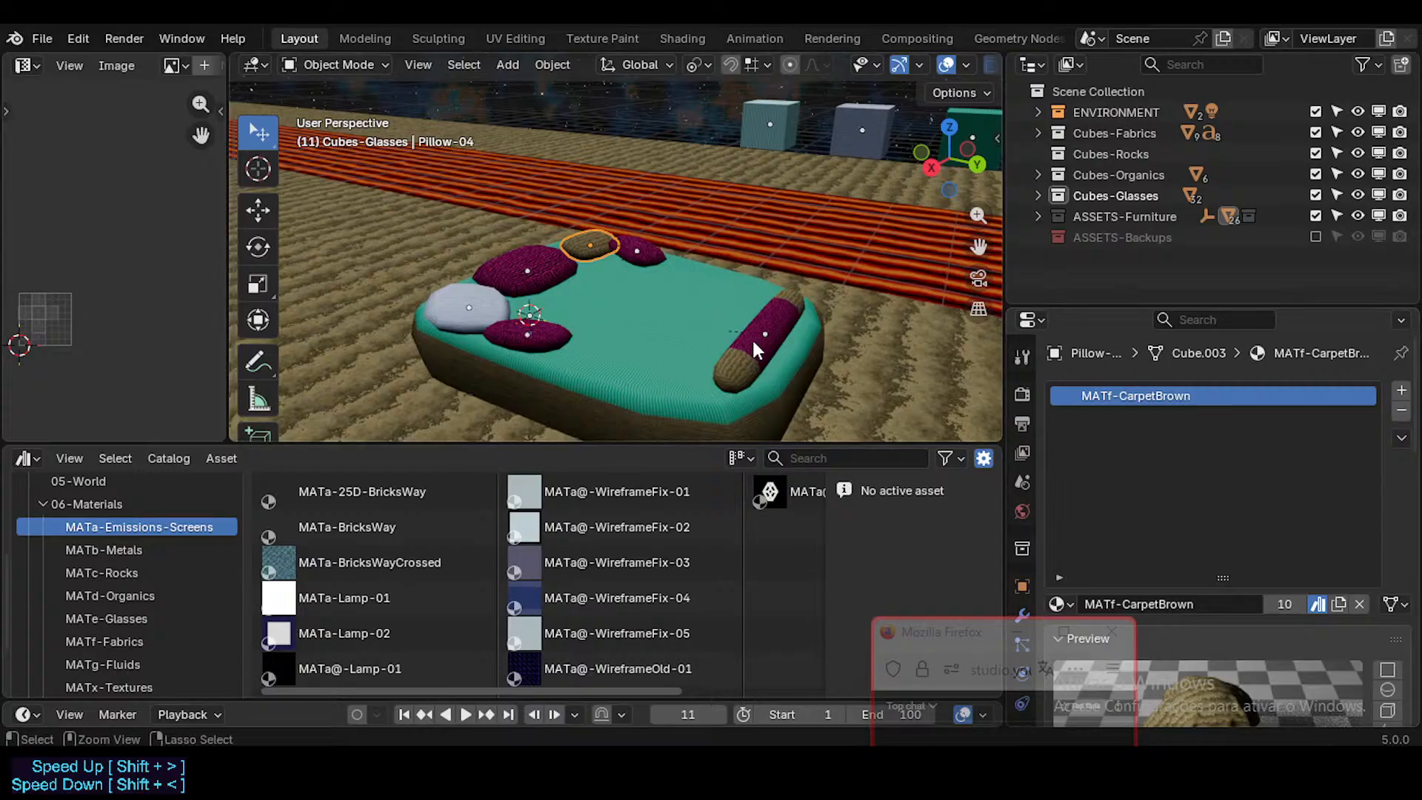
key("ctrl+s")
key("alt+a")
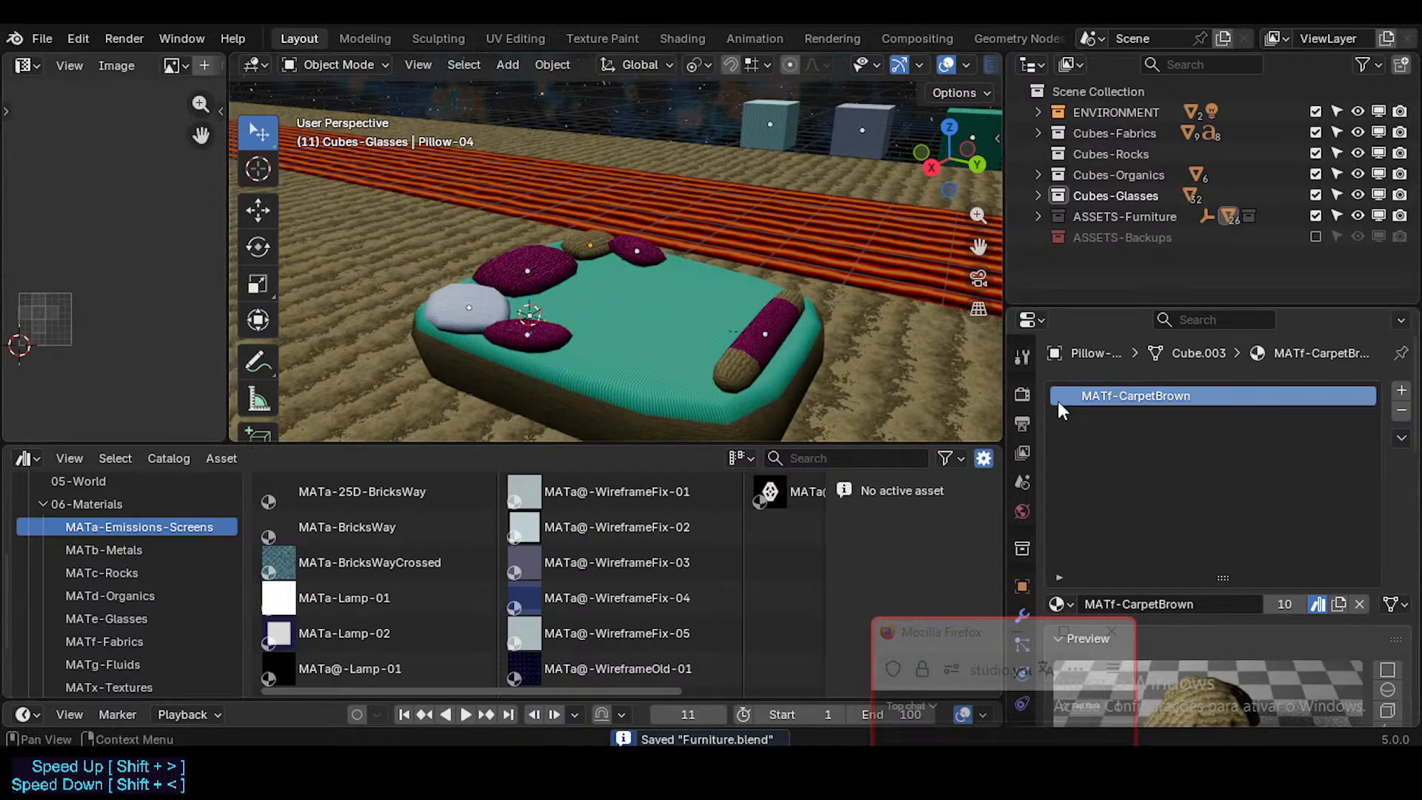
Step: Go over to the wooden cabinet beside the oval rug and select it
middle_click_drag(636, 343, 792, 343)
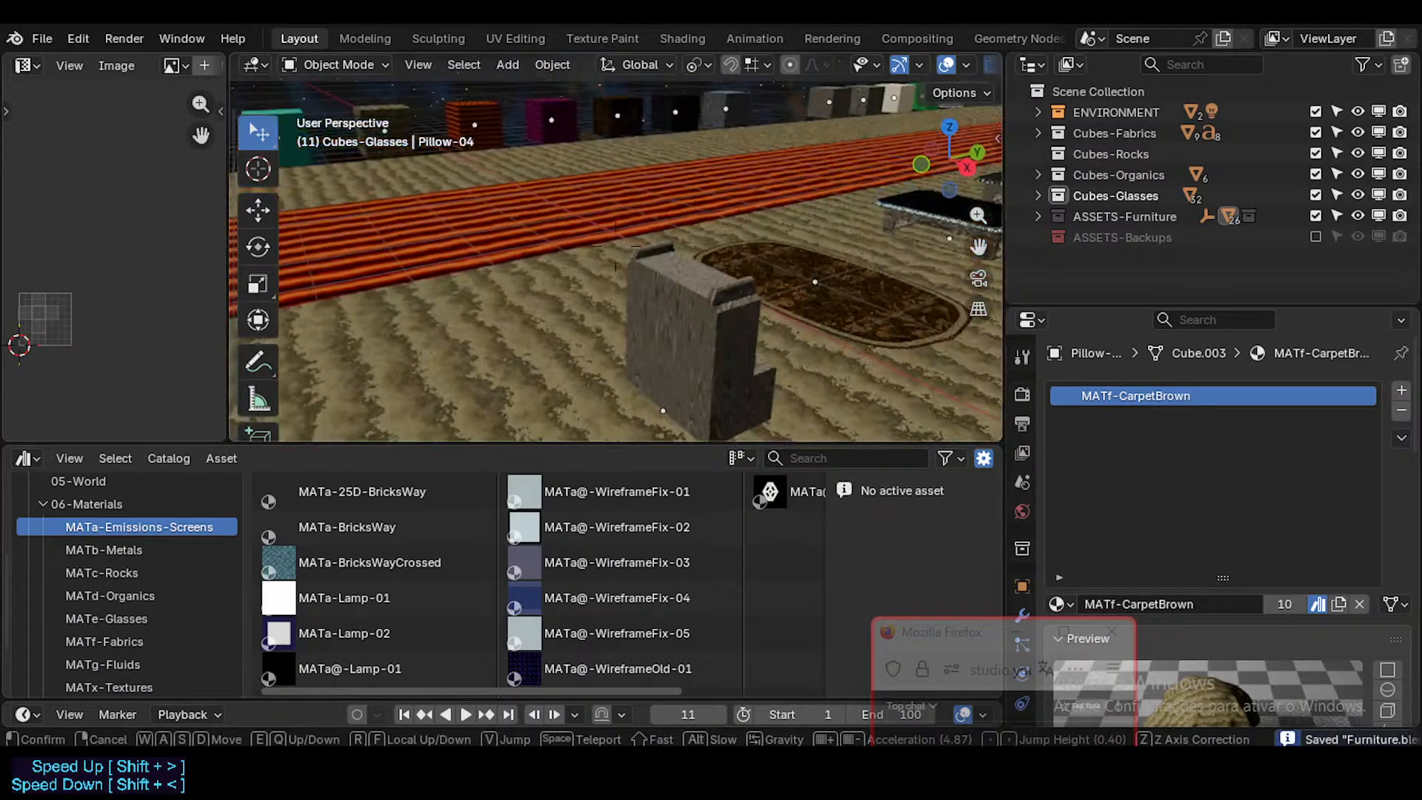
left_click(709, 336)
key("shift+grave")
left_click(711, 335)
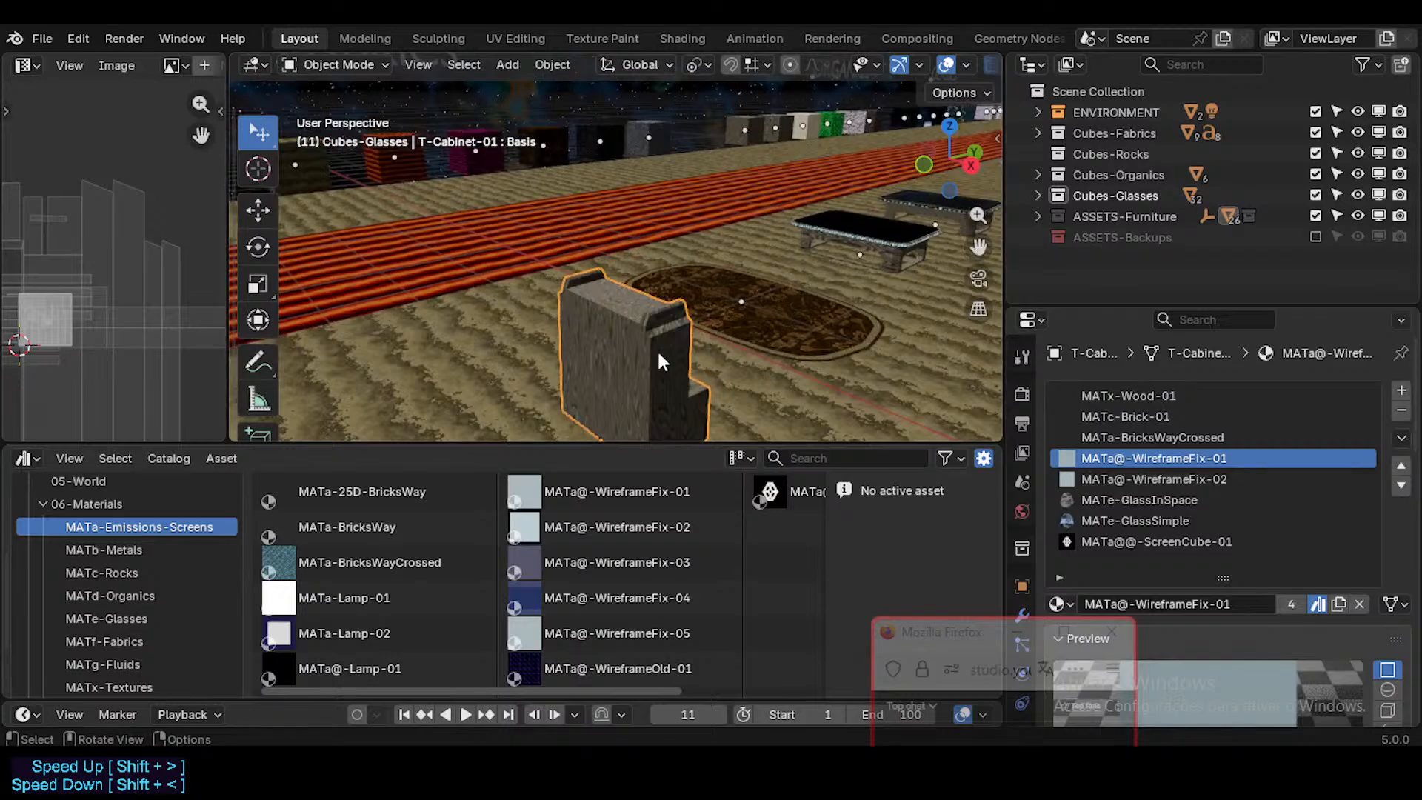
key("shift+grave")
left_click(687, 351)
Step: Compare the cabinet's MATc-Brick-01, MATa-BricksWayCrossed and MATx-Wood-01 material slots
left_click(1136, 417)
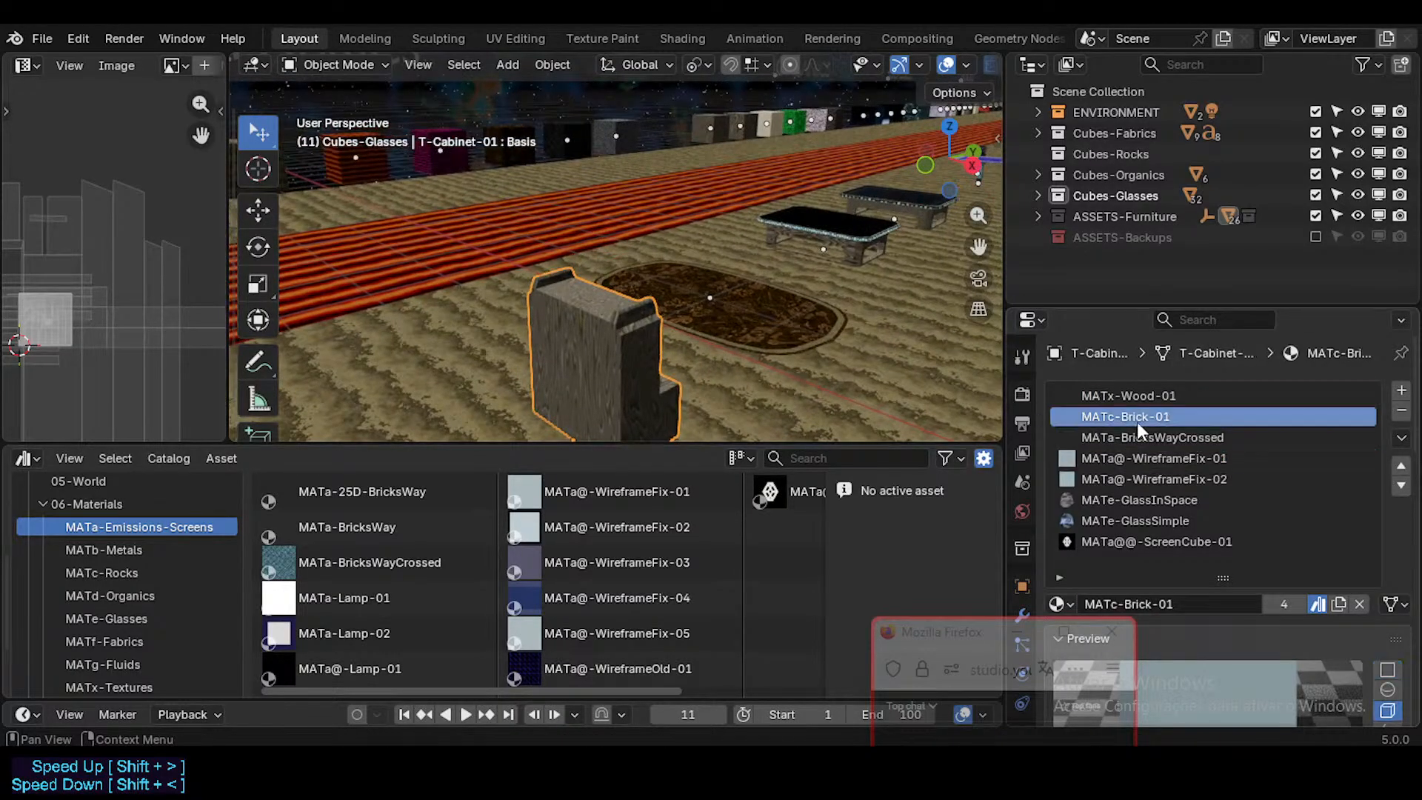
left_click(1136, 437)
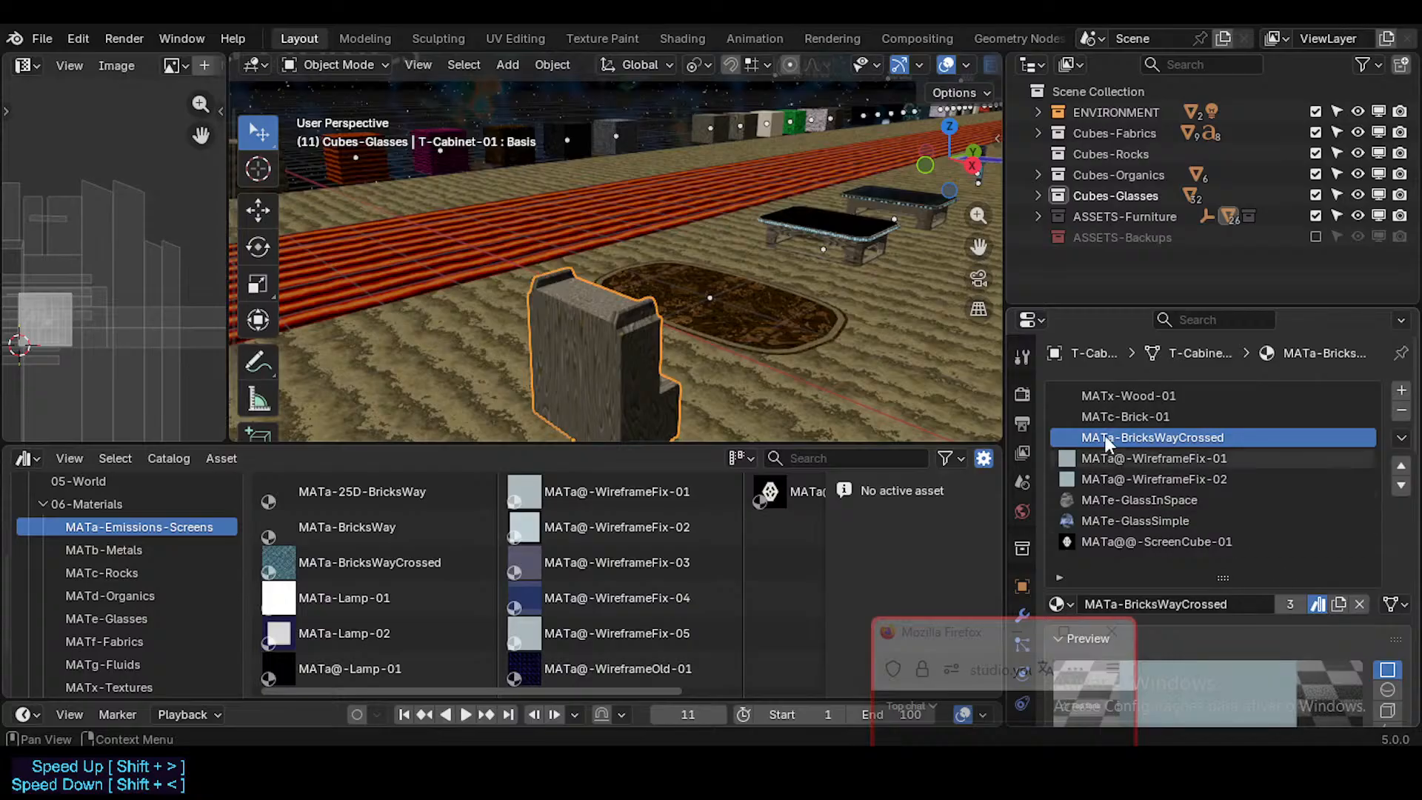
left_click(1122, 416)
left_click(1139, 394)
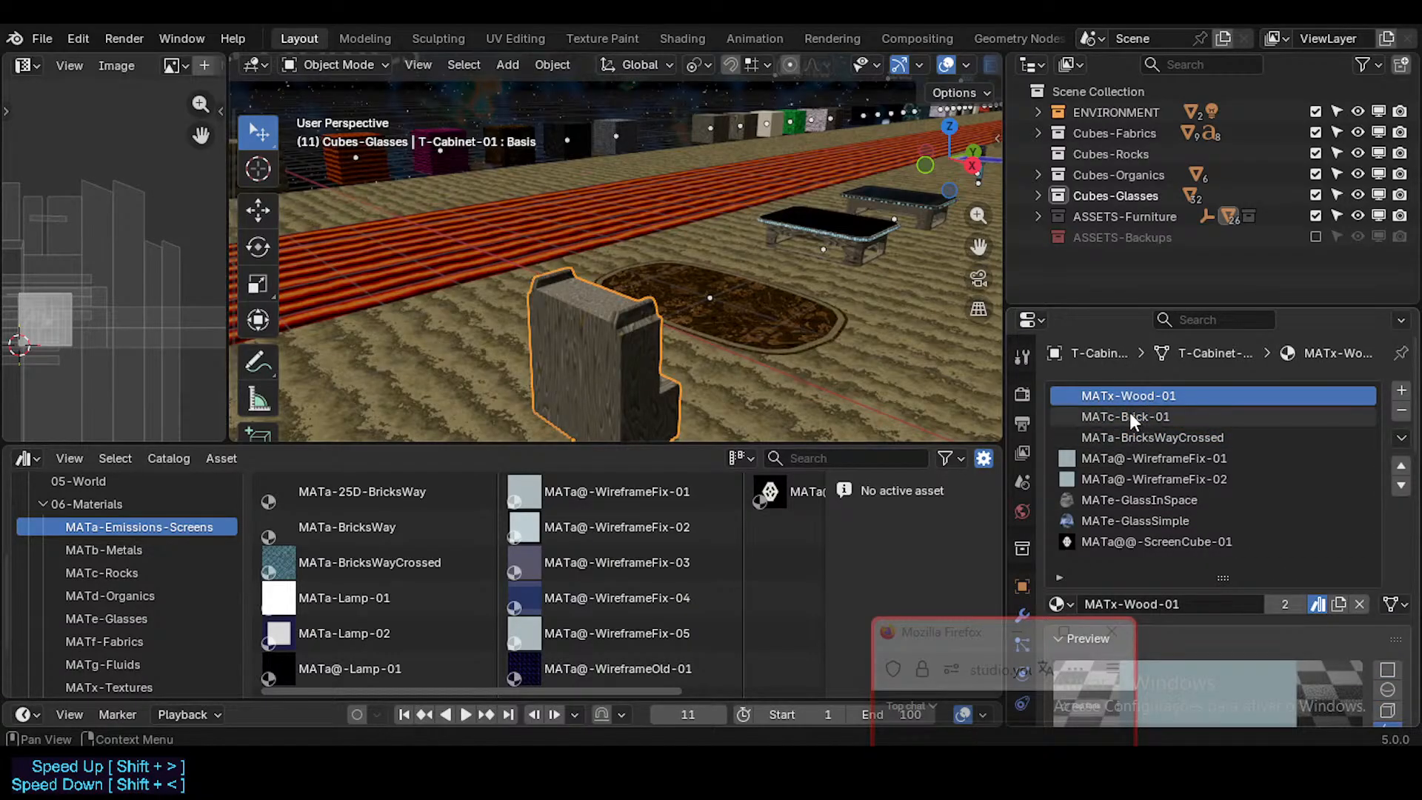
left_click(1128, 416)
Step: Set the material preview shape of the cabinet's MATx-Wood-01 to a cube
left_click(1123, 396)
scroll(1273, 599, "down", 4)
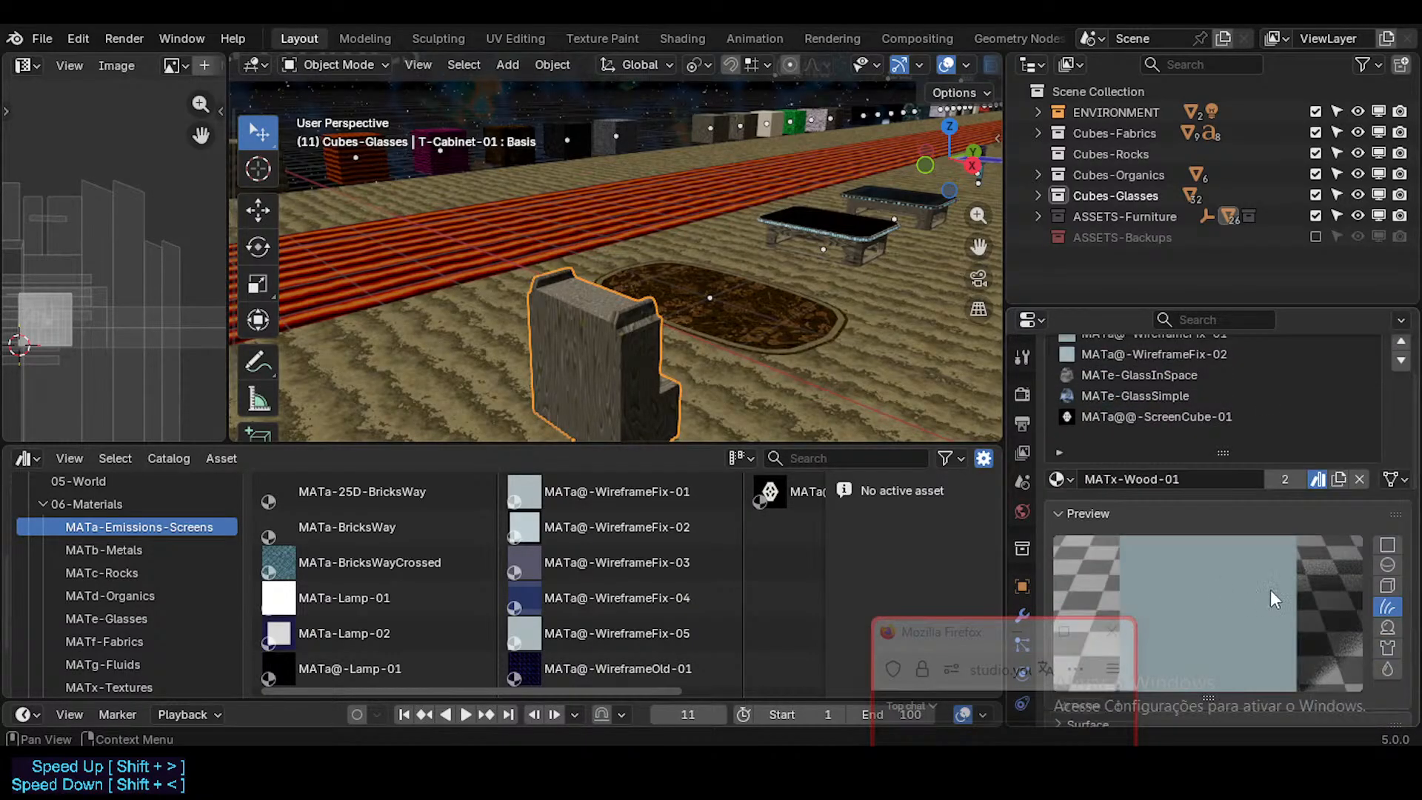
left_click(1387, 587)
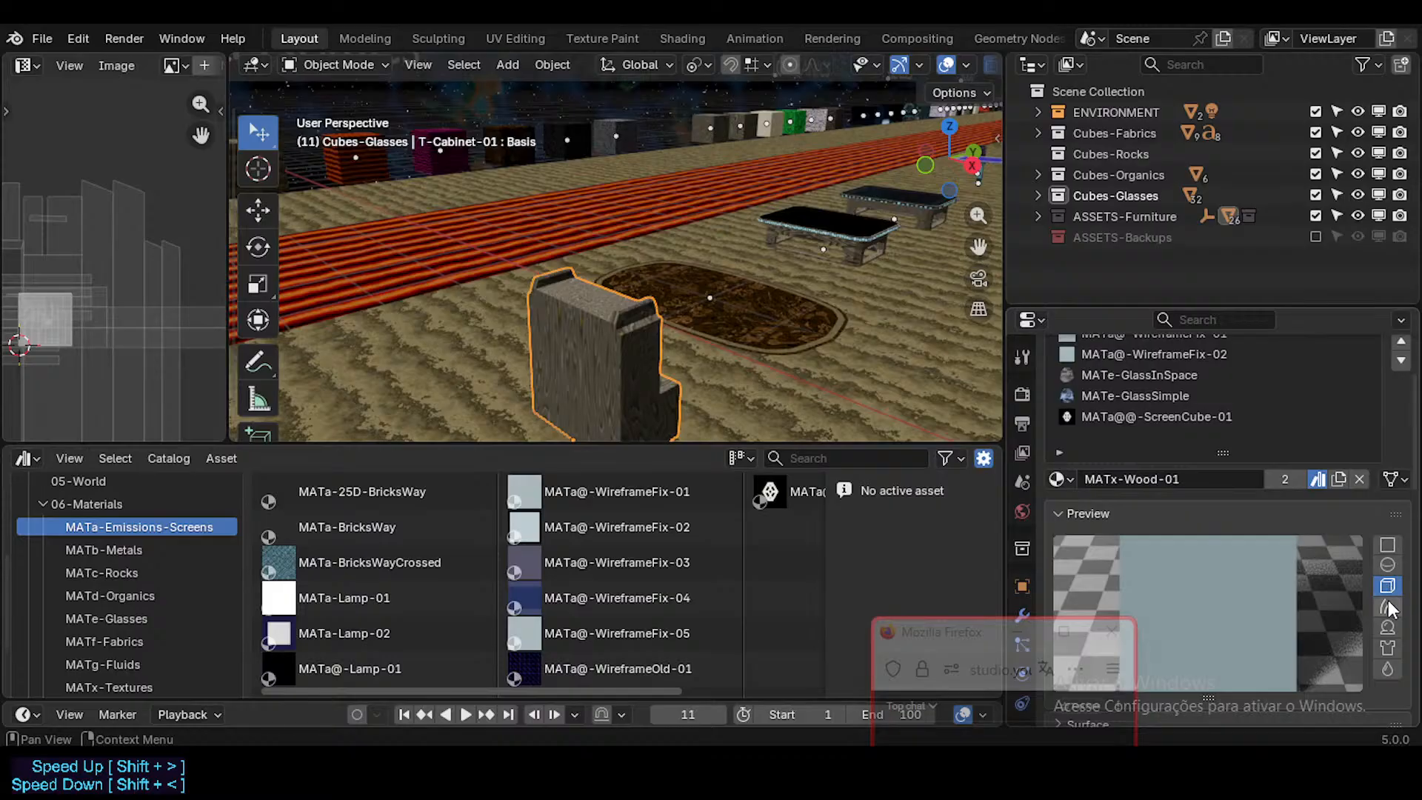
left_click_drag(961, 628, 823, 554)
scroll(1351, 613, "down", 4)
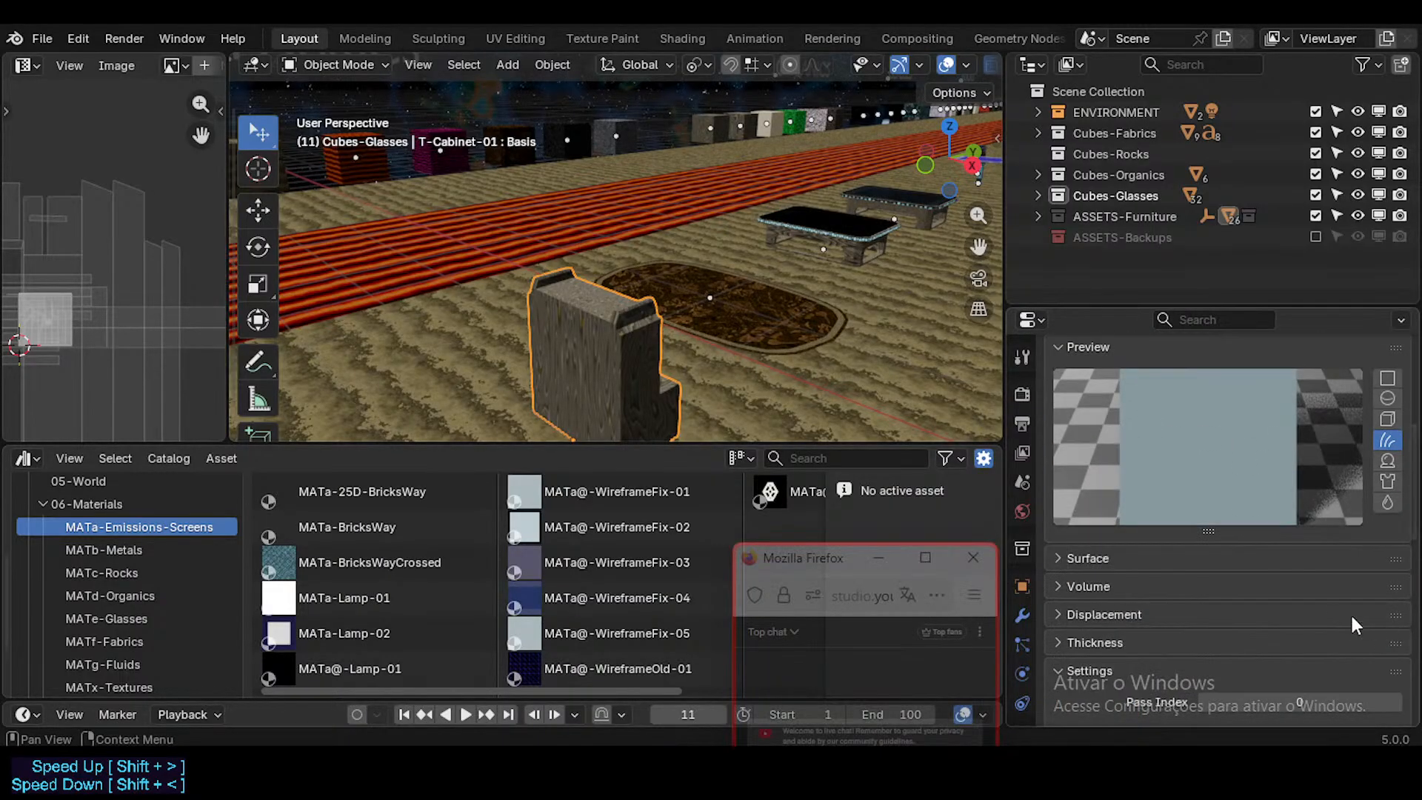
scroll(1261, 558, "up", 3)
scroll(1226, 523, "up", 3)
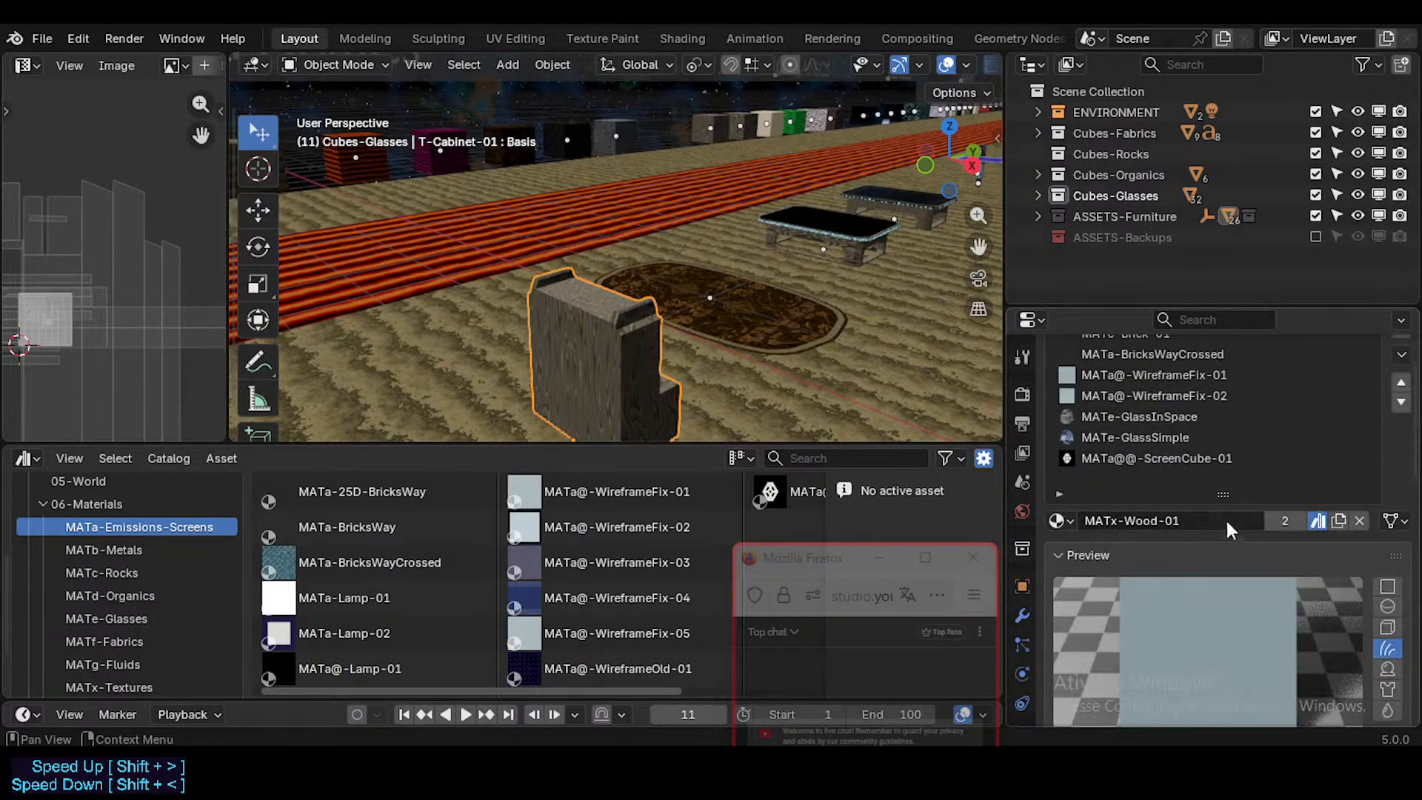
scroll(1295, 446, "up", 3)
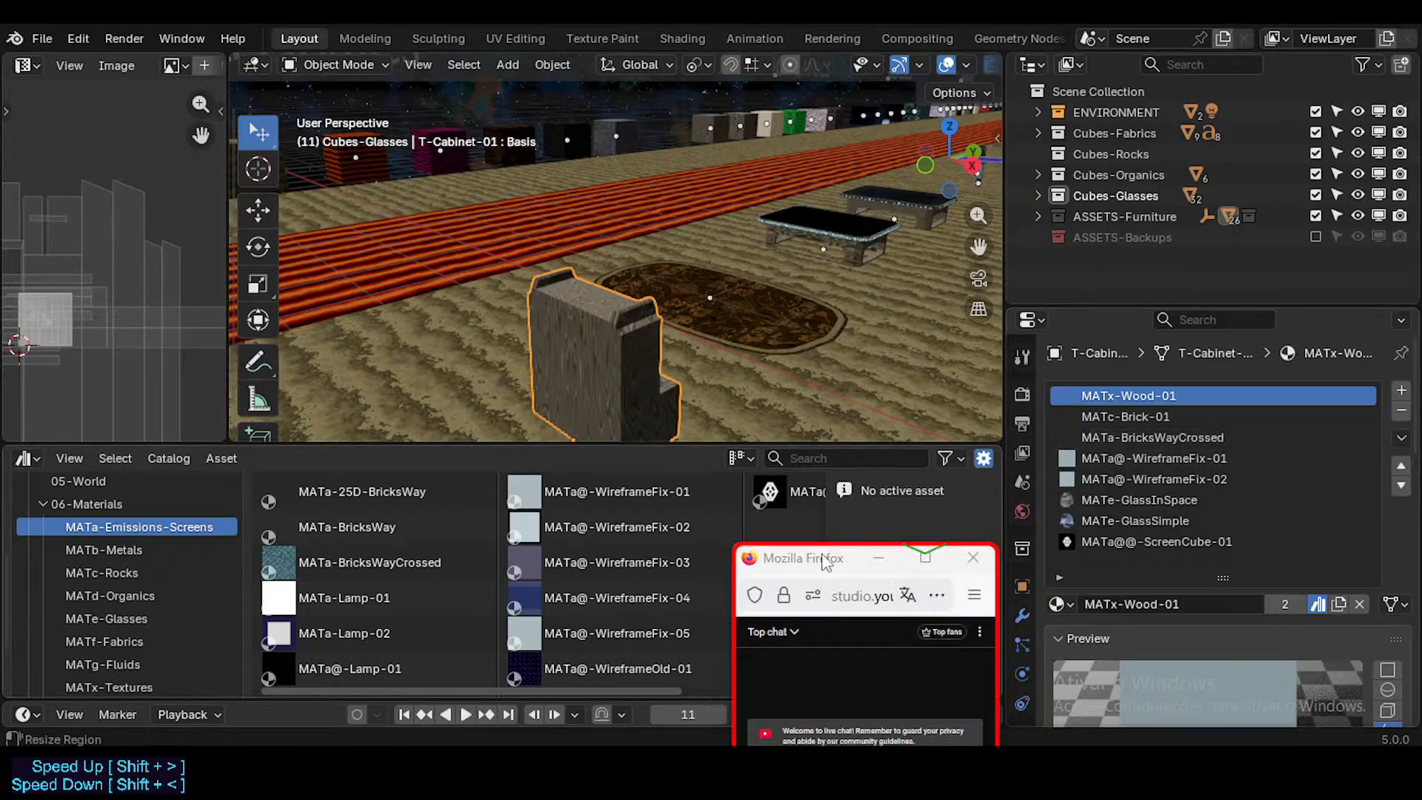
left_click_drag(785, 557, 930, 653)
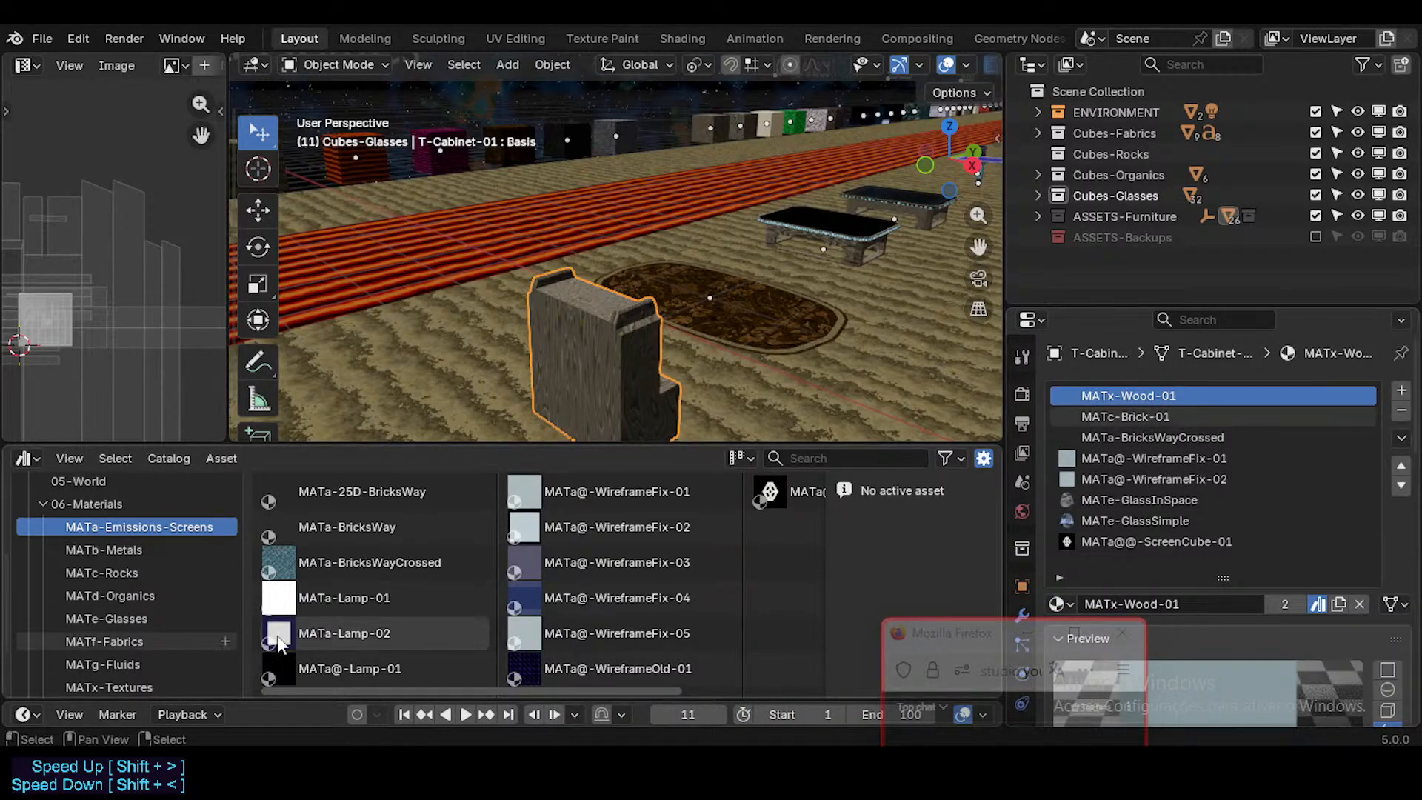
Step: Show the MATa-Emissions-Screens assets as thumbnails and check the MATa-BricksWay and MATa-25D-BricksWay entries
left_click(740, 458)
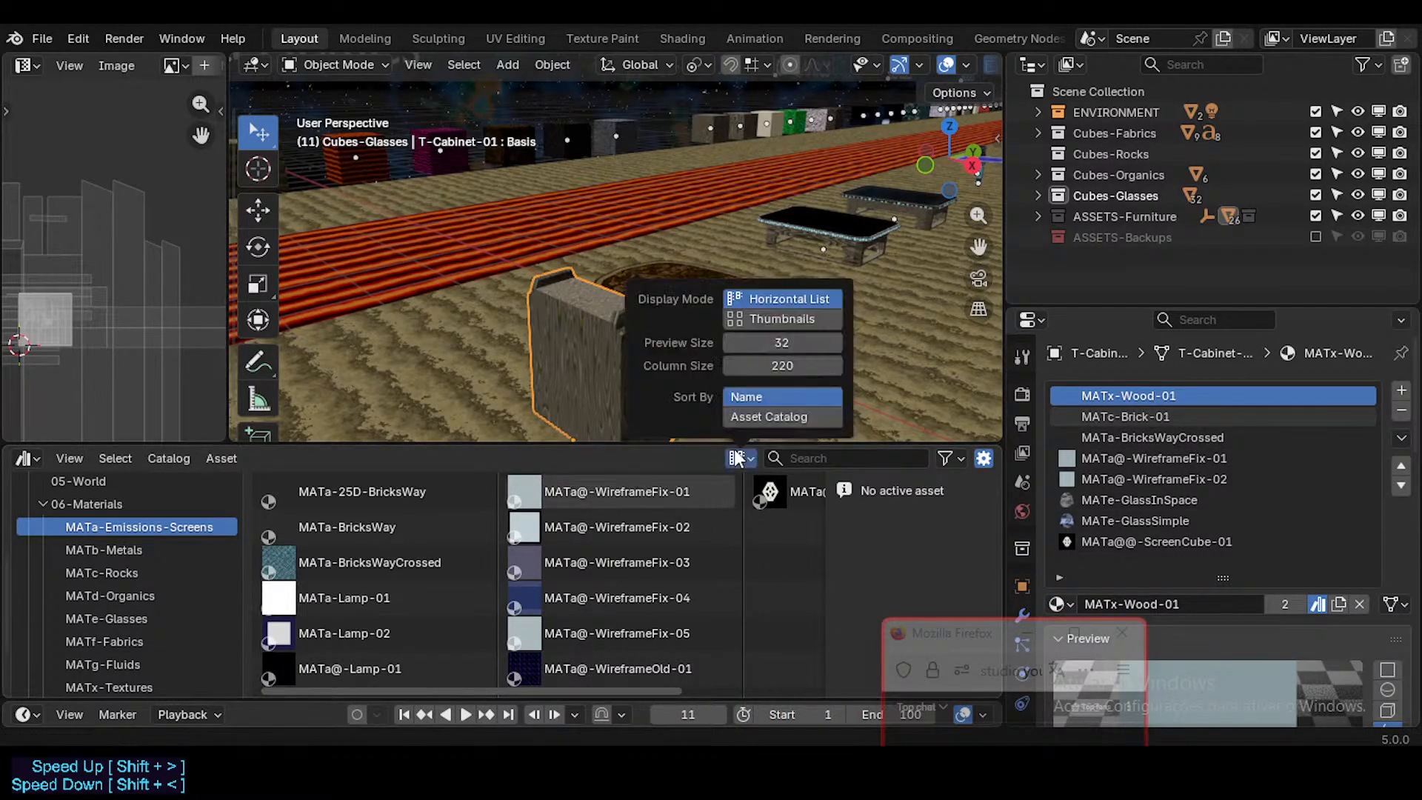
left_click(766, 312)
left_click(377, 519)
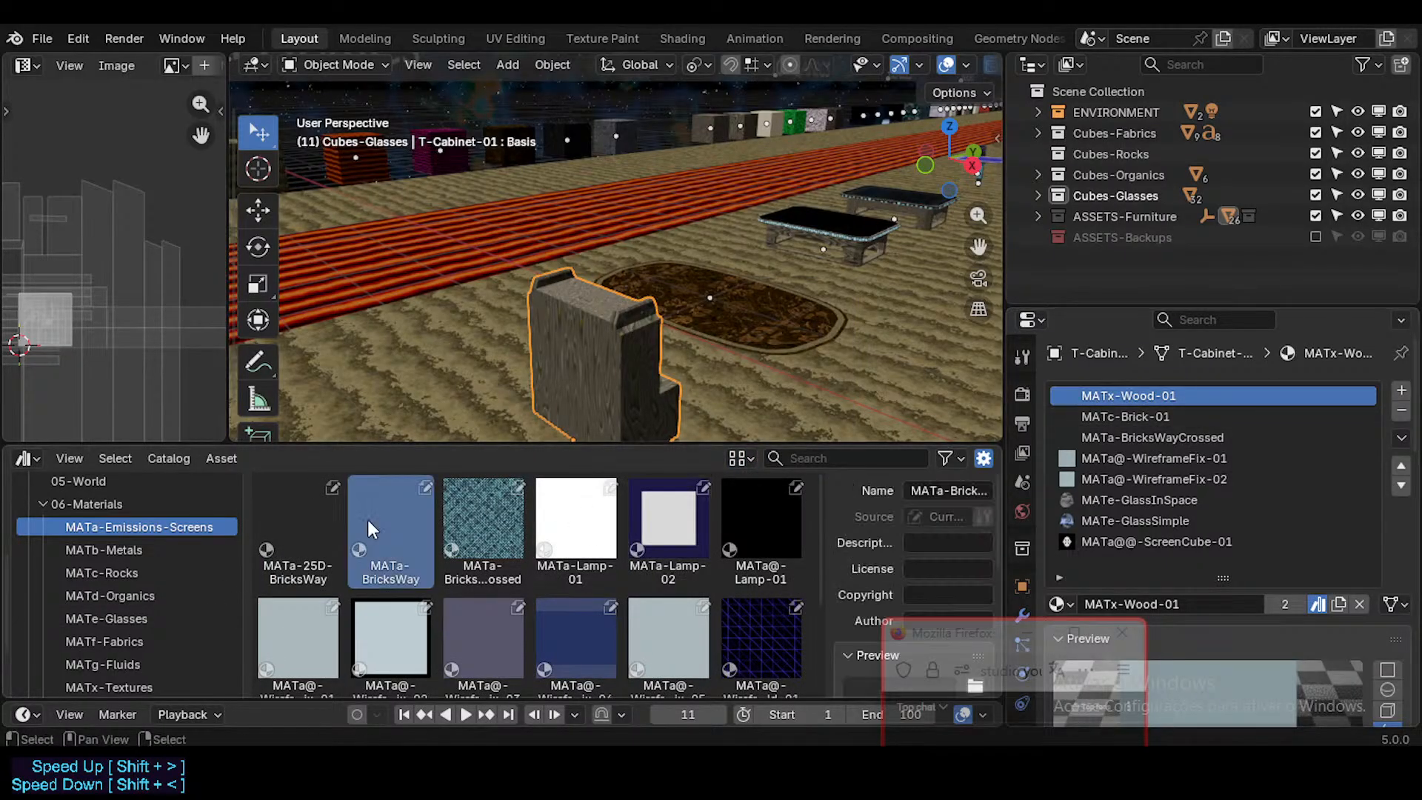
left_click(282, 527)
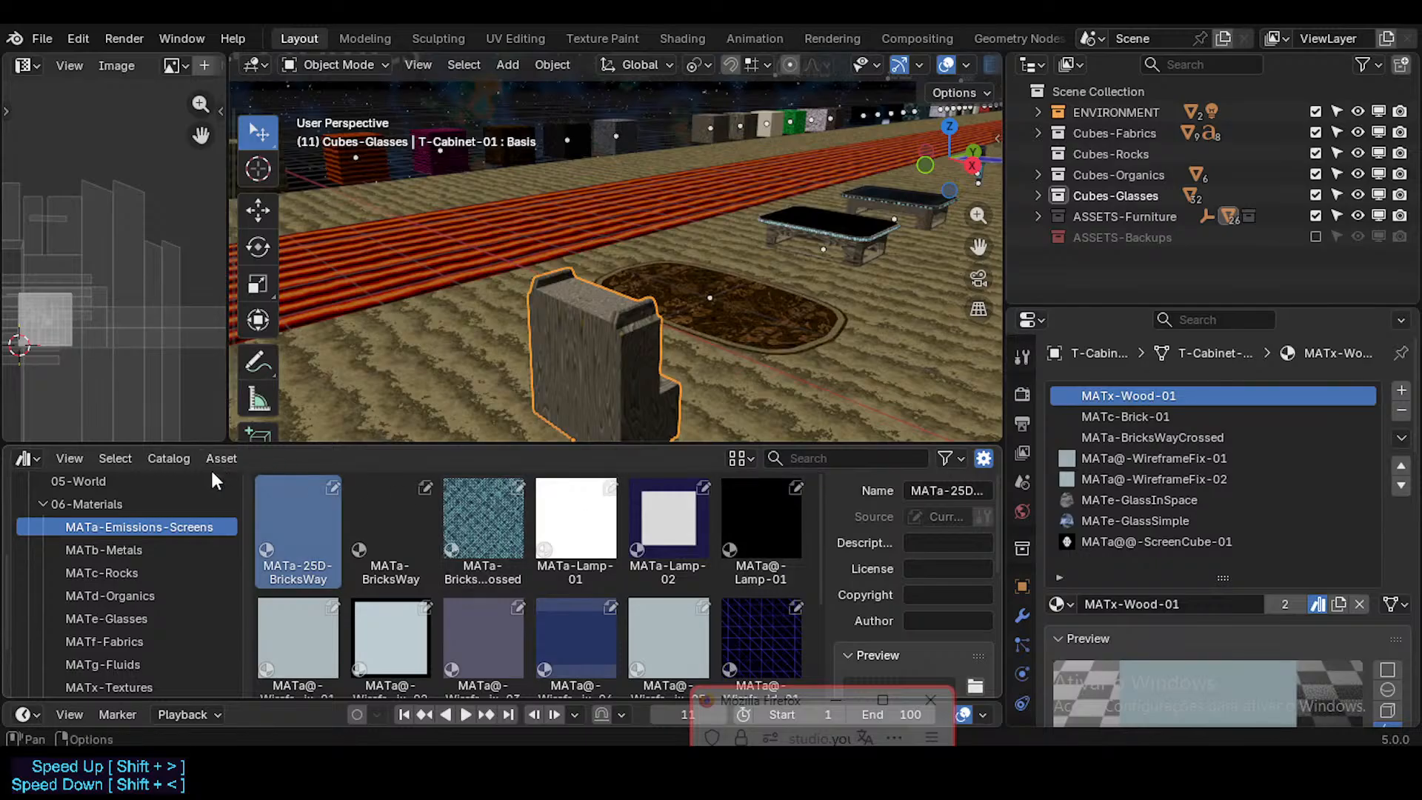
Step: Save the Furniture.blend file
key("ctrl+s")
key("Escape")
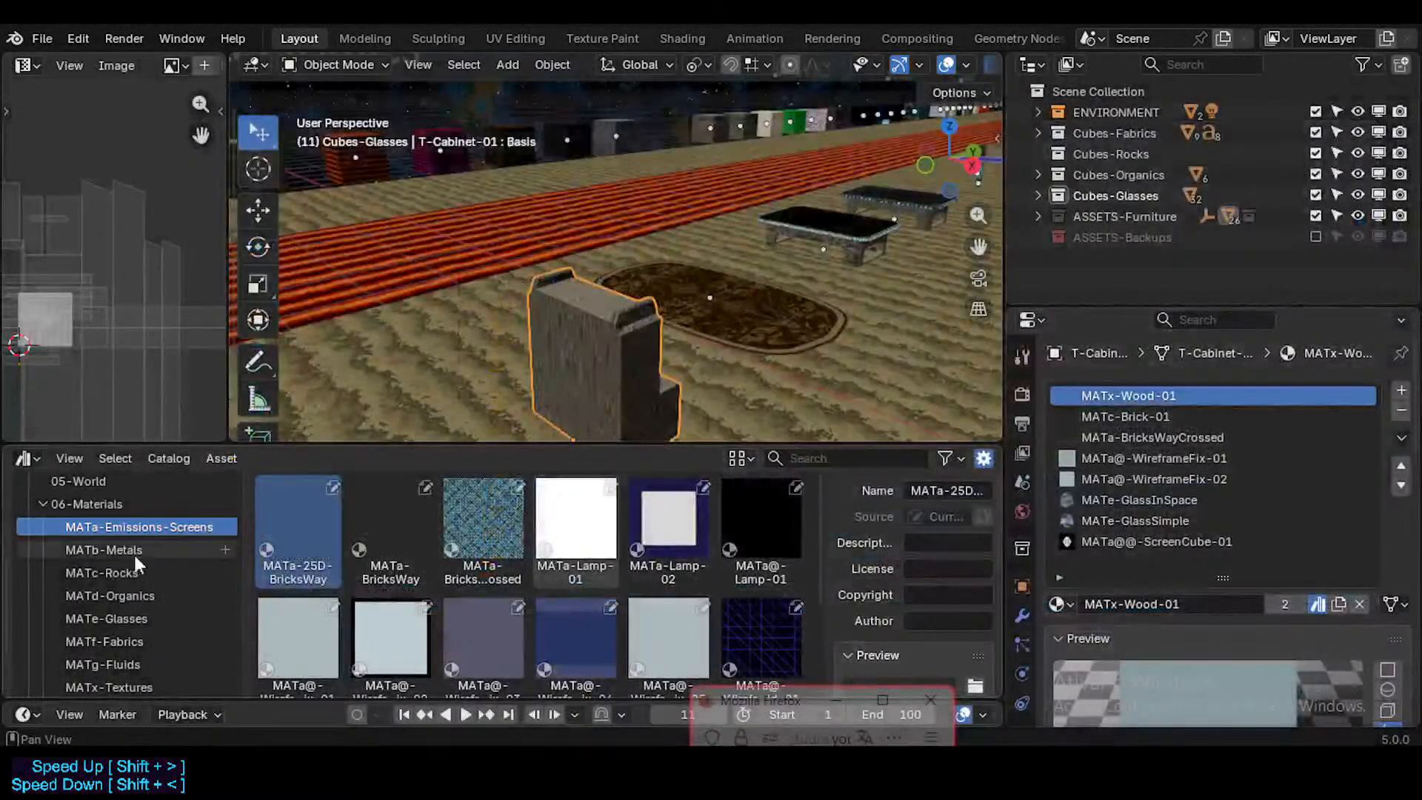
scroll(133, 552, "up", 4)
key("ctrl+s")
key("Escape")
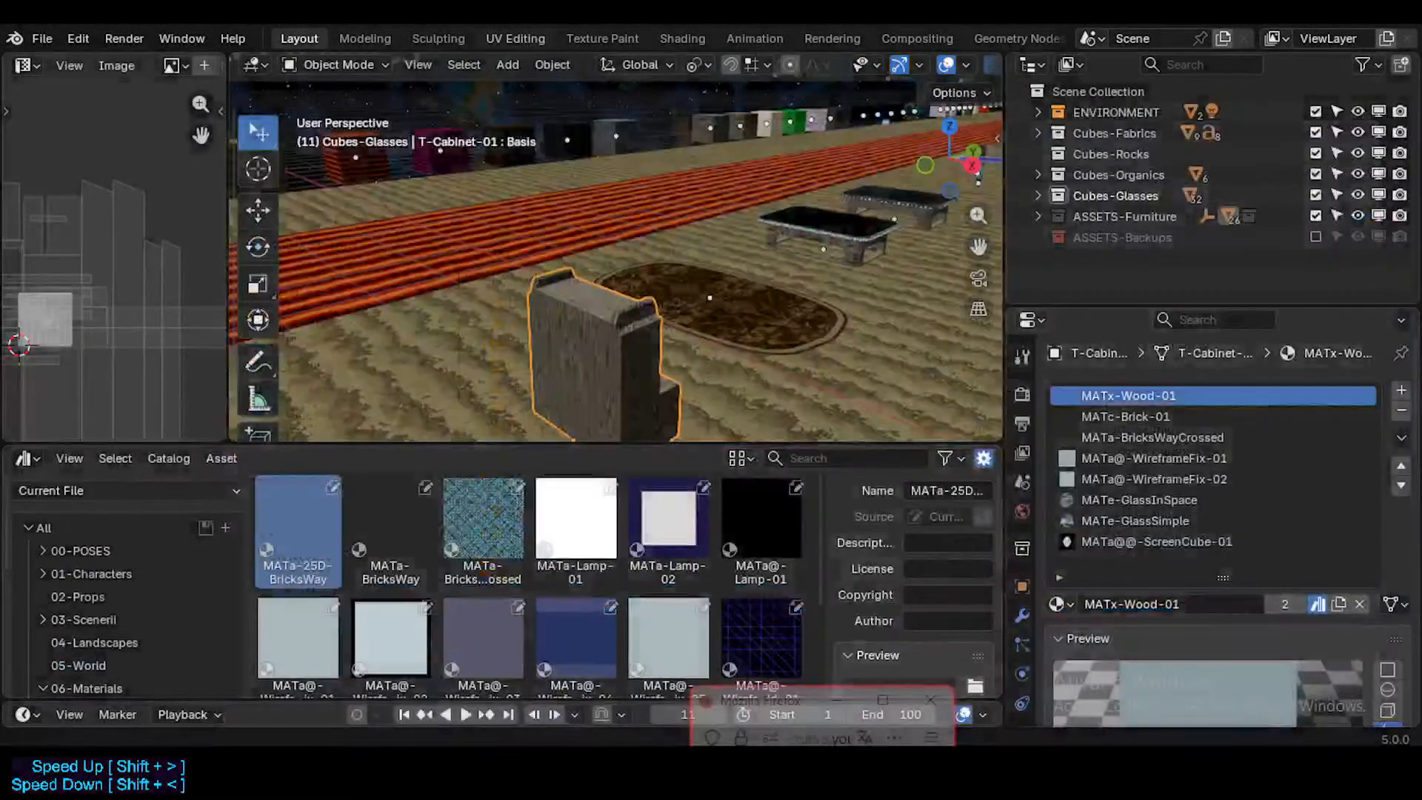
Step: Look through the available asset libraries and the catalogs of the current file, keeping Current File as the library
left_click(162, 492)
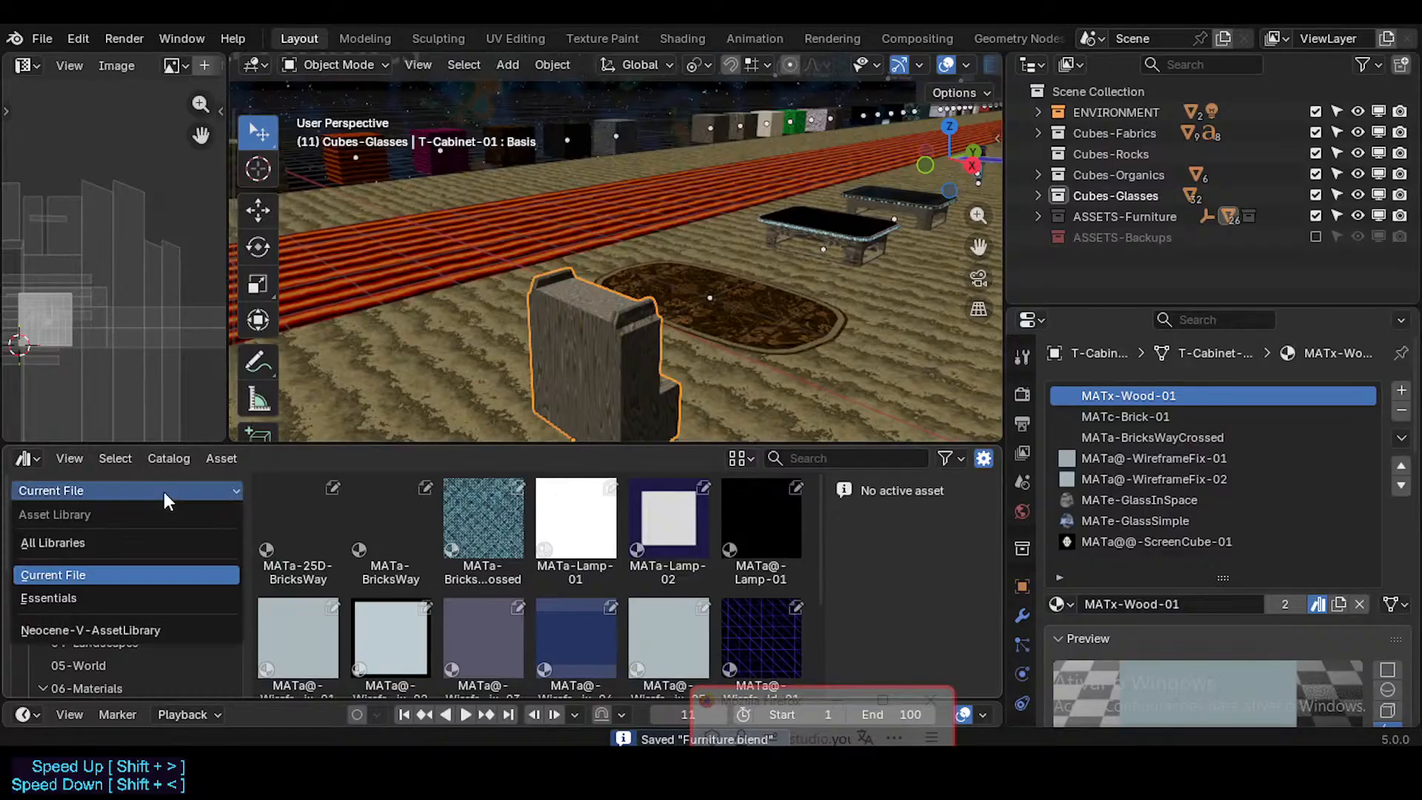
left_click(163, 492)
scroll(167, 626, "down", 6)
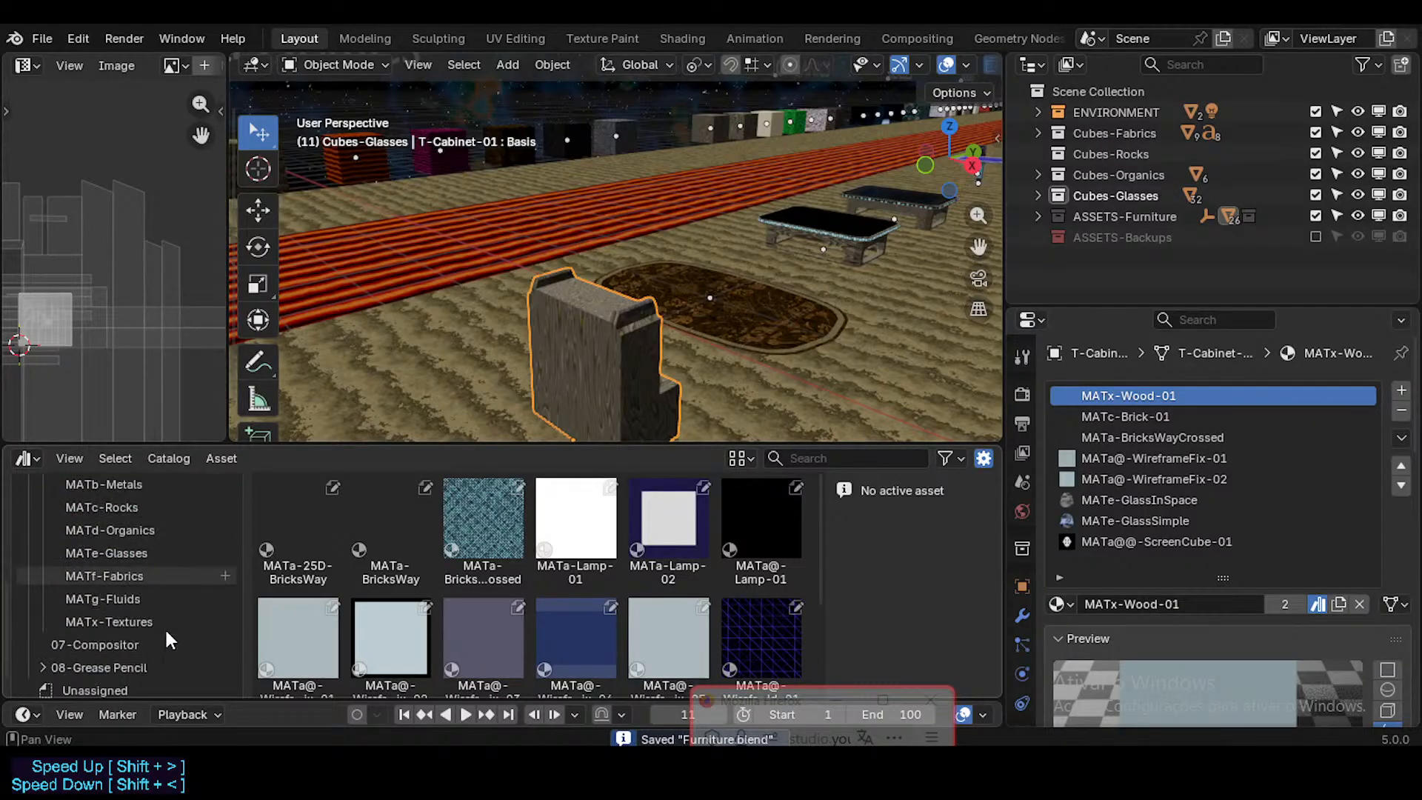
scroll(184, 659, "up", 5)
scroll(185, 649, "up", 1)
left_click(211, 487)
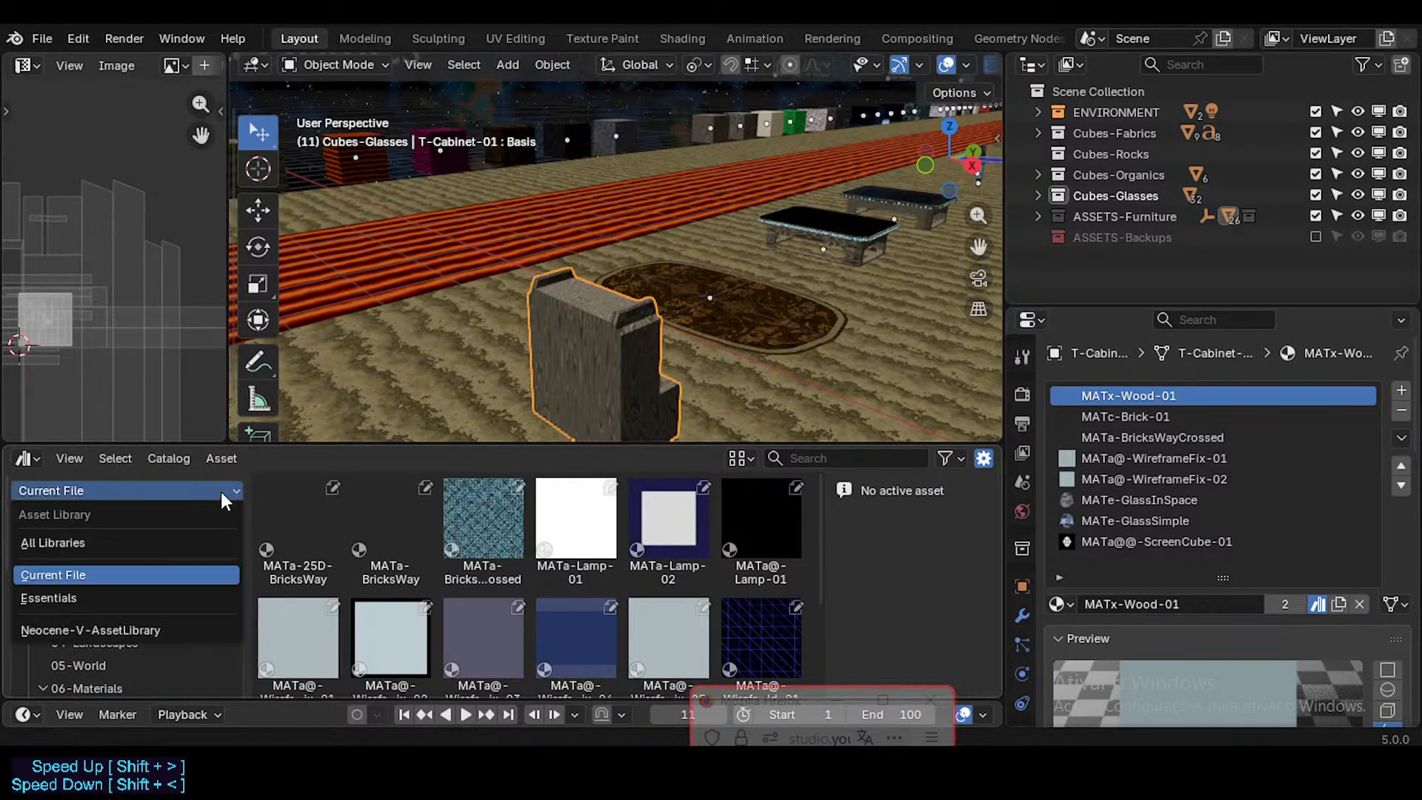
left_click(221, 492)
Step: Try to regenerate the asset previews of MATa-BricksWay and MATa-25D-BricksWay
left_click(402, 528)
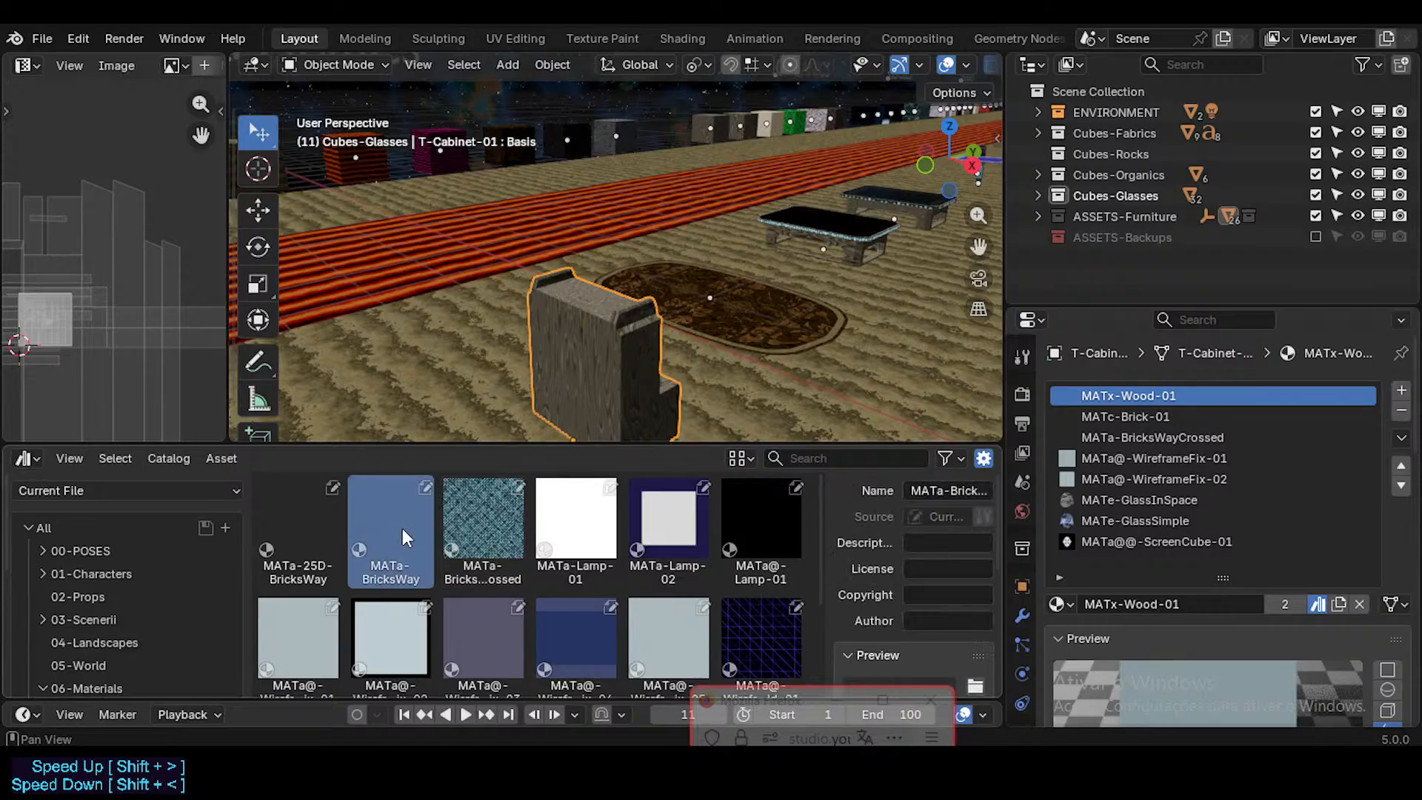
scroll(941, 577, "down", 3)
left_click(980, 590)
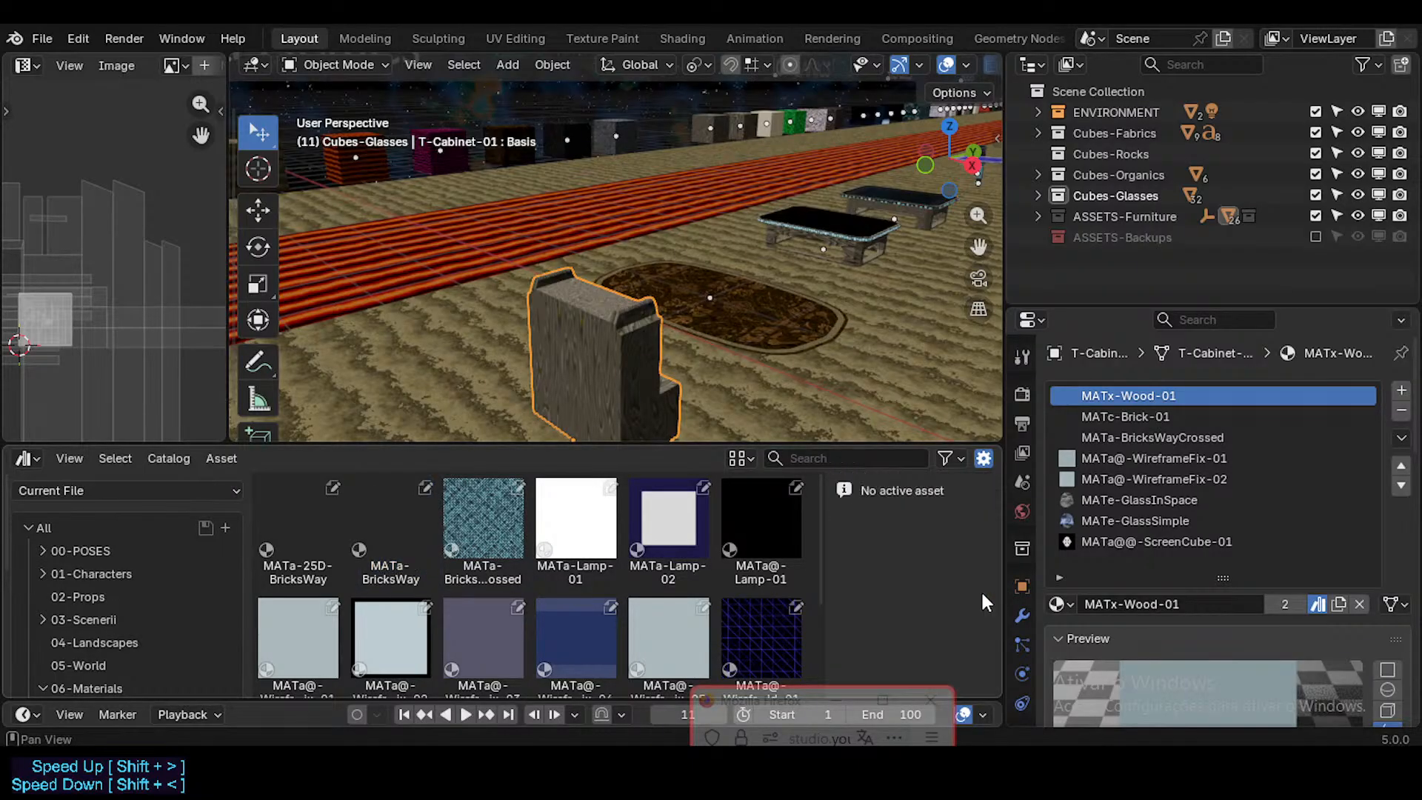
left_click(319, 527)
scroll(957, 592, "down", 4)
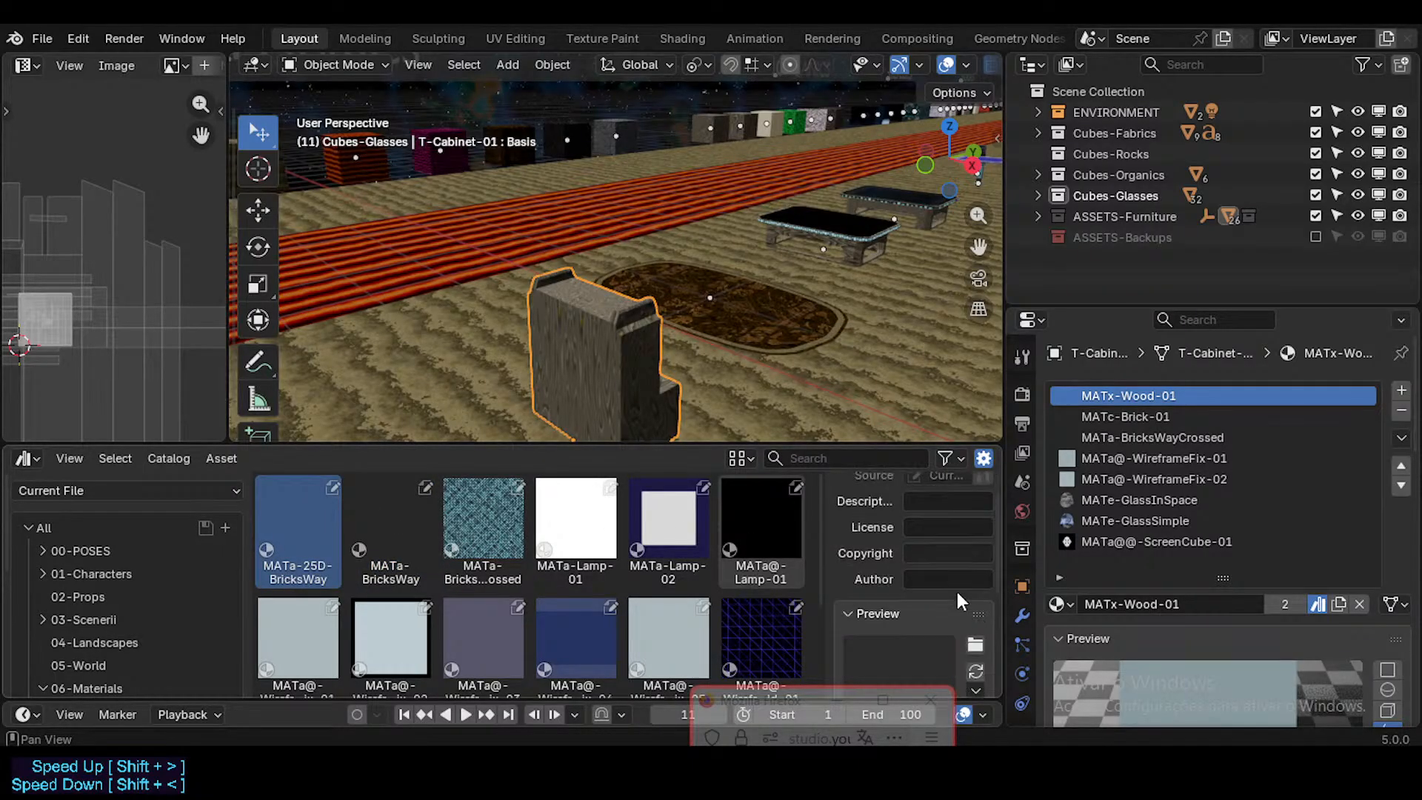
left_click(974, 507)
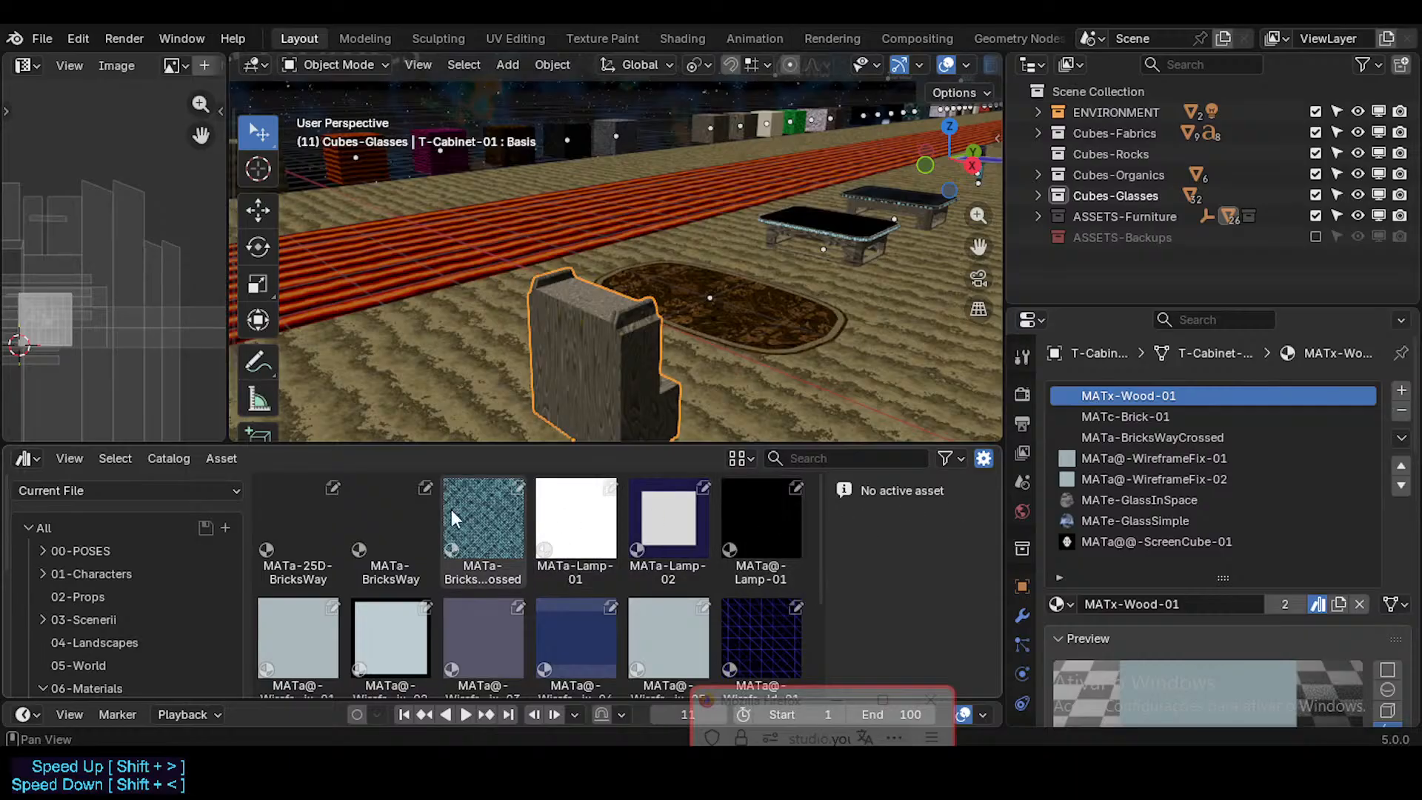
left_click(392, 522)
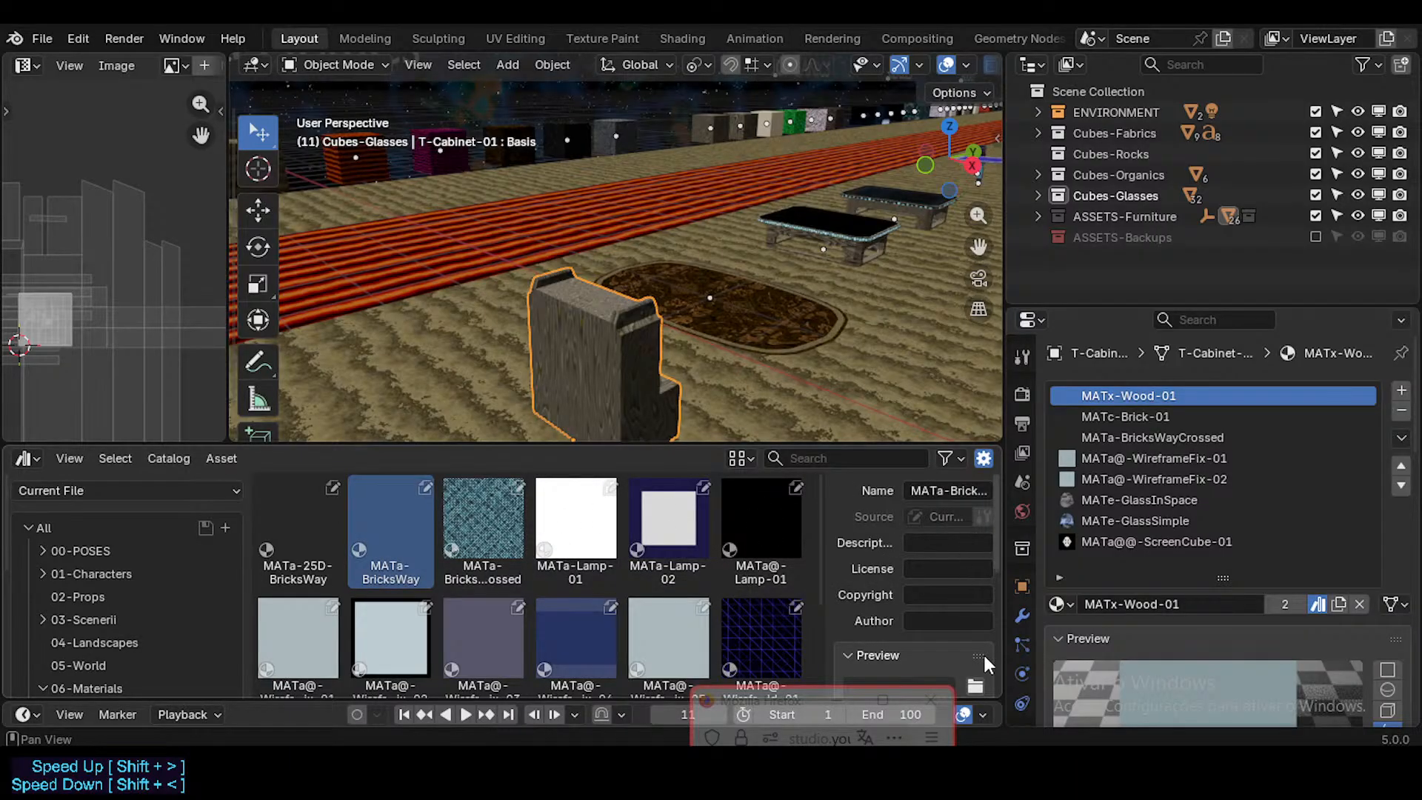
scroll(977, 637, "down", 4)
left_click(975, 547)
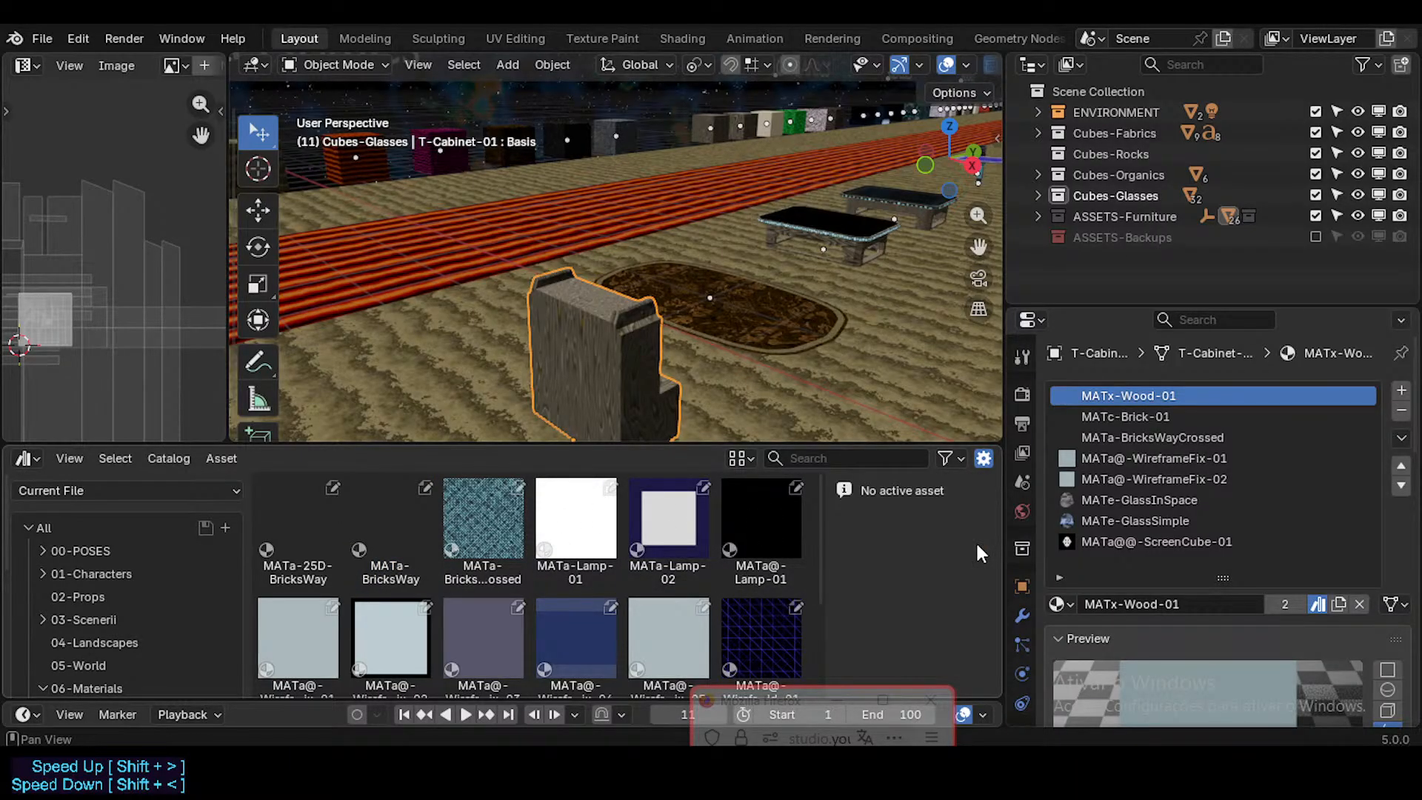
Step: Make MATa-25D-BricksWay the active asset, go over to the EMISSIONS|SCREENS cubes and select the cube that uses it
left_click(318, 487)
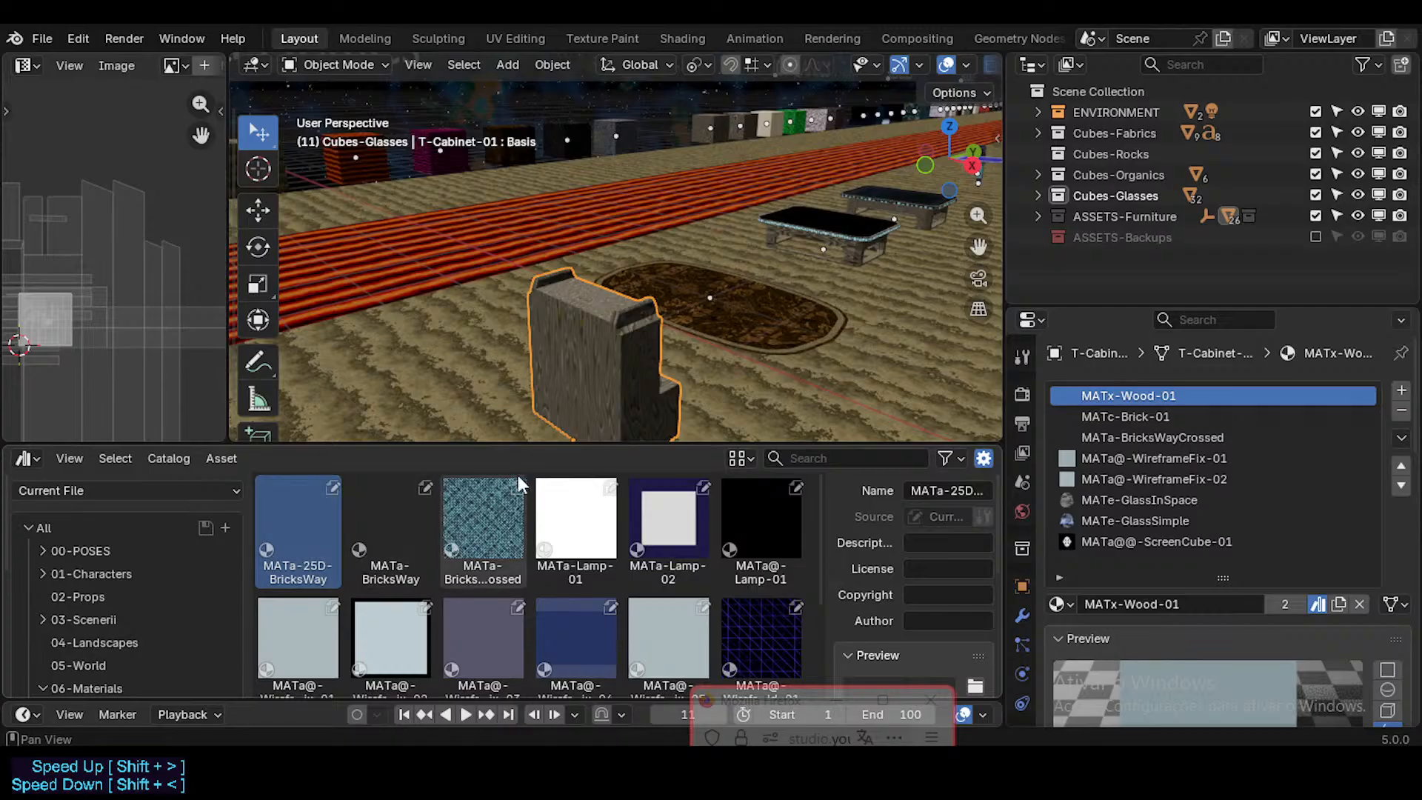
key("shift+grave")
key("w")
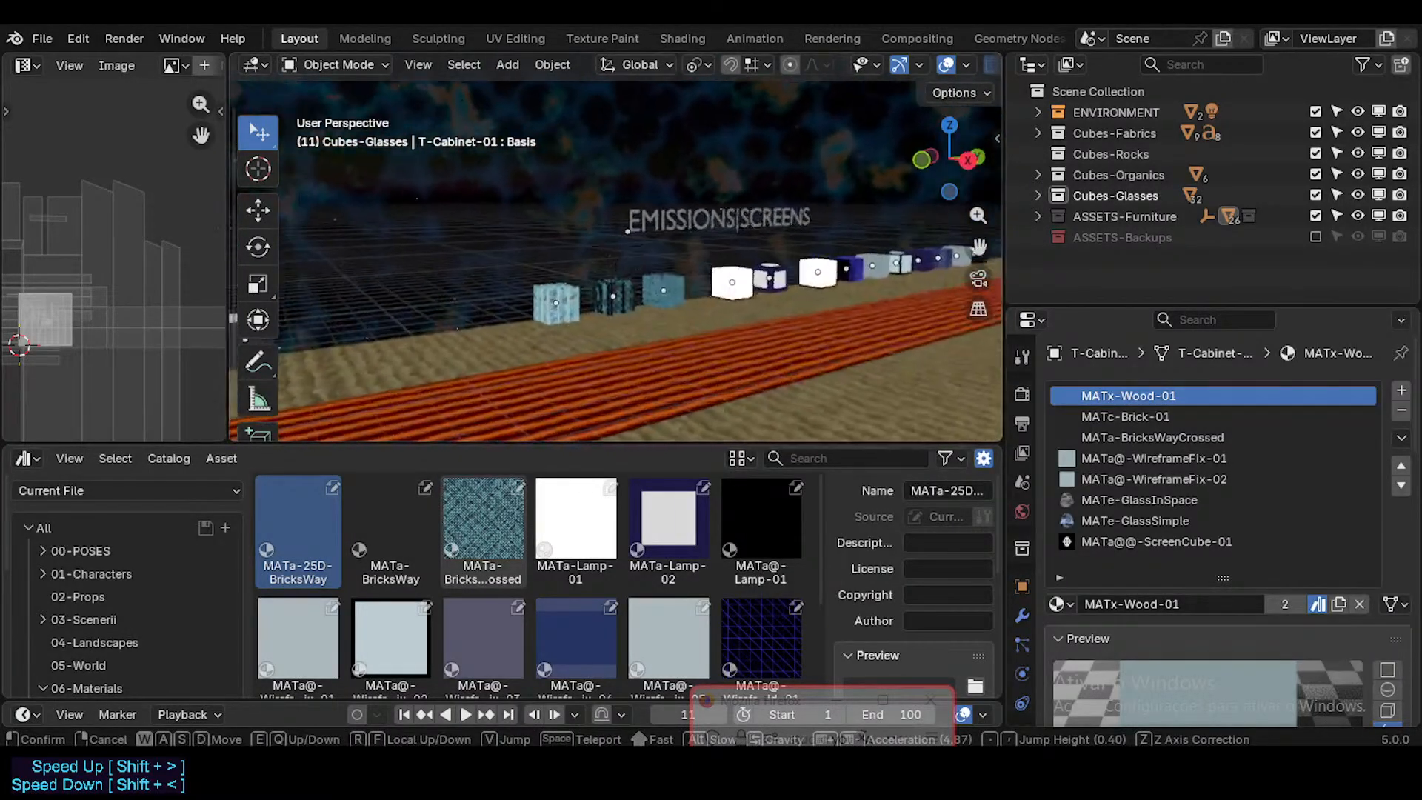
left_click(649, 357)
left_click(649, 357)
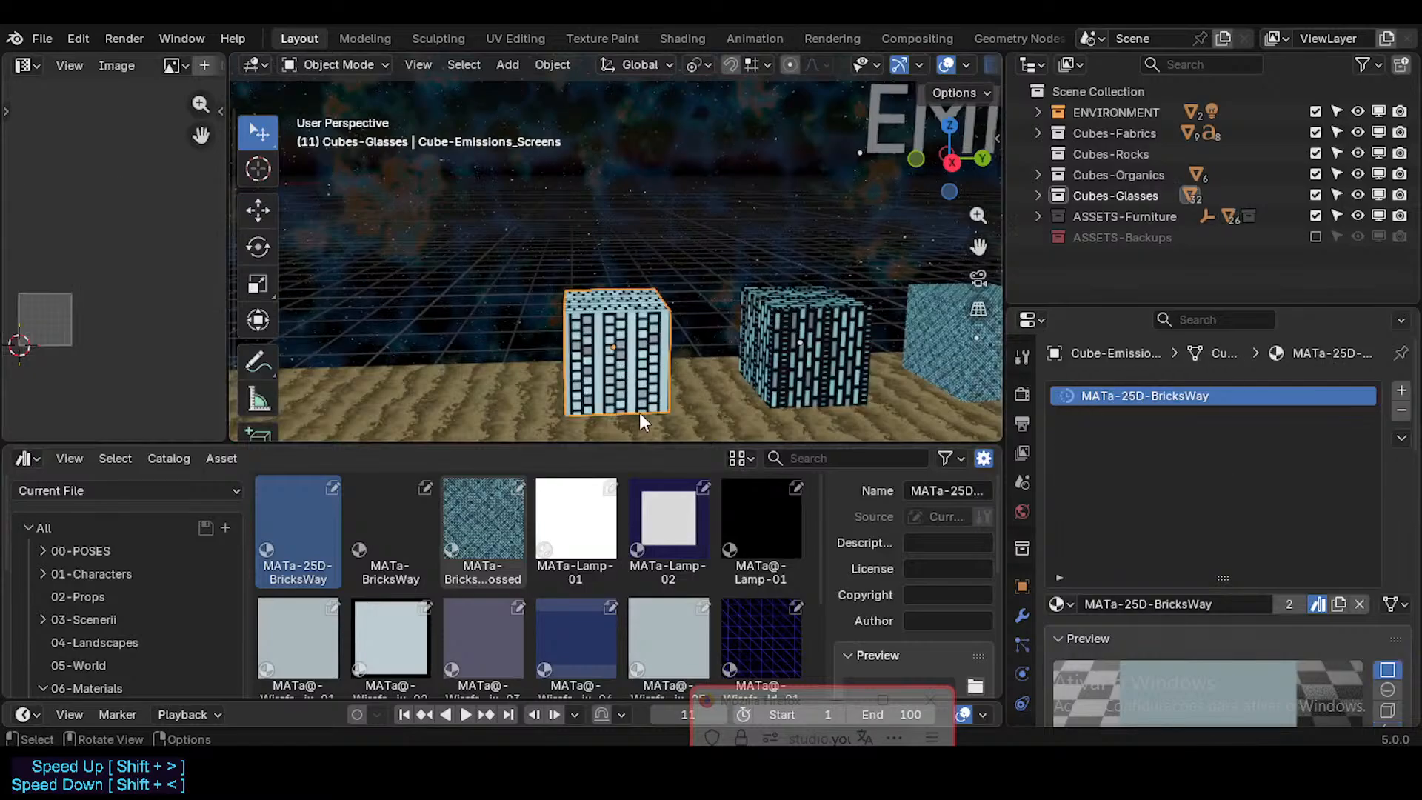
Step: Try regenerating the MATa-25D-BricksWay asset preview with its sample cube selected, and make the asset active again
scroll(961, 662, "down", 5)
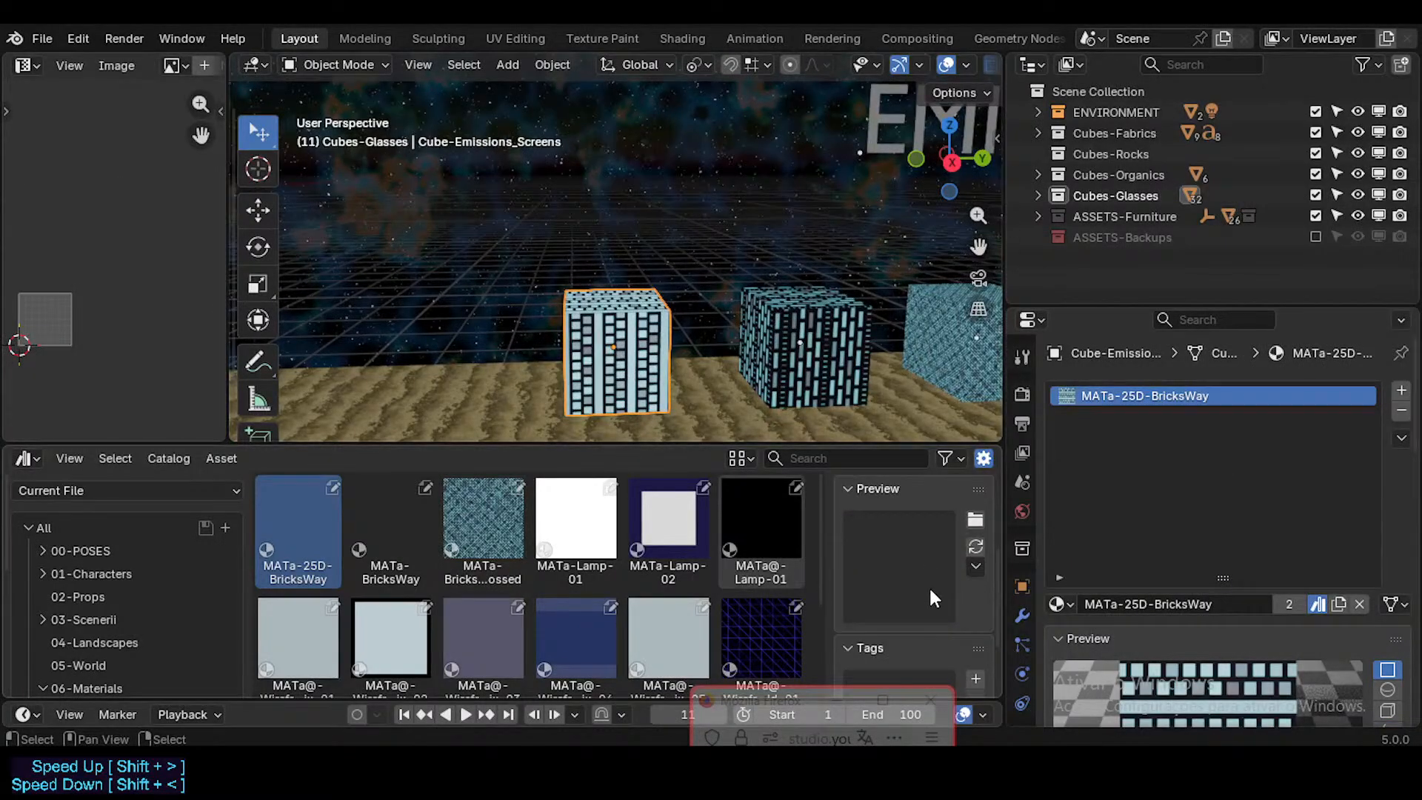
left_click(974, 547)
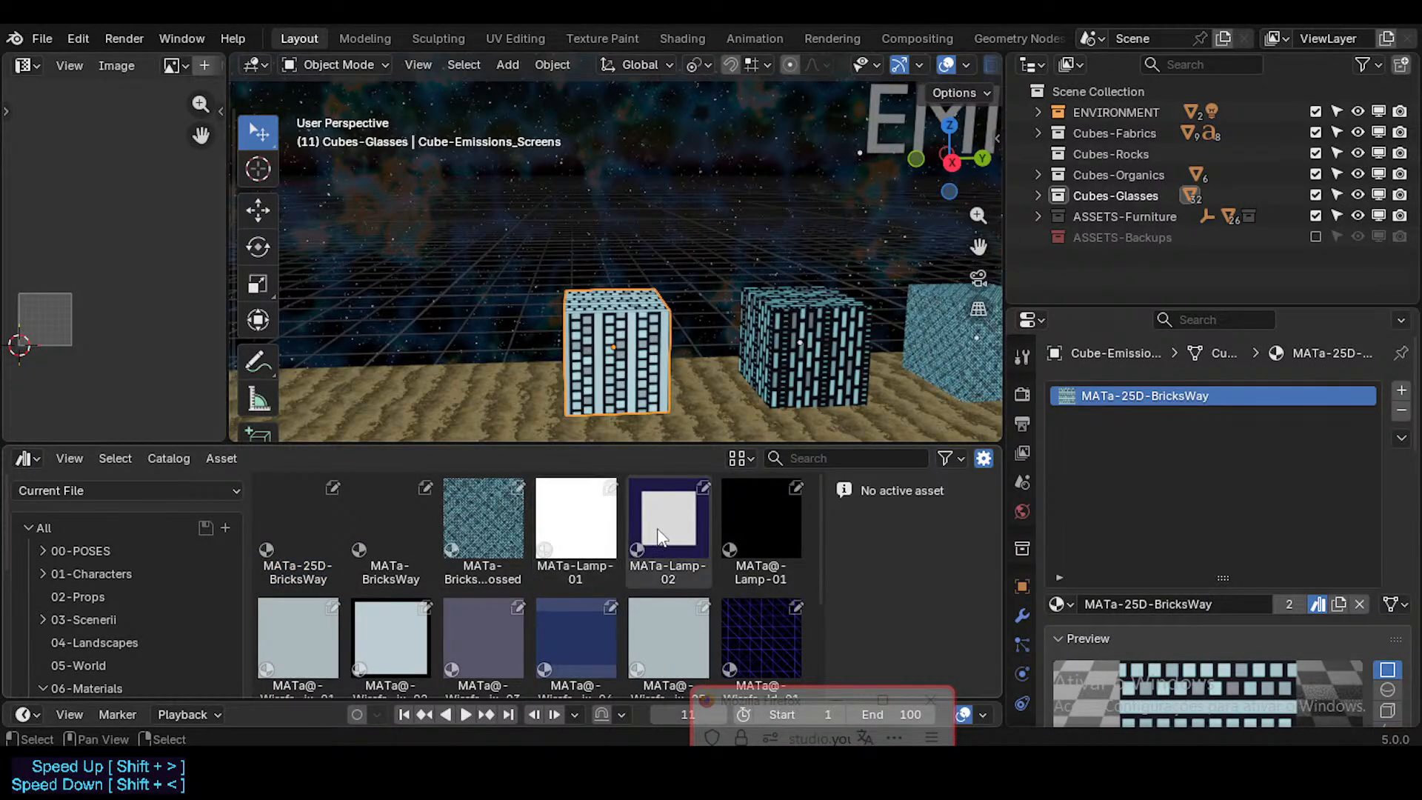
left_click(312, 512)
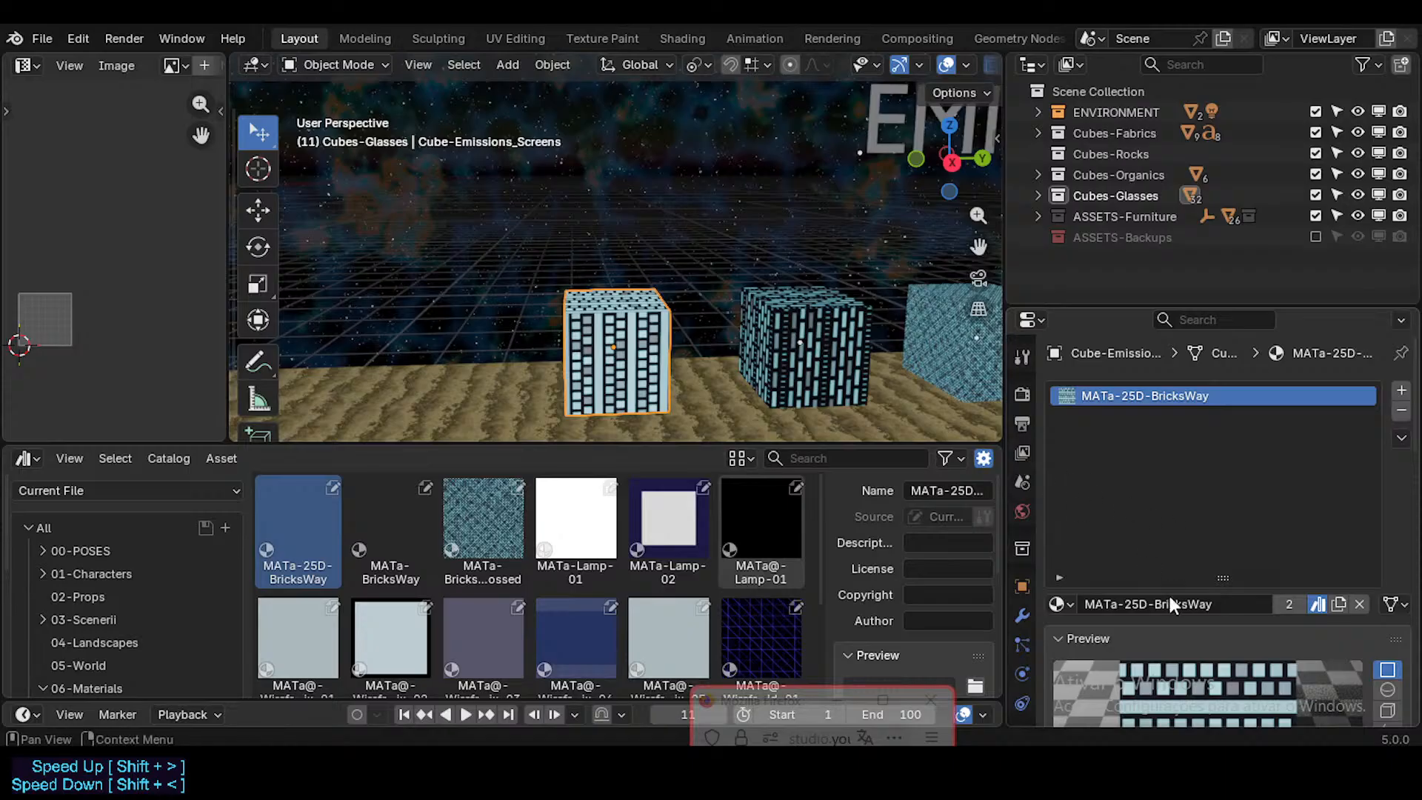
Step: Try the cube preview shape on MATa-25D-BricksWay and return it to flat
scroll(1376, 623, "down", 5)
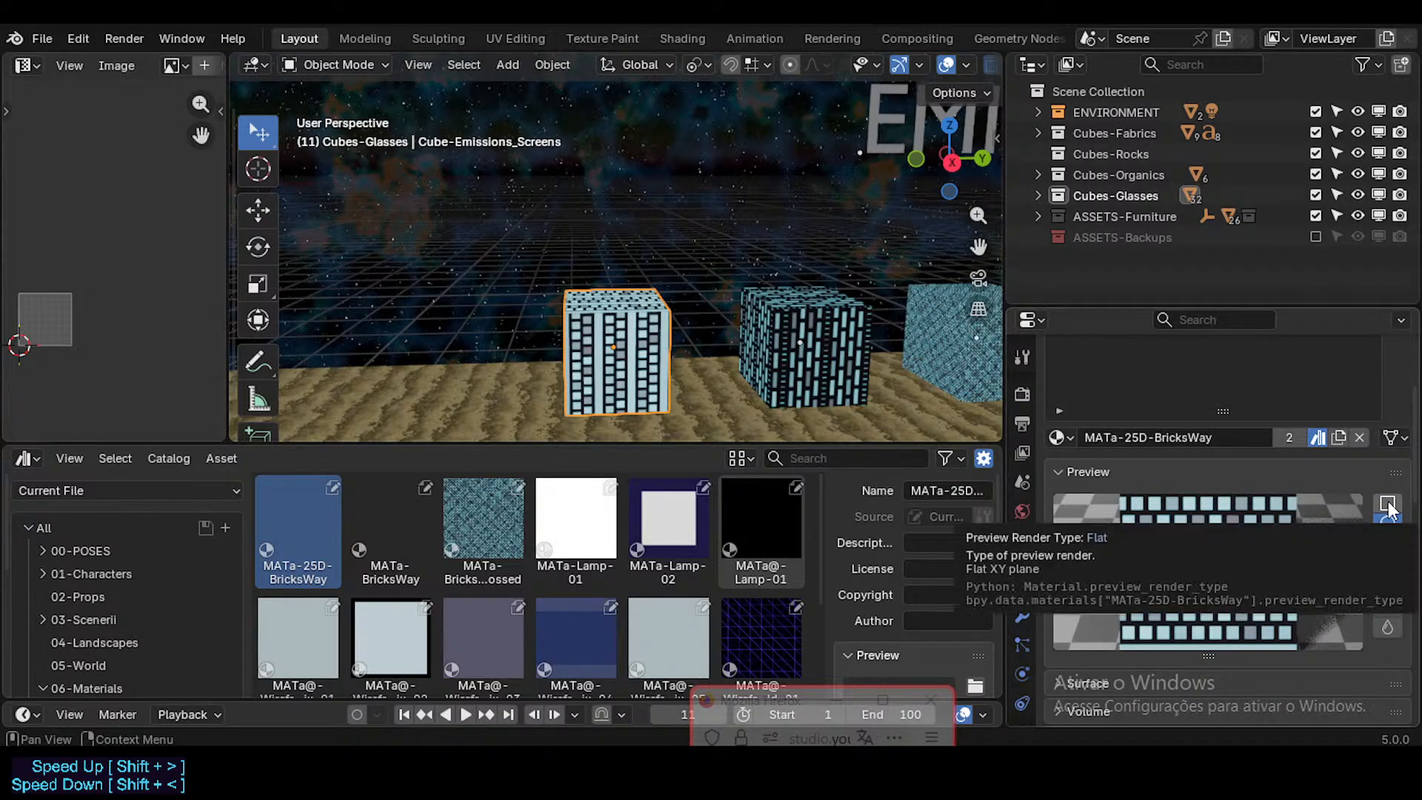
left_click(1387, 545)
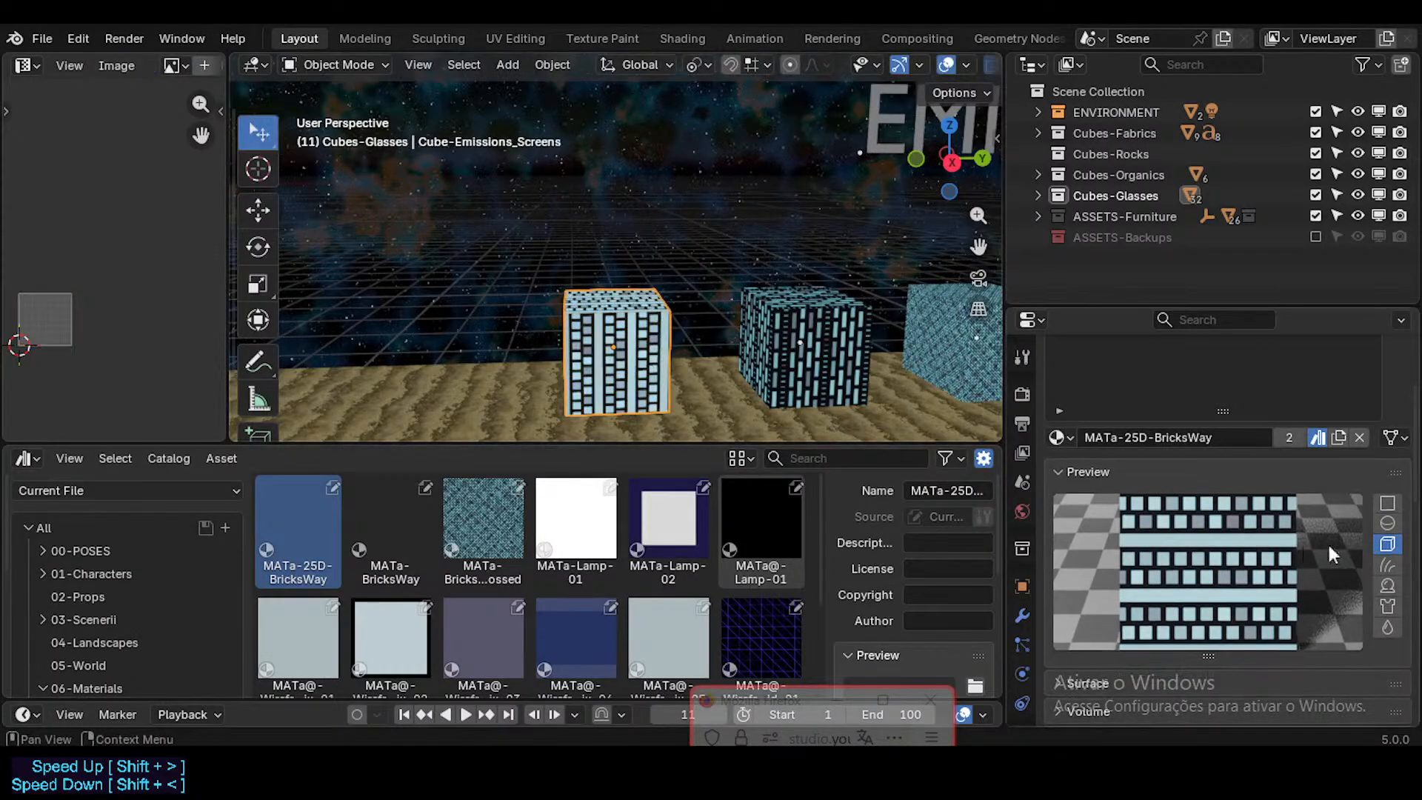
left_click(1387, 504)
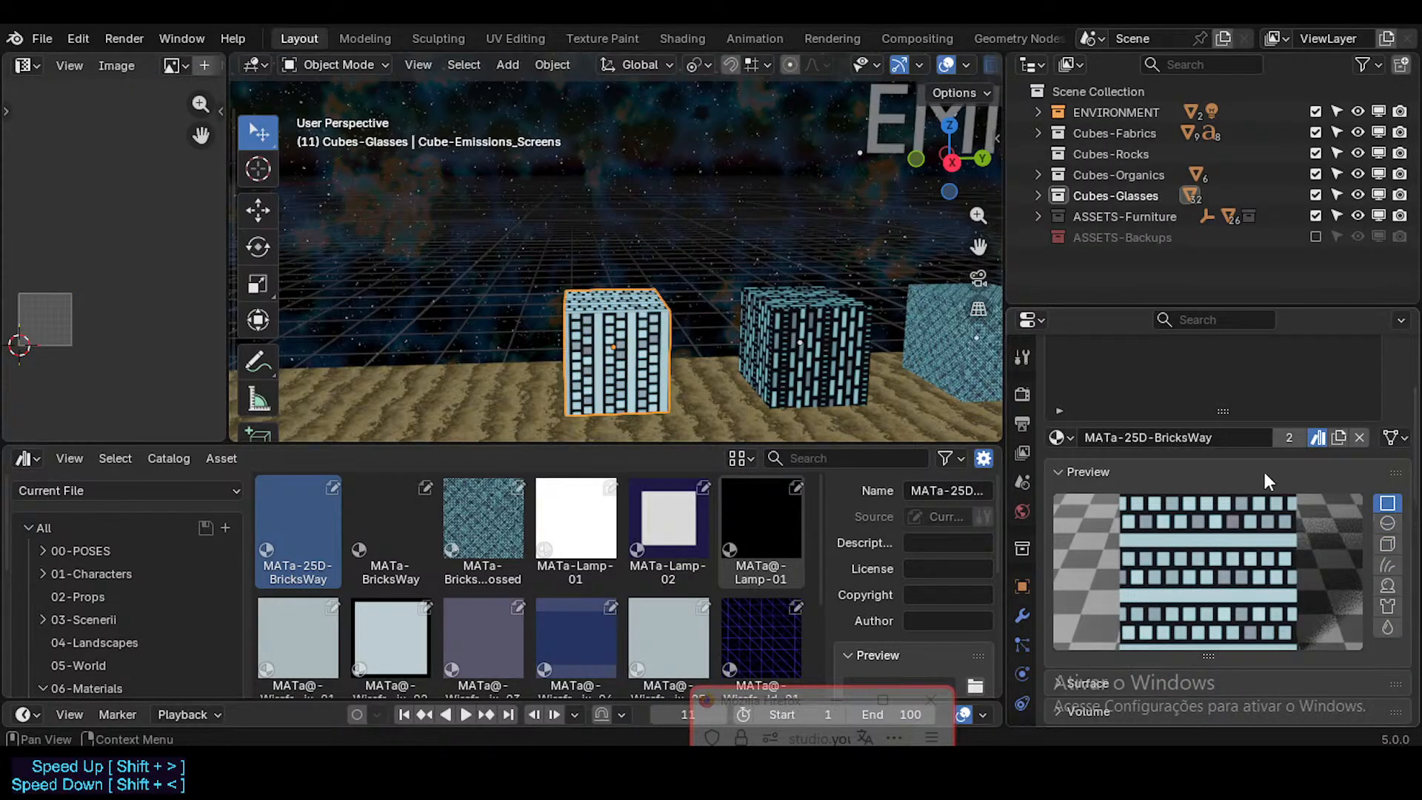
Step: Check the material slot operations and link options of the MATa-25D-BricksWay cube, keeping the link on Data
scroll(1324, 518, "up", 5)
left_click(1400, 438)
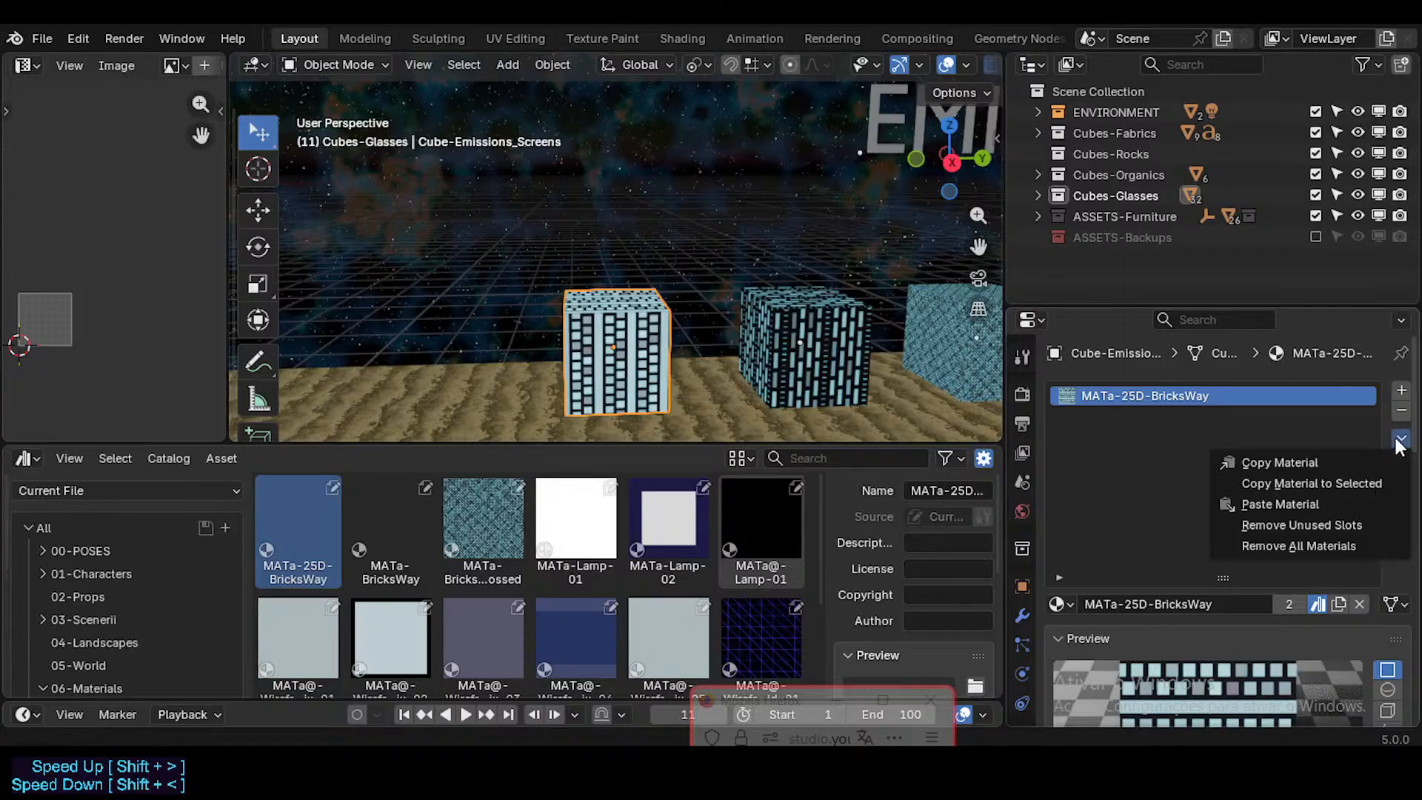
left_click(1397, 463)
left_click(1396, 604)
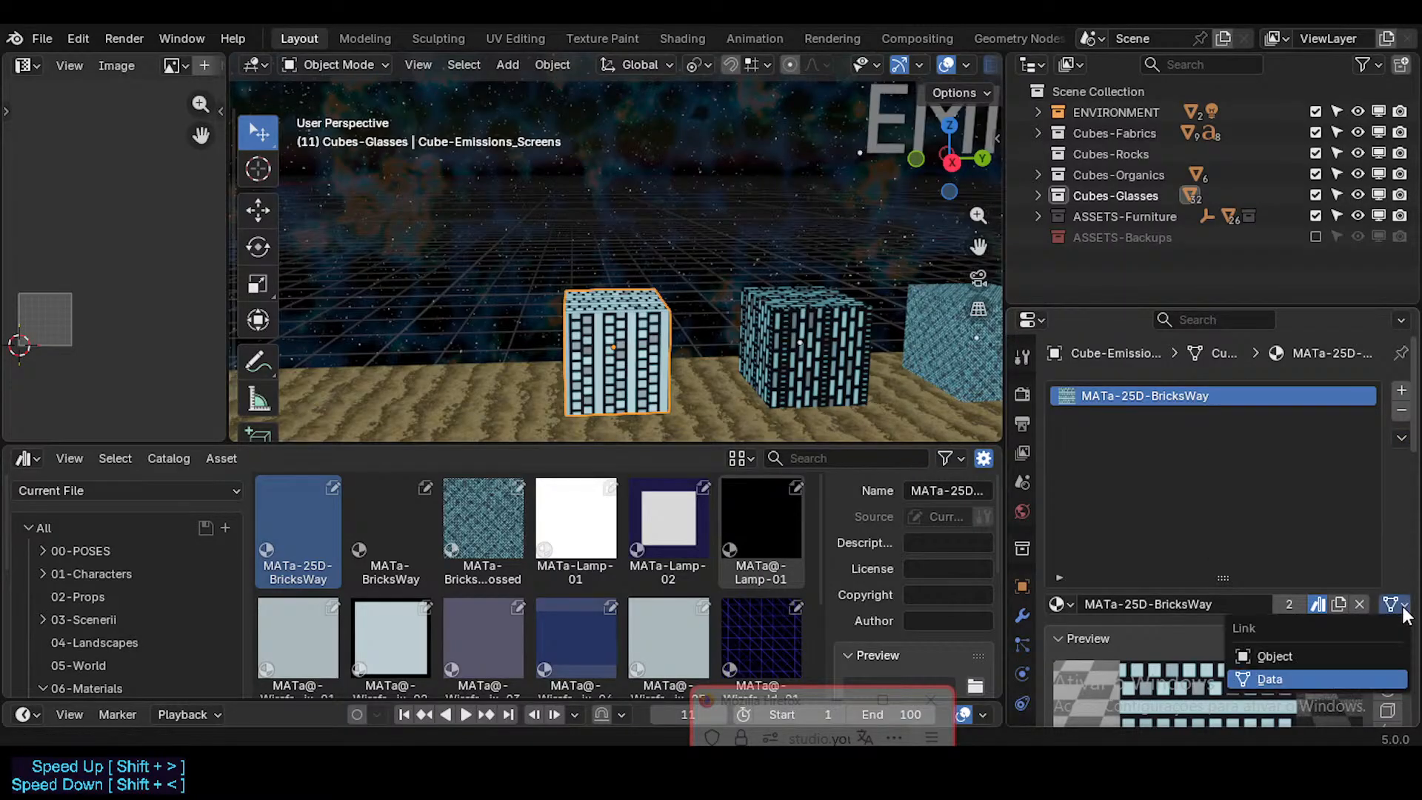
left_click(1383, 678)
Step: Compare the material preview of the neighbouring MATa-BricksWay cube with that of the MATa-25D-BricksWay cube
scroll(1384, 667, "down", 3)
left_click(804, 351)
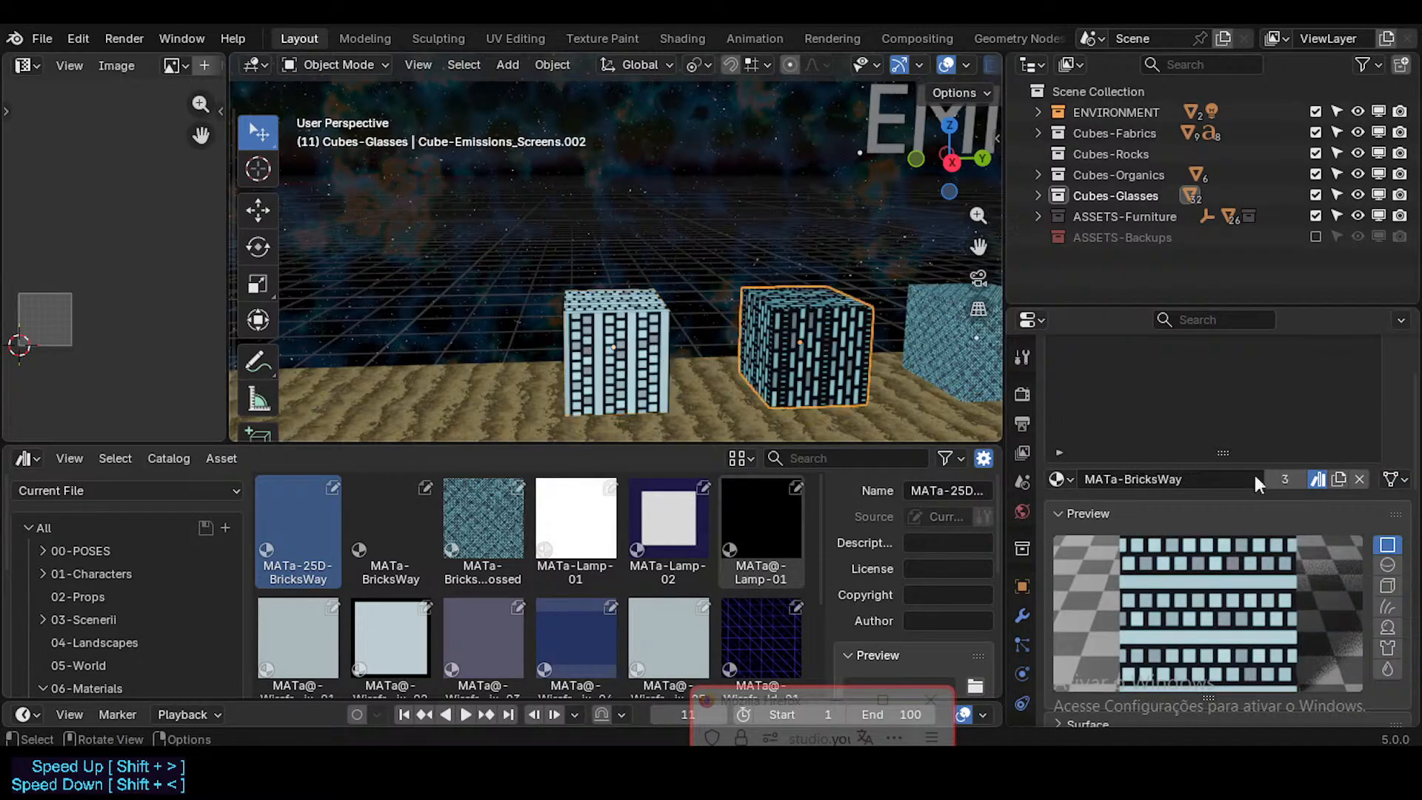
left_click(1394, 480)
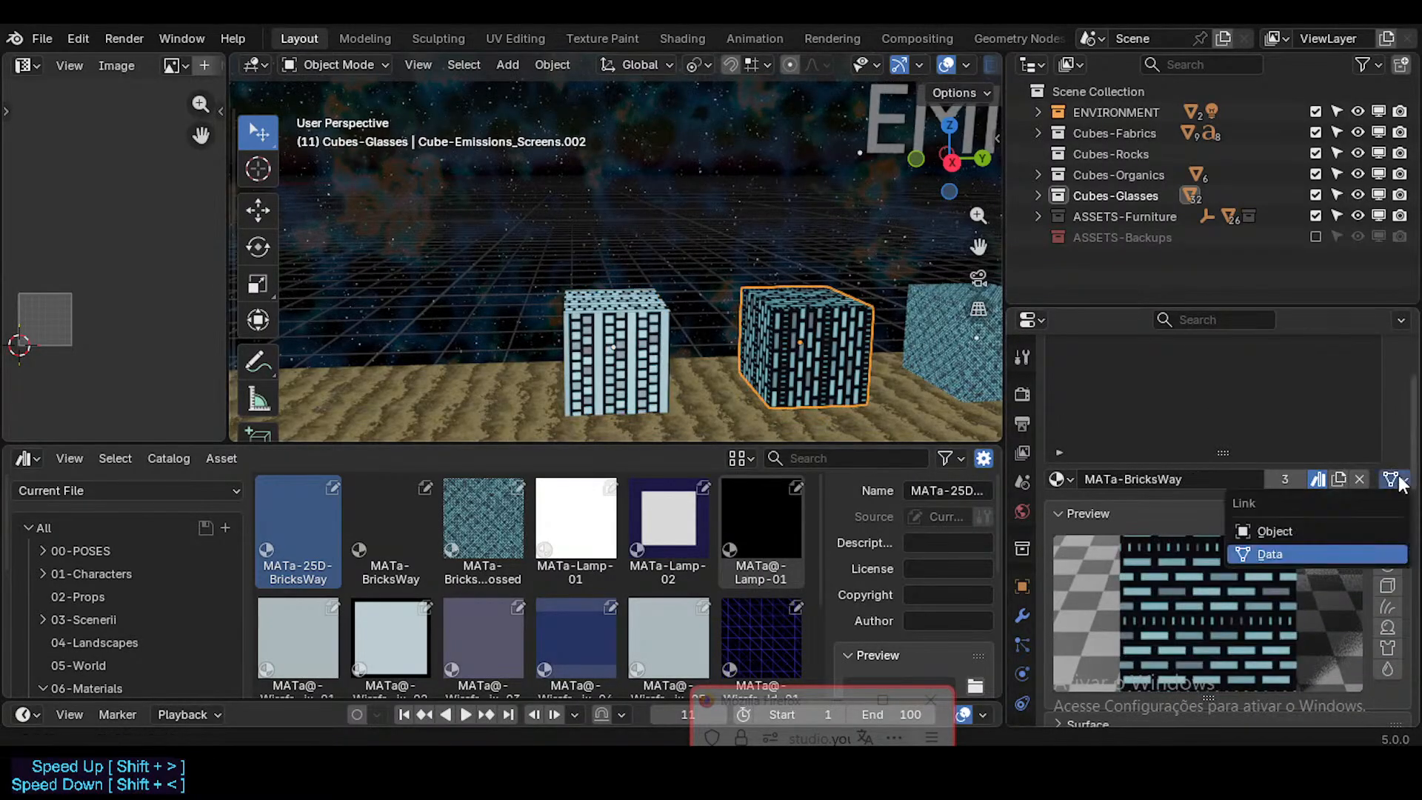
left_click(634, 351)
scroll(1405, 565, "down", 3)
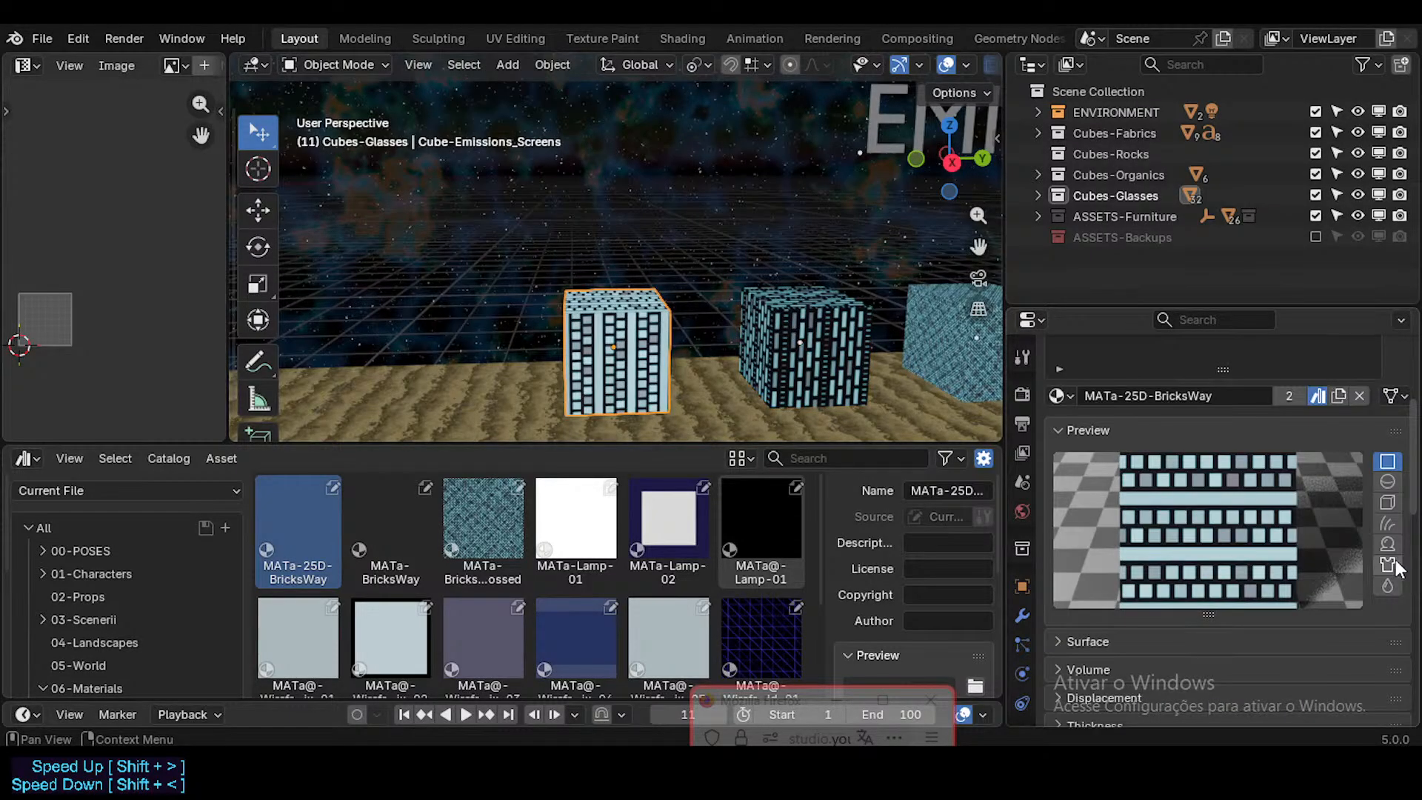
scroll(1397, 569, "down", 3)
mouse_move(1206, 532)
left_mouse_down()
mouse_move(1205, 548)
mouse_move(1208, 535)
left_mouse_up()
Step: Set the MATa-25D-BricksWay preview shape to a sphere and compare it with the adjacent cube's MATa-BricksWay preview
scroll(1384, 470, "up", 5)
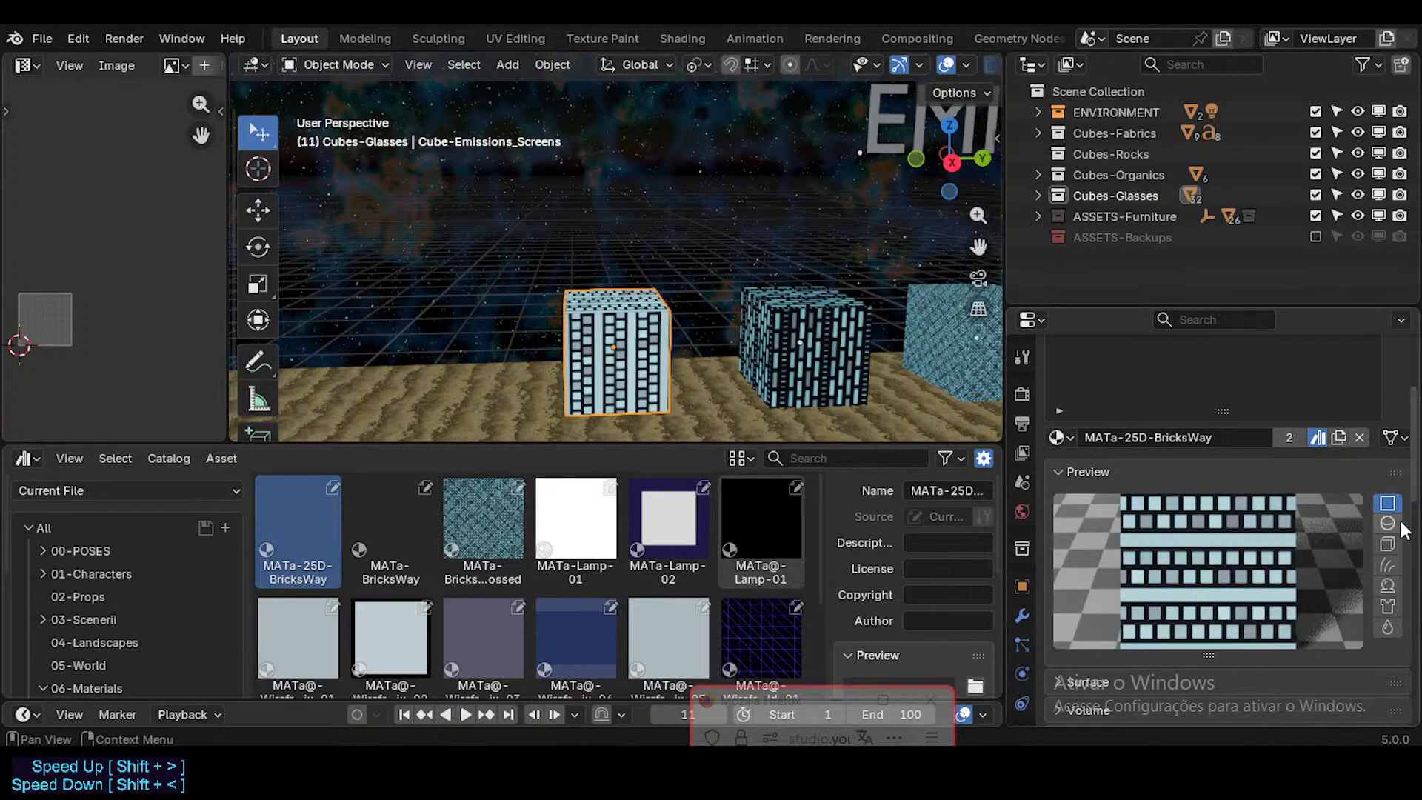
left_click(733, 355)
left_click(670, 348)
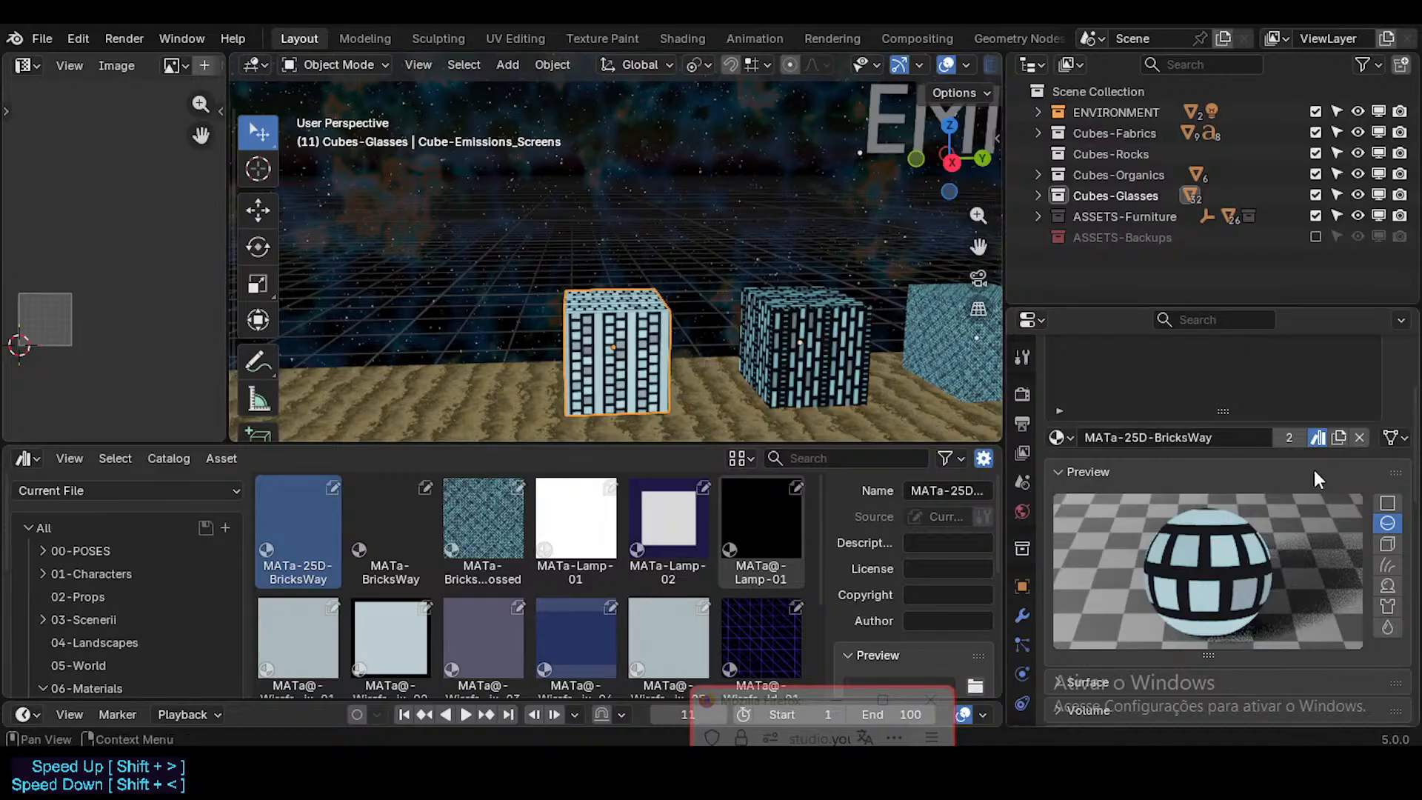
left_click(802, 333)
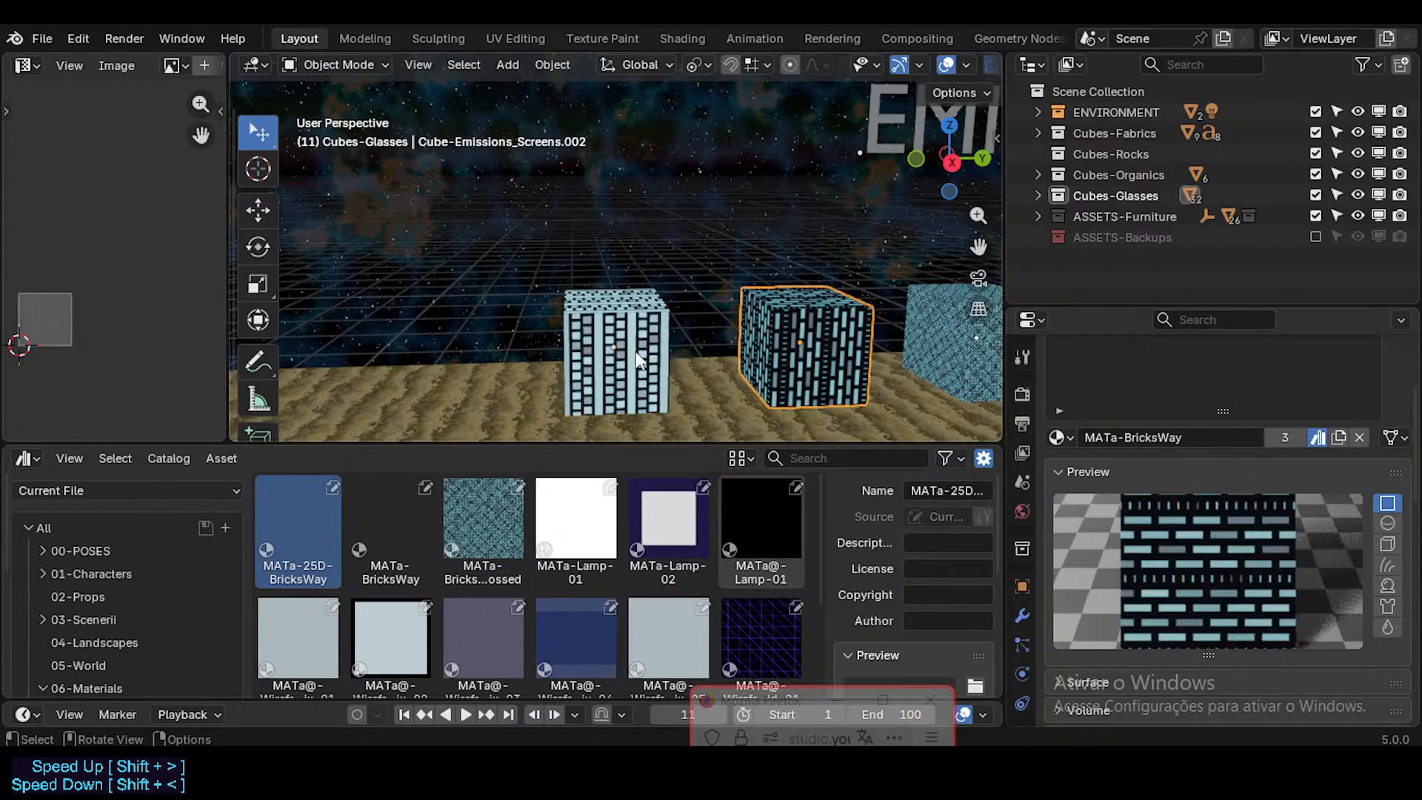
Step: Try to regenerate the MATa-25D-BricksWay asset preview with its cube selected
left_click(635, 351)
left_click(395, 497)
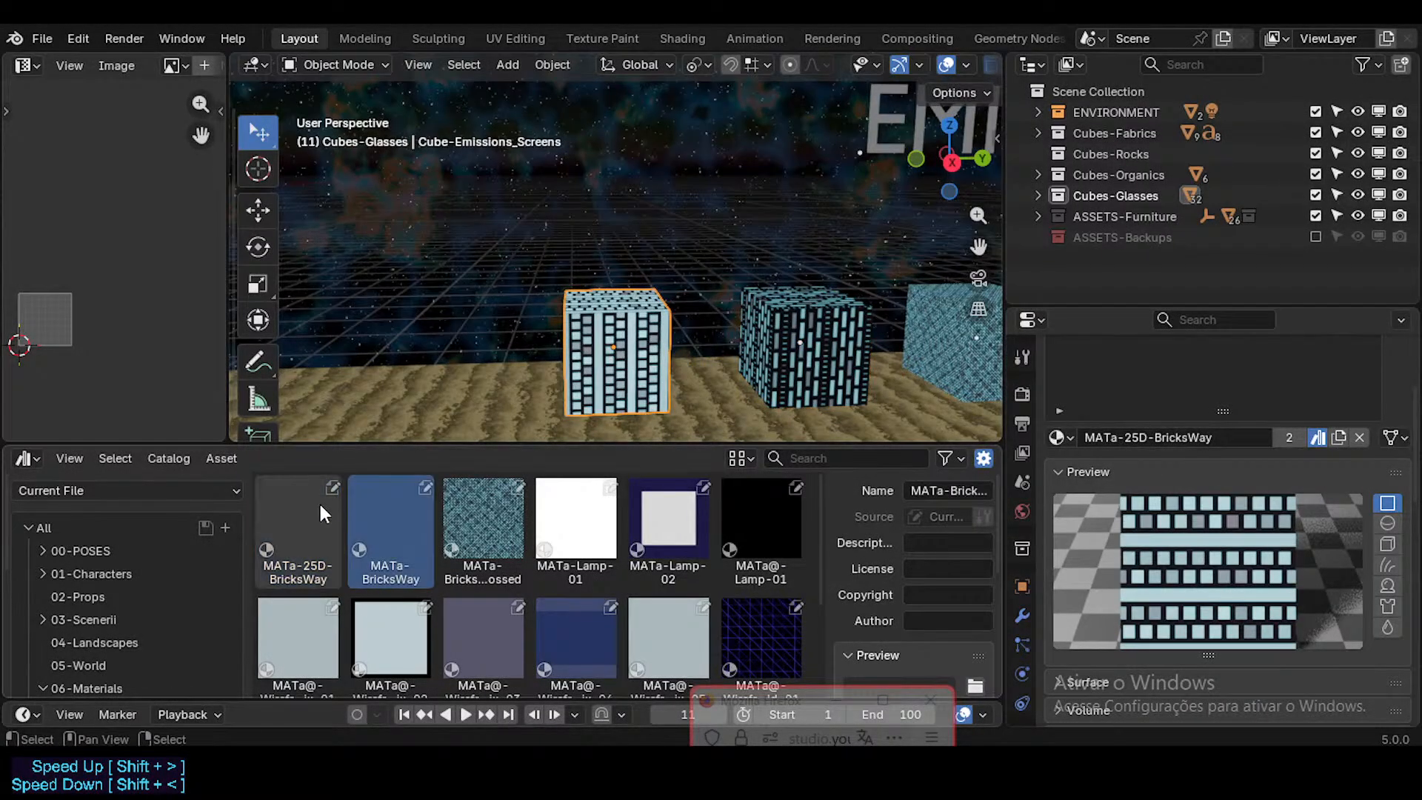
left_click(320, 500)
left_click(365, 510)
left_click(304, 518)
scroll(939, 577, "down", 3)
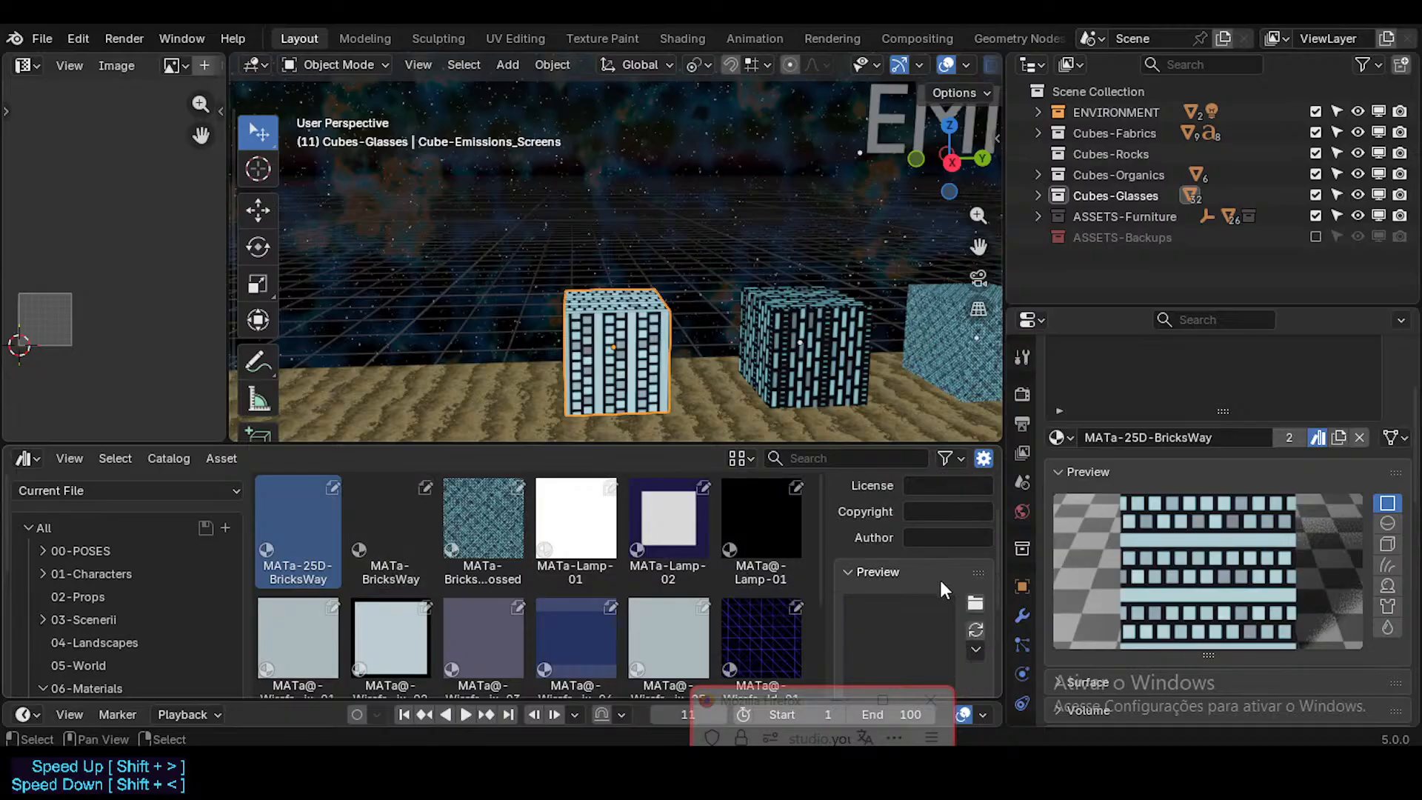
left_click(974, 631)
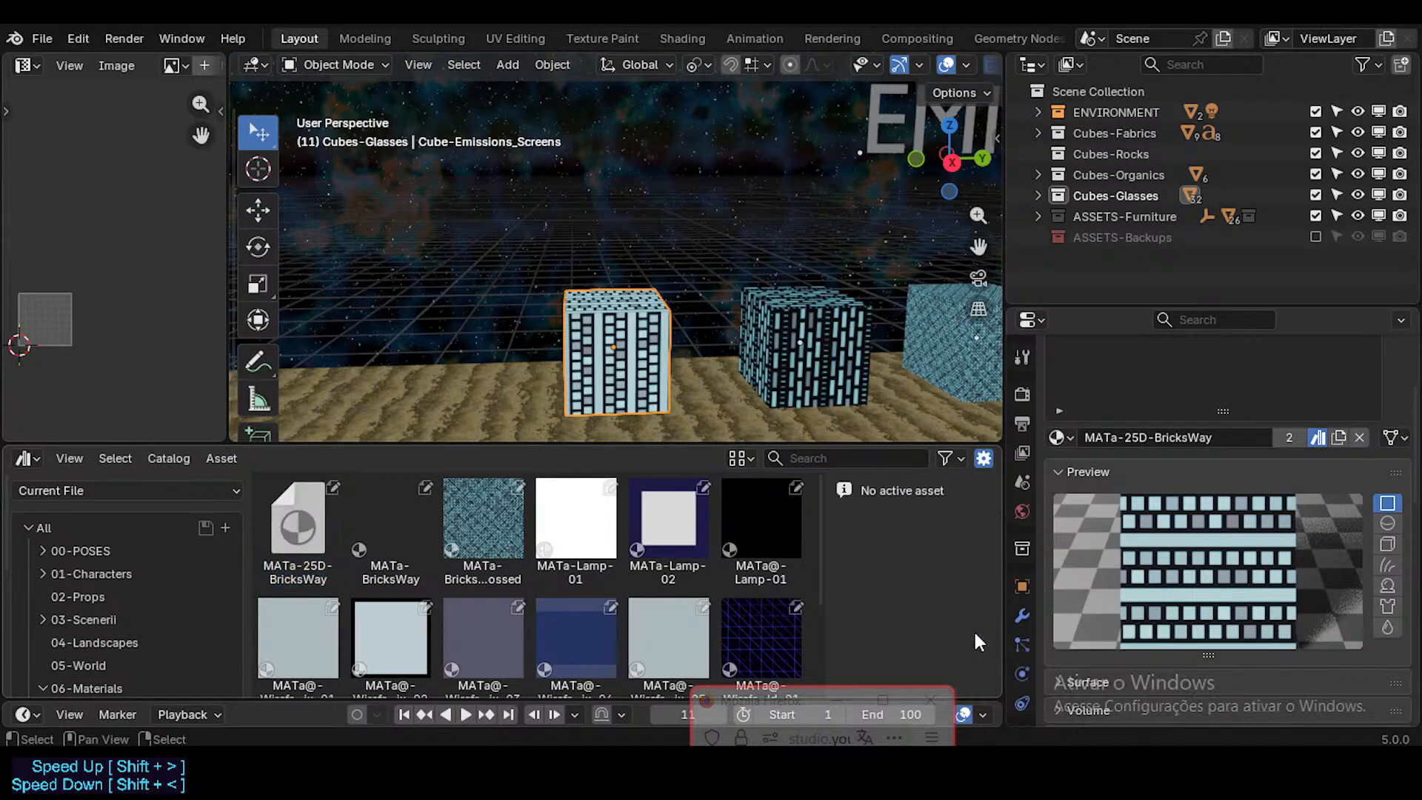
Step: Try to regenerate the preview of the MATa-BricksWay asset
left_click(361, 514)
left_click(308, 521)
left_click(410, 522)
scroll(948, 600, "down", 3)
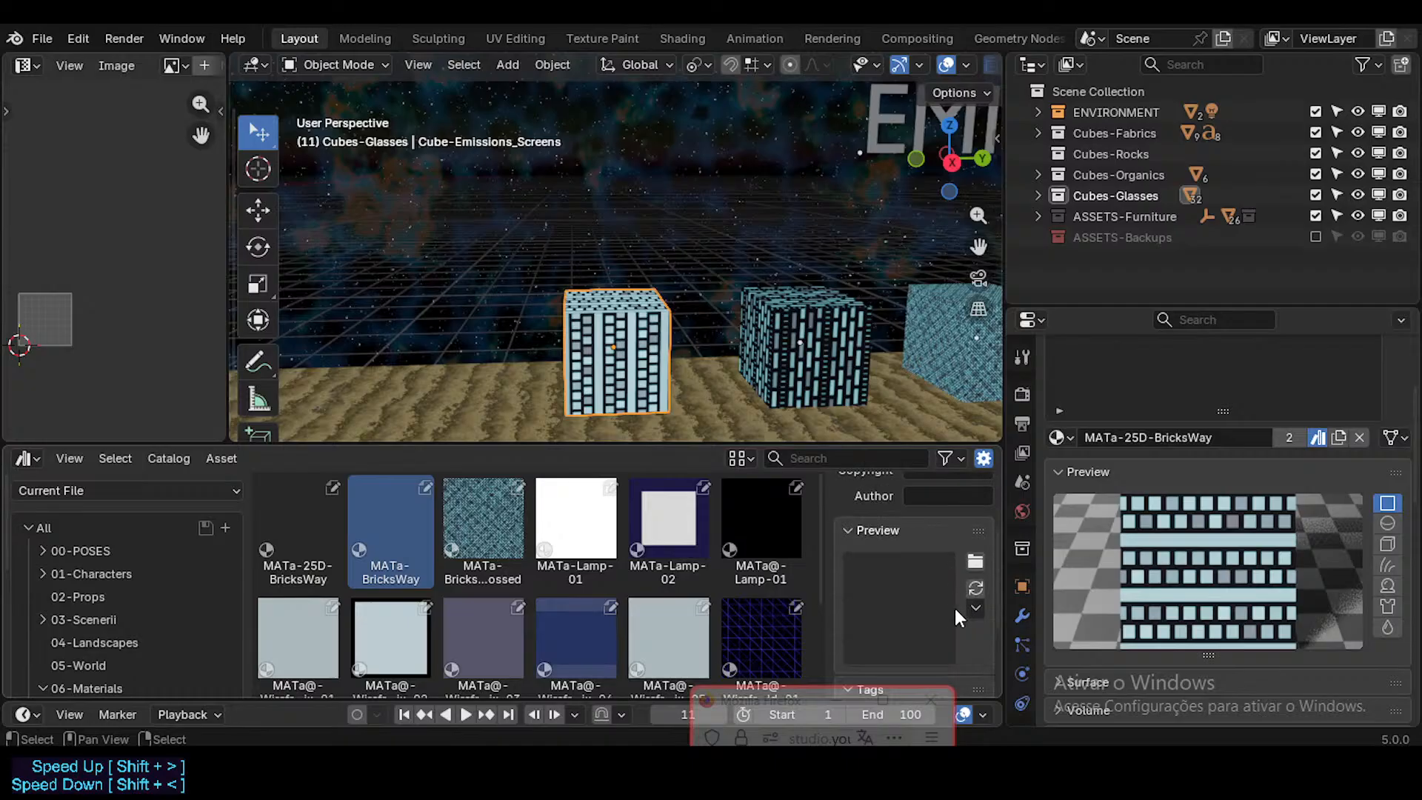
left_click(975, 583)
Step: Select the cube carrying MATa-BricksWay and retry generating that material asset's preview
left_click(846, 351)
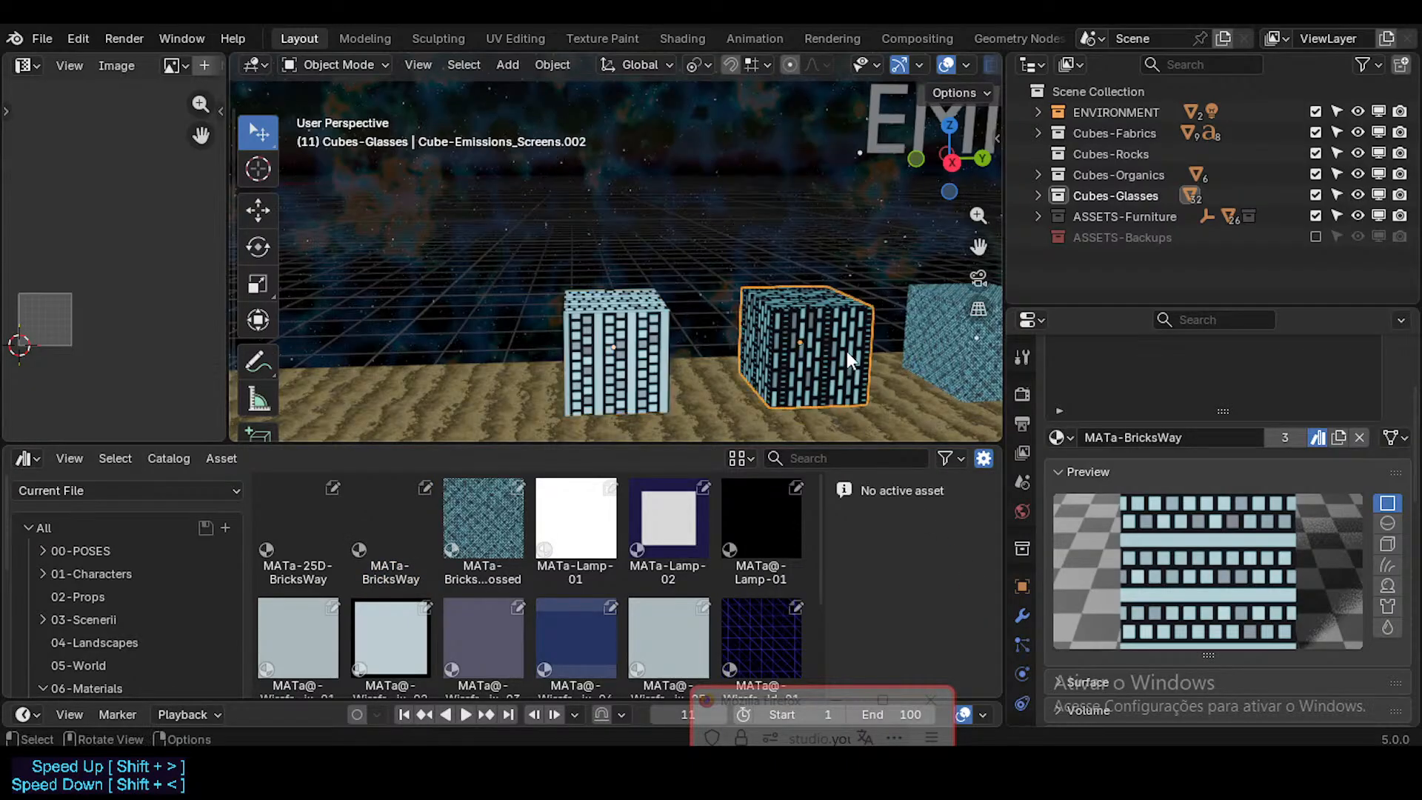
left_click(387, 518)
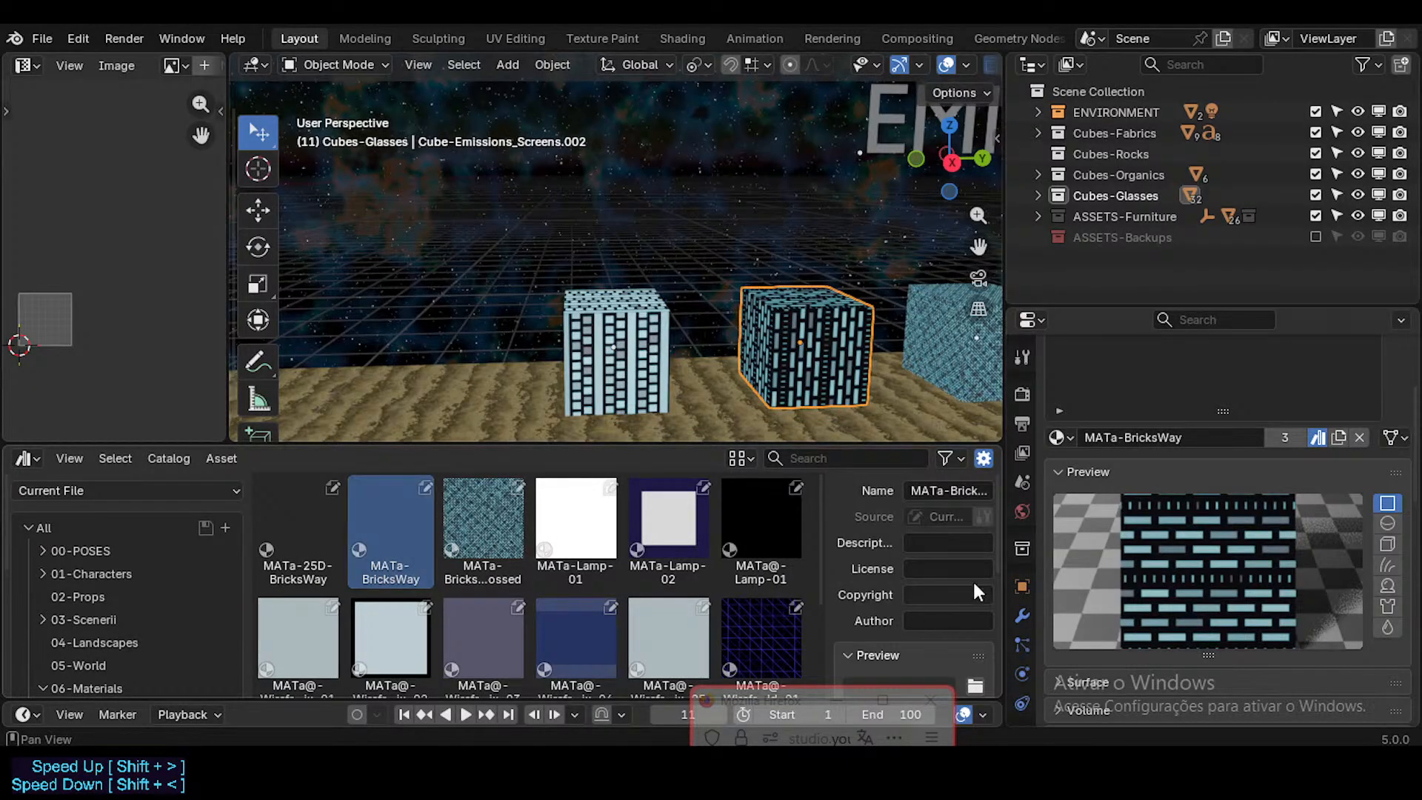
scroll(956, 578, "down", 2)
scroll(954, 567, "up", 2)
scroll(948, 547, "down", 2)
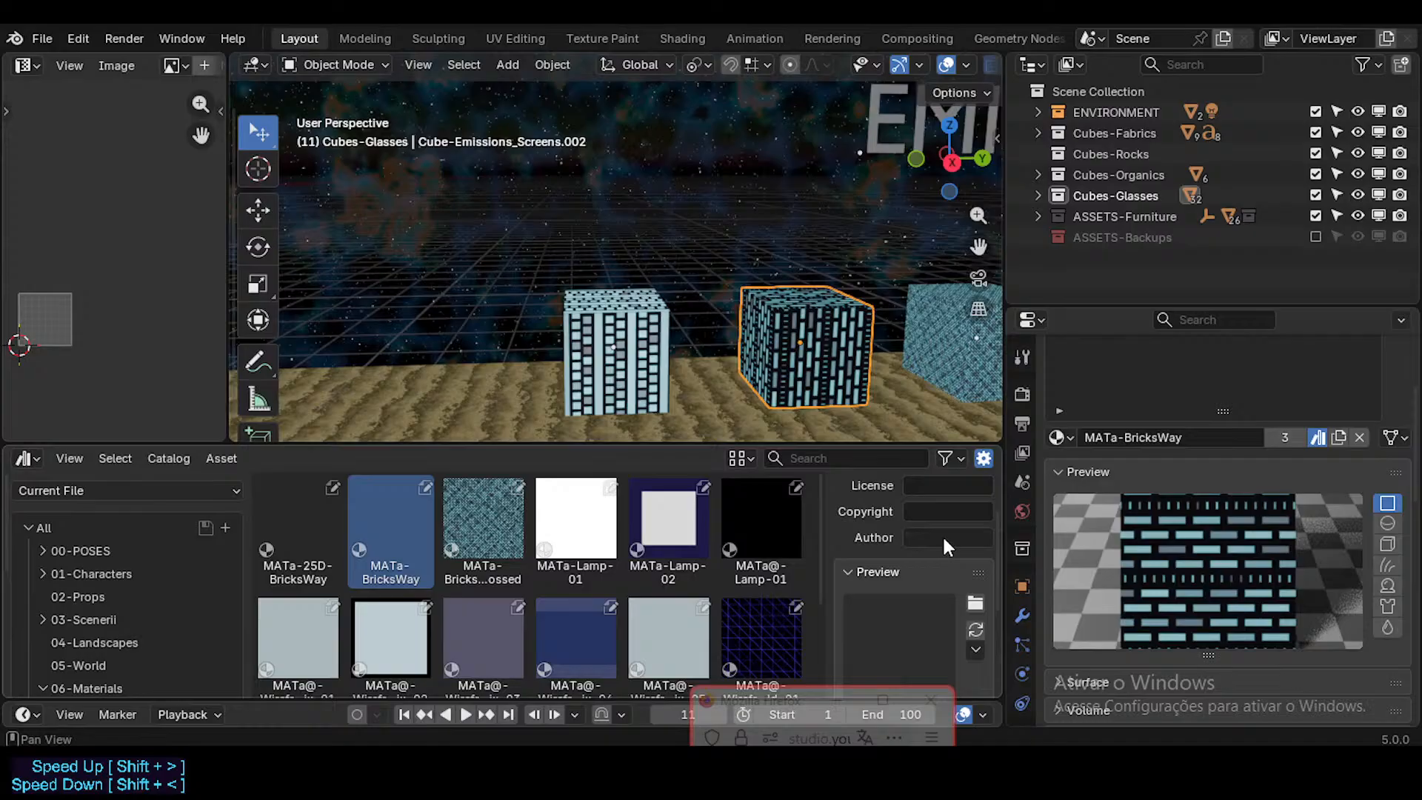
left_click(974, 631)
Step: Check the Unassigned catalog, select the MATa-25D-BricksWay cube and save the file
scroll(174, 585, "down", 6)
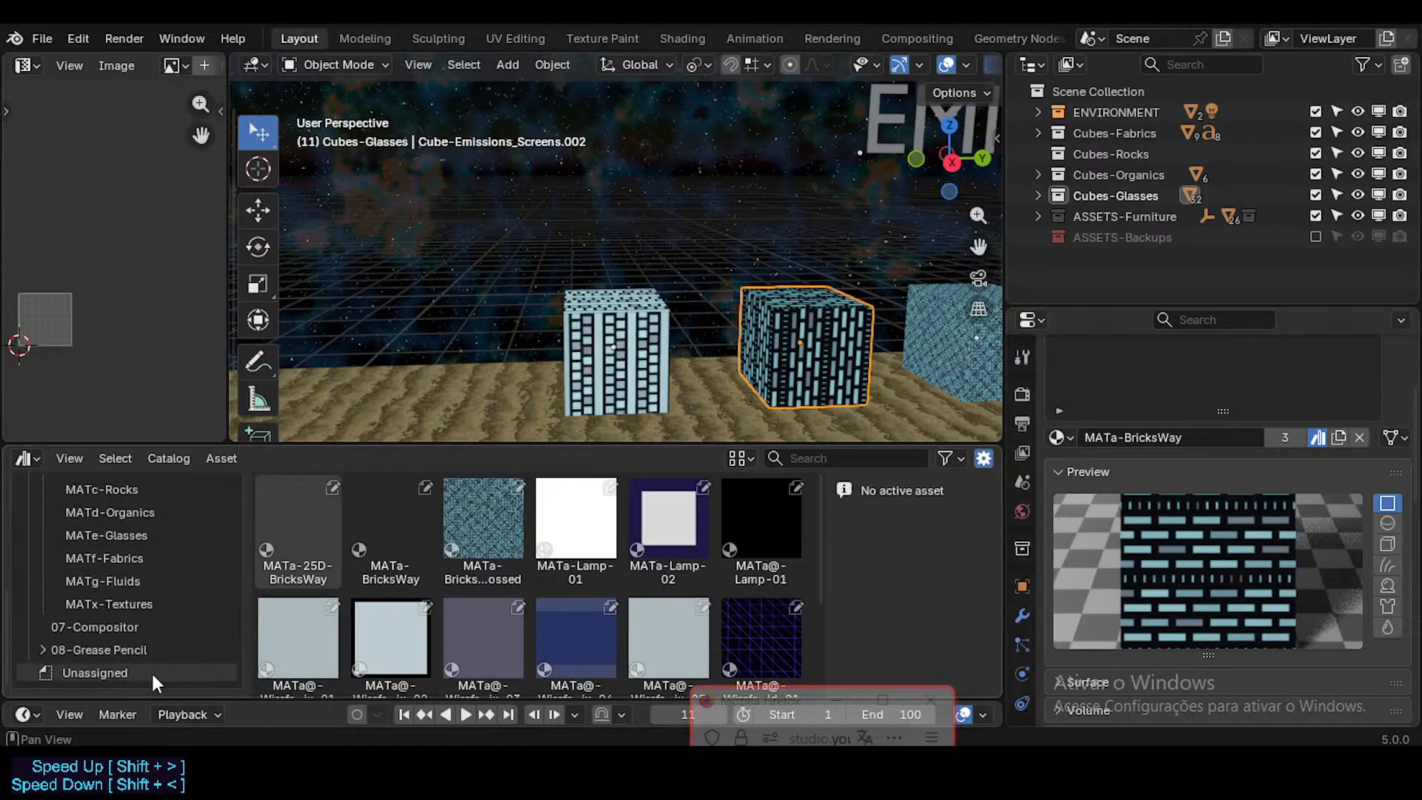
left_click(151, 671)
left_click(601, 351)
scroll(131, 571, "up", 4)
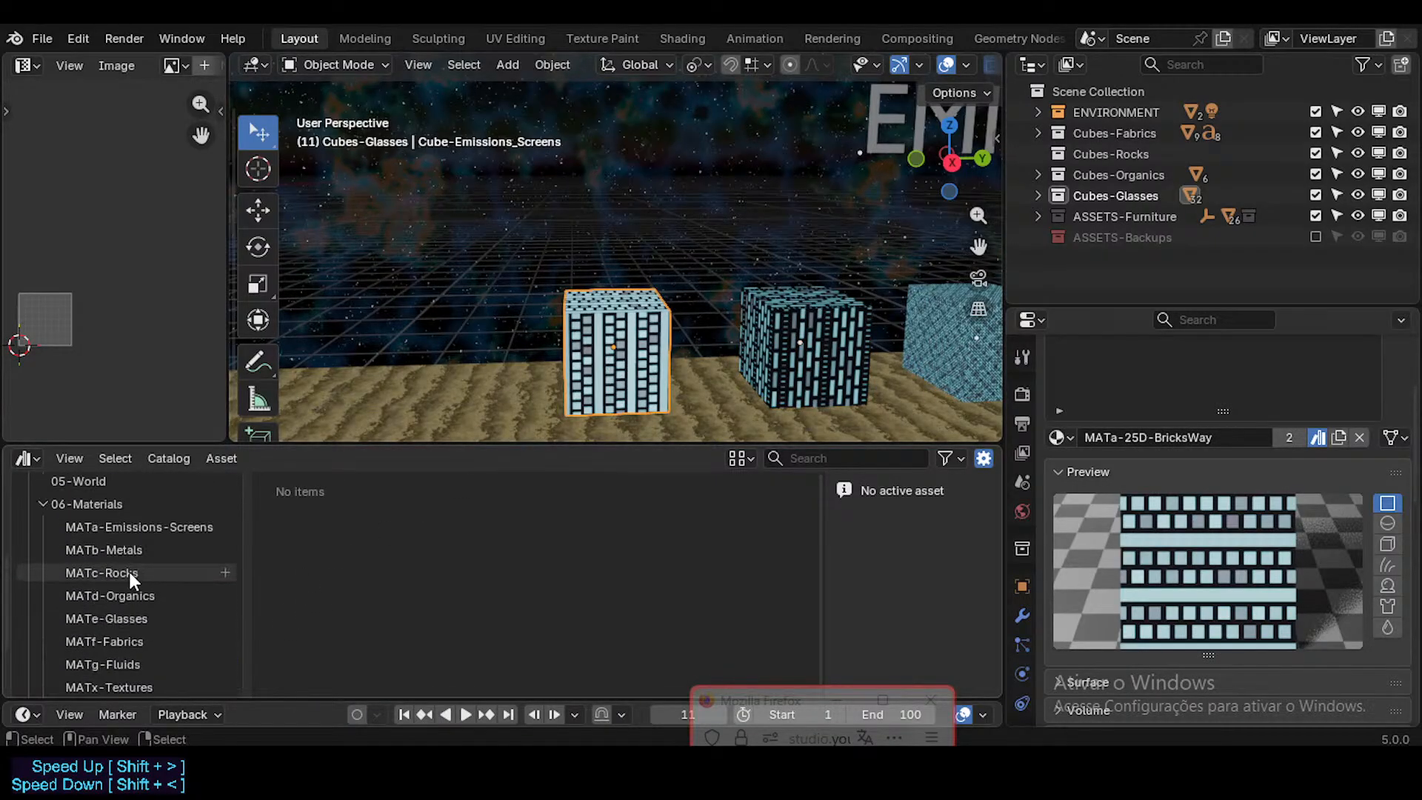
scroll(132, 570, "up", 4)
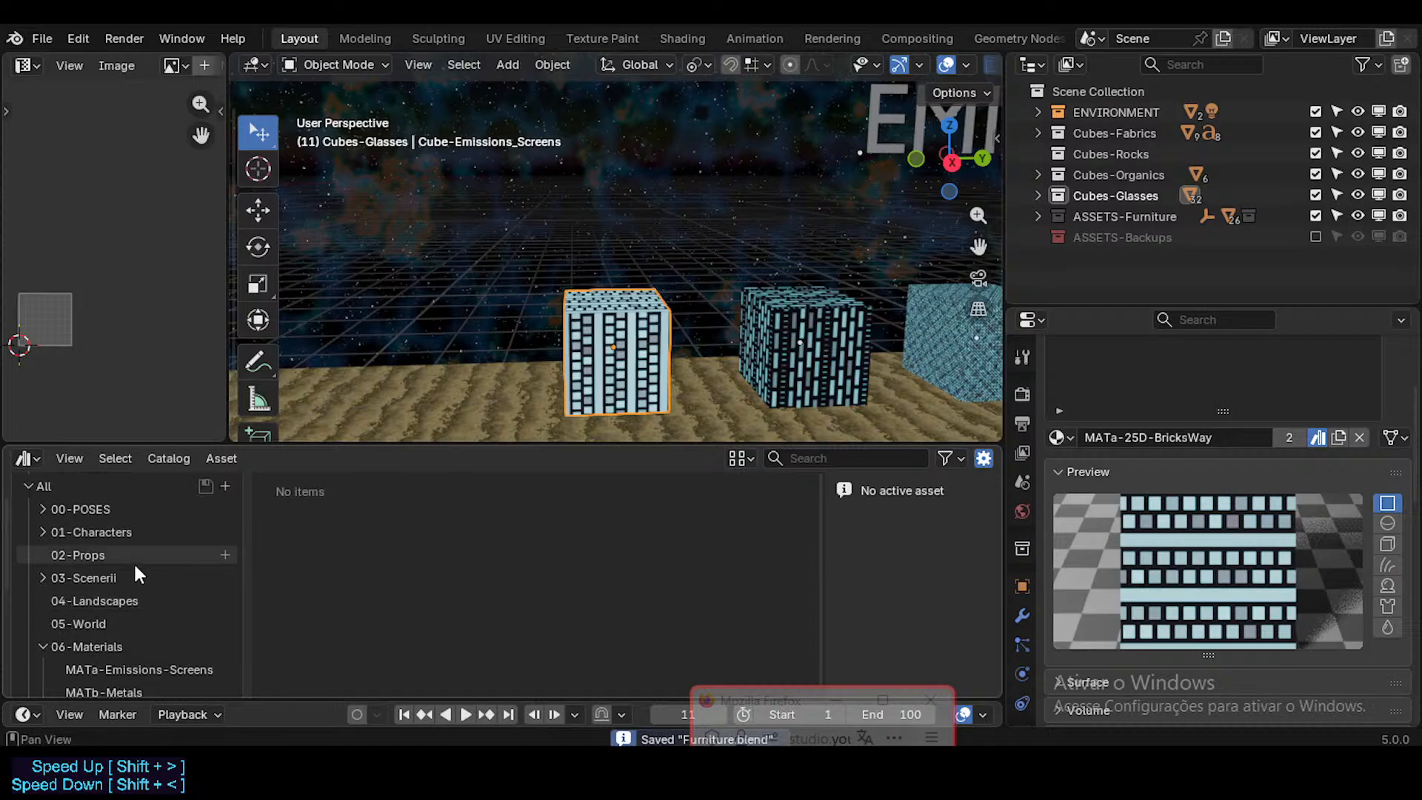
scroll(134, 561, "up", 2)
Step: Switch the asset library to Neocene-V-AssetLibrary and back to Current File, and select MATa-BricksWay in the 06-Materials catalog
left_click(149, 490)
left_click(132, 627)
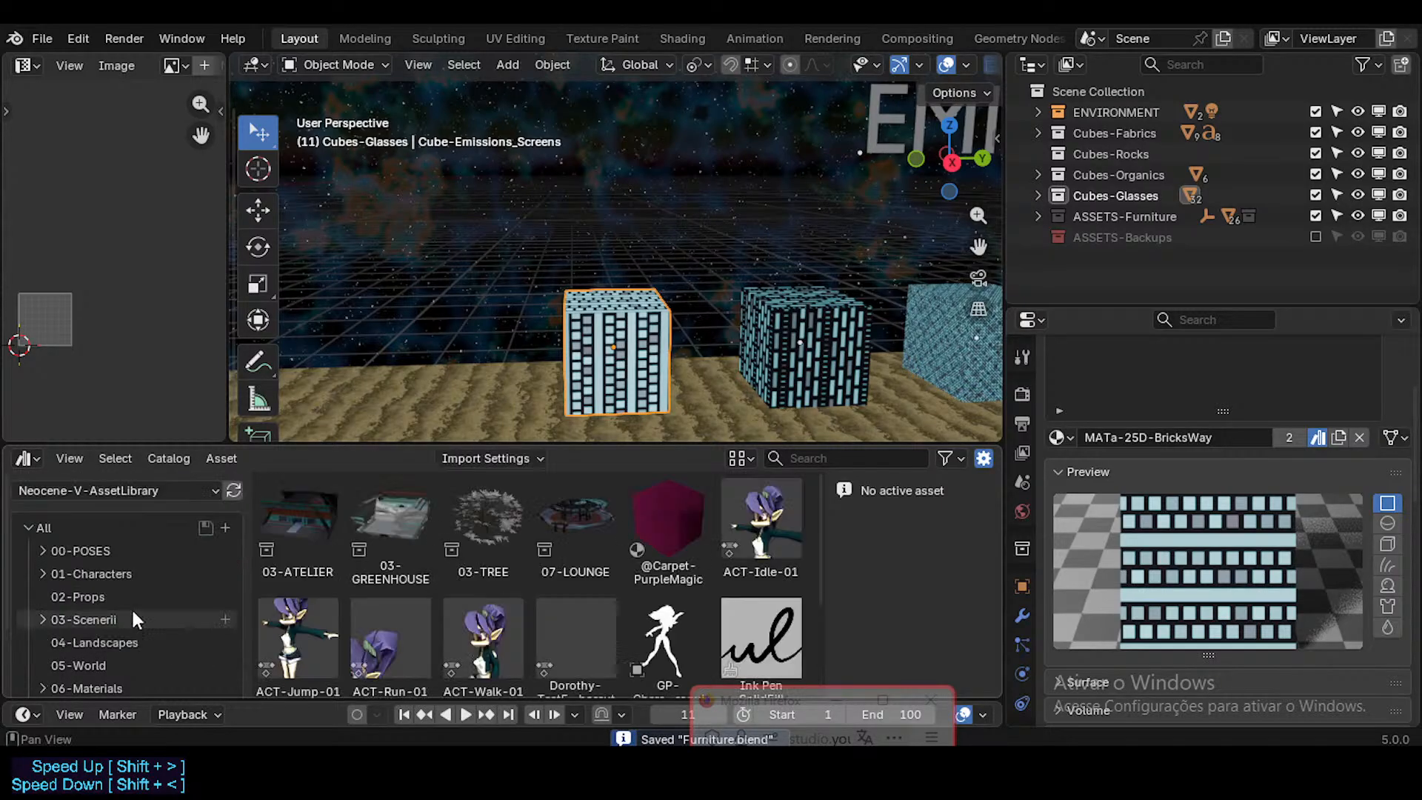
left_click(160, 490)
left_click(104, 572)
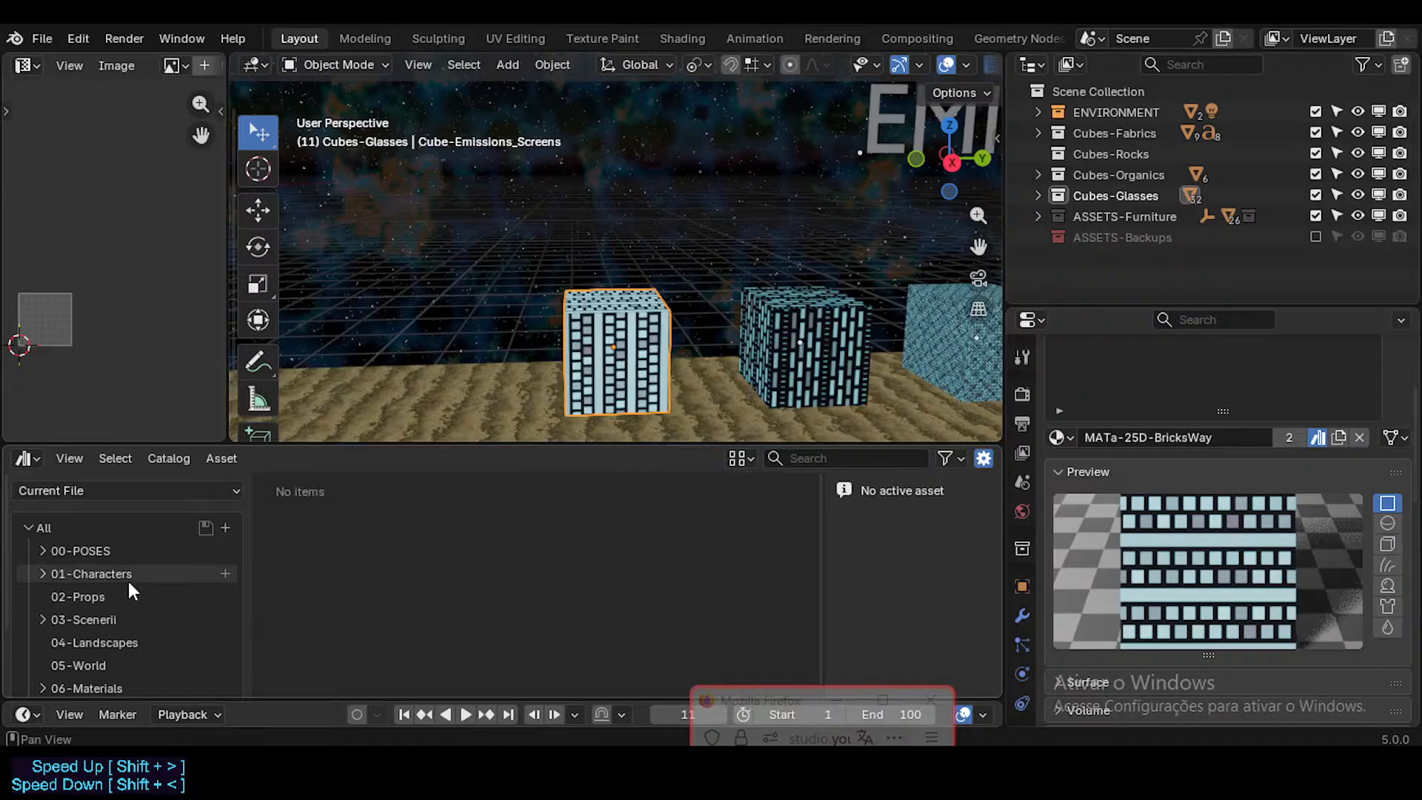
scroll(130, 592, "down", 3)
left_click(116, 601)
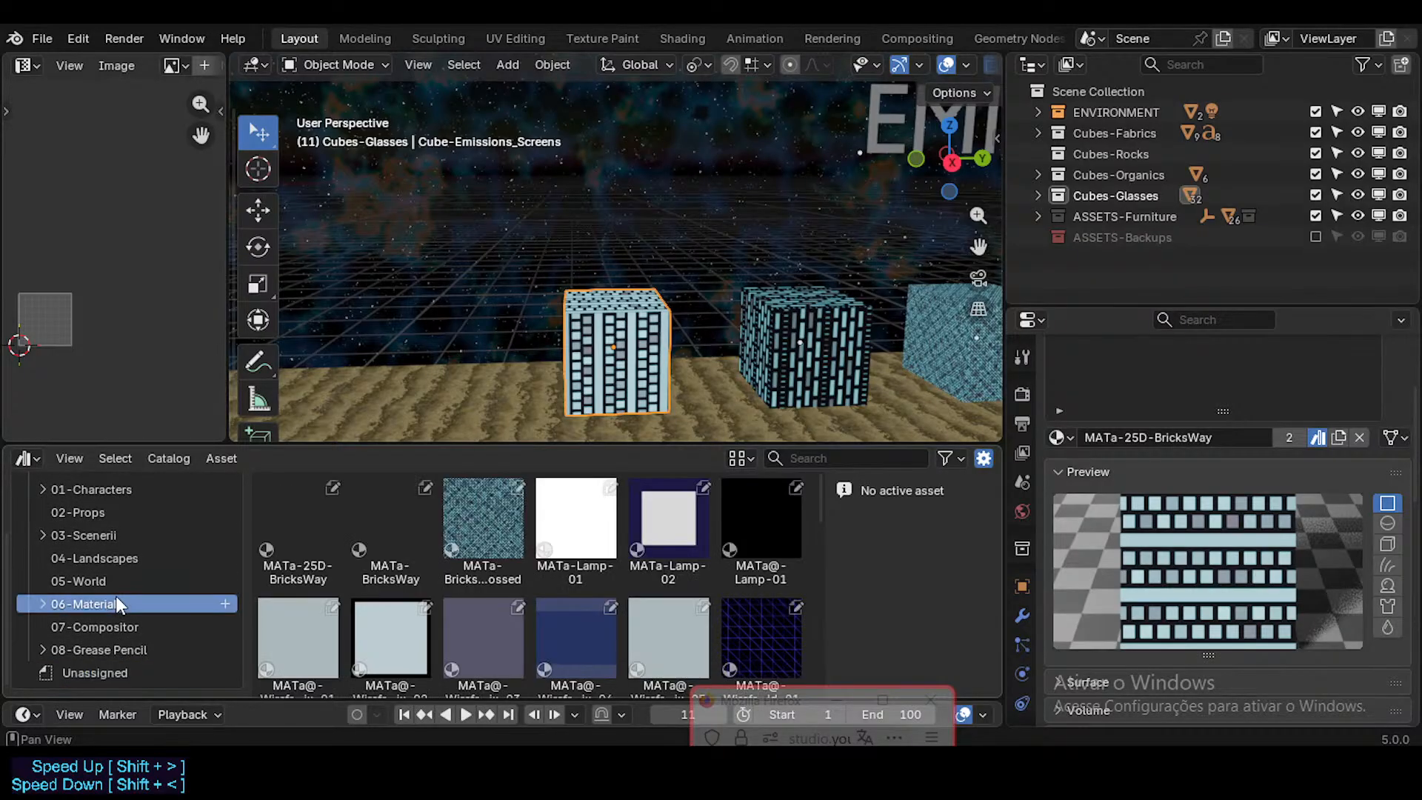
left_click(394, 533)
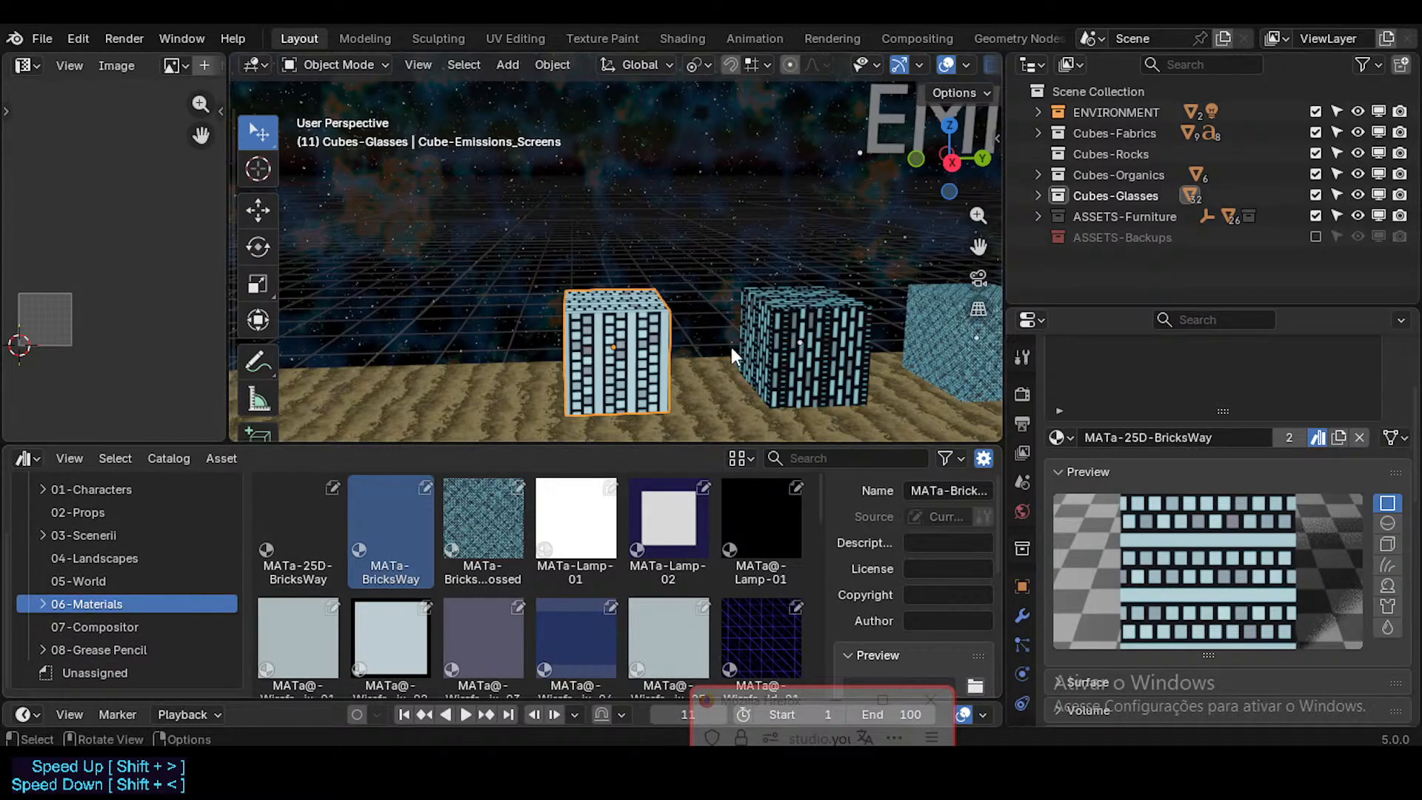
Step: Add a camera in front of the MATa-25D-BricksWay cube and look through it
key("KP_3")
key("KP_Decimal")
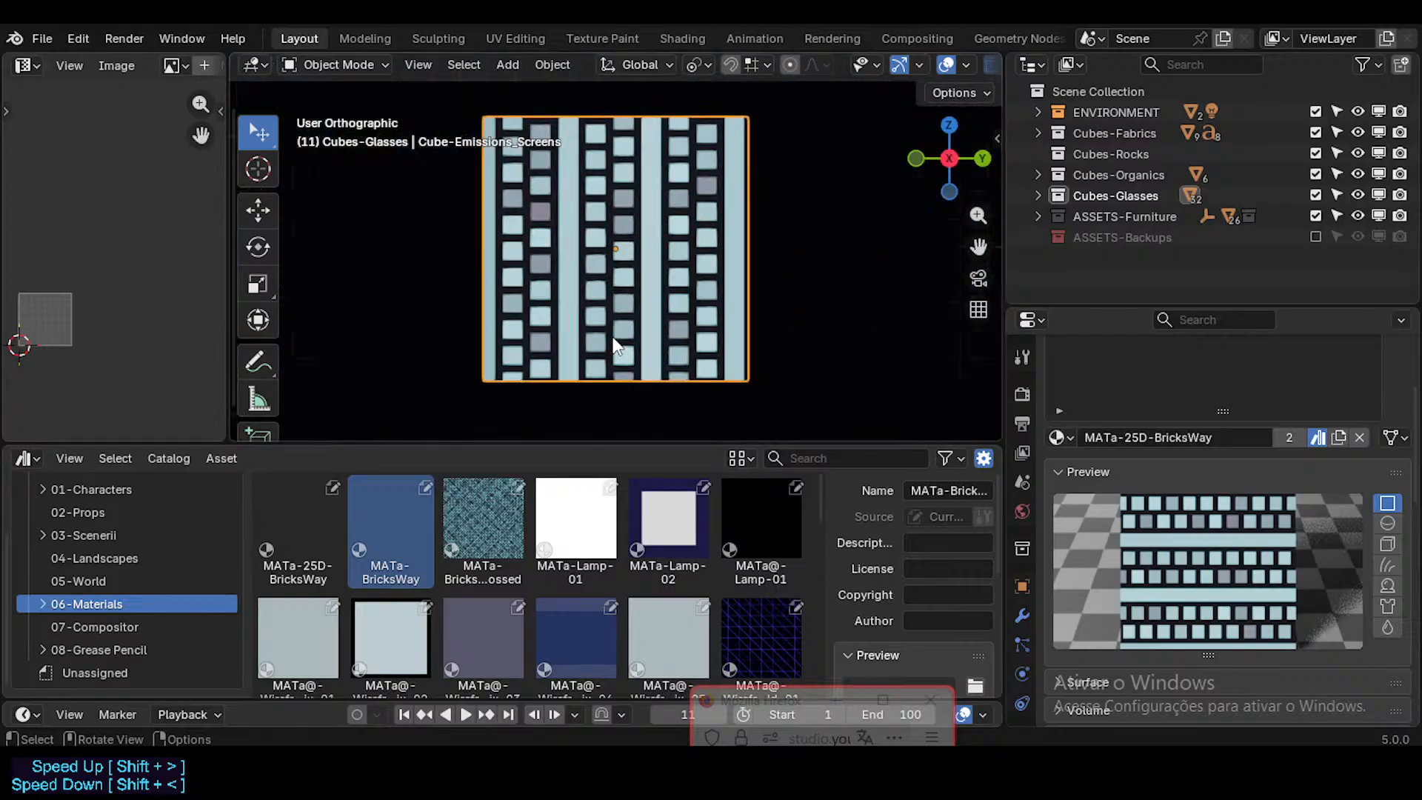
middle_click_drag(613, 339, 564, 333)
scroll(559, 316, "down", 6)
scroll(571, 288, "down", 2)
scroll(572, 298, "up", 2)
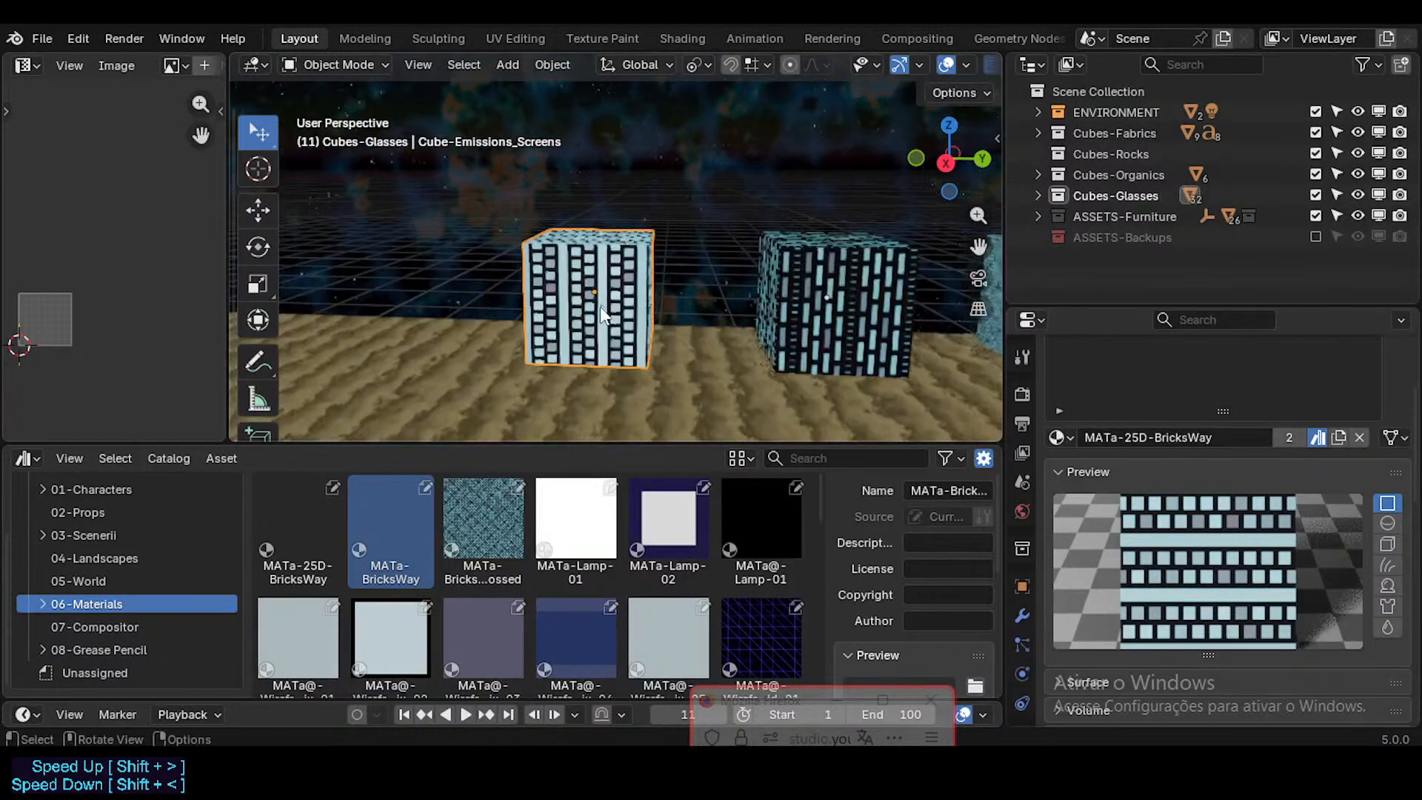
scroll(591, 308, "down", 2)
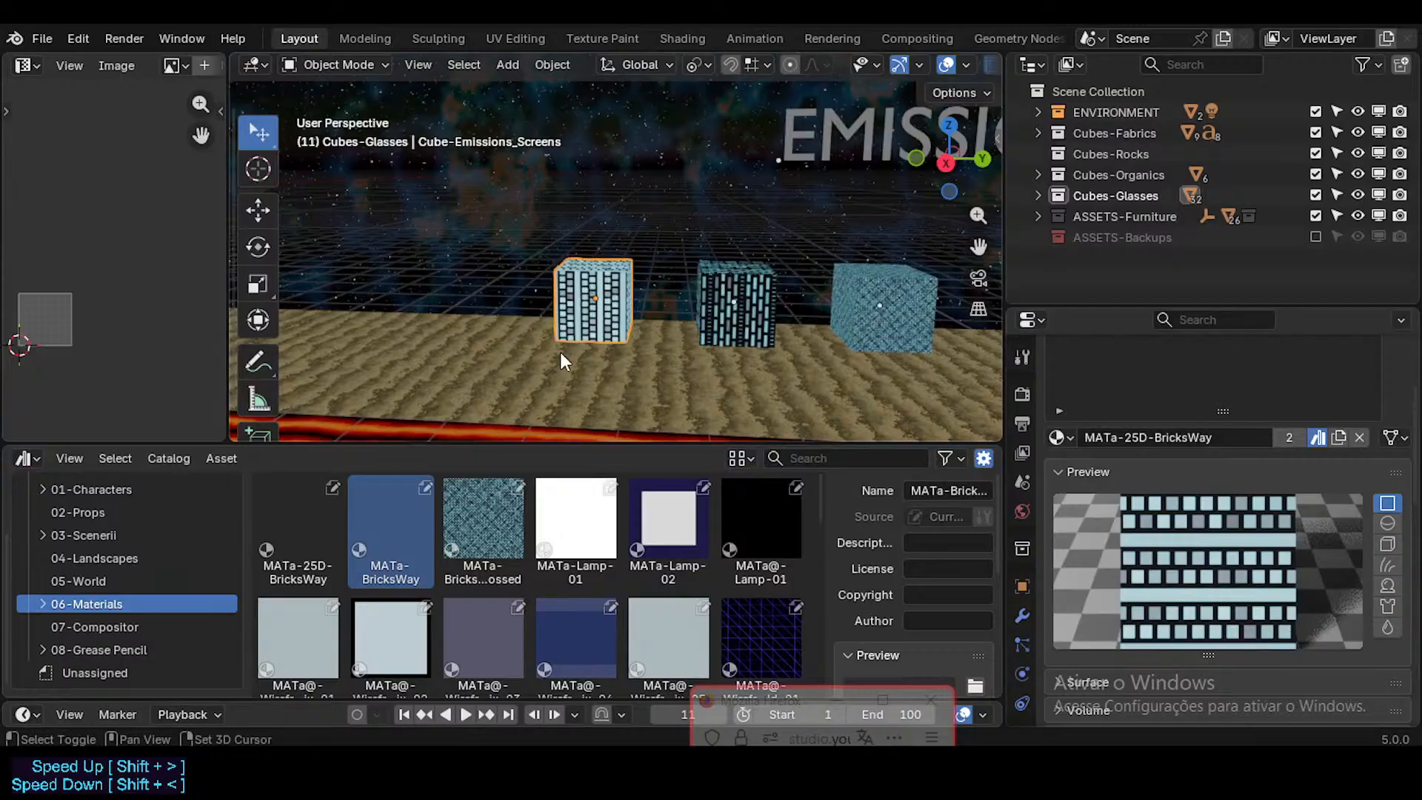
key("shift+a")
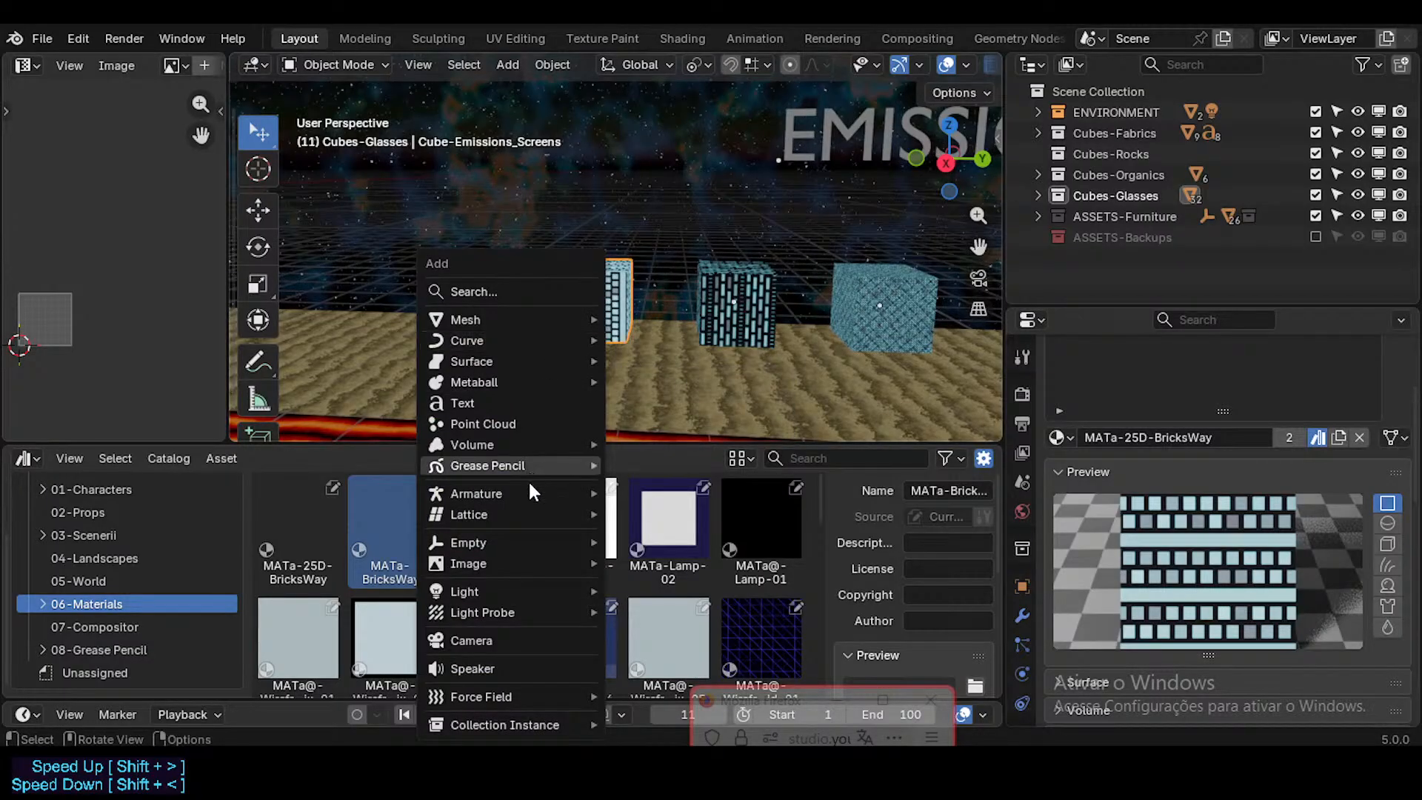
left_click(496, 637)
key("KP_0")
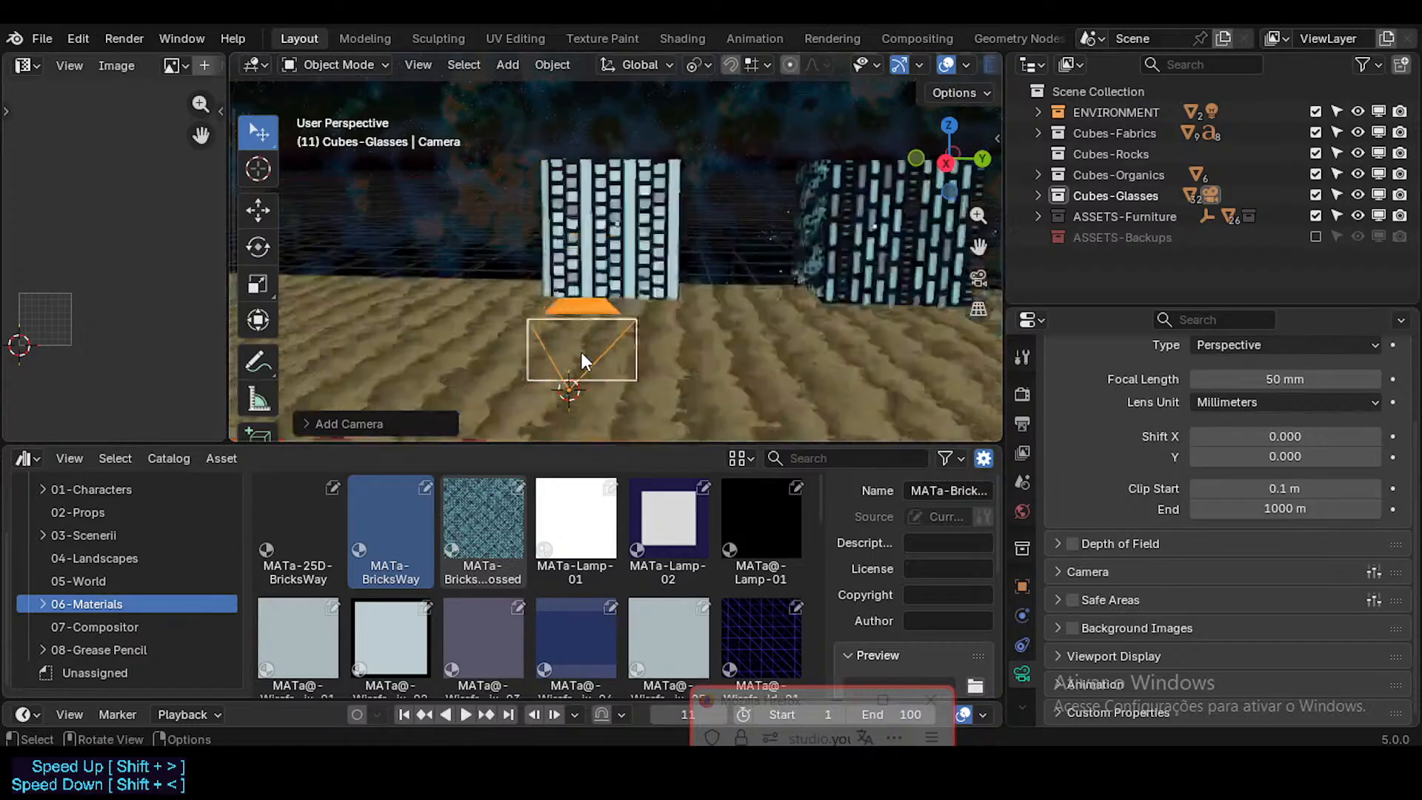
Step: Fly the camera until the MATa-25D-BricksWay cube fills much of the frame's height, and save the file
key("shift+grave")
key("w")
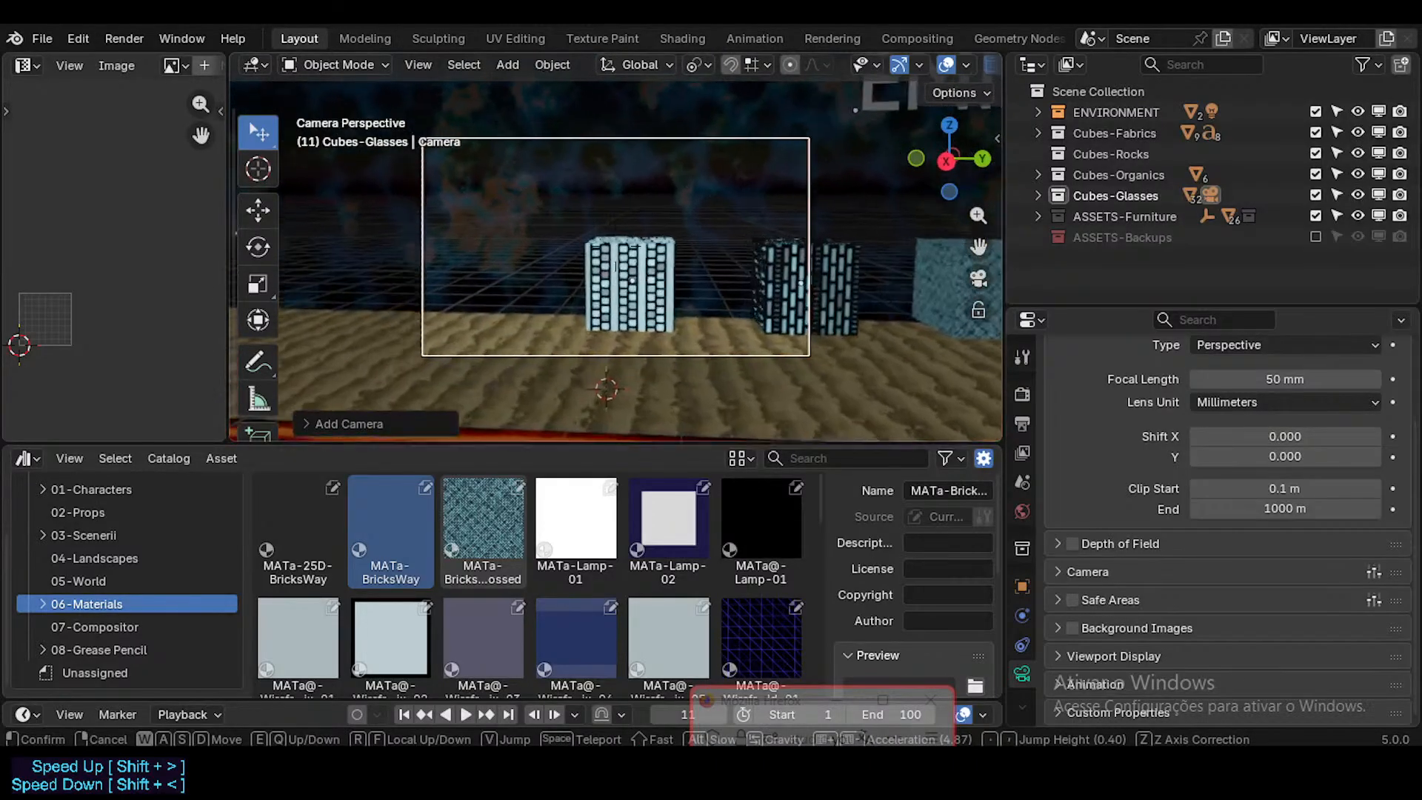
key("s")
left_click(606, 340)
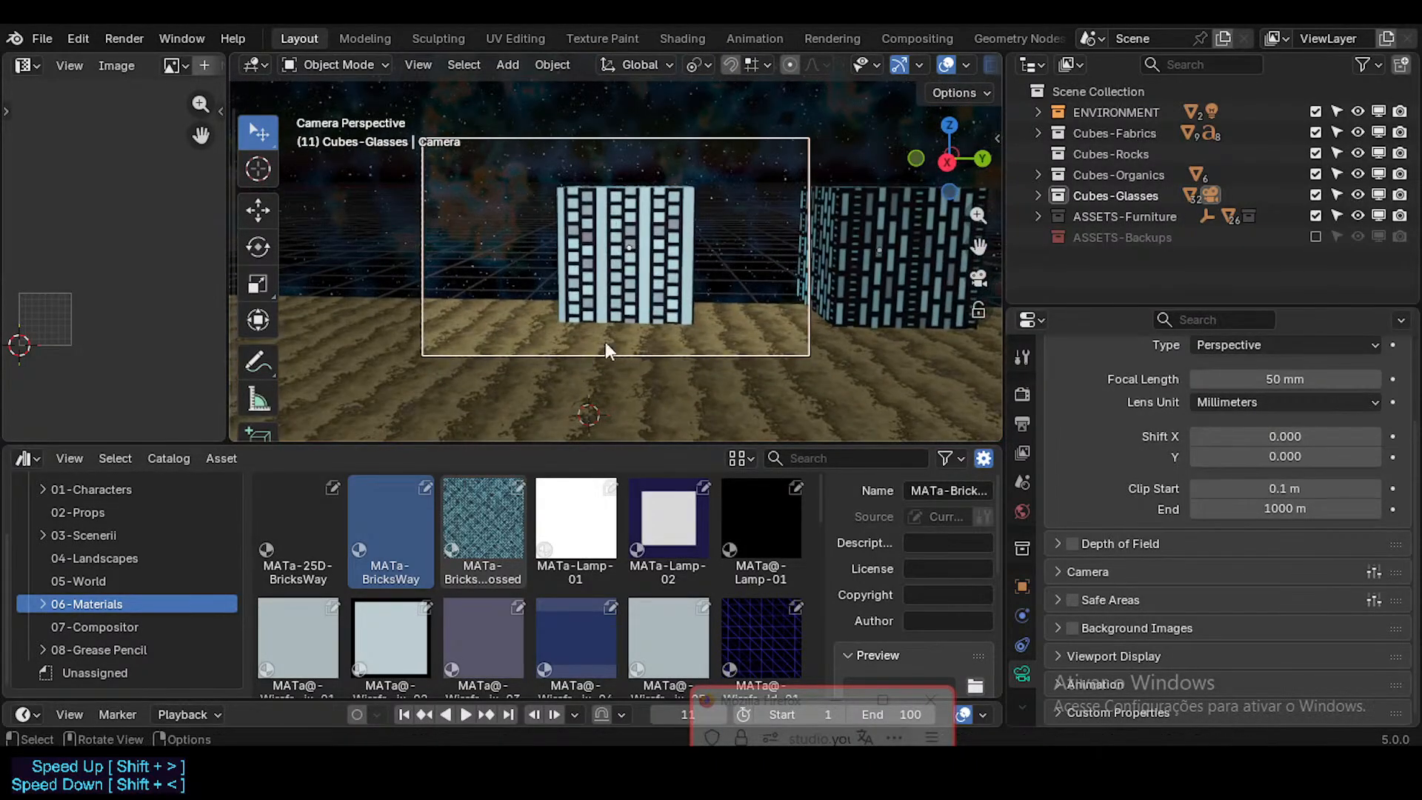
key("ctrl+s")
Step: Try to regenerate the MATa-25D-BricksWay asset preview, first with the camera selected and again with the cube selected
left_click(315, 515)
scroll(918, 593, "down", 2)
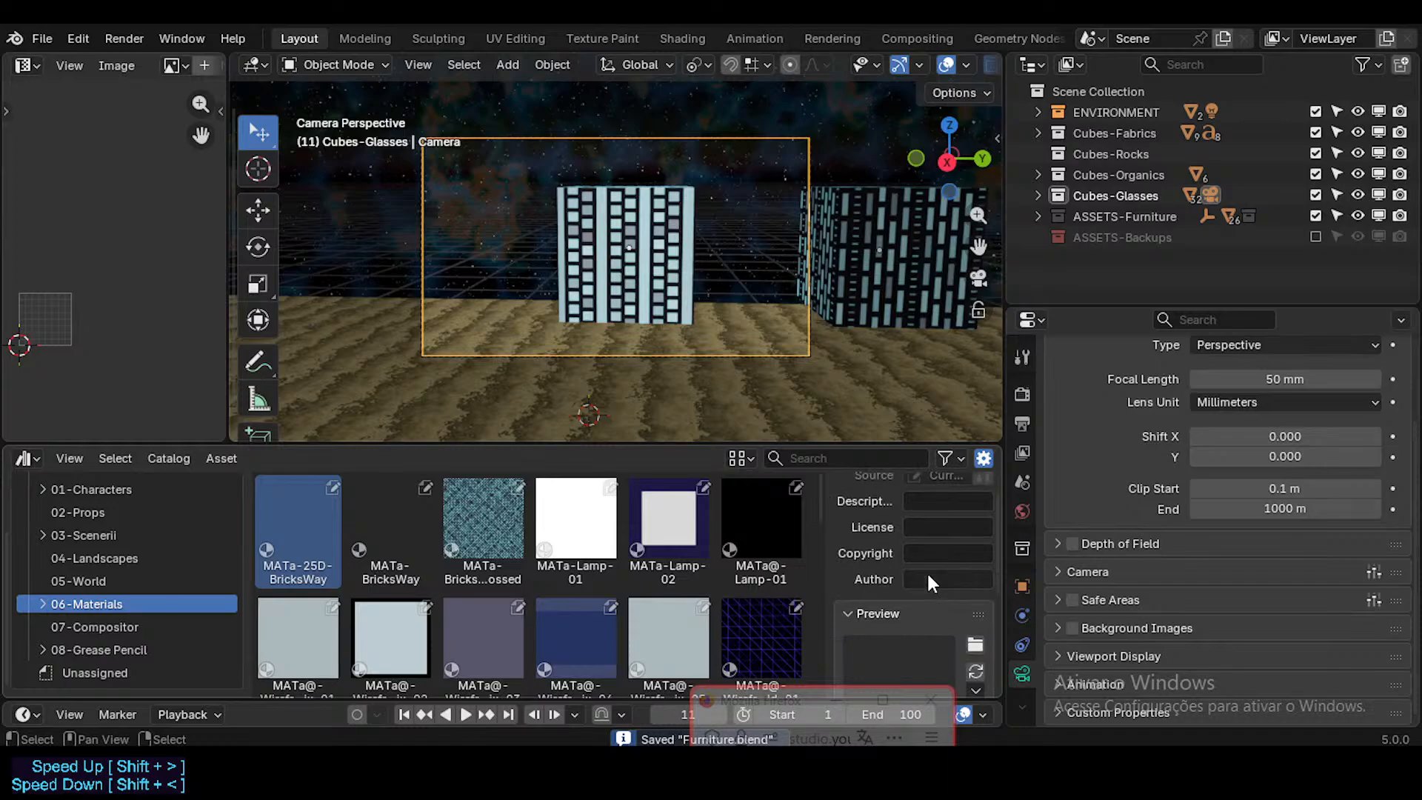
scroll(982, 635, "down", 2)
left_click(975, 625)
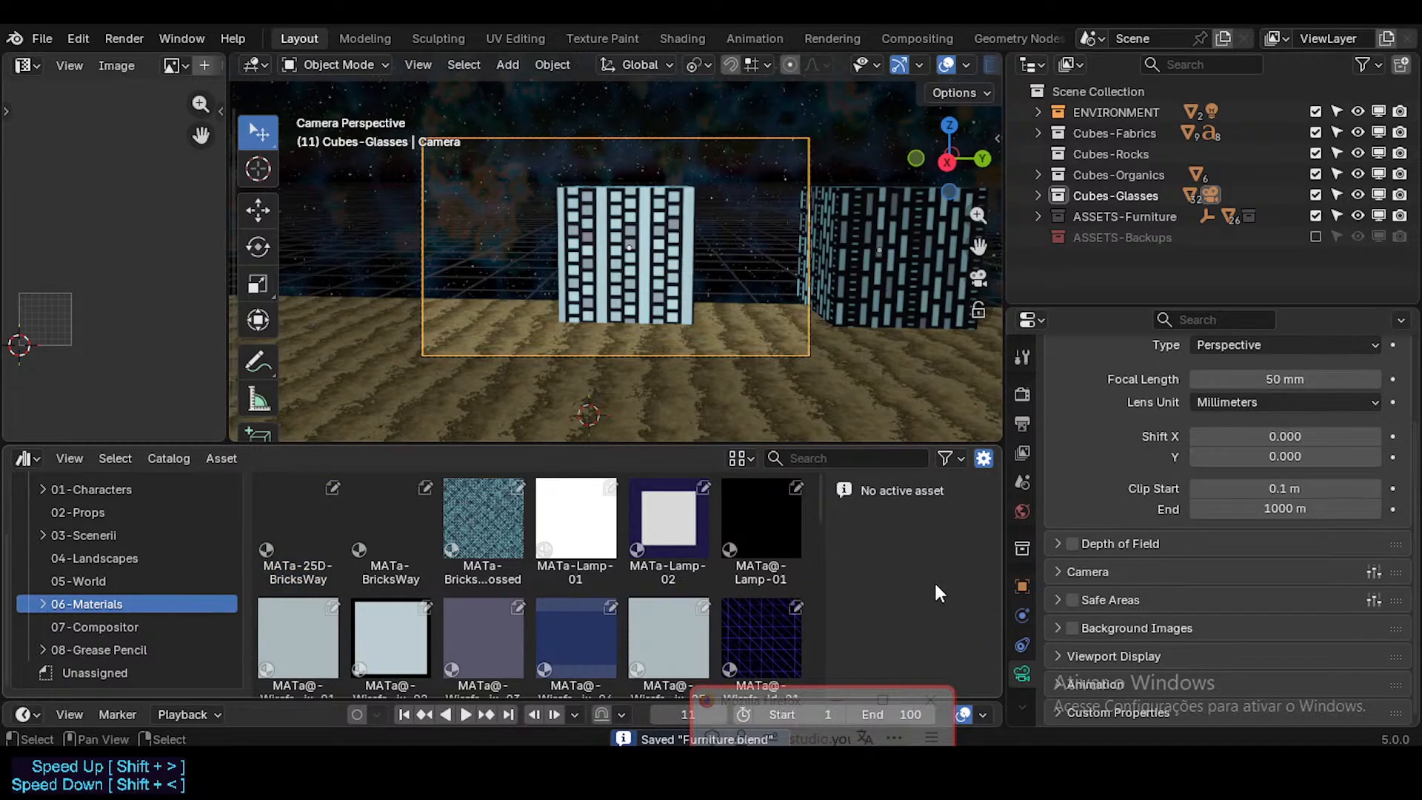
left_click(303, 518)
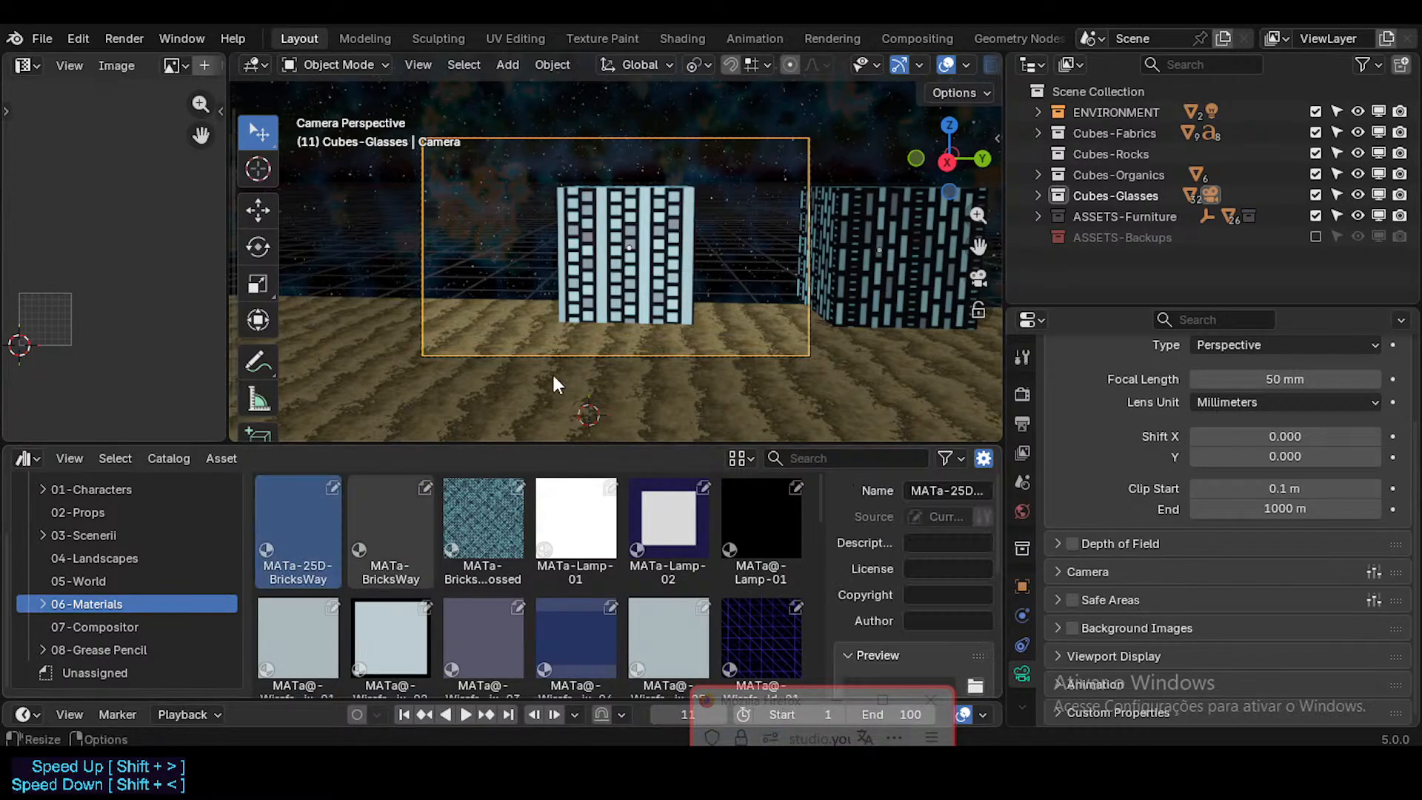
left_click(620, 288)
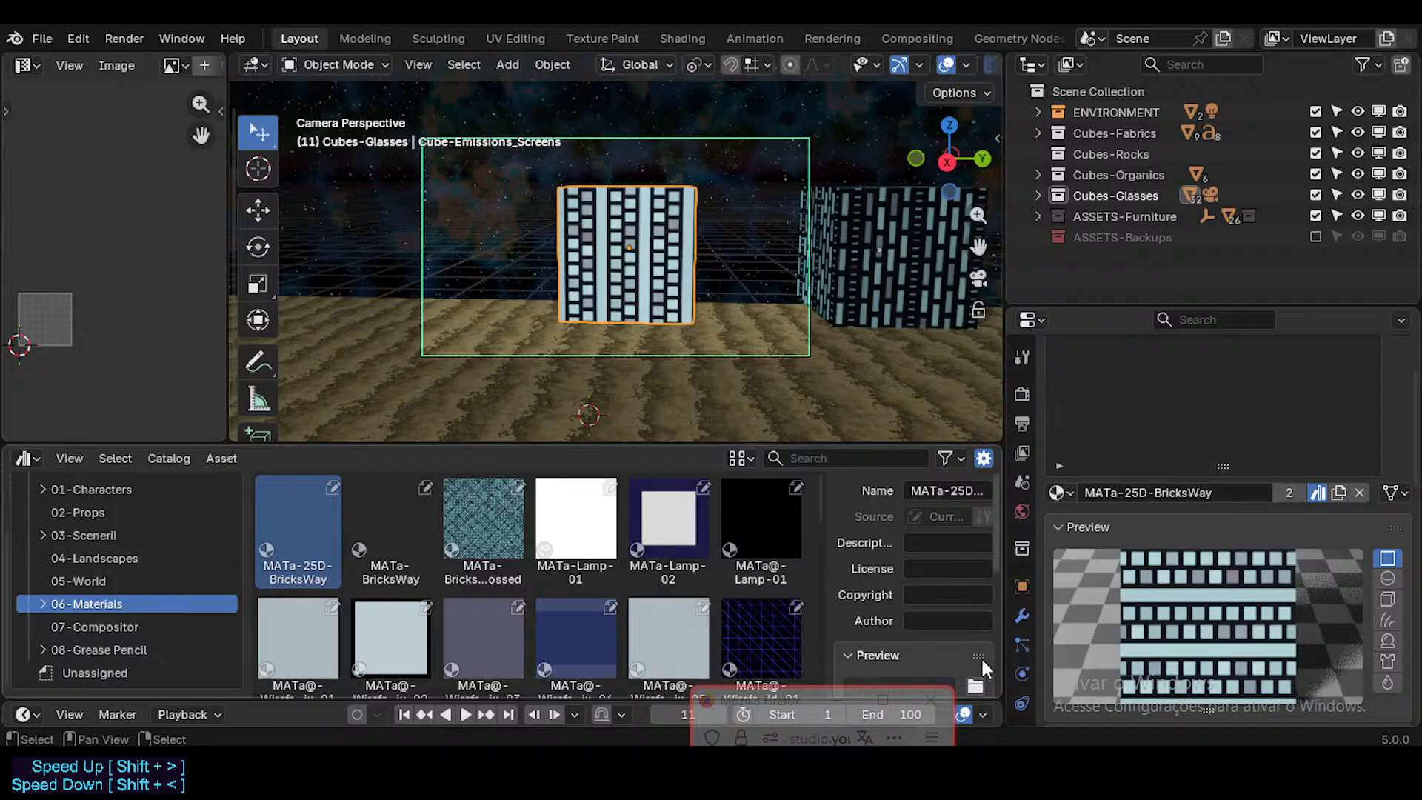
scroll(982, 651, "down", 3)
left_click(976, 590)
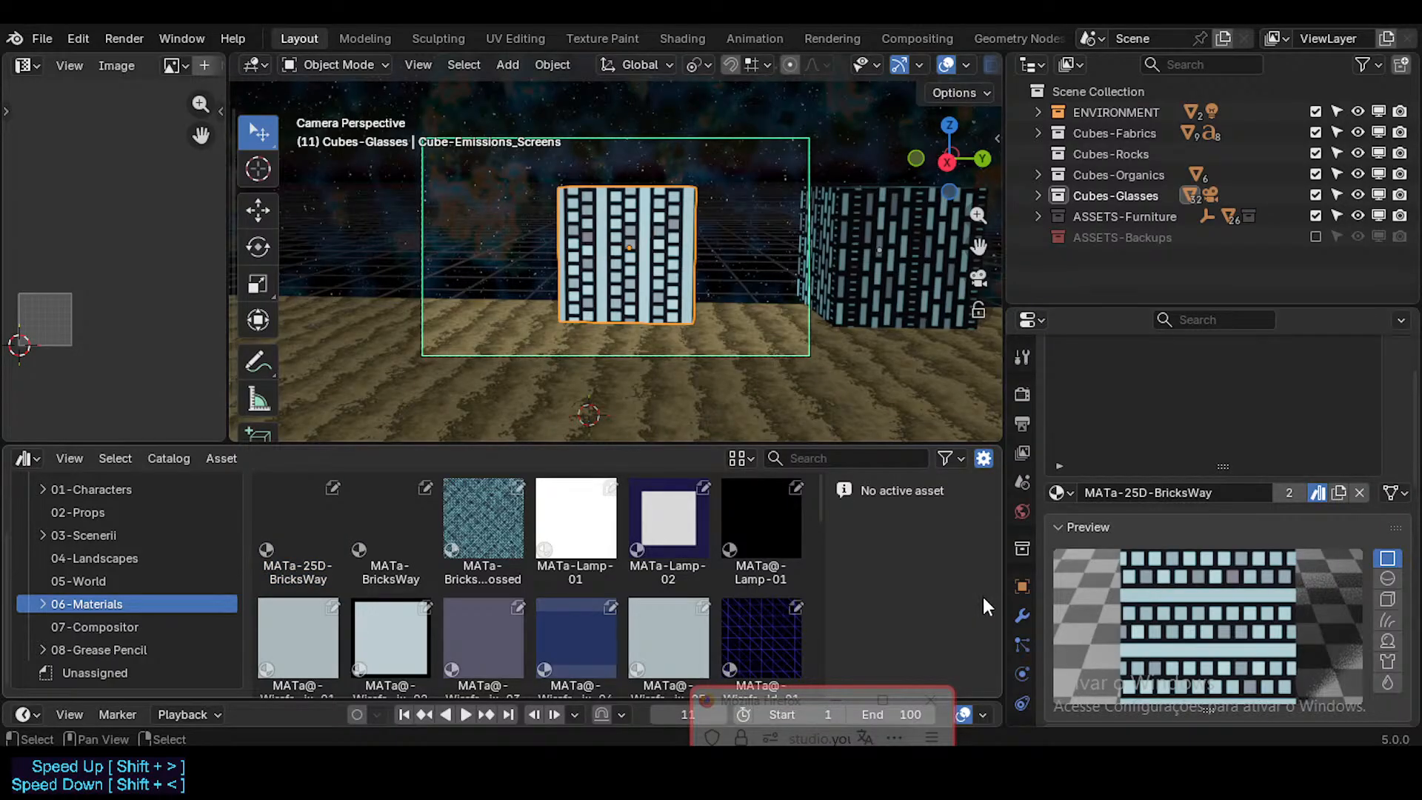
Step: Render the active cube as the preview of the MATa-25D-BricksWay asset
left_click(332, 511)
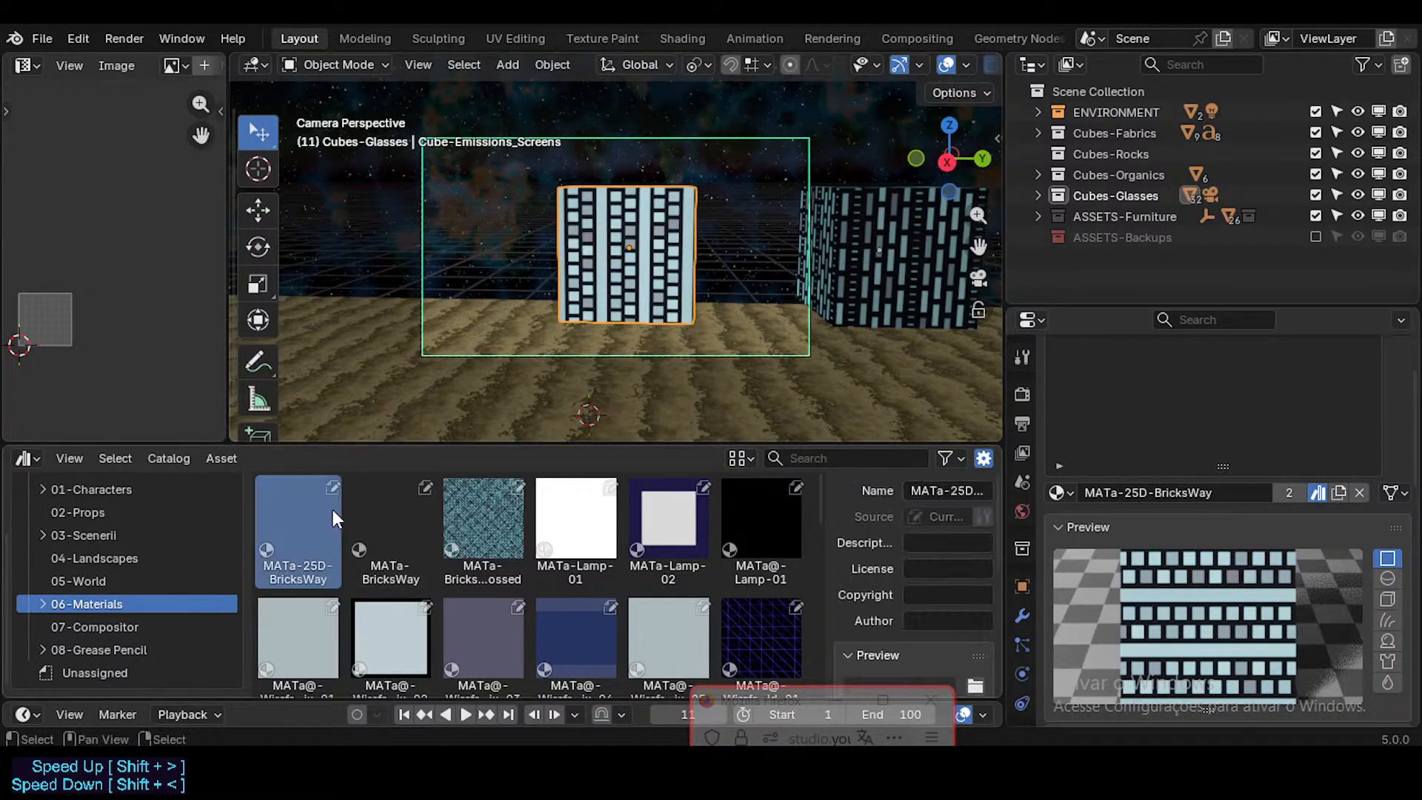
scroll(901, 620, "down", 4)
left_click(976, 566)
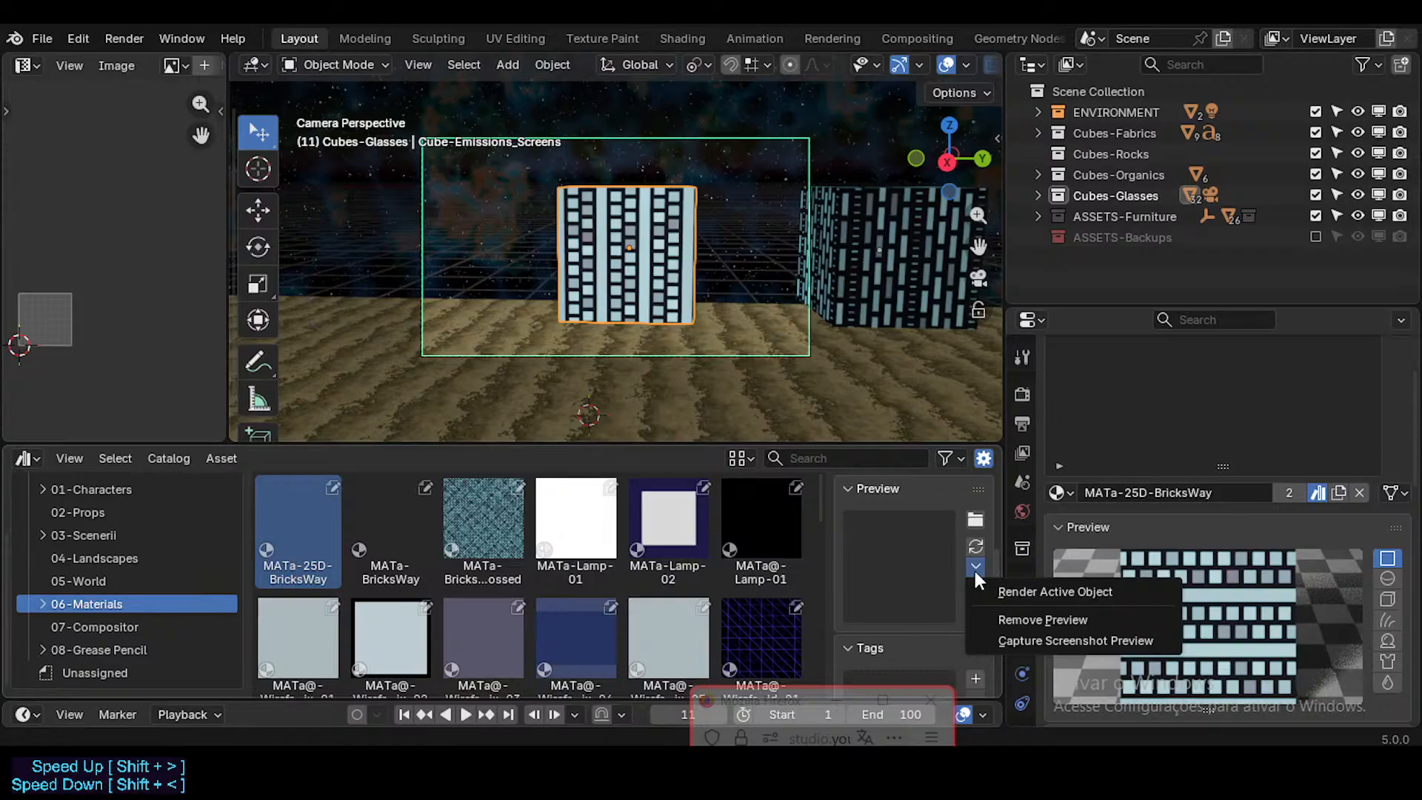
left_click(996, 590)
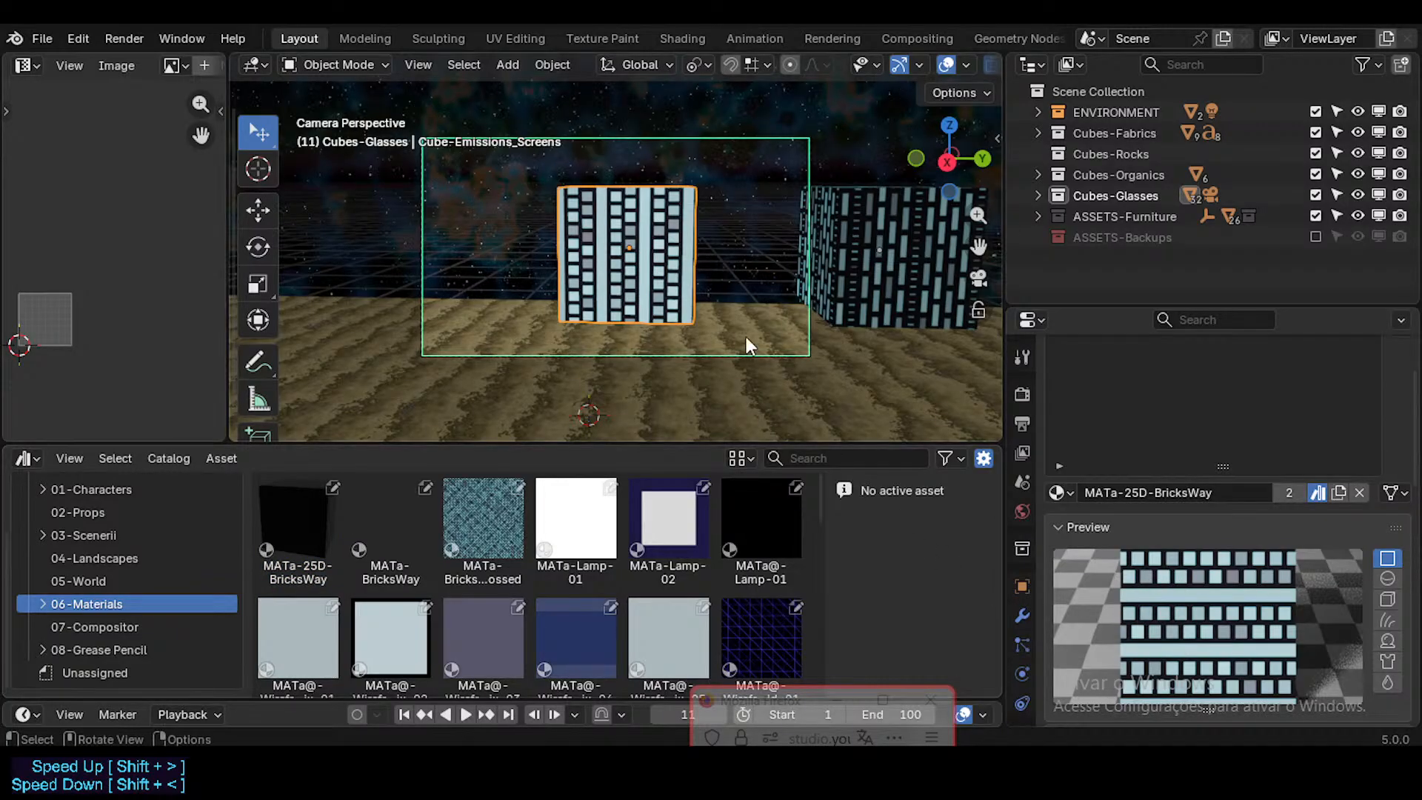
Step: Capture a screenshot preview of the cube's front face for the MATa-25D-BricksWay asset
left_click(296, 498)
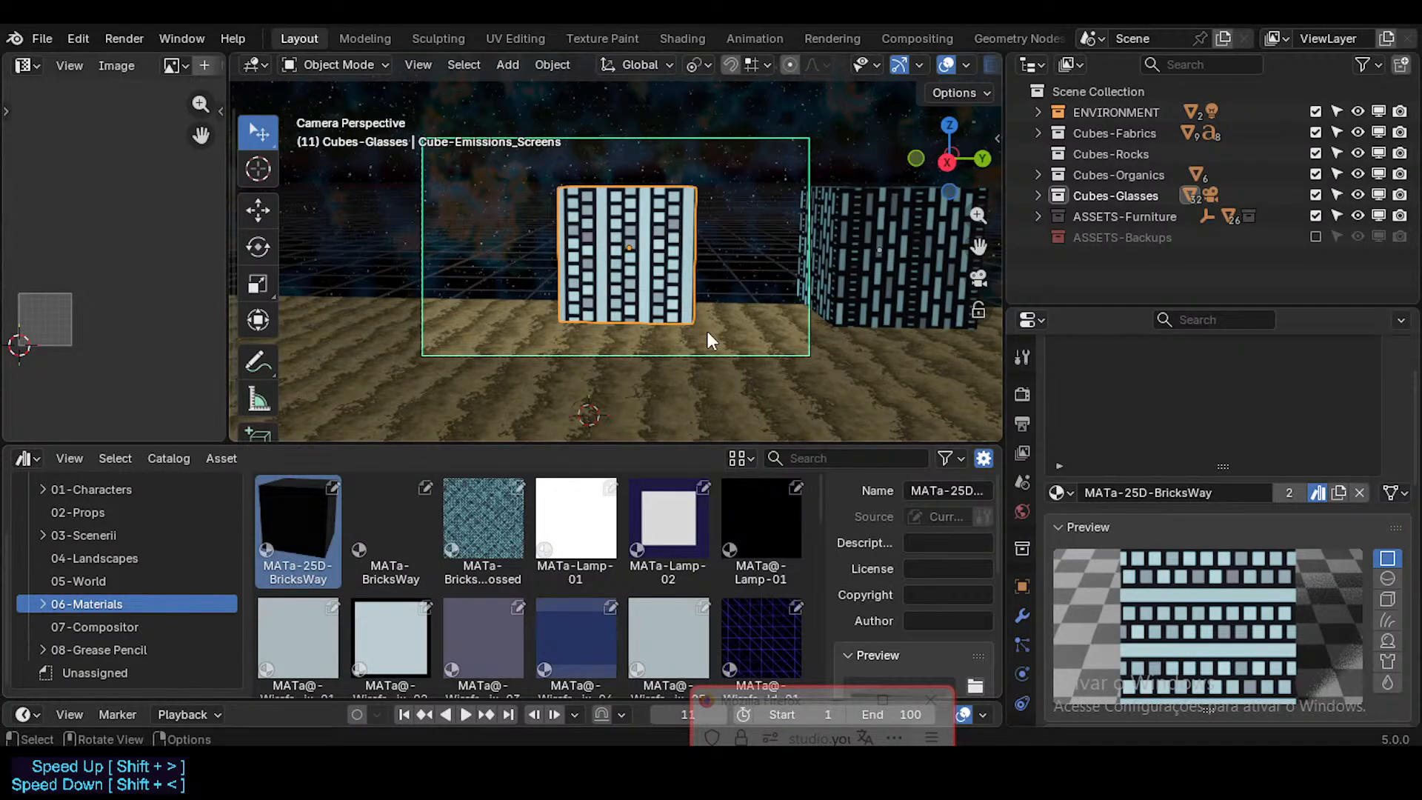
scroll(959, 629, "down", 5)
left_click(976, 567)
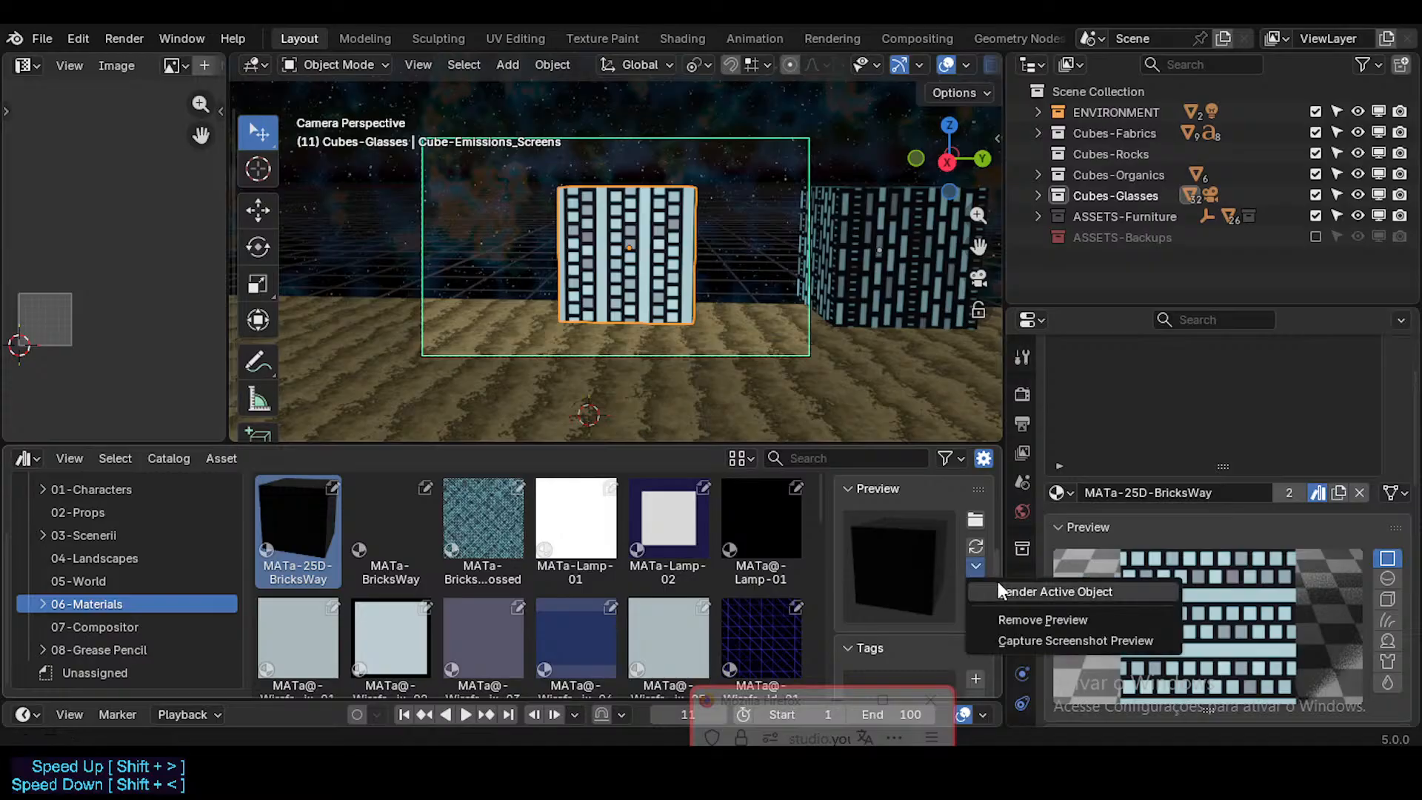
left_click(1003, 638)
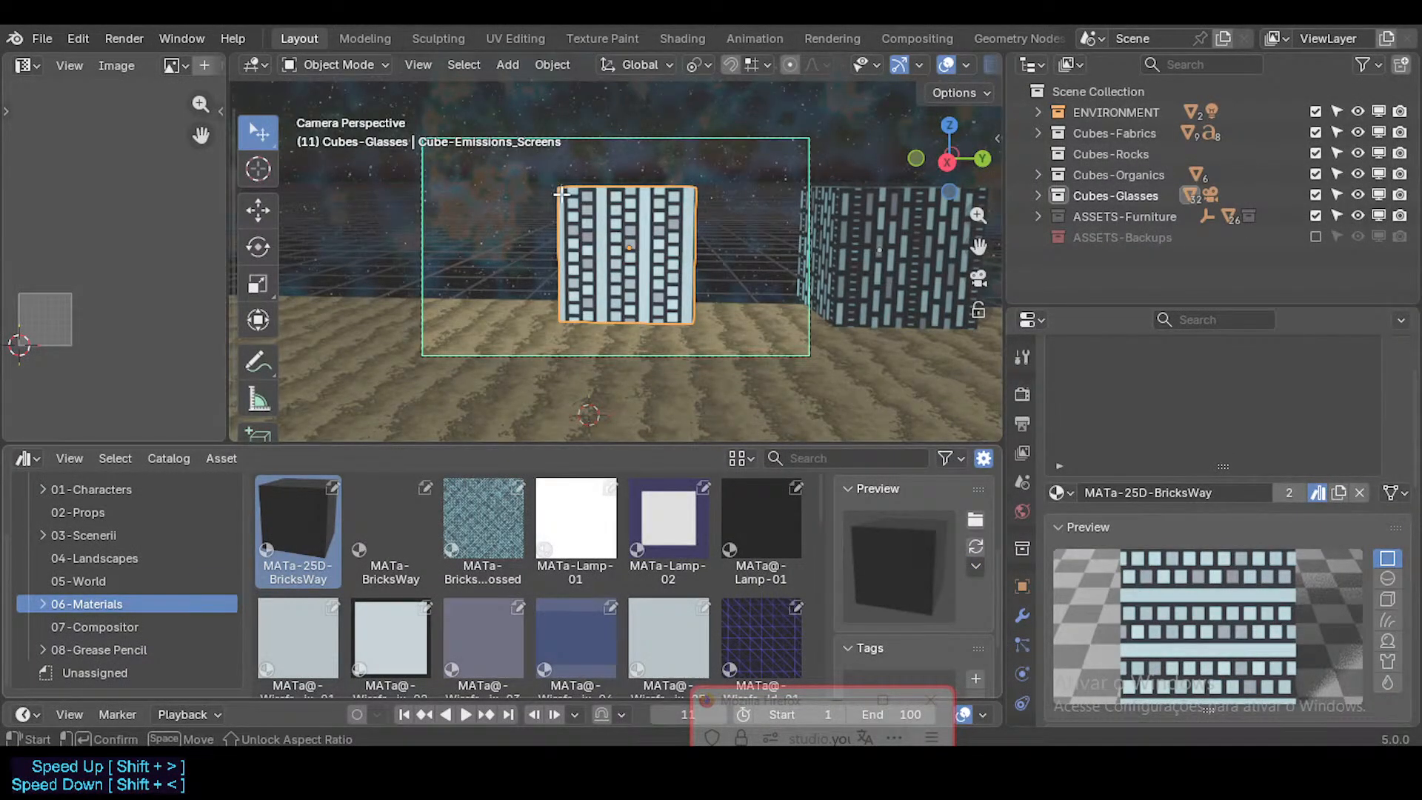
left_click_drag(561, 192, 691, 305)
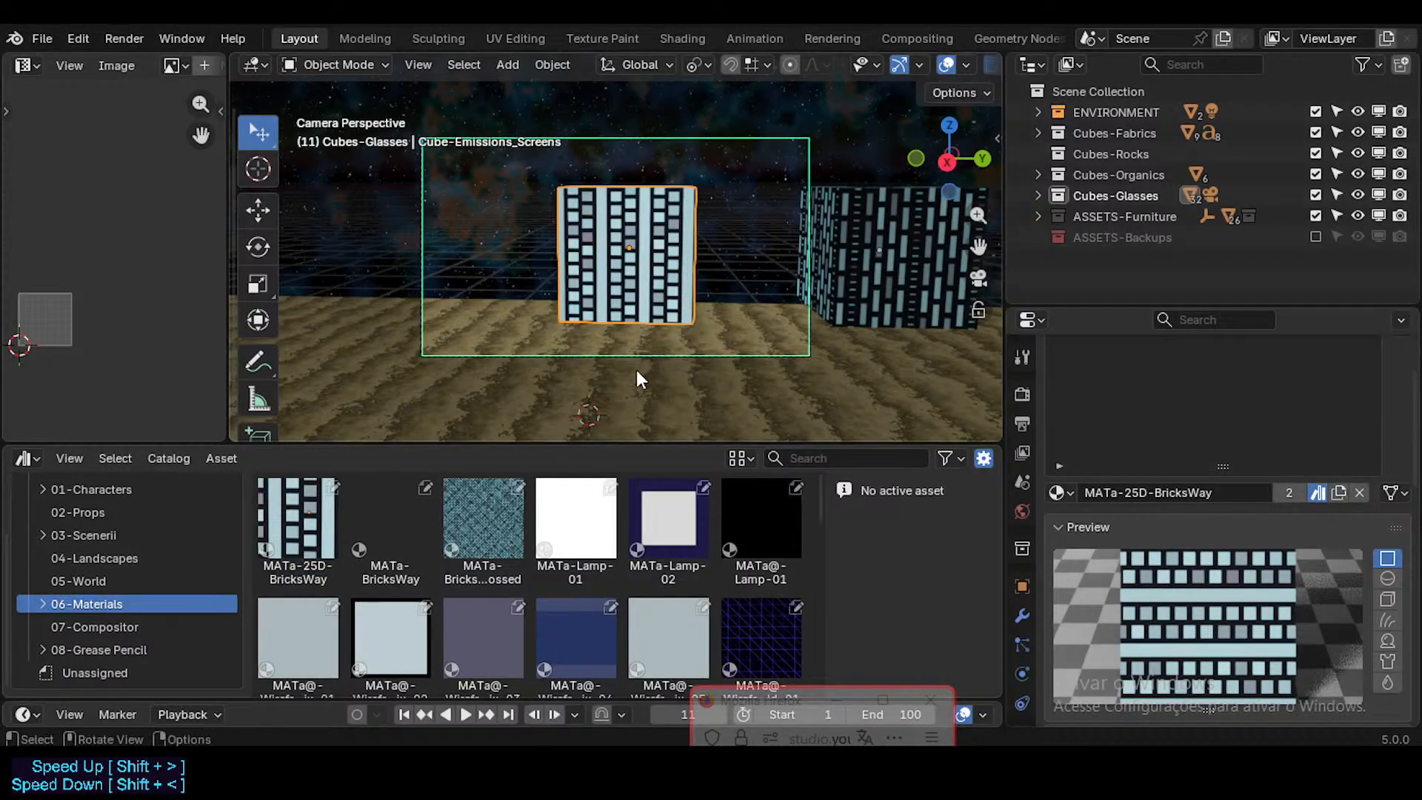
Step: Recapture the screenshot preview of the MATa-25D-BricksWay asset from the top face of its cube, seen from straight above
middle_click_drag(762, 294, 679, 362, "shift")
scroll(676, 356, "up", 2)
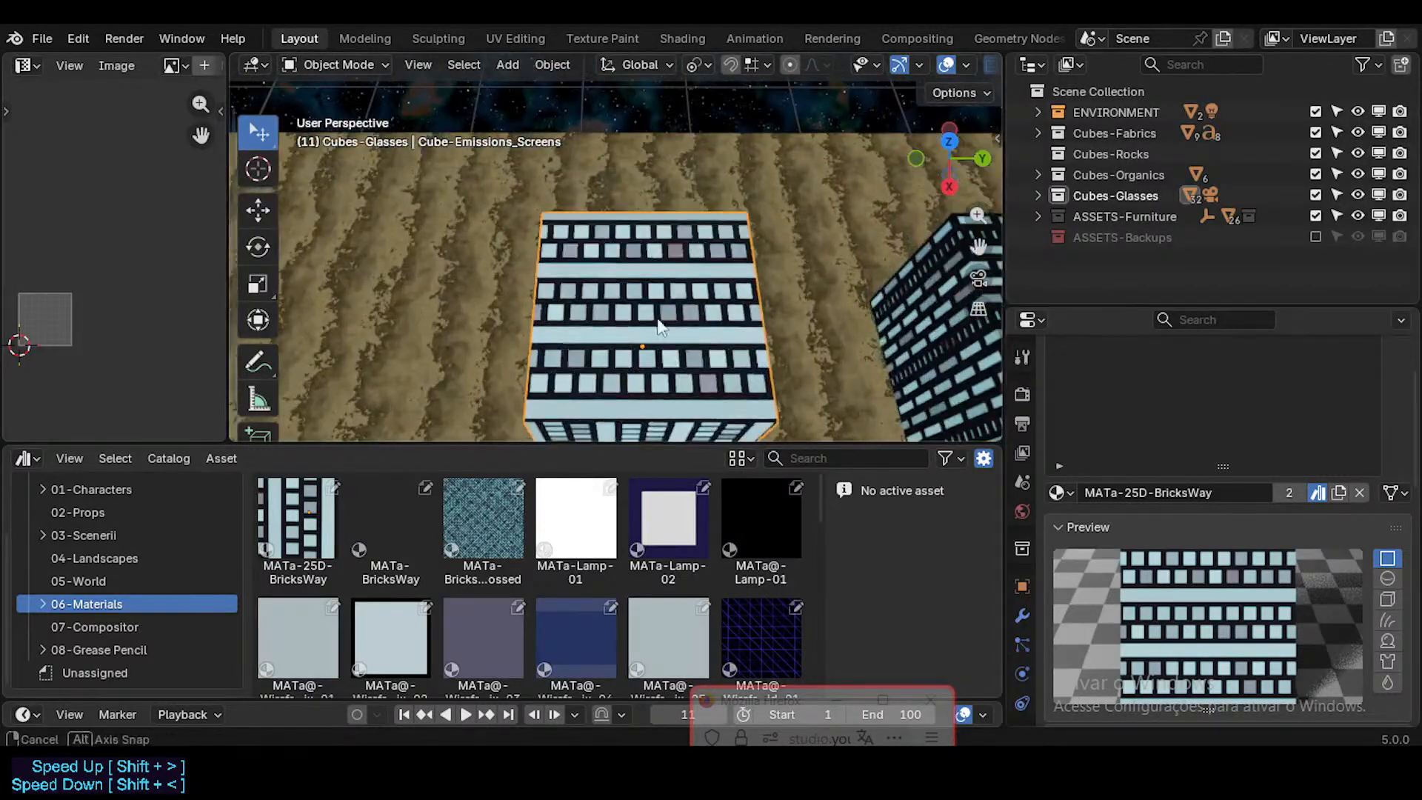
mouse_move(657, 307)
middle_mouse_down()
mouse_move(676, 358)
mouse_move(656, 215)
mouse_move(680, 278)
mouse_move(677, 337)
mouse_move(656, 304)
mouse_move(654, 320)
mouse_move(625, 316)
mouse_move(664, 323)
middle_mouse_up()
left_click(298, 523)
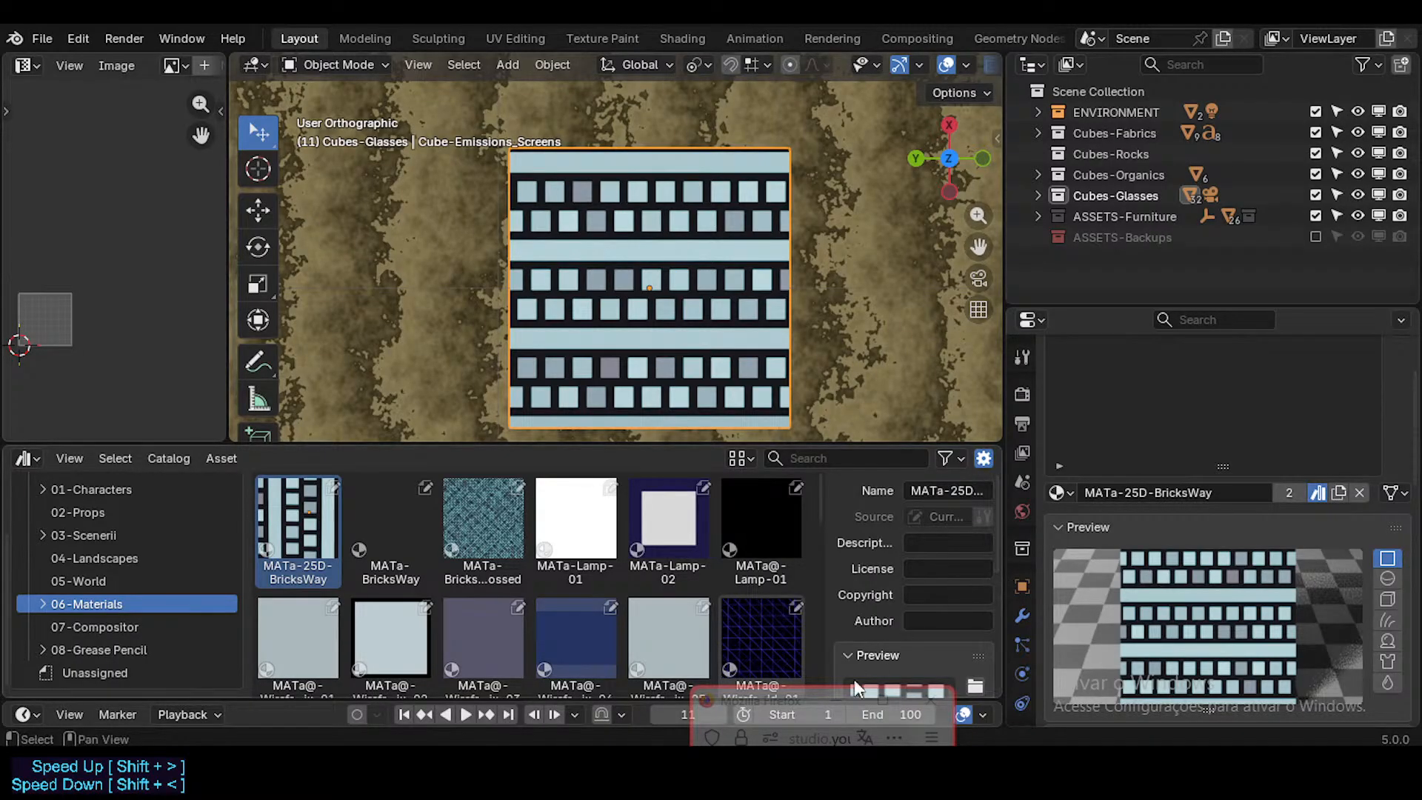
left_click_drag(768, 704, 590, 518)
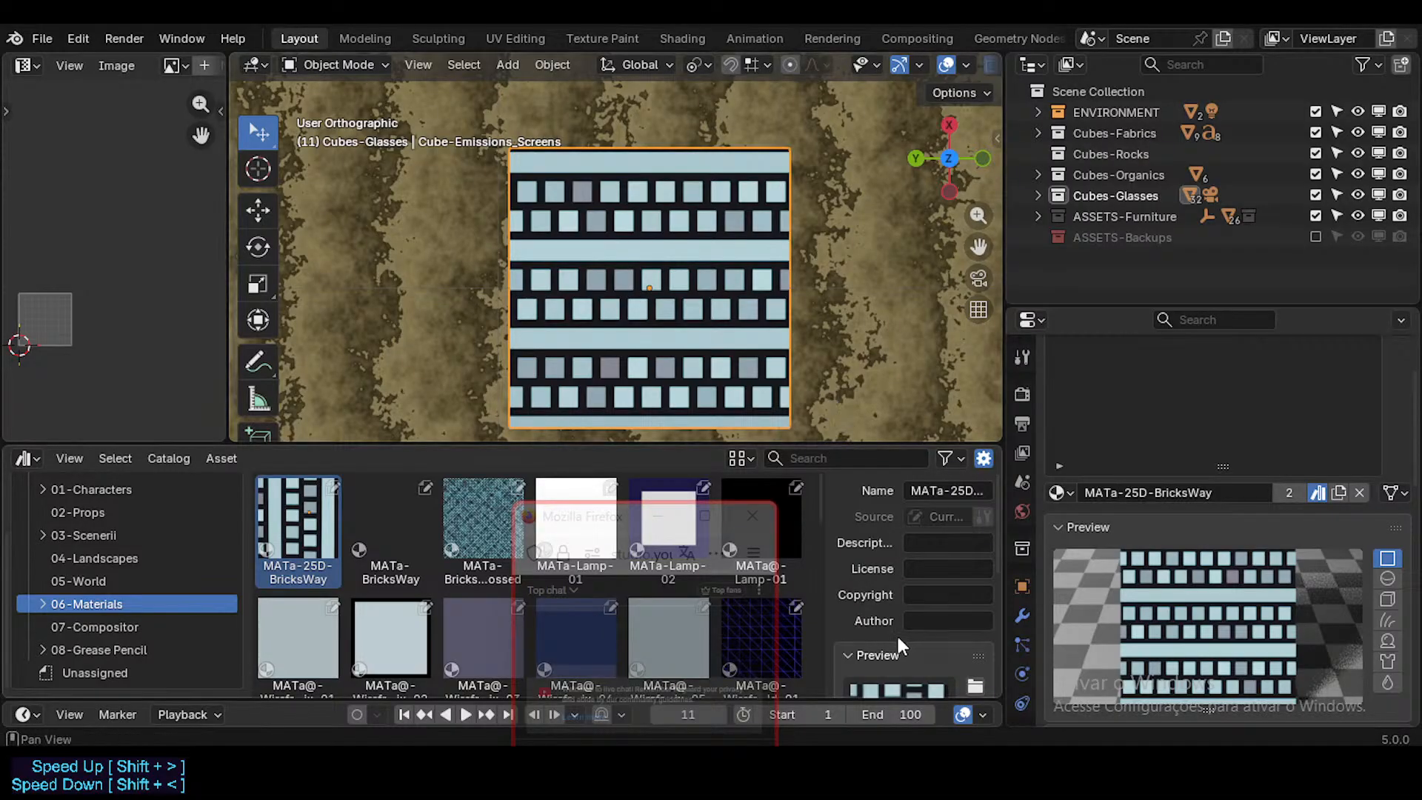
left_click(879, 655)
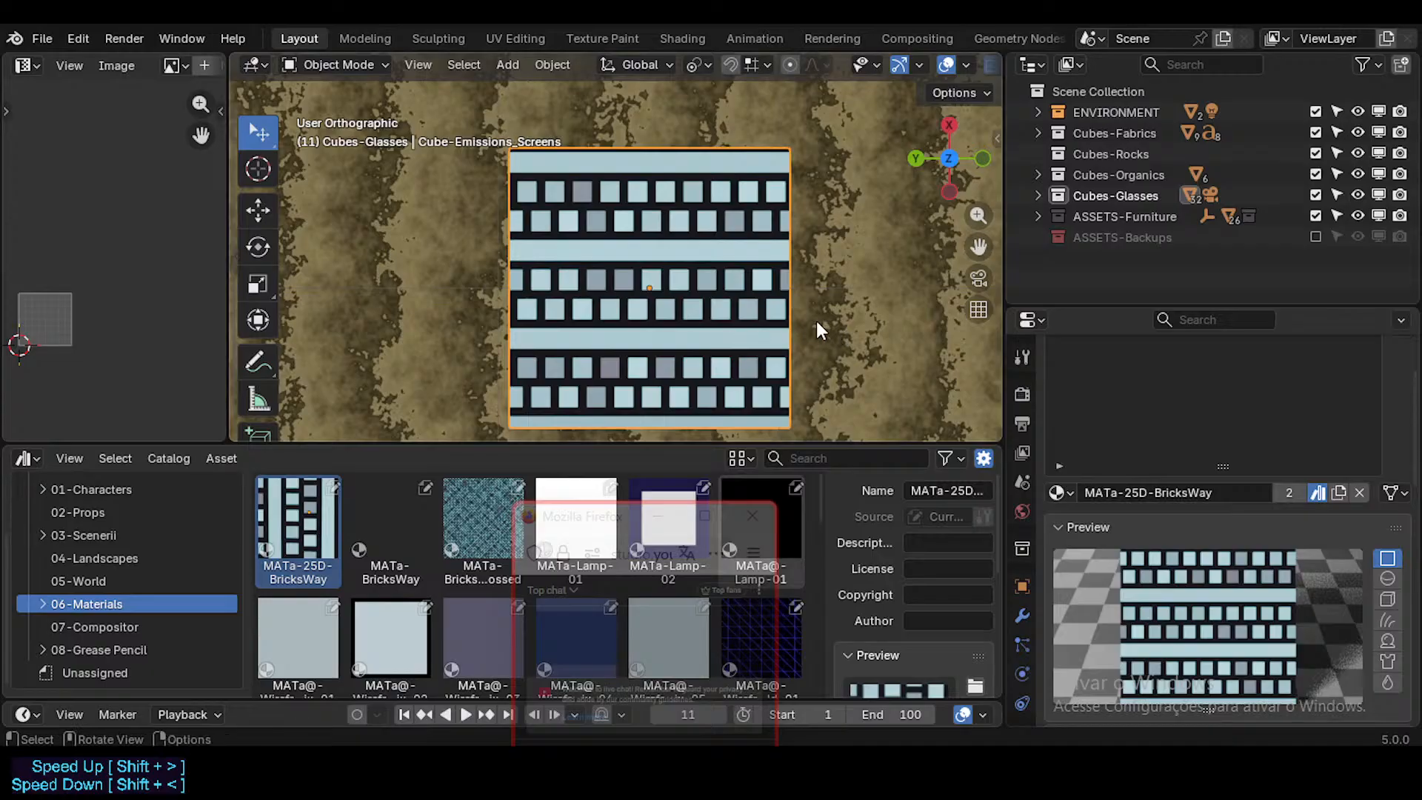
scroll(816, 329, "down", 3)
left_click_drag(819, 444, 821, 335)
left_click(975, 624)
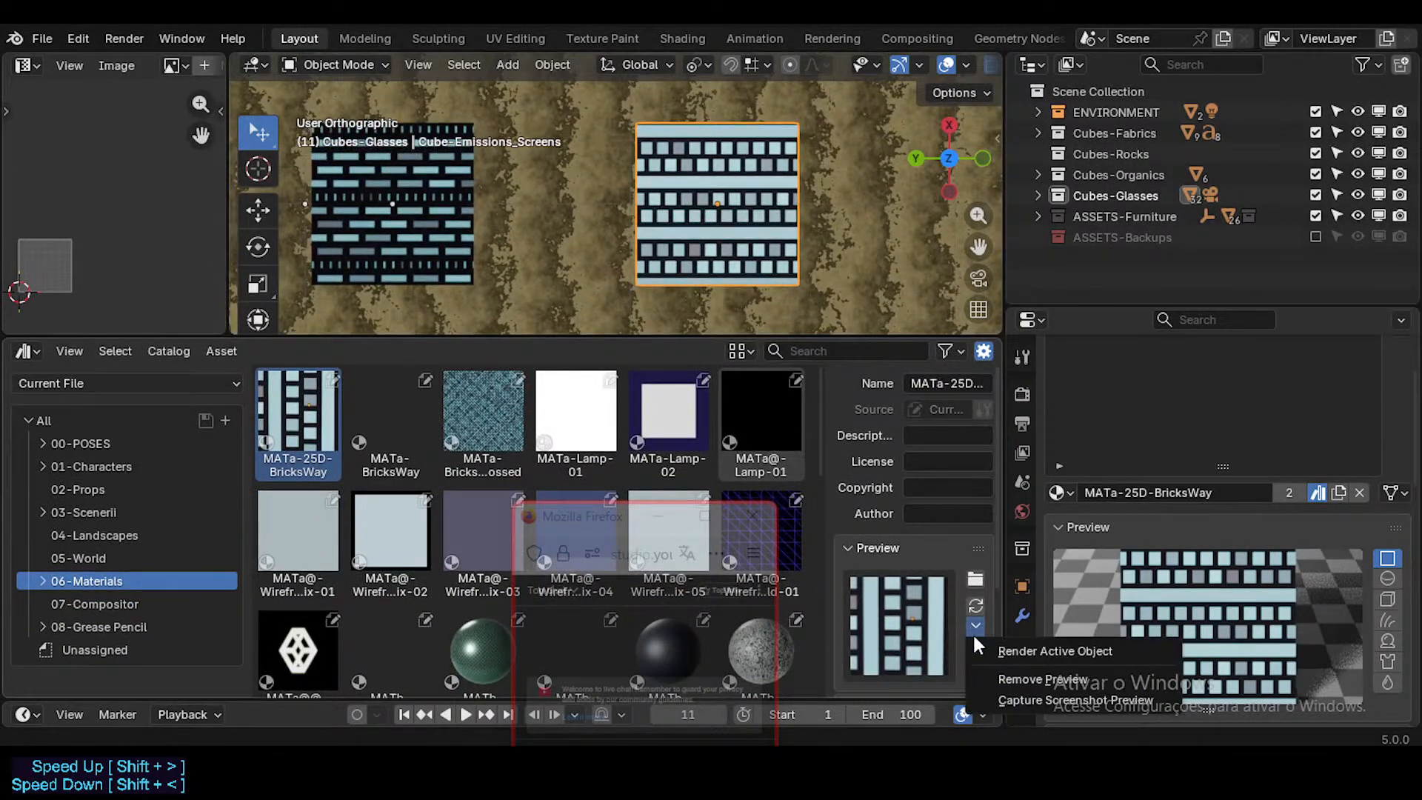
left_click(1003, 696)
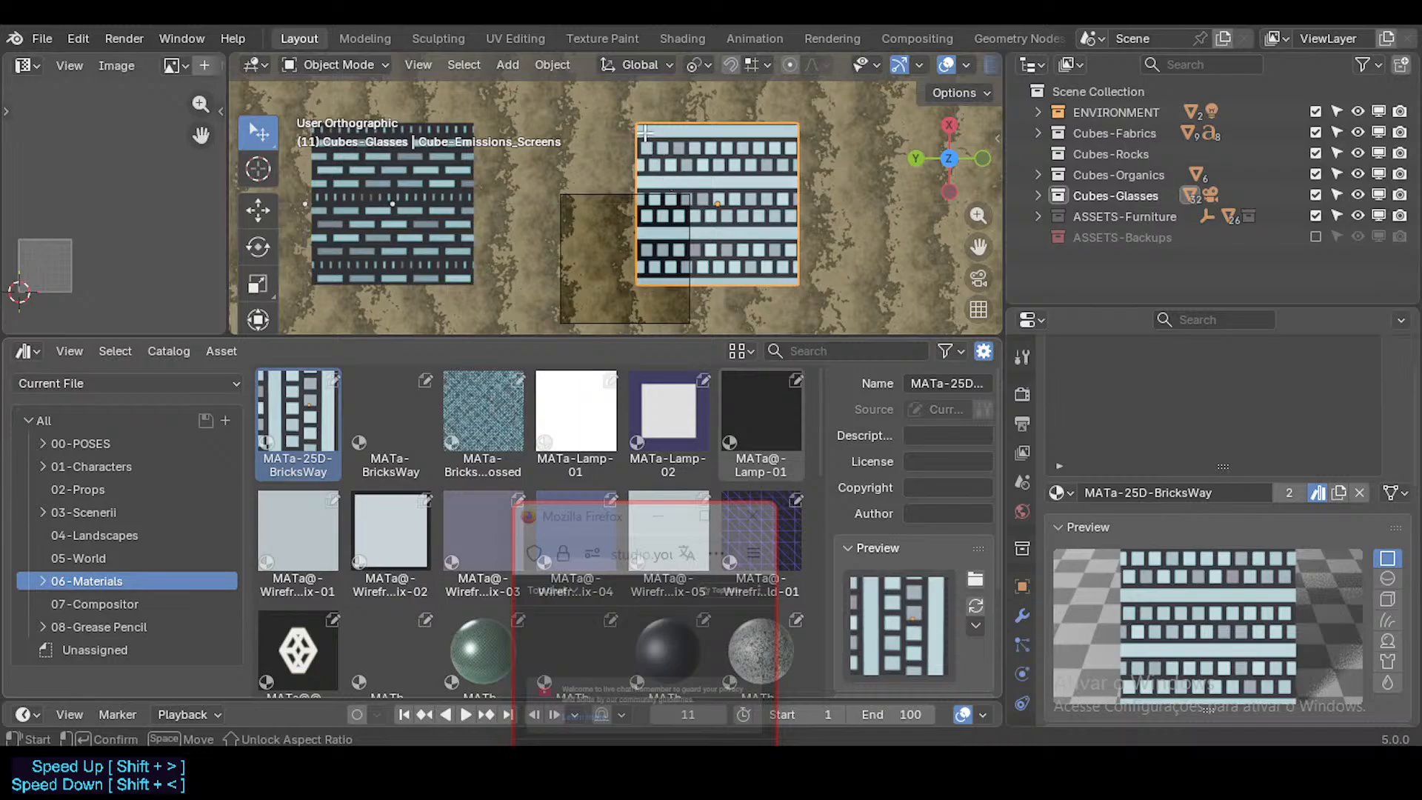
left_click_drag(645, 132, 792, 268)
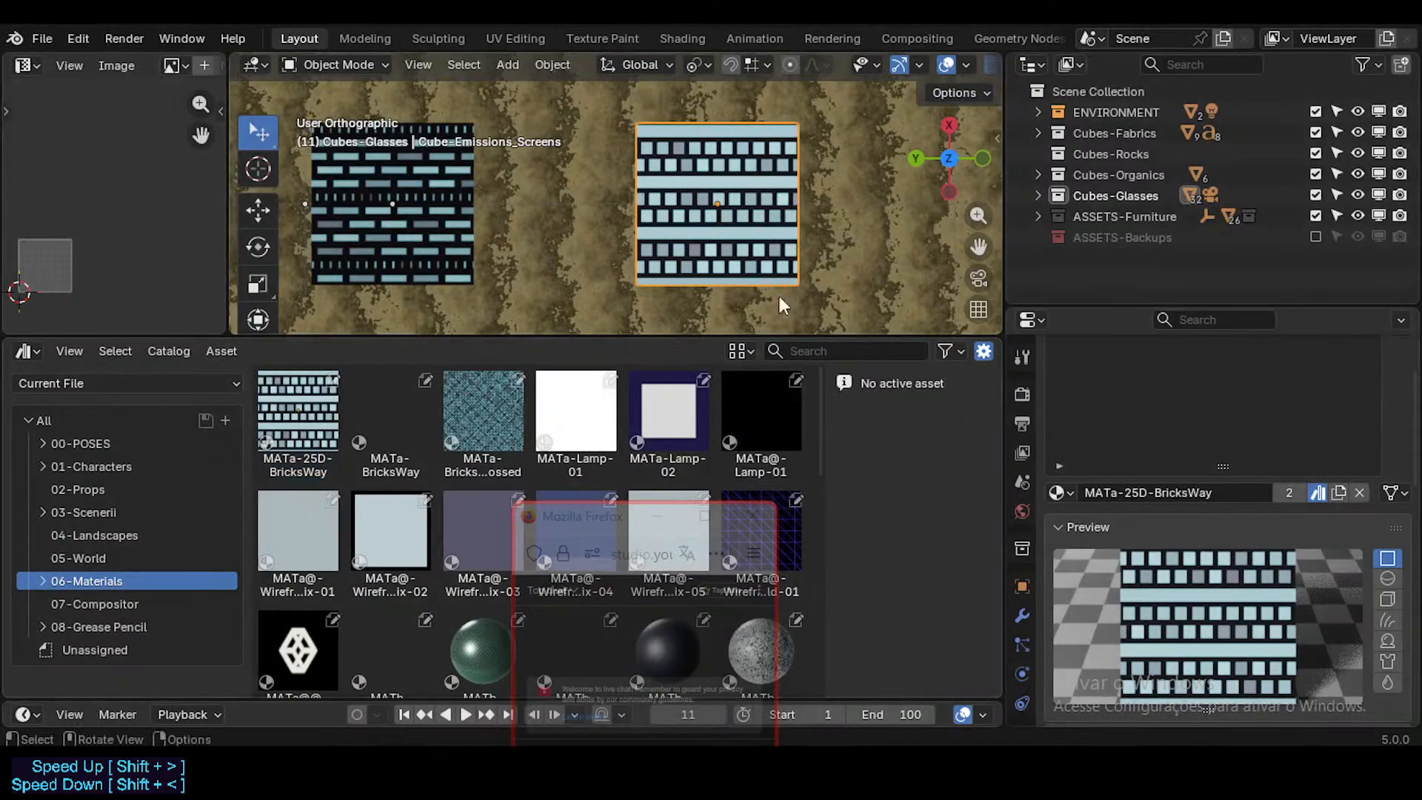
Step: Capture a screenshot preview of the dark brick cube's top face for the MATa-BricksWay asset, and save the file
left_click(378, 403)
middle_click_drag(415, 215, 533, 245, "shift")
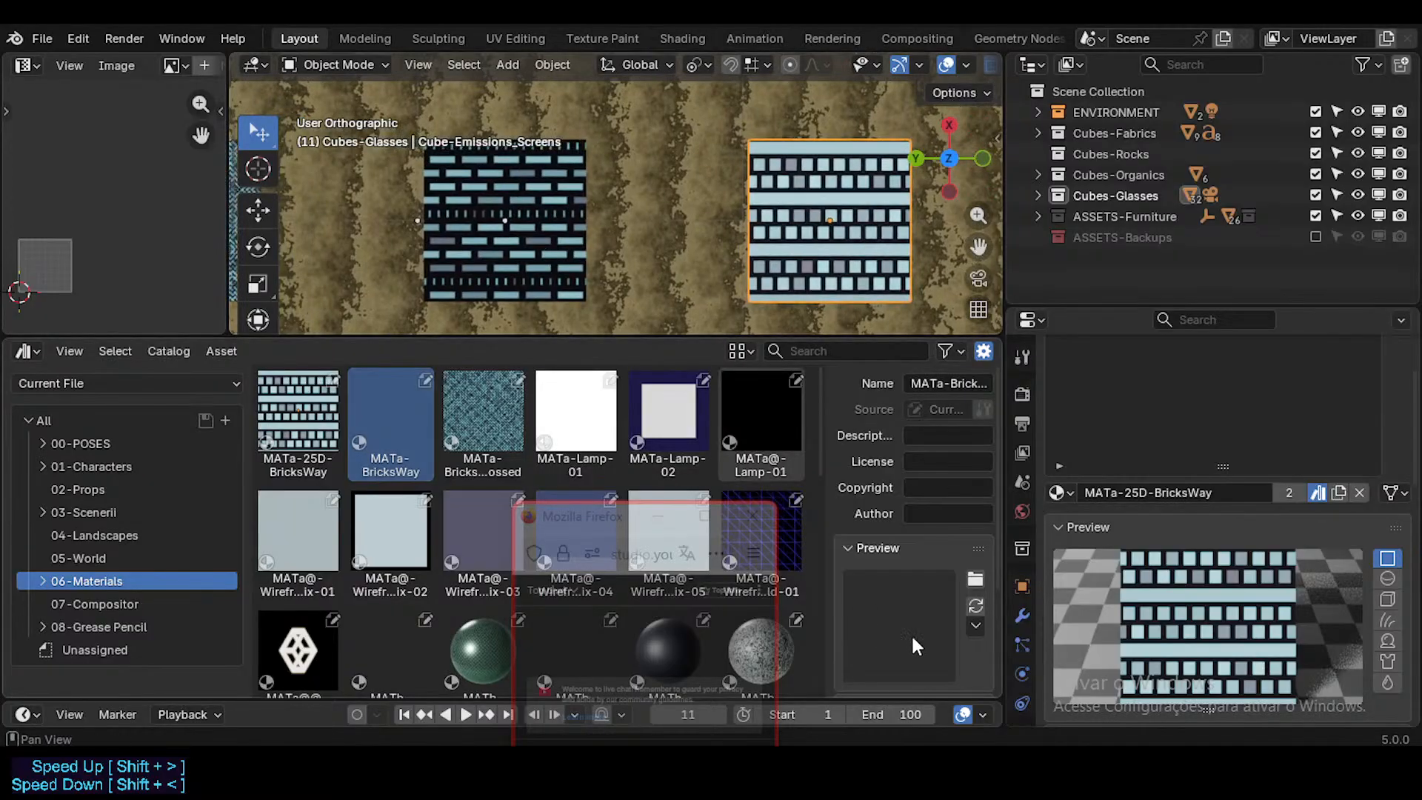
left_click(975, 625)
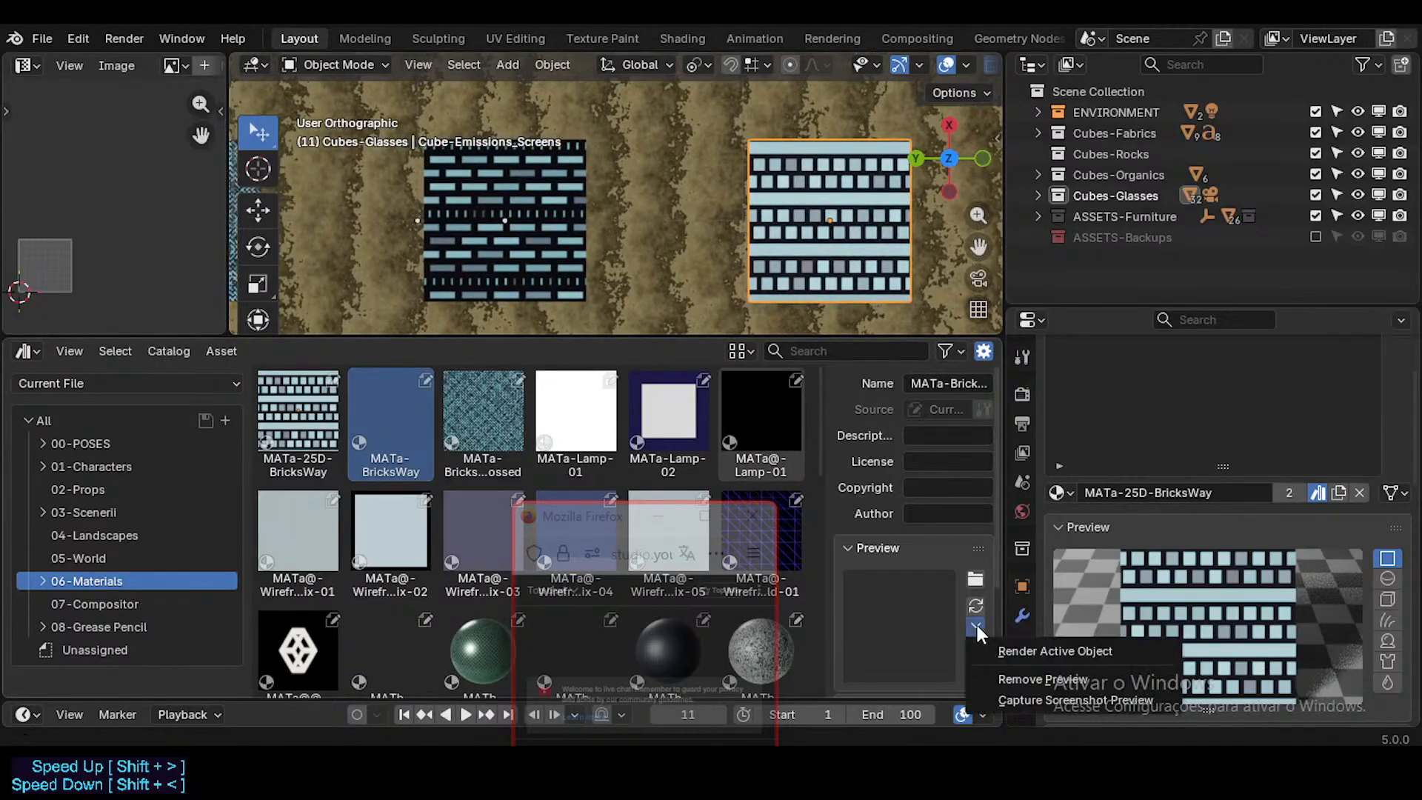
left_click(1012, 702)
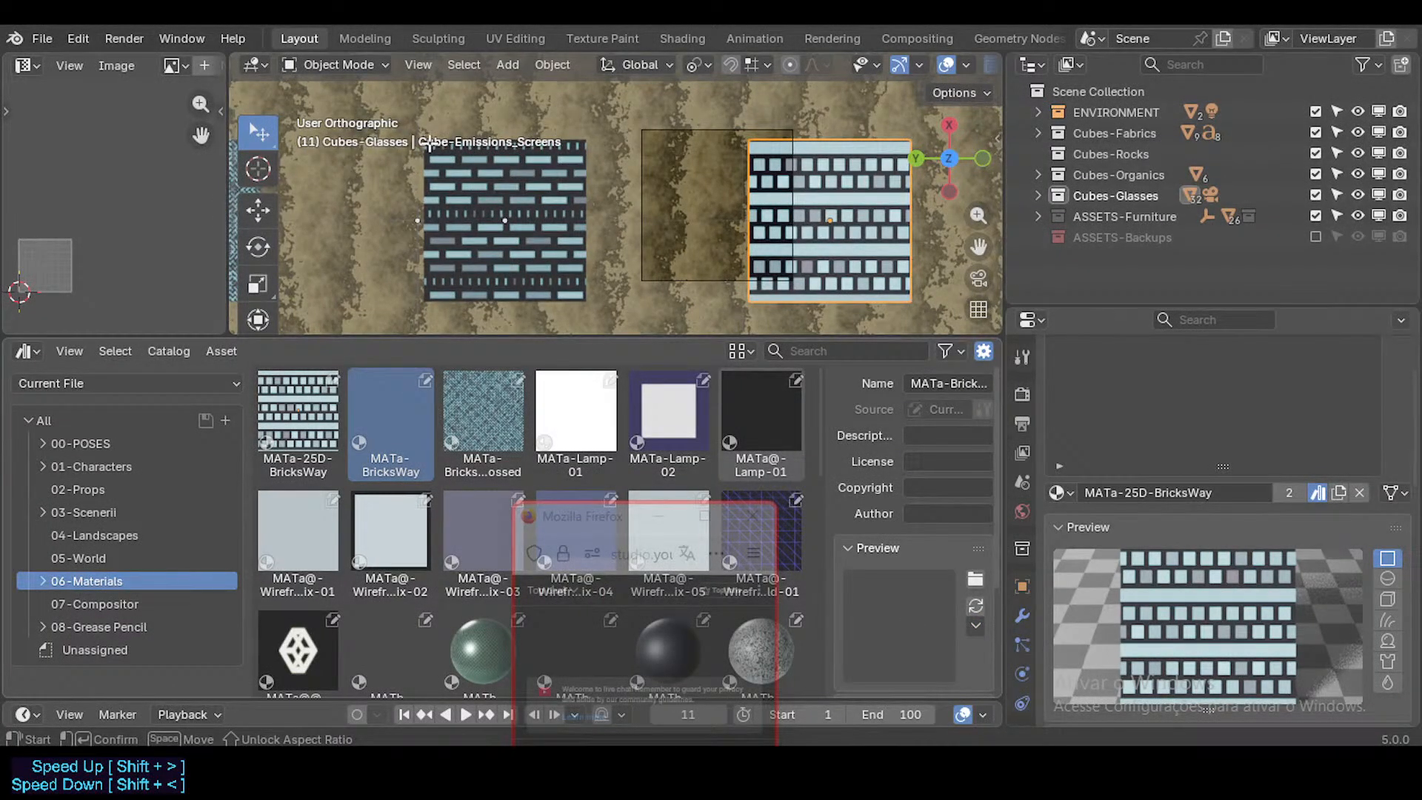
left_click_drag(429, 145, 580, 282)
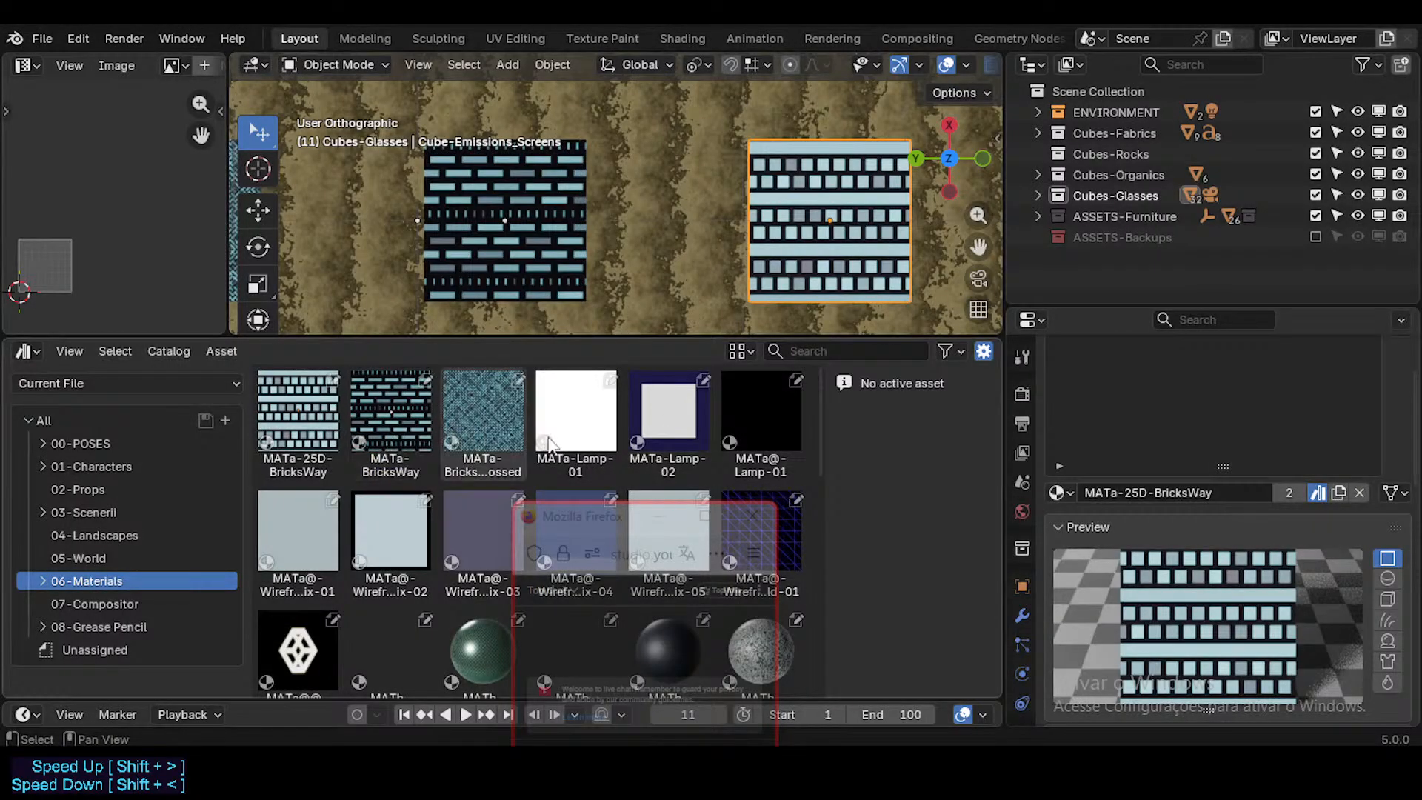
key("ctrl+s")
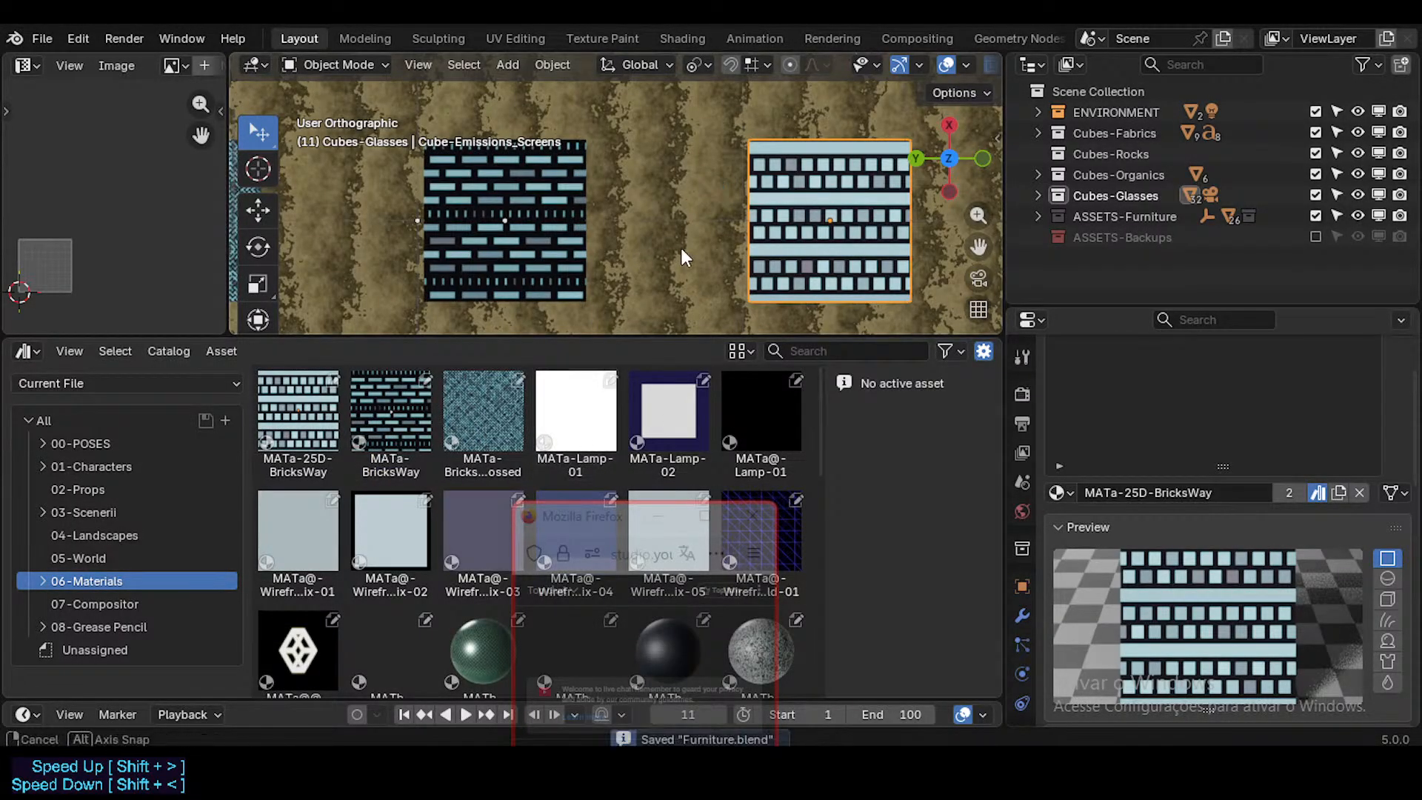
Step: Select the MATb-Checkers-01 asset, which lacks a preview, and fly to the red checkered cube in the metals row
scroll(681, 222, "down", 3)
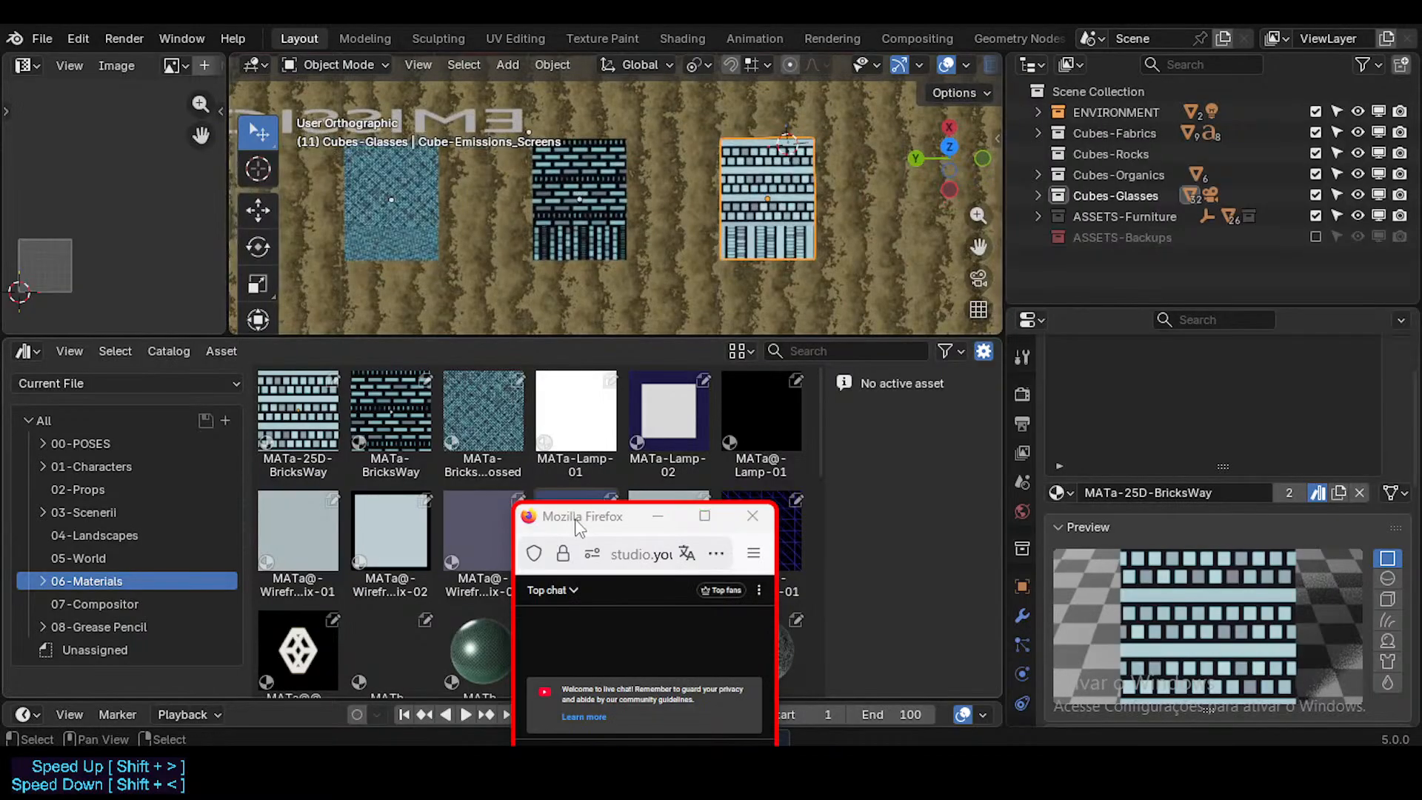
left_click(417, 628)
scroll(417, 628, "down", 1)
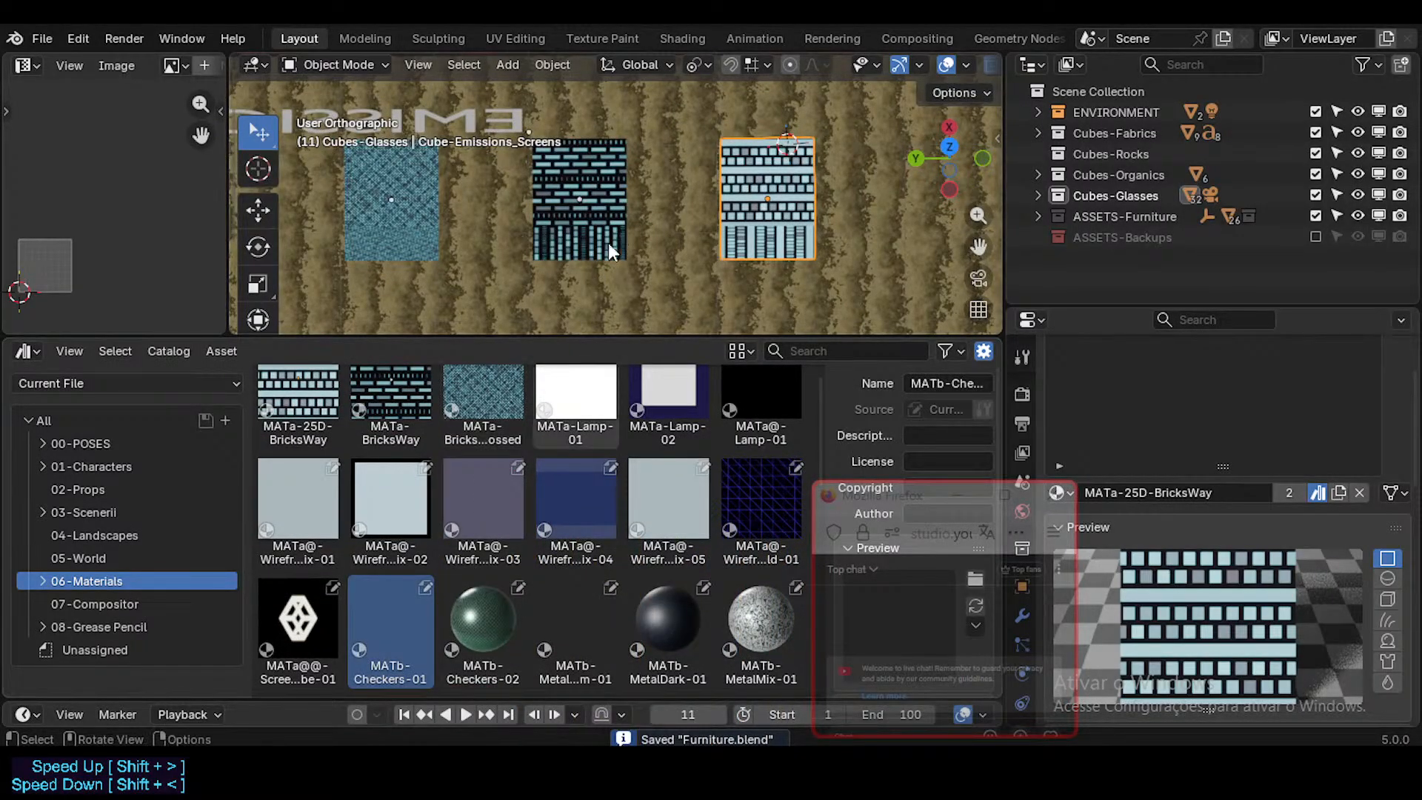
scroll(608, 243, "down", 2)
middle_click_drag(615, 255, 625, 292)
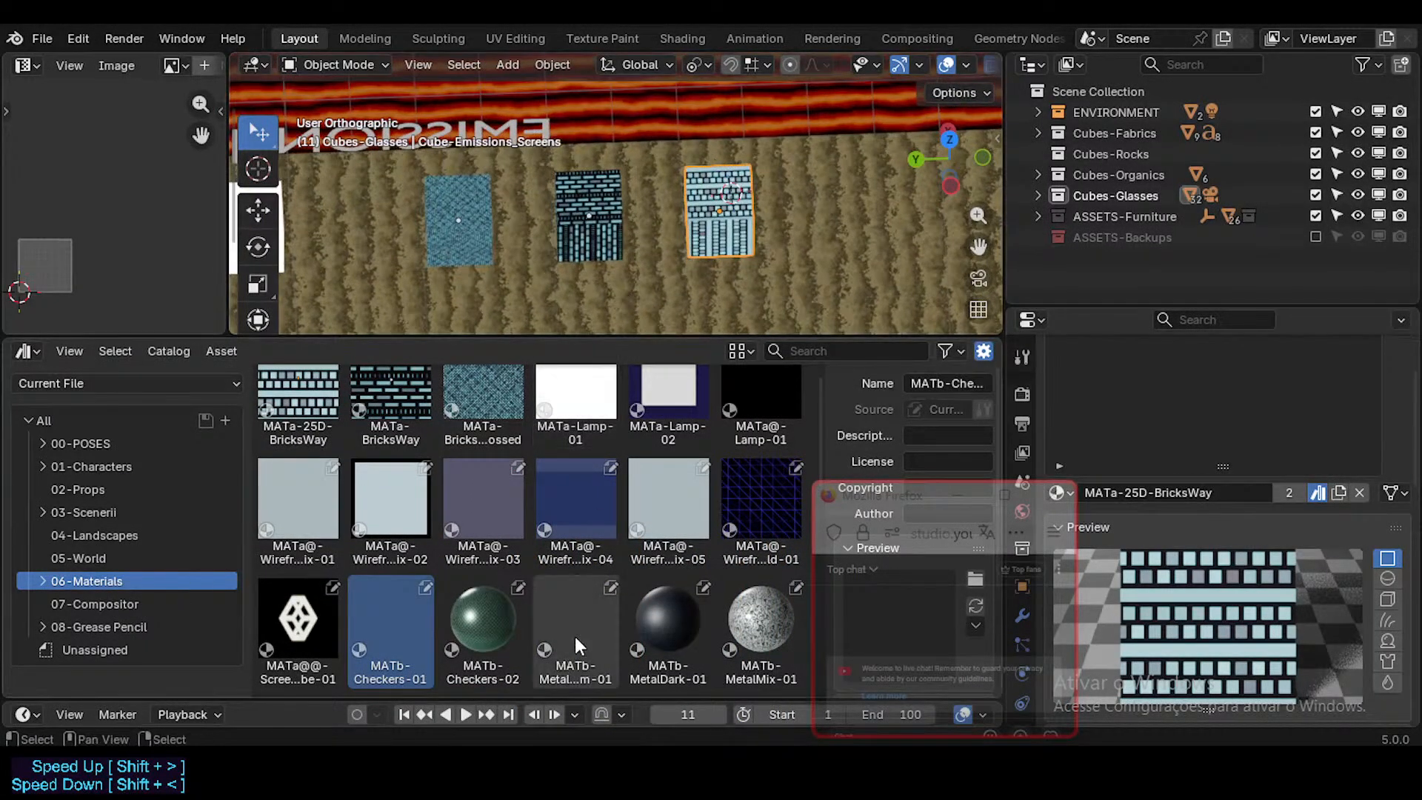
middle_click_drag(772, 256, 810, 237)
key("shift+grave")
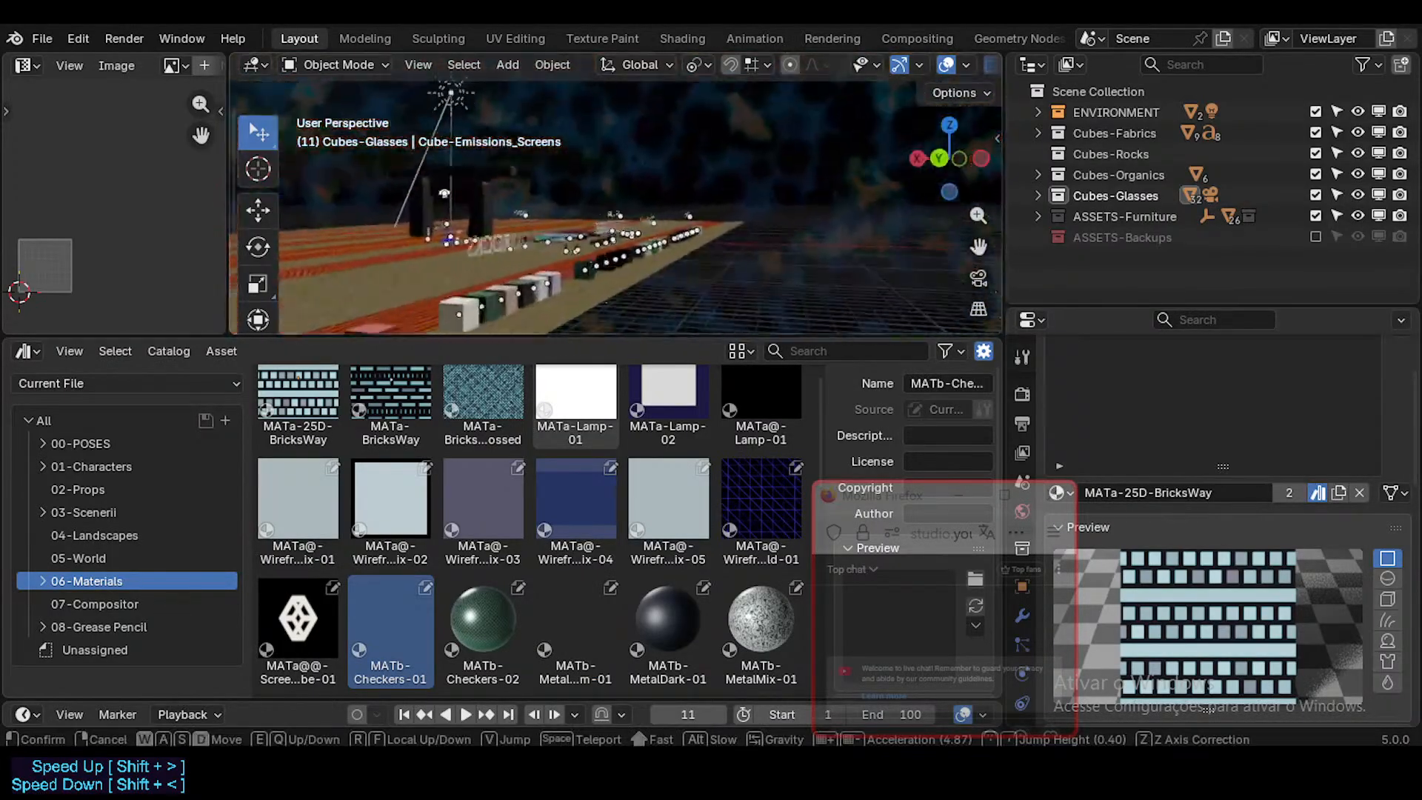
key("w")
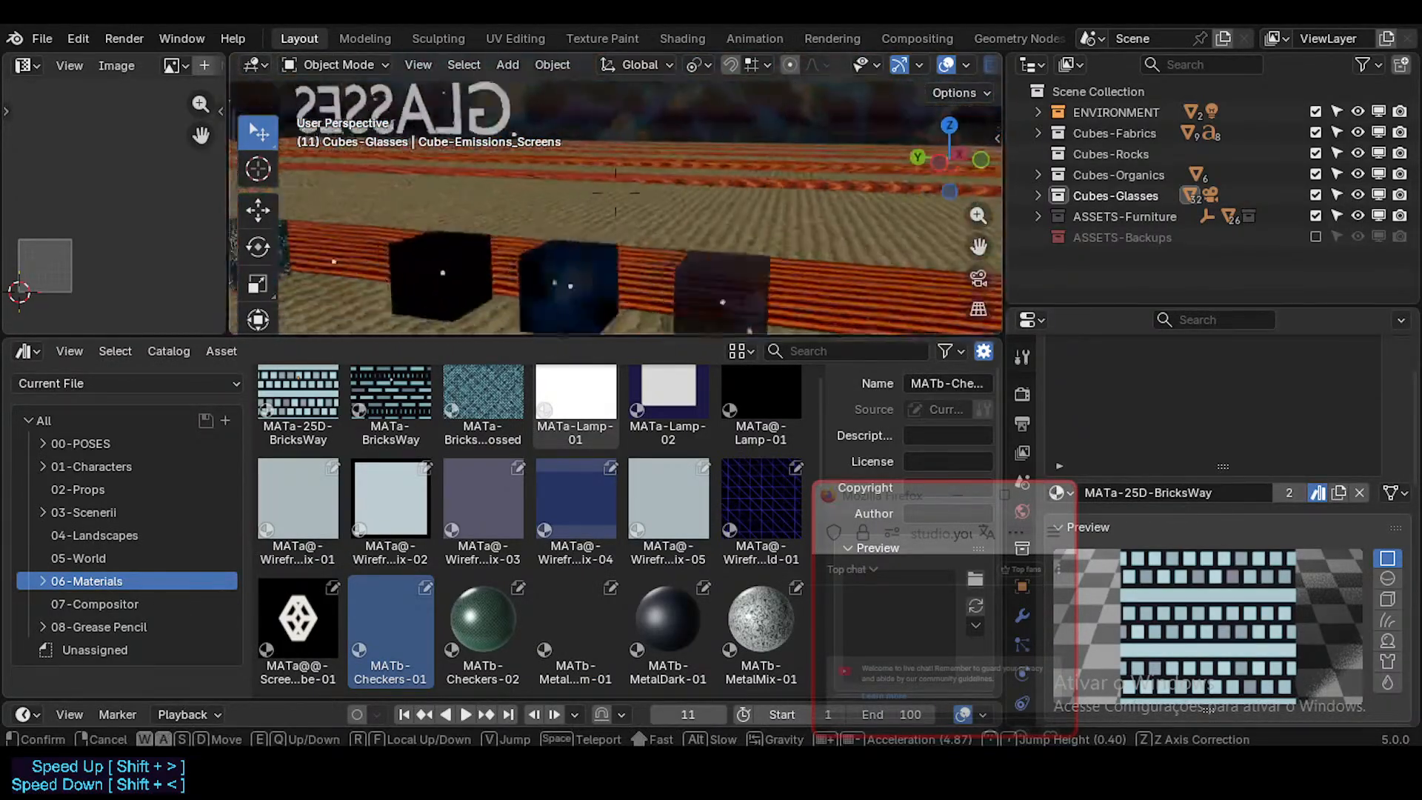
key("d")
key("w")
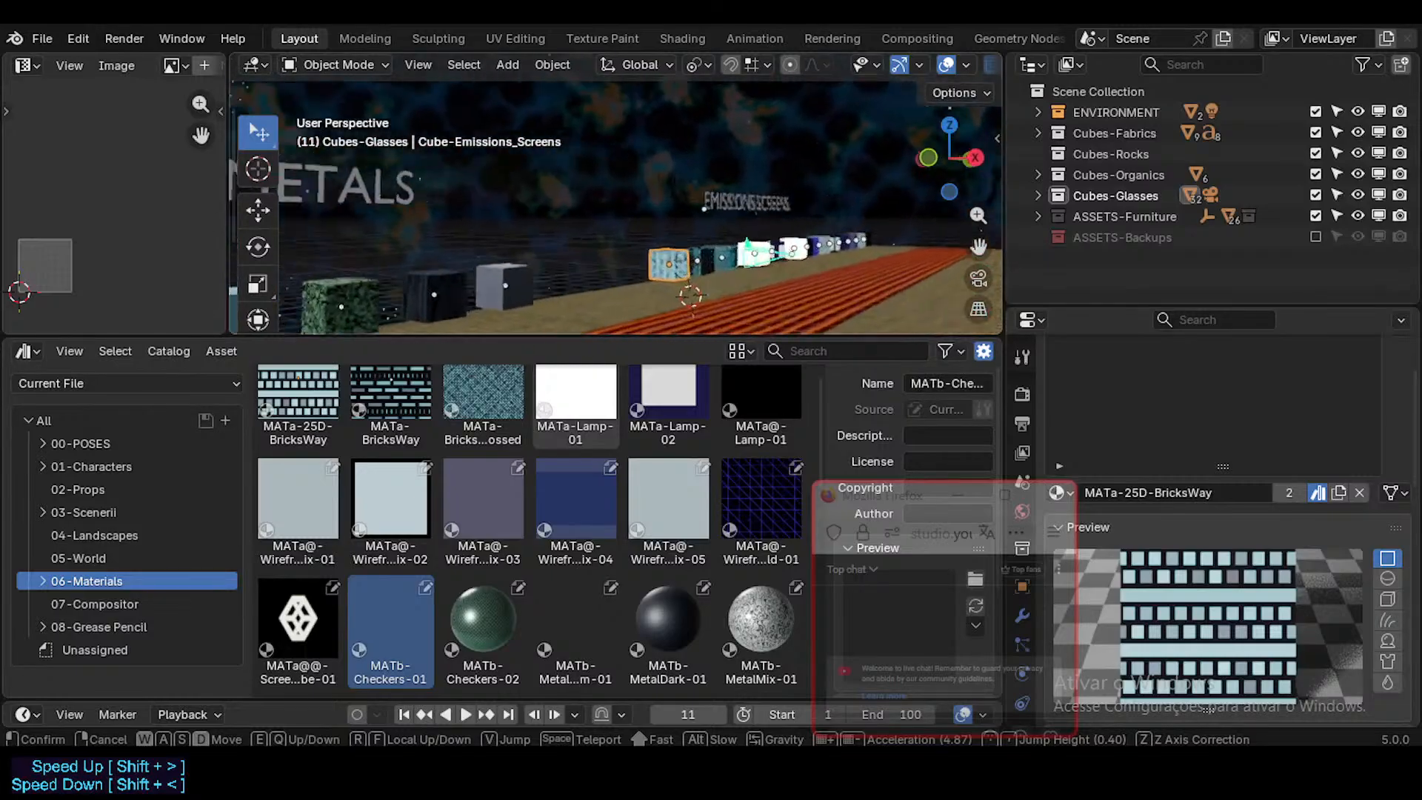
key("a")
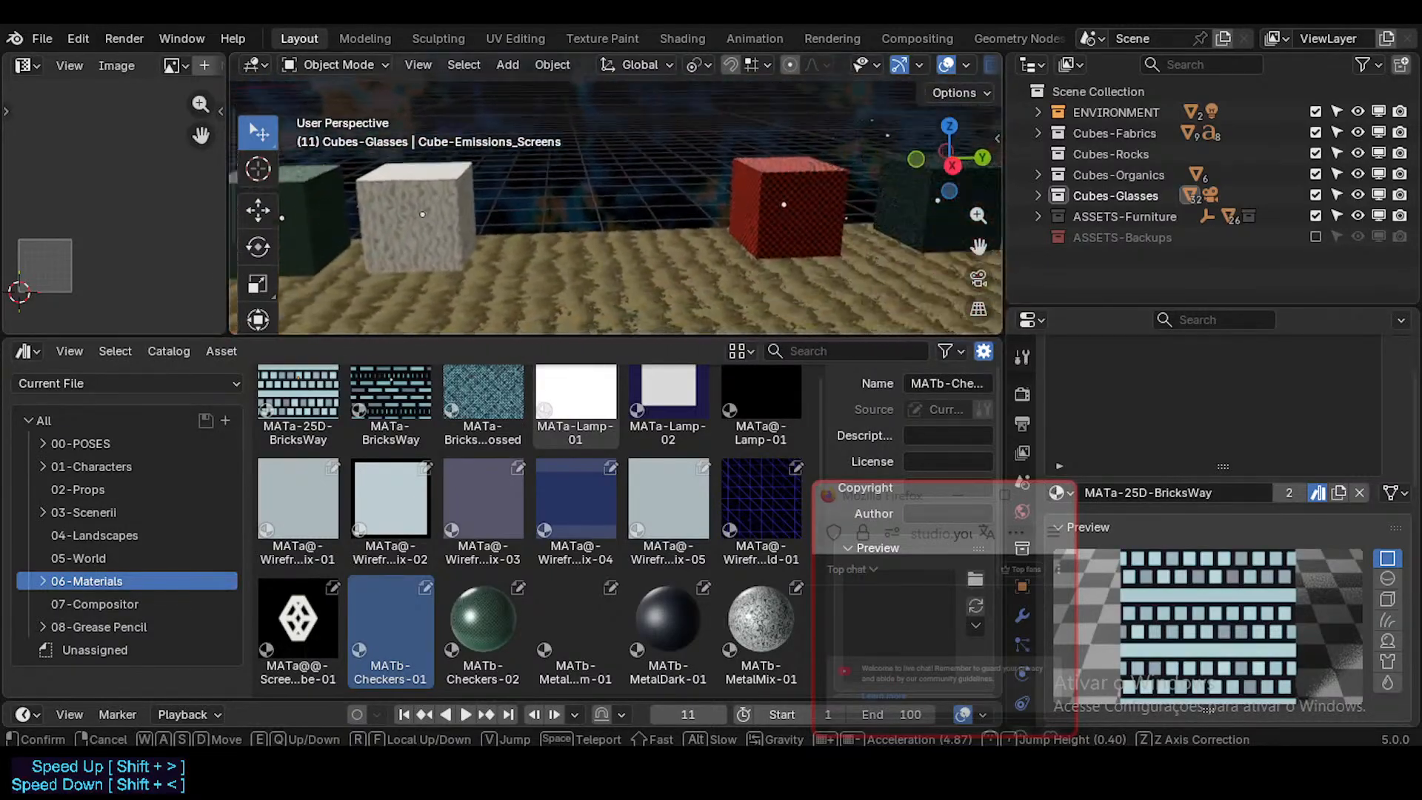
key("w")
key("e")
key("w")
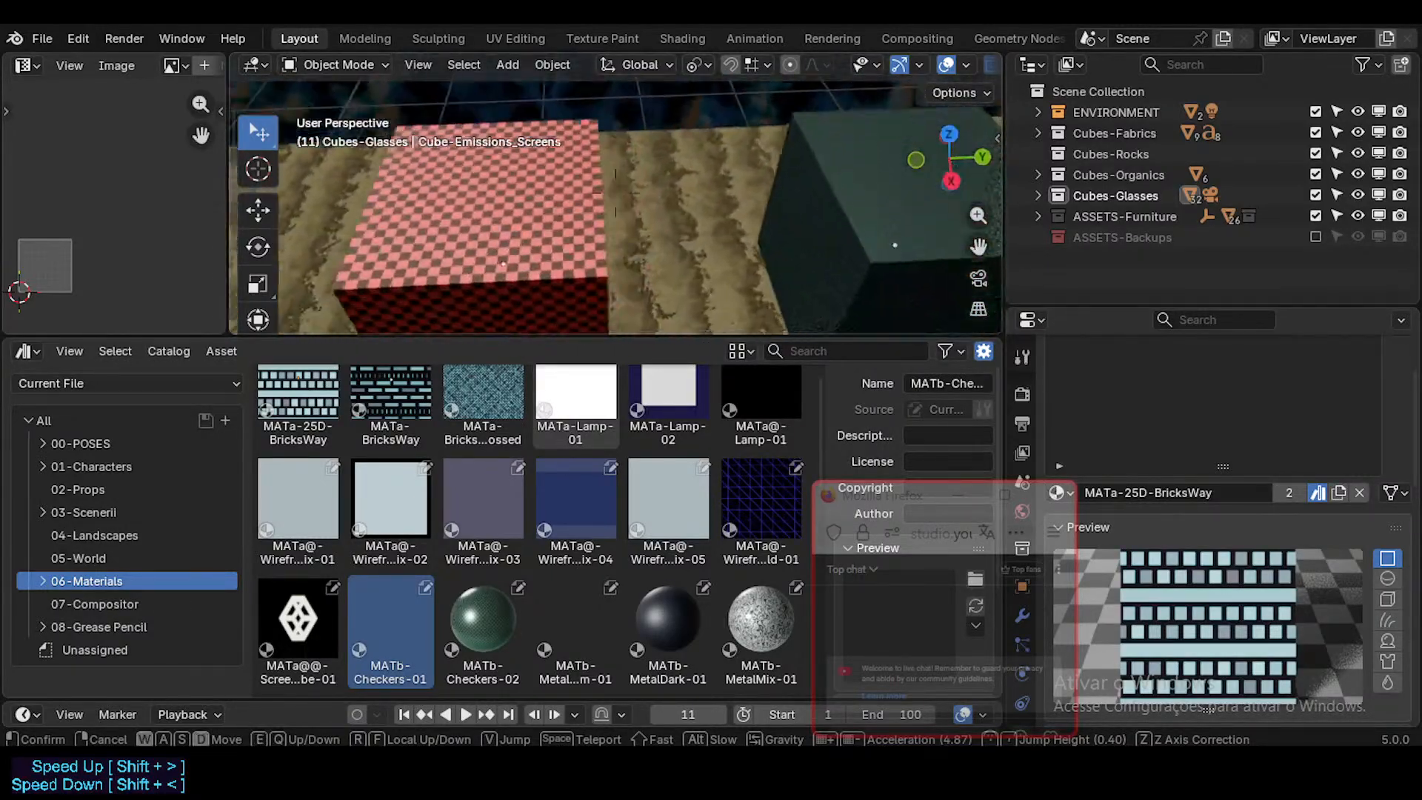
left_click(826, 239)
Step: Frame the red checkered cube's top face in the top orthographic view and select the cube
key("KP_7")
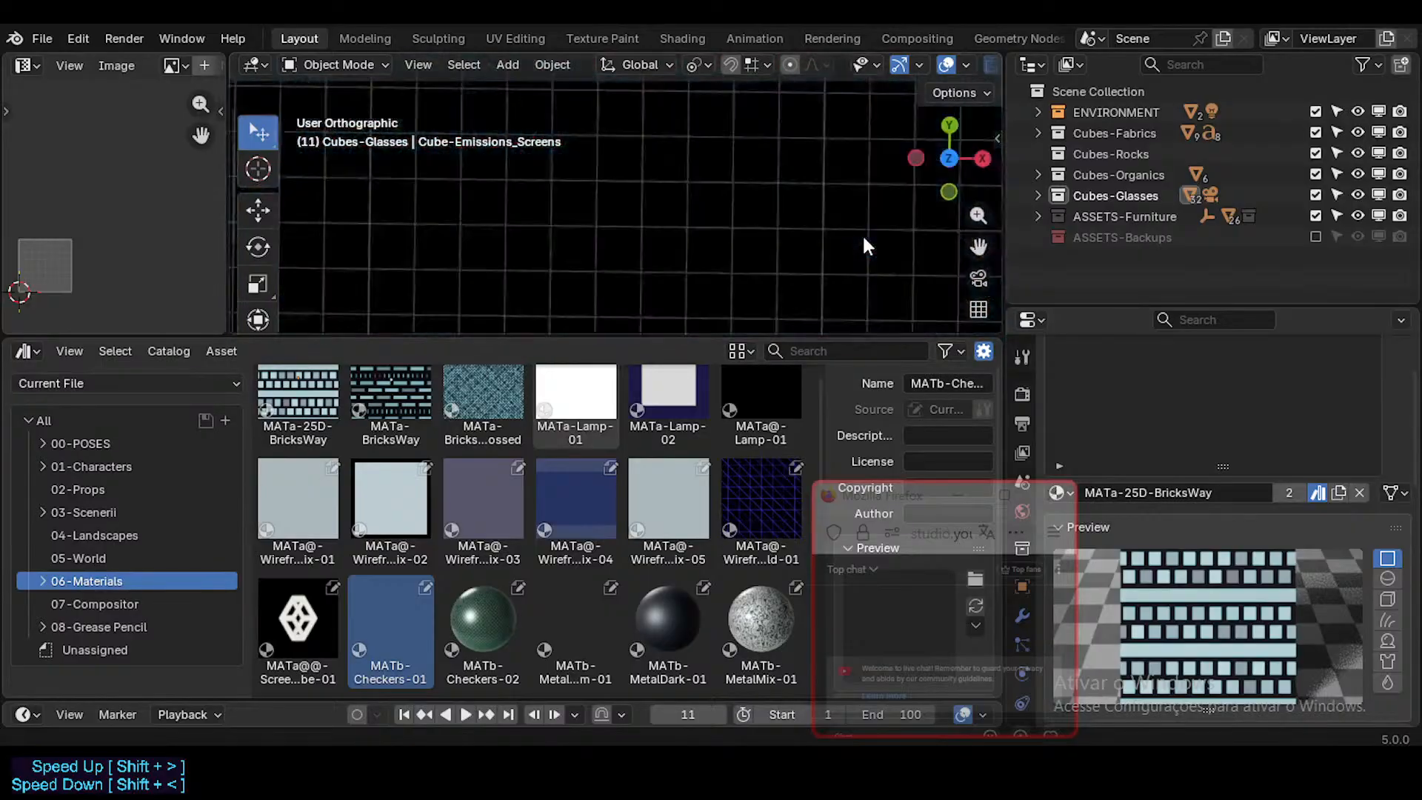
scroll(752, 231, "down", 6)
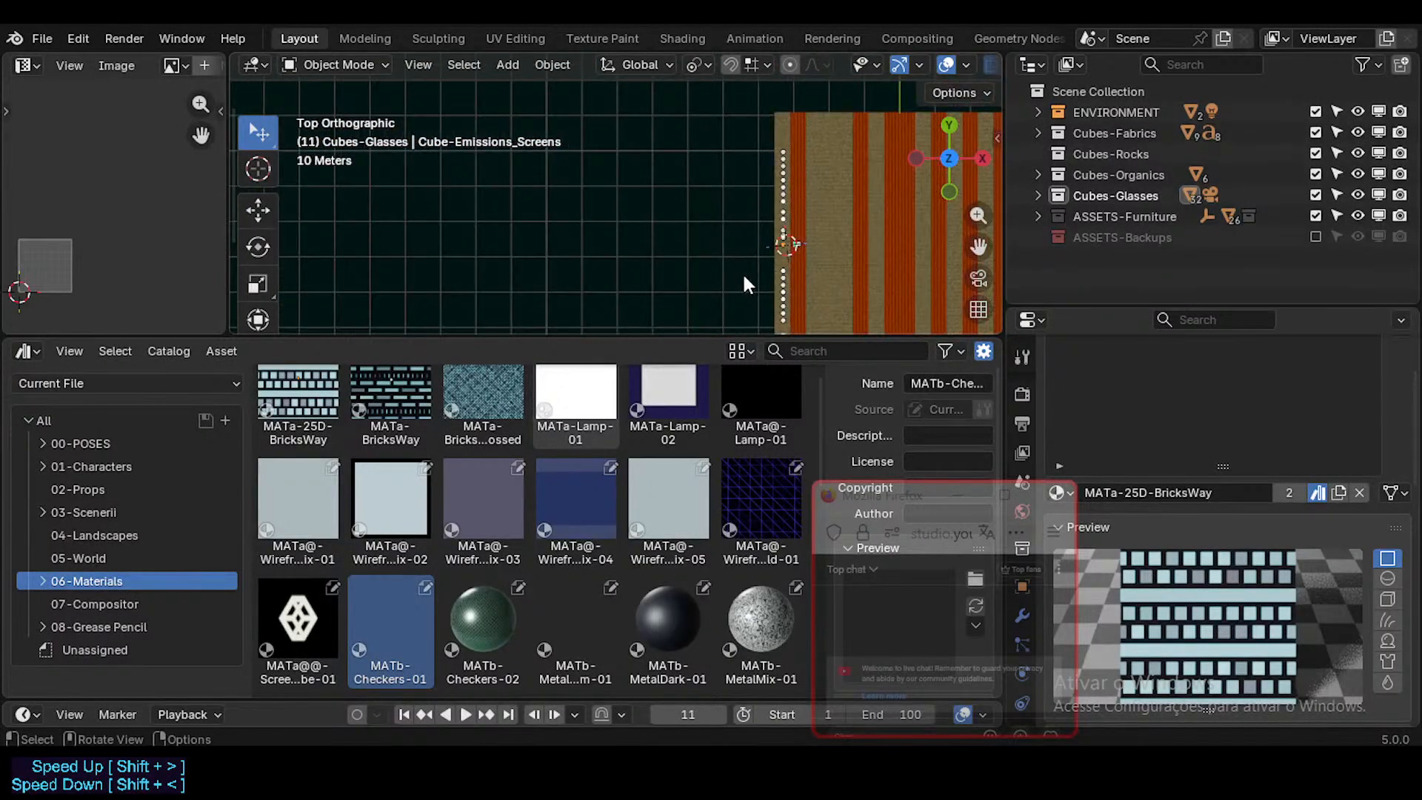
scroll(742, 272, "up", 5)
scroll(775, 203, "up", 3)
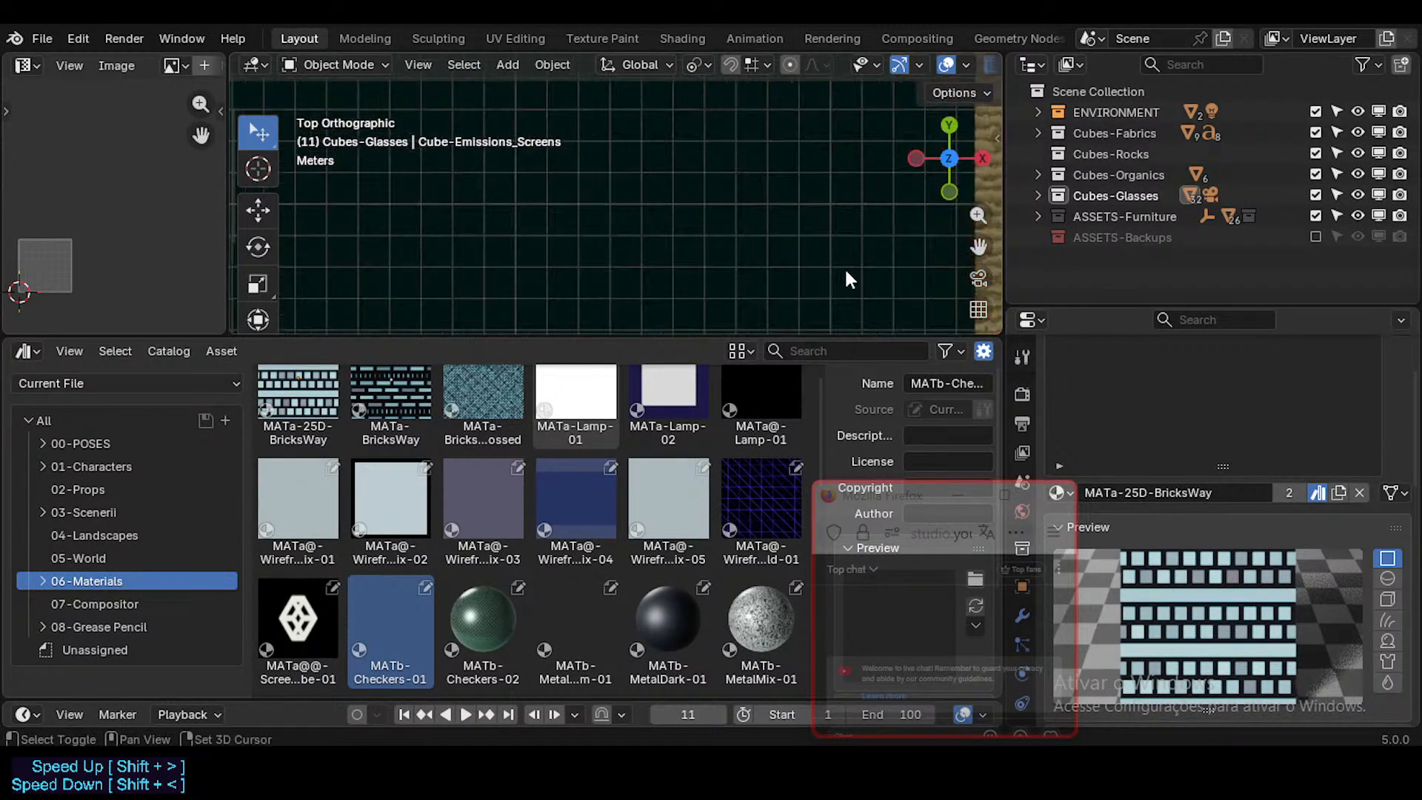
middle_click_drag(859, 274, 652, 176, "shift")
middle_click_drag(709, 262, 652, 178, "shift")
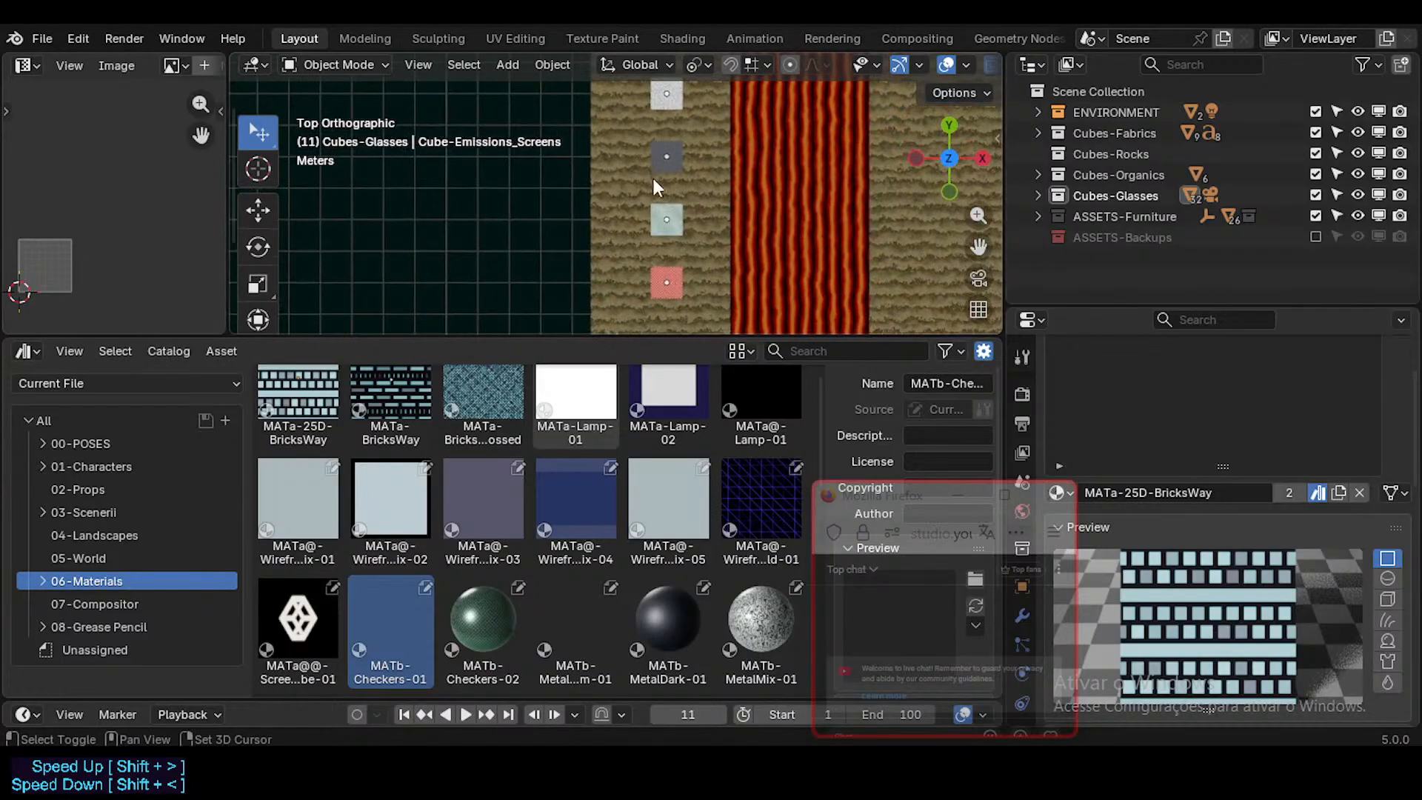
mouse_move(675, 280)
middle_mouse_down("shift")
mouse_move(664, 187)
mouse_move(660, 251)
middle_mouse_up("shift")
scroll(662, 190, "up", 13)
scroll(661, 190, "up", 1)
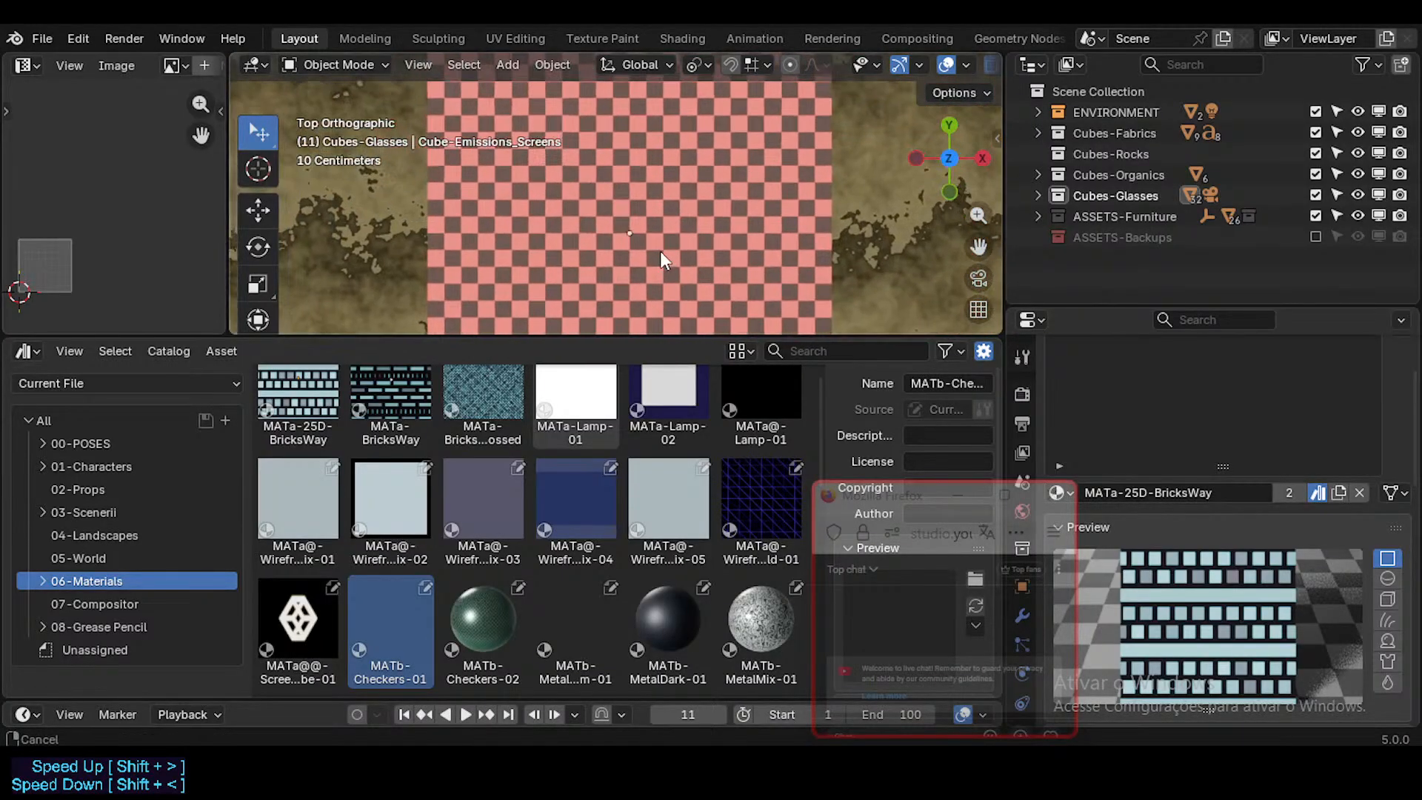
scroll(645, 232, "down", 2)
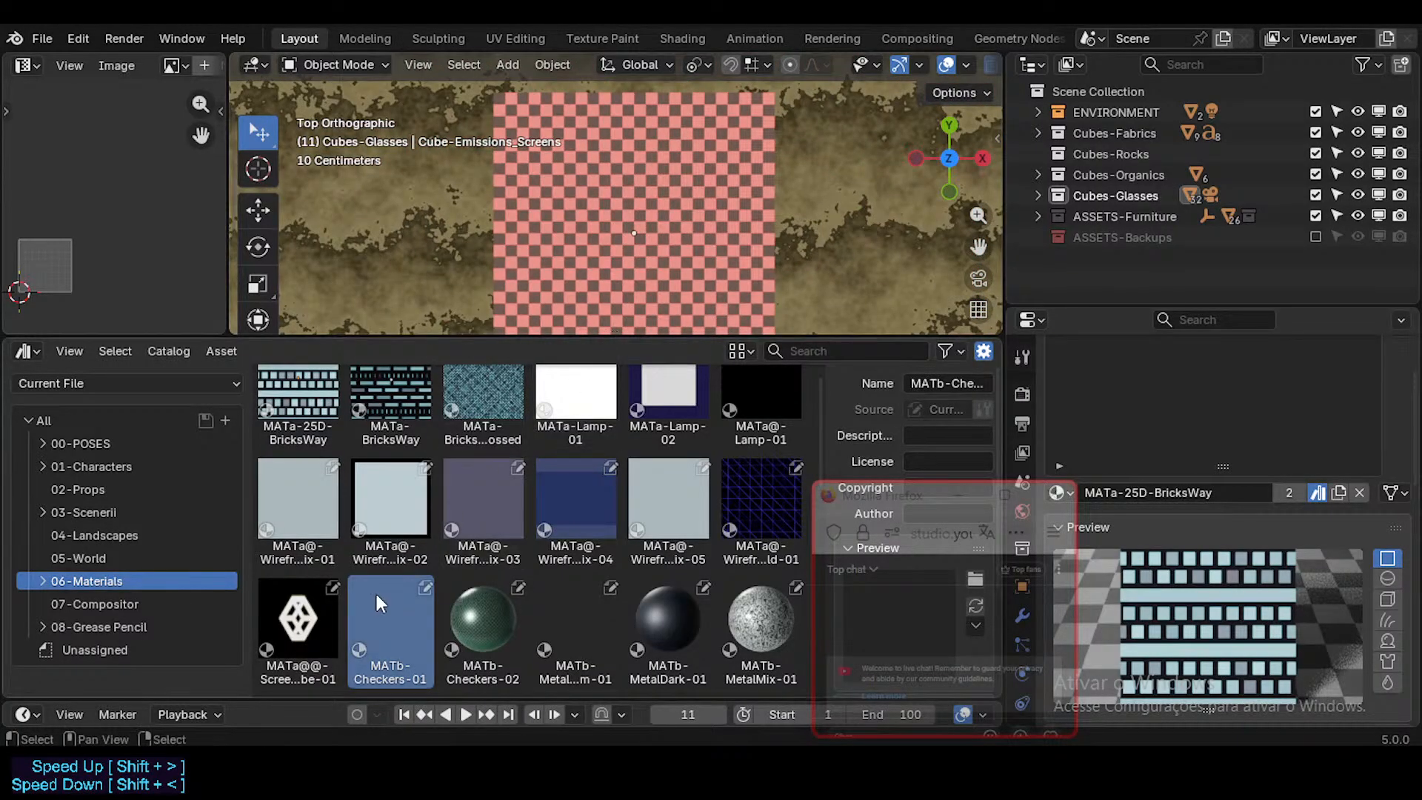
left_click_drag(900, 506, 822, 522)
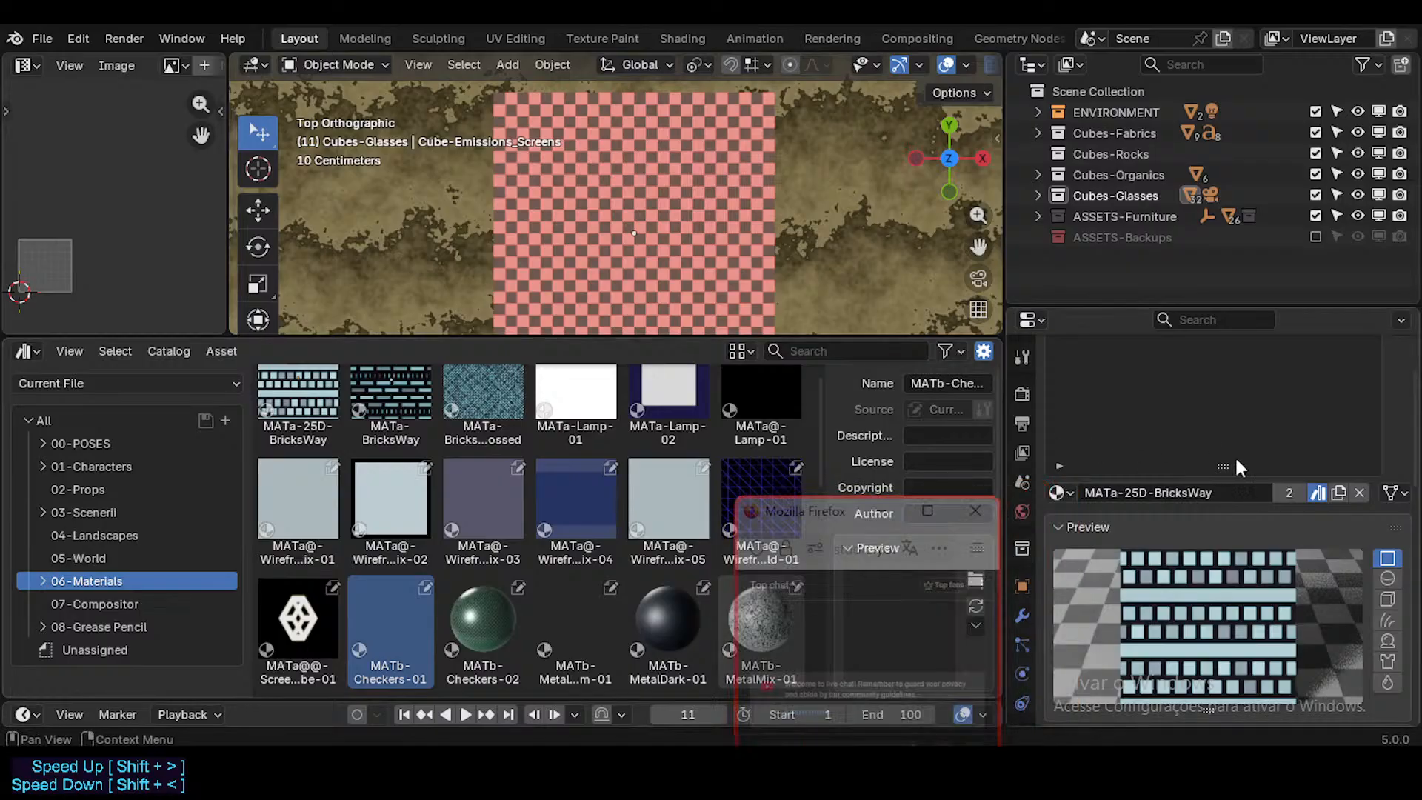
left_click(613, 248)
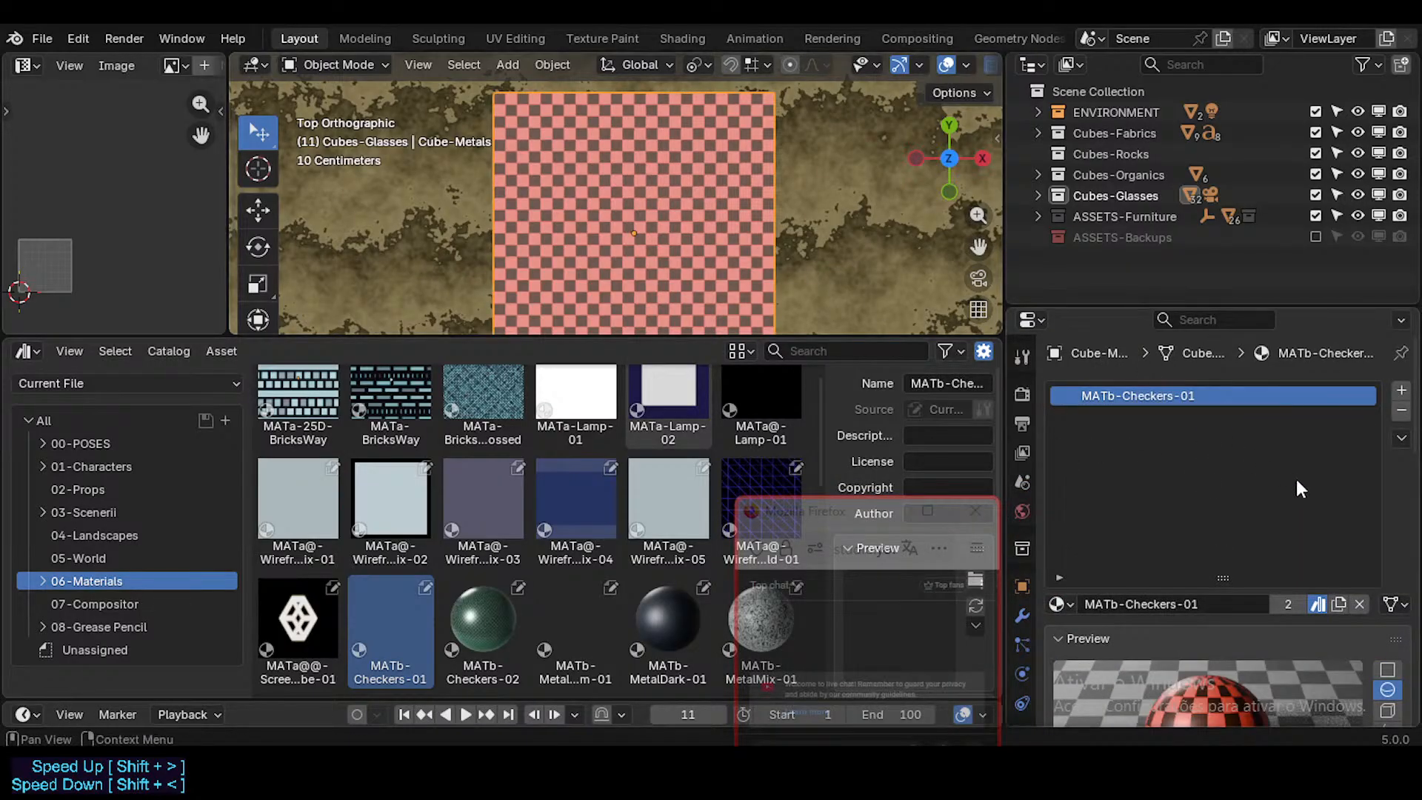
Step: Examine the MATb-Checkers-01 material's preview and settings, and expand its Viewport Display properties
scroll(1365, 630, "down", 3)
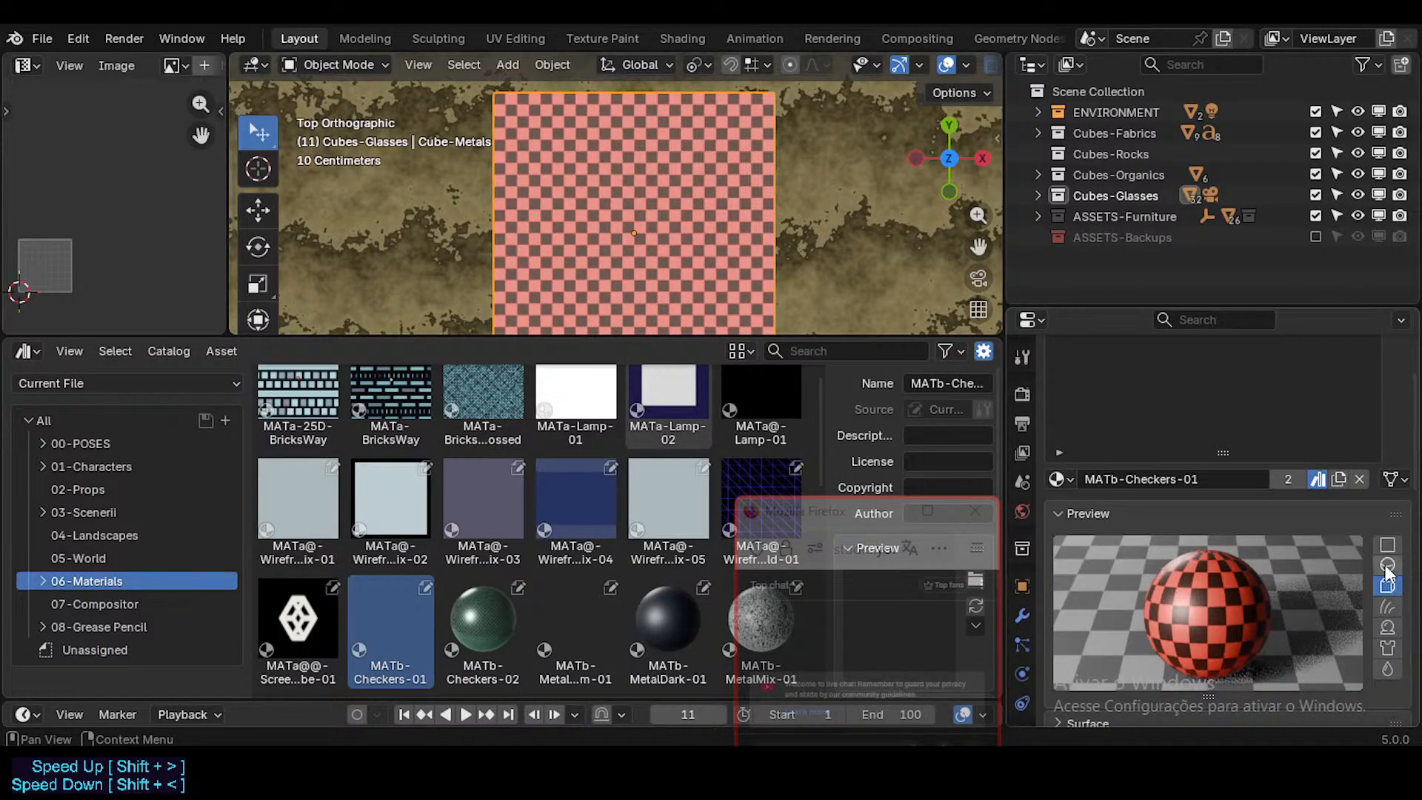
scroll(1281, 589, "down", 15)
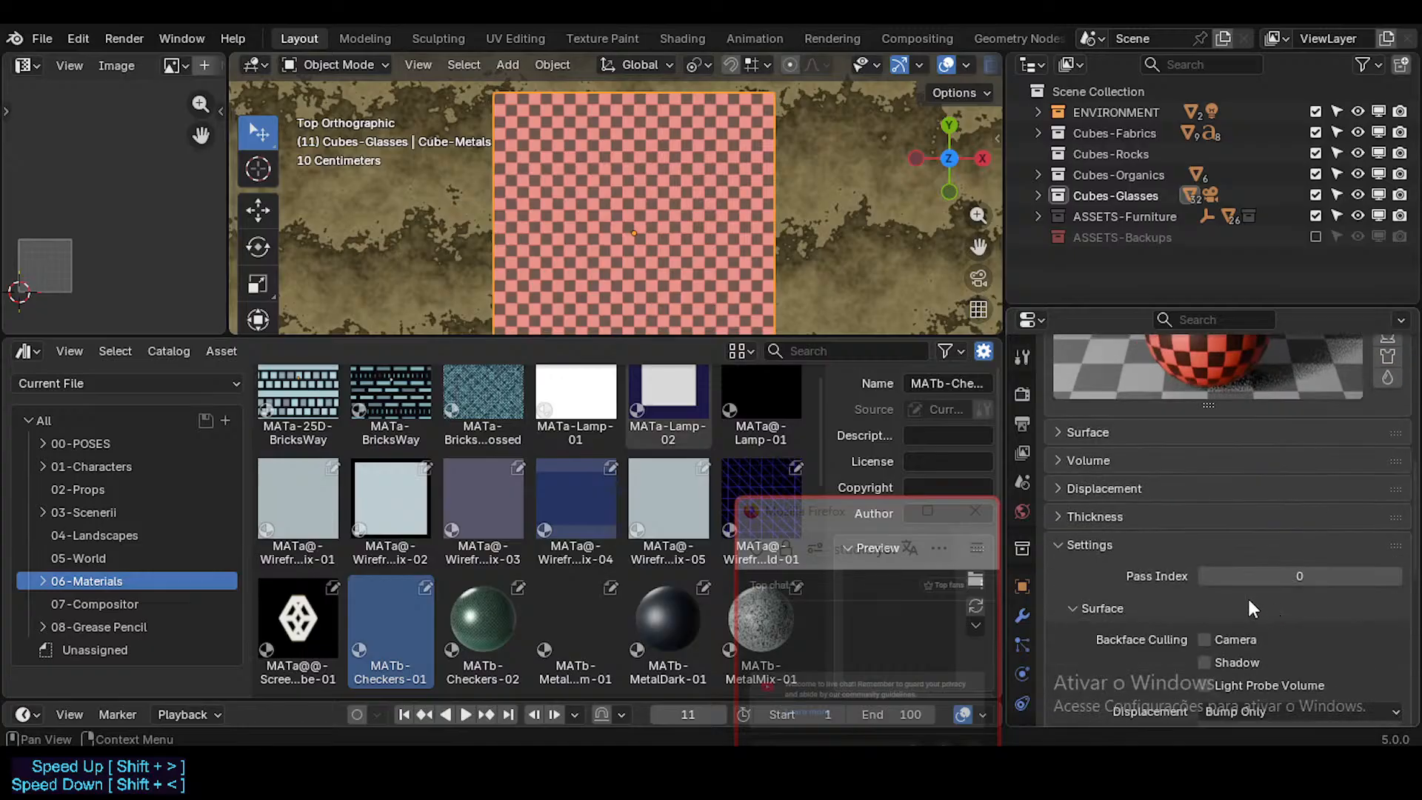
scroll(1150, 589, "down", 3)
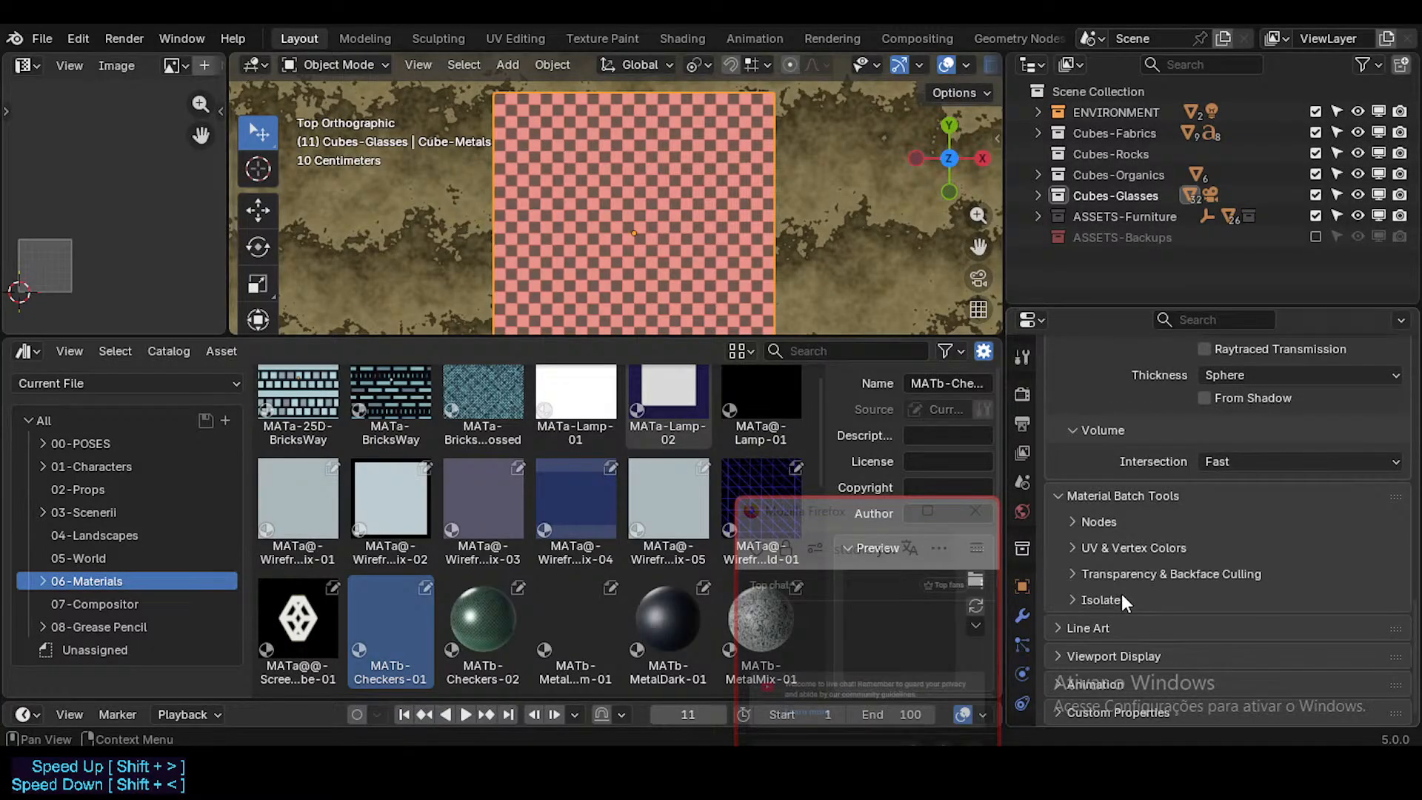
left_click(1120, 654)
scroll(1200, 645, "down", 2)
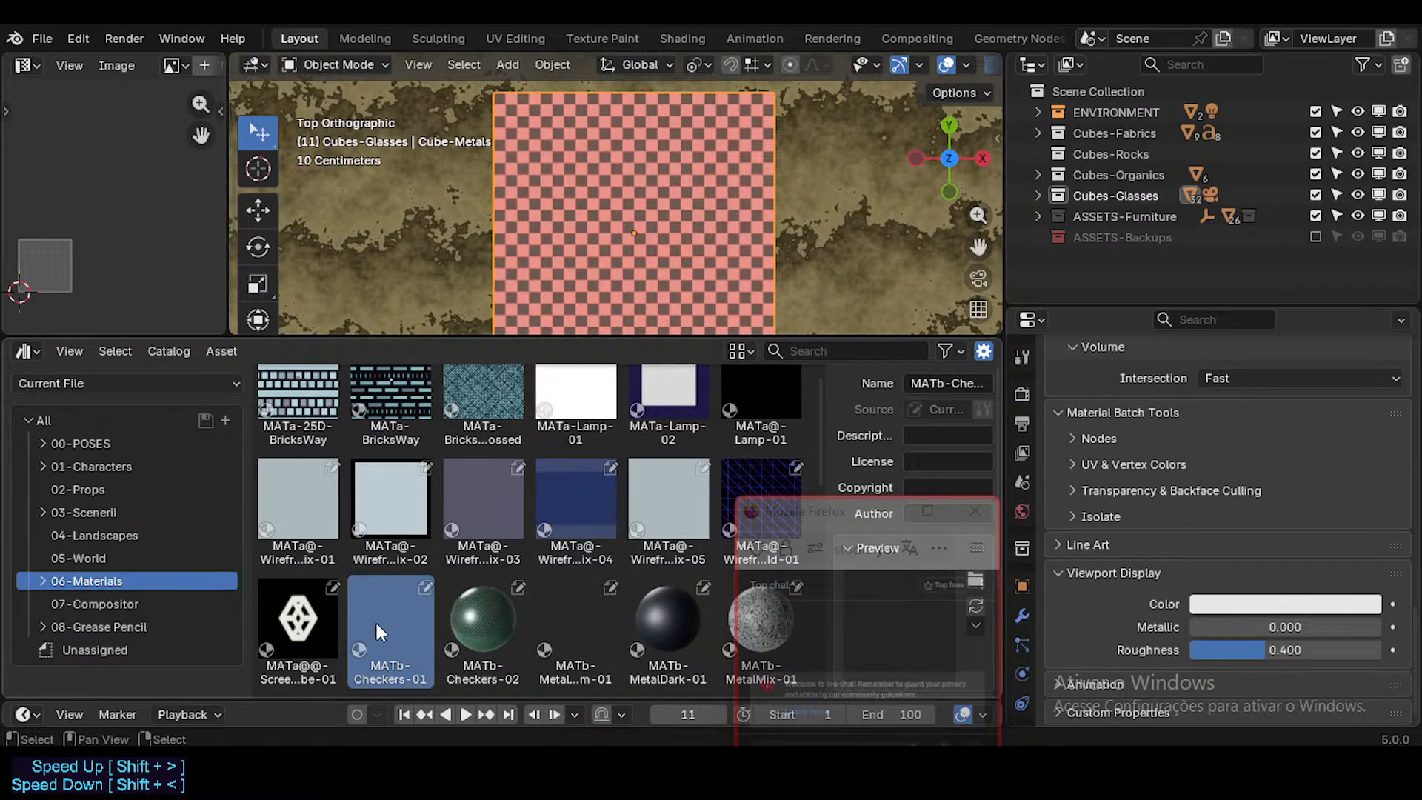
Step: Try to regenerate the MATb-Checkers-01 asset preview, and return to the material's own preview
left_click_drag(830, 514, 687, 568)
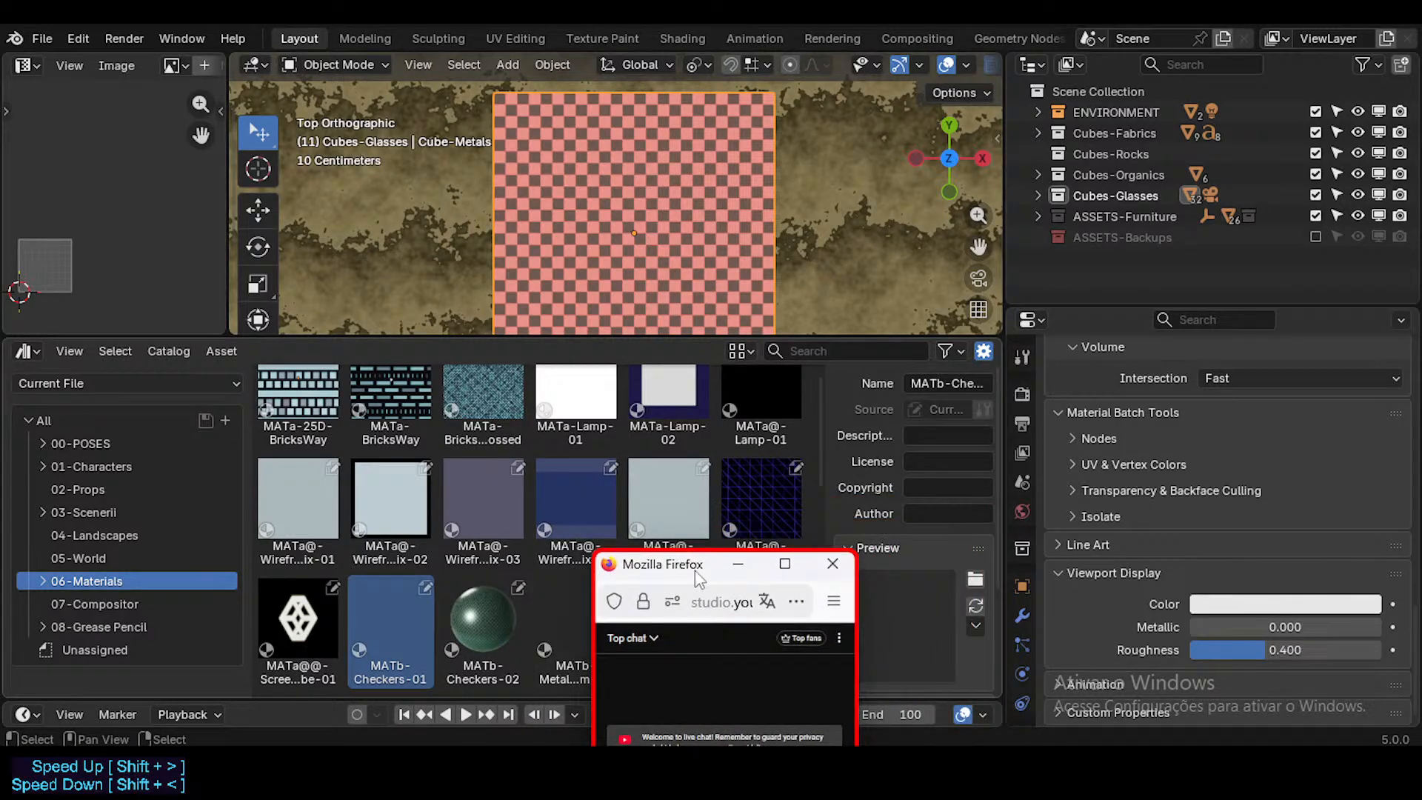
left_click(973, 606)
left_click(392, 607)
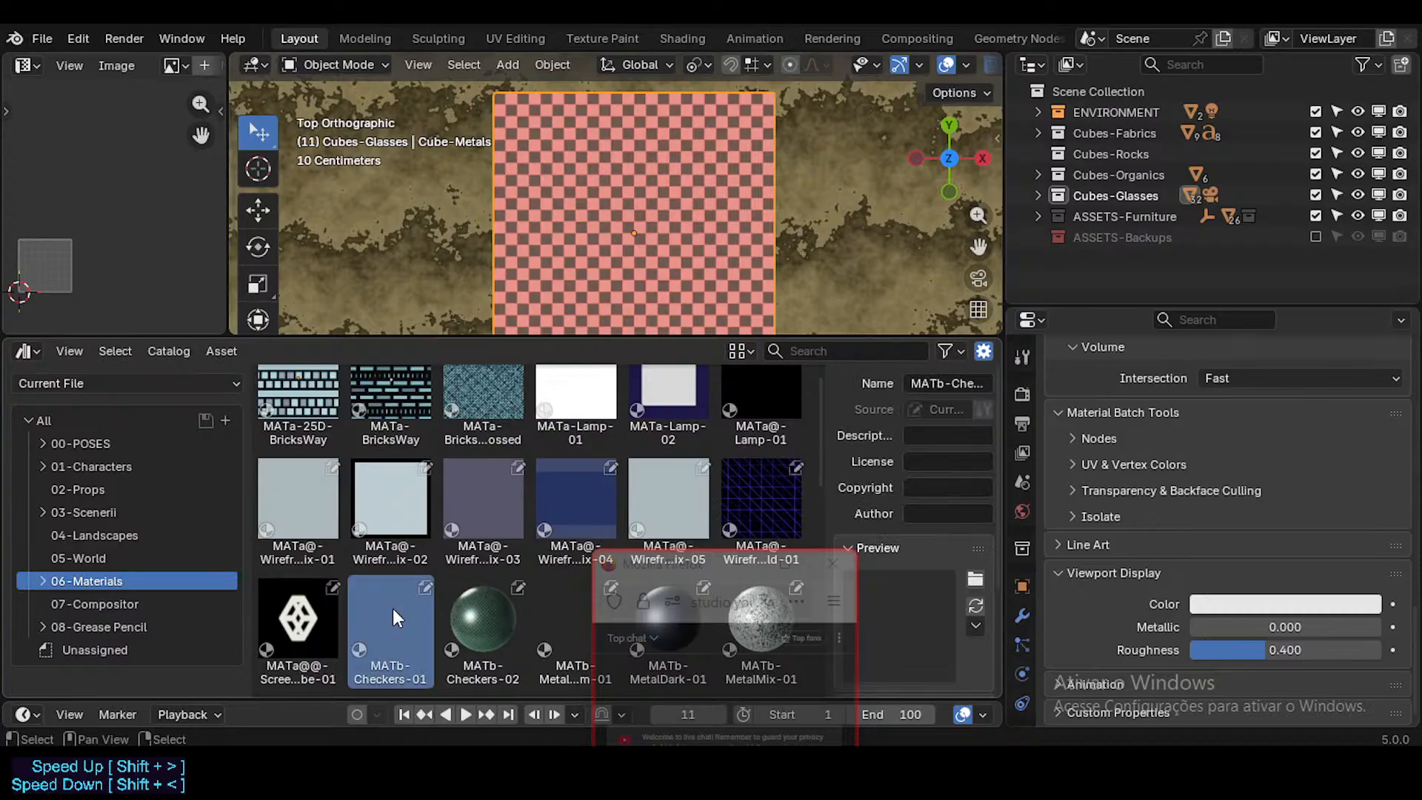
scroll(1278, 558, "up", 1)
scroll(1278, 558, "up", 15)
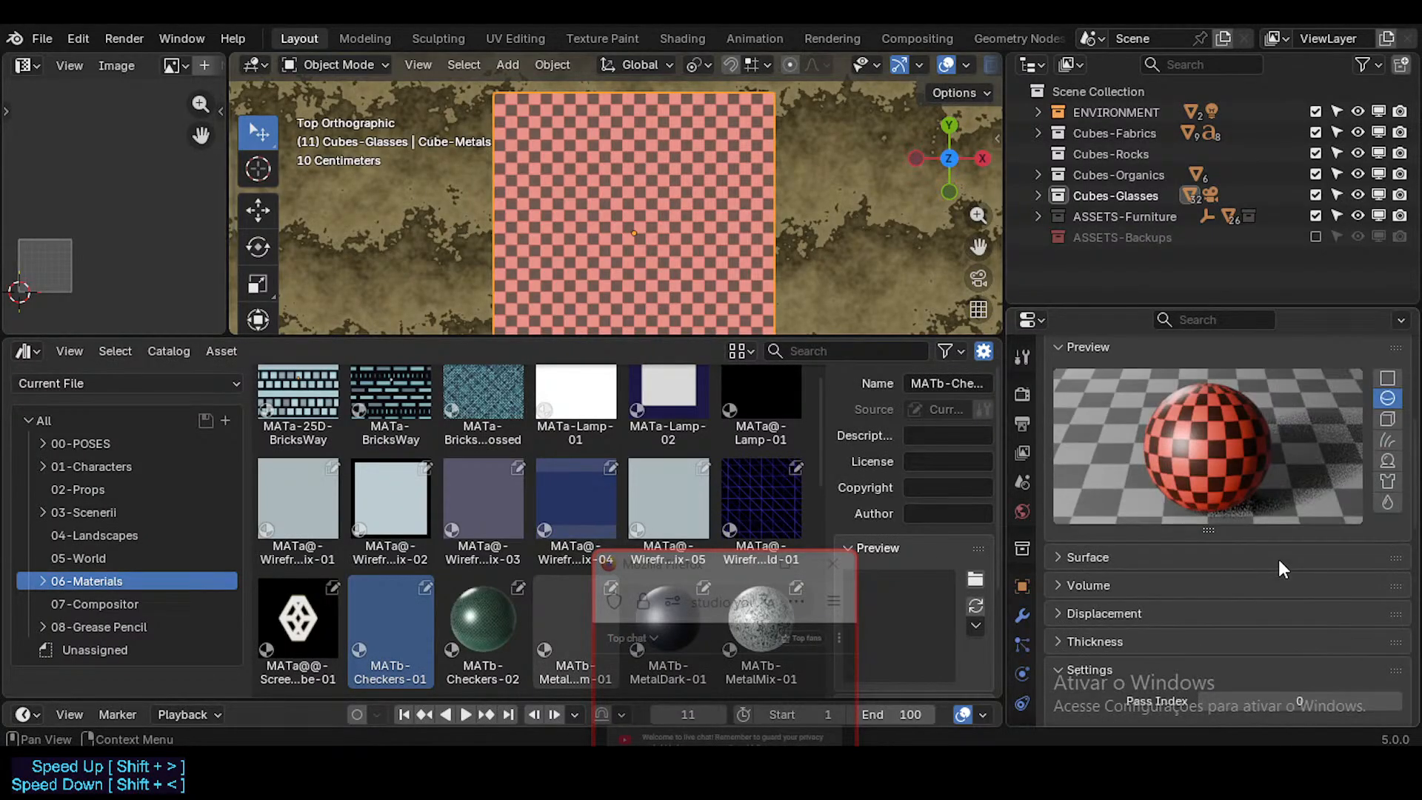
Step: Capture the red checkered cube's top face from the viewport as the MATb-Checkers-01 asset preview
left_click_drag(680, 577, 629, 602)
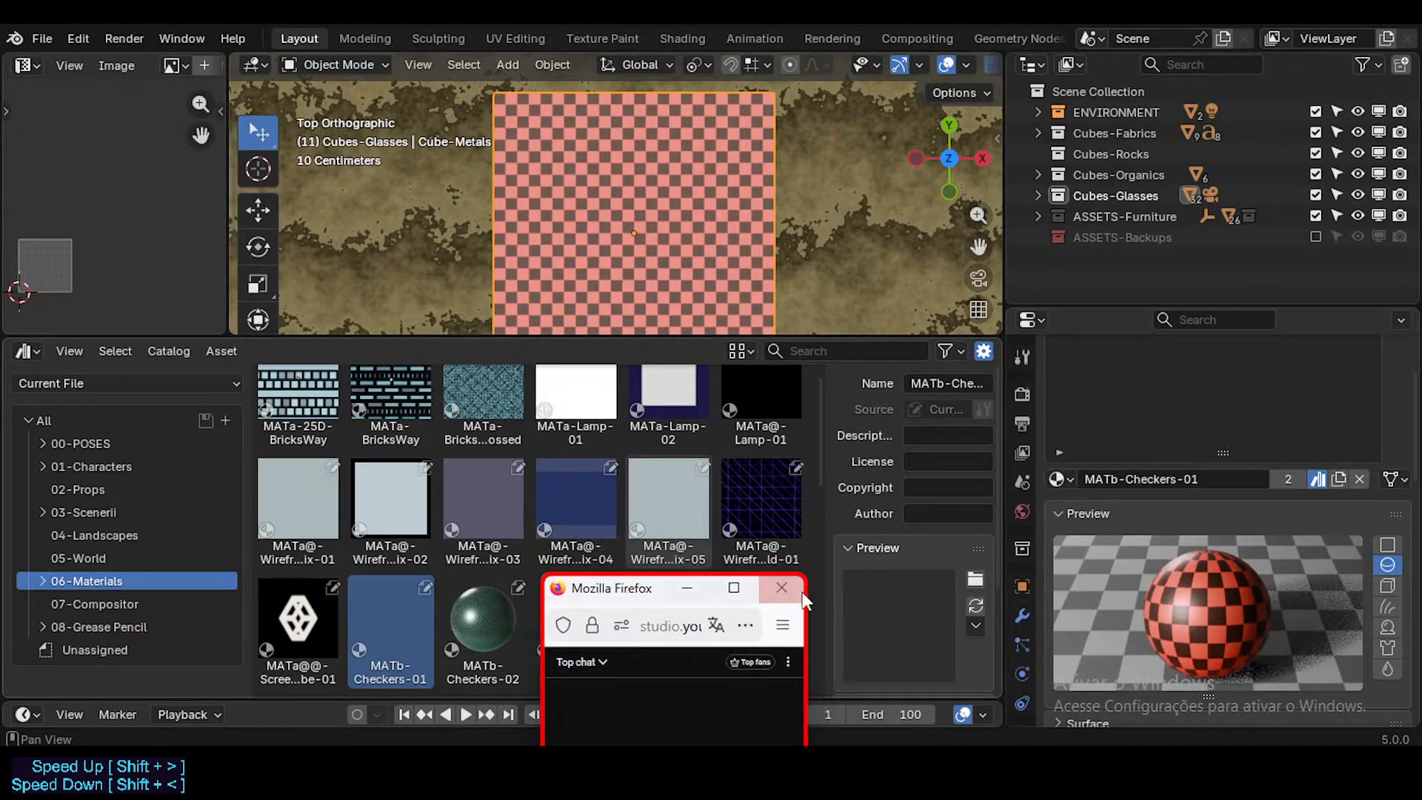
left_click(976, 626)
left_click(1011, 698)
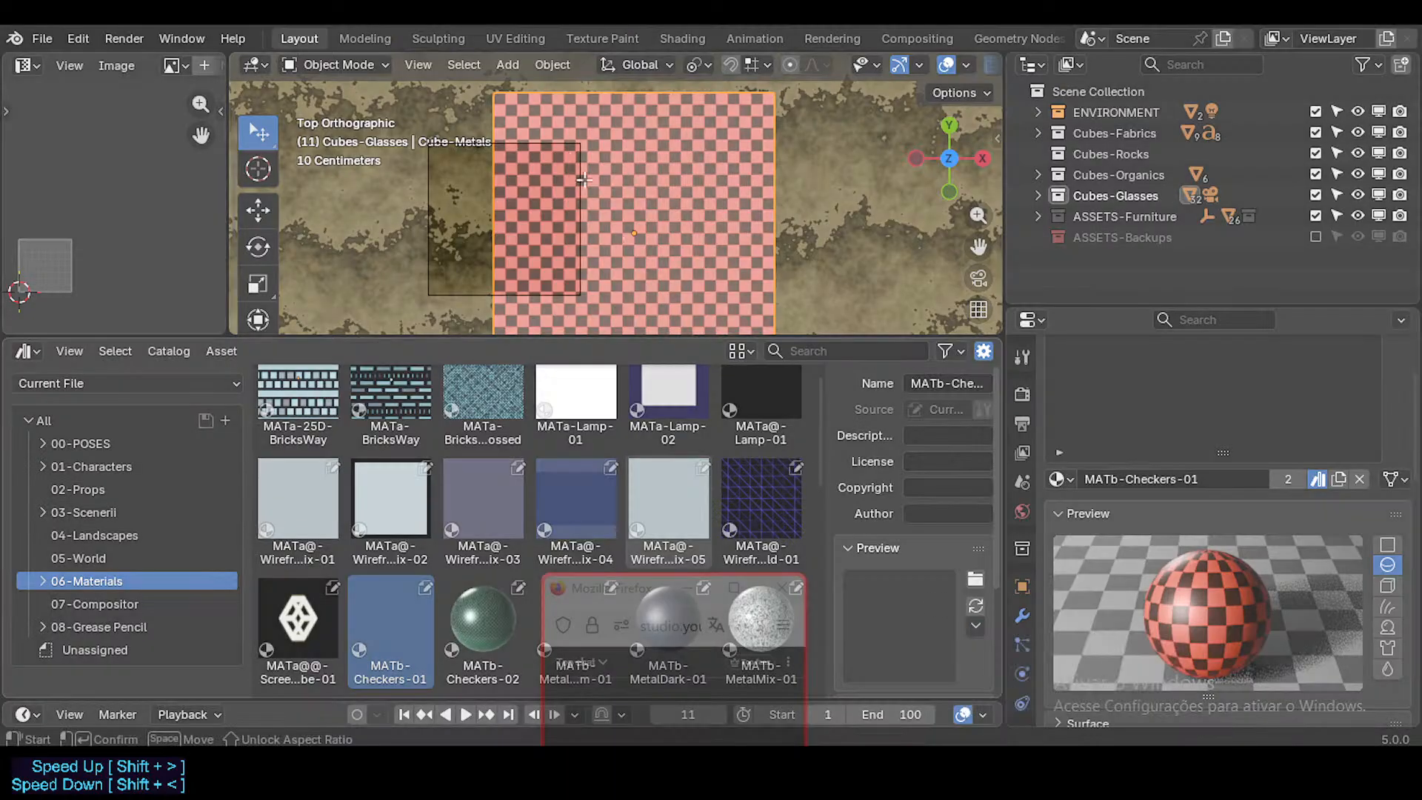
left_click_drag(499, 99, 718, 281)
scroll(663, 225, "down", 1)
middle_click_drag(675, 212, 685, 159, "shift")
middle_click_drag(729, 66, 696, 282, "shift")
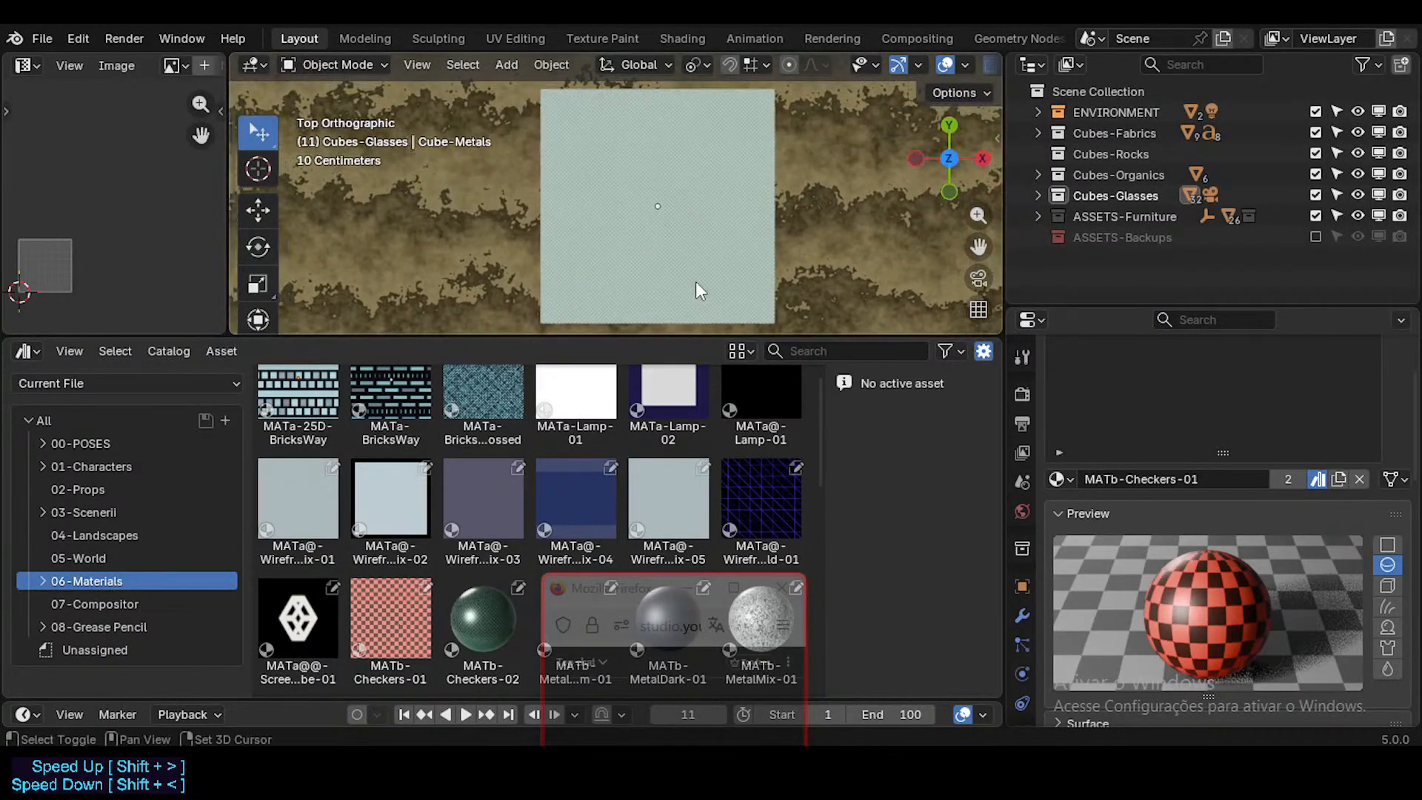
Step: Compare the MATb-Checkers-01 and MATb-Checkers-02 asset previews and save the file
left_click(493, 610)
left_click(387, 621)
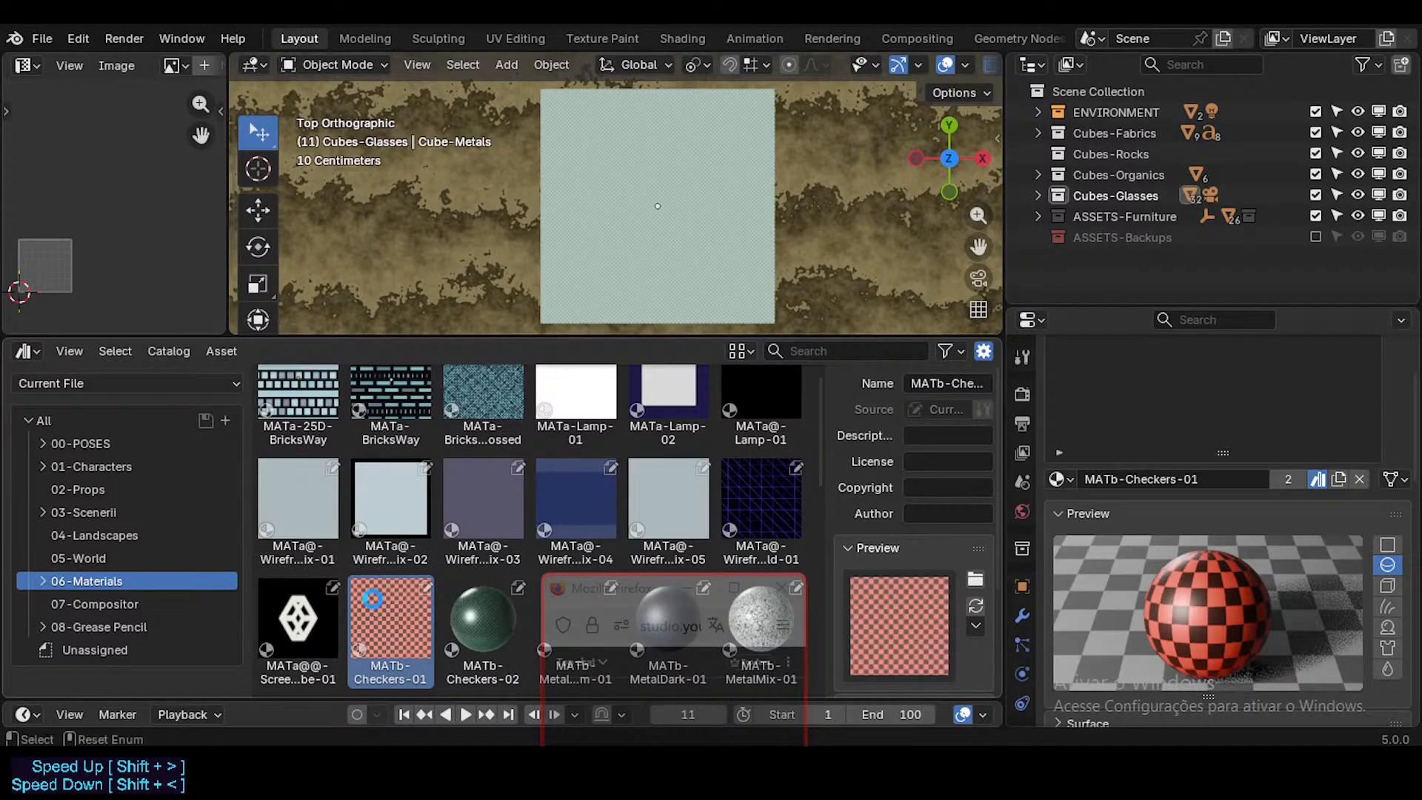
key("ctrl+s")
left_click(407, 606)
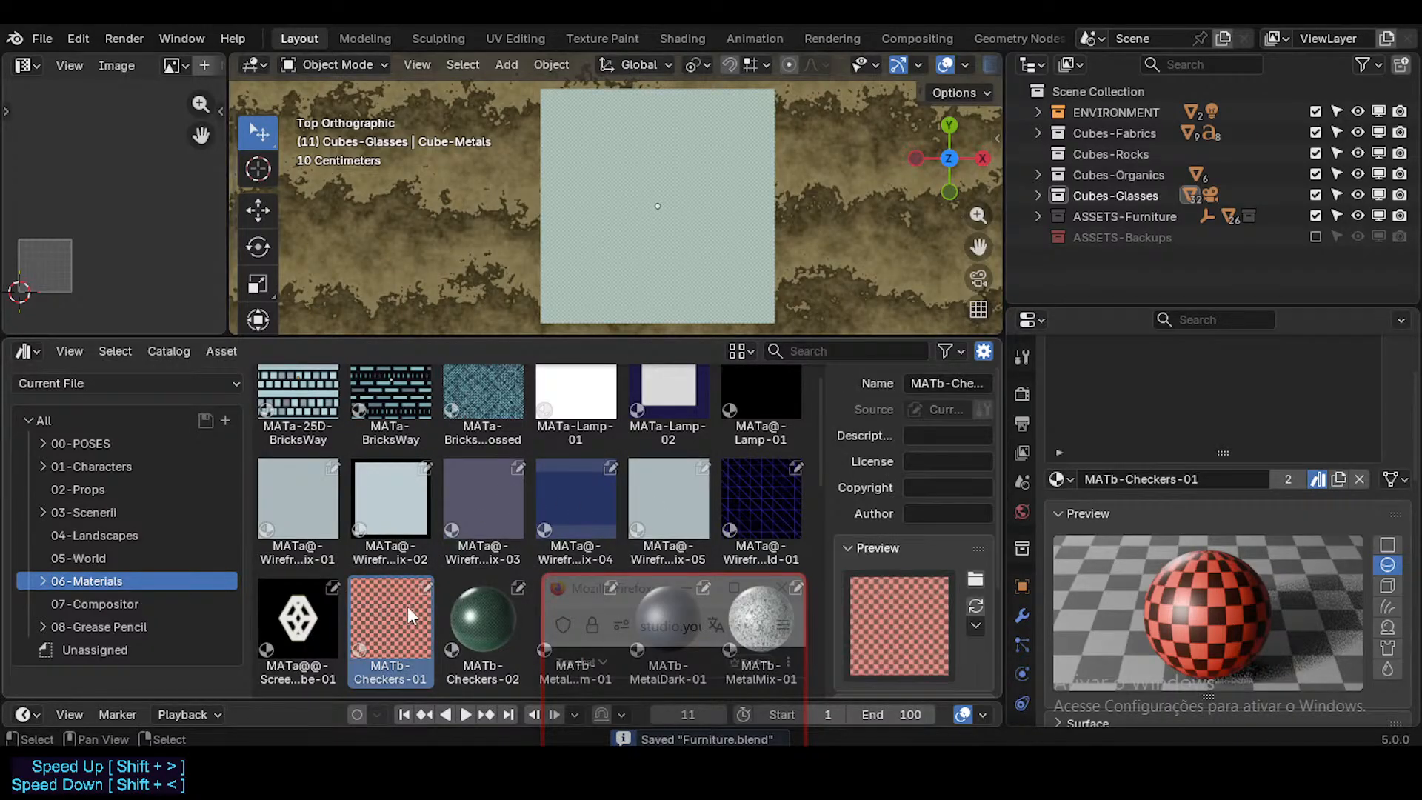
left_click(477, 612)
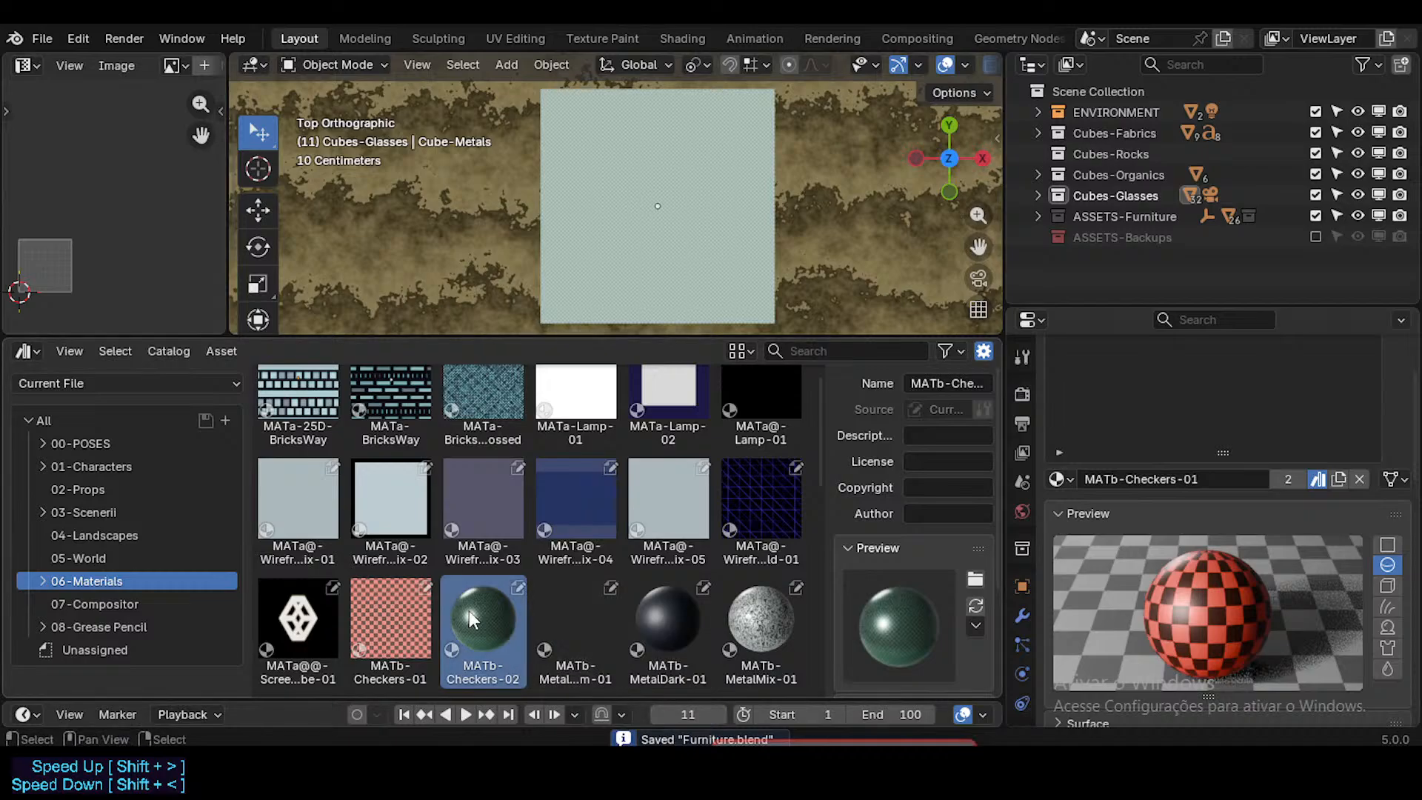
left_click(400, 620)
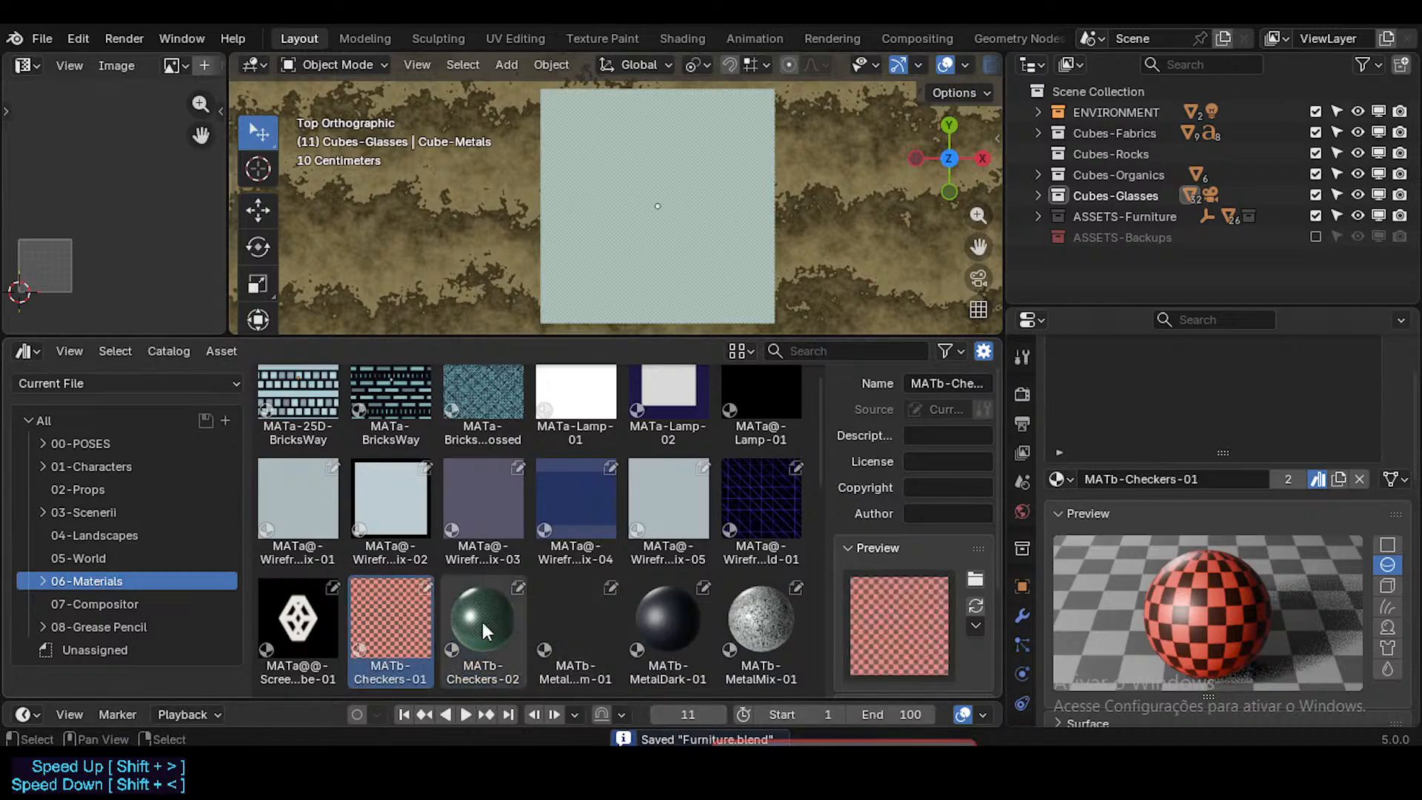
Step: Switch to the Shading workspace and enlarge the 3D viewport and node editor, collapsing the asset browser between them
left_click(692, 41)
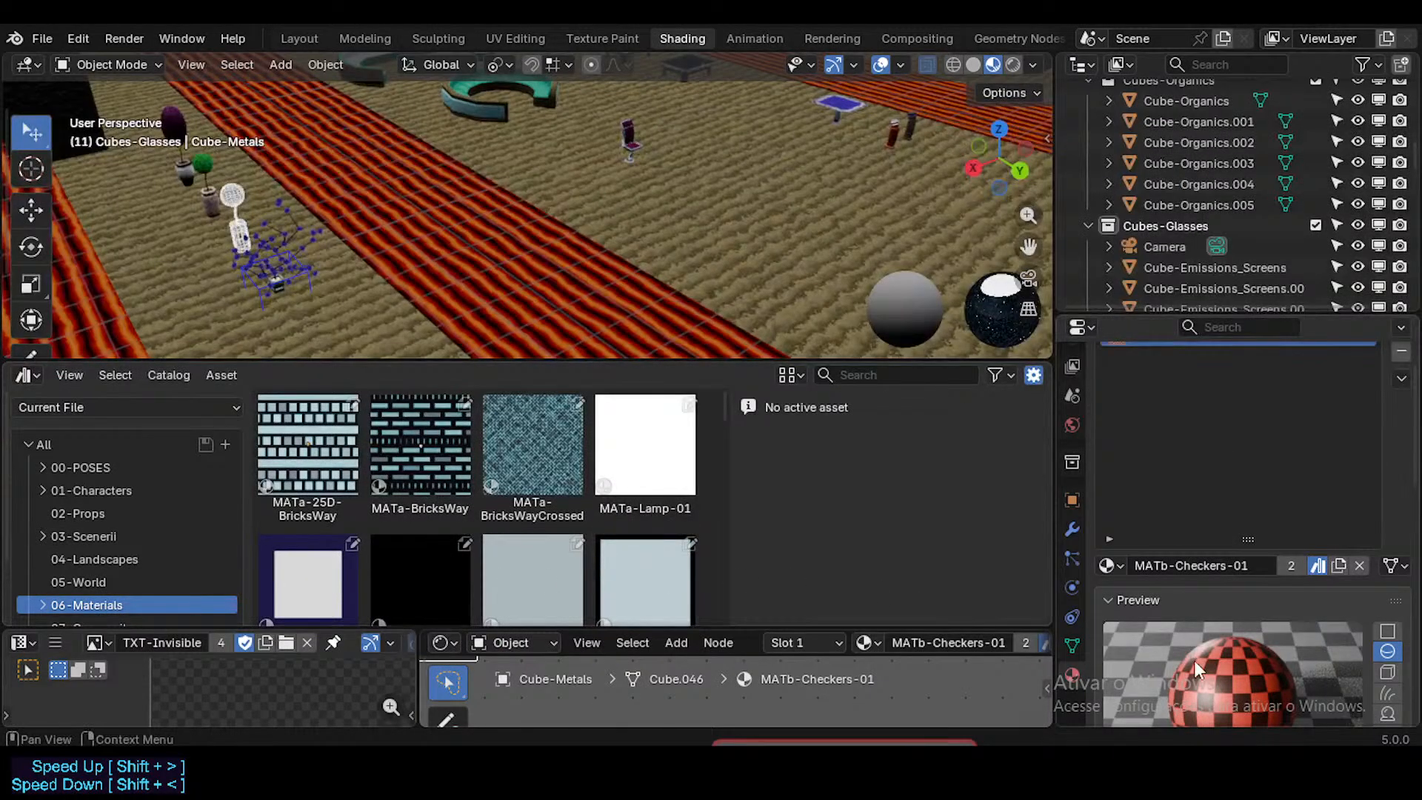
scroll(1226, 654, "down", 4)
scroll(1226, 653, "up", 4)
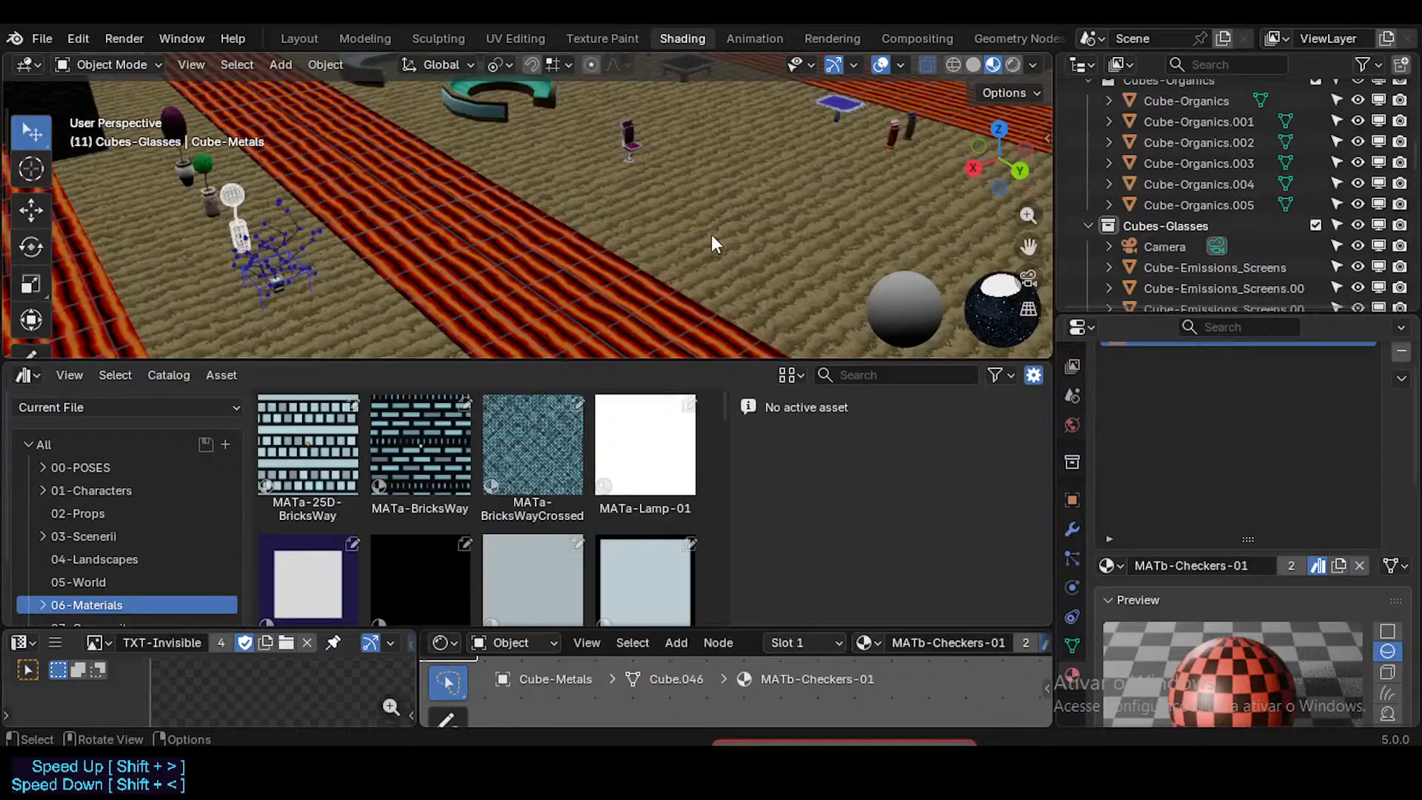
middle_click_drag(711, 234, 621, 223)
key("shift+grave")
key("w")
left_click(621, 224)
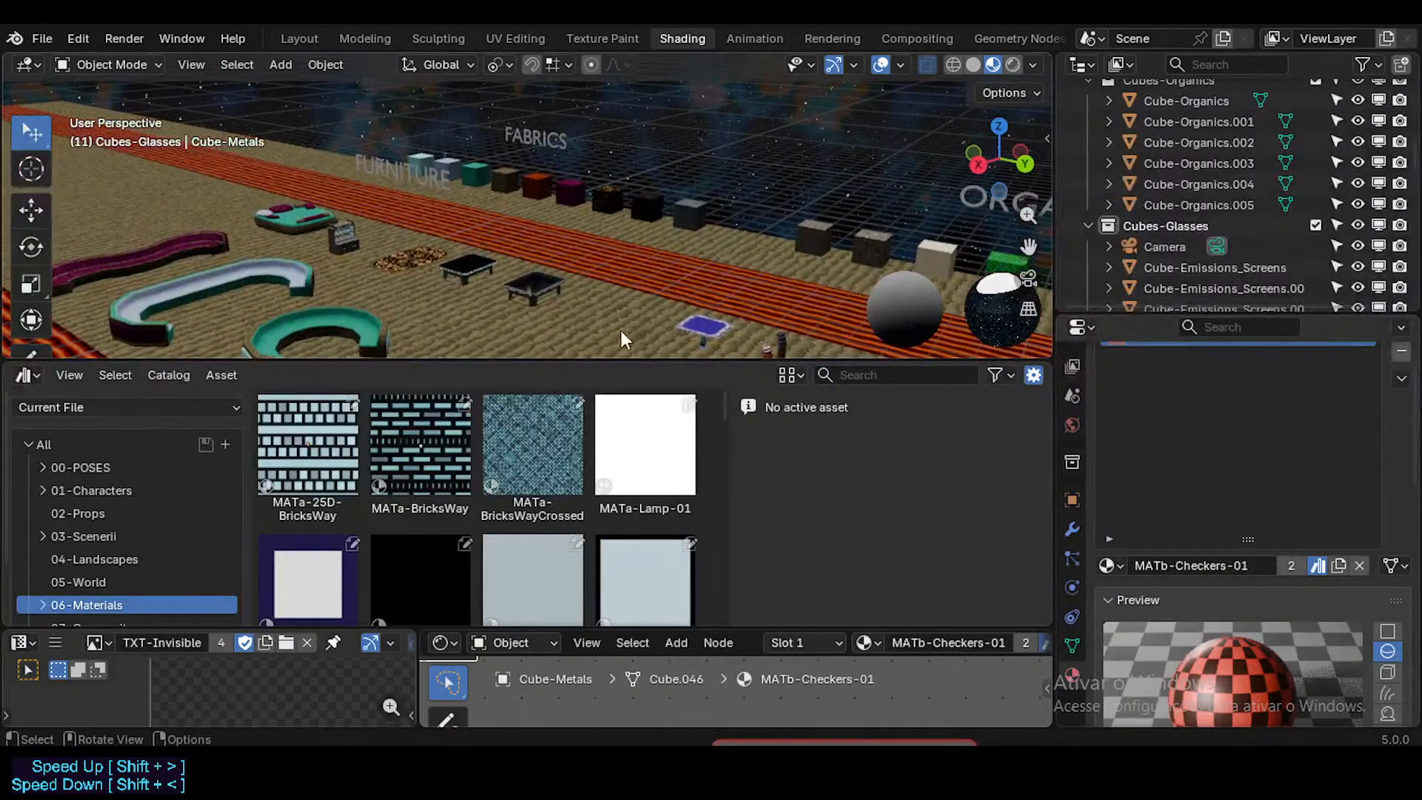
left_click_drag(624, 359, 625, 403)
left_click_drag(588, 628, 604, 434)
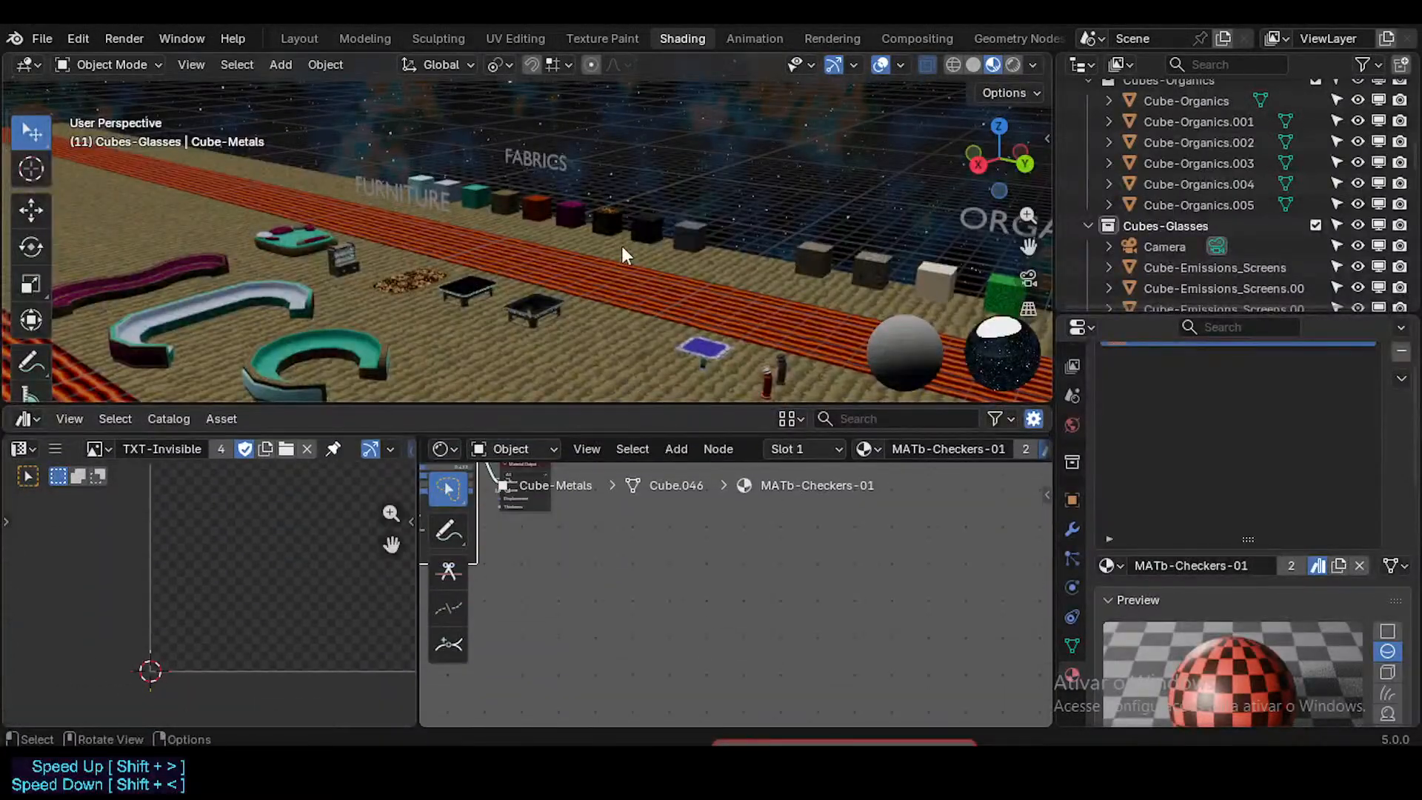
Step: Fly to the red checkered cube in the metals row and frame the MATb-Checkers-01 node tree
key("shift+grave")
key("w")
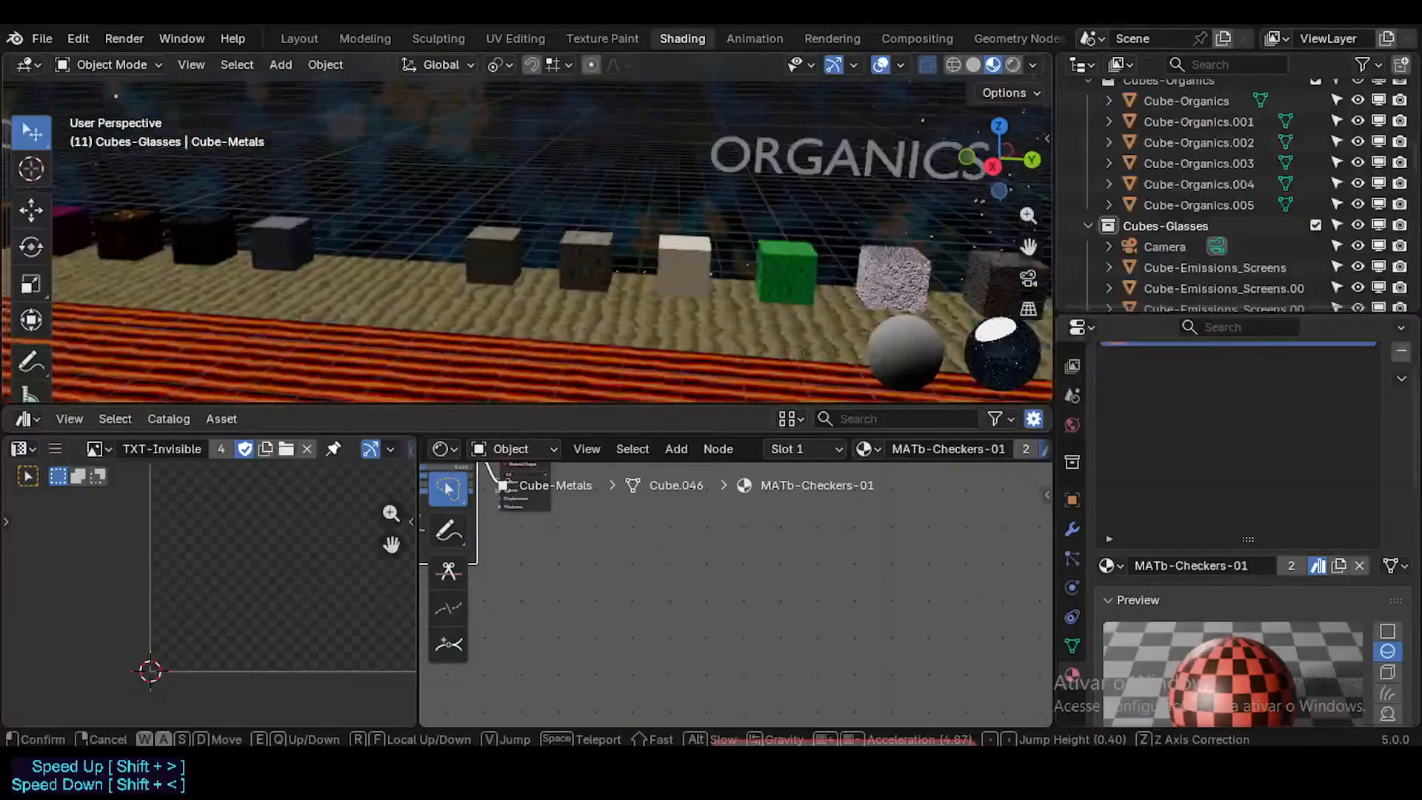
key("shift+d")
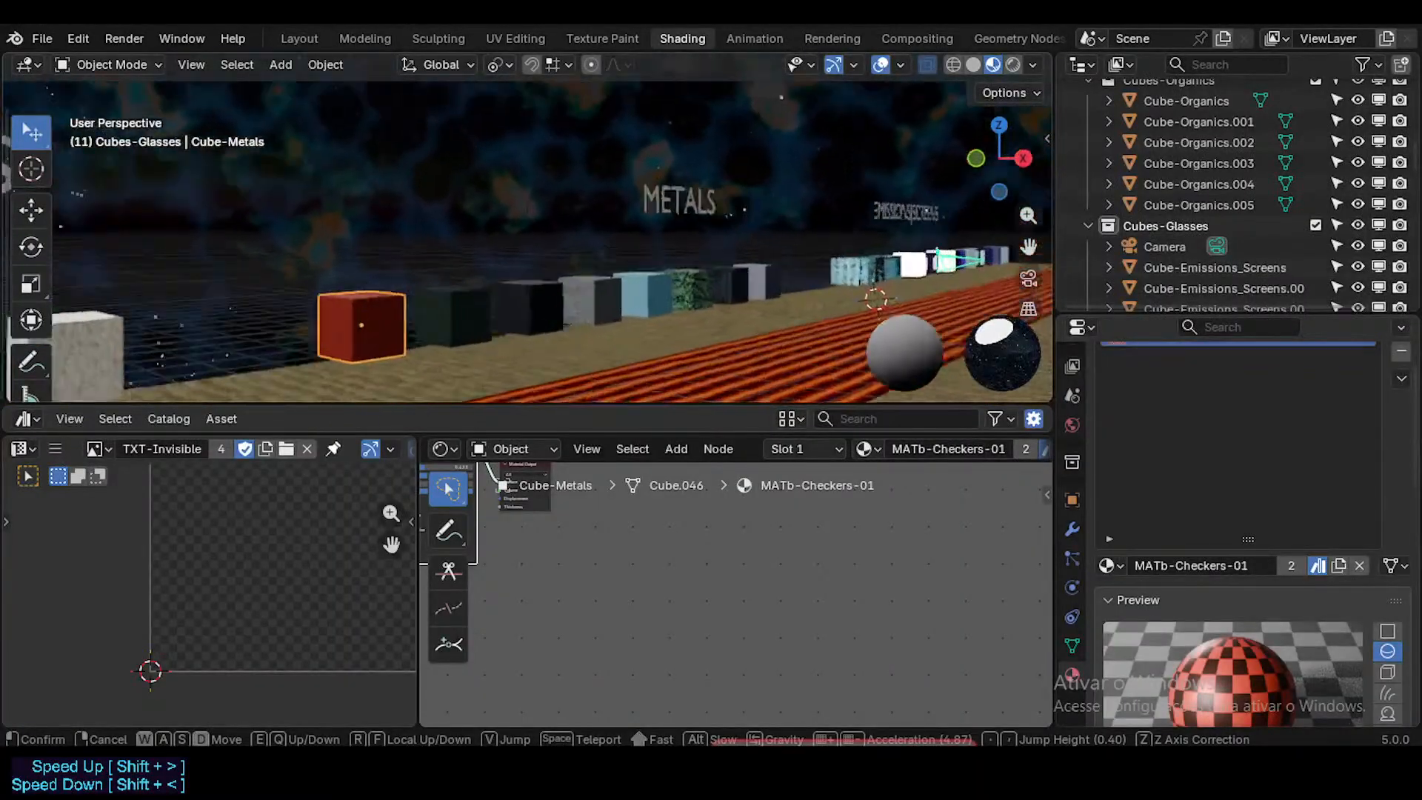
left_click(614, 246)
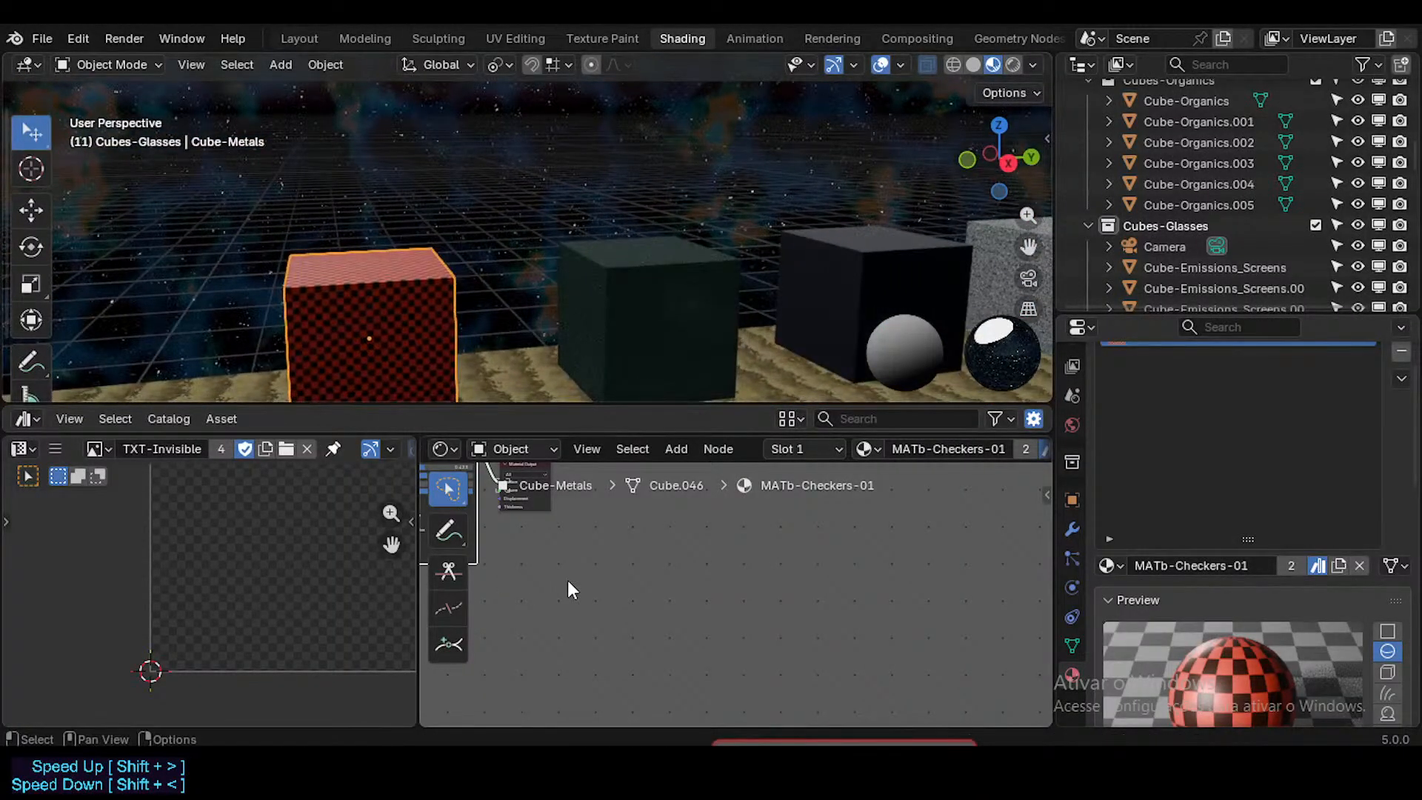
left_click_drag(406, 547, 381, 547)
key("Home")
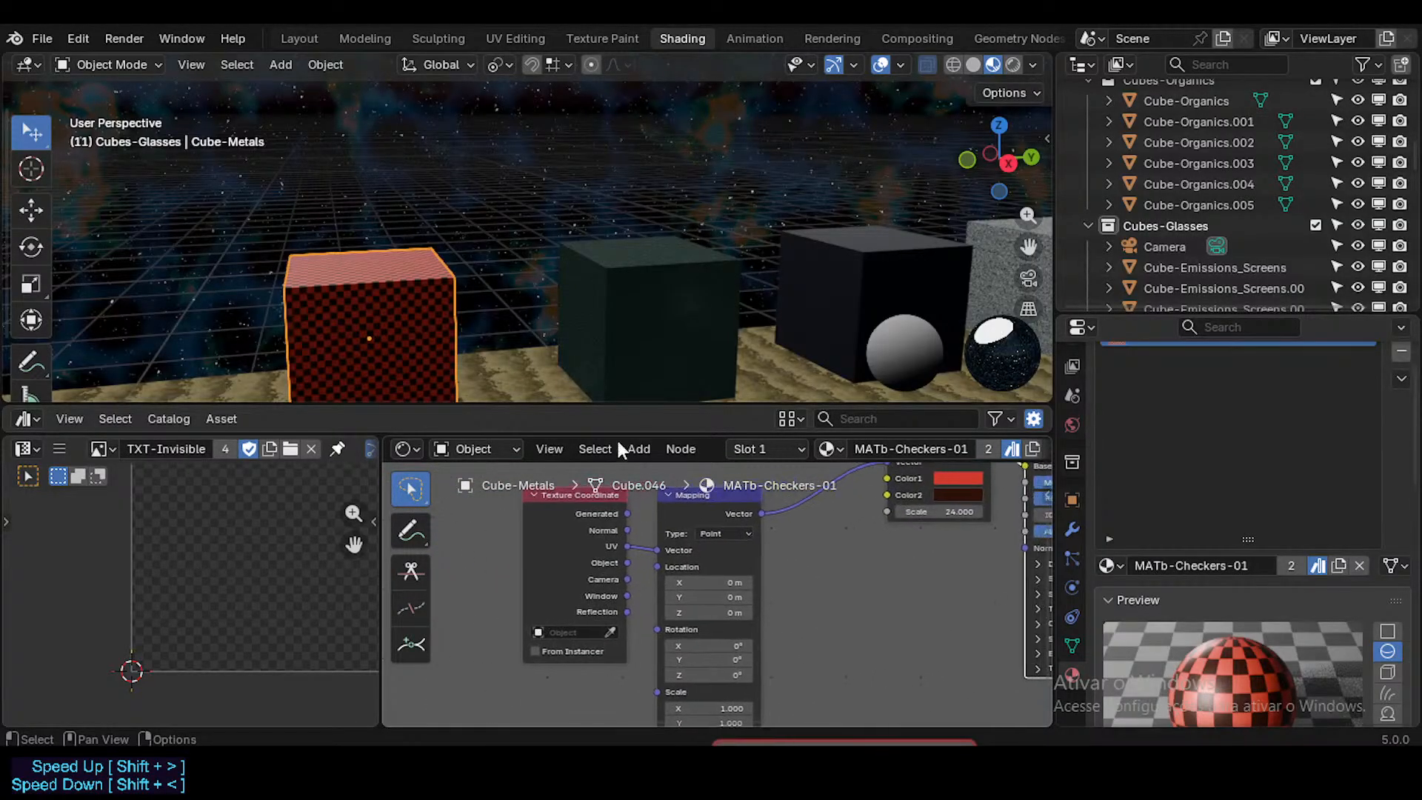
Step: Select the dark green cube beside the red one and examine the MATb-Checkers-02 node tree
left_click(620, 304)
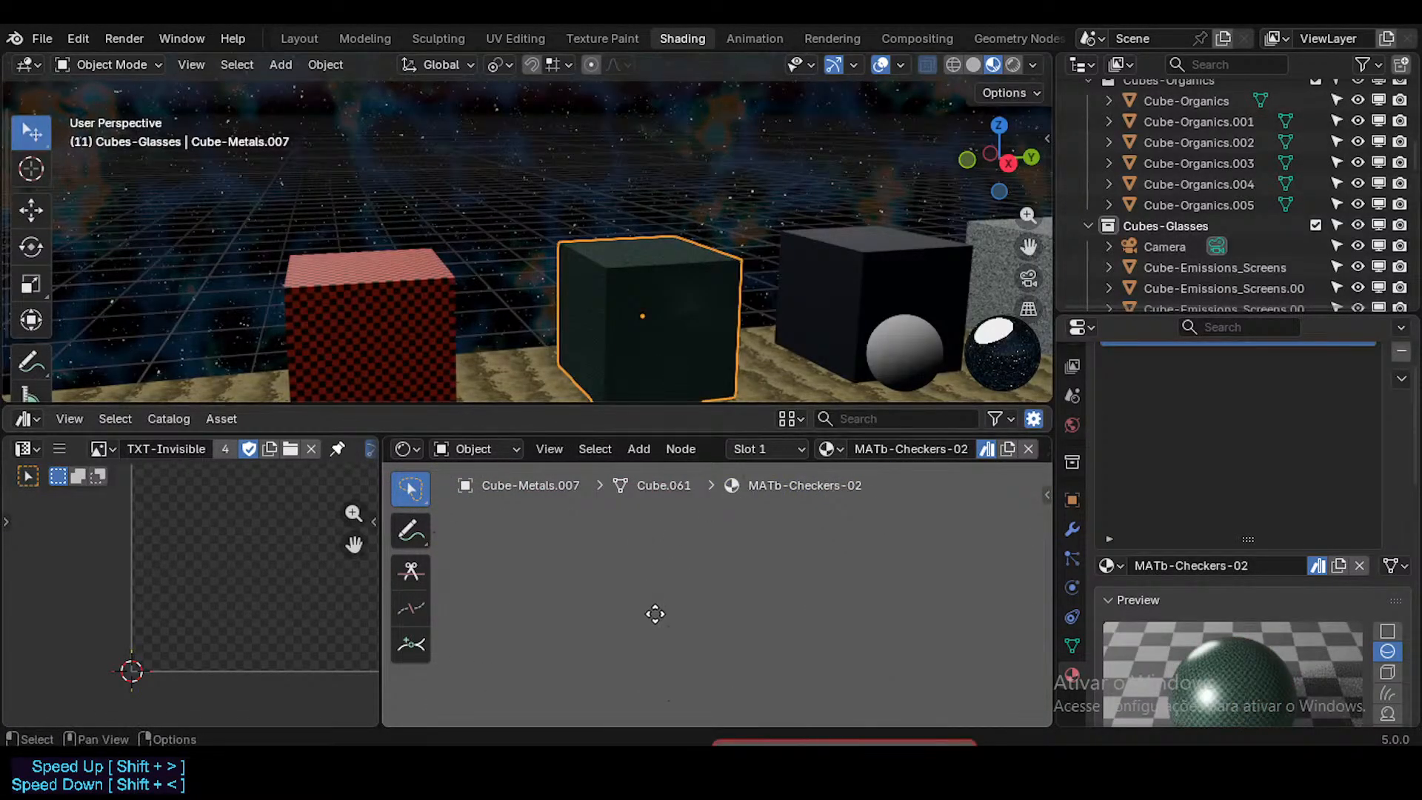
key("Home")
scroll(652, 595, "up", 8)
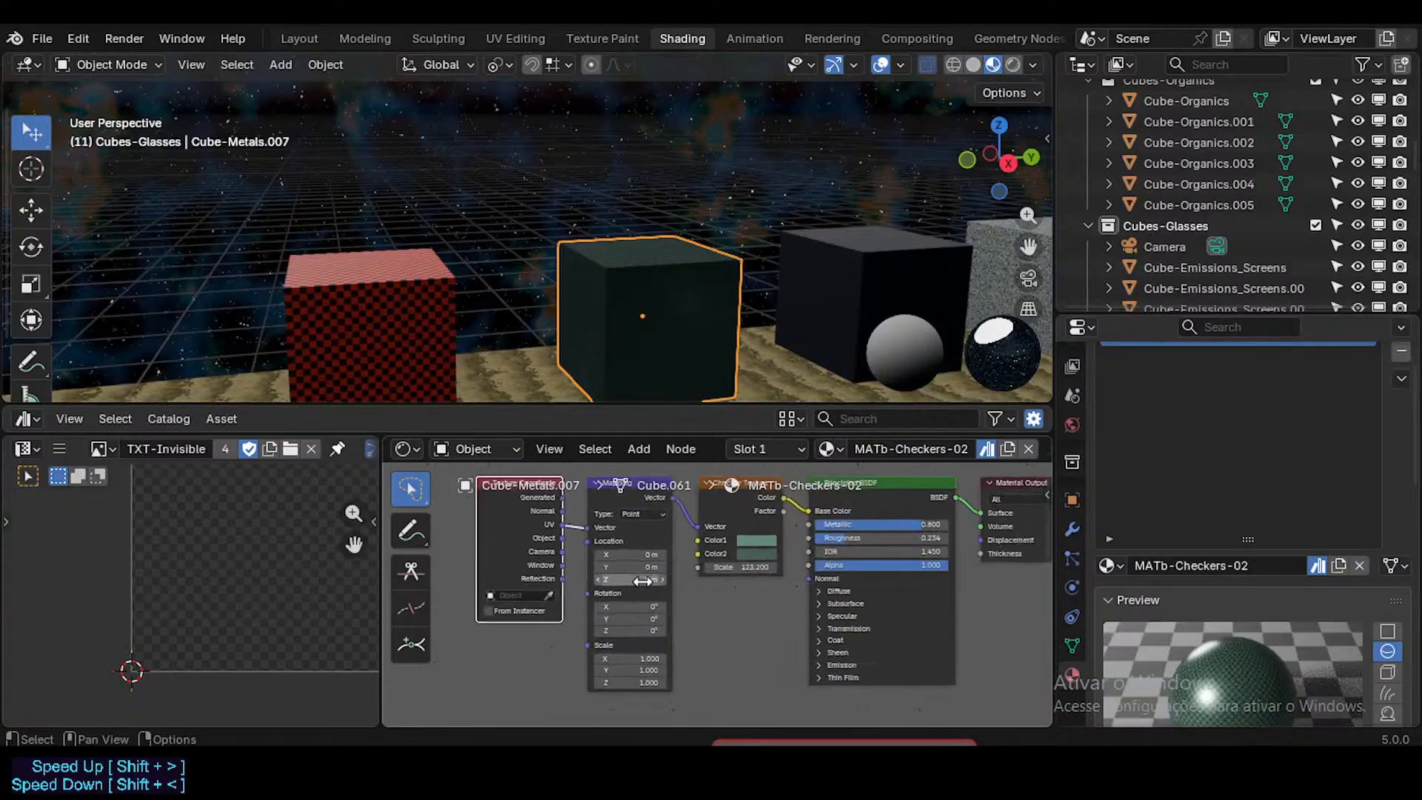
middle_click_drag(646, 557, 739, 477)
scroll(658, 592, "up", 1)
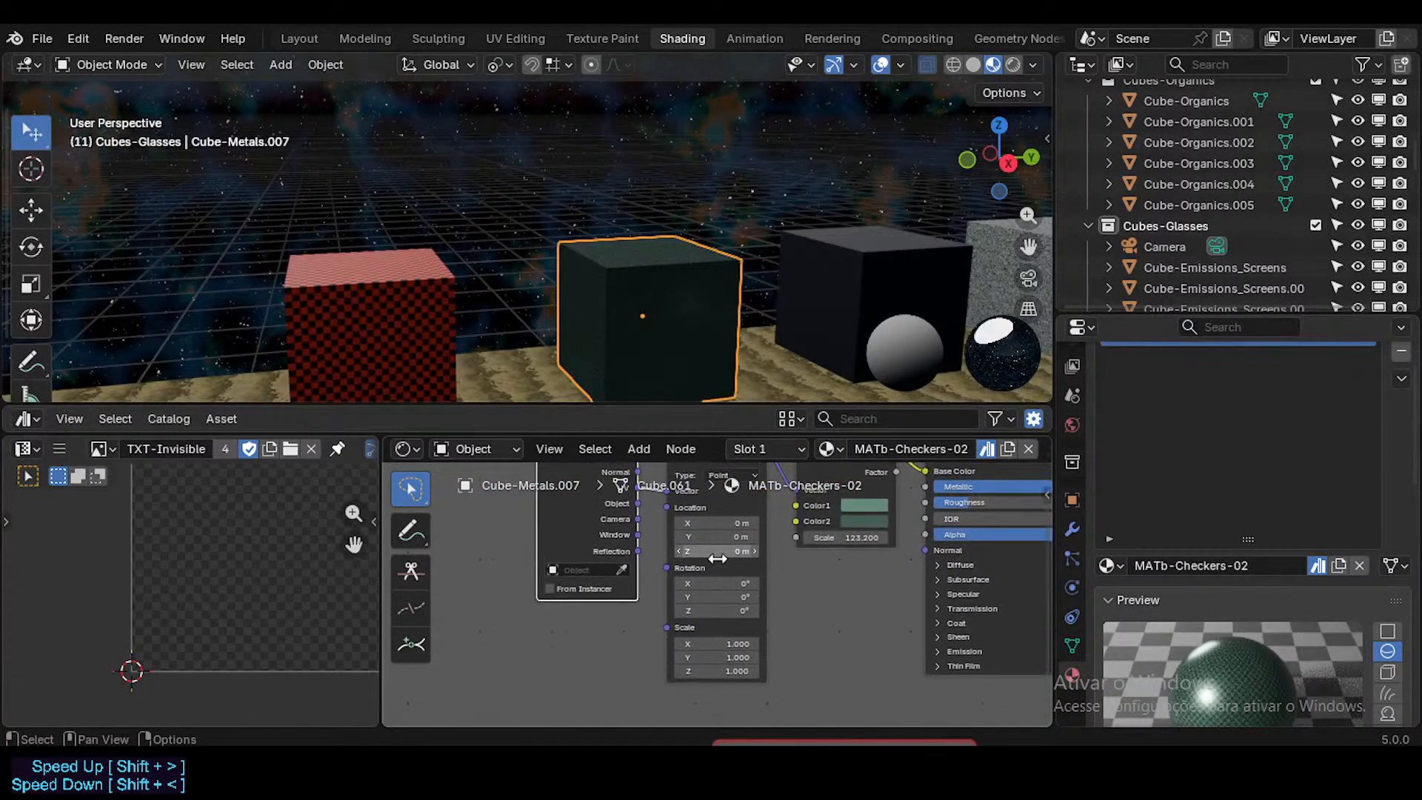
middle_click_drag(718, 556, 677, 624)
scroll(711, 567, "up", 1)
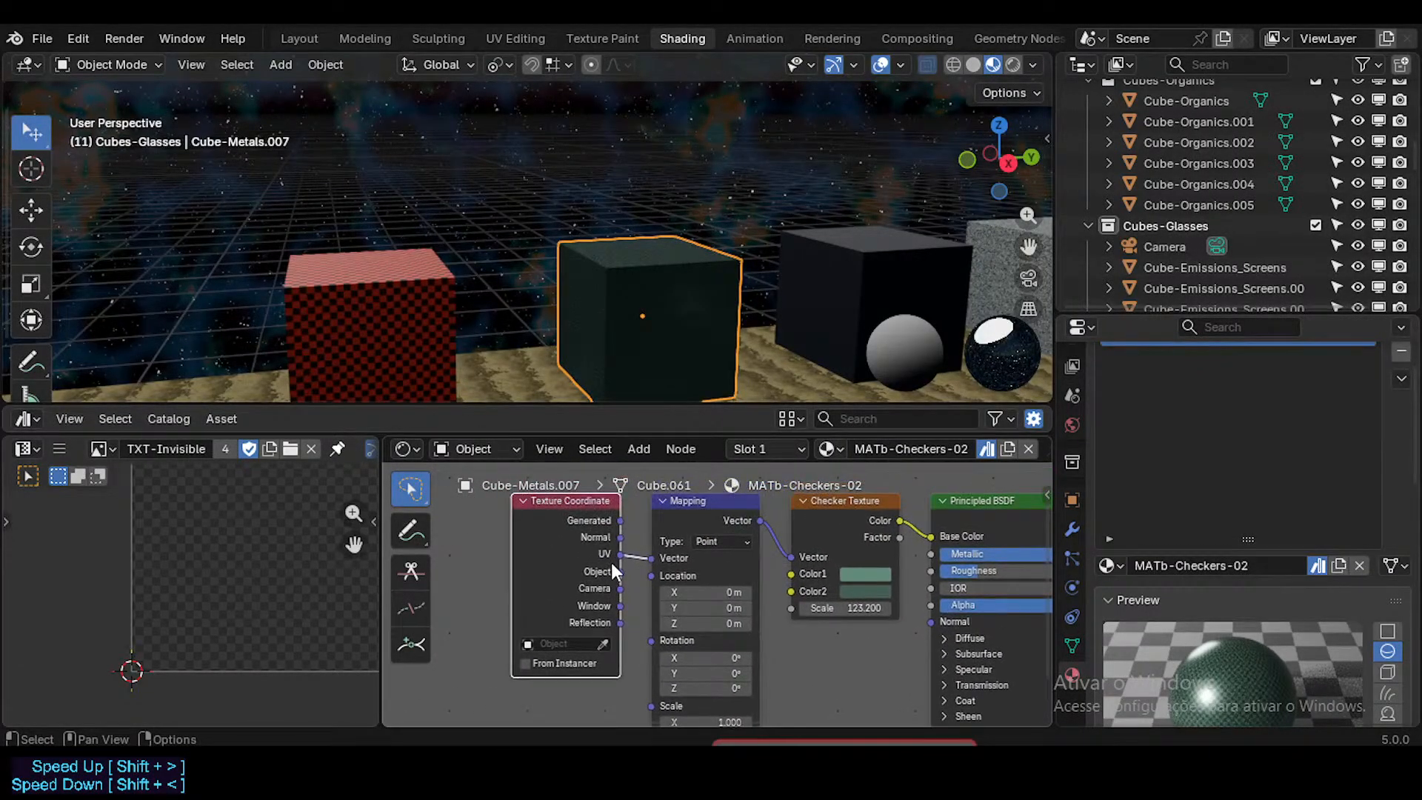
Step: Compare the Texture Coordinate and Mapping nodes of the red and dark green checkered cubes' materials
left_click(439, 348)
left_click(620, 308)
left_click(441, 342)
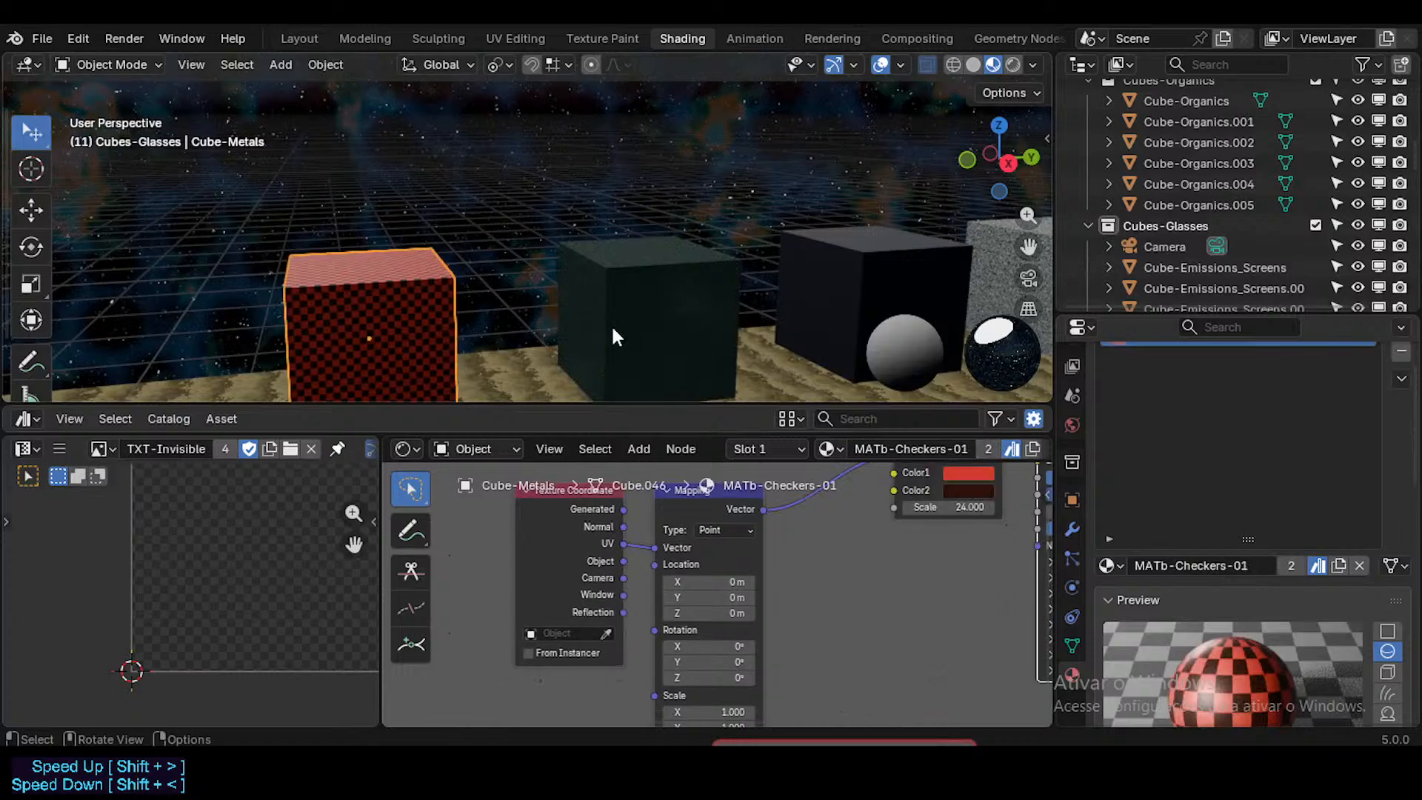
left_click(613, 329)
left_click(439, 332)
left_click(614, 318)
left_click(397, 333)
left_click(608, 326)
Step: Compare the Checker Texture and Principled BSDF settings of MATb-Checkers-01 and MATb-Checkers-02 by alternating between their cubes
middle_click_drag(754, 569, 621, 569)
left_click(394, 293)
middle_click_drag(829, 596, 598, 642)
left_click(644, 315)
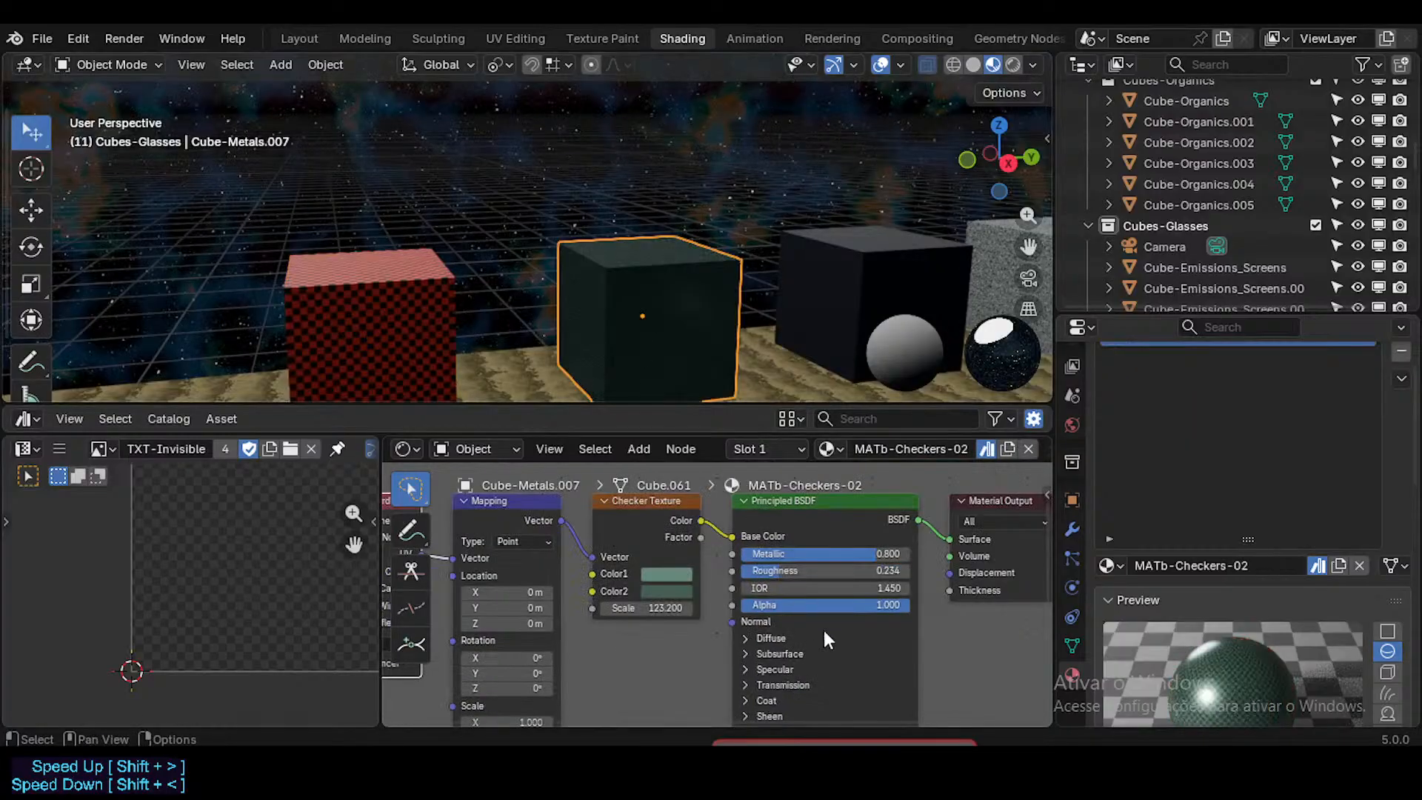
middle_click_drag(825, 634, 695, 546)
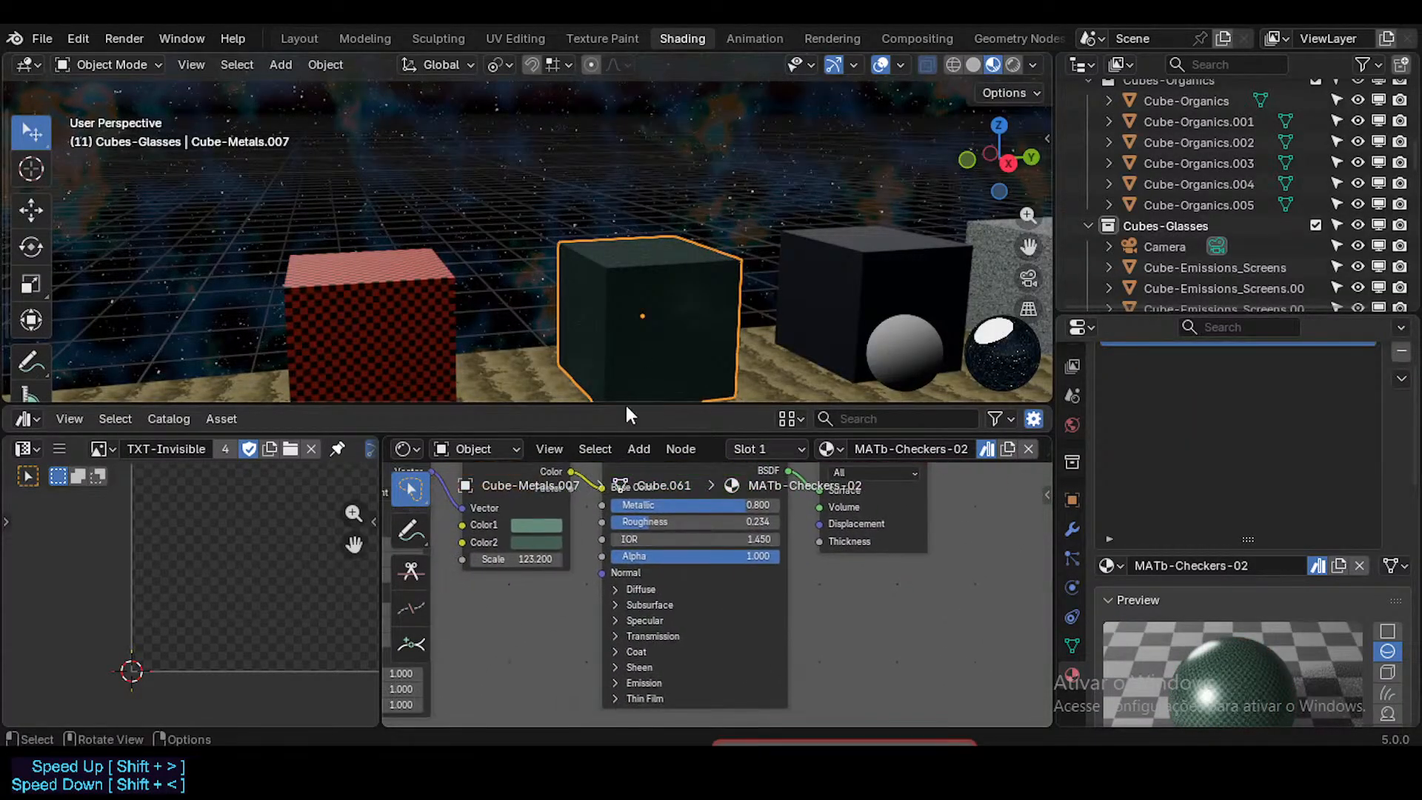
middle_click_drag(556, 555, 553, 578)
left_click(453, 315)
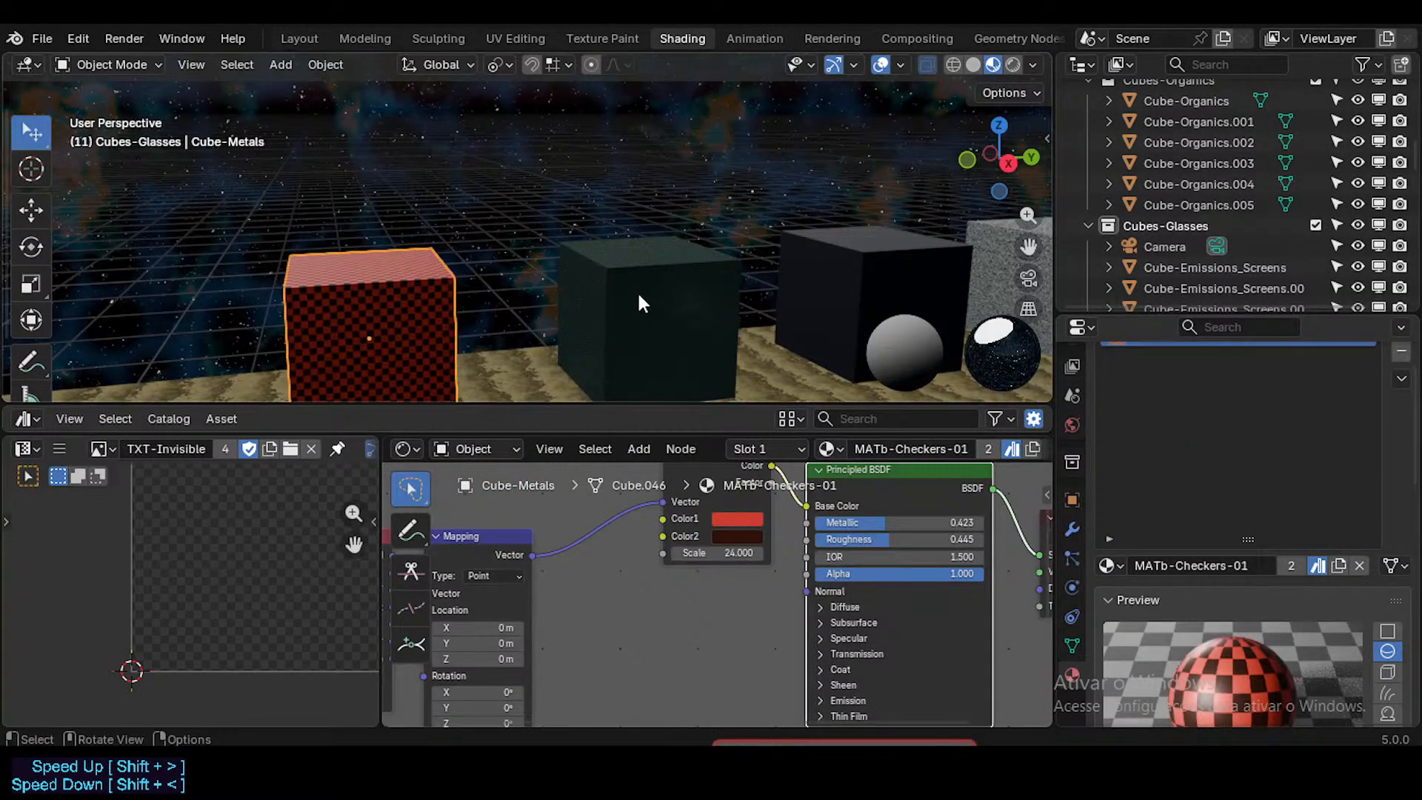
left_click(638, 295)
left_click(425, 326)
left_click(651, 312)
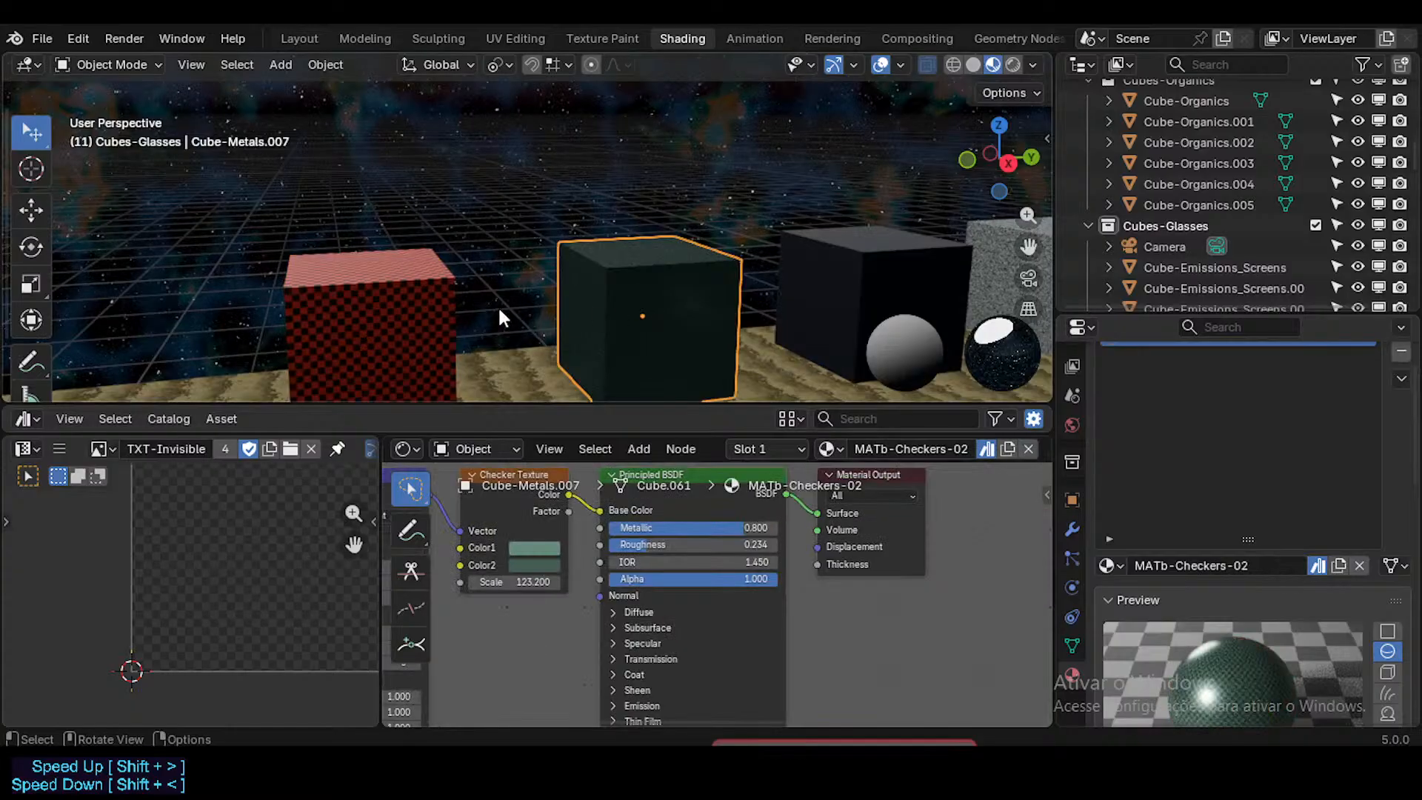
left_click(416, 331)
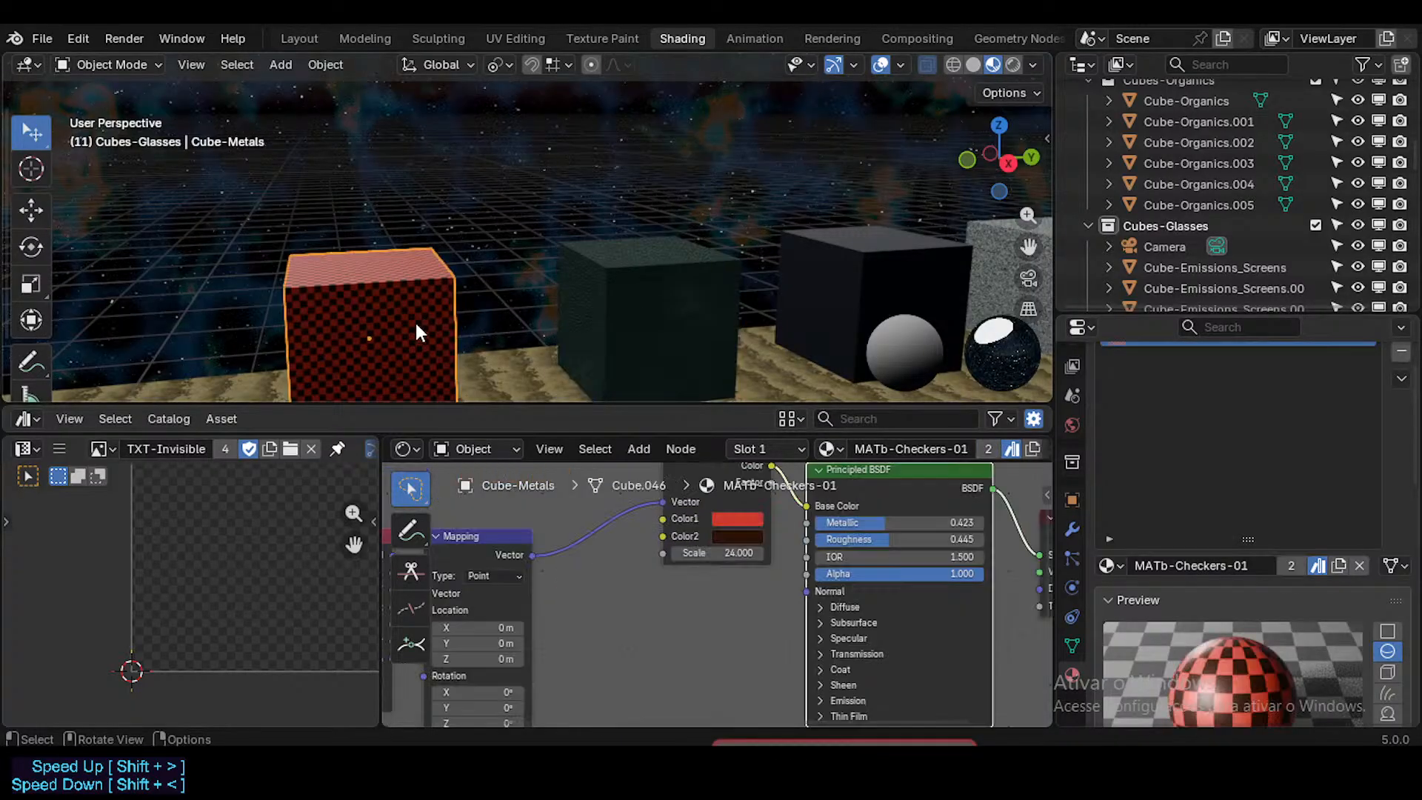
left_click(618, 298)
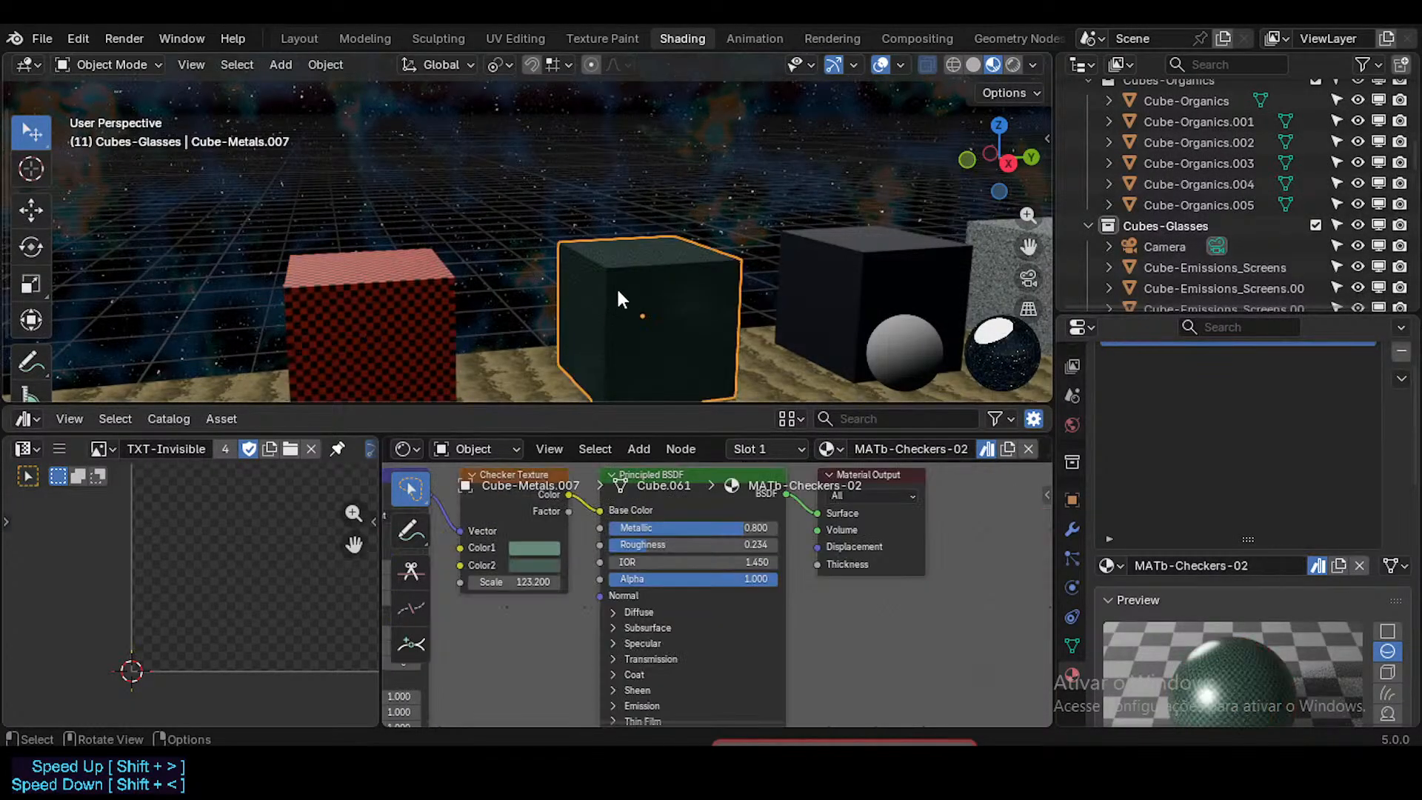
left_click(429, 316)
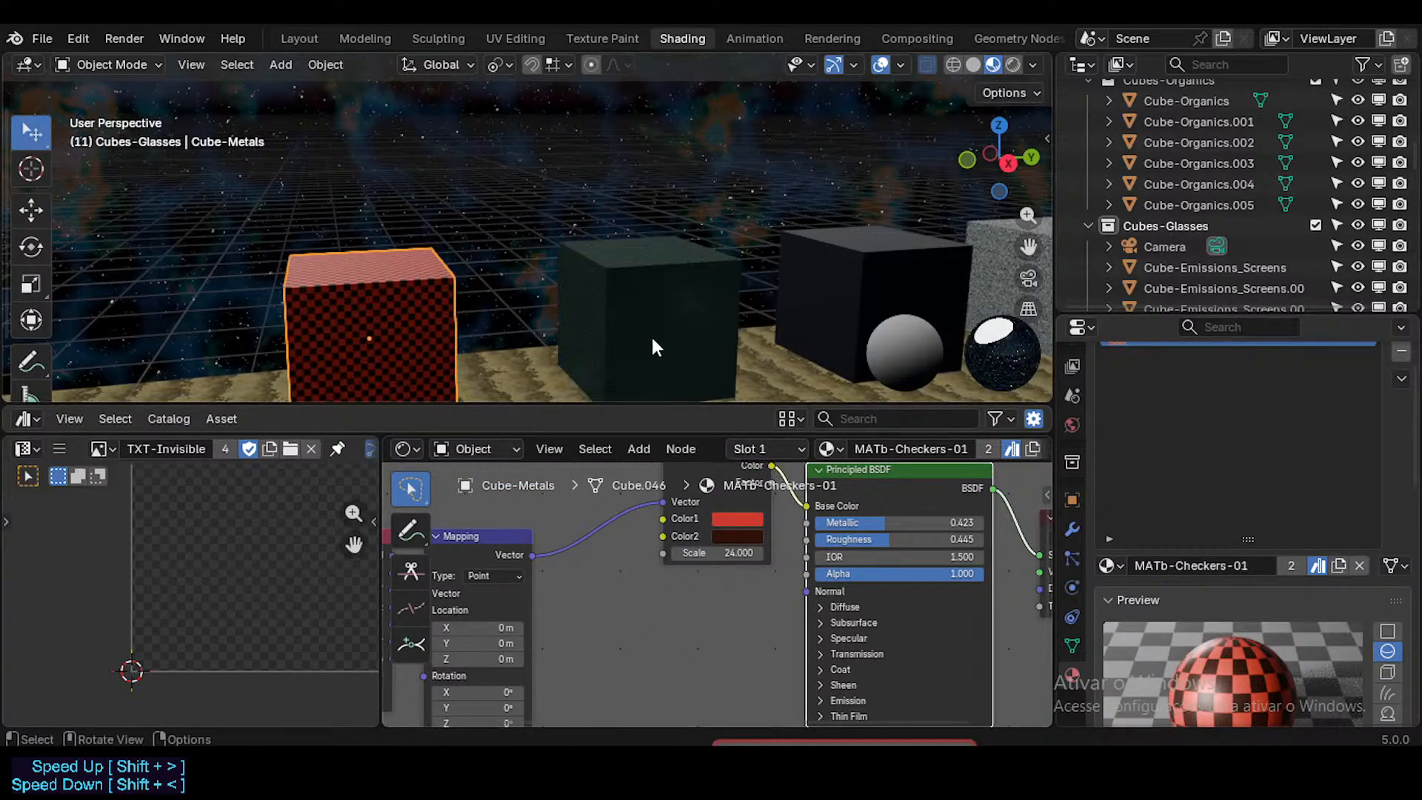
left_click(657, 312)
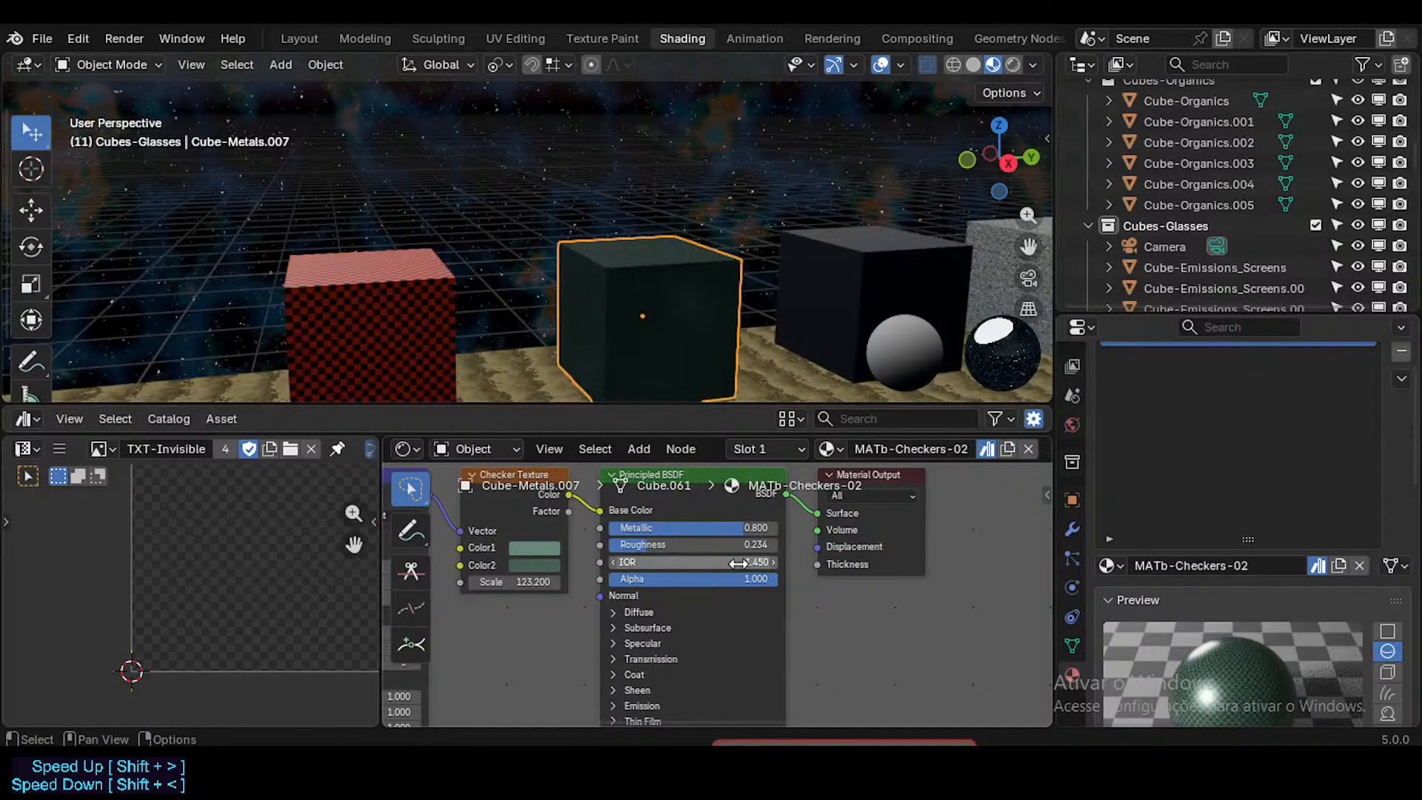
left_click(442, 321)
middle_click_drag(851, 526, 700, 554)
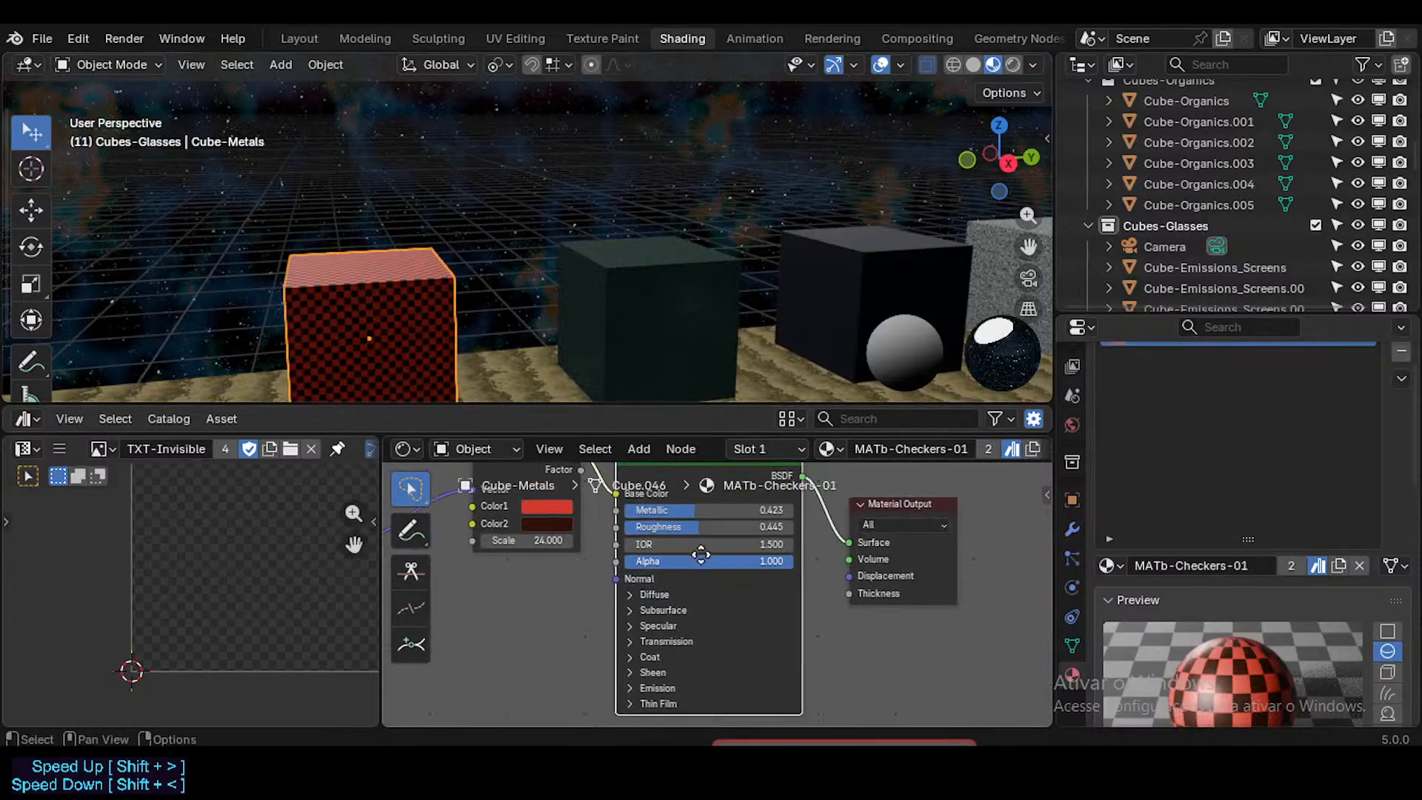
left_click(643, 290)
Step: Compare the Surface and Volume settings in the material properties of the red and dark green checkered cubes
scroll(1155, 578, "down", 10)
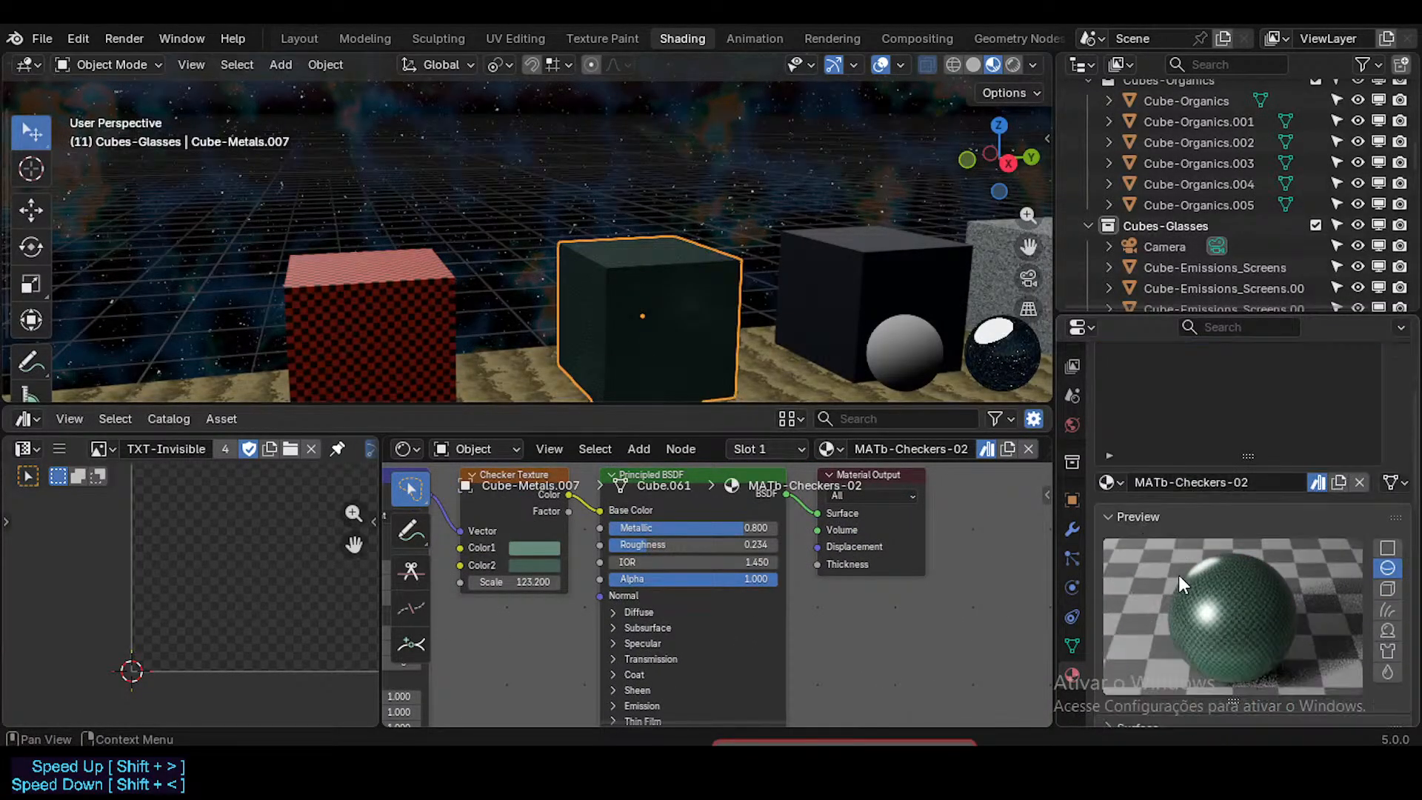
scroll(1157, 552, "down", 3)
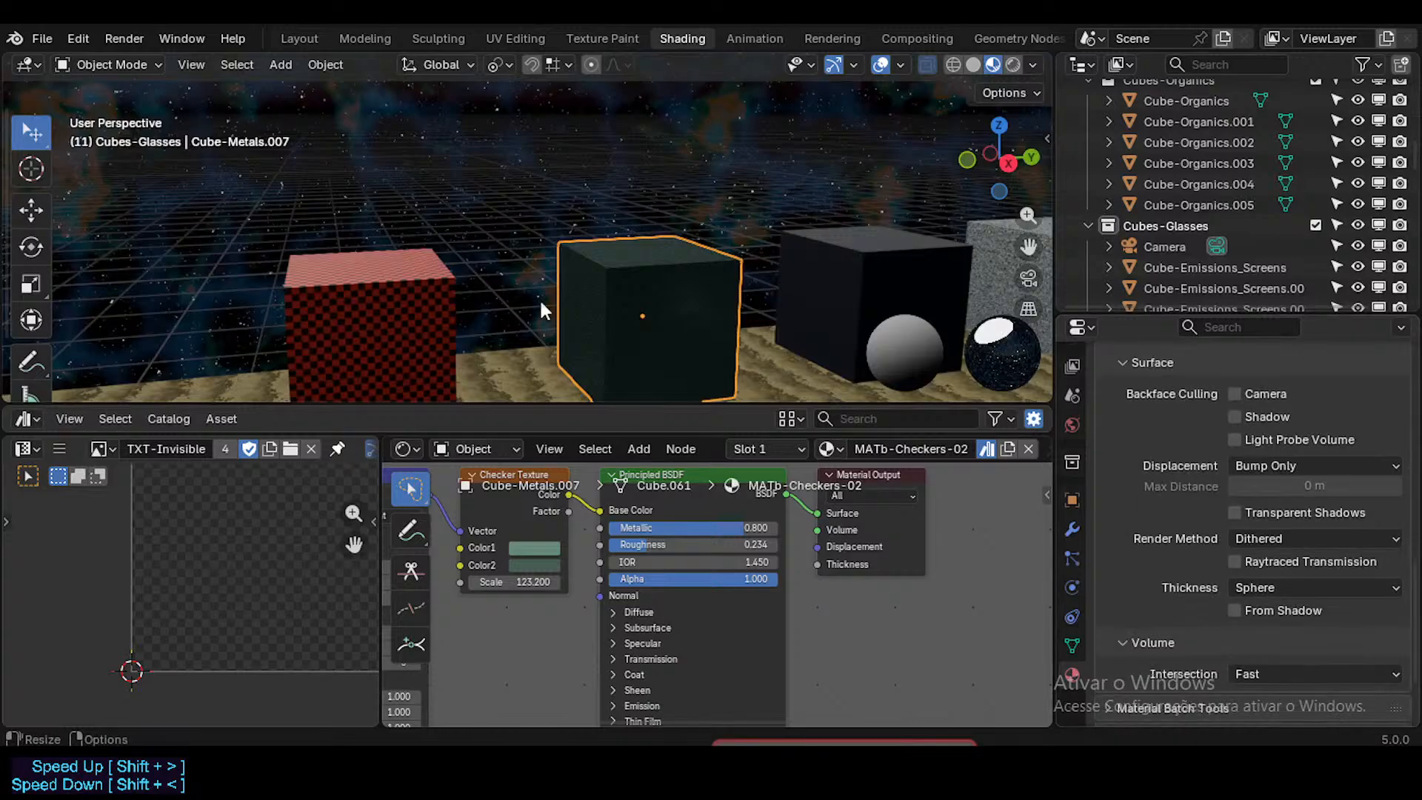
left_click(441, 300)
left_click(681, 337)
left_click(440, 321)
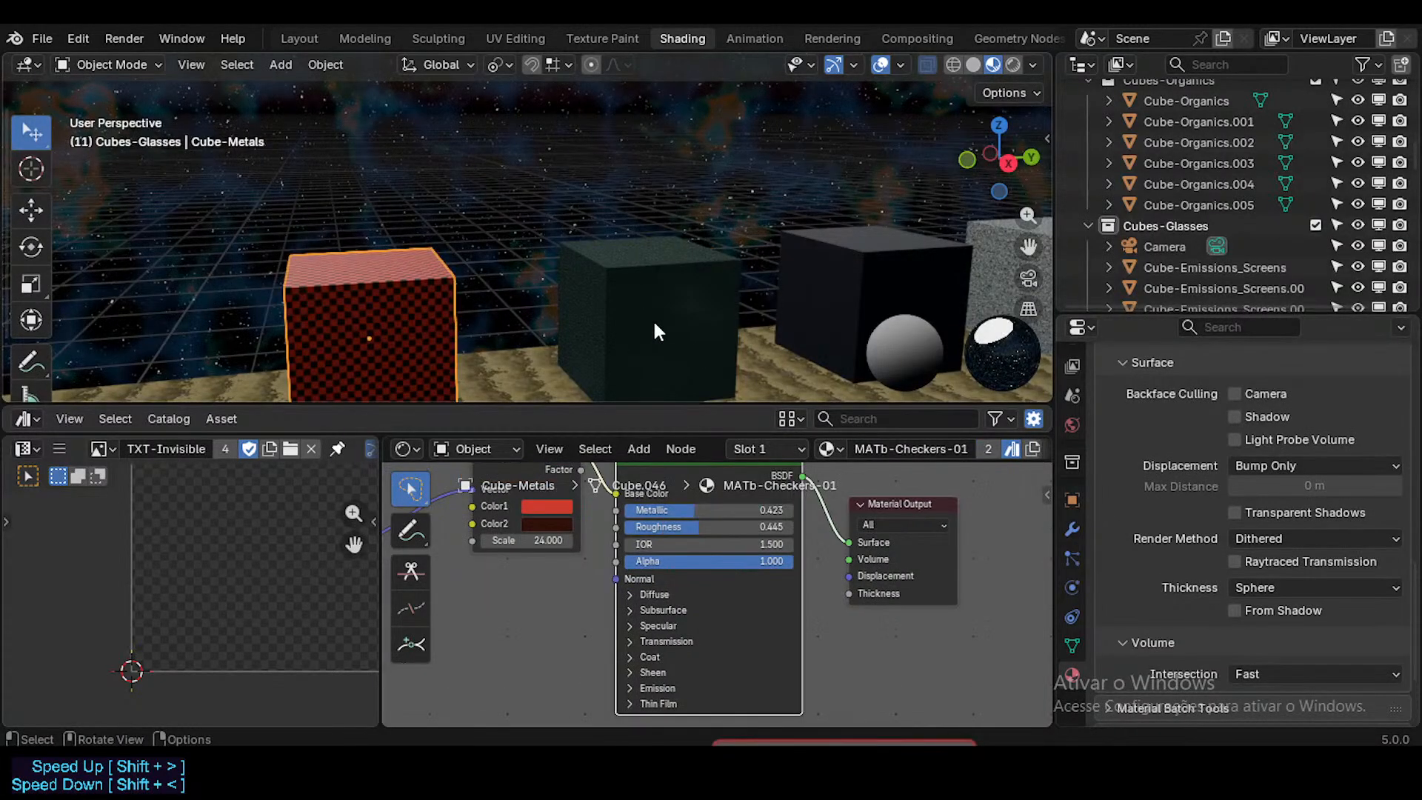
left_click(655, 321)
left_click(445, 339)
left_click(601, 322)
left_click(421, 325)
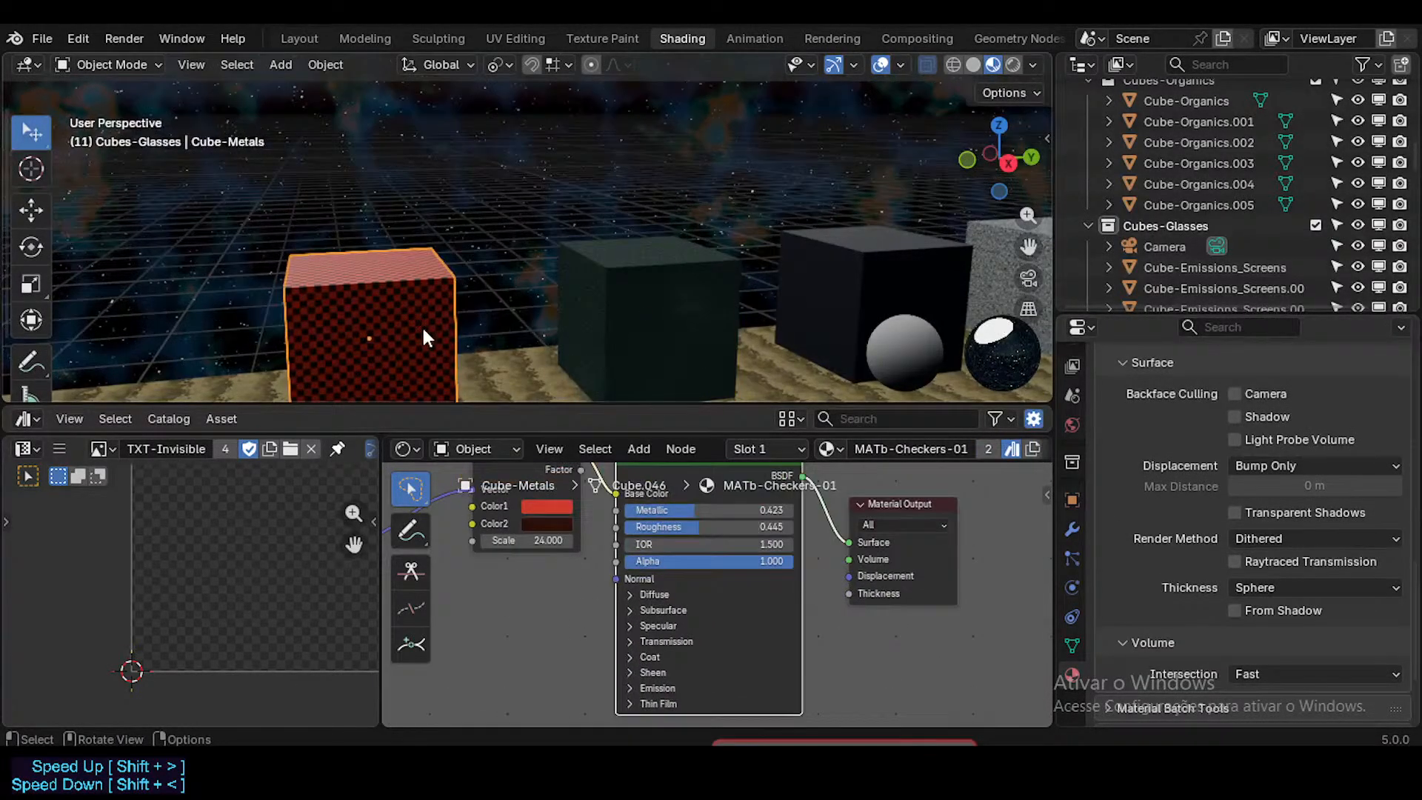
left_click(649, 331)
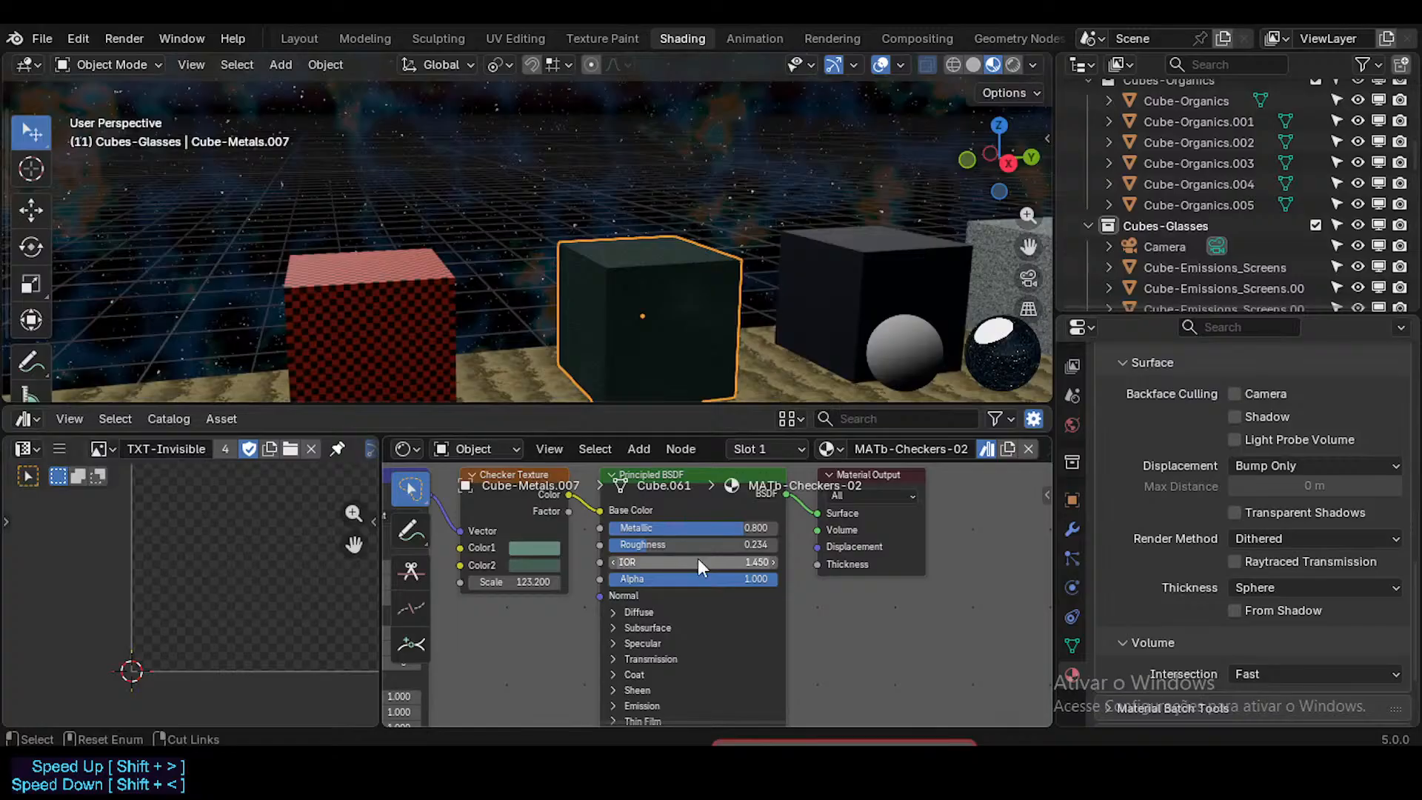
Step: Save the file, select the red checkered cube, and undo that selection
key("ctrl+s")
left_click(380, 277)
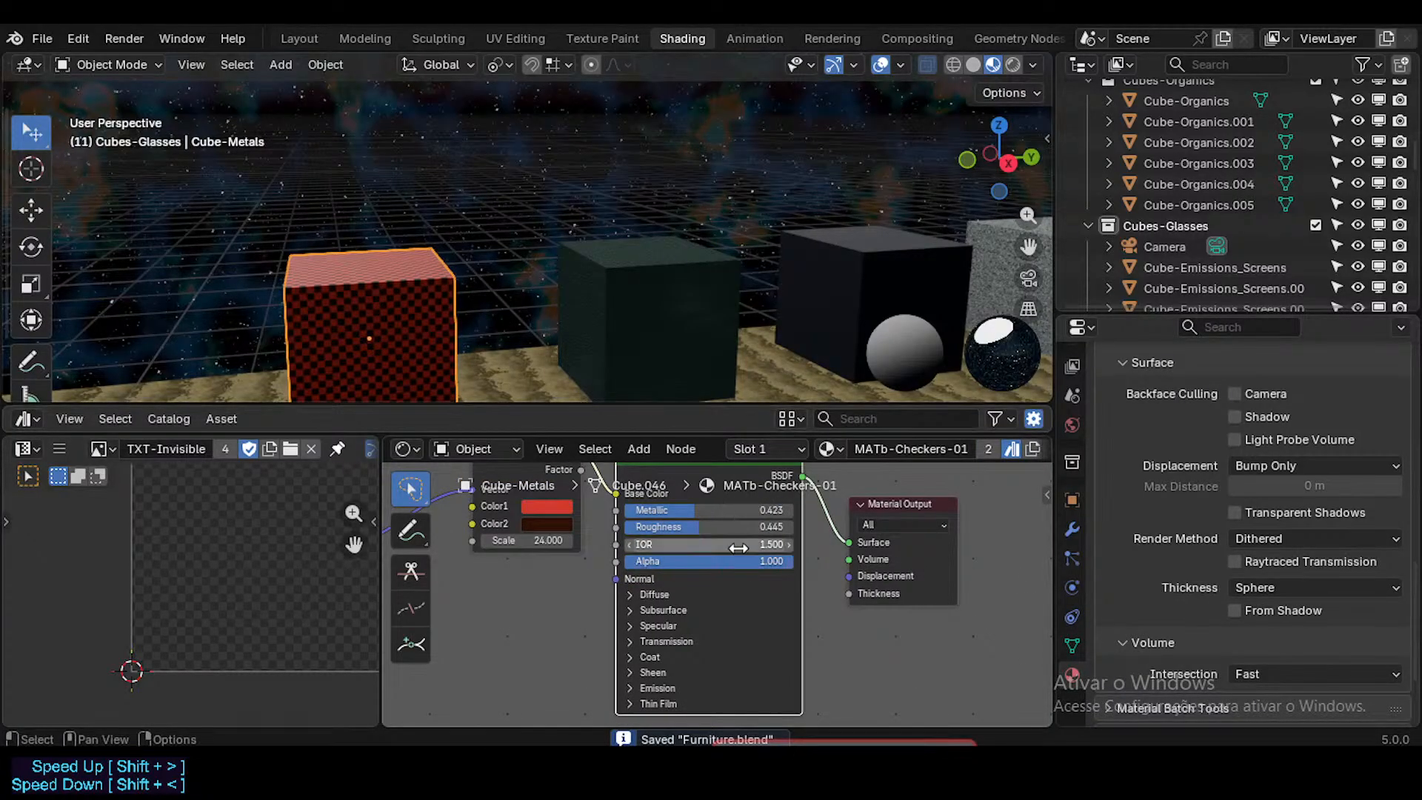
key("ctrl+z")
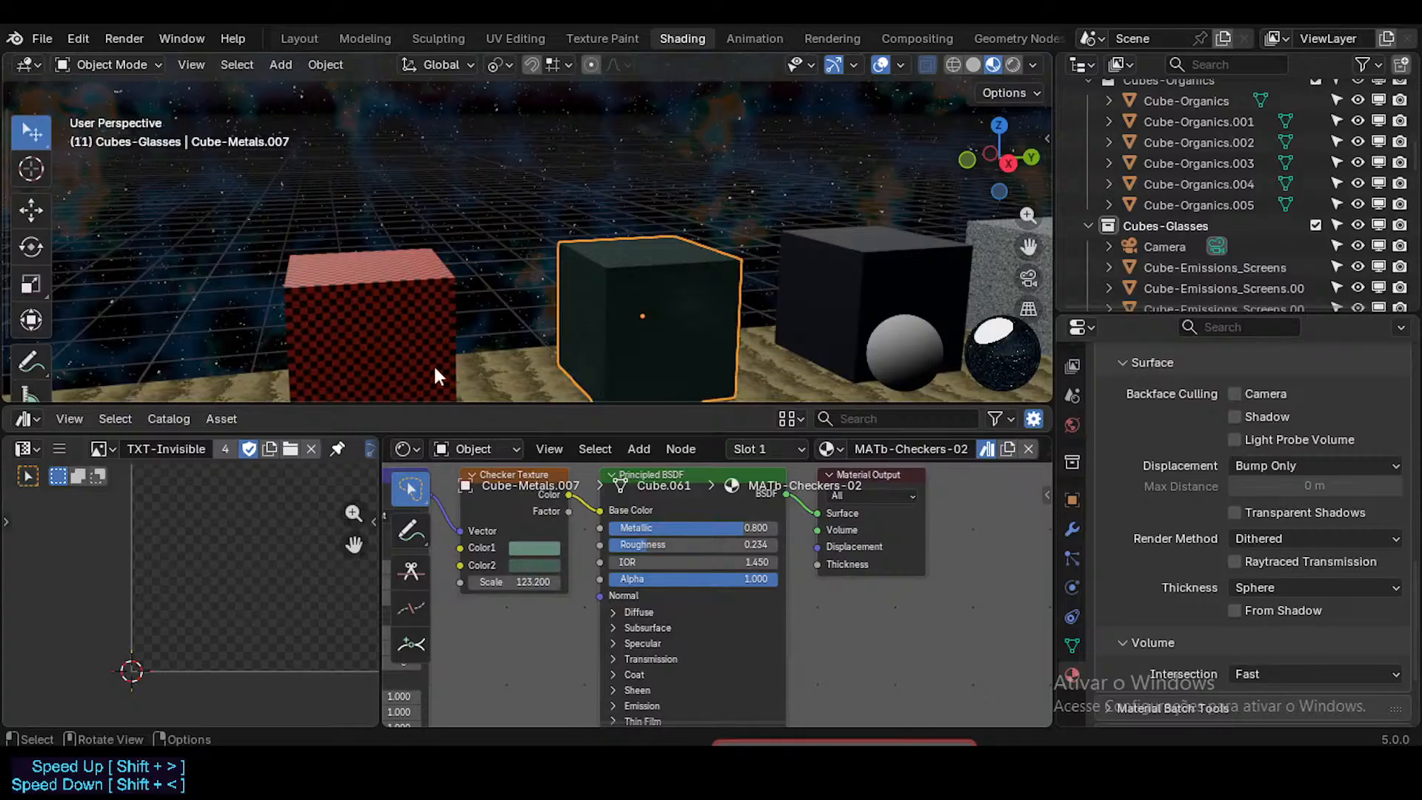
Step: Compare the mesh data and the material Link settings of the red and dark green checkered cubes
left_click(1072, 645)
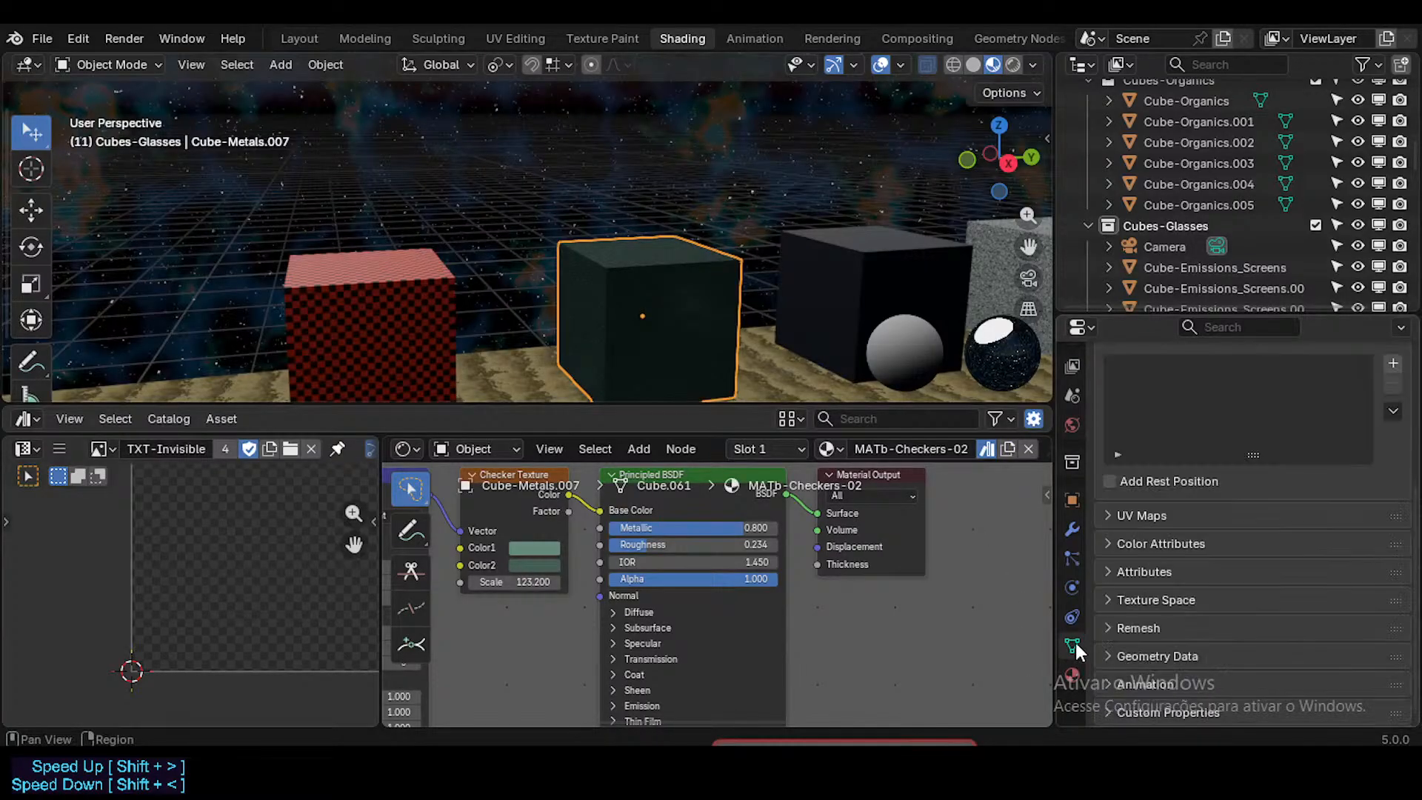
scroll(1201, 536, "up", 5)
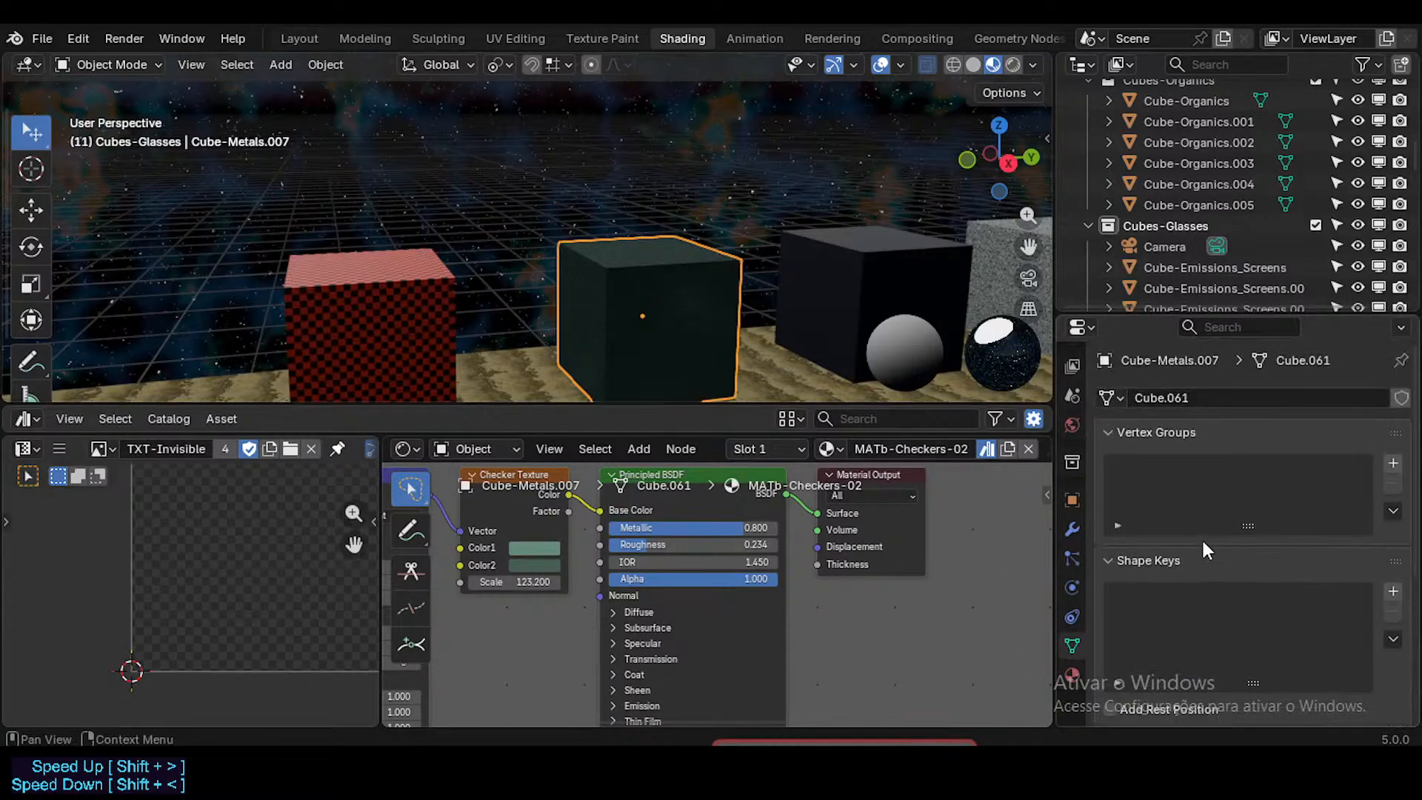
left_click(1072, 675)
left_click(1396, 635)
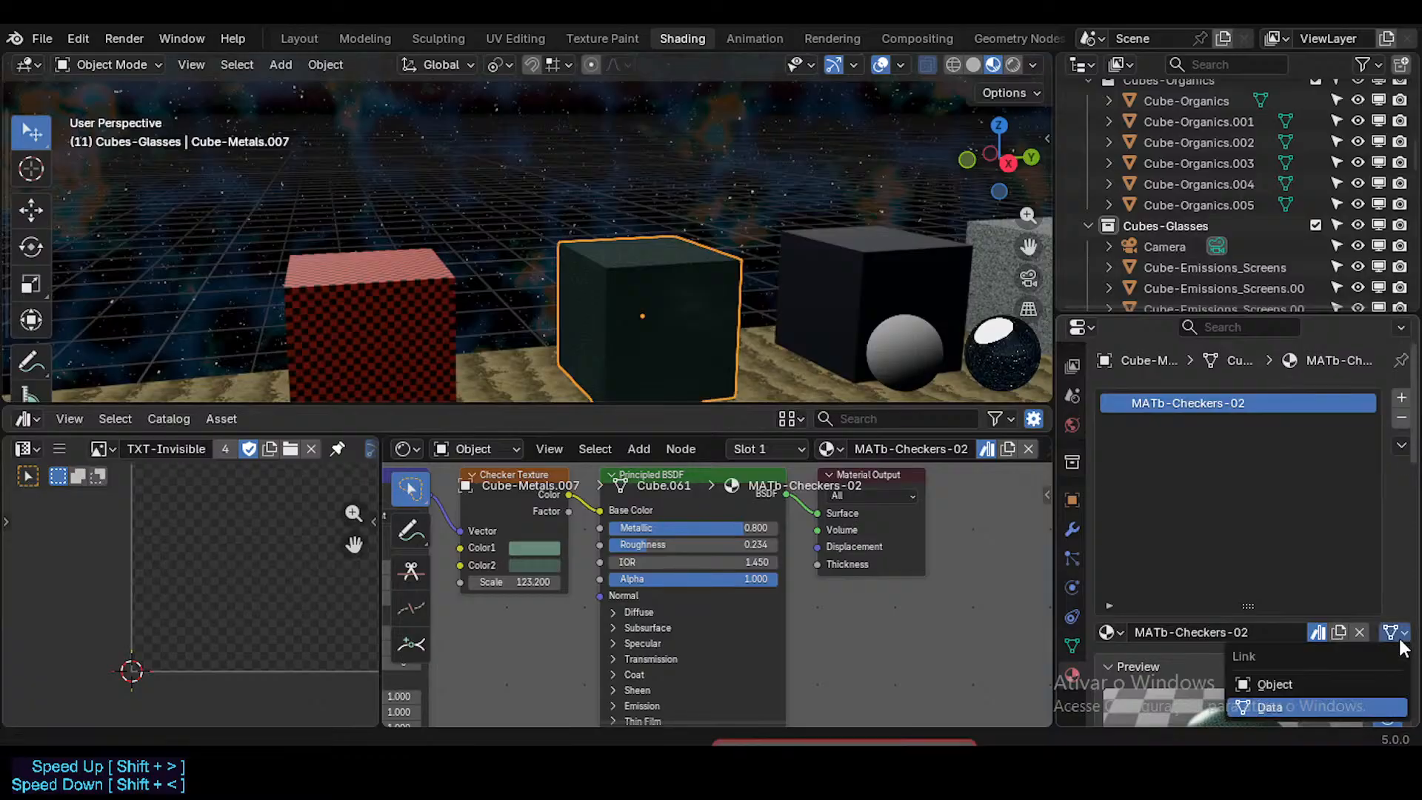
left_click(1395, 637)
left_click(420, 289)
left_click(1396, 634)
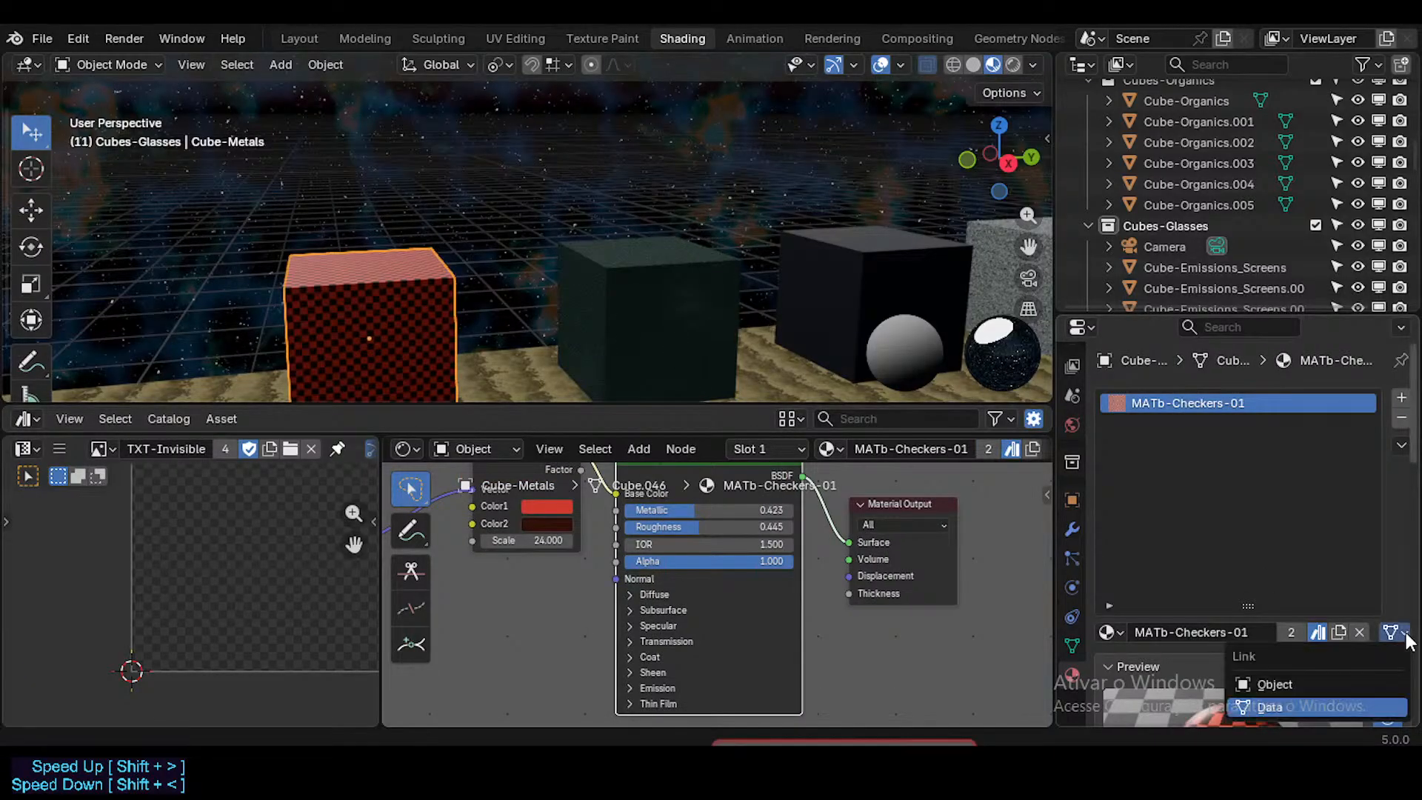
left_click(641, 320)
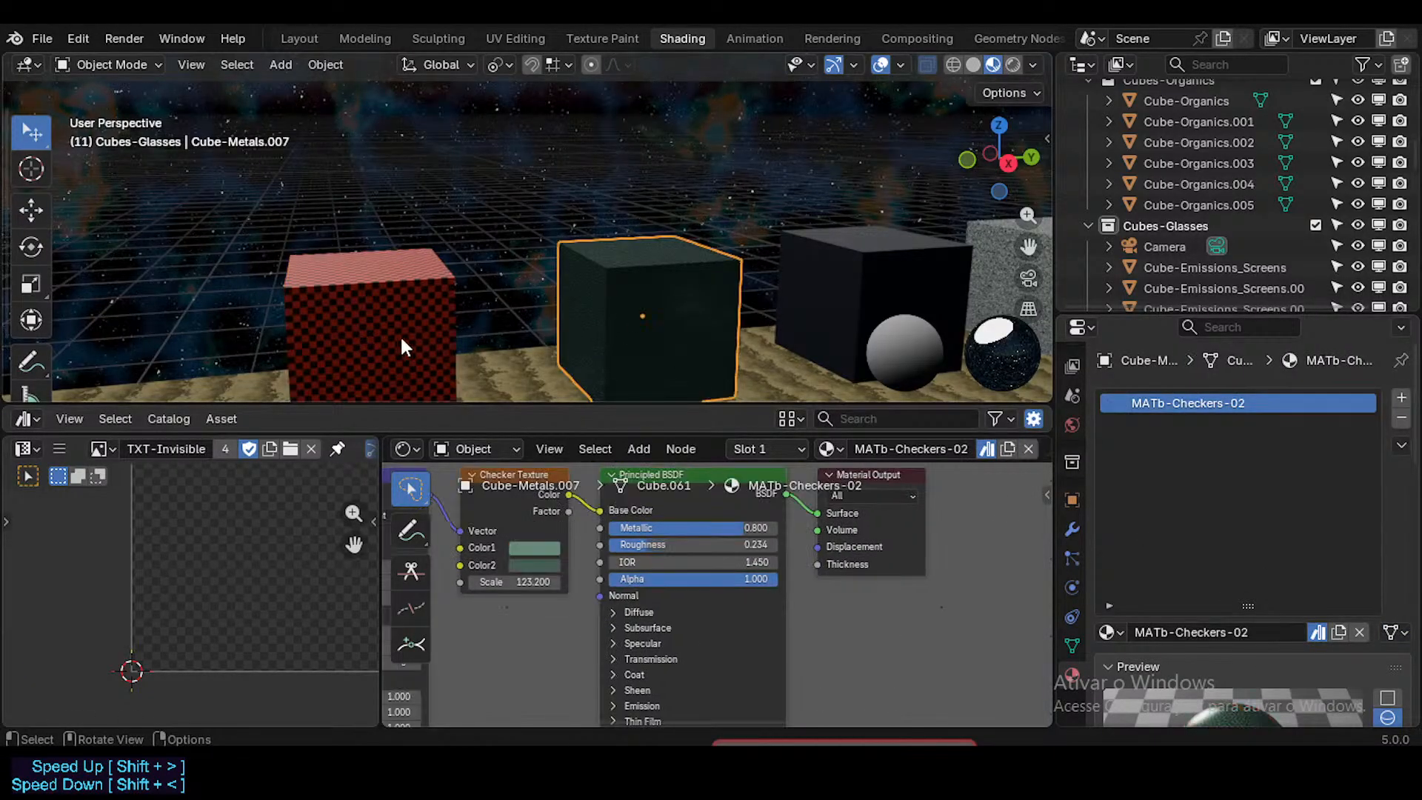
left_click(395, 335)
left_click(572, 339)
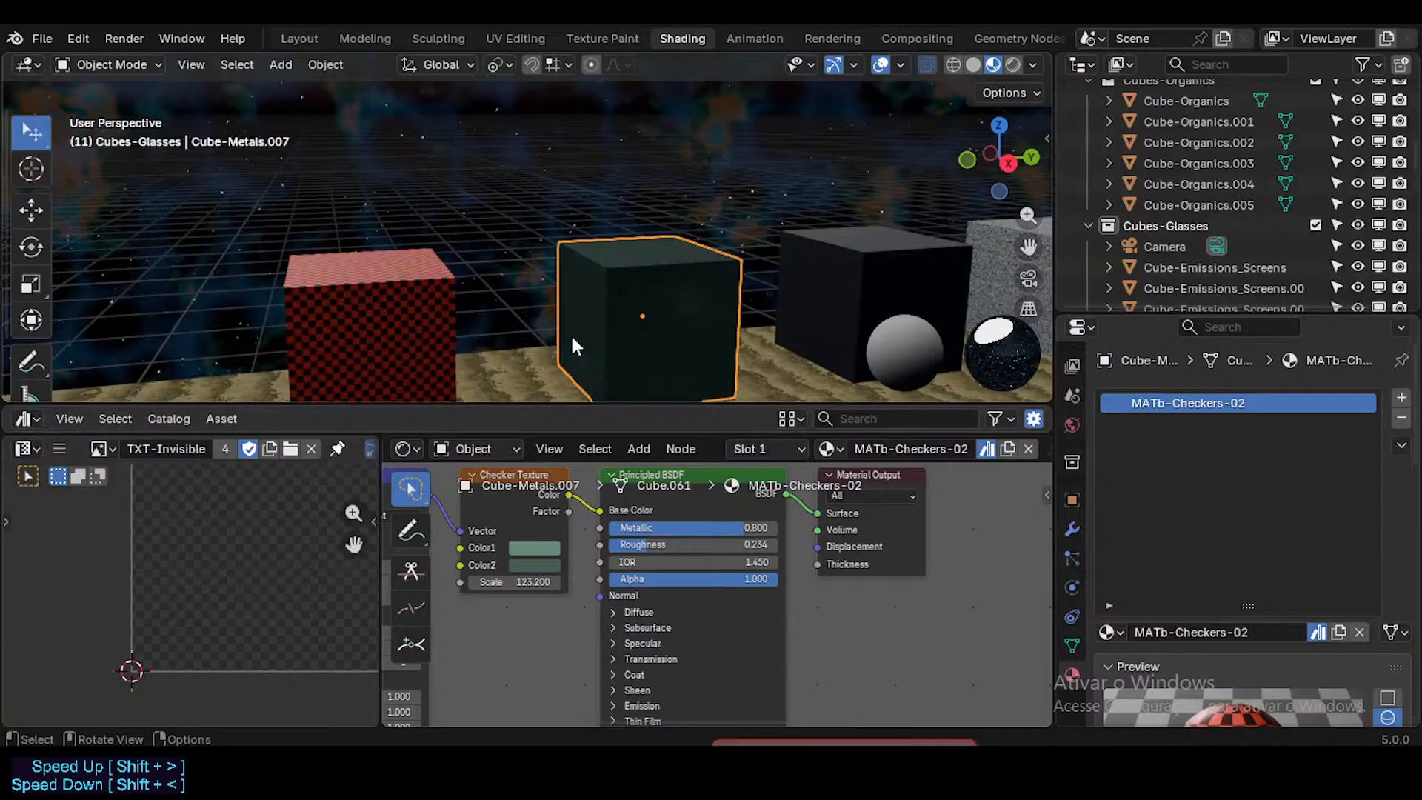
Step: Set the preview render type of the red cube's MATb-Checkers-01 material to Sphere and save the file
left_click(421, 335)
scroll(1407, 570, "down", 5)
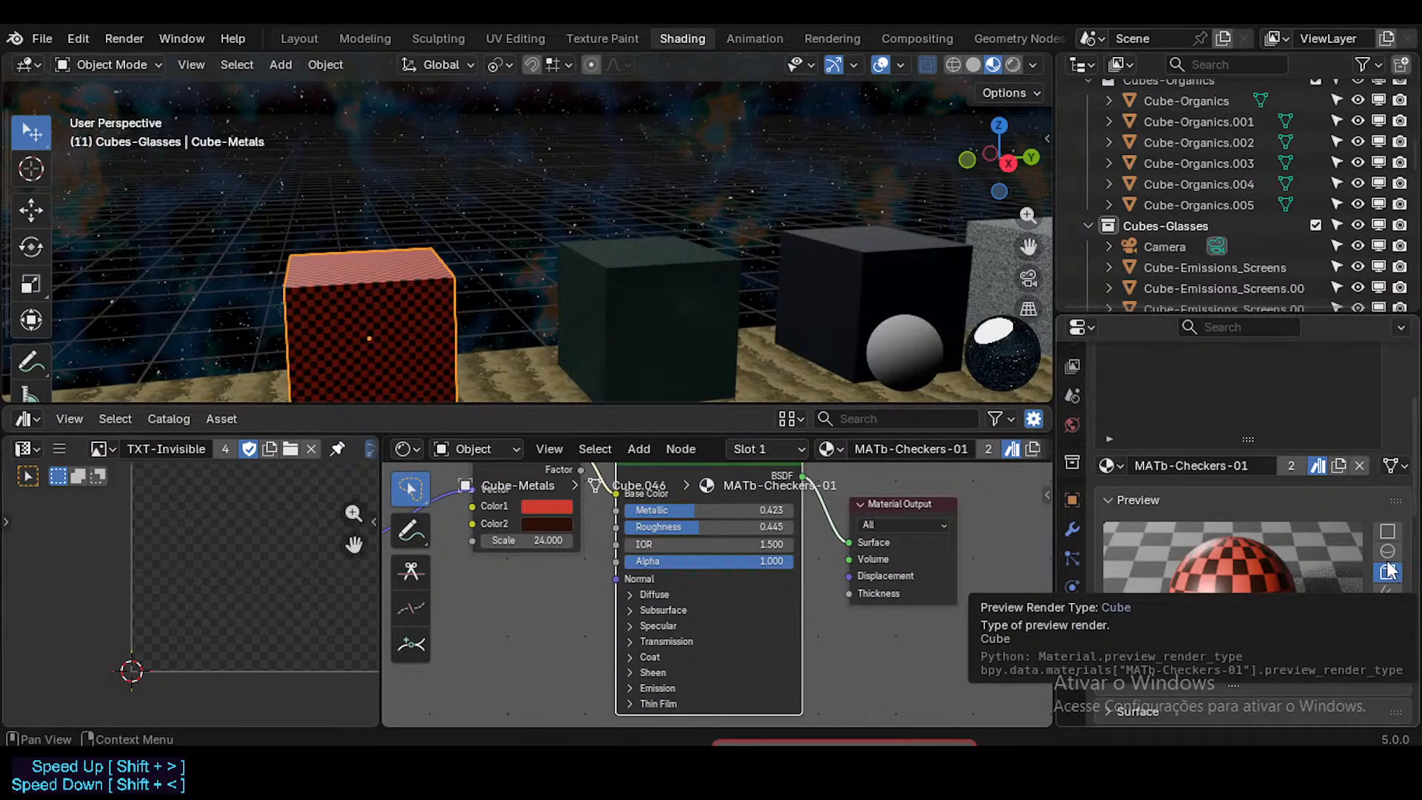
left_click(1387, 552)
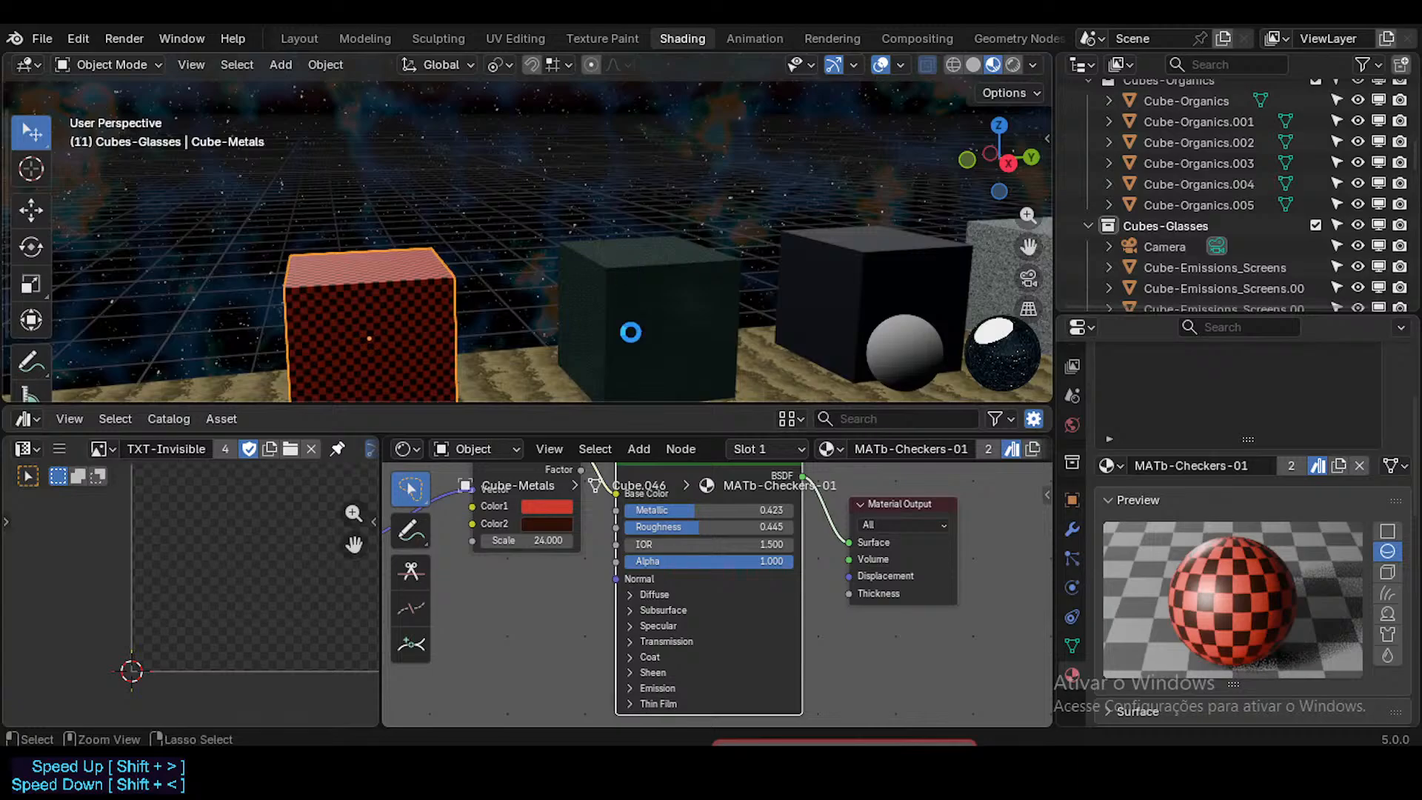
key("ctrl+s")
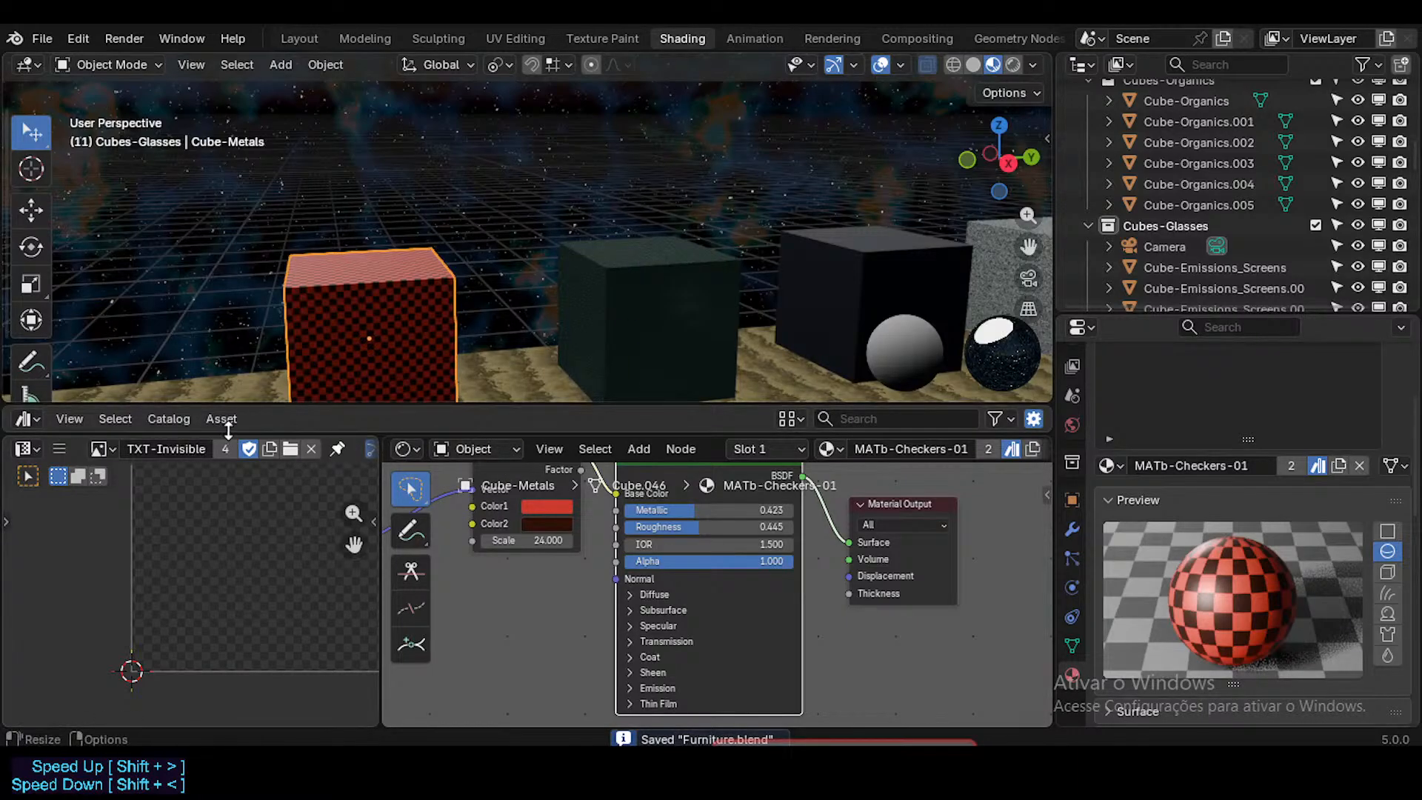
Step: Switch to the Layout workspace, enlarge the viewport slightly, and select the MATb-Checkers-01 asset to check its preview
left_click(305, 38)
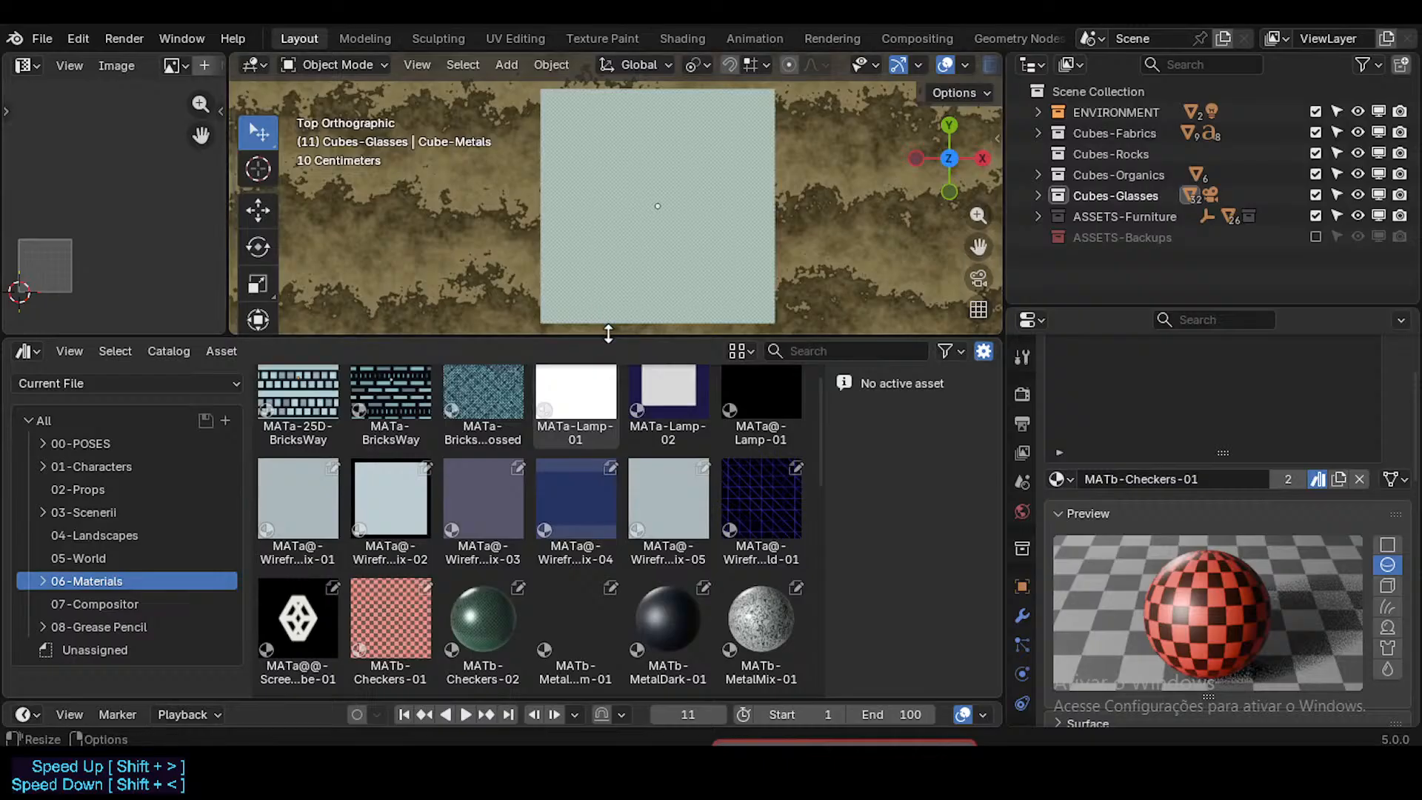
left_click_drag(608, 334, 608, 376)
scroll(421, 526, "down", 4)
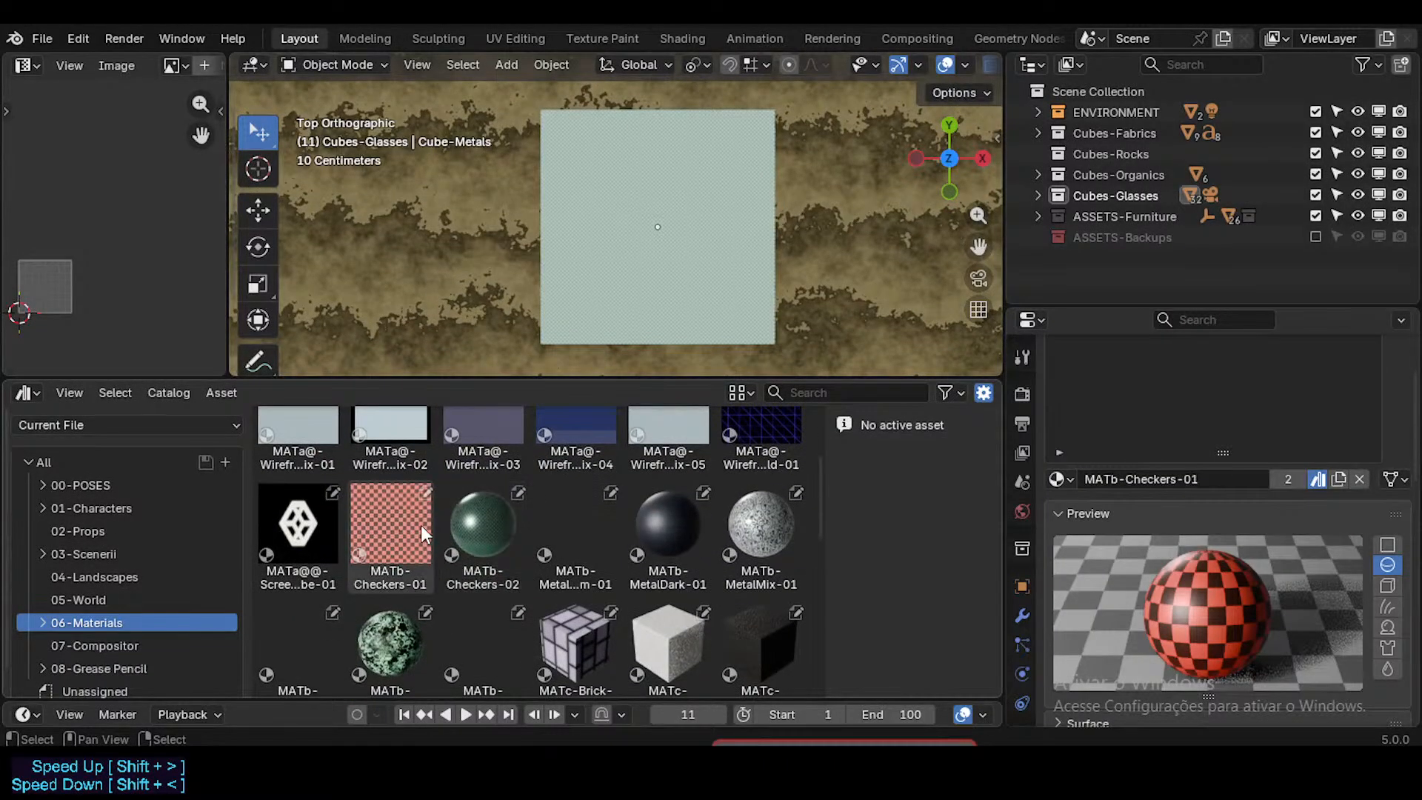
left_click(414, 522)
scroll(578, 592, "down", 3)
scroll(578, 591, "up", 3)
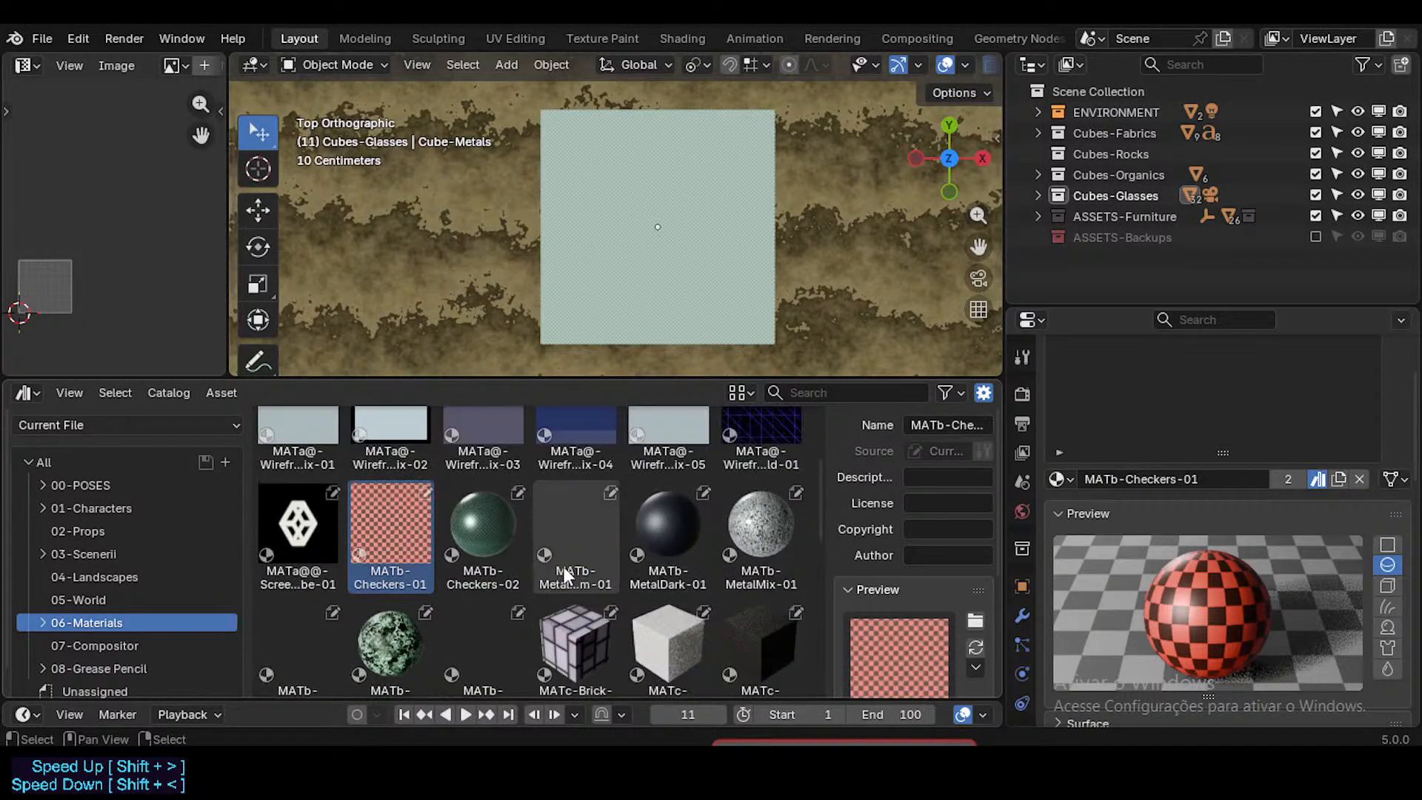
Step: Examine the material assets without previews, including MATb-MetalPipes-01, MATf-CarpetBrown and MATx-Wood-01
left_click(563, 566)
scroll(686, 580, "down", 3)
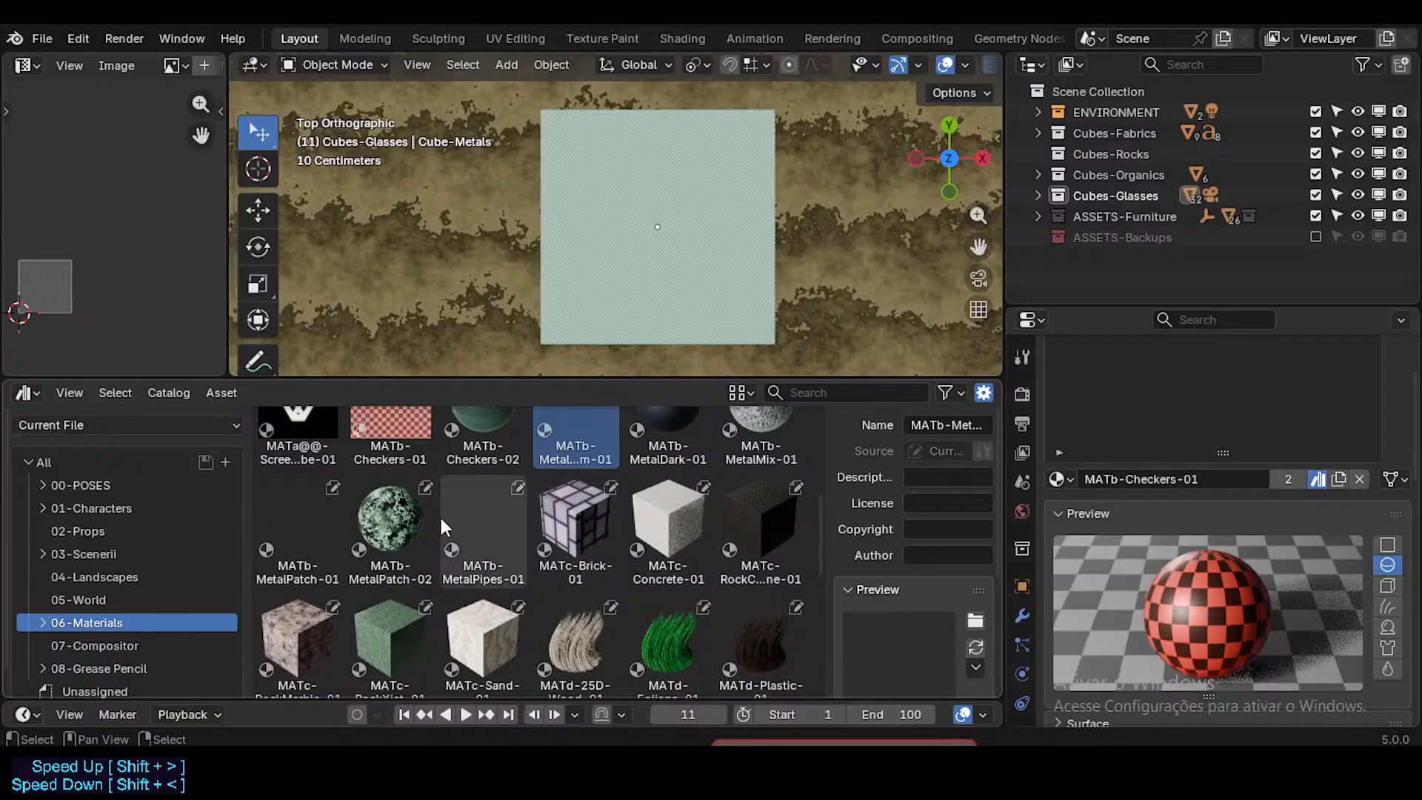
left_click(441, 520)
scroll(480, 580, "down", 10)
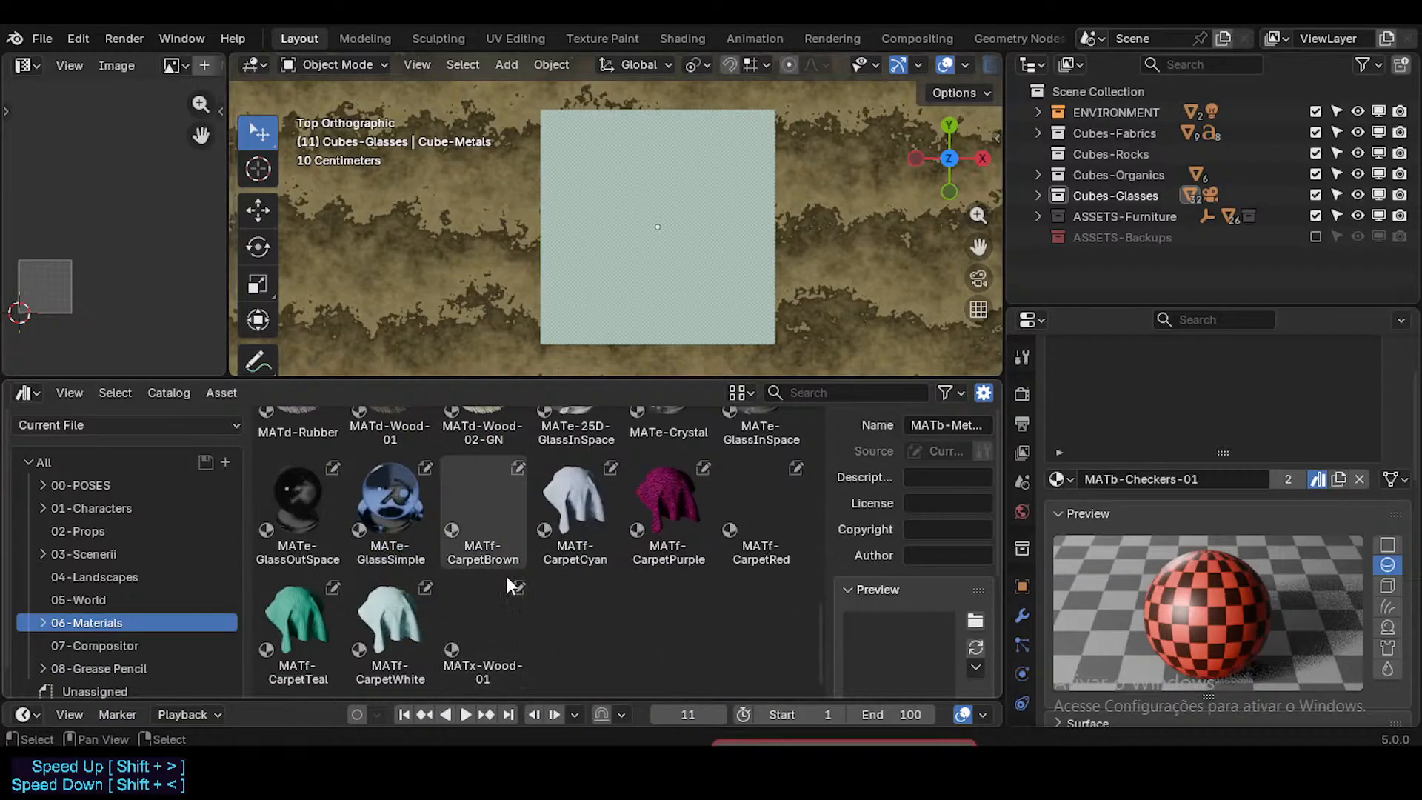
left_click(485, 511)
left_click(493, 618)
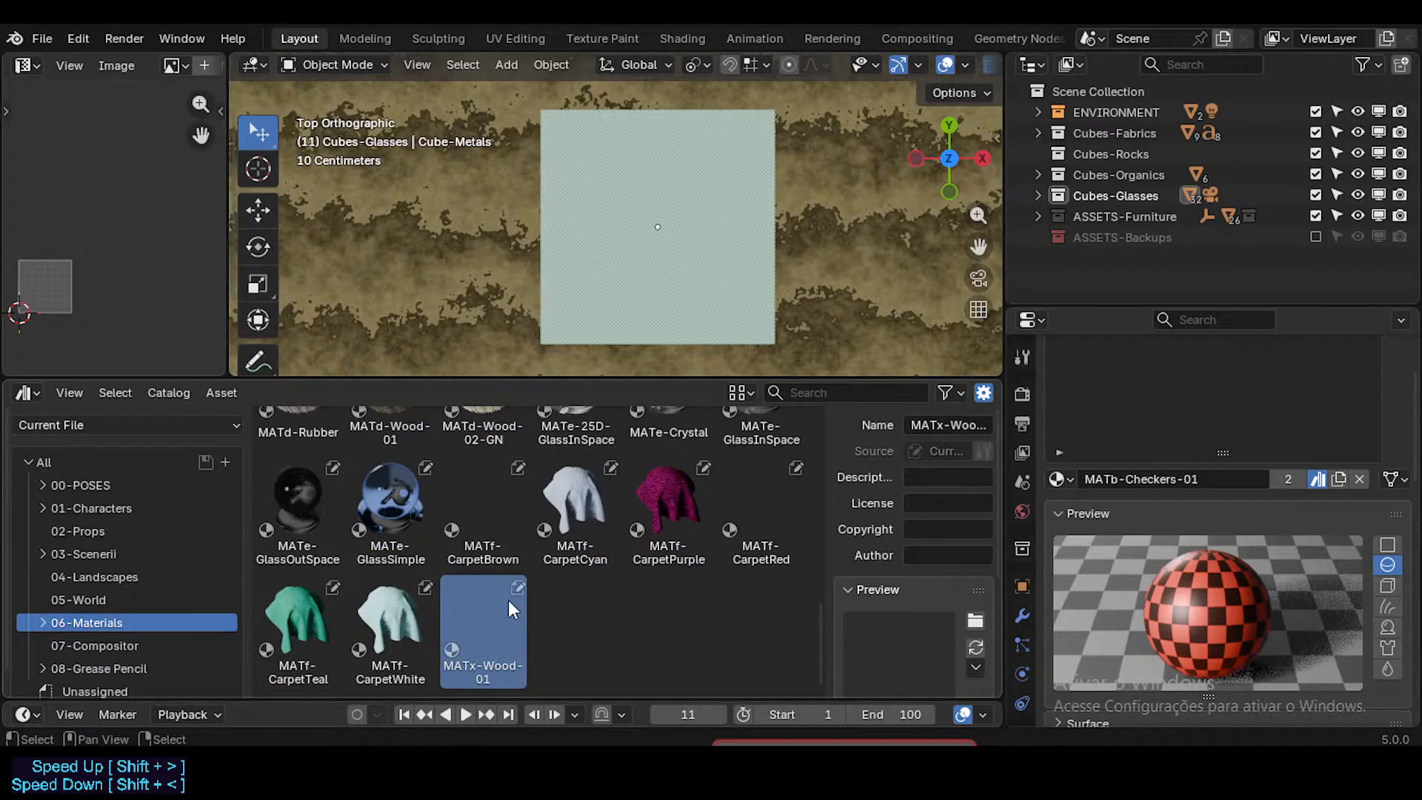
scroll(511, 563, "up", 9)
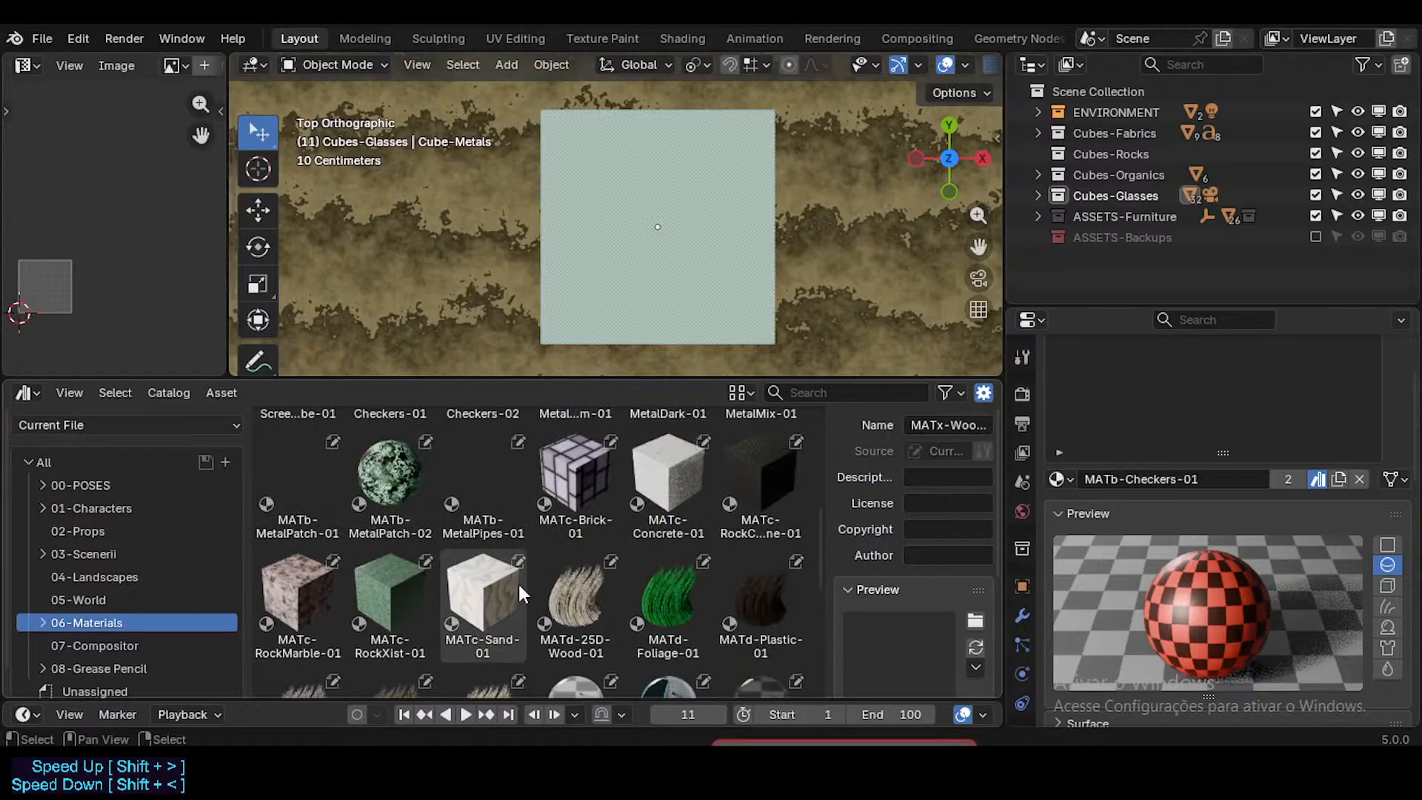
scroll(522, 585, "up", 5)
left_click(561, 566)
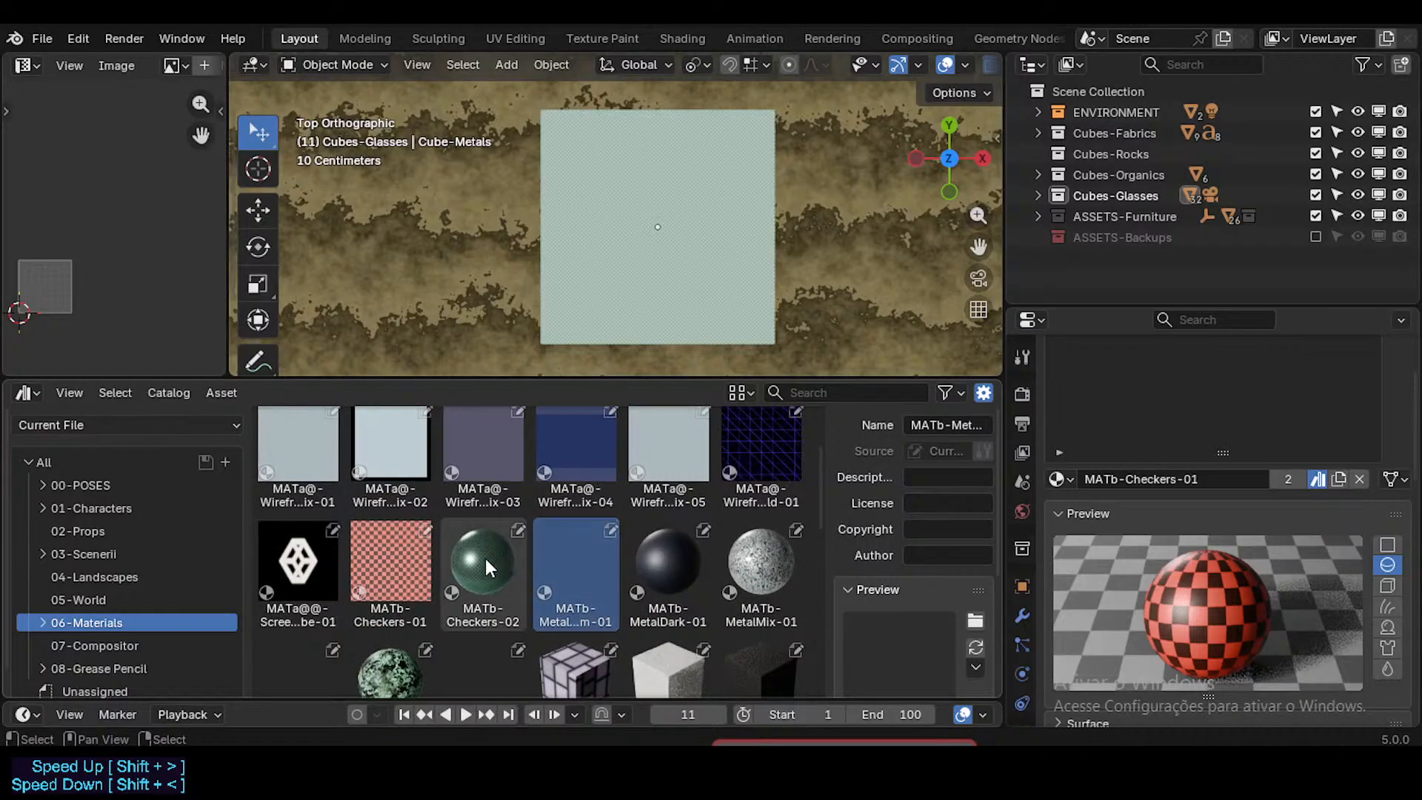
scroll(485, 565, "down", 15)
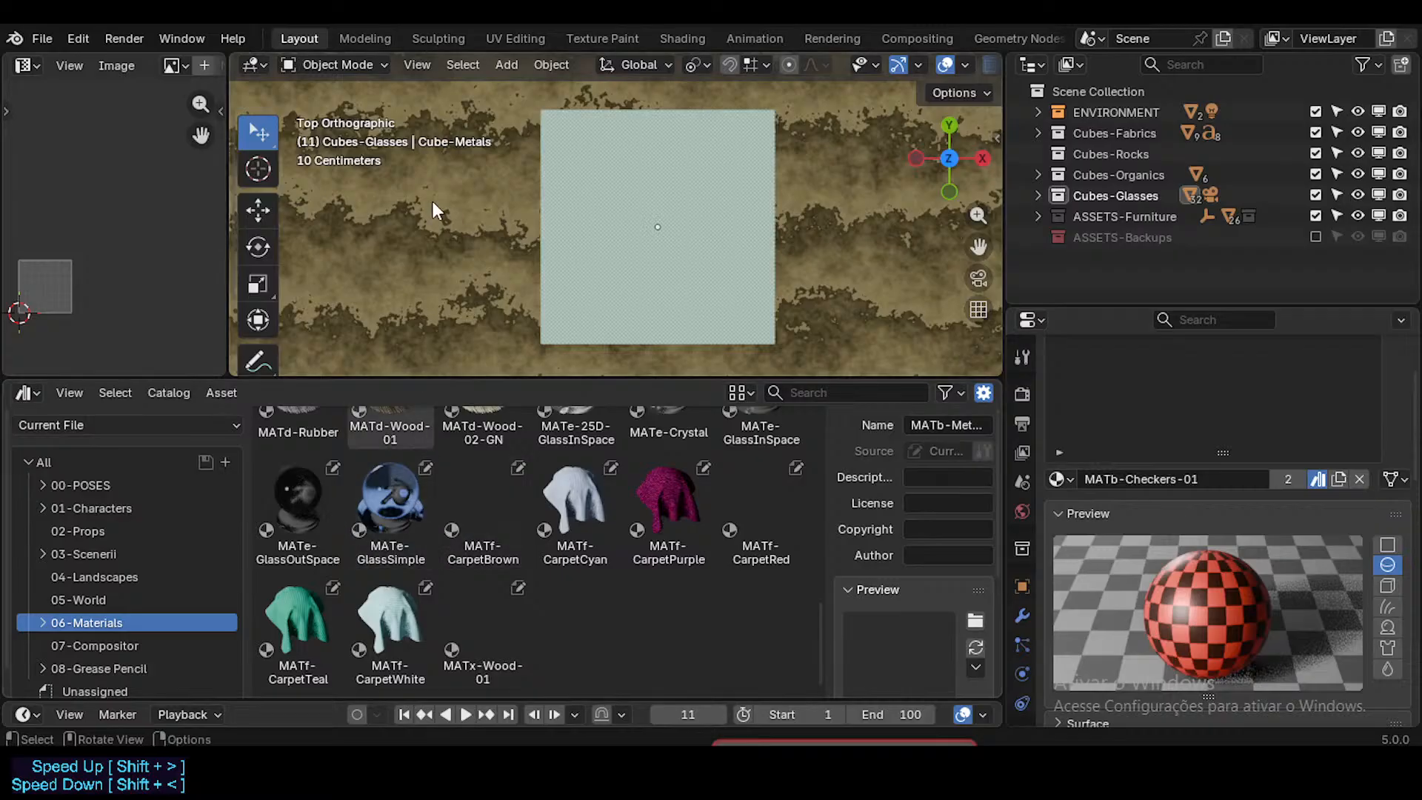
Step: Keep Current File as the asset library and view the rows of material cubes from a wider perspective
left_click(101, 424)
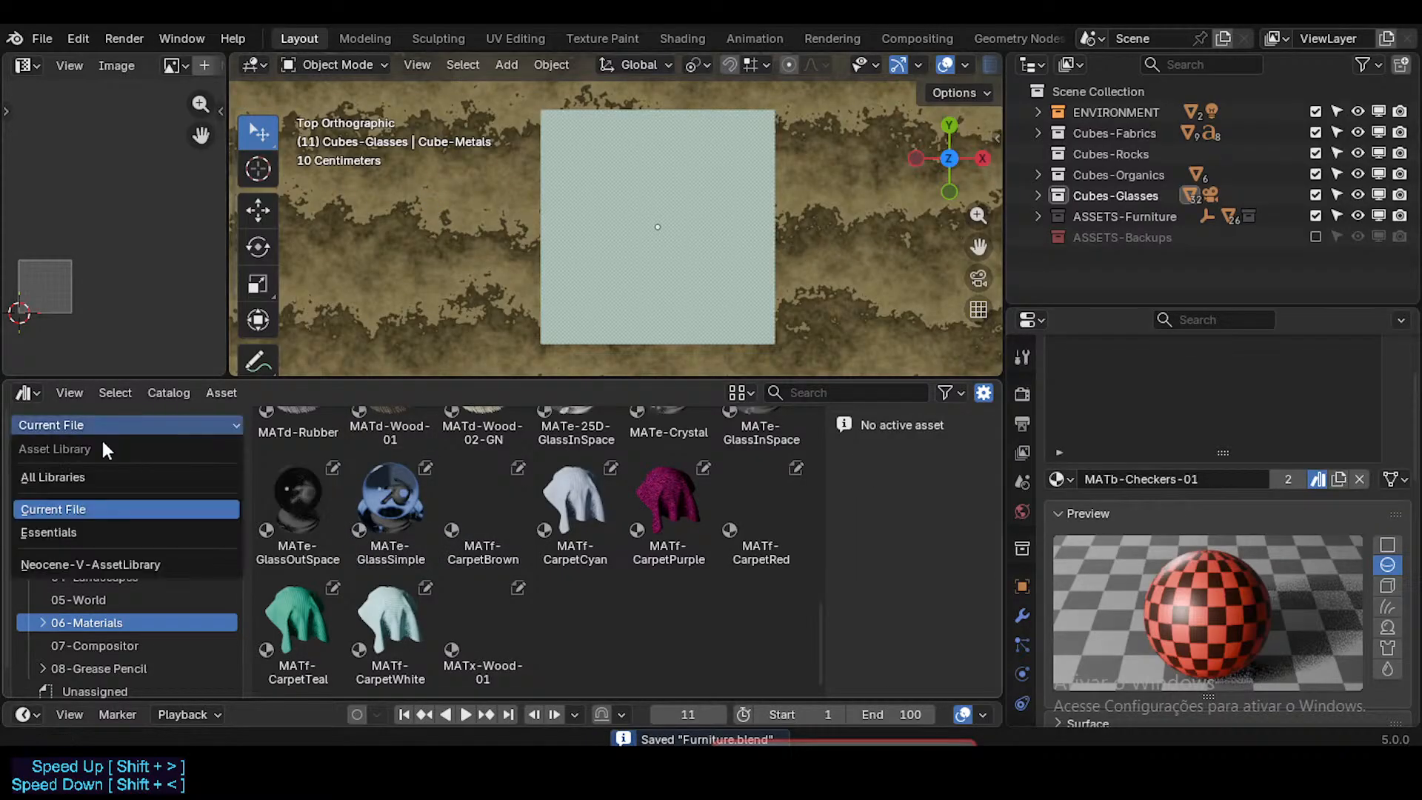
left_click(96, 511)
middle_click_drag(441, 326, 508, 113)
scroll(505, 111, "down", 2)
scroll(499, 166, "down", 3)
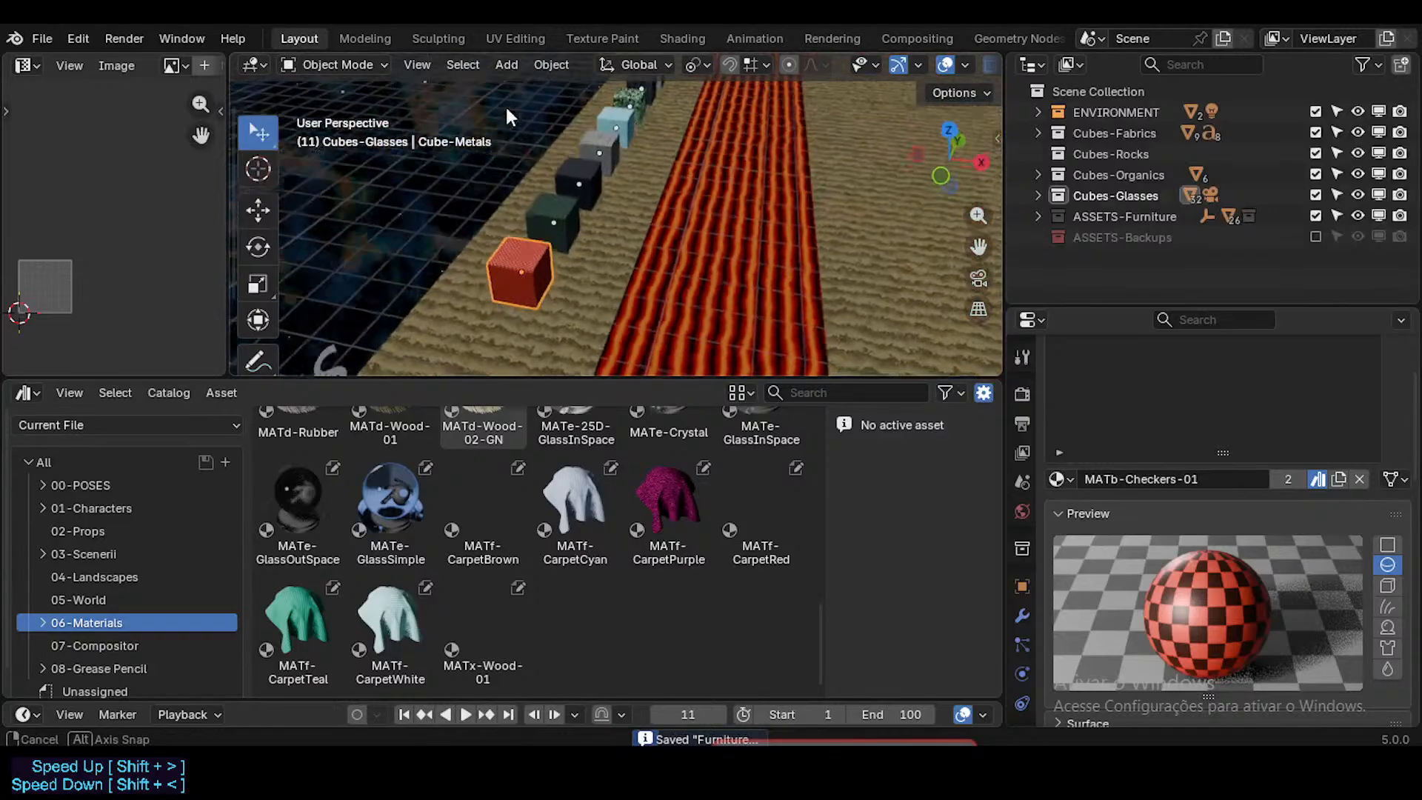
scroll(518, 118, "down", 3)
middle_click_drag(725, 169, 683, 248)
scroll(605, 224, "down", 2)
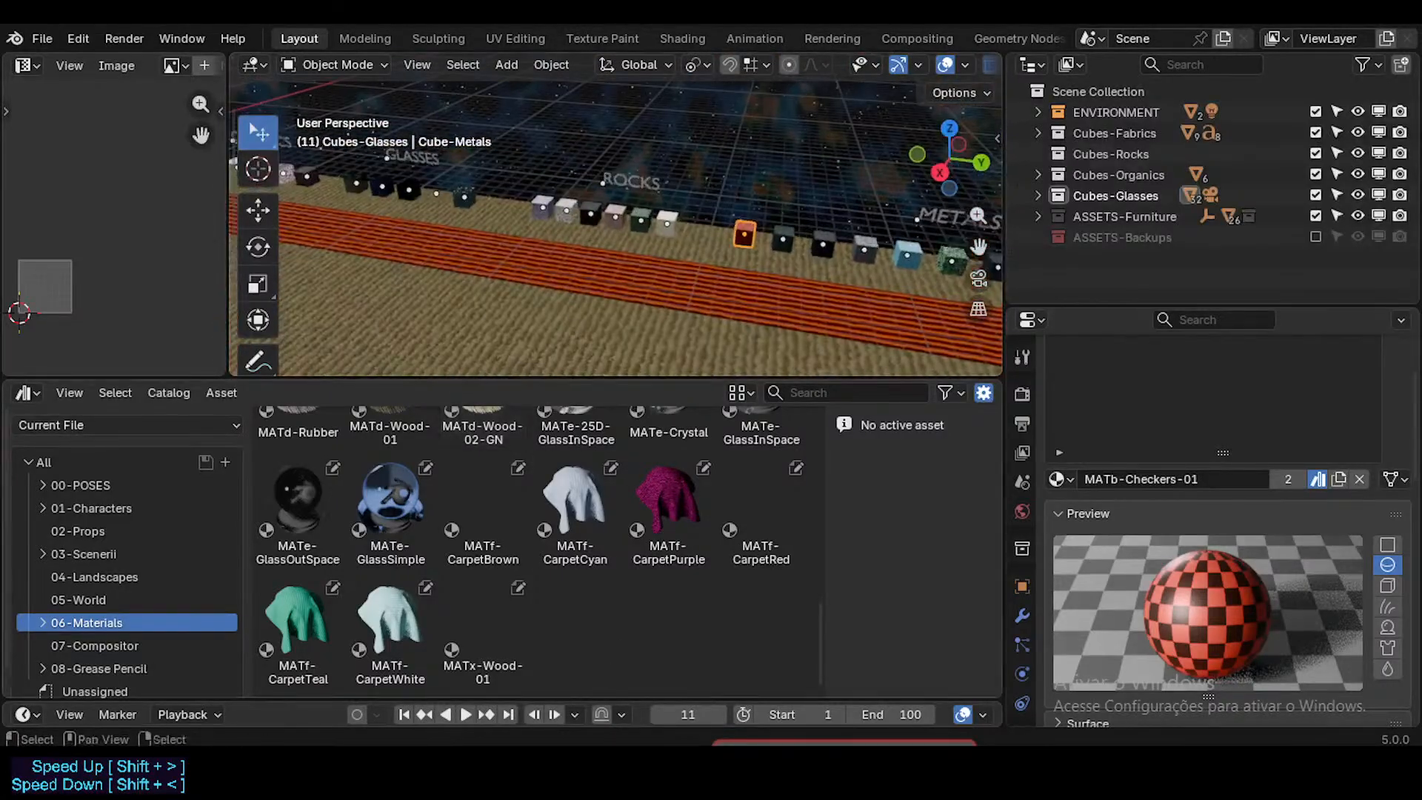
Step: Switch to the browser, confirm continued YouTube music playback and reposition the live chat window, returning to Blender
mouse_move(629, 770)
left_click(555, 711)
left_click(803, 467)
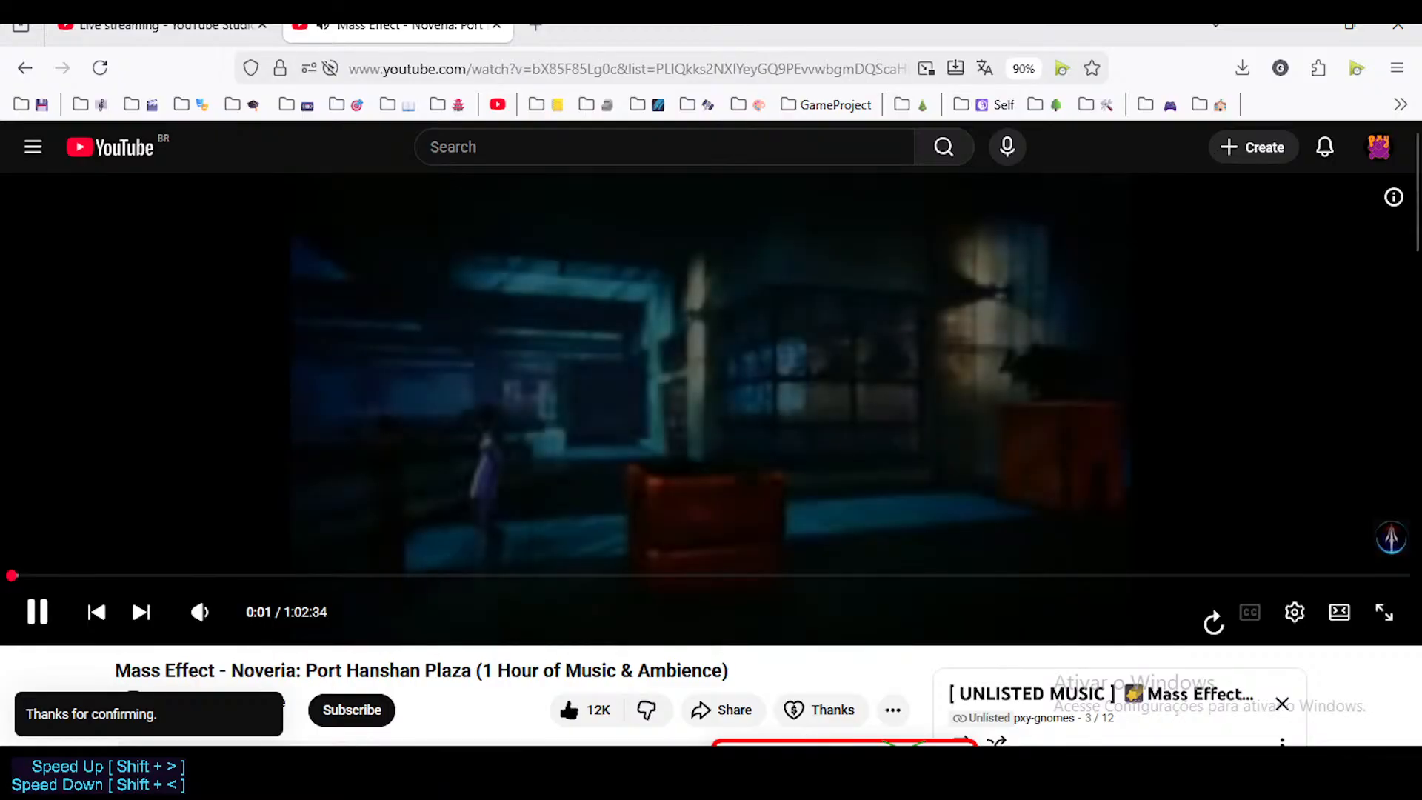
left_click_drag(798, 748, 1072, 307)
key("alt+Tab")
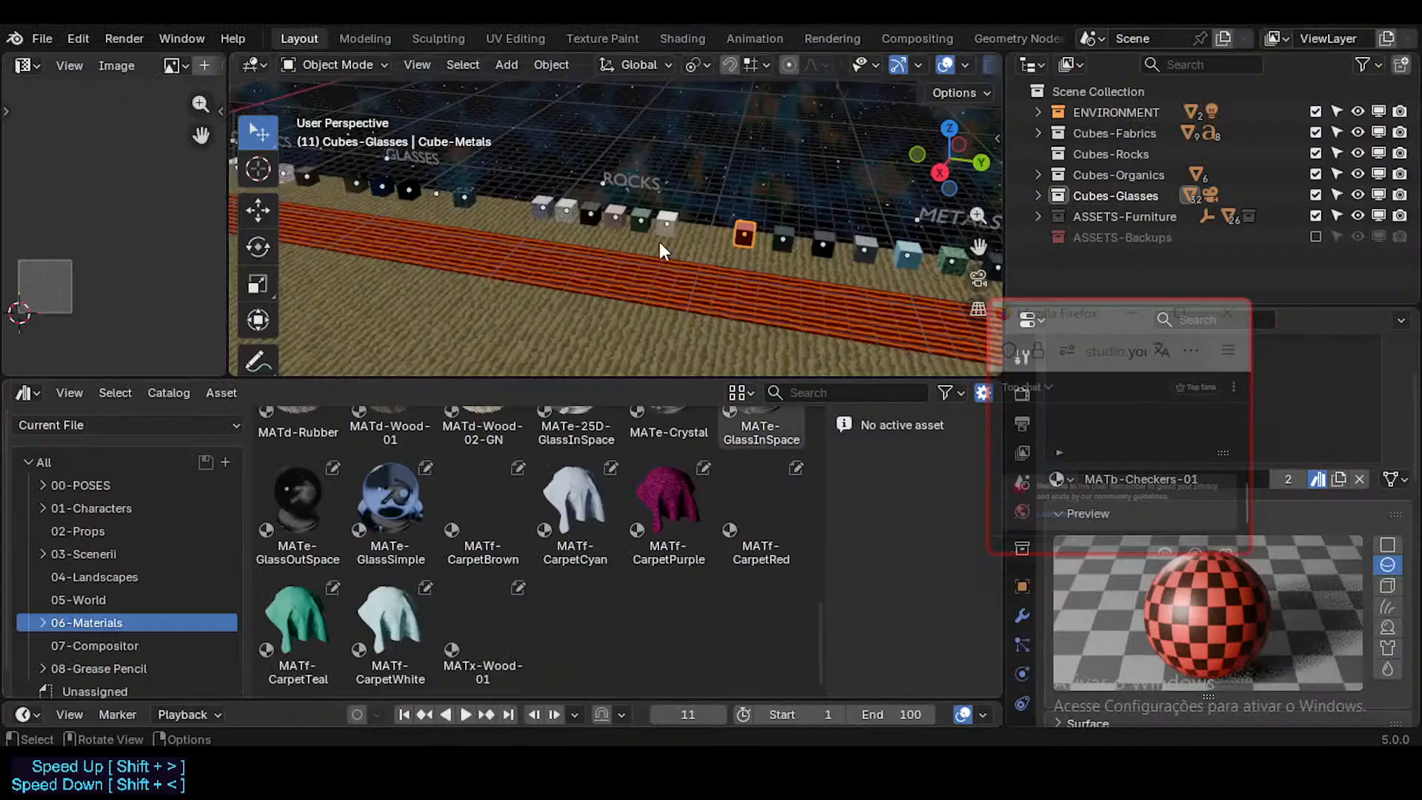
Step: Walk through the scene to inspect the category rows of material cubes, the furniture and the plants
left_click_drag(605, 372, 605, 357)
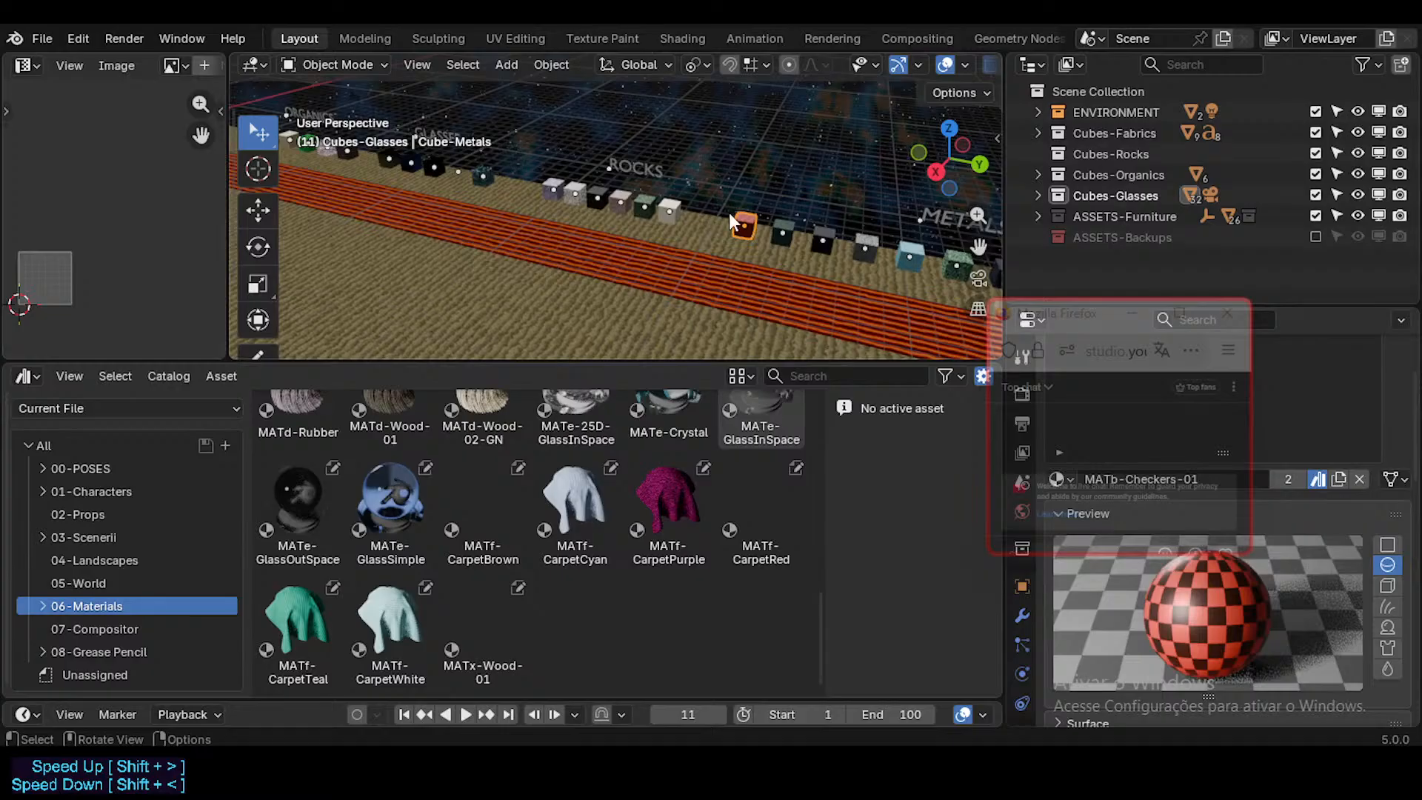
key("shift+grave")
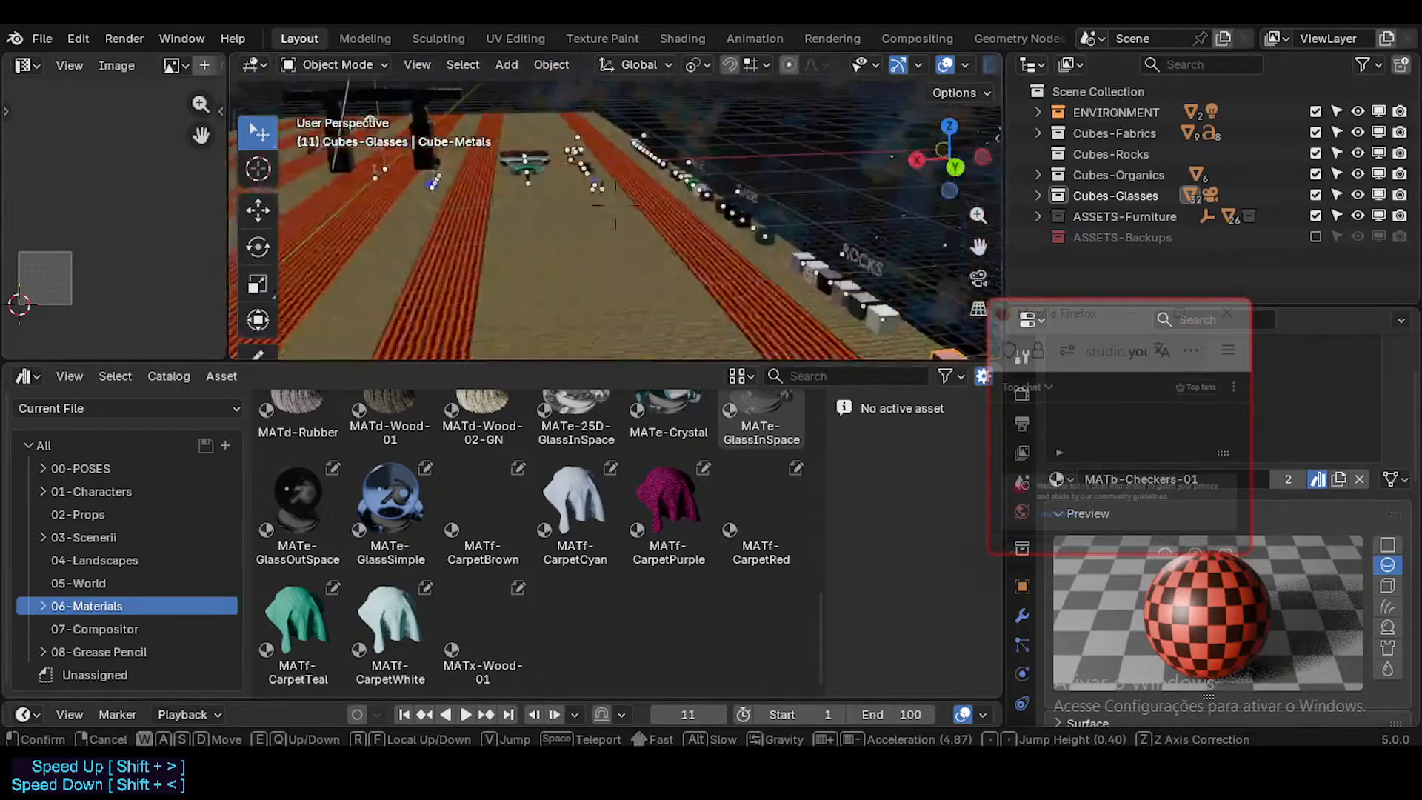
key("w")
key("a")
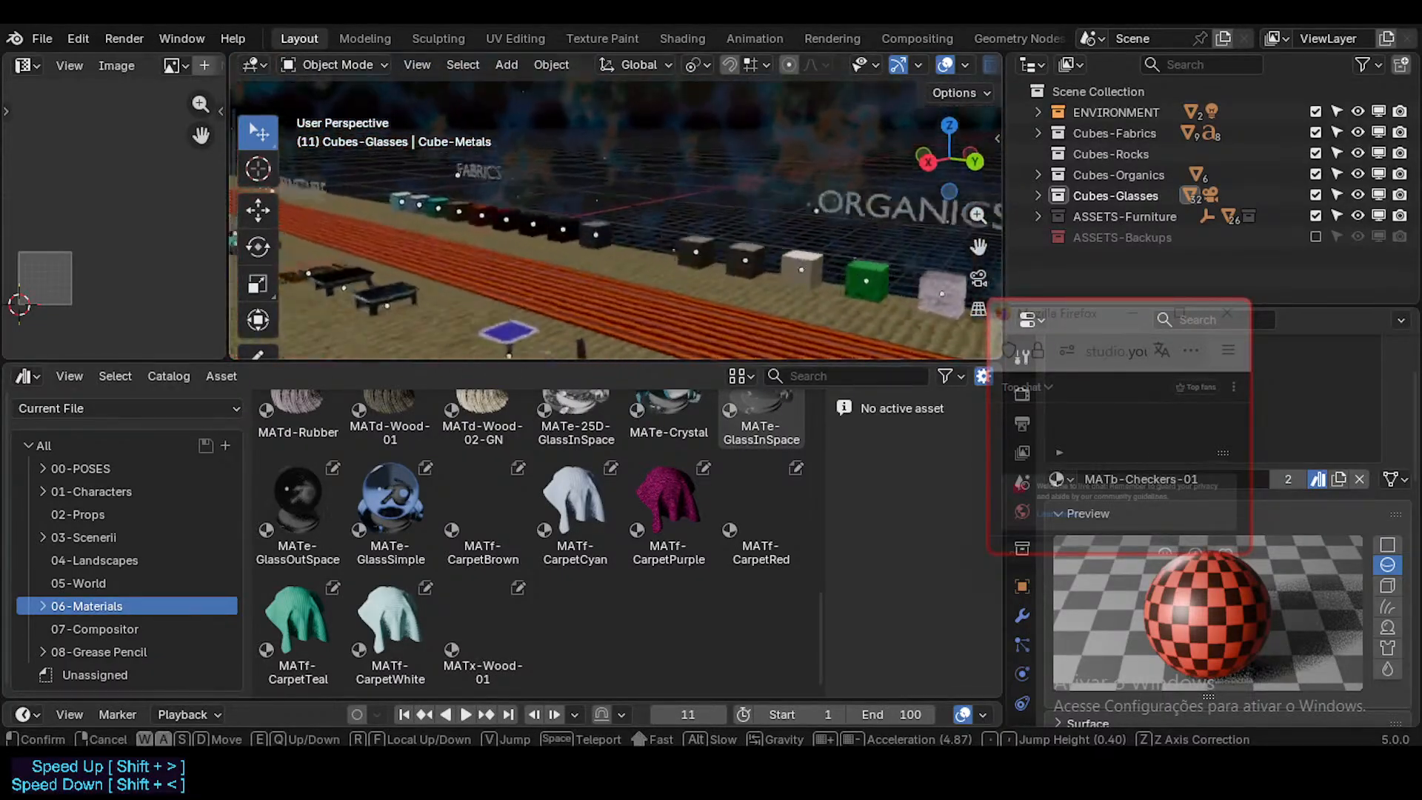
key("w")
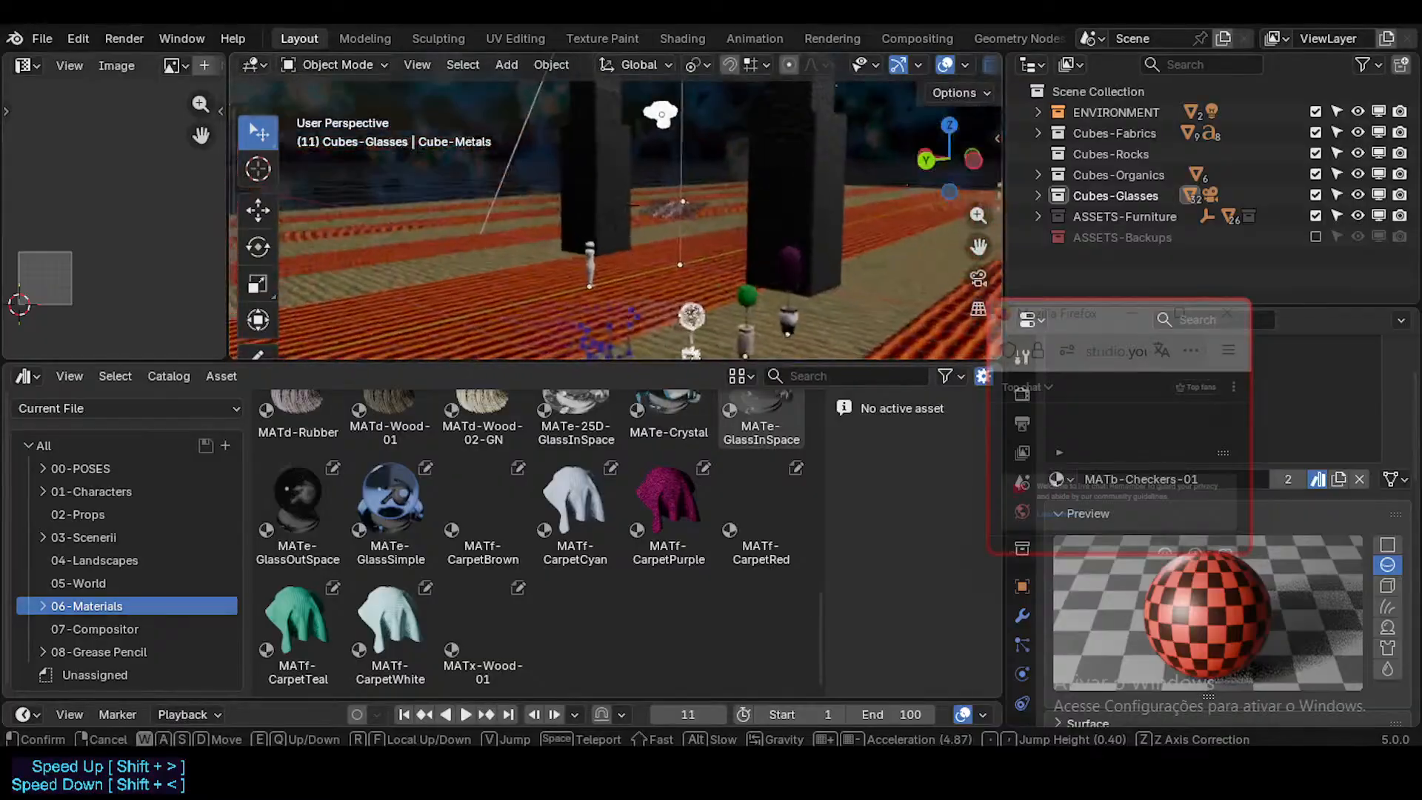
key("w")
key("a")
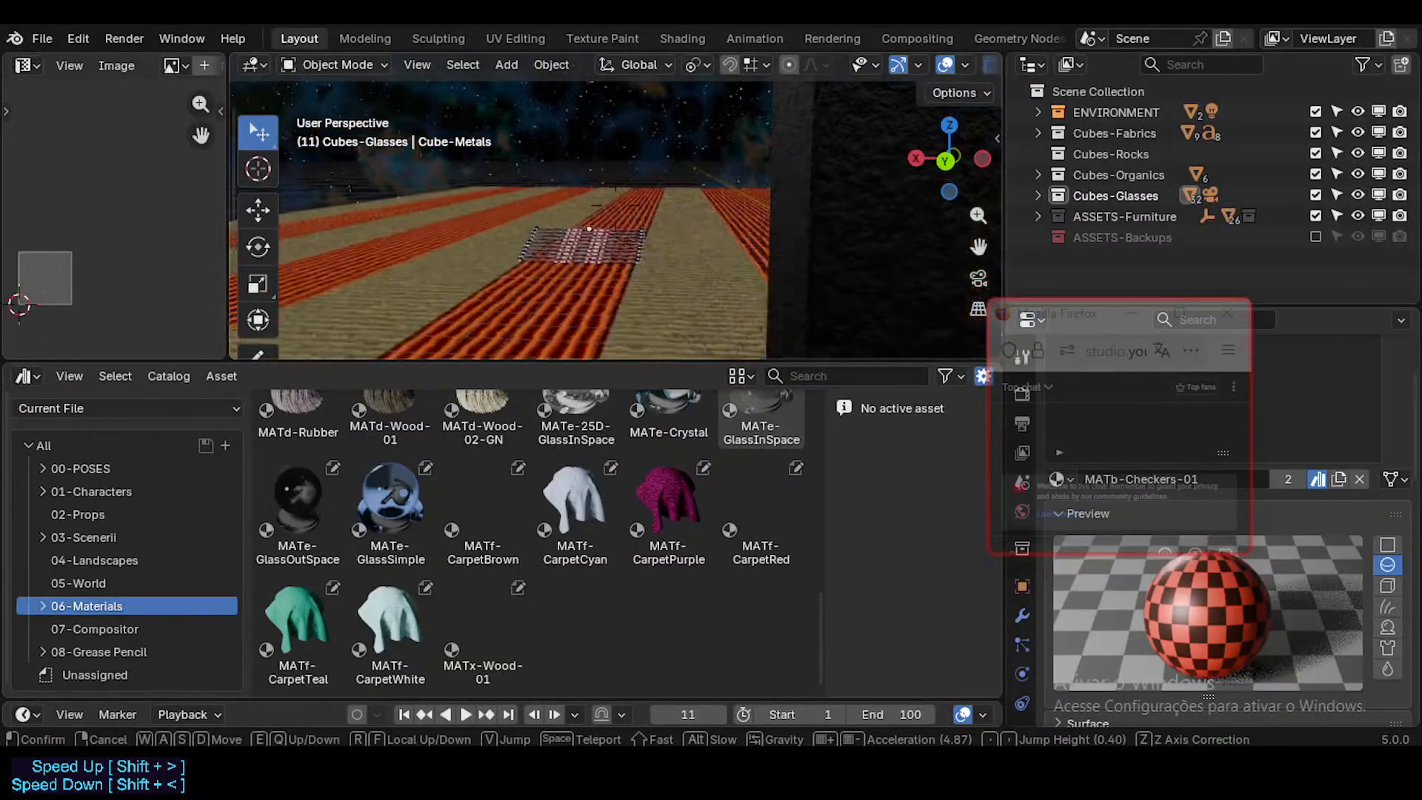
key("shift+d")
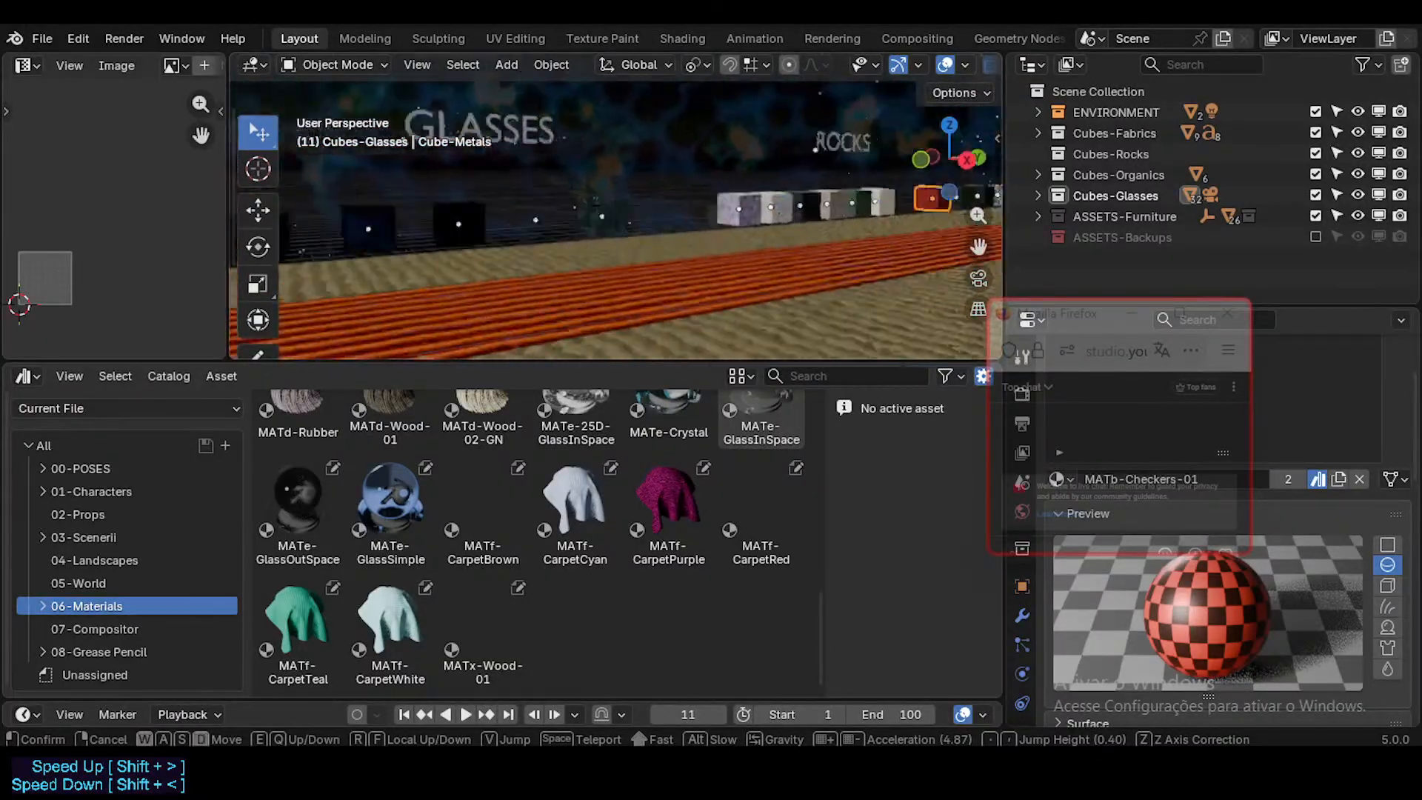
key("shift+d")
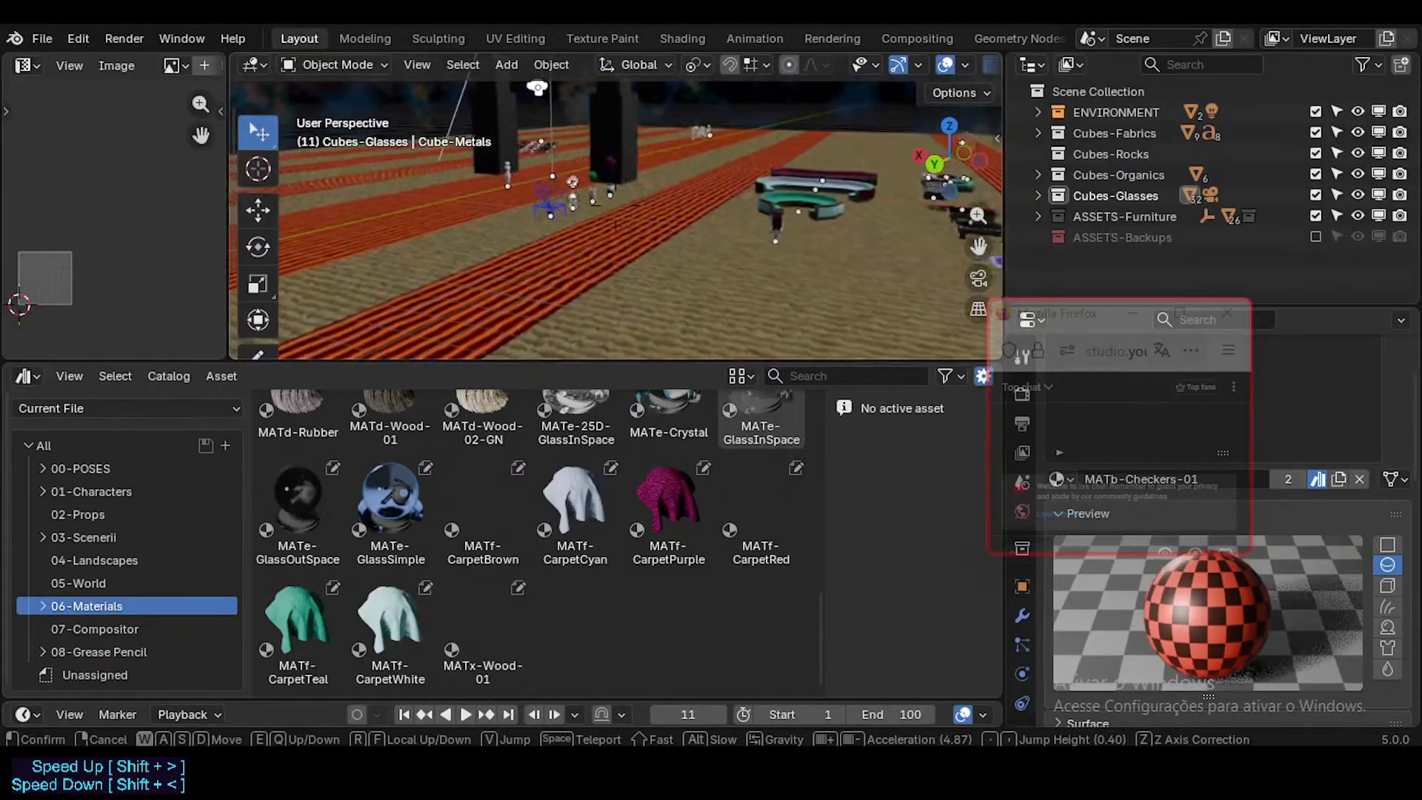
left_click(615, 225)
Step: Enlarge the viewport, then walk to the PLANTS text, select it and frame it
left_click_drag(451, 362, 451, 440)
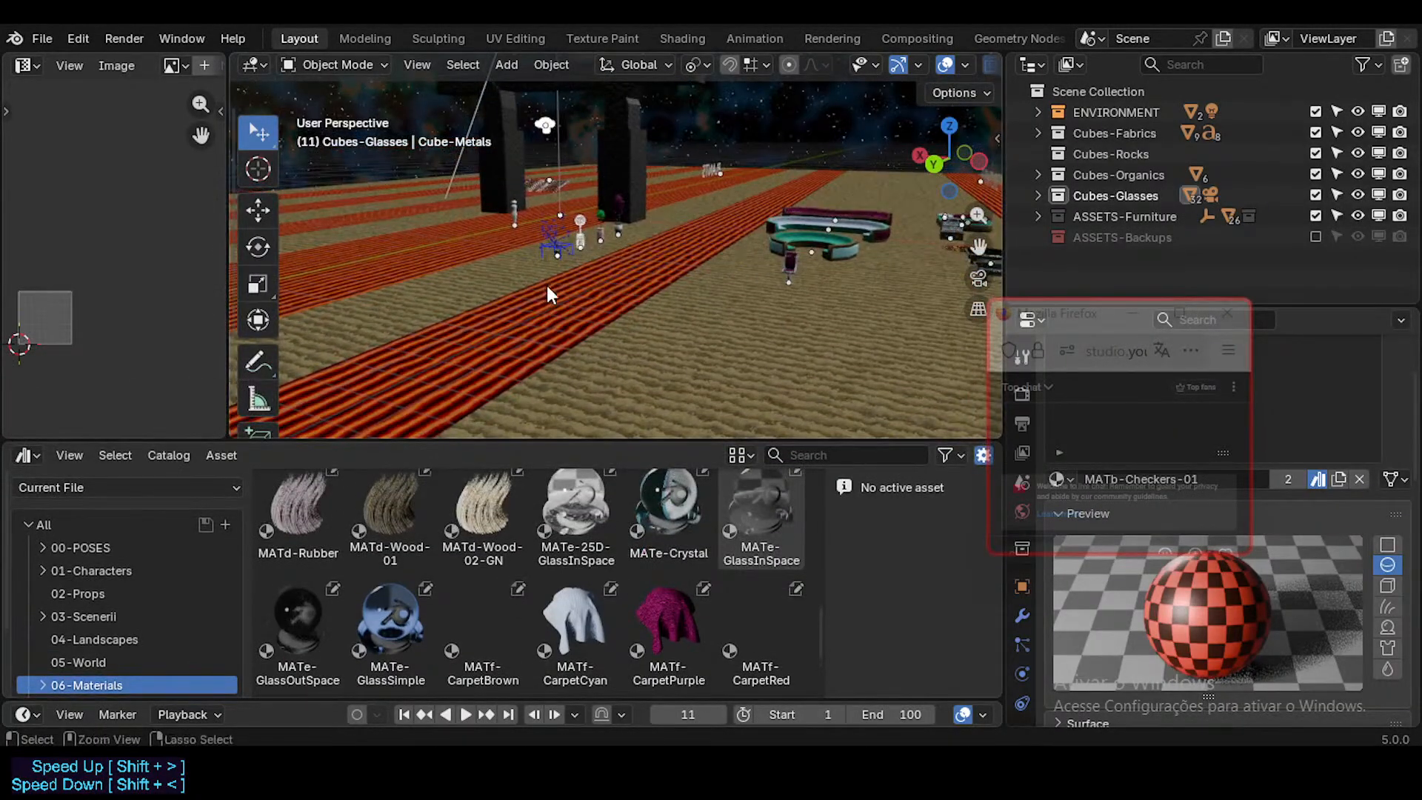
key("shift+grave")
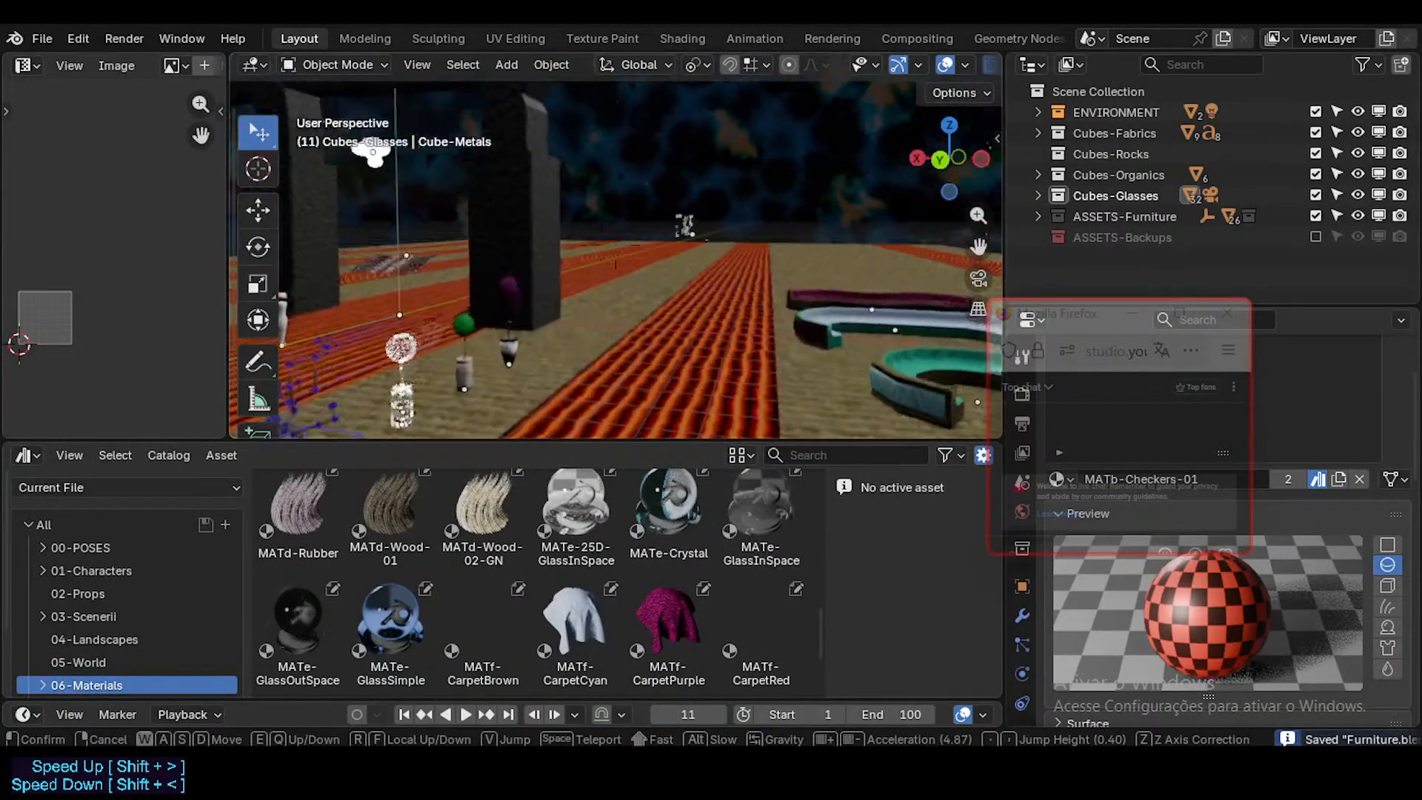
key("w")
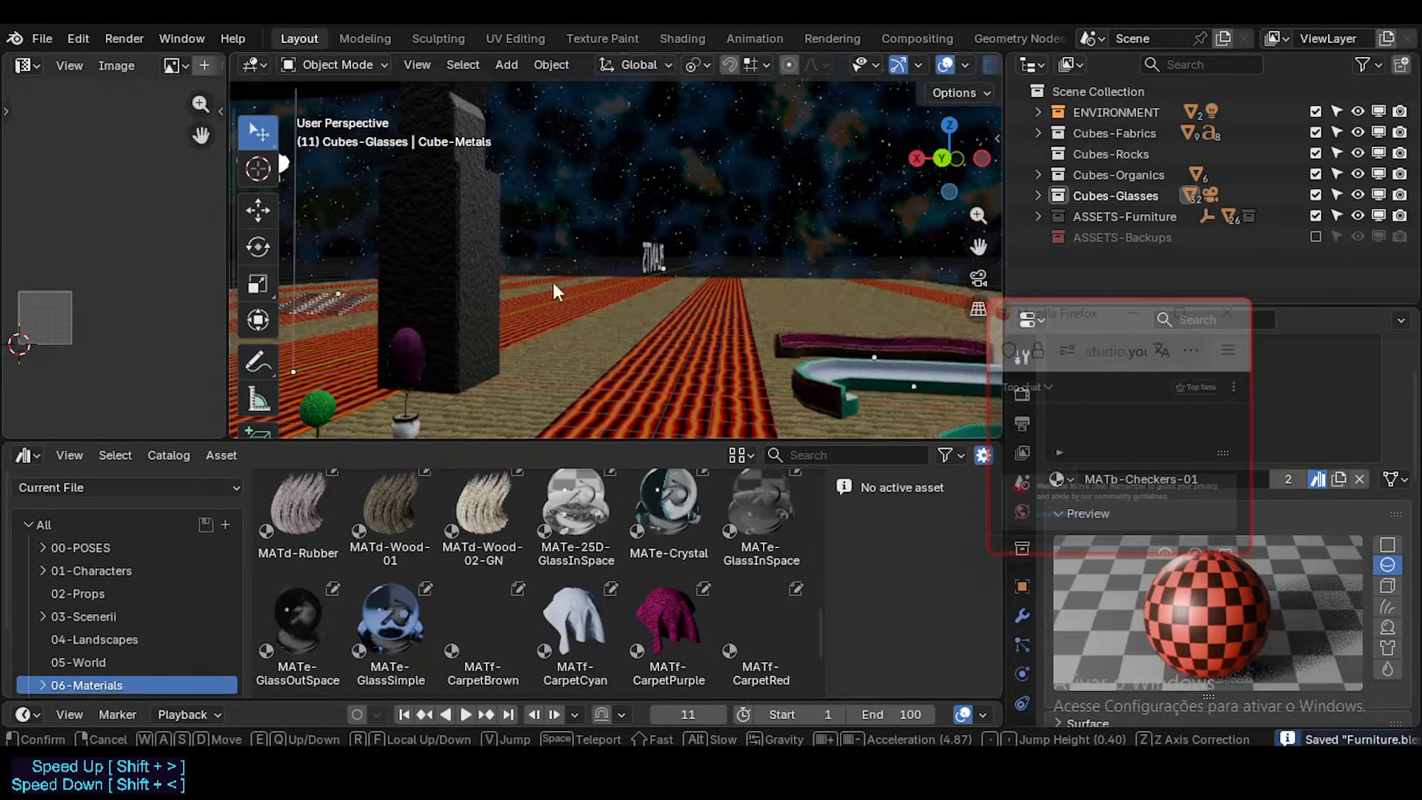
left_click(641, 257)
left_click(642, 257)
key("KP_Decimal")
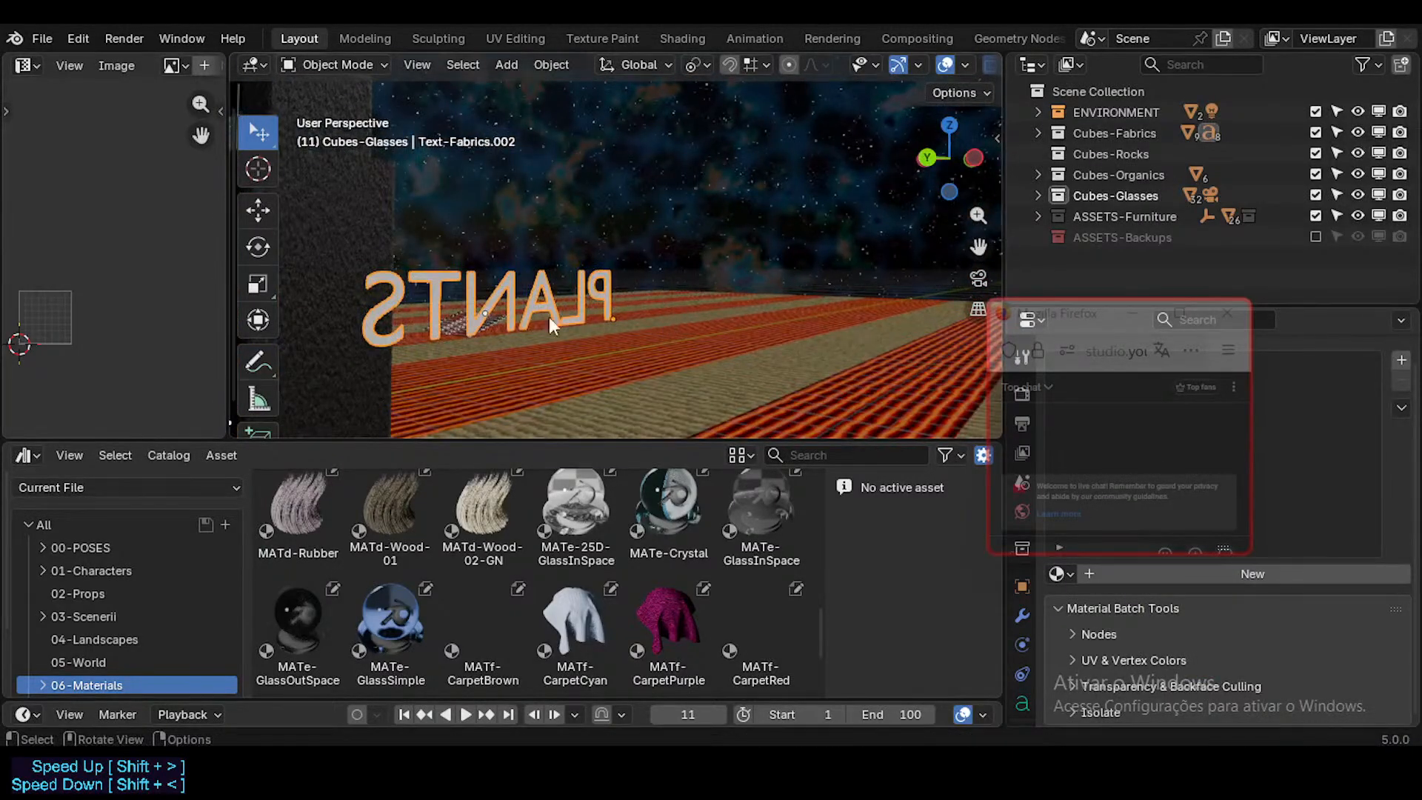
key("x")
key("Escape")
Step: Walk from the PLANTS text past the furniture to the GLASSES cubes, select all objects there and clear the selection
key("shift+grave")
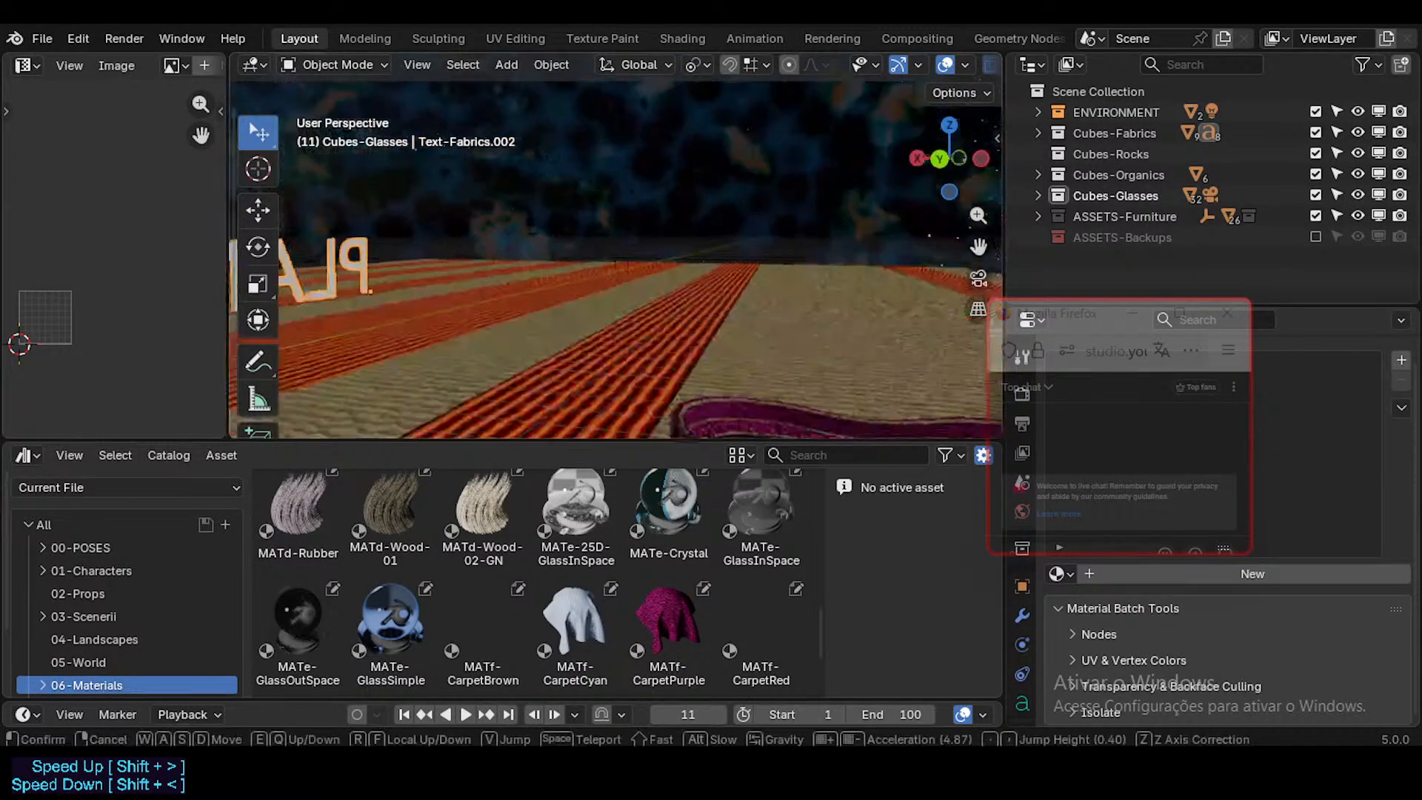
key("w")
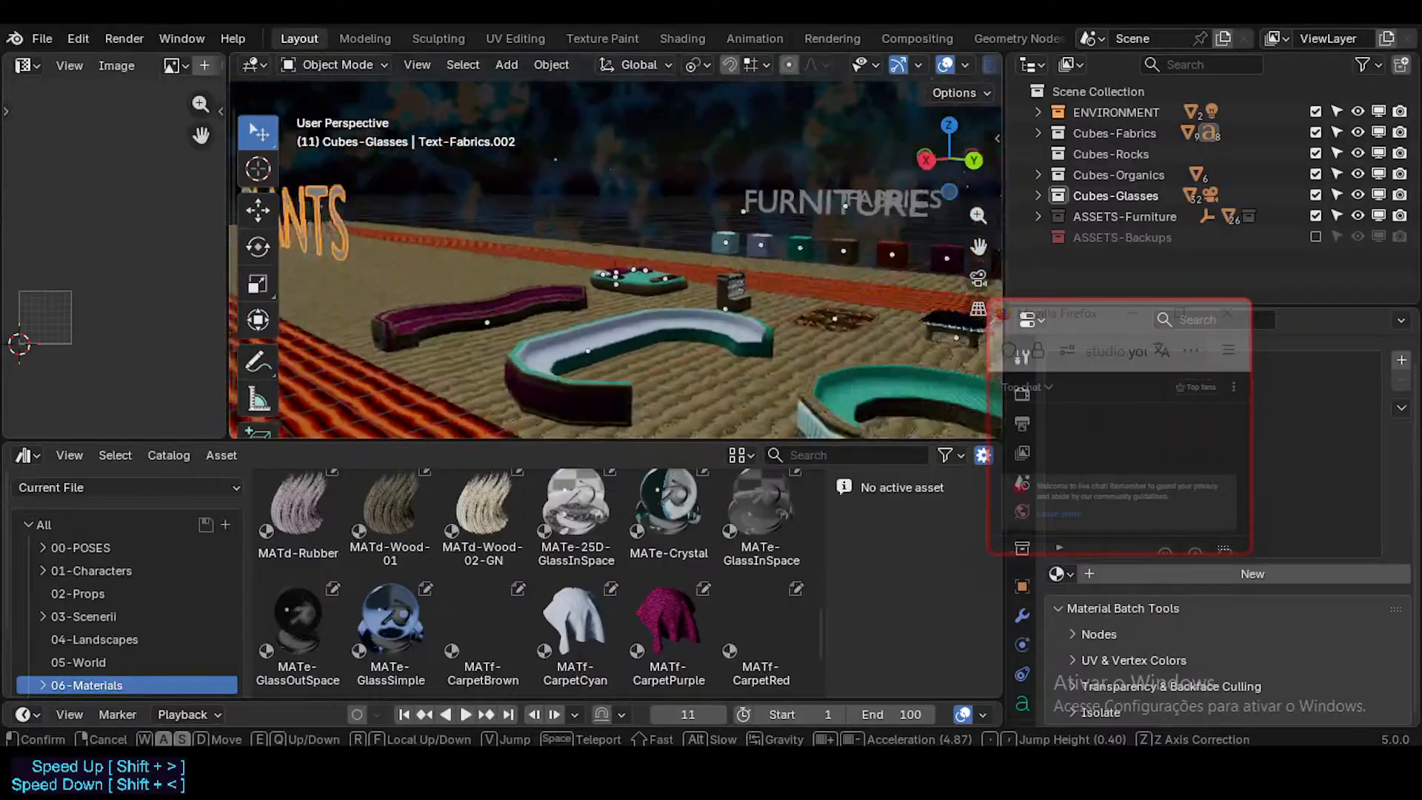
key("d")
key("w")
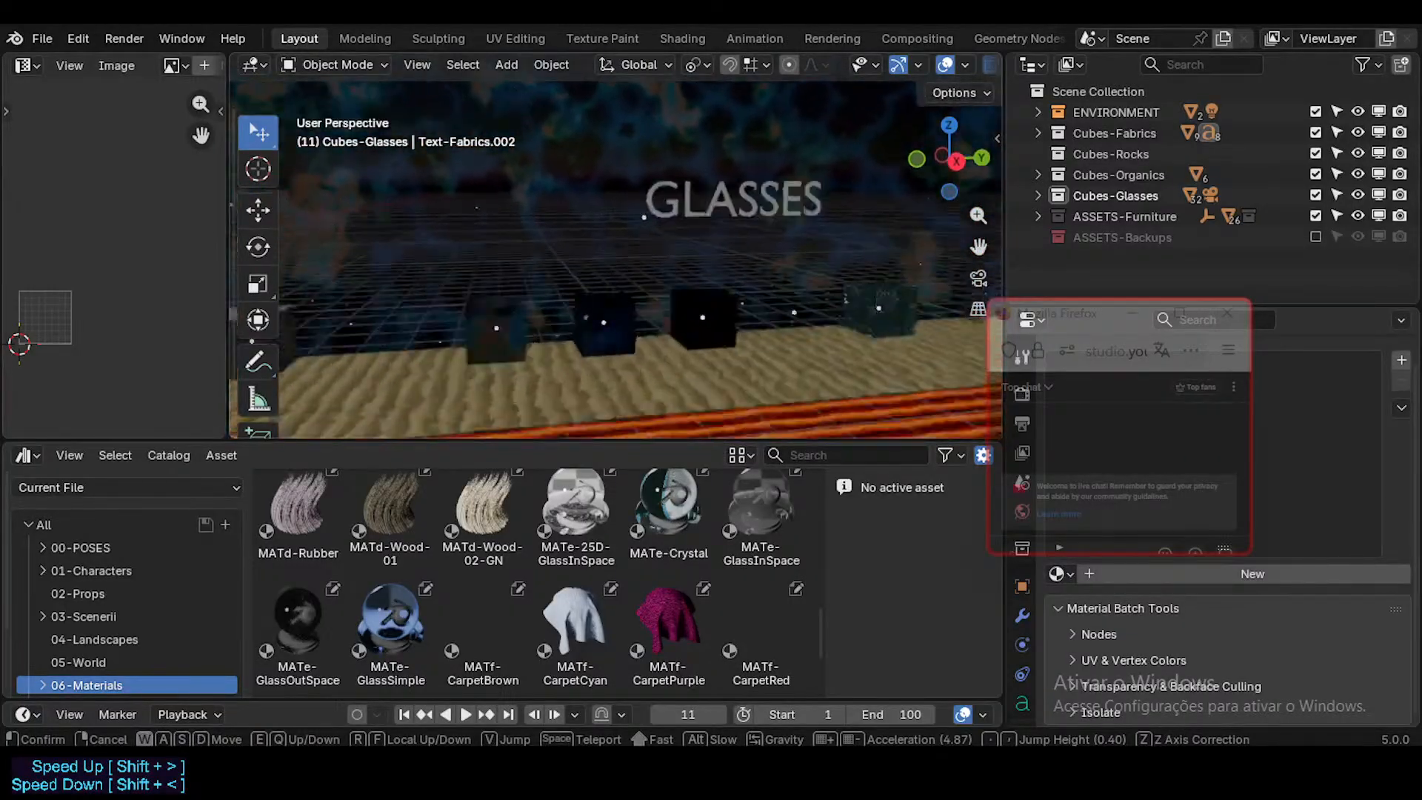
key("w")
left_click(480, 313)
key("a")
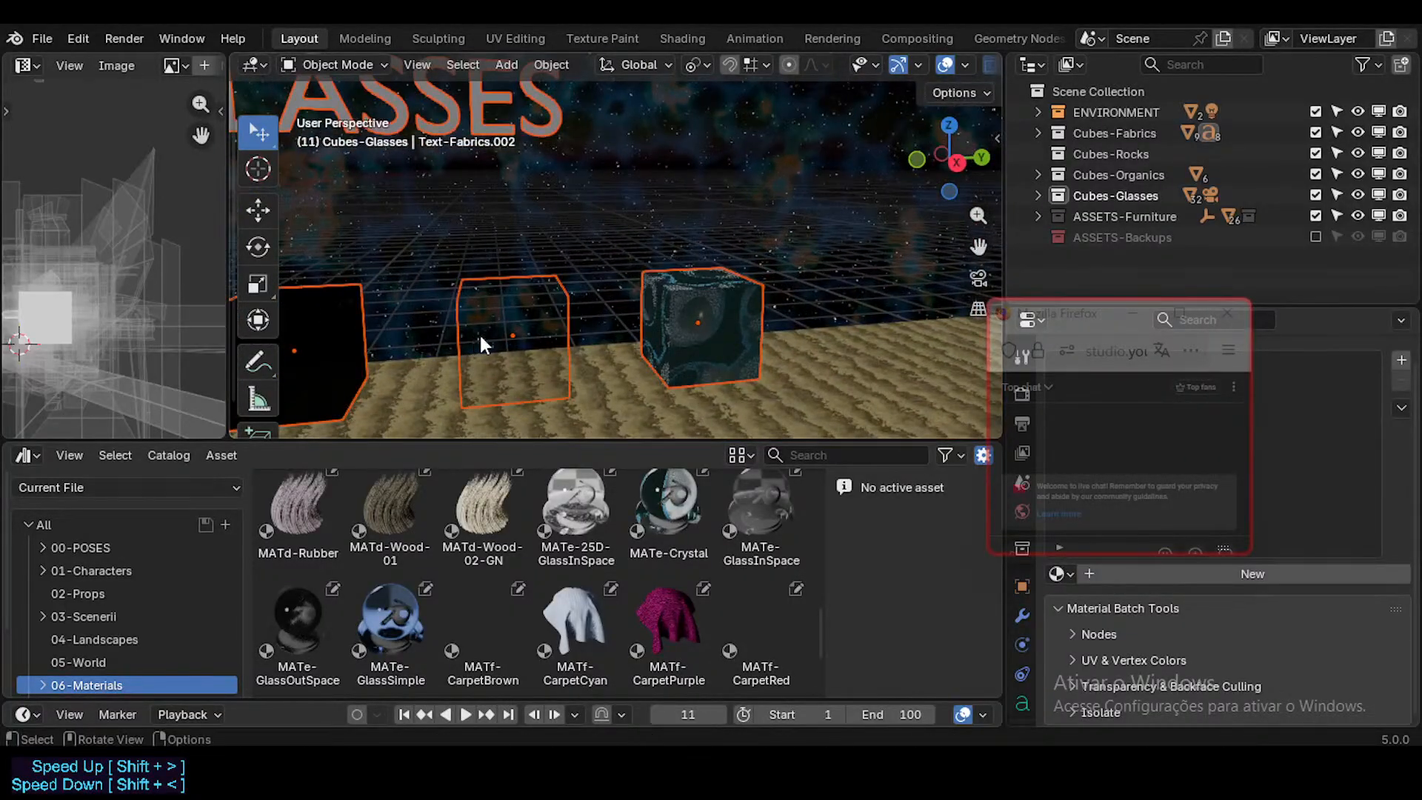
key("shift+grave")
key("w")
left_click(491, 340)
key("alt+a")
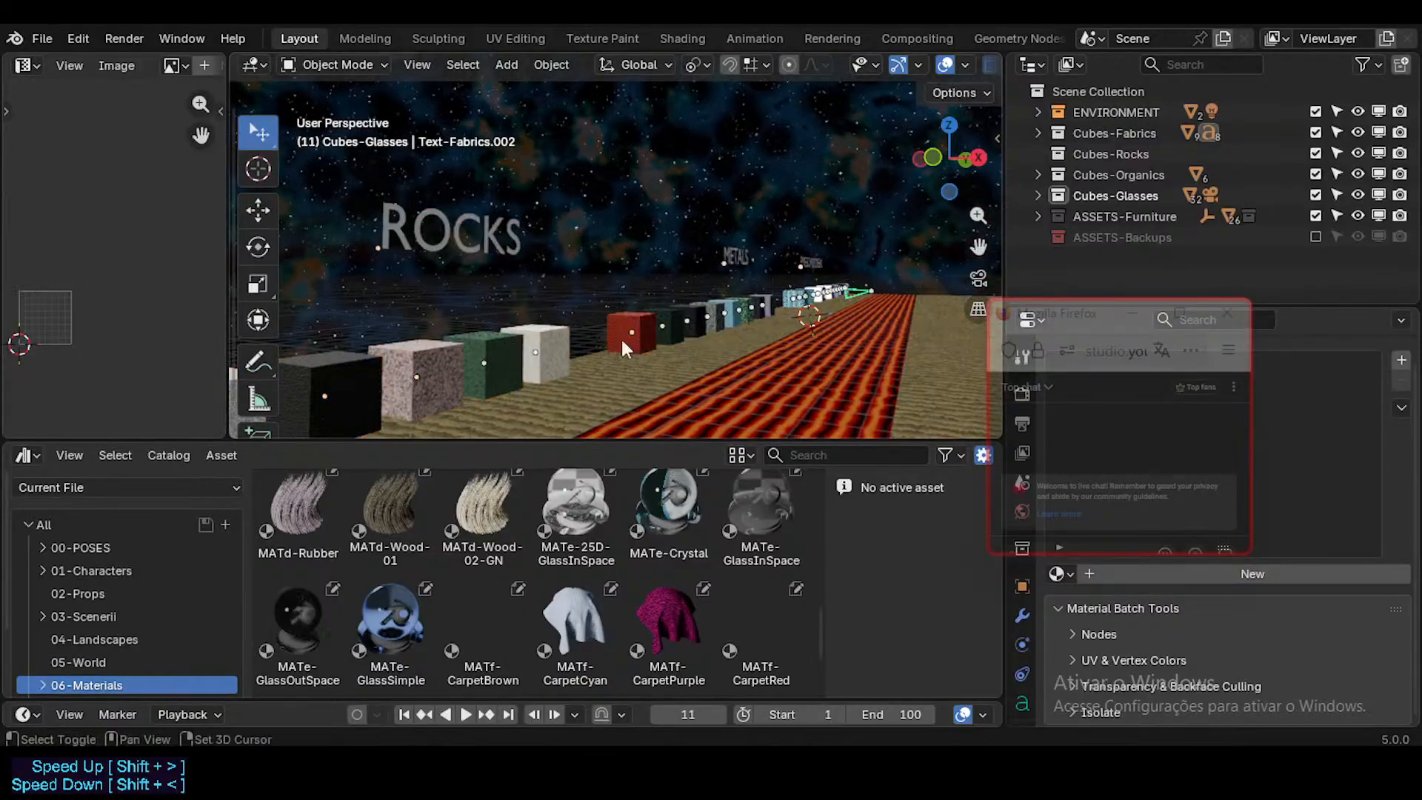
Step: Walk from the ROCKS cubes across the striped floor to view the furniture and the FABRICS and ORGANICS rows
key("shift+grave")
key("d")
key("w")
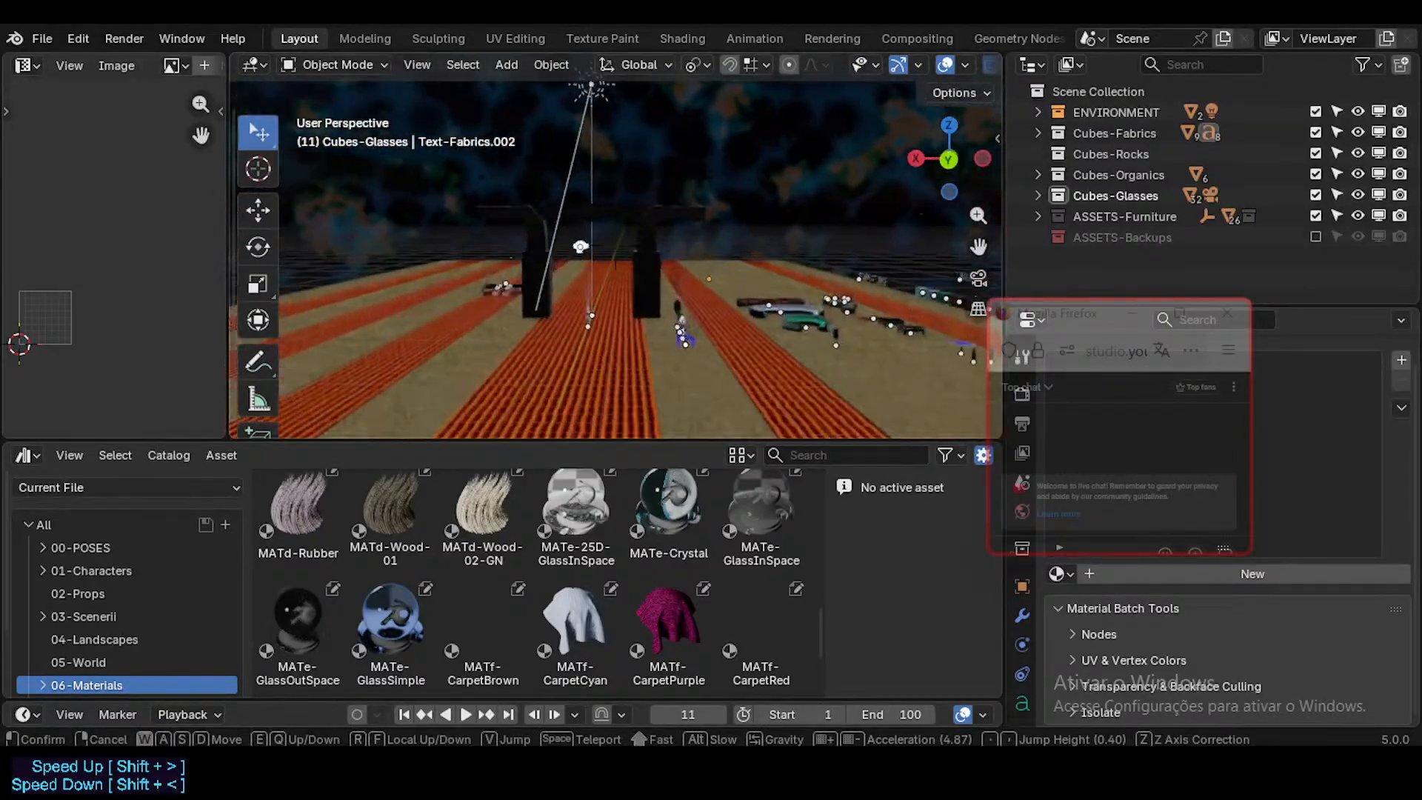
key("w")
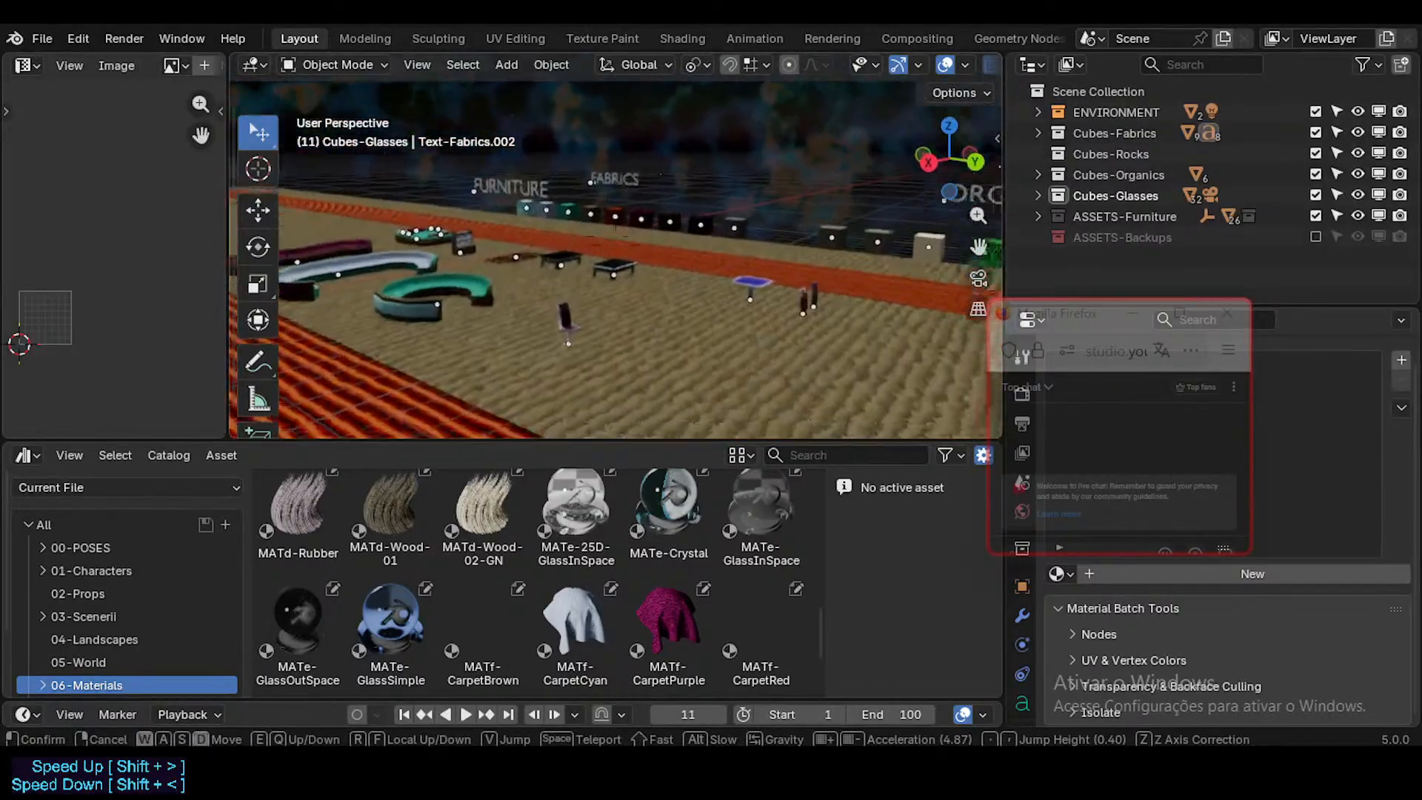
left_click(665, 349)
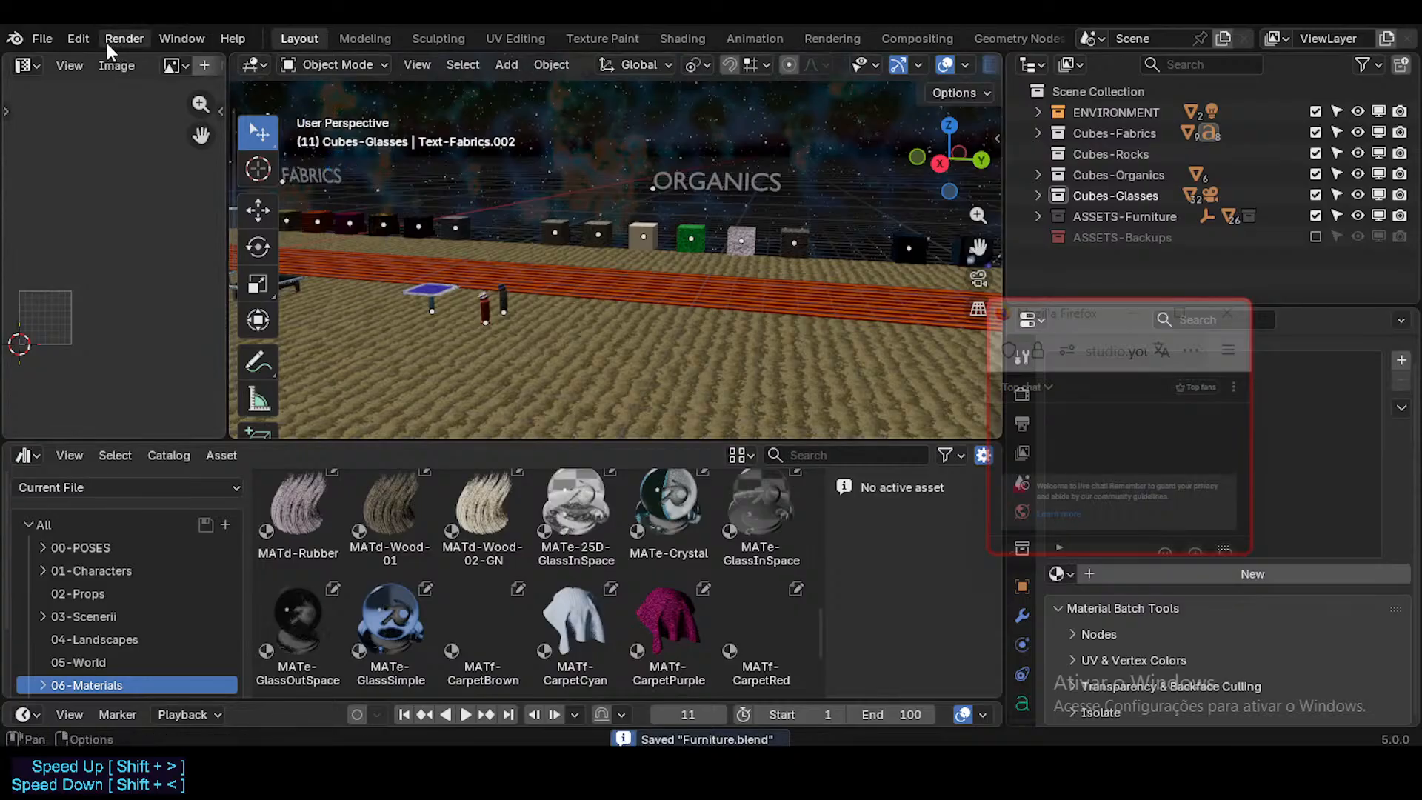
Step: Open Screens.blend from the 02_Props folder of the asset library
left_click(47, 37)
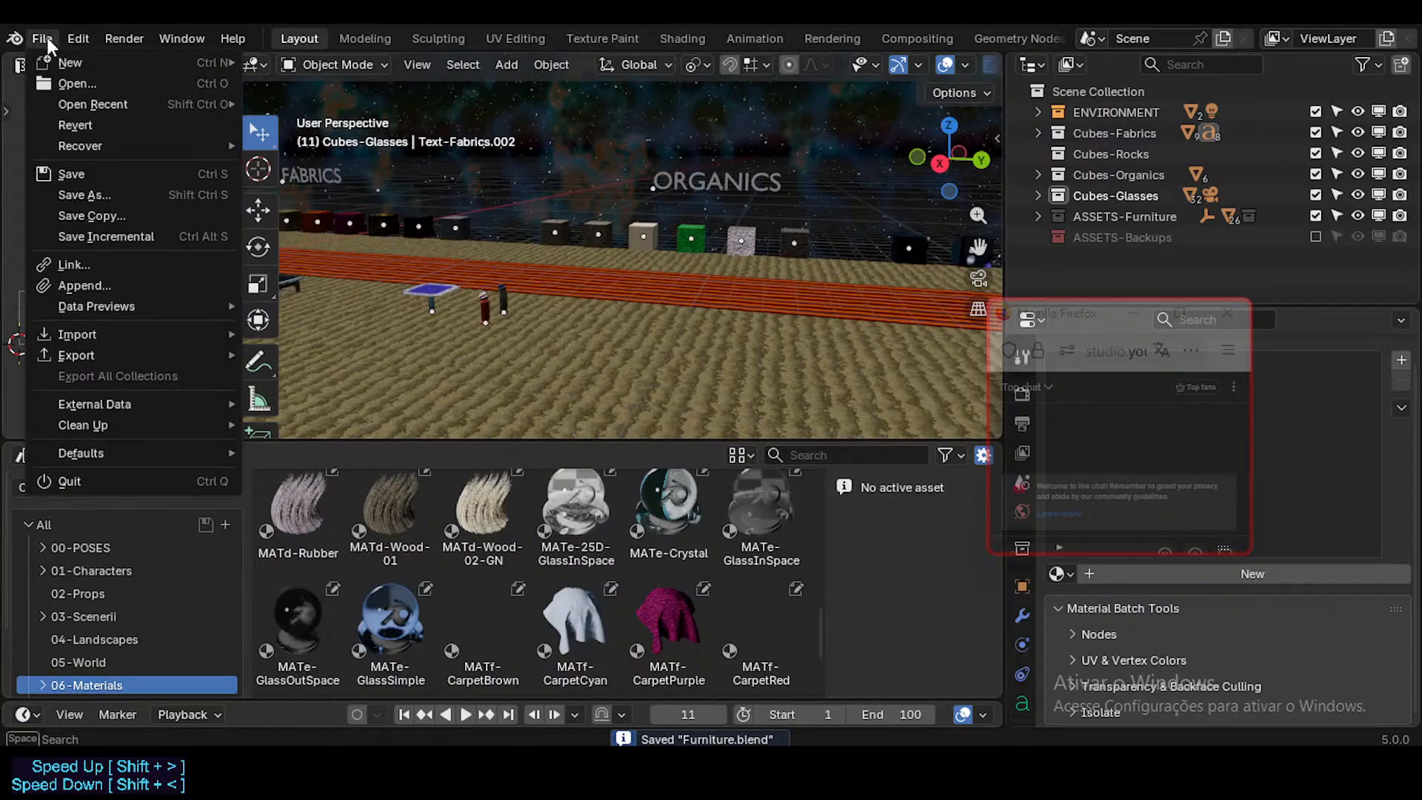
left_click(71, 87)
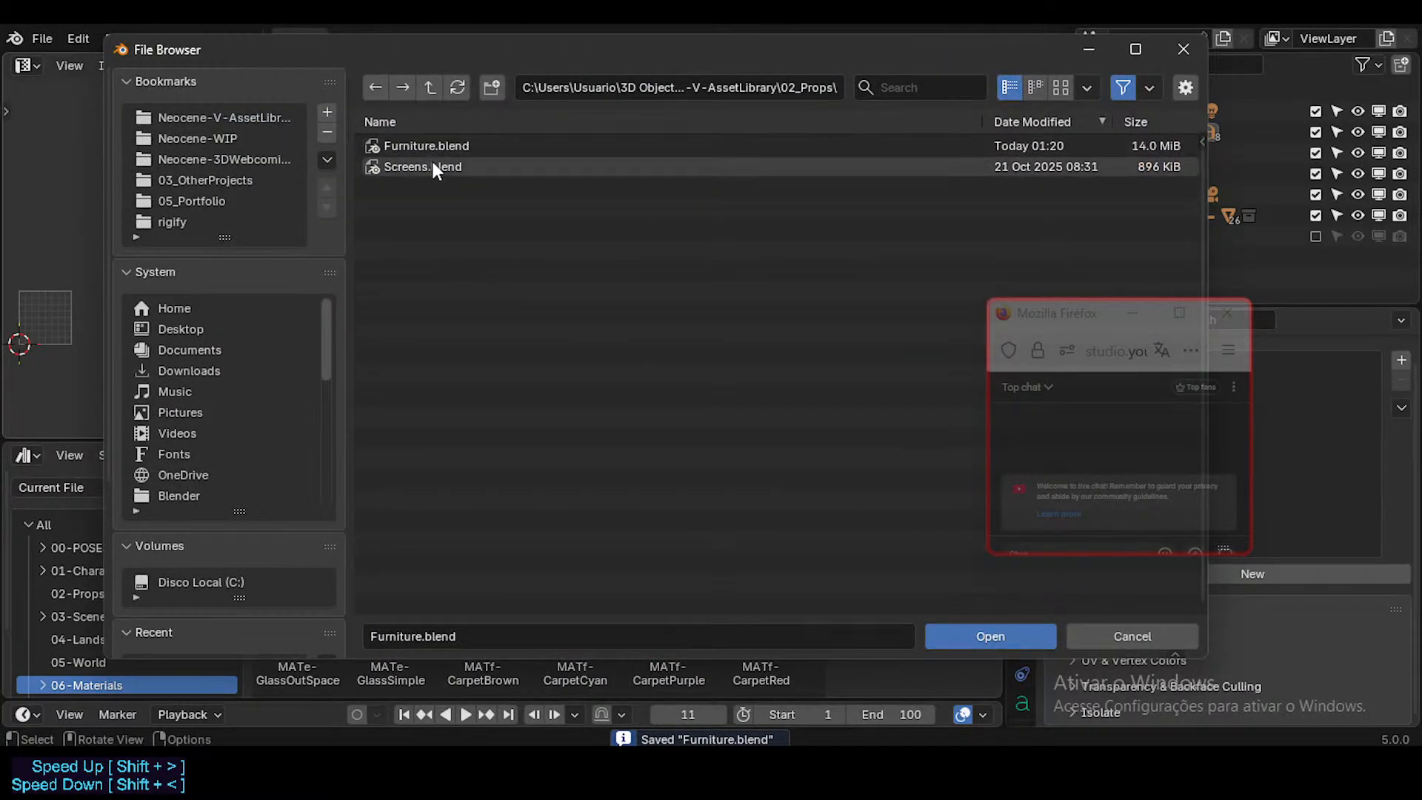
key("Escape")
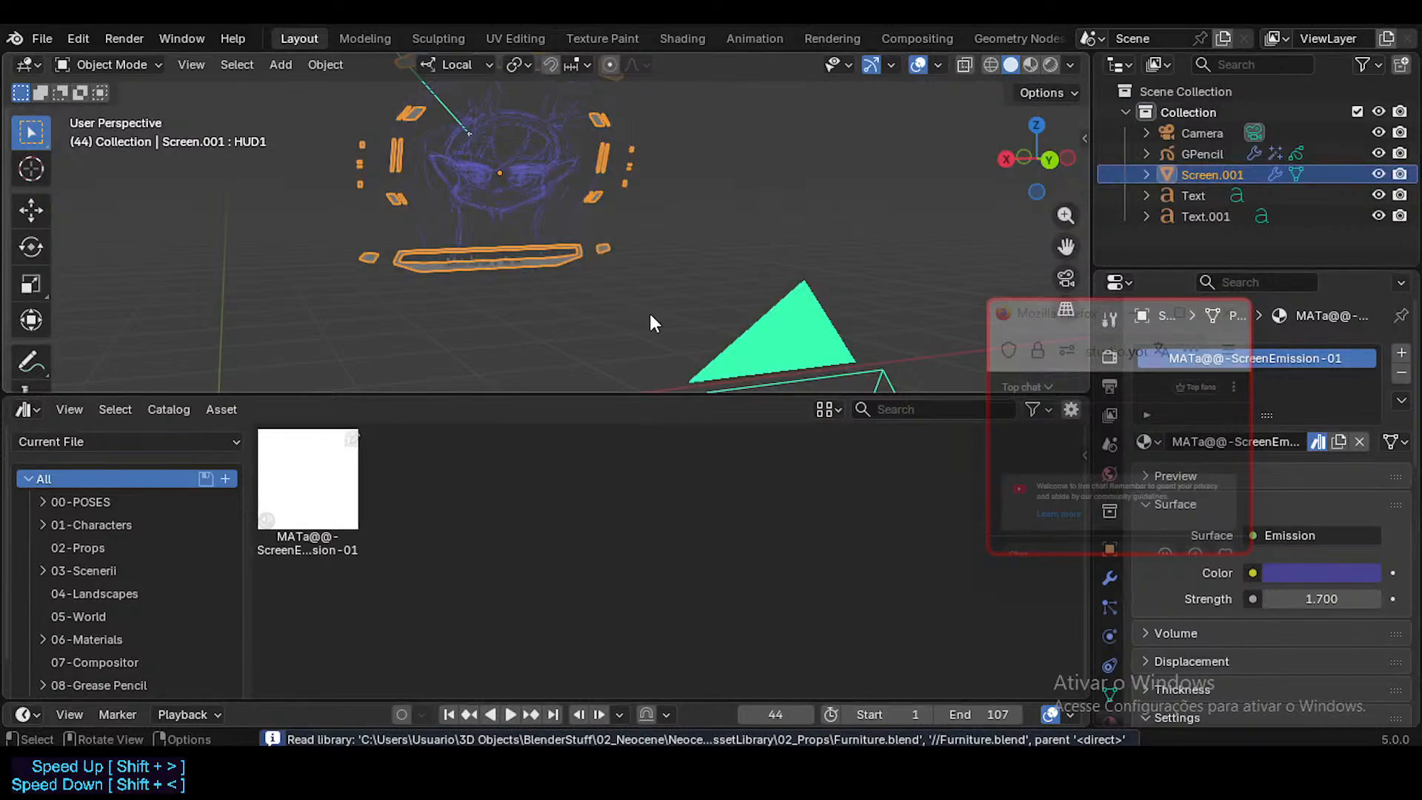
Step: Move the live chat window off the material properties and inspect the HUD screen object up close
scroll(650, 313, "down", 4)
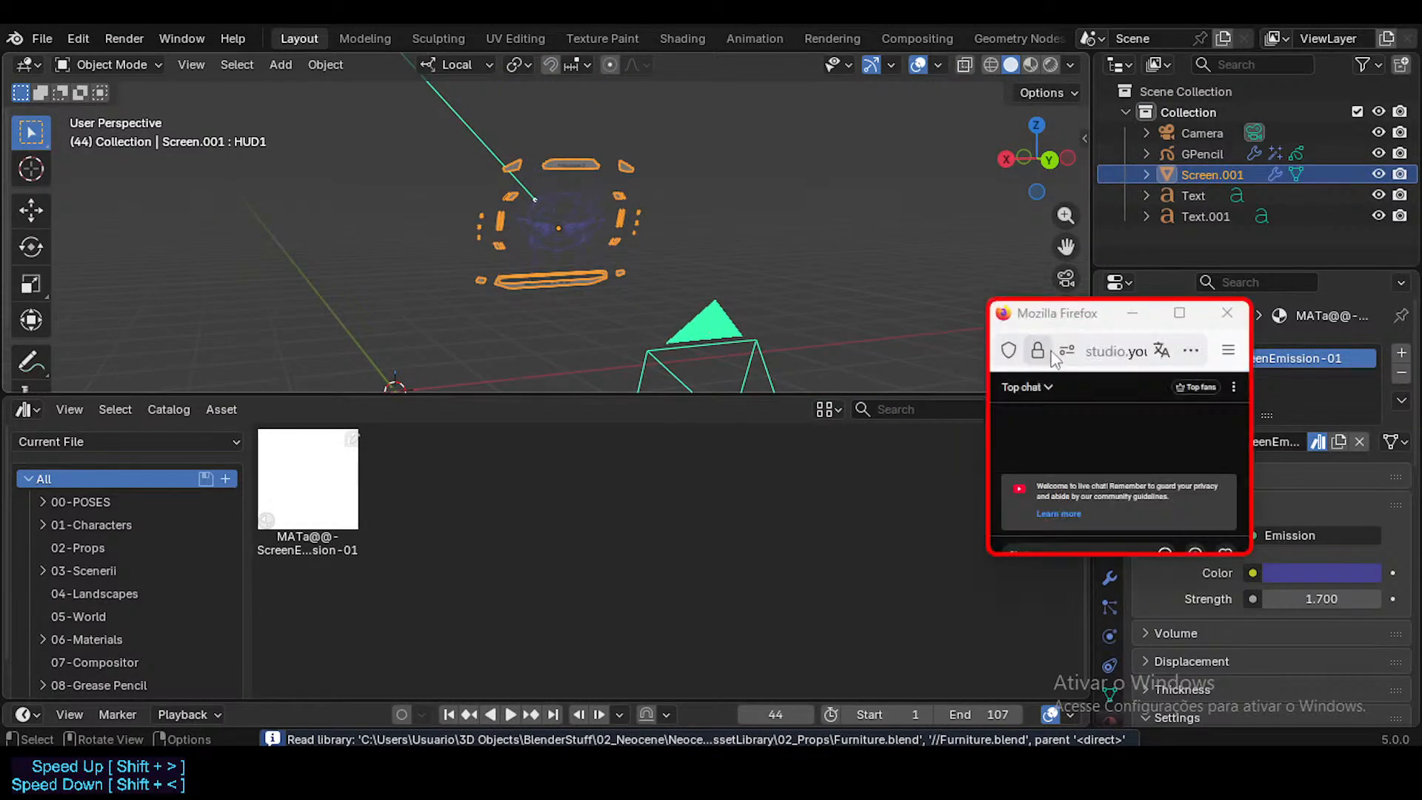
left_click_drag(1062, 315, 912, 448)
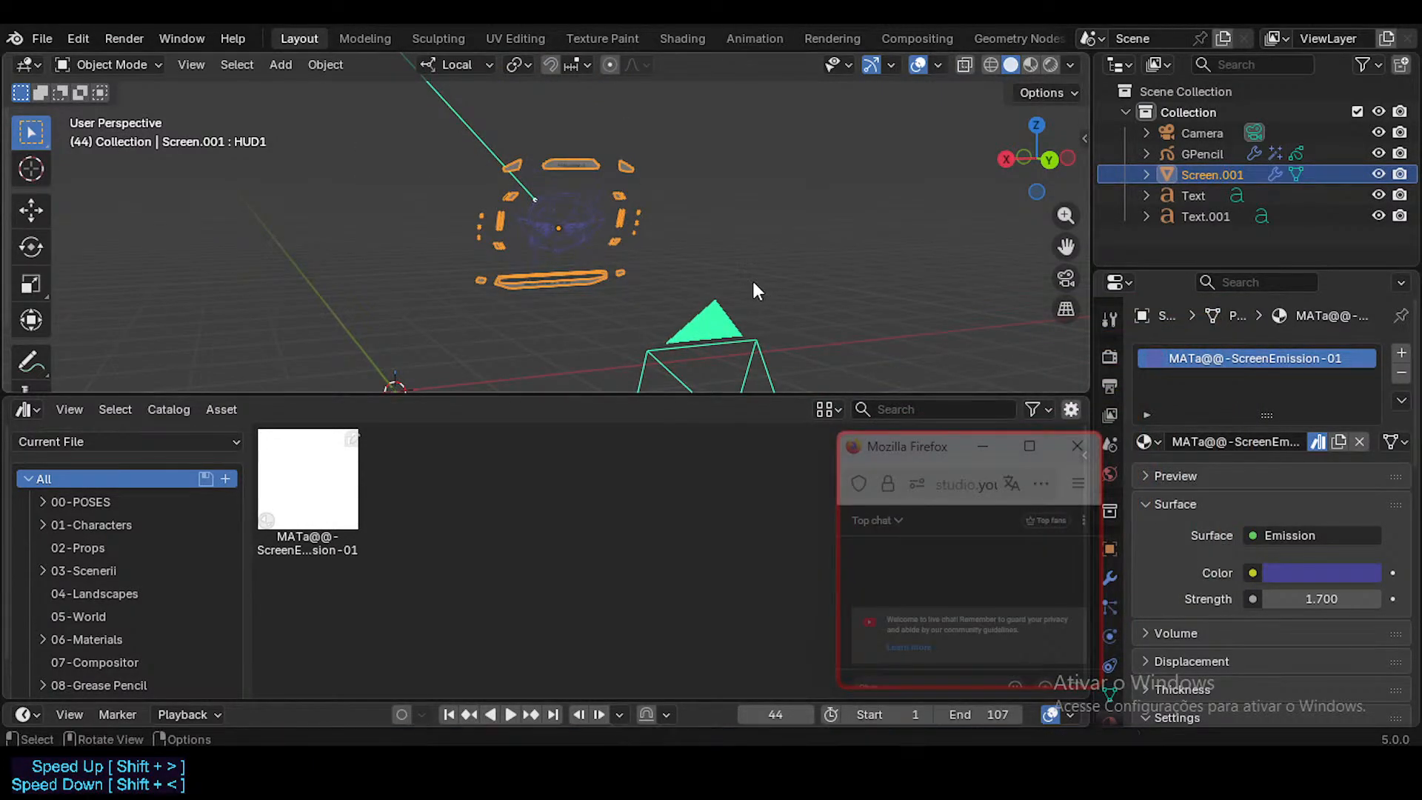
scroll(561, 274, "up", 4)
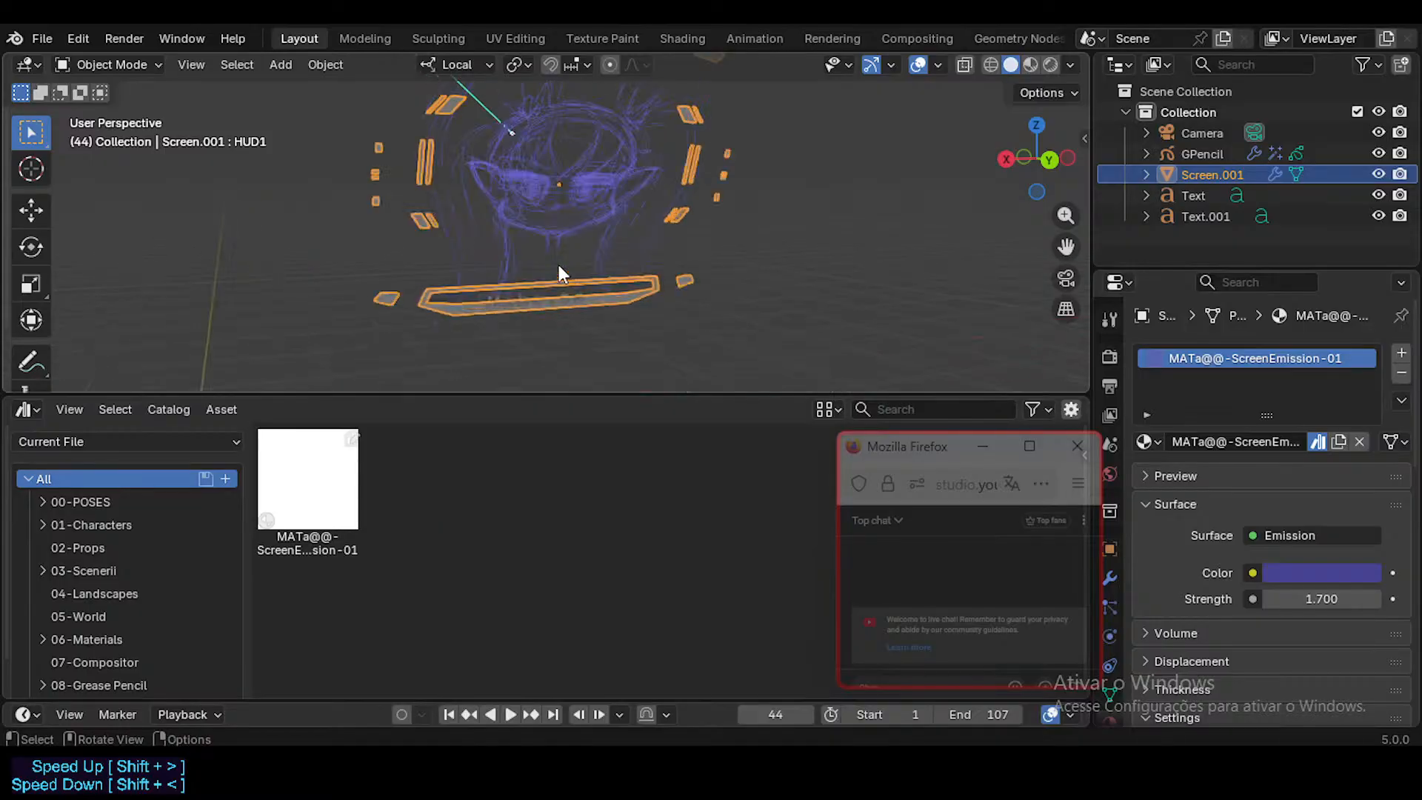
scroll(653, 266, "down", 6)
Step: Select the GPencil face drawing, look through the scene camera and play the HUD screen animation
left_click(653, 267)
left_click(723, 267)
key("KP_0")
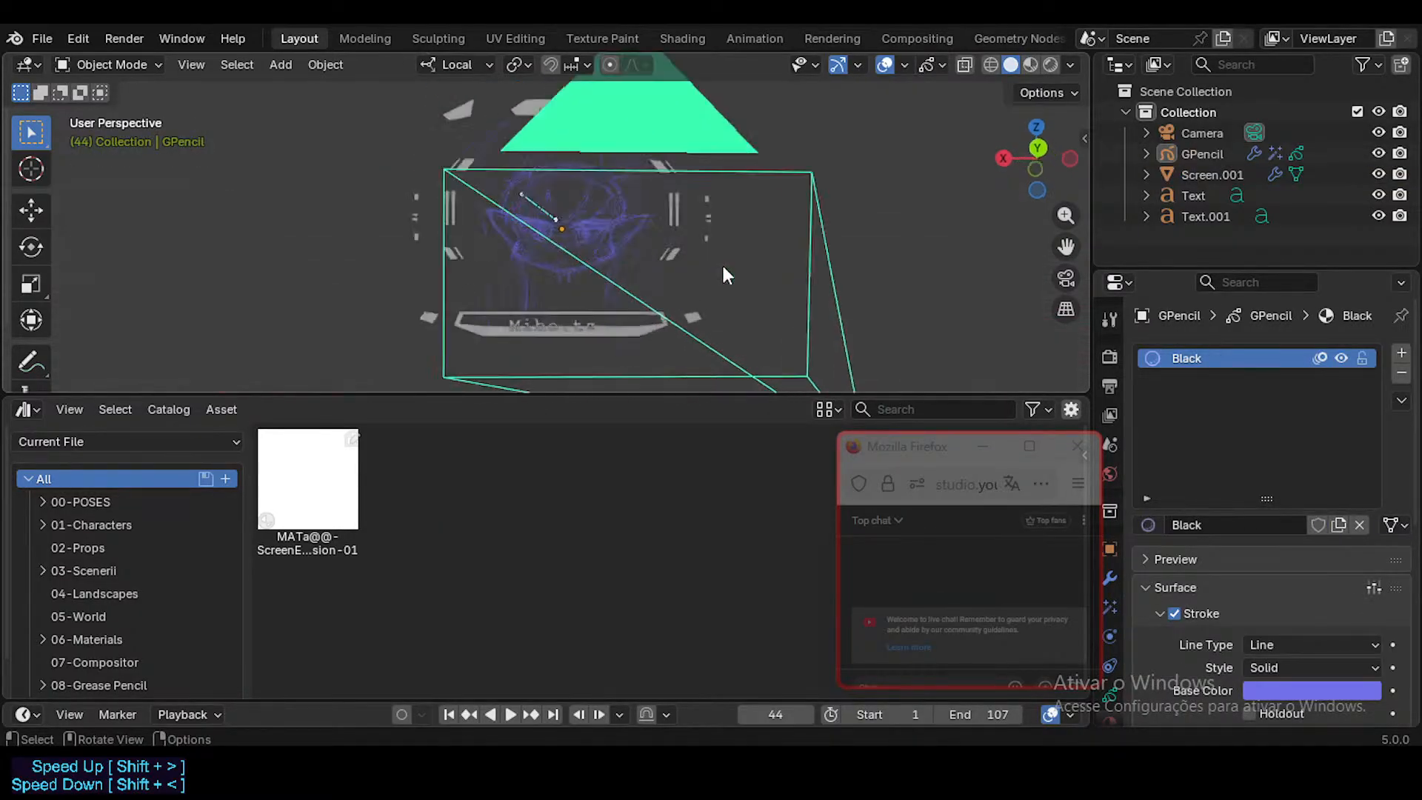
key("space")
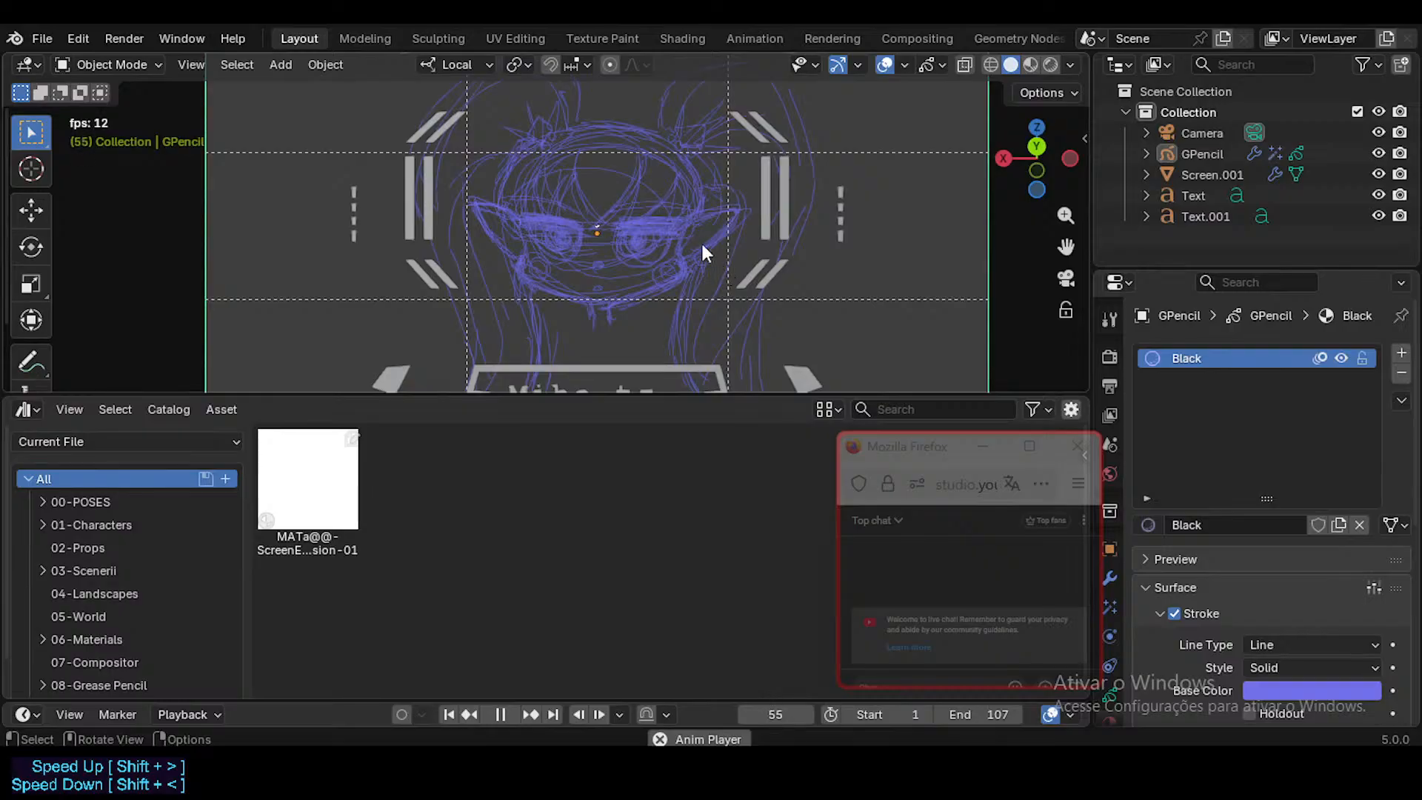
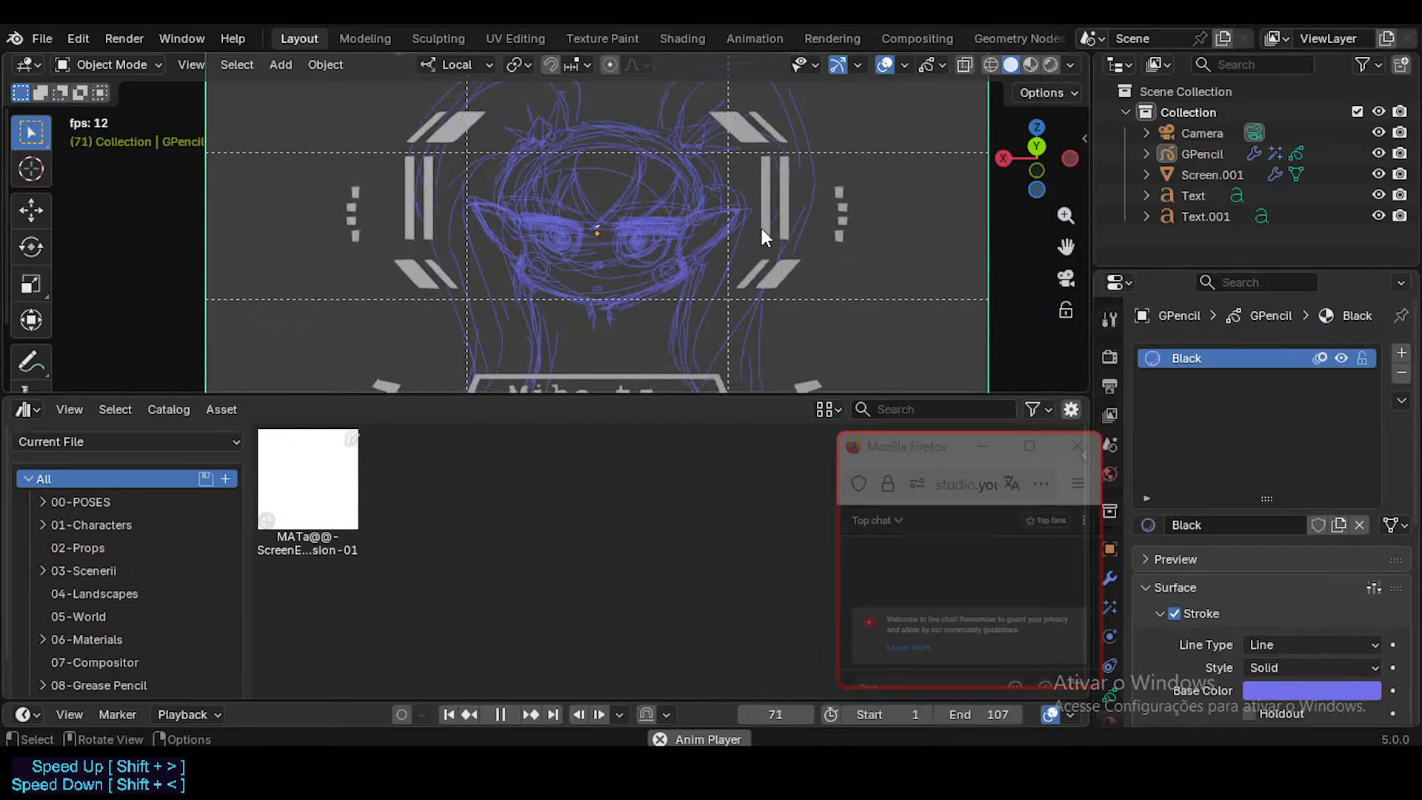
Step: Stop the HUD screen animation and enlarge the 3D viewport above the asset browser
scroll(598, 229, "down", 1)
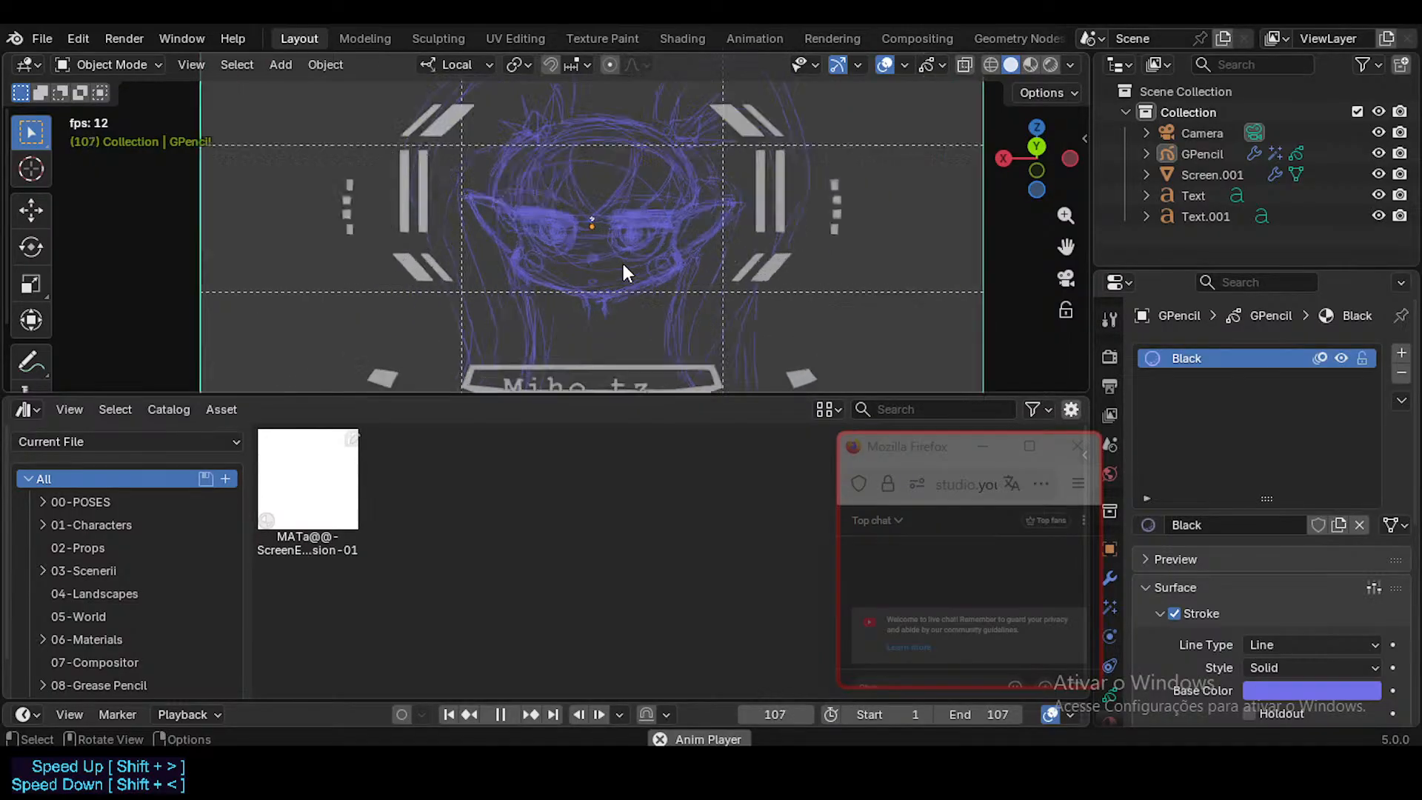
scroll(623, 264, "down", 1)
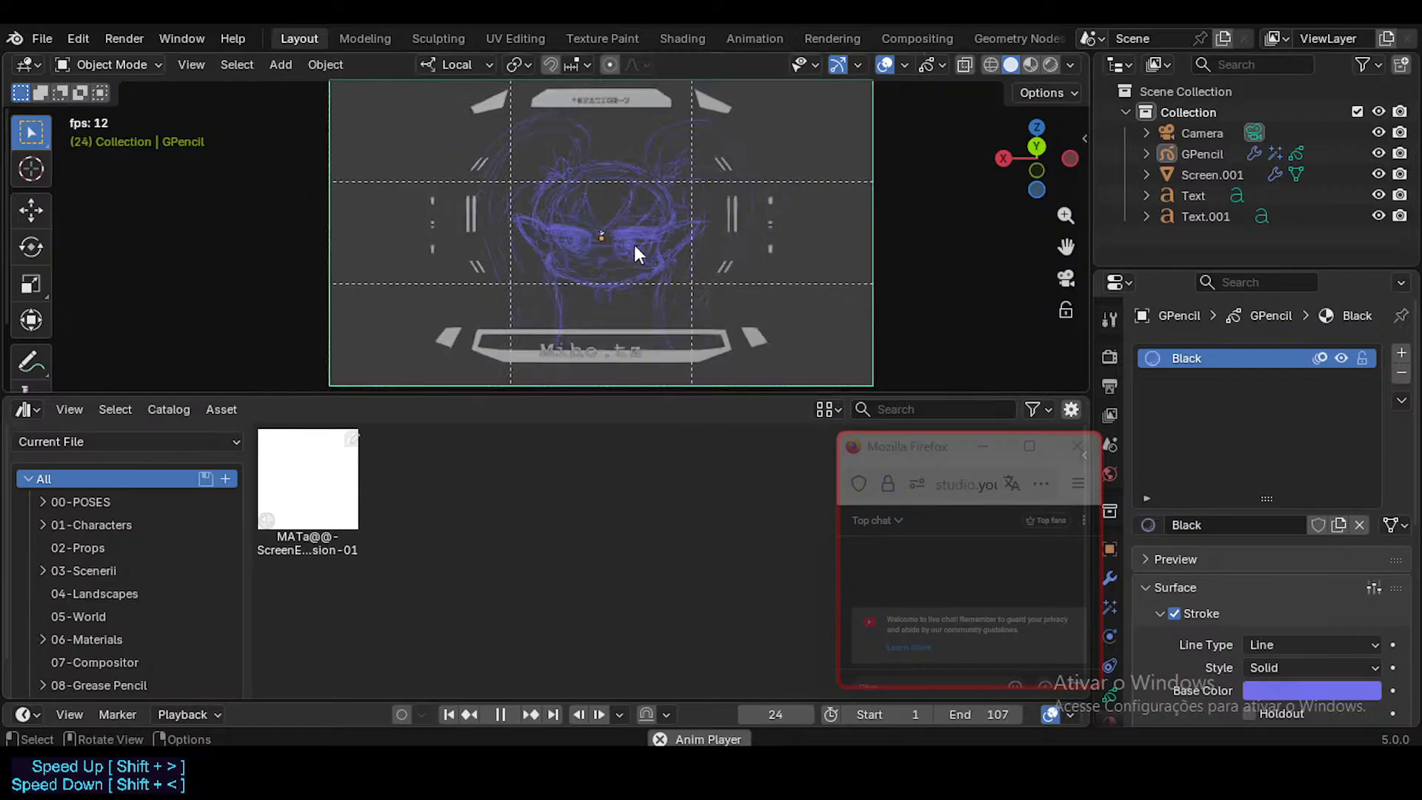
key("space")
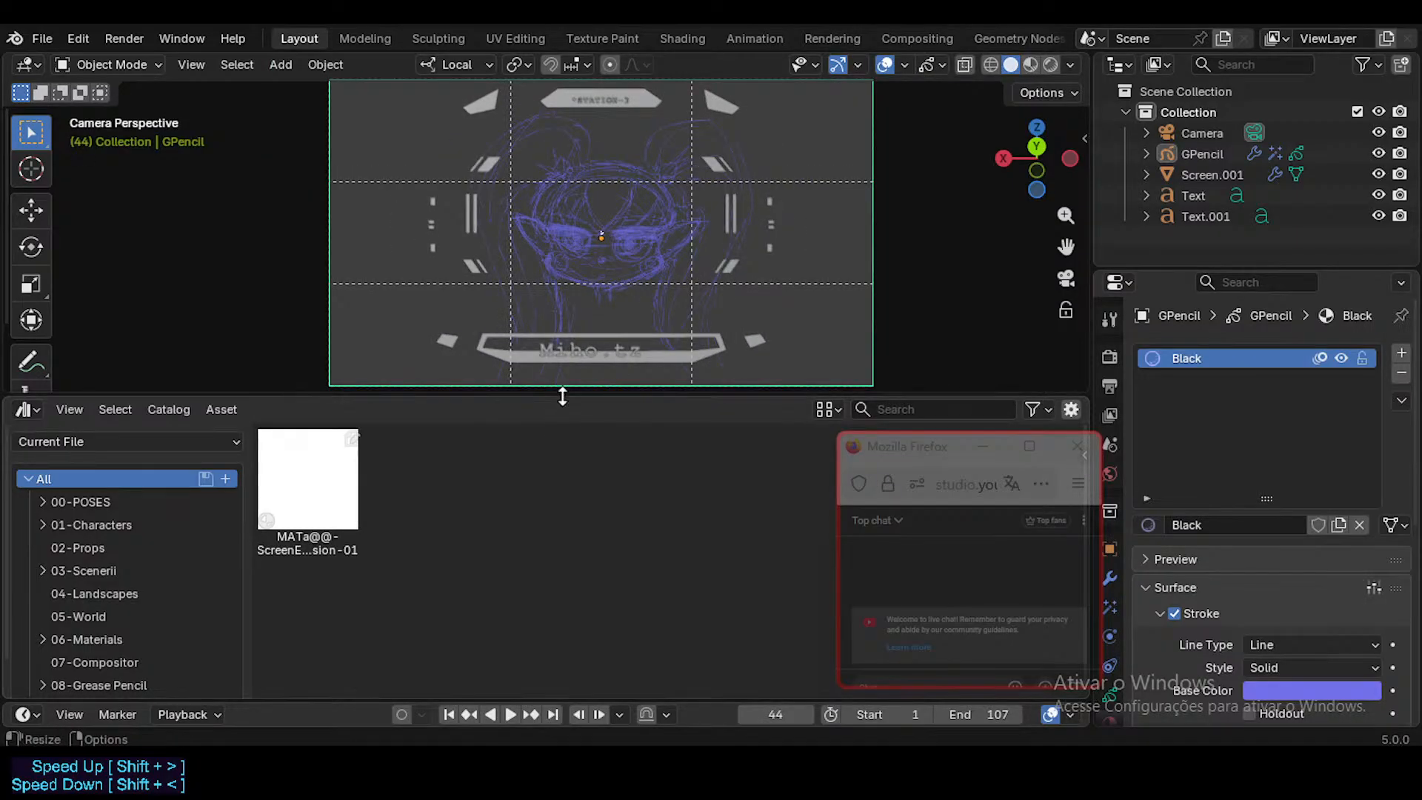
left_click_drag(562, 394, 578, 453)
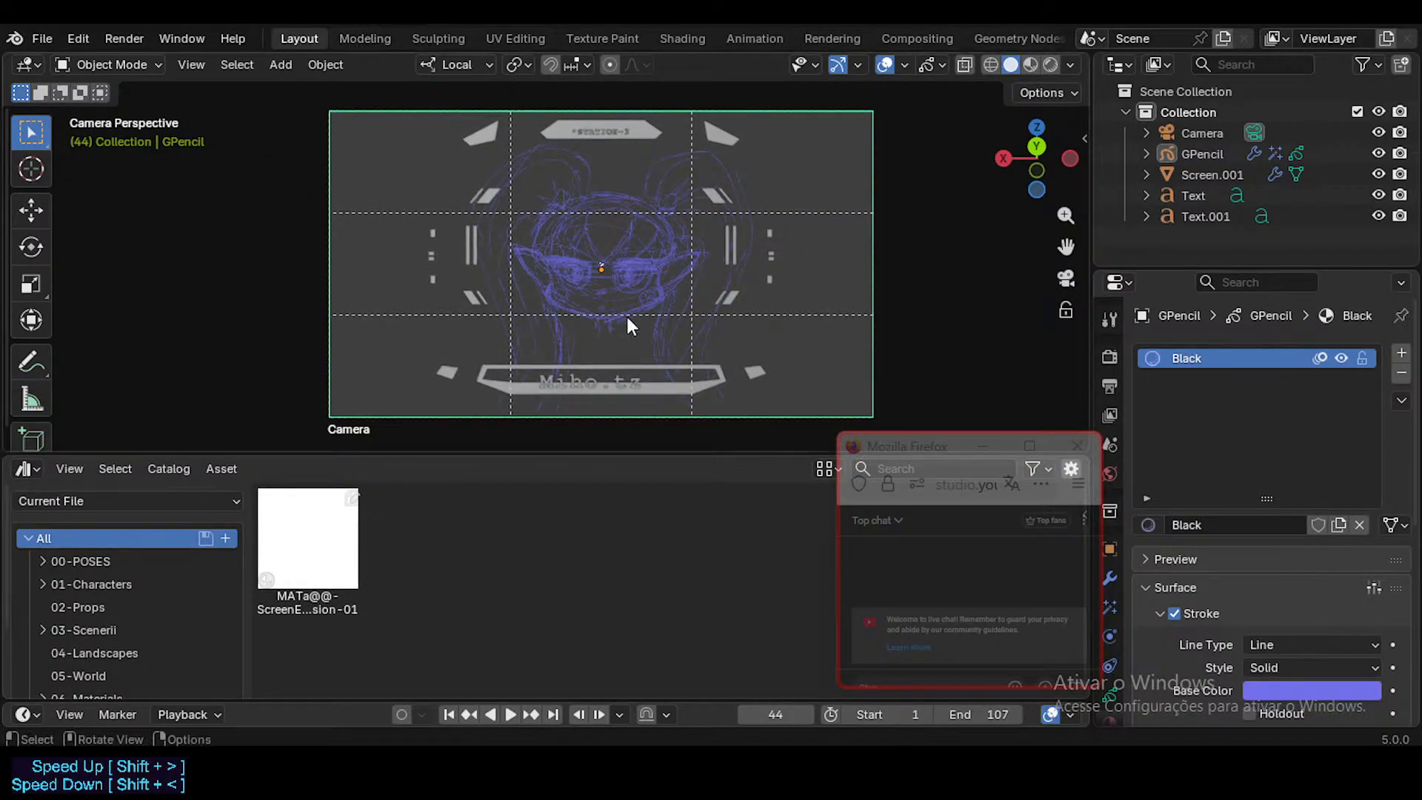
Step: Leave the camera view, select the GPencil face drawing and view it from an angle
mouse_move(627, 317)
middle_mouse_down()
mouse_move(677, 298)
mouse_move(670, 345)
mouse_move(570, 266)
mouse_move(536, 308)
mouse_move(559, 374)
mouse_move(548, 330)
mouse_move(499, 346)
mouse_move(765, 353)
mouse_move(575, 314)
middle_mouse_up()
key("KP_0")
left_click(556, 184)
mouse_move(555, 185)
middle_mouse_down()
mouse_move(538, 384)
mouse_move(673, 340)
mouse_move(560, 303)
middle_mouse_up()
scroll(564, 193, "up", 2)
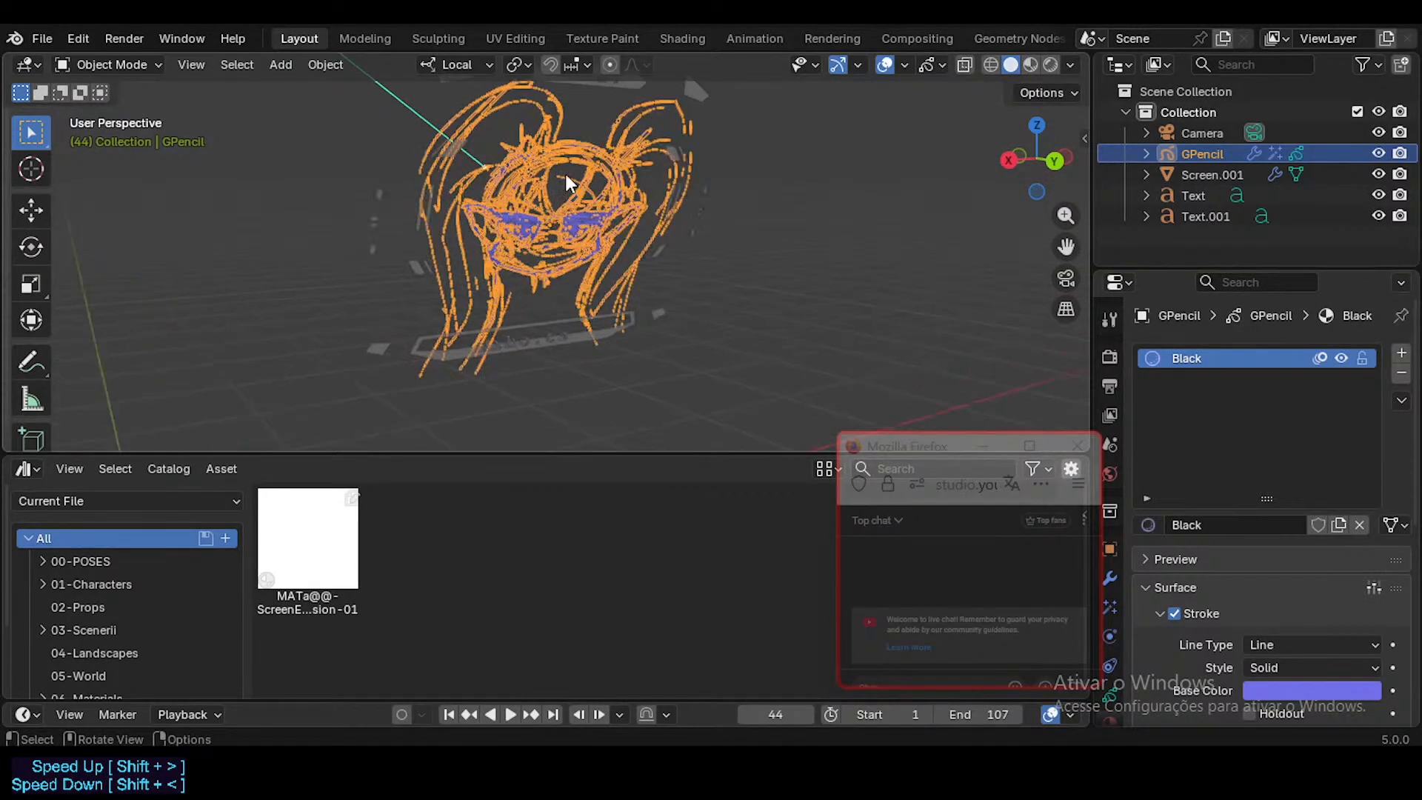
mouse_move(565, 174)
middle_mouse_down()
mouse_move(554, 203)
mouse_move(511, 211)
middle_mouse_up()
Step: Move the live chat window clear of the properties and check the material of the GPencil face drawing
left_click(323, 555)
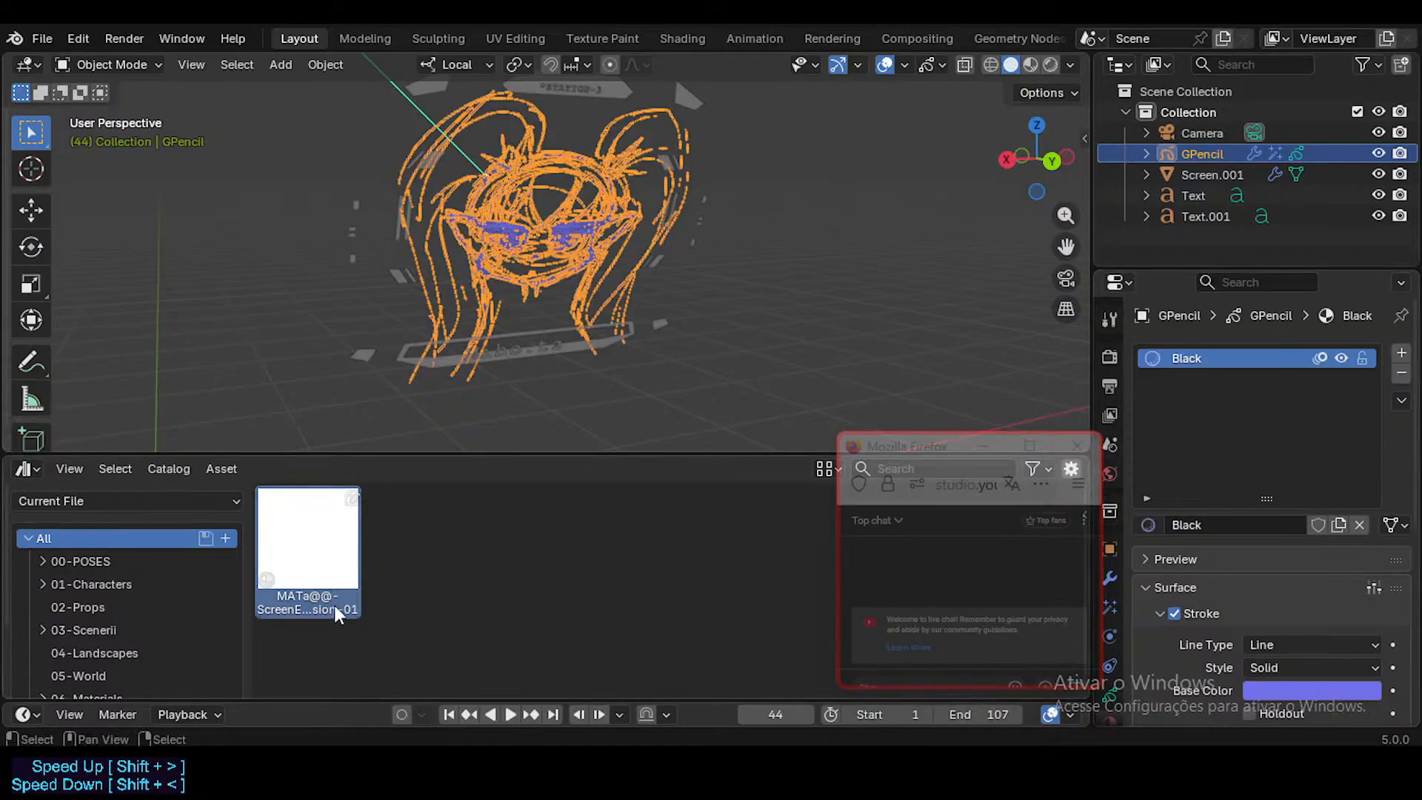
scroll(1202, 475, "down", 3)
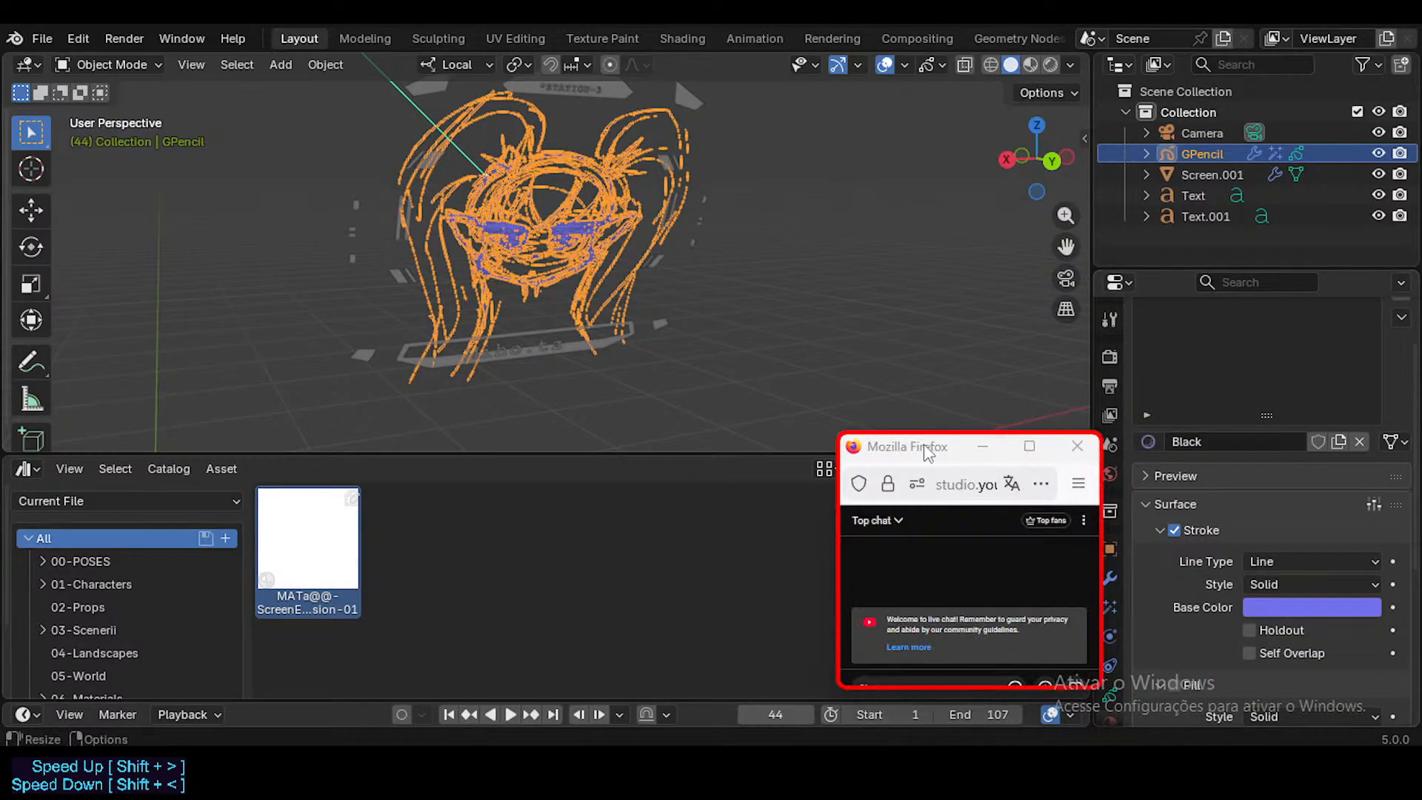
left_click_drag(923, 443, 854, 436)
scroll(1109, 537, "down", 2)
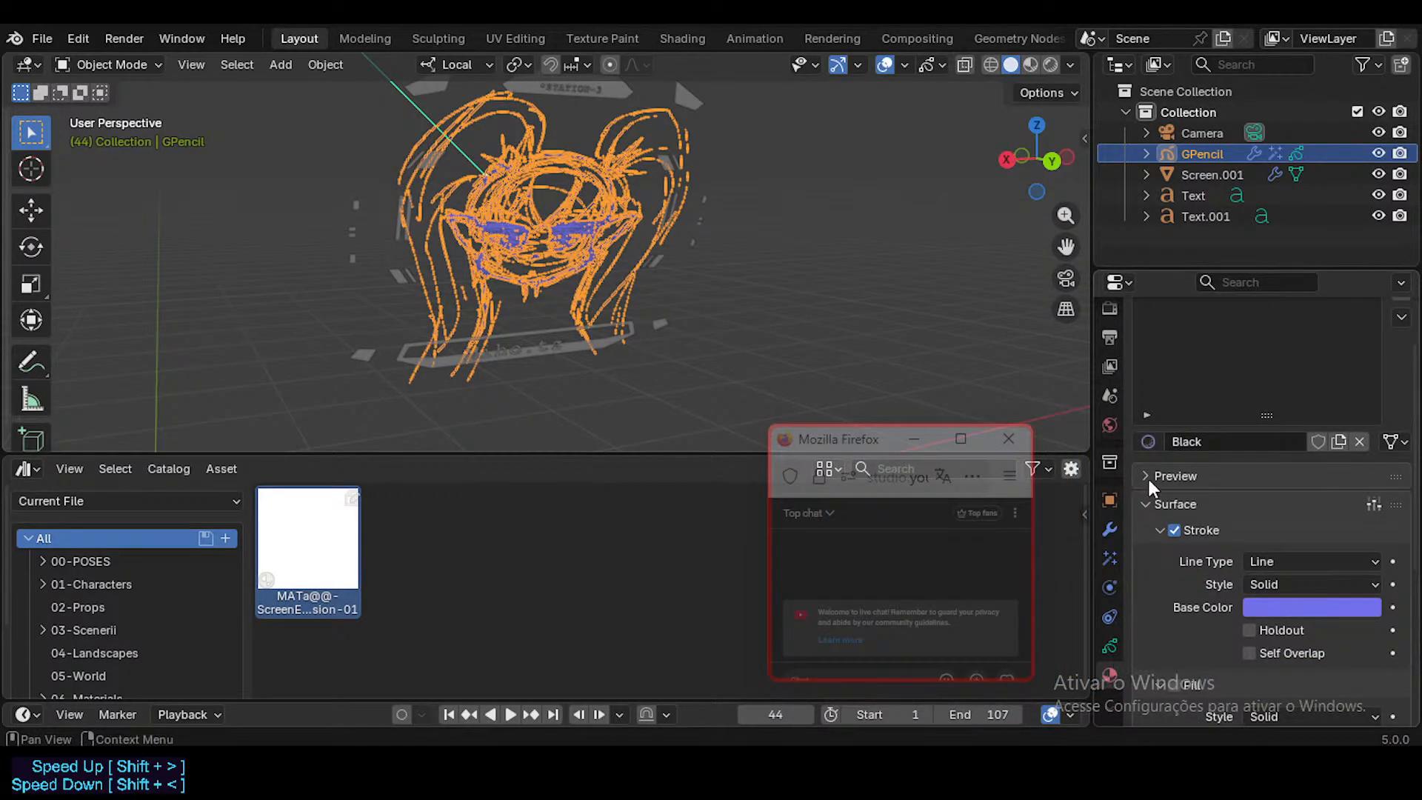
scroll(1148, 477, "up", 3)
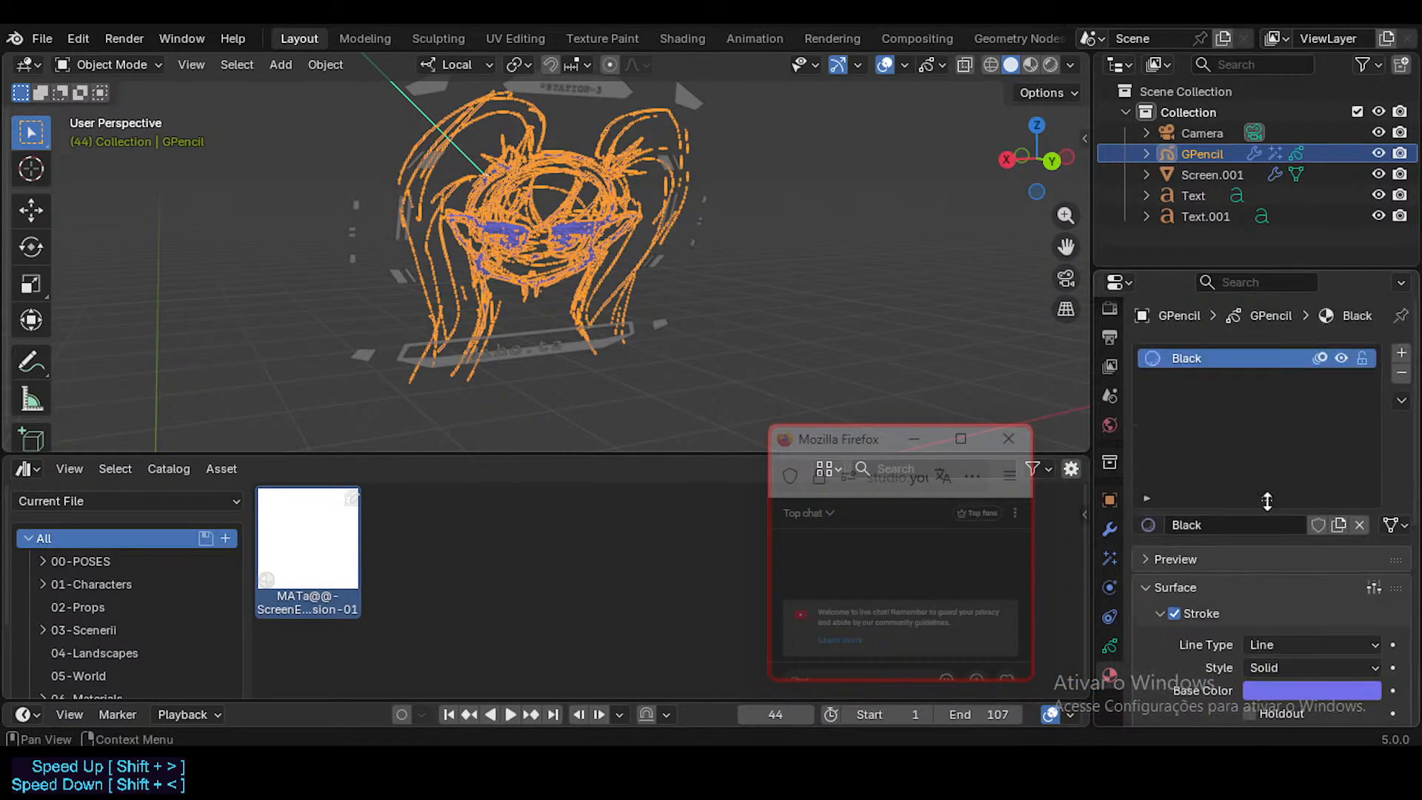
left_click(1107, 645)
left_click(1111, 675)
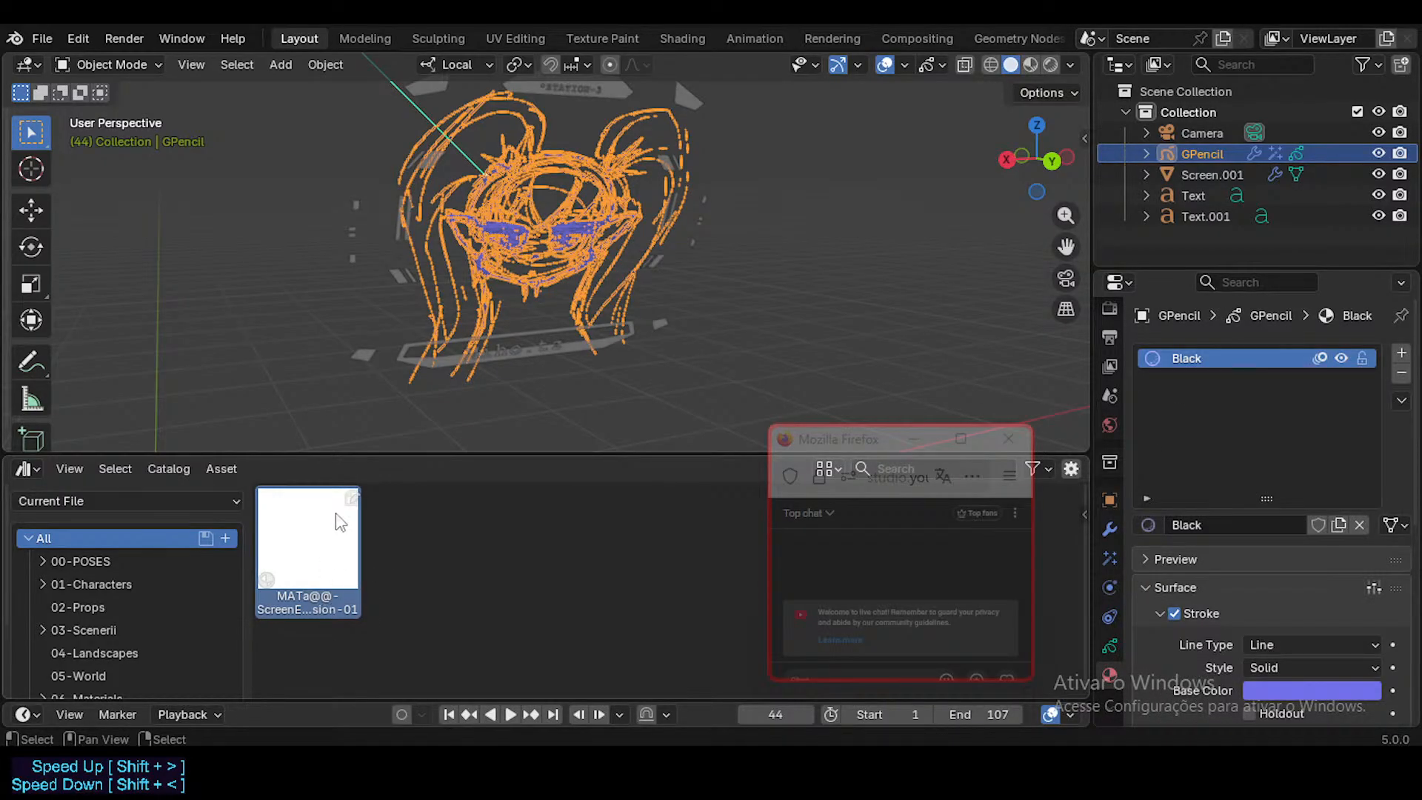
Step: Enlarge the asset browser and show the material of Screen.001 in a widened properties editor
left_click_drag(412, 454, 412, 366)
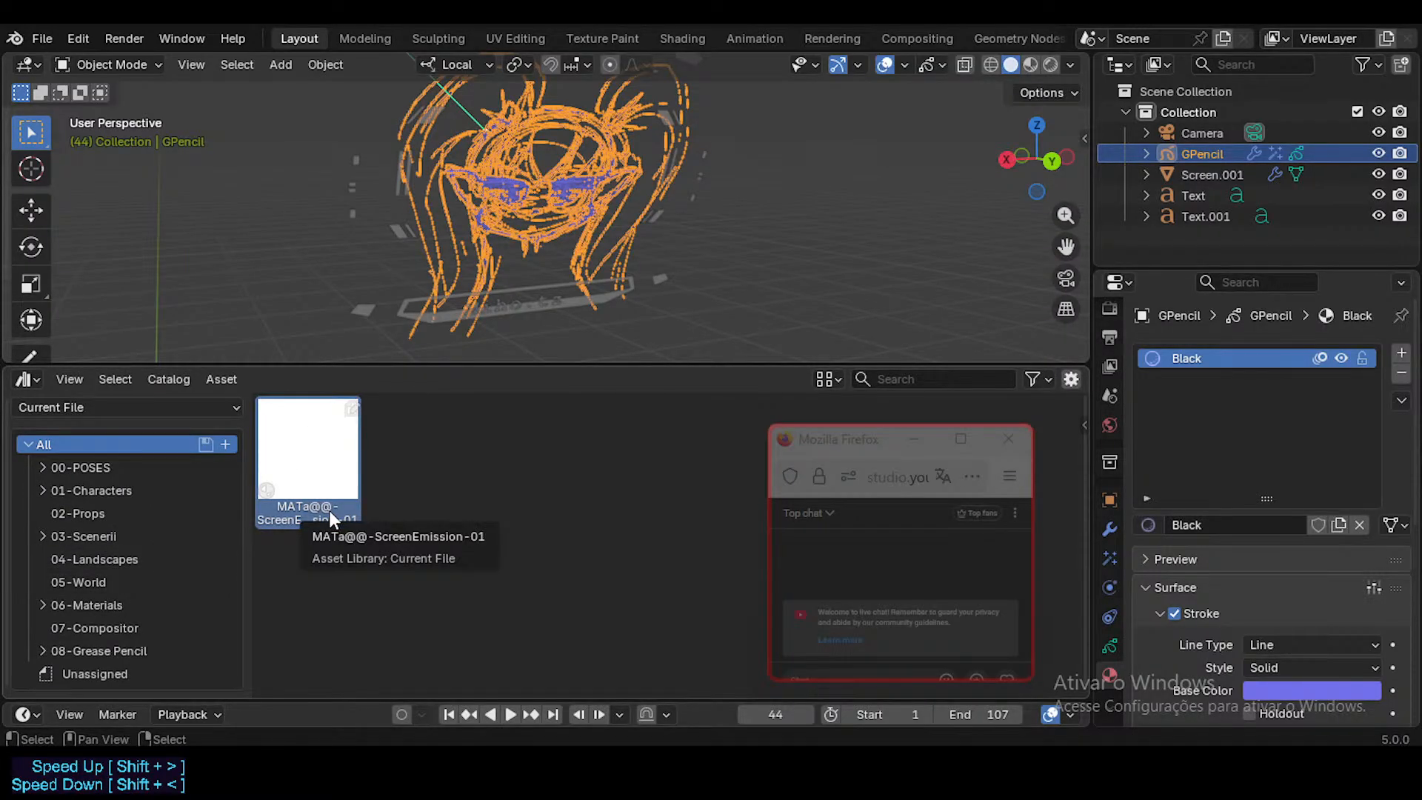
scroll(677, 232, "down", 3)
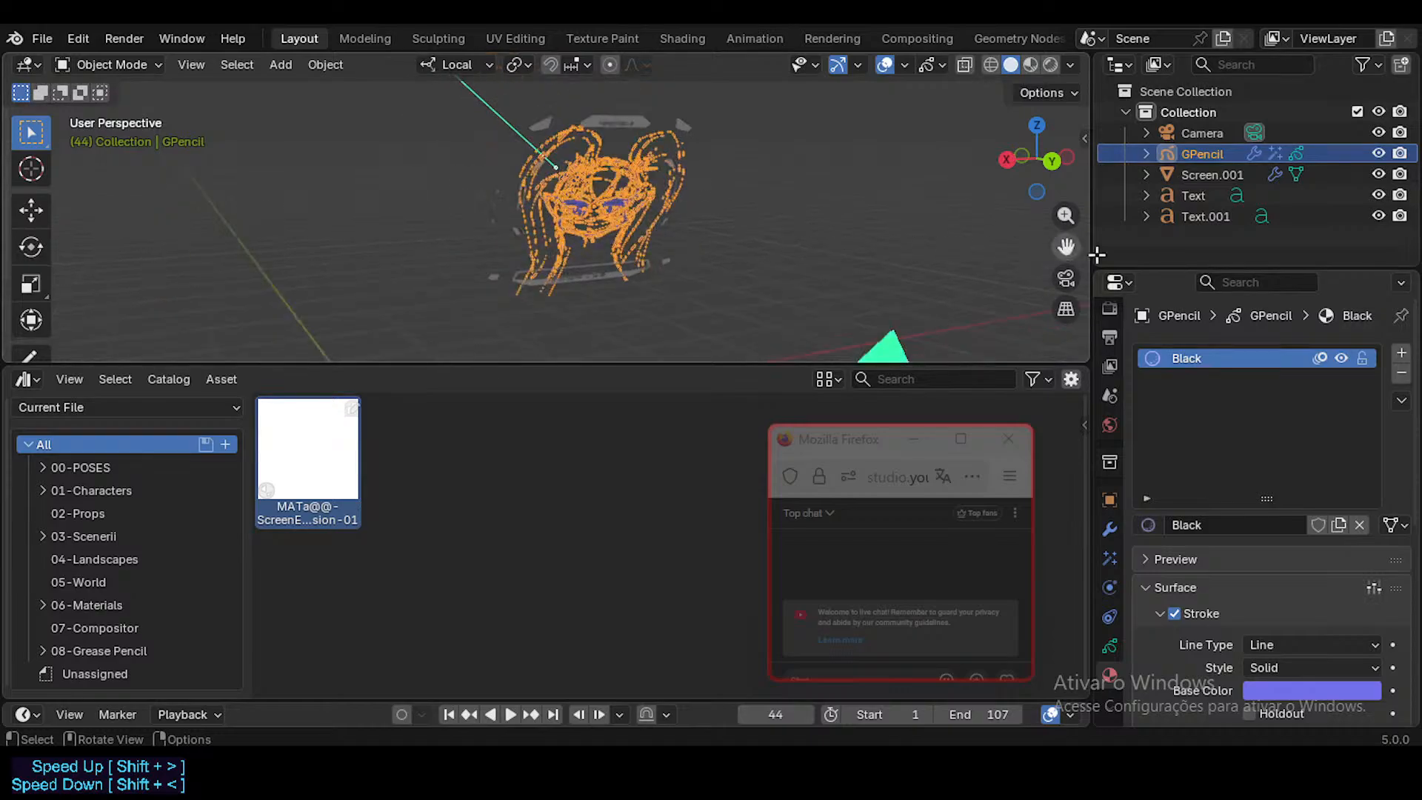
left_click(1107, 499)
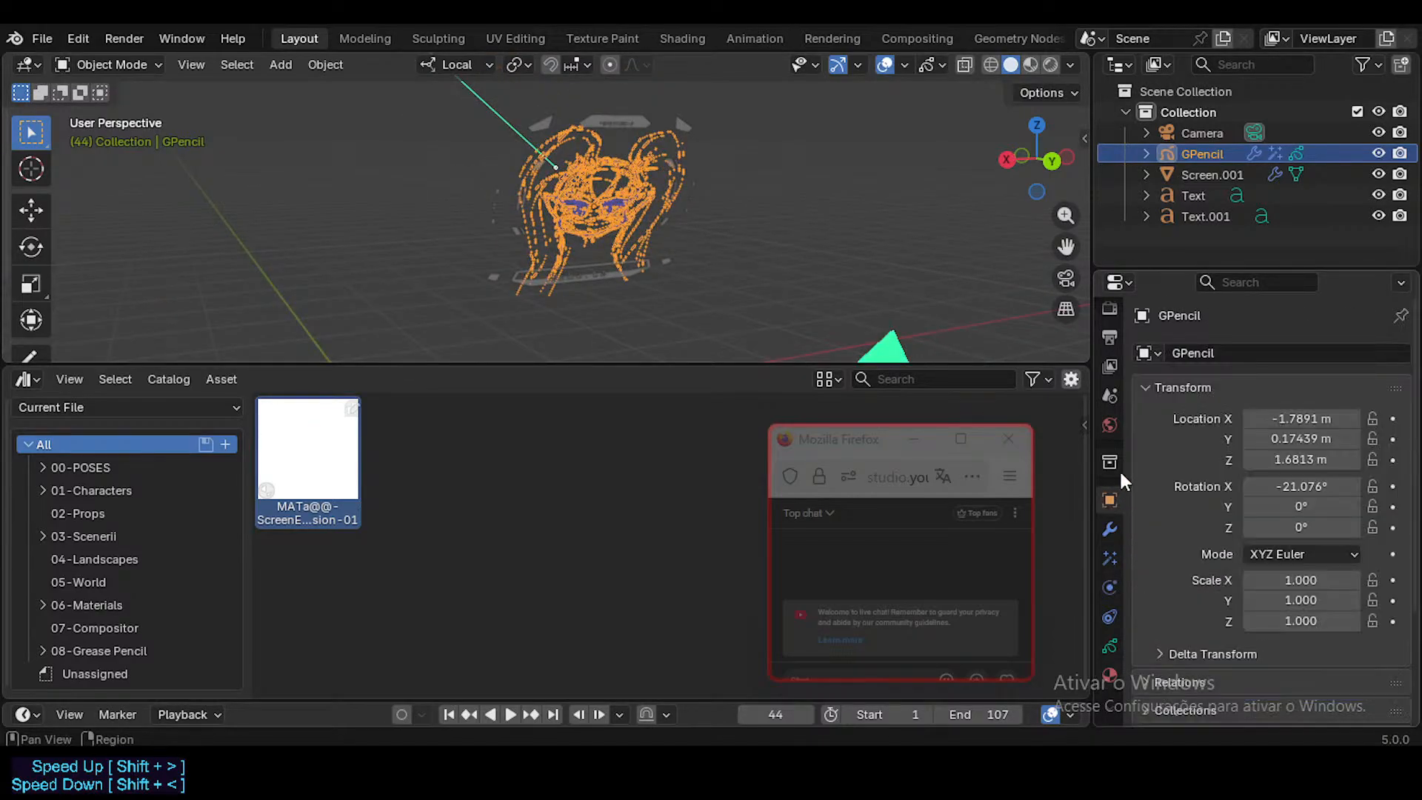
left_click(1197, 174)
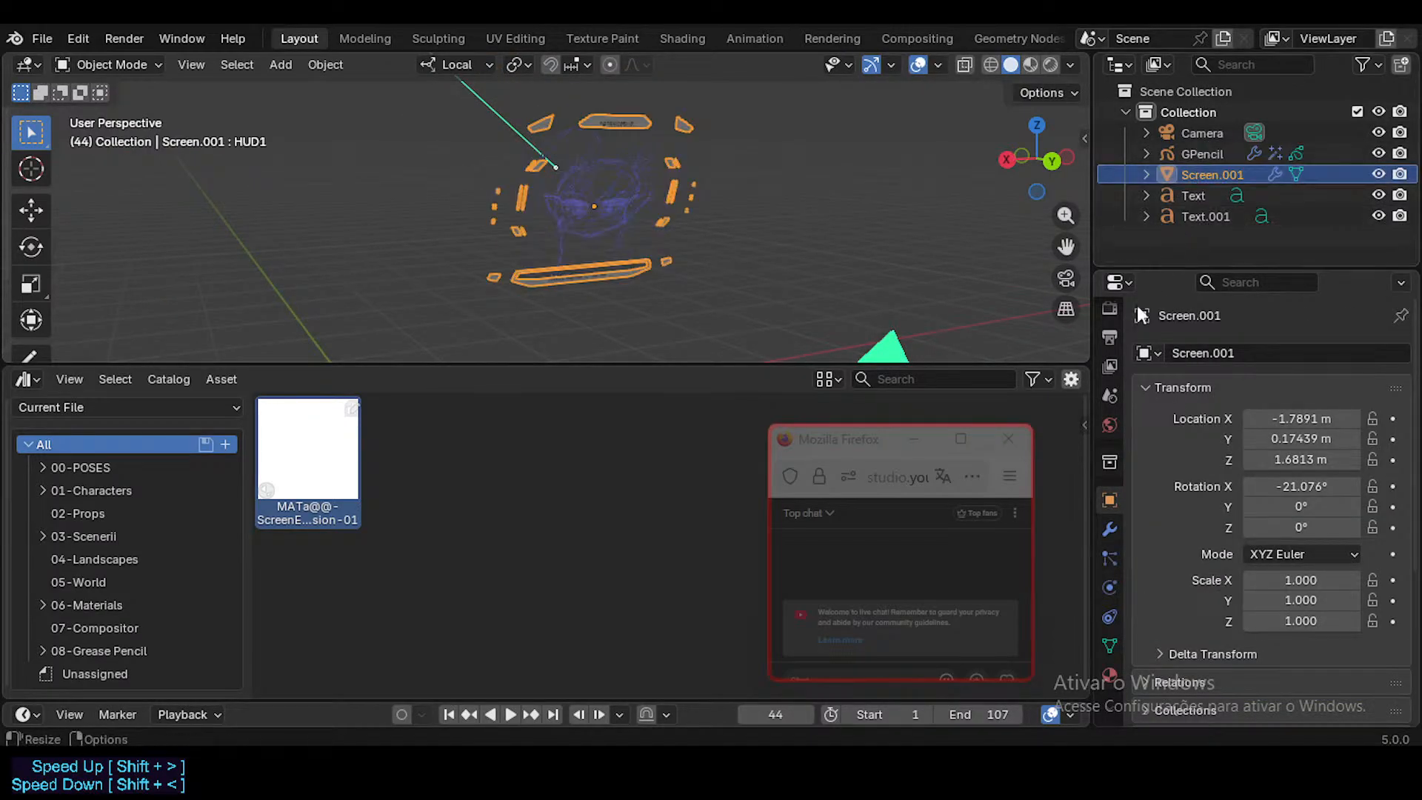
left_click(1109, 674)
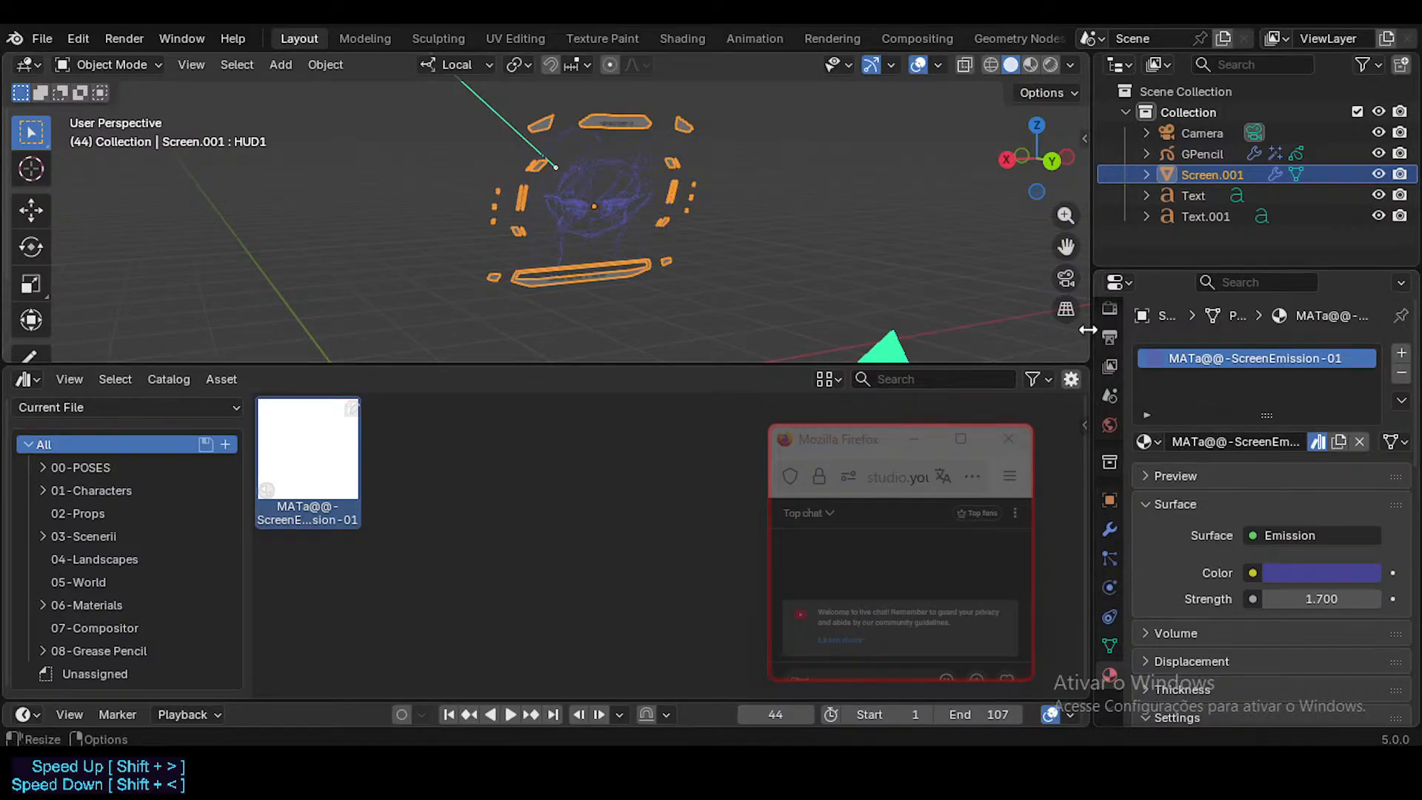
left_click_drag(1092, 331, 1021, 334)
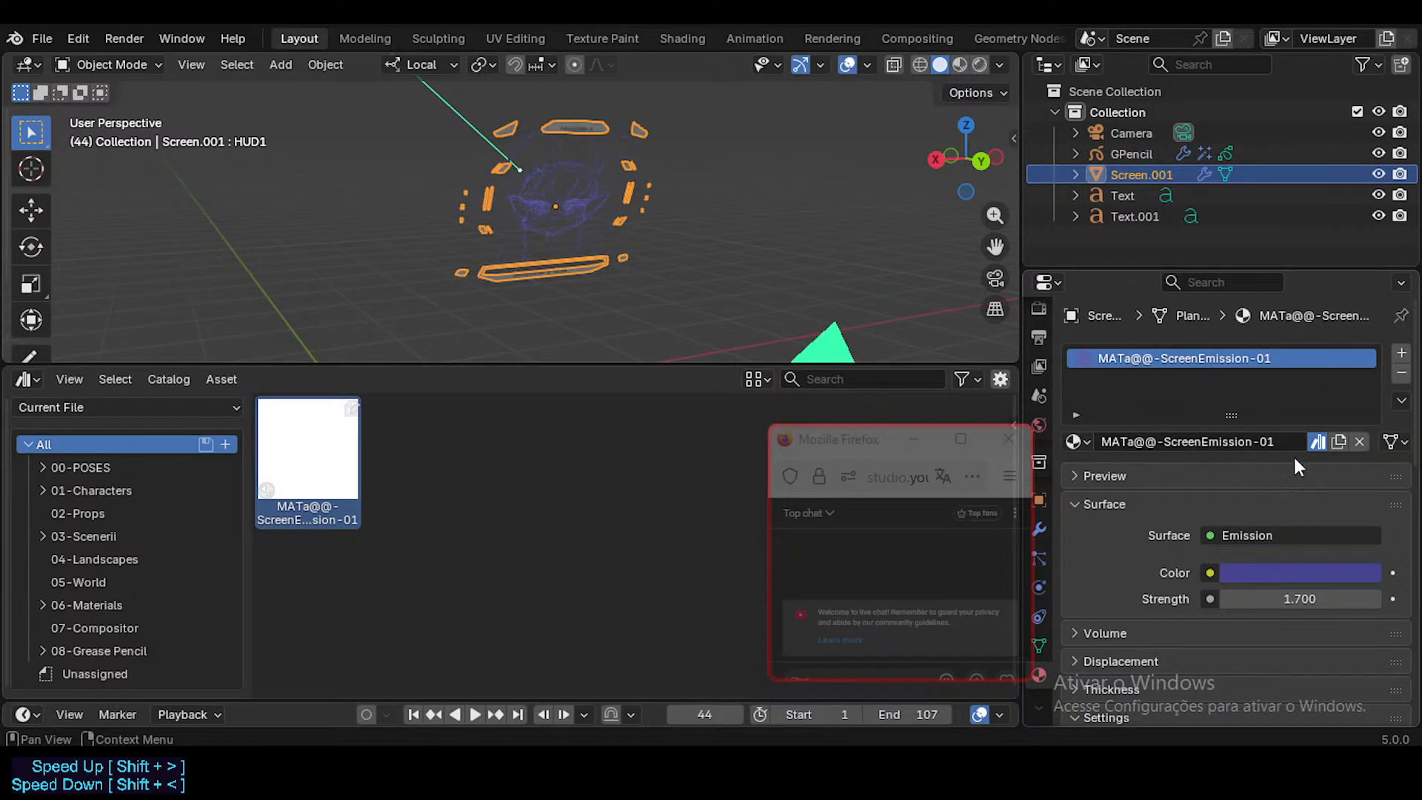
Step: Compare the asset-marked material of the HUD frame with the GPencil drawing's Black material
scroll(585, 197, "up", 4)
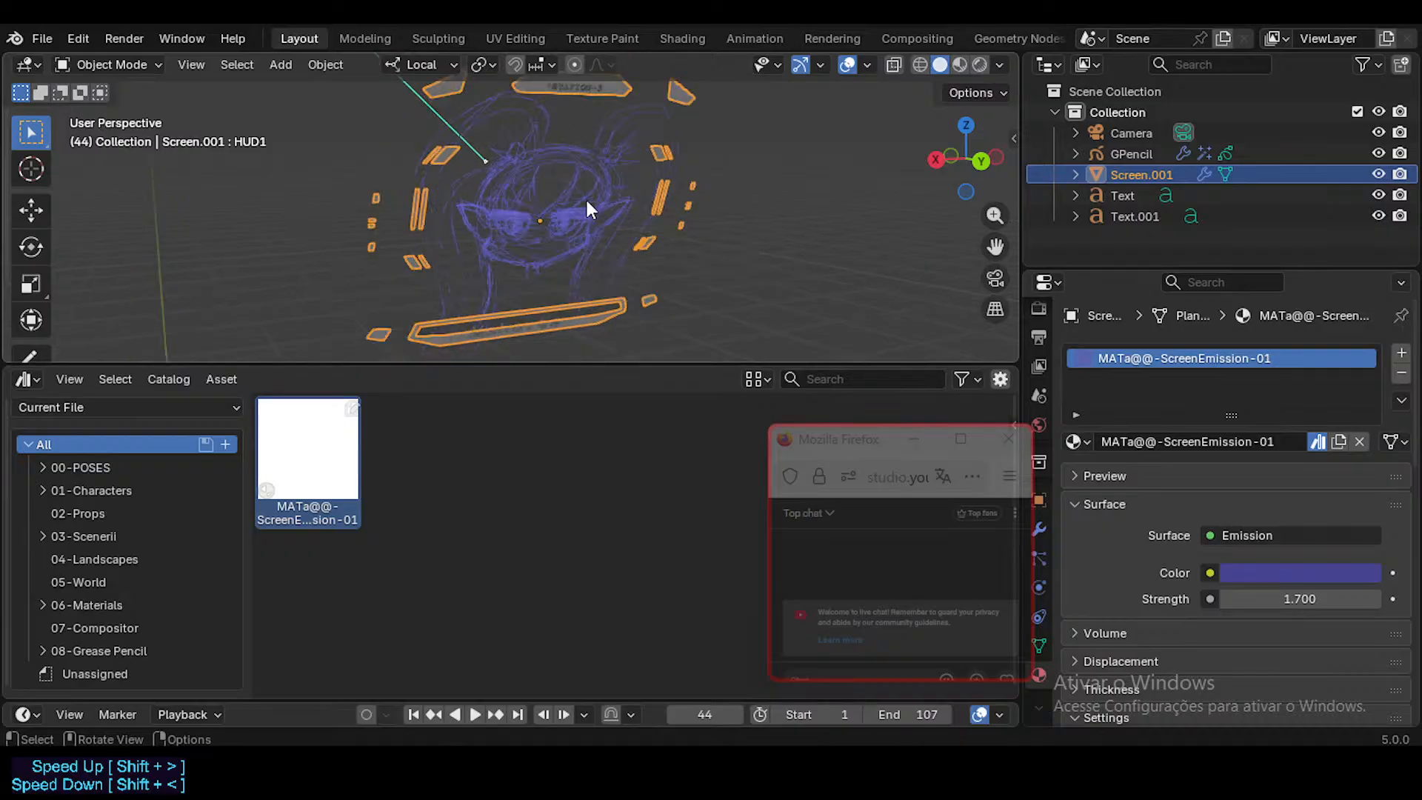
middle_click_drag(616, 234, 585, 222)
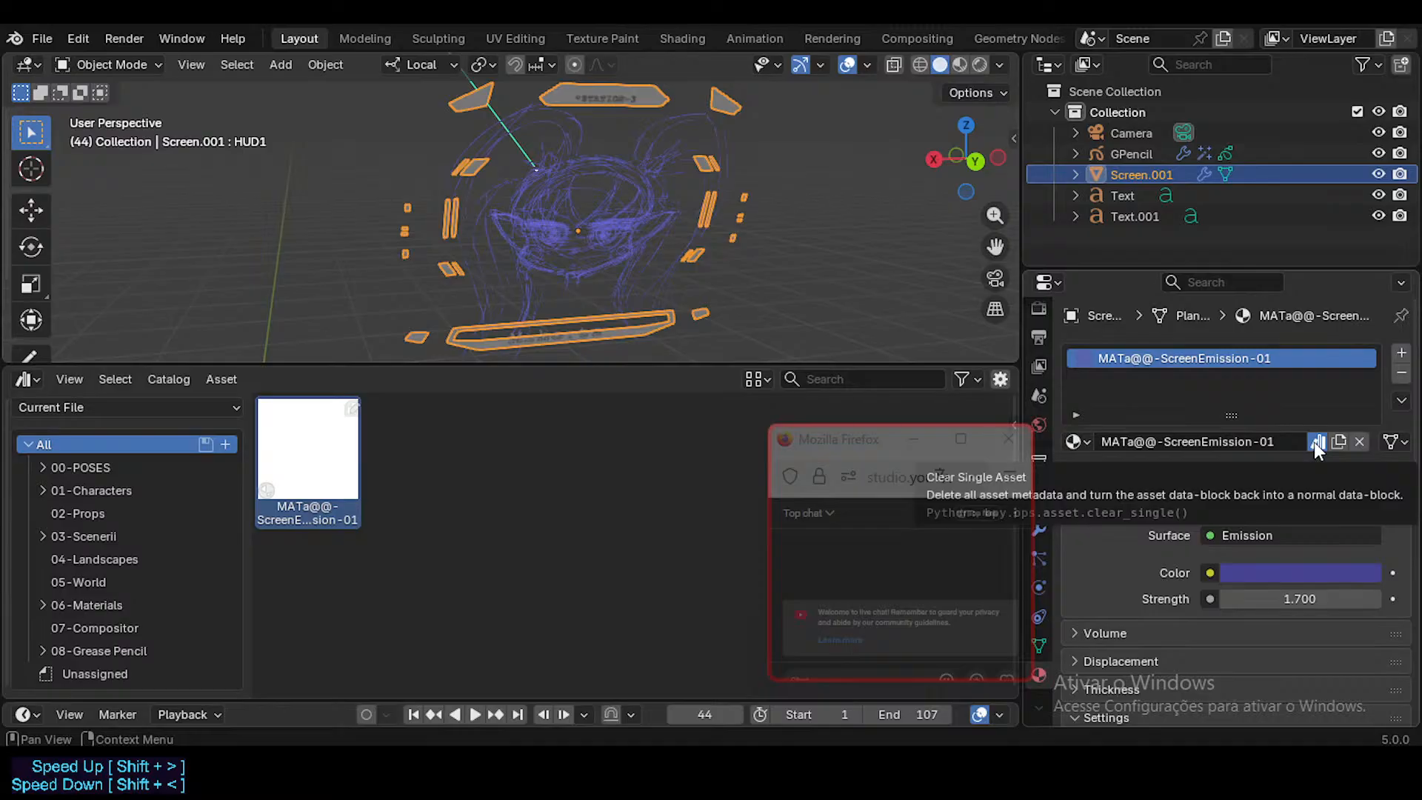
middle_click_drag(815, 266, 635, 255)
mouse_move(643, 247)
middle_mouse_down()
mouse_move(739, 247)
mouse_move(819, 225)
middle_mouse_up()
left_click(1127, 152)
scroll(684, 238, "down", 1)
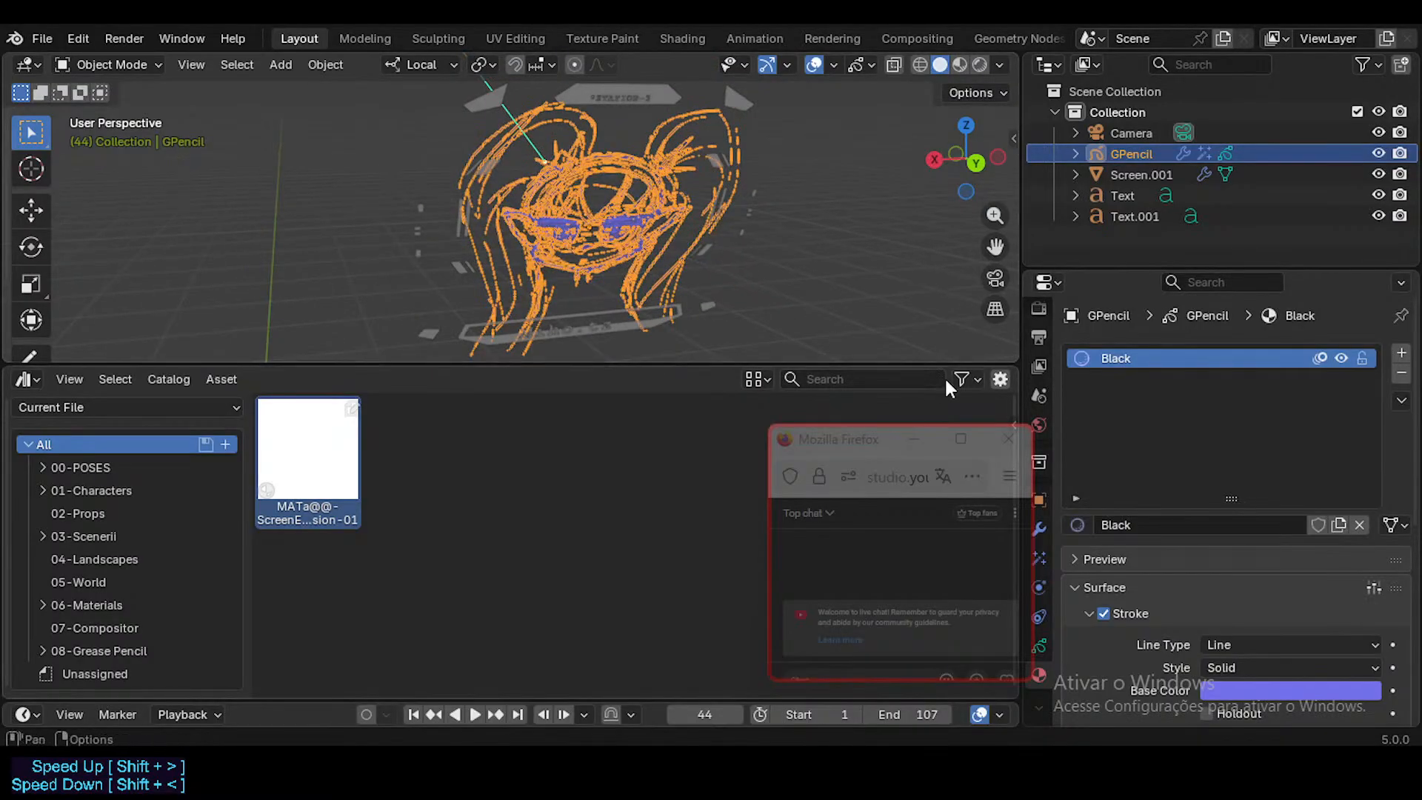
middle_click_drag(705, 253, 731, 250)
left_click(723, 251)
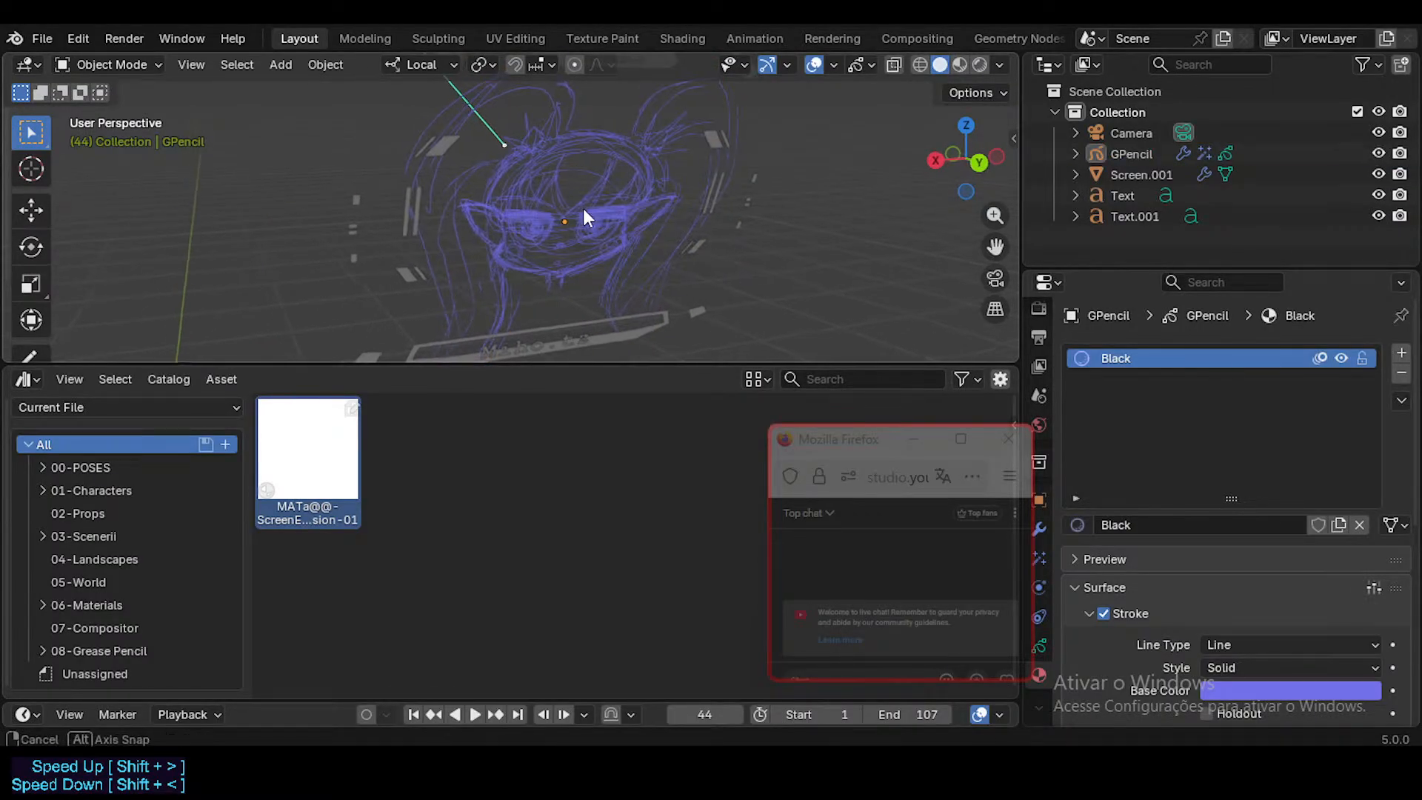
Step: Select the Screen.001 HUD frame again, view it from an angle and save Screens.blend
left_click(1141, 174)
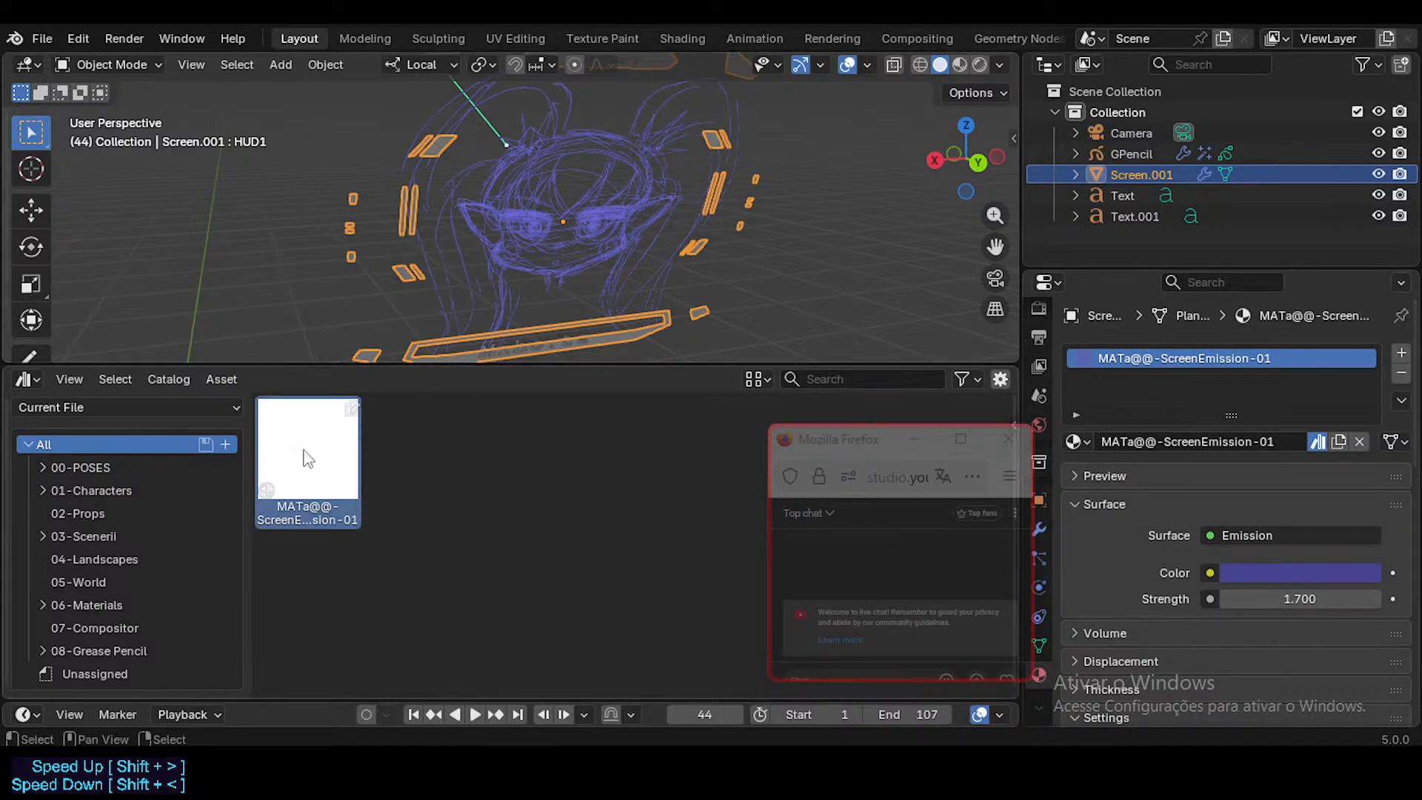
middle_click_drag(516, 290, 614, 296)
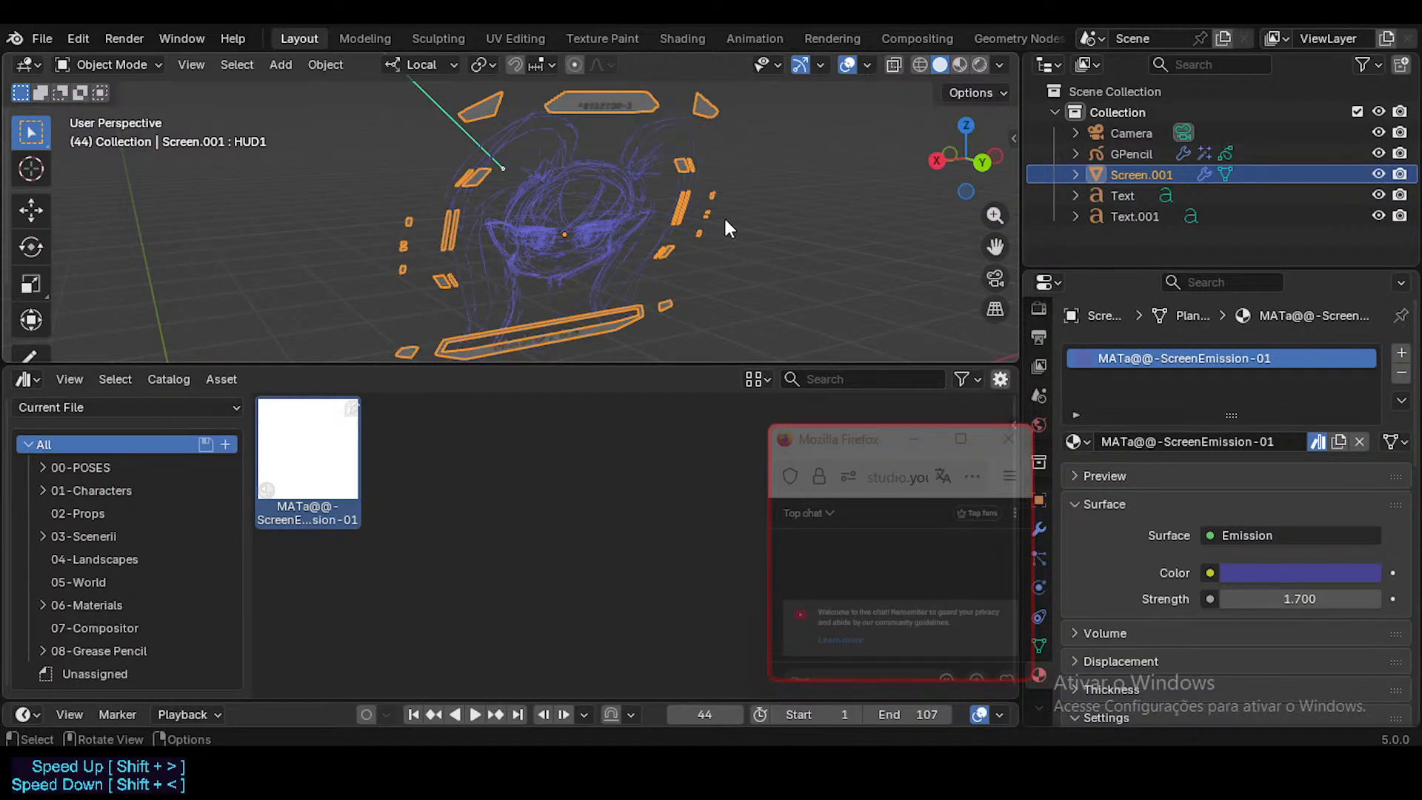
key("ctrl+s")
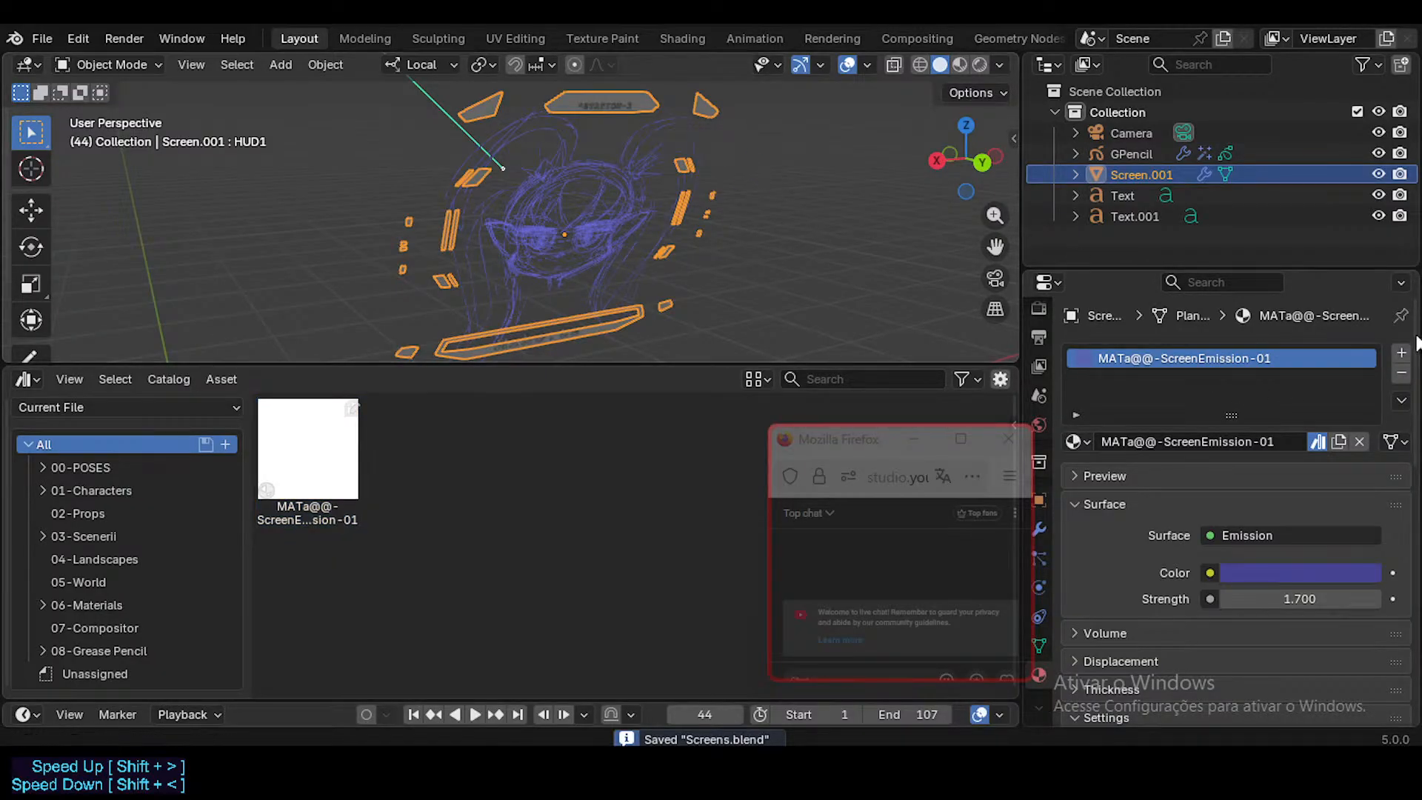
Step: Remove the MATa@@-ScreenEmission-01 material slot from Screen.001 and undo the removal
left_click(1400, 374)
key("ctrl+z")
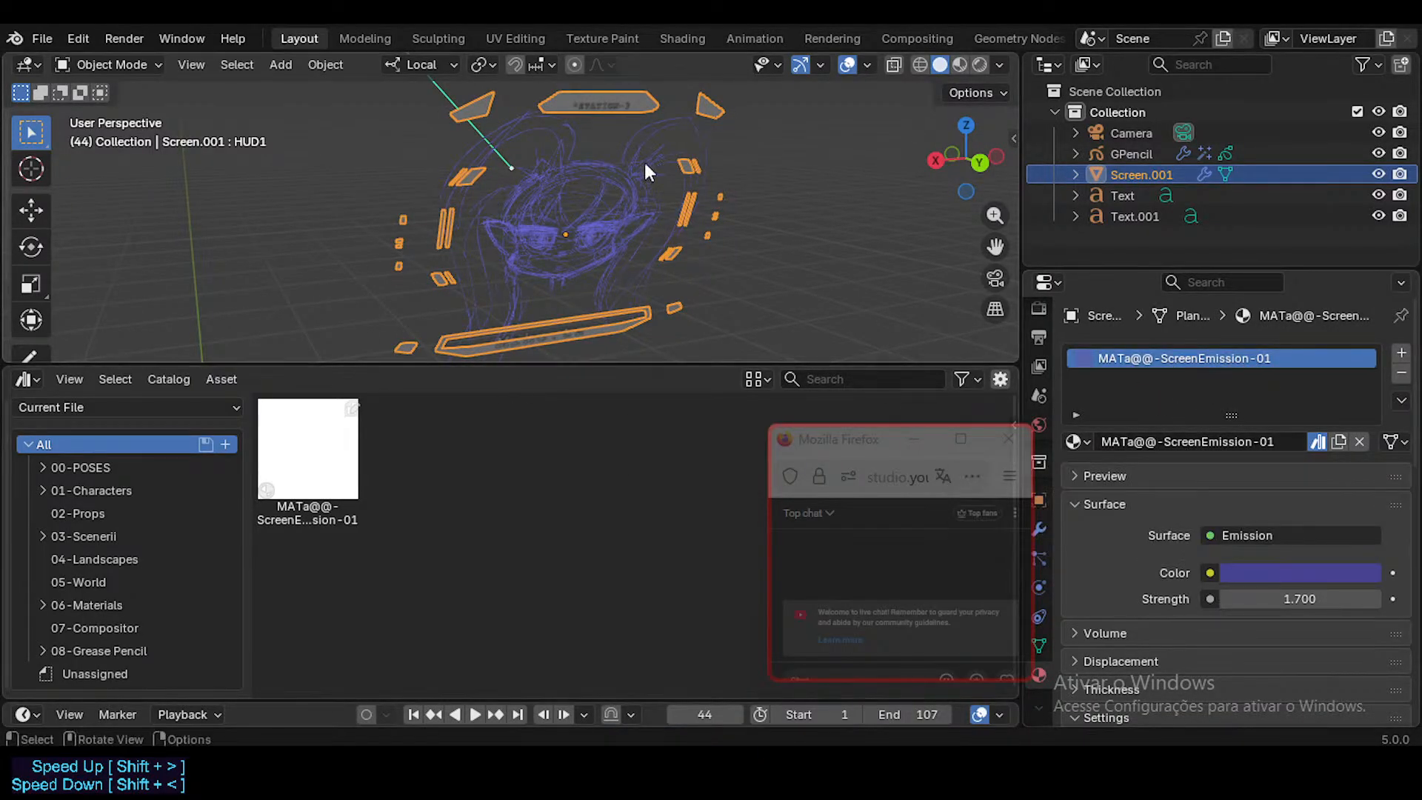
Step: Open the Shading workspace, look at the HUD material's Emission node and play the animation close to the screen
left_click(684, 39)
scroll(561, 582, "up", 3)
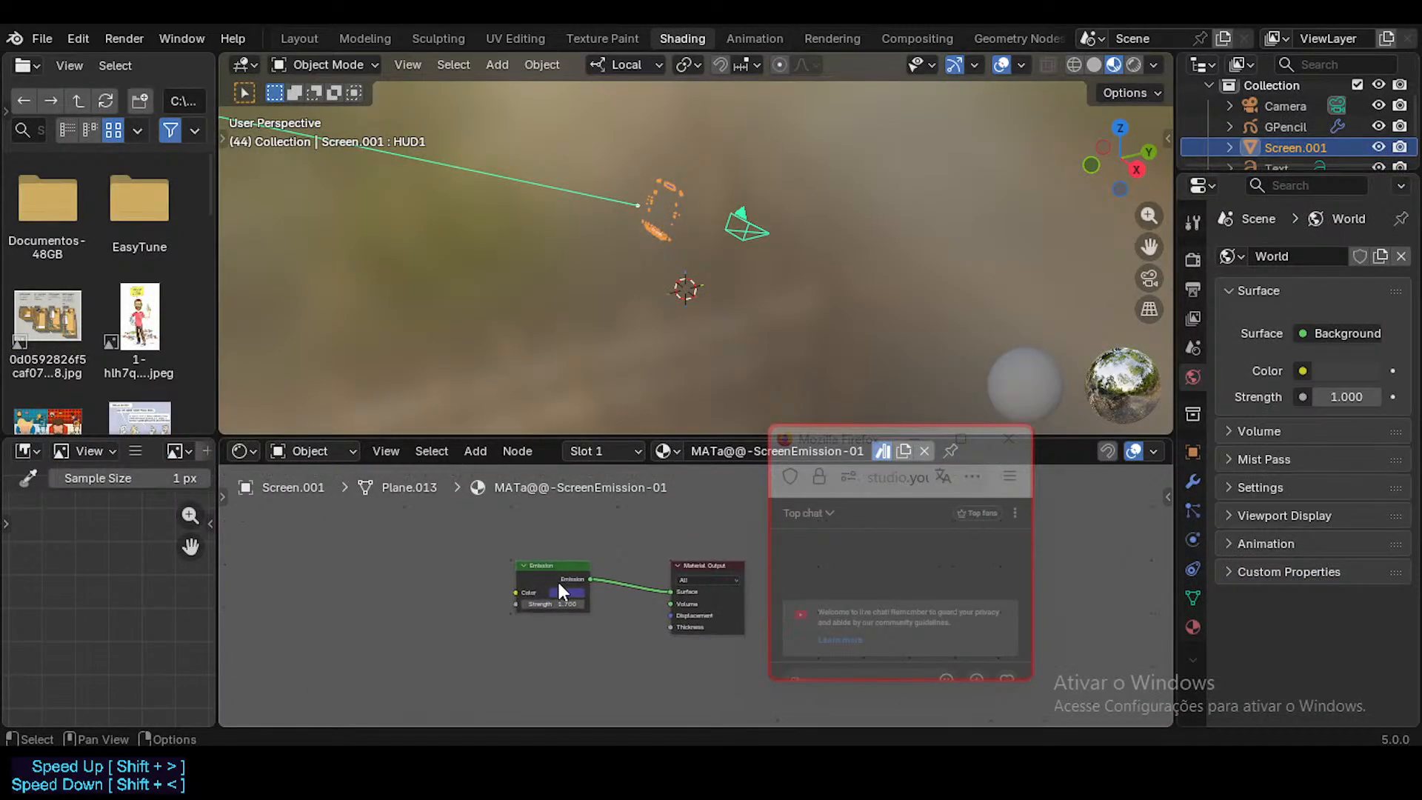
middle_click_drag(575, 582, 569, 582)
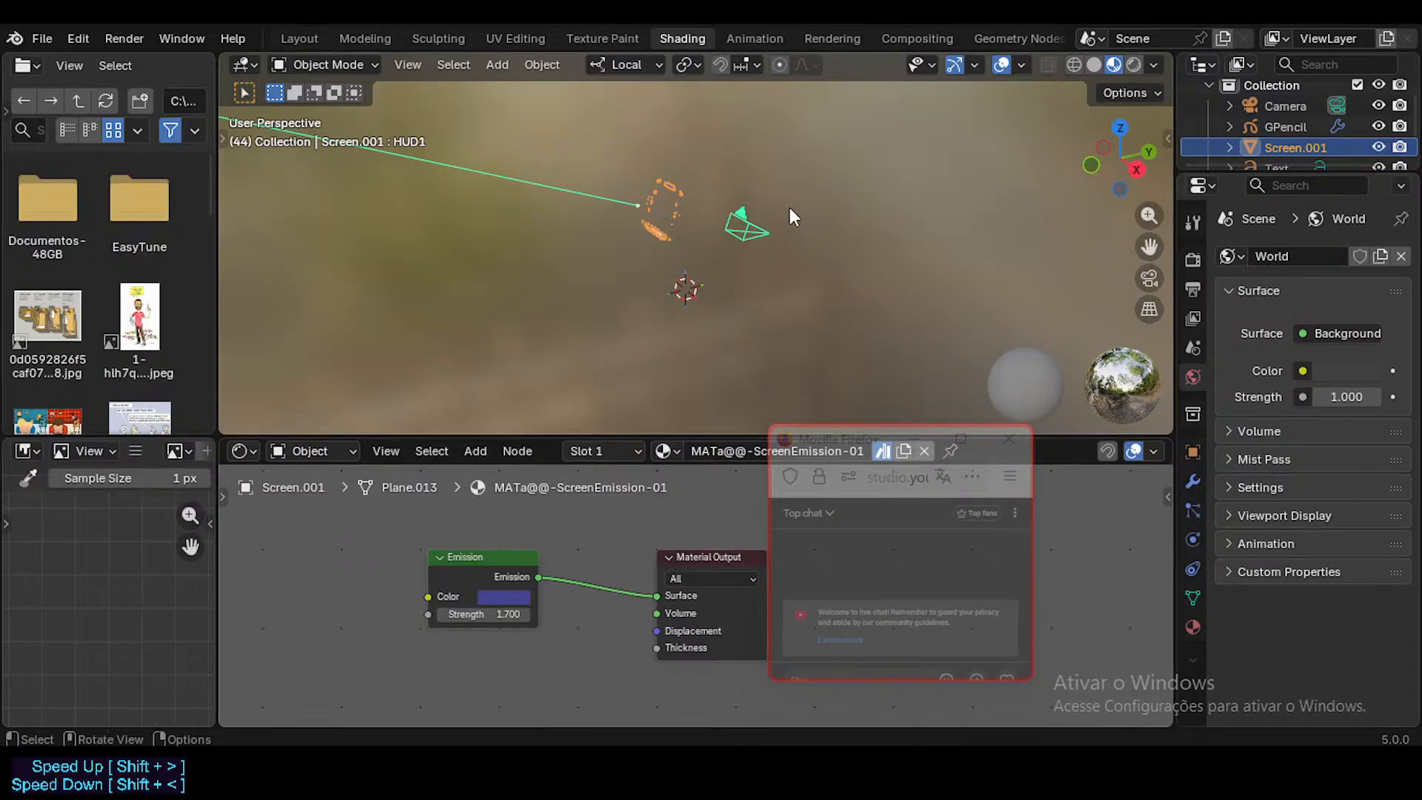
middle_click_drag(789, 208, 366, 202)
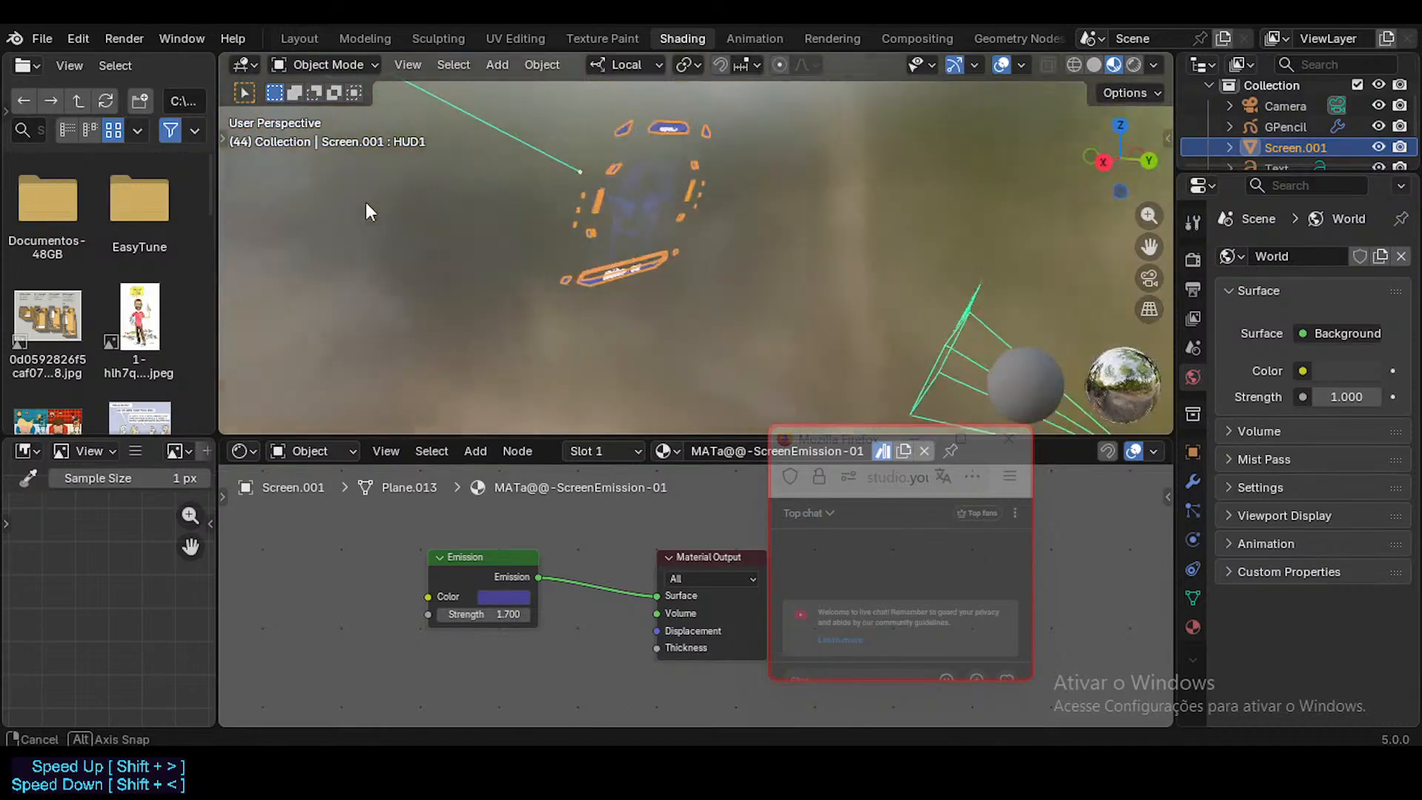
key("space")
middle_click_drag(622, 215, 587, 153)
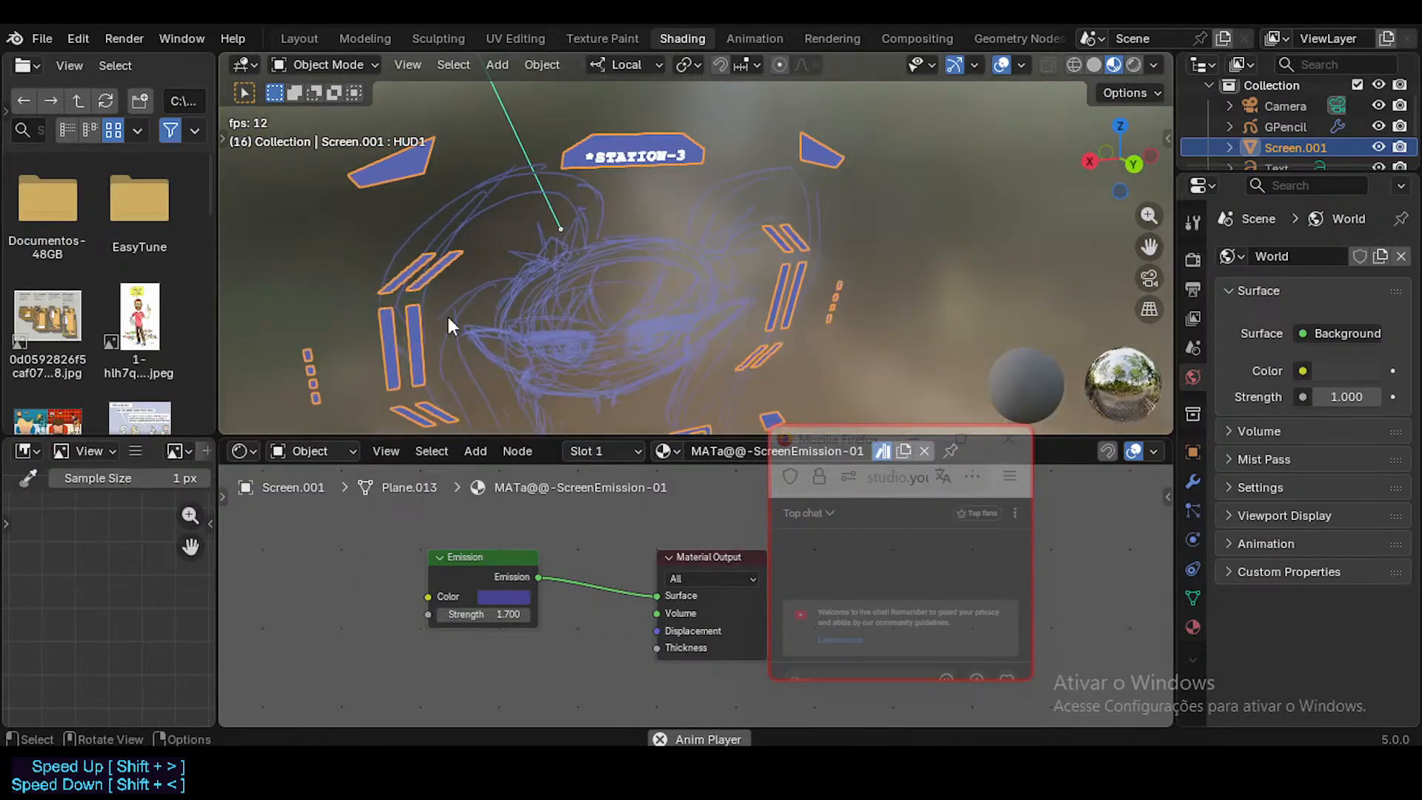
Step: Try a pink color on the Emission node of the HUD material, cancel it and stop the animation
left_click(503, 597)
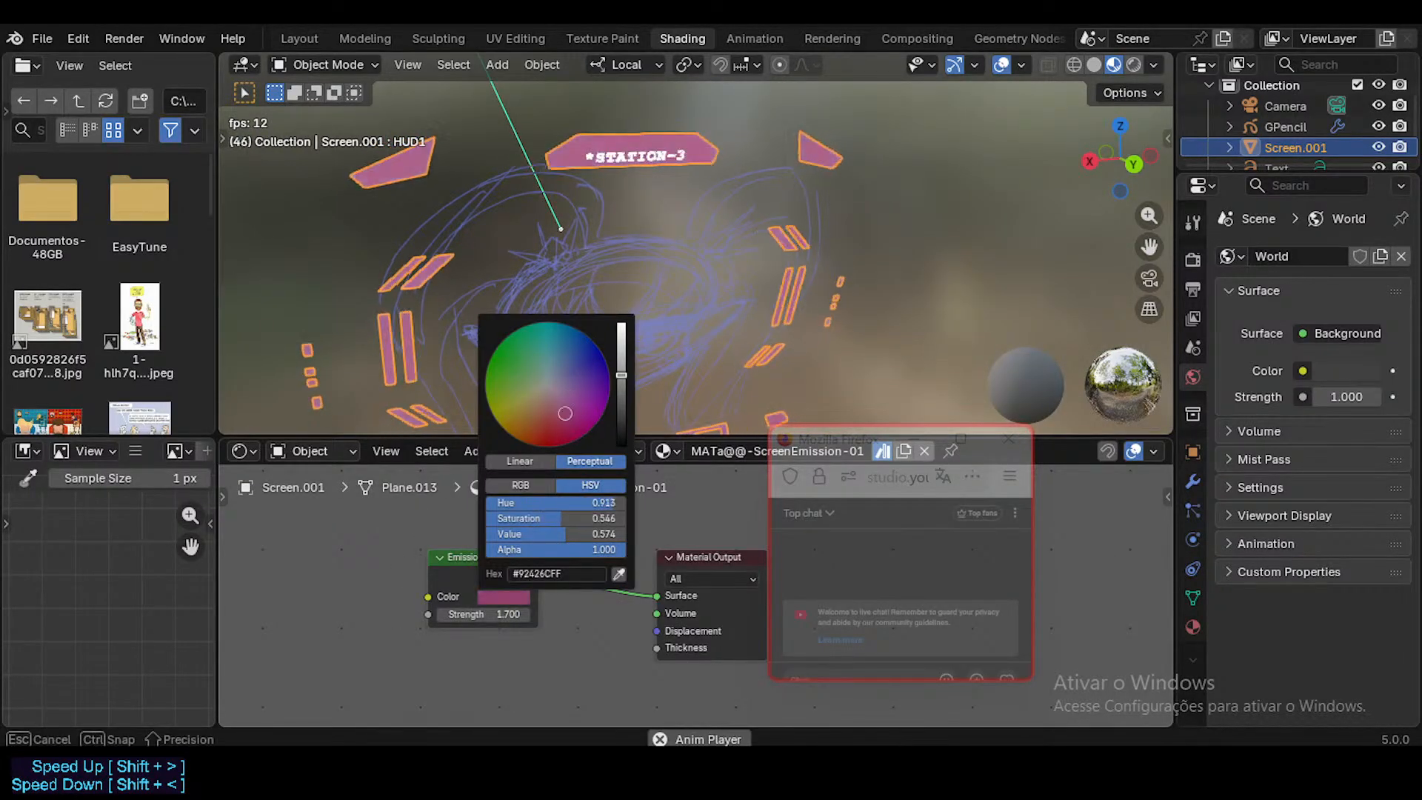
key("space")
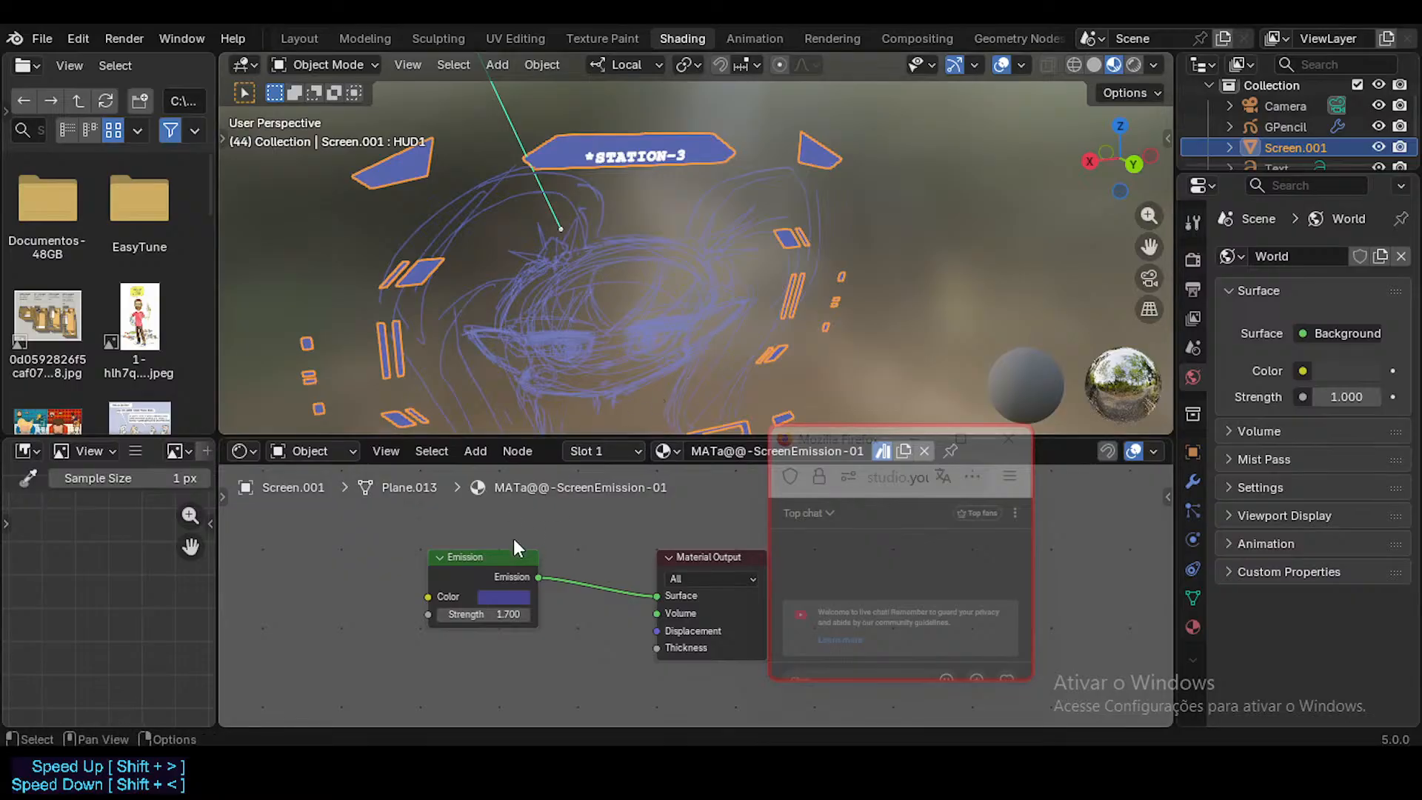
middle_click_drag(503, 614, 521, 587)
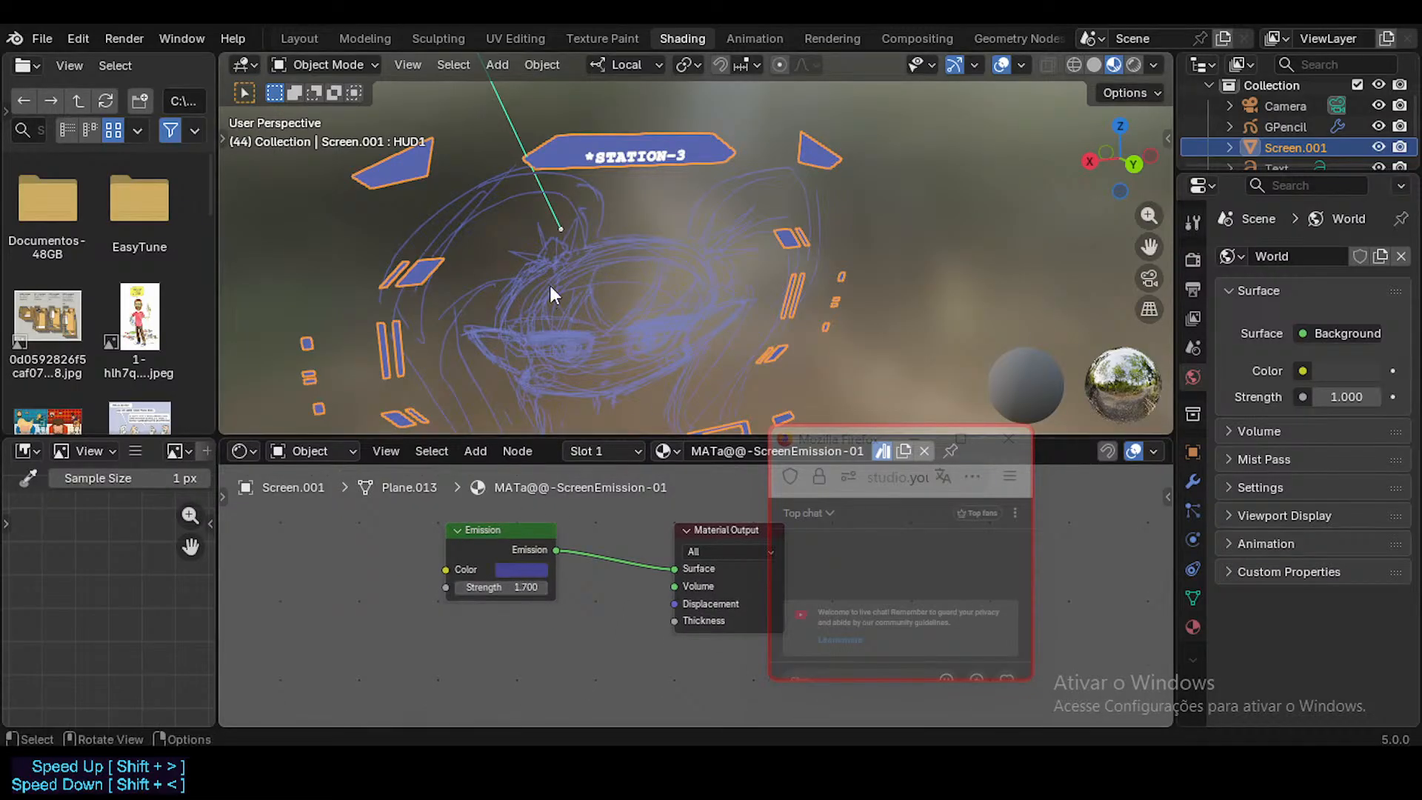
Step: Orbit the HUD screen and compare it in Solid, Material Preview and Rendered viewport shading
left_click(408, 65)
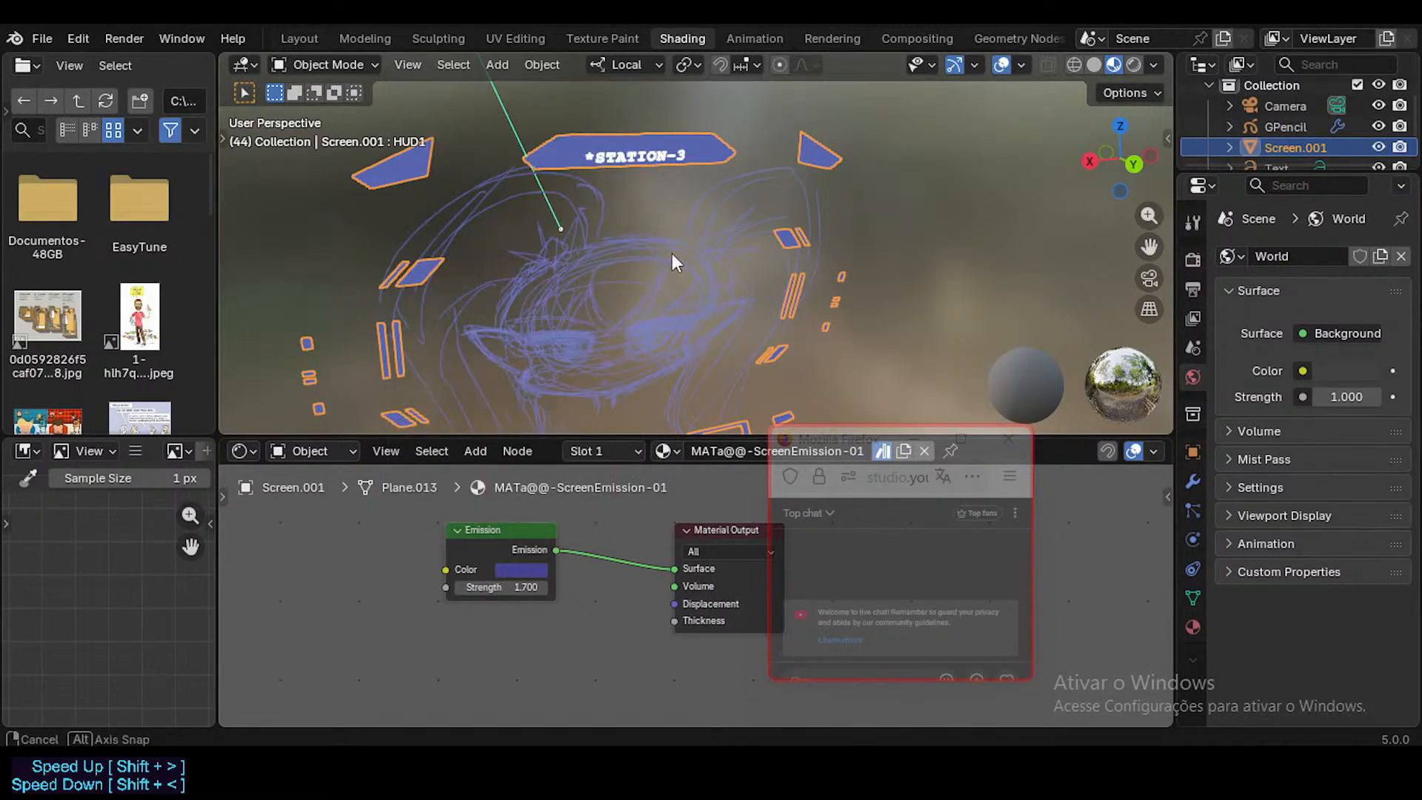
middle_click_drag(673, 253, 723, 315)
key("KP_0")
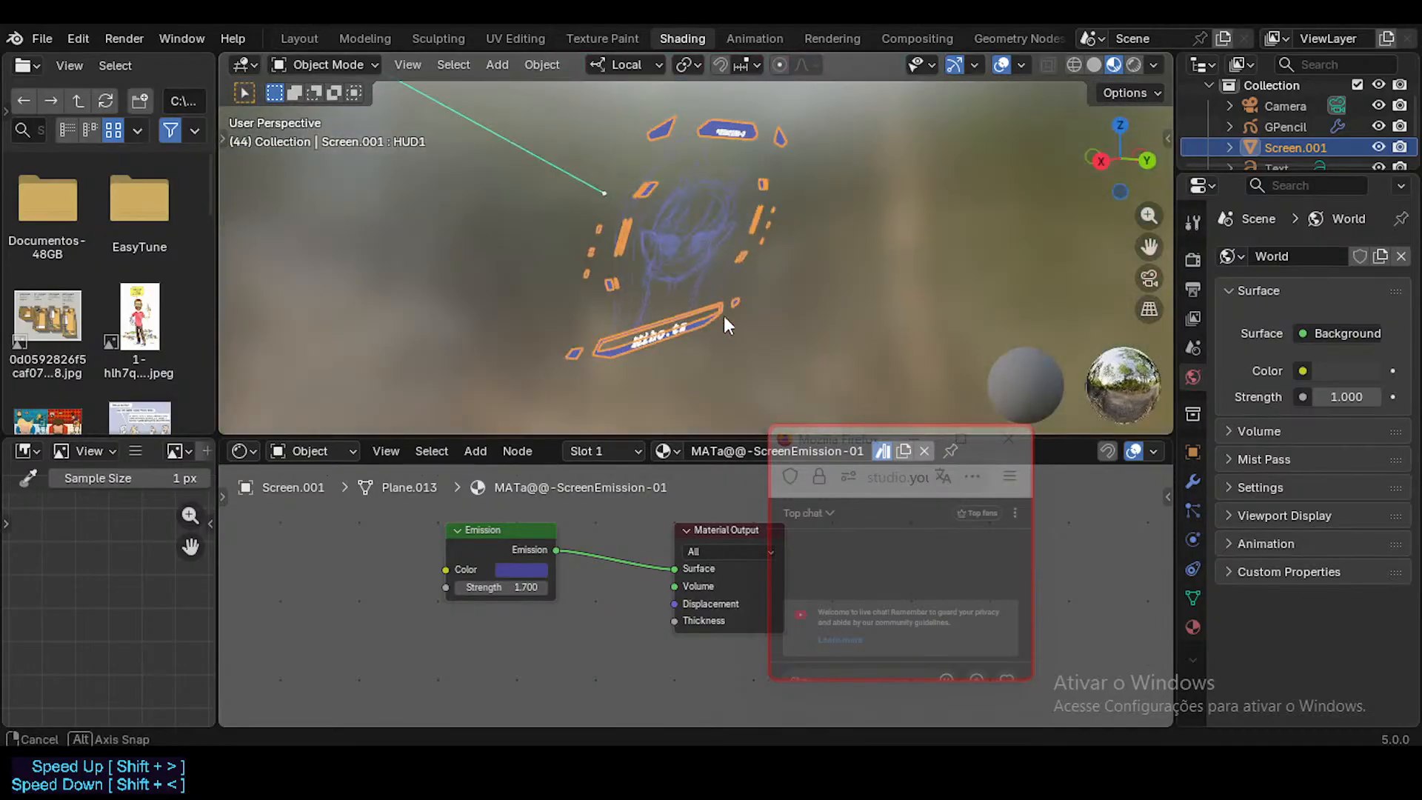
left_click(1095, 64)
left_click(1114, 65)
left_click(1132, 65)
left_click(1113, 65)
Step: Set the Material Preview lighting to the plain black HDRI and view the glowing HUD screen
left_click(1153, 65)
left_click(1139, 239)
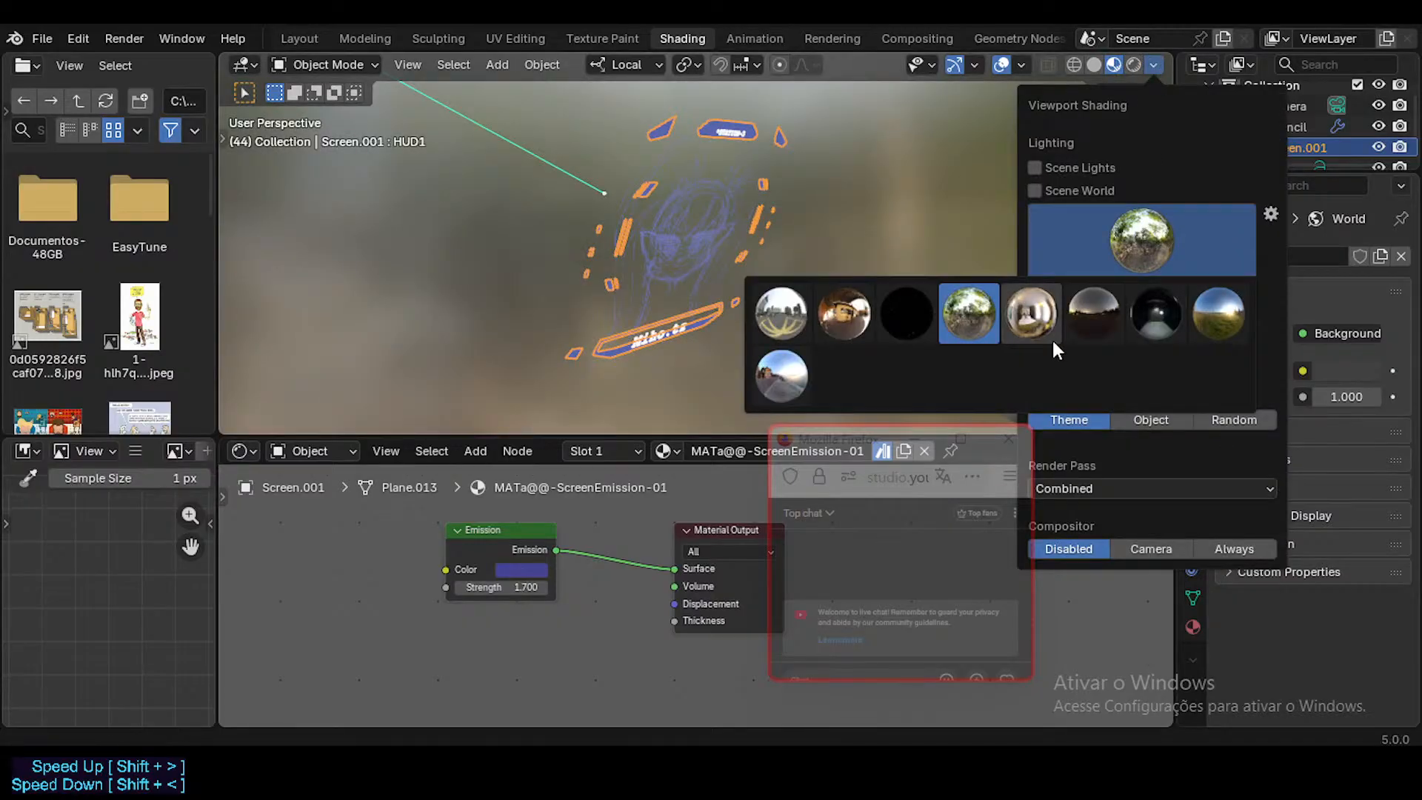
left_click(906, 313)
middle_click_drag(631, 270, 648, 246)
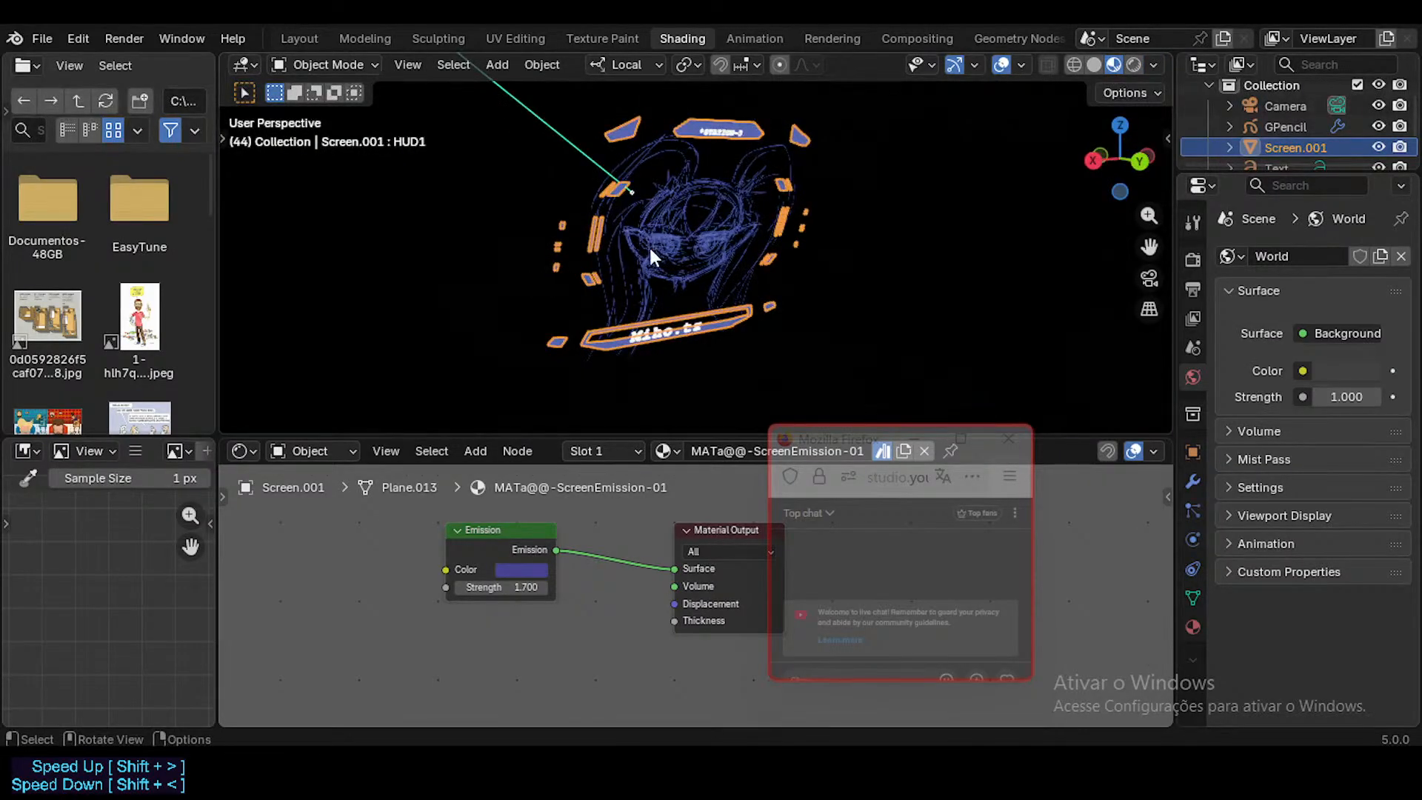
Step: Play the HUD animation briefly, stop it and check the Scene Lights and Scene World options of the Material Preview shading
key("space")
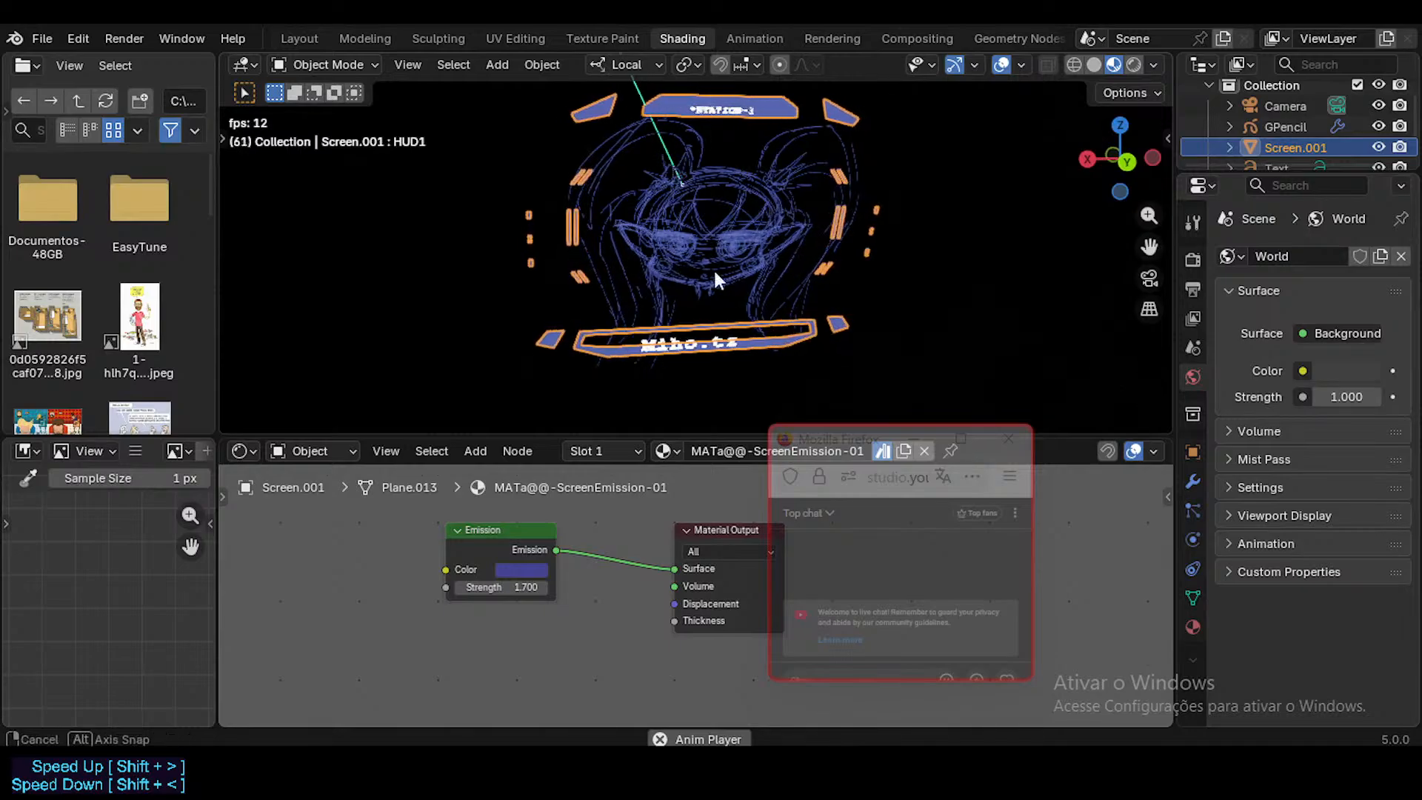
key("space")
left_click(1153, 65)
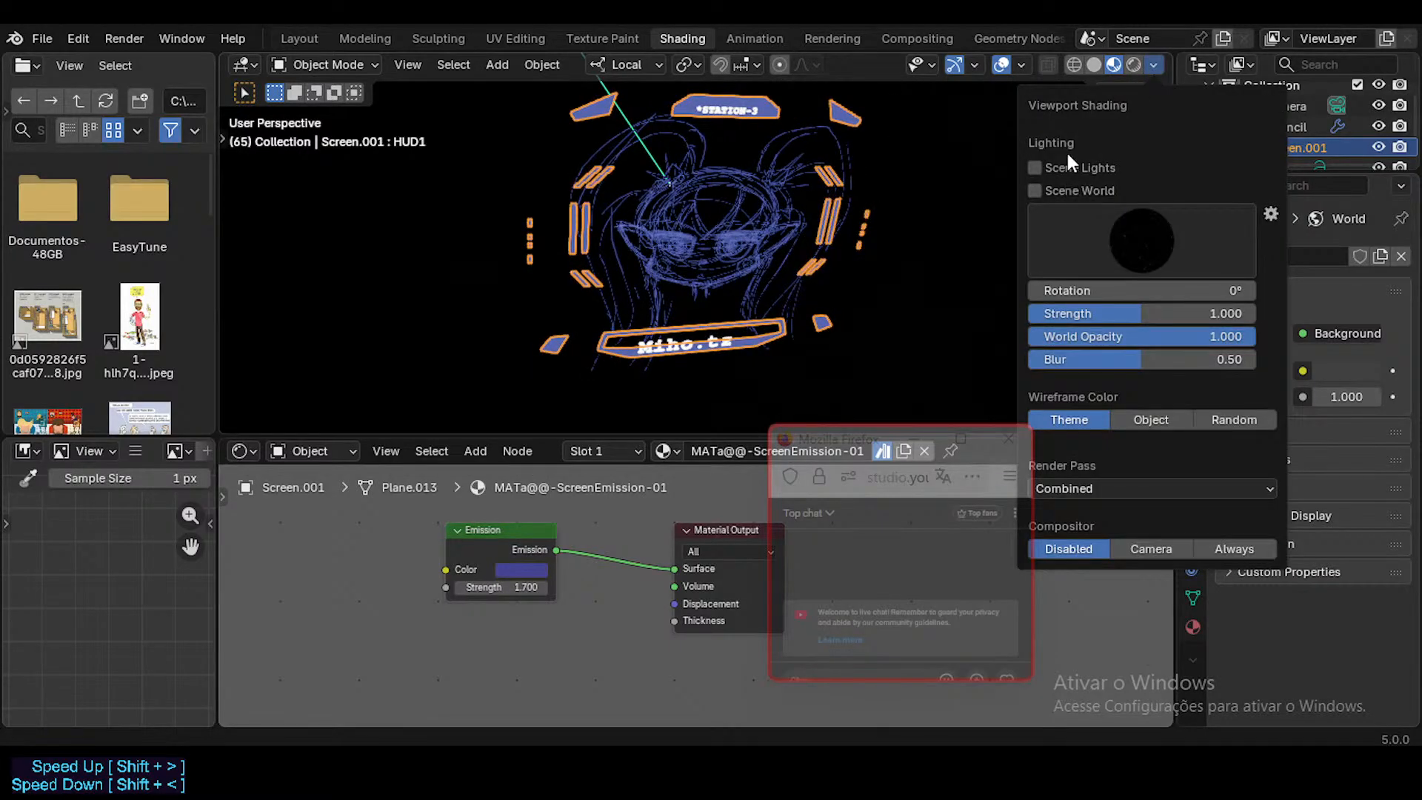
left_click(1069, 163)
left_click(1070, 190)
left_click(1069, 189)
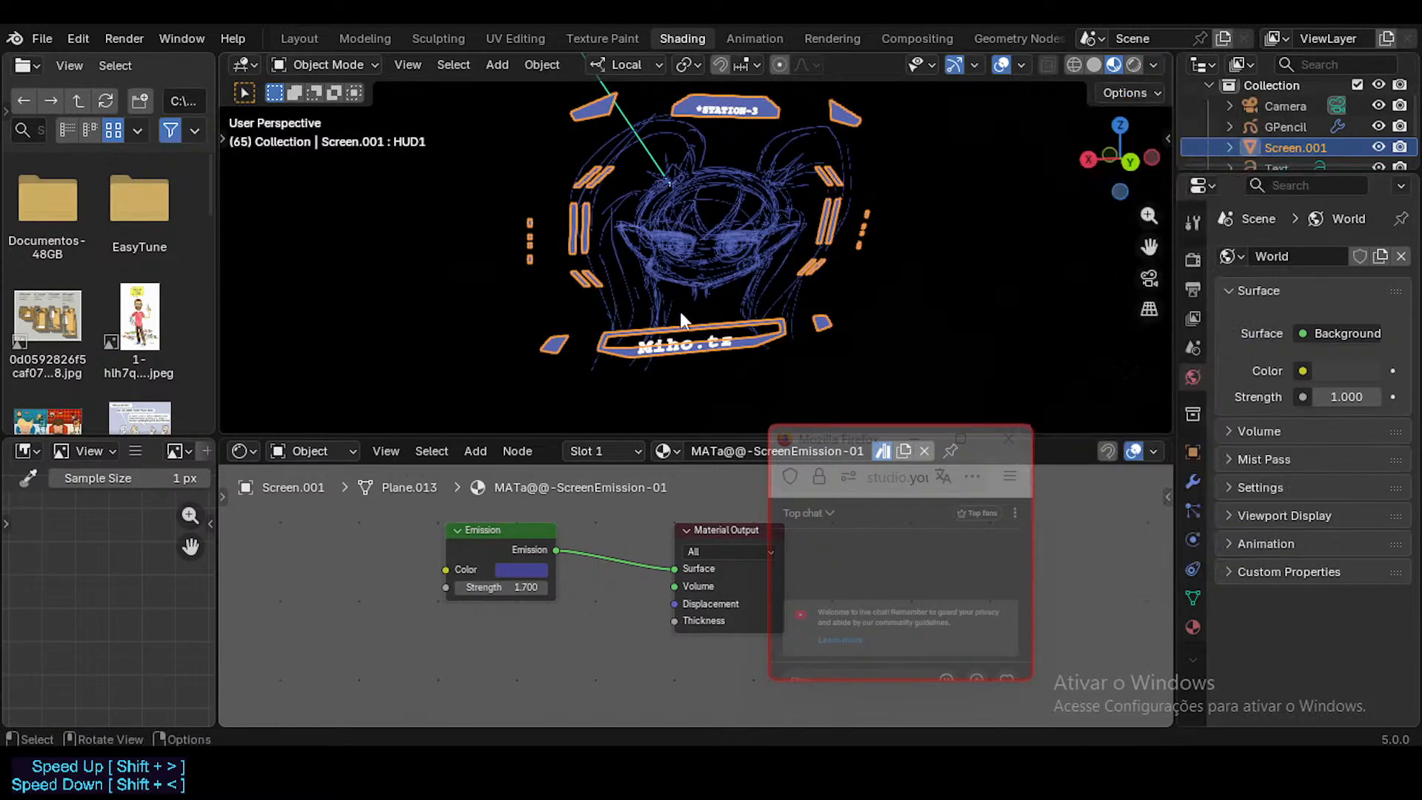
mouse_move(680, 311)
middle_mouse_down()
mouse_move(801, 328)
mouse_move(780, 308)
mouse_move(727, 347)
mouse_move(696, 299)
middle_mouse_up()
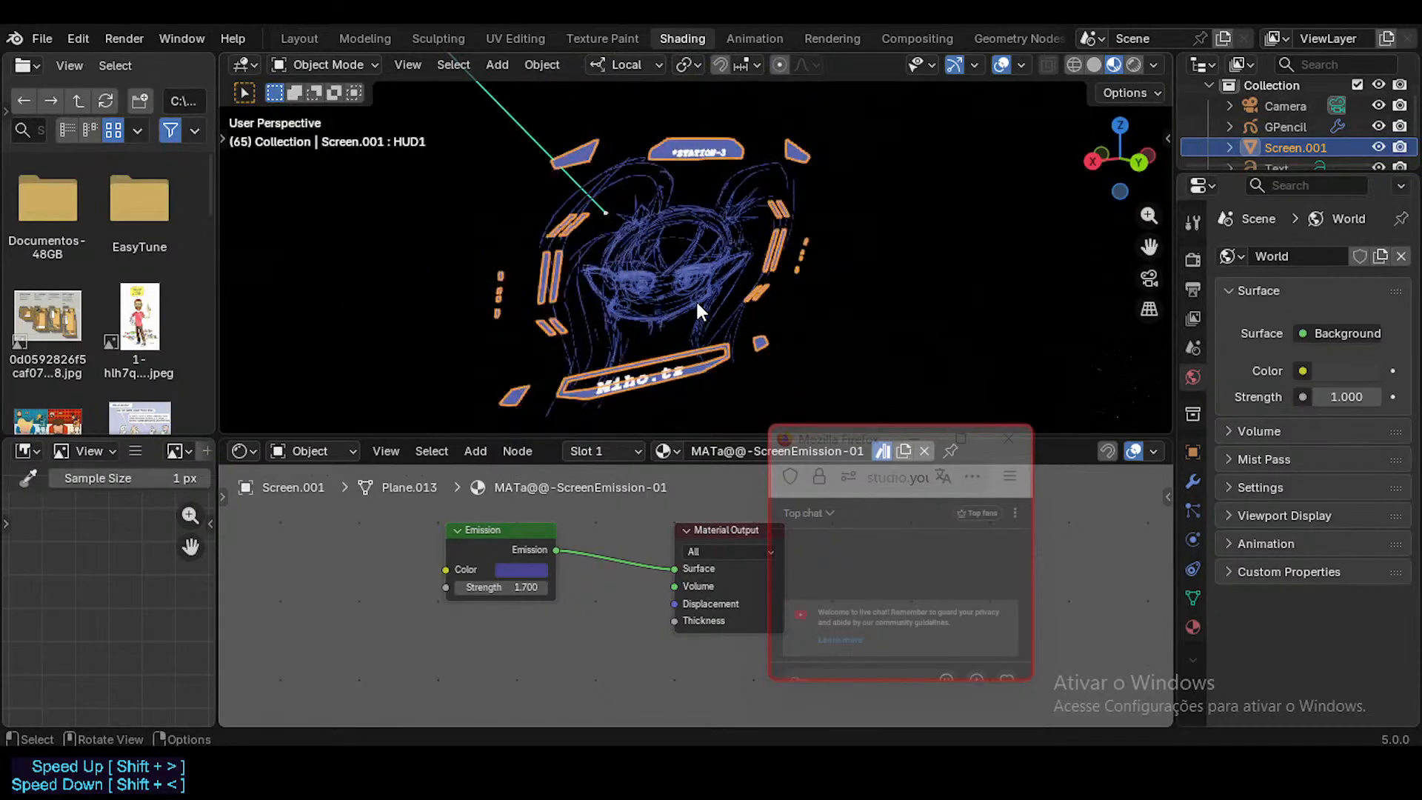
Step: Select the Grease Pencil face drawing and examine its material, object transform and modifiers with the properties area widened
left_click(714, 238)
left_click(1191, 627)
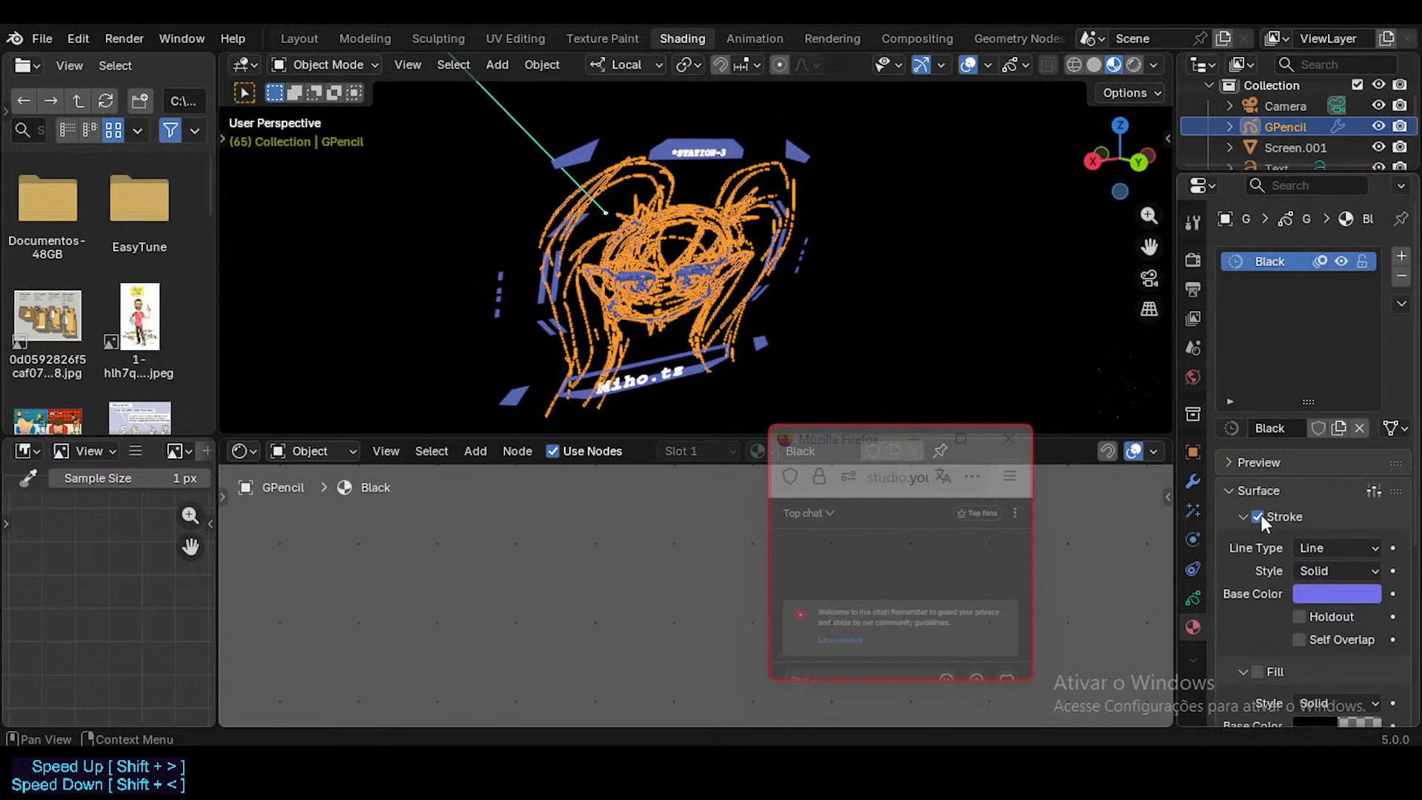
left_click(1194, 452)
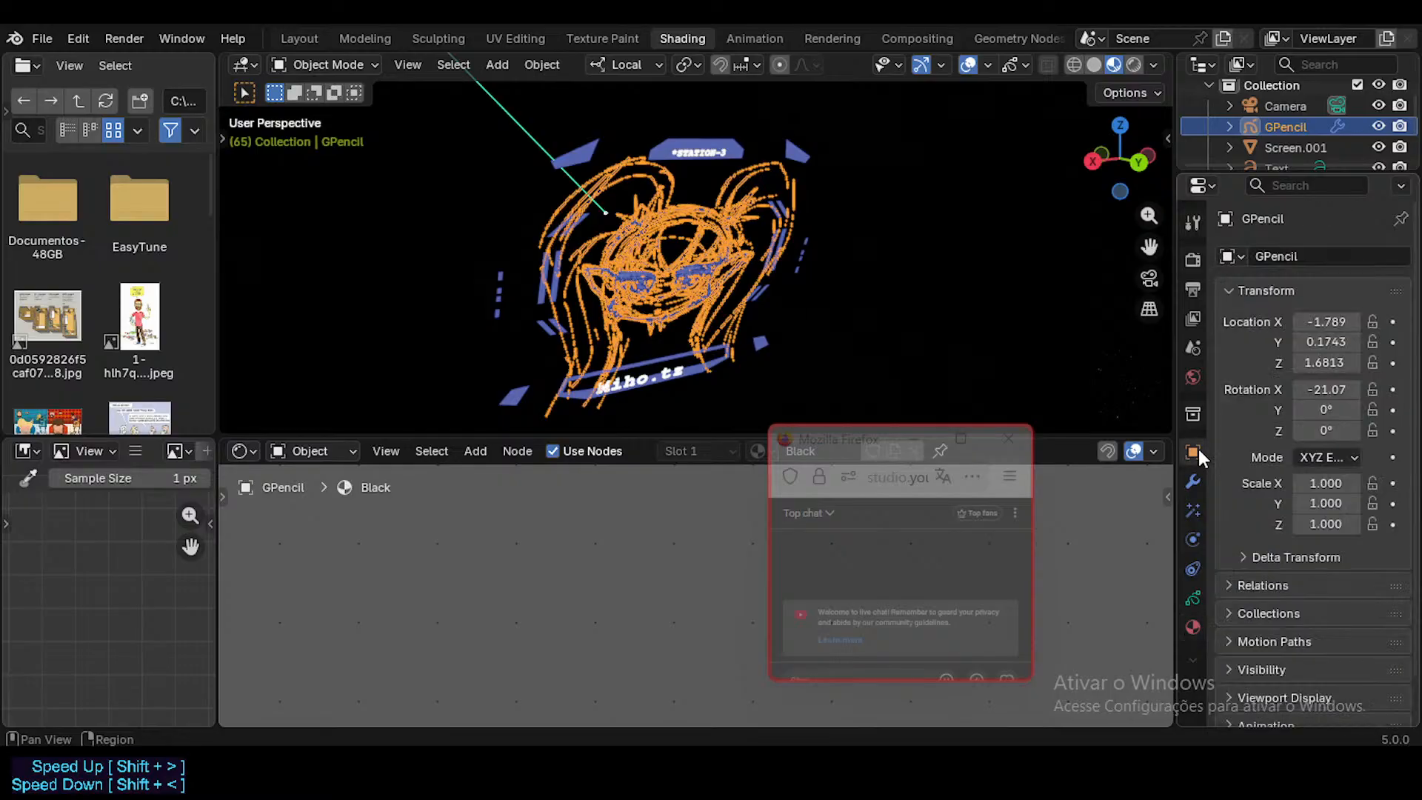
left_click(1192, 627)
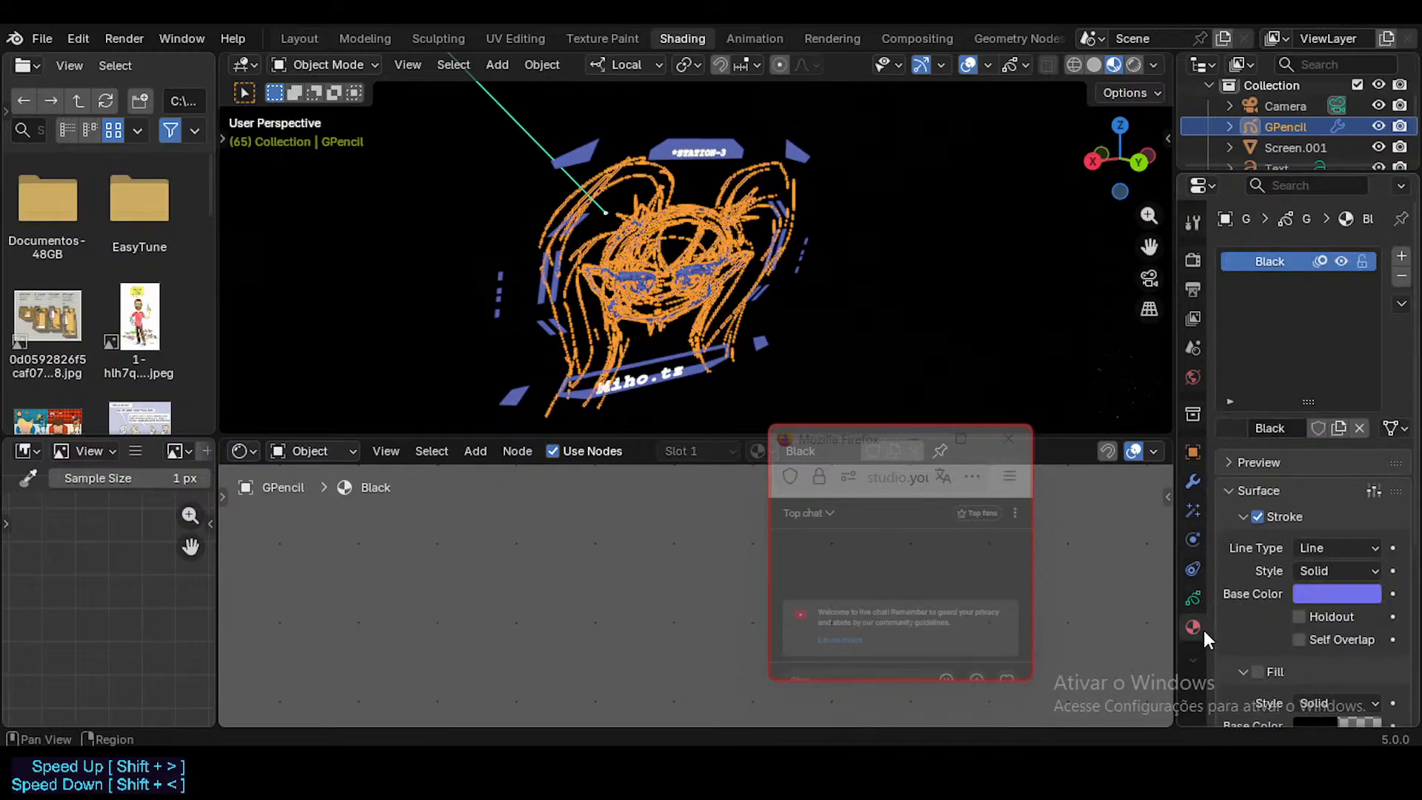
left_click(1193, 481)
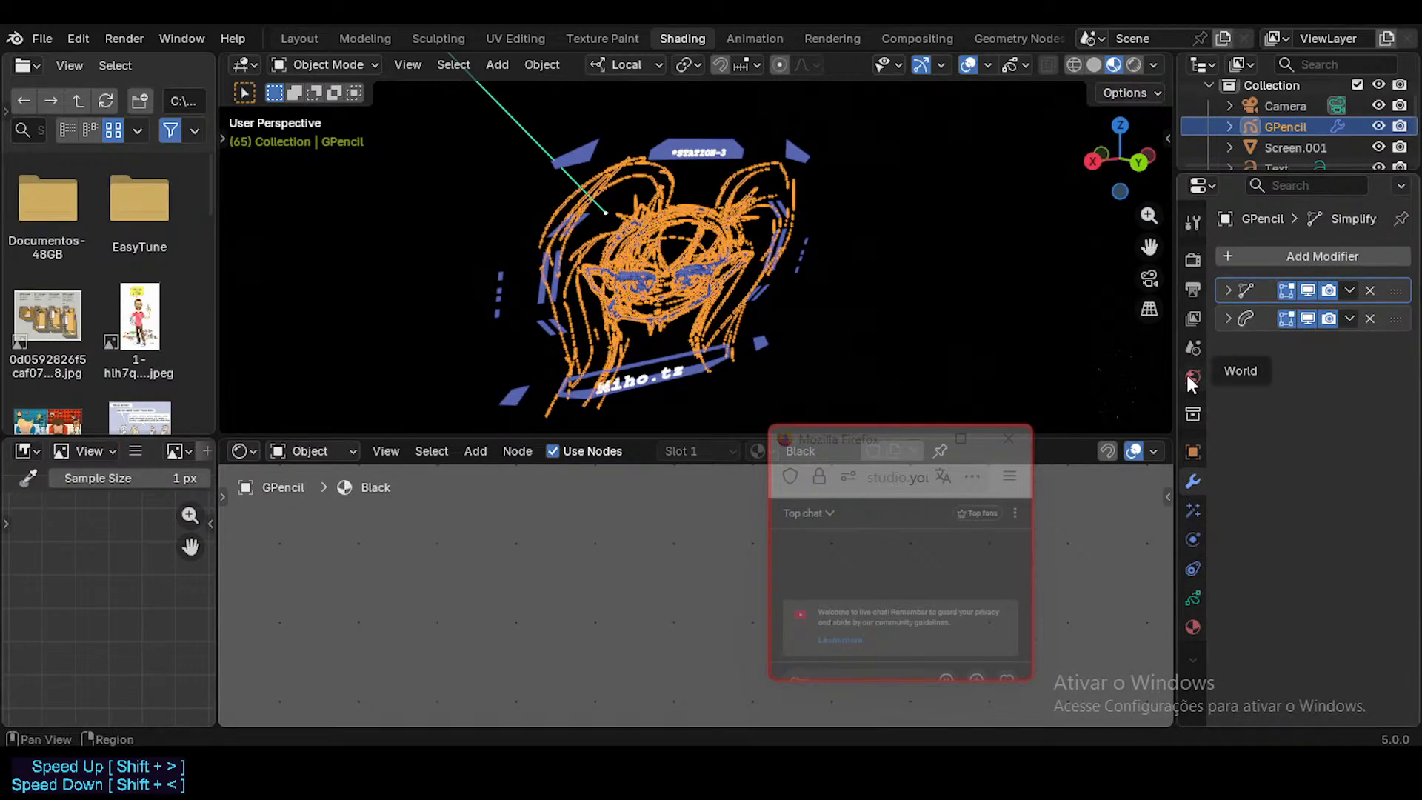
left_click_drag(1177, 379, 1106, 378)
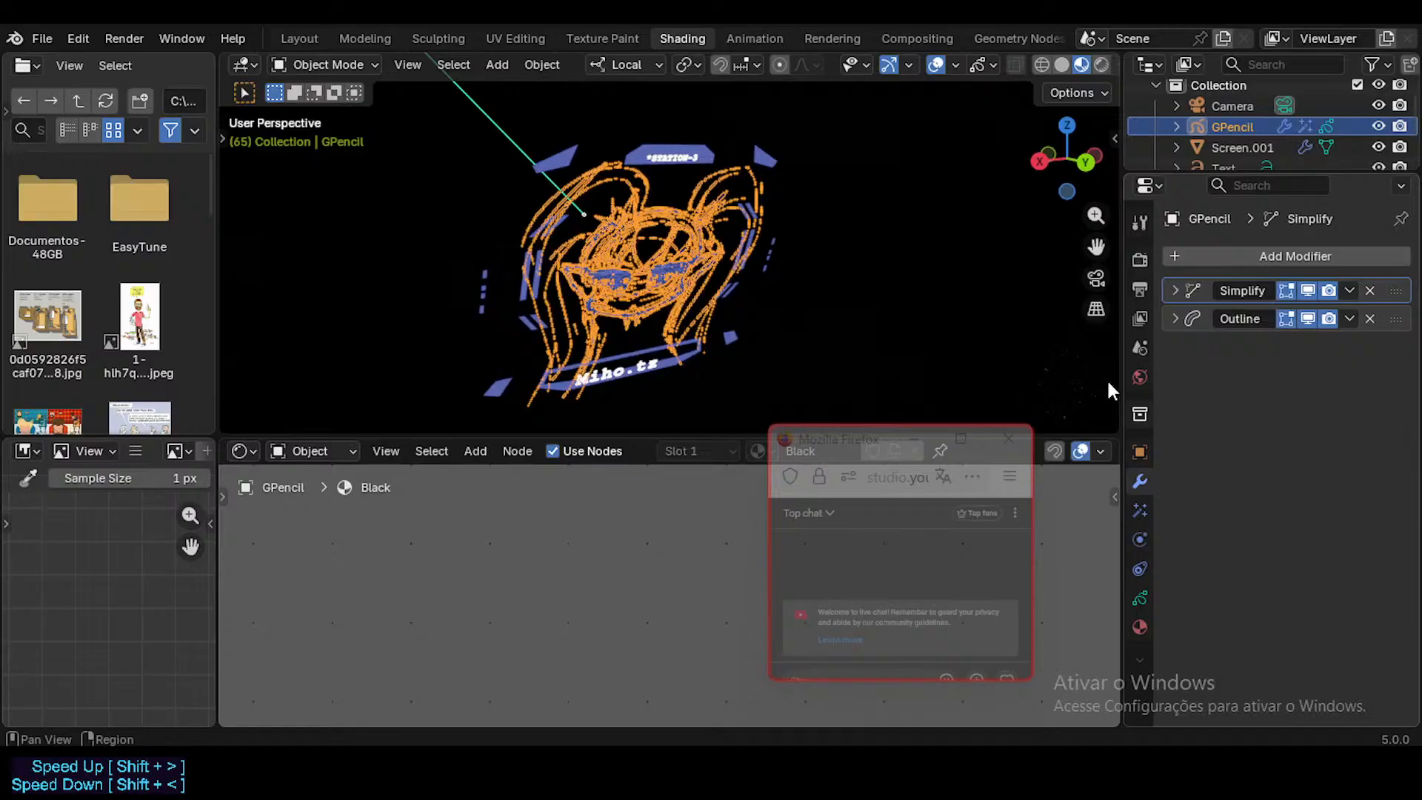
Step: Select the HUD frame, examine its modifiers and emission material, and look through the list of available materials
left_click(708, 152)
left_click_drag(1221, 176, 1217, 214)
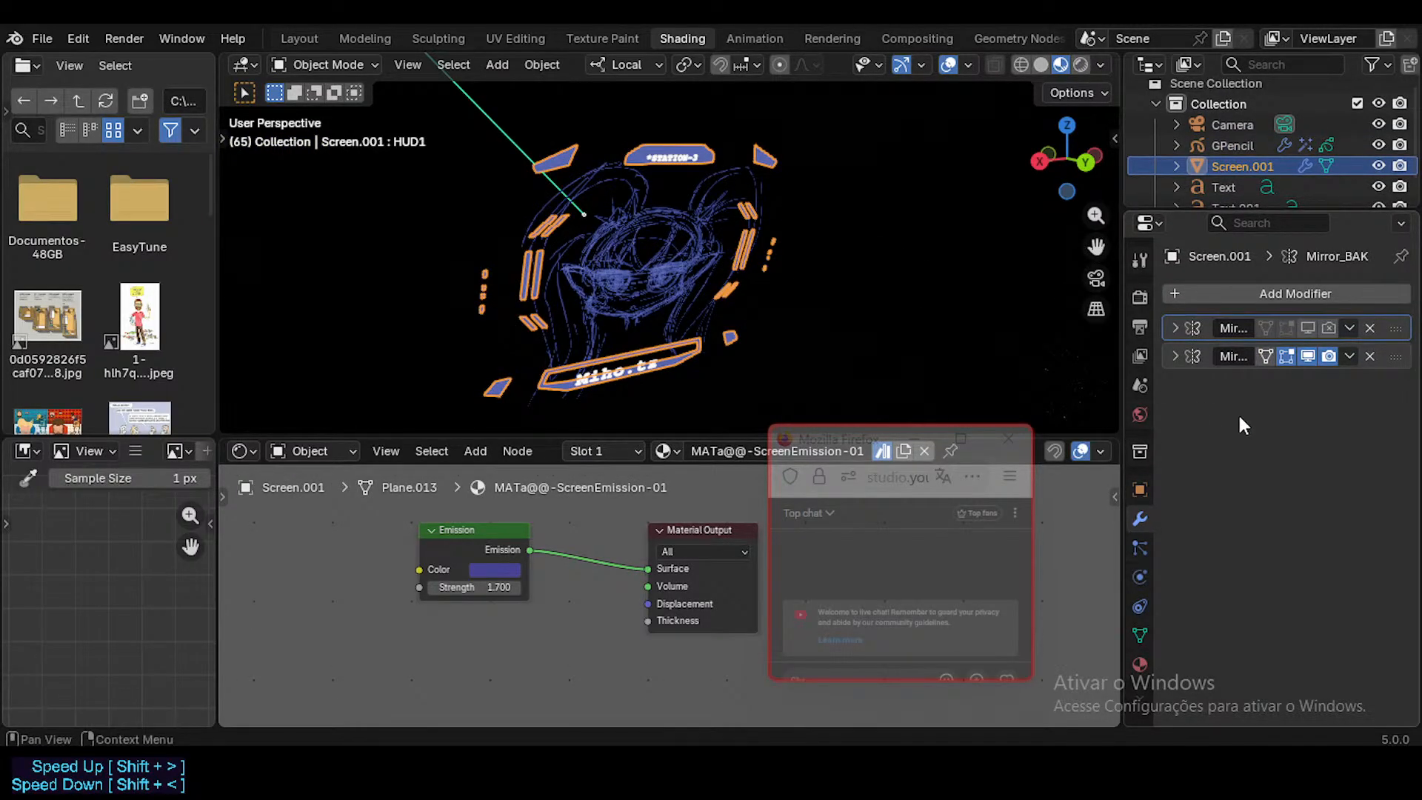
left_click(1139, 664)
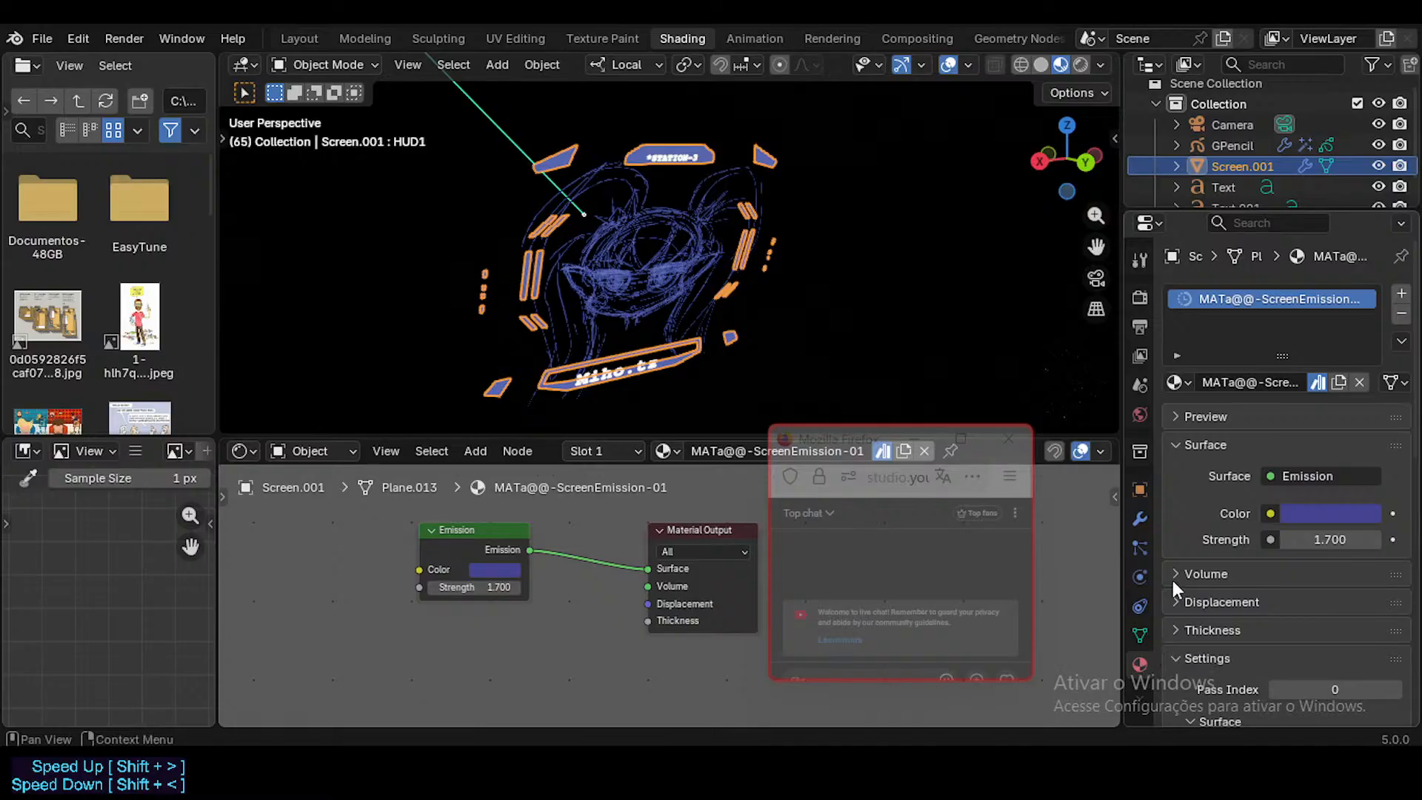
left_click(1173, 382)
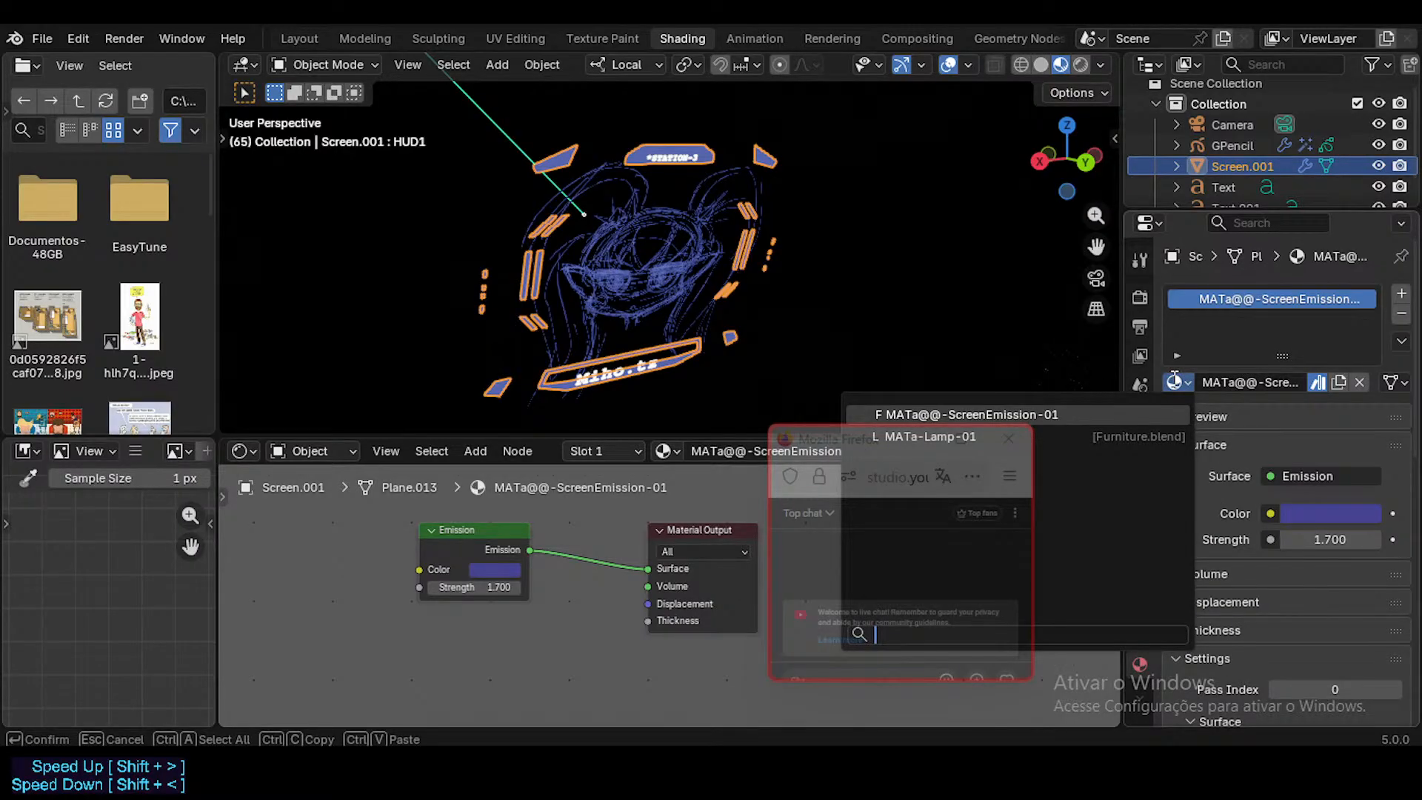
left_click(1175, 381)
left_click(1175, 382)
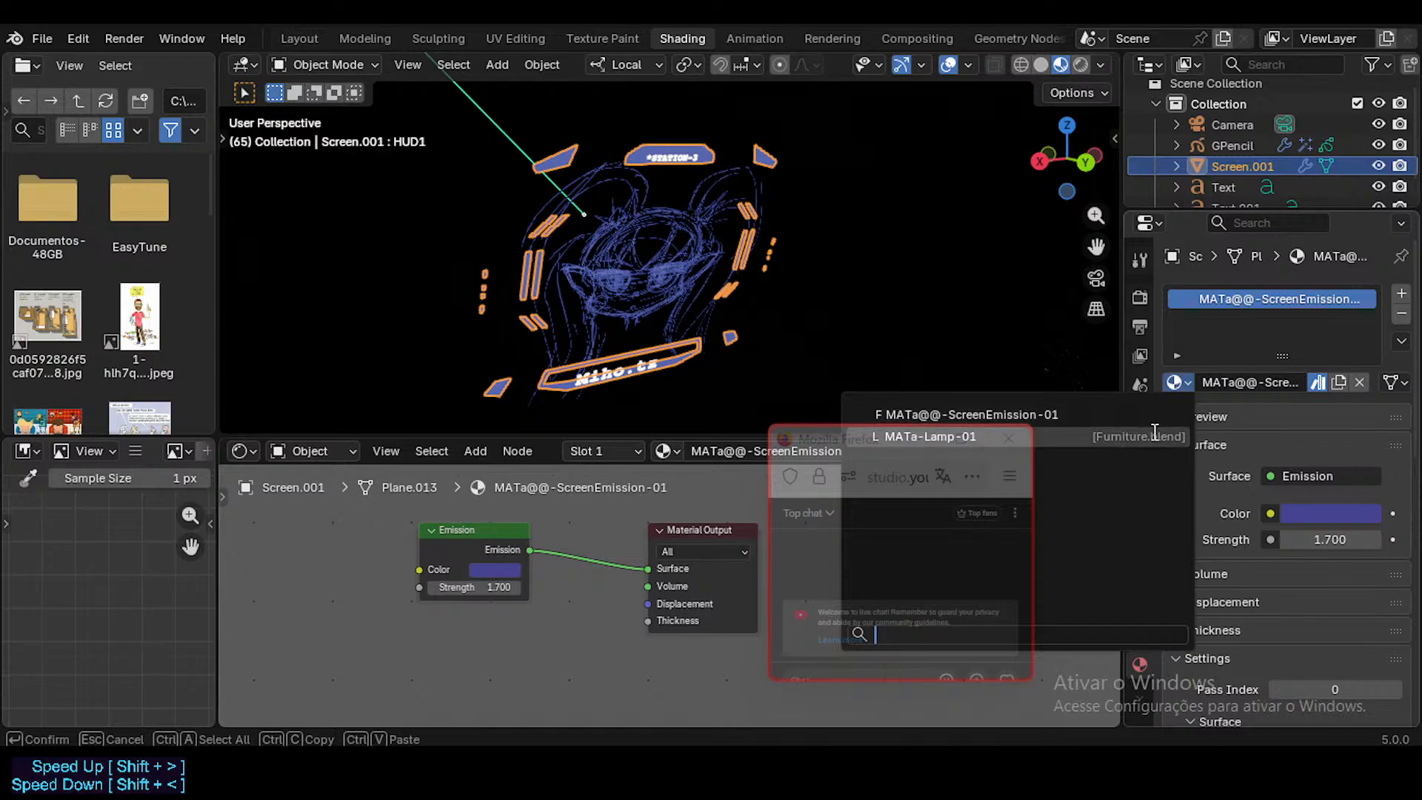
left_click(1016, 348)
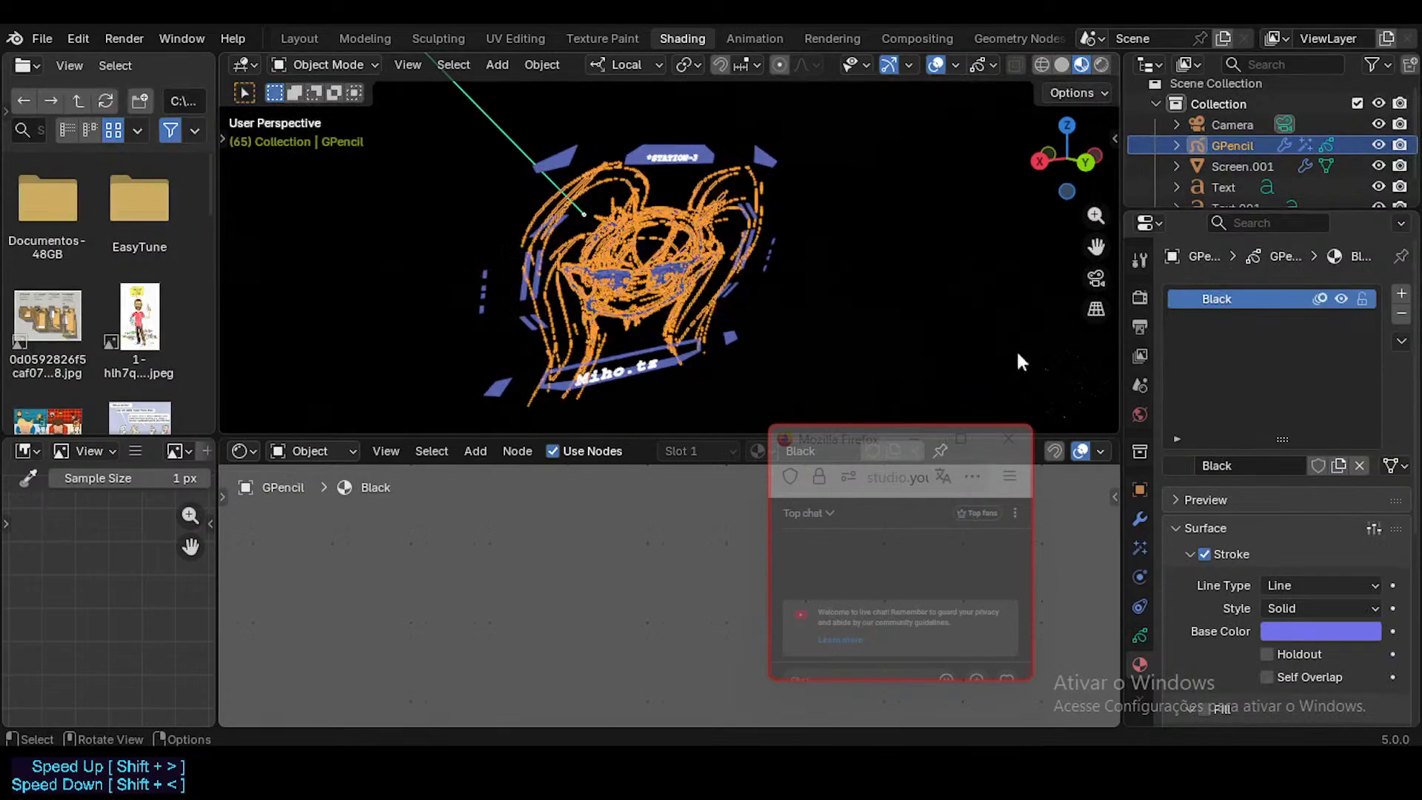
Step: Compare the materials of the HUD's lower caption text, the face drawing and the HUD frame by selecting each
left_click(638, 374)
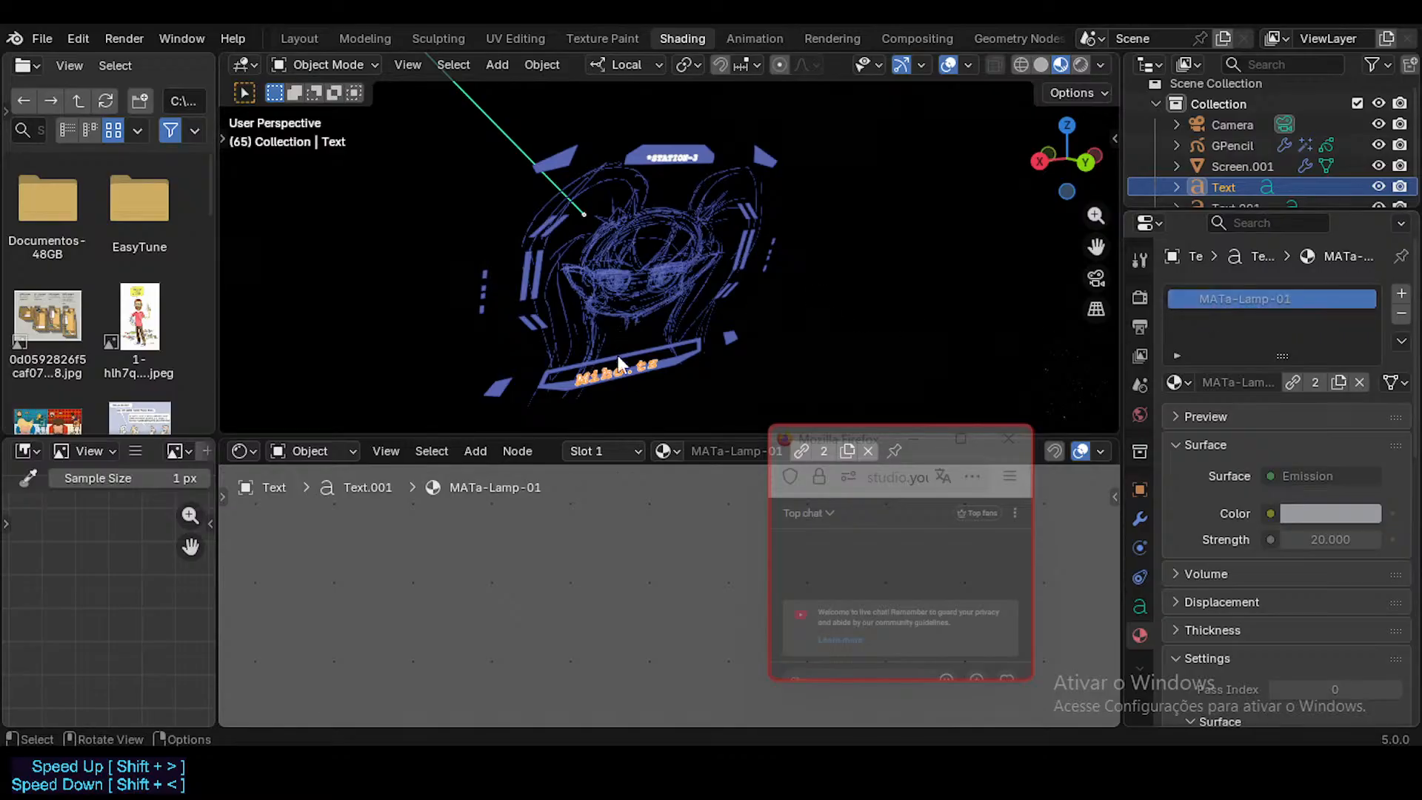
scroll(617, 356, "up", 3)
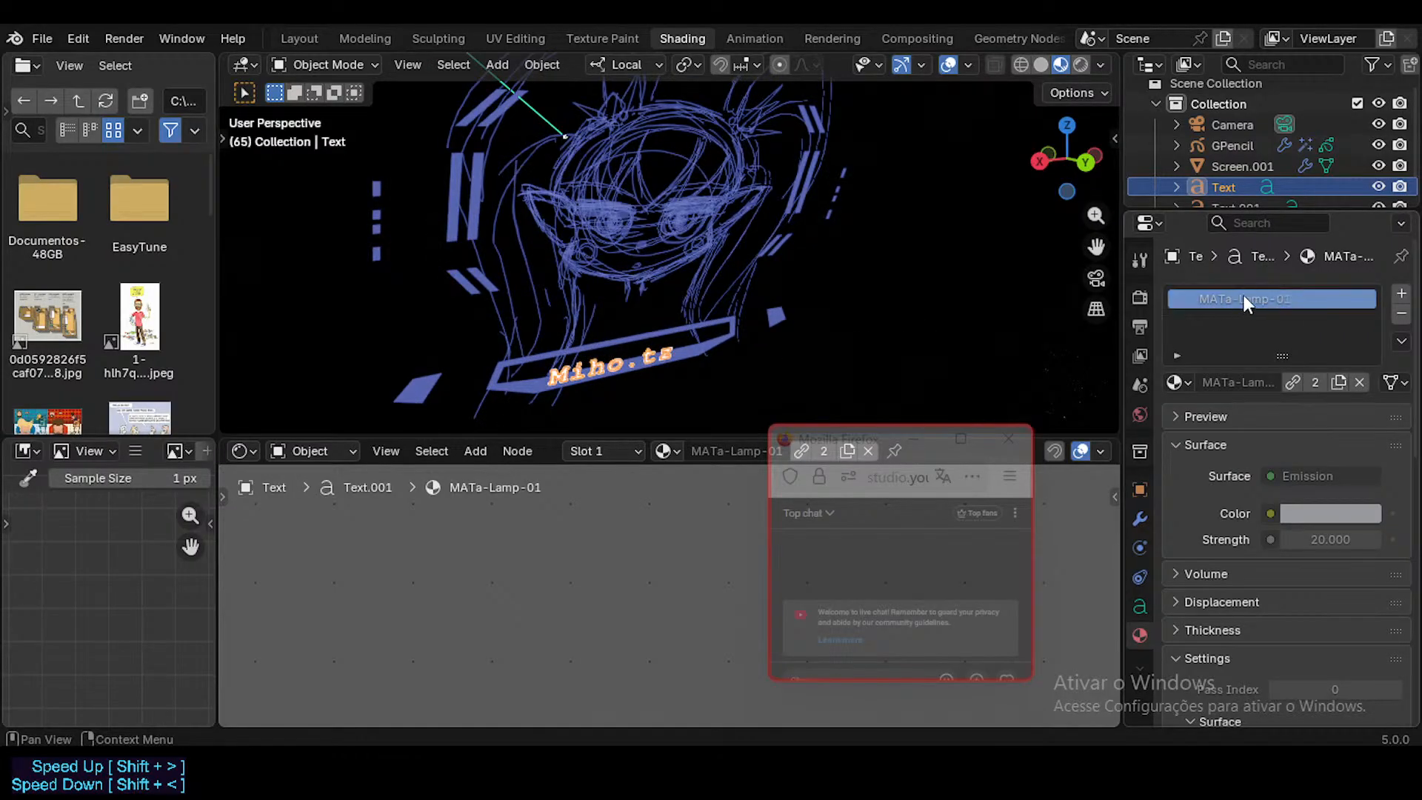
left_click(686, 211)
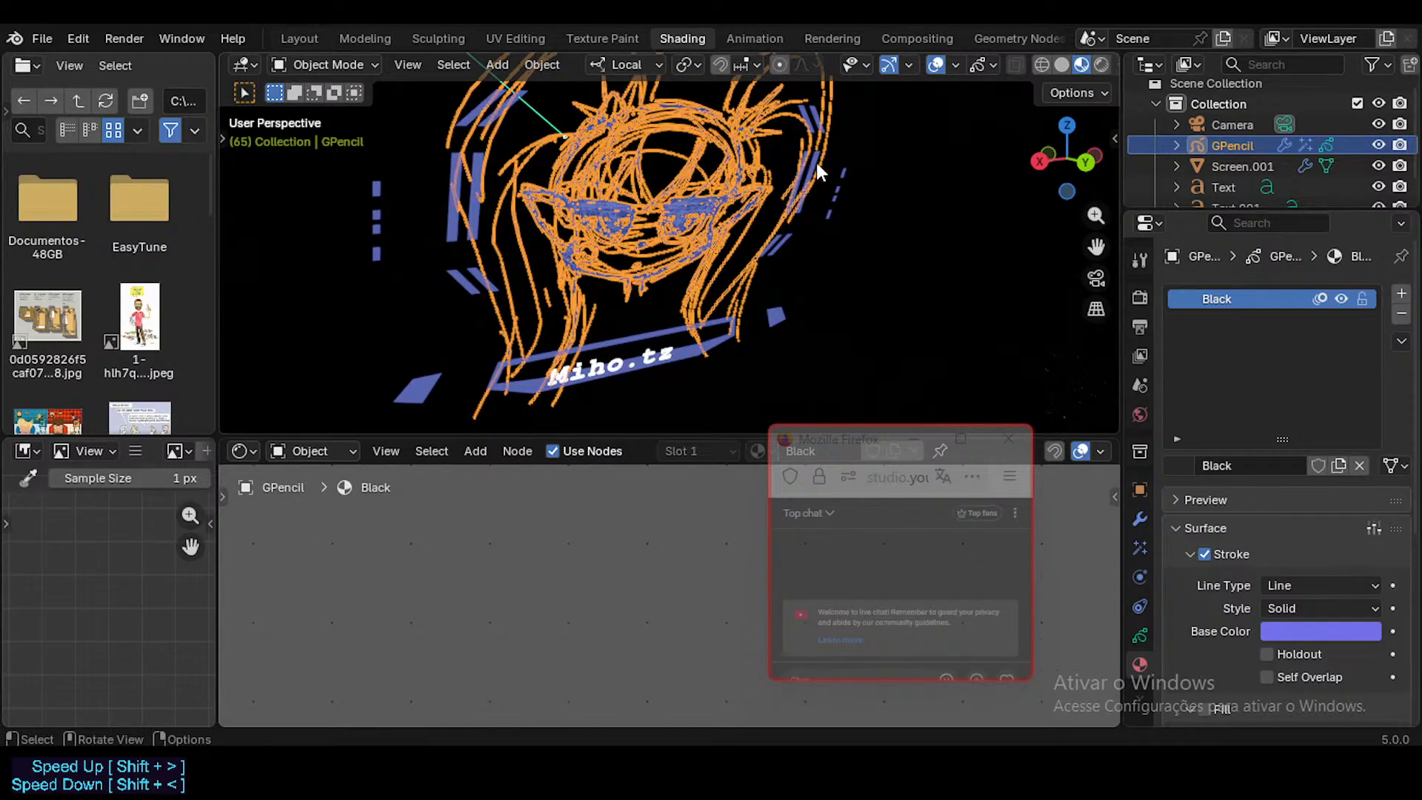
scroll(815, 166, "down", 5)
left_click(748, 163)
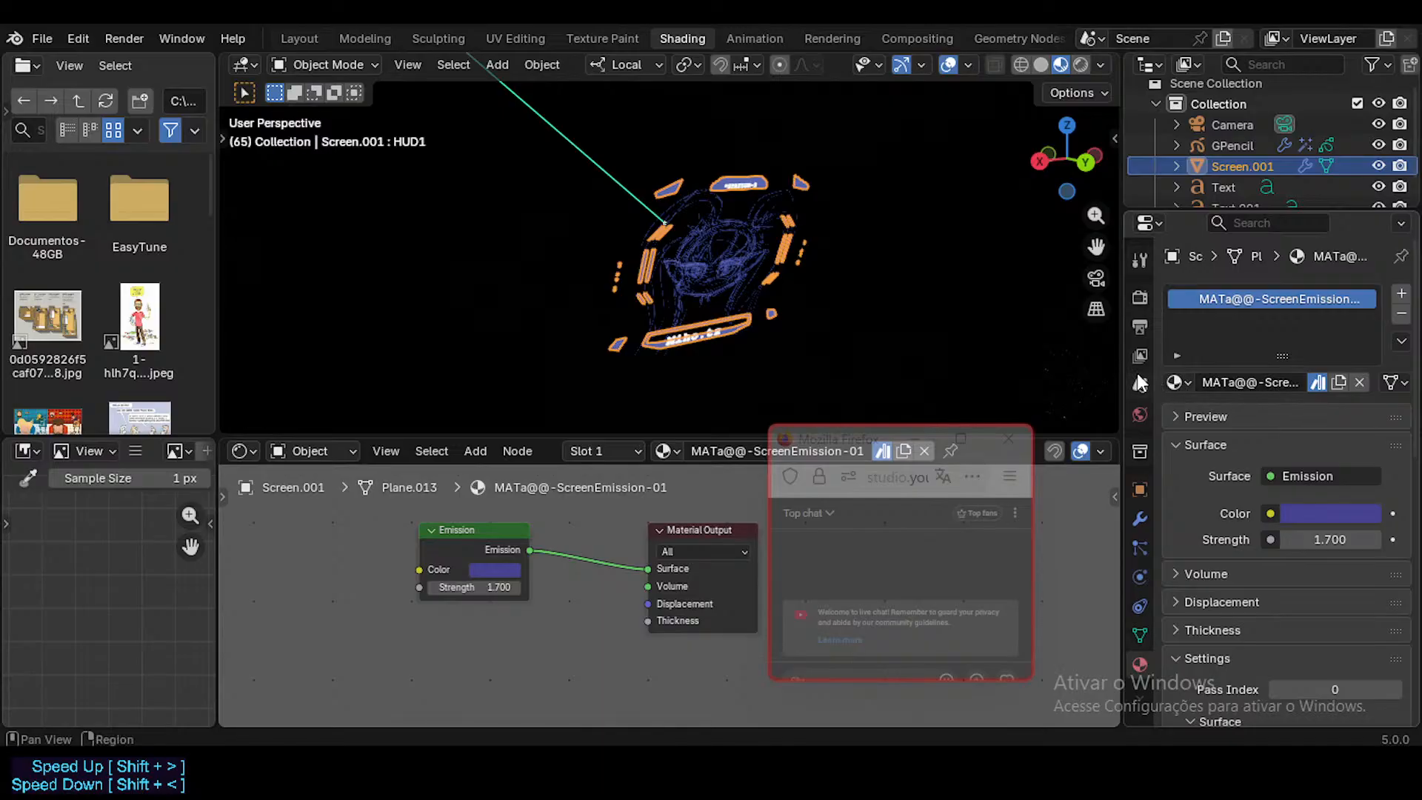
Step: Clear the asset mark from the HUD frame's MATa@@-ScreenEmission-01 material, with the properties area and slot list enlarged
left_click_drag(1123, 370, 1073, 371)
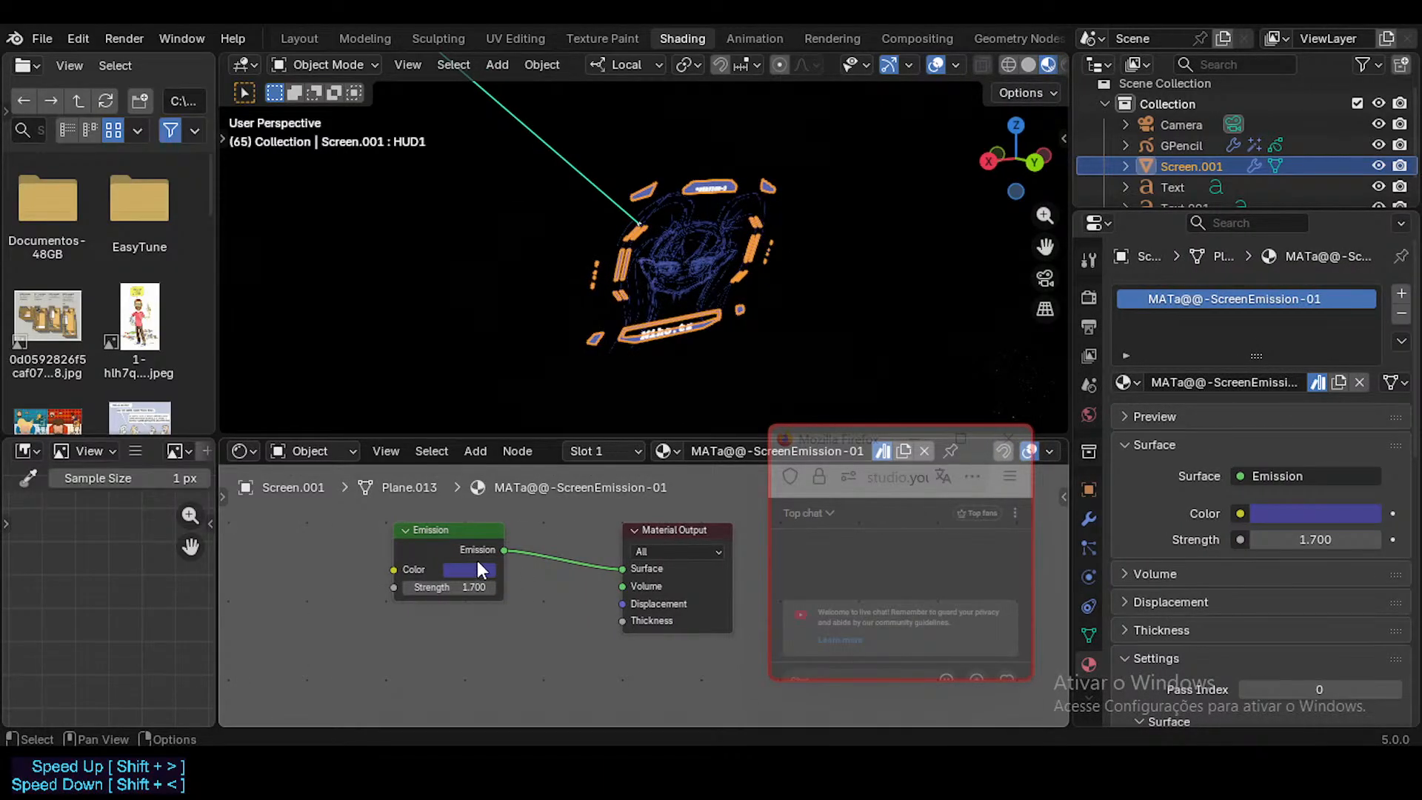
left_click_drag(1259, 356, 1260, 372)
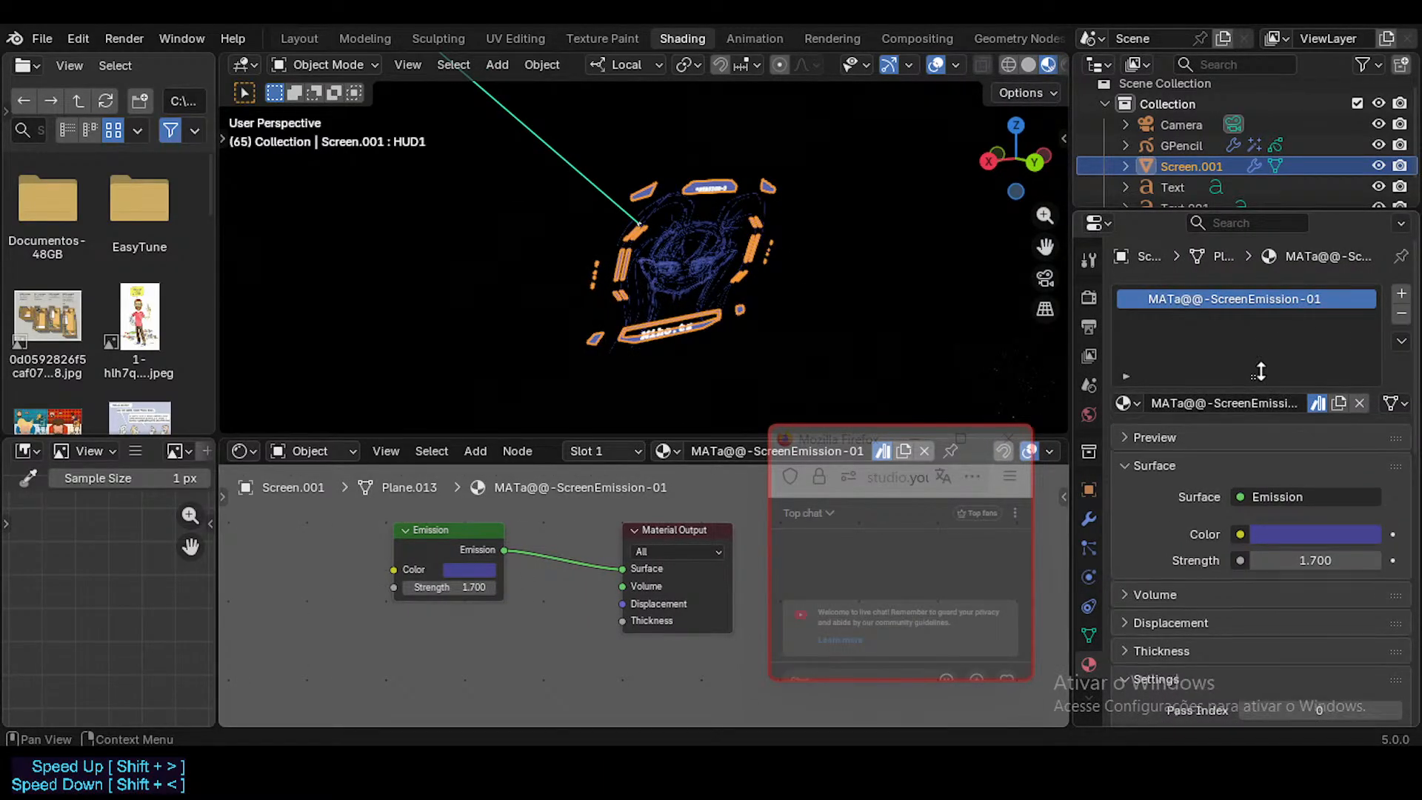
left_click(1316, 403)
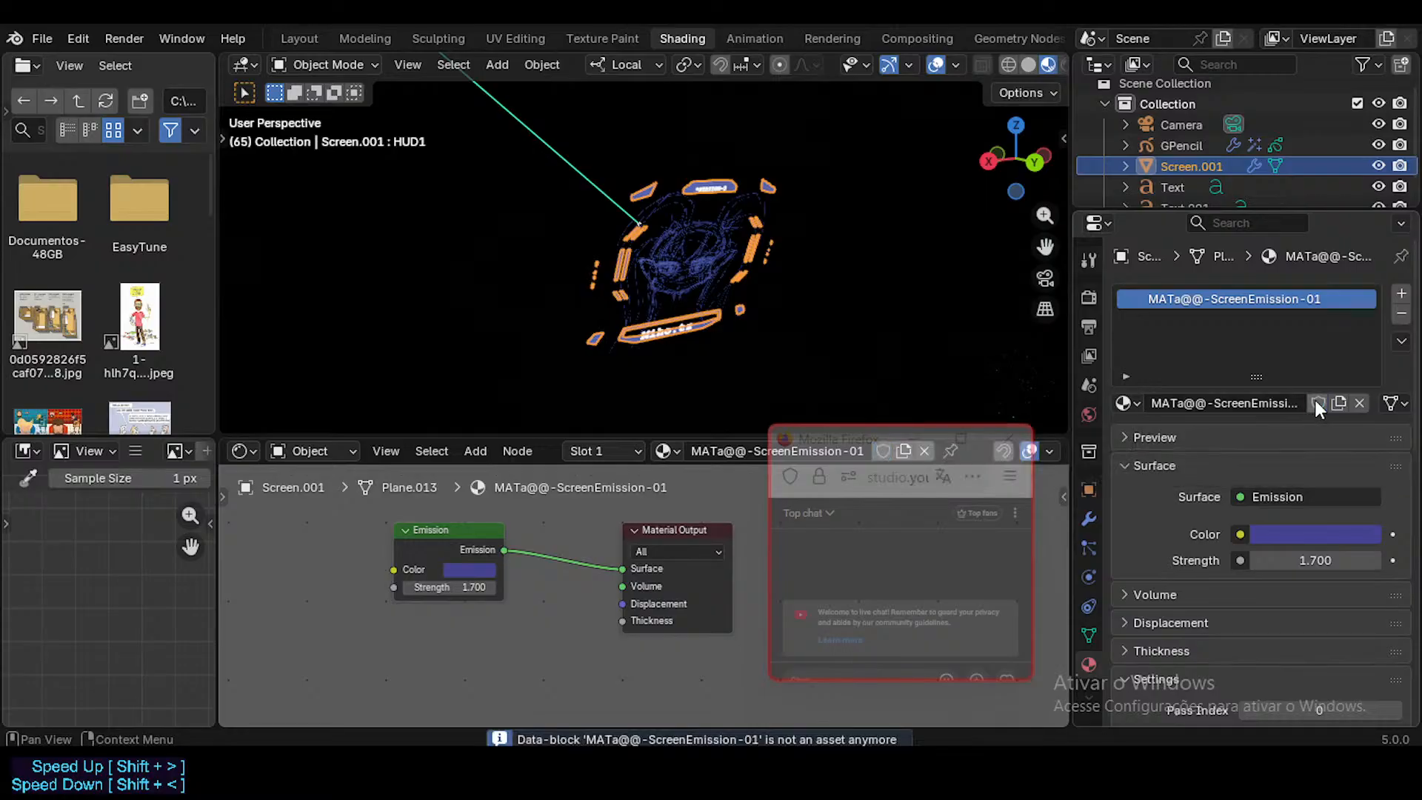
Step: Rename the HUD frame's material as Emission
double_click(1198, 300)
left_click(1198, 302)
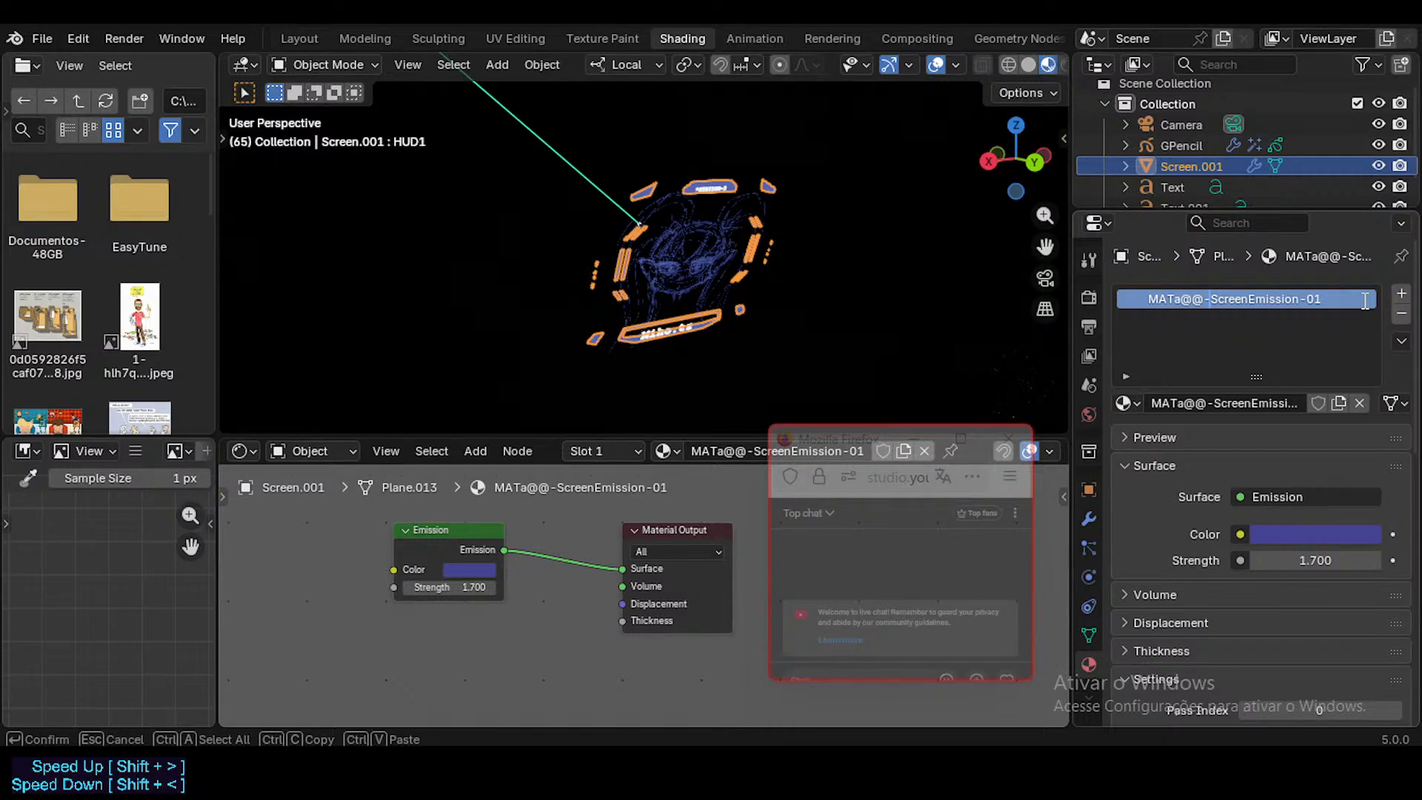
key("BackSpace")
type("-")
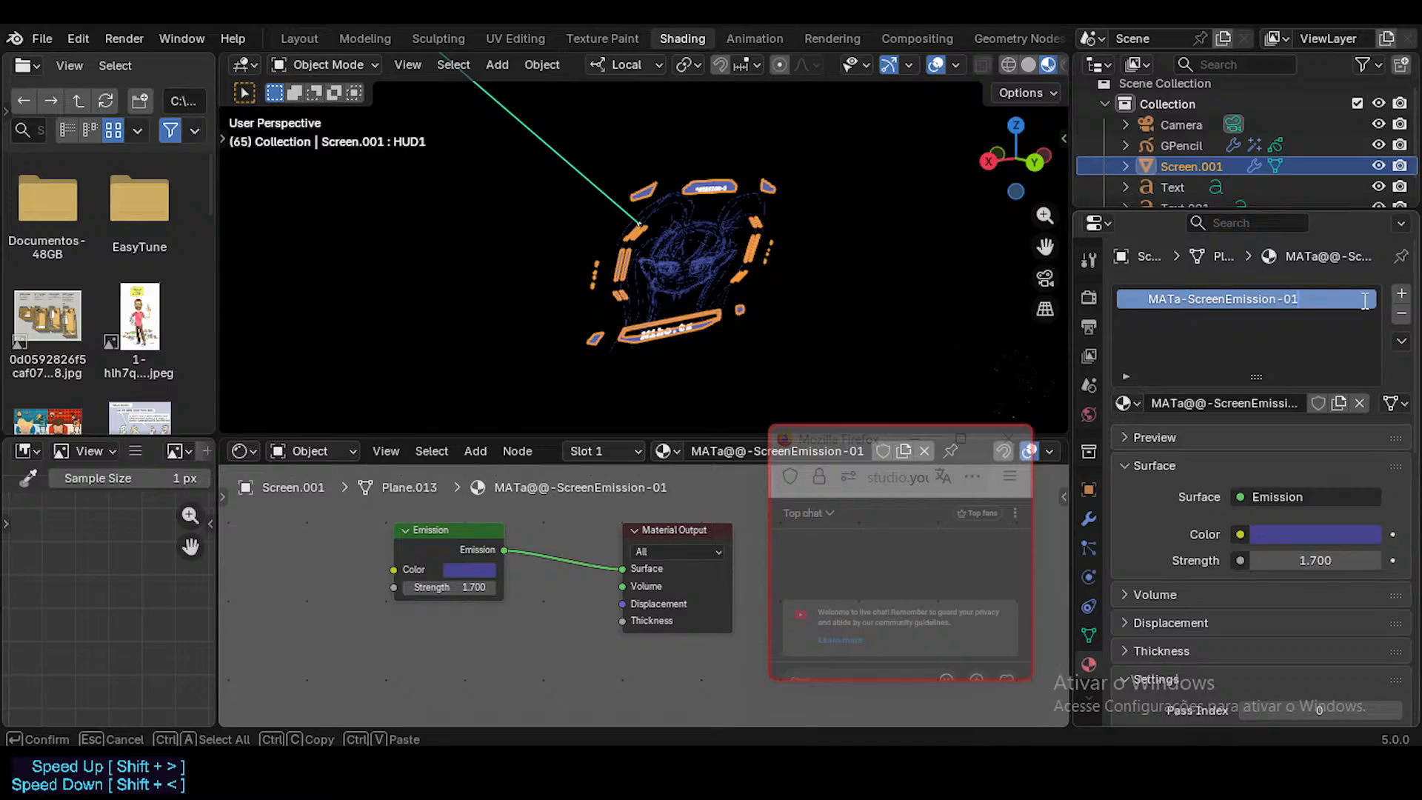
key("ctrl+a")
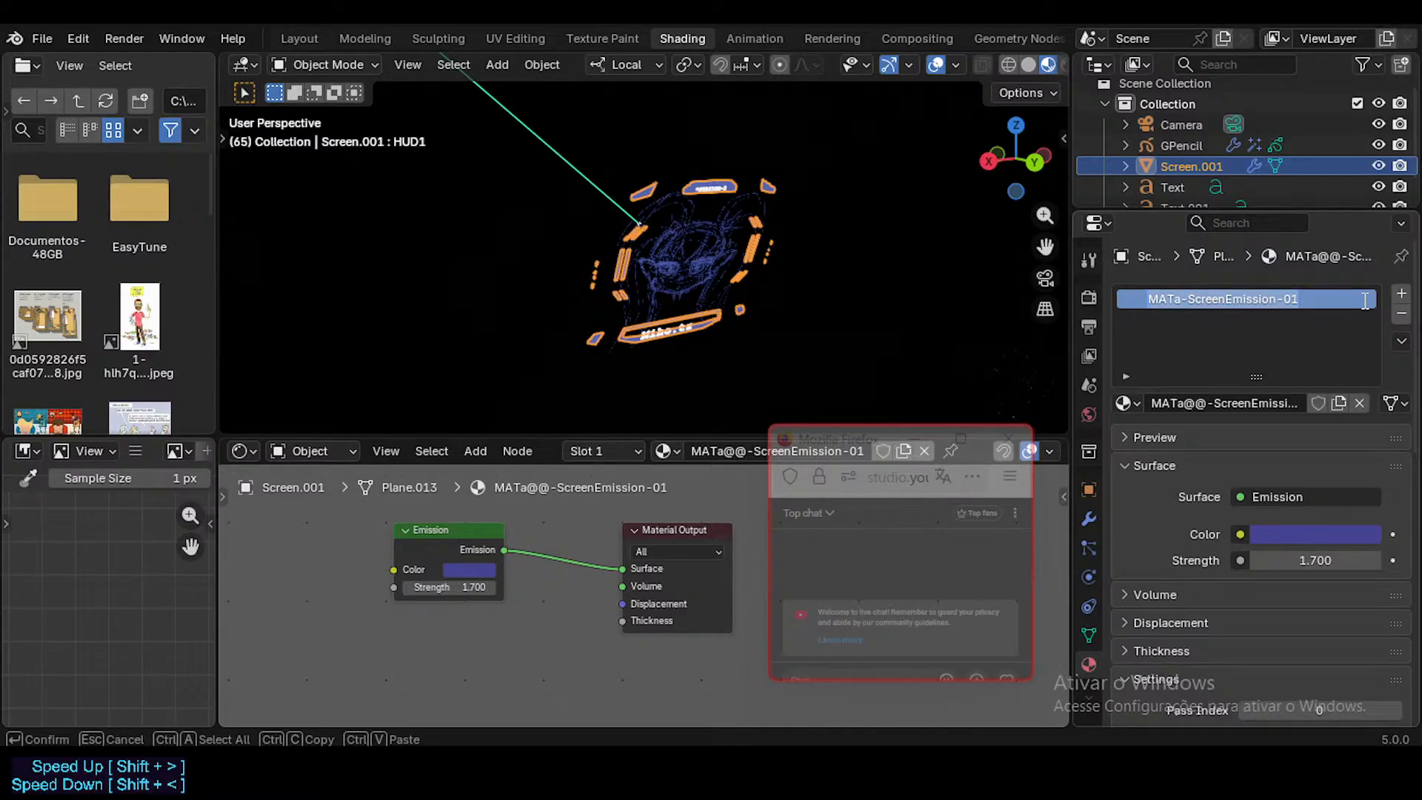
key("Right")
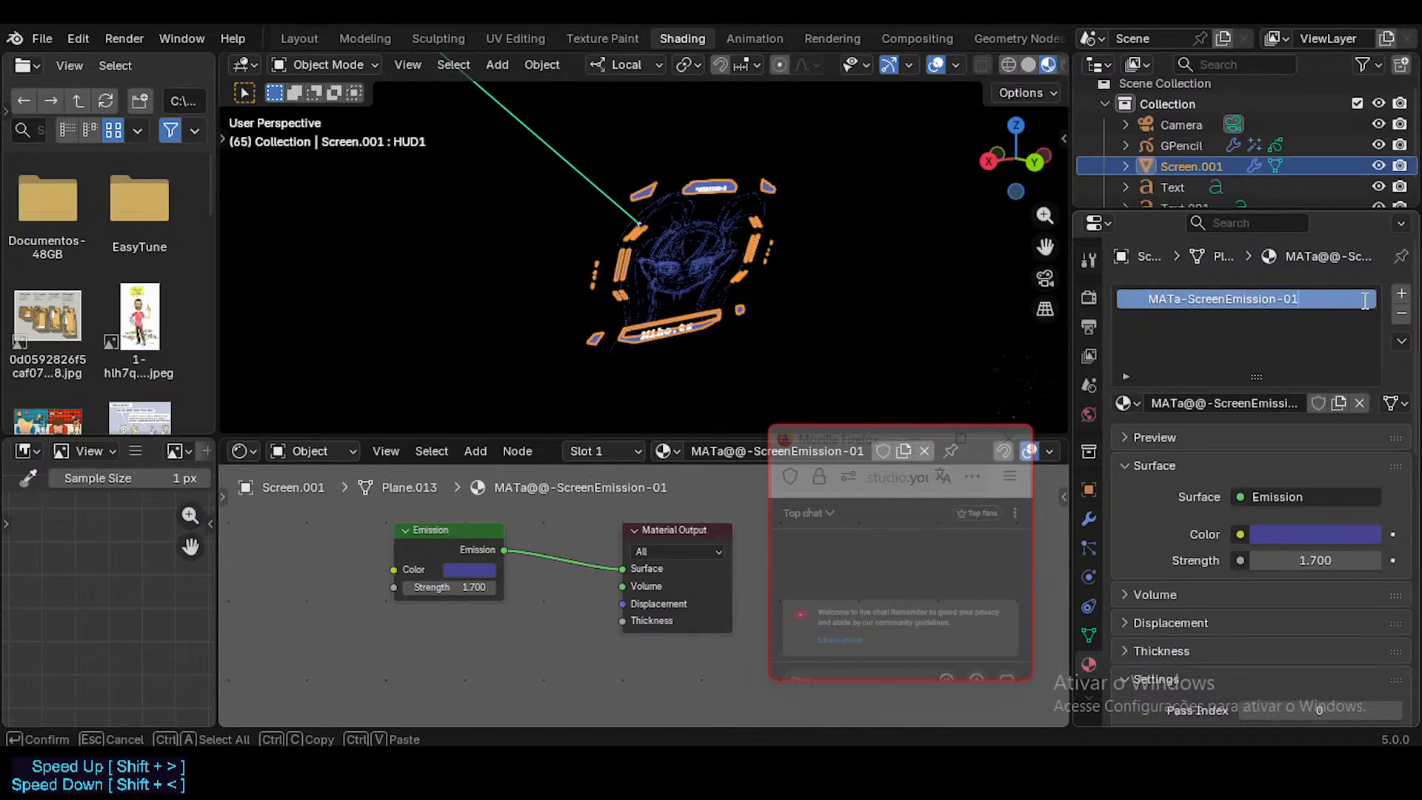
key("ctrl+a")
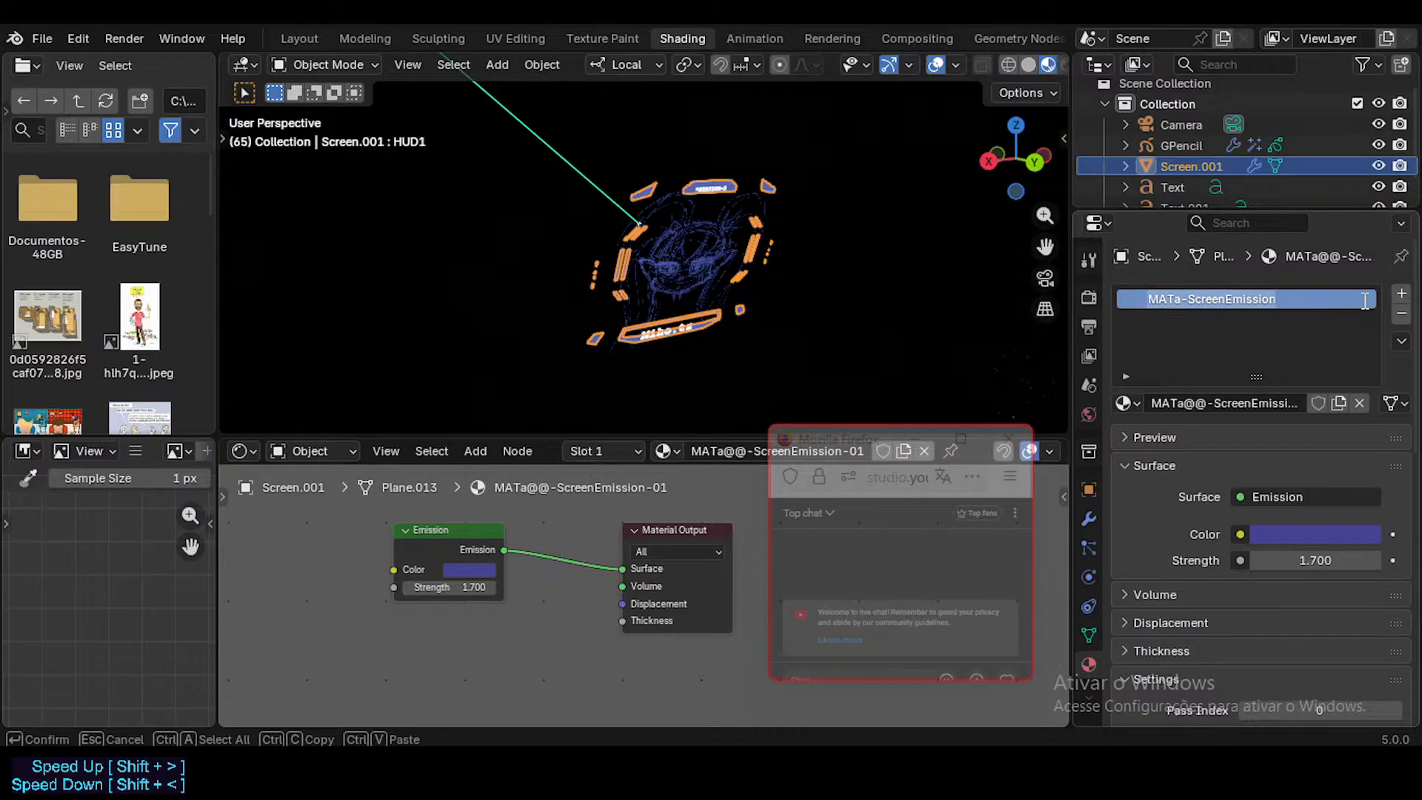
type("ScreenEm")
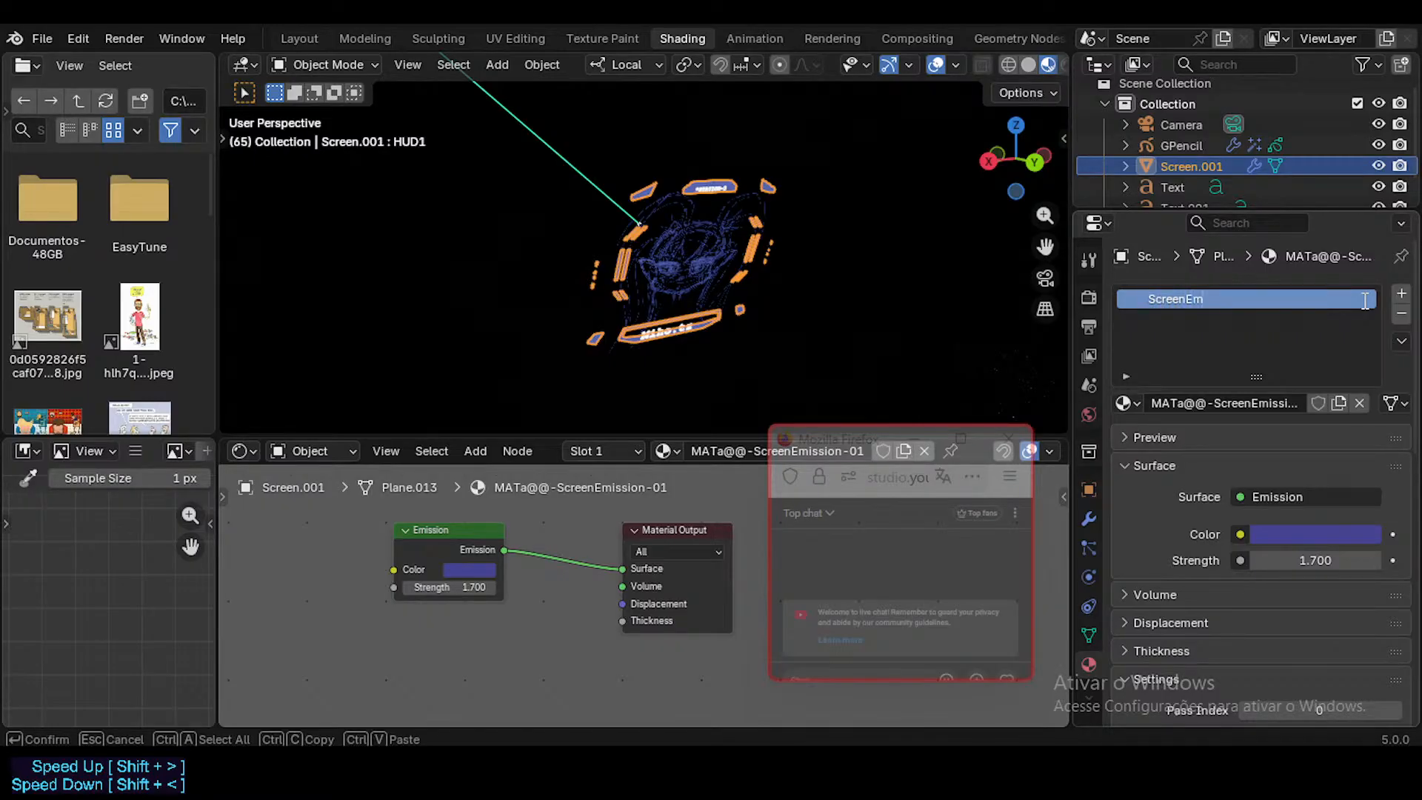
key("ctrl+a")
type("M")
type("mission")
key("Return")
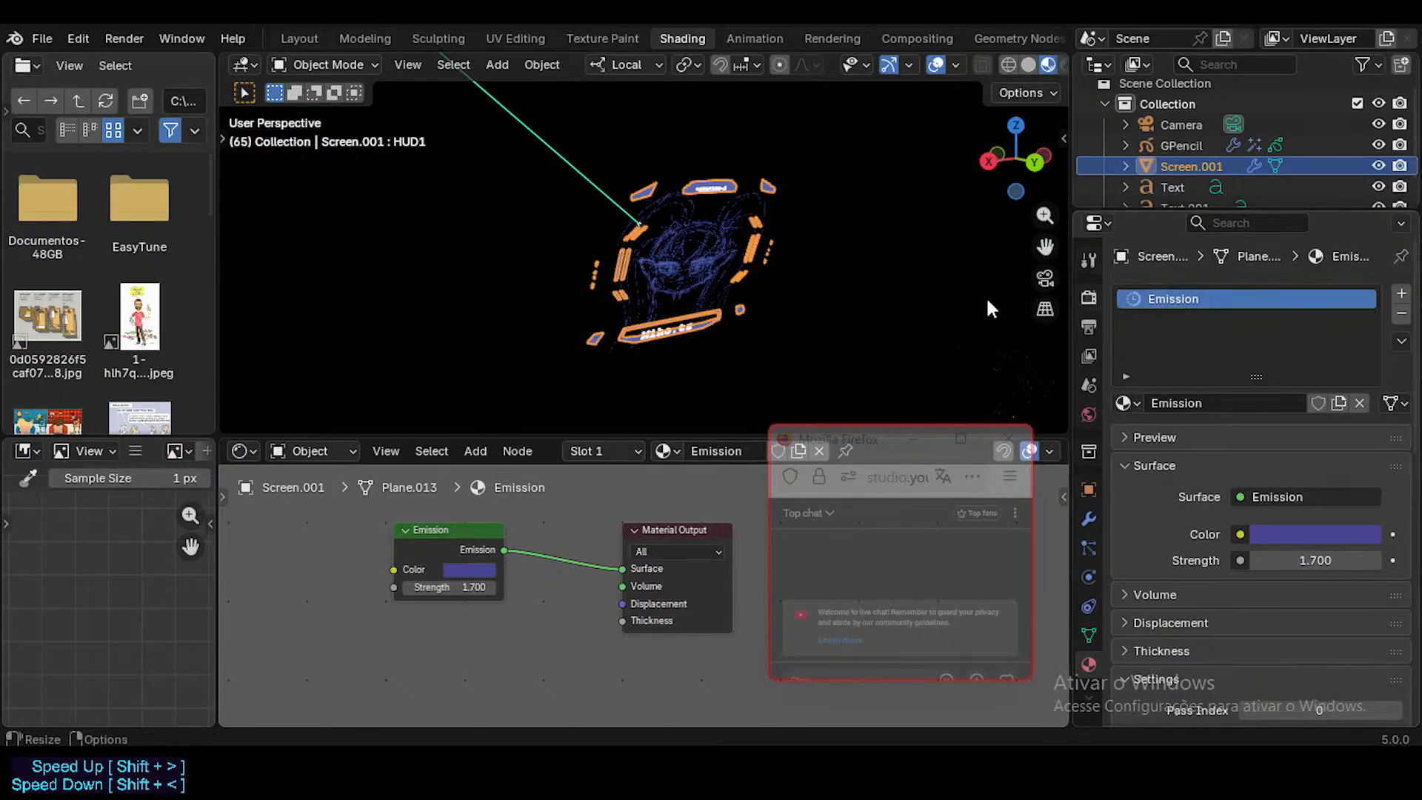
Step: Save Screens.blend with the renamed material, view the HUD screen from the front and an angle, and deselect it
key("ctrl+s")
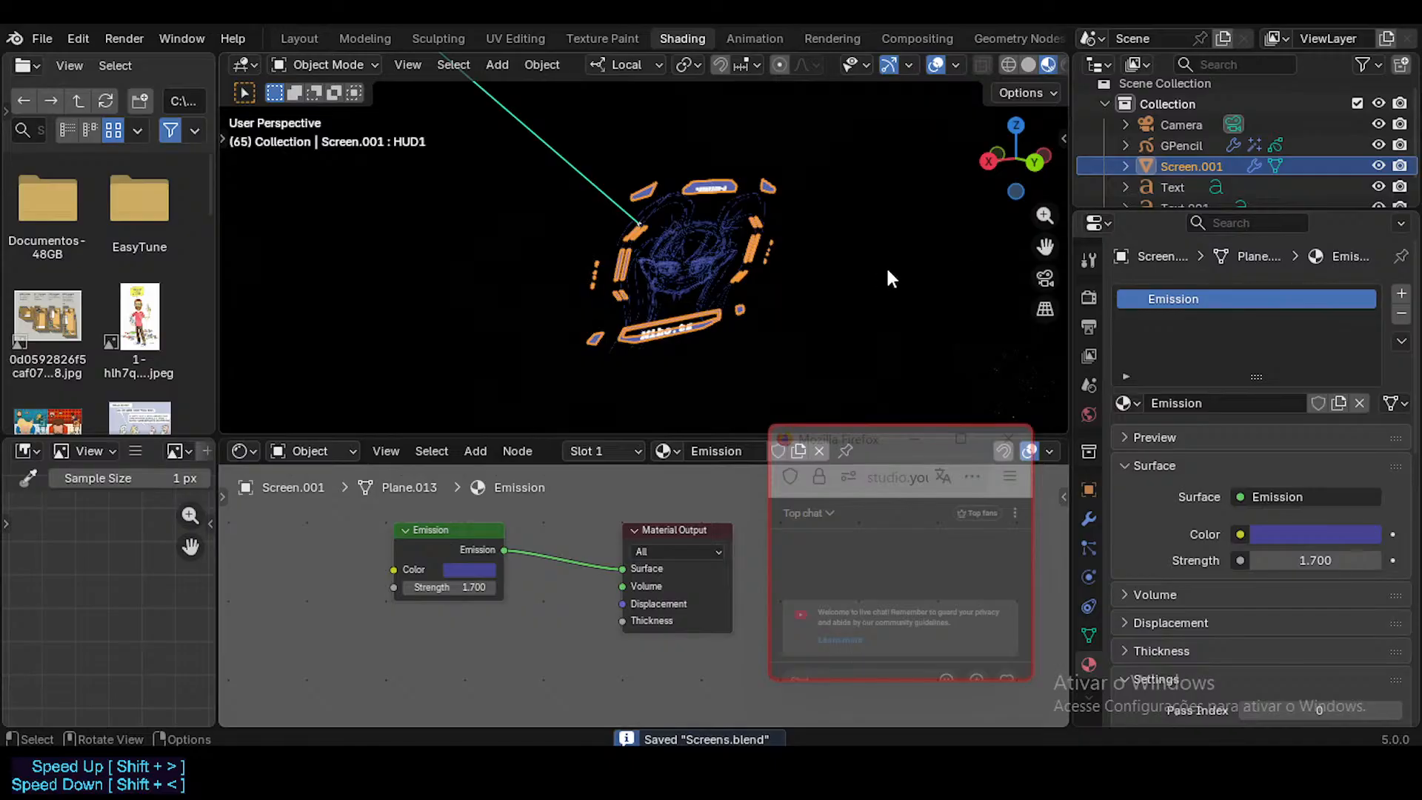
middle_click_drag(871, 291, 685, 273)
scroll(686, 273, "up", 3)
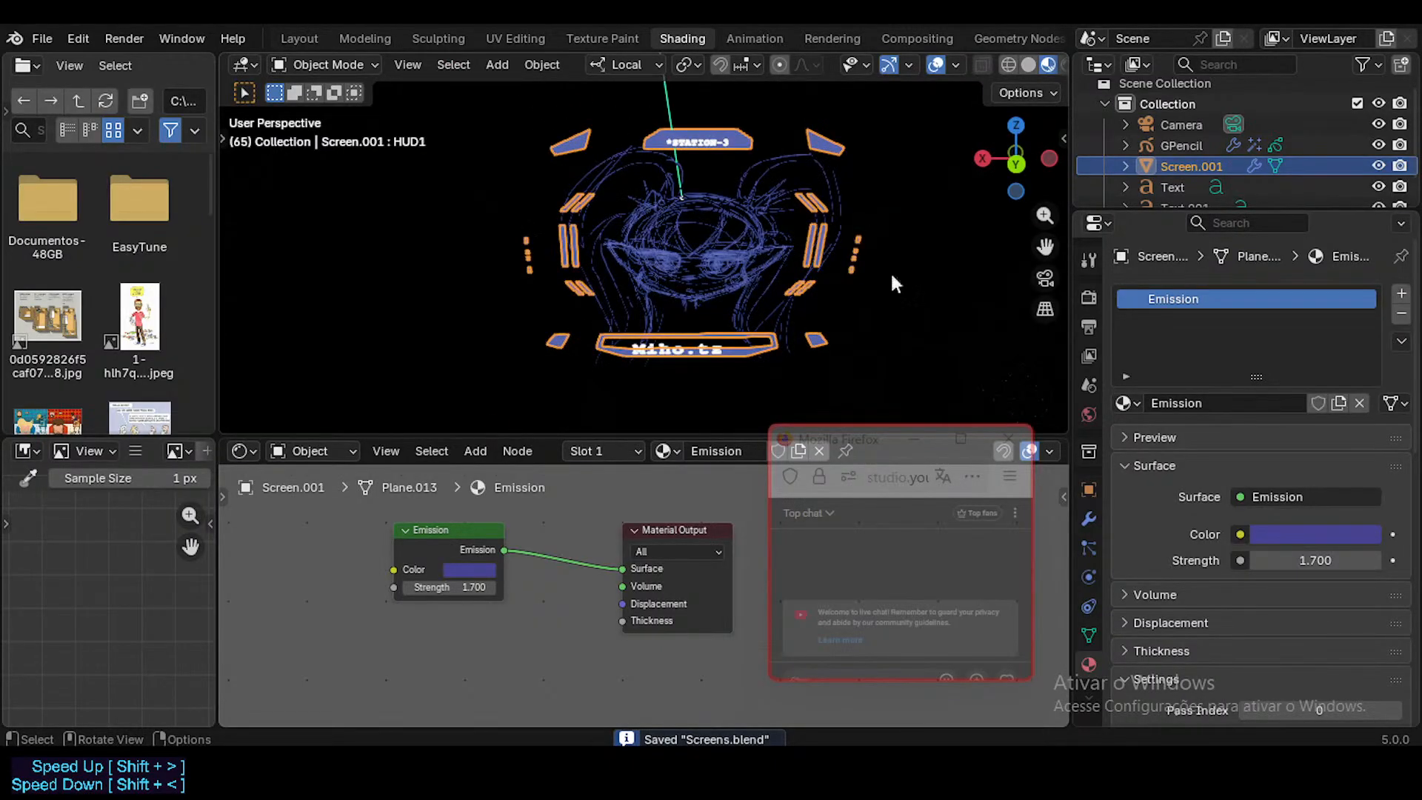
middle_click_drag(785, 288, 749, 251)
key("ctrl+s")
left_click(341, 117)
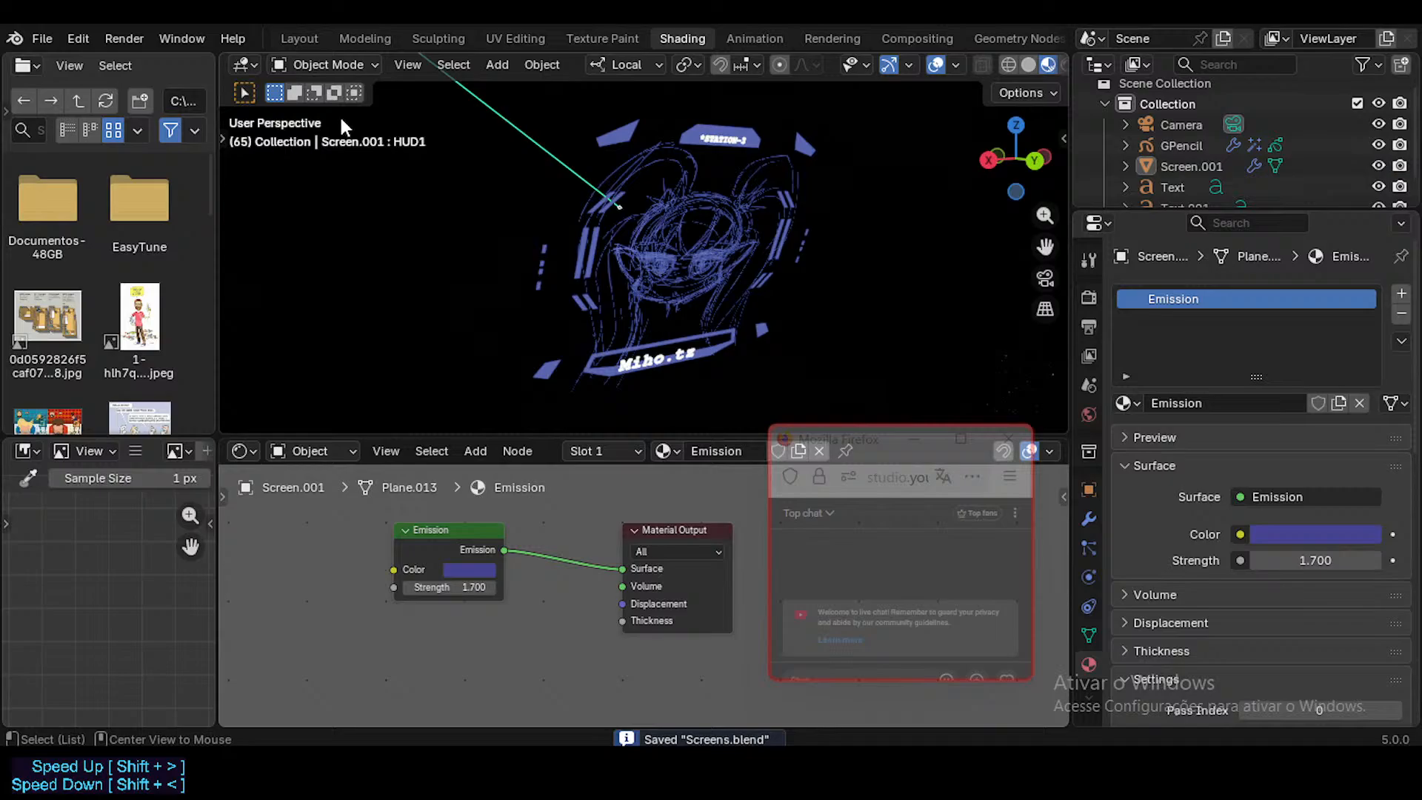
left_click(42, 38)
key("ctrl+q")
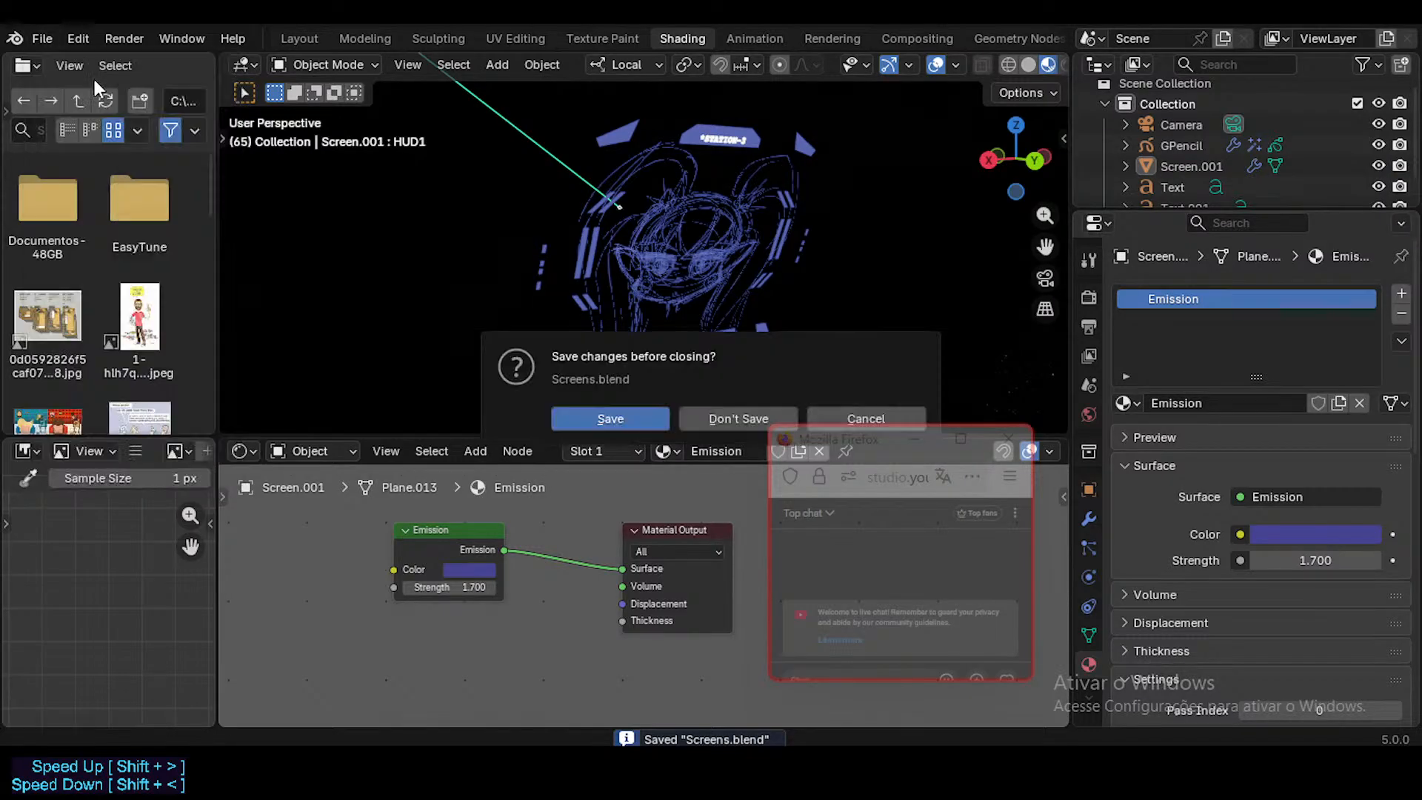
left_click(827, 412)
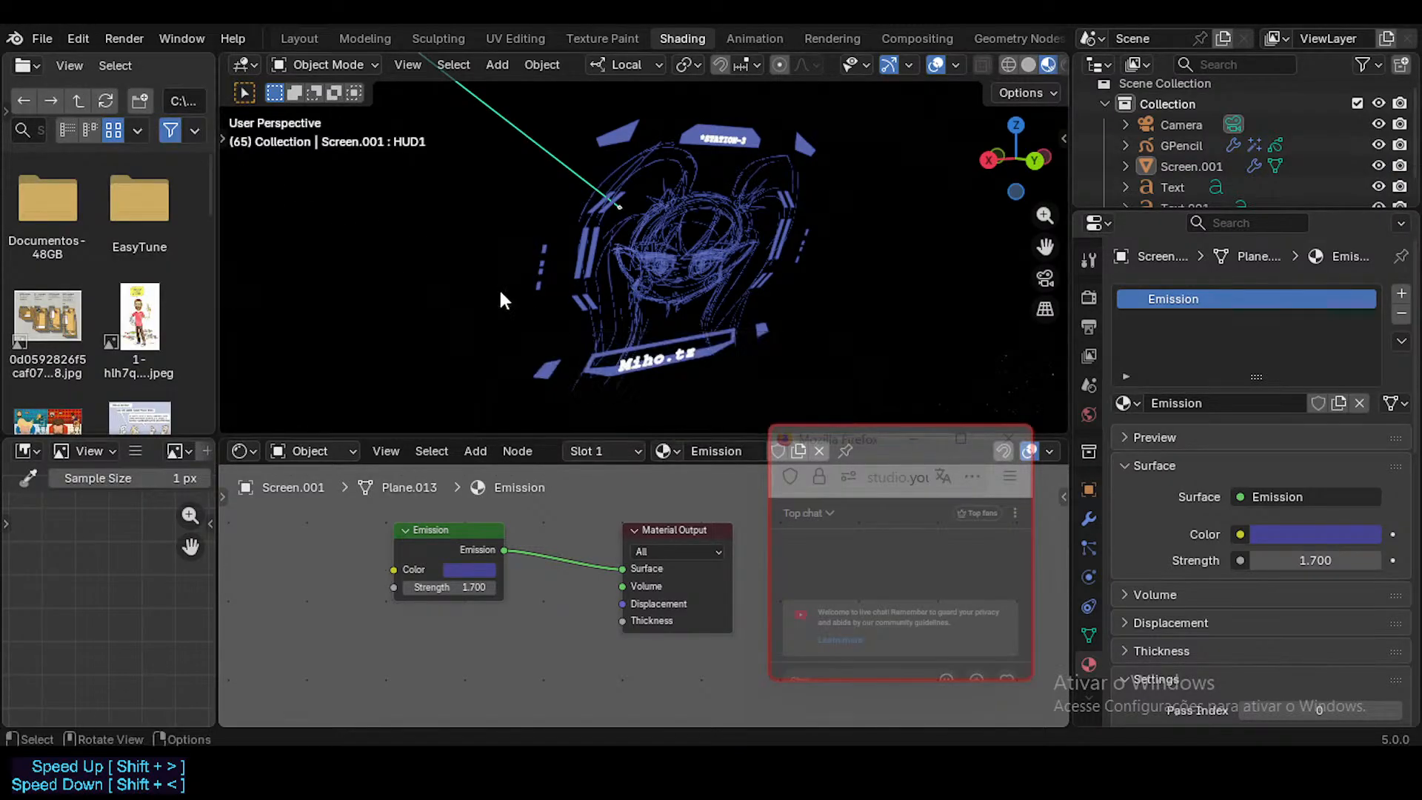
Step: Orbit the HUD screen slightly and save Screens.blend again
middle_click_drag(499, 287, 515, 238)
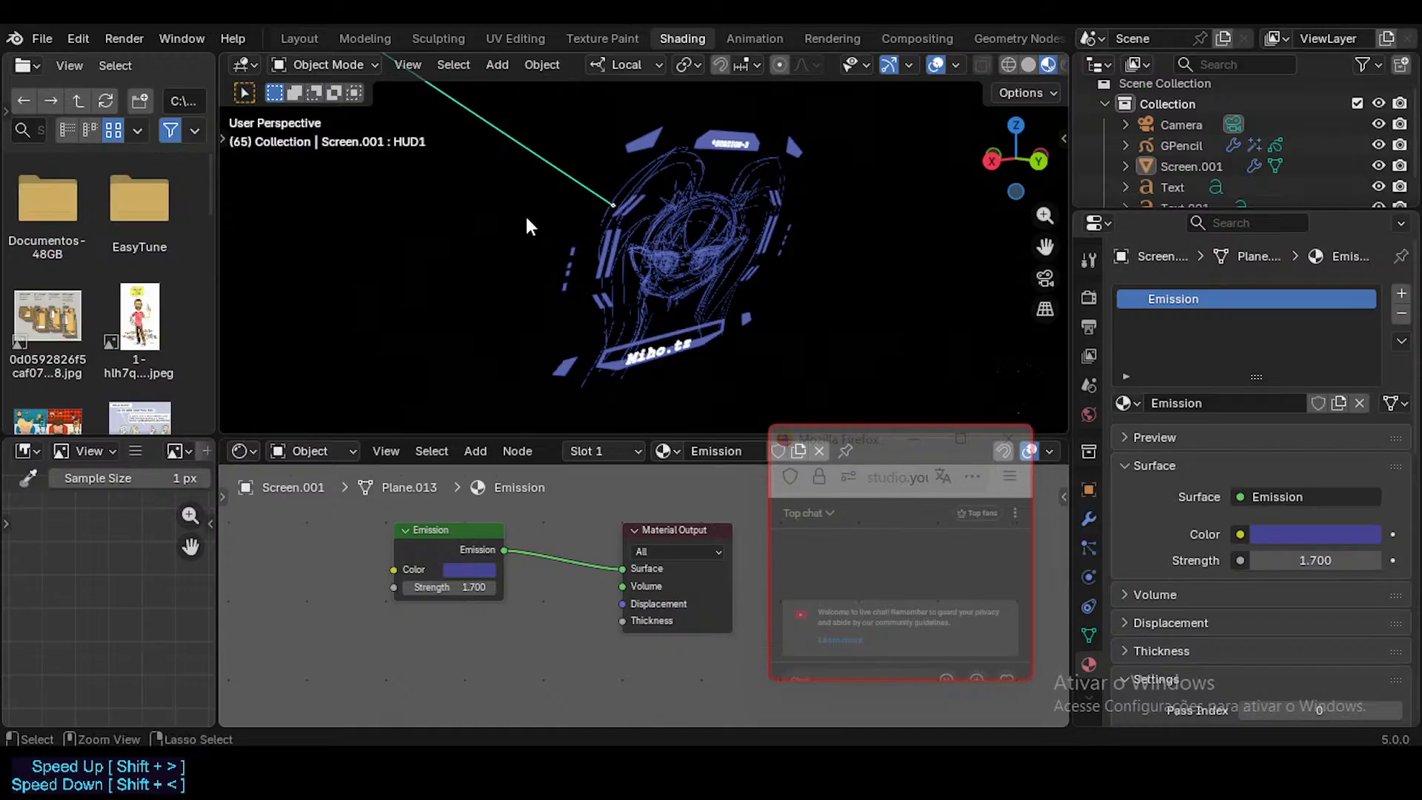
key("ctrl+s")
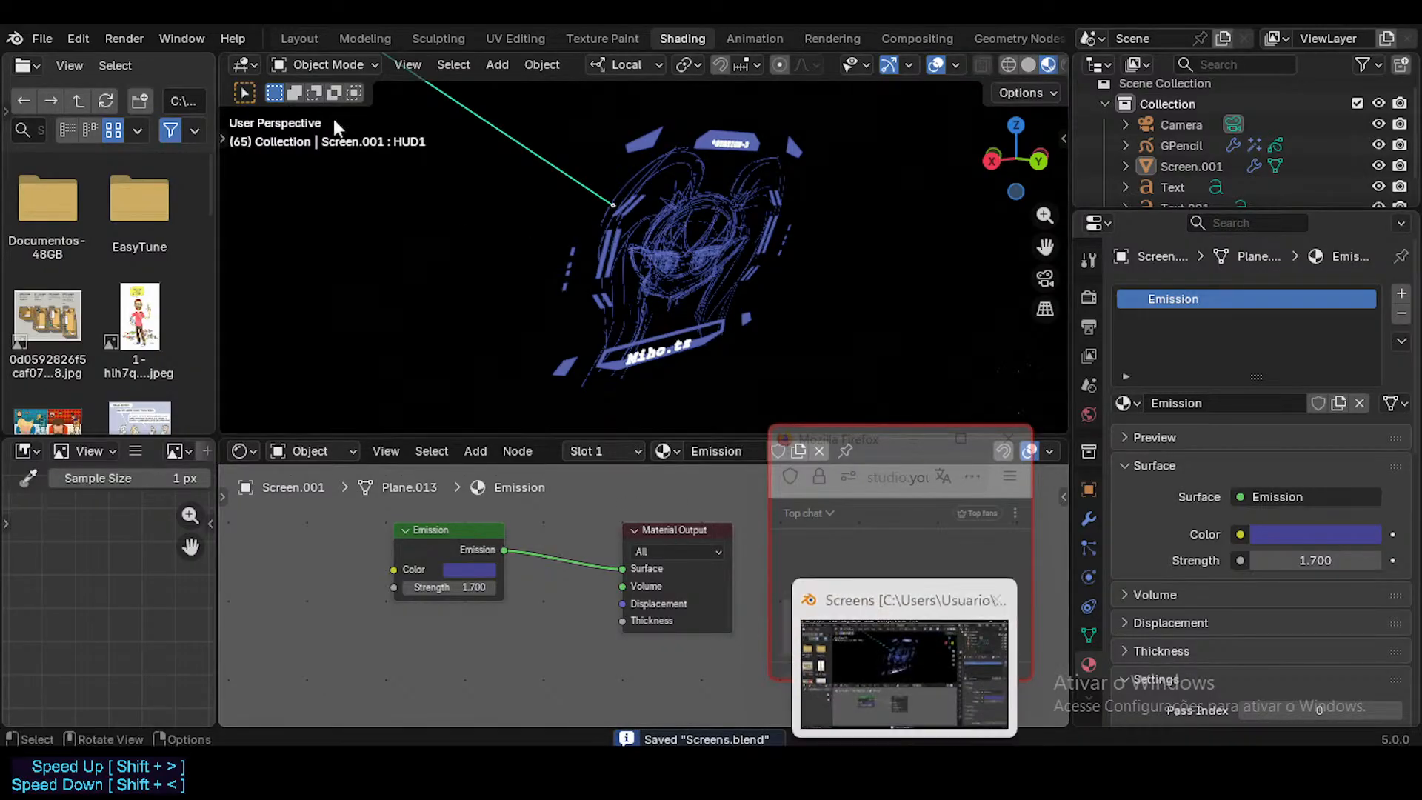
Step: Rename Screens.blend to MihoScreen.blend in the 02_Props folder while choosing a file to open
left_click(43, 39)
left_click(65, 83)
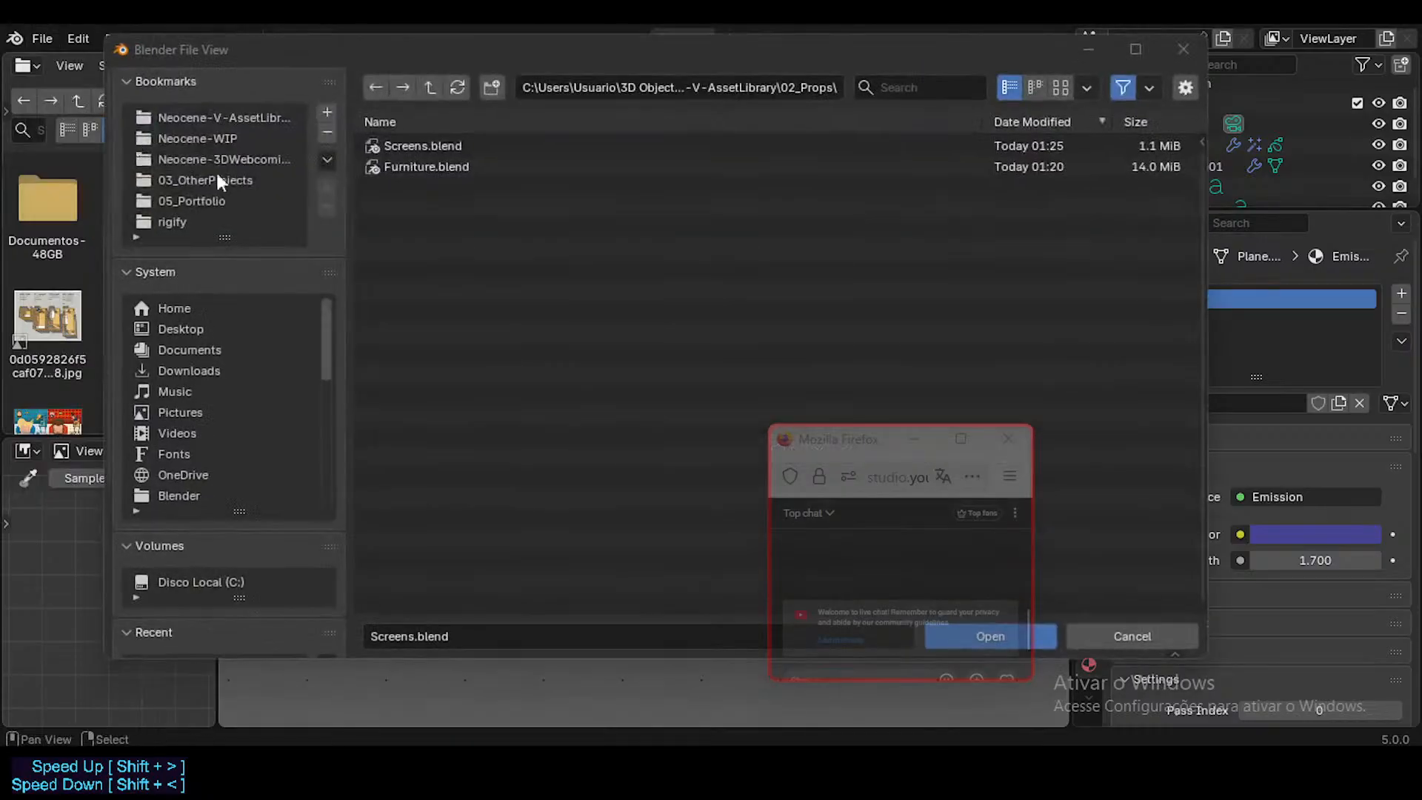
left_click(431, 165)
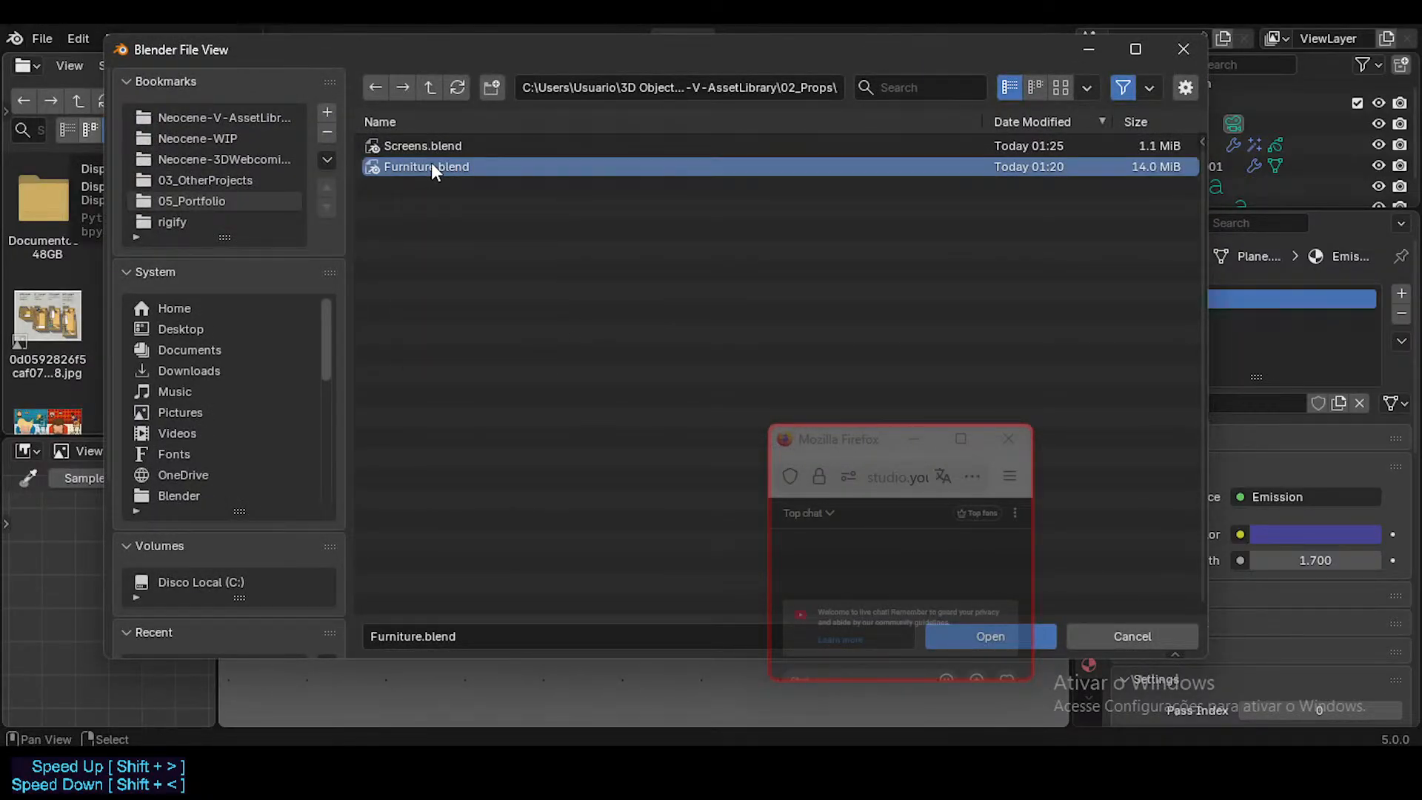
left_click(423, 141)
left_click(444, 142, "ctrl")
key("Home")
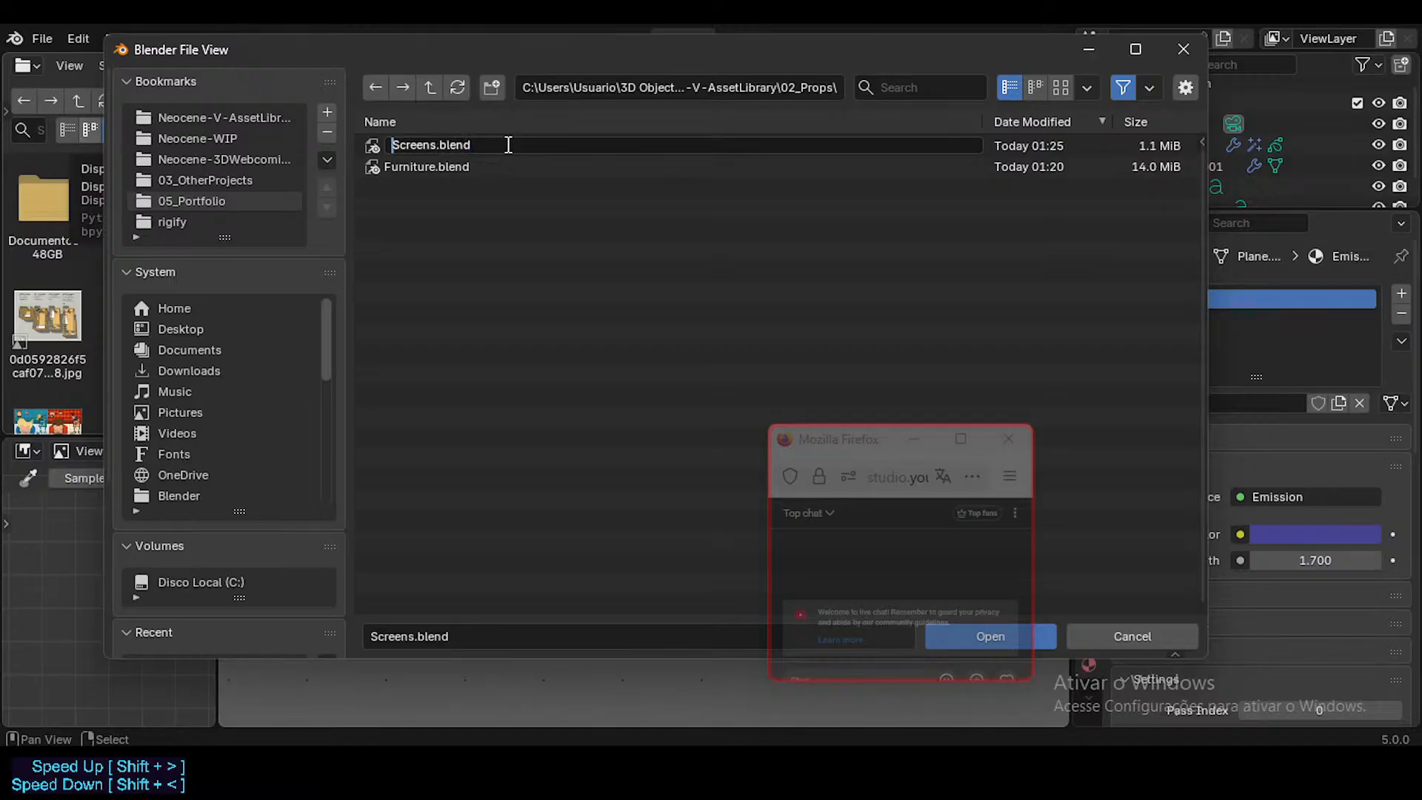
type("Miho")
key("Delete")
key("Return")
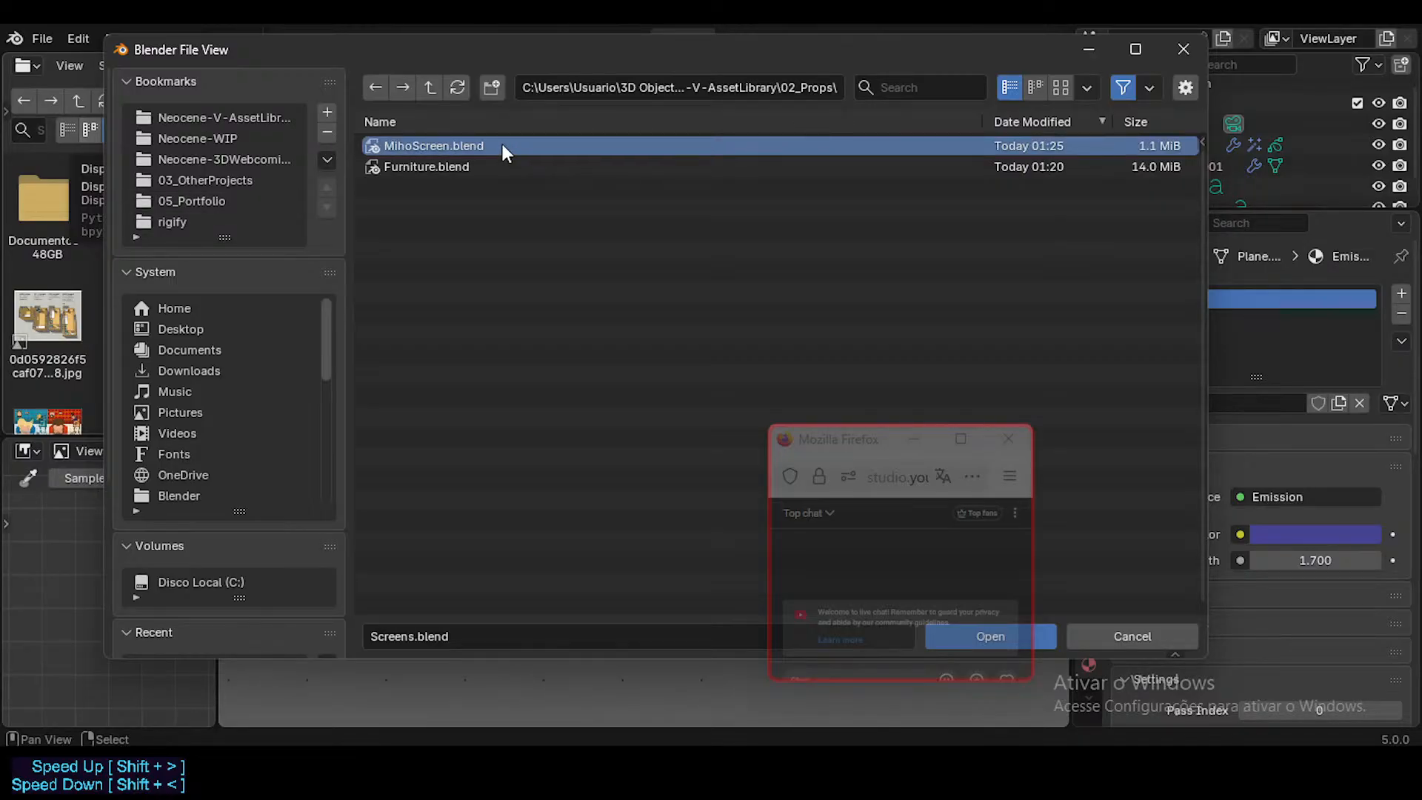
Step: Open Furniture.blend from the 02_Props folder of Neocene-V-AssetLibrary
left_click(456, 167)
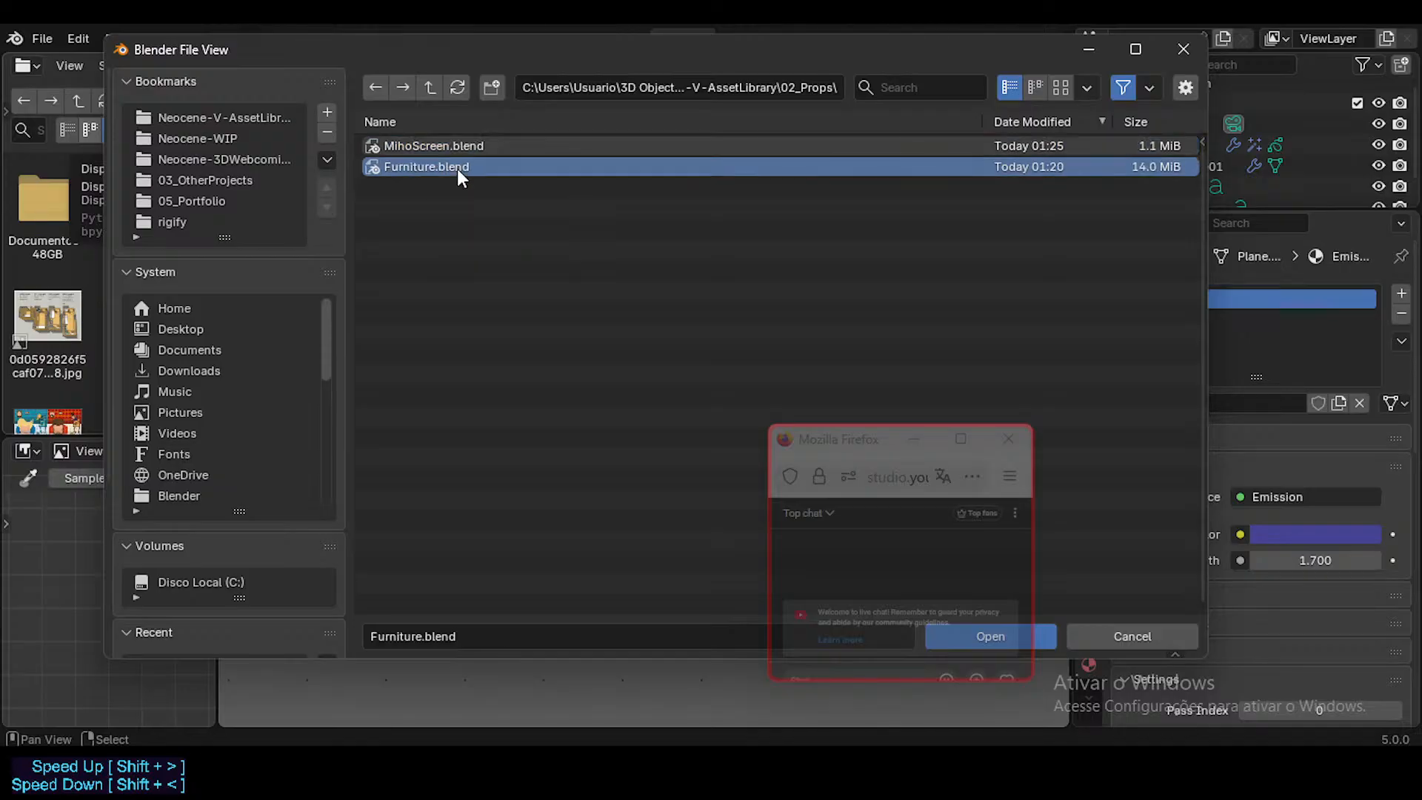
left_click(431, 87)
left_click(423, 145)
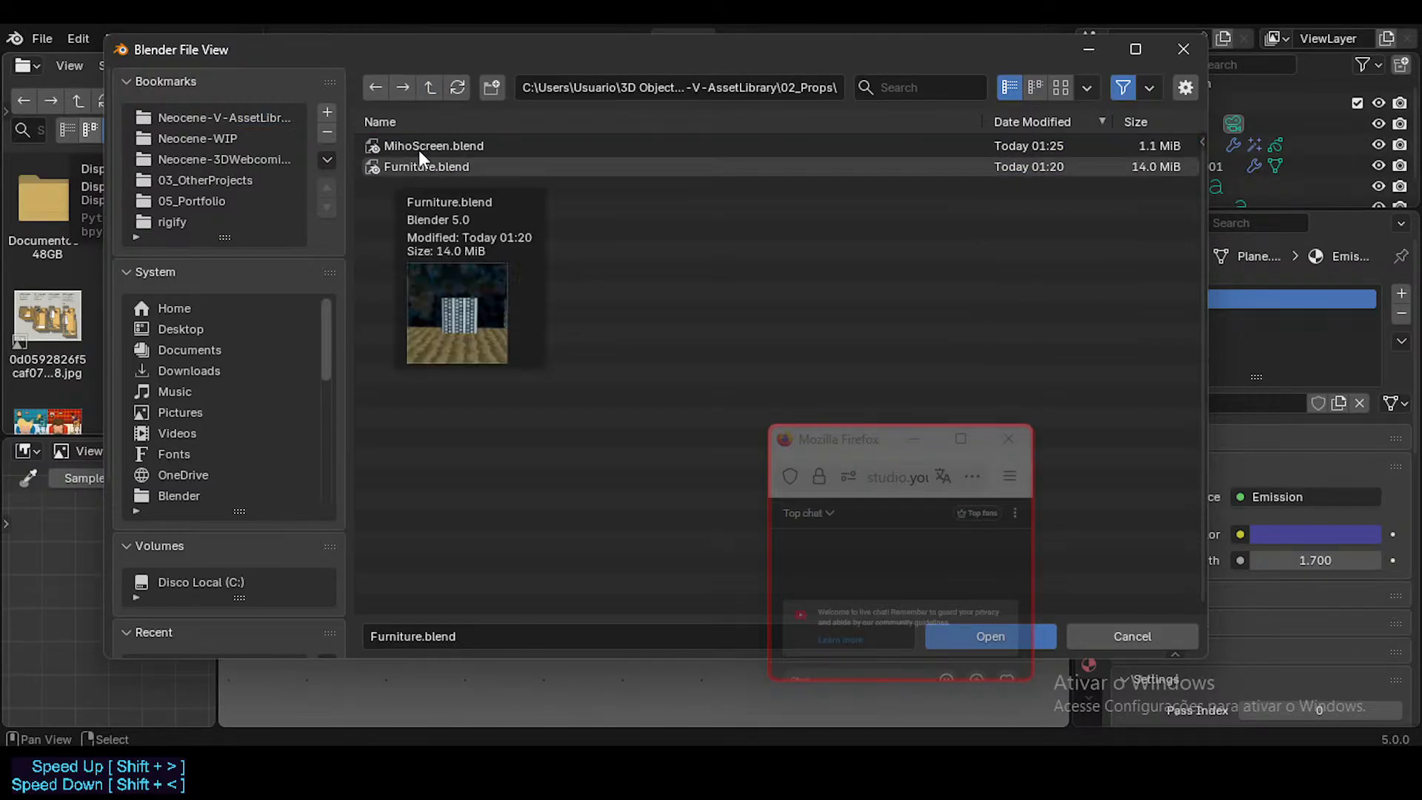
left_click(426, 85)
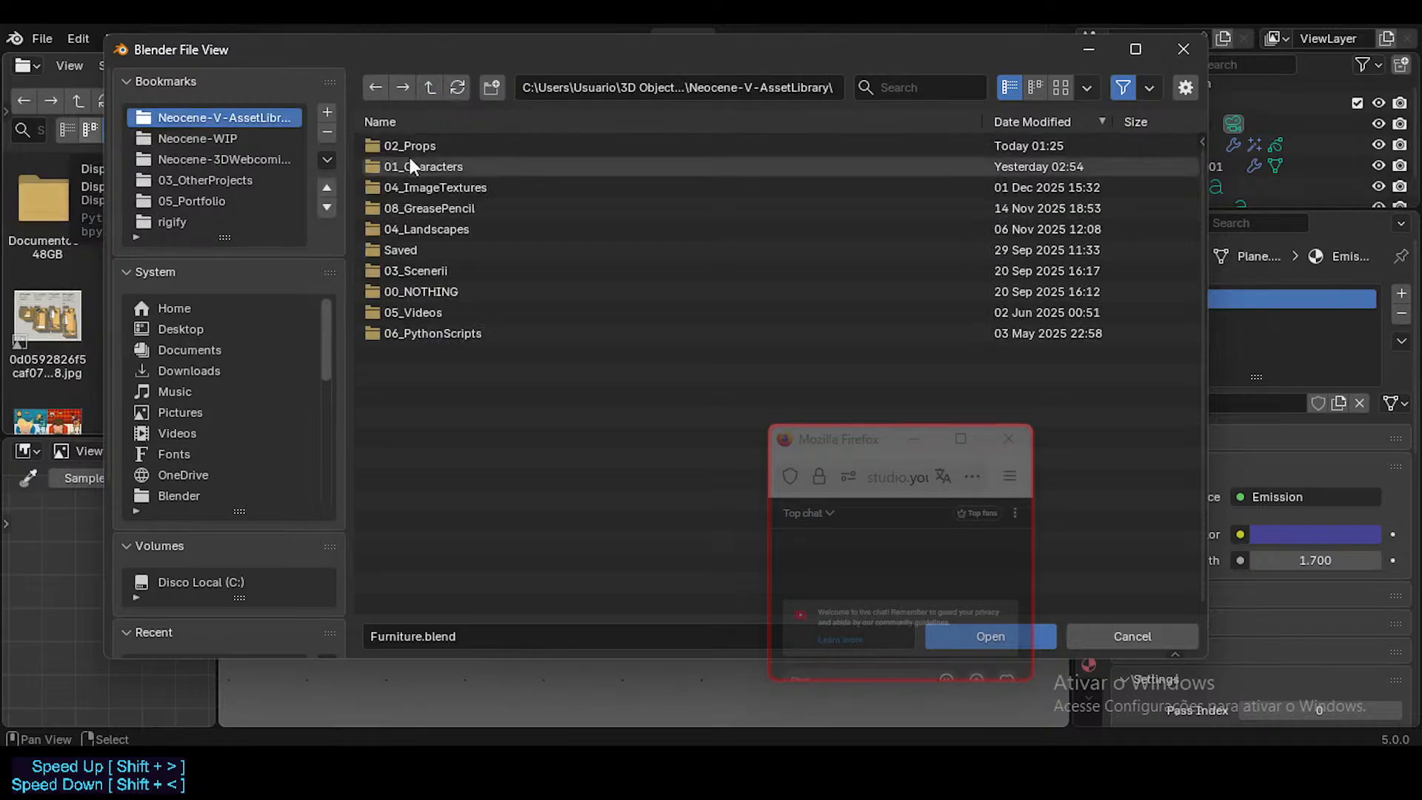
left_click(410, 145)
left_click(415, 168)
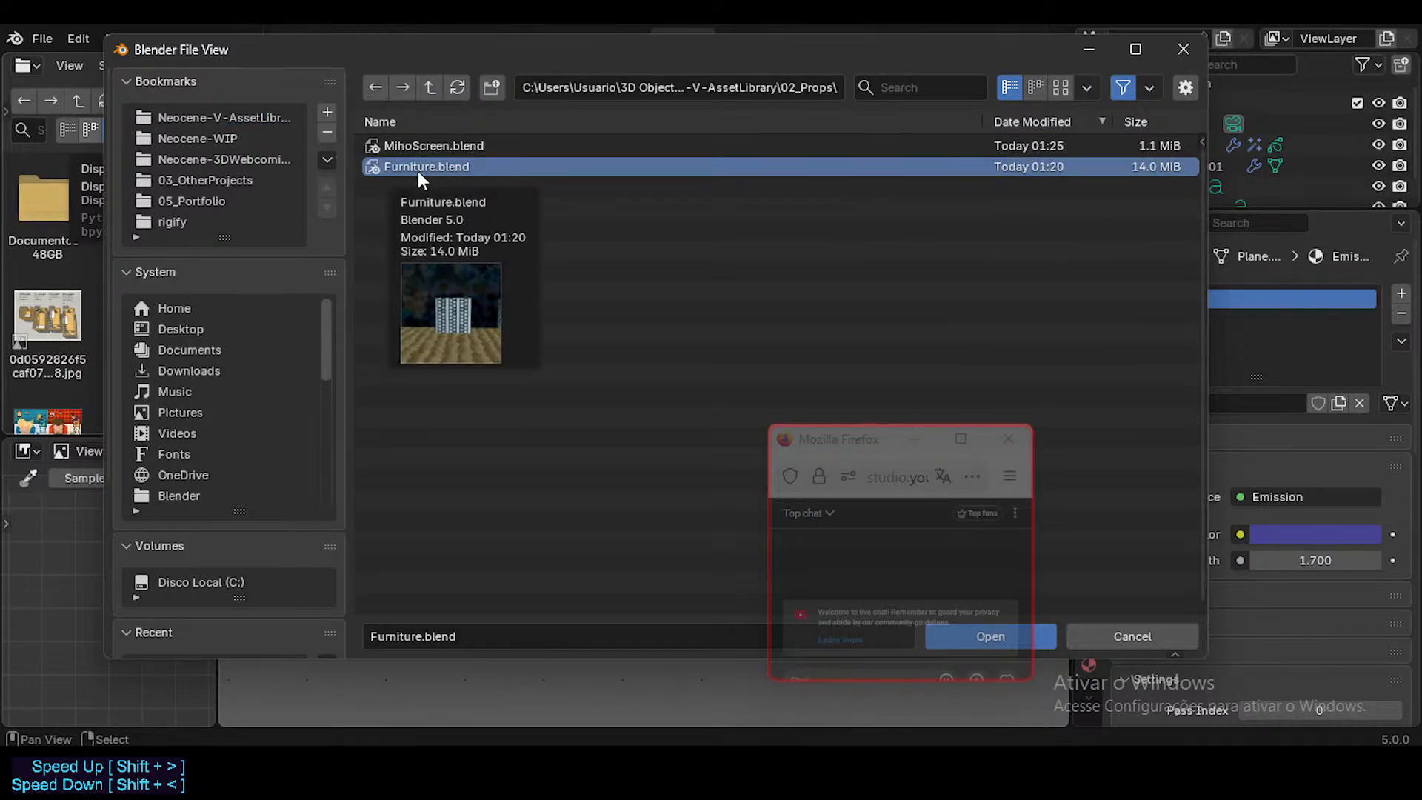
double_click(421, 170)
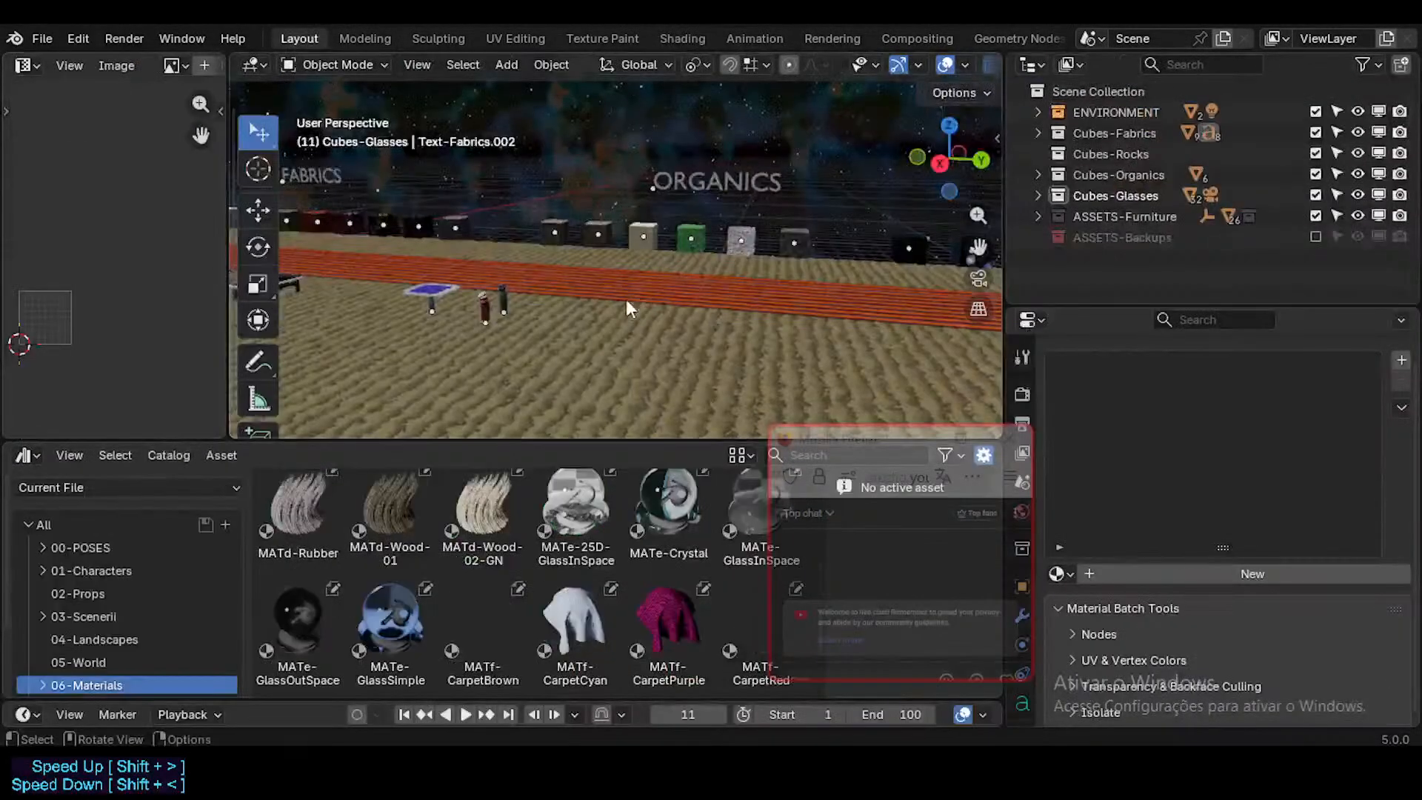
Step: Look around the furniture and material scene, and select the MATf-CarpetBrown asset in the 06-Materials catalog
middle_click_drag(482, 295, 379, 294)
middle_click_drag(509, 295, 452, 296)
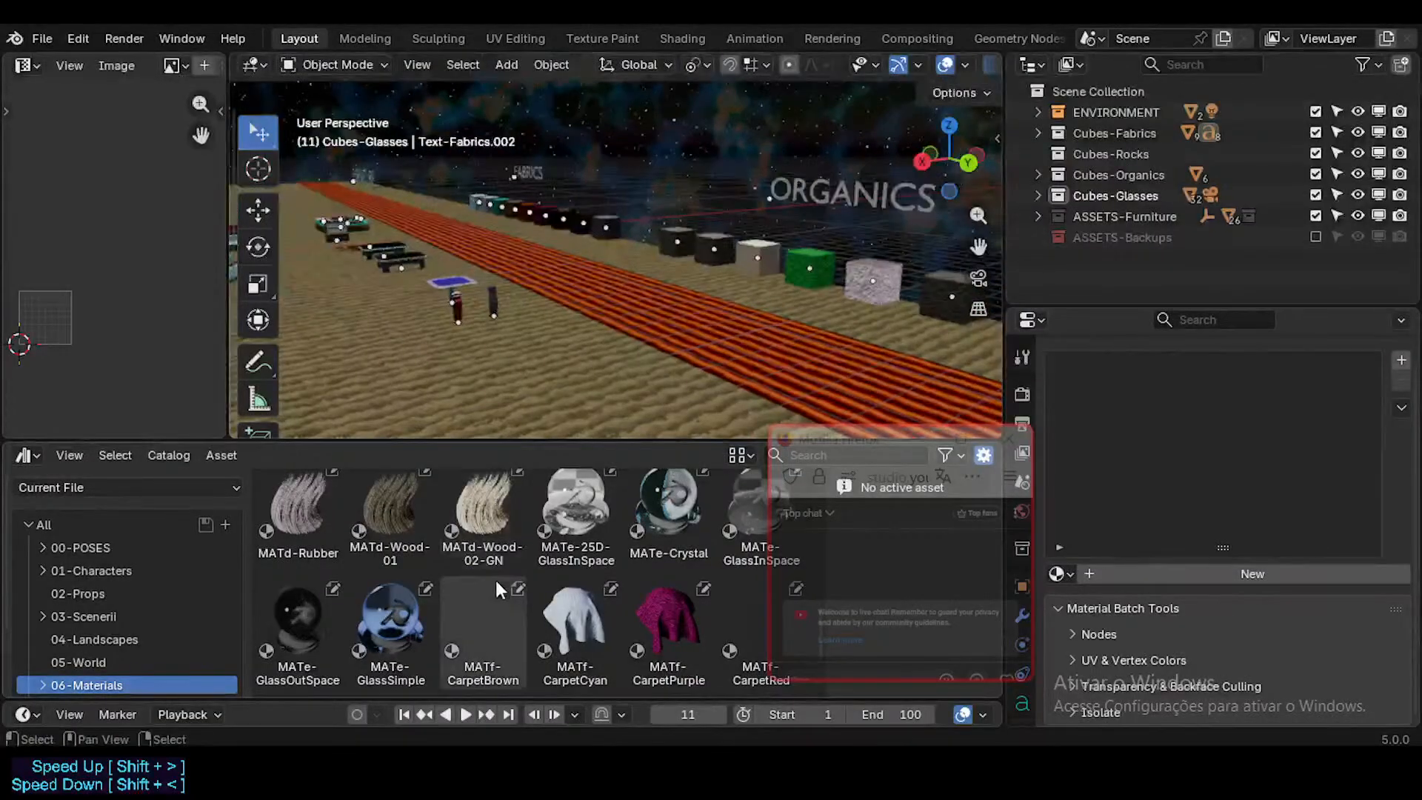
scroll(495, 580, "down", 1)
left_click(499, 596)
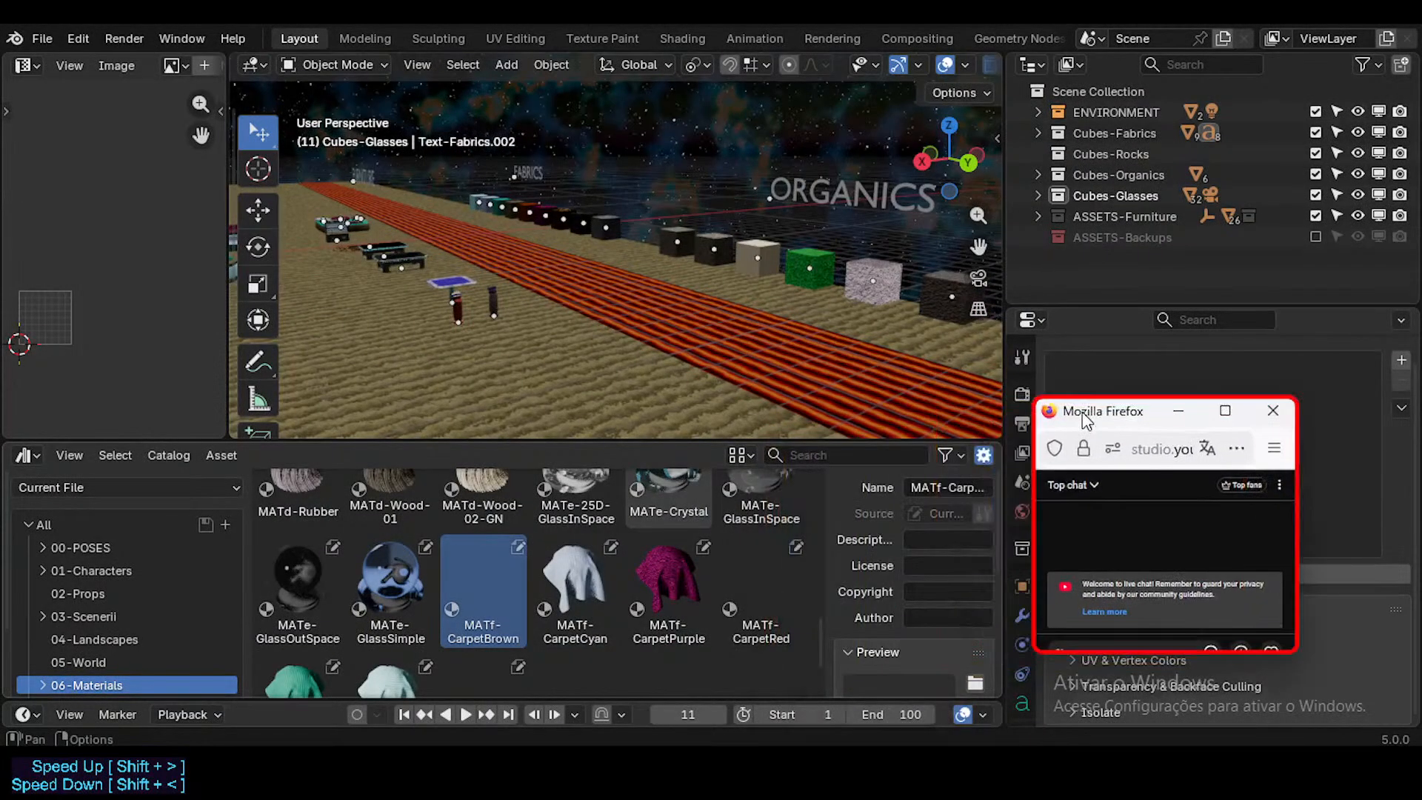
Step: Set the asset source to Neocene-V-AssetLibrary and look through its assets across all catalogs
left_click(111, 548)
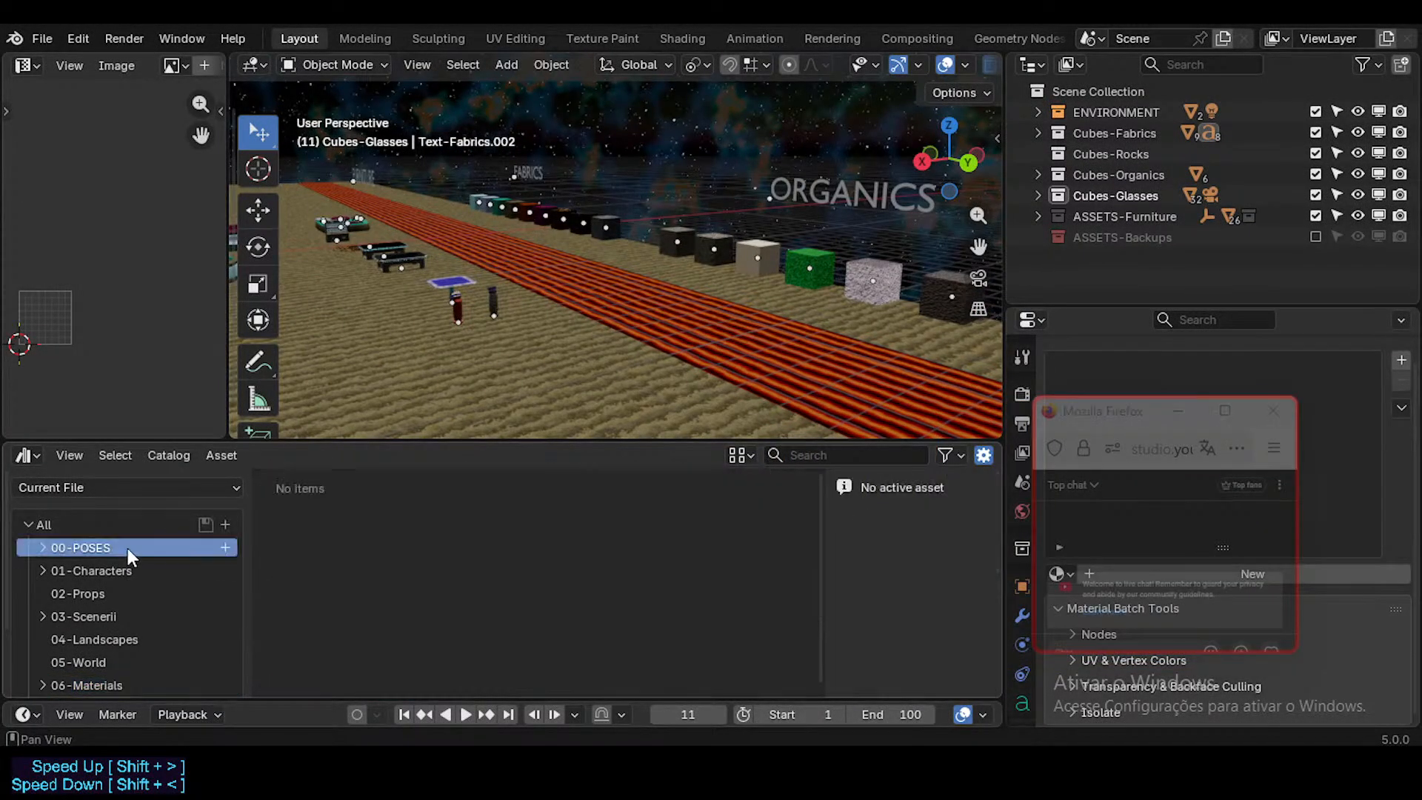
left_click(122, 529)
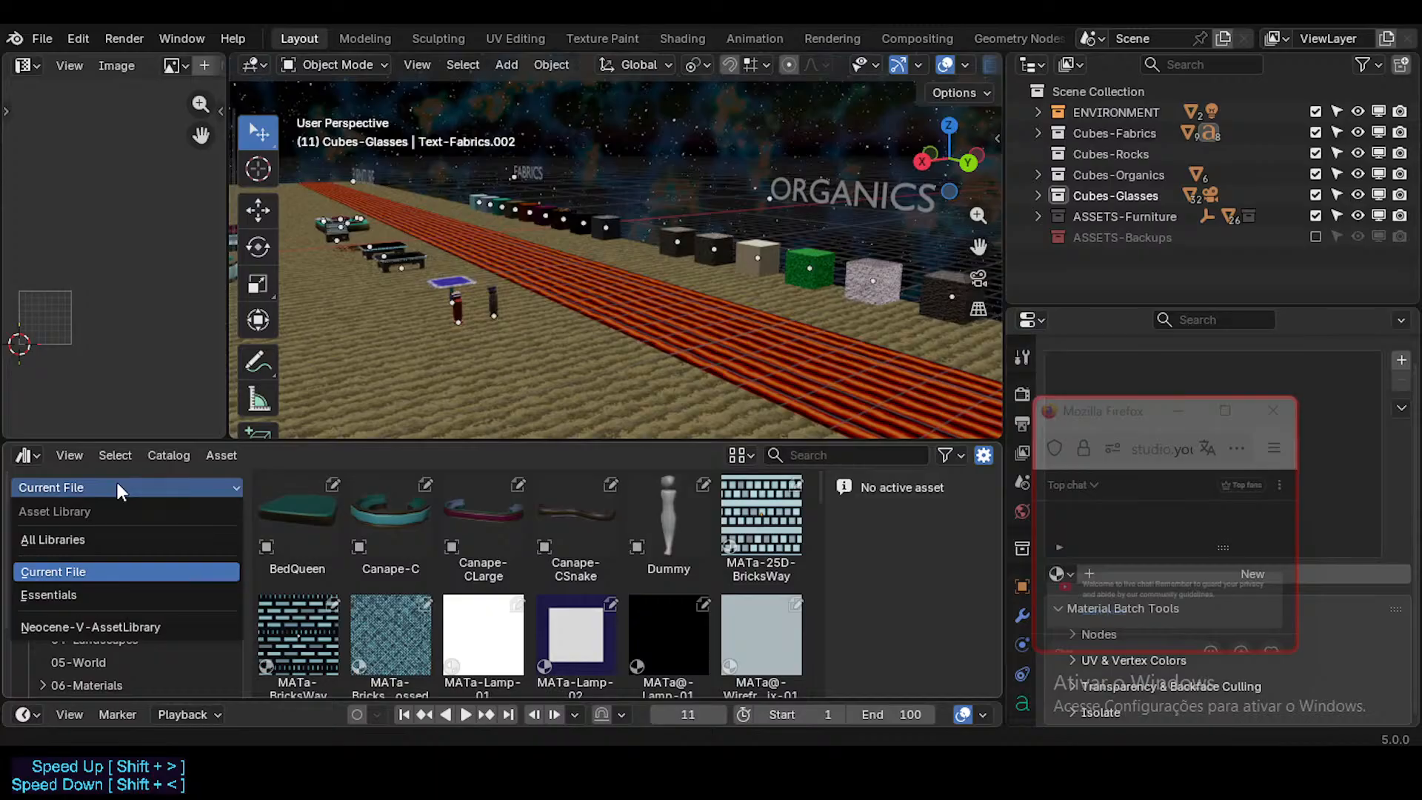
left_click(124, 495)
left_click(122, 490)
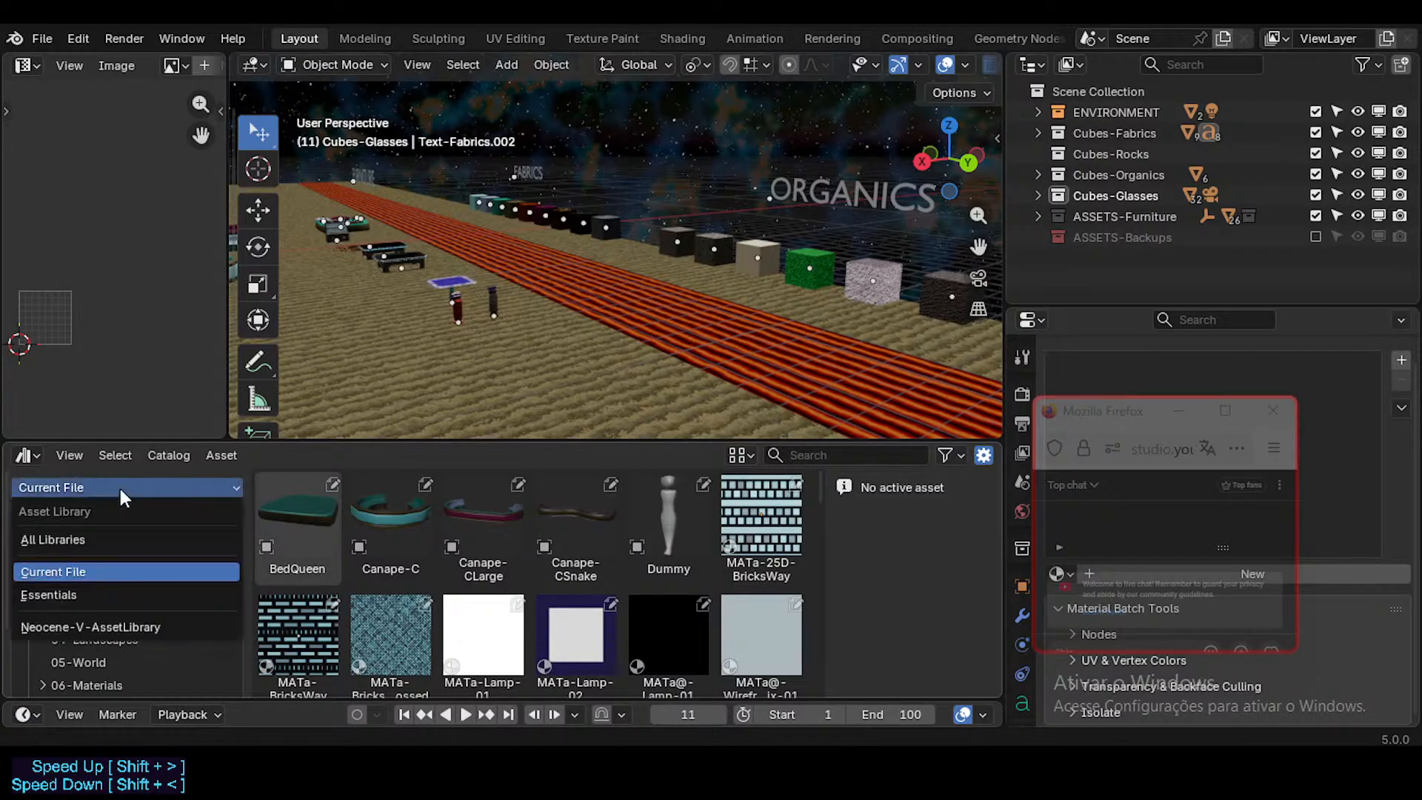
left_click(88, 628)
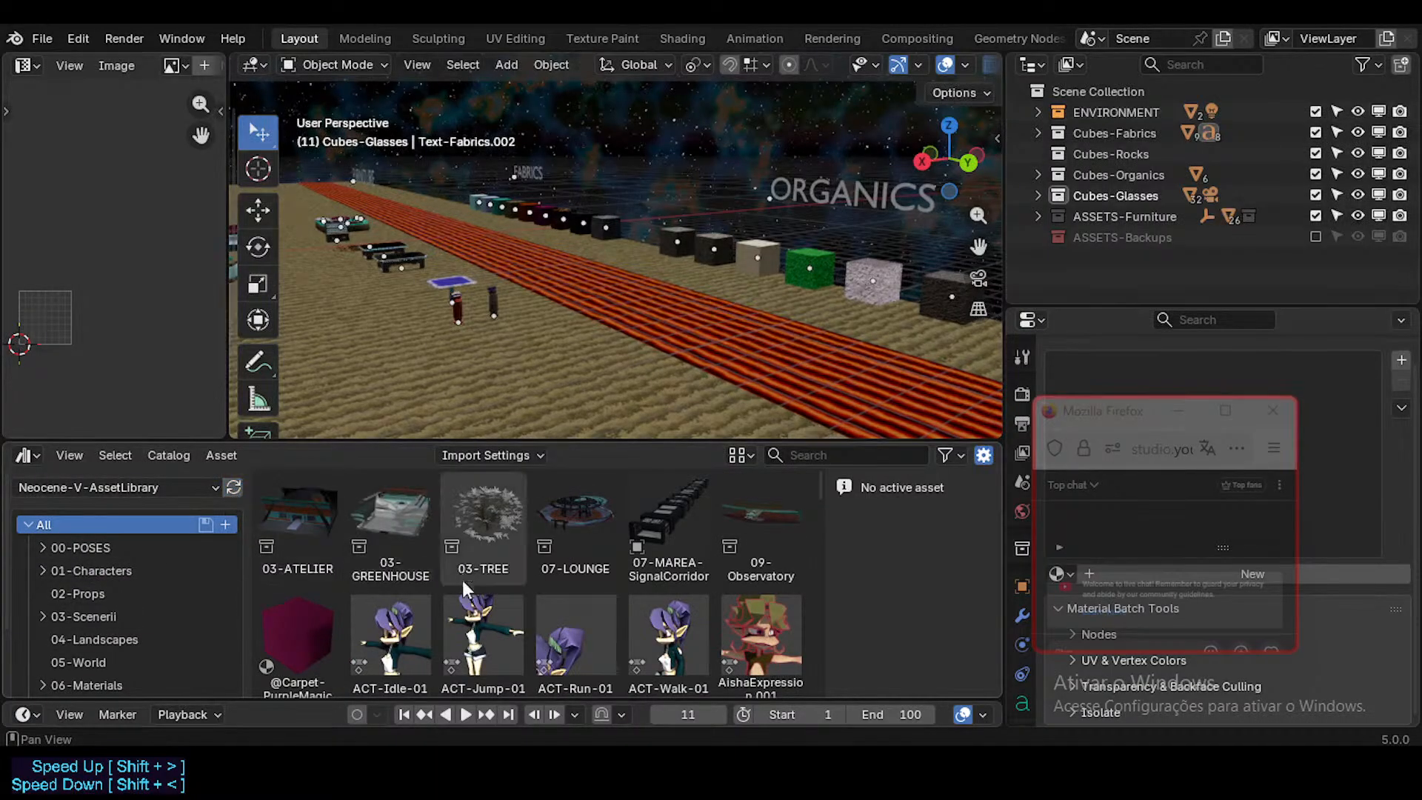
scroll(400, 618, "down", 10)
scroll(400, 619, "down", 12)
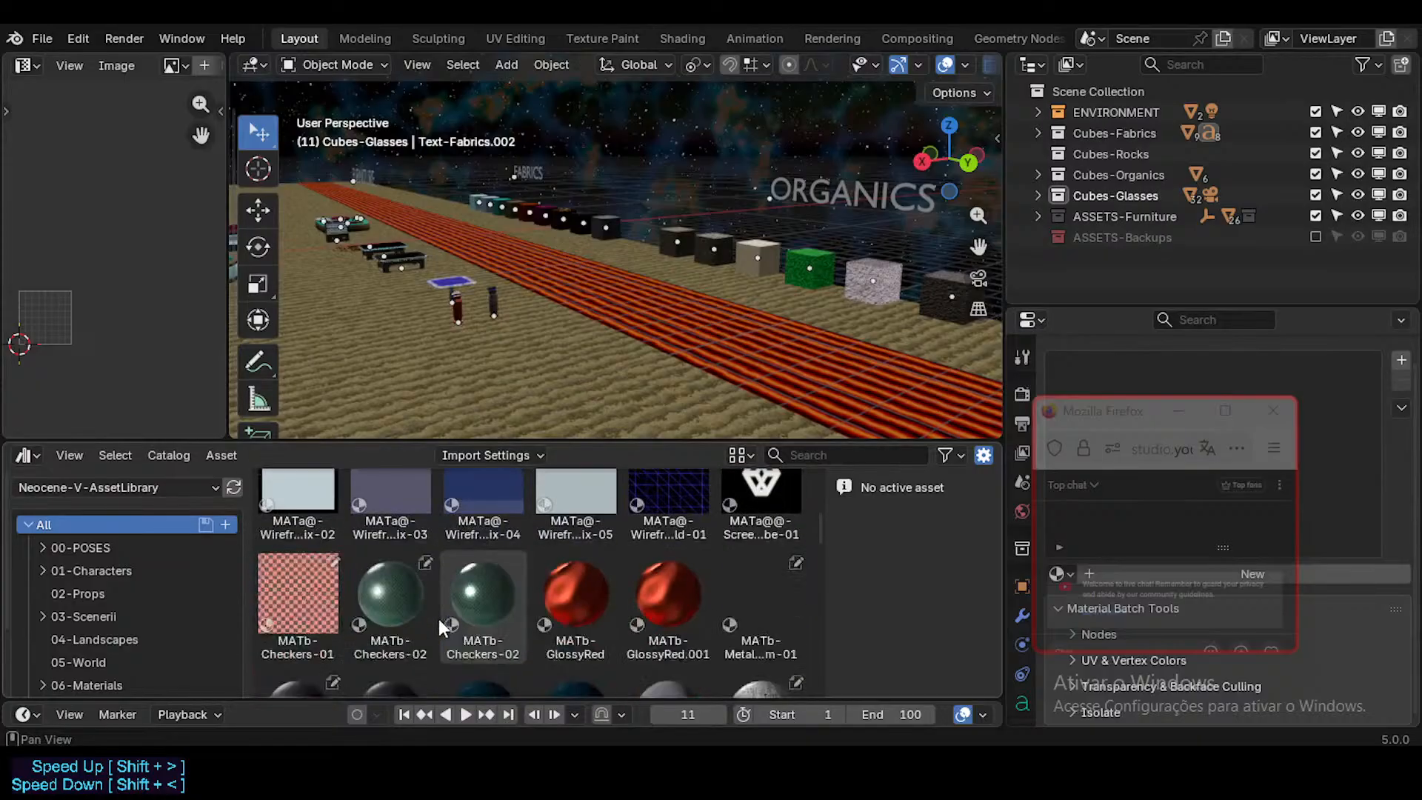
scroll(441, 630, "down", 15)
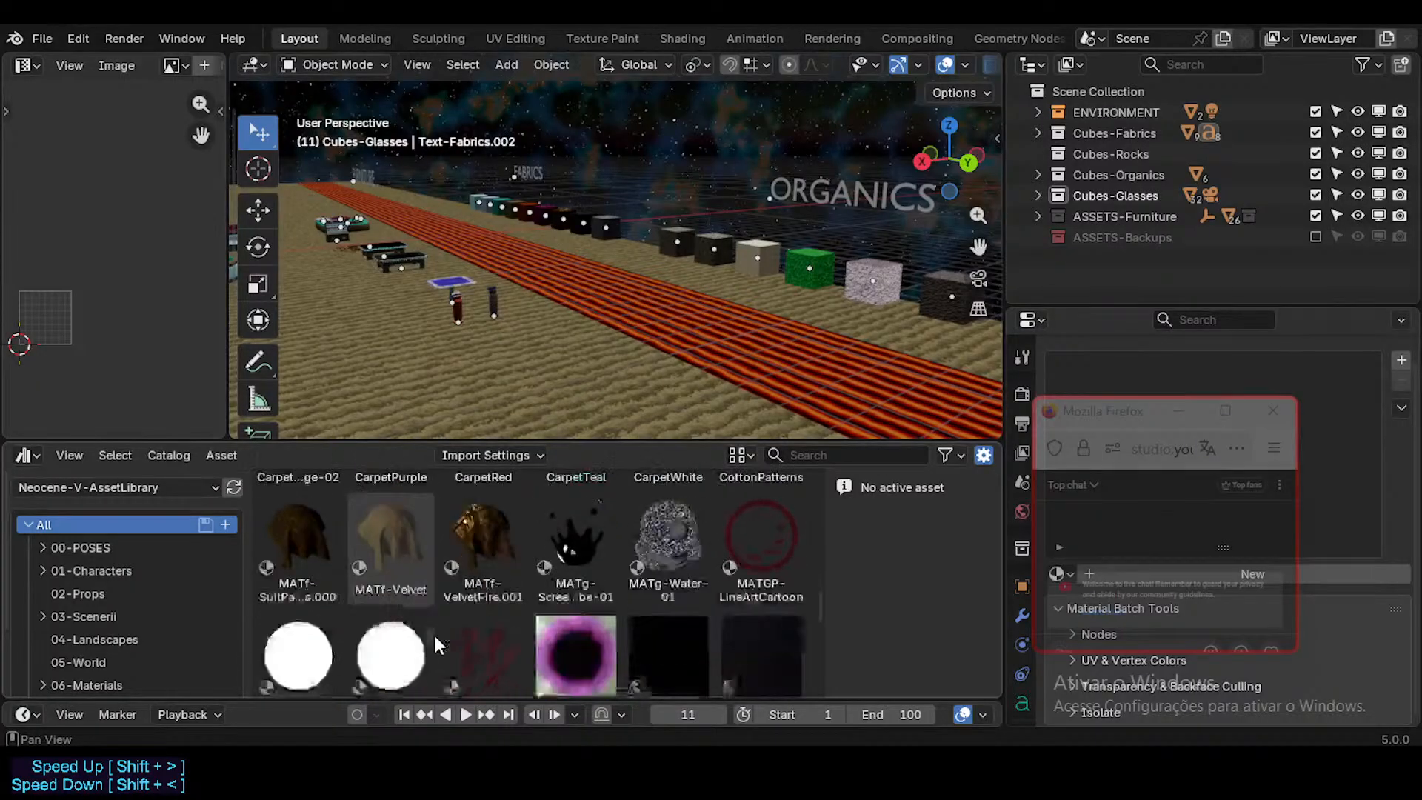
Step: Examine the Unassigned assets of the Neocene-V-AssetLibrary
scroll(119, 674, "down", 3)
left_click(117, 672)
scroll(351, 600, "up", 3)
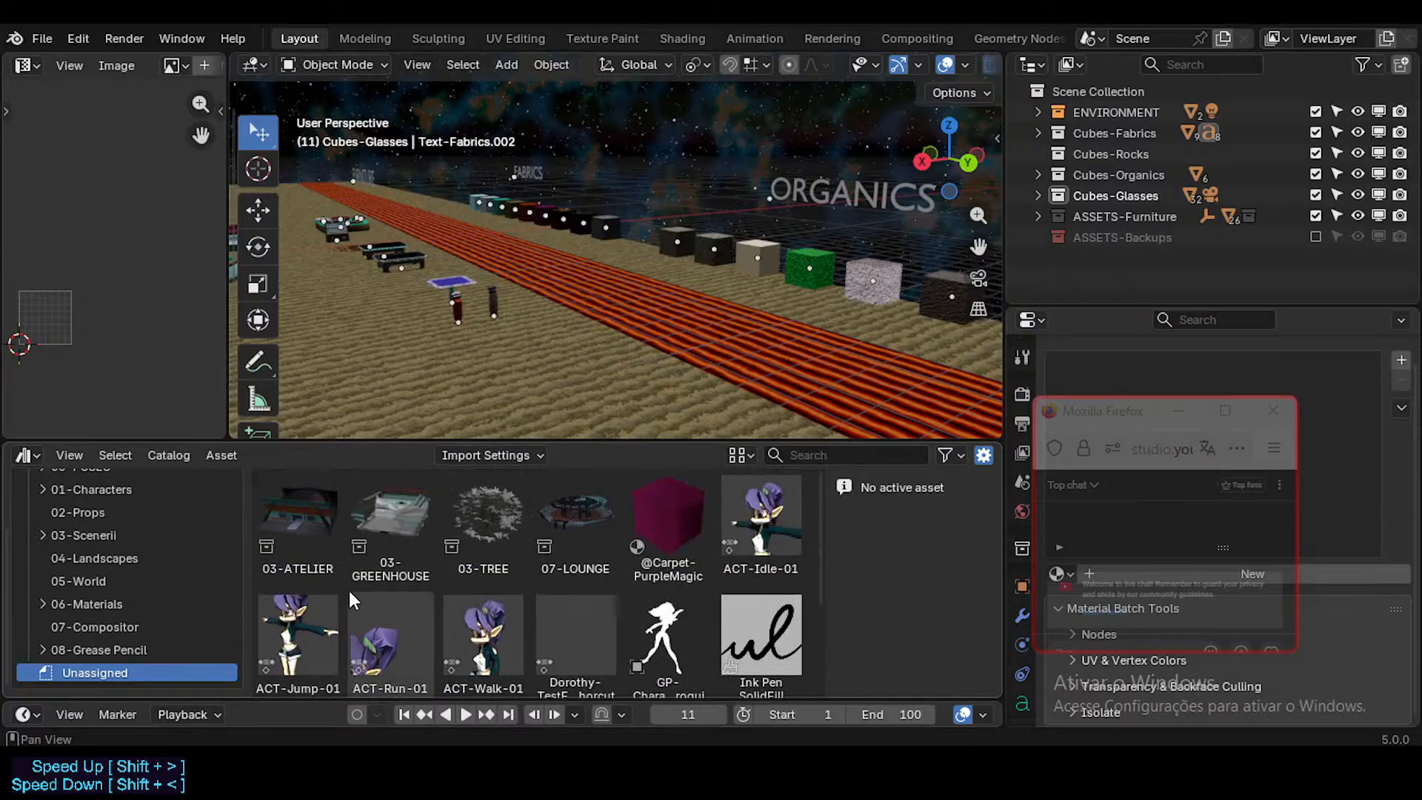
scroll(137, 607, "up", 4)
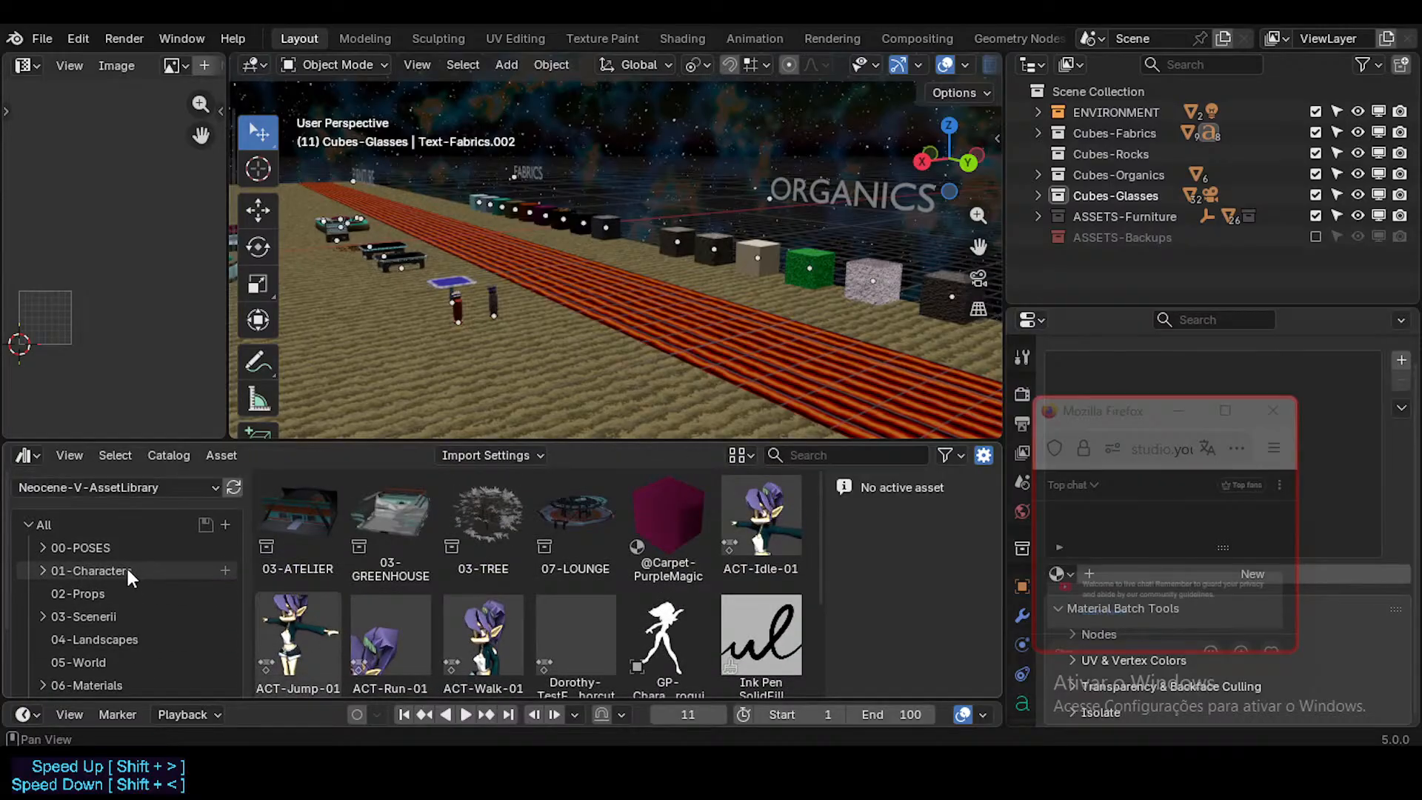
Step: Limit the assets to Current File and check its catalogs from 08-Grease Pencil up to 03-Scenerii
left_click(138, 494)
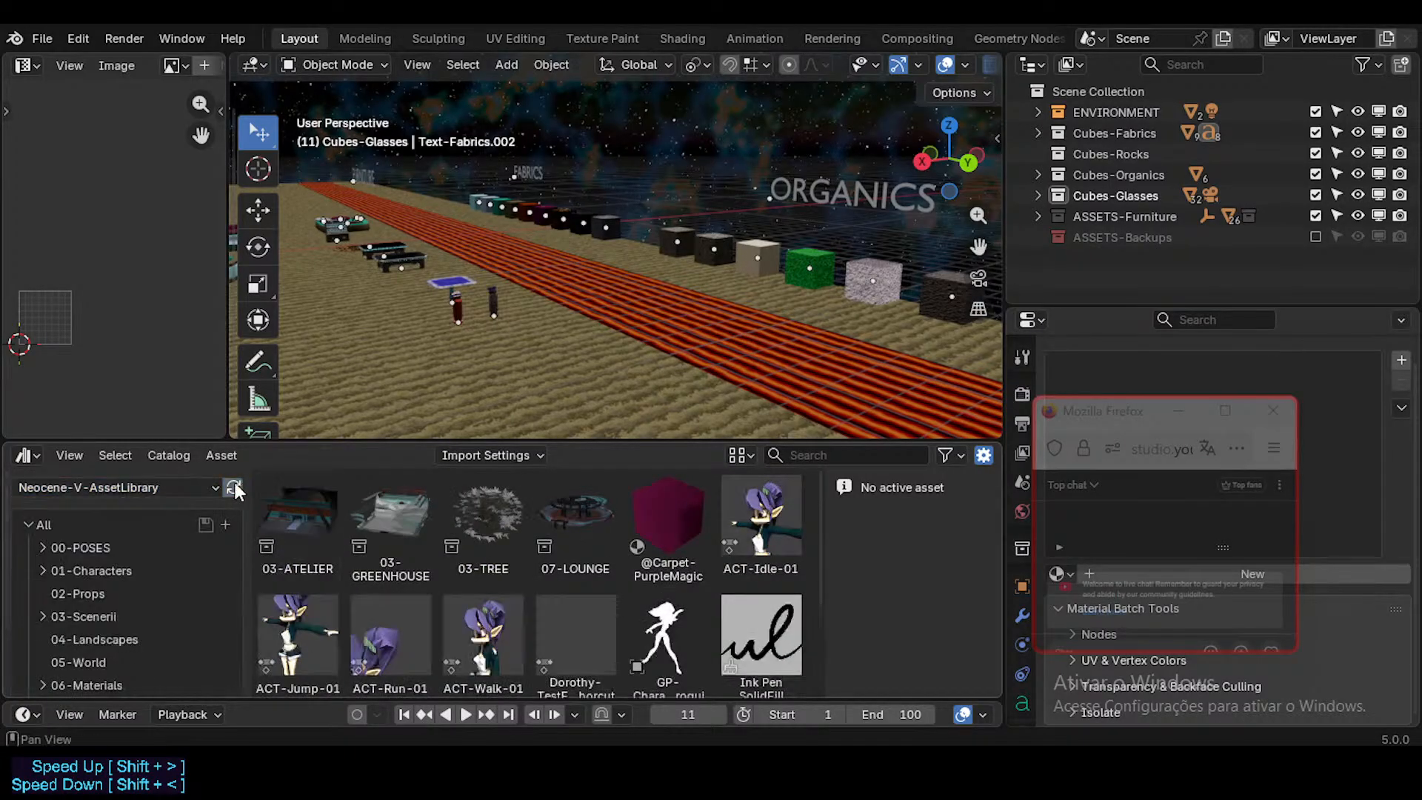
left_click(138, 488)
left_click(140, 574)
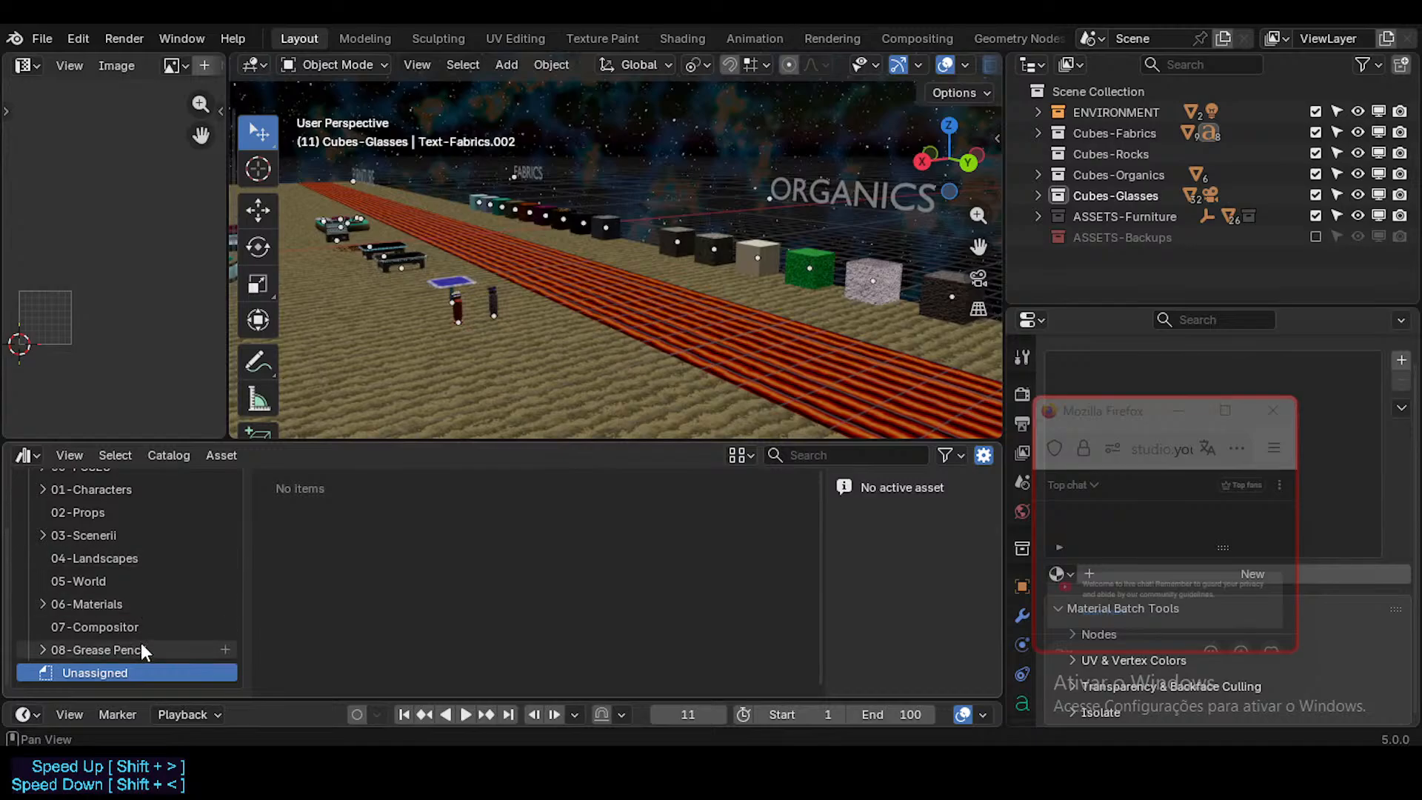
scroll(144, 644, "up", 3)
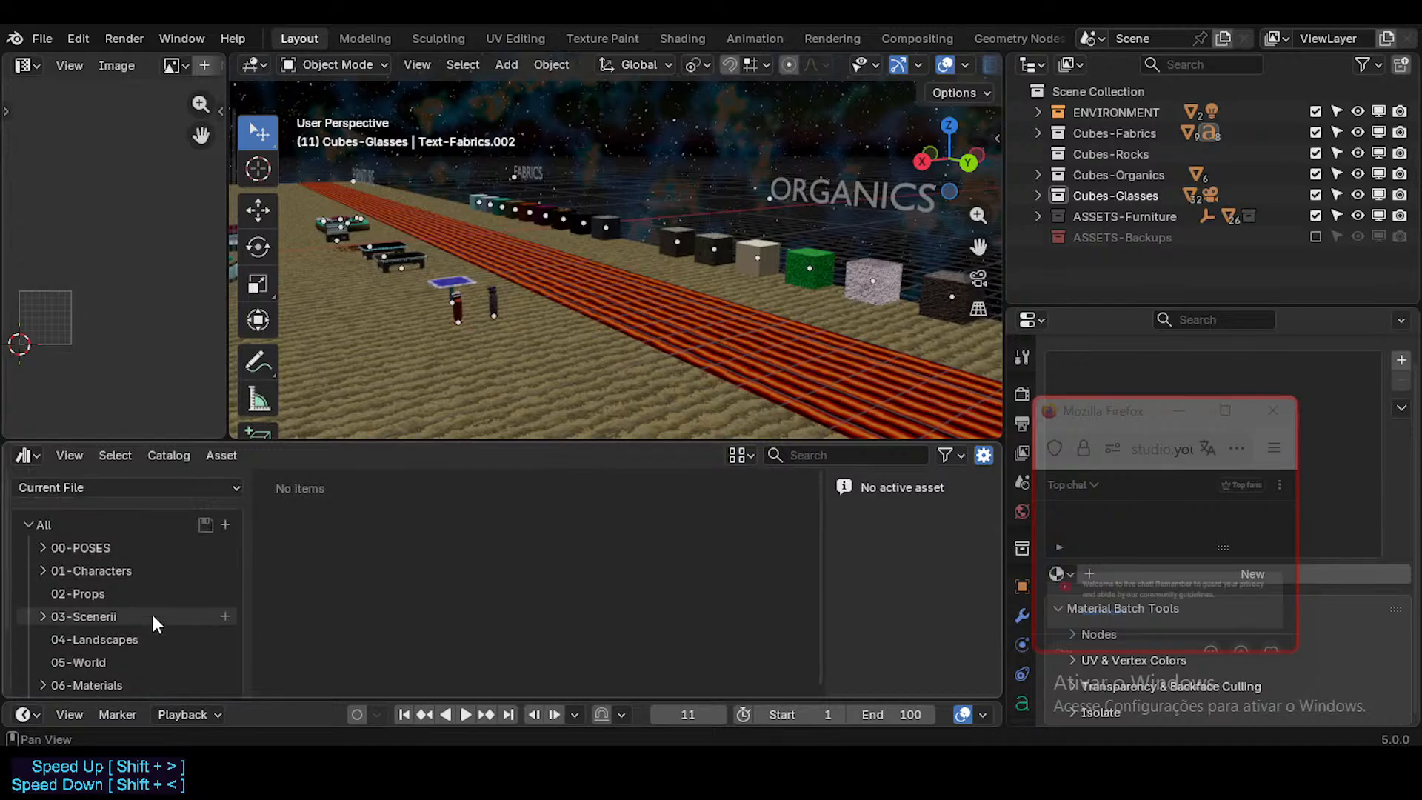
scroll(96, 641, "down", 3)
left_click(96, 628)
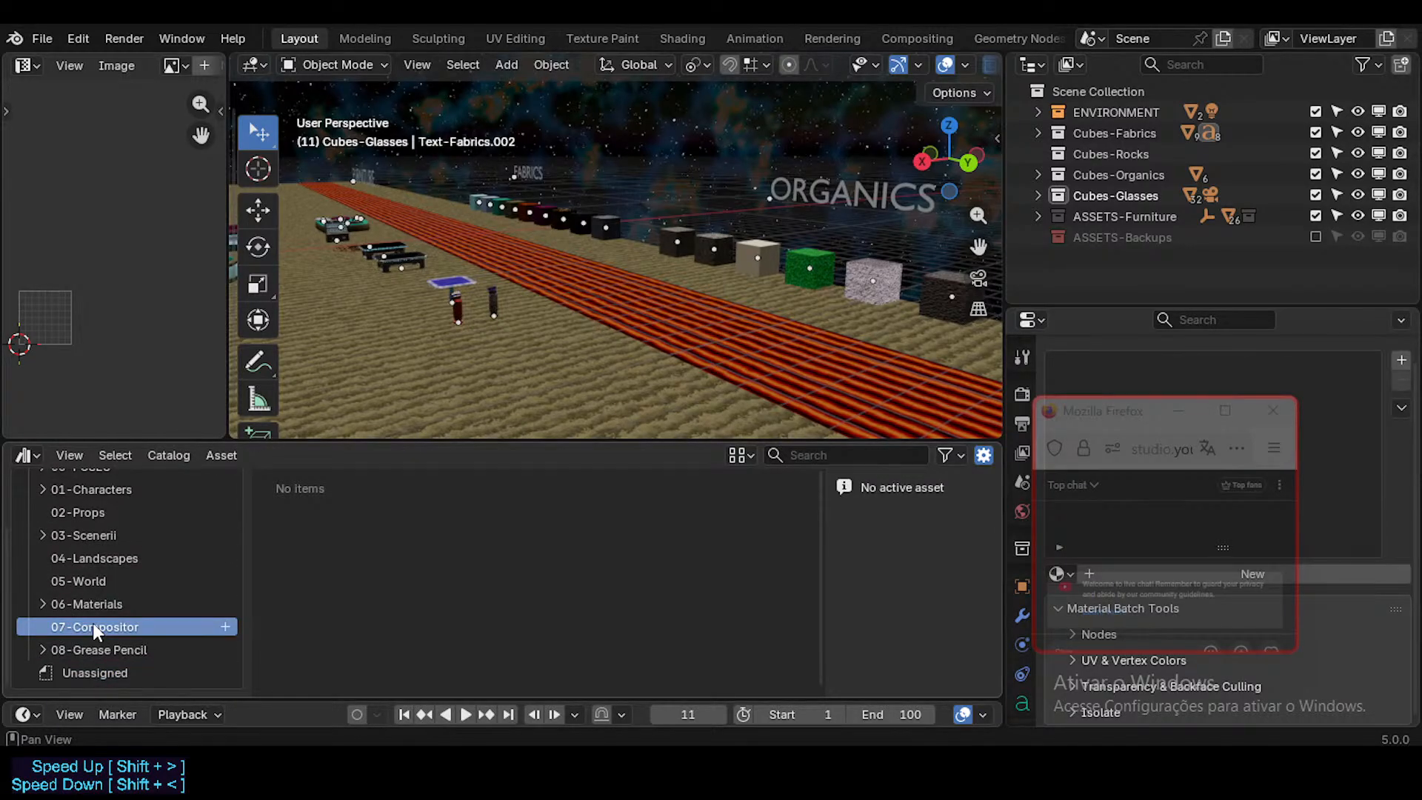
left_click(102, 653)
left_click(99, 631)
left_click(99, 601)
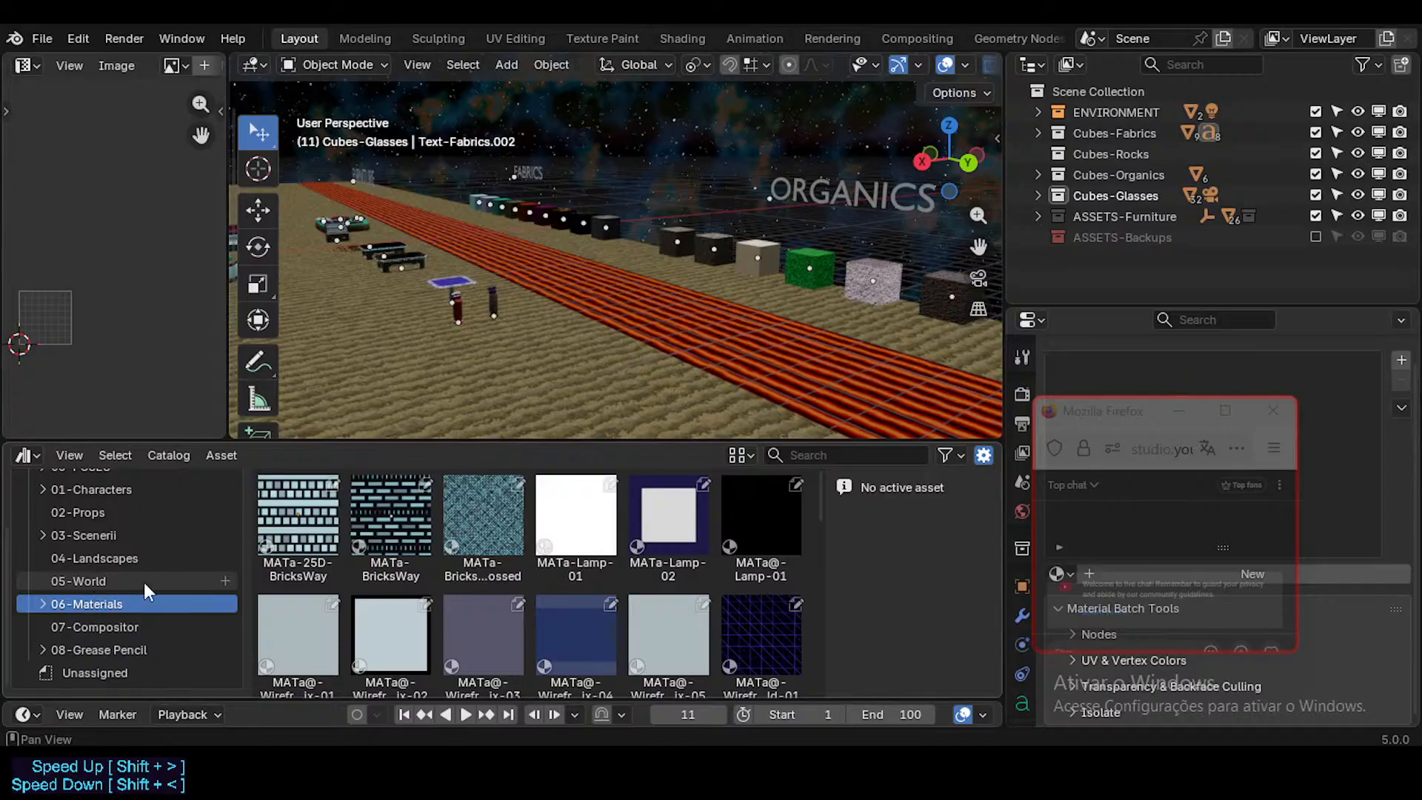
left_click(140, 582)
left_click(118, 559)
left_click(103, 537)
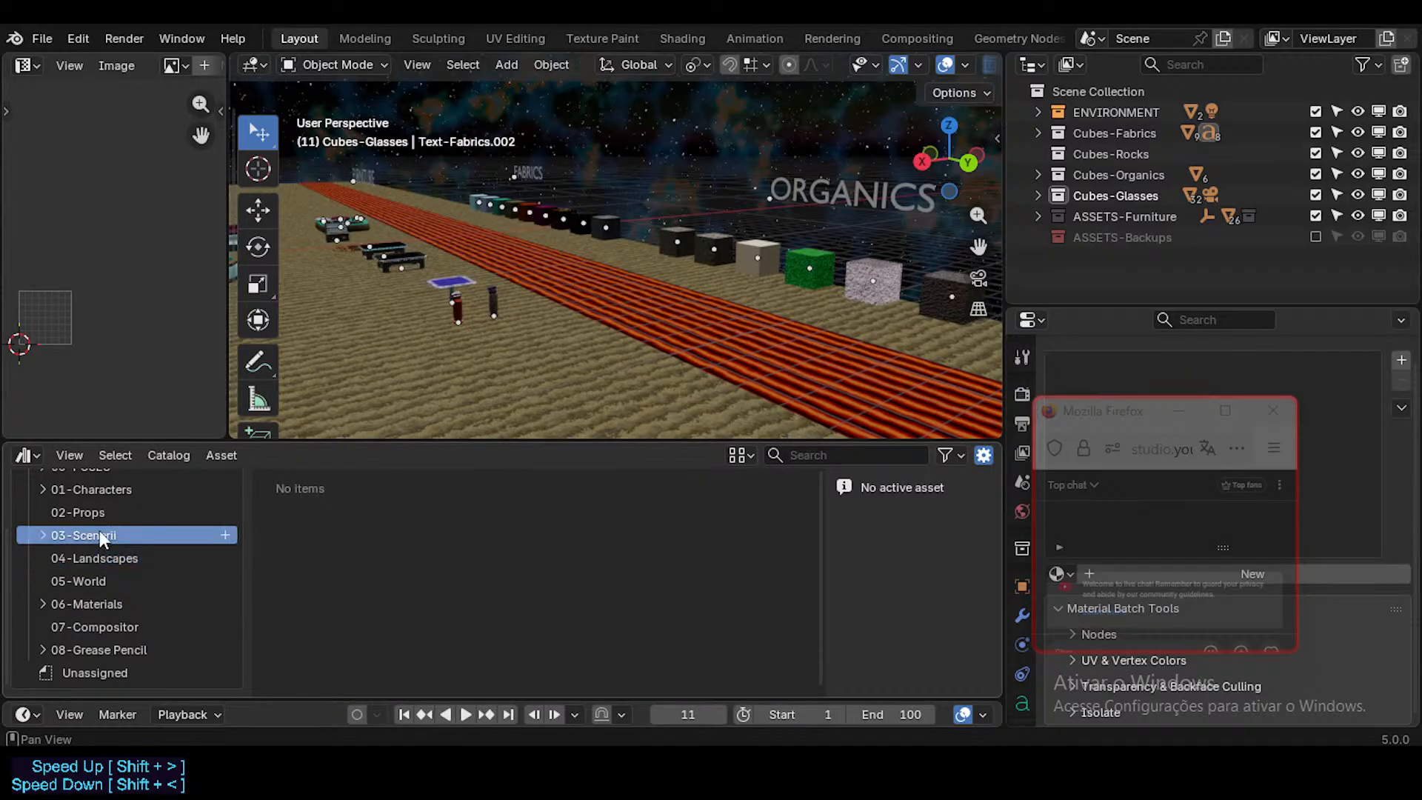
Step: Look through the current file's prop assets in the 02-Props catalog
scroll(102, 539, "up", 3)
left_click(94, 593)
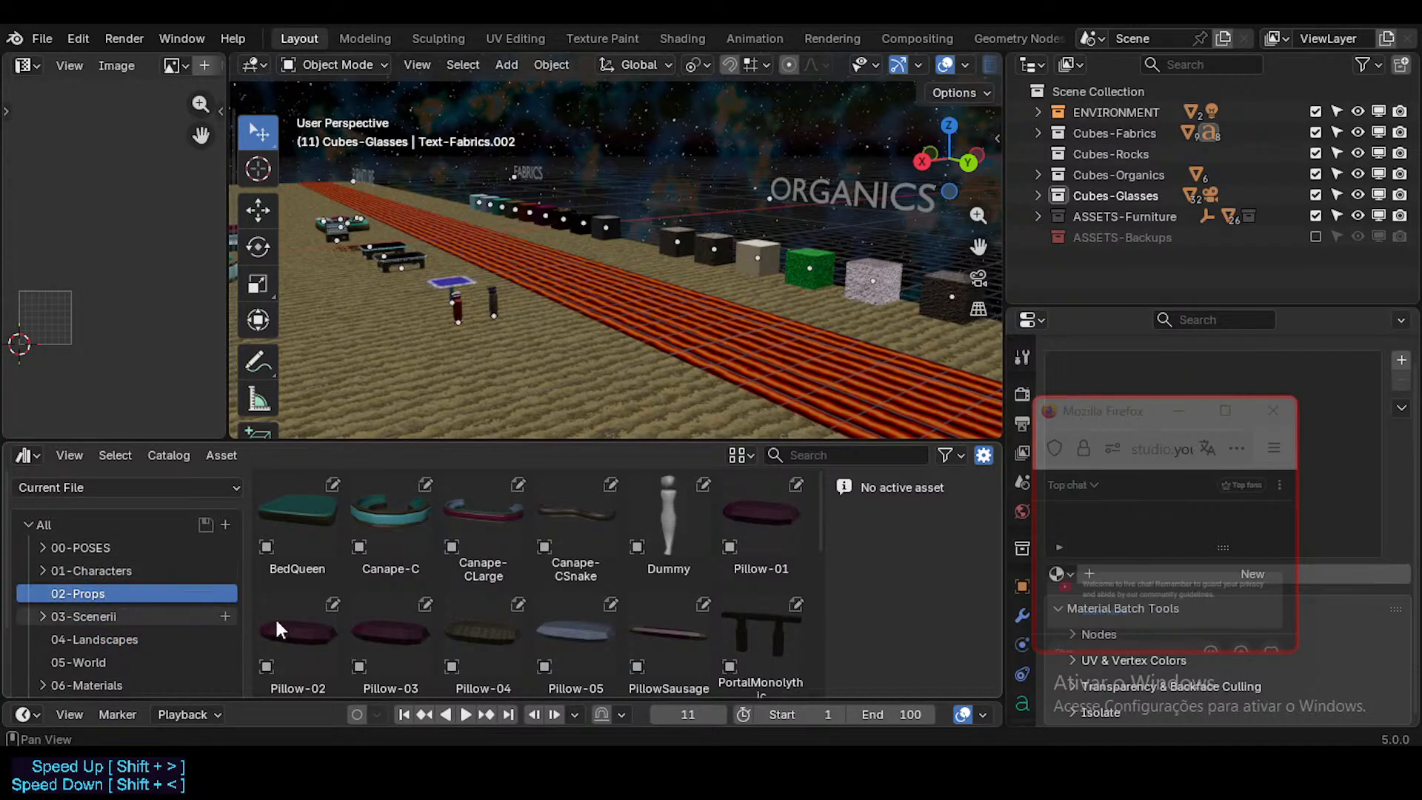
scroll(278, 629, "down", 5)
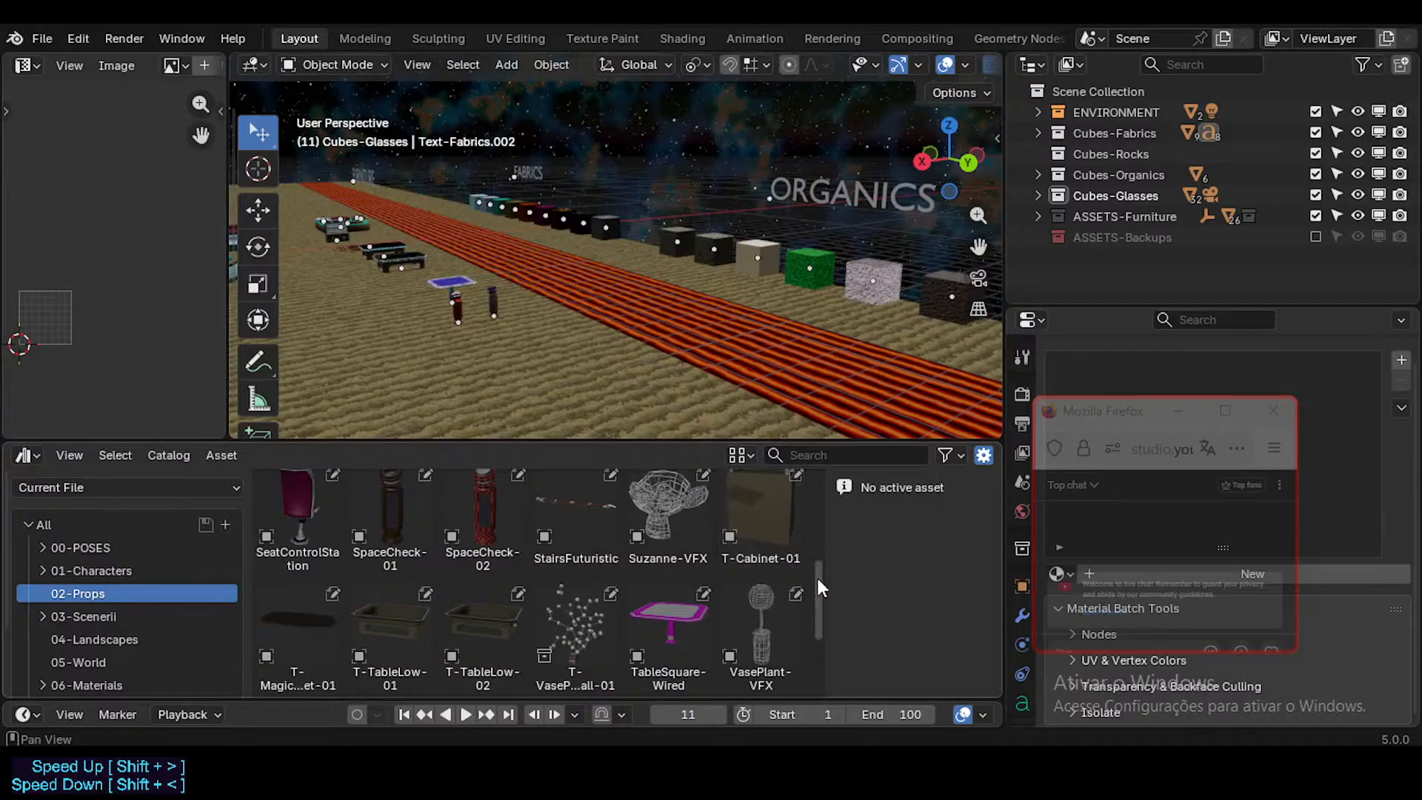
scroll(820, 587, "down", 4)
scroll(814, 614, "up", 4)
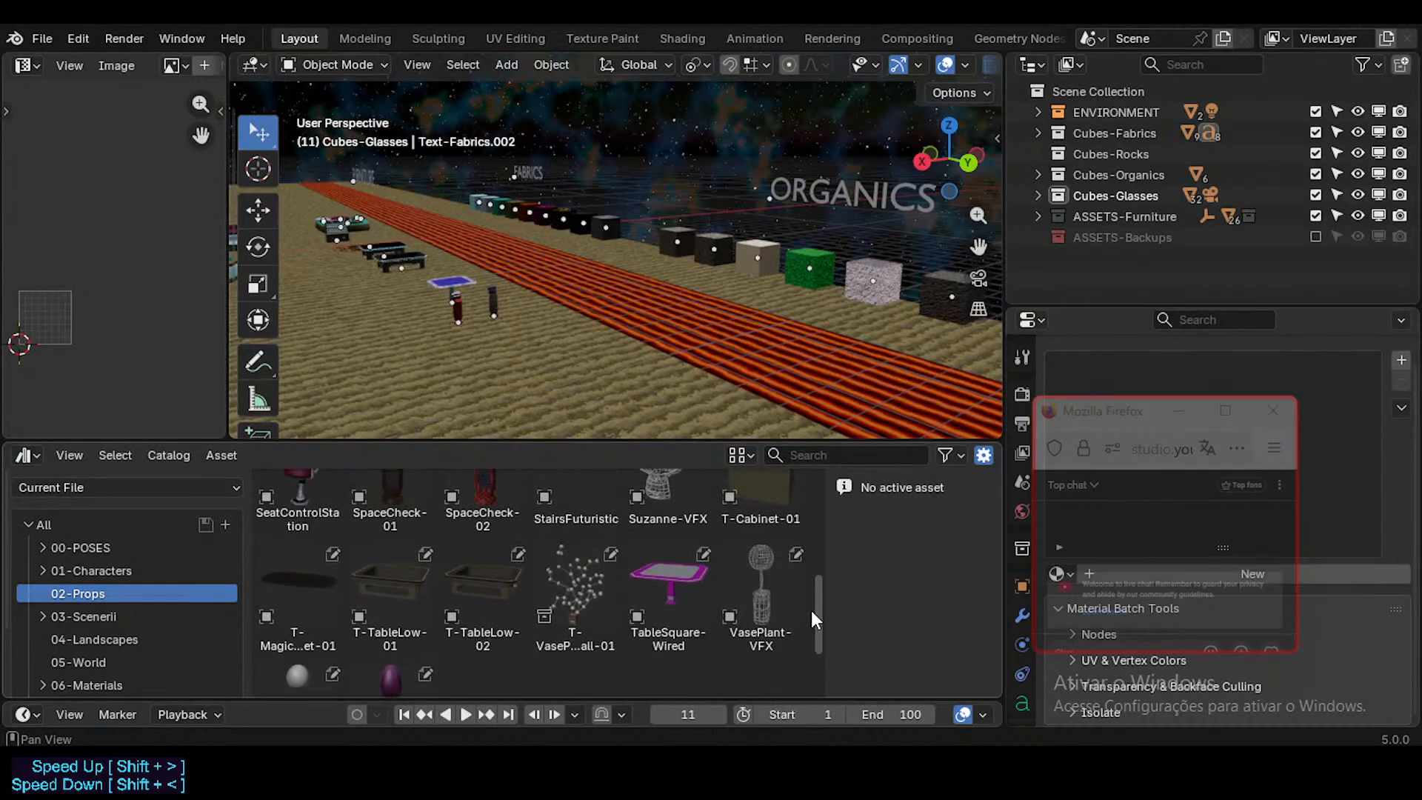
scroll(813, 607, "down", 2)
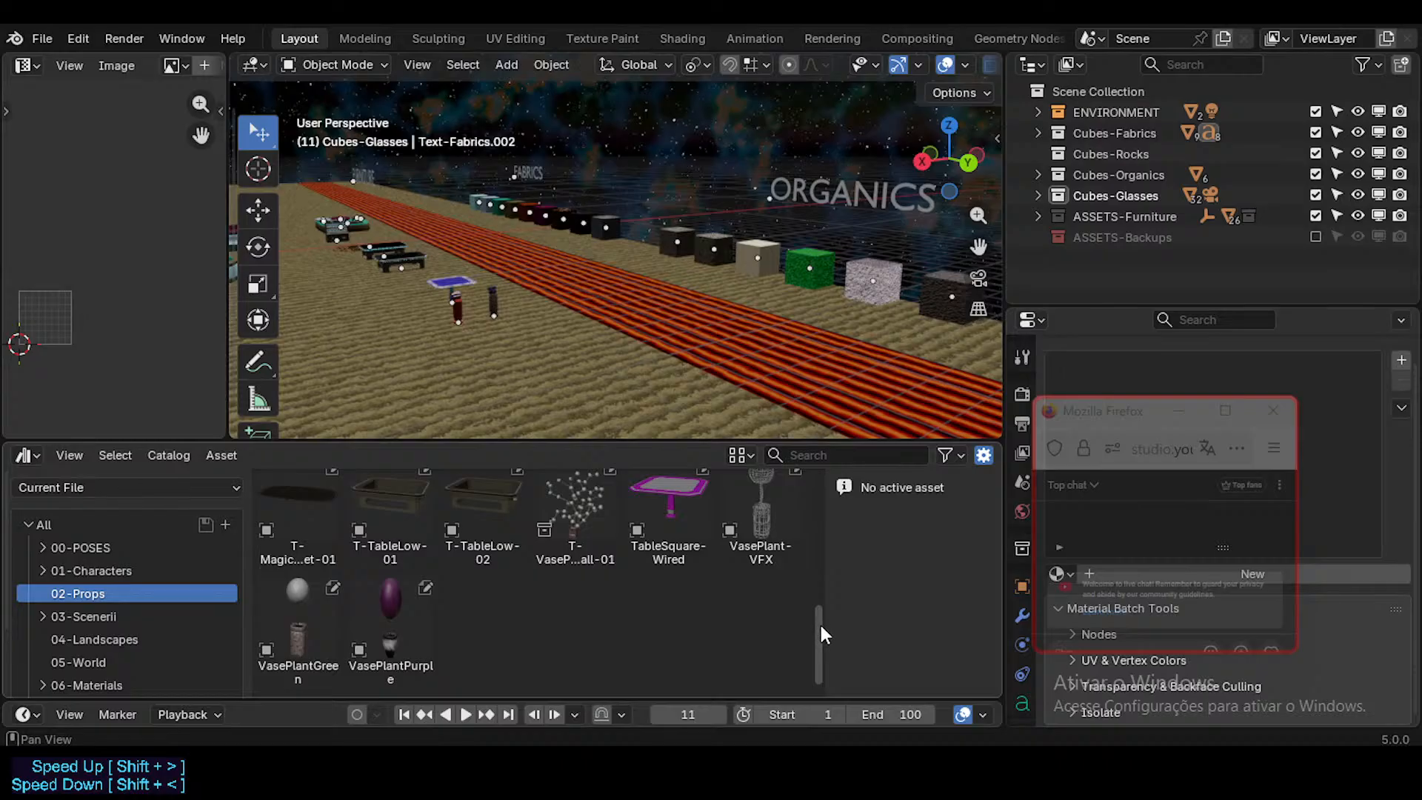
scroll(820, 637, "up", 7)
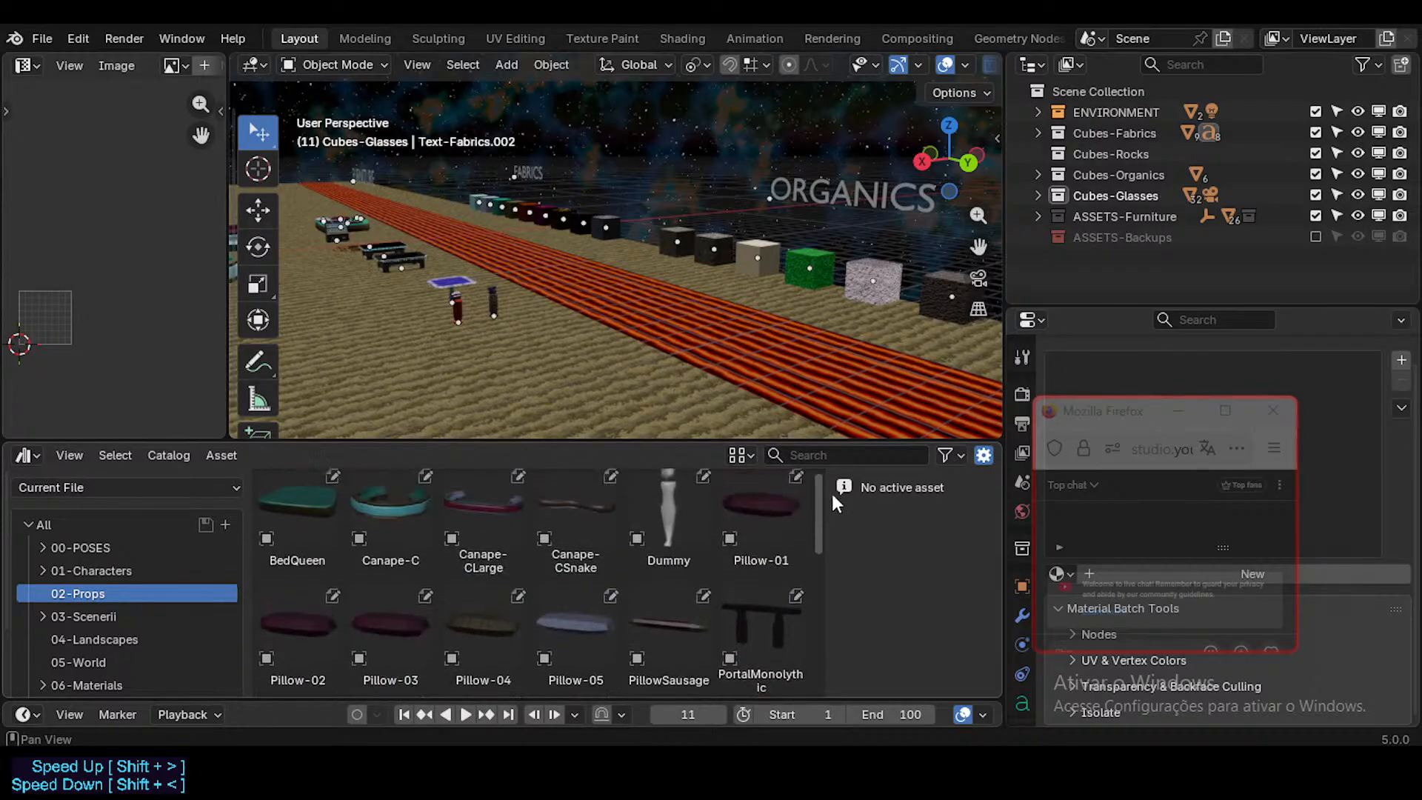
Step: Check the 01-Characters and 00-POSES catalogs, then collapse the catalog tree under All
left_click(96, 570)
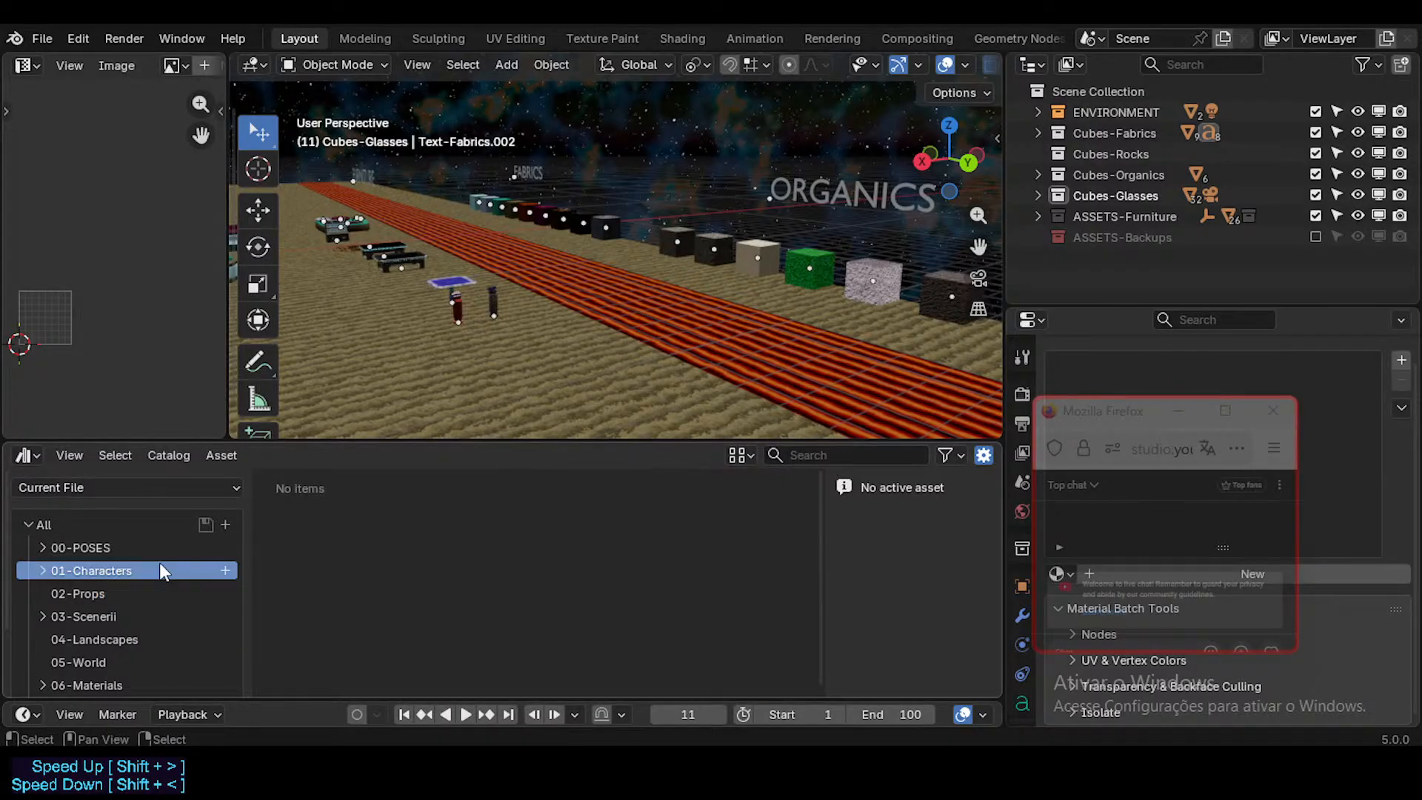
left_click(117, 549)
scroll(104, 585, "down", 3)
scroll(74, 577, "up", 3)
left_click(29, 527)
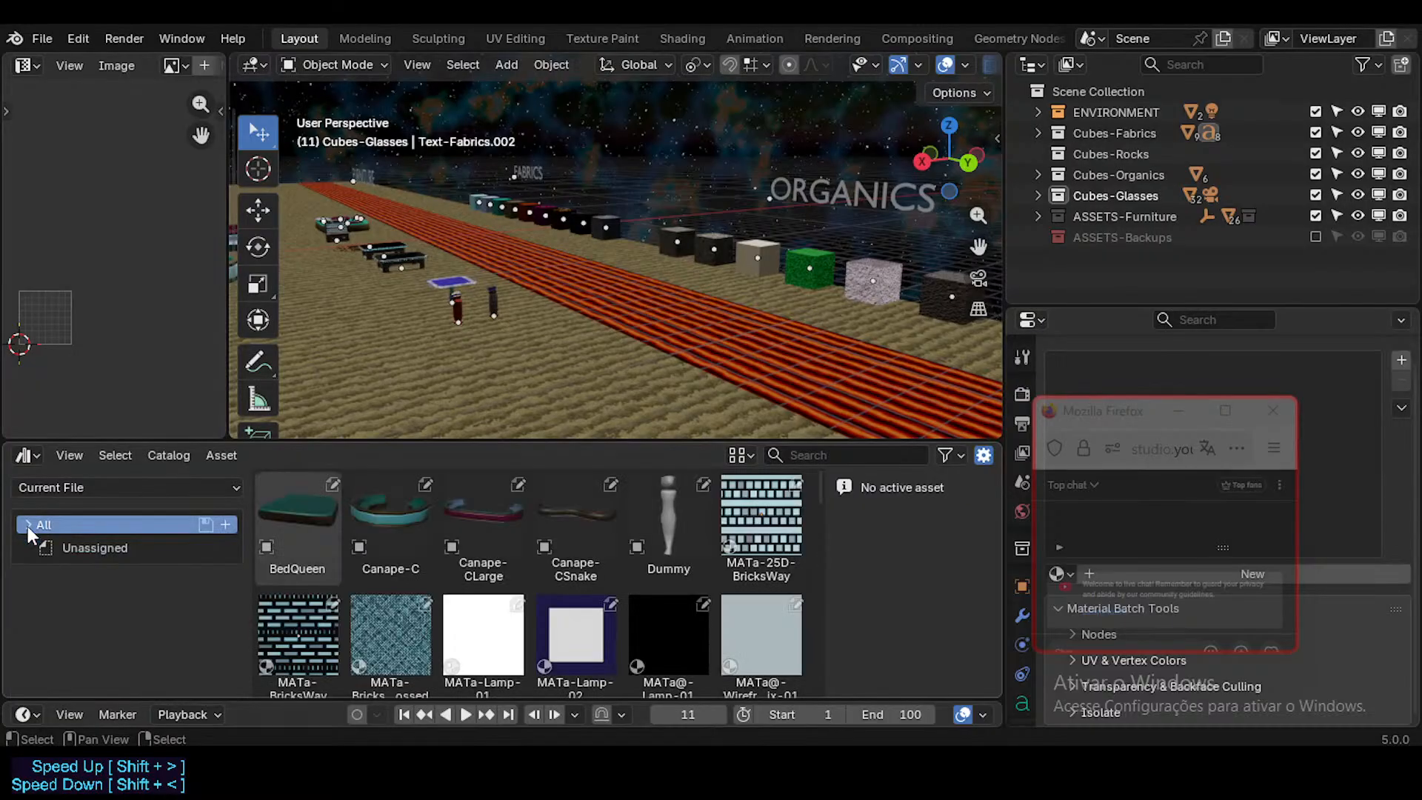
Step: Show the Neocene-V-AssetLibrary assets and walk through the scene to view the furniture area
left_click(88, 485)
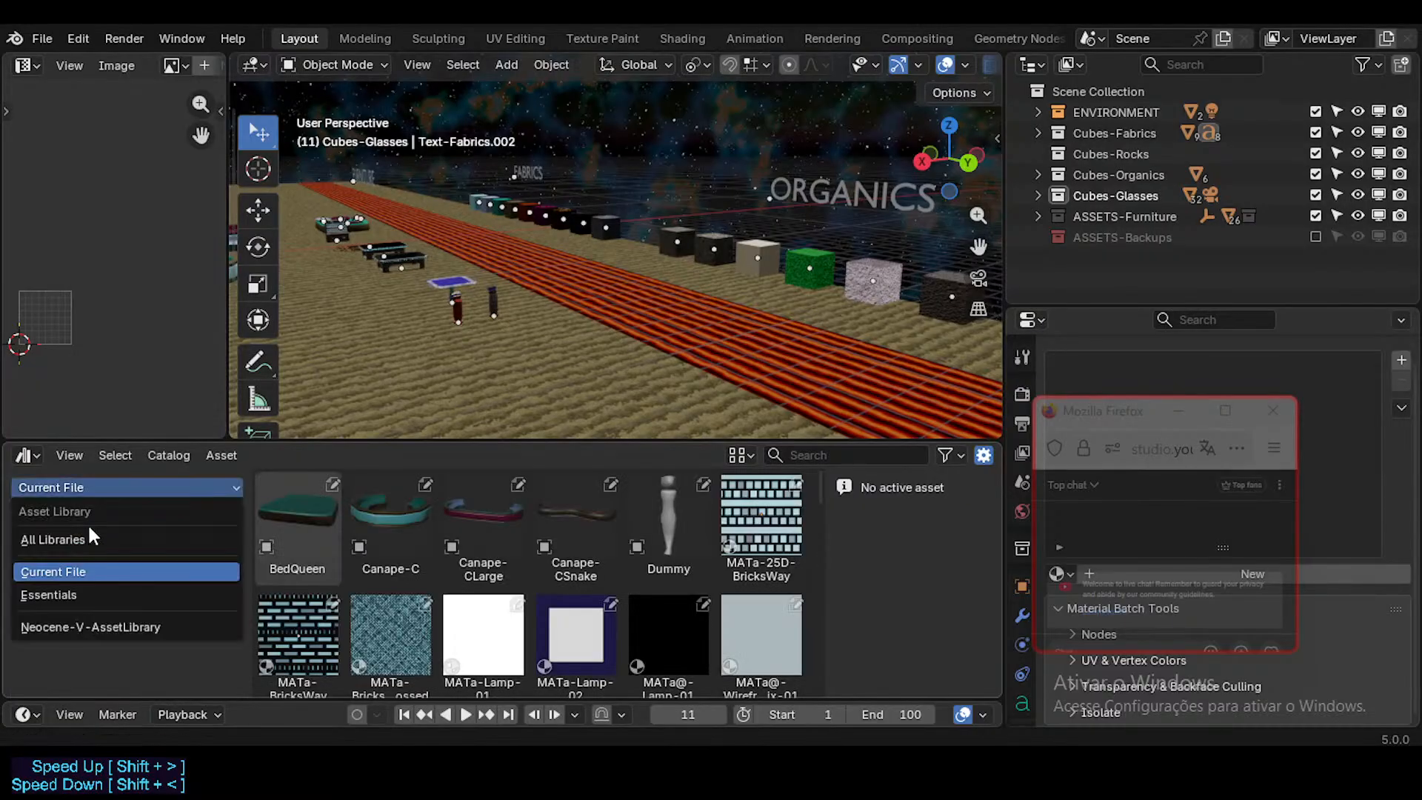
left_click(102, 628)
key("shift+grave")
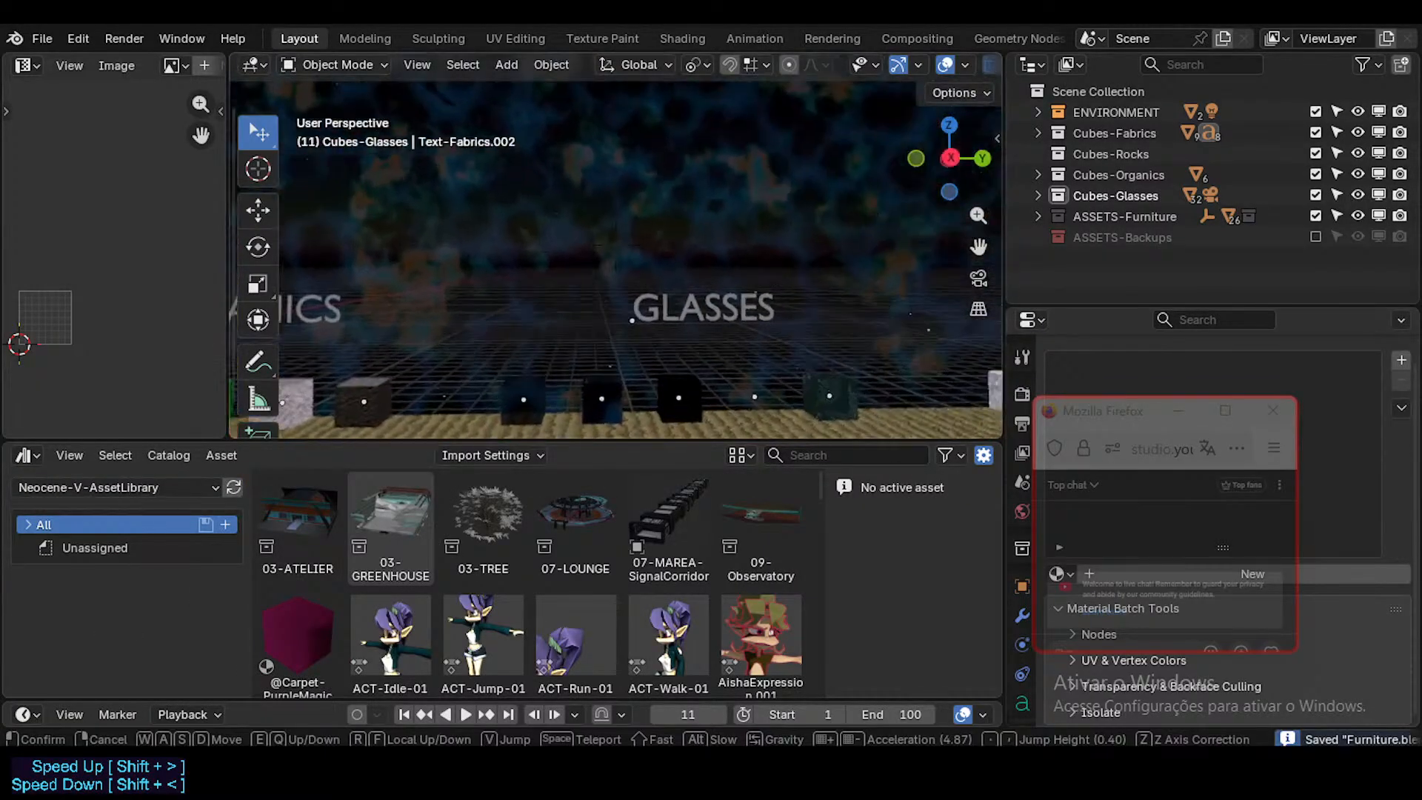
key("w")
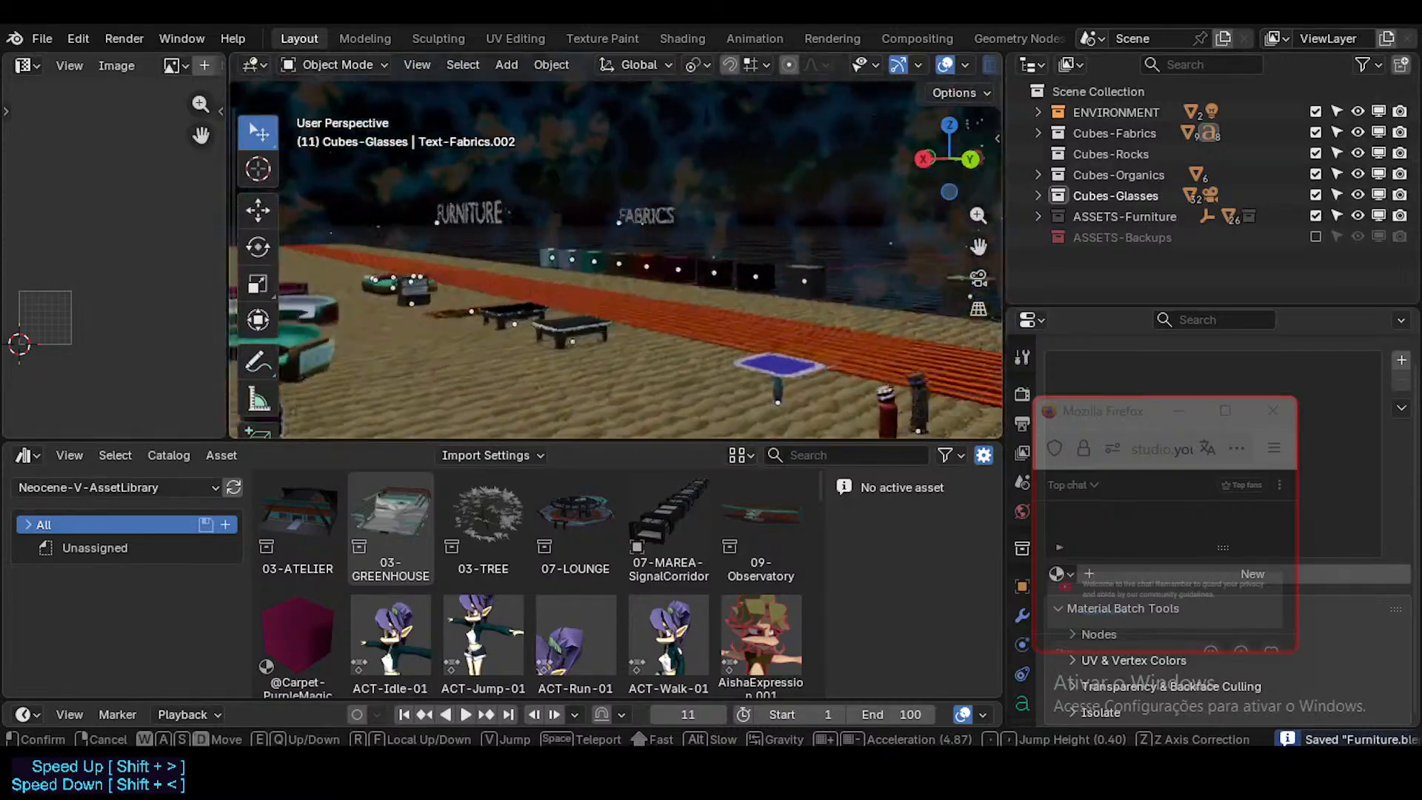
left_click(615, 246)
Step: Open ModularCorridorDark.blend from the library's 03_Scenerii/DorothyLoungeSequence folder
left_click(43, 39)
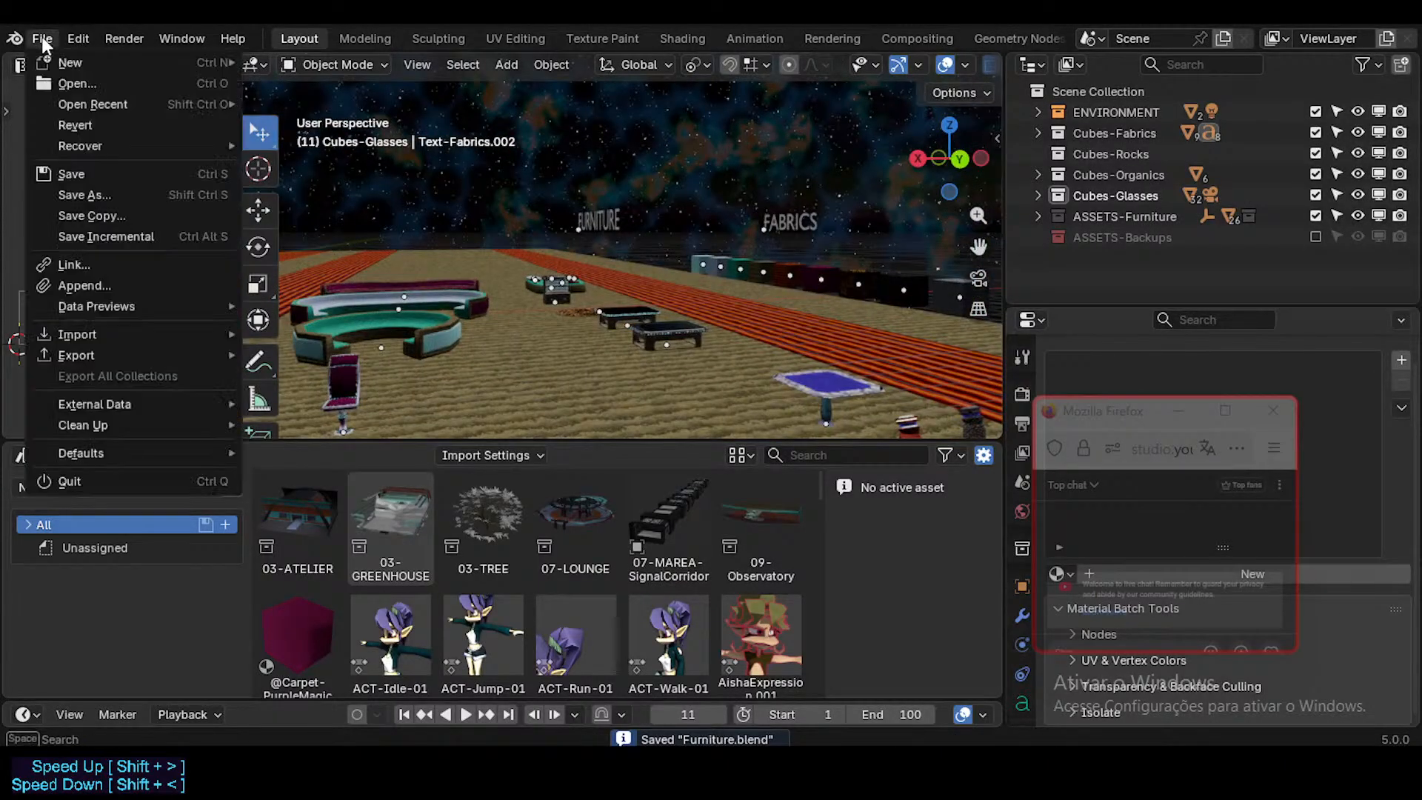
left_click(73, 83)
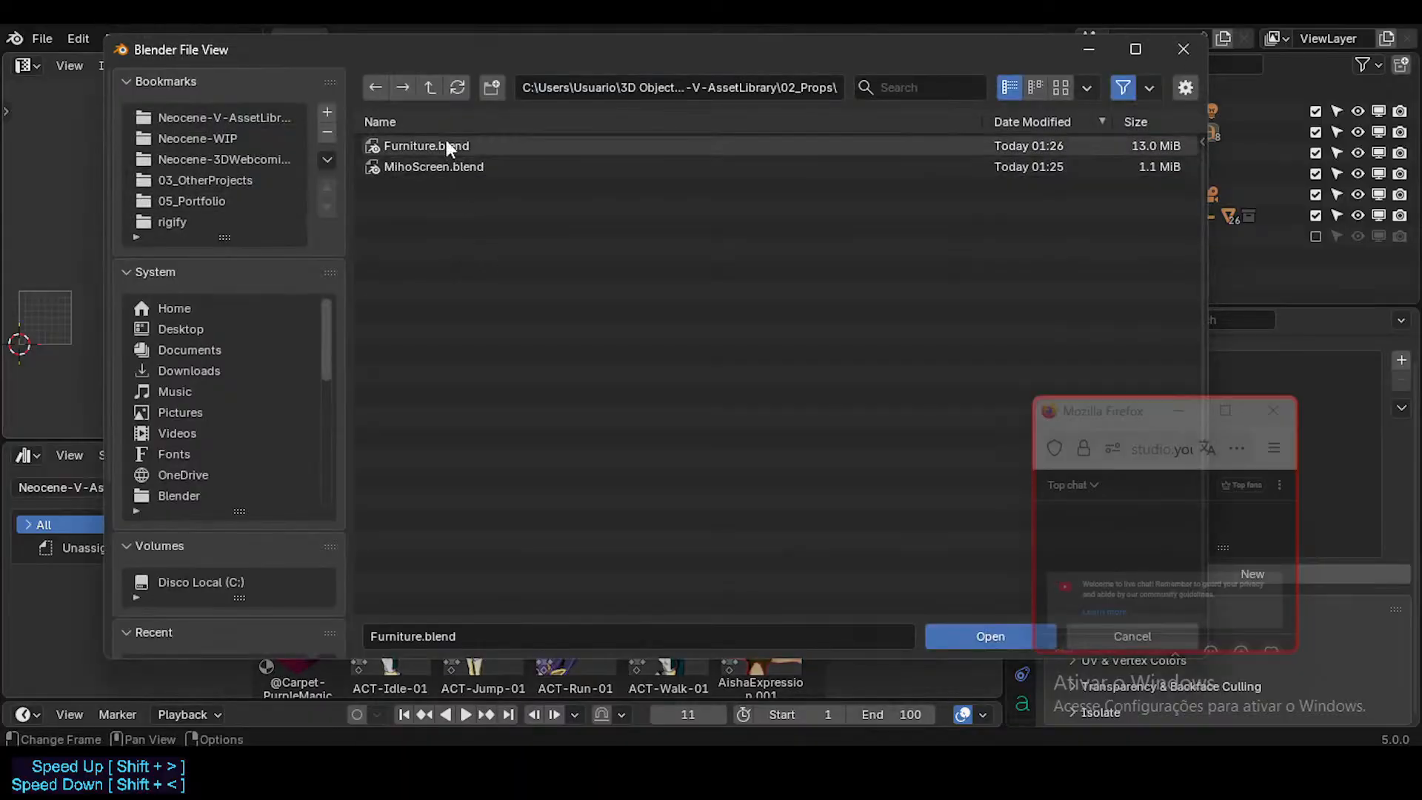
left_click(431, 93)
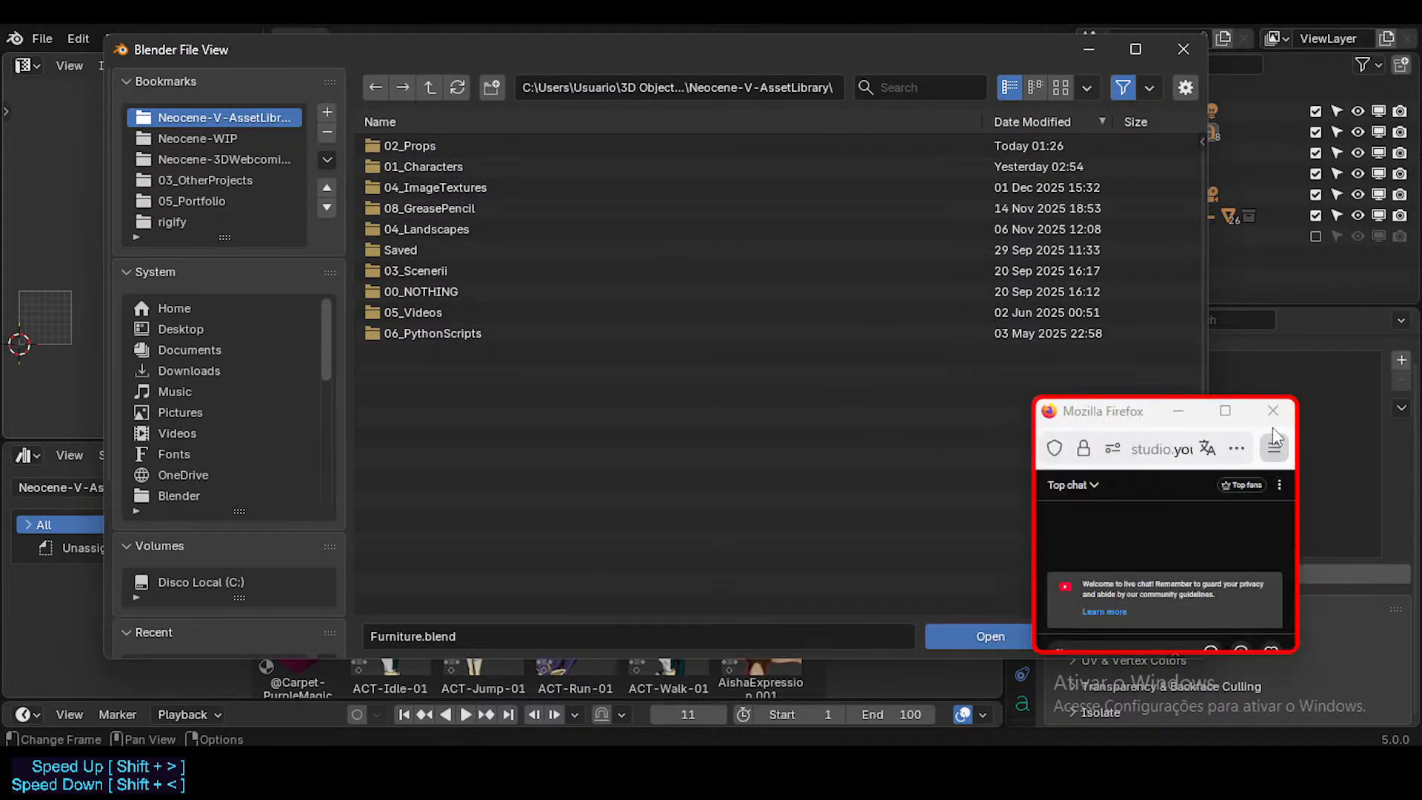
left_click_drag(1099, 419, 1202, 430)
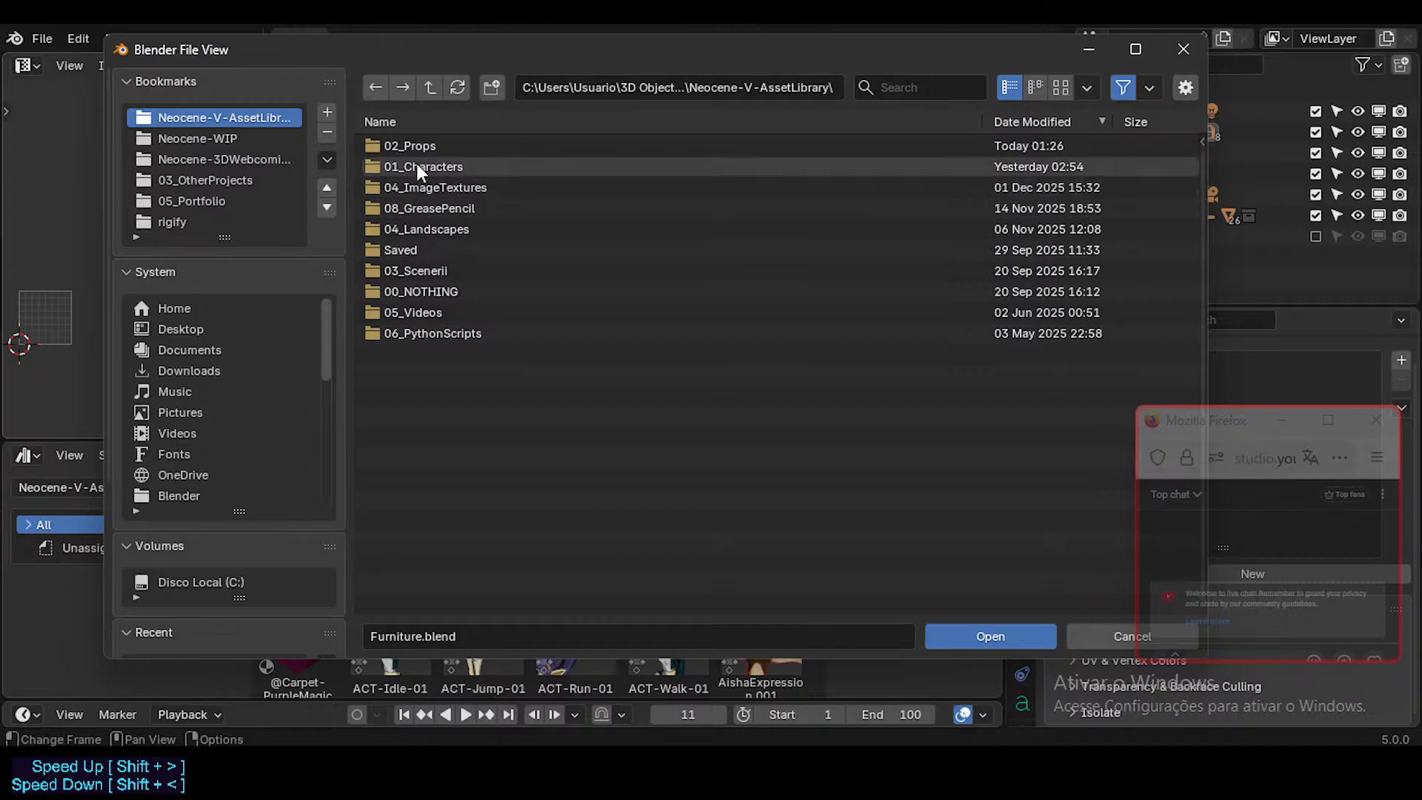
left_click(420, 271)
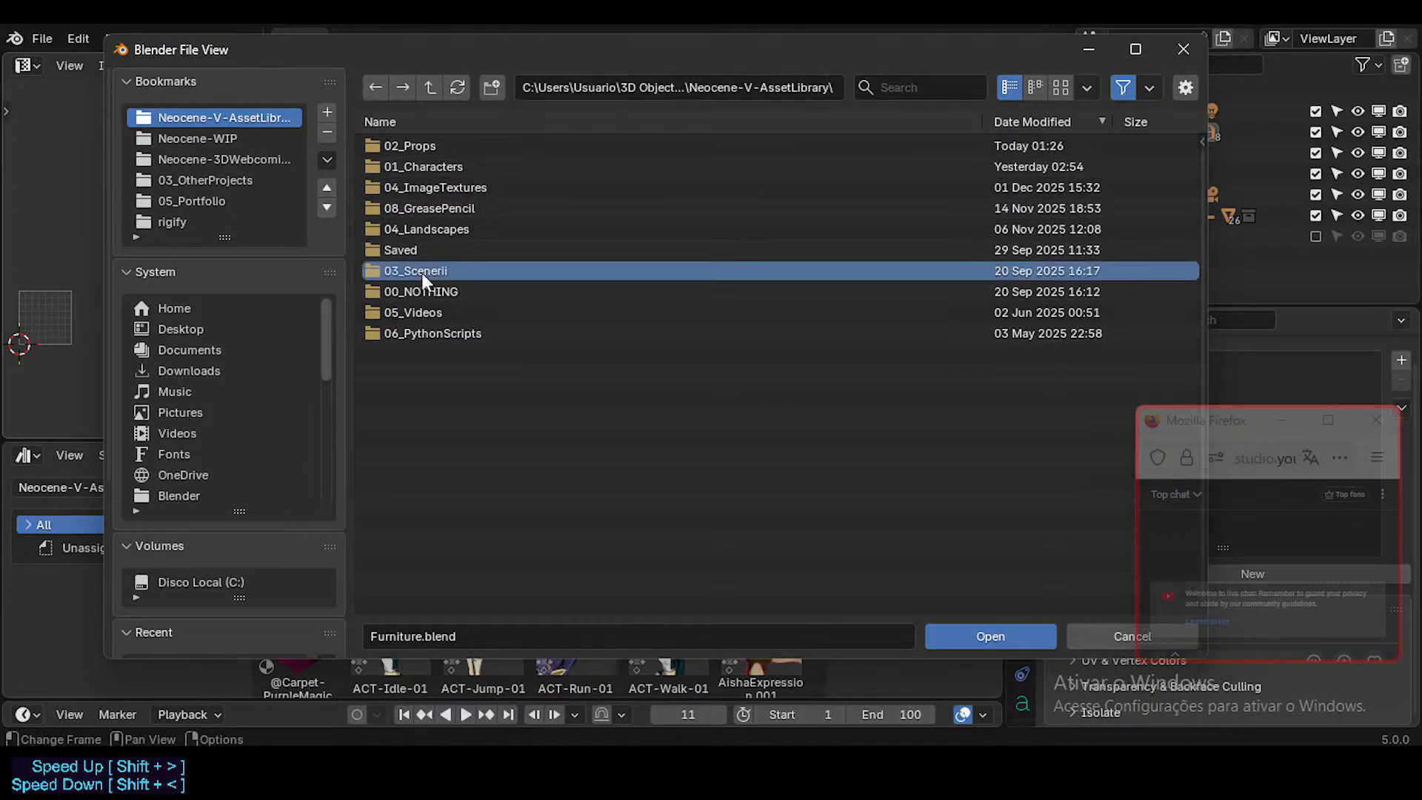
double_click(423, 270)
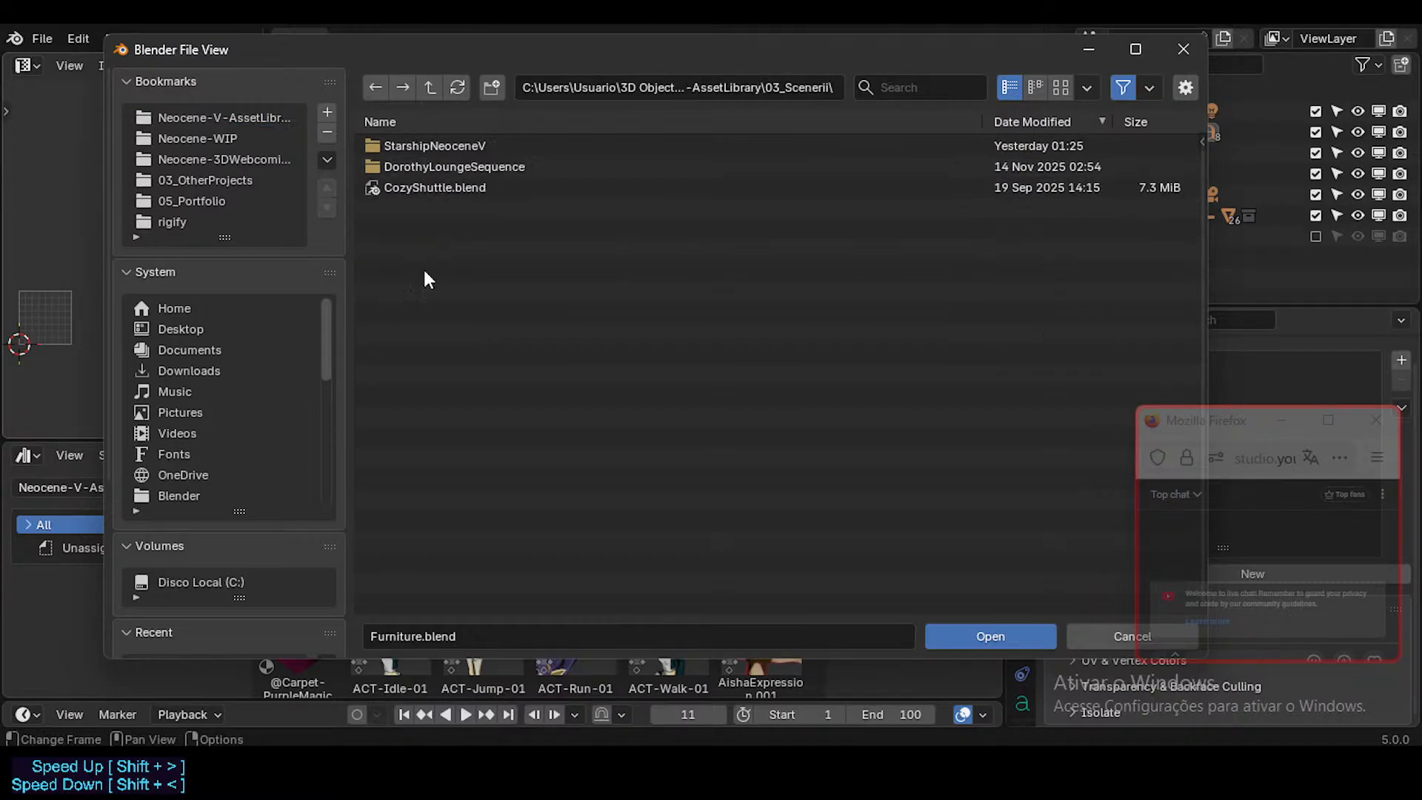
left_click(426, 168)
double_click(426, 169)
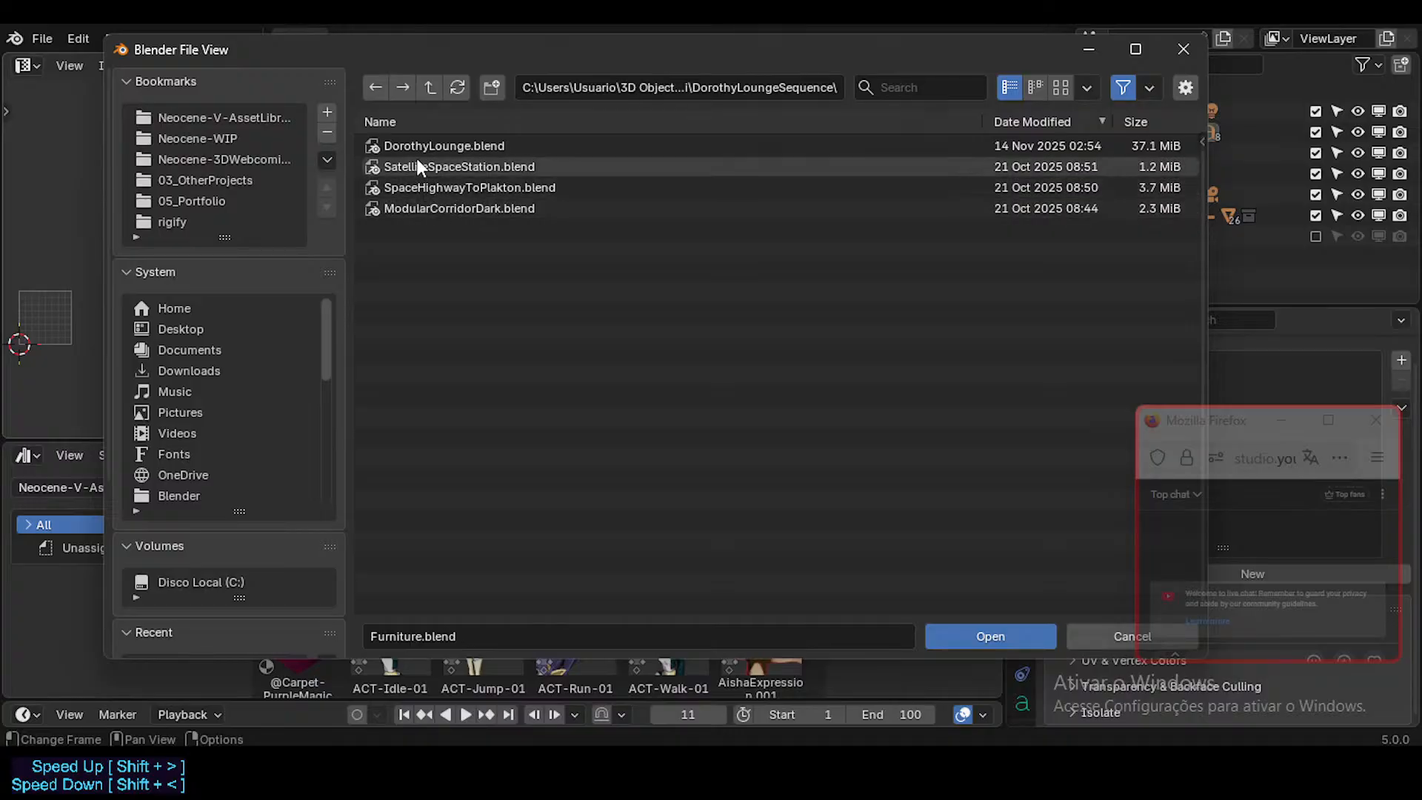
double_click(425, 208)
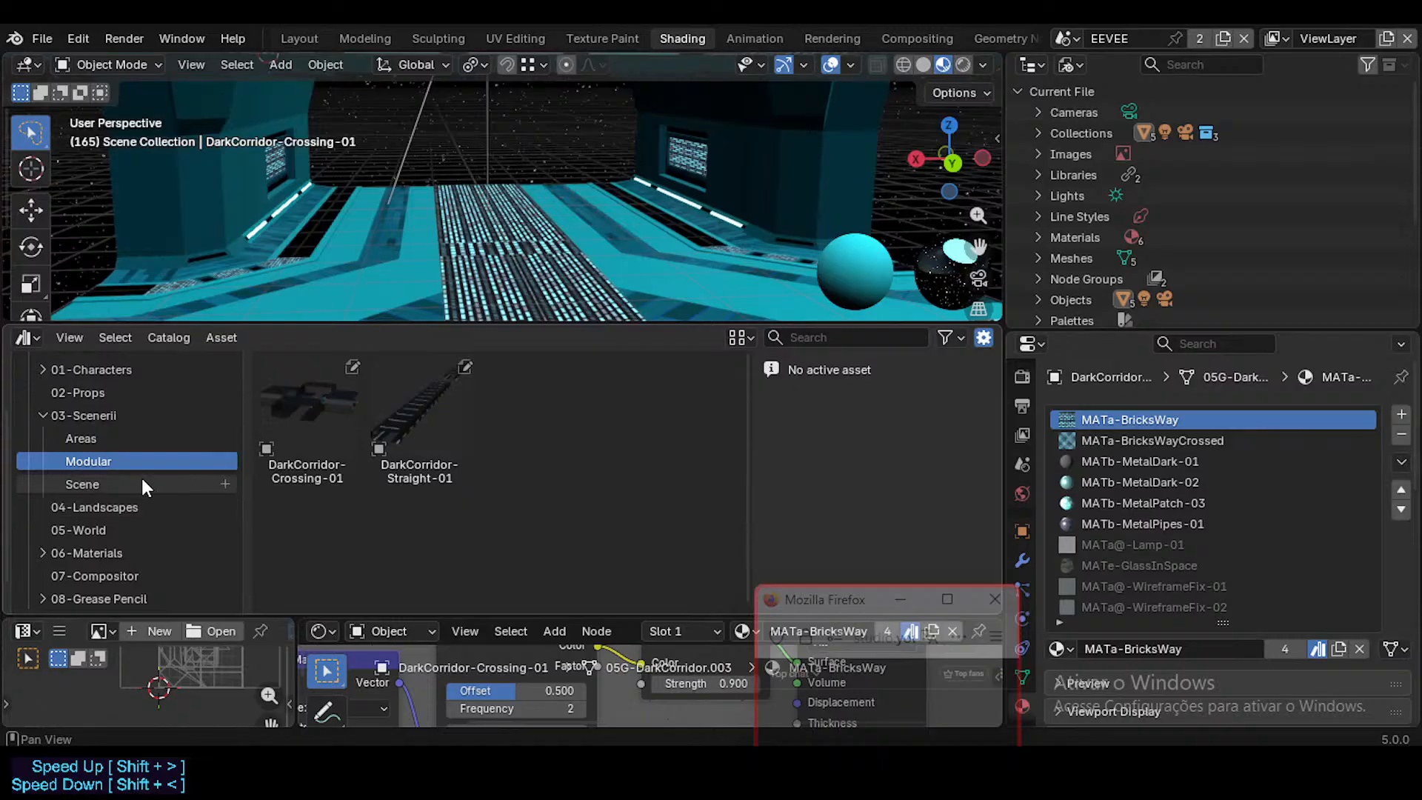
Step: Switch the asset source to Neocene-V-AssetLibrary and look through its Unassigned assets
scroll(143, 477, "down", 1)
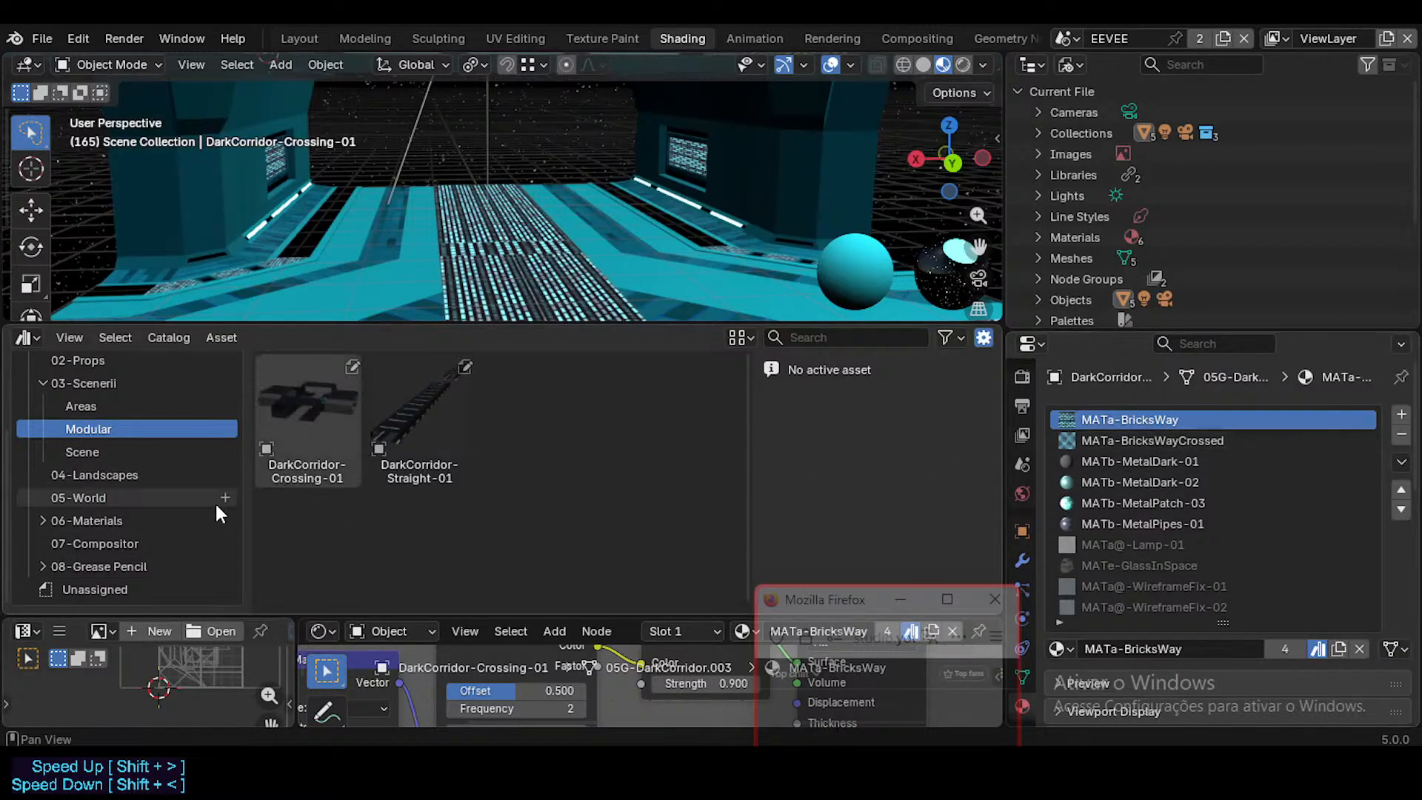
scroll(119, 459, "up", 5)
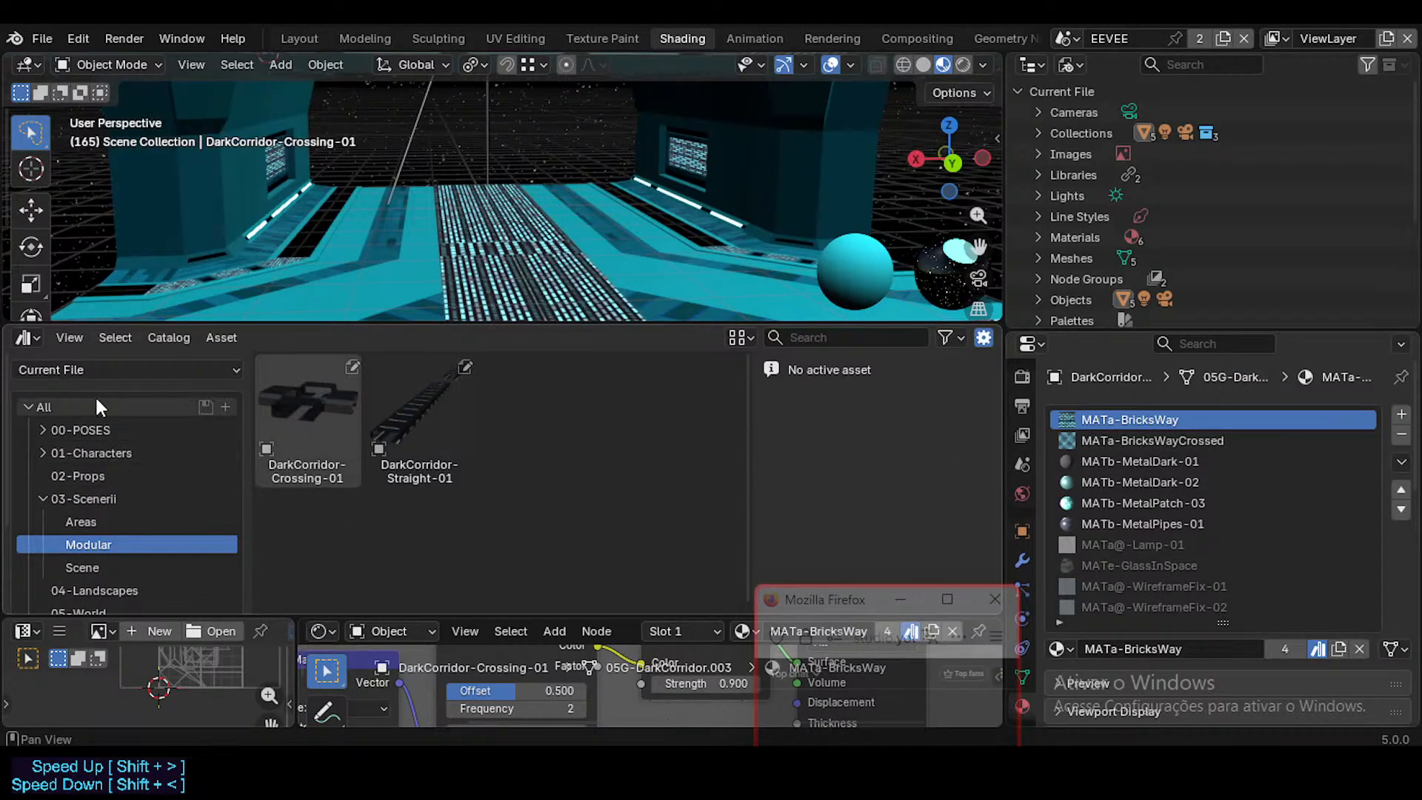
left_click(92, 372)
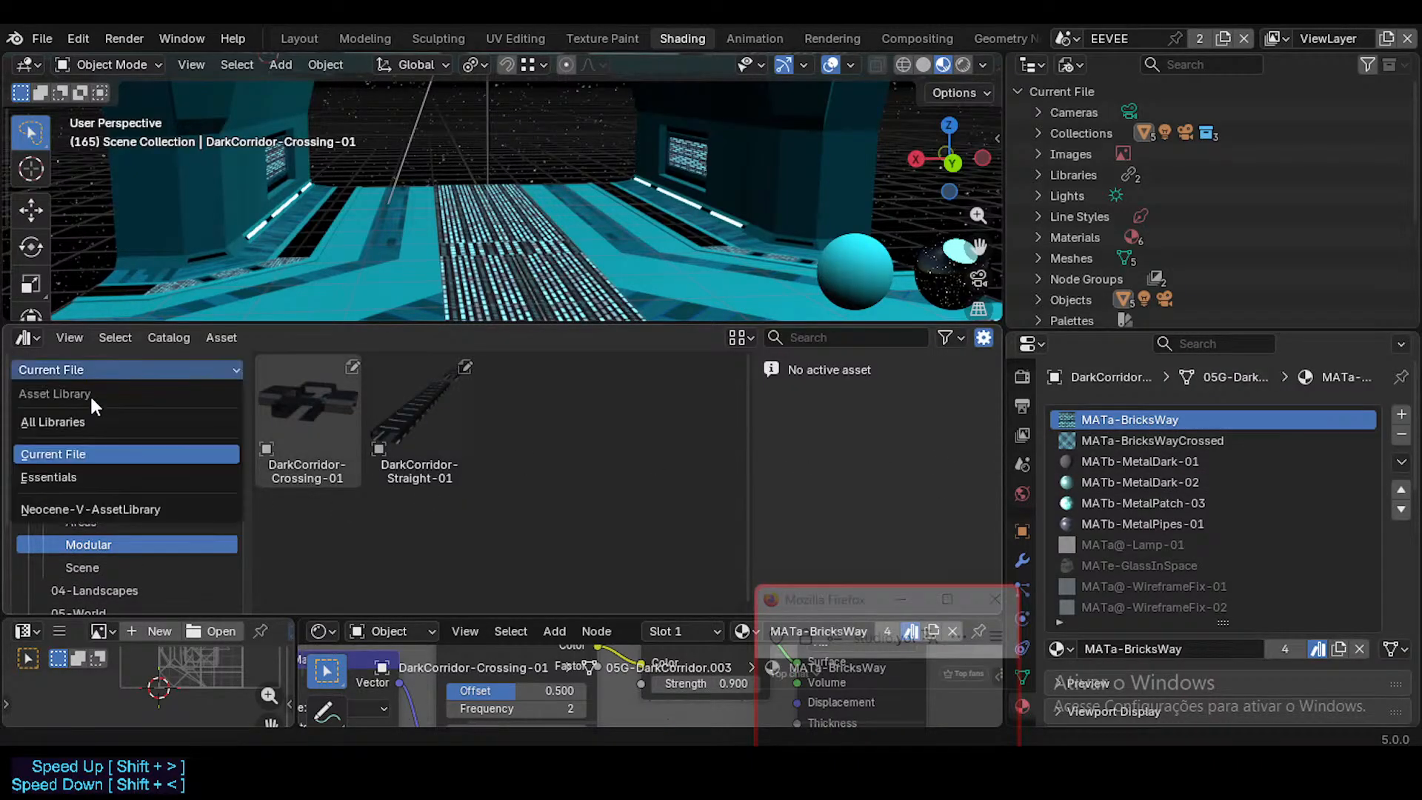
left_click(100, 509)
scroll(146, 460, "down", 3)
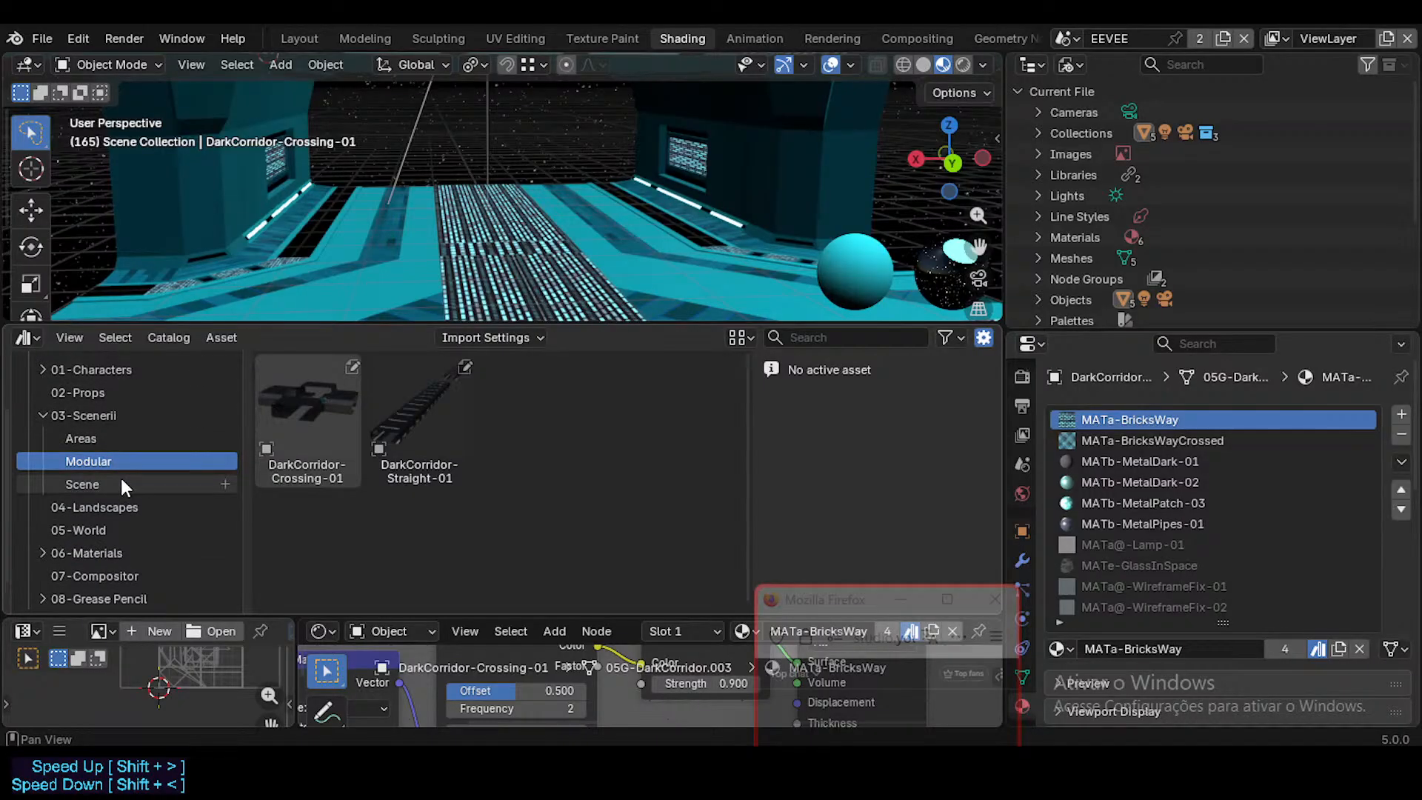
scroll(119, 519, "down", 1)
left_click(104, 588)
scroll(351, 503, "down", 5)
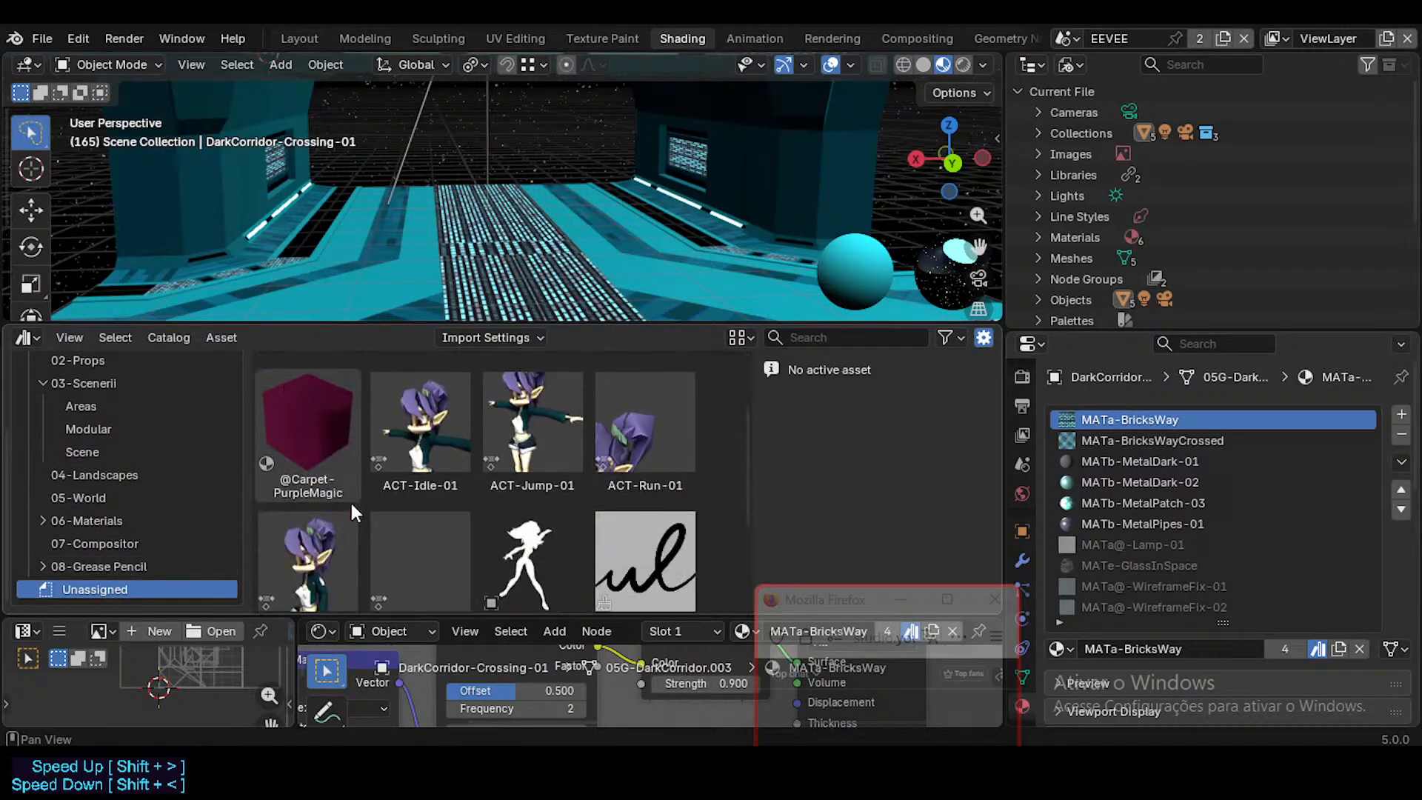
scroll(162, 475, "up", 4)
Step: Limit the assets to Current File and check its Unassigned, 08-Grease Pencil, 07-Compositor and 06-Materials catalogs
left_click(80, 369)
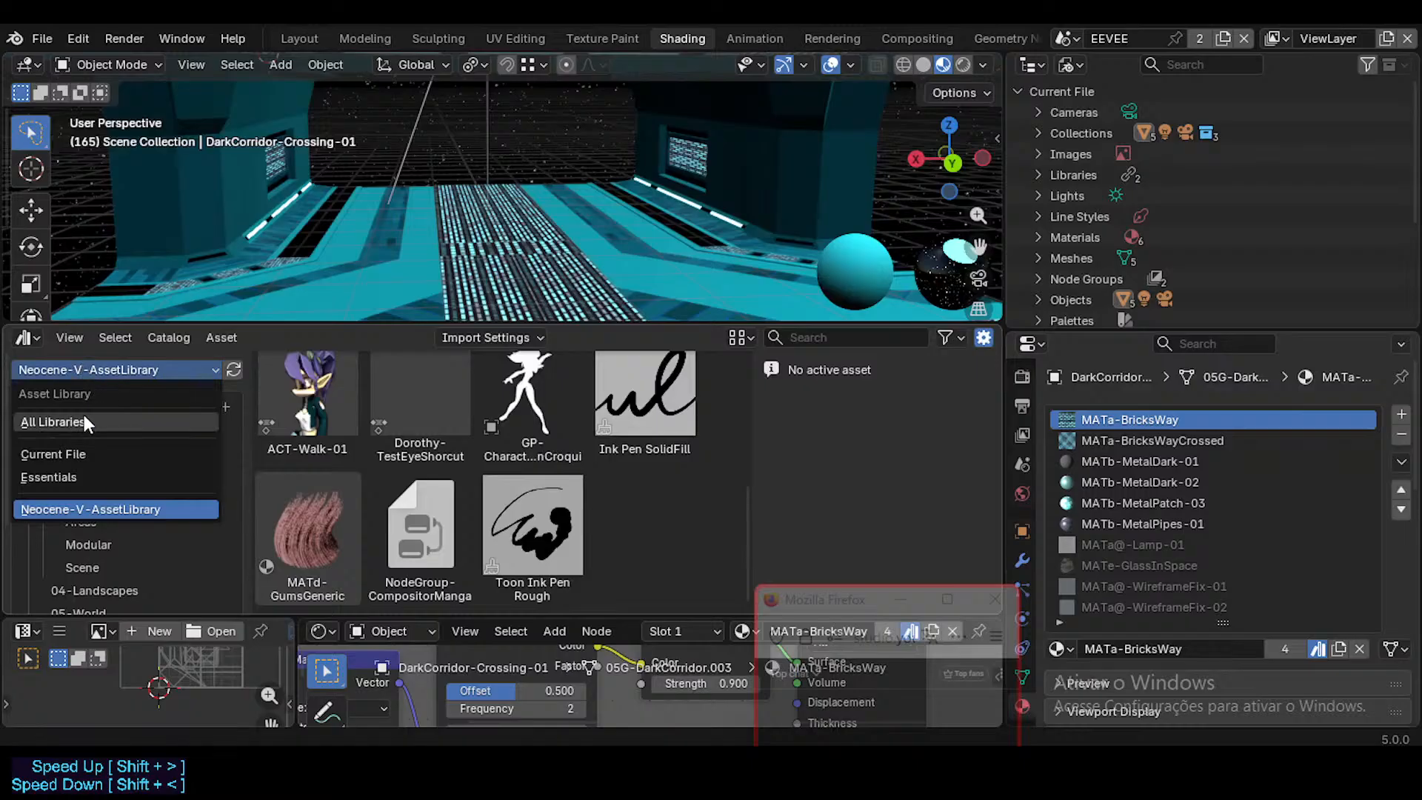
left_click(77, 454)
scroll(128, 540, "down", 3)
scroll(130, 551, "up", 5)
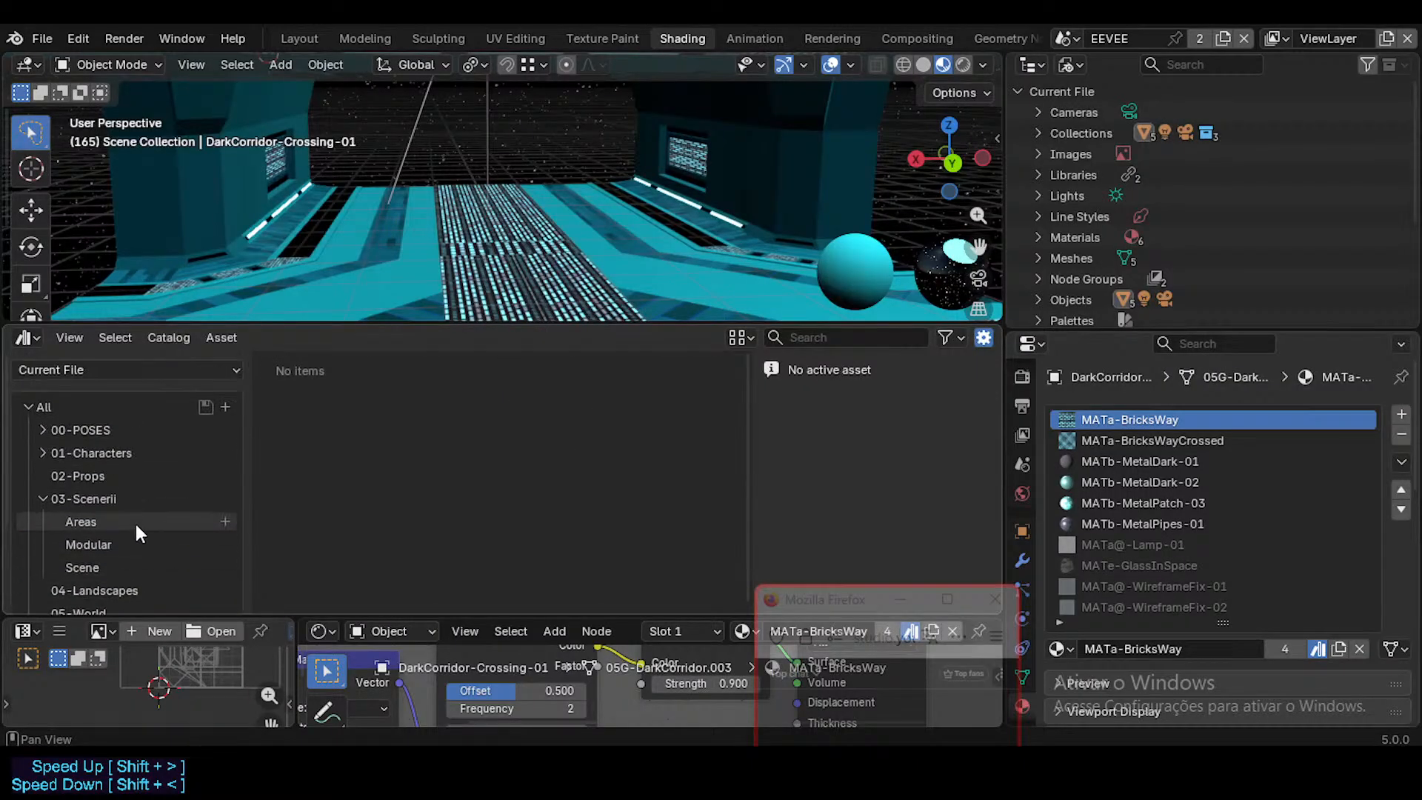
left_click(95, 368)
scroll(80, 522, "down", 4)
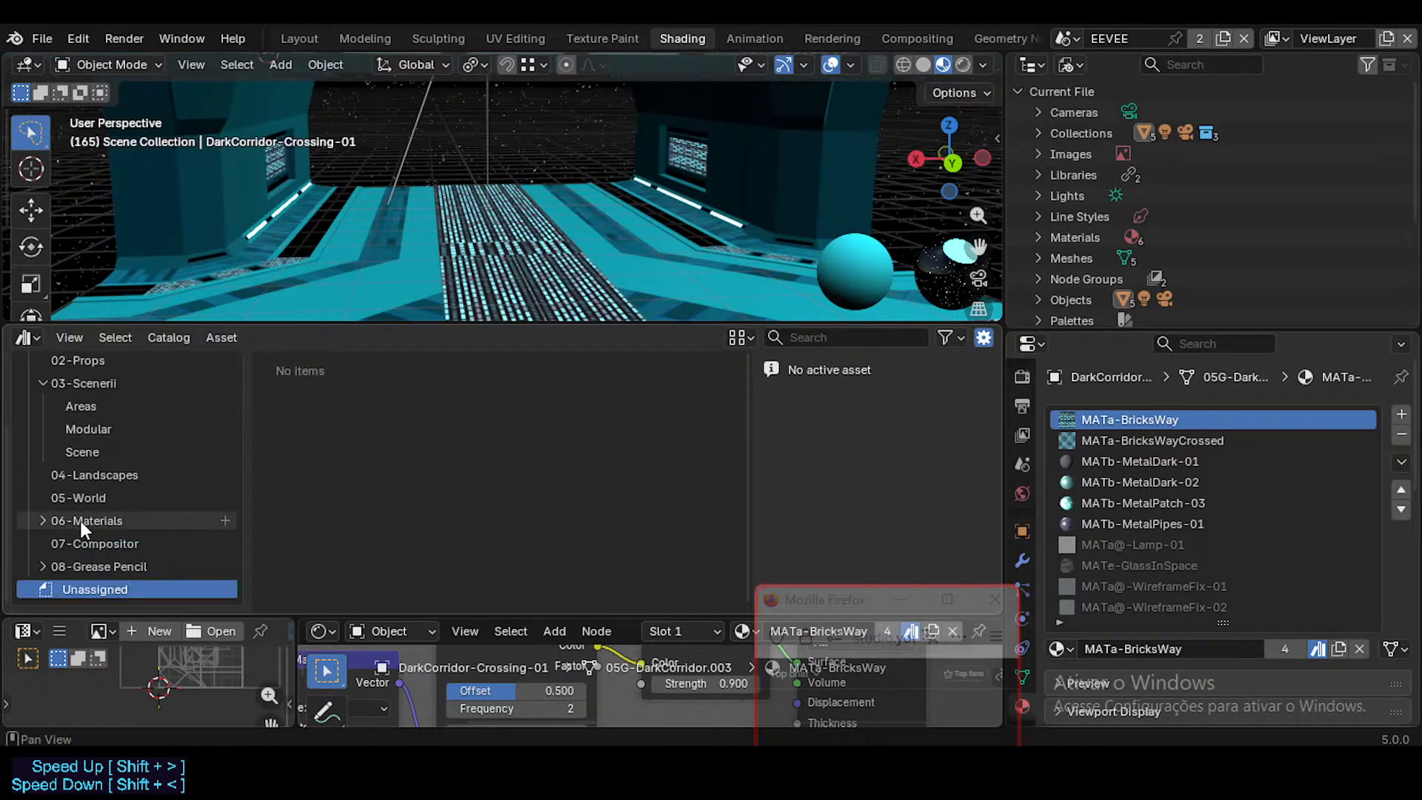
left_click(89, 566)
left_click(99, 545)
left_click(97, 521)
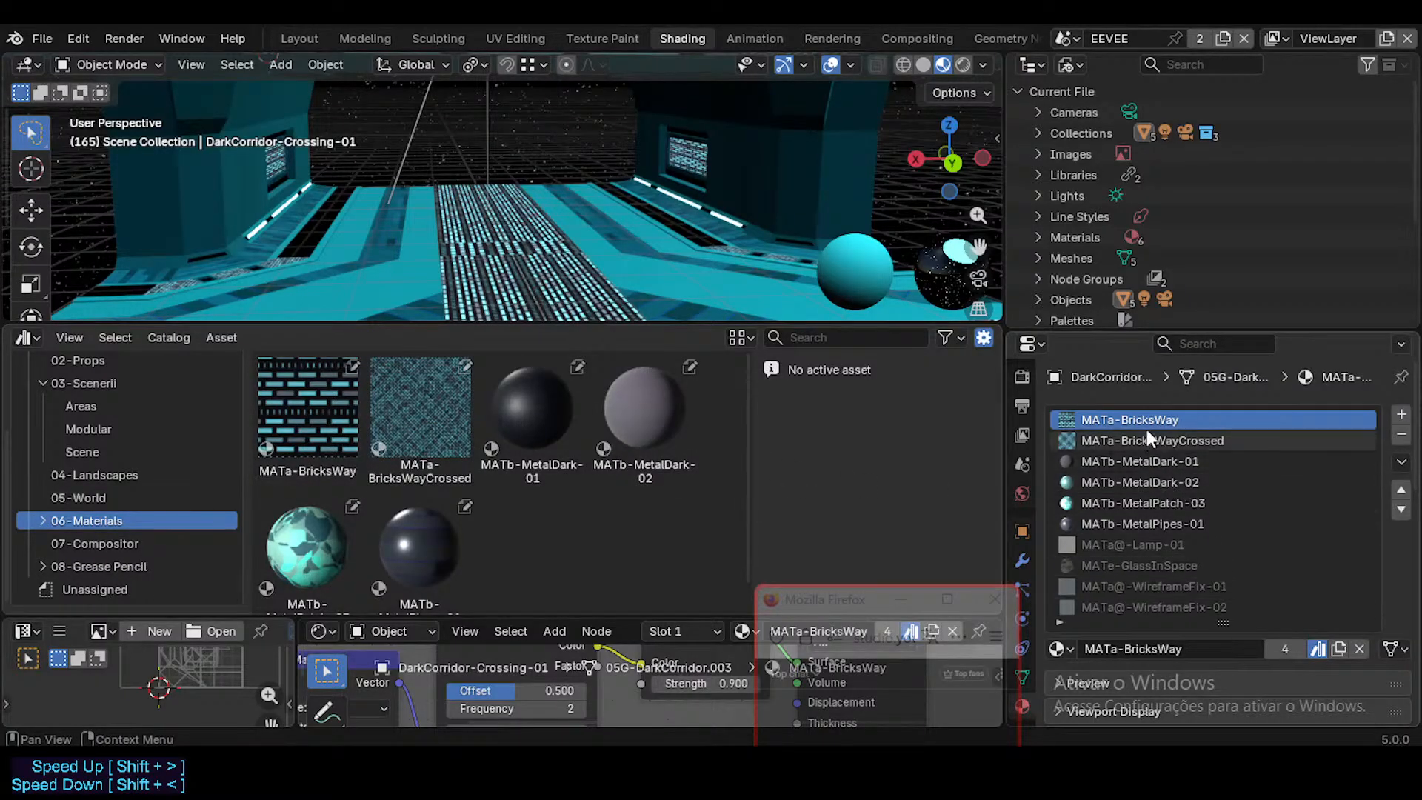
Step: Clear the asset status of the MATa-BricksWay and MATa-BricksWayCrossed materials
left_click(1317, 648)
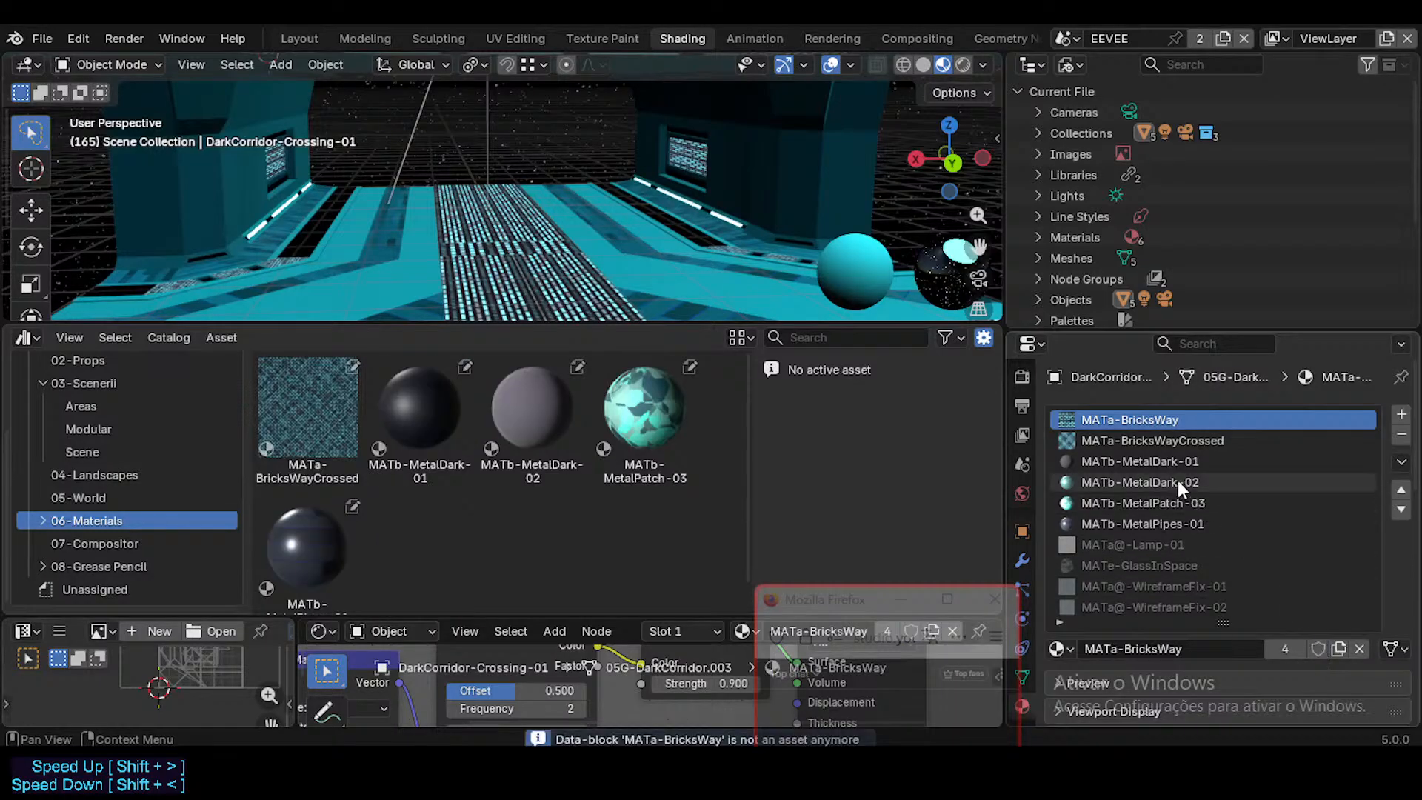
left_click(1176, 440)
left_click(1308, 644)
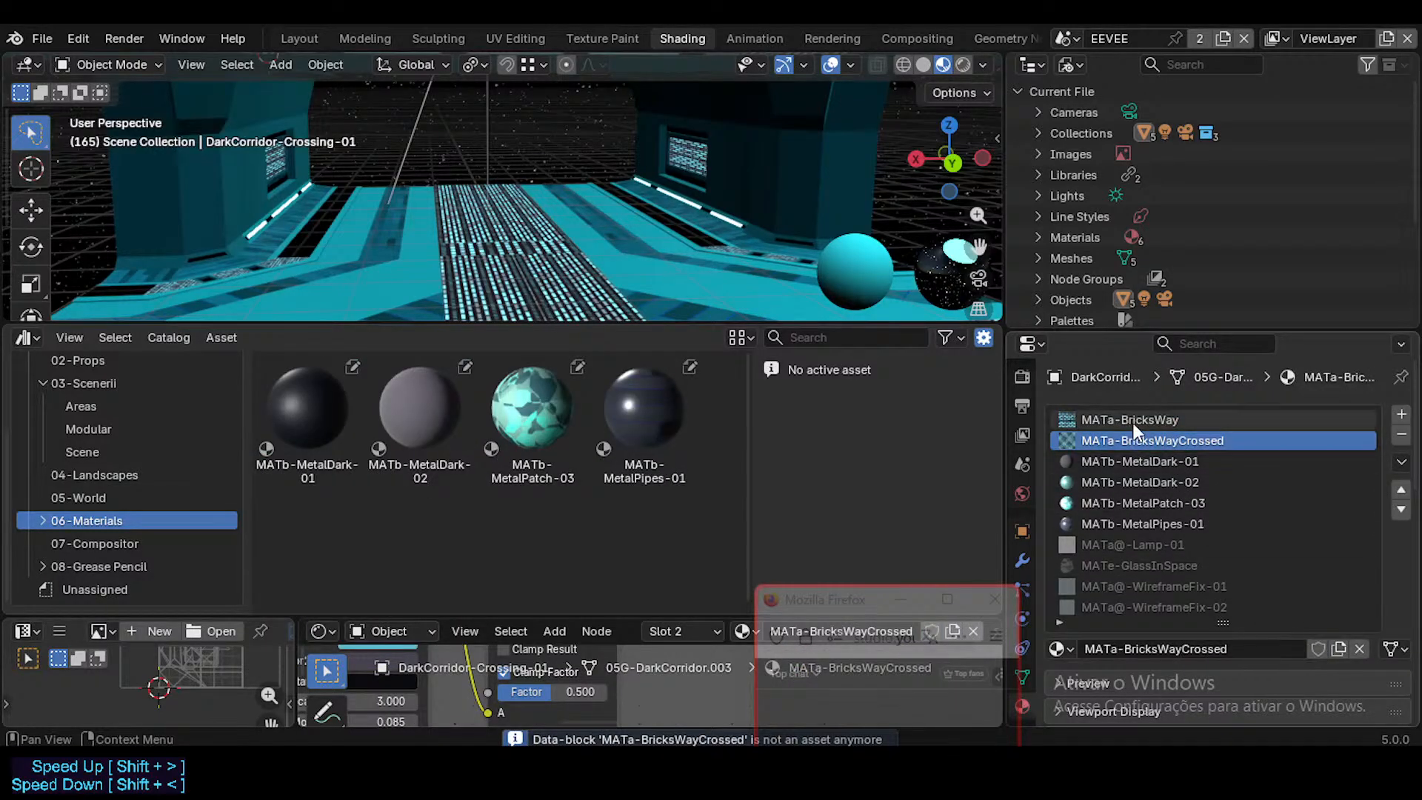
Step: Compare the corridor object's MetalDark, MetalPatch and MetalPipes material slots with the file's material assets
left_click(1134, 461)
left_click(1141, 483)
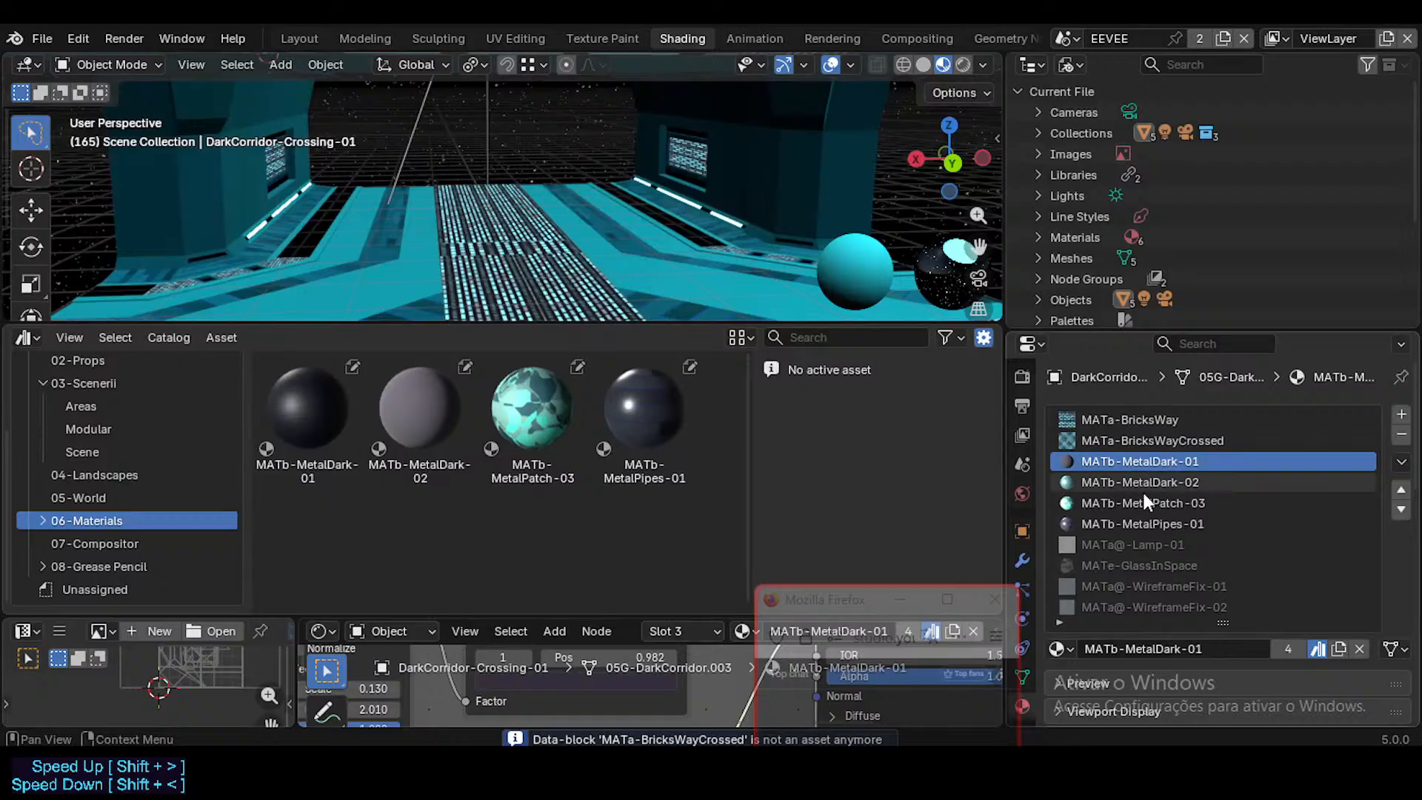
left_click(1142, 459)
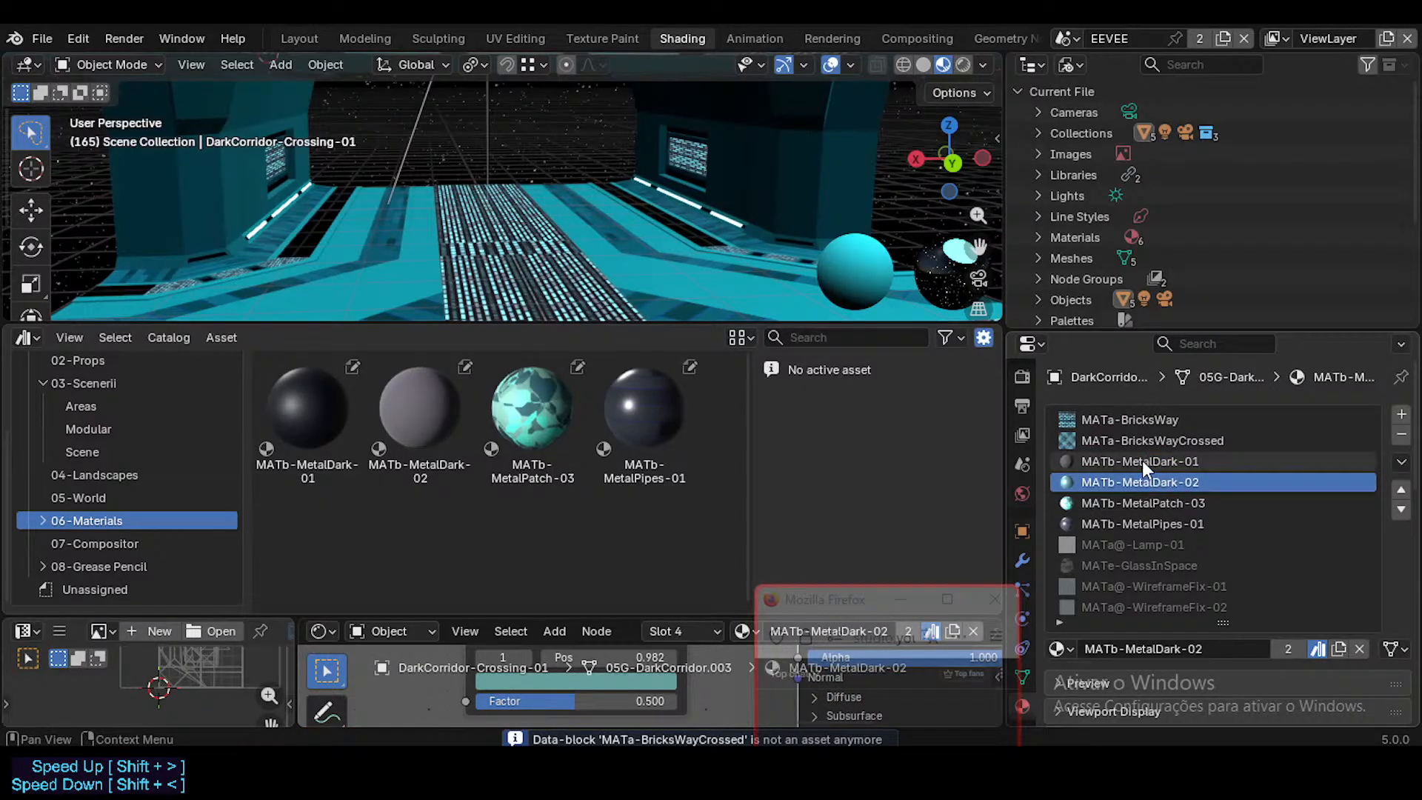
left_click(1163, 481)
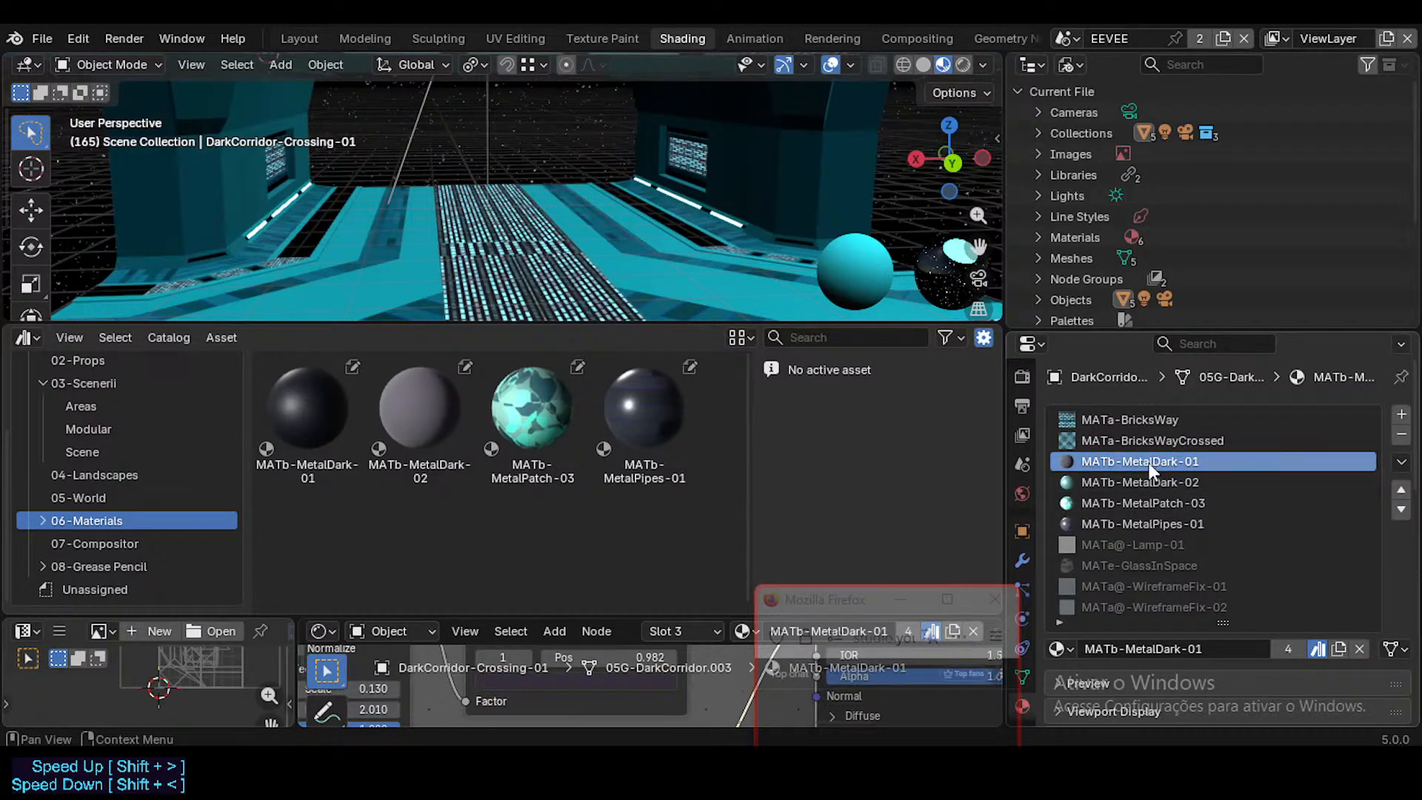
left_click(1170, 503)
left_click(1172, 522)
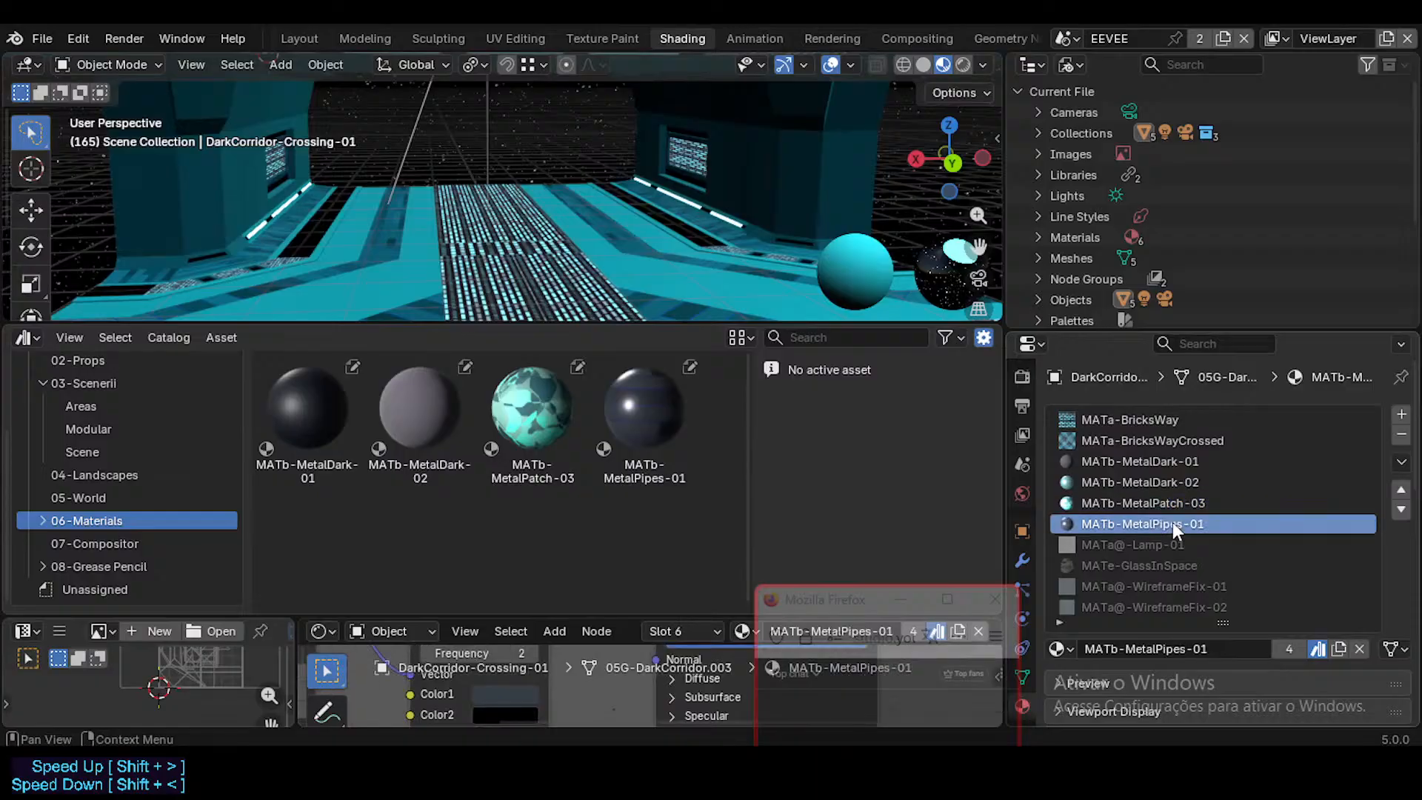
left_click(1173, 501)
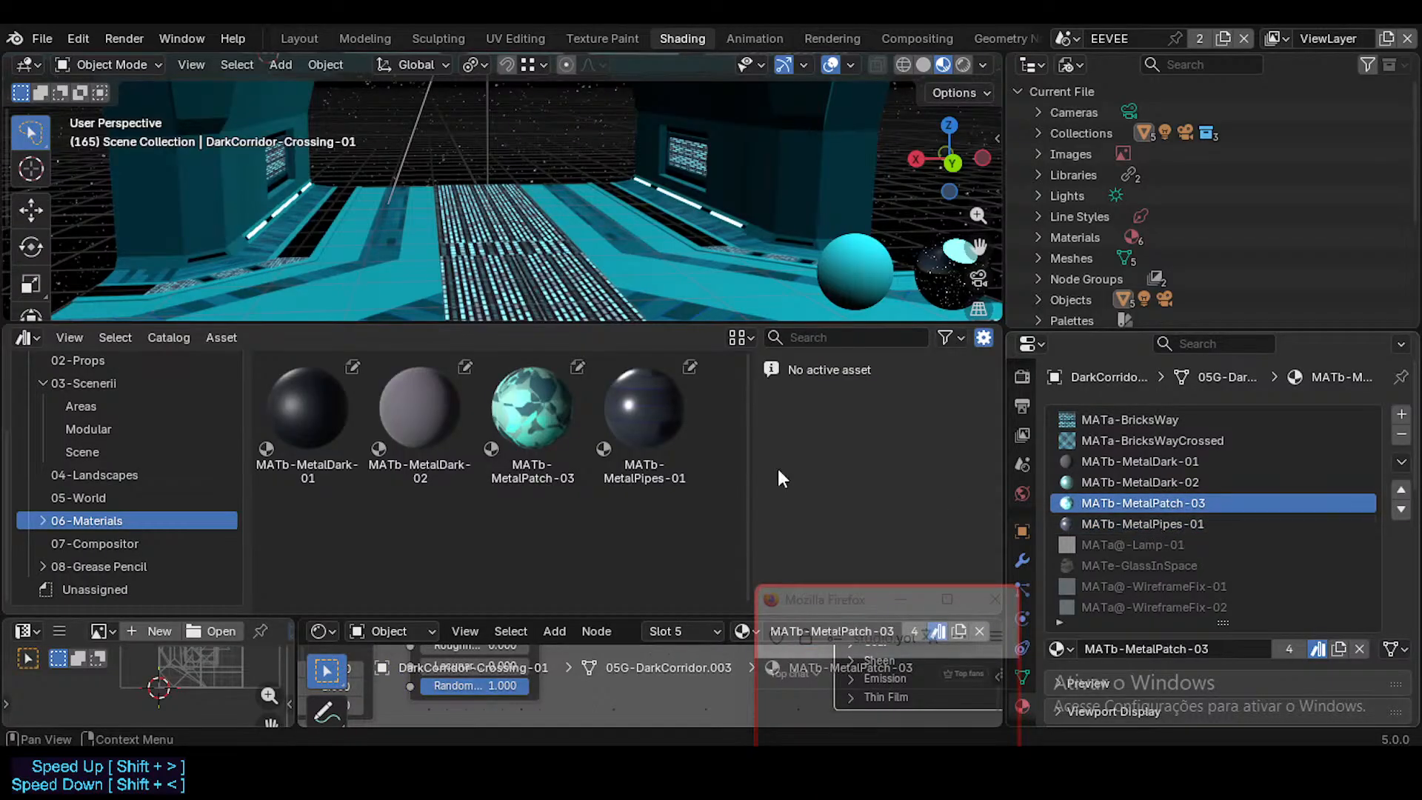
left_click(1114, 516)
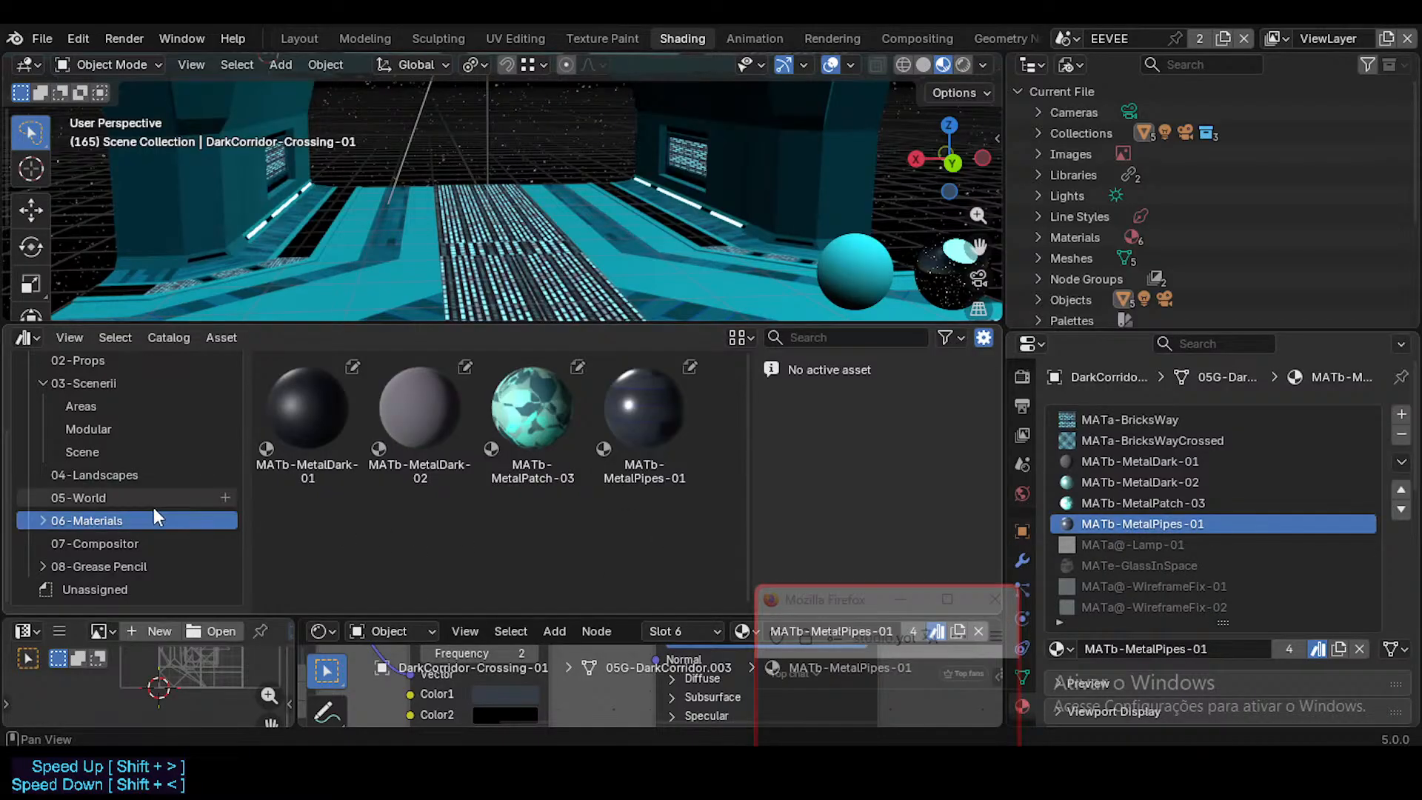
Step: Examine the metal materials in Neocene-V-AssetLibrary's 06-Materials/MATb-Metals catalog for duplicates of the corridor file's materials
scroll(145, 496, "up", 6)
left_click(63, 369)
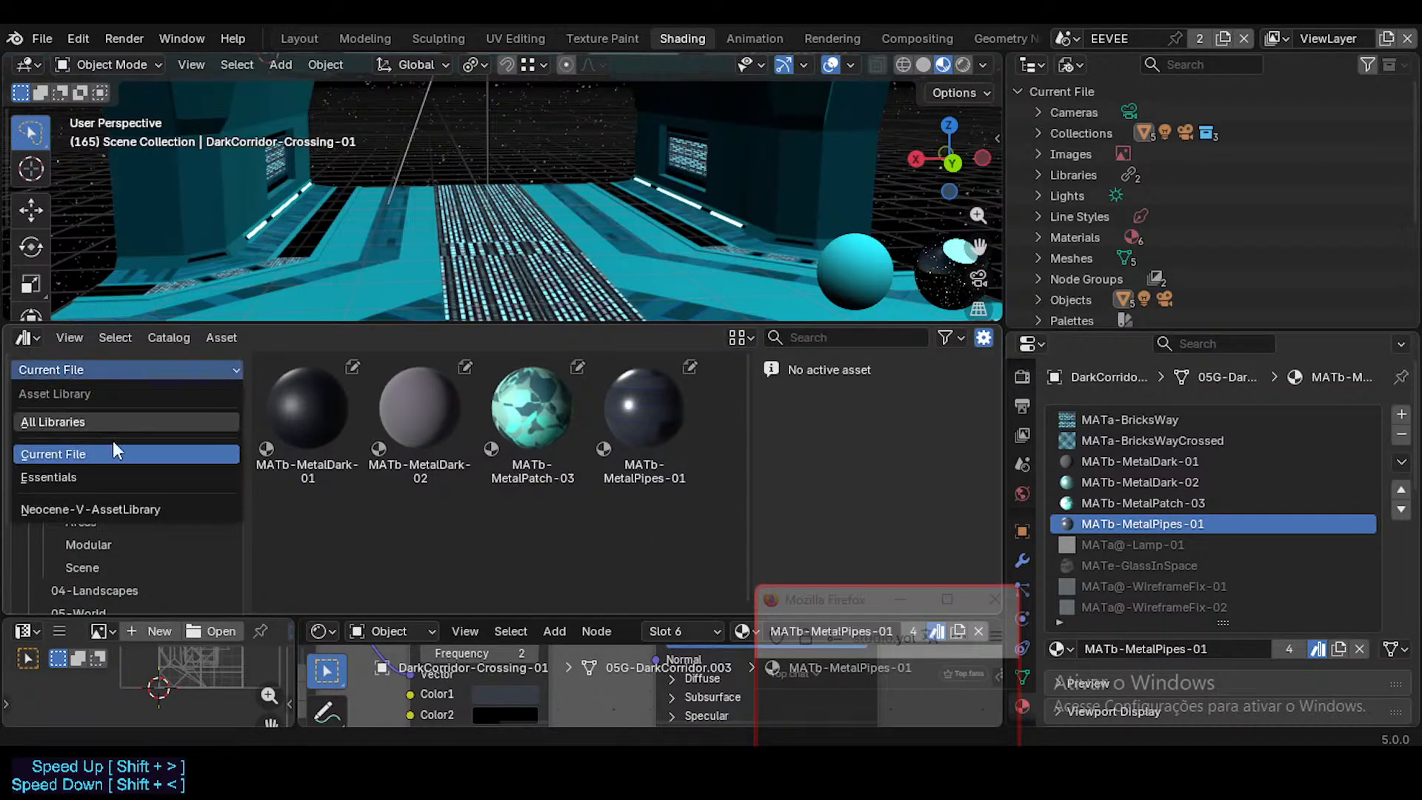
left_click(117, 509)
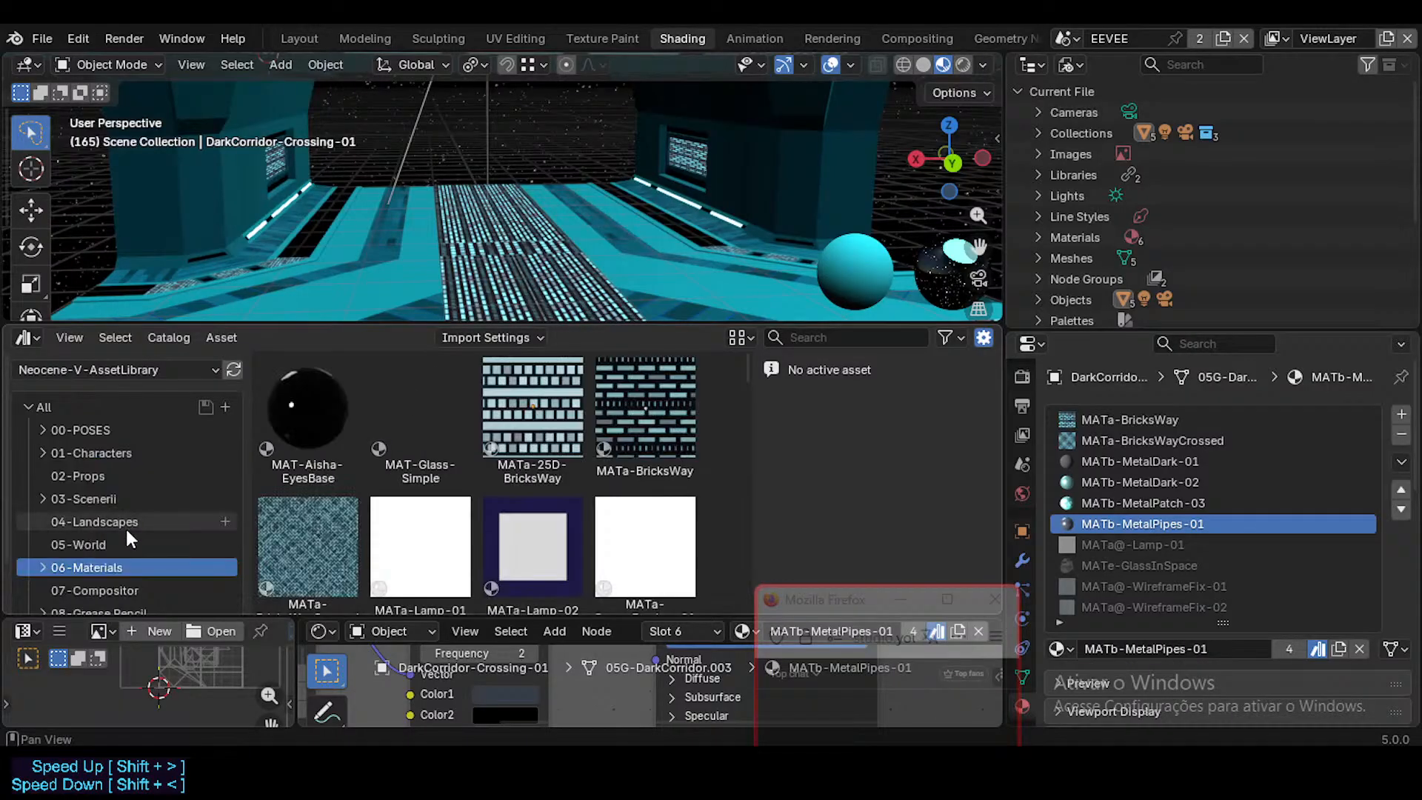
scroll(126, 525, "down", 2)
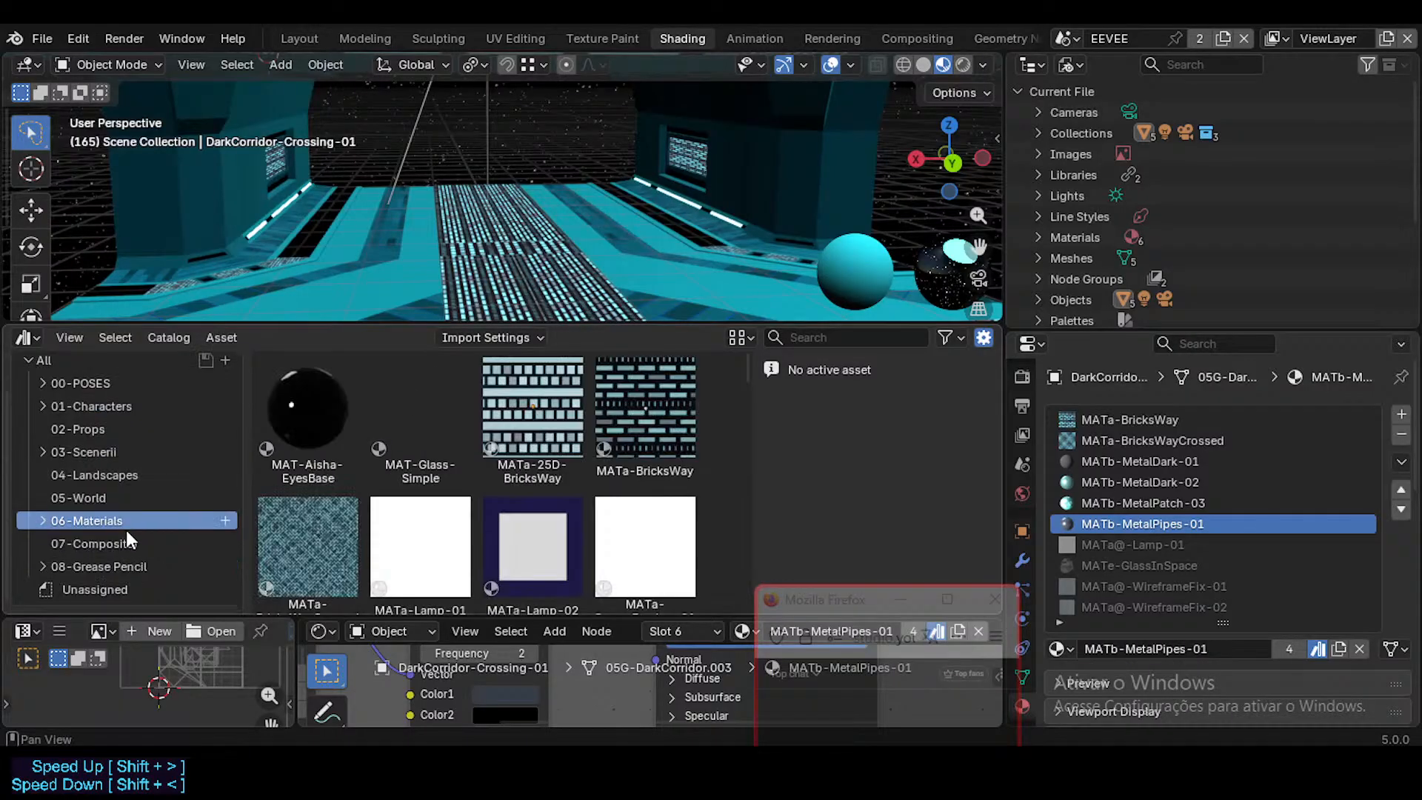
left_click(43, 521)
scroll(133, 531, "down", 4)
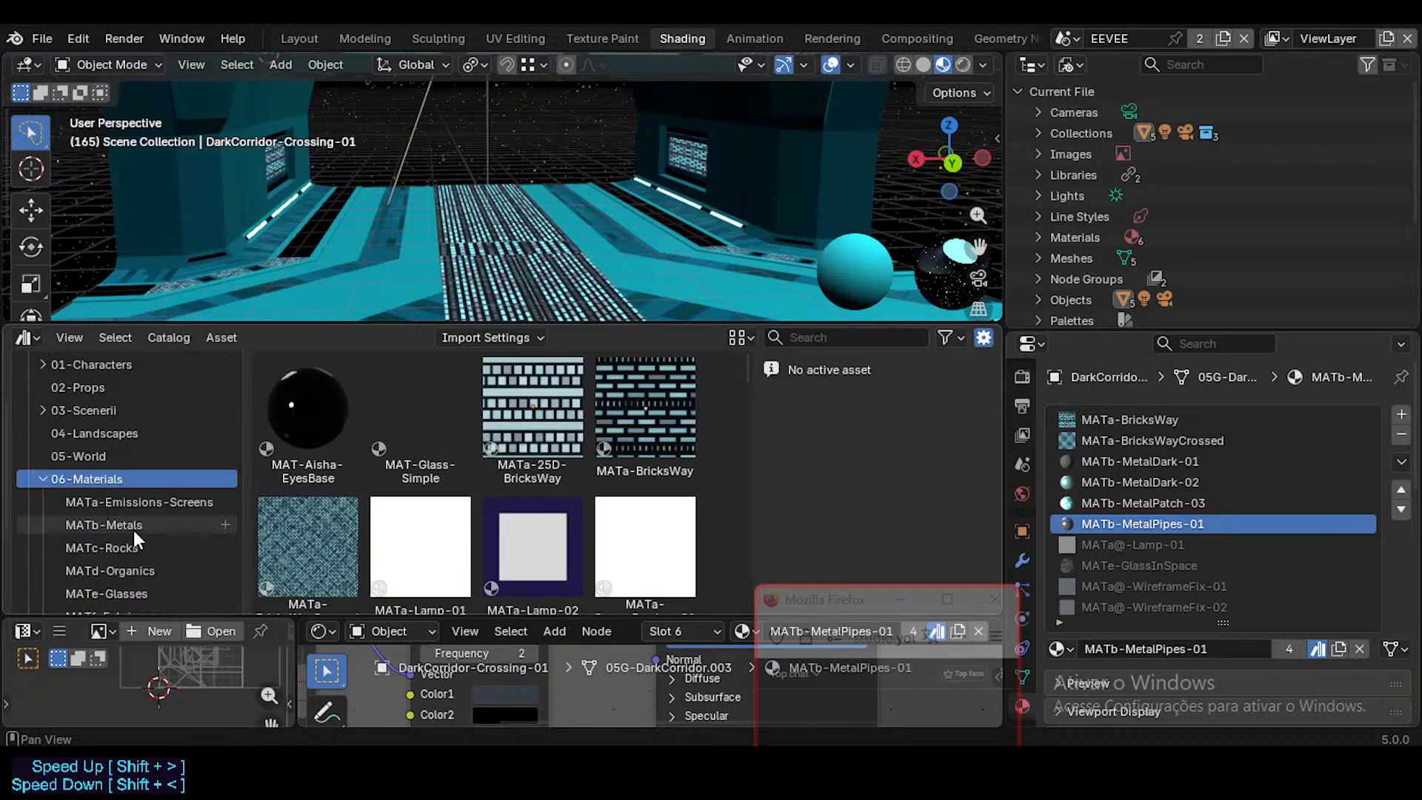
left_click(130, 441)
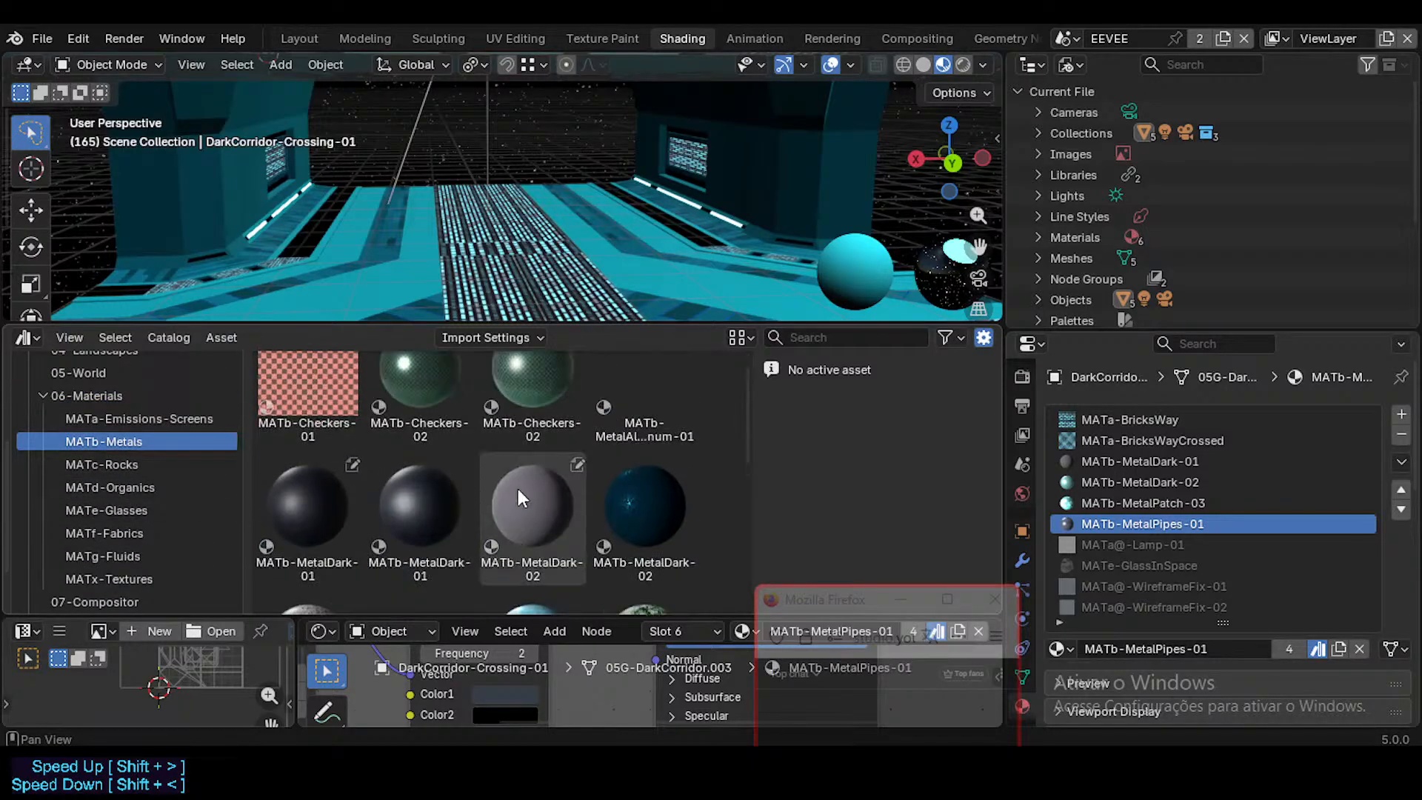
scroll(1287, 531, "down", 4)
scroll(1265, 532, "up", 4)
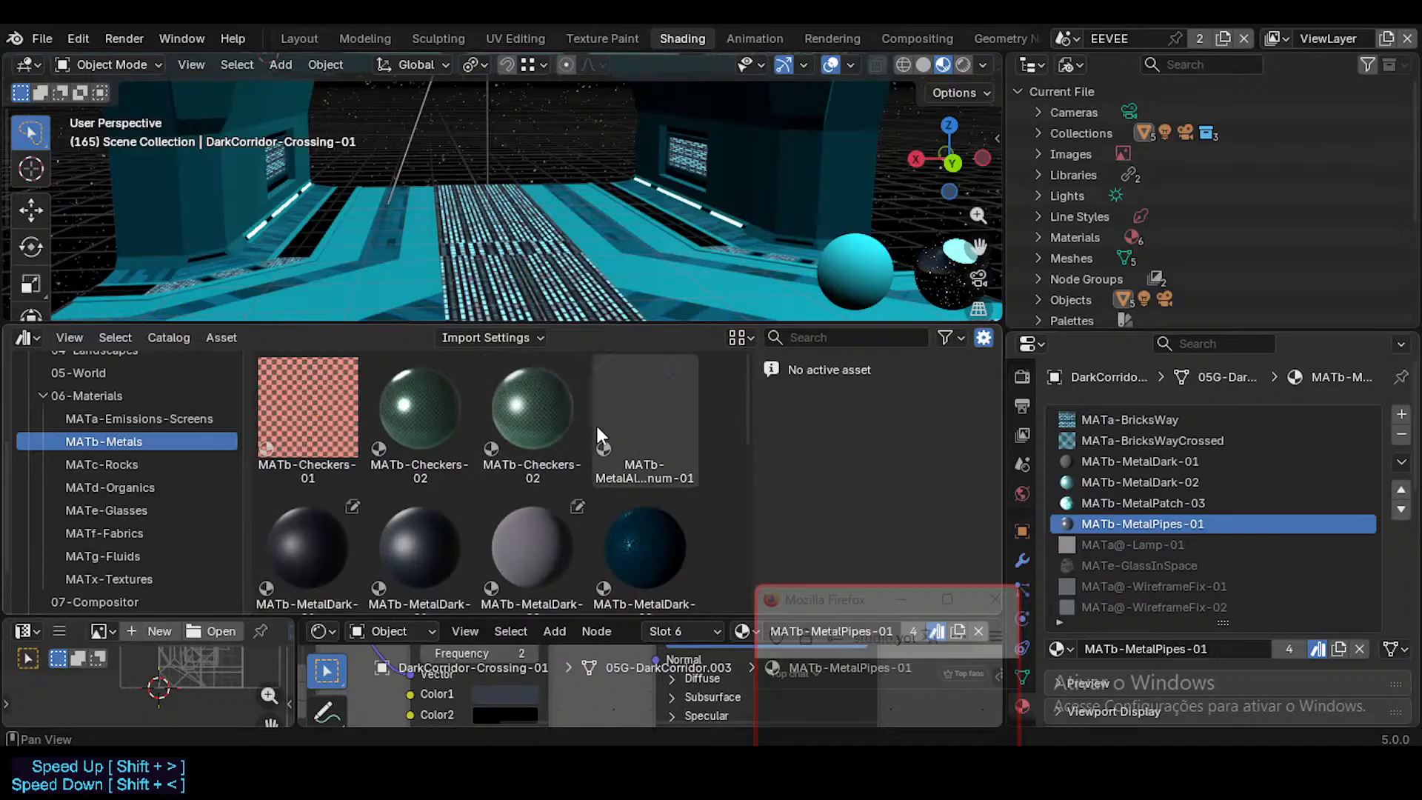
scroll(633, 471, "down", 2)
scroll(633, 471, "up", 2)
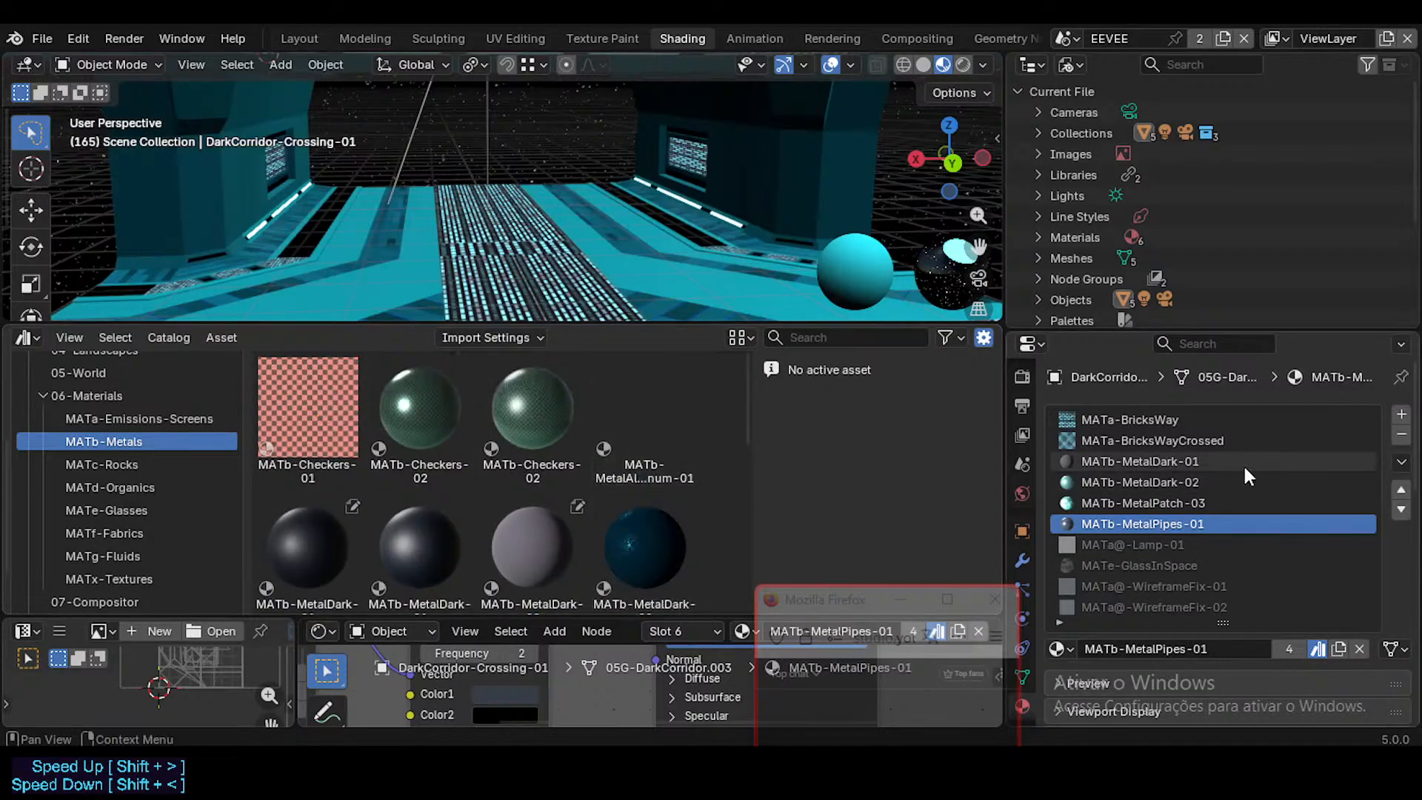
Step: Clear the asset status of MATb-MetalDark-01 and replace it in the corridor object's slot with the library's MATb-MetalDark-01
scroll(517, 483, "down", 4)
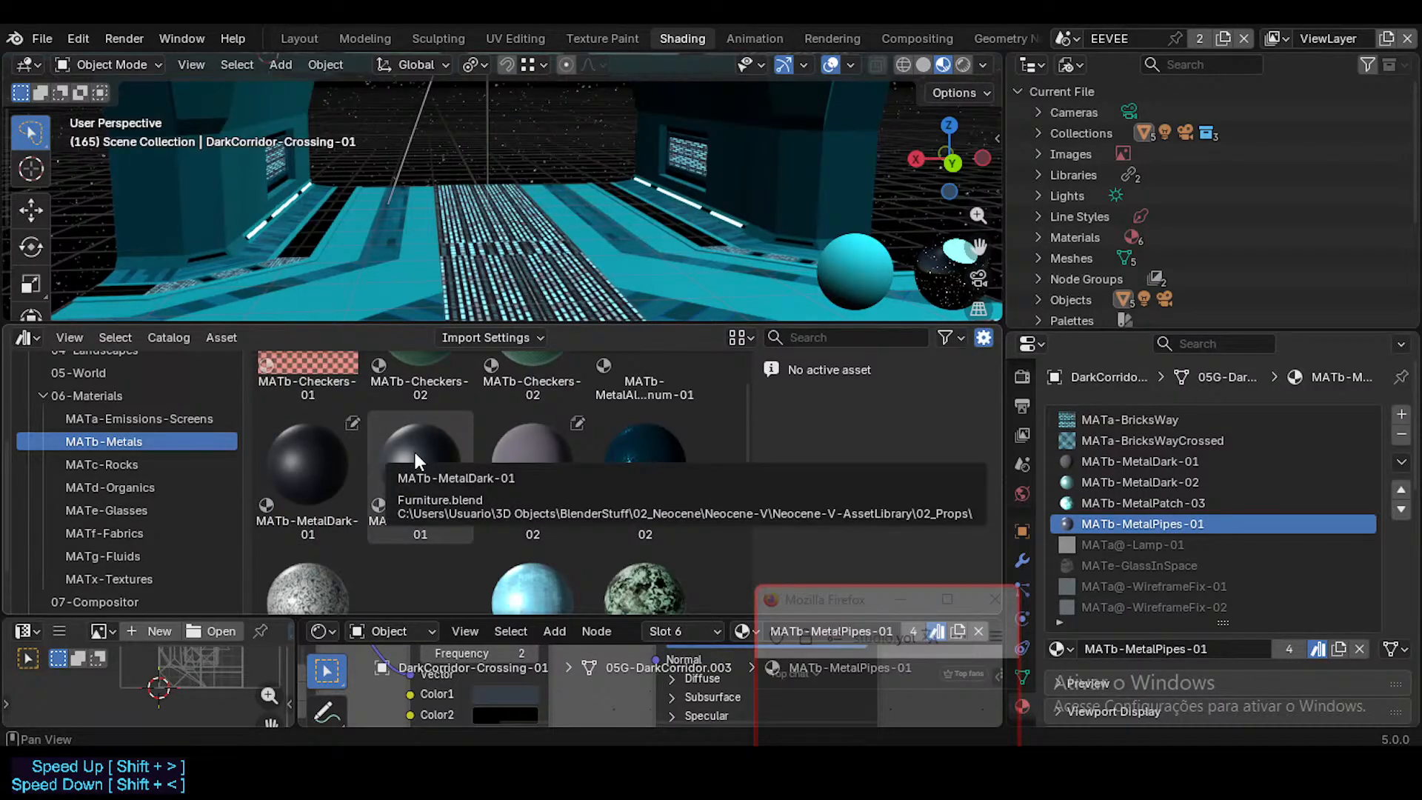
left_click(1126, 462)
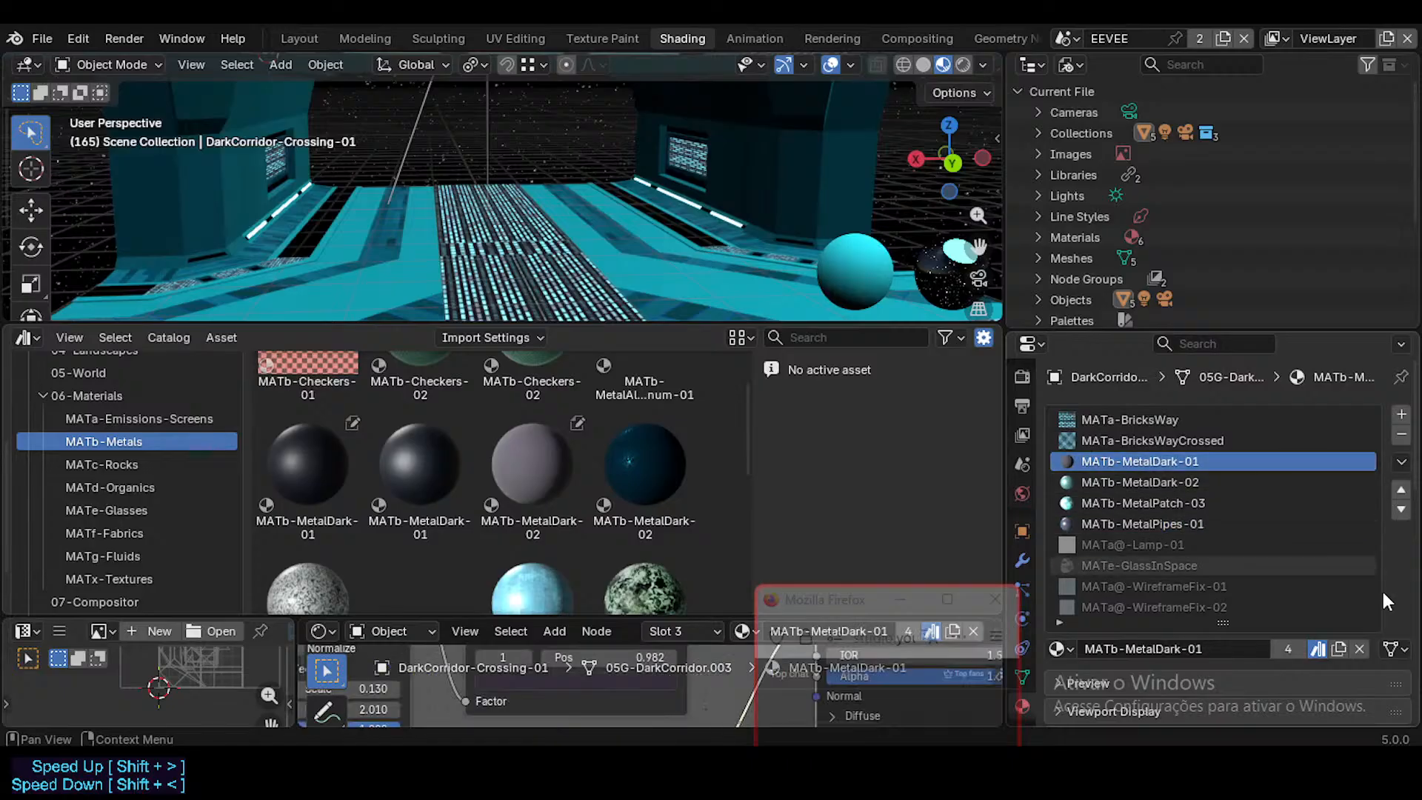
left_click(1320, 649)
left_click_drag(308, 463, 1185, 459)
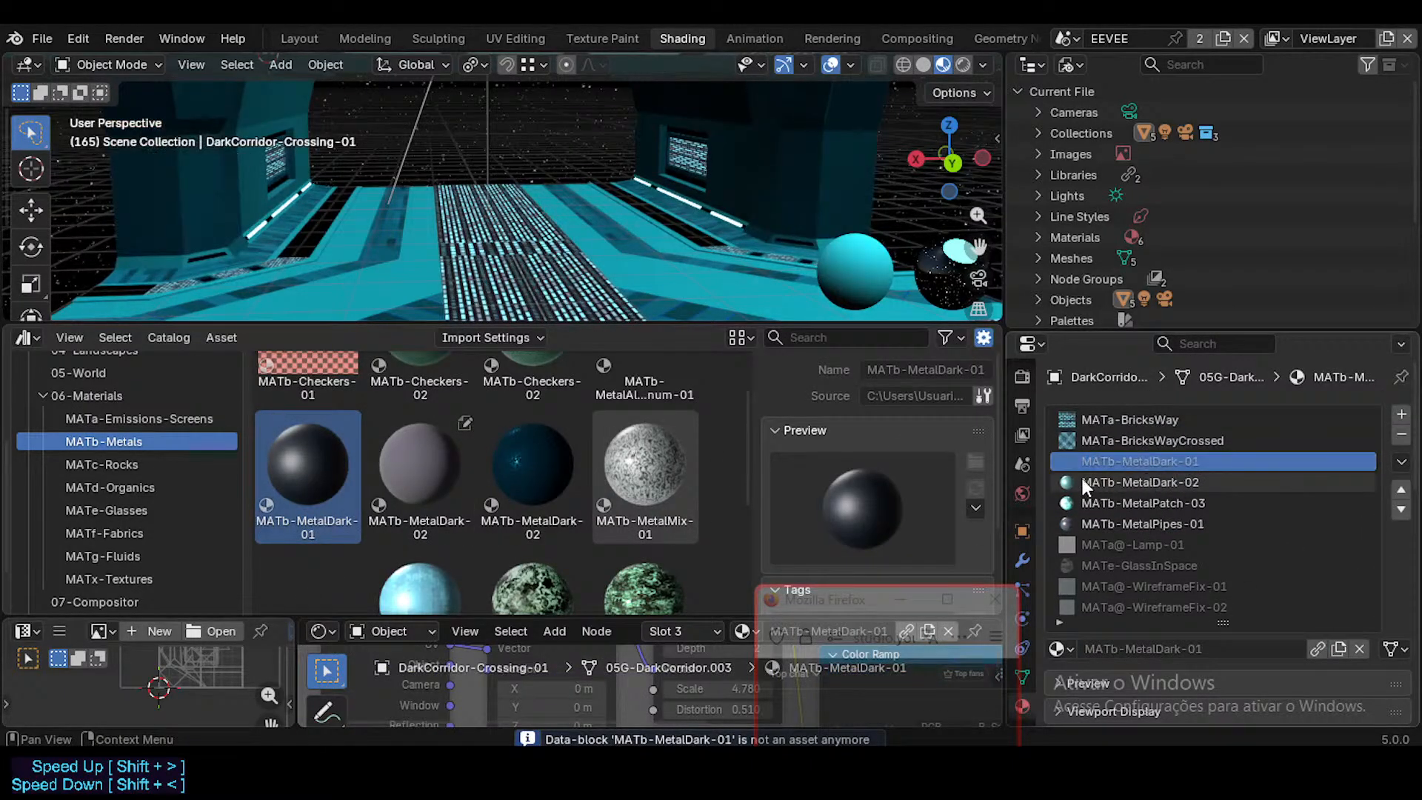
Step: Select the MATb-MetalDark-02 asset and its matching material slot, and enlarge the shader editor area to show its nodes
left_click(436, 462)
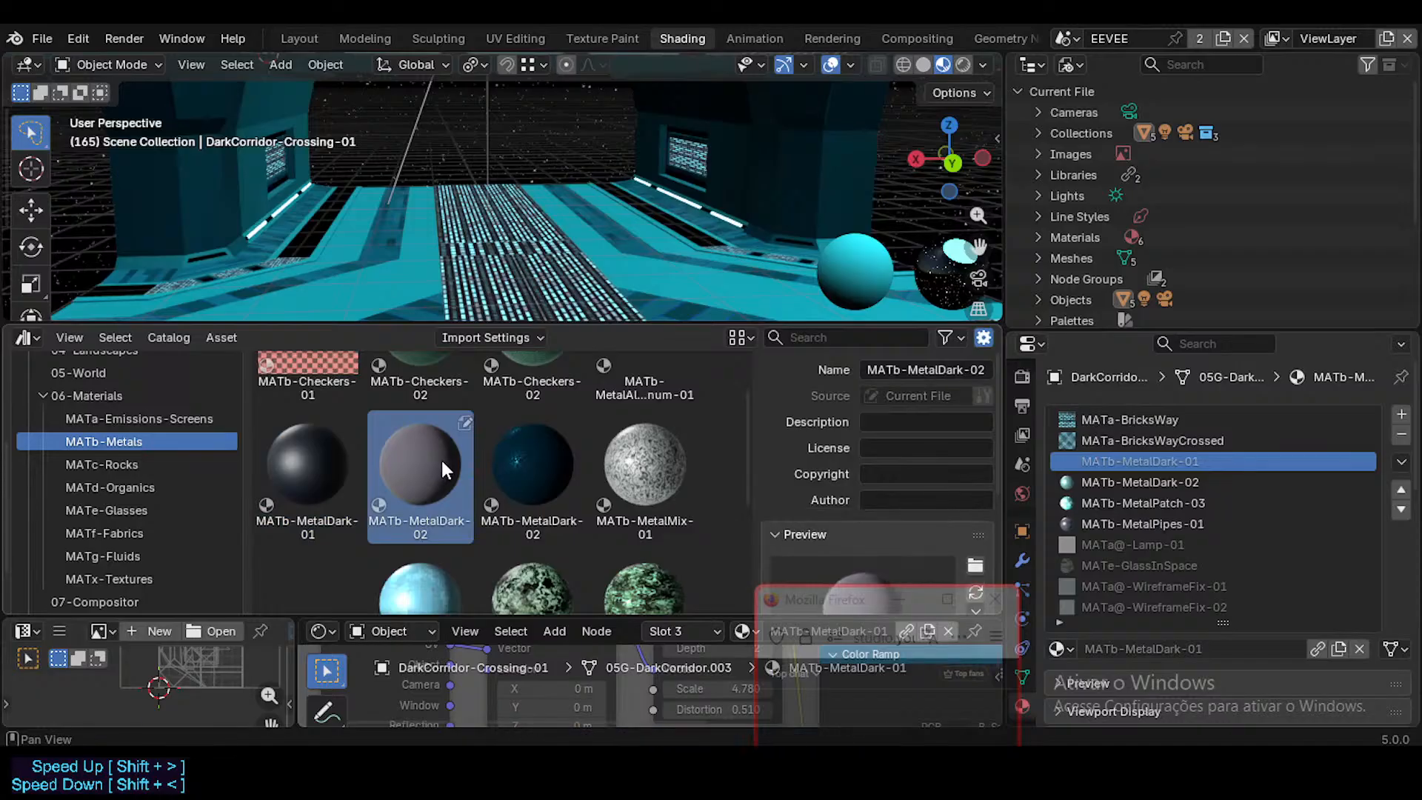
left_click(1183, 481)
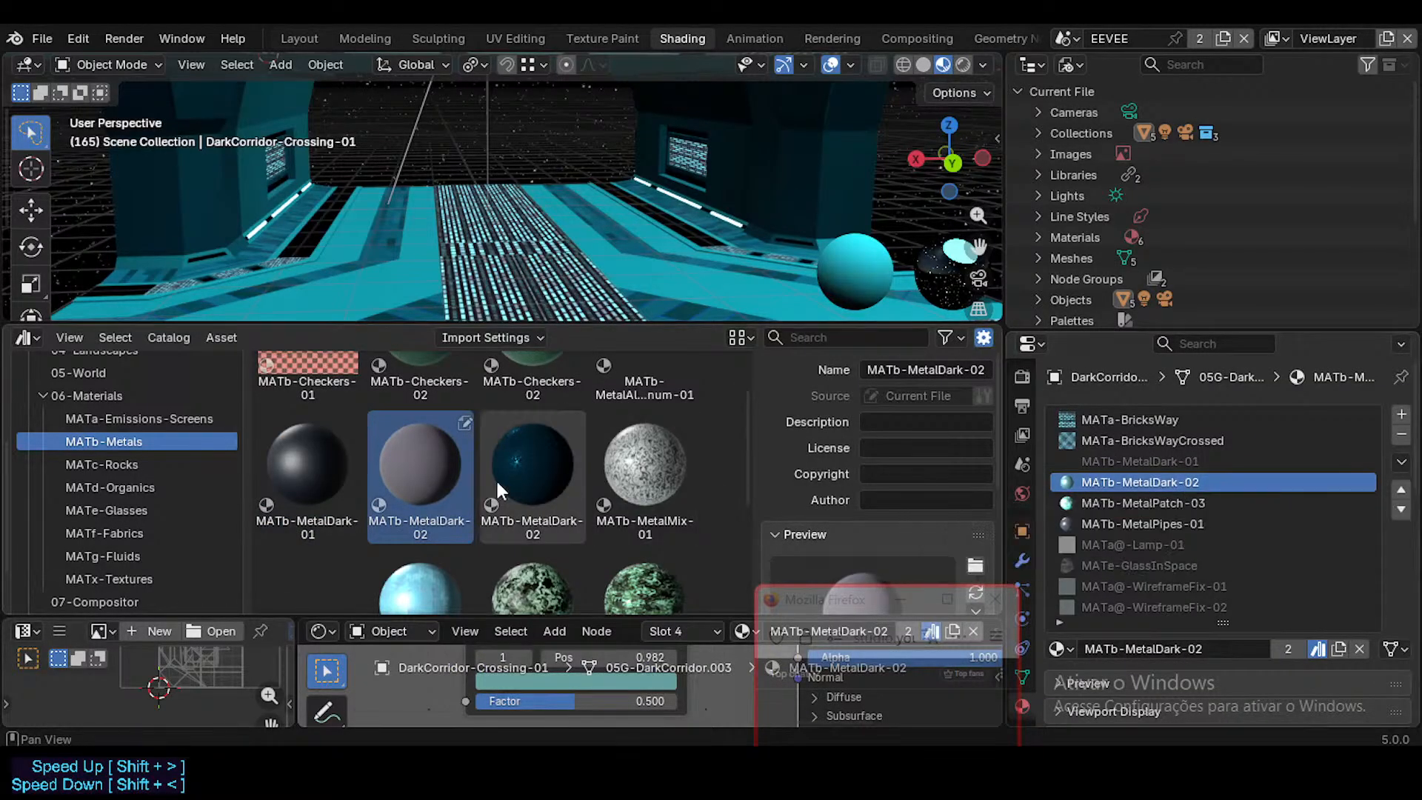
left_click_drag(649, 326, 649, 174)
left_click_drag(624, 619, 624, 471)
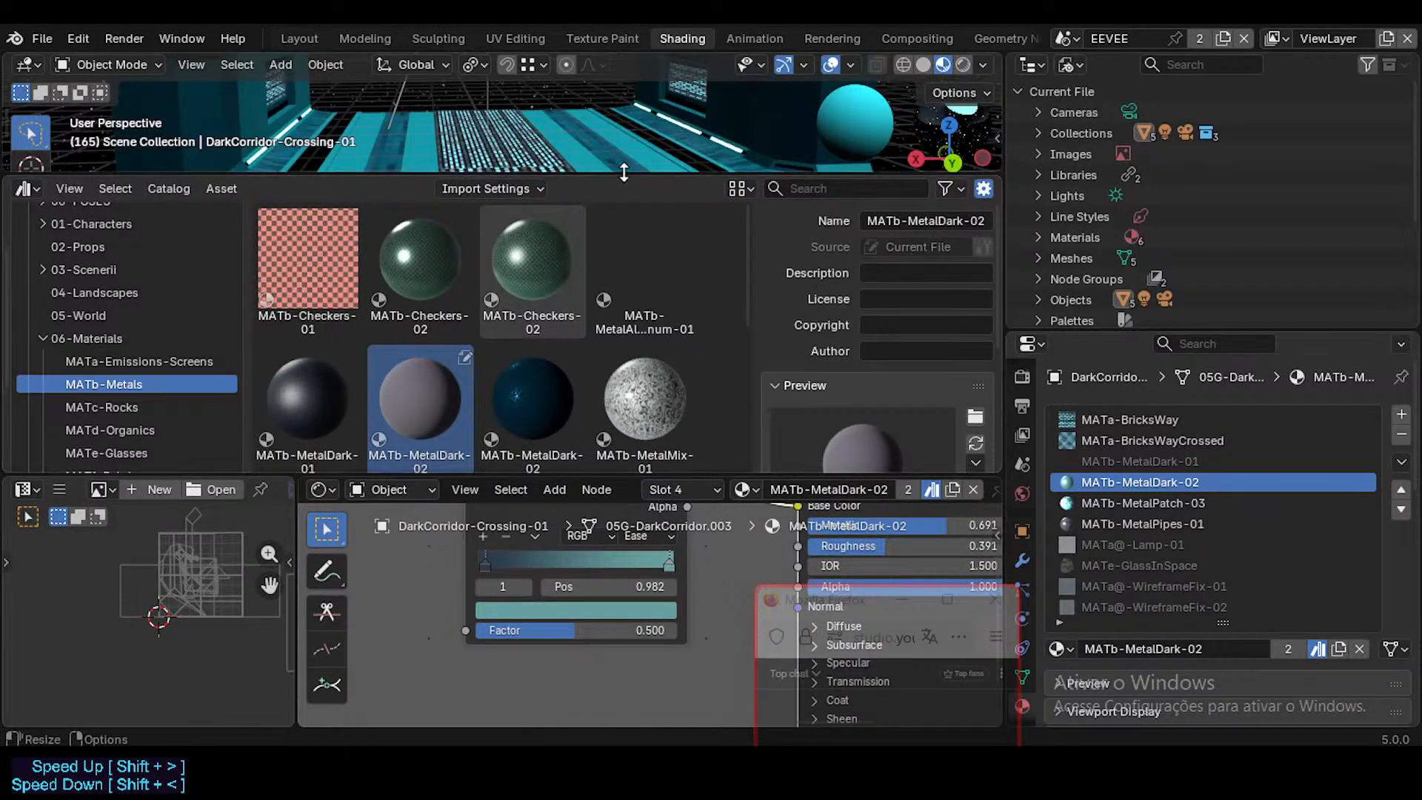
left_click_drag(623, 171, 624, 287)
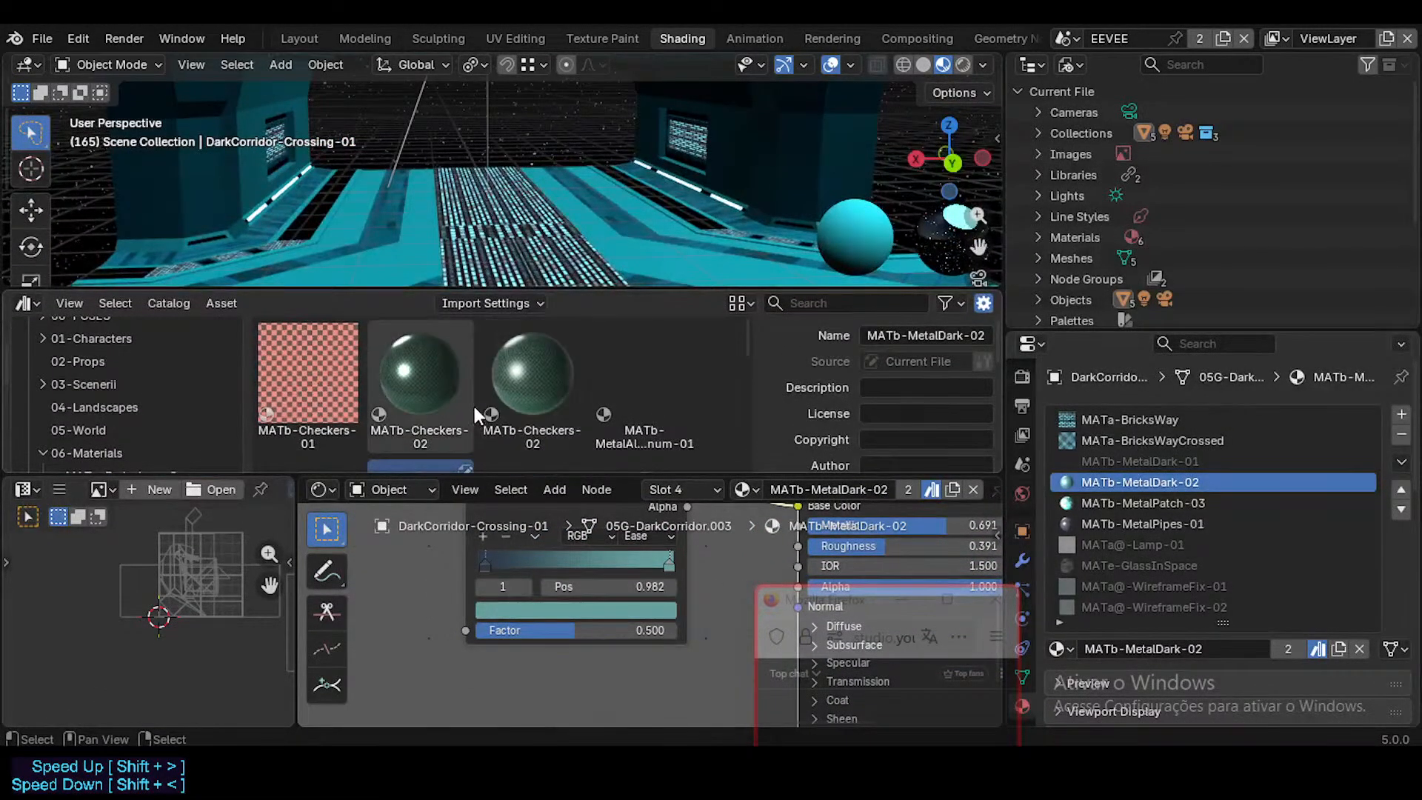
Step: Save ModularCorridorDark.blend
scroll(475, 407, "down", 3)
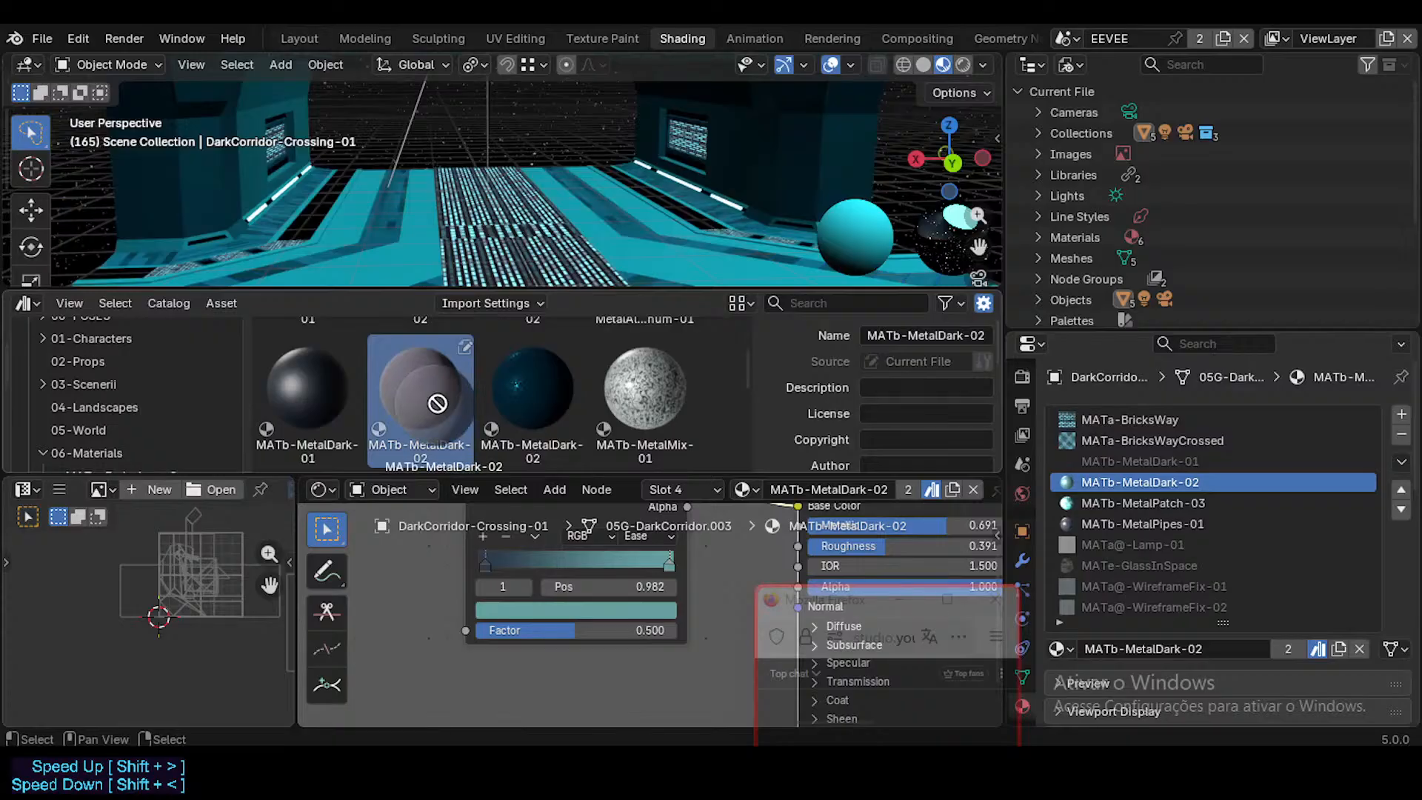
left_click_drag(437, 403, 483, 261)
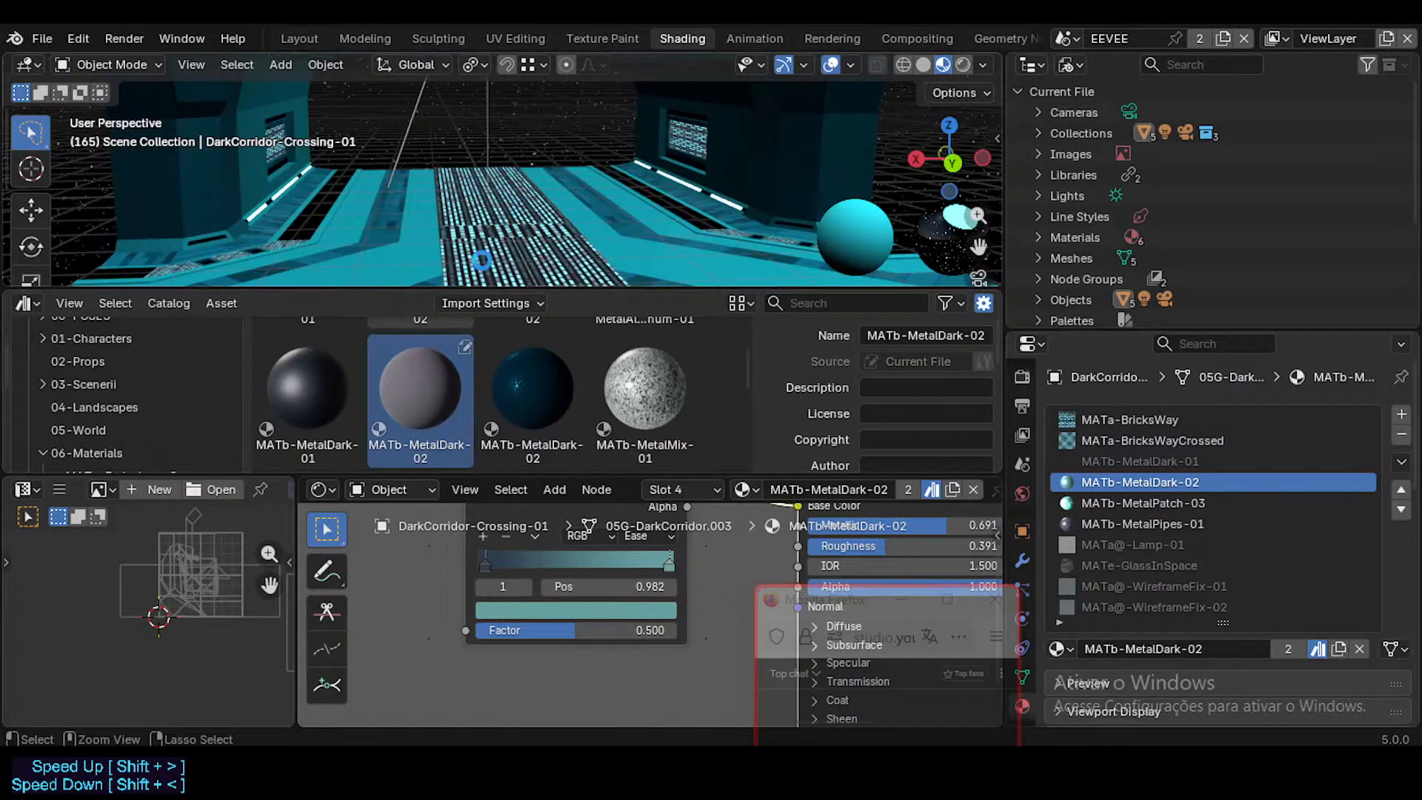
key("ctrl+s")
Step: Try to assign the current file's MATb-MetalDark-02 asset to the MATb-MetalDark-02 material slot
left_click_drag(436, 412, 1182, 482)
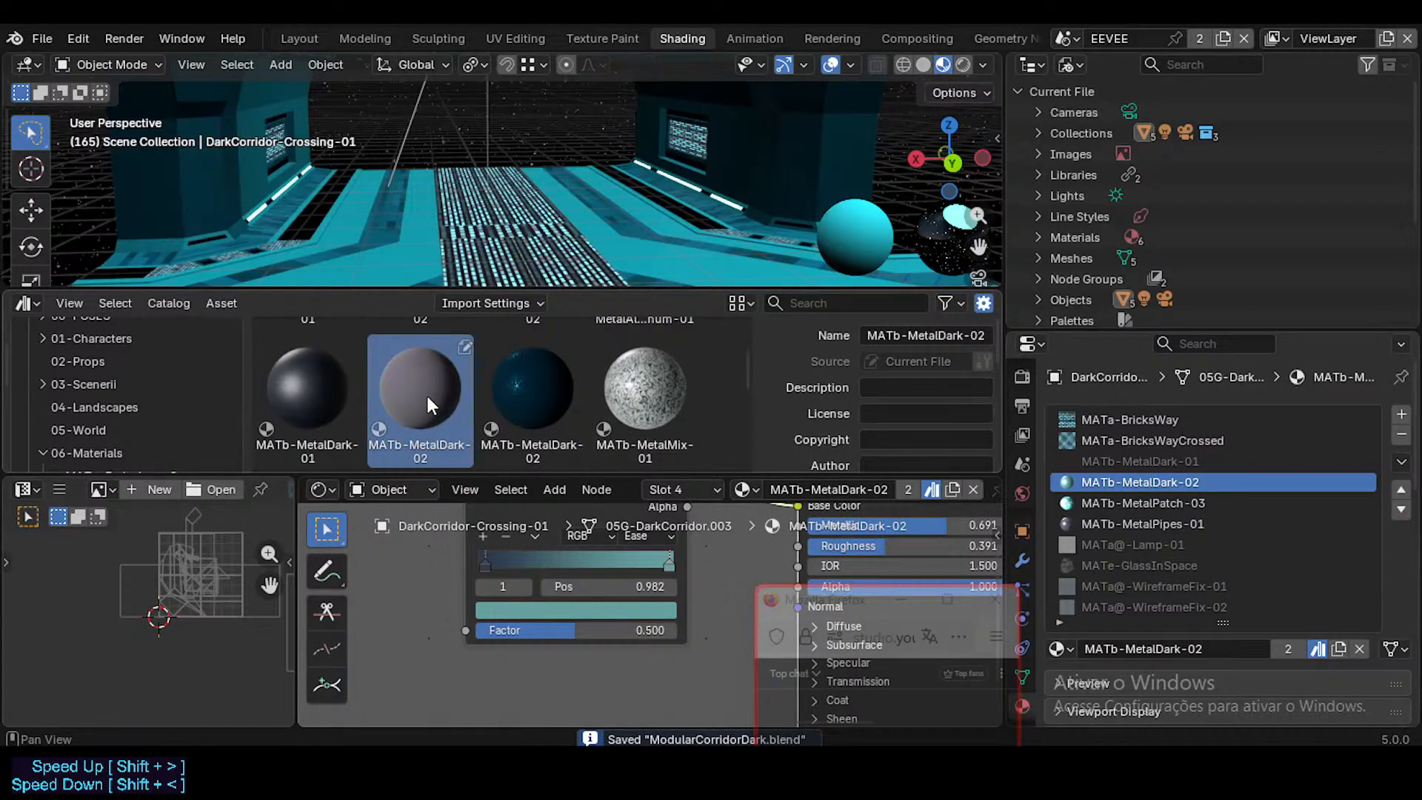
left_click_drag(427, 397, 1097, 482)
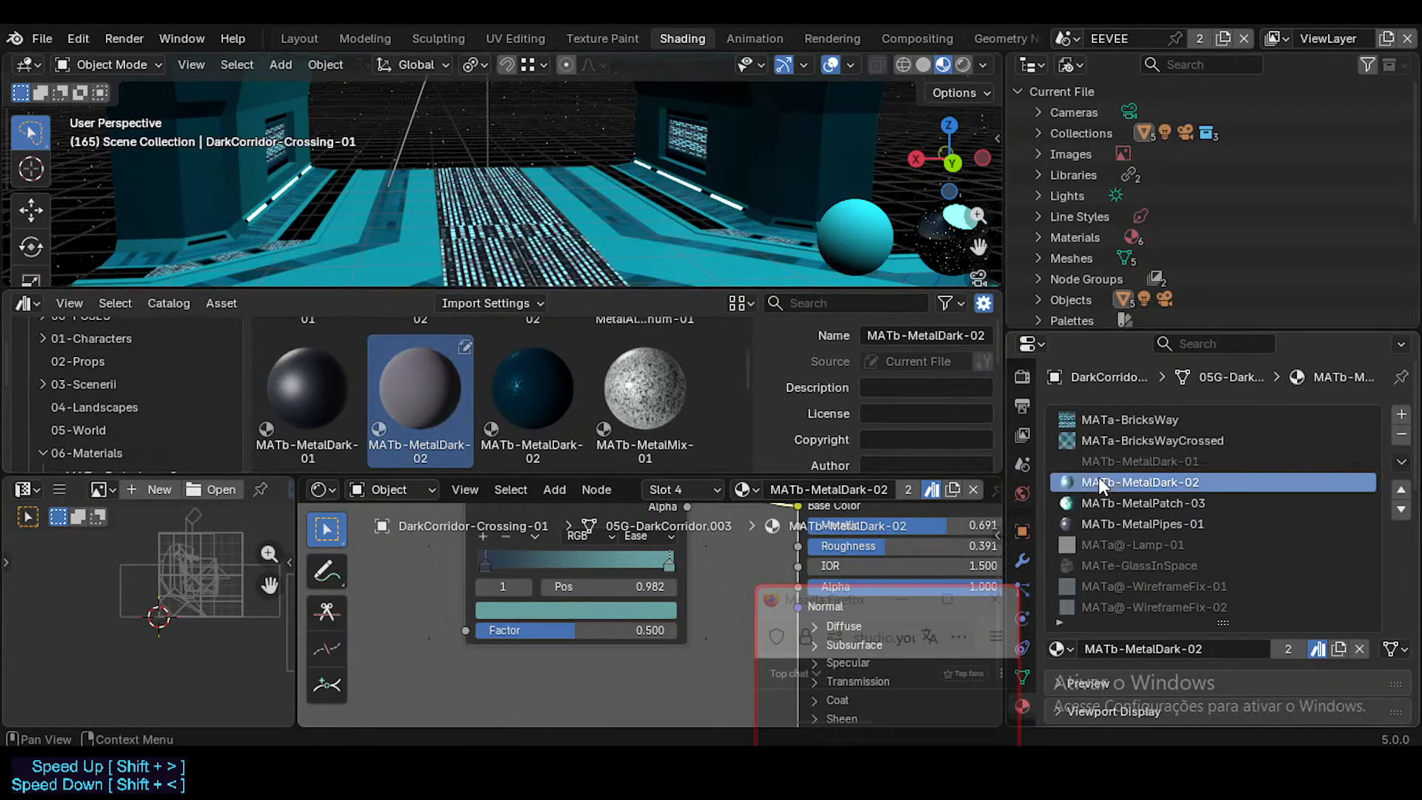
left_click(478, 371)
left_click(437, 402)
Step: Compare the MetalDark and MetalAluminum assets in MATb-Metals with the corridor object's MATb-MetalDark-02 material
scroll(444, 380, "down", 3)
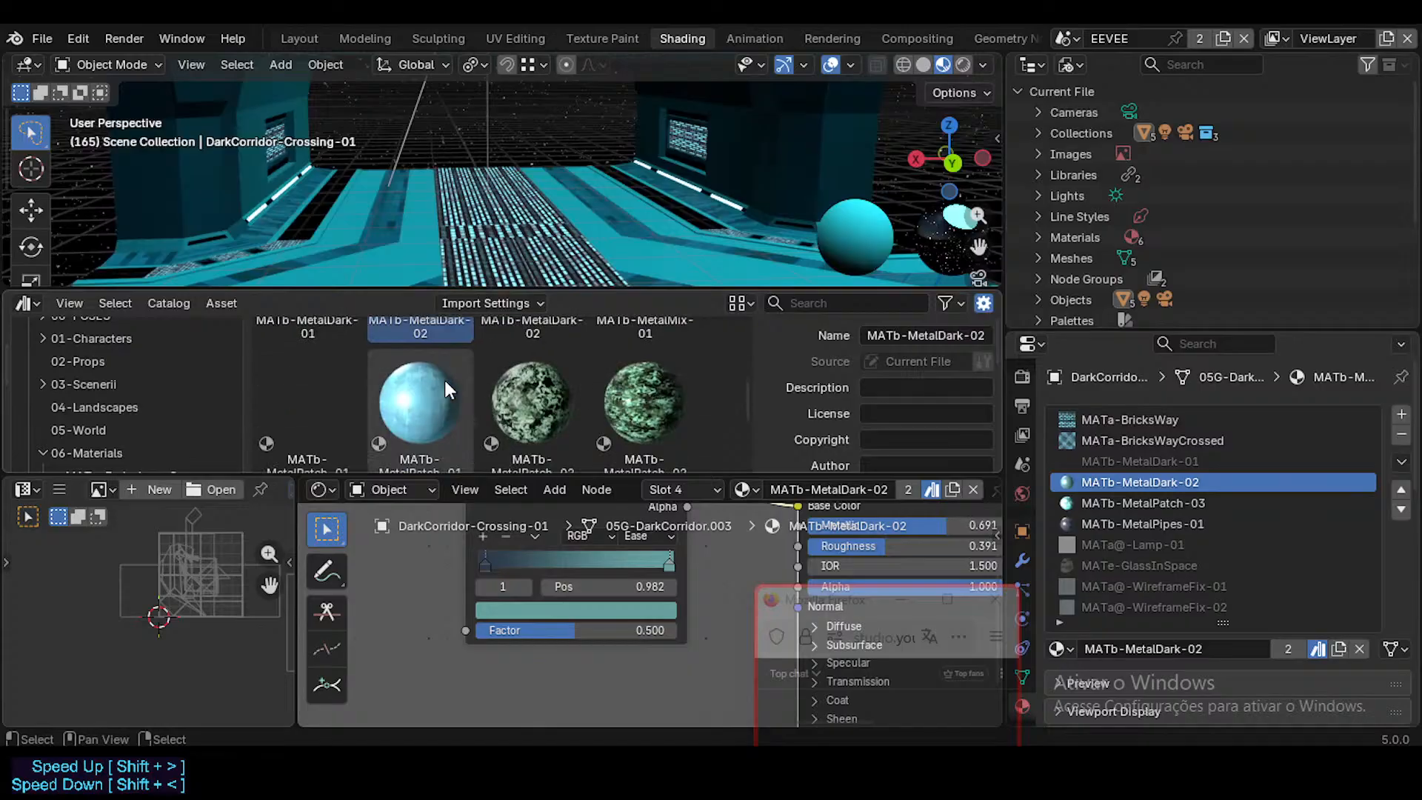
scroll(459, 407, "up", 3)
scroll(474, 395, "down", 1)
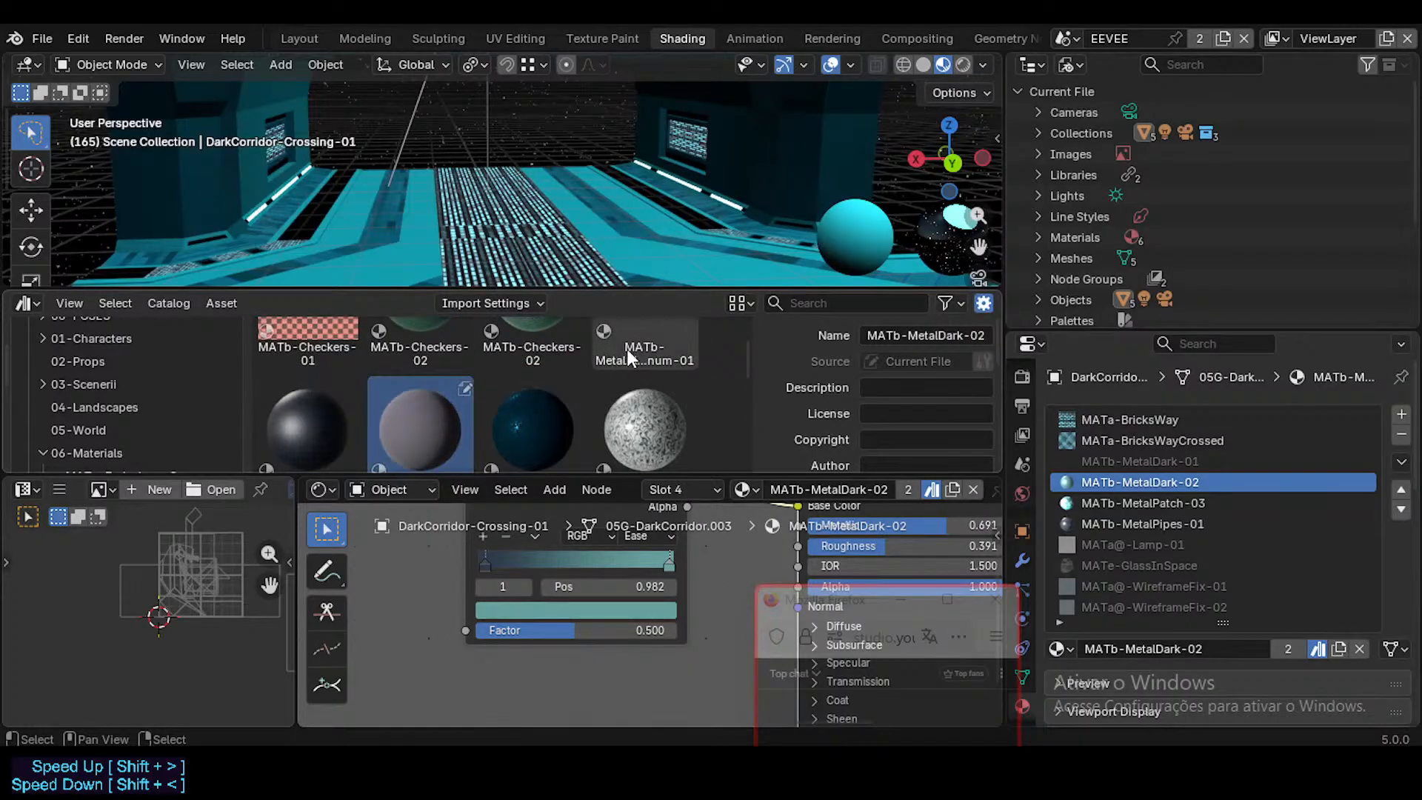
scroll(415, 437, "down", 1)
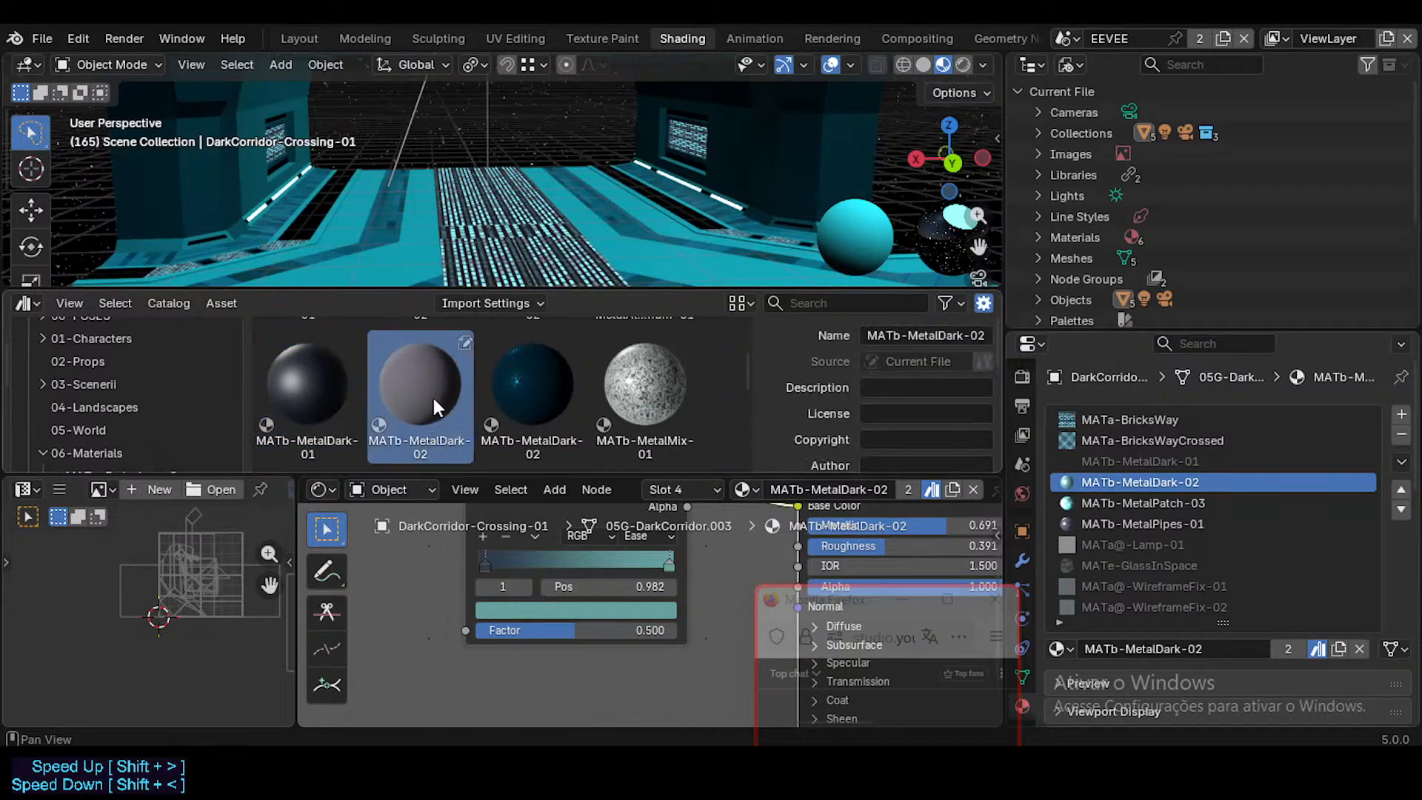
left_click(1122, 508)
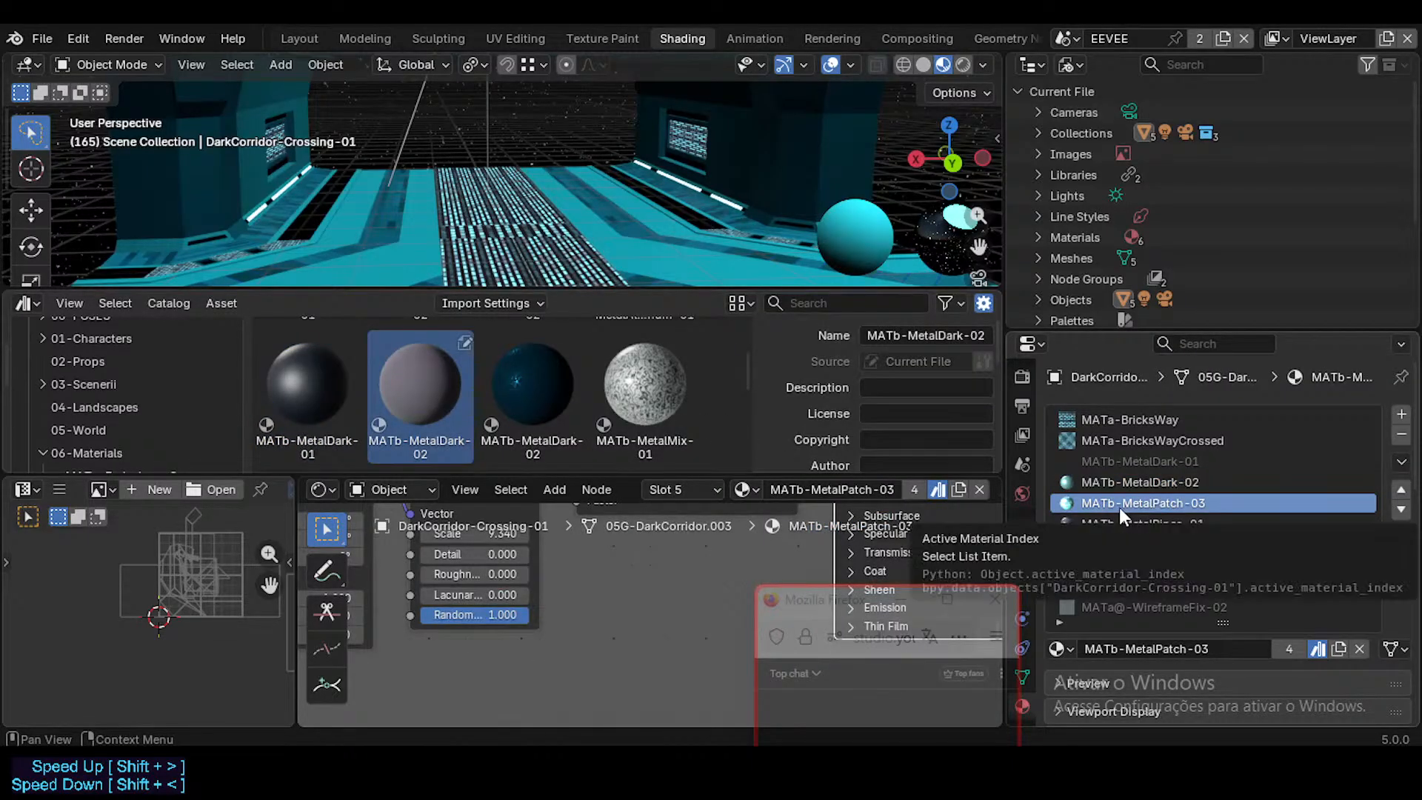
left_click(1090, 480)
scroll(398, 391, "up", 3)
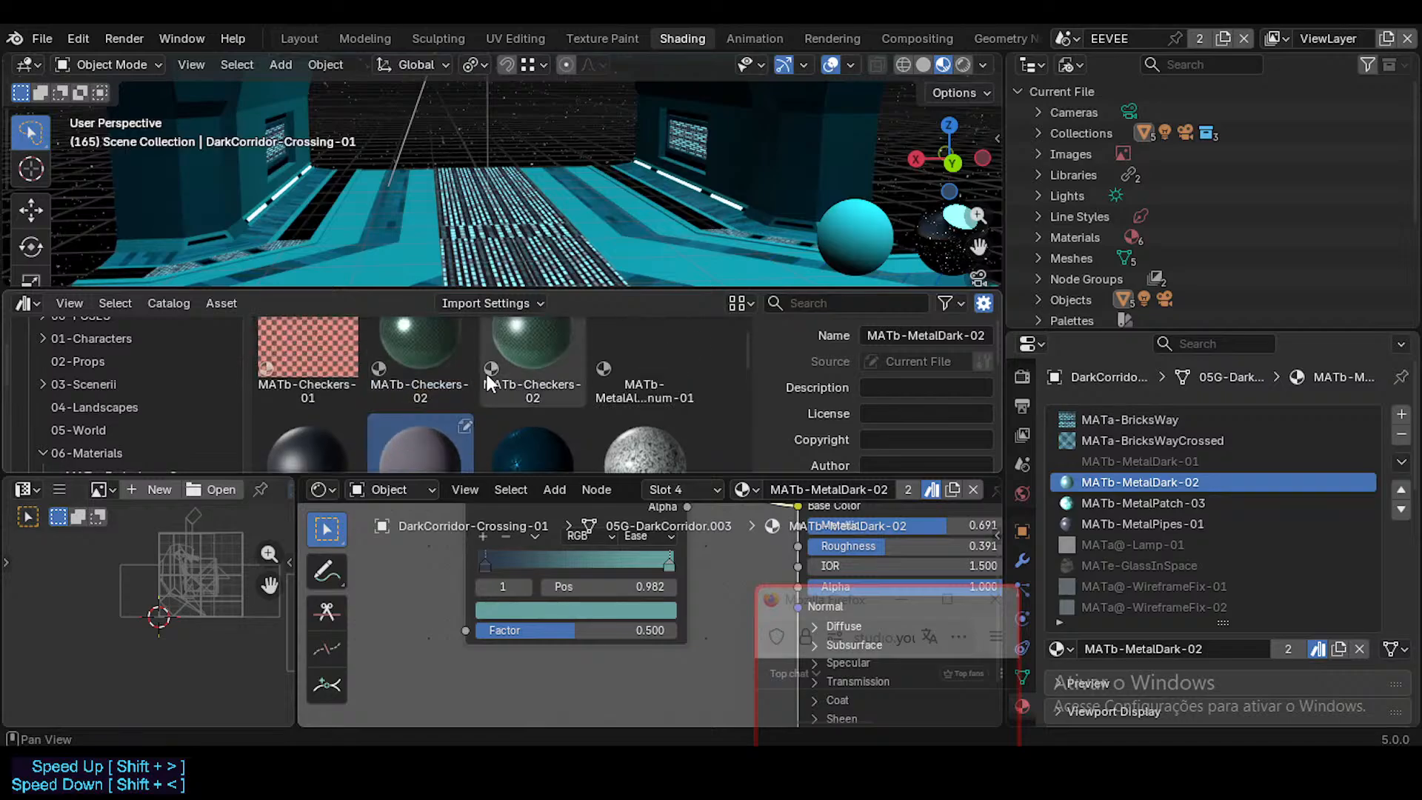
left_click(642, 334)
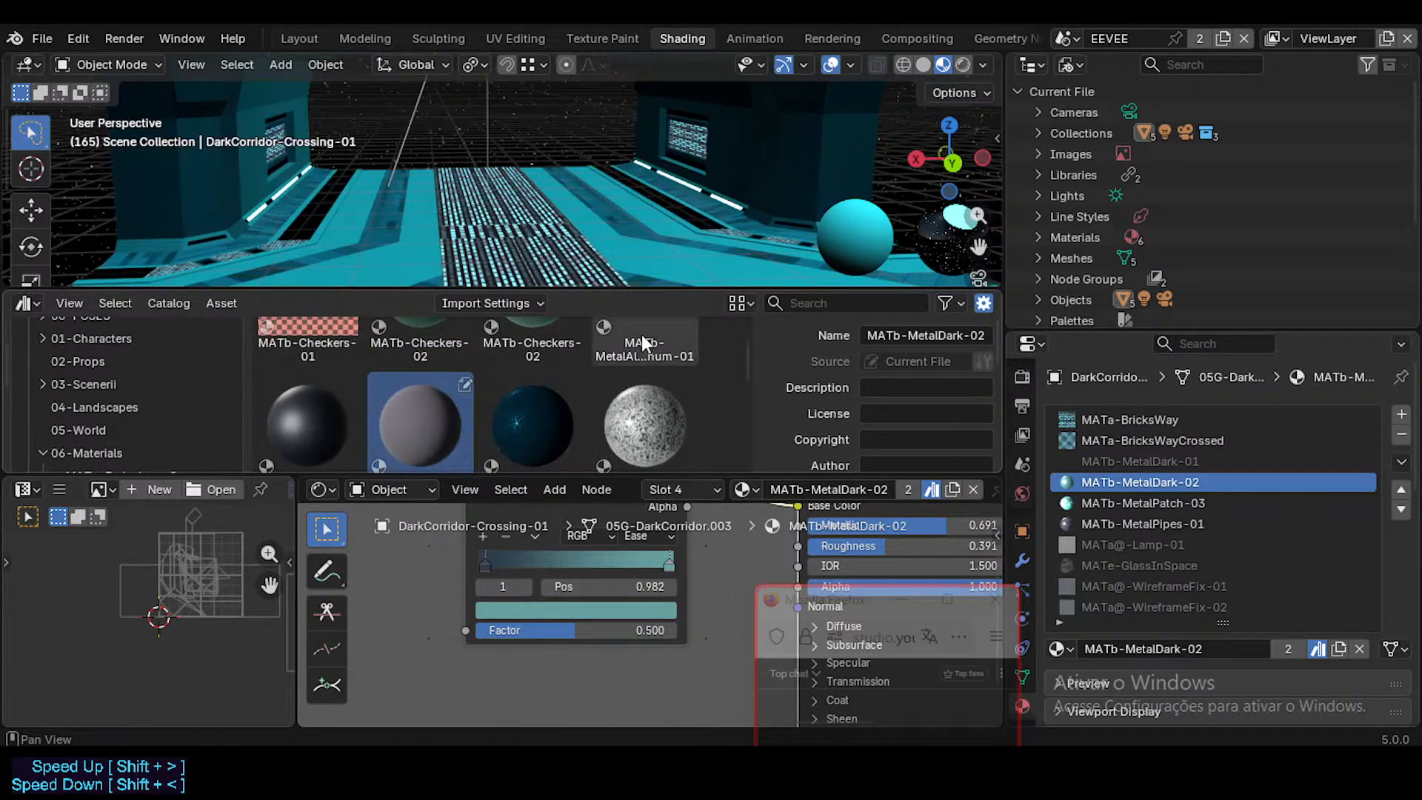
scroll(437, 398, "up", 2)
scroll(349, 389, "down", 3)
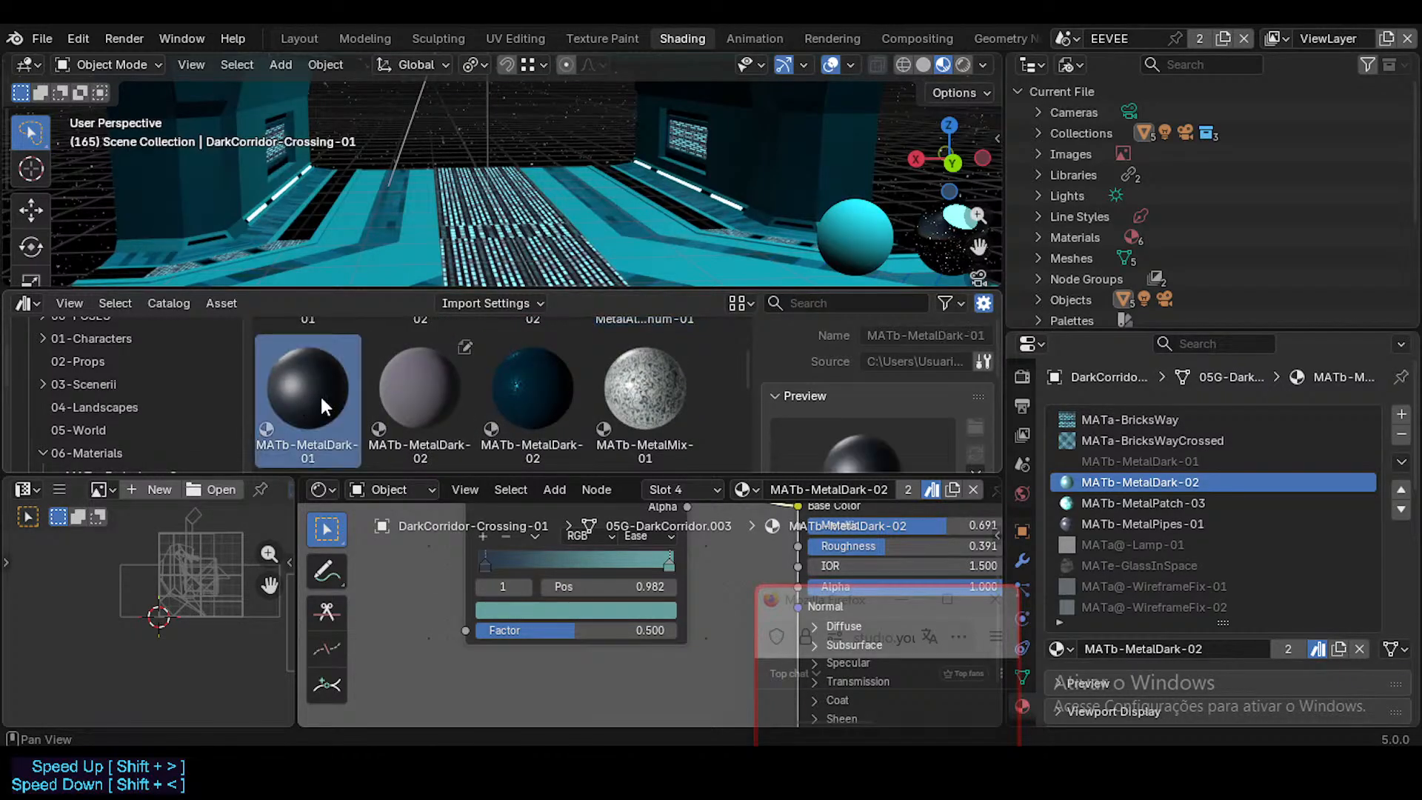
scroll(643, 394, "up", 2)
scroll(611, 407, "down", 1)
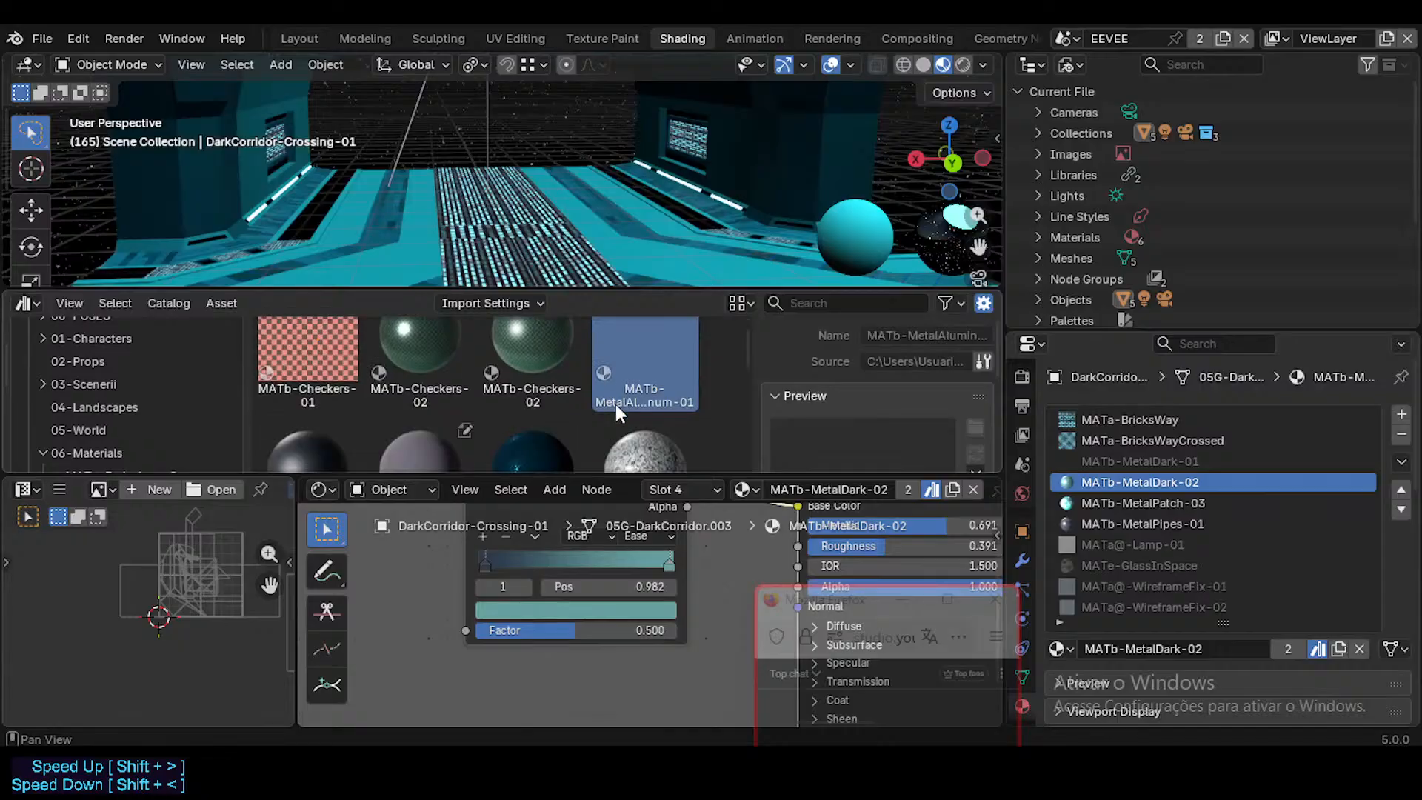
scroll(651, 363, "down", 3)
left_click(338, 400)
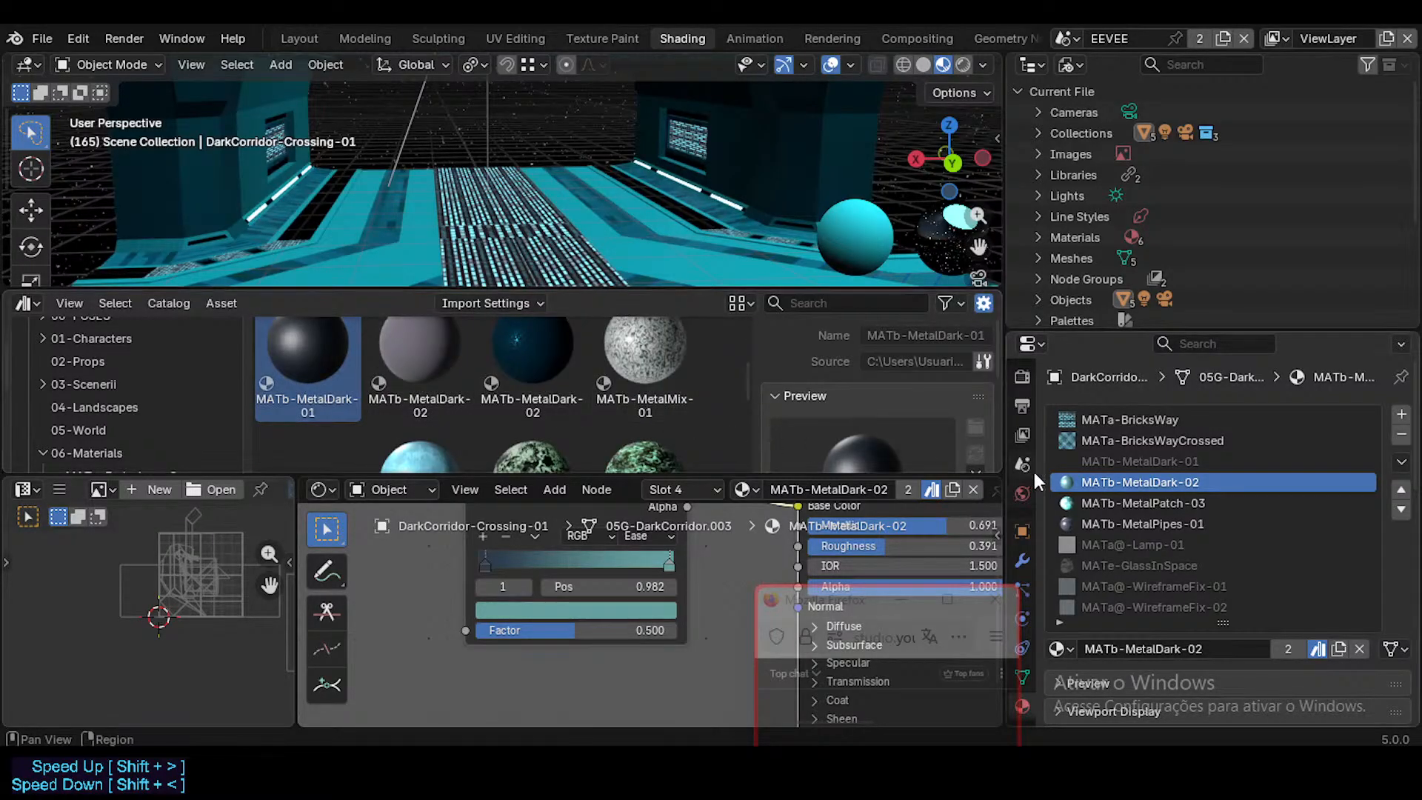
Step: Compare the MATb-MetalPatch-03 slot with the library's MetalPatch-01 and MetalPatch-02 assets and check their source files
left_click(1109, 503)
scroll(548, 404, "down", 1)
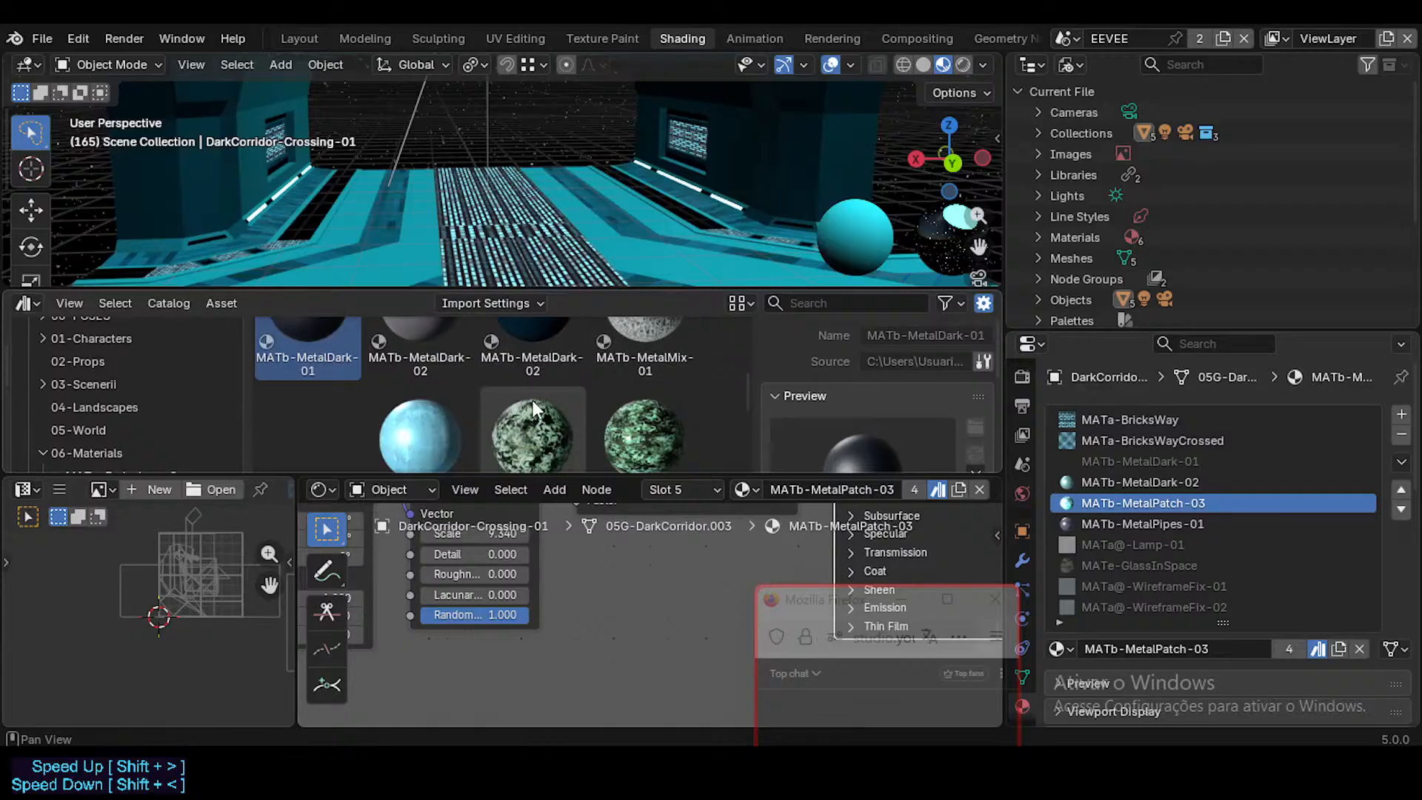
left_click(396, 359)
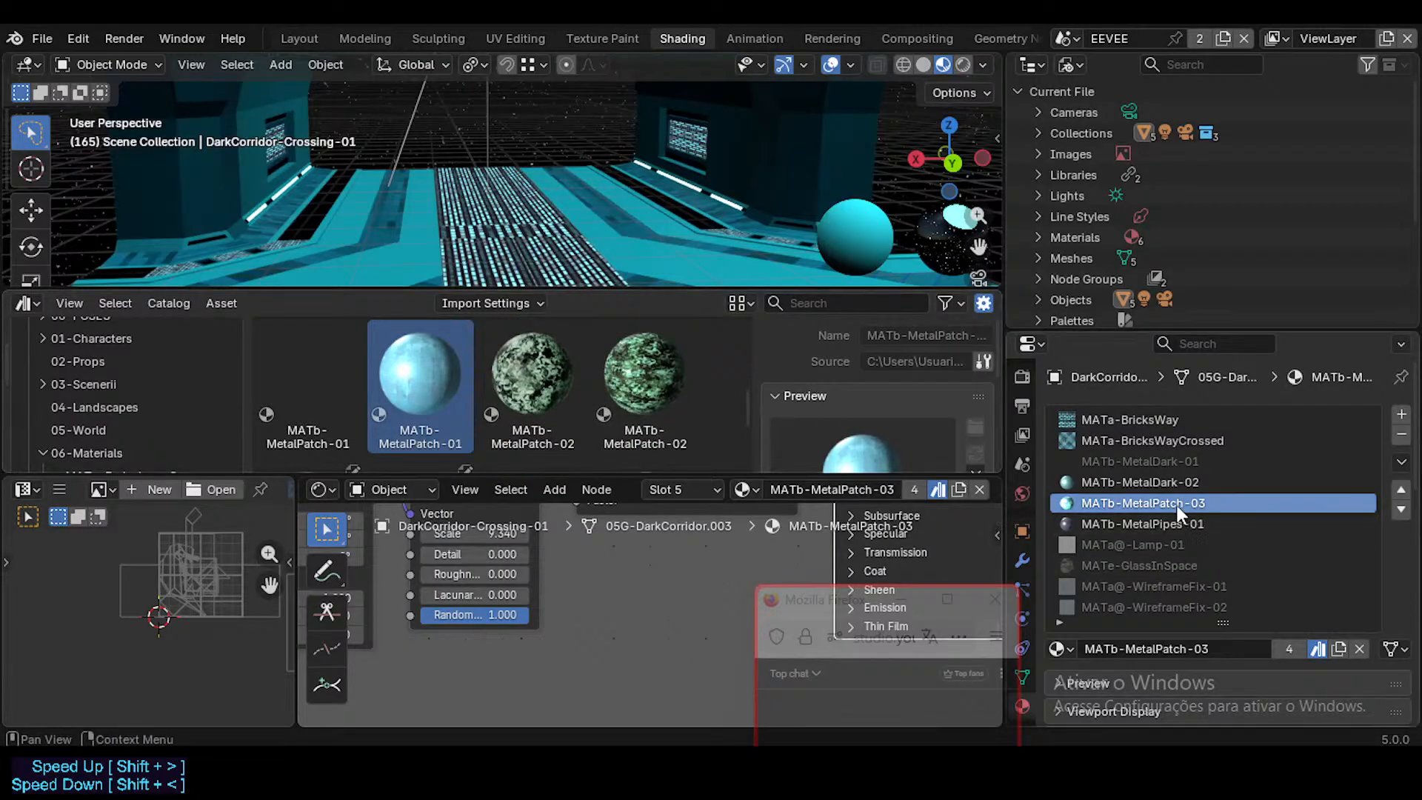
scroll(420, 387, "down", 2)
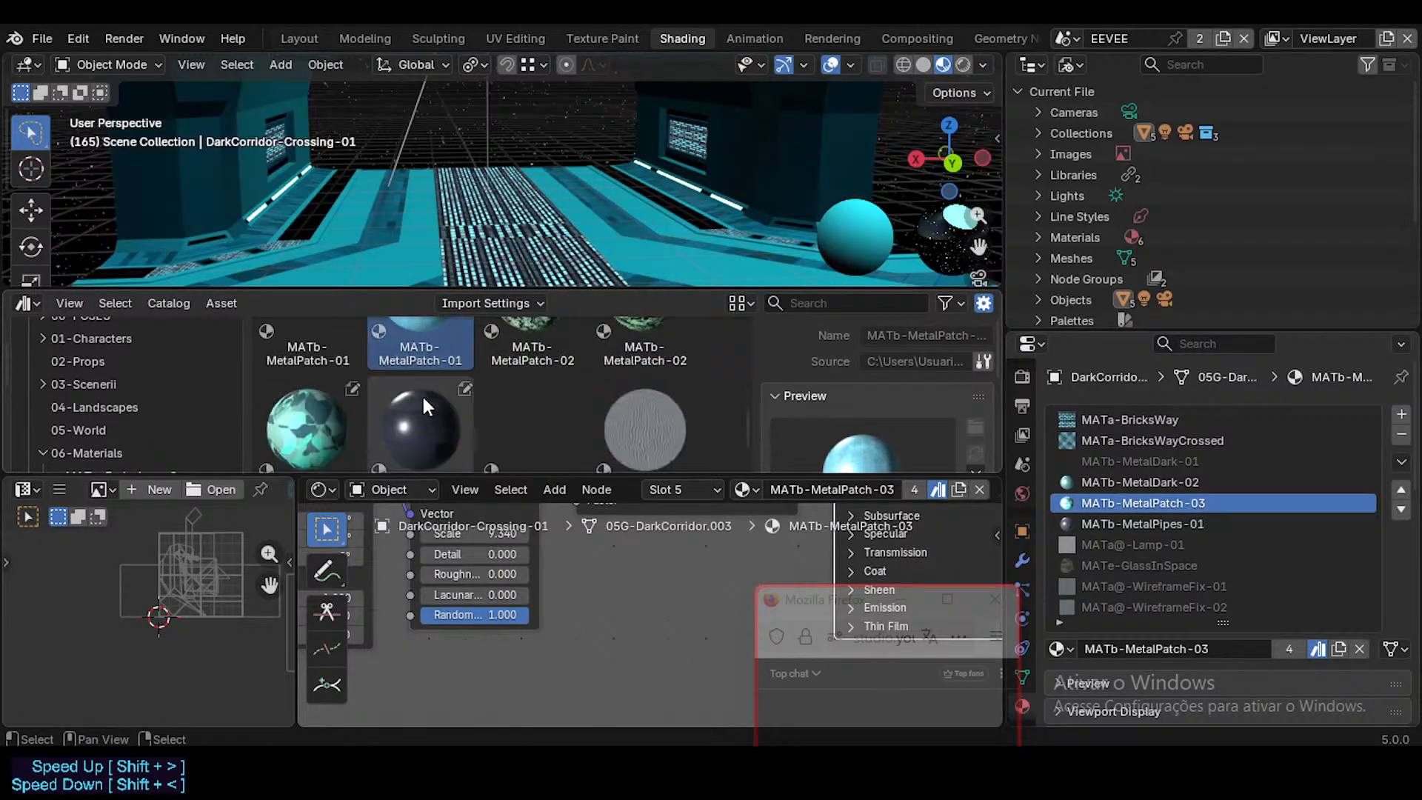
scroll(422, 395, "up", 1)
left_click(280, 369)
scroll(385, 370, "up", 1)
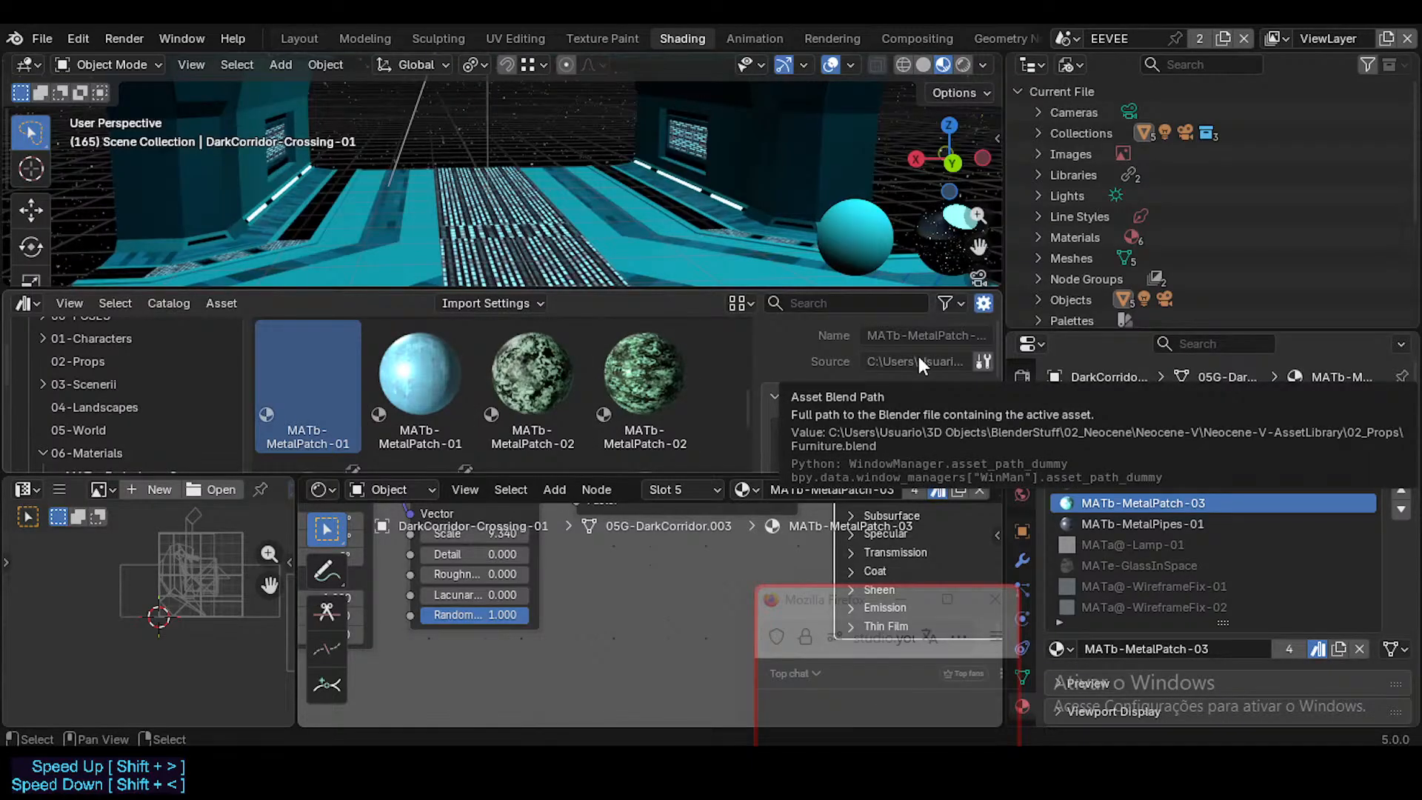
left_click(428, 376)
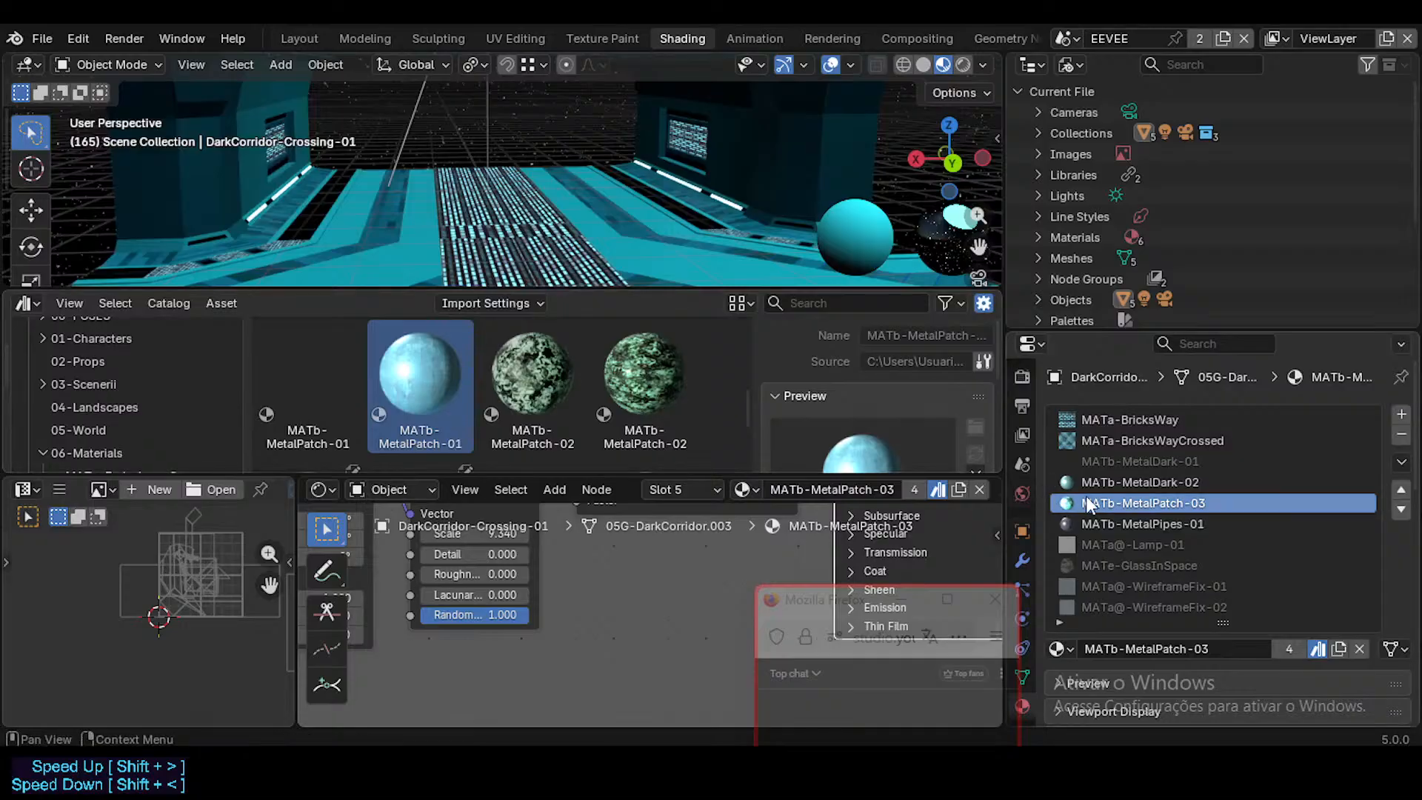
left_click(311, 355)
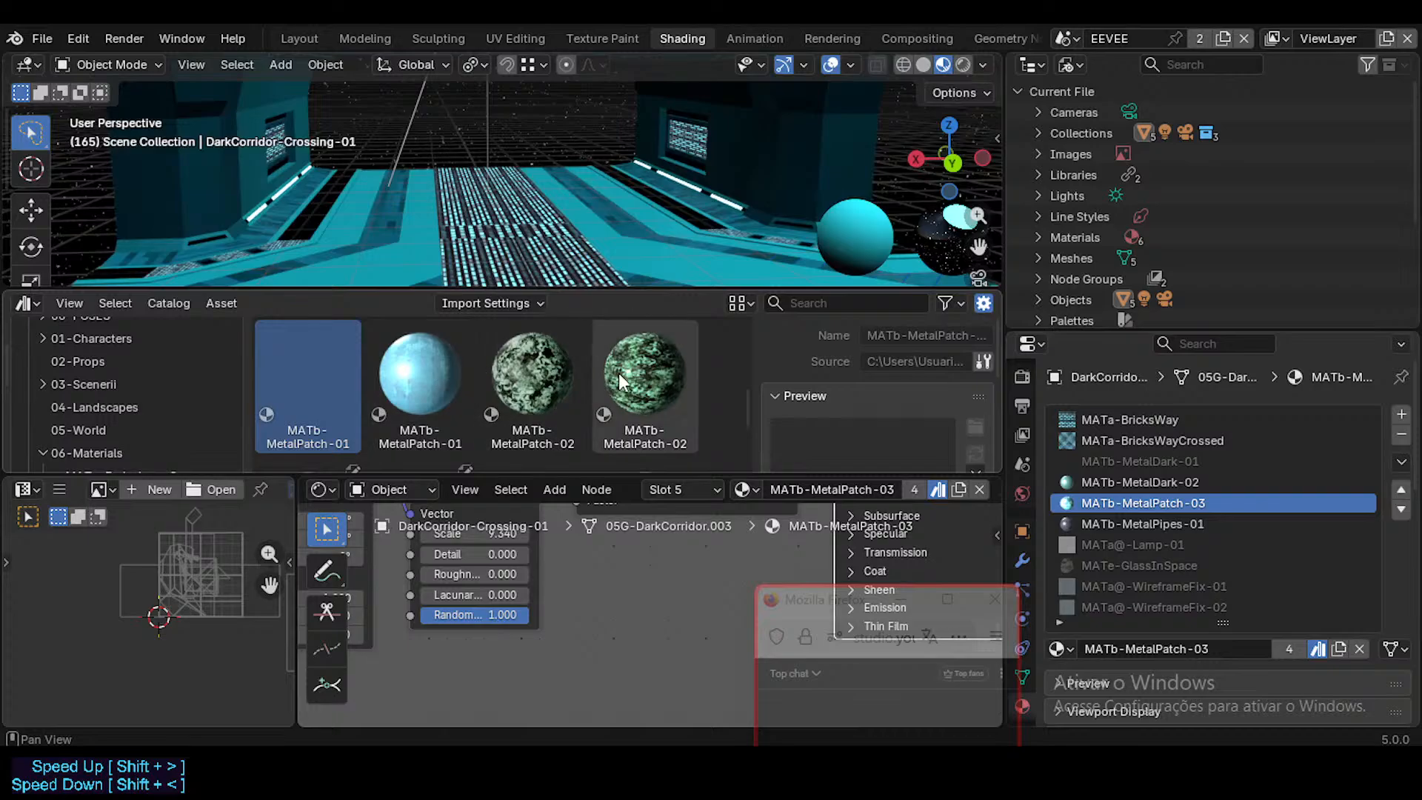
left_click(542, 362)
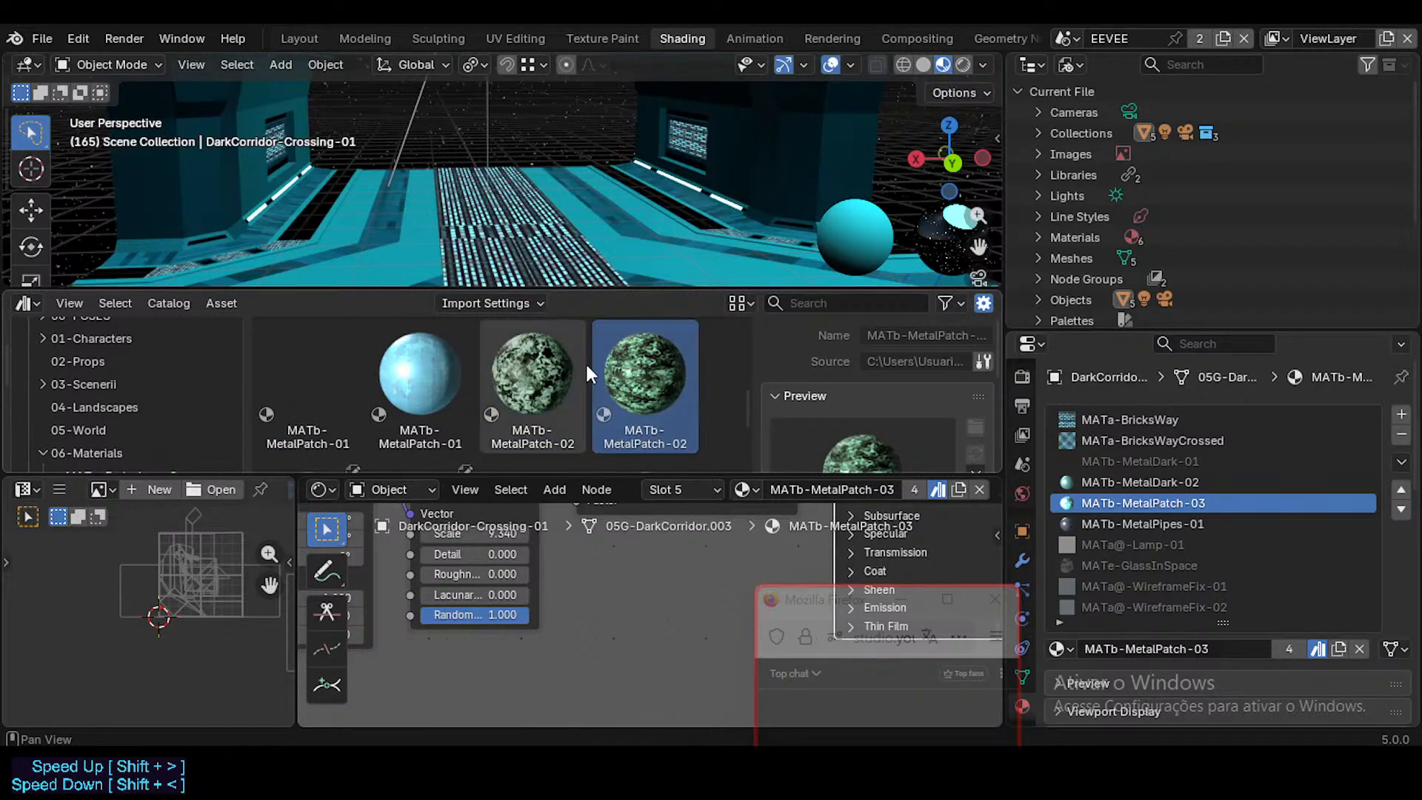
Step: Inspect the asset options of the two MATb-MetalPatch-02 materials and refresh the asset library
right_click(533, 350)
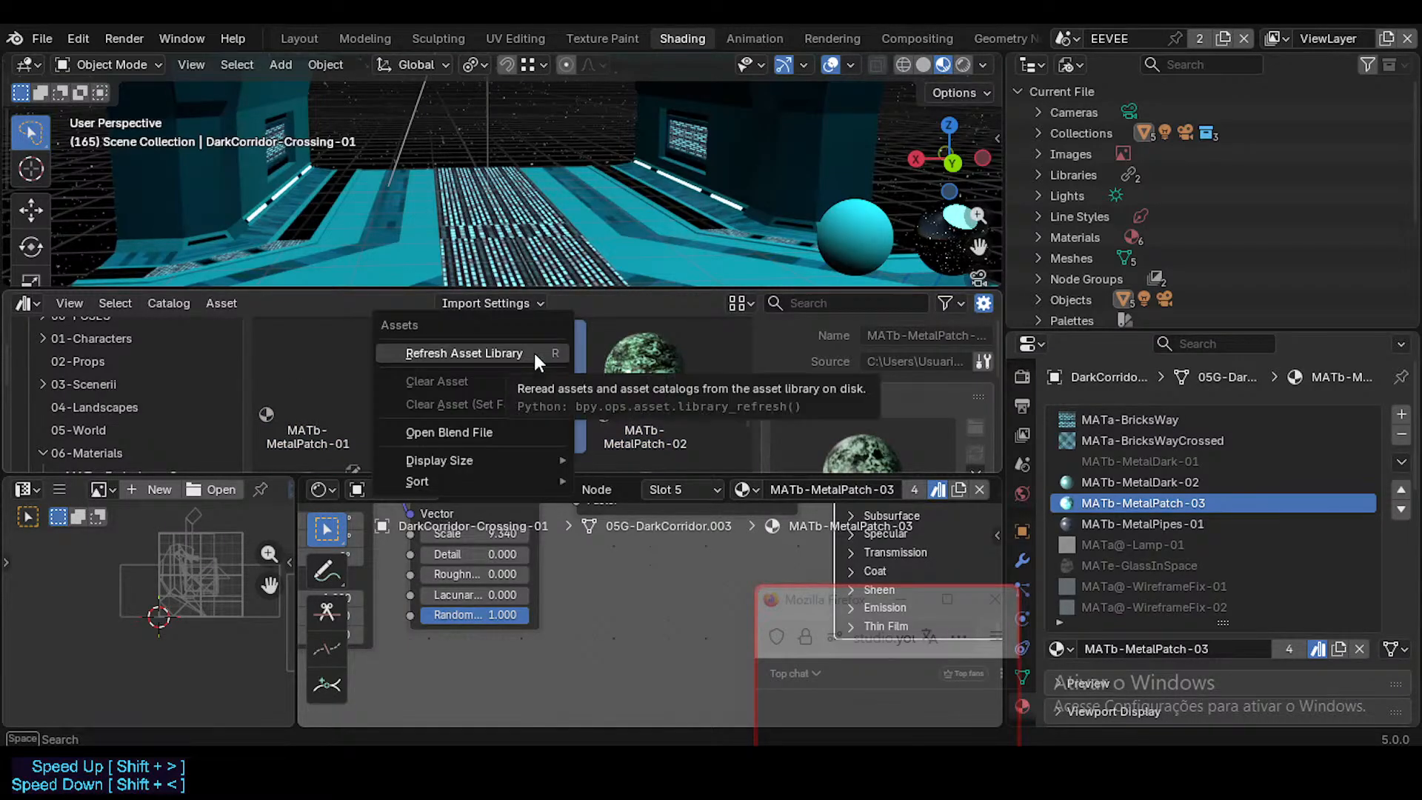
right_click(642, 352)
key("Escape")
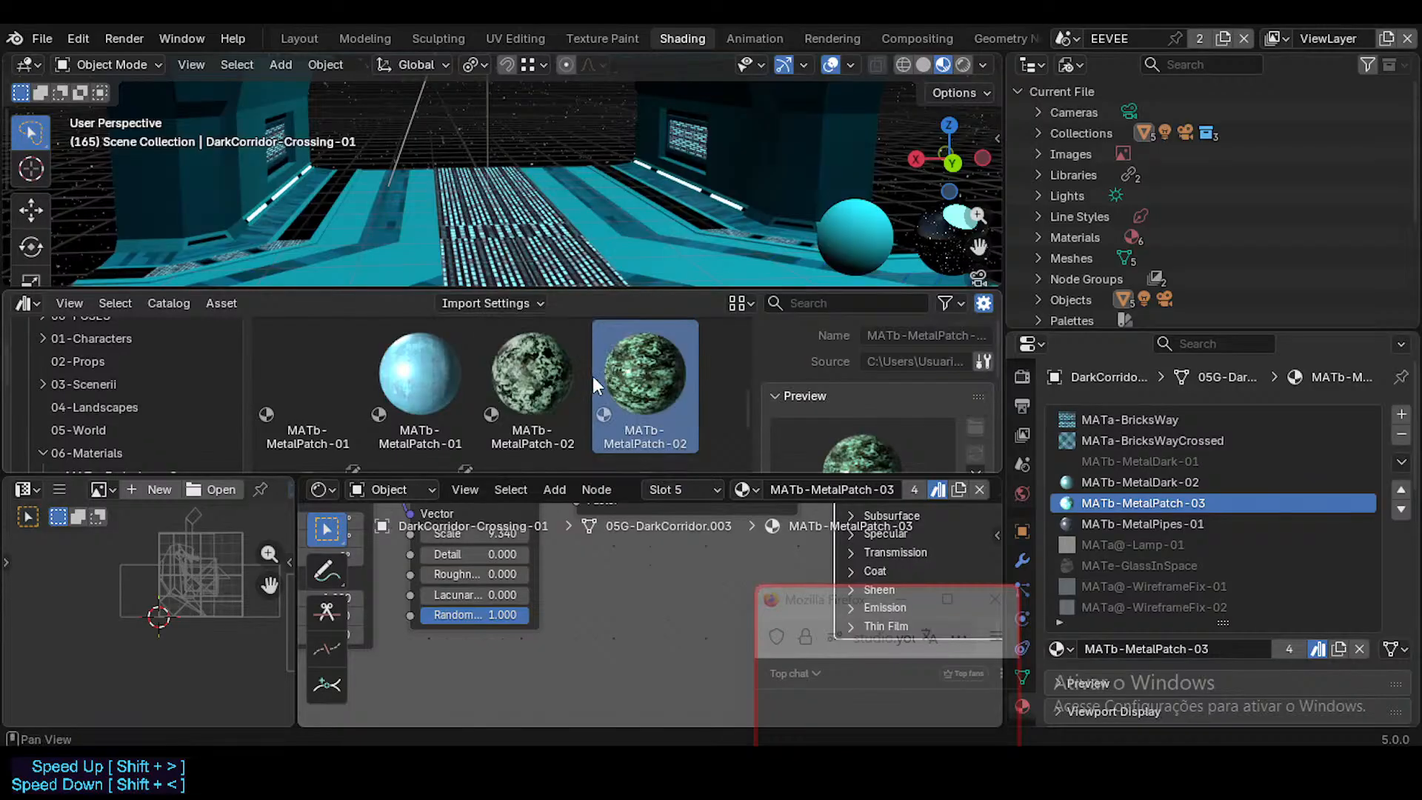
right_click(541, 376)
left_click(540, 372)
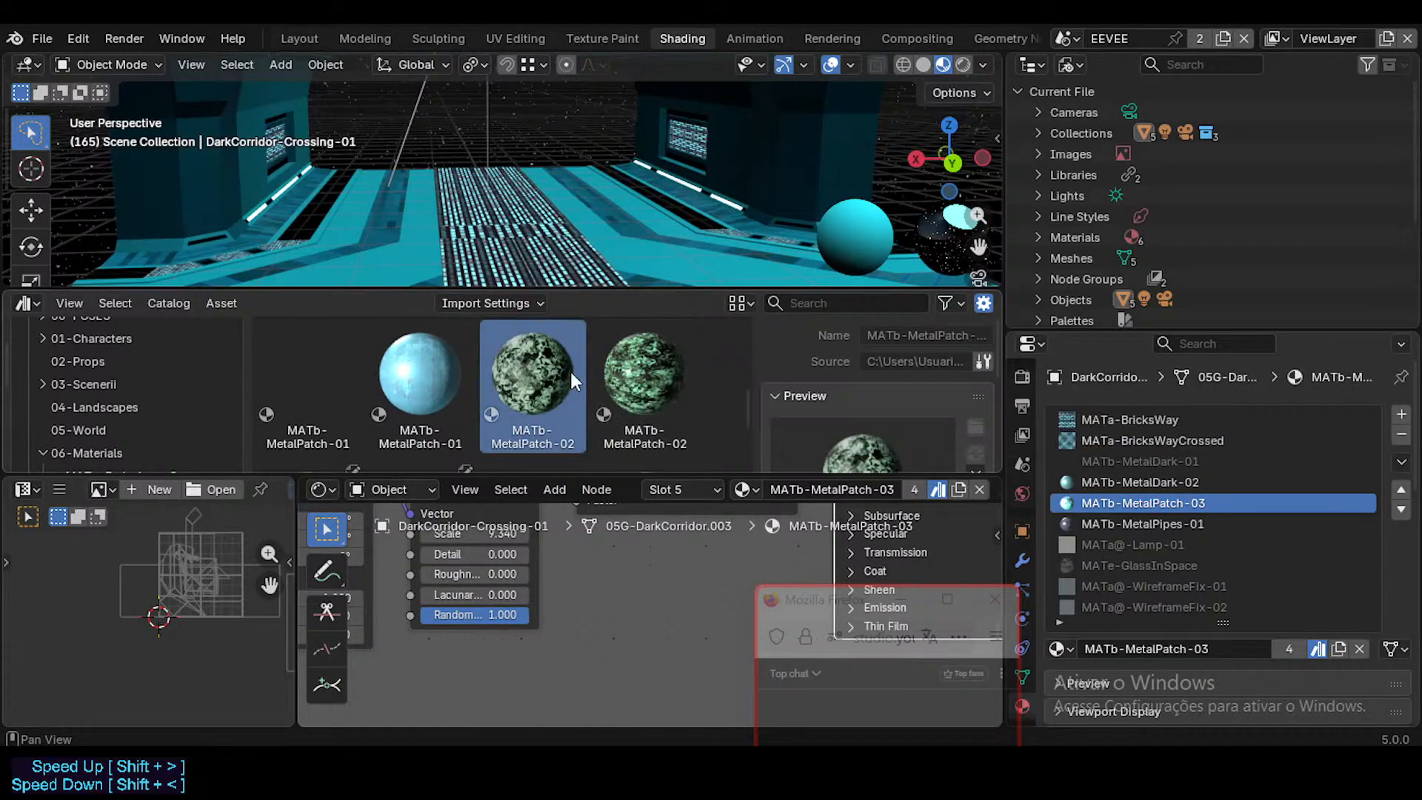
right_click(531, 364)
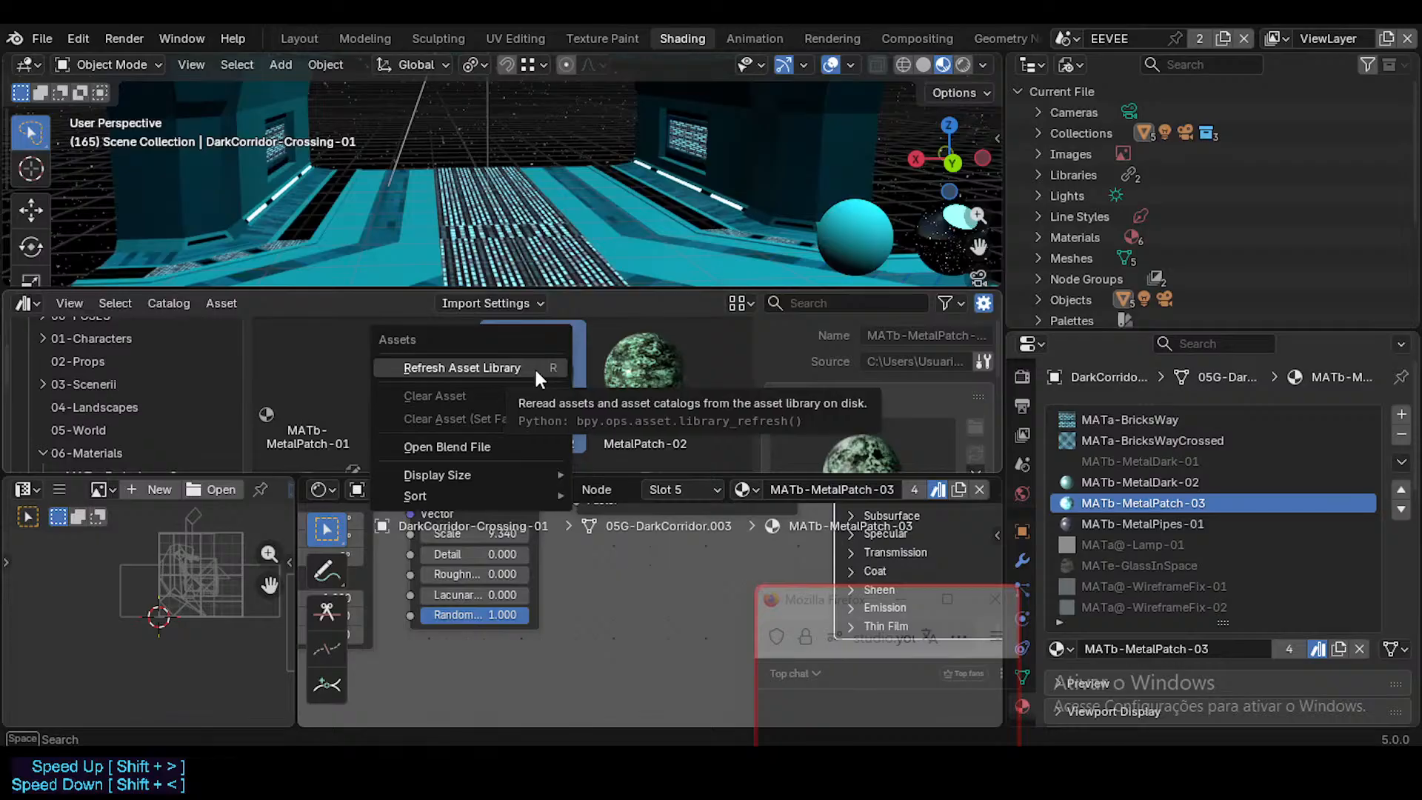
left_click(534, 367)
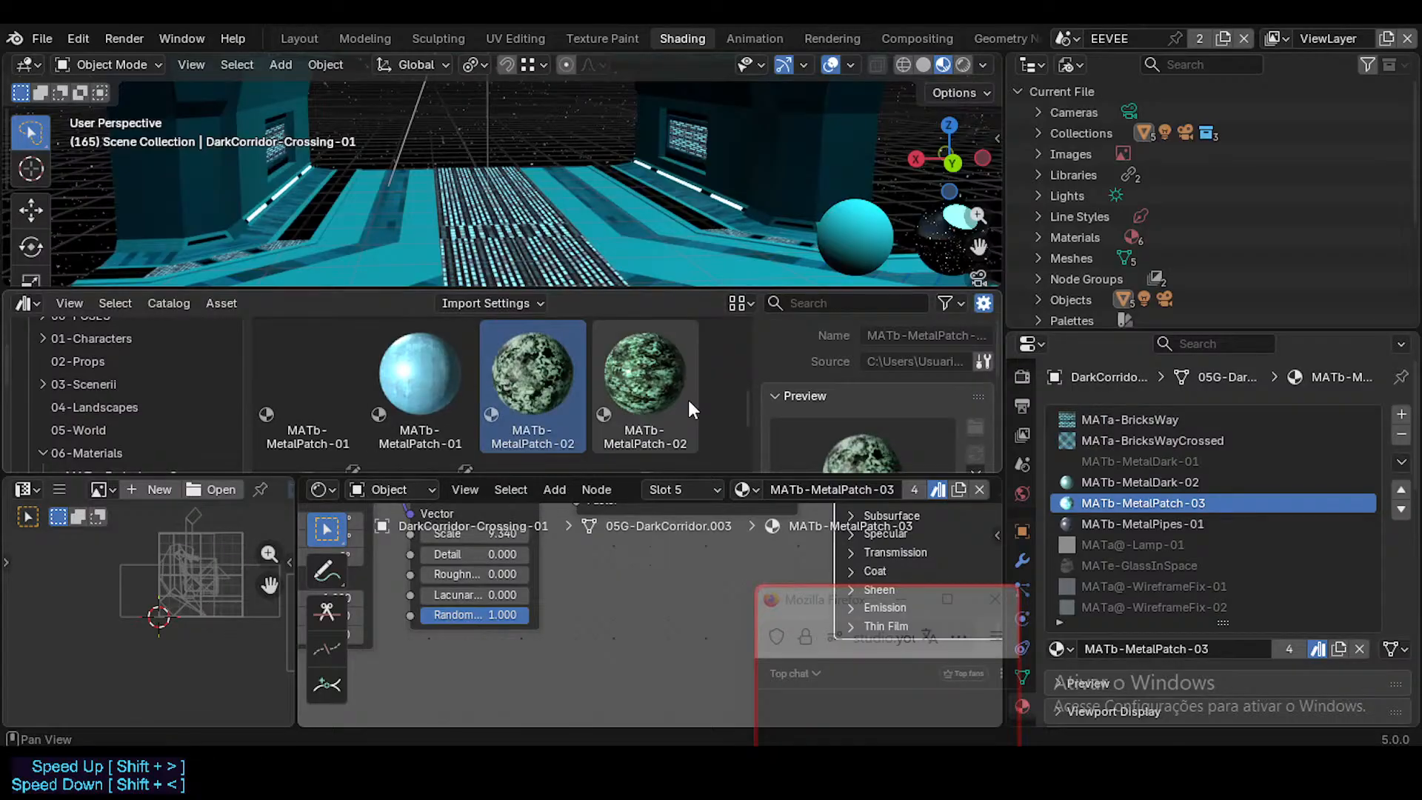
right_click(515, 367)
Step: Examine the current file's MATb-MetalPatch-03 asset against the neighbouring MetalPatch and MetalPipes assets for duplicates
scroll(549, 380, "down", 2)
left_click(321, 378)
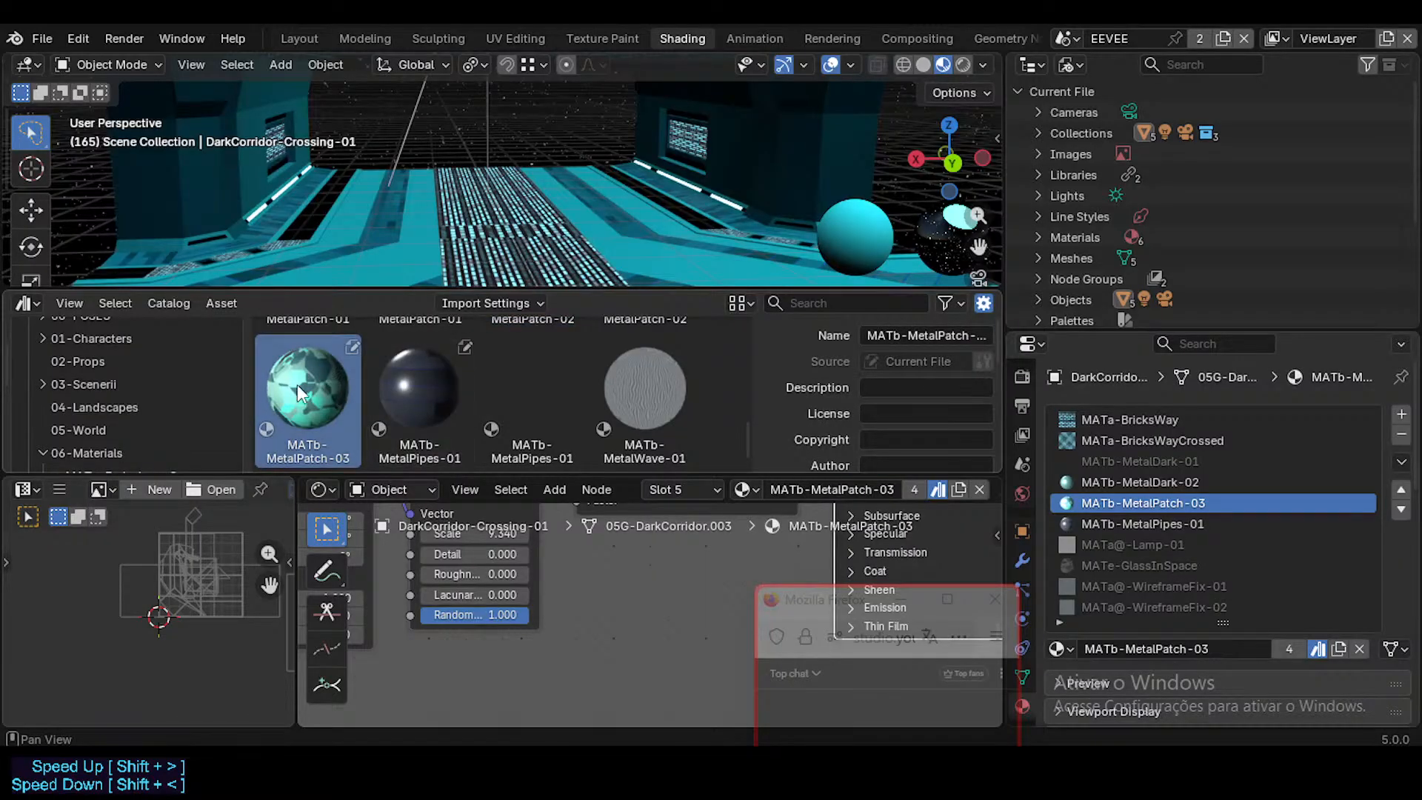
scroll(304, 384, "up", 2)
scroll(333, 372, "down", 2)
scroll(333, 390, "up", 3)
scroll(337, 393, "down", 1)
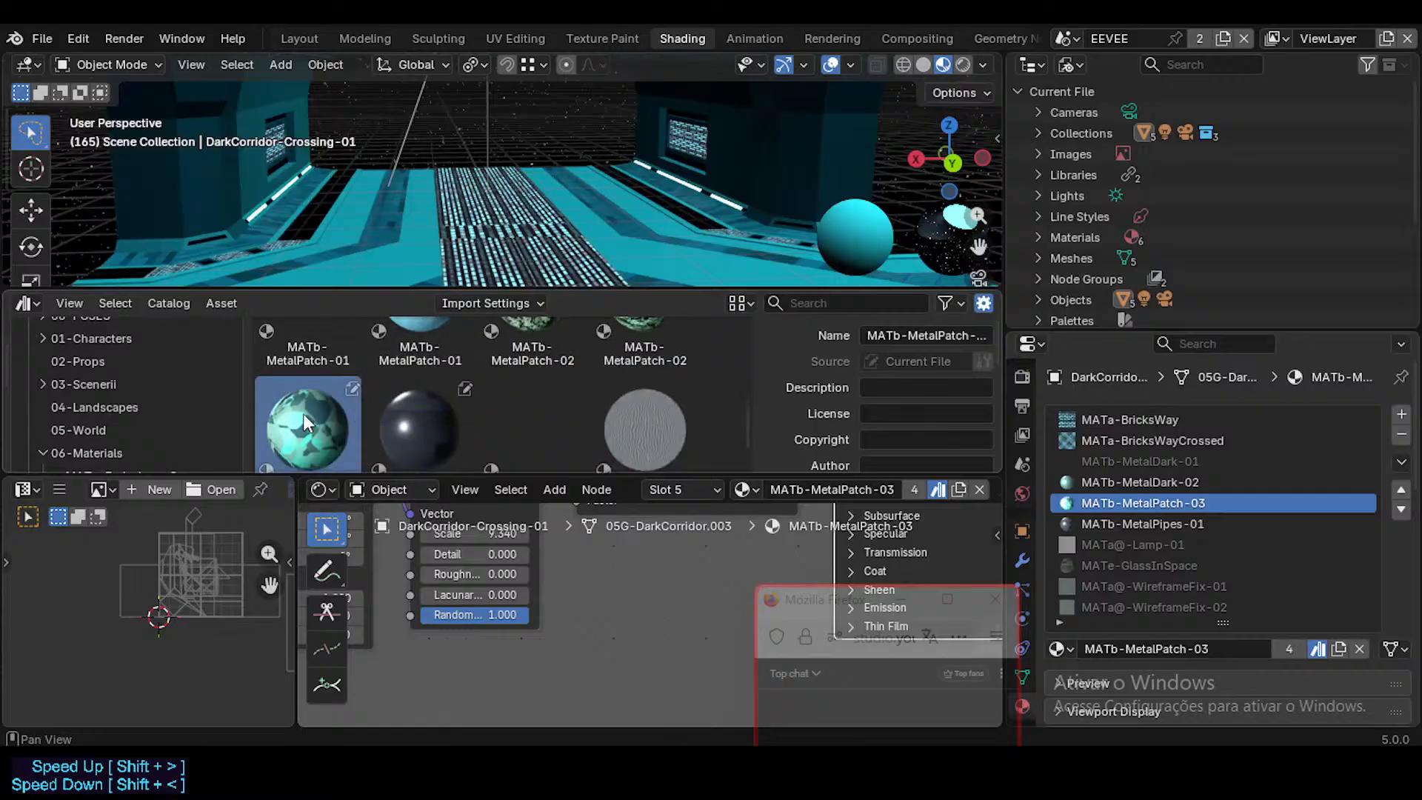
scroll(306, 422, "down", 1)
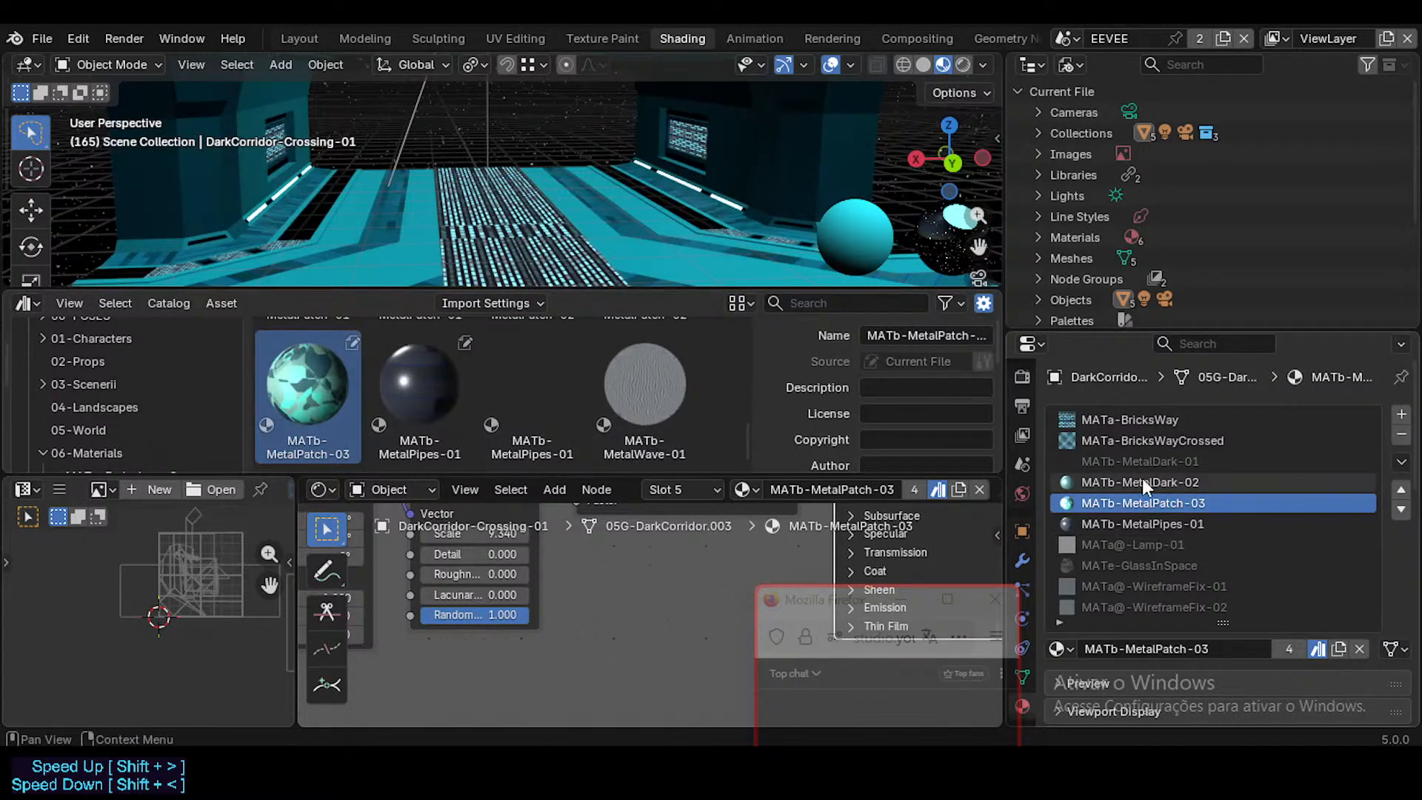
Step: Compare the current file's MATb-MetalPipes-01 asset with the library's asset of the same name and check their sources
left_click(1107, 483)
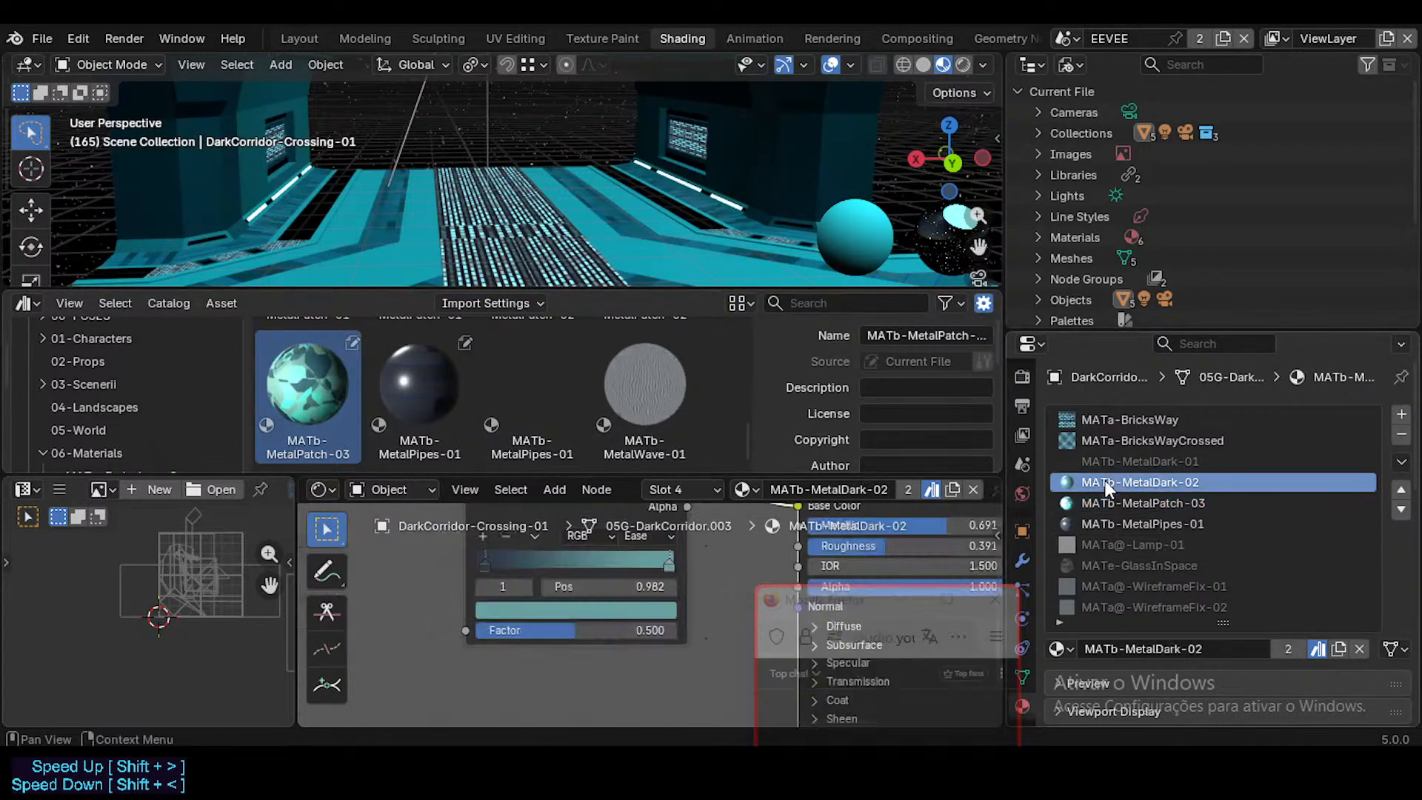
left_click(441, 404)
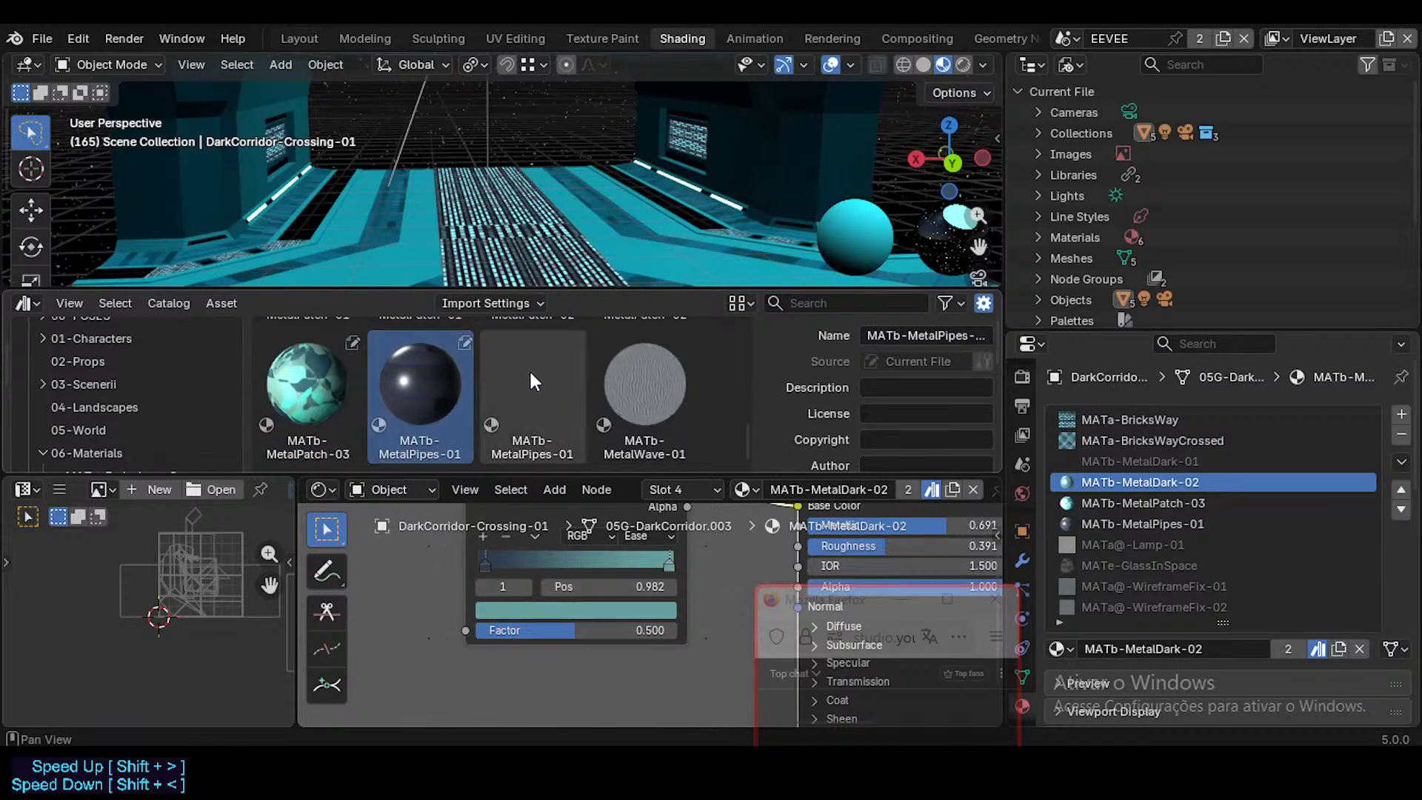
left_click(523, 367)
left_click(444, 384)
left_click(534, 376)
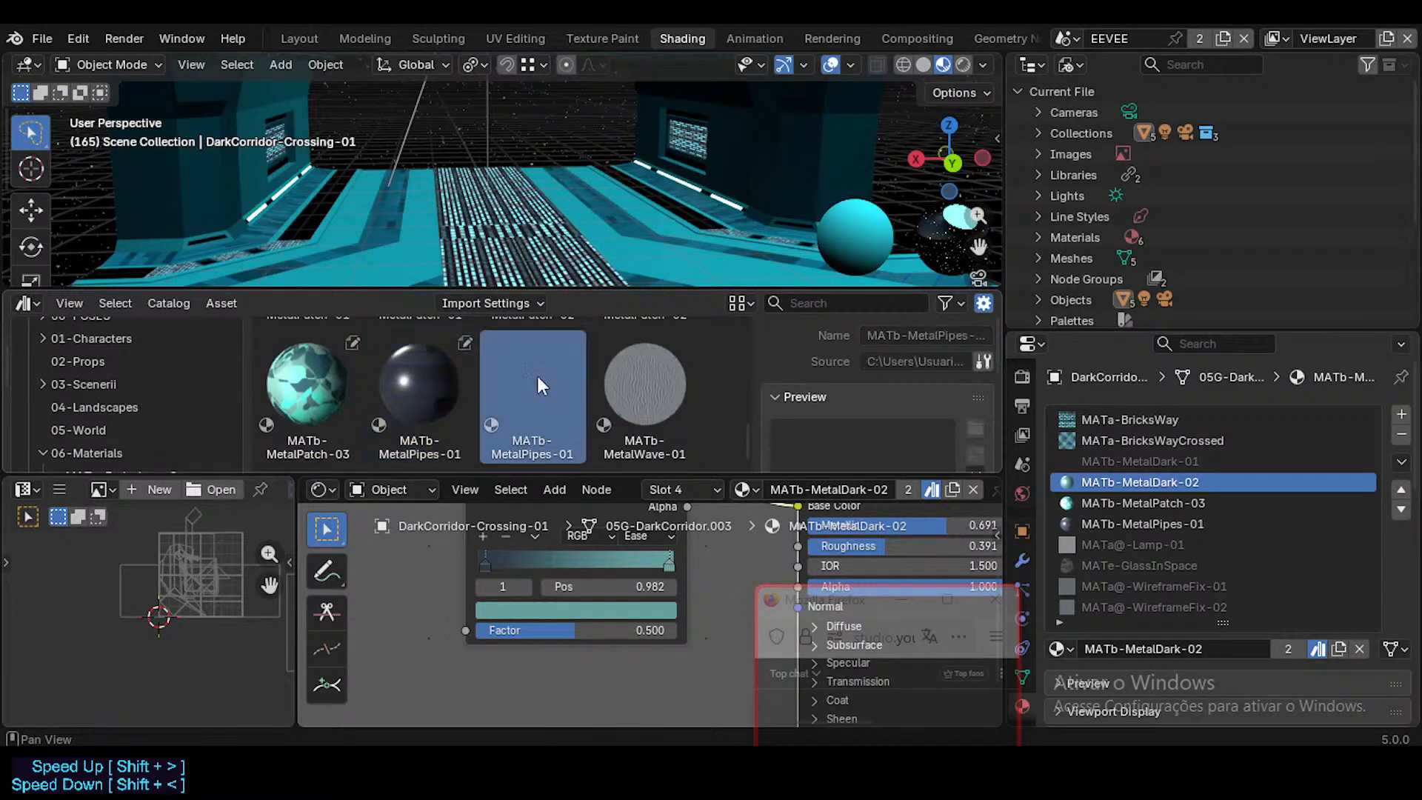
left_click(415, 373)
right_click(421, 374)
left_click(424, 379)
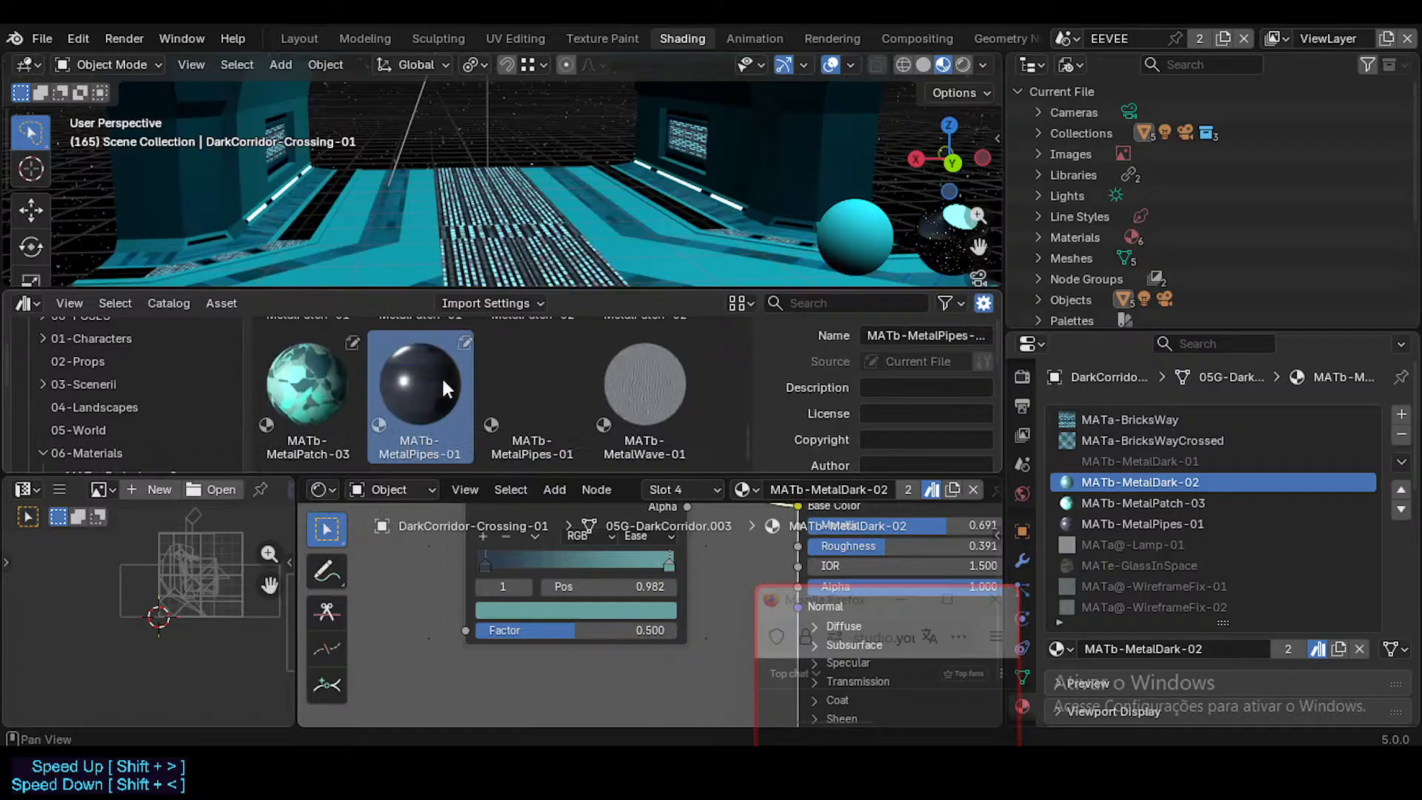
left_click(533, 376)
right_click(532, 372)
left_click(533, 379)
Step: Clear the asset status of the current file's MATb-MetalPipes-01 material, keeping only the library's copy in the catalog
left_click(442, 394)
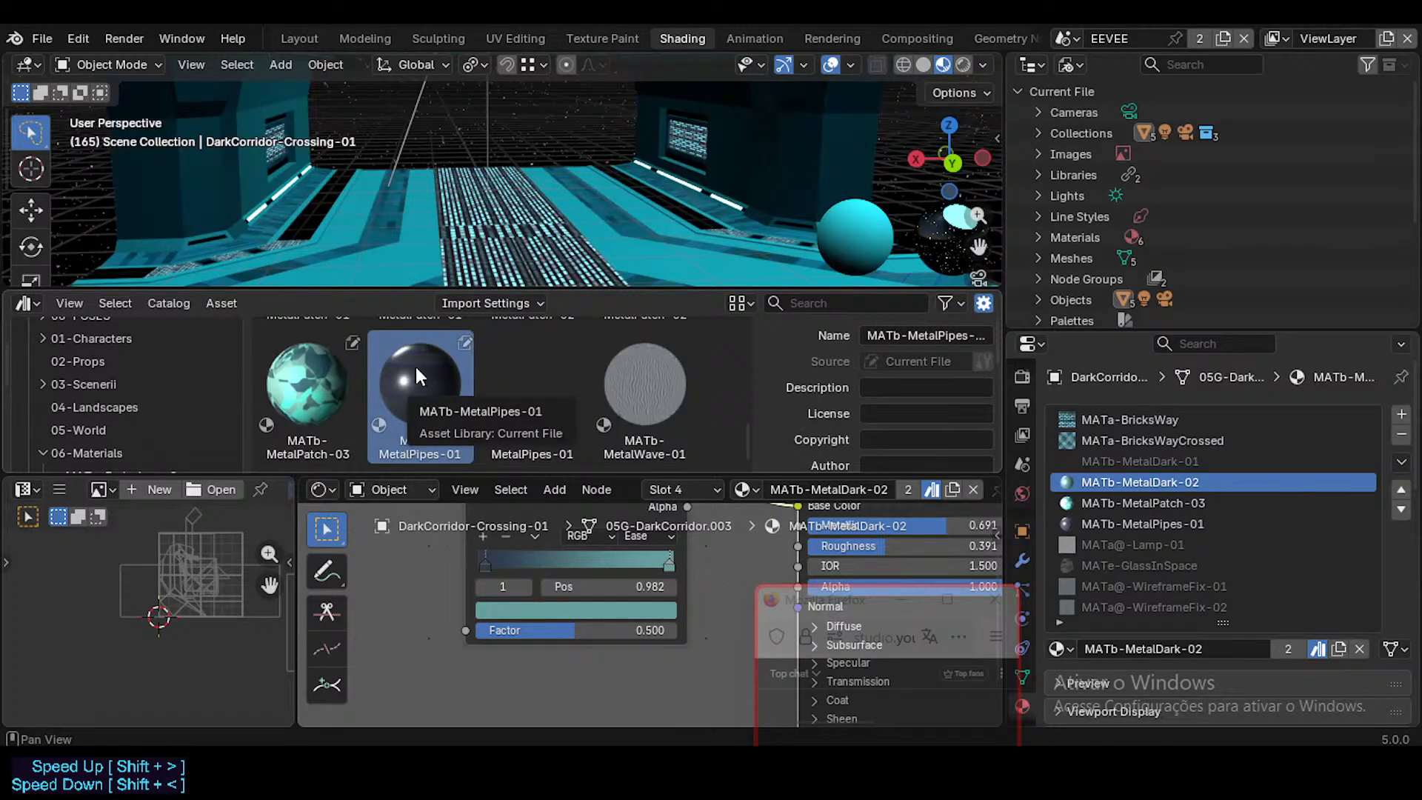
right_click(415, 369)
left_click(425, 404)
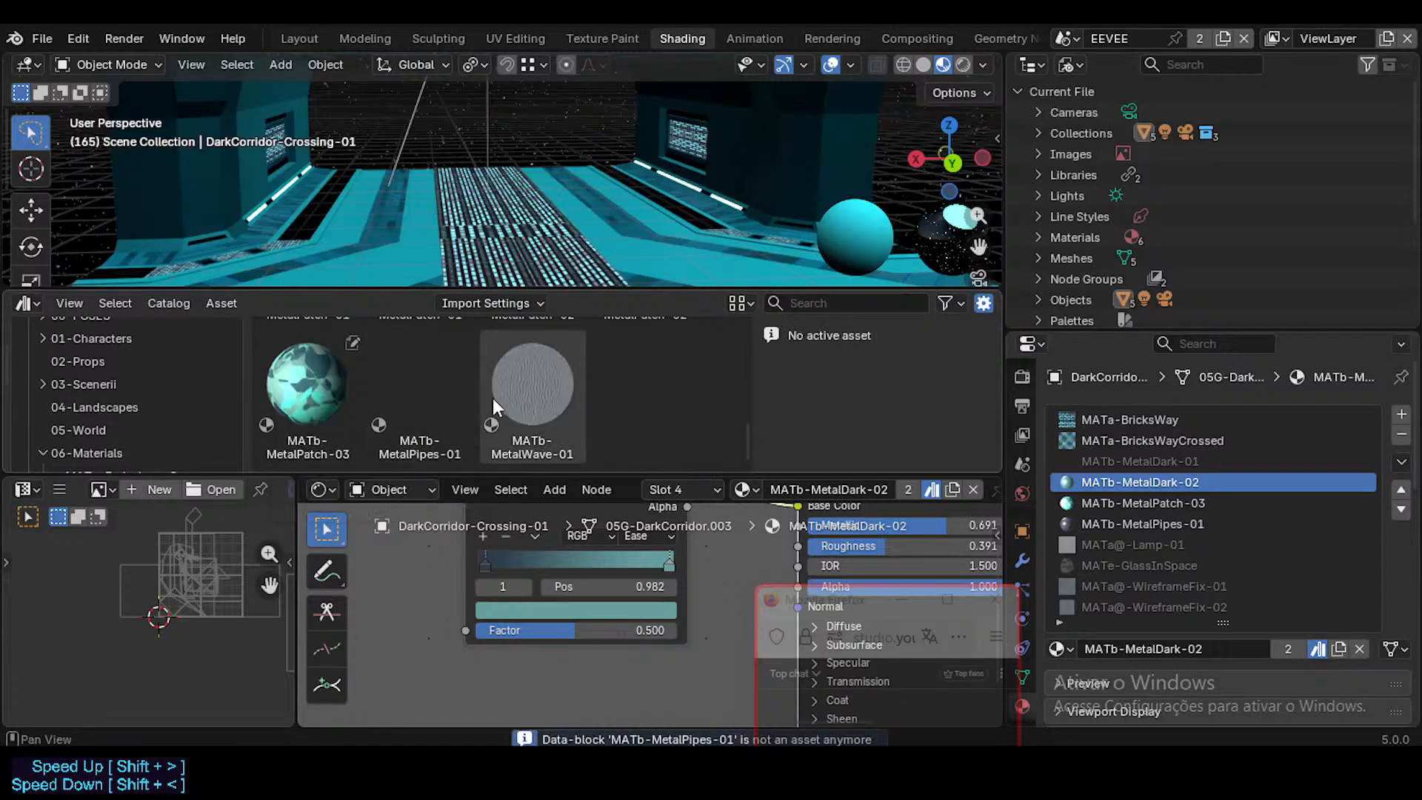
left_click(434, 379)
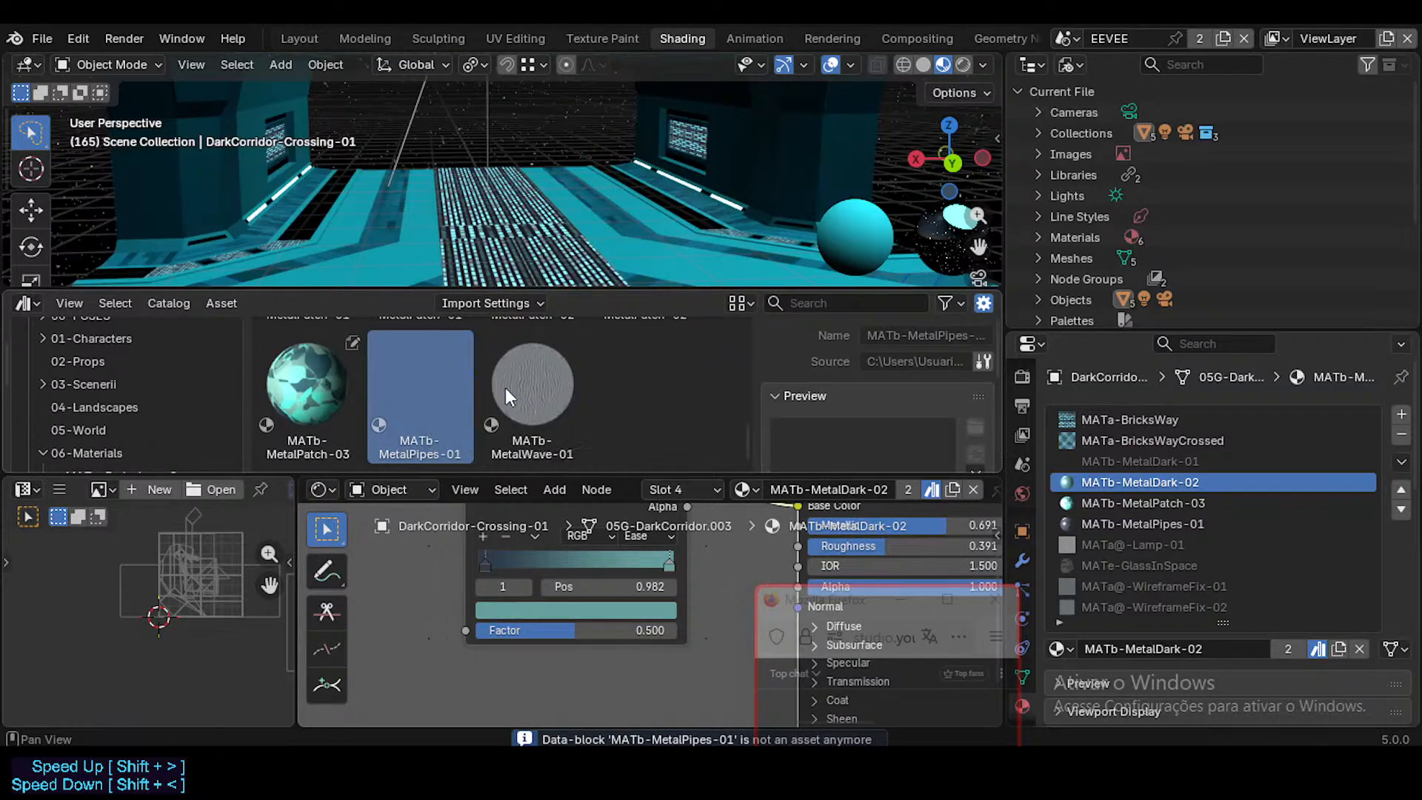
left_click(526, 387)
Step: Compare the current file's MATb-MetalPatch-03 asset with the library's two MATb-MetalPatch-02 assets
left_click(326, 366)
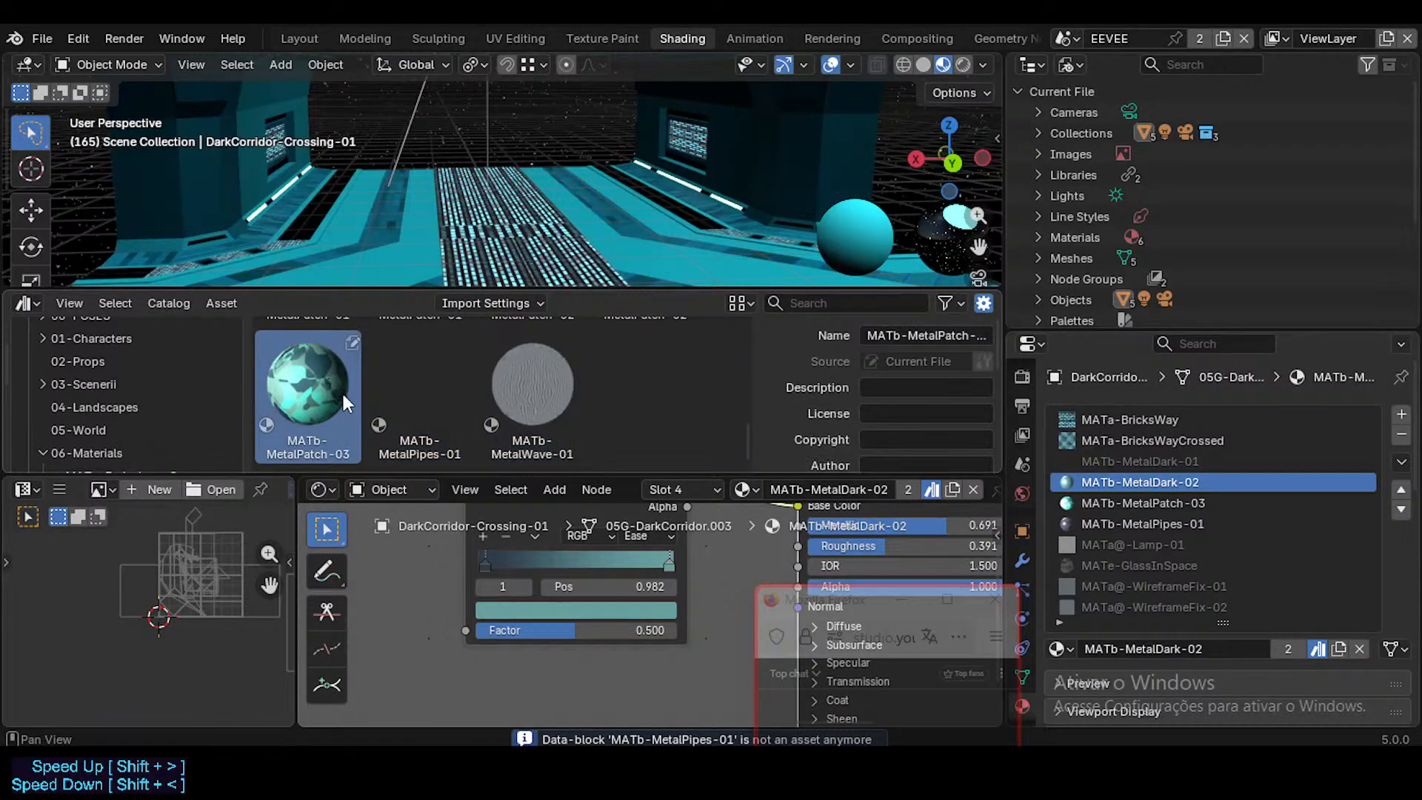
scroll(344, 394, "up", 3)
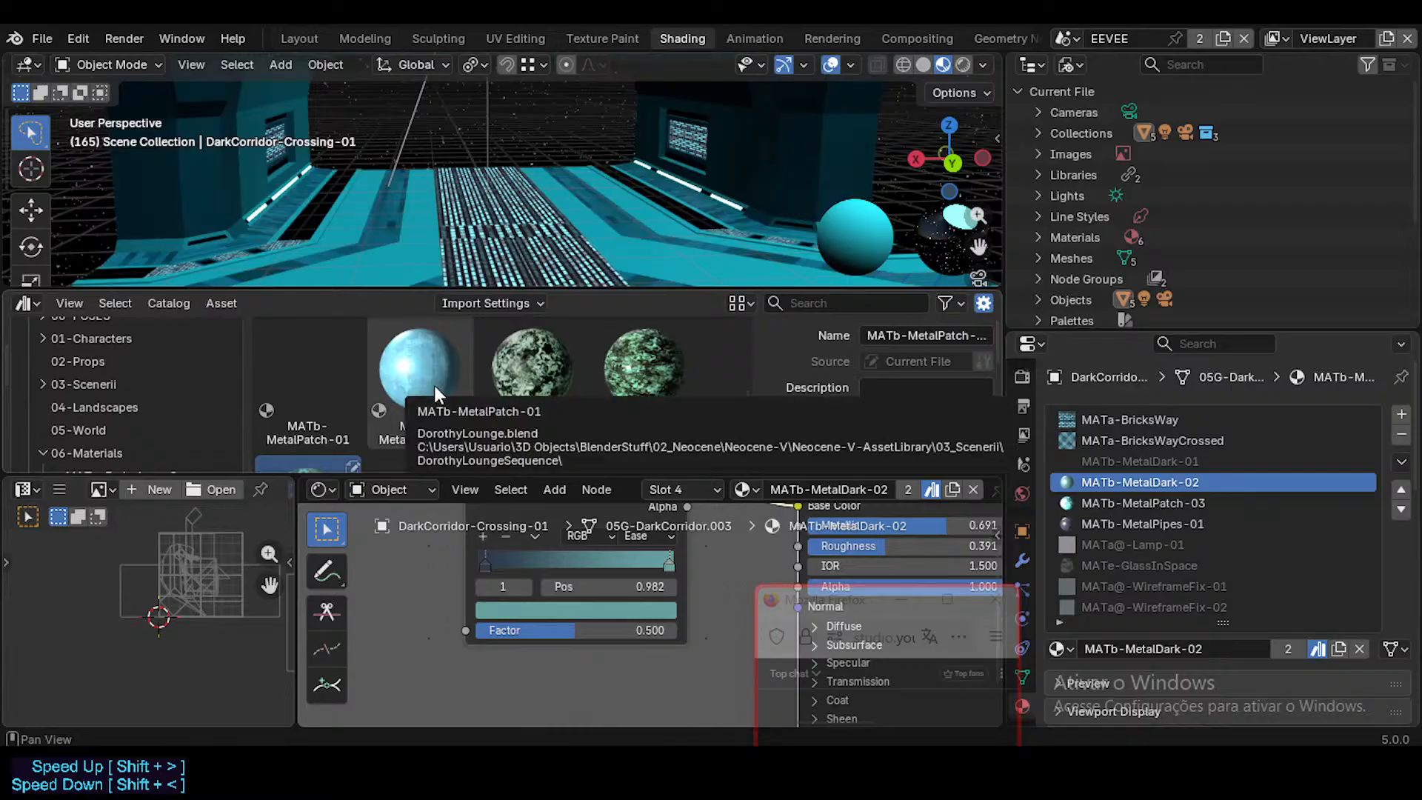
left_click(548, 376)
left_click(638, 375)
right_click(544, 369)
left_click(635, 373)
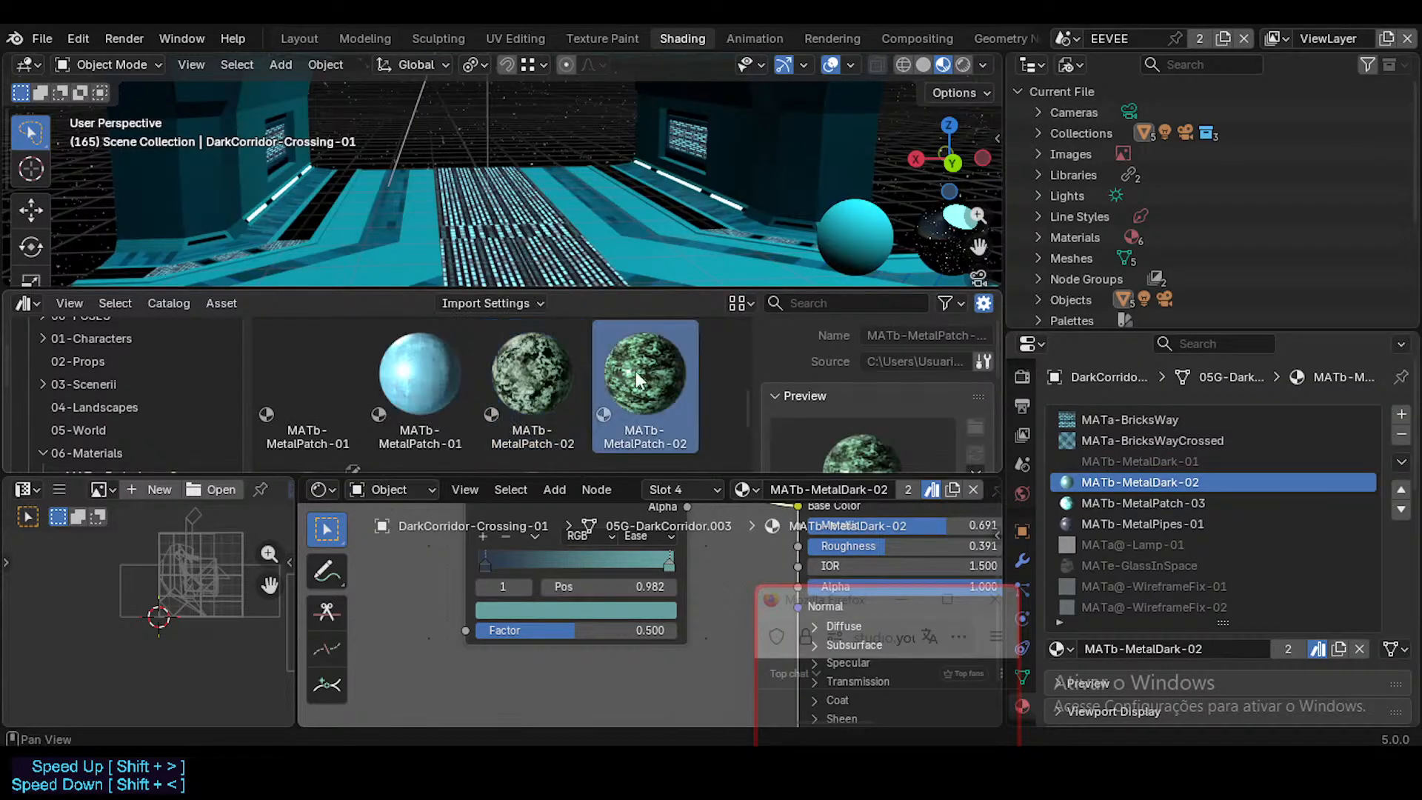
Step: Replace the corridor object's local MATb-MetalPipes-01 material with the library's MATb-MetalPipes-01 asset in the same slot
left_click(1157, 522)
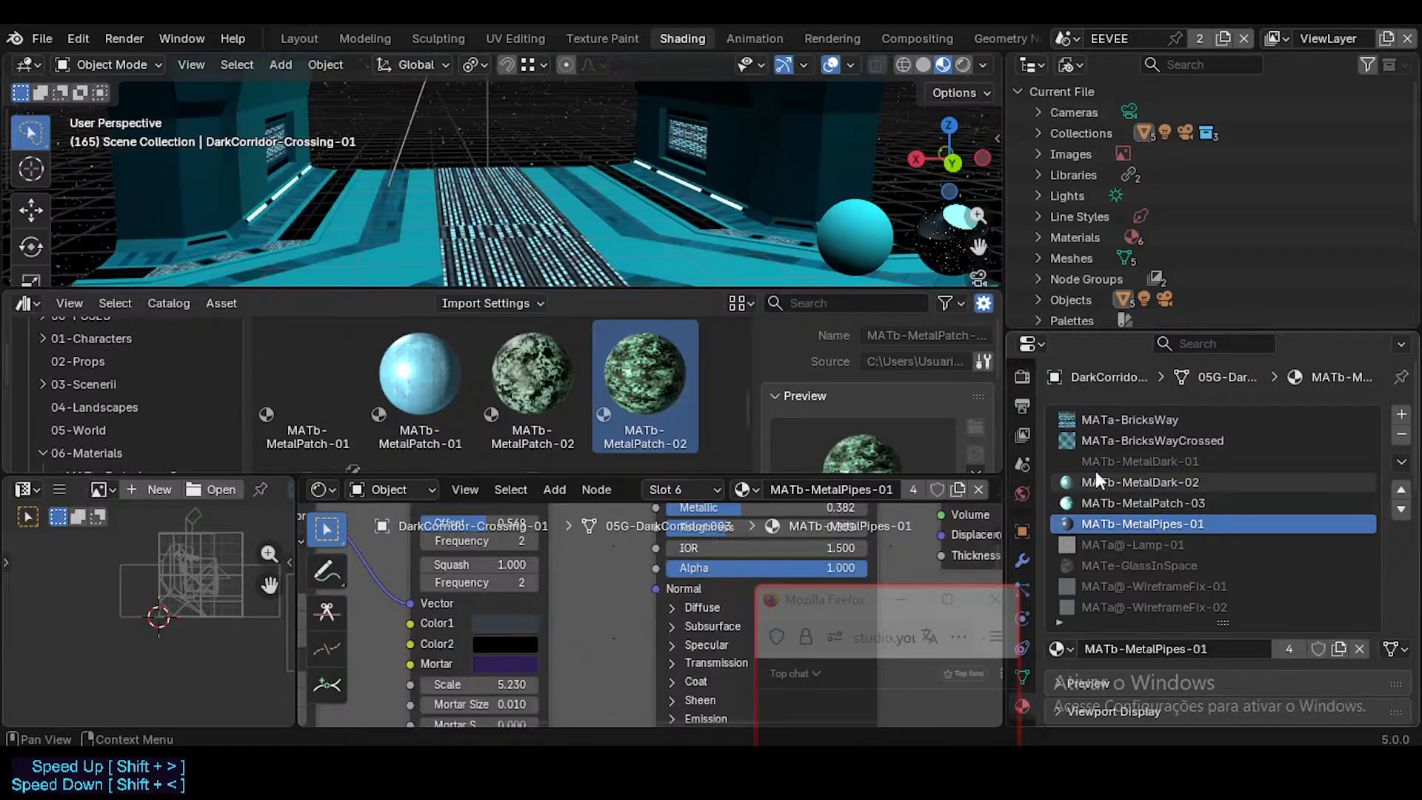
scroll(392, 382, "down", 5)
left_click_drag(414, 394, 1167, 520)
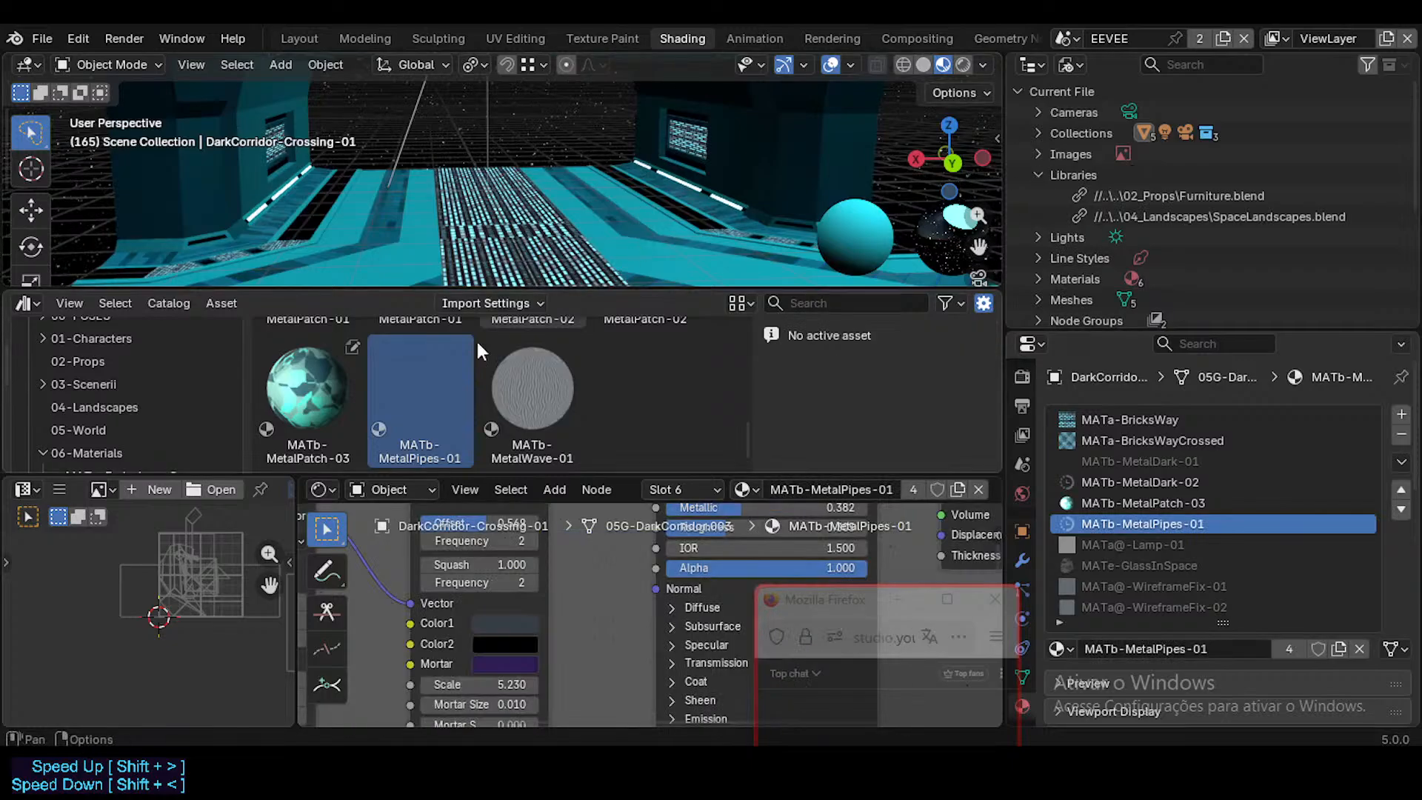
left_click_drag(435, 376, 1157, 518)
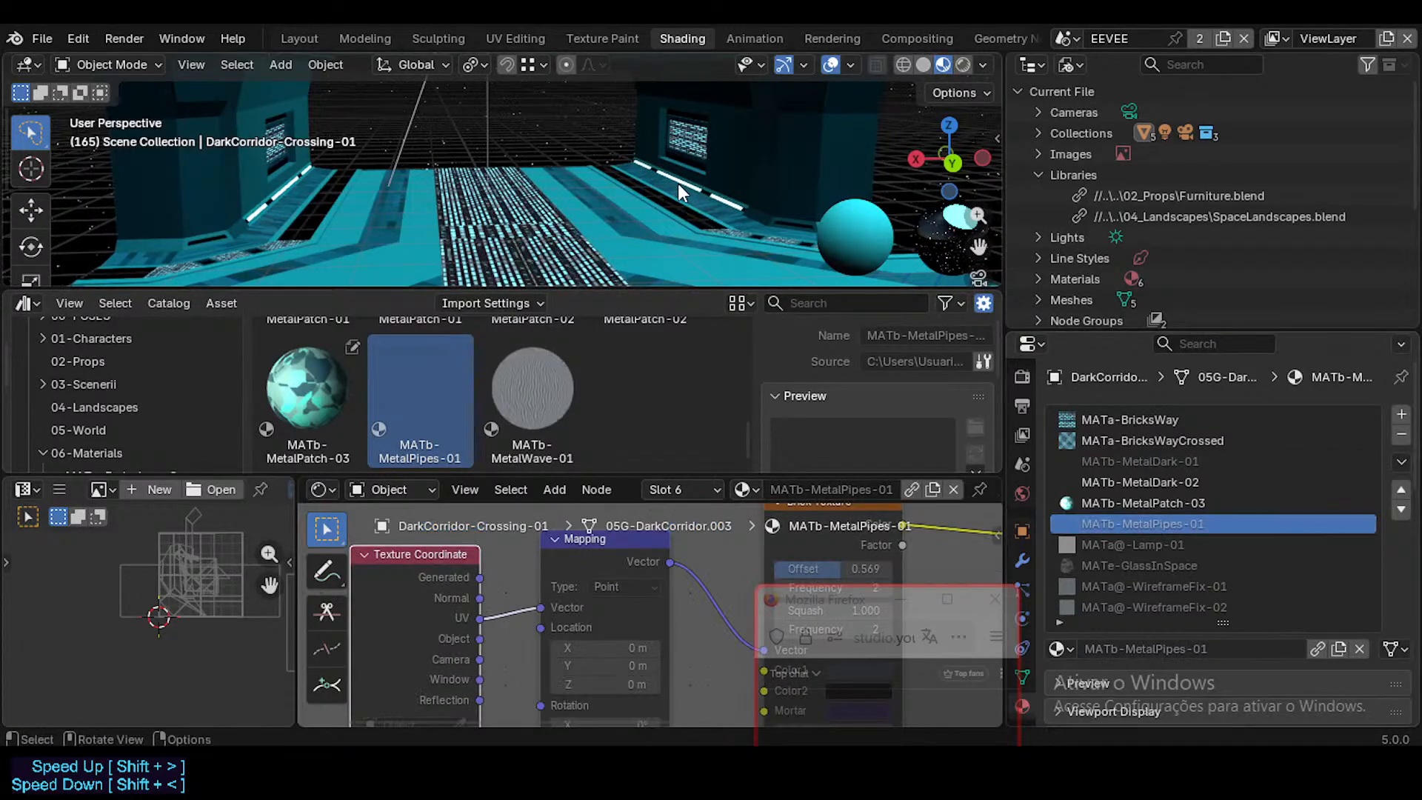
Step: Compare the current file's MATb-MetalDark-02 asset with the one of the same name from Dorothy.blend
left_click(1154, 504)
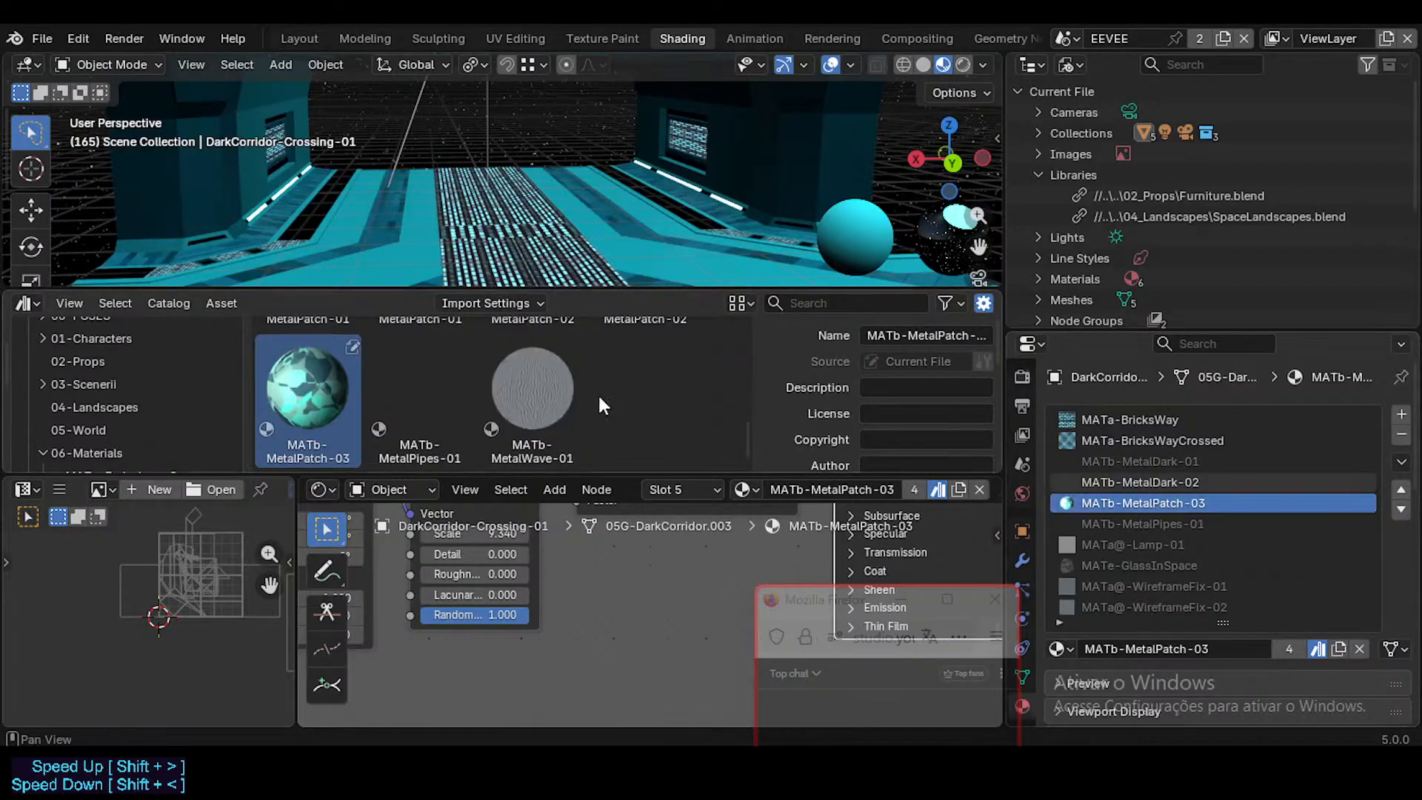
scroll(513, 394, "up", 3)
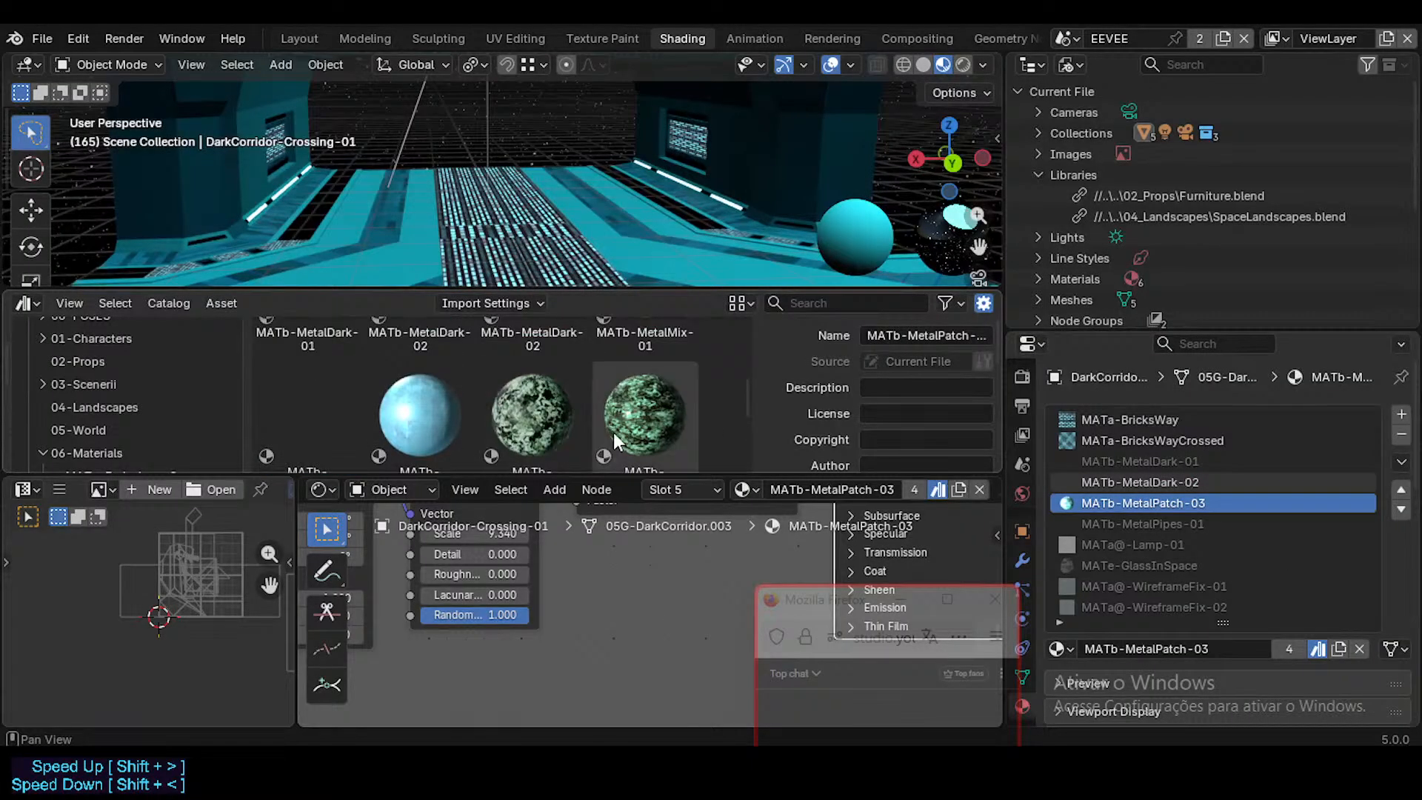
scroll(603, 424, "up", 2)
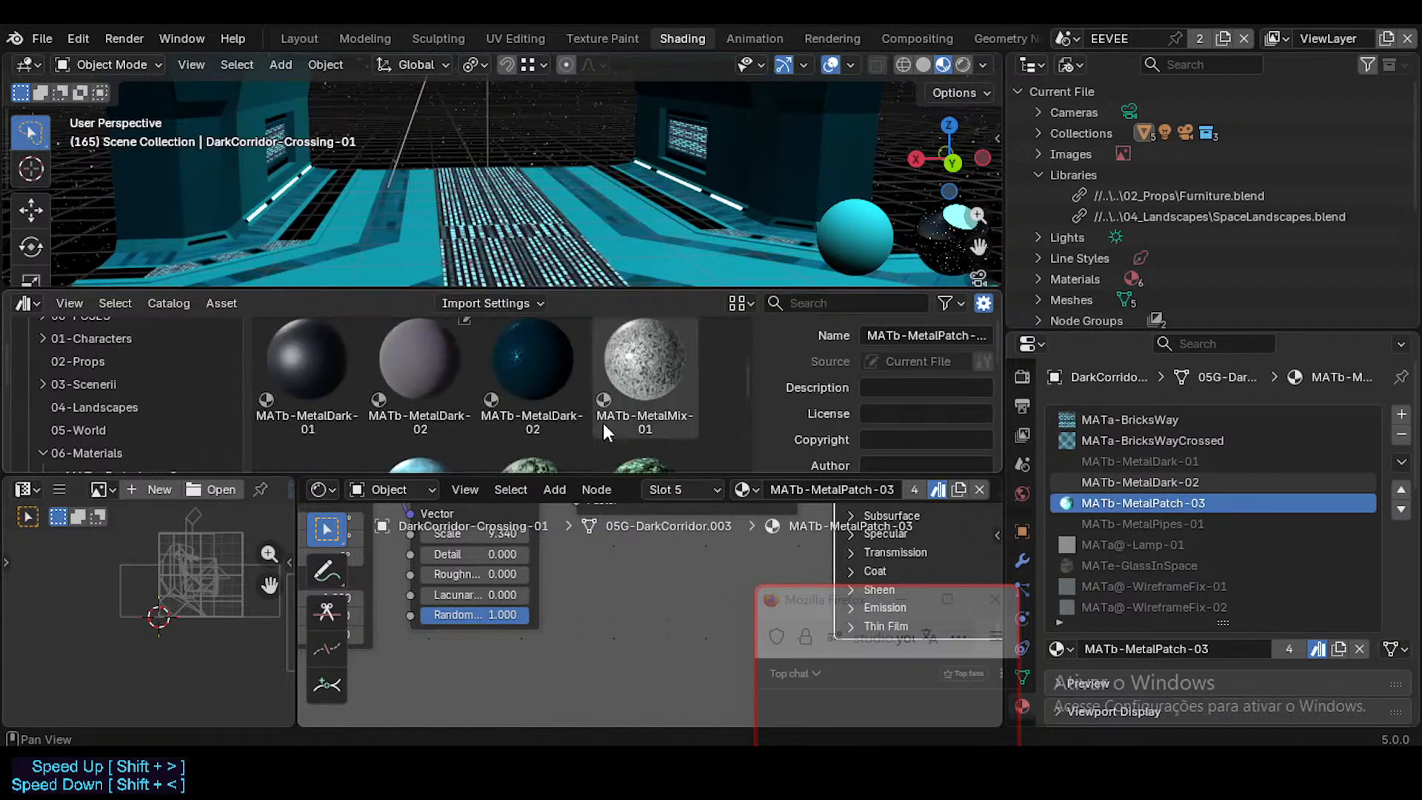
left_click(536, 369)
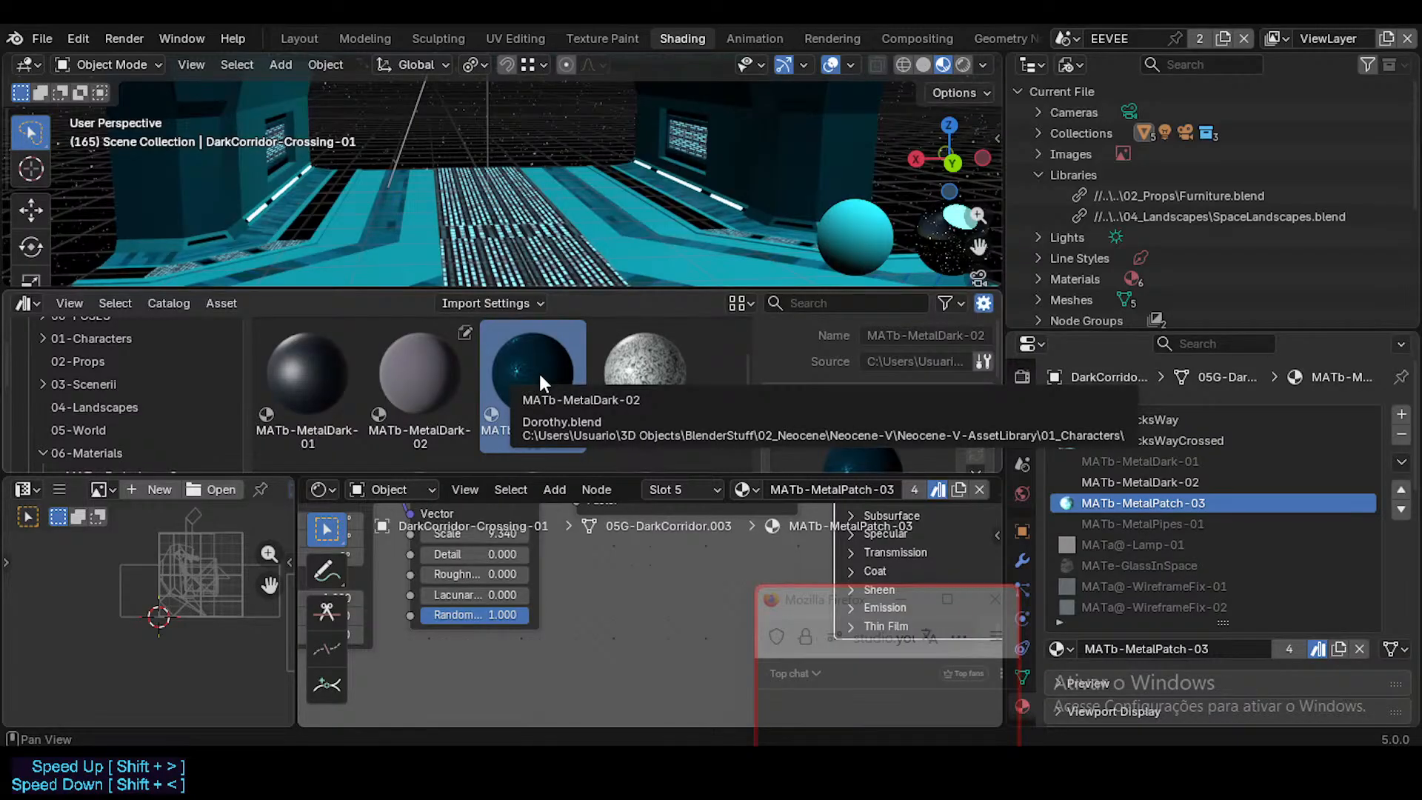
scroll(540, 384, "down", 1)
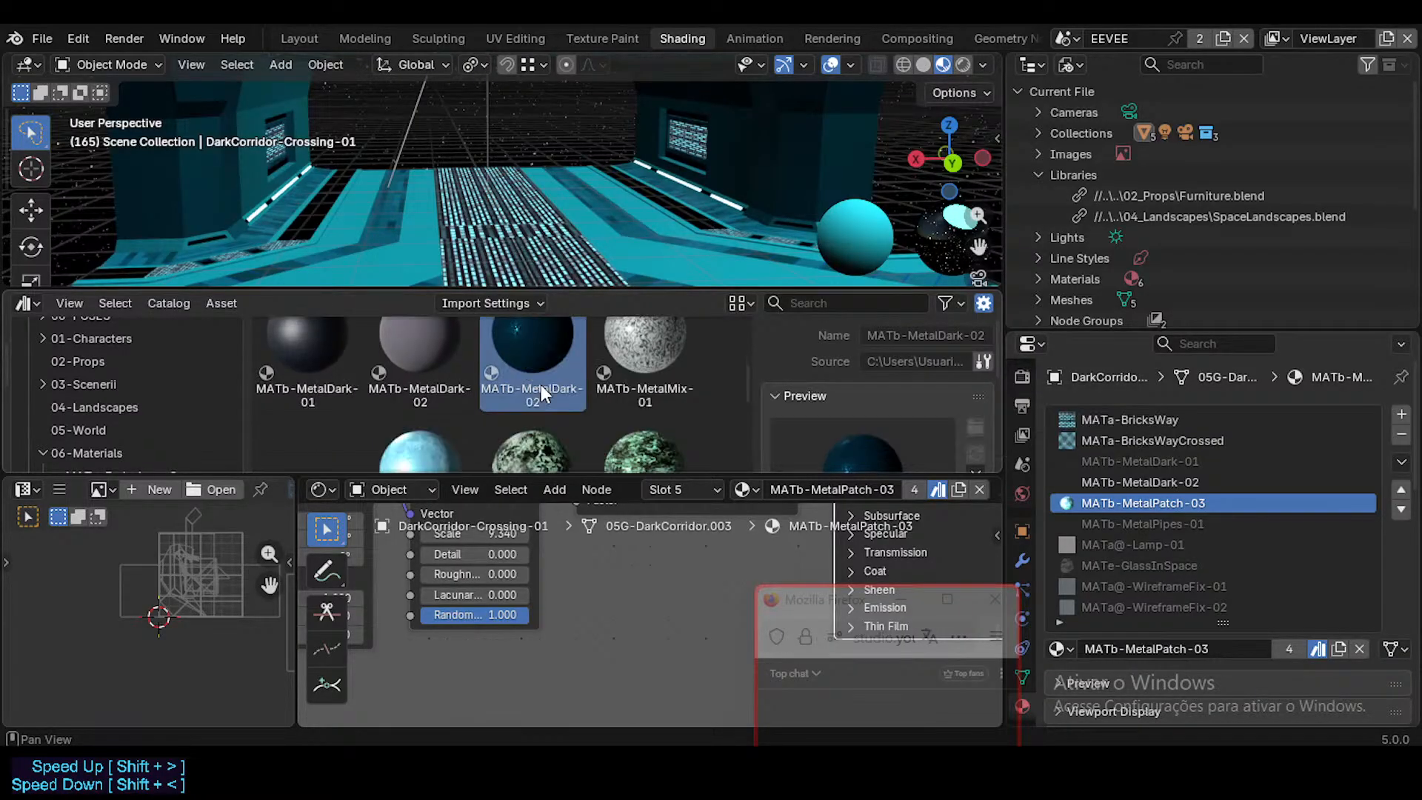
scroll(541, 384, "up", 1)
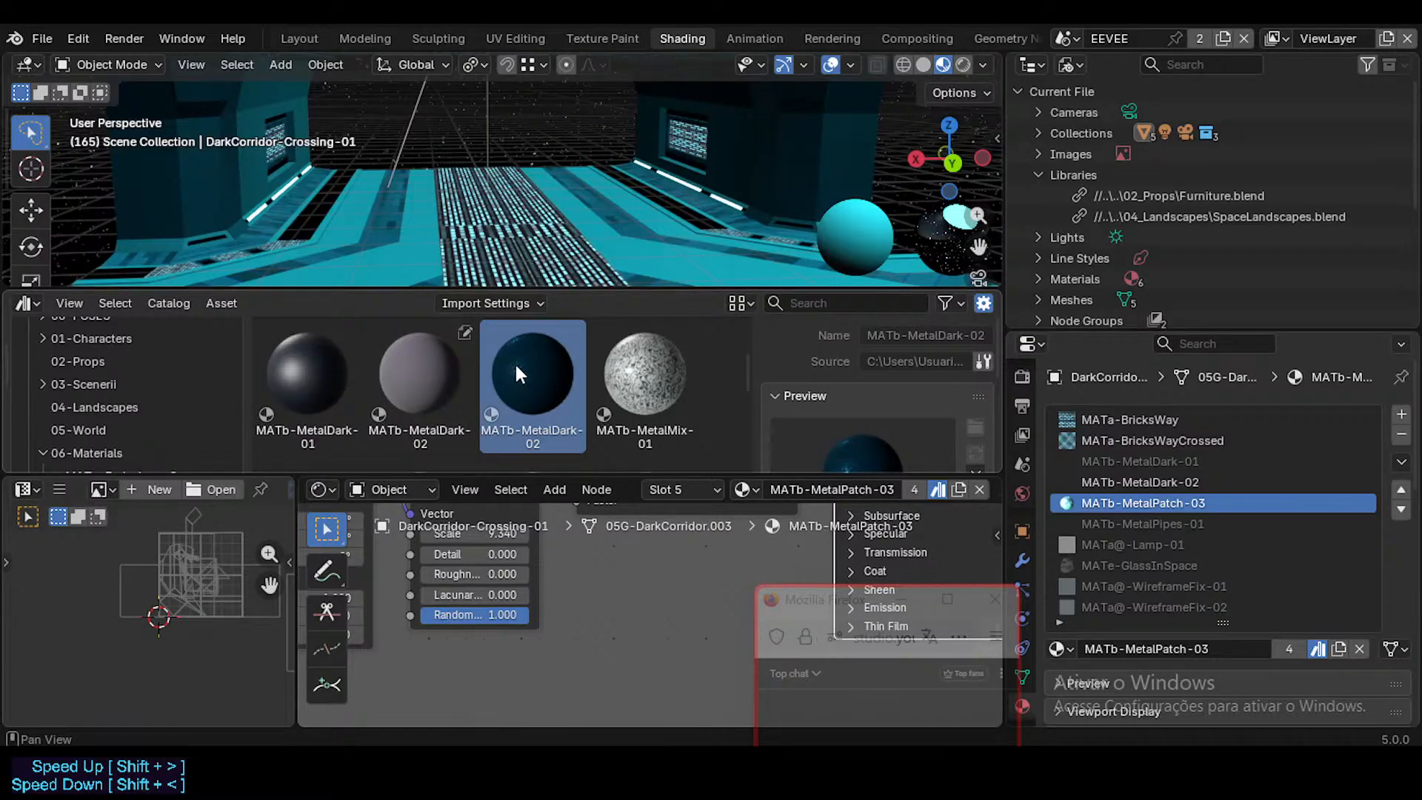
left_click(420, 375)
left_click(536, 369)
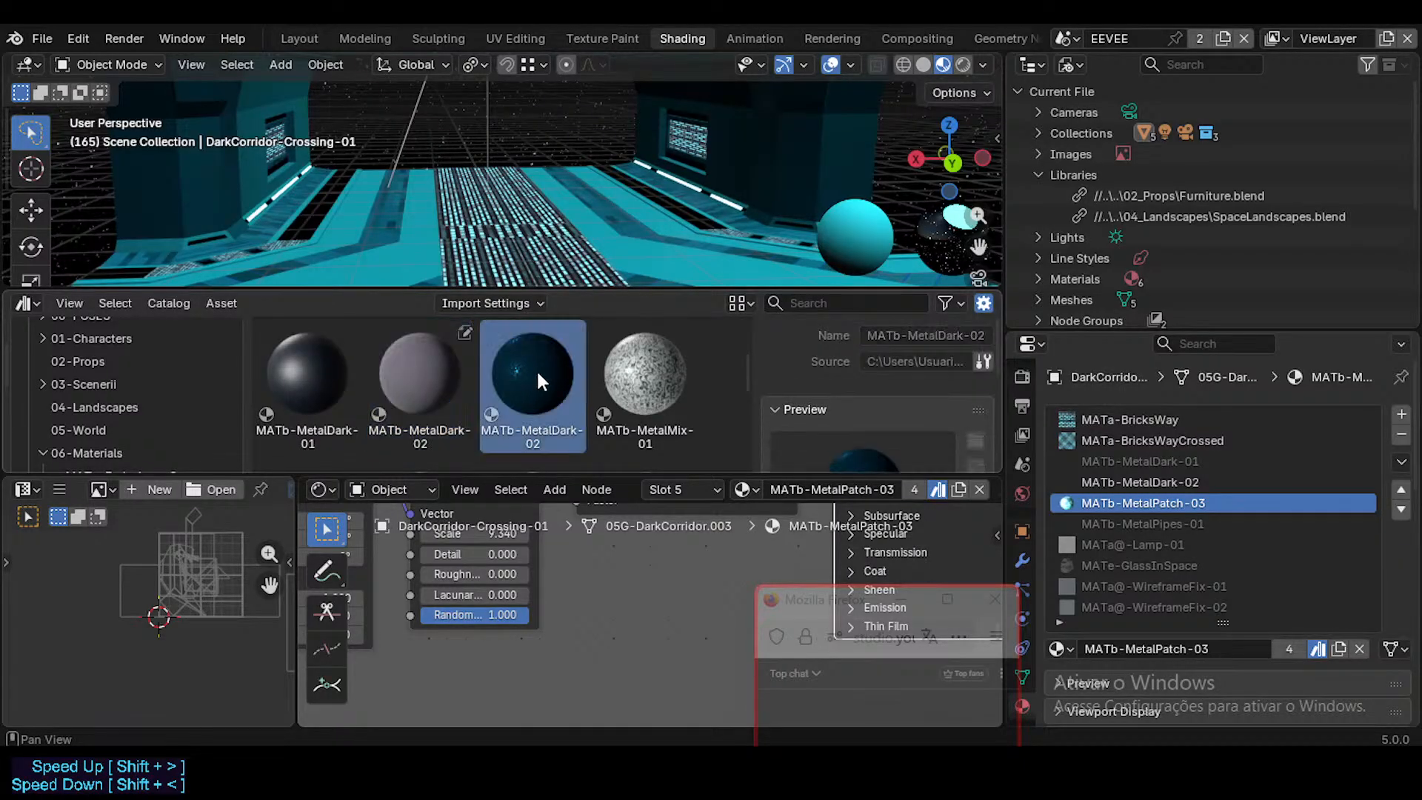
left_click(437, 369)
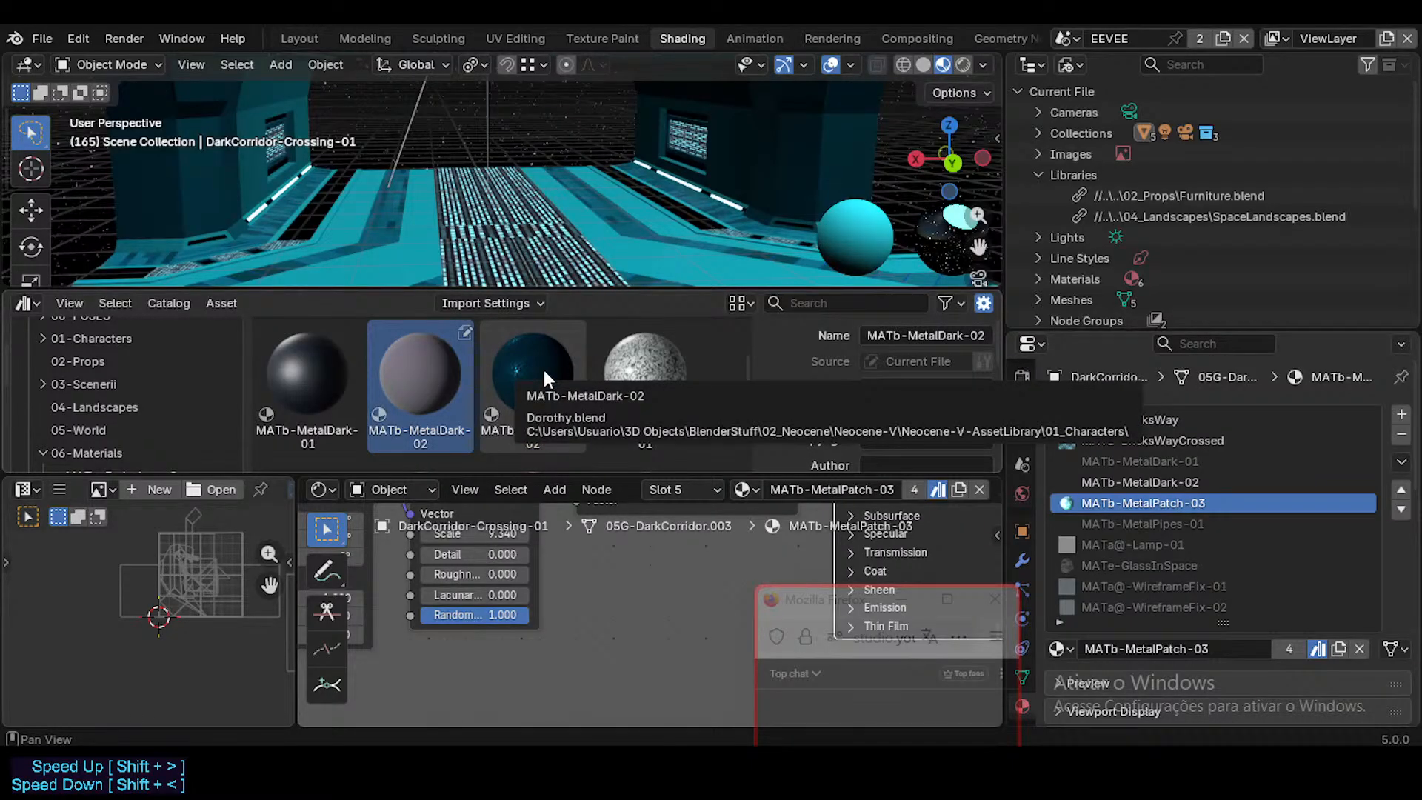
left_click(542, 367)
left_click(448, 388)
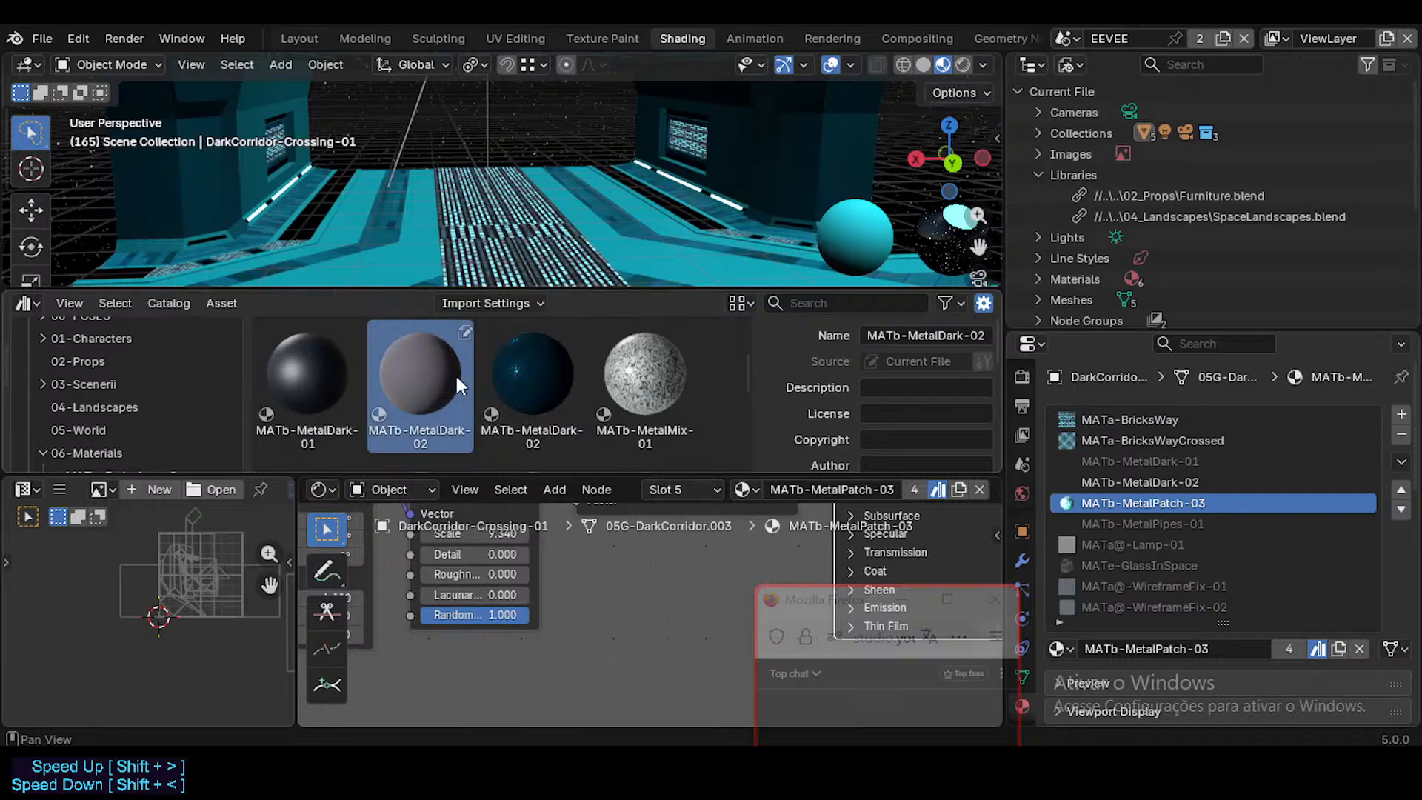
Step: Check the corridor object's MATb-MetalDark-02 slot and its shader nodes against the two MATb-MetalDark-02 assets
left_click(1188, 481)
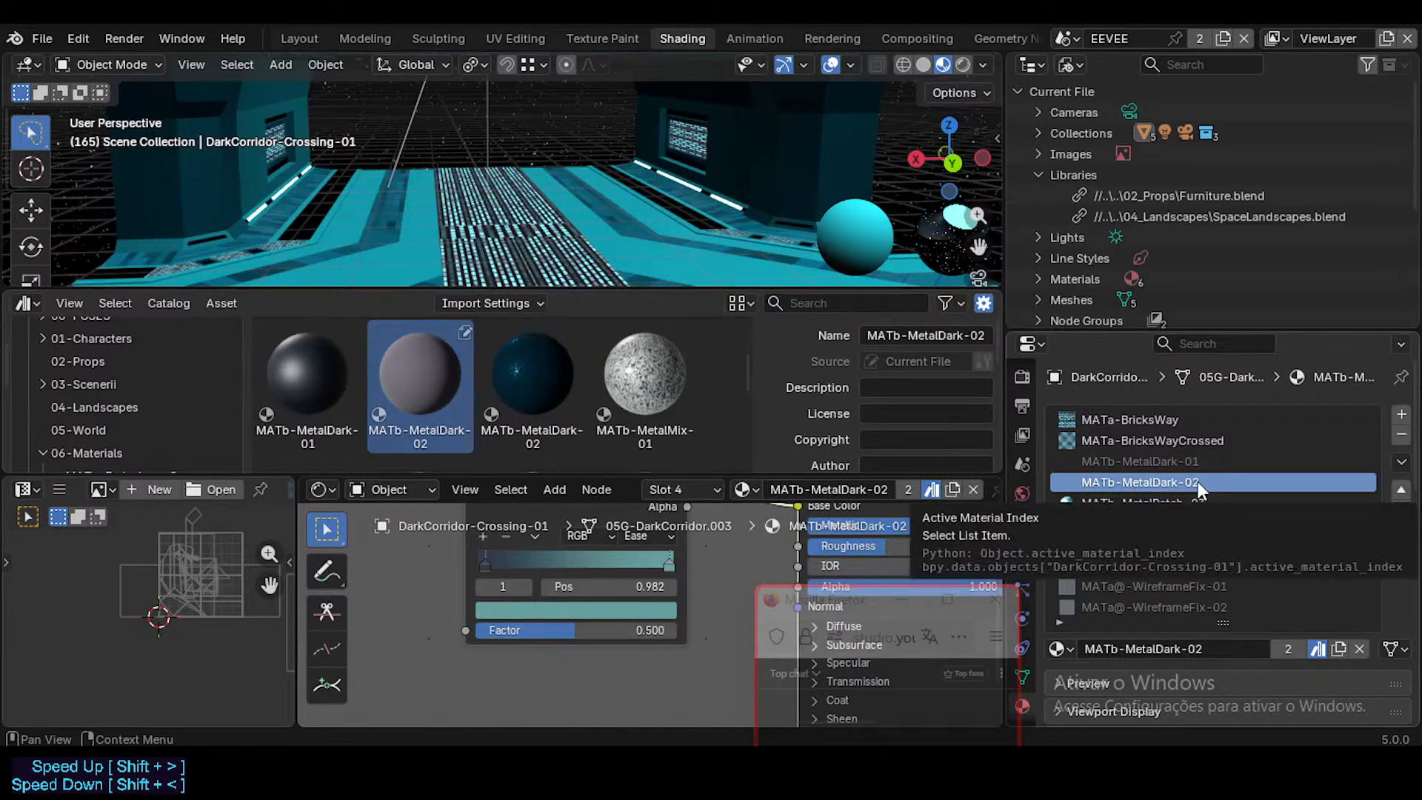
left_click(560, 388)
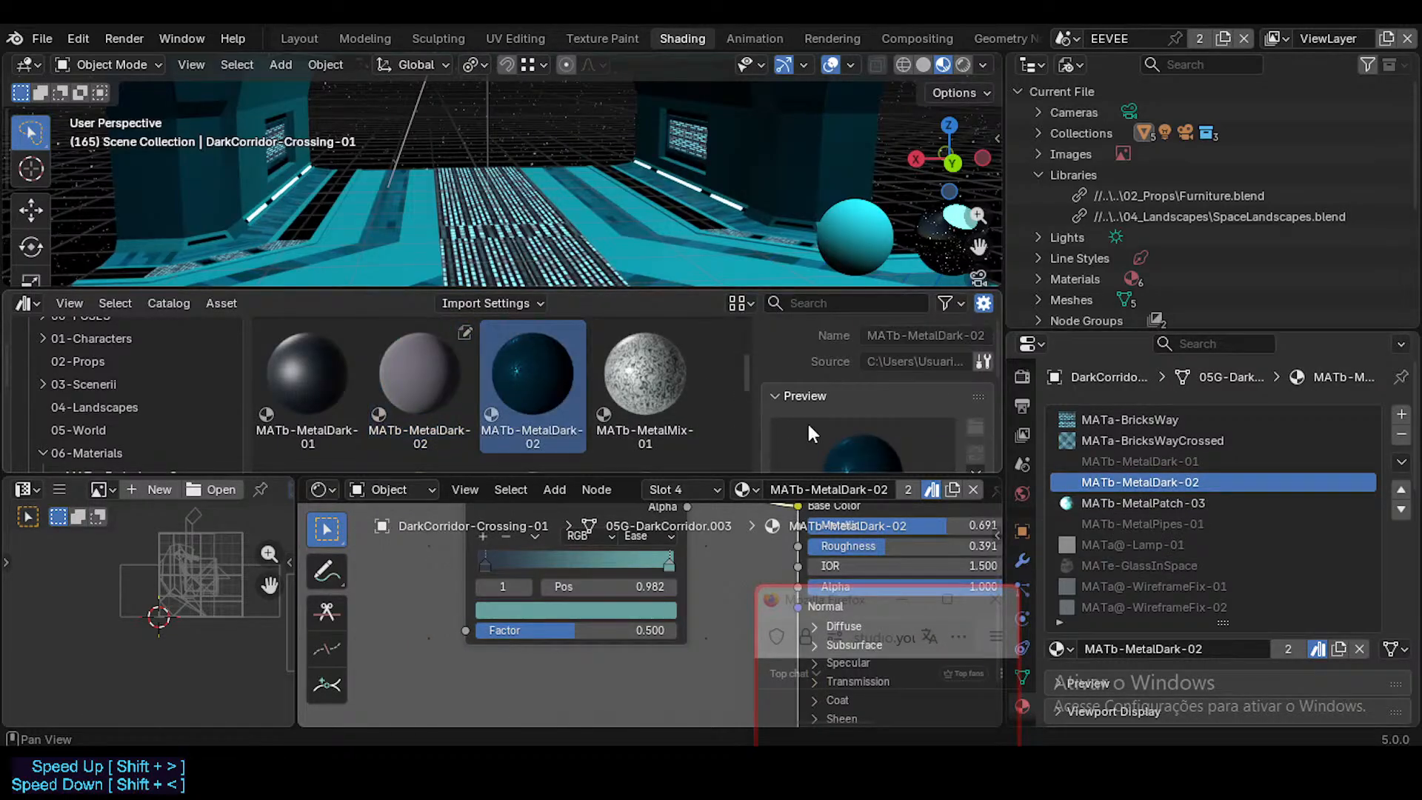
left_click(1185, 504)
left_click(1151, 480)
left_click(429, 358)
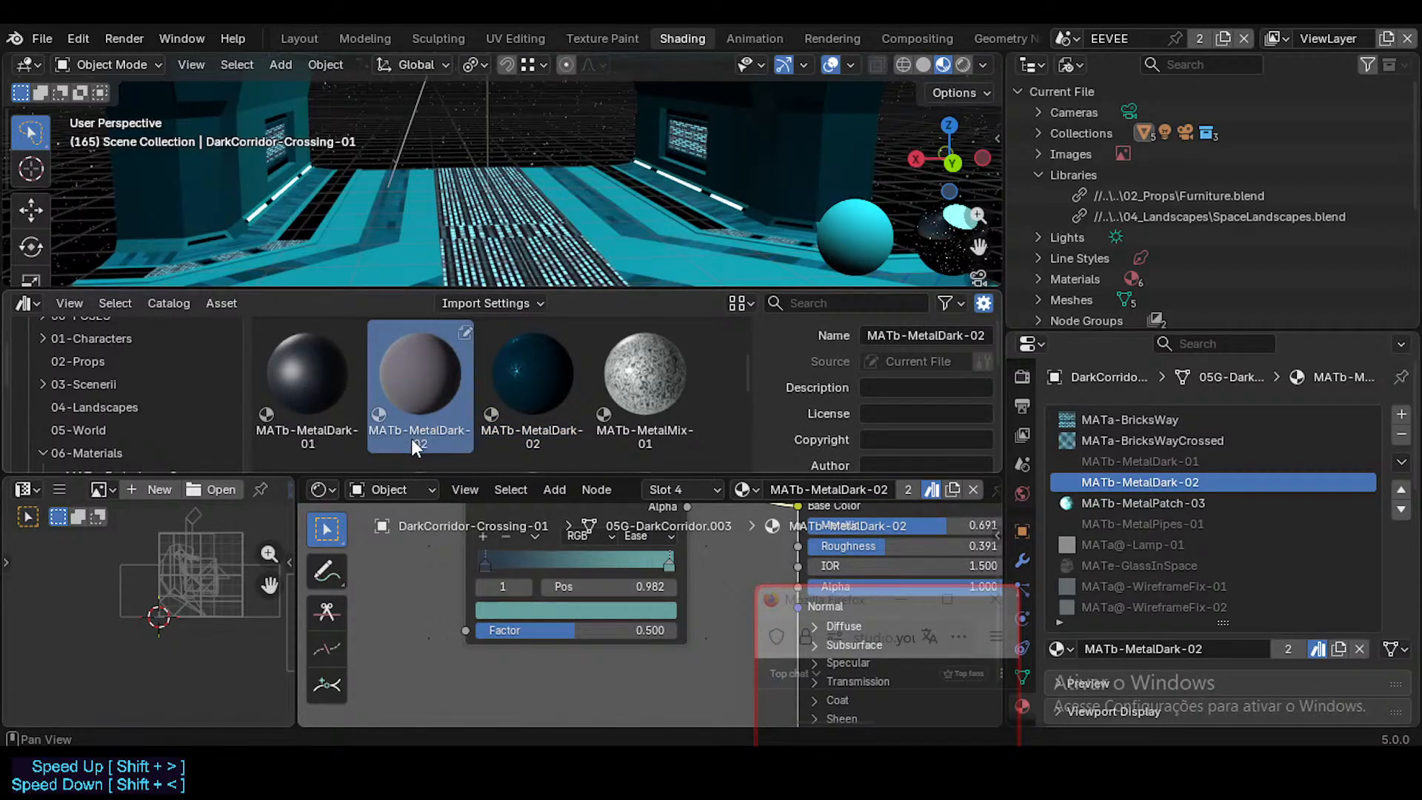
left_click(541, 419)
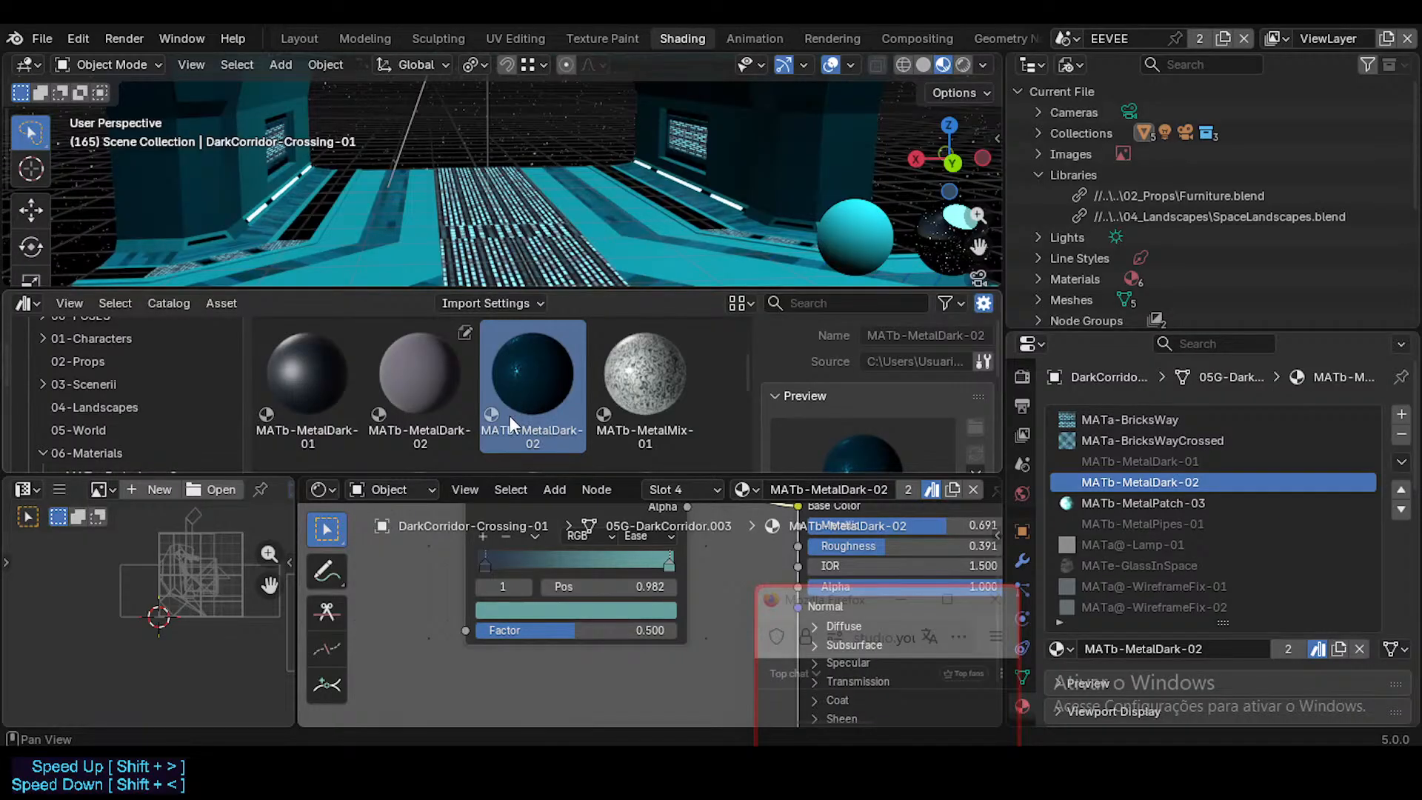
left_click(416, 369)
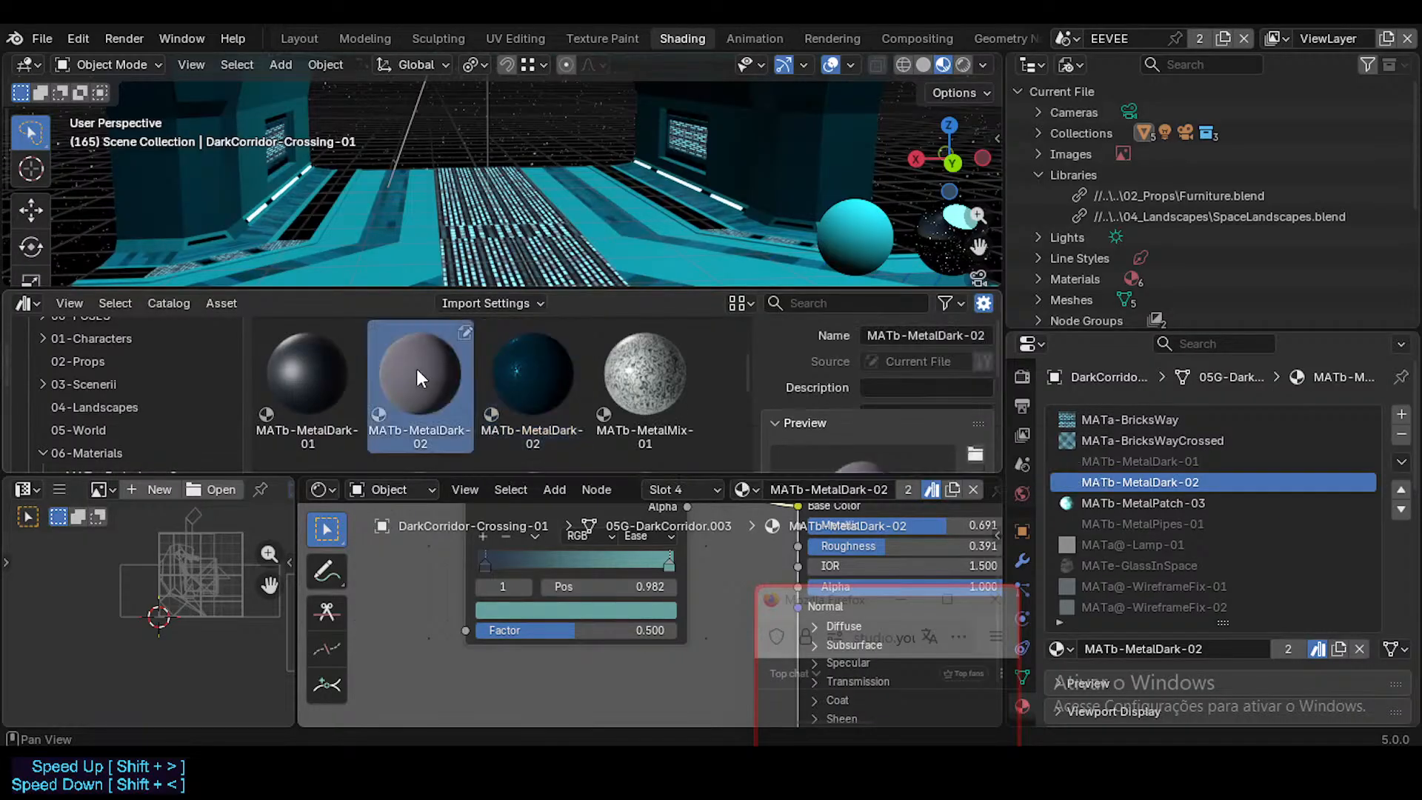
left_click(526, 396)
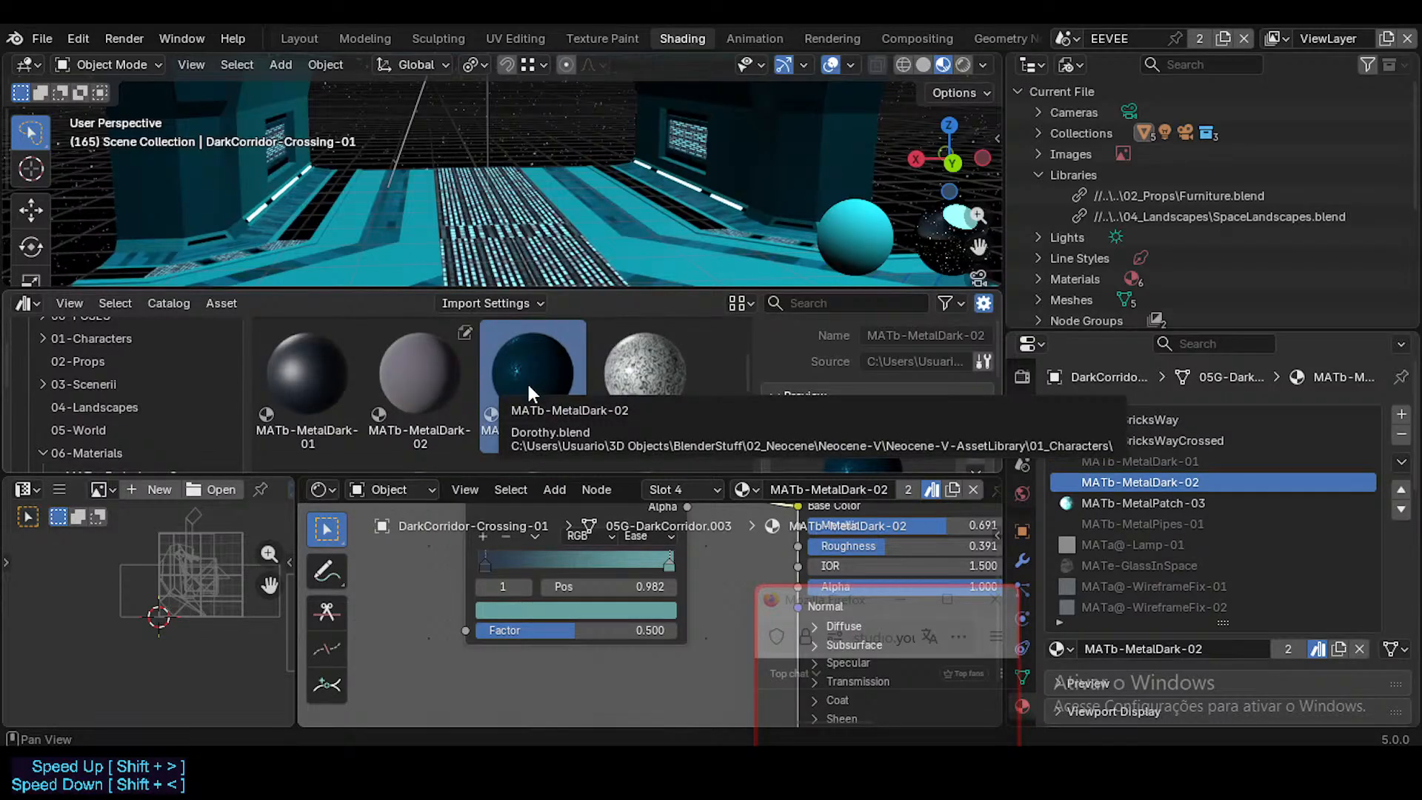
Step: Examine the remaining metal assets, including MATb-MetalMix-01 and MATb-MetalPatch-01, against the object's MetalDark-02 and MetalPatch-03 materials
left_click(641, 366)
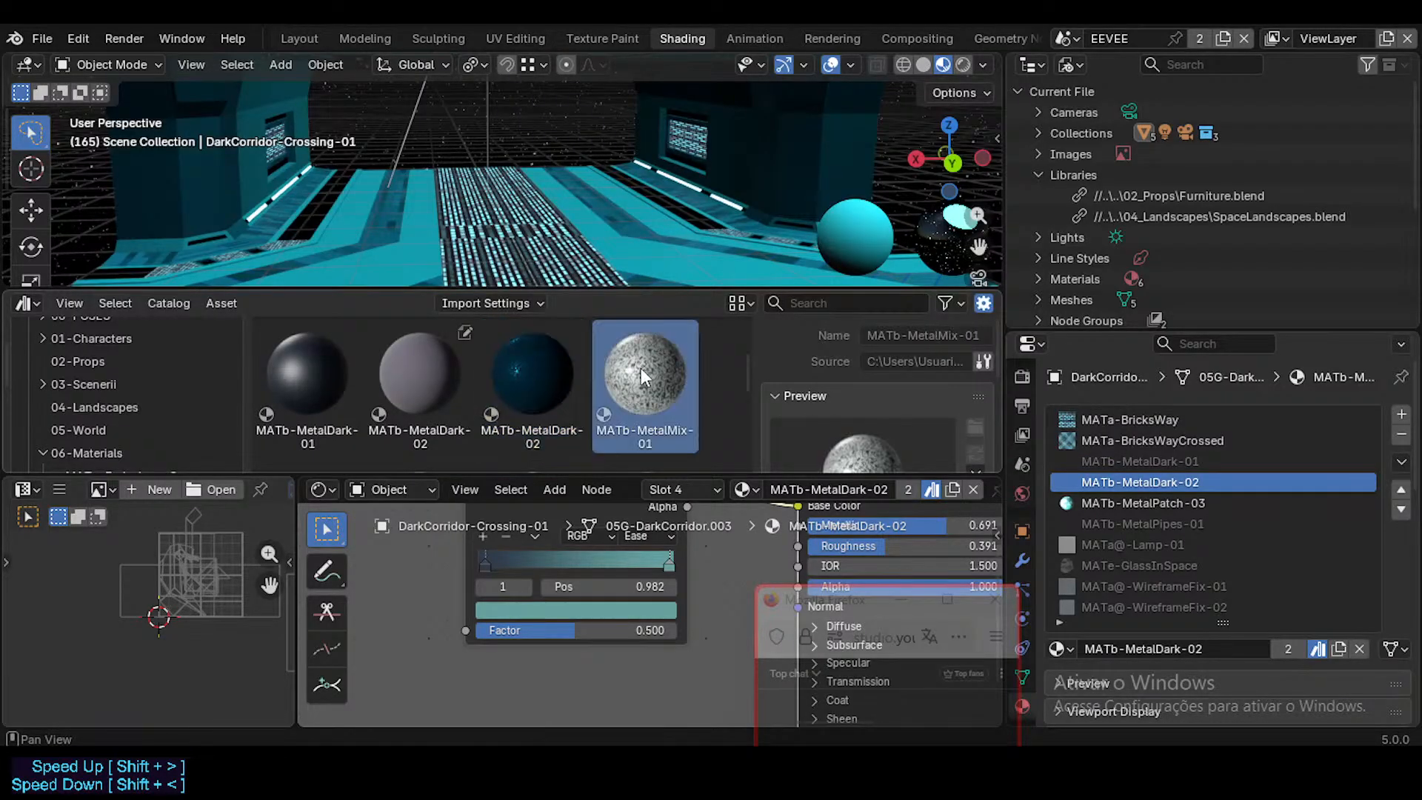
scroll(611, 382, "down", 2)
scroll(611, 384, "up", 2)
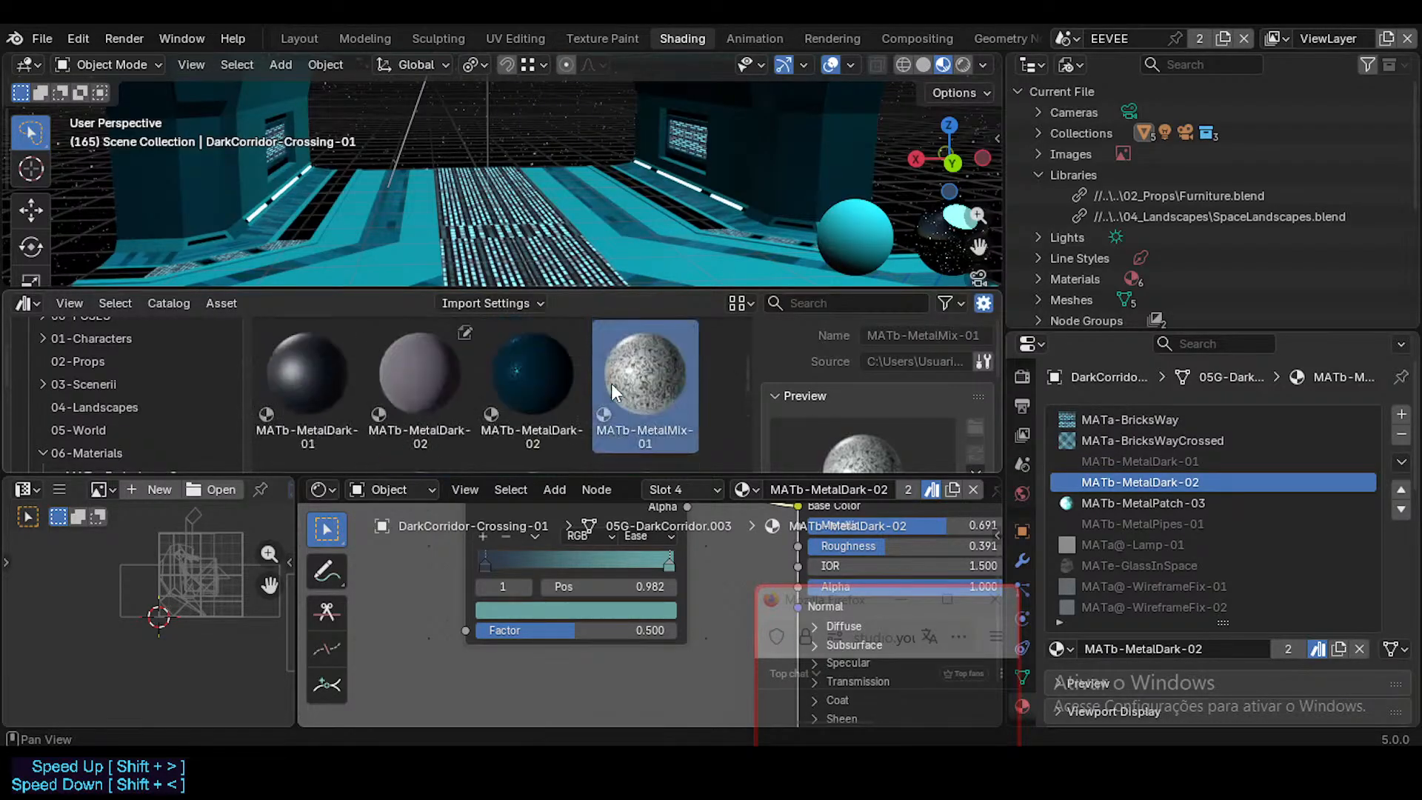
left_click(564, 374)
scroll(552, 398, "down", 2)
scroll(553, 401, "down", 5)
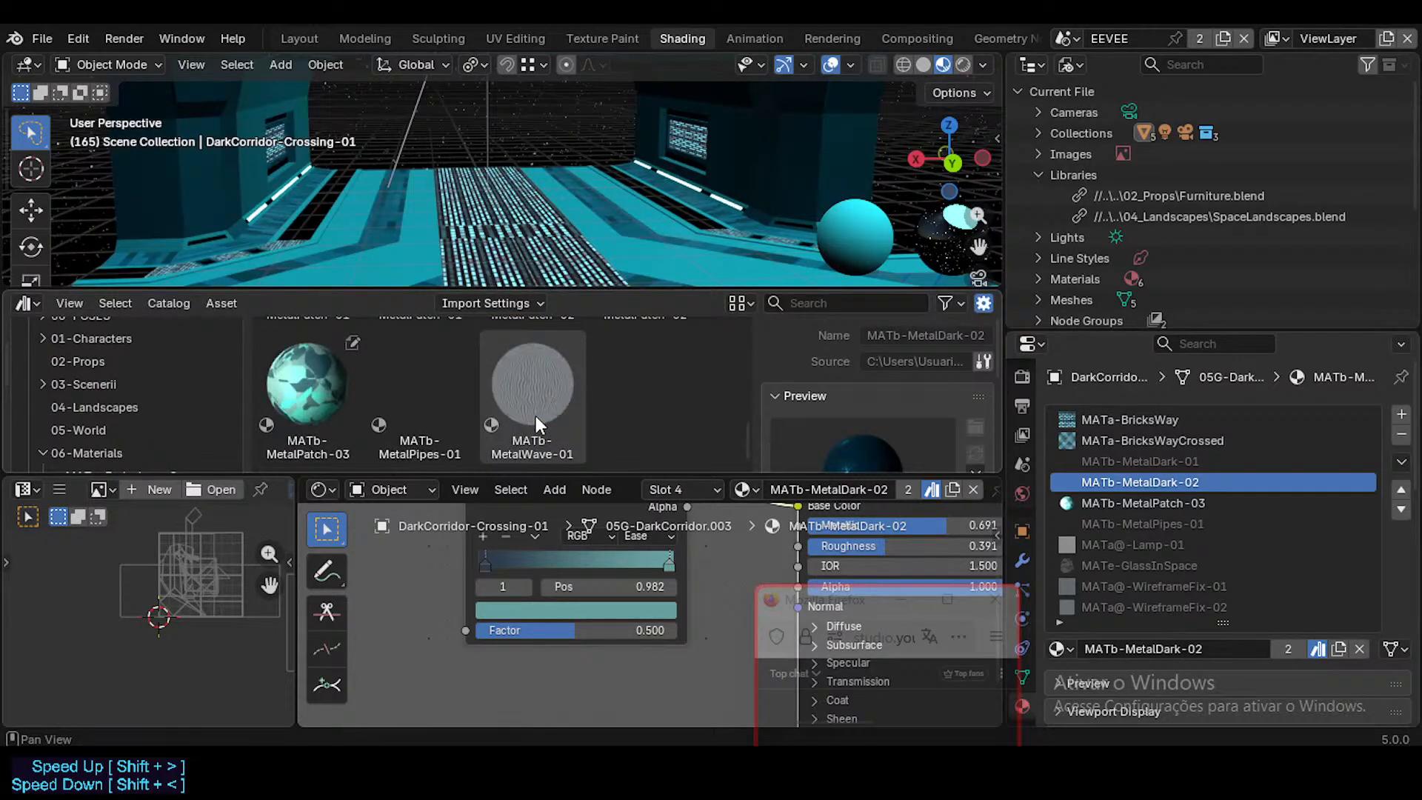
scroll(535, 416, "up", 4)
scroll(536, 416, "up", 1)
scroll(536, 415, "down", 2)
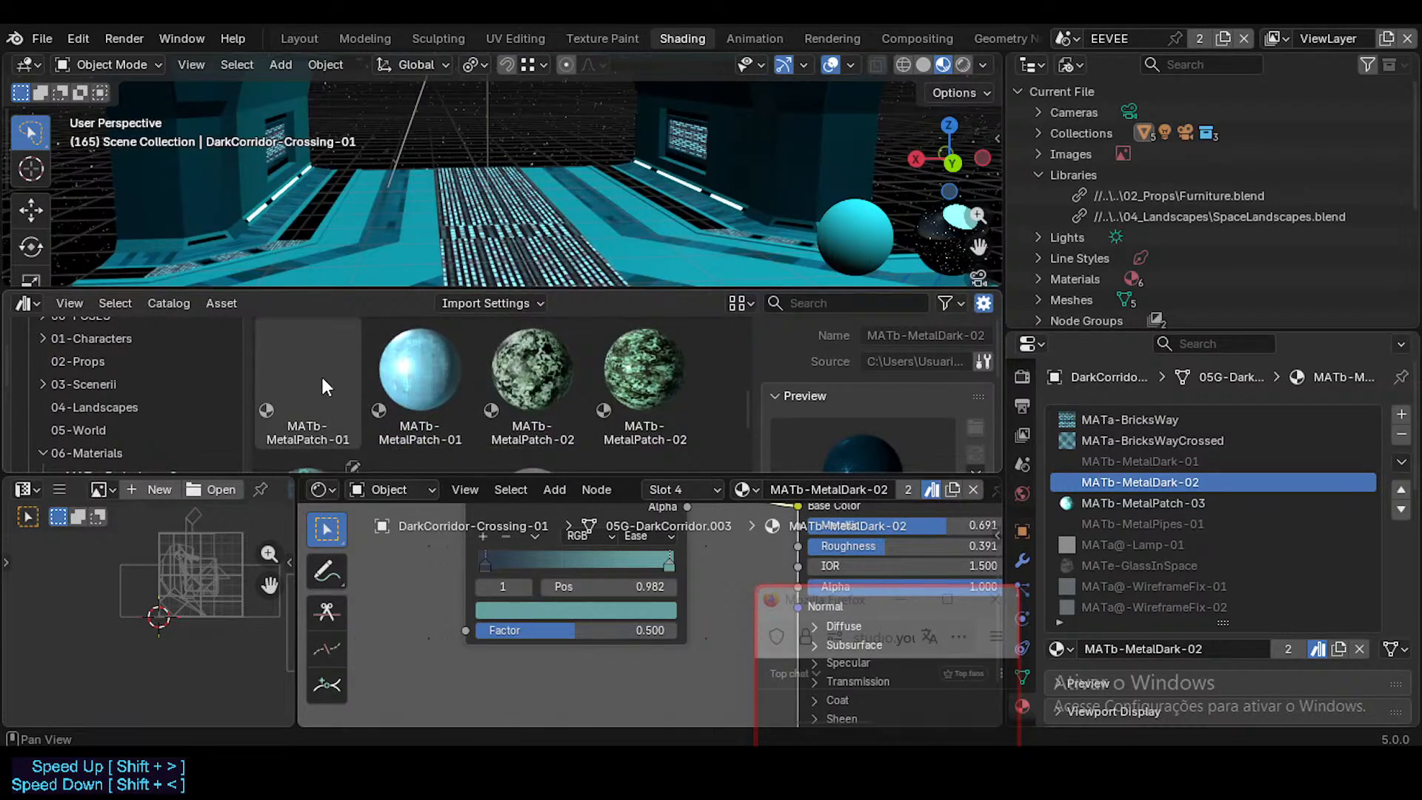
left_click(425, 381)
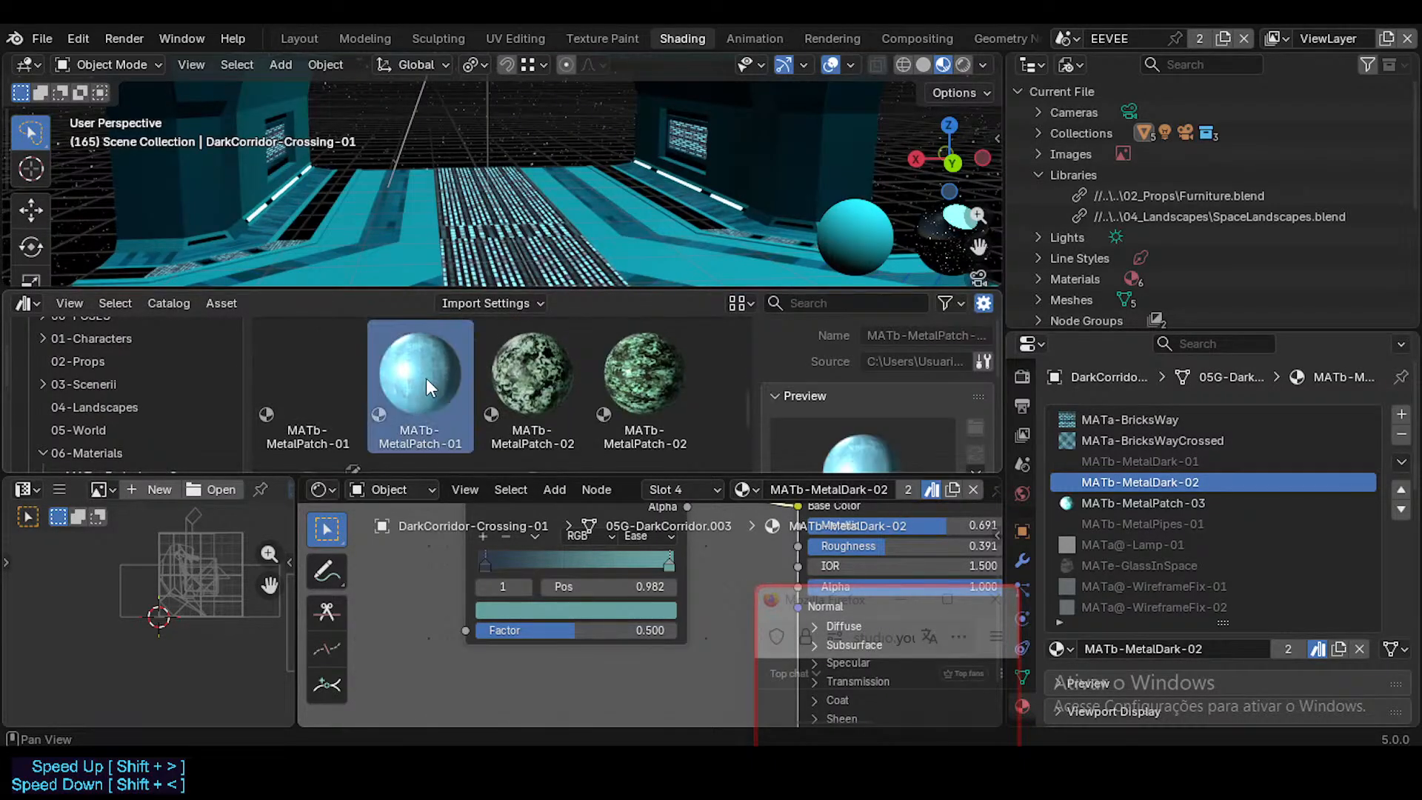
left_click(1167, 505)
Step: Replace the crossing's MATa-BricksWay and MATa-BricksWayCrossed slot materials with the matching assets from the MATa-Emissions-Screens catalog
left_click(1141, 420)
scroll(451, 360, "up", 5)
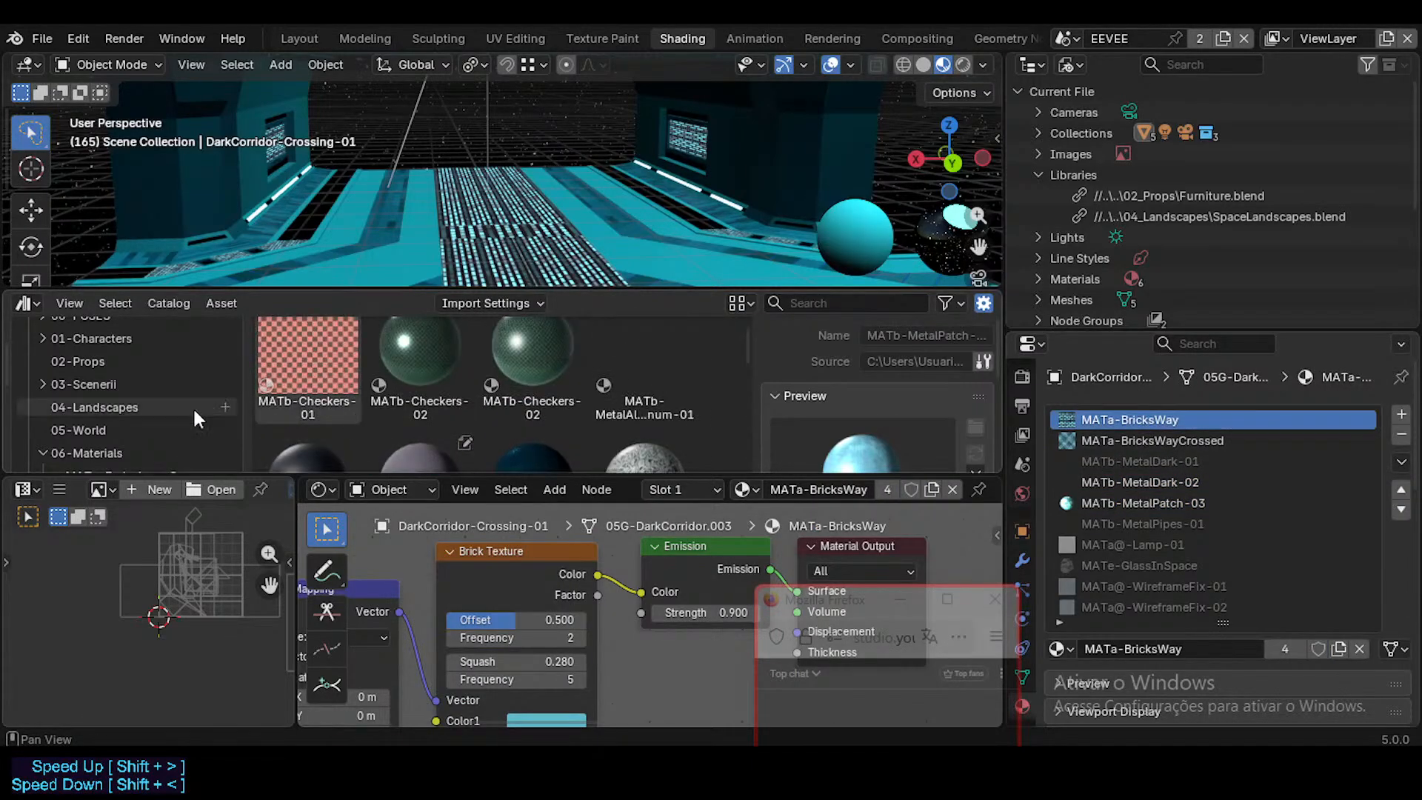
scroll(109, 364, "down", 2)
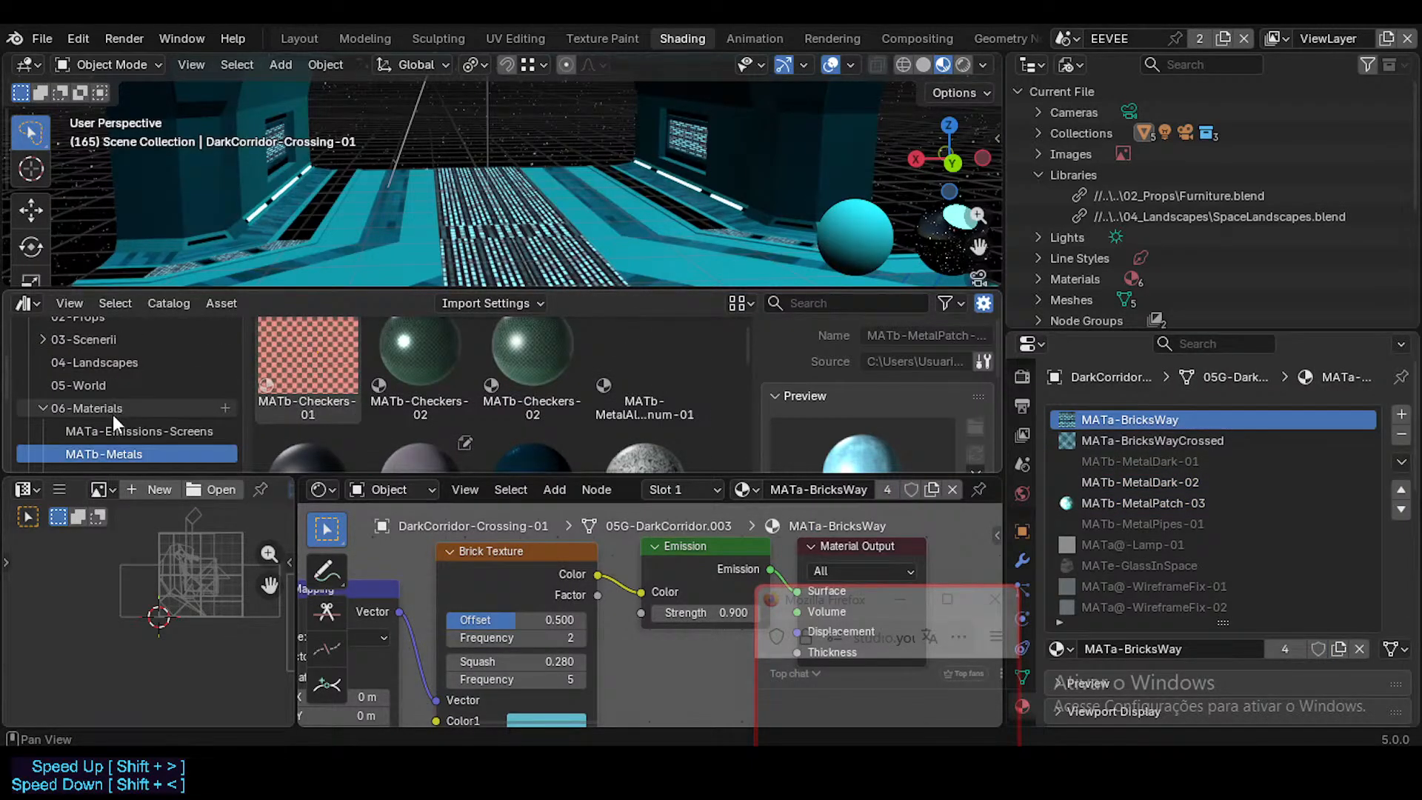
left_click(117, 431)
scroll(400, 402, "up", 1)
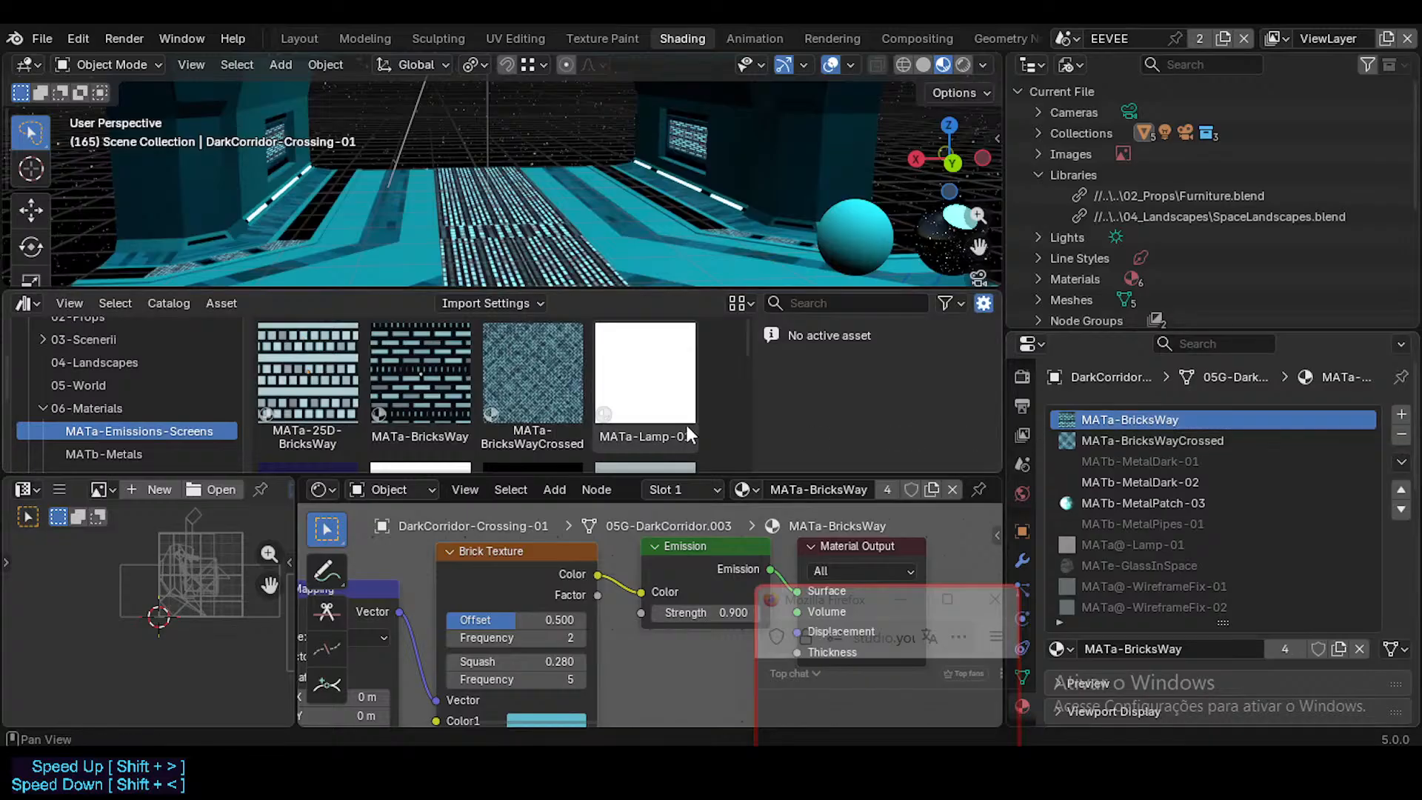
left_click_drag(463, 389, 1188, 423)
left_click_drag(534, 381, 1142, 442)
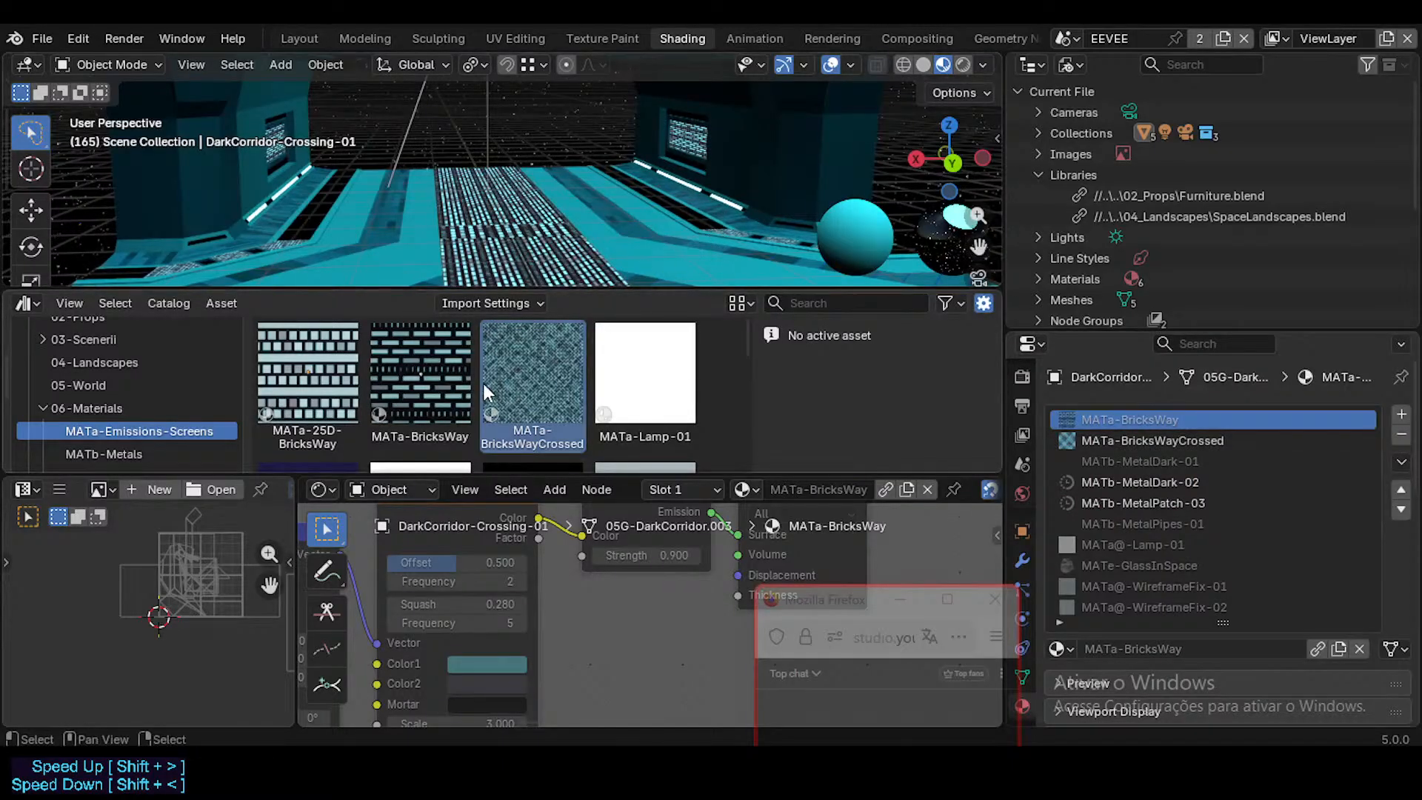
left_click_drag(488, 382, 1206, 438)
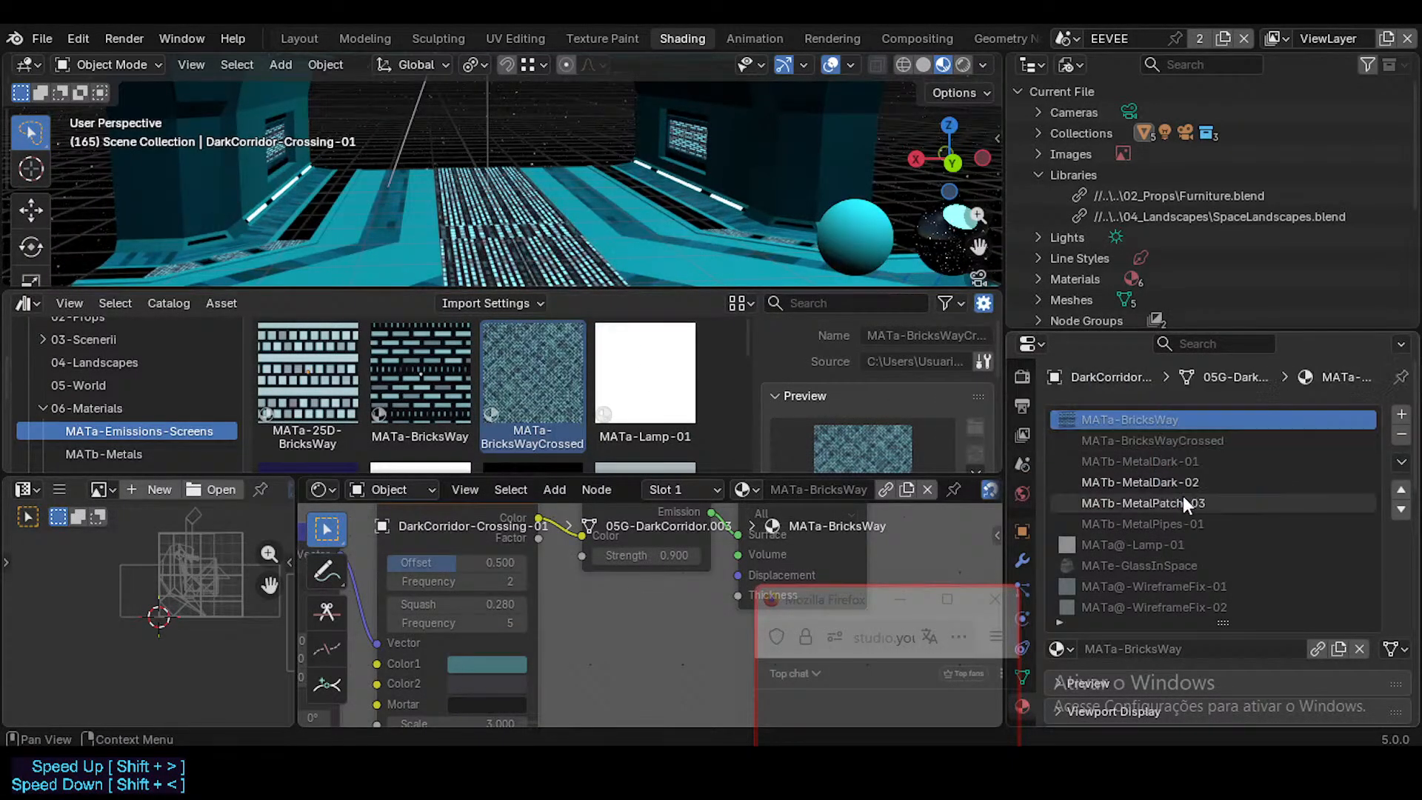
Step: Check the crossing's MATb-MetalDark-01, MATb-MetalDark-02 and MATb-MetalPatch-03 material slots
left_click(1157, 469)
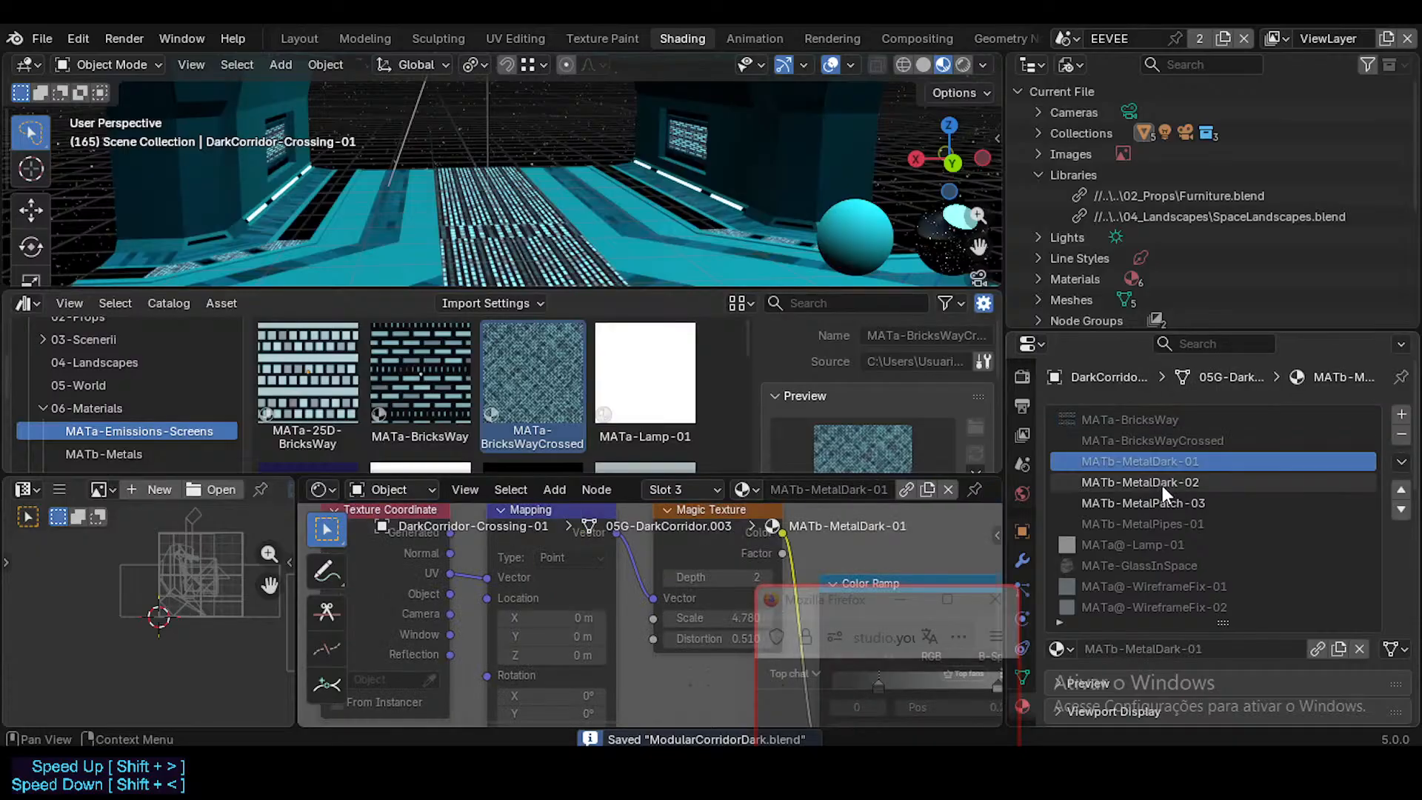
left_click(1161, 486)
left_click(1166, 500)
scroll(1166, 547, "down", 1)
scroll(1166, 546, "down", 5)
scroll(1142, 504, "up", 6)
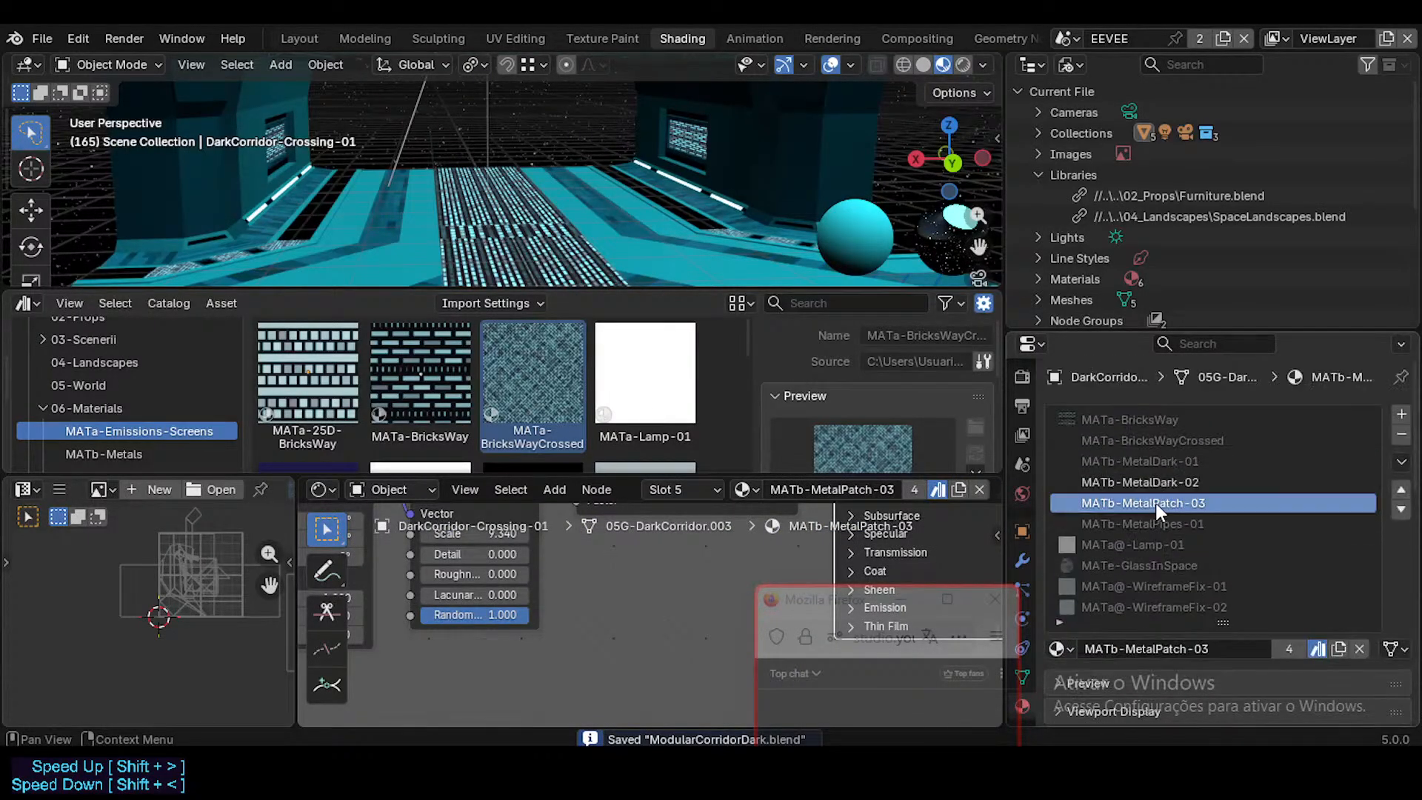
Step: Enlarge the material slot list and the 3D viewport, and save the file
left_click_drag(1223, 624, 1229, 651)
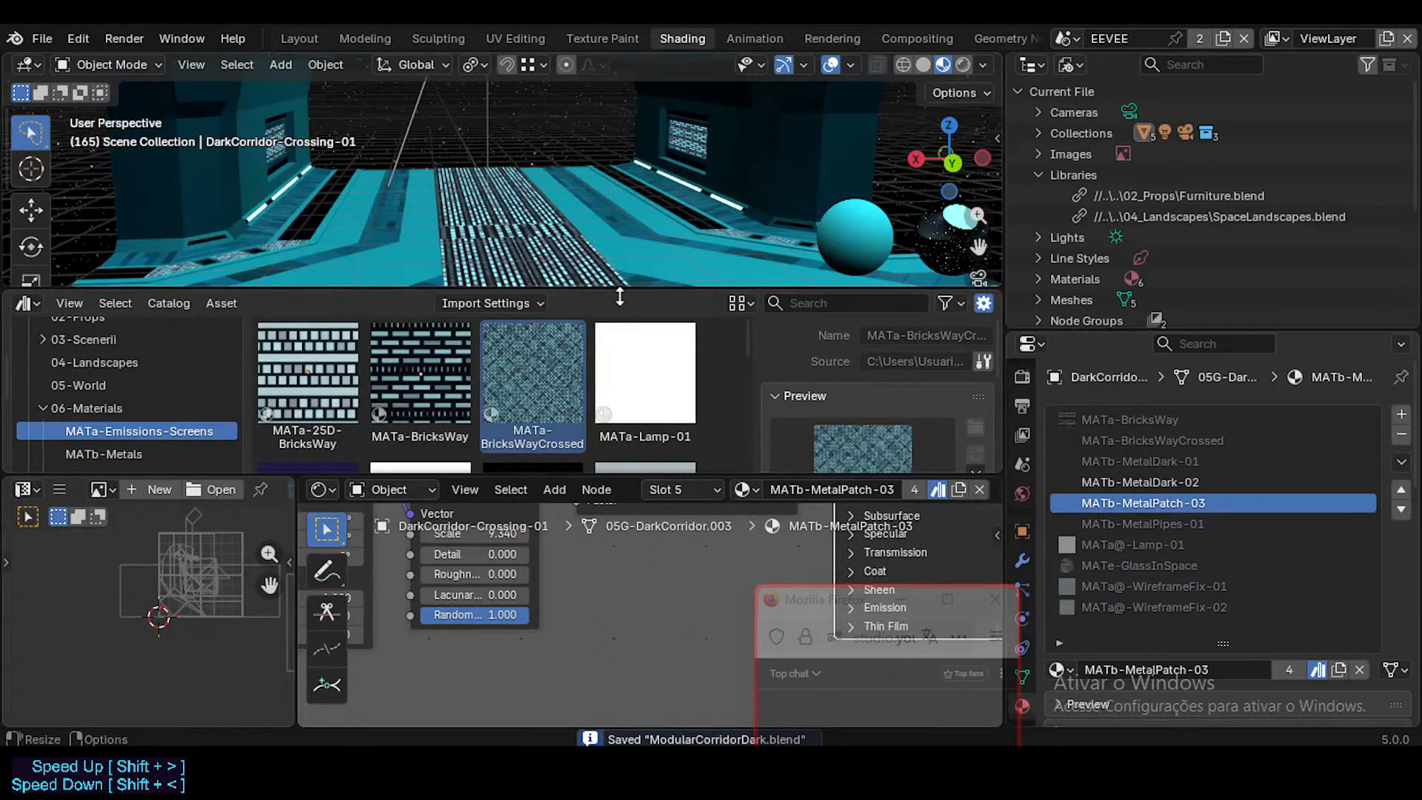
left_click_drag(612, 476, 608, 568)
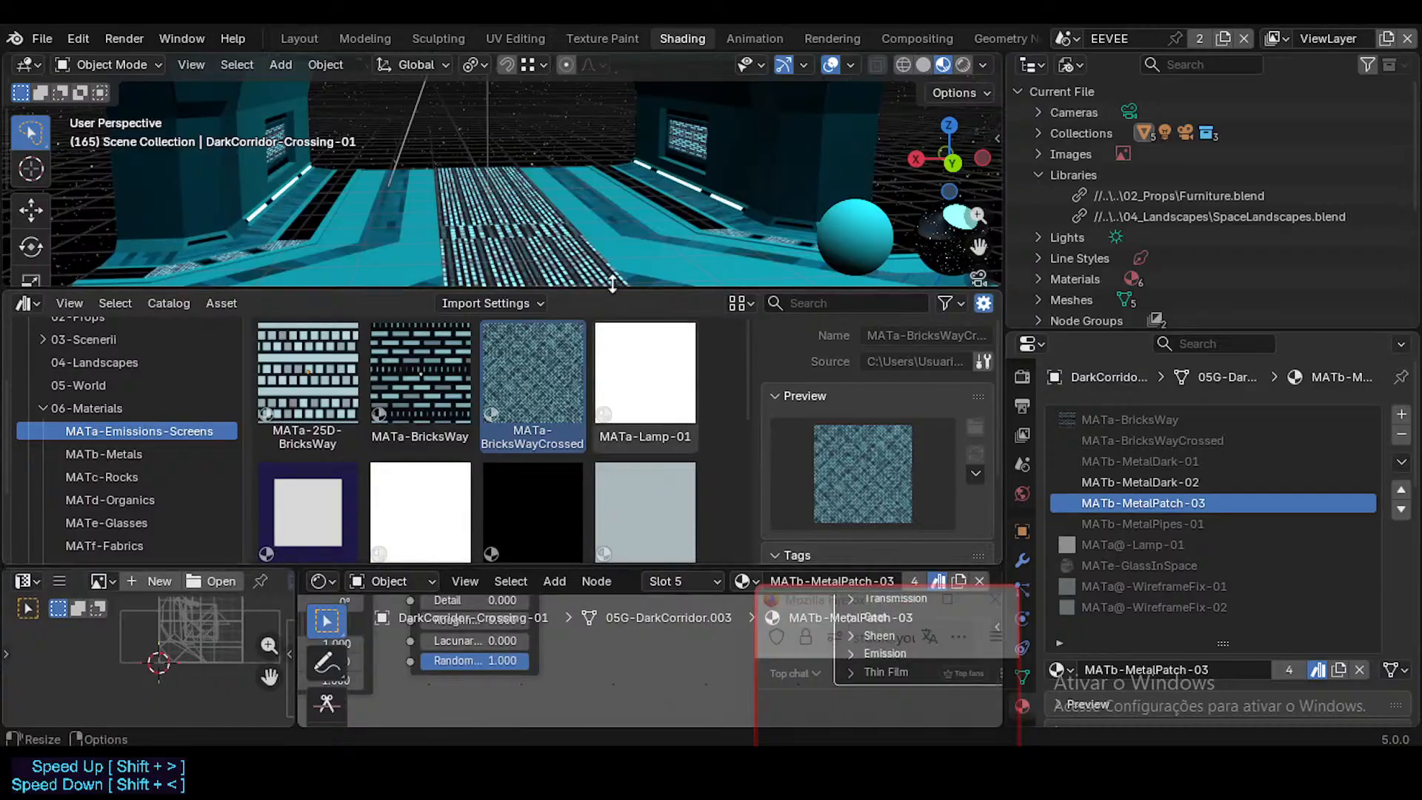
left_click_drag(613, 287, 607, 471)
key("ctrl+s")
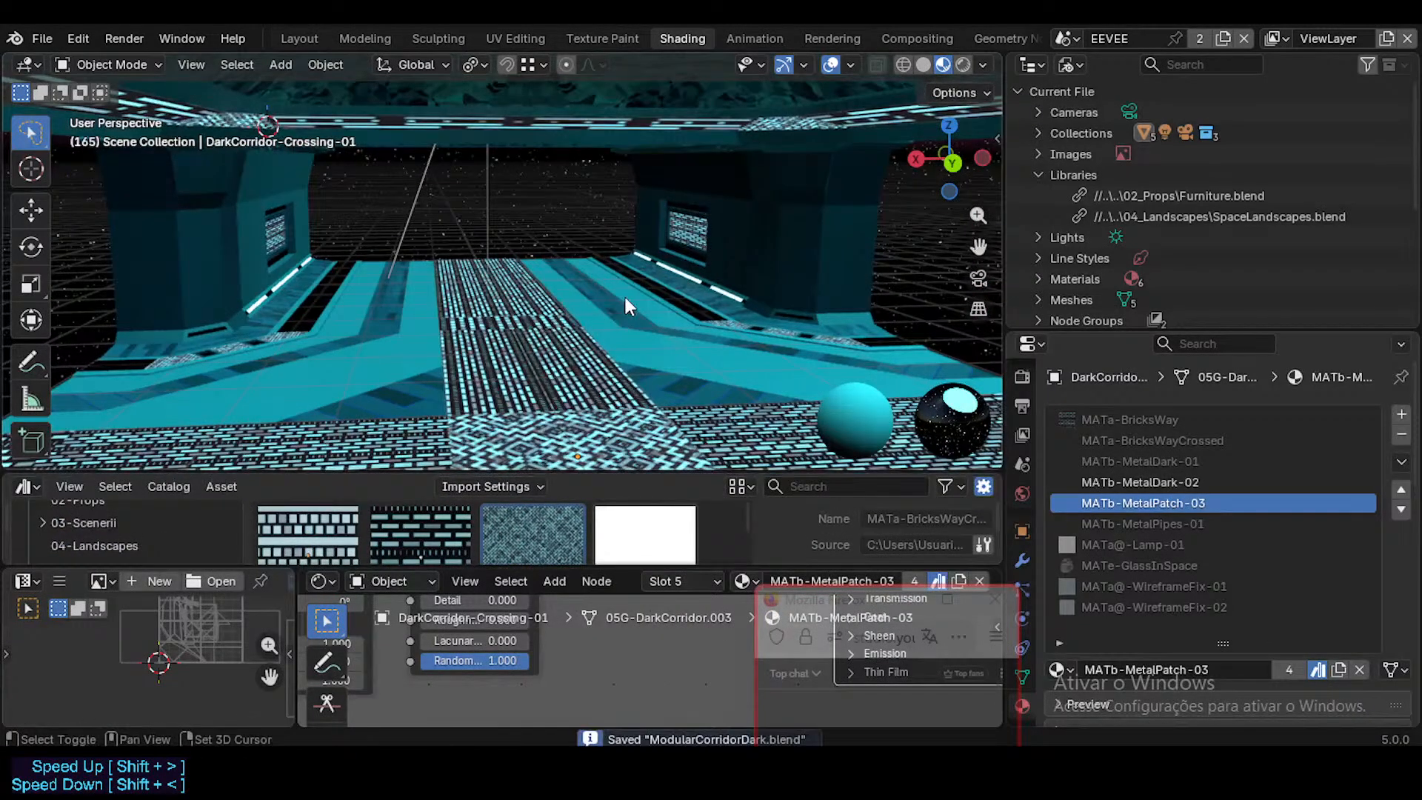
Step: Walk through the corridor scene and select the straight corridor section, DarkCorridor-Straight-01
key("shift+grave")
key("e")
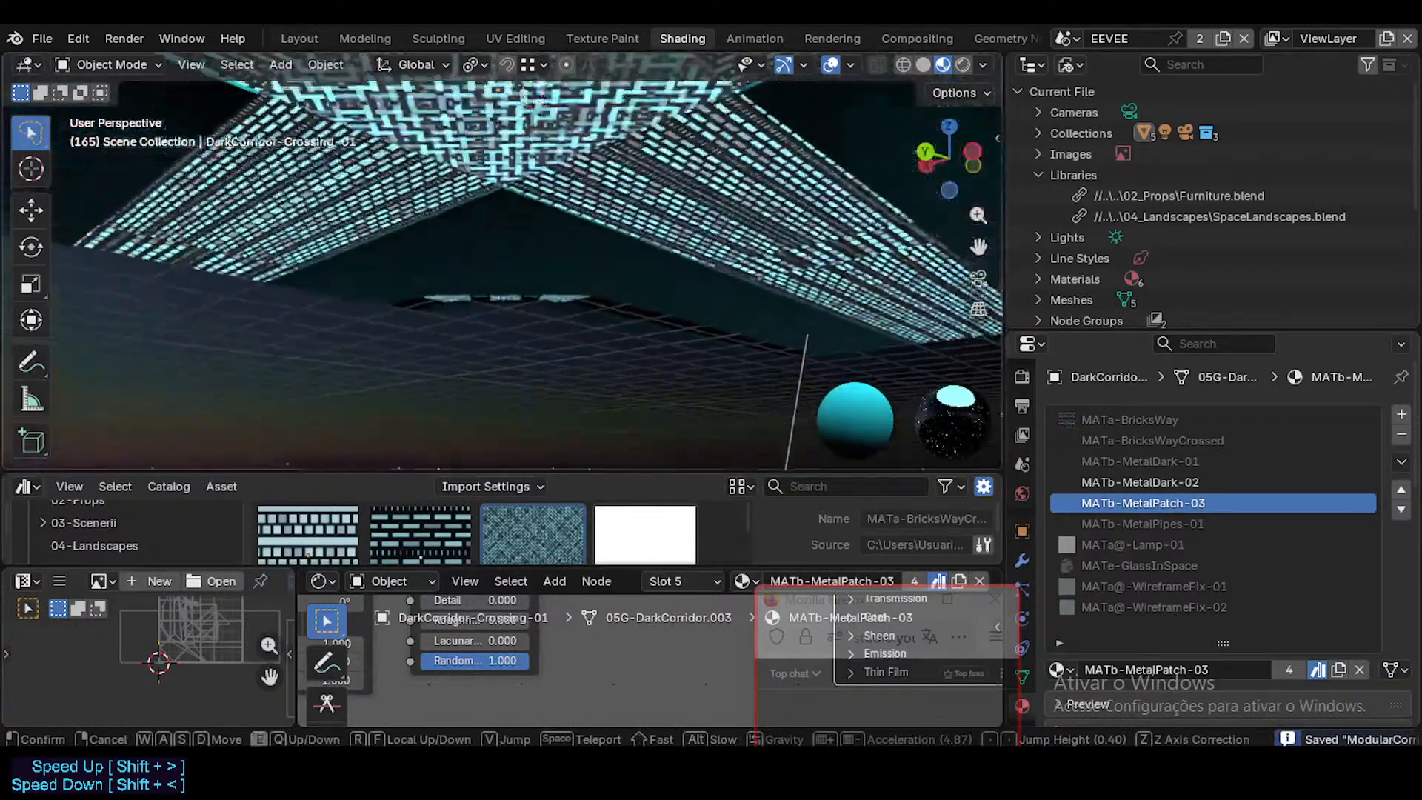
key("d")
key("q")
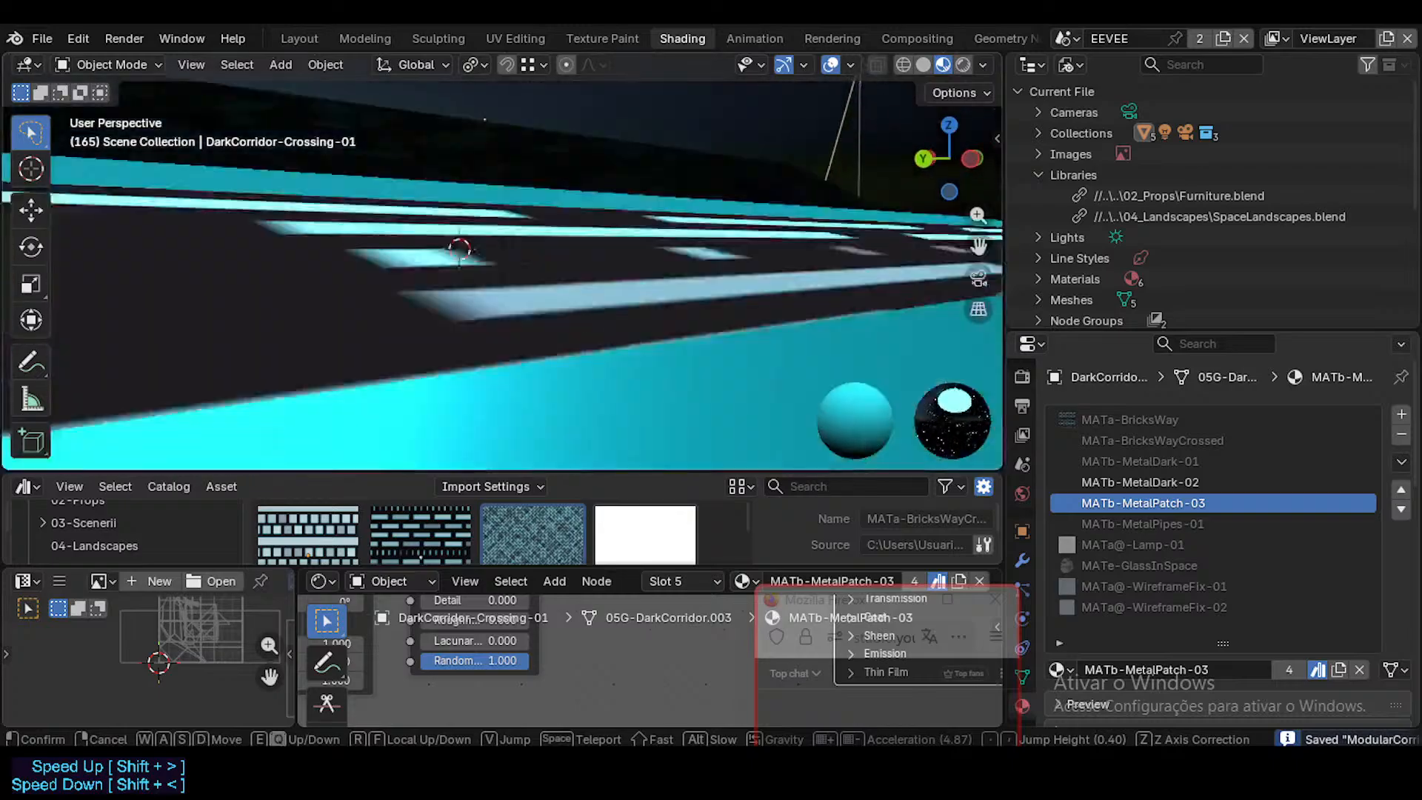
left_click(605, 115)
left_click(606, 116)
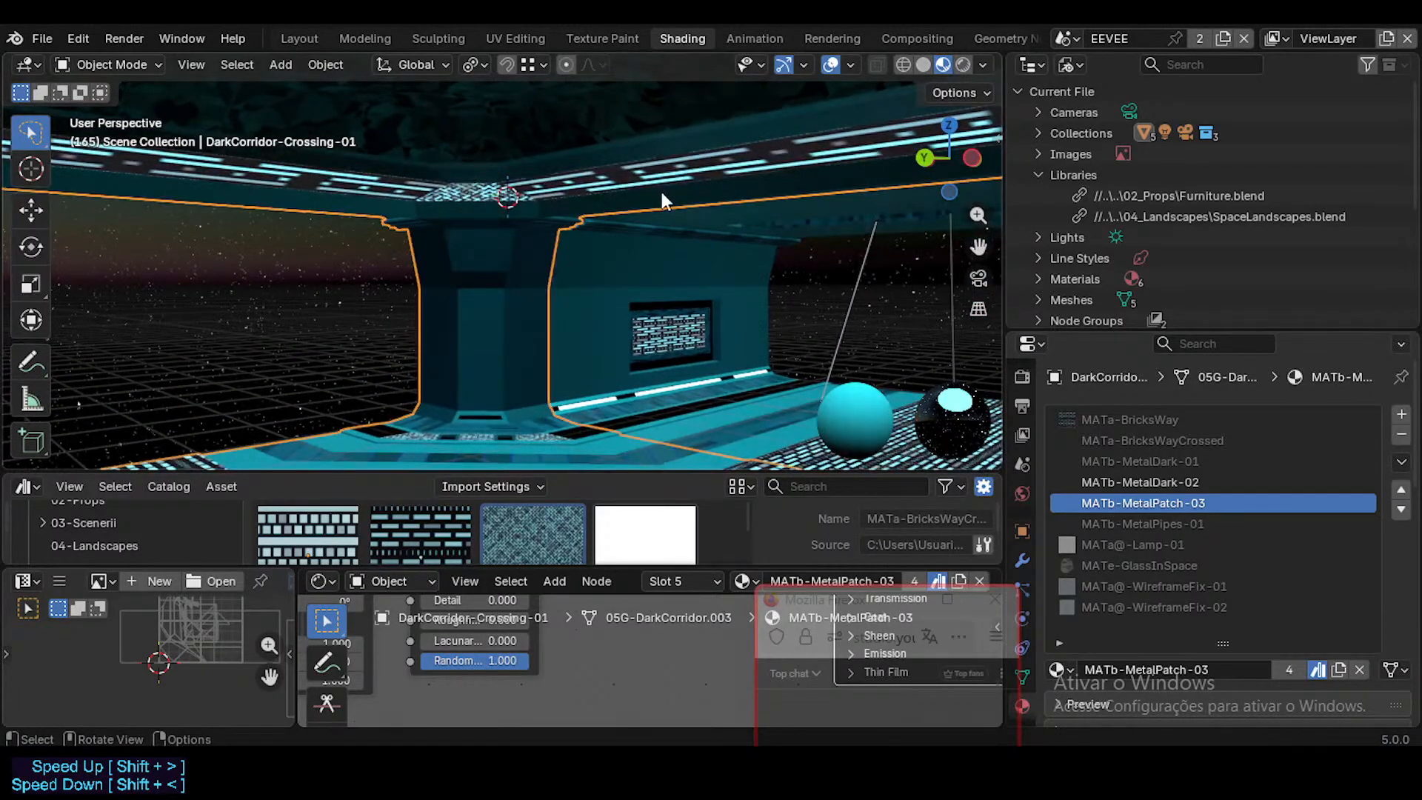
key("shift+grave")
left_click(650, 197)
left_click(562, 332)
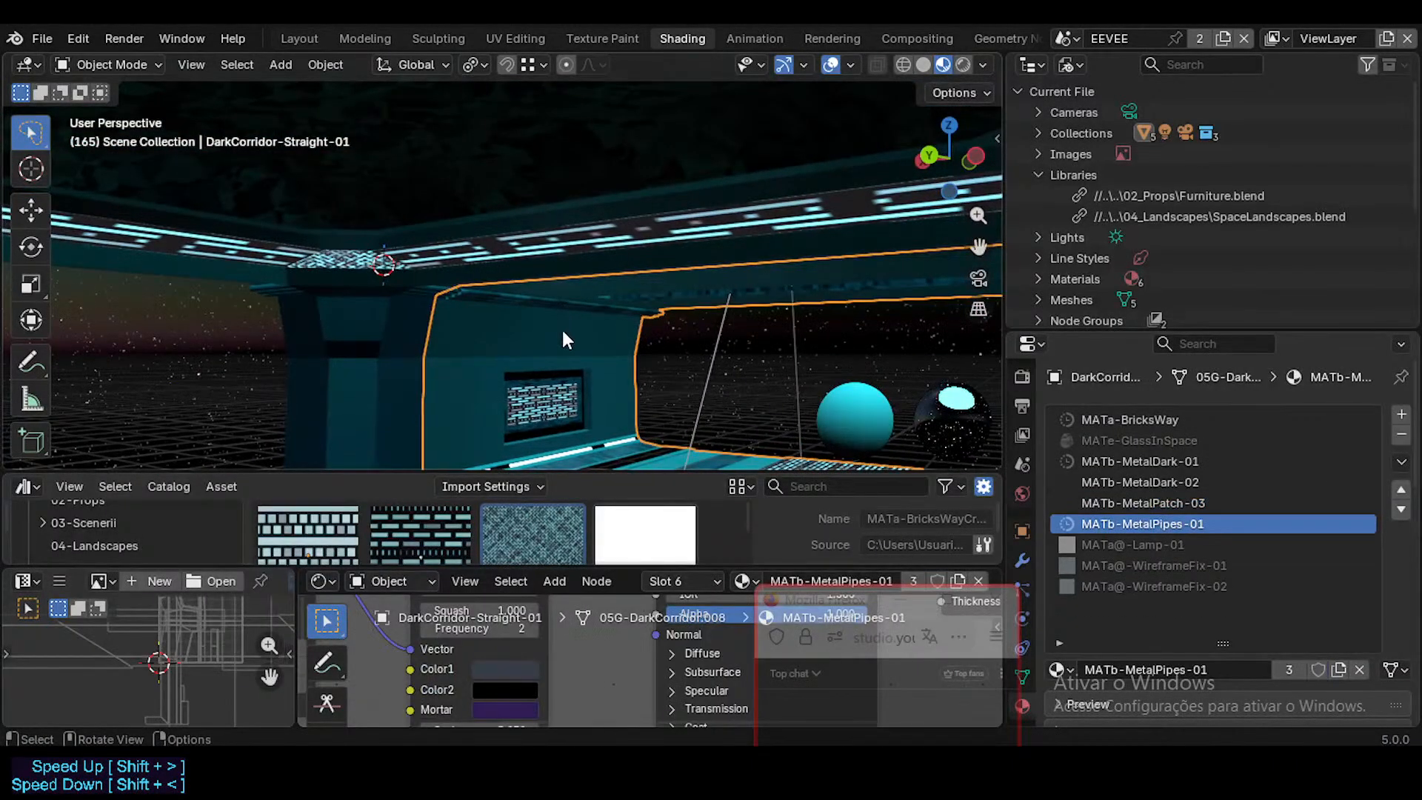
Step: Replace the straight corridor's local MATa-BricksWay material with the library's MATa-BricksWay asset in the same slot
left_click(1108, 420)
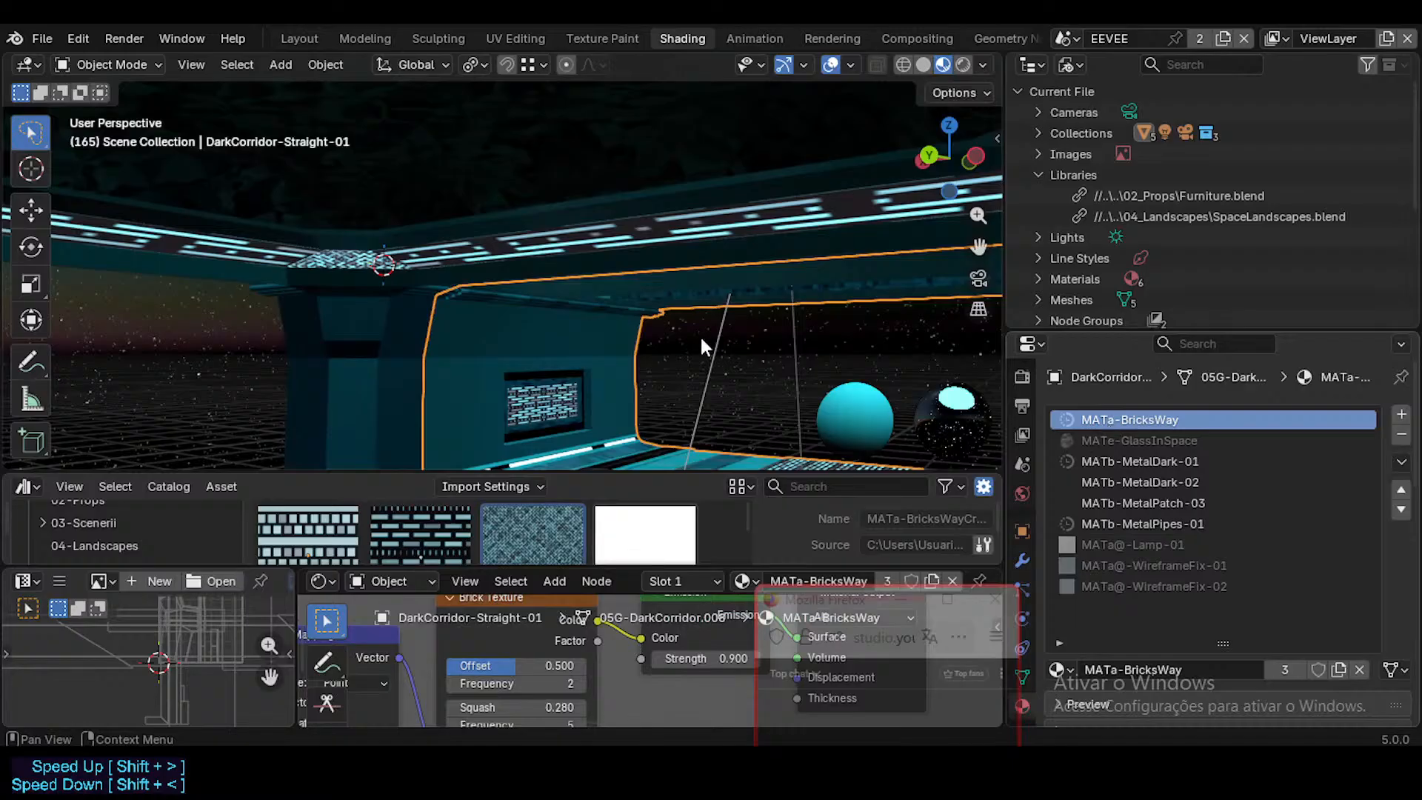
key("shift+grave")
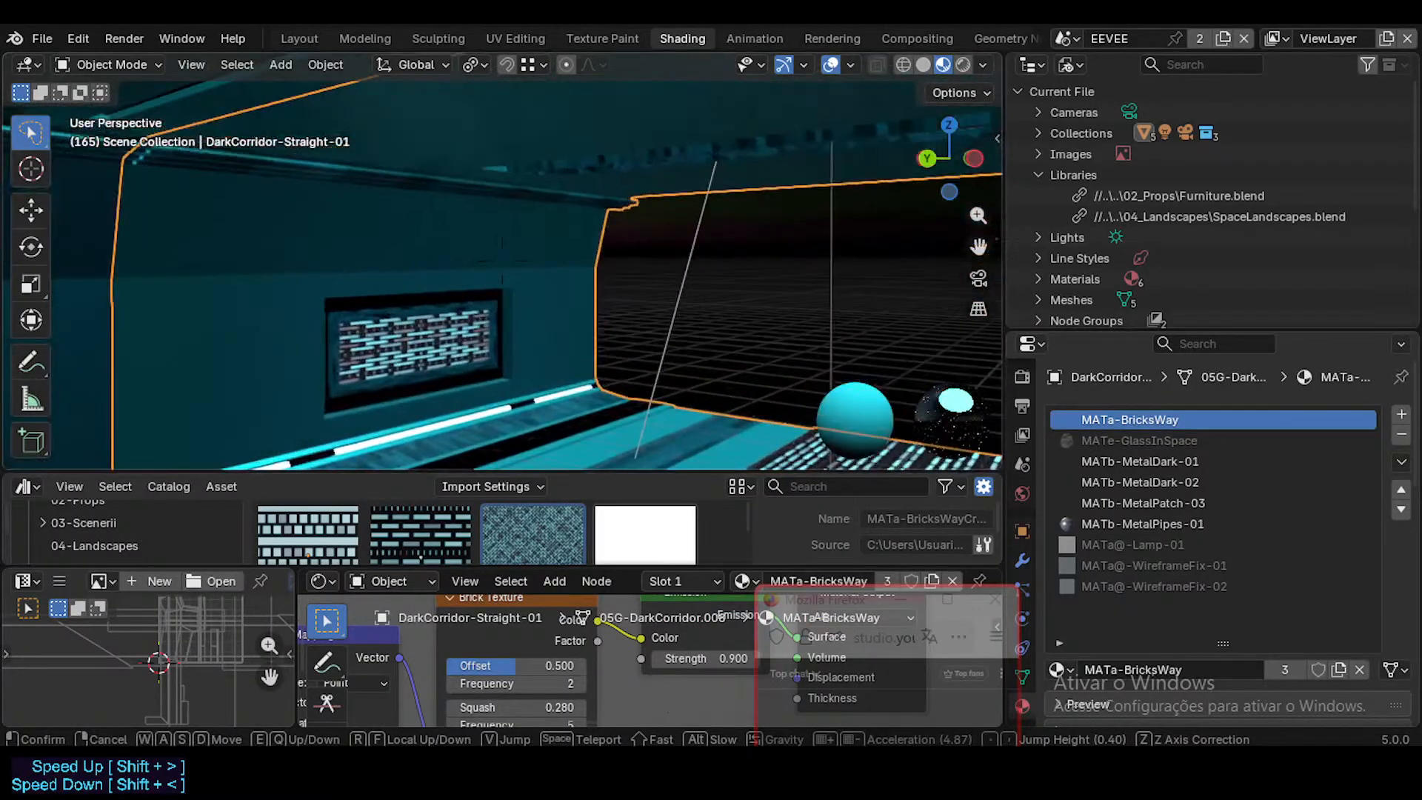
left_click(539, 404)
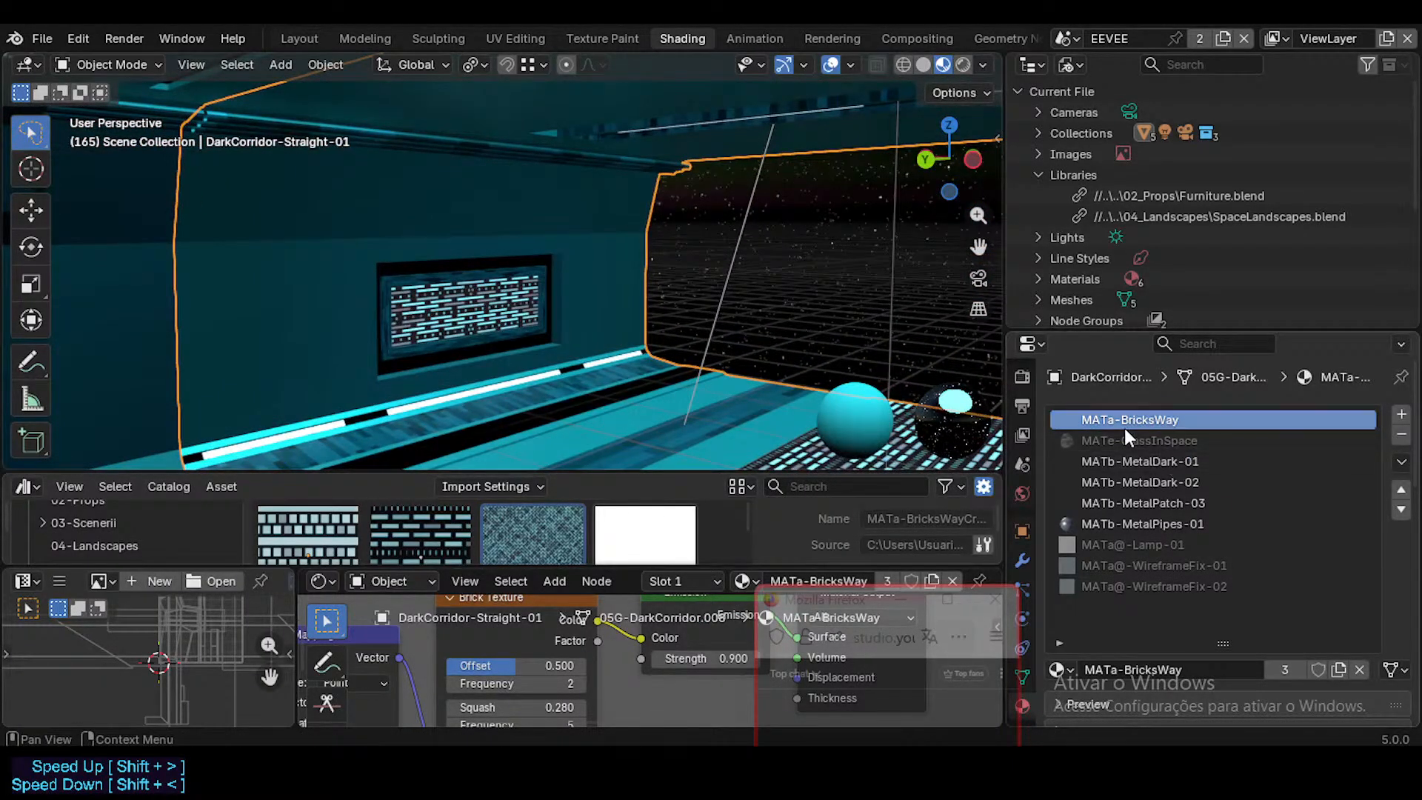
left_click(1109, 460)
left_click(1135, 419)
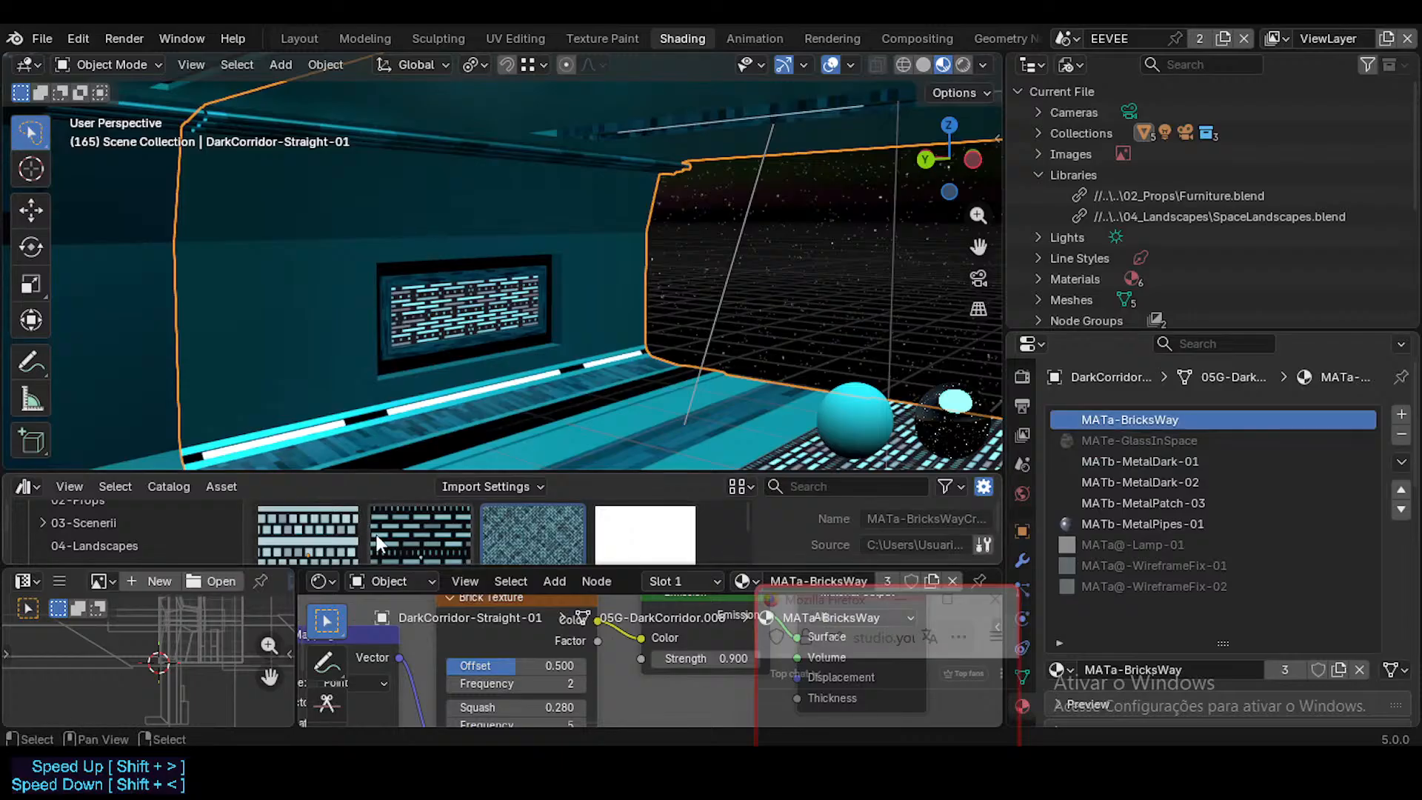
left_click_drag(417, 536, 1168, 412)
Step: Try to replace the straight corridor's local MATb-MetalDark-01 material with the MATb-MetalDark-01 asset from the MATb-Metals catalog
left_click(1159, 461)
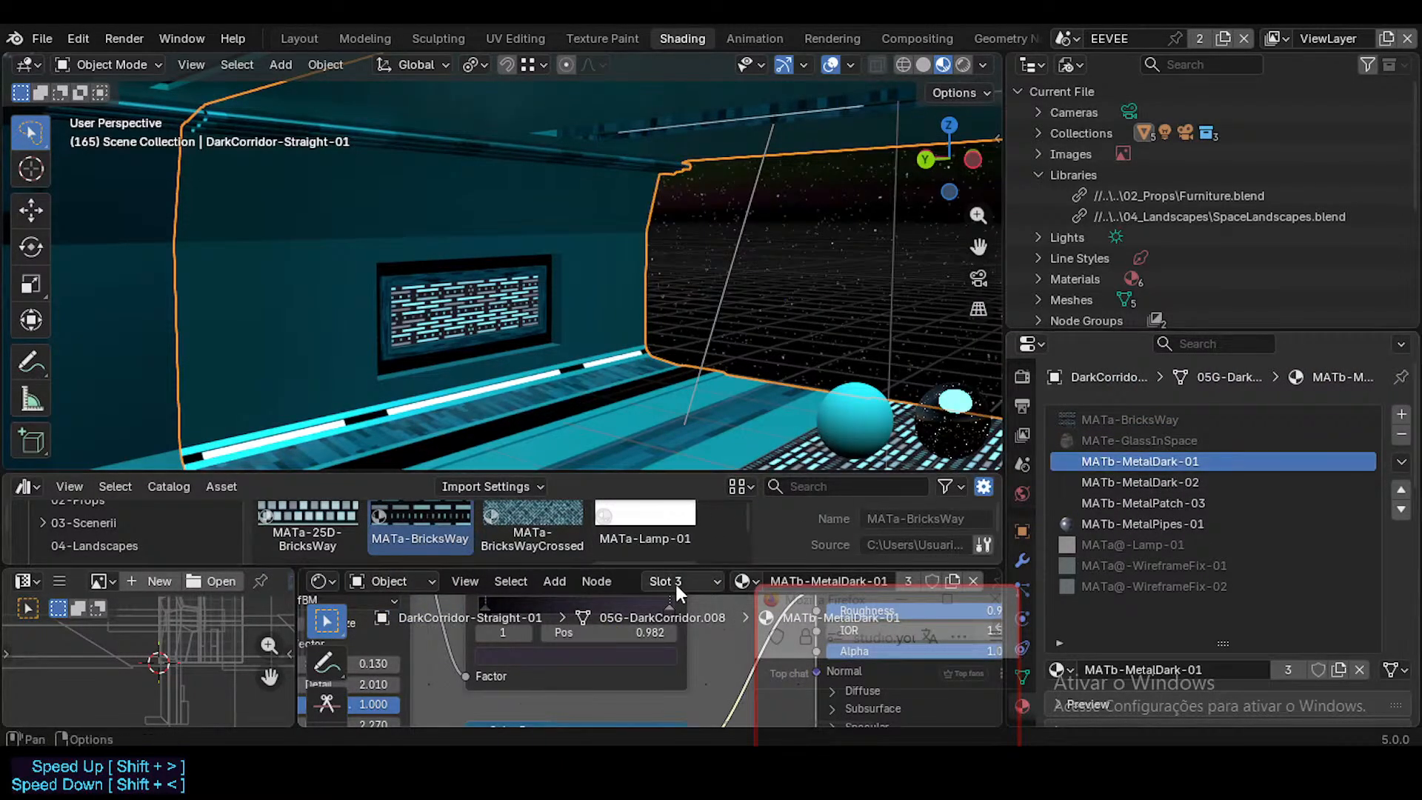
left_click_drag(714, 476, 713, 337)
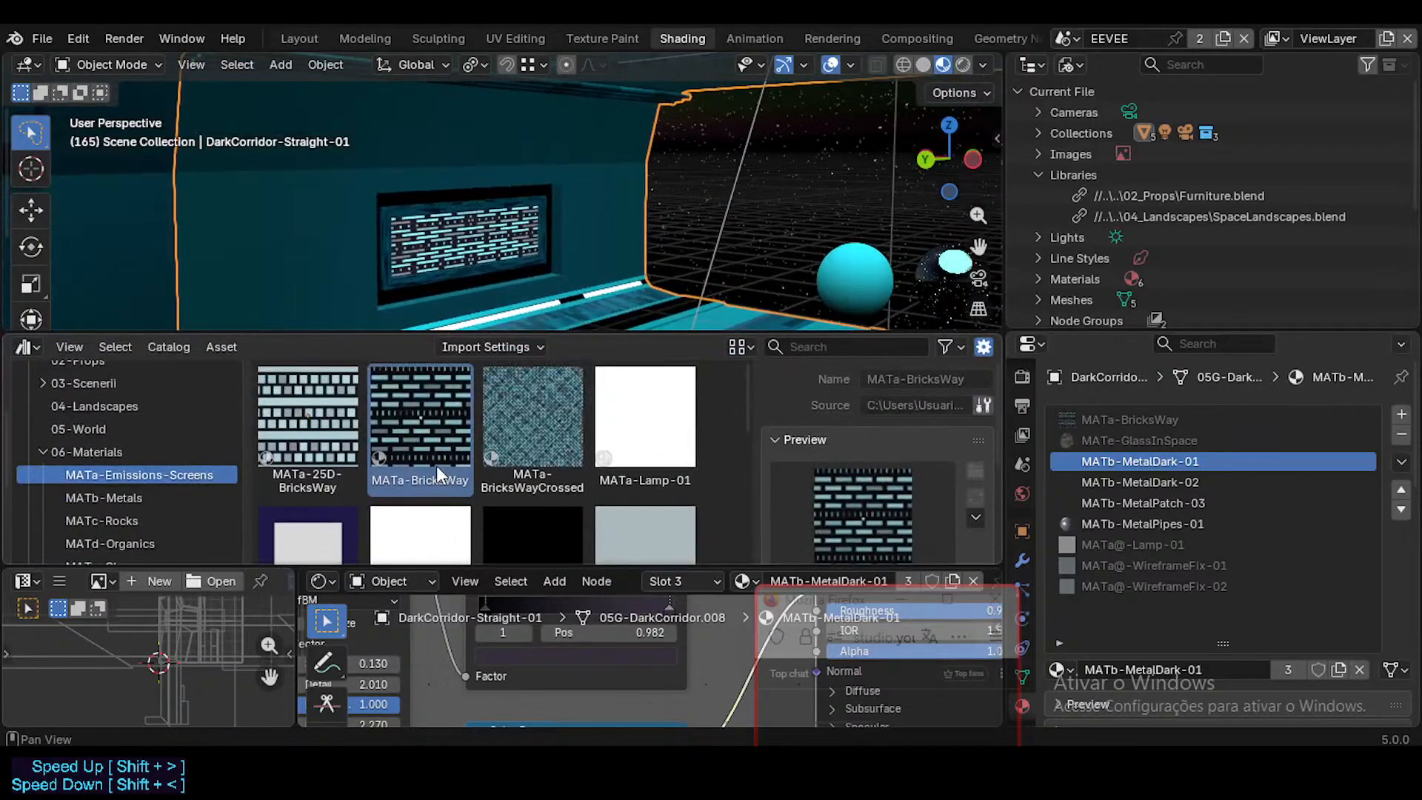
left_click(111, 500)
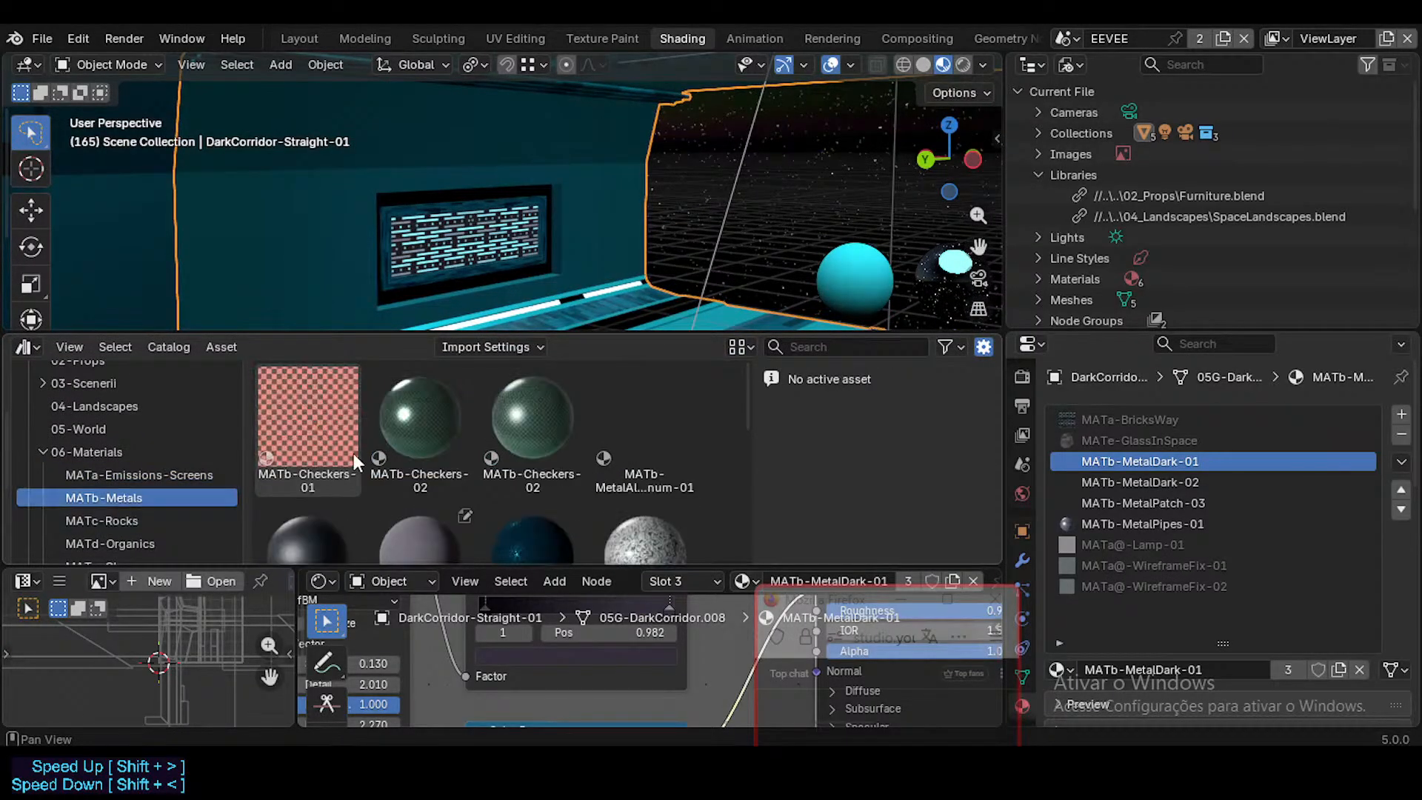
scroll(415, 467, "down", 2)
left_click(314, 400)
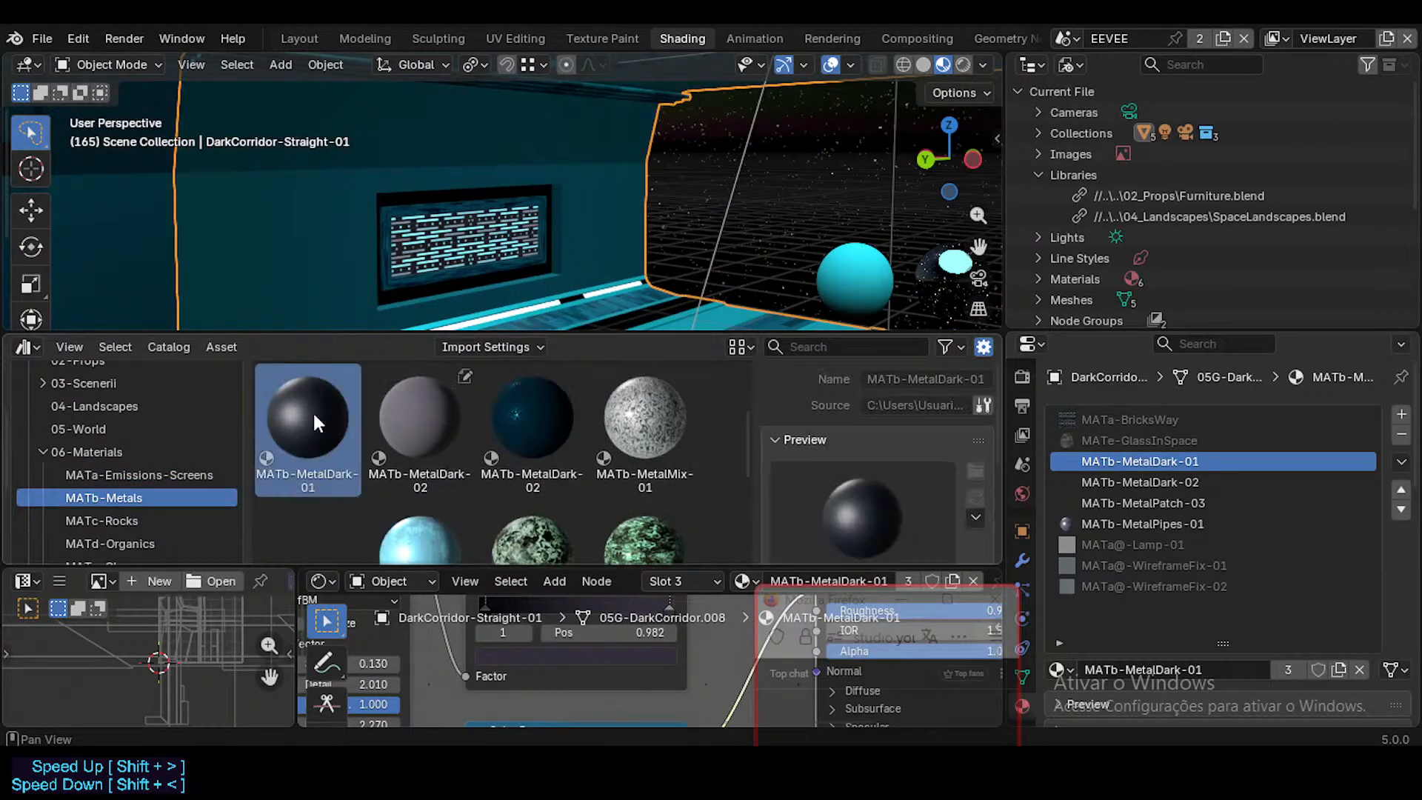
left_click_drag(309, 440, 1113, 454)
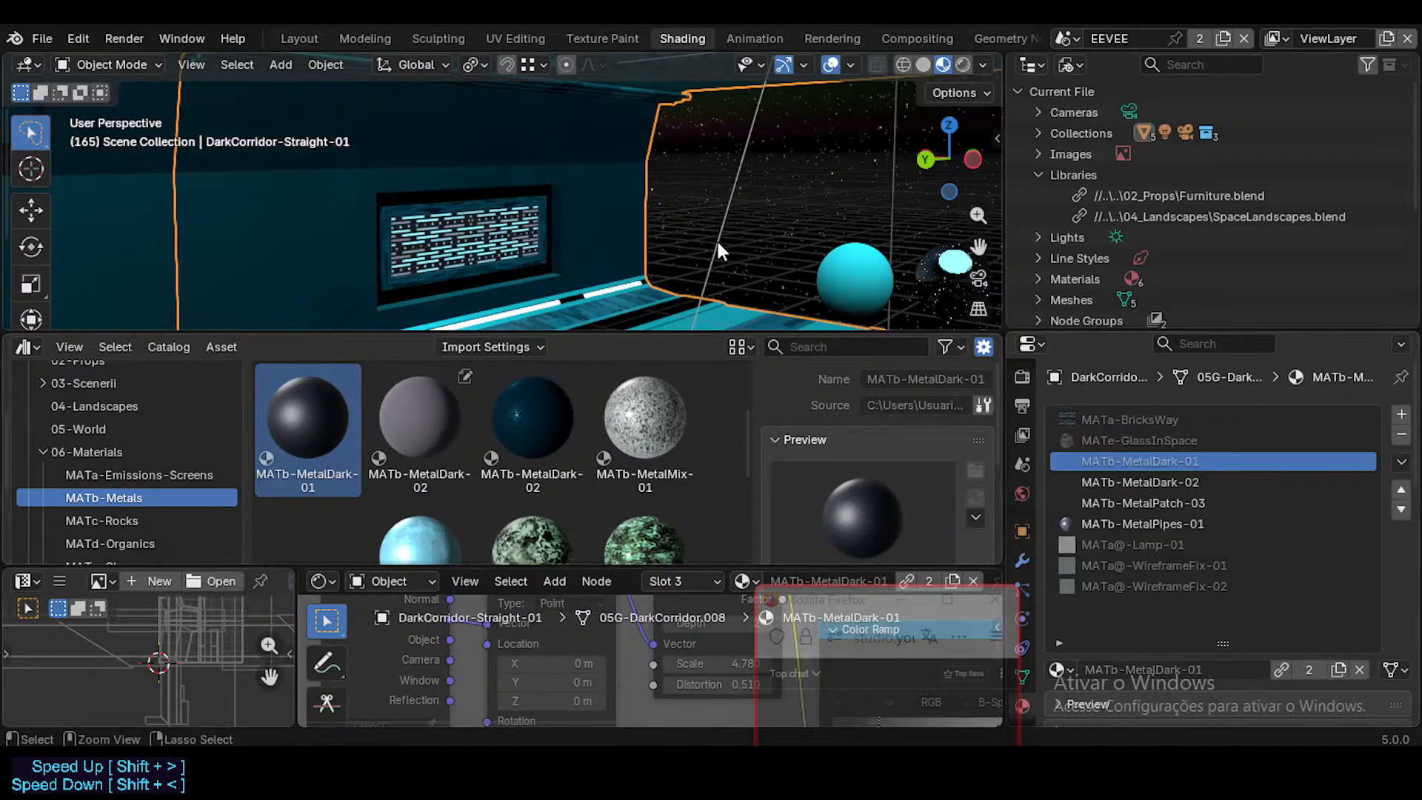
Step: Undo the MATb-MetalDark-01 replacement, inspecting the straight corridor's wall around the screen panel, and save the file
key("shift+grave")
key("s")
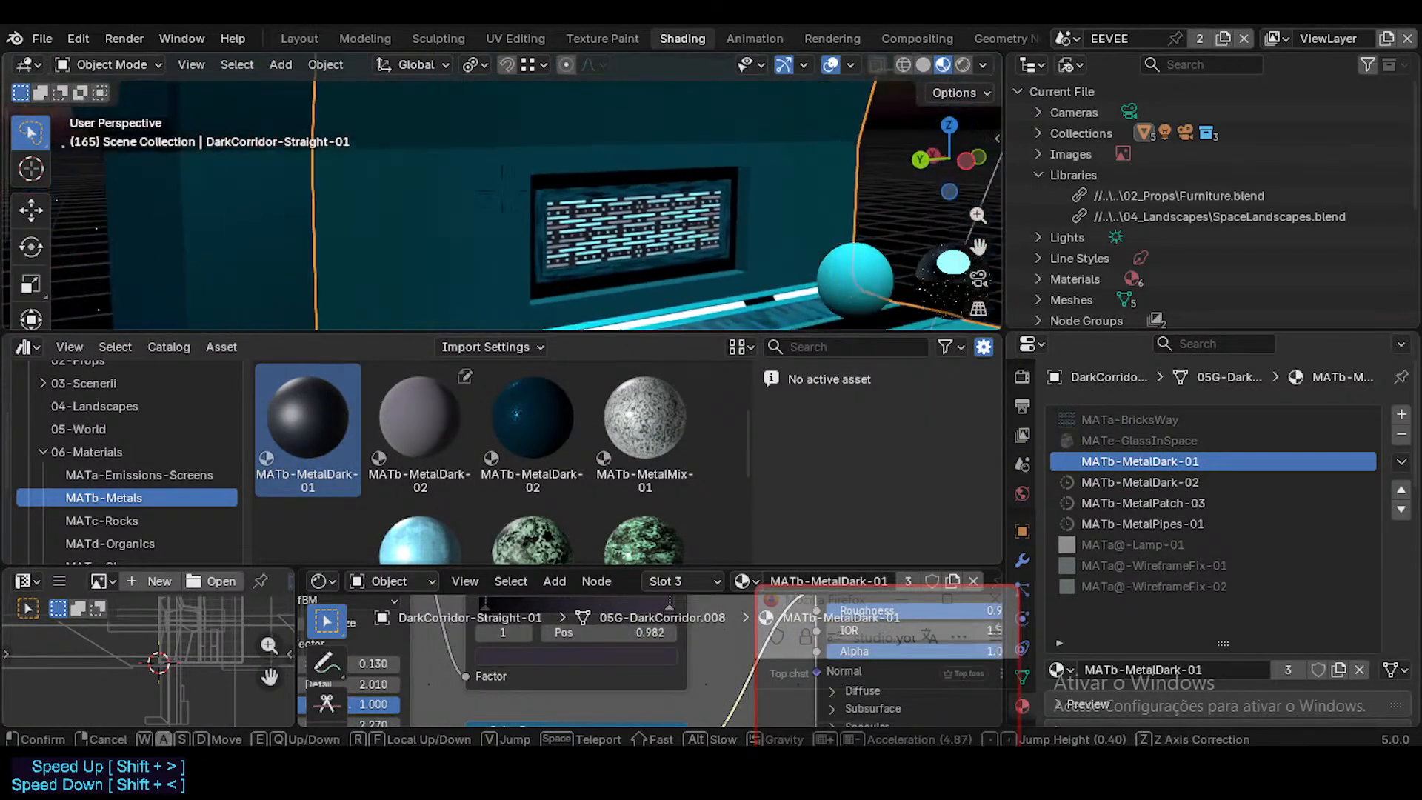
key("w")
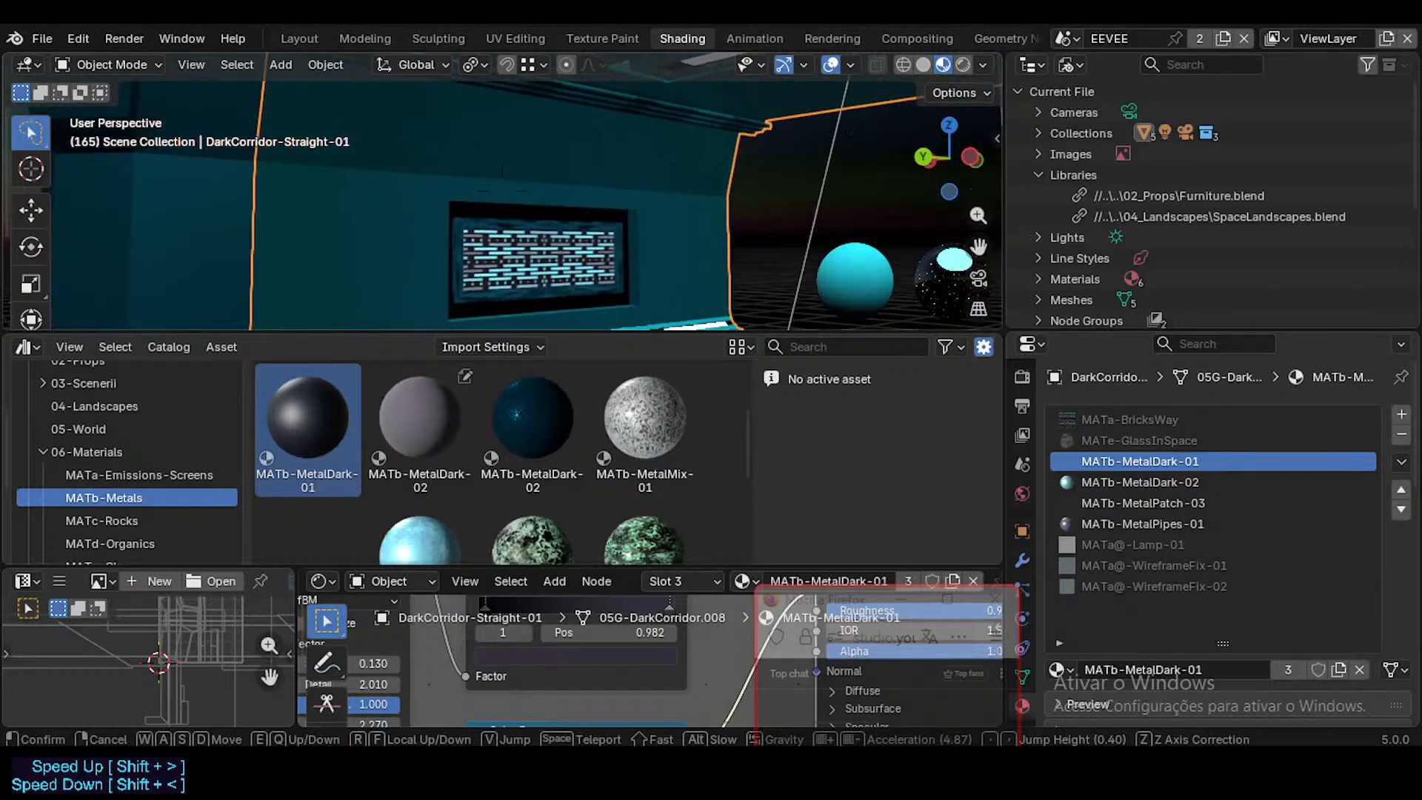
left_click(551, 304)
key("ctrl+s")
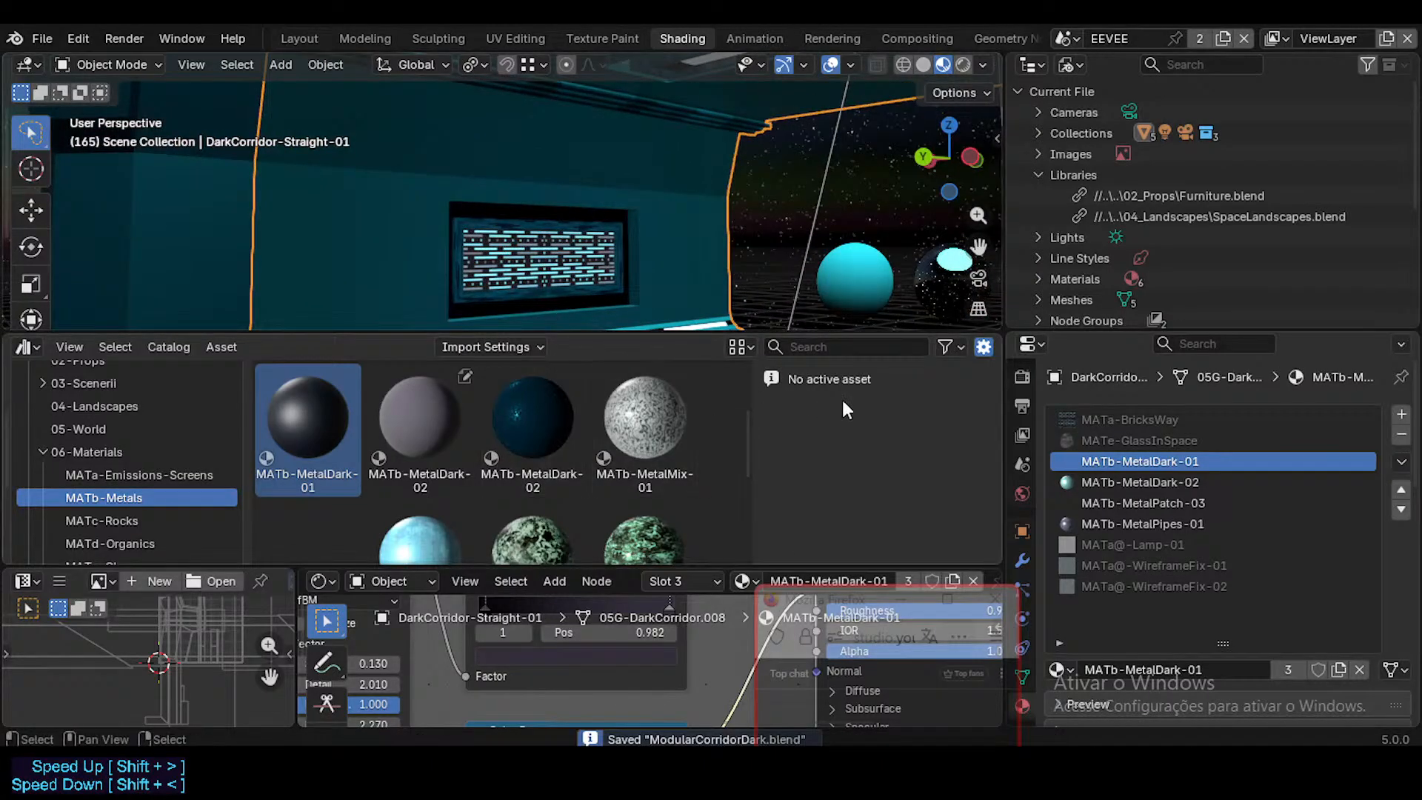
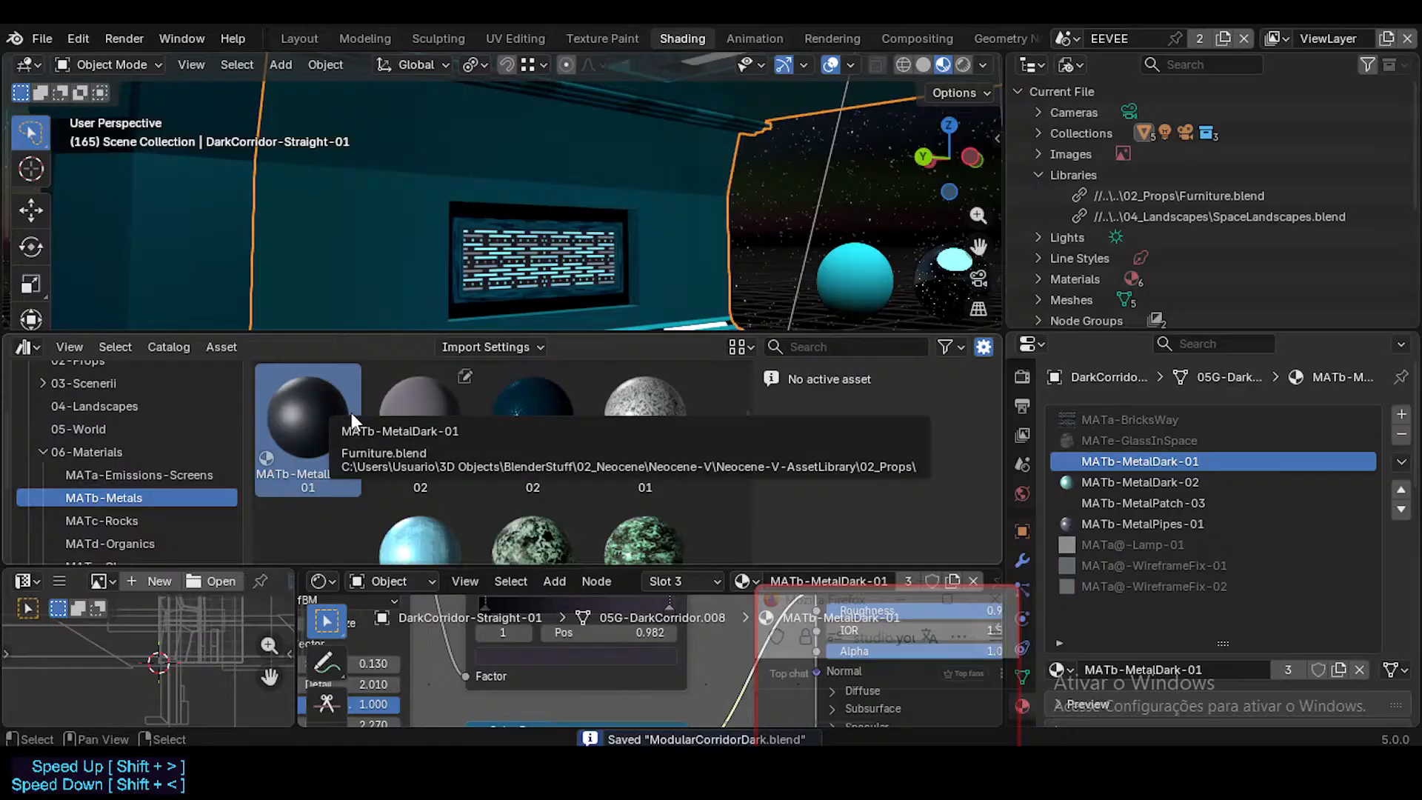
Step: Save the file, then put the library's MATb-MetalDark-01 asset in a new material slot directly above the local MATb-MetalDark-01
key("ctrl+s")
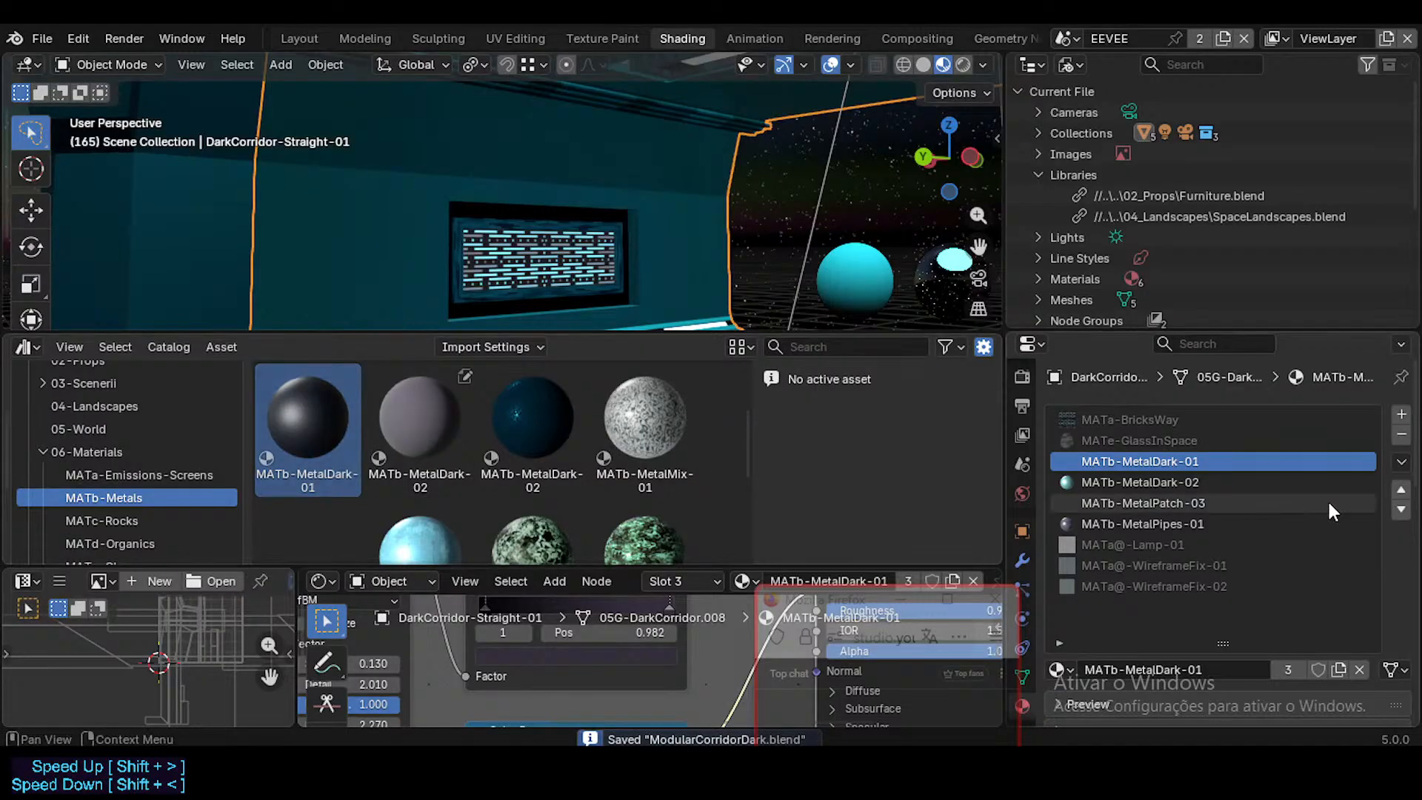
left_click(1401, 416)
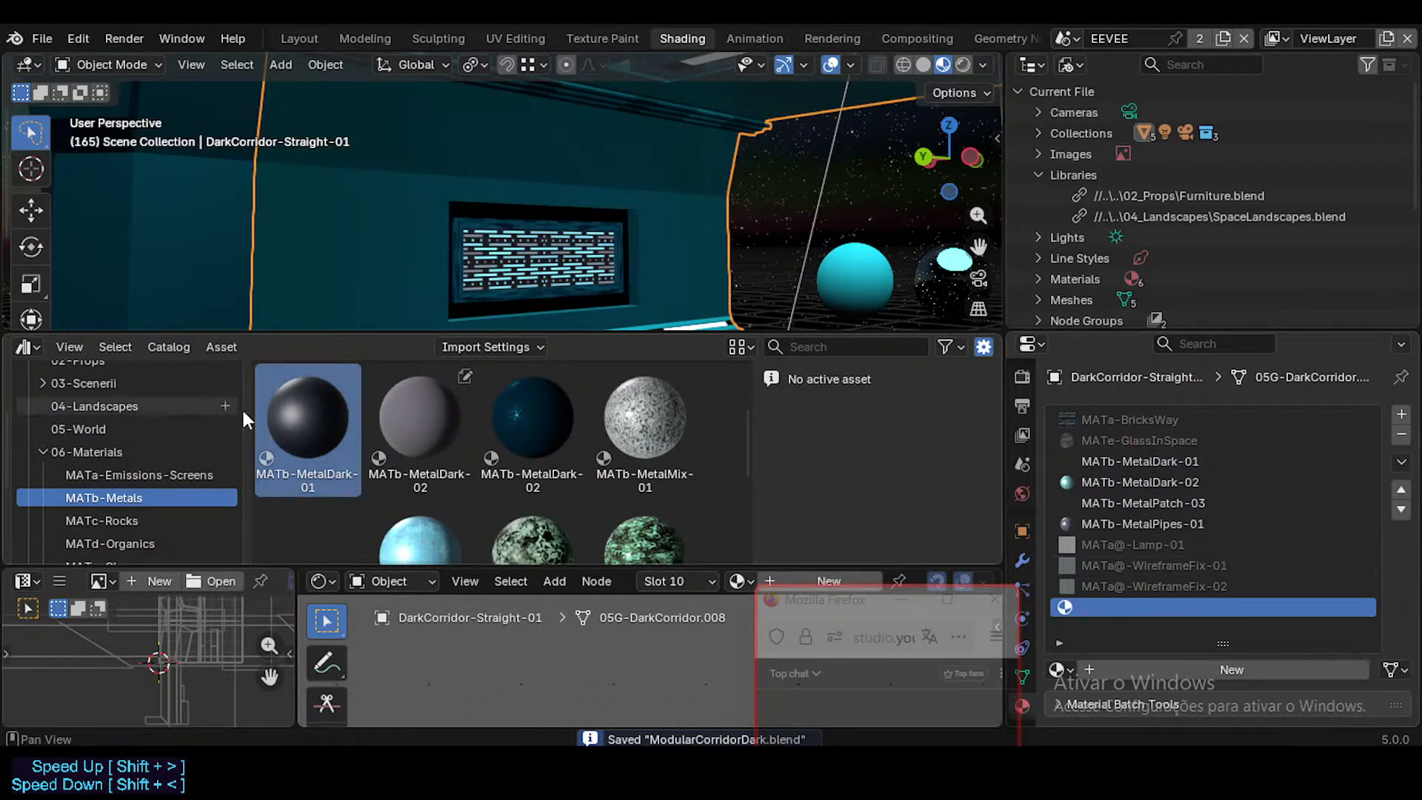
left_click_drag(307, 422, 1103, 601)
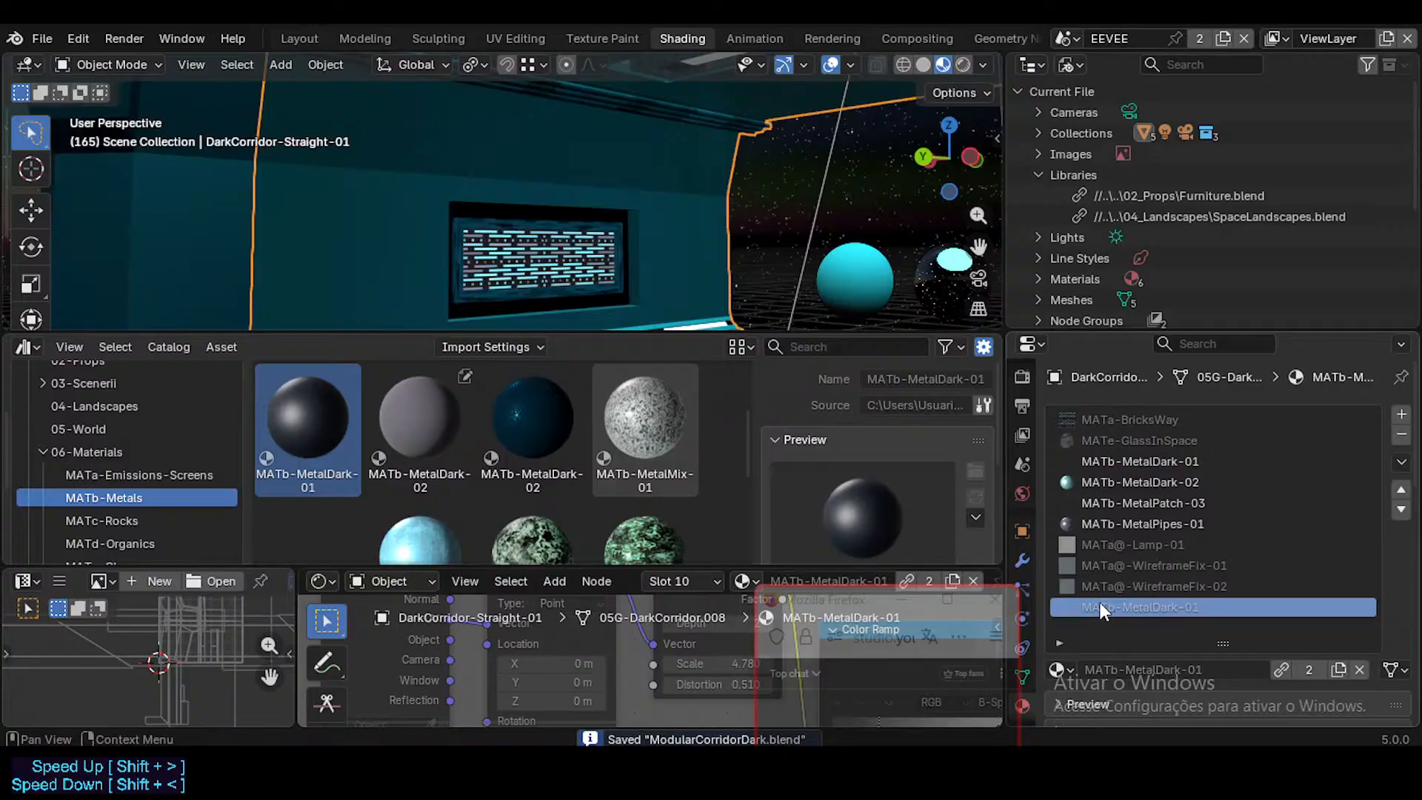
left_click(1401, 491)
left_click(1400, 492)
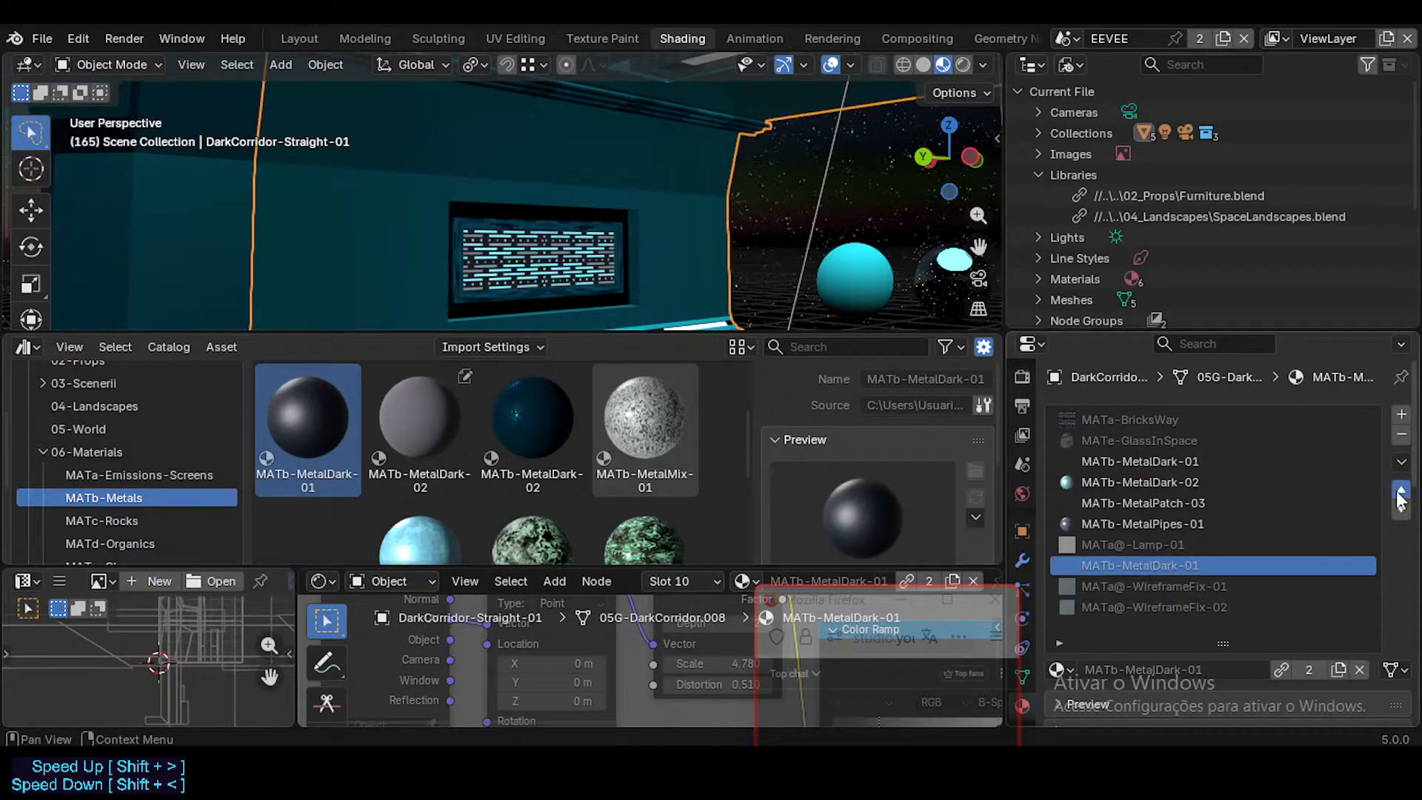
left_click(1400, 491)
left_click(1400, 492)
left_click(1400, 491)
left_click(1400, 492)
left_click(1400, 492)
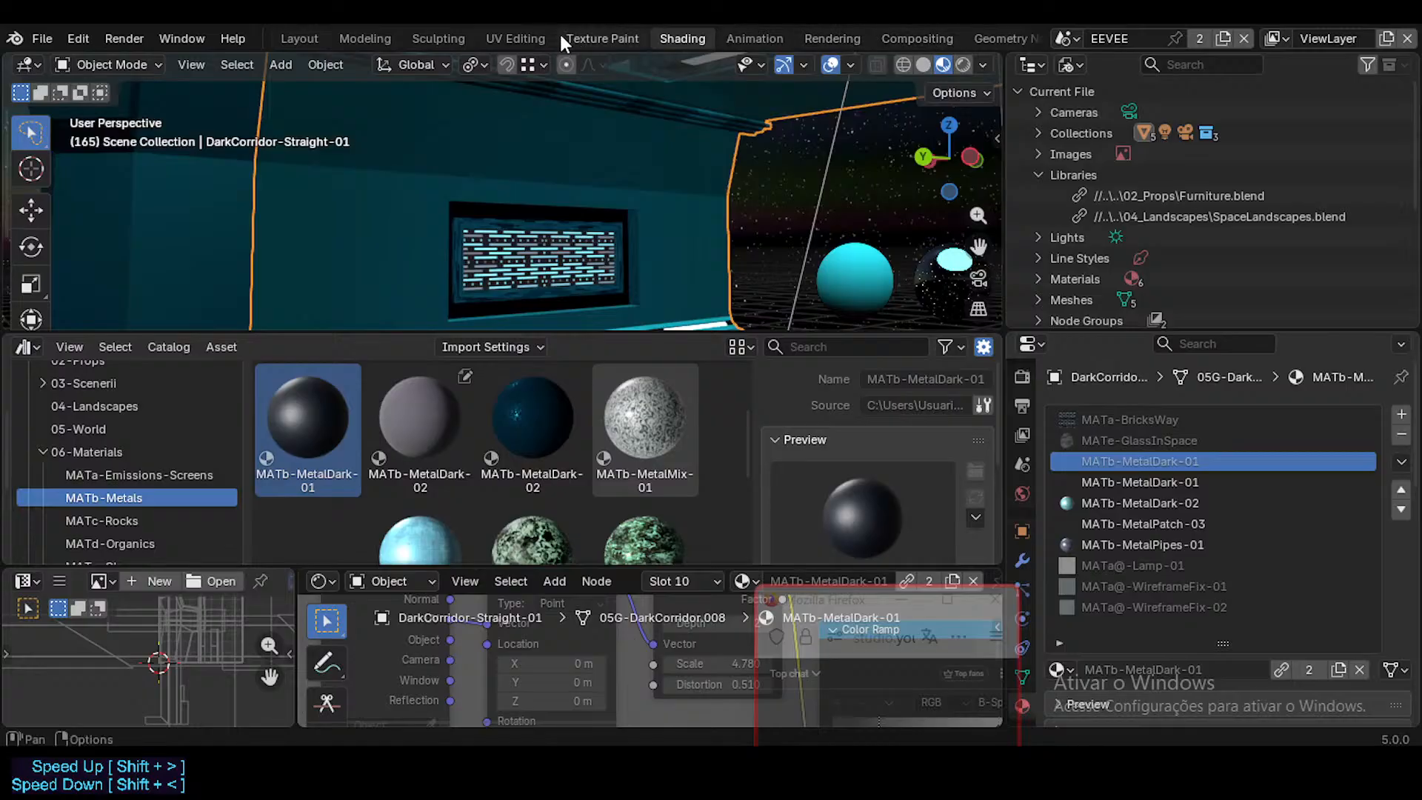
Step: Enlarge the shader editor and compare the node trees of the linked and the local MATb-MetalDark-01 materials
scroll(557, 38, "down", 4)
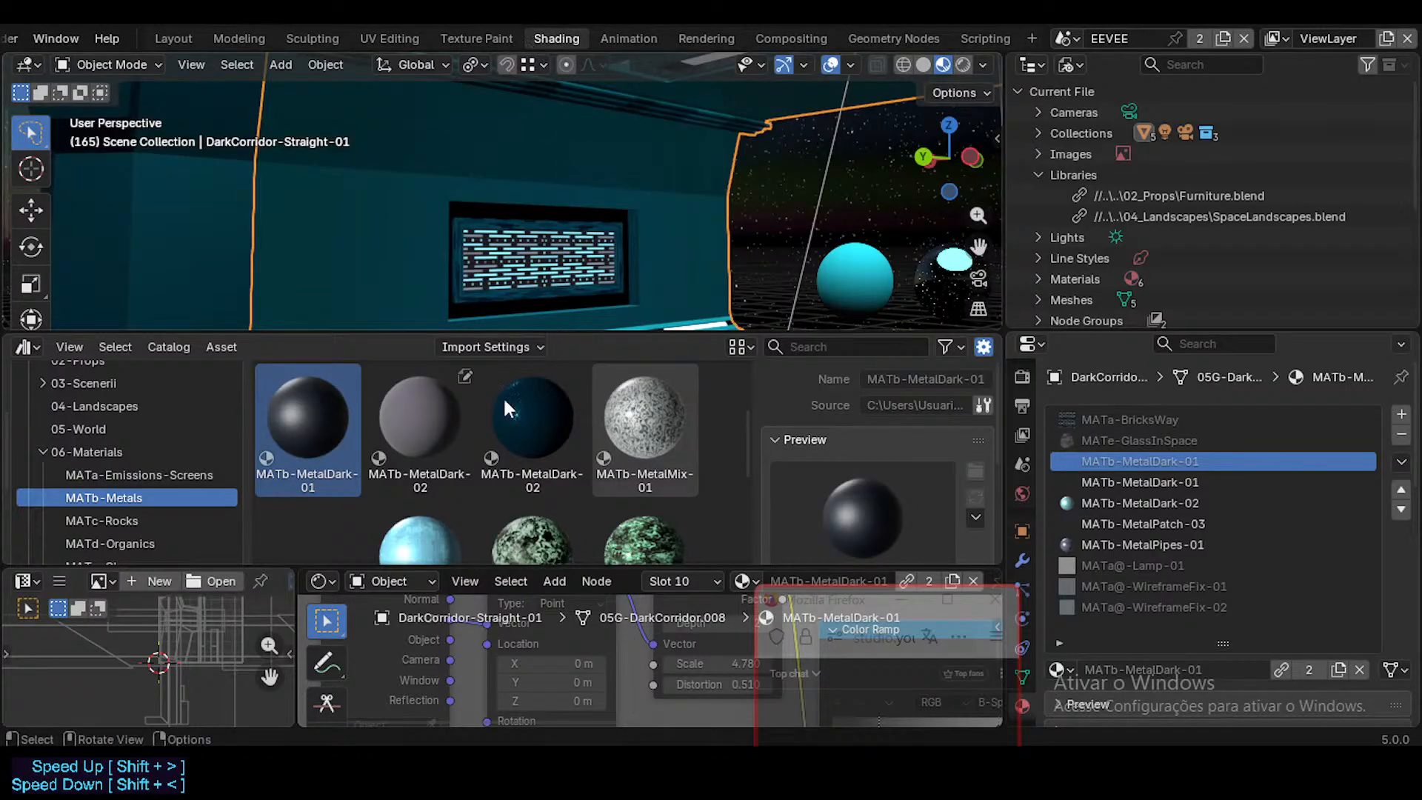
left_click_drag(529, 566, 558, 386)
scroll(562, 572, "up", 1, "ctrl")
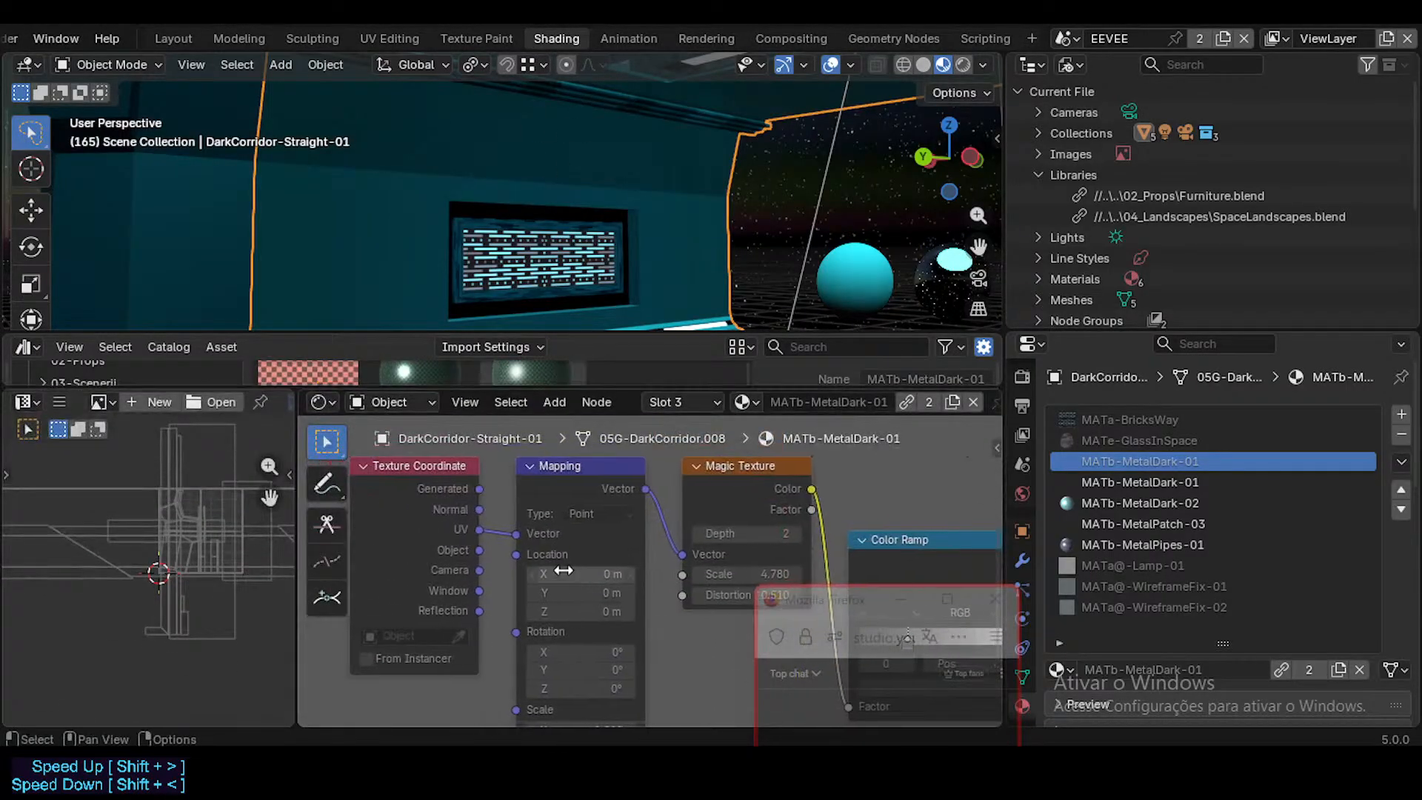
scroll(563, 570, "down", 2)
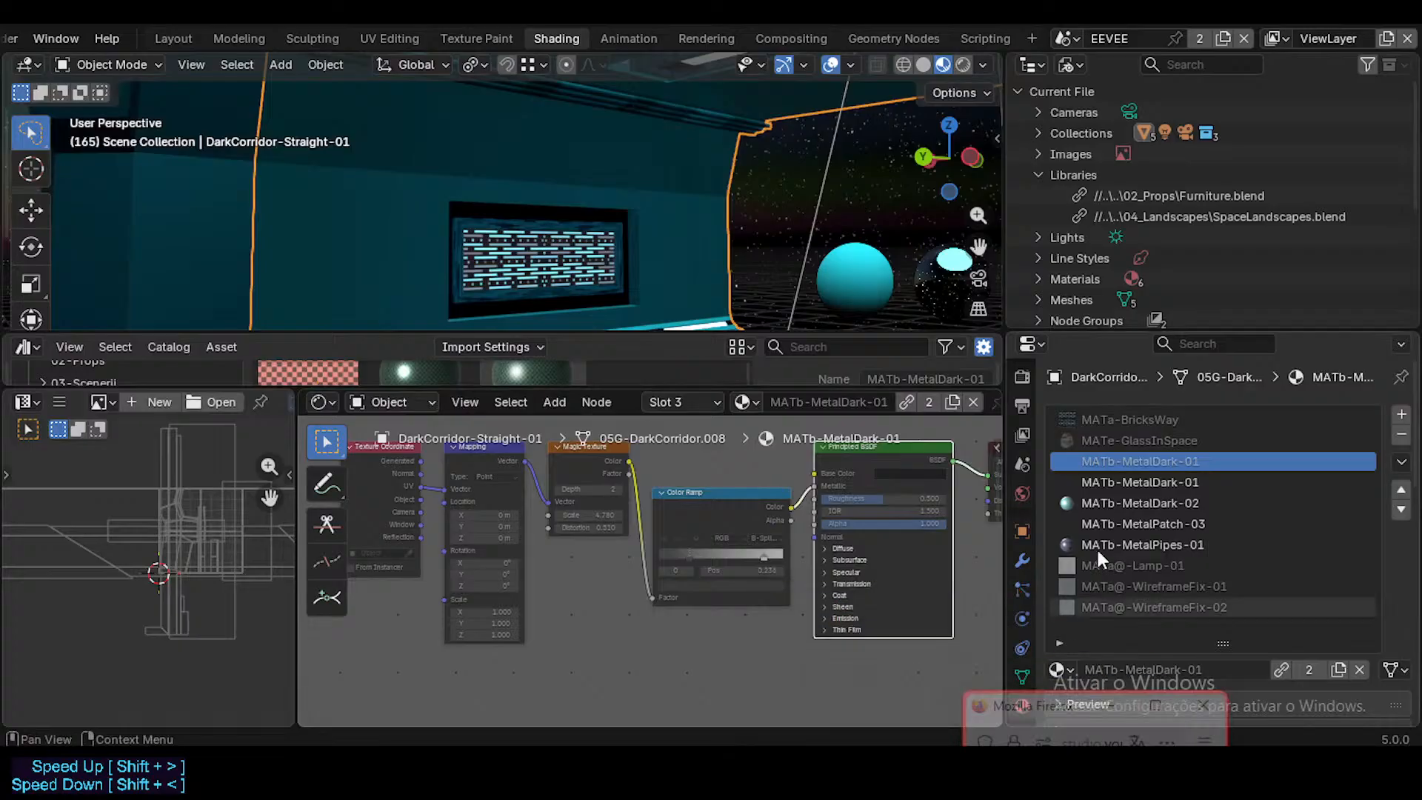
left_click(1148, 480)
mouse_move(744, 540)
middle_mouse_down()
mouse_move(671, 505)
mouse_move(752, 565)
middle_mouse_up()
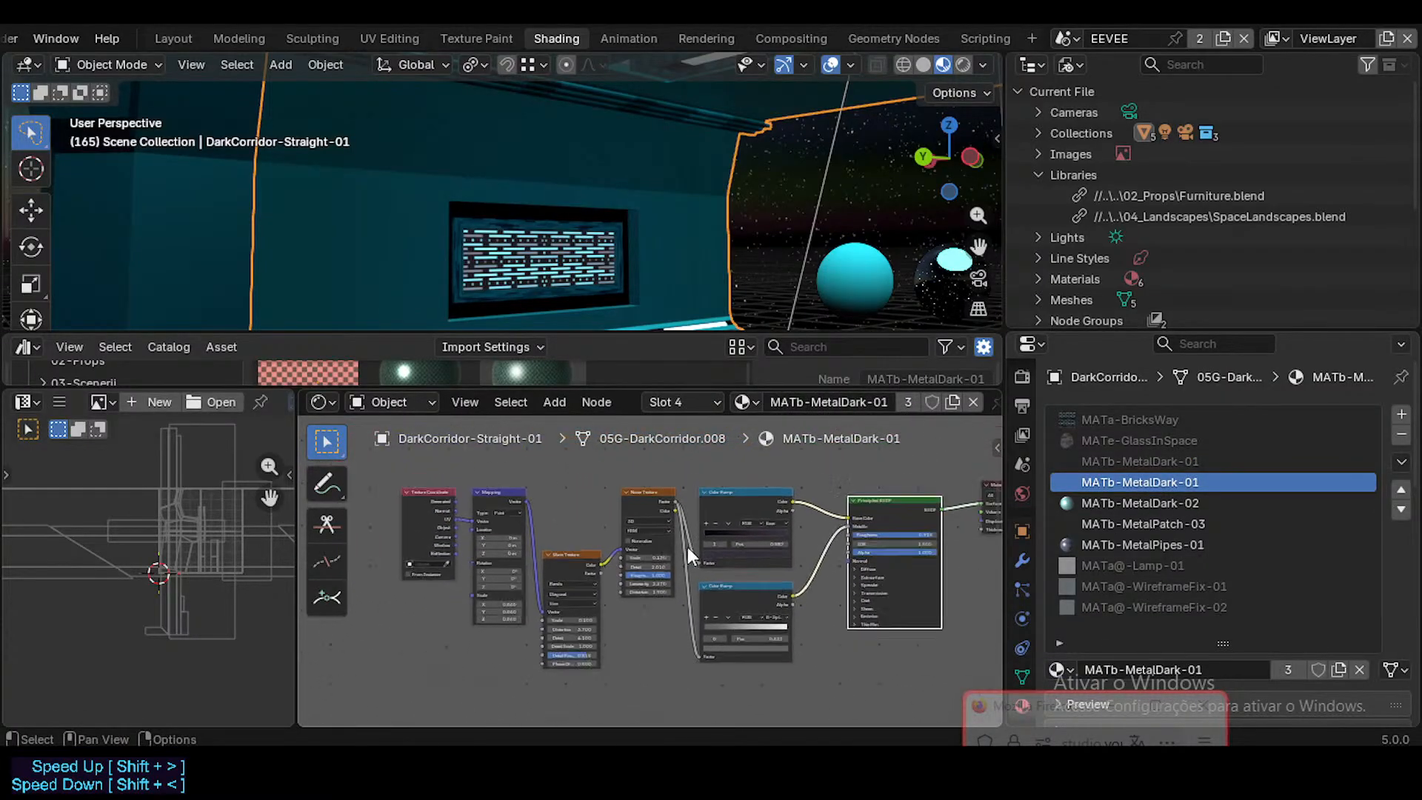
left_click(1134, 461)
left_click(1135, 482)
middle_click_drag(811, 511, 764, 521)
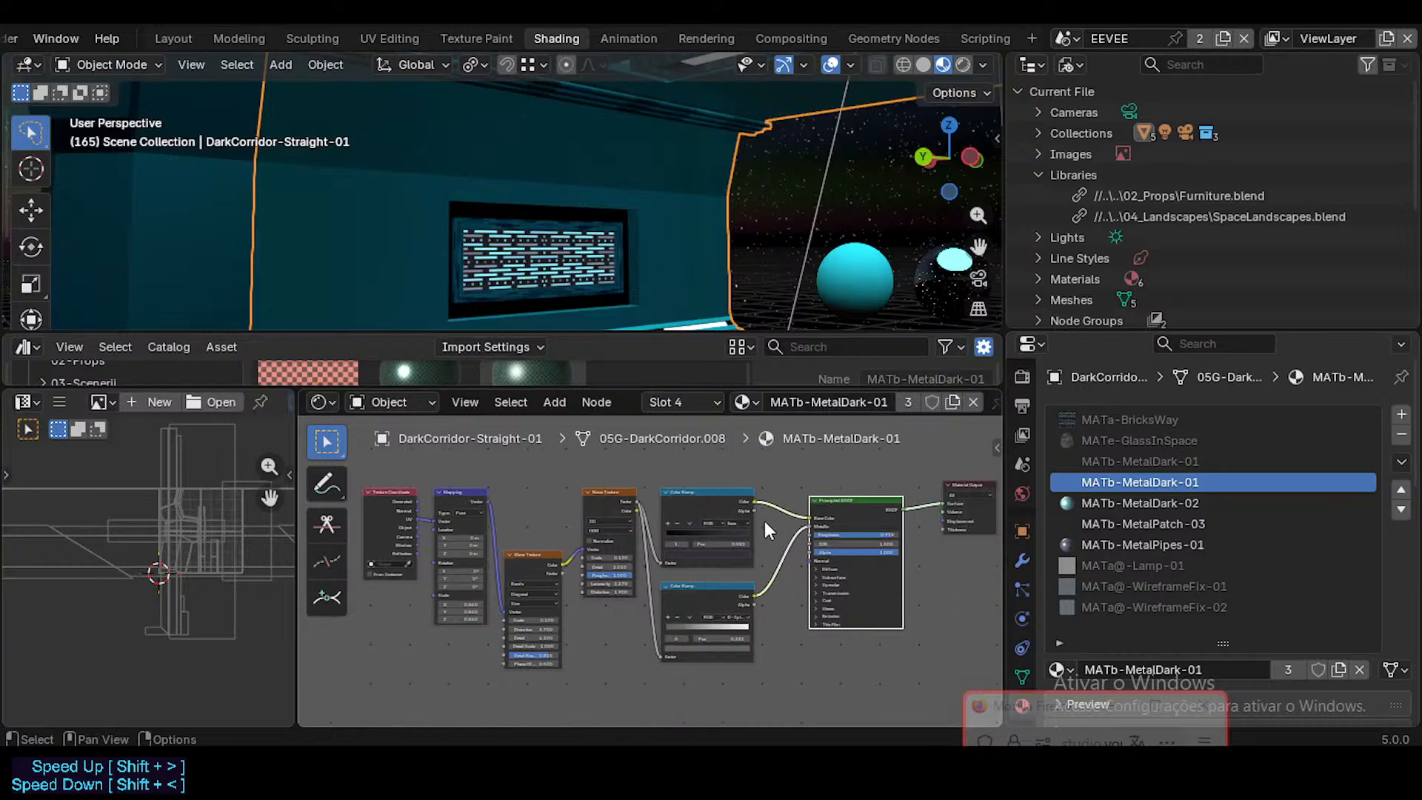
left_click(1130, 461)
left_click(1132, 478)
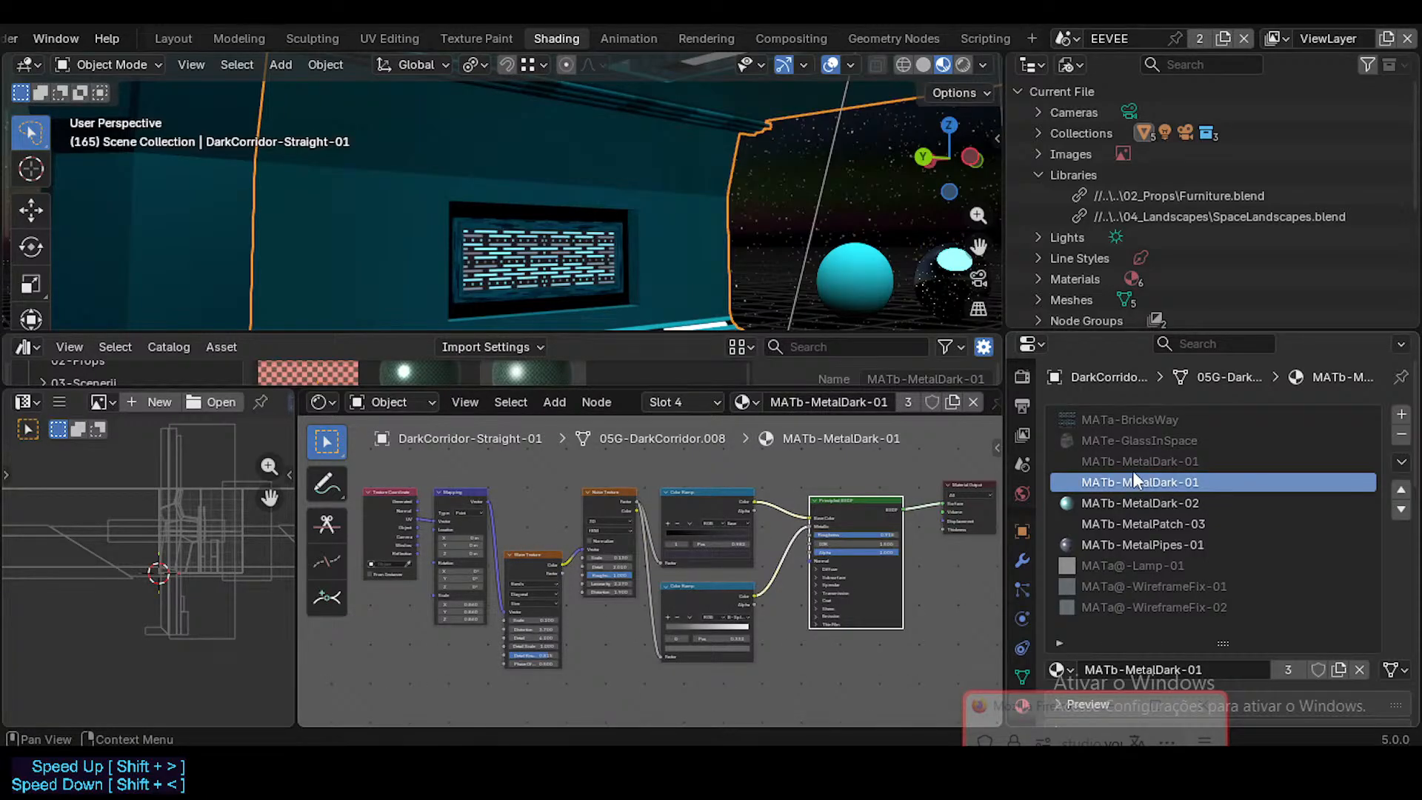
left_click(1136, 460)
left_click(1125, 482)
left_click(1127, 469)
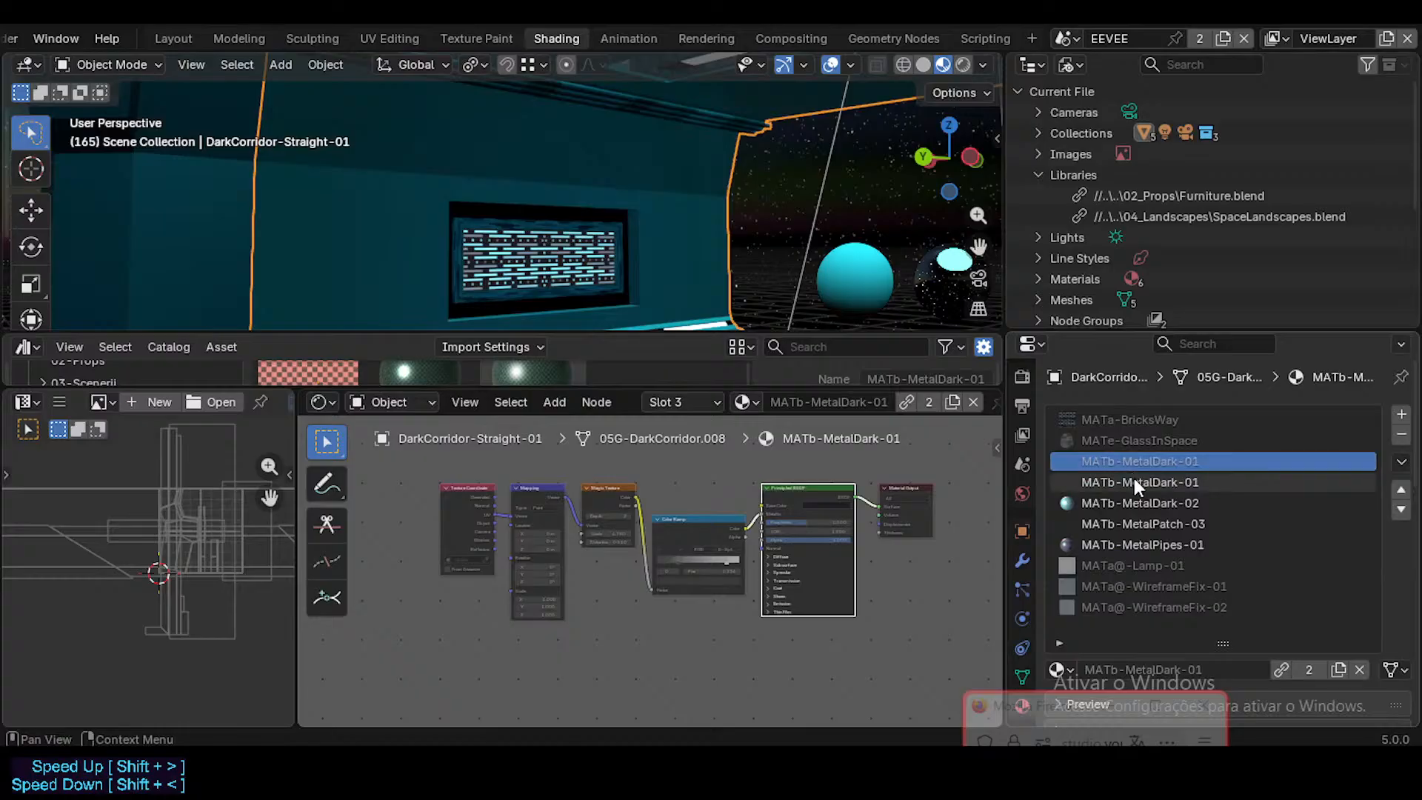
left_click(1134, 483)
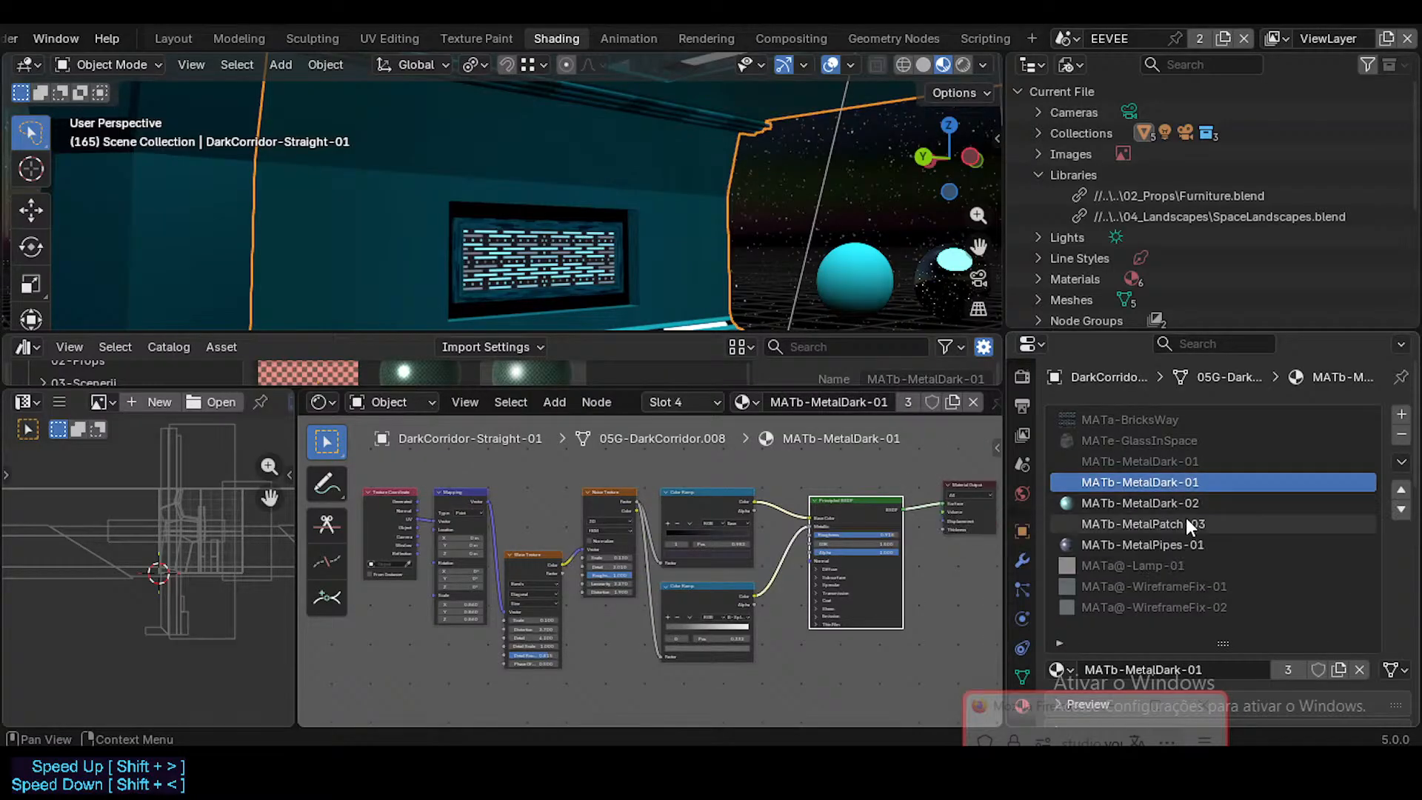
Step: Rename the local MATb-MetalDark-01 material as MATb-MetalDark-03 and mark it as an asset
double_click(1194, 481)
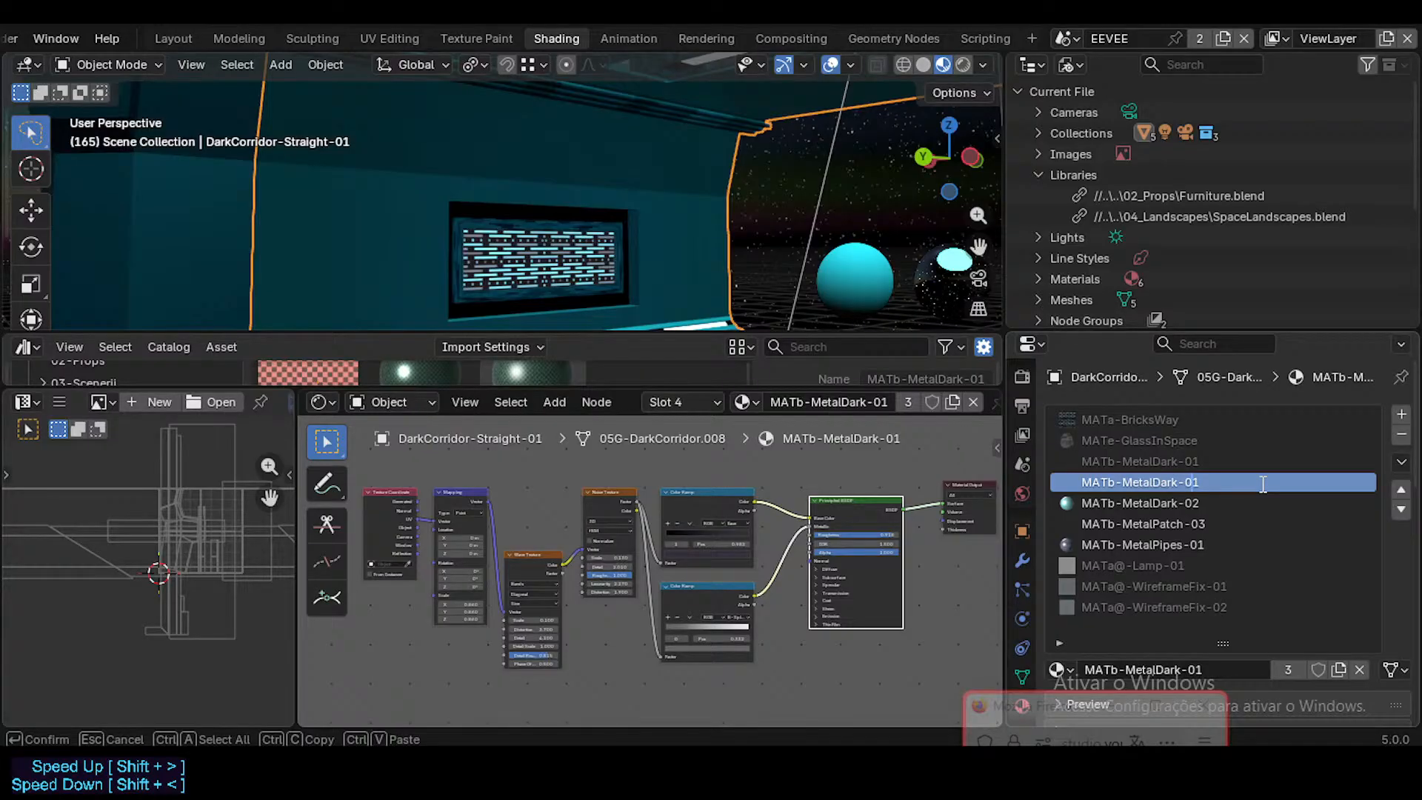
key("Return")
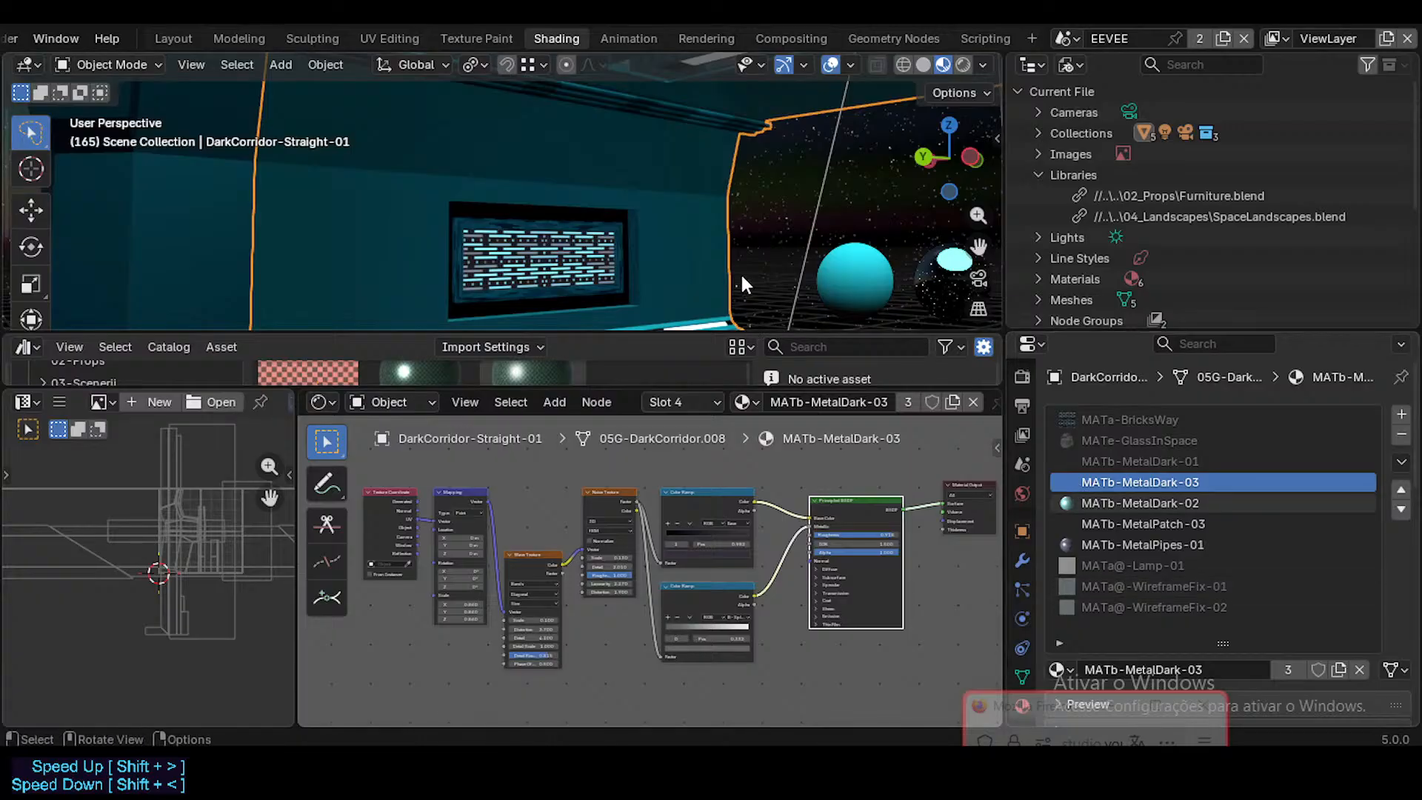
right_click(1317, 669)
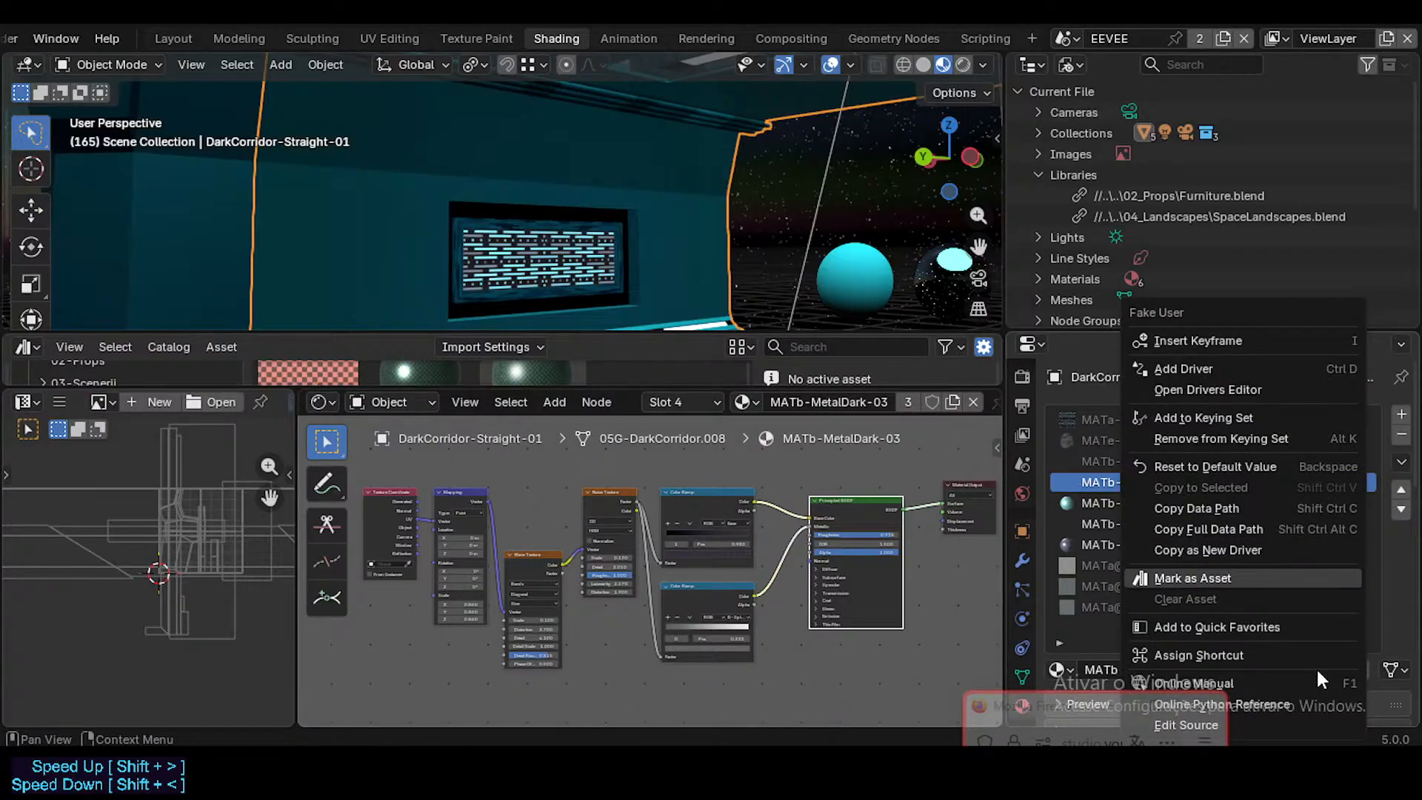
left_click(1210, 575)
Step: Examine the wall around the screen panel and the node trees of MATb-MetalDark-01, MATb-MetalDark-03 and MATb-MetalDark-02
middle_click_drag(788, 278, 787, 231)
scroll(808, 305, "up", 3)
left_click(1116, 460)
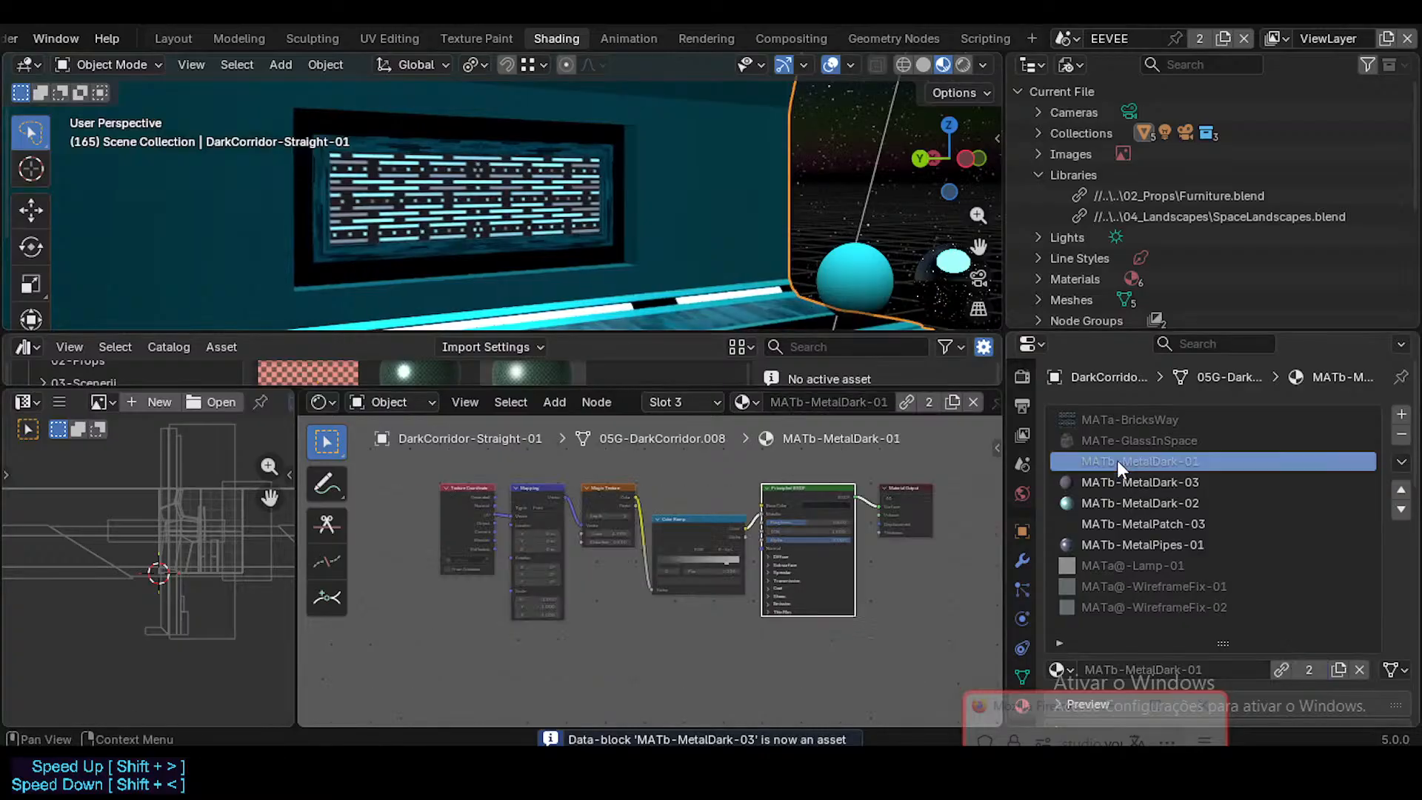
left_click(1131, 485)
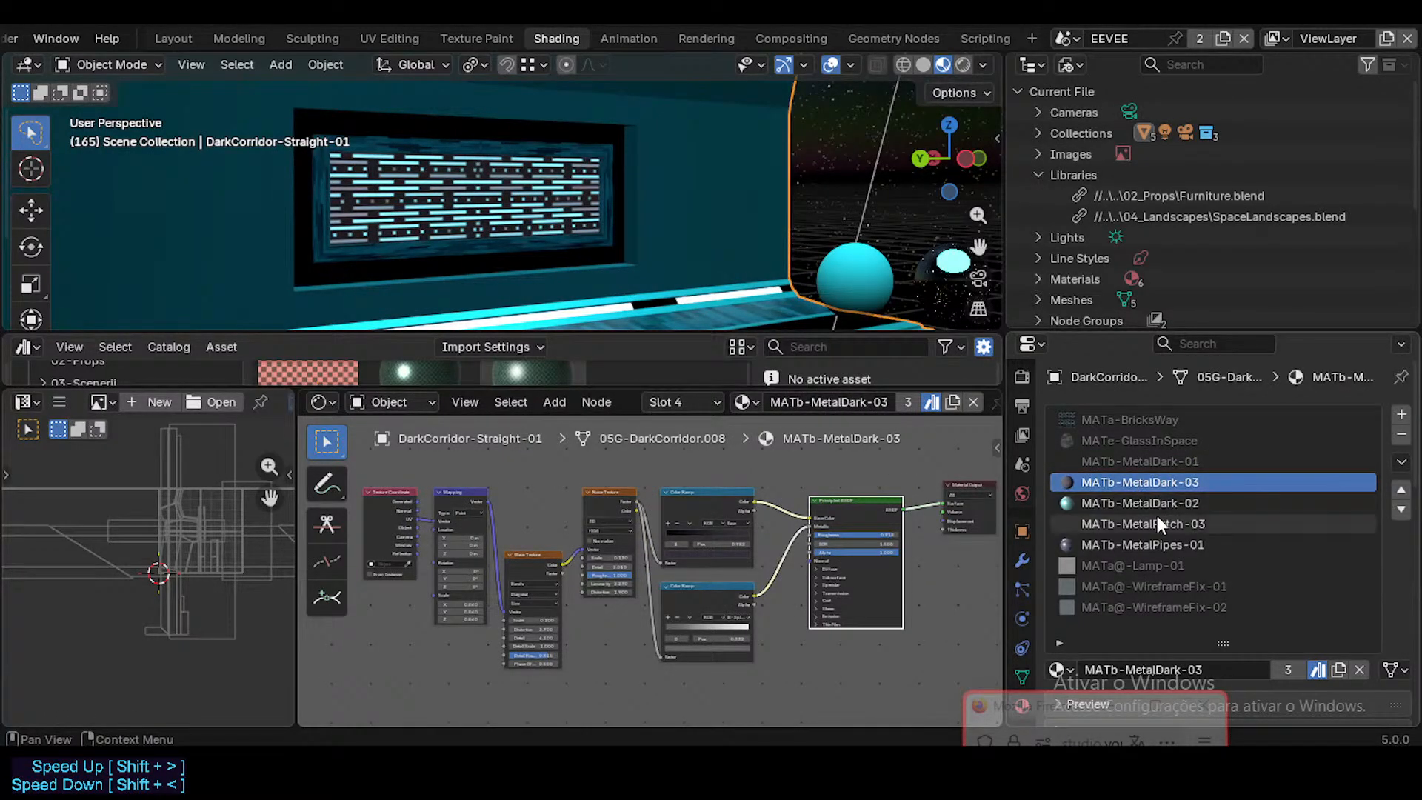
left_click(1140, 507)
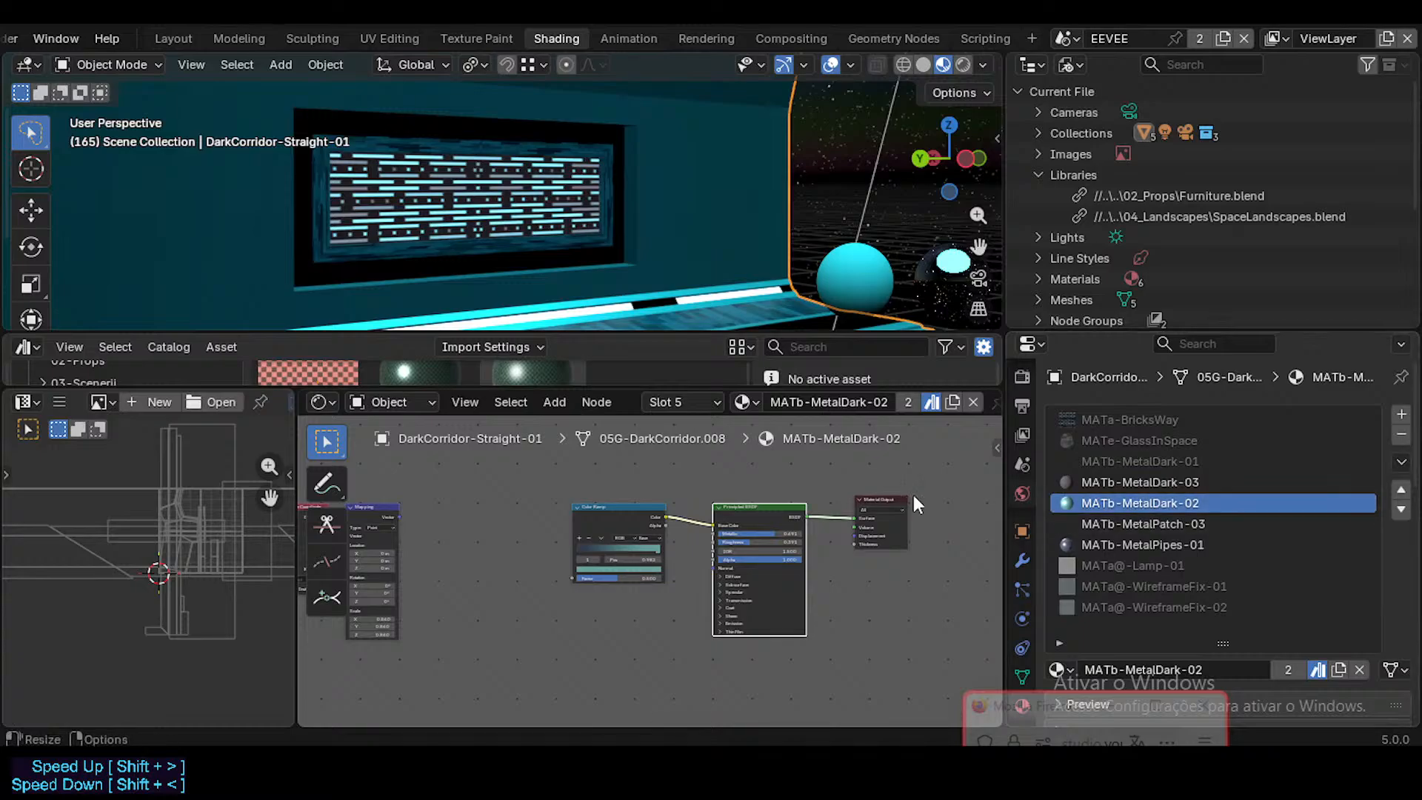
middle_click_drag(653, 505, 818, 512)
middle_click_drag(682, 522, 590, 525)
scroll(811, 524, "up", 2)
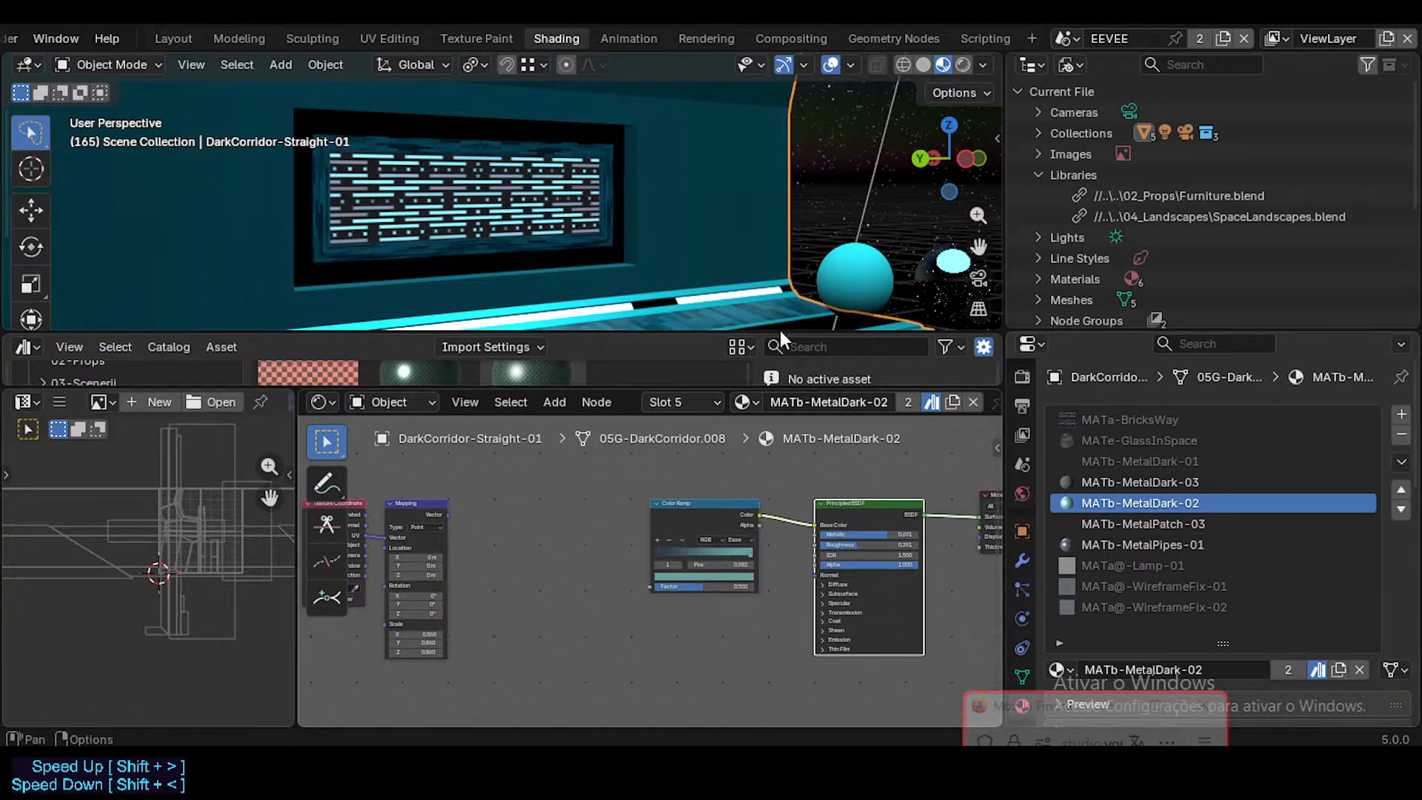
scroll(719, 212, "down", 3)
middle_click_drag(614, 513, 674, 532)
scroll(593, 513, "up", 2)
scroll(611, 521, "up", 1)
middle_click_drag(570, 510, 741, 510)
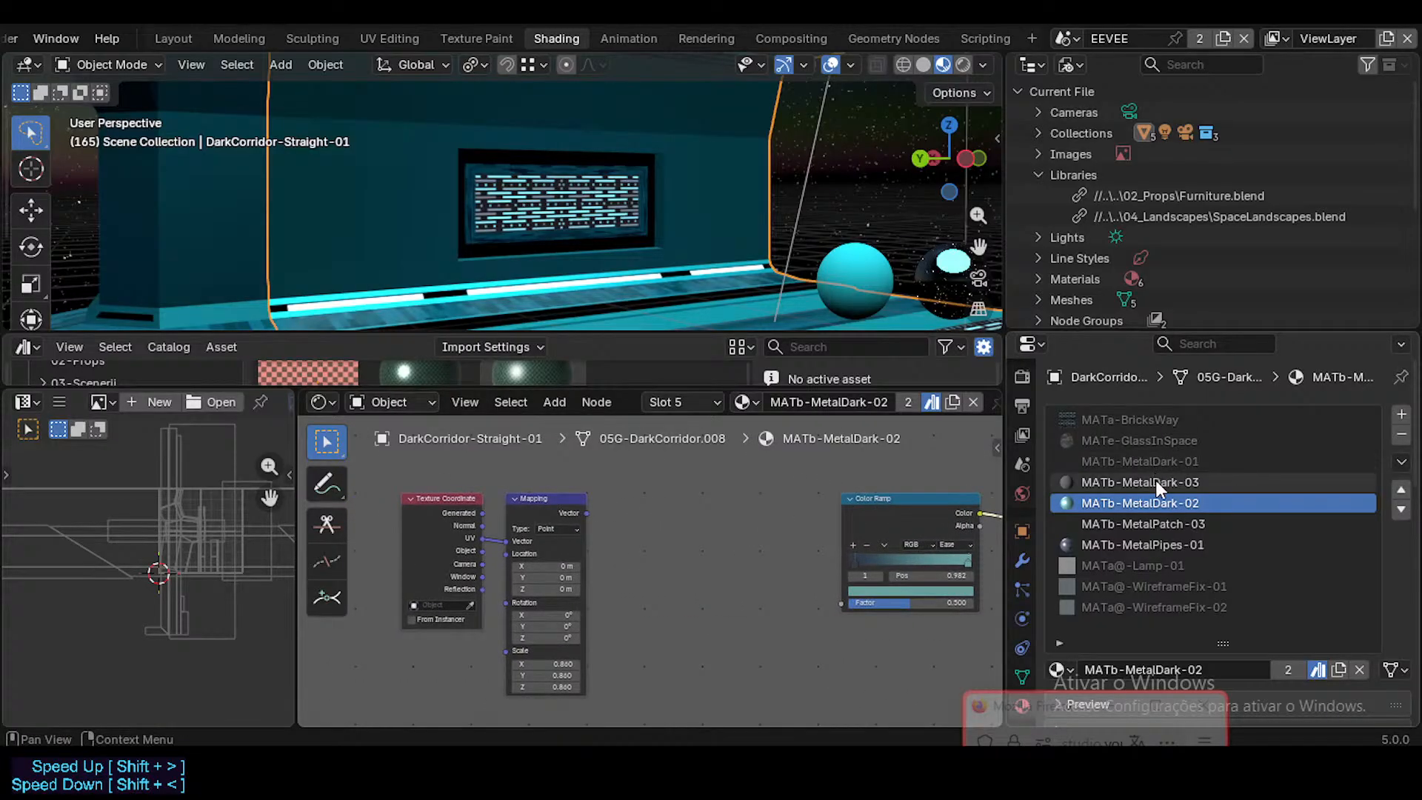
Step: Check where MATb-MetalDark-02 is used by selecting its faces in Edit Mode and looking around the straight corridor
key("Tab")
scroll(711, 215, "down", 2)
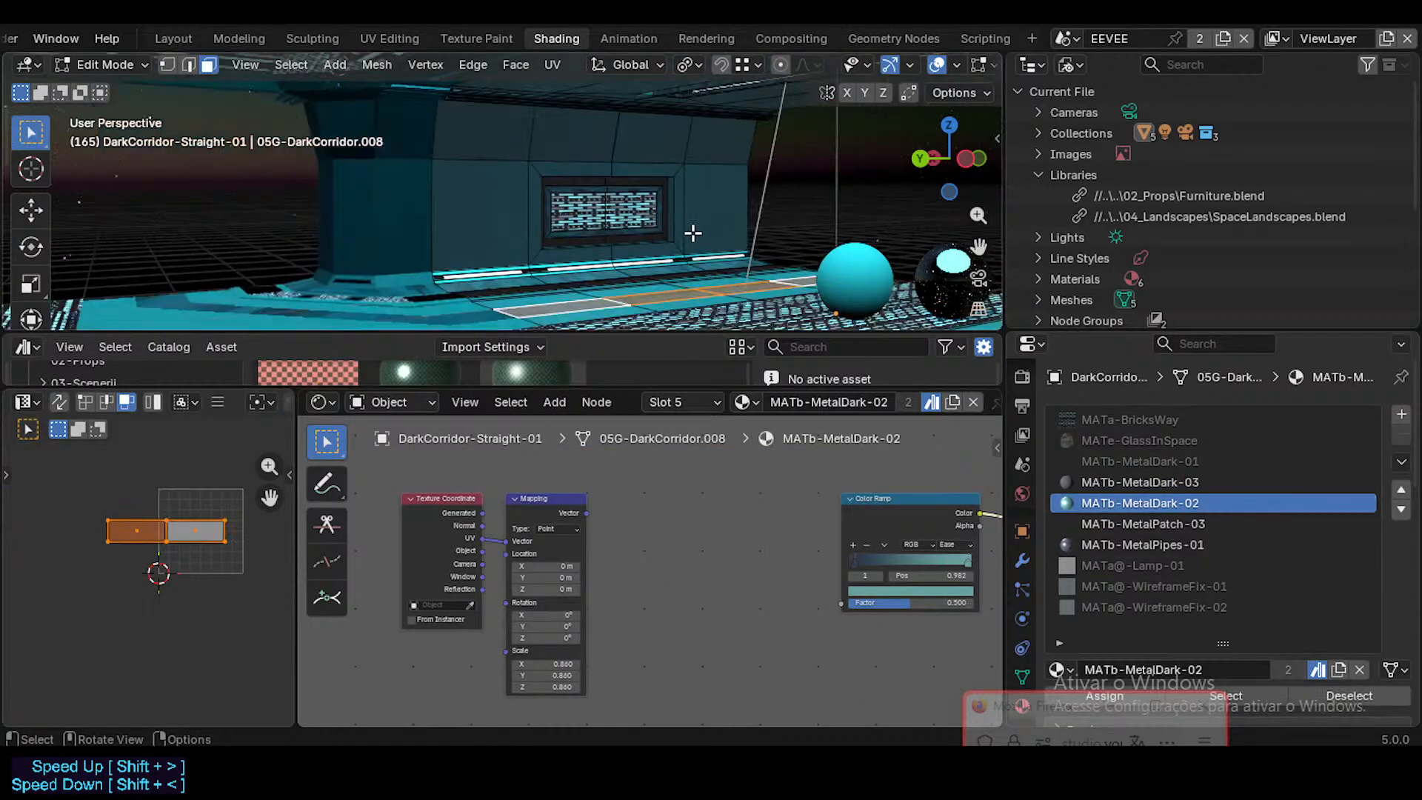
key("alt+a")
scroll(1259, 655, "down", 2)
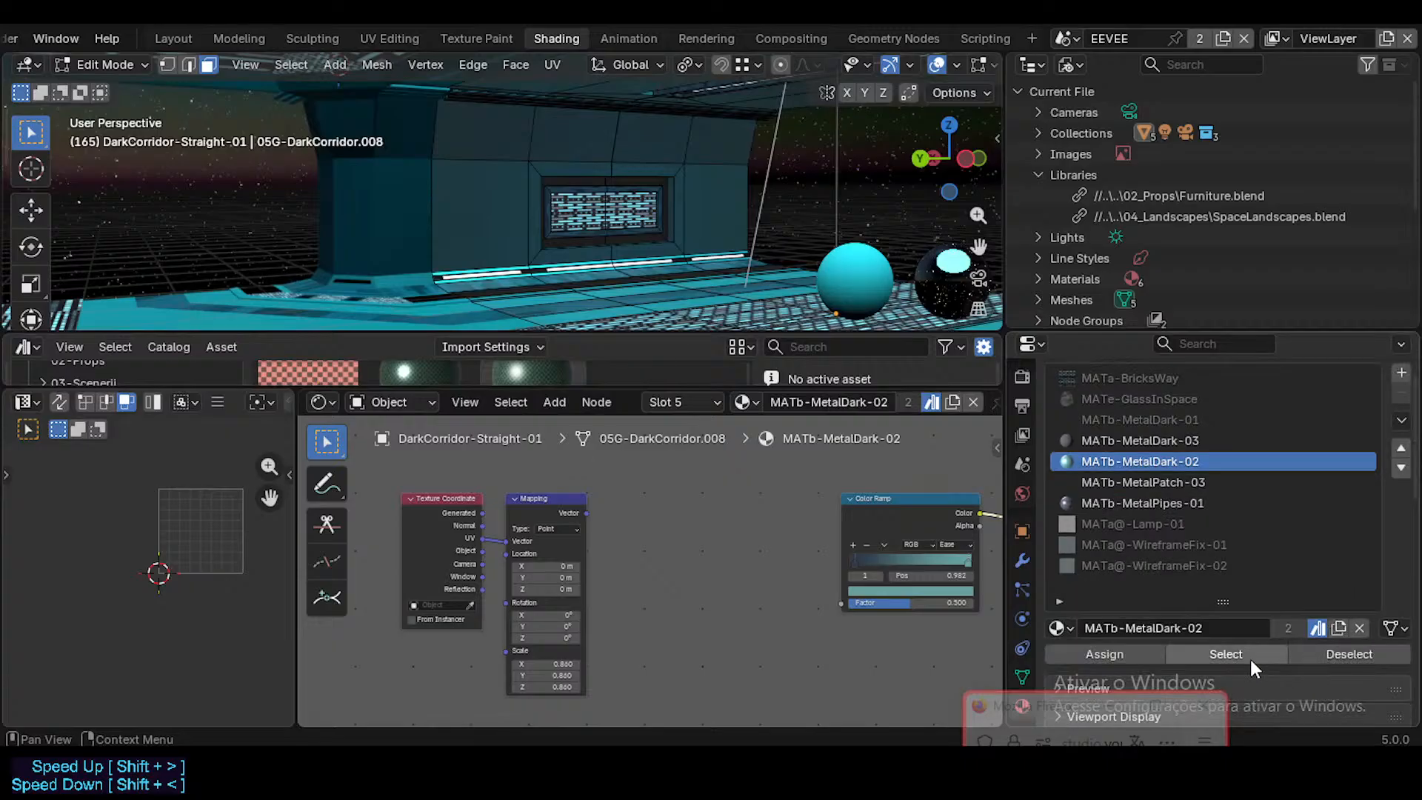
left_click(1250, 659)
key("shift+grave")
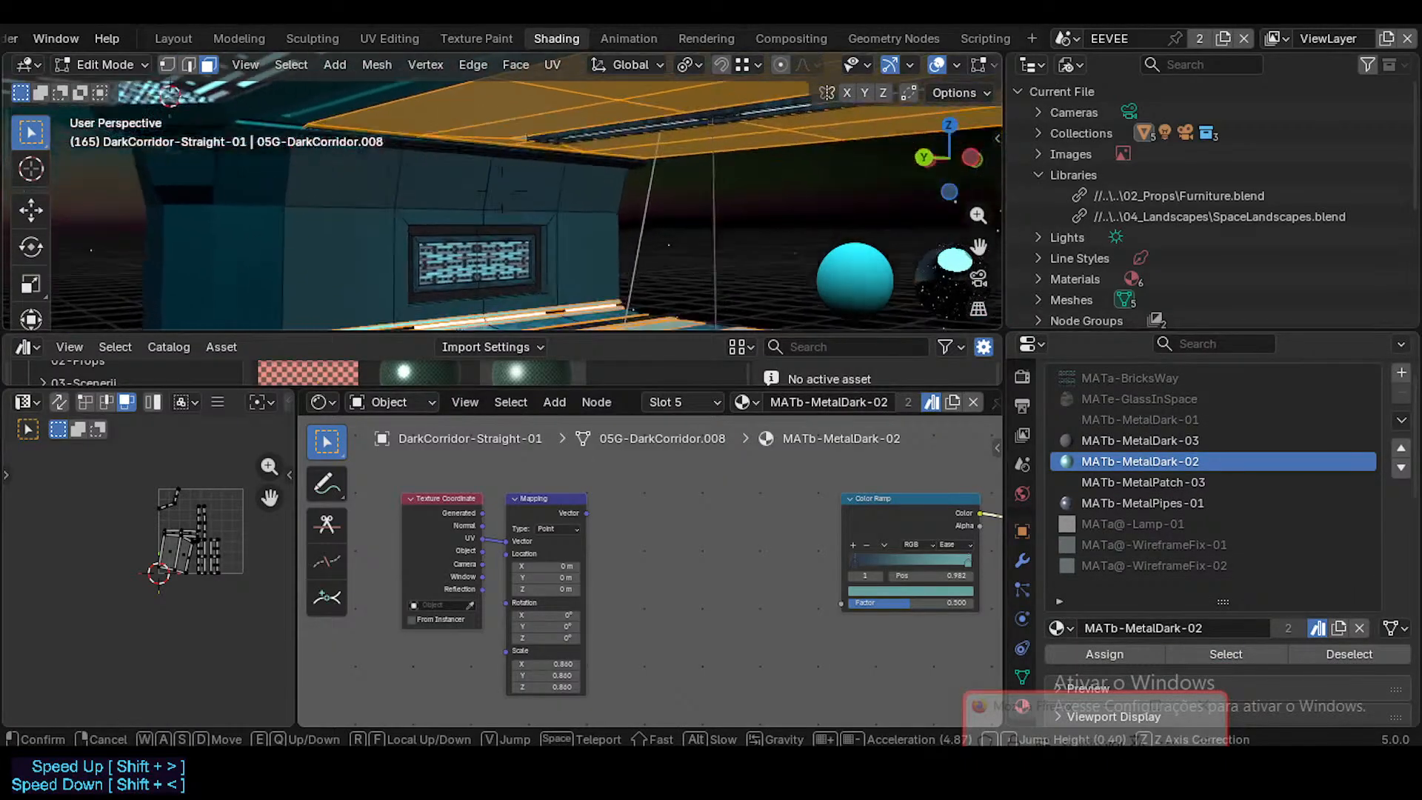
left_click(736, 215)
key("Tab")
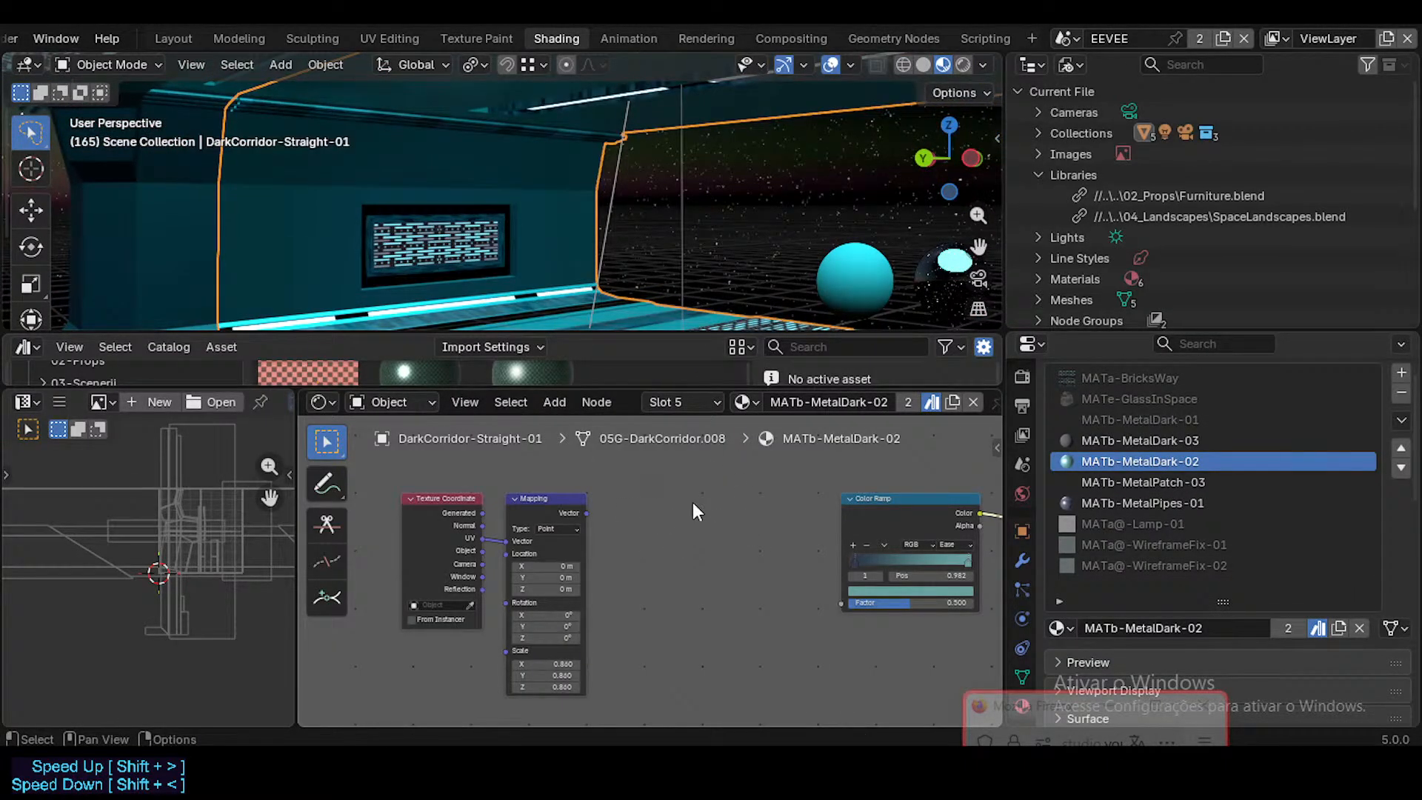
middle_click_drag(693, 503, 671, 510)
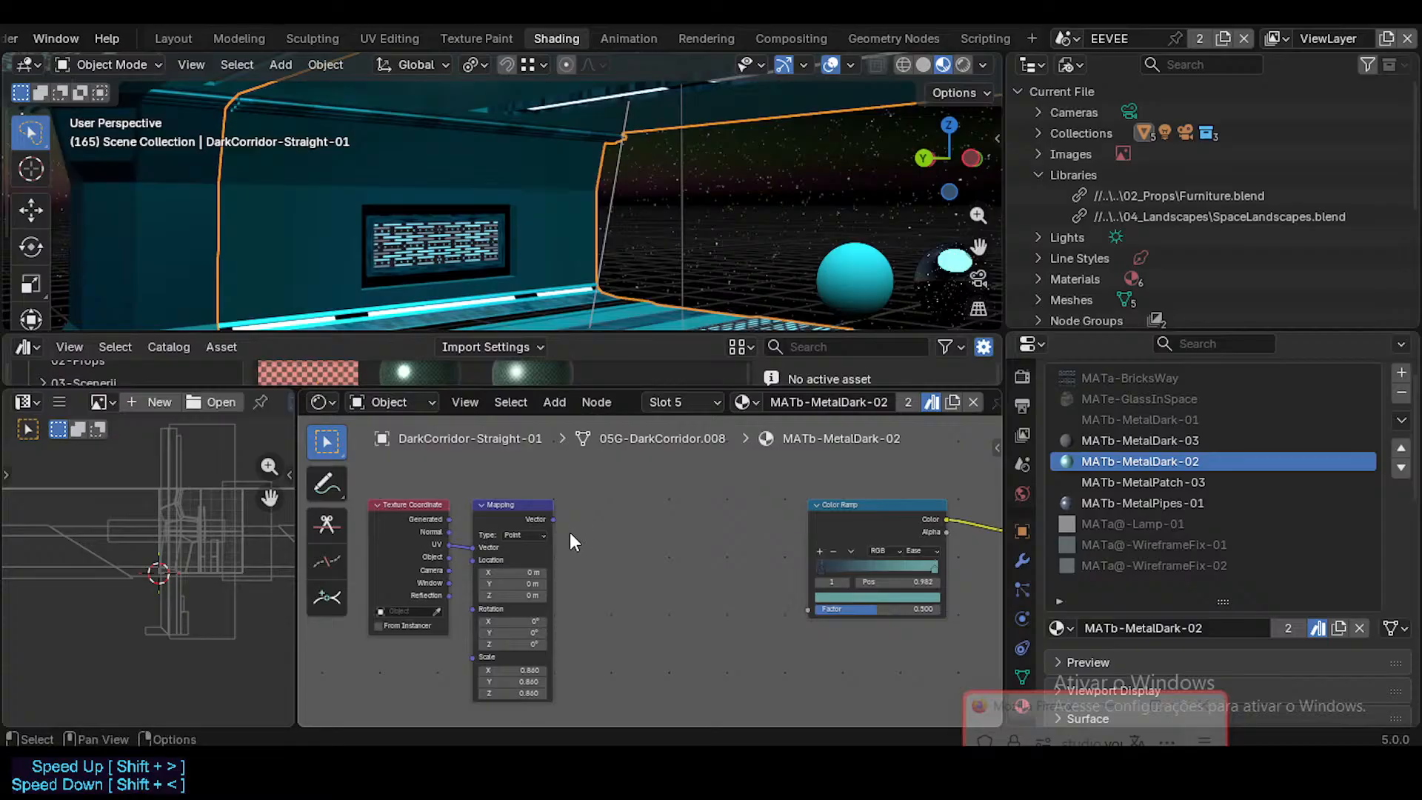
Step: Remove the linked MATb-MetalDark-01 slot from the straight corridor and move MATb-MetalDark-02 above MATb-MetalDark-03
left_click(1130, 420)
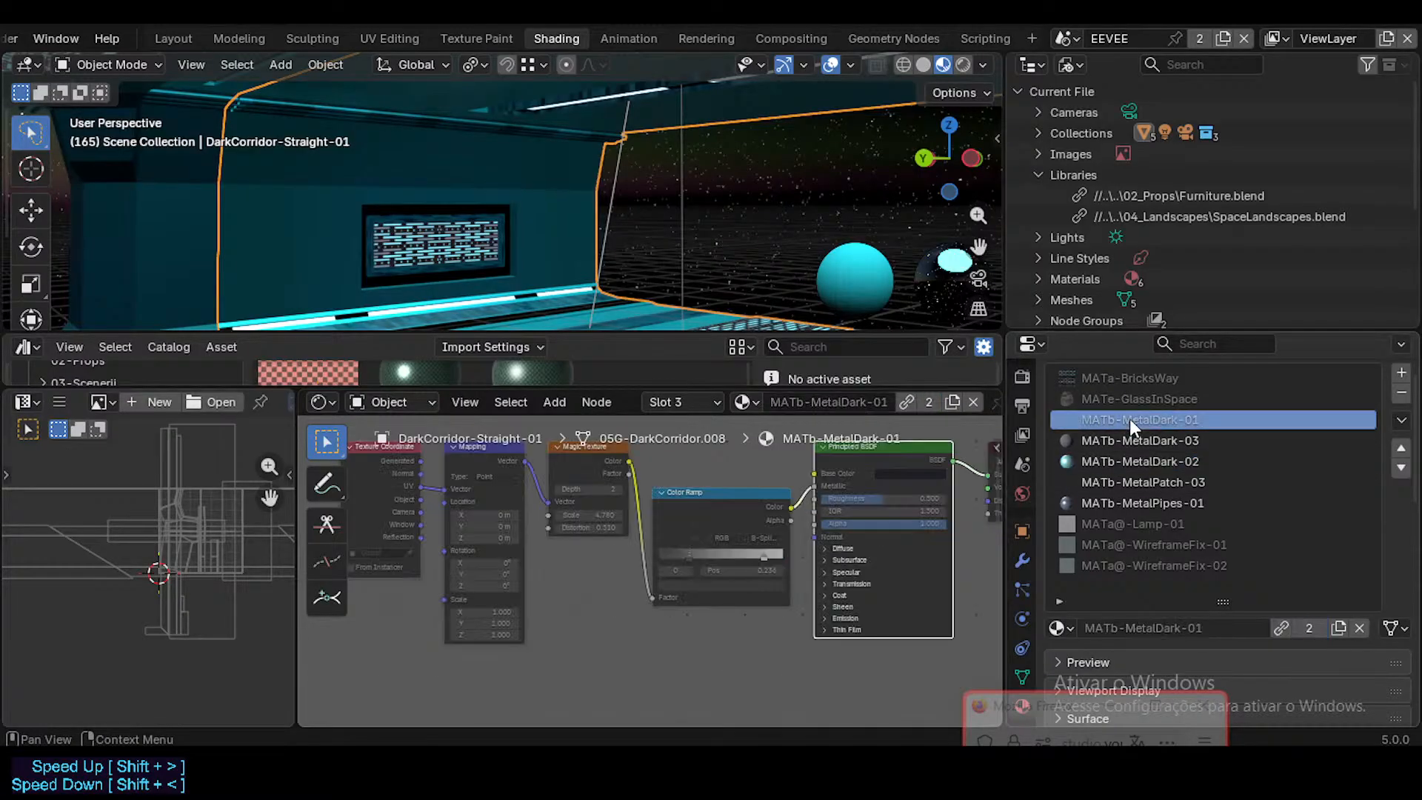
left_click(1401, 405)
left_click(1167, 437)
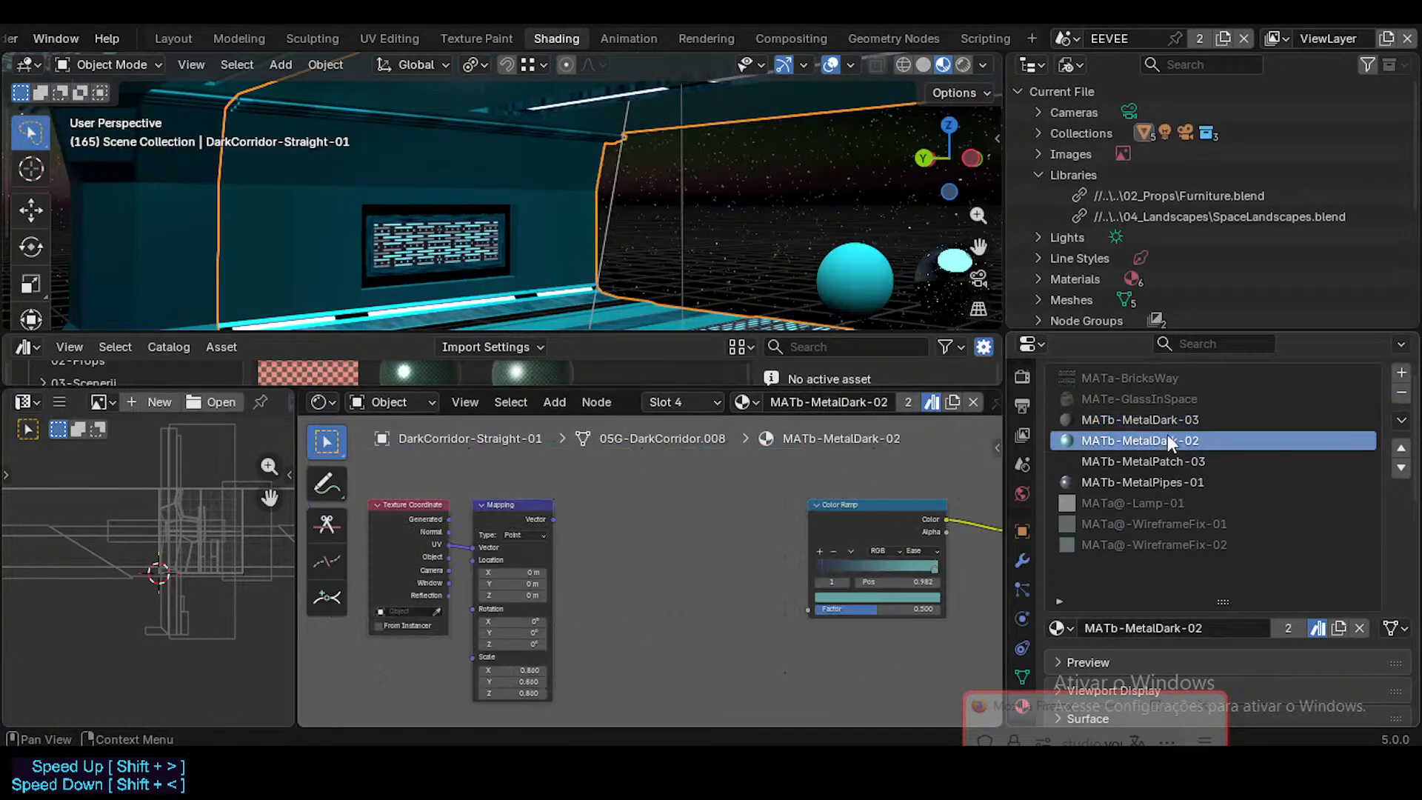
left_click(1161, 420)
double_click(1195, 439)
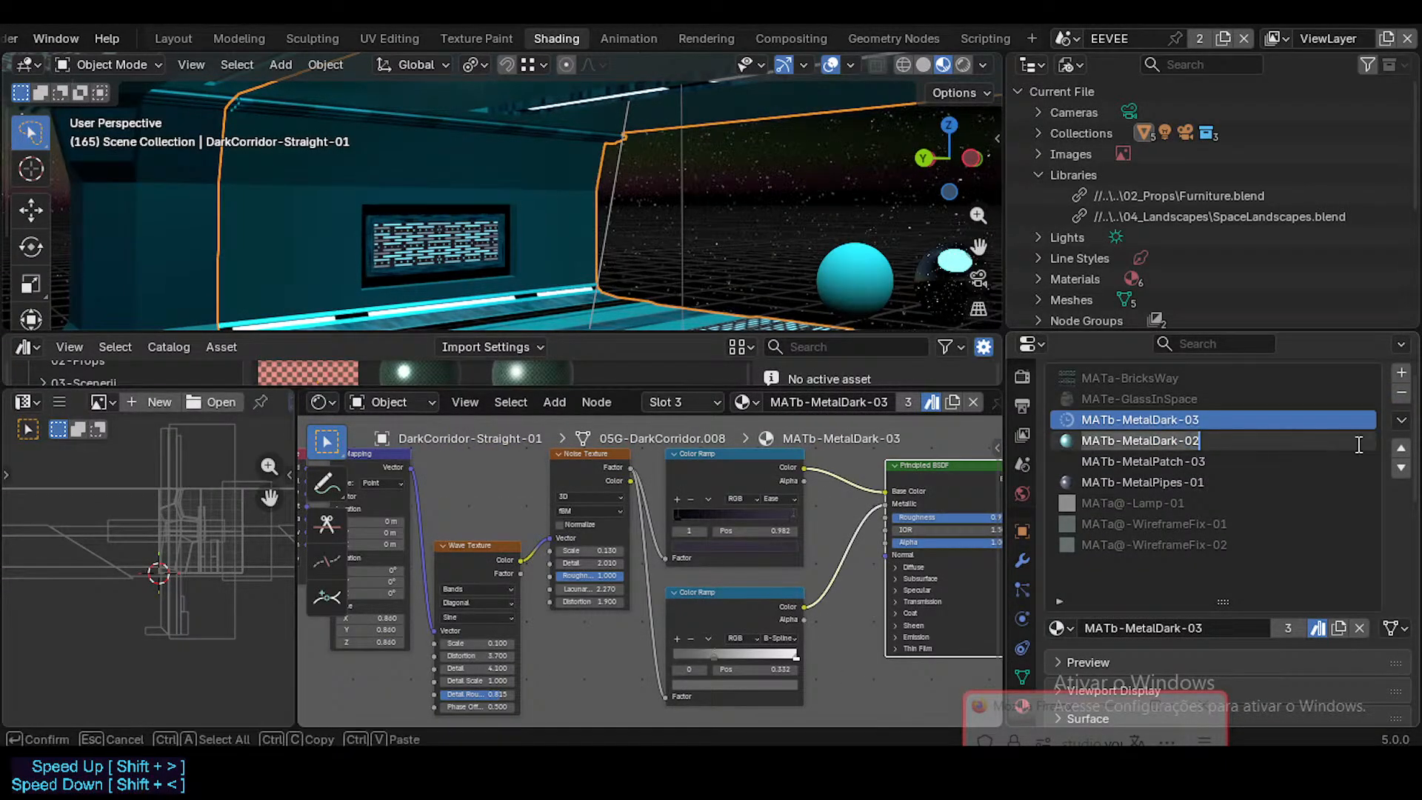
left_click(1400, 448)
left_click(1400, 449)
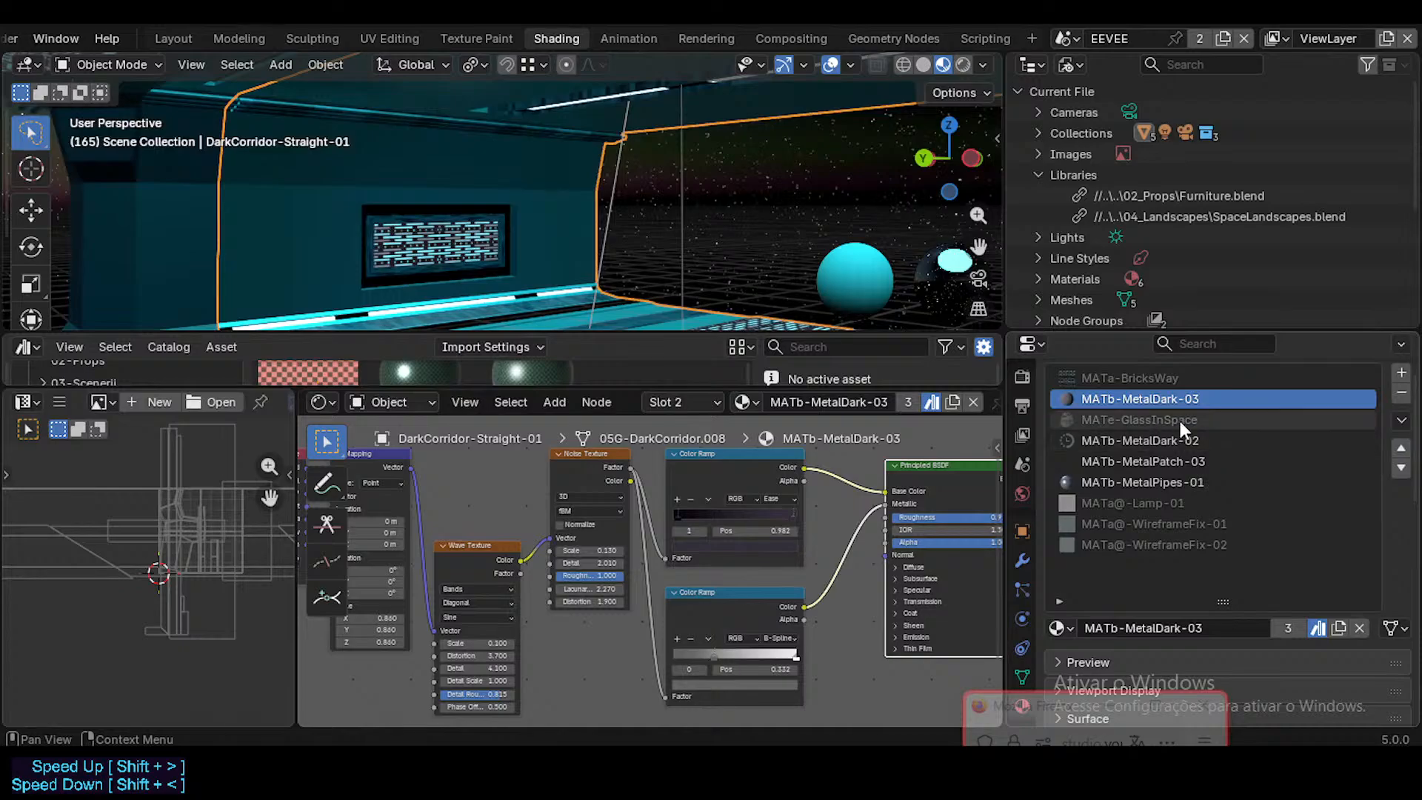
left_click(1400, 467)
left_click(1344, 444)
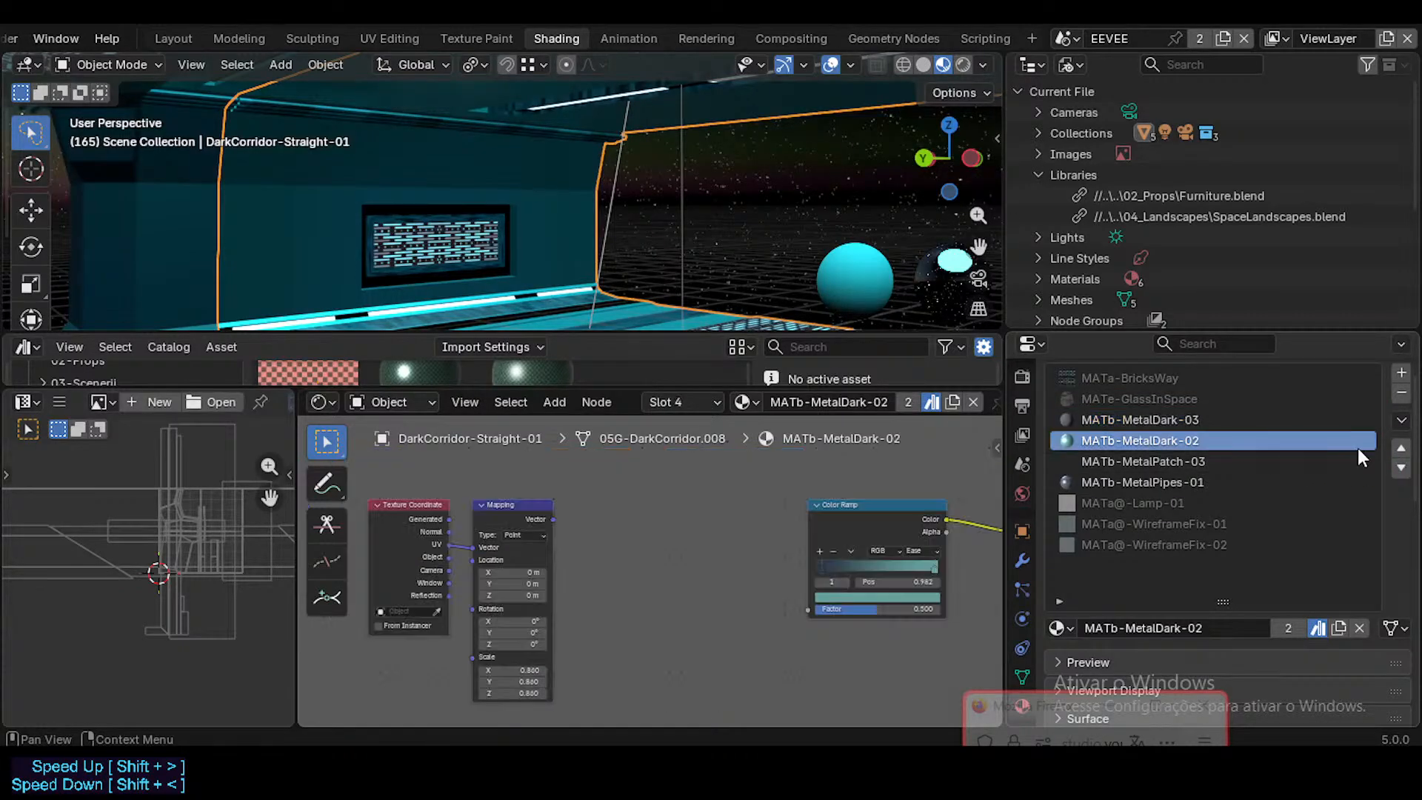
left_click(1400, 448)
Step: Walk around the straight corridor to check its materials and save the file
key("shift+grave")
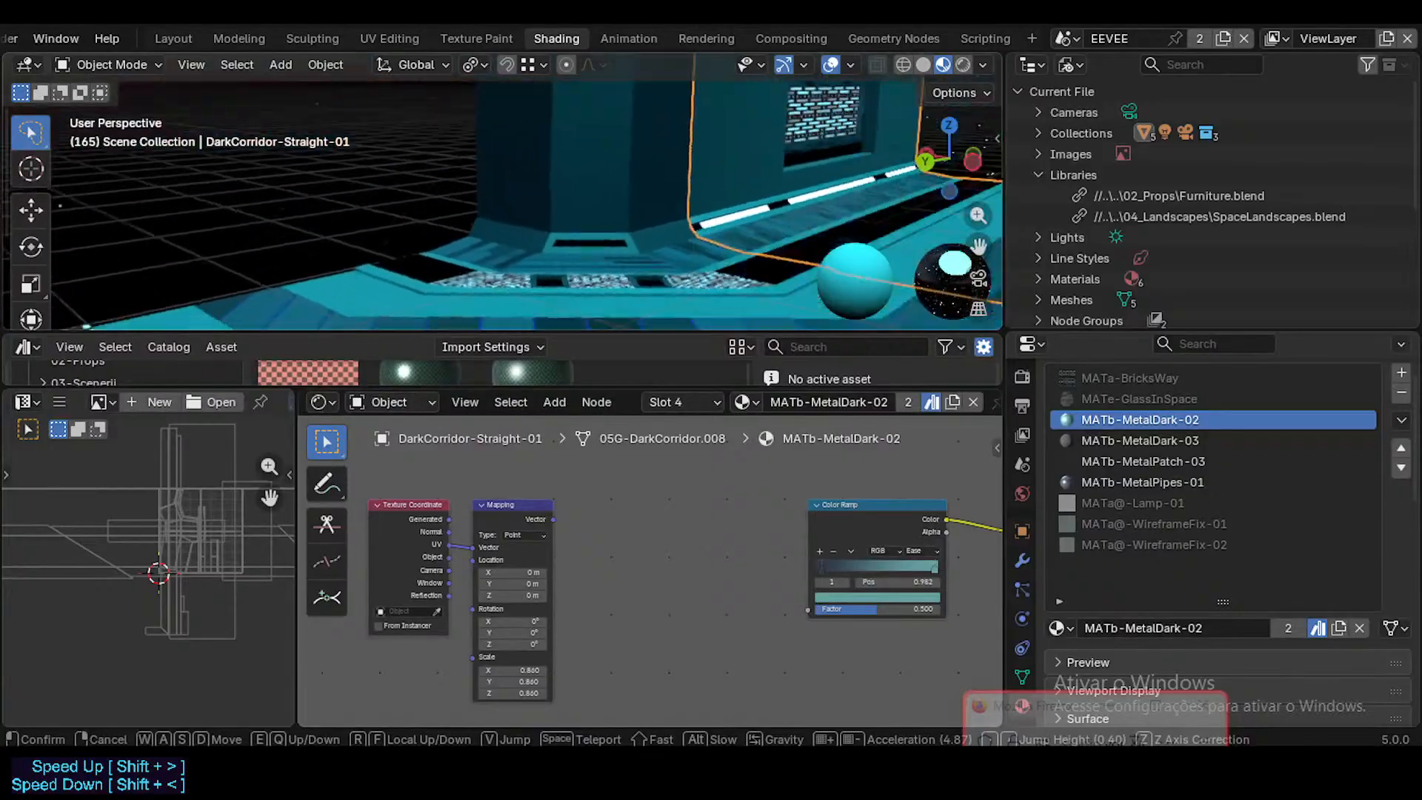
left_click(656, 251)
key("shift+grave")
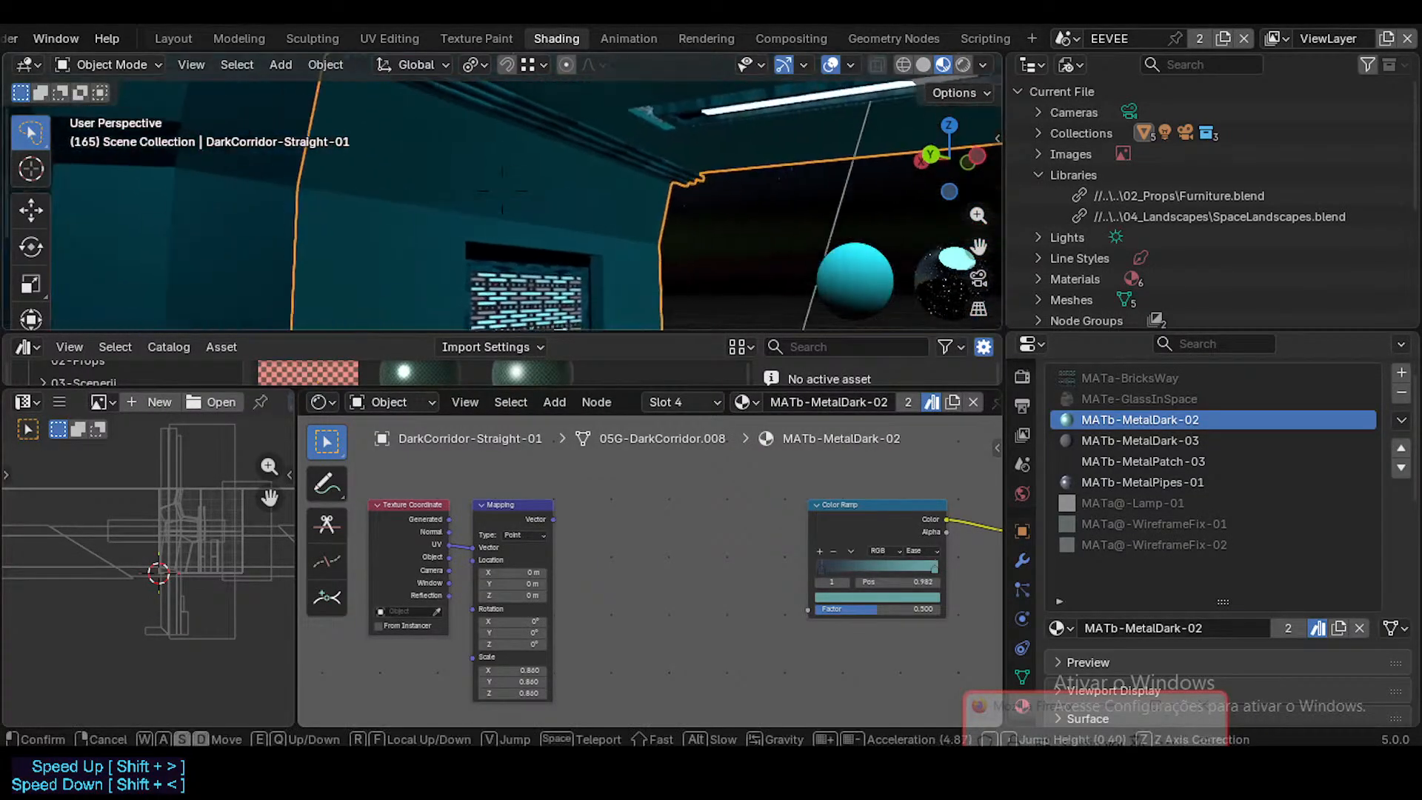
left_click(656, 255)
key("ctrl+s")
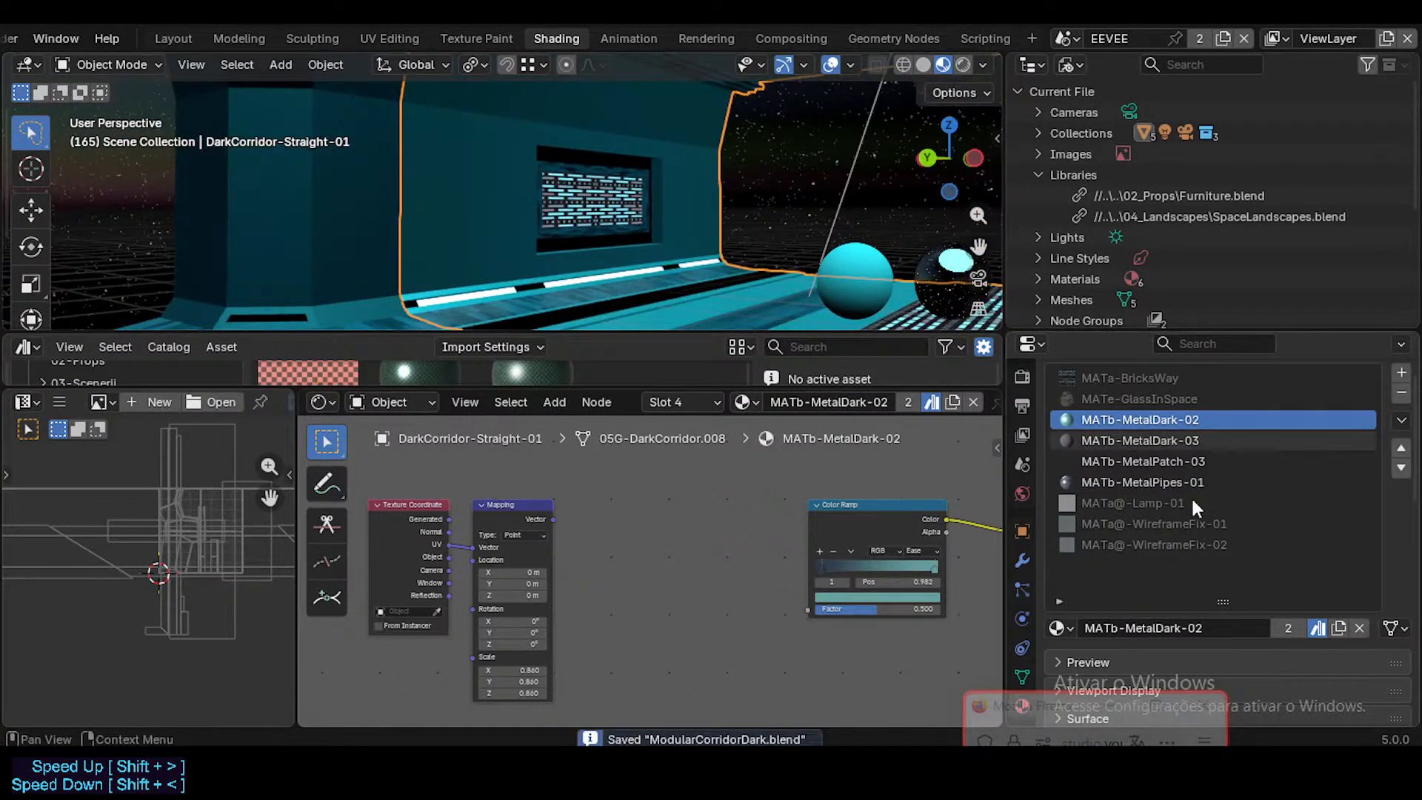
Step: Check where MATb-MetalDark-02 and MATb-MetalDark-03 are used on the straight corridor by selecting their faces in Edit Mode
key("Tab")
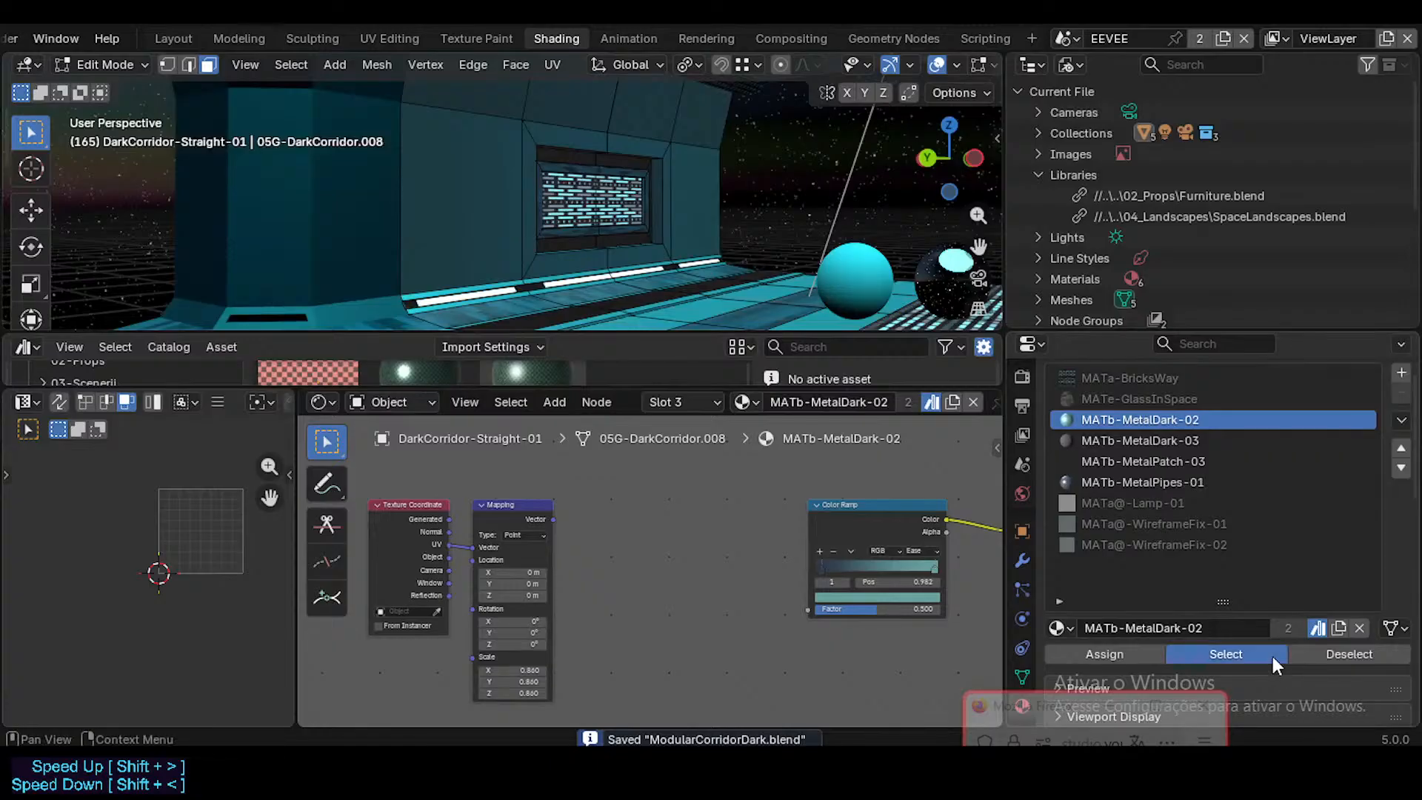
left_click(1273, 656)
key("Tab")
key("Tab")
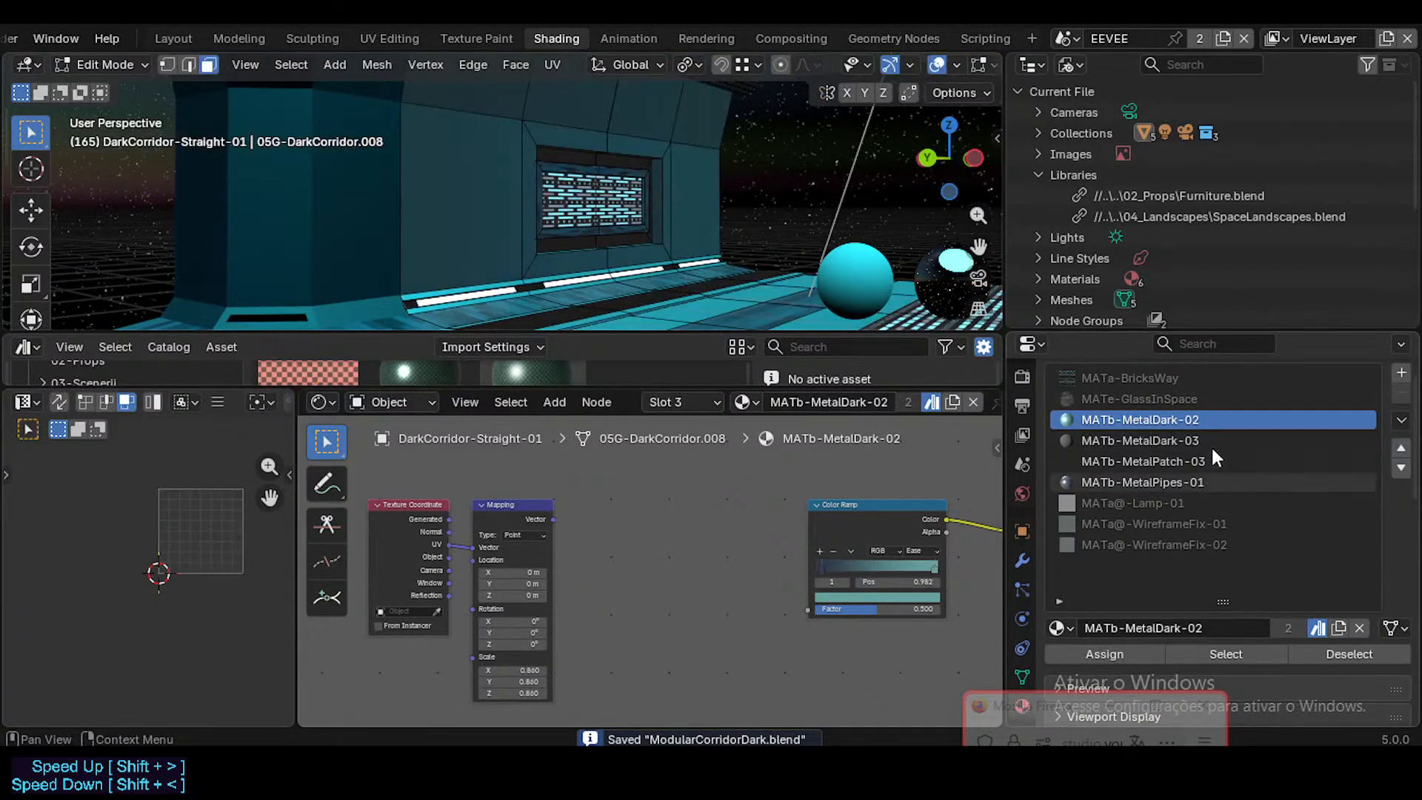
left_click(1213, 441)
left_click(1227, 654)
key("Tab")
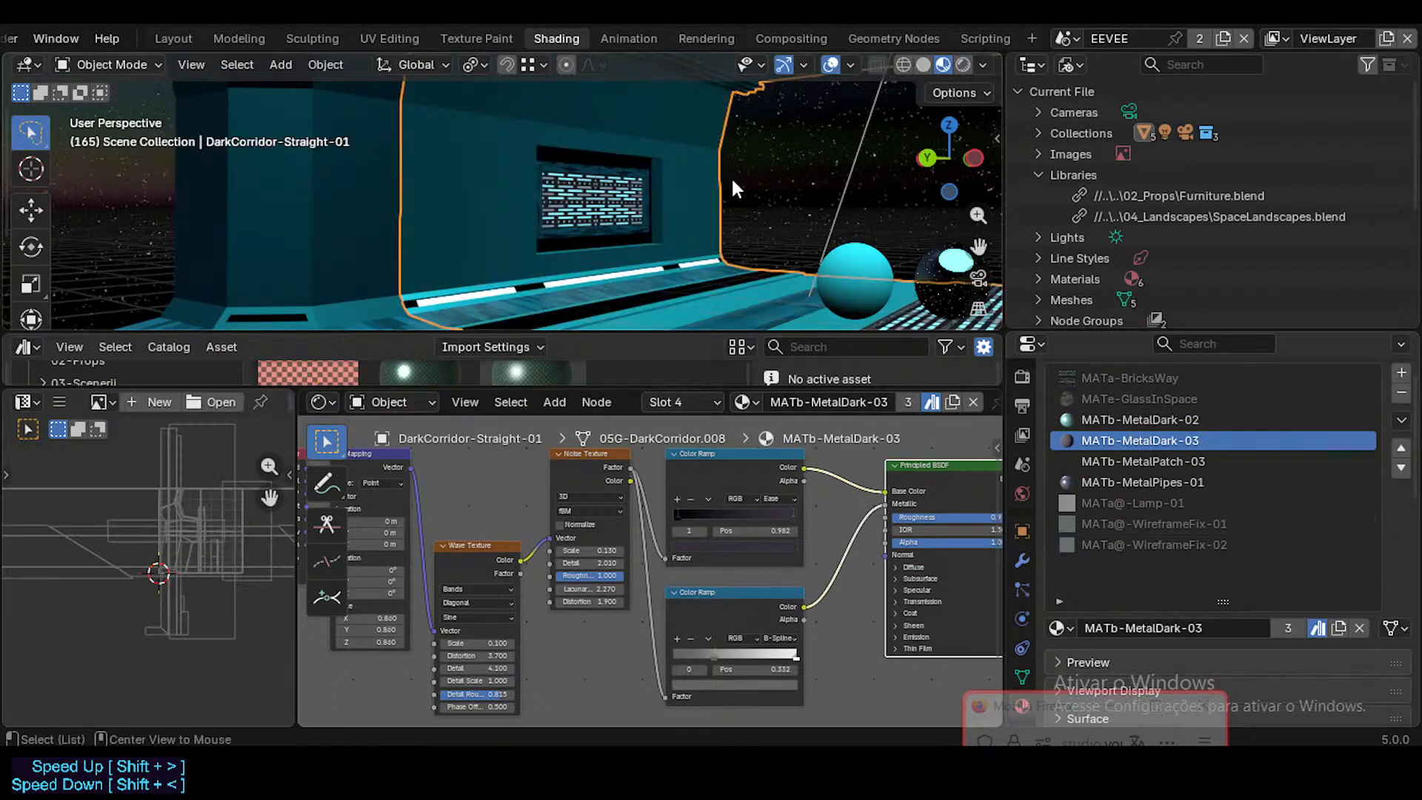
left_click(730, 176)
Step: Compare the node trees of MATb-MetalDark-02 and MATb-MetalDark-03
left_click(1160, 420)
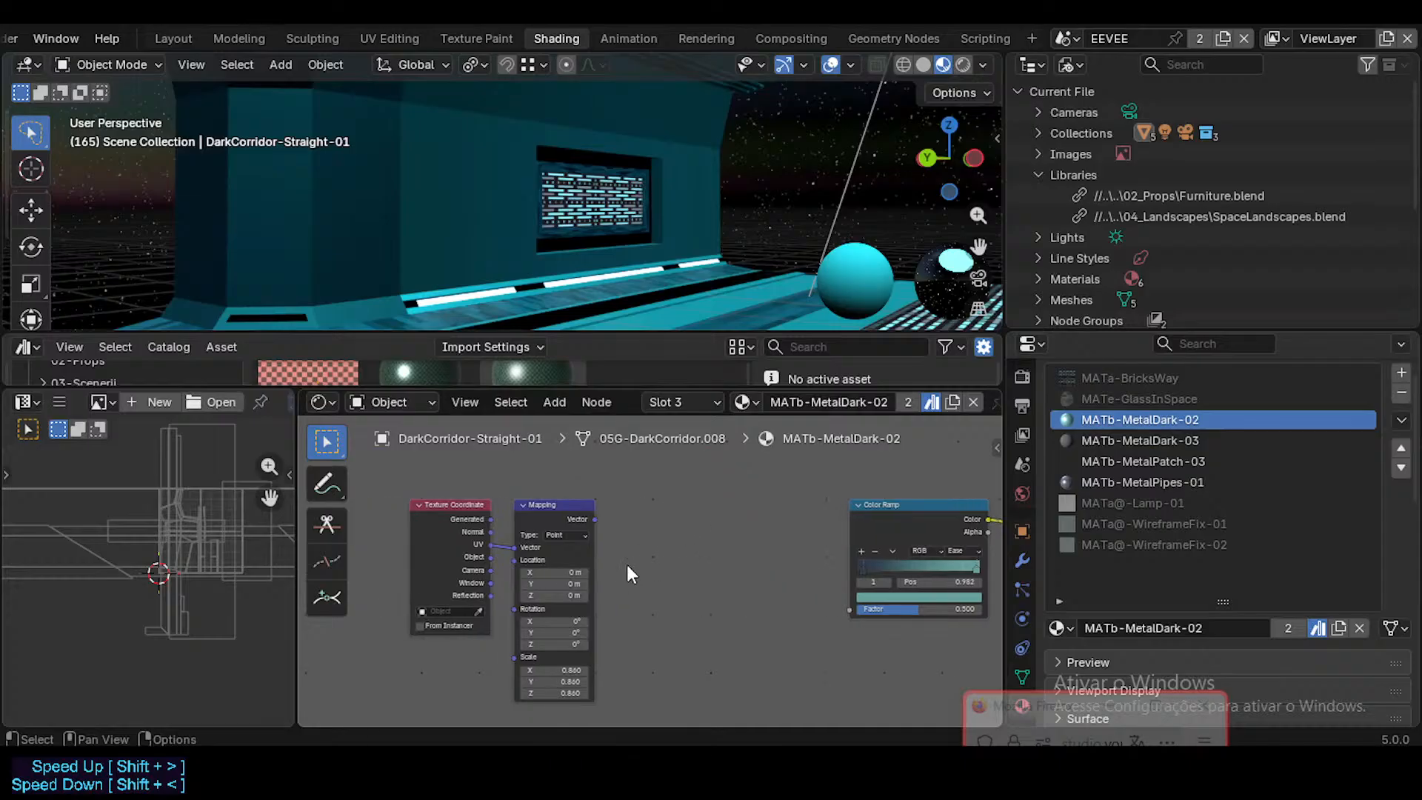
middle_click_drag(831, 509, 624, 505)
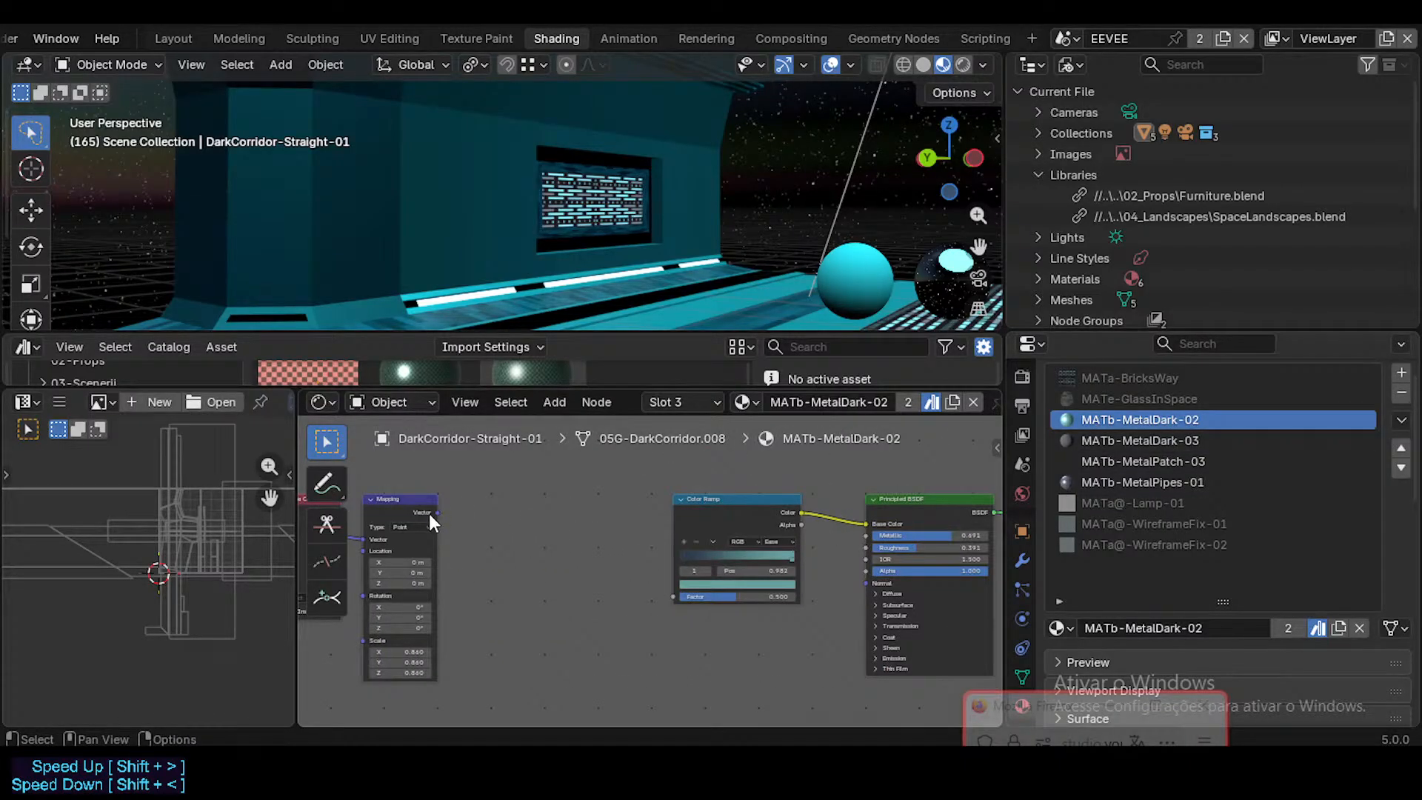
left_click(1169, 440)
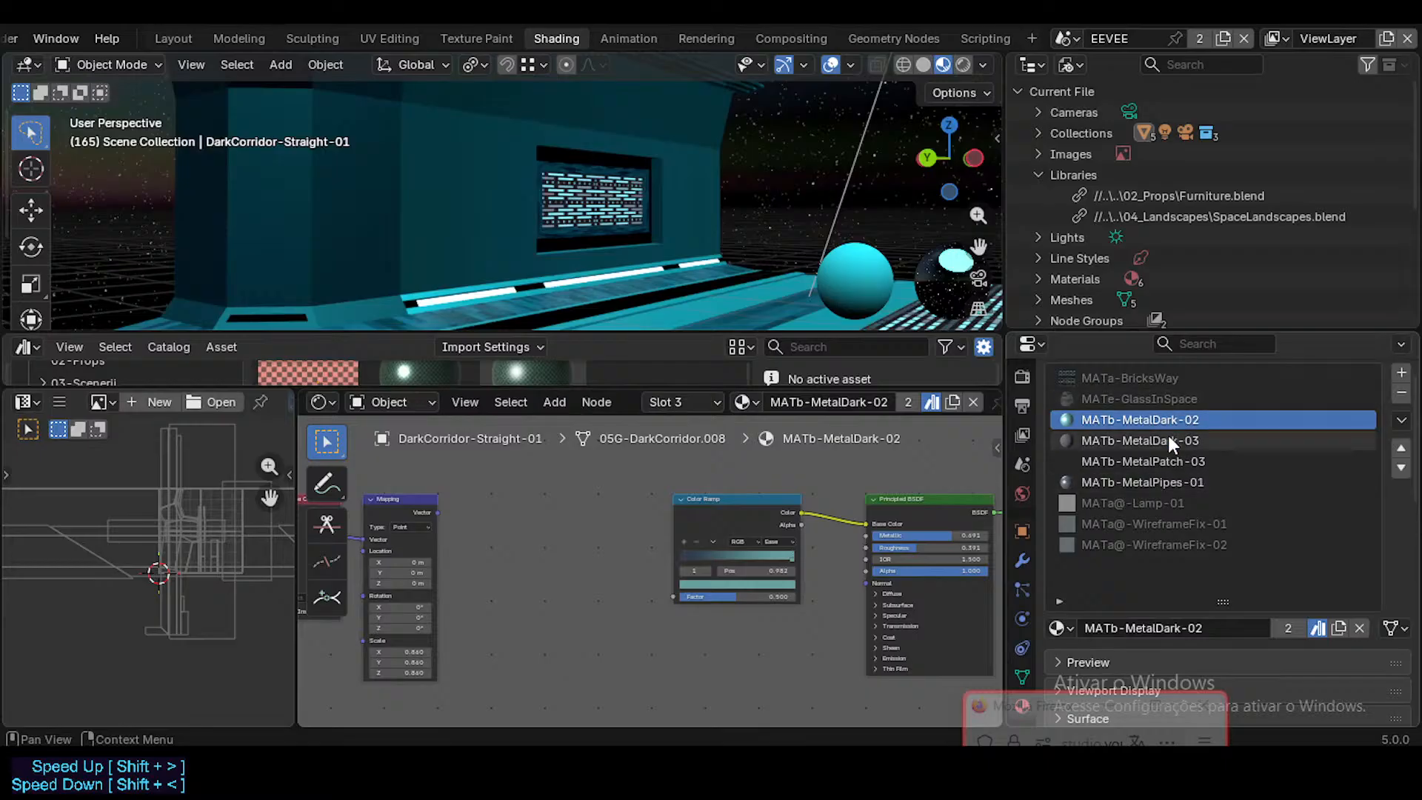
scroll(705, 508, "up", 2)
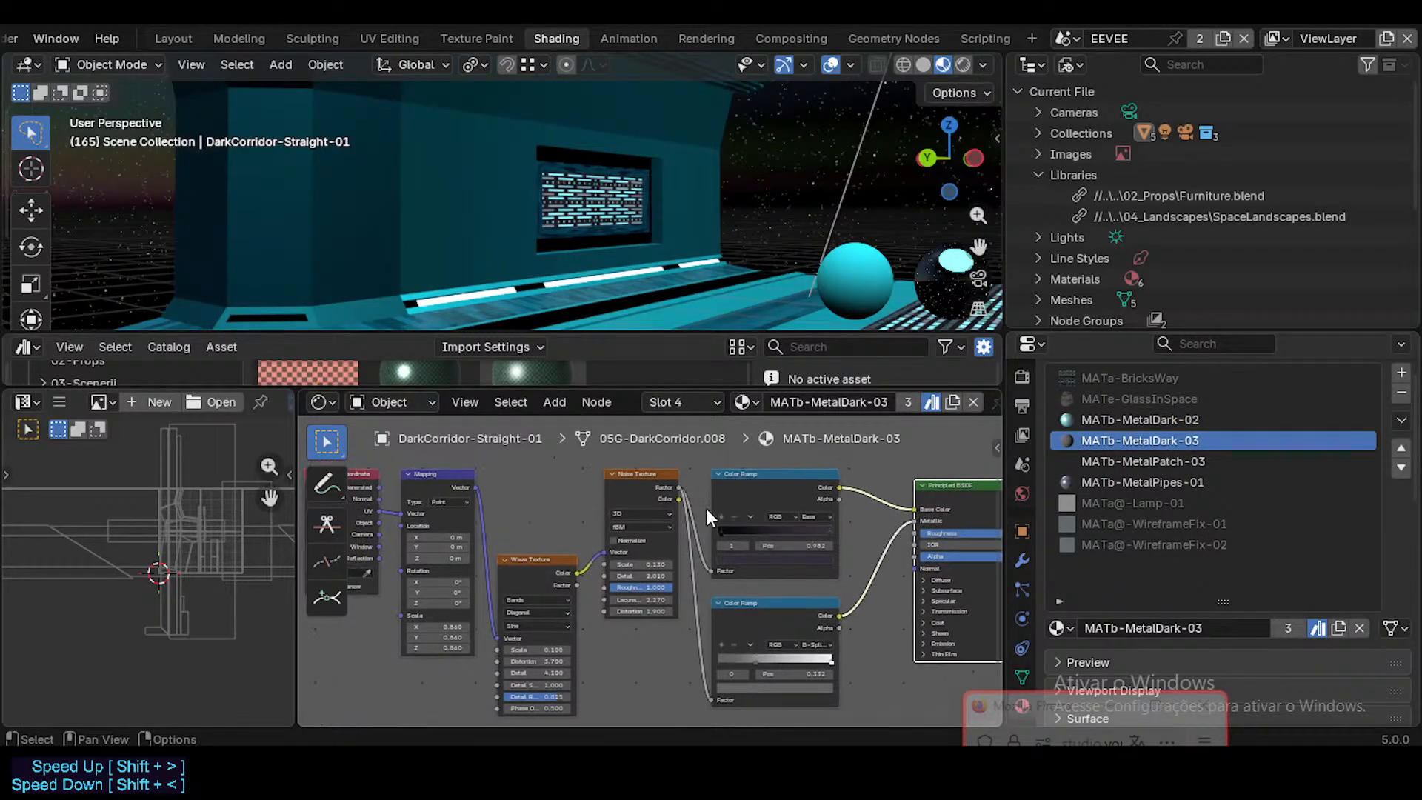
middle_click_drag(631, 531, 748, 538)
left_click(1136, 428)
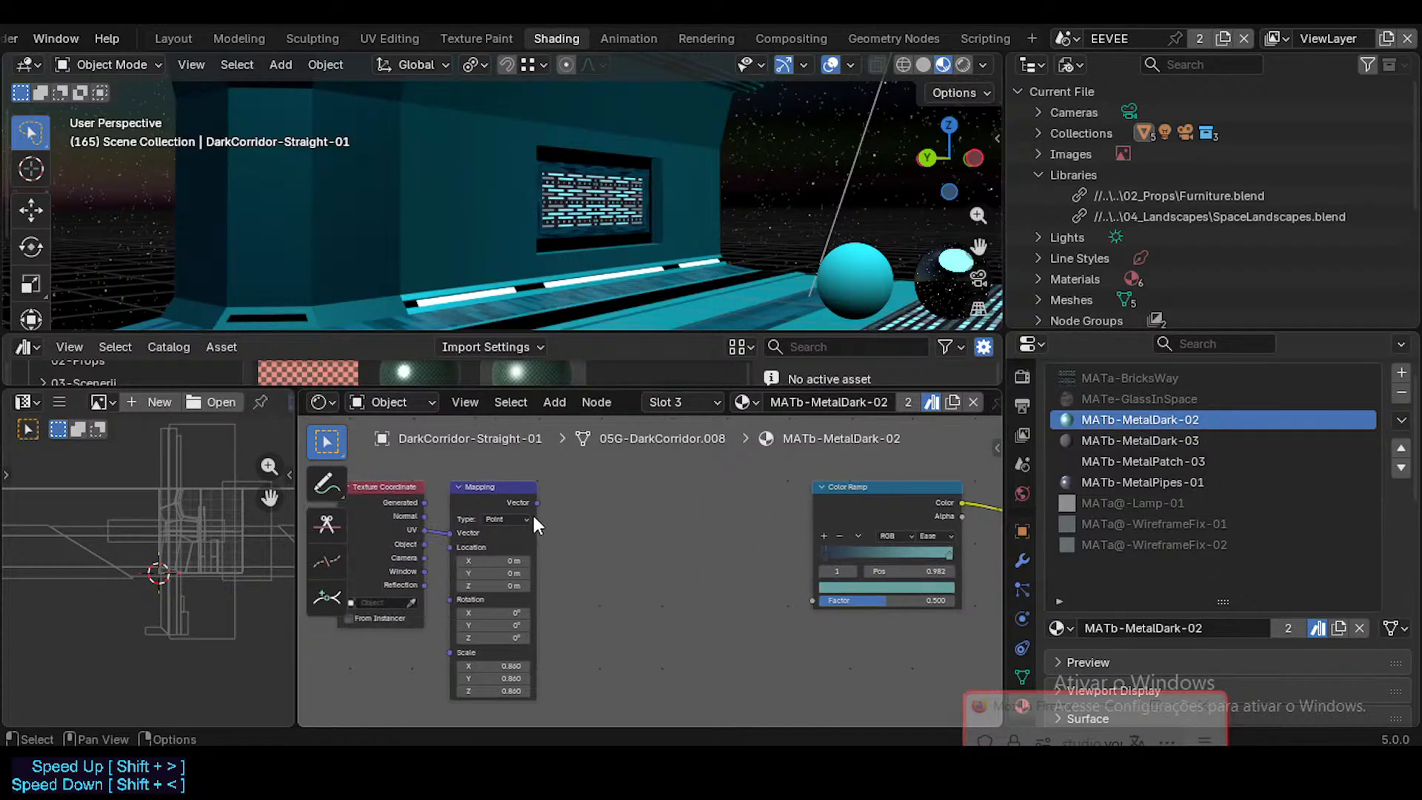
Step: In MATb-MetalDark-02, link Mapping's Vector output to the Color Ramp's Factor and move the Texture Coordinate and Mapping nodes closer to the ramp
left_click_drag(537, 502, 555, 498)
left_click_drag(819, 598, 818, 599)
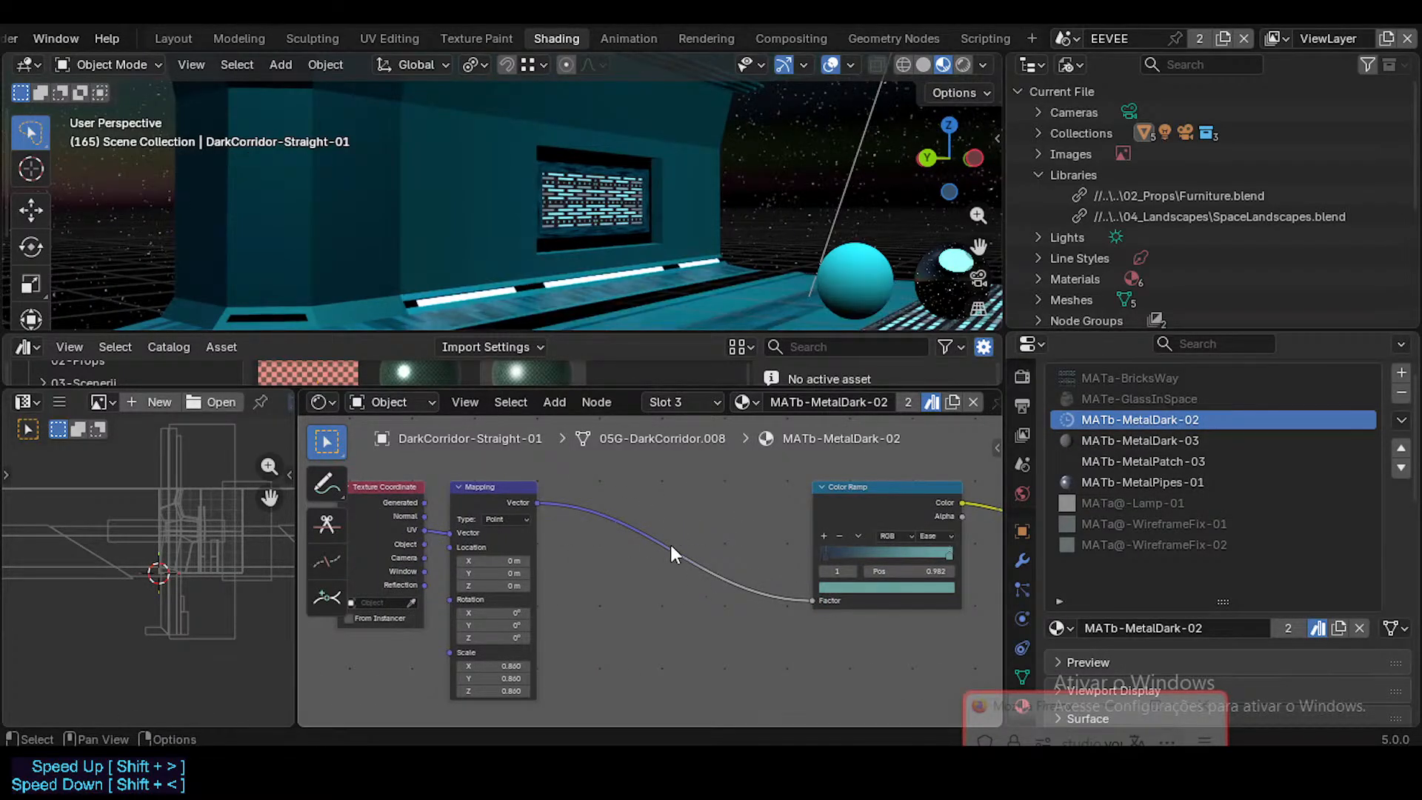
left_click(380, 489)
left_click(492, 484, "shift")
left_click_drag(492, 483, 691, 508)
middle_click_drag(861, 539, 741, 529)
scroll(740, 529, "up", 3)
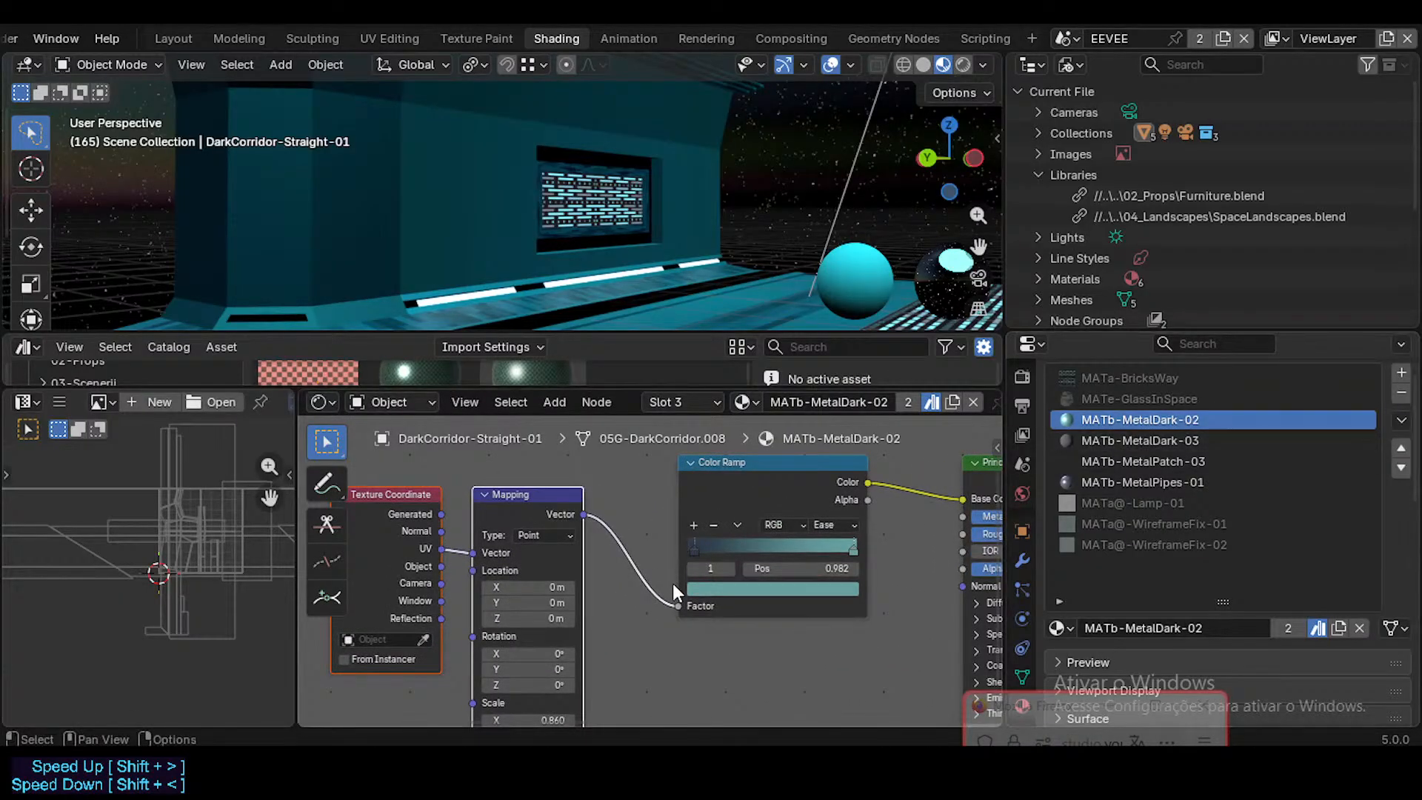
Step: Disconnect the Mapping node from the Color Ramp and inspect the corridor floor without the link
left_click_drag(680, 601, 638, 602)
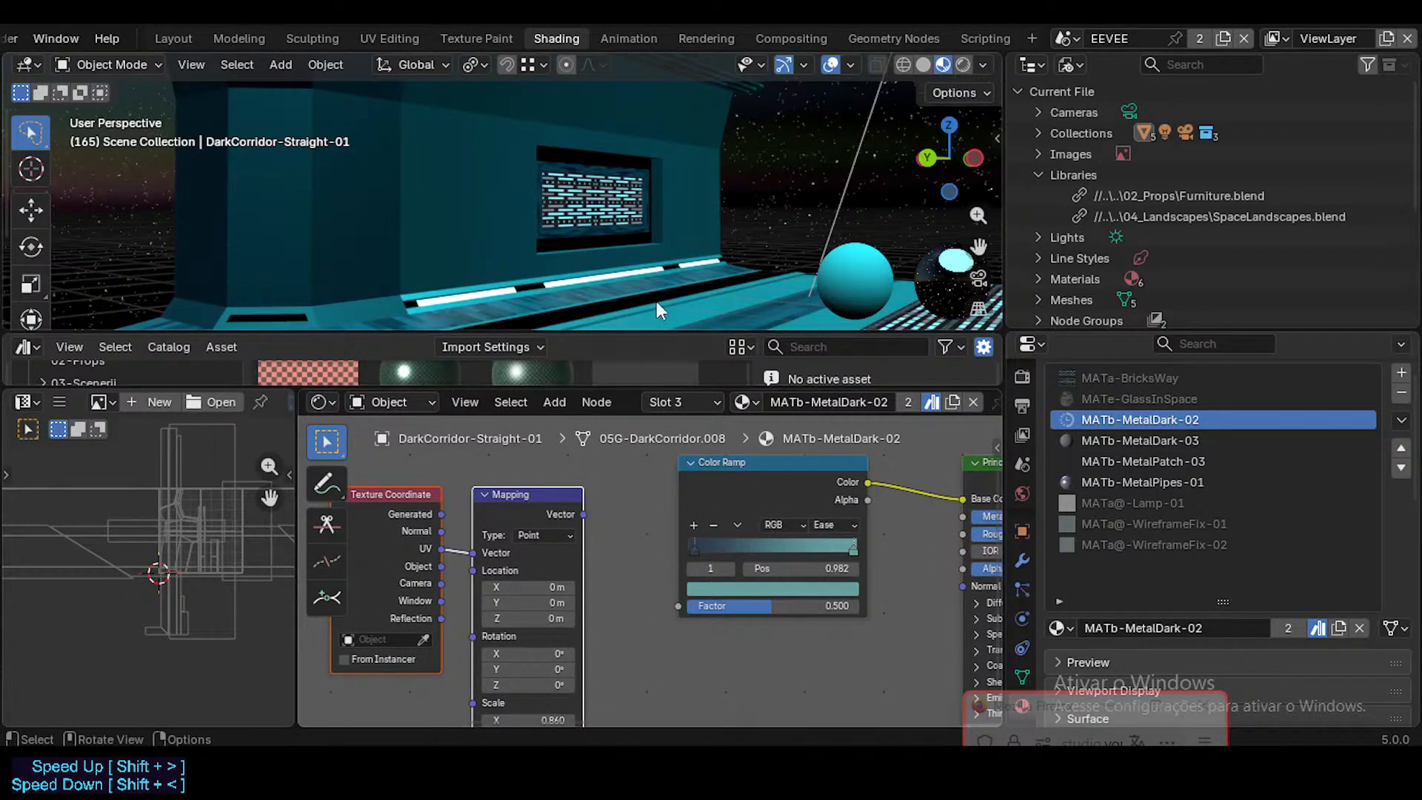
key("shift+grave")
key("e")
left_click(651, 222)
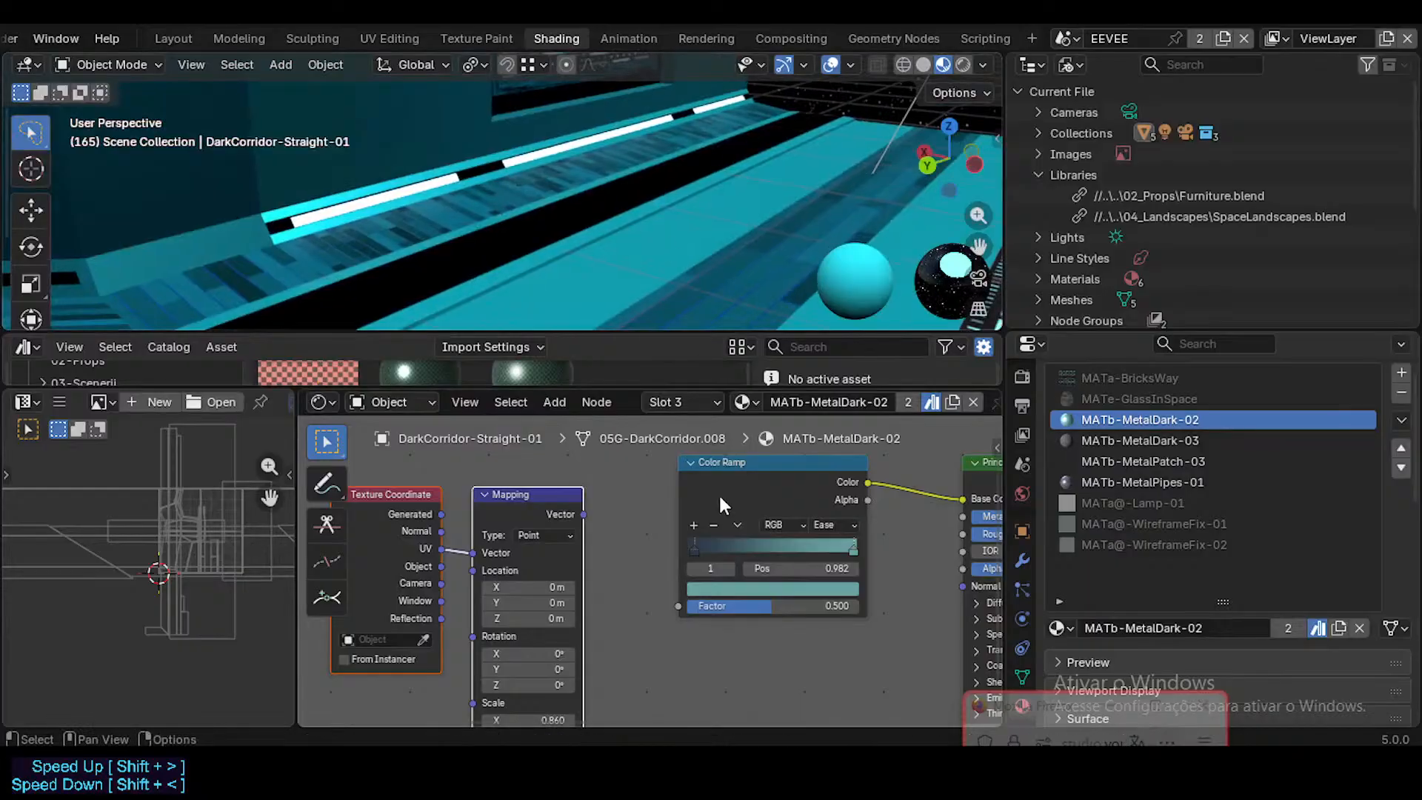
key("shift+grave")
key("s")
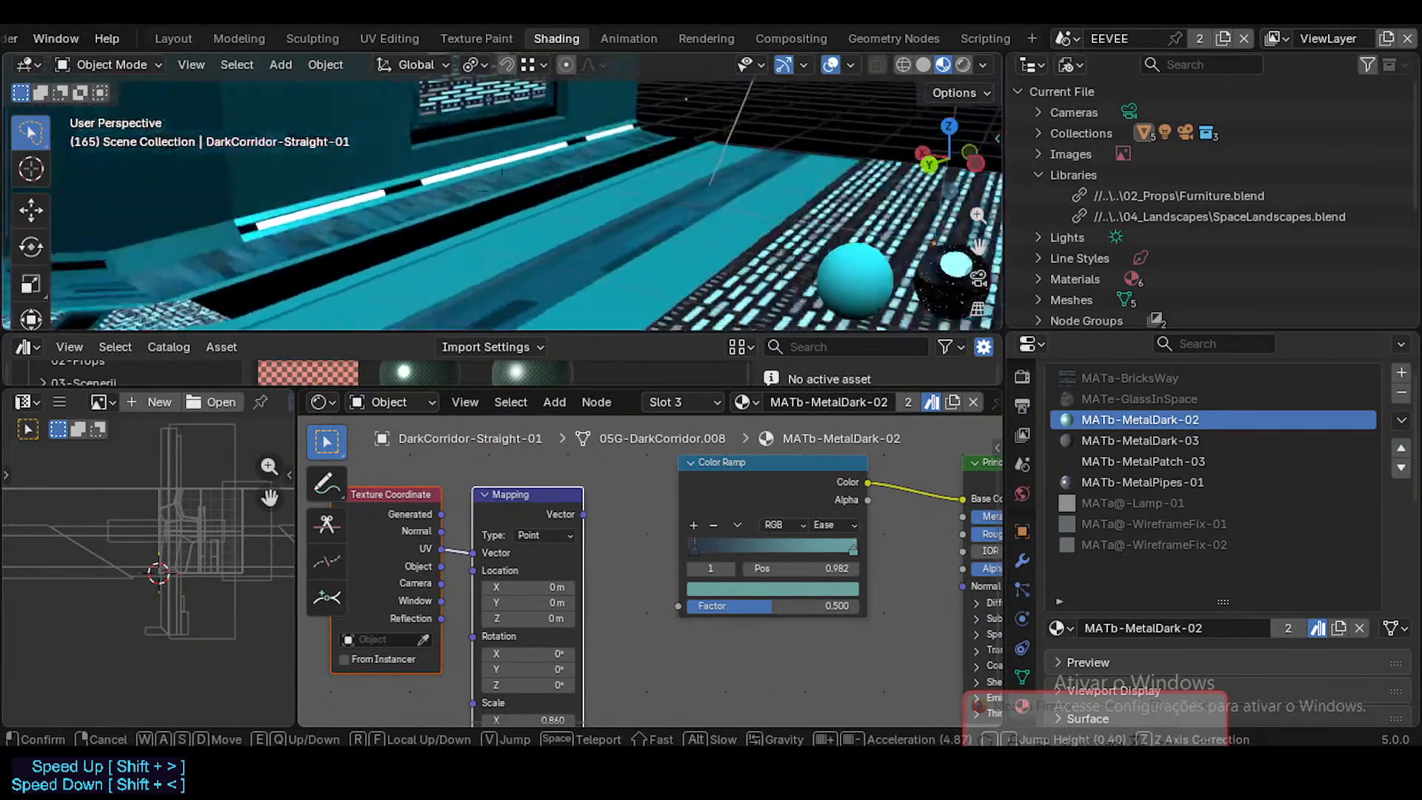
left_click(834, 226)
Step: Relink Mapping's Vector to the Color Ramp's Factor, inspect the floor around the pillar base, and remove the link again
left_click_drag(584, 514, 679, 606)
key("shift+grave")
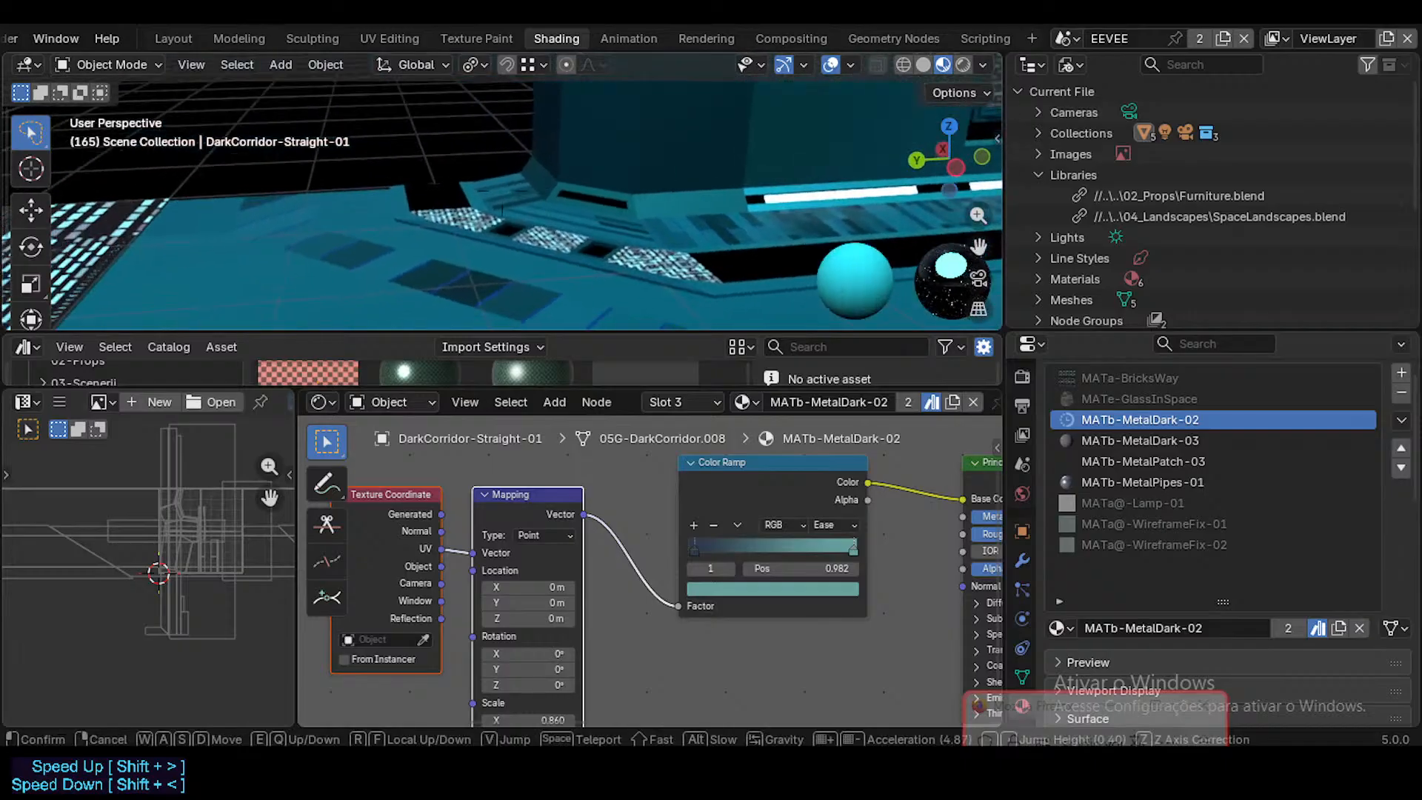
left_click(652, 222)
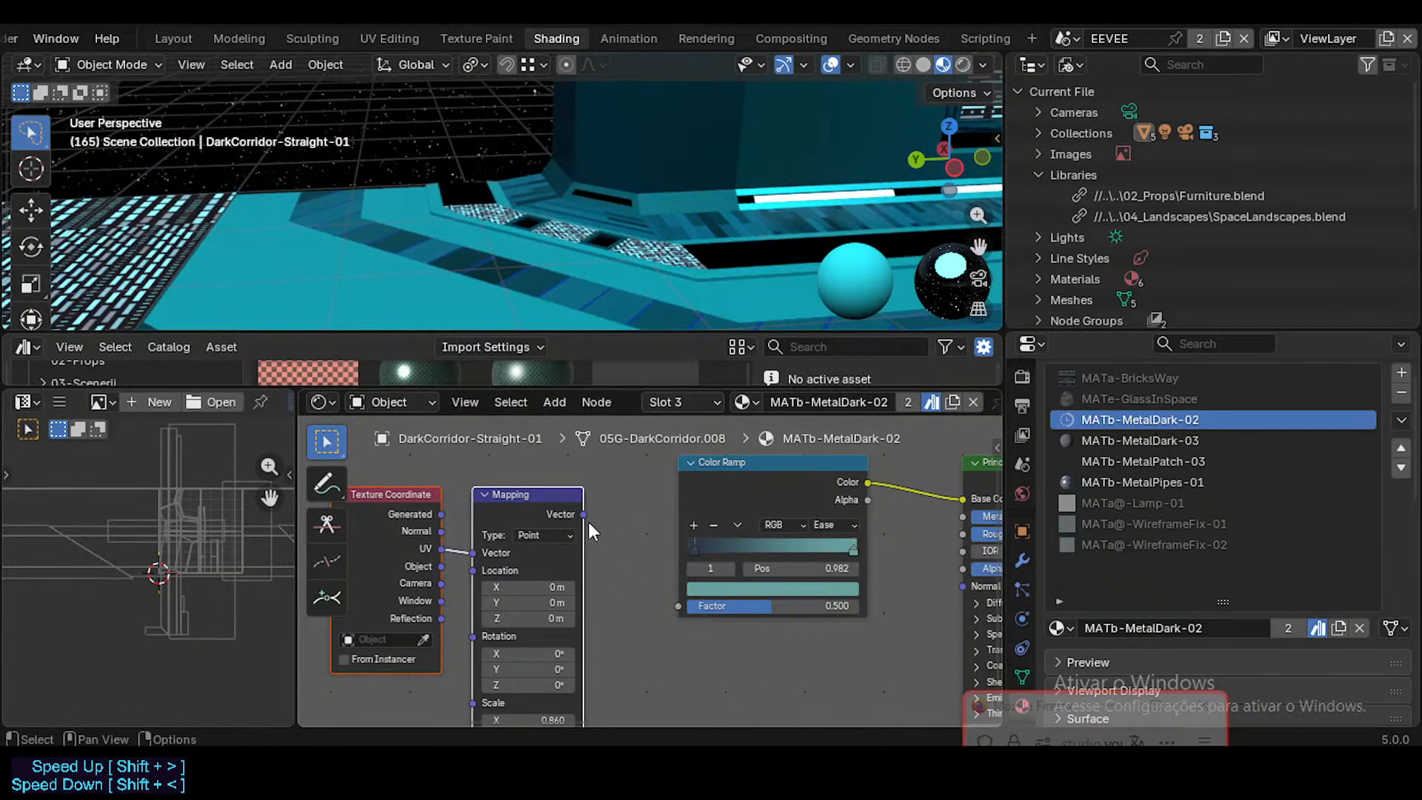
middle_click_drag(588, 521, 706, 524)
Step: Examine the node trees of MATb-MetalDark-03, MATb-MetalPatch-03 and MATb-MetalPipes-01
left_click(1142, 439)
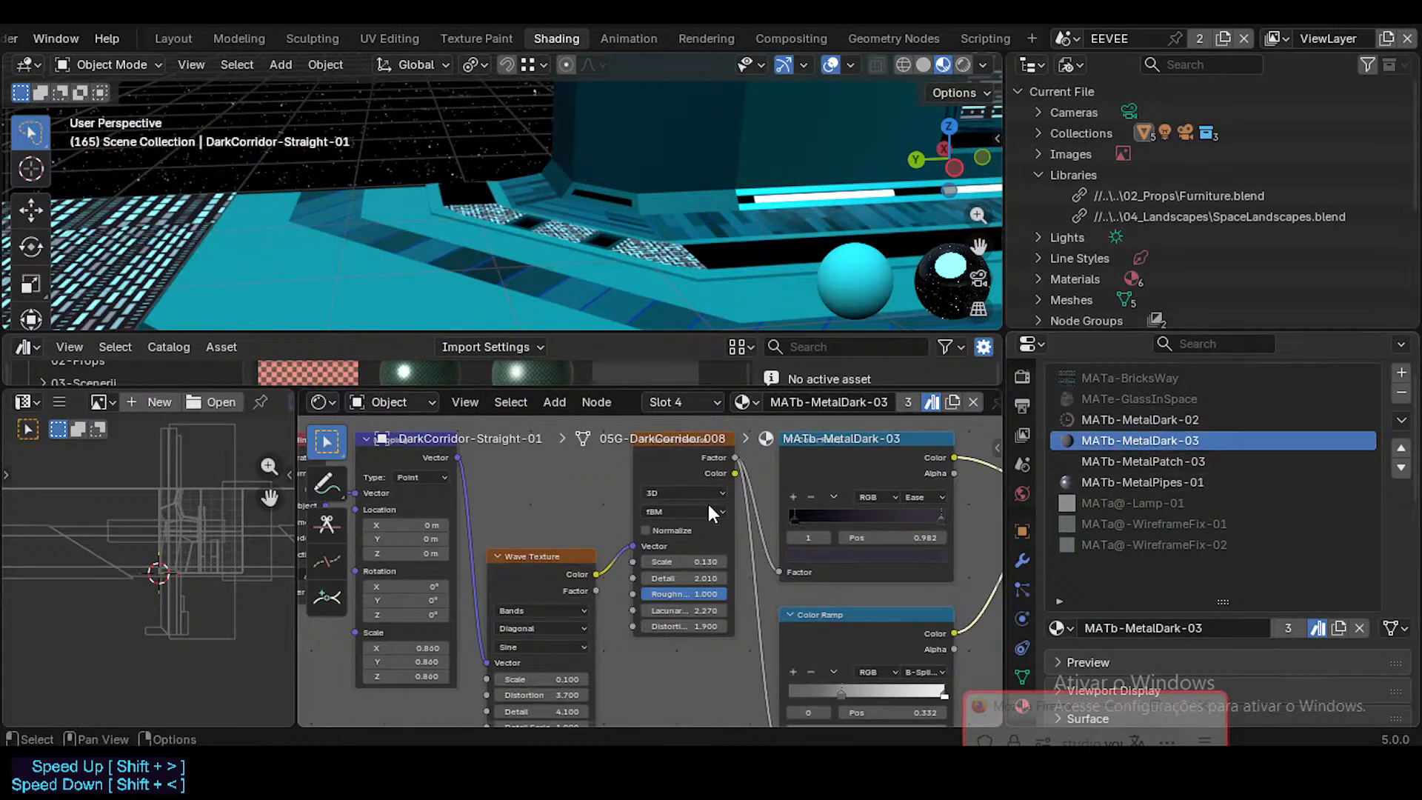
scroll(687, 522, "down", 2)
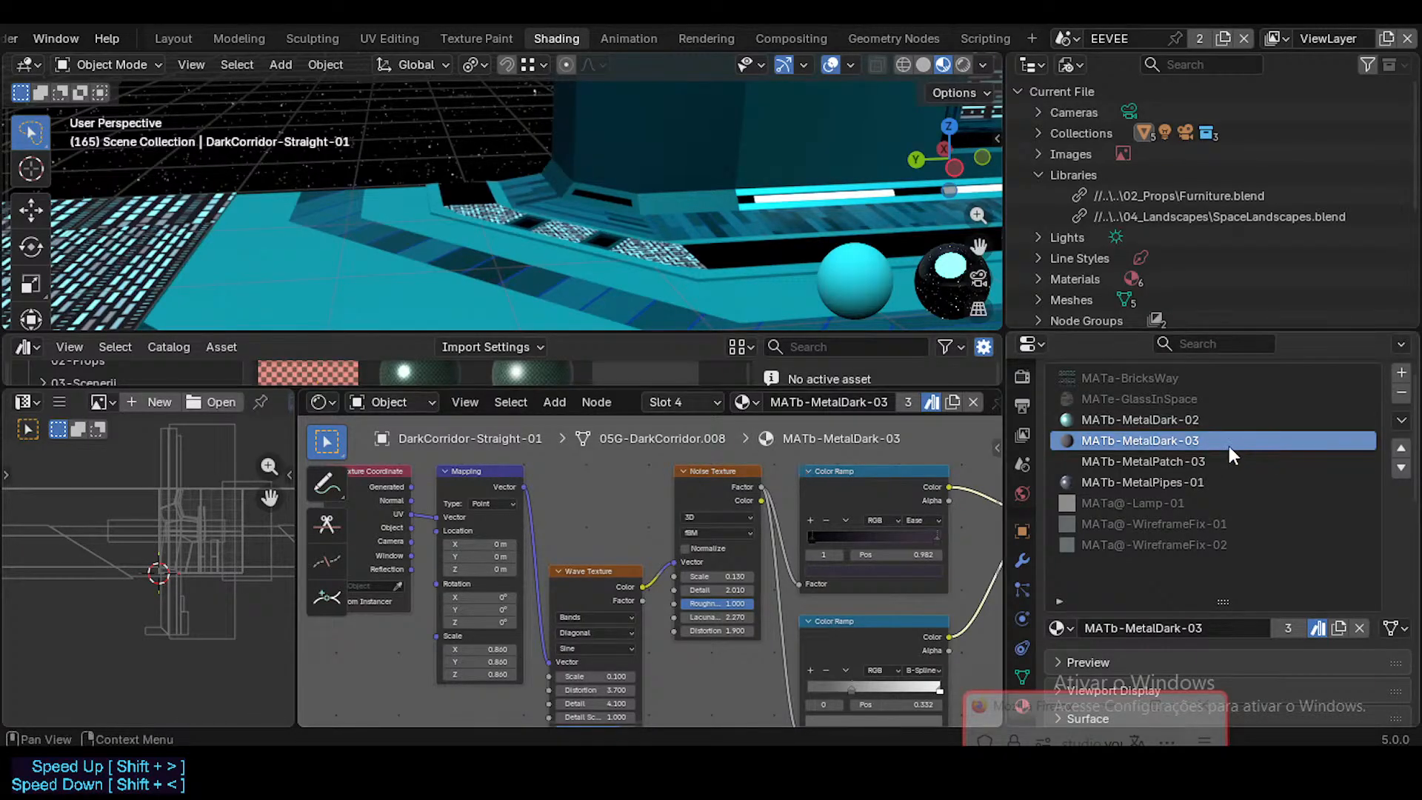
left_click(1201, 460)
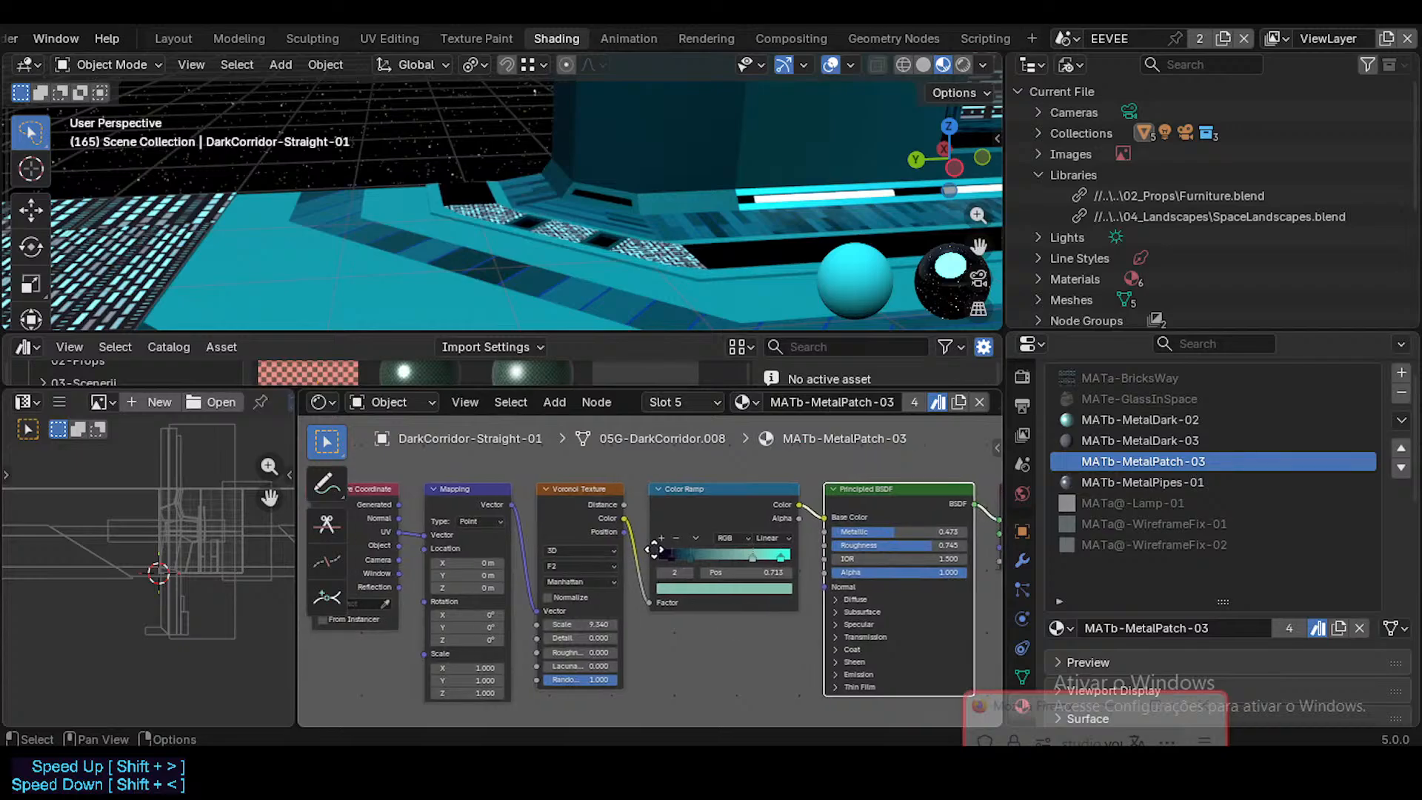
left_click(1121, 481)
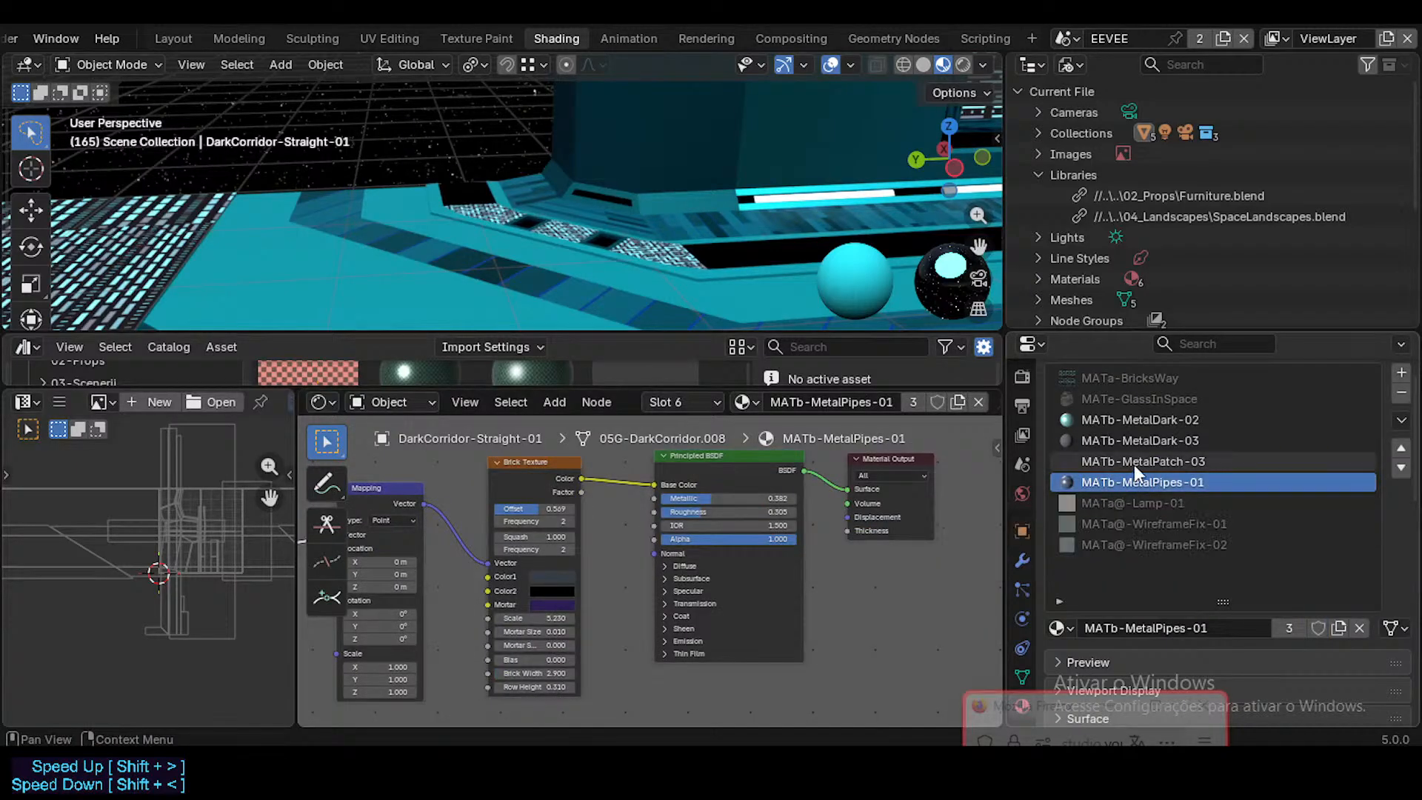
left_click(1135, 461)
left_click(1136, 440)
Step: In MATb-MetalDark-02, move the Texture Coordinate and Mapping nodes away from the Color Ramp to make room for a texture node
left_click(1136, 420)
left_click(616, 487)
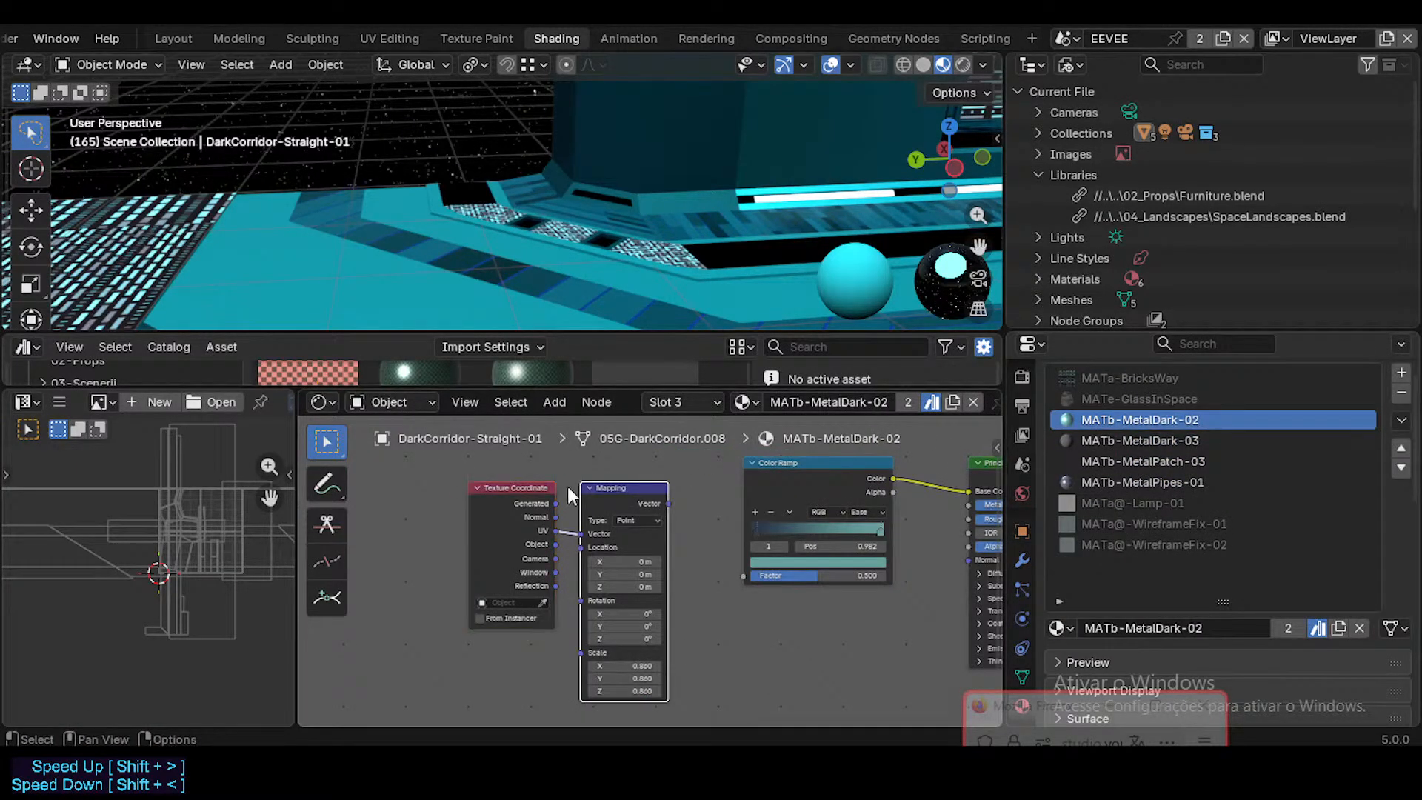
left_click(511, 487, "shift")
key("g")
left_click(479, 482)
left_click(642, 482)
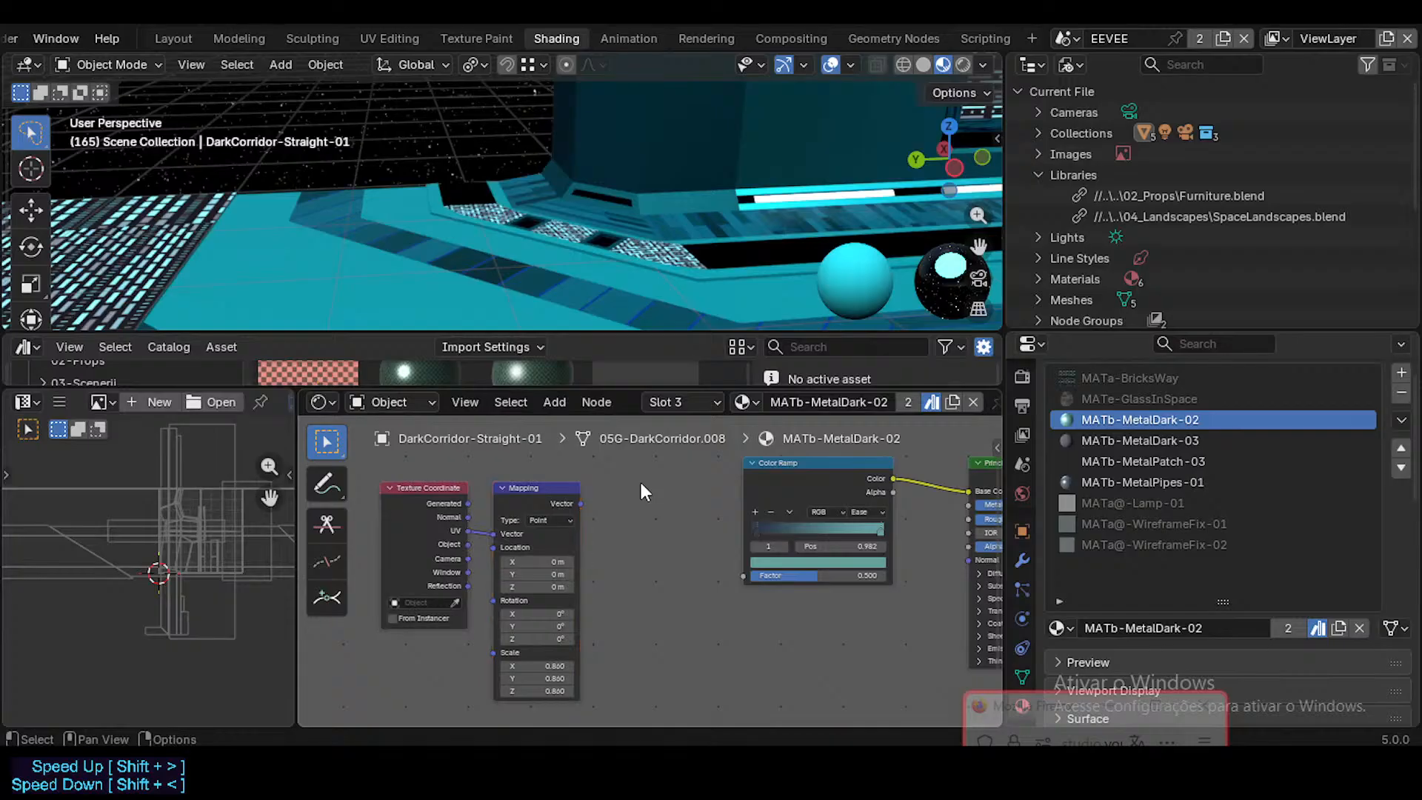
Step: Add a Magic Texture node, linking Mapping's Vector into it and its Color output to the Color Ramp's Factor
key("shift+a")
key("Escape")
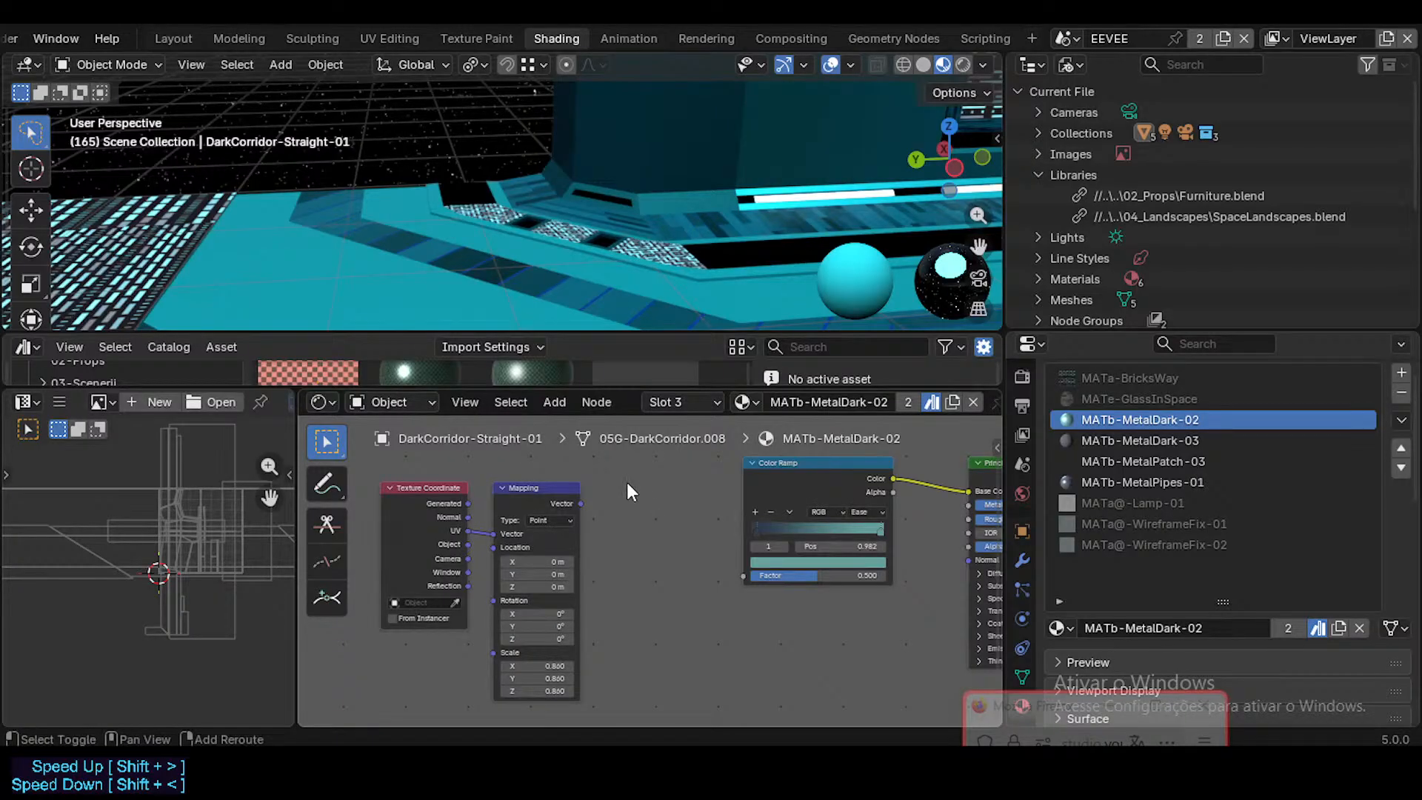
key("shift+a")
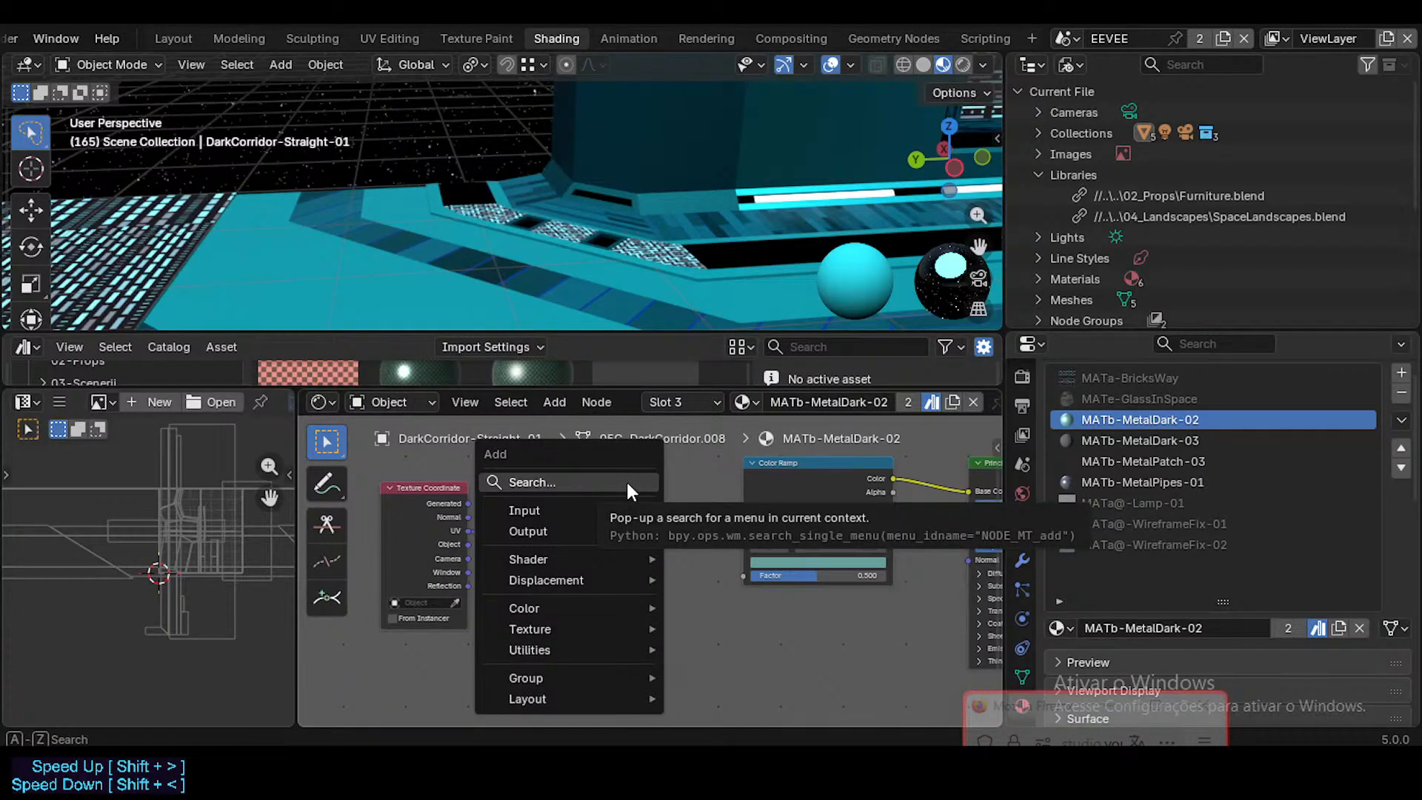
mouse_move(577, 629)
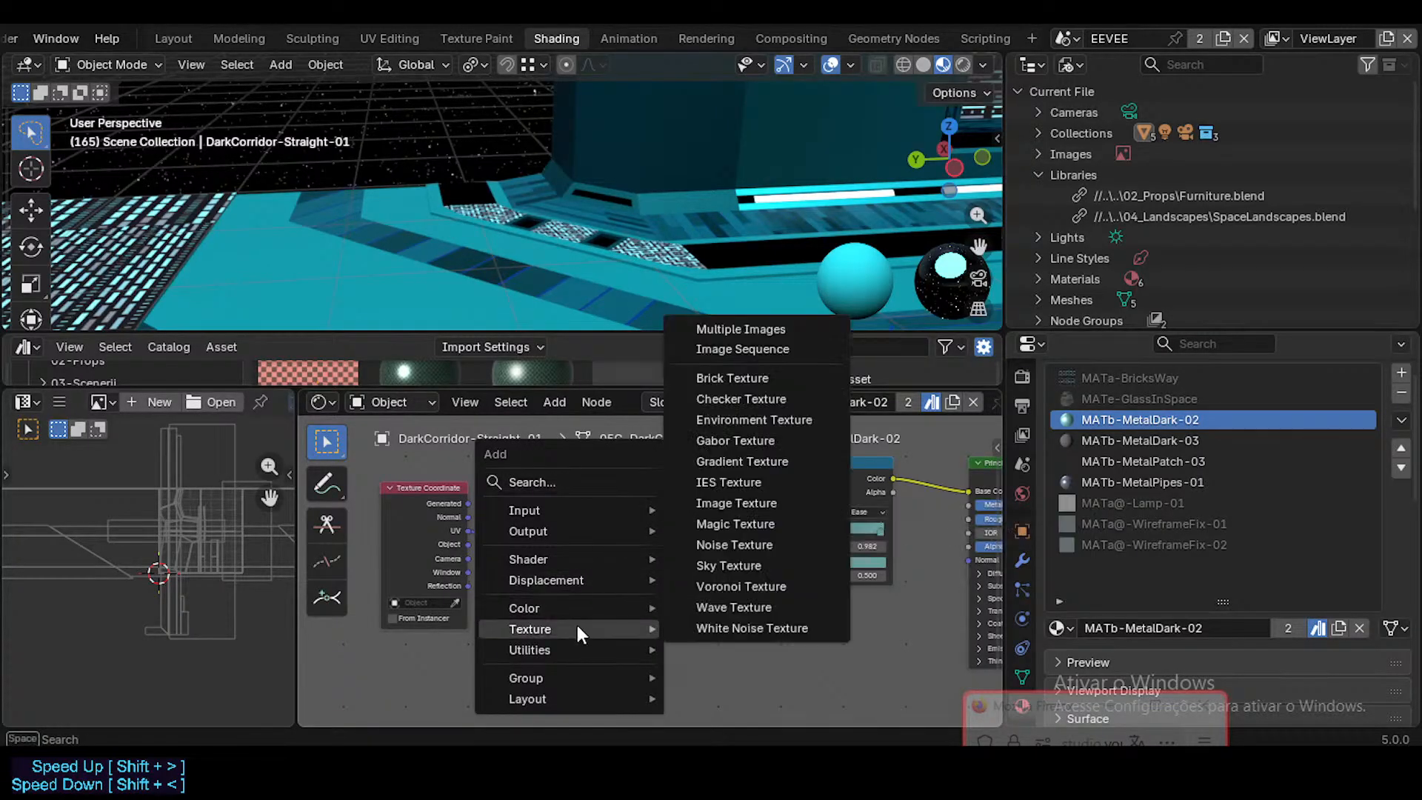
left_click(757, 523)
left_click(628, 508)
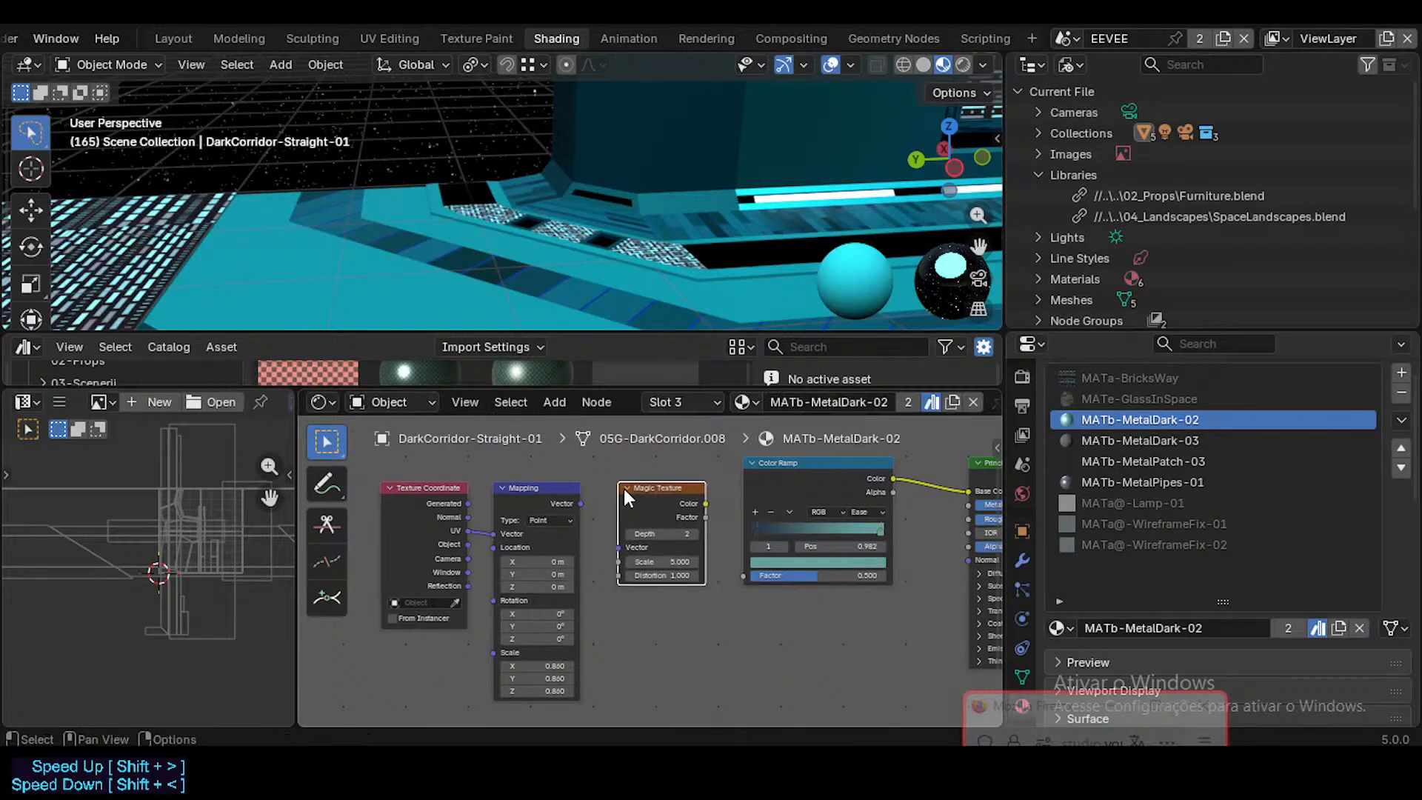
left_click_drag(580, 505, 623, 553)
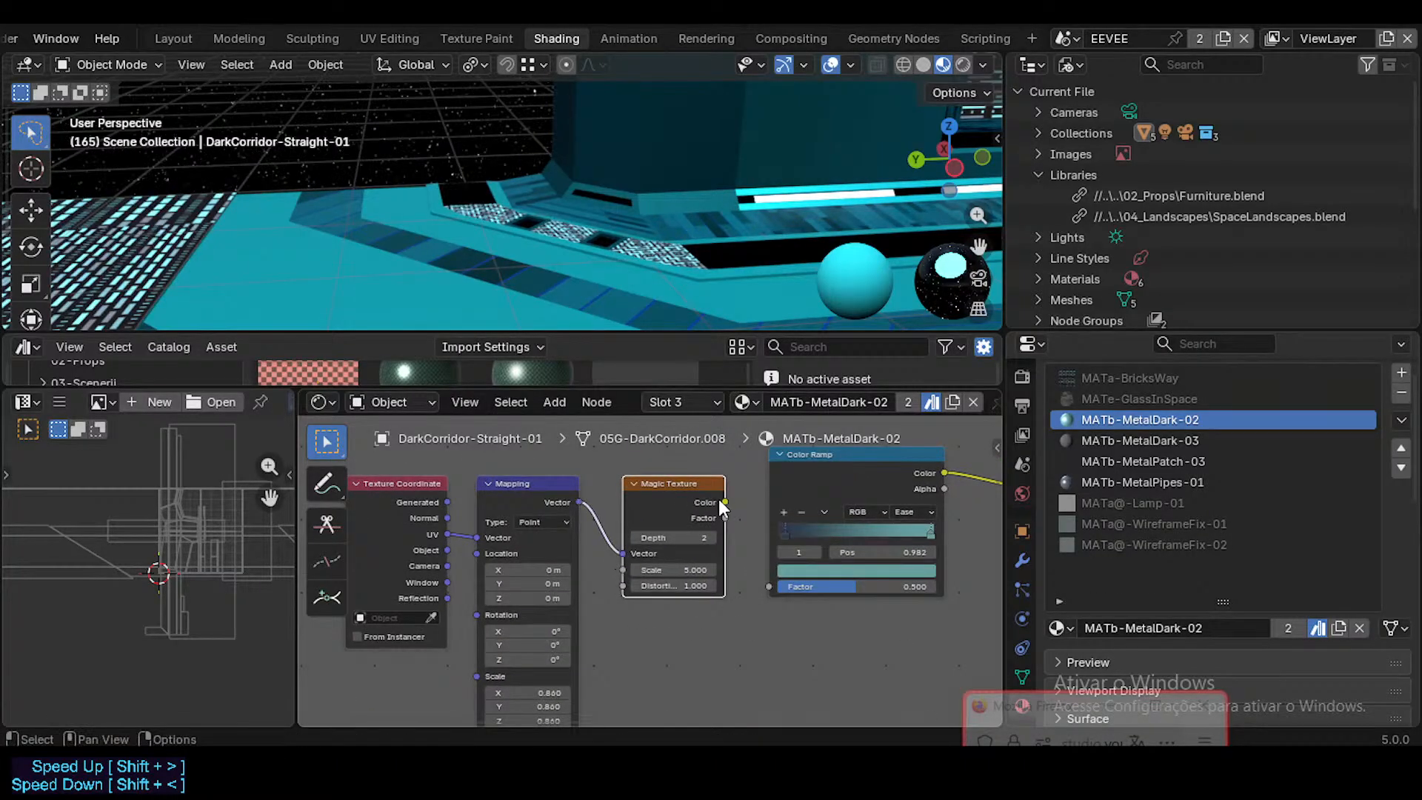
left_click_drag(725, 502, 770, 586)
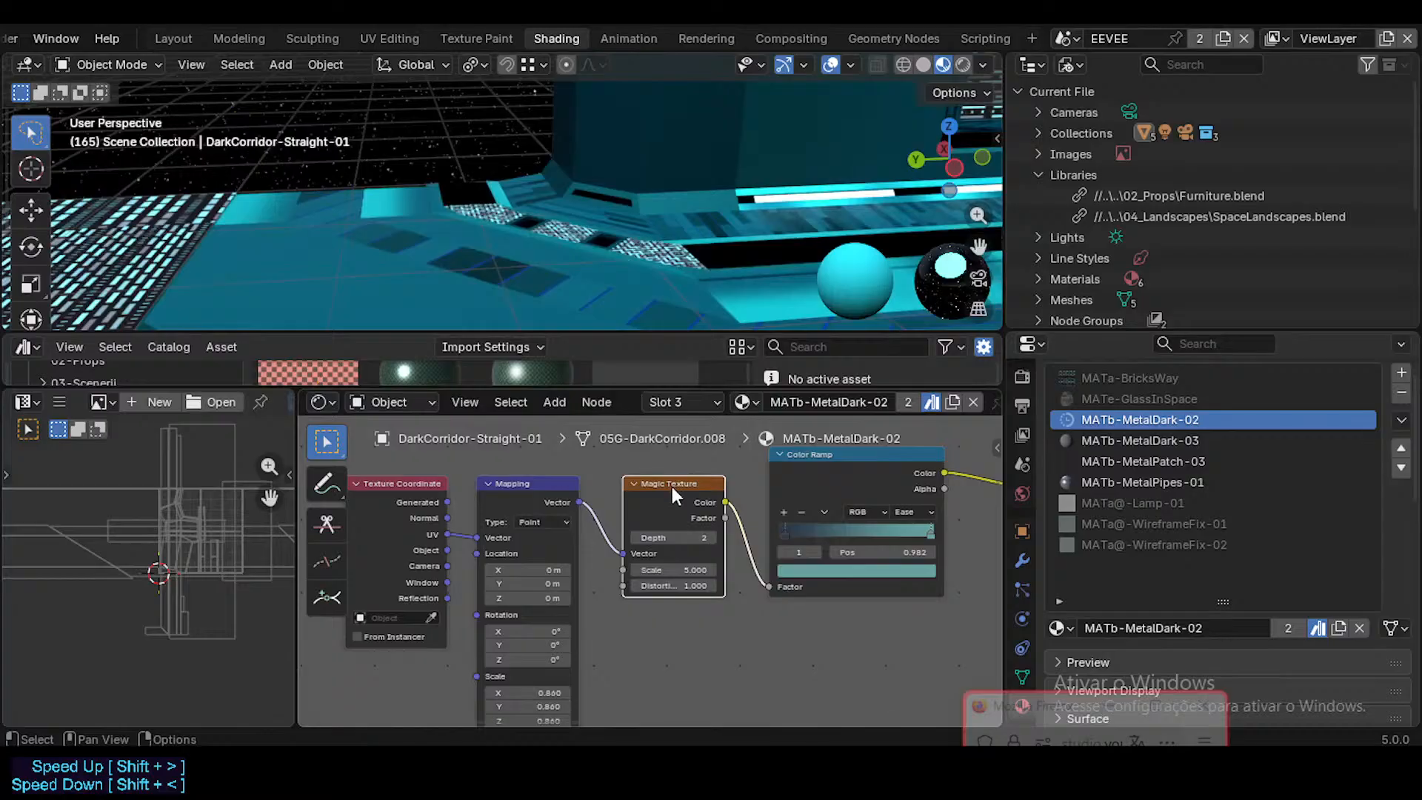
Step: Try the Magic Texture with a Depth of 4 on the corridor floor, and delete the node
key("shift+grave")
key("d")
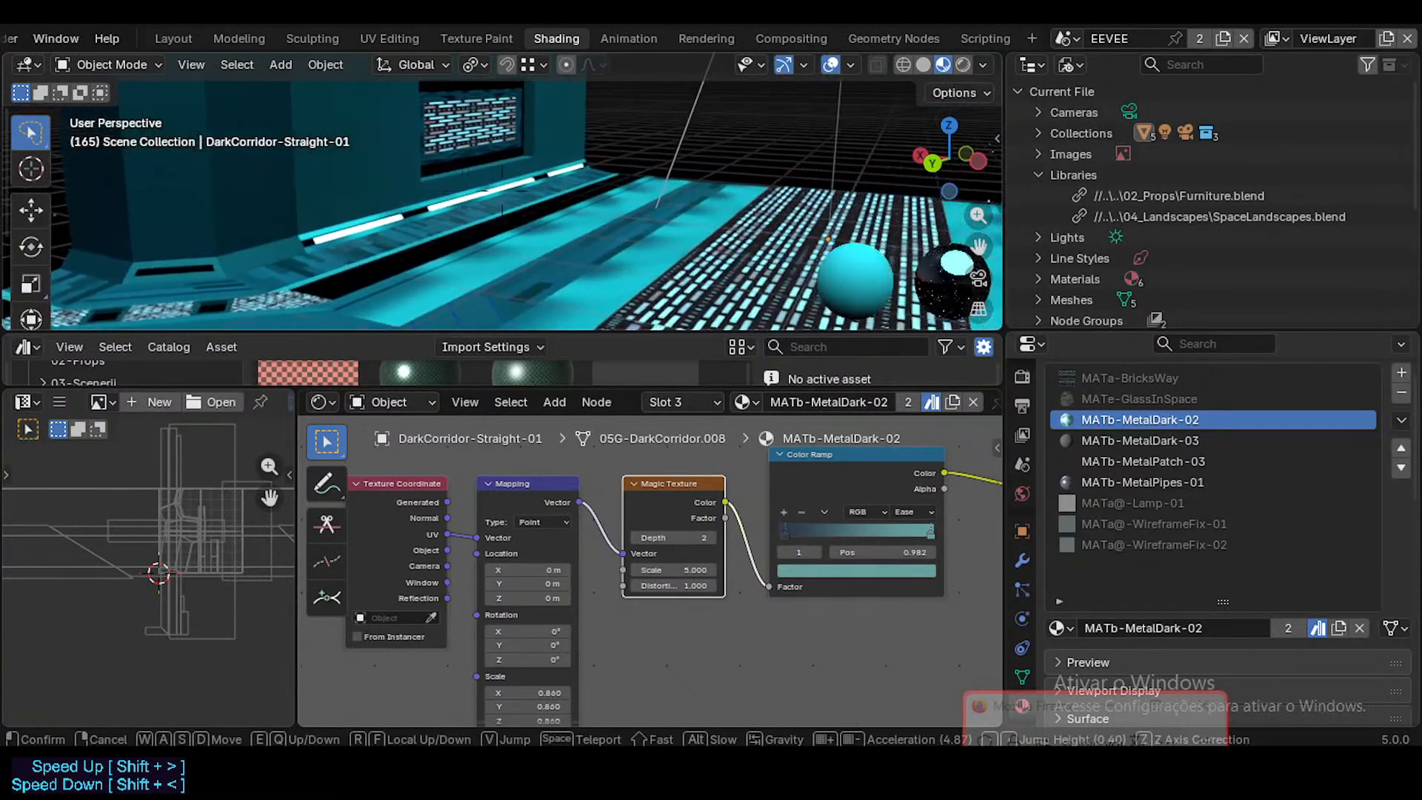
left_click(831, 225)
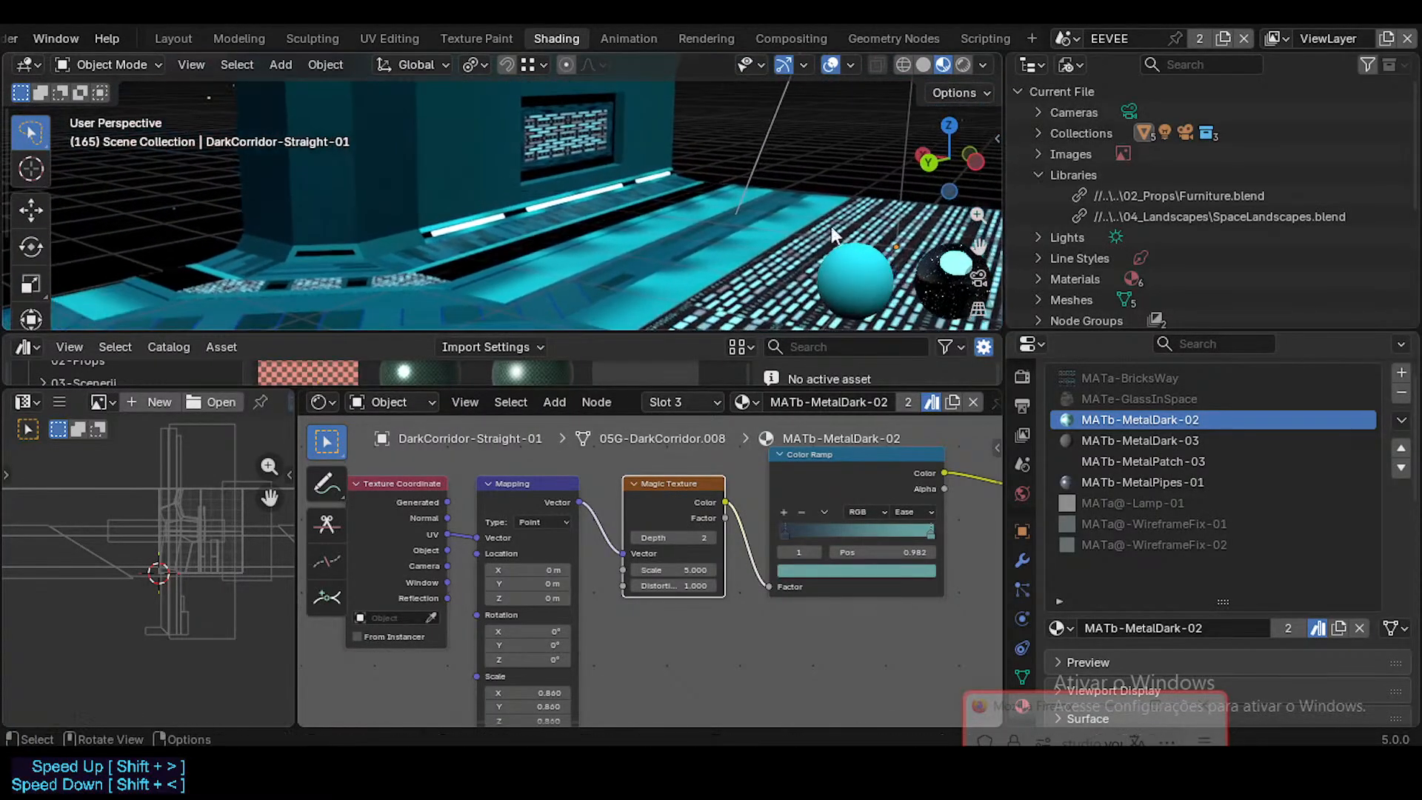
left_click(712, 538)
left_click(712, 538)
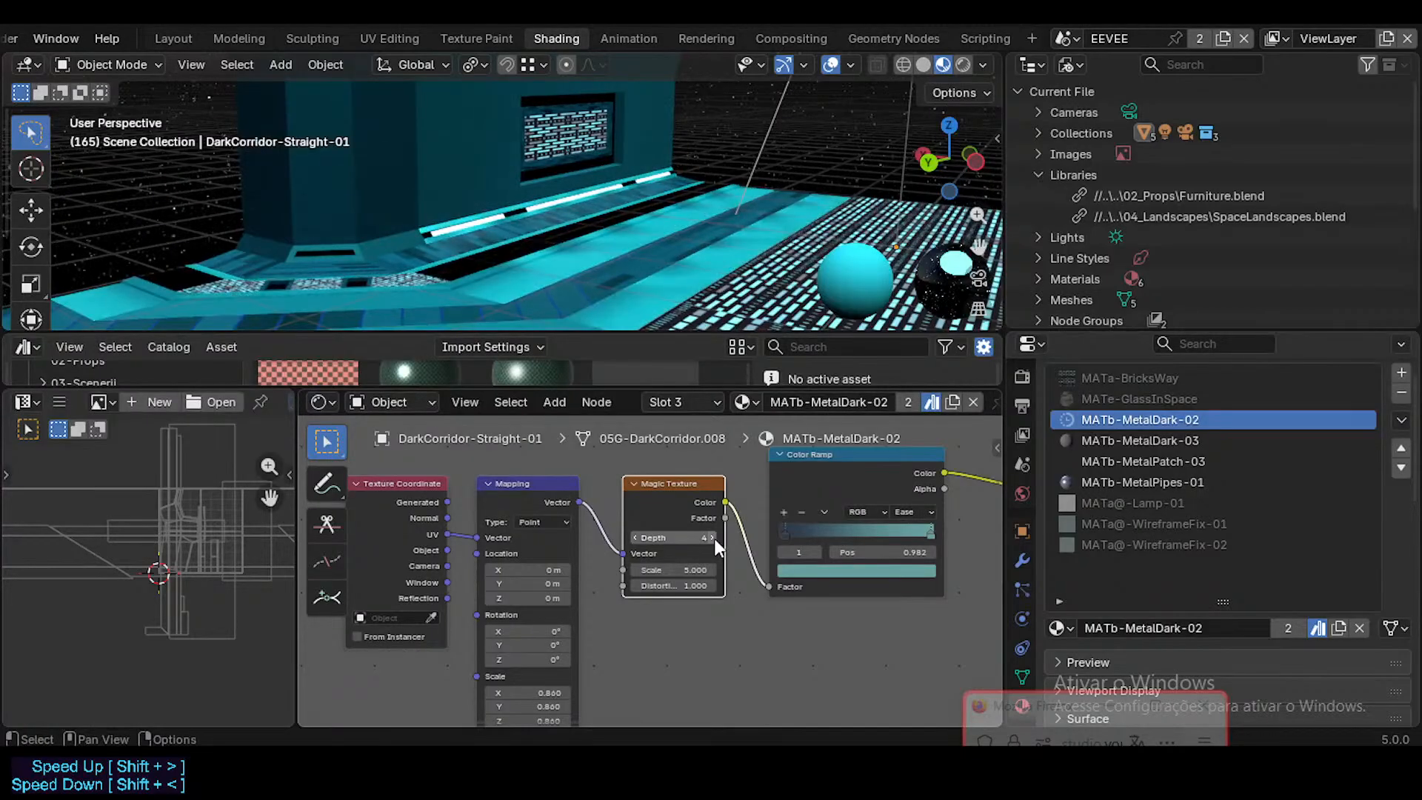
key("x")
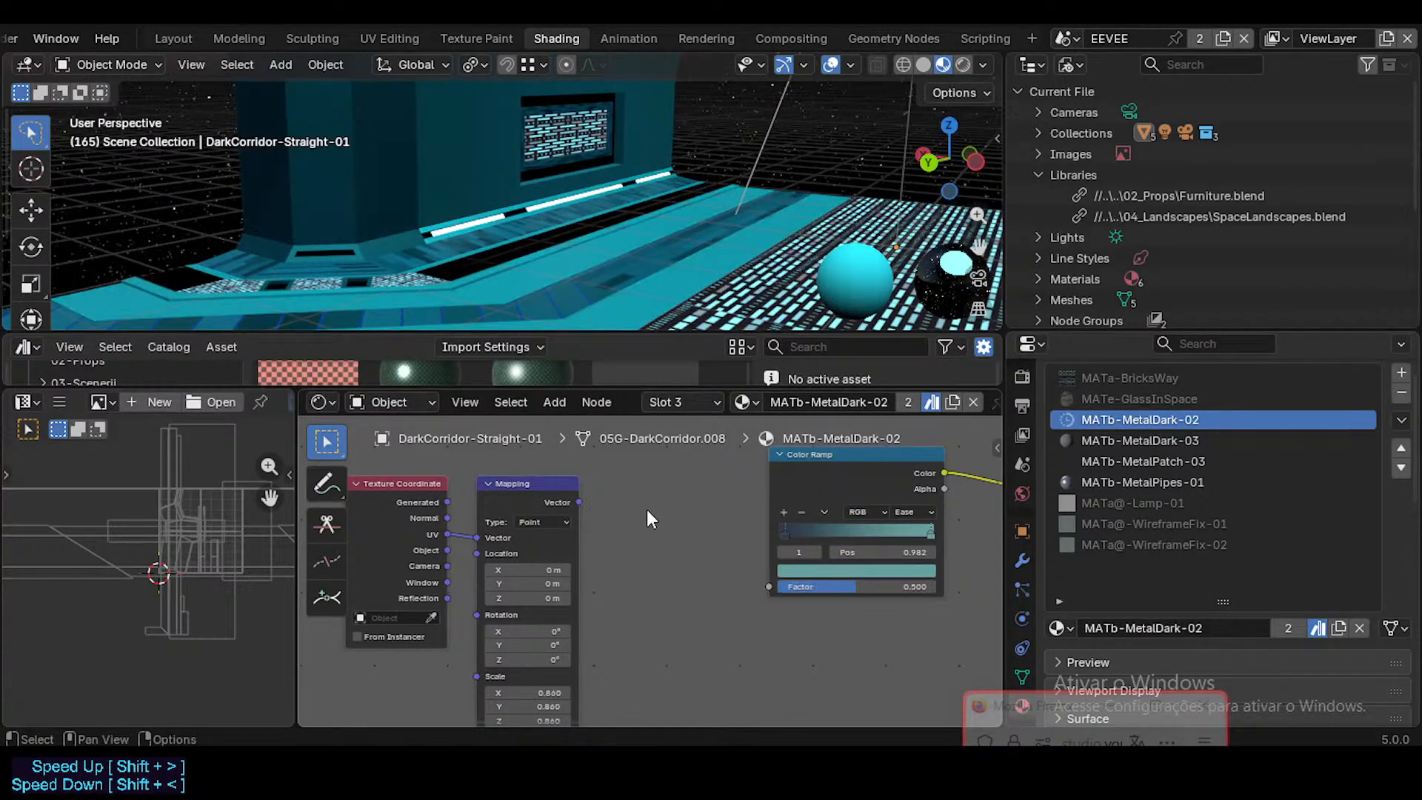
key("shift+a")
mouse_move(644, 509)
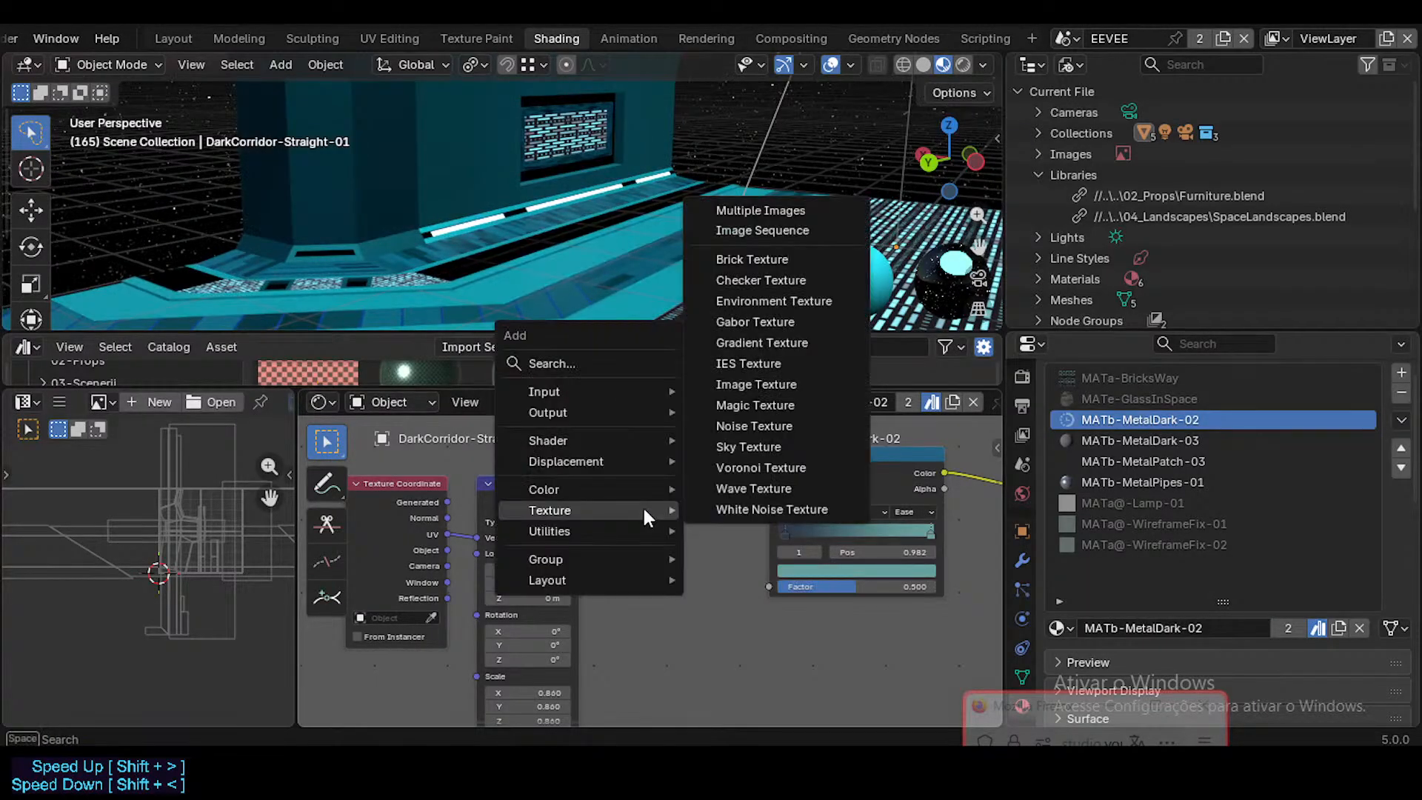
left_click(744, 489)
left_click(615, 459)
Step: Add a Noise Texture node between the Mapping and Color Ramp nodes of MATb-MetalDark-02
key("shift+a")
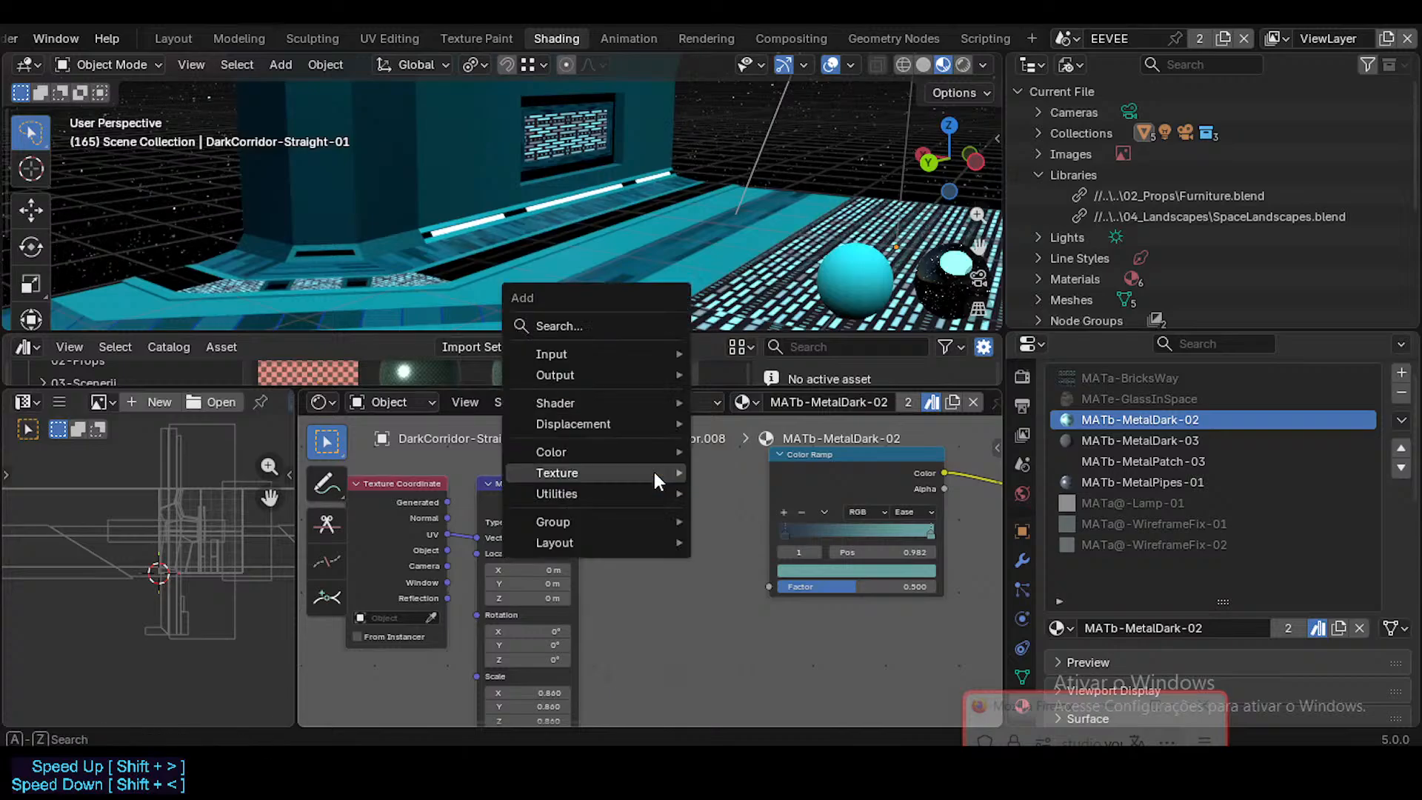
mouse_move(620, 466)
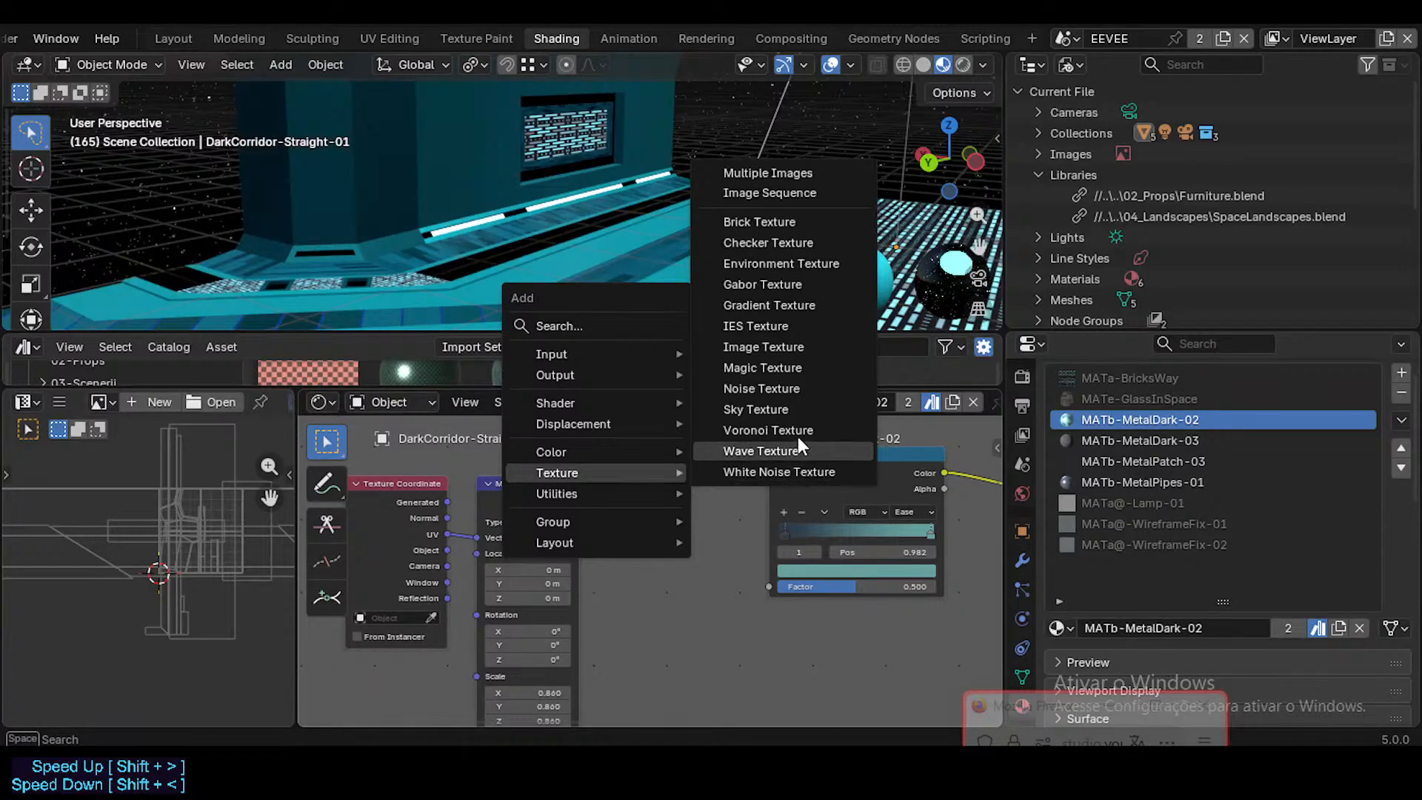
left_click(795, 386)
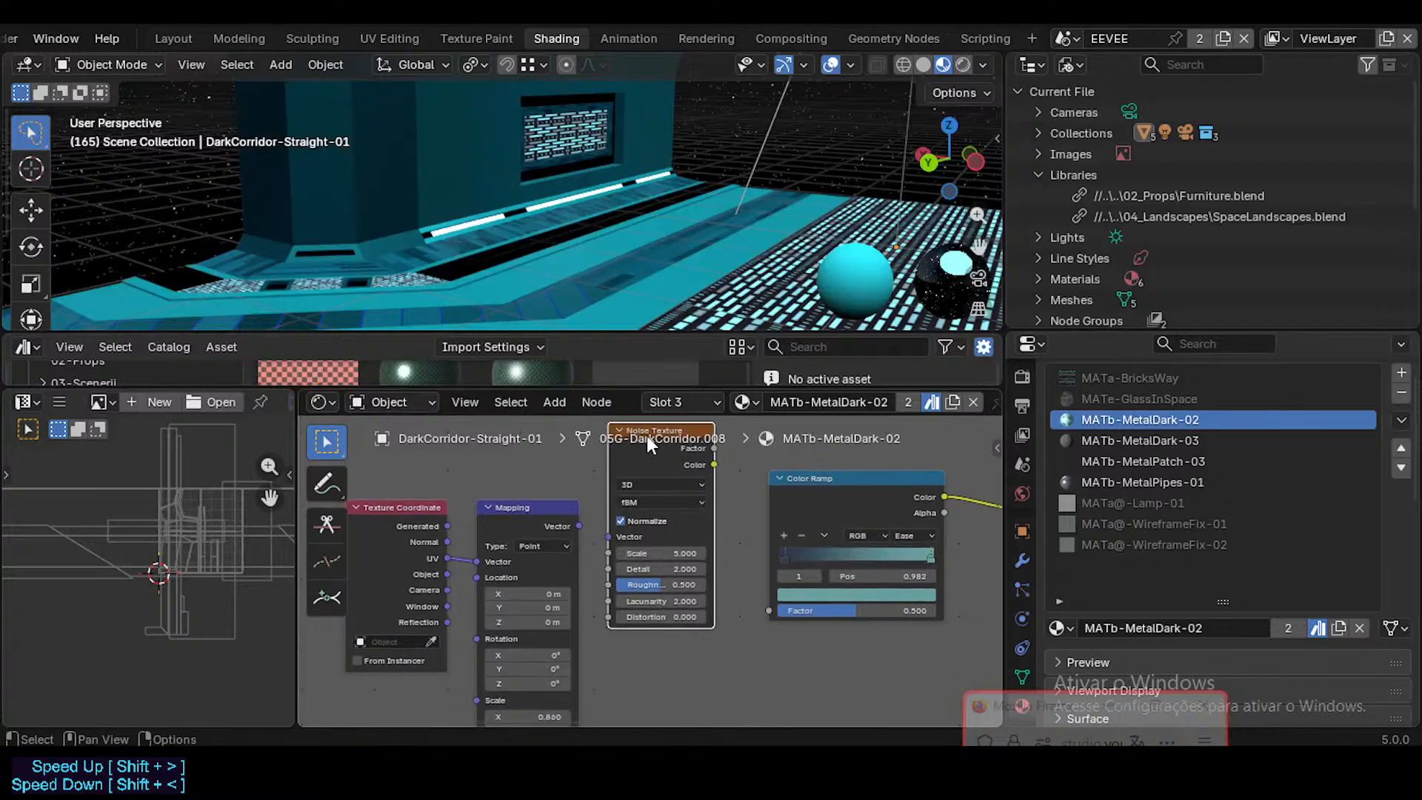
Step: Place the Noise Texture in the Mapping's Vector link and connect its Color output to the Color Ramp's Factor
left_click(644, 511)
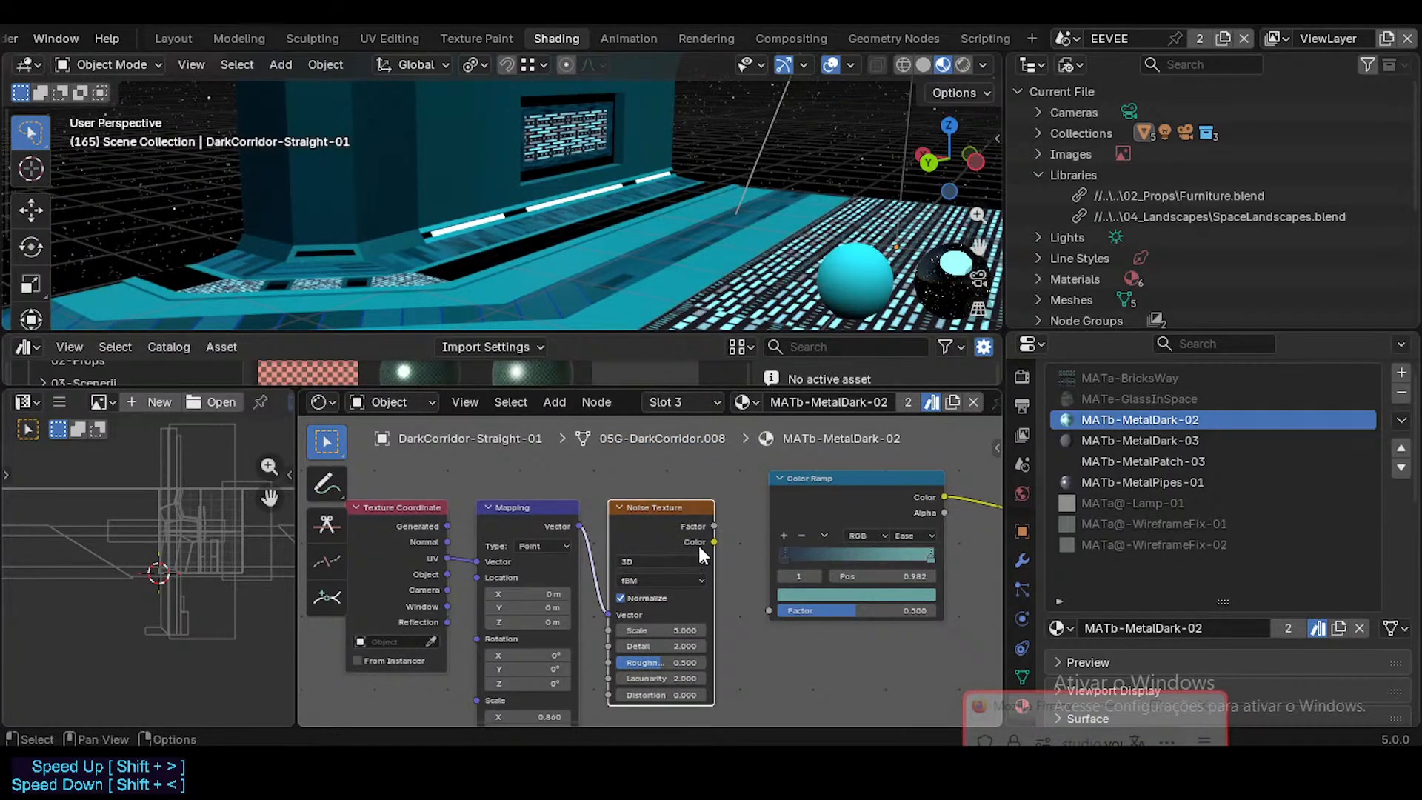
left_click_drag(758, 588, 767, 606)
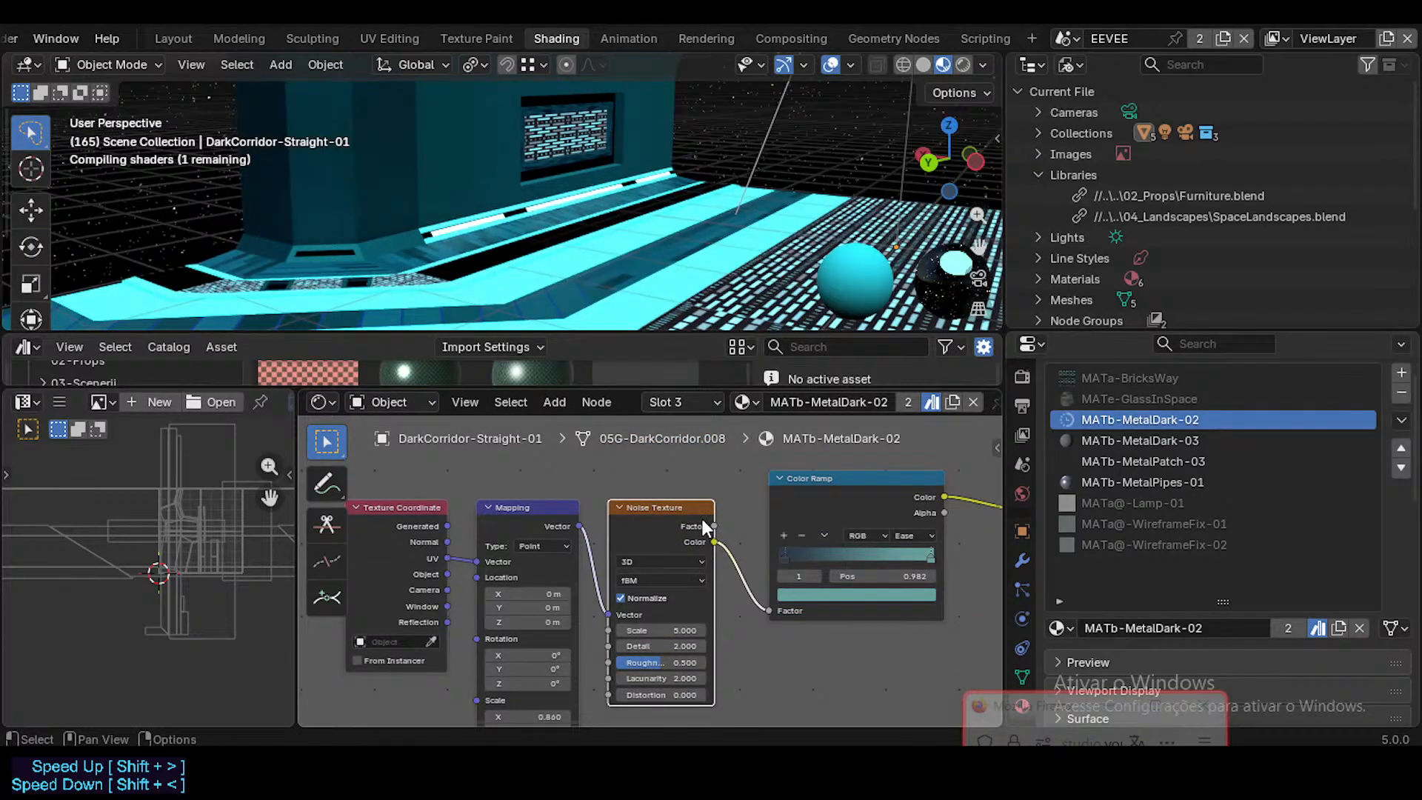
Step: Set the Noise Texture's Scale to 1.46 and Distortion to 1.6
scroll(656, 499, "up", 1)
middle_click_drag(670, 569, 692, 505)
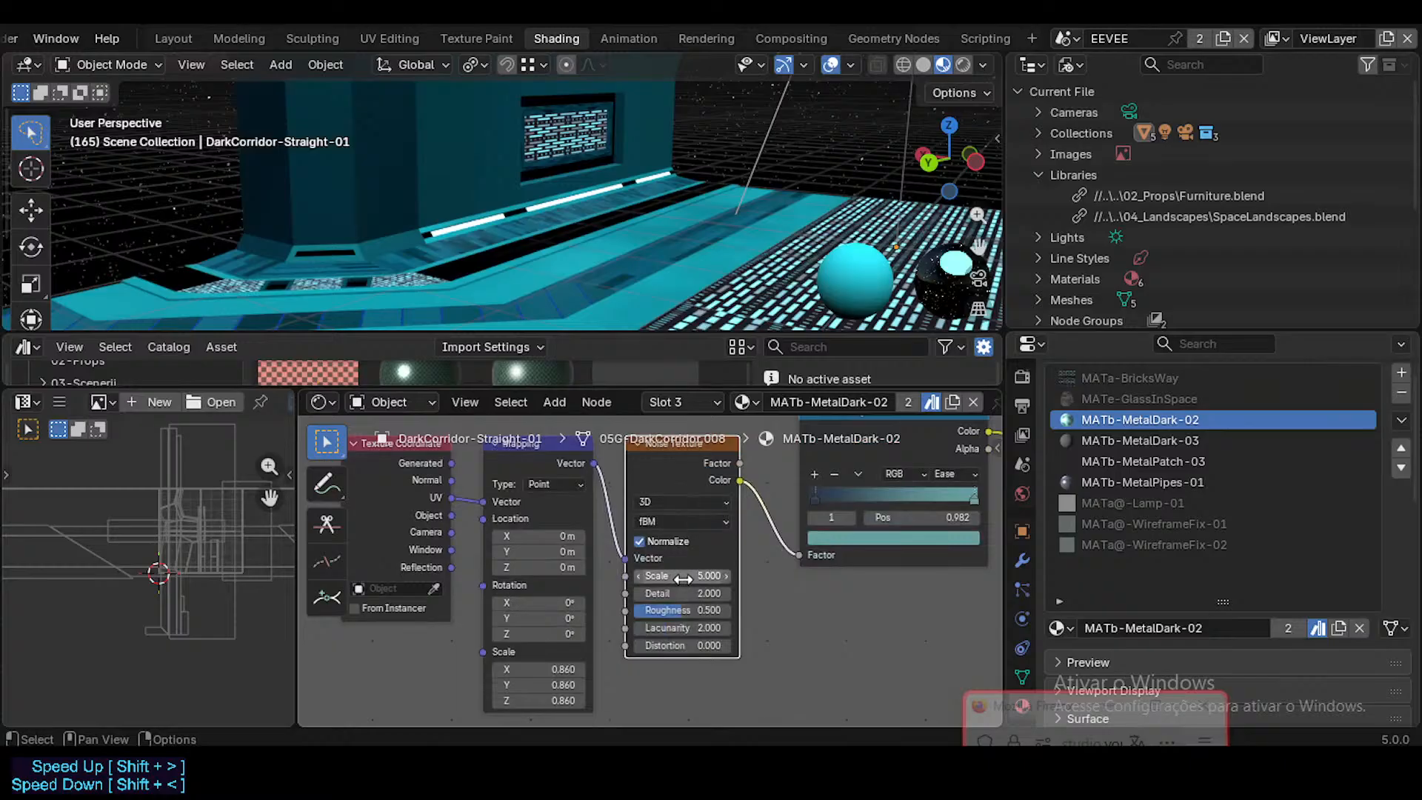
left_click_drag(683, 578, 602, 578)
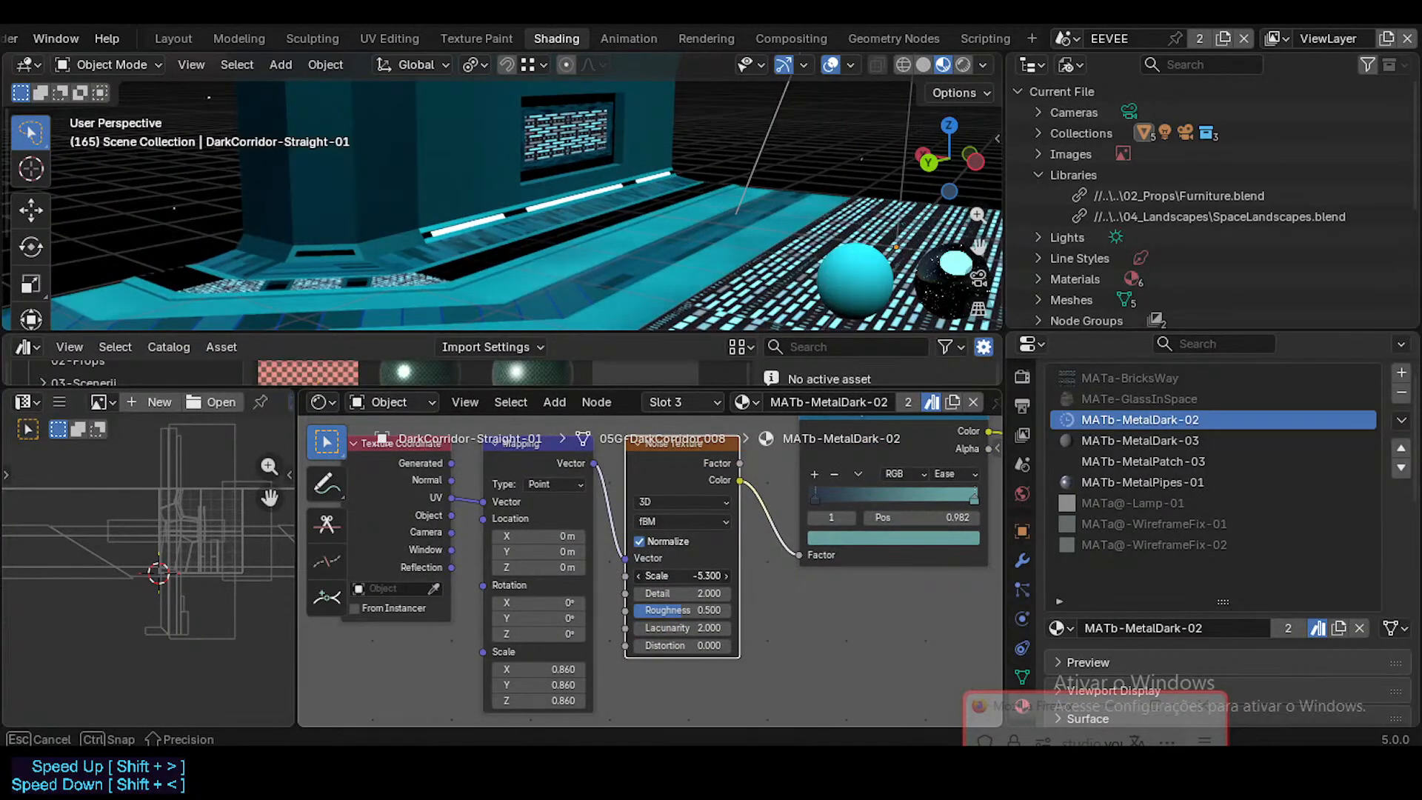
key("Escape")
scroll(671, 572, "up", 1)
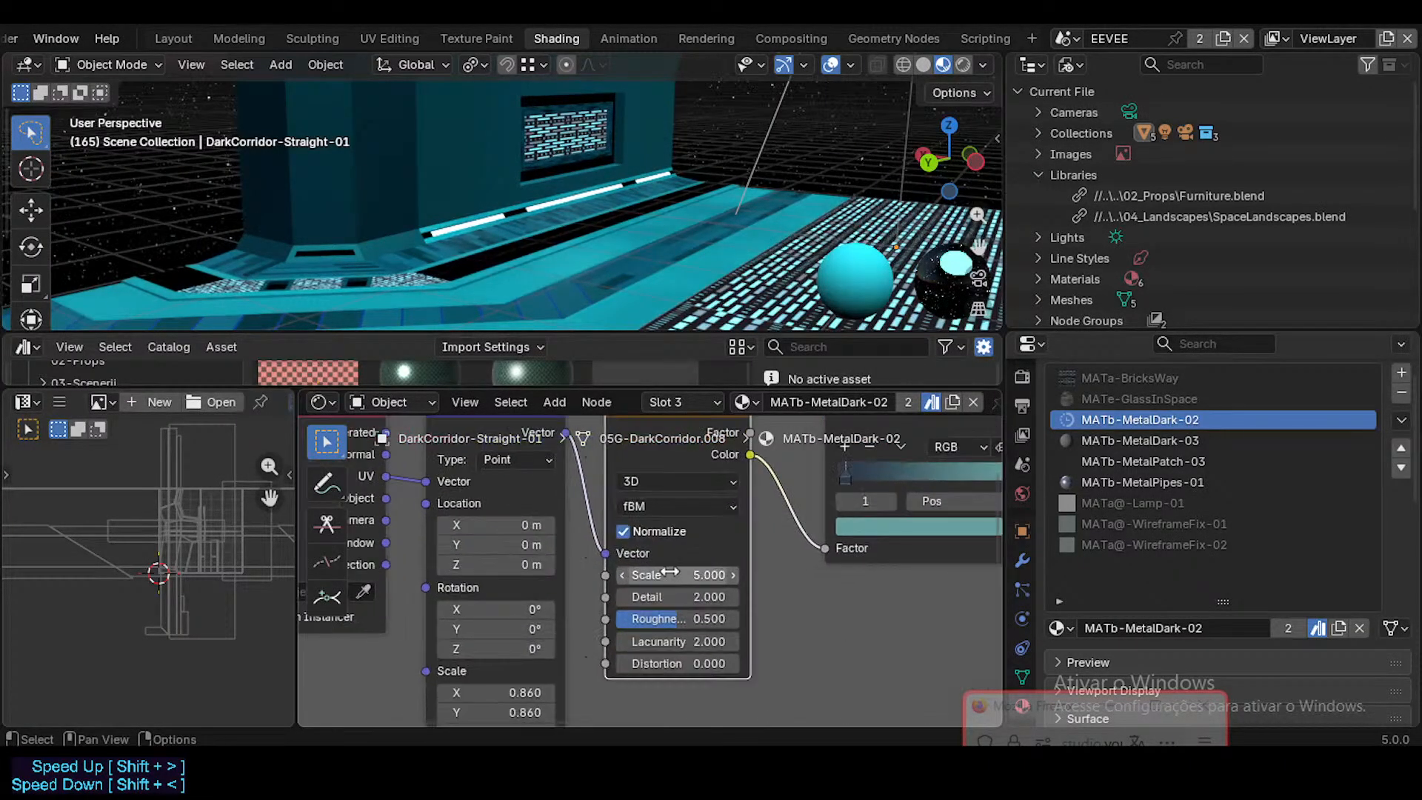
mouse_move(651, 578)
left_mouse_down()
mouse_move(628, 579)
mouse_move(669, 579)
mouse_move(632, 577)
left_mouse_up()
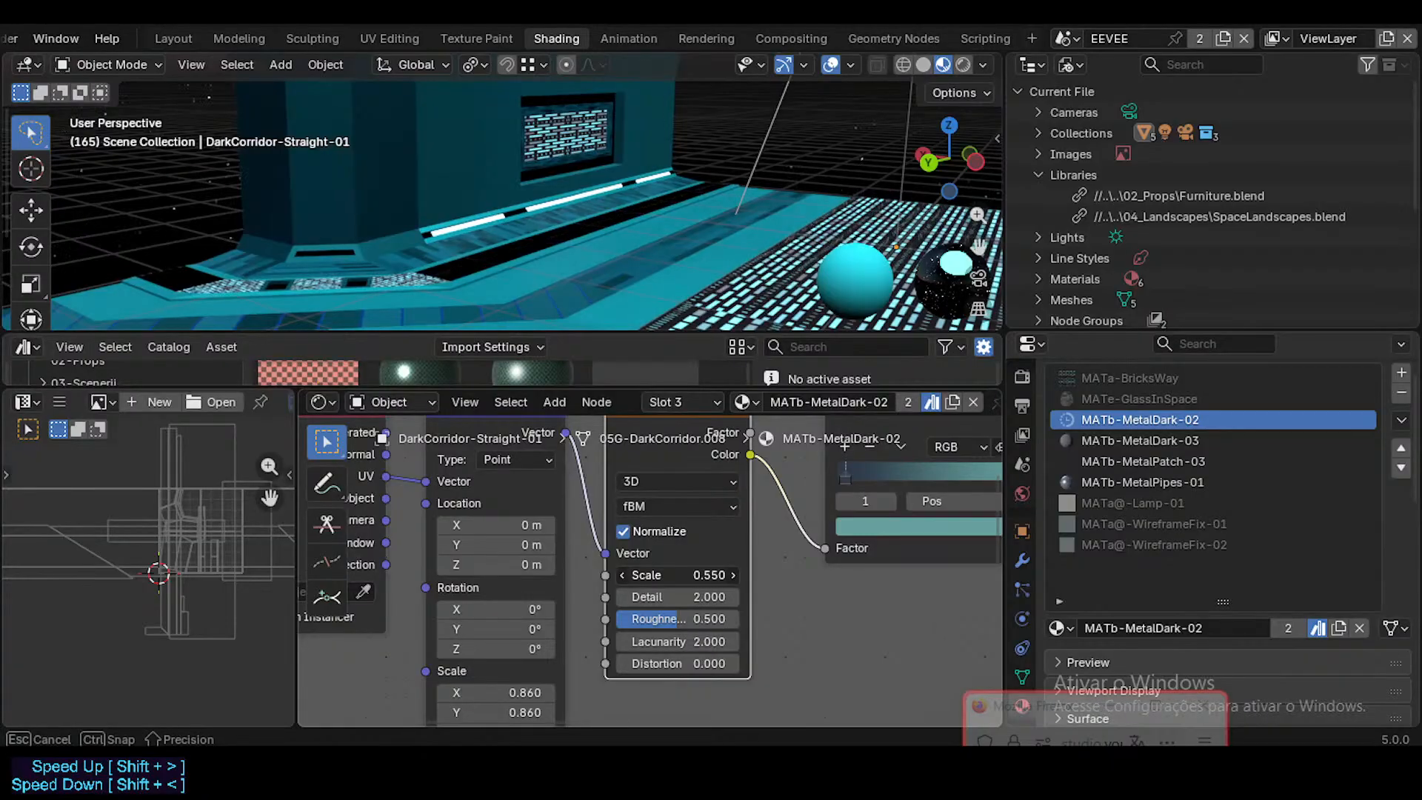
left_click_drag(652, 574, 662, 575)
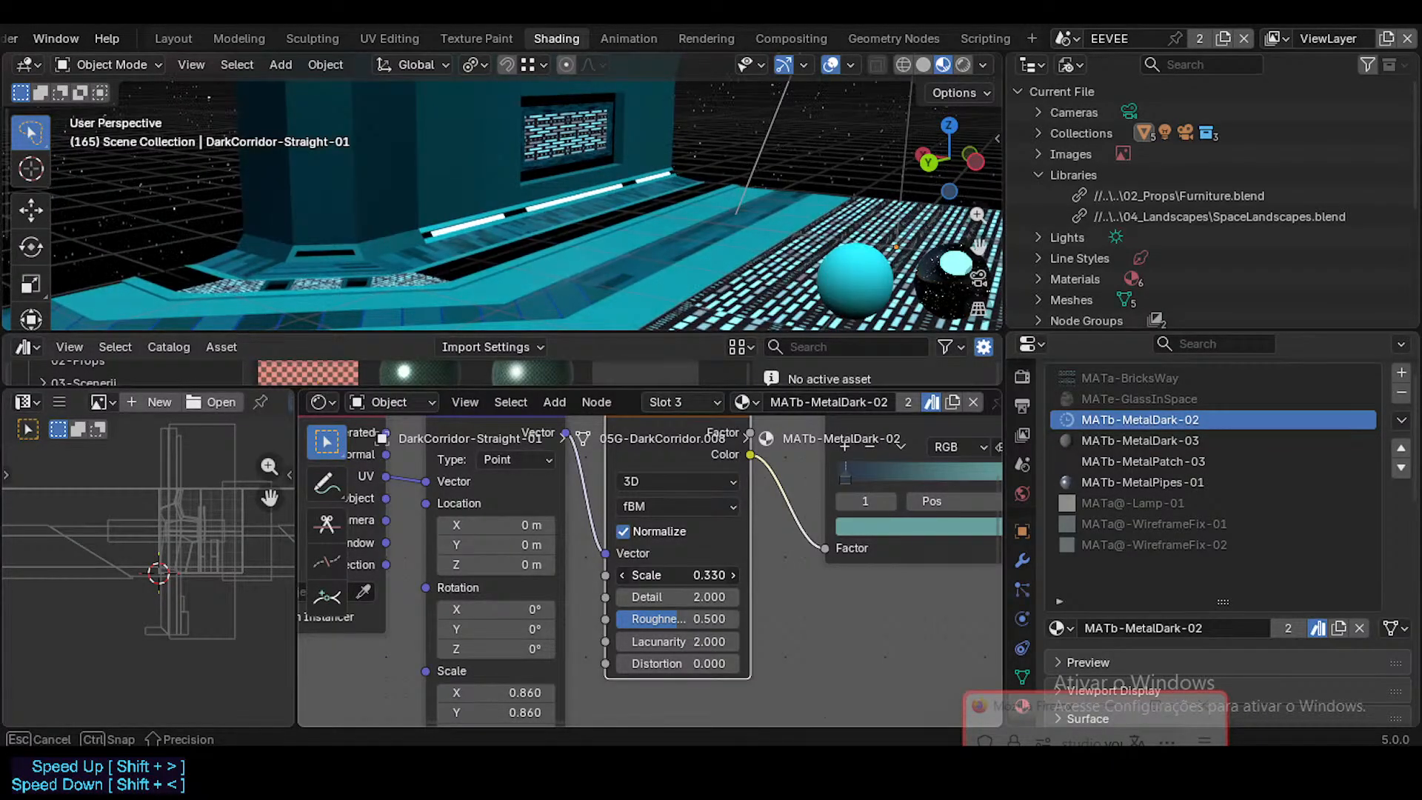
left_click_drag(663, 574, 678, 574)
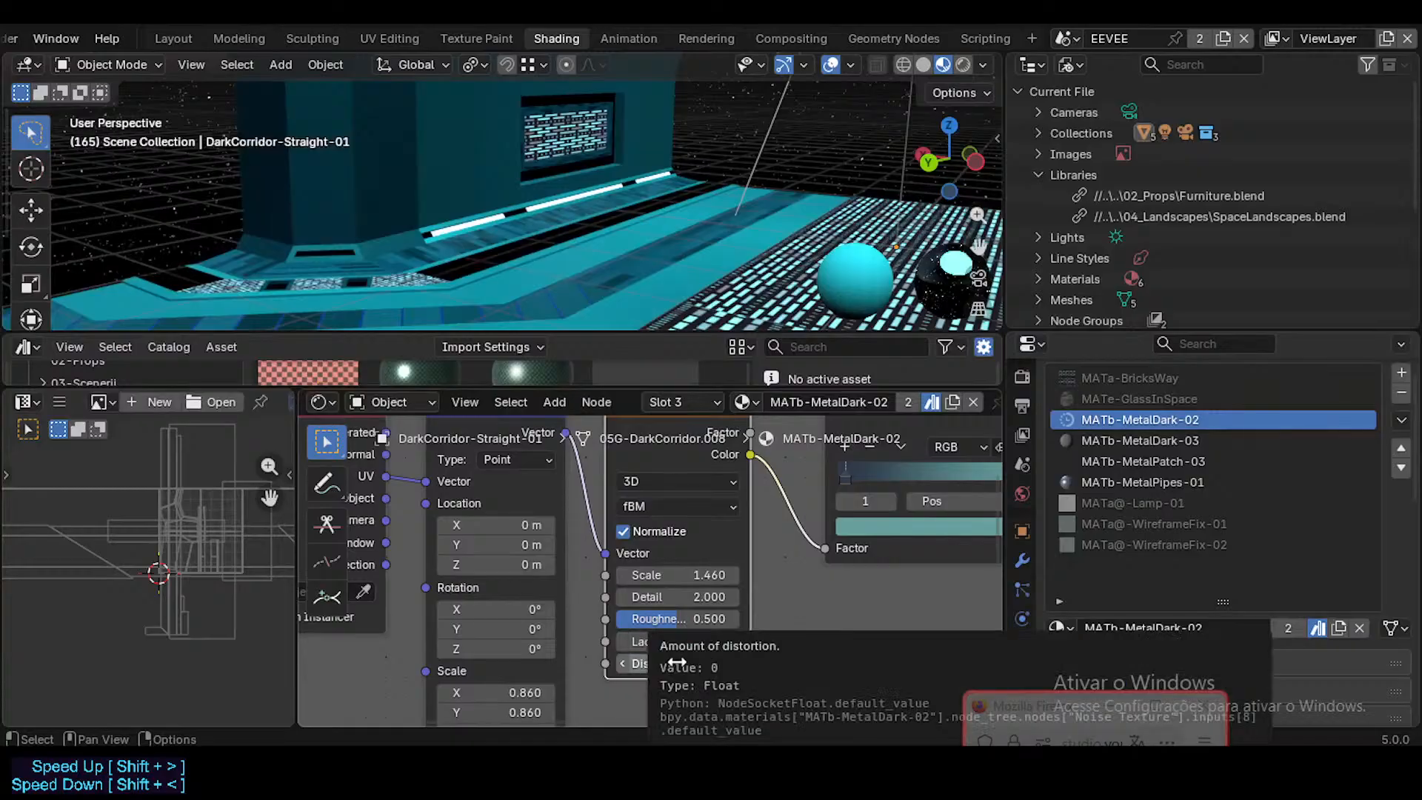
mouse_move(678, 661)
left_mouse_down()
mouse_move(729, 661)
mouse_move(683, 663)
left_mouse_up()
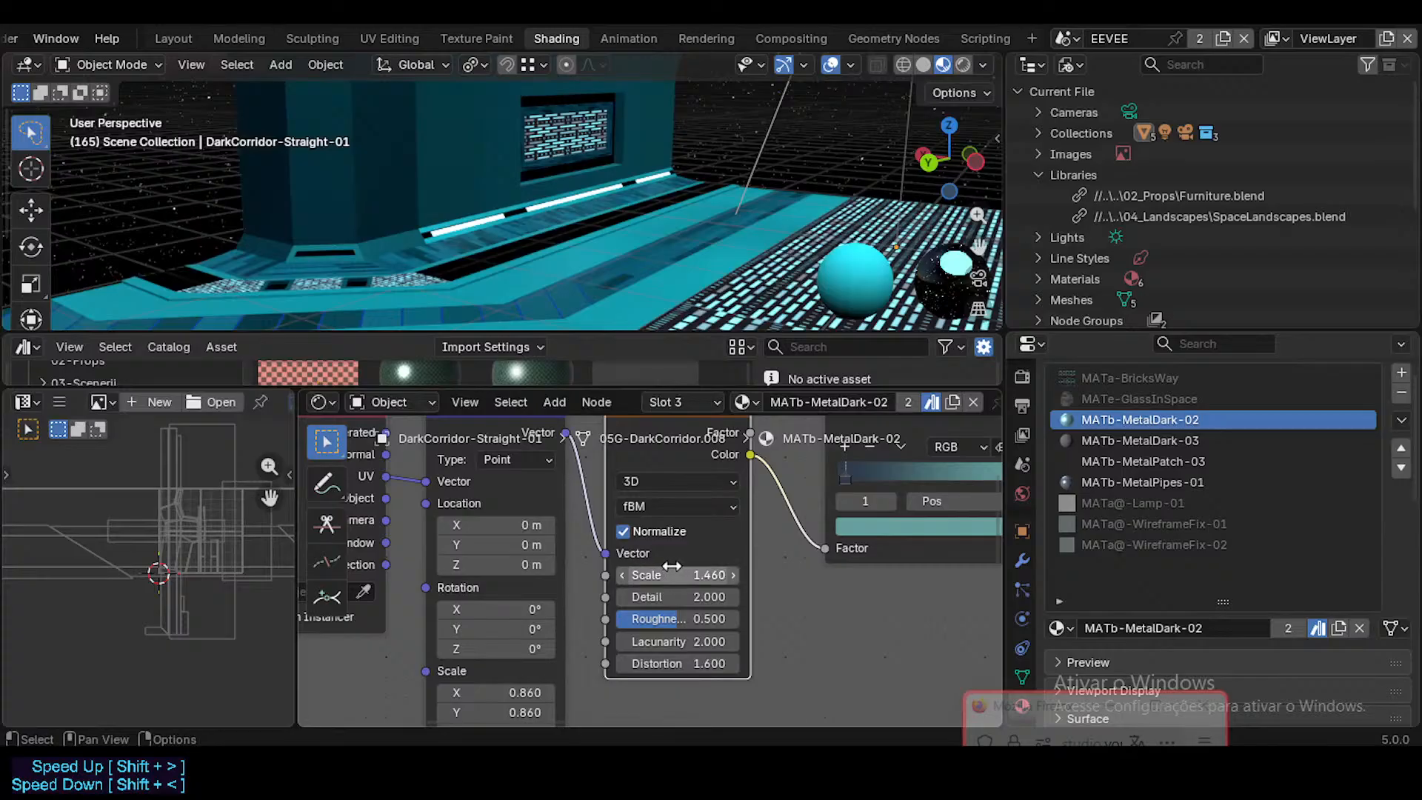
Step: Try the Noise Texture's Factor output as the Color Ramp's Factor input, and link its Color output back instead
scroll(674, 512, "down", 2)
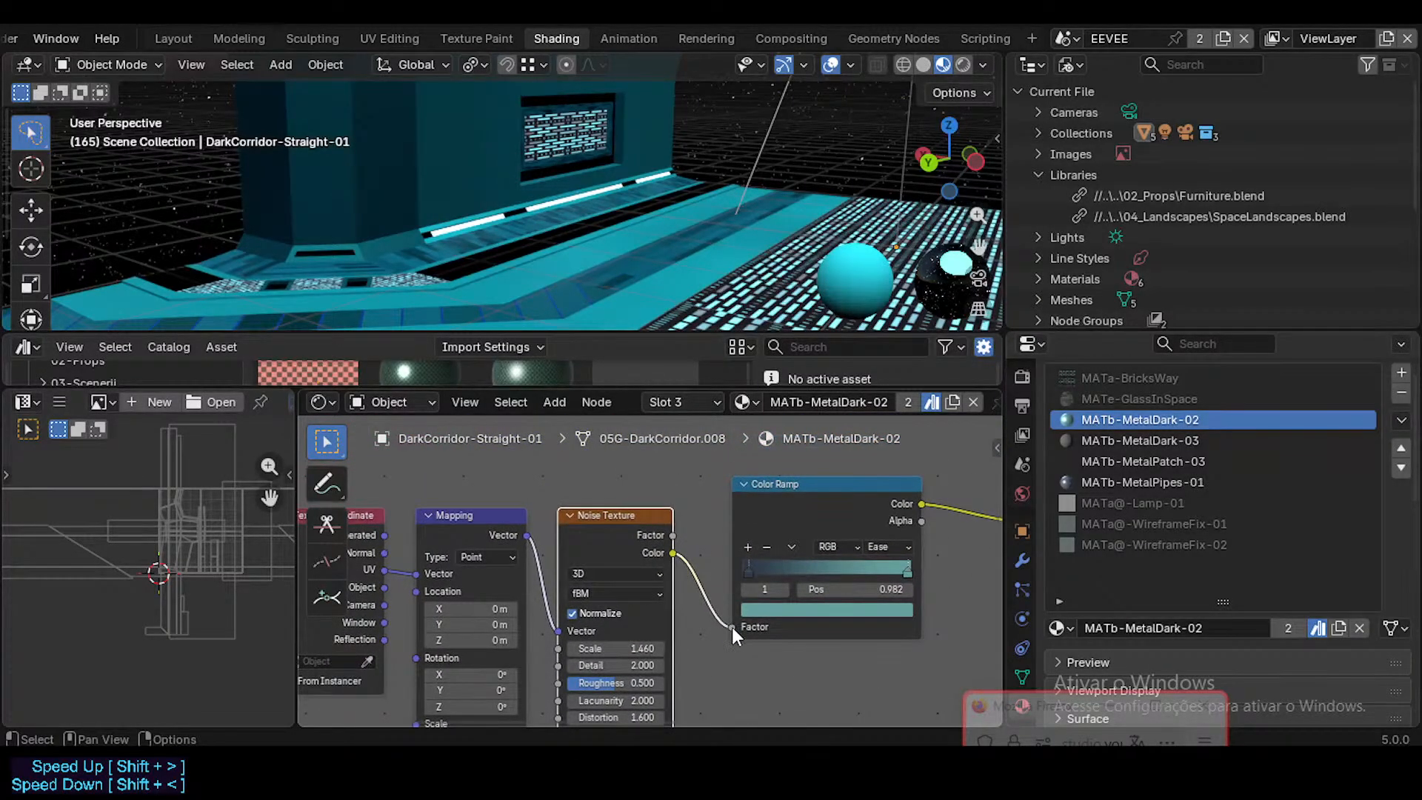
left_click_drag(733, 627, 696, 602)
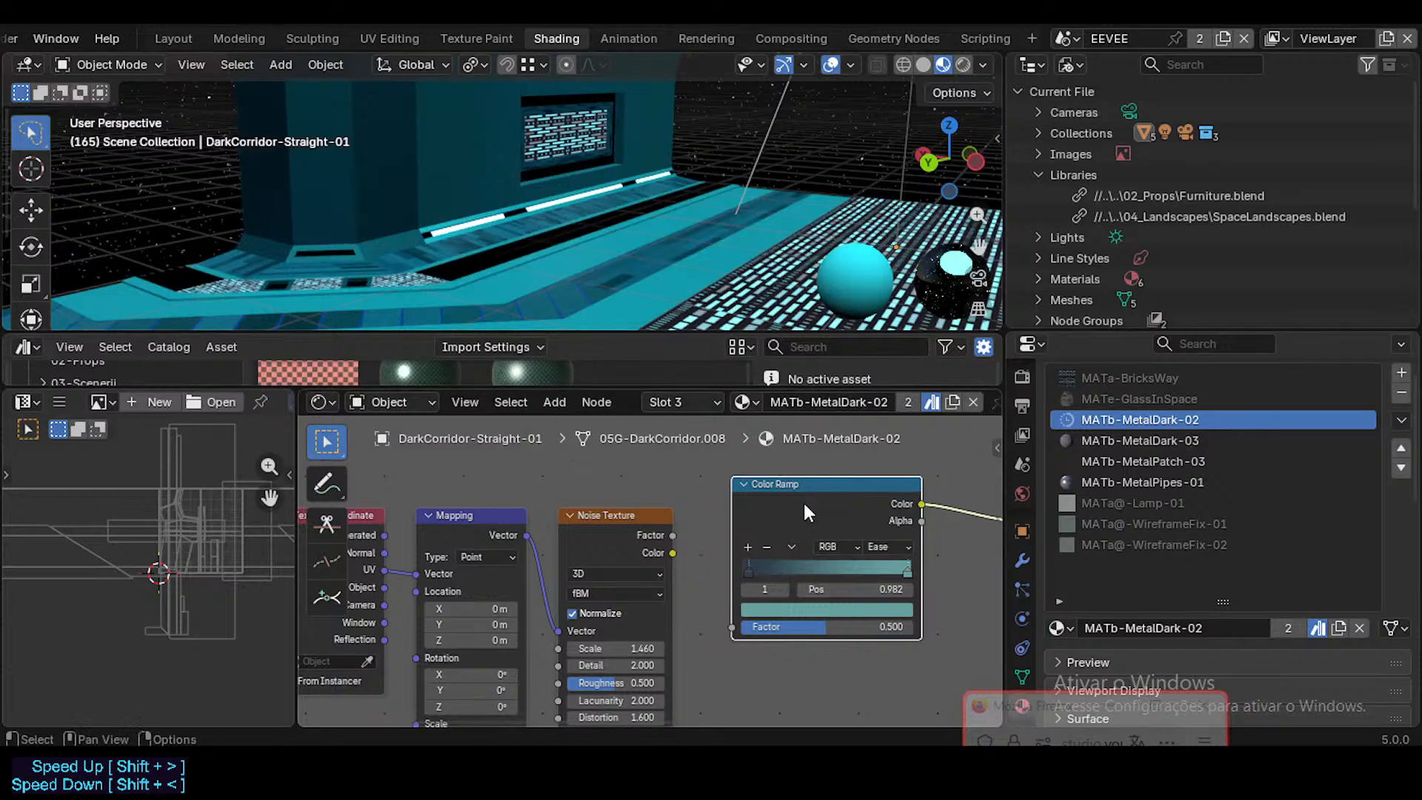
scroll(755, 544, "down", 3)
middle_click_drag(642, 274, 661, 336)
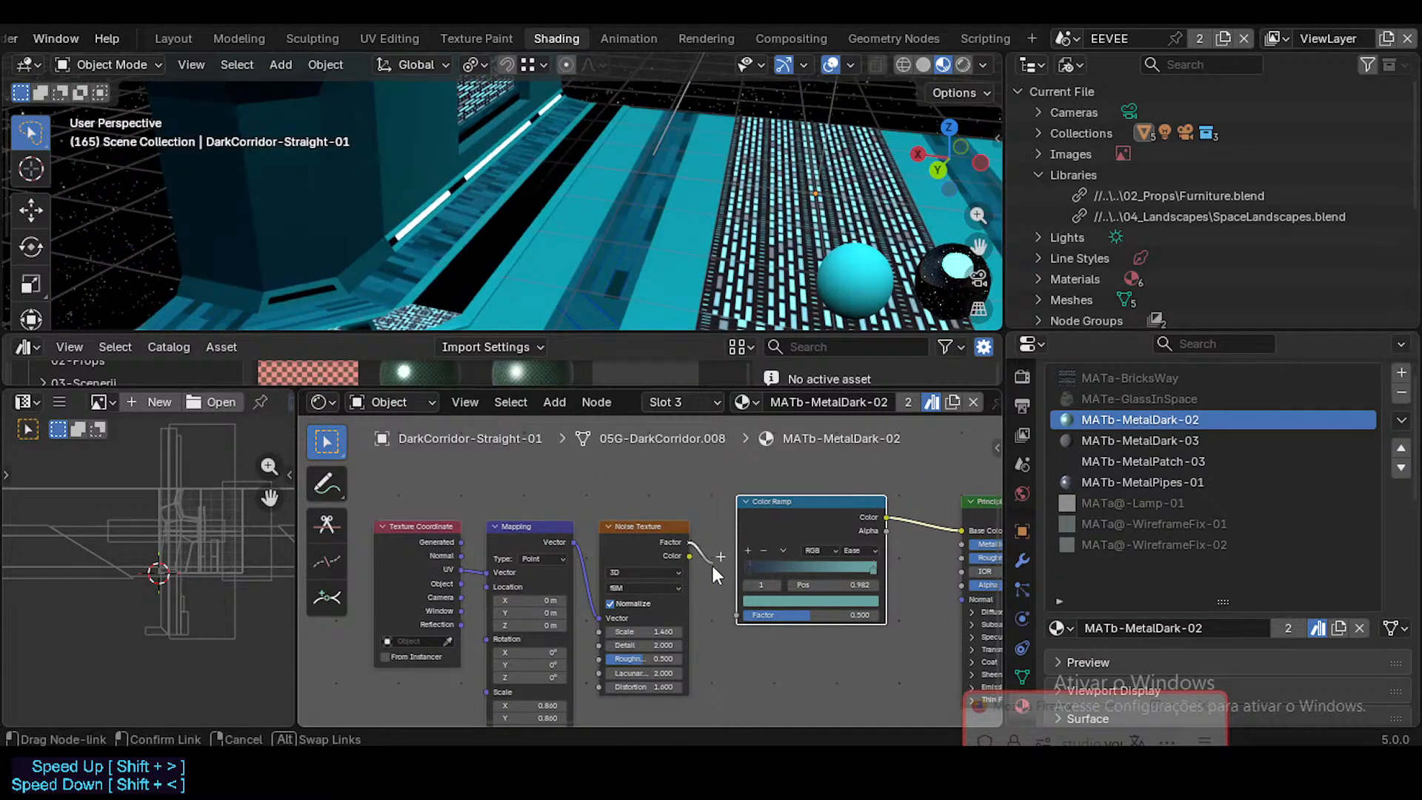
left_click_drag(713, 566, 736, 617)
left_click(700, 594)
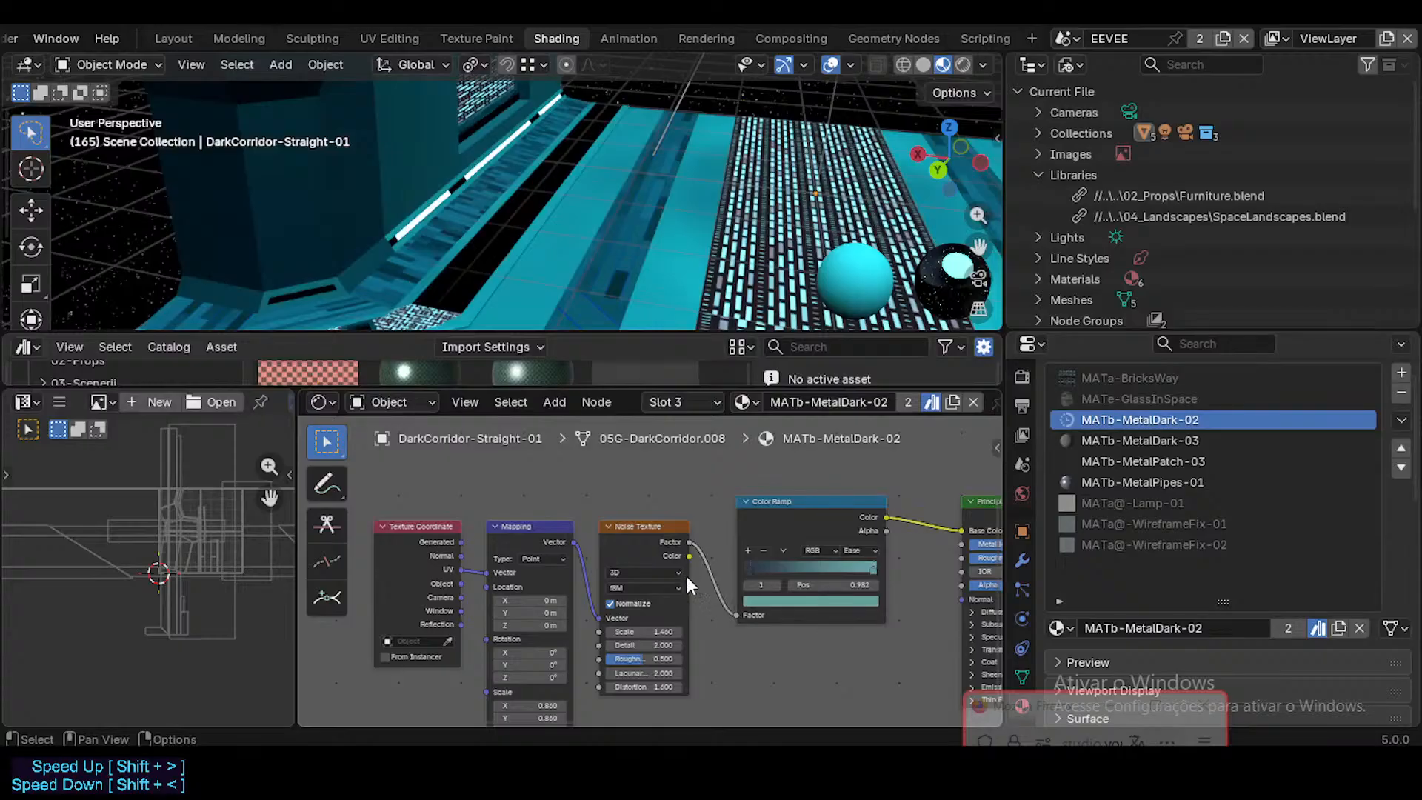
left_click_drag(728, 610, 728, 610)
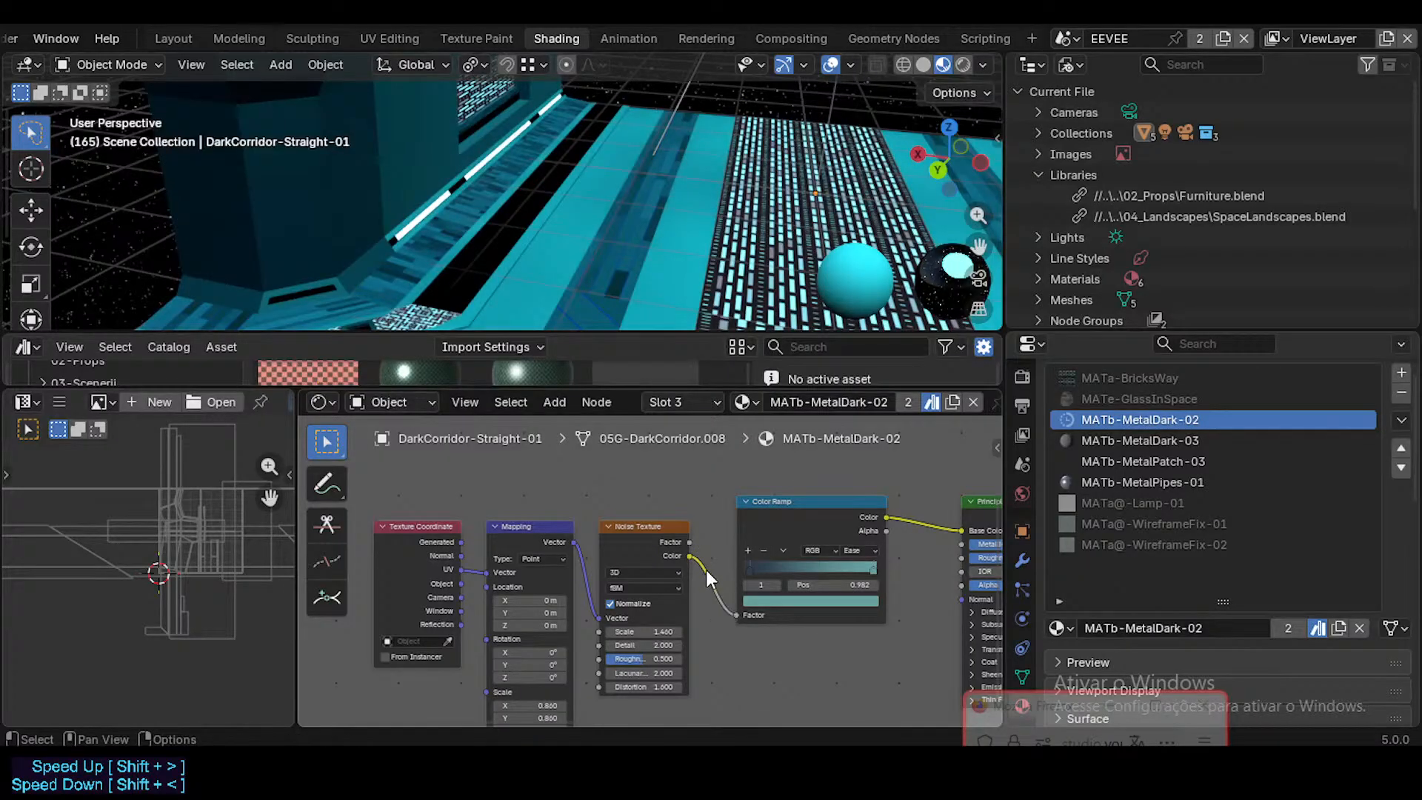
middle_click_drag(705, 571, 676, 570)
Step: Check the noise pattern on the corridor floor and save ModularCorridorDark.blend
scroll(746, 177, "down", 2)
middle_click_drag(746, 173, 720, 160)
middle_click_drag(711, 551, 620, 532)
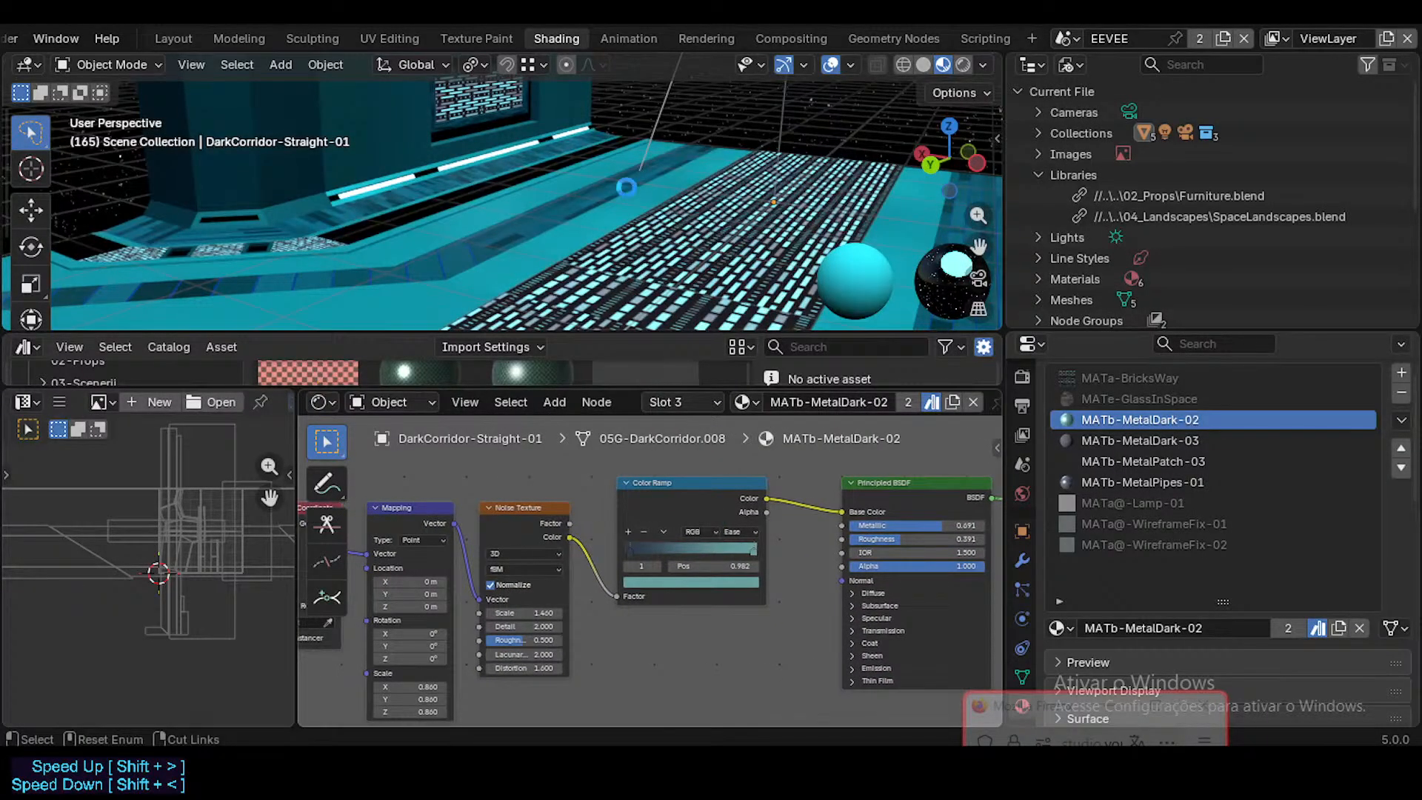
key("ctrl+s")
middle_click_drag(626, 187, 596, 178)
middle_click_drag(638, 499, 659, 499)
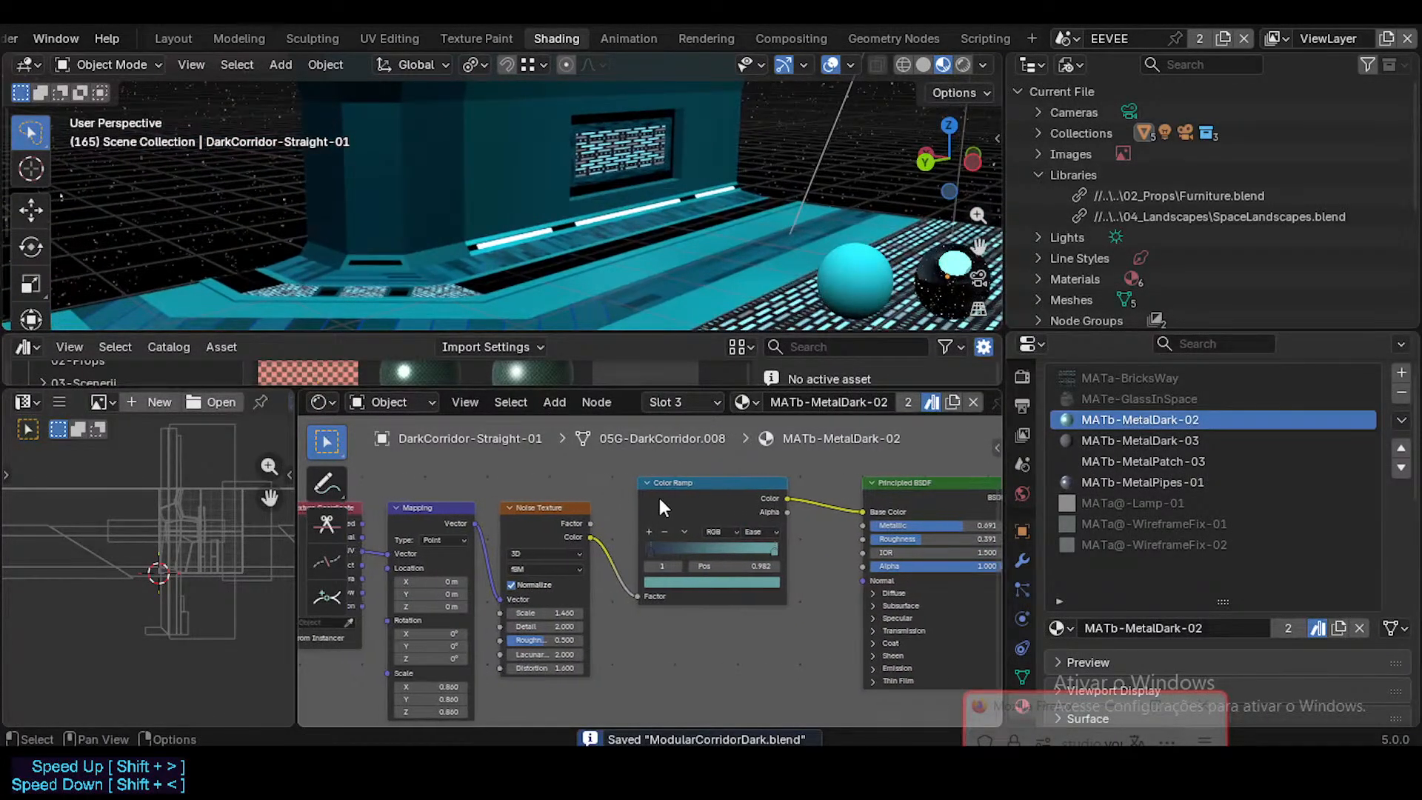
Step: Review the node setups of MATb-MetalDark-03, MATb-MetalPatch-03 and MATb-MetalPipes-01 and compare them with the corridor
left_click(1152, 440)
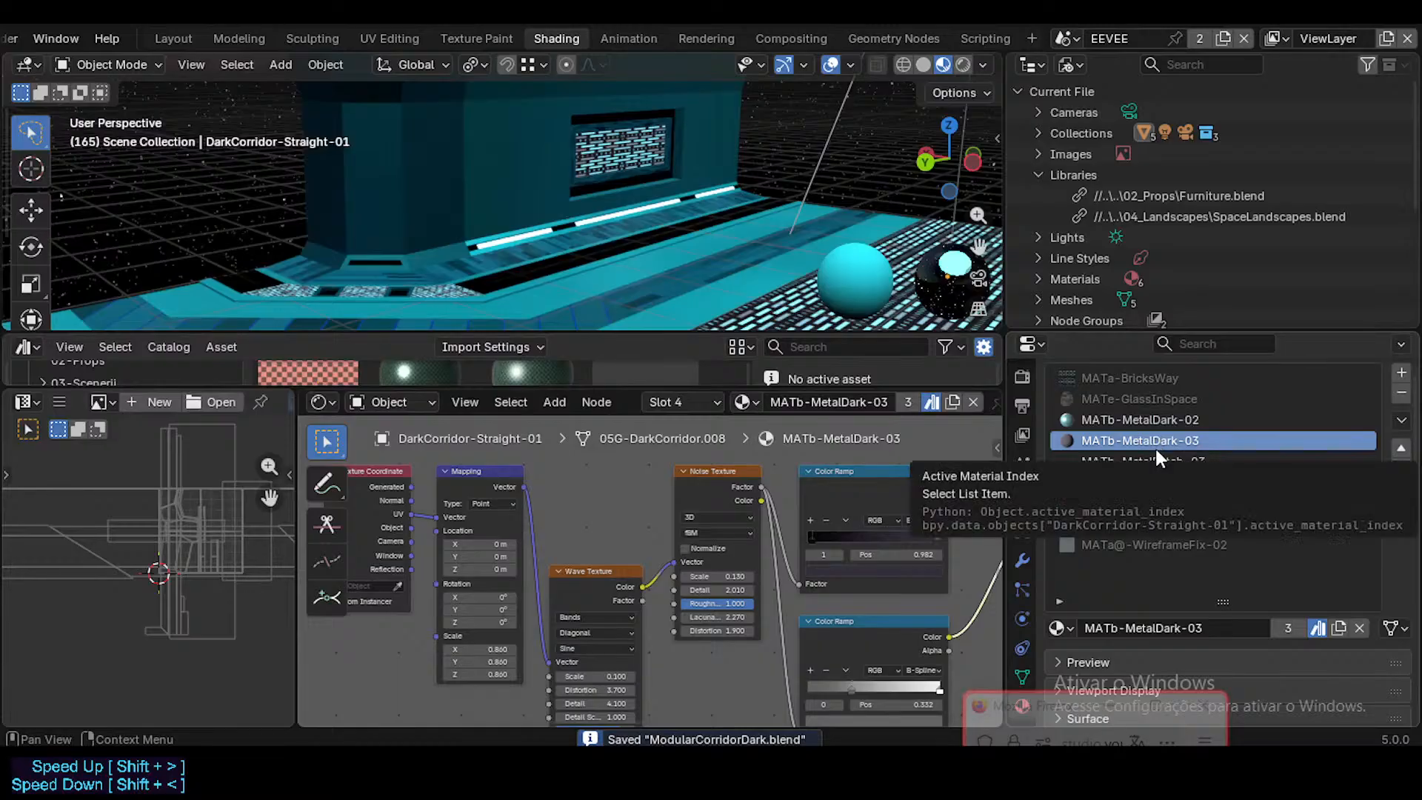
left_click(1170, 465)
key("shift+grave")
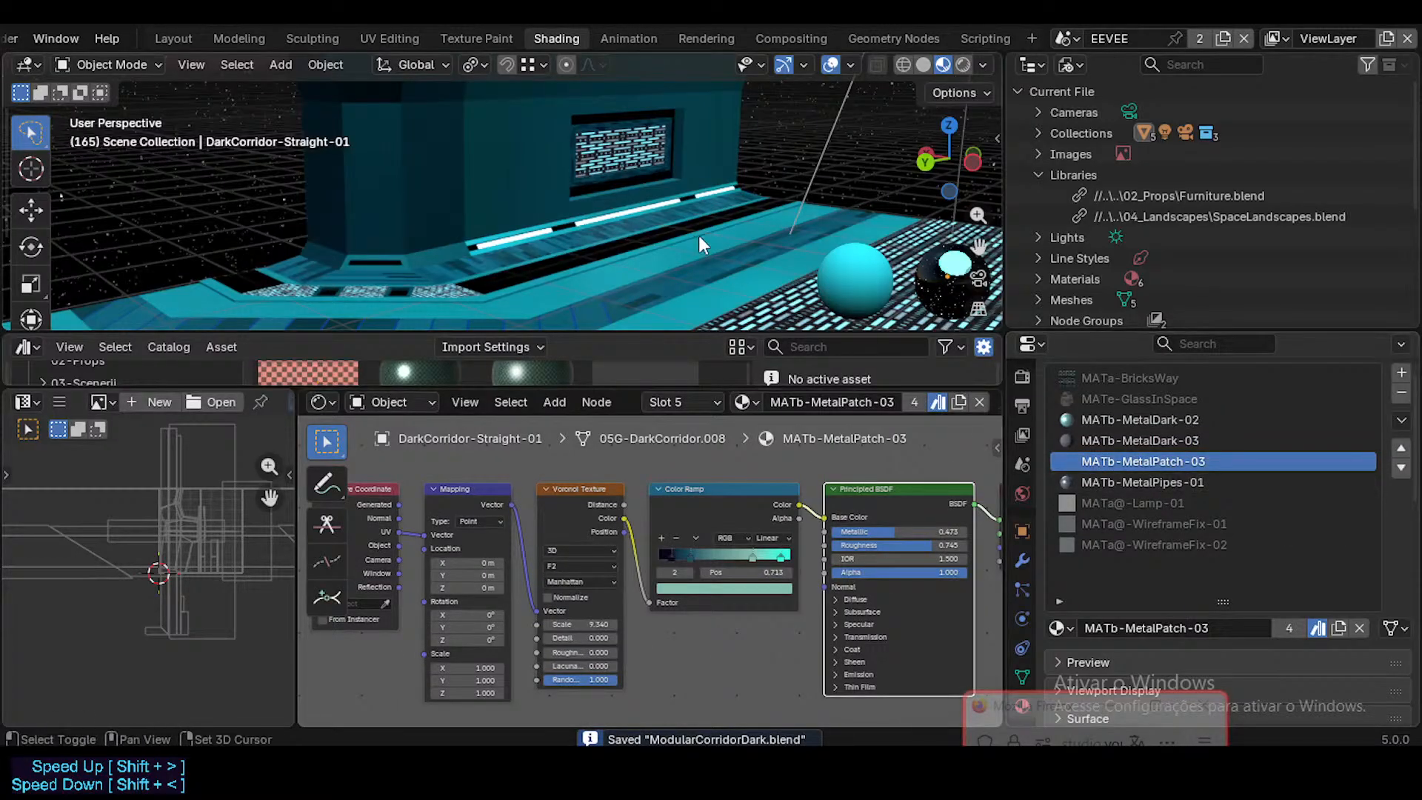
left_click(713, 247)
middle_click_drag(713, 247, 667, 273, "shift")
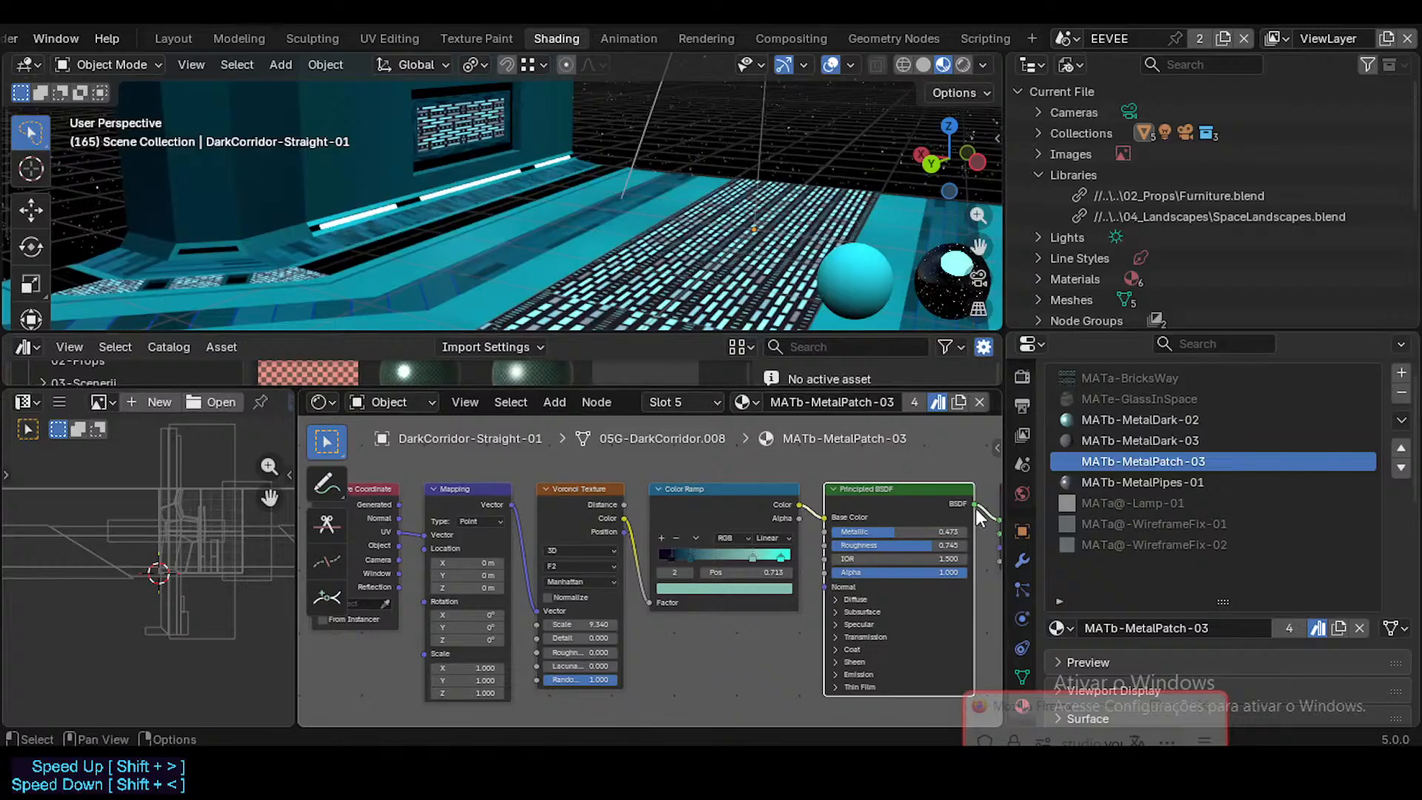
left_click(1109, 480)
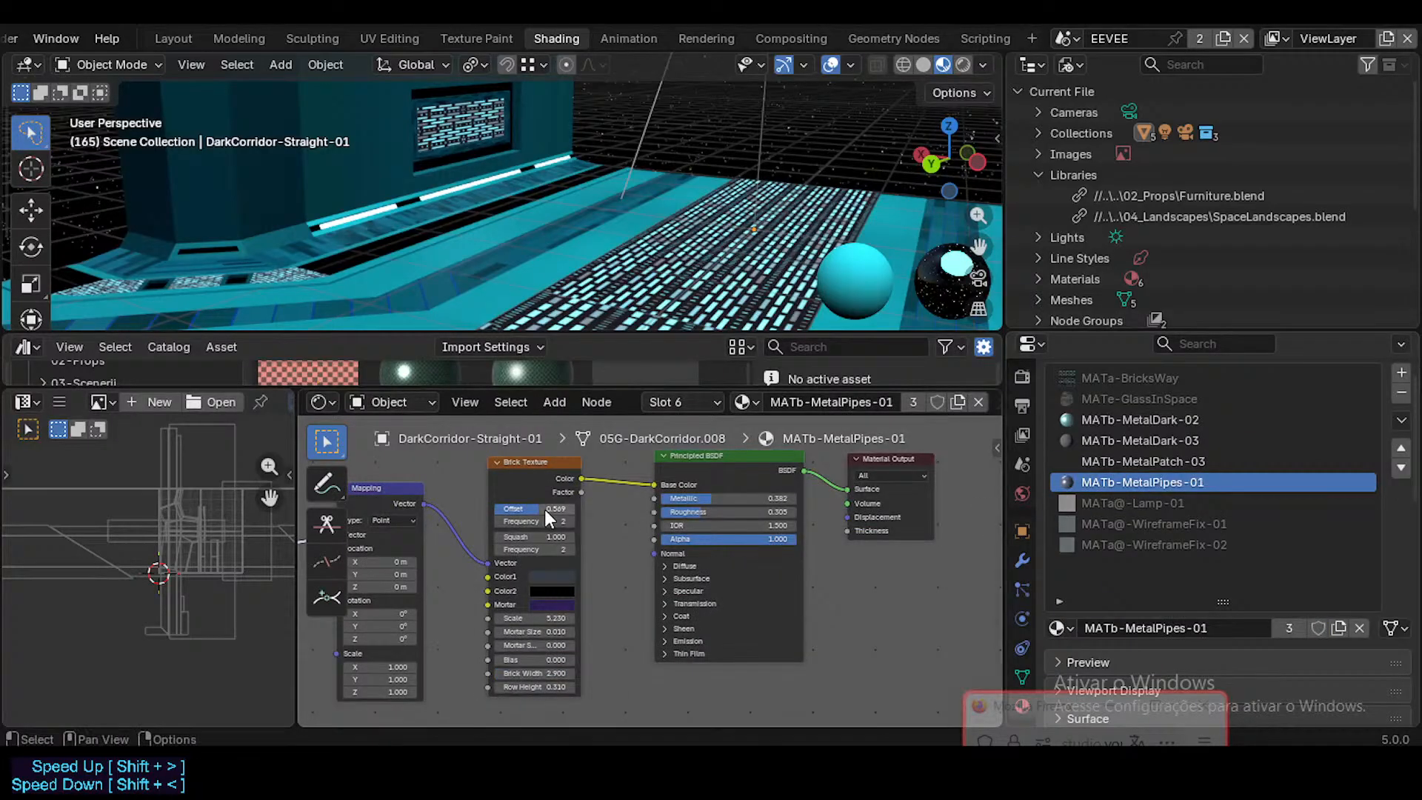
middle_click_drag(544, 509, 653, 514)
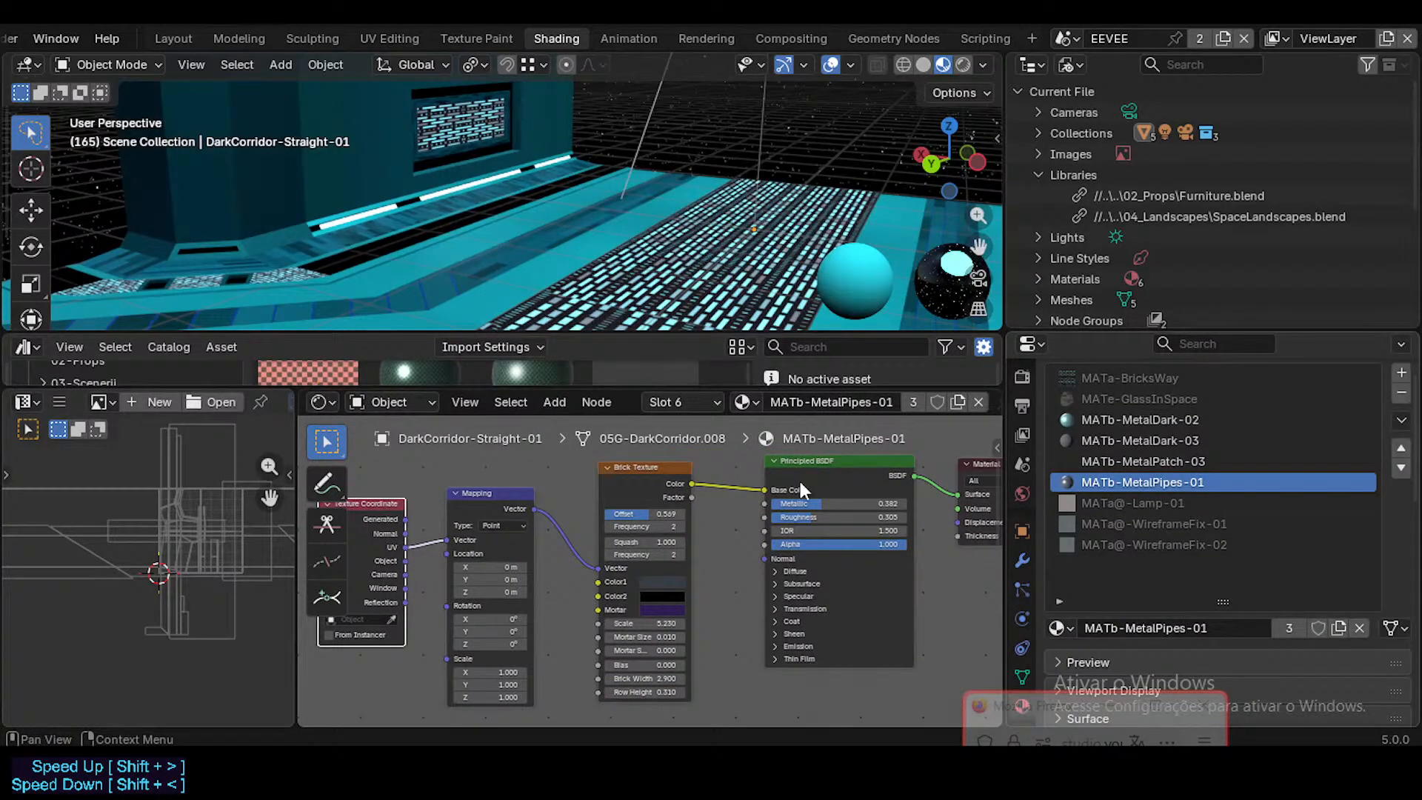
Step: Enlarge the asset browser and try the MATb-MetalPatch-01 asset in place of MATb-MetalPipes-01 in the corridor's sixth material slot
left_click_drag(393, 394, 415, 564)
scroll(518, 485, "down", 5)
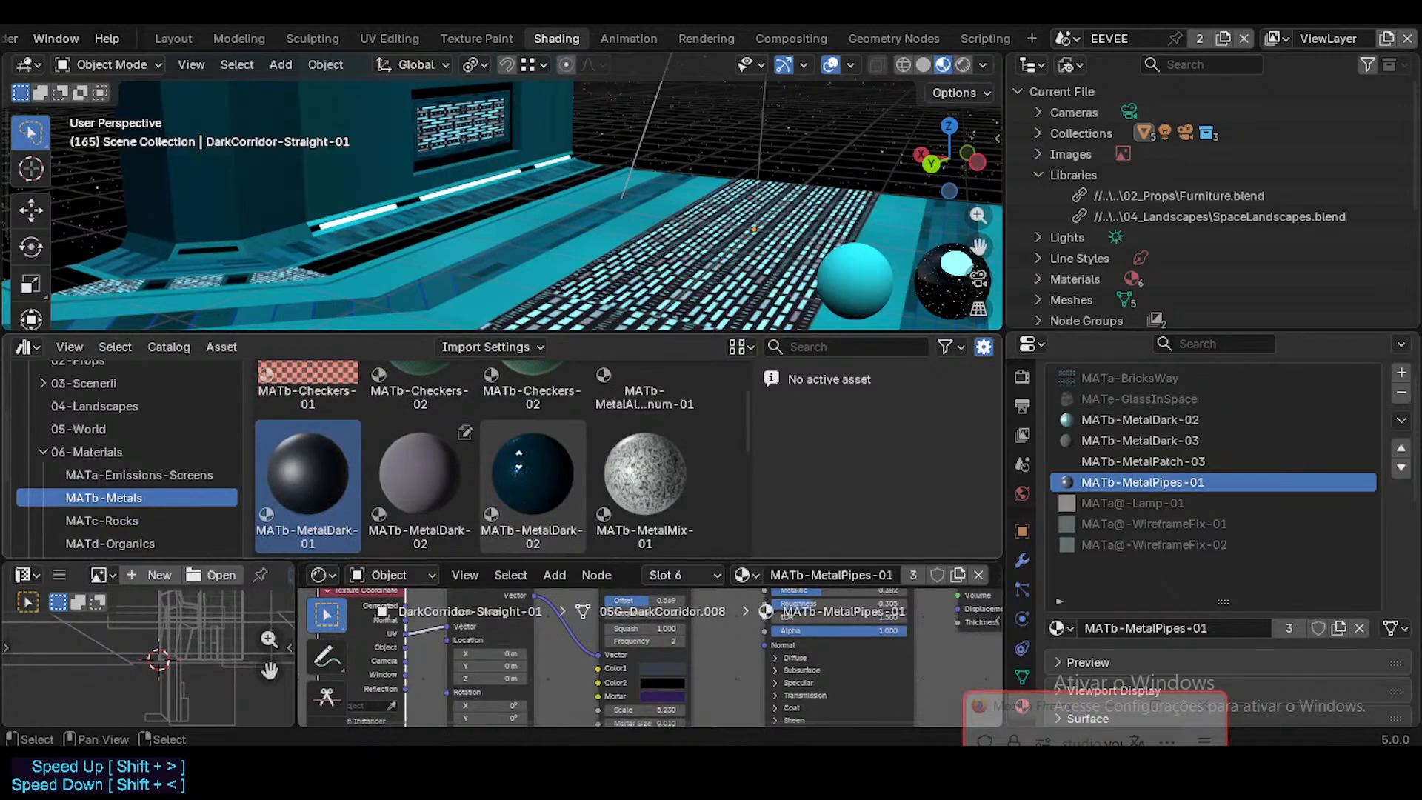
left_click_drag(310, 452, 1105, 478)
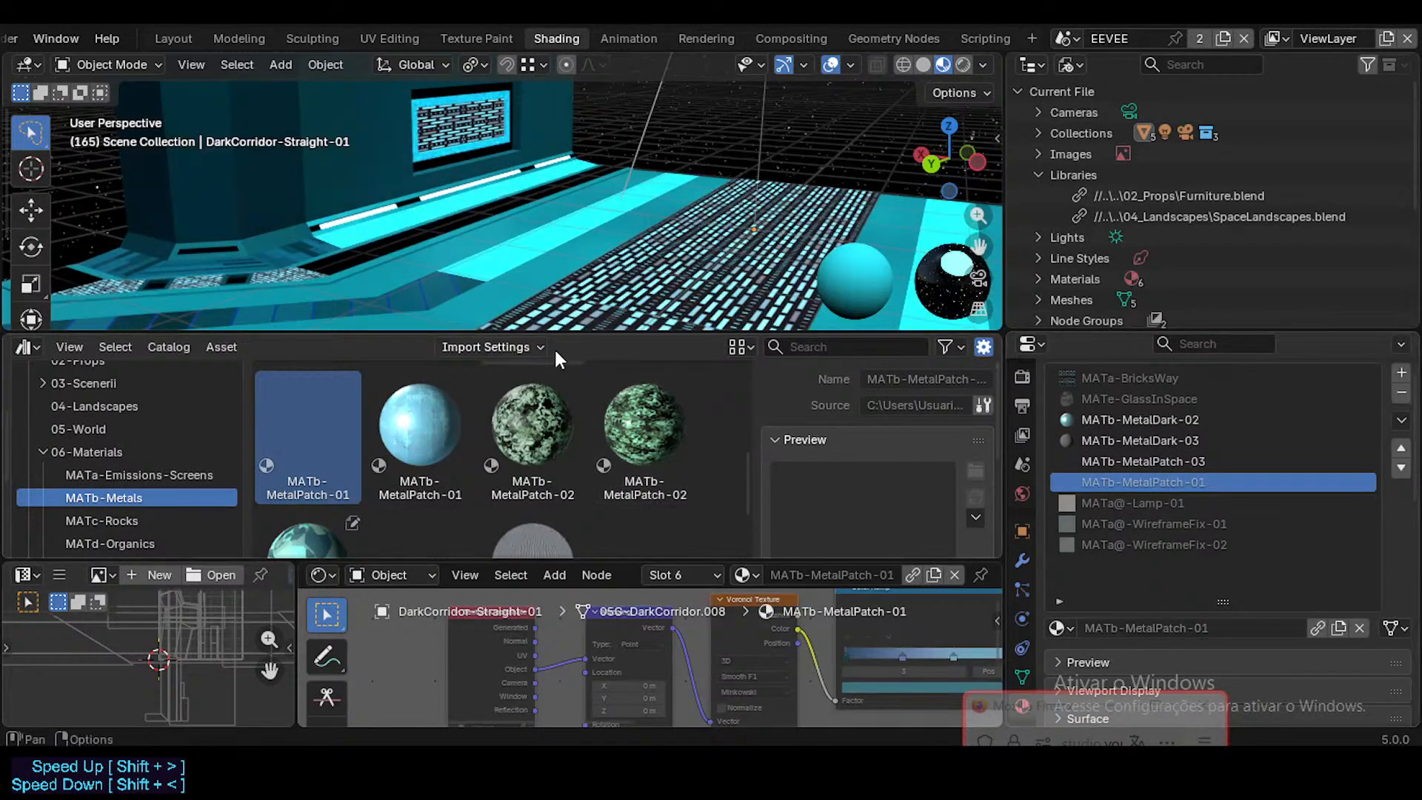
Step: Examine MATb-MetalPatch-01 up close on the wall vent's frame, playing the animation and checking the faces in Edit Mode
mouse_move(628, 195)
middle_mouse_down()
mouse_move(660, 187)
mouse_move(559, 196)
mouse_move(637, 197)
middle_mouse_up()
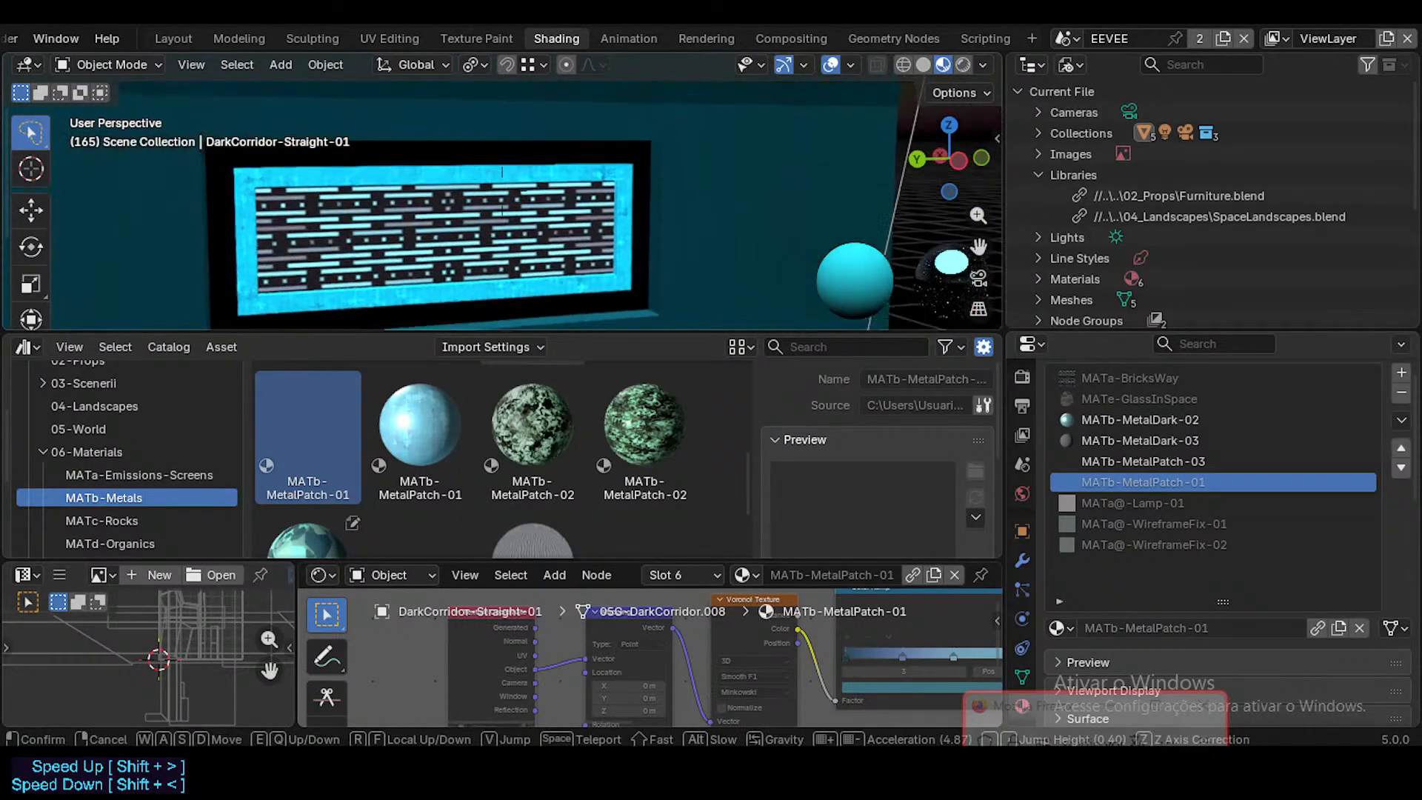
scroll(633, 197, "down", 4)
key("space")
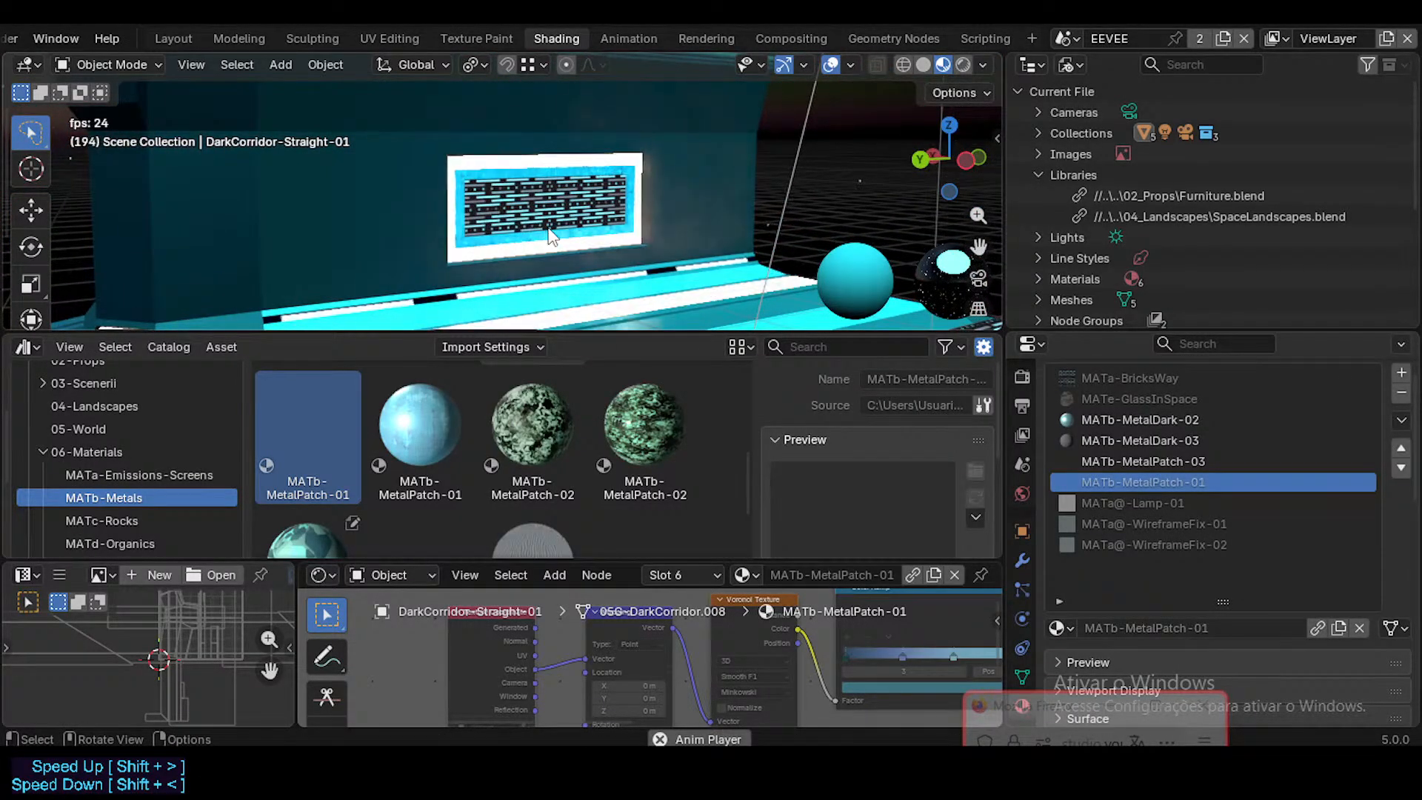
key("space")
key("shift+grave")
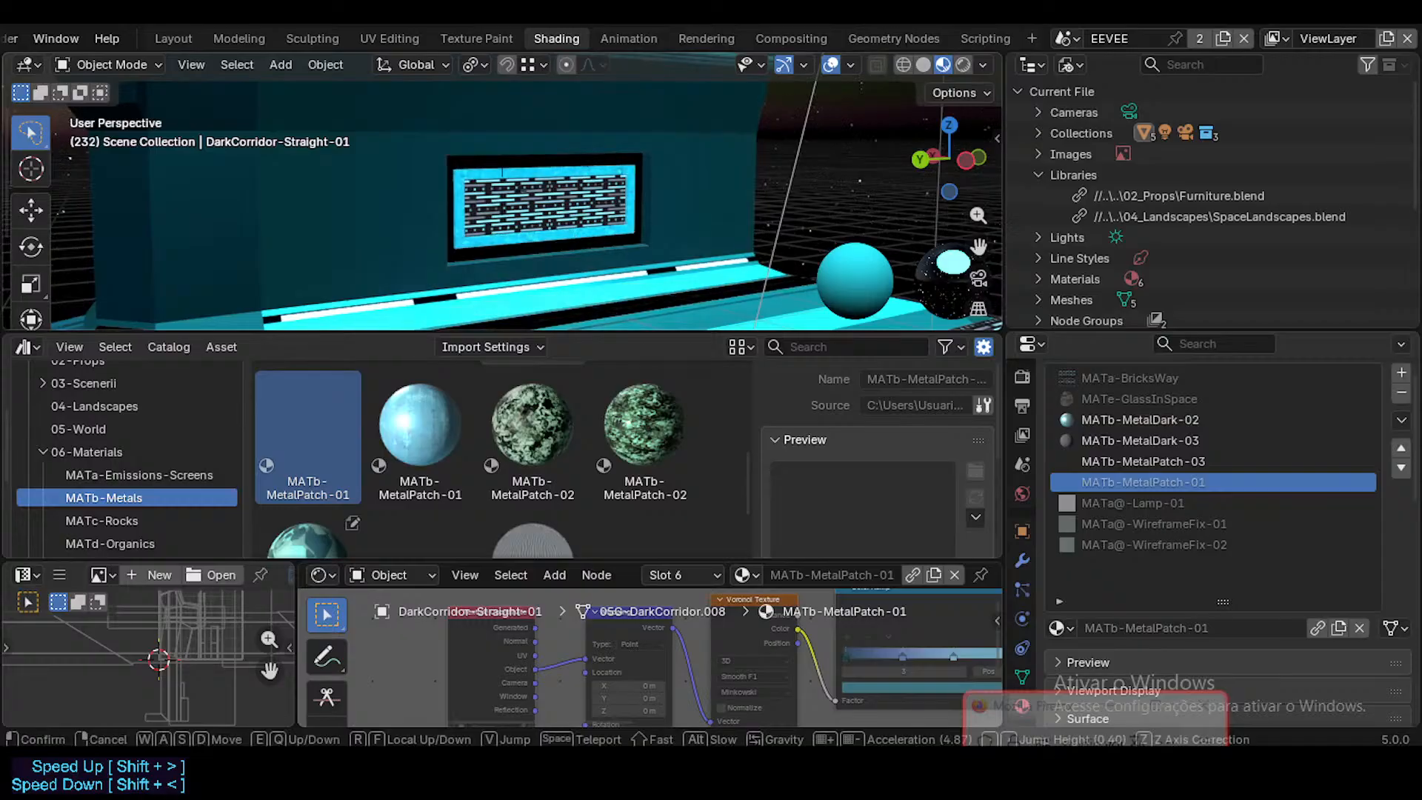
key("w")
left_click(576, 143)
key("Tab")
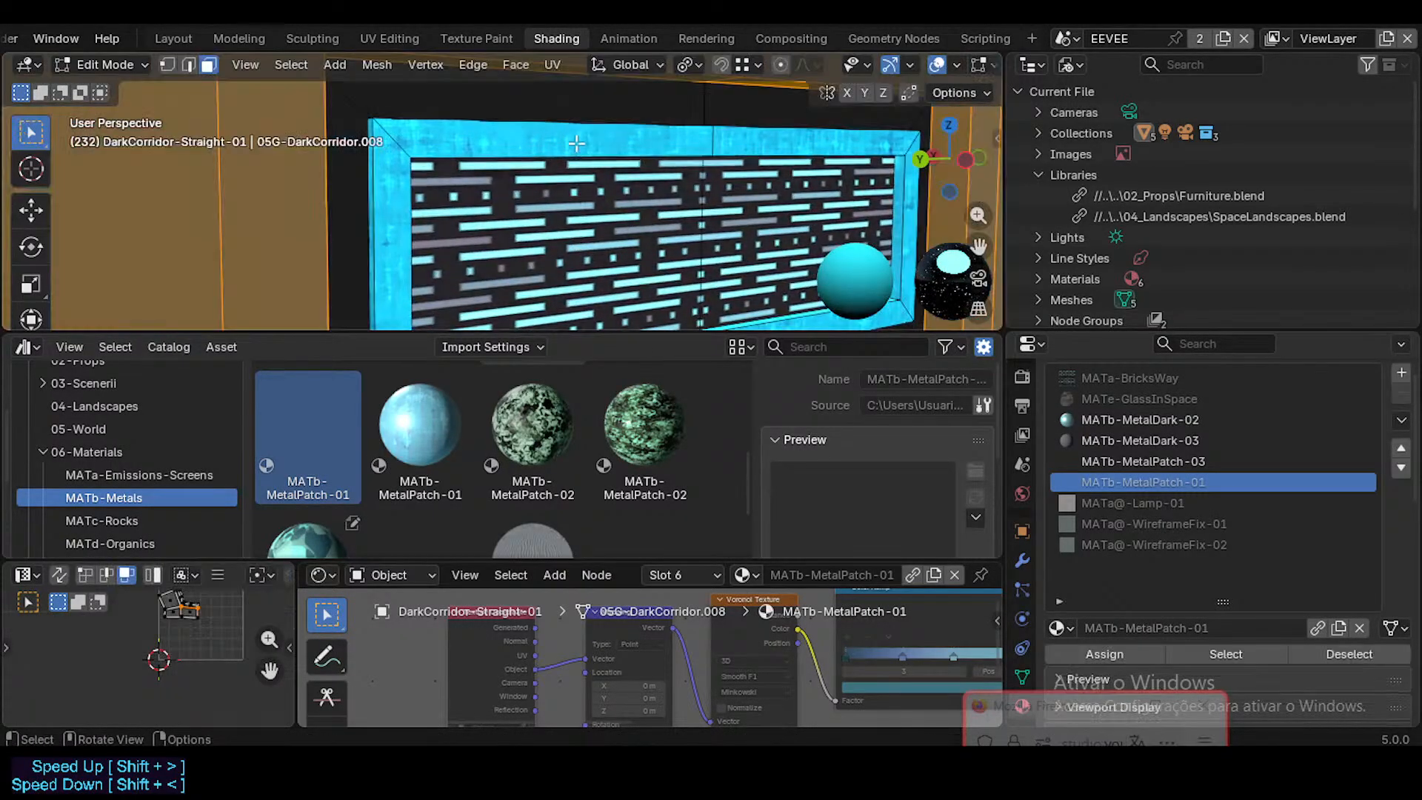
left_click(584, 136)
key("Tab")
scroll(610, 212, "down", 3)
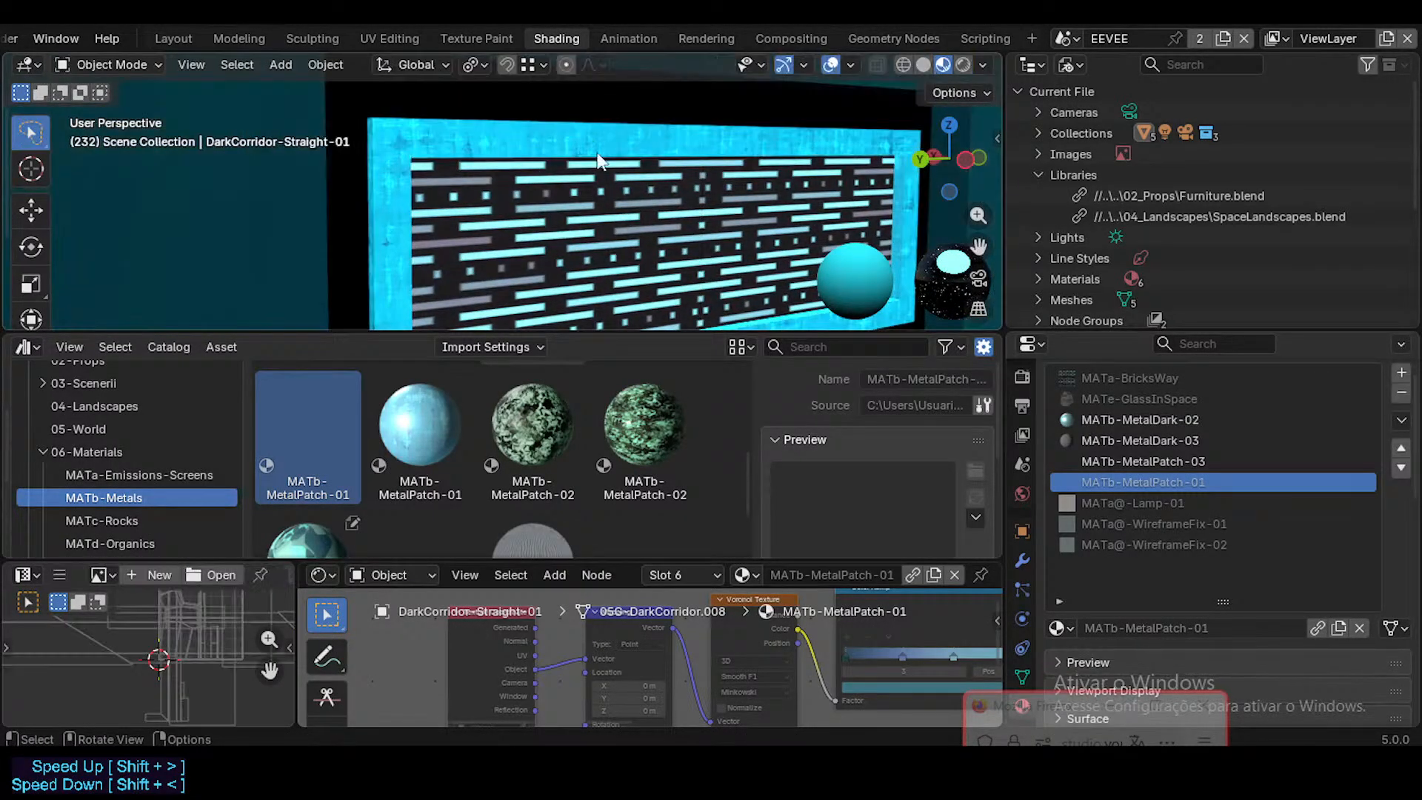
Step: Examine MATb-MetalPatch-01 across the corridor's walls and floor strips from several viewpoints, with the animation playing
key("shift+grave")
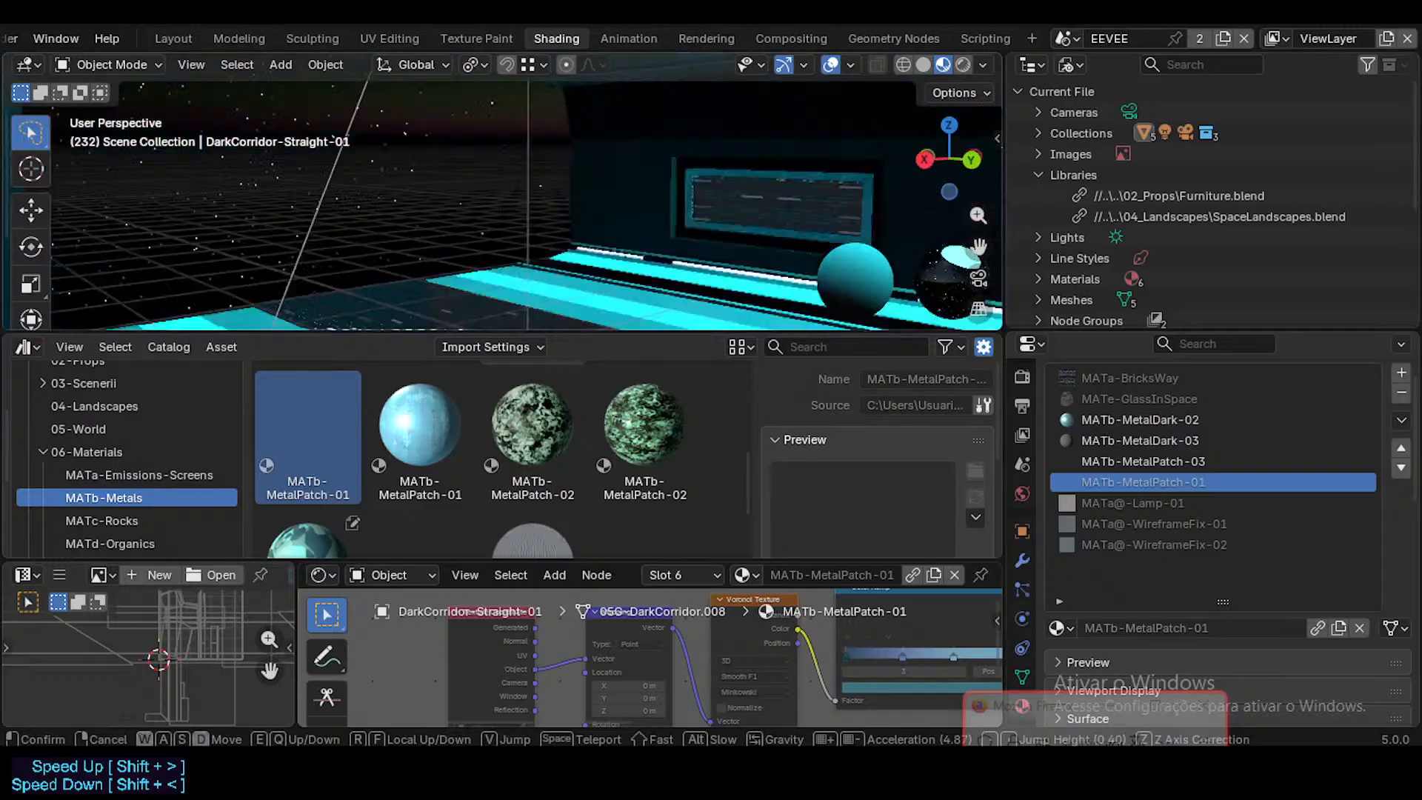
key("s")
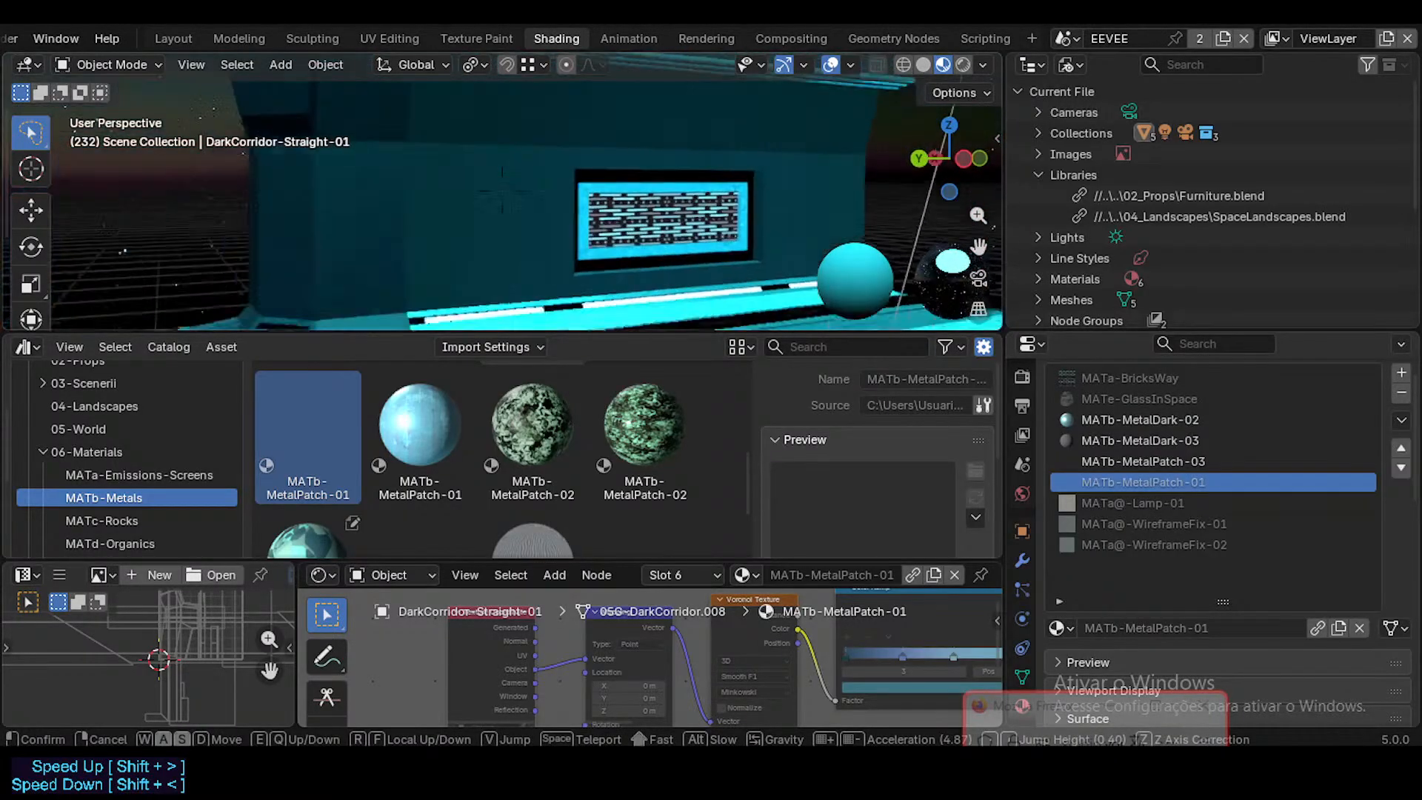
key("e")
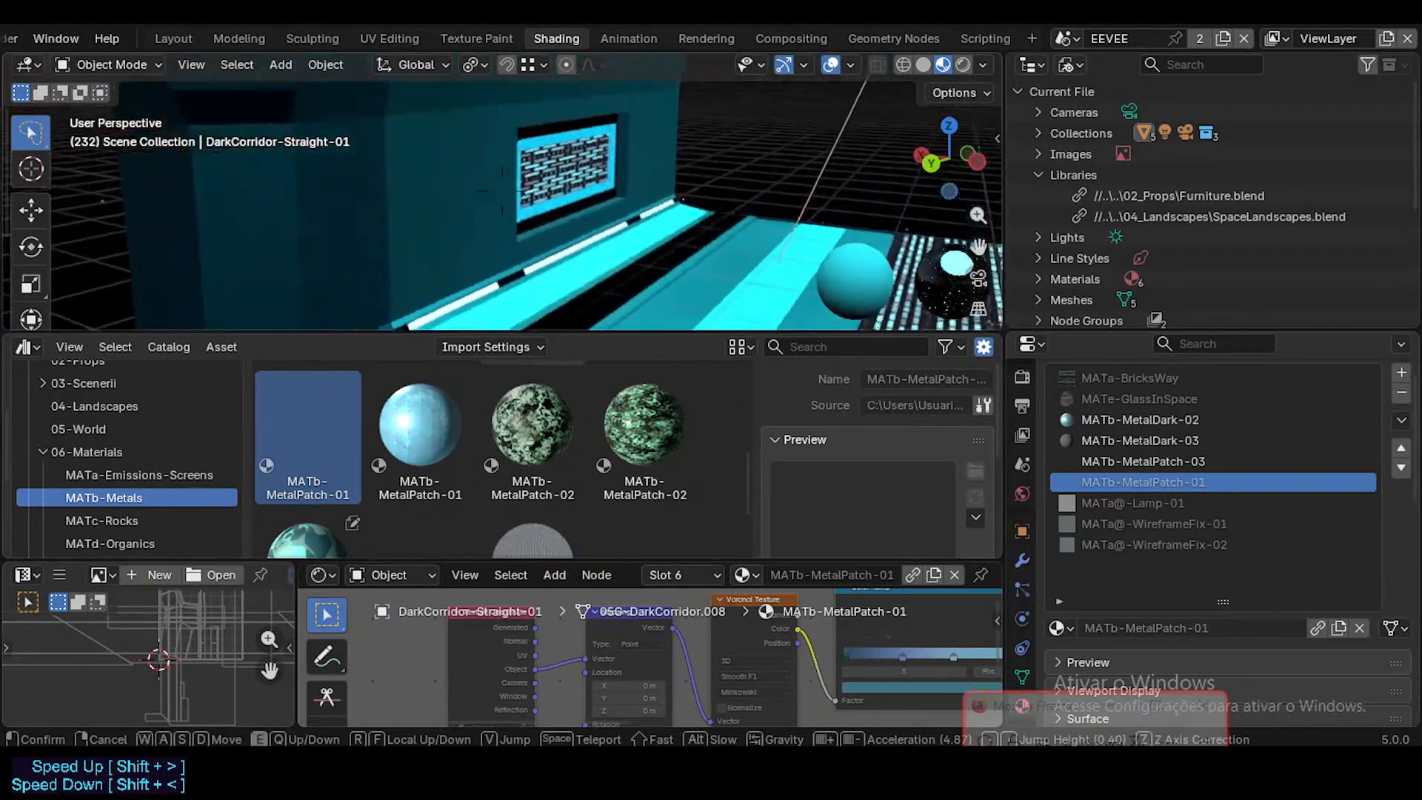
left_click(623, 245)
key("space")
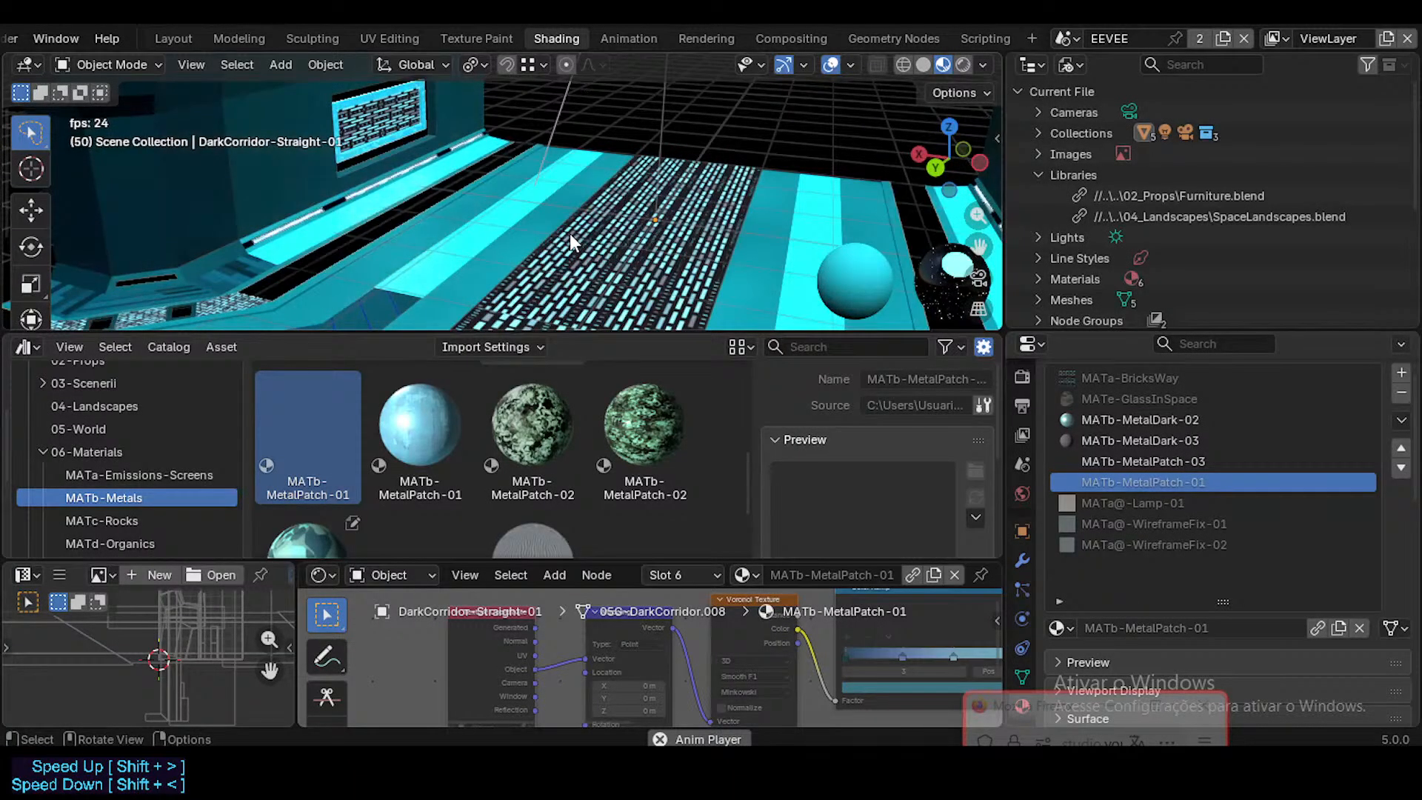
key("space")
key("shift+grave")
key("q")
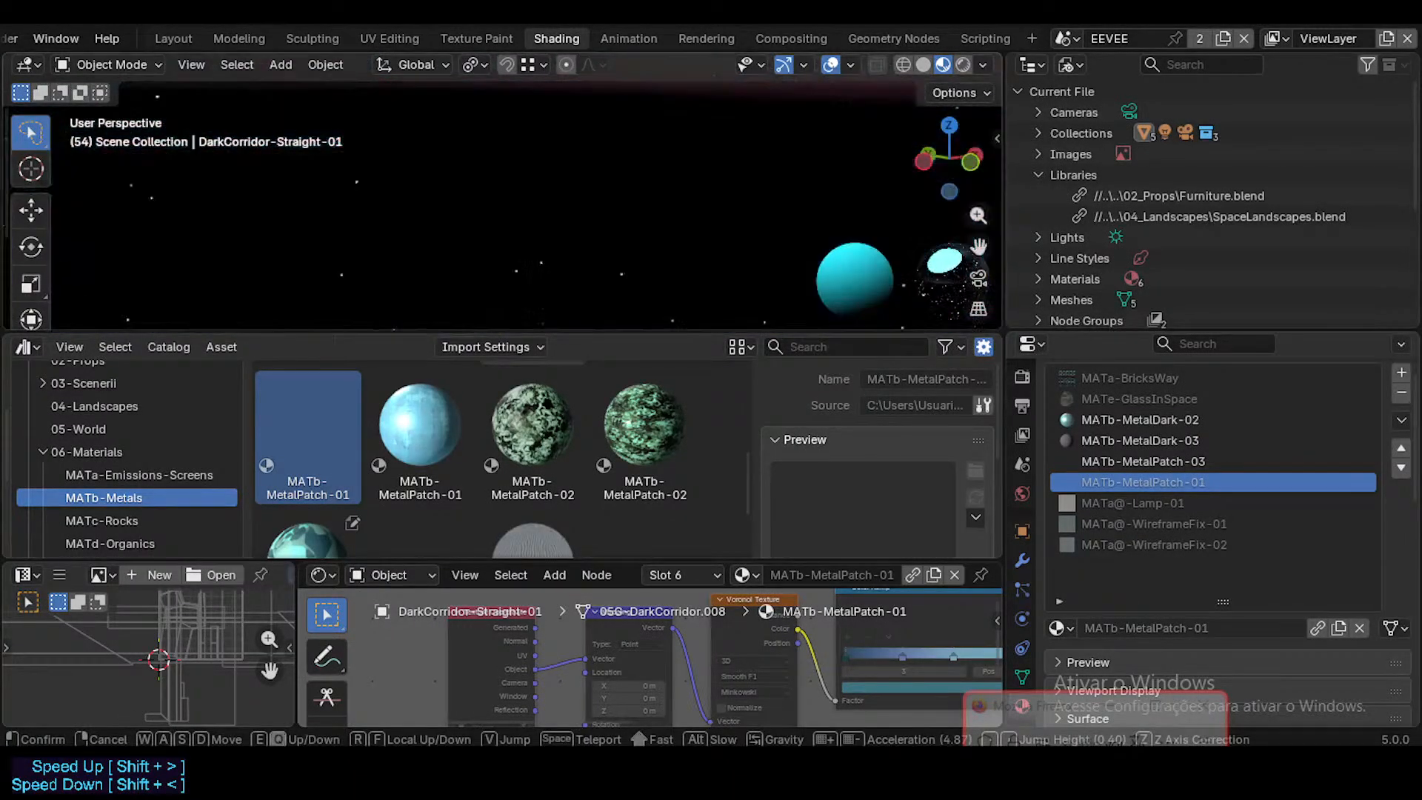
key("e")
left_click(569, 232)
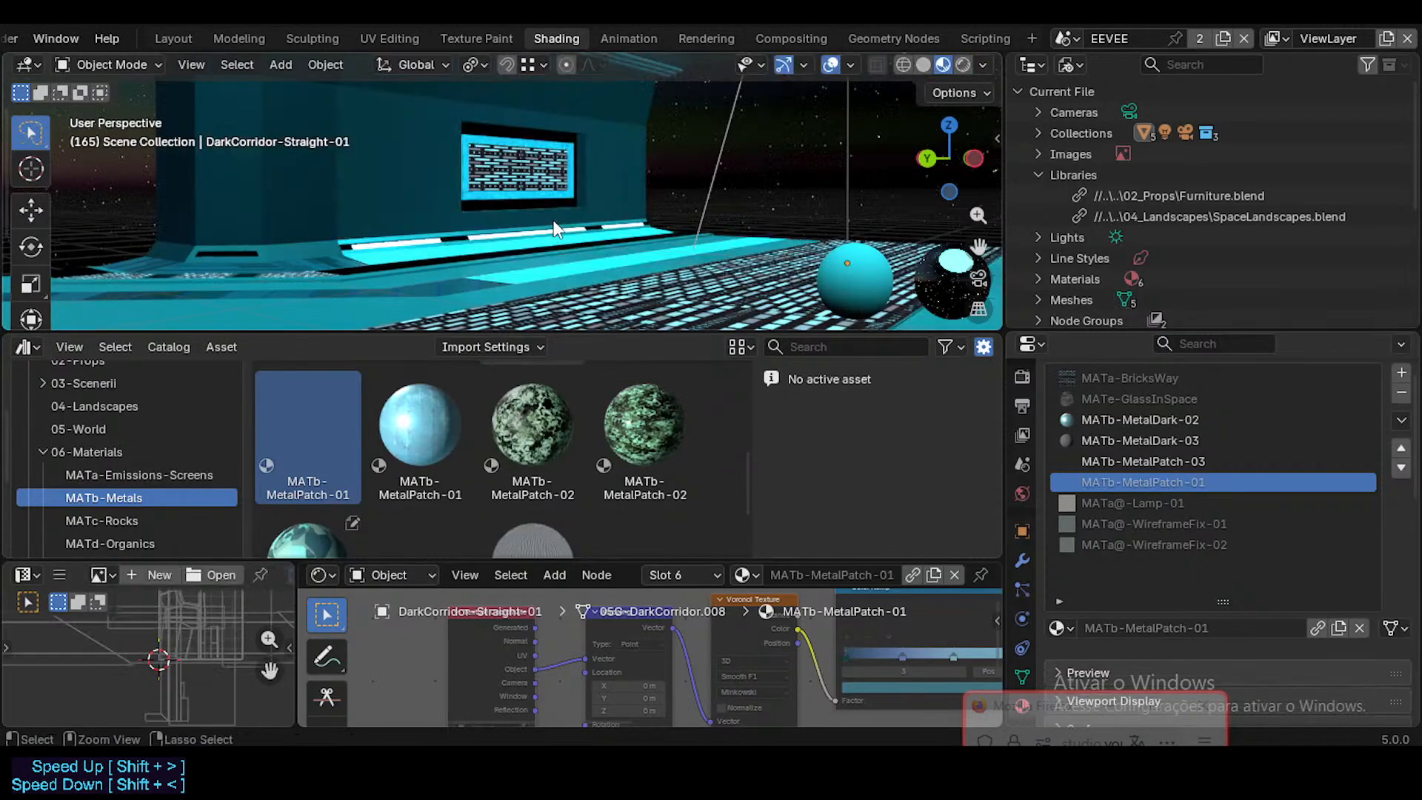
Step: Replace the local MATb-MetalPipes-01 in DarkCorridor-Straight-01's sixth material slot with the MATb-MetalPipes-01 asset from the library
key("shift+grave")
key("w")
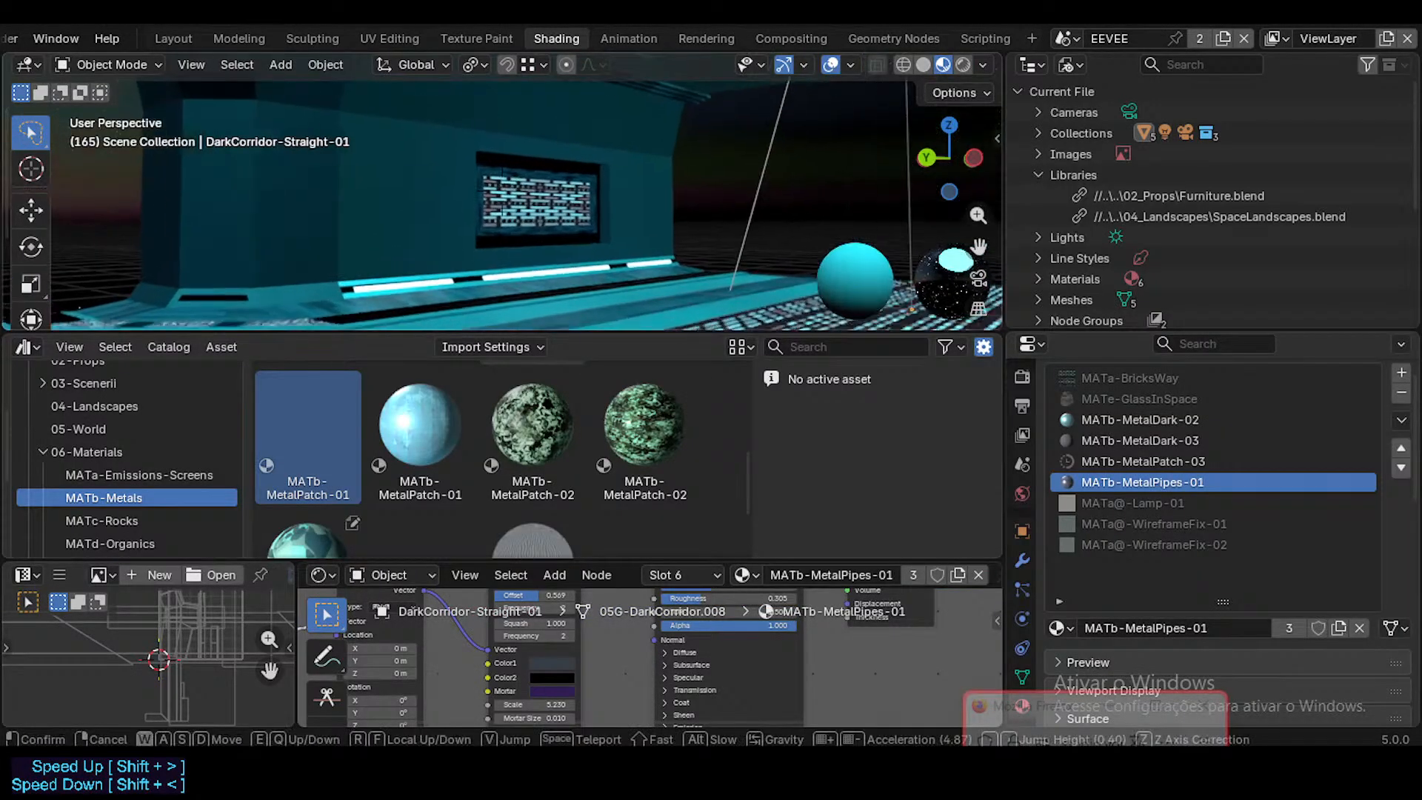
key("Return")
scroll(502, 469, "down", 2)
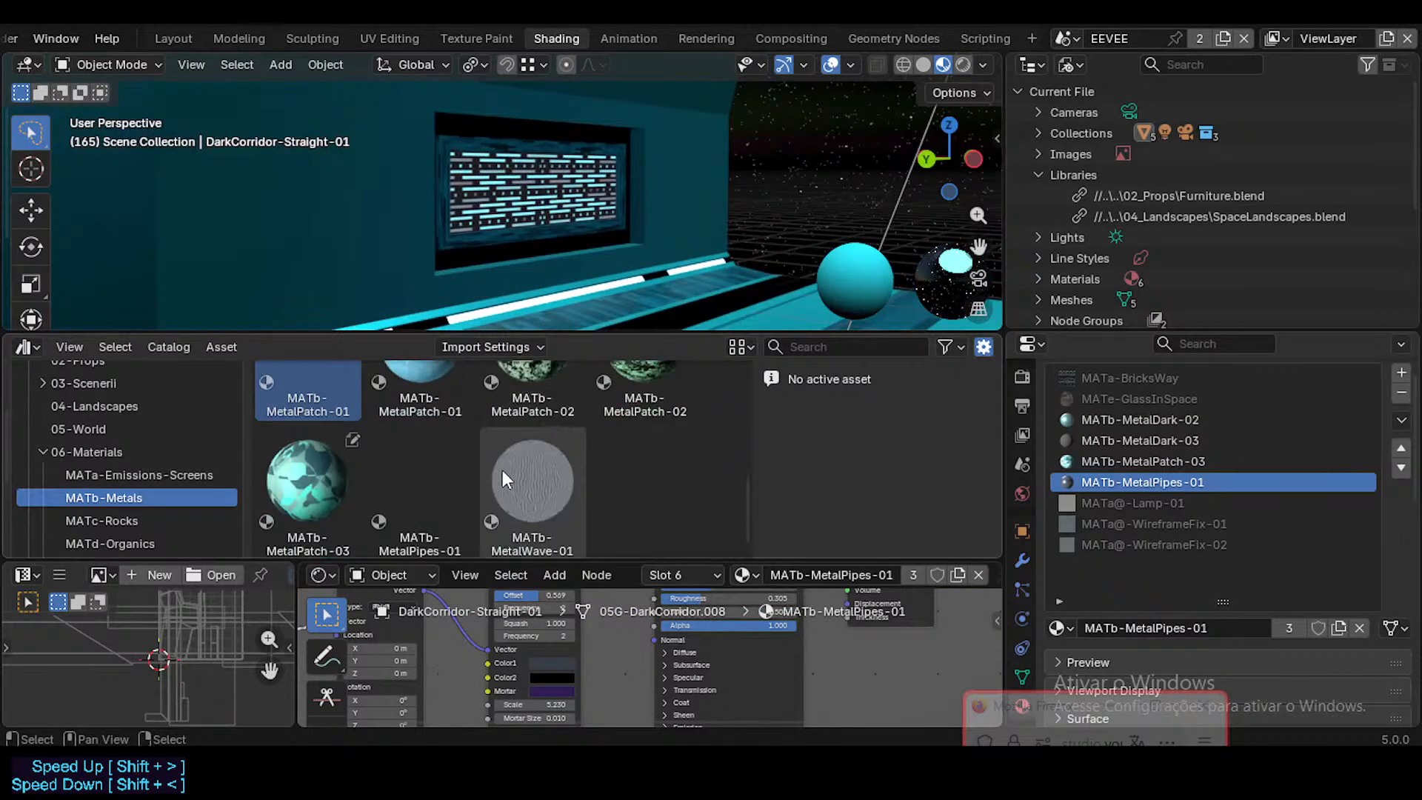
left_click(431, 451)
left_click_drag(431, 479, 1152, 477)
Step: Check the linked MATb-MetalPipes-01 around the corridor's wall vents with the animation playing, and save the file
key("Tab")
key("Tab")
key("space")
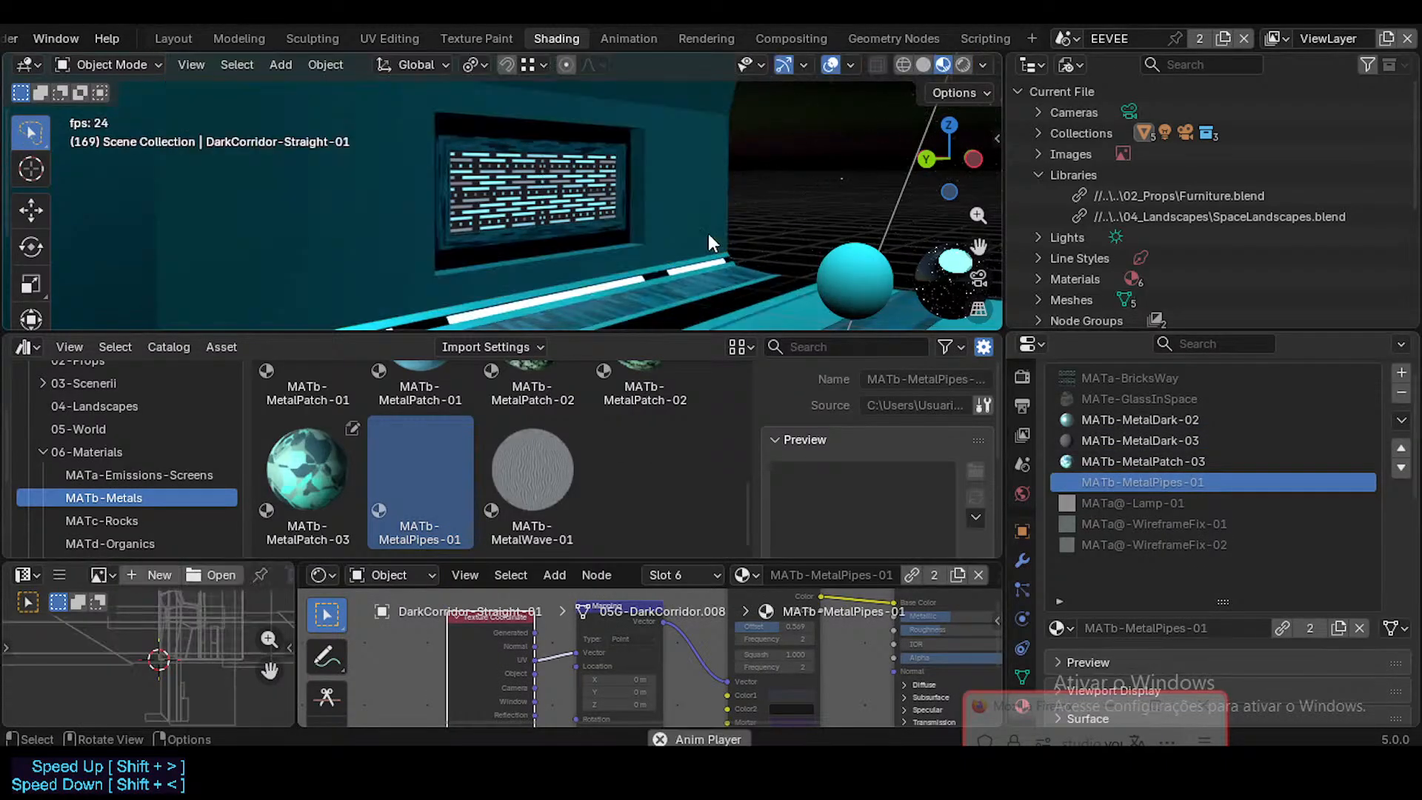
key("space")
key("shift+grave")
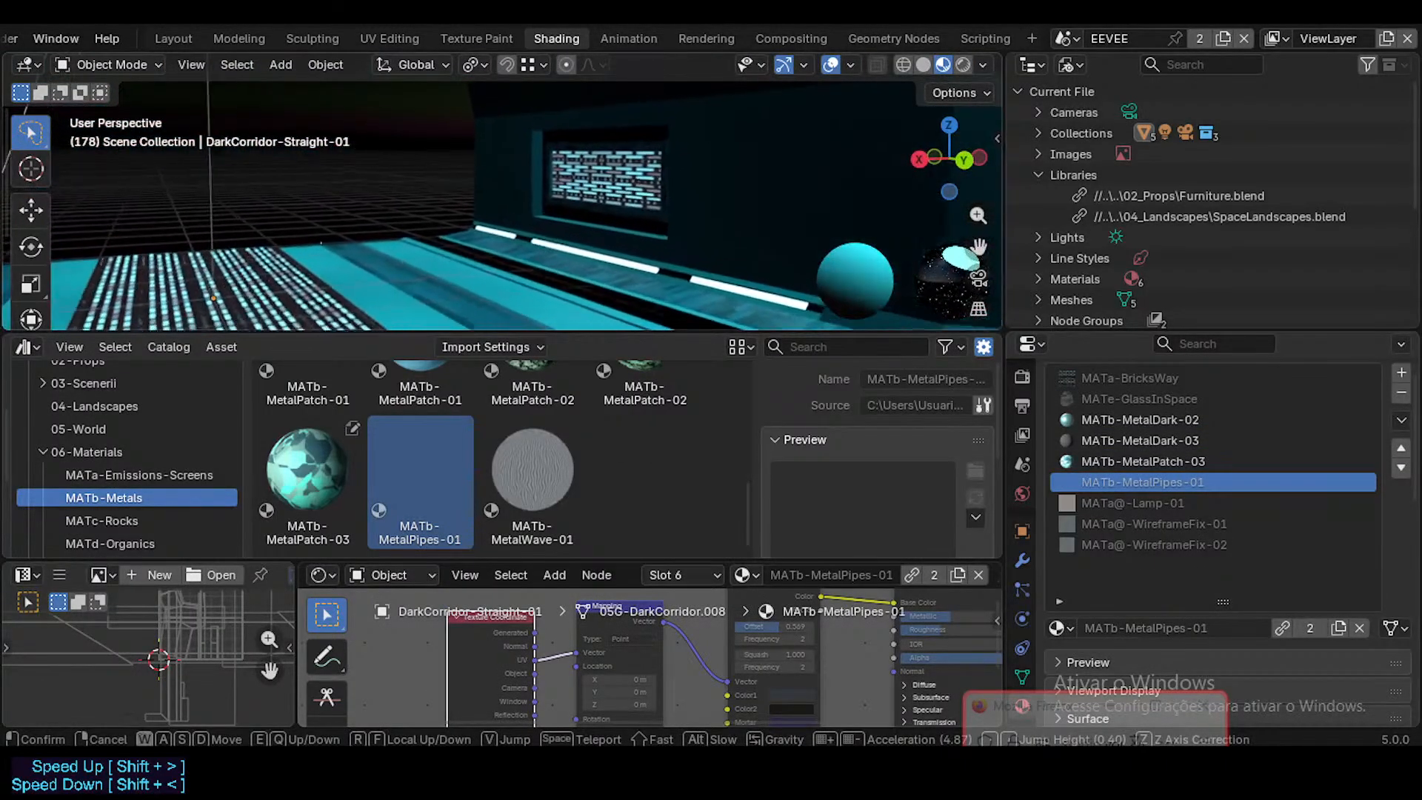
key("w")
key("w")
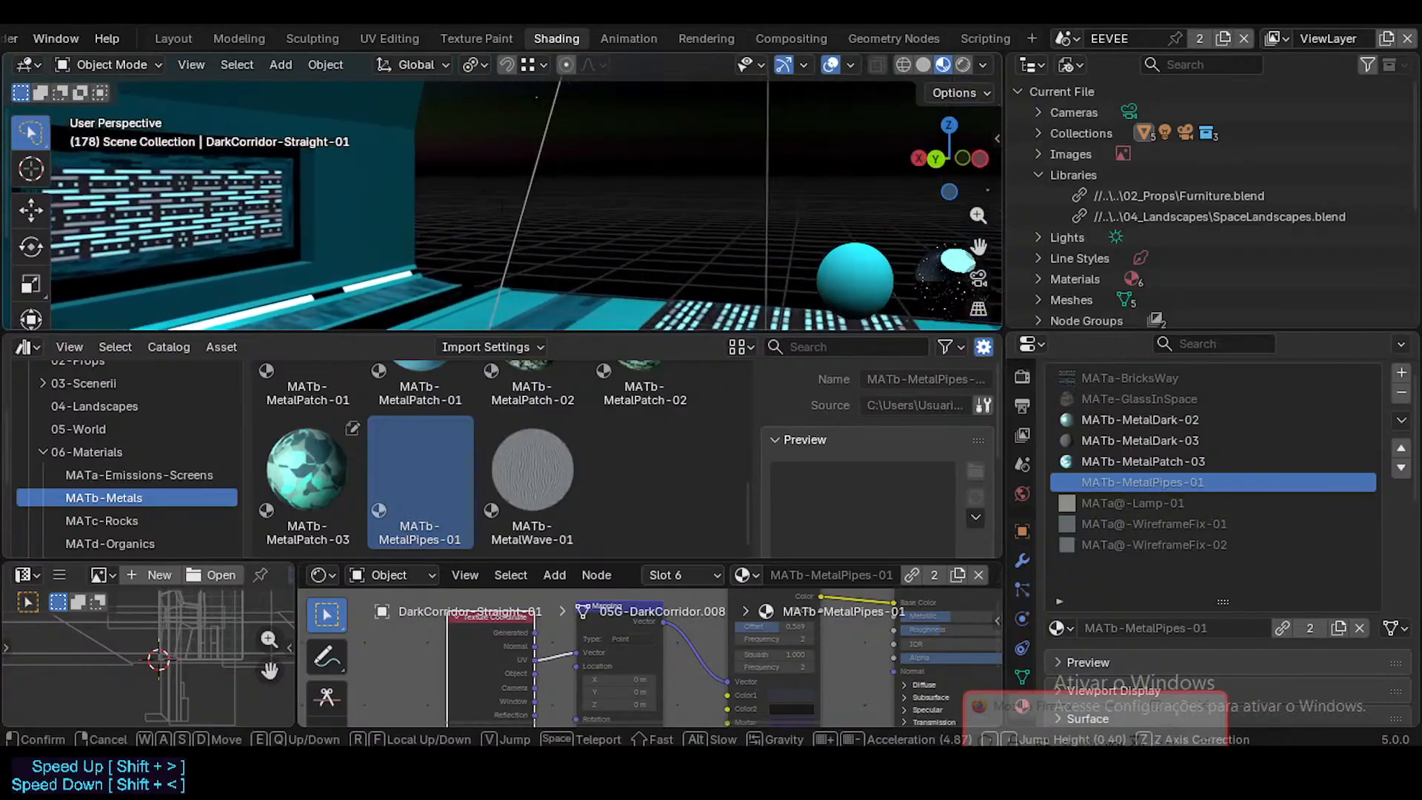
key("s")
key("Return")
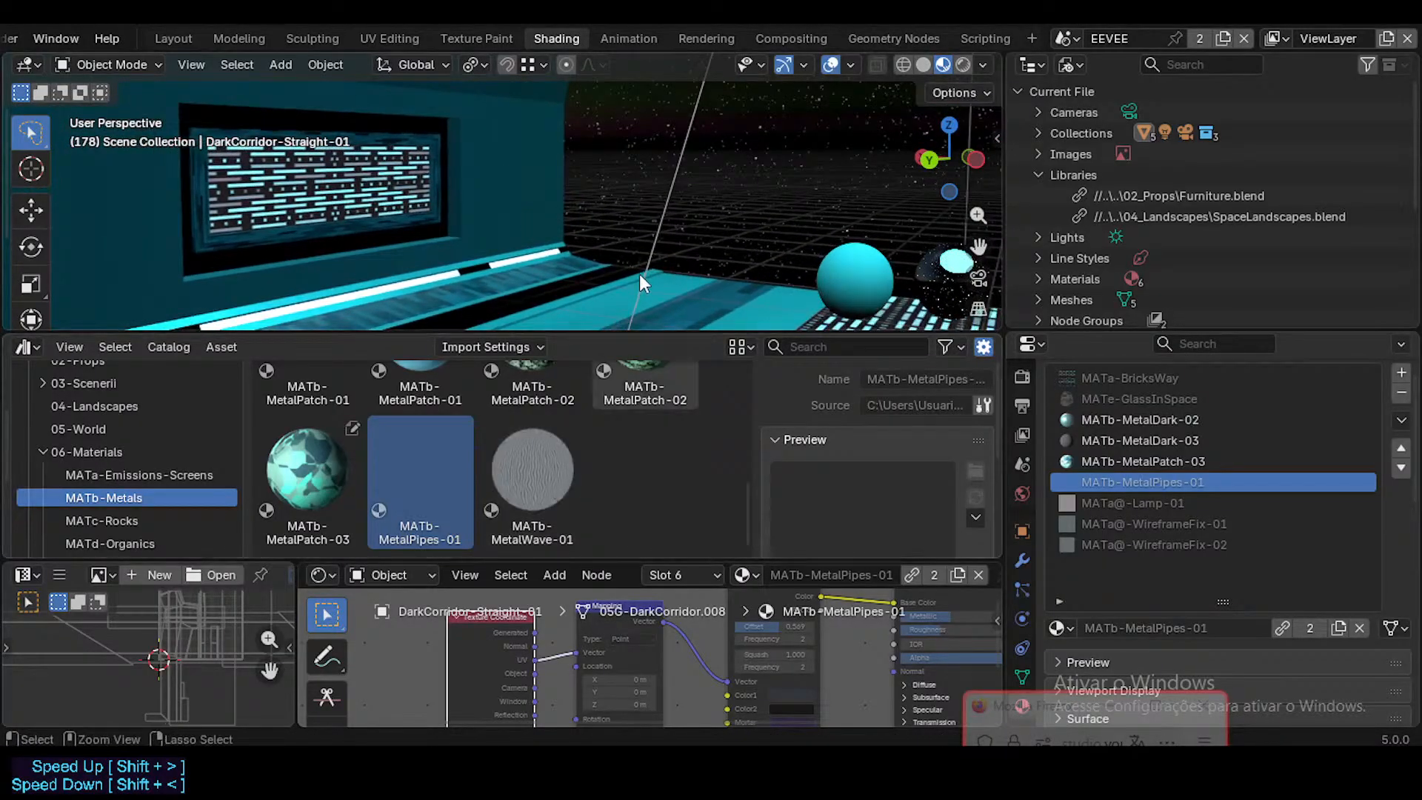
key("ctrl+s")
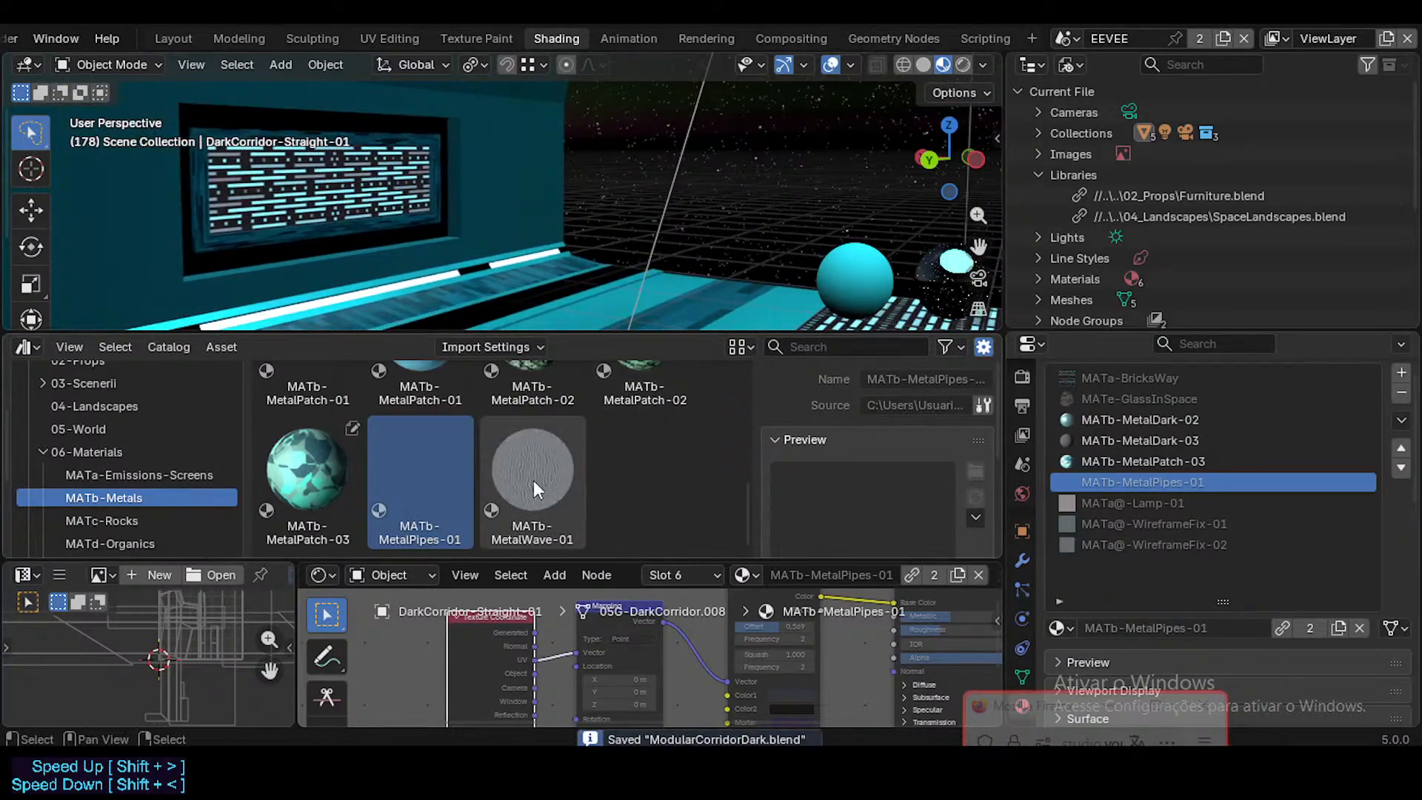
Step: Review DarkCorridor-Straight-01's MATb-MetalPatch-03, MATb-MetalDark-03 and MATb-MetalDark-02 slots and their node setups
left_click(1118, 461)
left_click(1141, 439)
left_click(1146, 414)
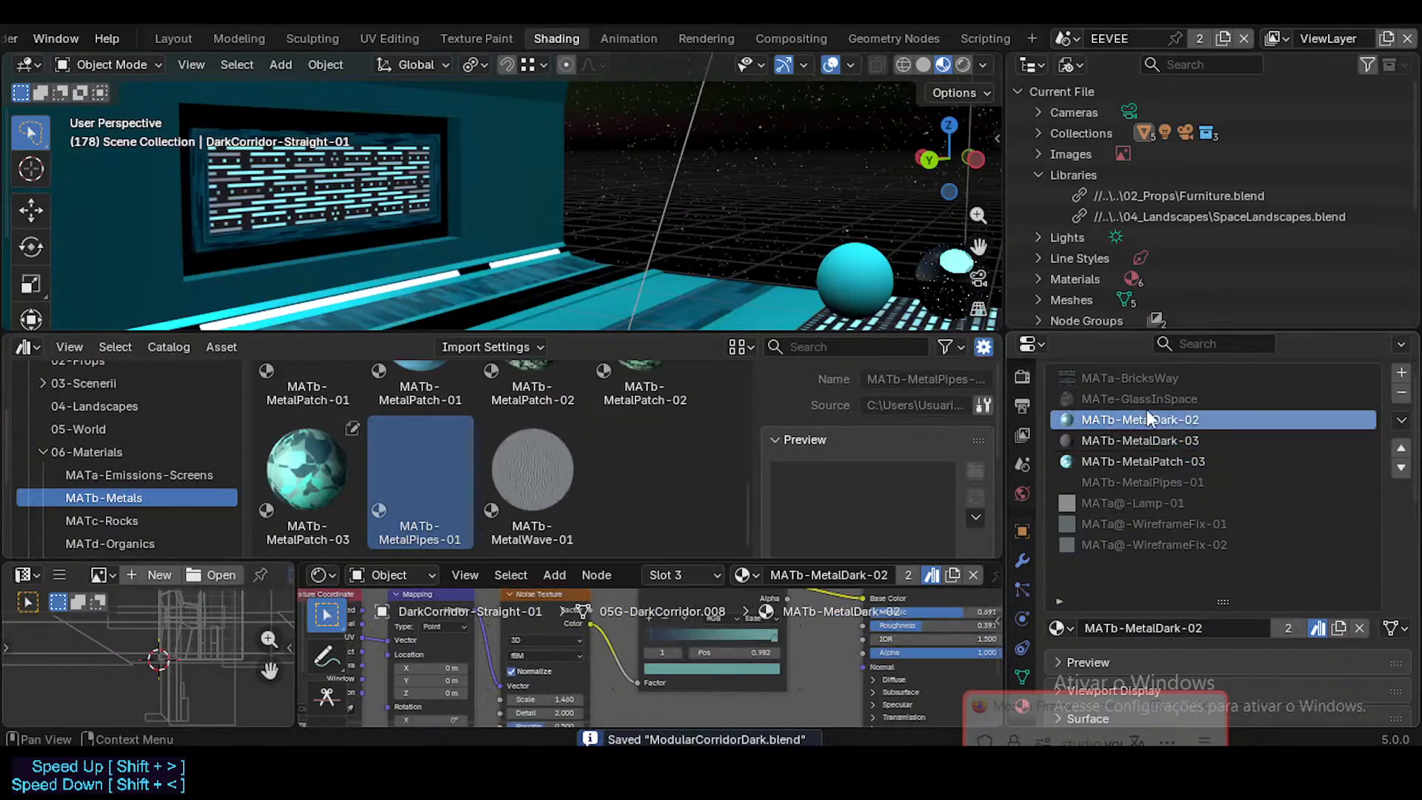
left_click(1145, 440)
left_click(1140, 460)
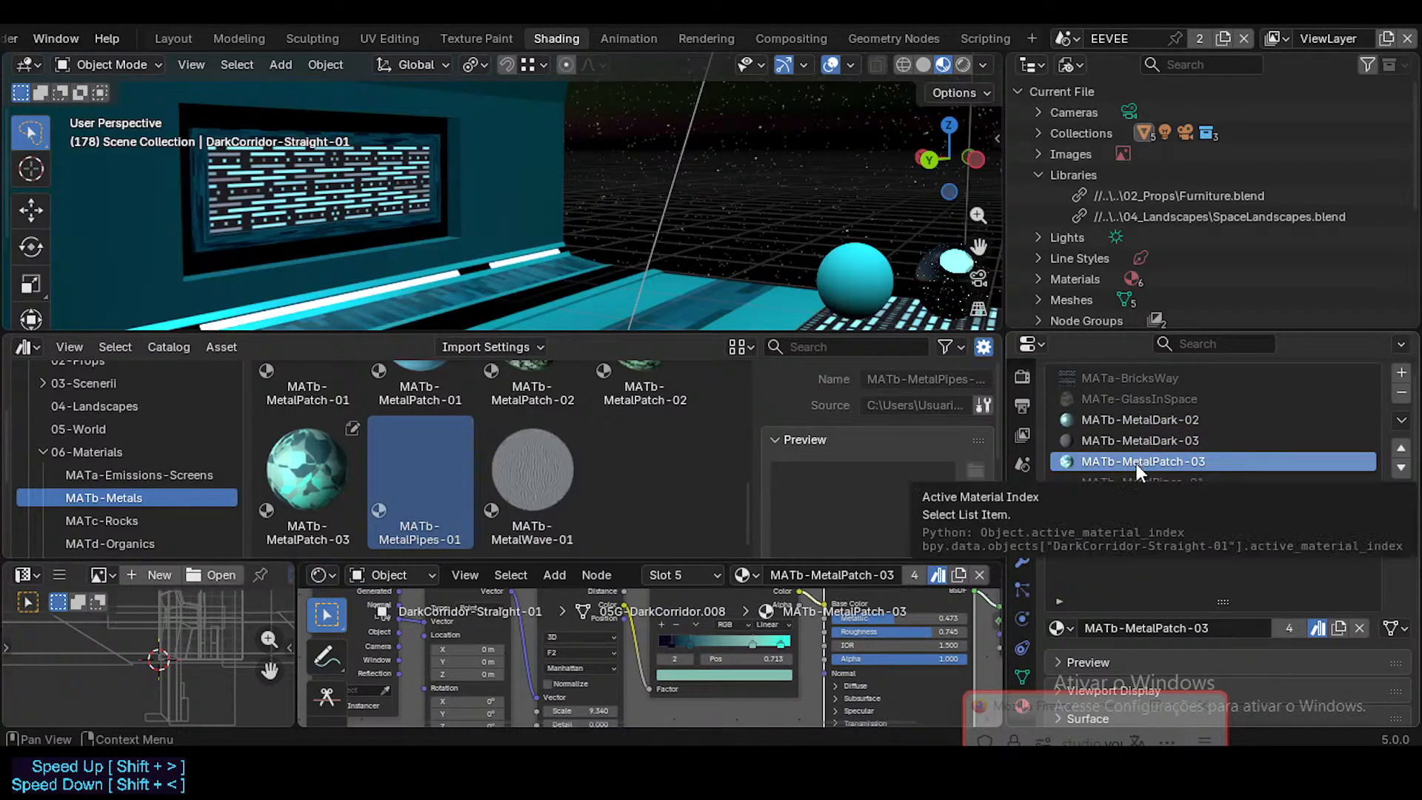
Step: Browse the MATb-Metals catalog, comparing the MATb-MetalPatch-01, MATb-MetalPatch-02 and MATb-MetalPatch-03 assets
left_click(304, 474)
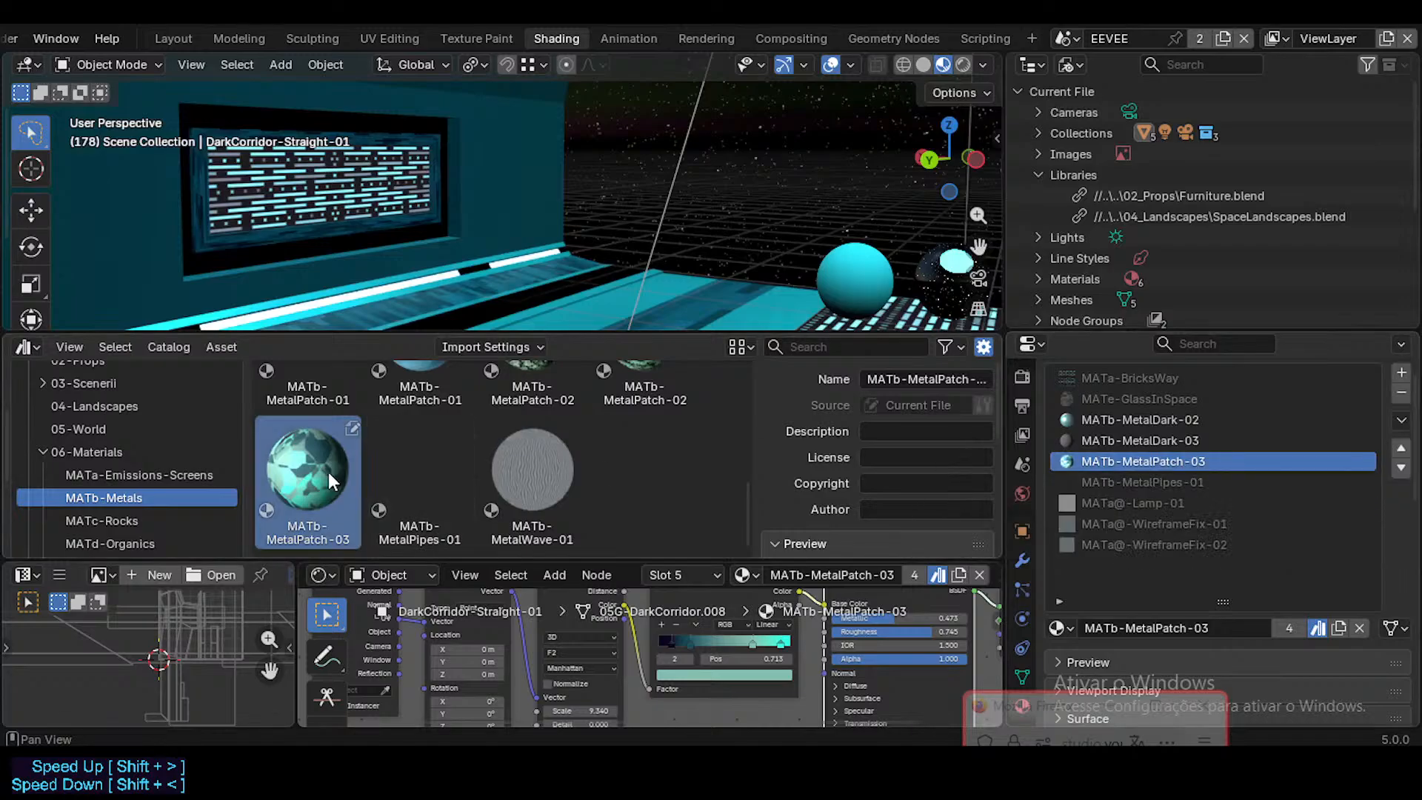
left_click(422, 466)
scroll(370, 460, "up", 2)
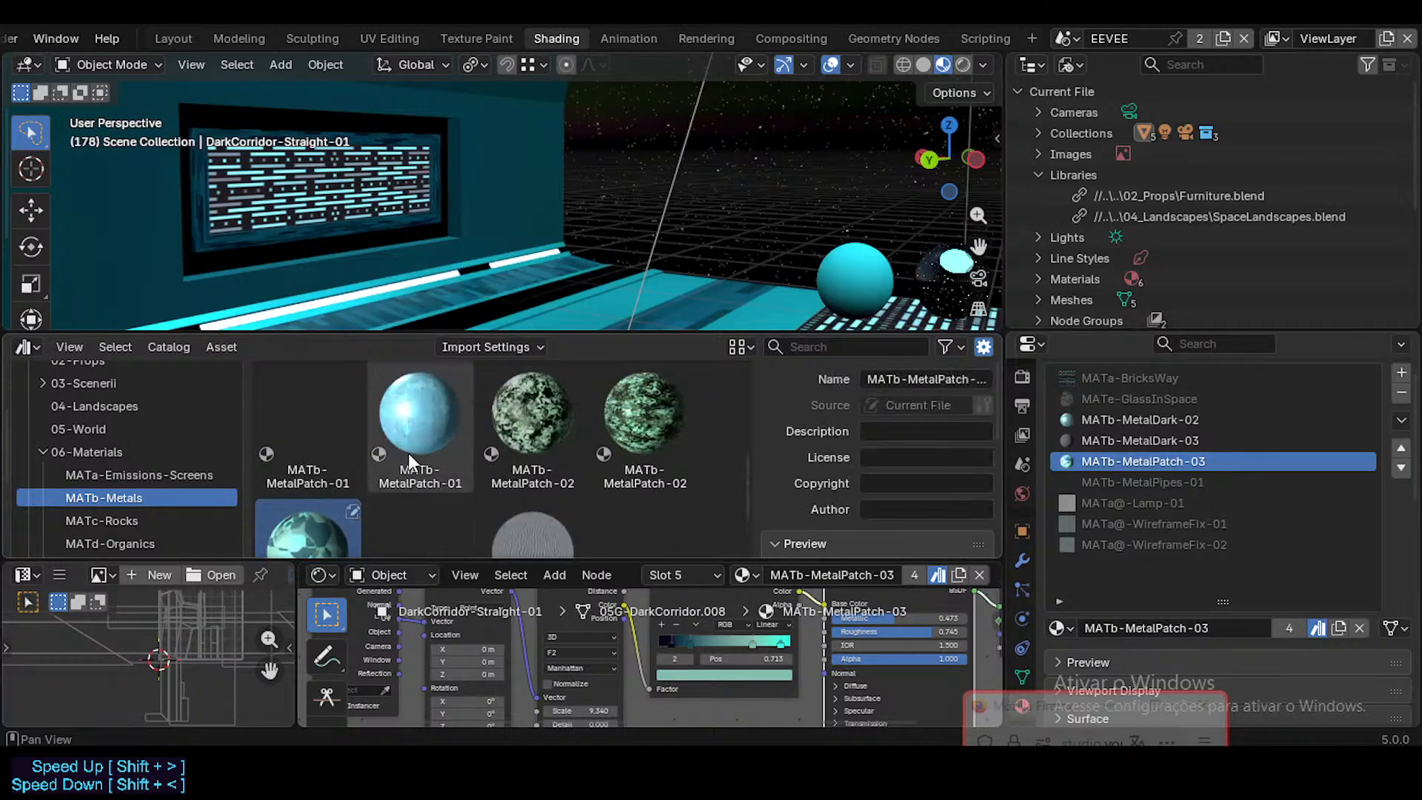
left_click(458, 422)
left_click(529, 422)
left_click(638, 429)
left_click(522, 444)
scroll(496, 466, "down", 2)
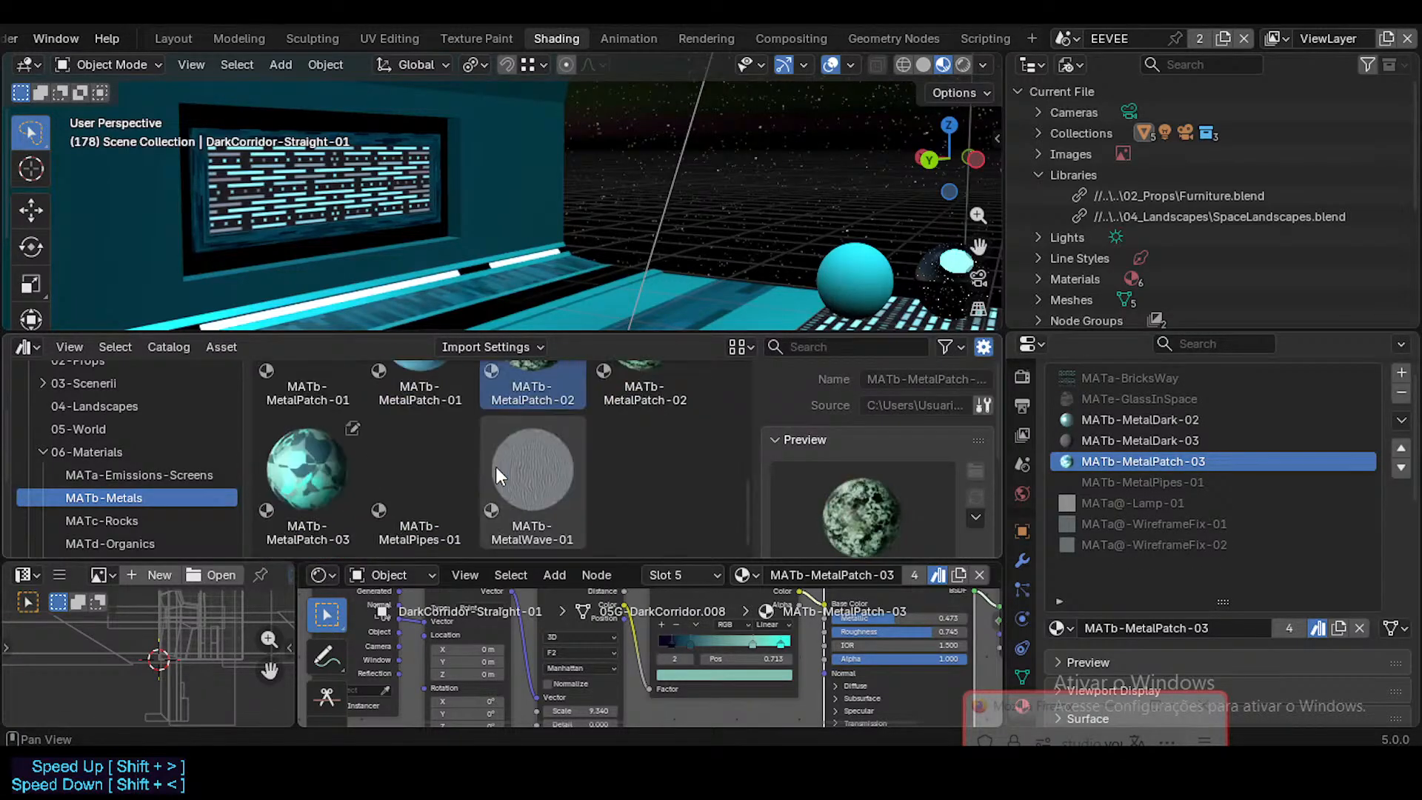
scroll(518, 488, "down", 1)
scroll(541, 496, "up", 3)
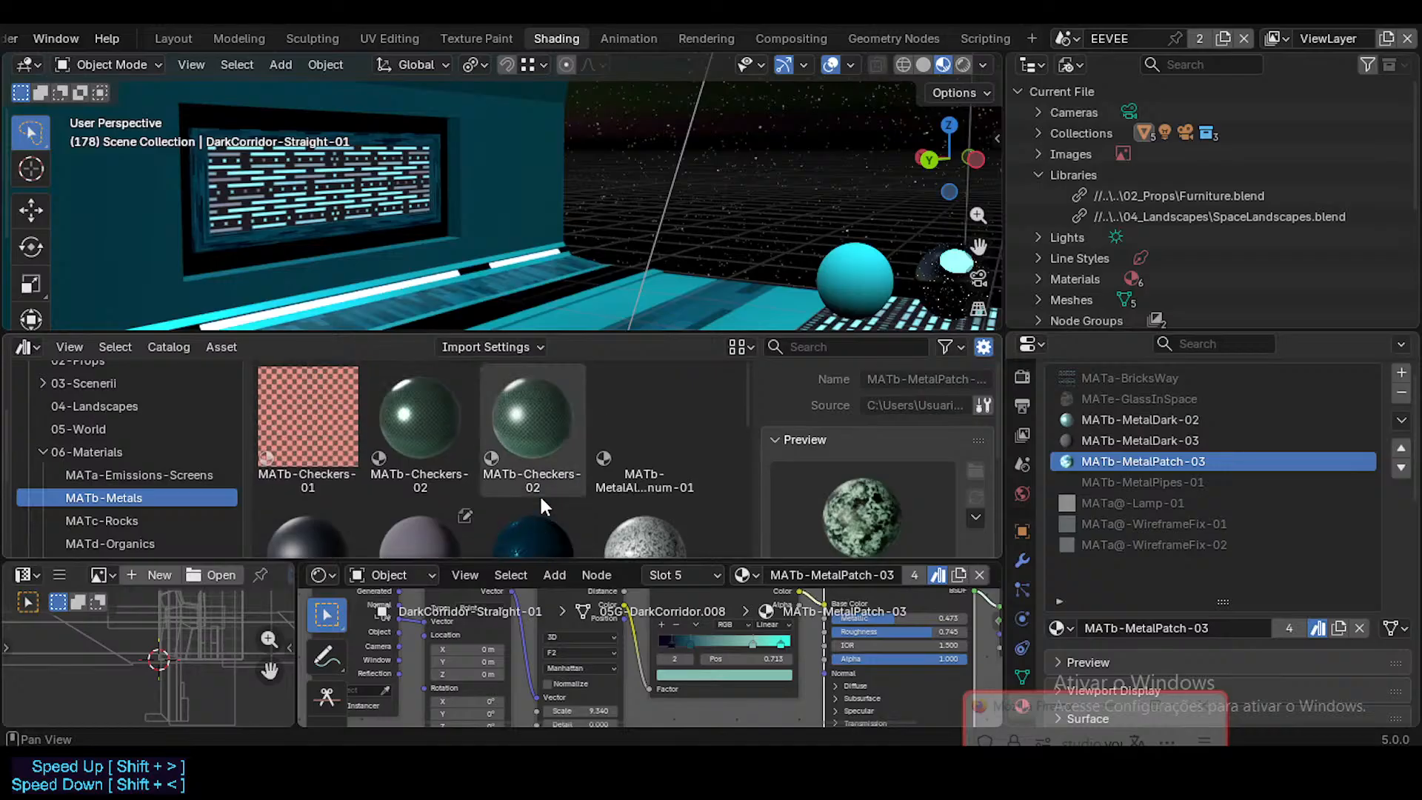
scroll(539, 493, "down", 2)
scroll(541, 496, "down", 3)
Step: Temporarily hide DarkCorridor-Crossing-01 and DarkCorridor-Straight-01 to check for other corridor objects, and unhide both
key("shift+grave")
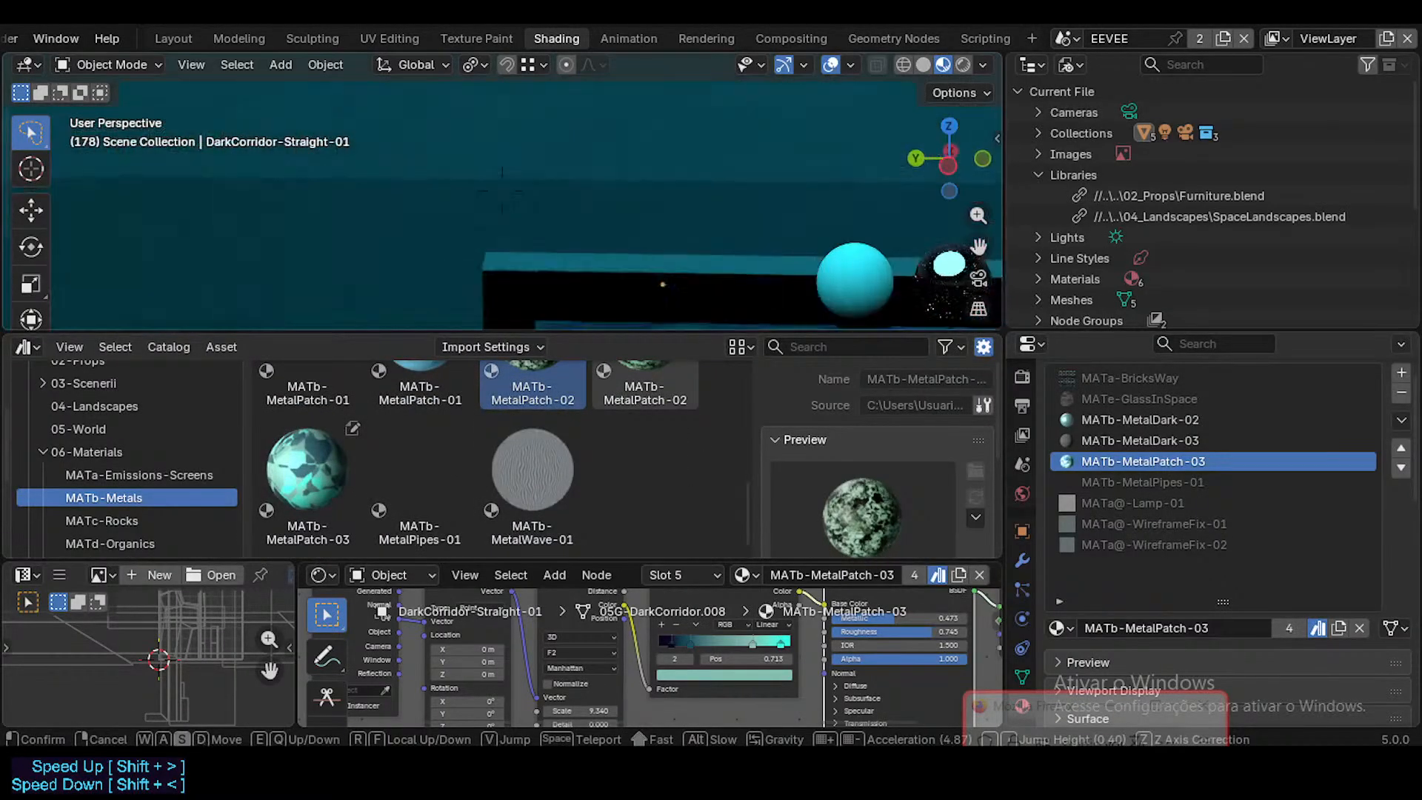
left_click(554, 233)
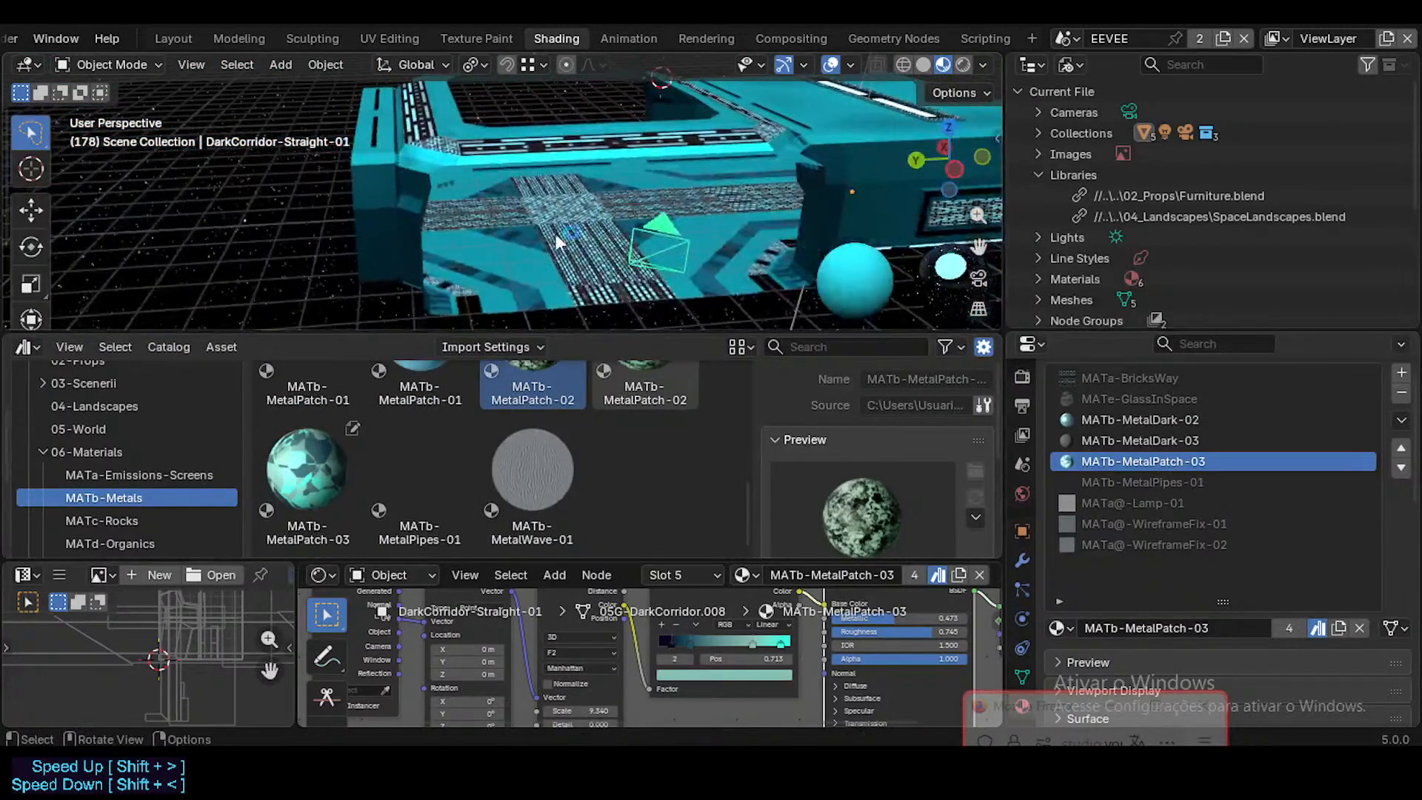
left_click(554, 234)
key("shift+grave")
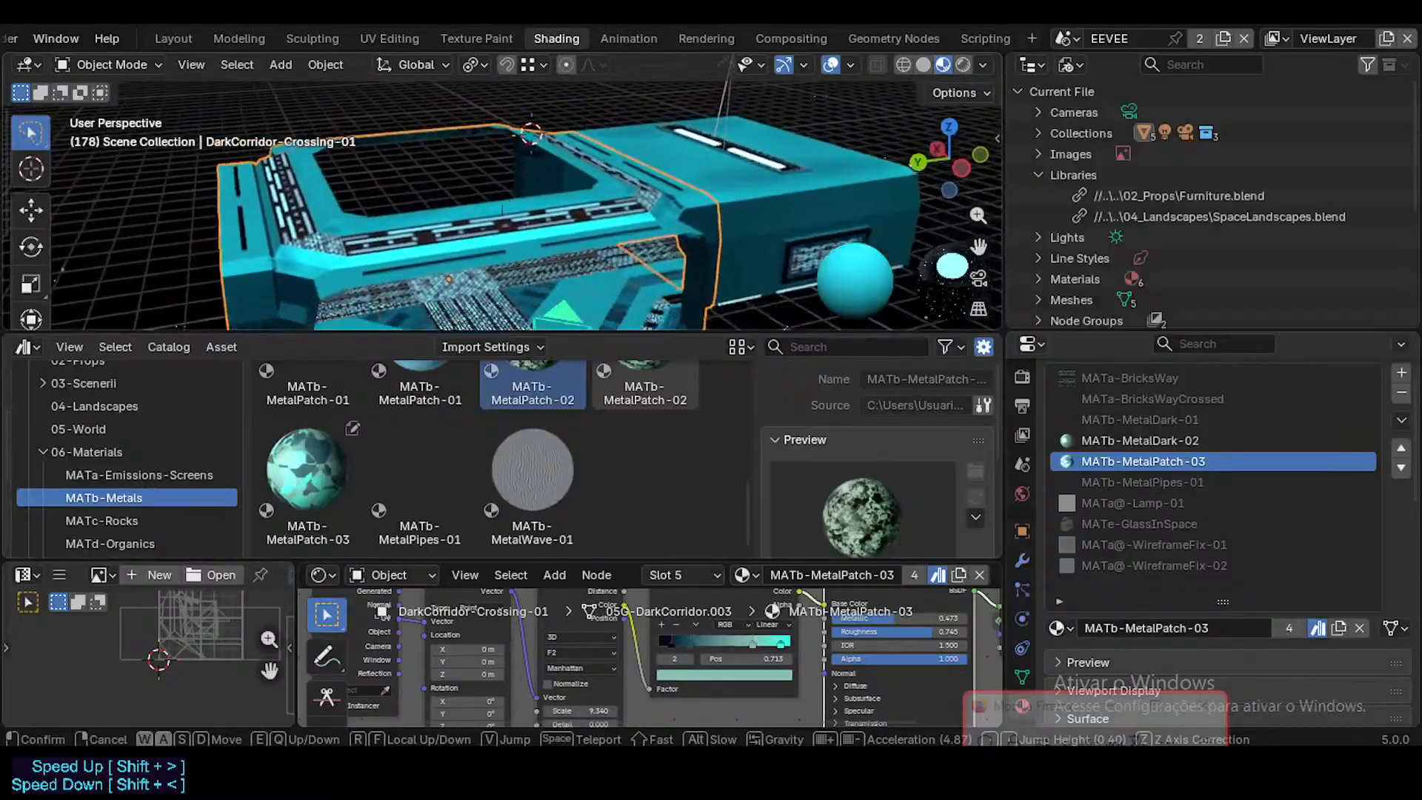
left_click(616, 151)
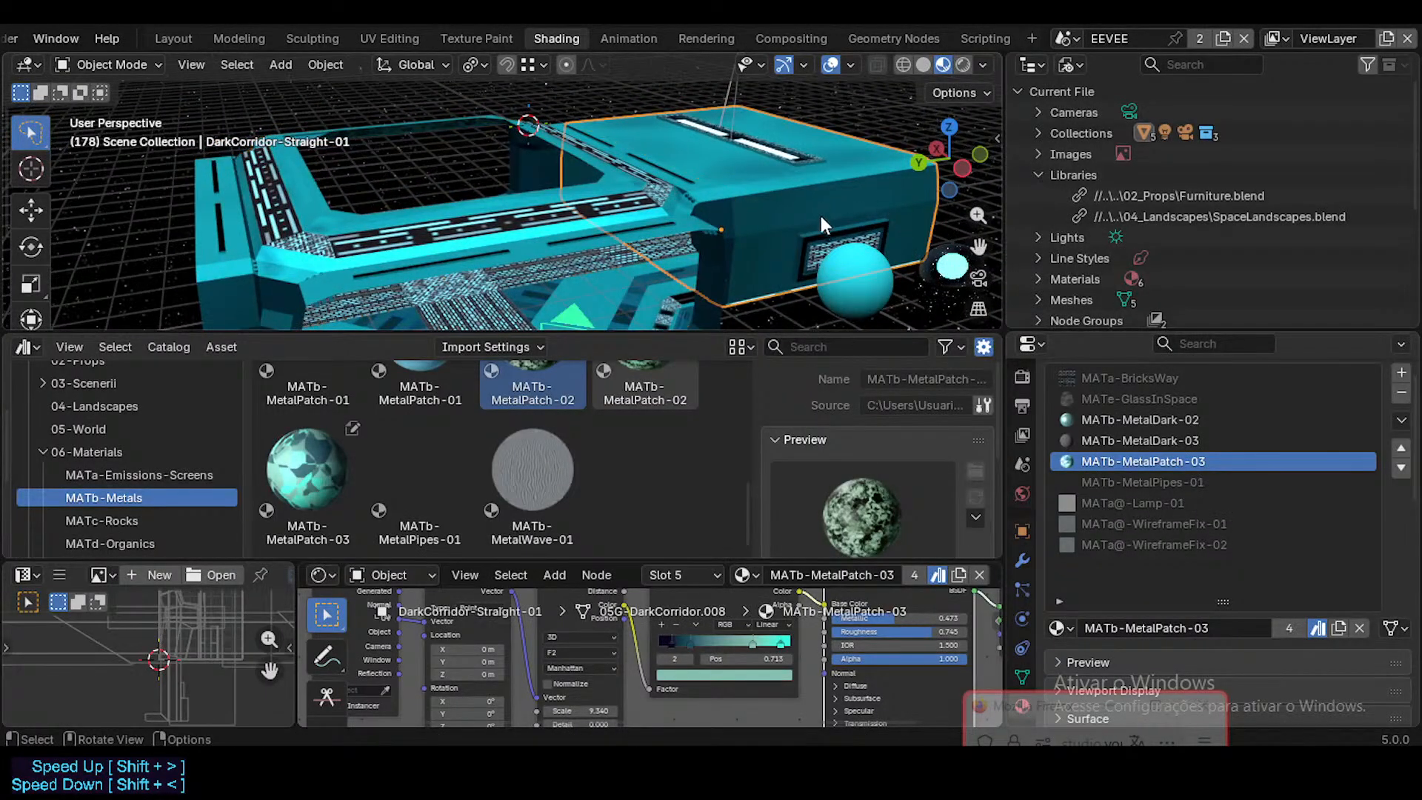
left_click(700, 227)
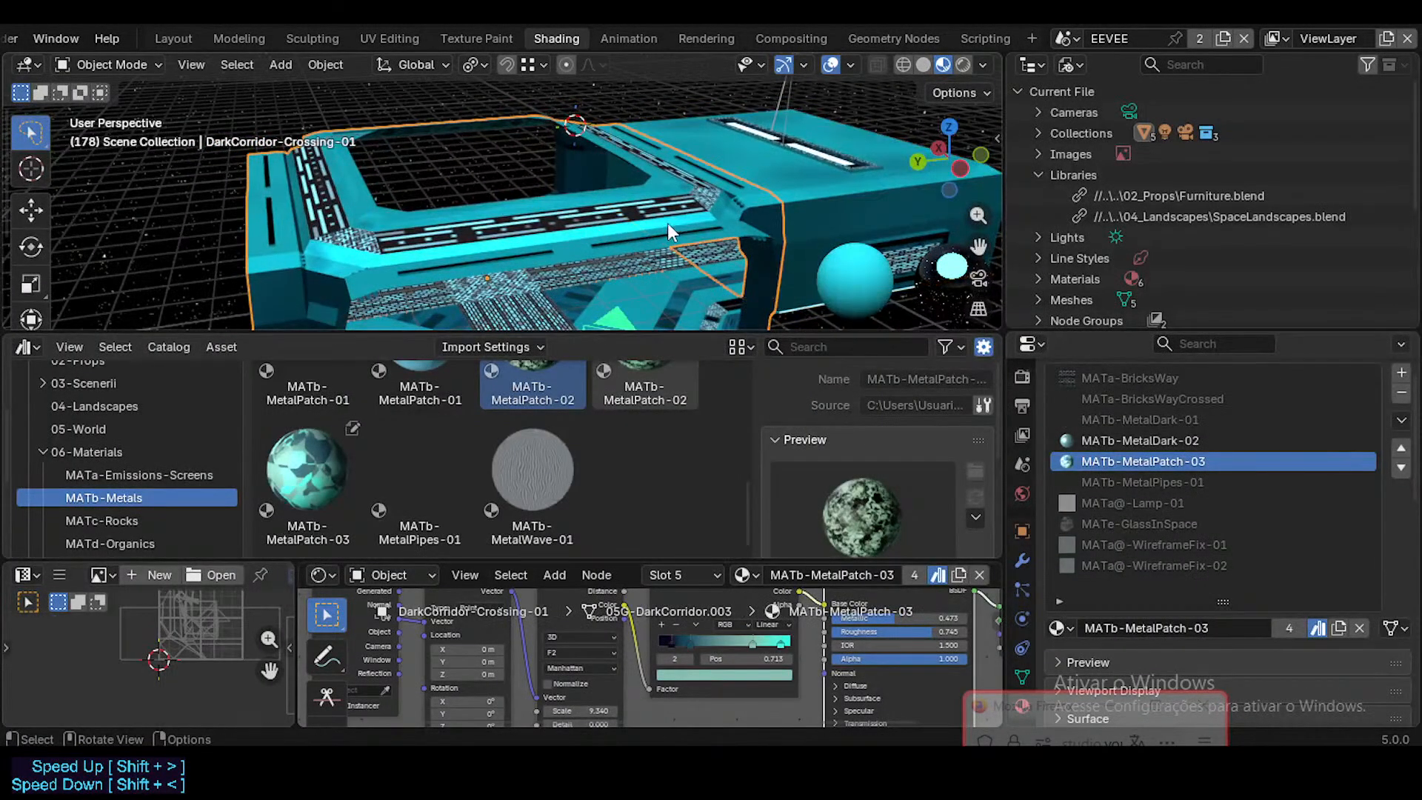
left_click(596, 257)
key("h")
left_click(777, 194)
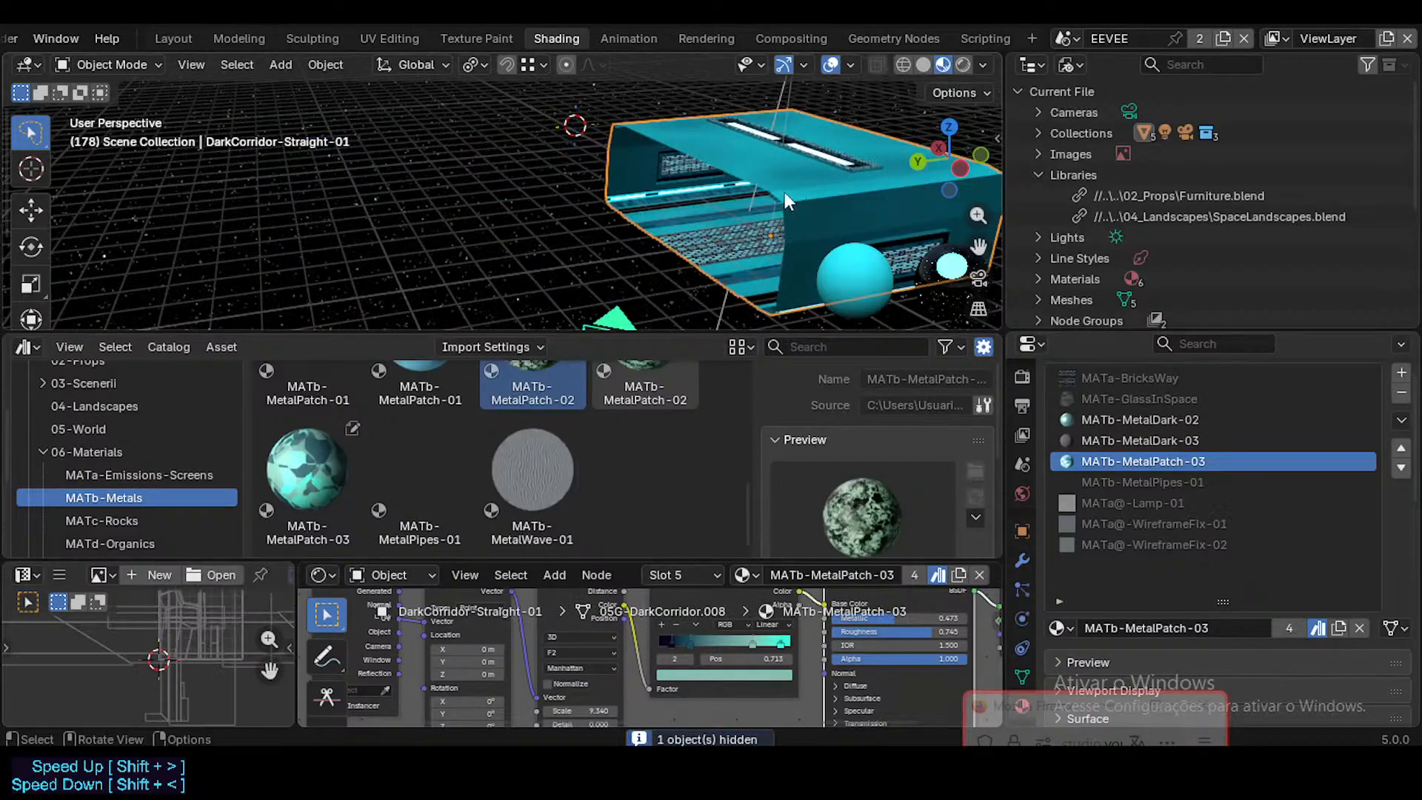
key("h")
middle_click_drag(679, 253, 693, 295)
key("alt+h")
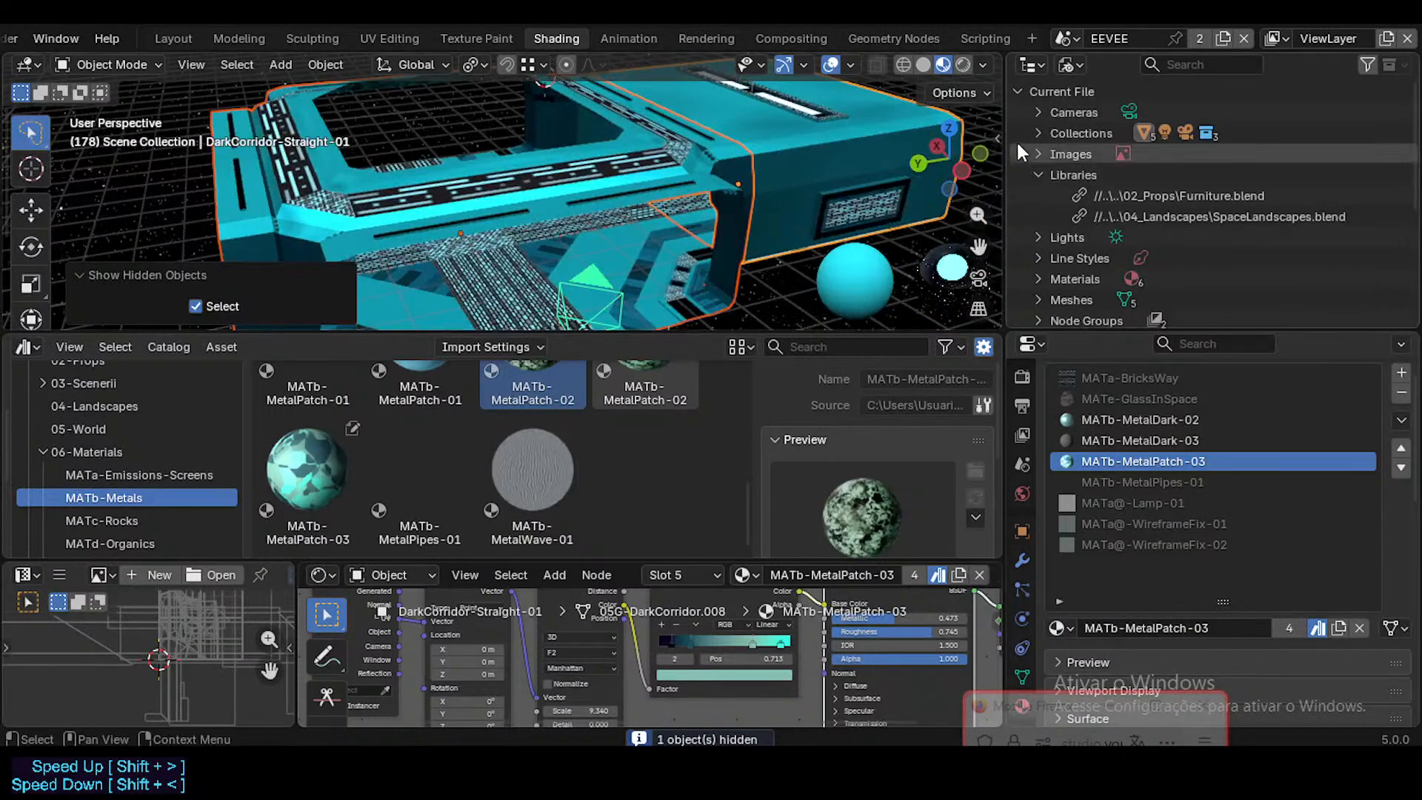
Step: Switch the outliner to the View Layer display mode, widen it and expand the DarkCorridor-Straight_BAK entry
left_click(1066, 65)
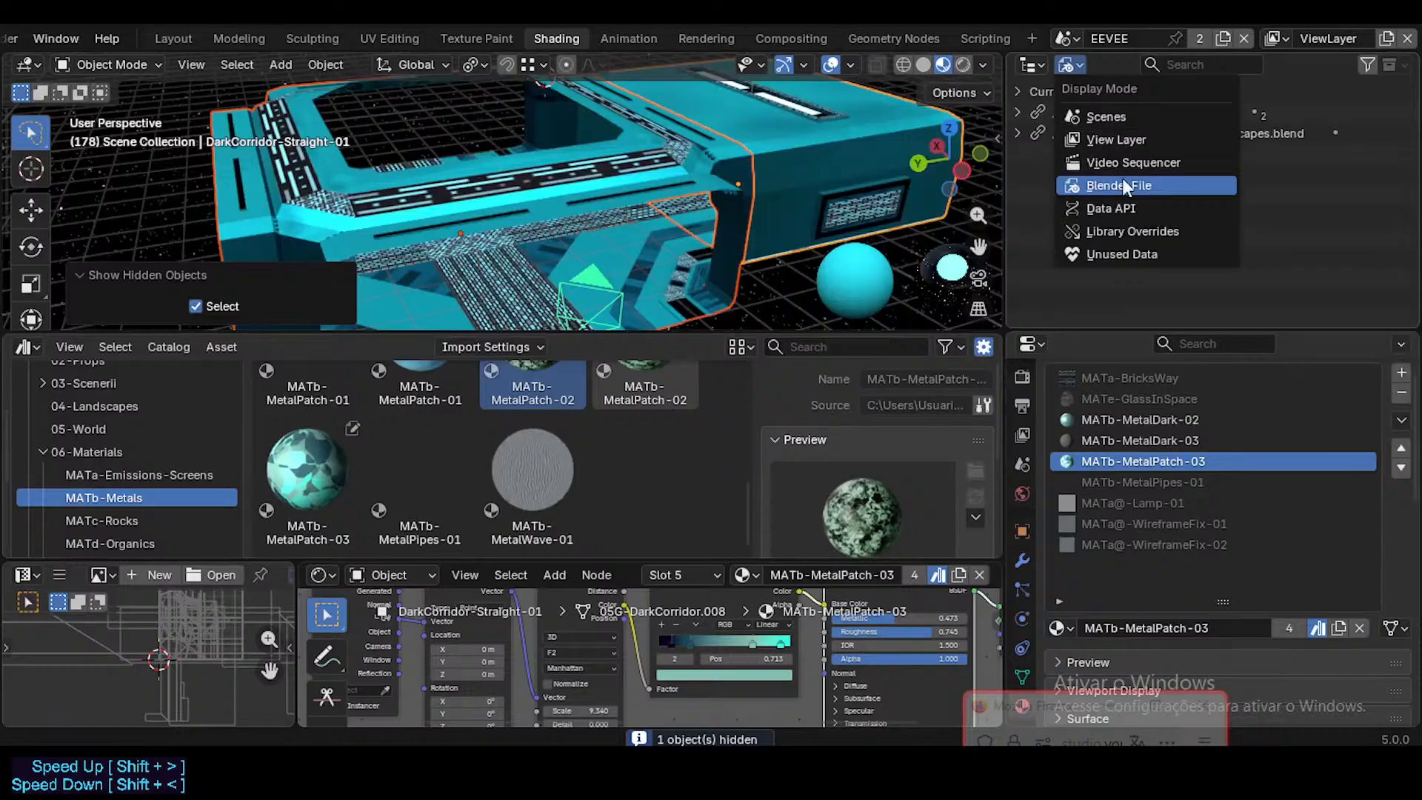
left_click(1116, 139)
key("shift+grave")
key("s")
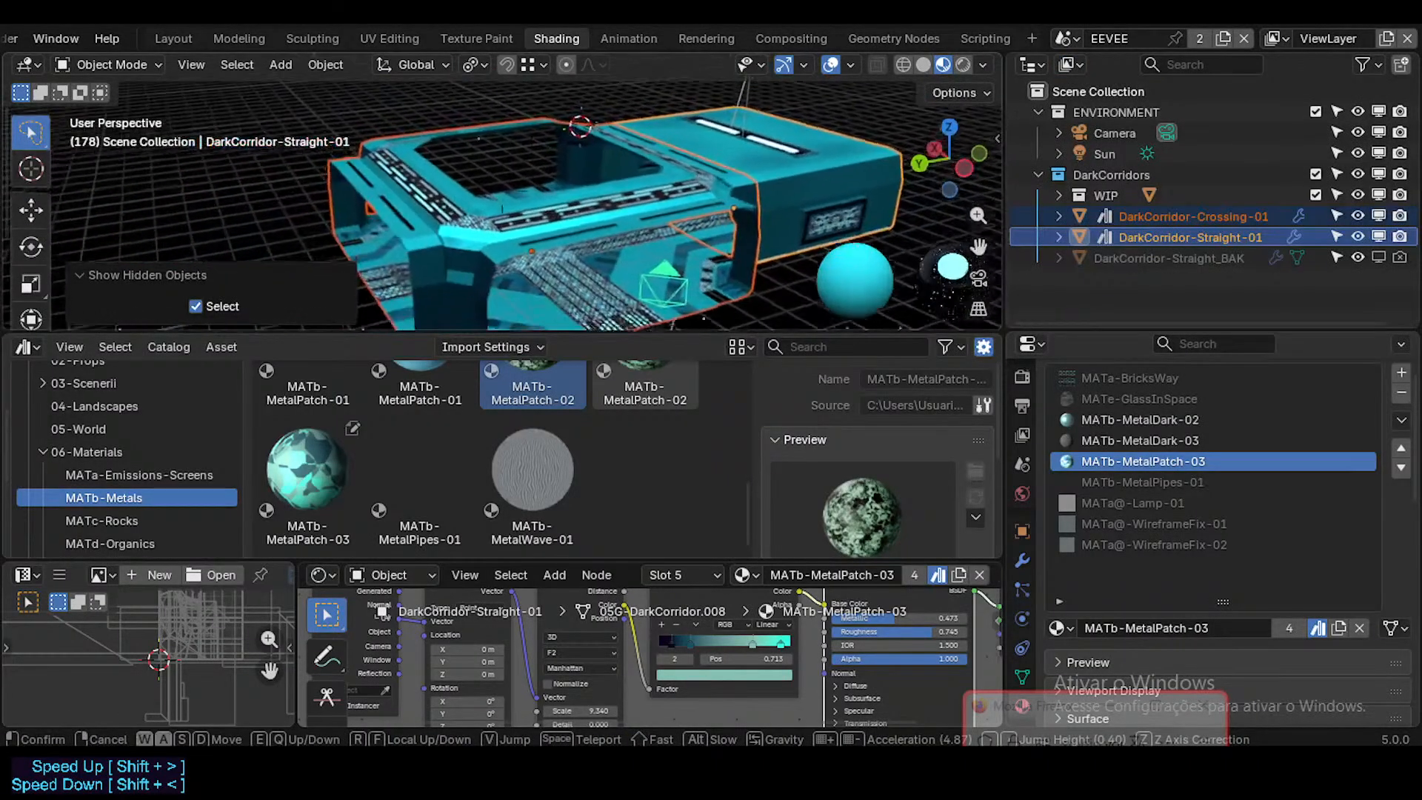
left_click(931, 323)
left_click_drag(1005, 280, 933, 280)
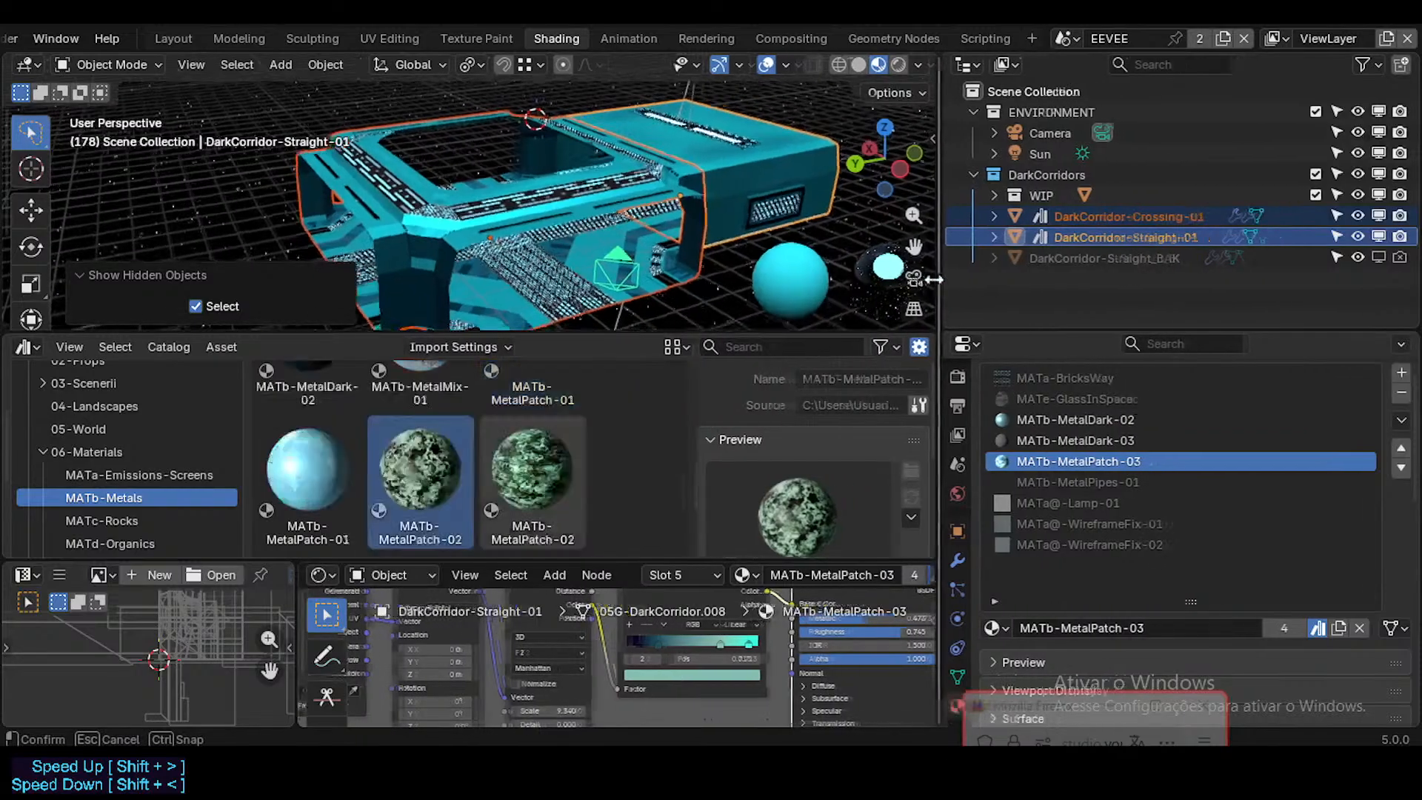
left_click(986, 237)
left_click(985, 236)
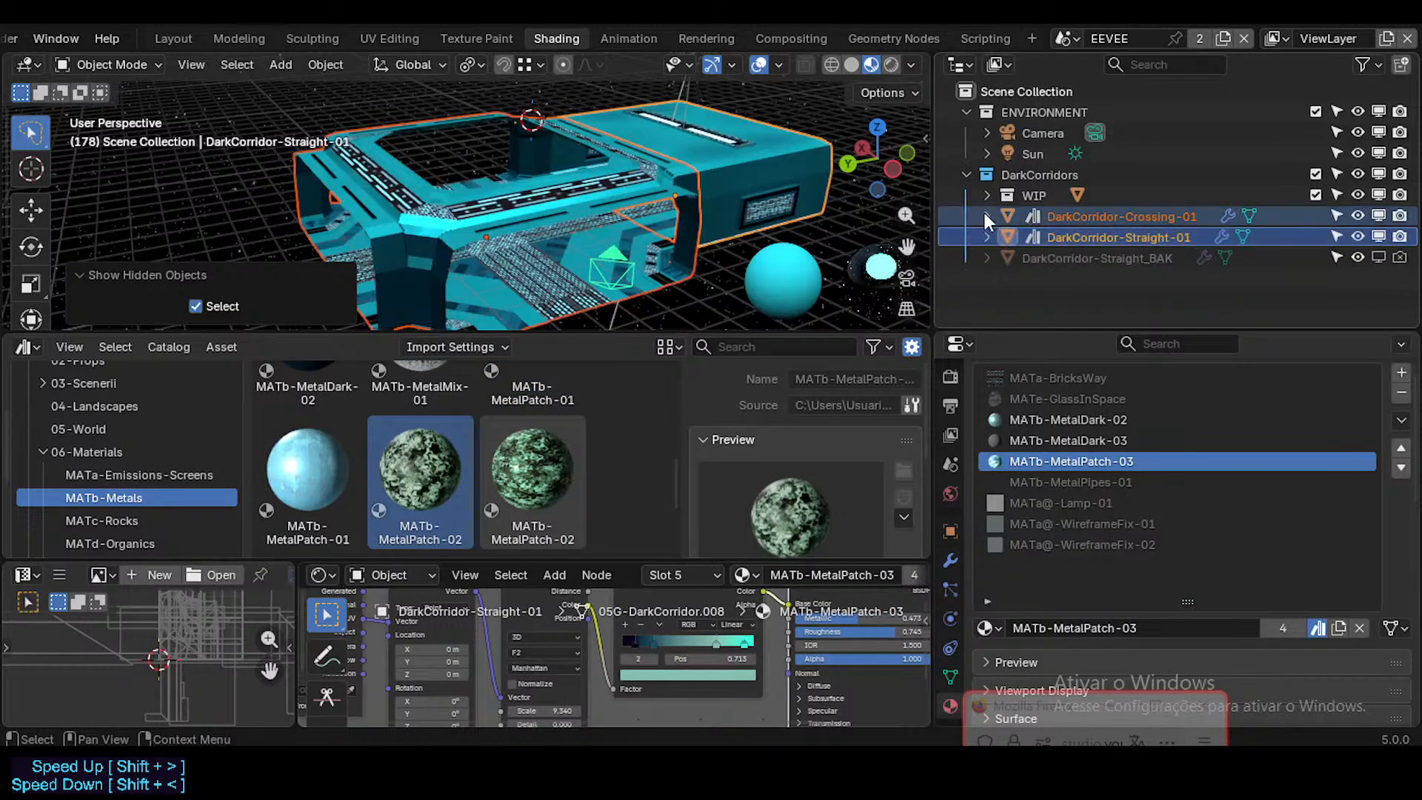
left_click(985, 214)
left_click(985, 214)
left_click(985, 260)
Step: Replace the local MATa-BricksWay in DarkCorridor-Straight_BAK's first material slot with the MATa-BricksWay asset from the MATa-Emissions-Screens catalog
left_click(1047, 255)
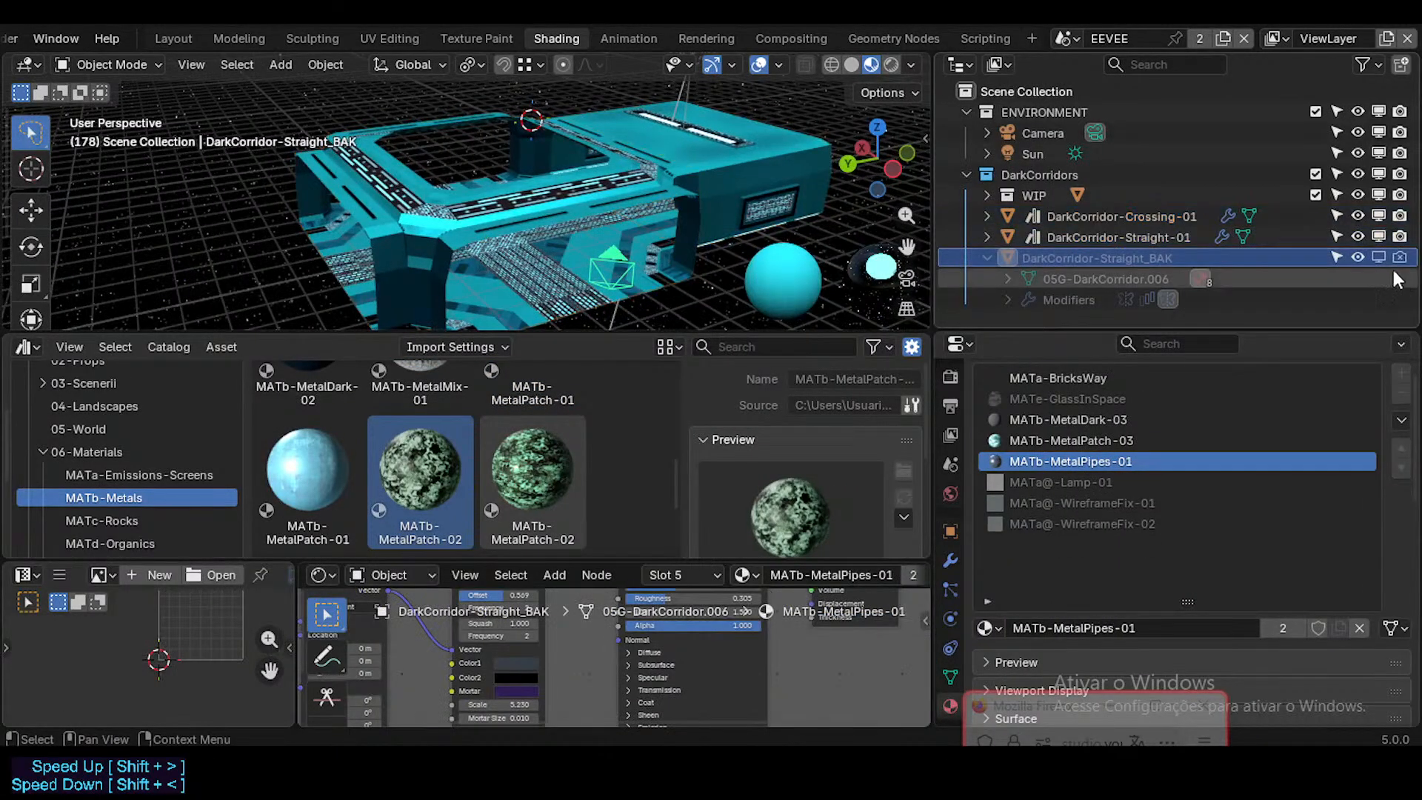
left_click(1047, 378)
scroll(333, 446, "up", 5)
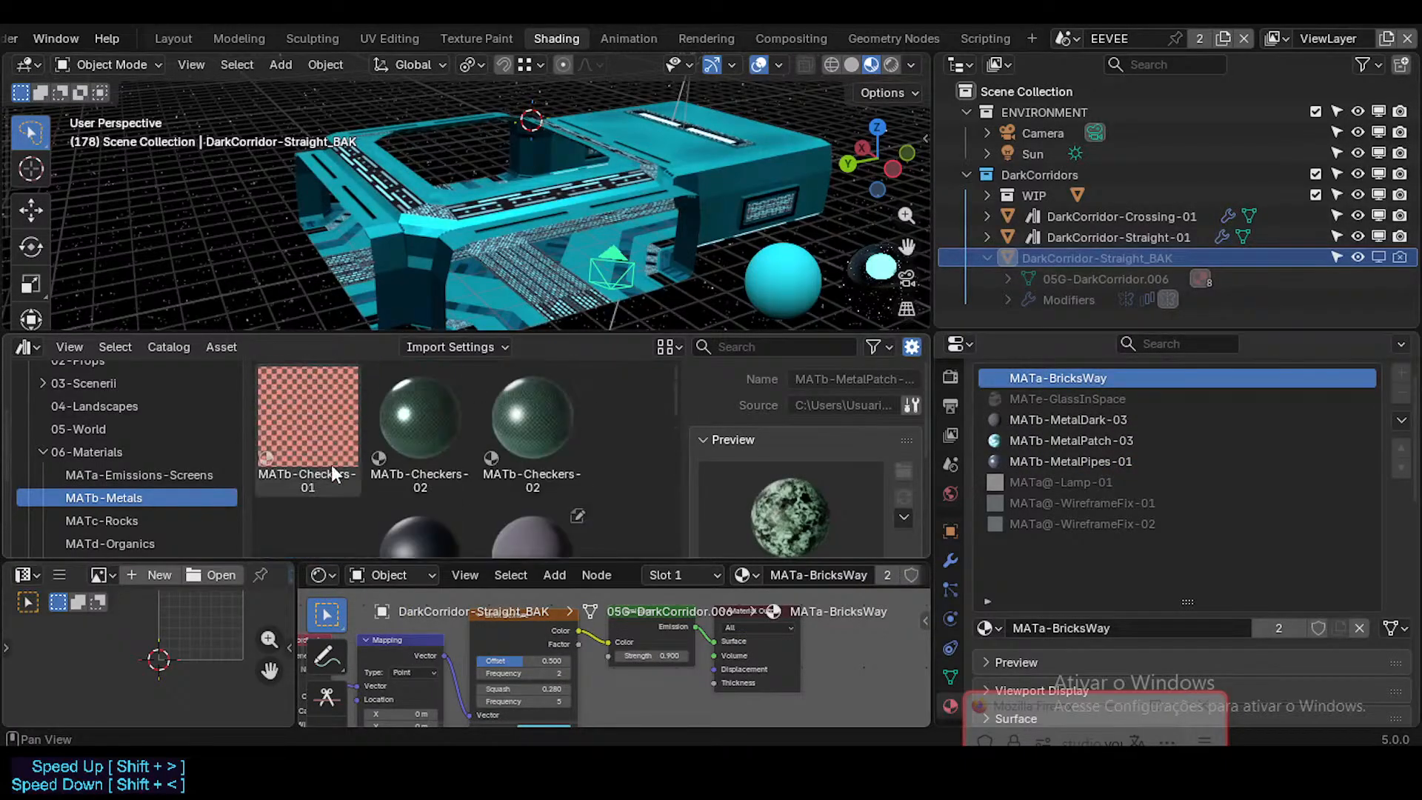
left_click(137, 475)
left_click(421, 421)
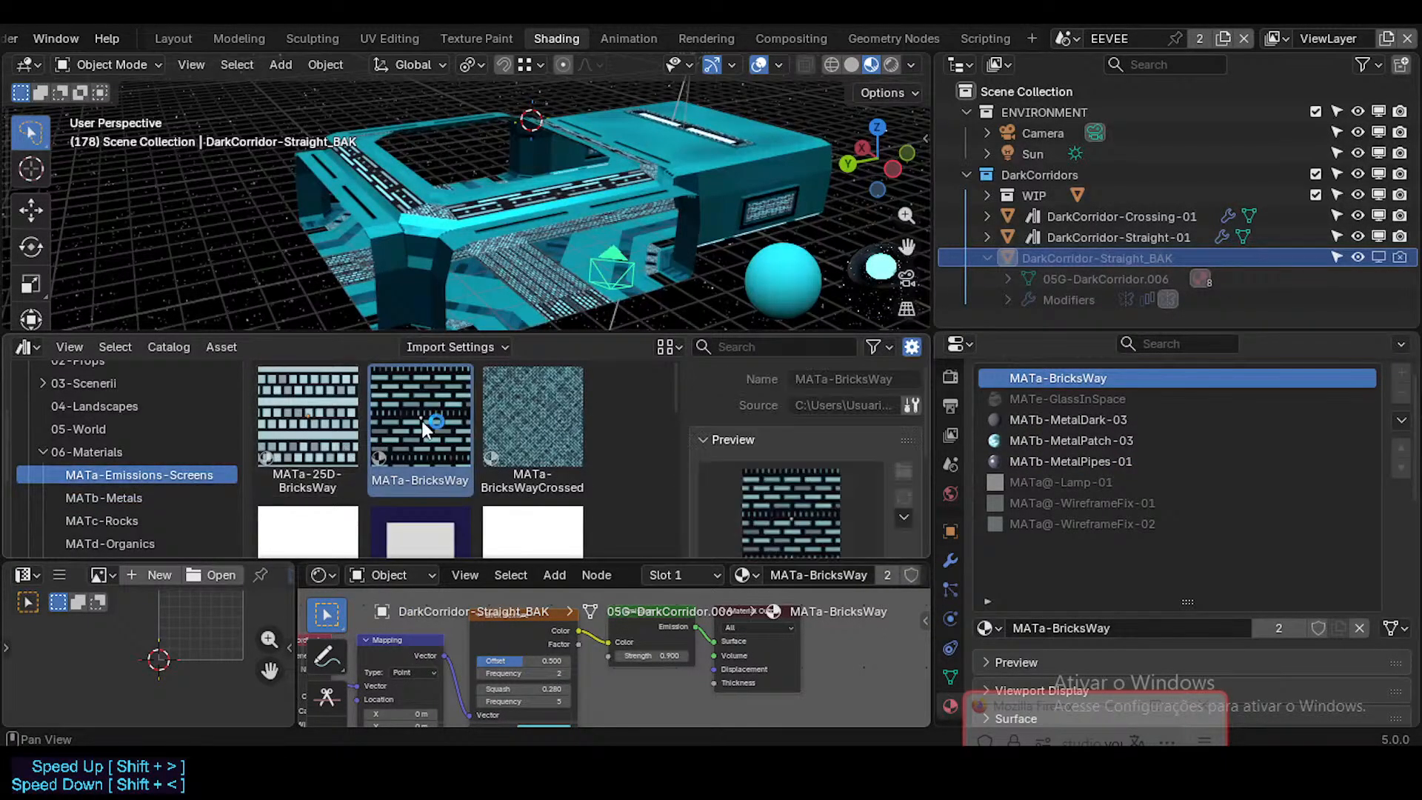
left_click_drag(421, 420, 1016, 377)
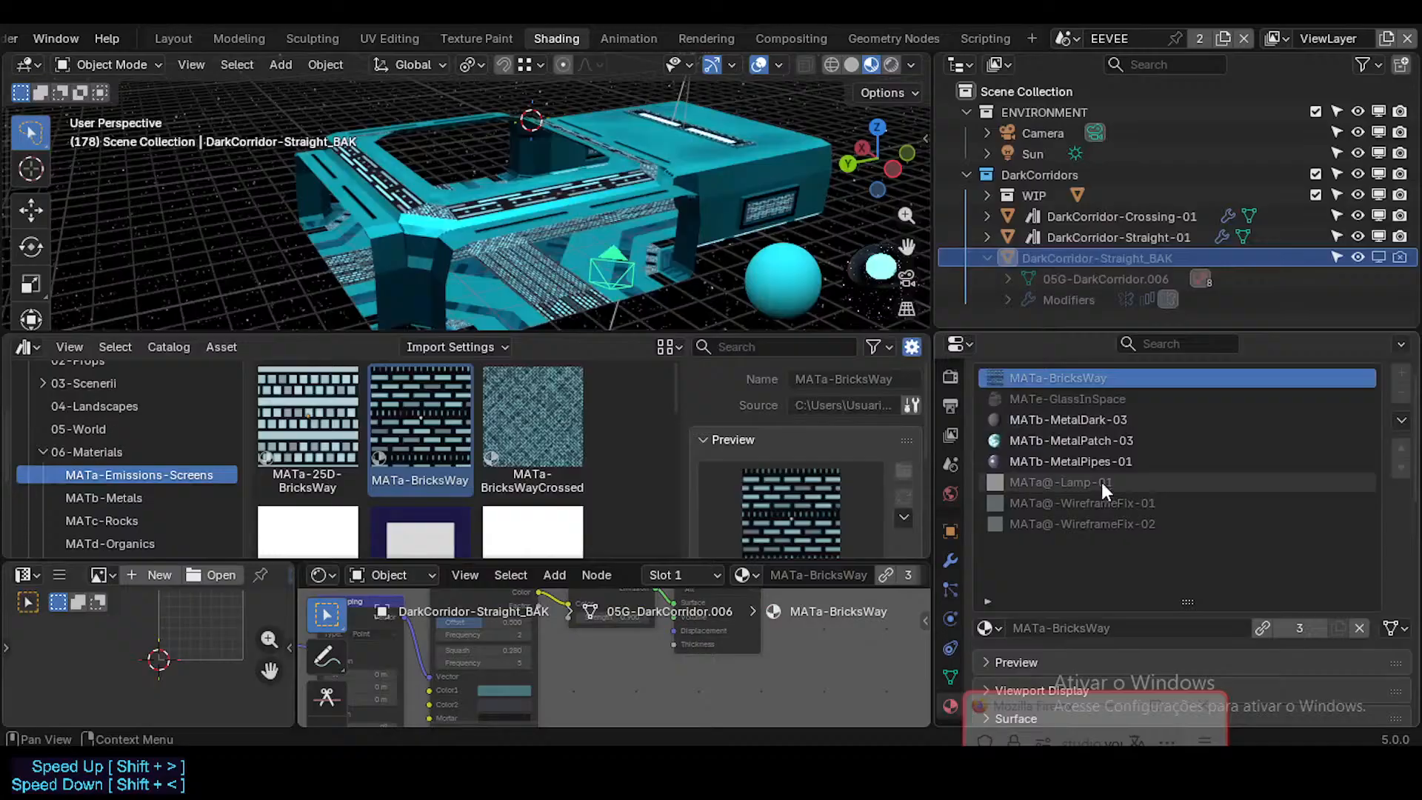
Step: Check DarkCorridor-Straight_BAK's MATb-MetalDark-03, MATb-MetalPatch-03 and MATb-MetalPipes-01 slots, and collapse the object's outliner entry
left_click(1109, 421)
left_click(1136, 443)
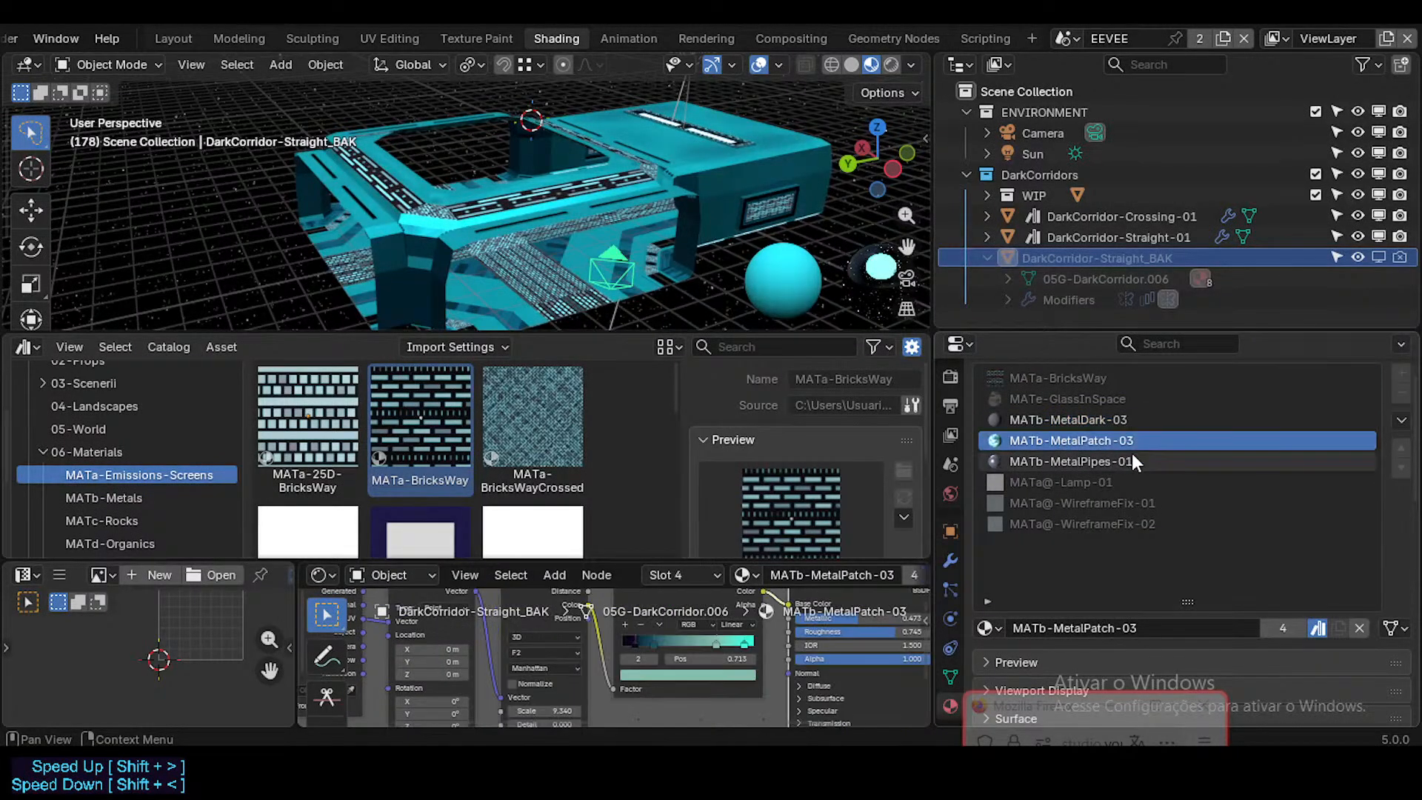
left_click(1130, 459)
left_click(987, 258)
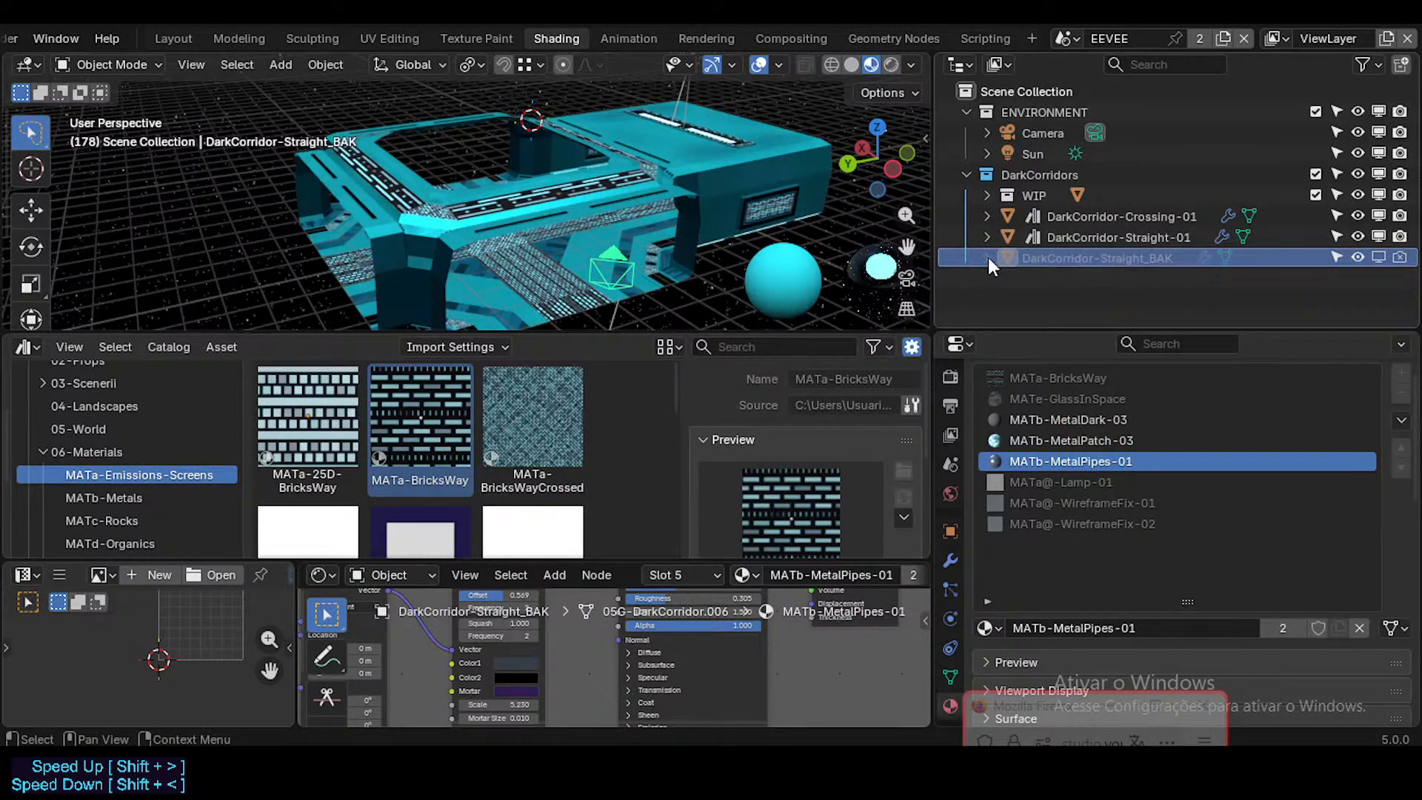
Step: Replace the local MATa-BricksWay in the first slot of the WIP collection's DarkCorridor-Cross-02 with the MATa-BricksWay library asset
left_click(986, 195)
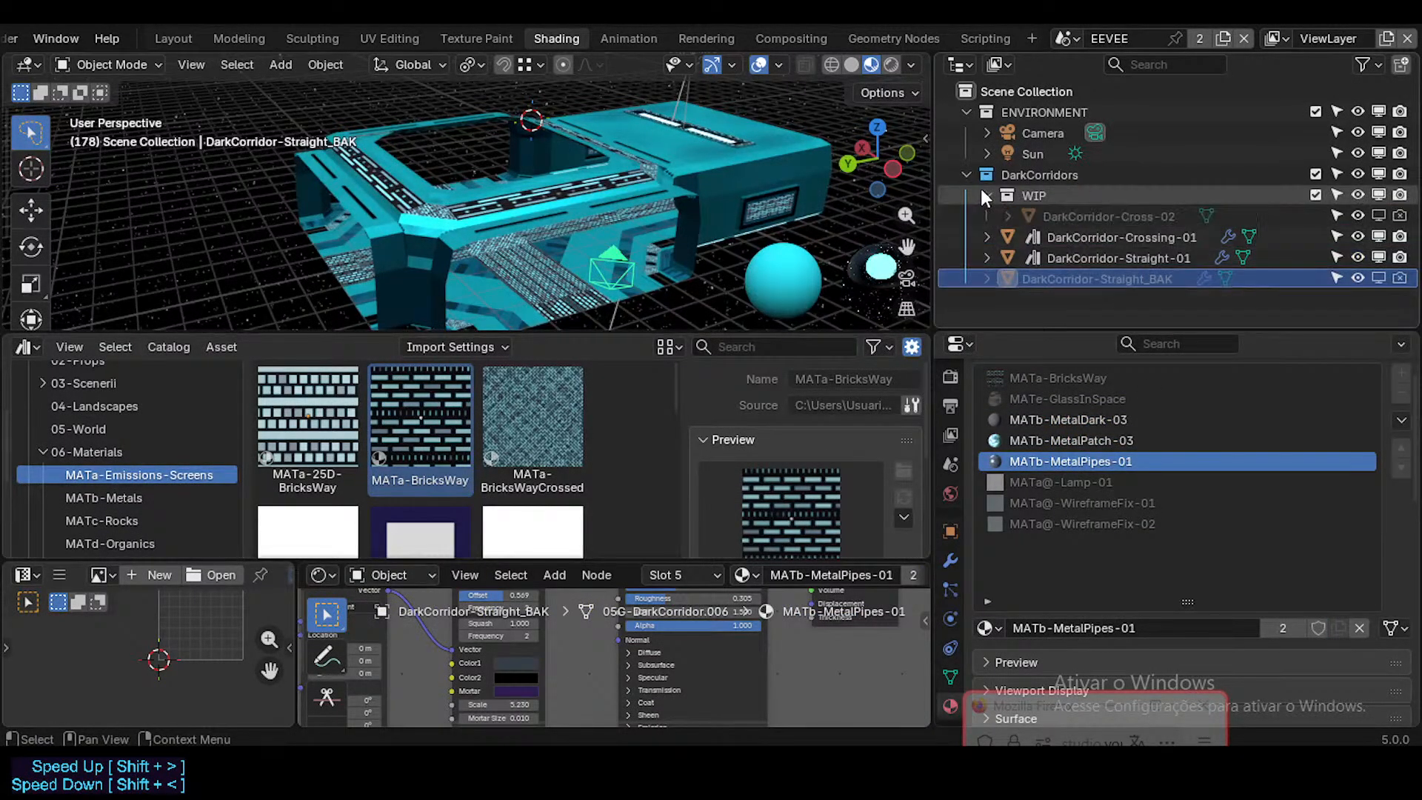
left_click(1057, 216)
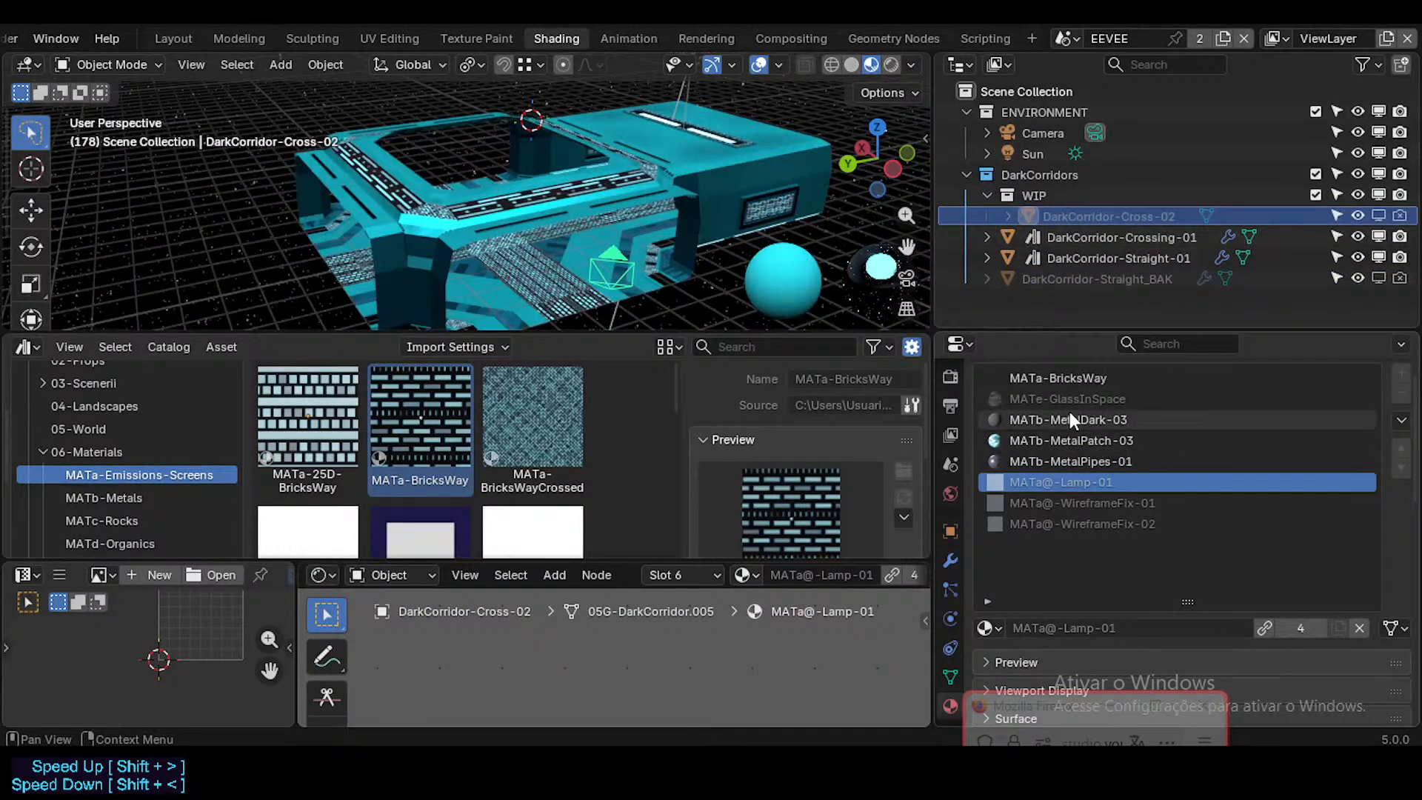
left_click_drag(403, 441, 1075, 389)
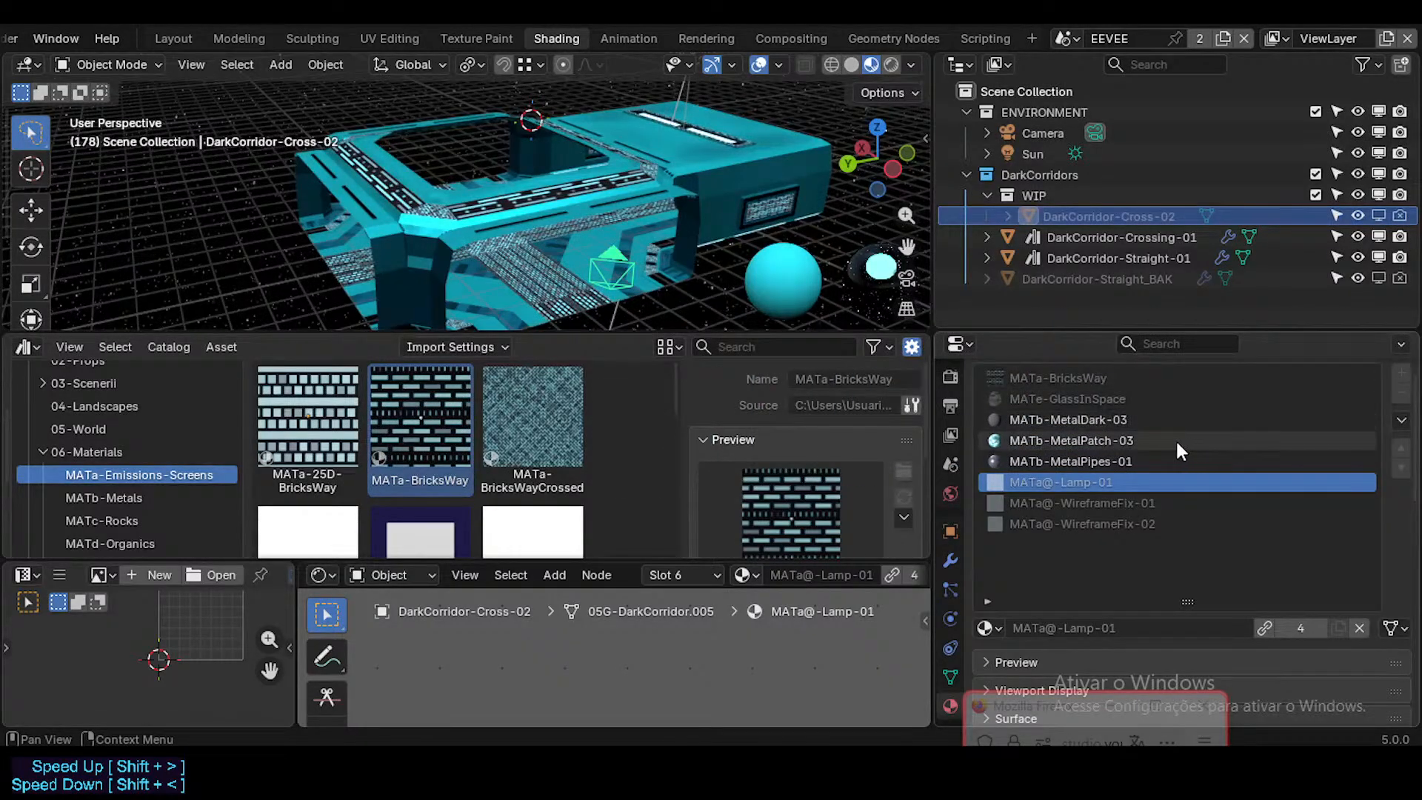
Step: Replace the local MATb-MetalPipes-01 in DarkCorridor-Cross-02's fifth material slot with the MATb-MetalPipes-01 asset from the MATb-Metals catalog
left_click(1121, 461)
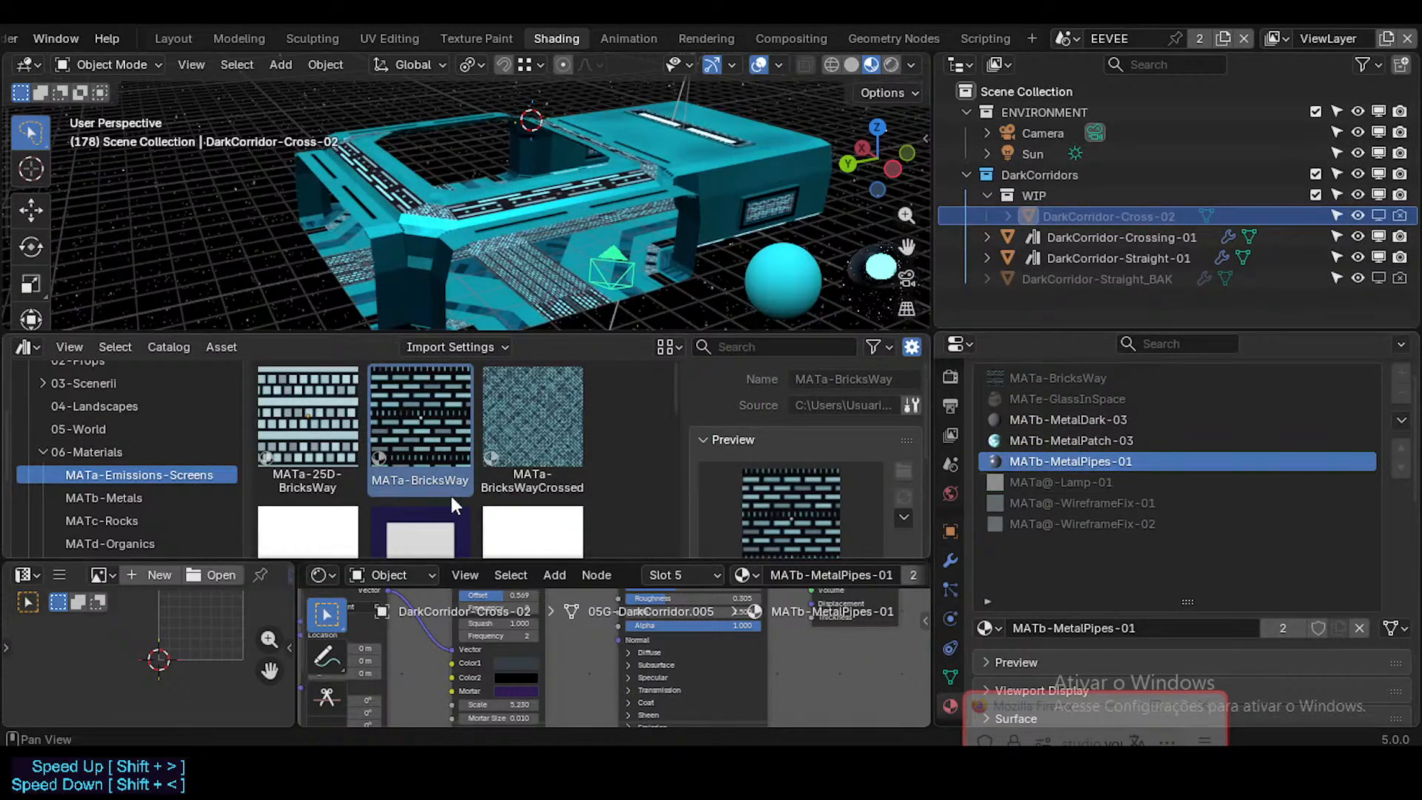
scroll(467, 488, "down", 5)
scroll(482, 480, "up", 5)
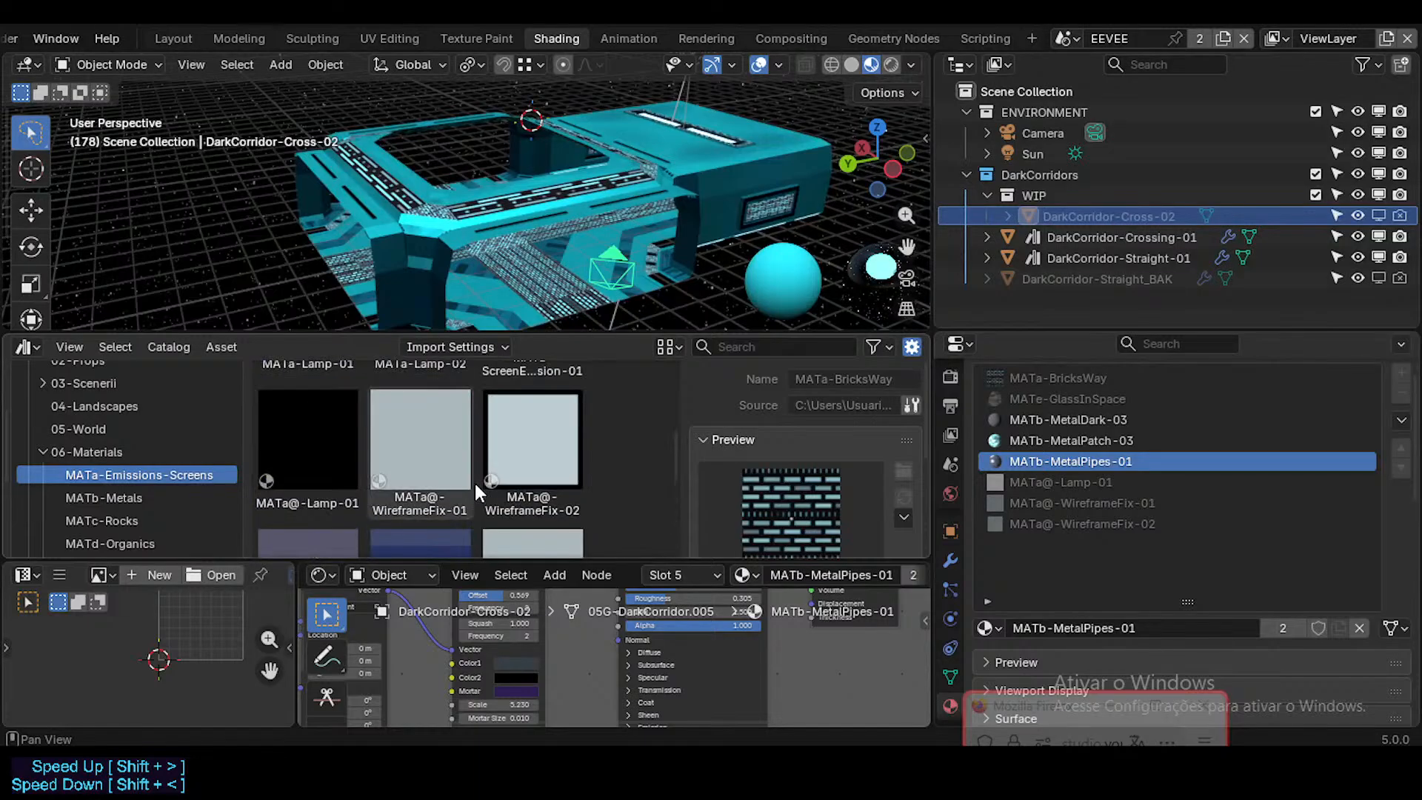
scroll(144, 482, "down", 6)
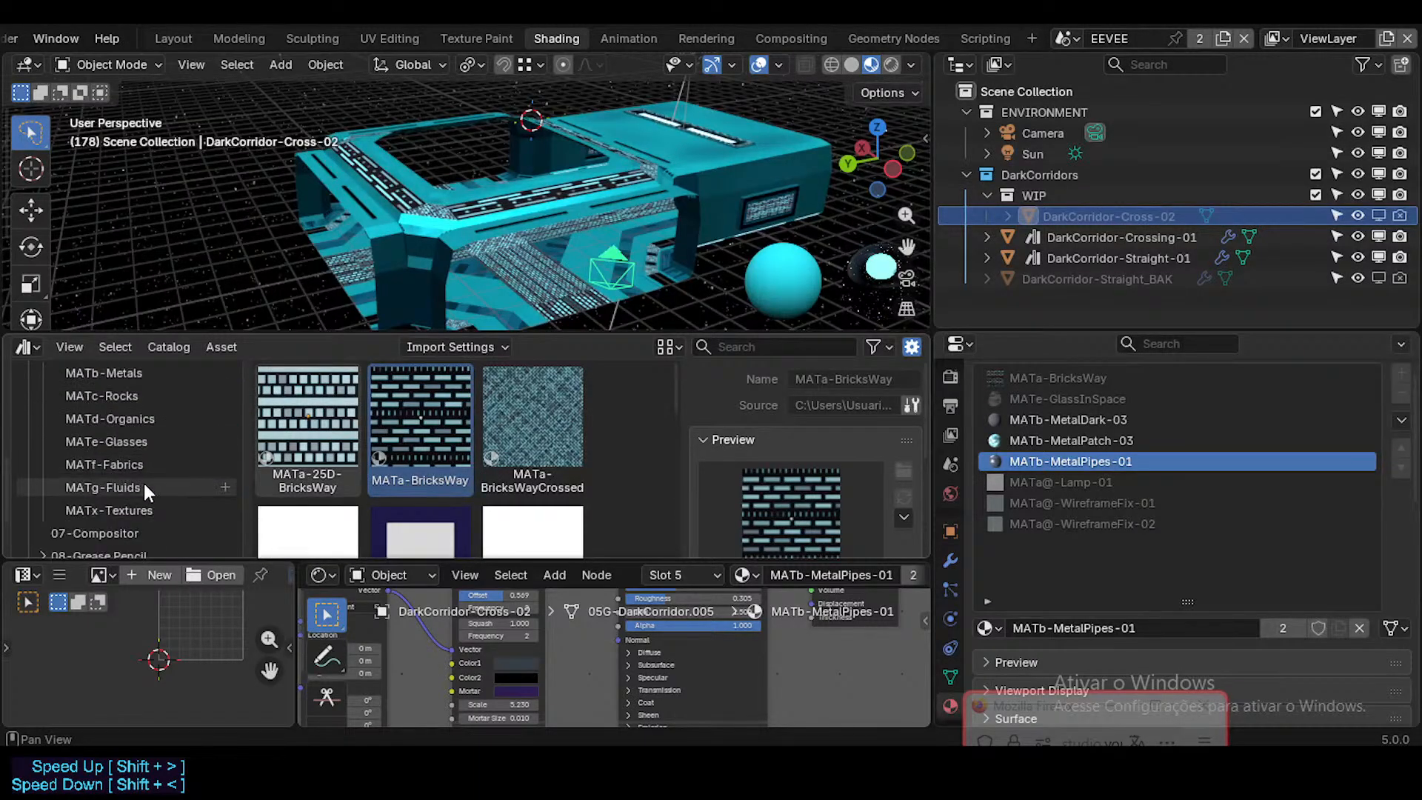
scroll(144, 482, "up", 3)
scroll(144, 480, "down", 3)
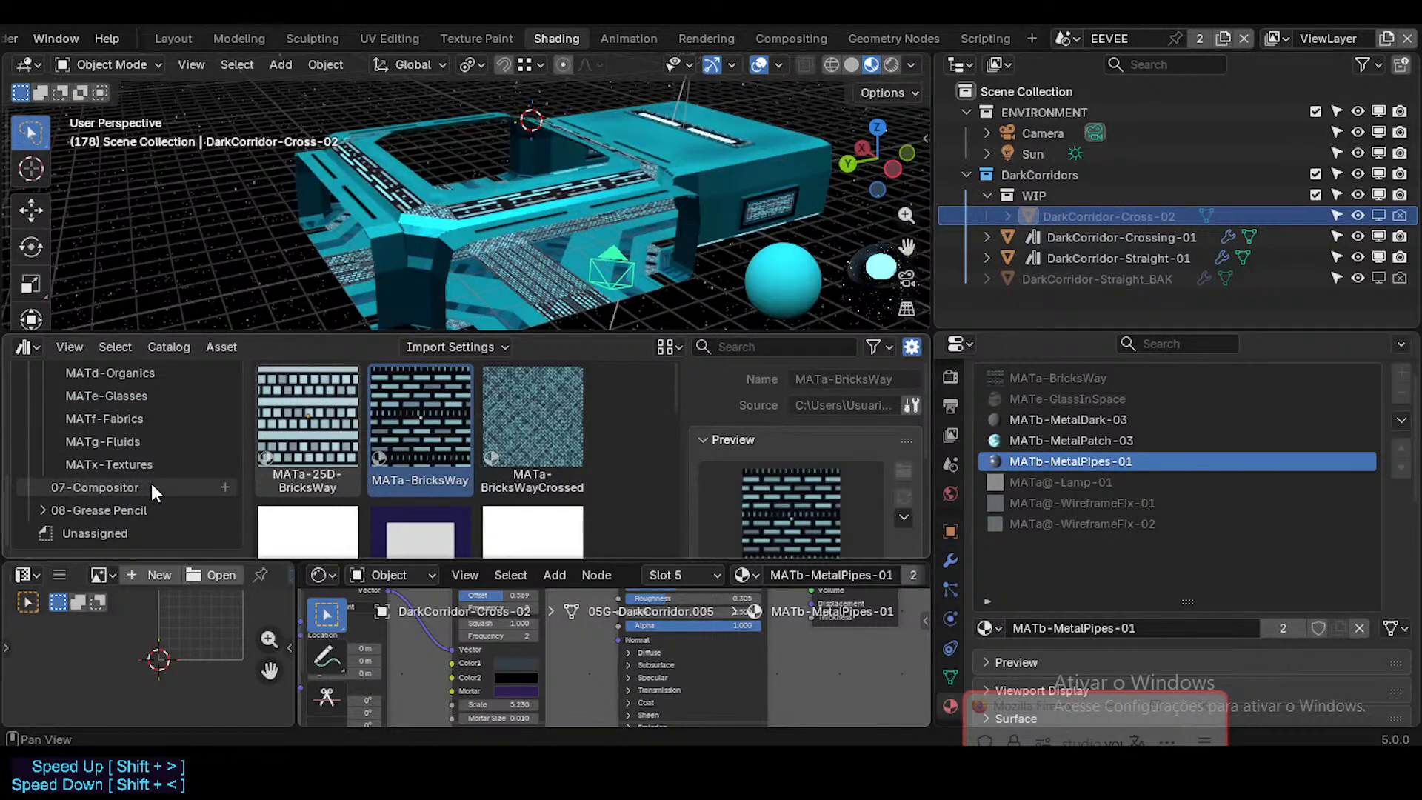
scroll(151, 483, "up", 8)
scroll(110, 482, "down", 3)
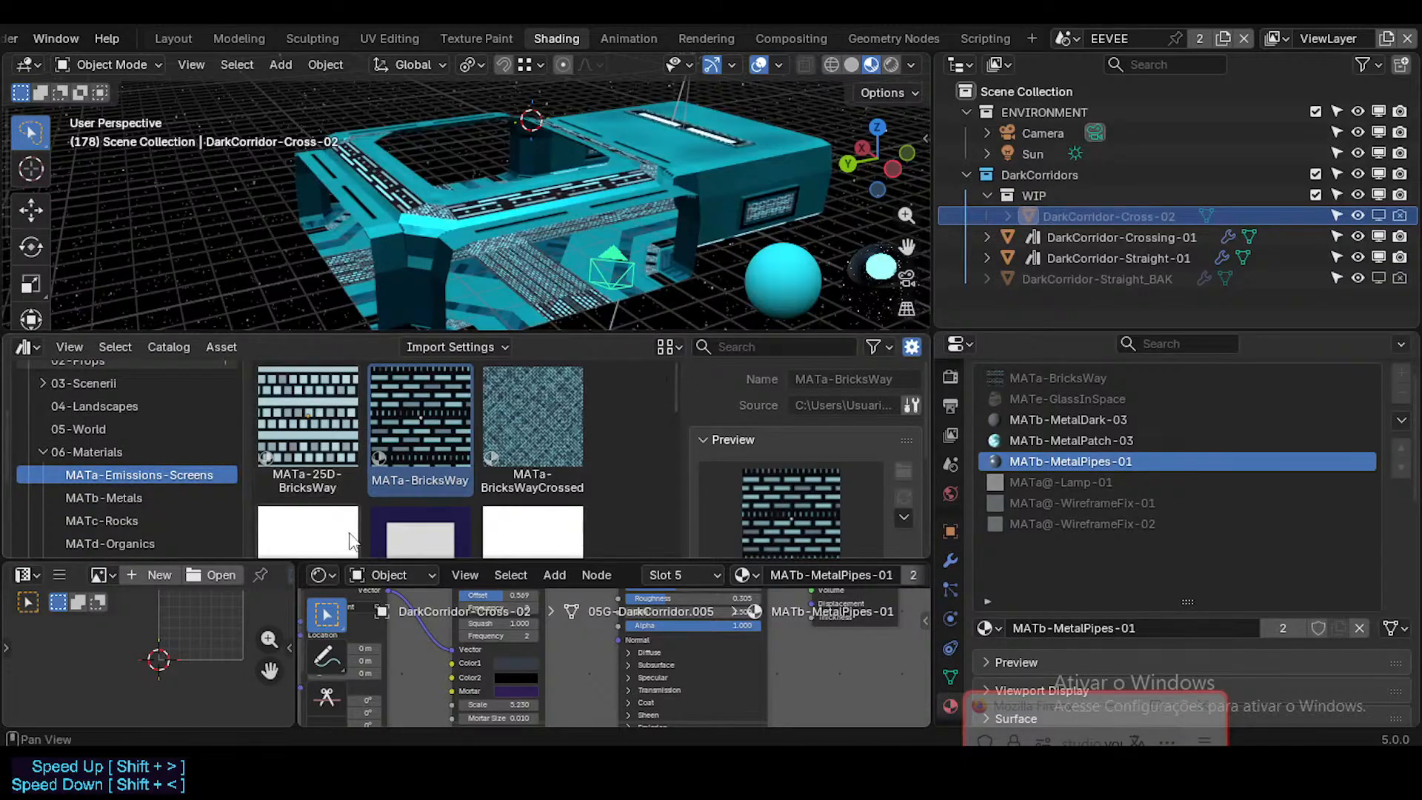
scroll(384, 487, "down", 8)
scroll(382, 478, "up", 5)
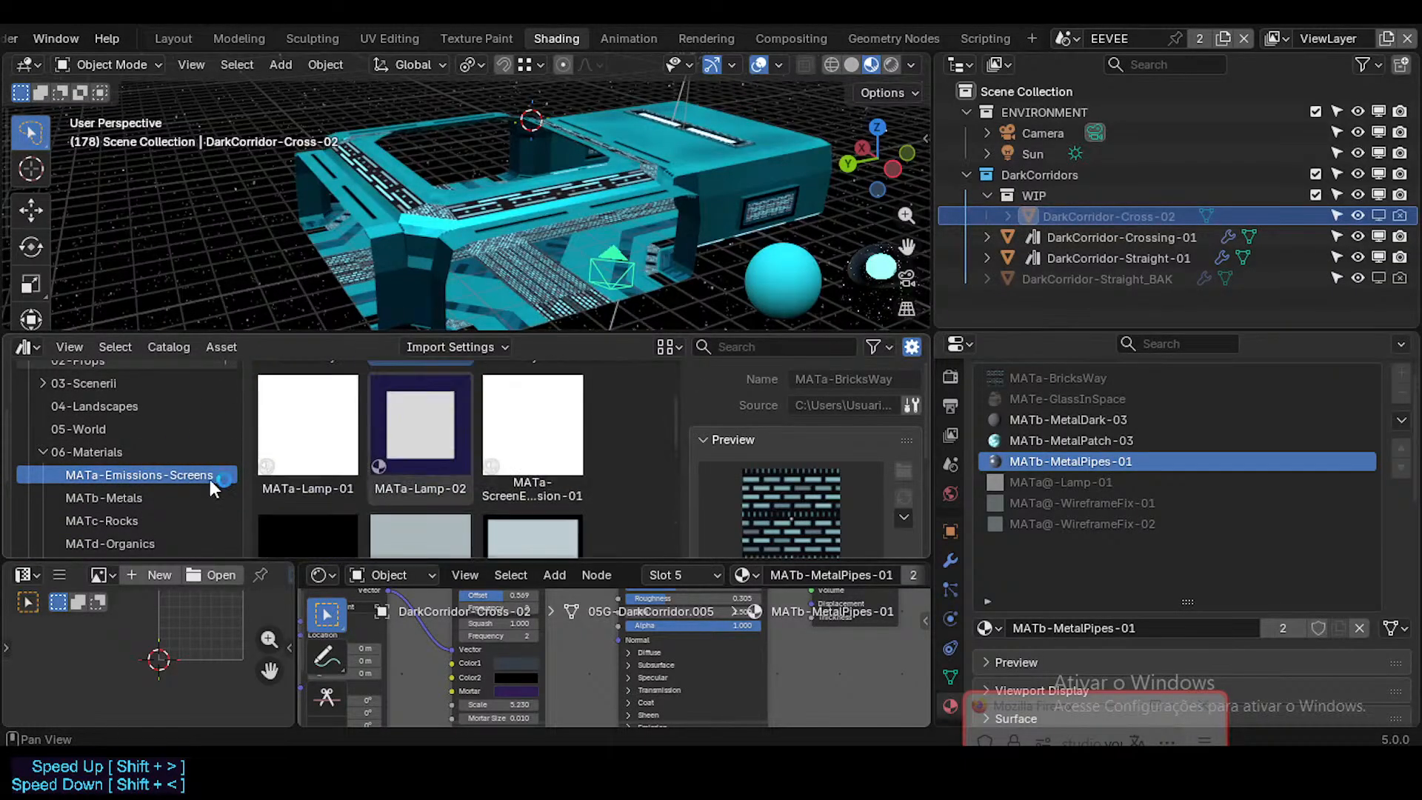
scroll(110, 480, "down", 5)
left_click(149, 370)
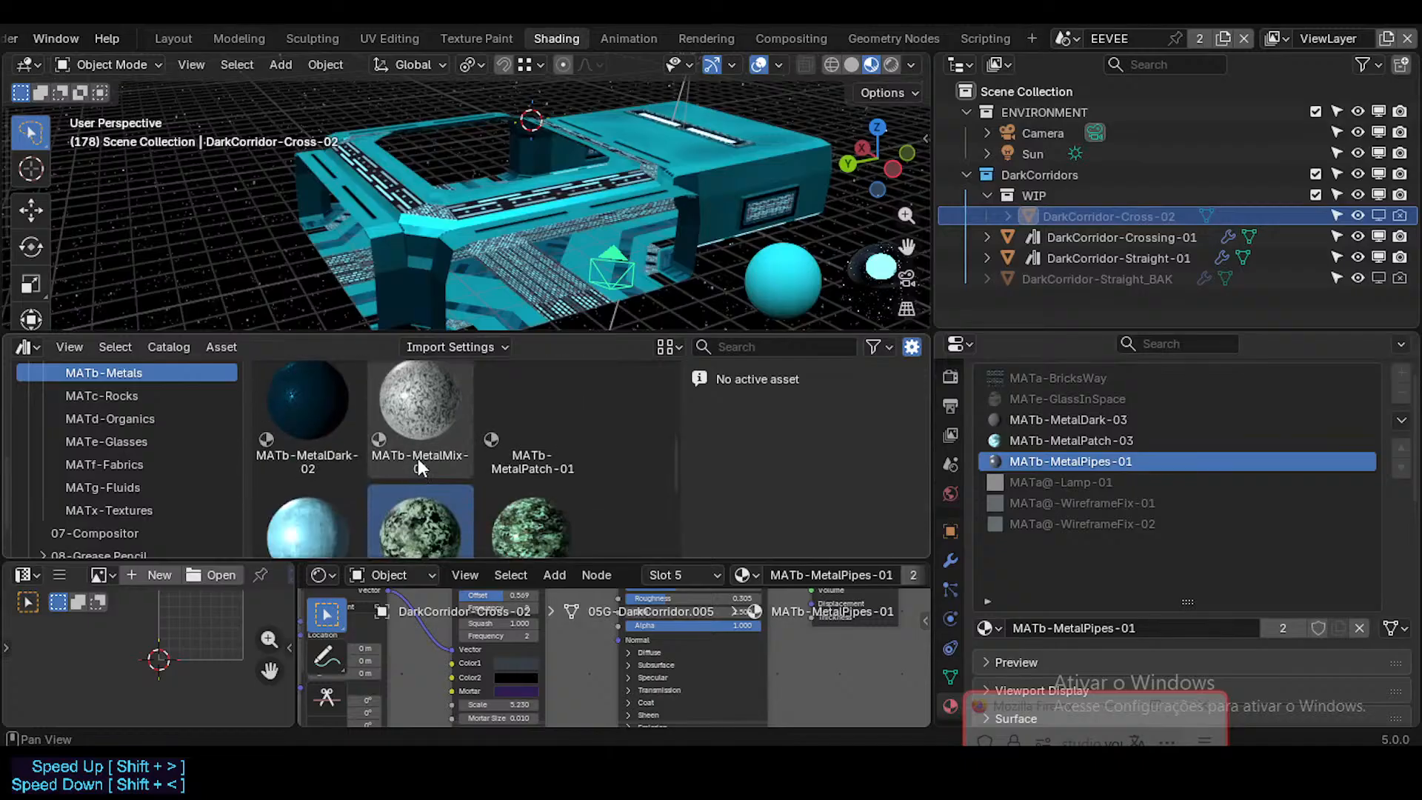
scroll(449, 453, "down", 5)
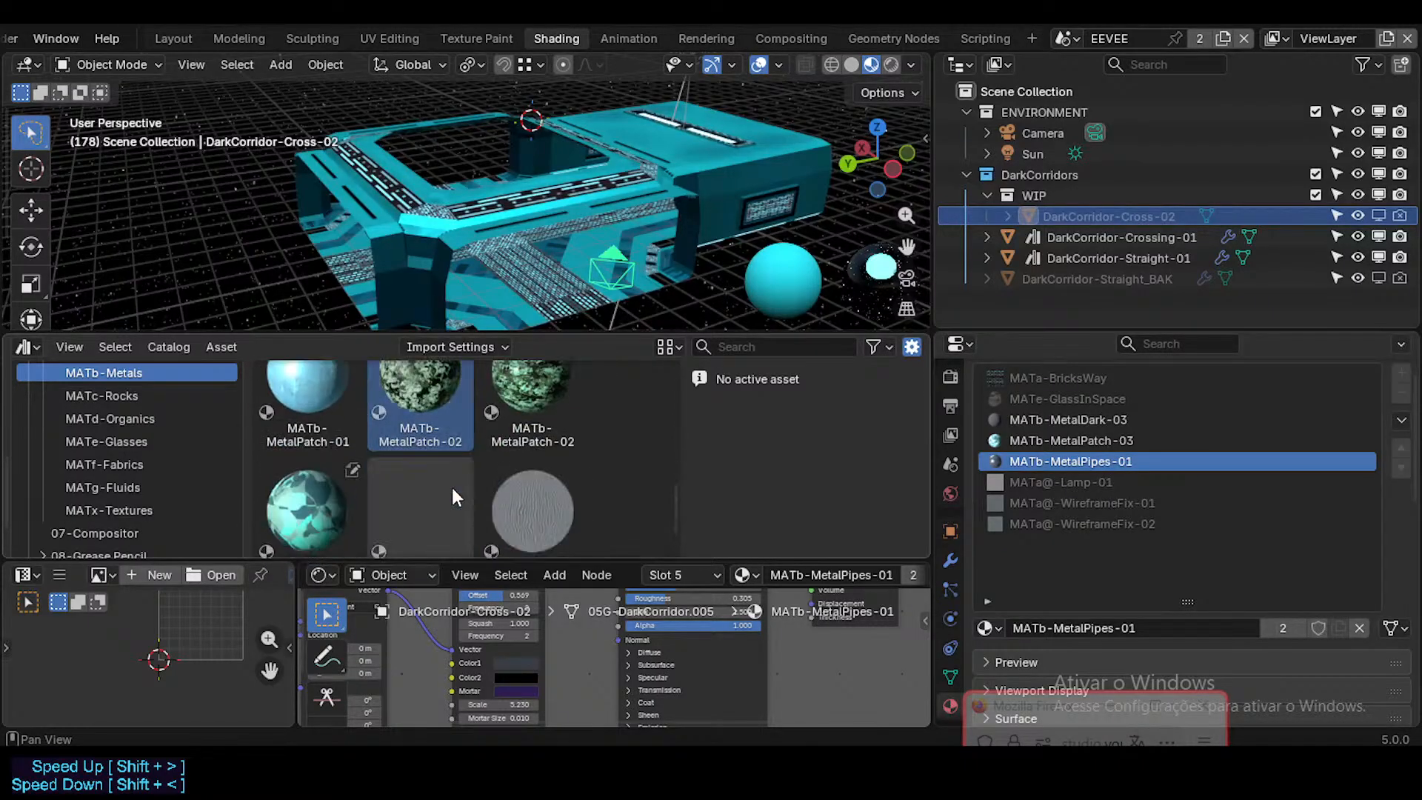
left_click_drag(439, 488, 1094, 464)
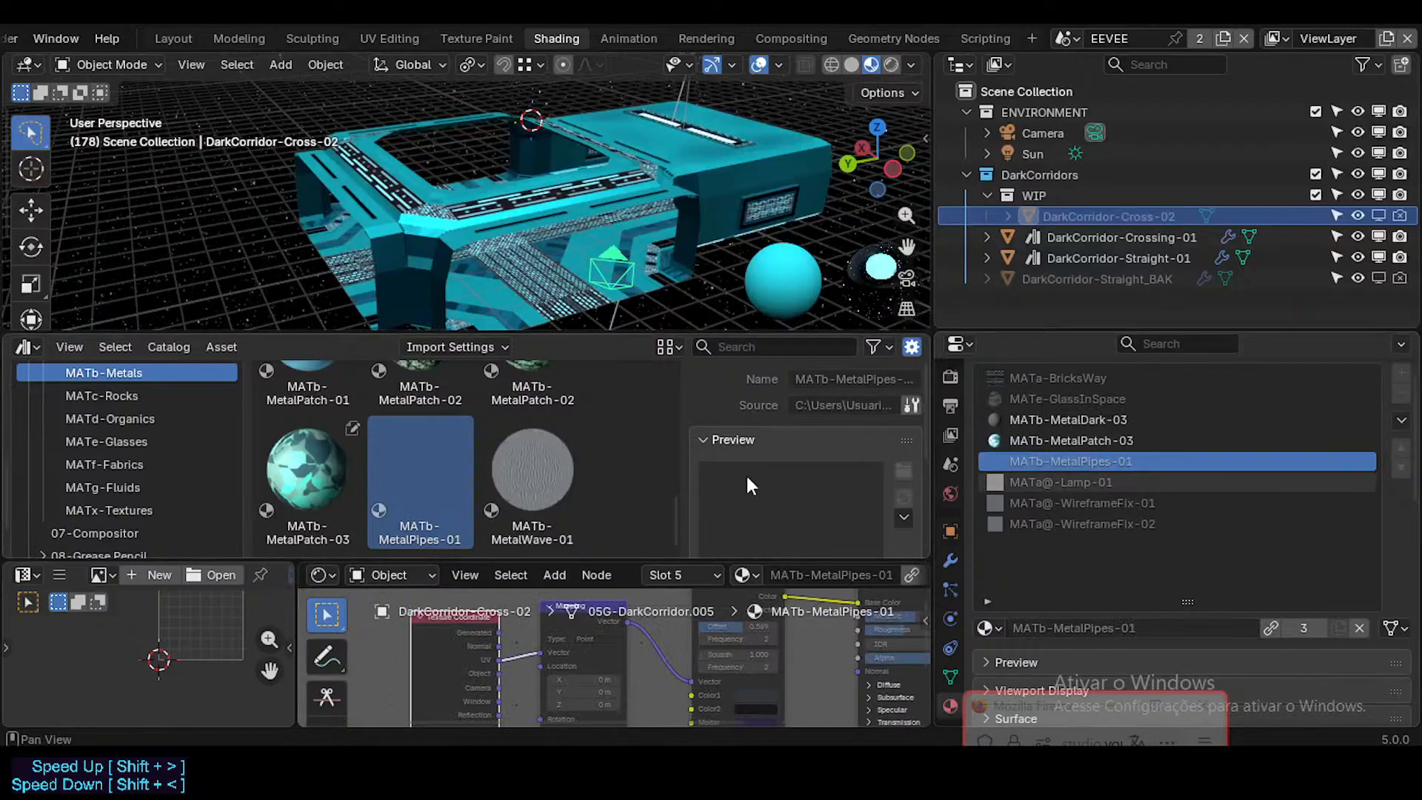
Step: Check DarkCorridor-Cross-02's MATb-MetalPatch-03 and MATb-MetalDark-03 slots, and collapse the WIP and DarkCorridors collections in the outliner
left_click(1103, 436)
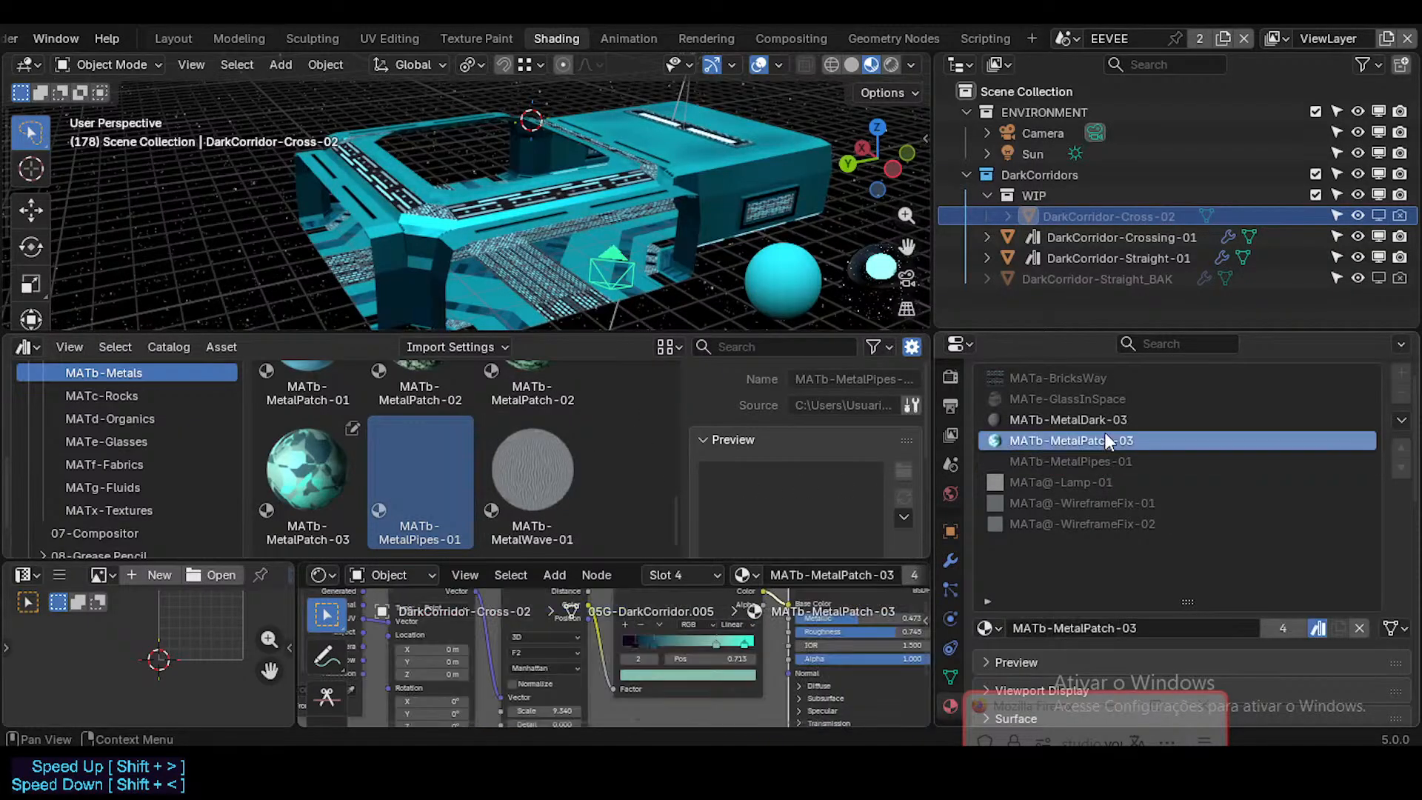
left_click(1104, 419)
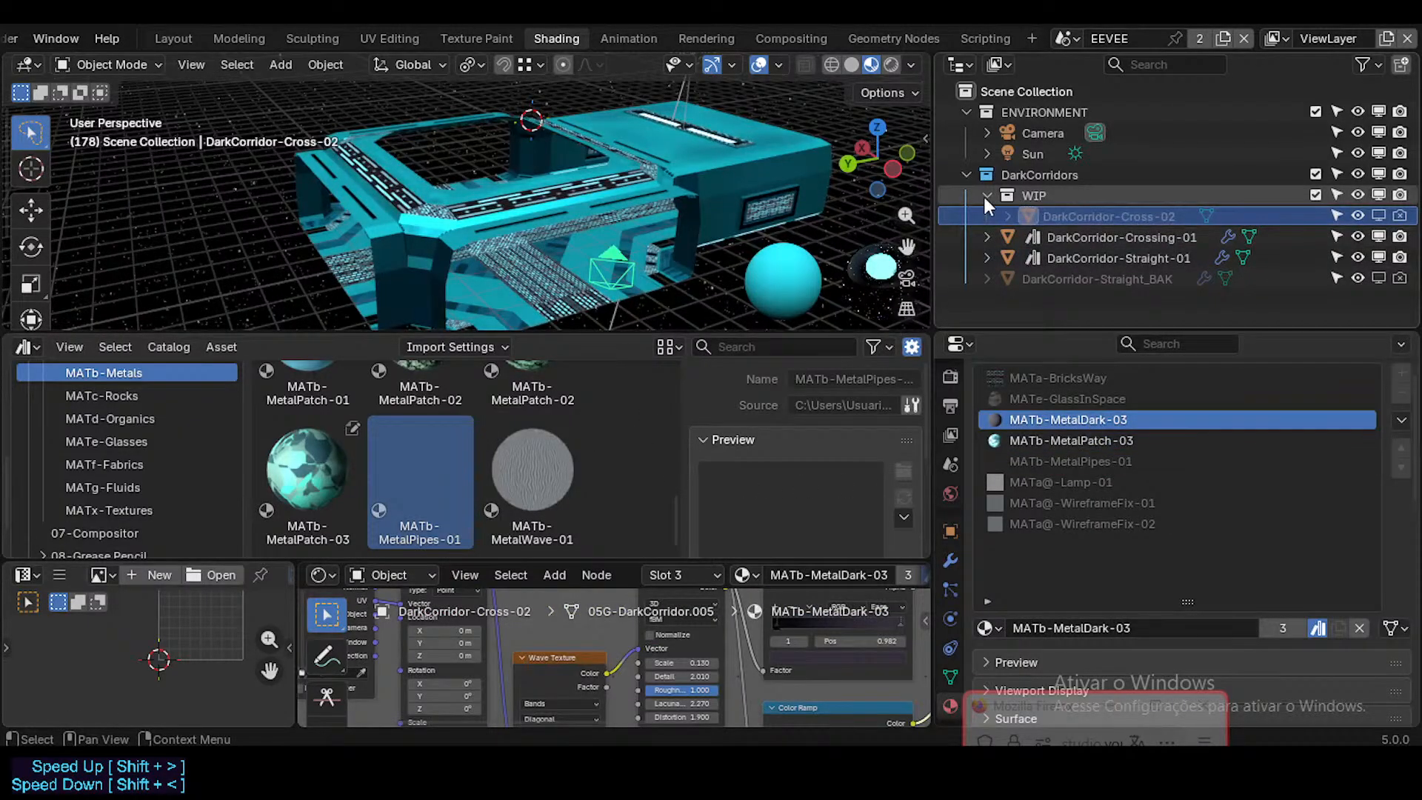
left_click(986, 195)
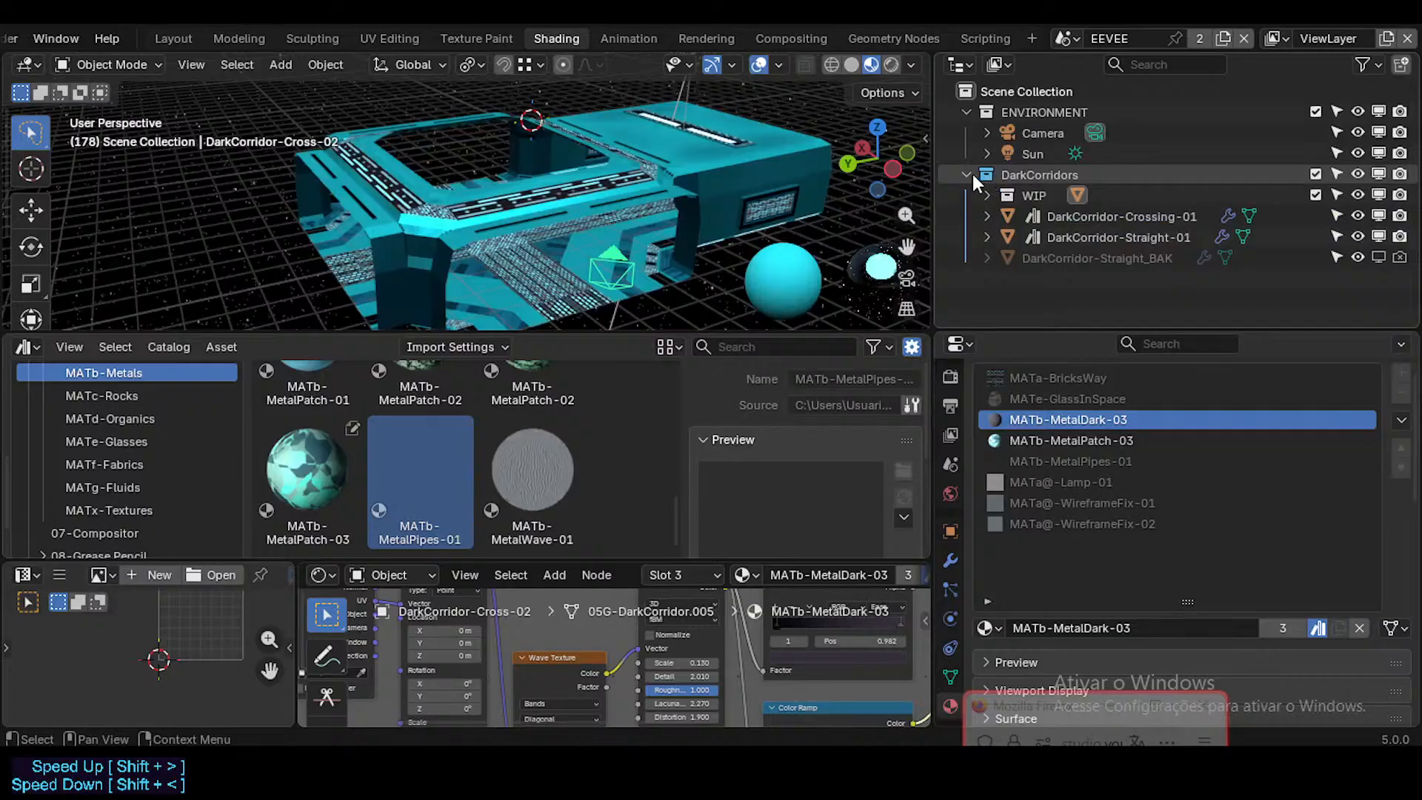
left_click(970, 174)
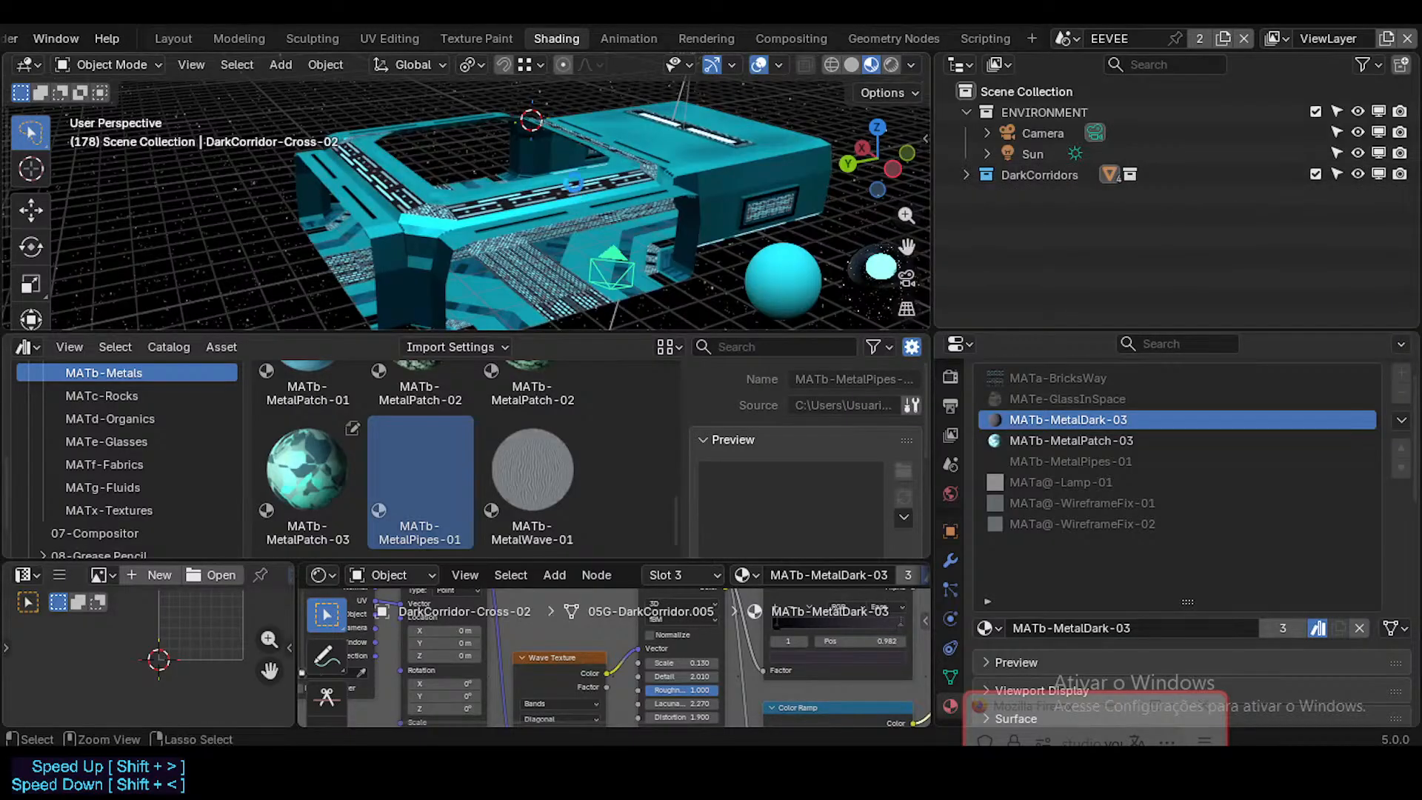
Step: Inspect the materials on the corridor crossing's floor, ceiling and pillars in walk navigation, and save ModularCorridorDark.blend
key("shift+grave")
key("w")
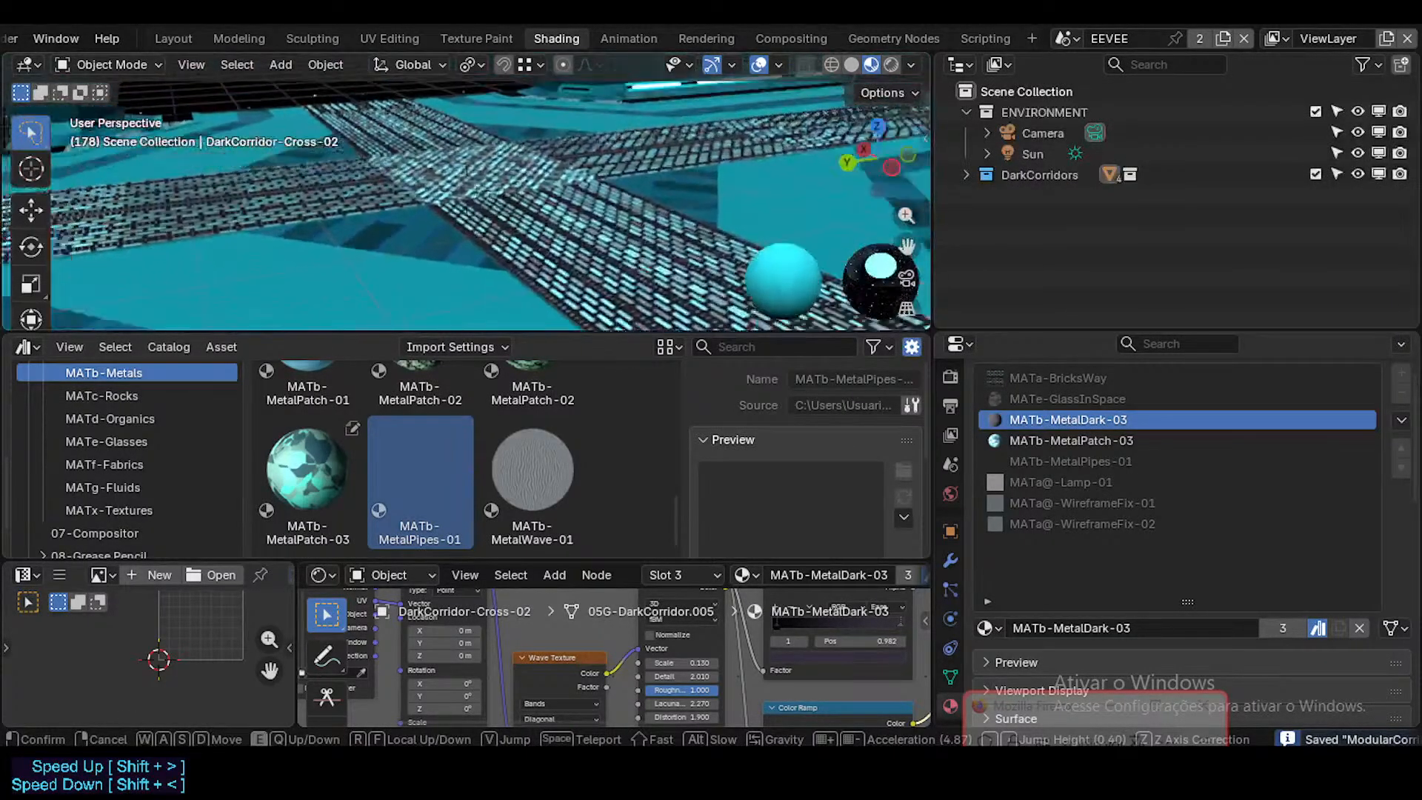
key("w")
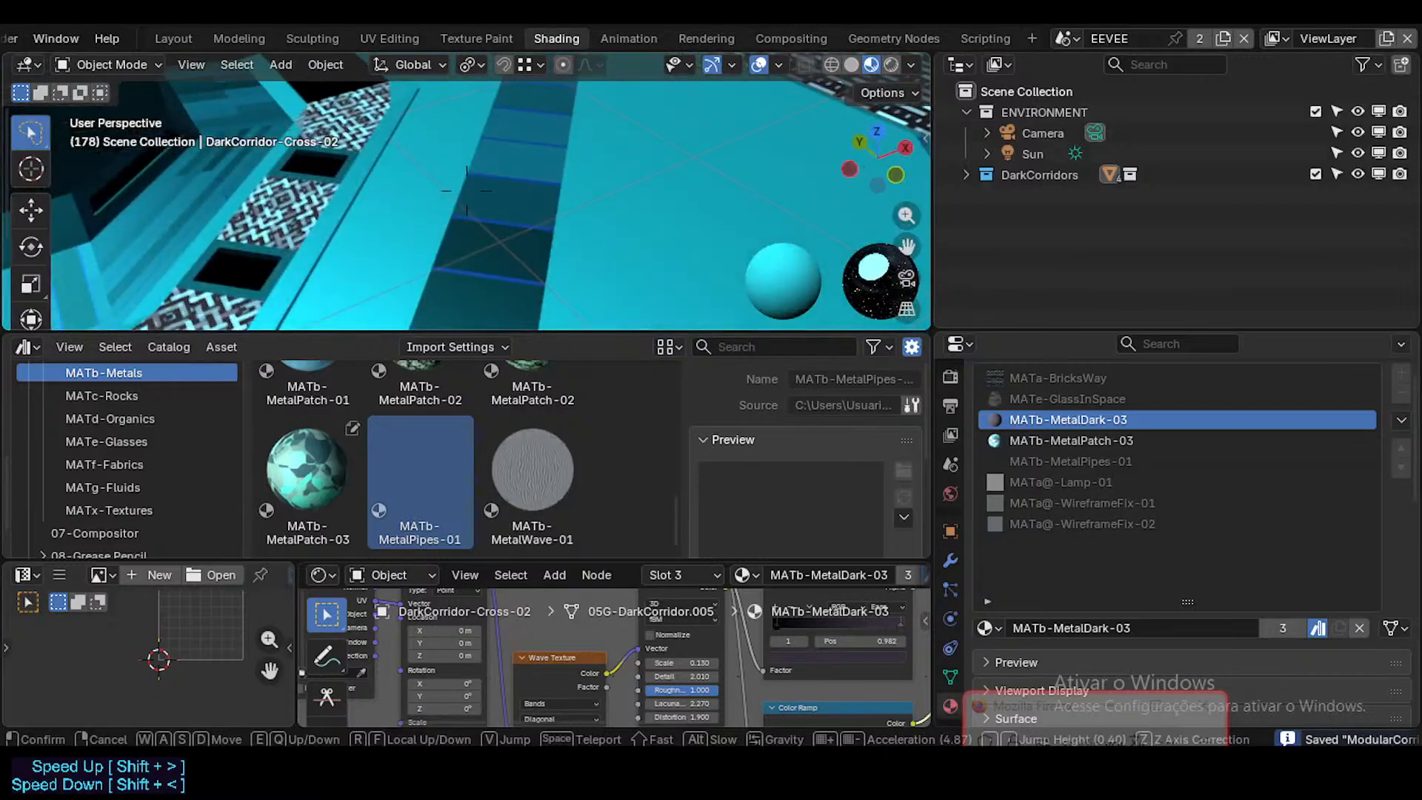
key("w")
left_click(568, 213)
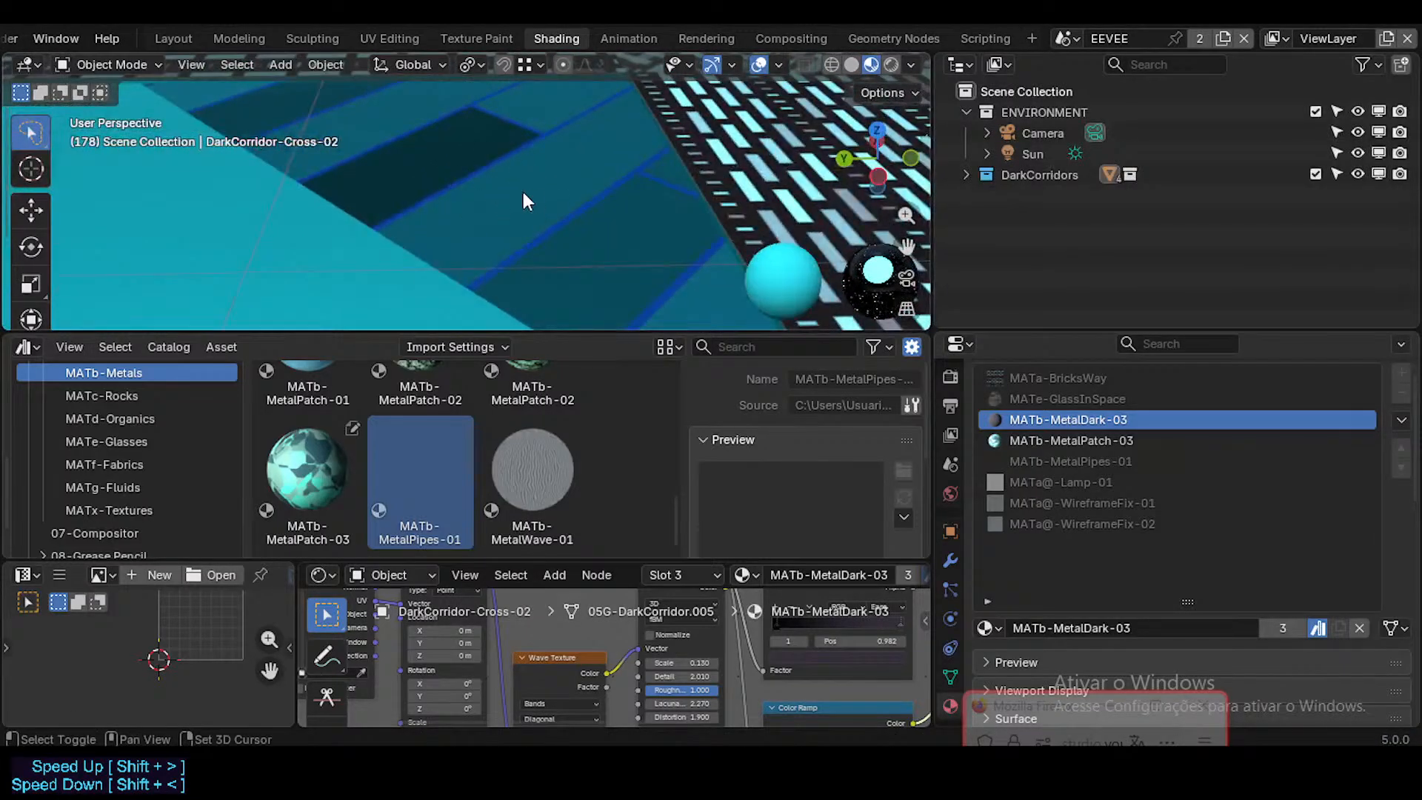
key("shift+grave")
key("s")
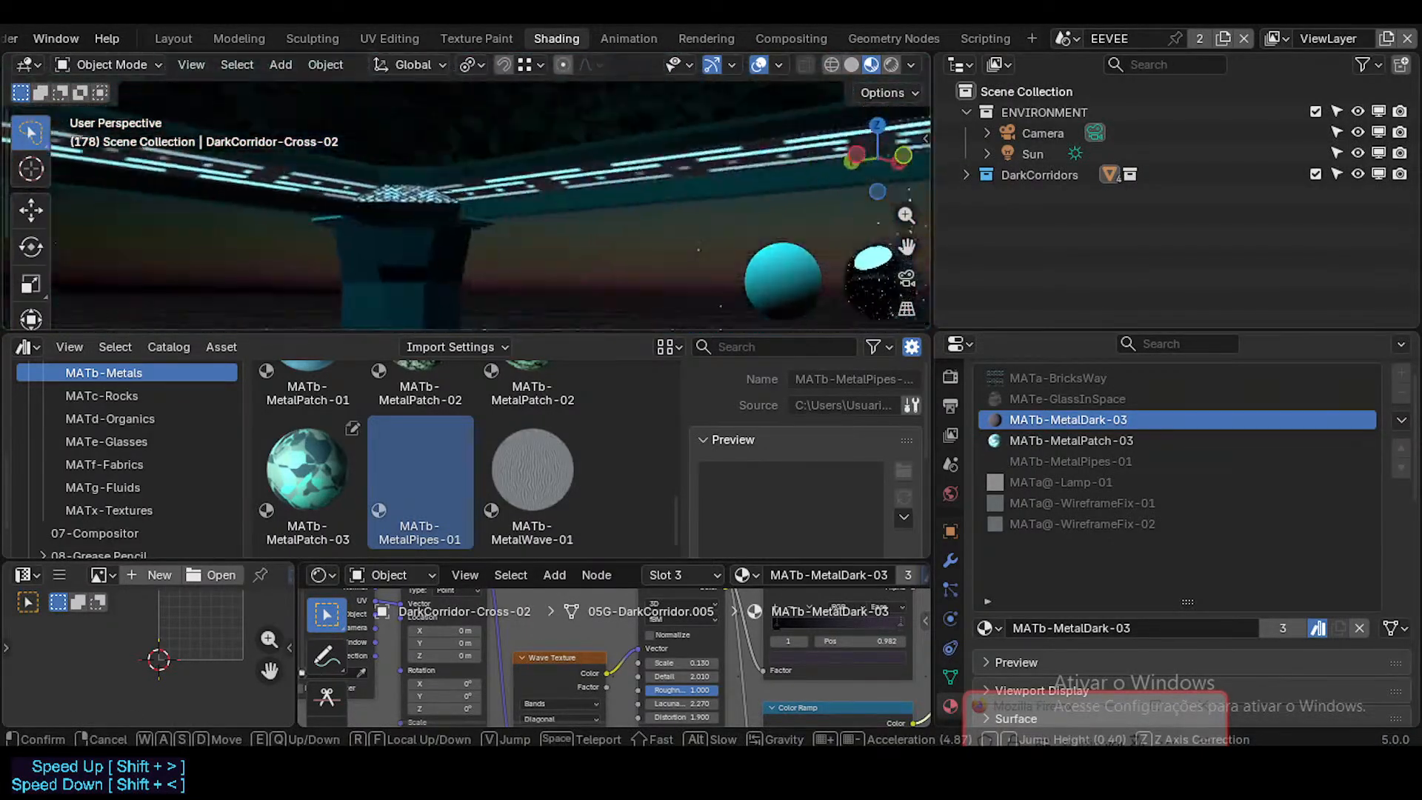
key("w")
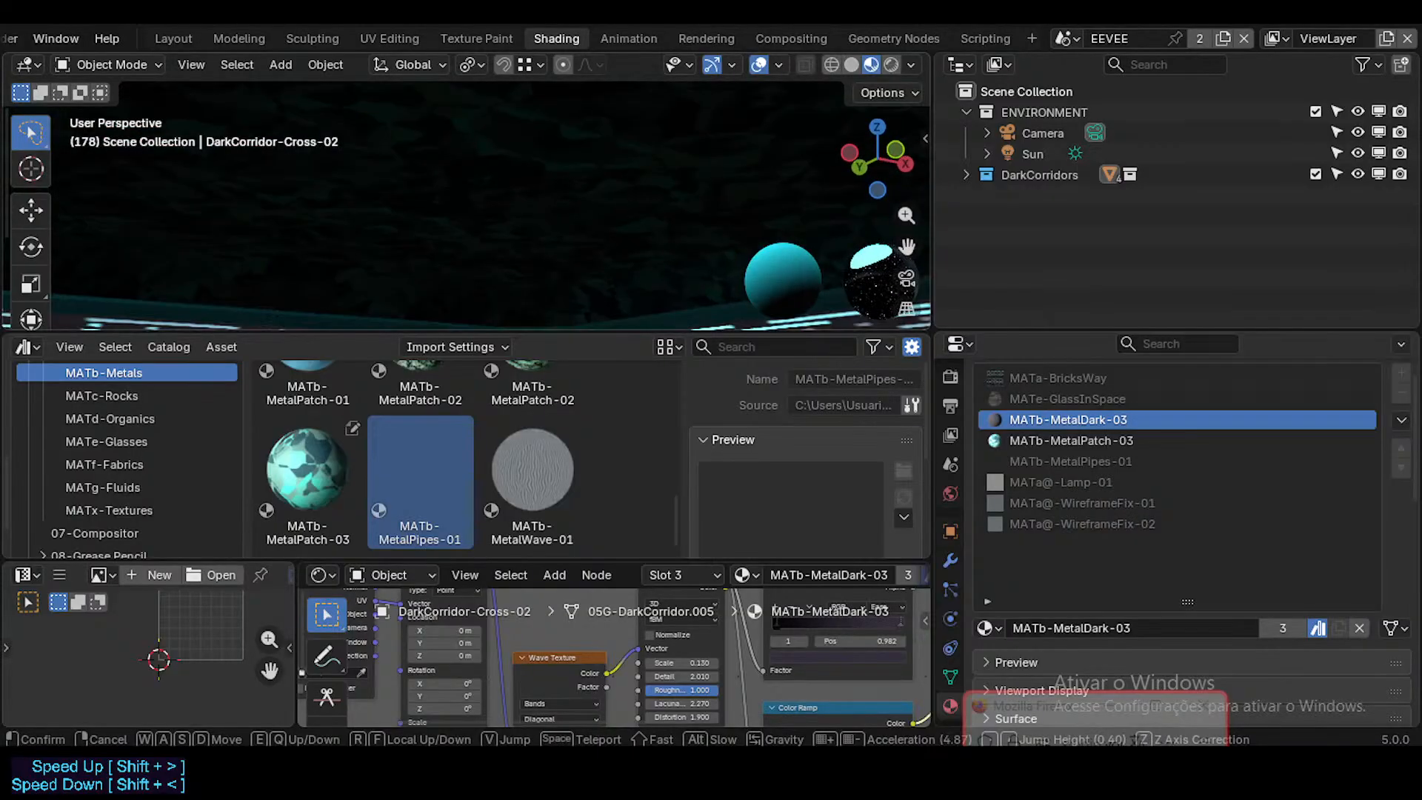
key("w")
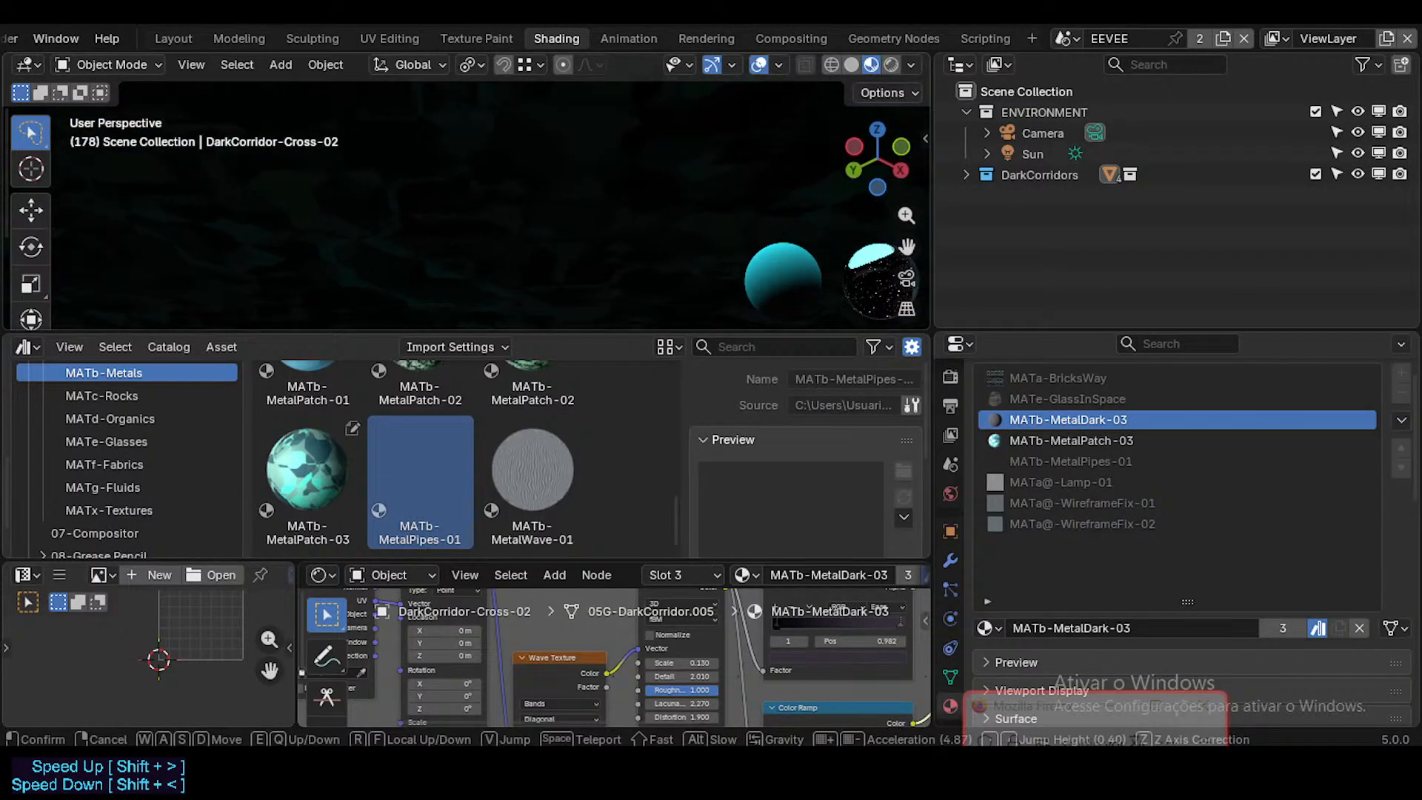
key("s")
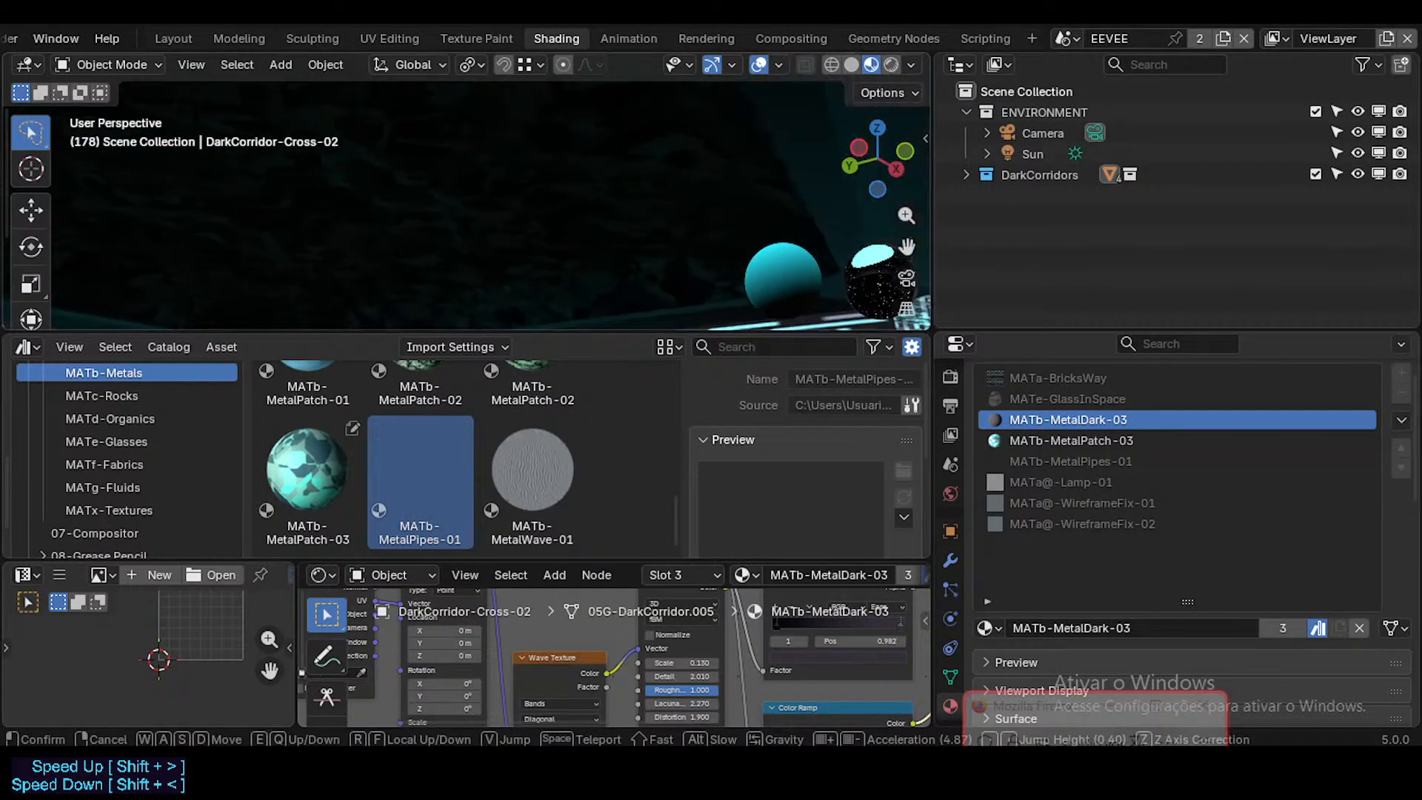
key("a")
key("a")
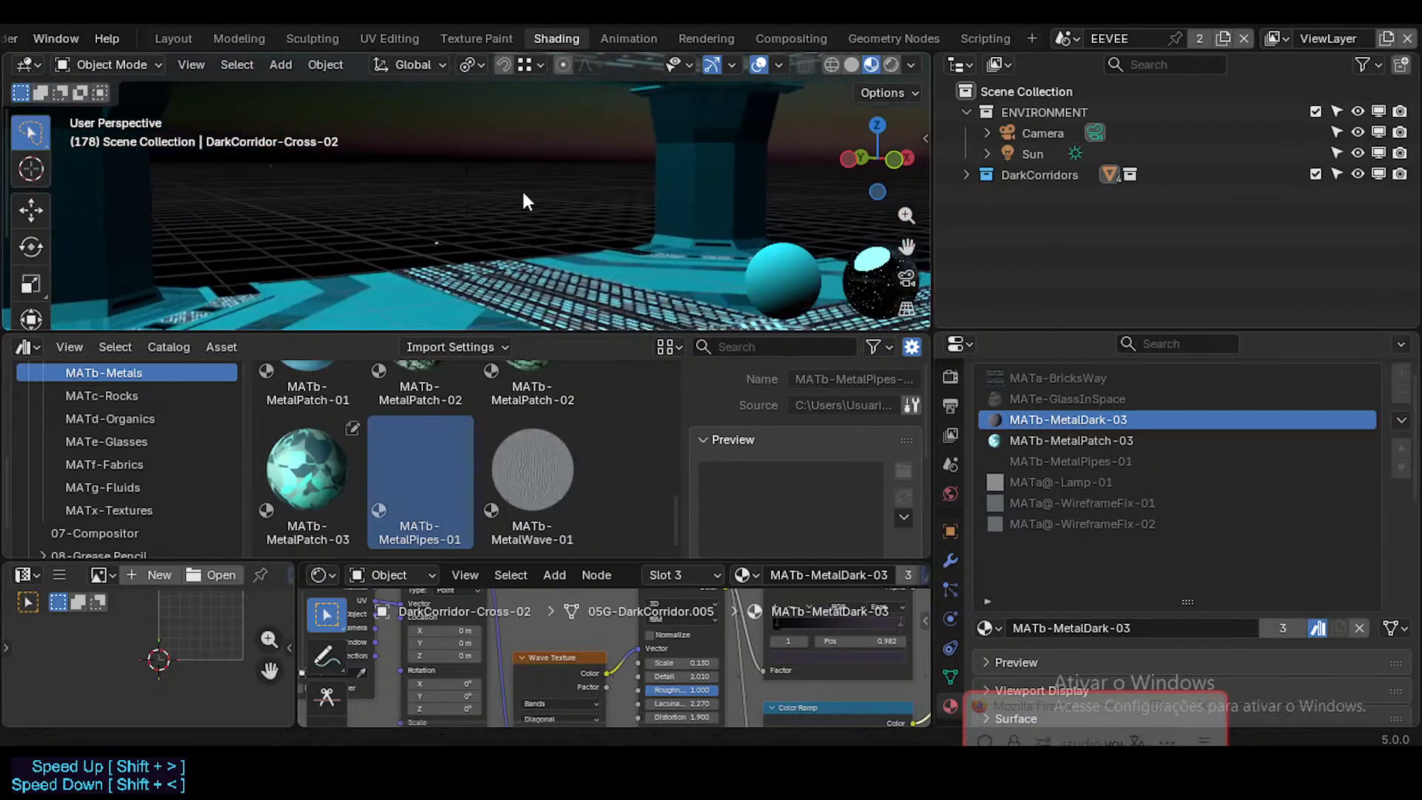
left_click(626, 230)
key("ctrl+s")
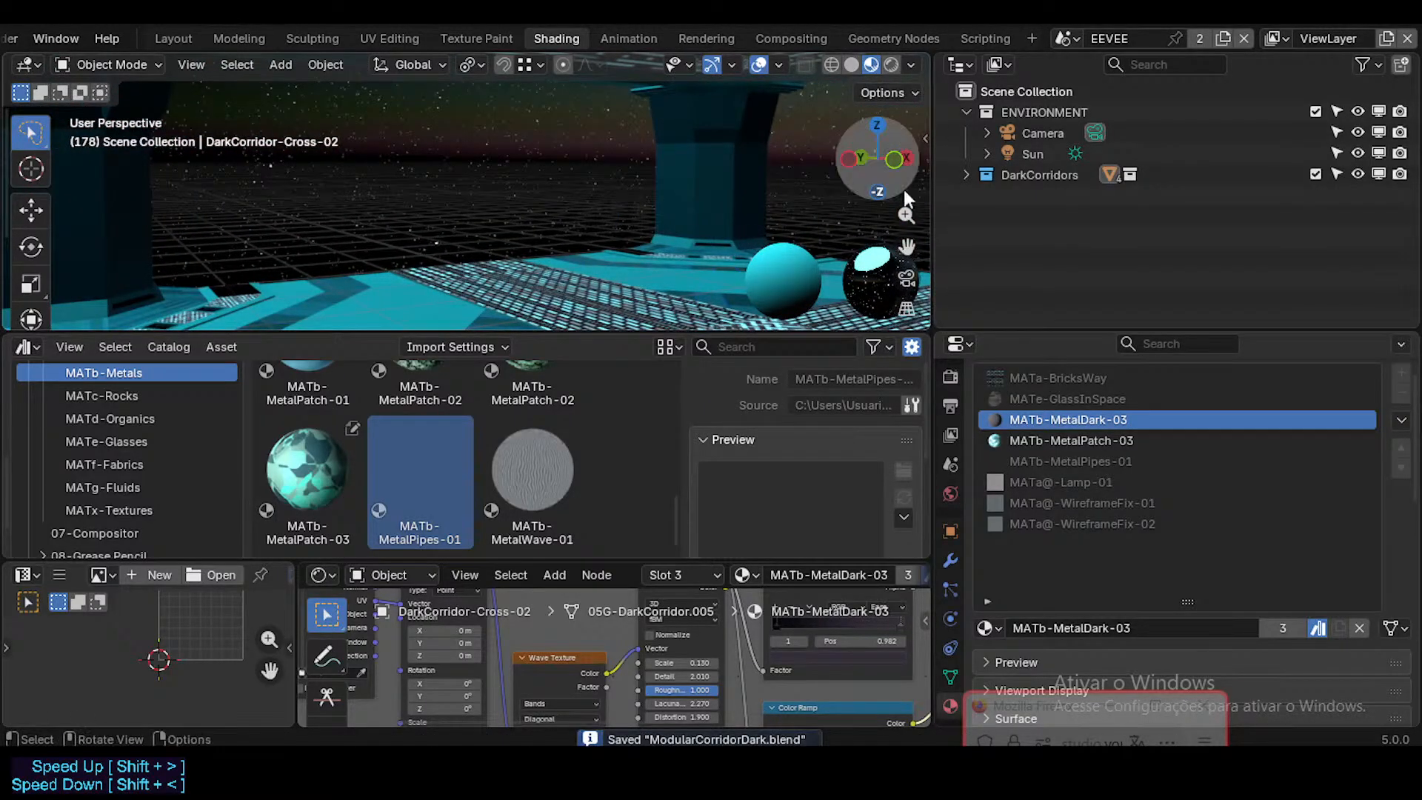
Step: Expand the DarkCorridors collection, inspect the corridor interior in walk navigation and save the file again
left_click(965, 175)
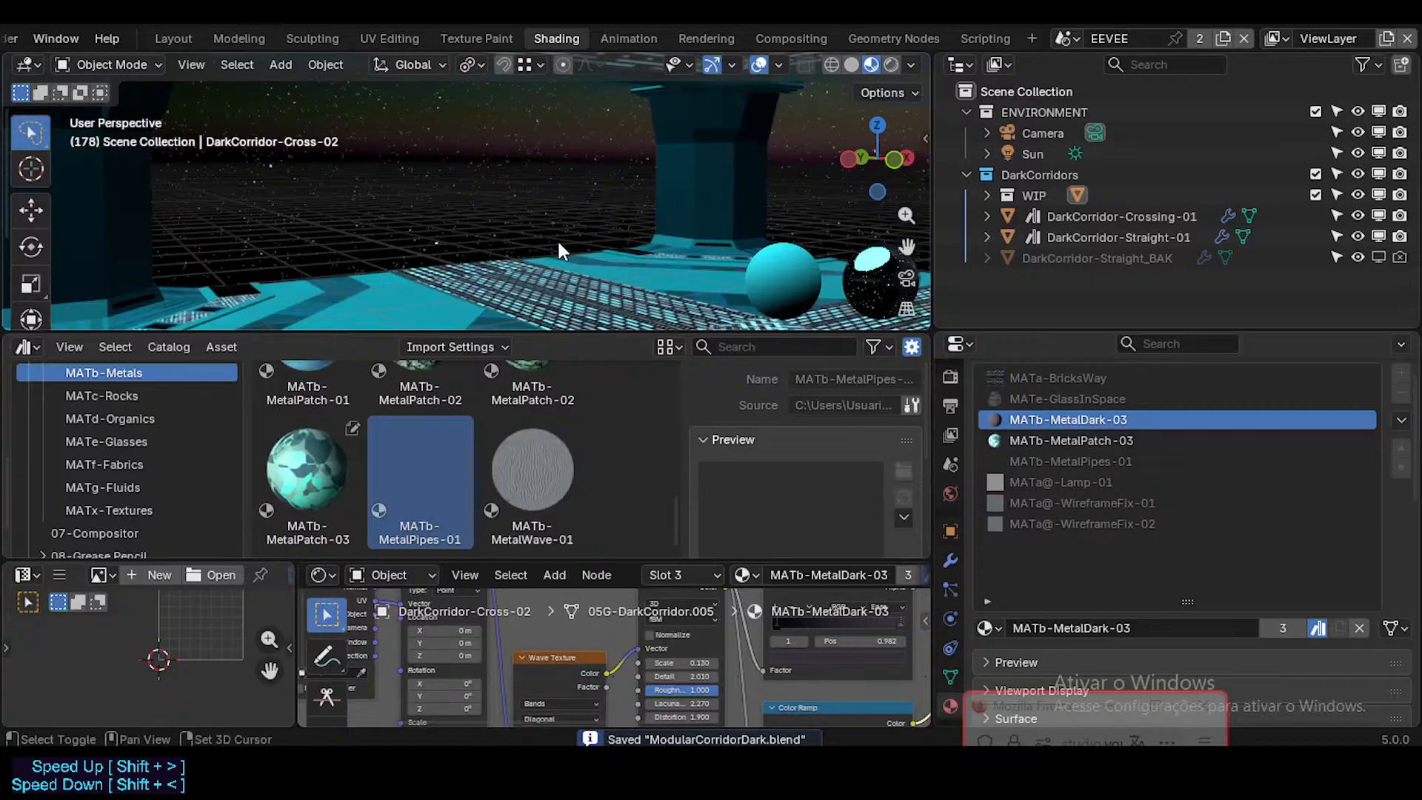
key("shift+grave")
key("w")
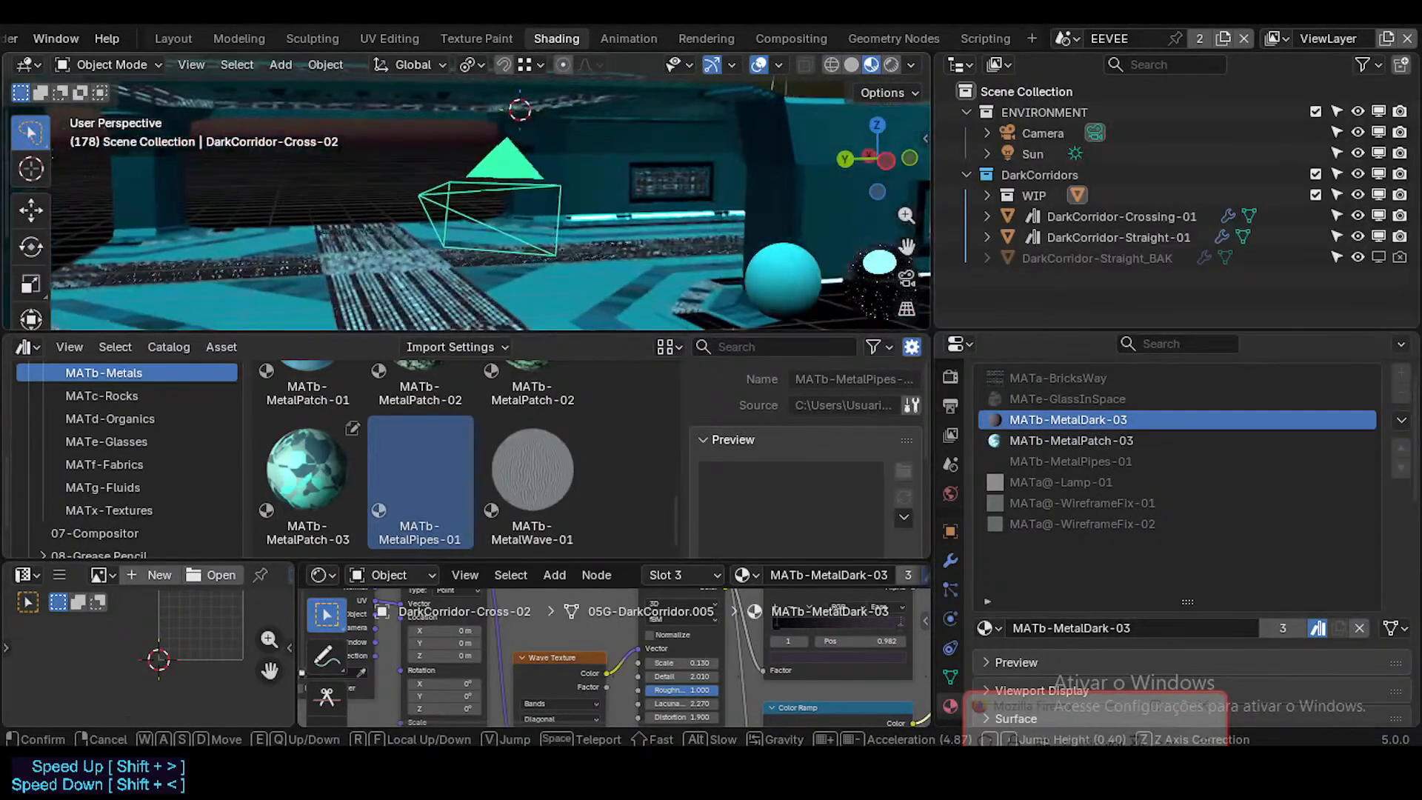
left_click(555, 229)
key("ctrl+s")
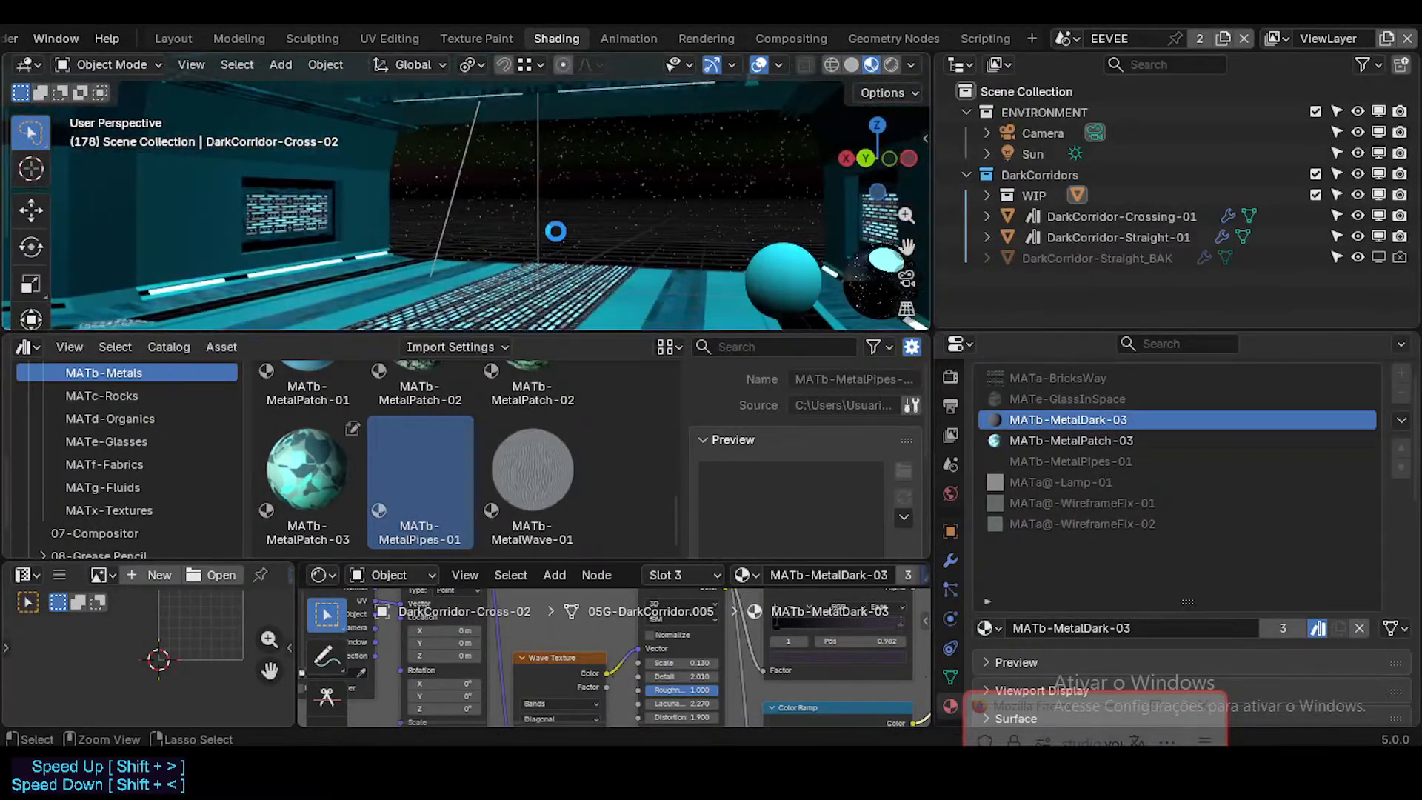
Step: Open Dorothy.blend from the 01_Characters folder of the Neocene-V asset library bookmark
scroll(40, 39, "up", 4)
left_click(41, 38)
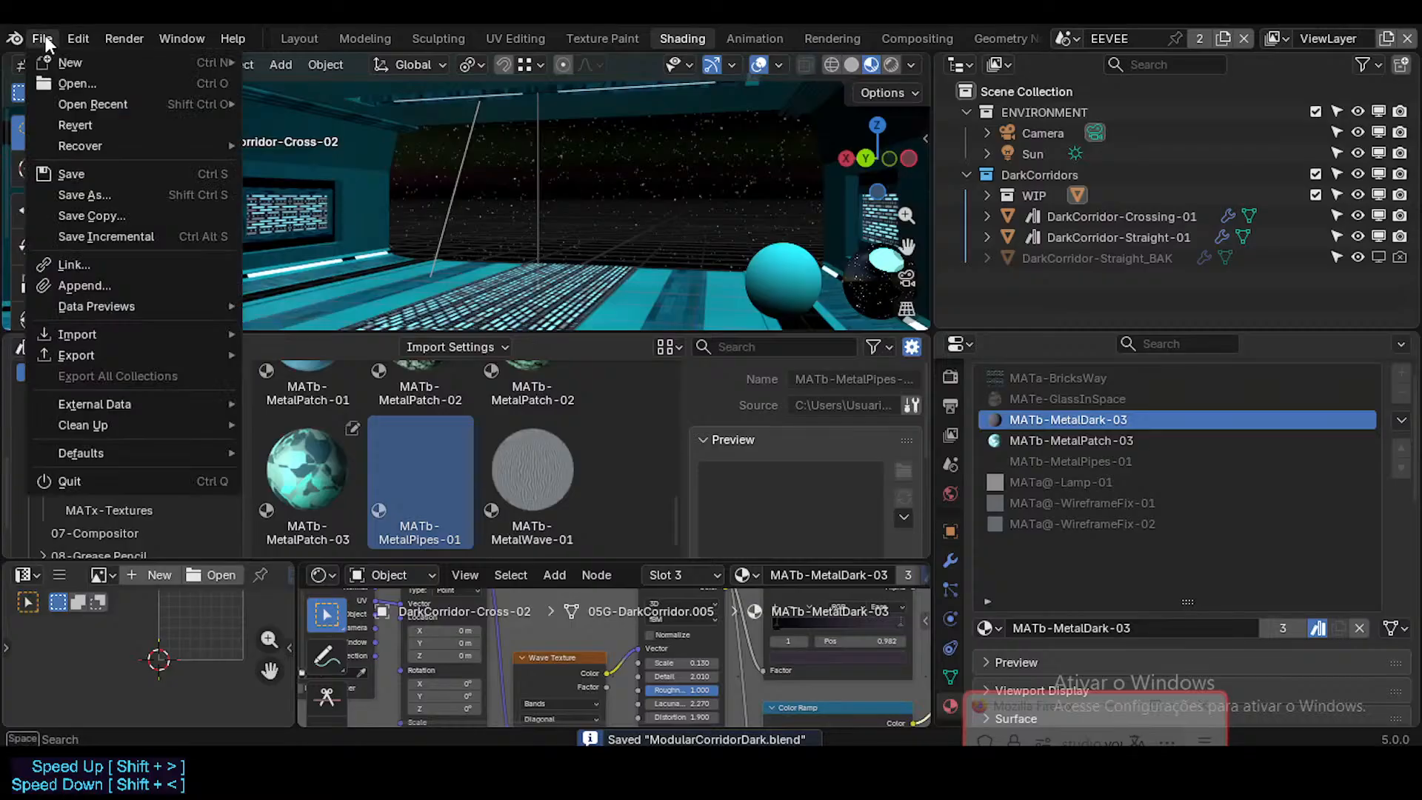
left_click(64, 80)
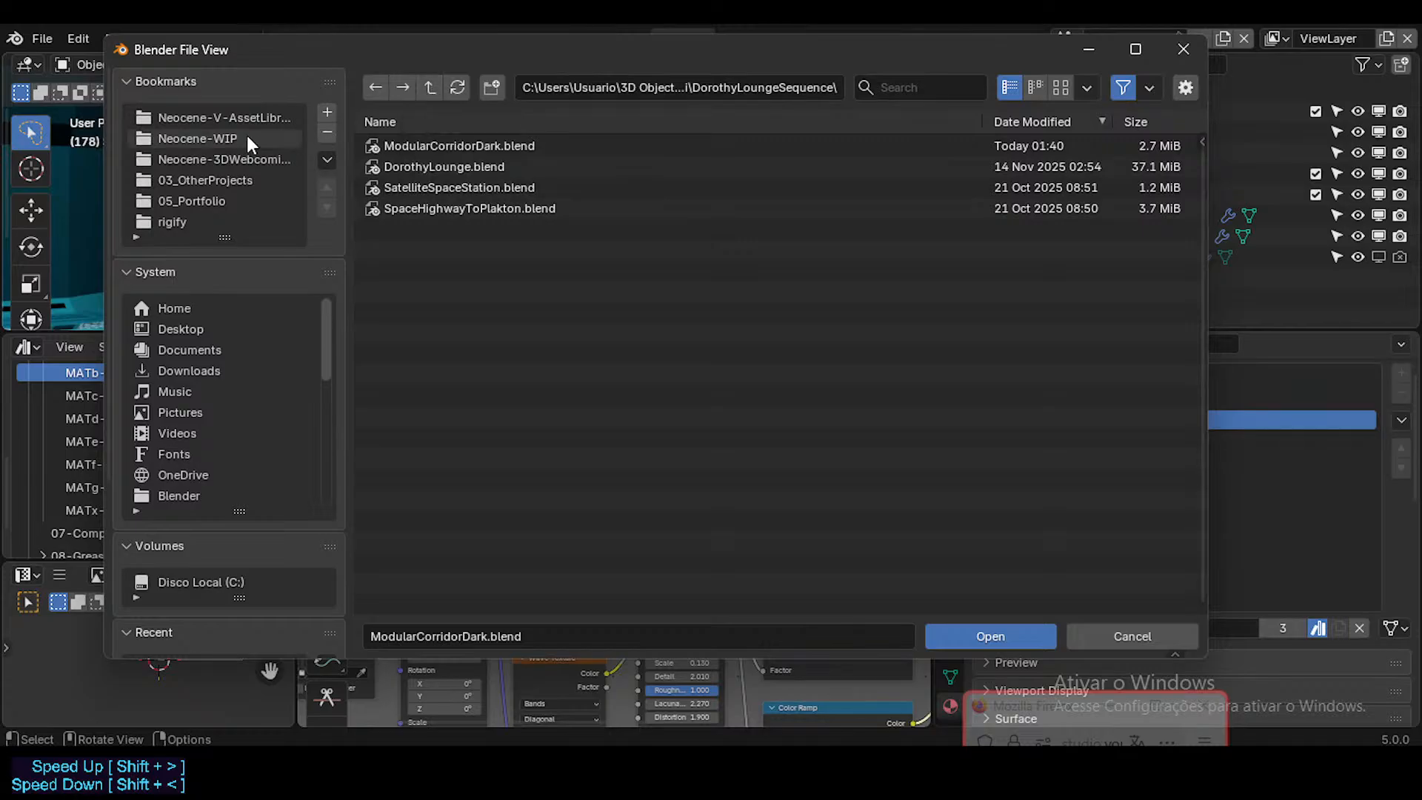
left_click(251, 160)
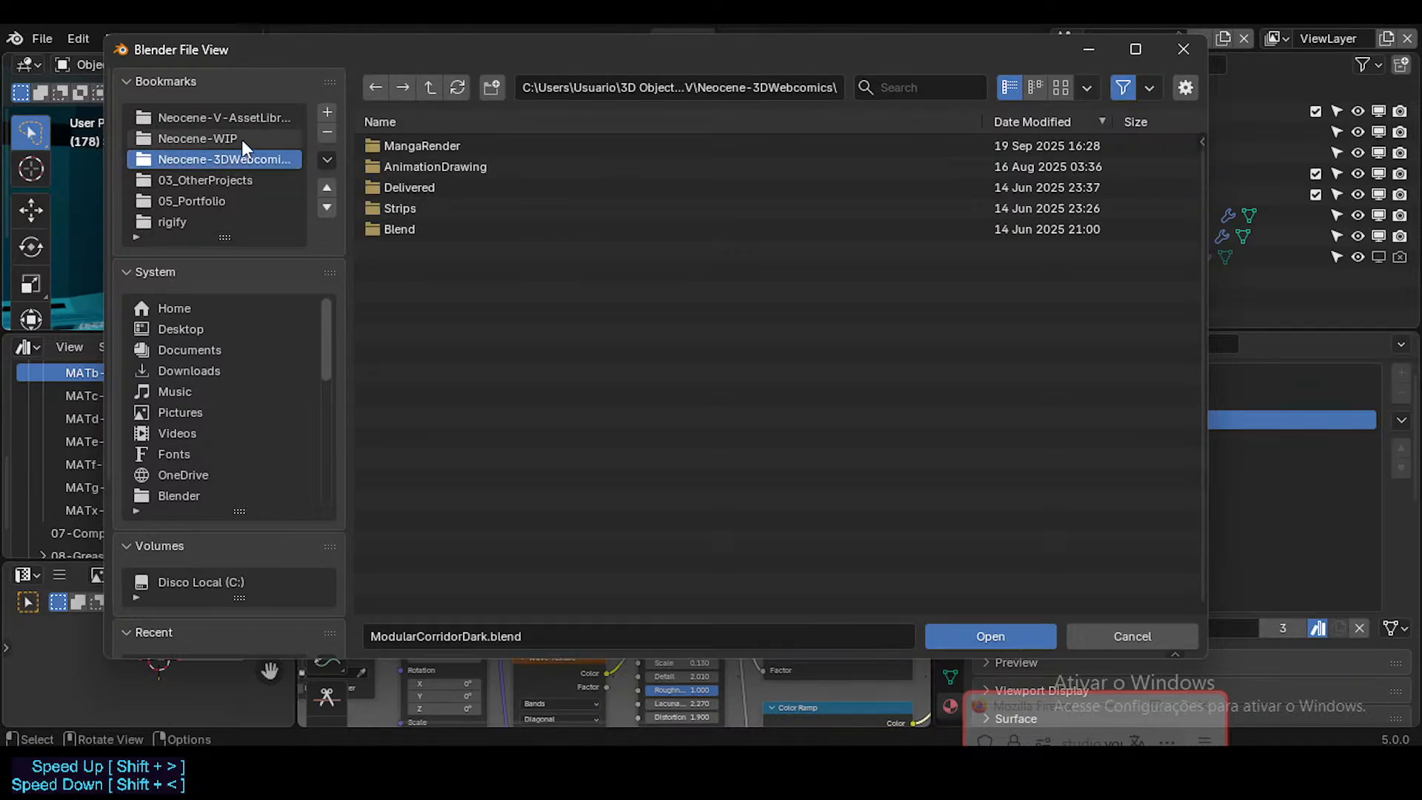
left_click(241, 139)
left_click(241, 121)
double_click(429, 165)
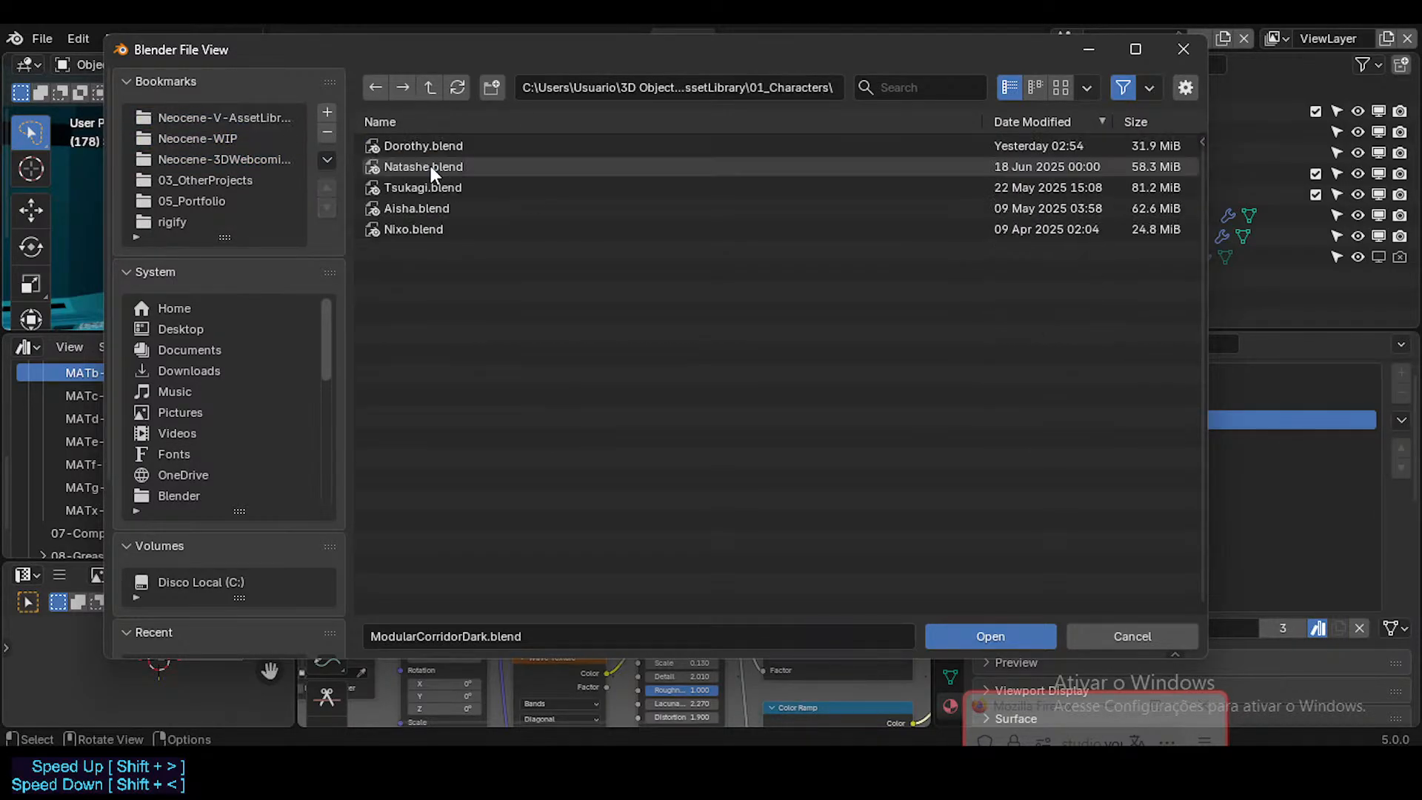
double_click(428, 144)
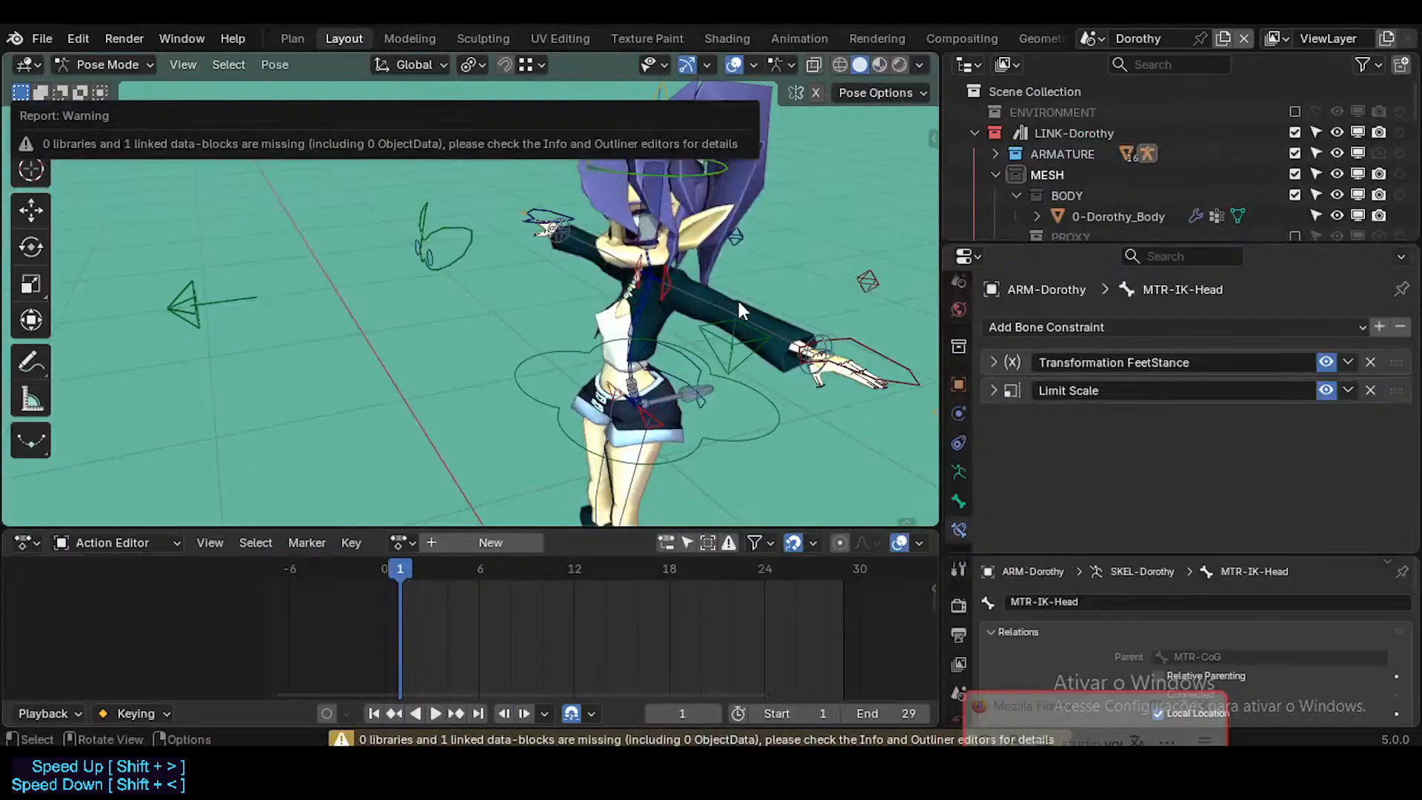
Step: Switch the Dorothy armature from Pose Mode to Object Mode, select CLO-DorothyUrbanJacket and check its two material slots
left_click(743, 315)
key("ctrl+Tab")
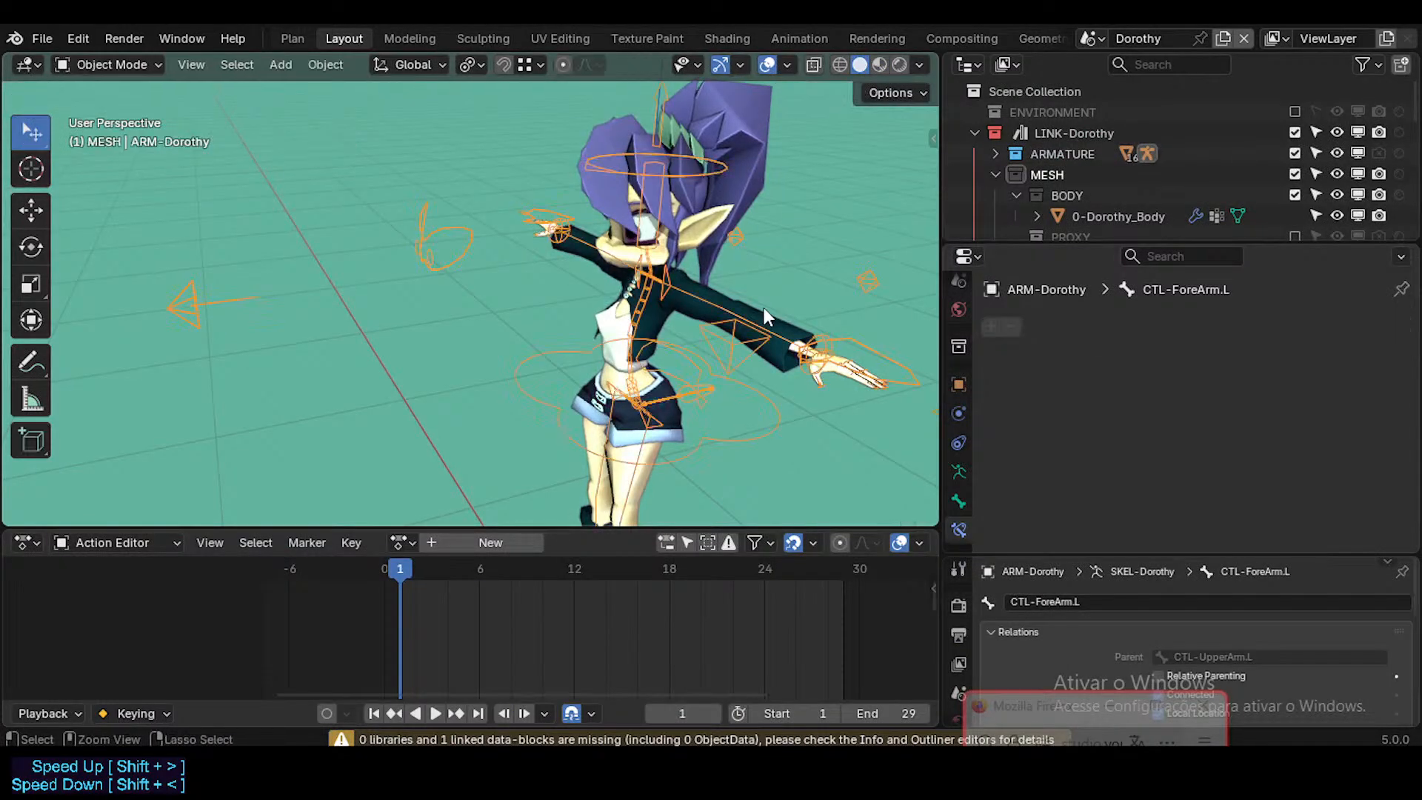
left_click(763, 308)
left_click(956, 500)
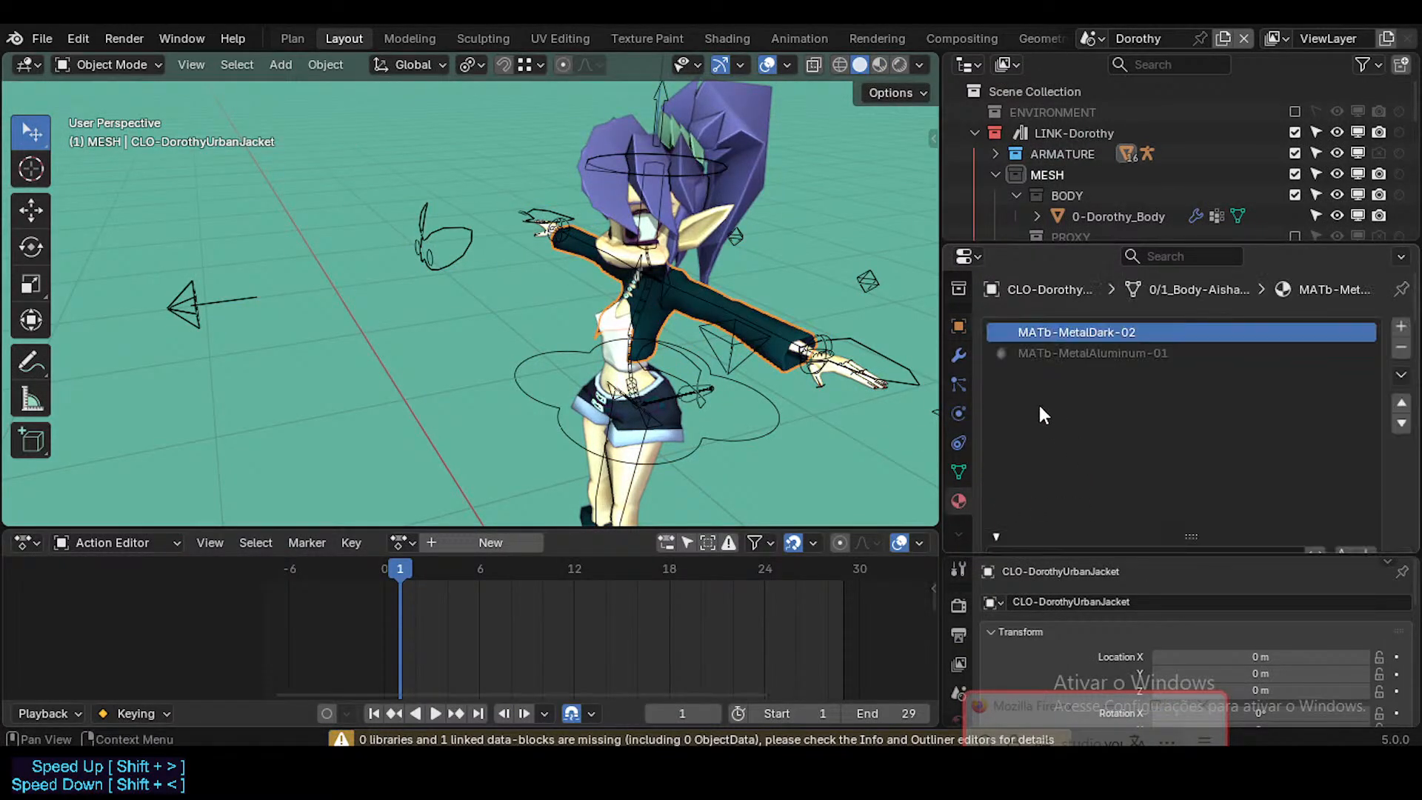
left_click(1091, 353)
left_click(1093, 334)
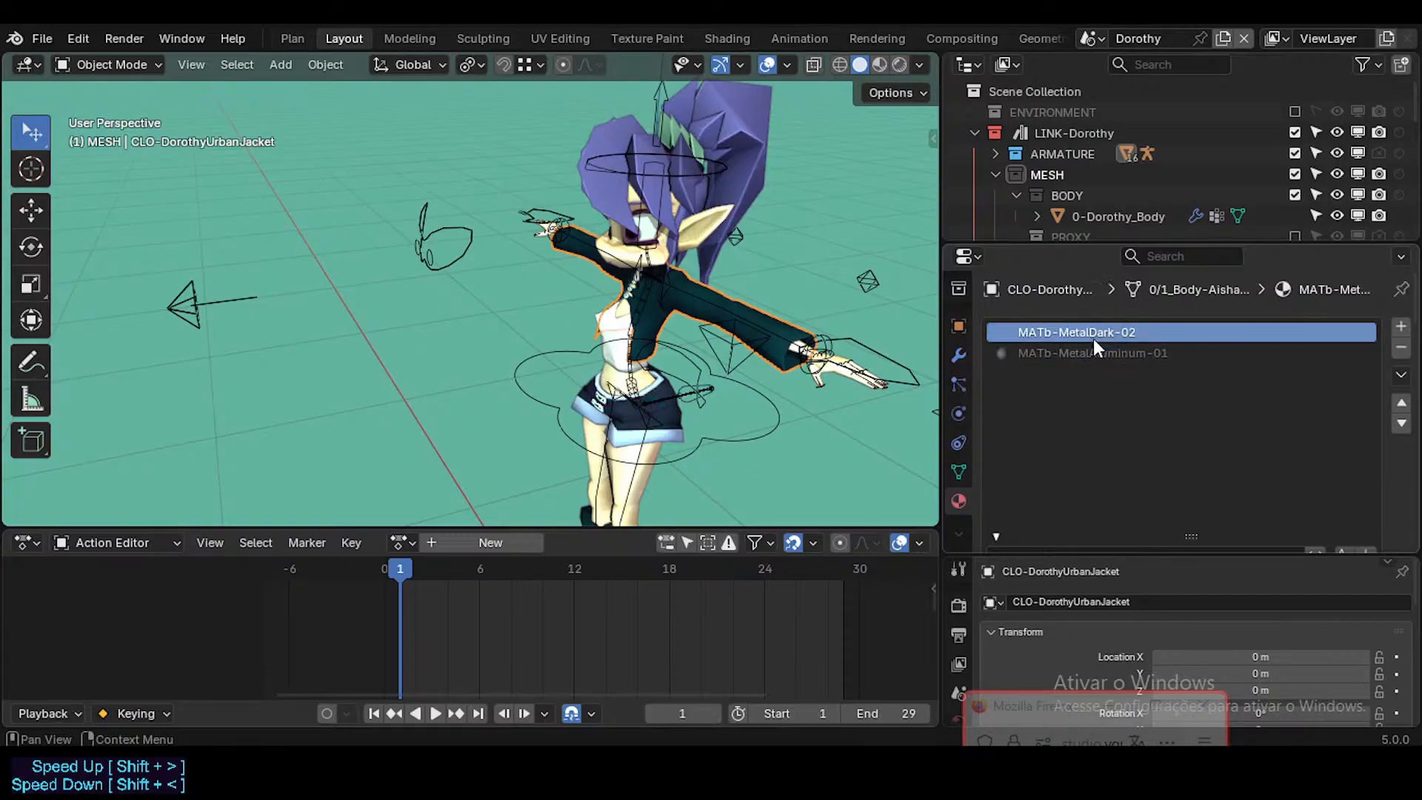
Step: Rename CLO-DorothyUrbanJacket's MATb-MetalDark-02 material as MATb-MetalDark-04
scroll(1272, 482, "down", 3)
scroll(1272, 482, "up", 4)
double_click(1107, 334)
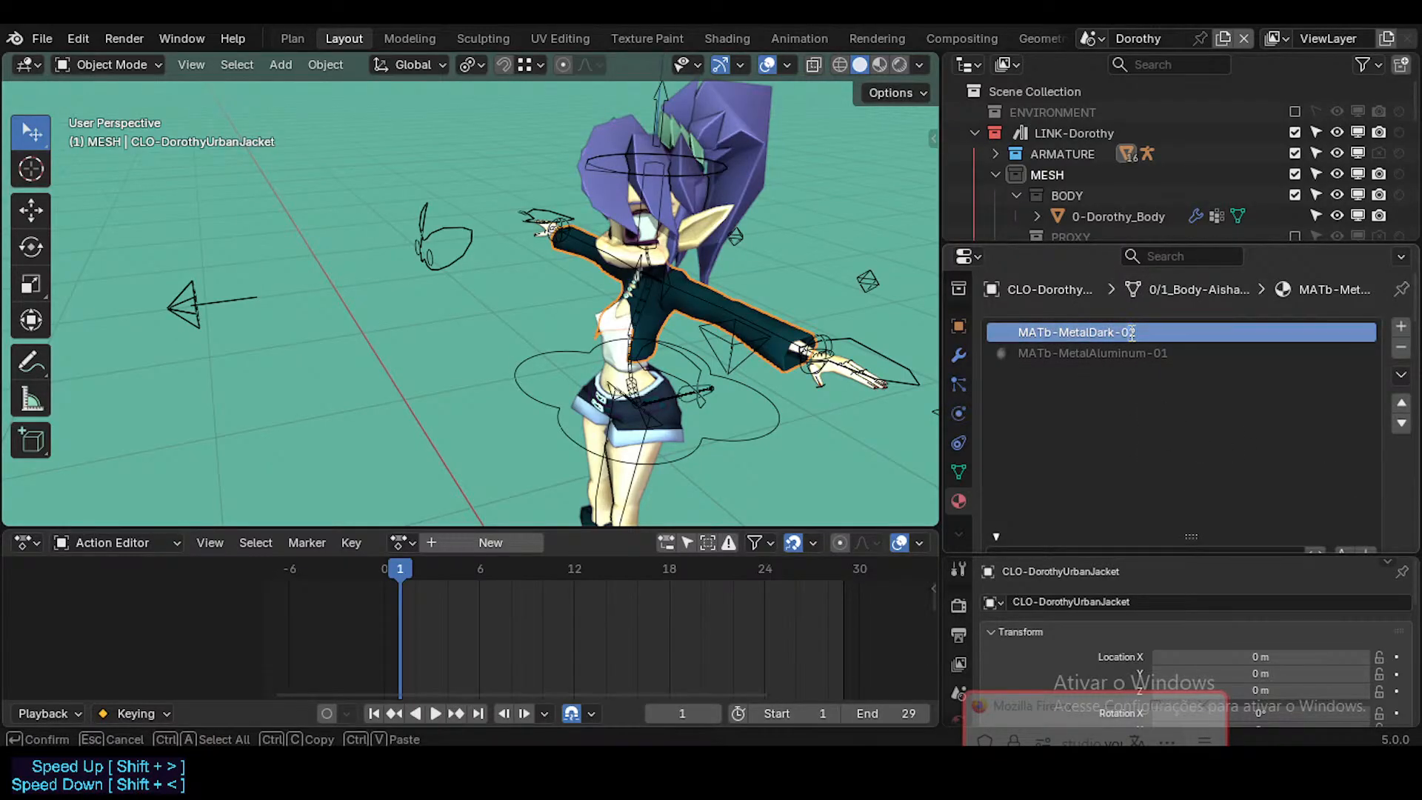
key("Return")
scroll(1193, 431, "down", 4)
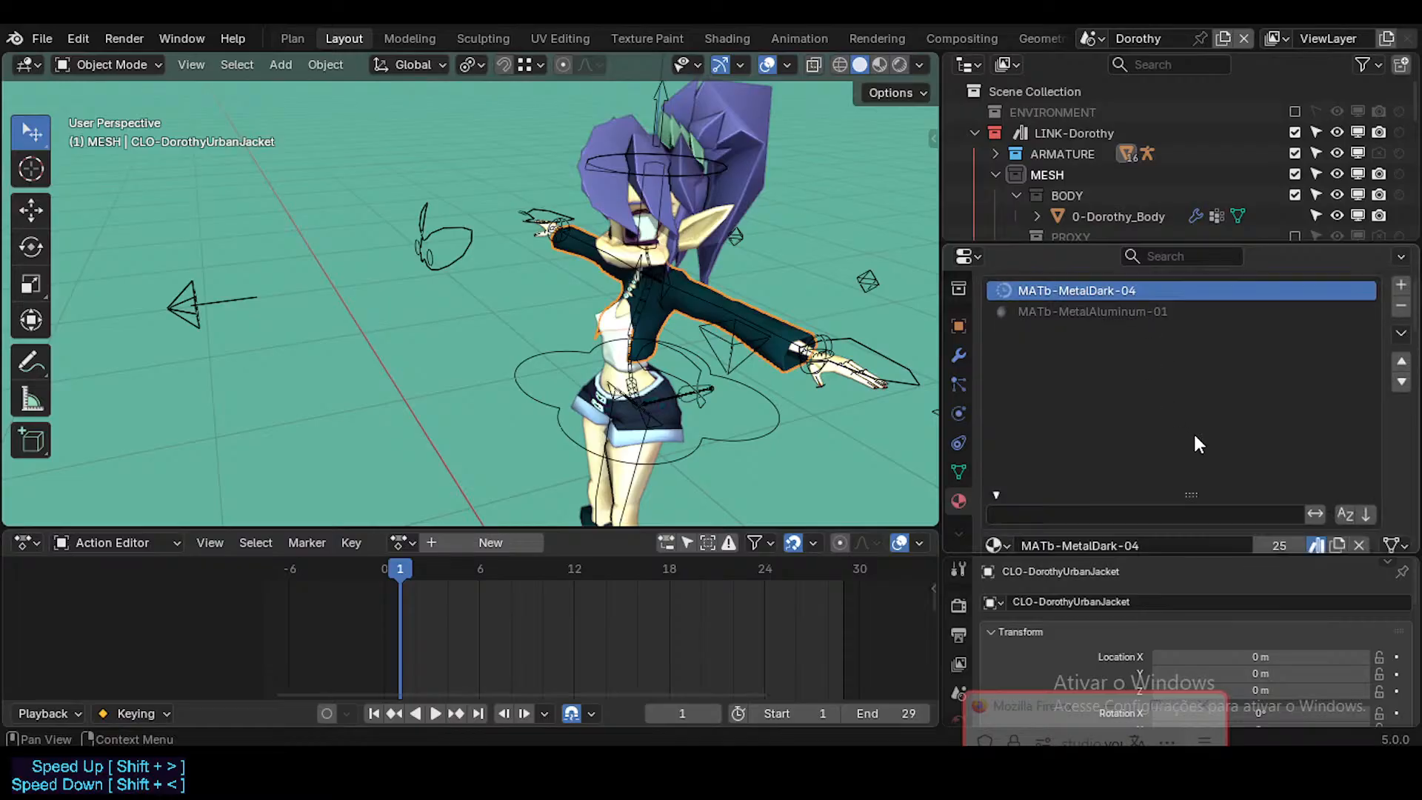
Step: Check the jacket's two material slots and save Dorothy.blend
scroll(1251, 432, "up", 3)
scroll(1187, 347, "up", 1)
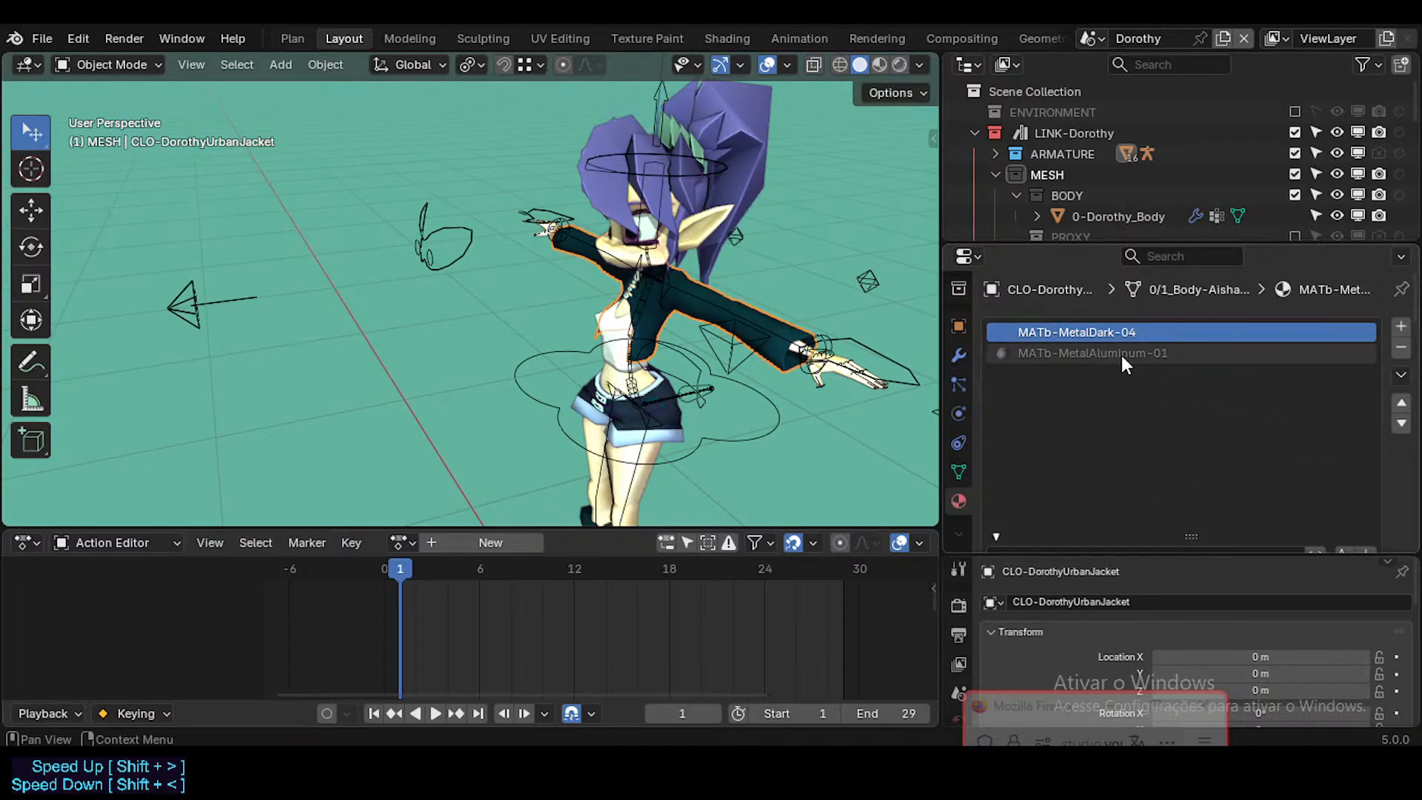
scroll(1237, 437, "down", 3)
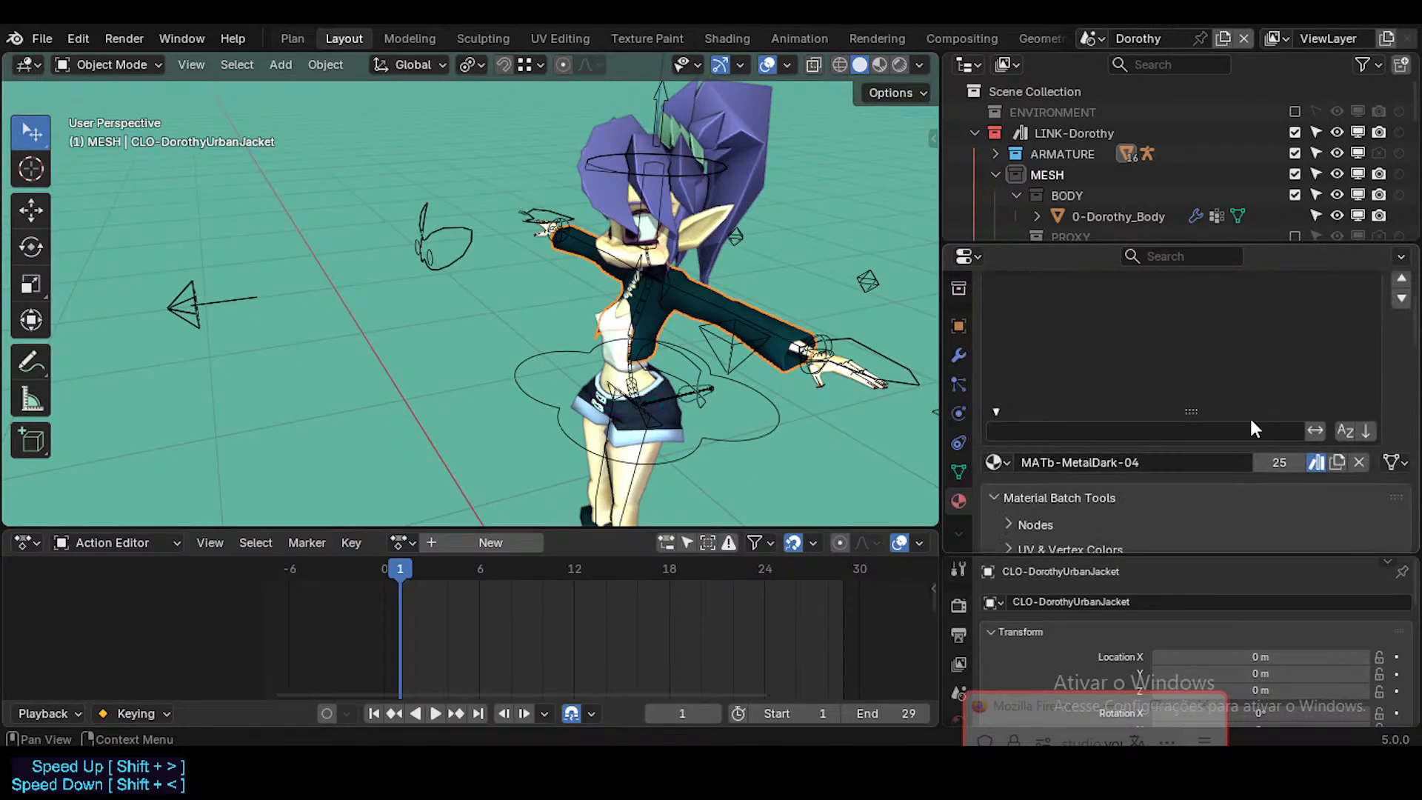
scroll(1250, 415, "up", 3)
key("ctrl+s")
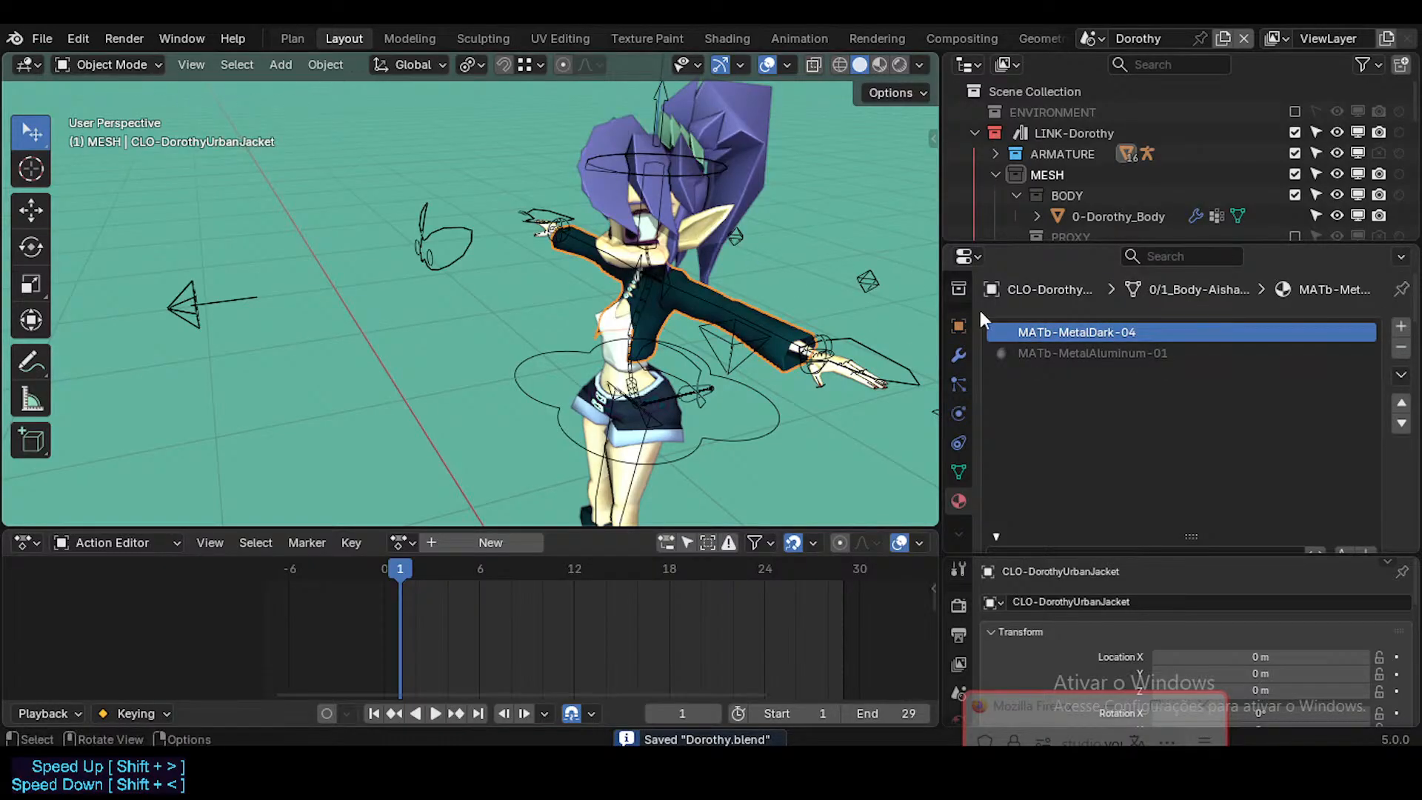
Step: Examine the materials assigned to 5b-HairSymmetric, 0-Dorothy_Body and 5d-HairAsymmetric, including whether each hair material is marked as an asset
left_click(749, 175)
left_click(751, 177)
left_click(708, 278)
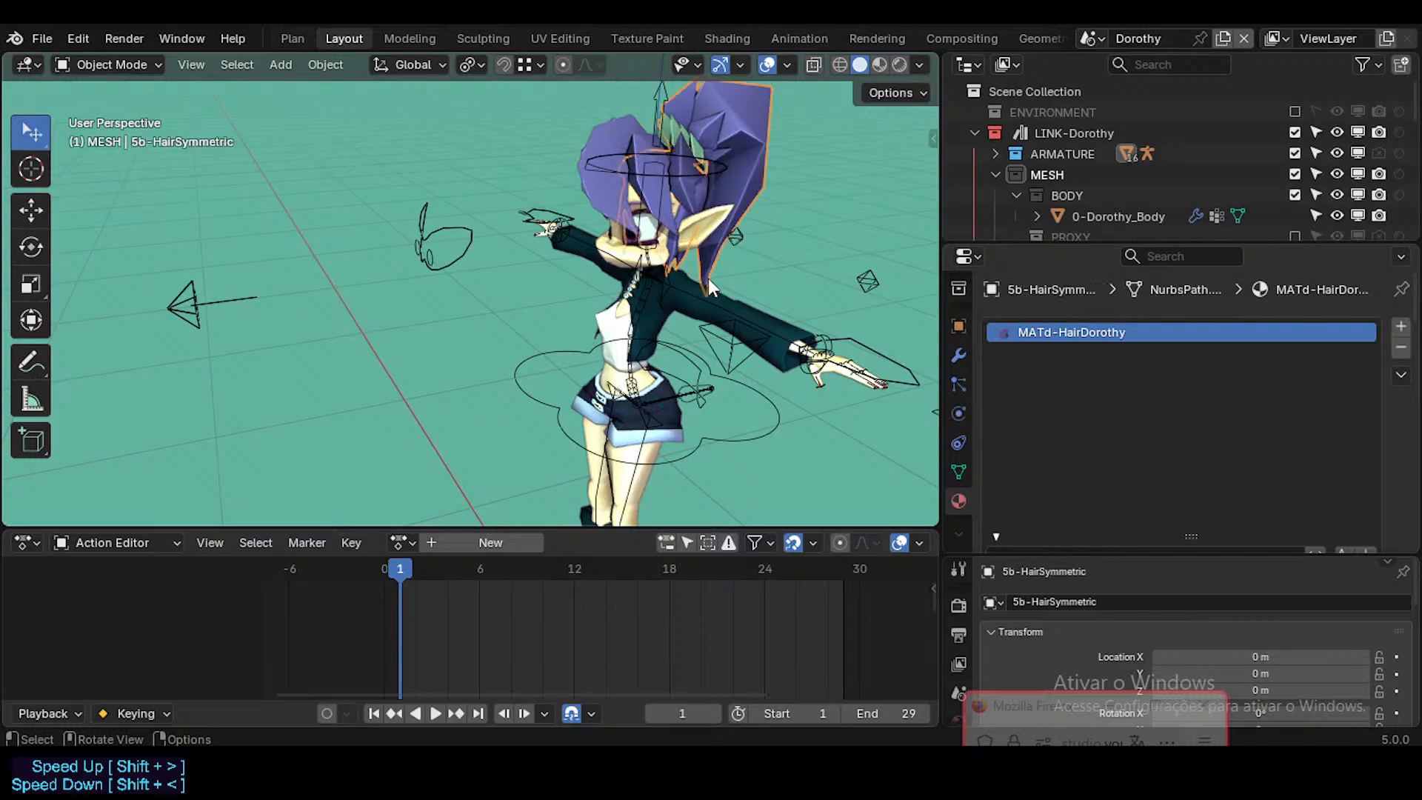
left_click(730, 206)
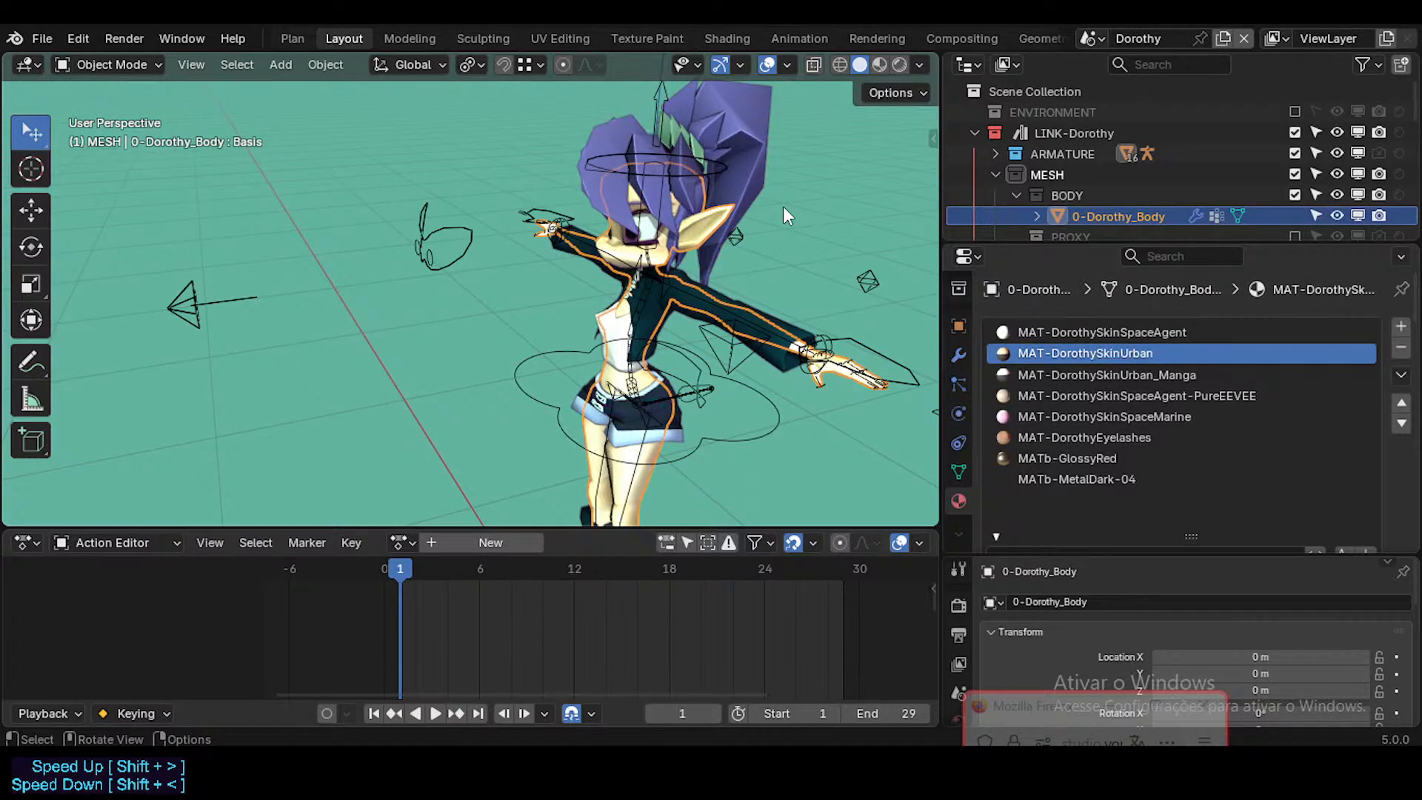
left_click(577, 165)
scroll(1290, 495, "down", 3)
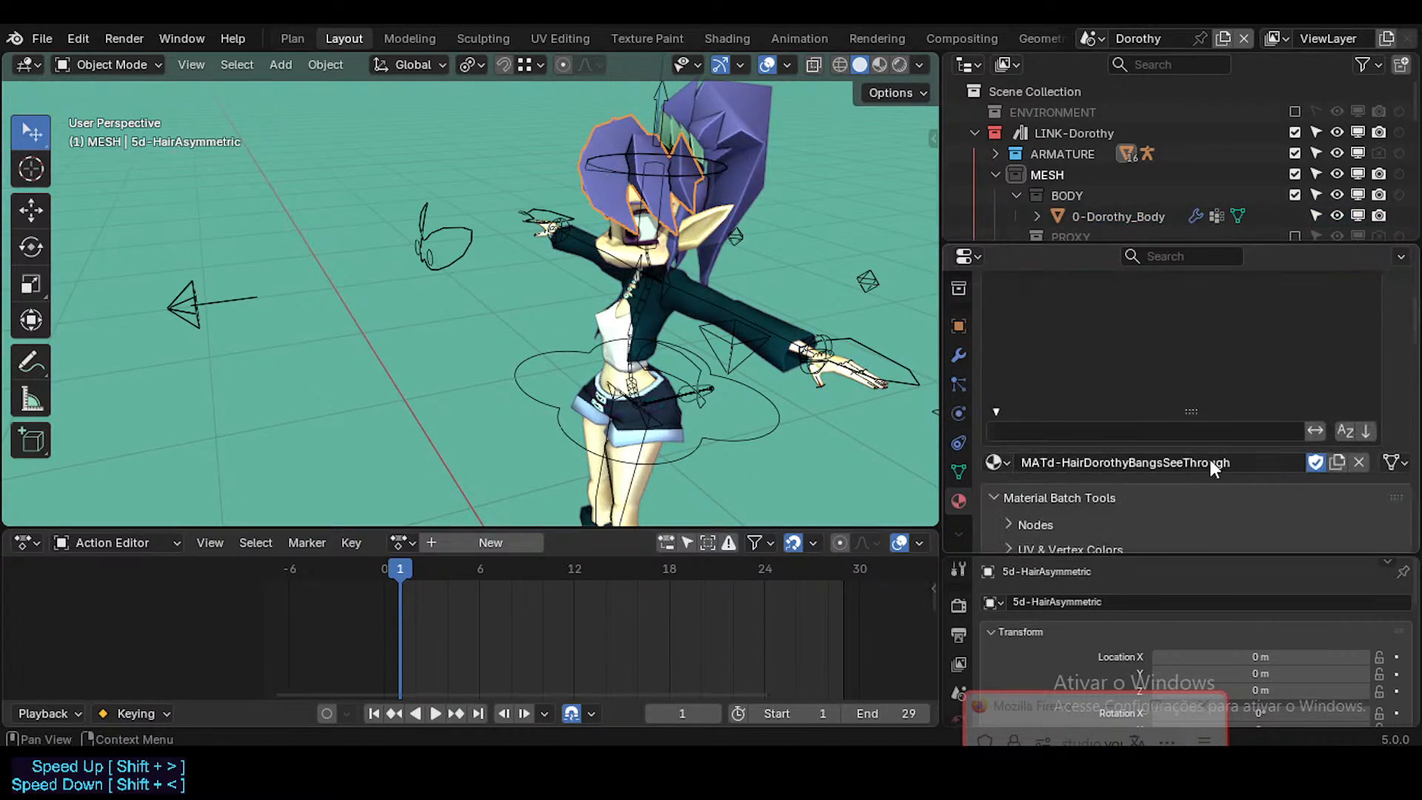
scroll(1210, 459, "up", 2)
left_click(745, 106)
scroll(1314, 523, "down", 3)
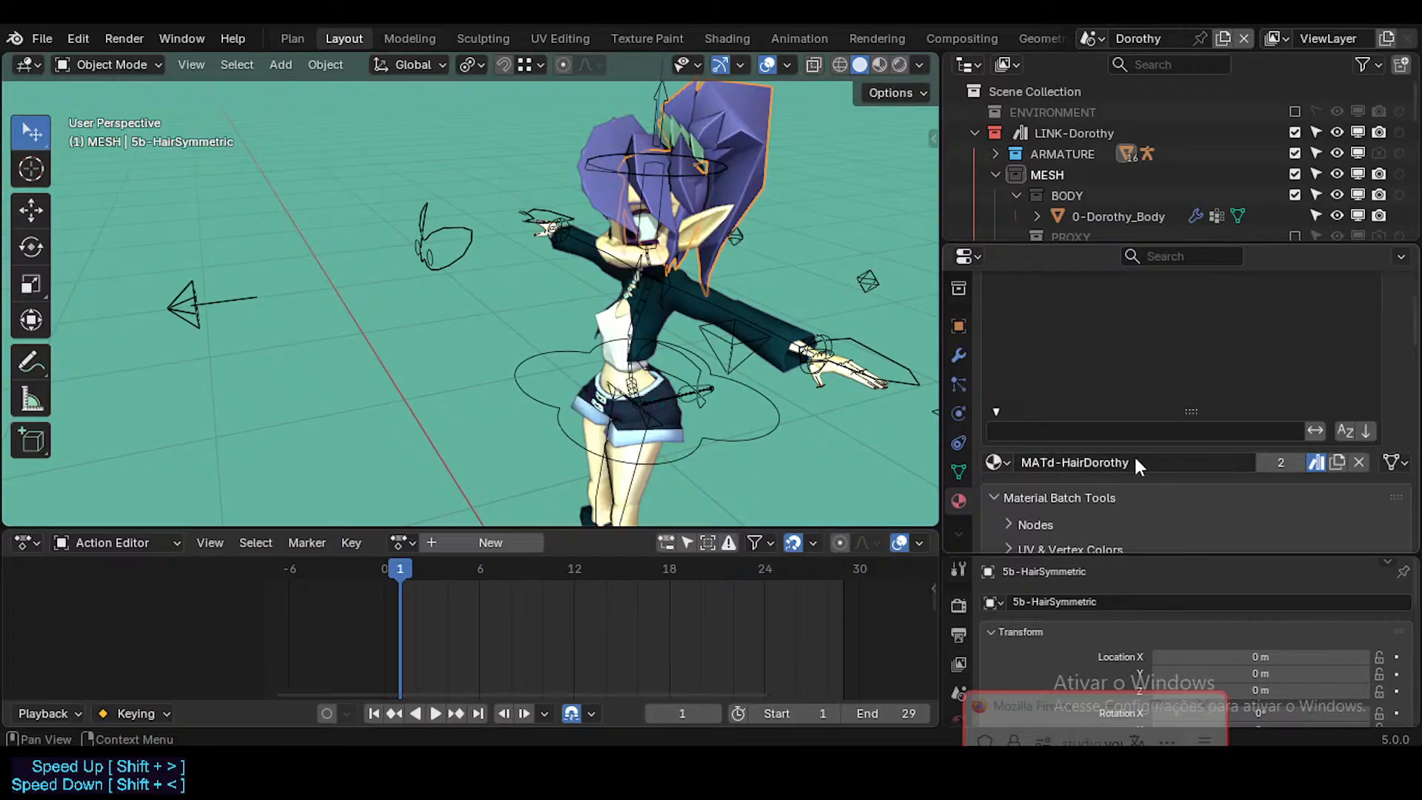
scroll(1136, 456, "up", 3)
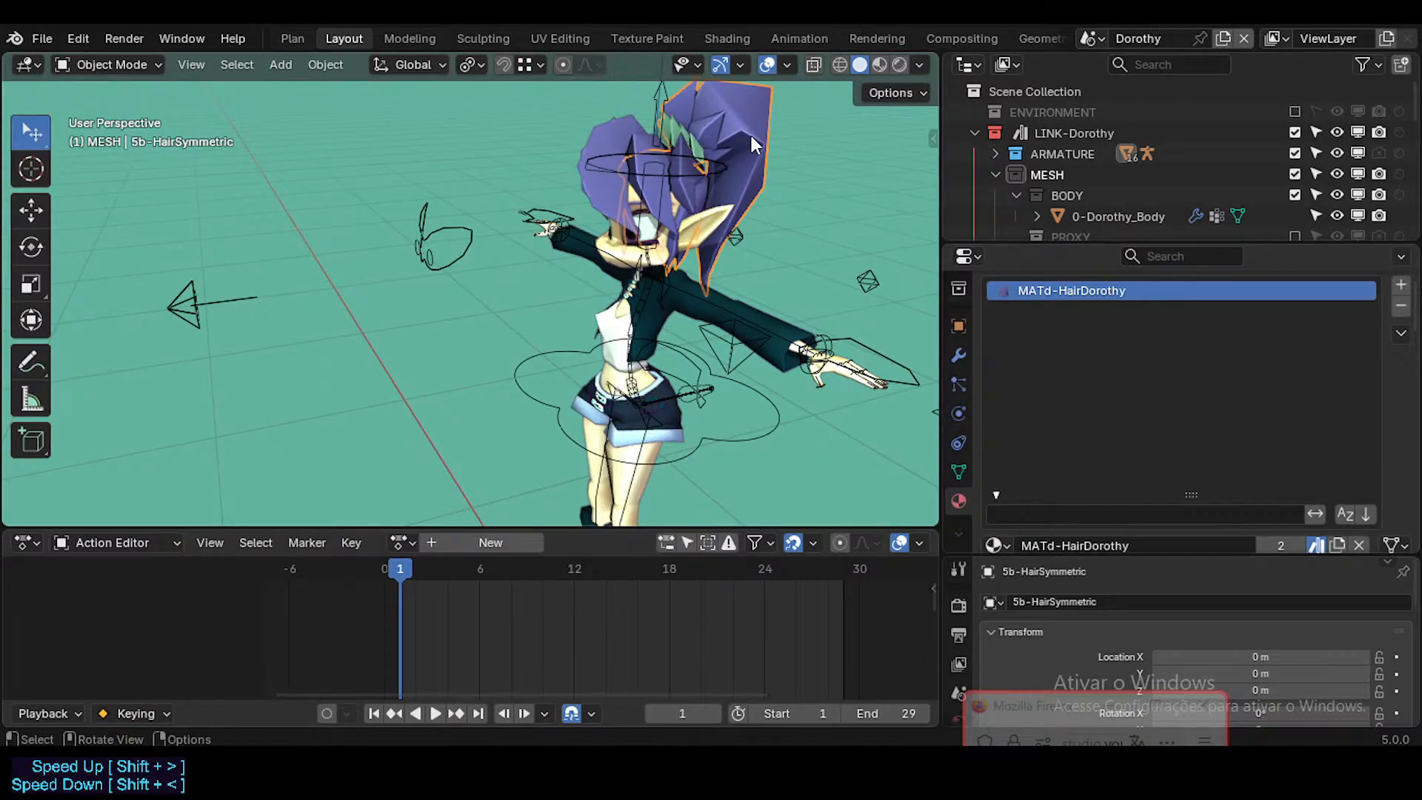
scroll(1204, 442, "down", 3)
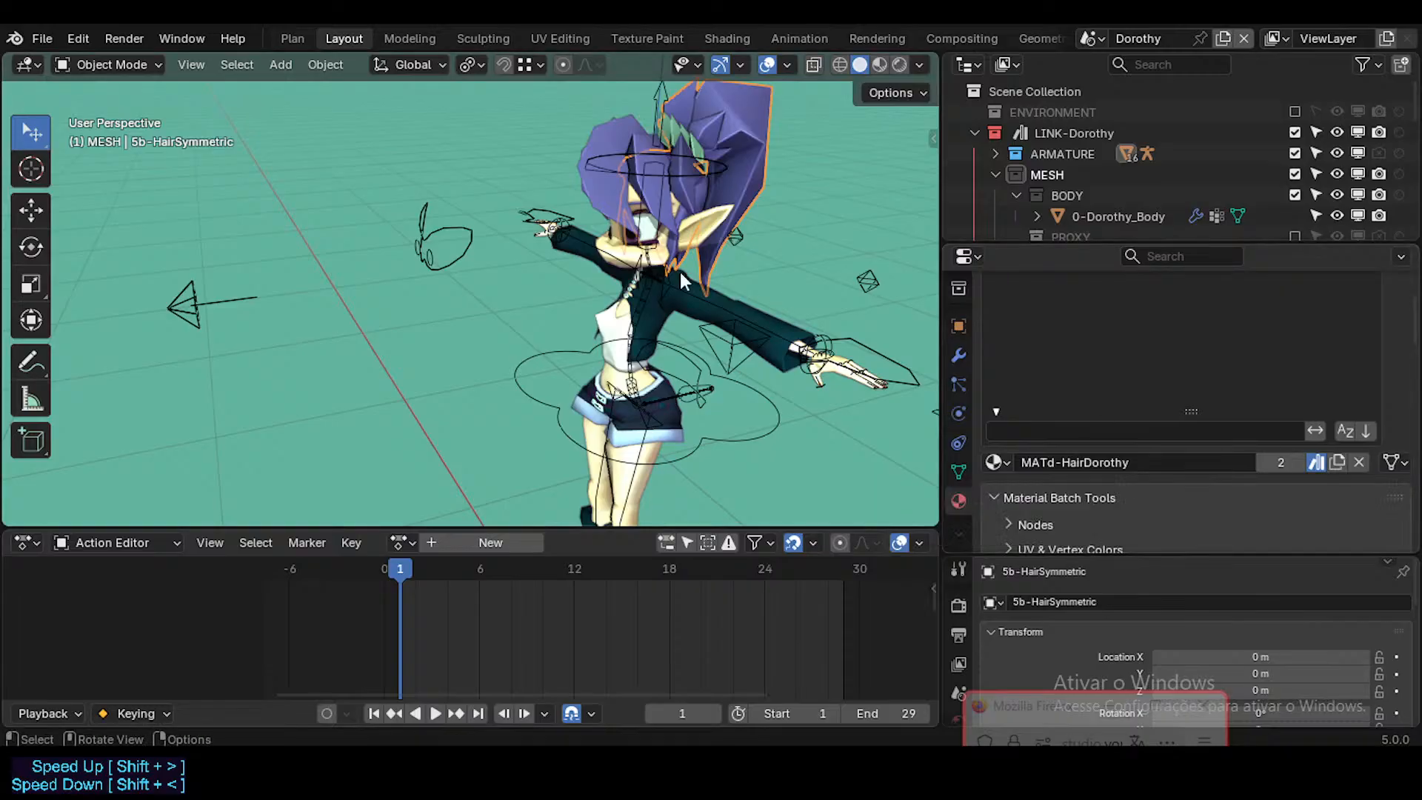
scroll(664, 206, "up", 8)
Step: Select the 11b-Eyecoins object in the face and examine its iris material slot and asset marking
left_click(676, 246)
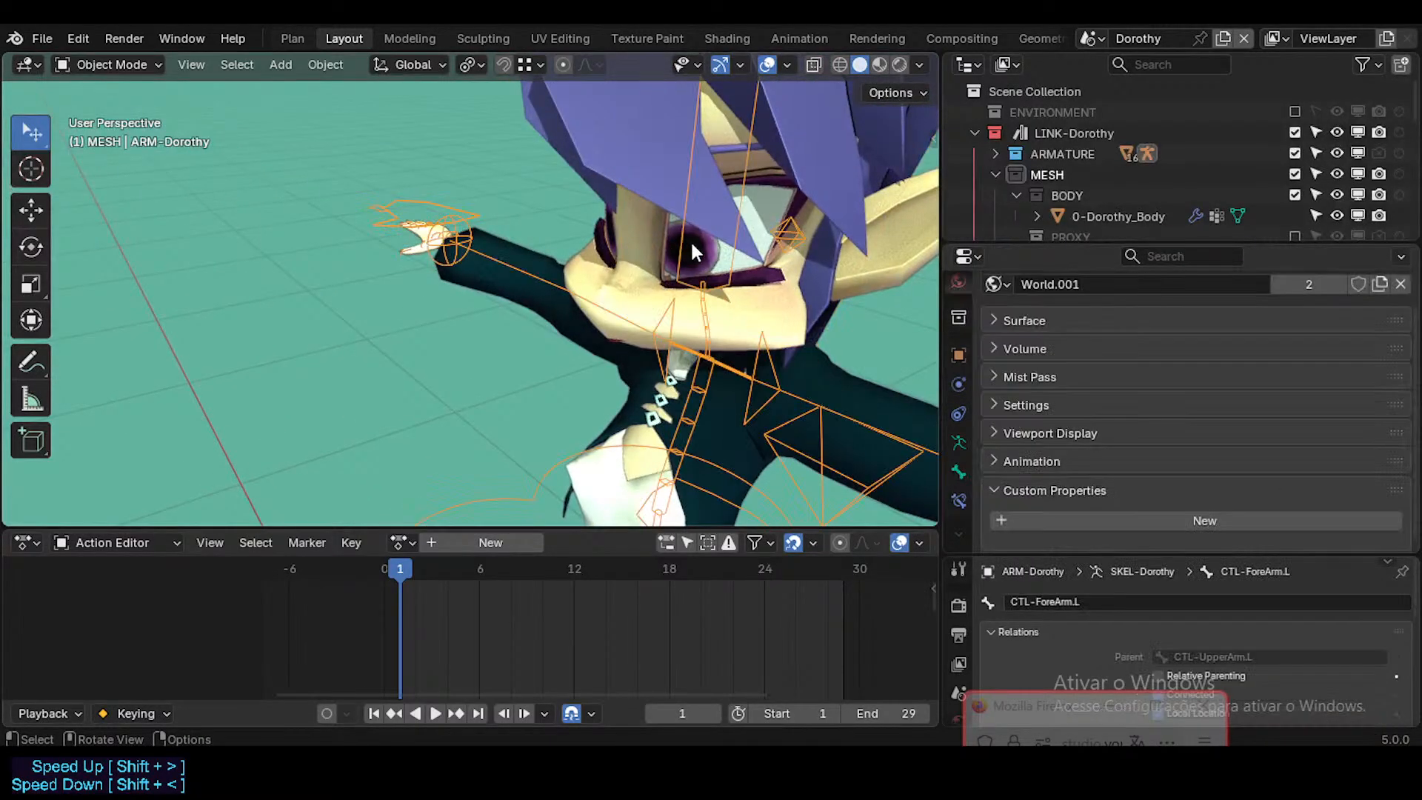
left_click(696, 246)
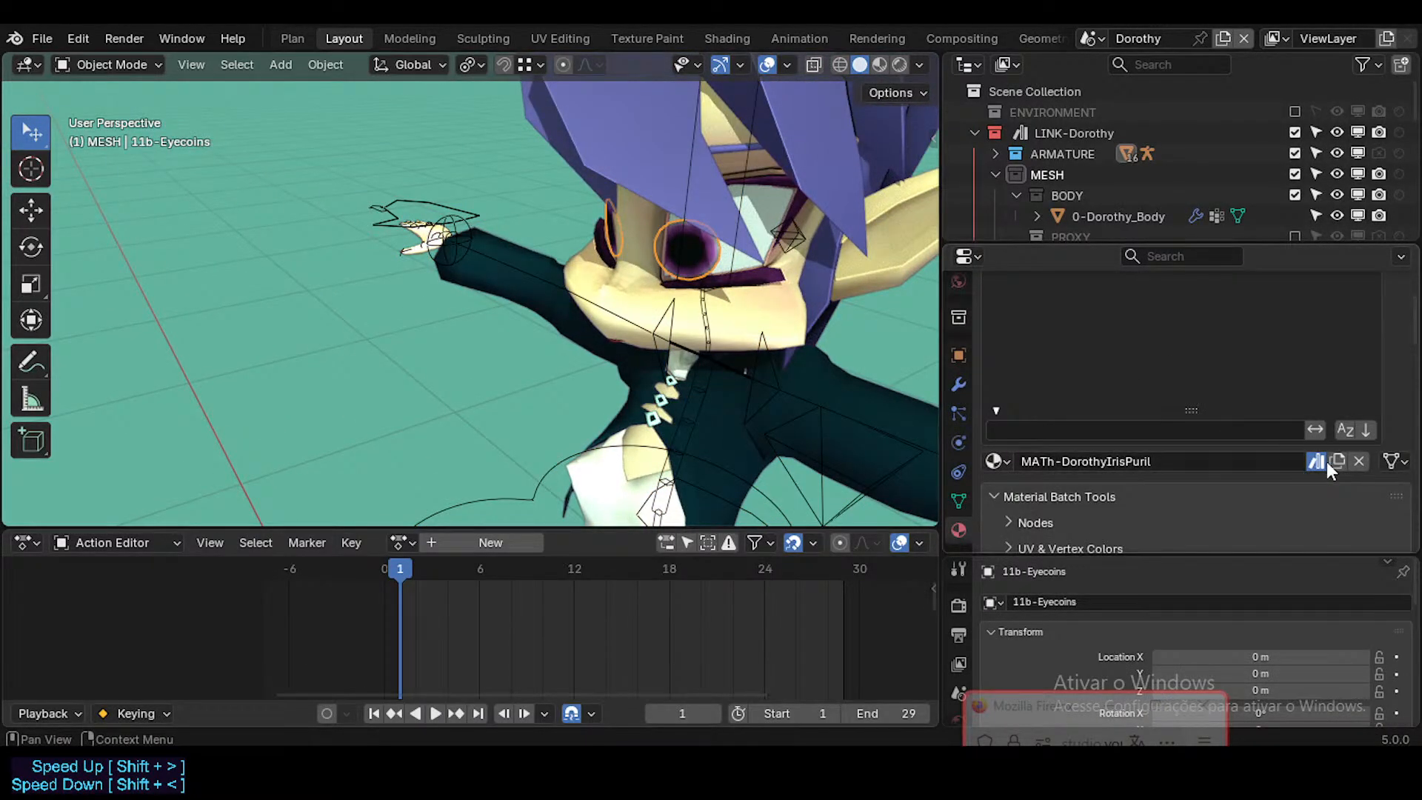
scroll(1294, 395, "up", 3)
scroll(1294, 394, "down", 2)
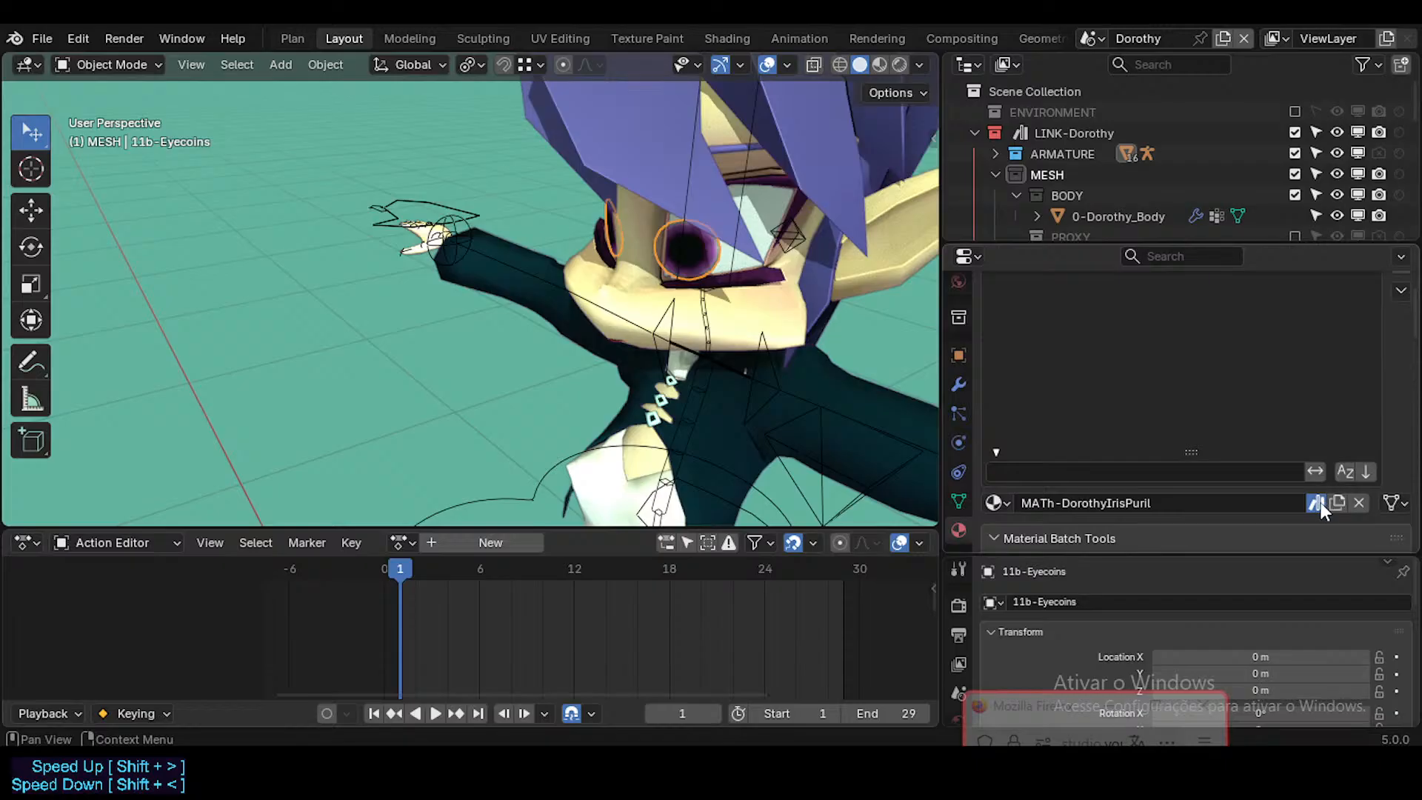
middle_click_drag(918, 311, 703, 374)
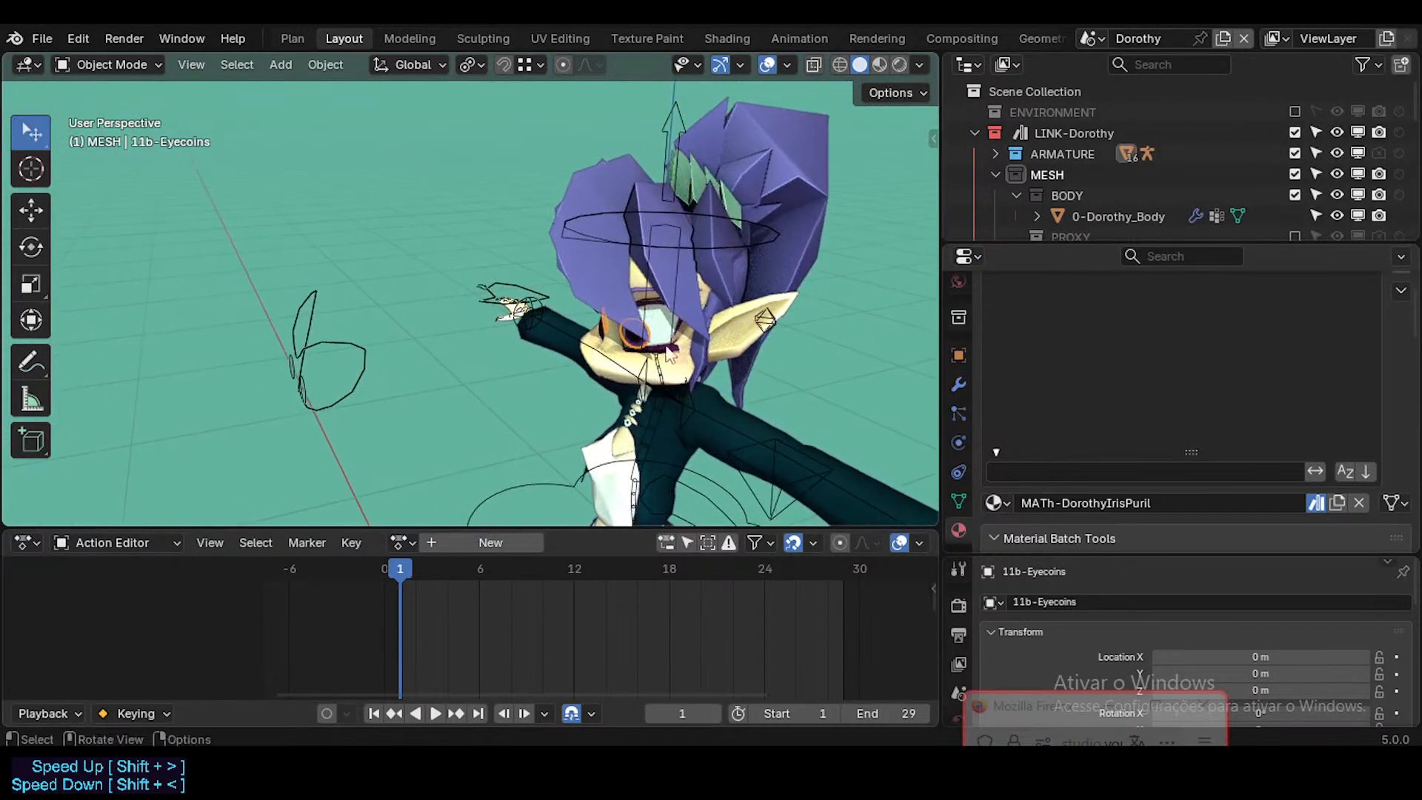
scroll(1253, 474, "up", 2)
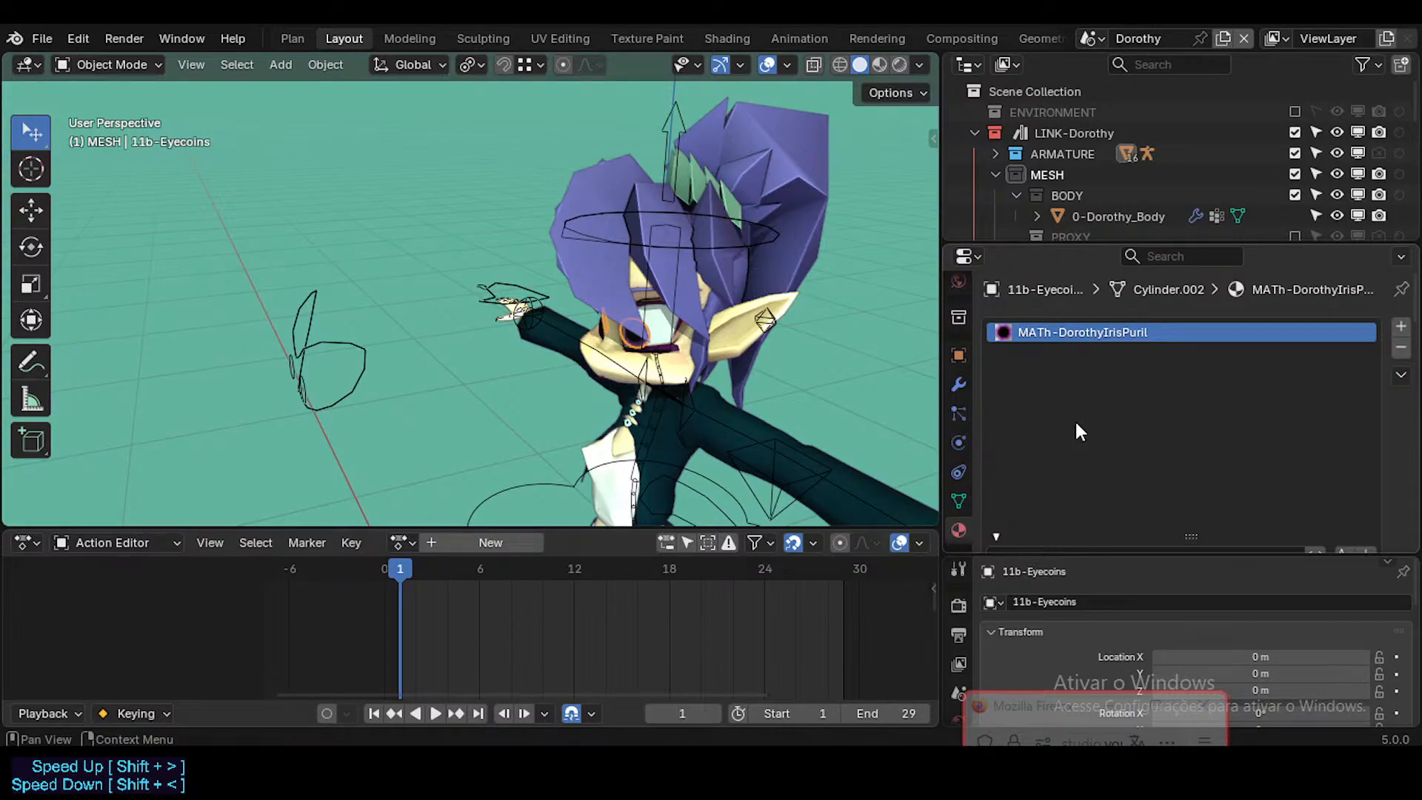
scroll(1090, 376, "down", 1)
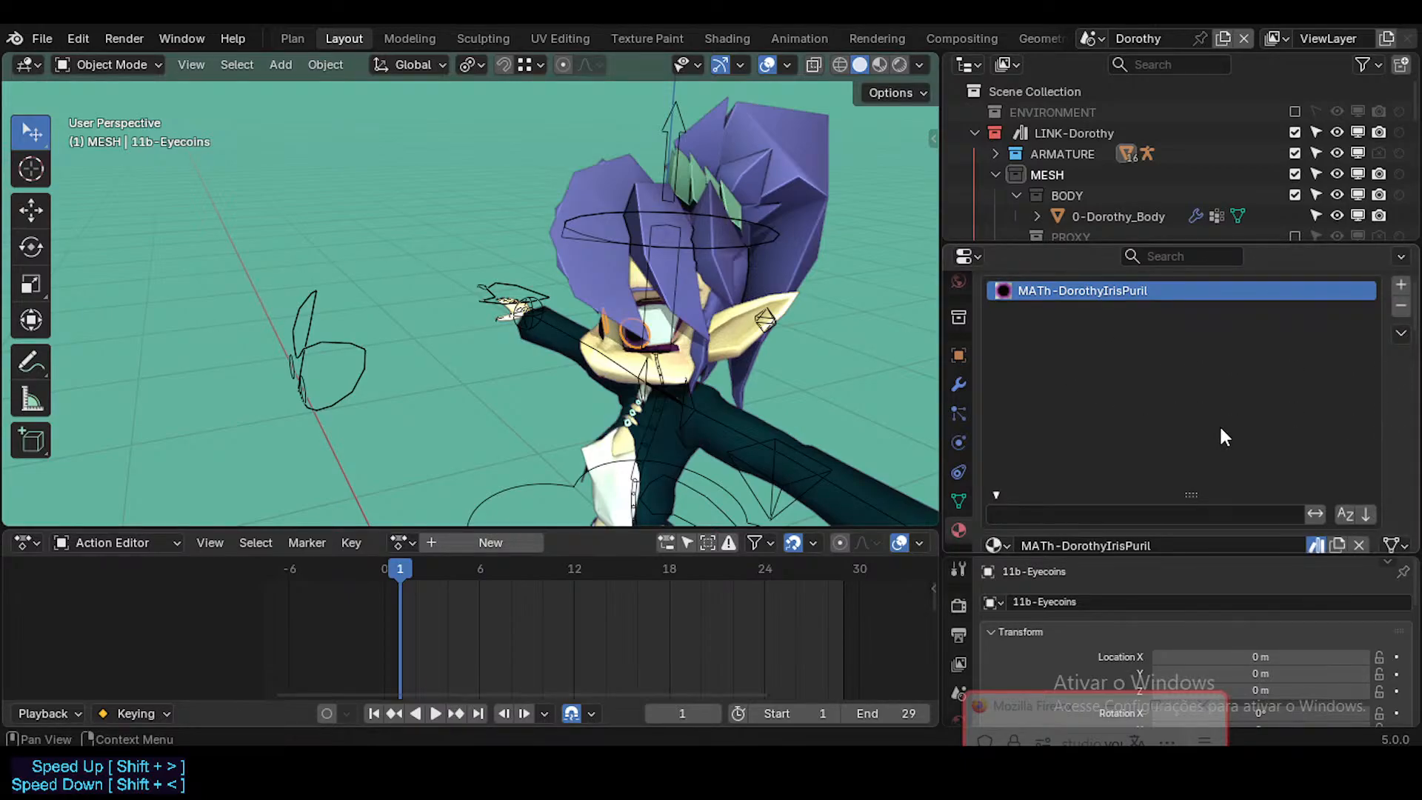
scroll(1219, 424, "down", 1)
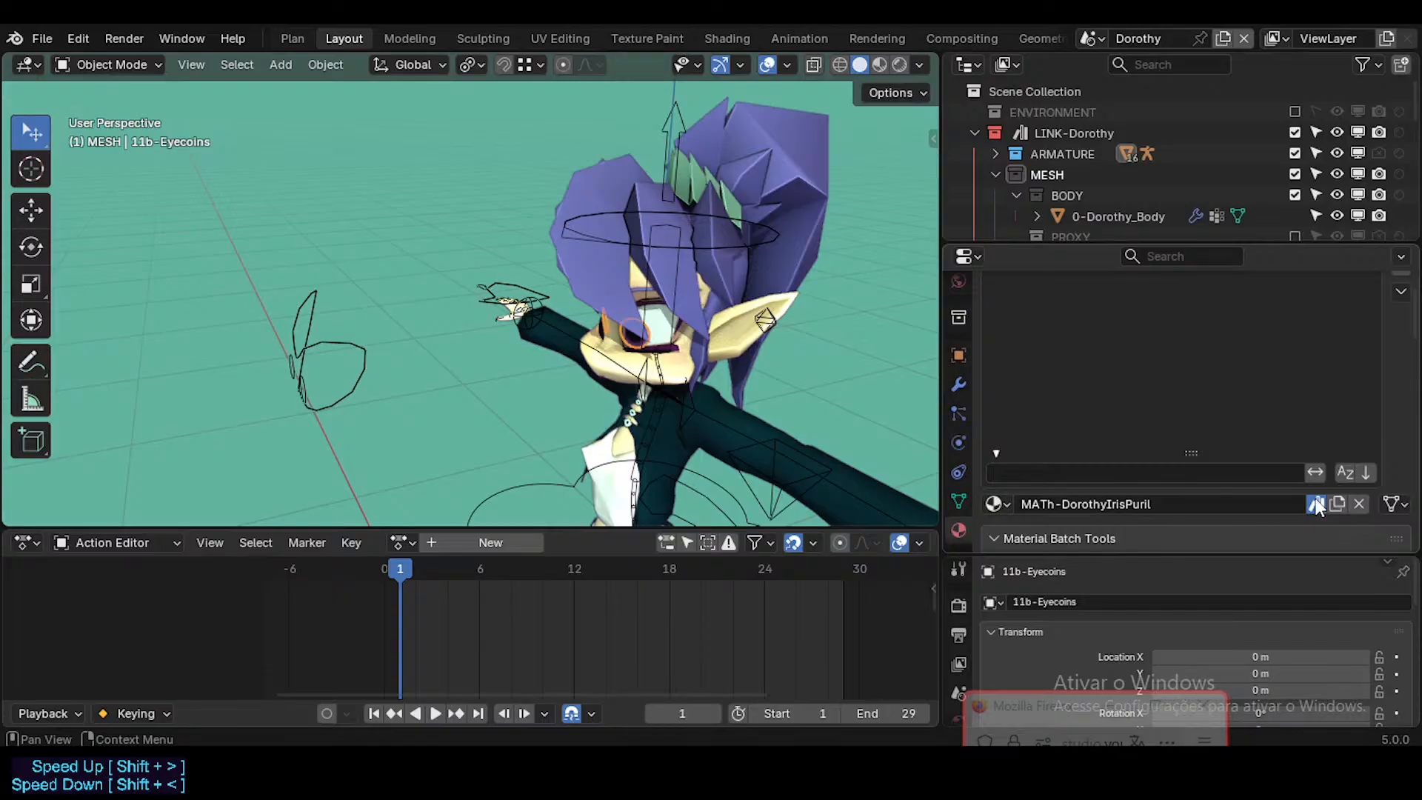
Step: Compare the asset marking of the materials on 5b-HairSymmetric, 5d-HairAsymmetric and 11b-Eyecoins
left_click(788, 229)
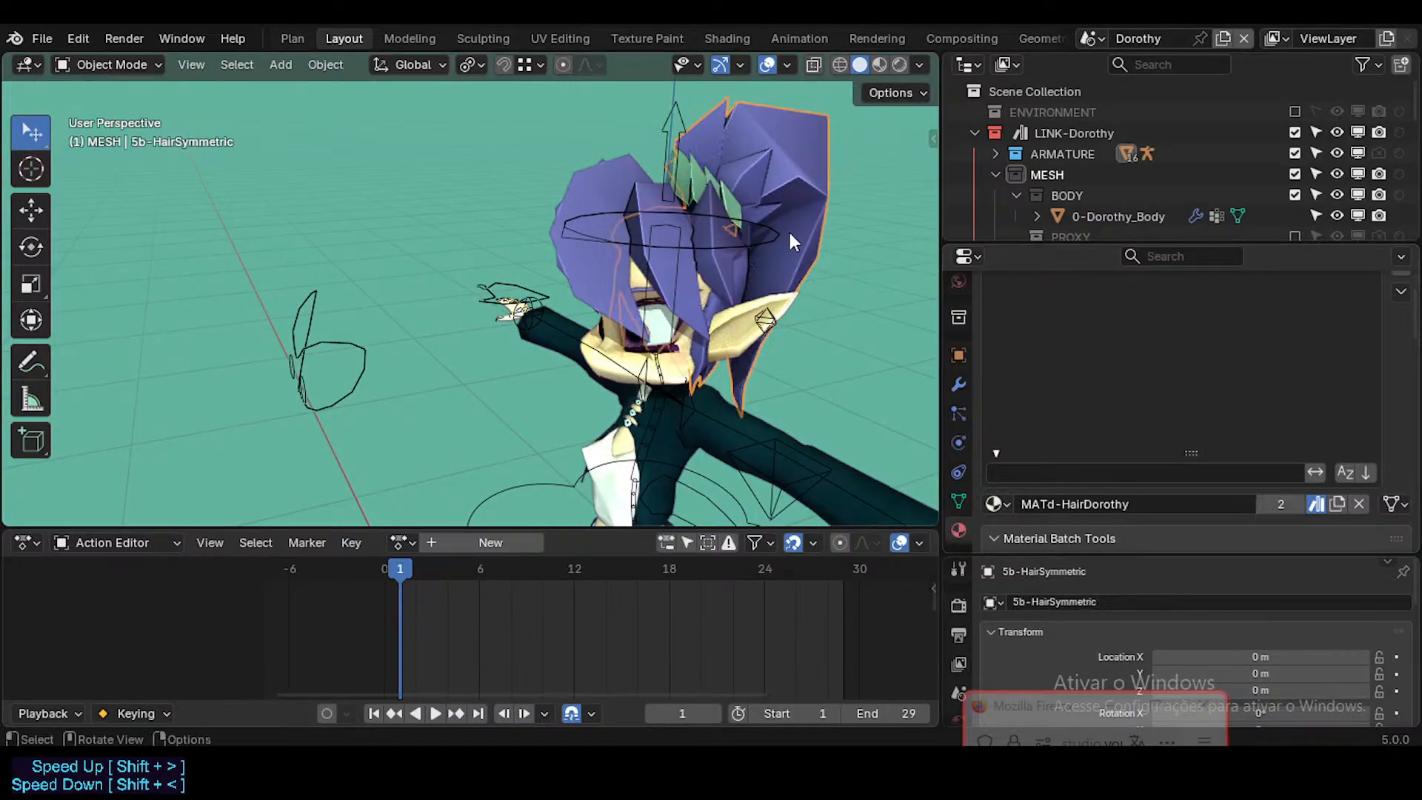
left_click(600, 279)
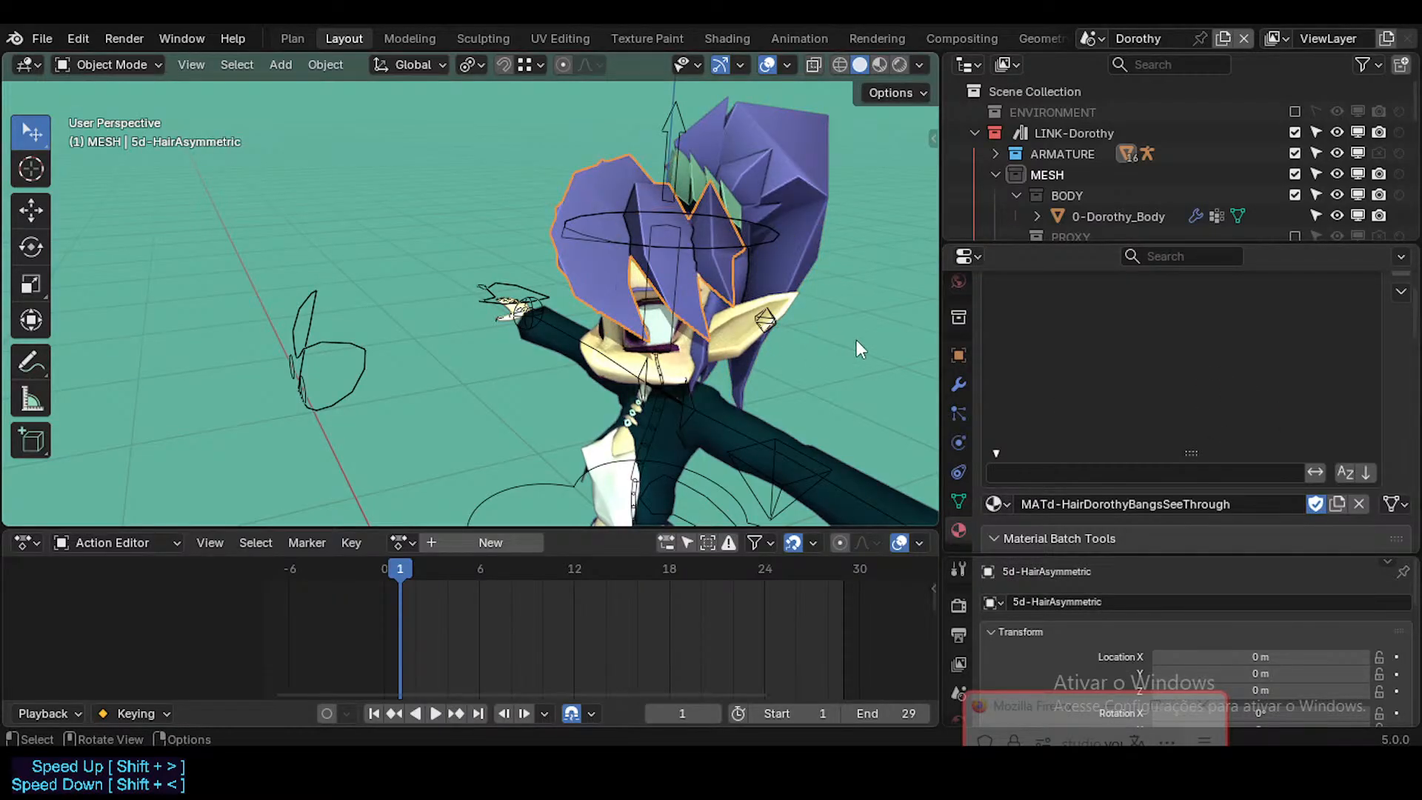
left_click(806, 231)
scroll(679, 358, "up", 4)
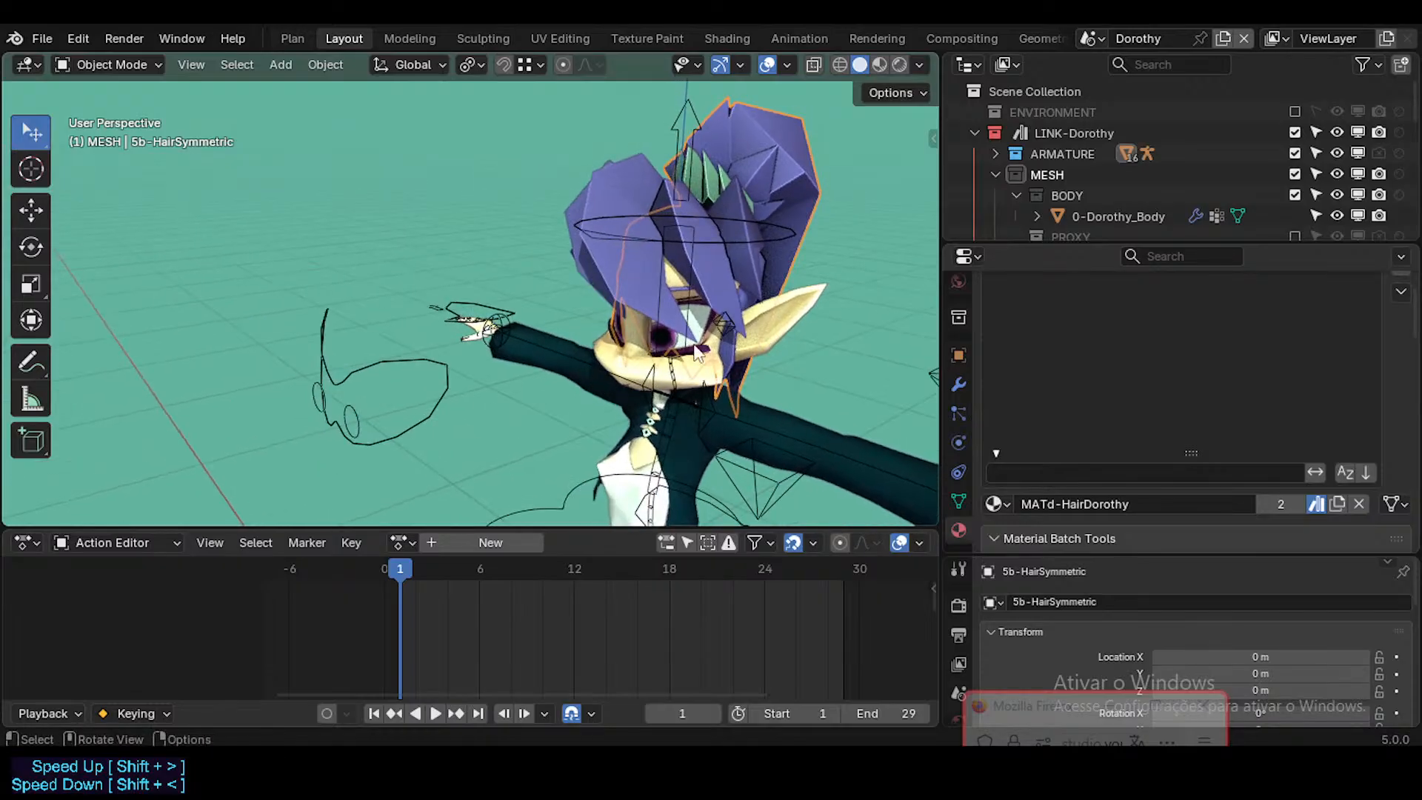
left_click(652, 335)
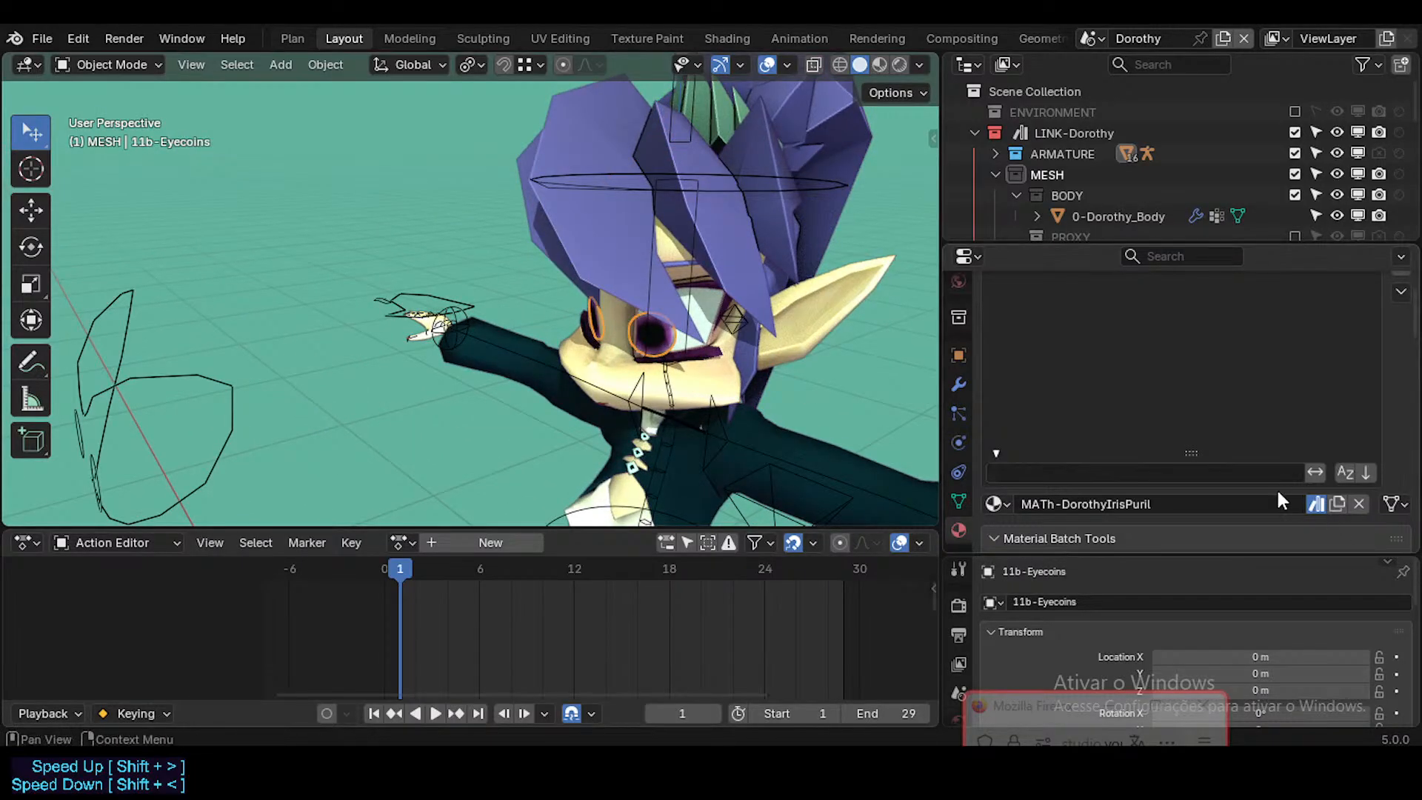
scroll(1177, 452, "up", 4)
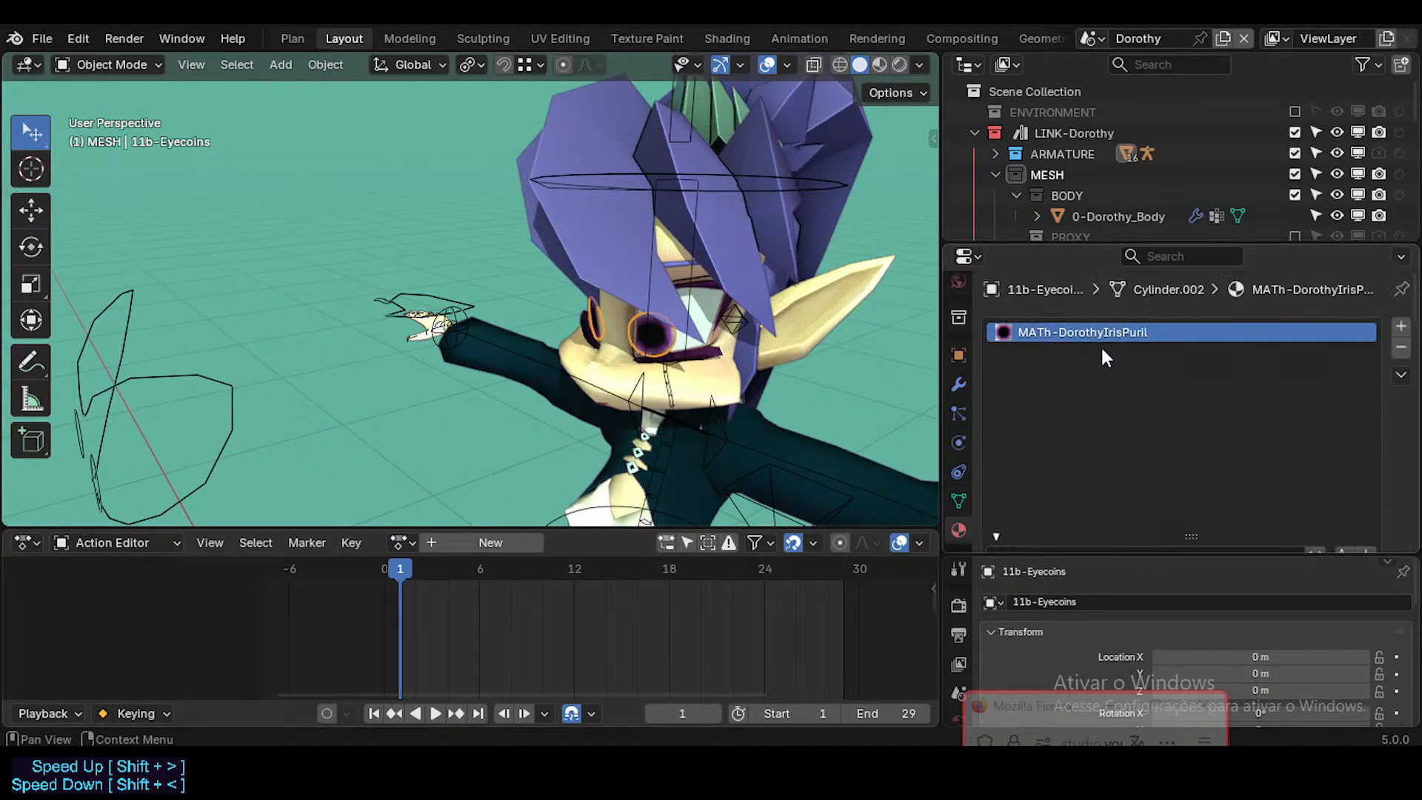
middle_click_drag(664, 358, 682, 418)
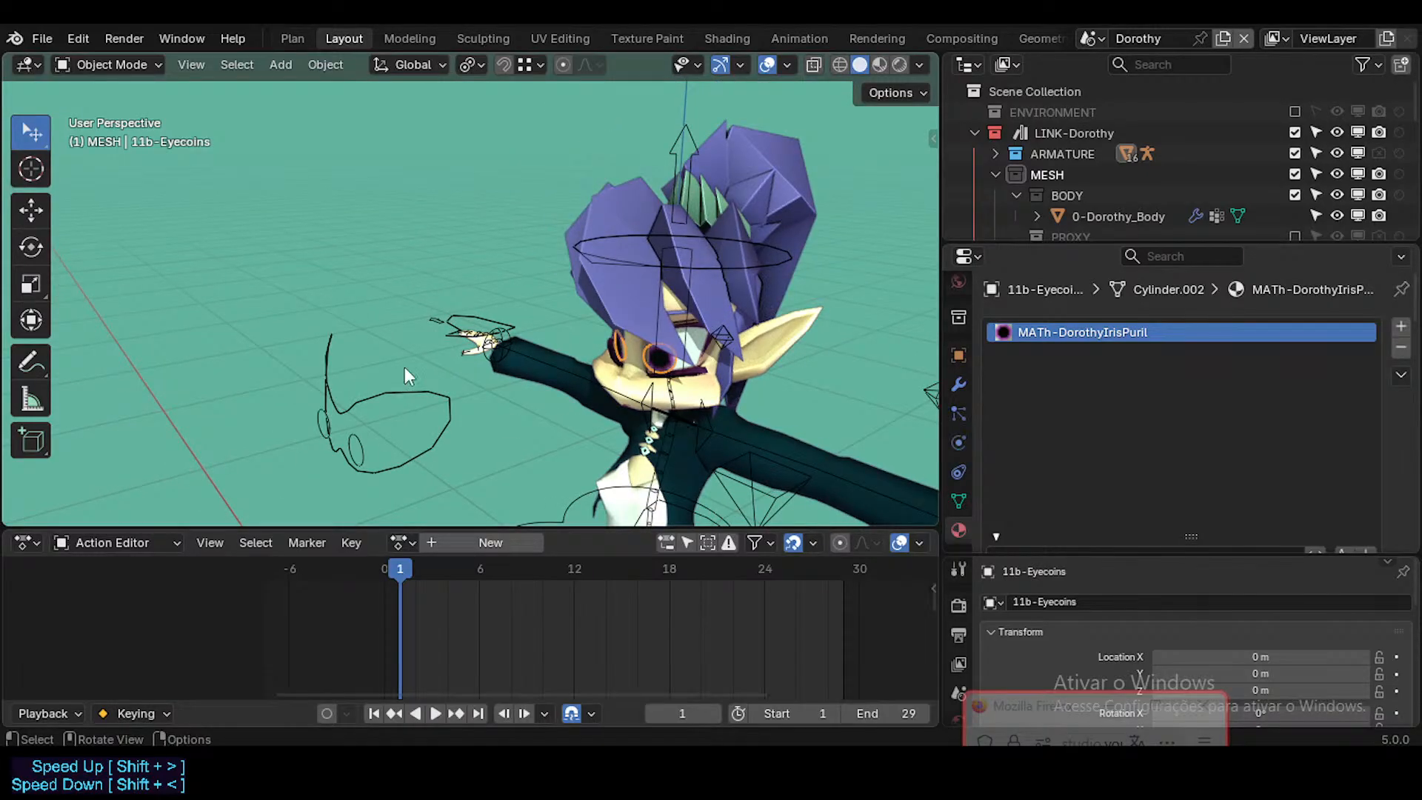
middle_click_drag(722, 407, 718, 363)
scroll(711, 375, "up", 2)
scroll(1398, 531, "down", 3)
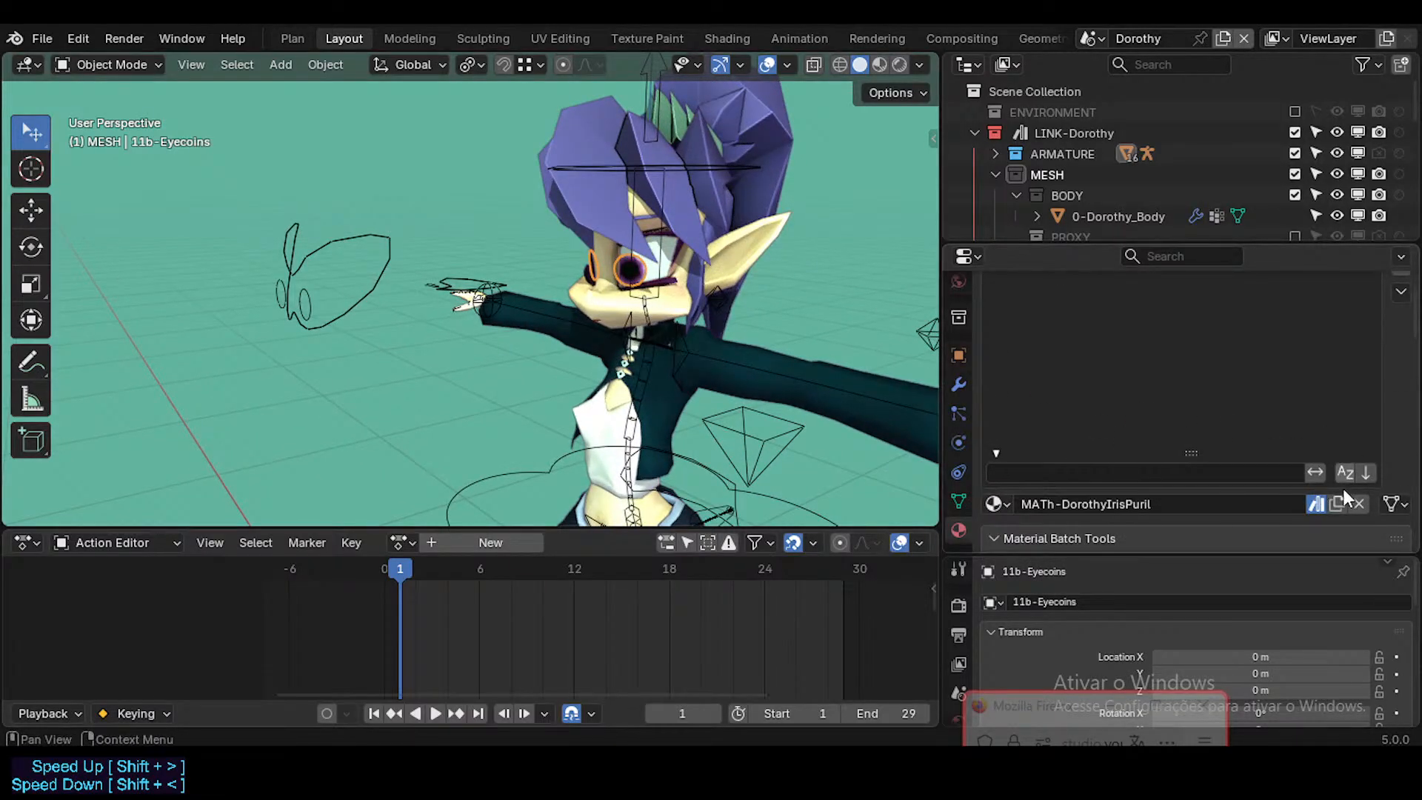
Step: Review CLO-DorothyUrbanJacket's materials, select CLO-DorothyUrbanCoat beneath it and check the coat's material slot
middle_click_drag(674, 436, 660, 358)
left_click(641, 362)
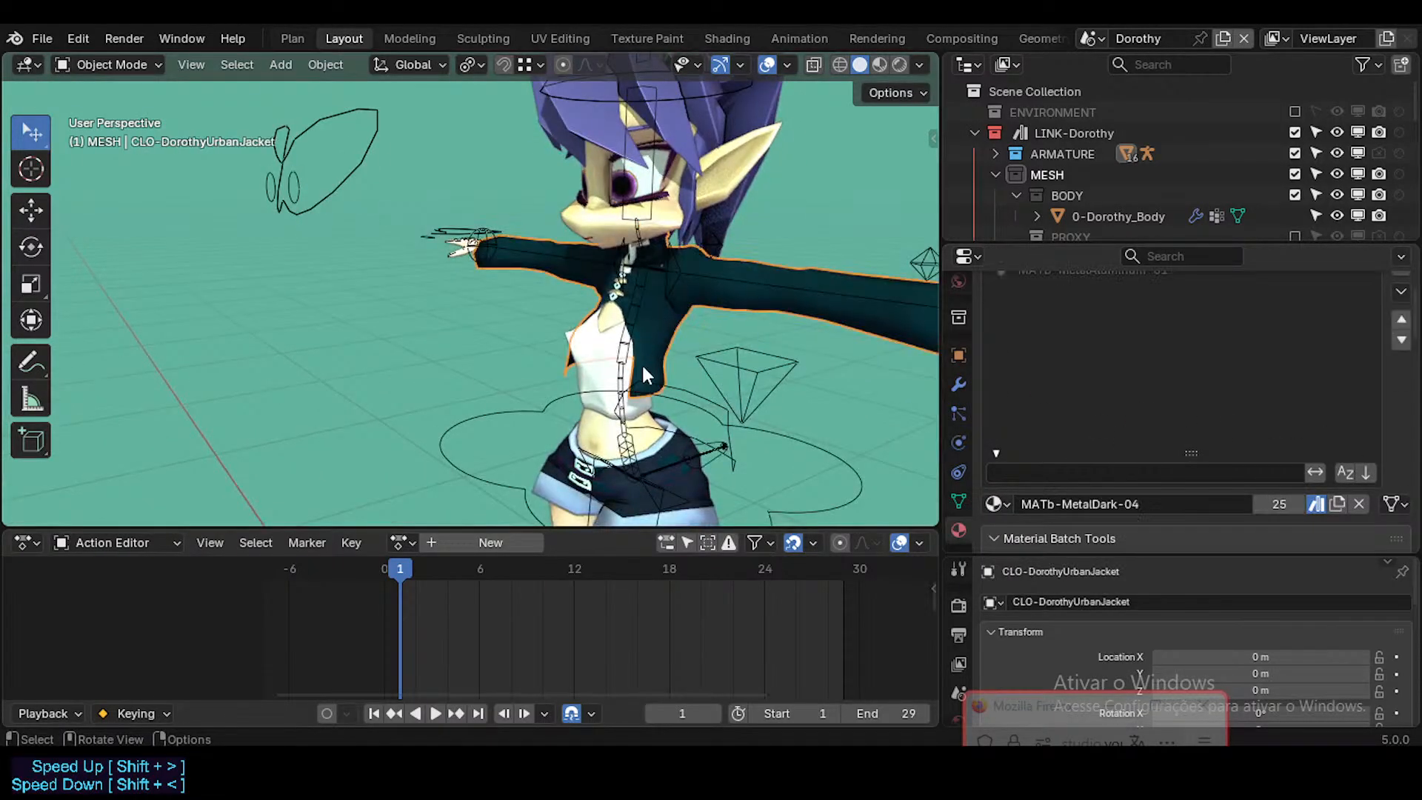
scroll(1075, 440, "up", 3)
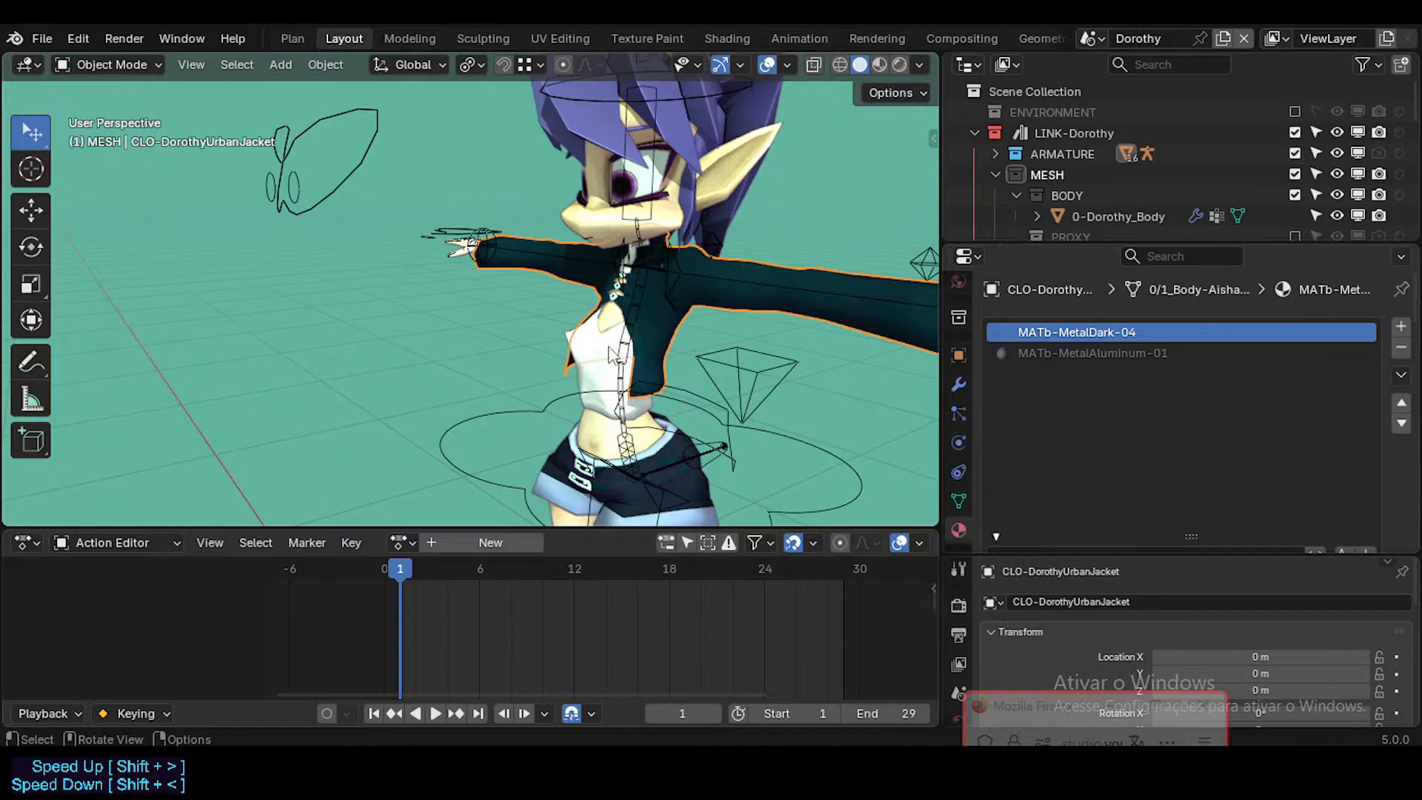
left_click(628, 355)
left_click(675, 318)
left_click(616, 353)
scroll(605, 361, "up", 5)
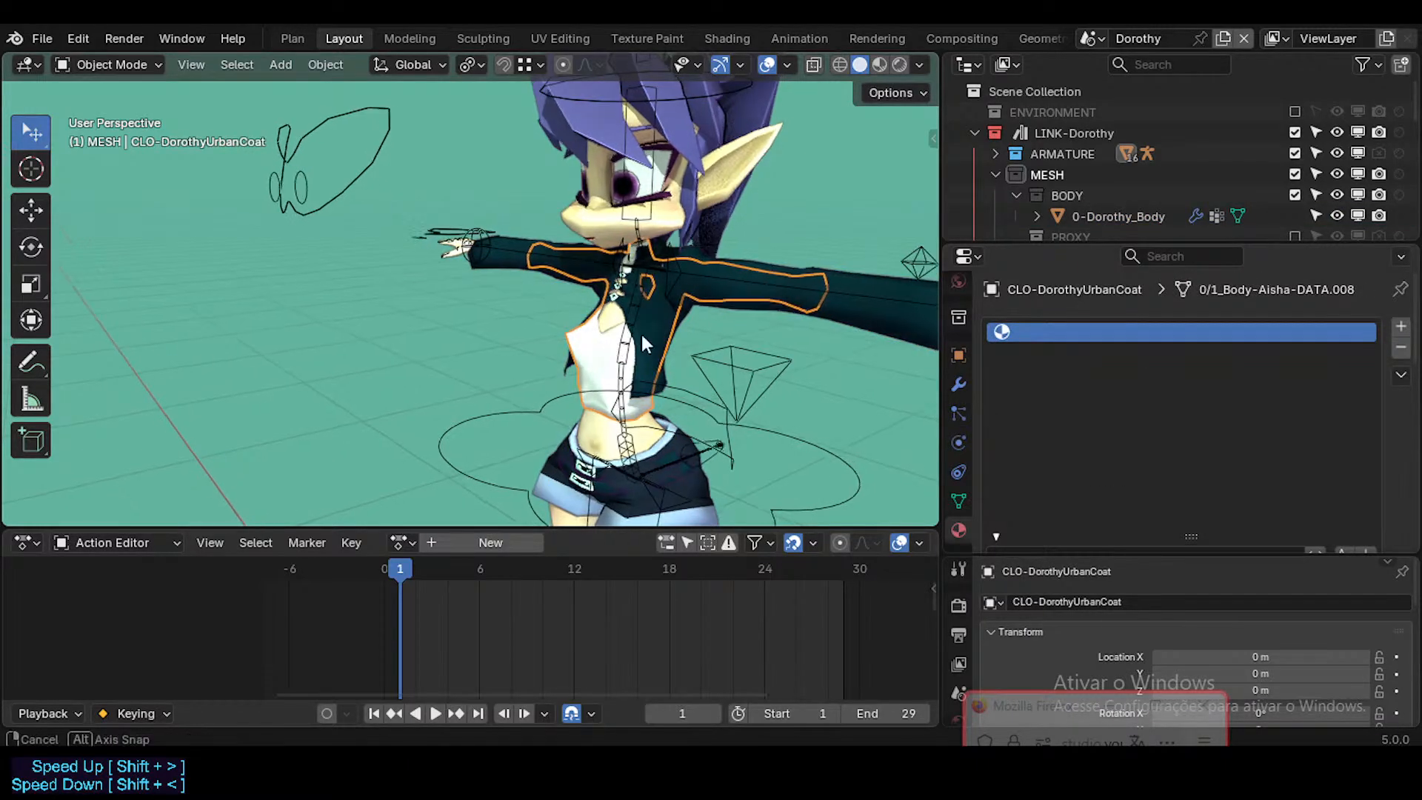
middle_click_drag(606, 381, 735, 401)
scroll(1081, 510, "down", 3)
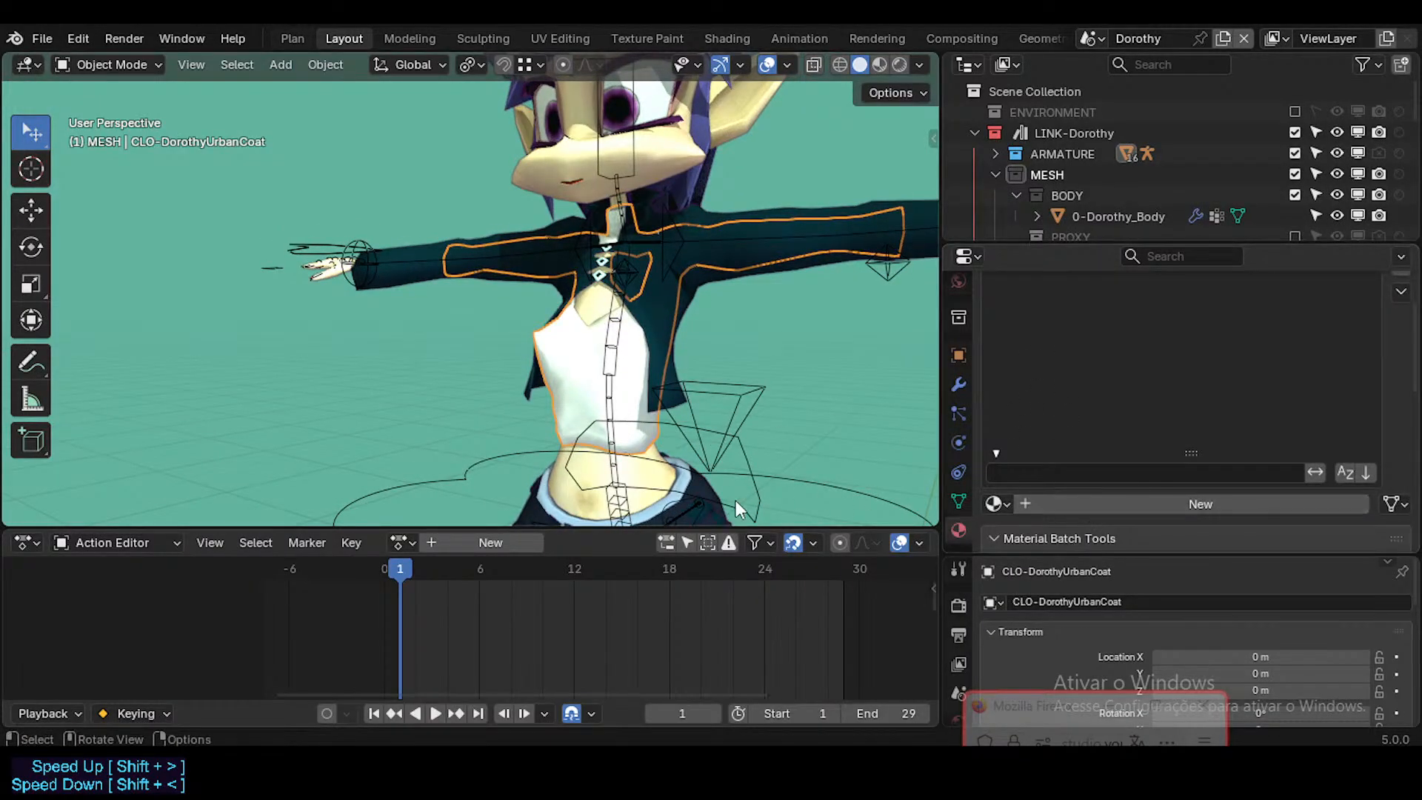
key("Tab")
key("Tab")
scroll(1140, 398, "up", 3)
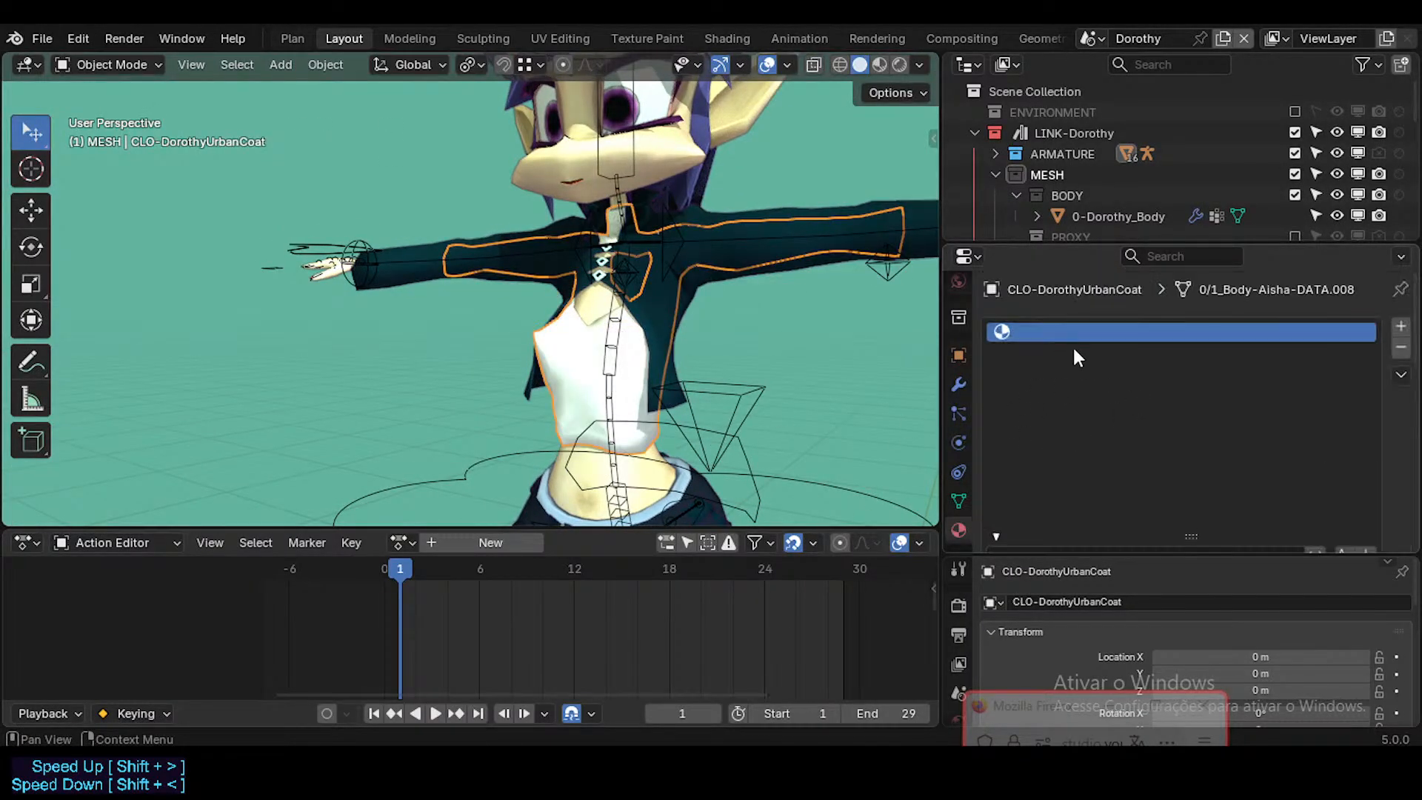
left_click(728, 39)
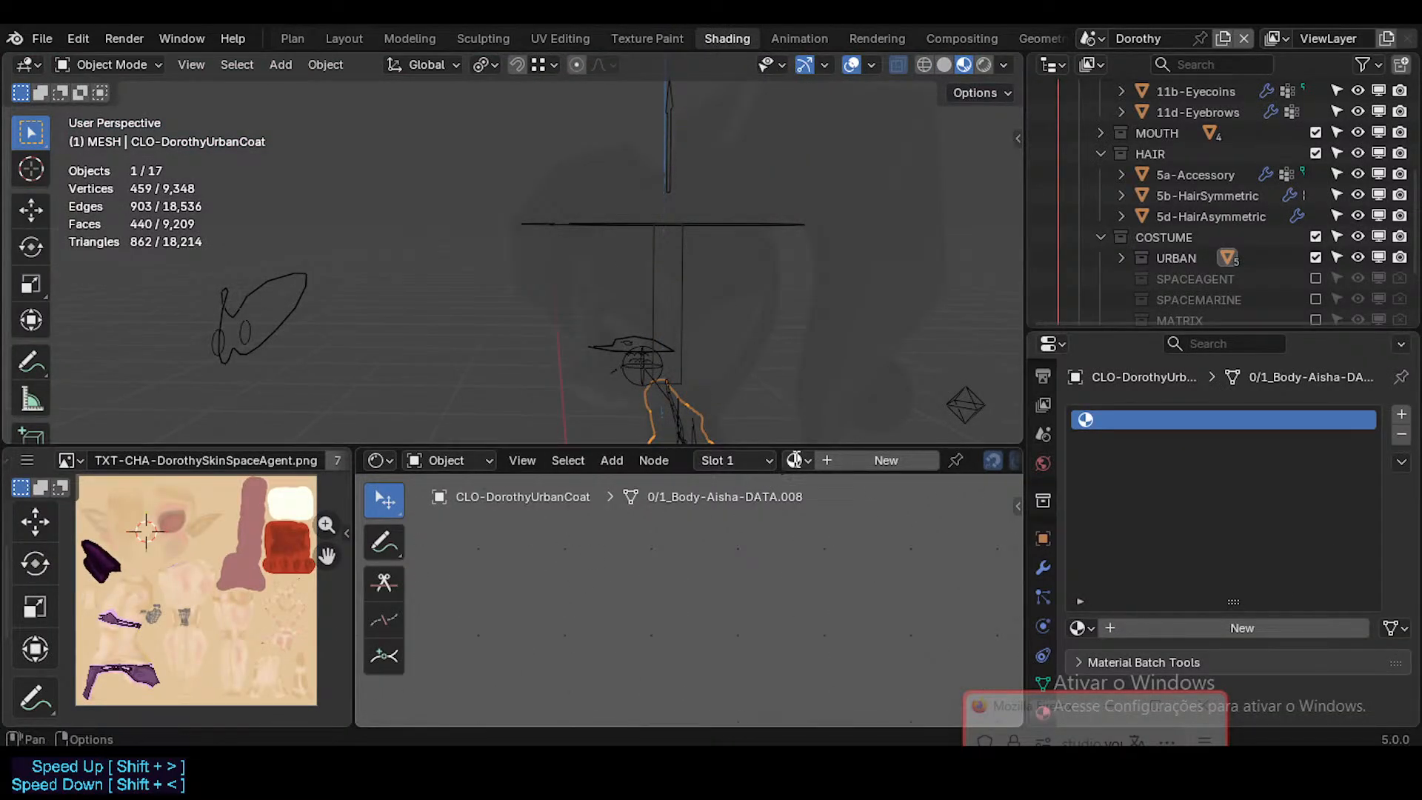
left_click(795, 460)
key("Escape")
key("Tab")
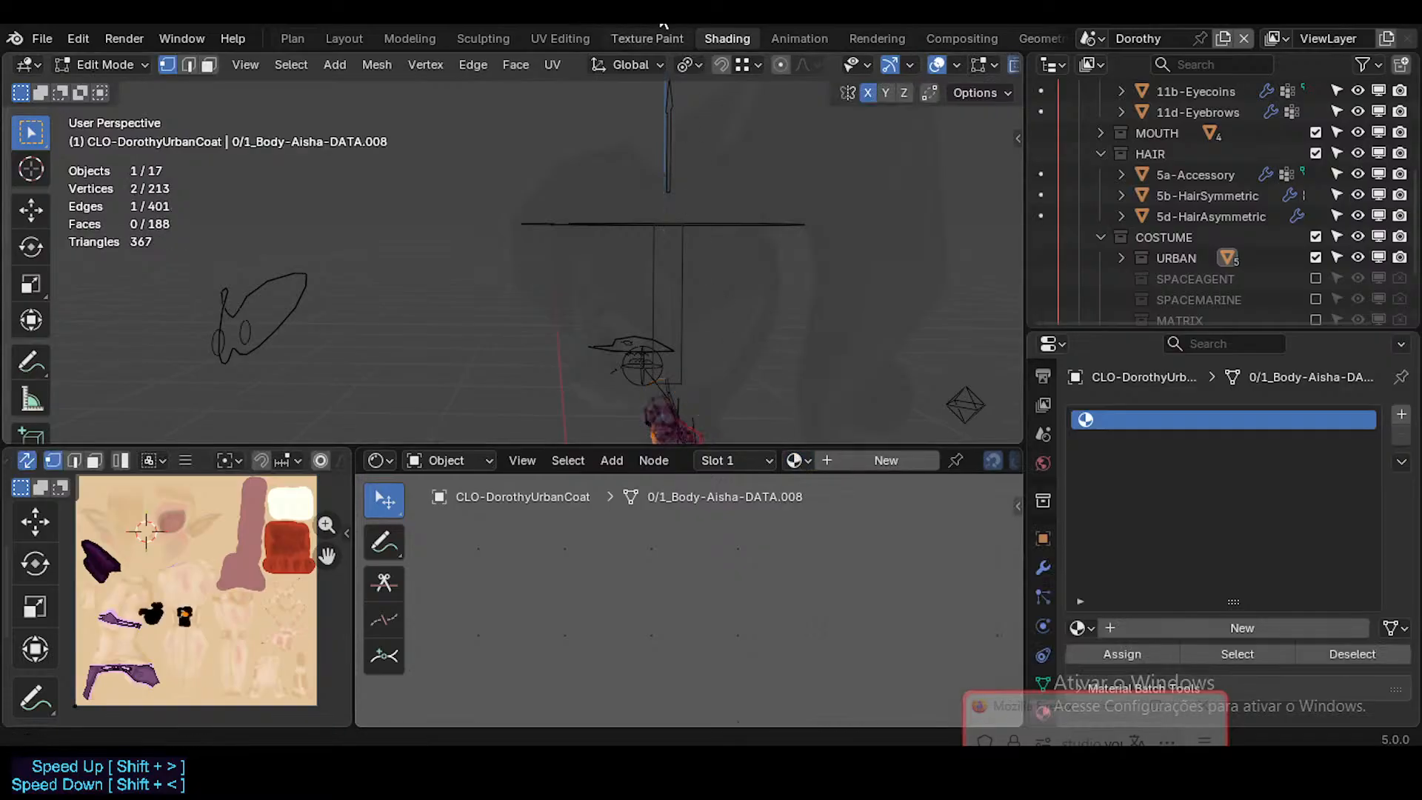
left_click(353, 38)
Step: Switch to the Layout workspace, split the 3D viewport horizontally and turn the new lower area into an Asset Browser
middle_click_drag(663, 296, 617, 400)
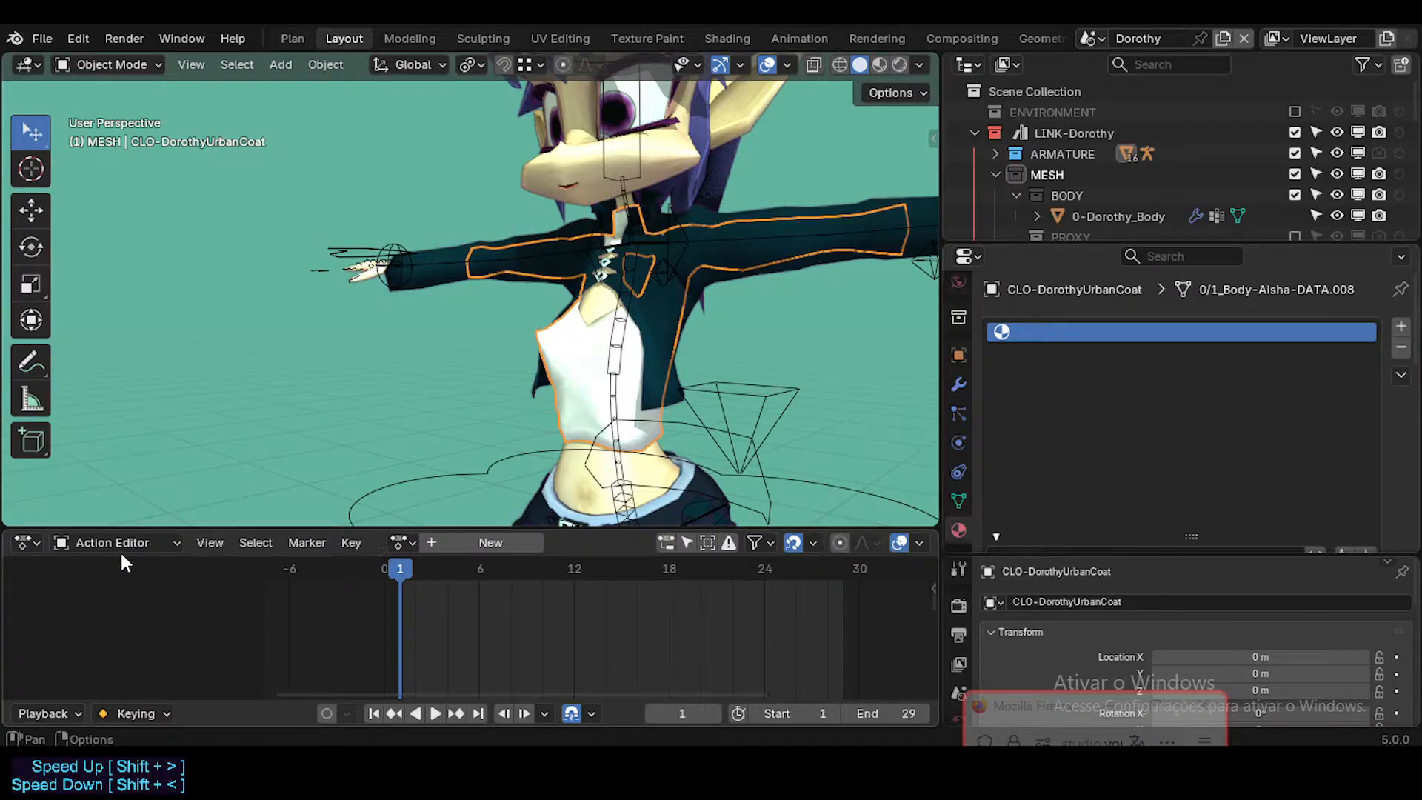
middle_click_drag(489, 437, 635, 383)
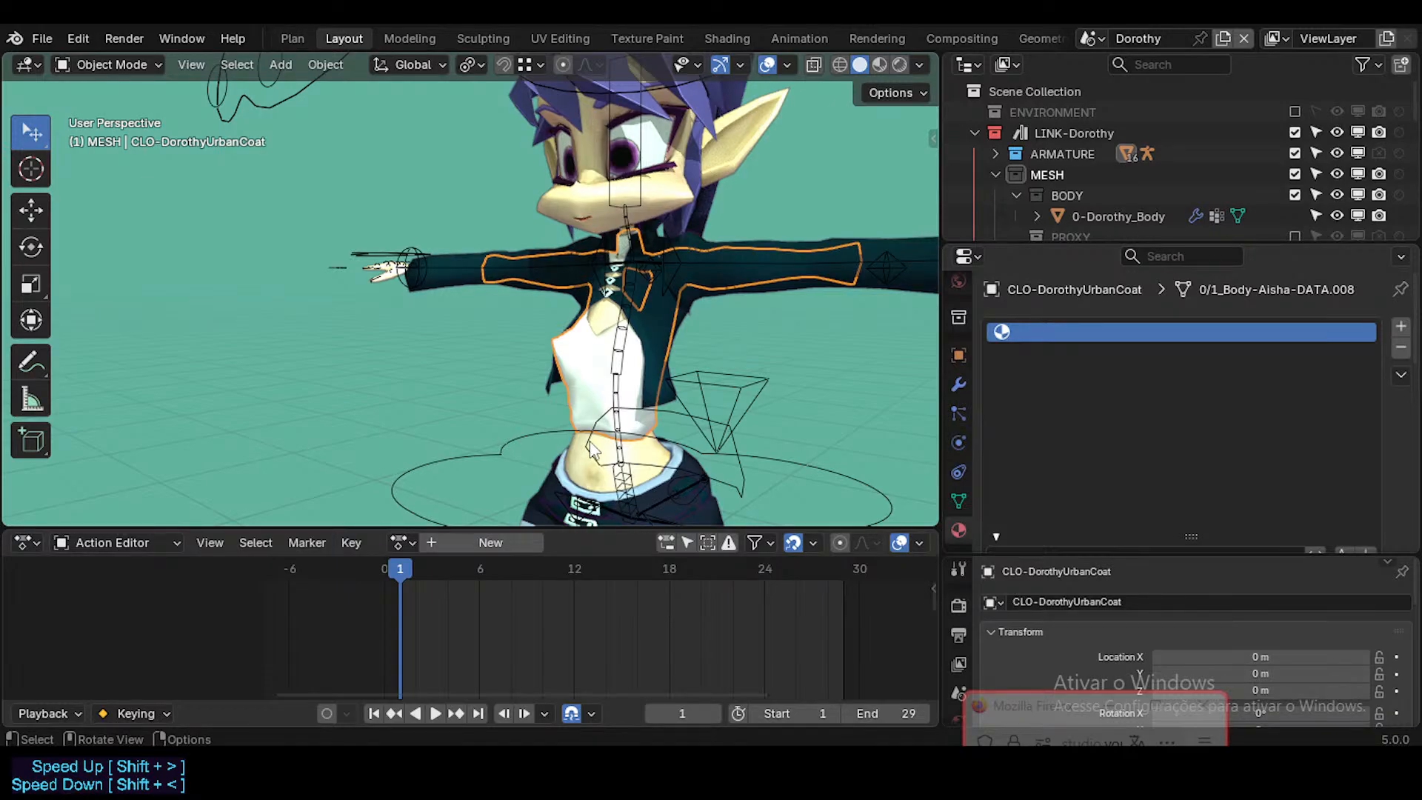
left_click_drag(15, 528, 67, 381)
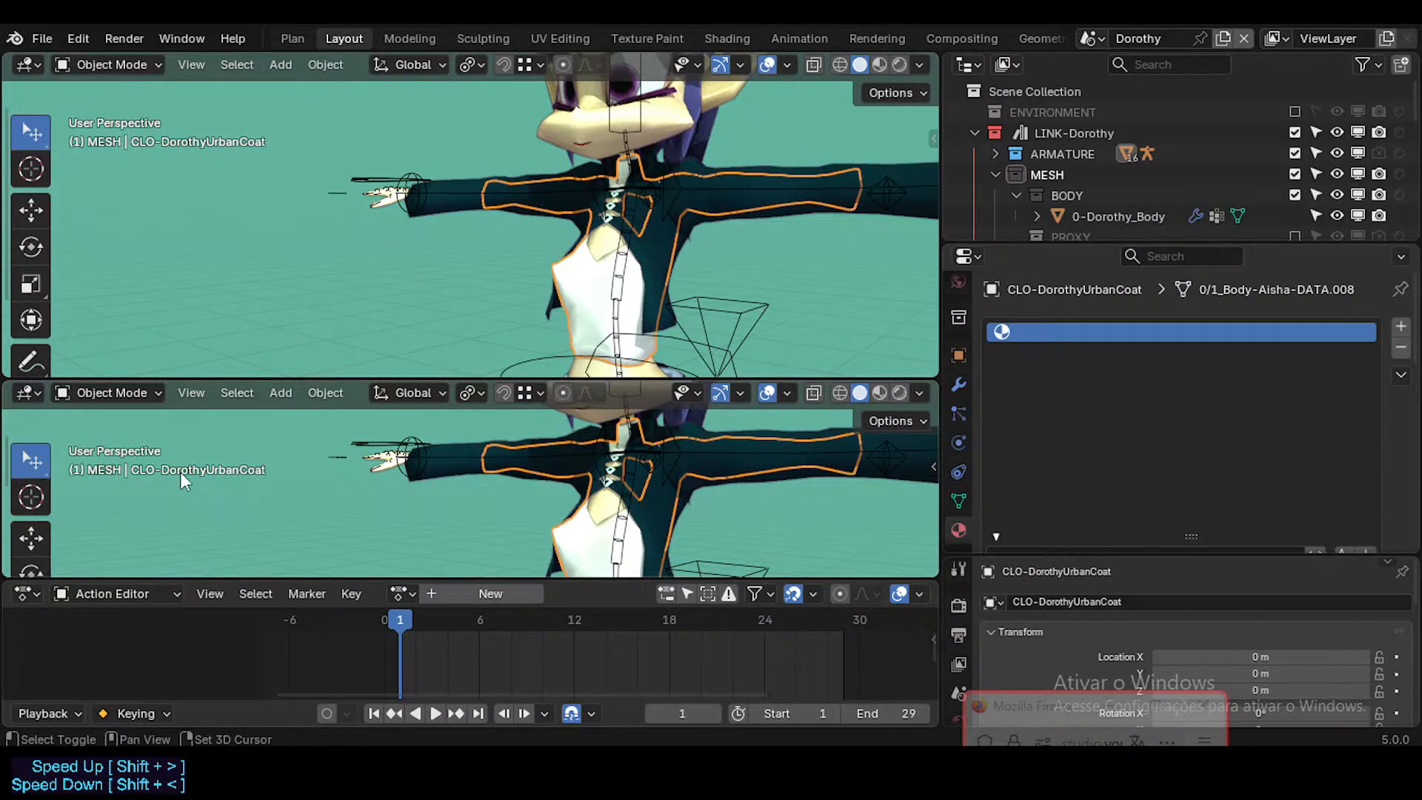
key("shift+F1")
key("shift+F1")
Step: Look through the catalog tree of all asset libraries
scroll(118, 503, "down", 6)
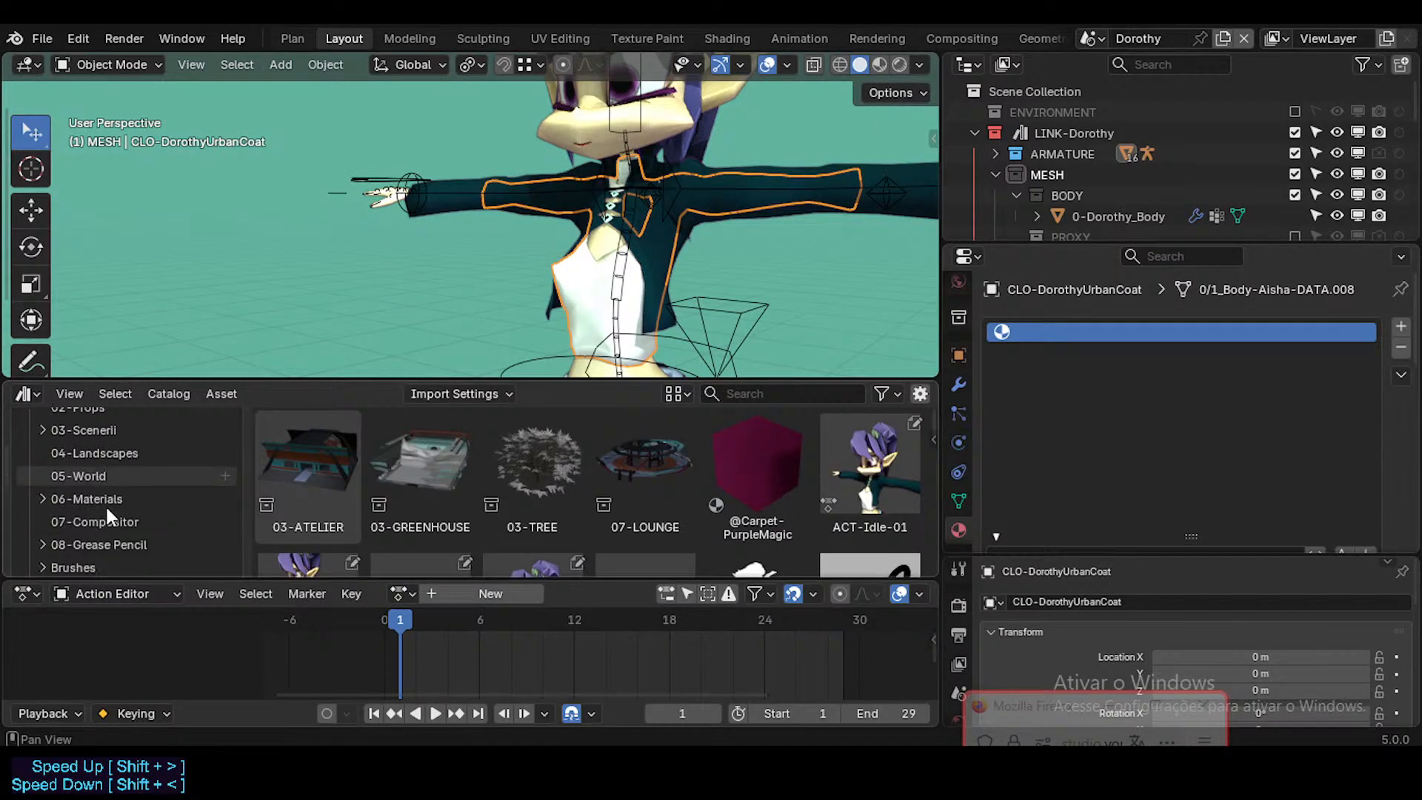
scroll(93, 533, "down", 5)
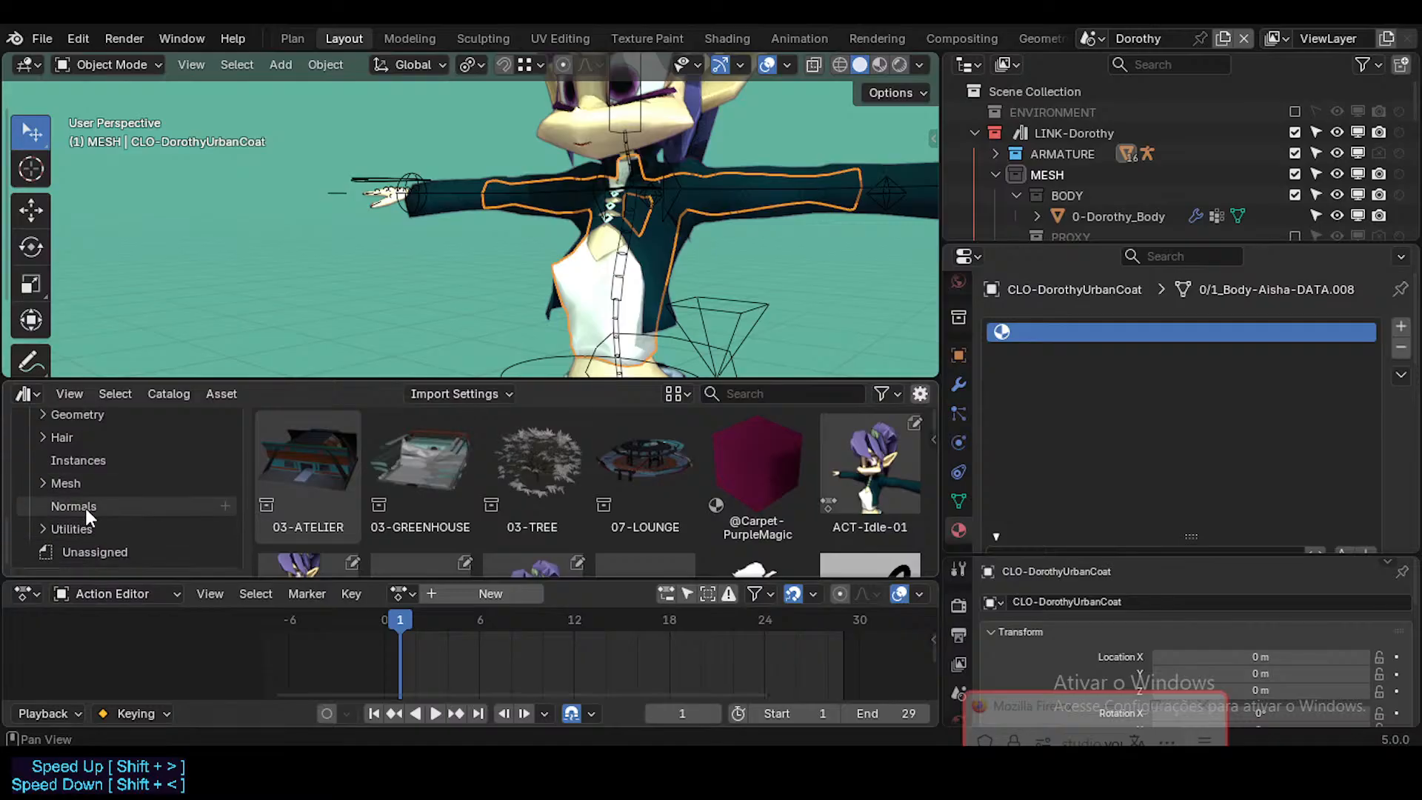
scroll(86, 506, "up", 4)
scroll(95, 505, "up", 7)
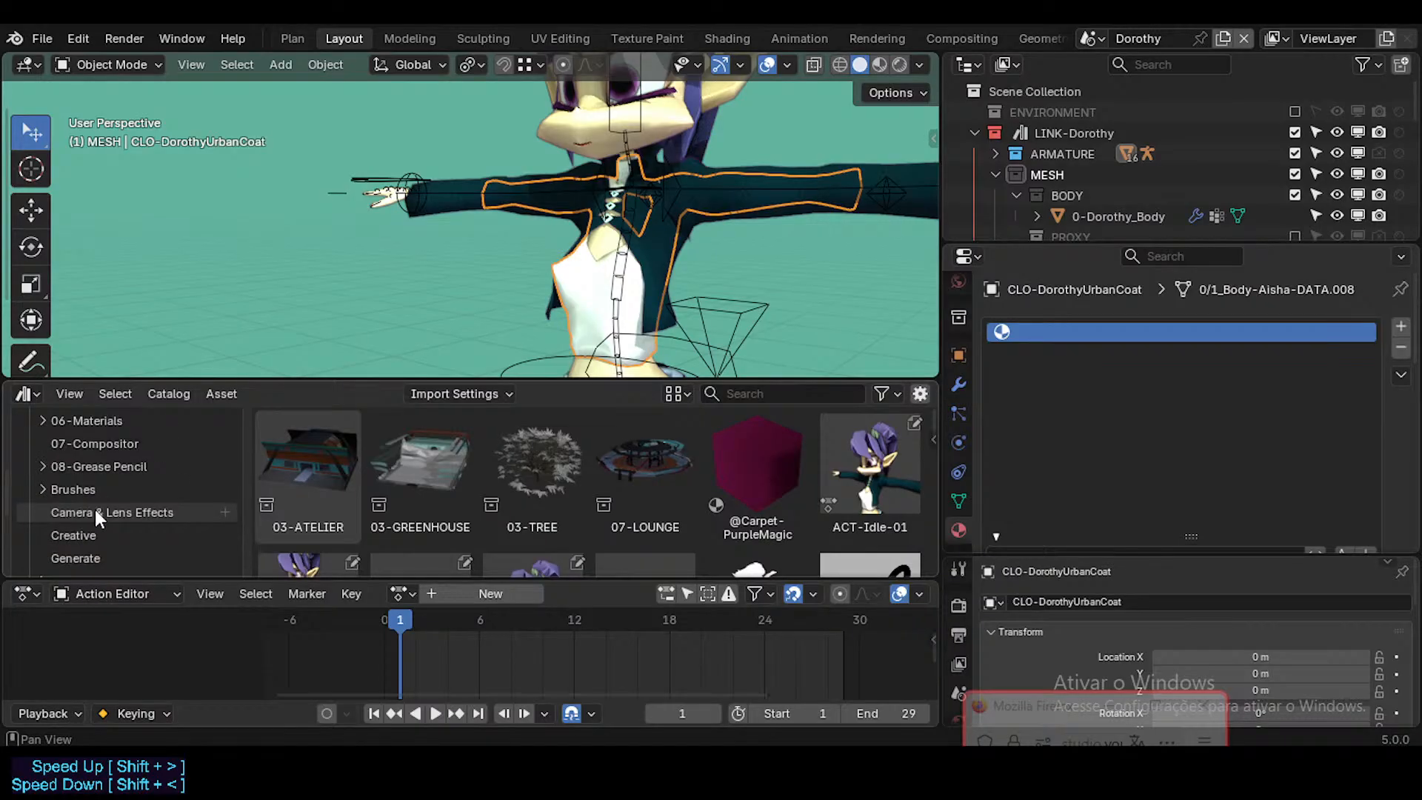
scroll(96, 478, "up", 1)
scroll(98, 489, "down", 4)
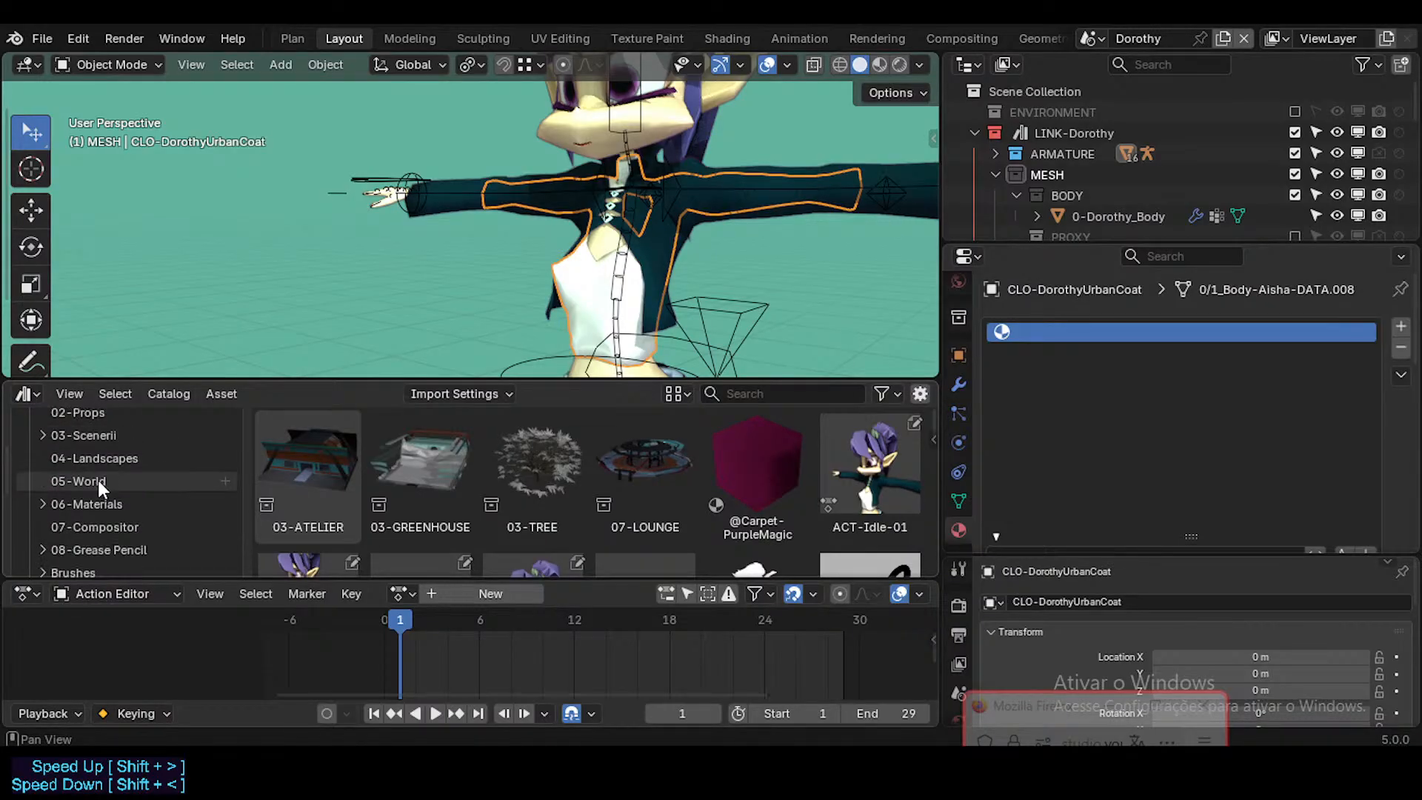
scroll(126, 527, "down", 4)
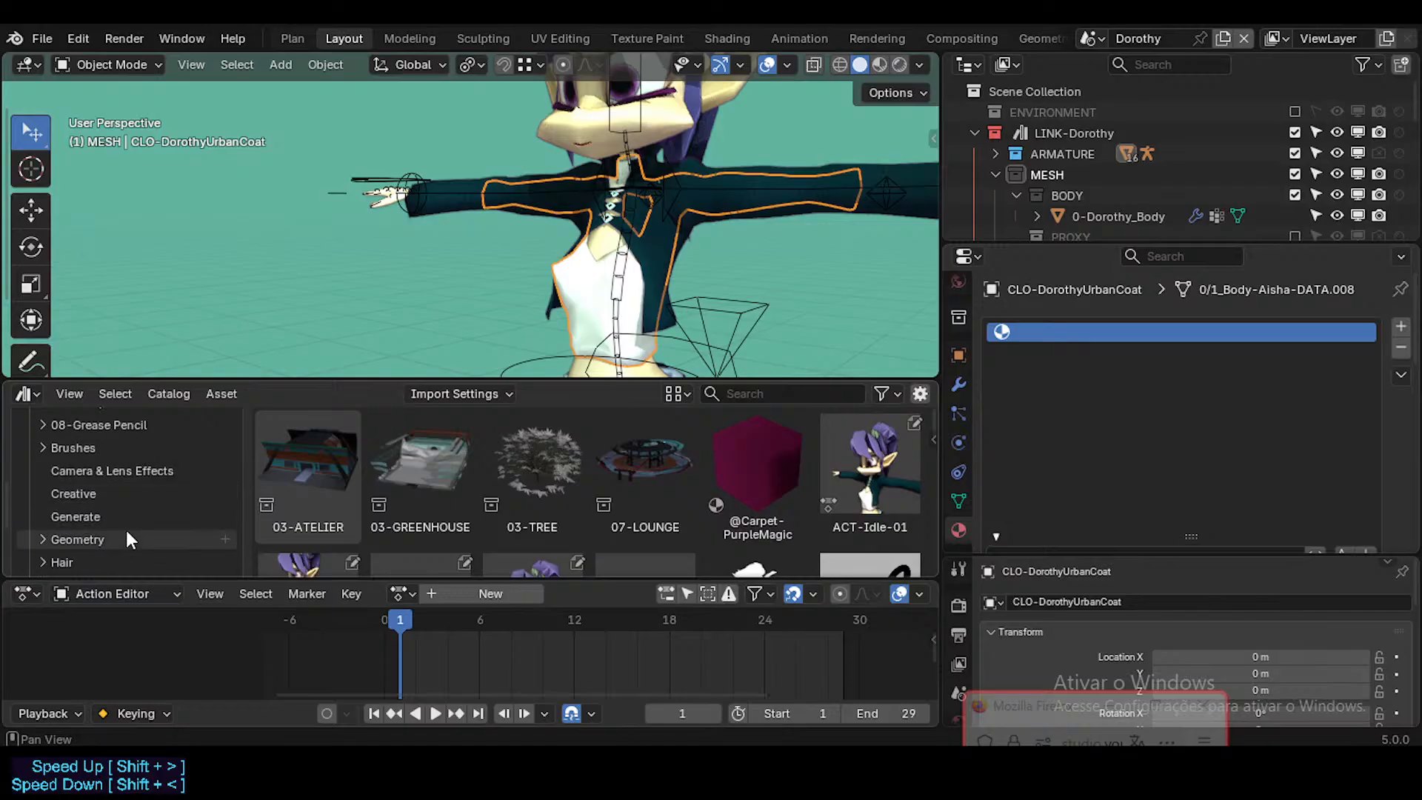
scroll(132, 522, "up", 6)
scroll(130, 511, "down", 5)
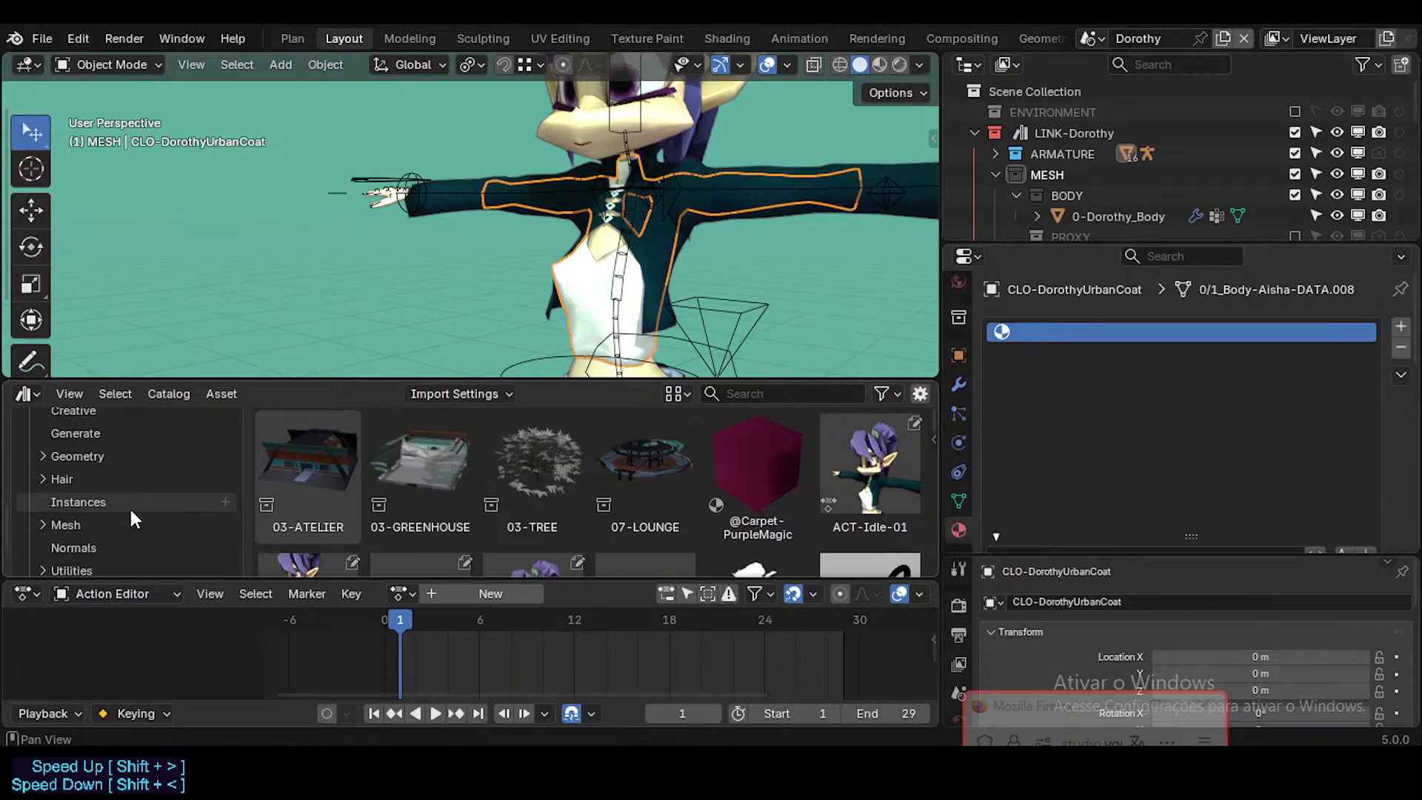
scroll(118, 502, "up", 9)
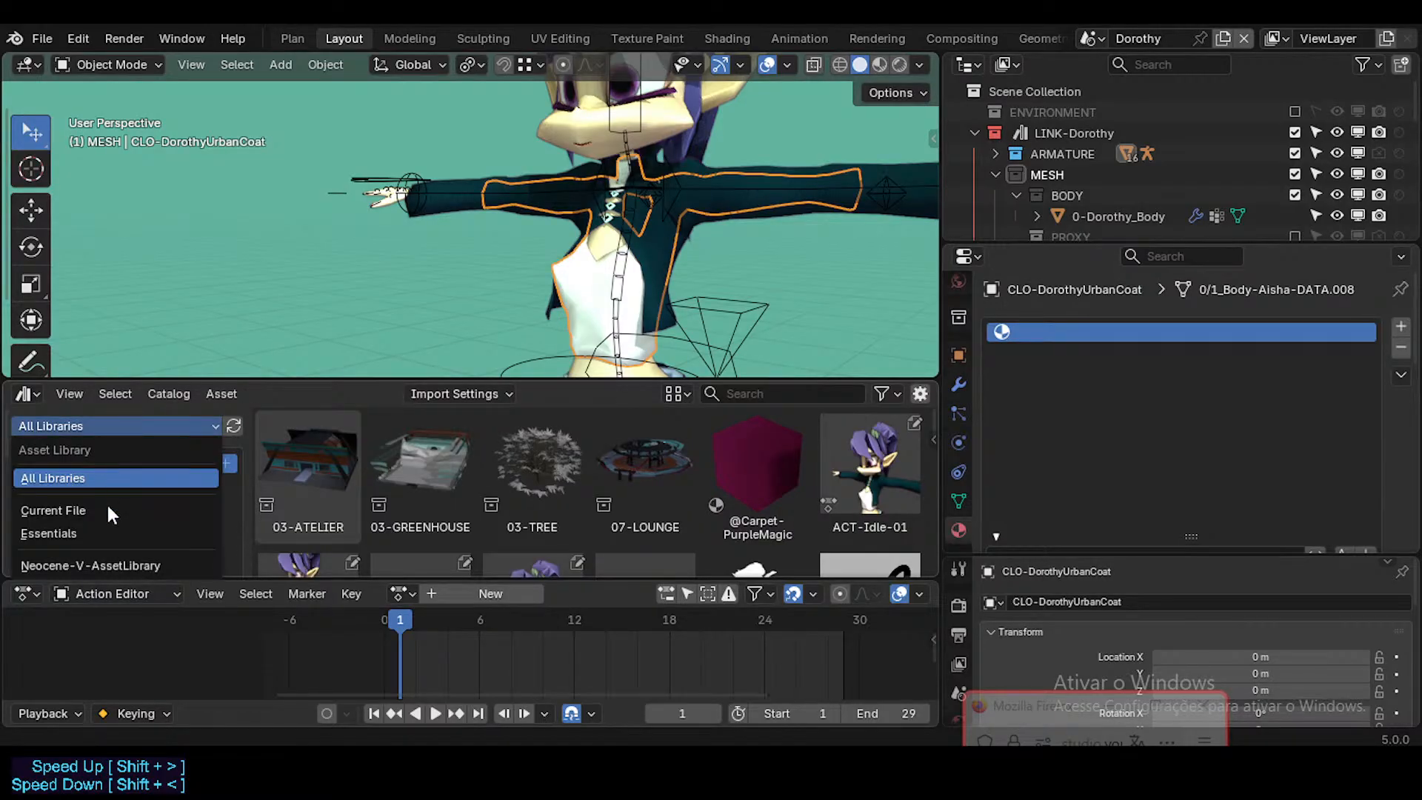
Step: Switch the asset library to Neocene-V-AssetLibrary, refresh it and review its unassigned assets
left_click(105, 565)
left_click(232, 425)
scroll(141, 495, "down", 2)
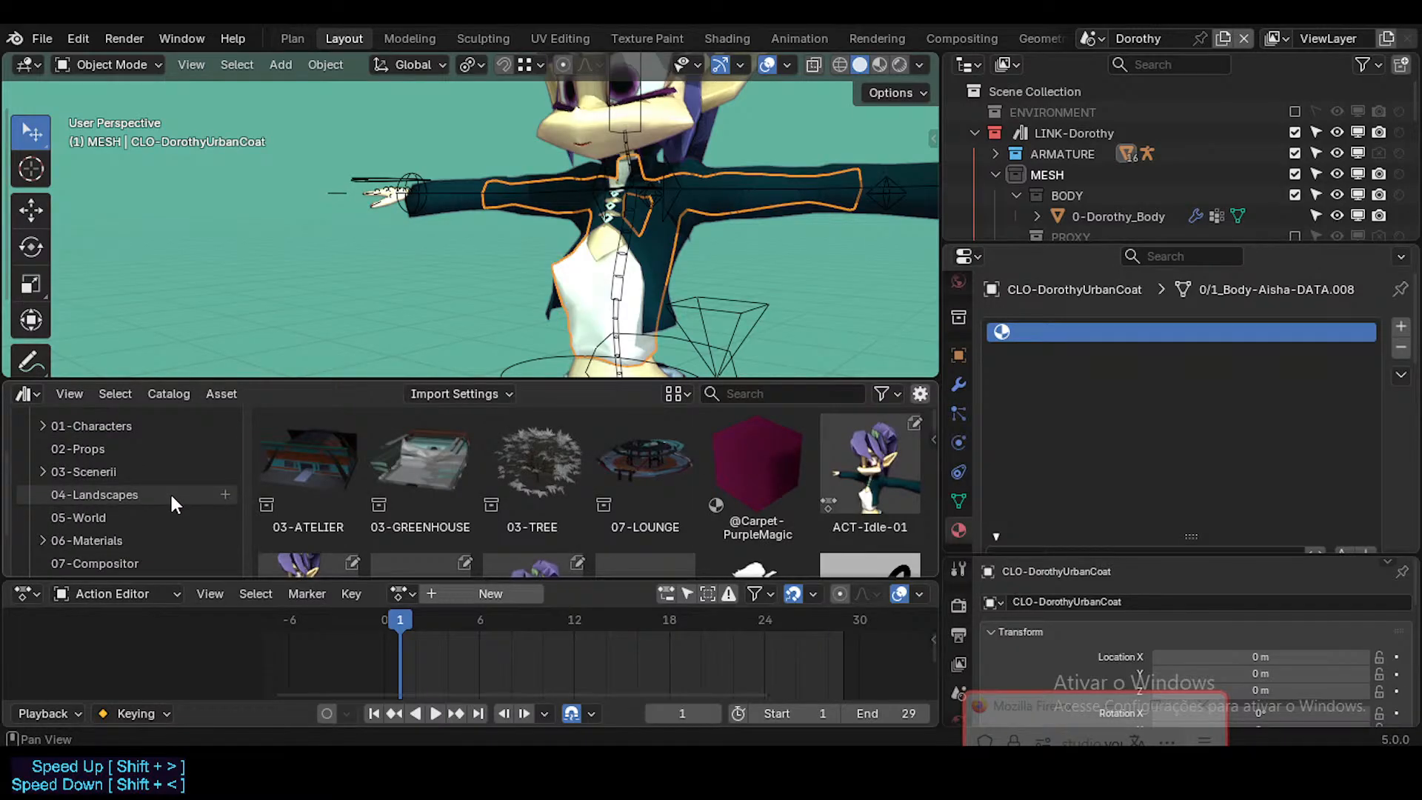
scroll(104, 518, "down", 2)
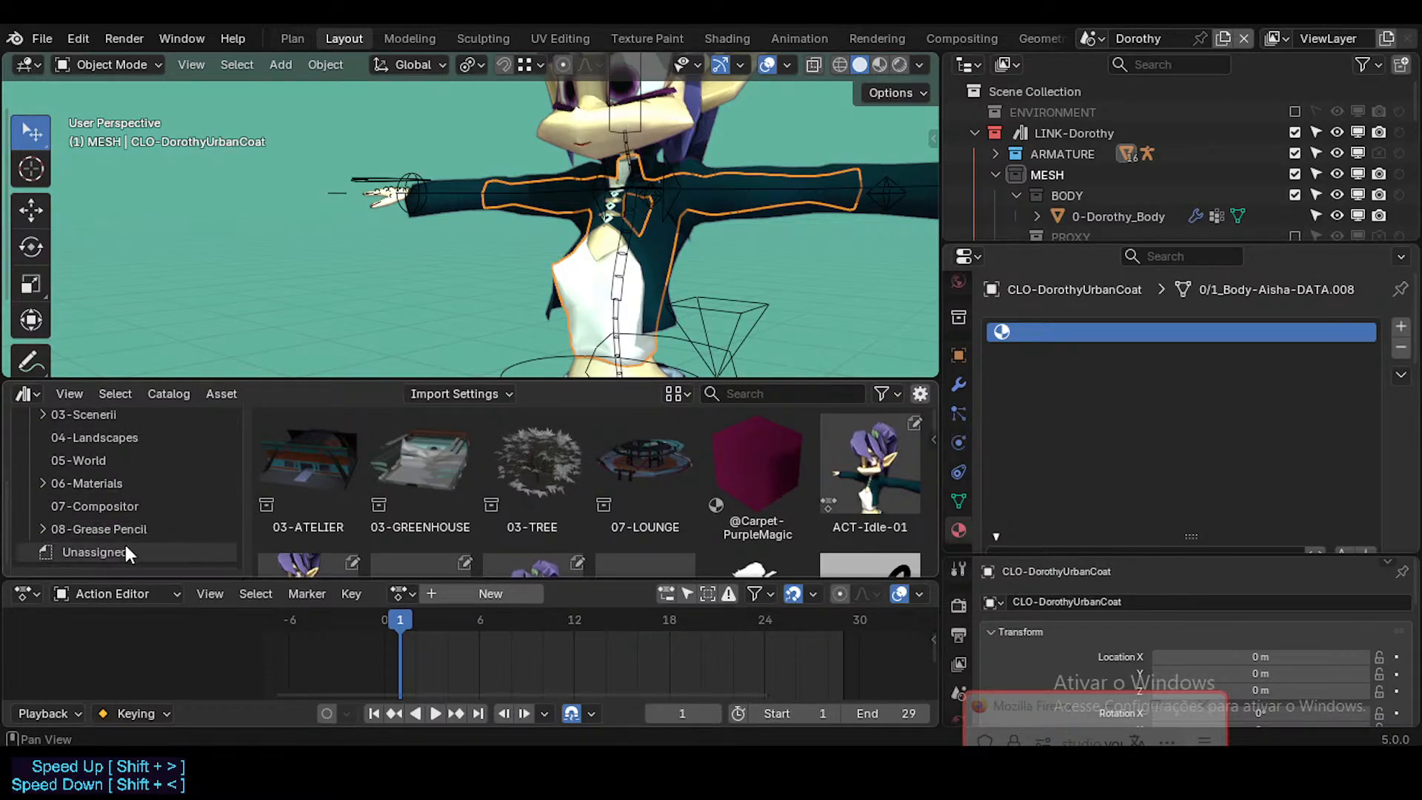
left_click(97, 555)
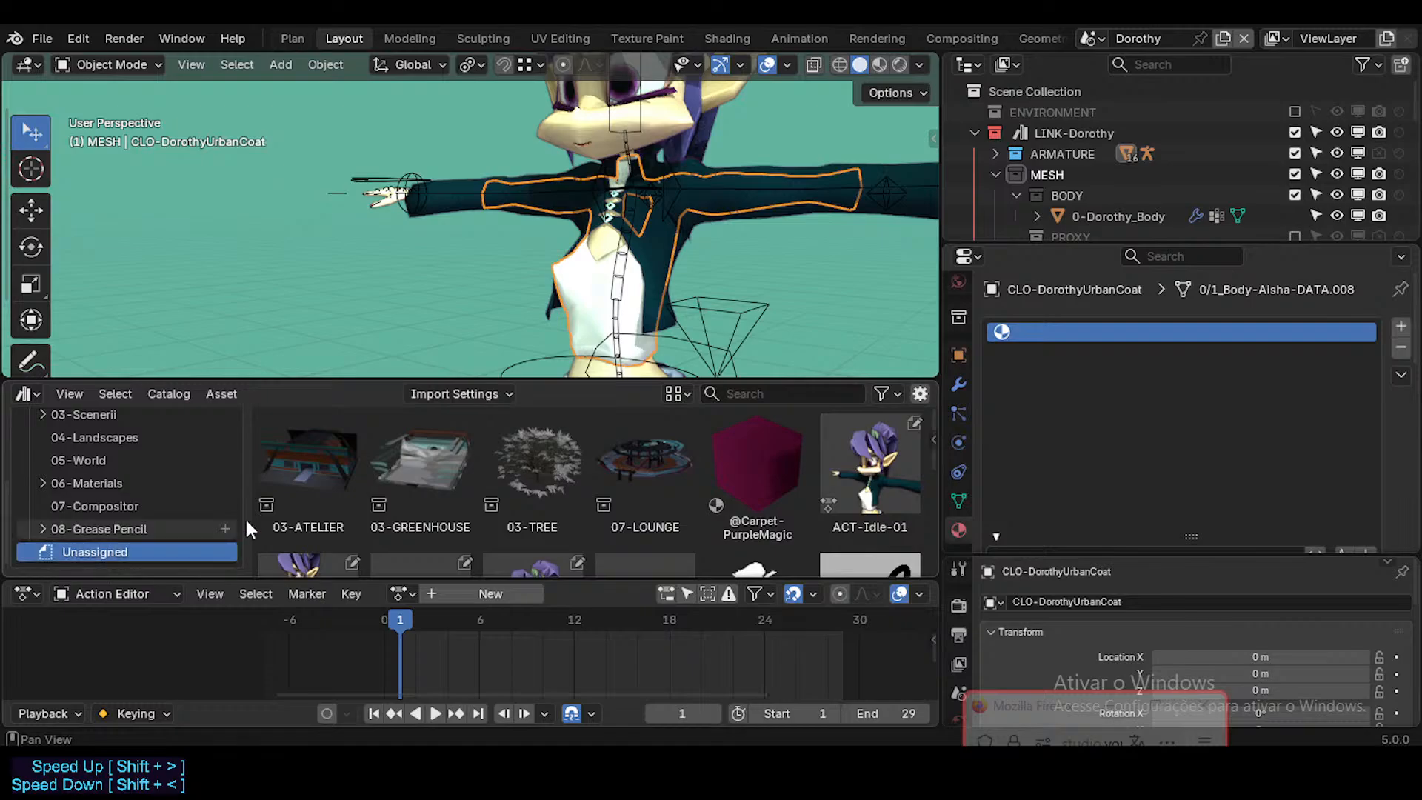
scroll(447, 519, "down", 3)
scroll(148, 474, "up", 5)
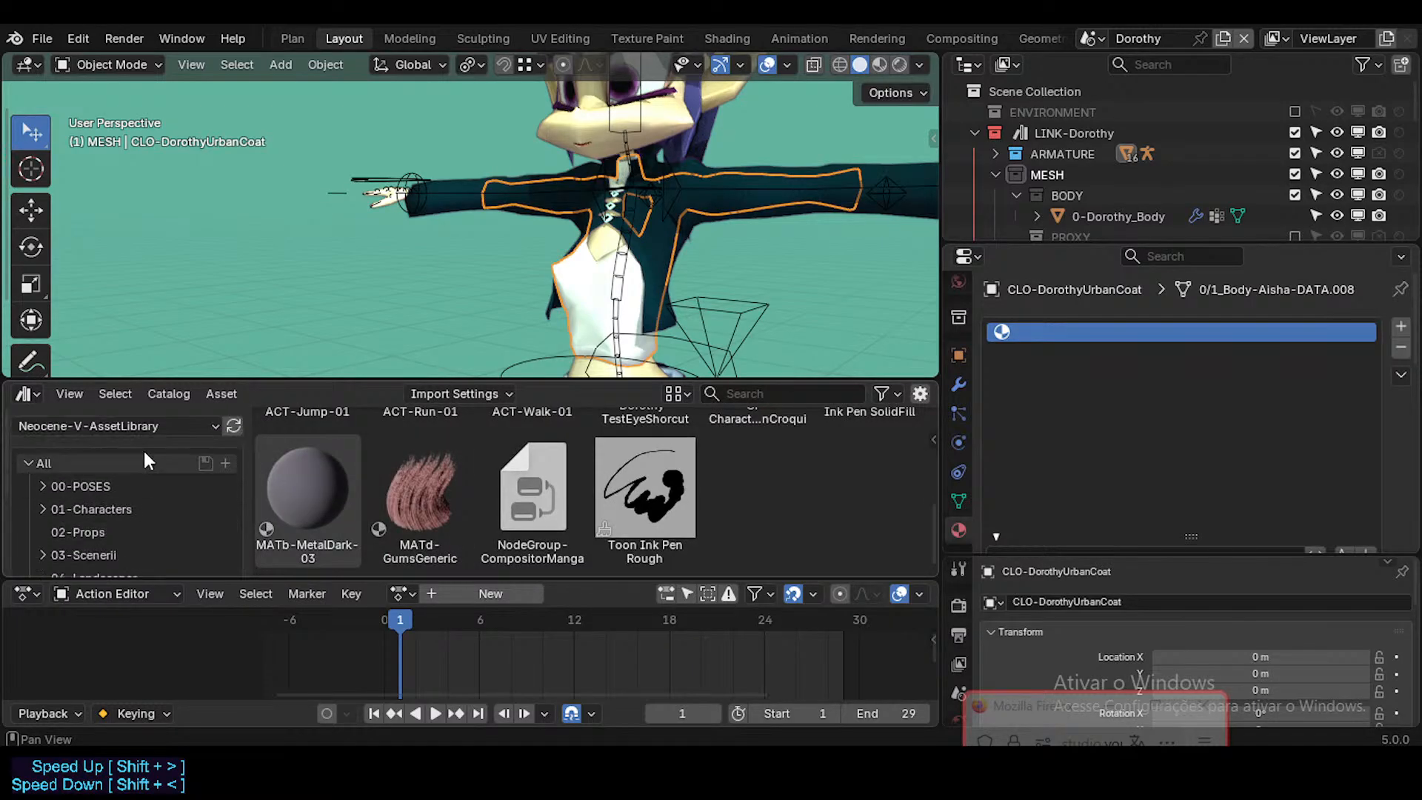
Step: Show the current file's unassigned assets and check the subcatalogs of 01-Characters and 00-POSES
left_click(123, 429)
left_click(141, 510)
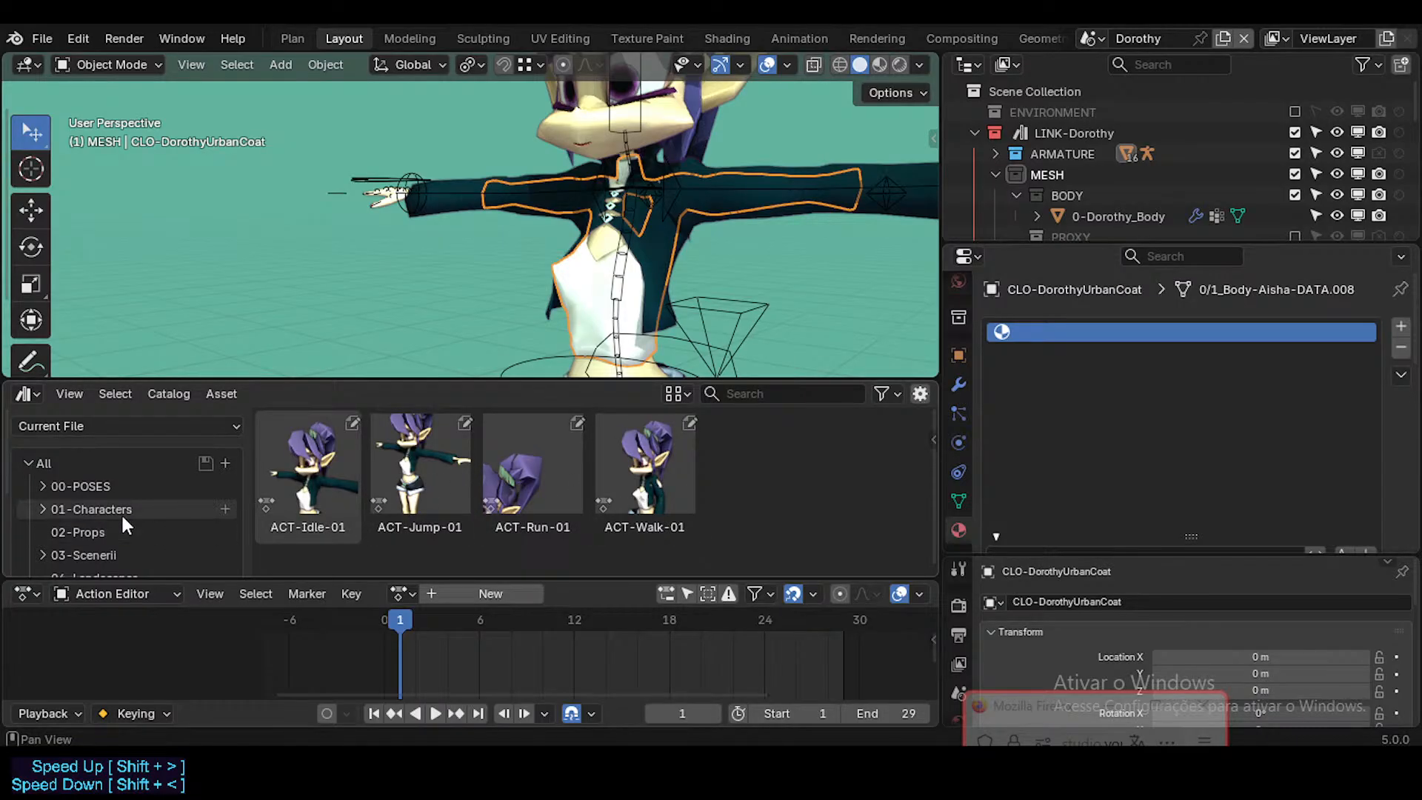
left_click(421, 490)
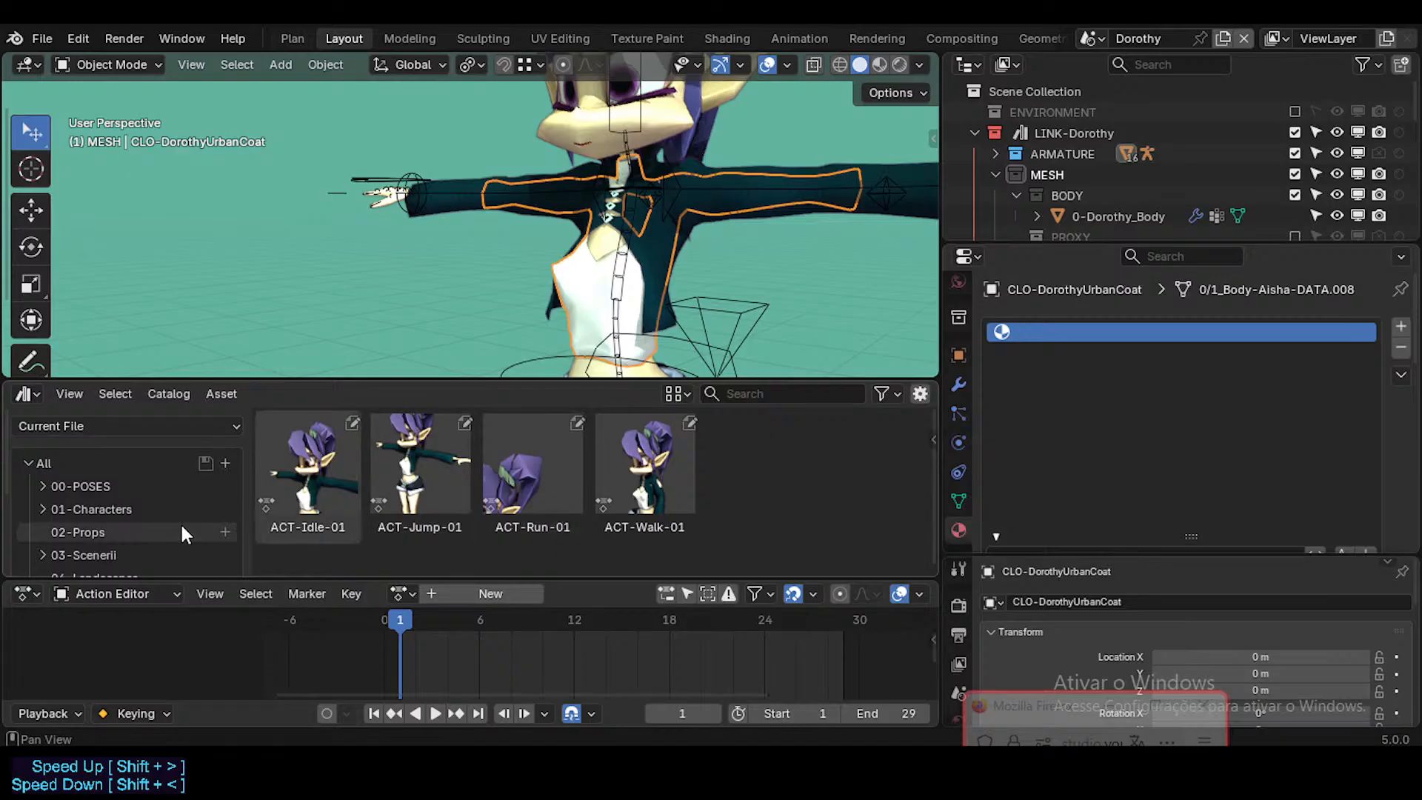
left_click(42, 509)
left_click(42, 508)
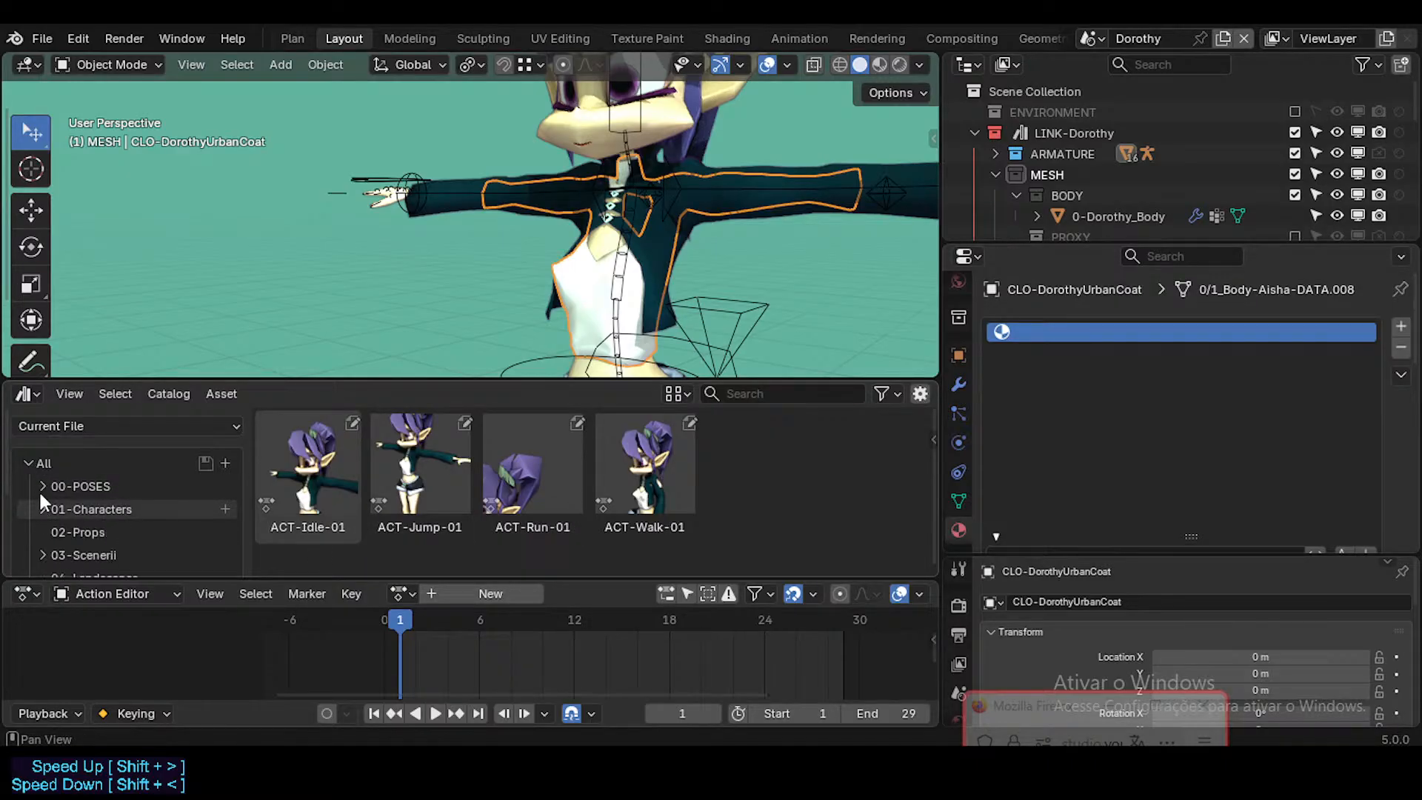
left_click(41, 486)
left_click(43, 485)
scroll(46, 510, "down", 2)
scroll(46, 510, "up", 2)
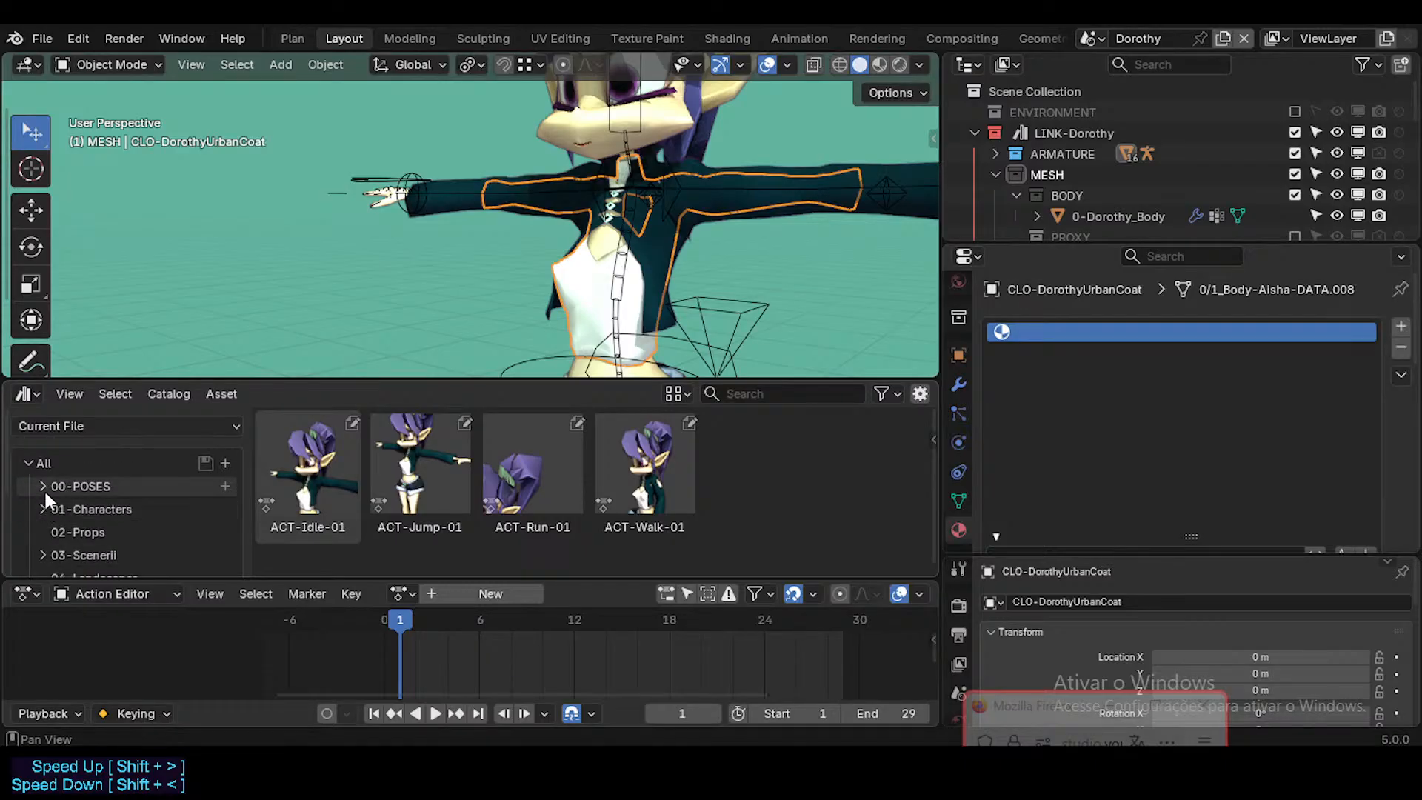
left_click(44, 488)
left_click(44, 487)
Step: Review all of the current file's assets, comparing the contents of the 00-POSES and 01-Characters catalogs
left_click(111, 463)
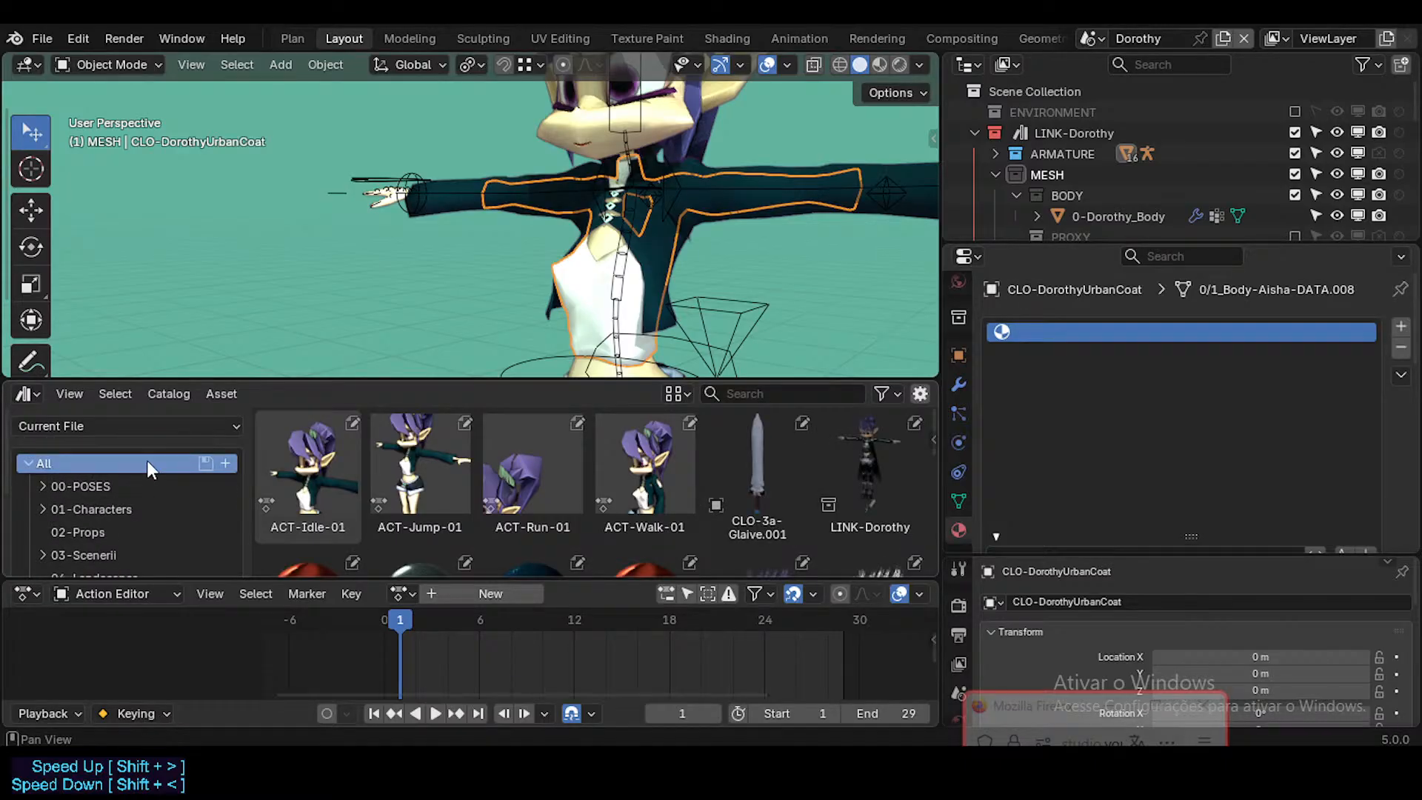
left_click(119, 486)
left_click(92, 508)
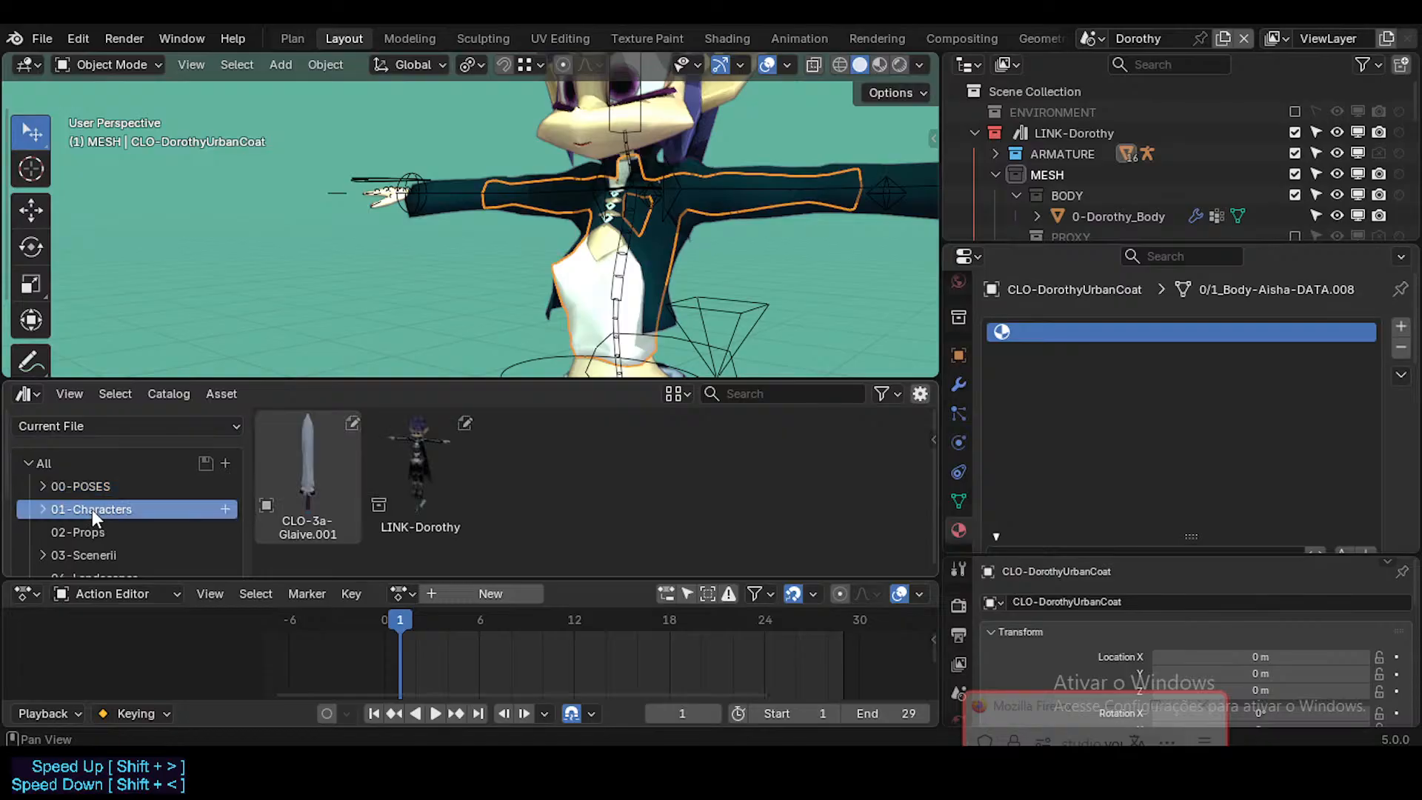
scroll(108, 504, "down", 3)
scroll(108, 506, "up", 3)
left_click(104, 483)
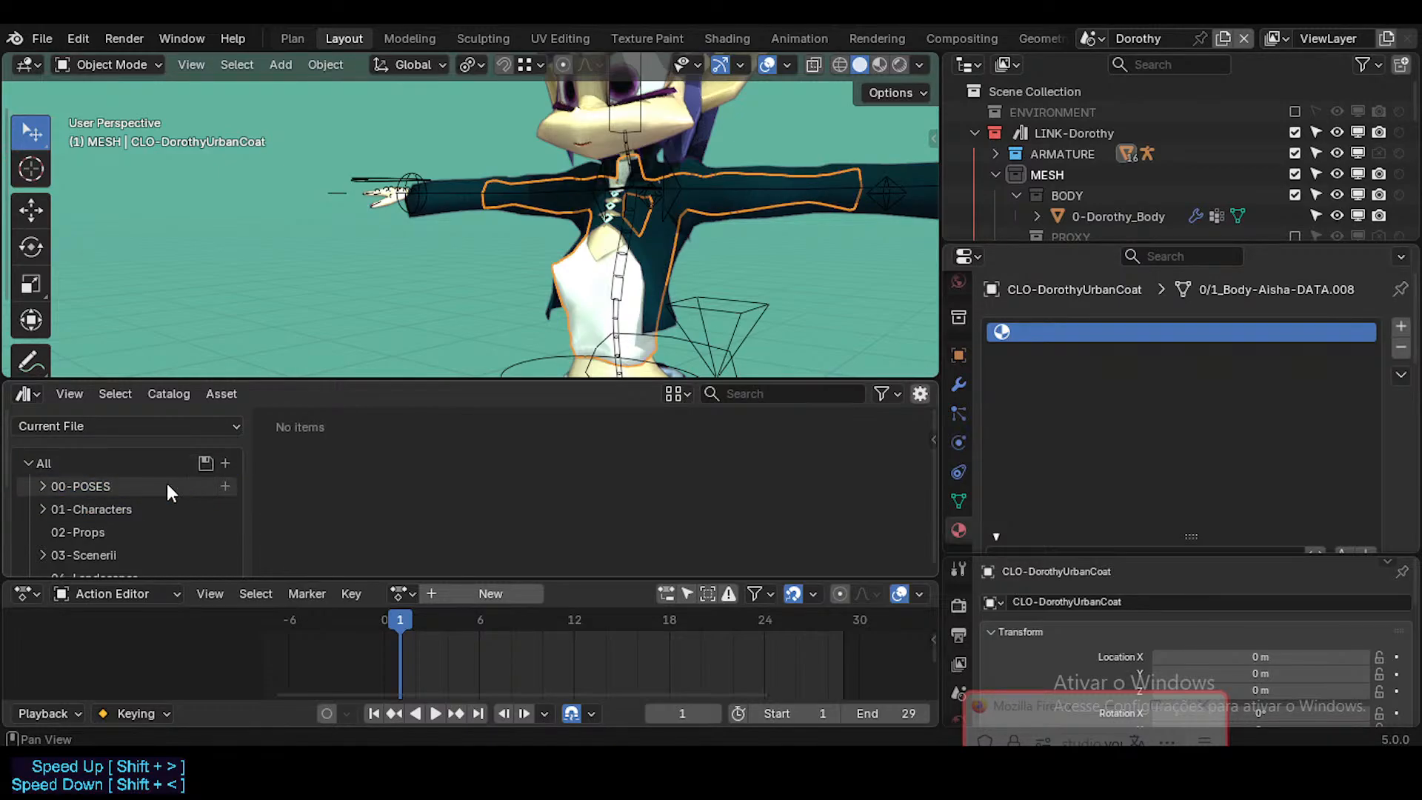
Step: Add a new top-level catalog to the current file's asset catalogs and name it 00-ACTIONS
scroll(109, 483, "down", 2)
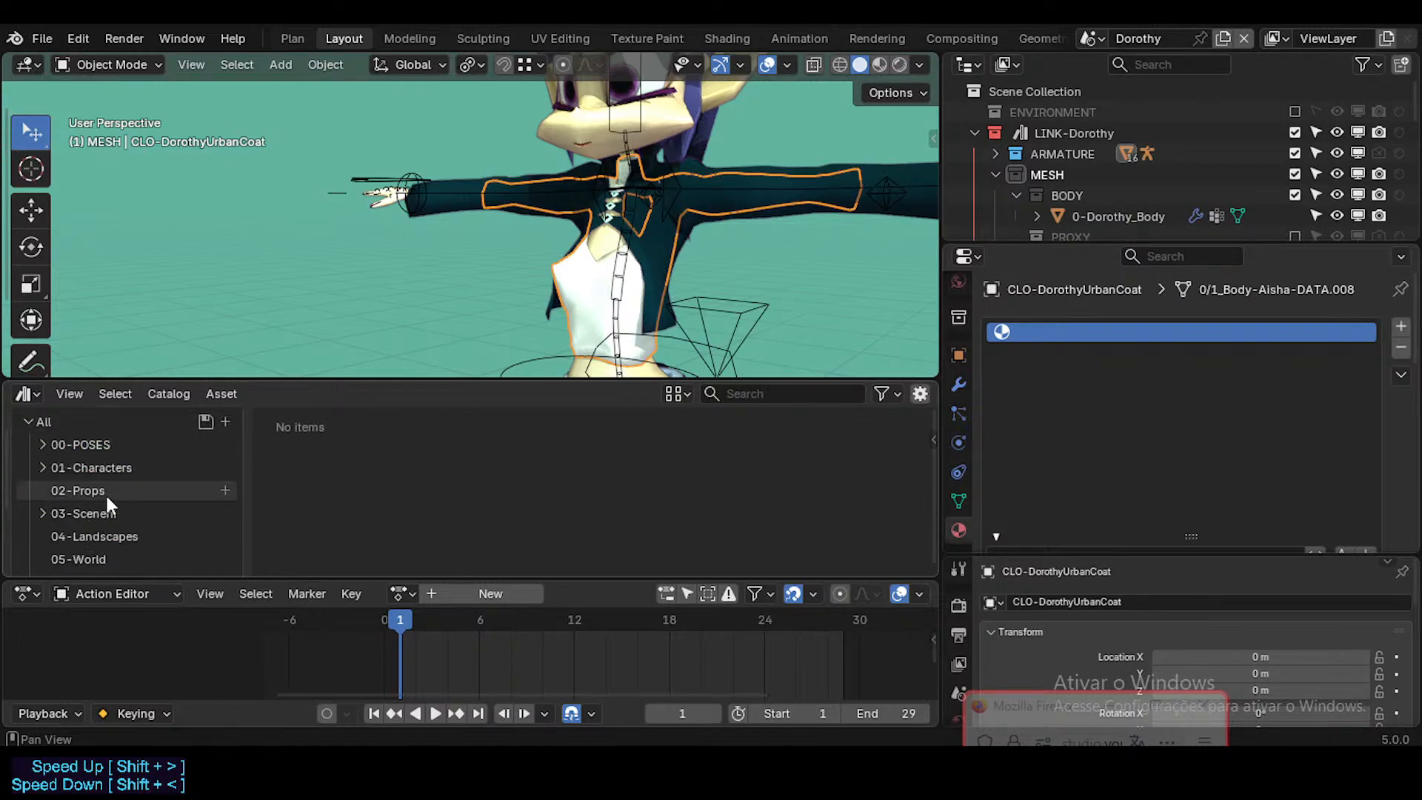
left_click(43, 443)
left_click(40, 444)
scroll(50, 508, "down", 3)
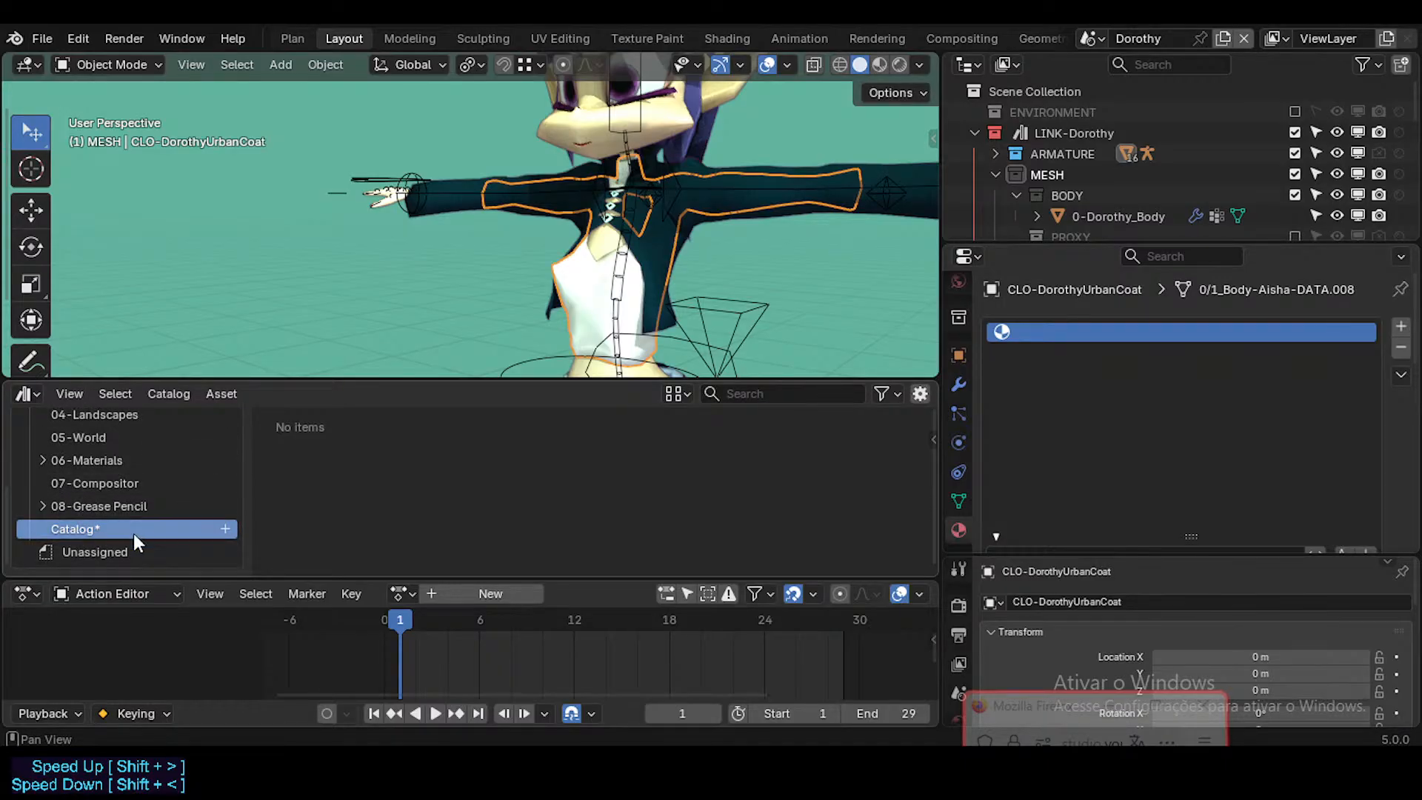
mouse_move(77, 526)
left_mouse_down()
mouse_move(109, 455)
mouse_move(148, 463)
mouse_move(108, 537)
mouse_move(105, 478)
mouse_move(105, 490)
mouse_move(89, 472)
mouse_move(71, 530)
left_mouse_up()
double_click(82, 529)
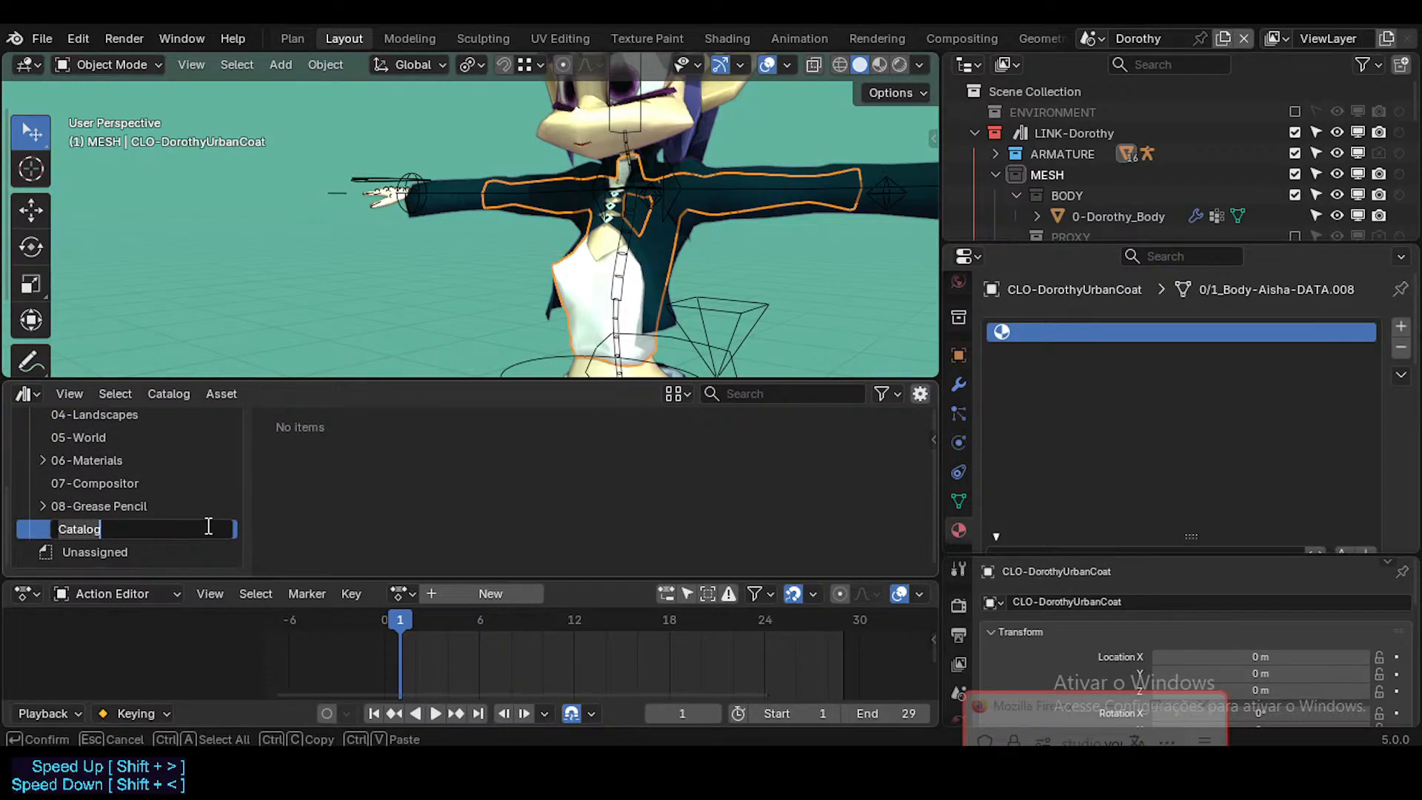
type("00-ACTIONS")
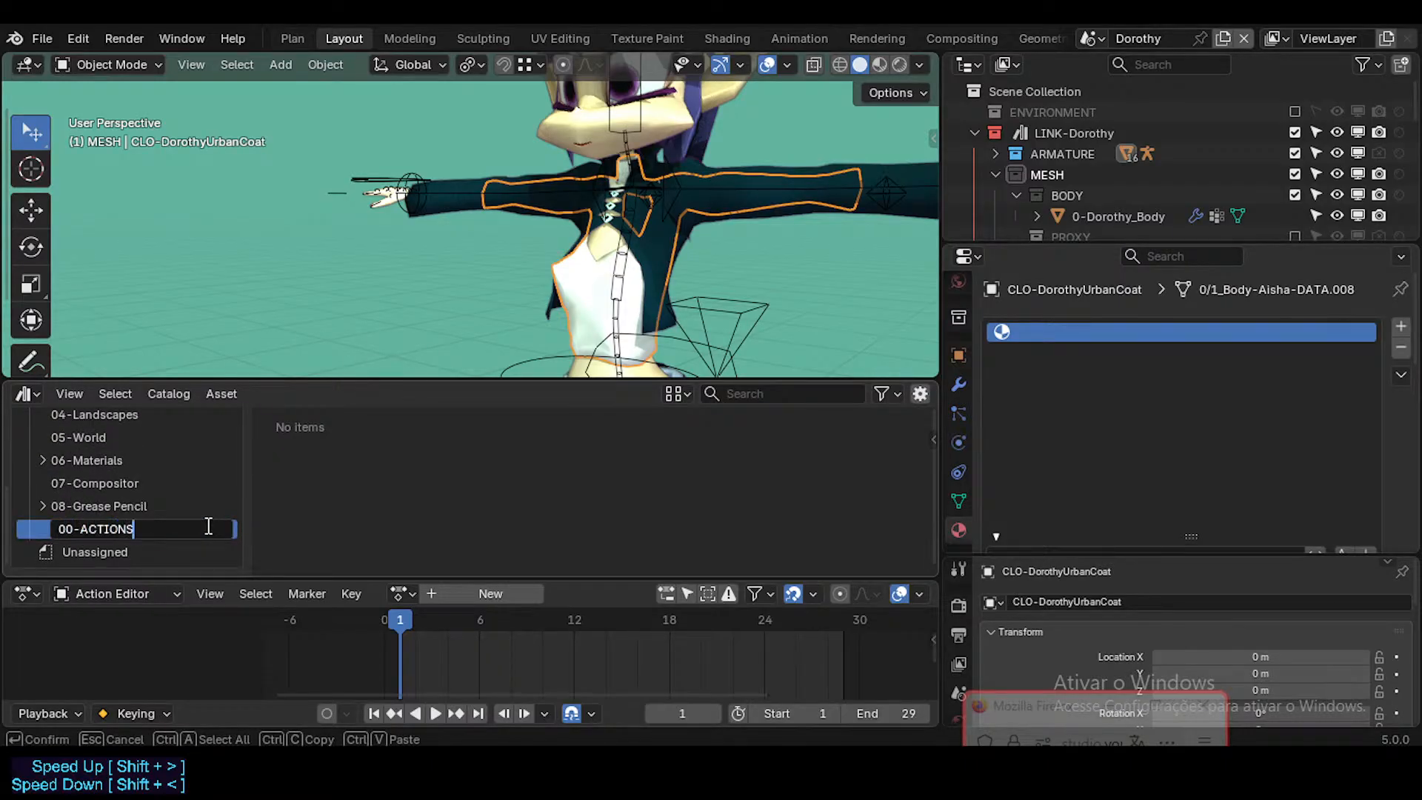
key("Return")
Step: Expand the 00-POSES catalog and check the contents of its Aisha subcatalog
scroll(172, 522, "up", 5)
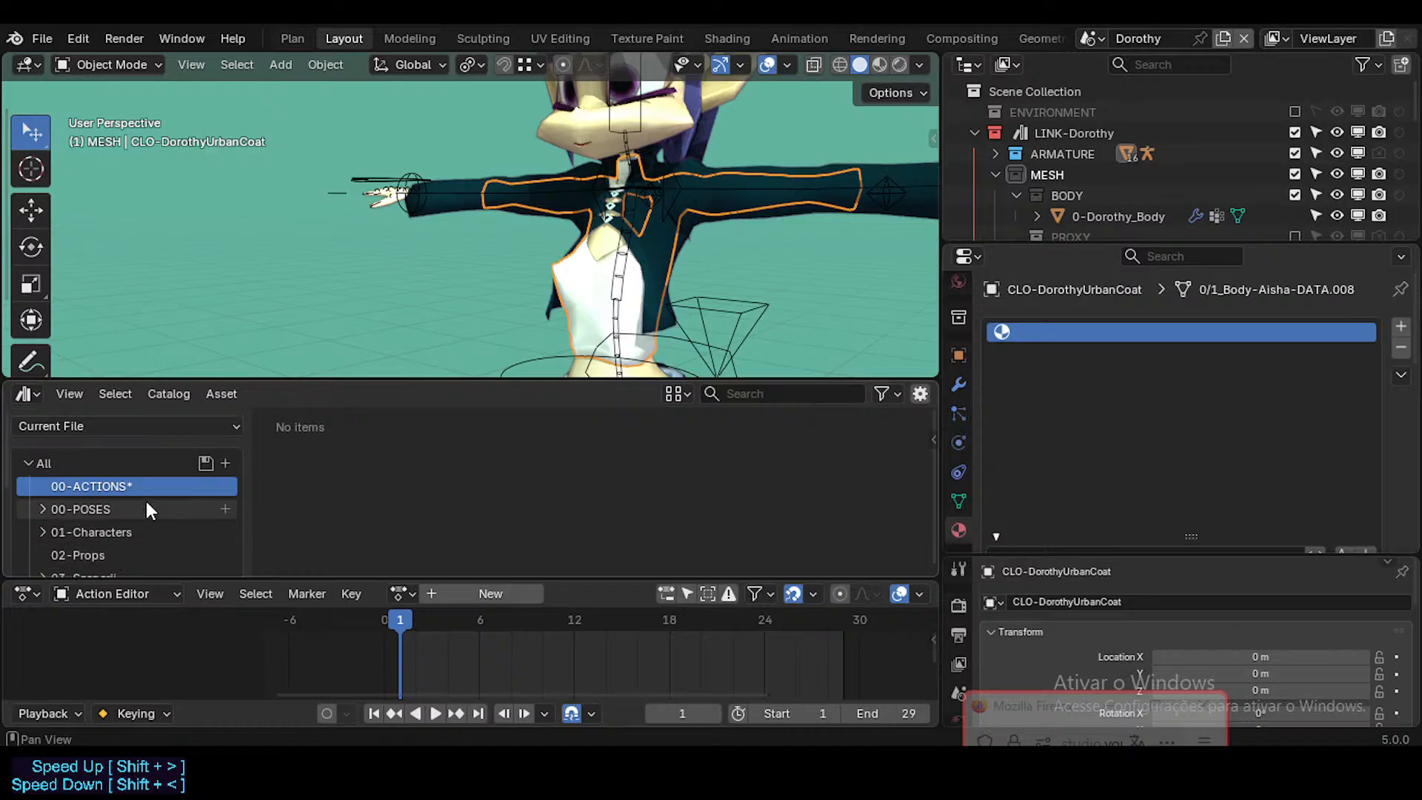
left_click(127, 508)
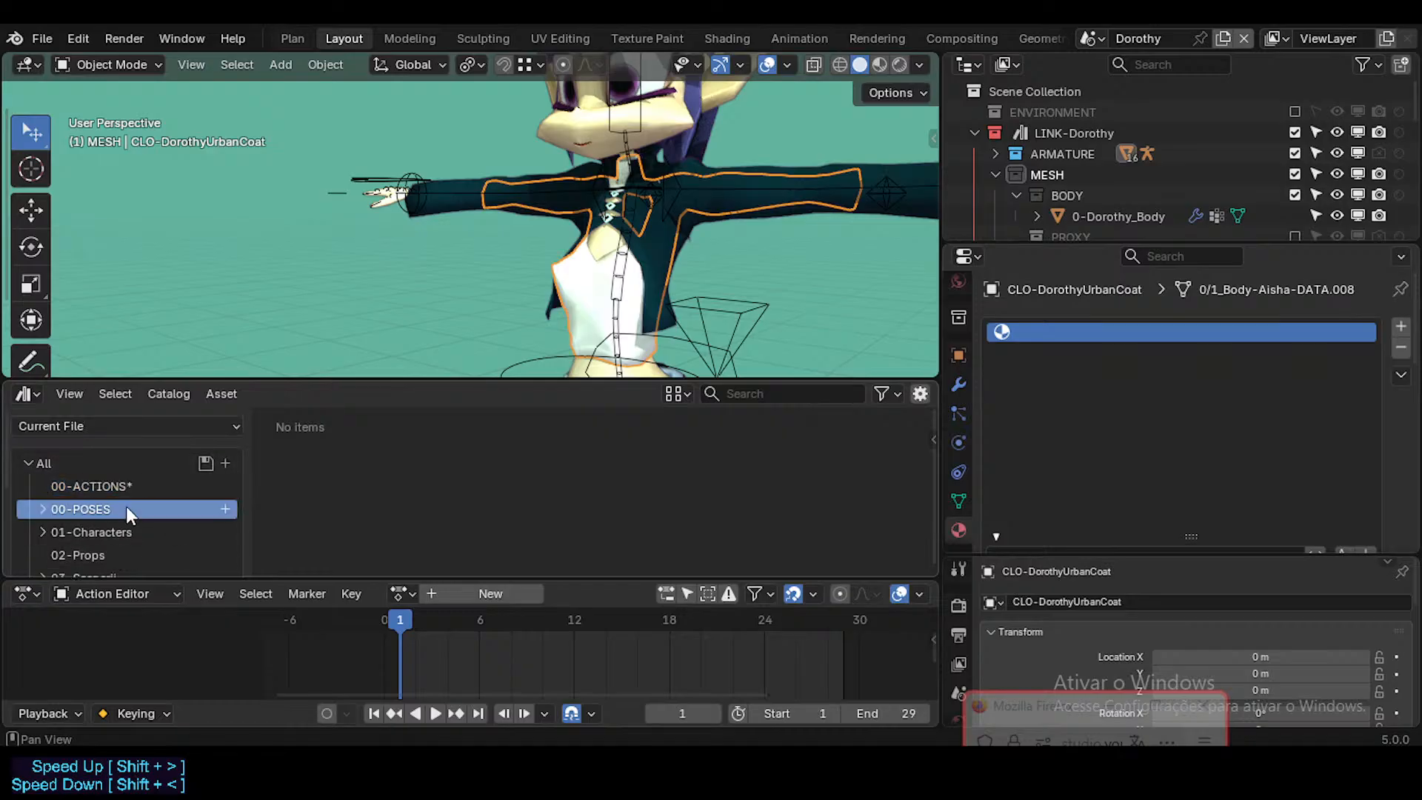
left_click(41, 509)
left_click(74, 531)
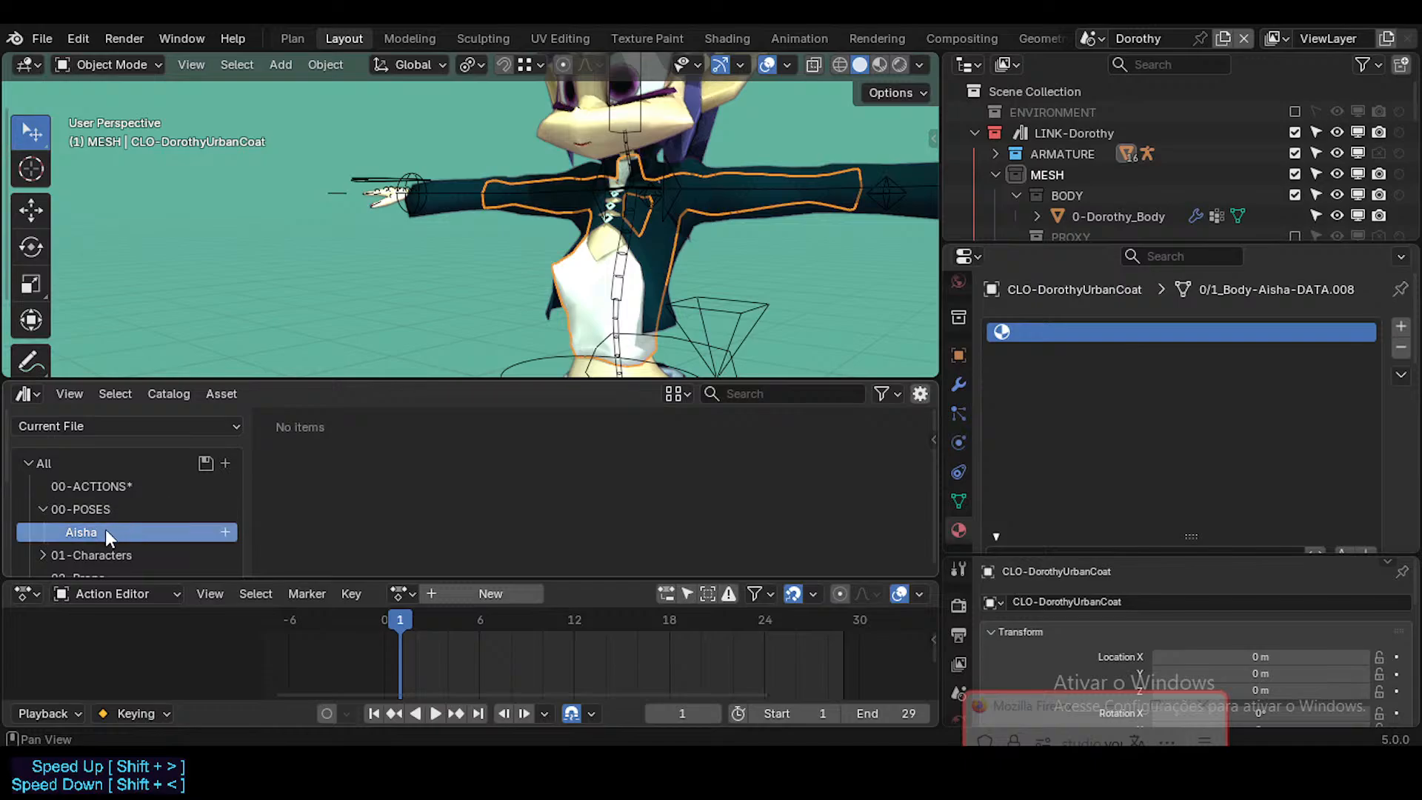
left_click(46, 505)
left_click(46, 505)
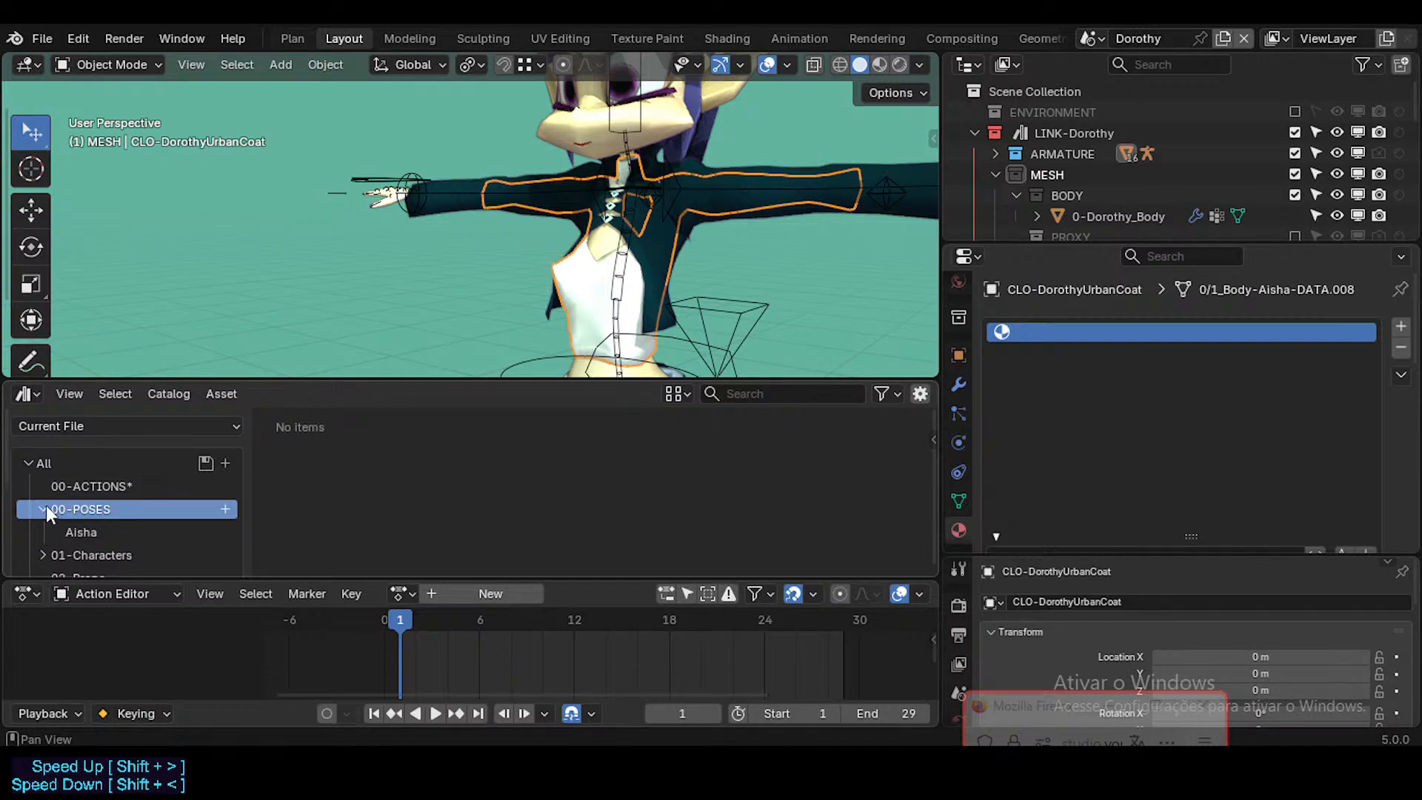
left_click(86, 534)
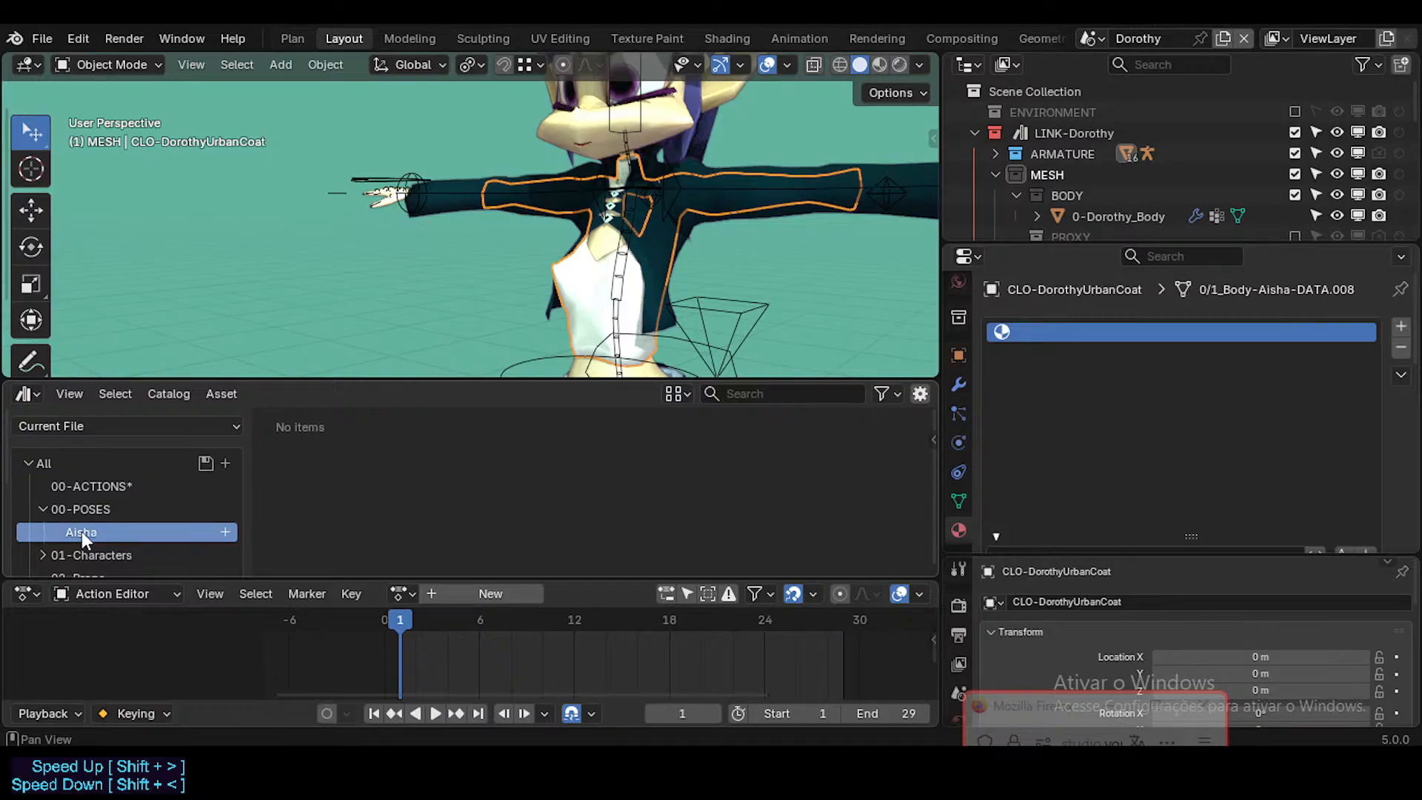
double_click(131, 509)
left_click(141, 507)
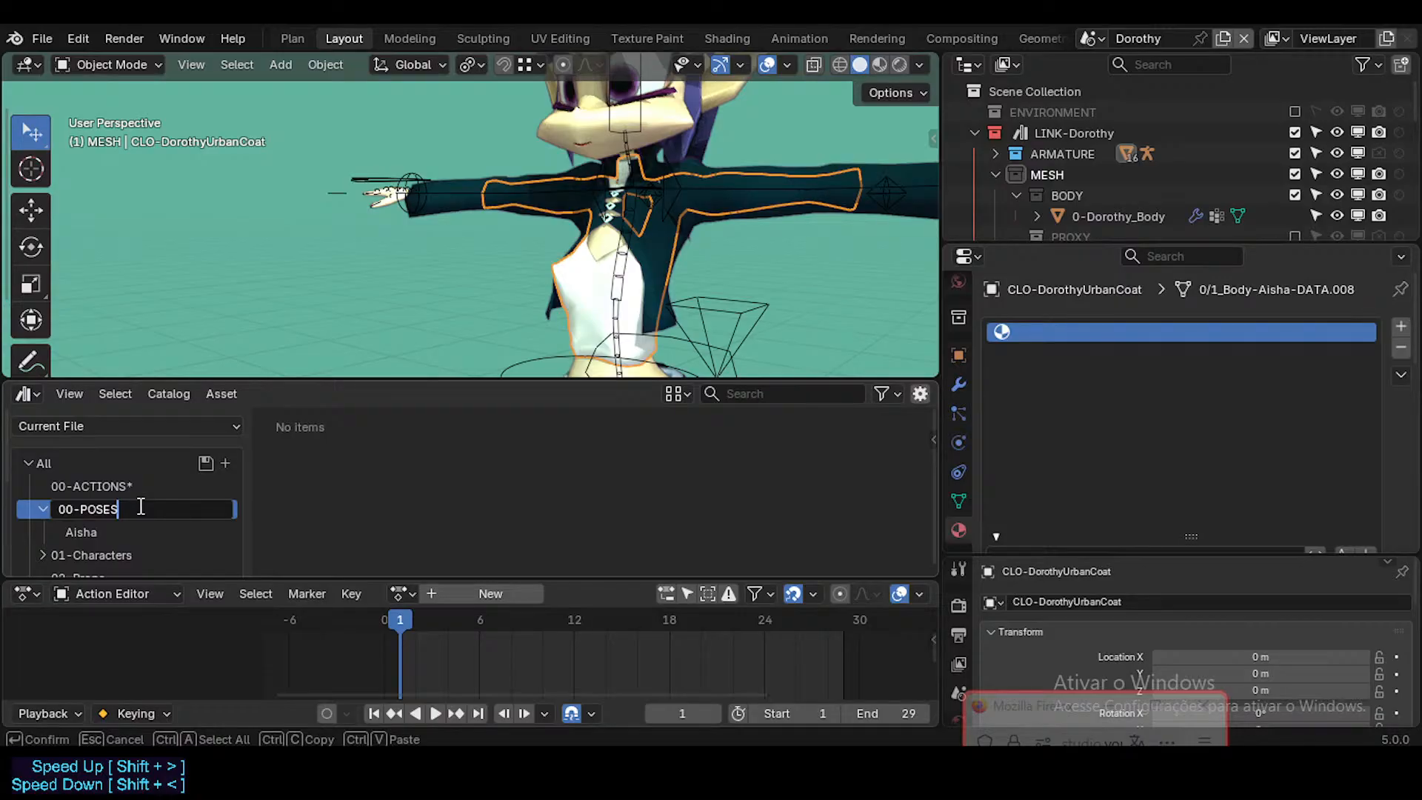
key("Return")
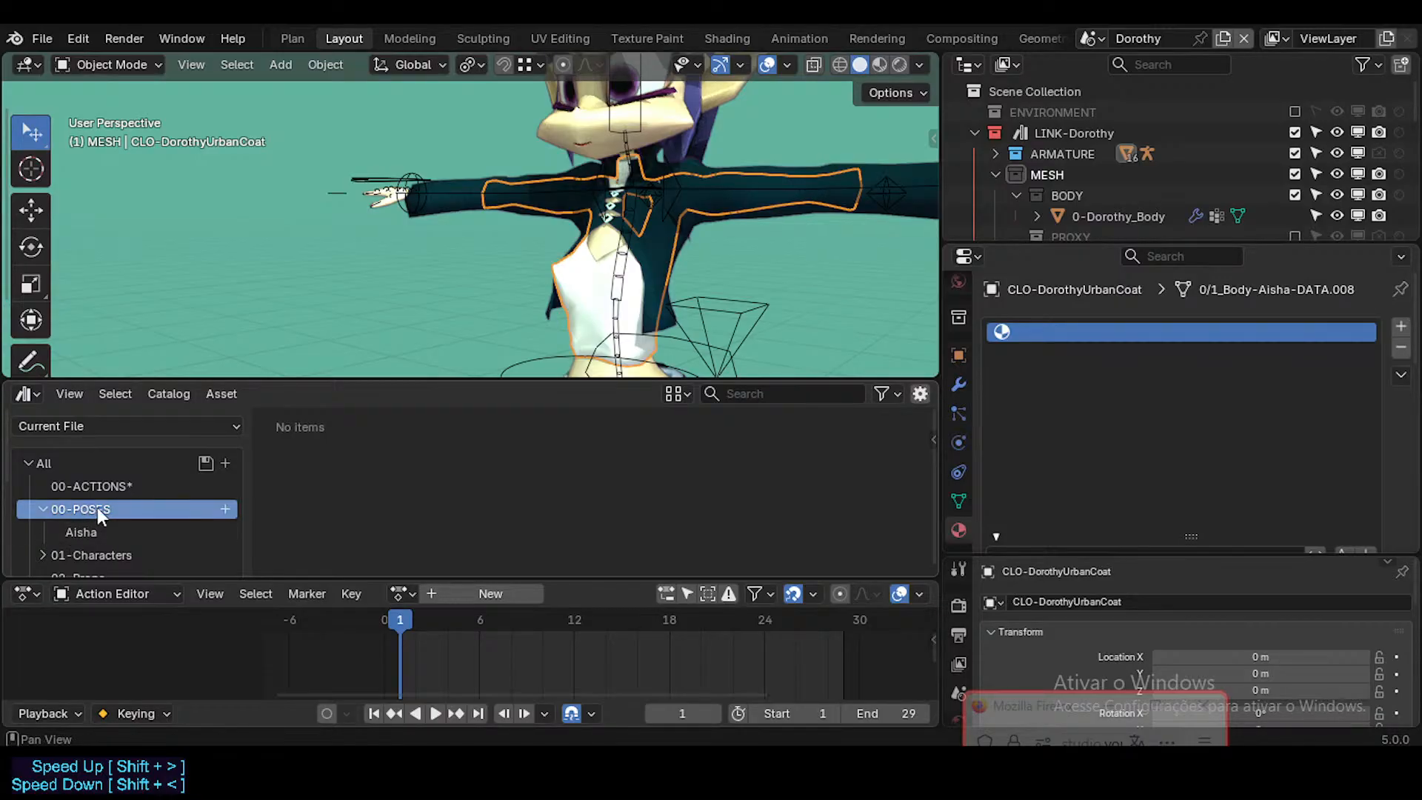
left_click(86, 532)
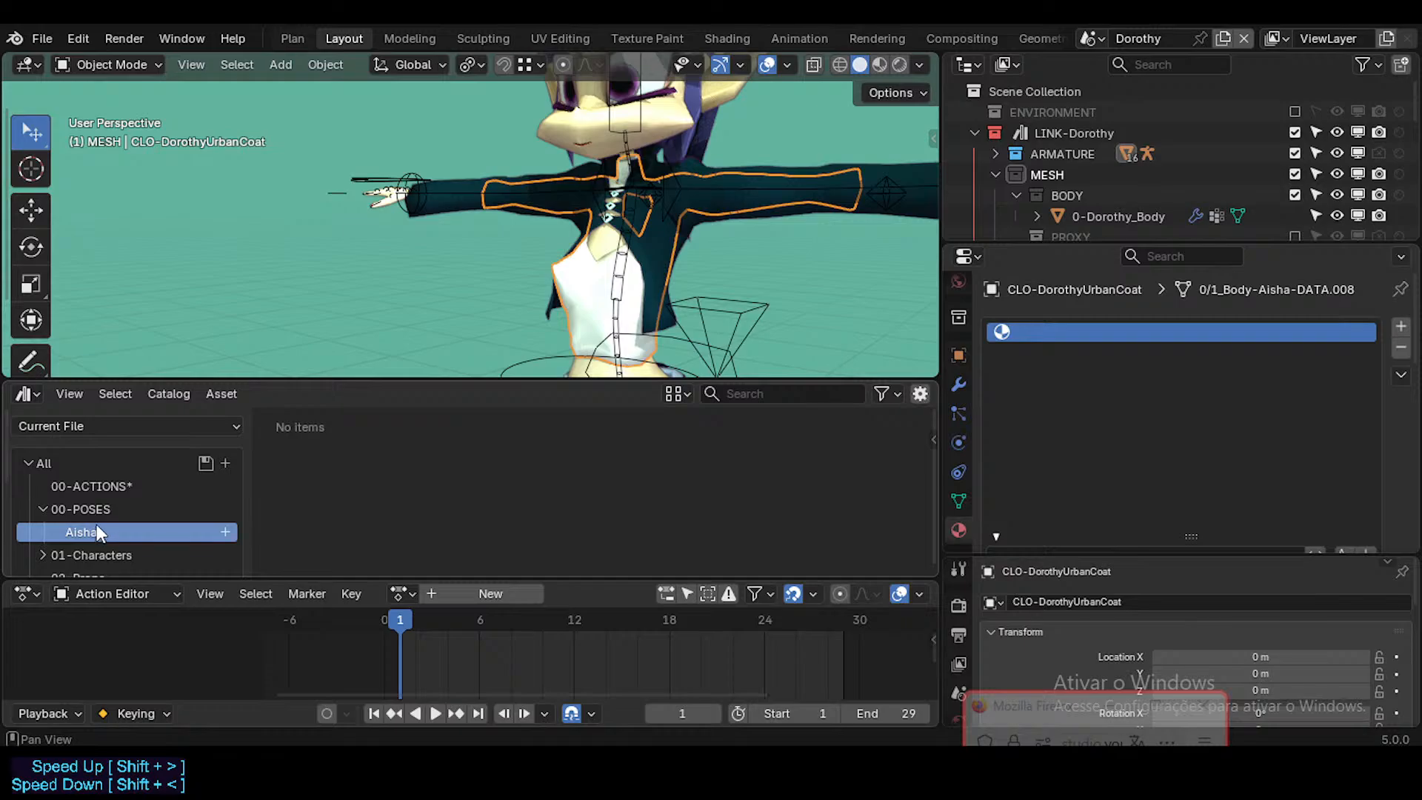
left_click(96, 510)
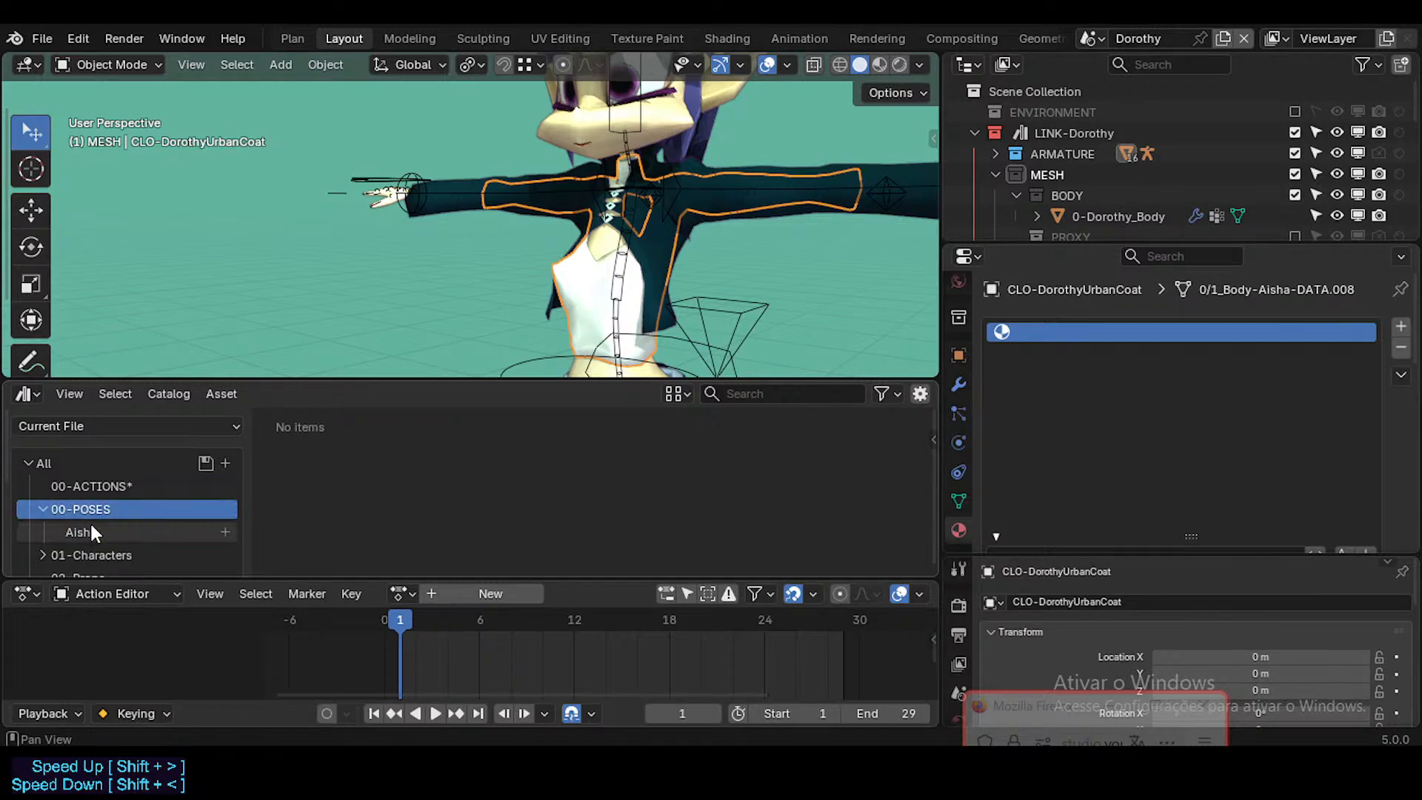
left_click(97, 529)
left_click(100, 515)
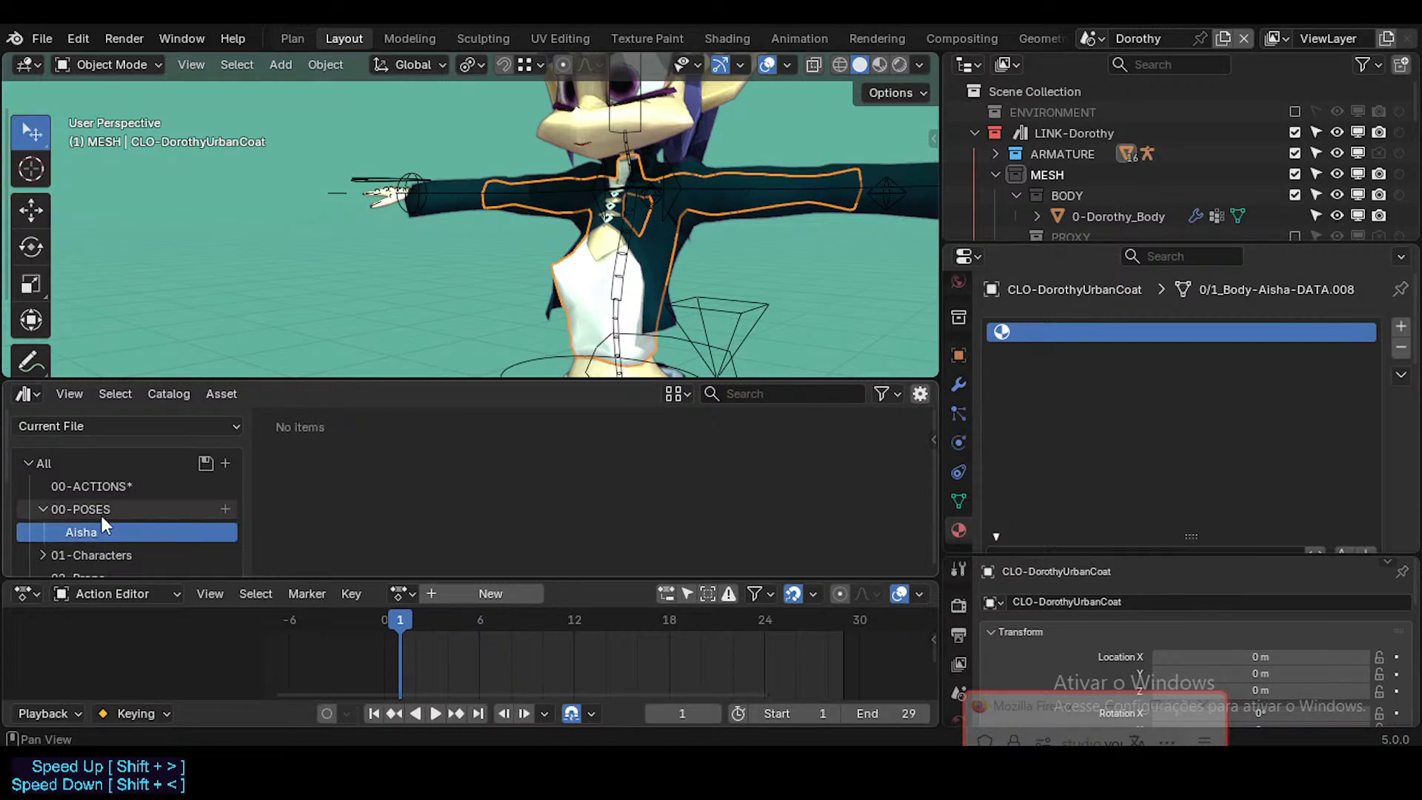
left_click(100, 523)
left_click(99, 515)
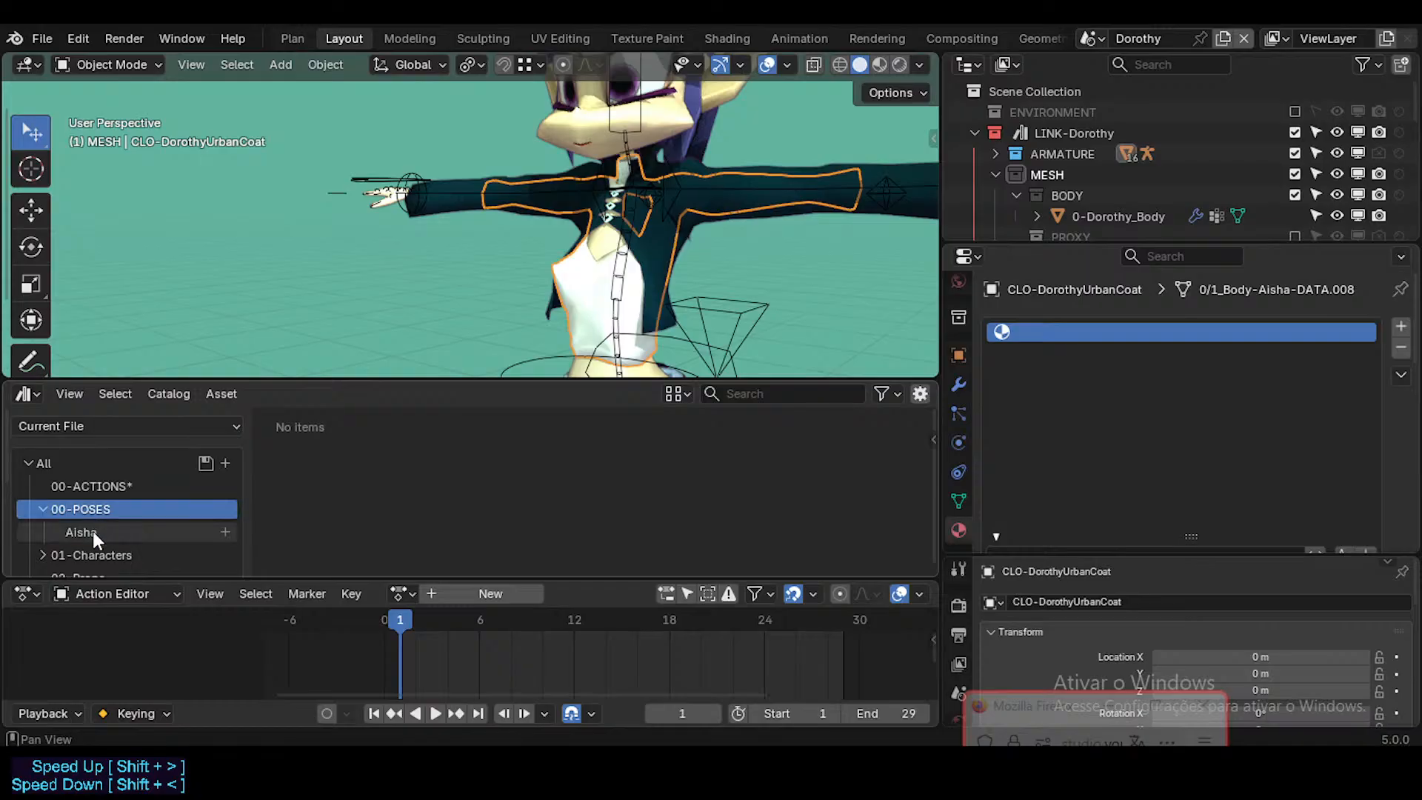
left_click(92, 531)
left_click(96, 512)
left_click(91, 531)
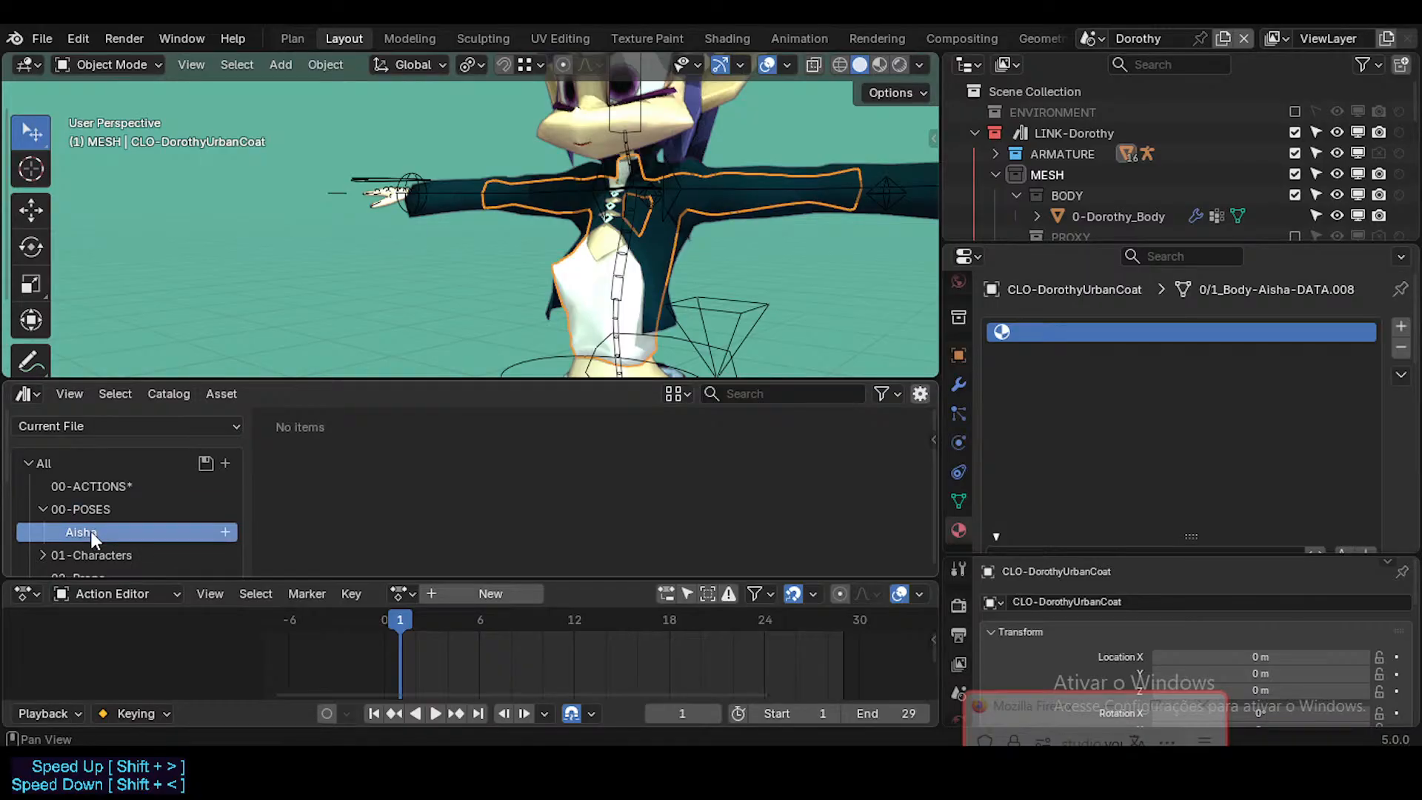
Step: Create a new asset catalog inside 00-POSES and name it Body
right_click(100, 508)
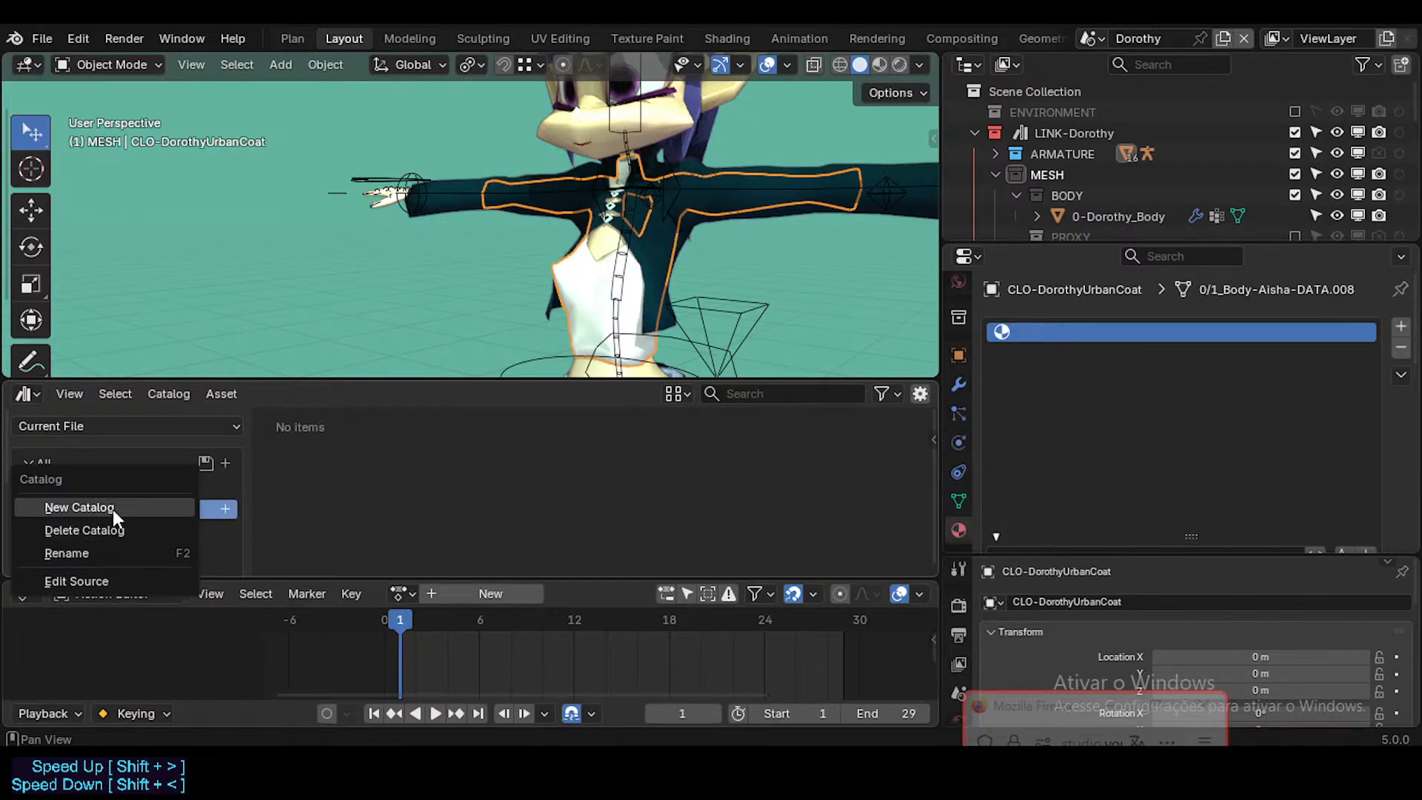
left_click(113, 510)
left_click_drag(104, 548, 91, 509)
double_click(95, 551)
type("Body")
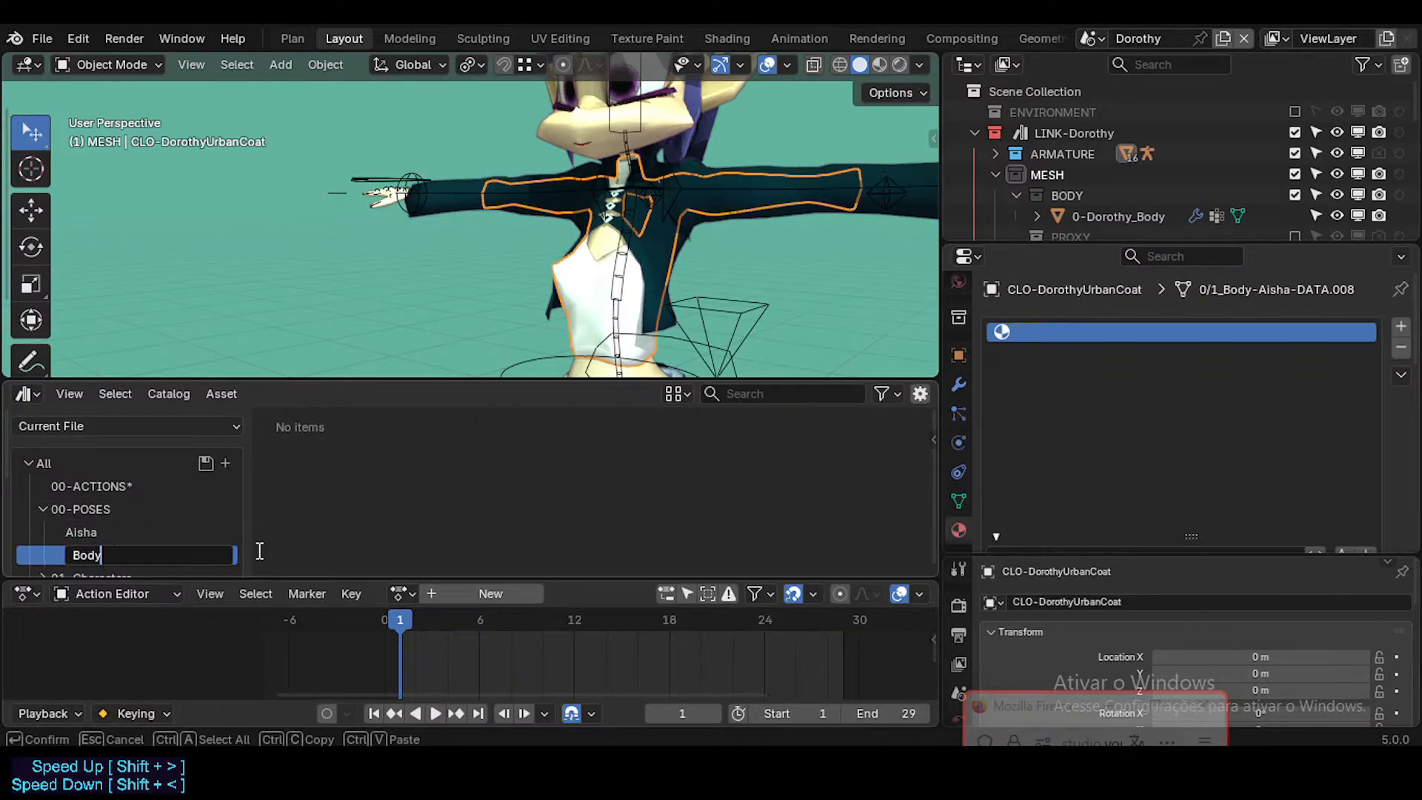
key("Return")
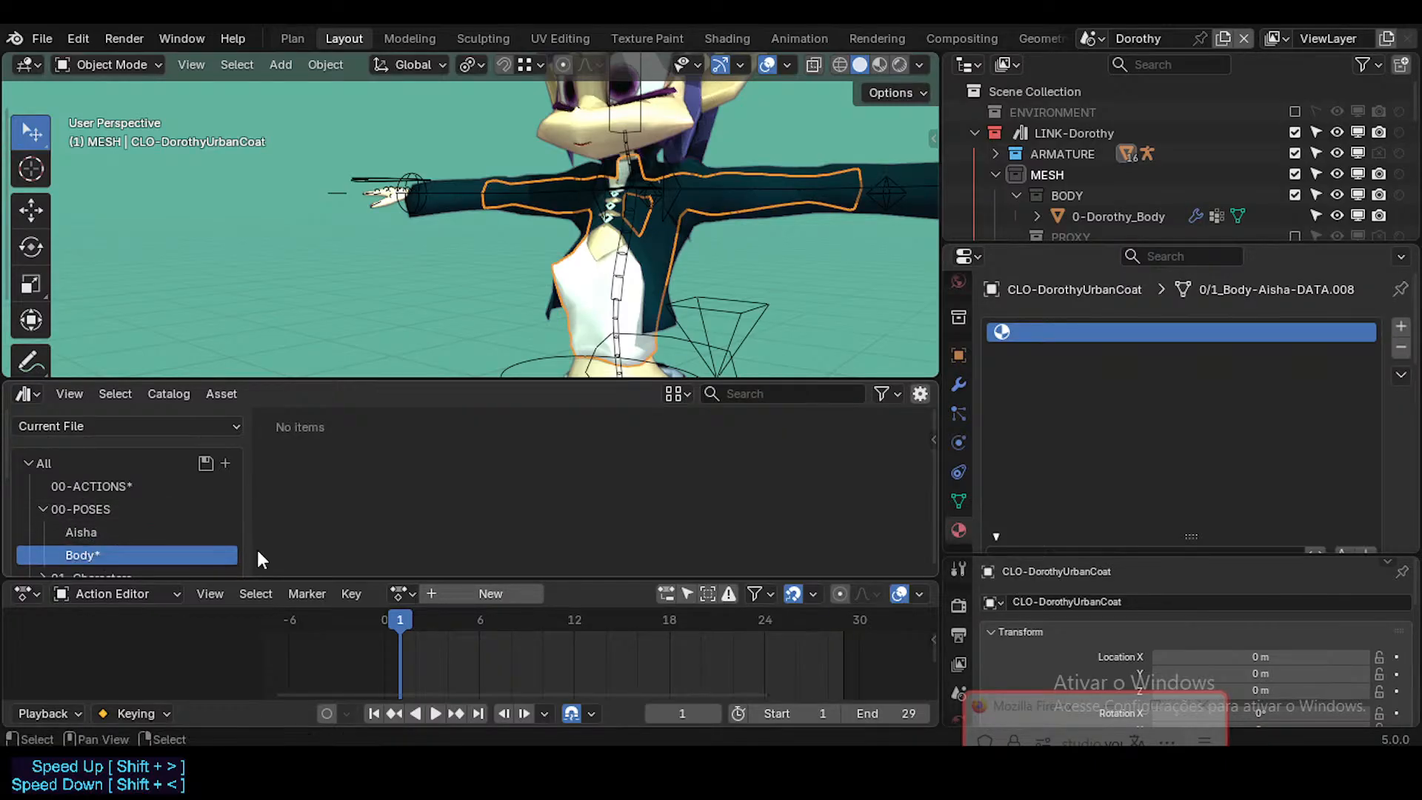
Step: Add another asset catalog inside 00-POSES and name it Face
right_click(87, 512)
left_click(87, 513)
scroll(120, 545, "down", 1)
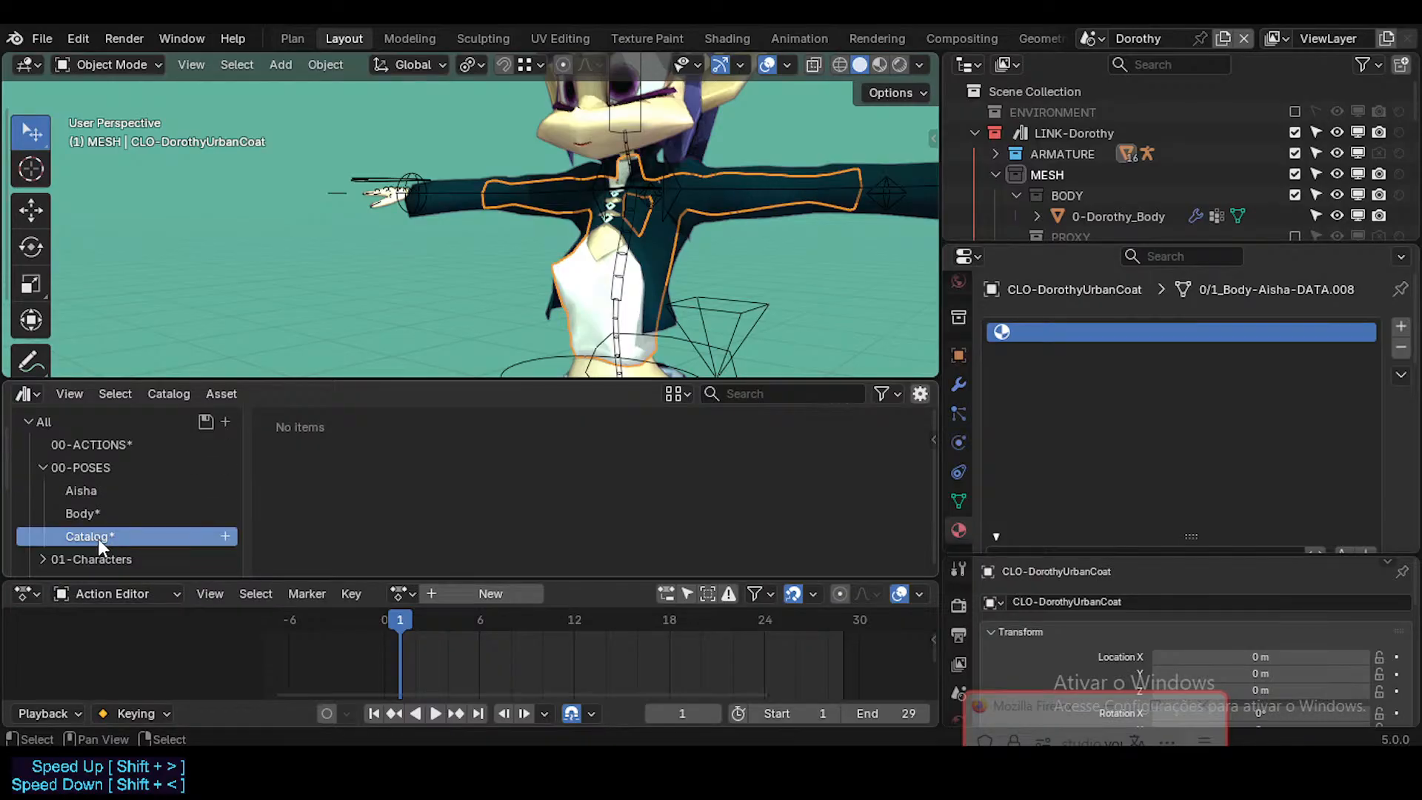
double_click(99, 538)
type("Face*")
Step: Nest the Aisha catalog inside Face and save the asset catalog changes
left_click(83, 485)
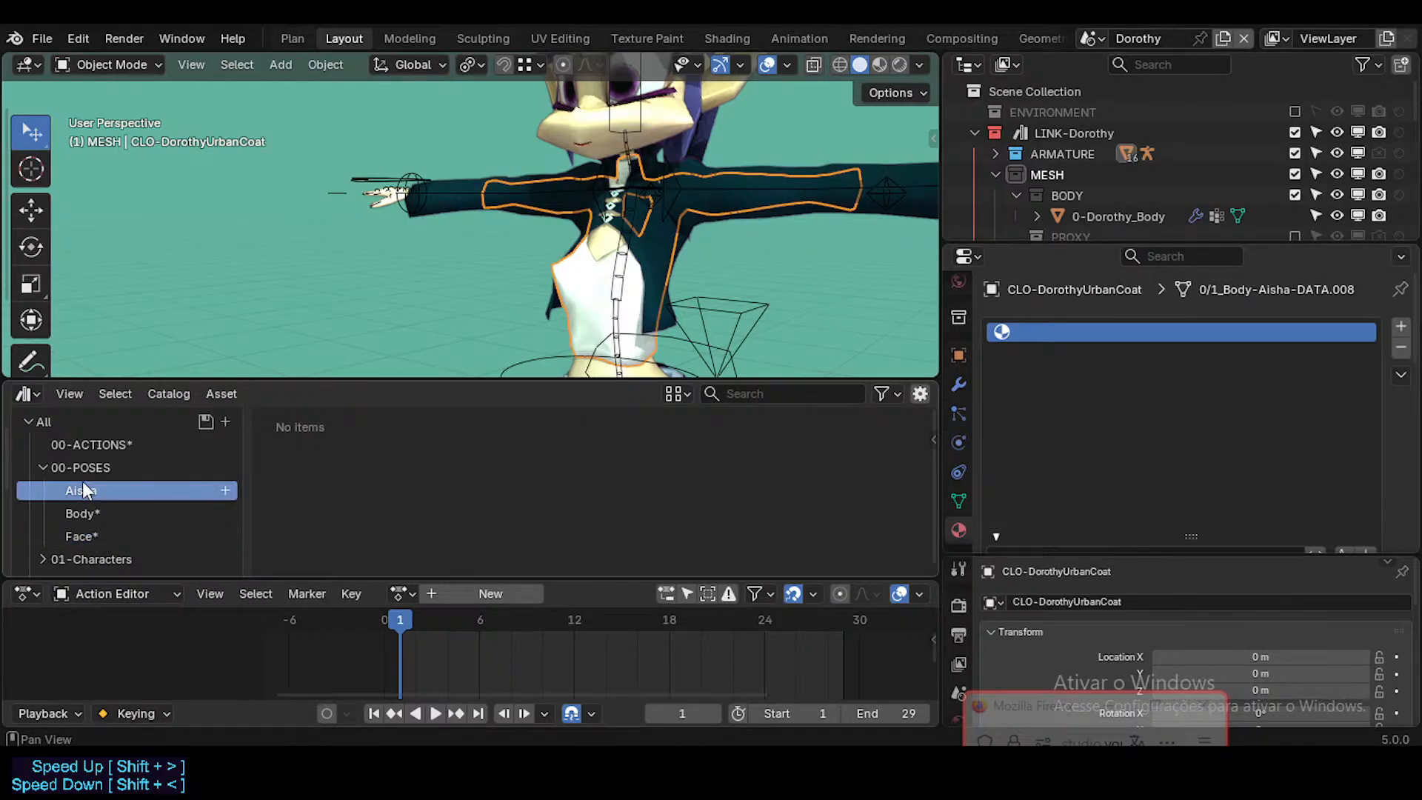
left_click_drag(95, 490, 105, 536)
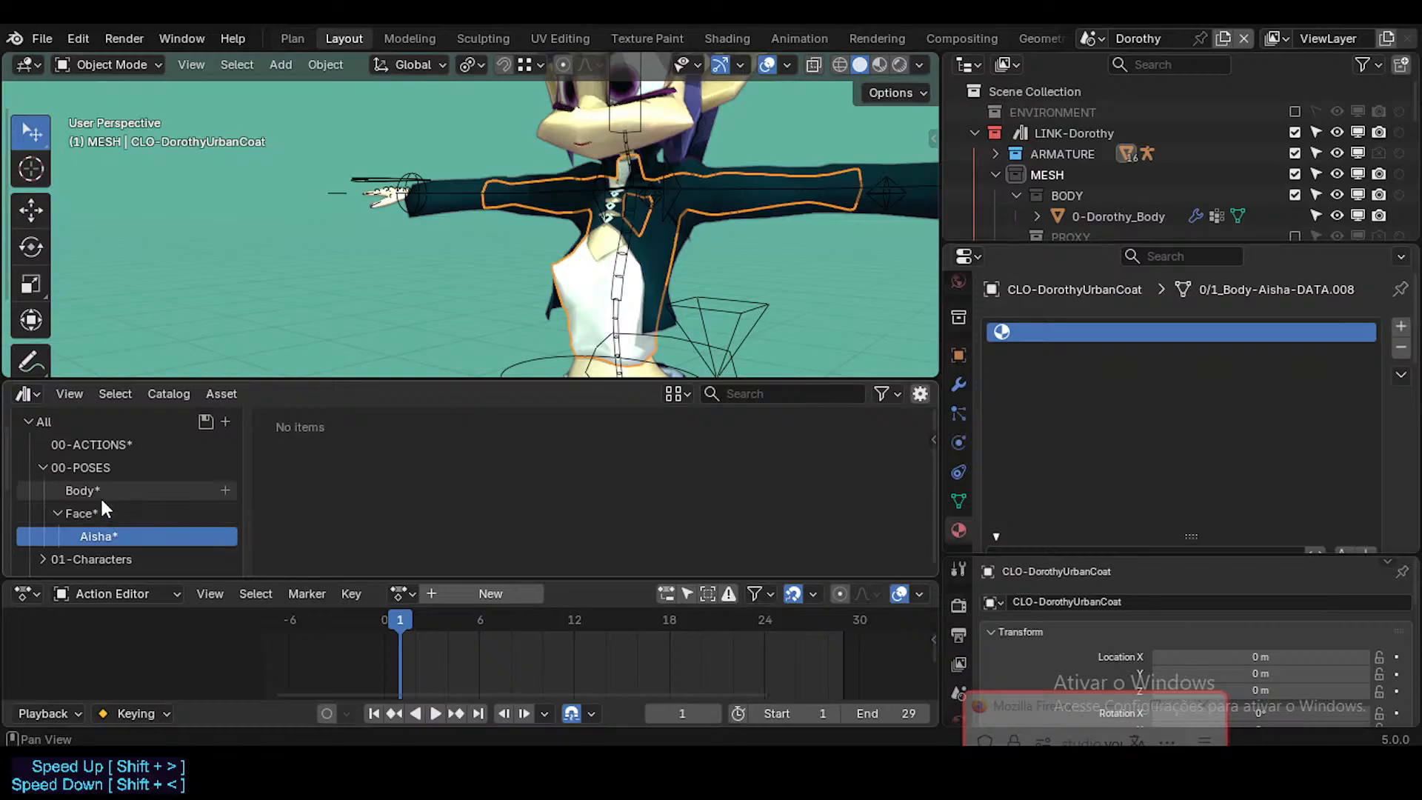
left_click(205, 421)
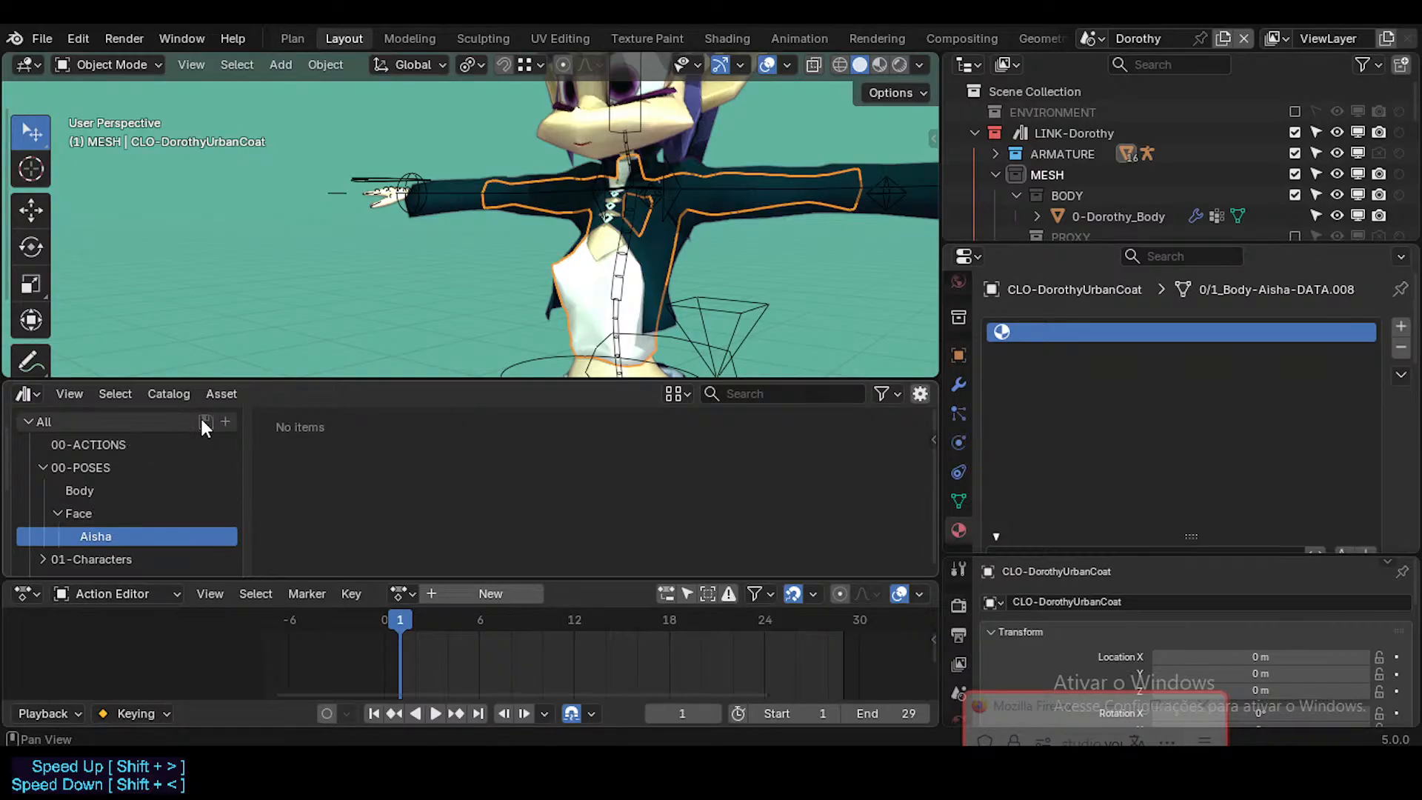
Step: Check the Aisha catalog under Face, and collapse the Face and 00-POSES catalogs
left_click(61, 512)
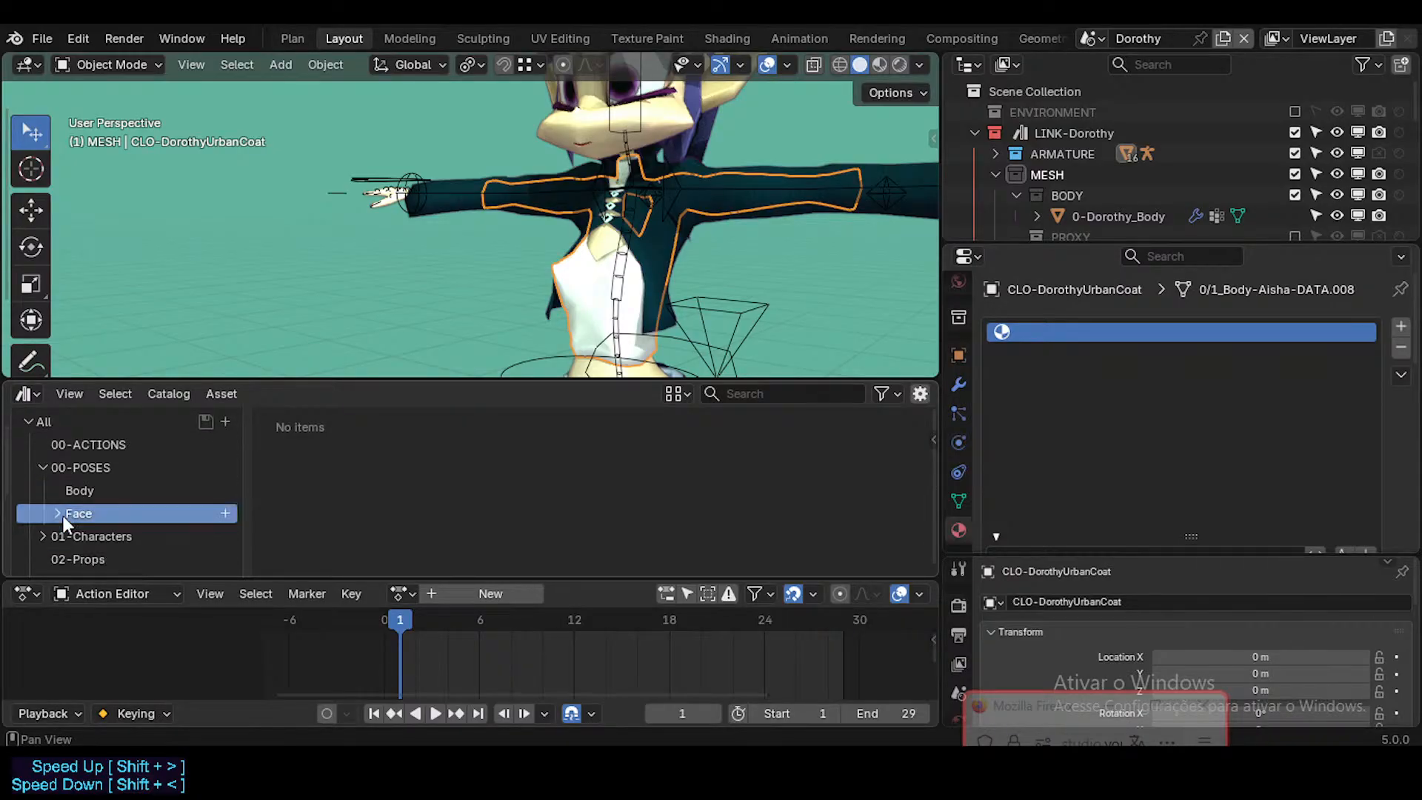
left_click(64, 515)
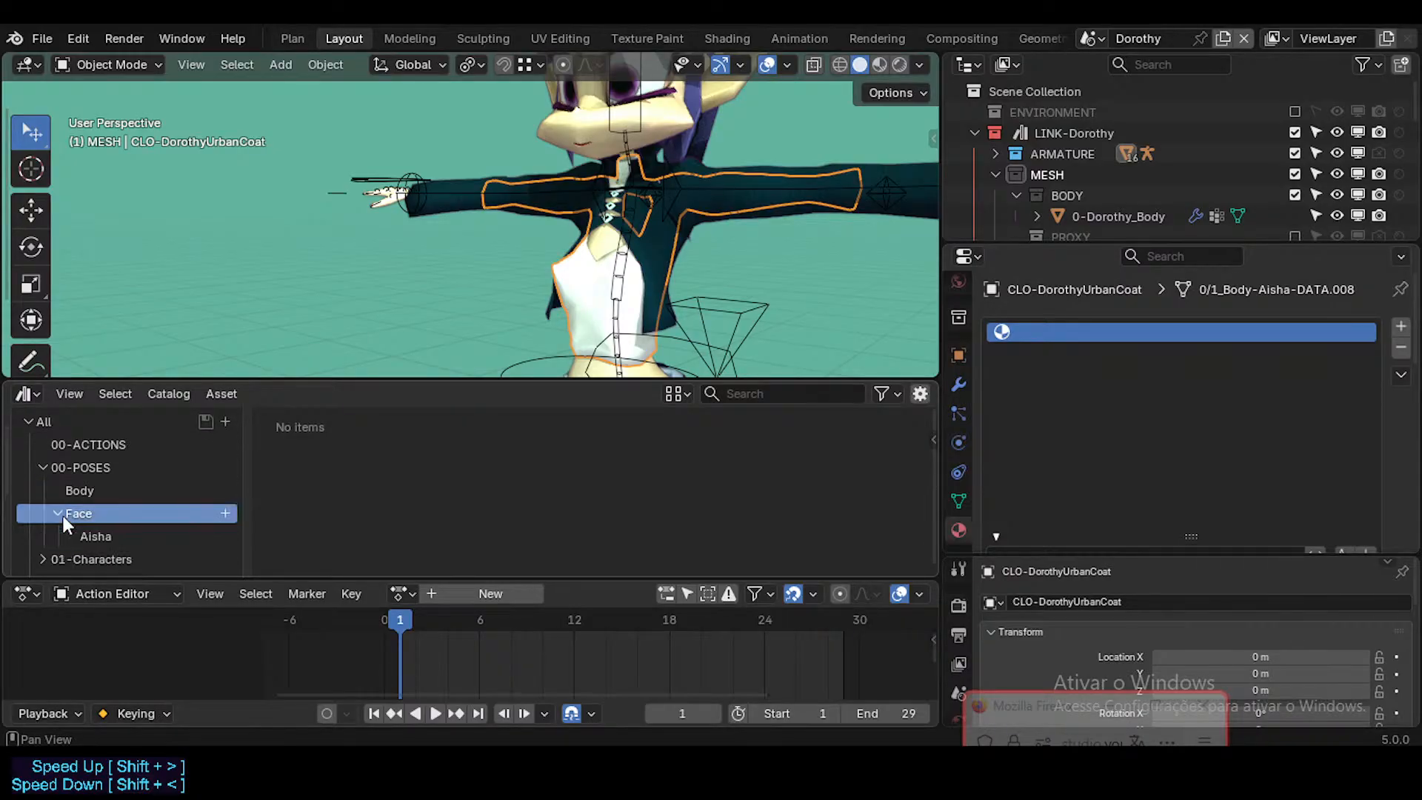
left_click(132, 538)
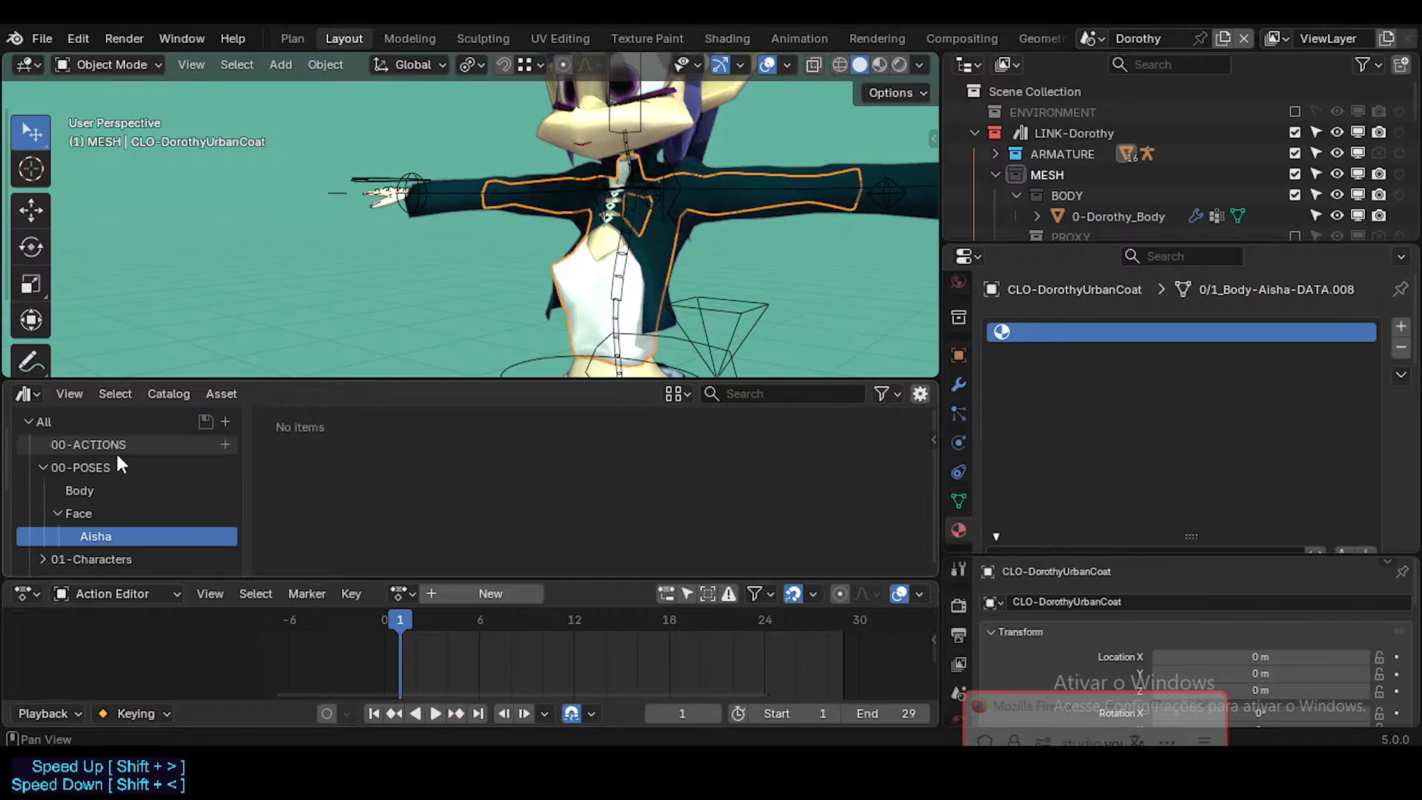
left_click(61, 504)
left_click(43, 468)
Step: Browse the 06-Materials catalog and compare the MATb-GlossyRed.001 and MATb-GlossyRed material assets
scroll(84, 492, "down", 2)
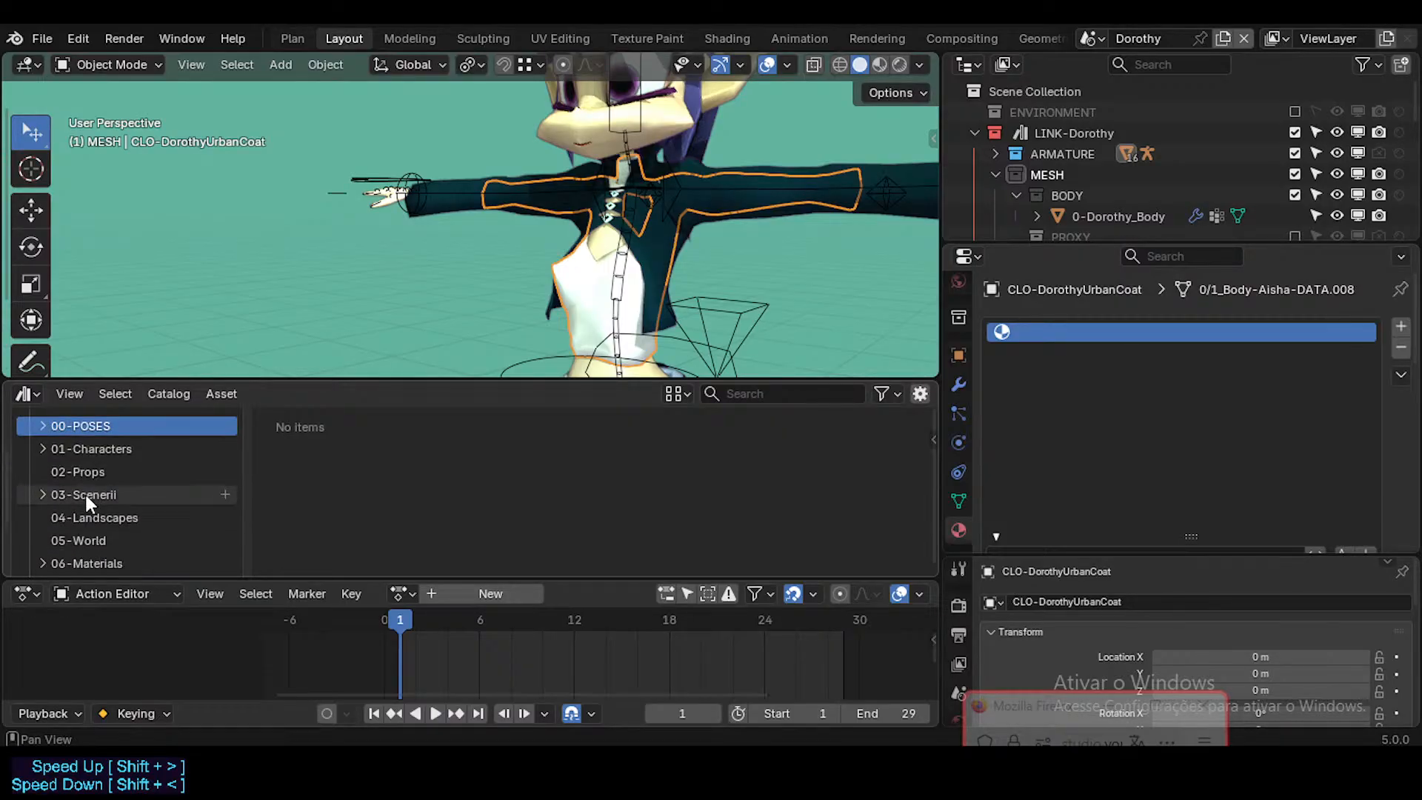
scroll(86, 495, "down", 3)
left_click(74, 482)
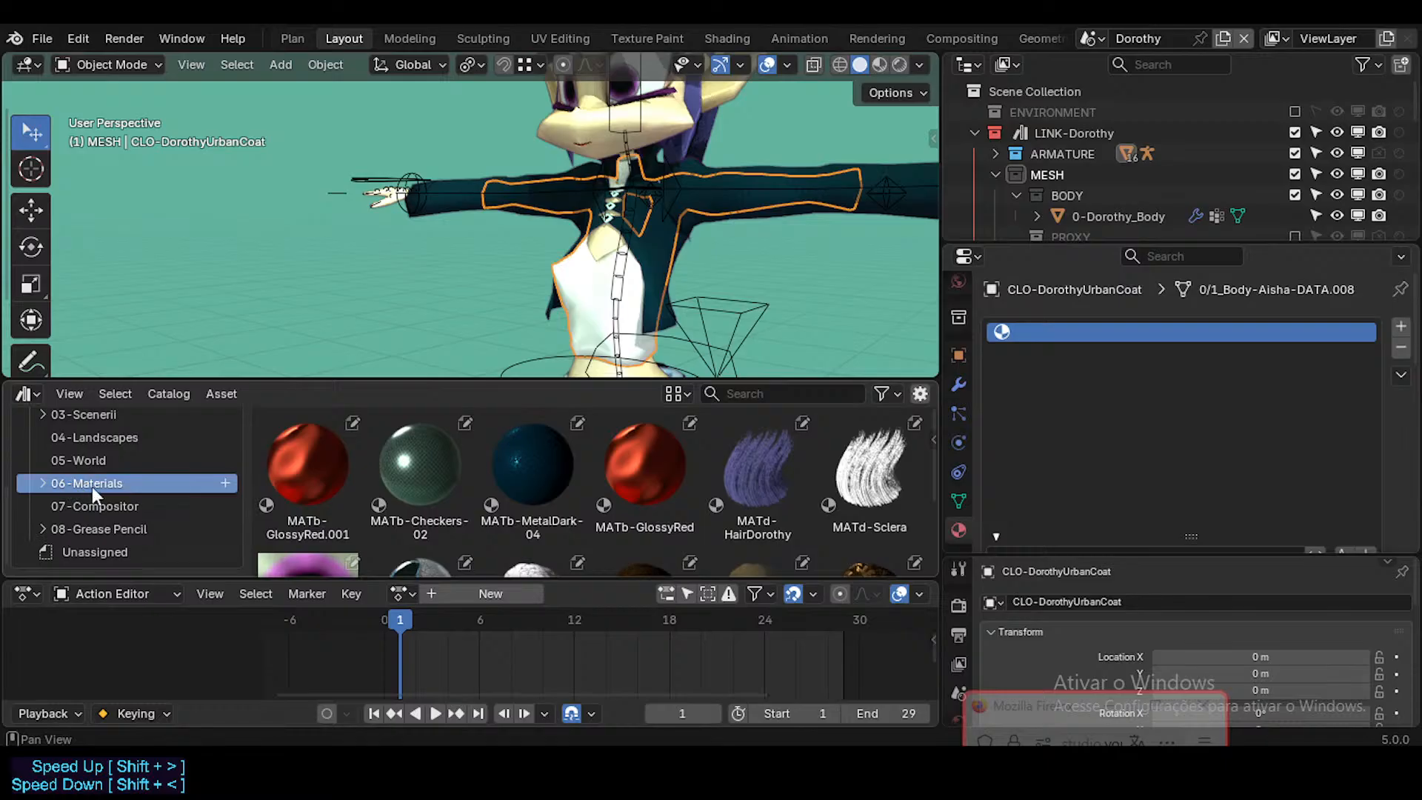
left_click(316, 456)
scroll(359, 508, "down", 3)
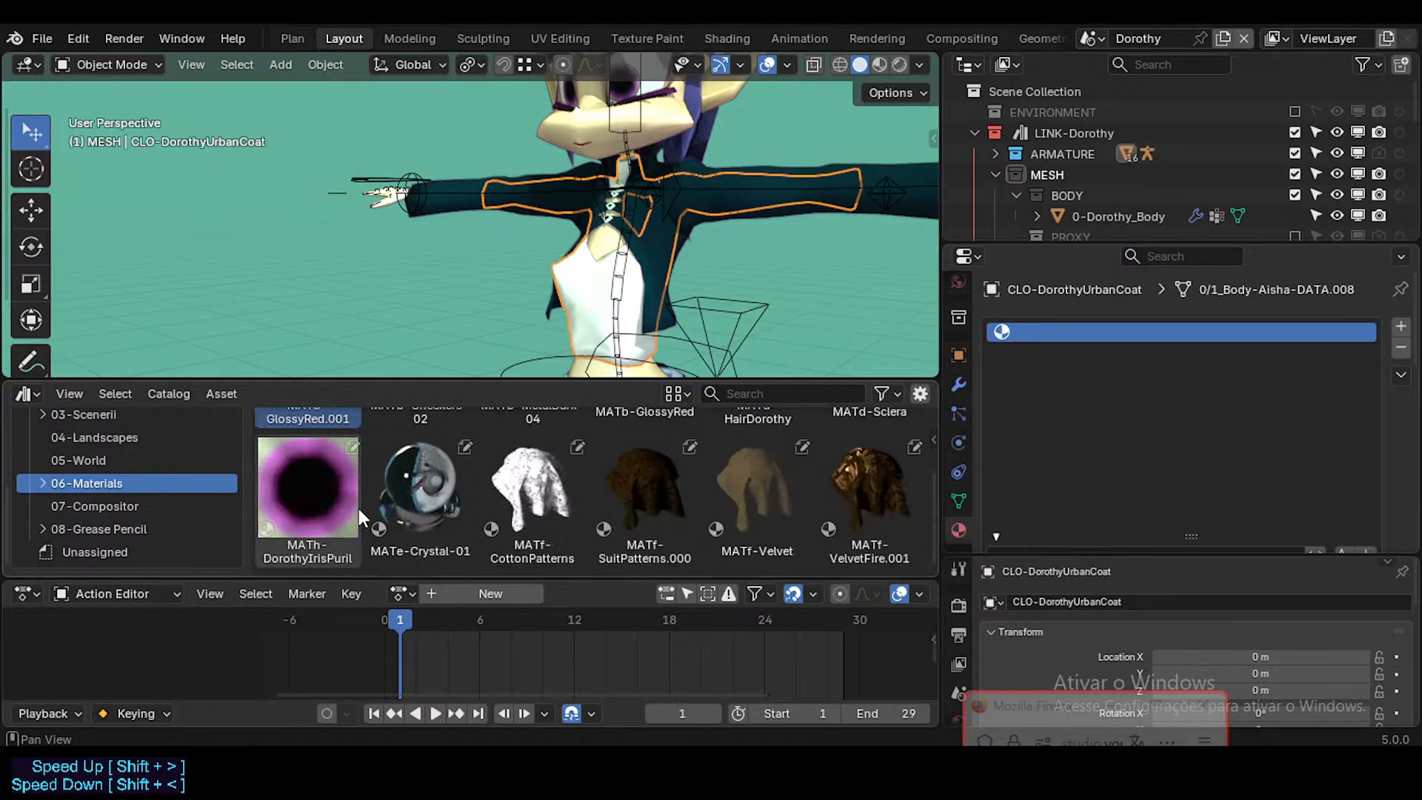
scroll(359, 508, "up", 3)
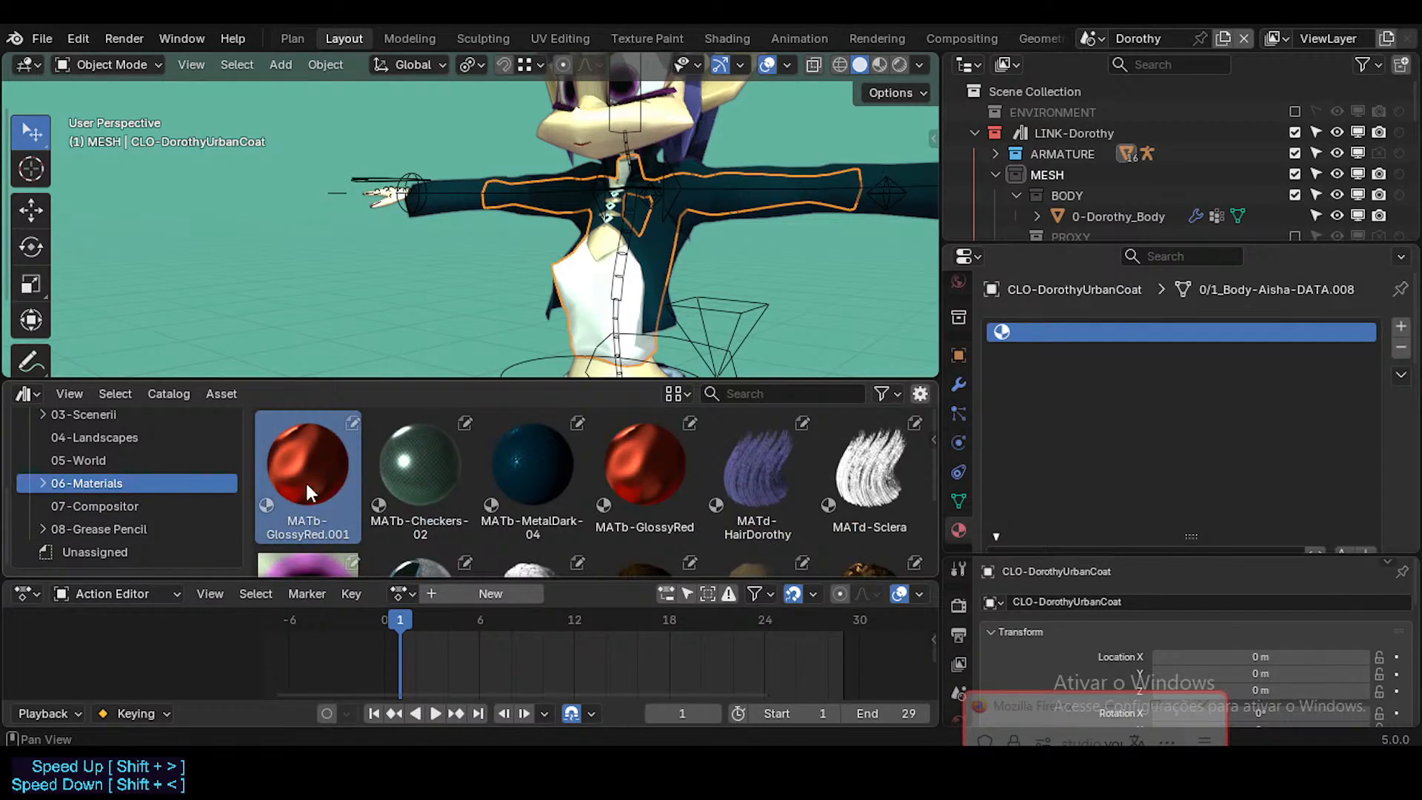
scroll(278, 500, "down", 3)
scroll(295, 455, "up", 3)
left_click(631, 494)
left_click(341, 488)
left_click(650, 481)
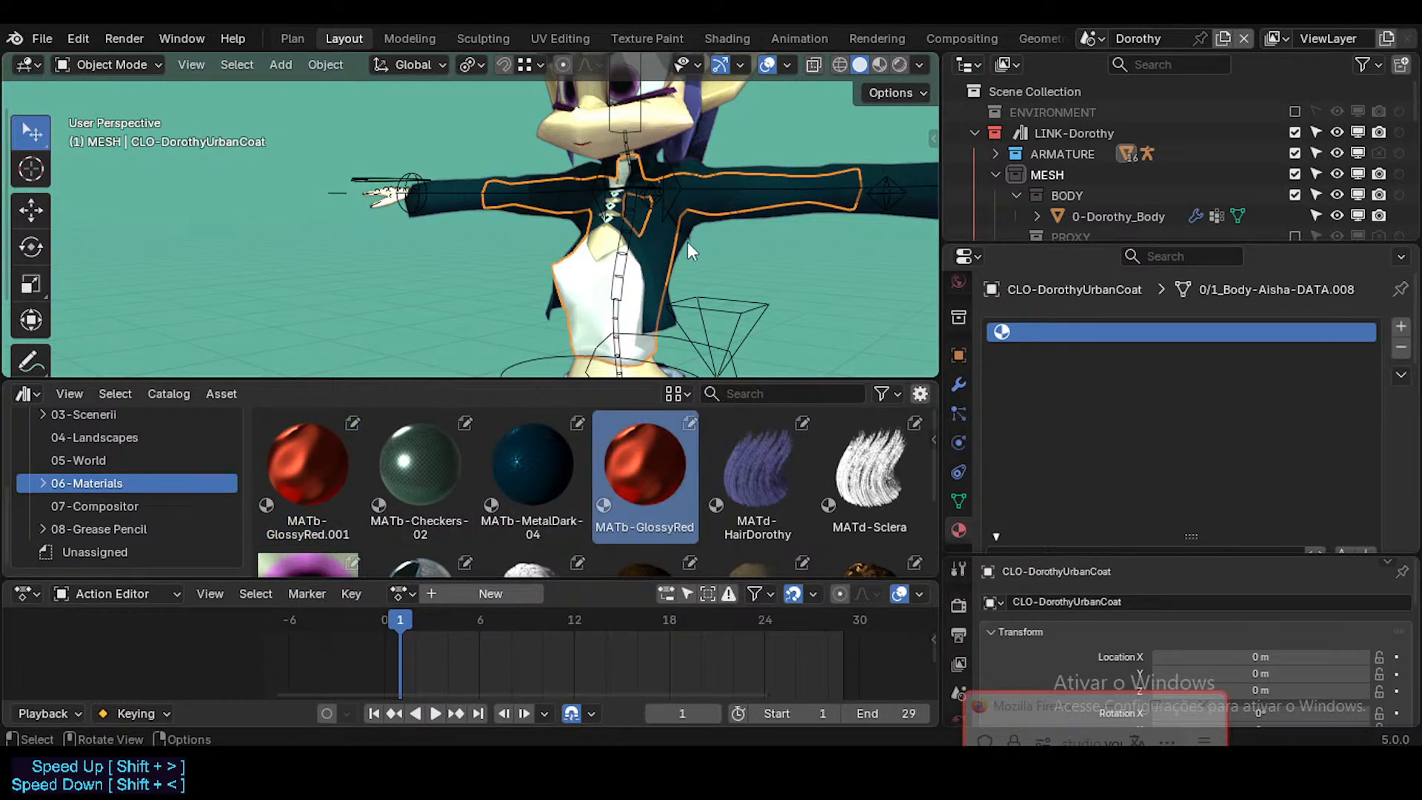
Step: Select the character's body mesh at the red-nailed hand
key("shift+grave")
key("s")
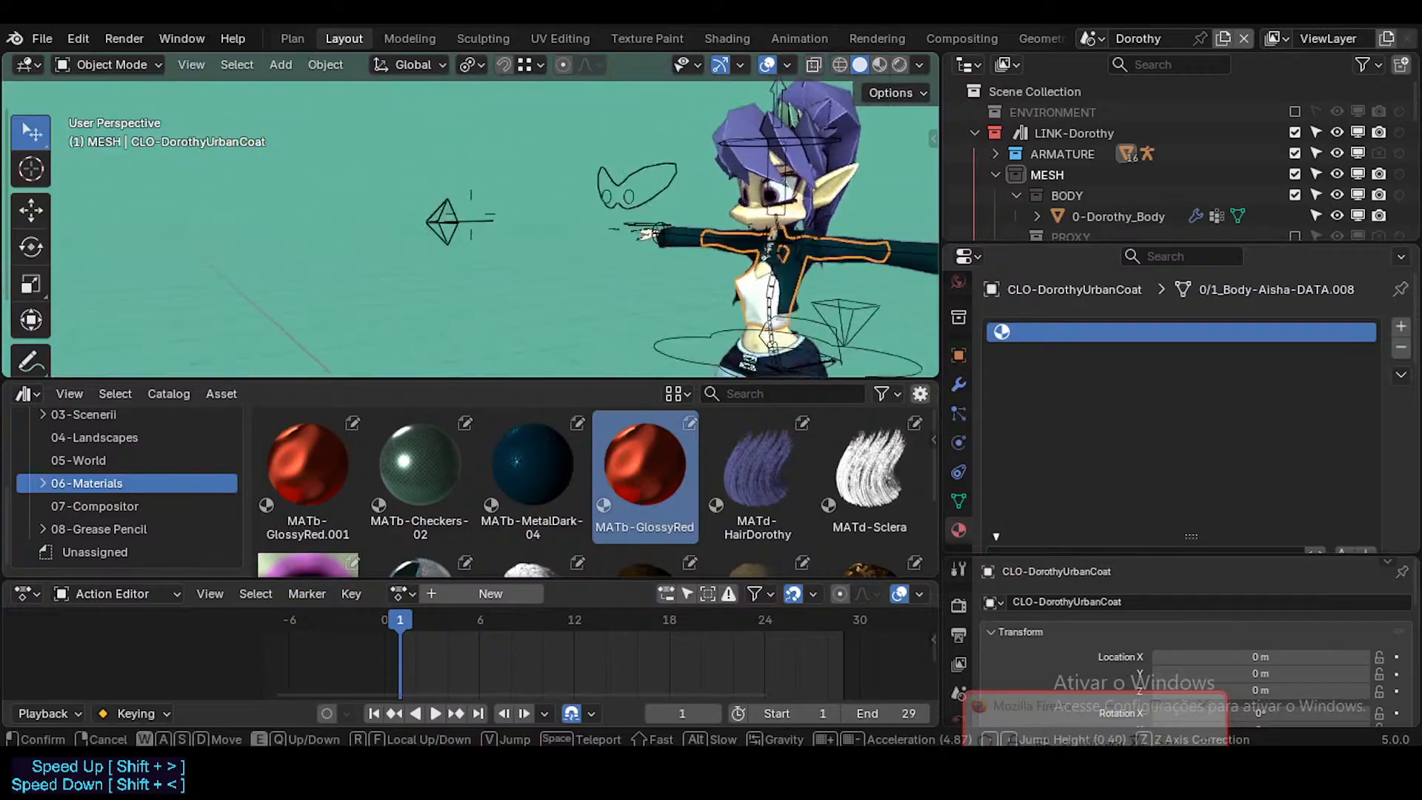
key("w")
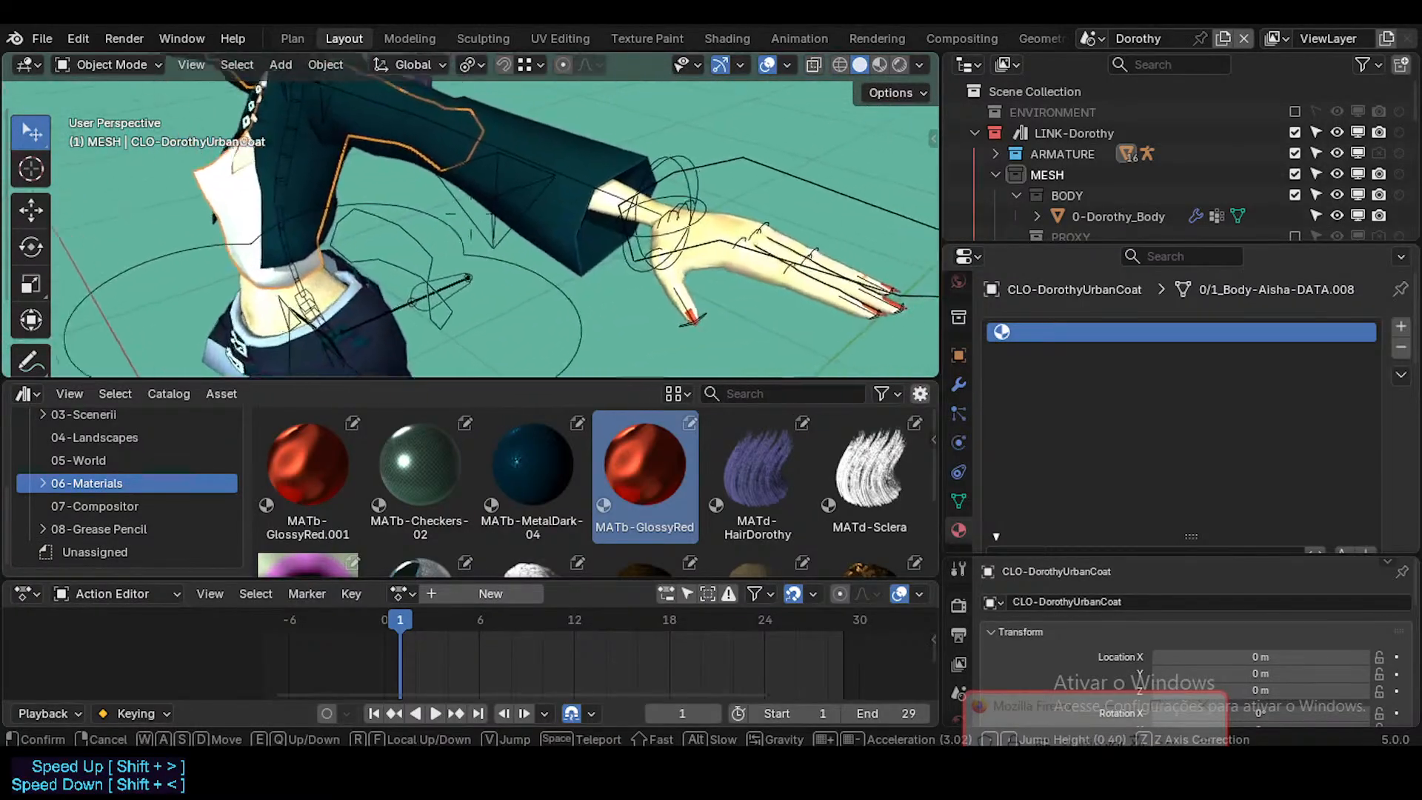
left_click(661, 335)
left_click(659, 328)
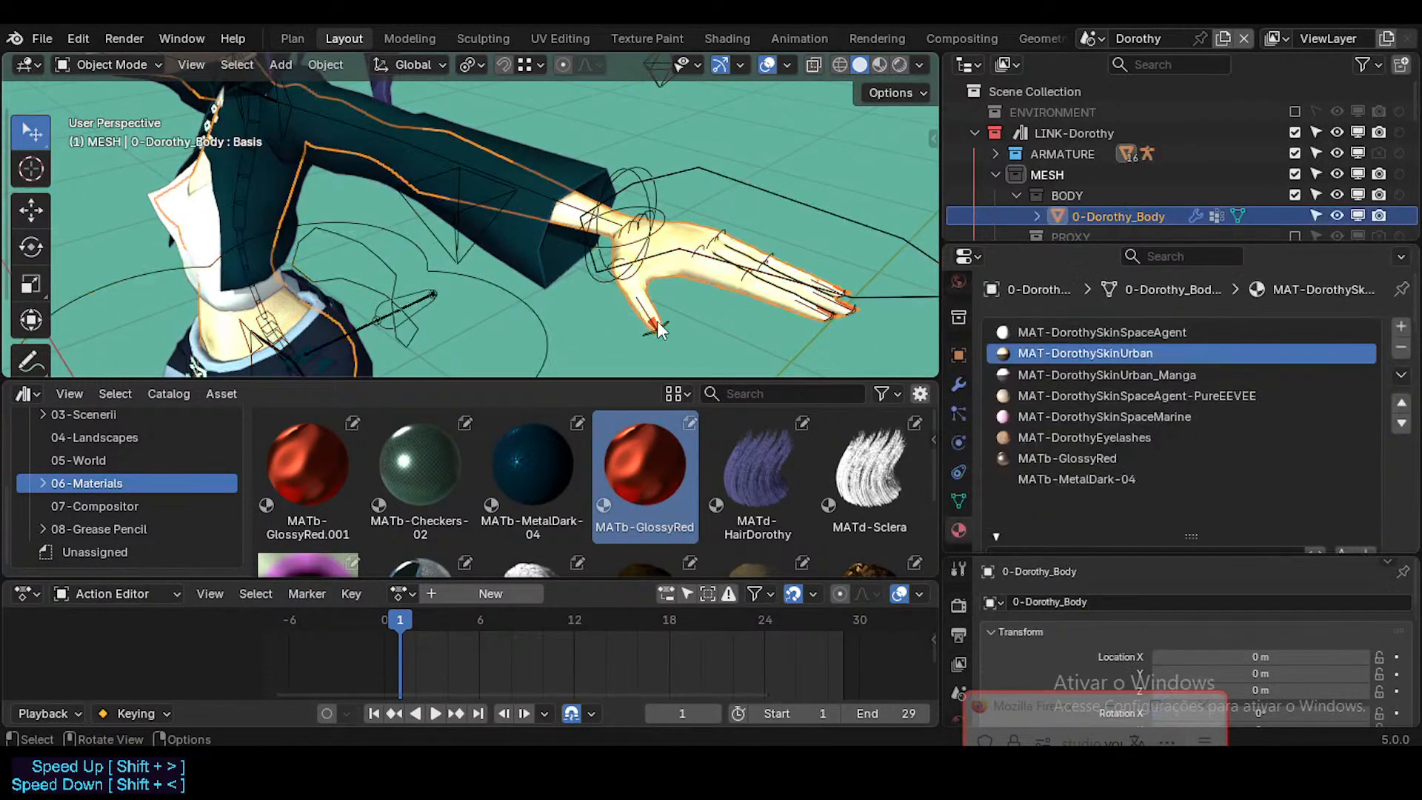
Step: Examine the body mesh's material slots, comparing the skin and eyelash materials with MATb-GlossyRed and MATb-MetalDark-04
scroll(1178, 419, "down", 2)
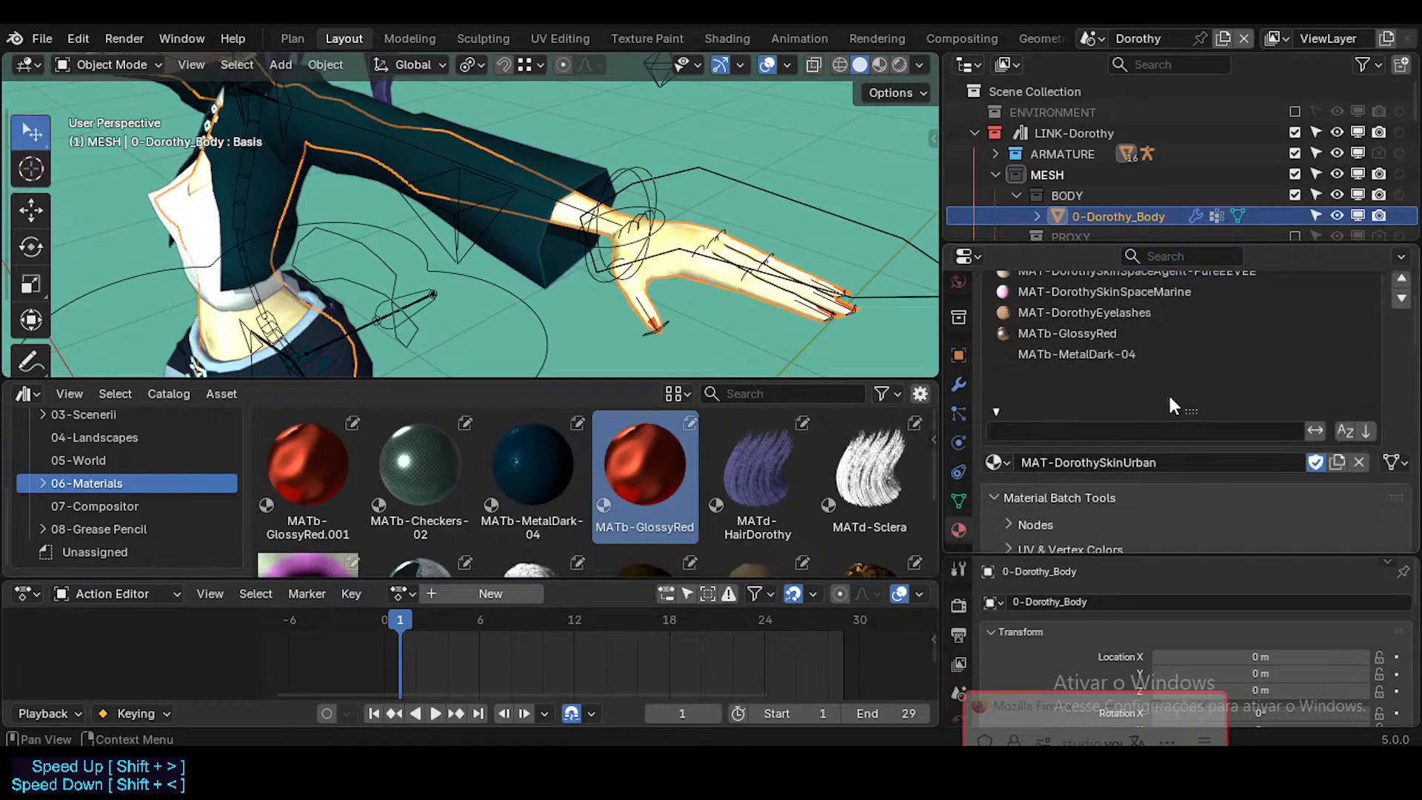
left_click(1111, 354)
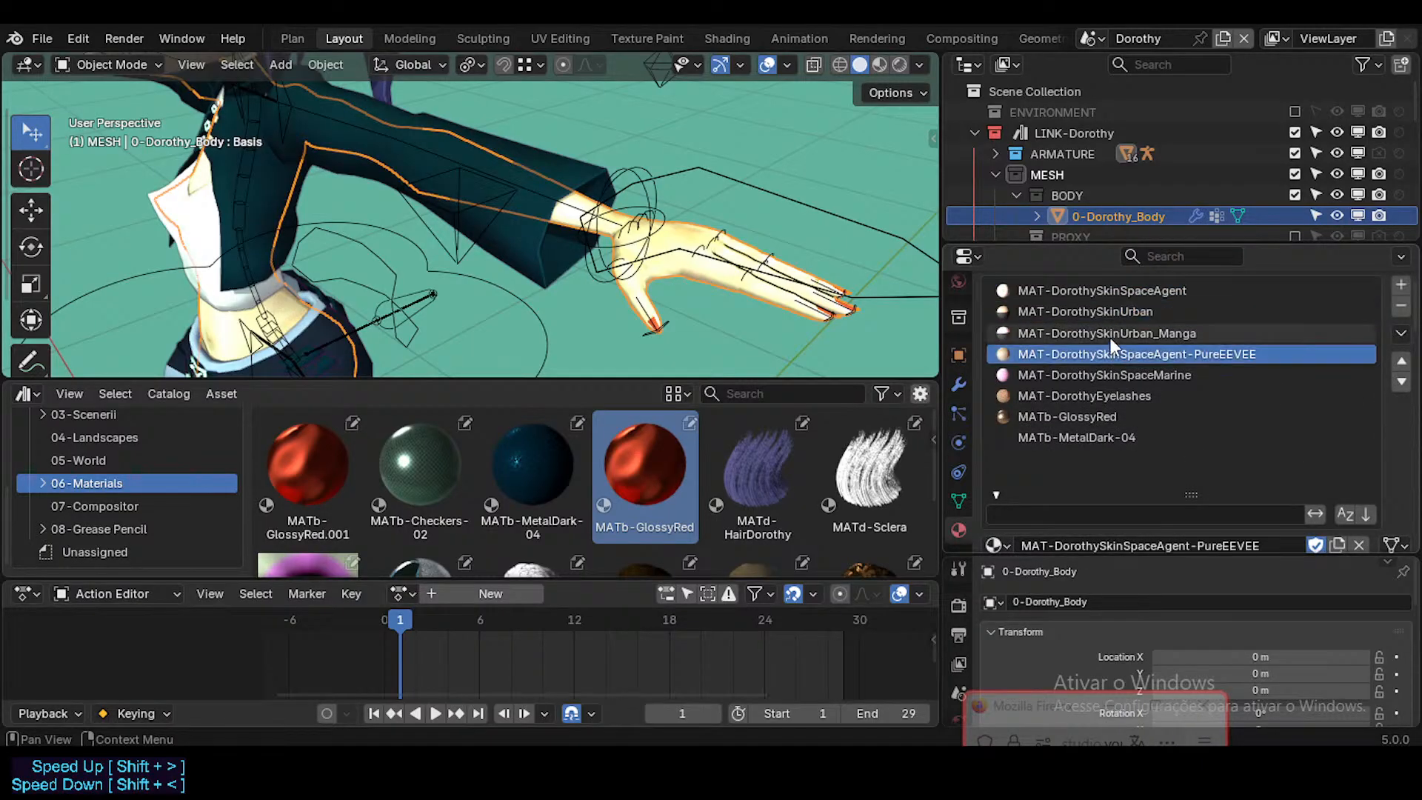
left_click(1109, 334)
left_click(1107, 396)
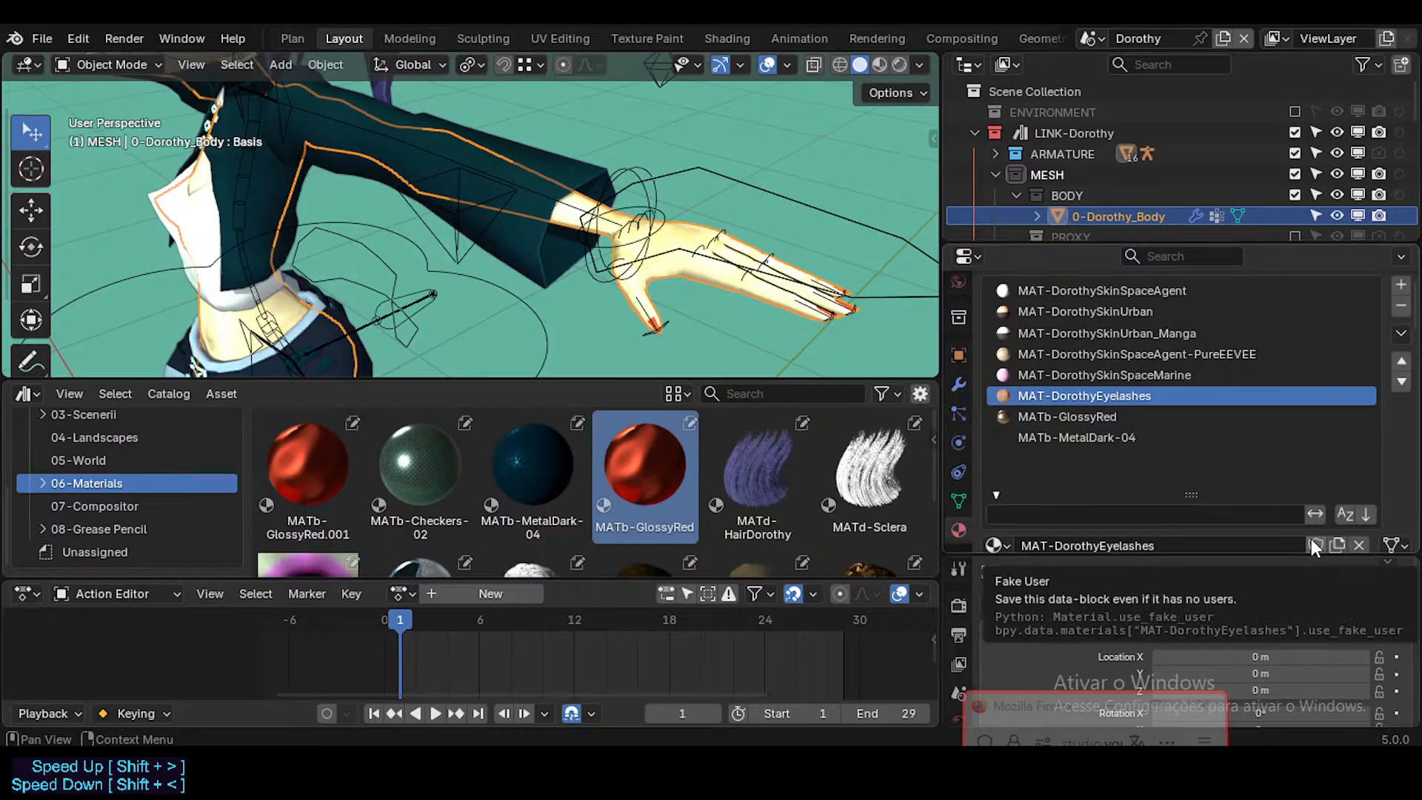
left_click(1103, 416)
left_click(1108, 441)
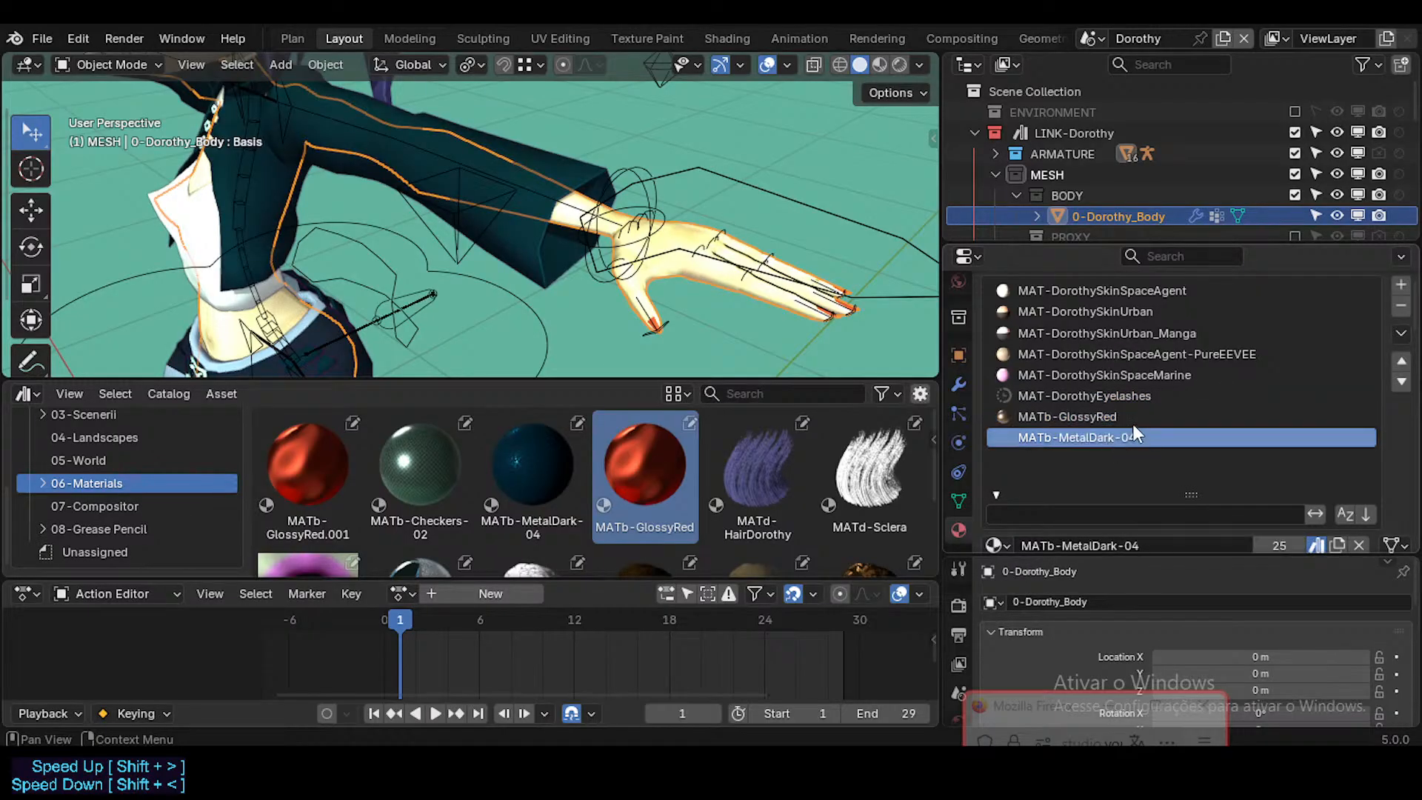
left_click(1075, 418)
scroll(1171, 444, "down", 2)
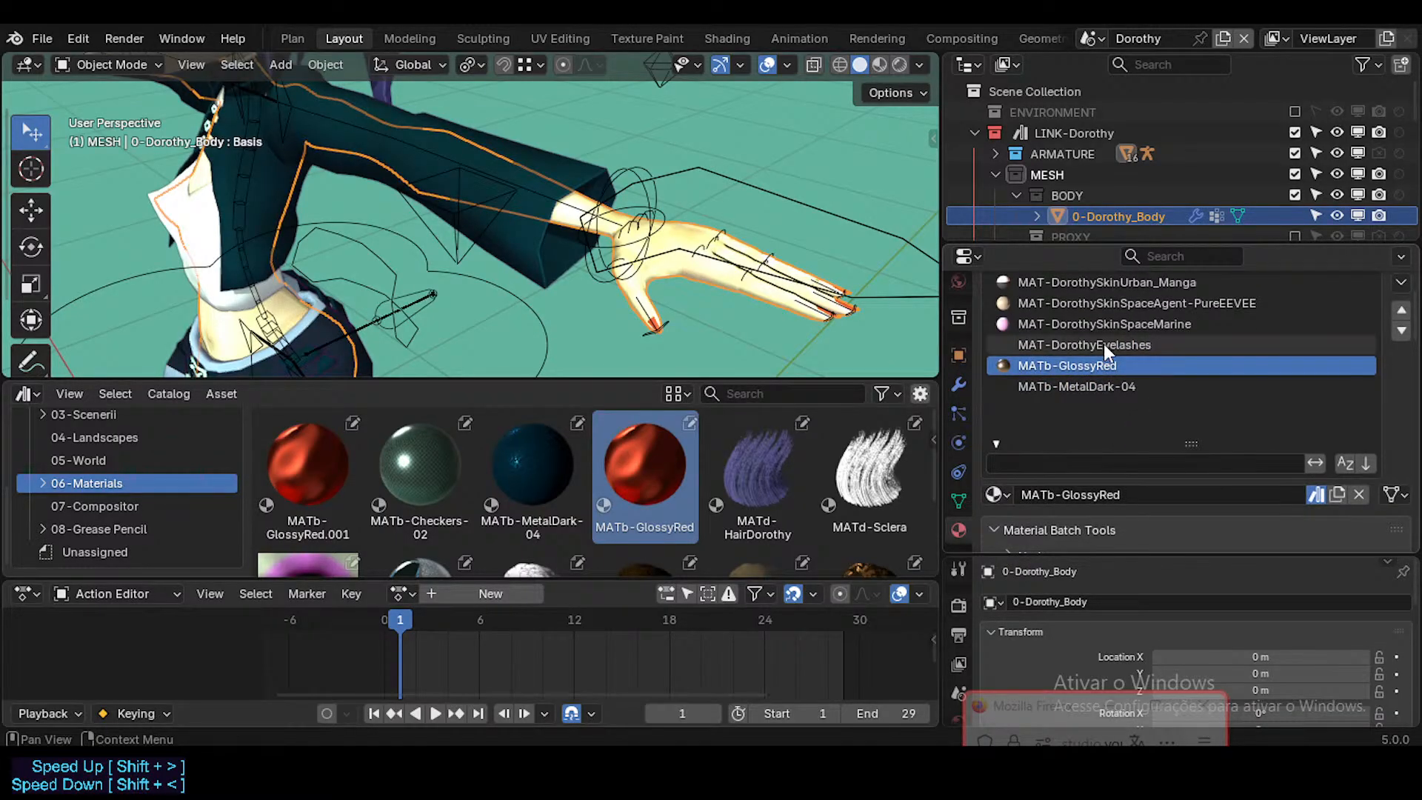
left_click(1103, 383)
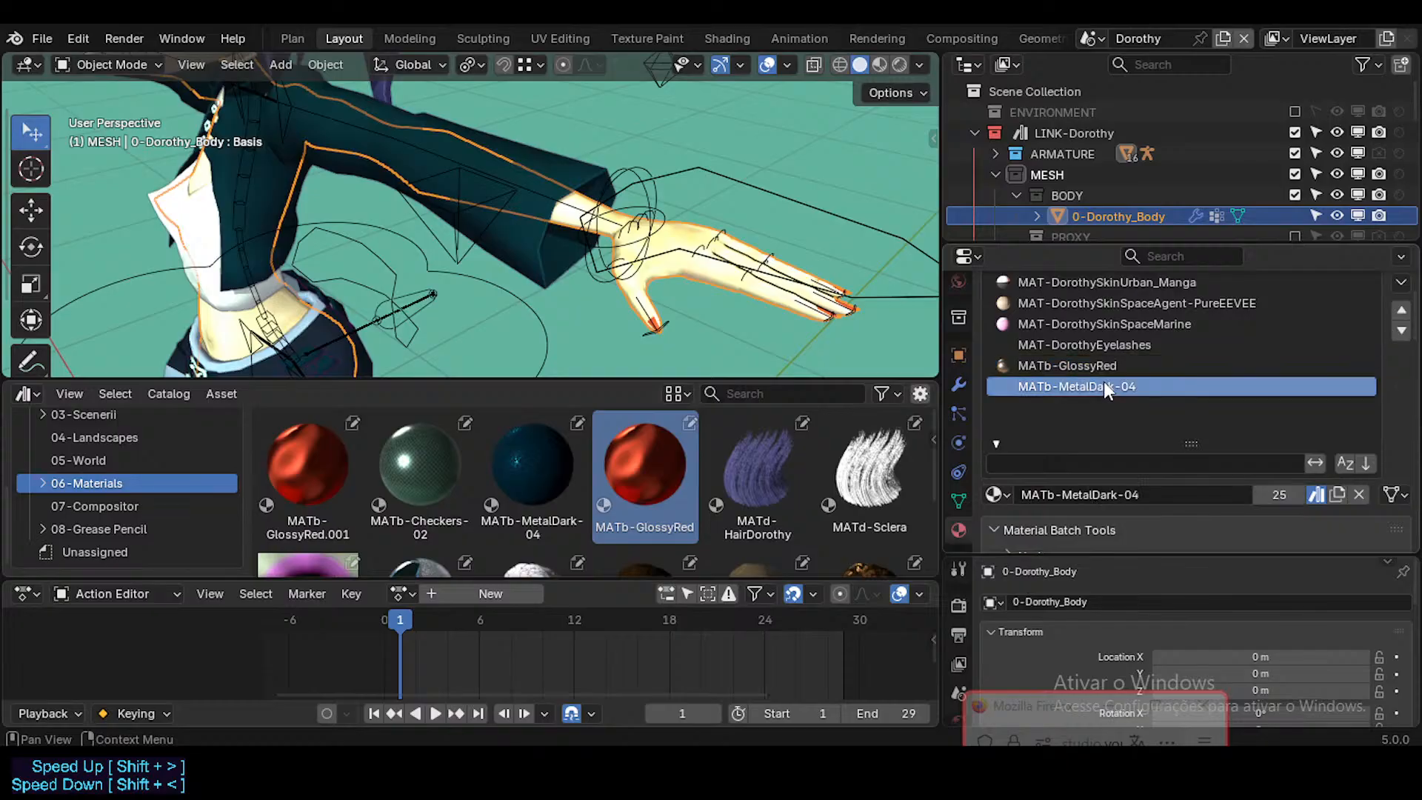
left_click(1103, 364)
left_click(1108, 386)
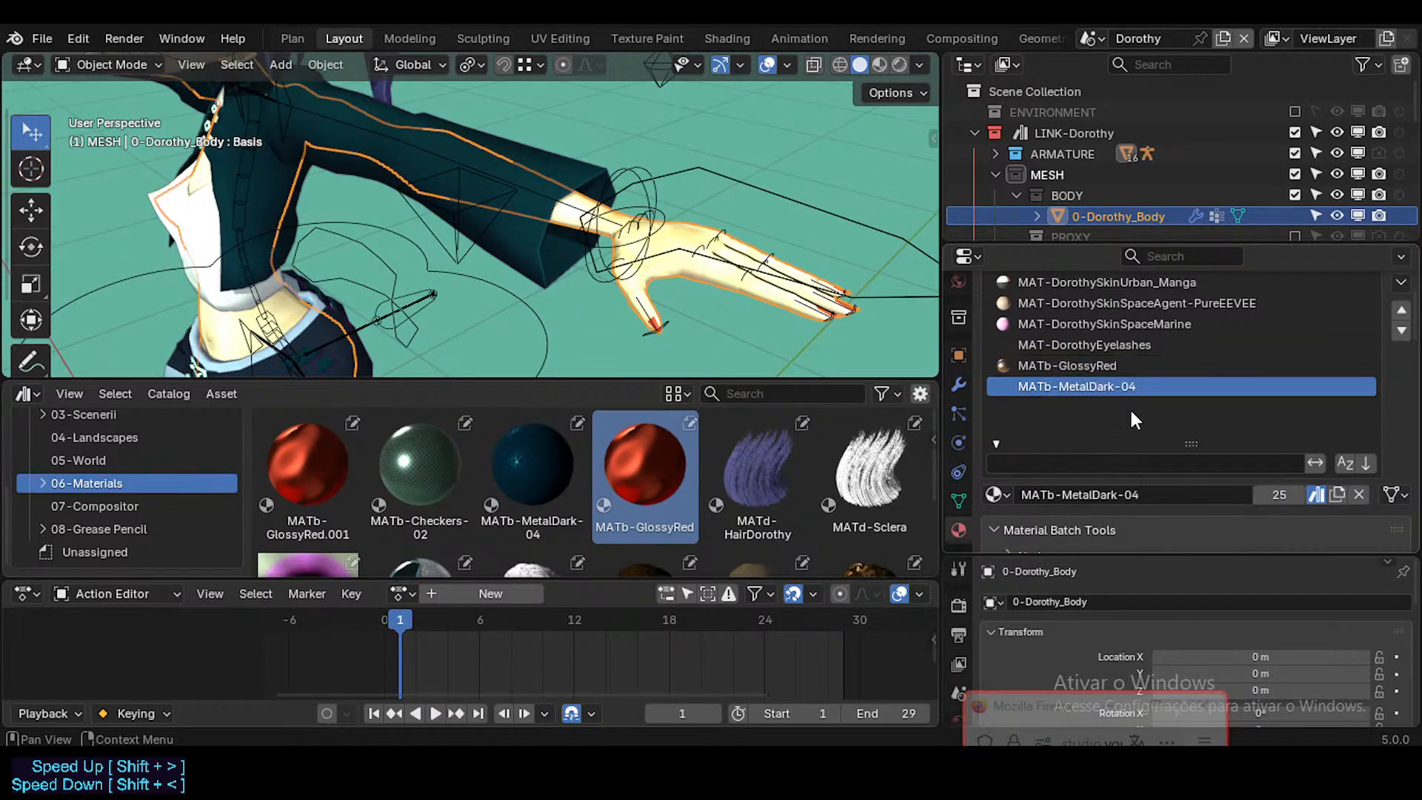
left_click(1101, 363)
left_click(1100, 382)
left_click(1094, 366)
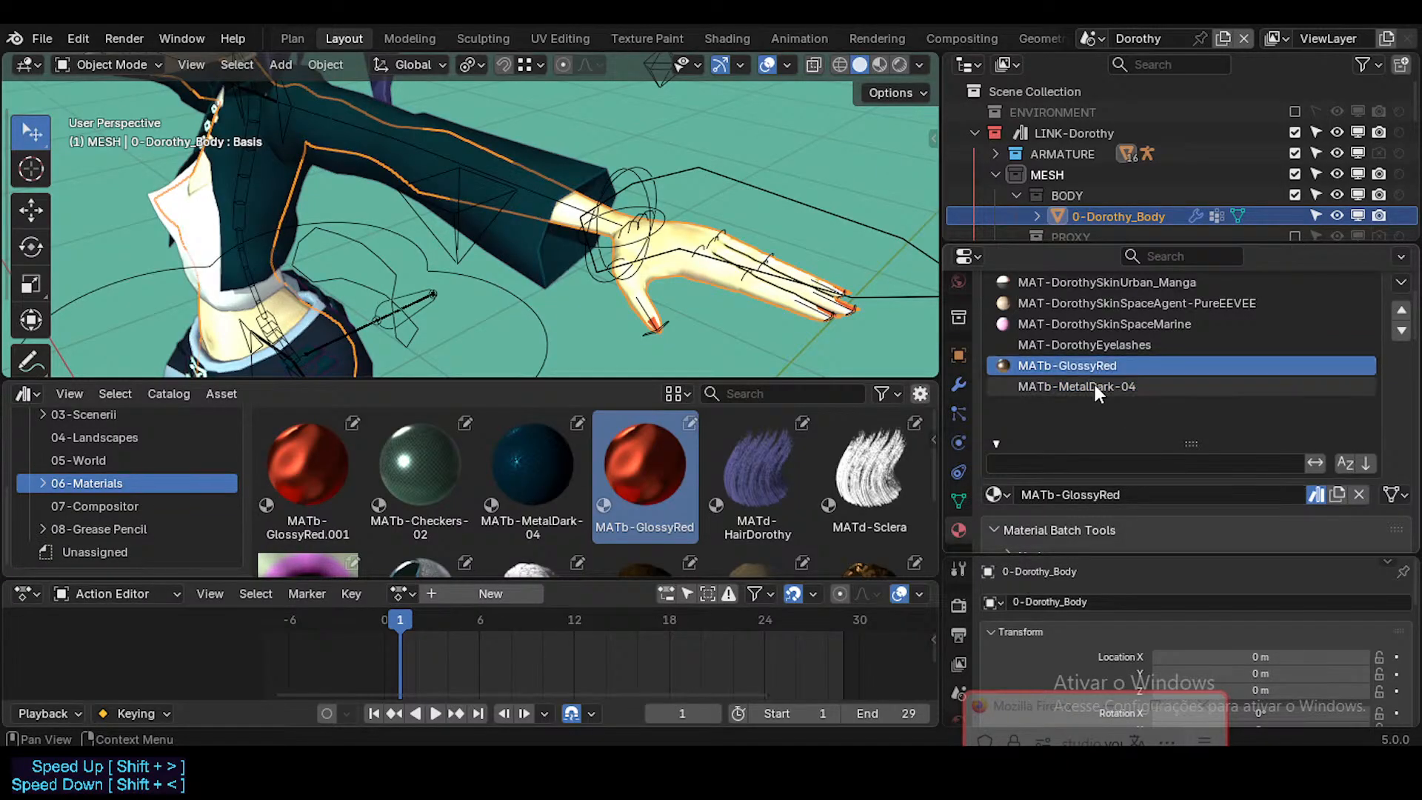
left_click(1104, 389)
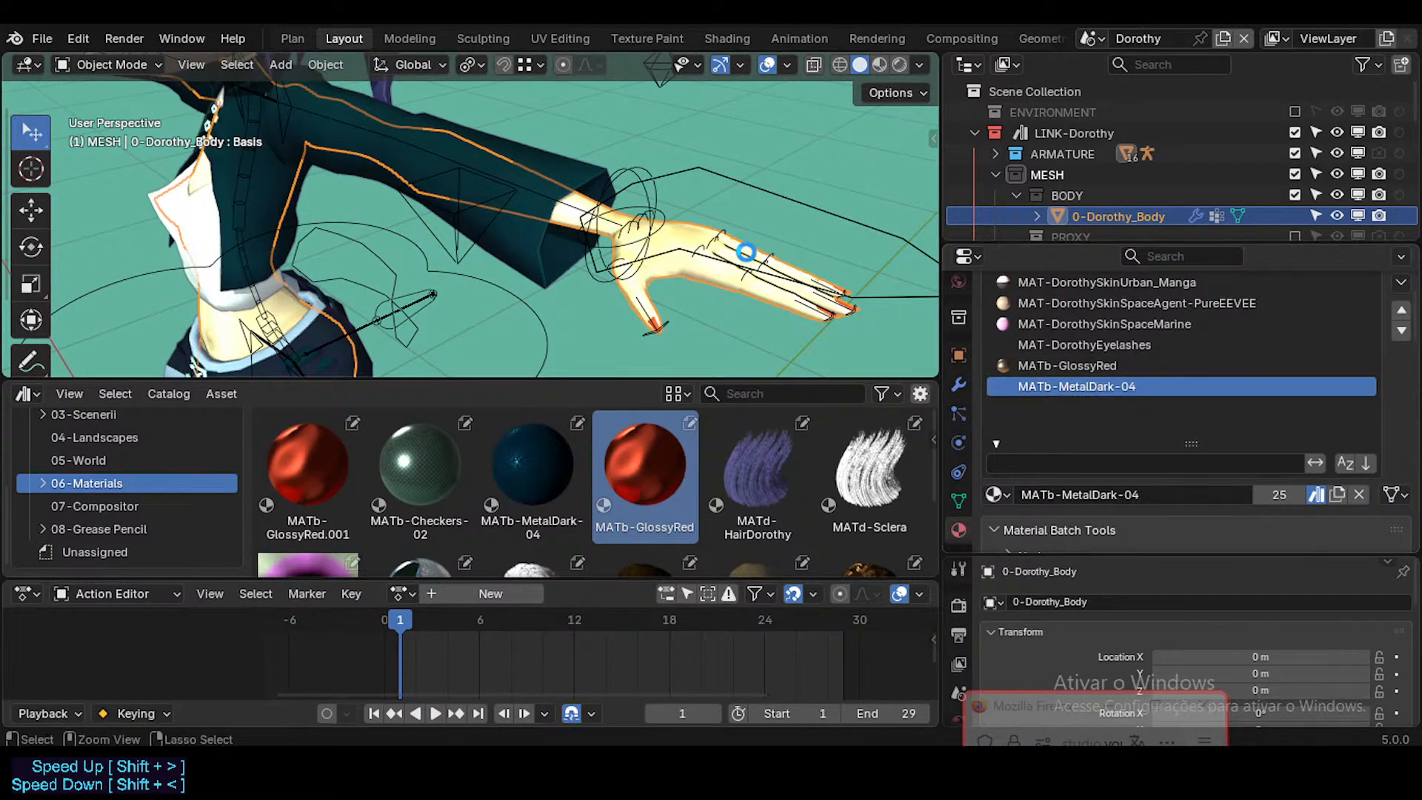
Step: Save the Dorothy file
key("ctrl+s")
key("shift+grave")
key("w")
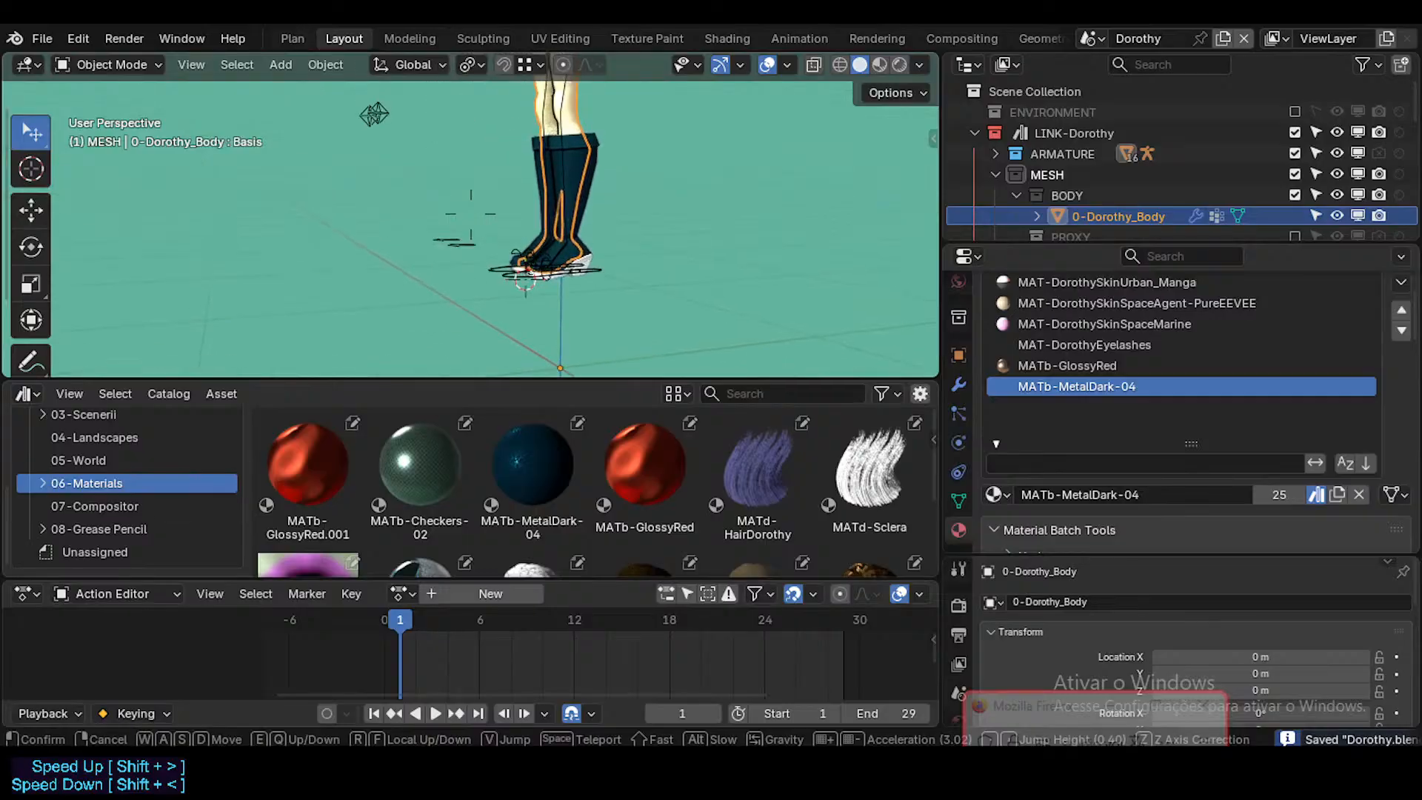
Step: Select the character's urban boots mesh and display its material slots
left_click(651, 268)
left_click(604, 250)
key("shift+grave")
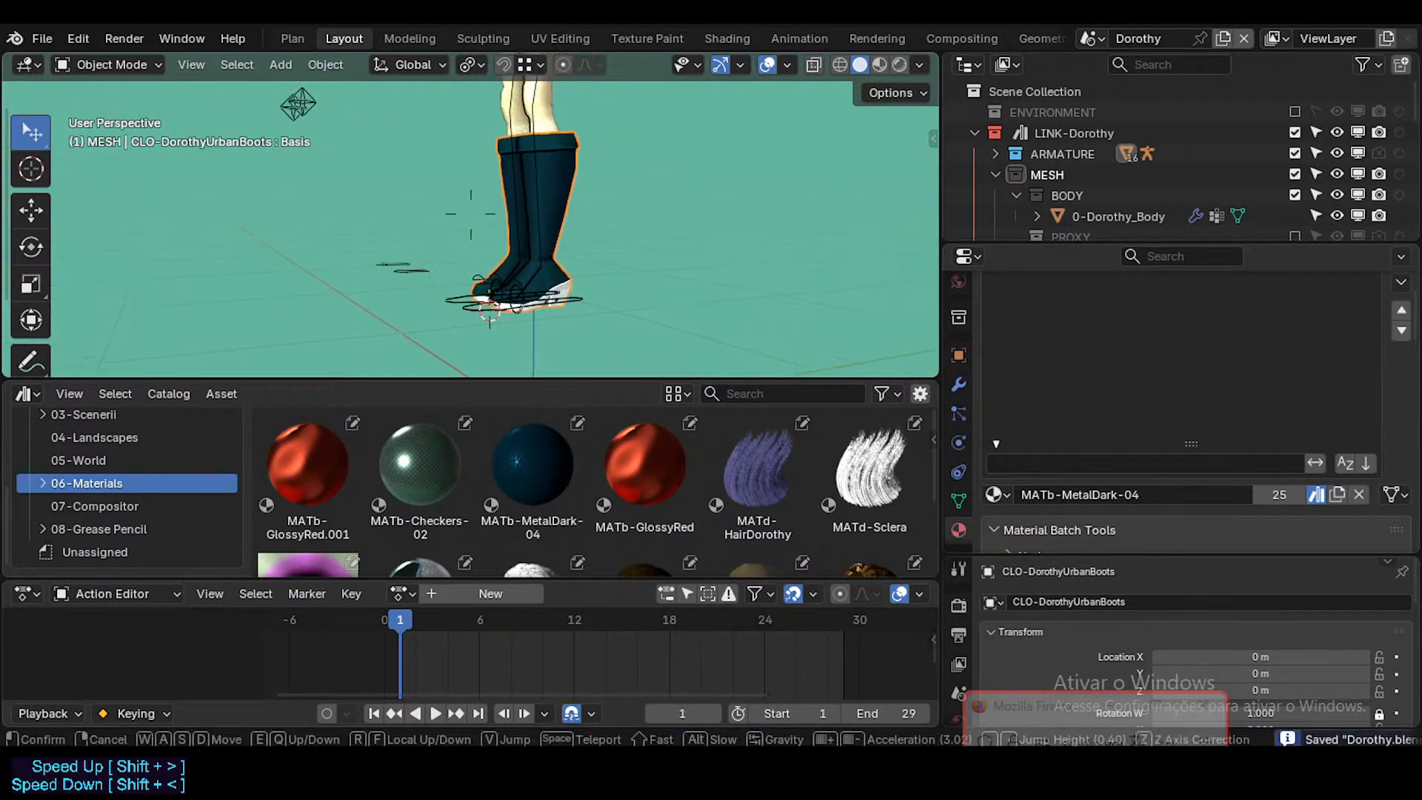
left_click(613, 250)
scroll(1165, 470, "up", 3)
Step: Examine the 06-Materials assets, including MATb-MetalDark-04, MATb-GlossyRed.001, MATb-Checkers-02, MATf-CottonPatterns and MATe-Crystal-01
left_click(518, 459)
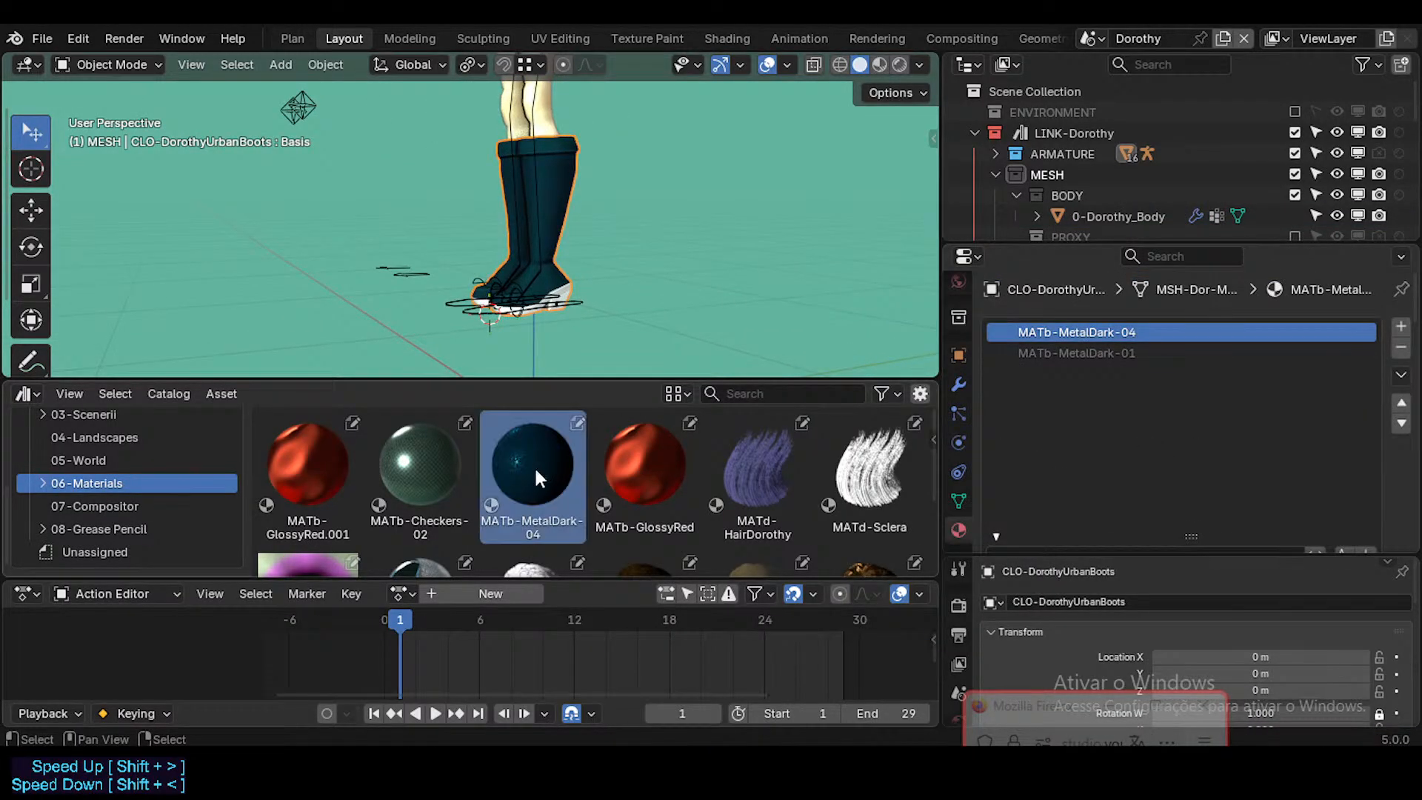
left_click(308, 455)
left_click(410, 474)
scroll(537, 482, "down", 3)
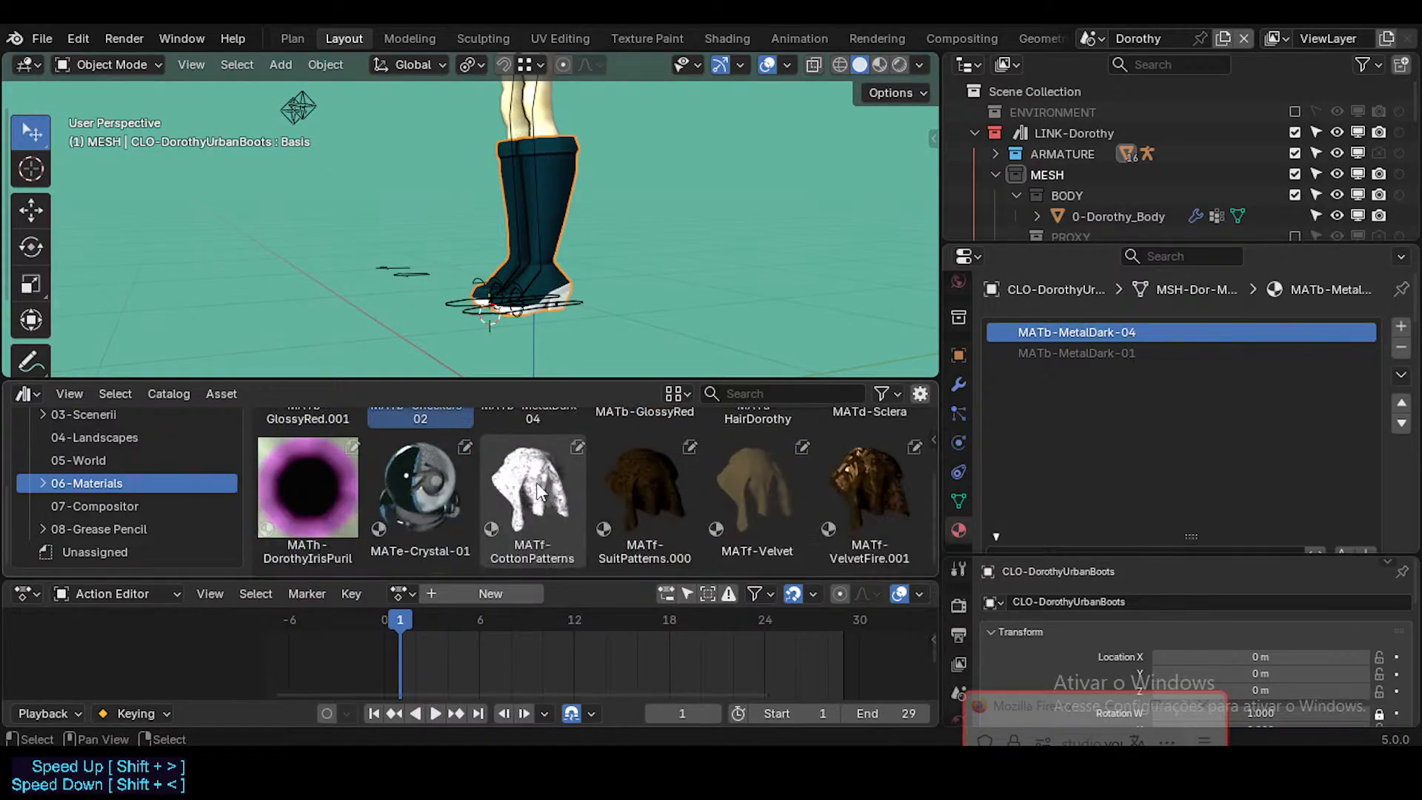
scroll(498, 504, "up", 1)
scroll(498, 503, "down", 1)
scroll(497, 504, "up", 2)
scroll(498, 503, "down", 2)
left_click(563, 509)
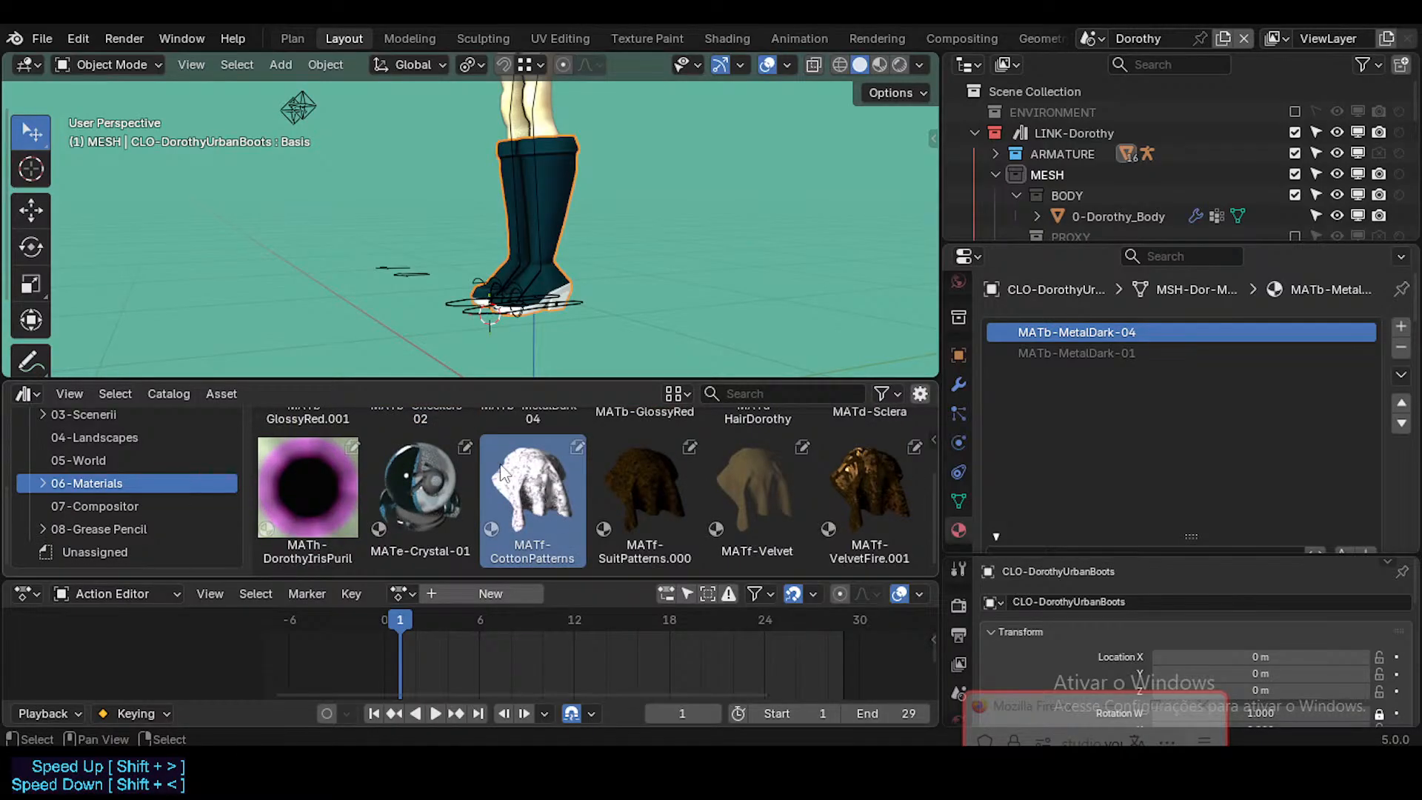
scroll(459, 477, "up", 3)
scroll(456, 470, "down", 3)
left_click(422, 496)
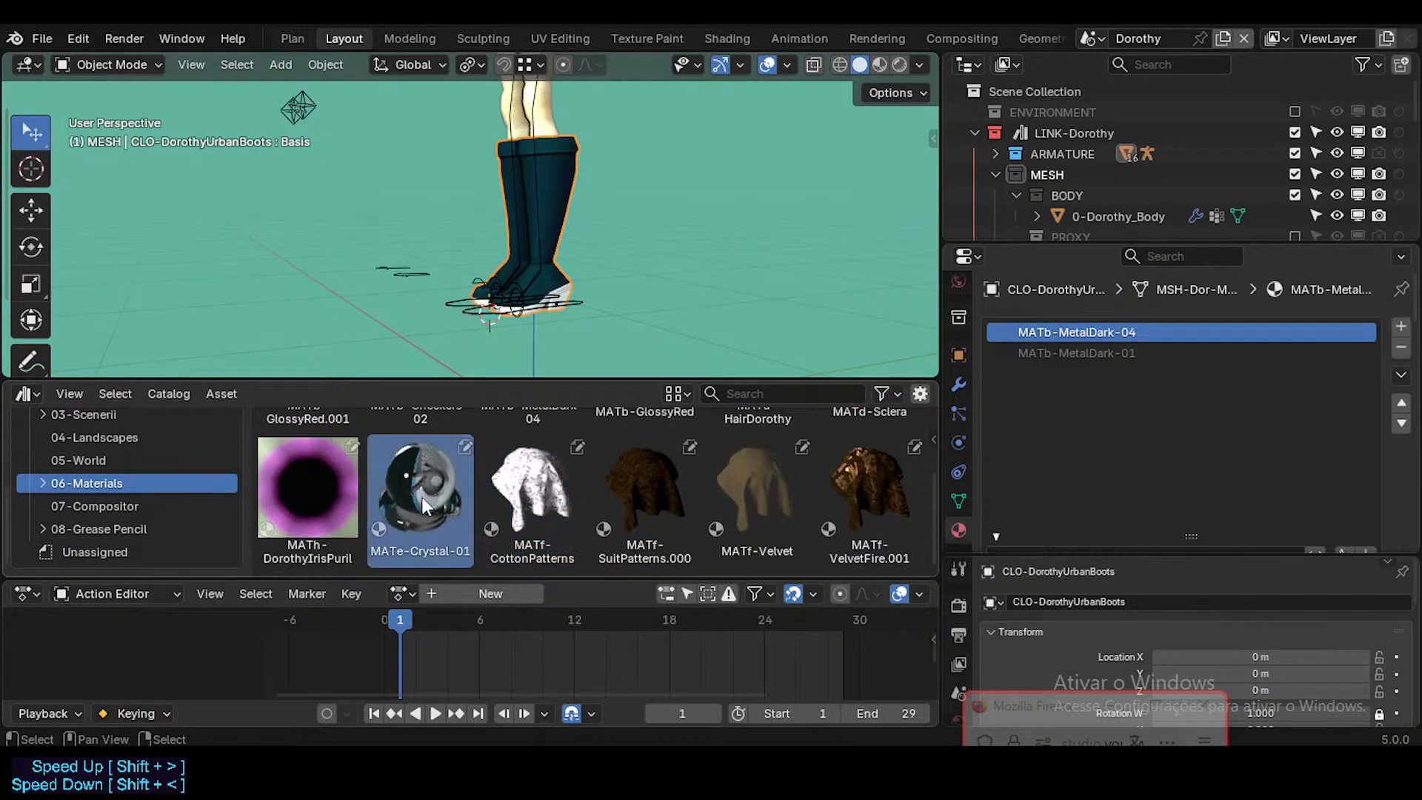
scroll(958, 433, "up", 4)
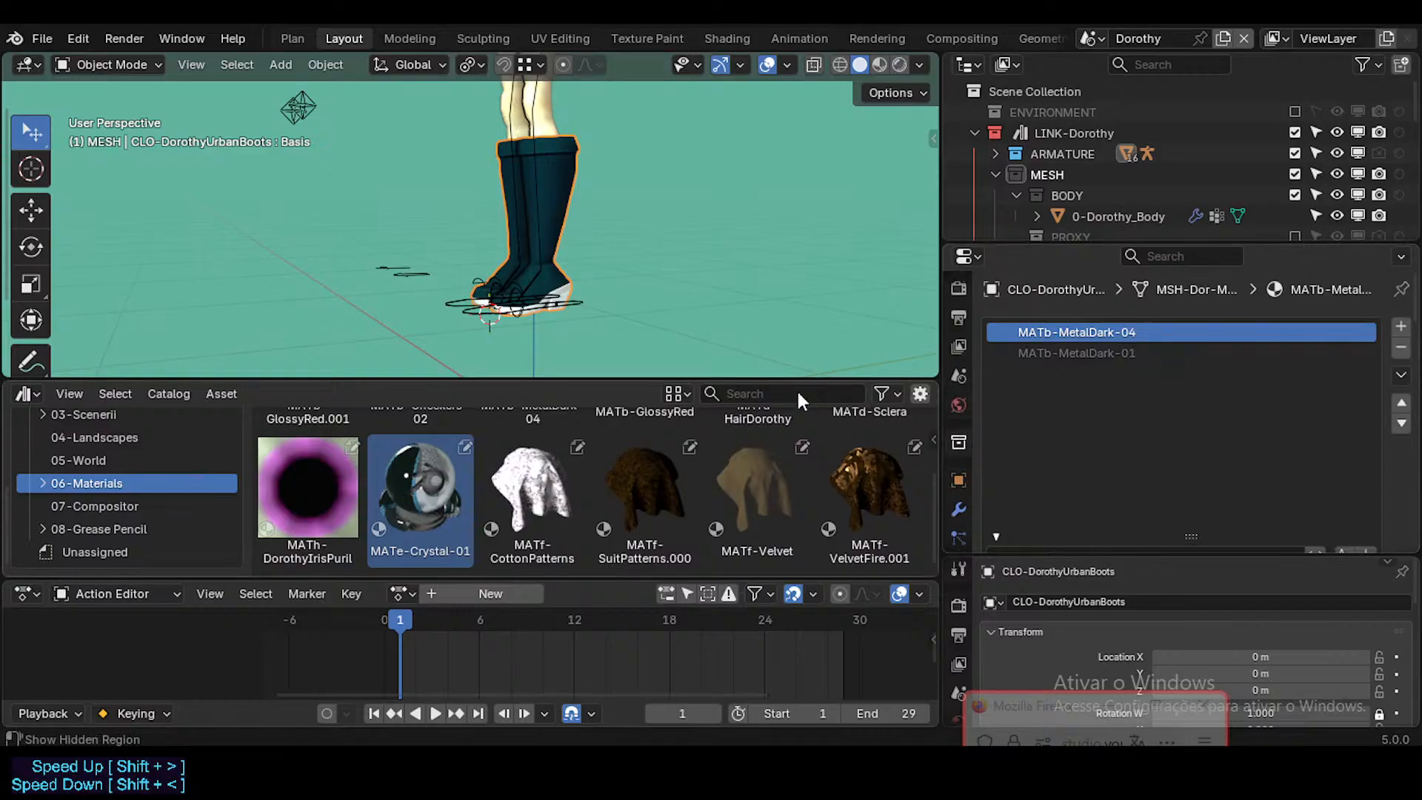
Step: Check the material slots of the CLO-DorothyUrbanCoat and CLO-DorothyUrbanJacket objects, leaving the jacket selected
key("shift+grave")
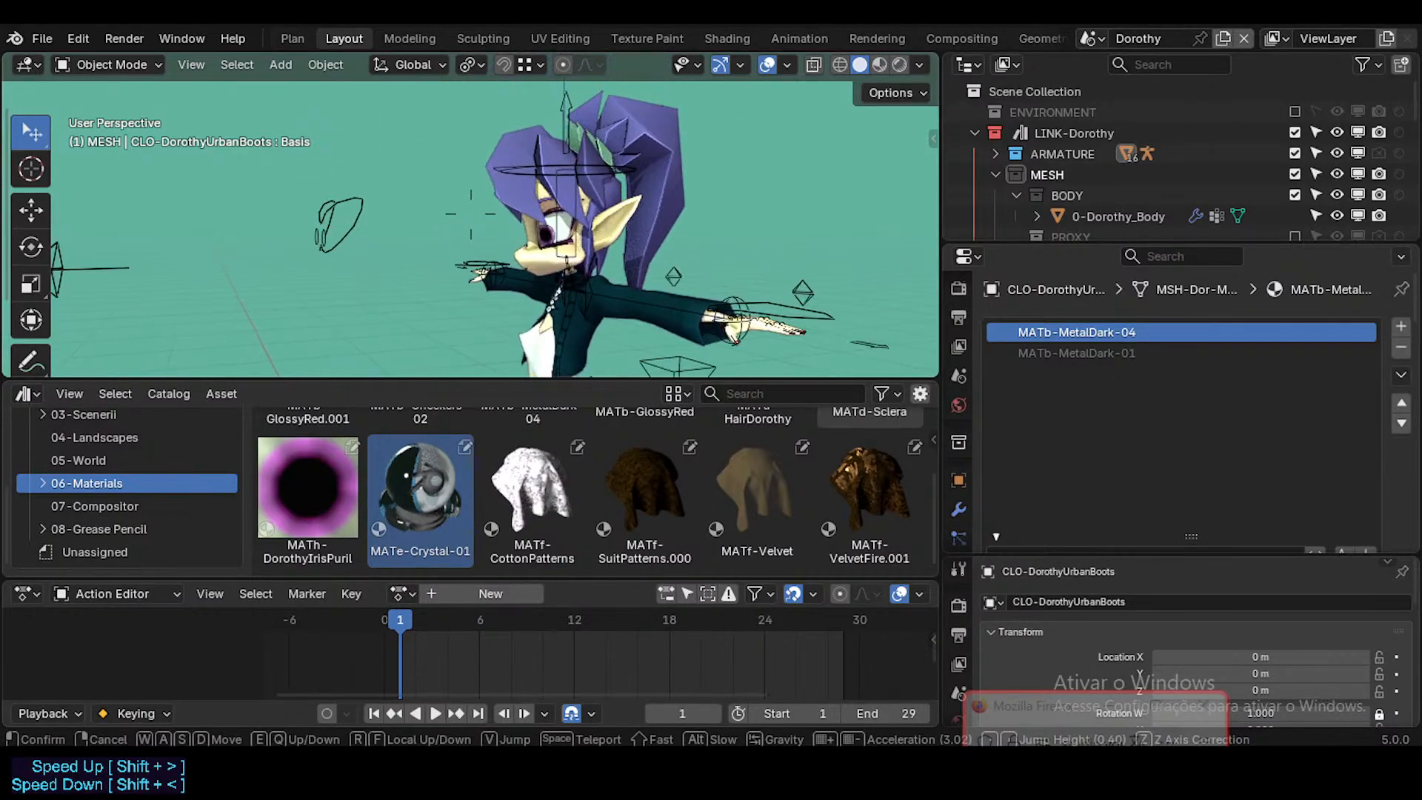
left_click(470, 213)
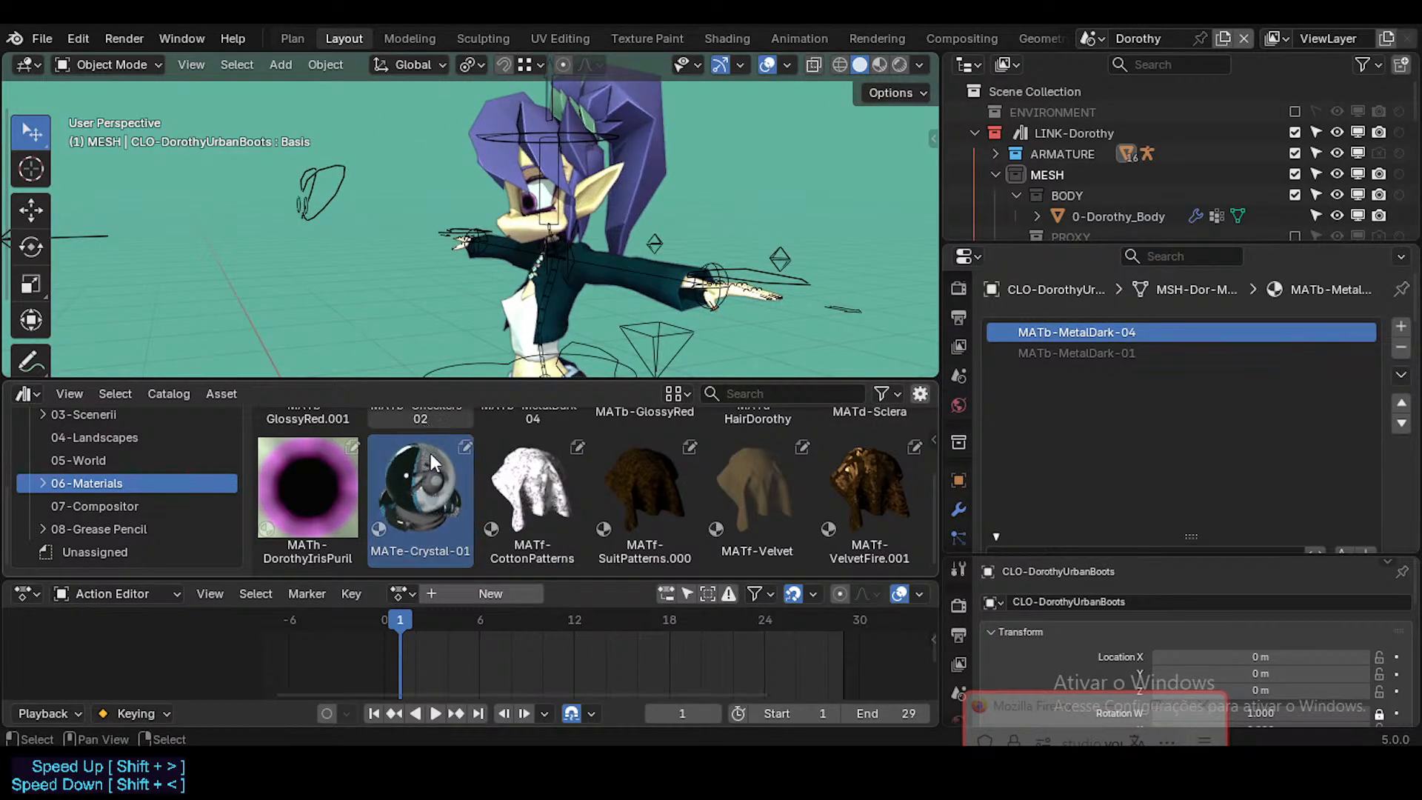
scroll(1066, 172, "down", 10)
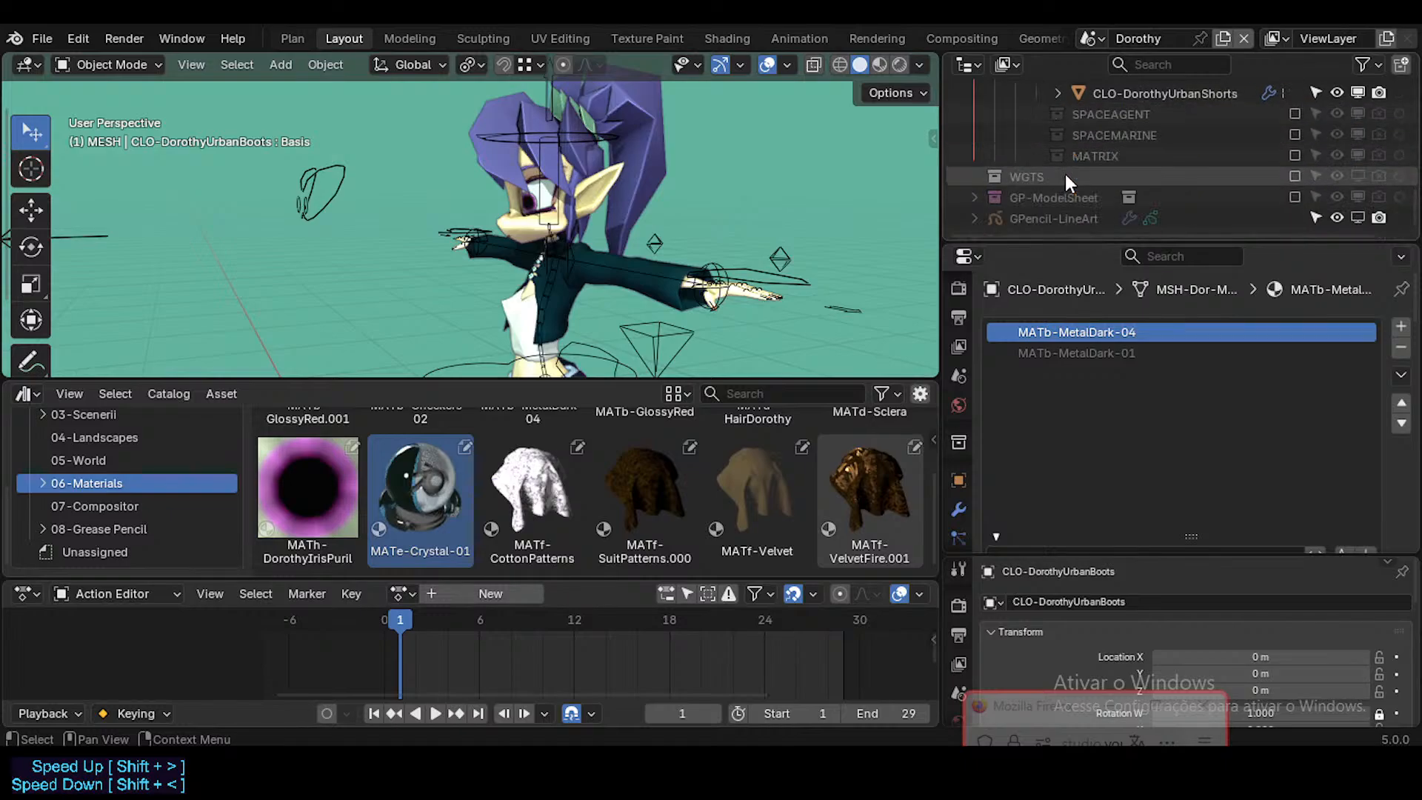
scroll(1082, 178, "up", 2)
left_click(1144, 177)
left_click(1141, 198)
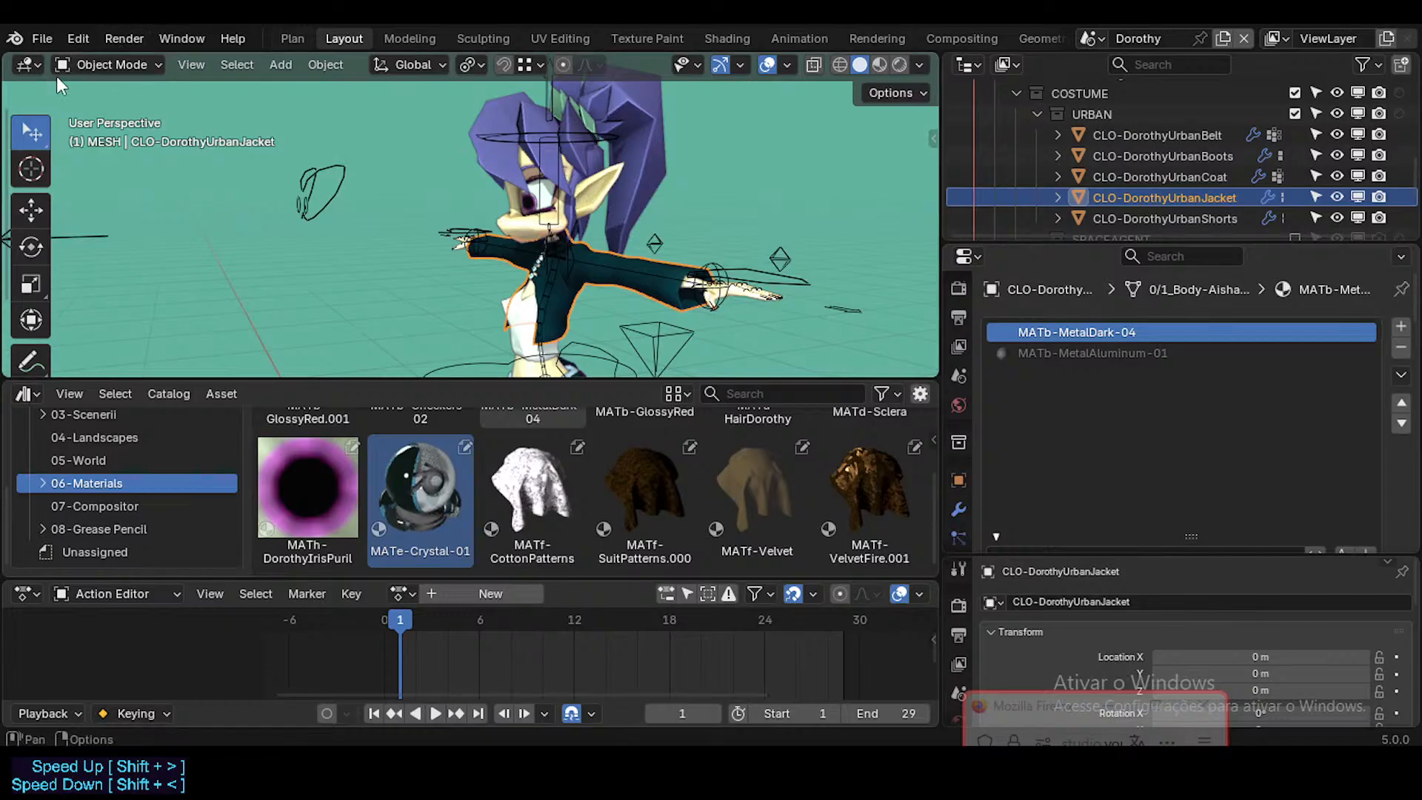
Step: Save the Dorothy file and open the props library file from the asset library's 02_Props folder
key("ctrl+s")
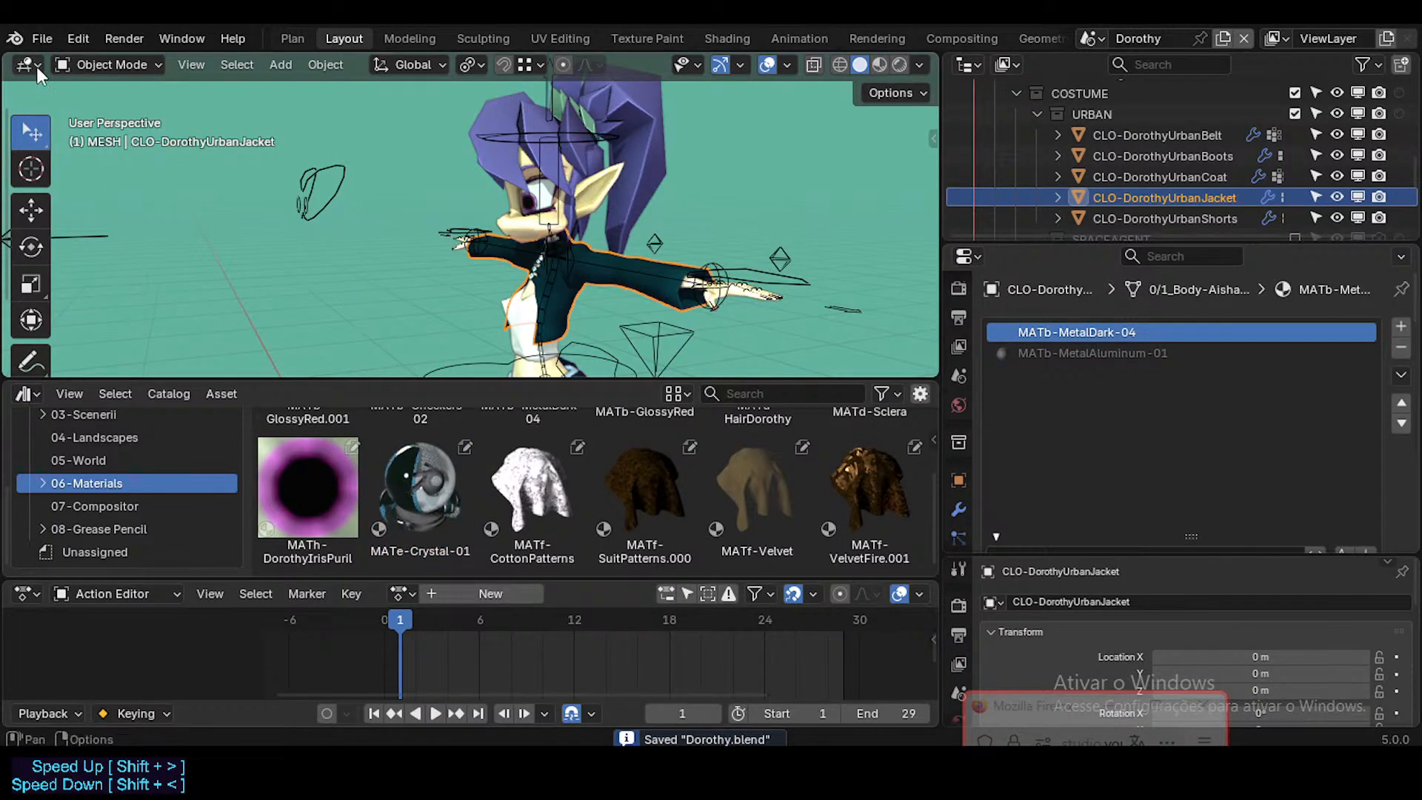
left_click(43, 37)
left_click(99, 84)
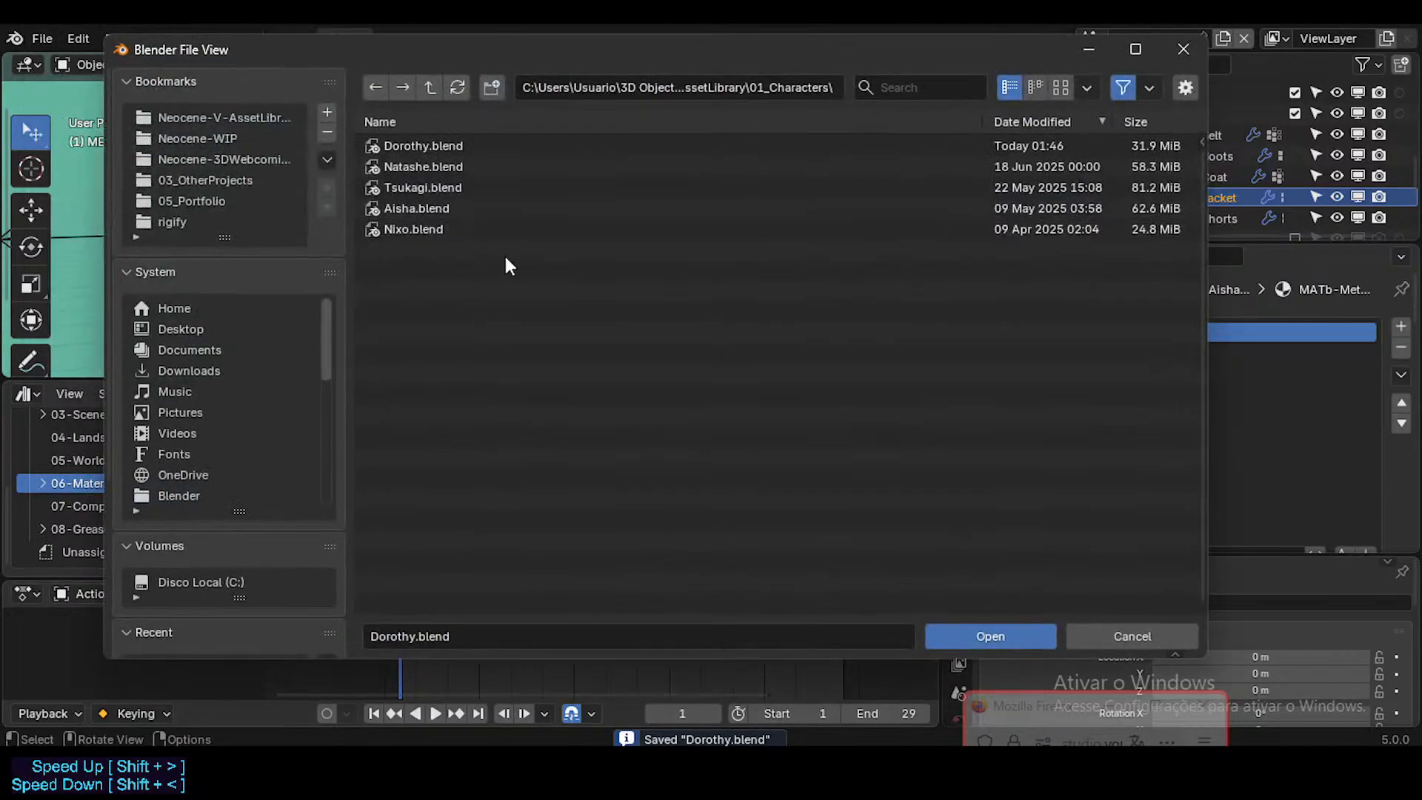
left_click(429, 88)
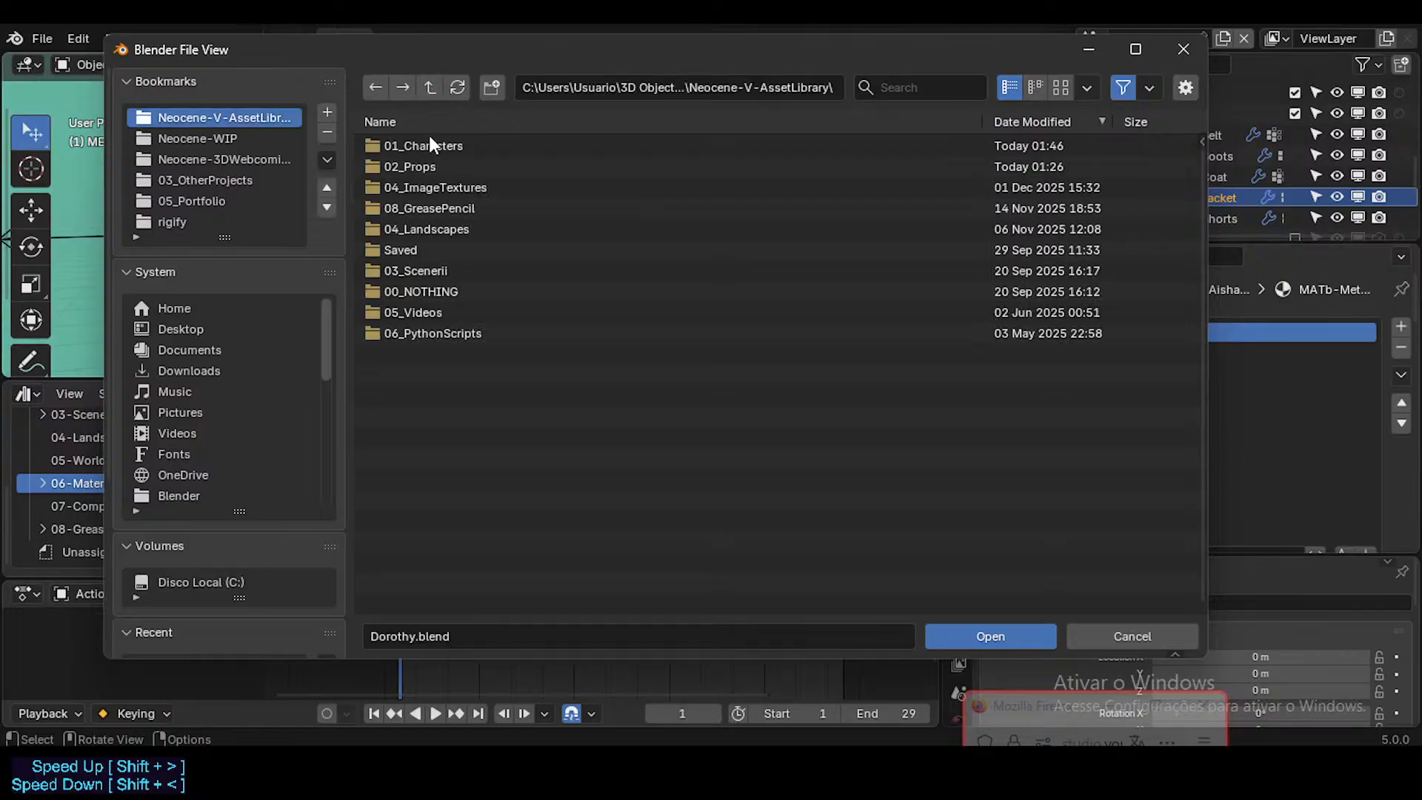
double_click(425, 167)
double_click(424, 153)
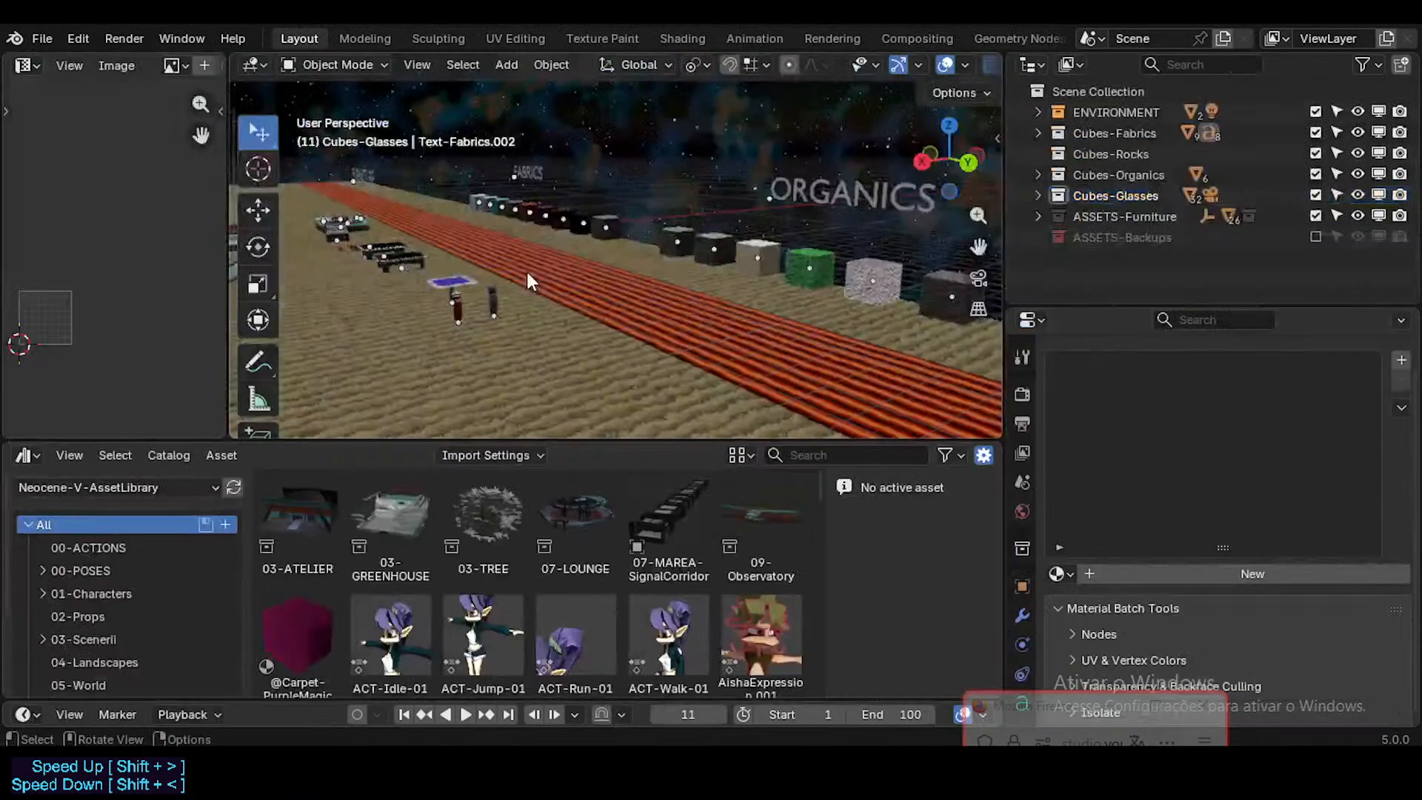
middle_click_drag(443, 307, 431, 305)
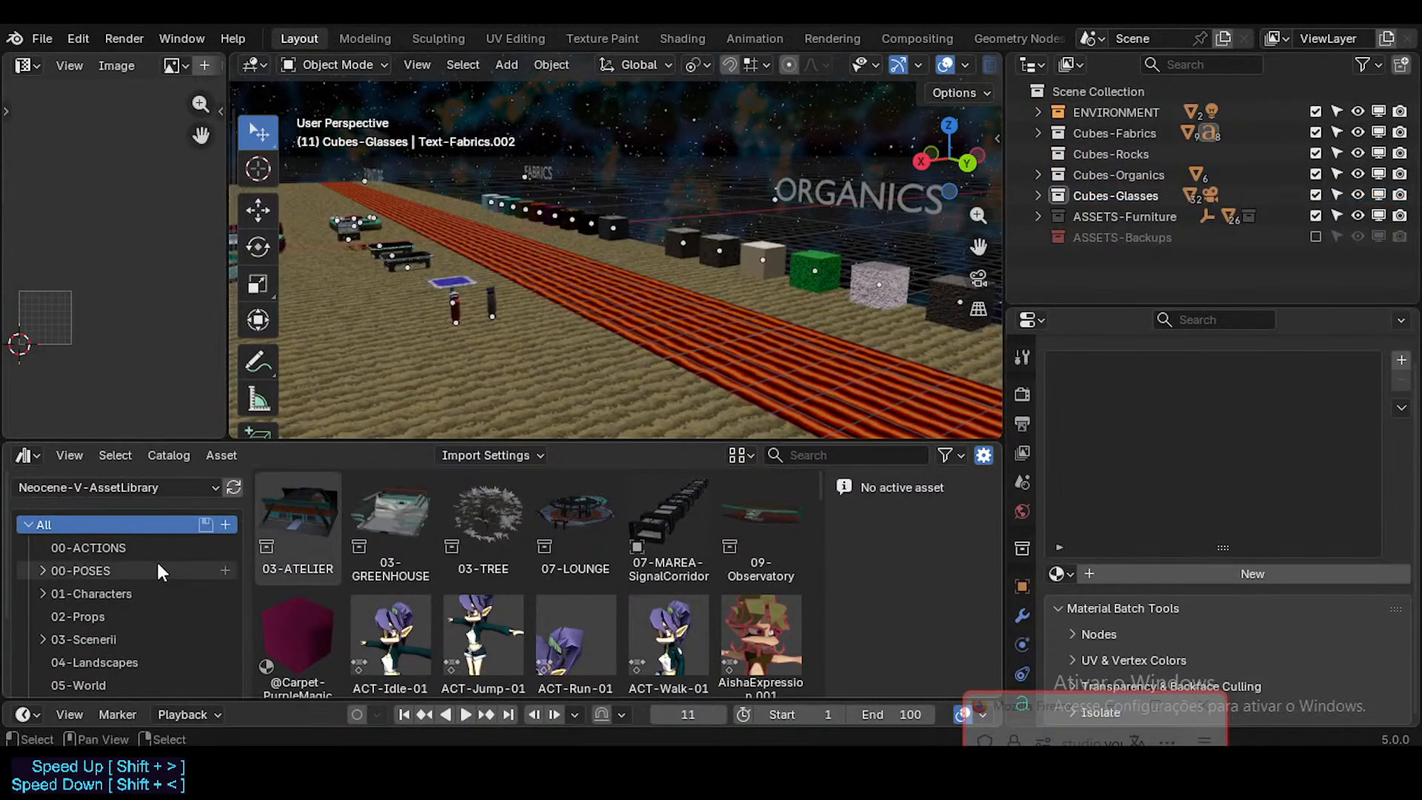
Step: Browse the 02-Props, 01-Characters and Unassigned catalogs and inspect the unassigned MATb-MetalDark-03 material asset
scroll(158, 563, "down", 1)
left_click(144, 575)
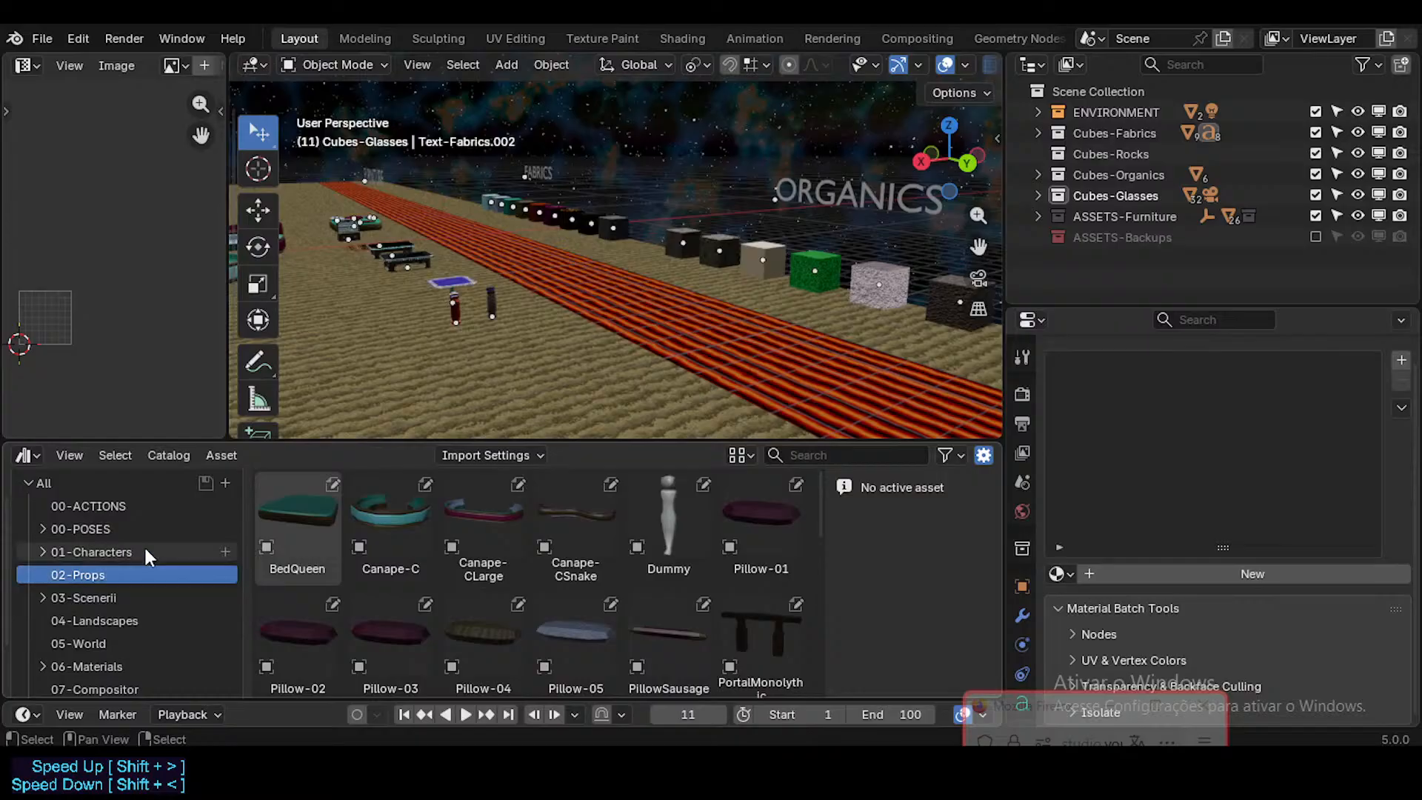
left_click(145, 552)
scroll(118, 586, "down", 2)
left_click(123, 672)
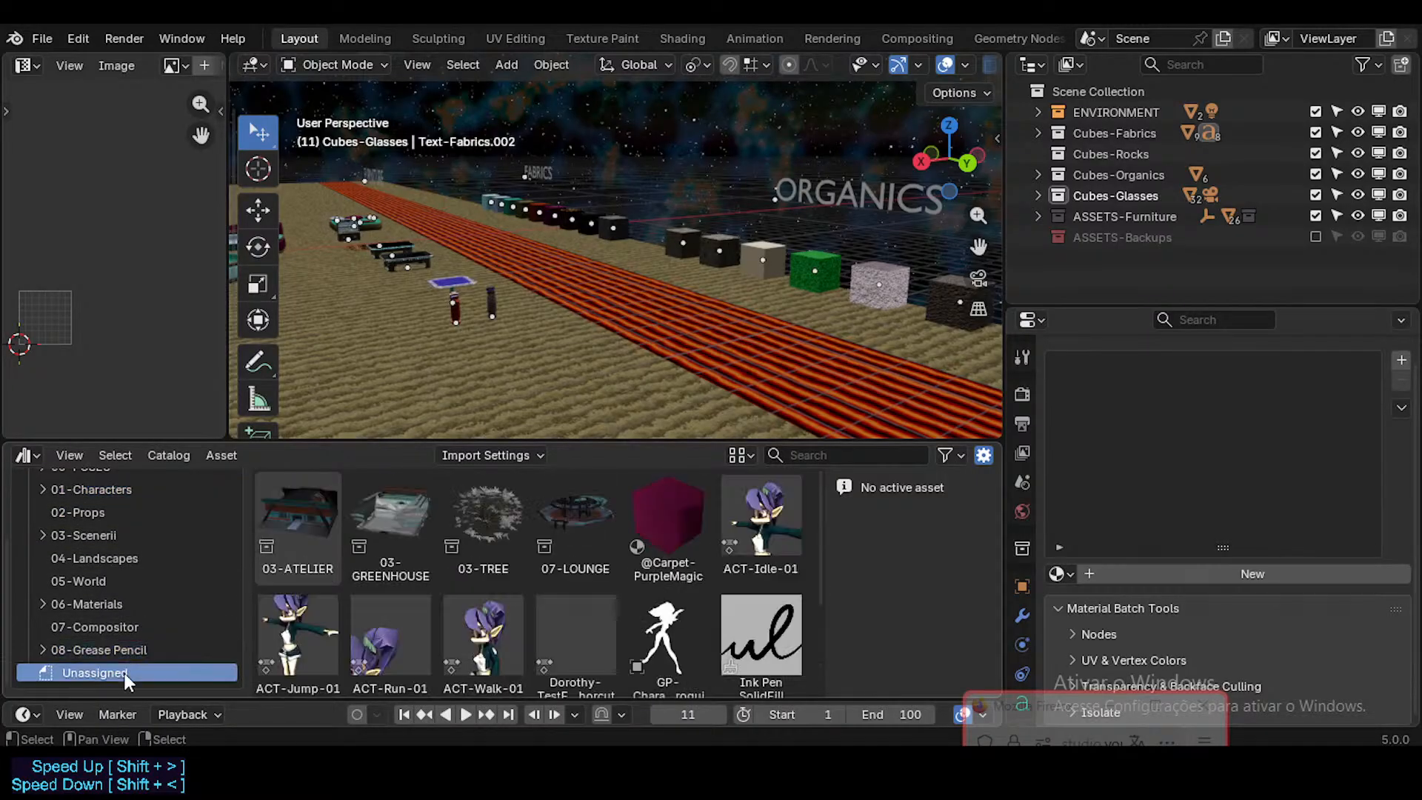
scroll(367, 595, "down", 2)
scroll(411, 594, "down", 1)
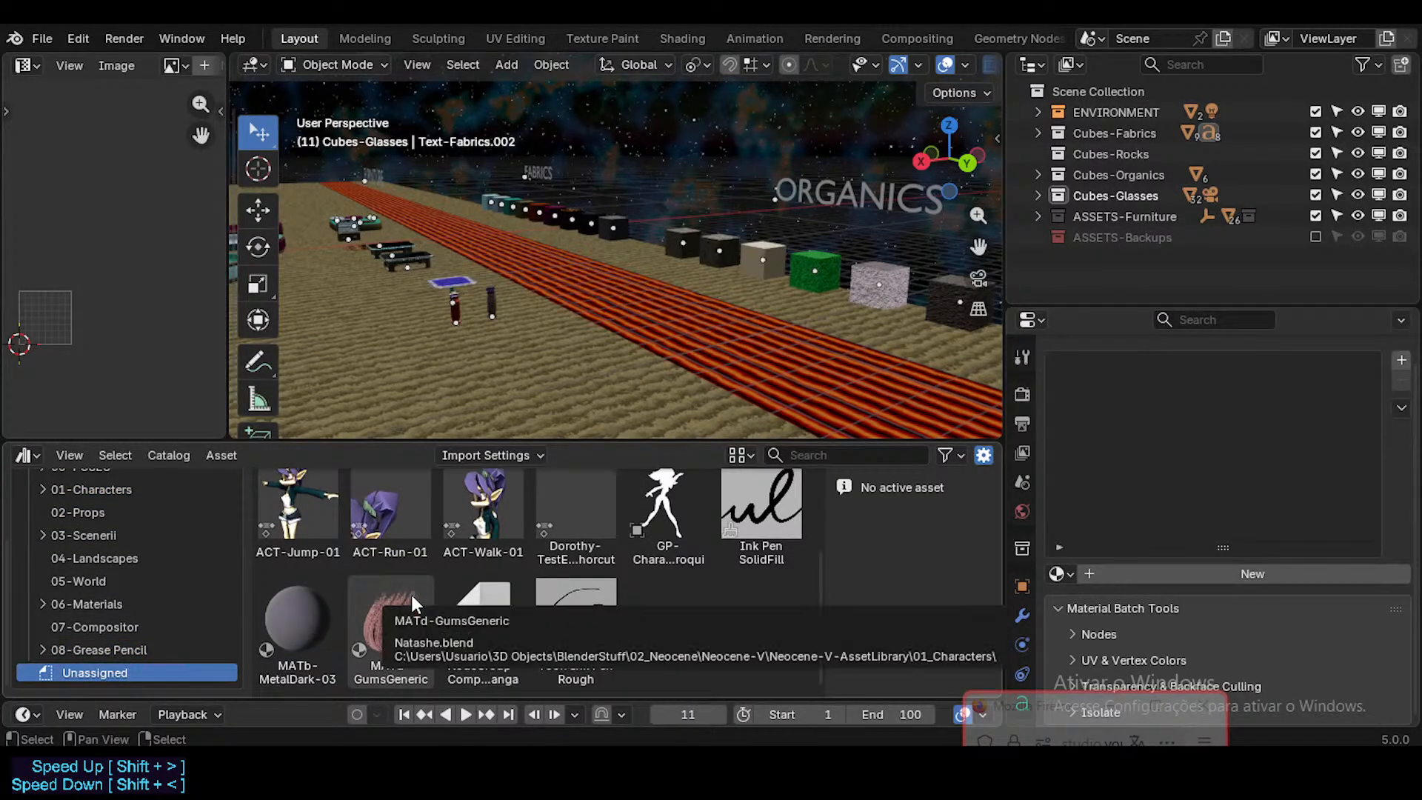
left_click(309, 605)
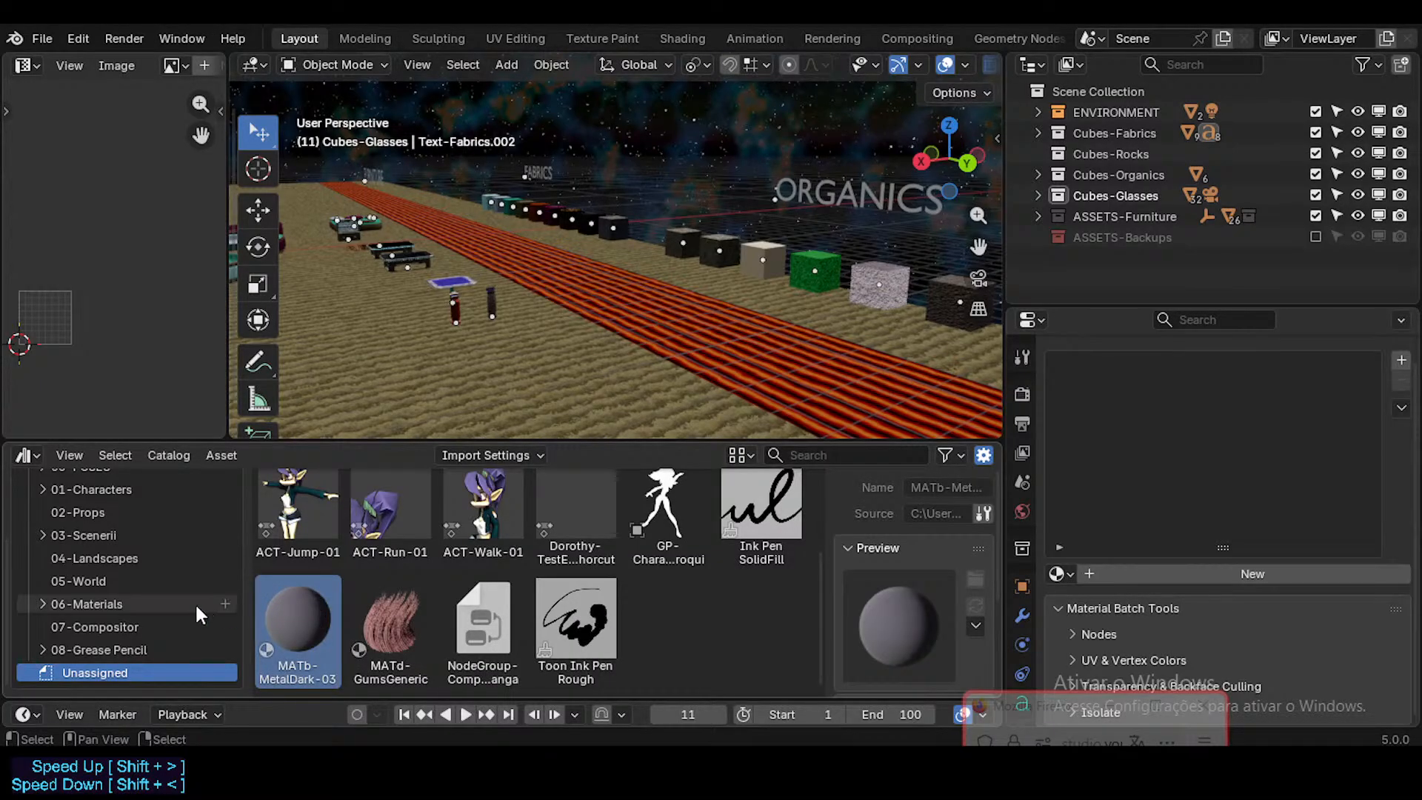
Step: Browse the 02-Props and 06-Materials catalogs, expand the materials subcatalogs and inspect the MATb-MetalDark-04 asset
scroll(182, 602, "up", 2)
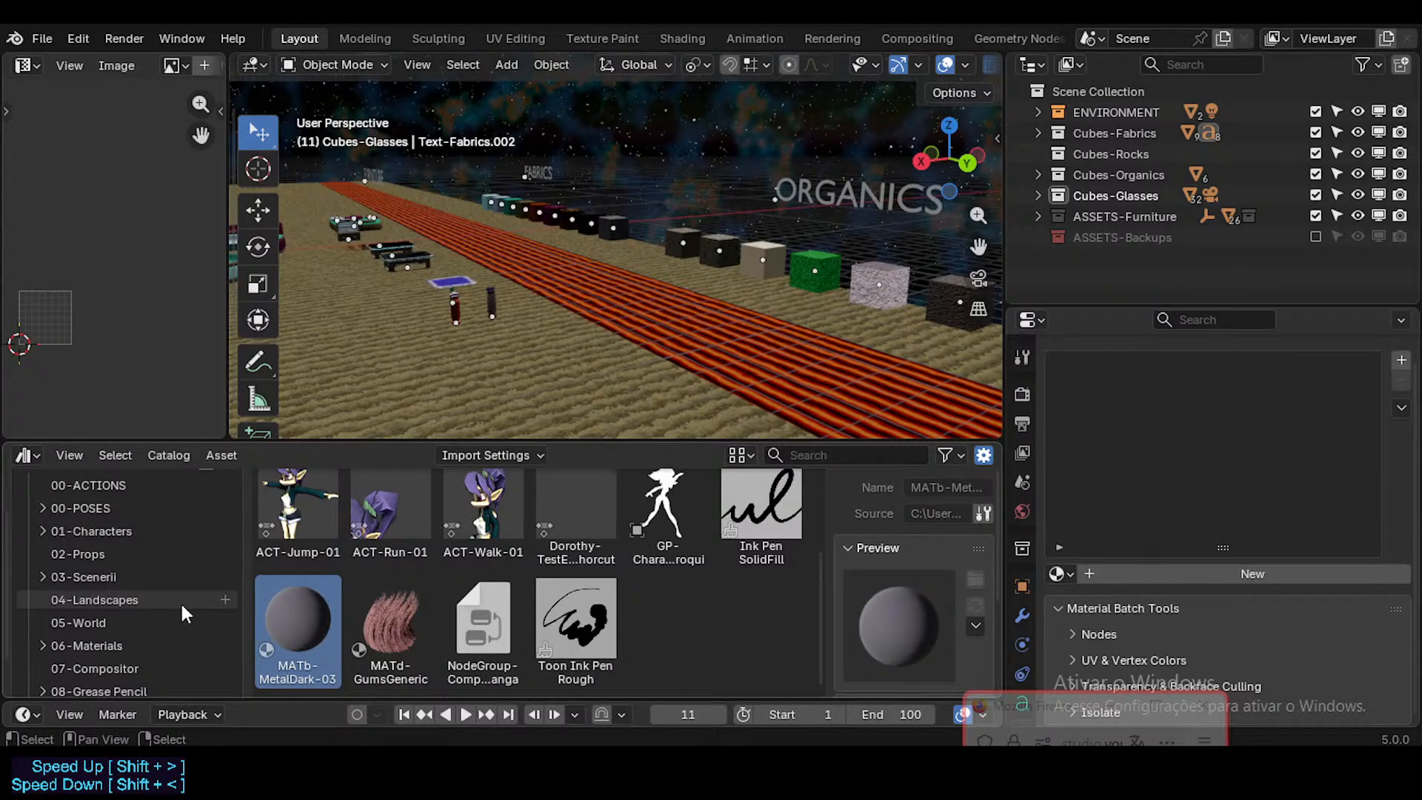
scroll(180, 602, "up", 2)
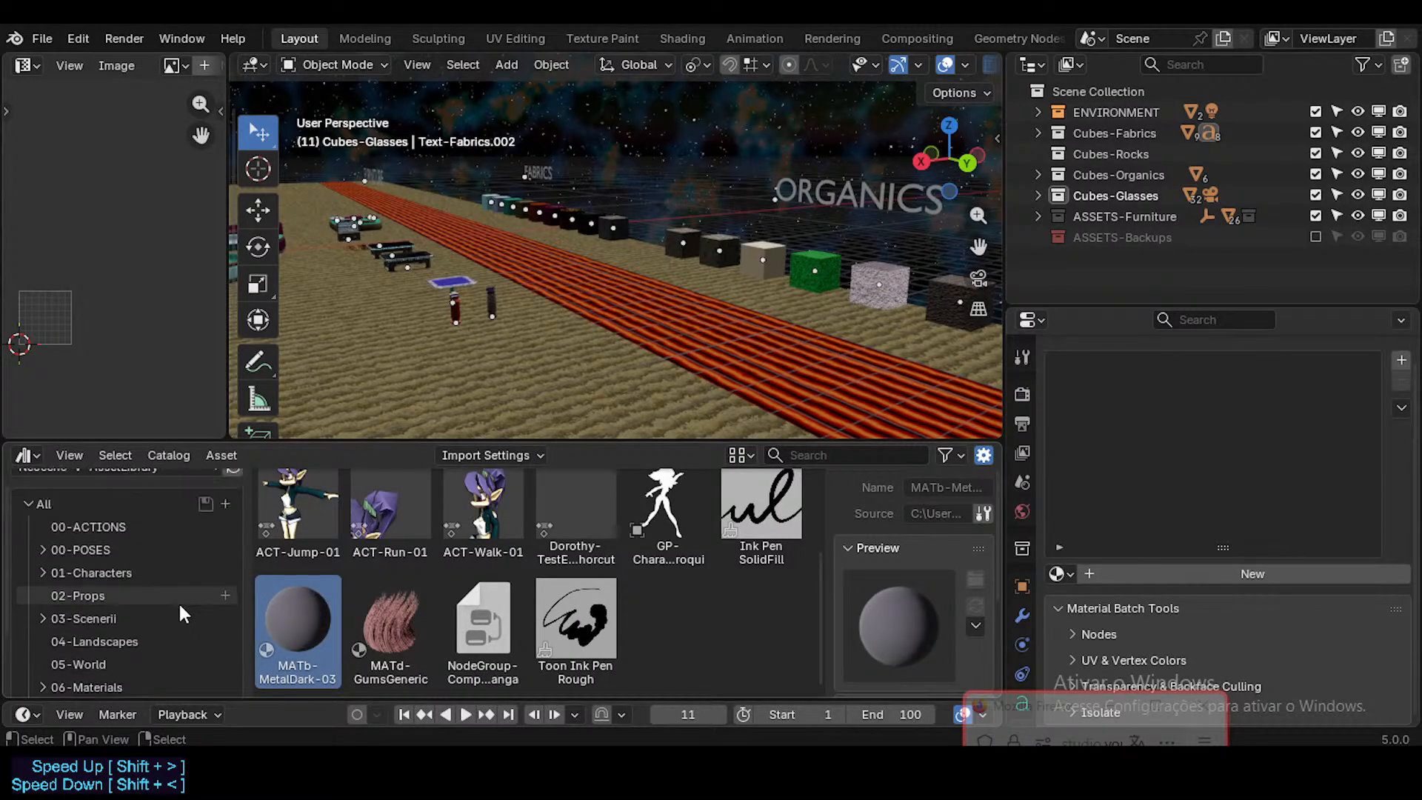
left_click(139, 595)
scroll(136, 606, "down", 3)
left_click(122, 601)
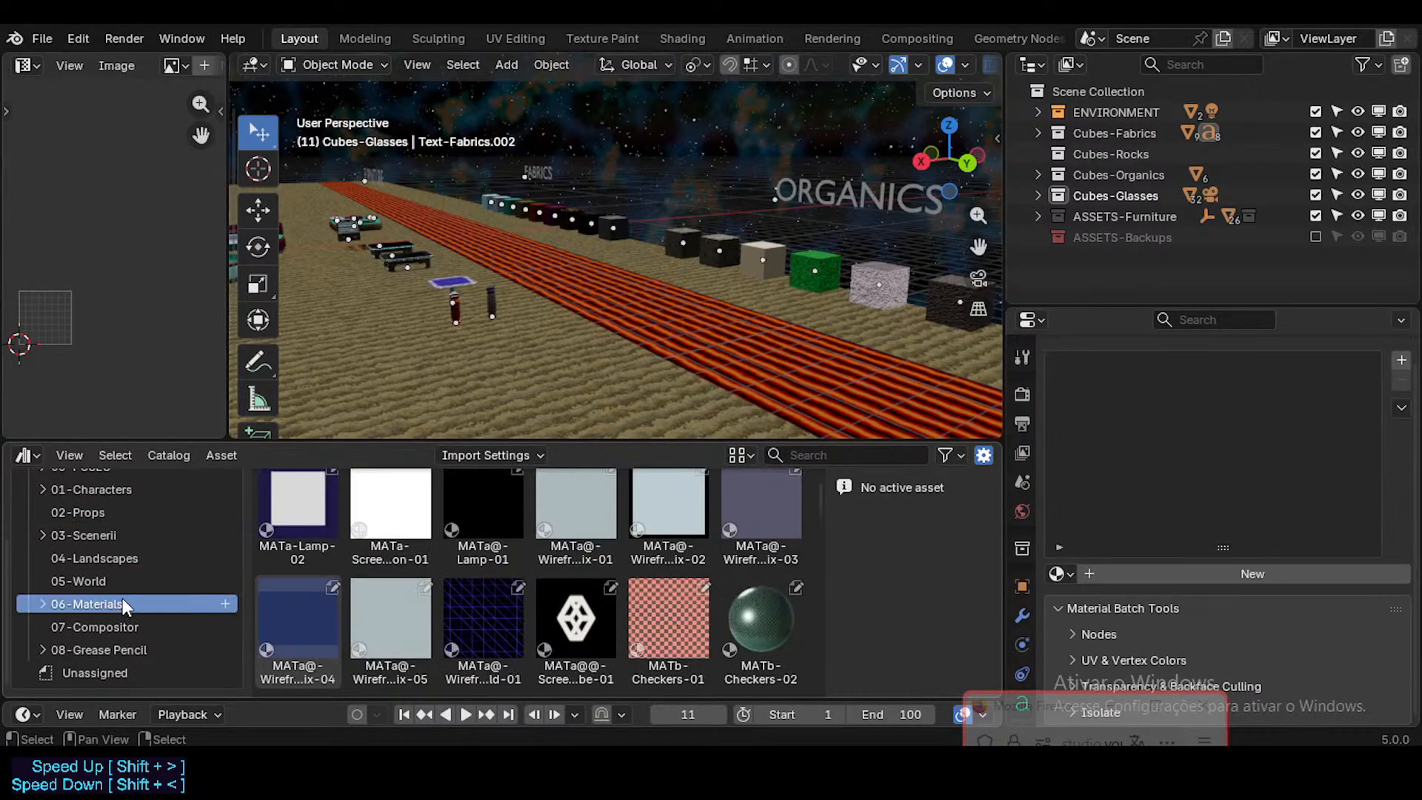
scroll(471, 557, "up", 3)
scroll(472, 559, "down", 5)
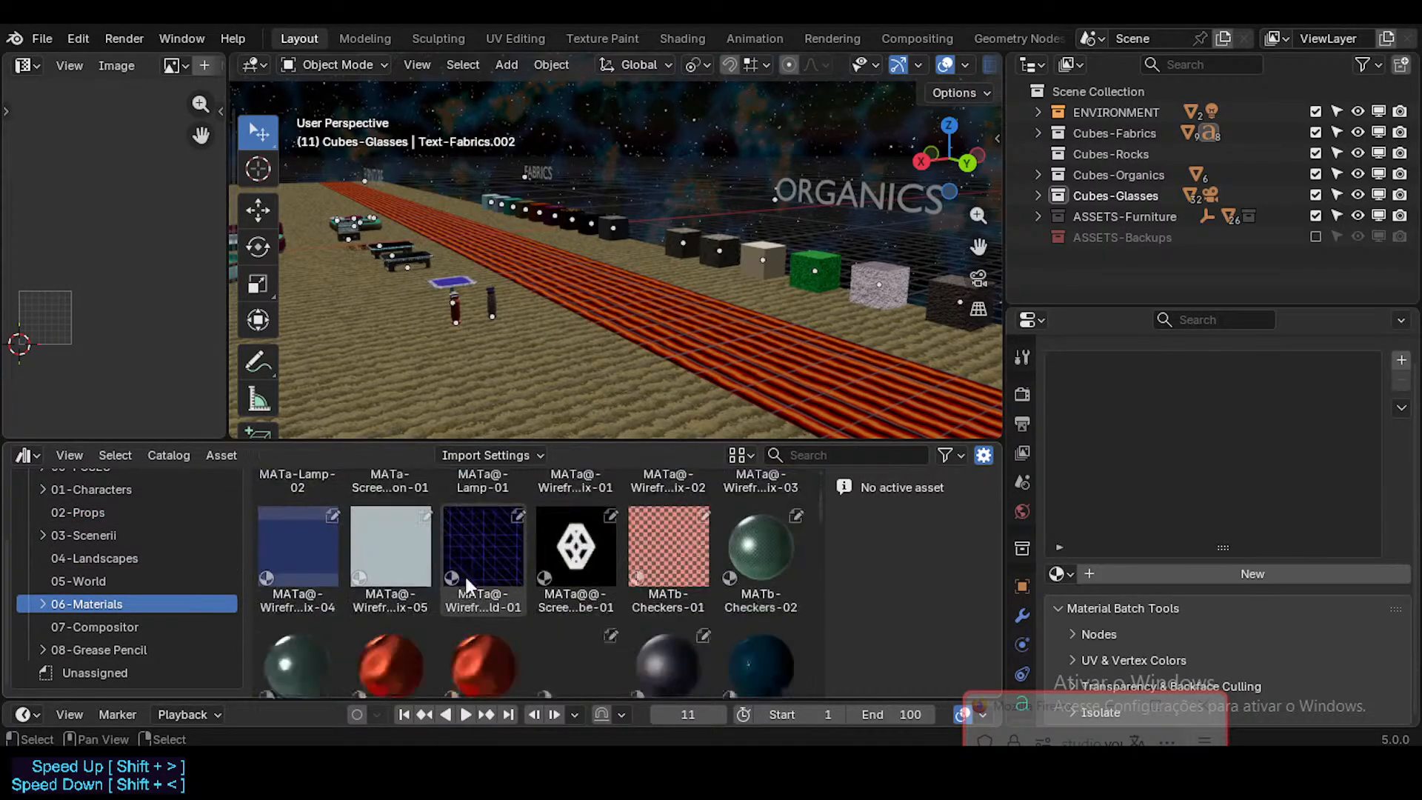
scroll(465, 575, "down", 5)
left_click(43, 603)
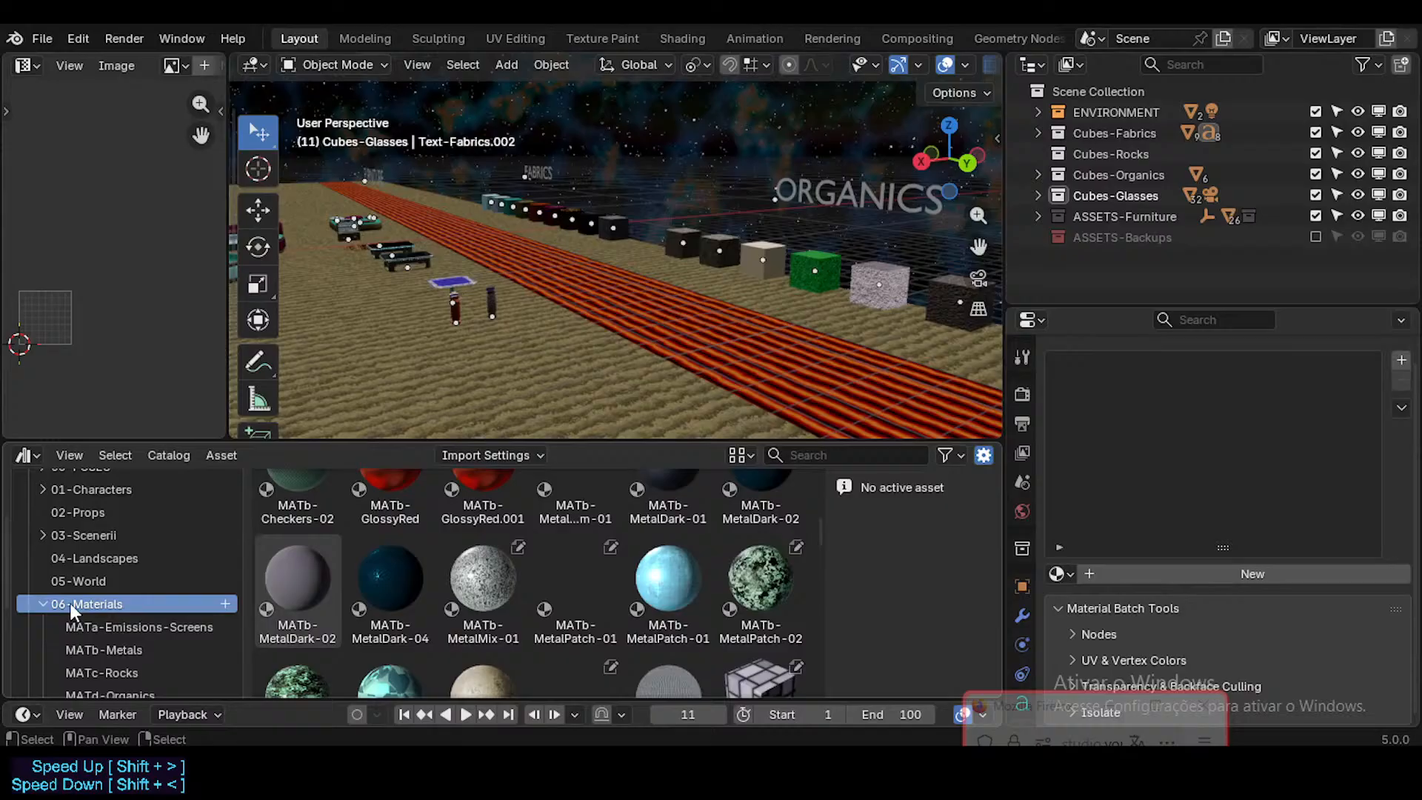
left_click(390, 602)
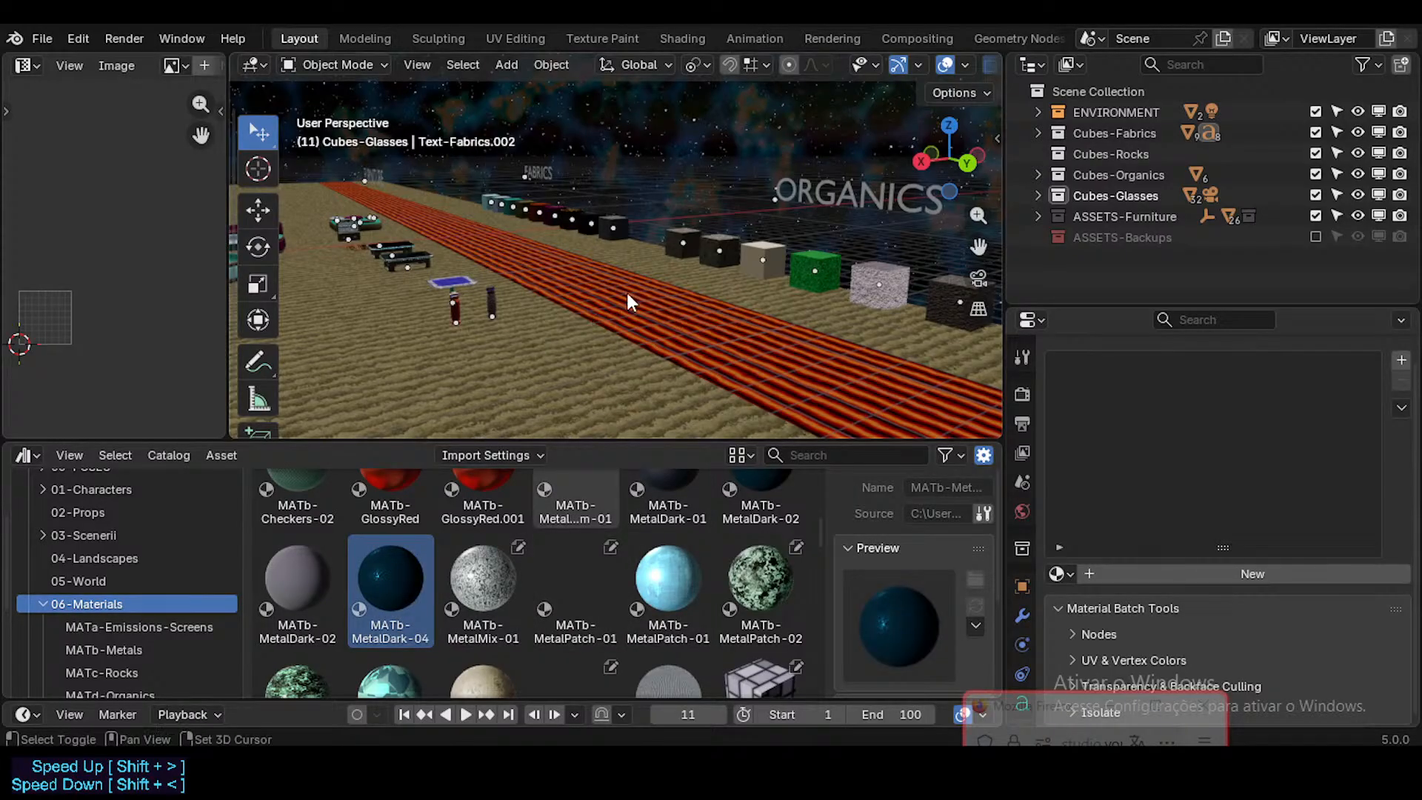
Step: Go to the Metals row of sample cubes and compare the materials on the MATb-Checkers-02 and MATb-MetalDark-01 cubes
key("shift+grave")
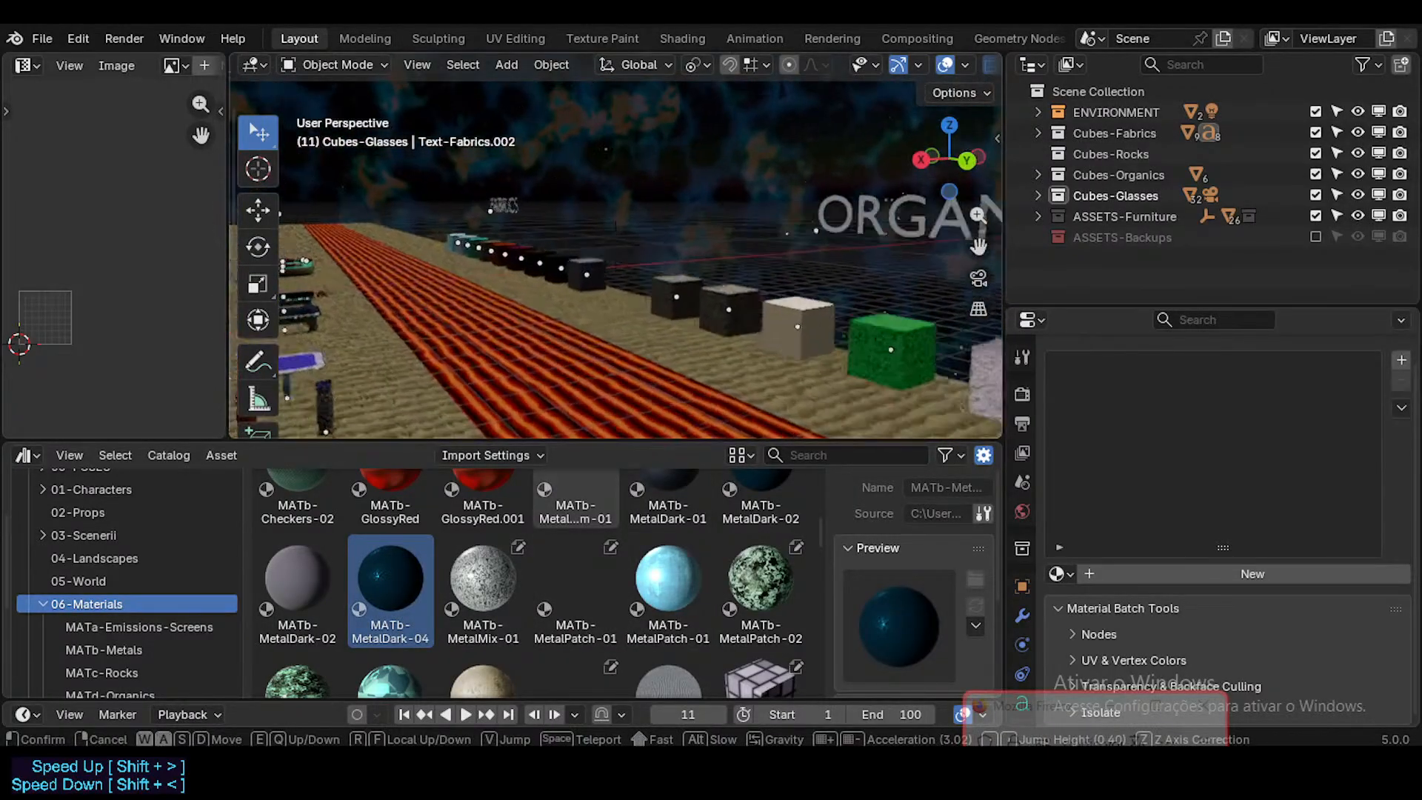
key("w")
key("d")
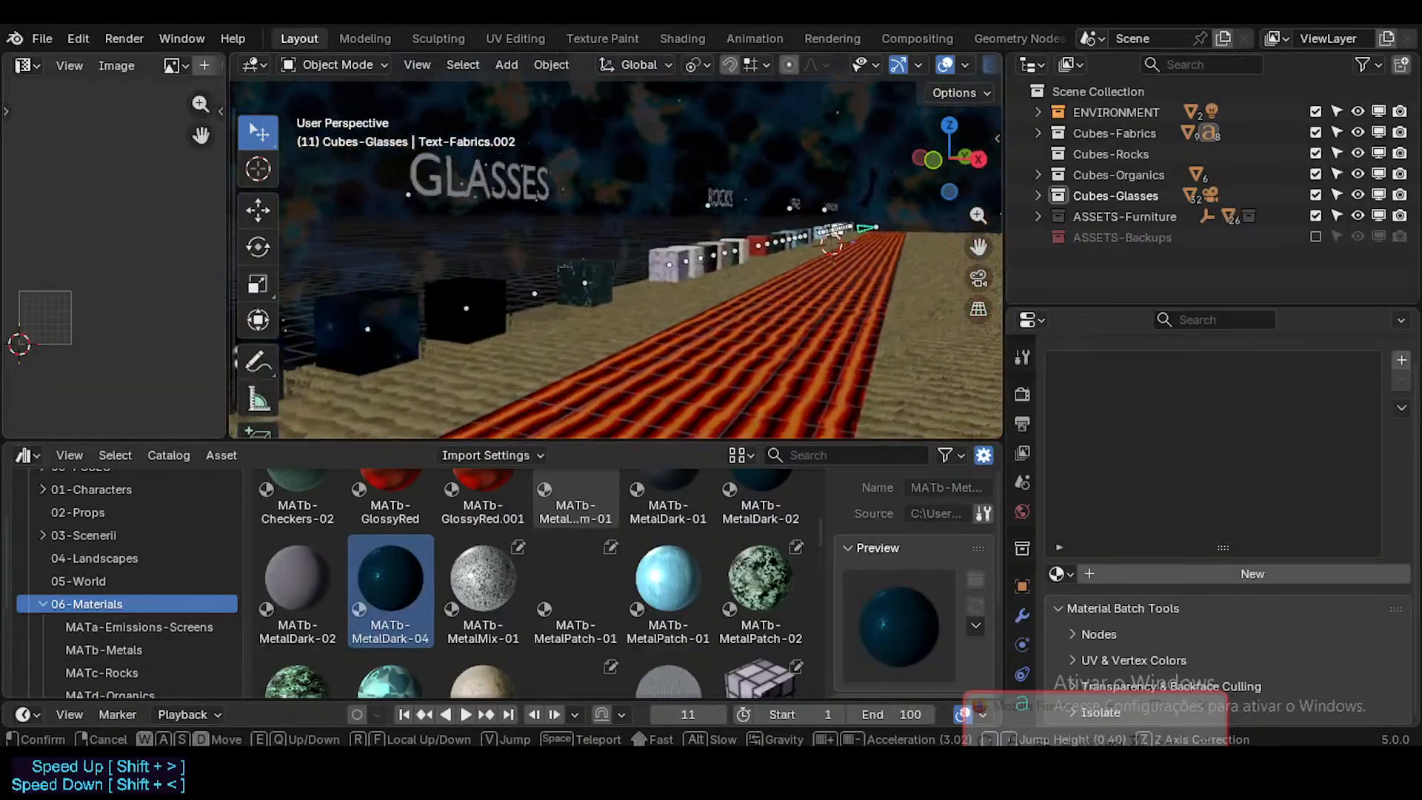
key("w")
key("d")
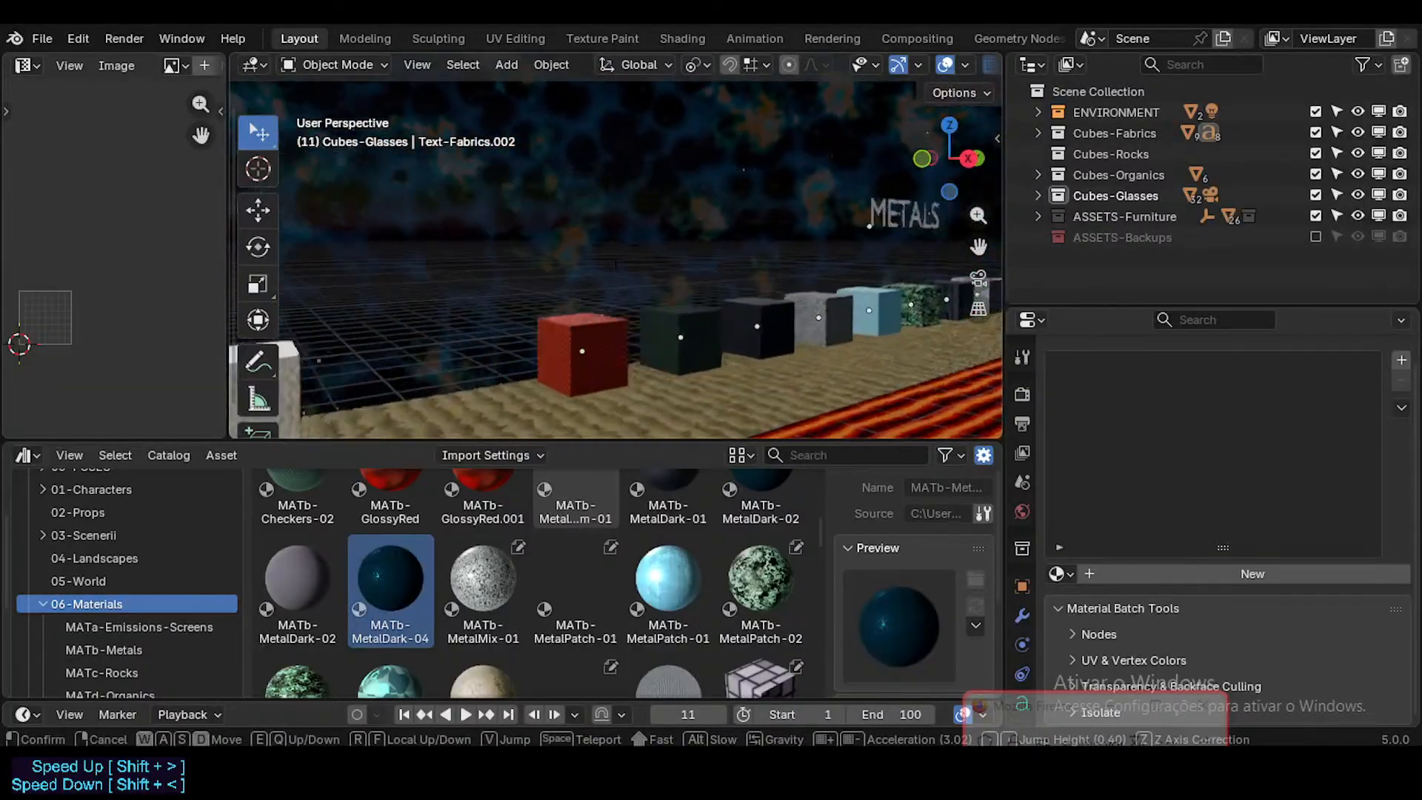
key("d")
key("a")
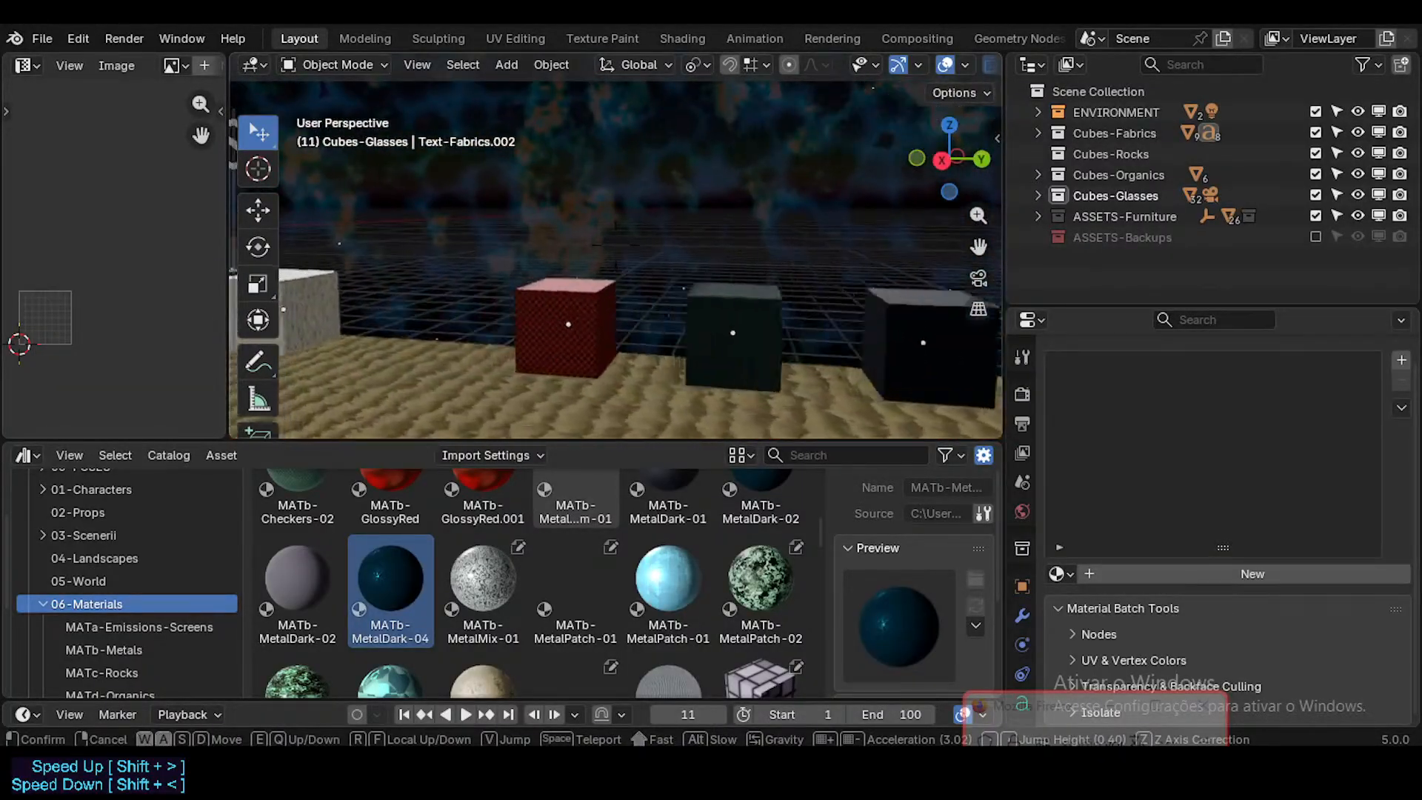
key("w")
left_click(854, 281)
left_click(741, 308)
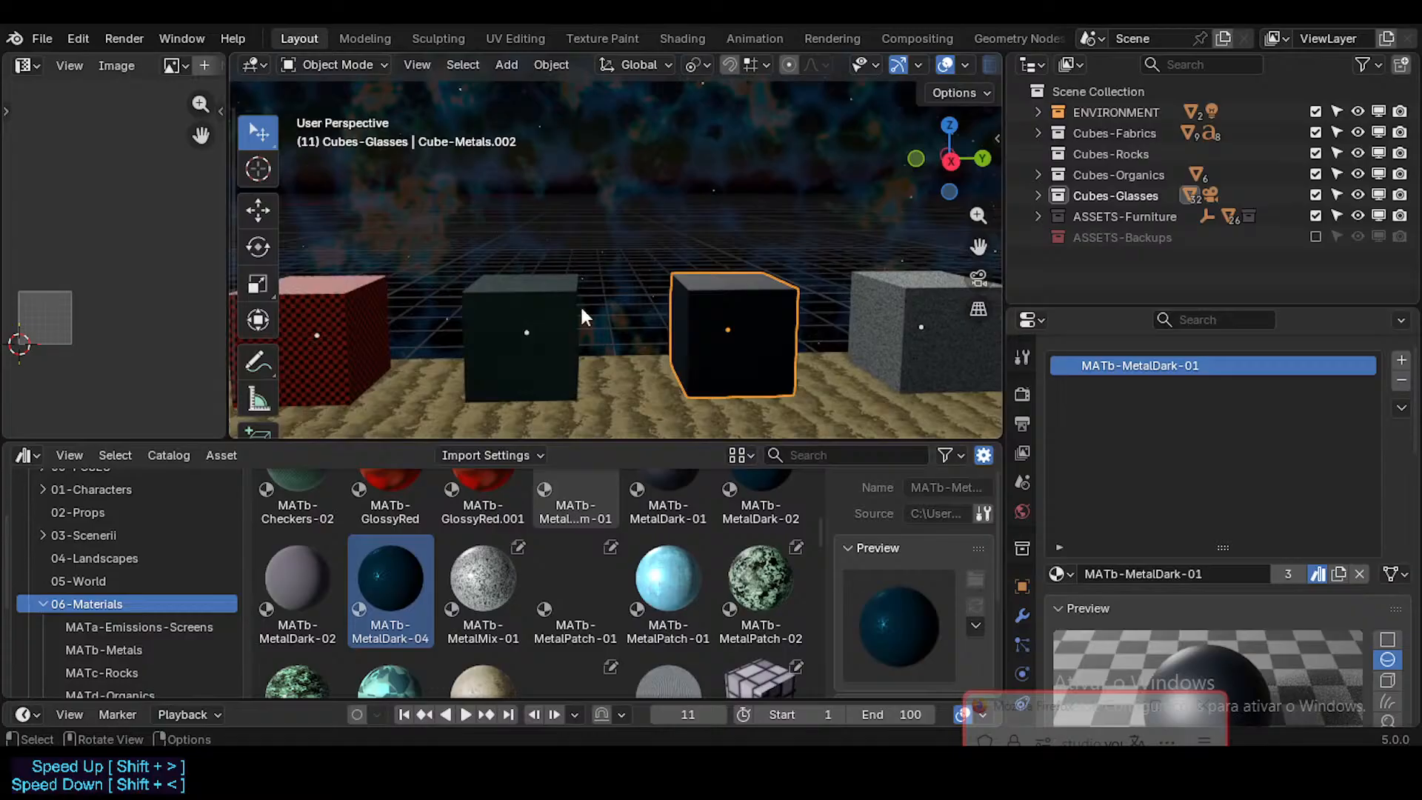
left_click(517, 315)
left_click(726, 296)
left_click(505, 302)
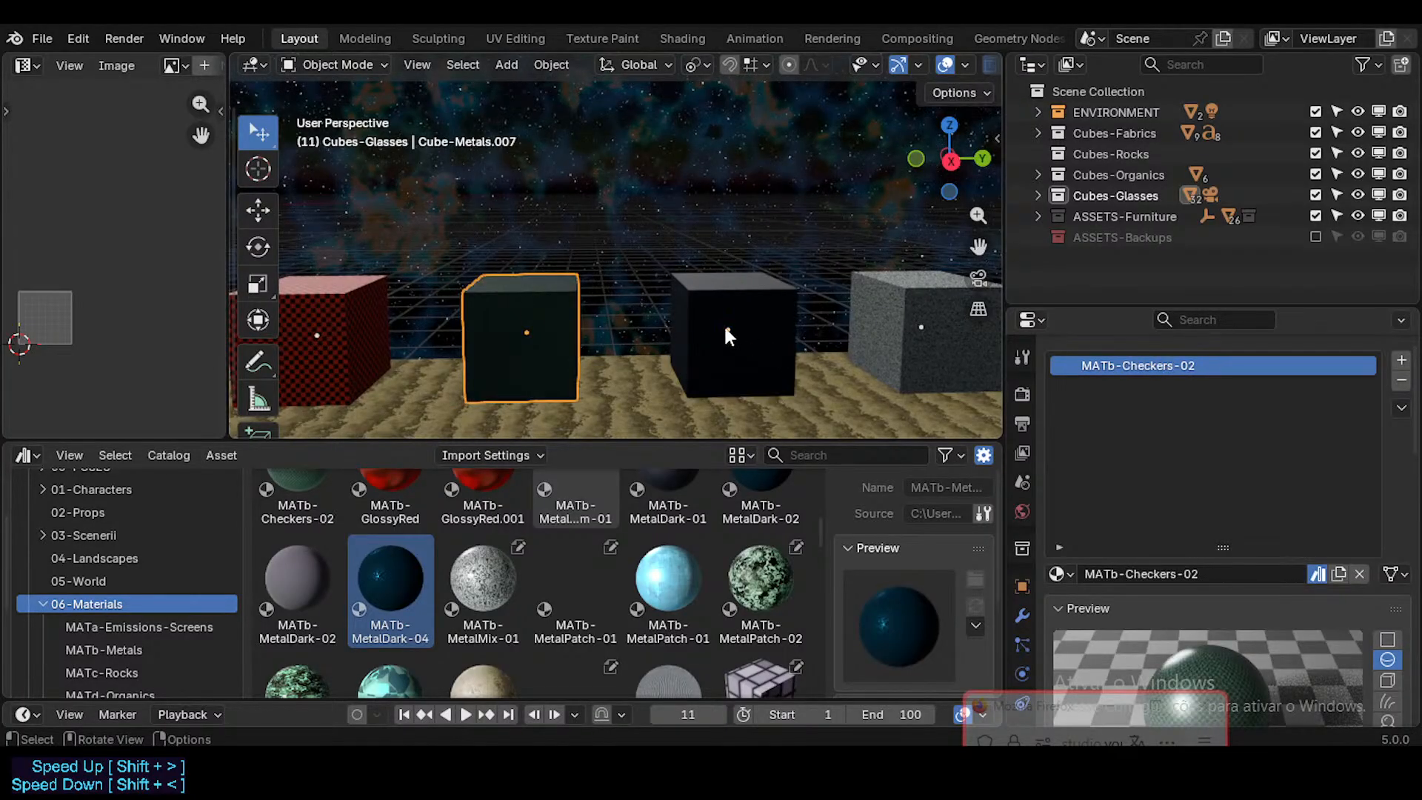
left_click(725, 330)
Step: Select the five Metals sample cubes from the MATb-MetalMix-01 cube through the MATb-MetalAluminum-01 cube
key("shift+grave")
key("d")
left_click(728, 315)
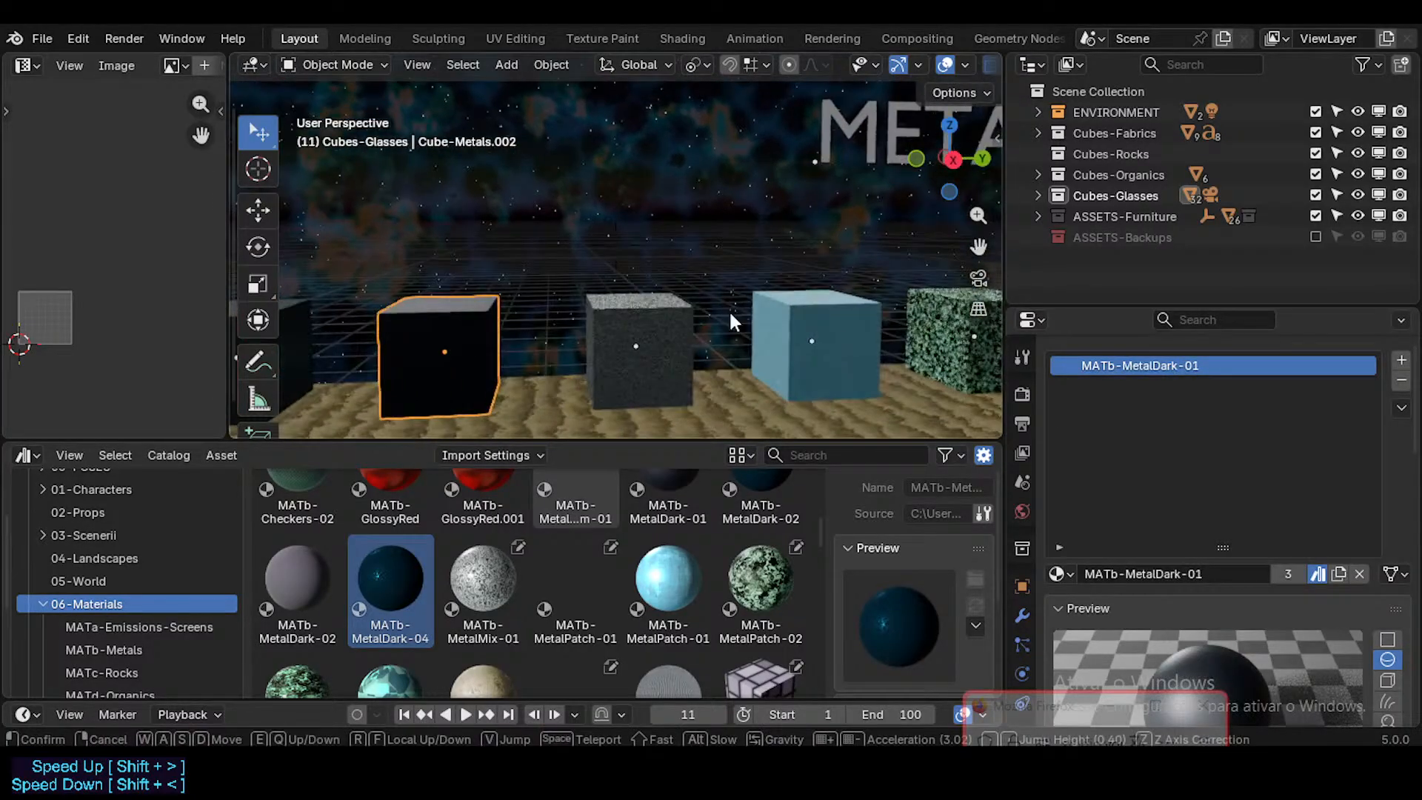
left_click(668, 338)
key("shift+grave")
key("s")
left_click(590, 309)
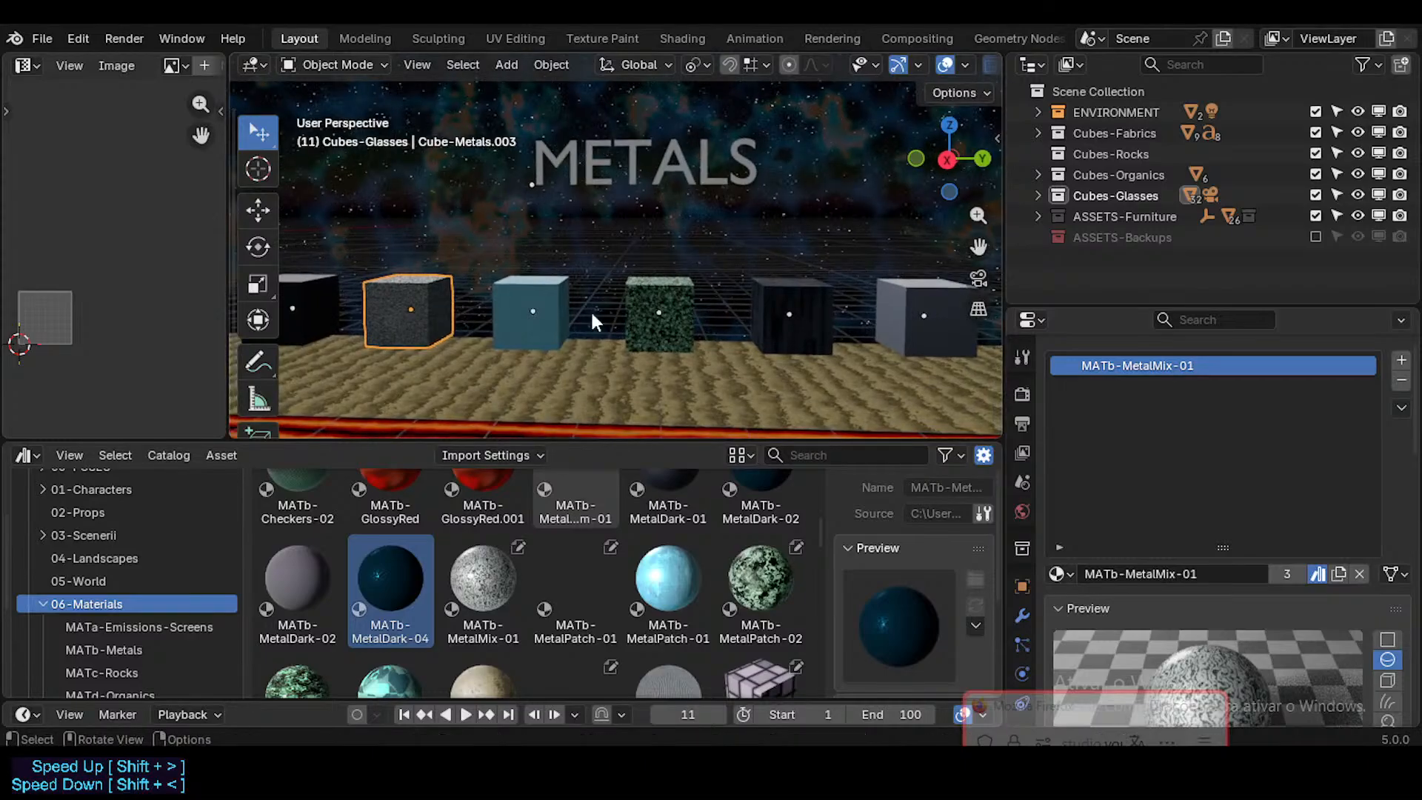
left_click(508, 282, "shift")
scroll(548, 311, "down", 3)
left_click(620, 305, "shift")
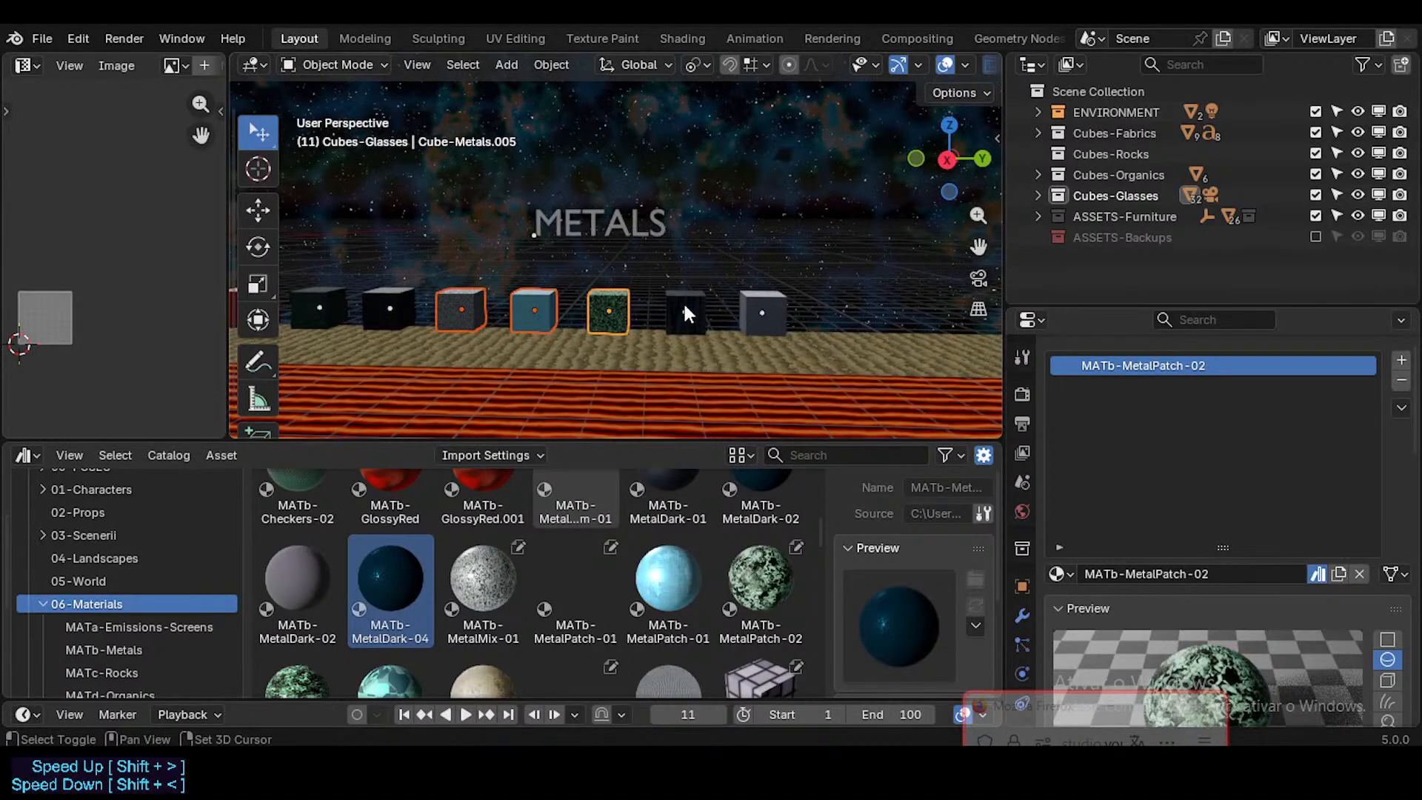
left_click(684, 308, "shift")
left_click(753, 300, "shift")
scroll(593, 300, "down", 3)
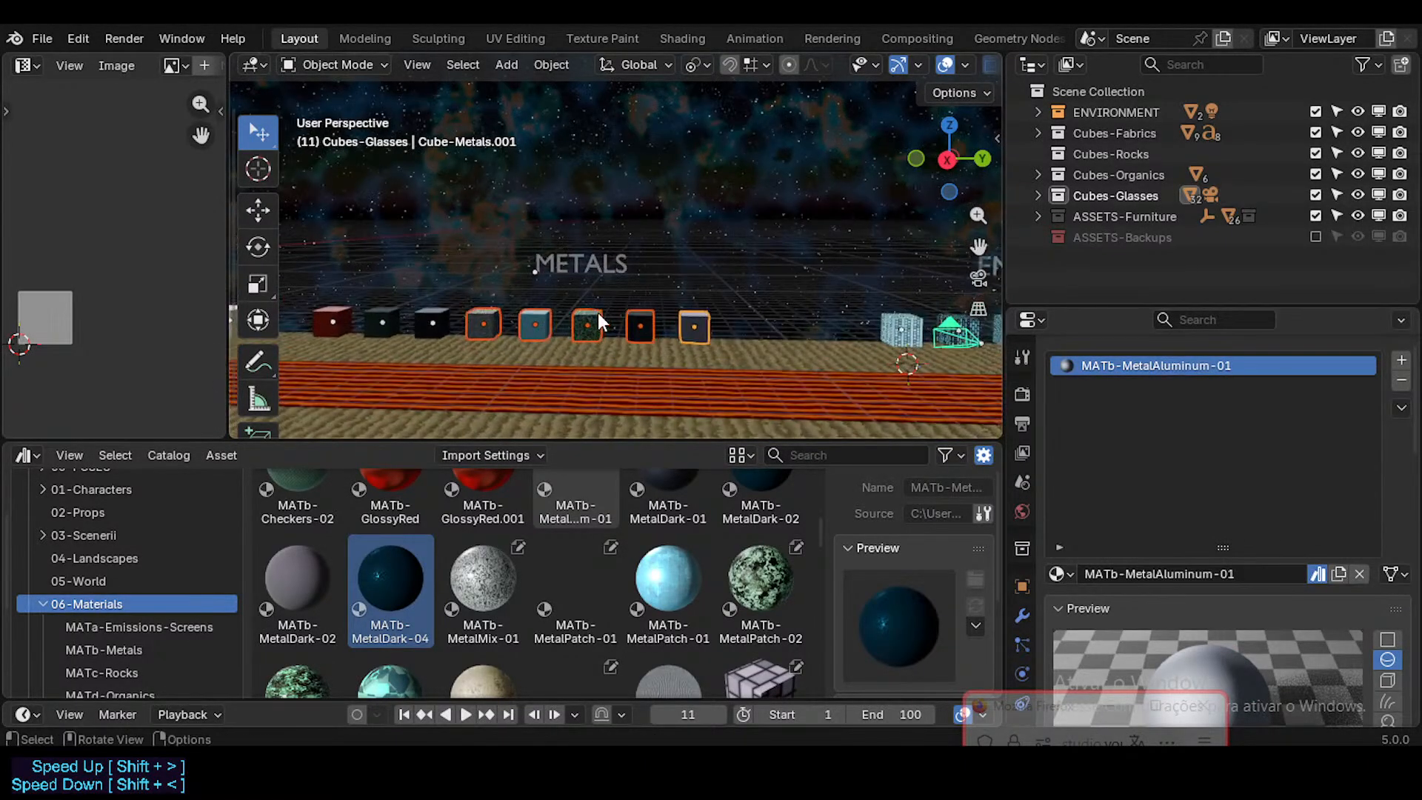
Step: Move the five selected metal cubes along global Y to open a gap for two more sample cubes
key("g")
key("x")
key("y")
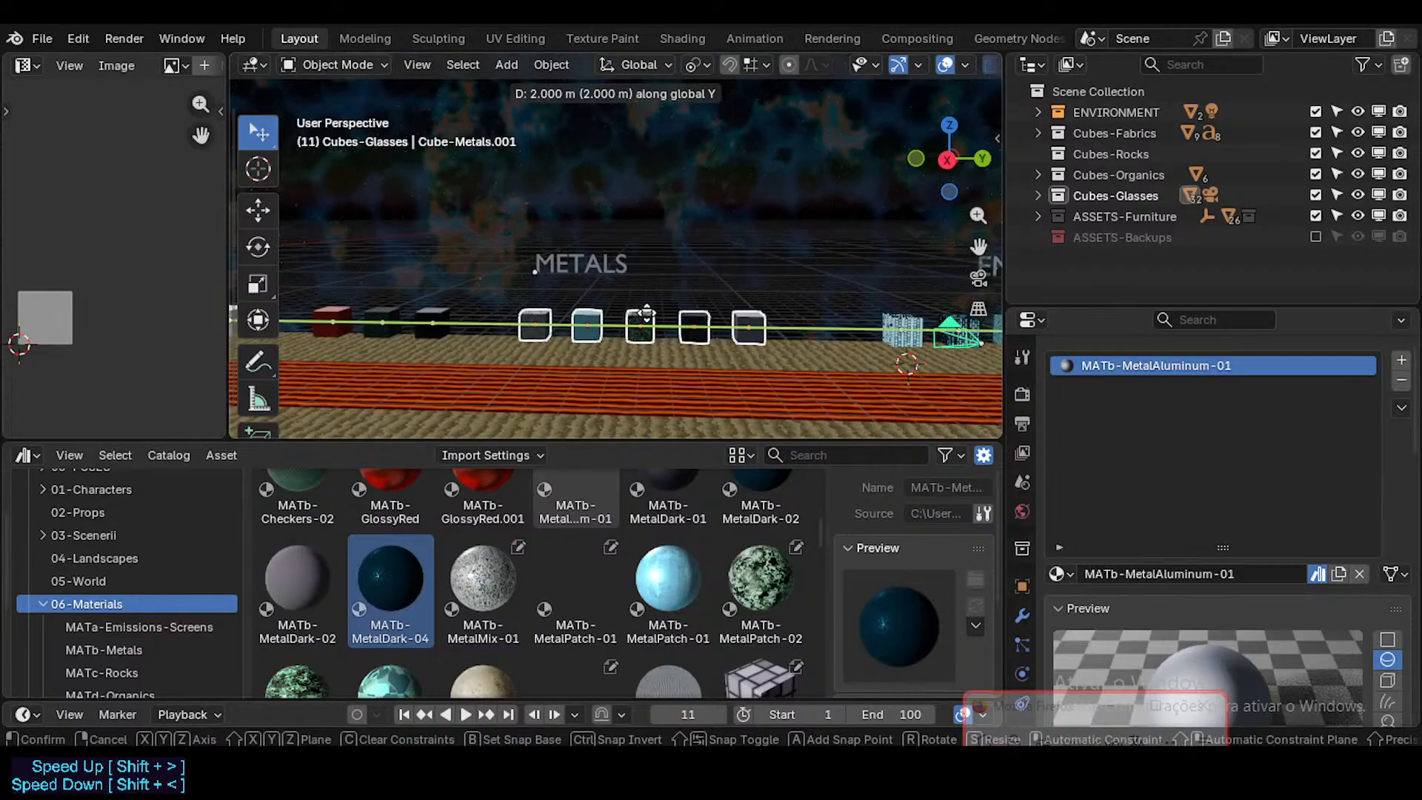
left_click(698, 312, "ctrl")
Step: Delete the camera standing between the Metals and Emissions|Screens sample cubes
middle_click_drag(950, 300, 588, 291, "shift")
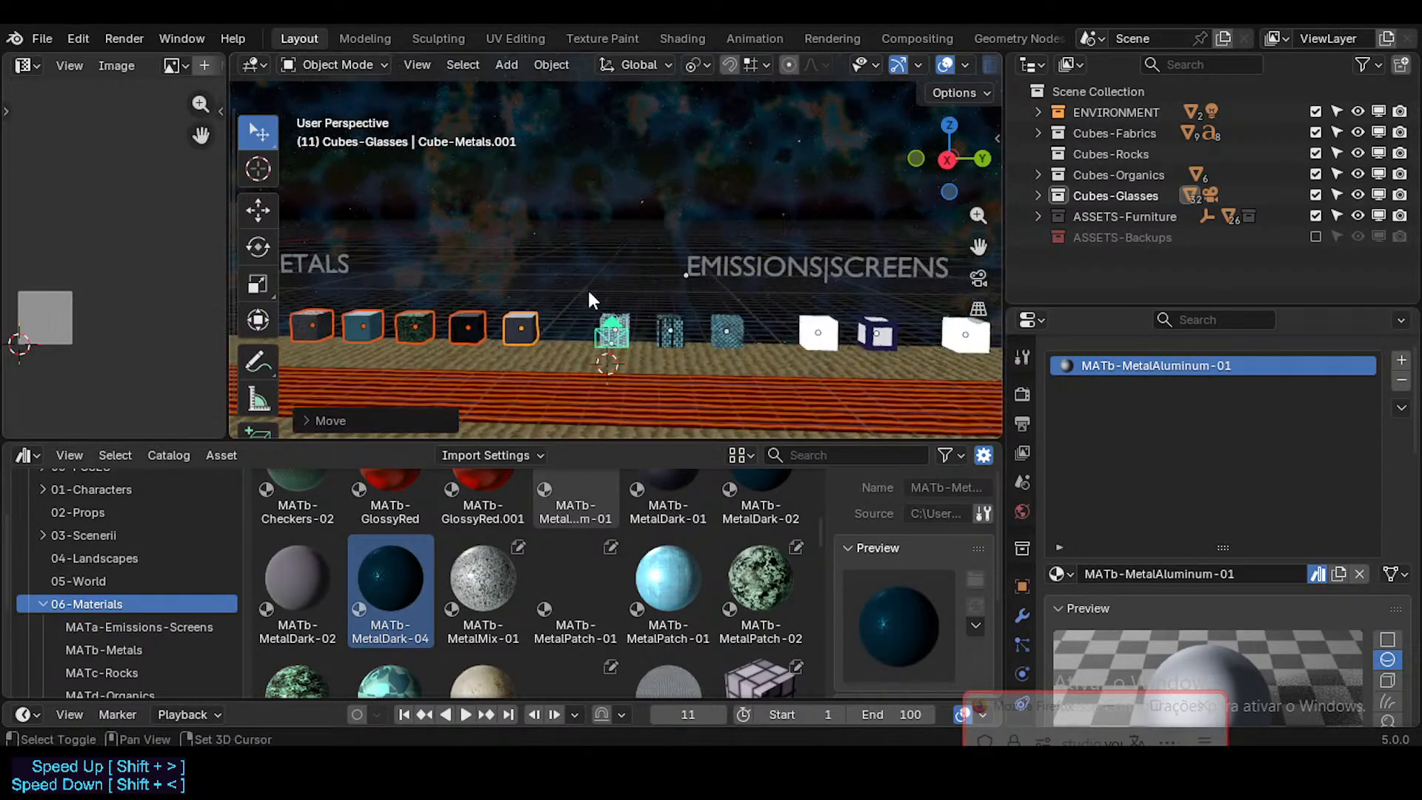
scroll(599, 300, "down", 3)
left_click(602, 318)
key("x")
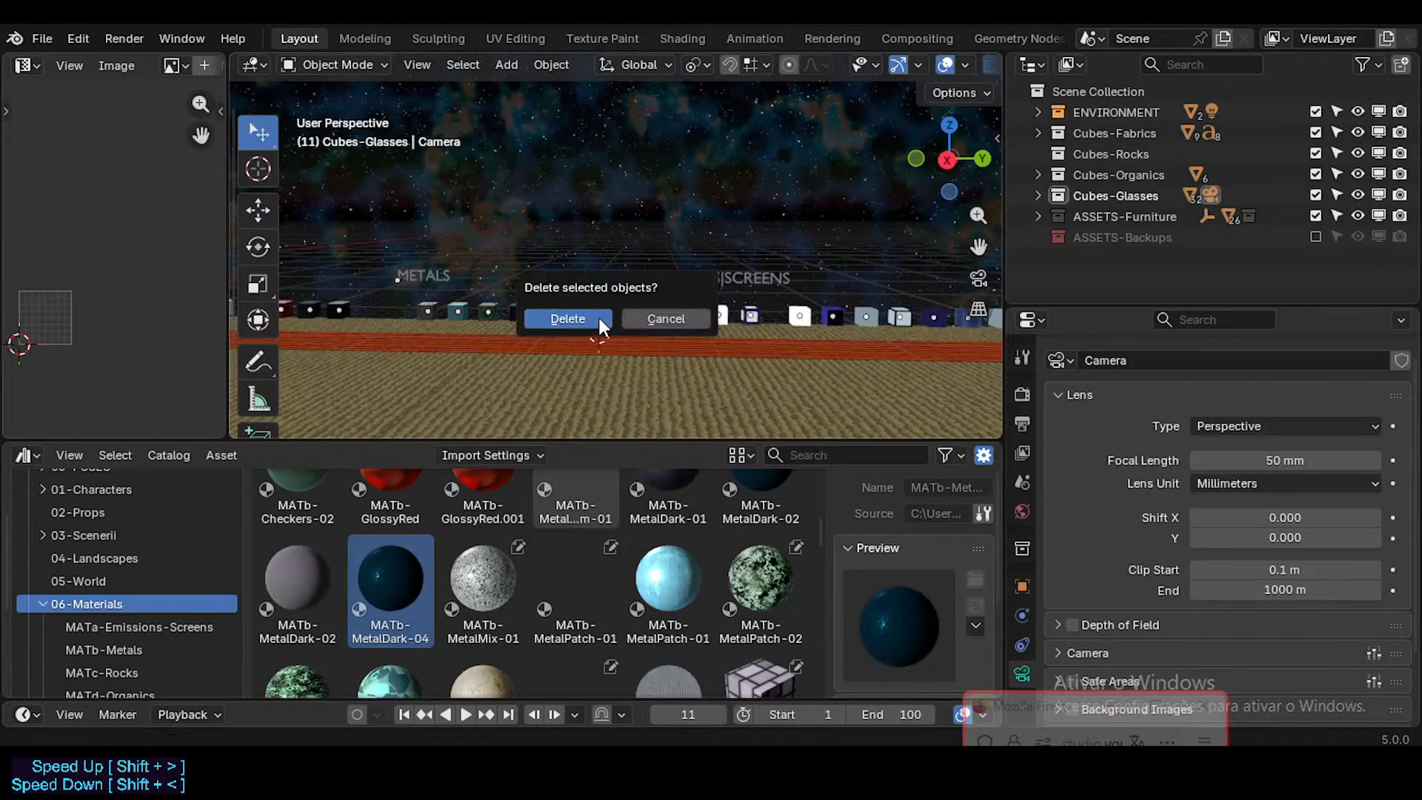
left_click(596, 317)
Step: Select the Emissions|Screens label with all its sample cubes and move the group along global Y, away from the Metals row
left_click_drag(714, 319, 880, 350)
middle_click_drag(882, 268, 629, 260, "shift")
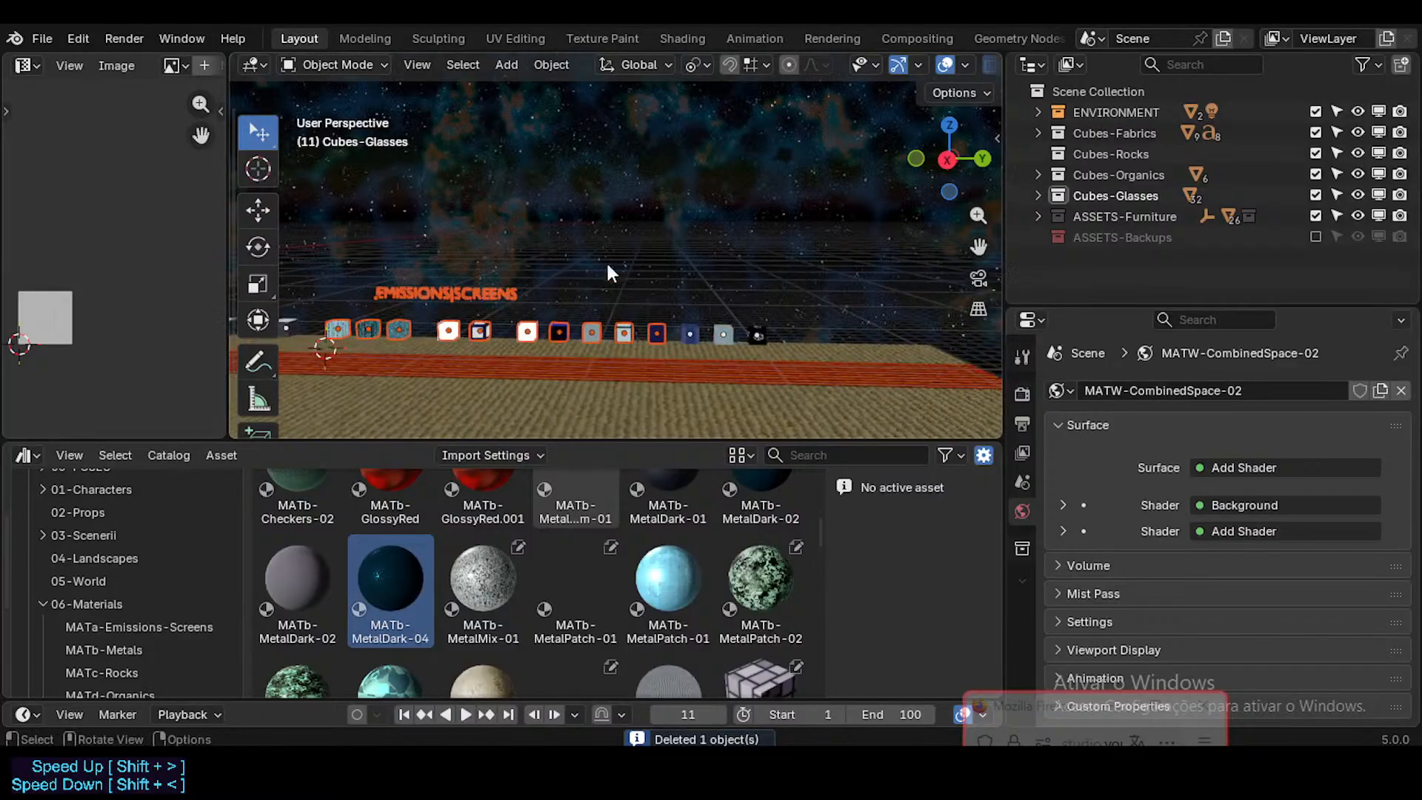
key("b")
left_click_drag(568, 241, 816, 363)
key("g")
key("y")
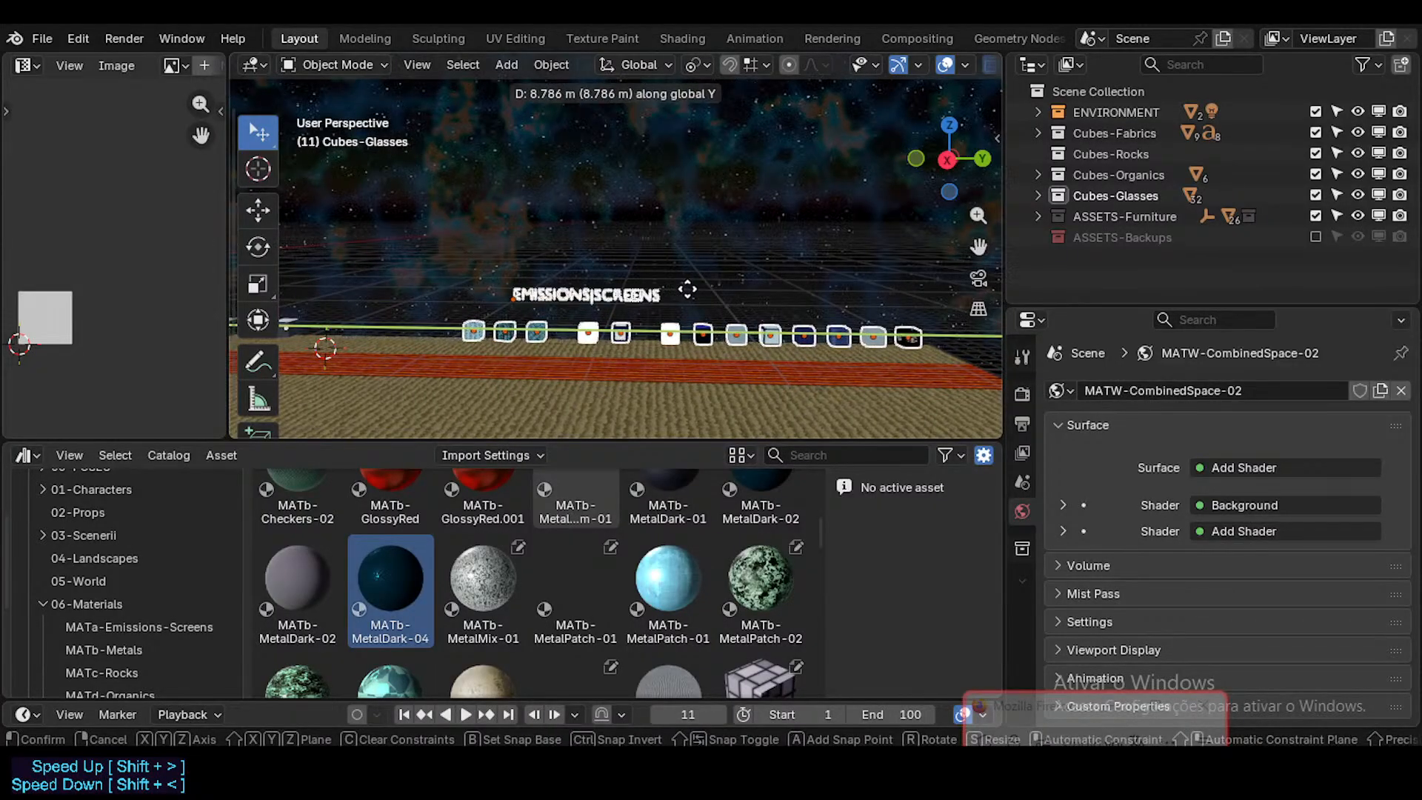
left_click(601, 290)
Step: Move the Emissions|Screens group along global X onto the front red strip, well ahead of the Metals row
key("g")
key("x")
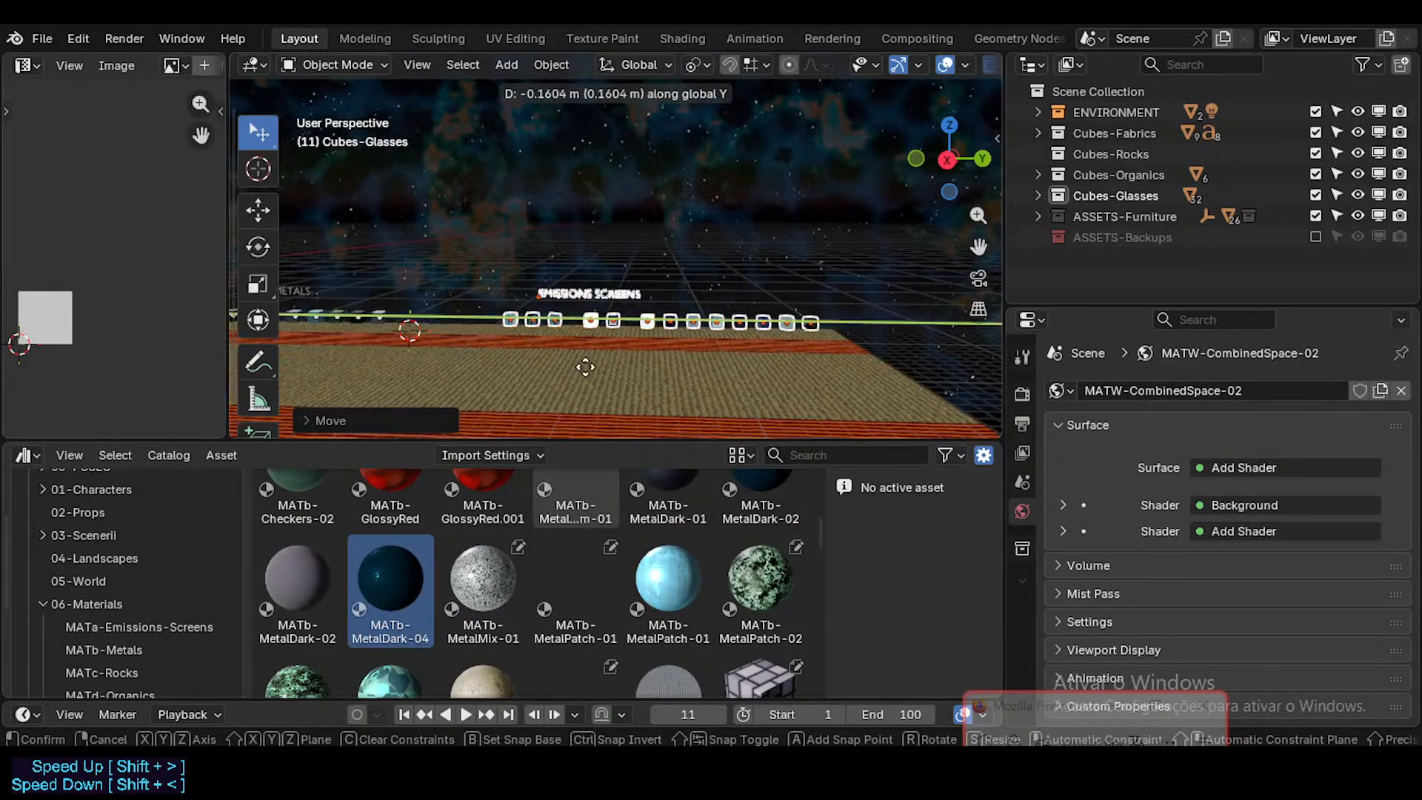
left_click(592, 369)
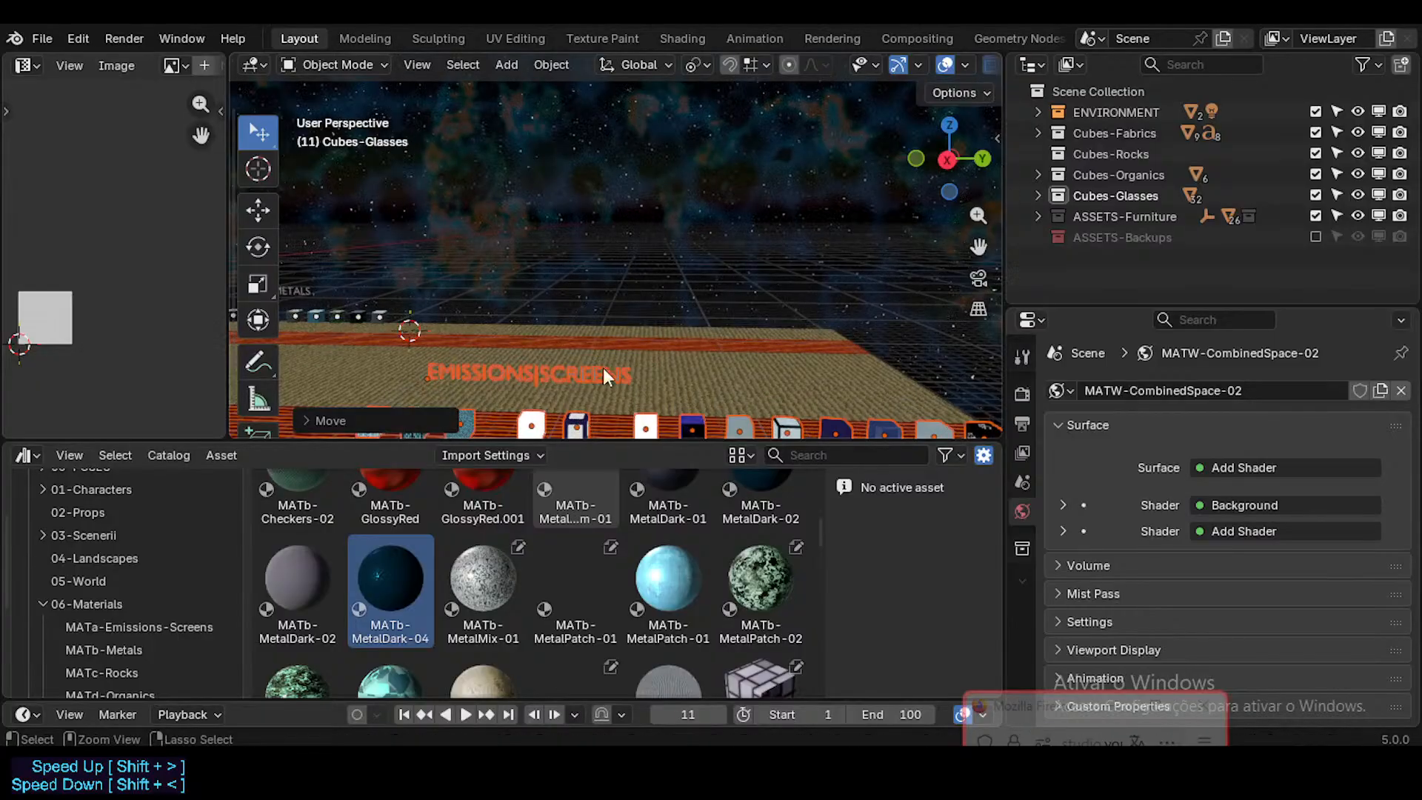
middle_click_drag(603, 368, 455, 400)
key("g")
key("x")
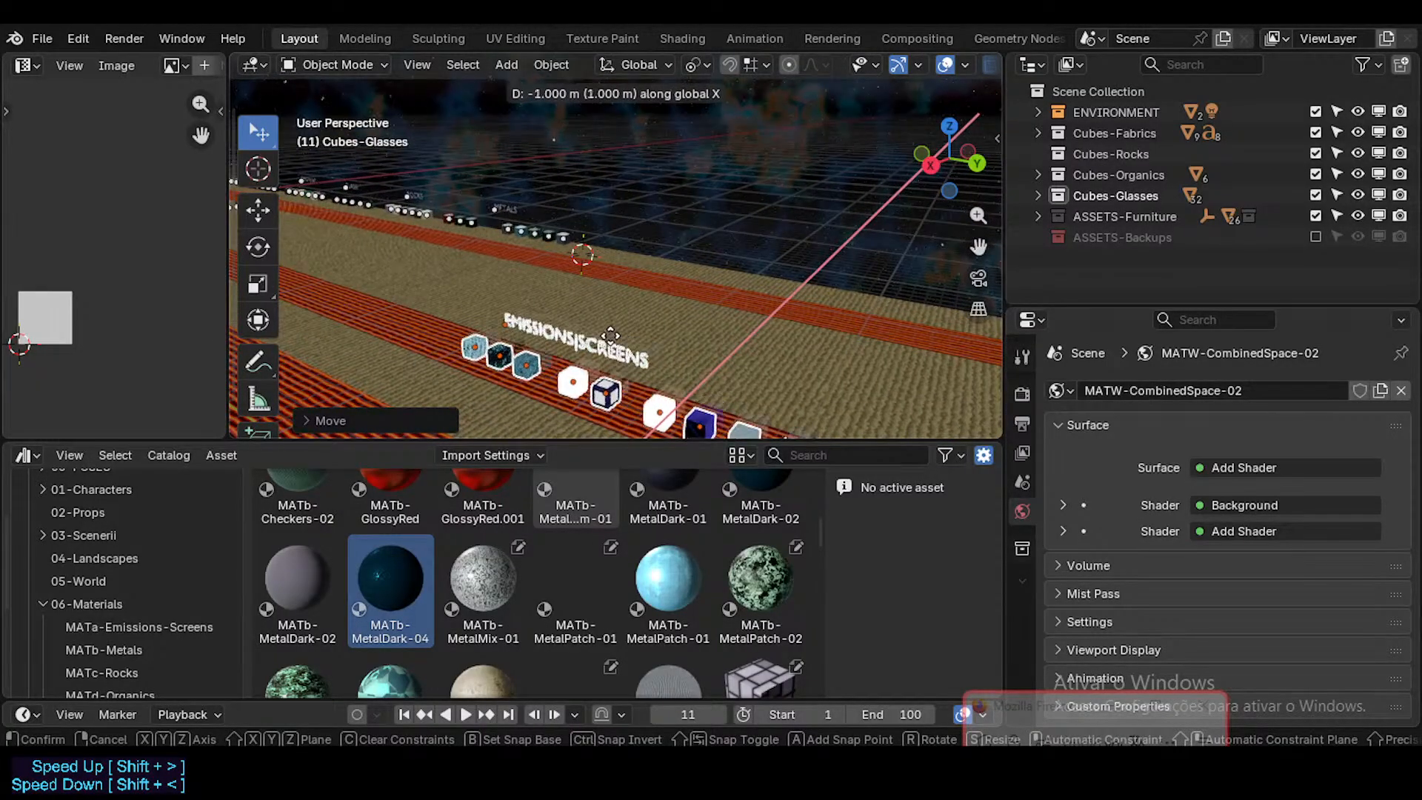
left_click(610, 335)
Step: Return to the Metals row and select the MATb-MetalDark-01 cube beside the gap
key("shift+grave")
key("shift+w")
scroll(616, 259, "up", 3)
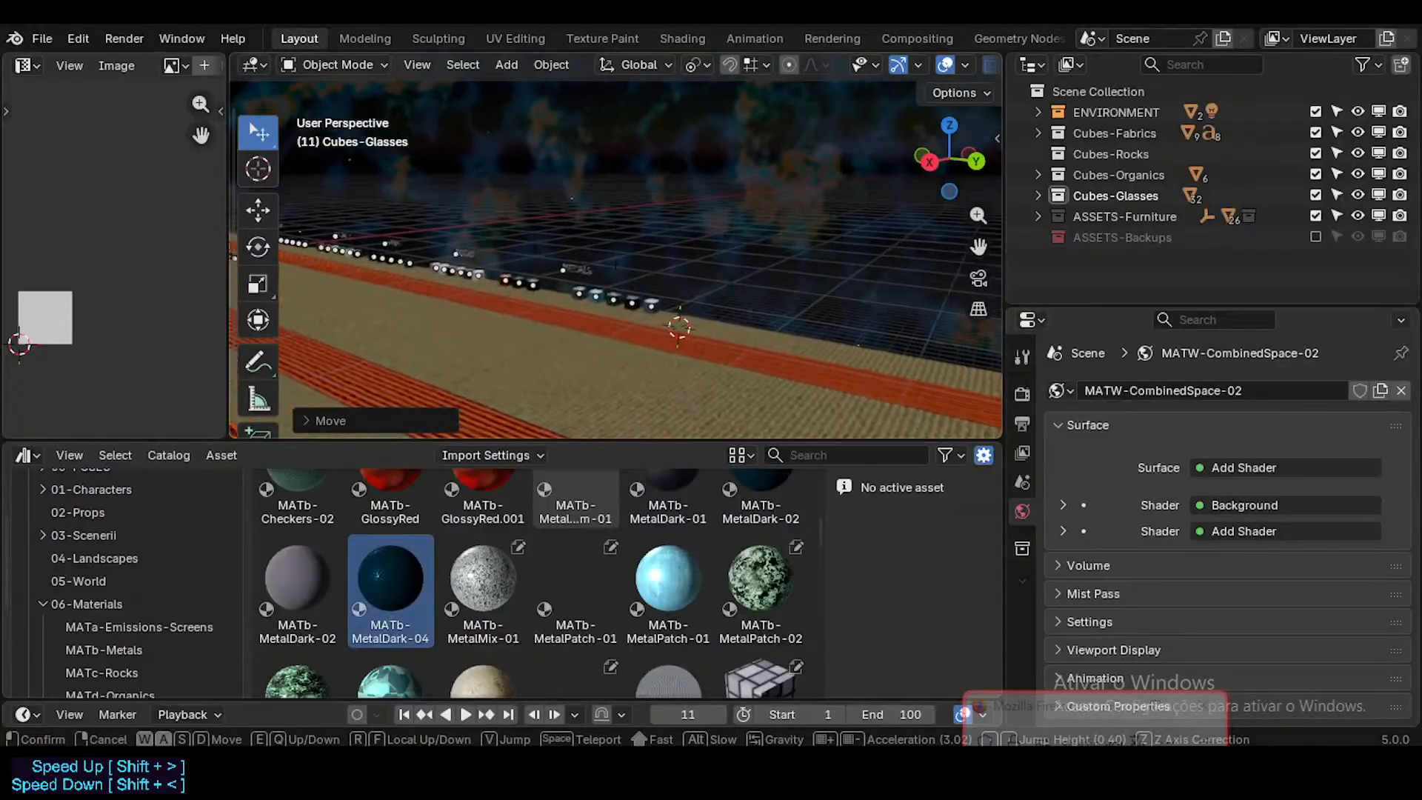
key("w")
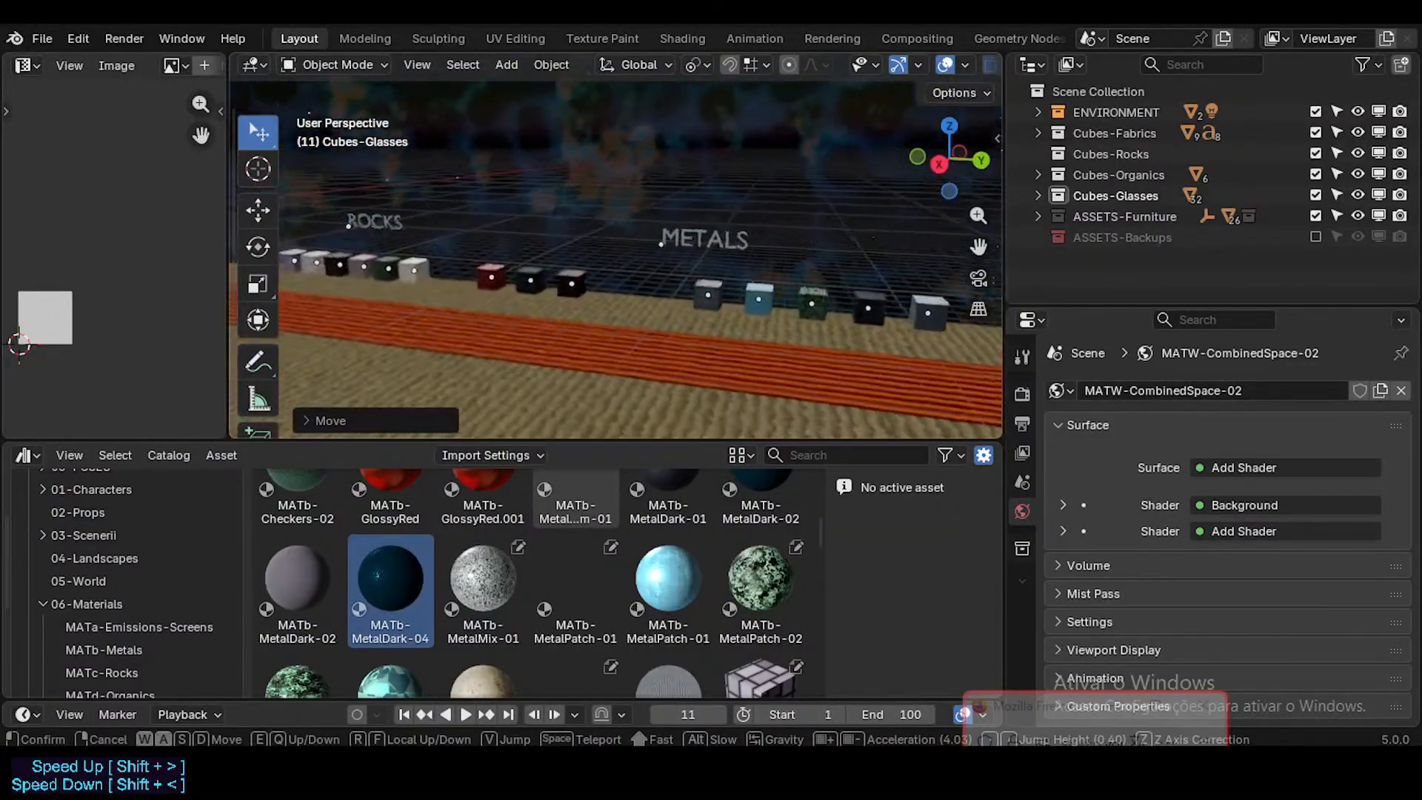
left_click(583, 338)
middle_click_drag(778, 315, 498, 331, "shift")
scroll(648, 318, "down", 1)
left_click(477, 337)
scroll(458, 331, "up", 2)
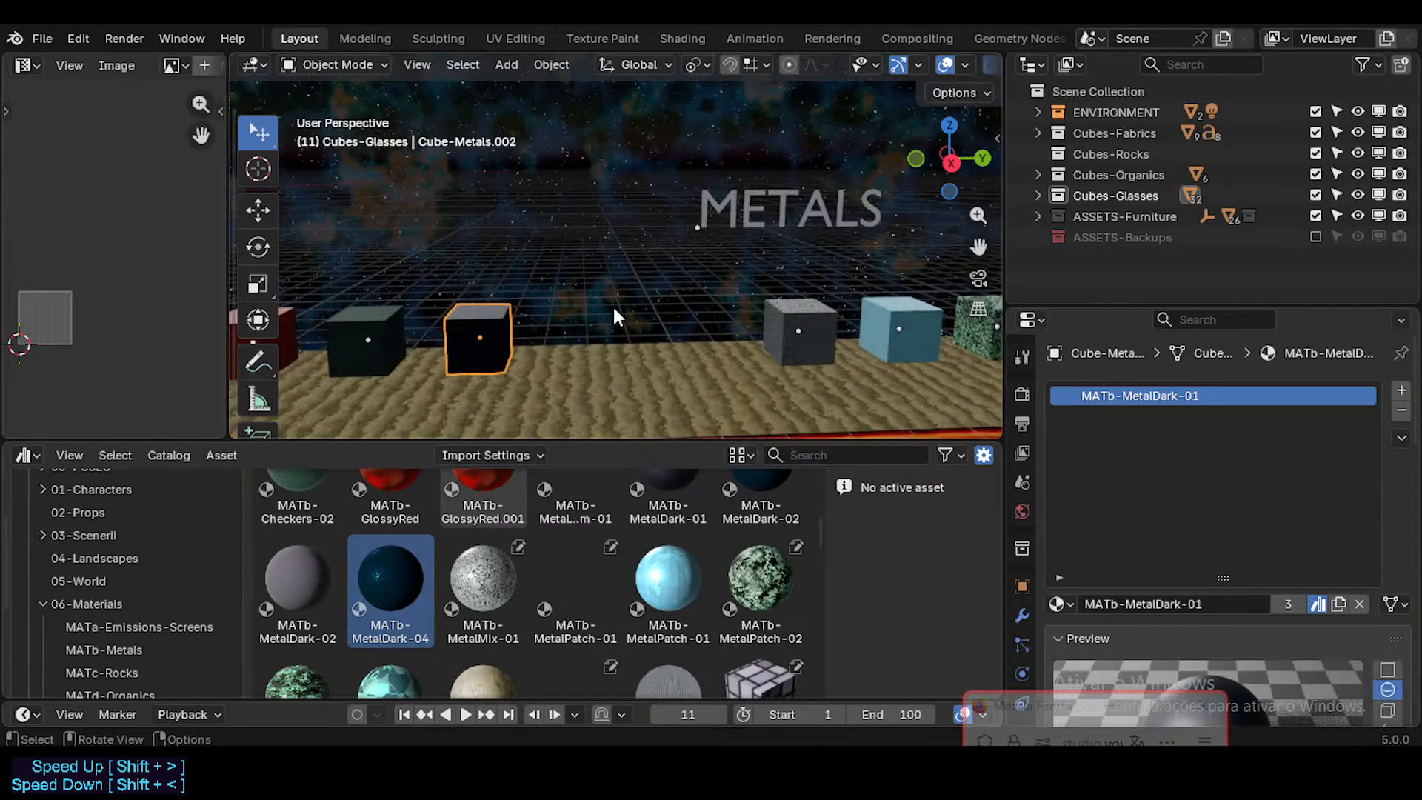
Step: Duplicate the MATb-MetalDark-01 cube along global Y and place the copy directly beside the MATb-MetalMix-01 cube
scroll(615, 309, "down", 2)
middle_click_drag(690, 304, 900, 296, "shift")
scroll(563, 331, "down", 1)
scroll(590, 312, "up", 2)
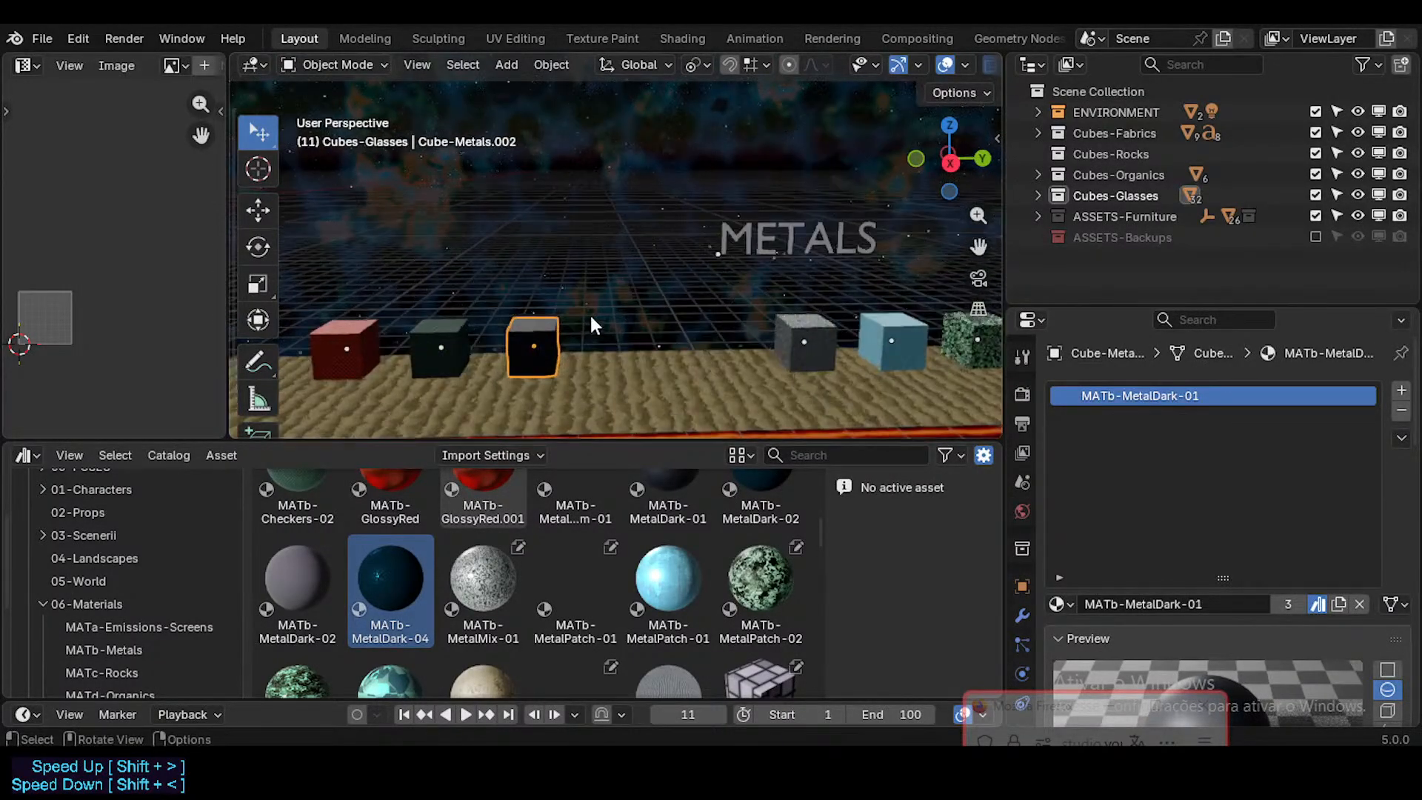
key("shift+d")
key("x")
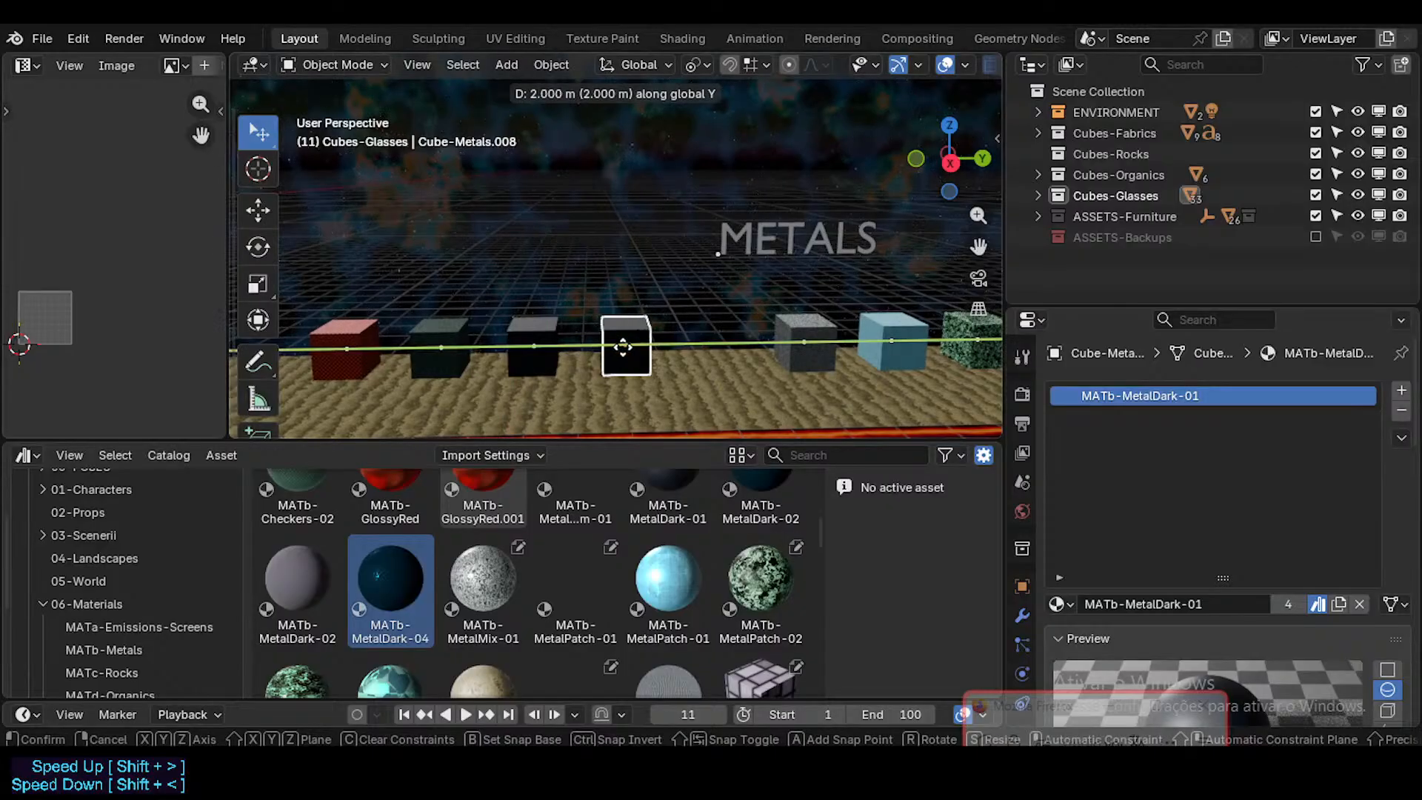
left_click(620, 348)
key("g")
key("x")
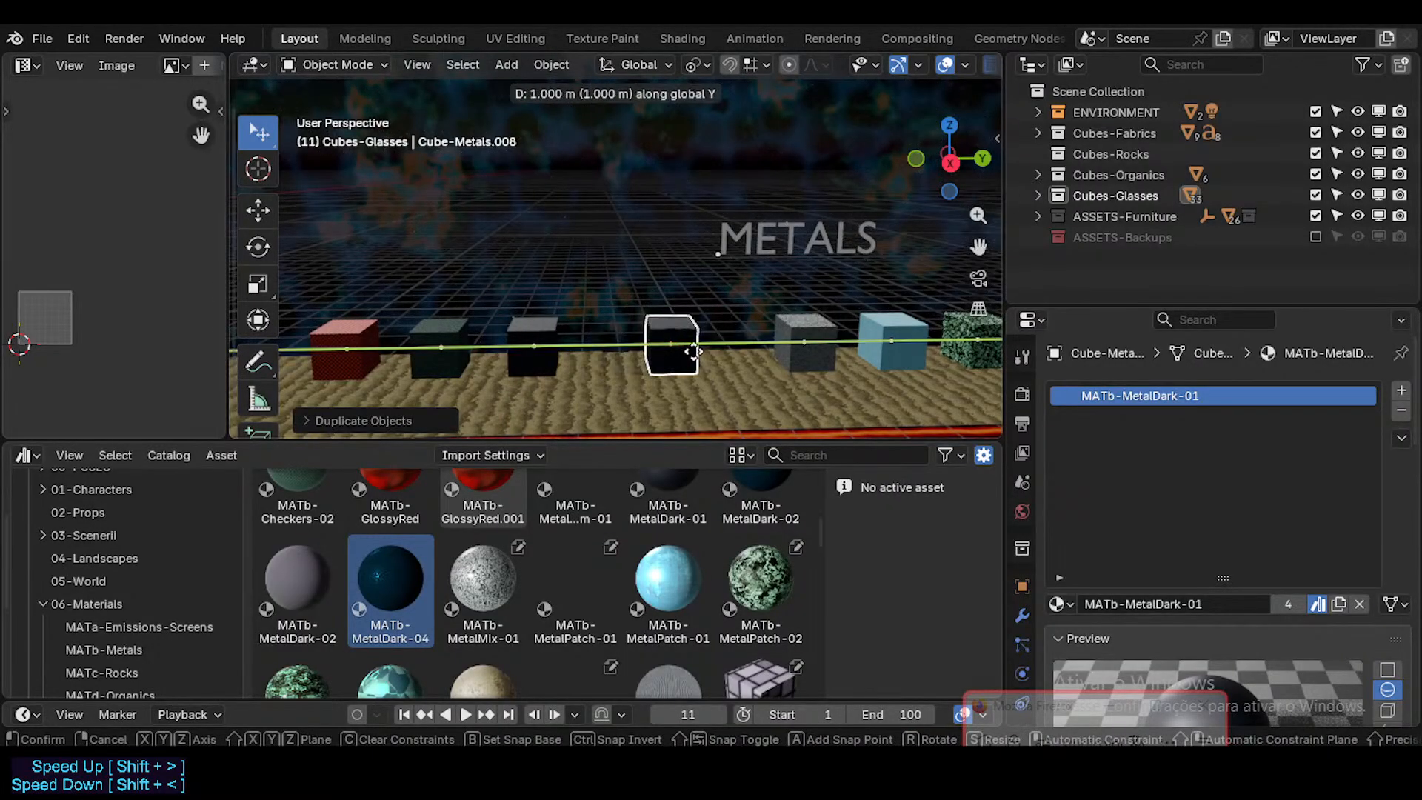
left_click(692, 345)
Step: Duplicate the new cube -2 m along global Y to fill the remaining space in the row
key("shift+d")
key("x")
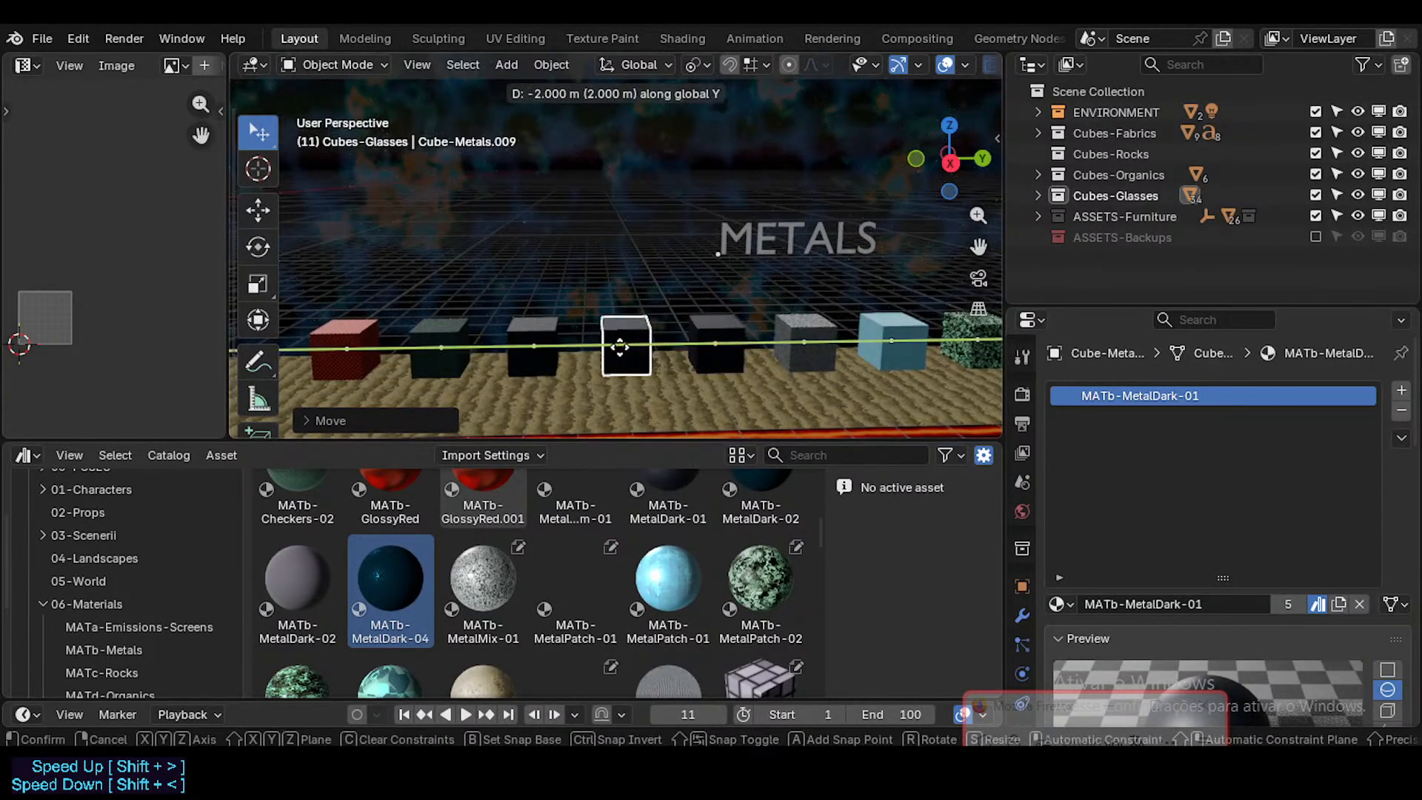
left_click(618, 345)
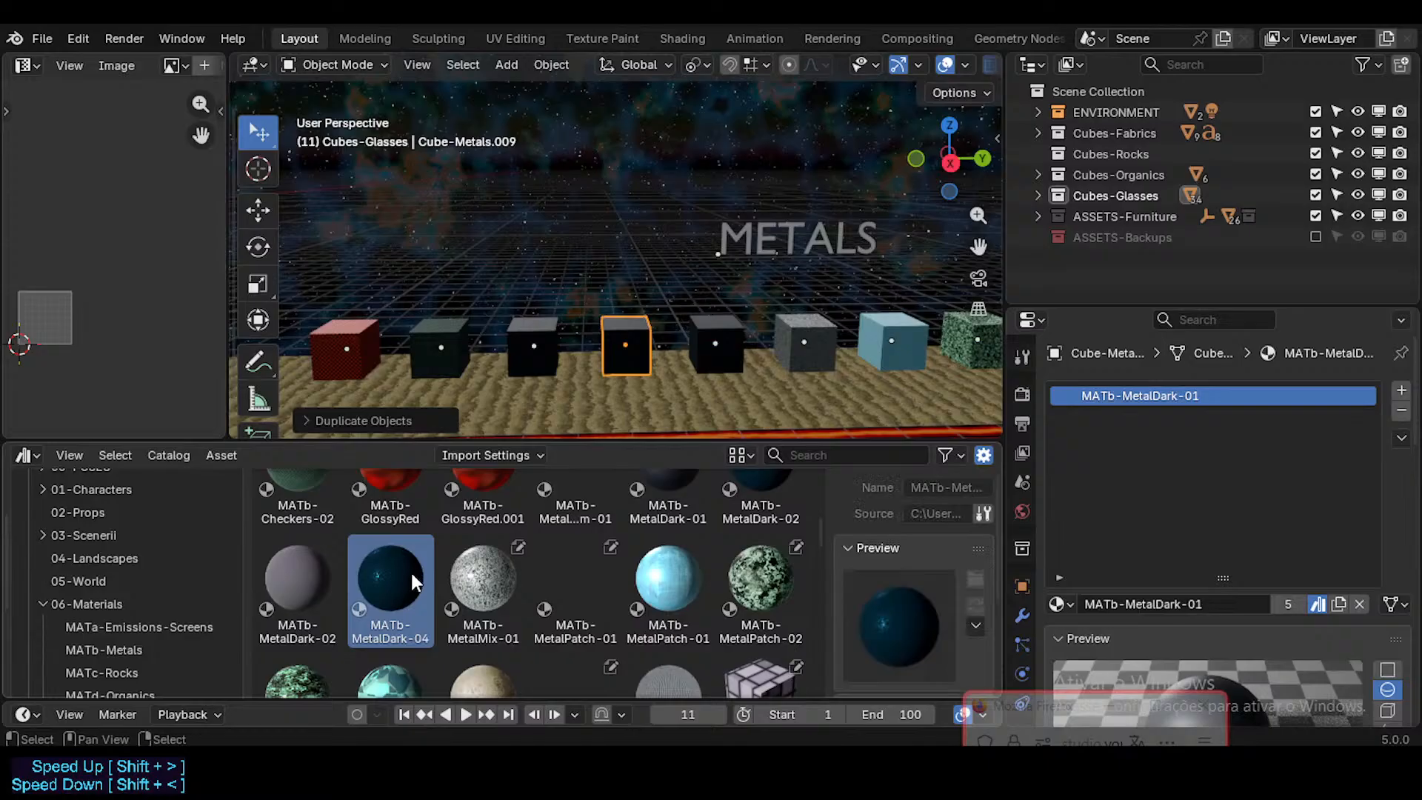
Step: Assign the MATb-MetalDark-04 material asset to the newest cube, make the material local and mark it as an asset
left_click_drag(390, 581, 1158, 397)
scroll(606, 360, "up", 3)
scroll(606, 362, "up", 2)
middle_click_drag(606, 362, 582, 319)
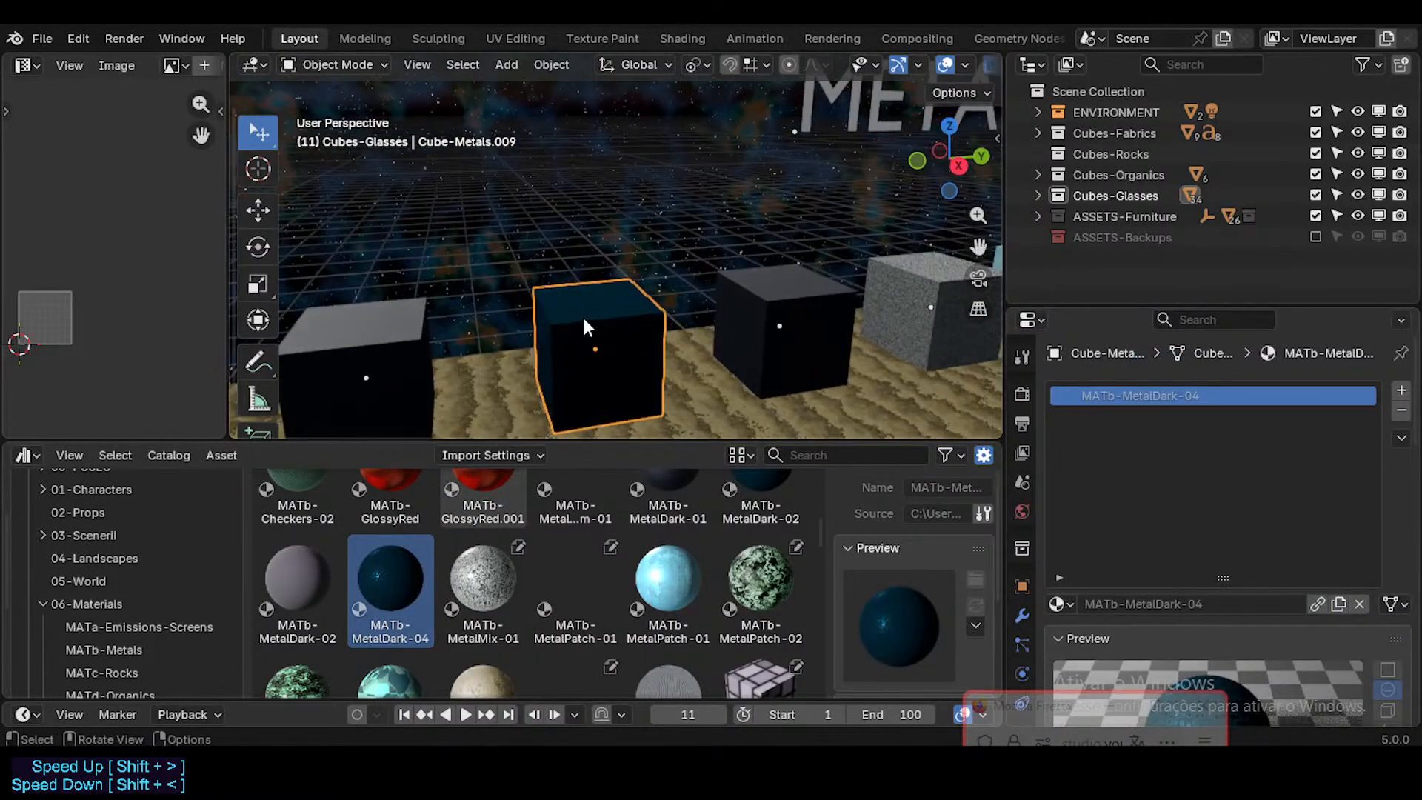
left_click(1319, 603)
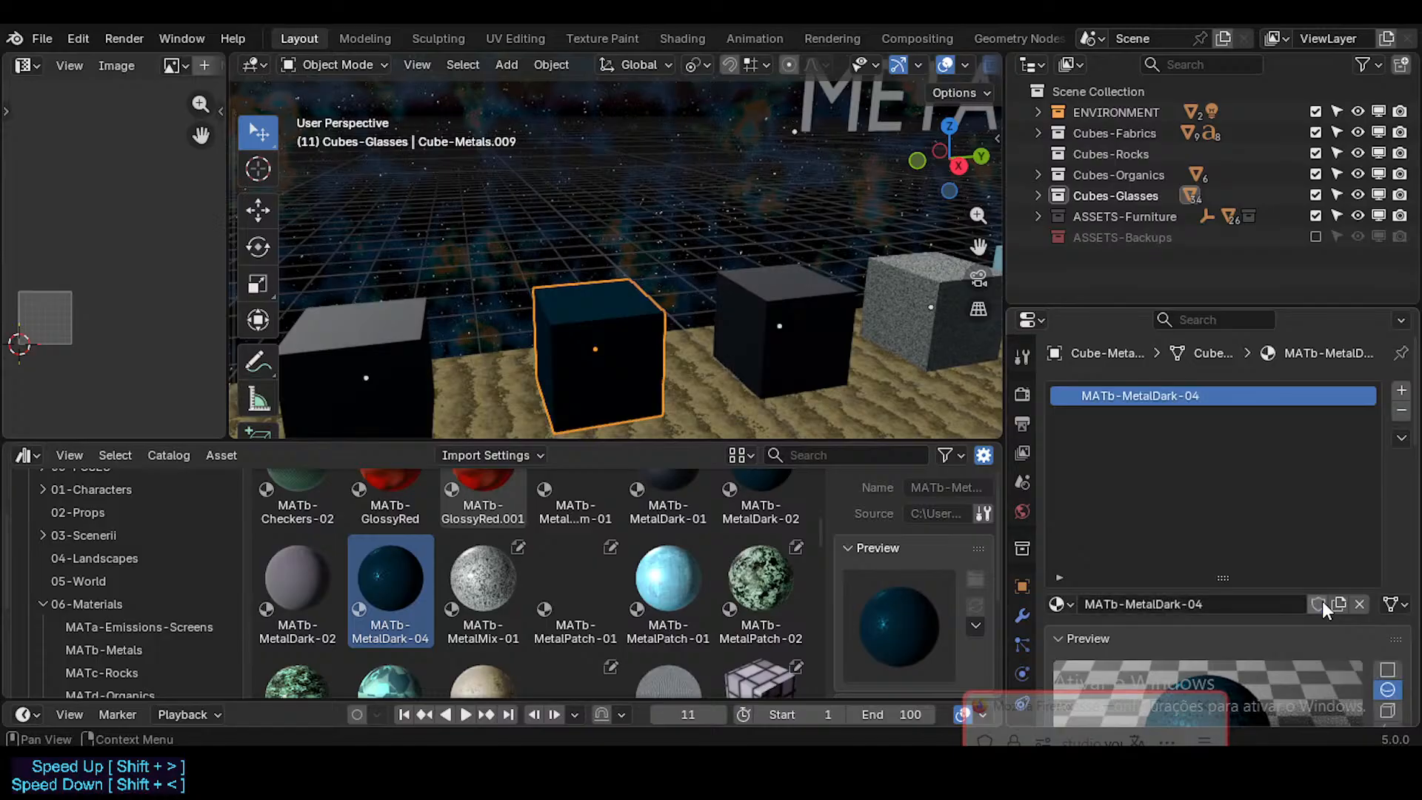
right_click(1319, 606)
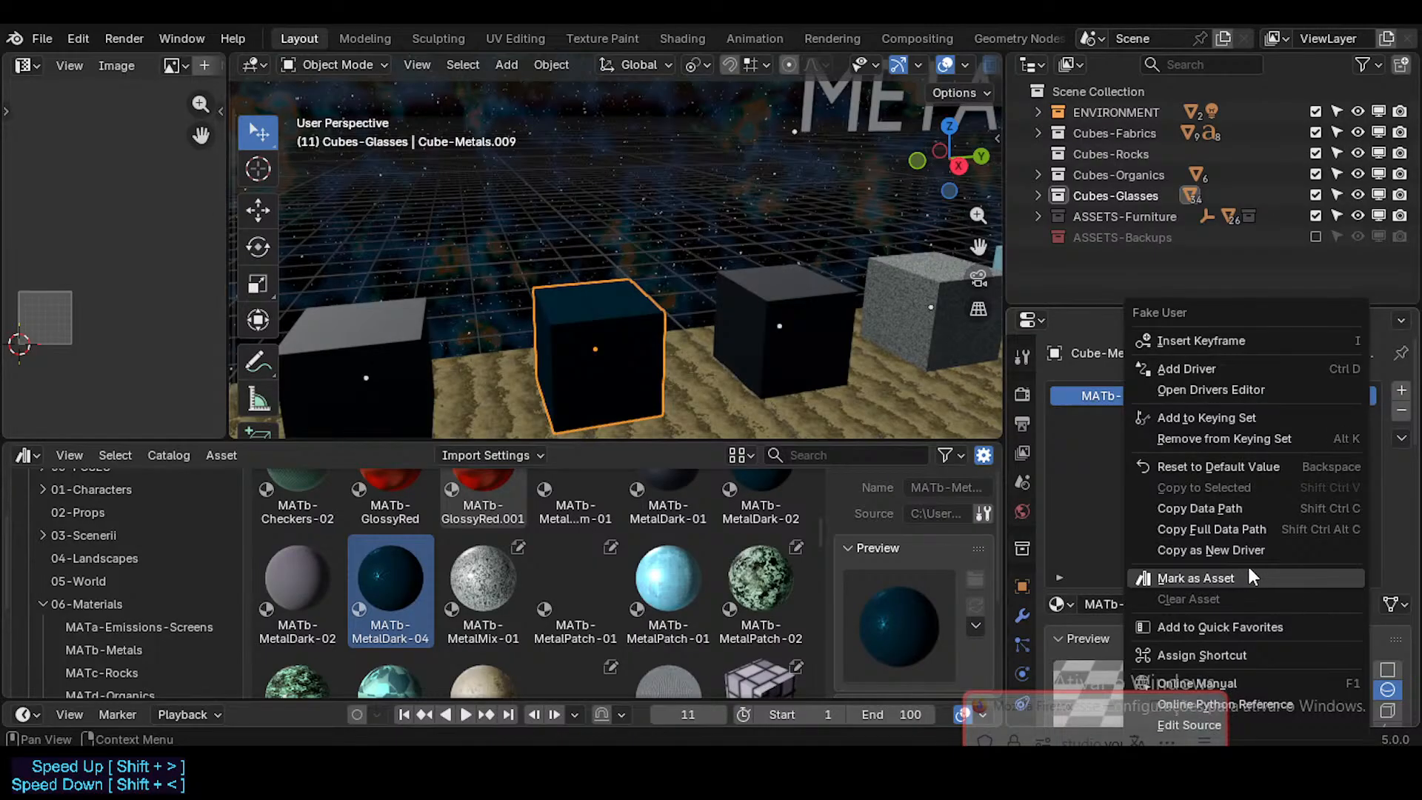
Step: Unwrap the MATb-MetalDark-04 cube's faces in Edit Mode and save the file
scroll(605, 331, "up", 3)
key("Tab")
mouse_move(606, 332)
middle_mouse_down()
mouse_move(576, 324)
mouse_move(599, 338)
middle_mouse_up()
key("u")
left_click(597, 305)
key("Tab")
scroll(625, 268, "down", 4)
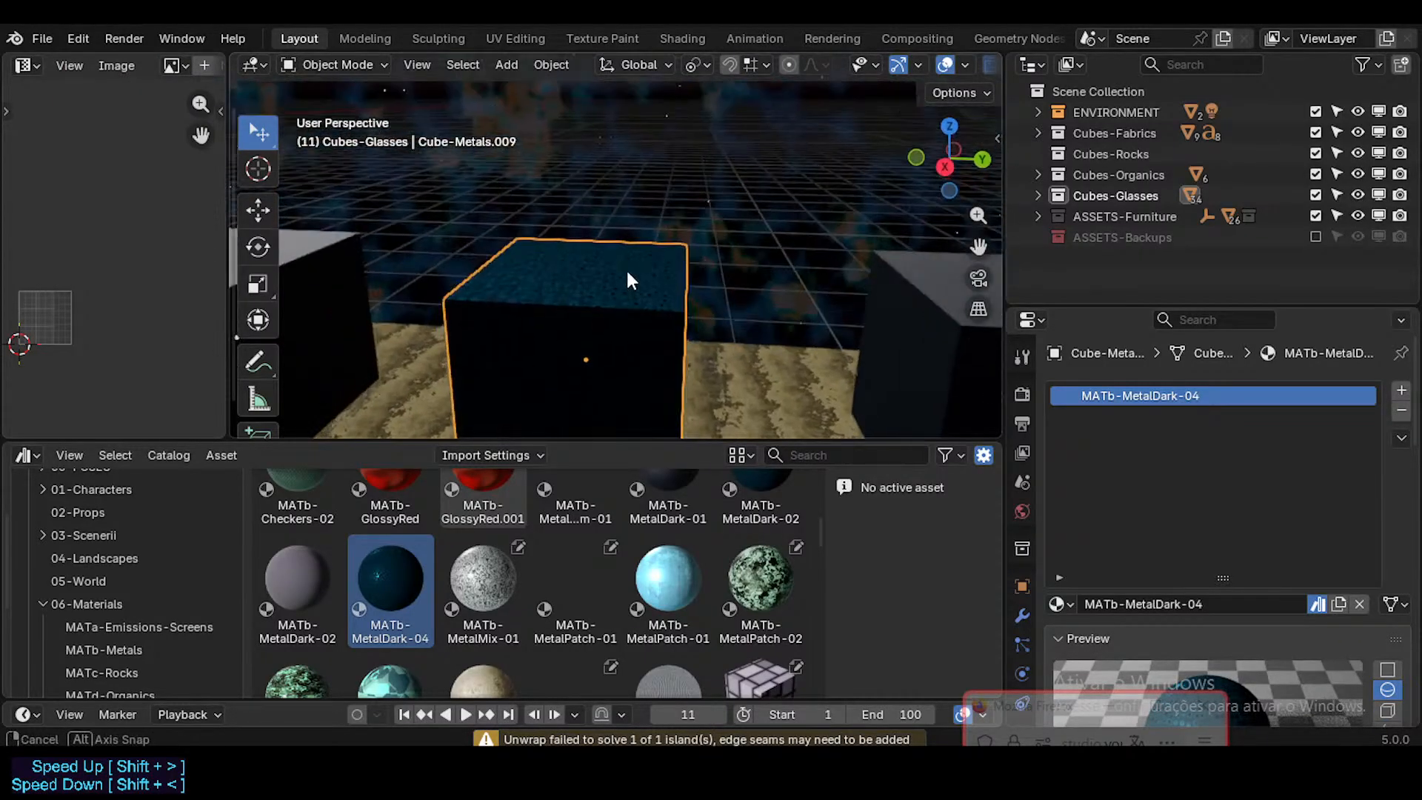
key("ctrl+s")
Step: Compare the materials of the two MATb-MetalDark-01 cubes on either side of the MATb-MetalDark-04 cube
middle_click_drag(684, 315, 593, 322)
left_click(740, 305)
scroll(741, 305, "down", 3)
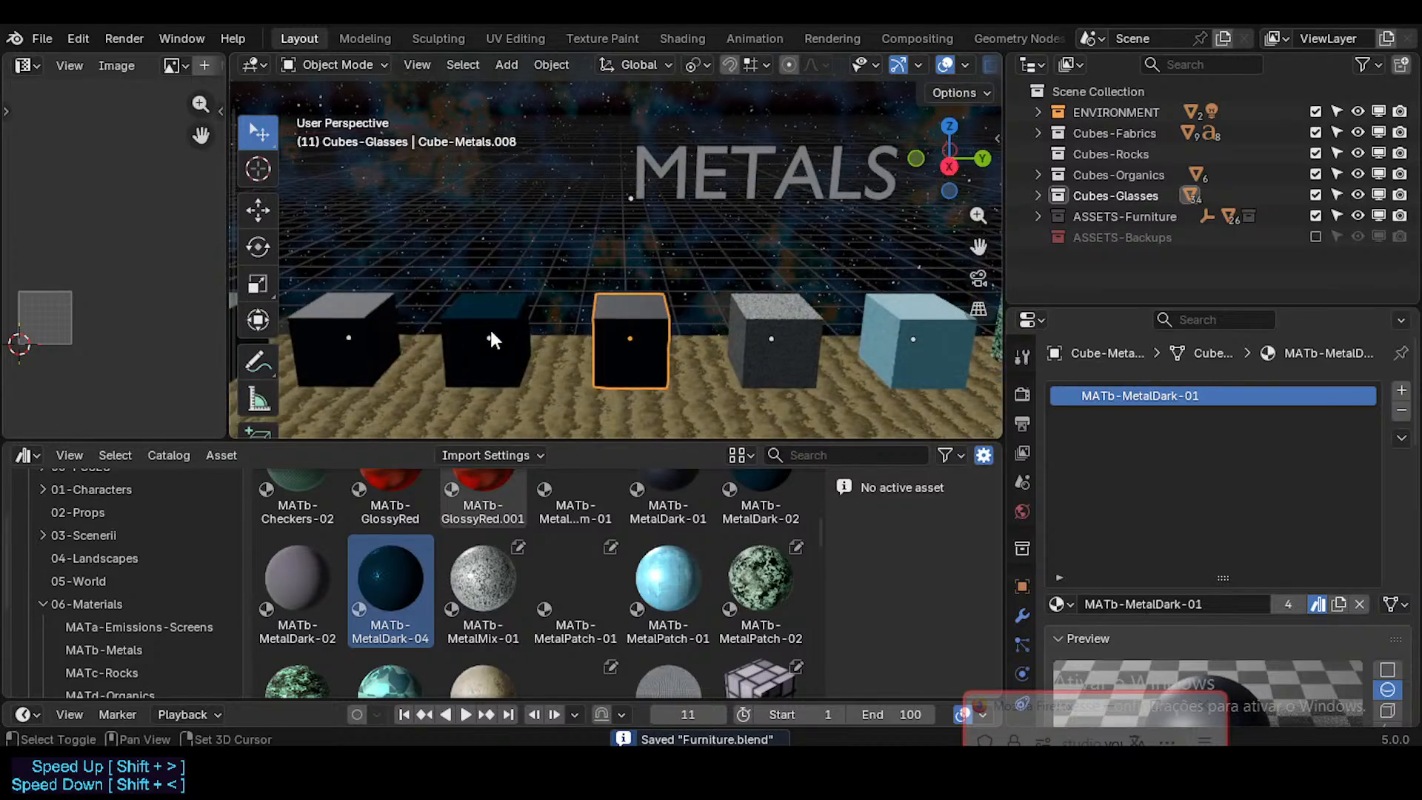
middle_click_drag(363, 298, 534, 315, "shift")
left_click(504, 317)
left_click(620, 318)
left_click(771, 331)
left_click(517, 307)
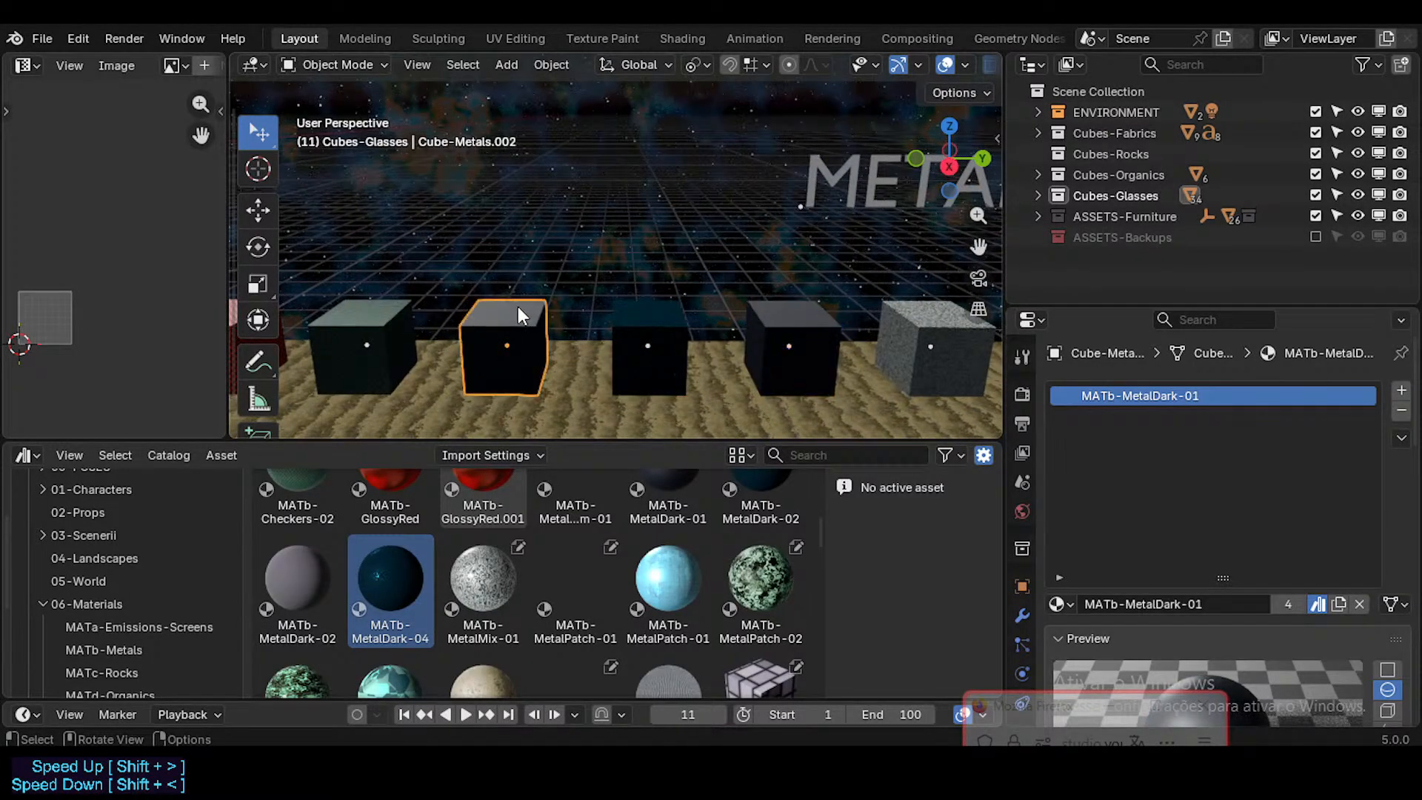
left_click(749, 314)
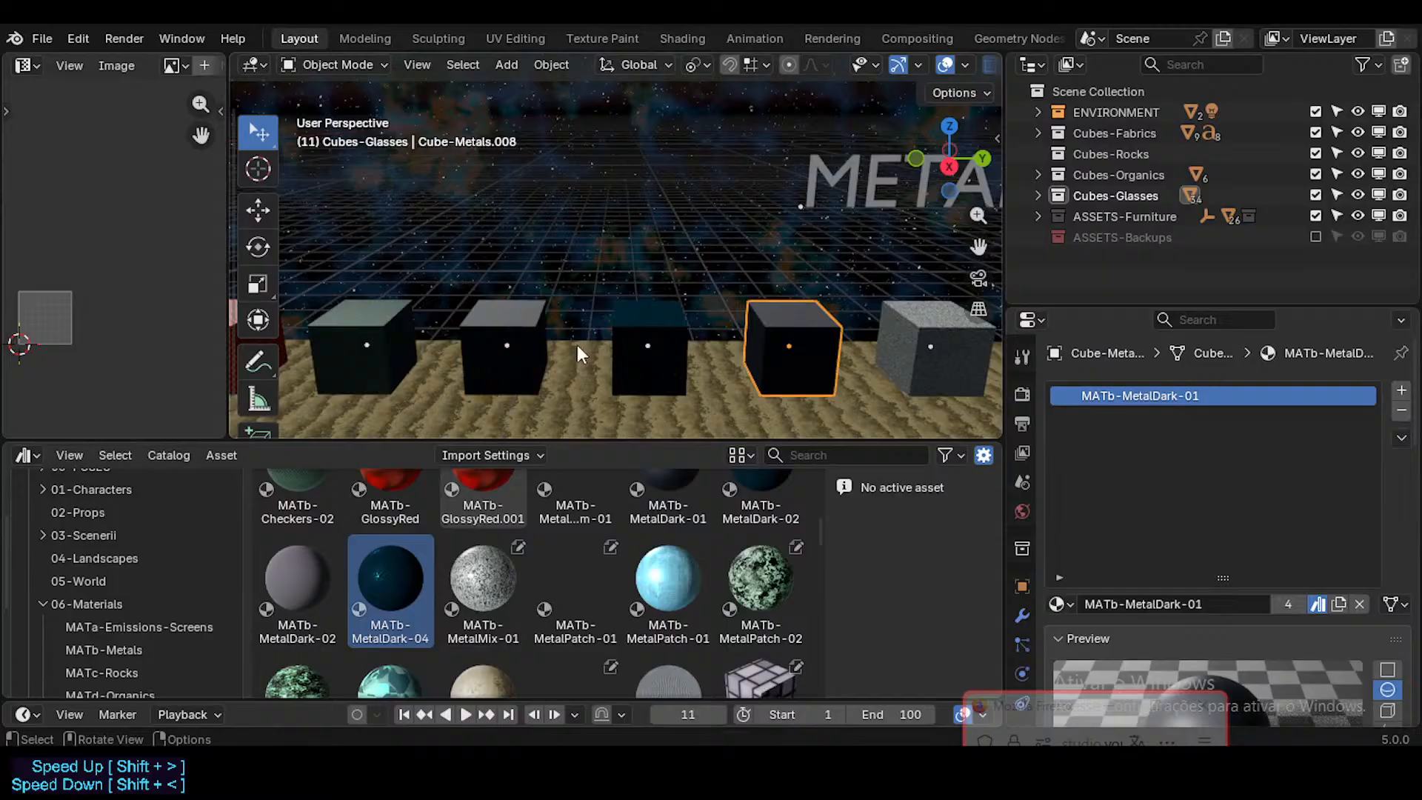
left_click(508, 326)
left_click(815, 341)
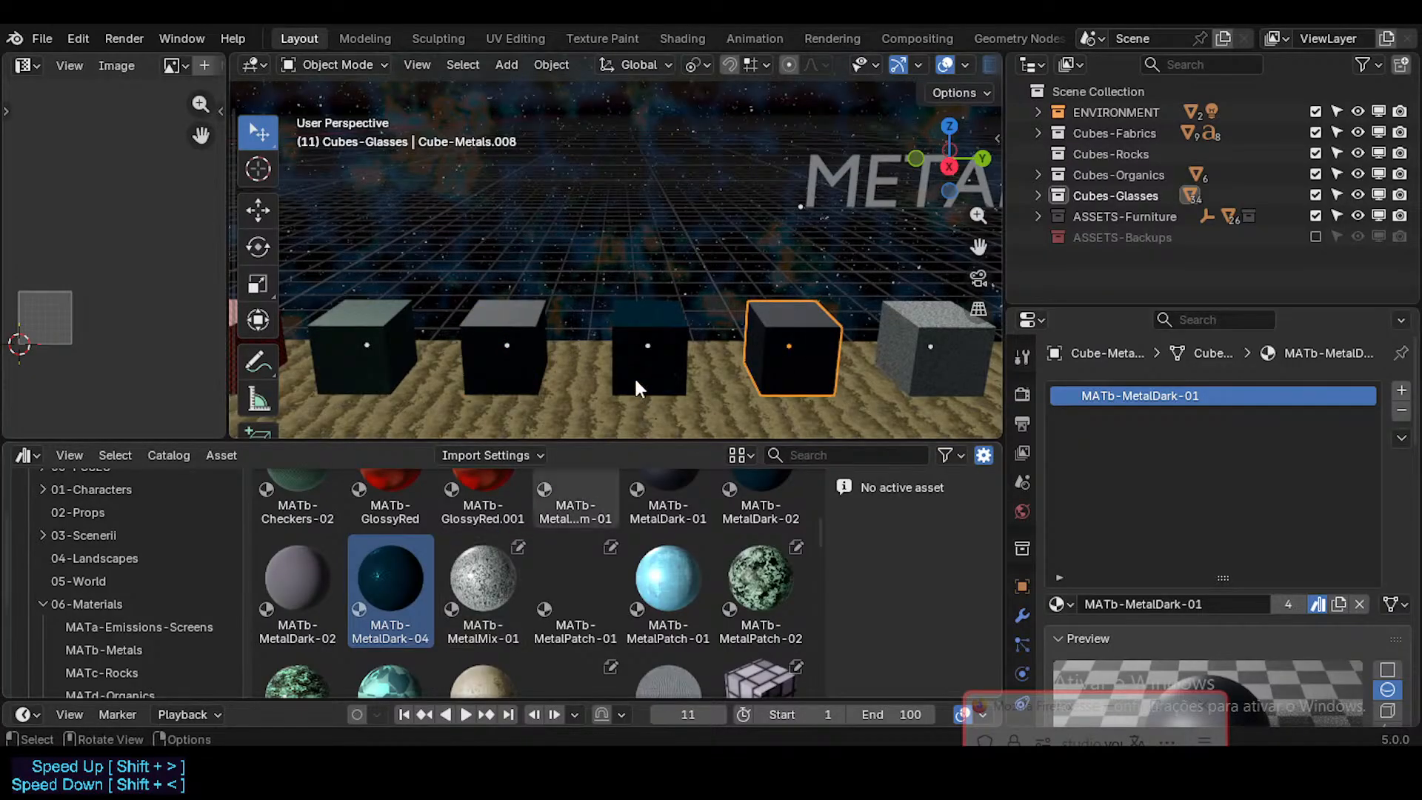
Step: Select the six metal cubes following the MATb-MetalDark-04 cube and move them along global Y by one cube spacing
scroll(644, 308, "down", 5)
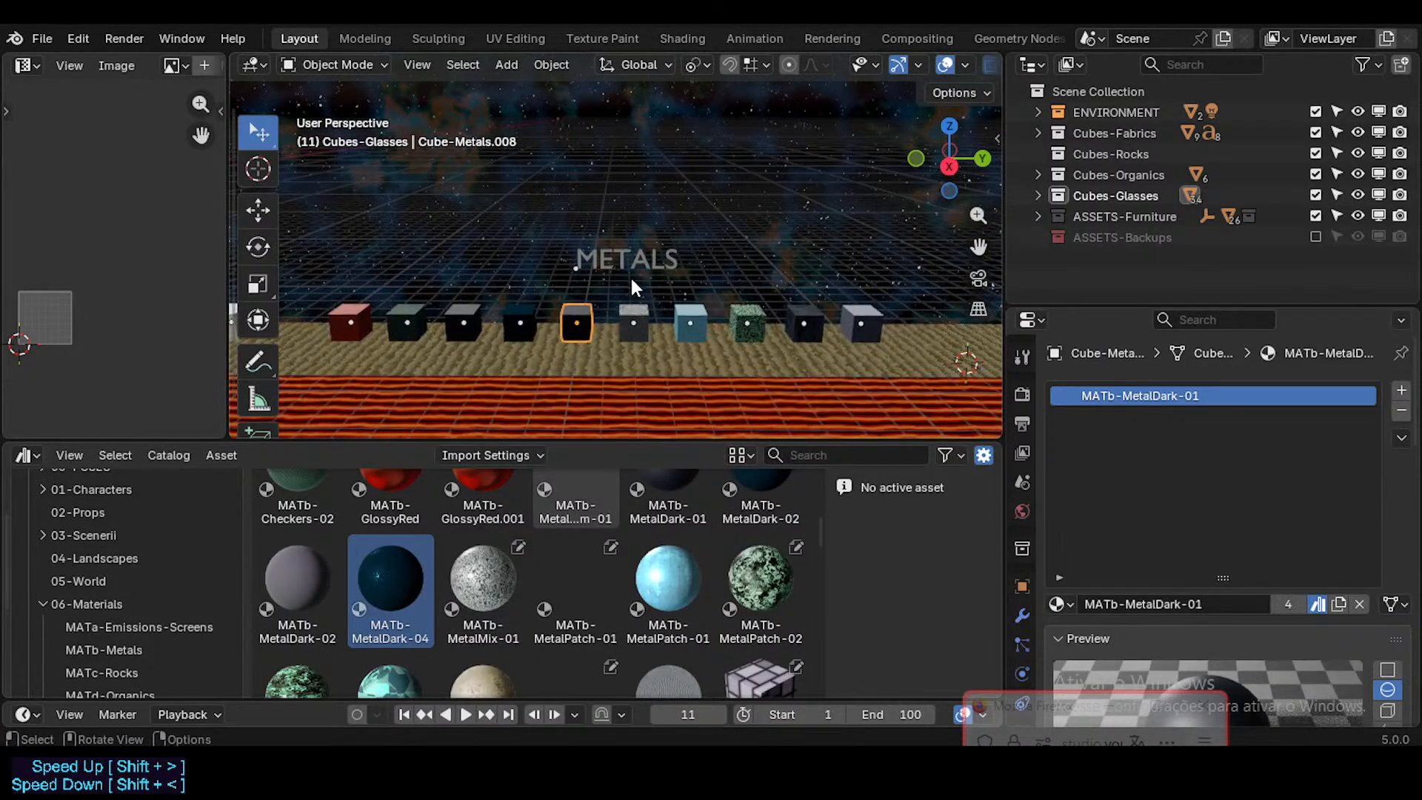
left_click_drag(632, 276, 911, 353)
key("g")
key("y")
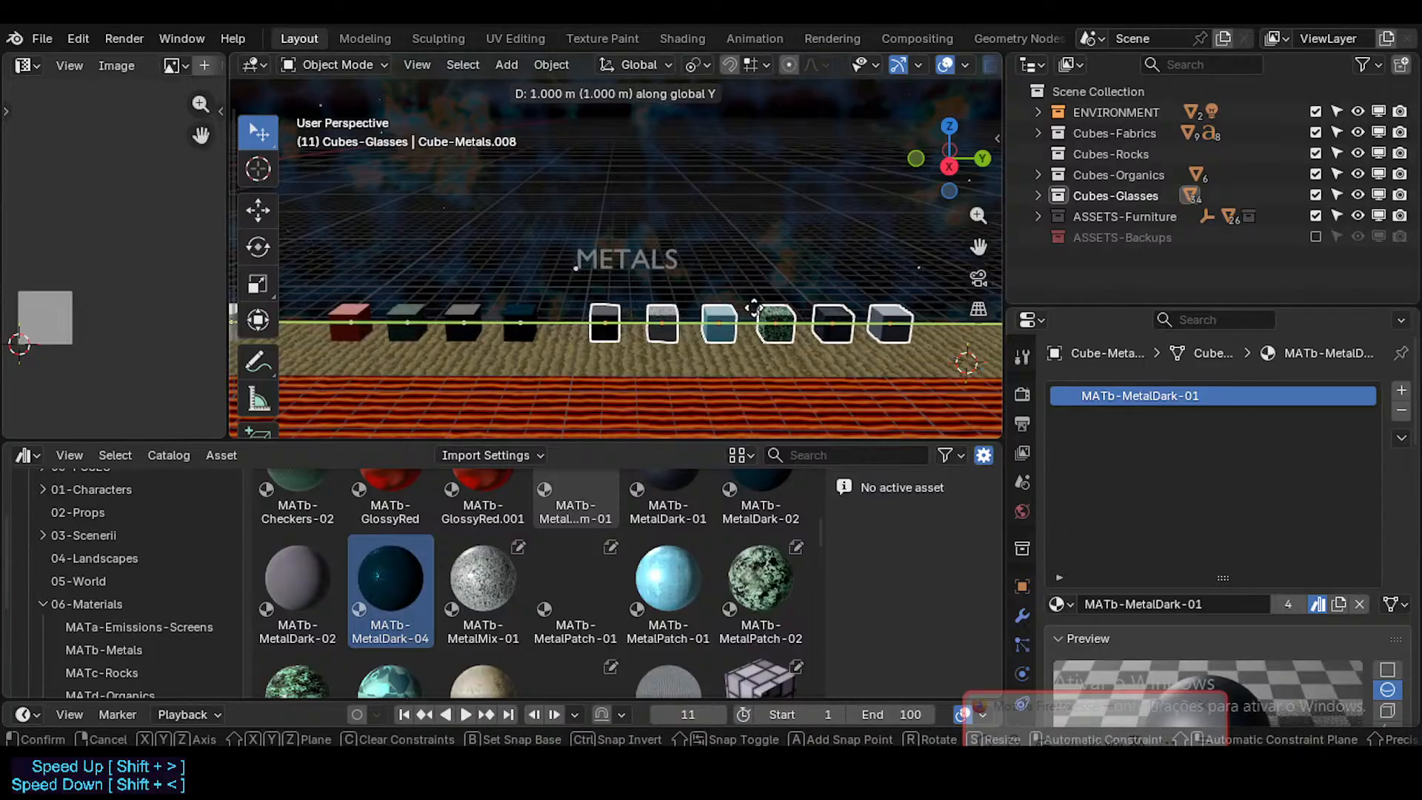
left_click(770, 308)
Step: Move the MATb-MetalDark-04 cube along global Y onto the position of the MATb-MetalDark-01 cube beside MATb-MetalMix-01
scroll(637, 314, "up", 2)
left_click(510, 320)
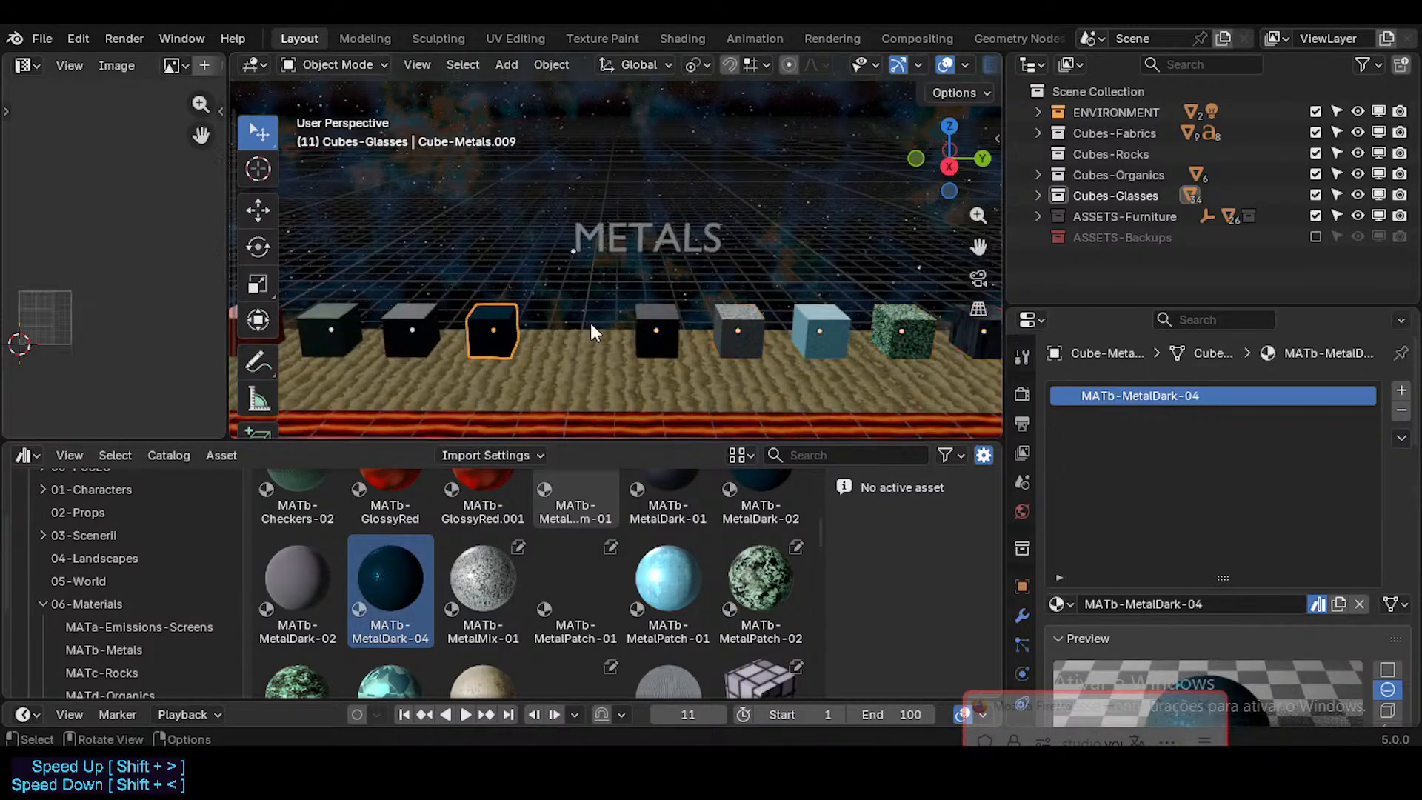
scroll(593, 323, "up", 2)
left_click(688, 317)
left_click(451, 327)
key("g")
key("x")
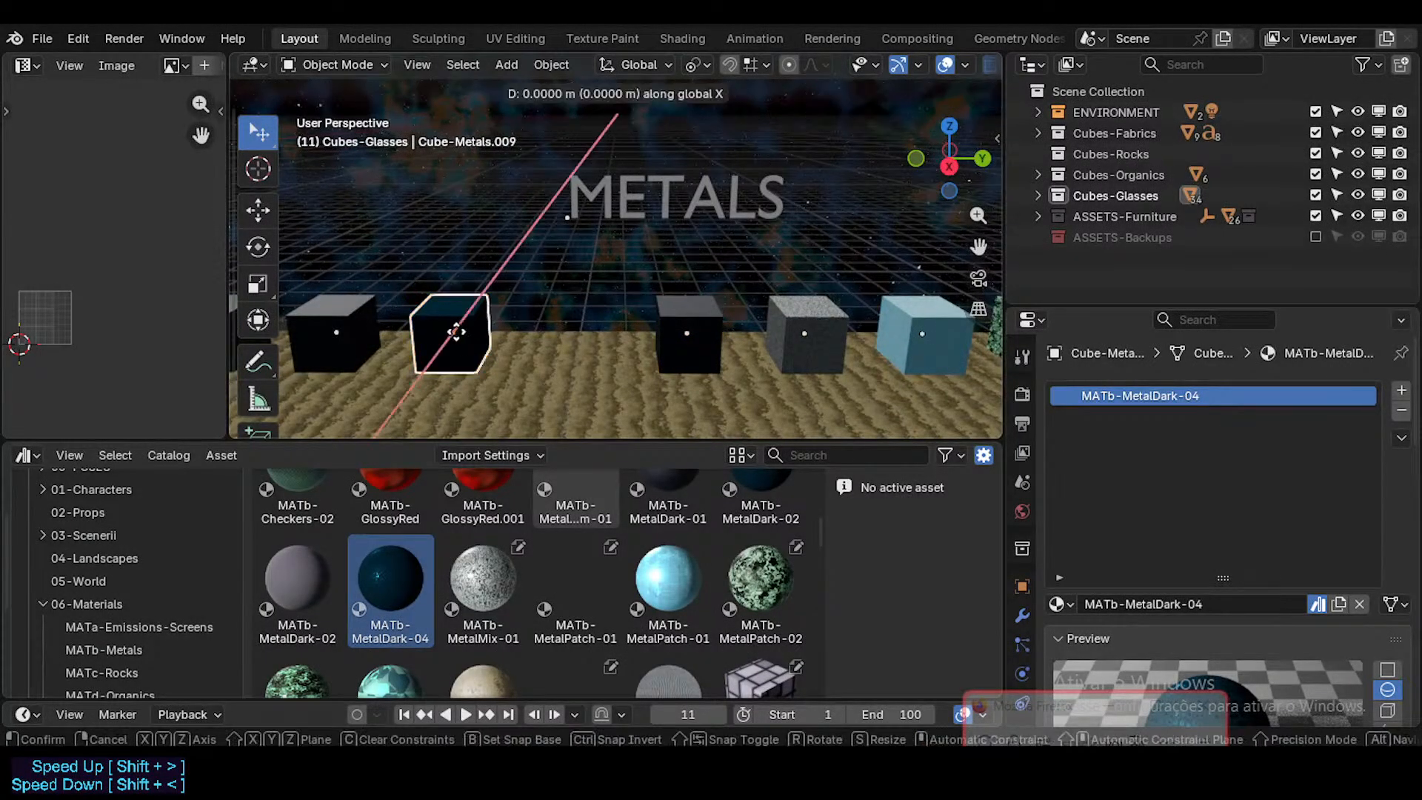
left_click(677, 341)
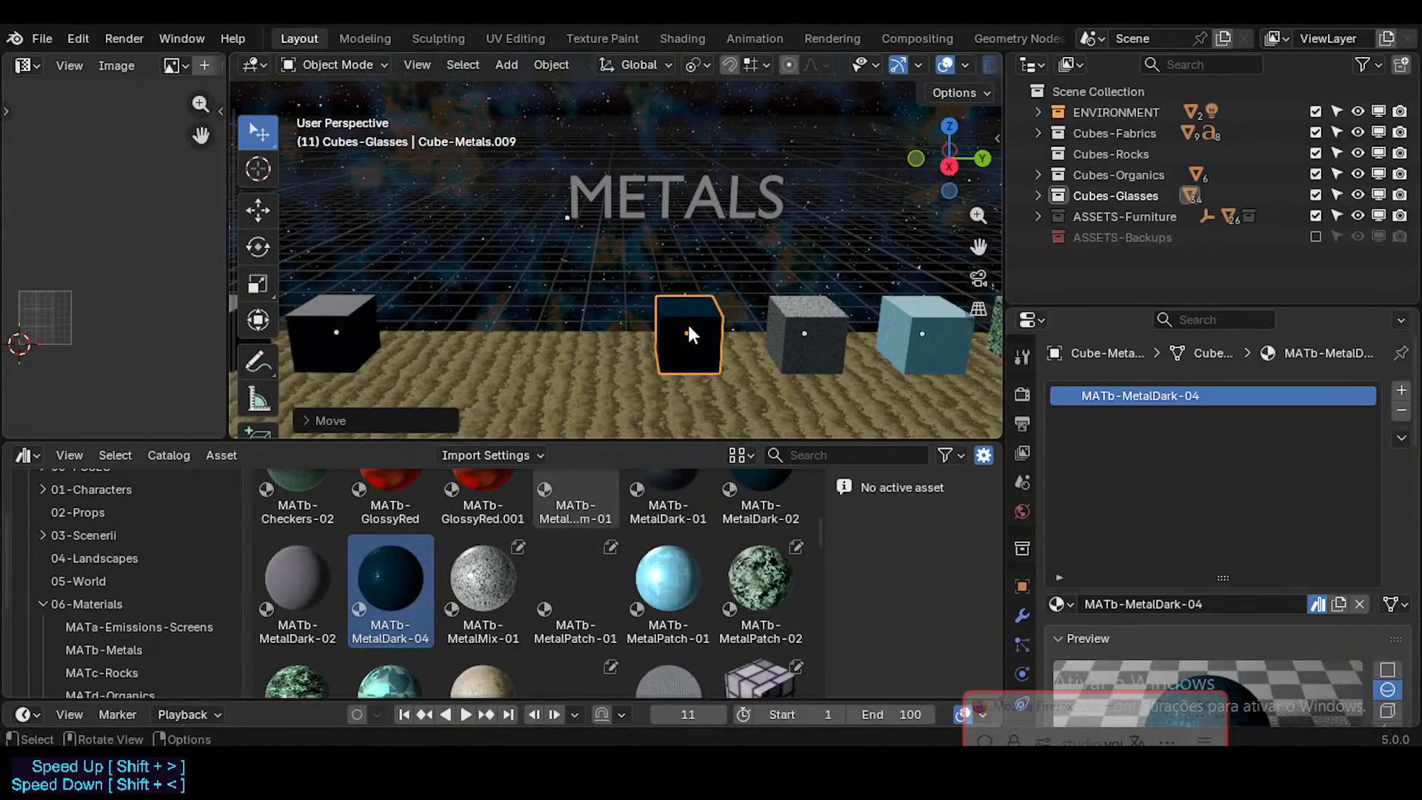
Step: Move the overlapping MATb-MetalDark-01 cube back along global Y, next to the other MATb-MetalDark-01 cube
left_click(687, 322)
key("g")
key("y")
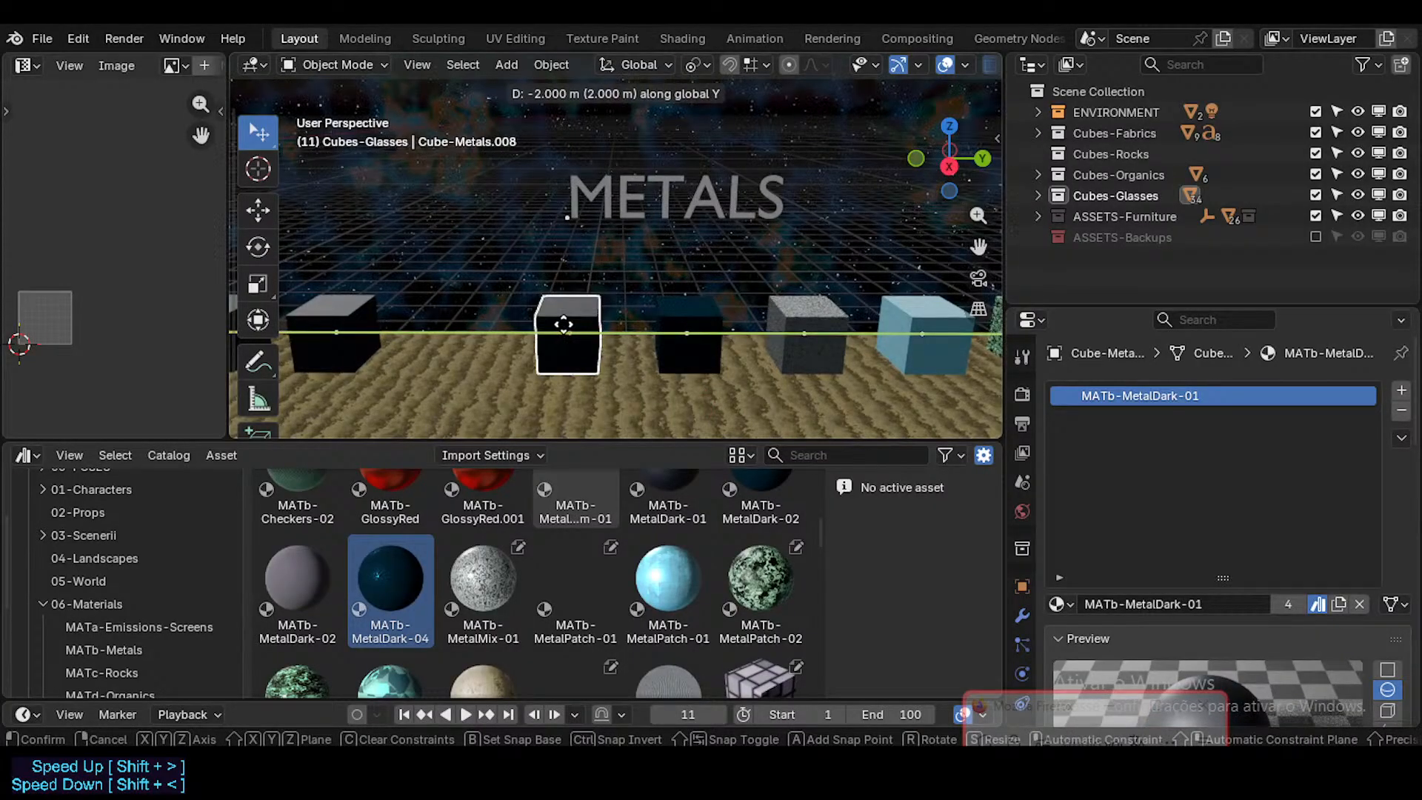
left_click(444, 320)
Step: Duplicate the moved MATb-MetalDark-01 cube along global Y into the empty place before the MATb-MetalDark-04 cube
key("shift+d")
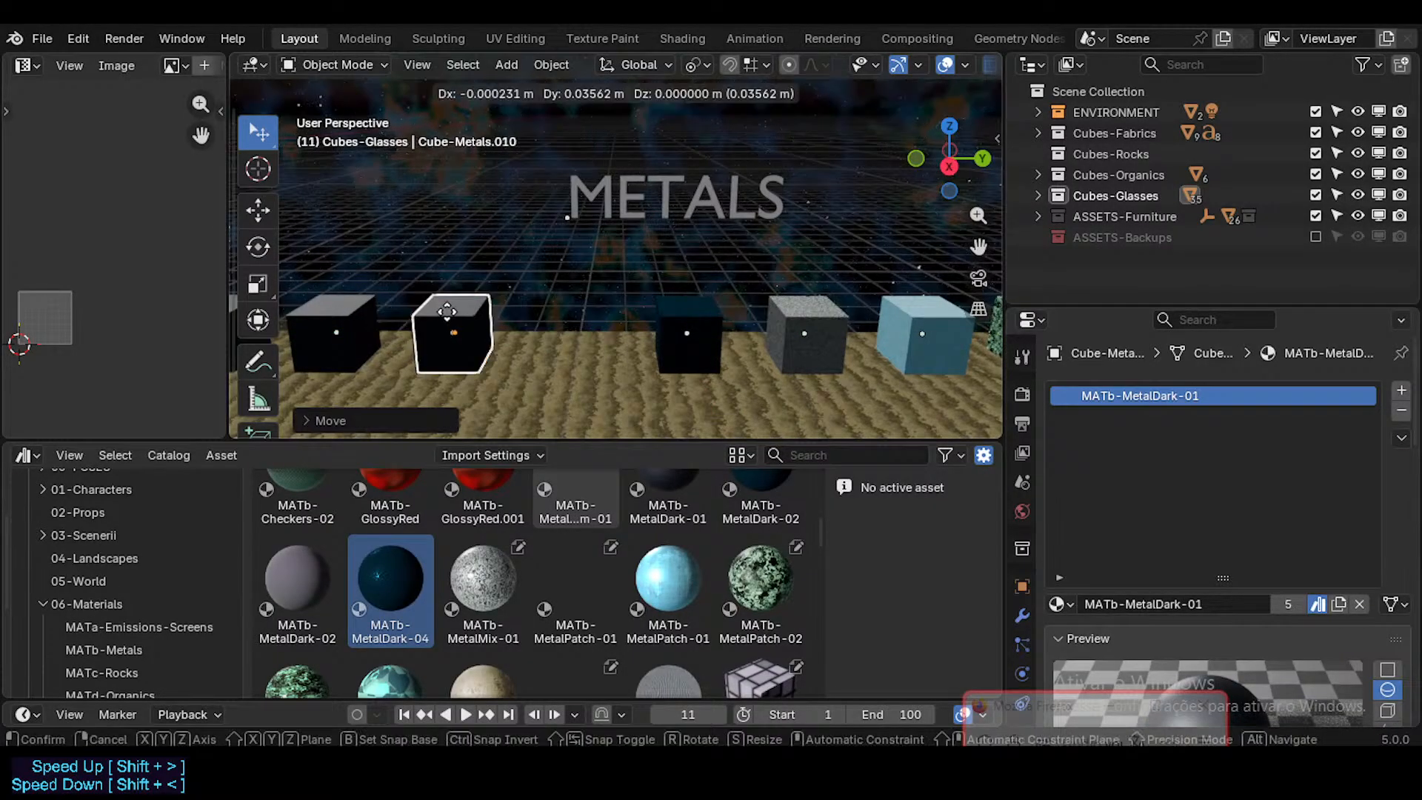
key("y")
left_click(571, 328)
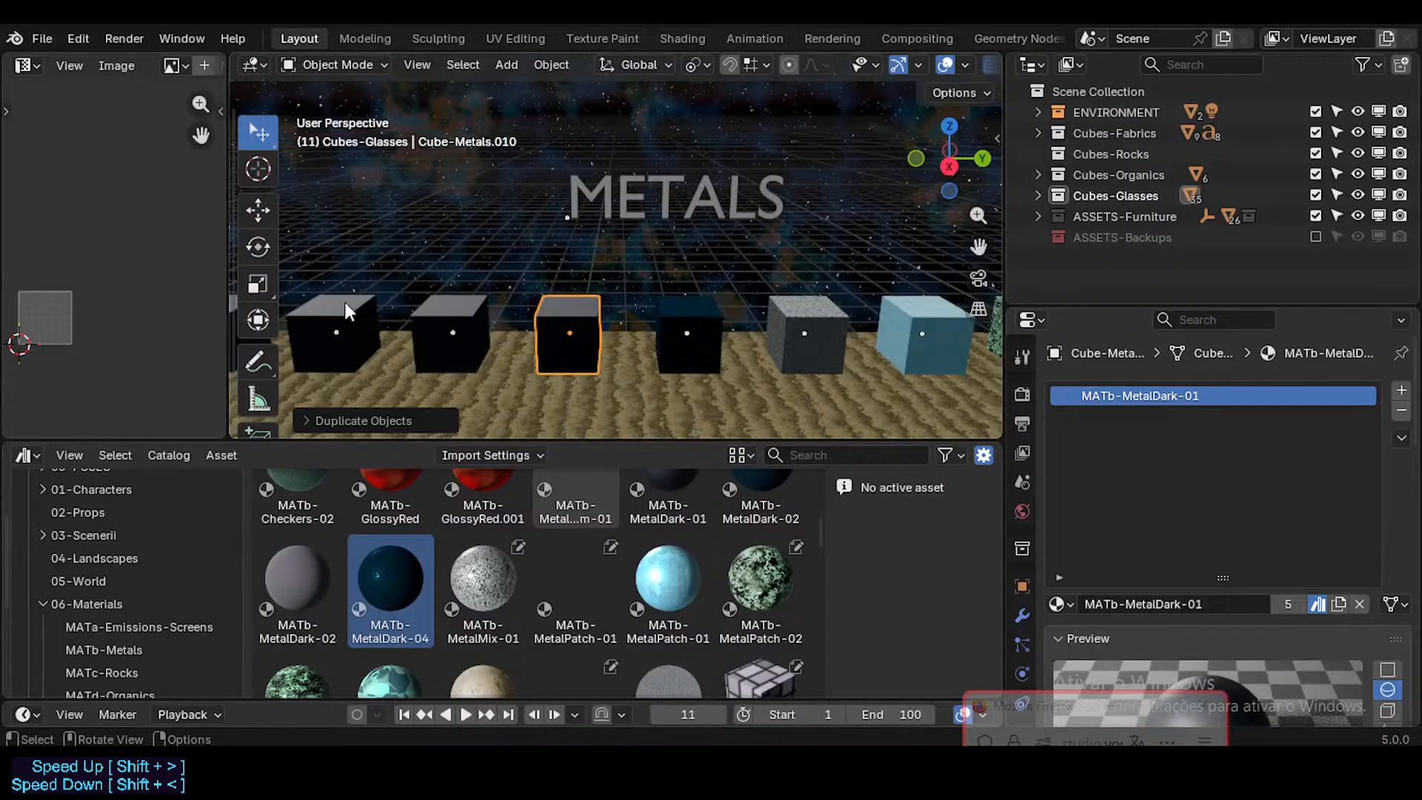
Step: Check the materials on the MATb-Checkers-02 cube, the first MATb-MetalDark-01 cube and the MATb-MetalDark-04 cube
middle_click_drag(348, 310, 566, 330, "shift")
left_click(393, 331)
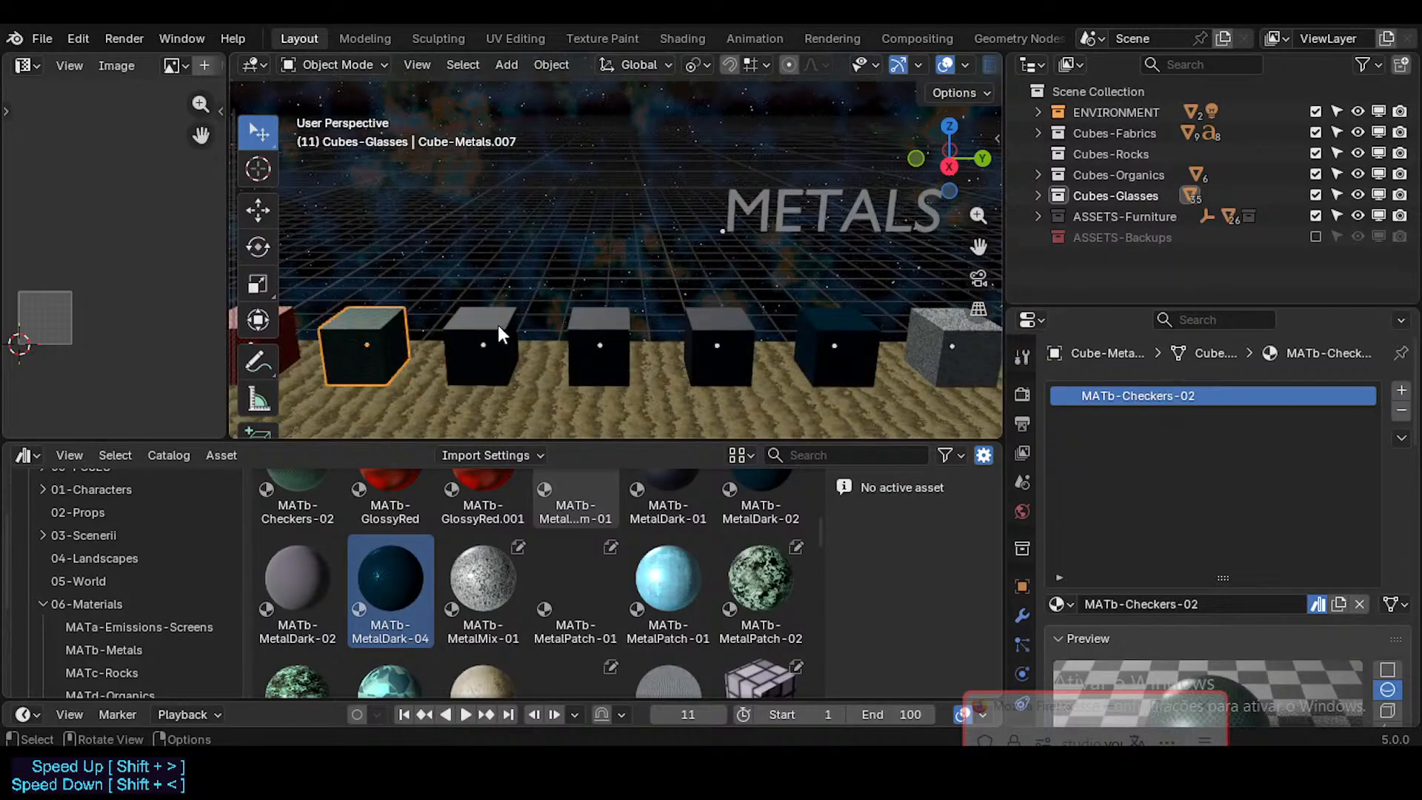
left_click(497, 326)
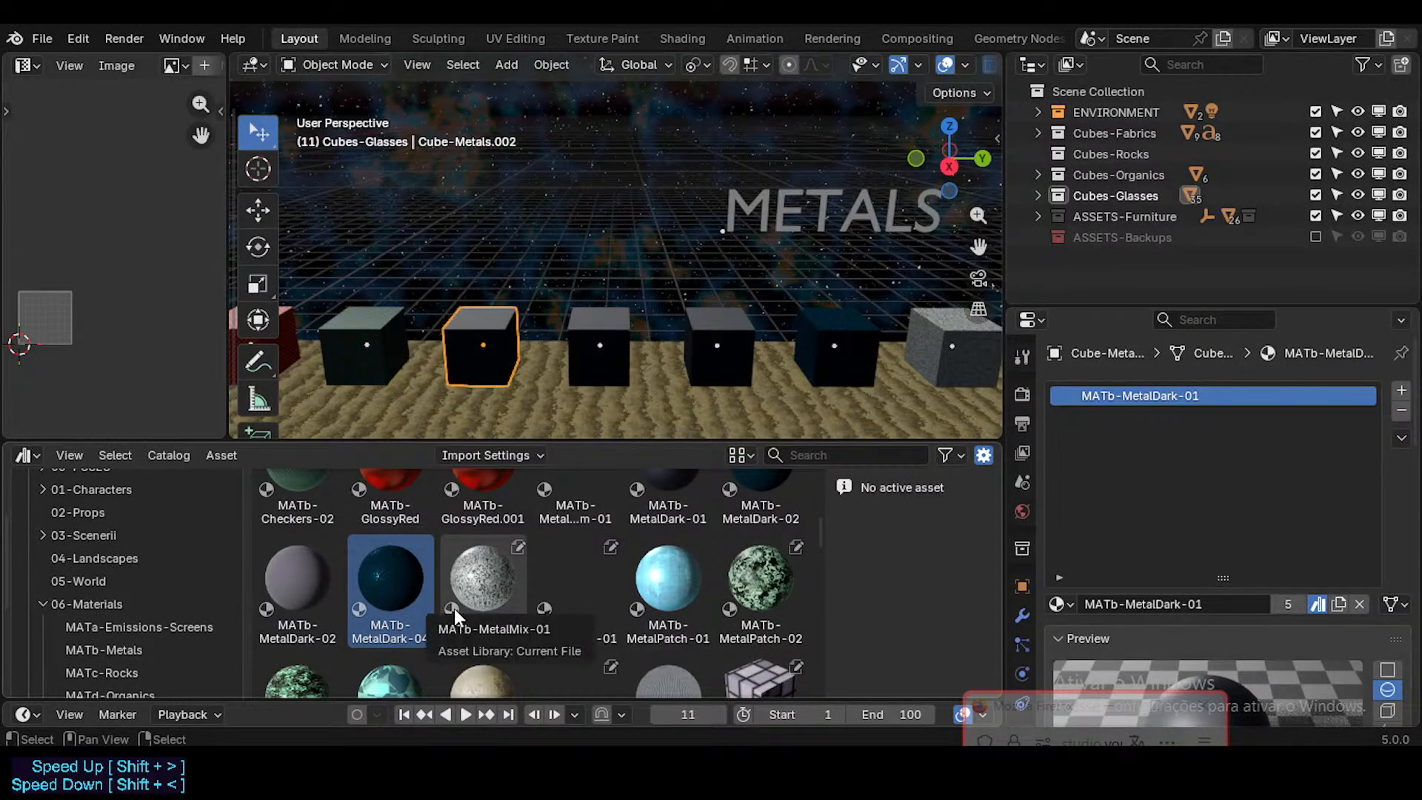
left_click(823, 335)
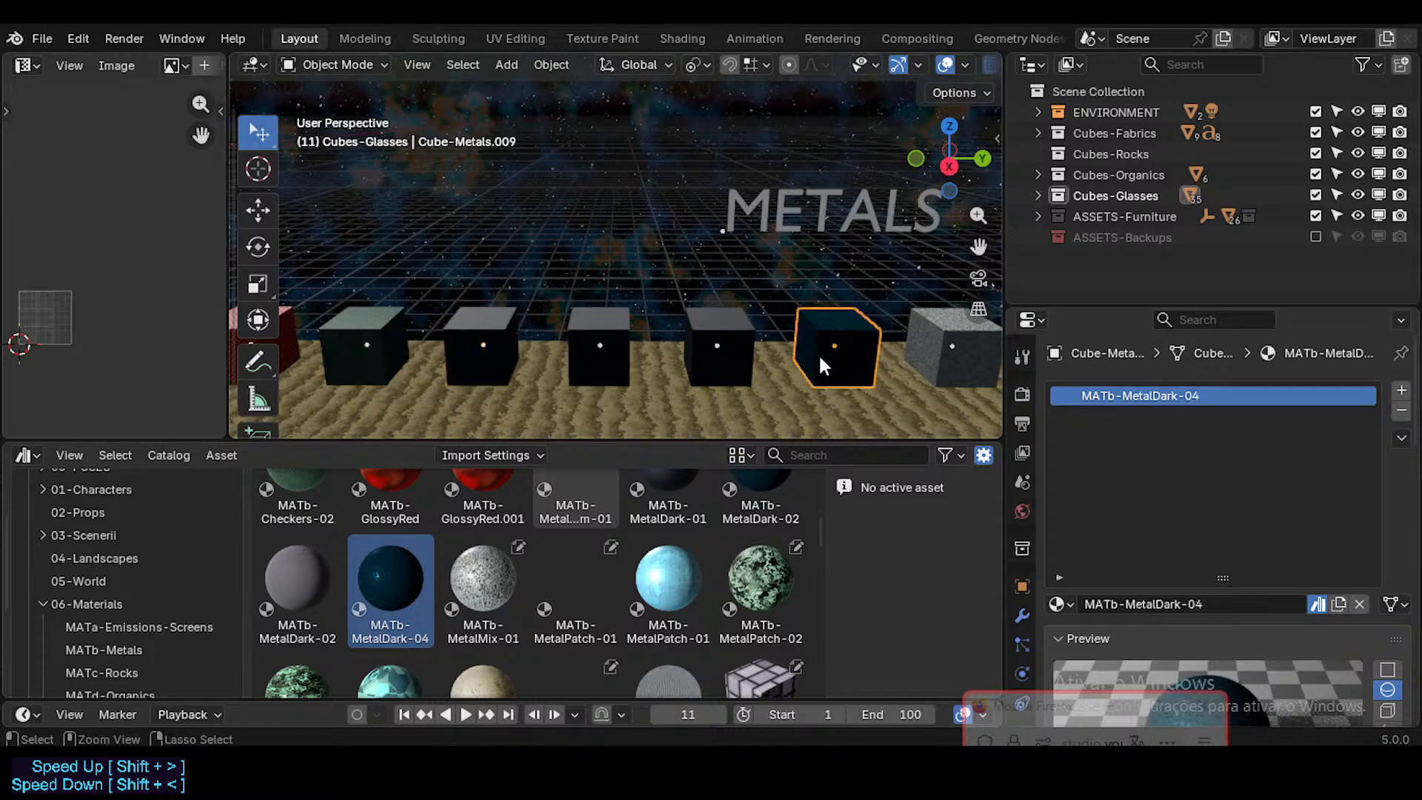
Step: Save the file and check the materials on the three dark cubes between the MATb-Checkers-02 and MATb-MetalDark-04 cubes
key("ctrl+s")
scroll(1259, 668, "down", 5)
scroll(1258, 663, "up", 5)
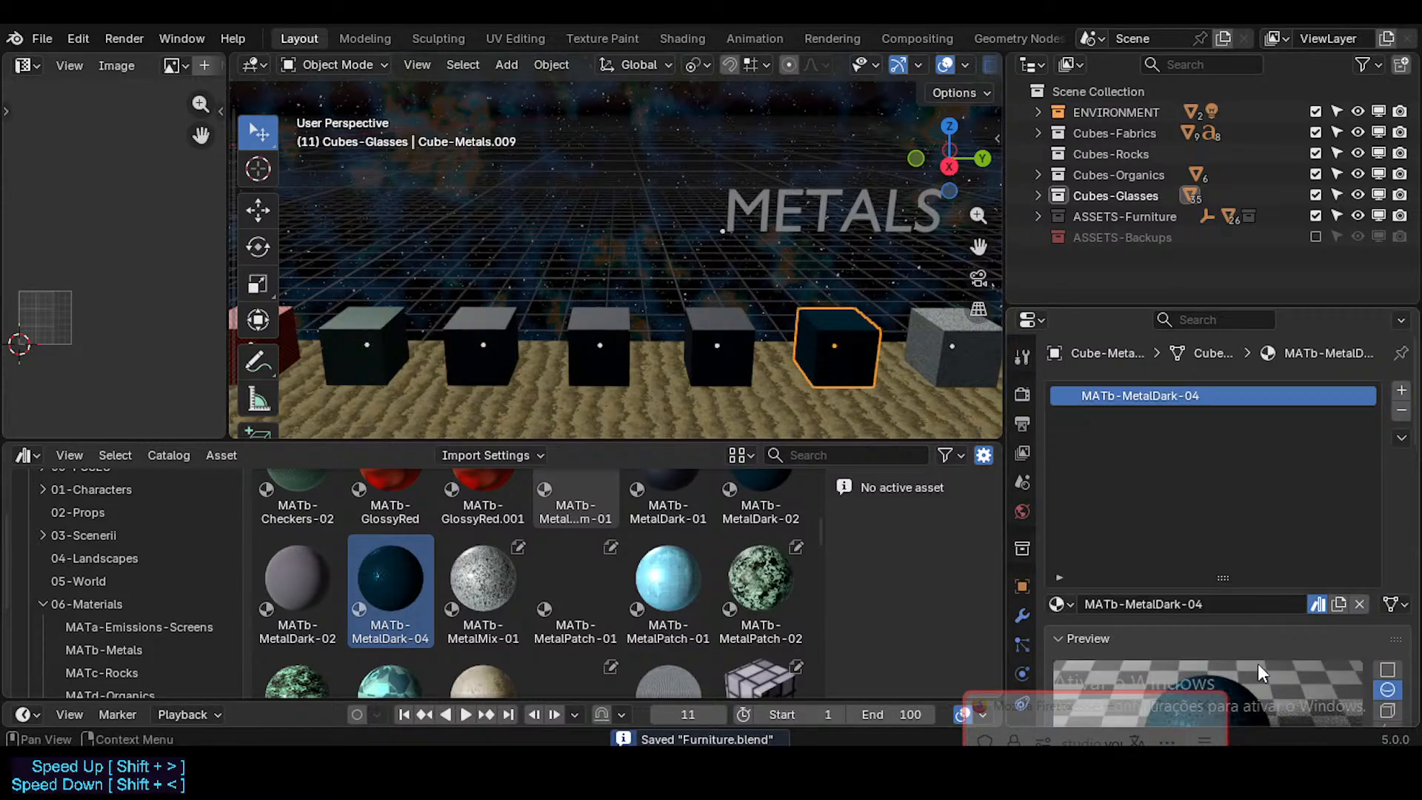
left_click(722, 342)
left_click(616, 342)
left_click(471, 337)
scroll(600, 567, "up", 2)
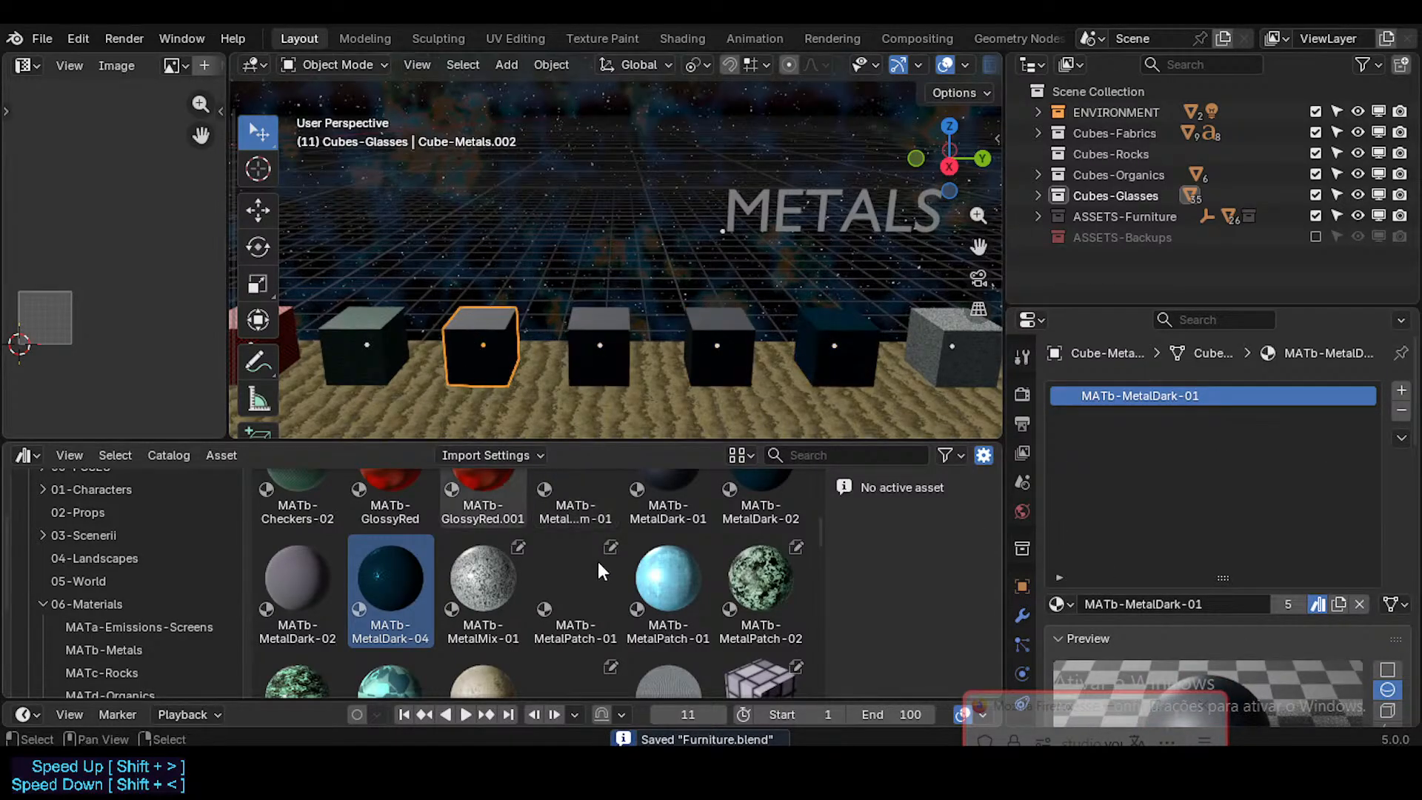
Step: Compare the similar-looking MATb-MetalDark-02 and MATb-MetalDark-04 material assets and examine which blend file the MATb-MetalDark-02 asset comes from
scroll(603, 575, "down", 1)
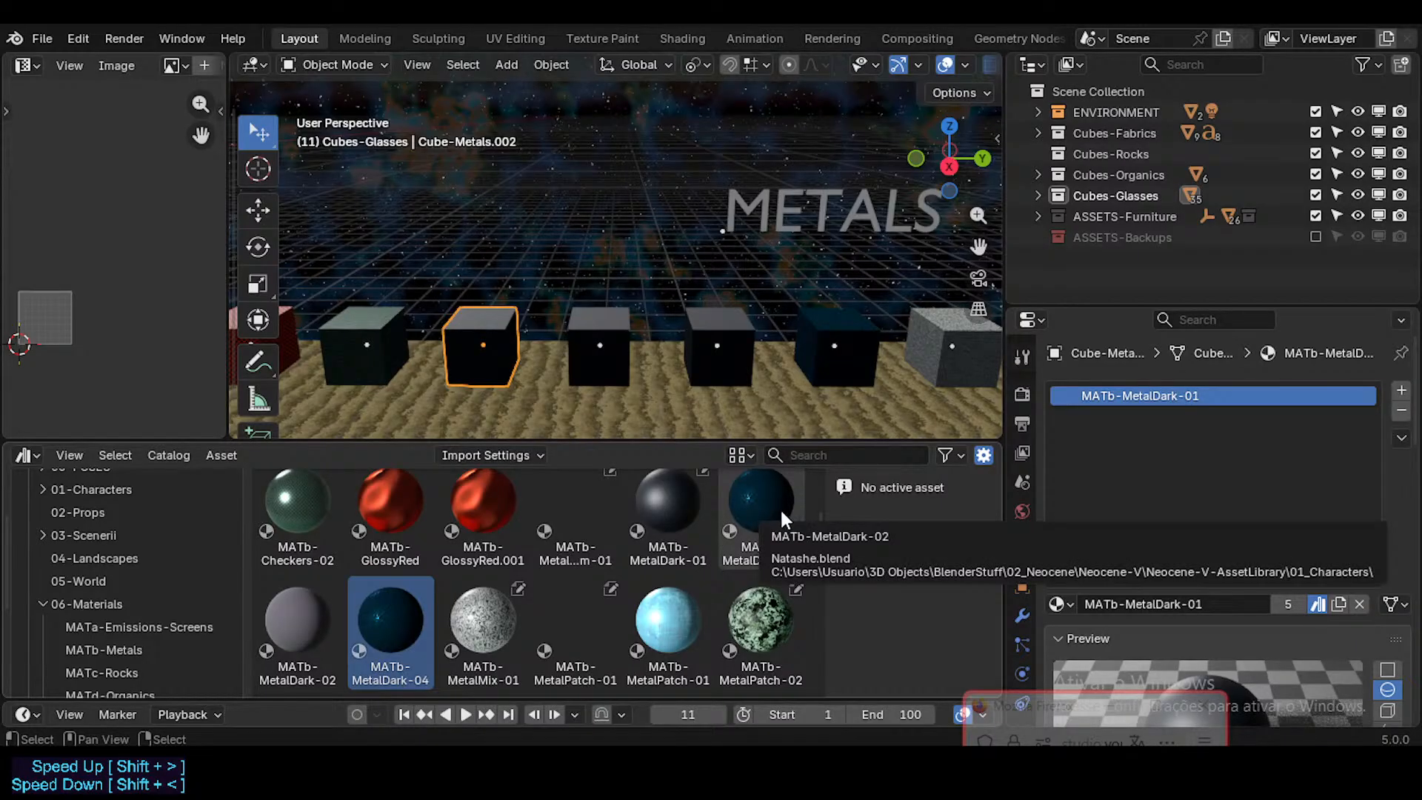
left_click(776, 512)
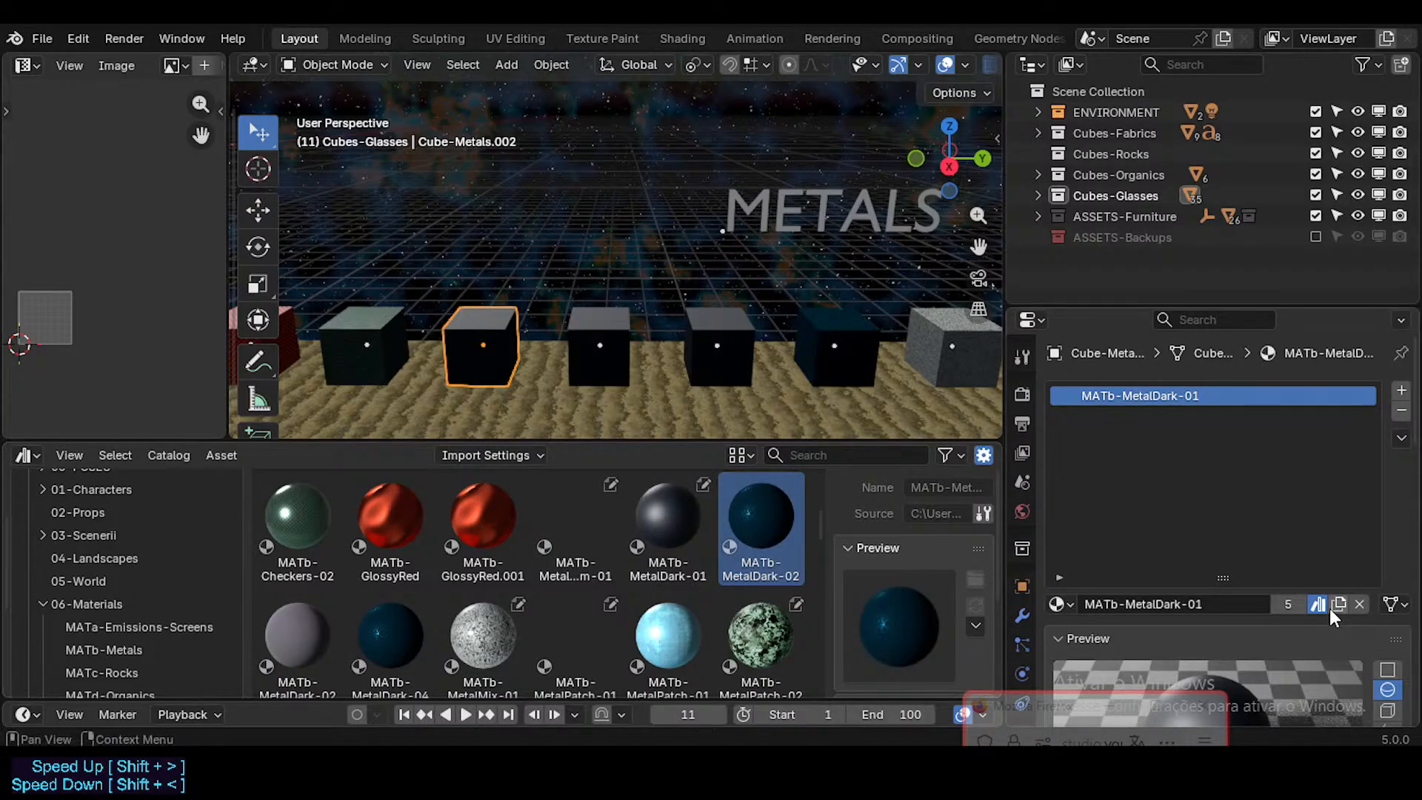
right_click(782, 517)
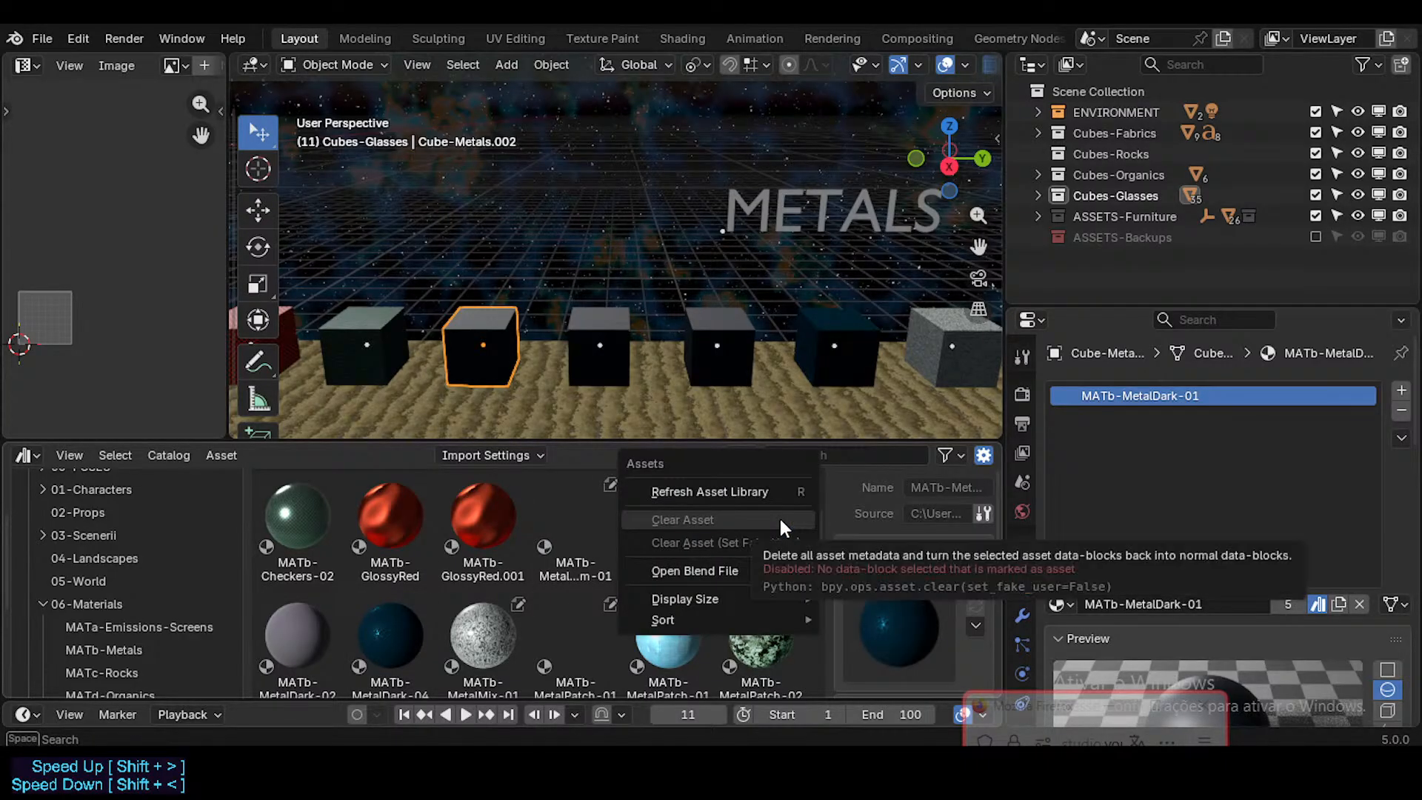
key("Escape")
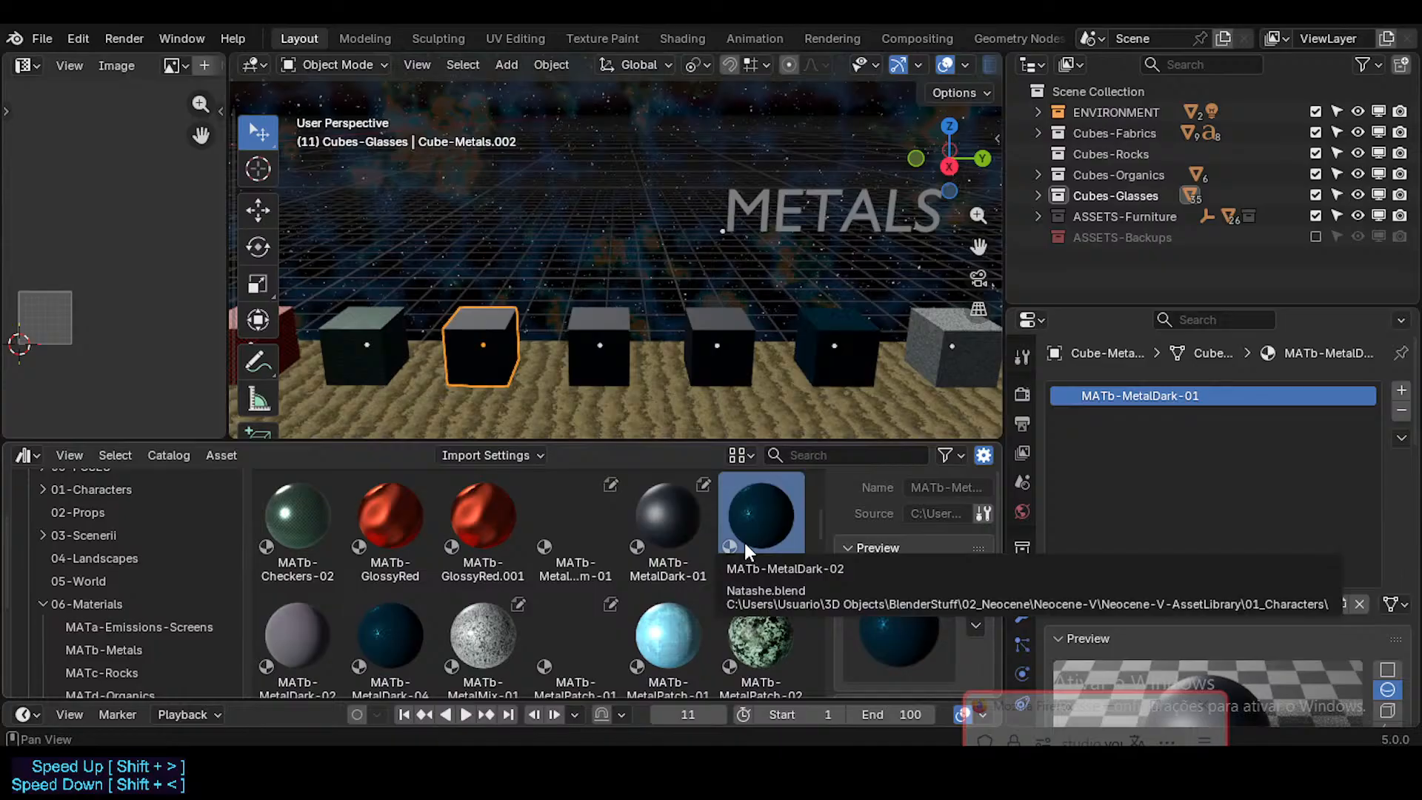
left_click(407, 638)
scroll(400, 641, "down", 1)
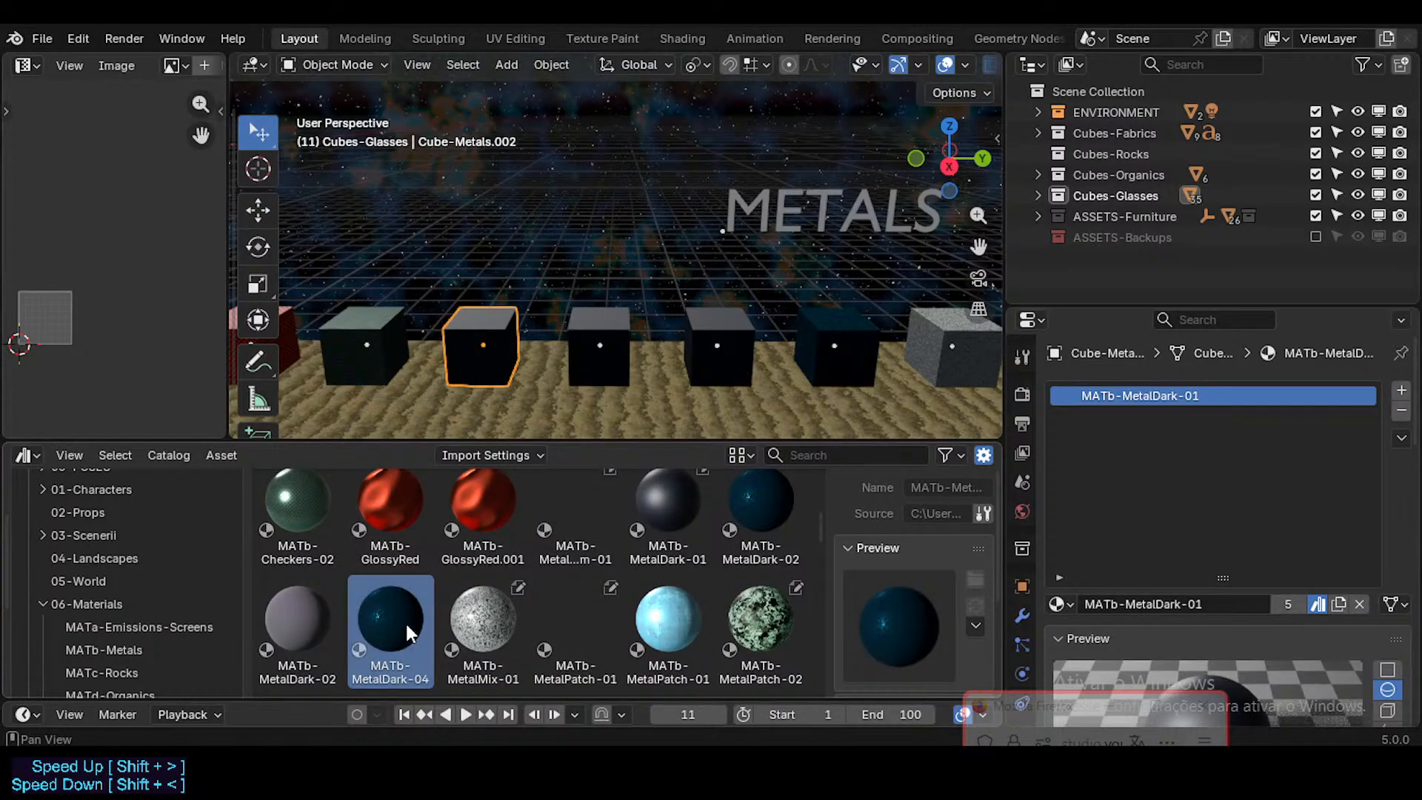
left_click(766, 504)
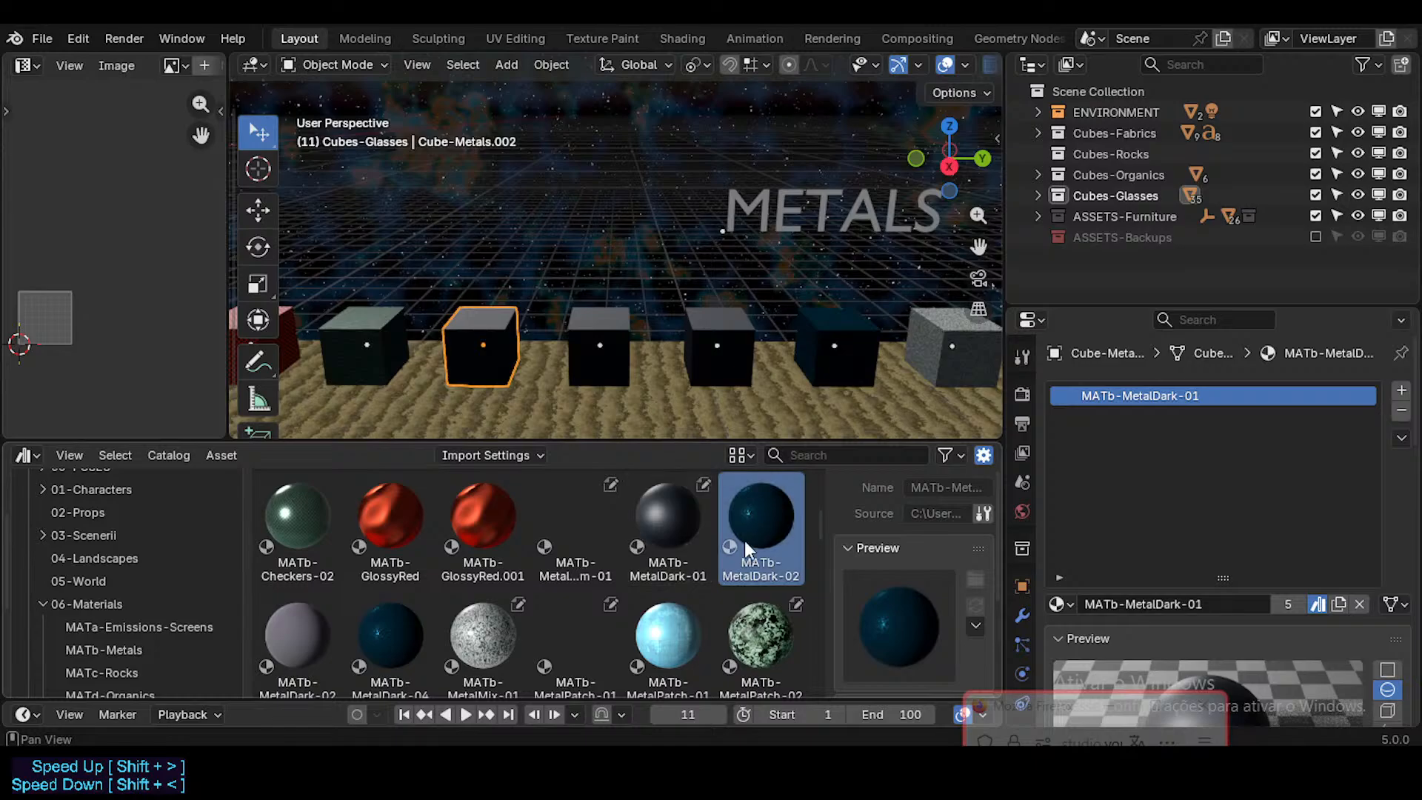
left_click(392, 659)
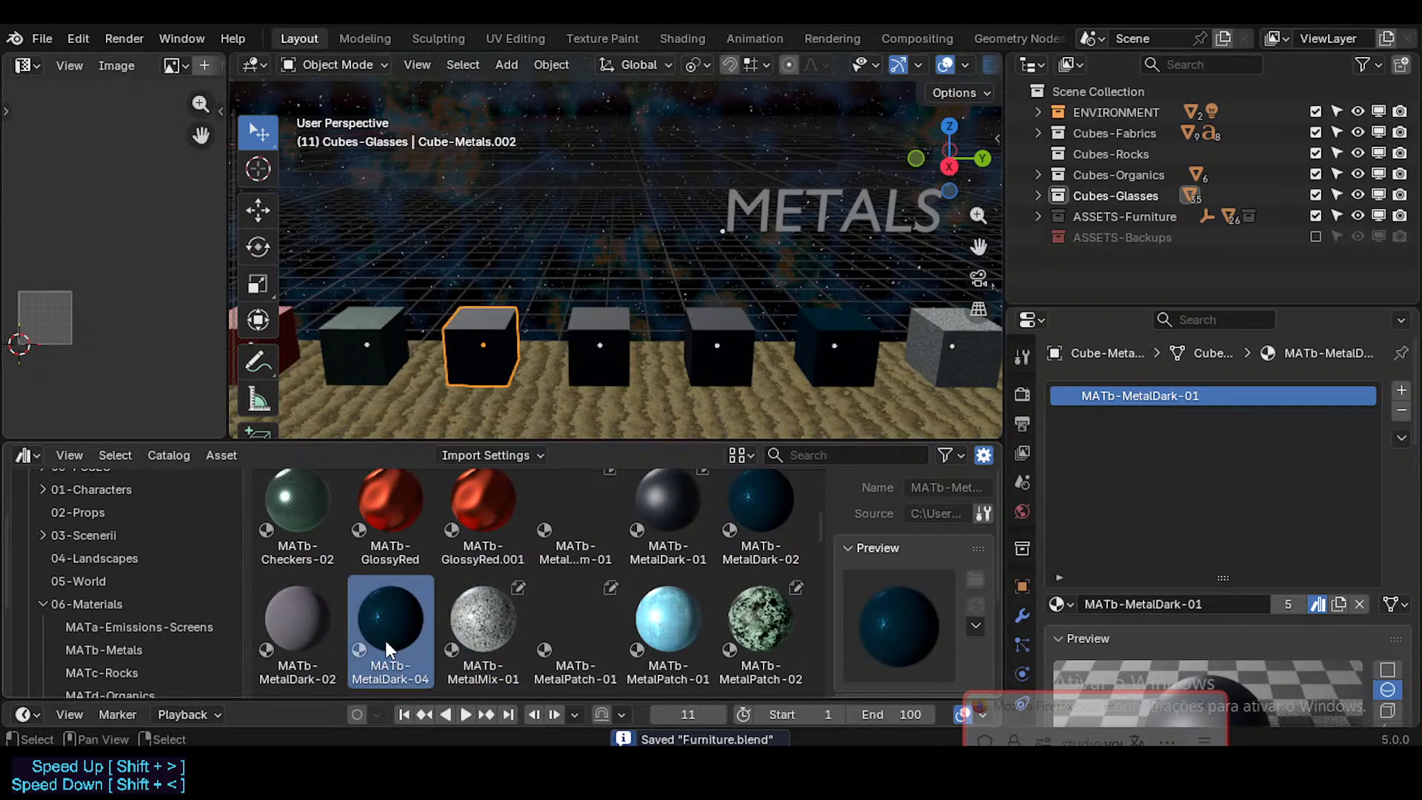
scroll(508, 349, "up", 1)
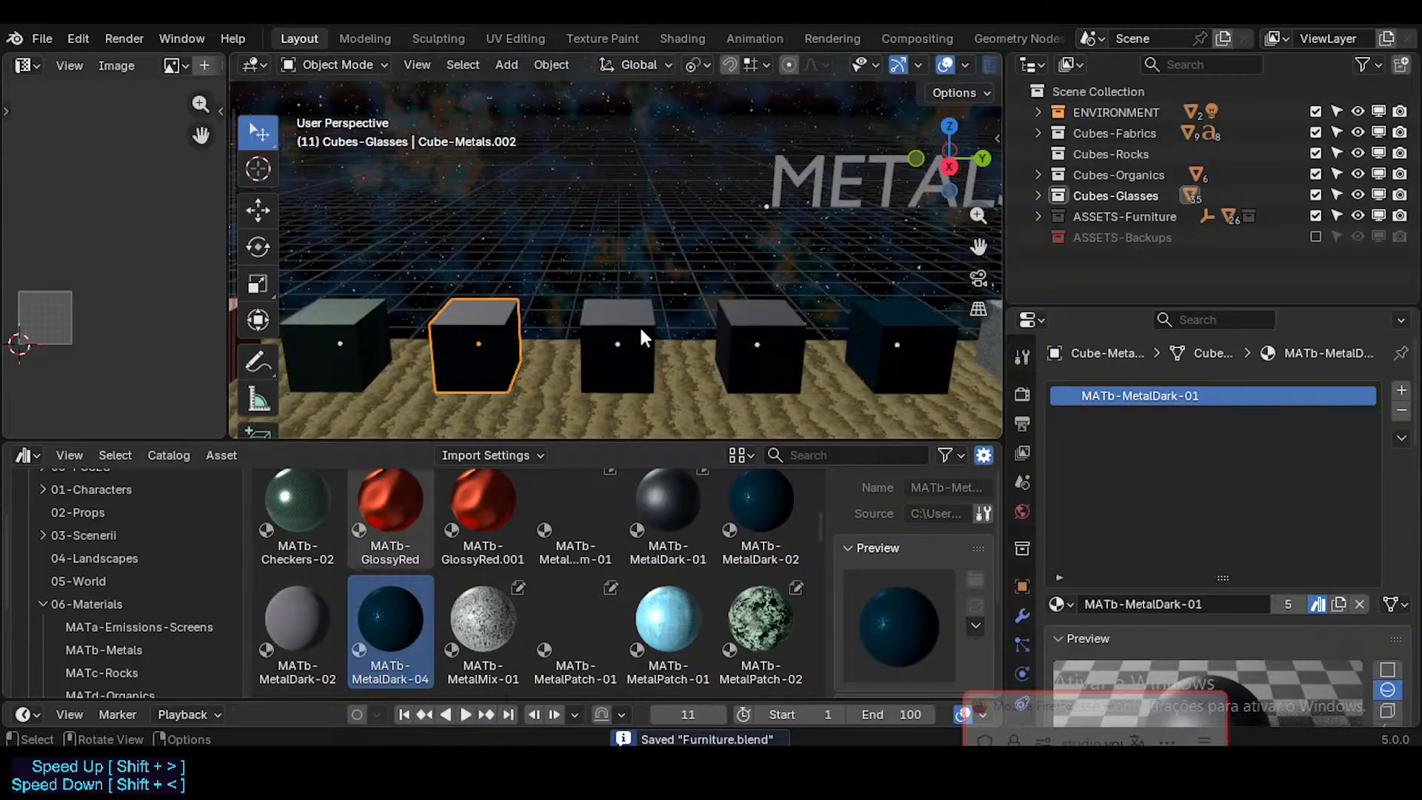
Step: Refresh the Neocene-V-AssetLibrary and recheck the source file of the blue MATb-MetalDark-02 asset
scroll(148, 635, "down", 2)
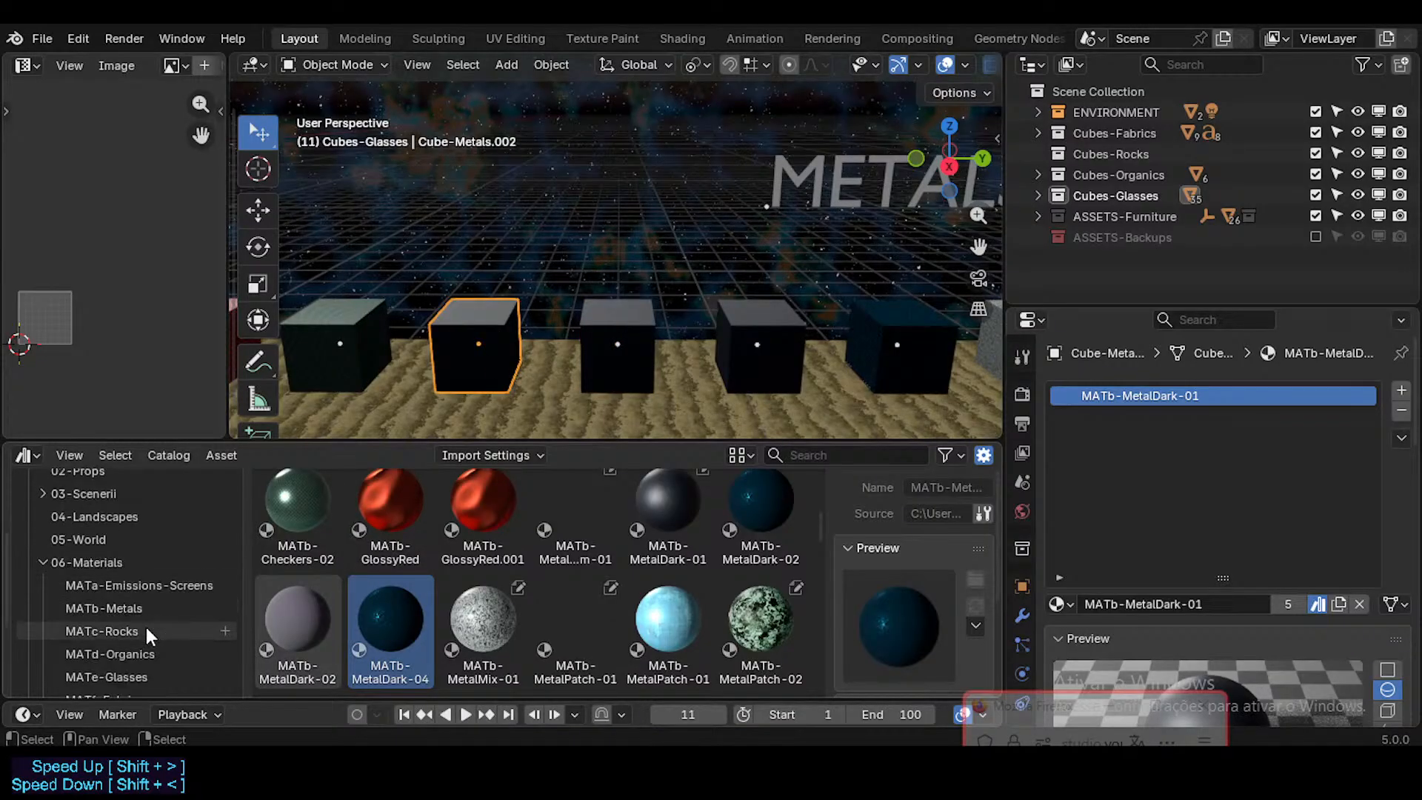
scroll(145, 623, "up", 4)
scroll(137, 522, "down", 2)
scroll(177, 533, "up", 2)
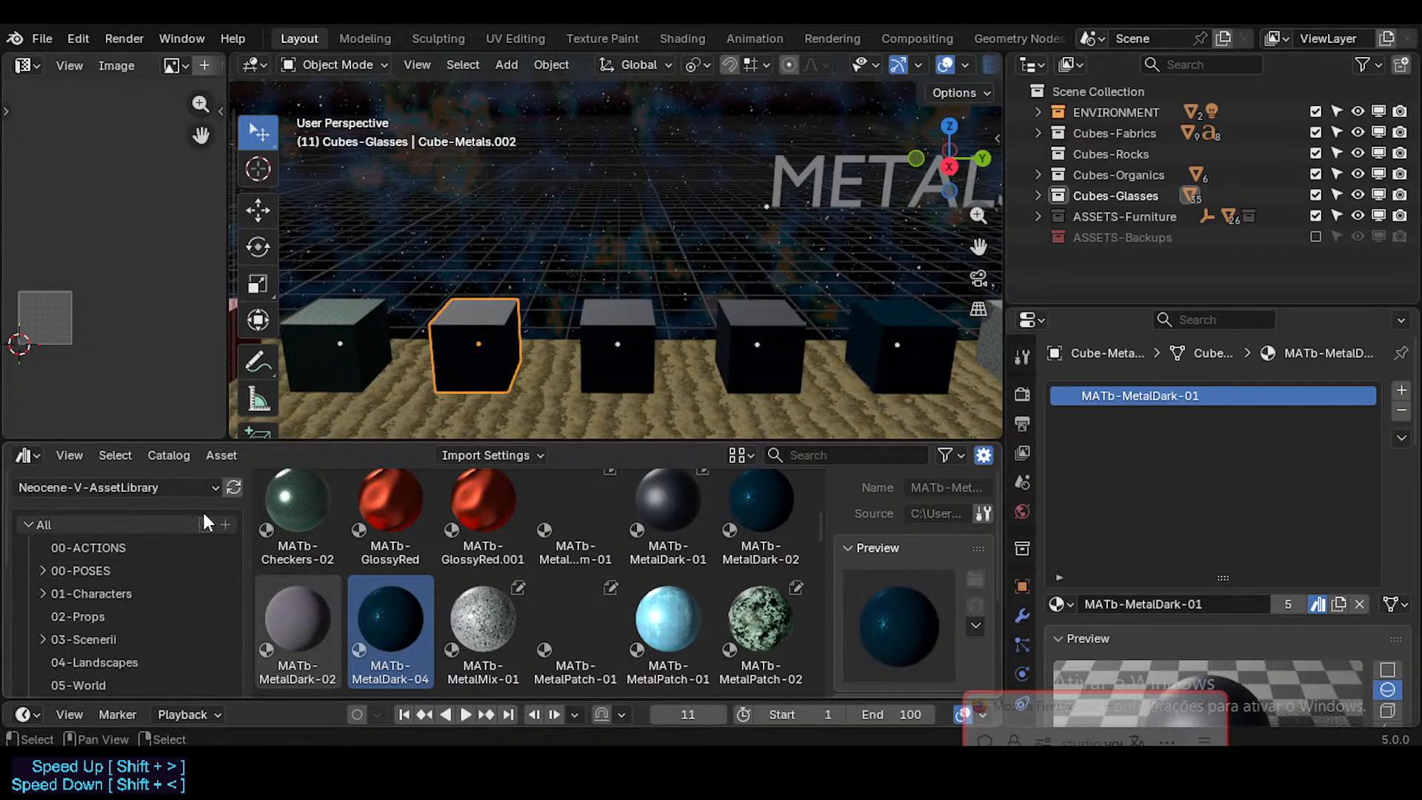
left_click(232, 489)
scroll(434, 590, "down", 11)
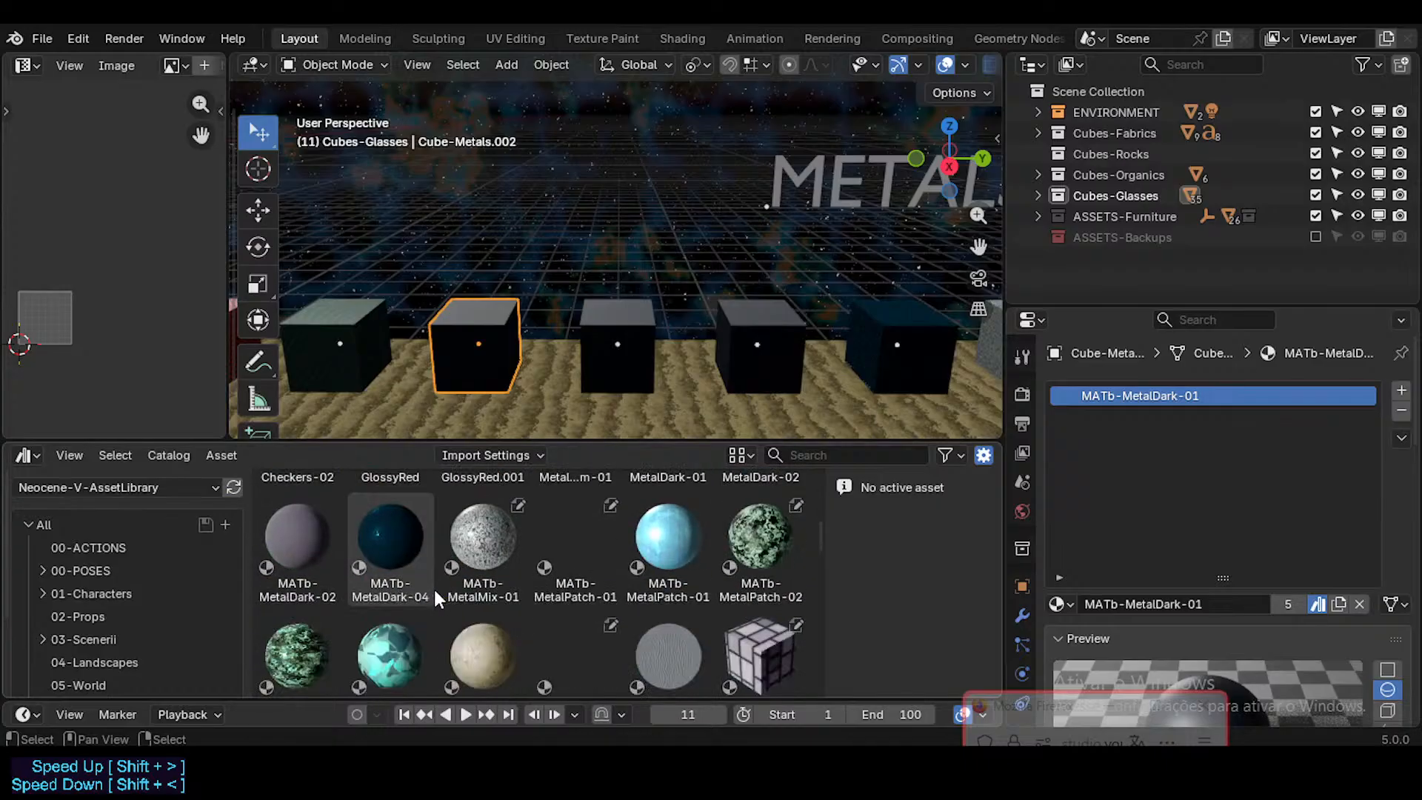
scroll(433, 586, "up", 3)
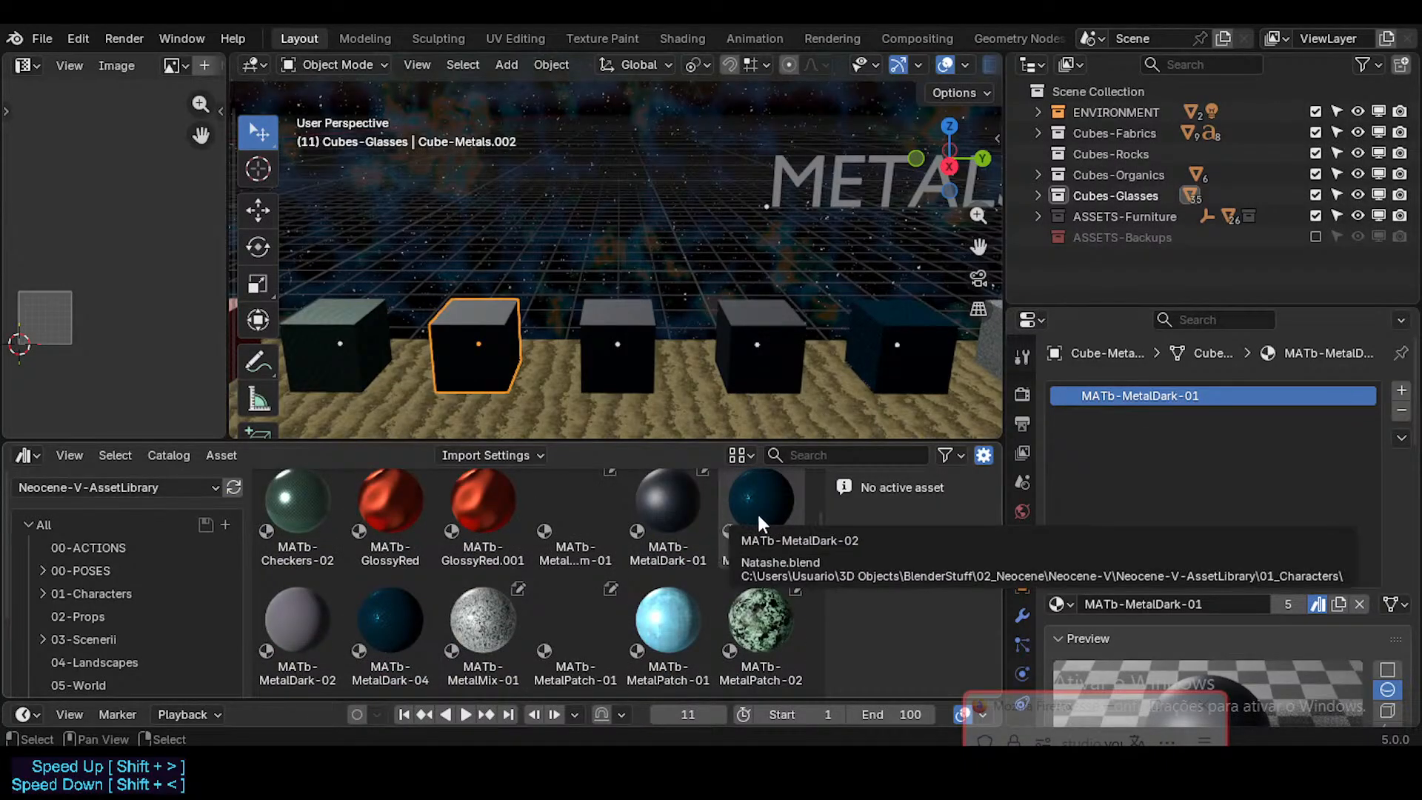
scroll(130, 579, "down", 3)
scroll(111, 589, "up", 3)
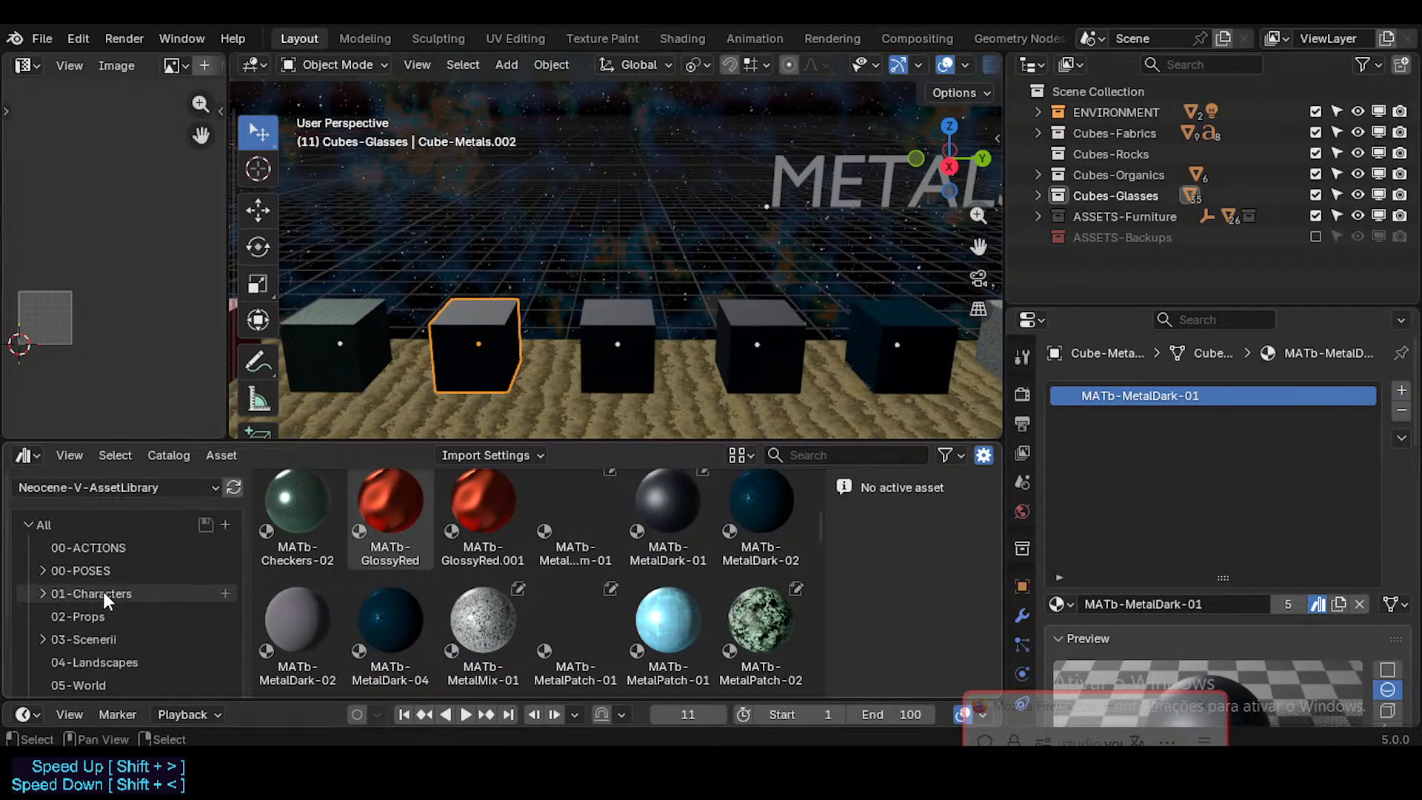
Step: Show the assets of the MATb-Metals catalog under 06-Materials
scroll(102, 588, "down", 3)
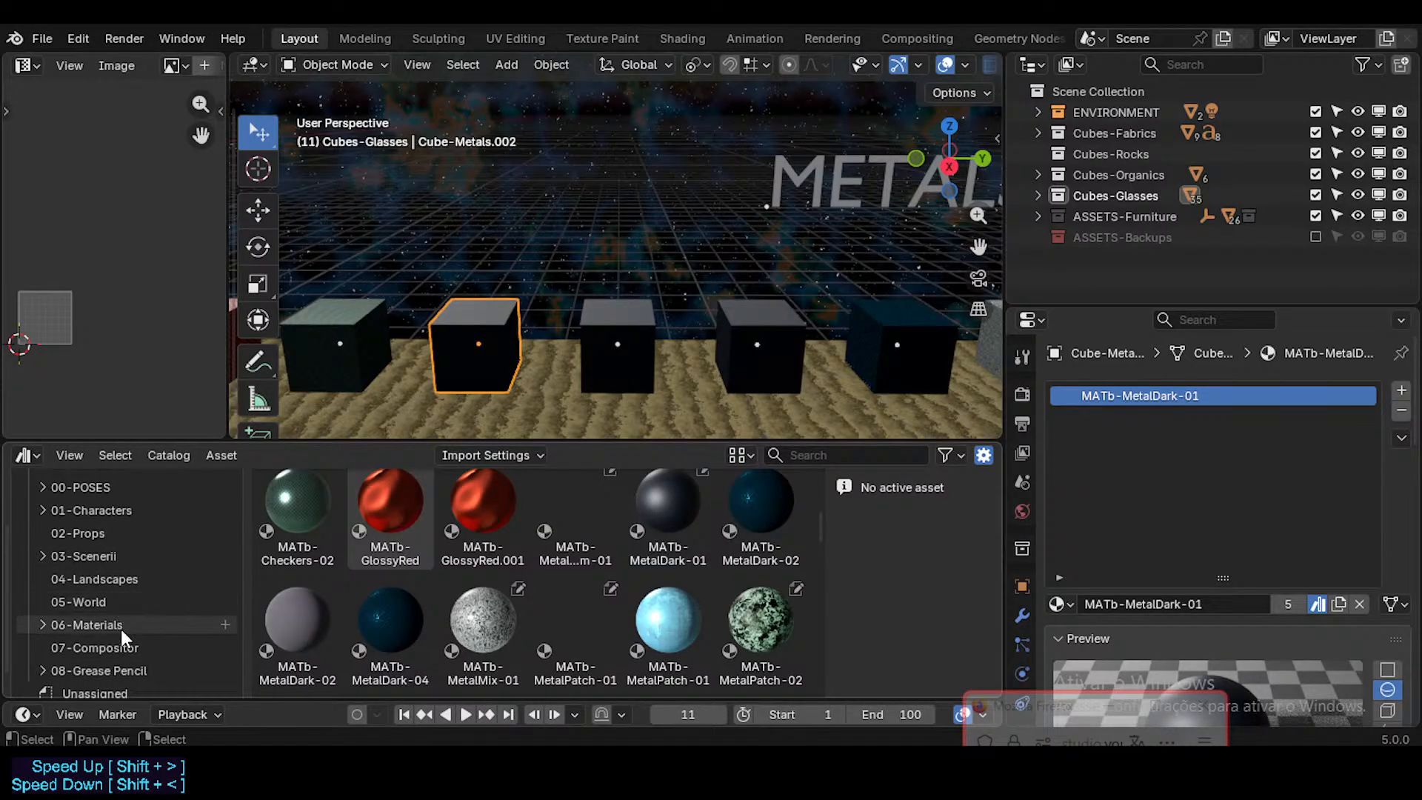
left_click(59, 628)
scroll(105, 652, "down", 2)
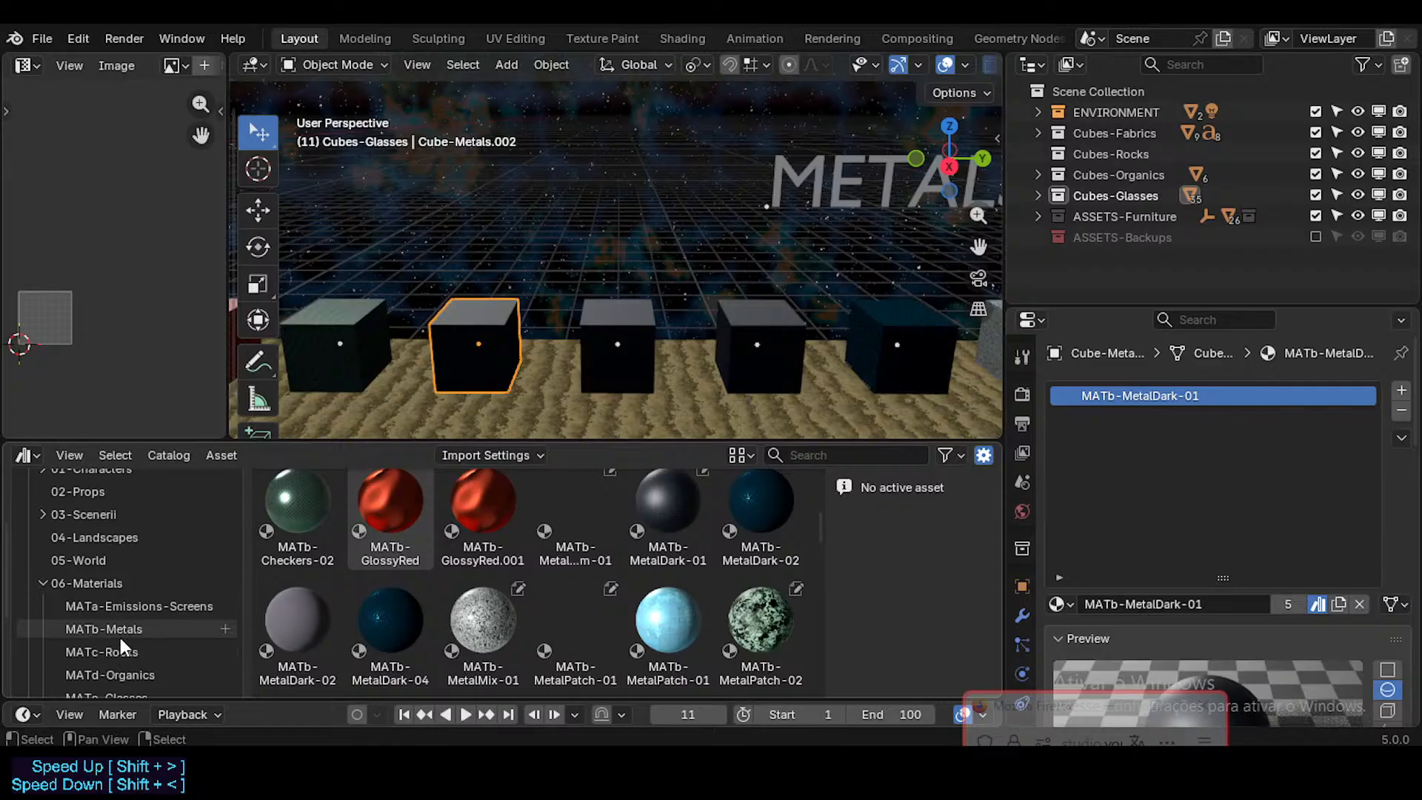
left_click(119, 634)
left_click(298, 618)
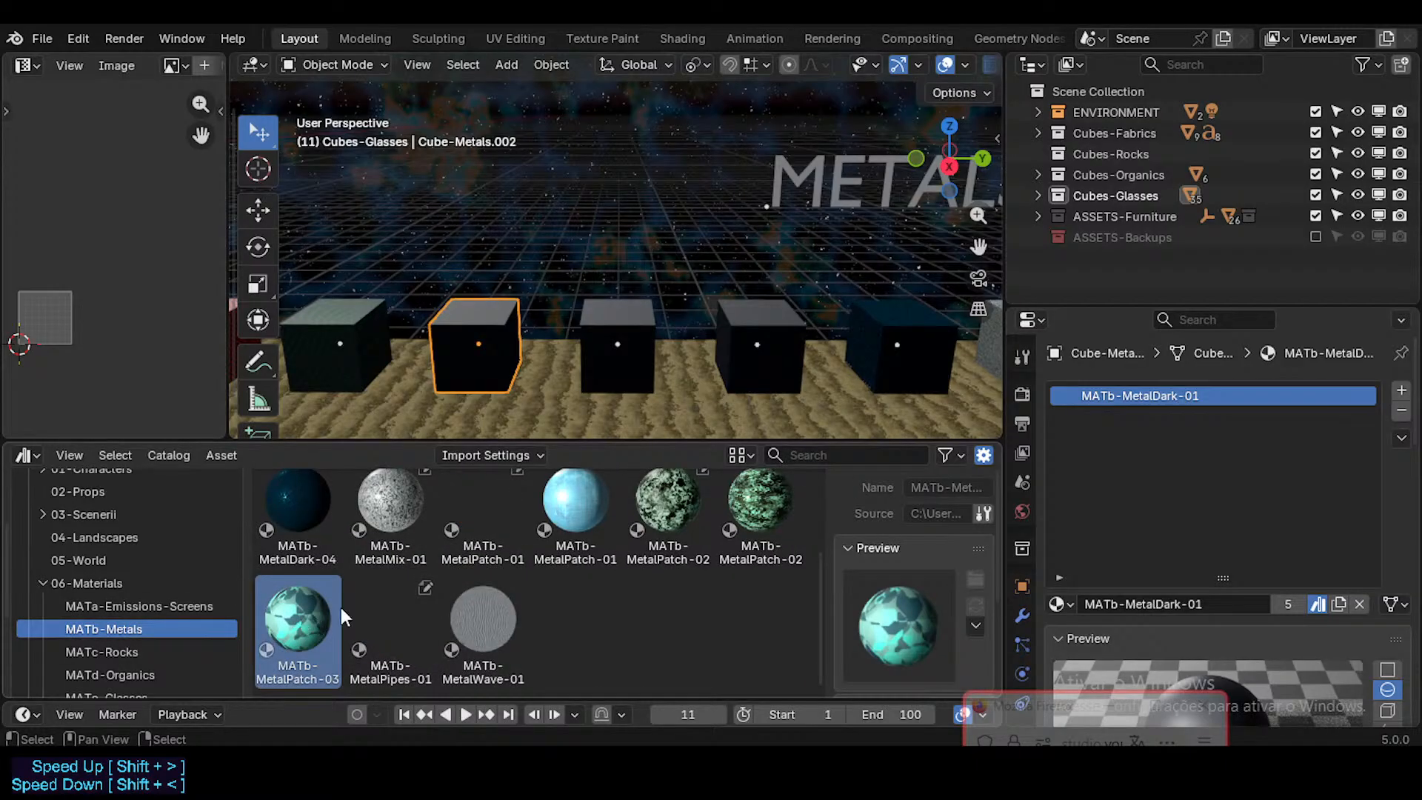
scroll(656, 322, "down", 1)
Step: Check the materials on the MATb-Checkers-02 cube and the first two MATb-MetalDark-01 cubes
left_click(423, 324)
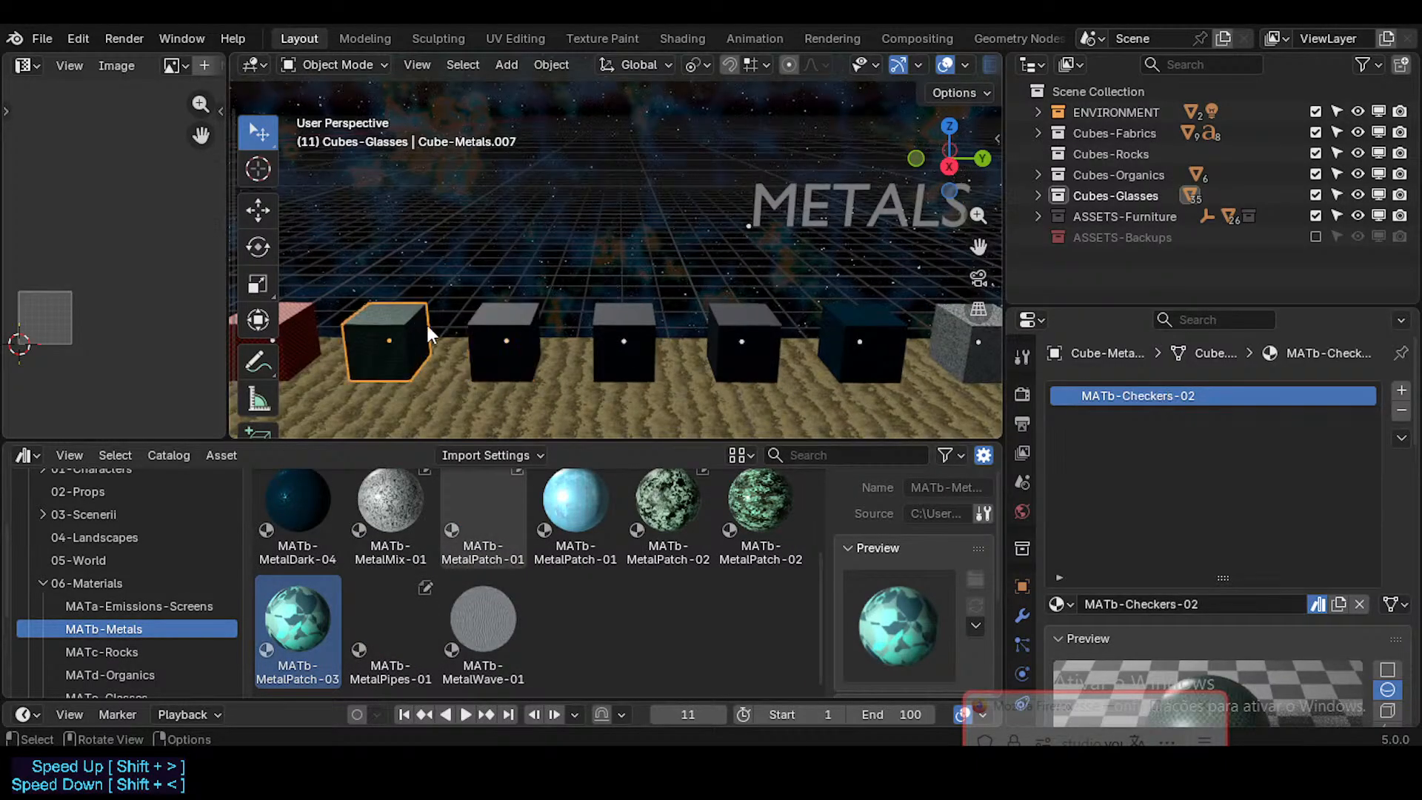
middle_click_drag(480, 329, 652, 336)
left_click(582, 337)
scroll(505, 590, "up", 1)
scroll(504, 587, "up", 1)
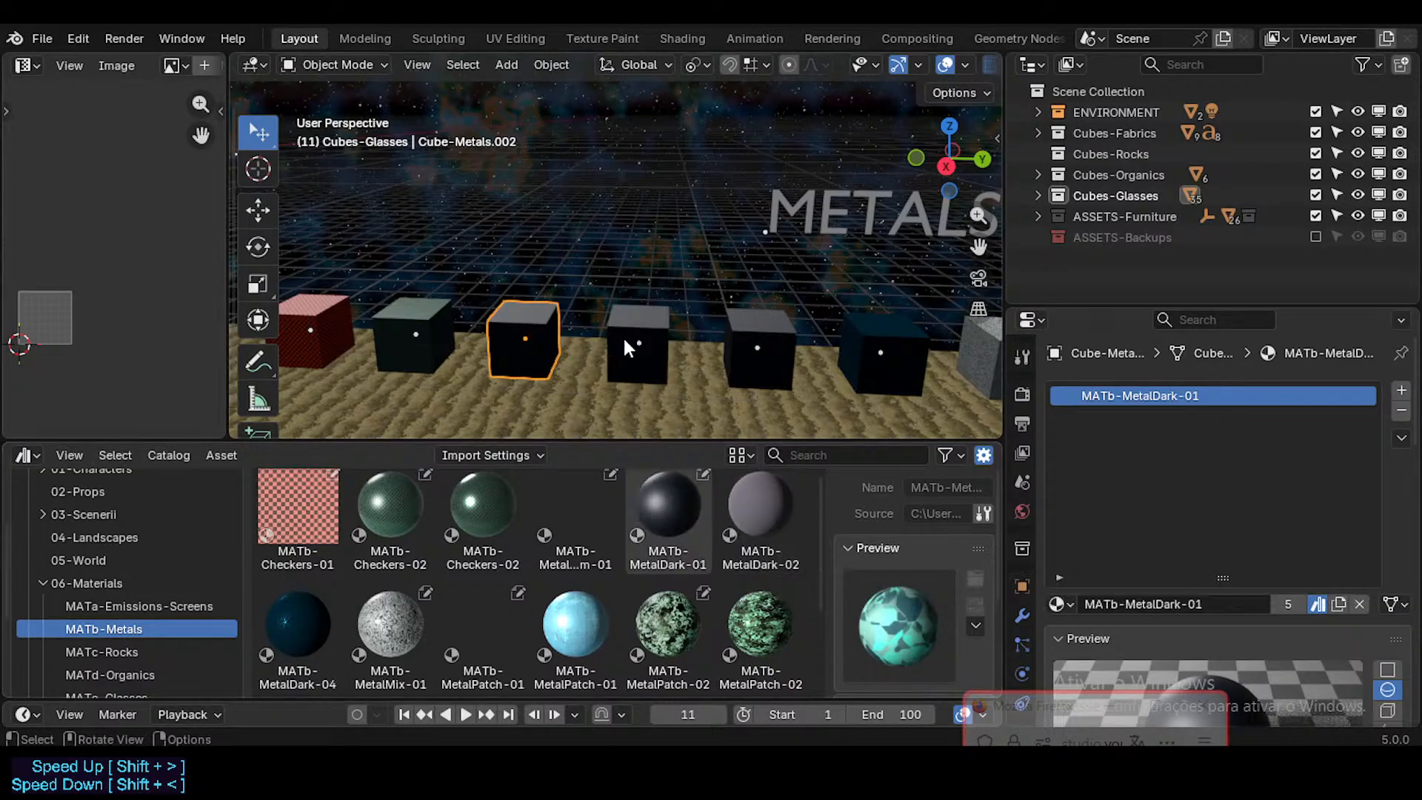
left_click(652, 363)
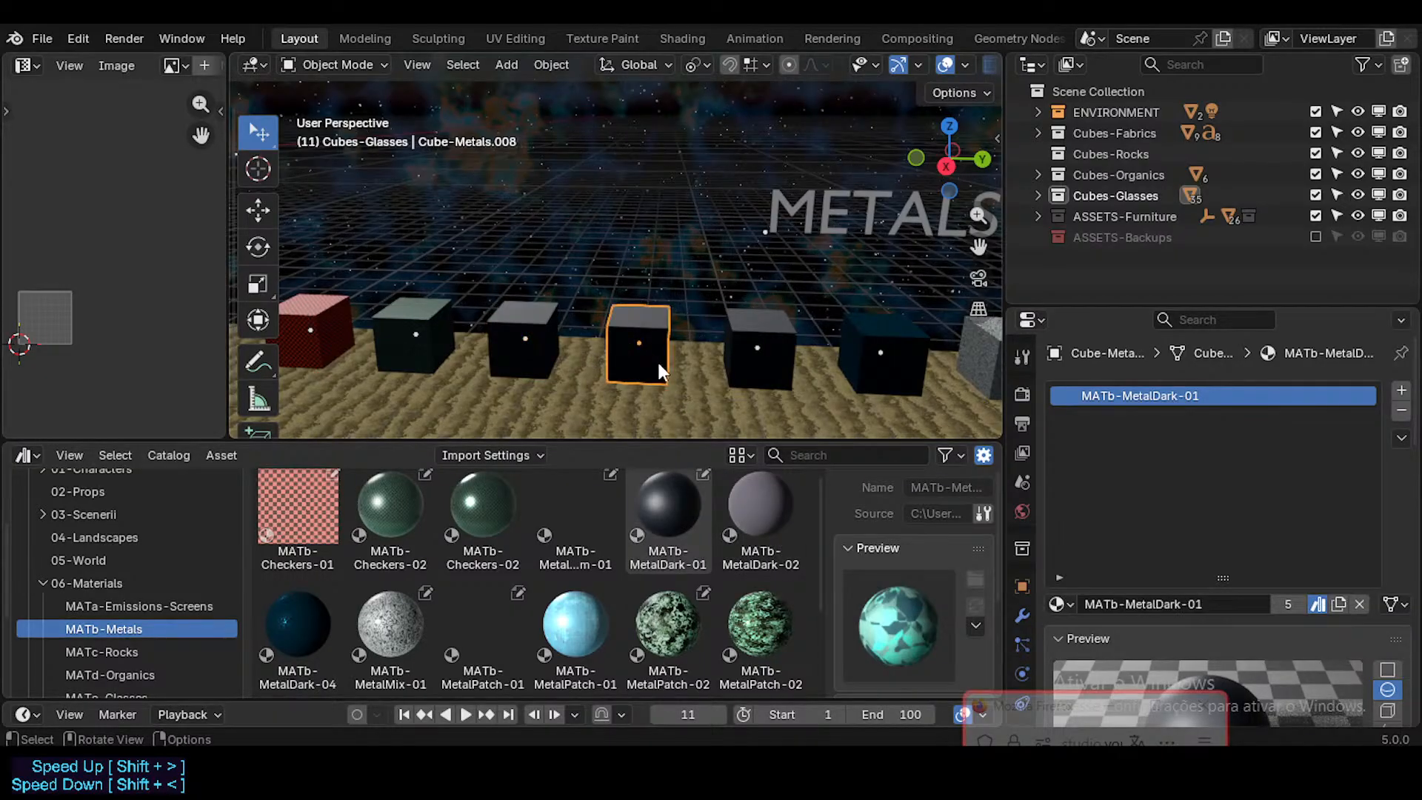
left_click(553, 344)
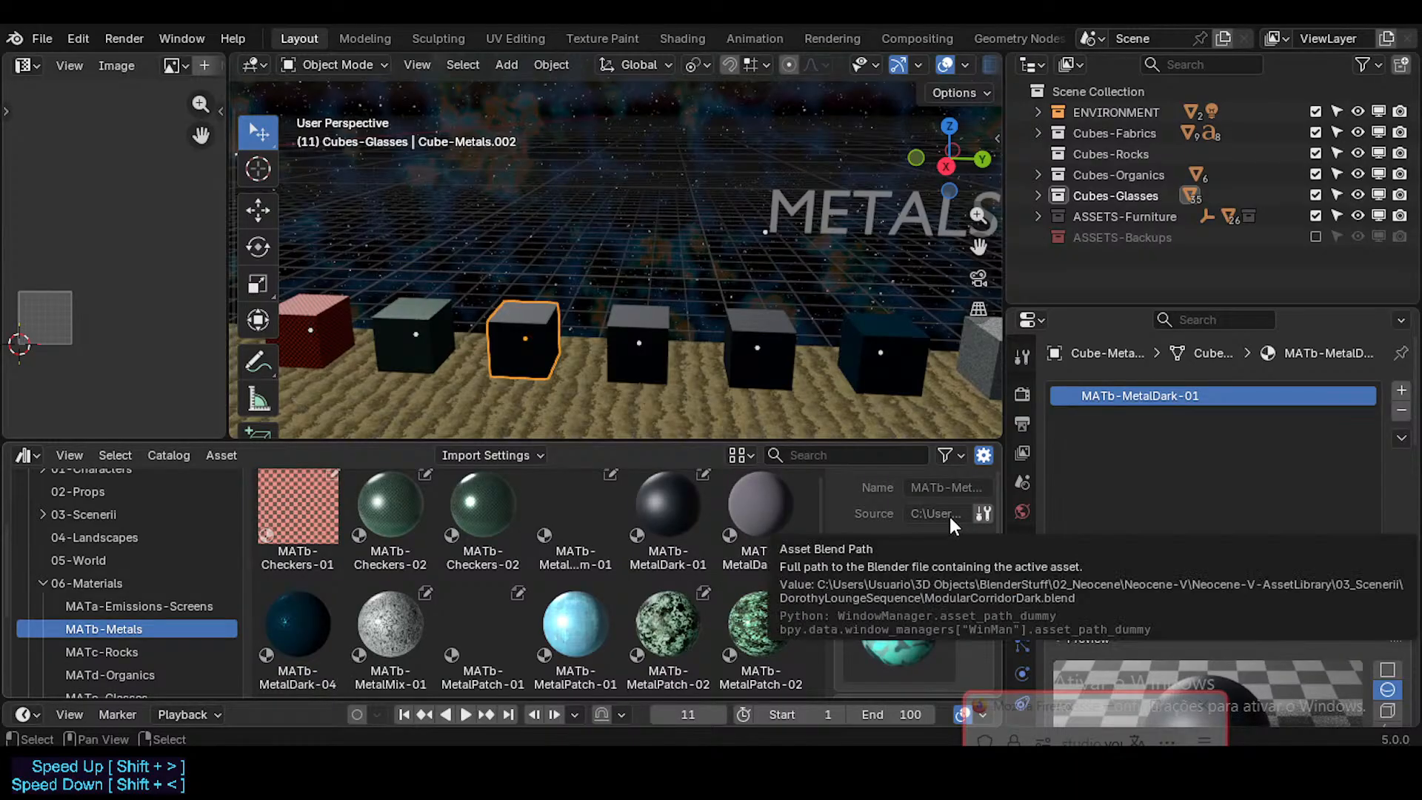
Step: Assign the grey MATb-MetalDark-02 material asset to the second MATb-MetalDark-01 cube in the Metals row
left_click(763, 514)
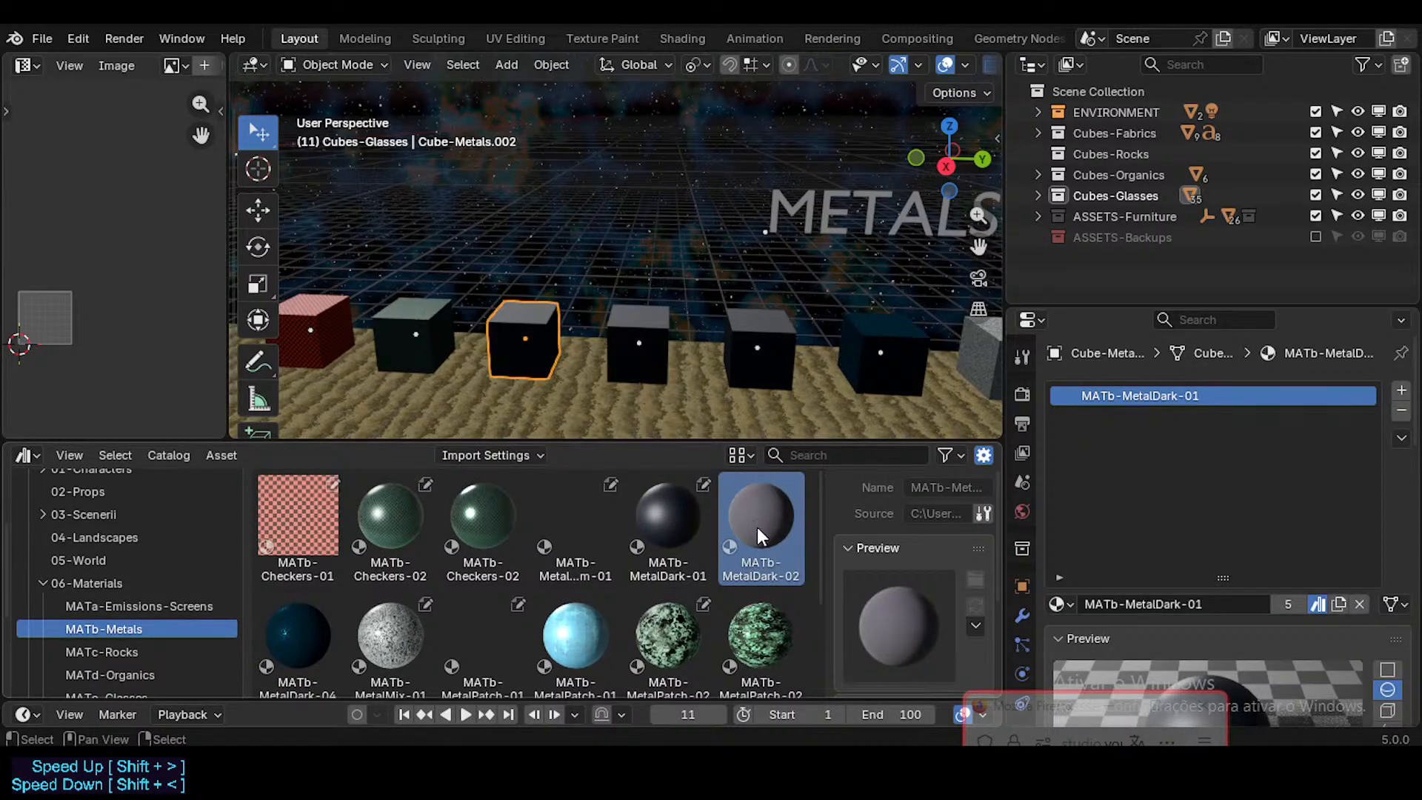
left_click_drag(757, 527, 705, 380)
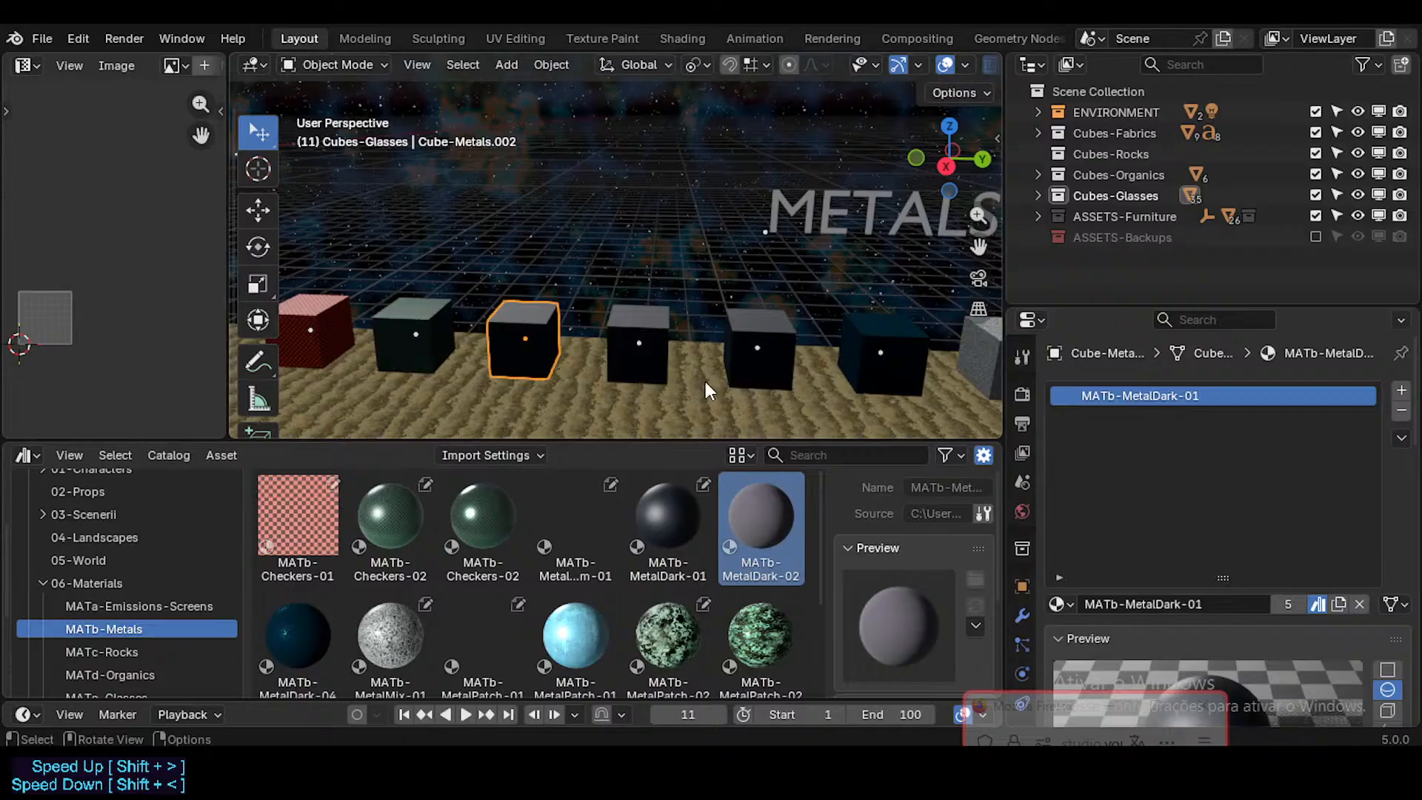
left_click(435, 309)
left_click(542, 336)
left_click(645, 327)
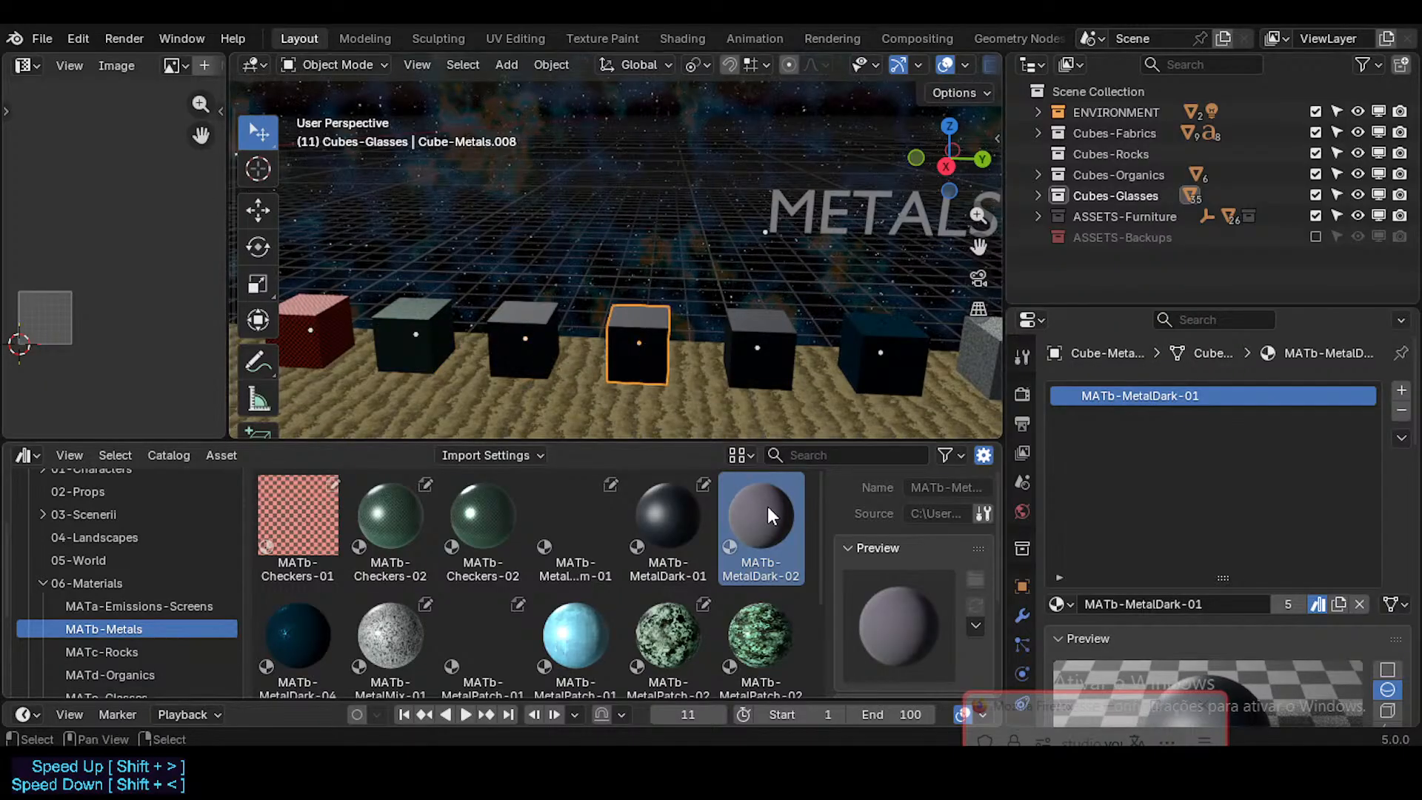
left_click_drag(767, 505, 1111, 396)
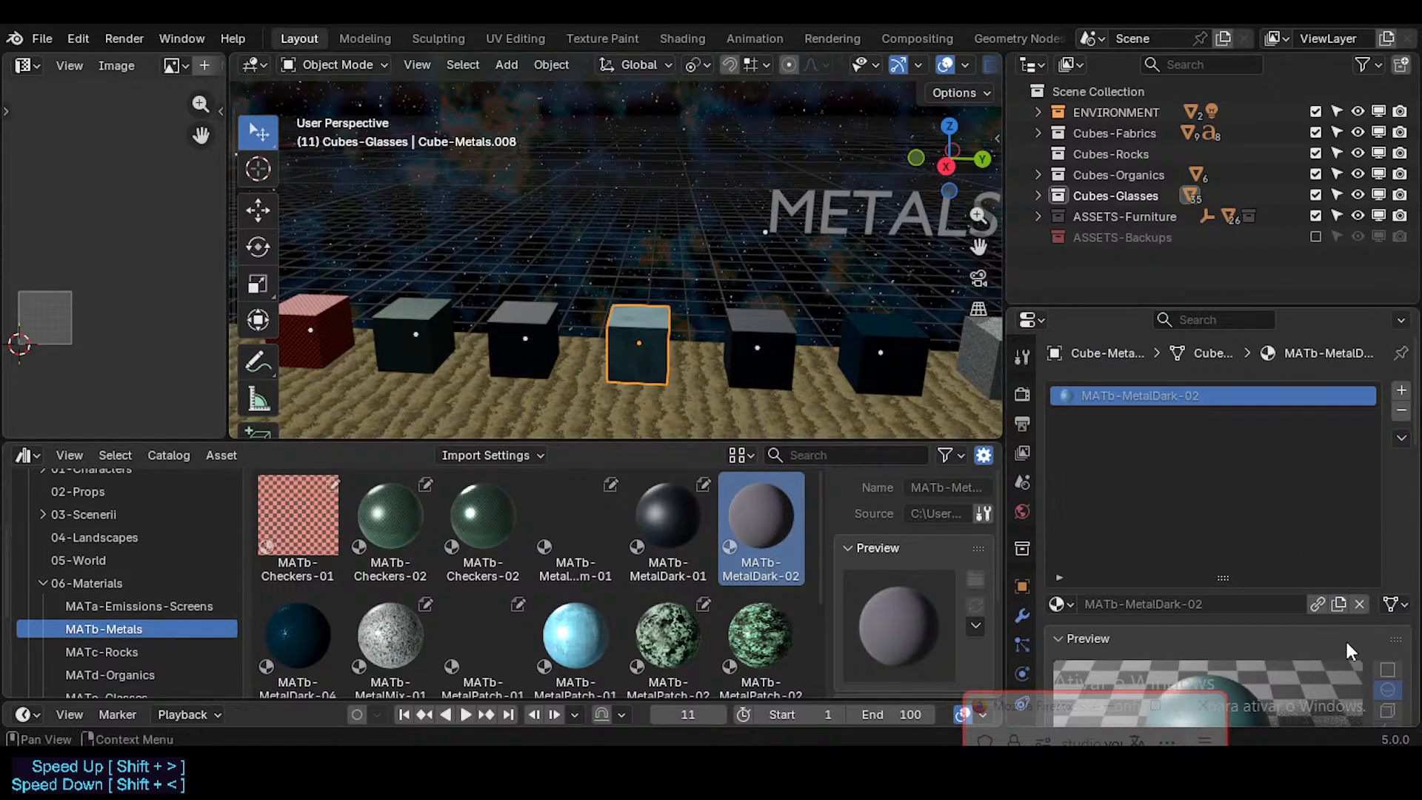
Step: Mark the second dark cube's MATb-MetalDark-02 material as an asset and inspect the cube up close
right_click(1318, 604)
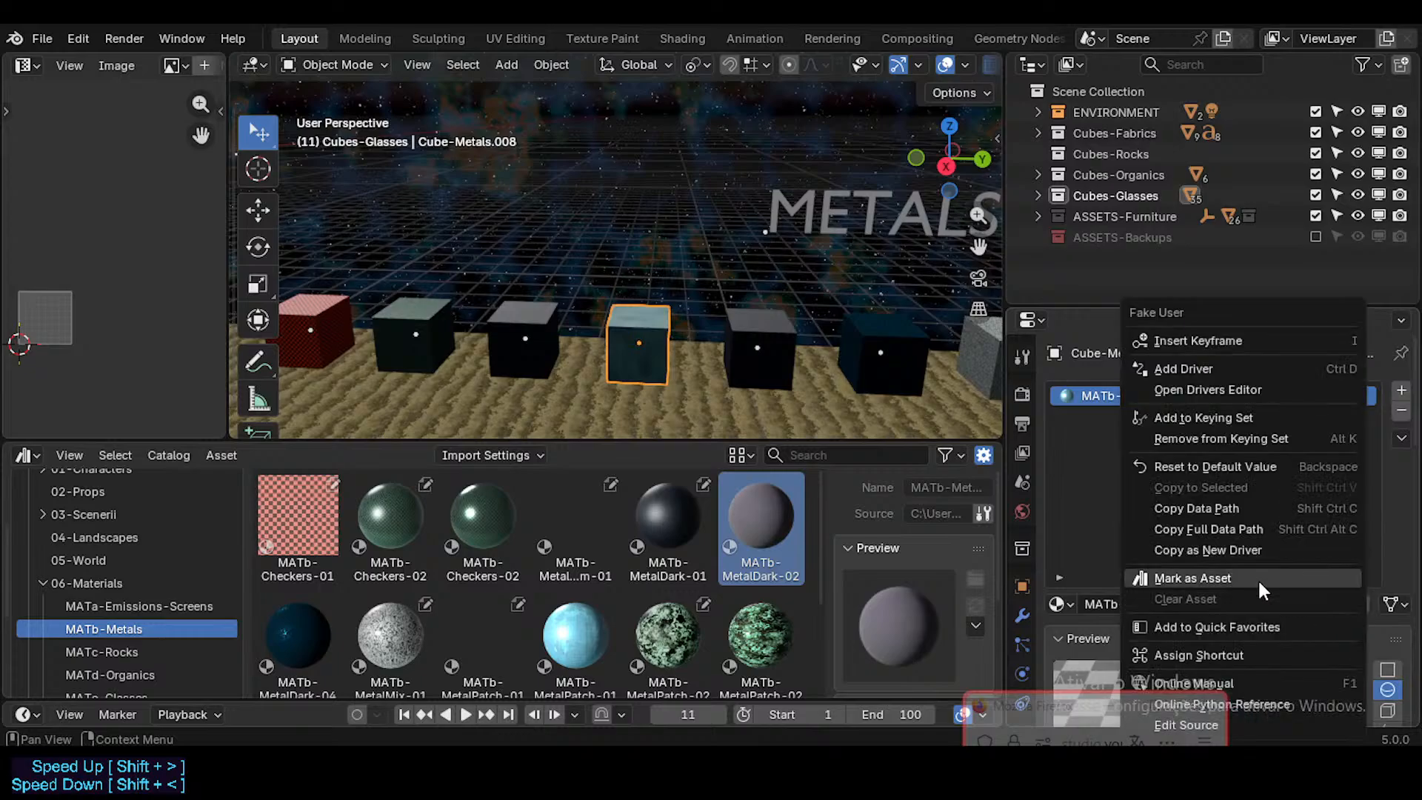
left_click(1257, 579)
scroll(668, 339, "up", 3)
key("Tab")
key("Tab")
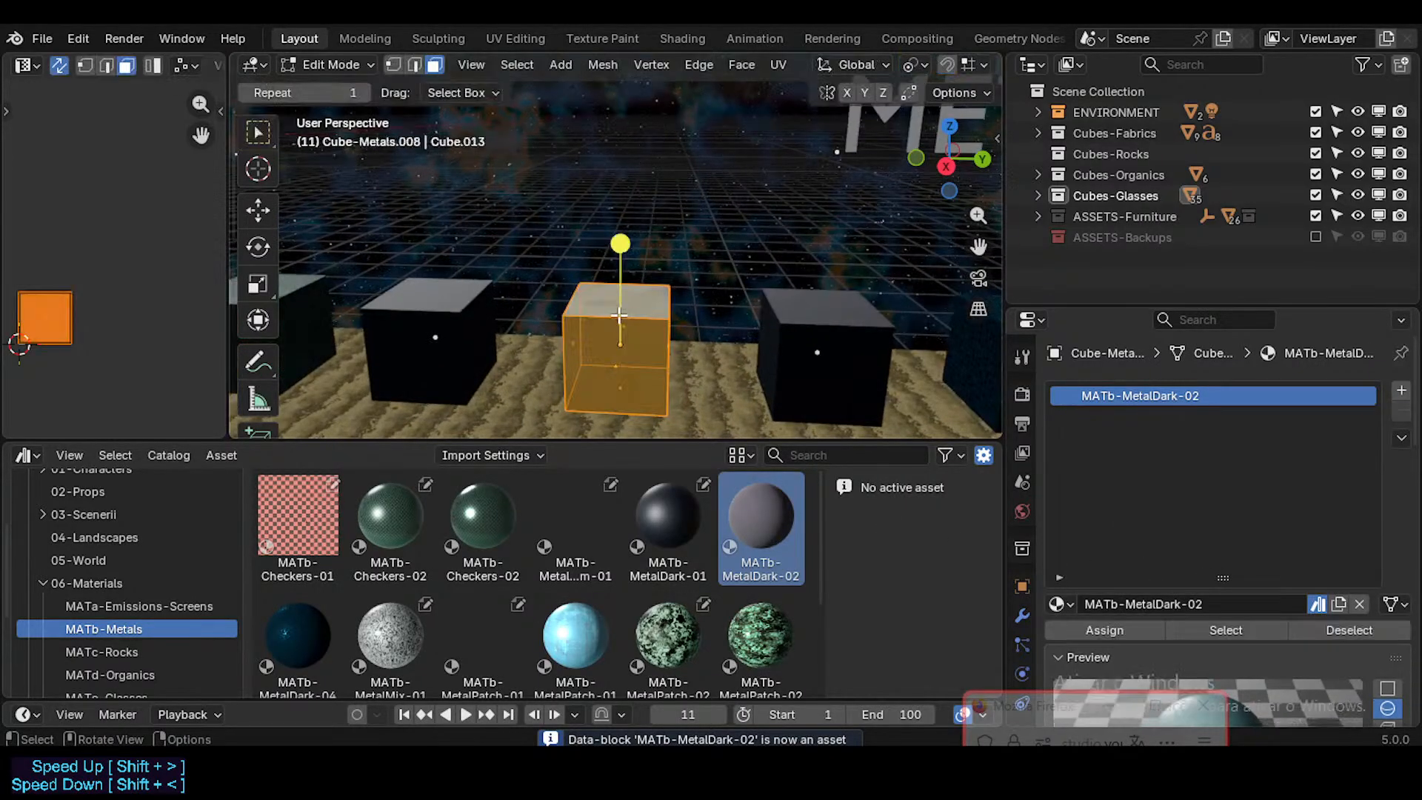
Step: Compare the MATb-MetalDark-01, MATb-MetalDark-02 and MATb-MetalDark-04 assets in the MATb-Metals catalog
scroll(705, 508, "down", 2)
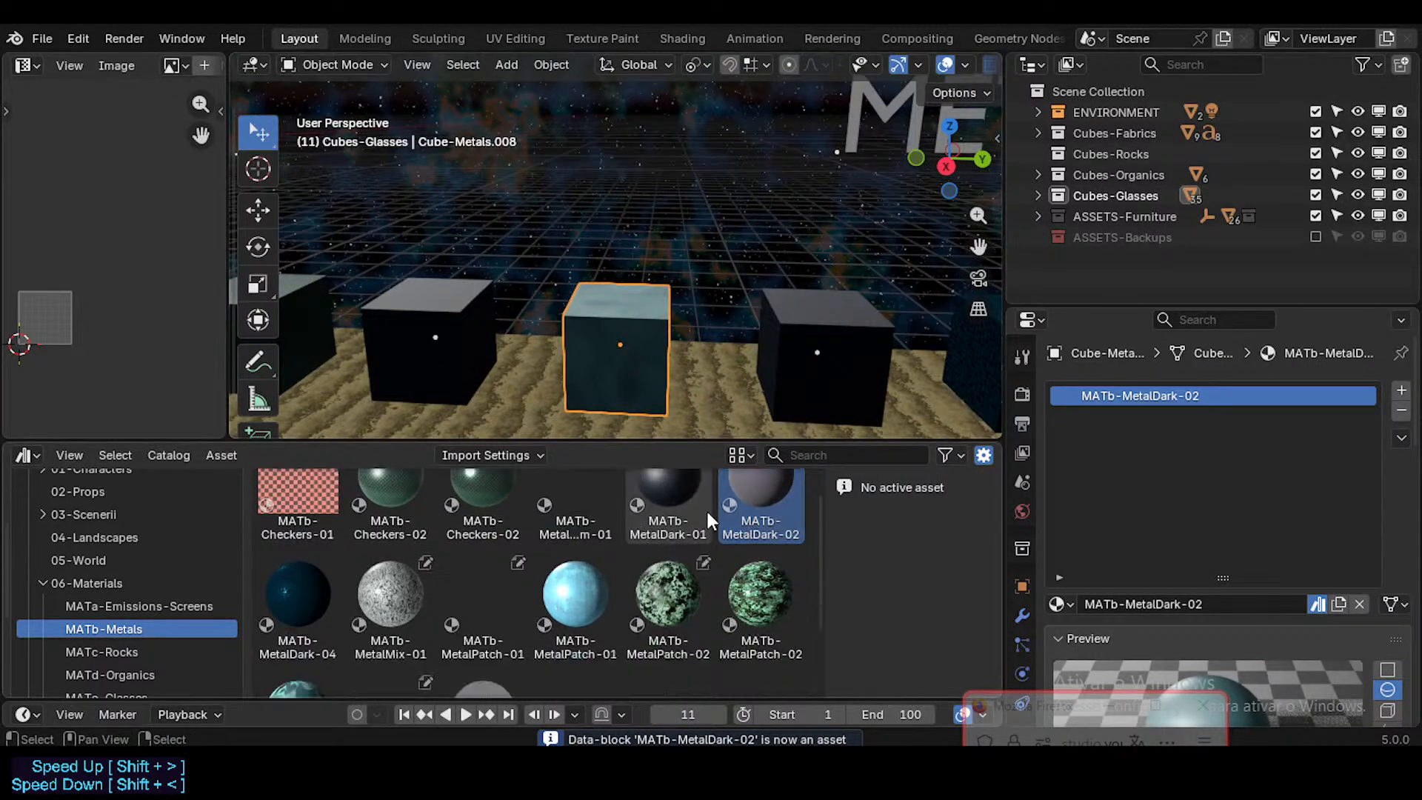
scroll(708, 528, "up", 2)
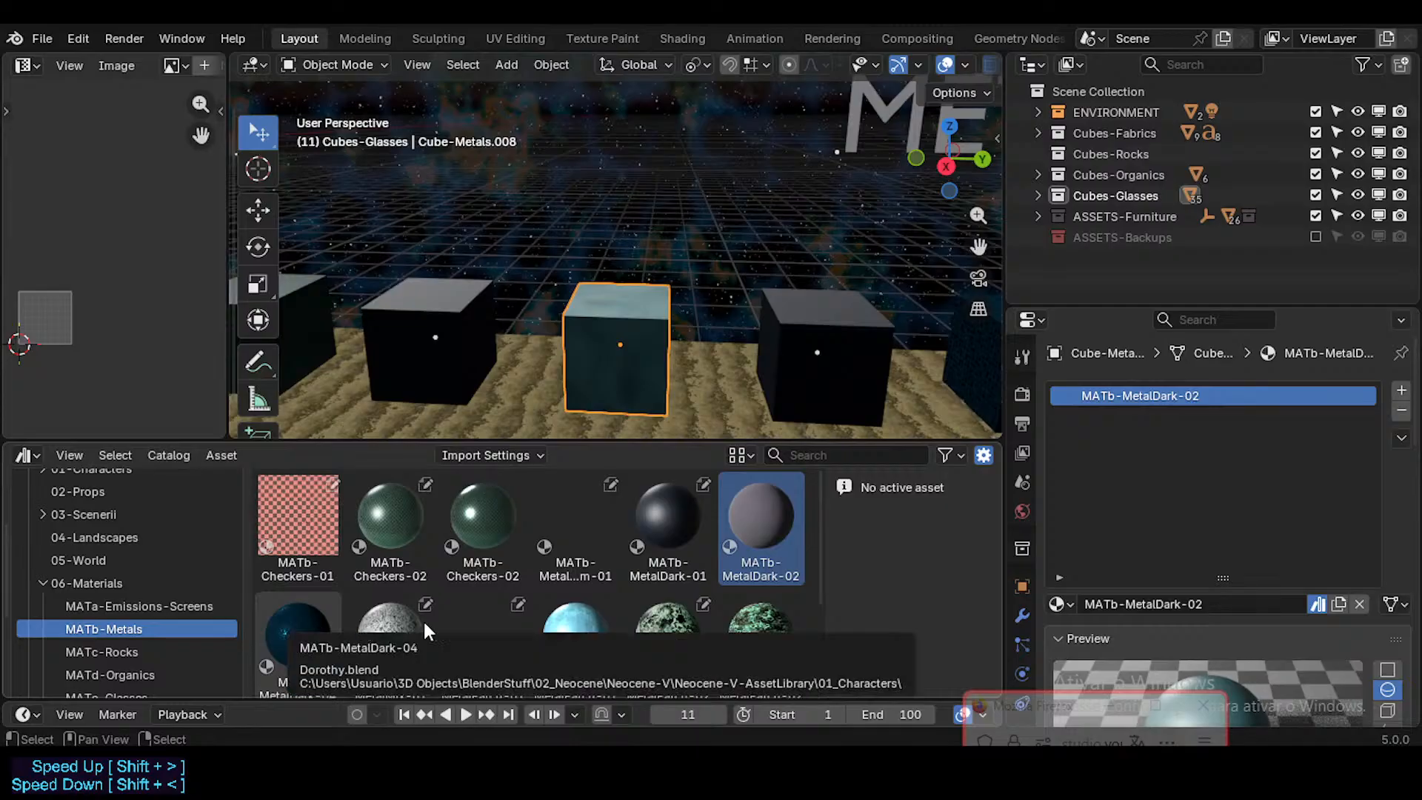
scroll(392, 607, "down", 1)
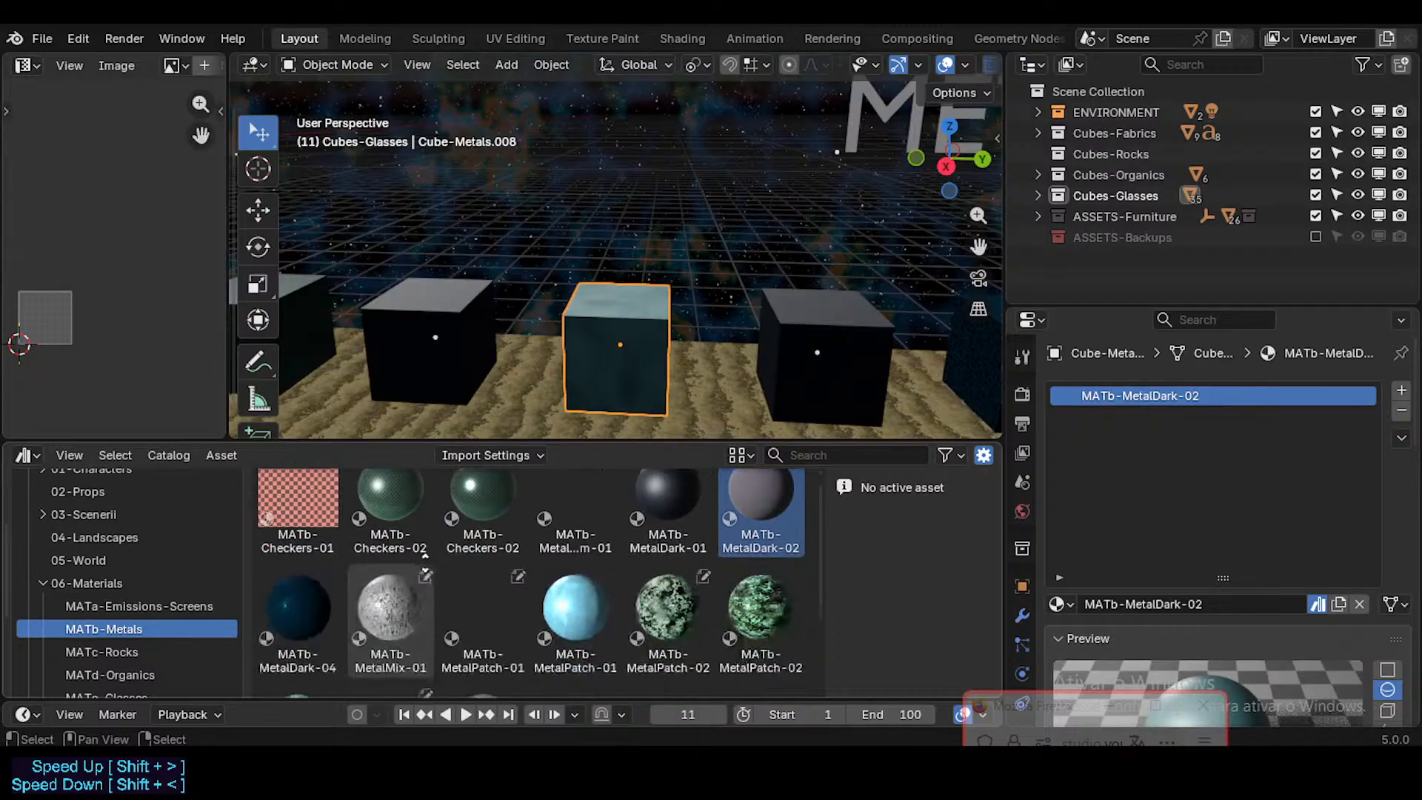
scroll(619, 537, "up", 1)
left_click(593, 519)
left_click(635, 531)
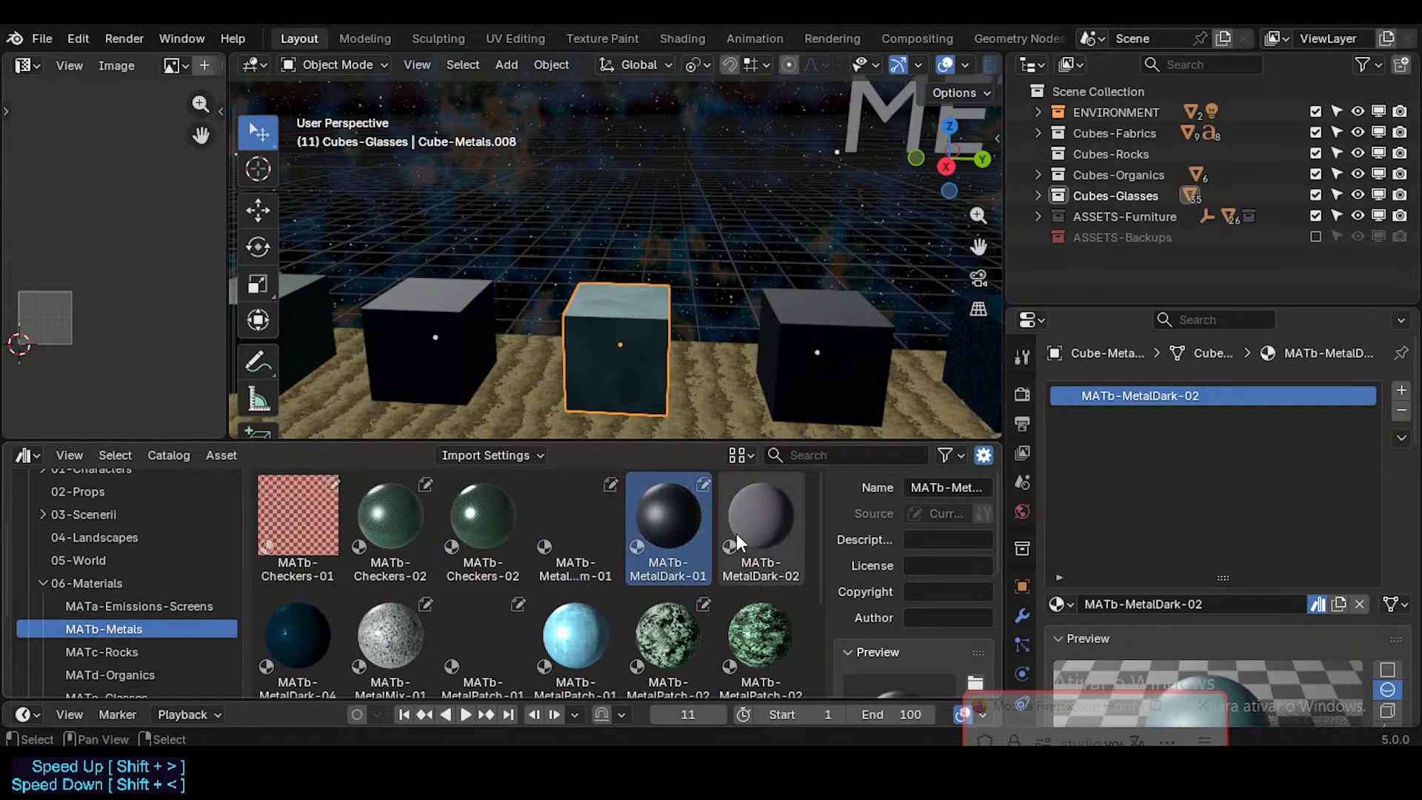
left_click(738, 533)
Step: Examine the cubes around the MATb-MetalDark-02 cube and view the details of the previewless asset before MATb-MetalDark-01
scroll(572, 638, "down", 1)
middle_click_drag(829, 406, 745, 350, "shift")
scroll(624, 384, "down", 1)
left_click(804, 350)
left_click(826, 353)
left_click(505, 336)
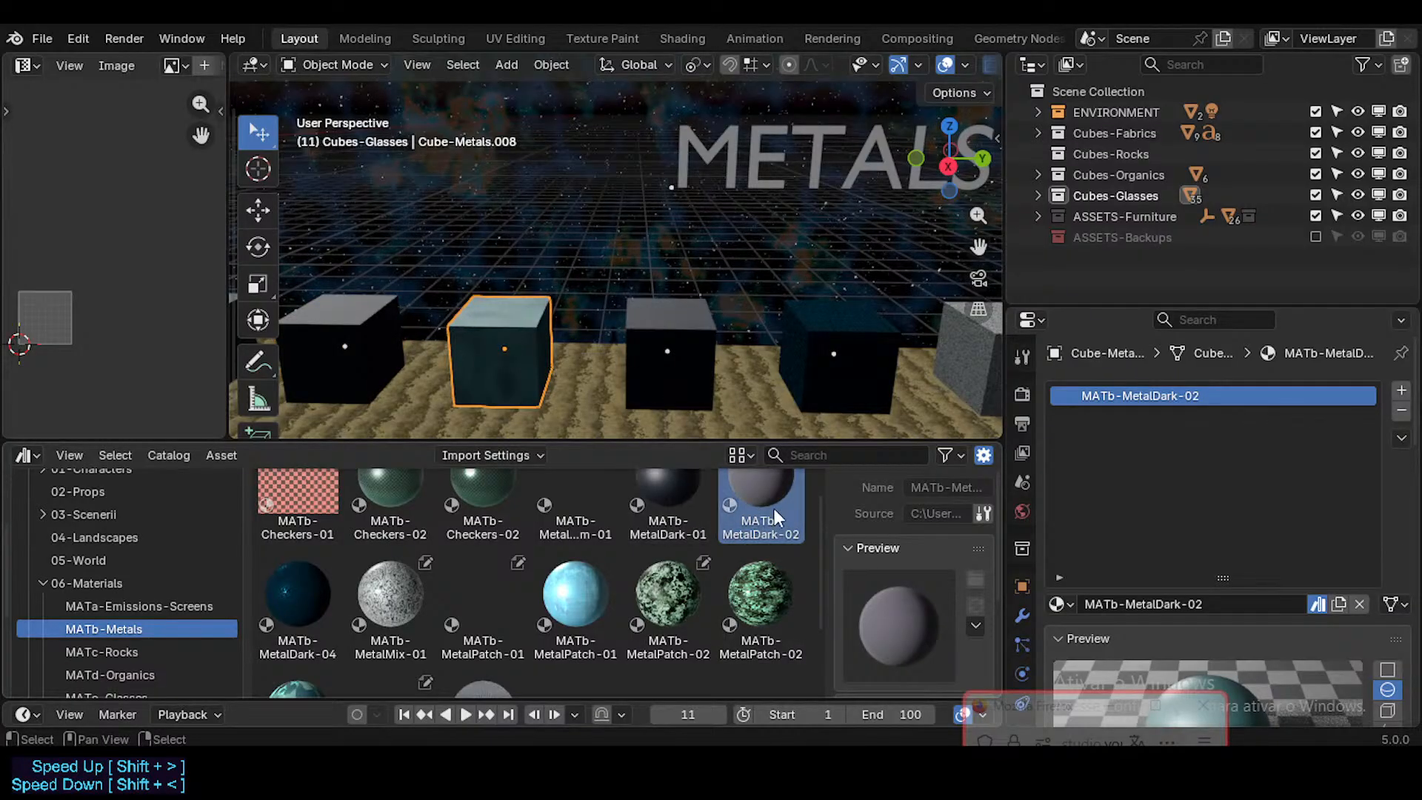
left_click(585, 522)
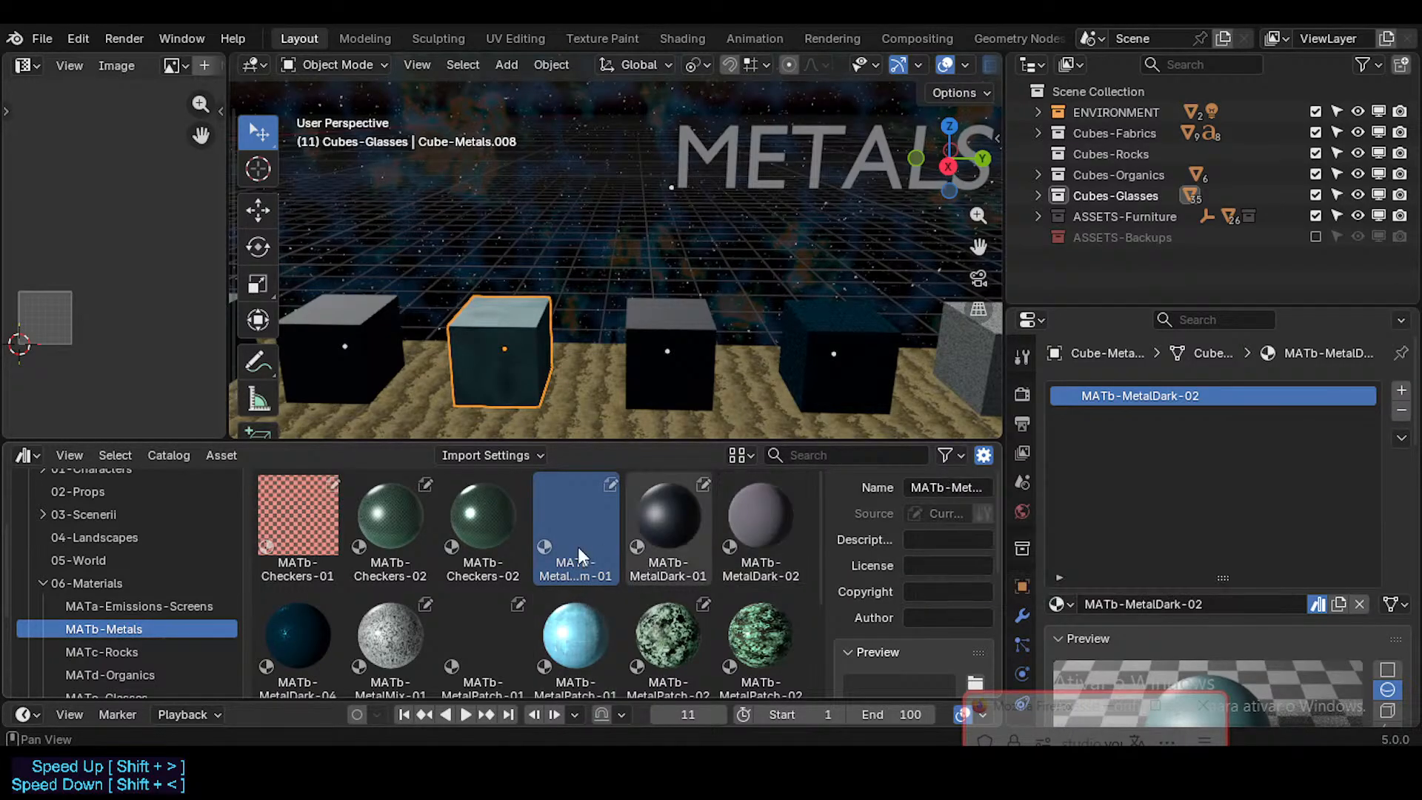
scroll(406, 635, "down", 1)
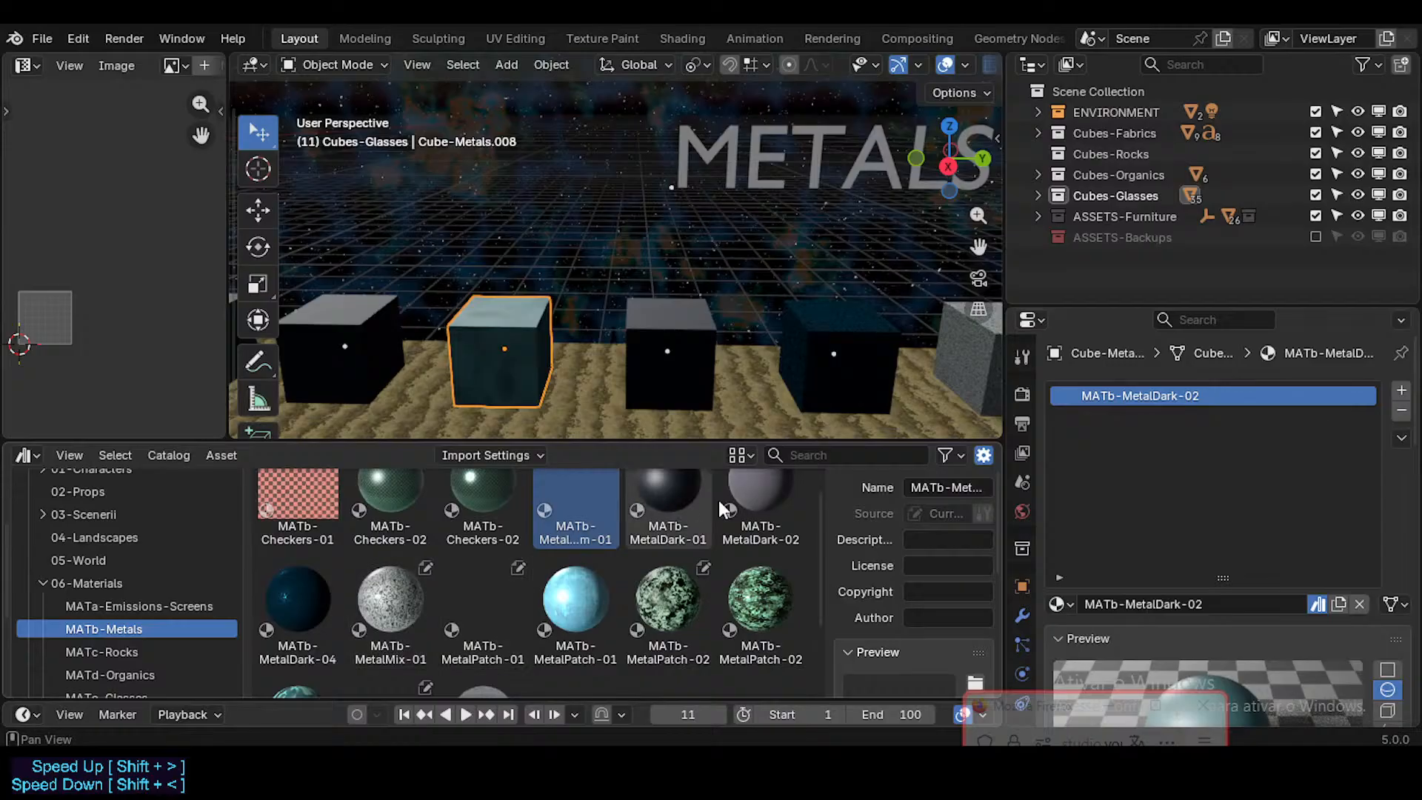
Step: Assign the MATb-MetalPatch-01 material asset to the dark cube right after the MATb-MetalDark-02 cube
left_click(550, 598)
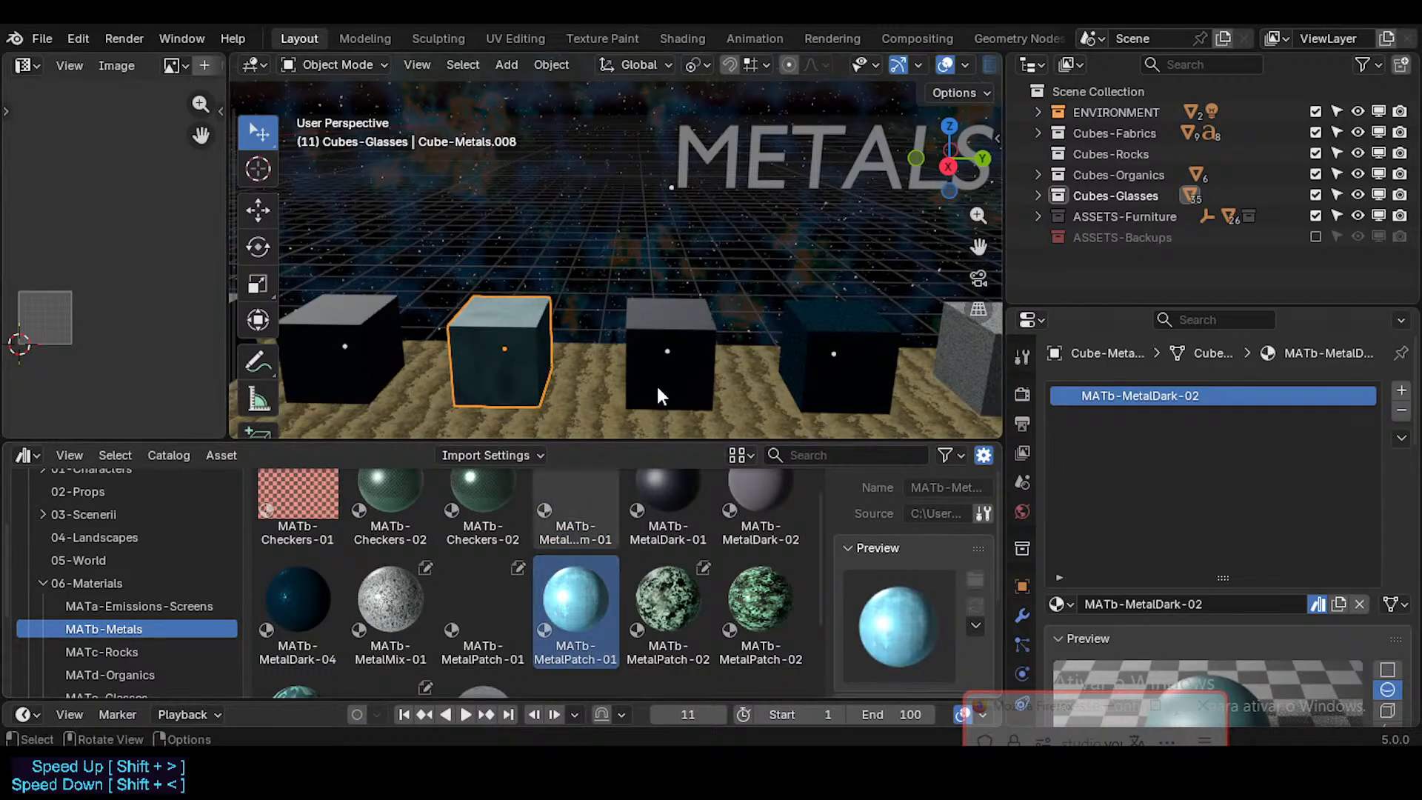
middle_click_drag(602, 328, 595, 330)
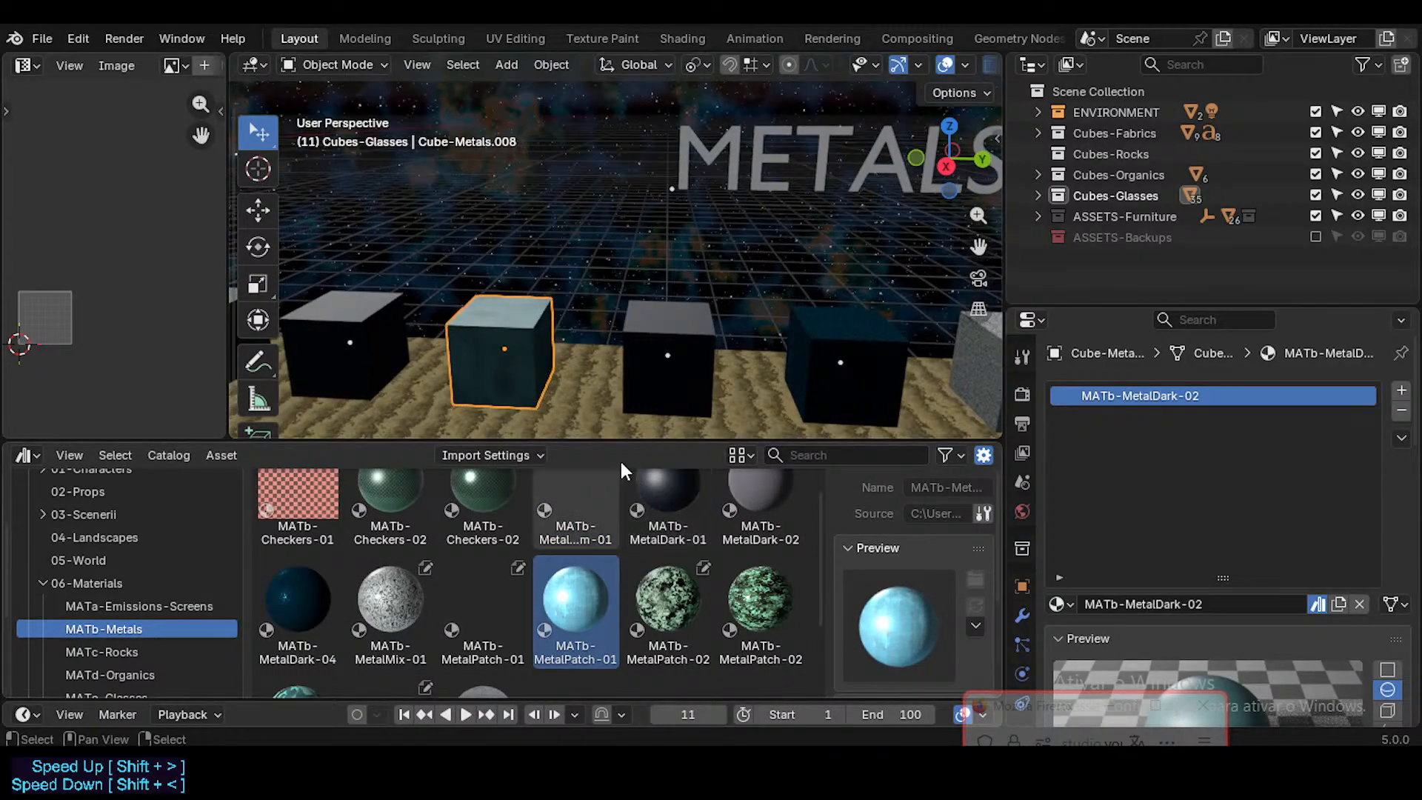
left_click_drag(581, 592, 667, 352)
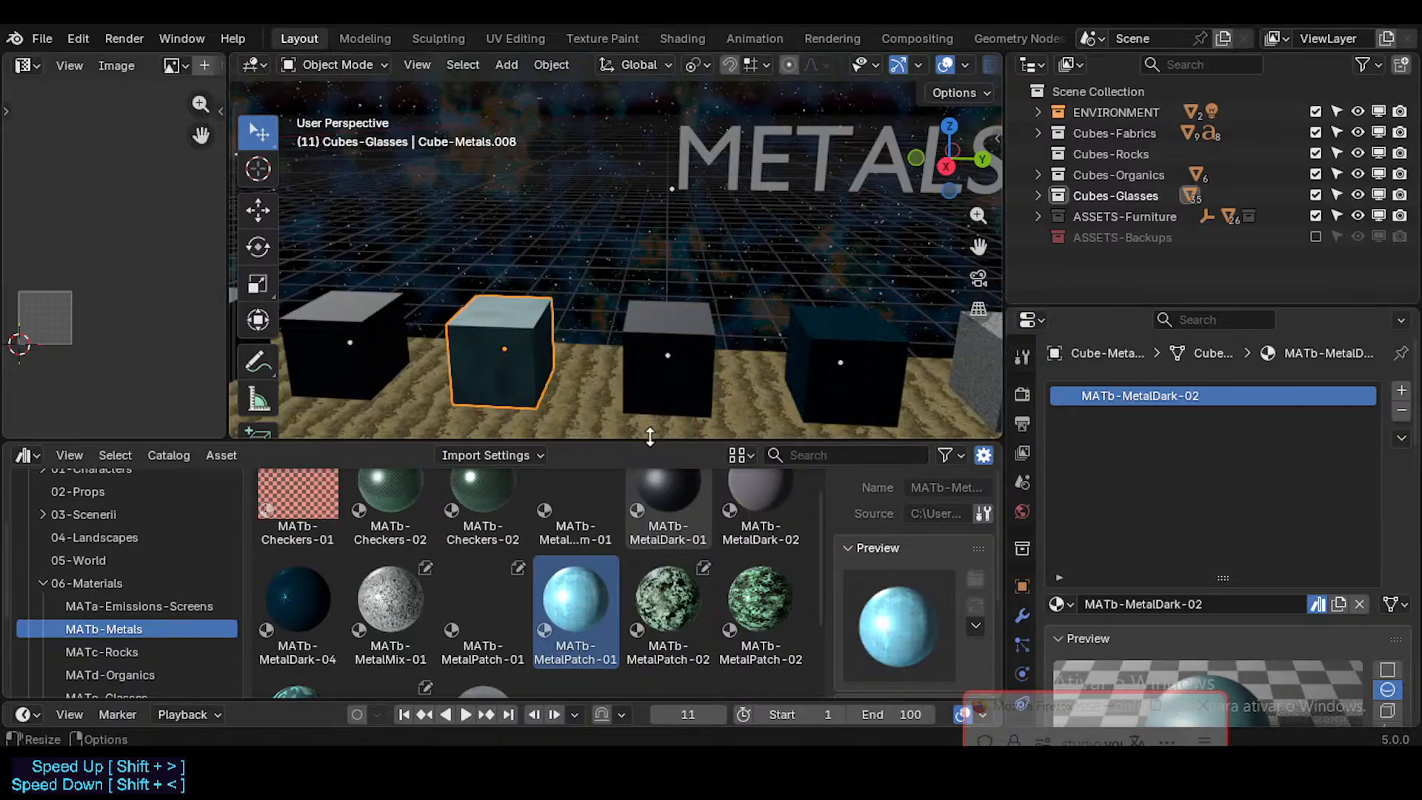
left_click(659, 341)
left_click_drag(589, 600, 1155, 396)
scroll(666, 334, "up", 5)
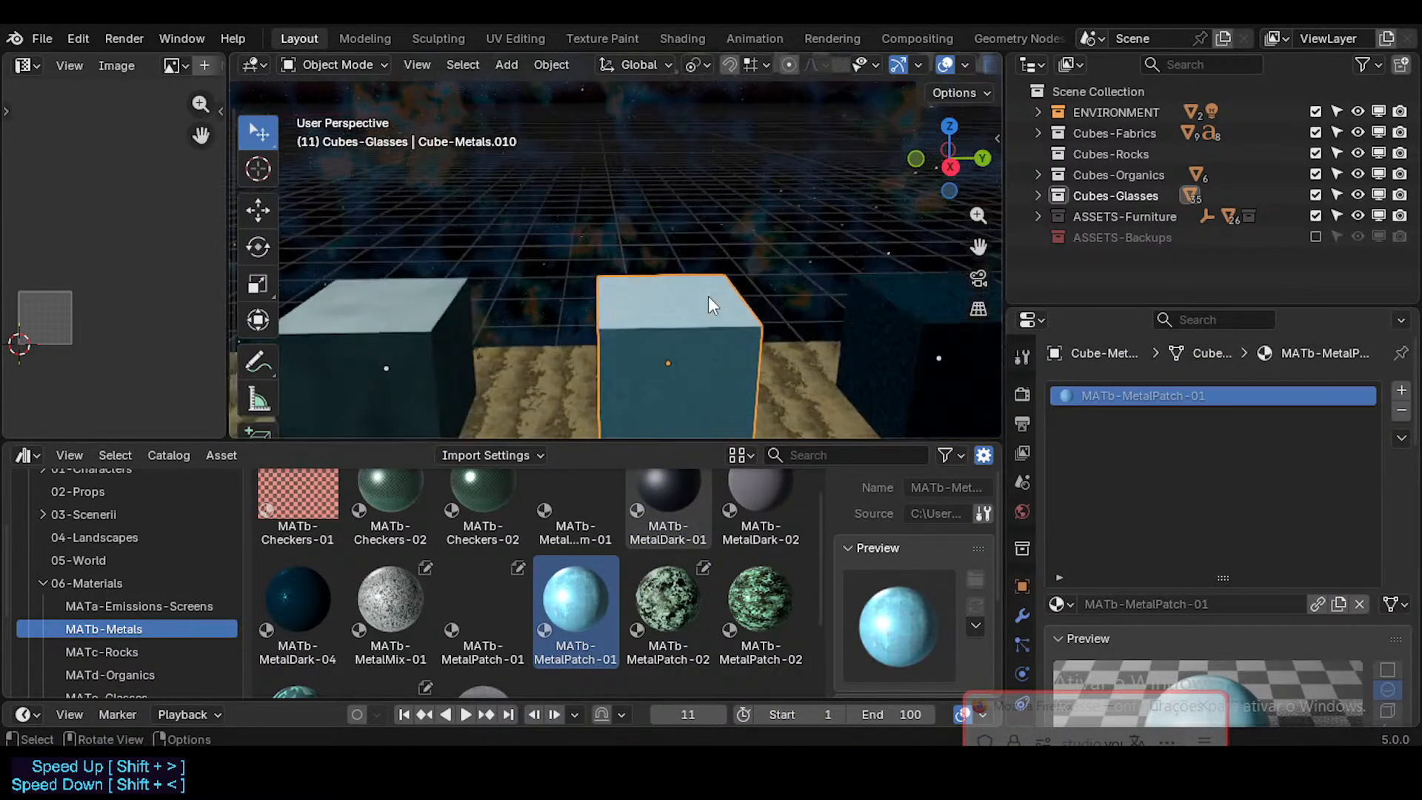
Step: Unwrap the MATb-MetalPatch-01 cube's faces and try scaling up its UV layout
key("Tab")
key("u")
left_click(640, 317)
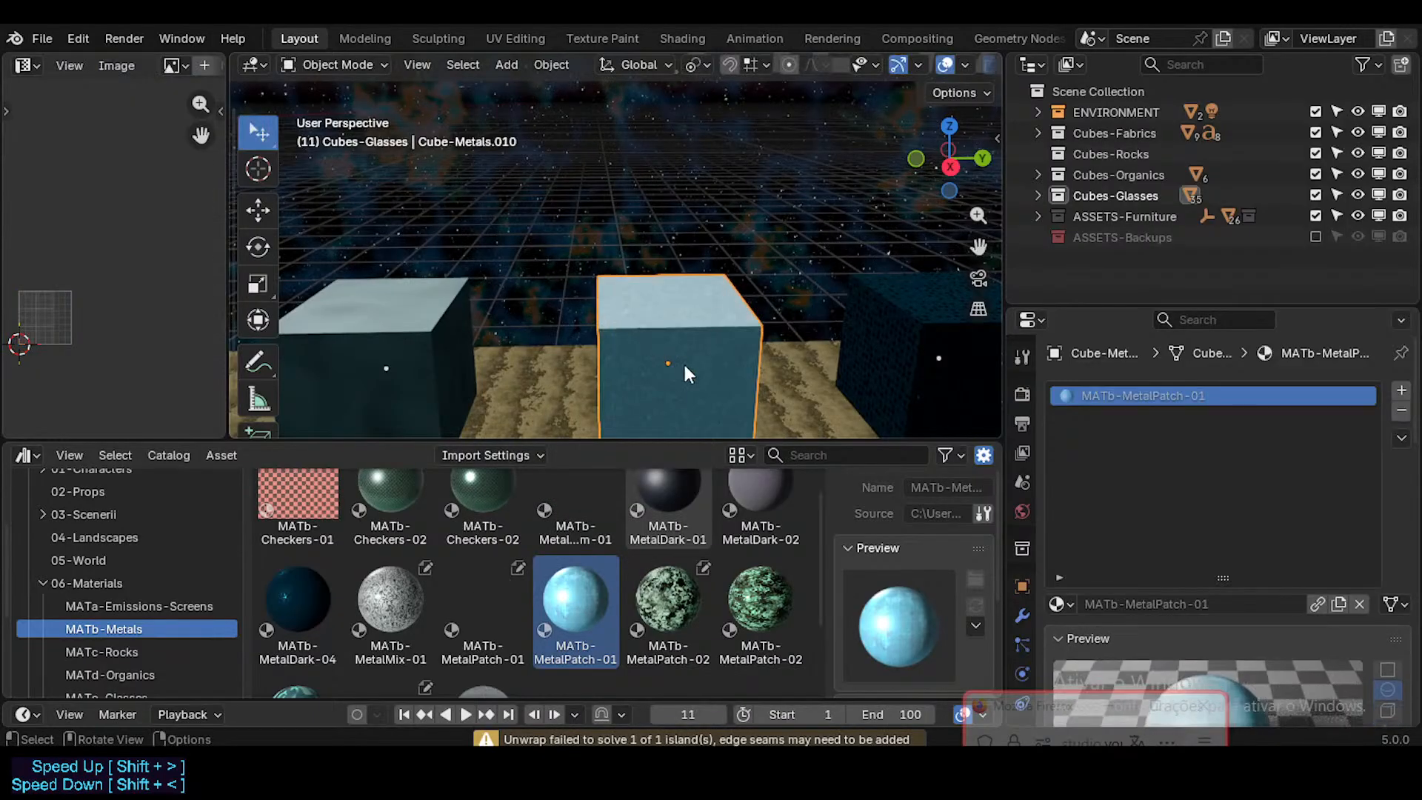
key("s")
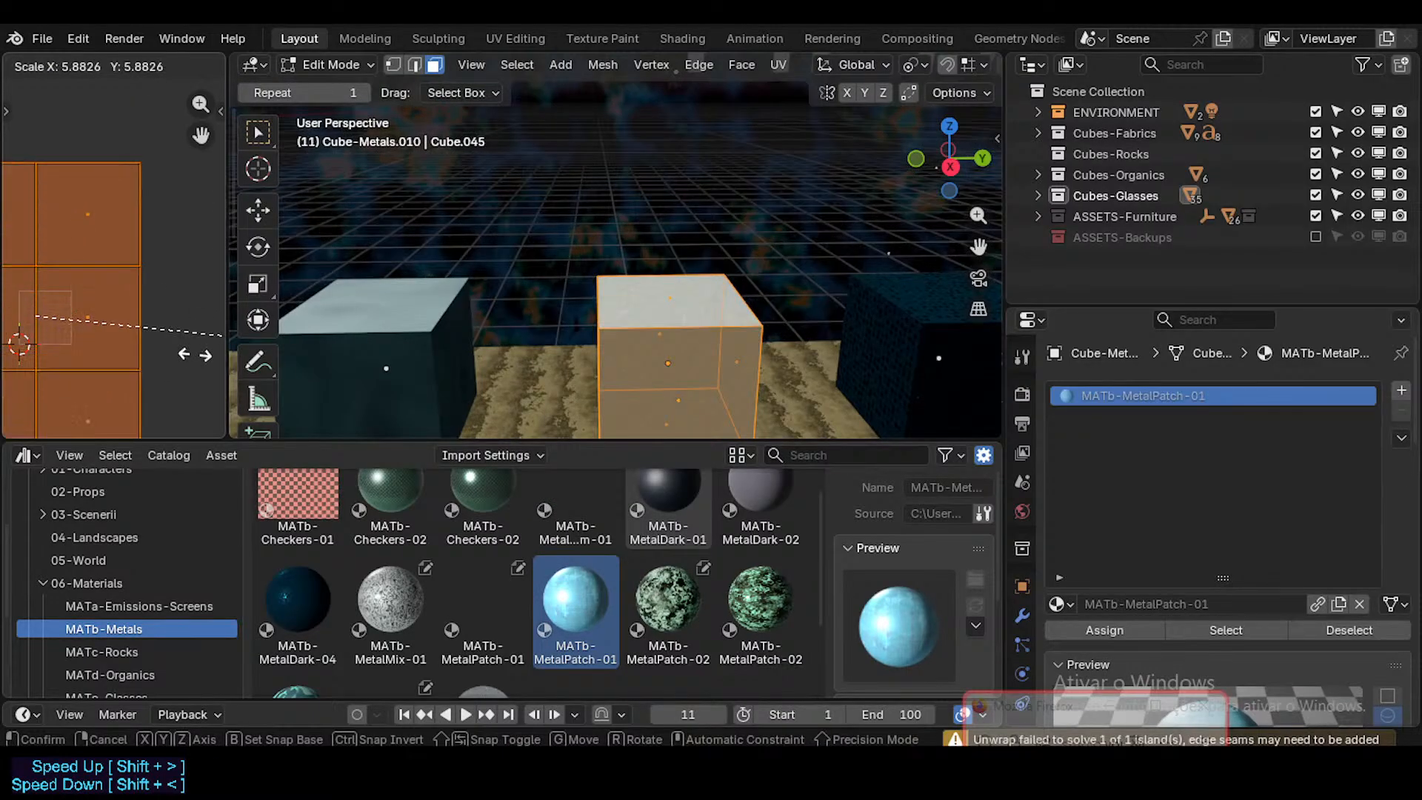
left_click(159, 317)
Step: Apply Cube Projection to the UVs of the MATb-MetalPatch-01 cube and inspect its surface
key("u")
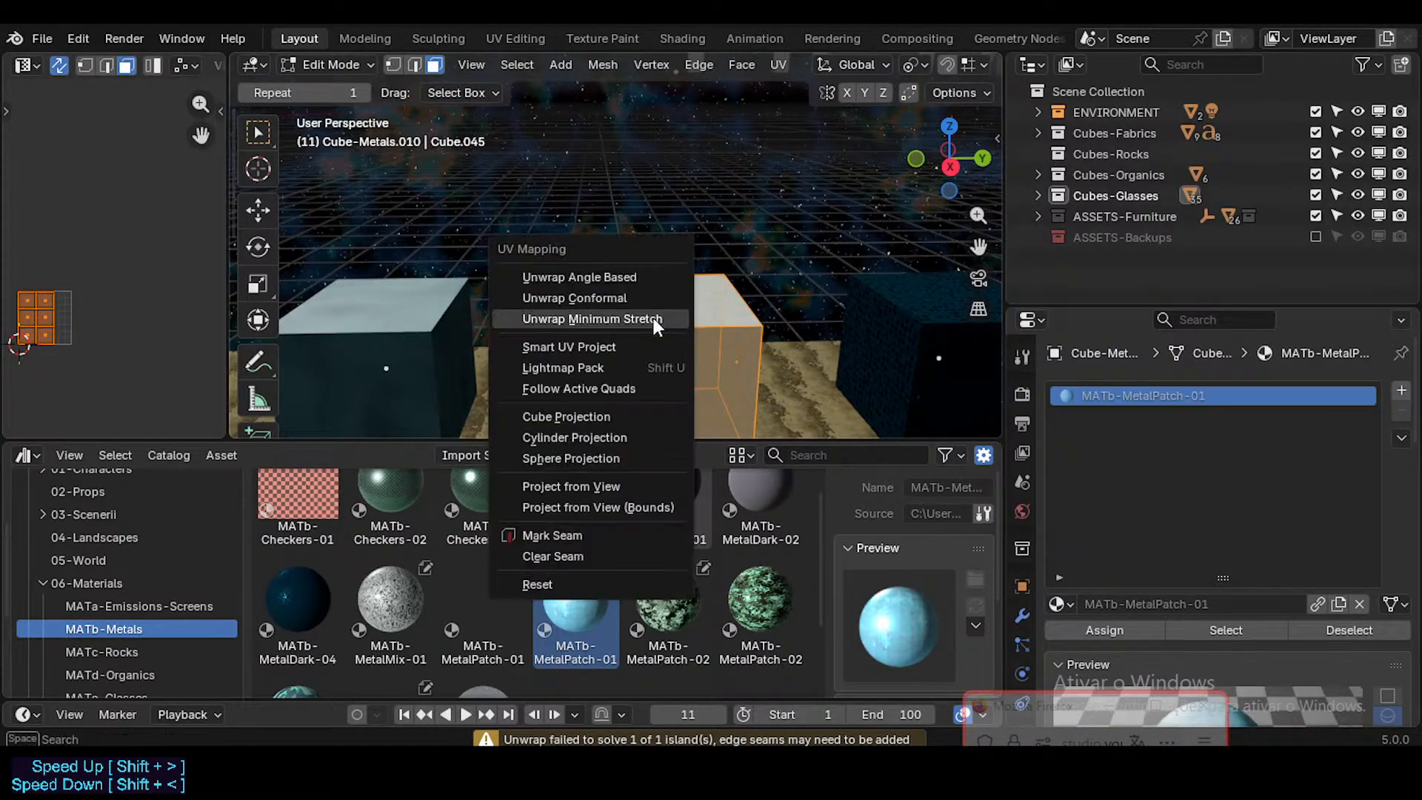
left_click(625, 416)
key("Tab")
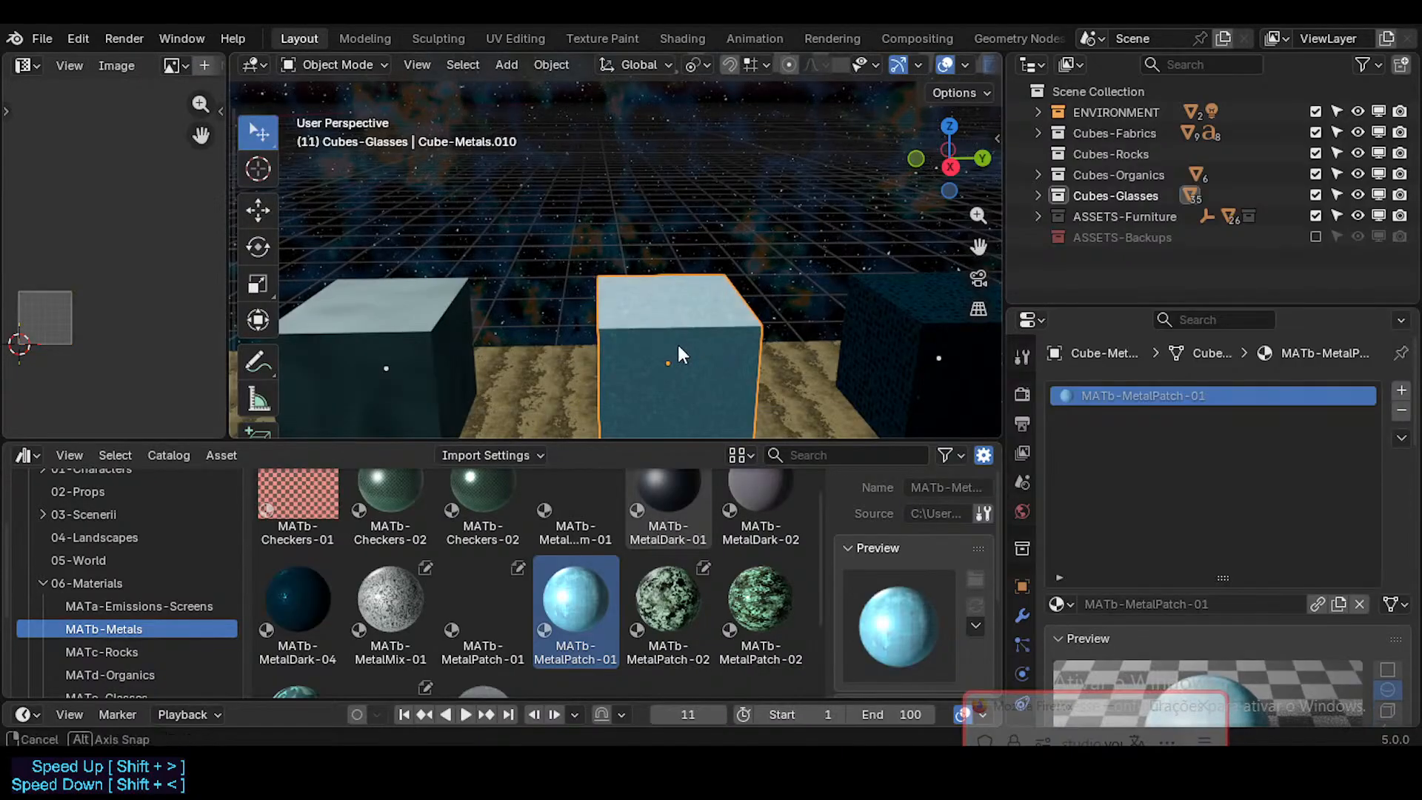
scroll(664, 344, "up", 5)
scroll(664, 344, "down", 3)
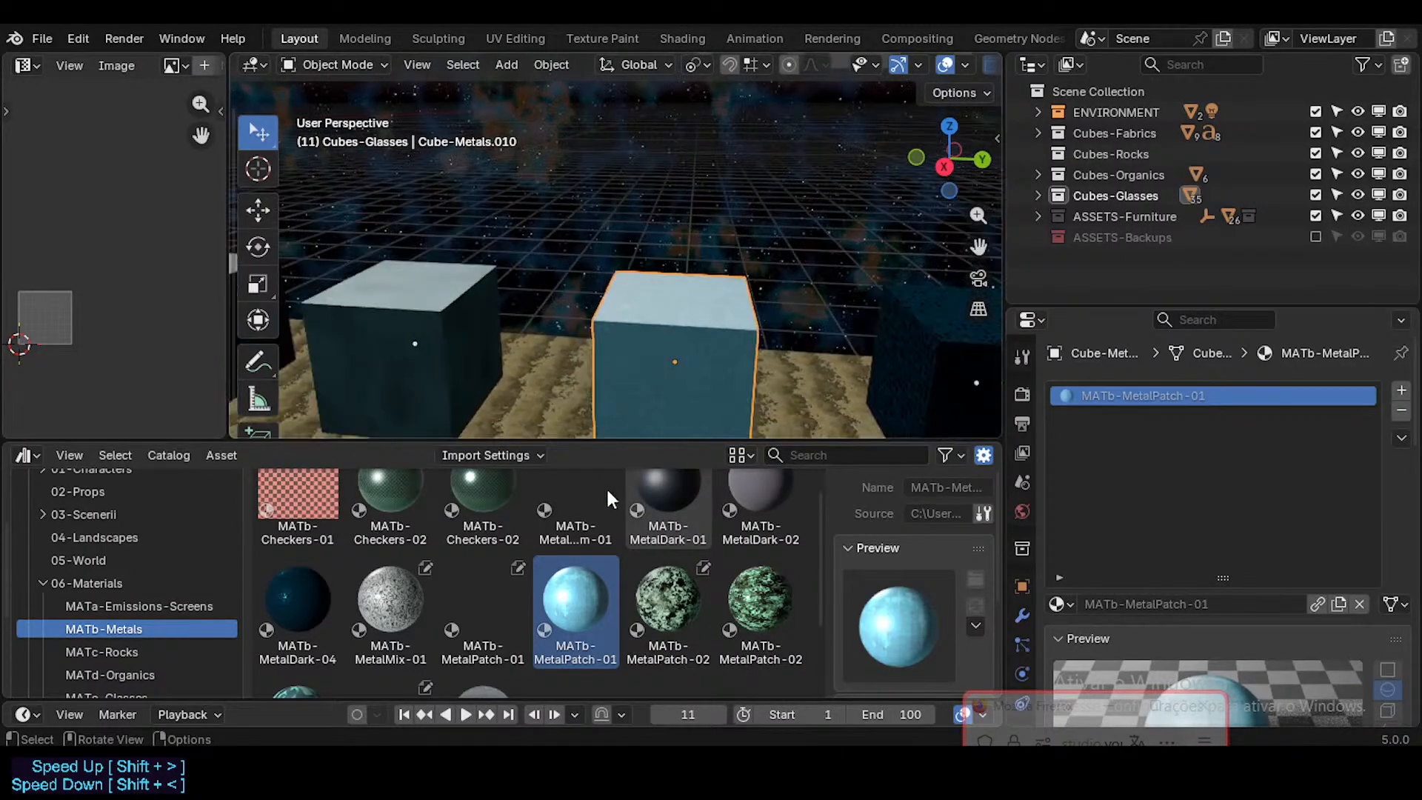
Step: Compare the newly textured cube with the light-blue cube beyond the speckled grey one and view that cube's material
scroll(554, 575, "down", 2)
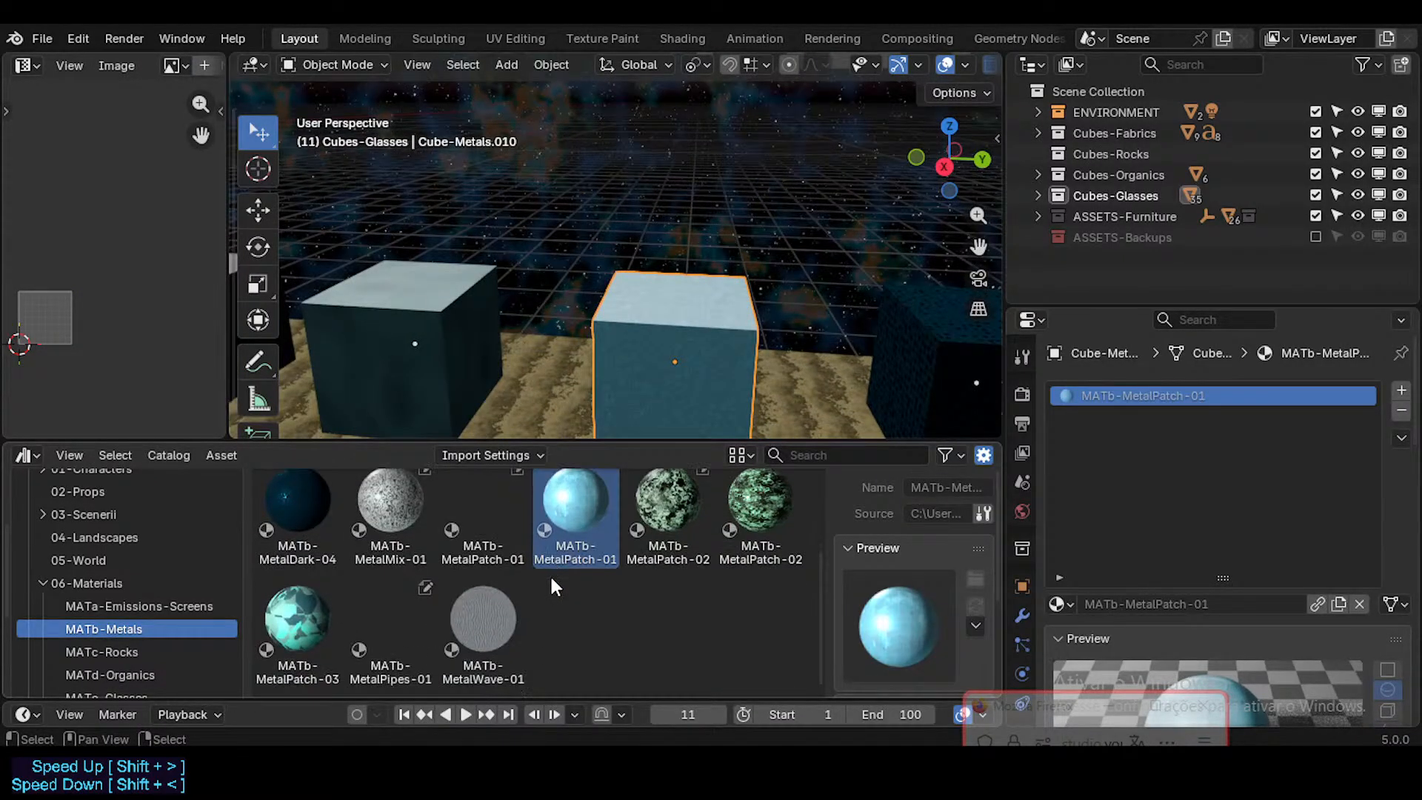
middle_click_drag(647, 332, 814, 308)
scroll(456, 268, "down", 4)
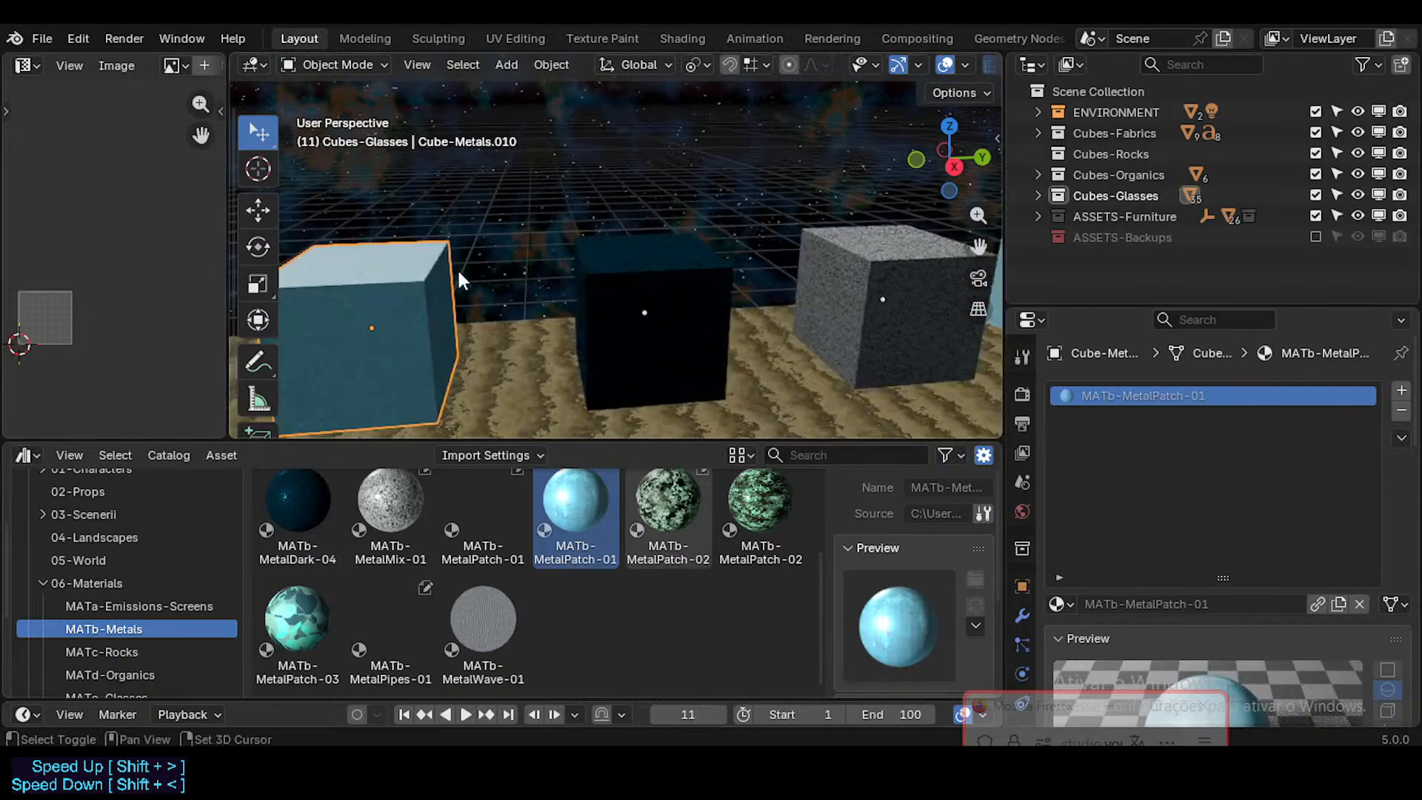
left_click(916, 275)
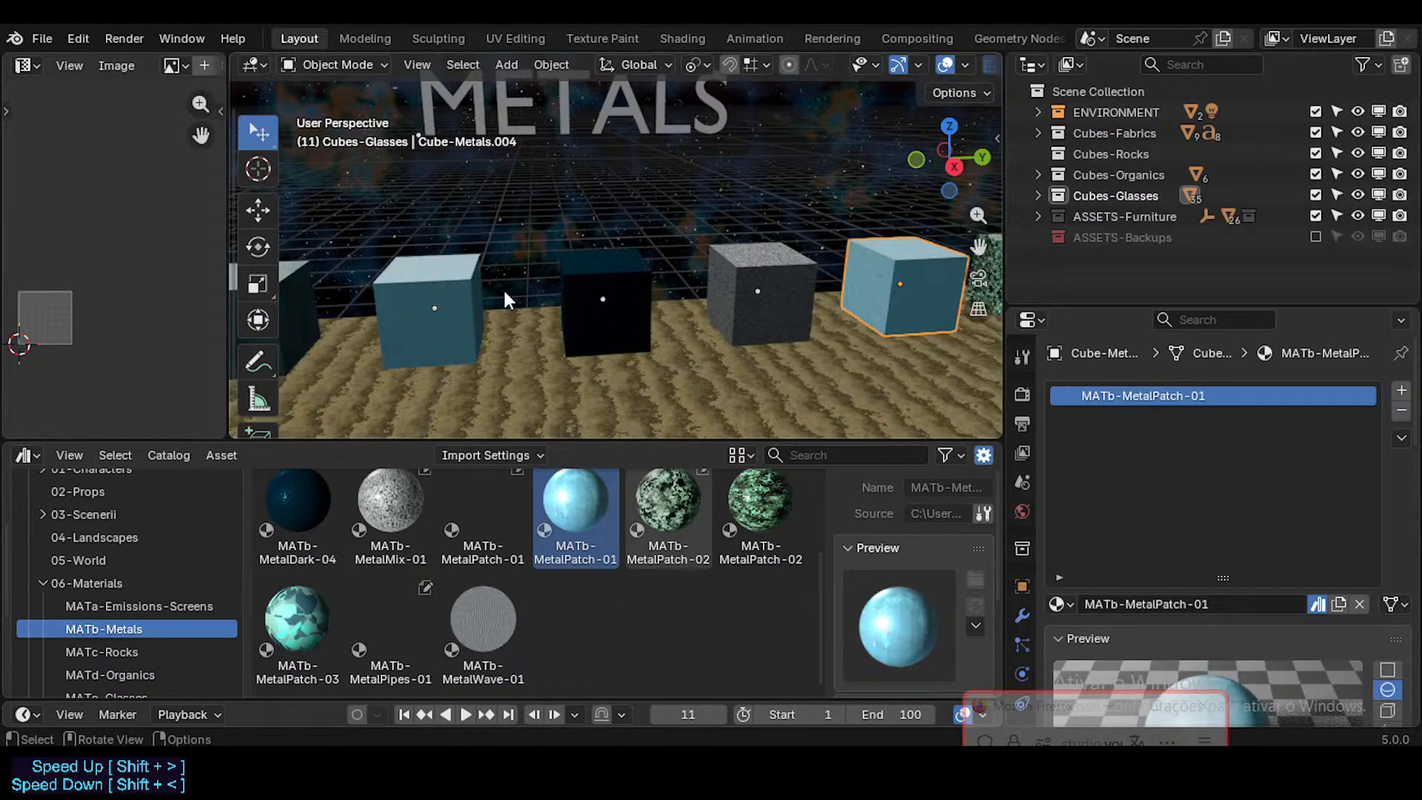
Step: Replace the material of the cube beside the MATb-MetalDark-02 cube with the MATb-MetalPatch-03 asset
left_click(467, 297)
scroll(468, 326, "up", 2)
middle_click_drag(468, 308, 608, 381, "shift")
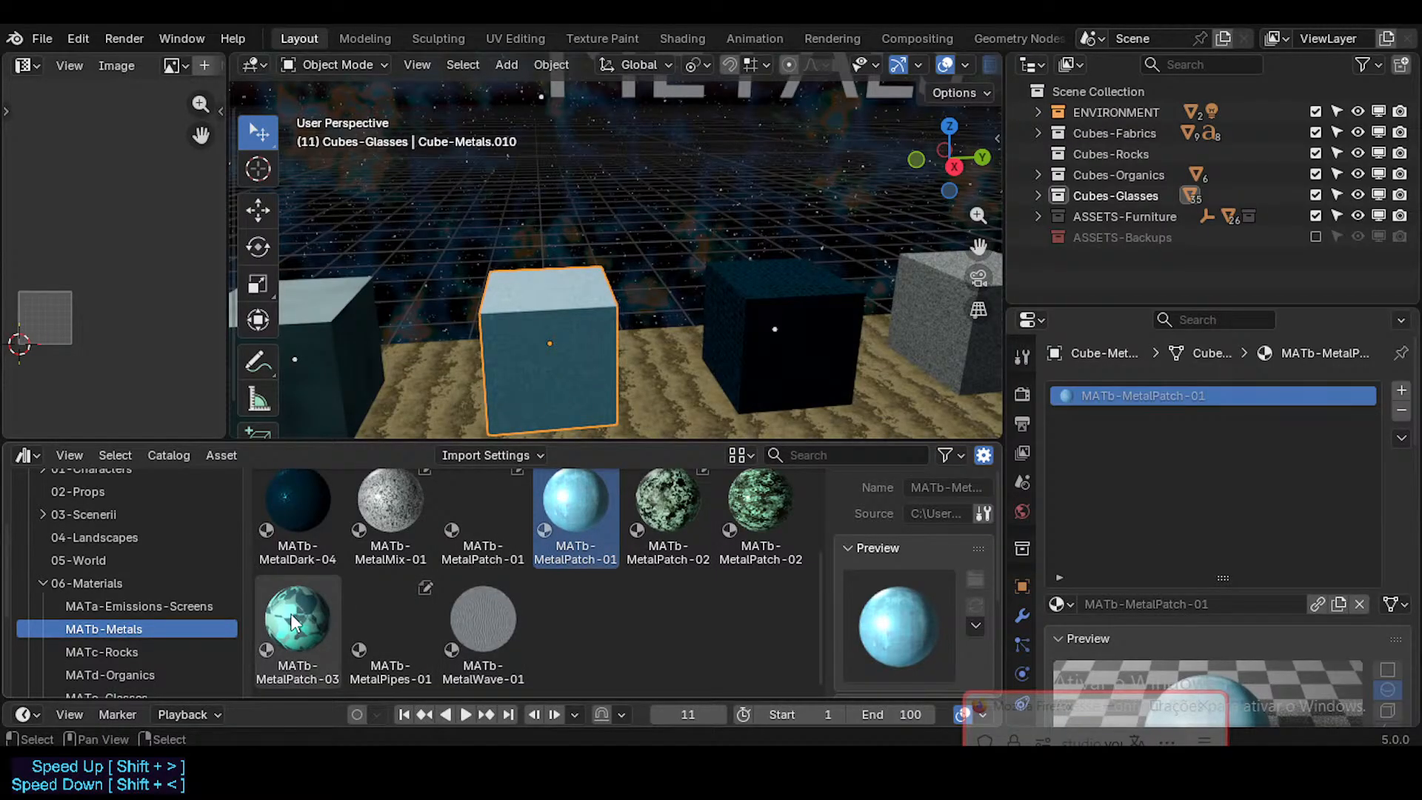
left_click_drag(297, 621, 1198, 388)
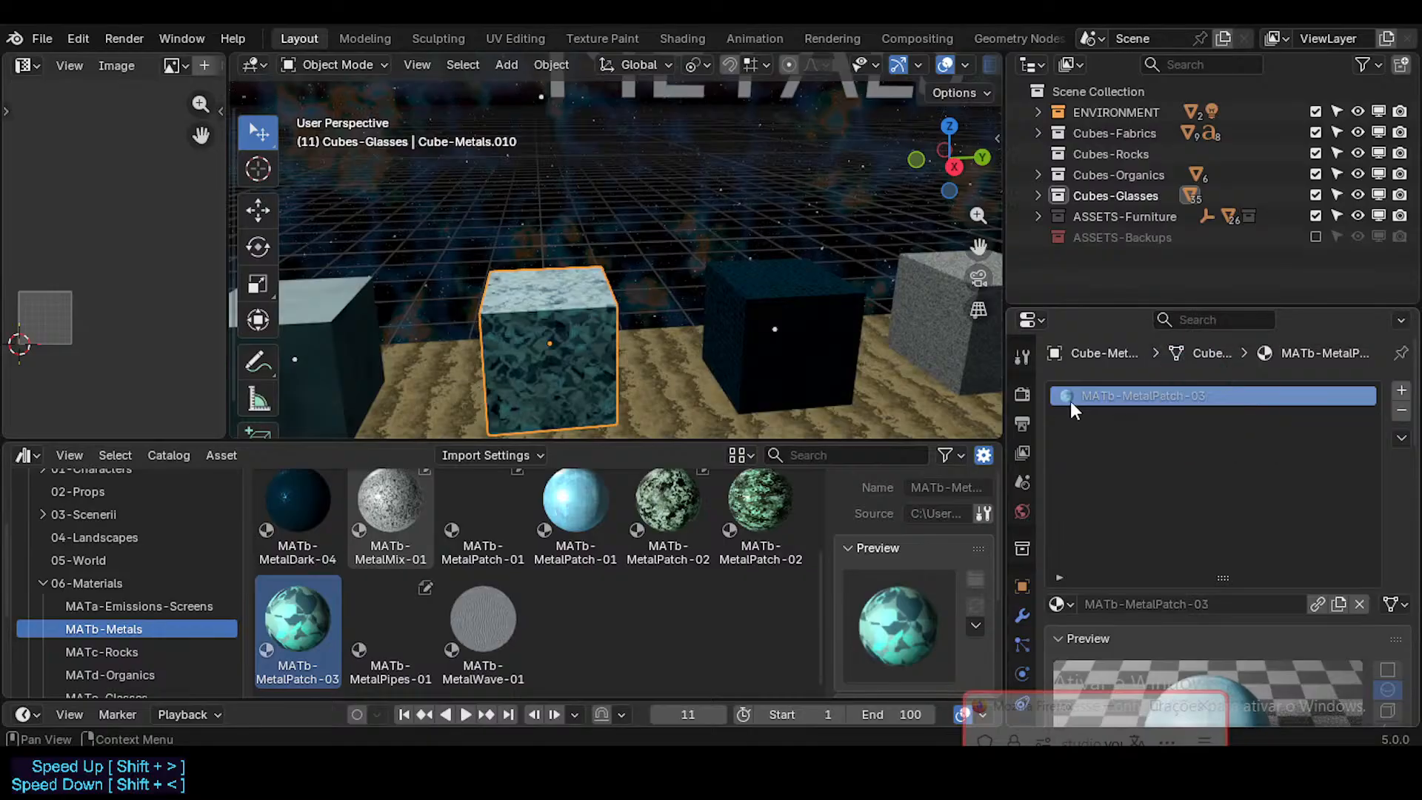
middle_click_drag(601, 318, 471, 313)
scroll(547, 313, "up", 2)
Step: Apply Cube Projection to the UVs of the MATb-MetalPatch-03 cube
key("Tab")
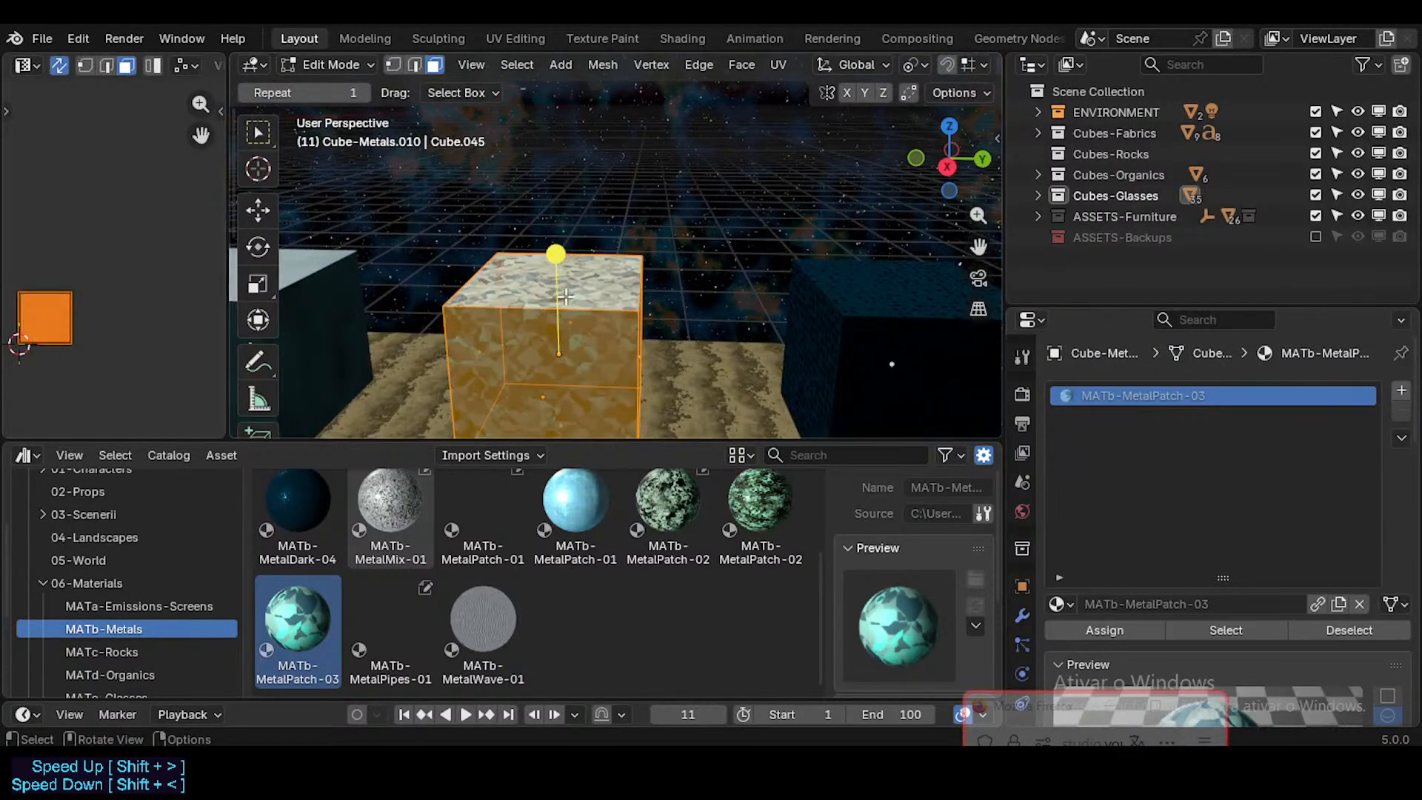
key("u")
left_click(567, 294)
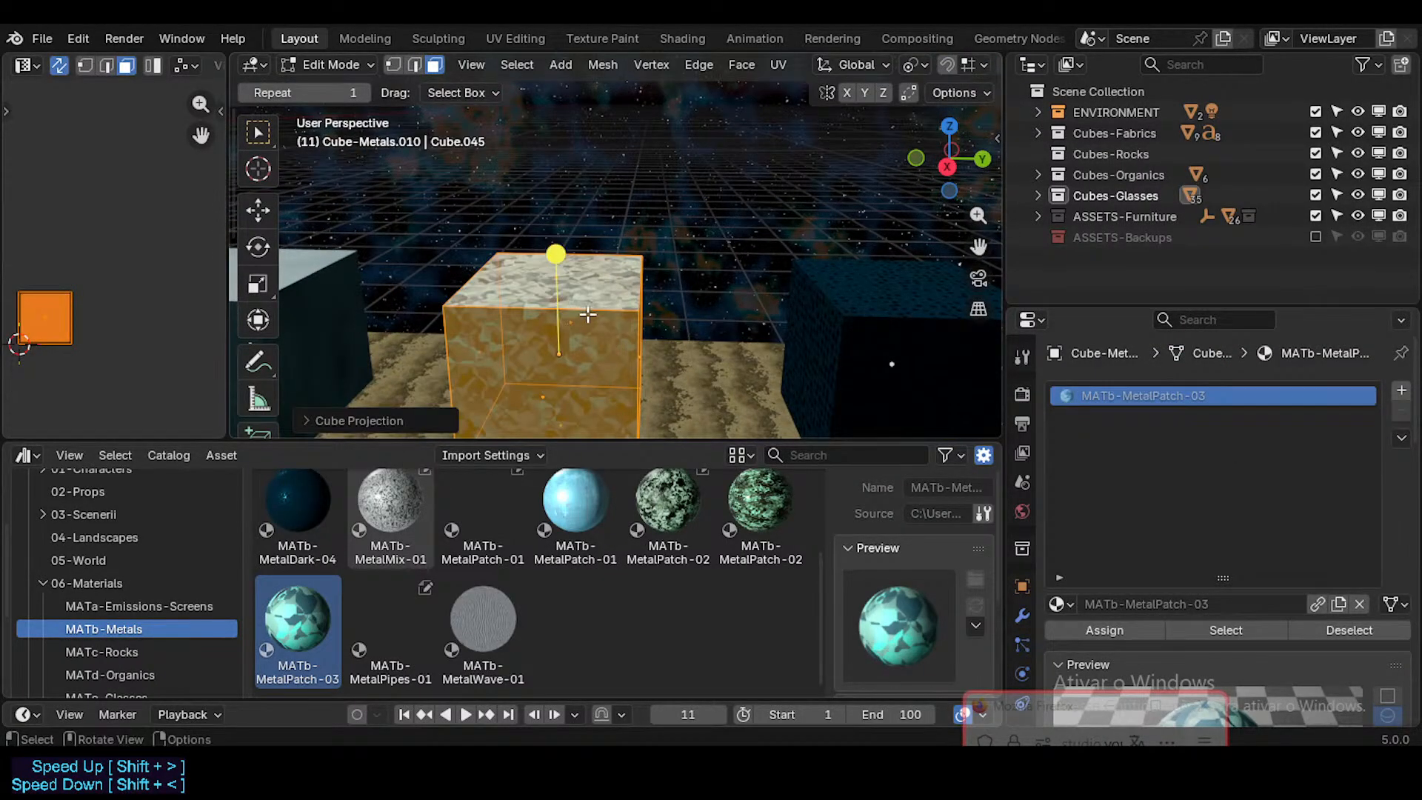
key("Tab")
Step: Unwrap the MATb-MetalPatch-03 cube with Minimum Stretch and check the pattern in Object Mode
key("Tab")
key("u")
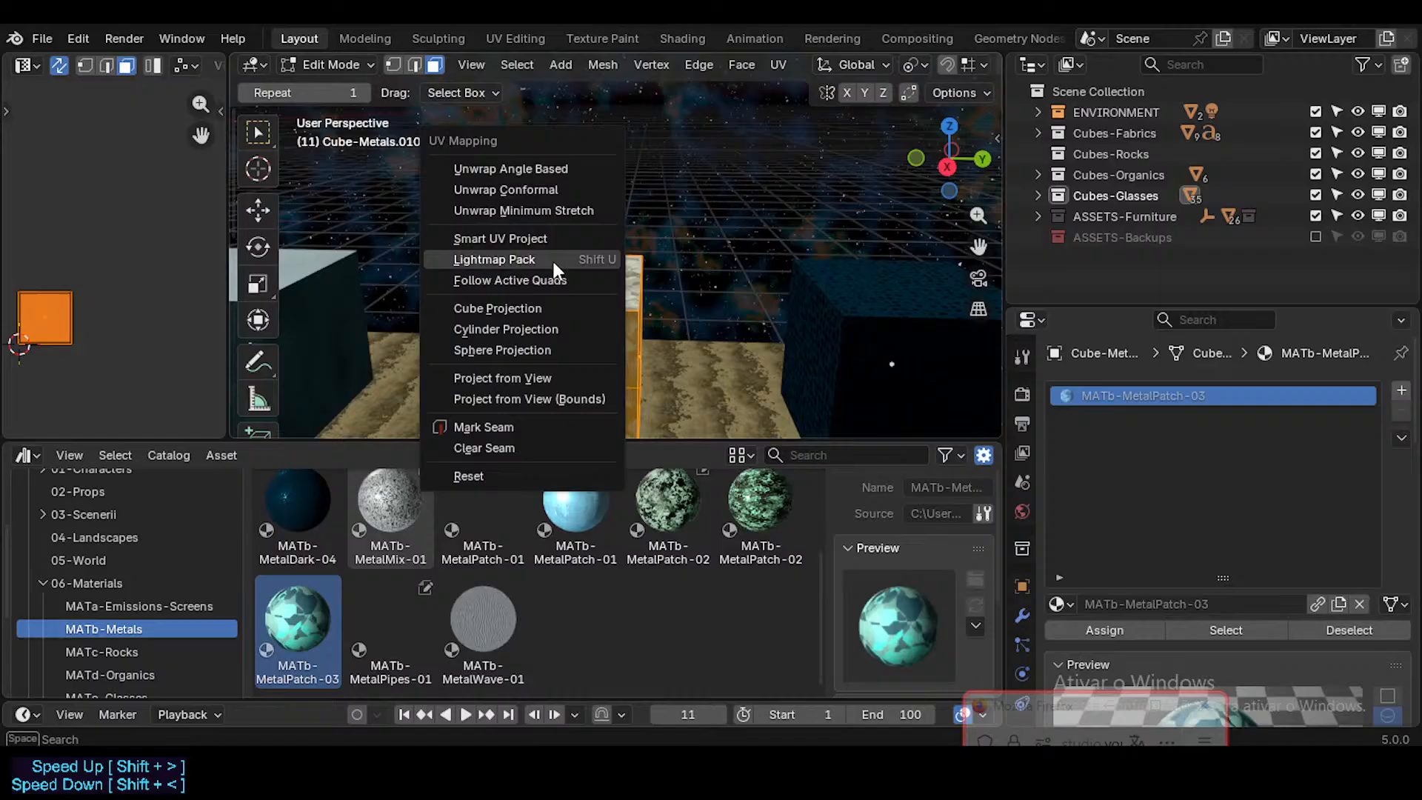
left_click(565, 211)
key("Tab")
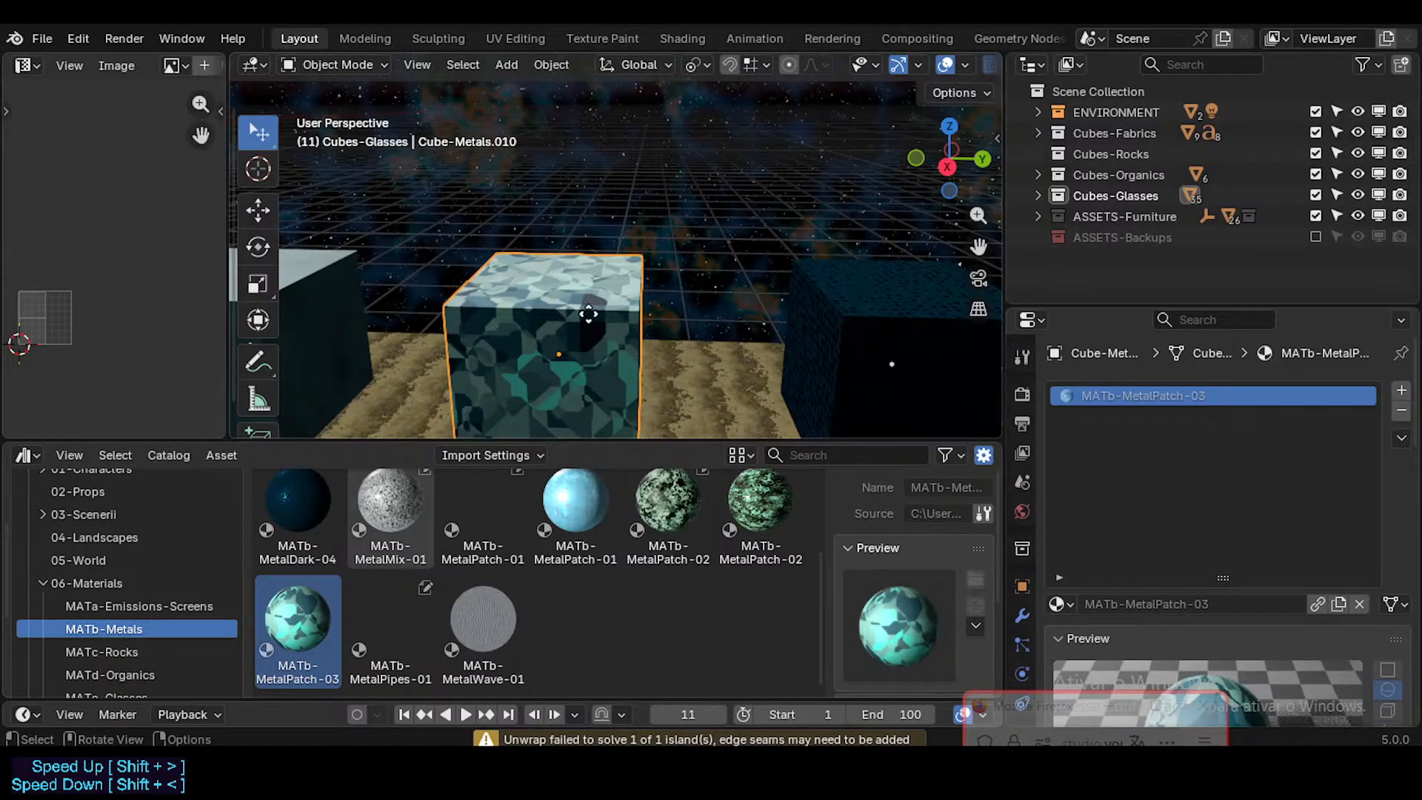
key("Tab")
scroll(573, 348, "down", 2)
key("Tab")
middle_click_drag(629, 363, 655, 371)
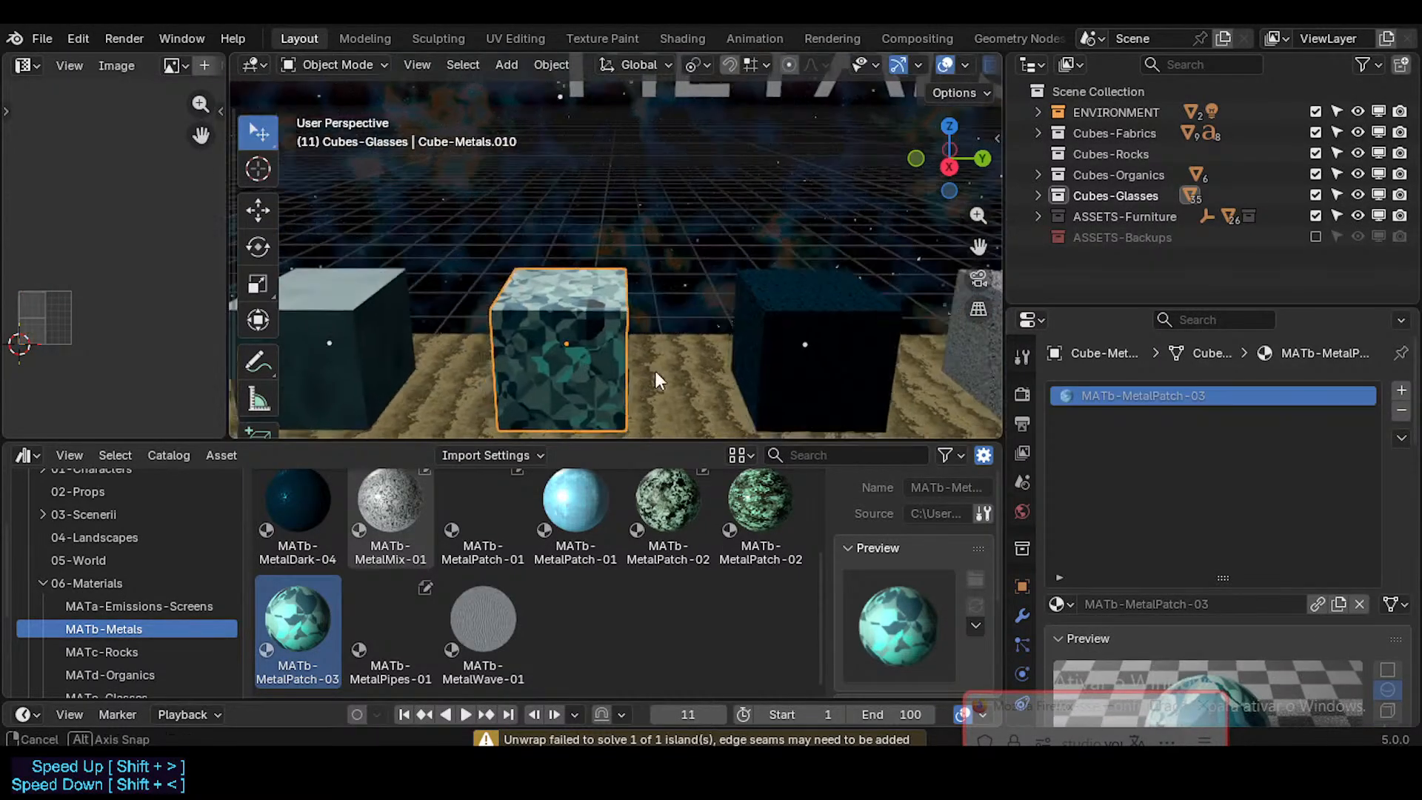
Step: Compare the two MATb-MetalPatch-02 assets with the green patch cube and check the library asset's source file
scroll(656, 376, "down", 2)
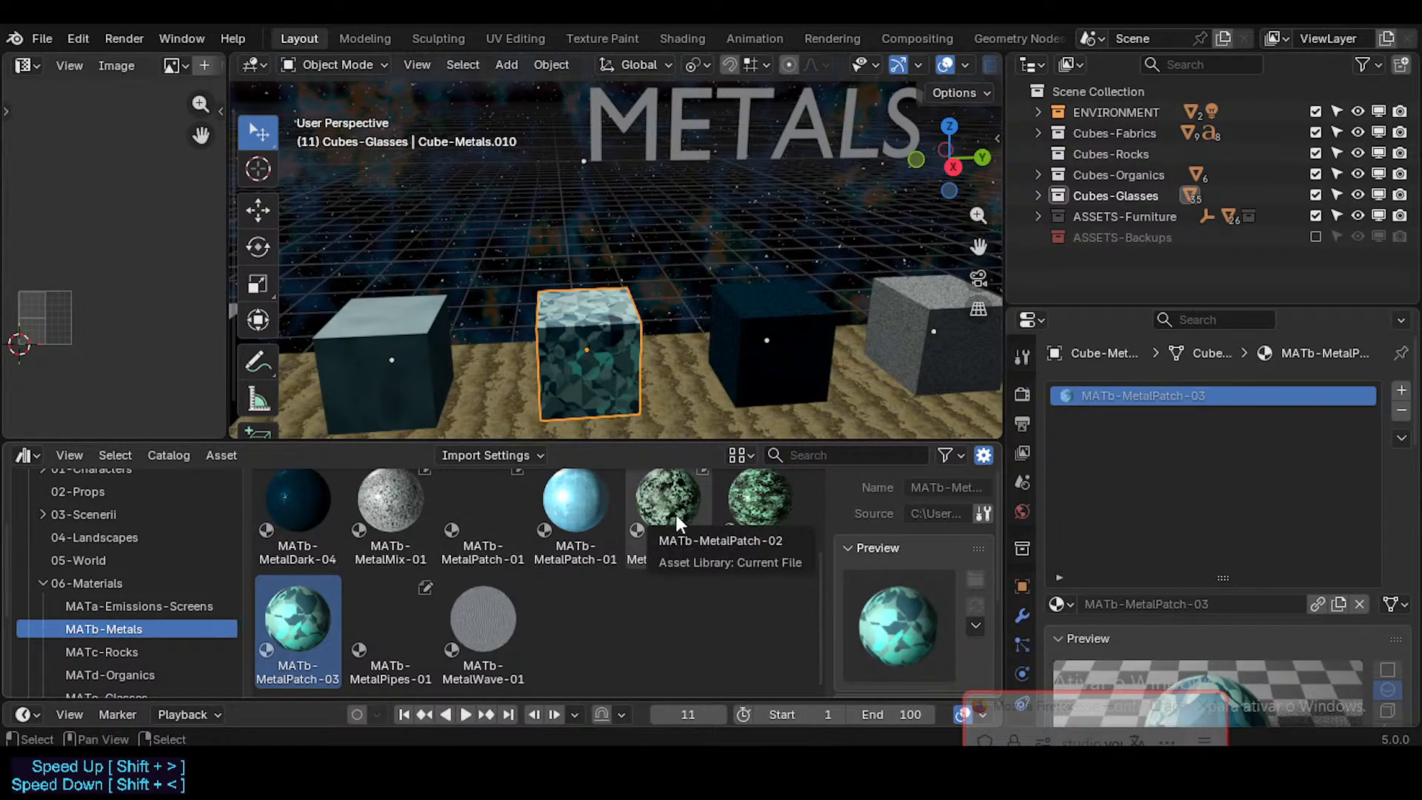
left_click(738, 512)
left_click(691, 502)
scroll(696, 358, "down", 4)
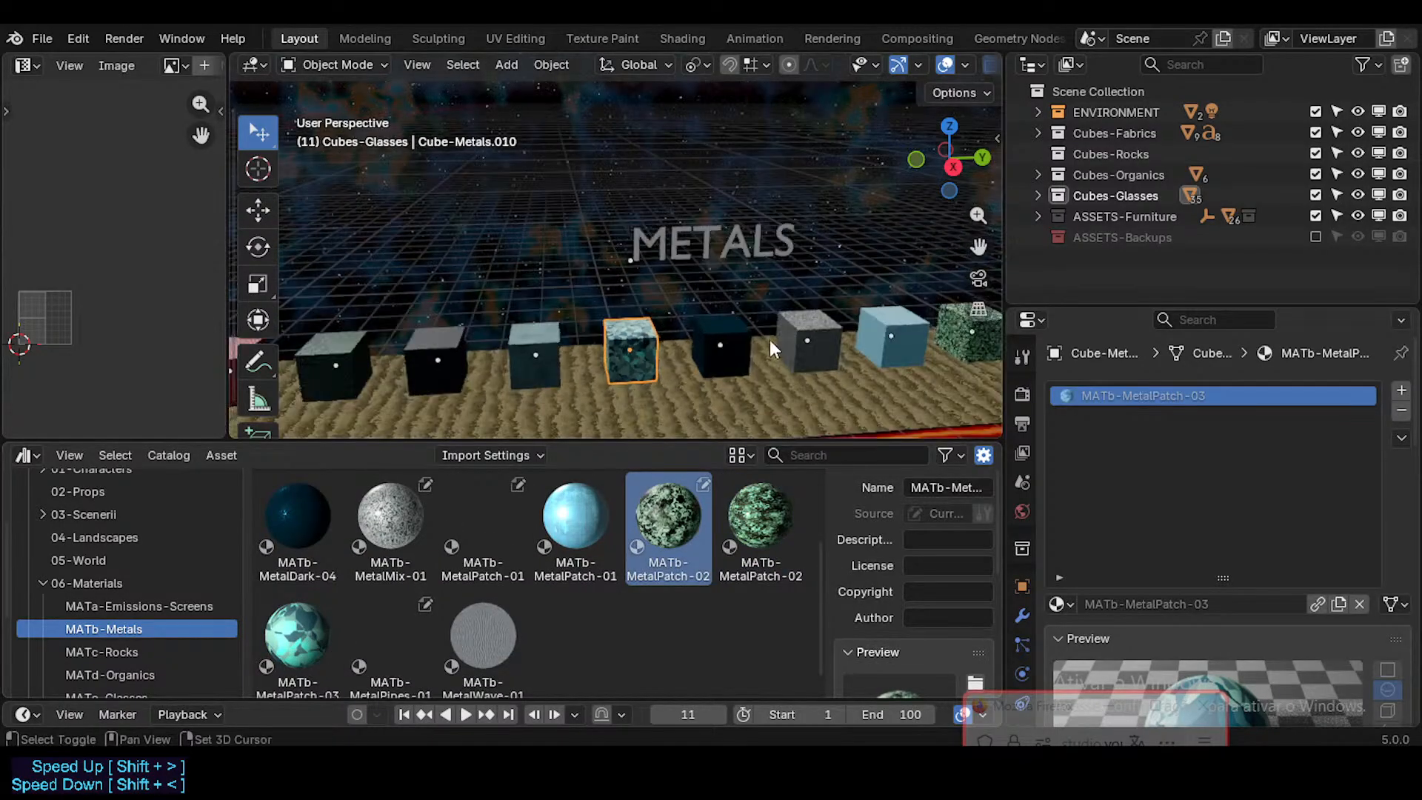
middle_click_drag(770, 340, 557, 333, "shift")
left_click(767, 335)
scroll(766, 372, "up", 4)
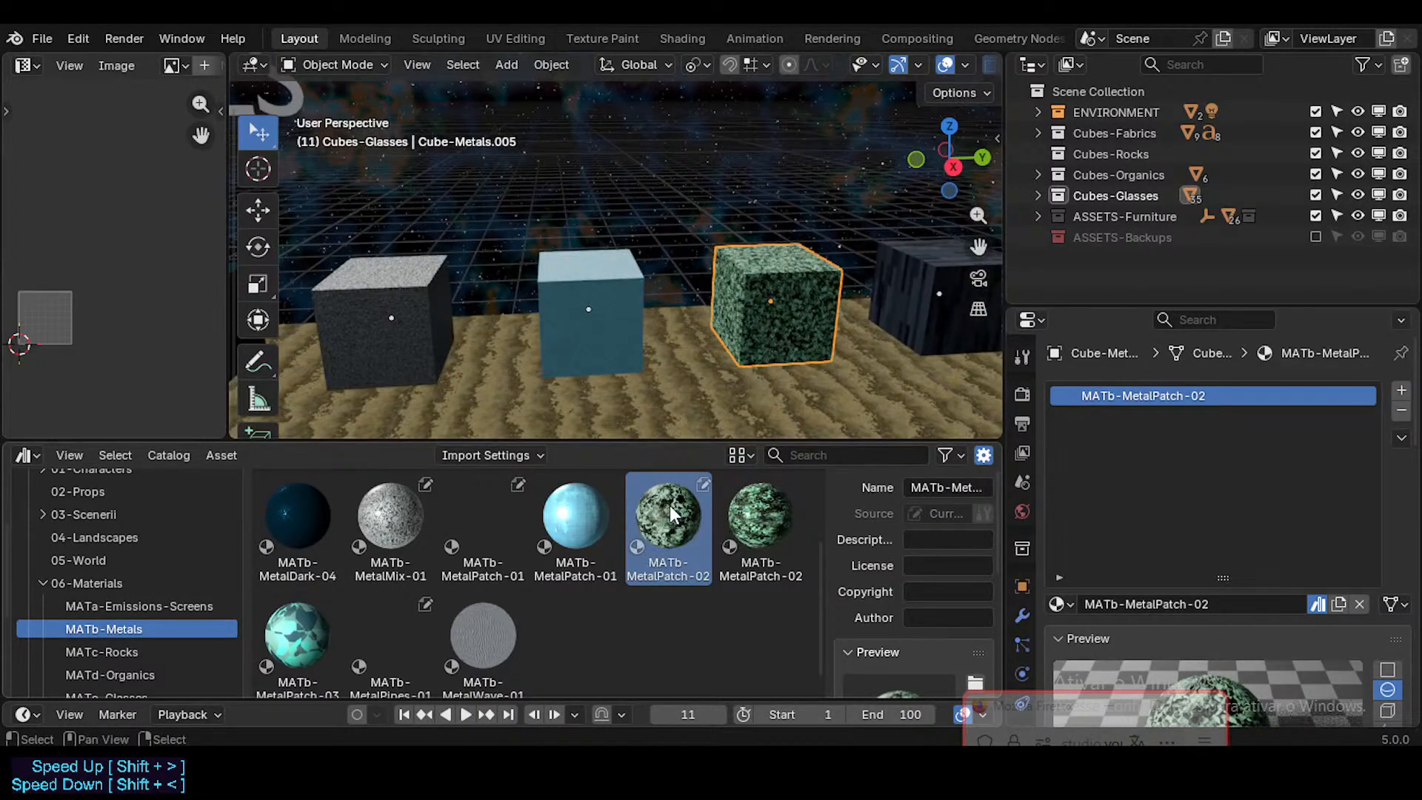
scroll(655, 533, "down", 1)
scroll(669, 505, "up", 1)
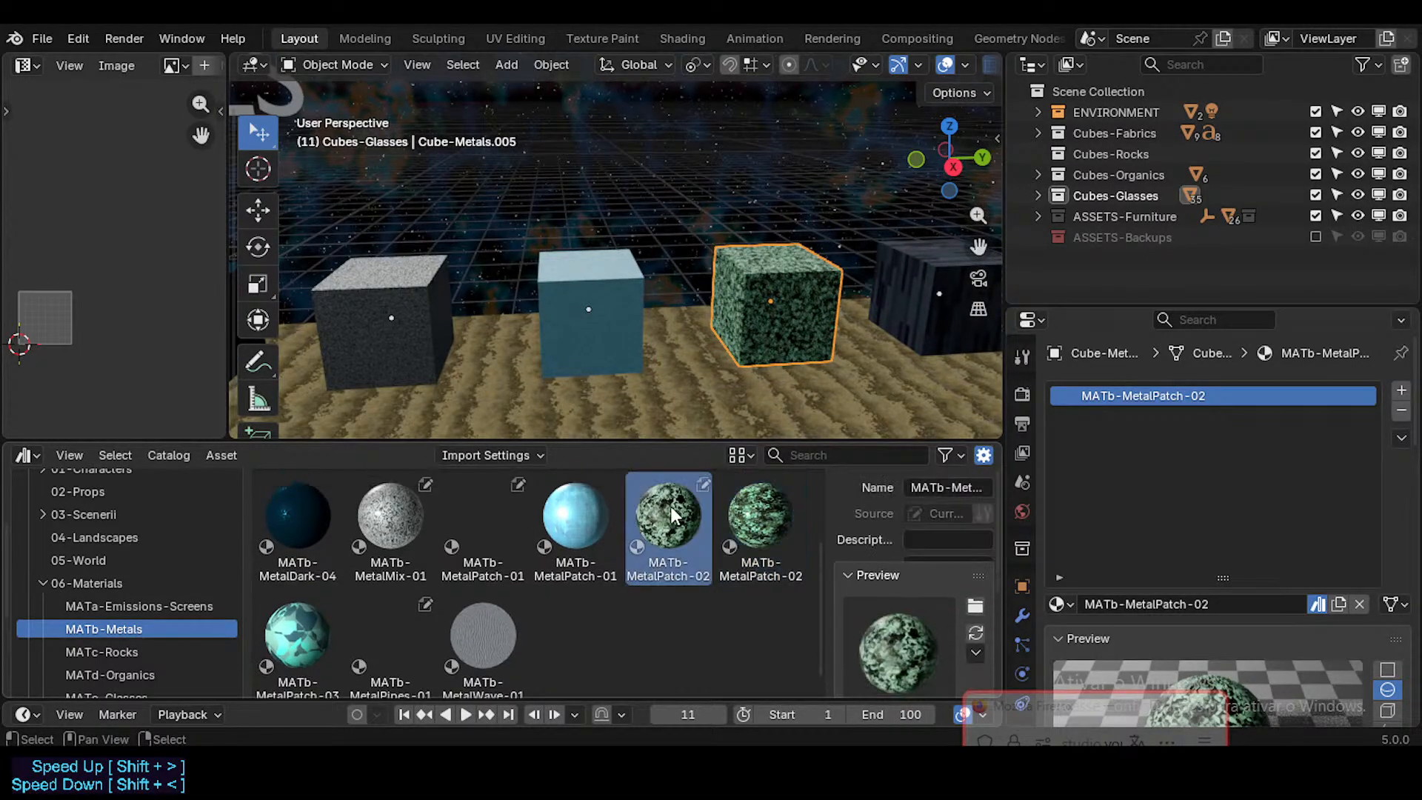
right_click(669, 505)
right_click(757, 508)
left_click(764, 504)
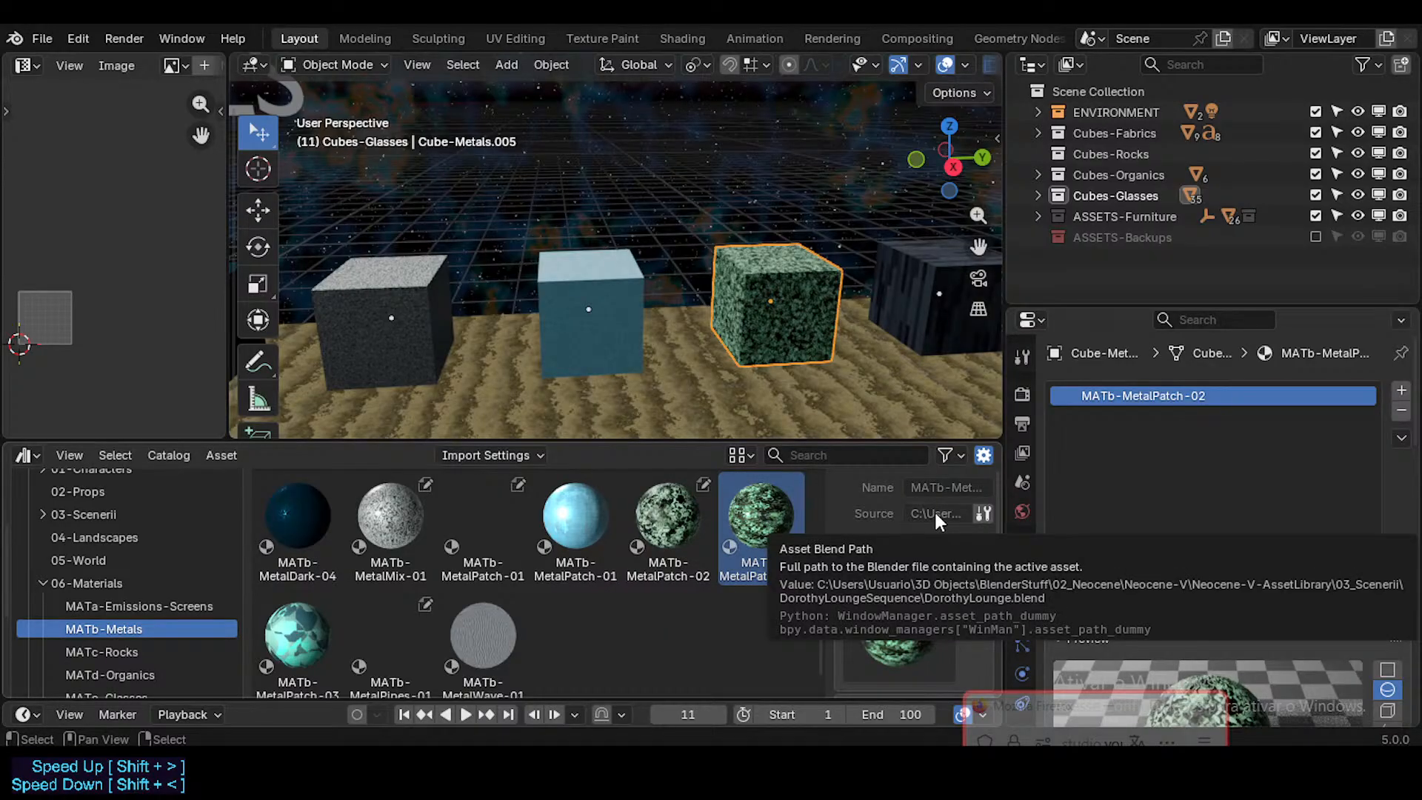
Step: Save the Furniture.blend file
scroll(689, 300, "down", 1)
key("ctrl+s")
scroll(550, 334, "down", 1)
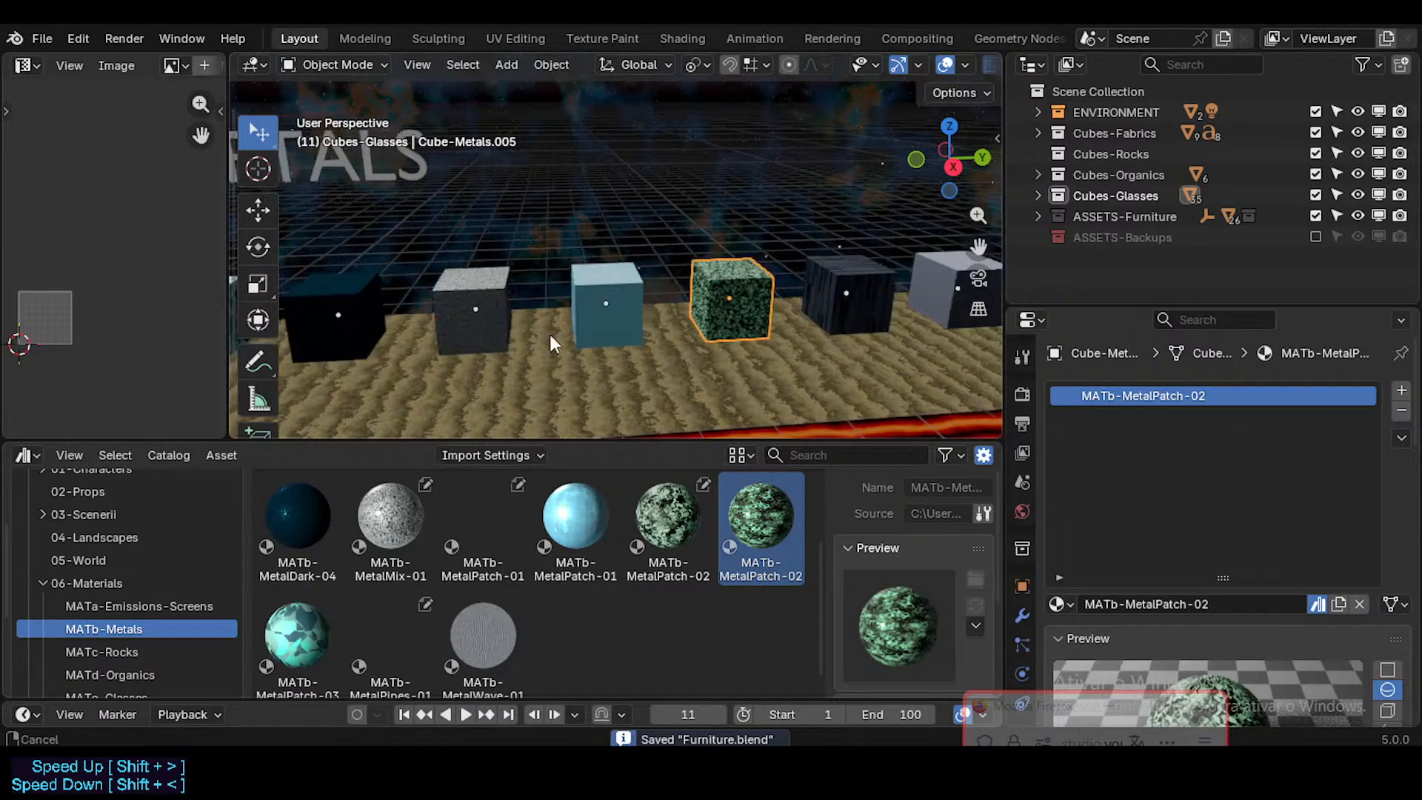
Step: Examine the cubes at the far end of the Metals row and view the last cube's material
middle_click_drag(549, 334, 363, 315, "shift")
scroll(693, 262, "down", 1)
middle_click_drag(693, 263, 773, 305, "shift")
middle_click_drag(866, 333, 837, 345)
scroll(836, 345, "up", 3)
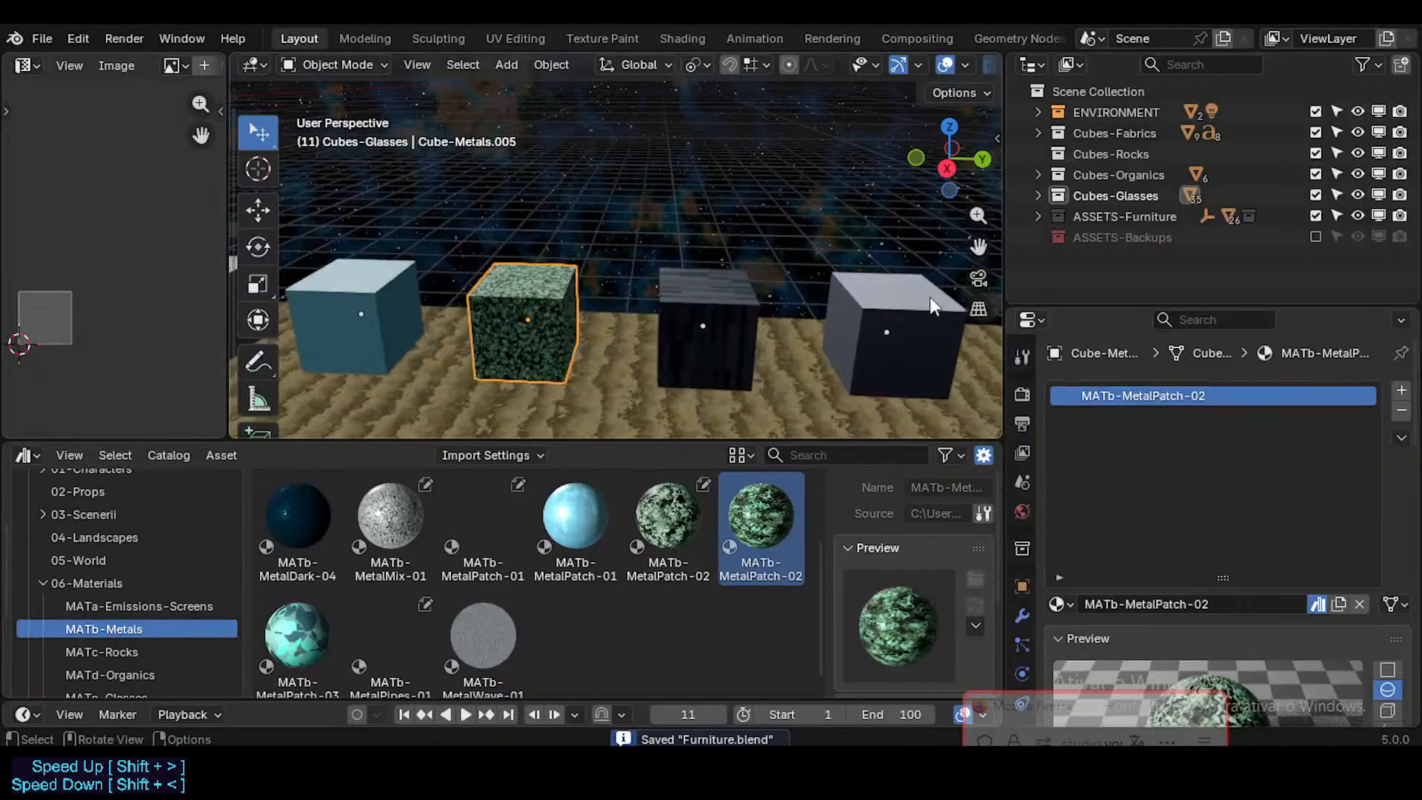
left_click(927, 296)
middle_click_drag(667, 341, 578, 344, "shift")
middle_click_drag(733, 330, 726, 275)
scroll(666, 337, "down", 2)
scroll(654, 345, "down", 1)
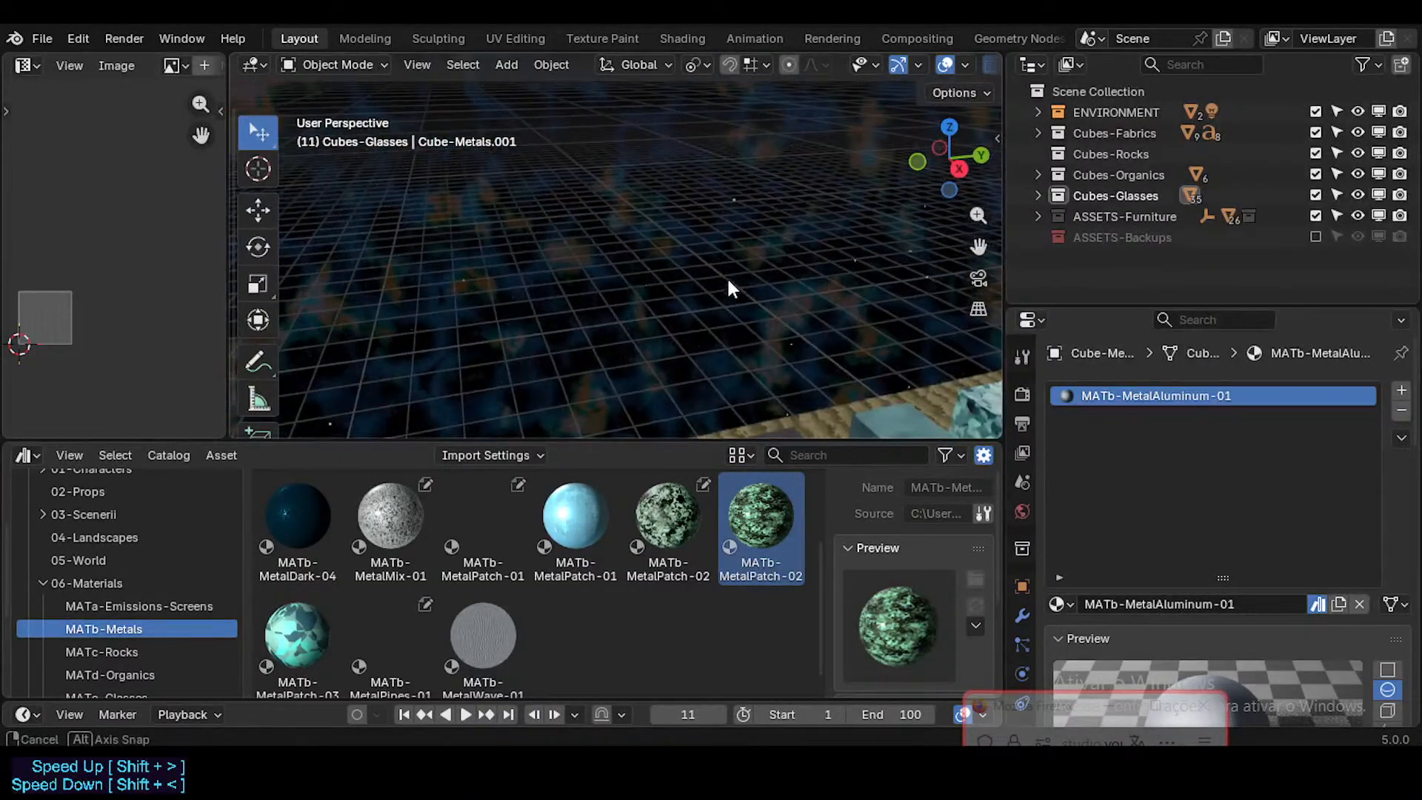
Step: Return to the start of the Metals row and view the MATb-MetalDark-01 asset's details in the MATb-Metals catalog
key("shift+grave")
key("w")
key("s")
left_click(746, 340)
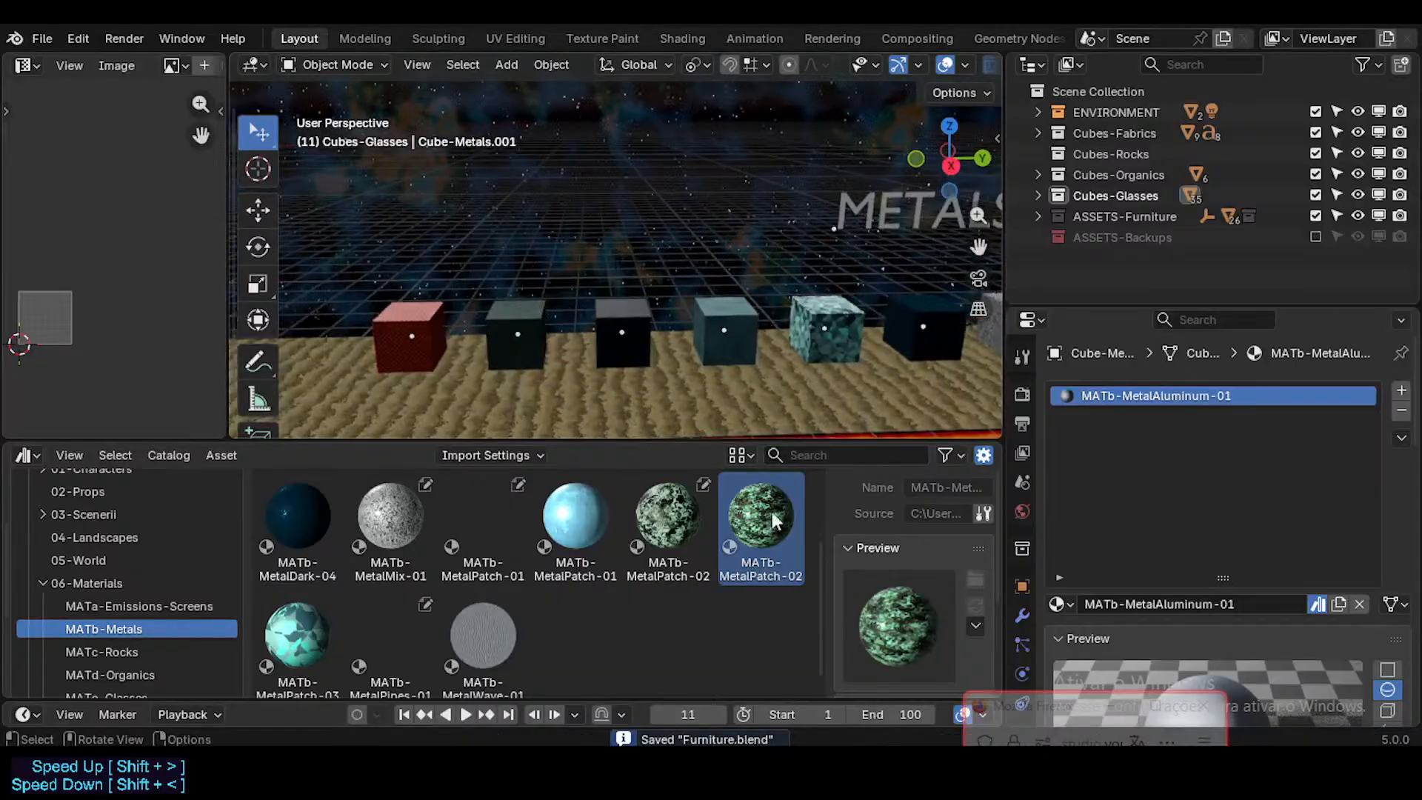
scroll(593, 582, "up", 3)
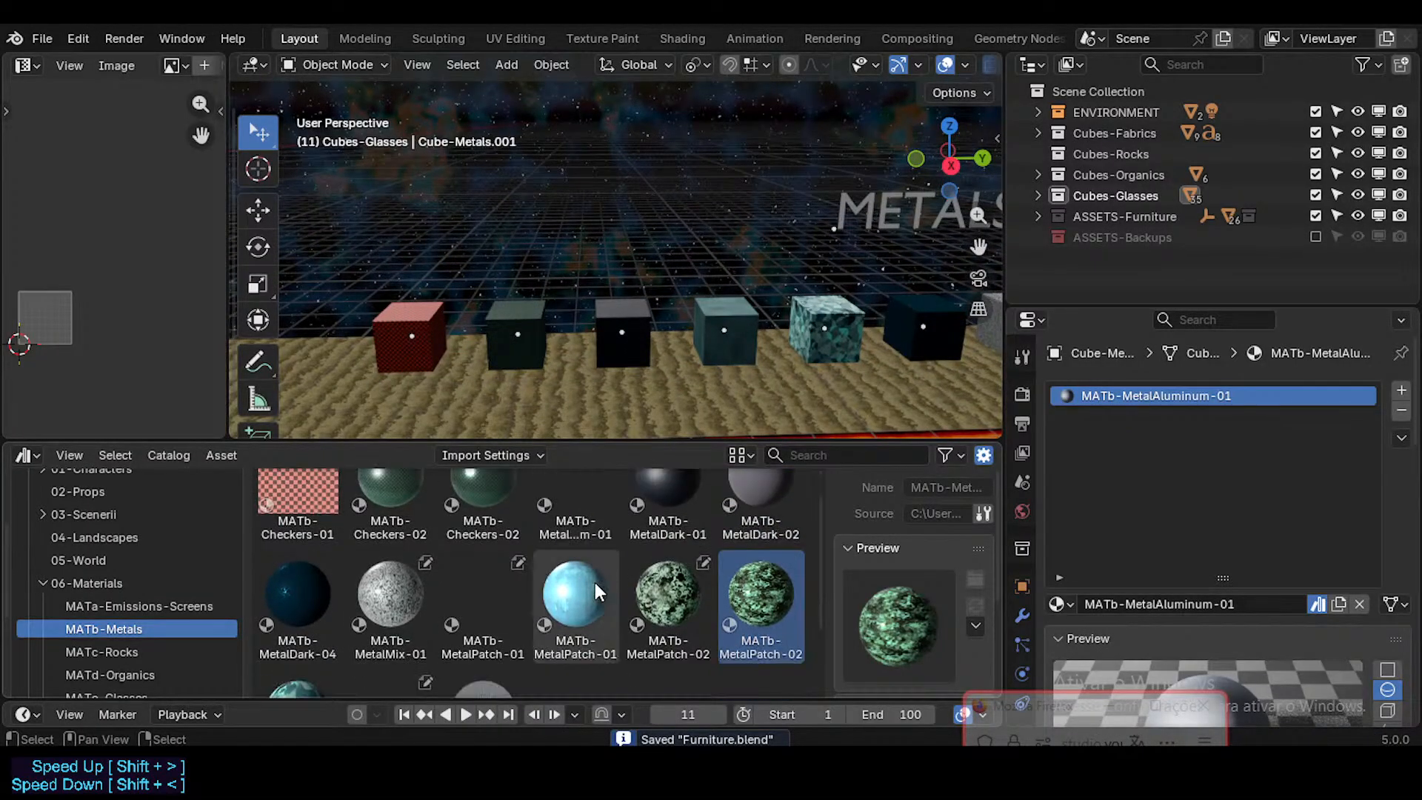
scroll(594, 582, "down", 3)
scroll(594, 582, "up", 4)
left_click(682, 495)
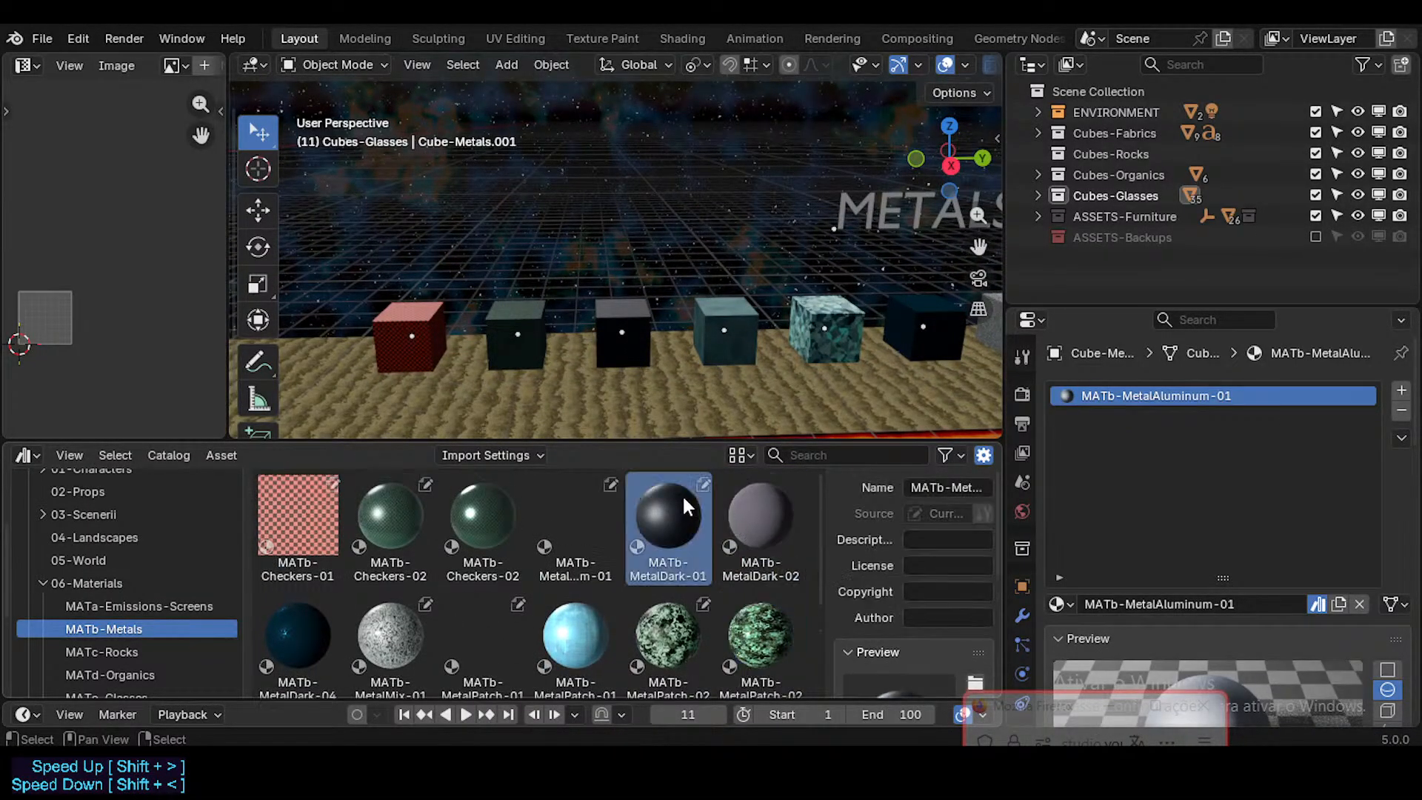
Step: Check the materials on the dark cubes of the Metals row against the MATb-MetalDark-02 asset
key("shift+grave")
key("w")
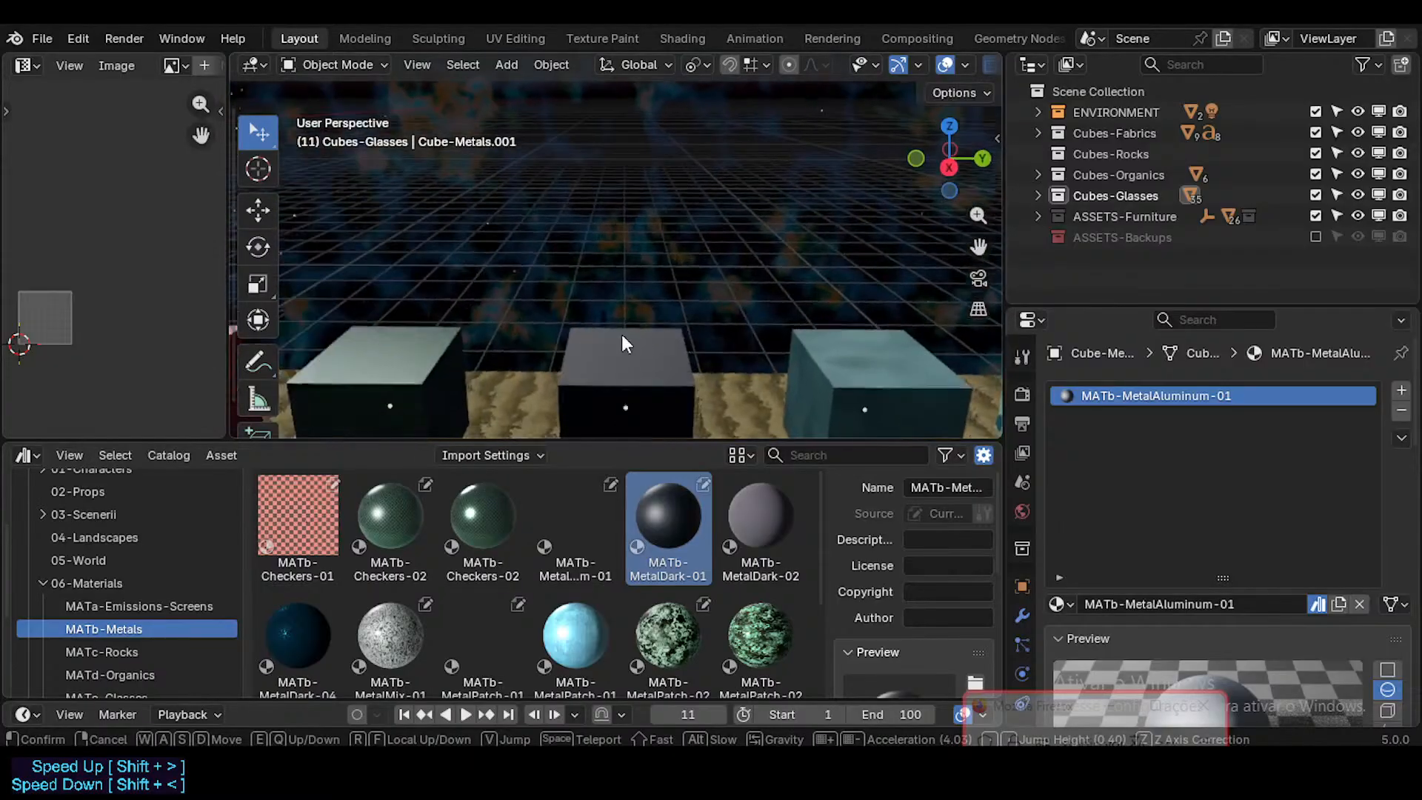
left_click(622, 336)
left_click(606, 355)
left_click(843, 363)
middle_click_drag(819, 362, 475, 299, "shift")
left_click(743, 520)
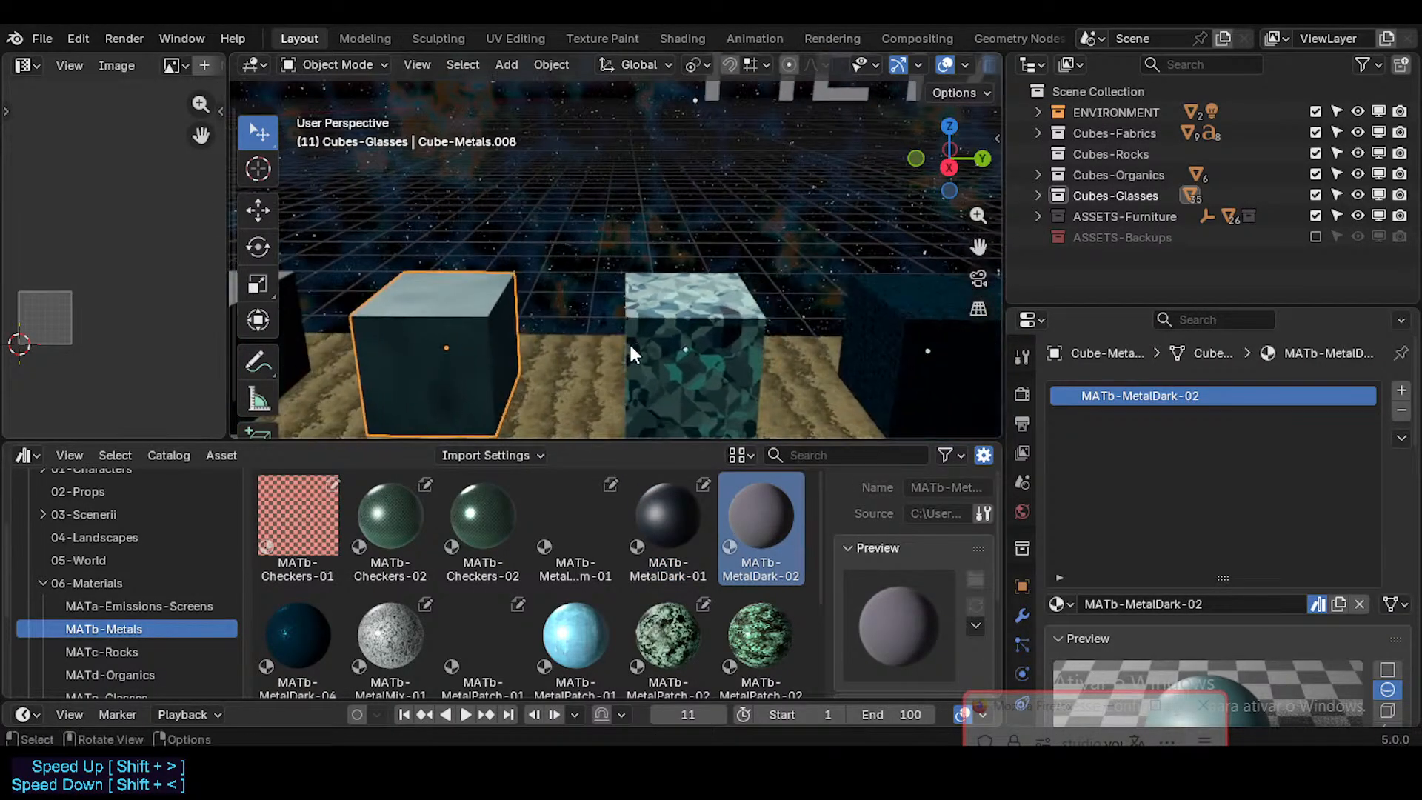
scroll(629, 341, "down", 3)
left_click(820, 308)
scroll(633, 334, "down", 2)
middle_click_drag(647, 317, 554, 322, "shift")
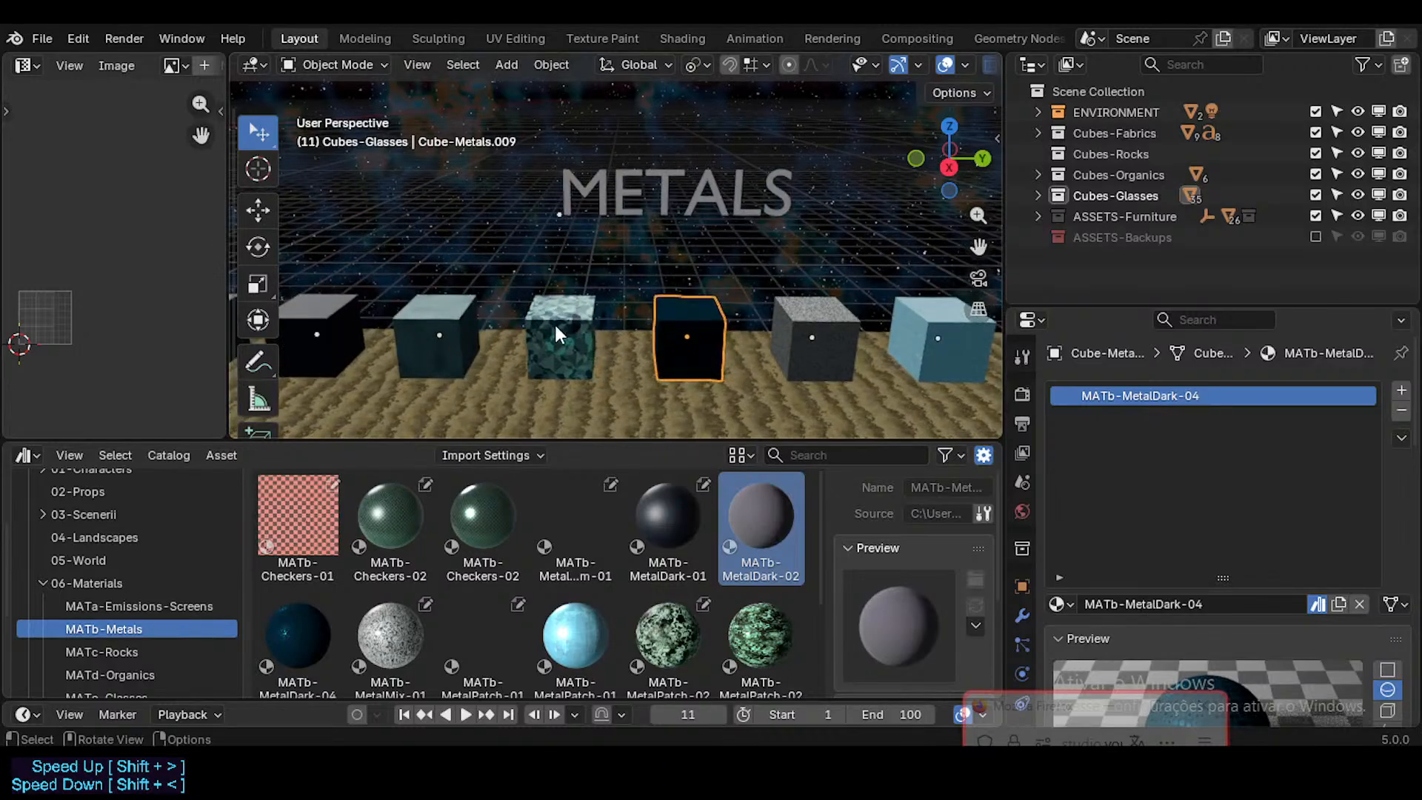
Step: Move the MATb-MetalPatch-03 cube along the Y axis to the far end of the Metals row
left_click(555, 326)
scroll(556, 325, "down", 3)
middle_click_drag(963, 303, 477, 296, "shift")
scroll(477, 296, "down", 1)
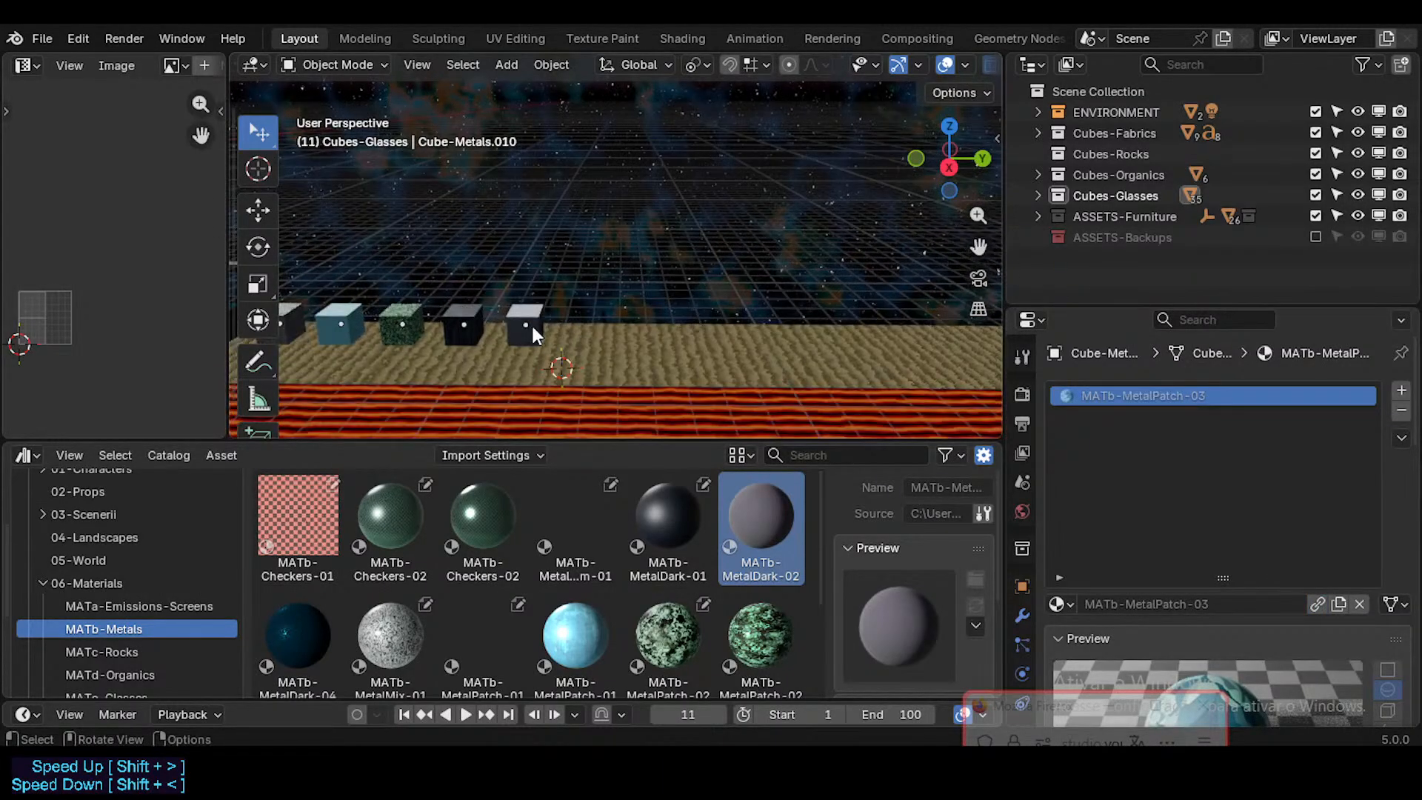
key("g")
key("y")
left_click(585, 357)
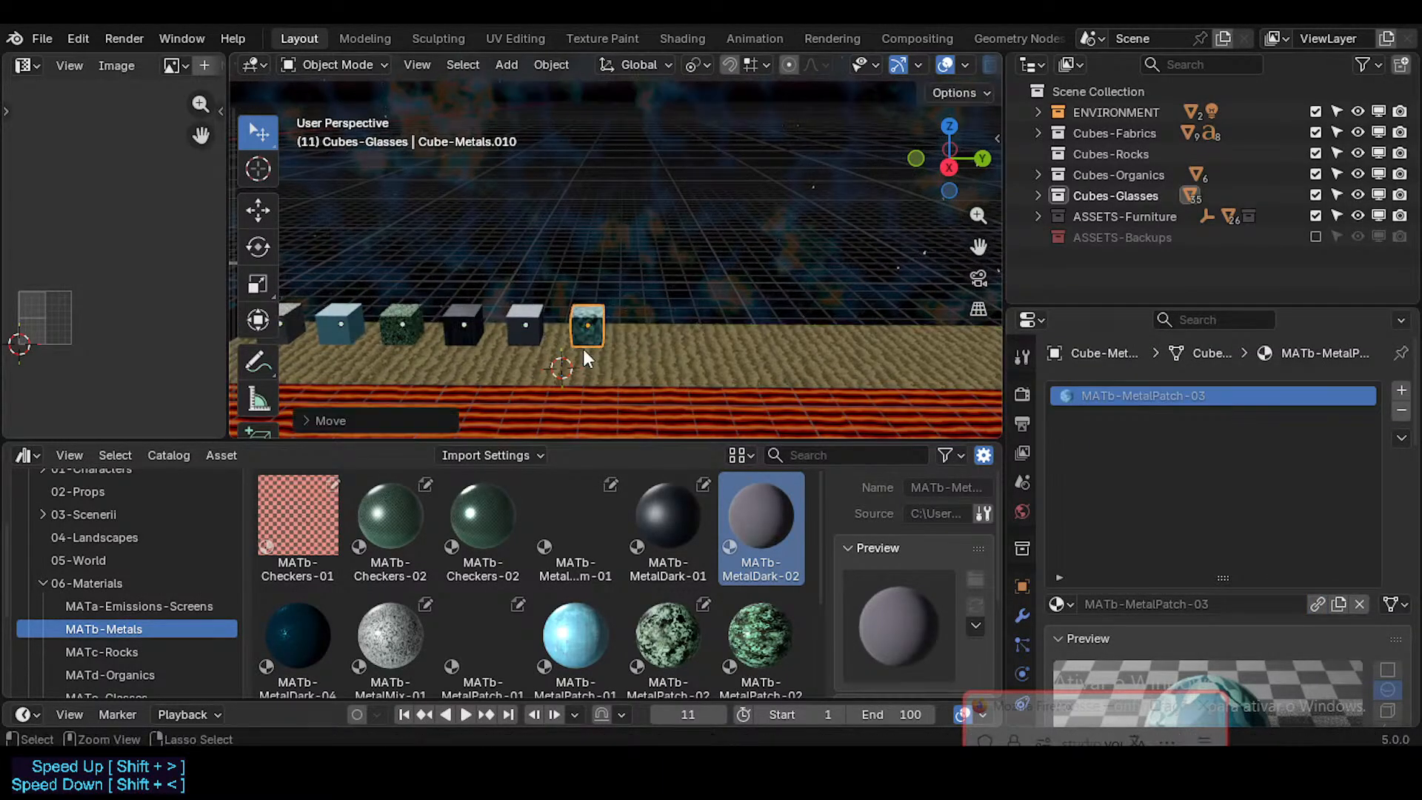
Step: Select the MATb-MetalDark-02 cube in the Metals row and save the file
middle_click_drag(386, 323, 700, 325, "shift")
scroll(435, 294, "up", 5)
left_click(402, 327)
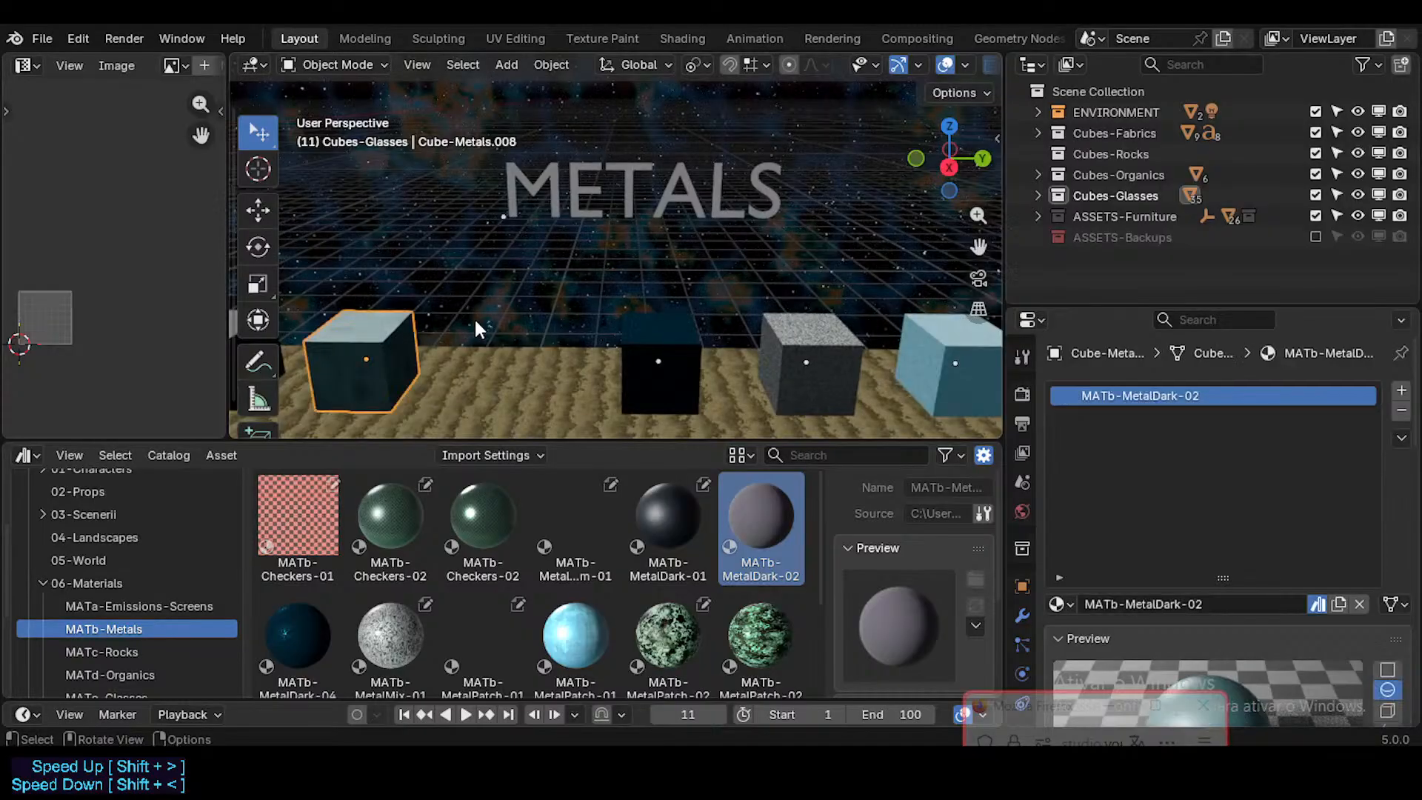
middle_click_drag(476, 321, 572, 340)
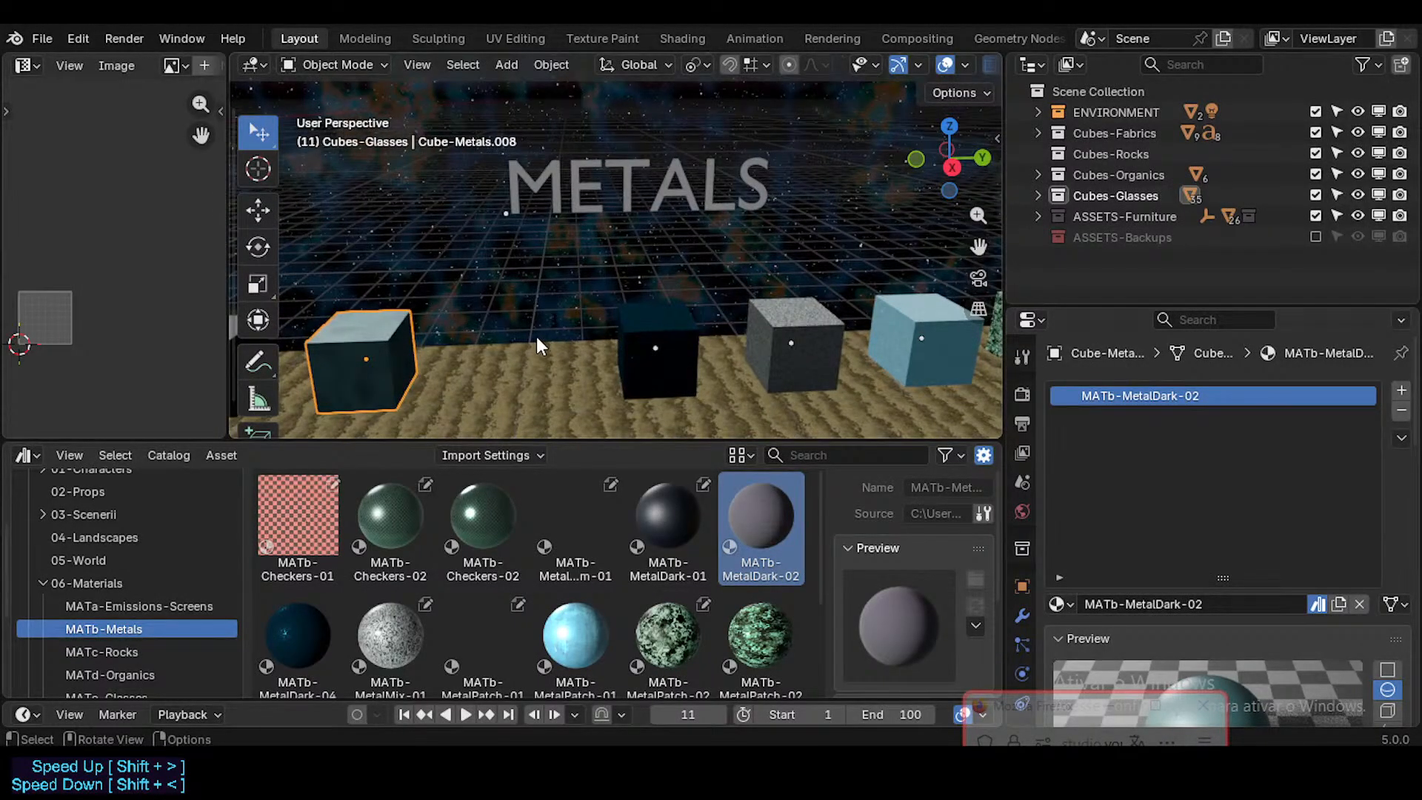
key("ctrl+s")
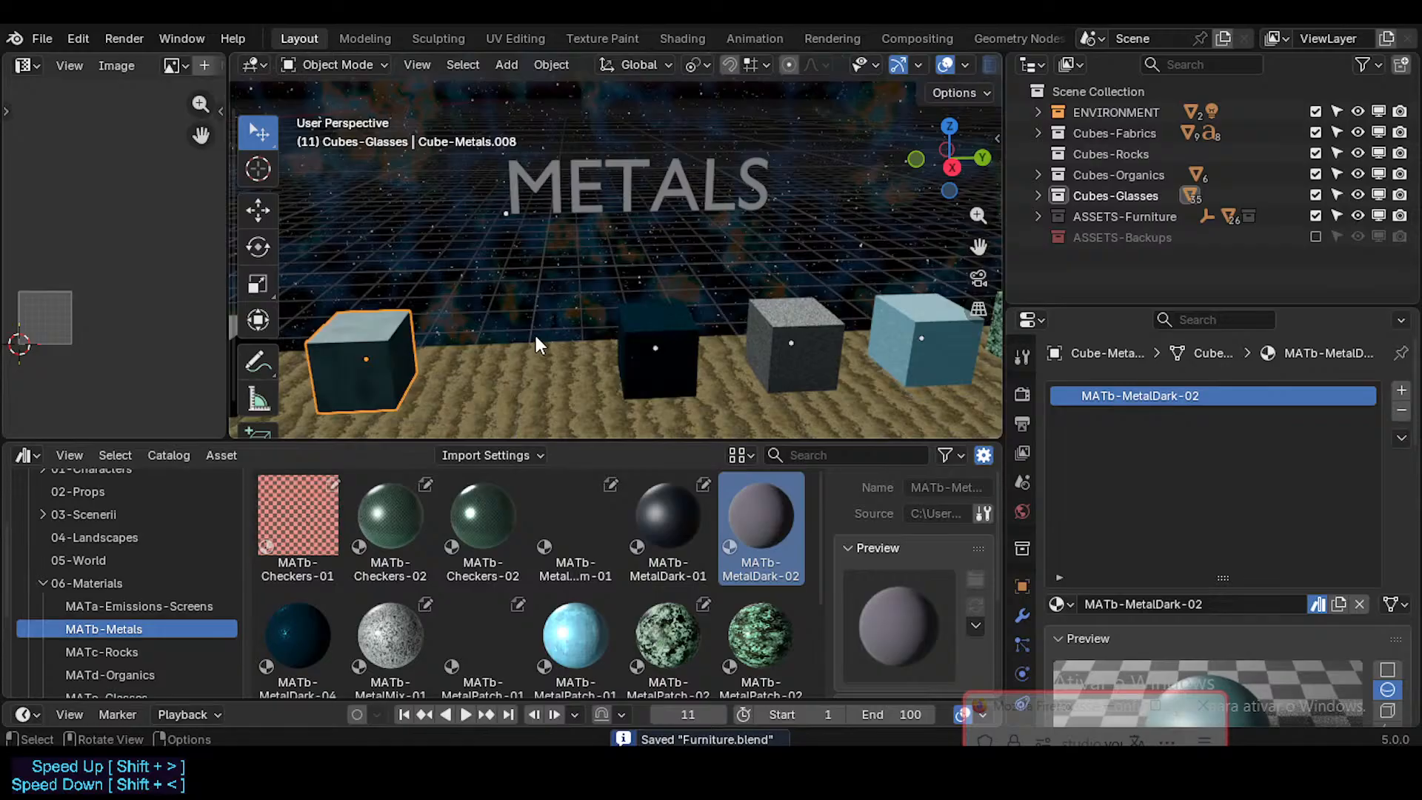
Step: Show the unassigned assets and duplicate the MATb-MetalDark-02 cube along the Y axis into the gap beside it
scroll(499, 526, "down", 3)
scroll(144, 575, "down", 5)
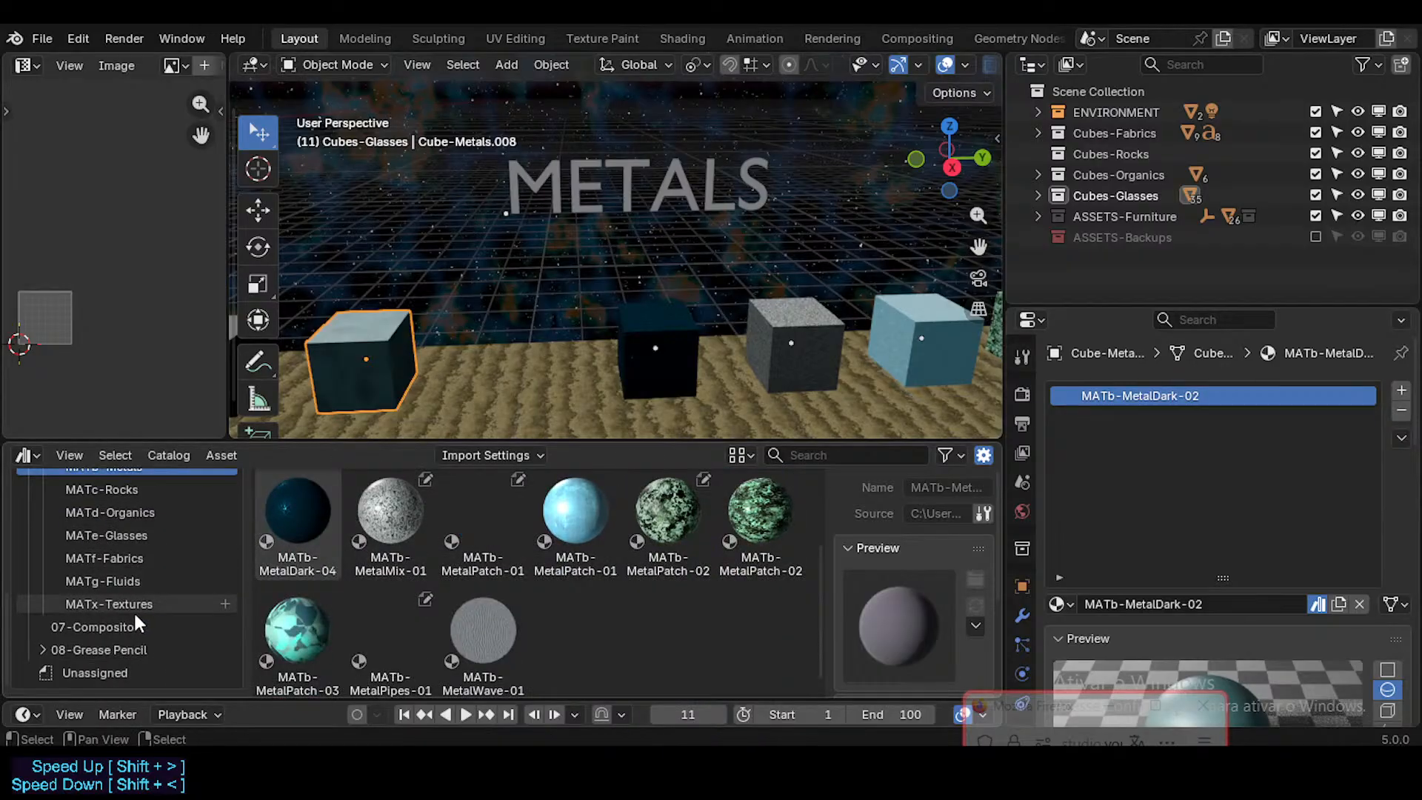
left_click(89, 671)
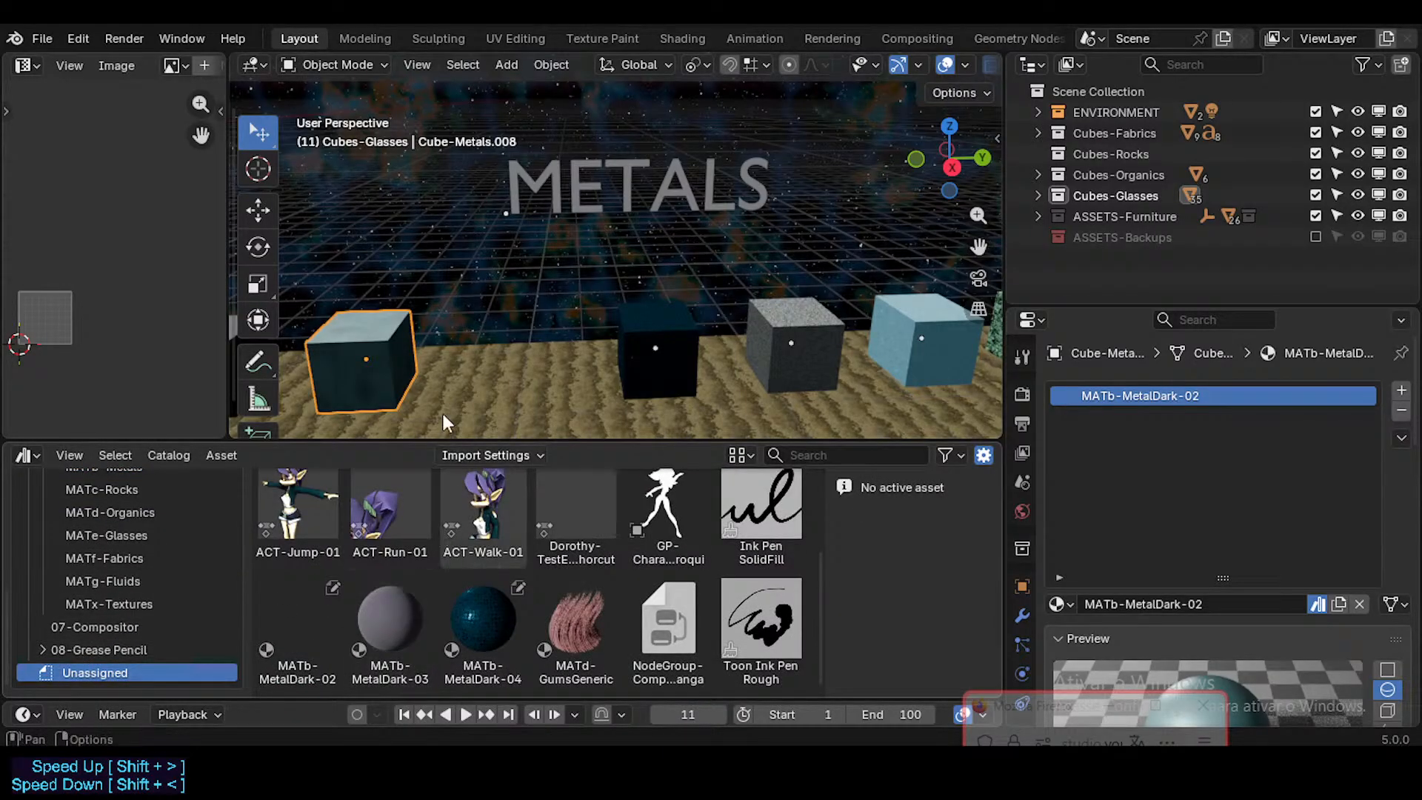
key("shift+d")
key("y")
left_click(496, 358)
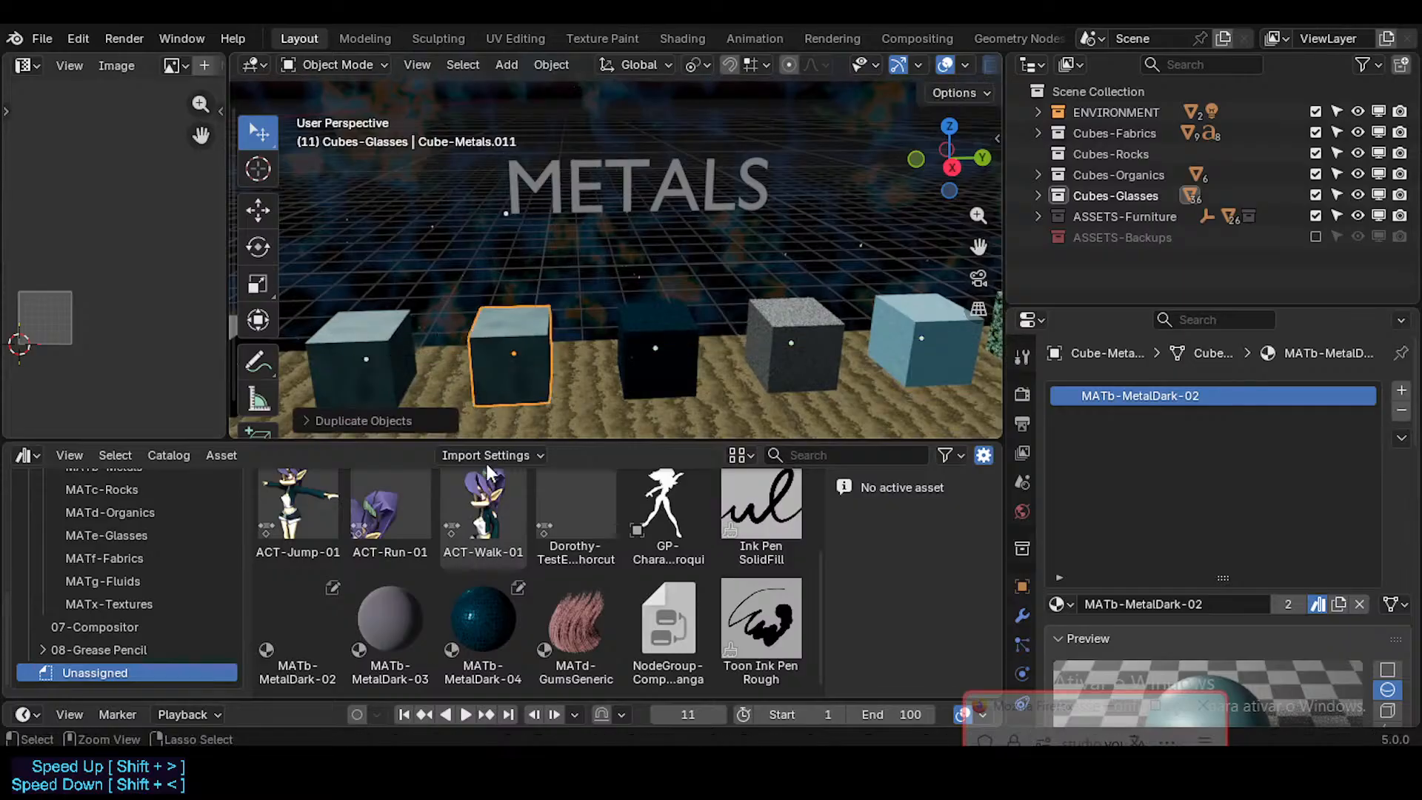
Step: Apply the unassigned MATb-MetalDark-03 material asset to the duplicated cube in the Metals row
left_click(390, 622)
left_click_drag(390, 622, 1192, 398)
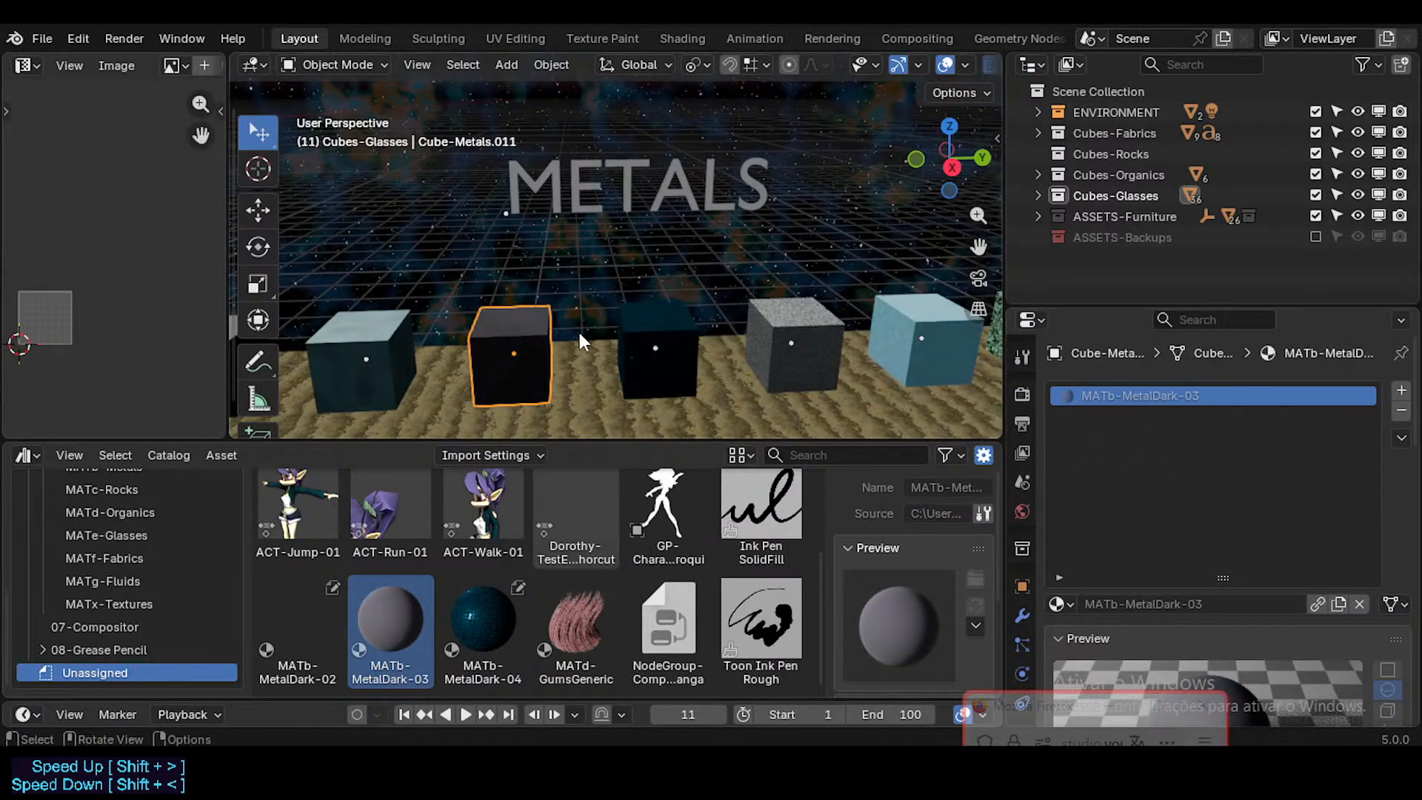
scroll(514, 327, "up", 3)
middle_click_drag(583, 341, 807, 305, "shift")
scroll(679, 304, "down", 4)
middle_click_drag(607, 305, 593, 304)
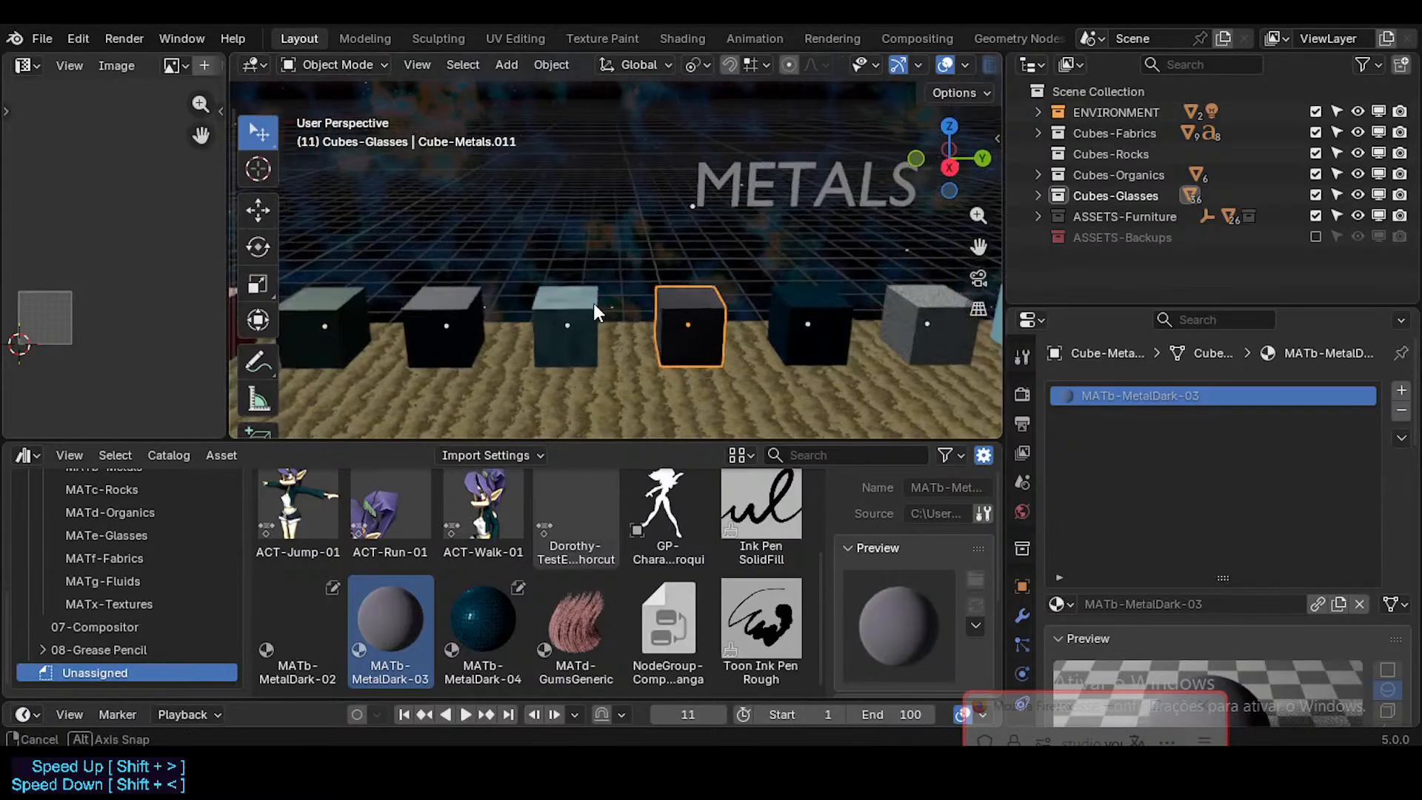
Step: Make the duplicated cube's MATb-MetalDark-03 material local and mark it as an asset
scroll(604, 337, "up", 2)
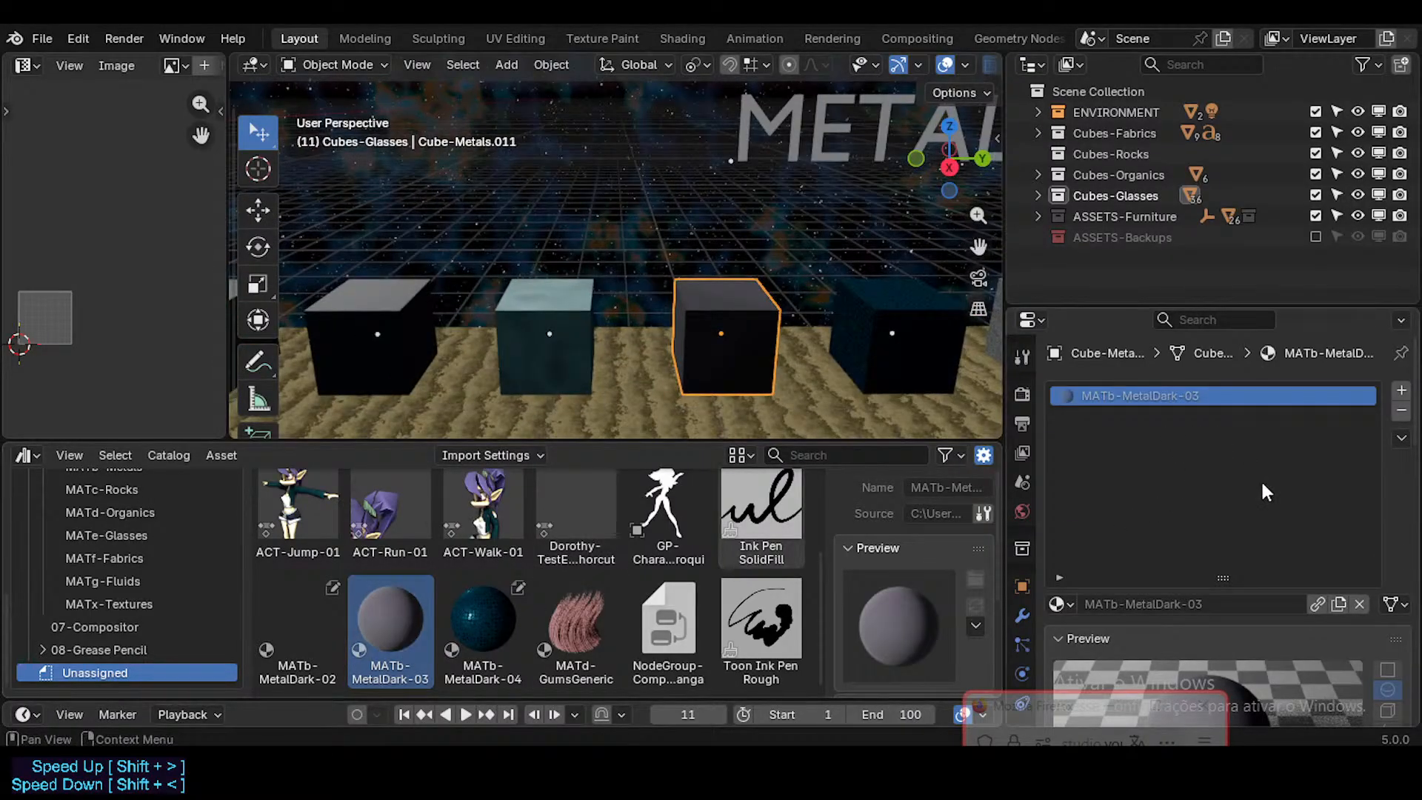
right_click(1318, 609)
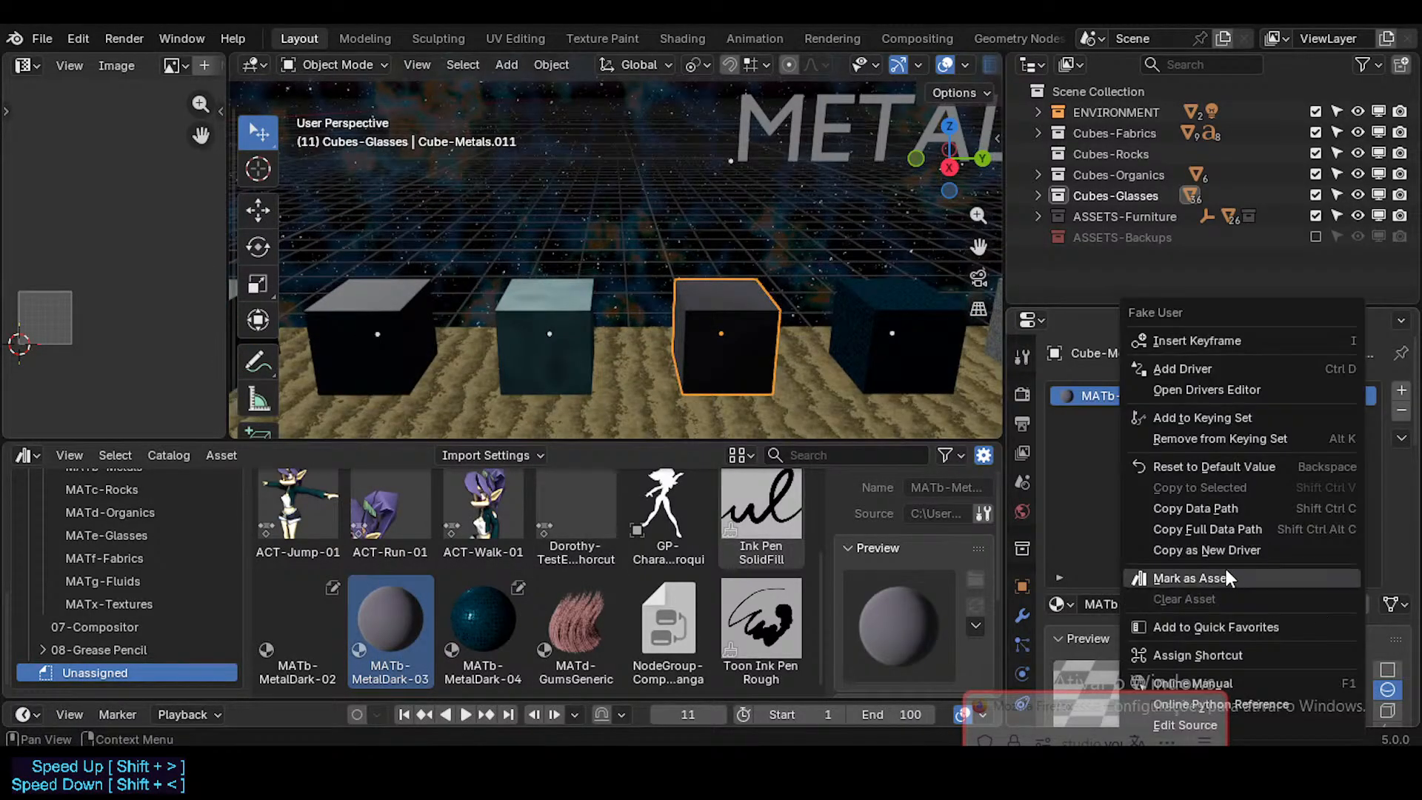
left_click(1185, 575)
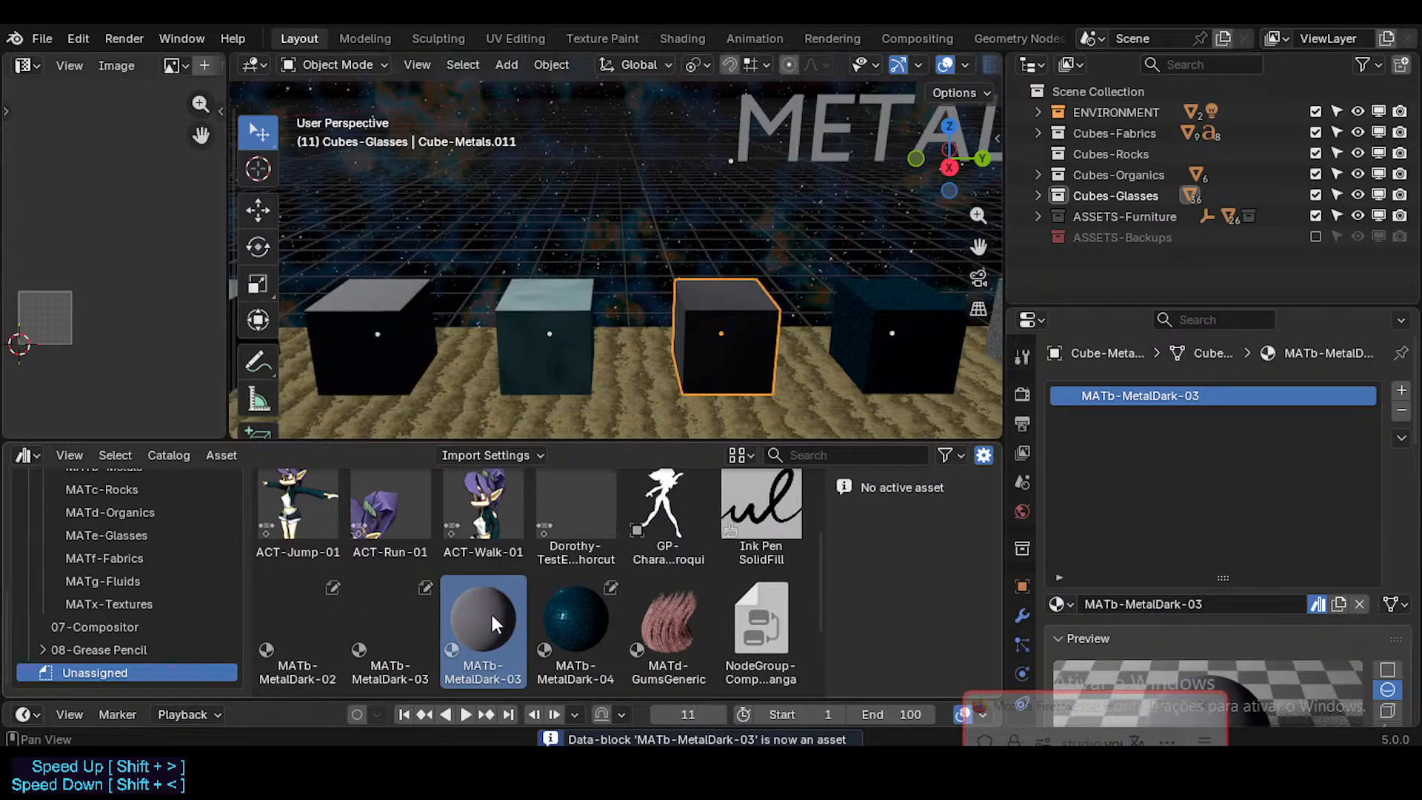
Step: Move the current file's MATb-MetalDark-04 asset into the MATb-Metals catalog and limit the asset library to Current File
left_click(553, 629, "shift")
left_click_drag(483, 618, 191, 548)
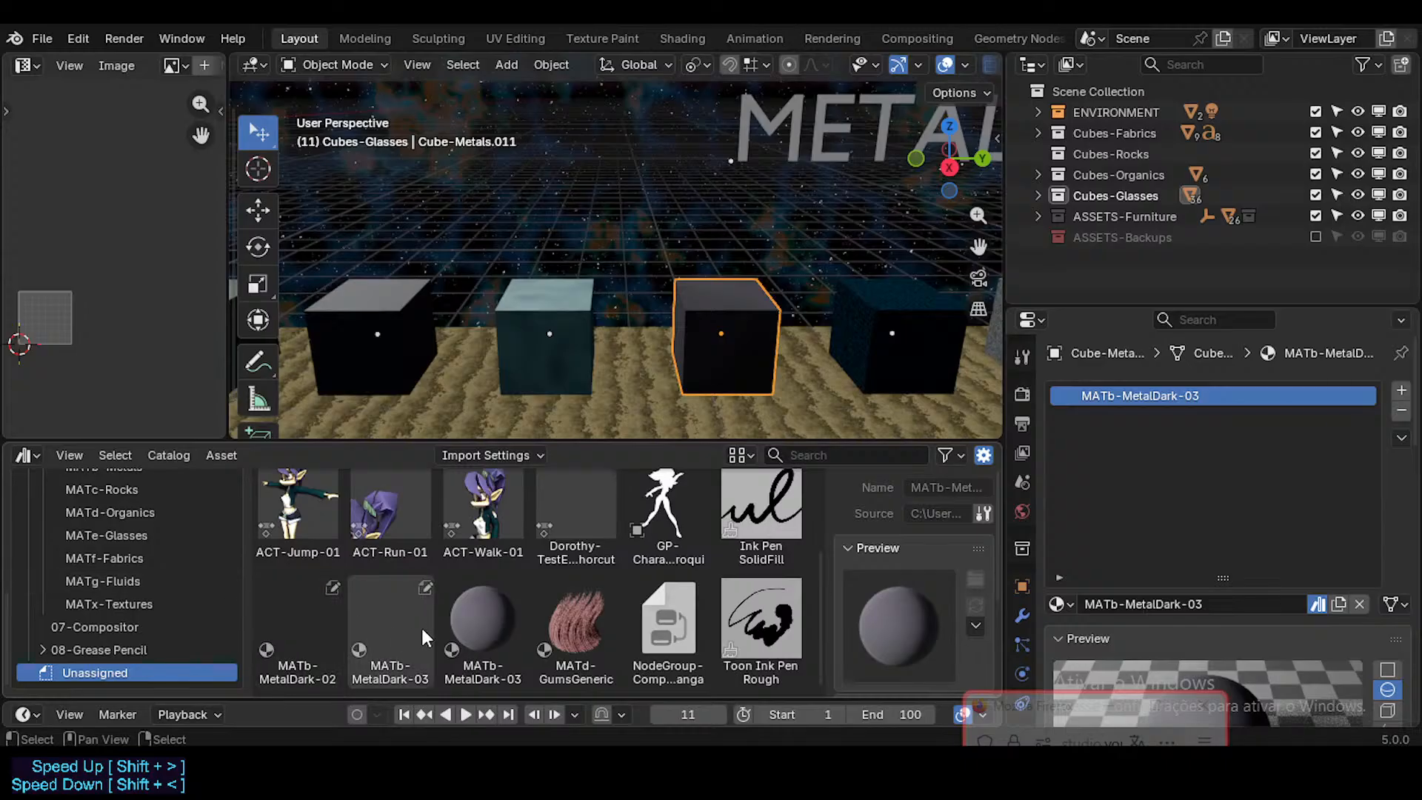
scroll(135, 592, "up", 10)
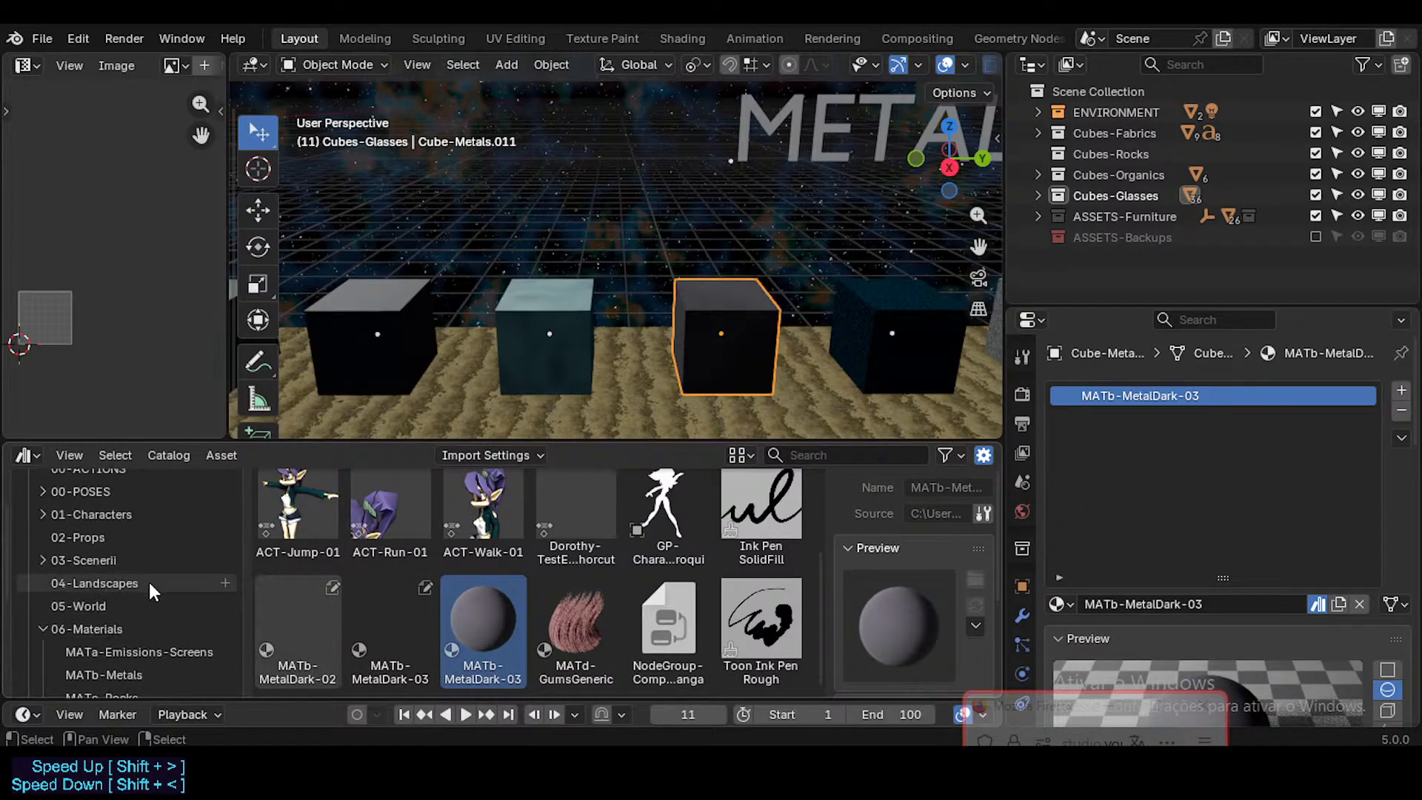
left_click(131, 488)
left_click(106, 572)
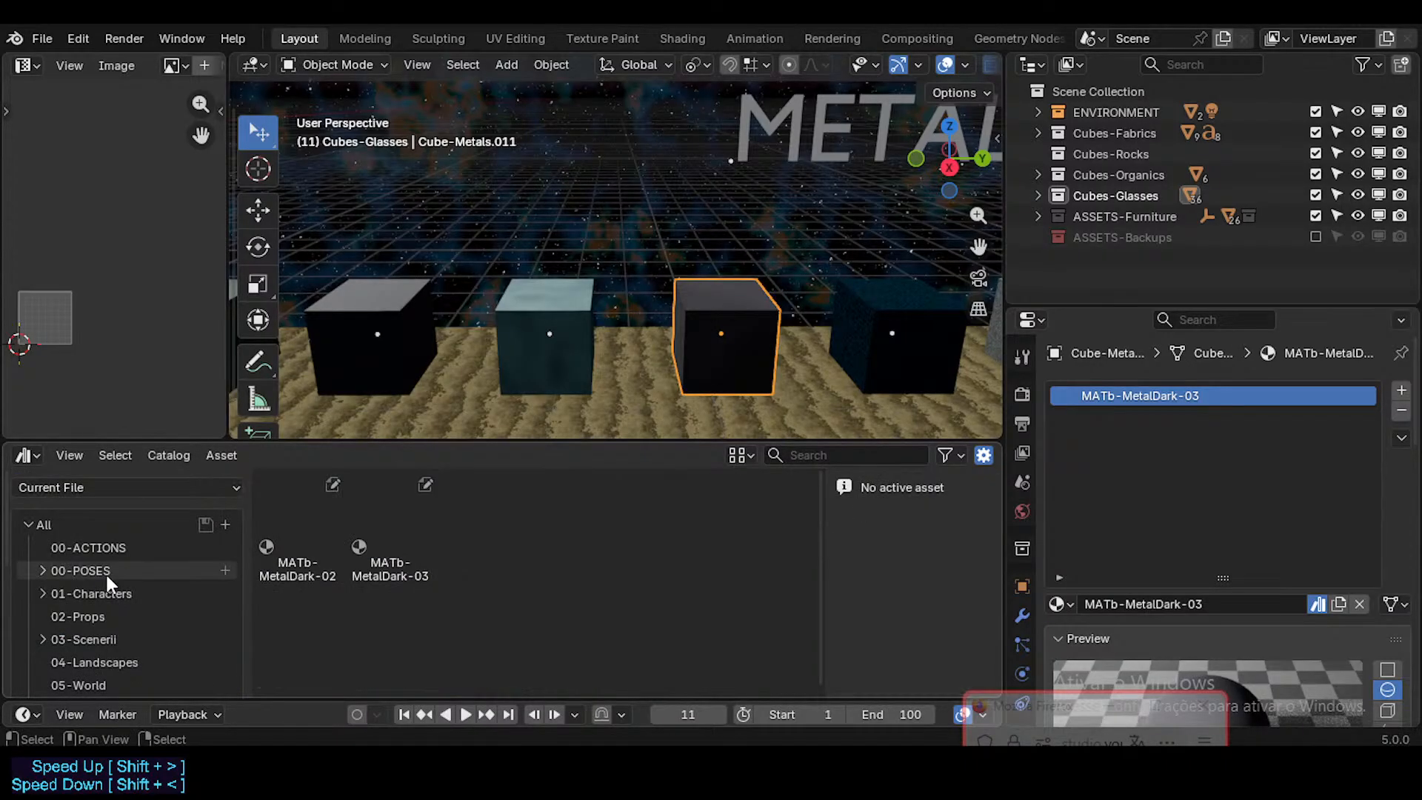
Step: Move the unassigned MATb-MetalDark-02 and MATb-MetalDark-03 assets into the MATb-Metals catalog and display that catalog
scroll(122, 592, "down", 8)
left_click(308, 567)
left_click(385, 561)
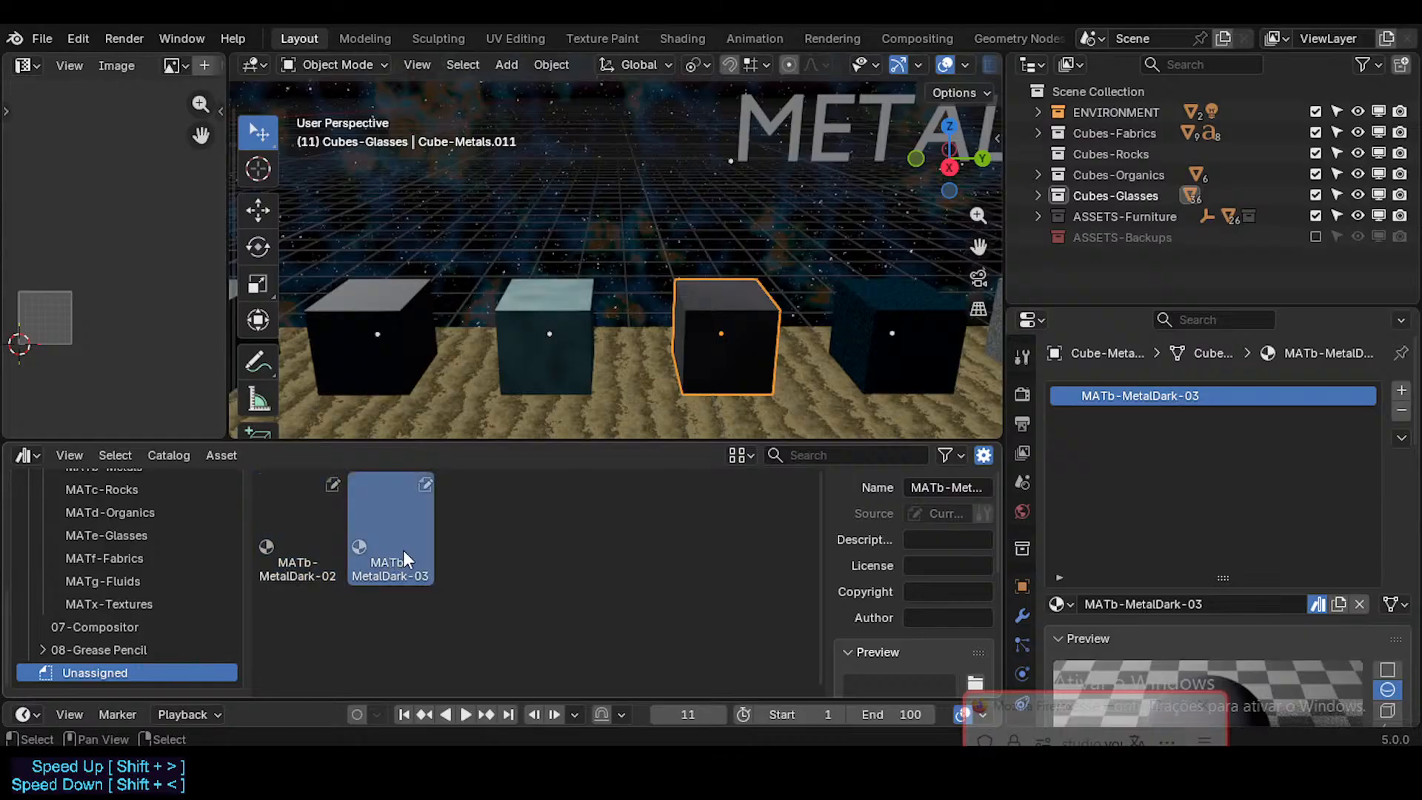
left_click(271, 547)
left_click(380, 548)
left_click(319, 546)
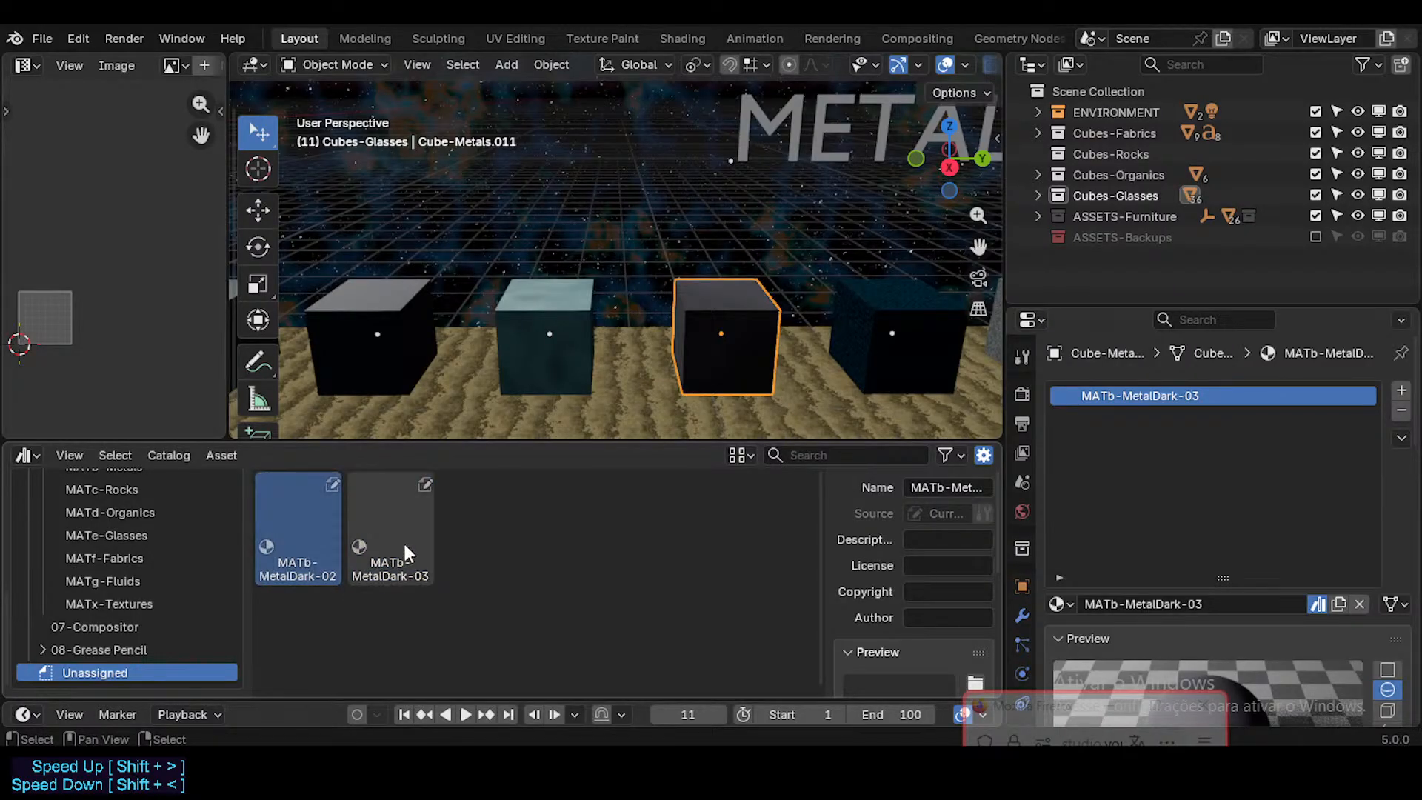
left_click(405, 549)
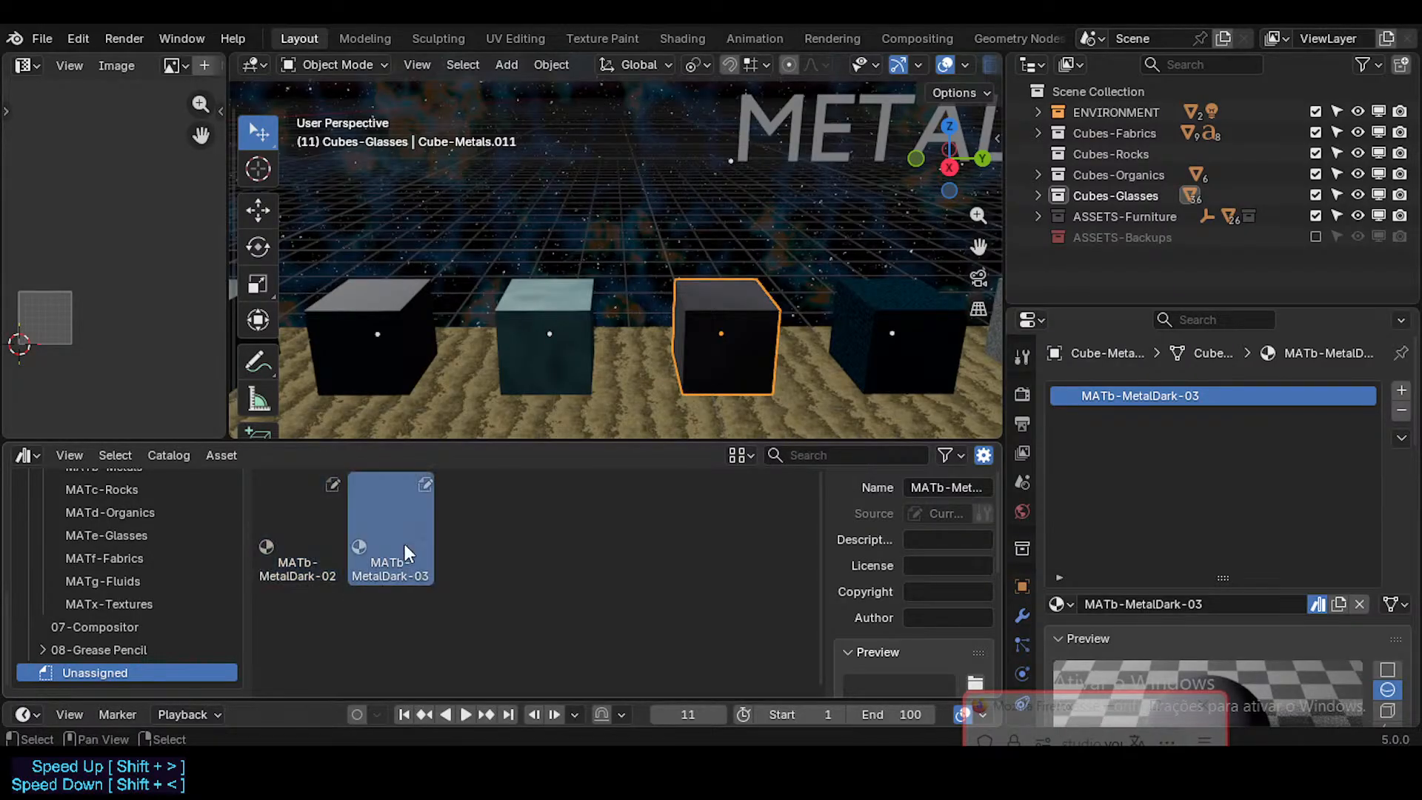
left_click(318, 543)
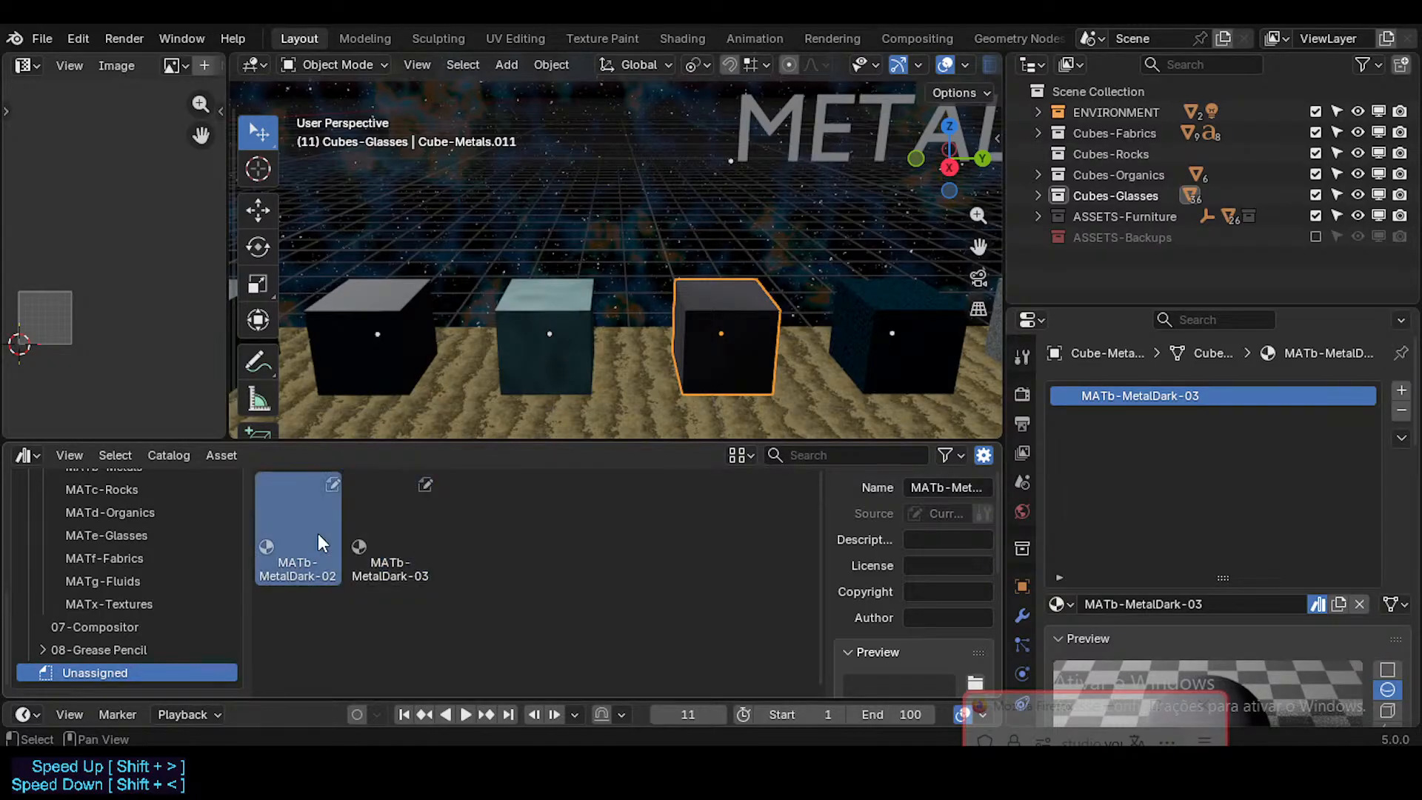
left_click(389, 549, "shift")
left_click_drag(321, 543, 151, 554)
left_click(166, 551)
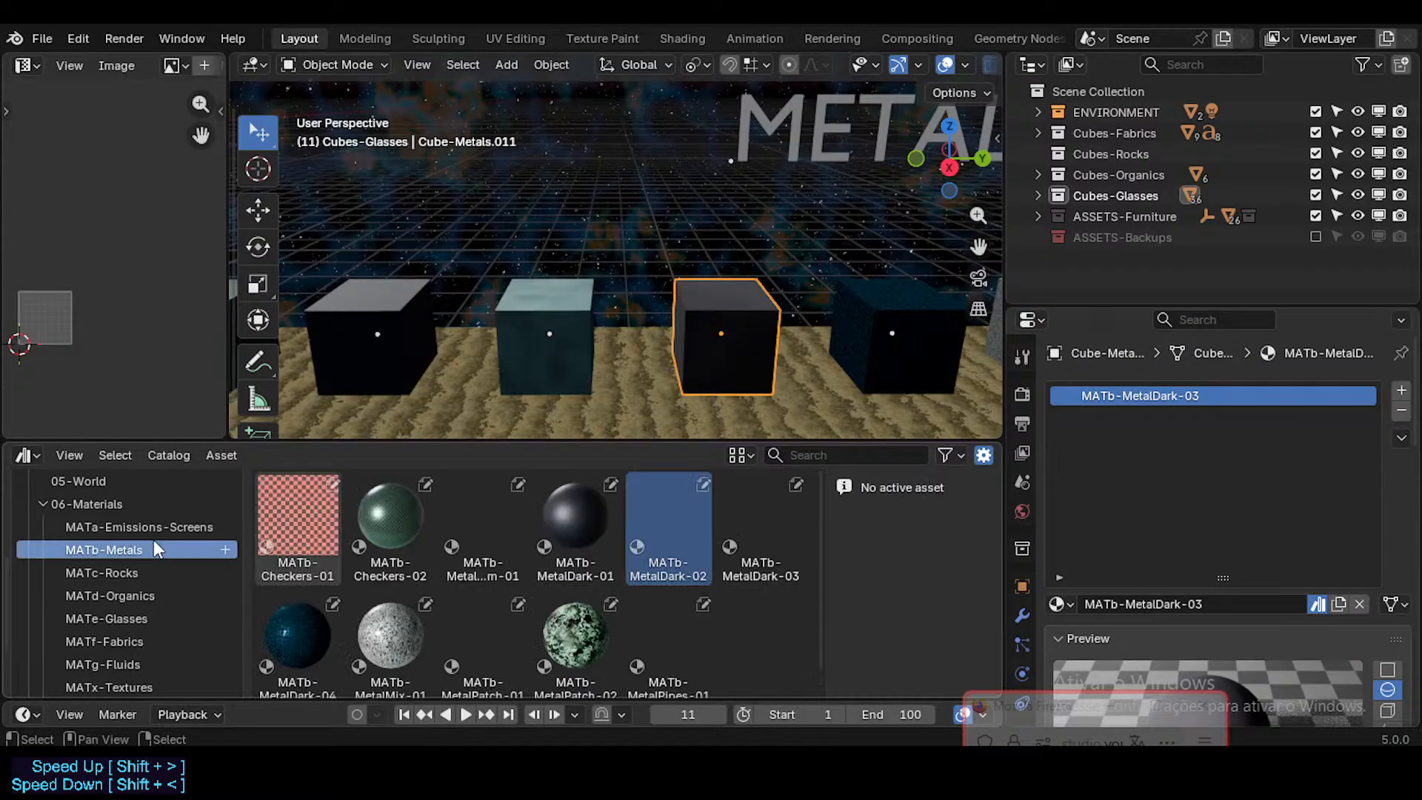
Step: Check the current file's unassigned assets, save the file, and switch the asset library to Neocene-V-AssetLibrary
scroll(181, 622, "down", 3)
left_click(126, 670)
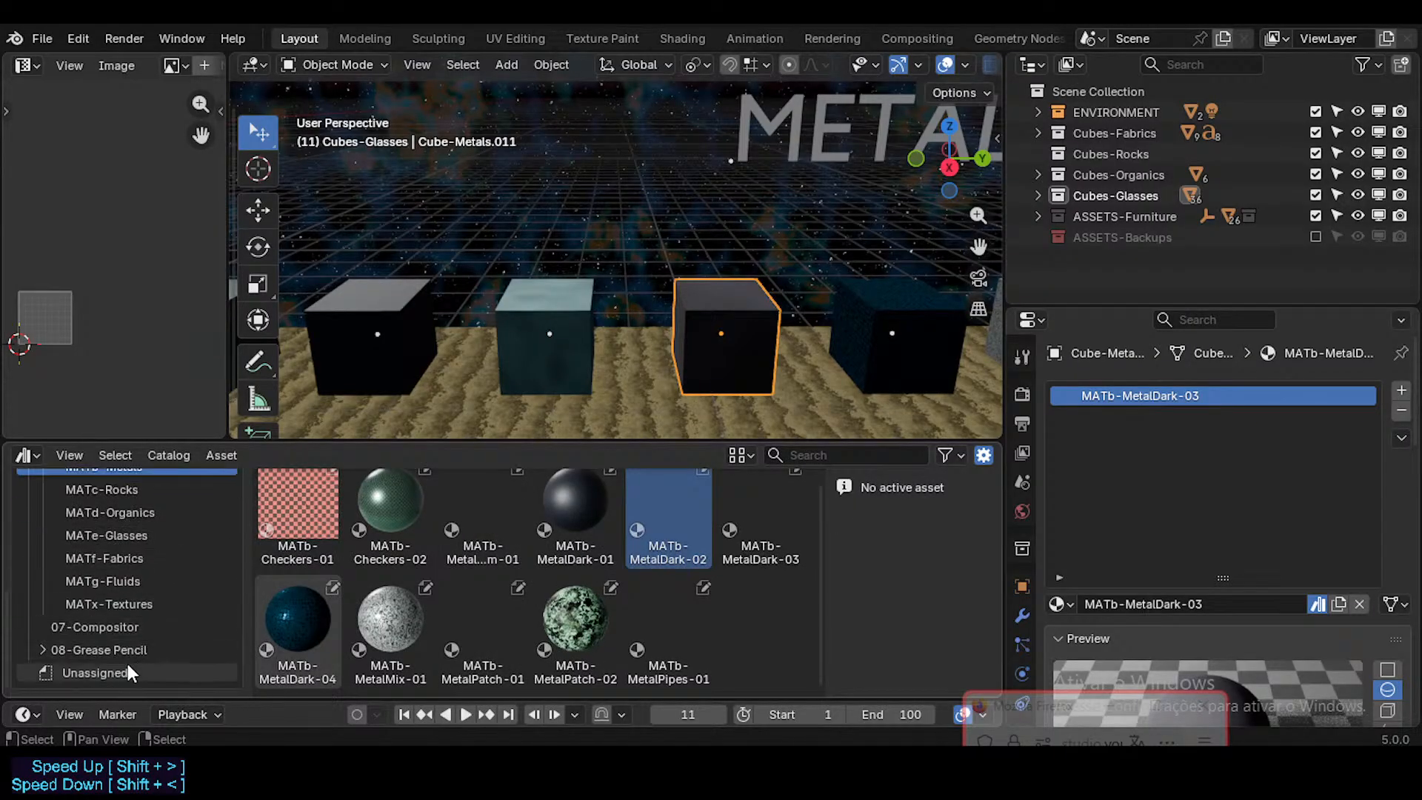
scroll(121, 575, "up", 3)
scroll(120, 547, "up", 5)
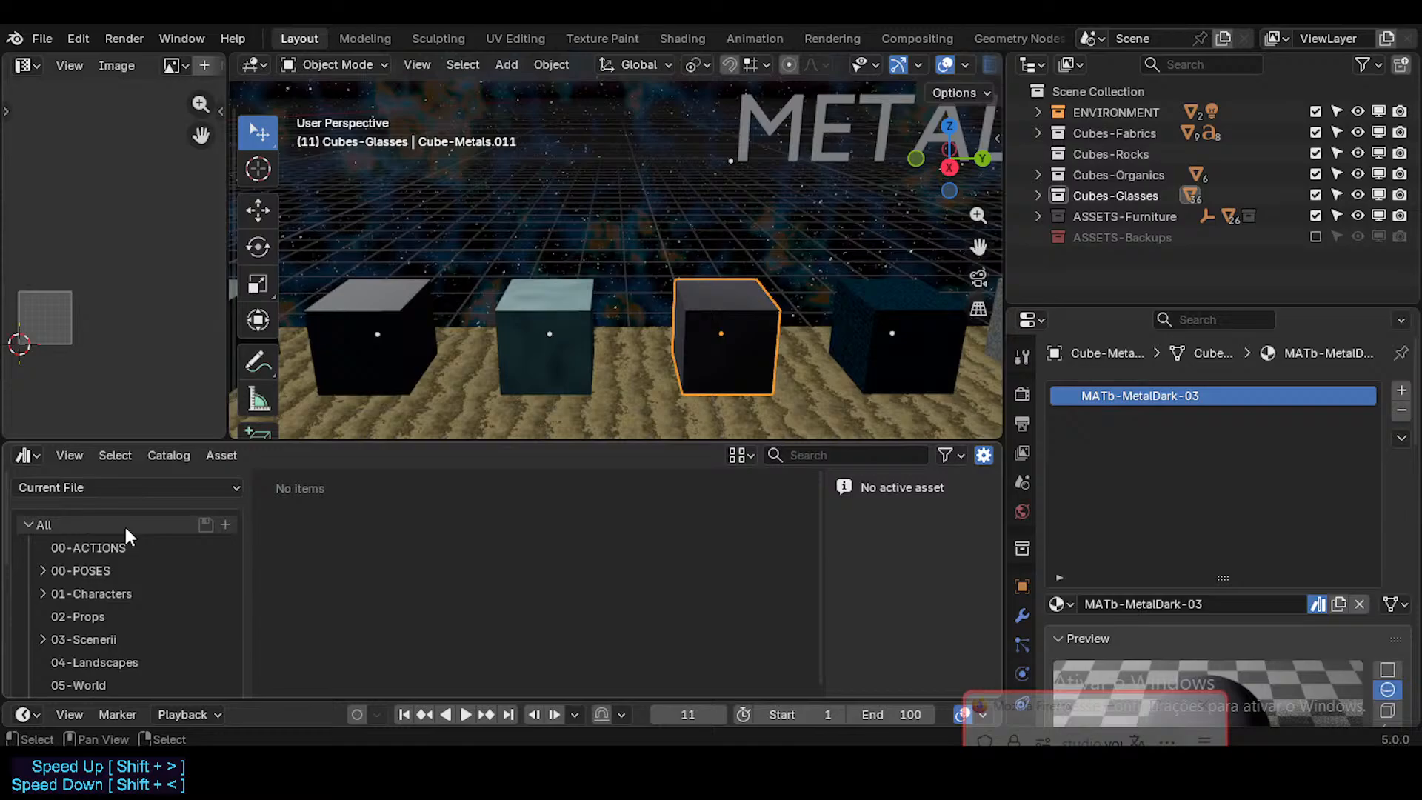
left_click(119, 489)
left_click(89, 627)
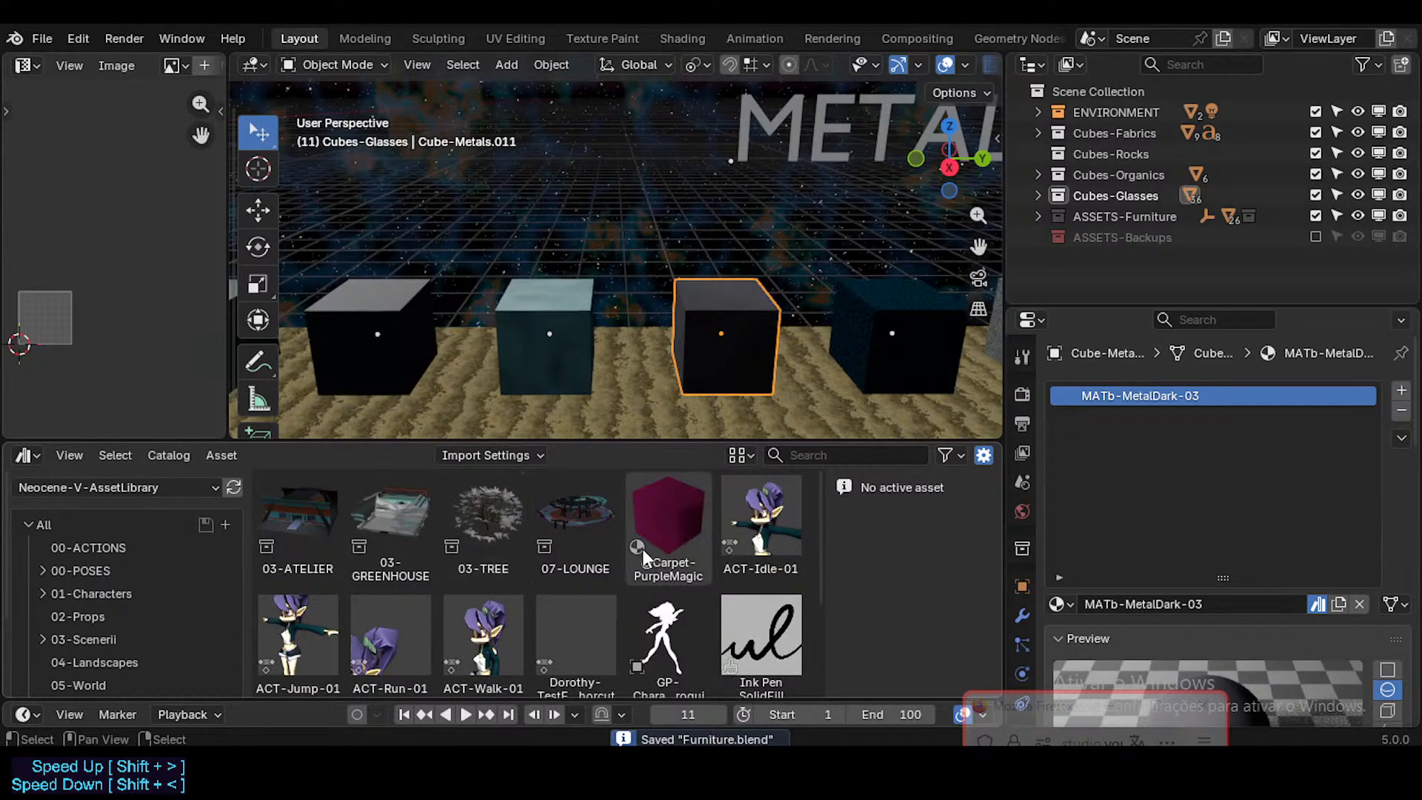
Step: Look over the whole row of Metals sample cubes and save the file
scroll(460, 307, "down", 5)
key("shift+grave")
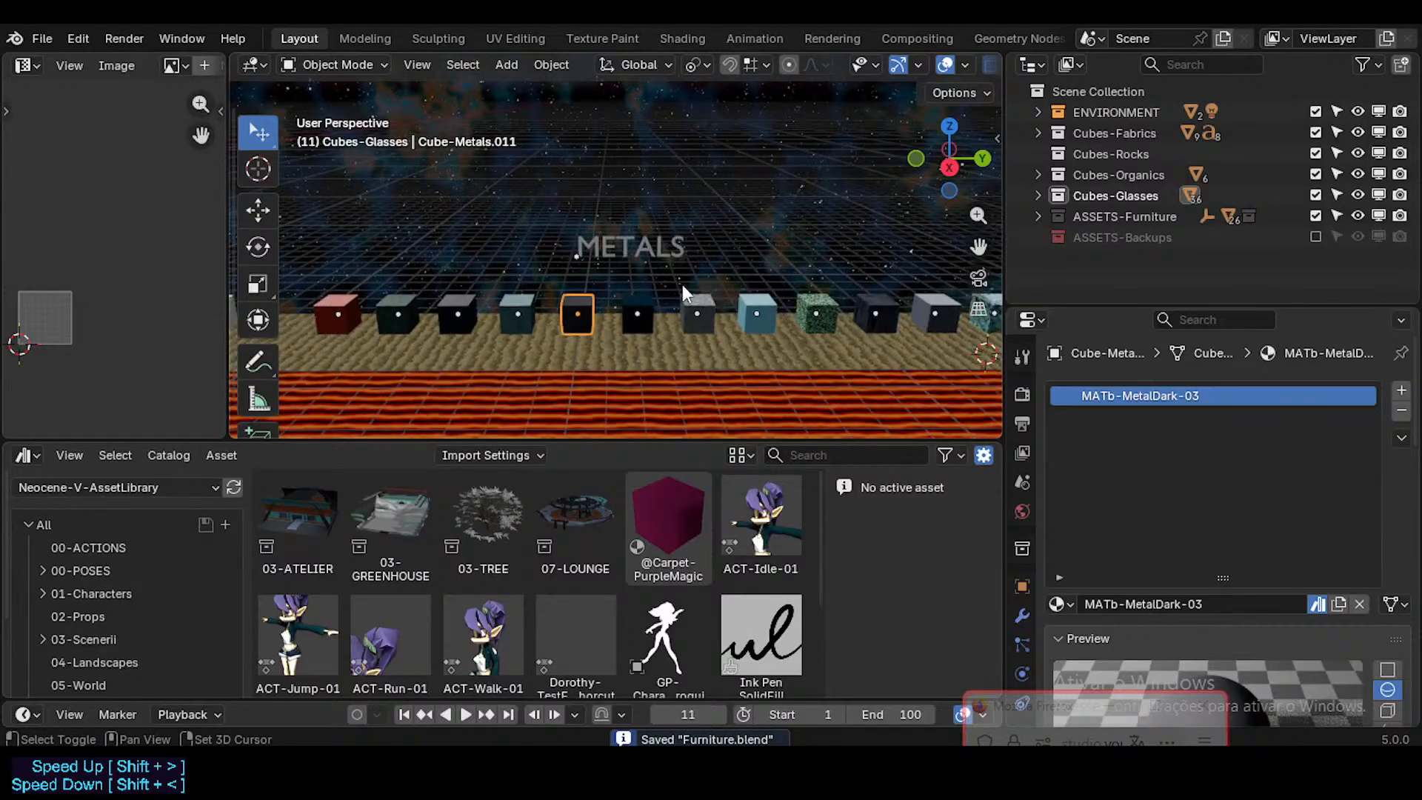
key("d")
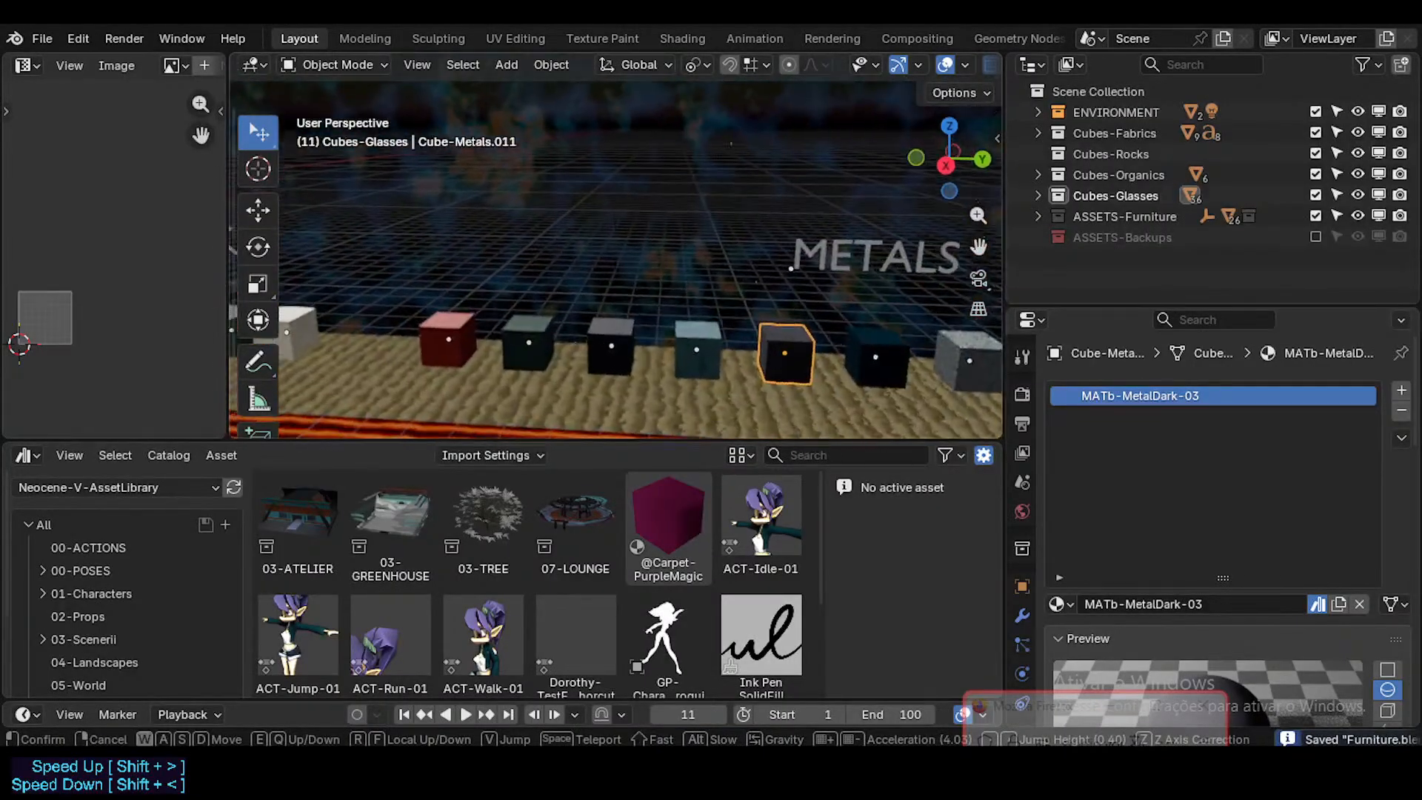
key("Escape")
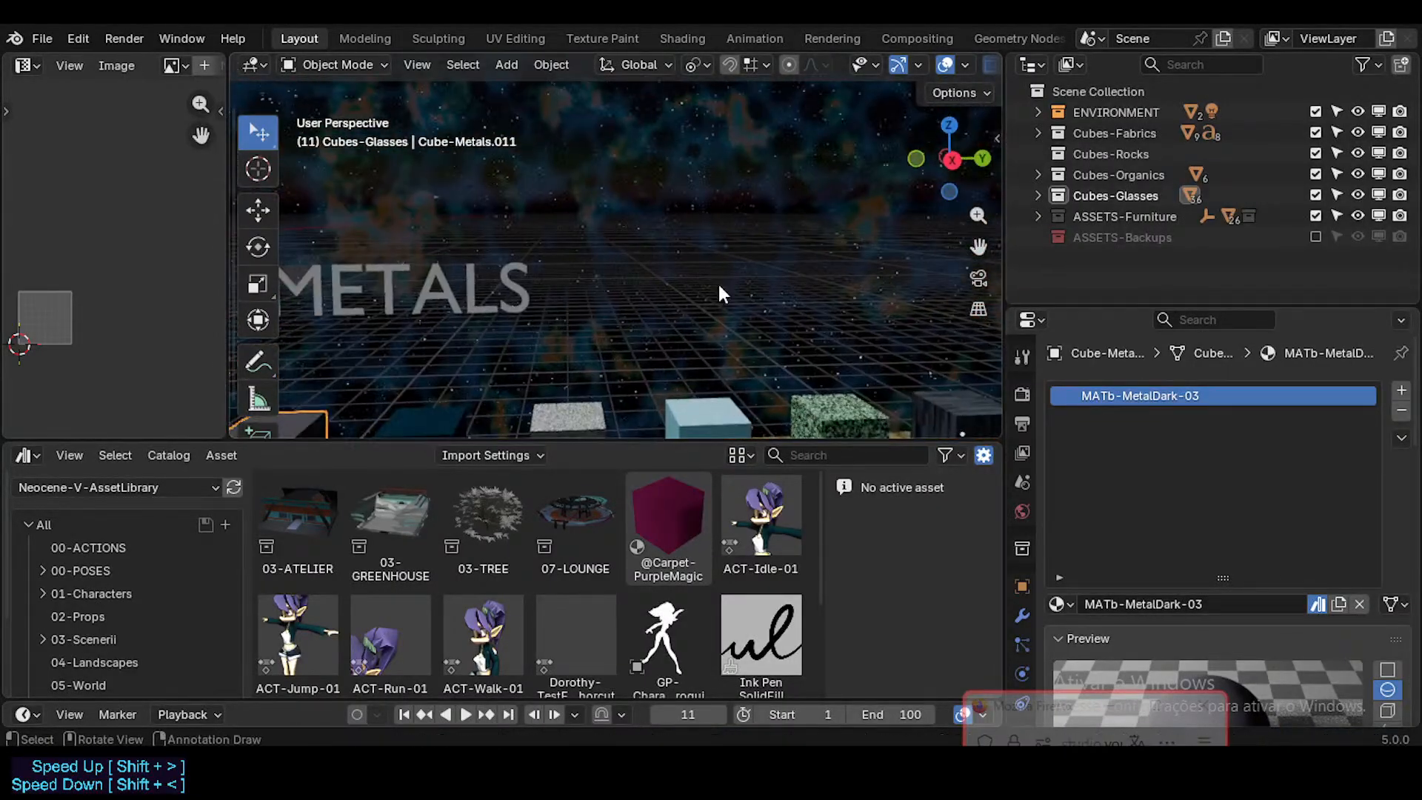
key("ctrl+s")
Step: Open the dark corridor scene file from the DorothyLoungeSequence folder inside 03_Scenerii
left_click(42, 37)
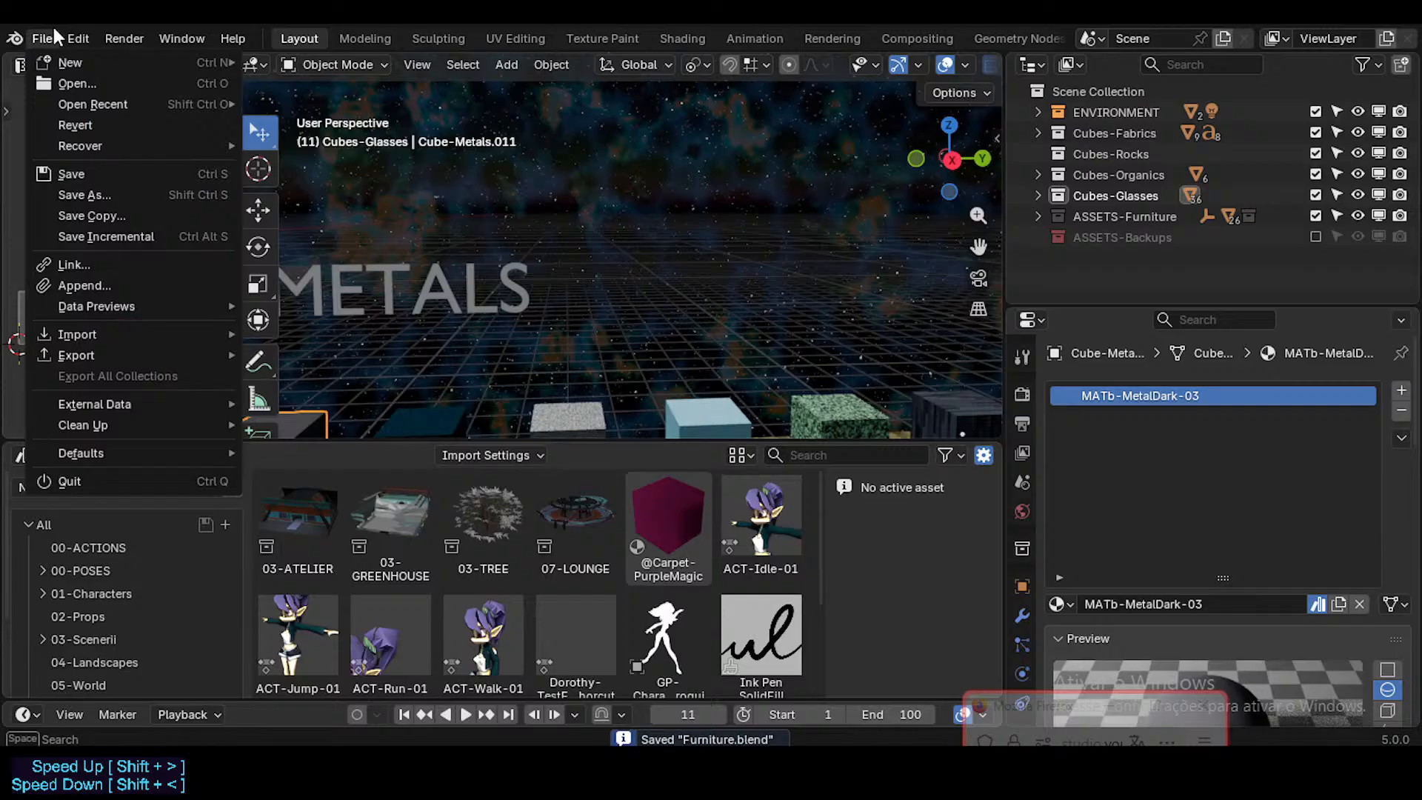
left_click(77, 80)
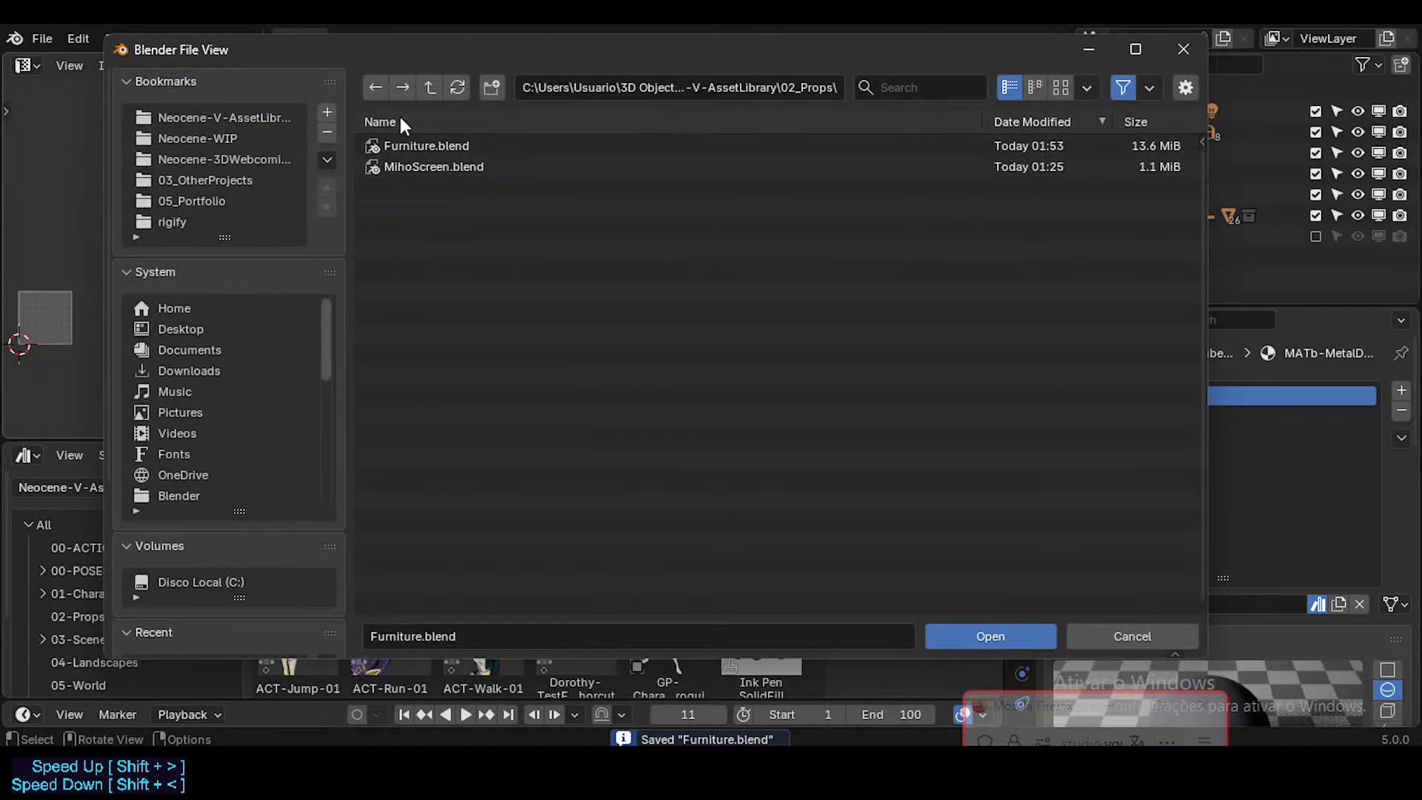
left_click(429, 87)
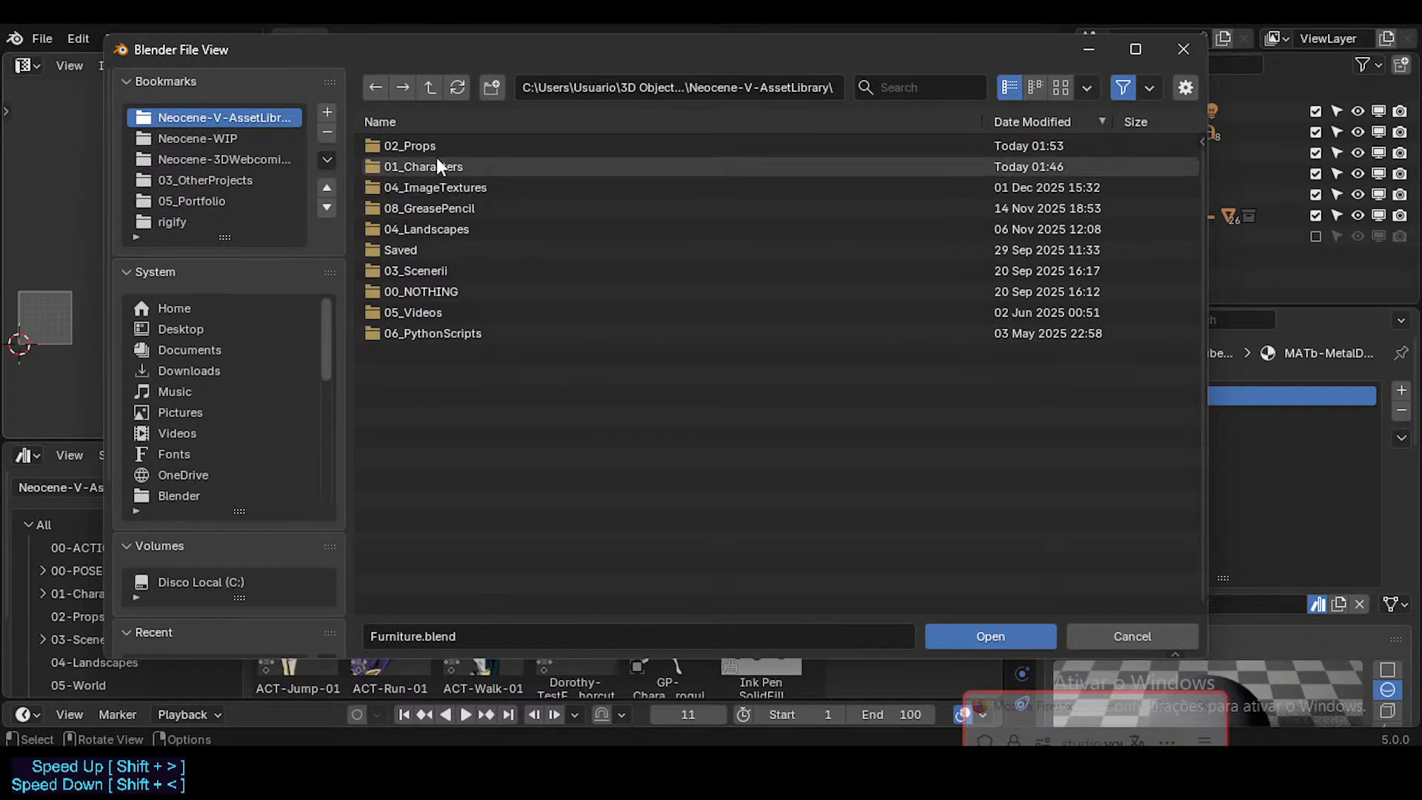
left_click(432, 146)
double_click(432, 146)
left_click(430, 89)
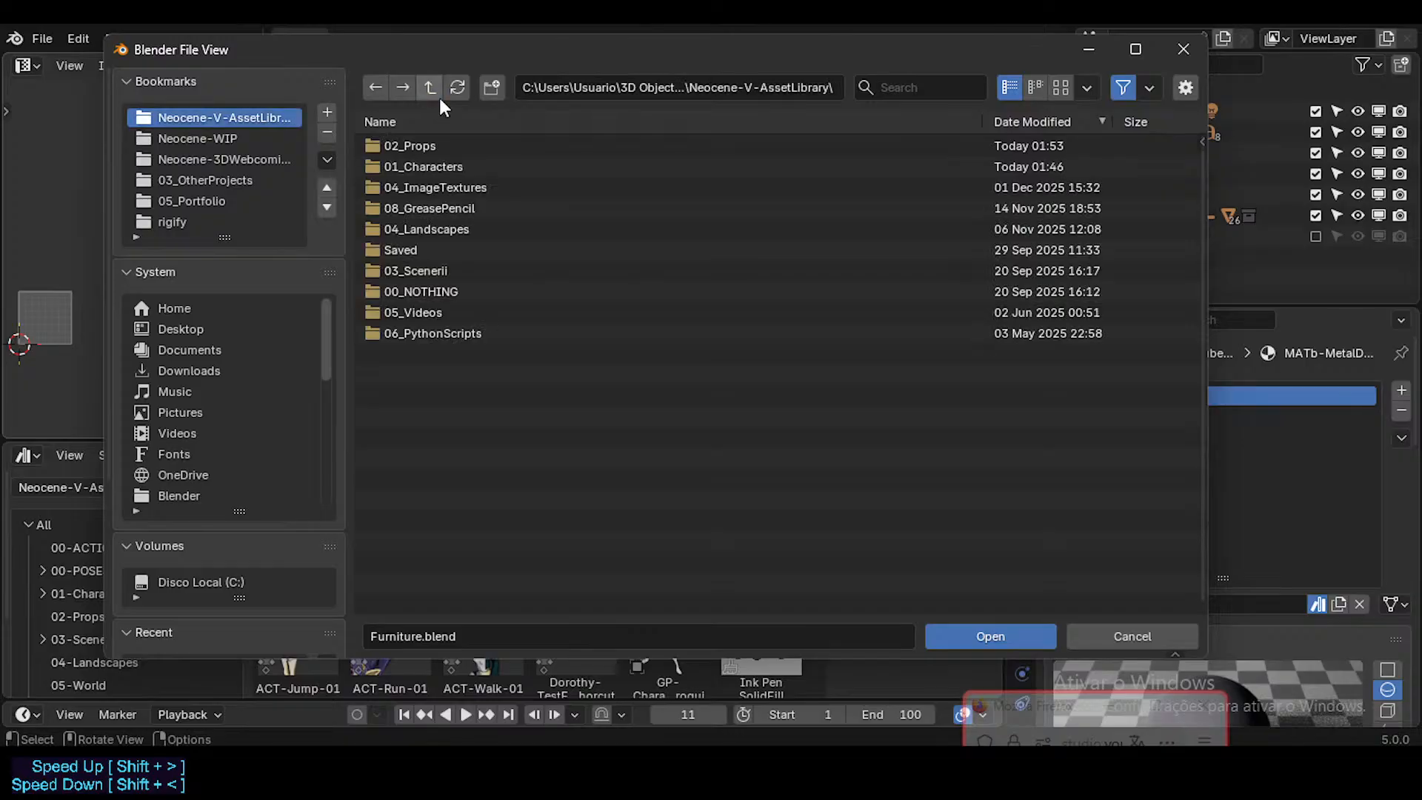
double_click(433, 271)
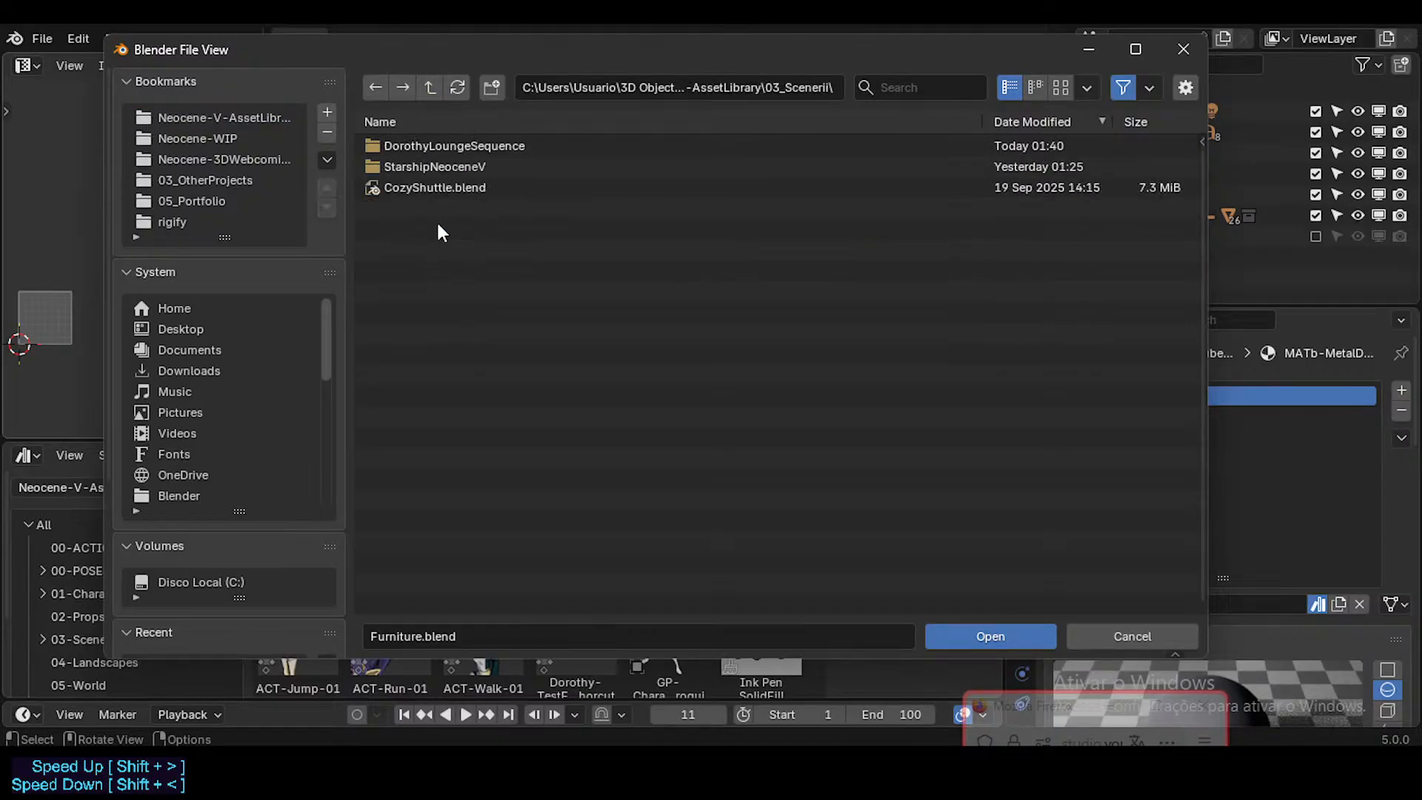
double_click(443, 146)
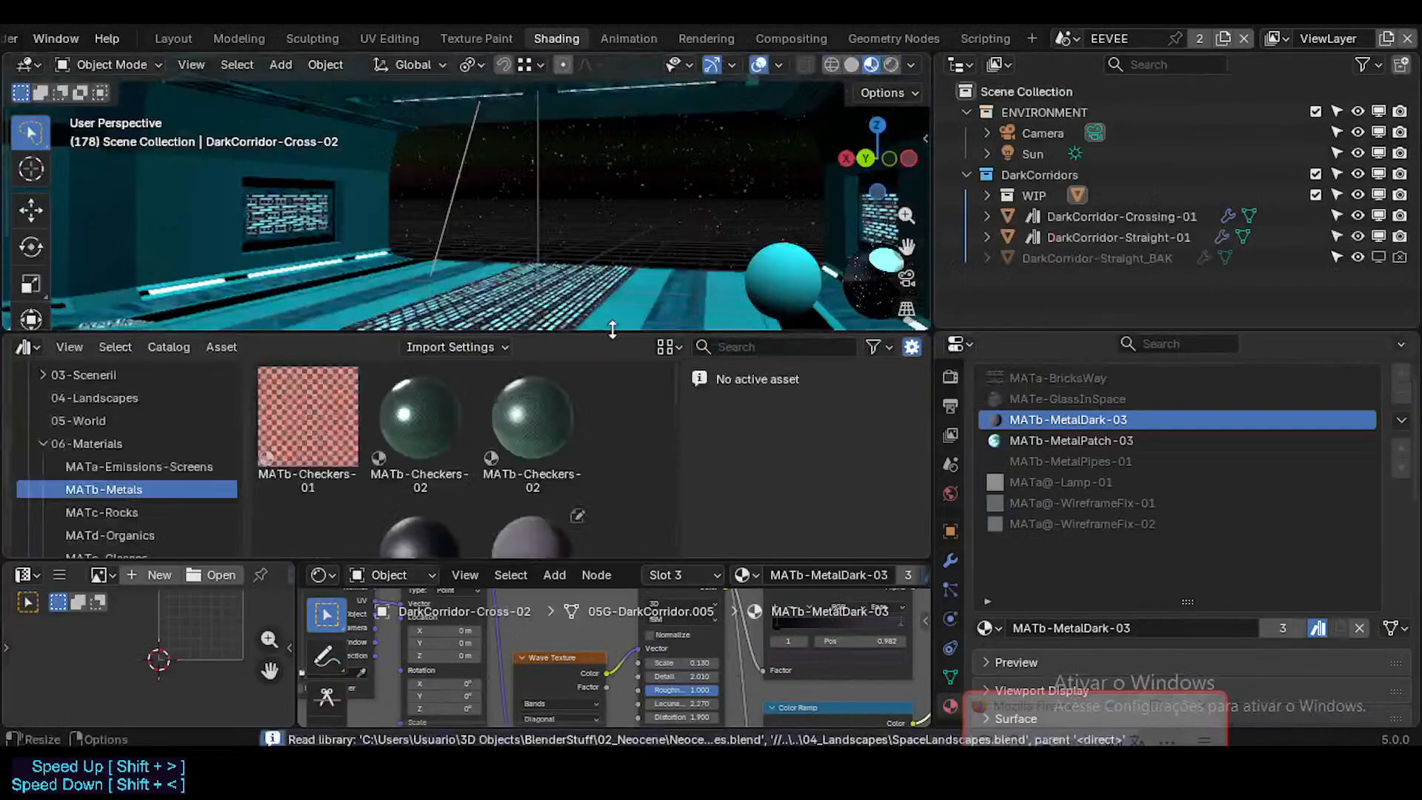
Step: Replace the MATb-MetalDark-03 material on DarkCorridor-Cross-02 with the library's MATb-MetalDark-03 asset from the MATb-Metals catalog
key("shift+grave")
key("s")
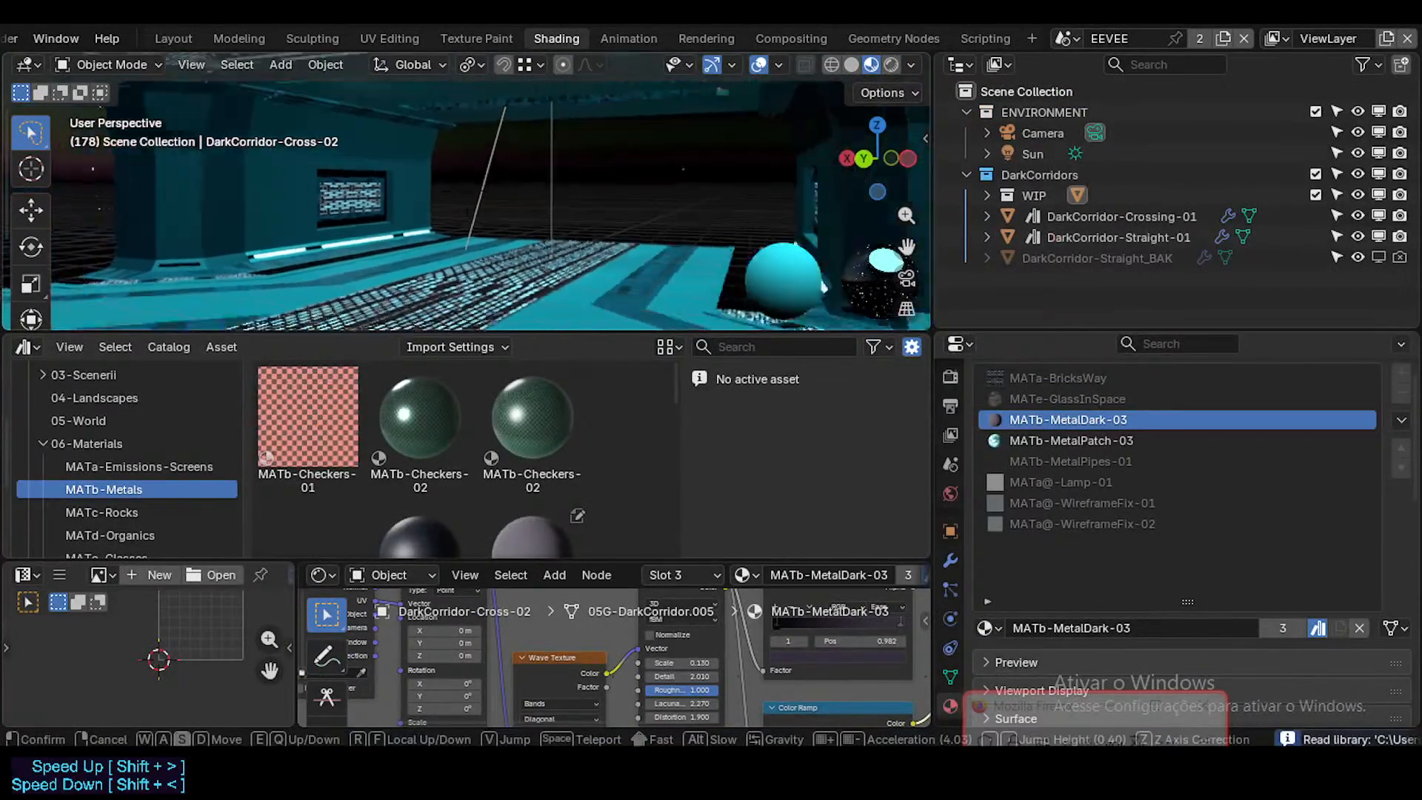
left_click(603, 290)
key("shift+grave")
key("w")
left_click(603, 290)
scroll(457, 485, "down", 3)
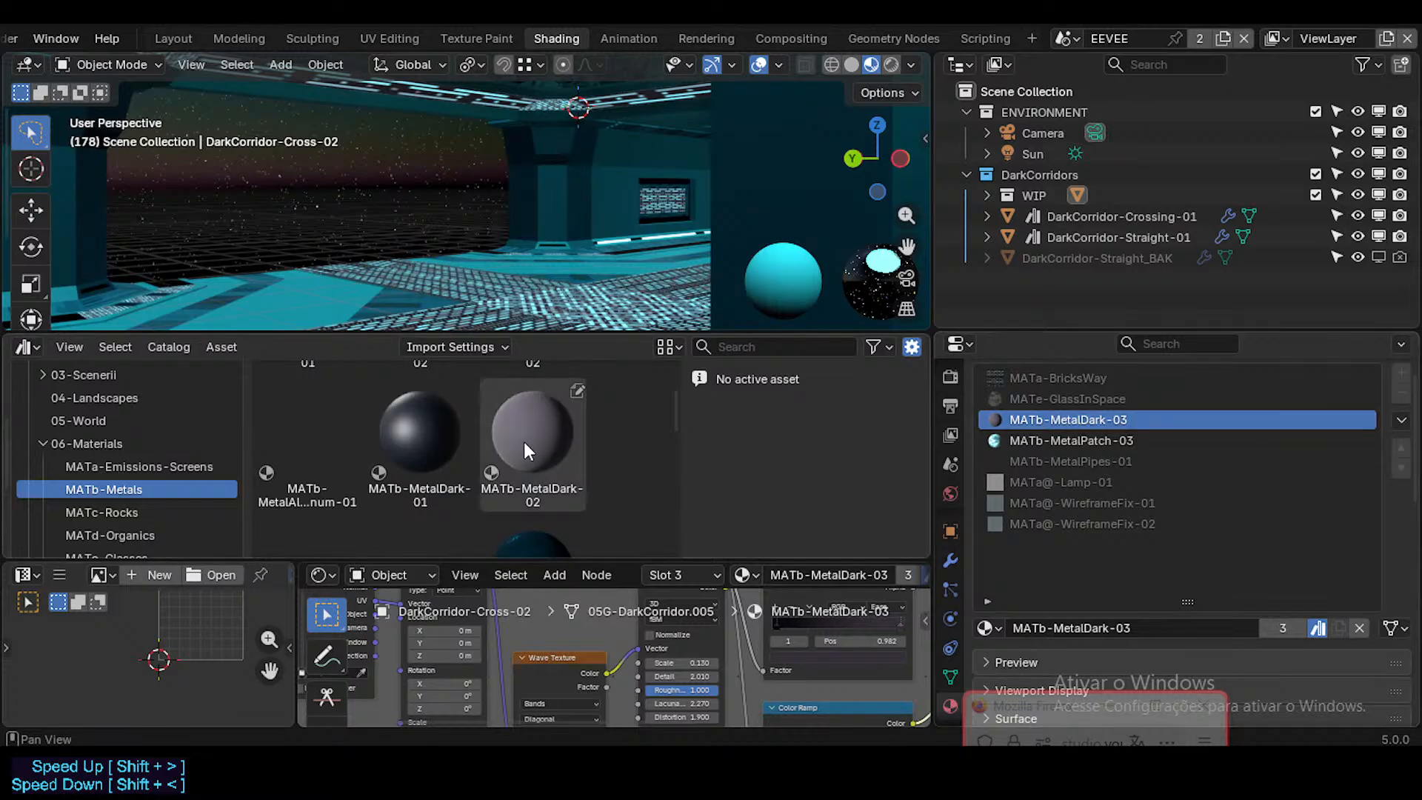
scroll(522, 441, "down", 2)
scroll(518, 448, "down", 1)
scroll(416, 431, "up", 2)
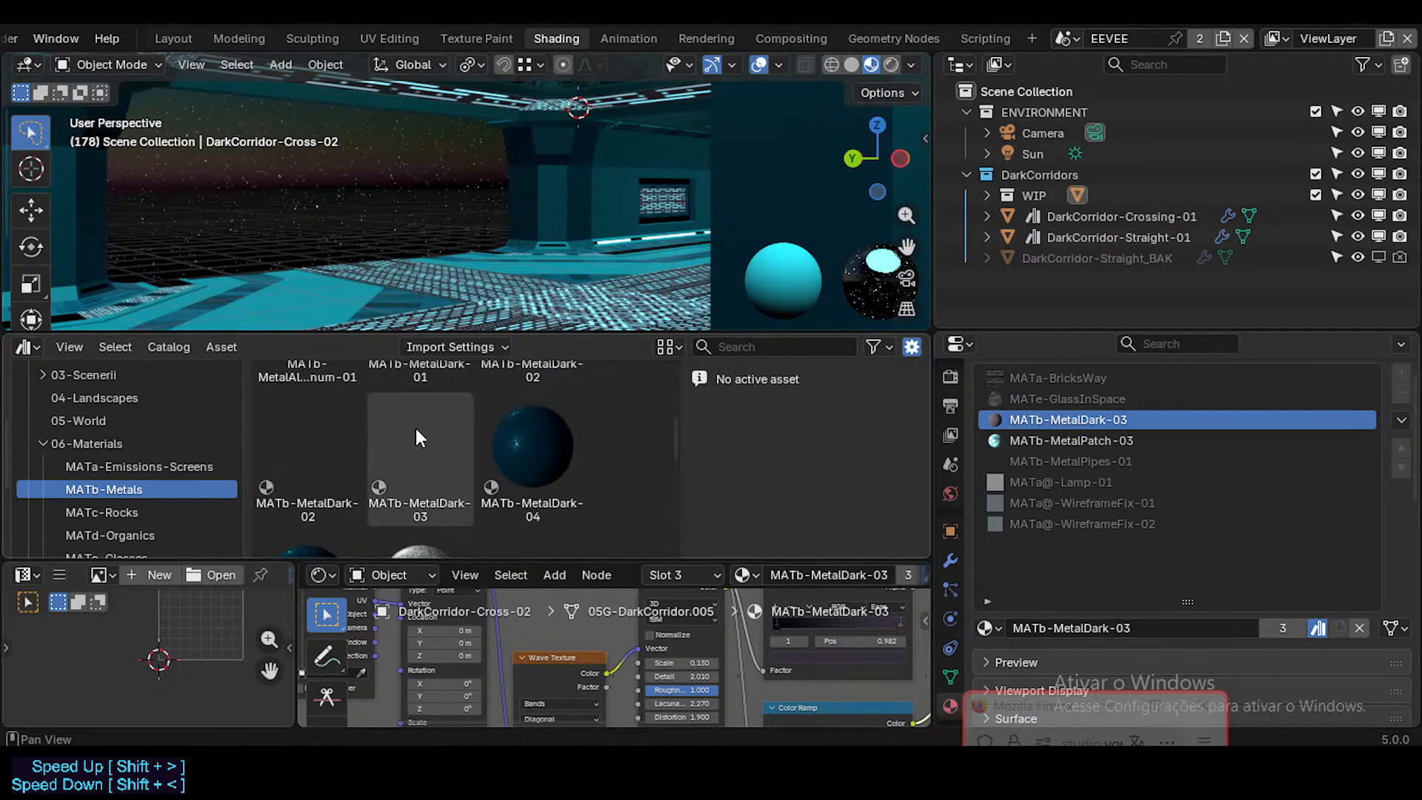
scroll(429, 449, "down", 1)
left_click_drag(442, 455, 1115, 416)
scroll(472, 455, "down", 1)
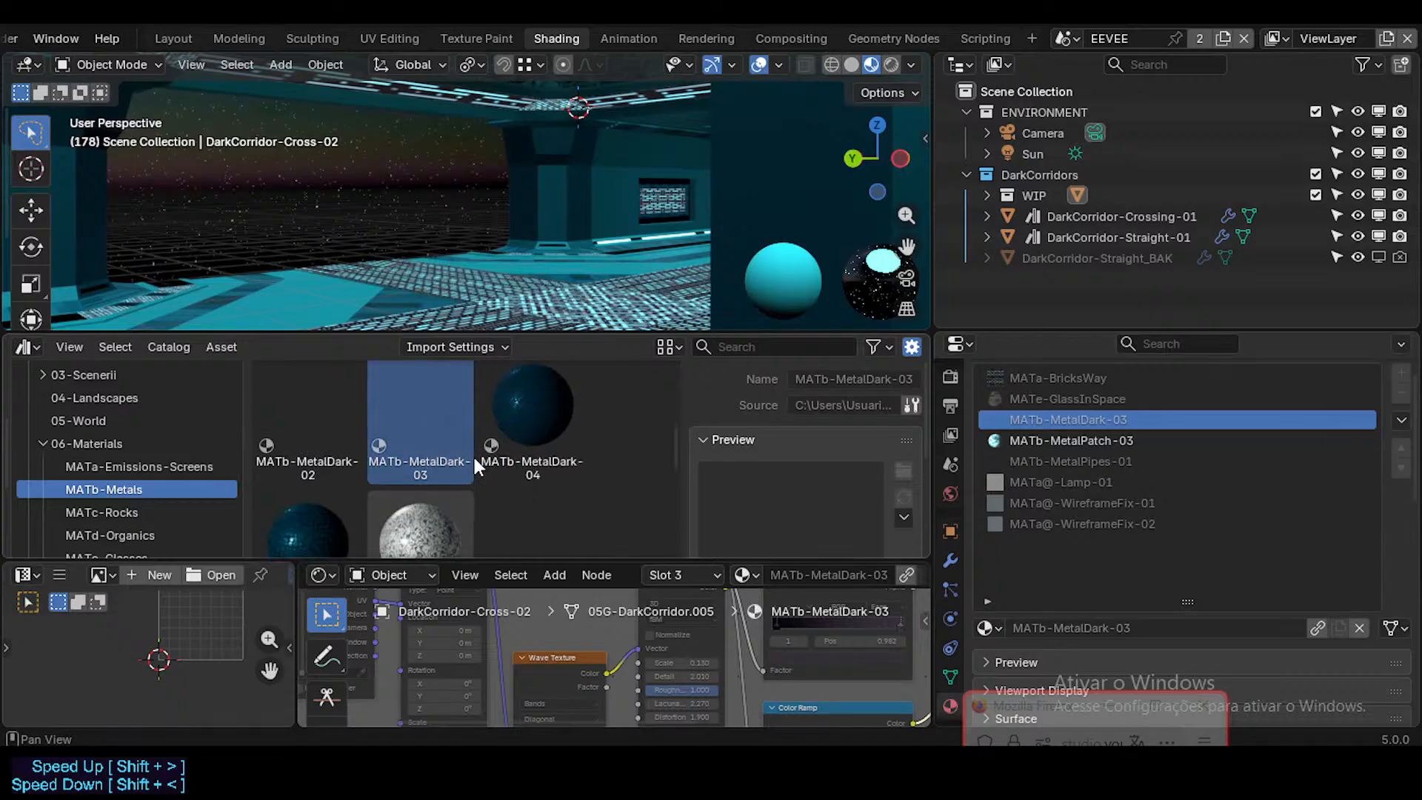
Step: Try to assign the MATb-MetalPatch-03 asset from the MATb-Metals catalog to the matching material slot of DarkCorridor-Cross-02
scroll(473, 455, "up", 2)
scroll(471, 455, "down", 3)
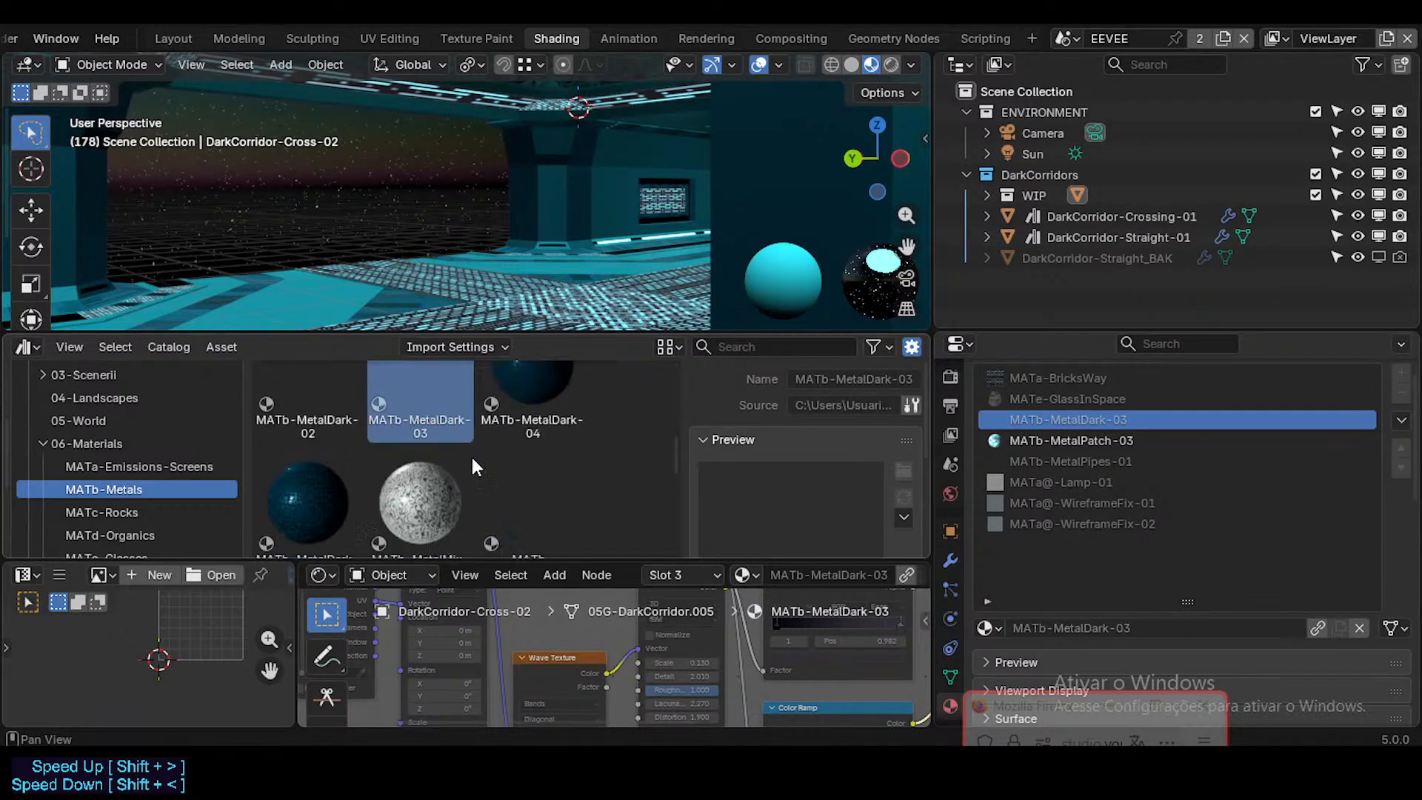
key("n")
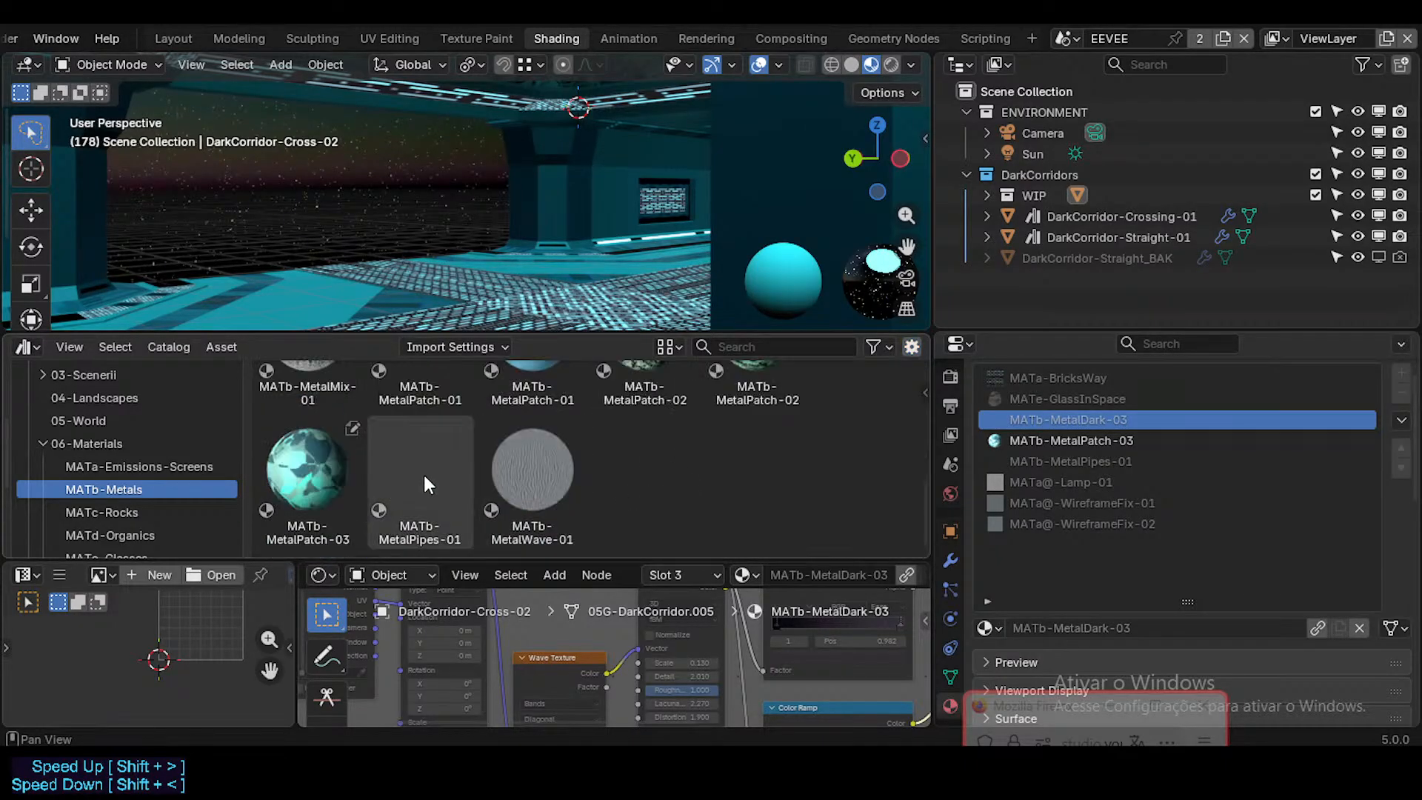
left_click_drag(348, 474, 1141, 447)
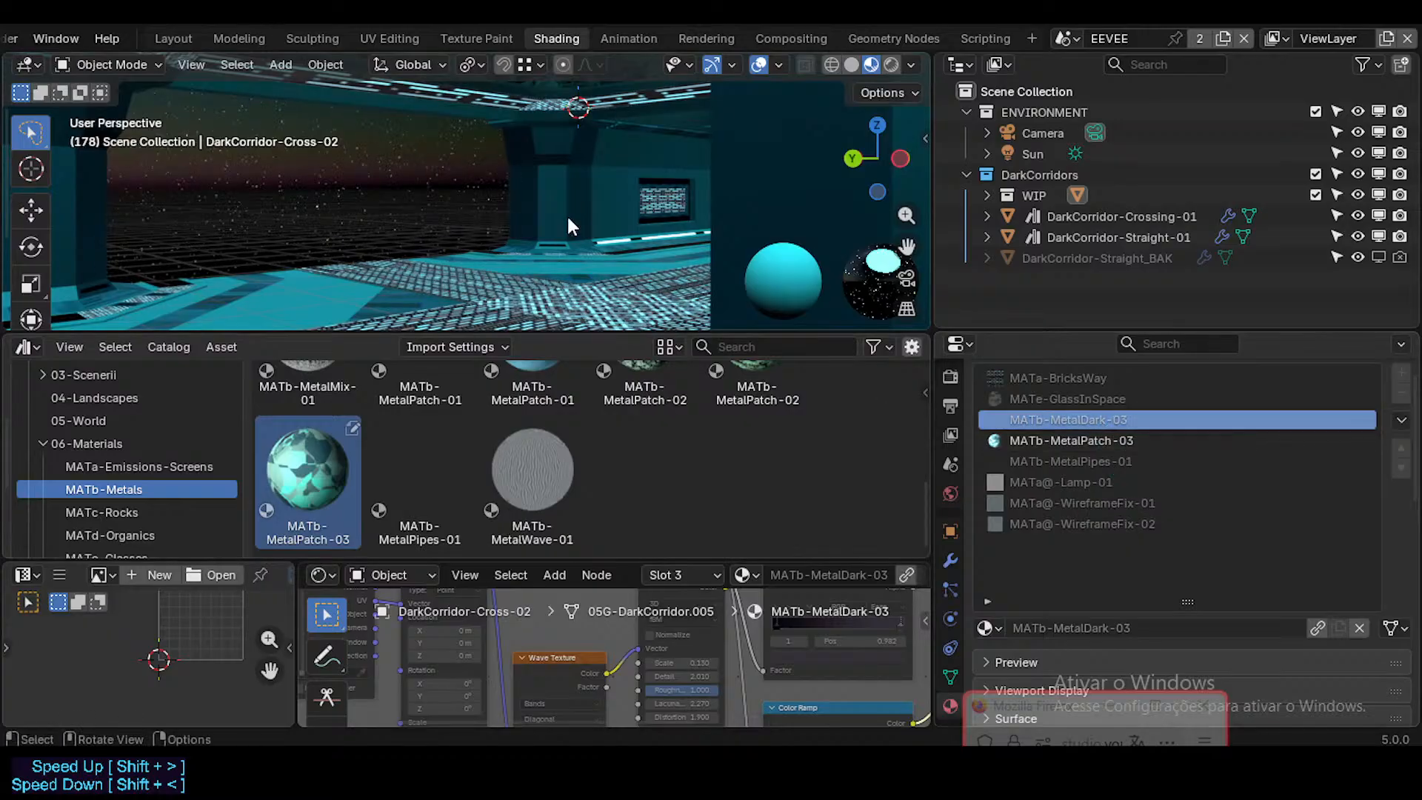
Step: On DarkCorridor-Crossing-01, replace MATb-MetalDark-02 with its linked library asset and assign MATb-MetalDark-03 to the MATb-MetalPatch-03 slot
scroll(570, 214, "down", 6)
middle_click_drag(598, 215, 596, 261)
middle_click_drag(744, 164, 641, 201, "shift")
left_click(407, 283)
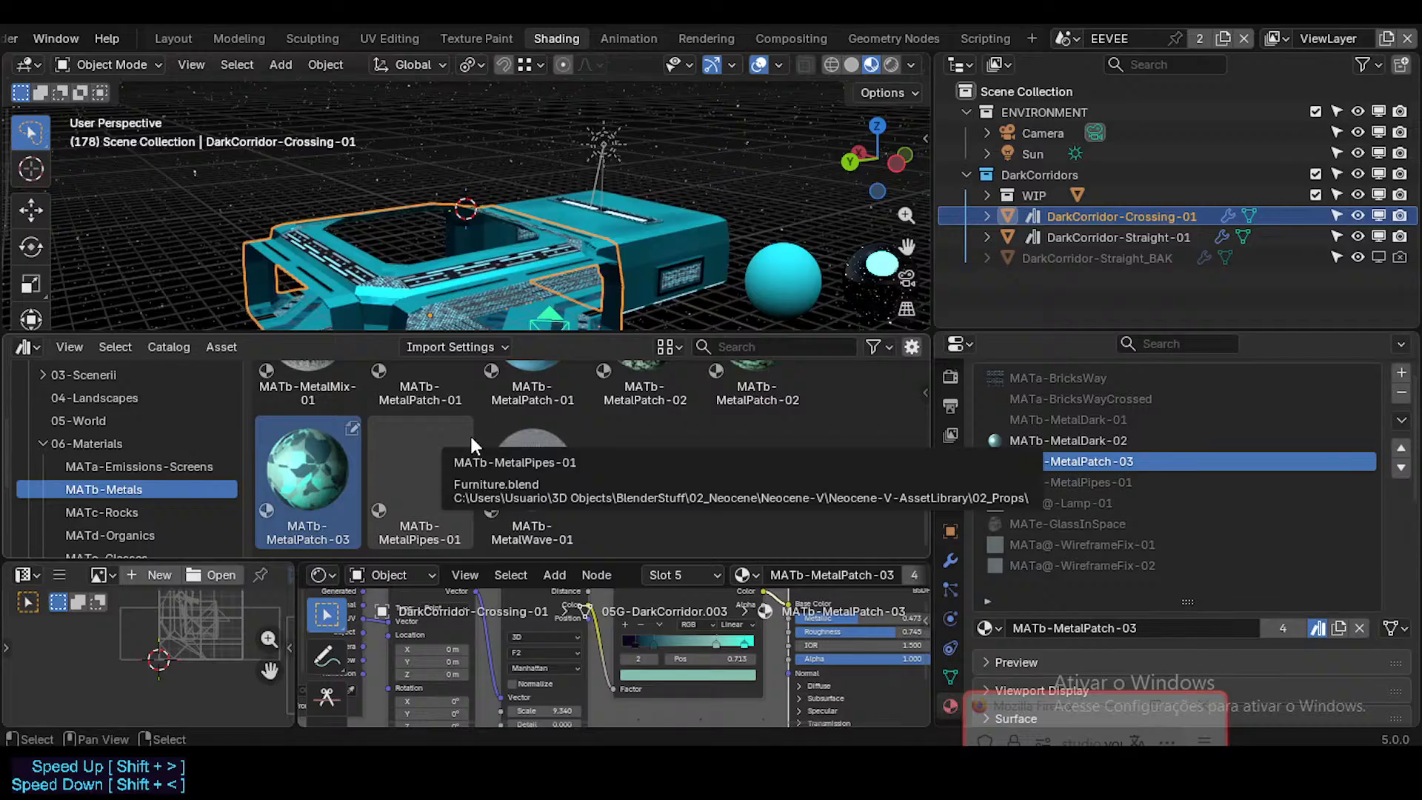
scroll(471, 441, "up", 5)
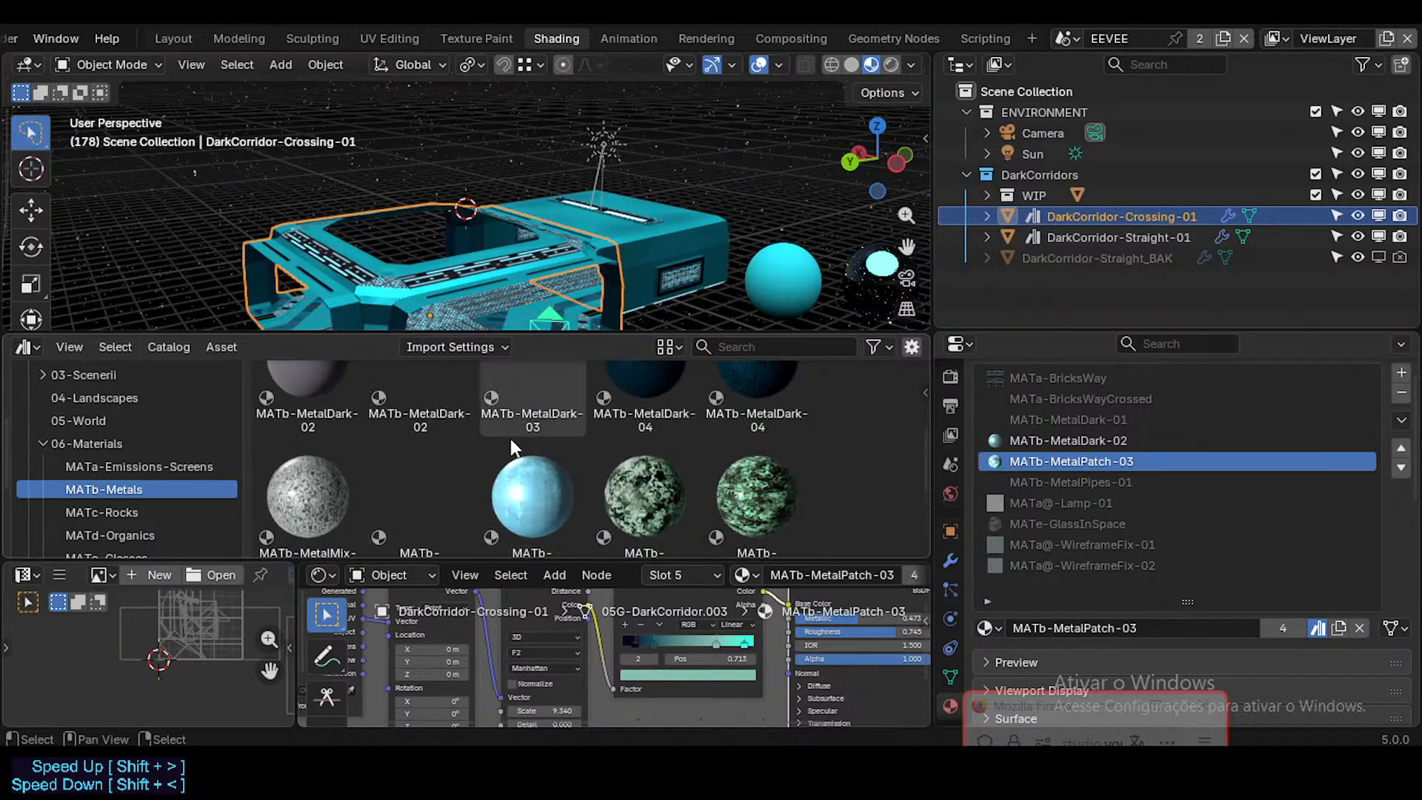
scroll(510, 440, "up", 2)
scroll(552, 443, "down", 3)
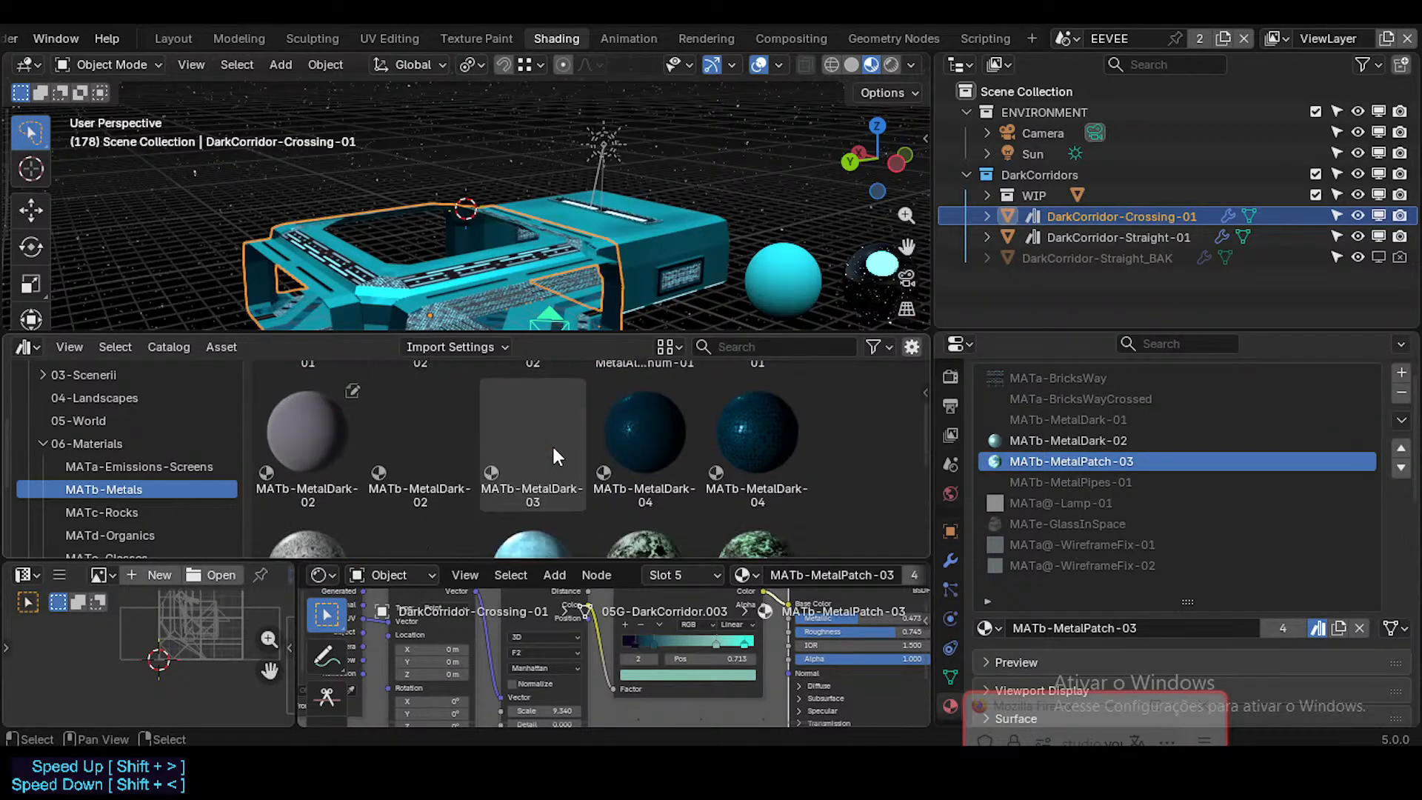
left_click(447, 447)
left_click_drag(437, 446, 986, 444)
left_click(544, 434)
left_click_drag(544, 434, 1113, 461)
Step: Hide the DarkCorridor-Crossing-01 and DarkCorridor-Straight-01 objects in the viewport
middle_click_drag(598, 203, 508, 203)
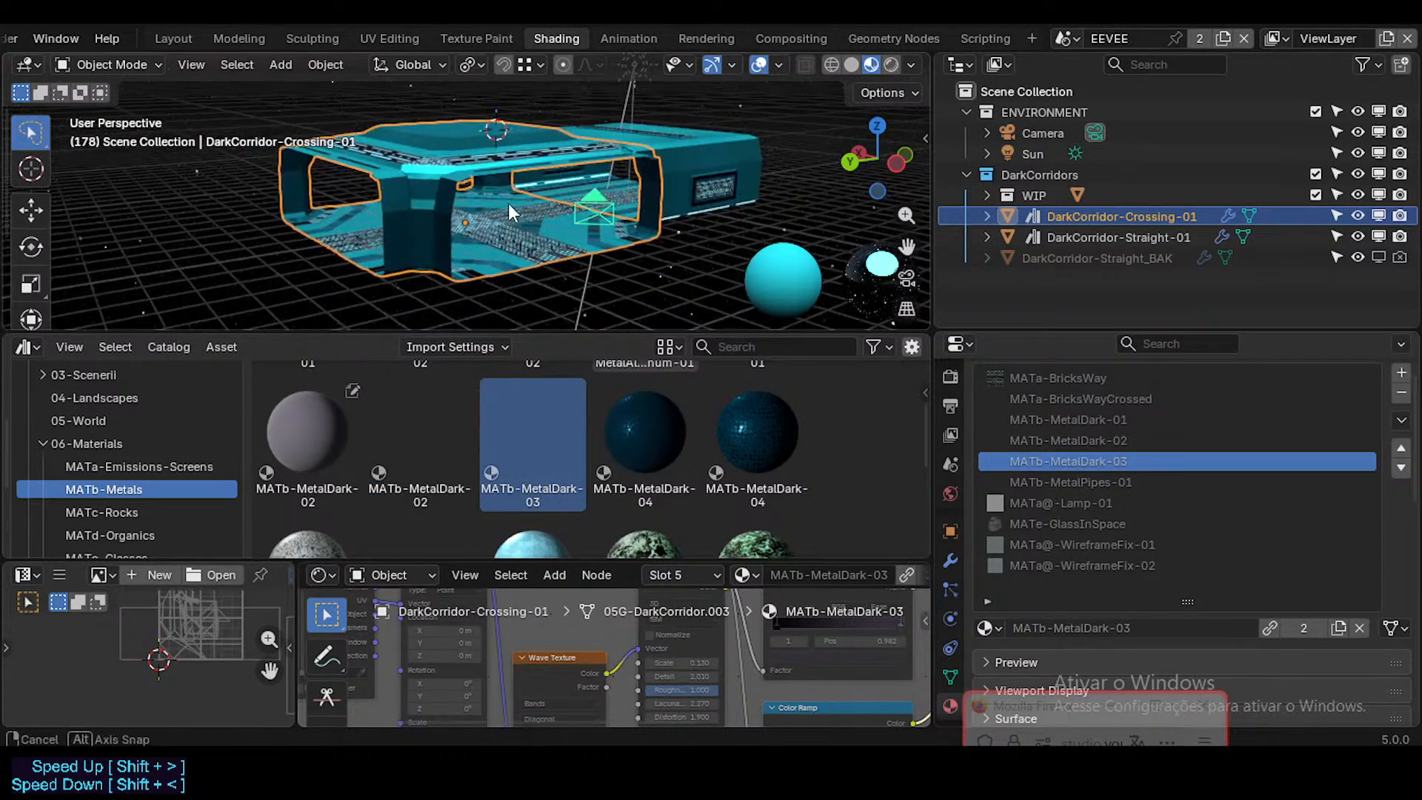
key("h")
left_click(677, 144)
key("h")
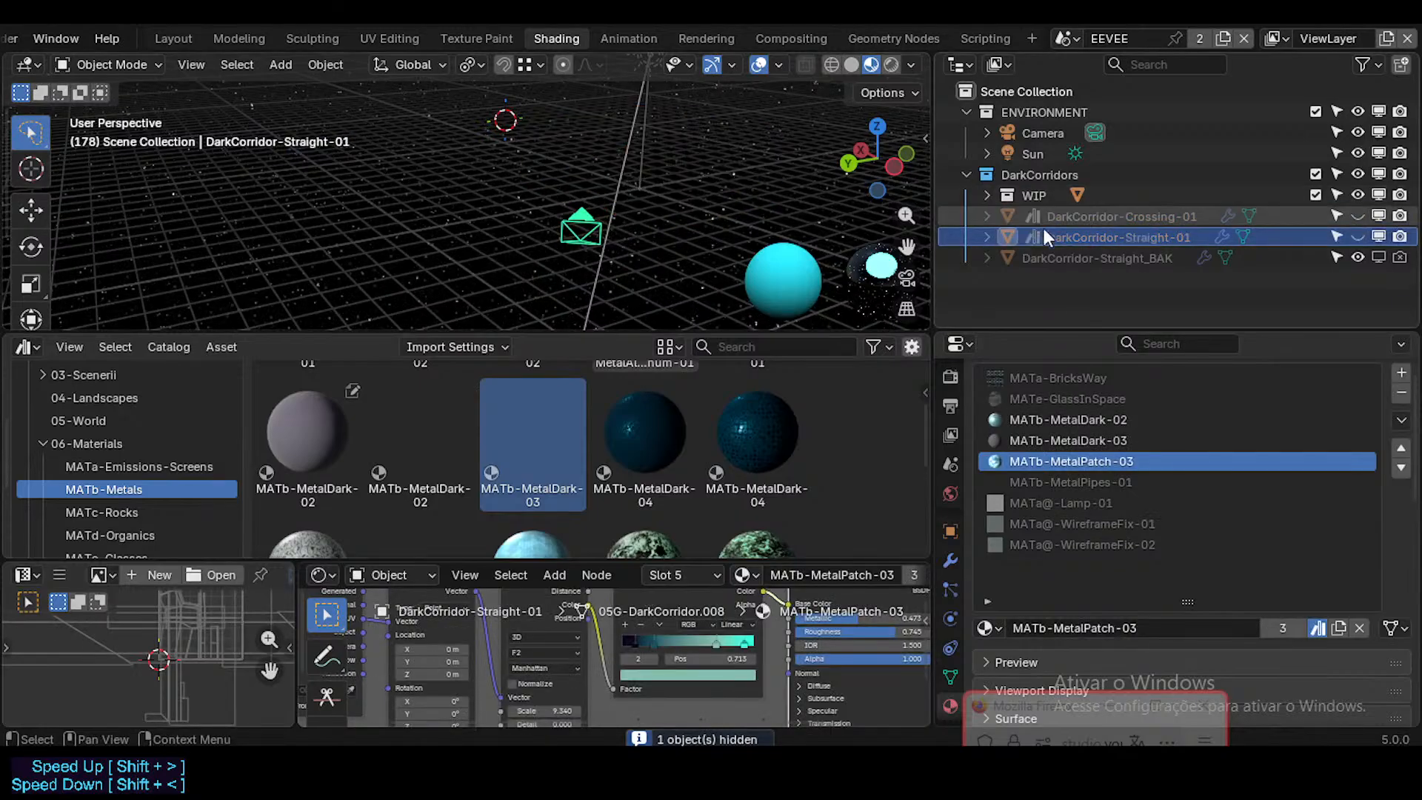
Step: Select DarkCorridor-Straight_BAK and try to assign the MATb-MetalPatch-03 asset to its matching material slot
left_click(1056, 256)
scroll(429, 466, "down", 3)
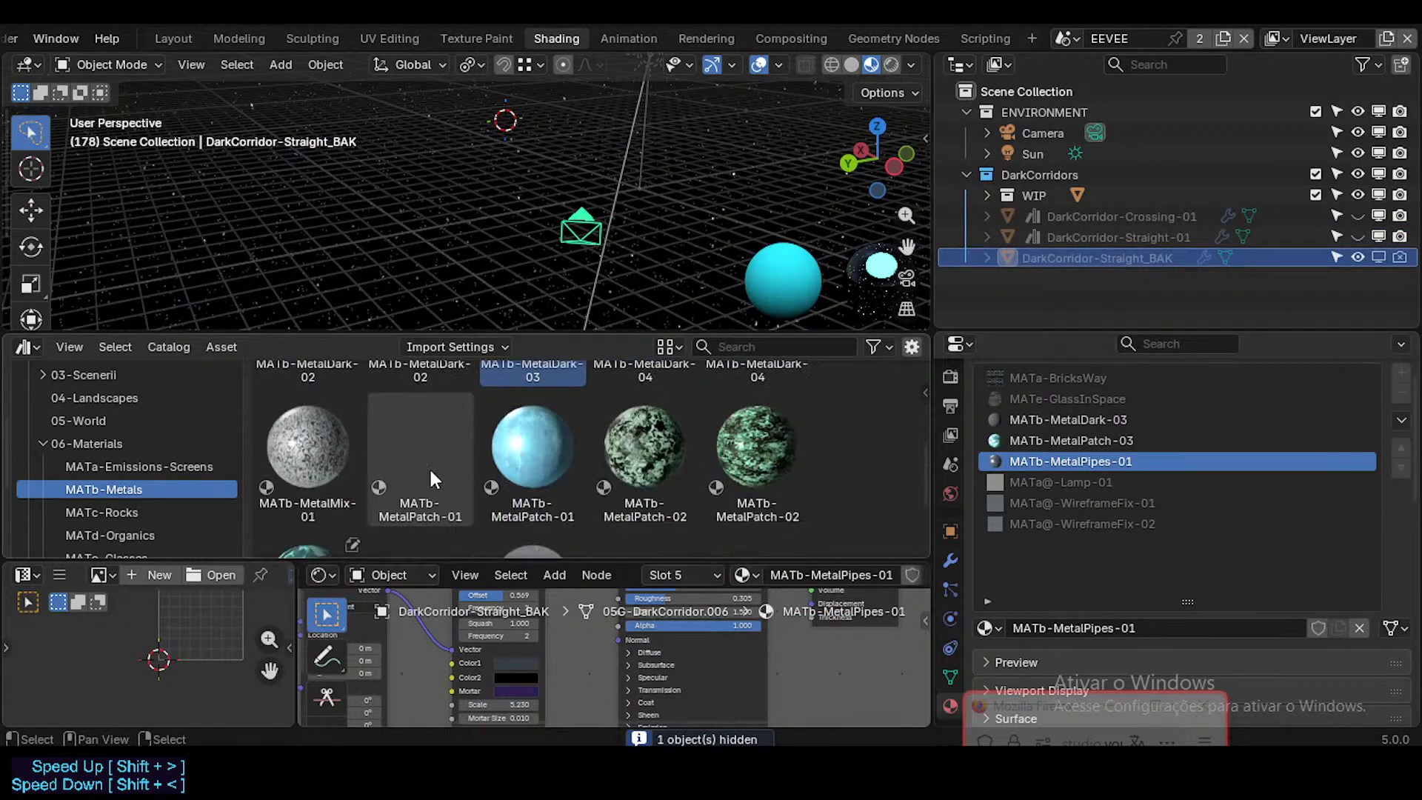
scroll(495, 478, "up", 6)
scroll(593, 478, "down", 6)
scroll(593, 478, "down", 3)
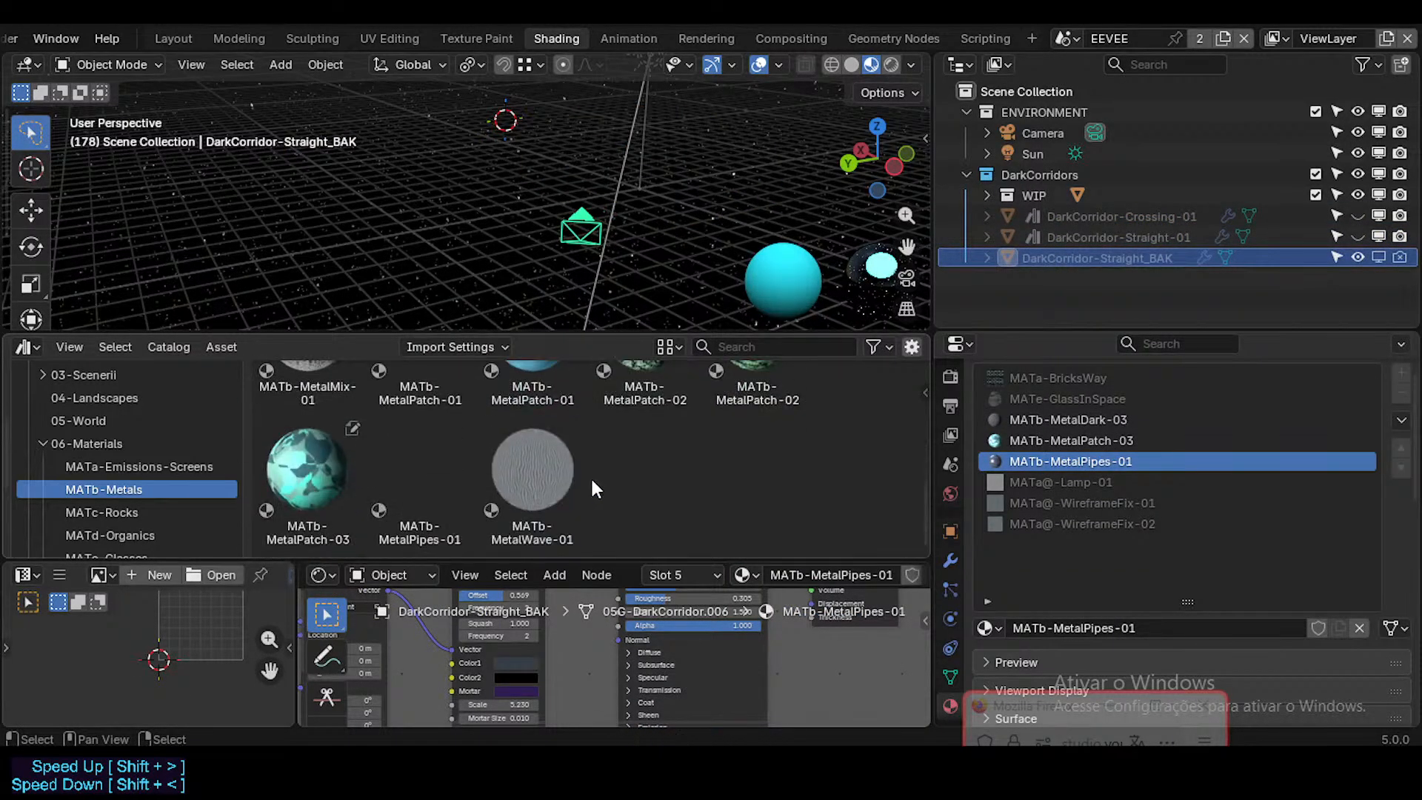
left_click_drag(328, 477, 1170, 438)
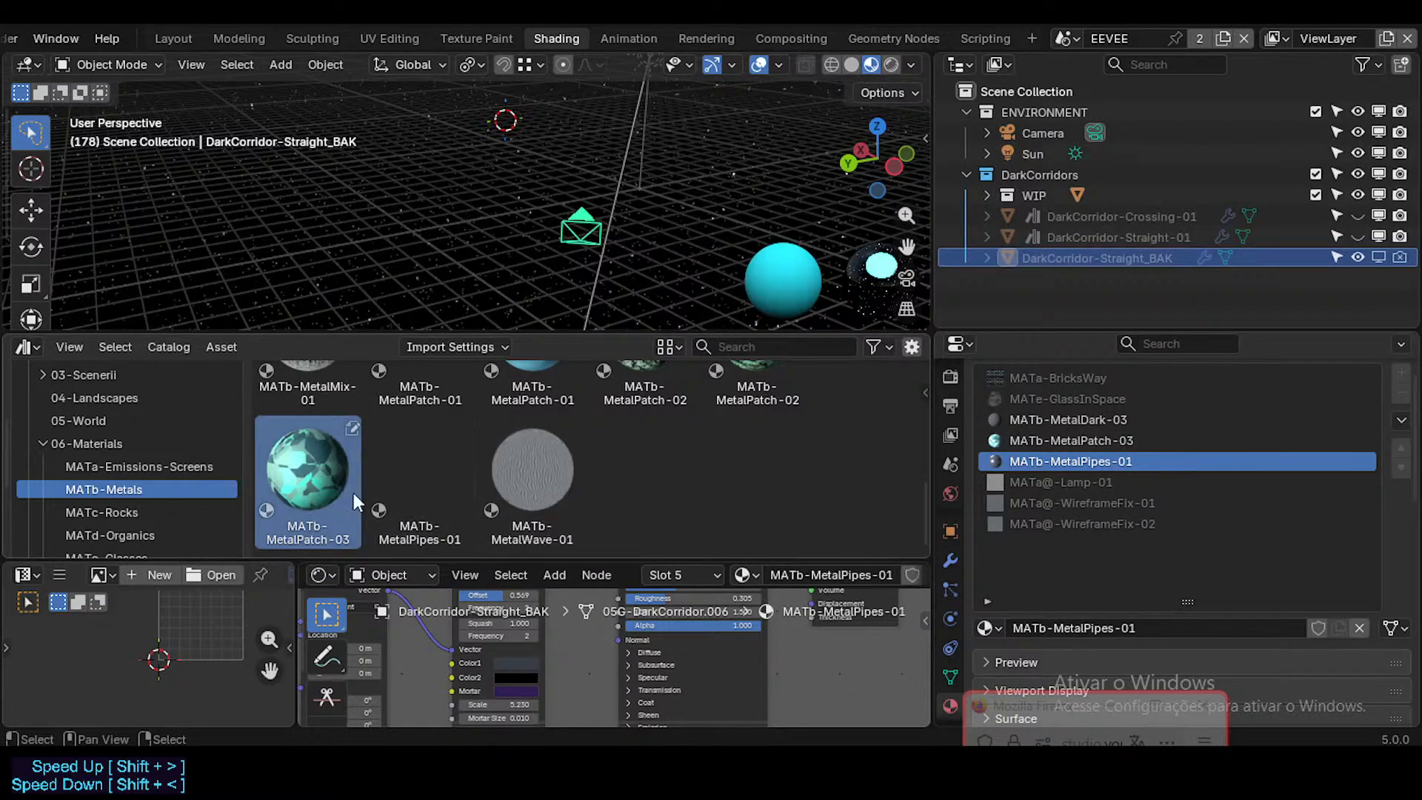
Step: Clear the asset mark from the local MATb-MetalPatch-03 and MATb-MetalDark-03 materials on DarkCorridor-Straight_BAK
left_click(1074, 441)
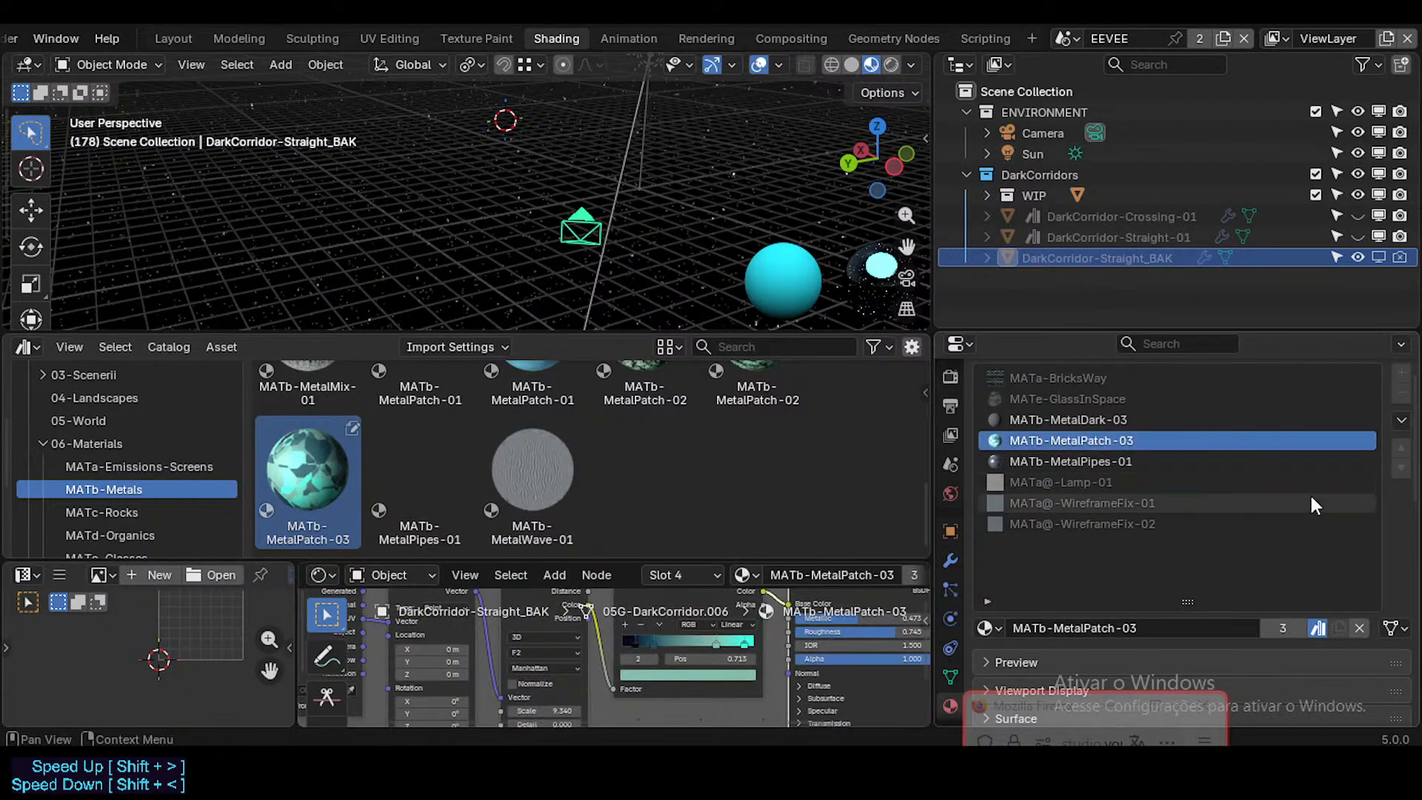
left_click(1318, 628)
left_click(1129, 462)
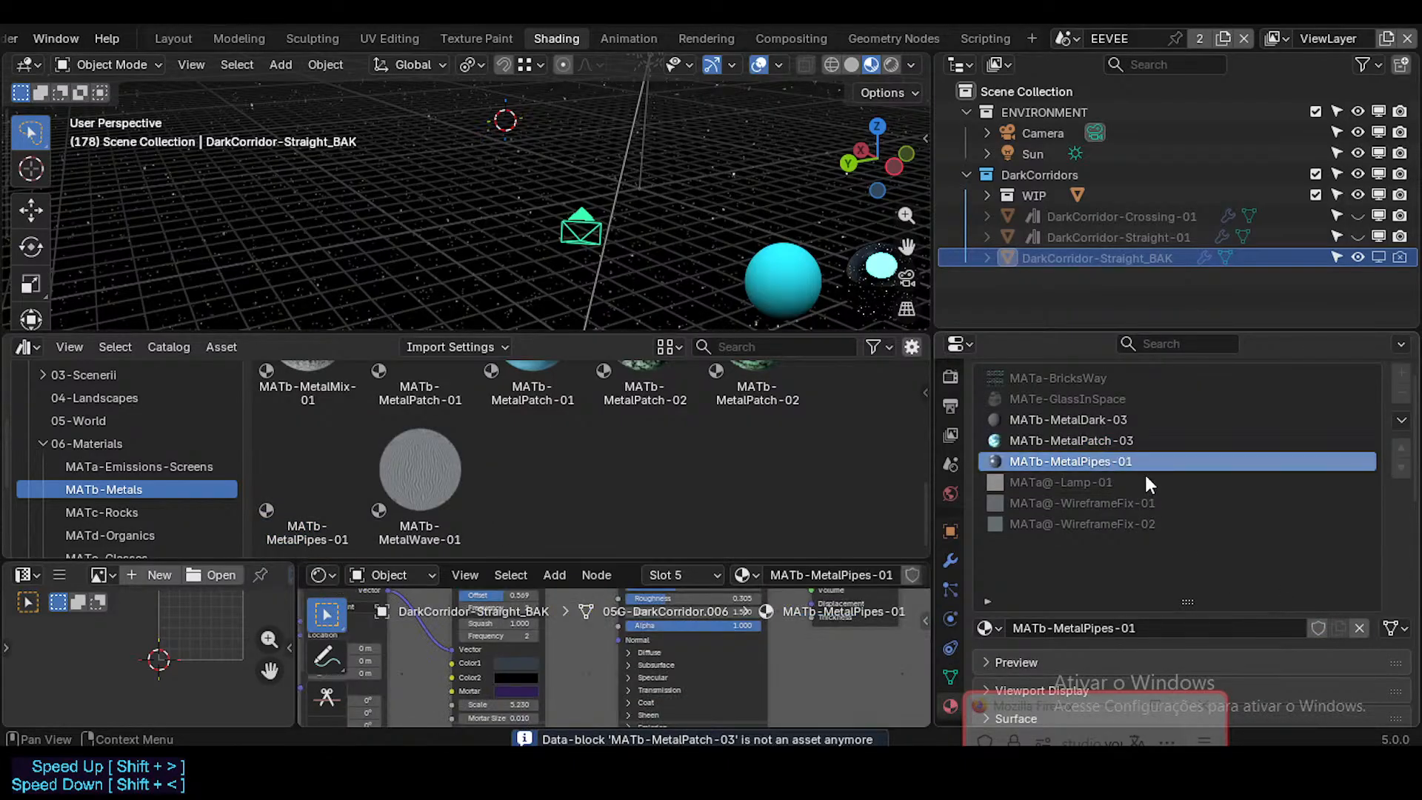
left_click(1157, 419)
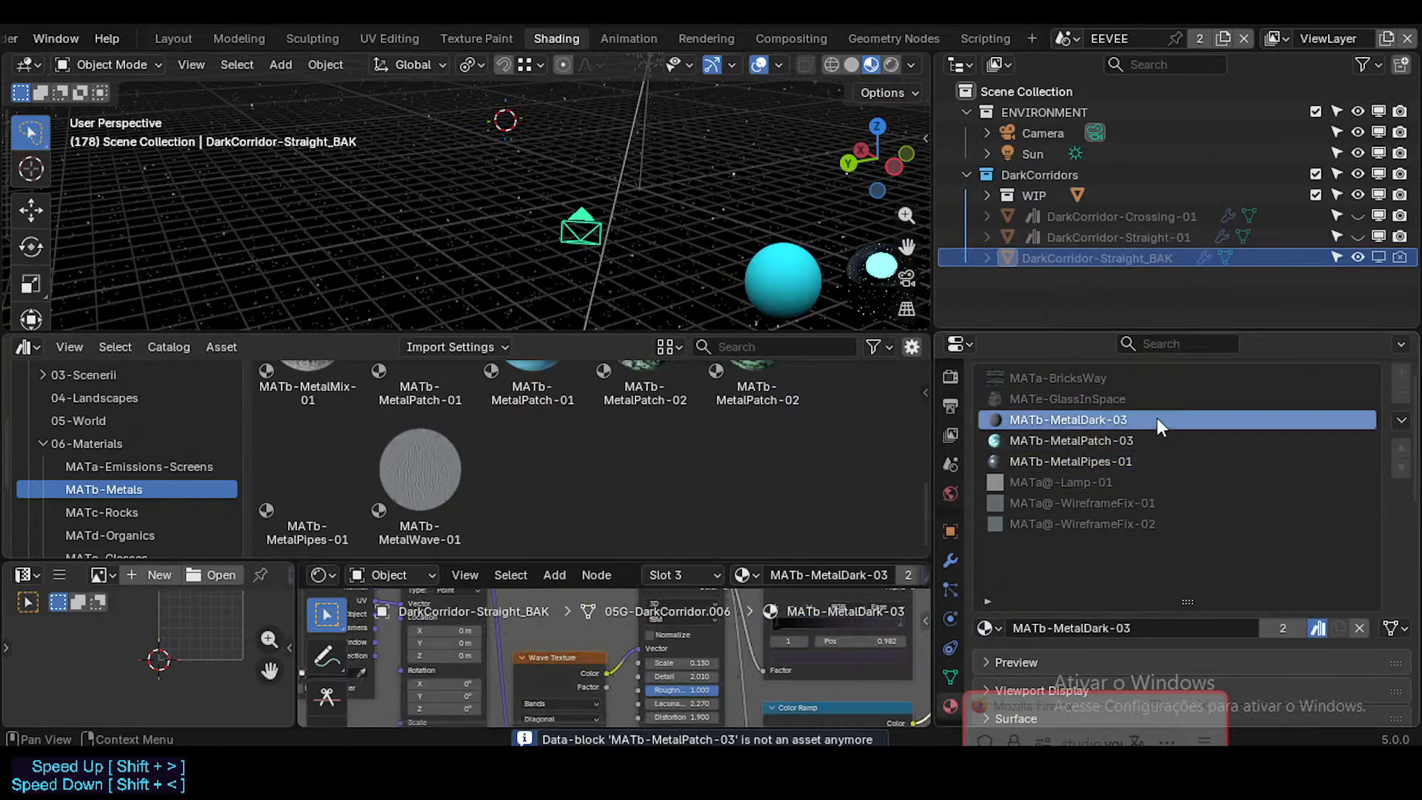
left_click(1317, 629)
Step: Replace the local MATb-MetalDark-03 on DarkCorridor-Straight_BAK with the library's MATb-MetalDark-03 asset from the MATb-Metals catalog
scroll(87, 478, "down", 5)
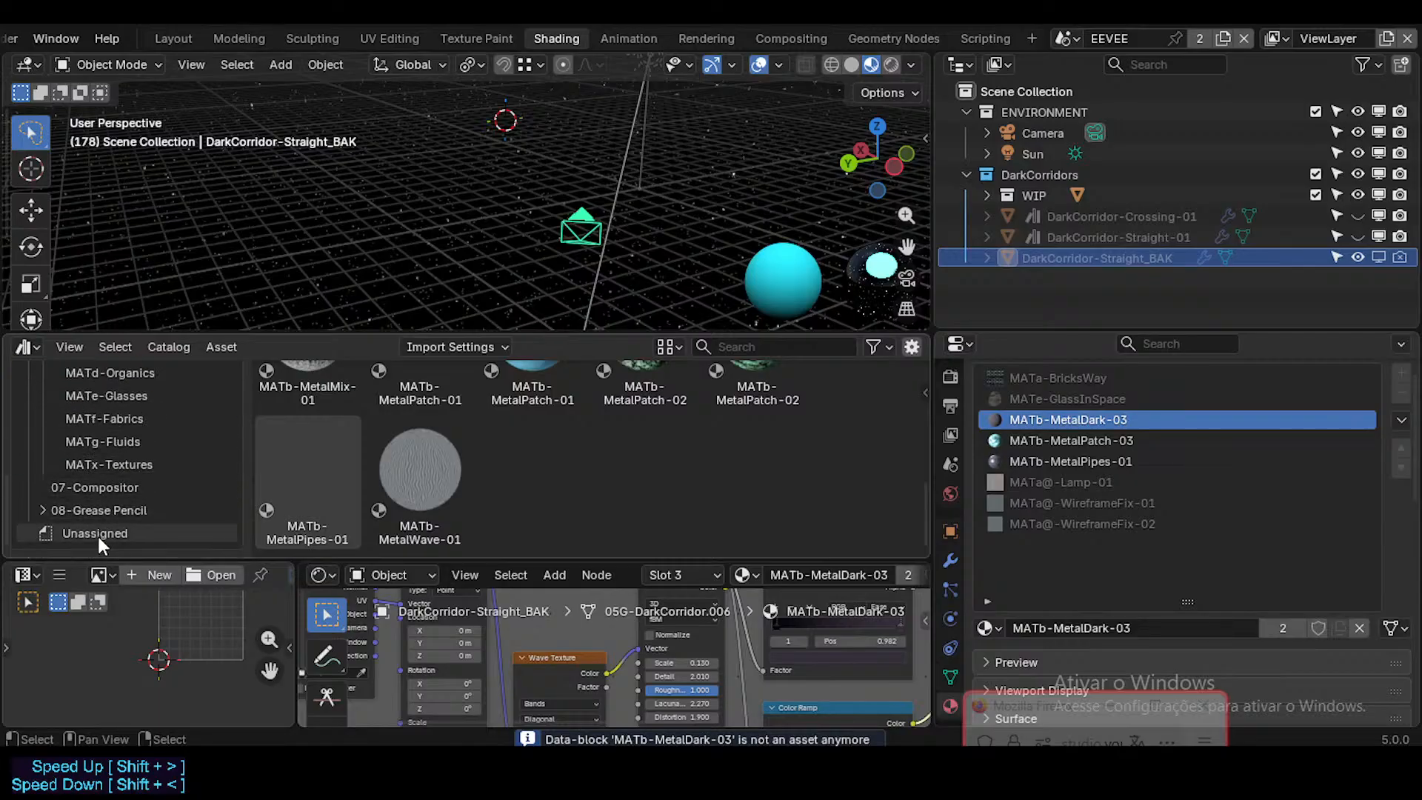
left_click(97, 535)
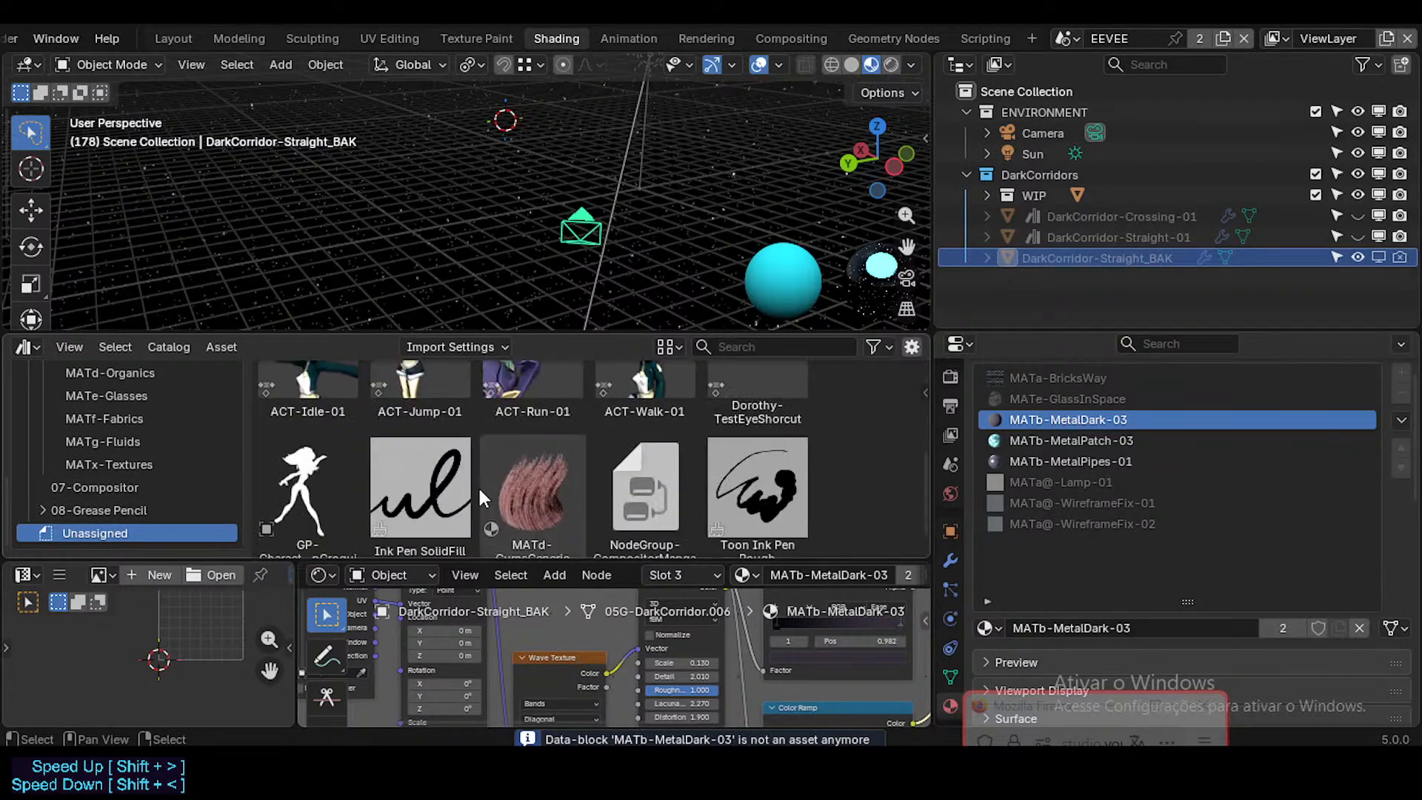
scroll(83, 443, "up", 3)
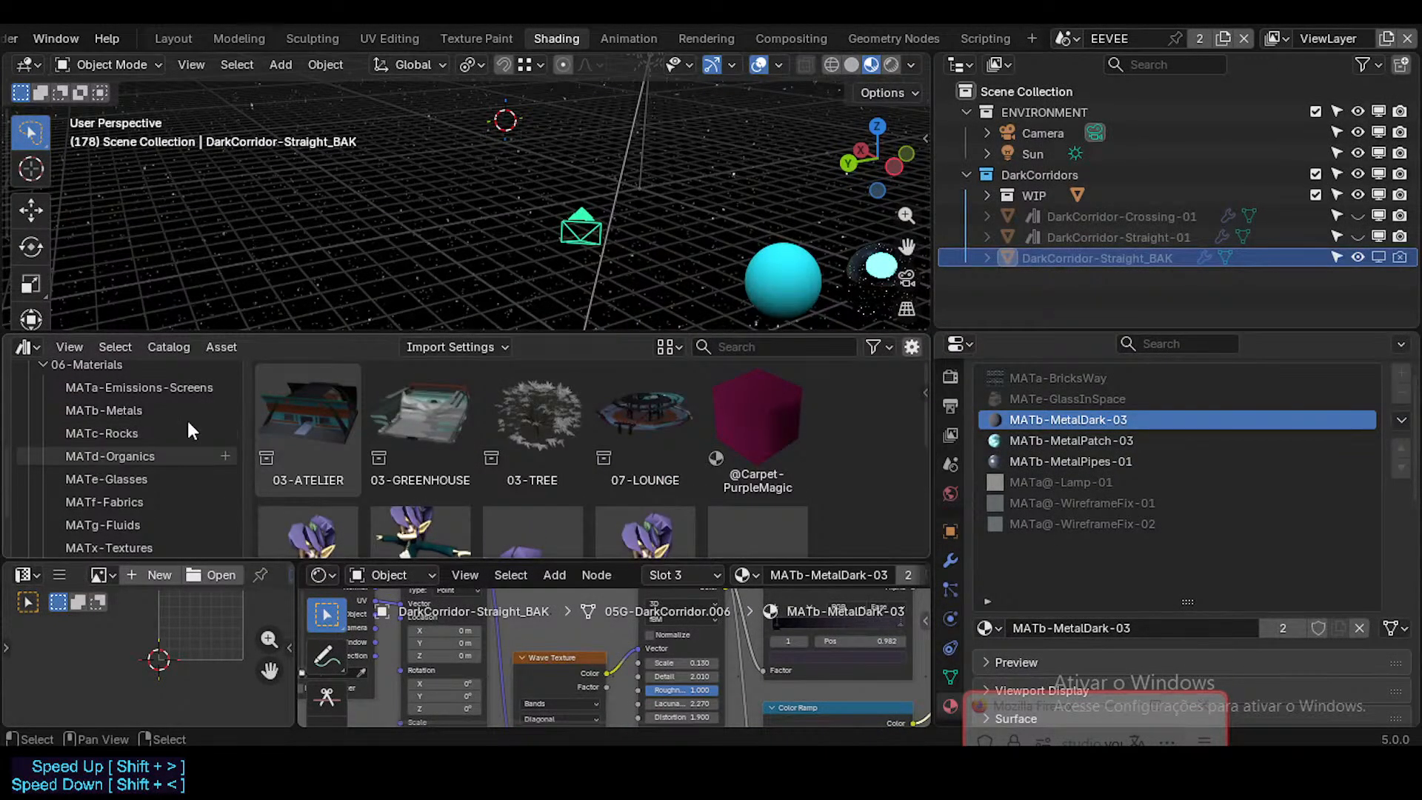
left_click(118, 411)
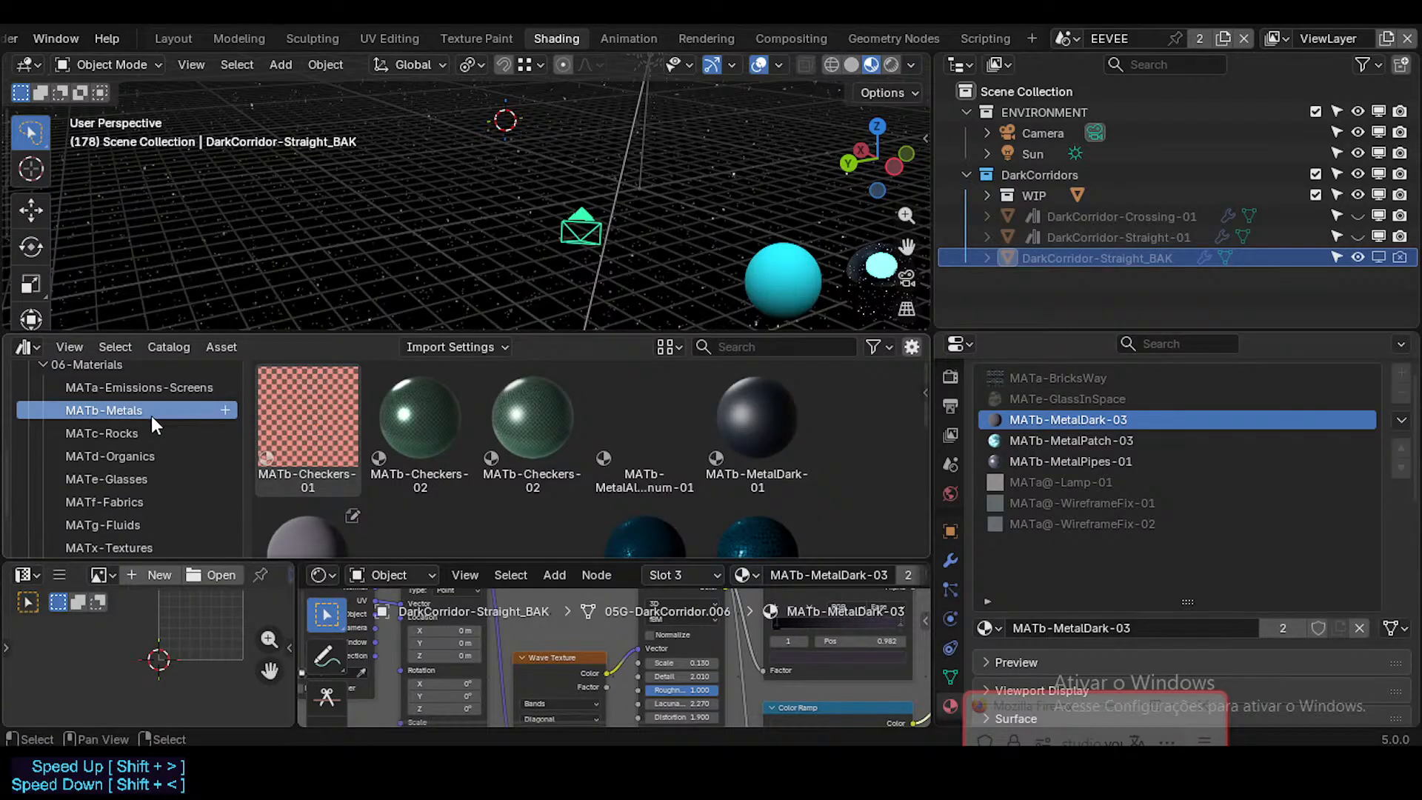
scroll(607, 442, "down", 2)
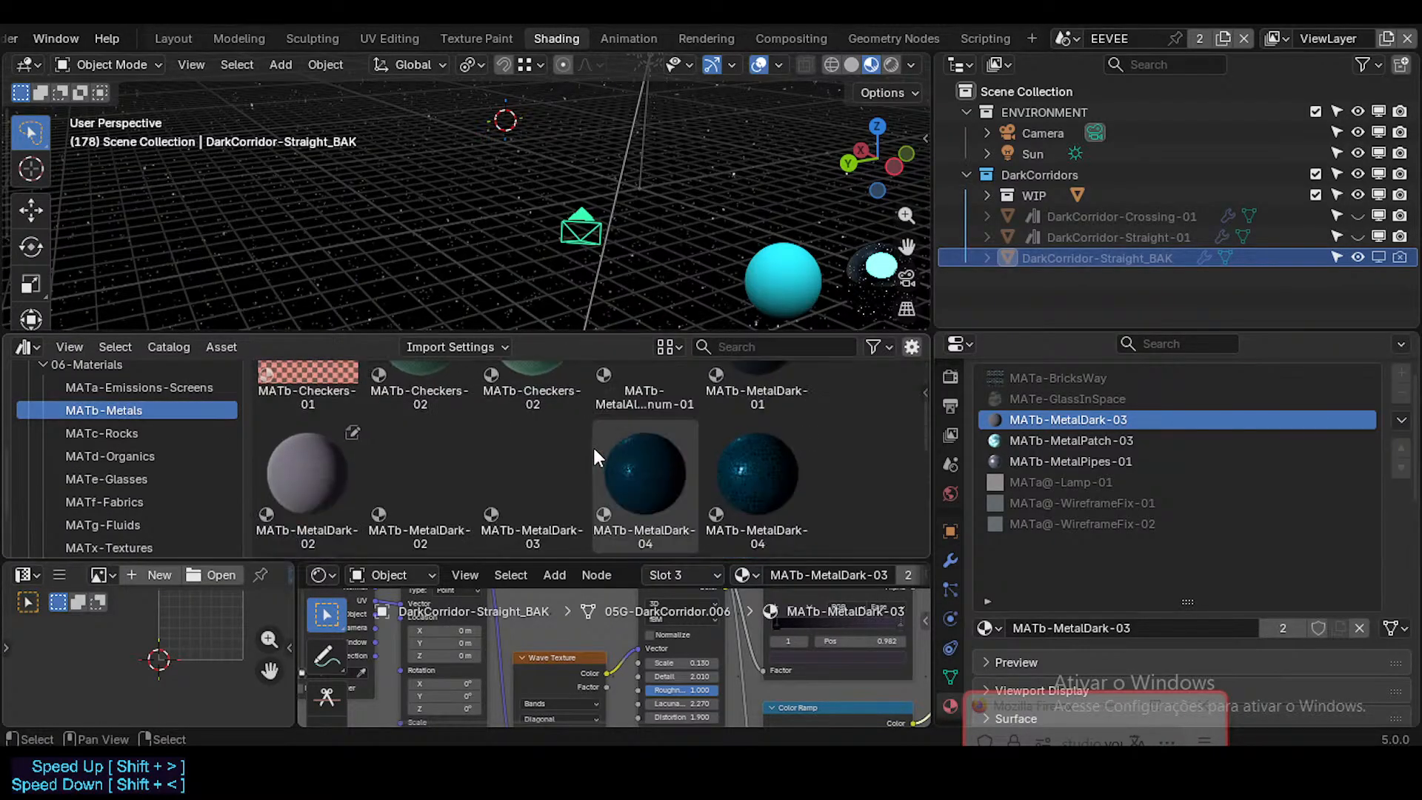
scroll(589, 447, "up", 2)
scroll(566, 448, "down", 1)
scroll(576, 445, "up", 1)
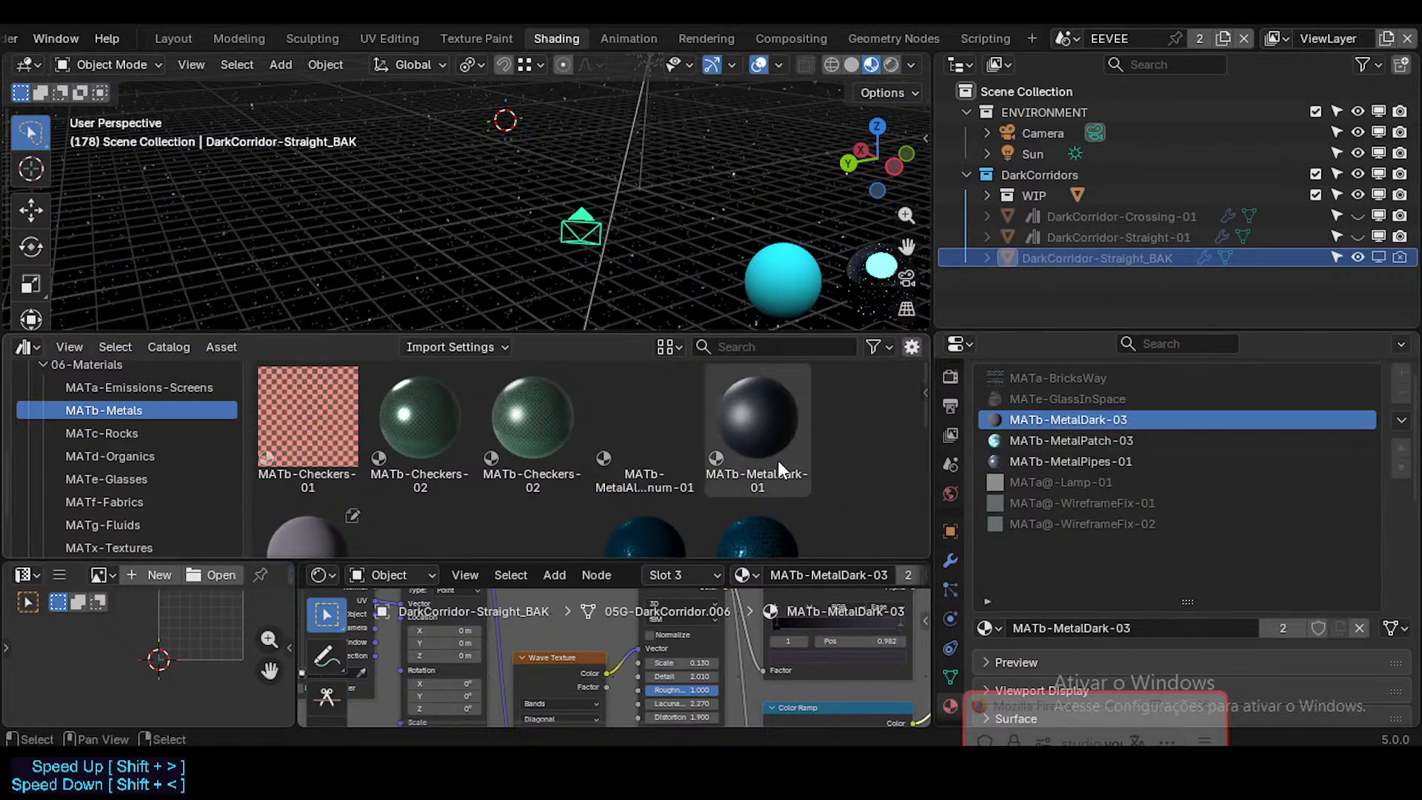
scroll(745, 468, "down", 3)
scroll(518, 463, "up", 1)
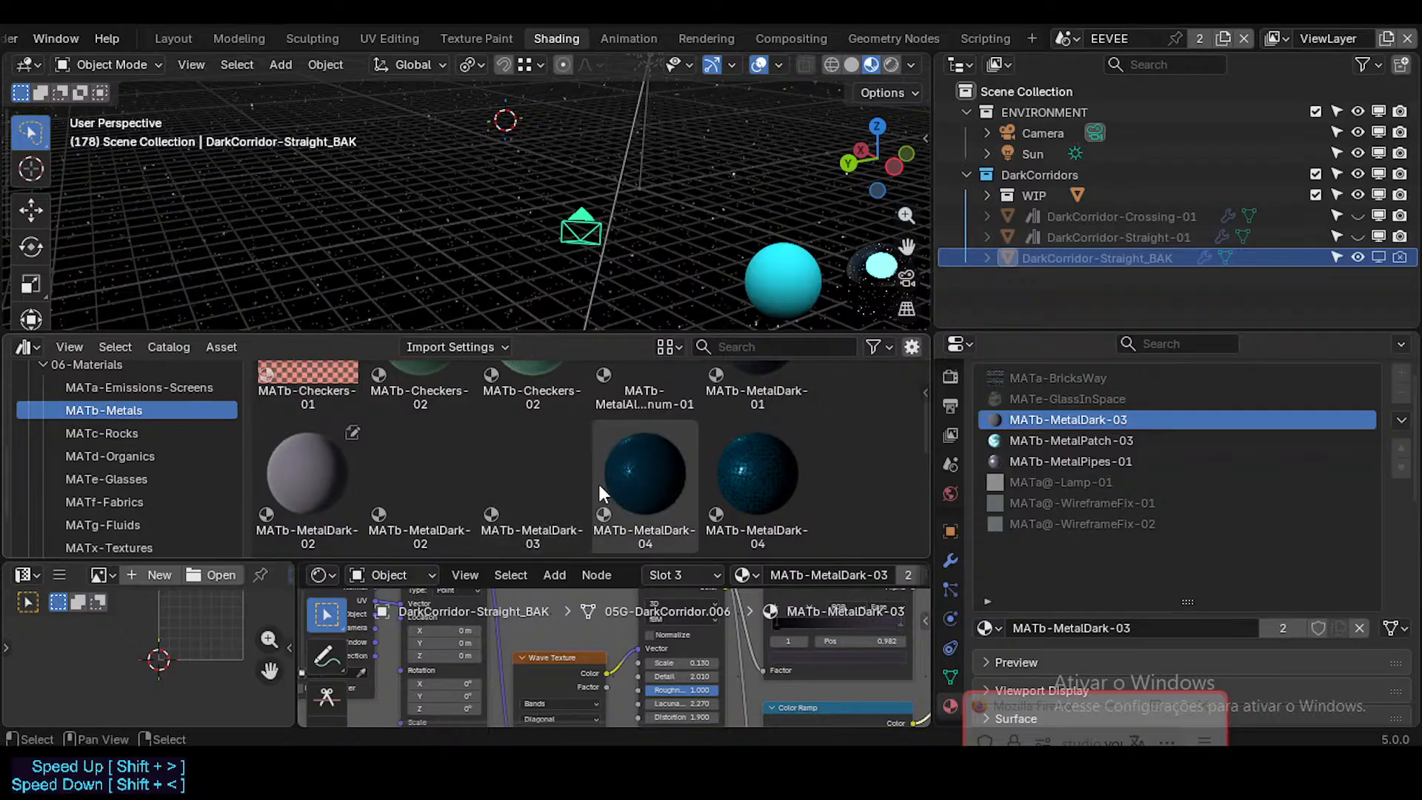
left_click_drag(541, 472, 1094, 415)
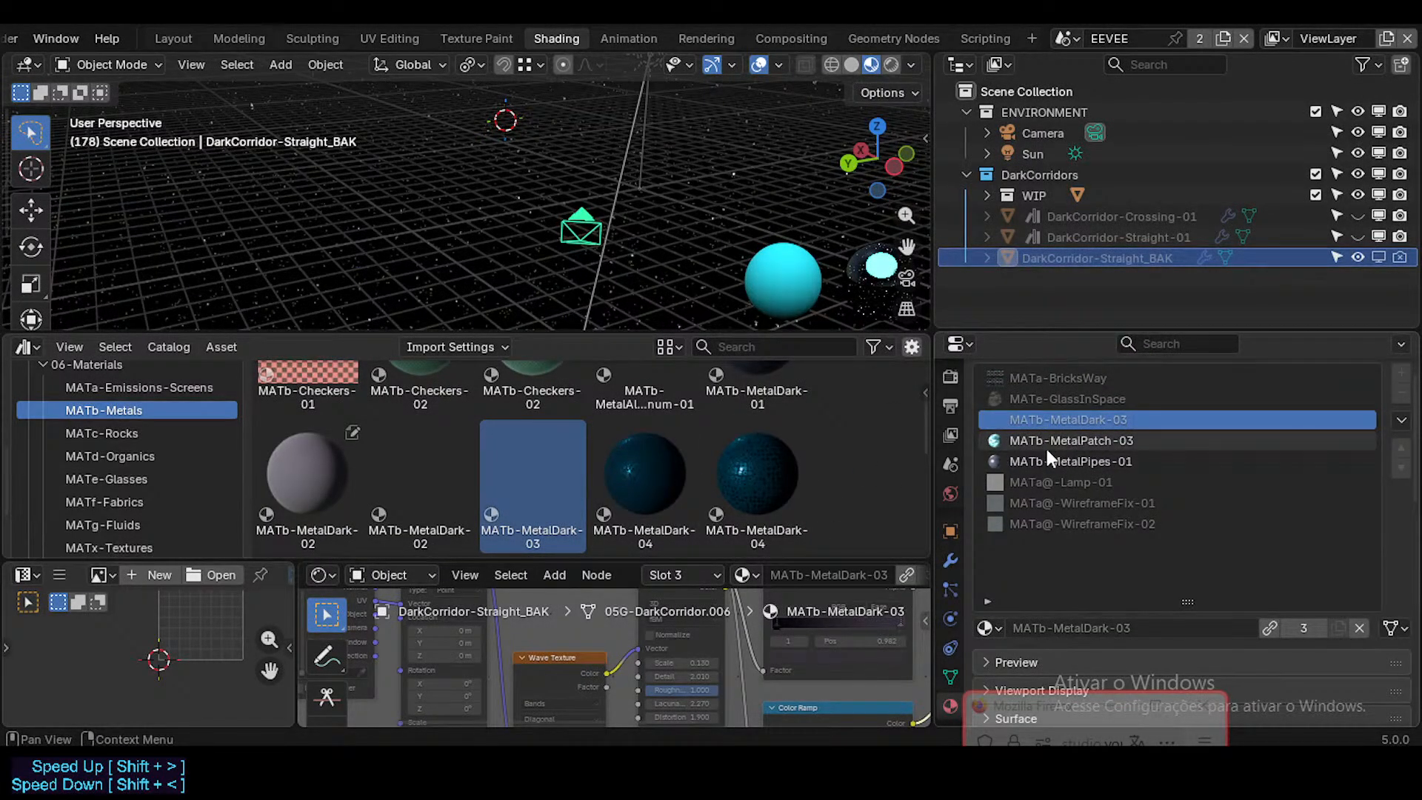
Step: Look through the MATb-Metals catalog for the library's MATb-MetalPatch-03 asset
scroll(588, 466, "down", 4)
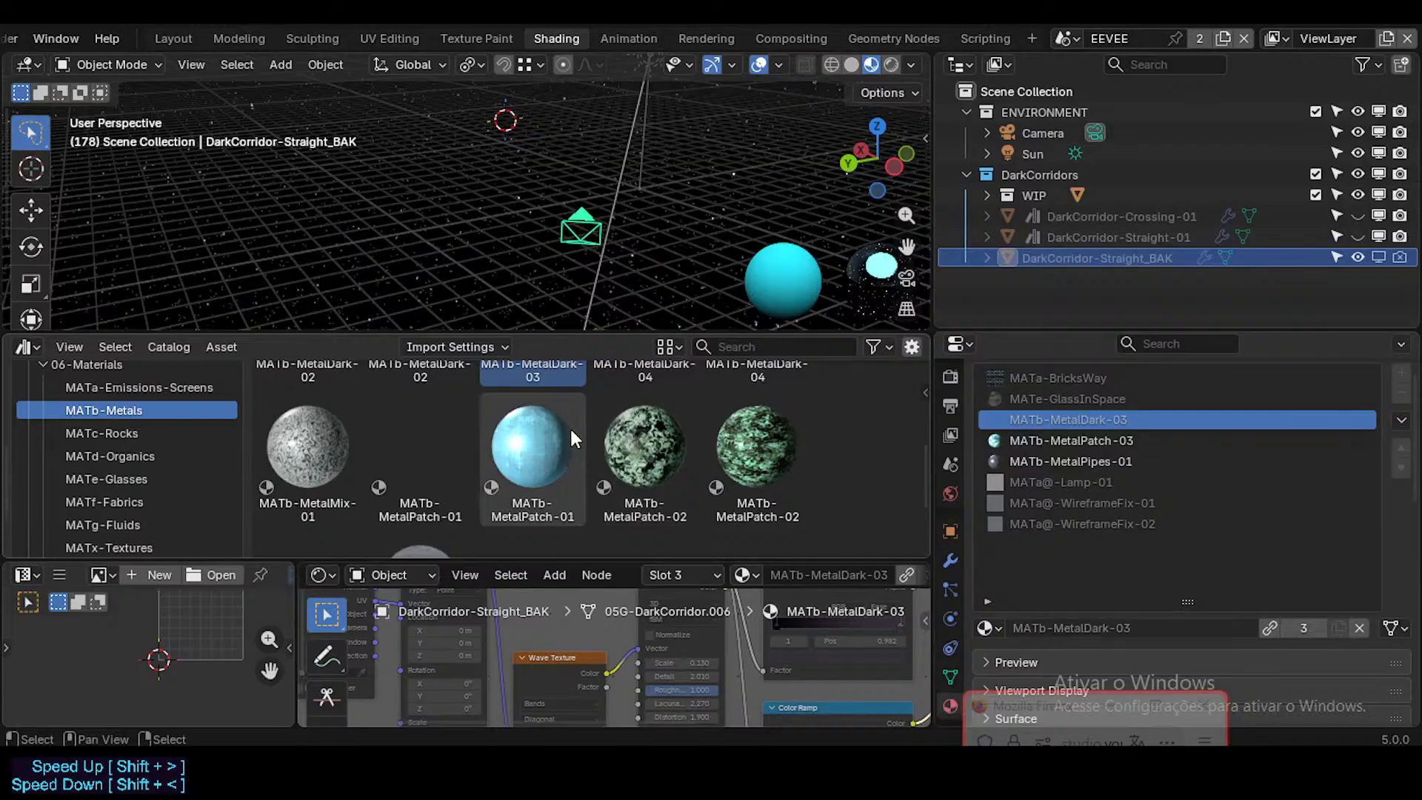
scroll(518, 450, "down", 3)
scroll(464, 460, "up", 6)
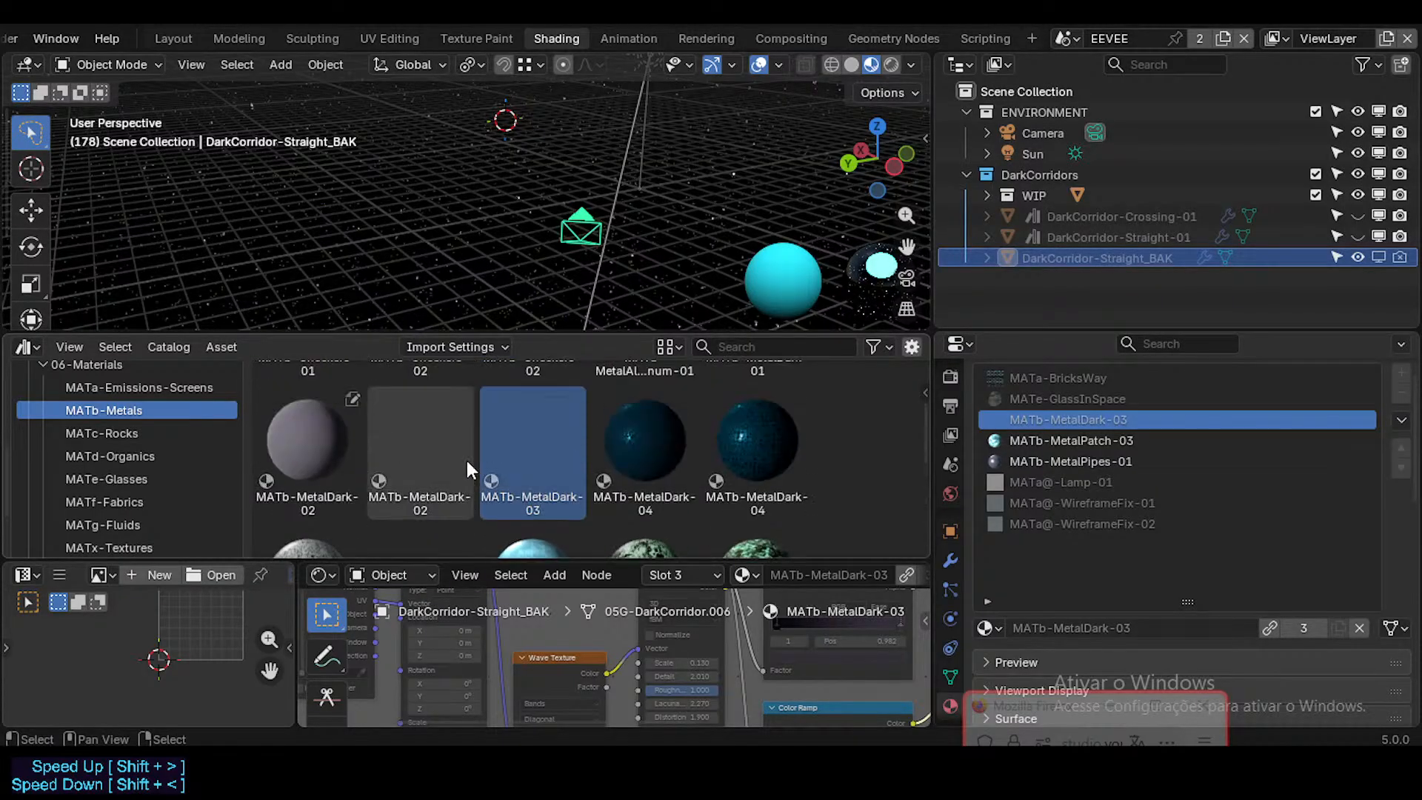
scroll(637, 463, "down", 5)
scroll(592, 455, "down", 5)
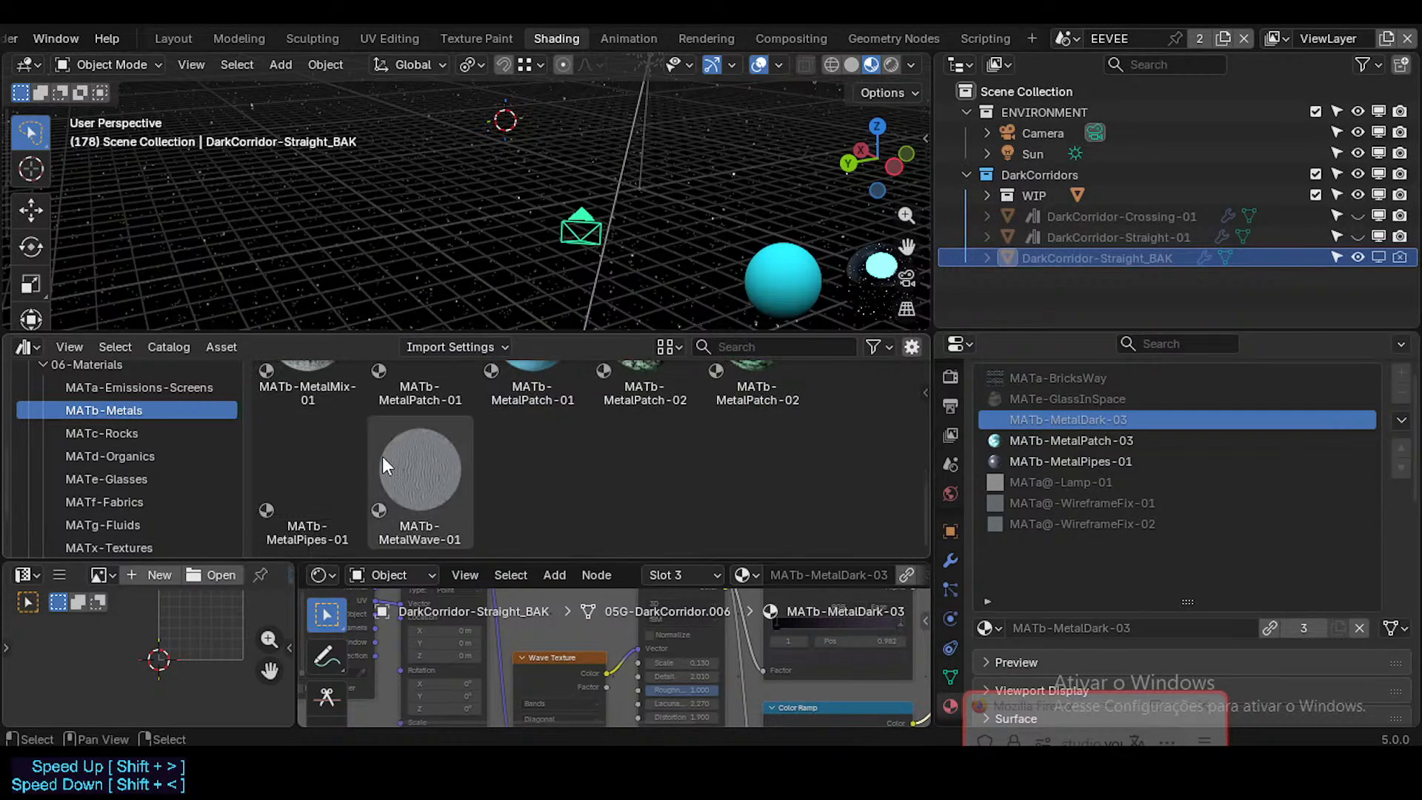
scroll(382, 457, "up", 3)
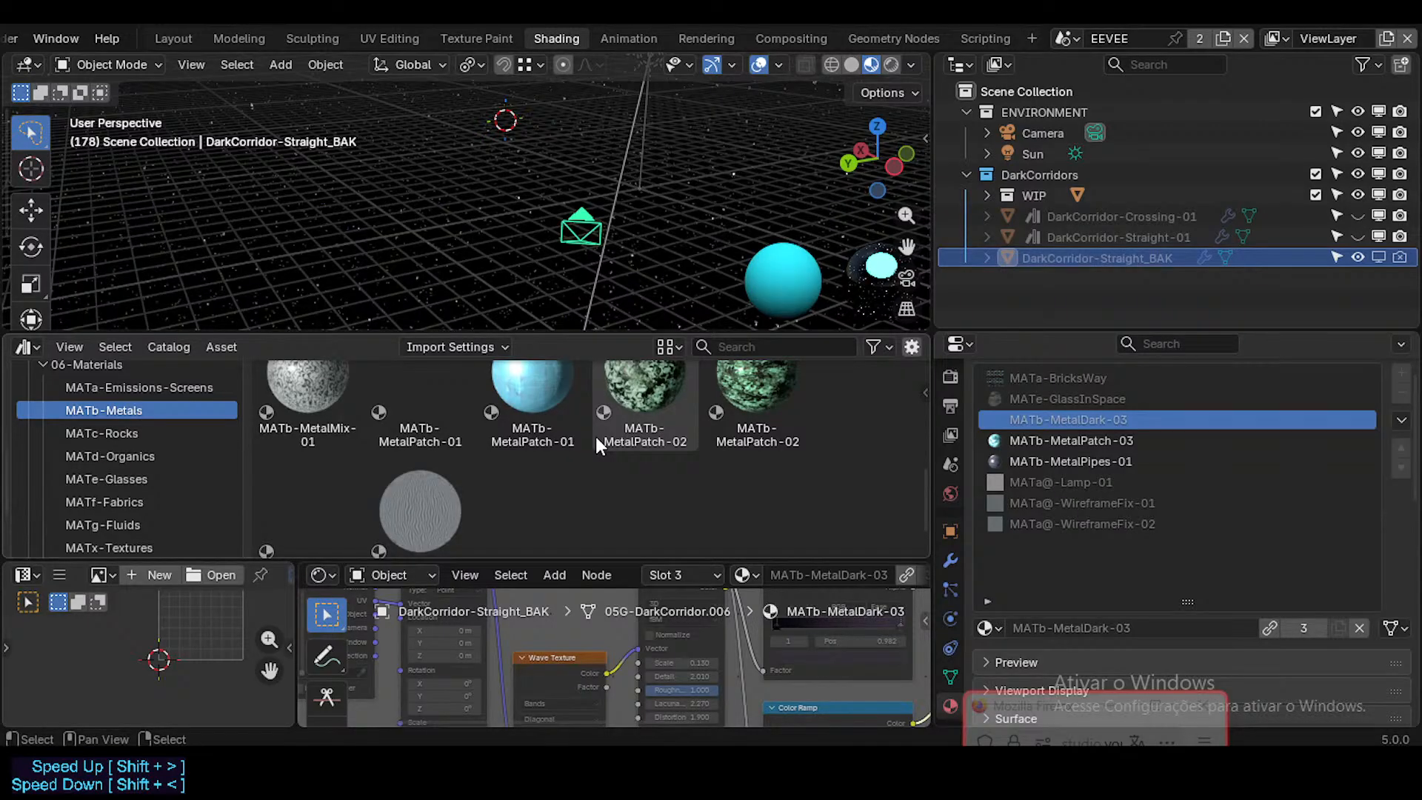
scroll(185, 481, "up", 6)
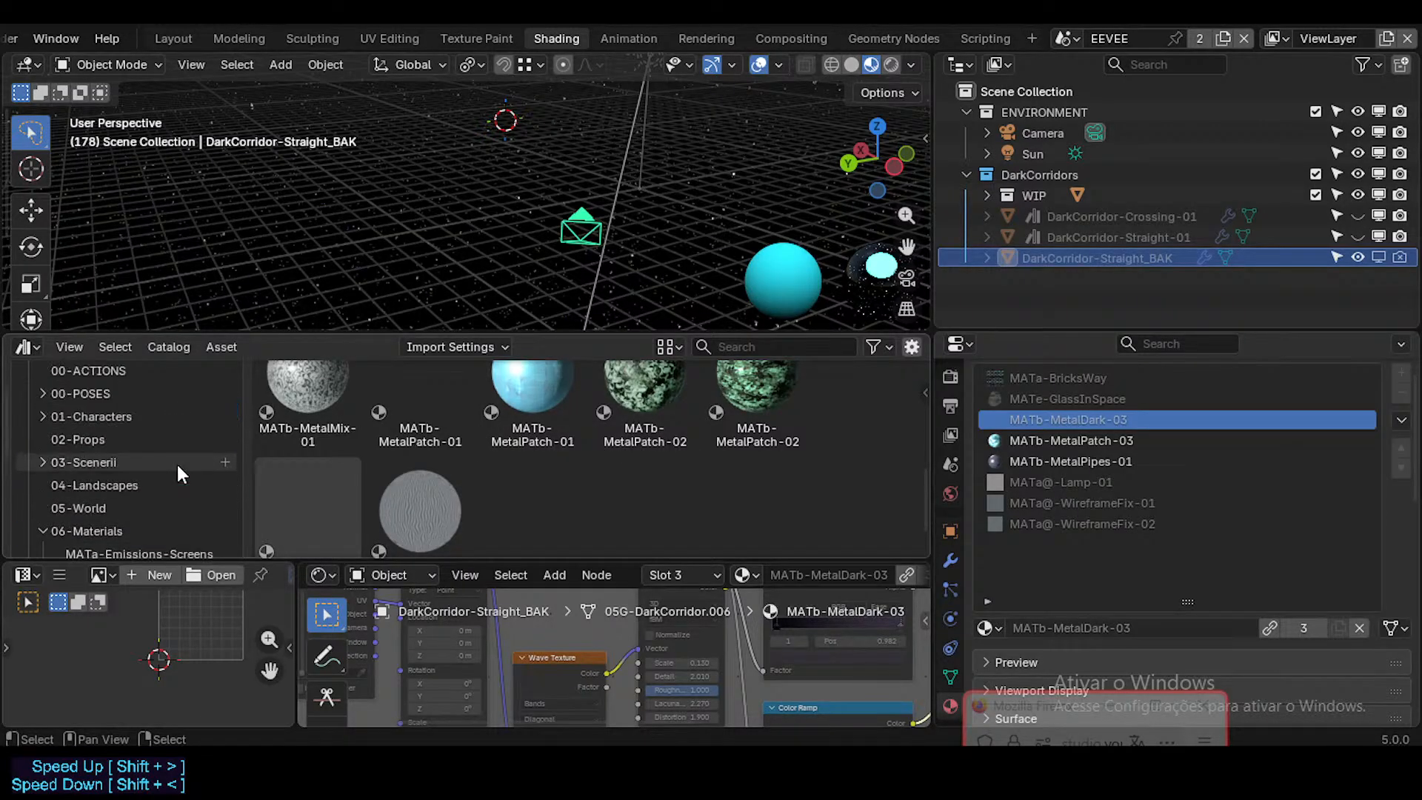
Step: Refresh the Neocene-V-AssetLibrary and recheck the MATb-Metals catalog for MATb-MetalPatch-03
left_click(123, 379)
left_click(125, 379)
left_click(218, 379)
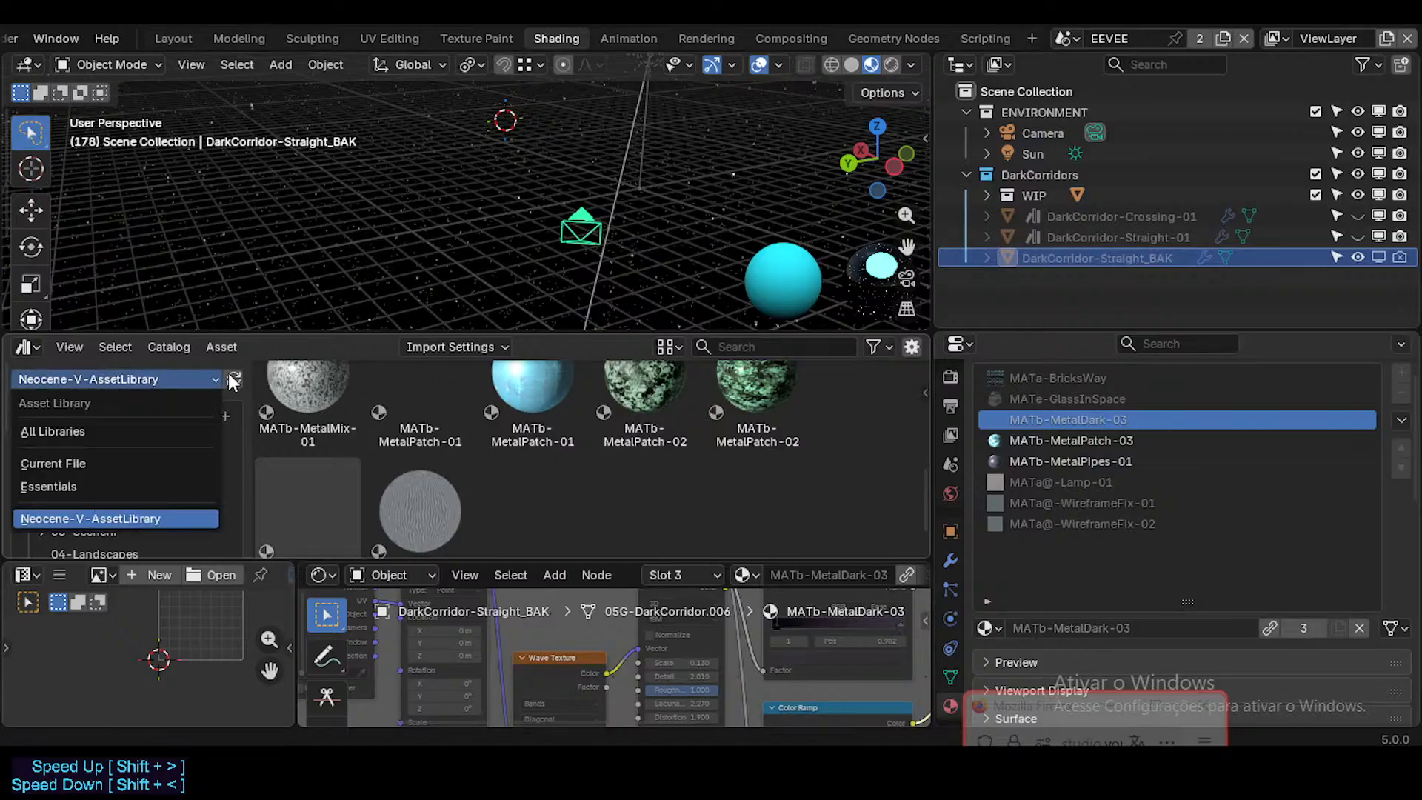
left_click(232, 379)
scroll(469, 459, "down", 9)
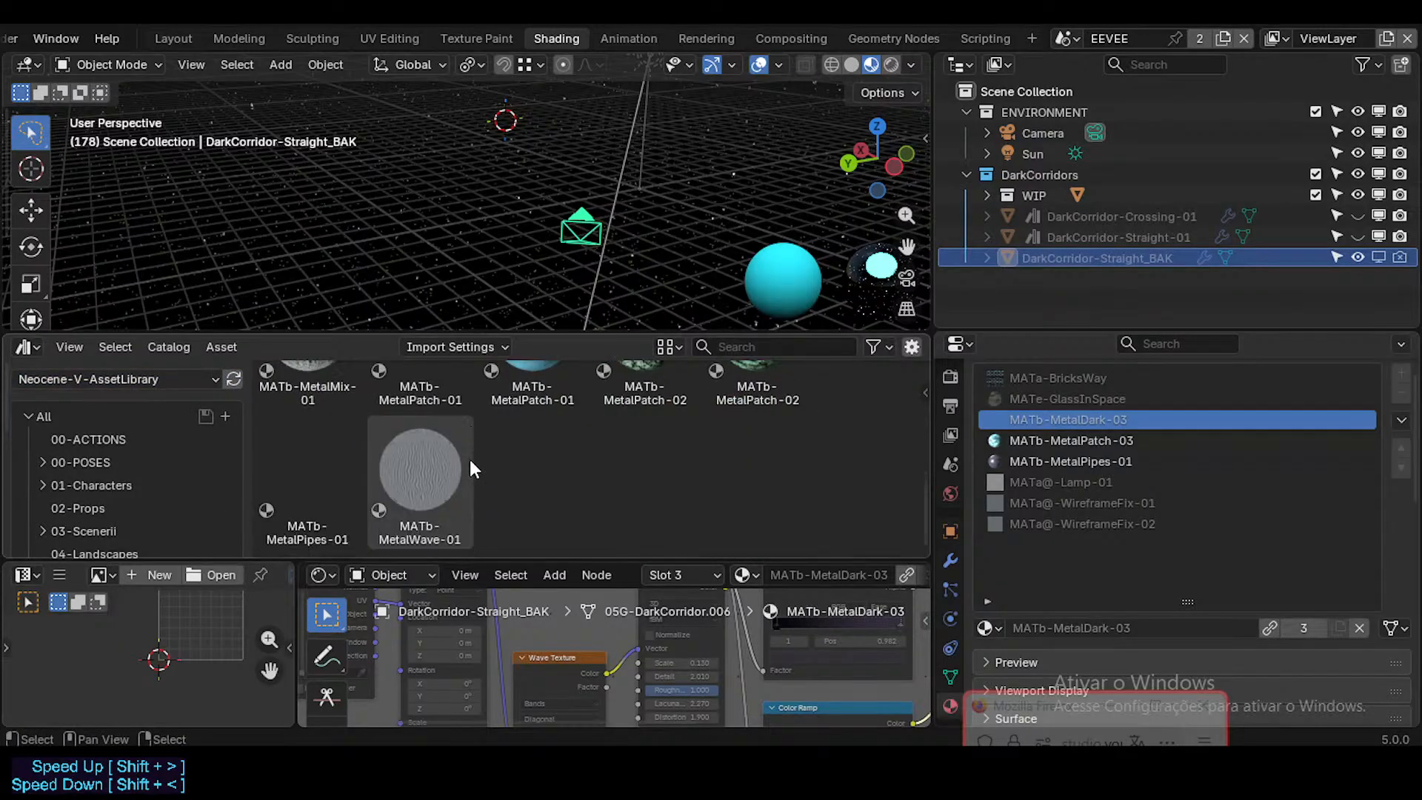
scroll(408, 500, "up", 1)
scroll(505, 485, "up", 6)
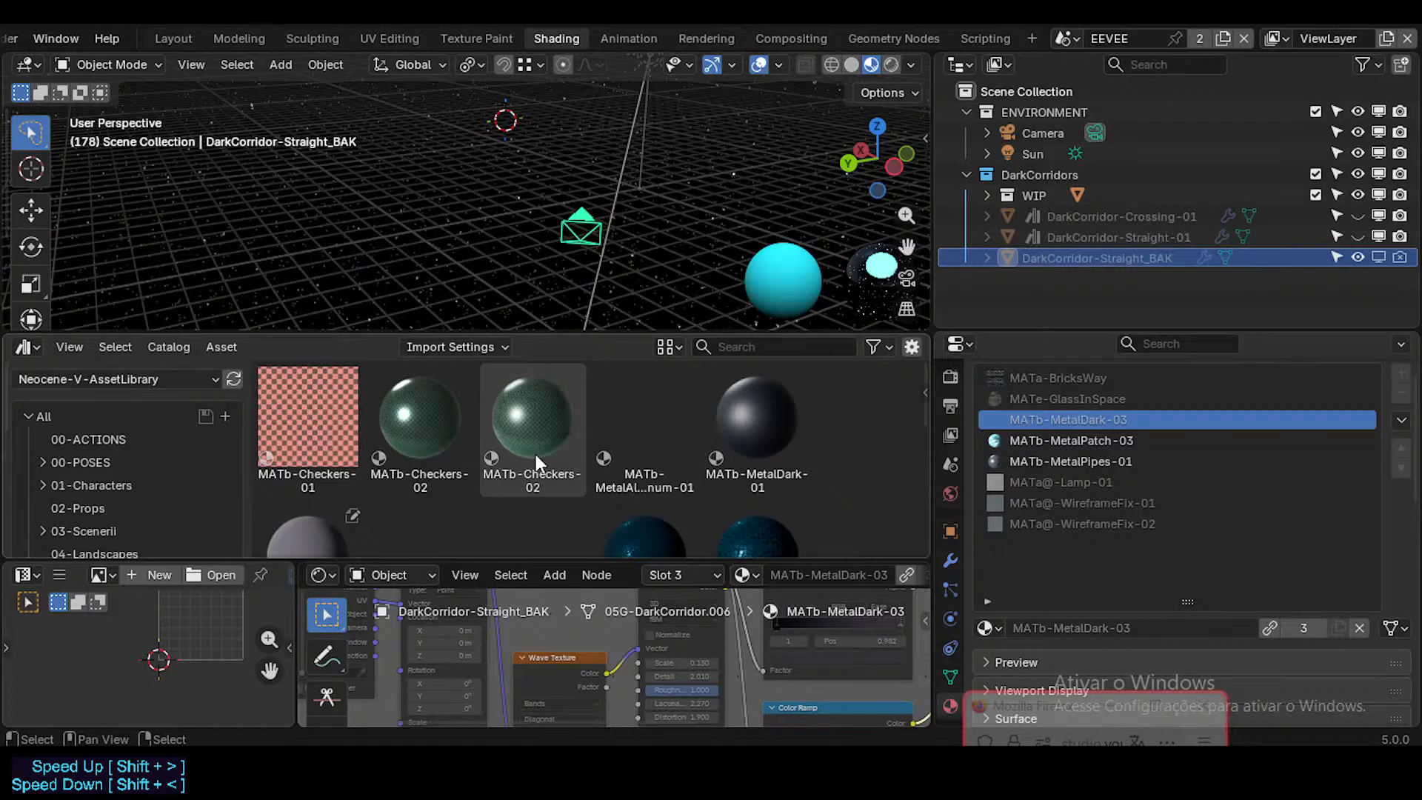
scroll(346, 474, "down", 3)
scroll(346, 466, "down", 2)
scroll(98, 463, "down", 5)
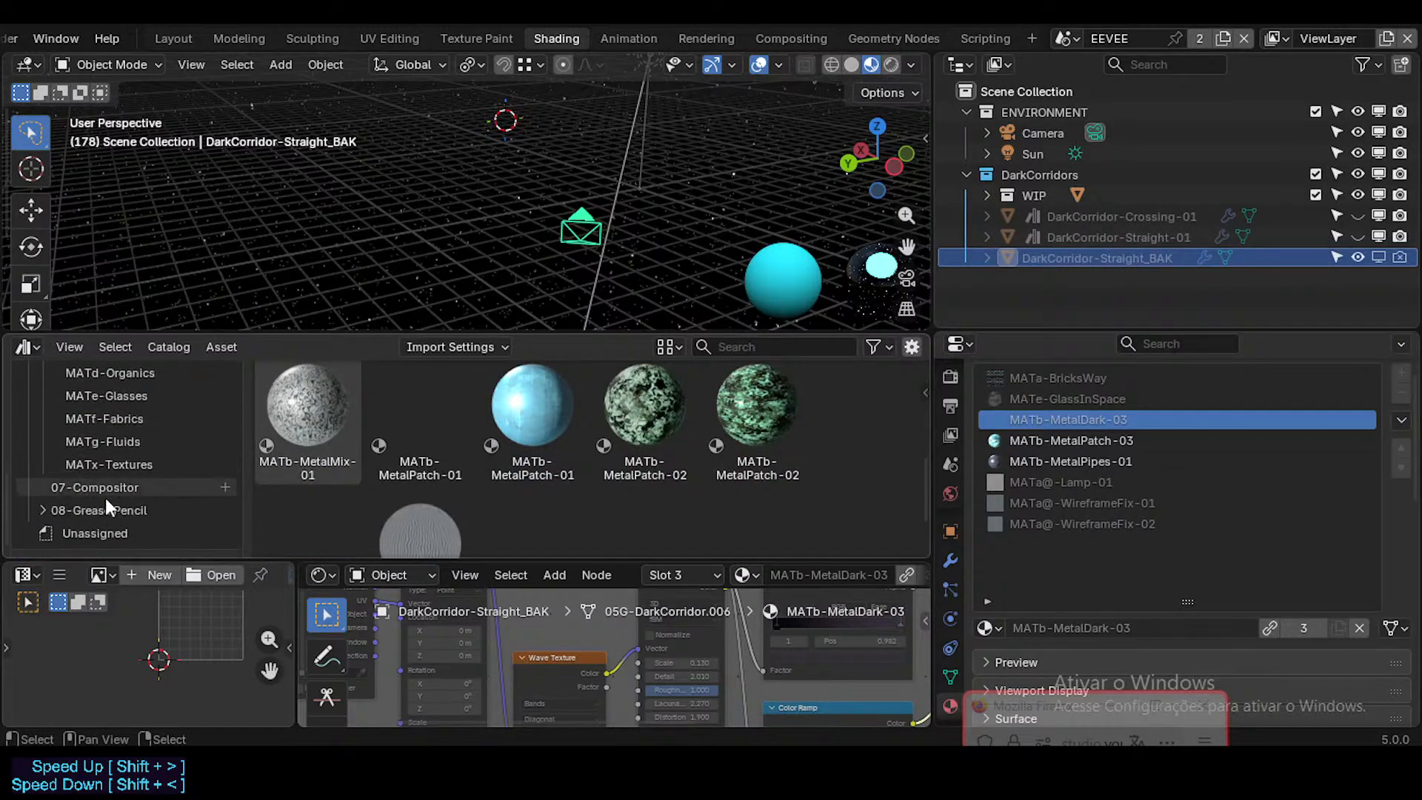
Step: Search the Unassigned assets and the whole 06-Materials catalog for MATb-MetalPatch-03
left_click(113, 530)
scroll(403, 464, "up", 5)
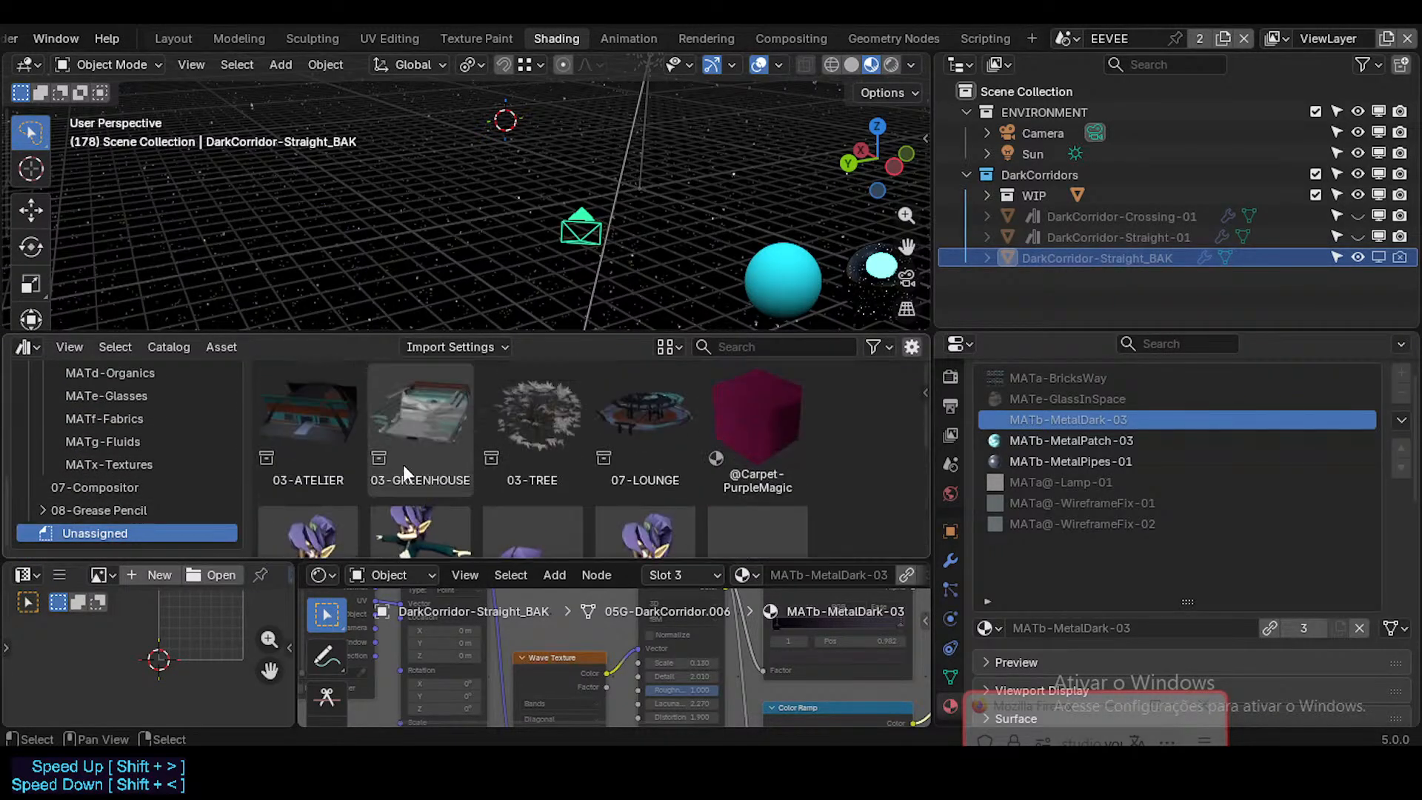
scroll(105, 444, "up", 5)
scroll(169, 481, "down", 2)
scroll(151, 456, "up", 4)
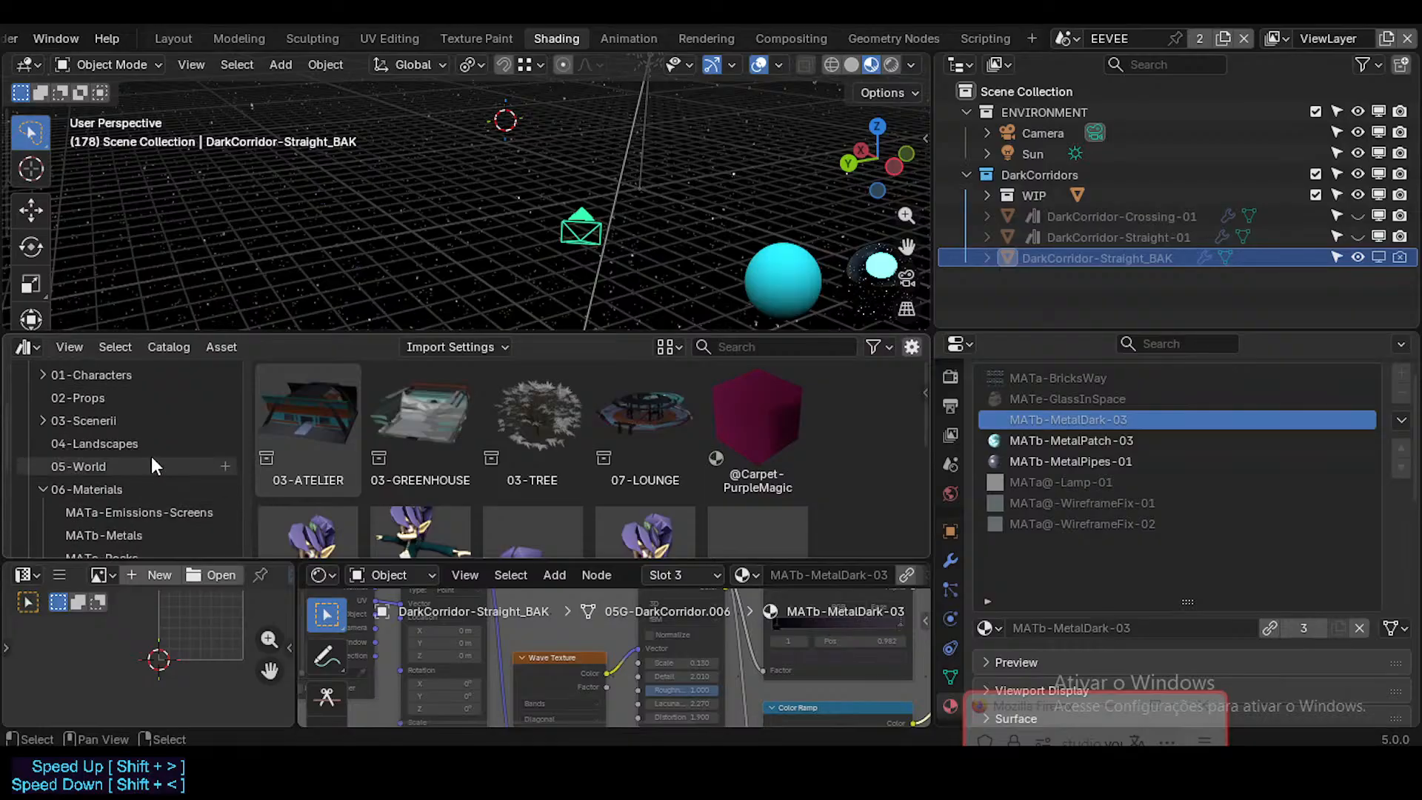
scroll(154, 476, "down", 4)
left_click(108, 404)
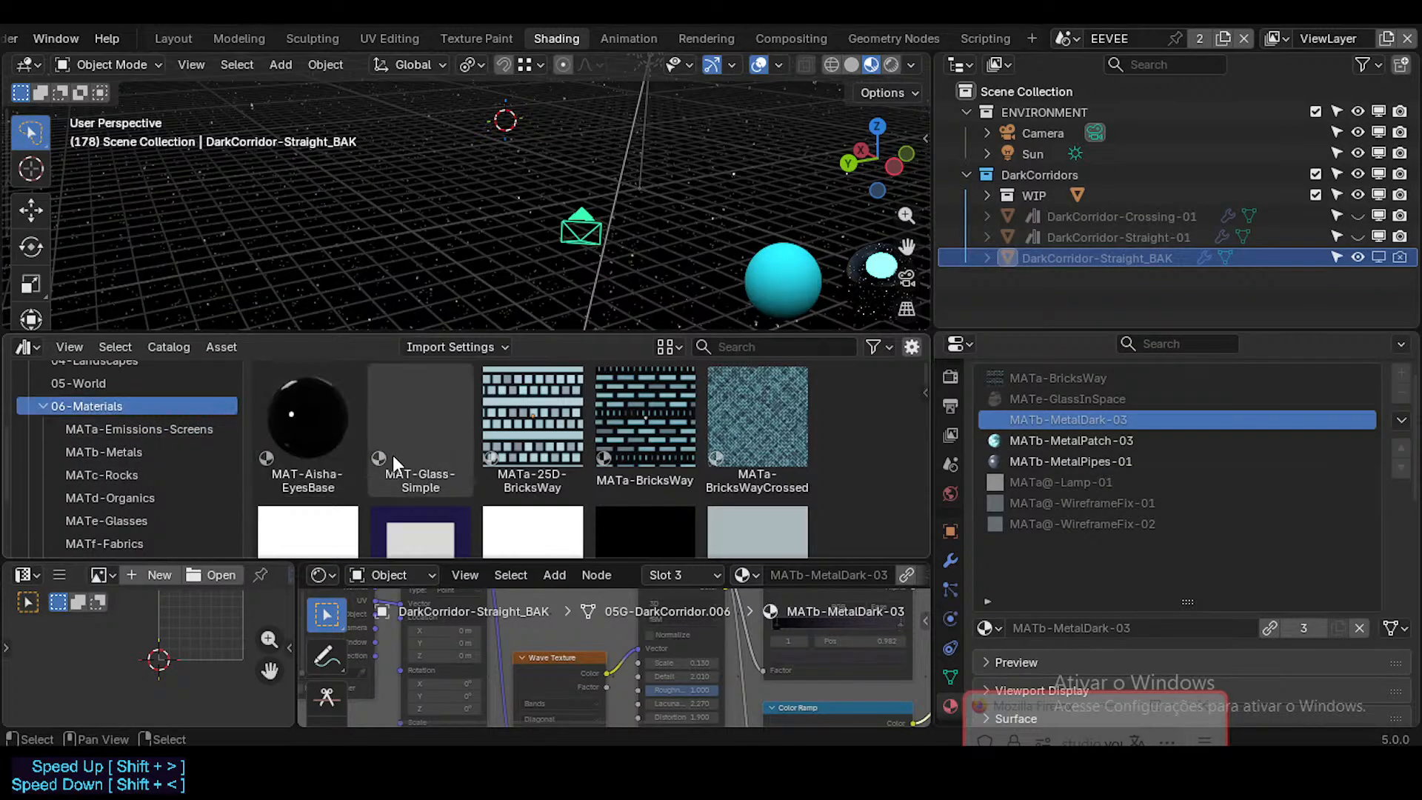
scroll(392, 455, "down", 5)
scroll(477, 457, "down", 5)
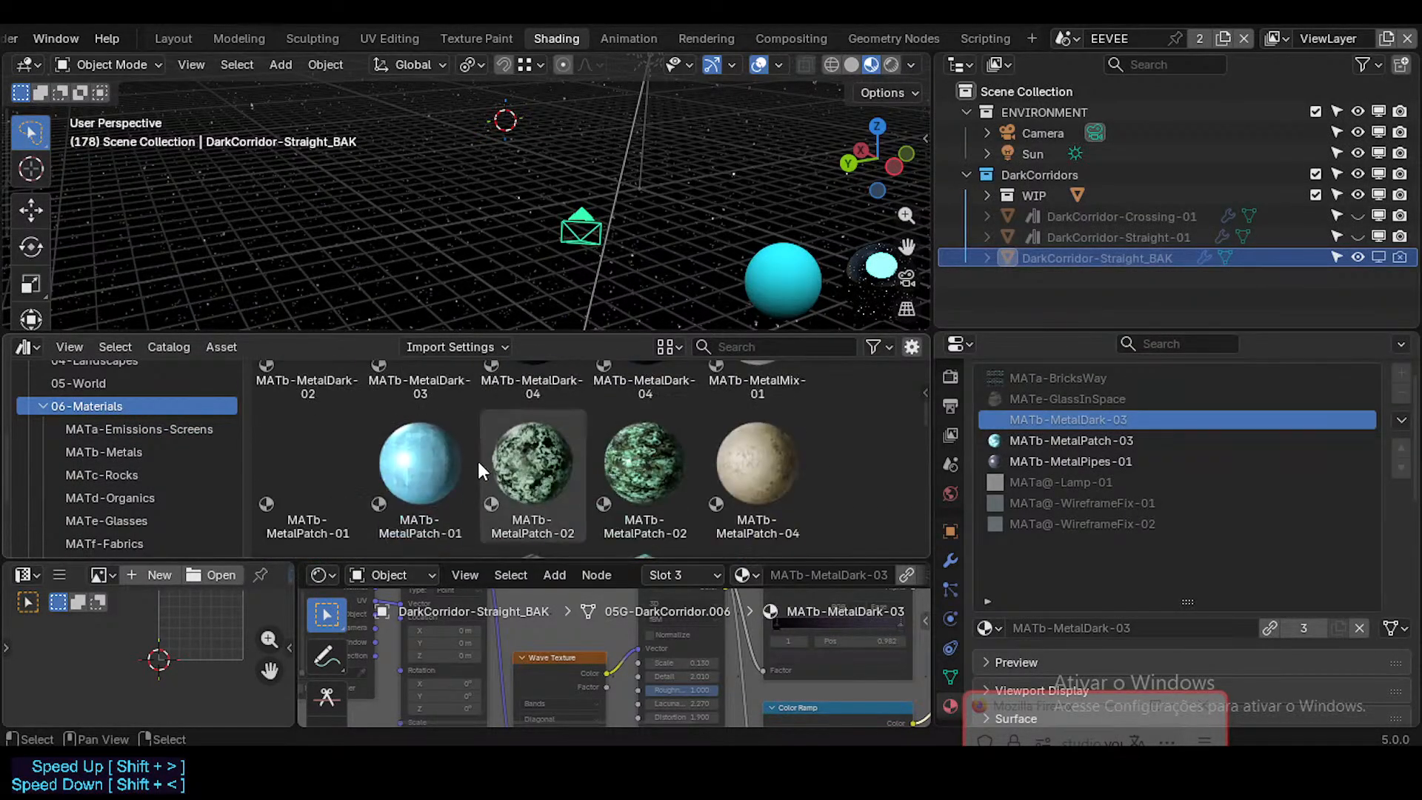
scroll(473, 460, "up", 2)
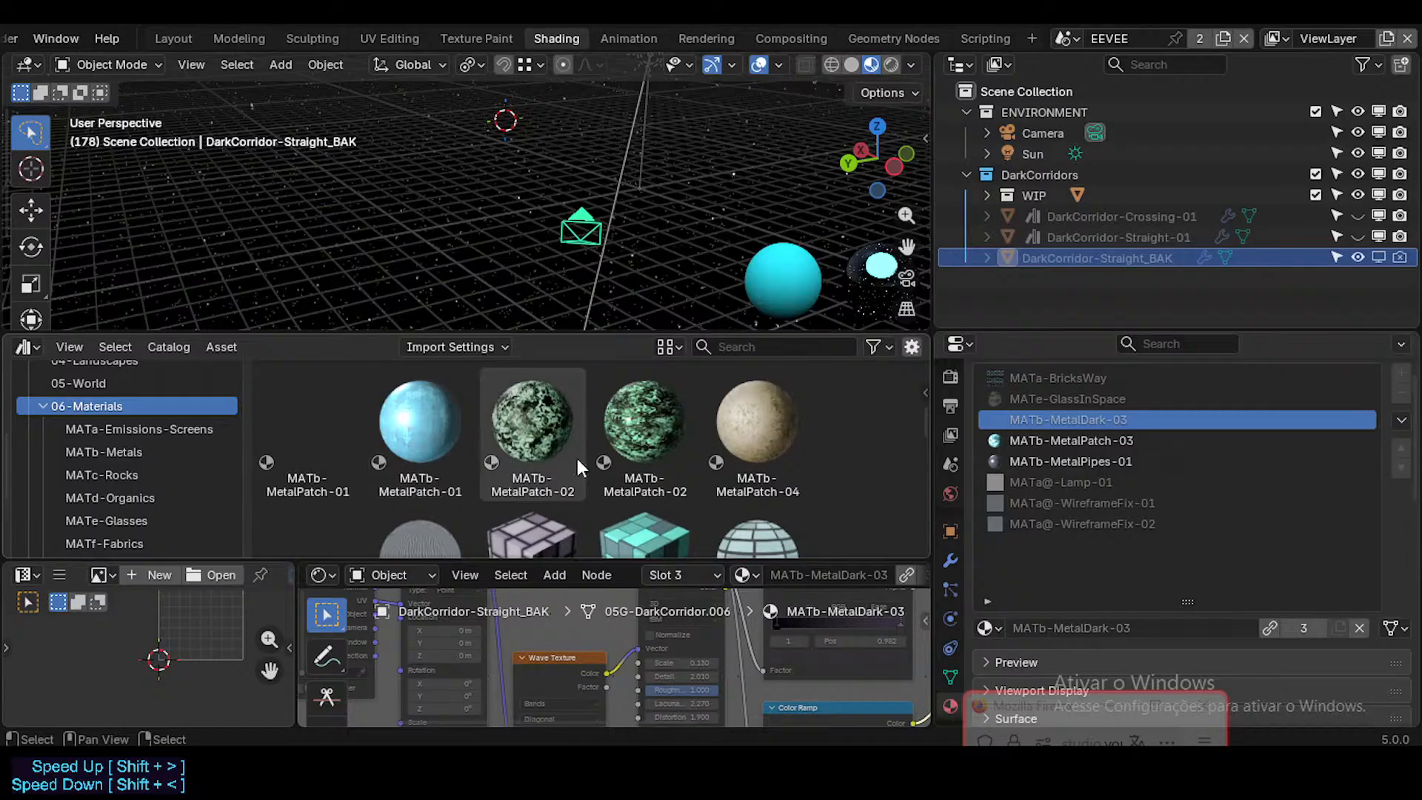
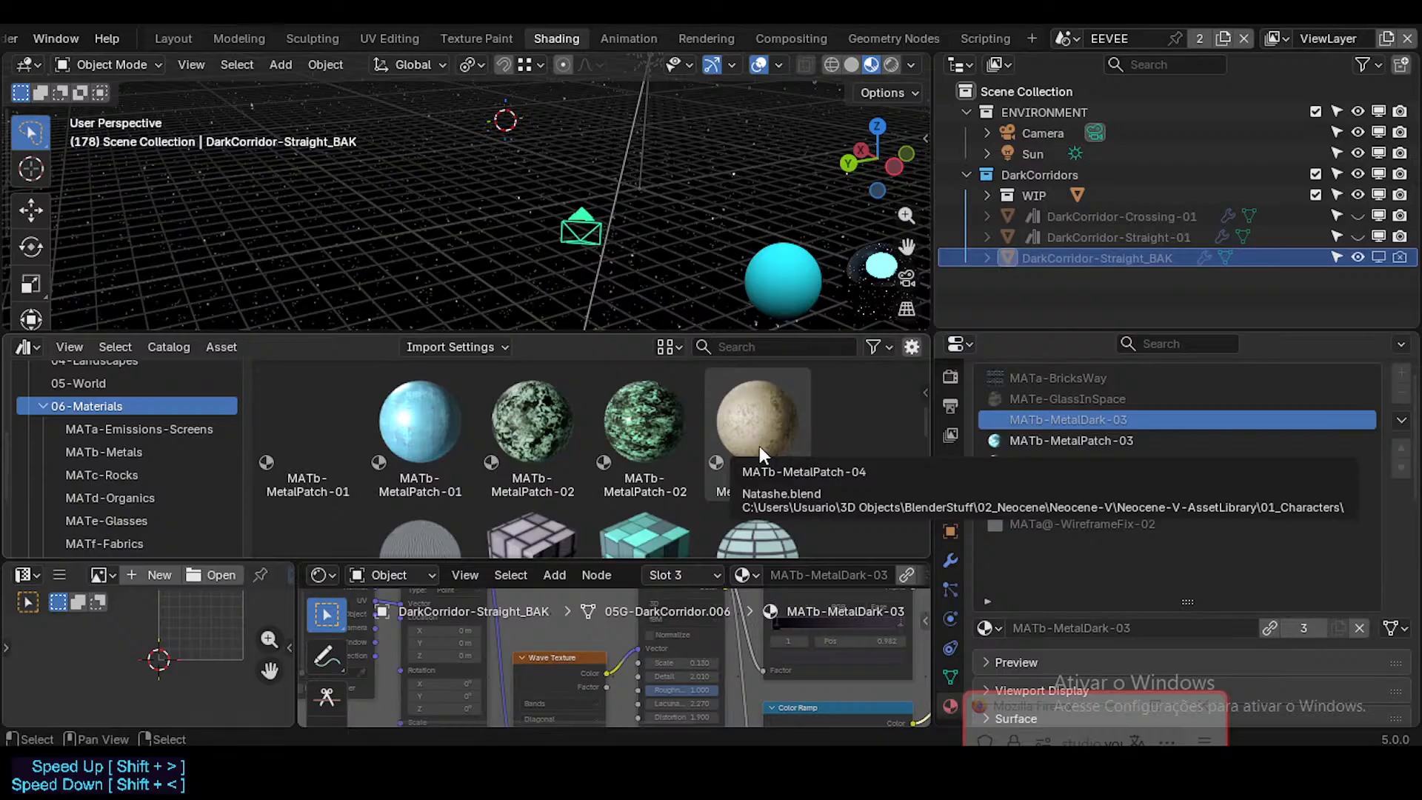
Step: Check the rest of the 06-Materials catalog, through the rock, organic and glass materials, for MATb-MetalPatch-03
scroll(741, 446, "down", 3)
scroll(480, 456, "down", 8)
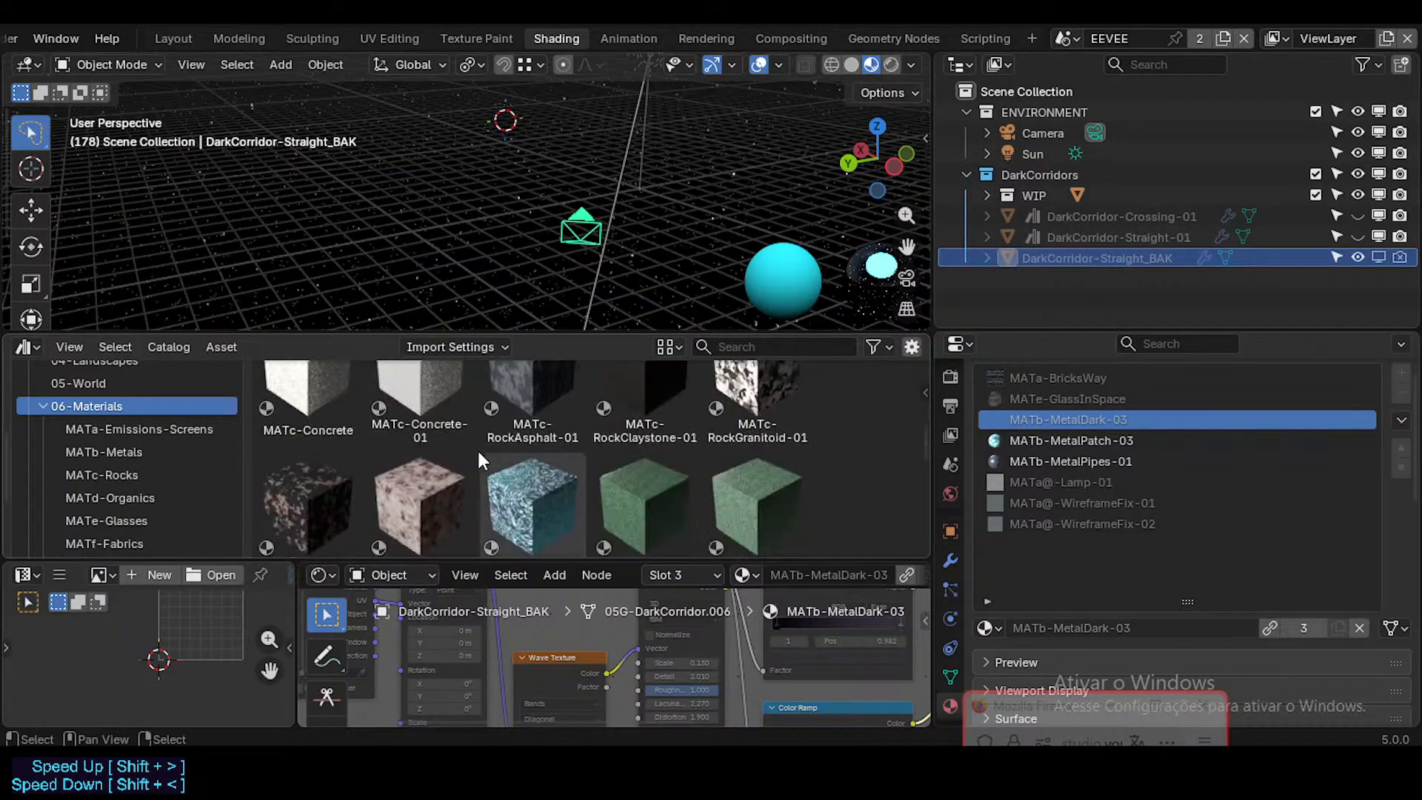
scroll(452, 457, "down", 5)
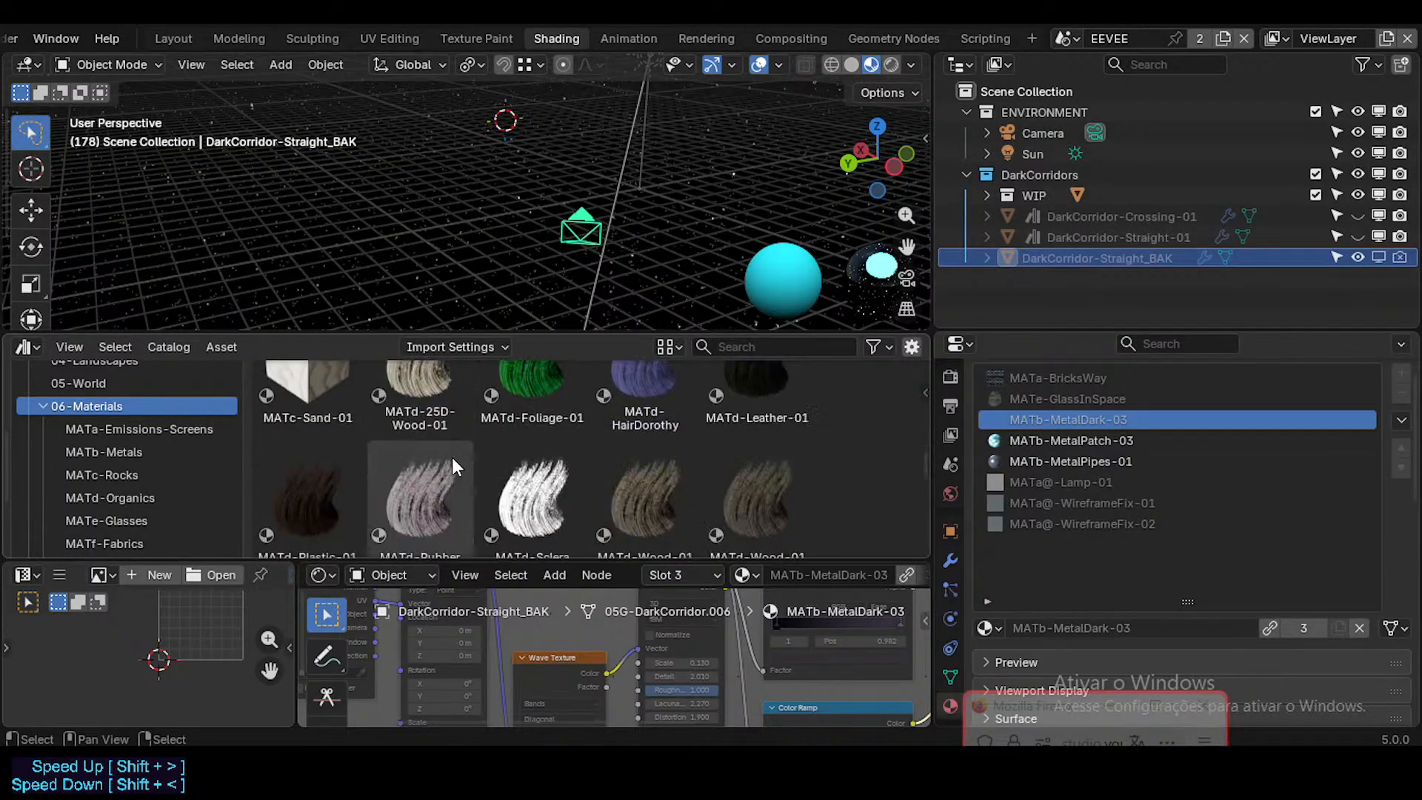
scroll(451, 460, "down", 6)
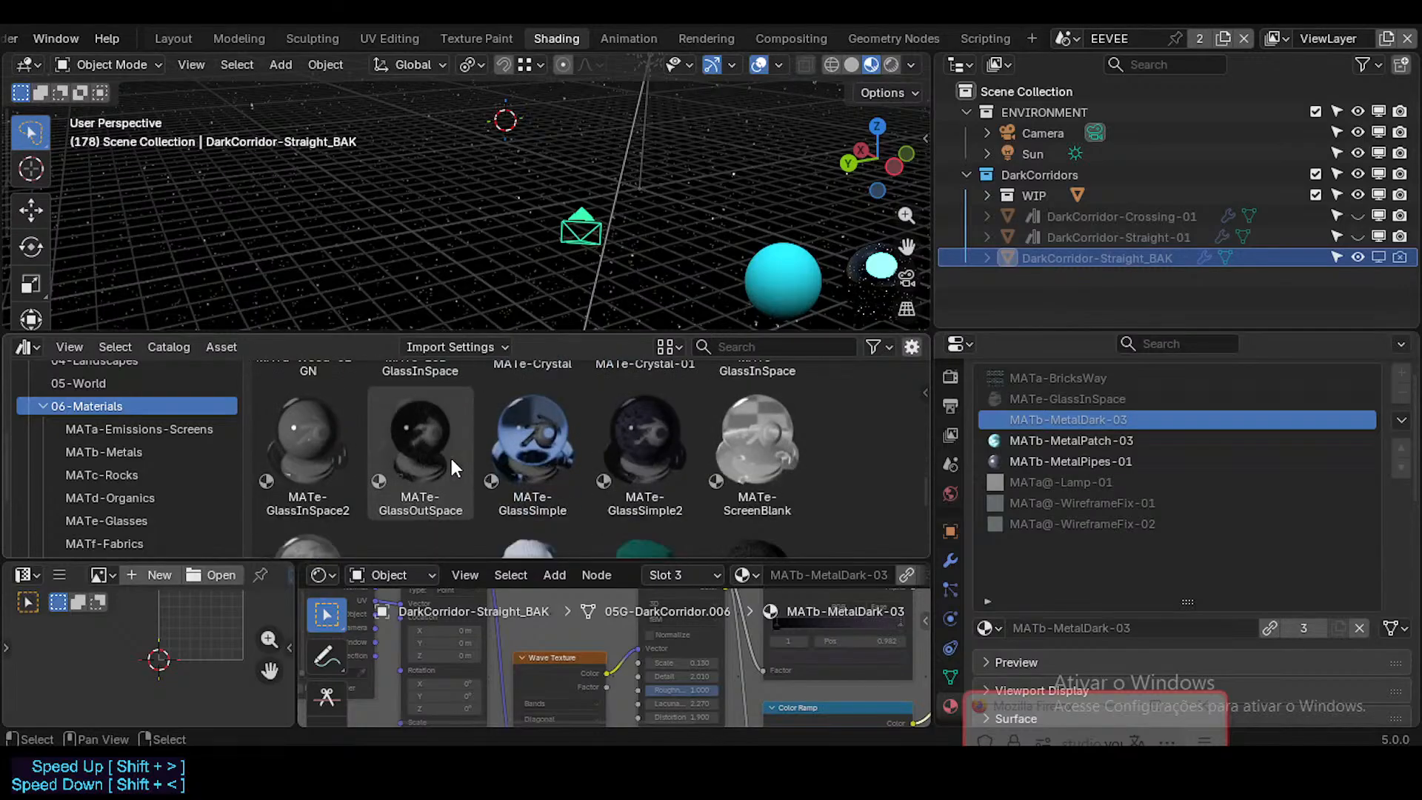
scroll(449, 458, "up", 8)
scroll(448, 458, "up", 5)
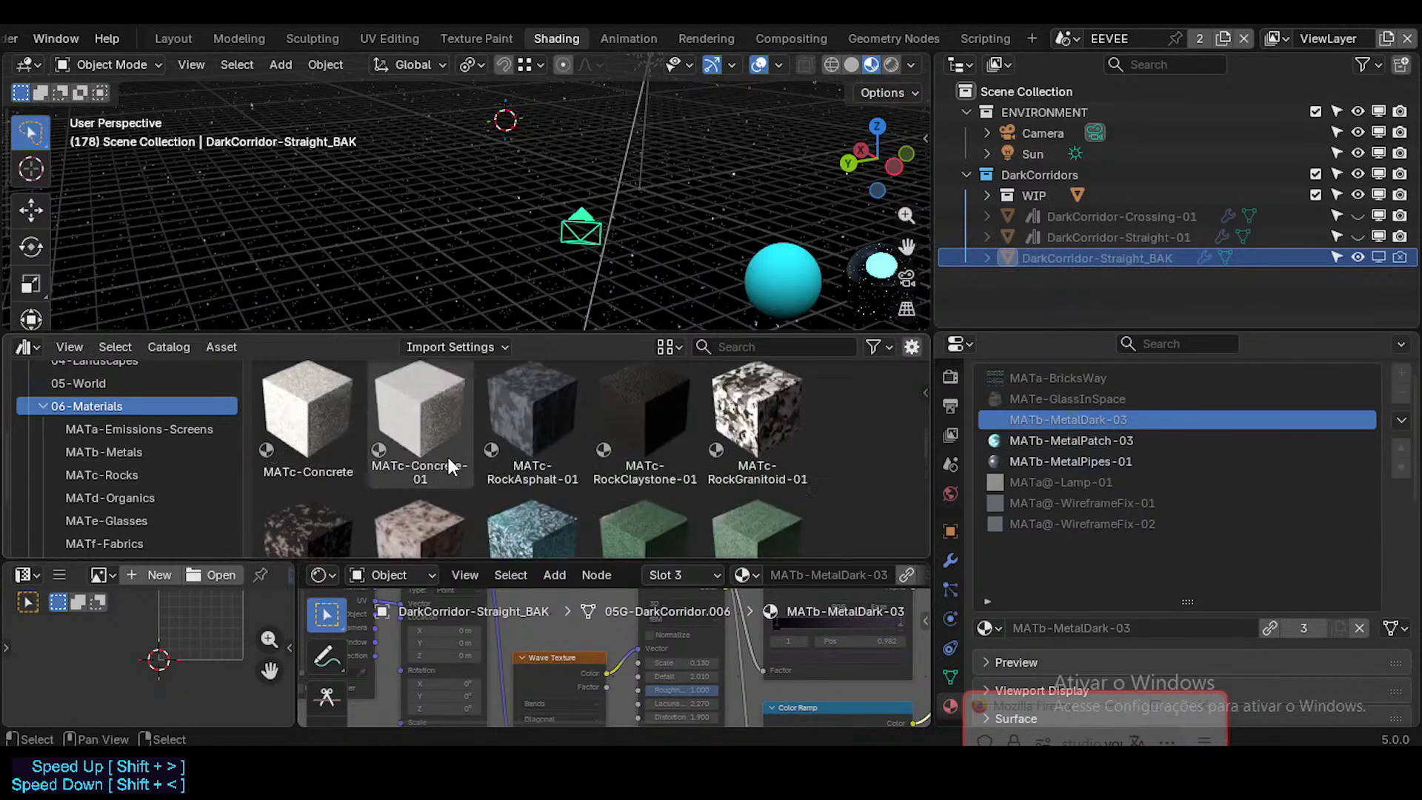
Step: Mark the local MATb-MetalPatch-03 material on DarkCorridor-Straight_BAK as an asset
left_click(1036, 441)
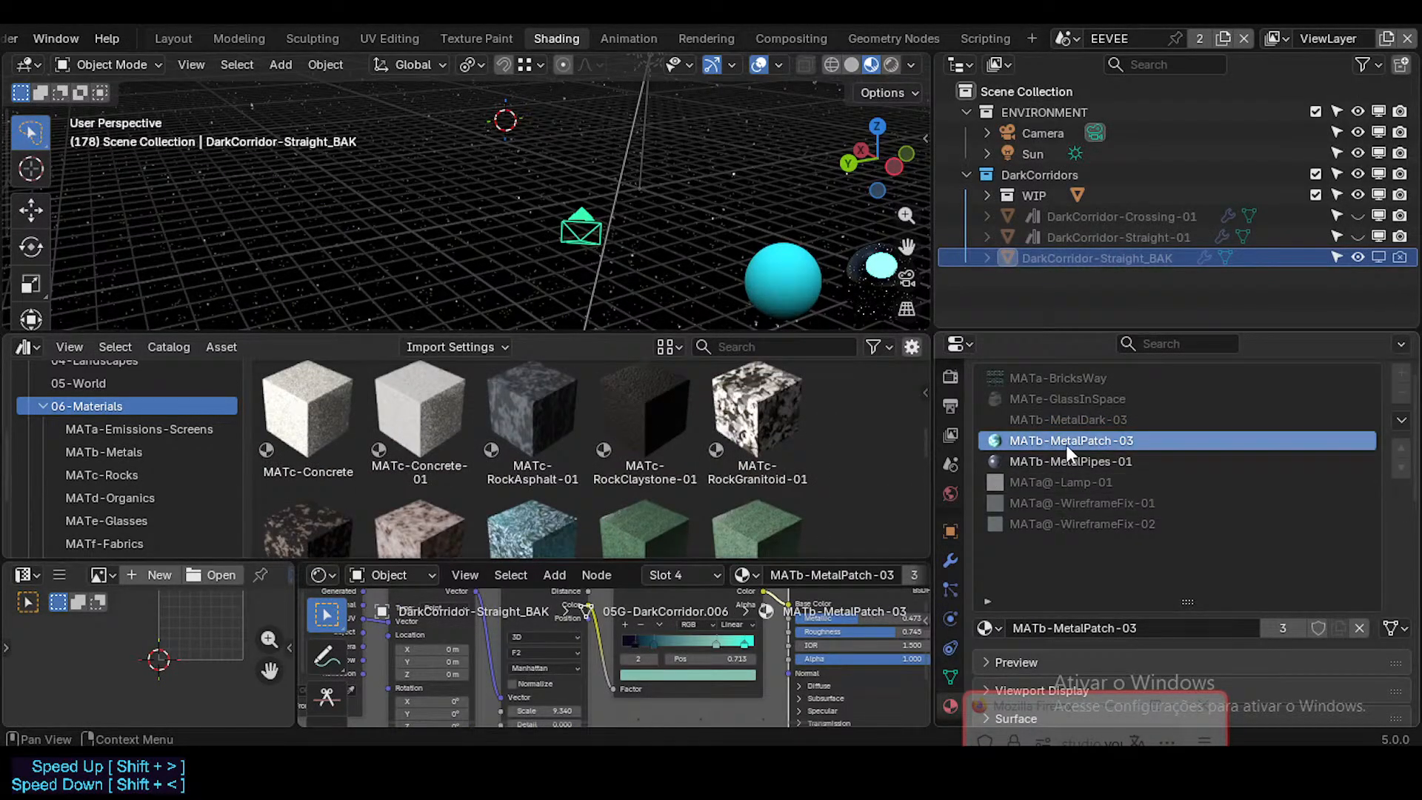
right_click(1314, 625)
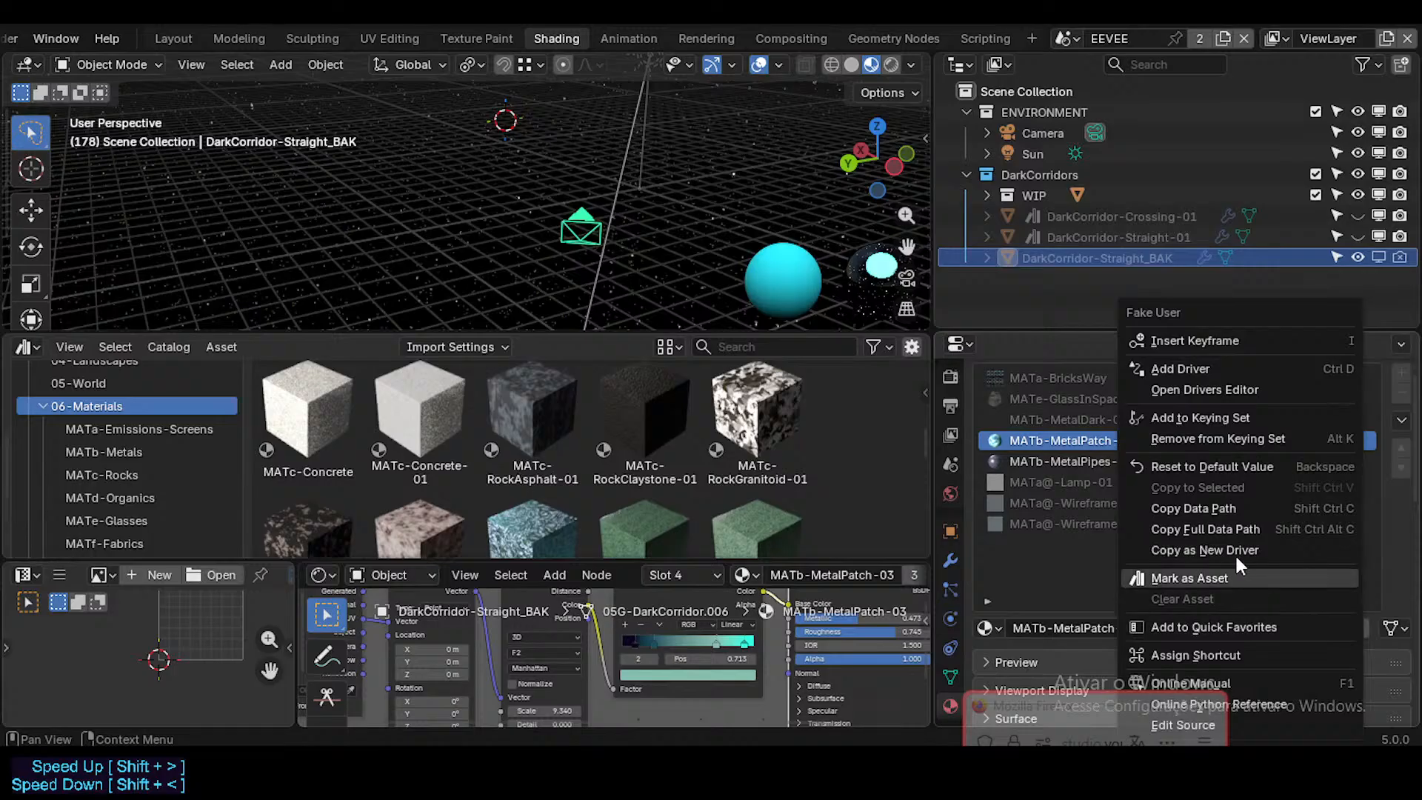
left_click(1208, 578)
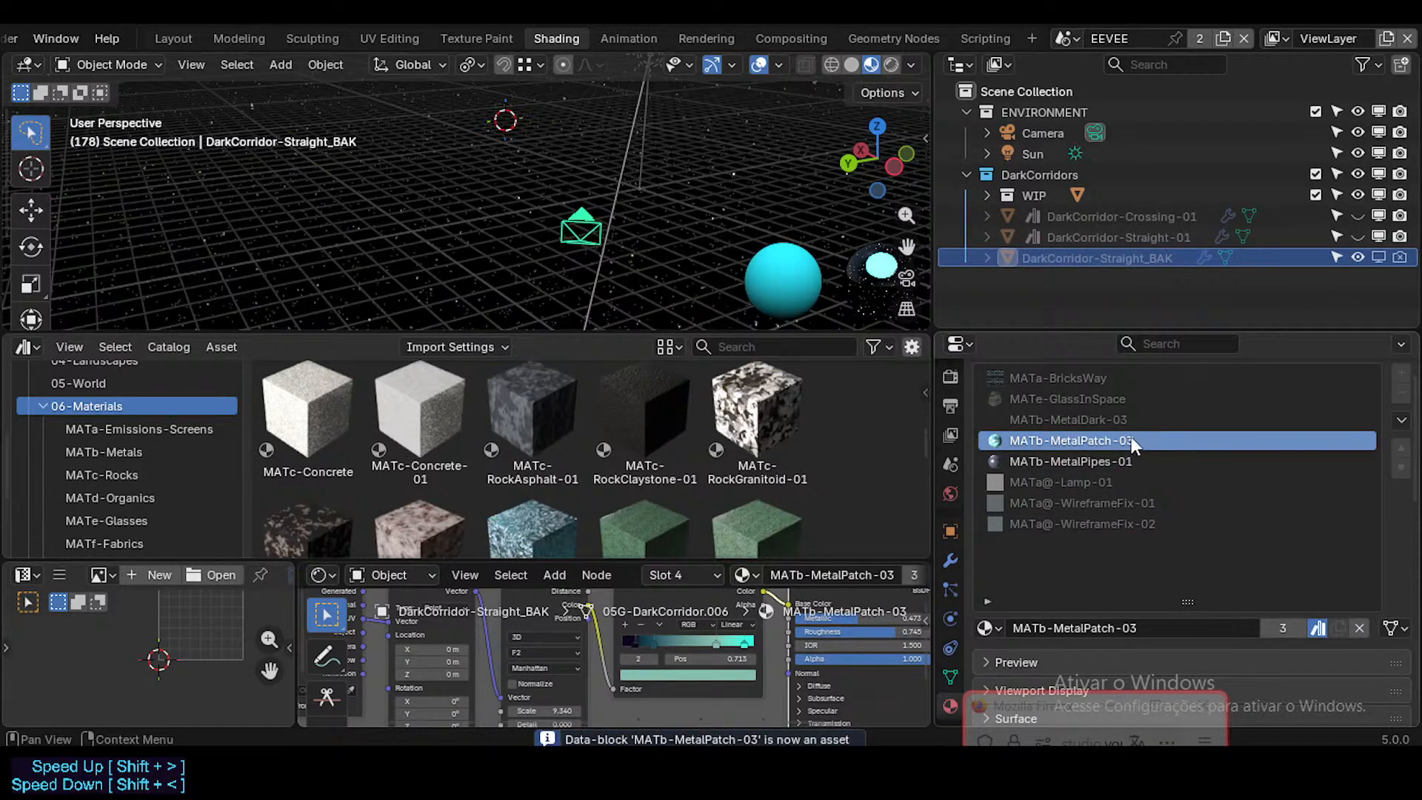
Step: Replace the local MATb-MetalPipes-01 on DarkCorridor-Straight_BAK with the library's MATb-MetalPipes-01 asset from the MATb-Metals catalog
left_click(1121, 463)
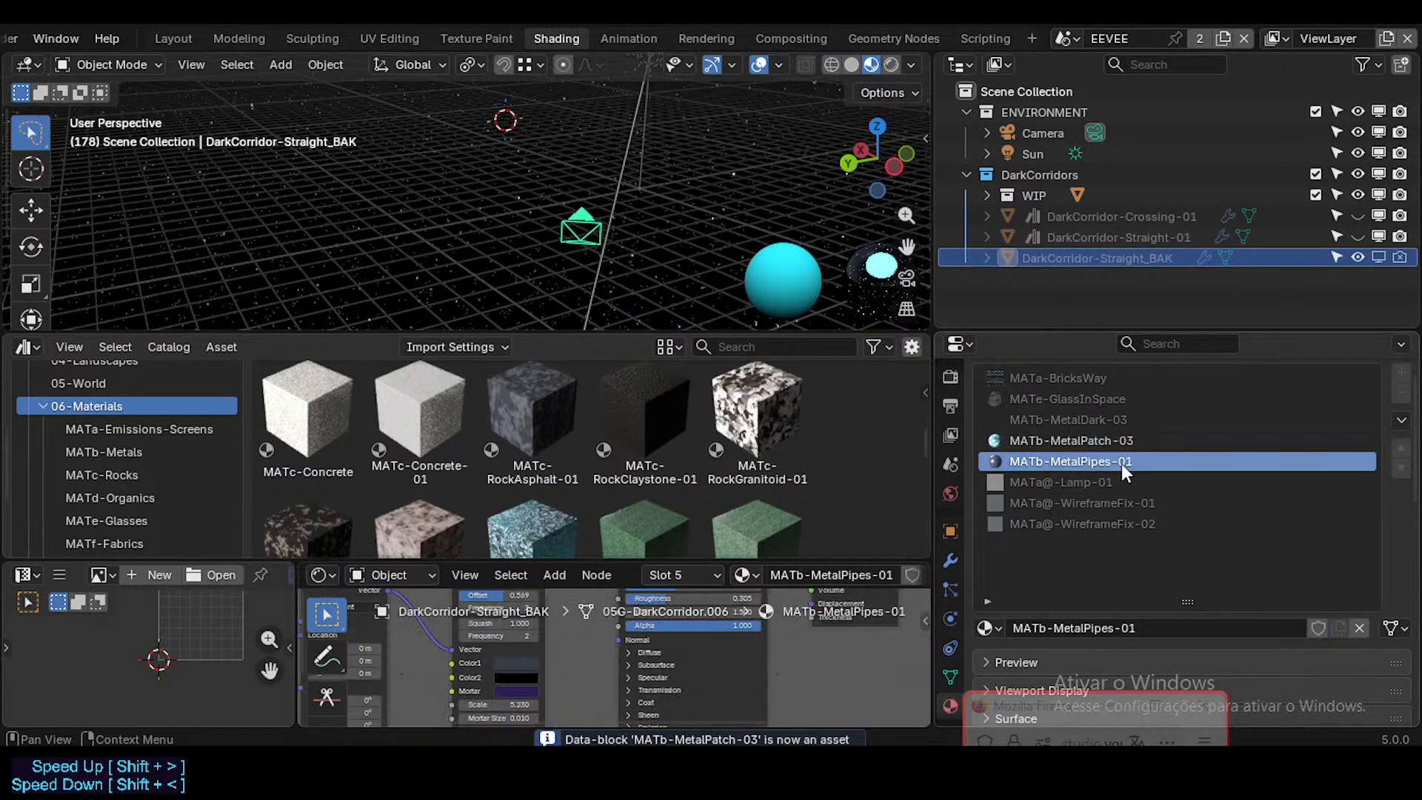
scroll(728, 459, "down", 5)
left_click(104, 452)
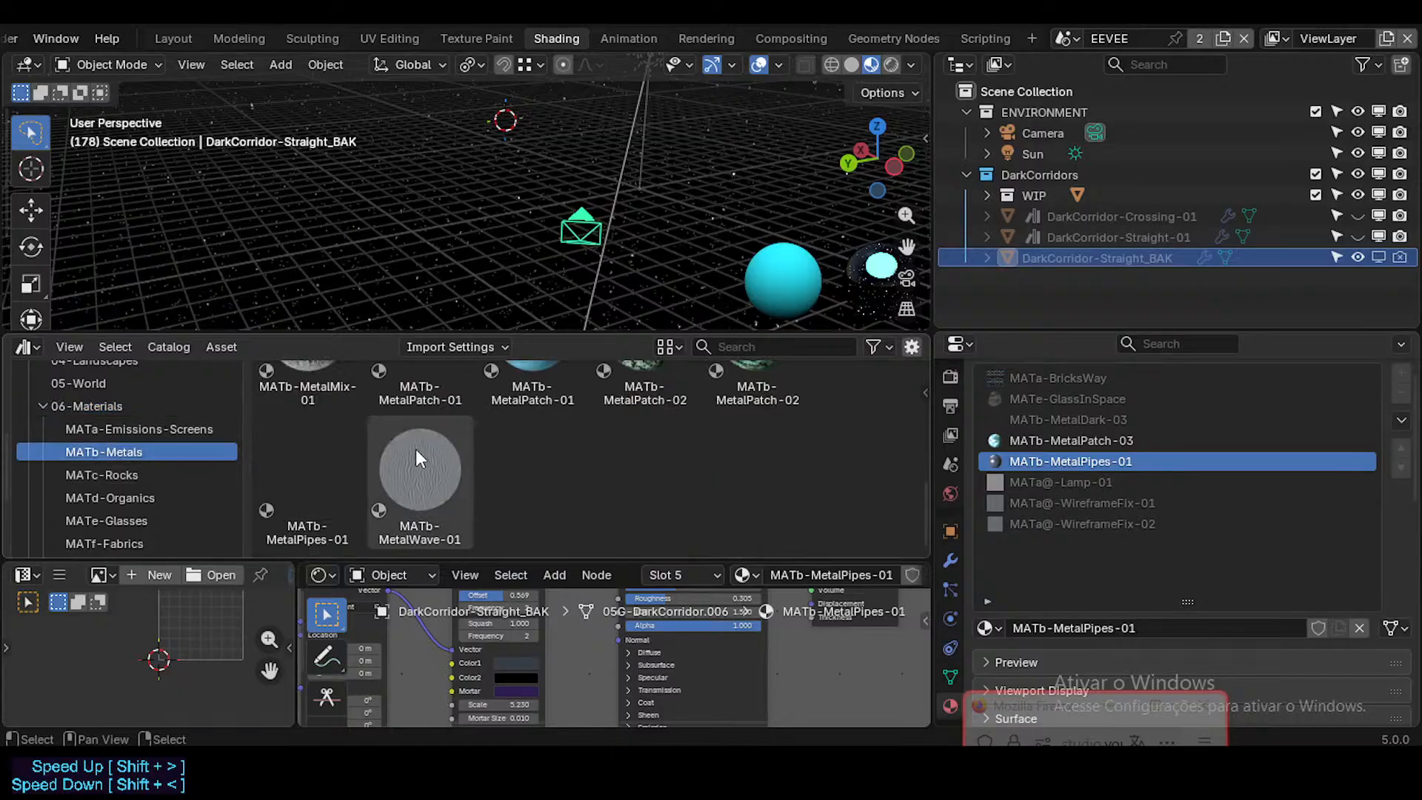
scroll(603, 452, "down", 2)
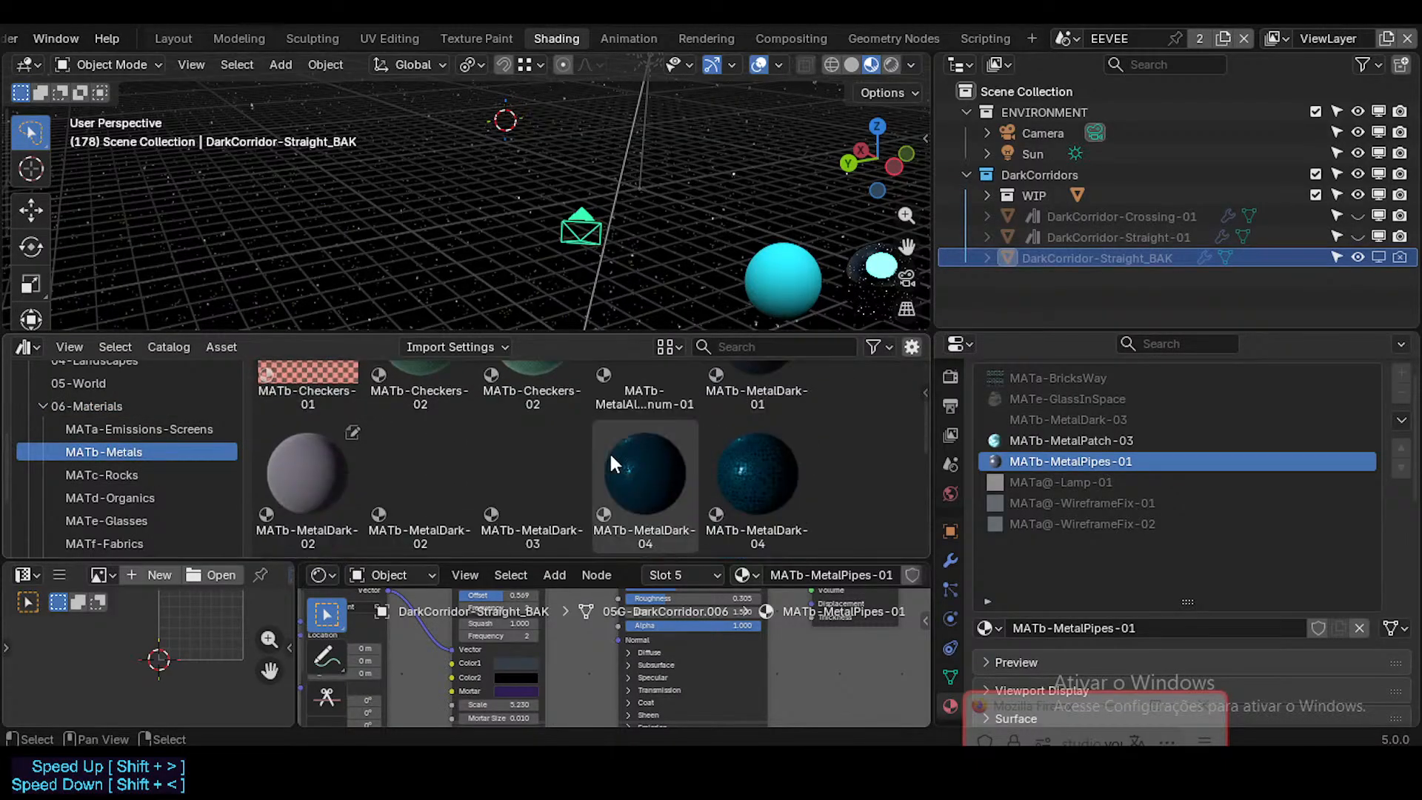
scroll(667, 459, "up", 2)
scroll(636, 457, "down", 3)
scroll(619, 457, "down", 5)
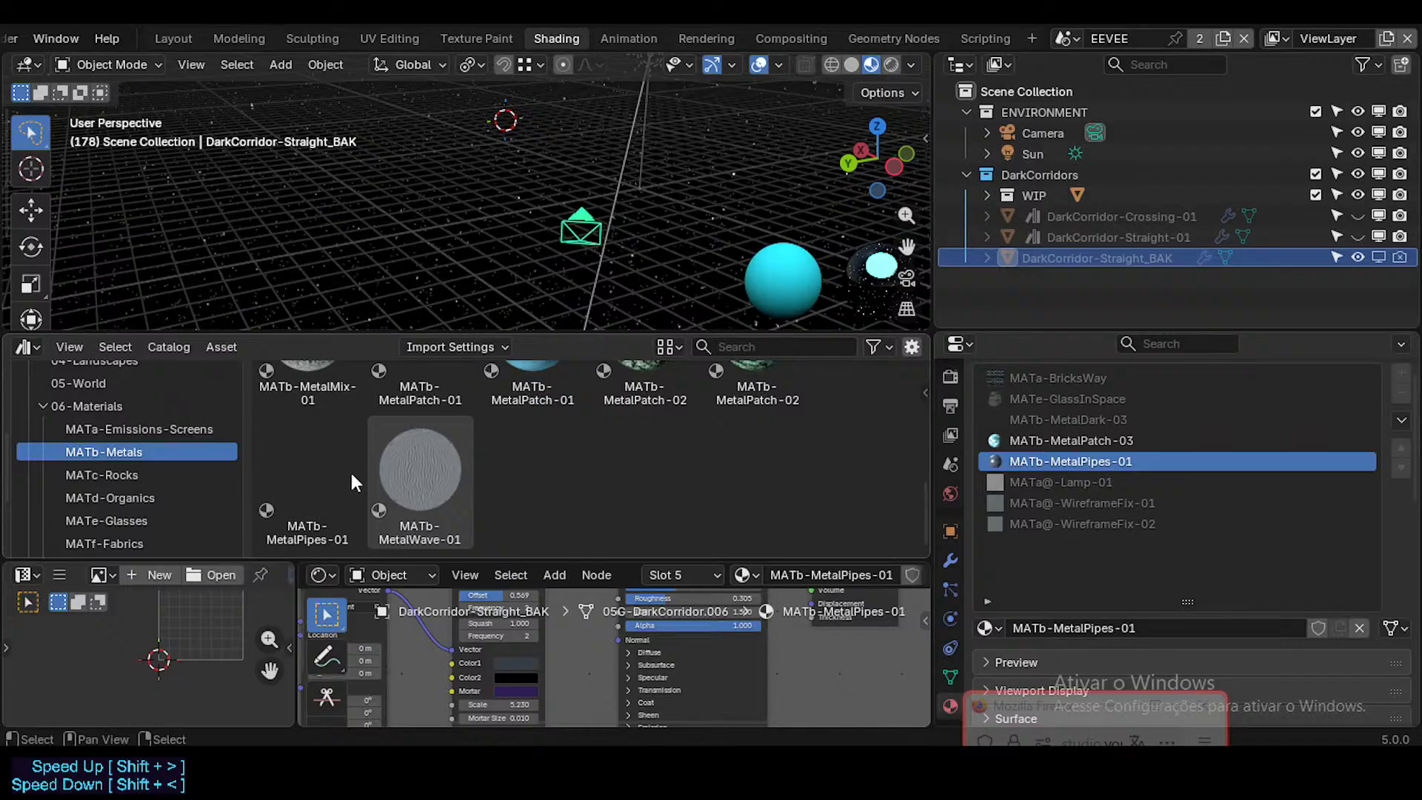
left_click_drag(306, 484, 1123, 462)
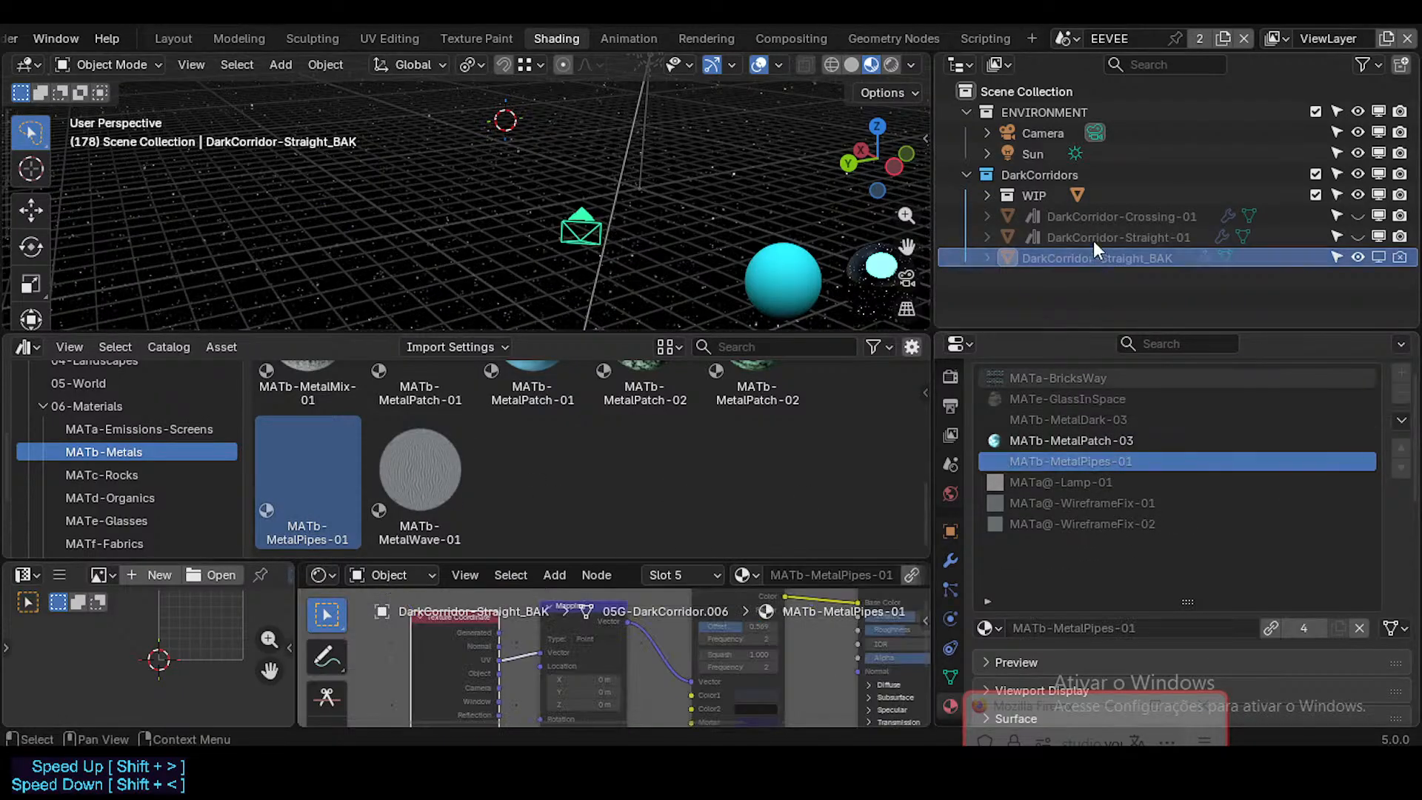
Step: Replace the local MATb-MetalDark-03 and MATb-MetalDark-02 on DarkCorridor-Straight-01 with the matching library assets from the MATb-Metals catalog
left_click(1105, 238)
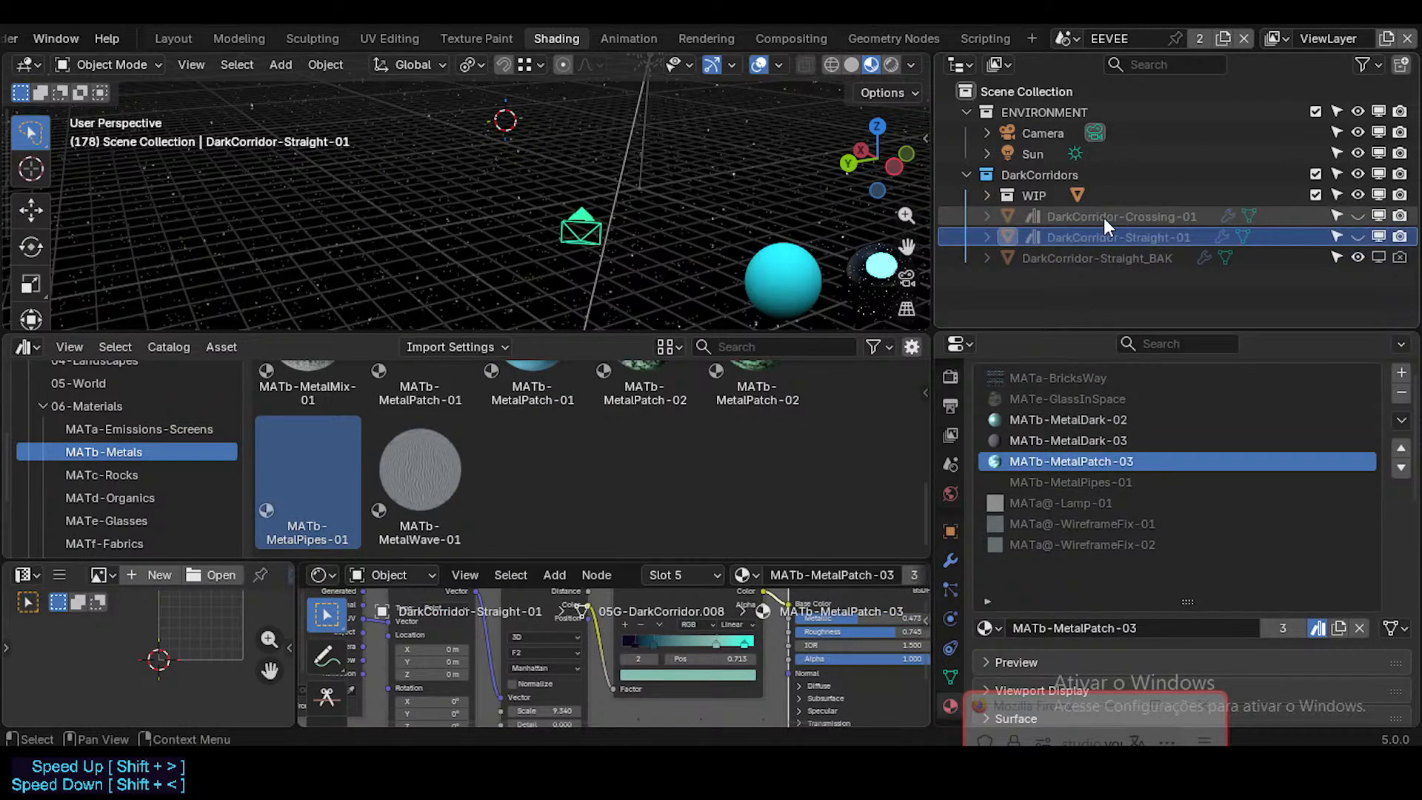
scroll(550, 470, "up", 6)
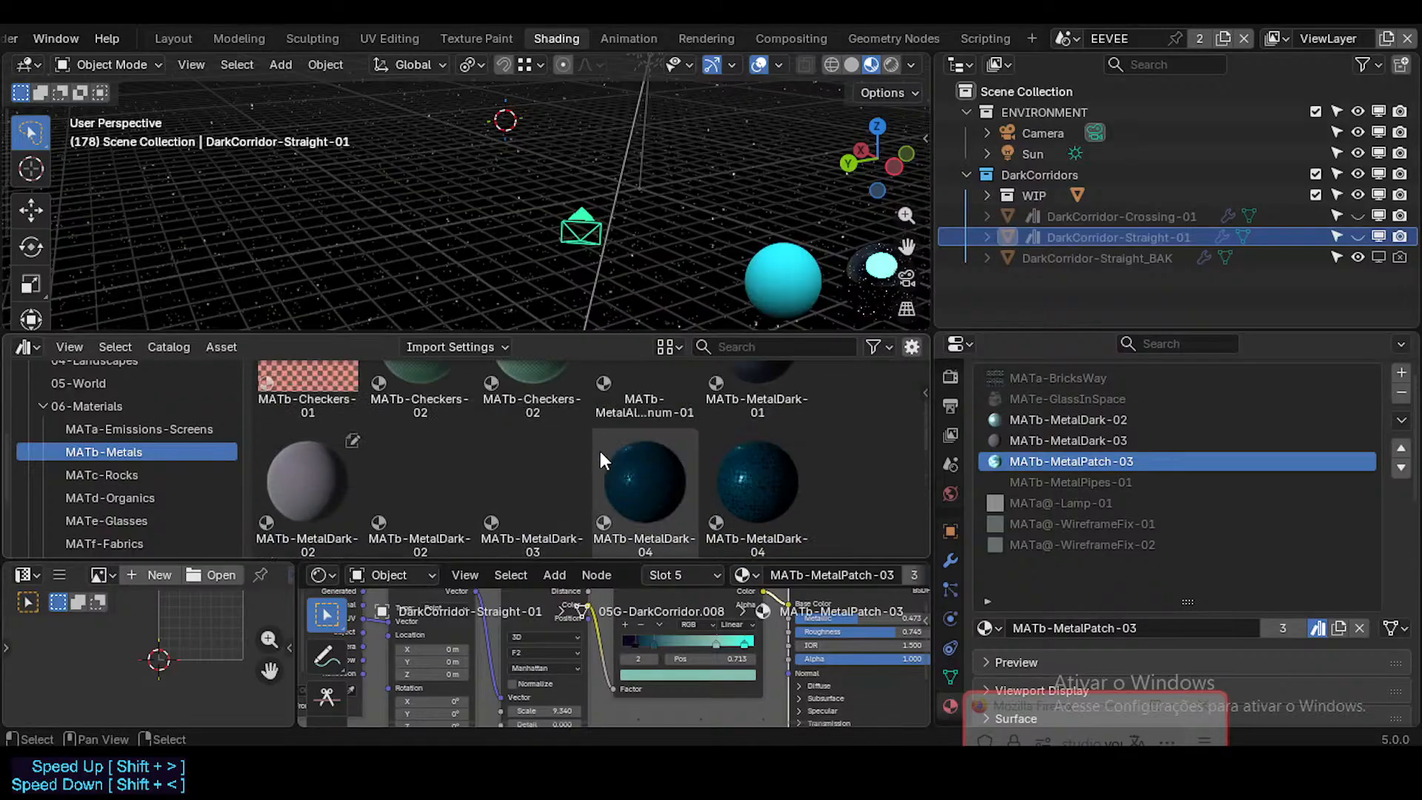
scroll(601, 450, "down", 3)
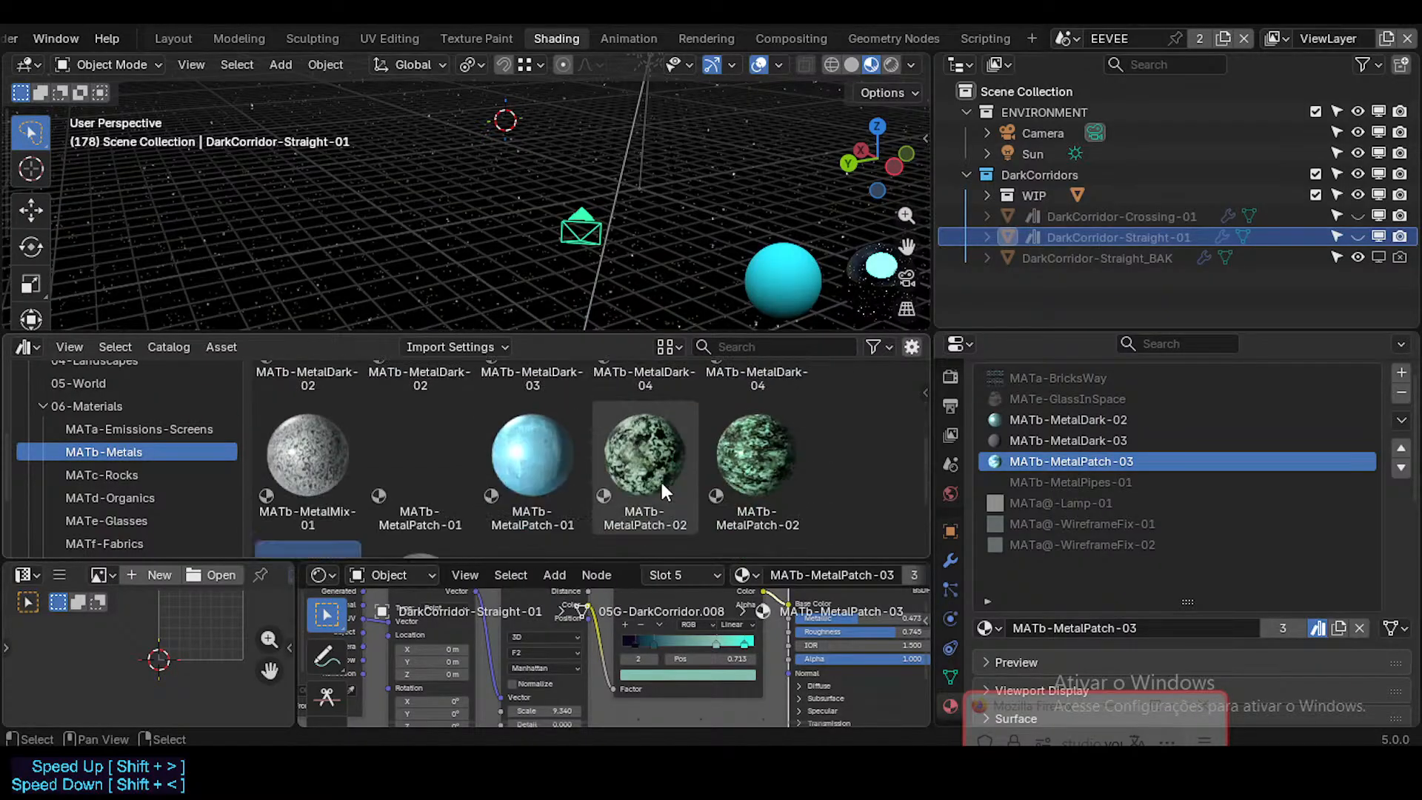
scroll(651, 478, "up", 3)
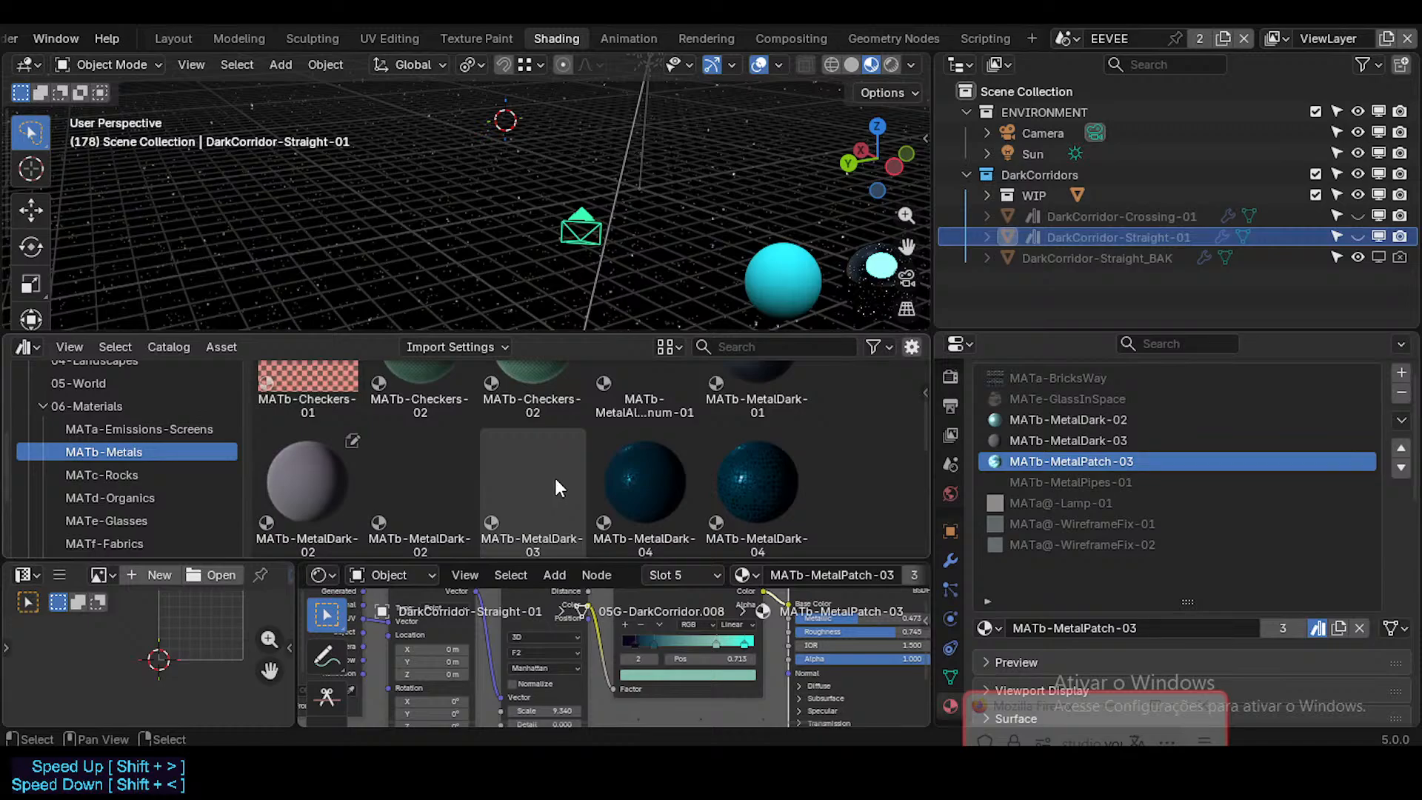
left_click_drag(554, 478, 1088, 431)
left_click(414, 493)
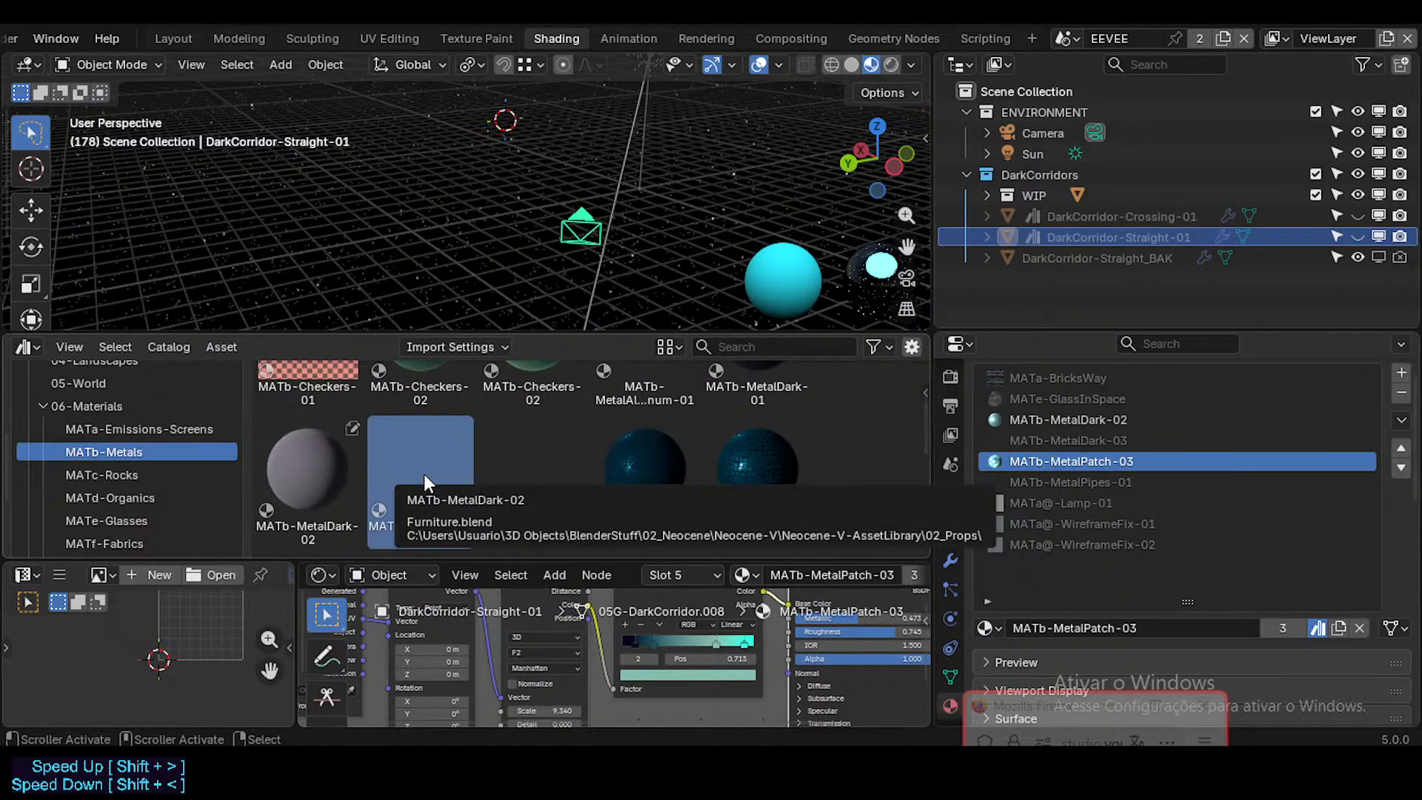
left_click_drag(424, 476, 1047, 422)
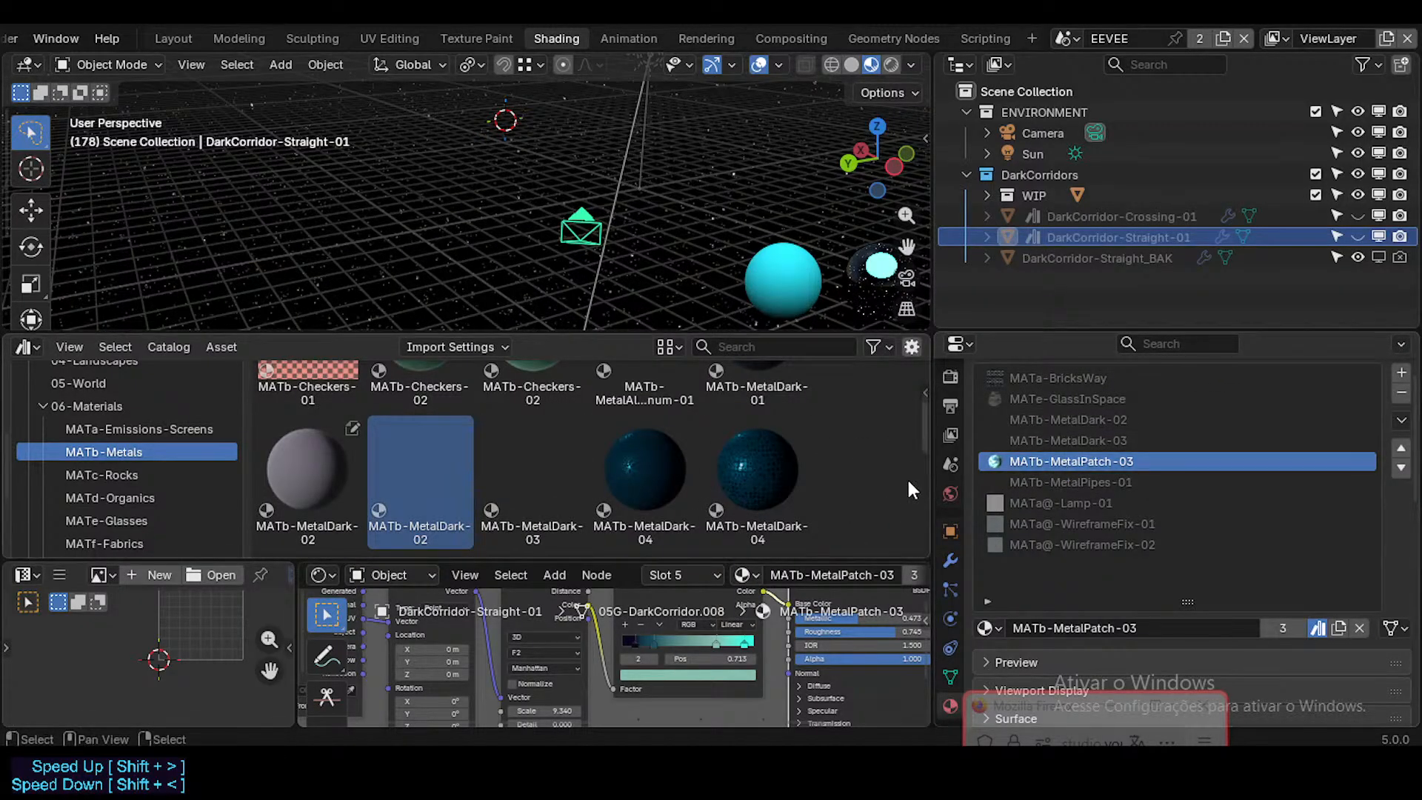
Step: Clear the asset status of the local MATb-MetalDark-02 duplicate in the MATb-Metals catalog
right_click(436, 483)
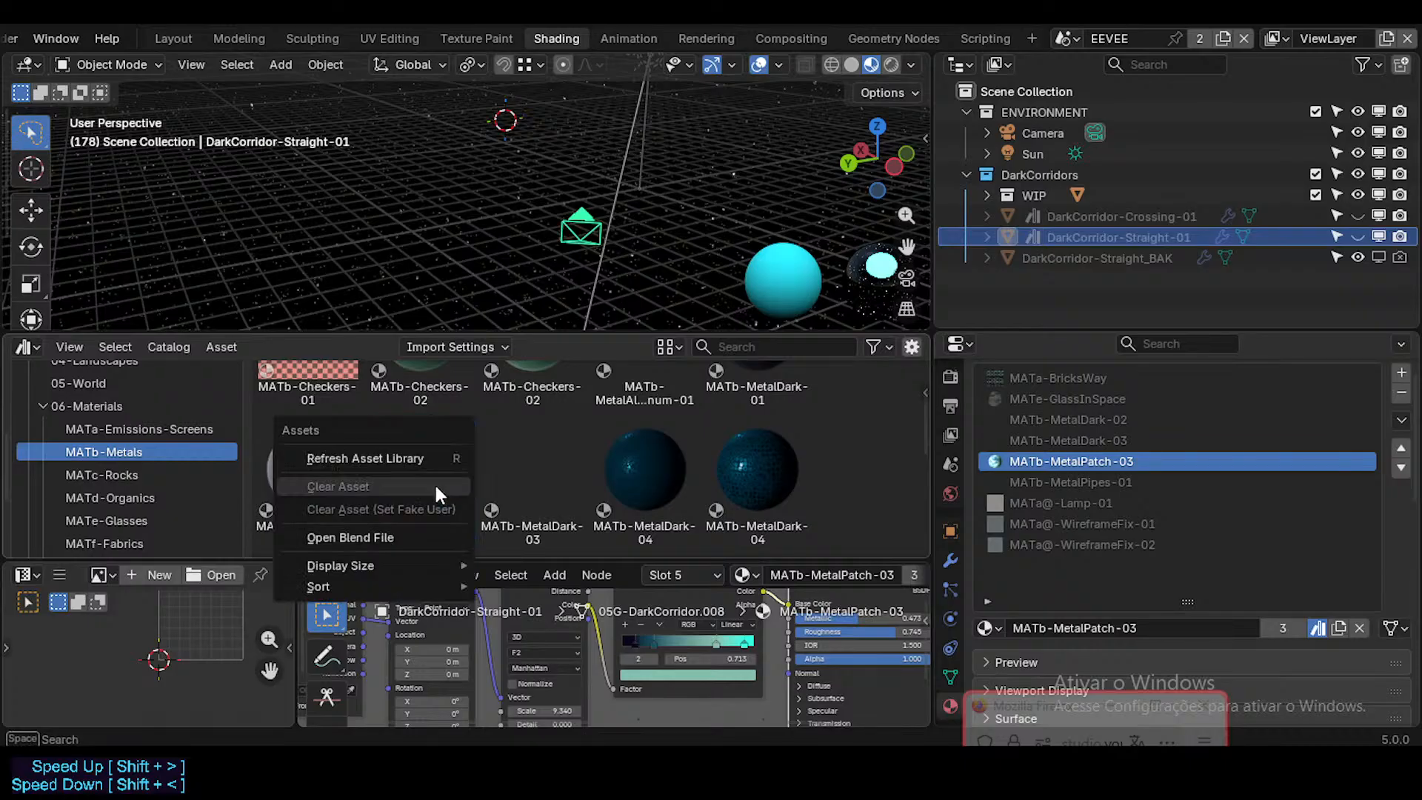
right_click(326, 459)
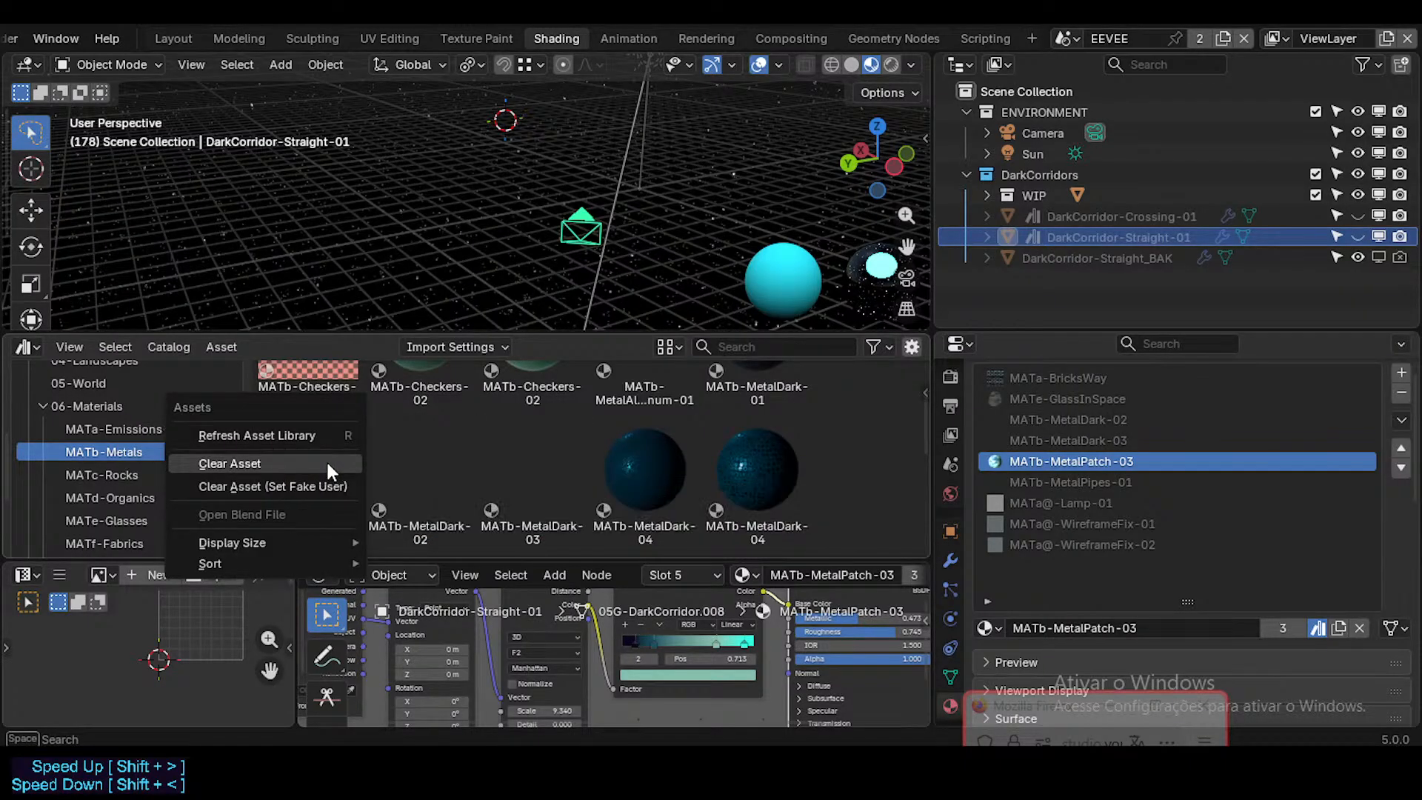
left_click(327, 466)
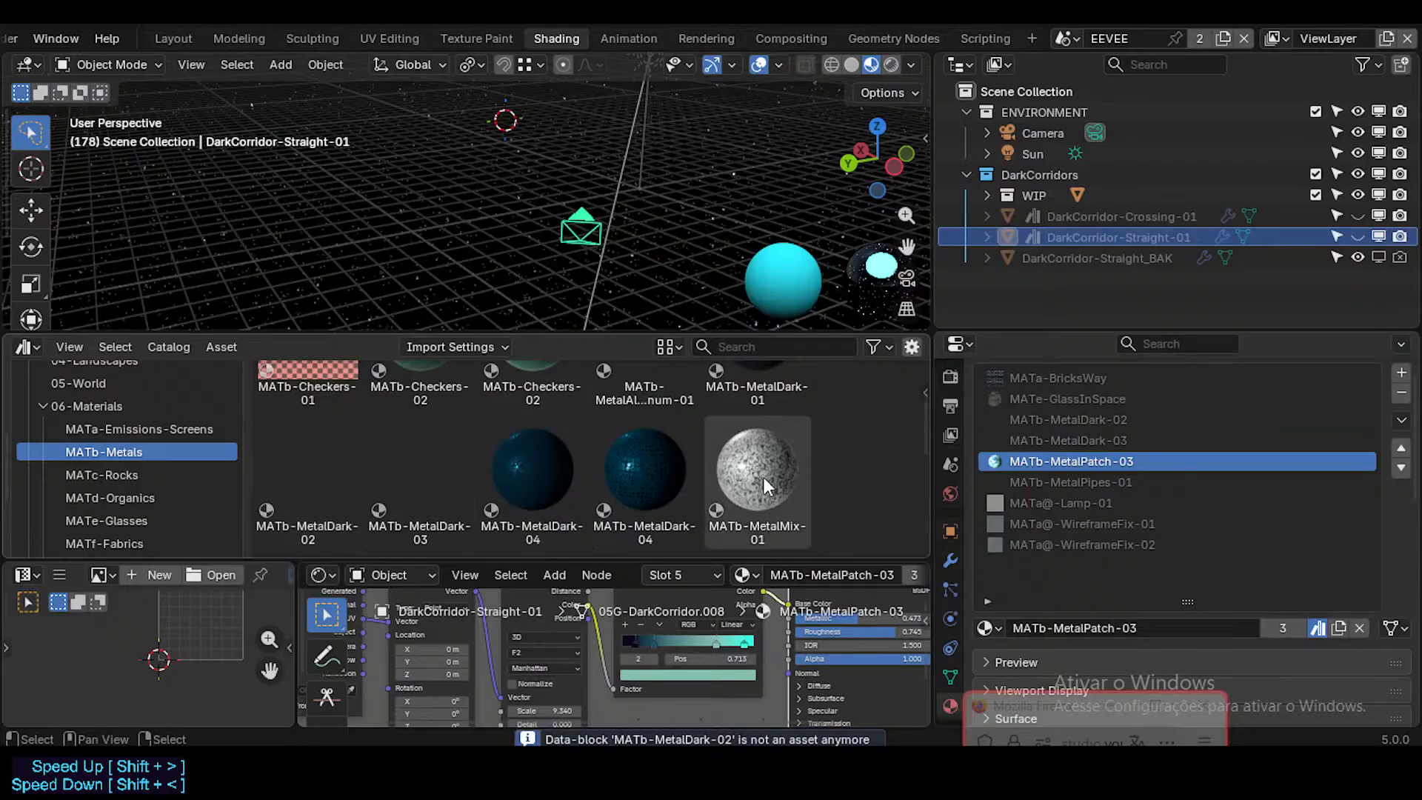
Step: Check the material slots of DarkCorridor-Straight_BAK, DarkCorridor-Straight-01 and DarkCorridor-Crossing-01 for remaining local materials
scroll(764, 477, "up", 3)
scroll(1183, 468, "up", 2)
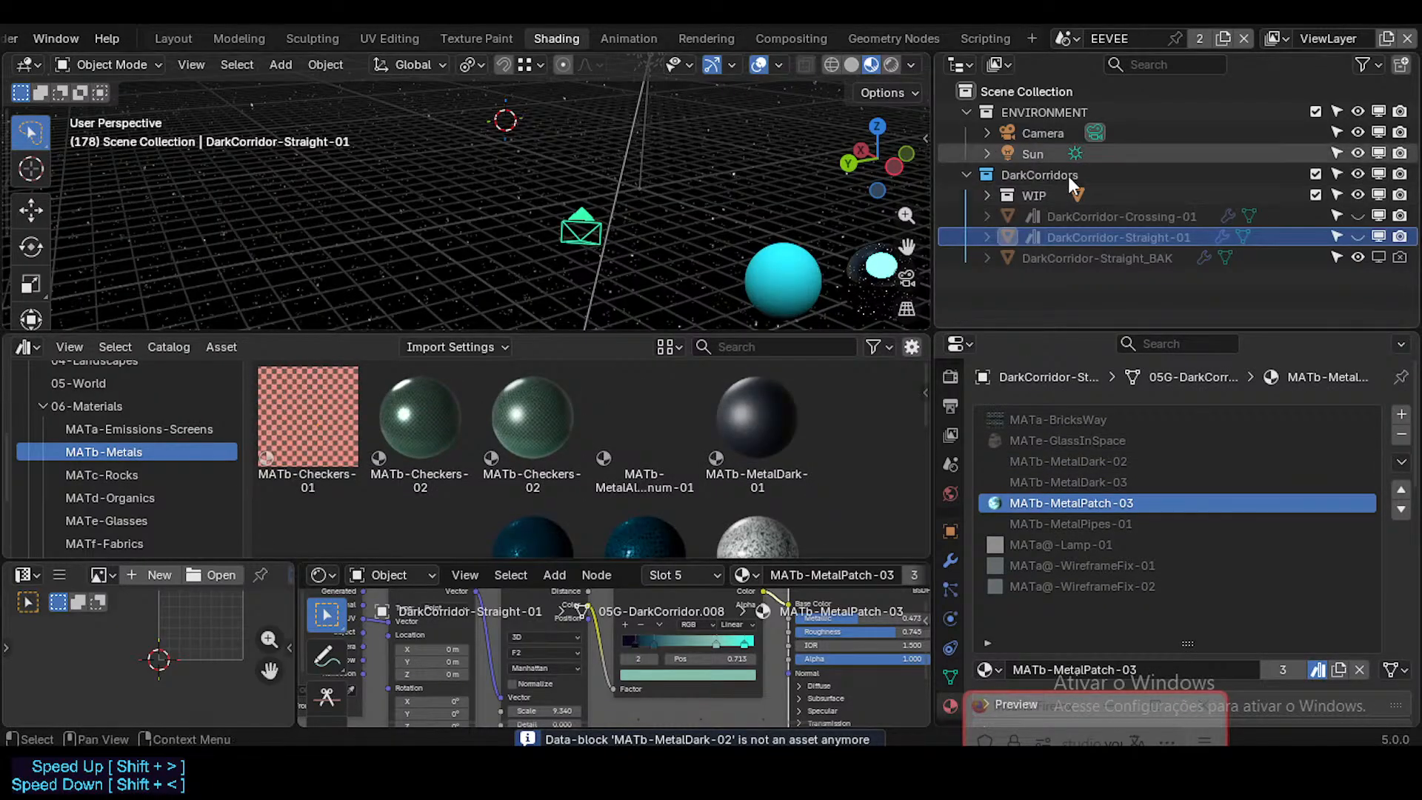
left_click(1063, 257)
left_click(1076, 235)
left_click(1072, 251)
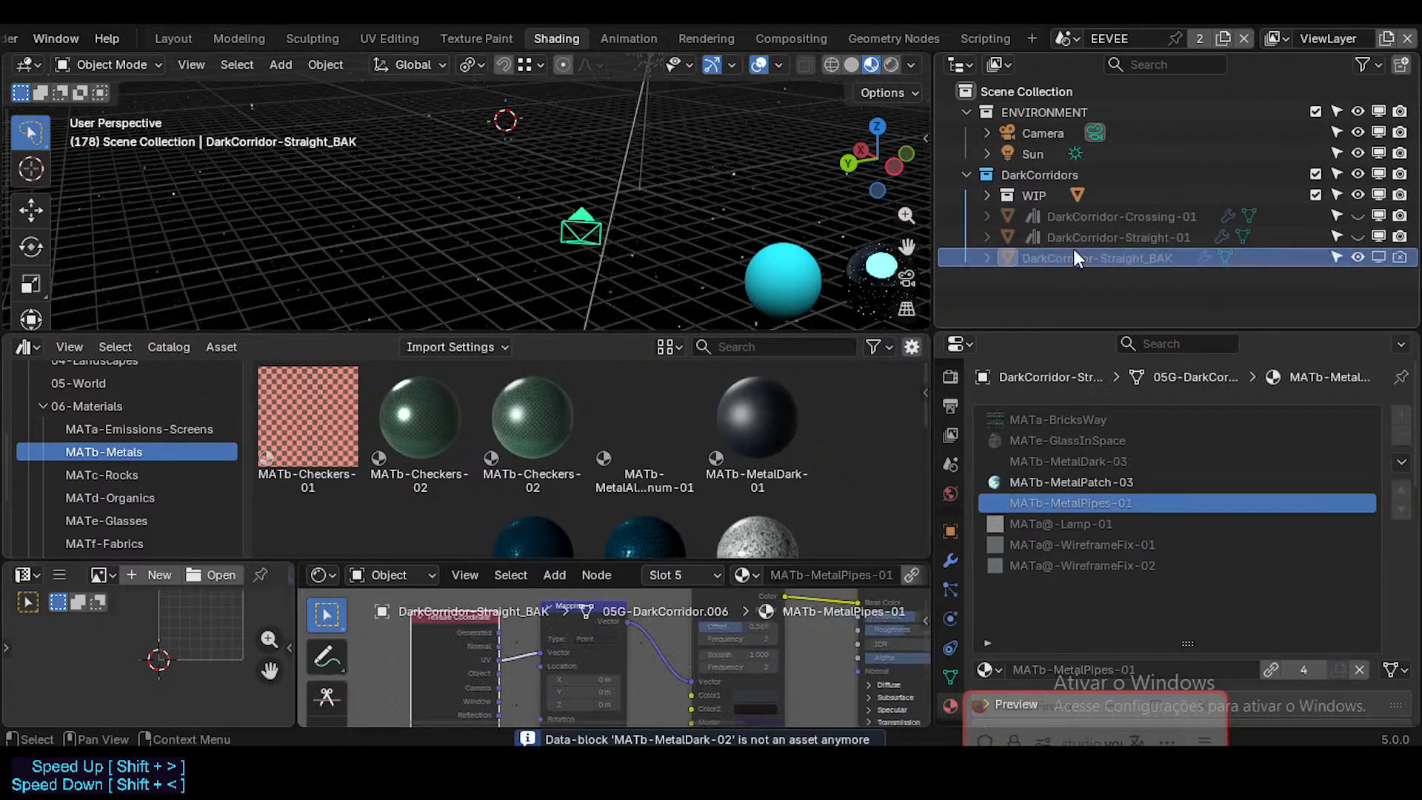
left_click(1073, 235)
left_click(1072, 217)
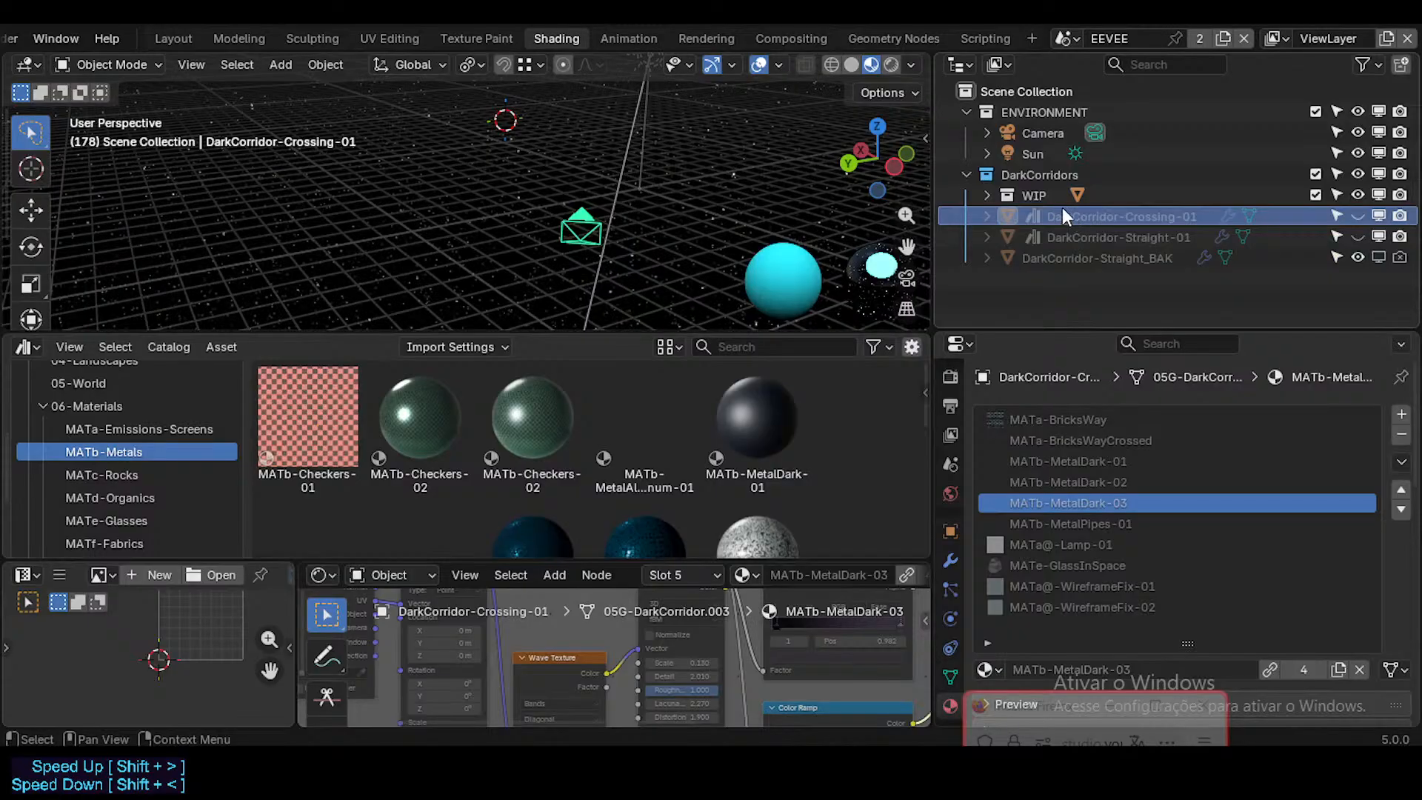
Step: Expand the WIP collection and compare DarkCorridor-Cross-02's materials with those of the other corridor objects, including its MATb-MetalPatch-03 slot
left_click(1042, 194)
left_click(988, 195)
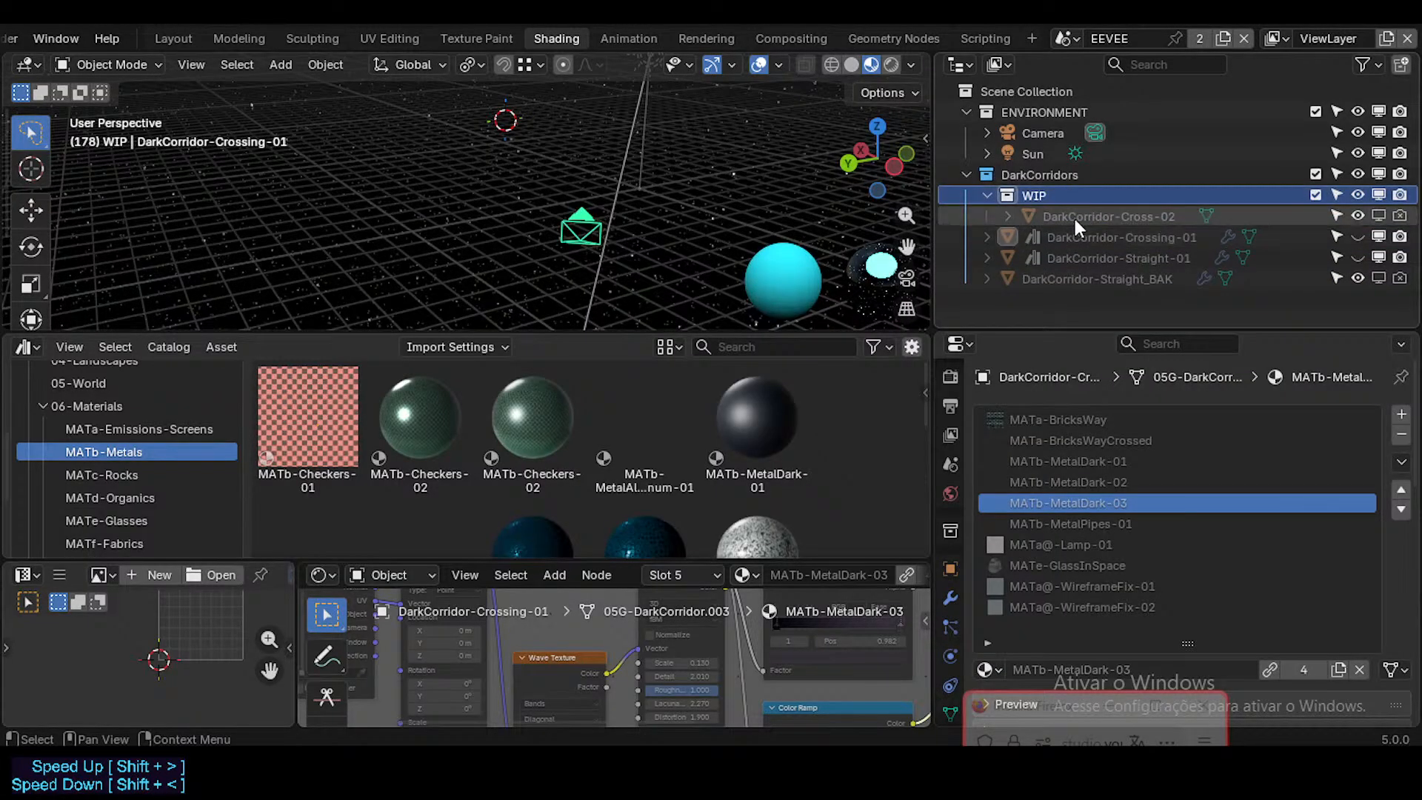
left_click(1074, 216)
left_click(1074, 234)
left_click(1075, 254)
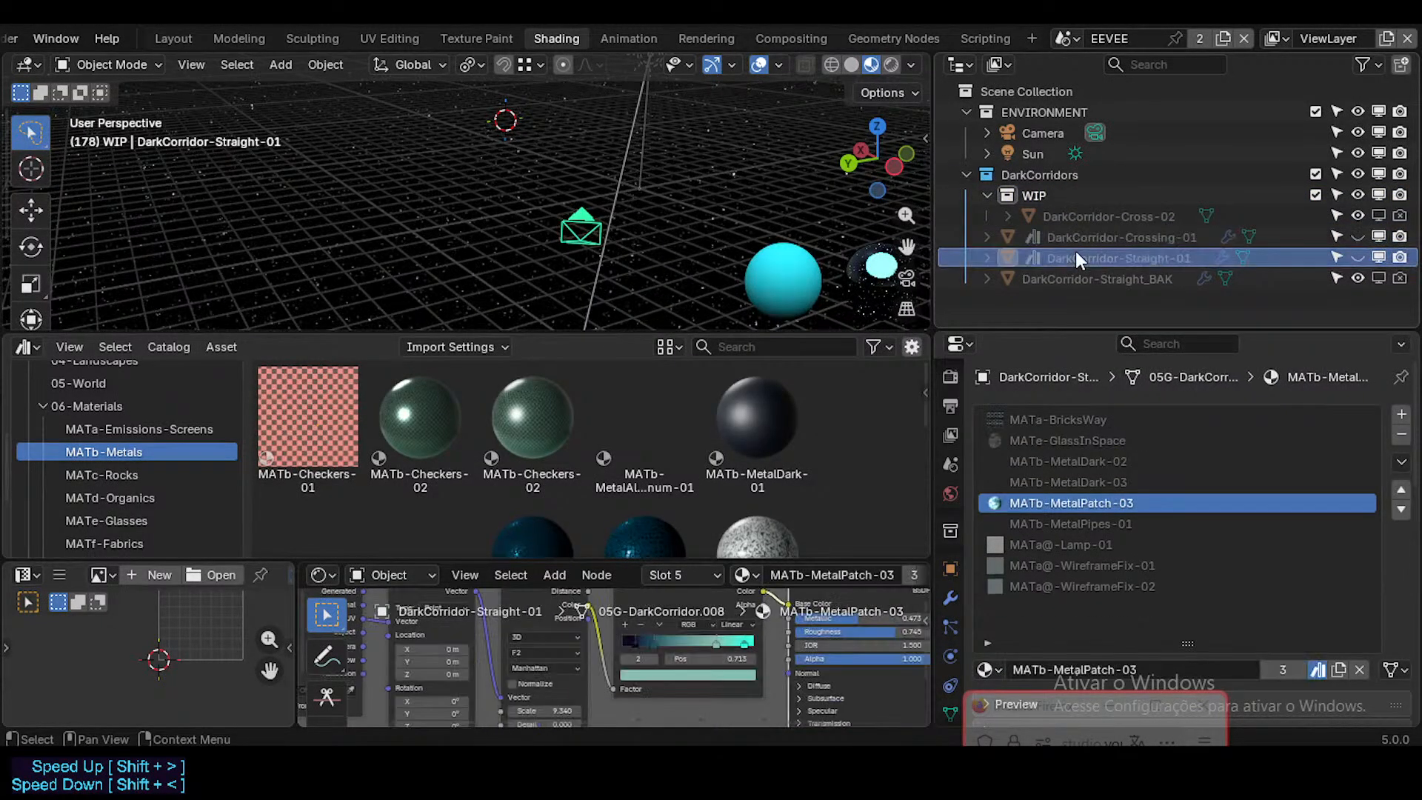
left_click(1075, 237)
left_click(1073, 439)
left_click(1072, 418)
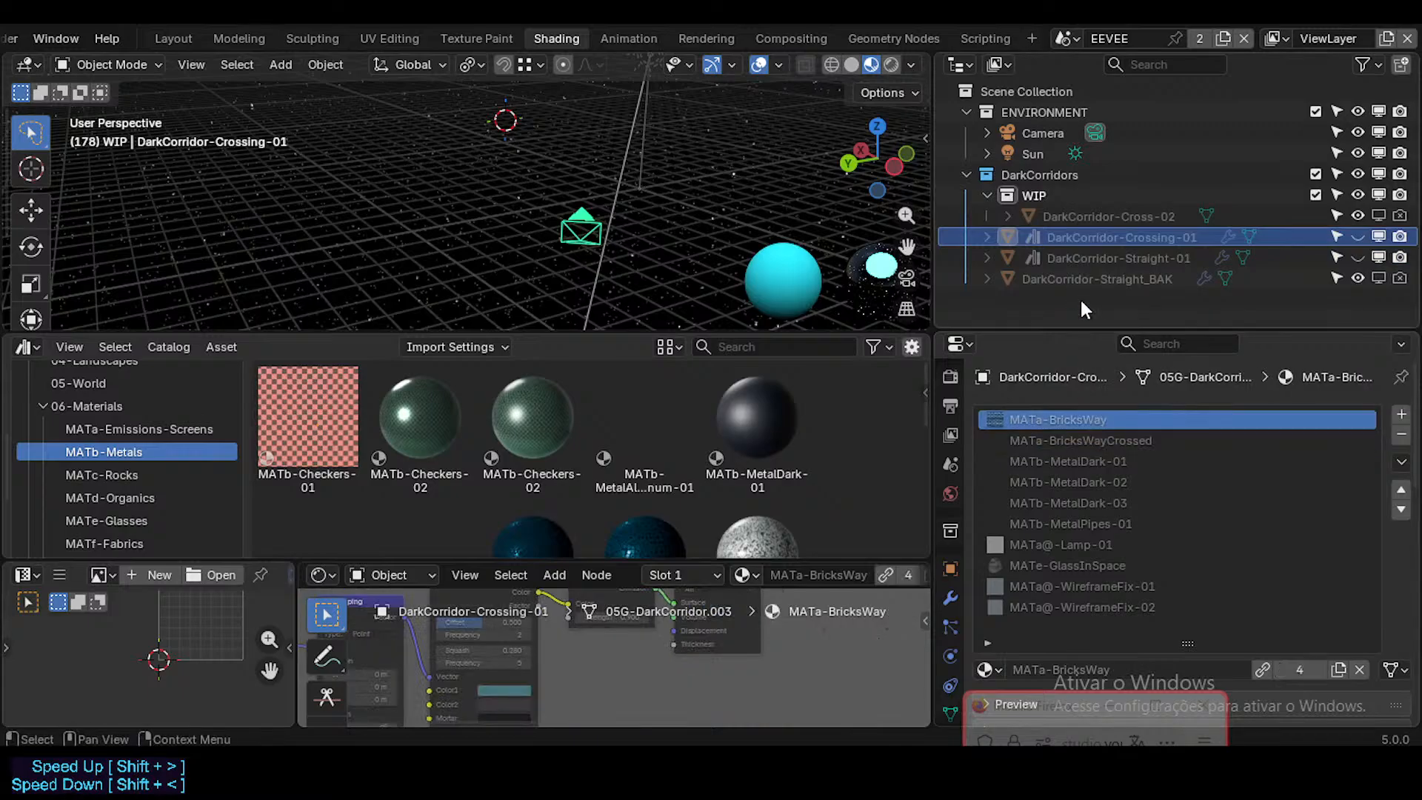
left_click(1087, 262)
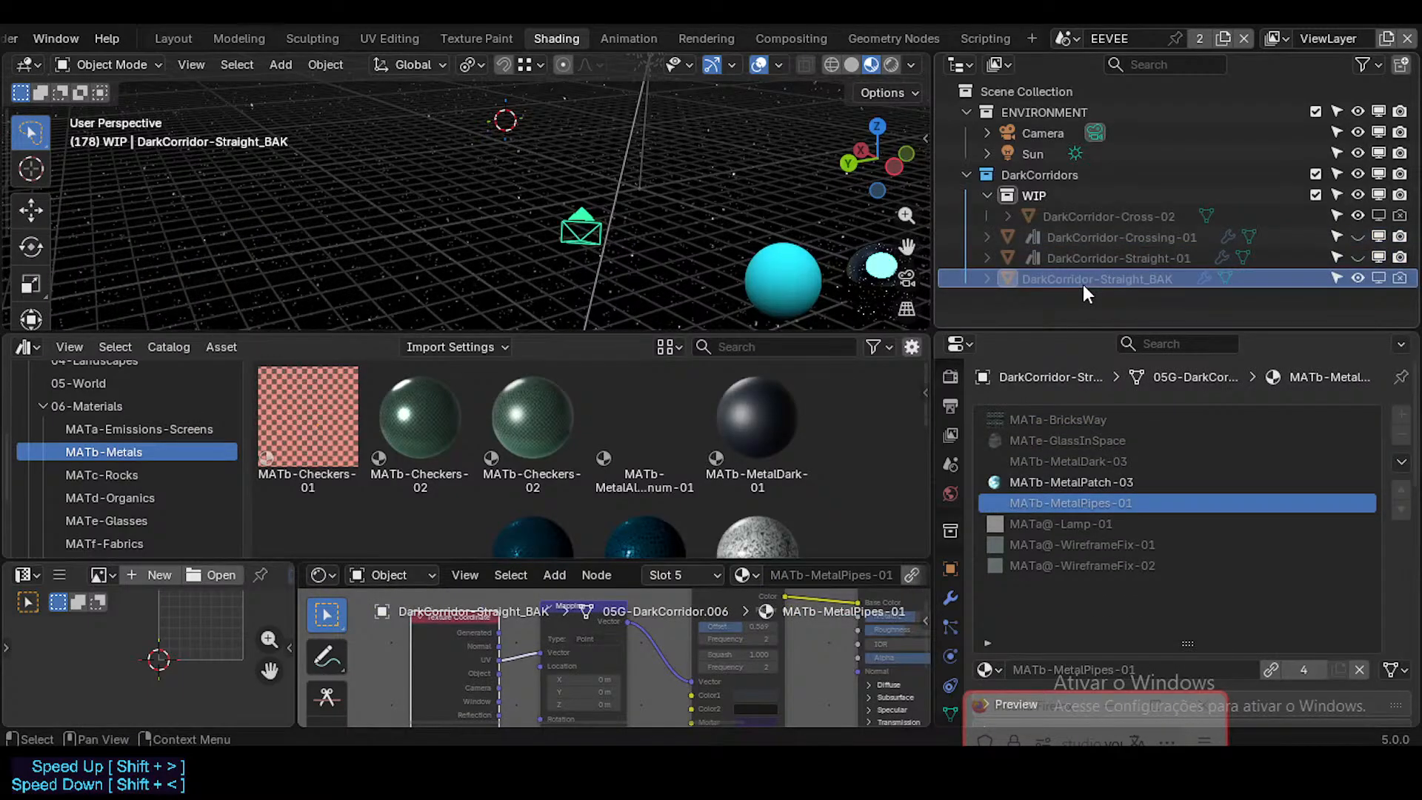
left_click(1090, 237)
left_click(1083, 217)
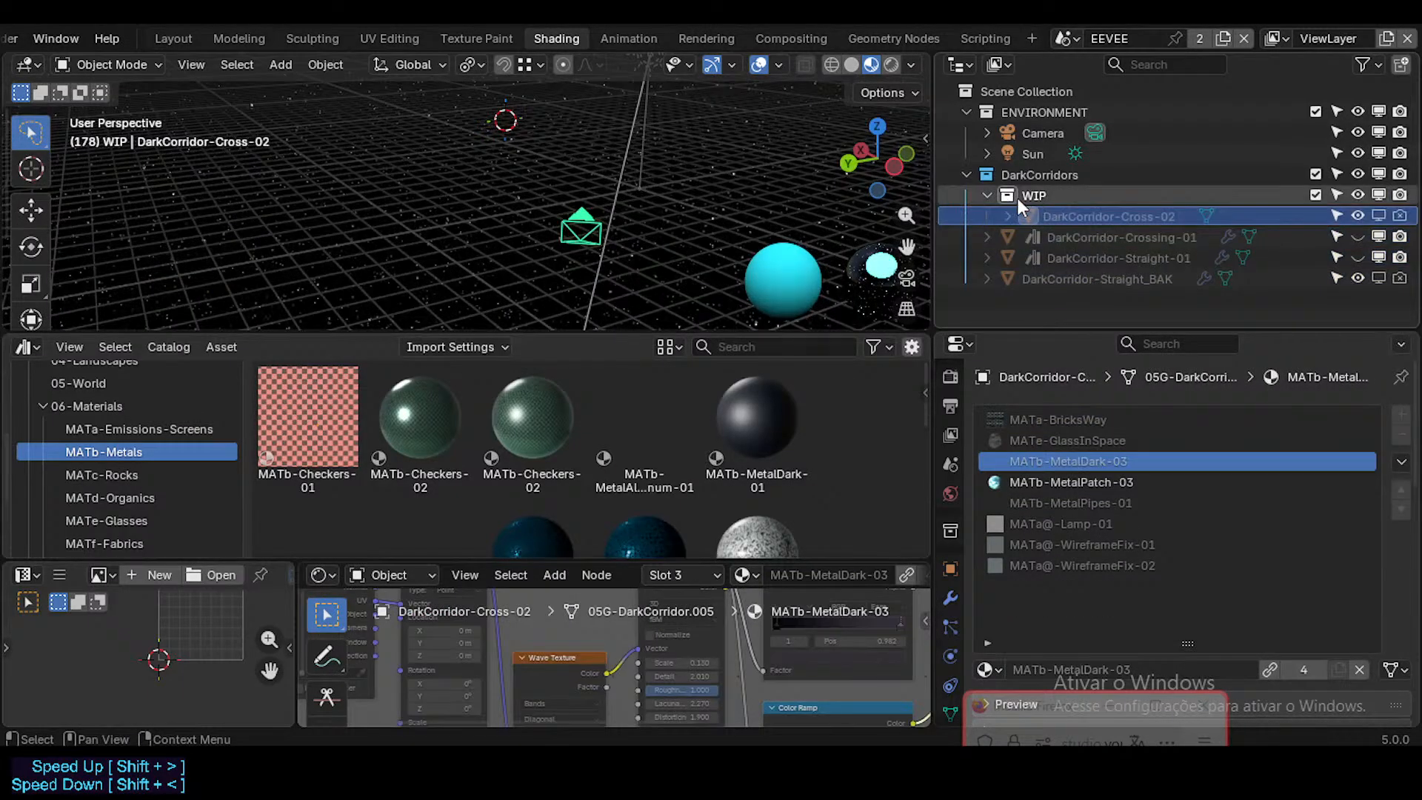
left_click(1086, 483)
Step: Save ModularCorridorDark.blend and open another blend file from a subfolder of Neocene-V-AssetLibrary
scroll(53, 44, "left", 4)
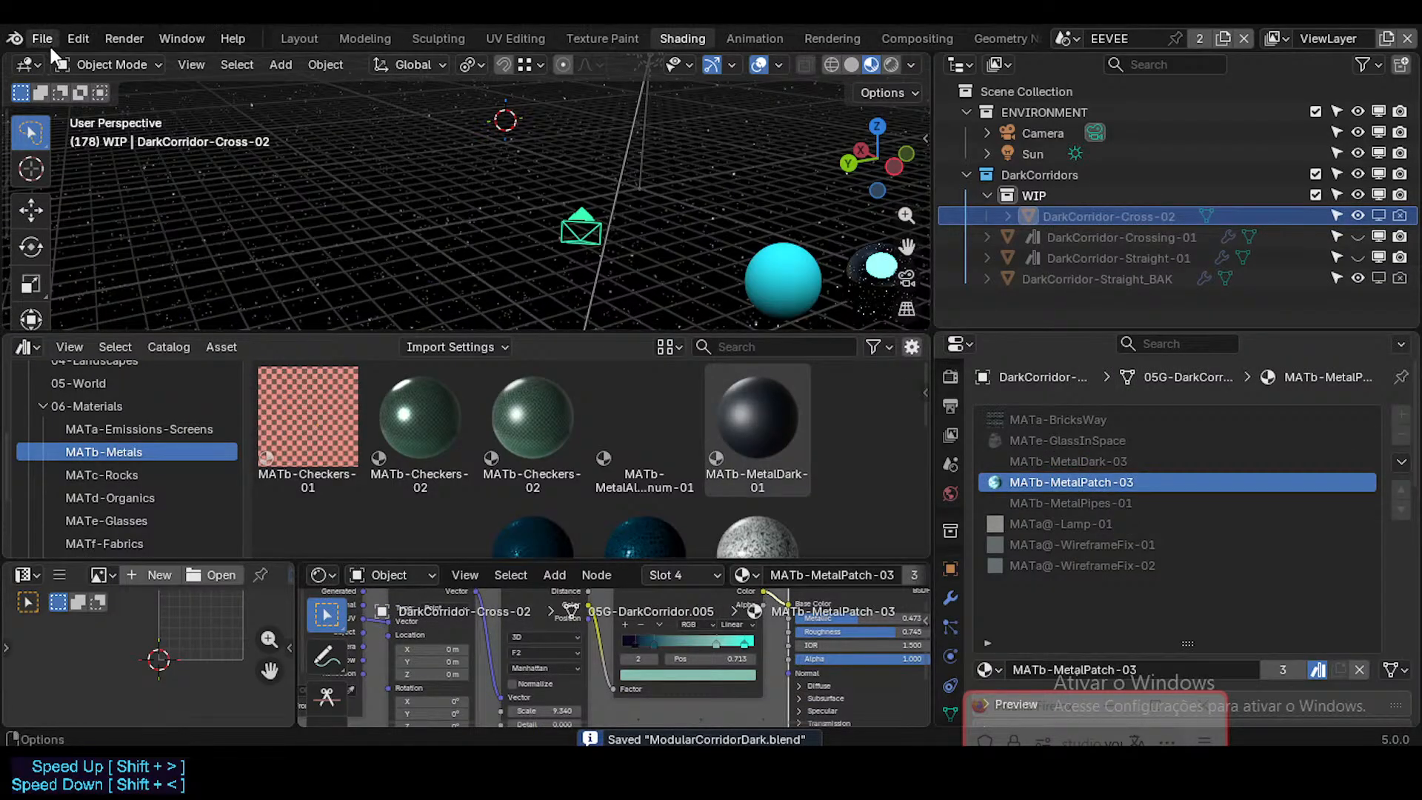
left_click(49, 44)
left_click(69, 88)
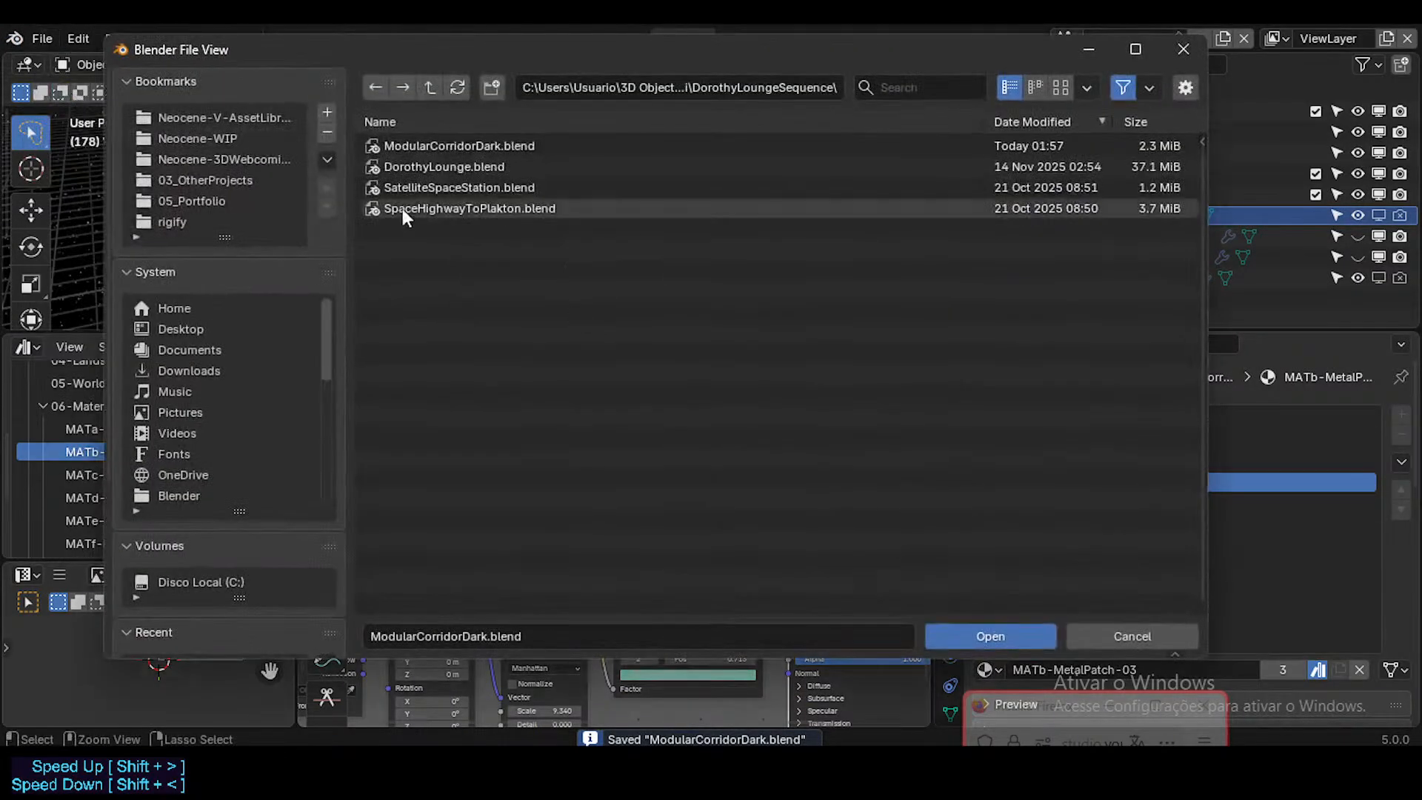
left_click(436, 89)
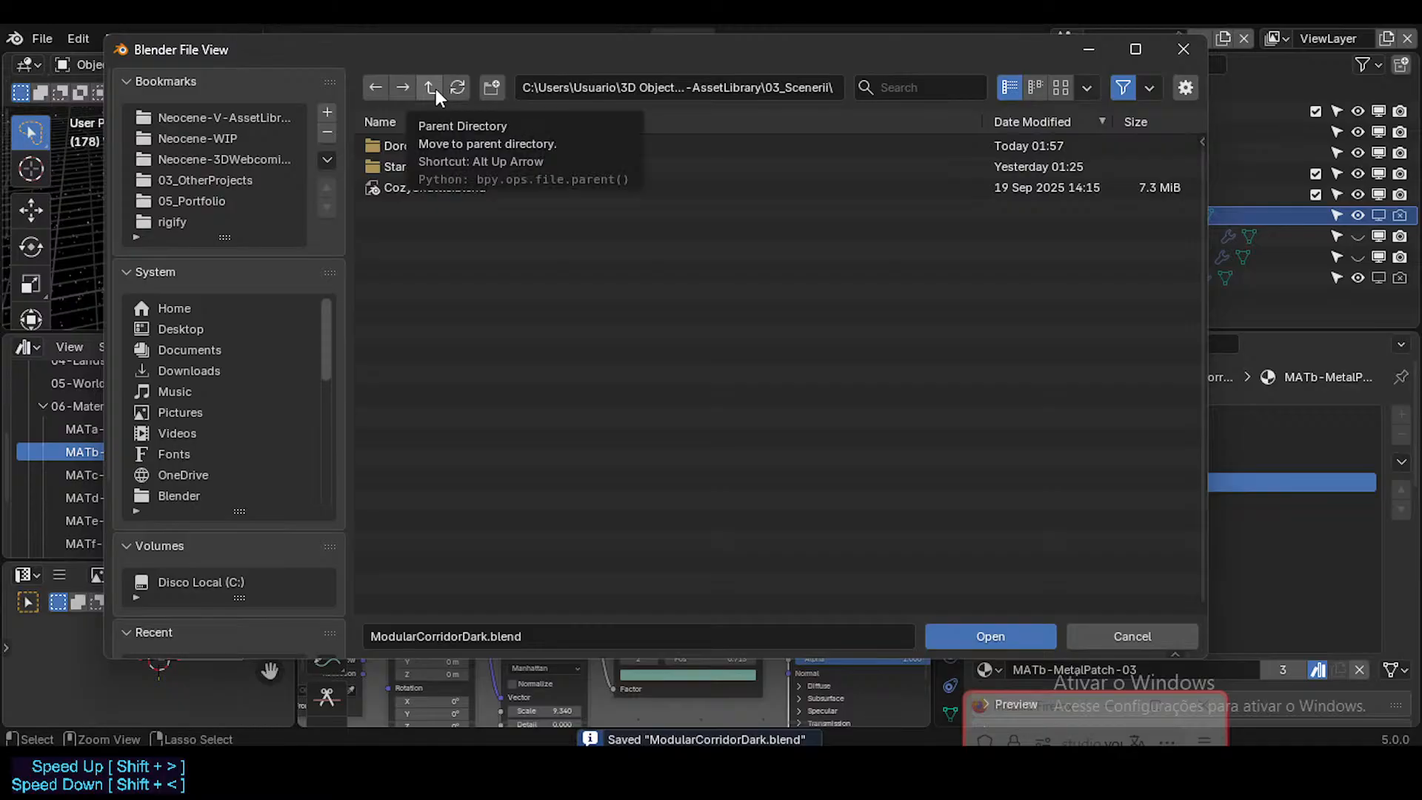
left_click(435, 88)
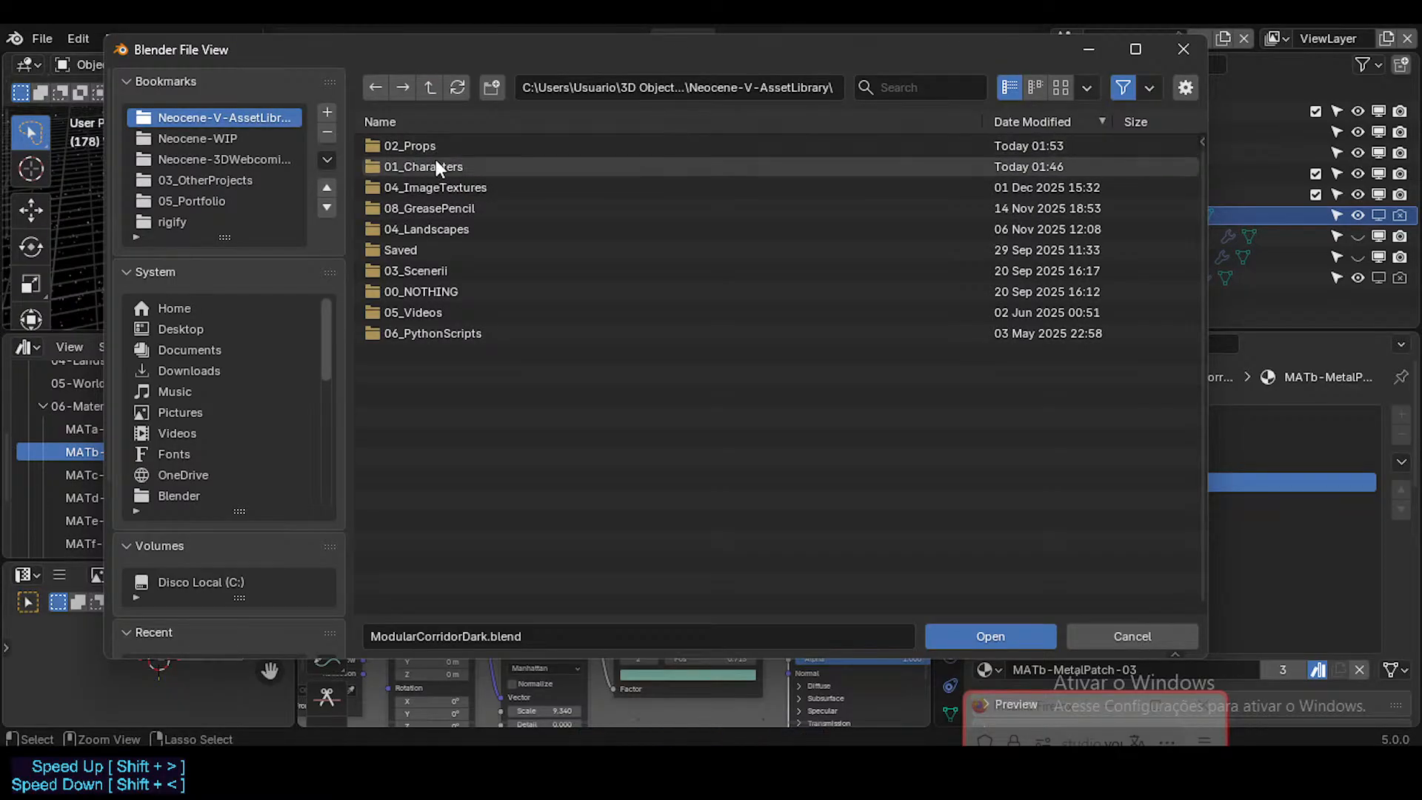
double_click(435, 160)
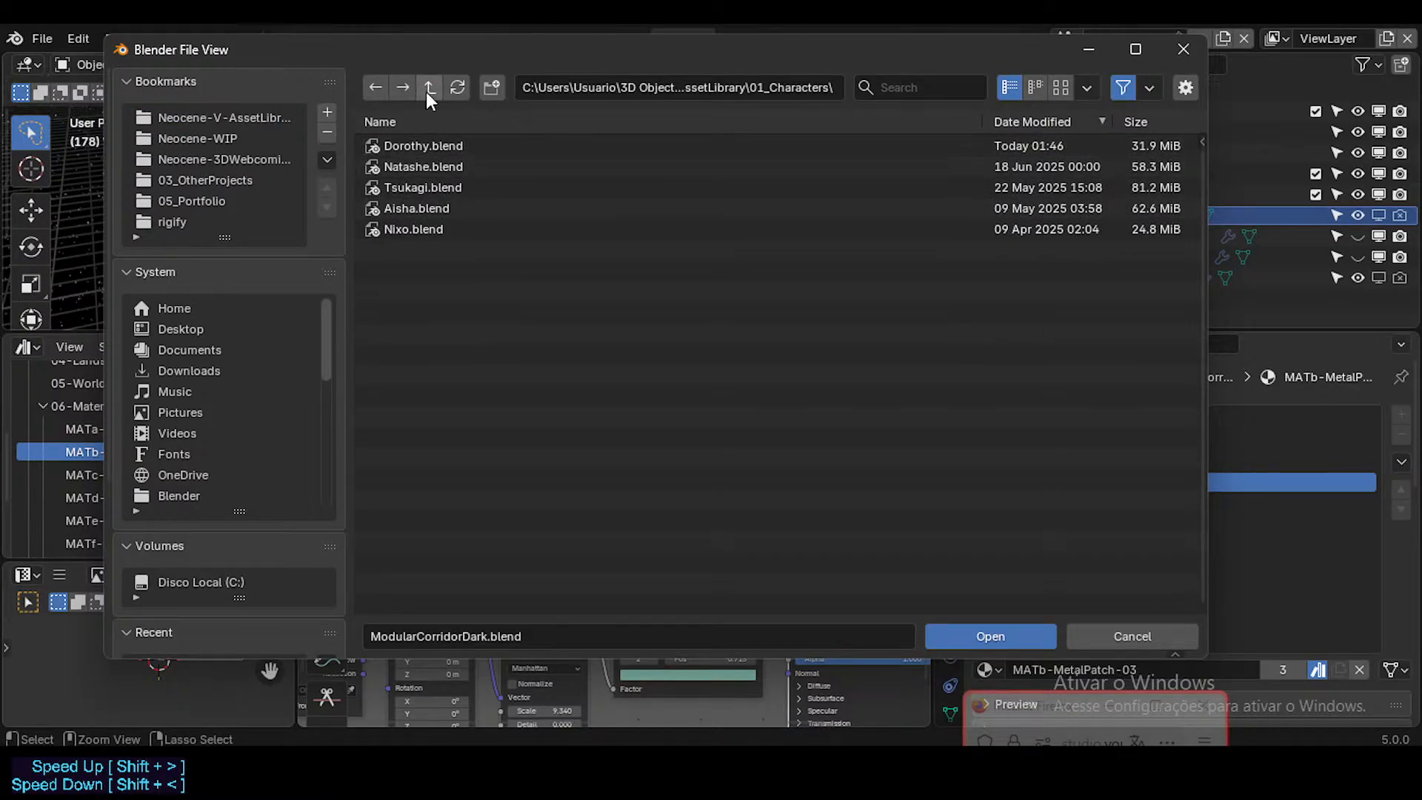
left_click(428, 90)
double_click(430, 166)
double_click(432, 150)
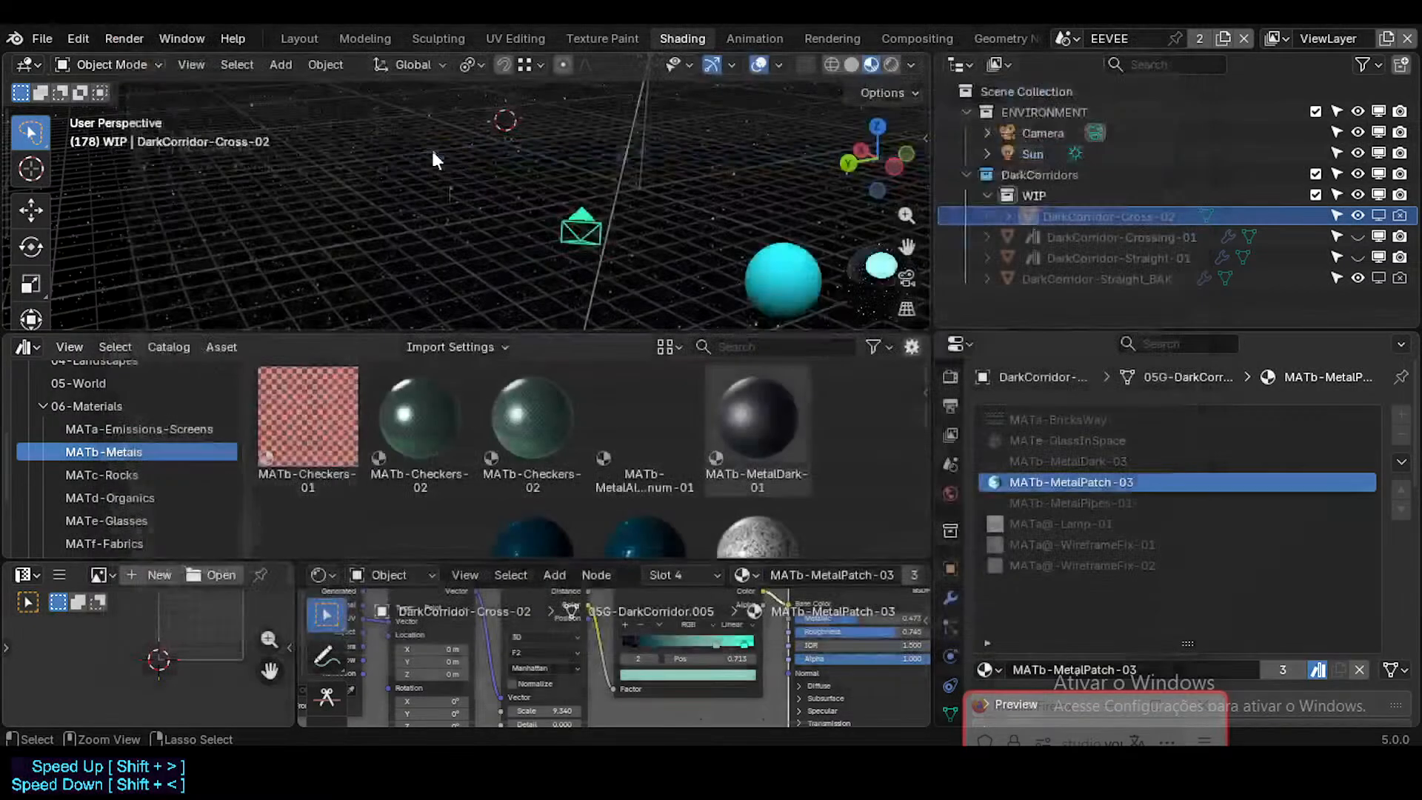
Step: Make the MATb-MetalPatch-03 material of the teal cube ending the METALS row local, mark it as an asset and save Furniture.blend
scroll(591, 337, "down", 5)
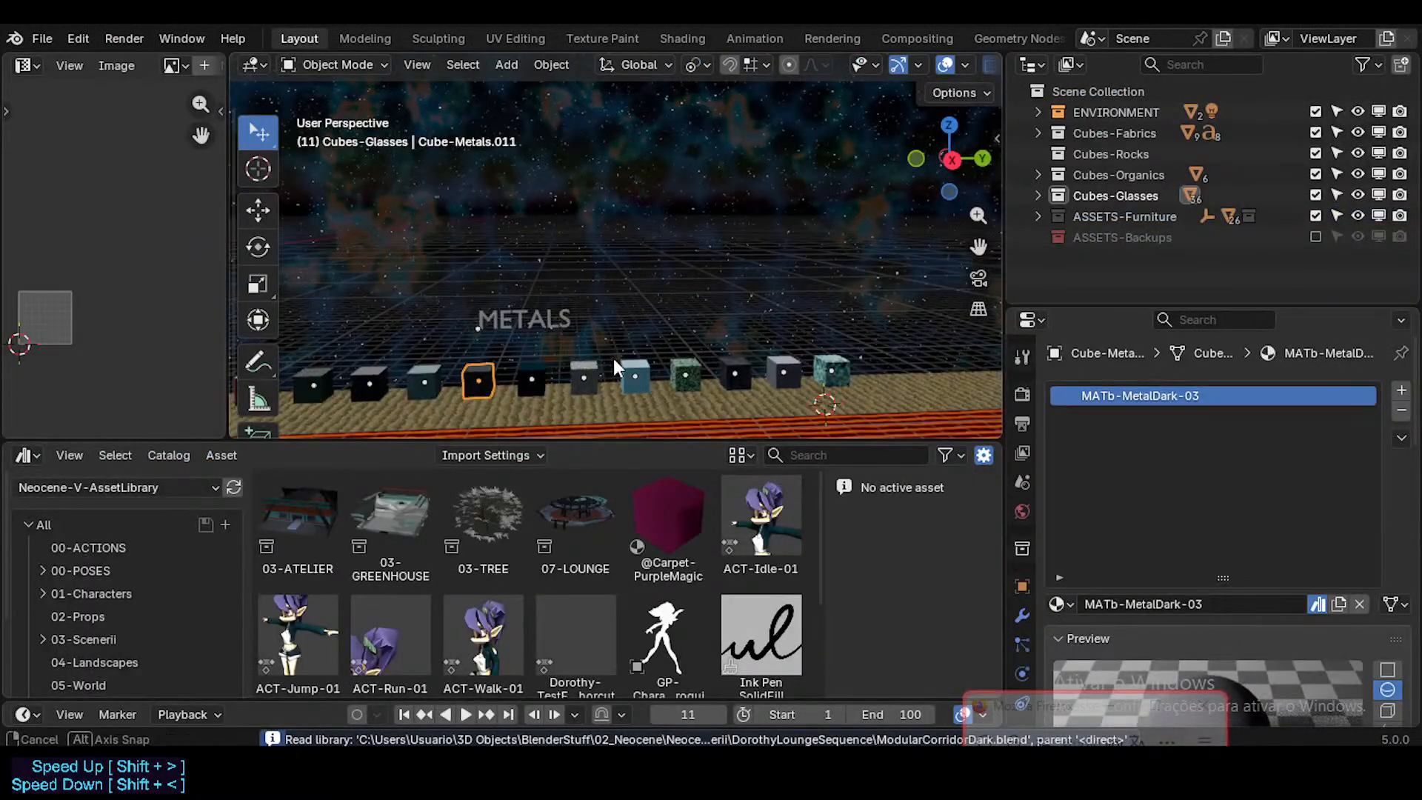
middle_click_drag(613, 359, 609, 359)
scroll(608, 358, "up", 3)
key("shift+grave")
key("w")
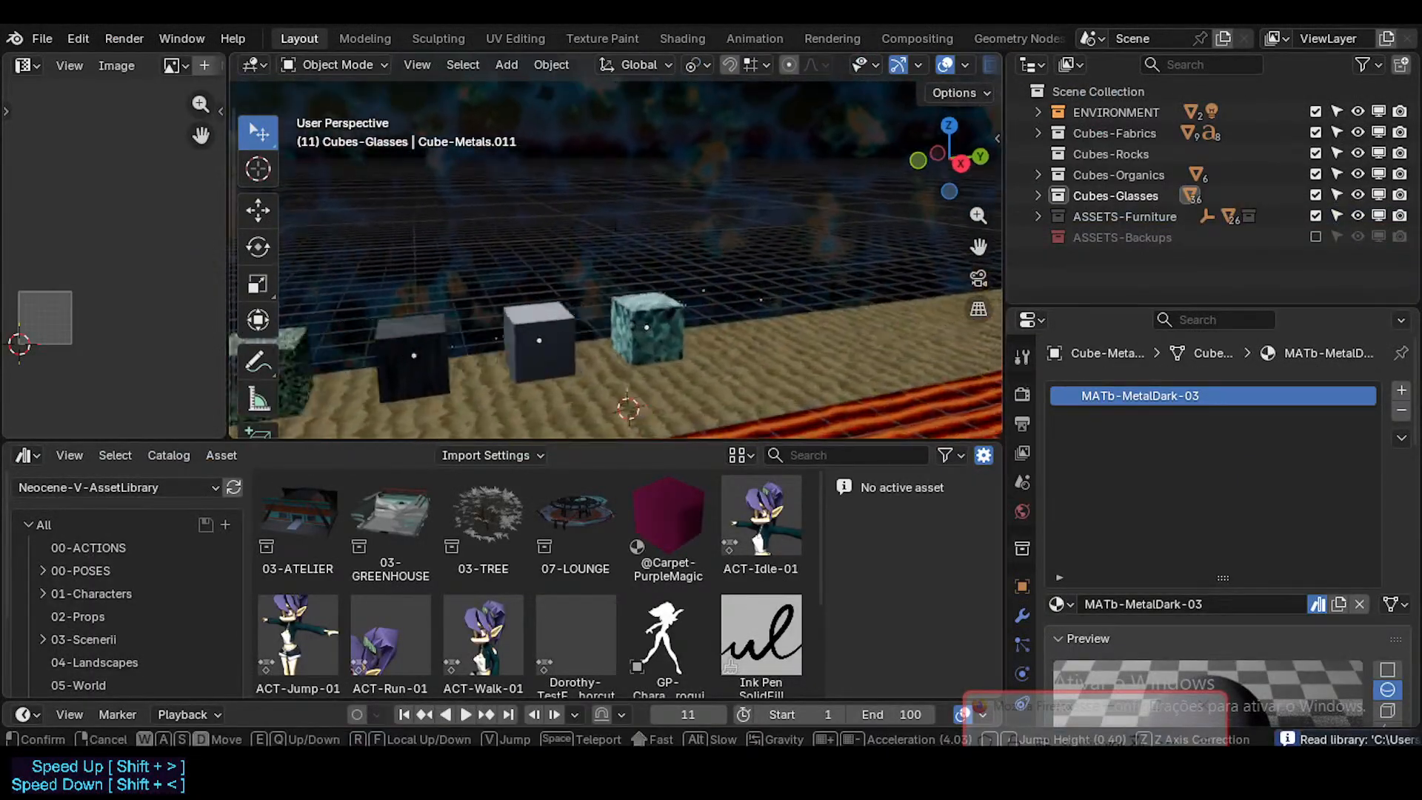
left_click(685, 366)
left_click(670, 321)
scroll(750, 357, "up", 3)
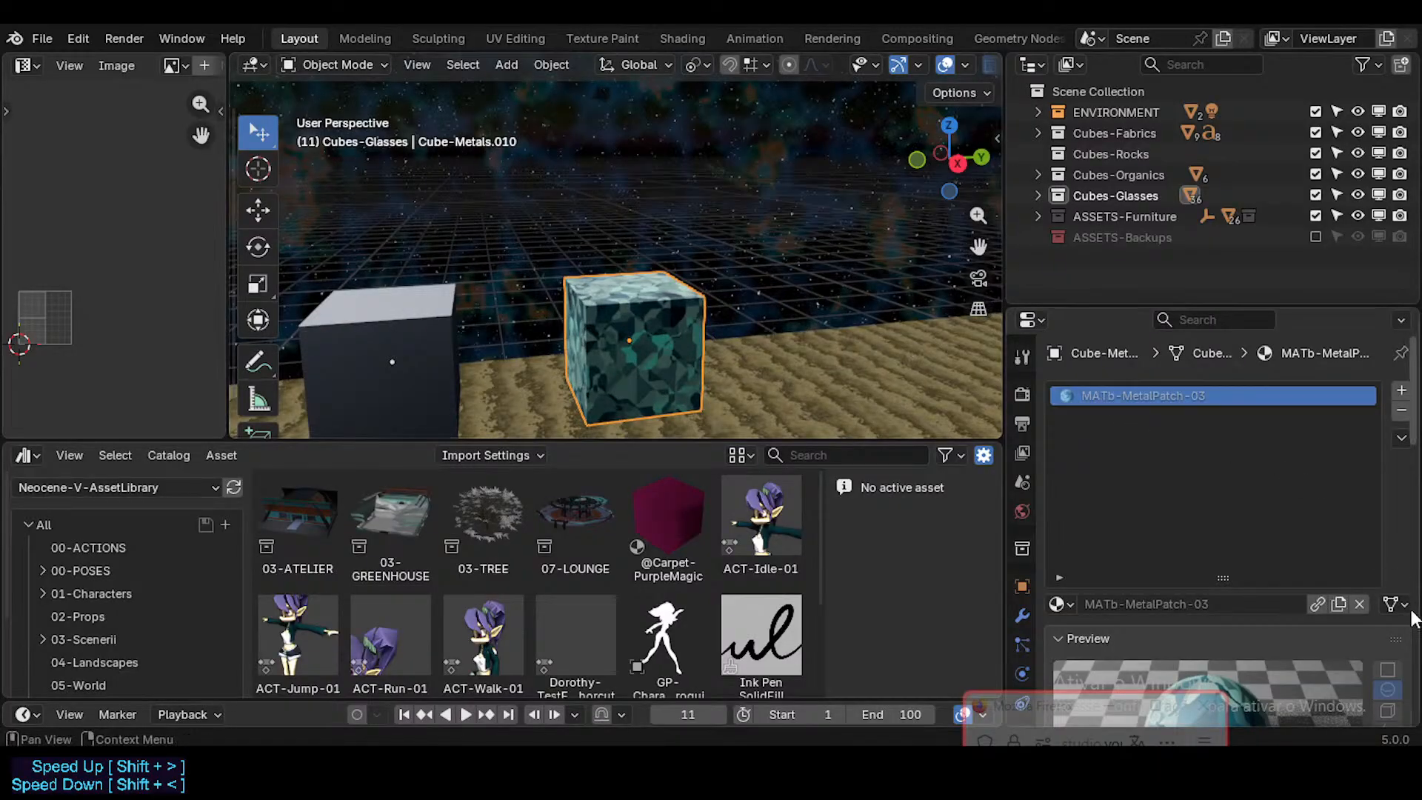
right_click(1318, 606)
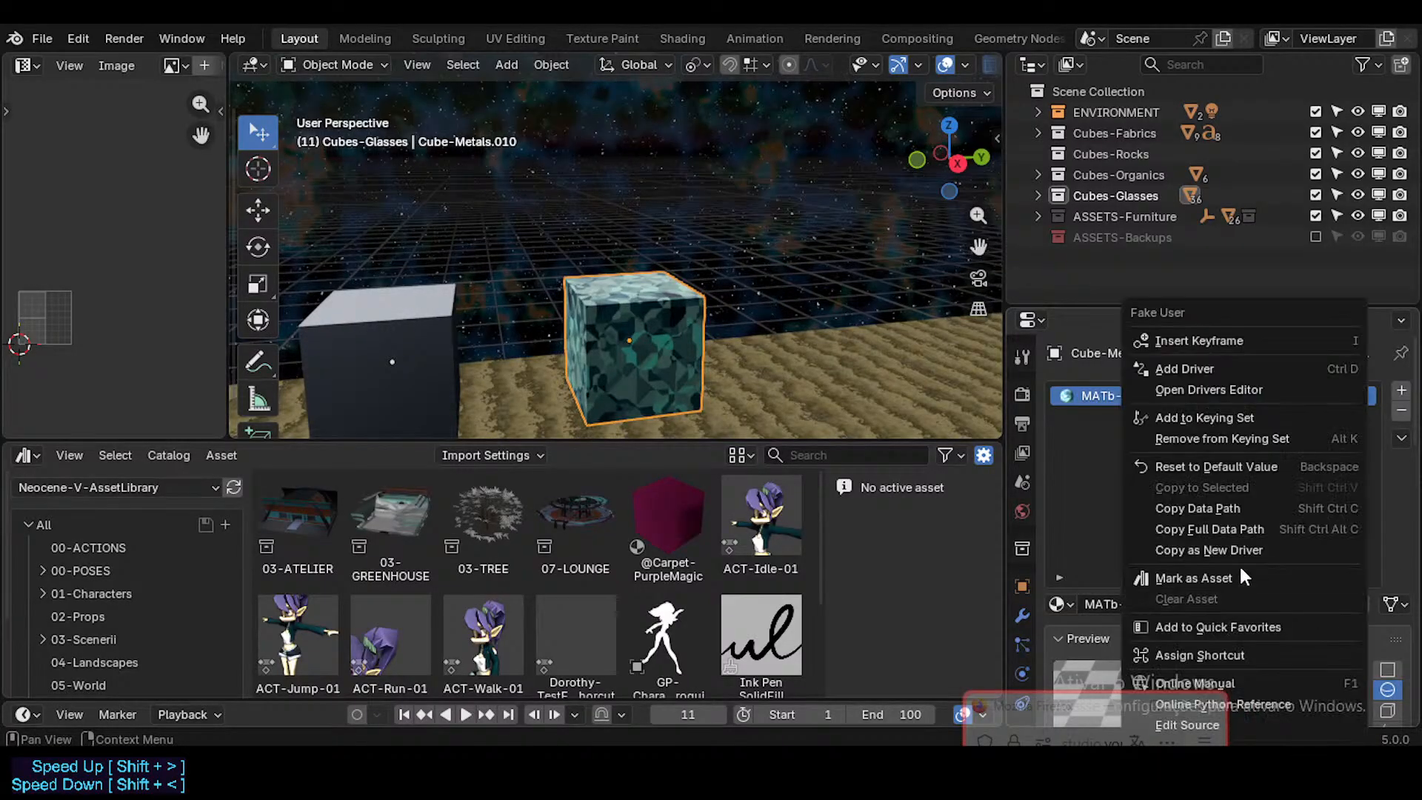
left_click(1229, 577)
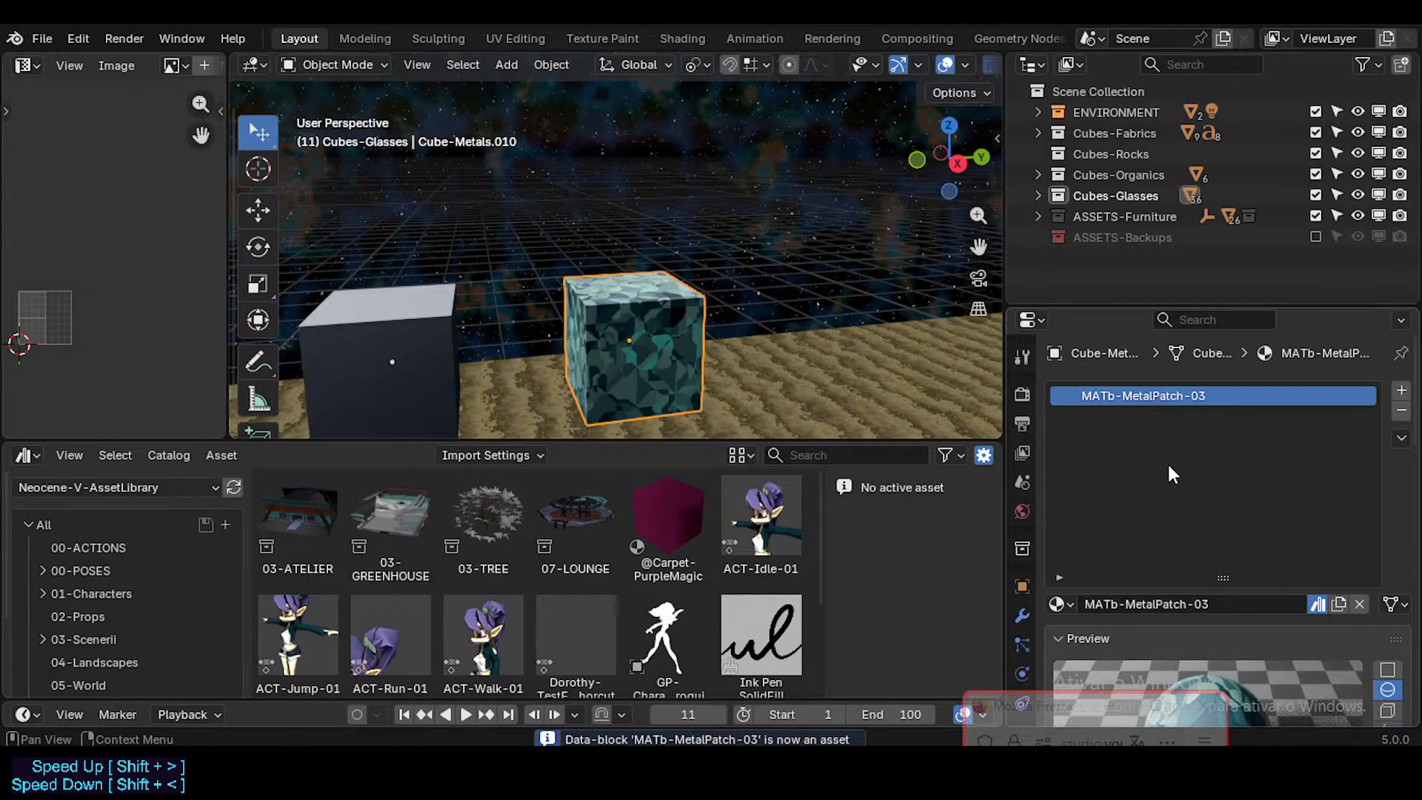
key("ctrl+s")
Step: Try to move the MATb-MetalPatch-03 asset from Unassigned into the MATb-Metals catalog under 06-Materials
scroll(89, 653, "down", 3)
left_click(89, 672)
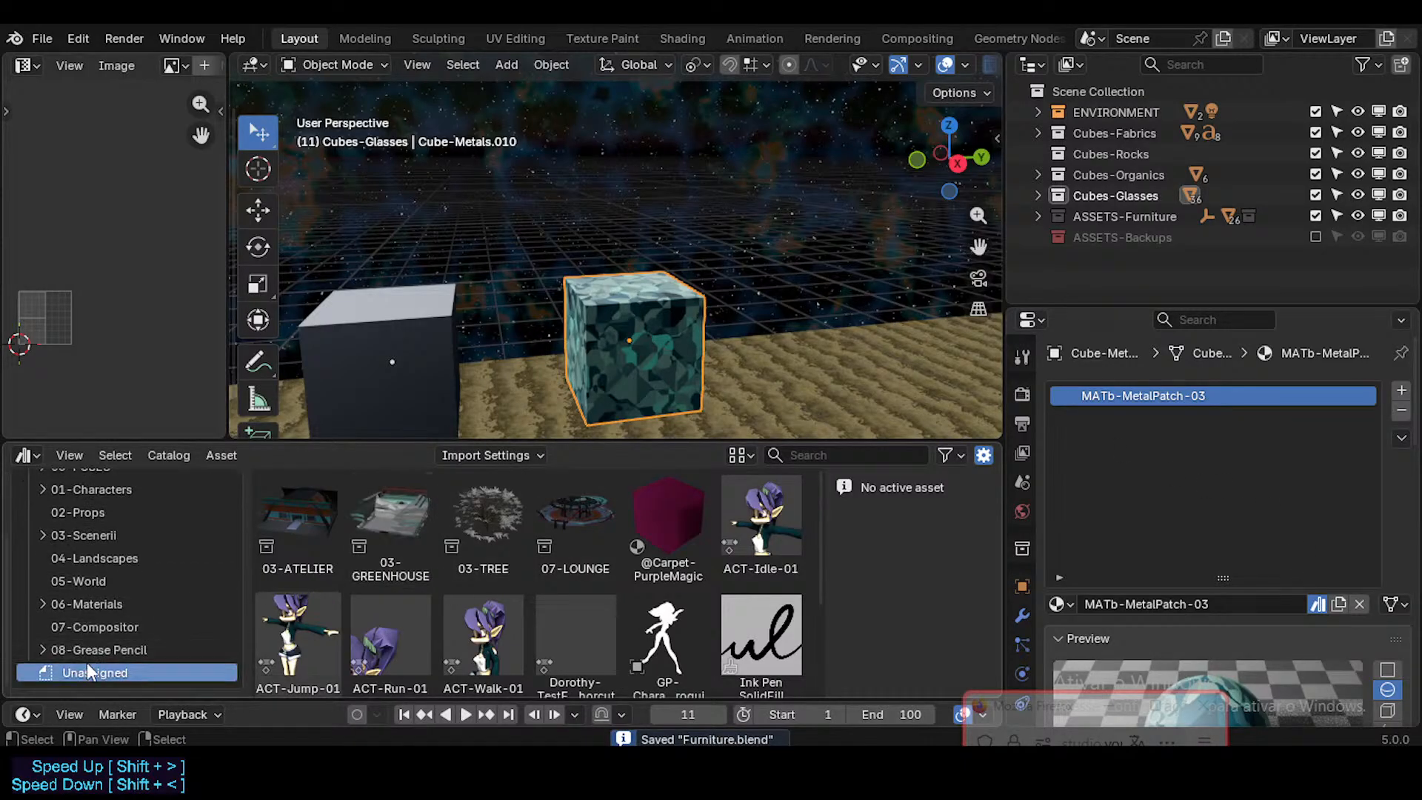
scroll(374, 637, "down", 2)
left_click(375, 639)
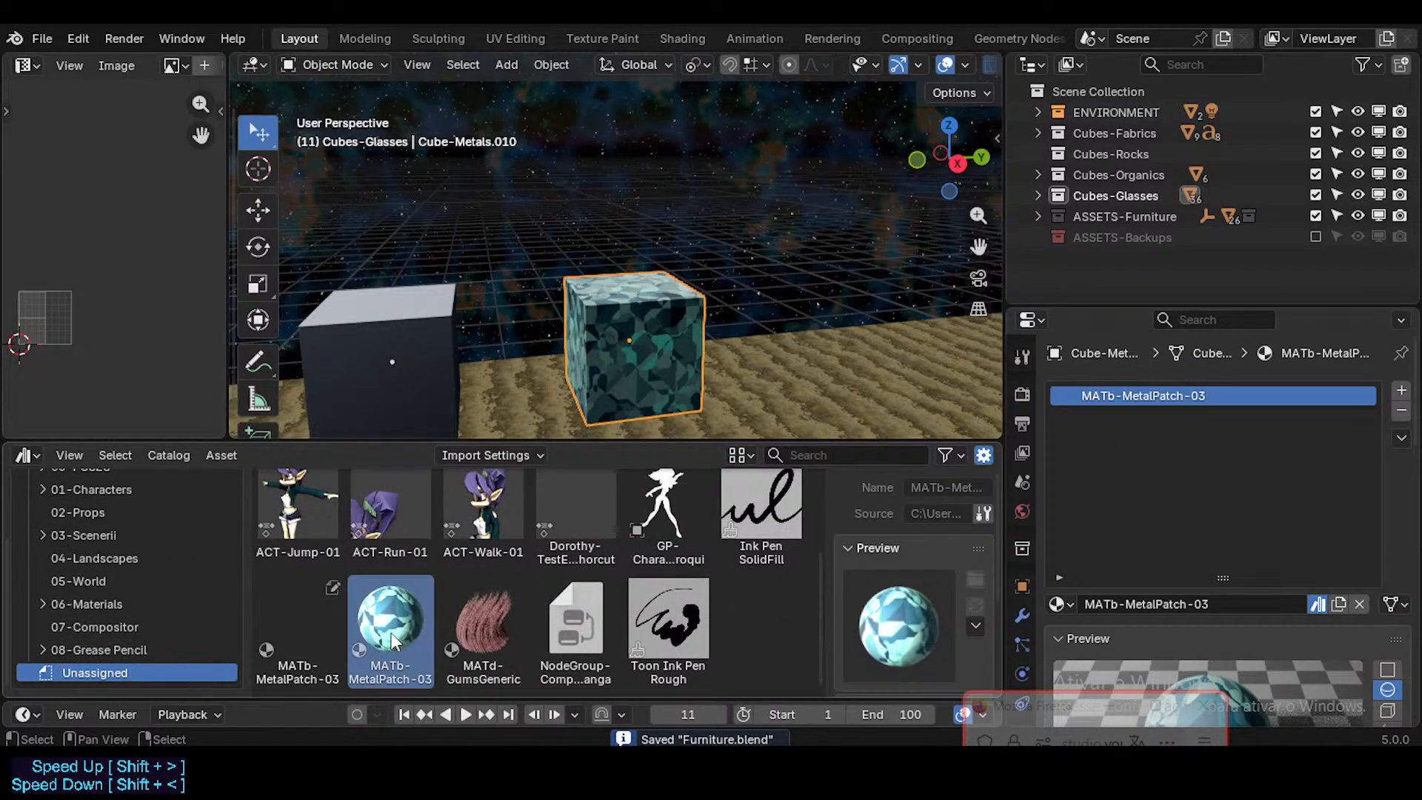
left_click_drag(392, 642, 409, 615)
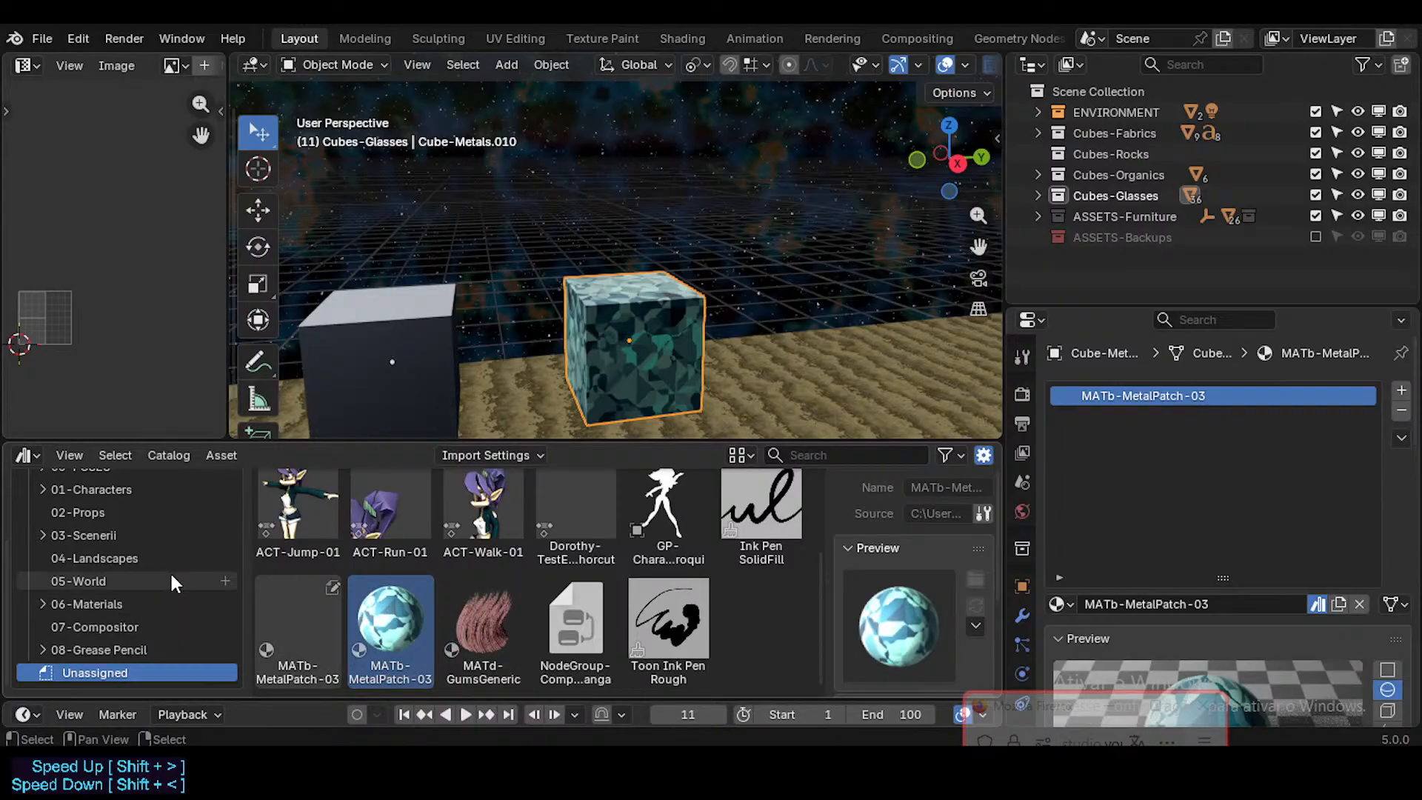
left_click(80, 606)
scroll(106, 641, "down", 4)
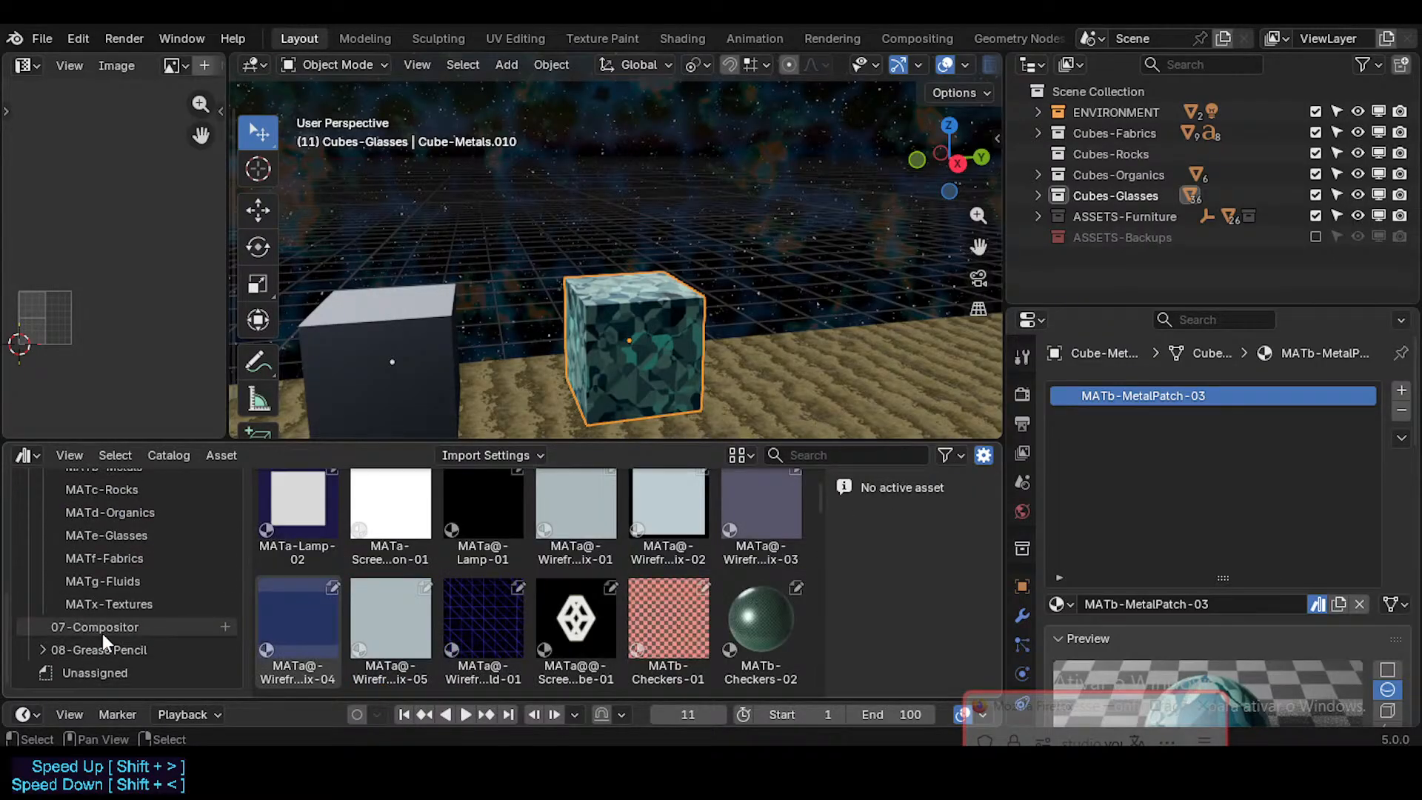
left_click(90, 680)
scroll(202, 559, "up", 1)
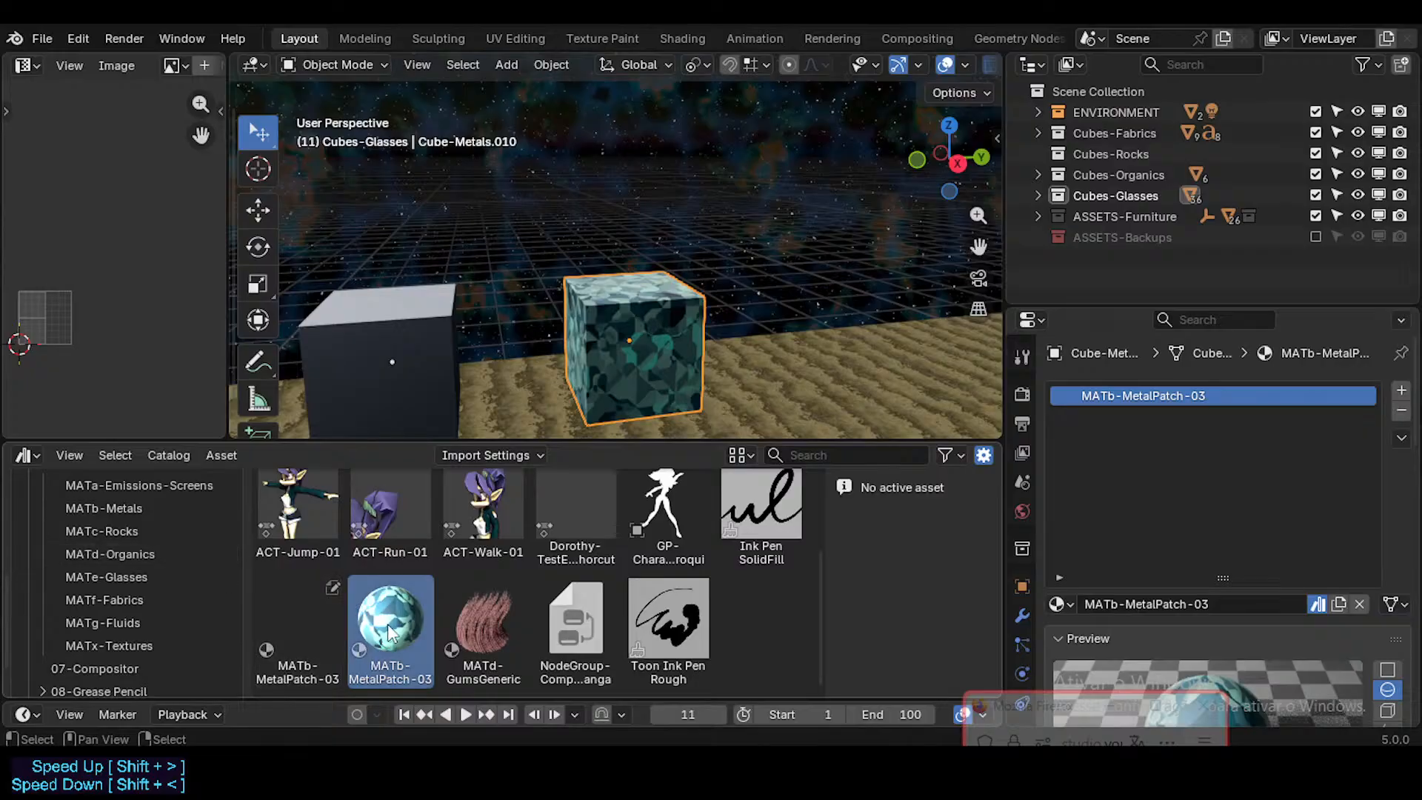
left_click_drag(389, 633, 173, 510)
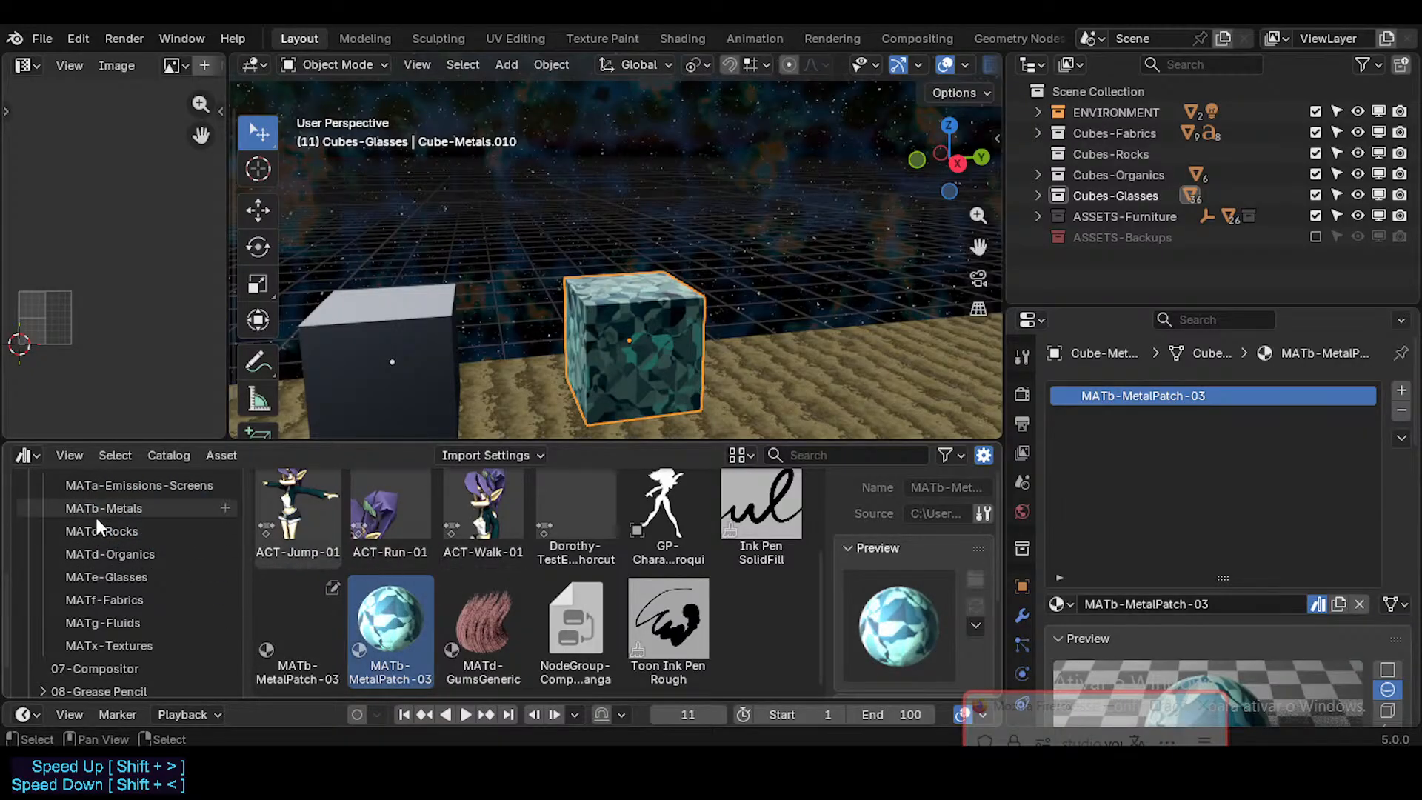
Step: Save Furniture.blend again and refresh the Neocene-V-AssetLibrary asset listing
scroll(134, 533, "up", 3)
scroll(128, 547, "down", 4)
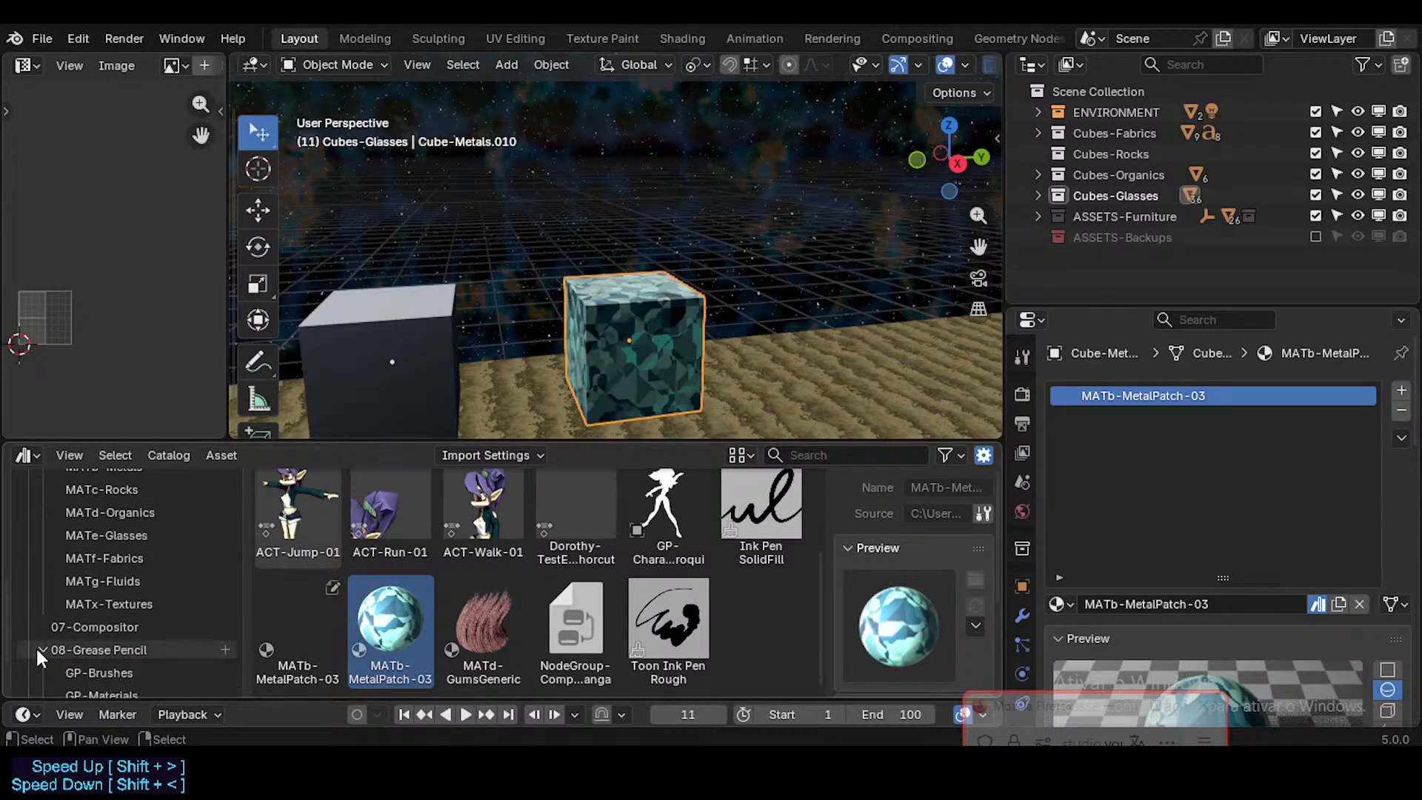
scroll(377, 586, "up", 2)
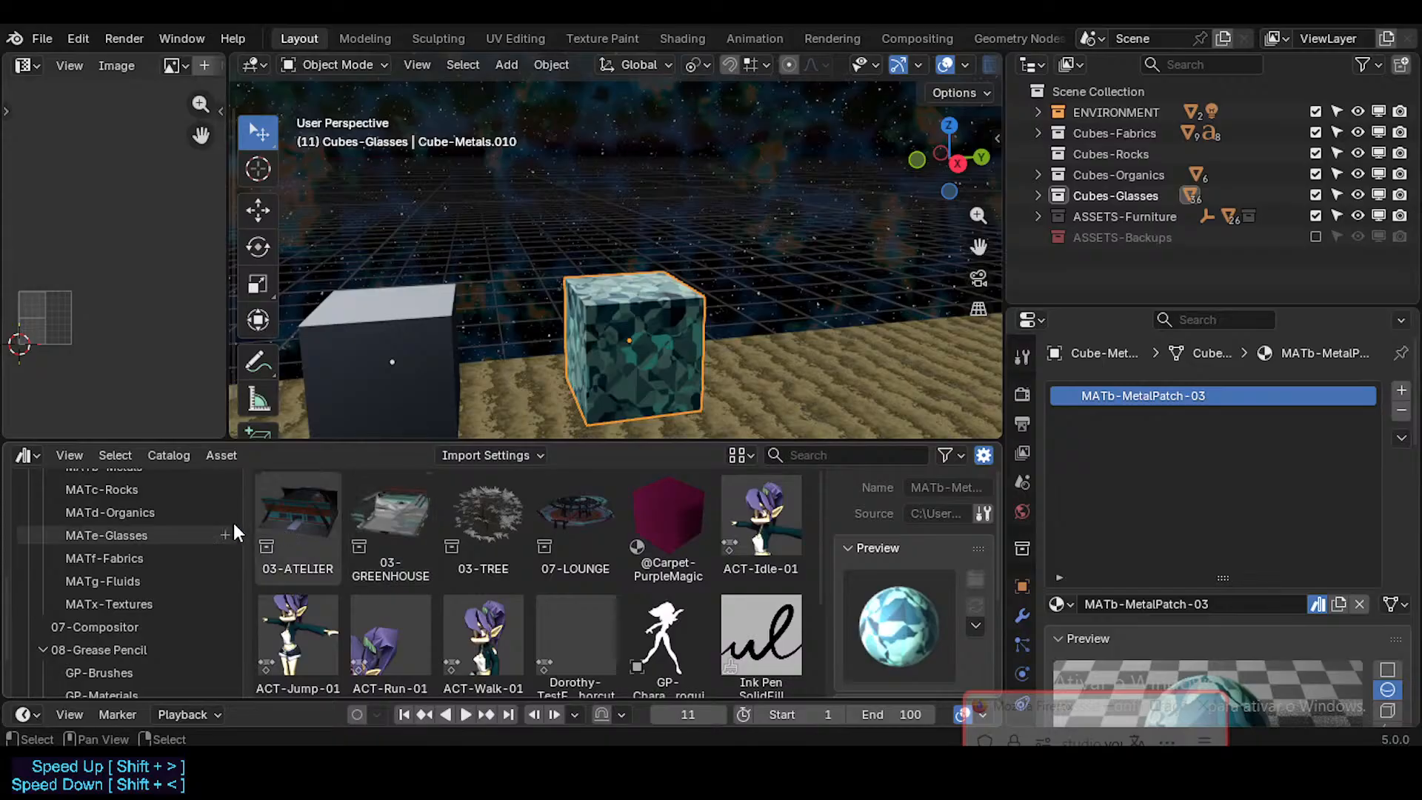
scroll(222, 530, "up", 7)
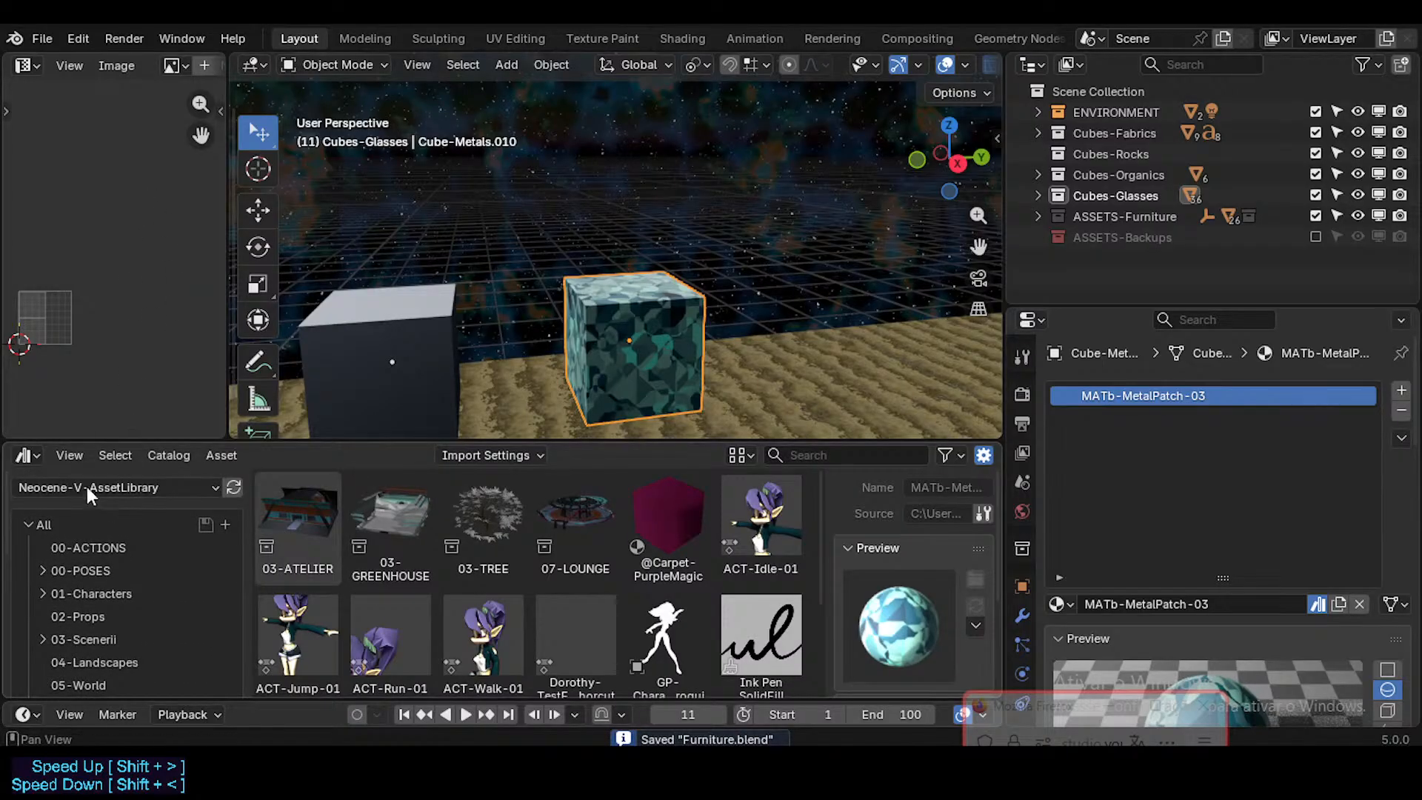
left_click(233, 487)
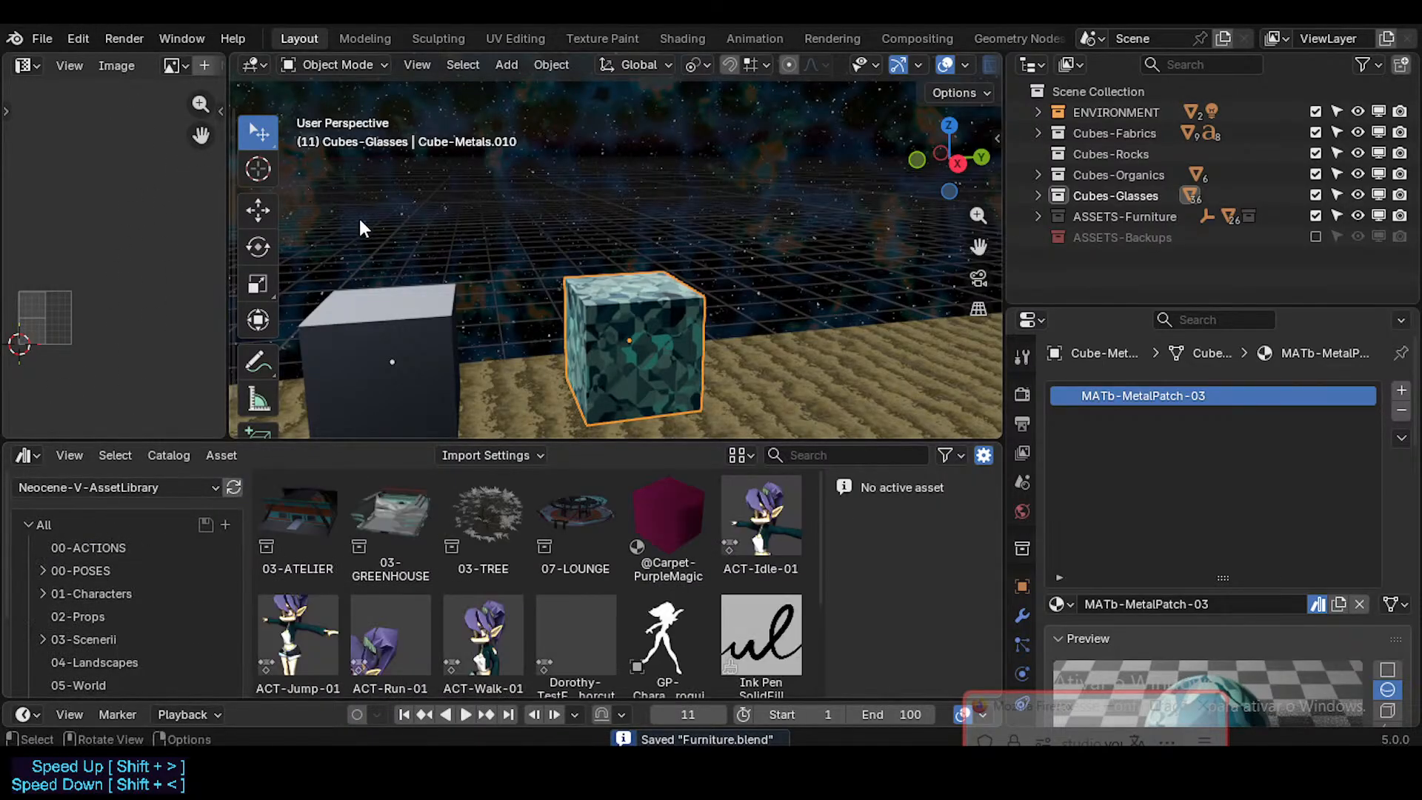
Step: Open ModularCorridorDark.blend from the library's 03_Scenerii\DorothyLoungeSequence folder
left_click(41, 39)
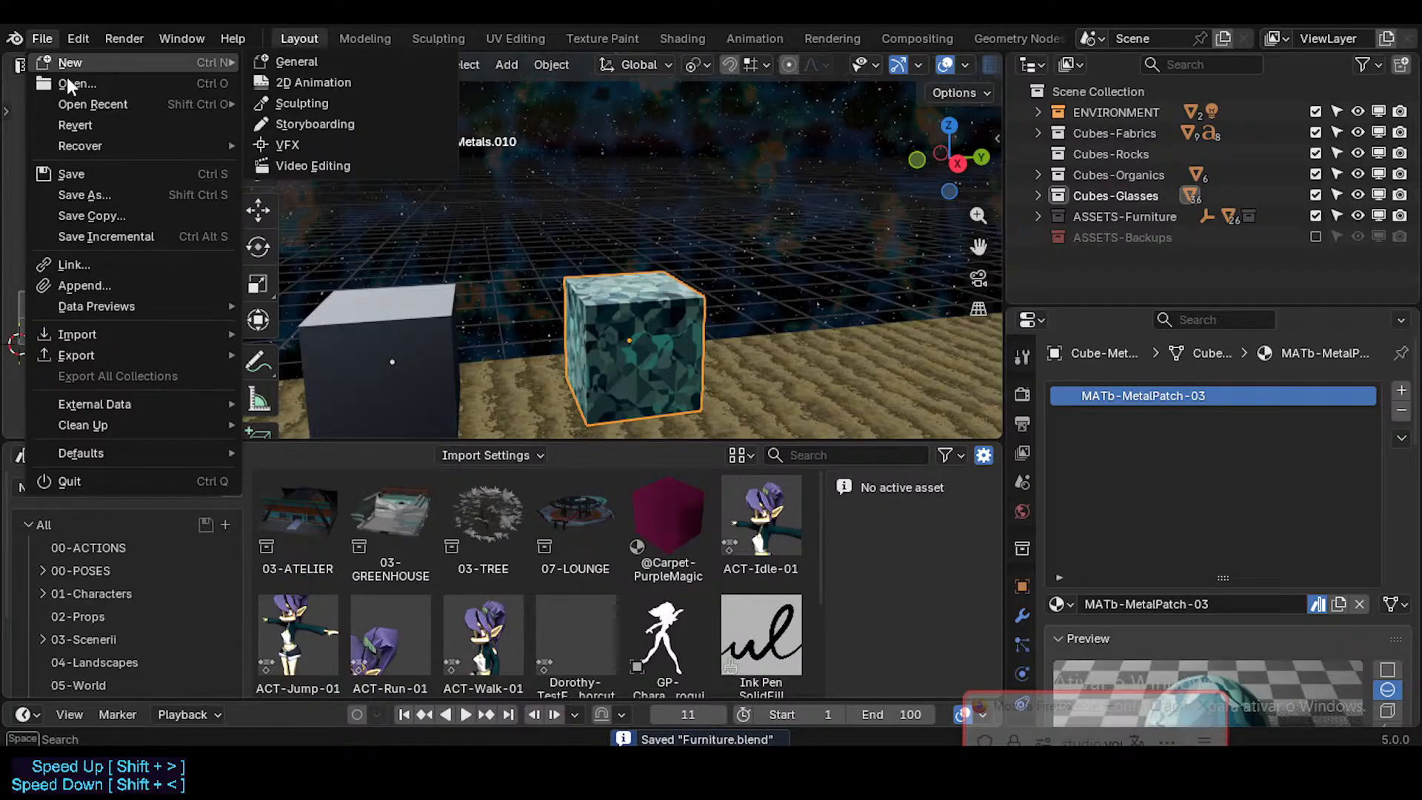
left_click(74, 83)
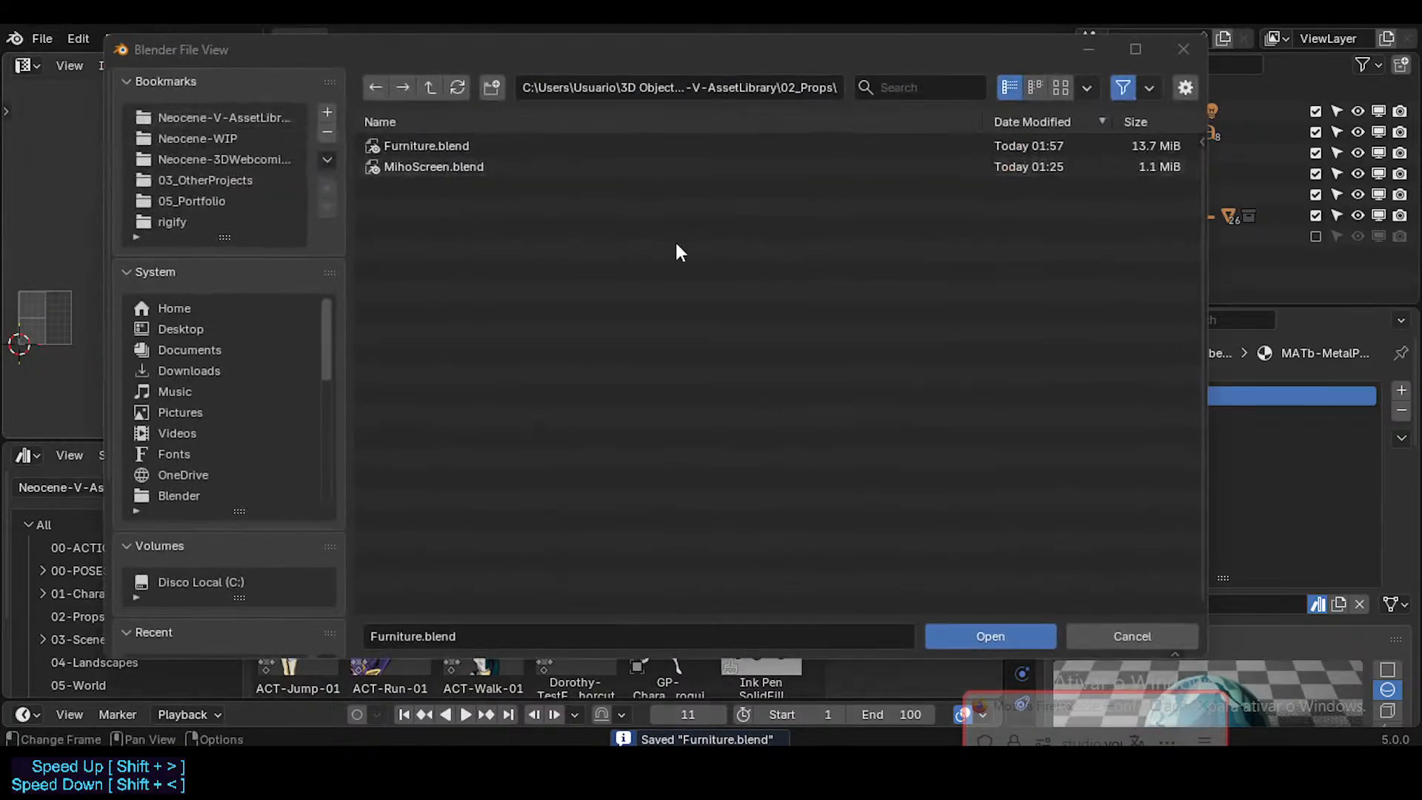
left_click(439, 83)
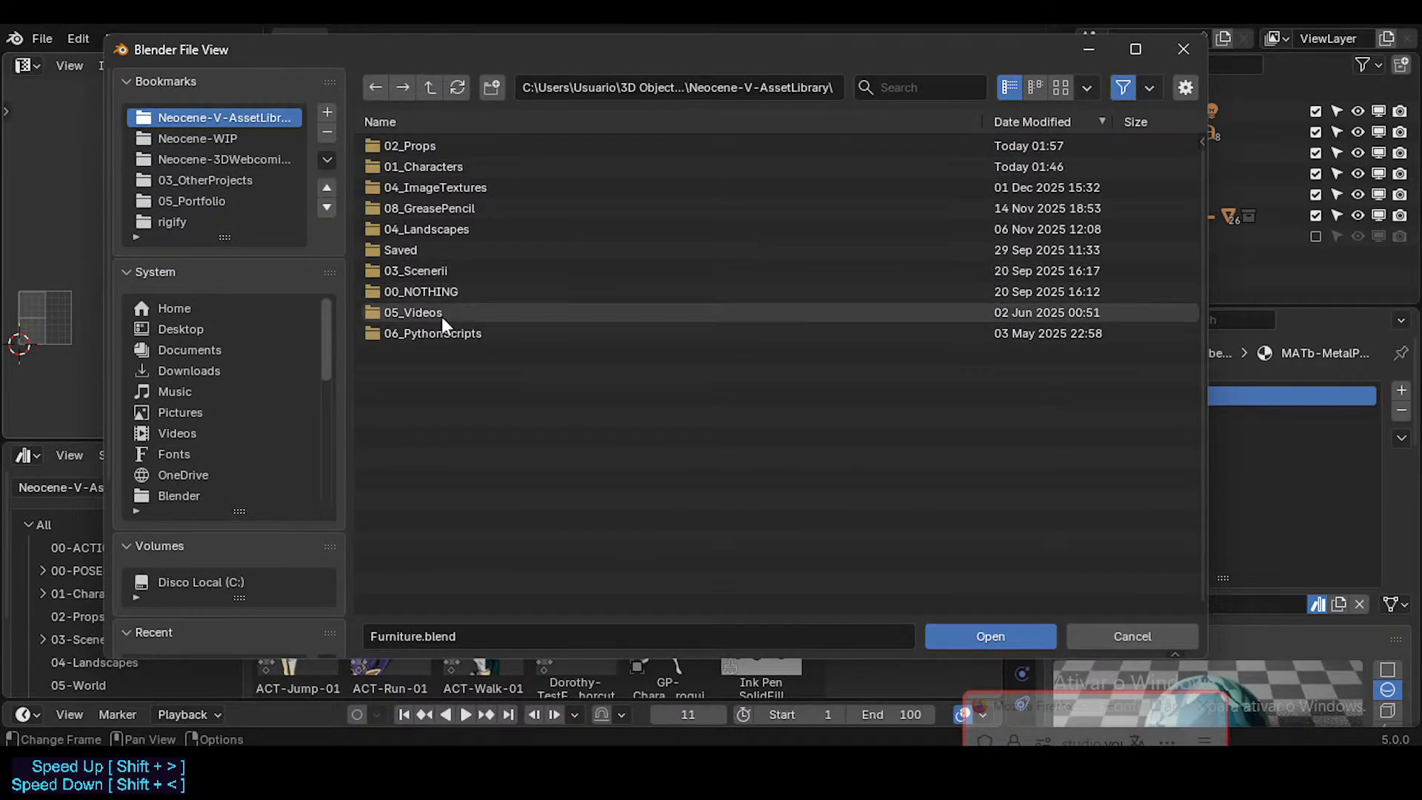
left_click(423, 272)
left_click(437, 146)
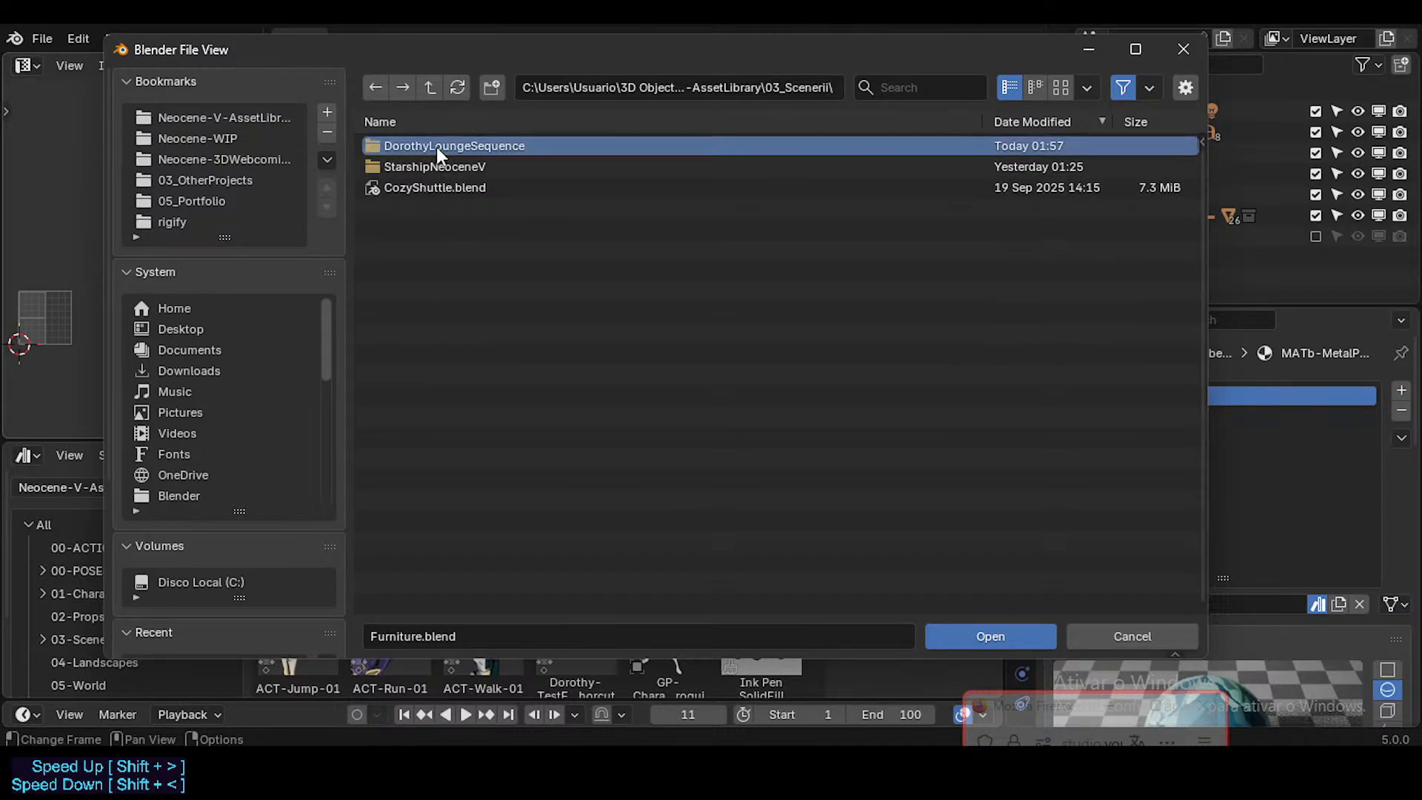
double_click(436, 147)
double_click(446, 145)
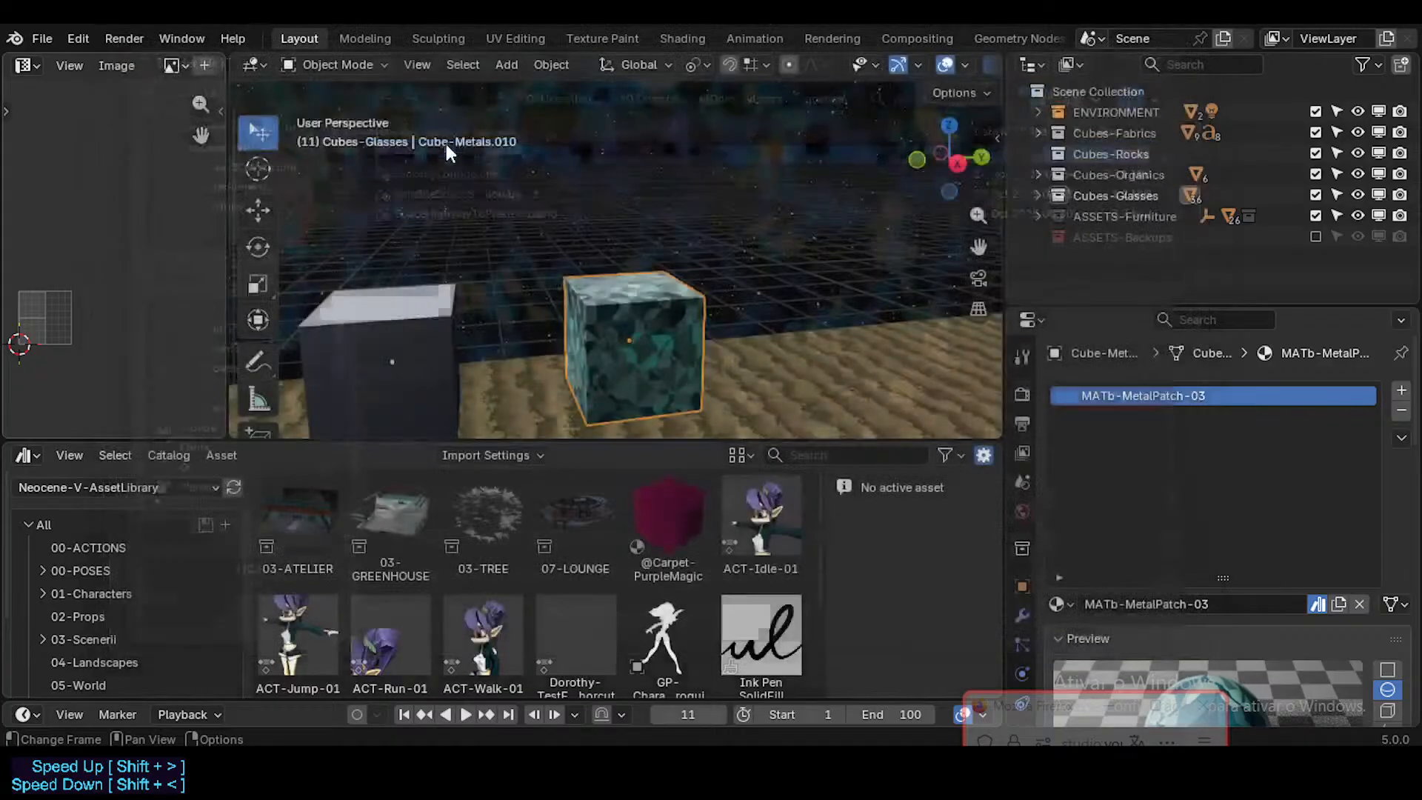
Step: Clear the asset status of DarkCorridor-Cross-02's local MATb-MetalPatch-03 material and refresh the asset library
scroll(568, 470, "down", 8)
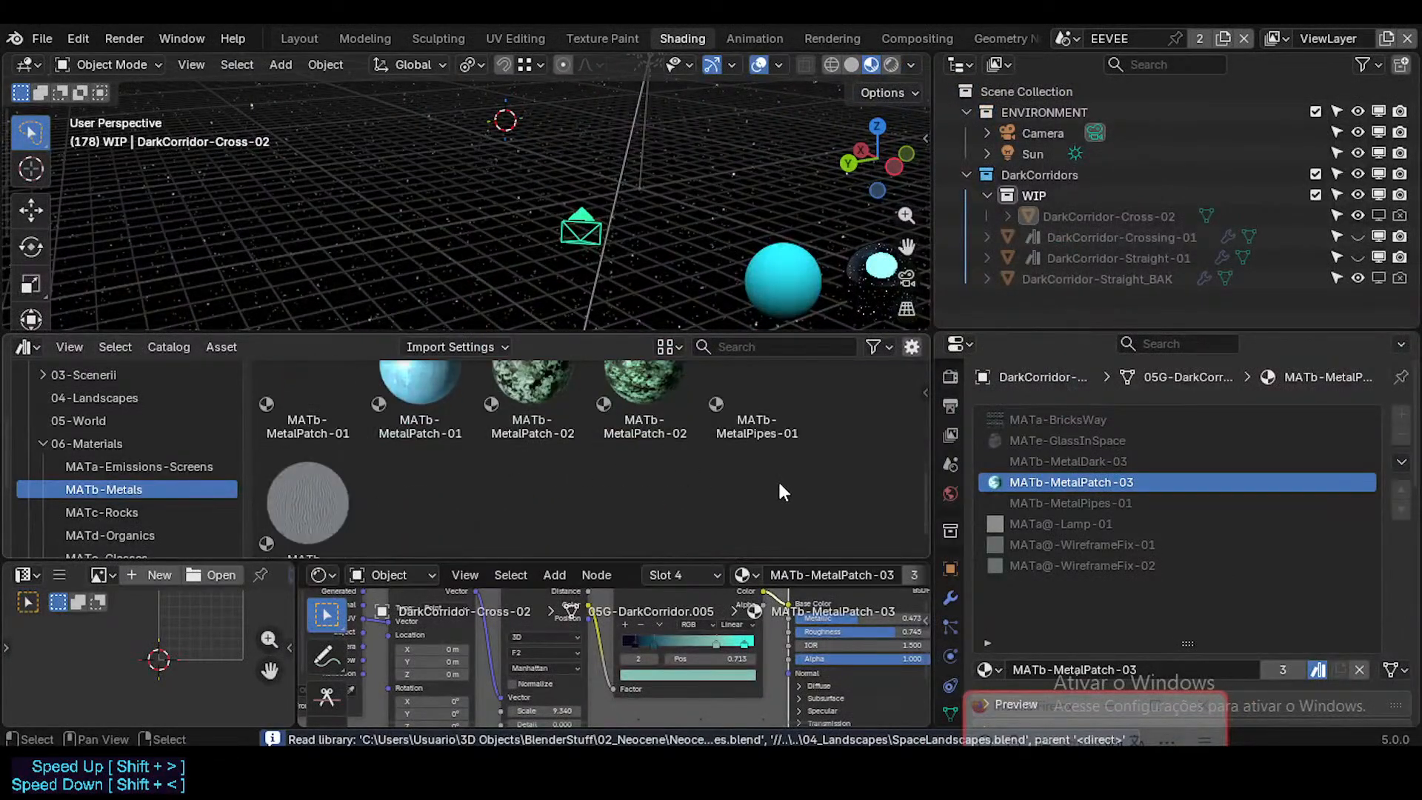
left_click(1316, 671)
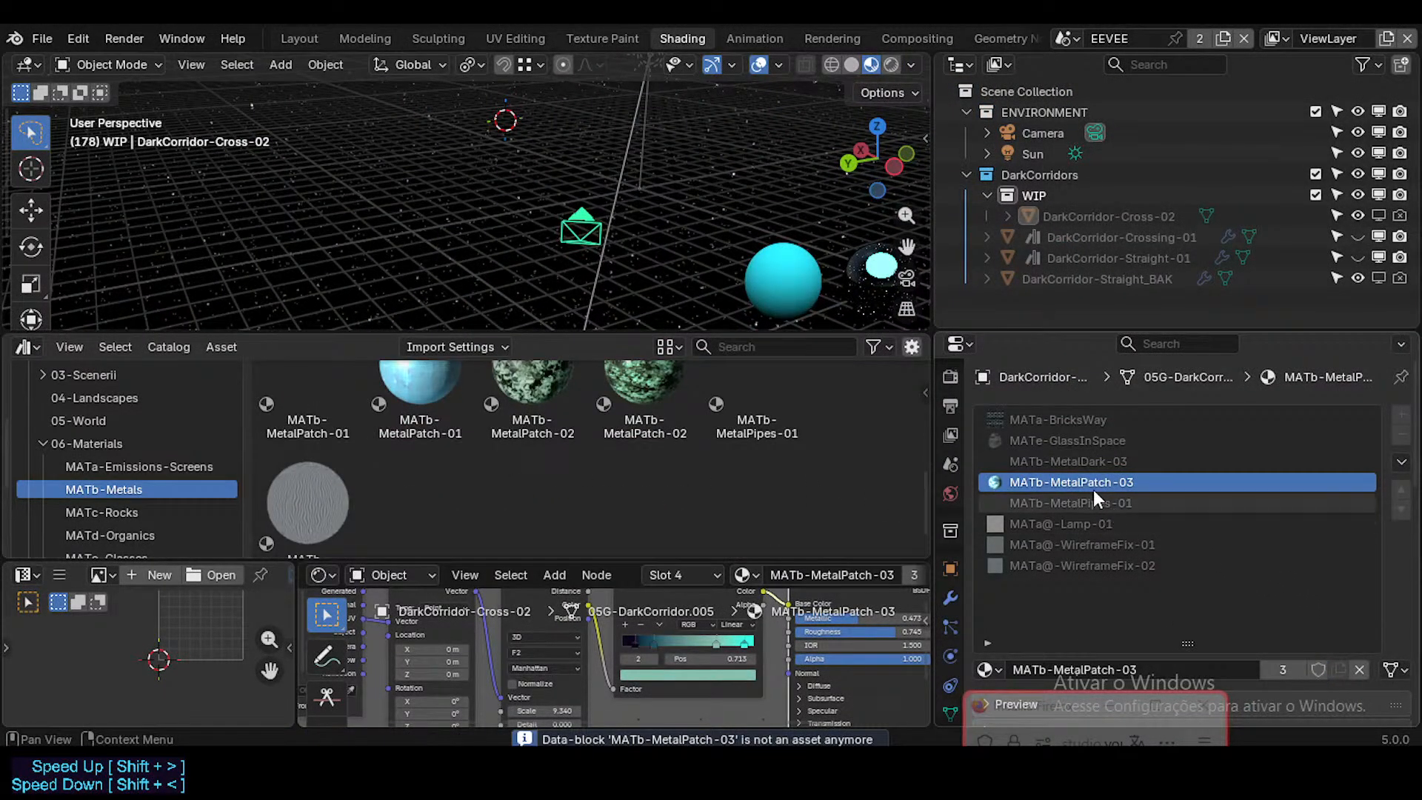
scroll(400, 440, "up", 3)
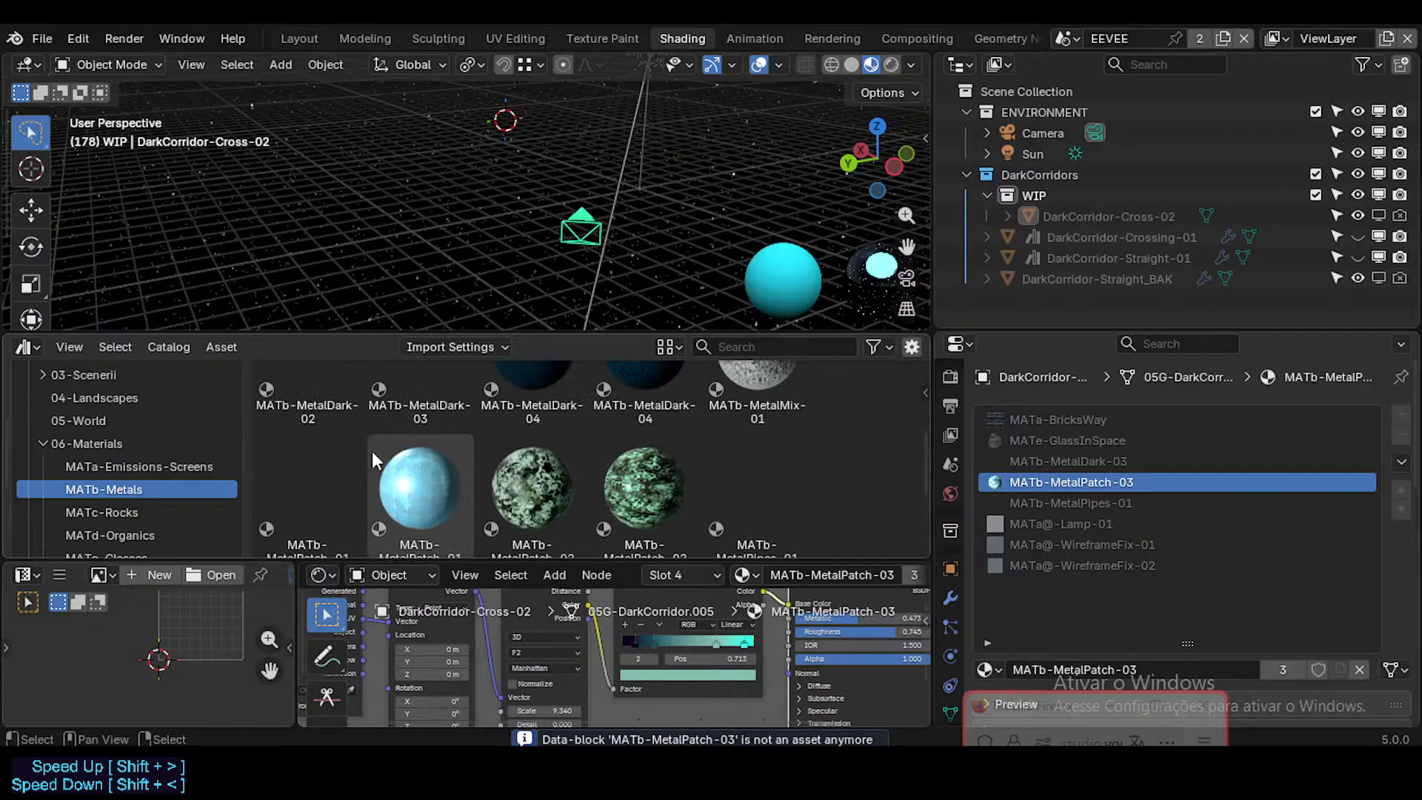
scroll(525, 457, "up", 1)
scroll(526, 457, "up", 2)
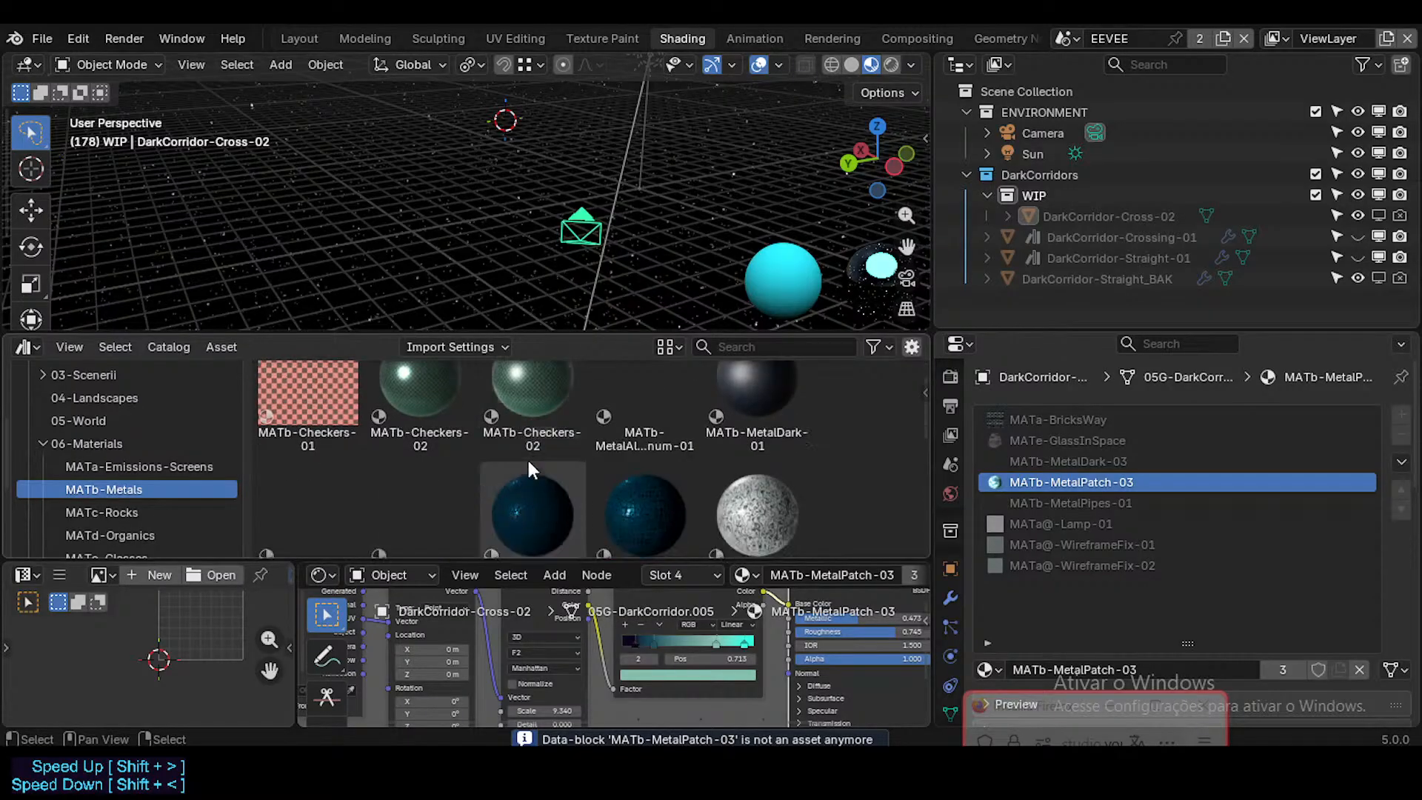
scroll(527, 456, "down", 1)
scroll(433, 448, "down", 2)
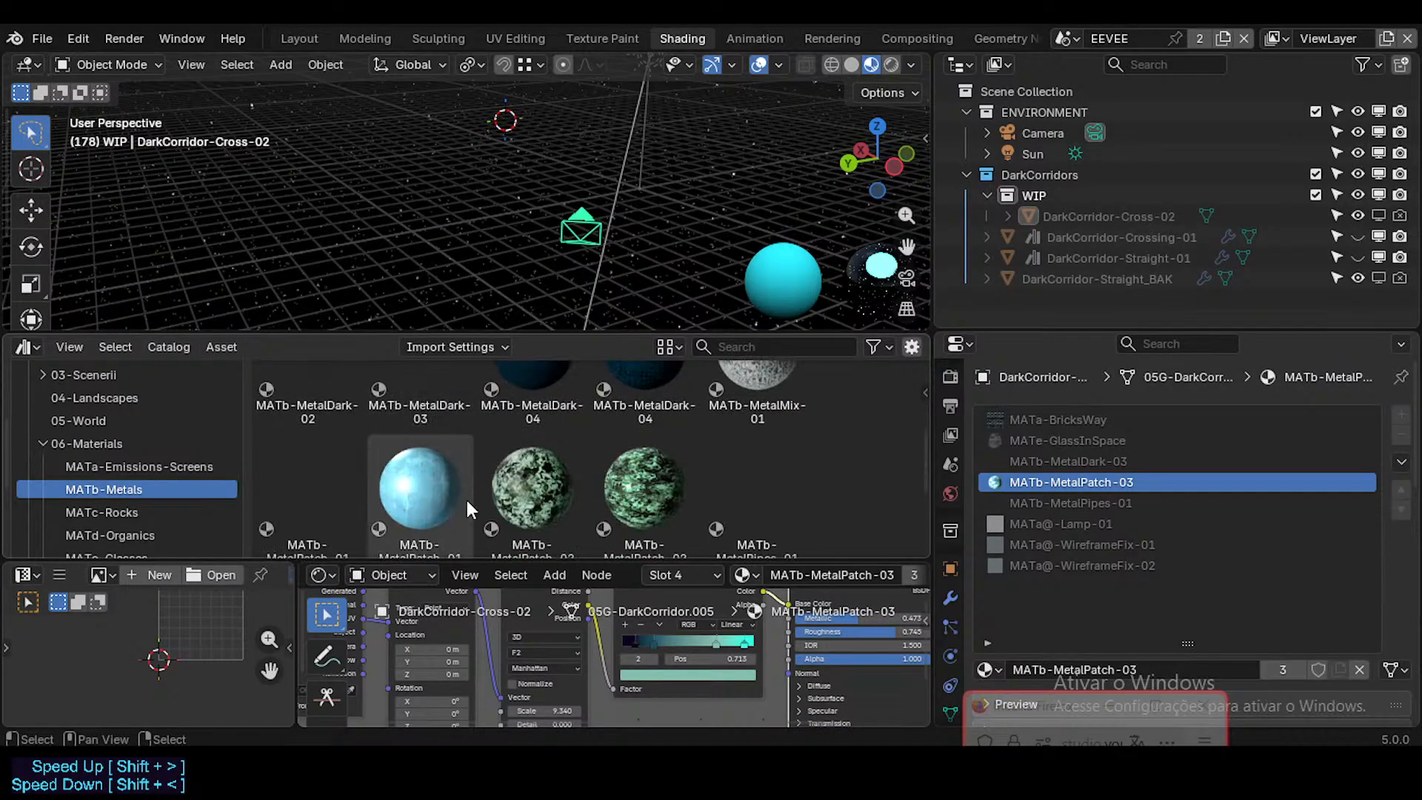
scroll(157, 373, "up", 5)
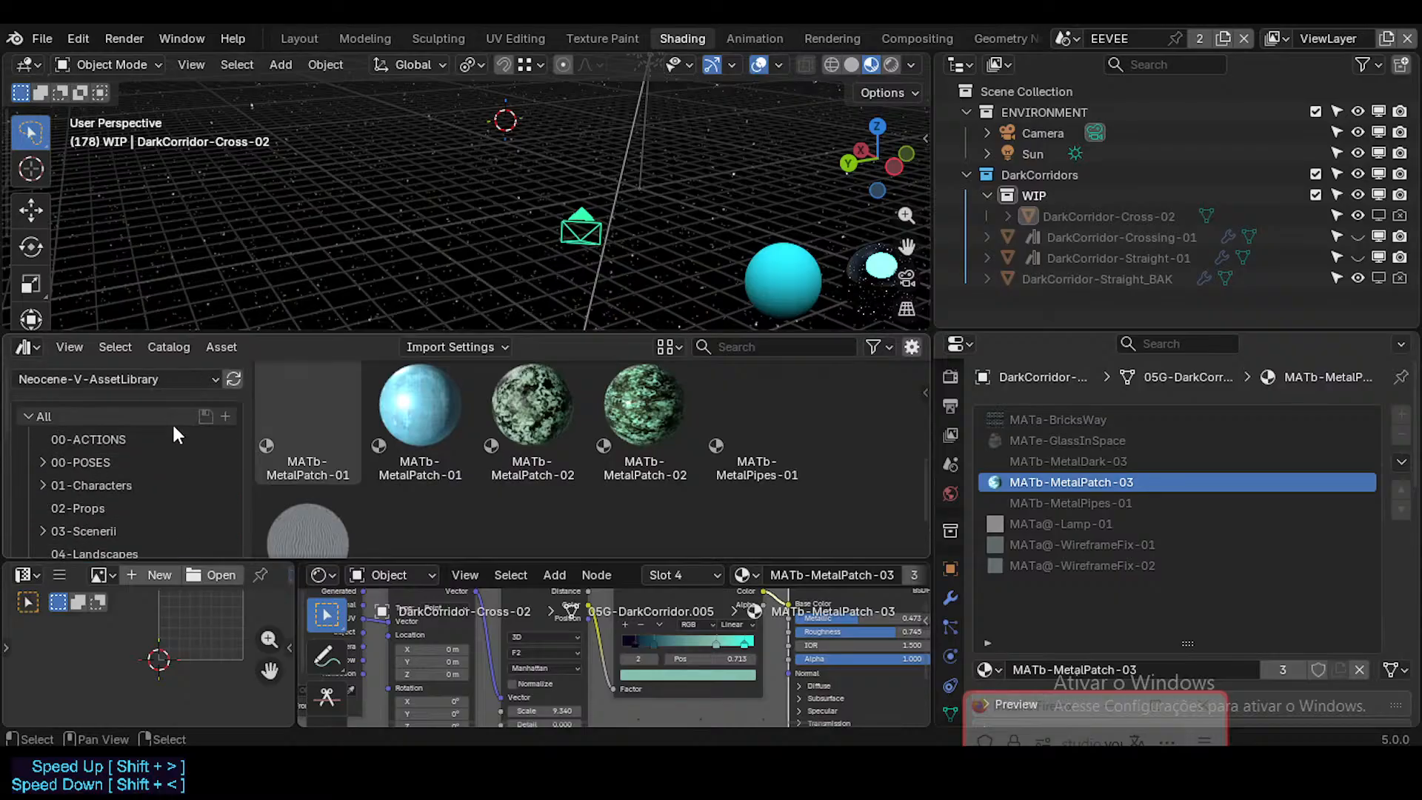
left_click(234, 379)
Step: Look through the MATb-Metals catalog for the MATb-MetalPatch-03 library asset
scroll(401, 440, "down", 1)
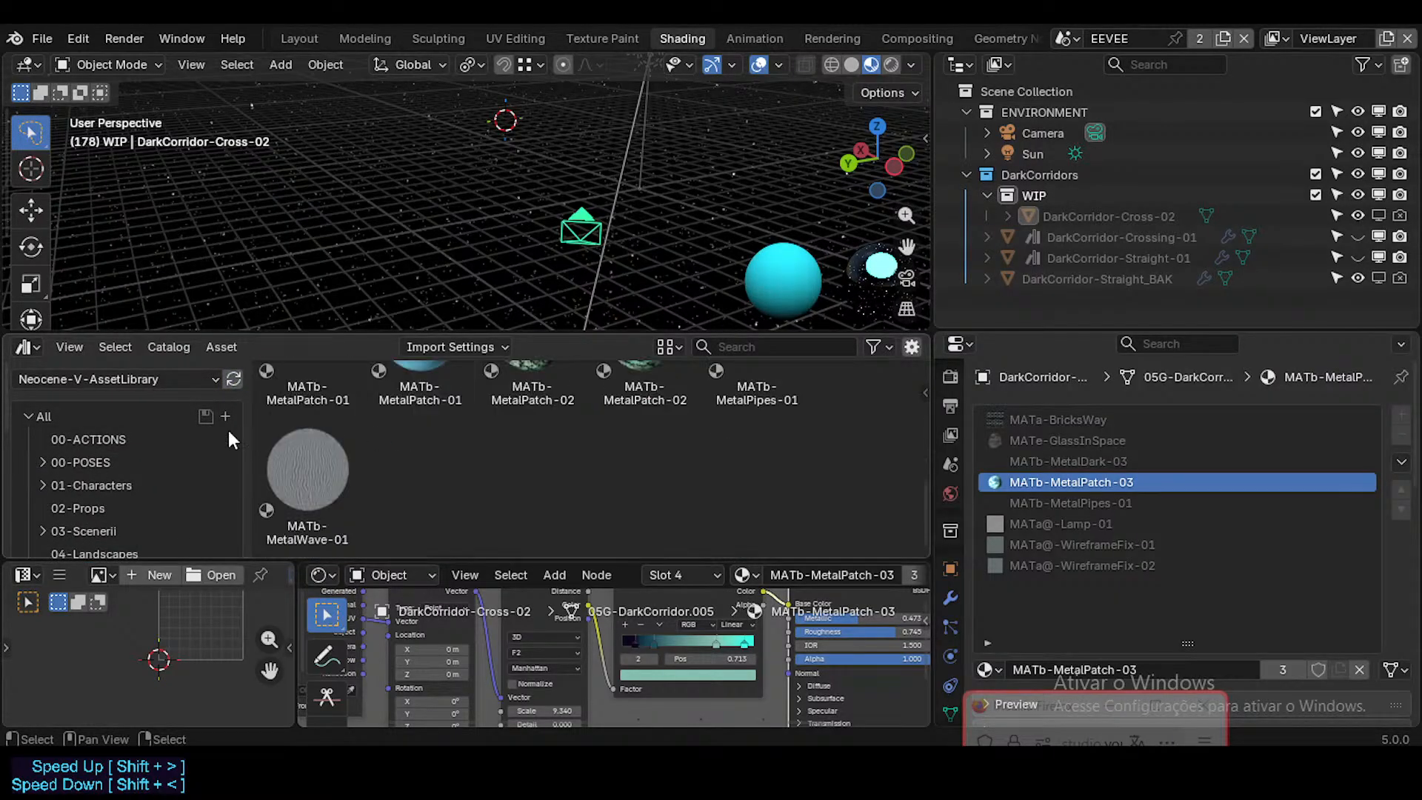
scroll(314, 428, "up", 5)
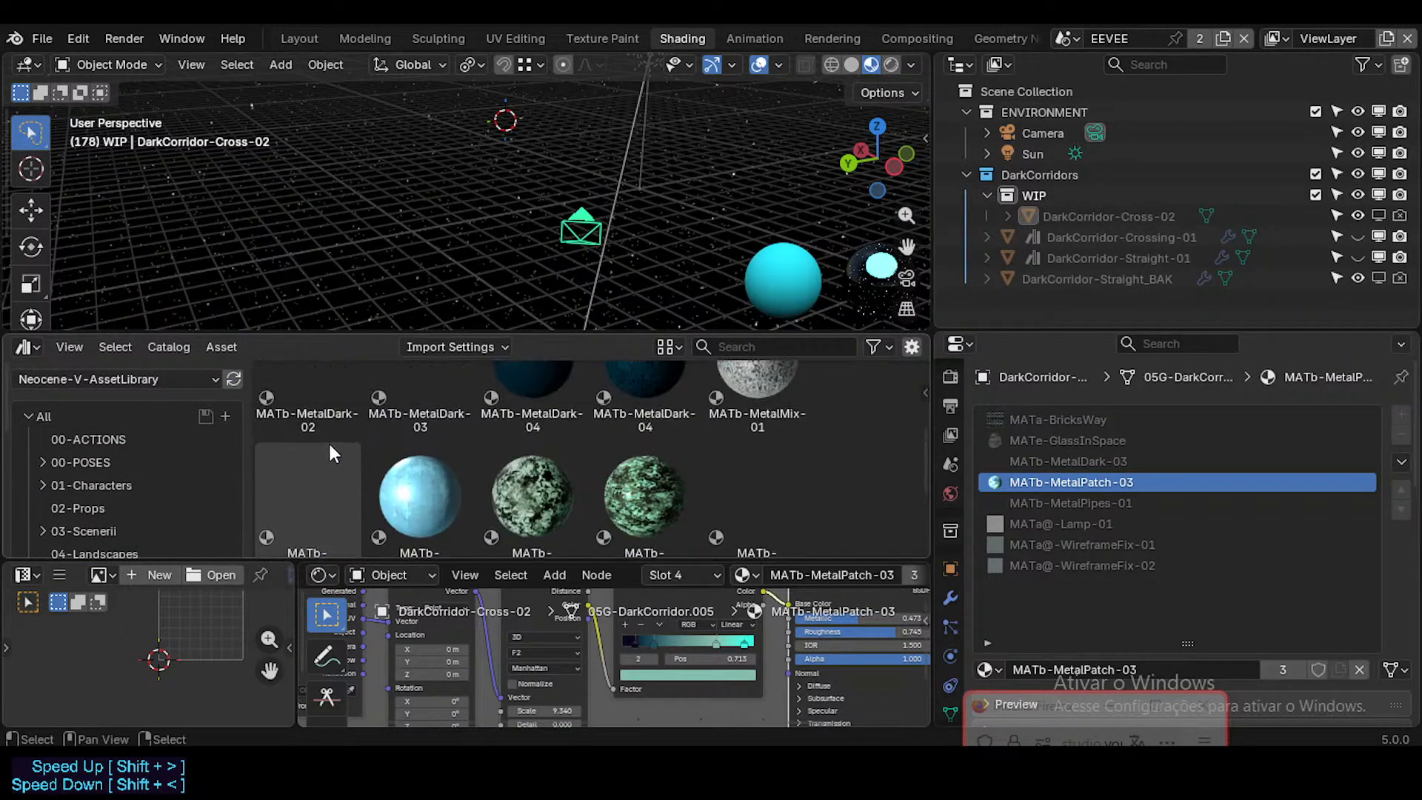
scroll(163, 467, "down", 4)
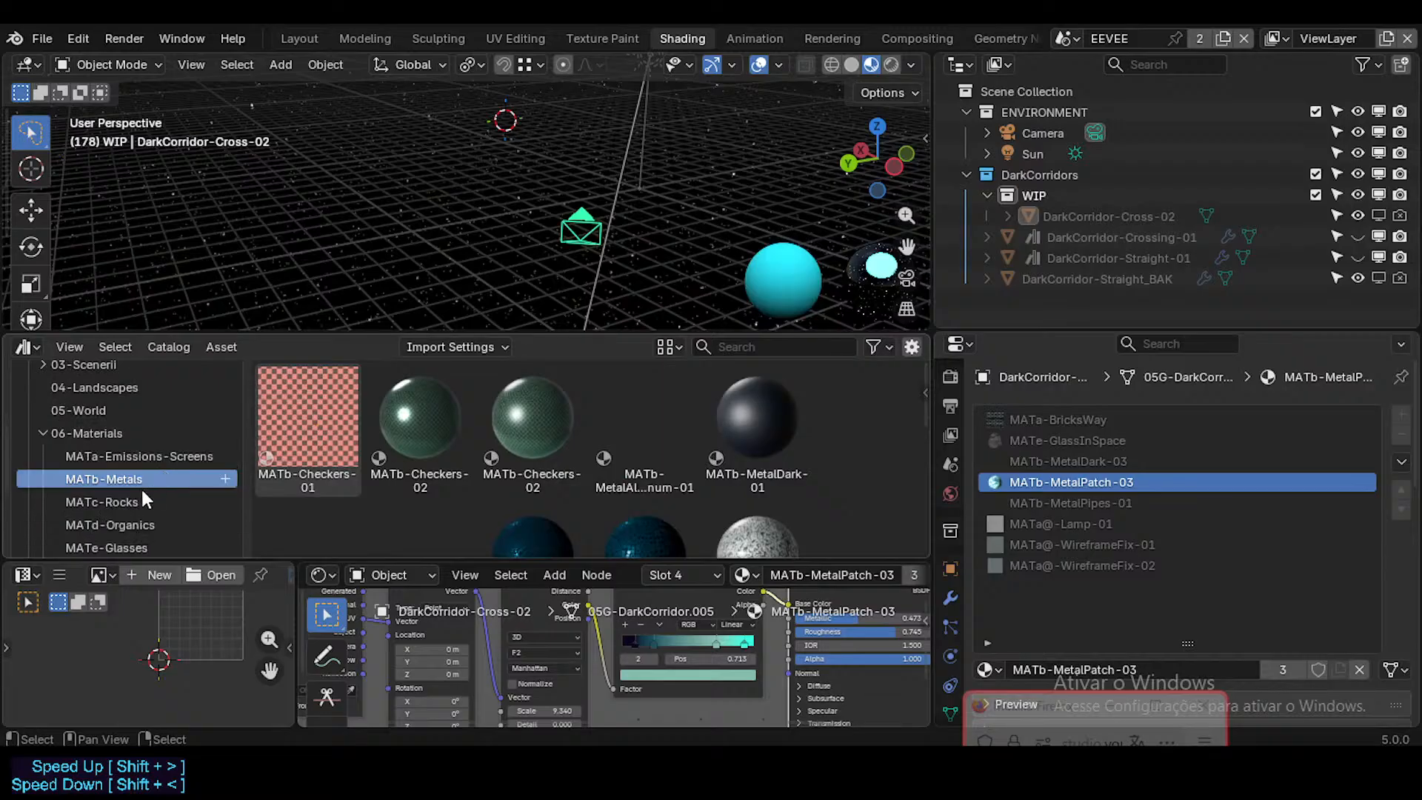
scroll(513, 471, "down", 1)
scroll(517, 479, "down", 4)
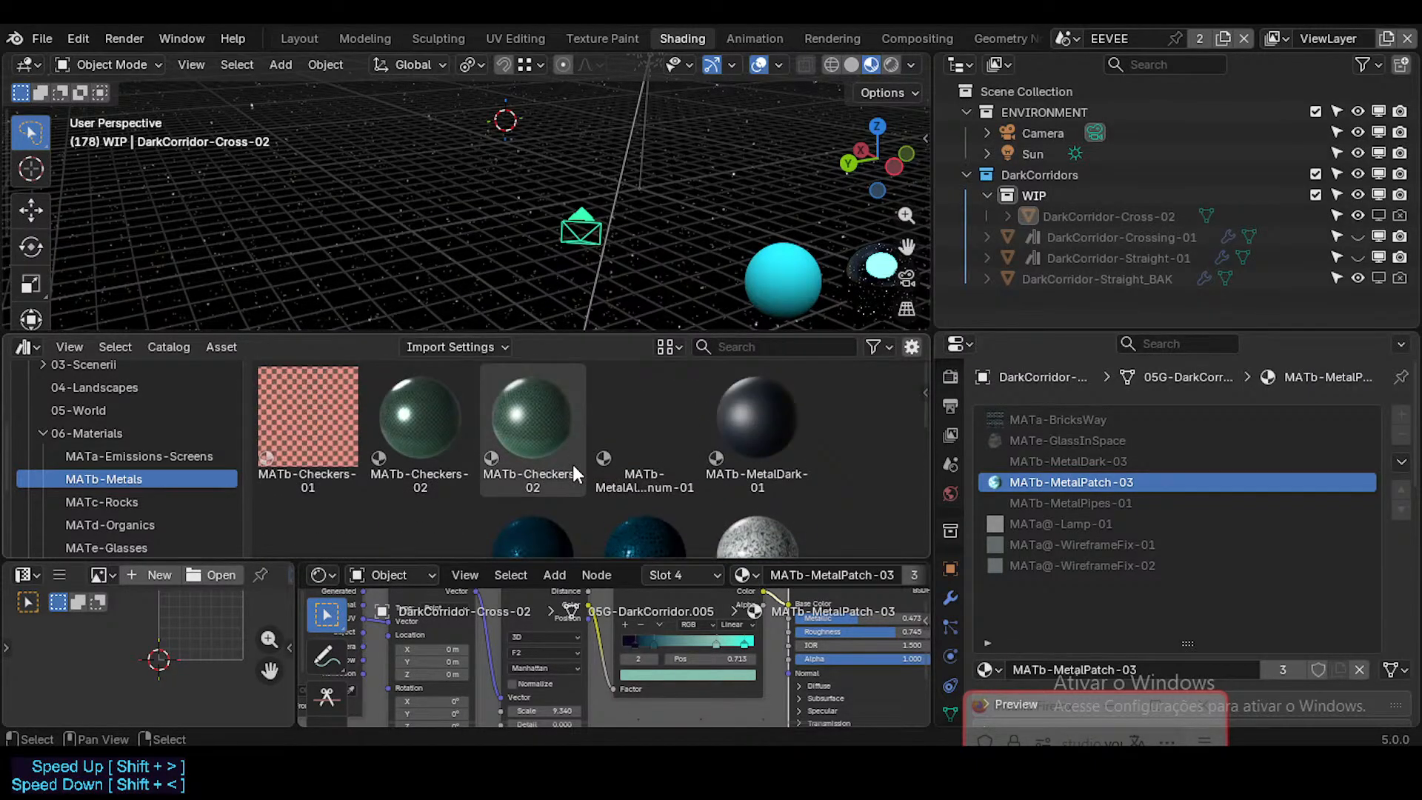
scroll(137, 504, "down", 5)
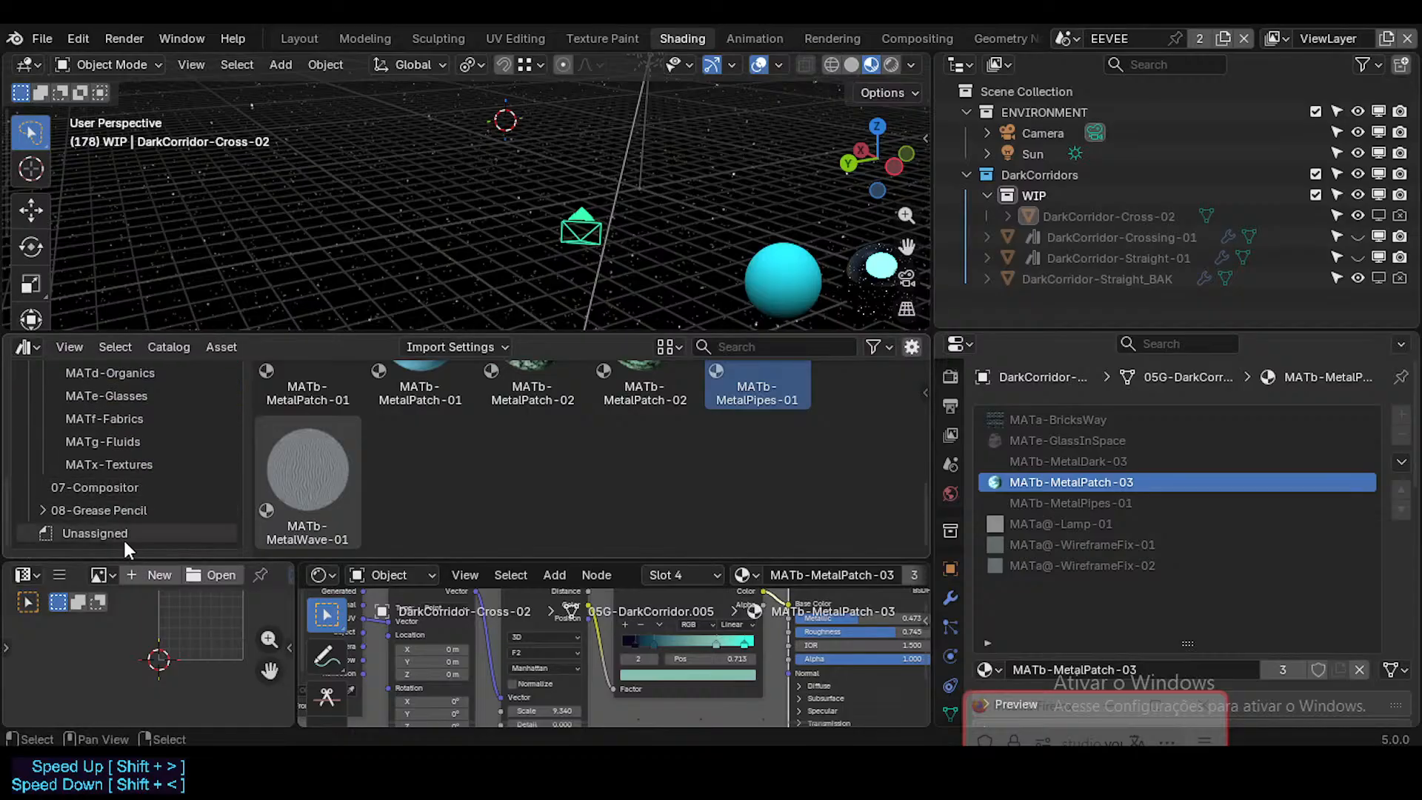
Step: Search the Unassigned, Compositor, Fluids, Fabrics, Glasses, Organics and Rocks catalogs for the MATb-MetalPatch-03 asset
left_click(123, 534)
scroll(393, 458, "up", 5)
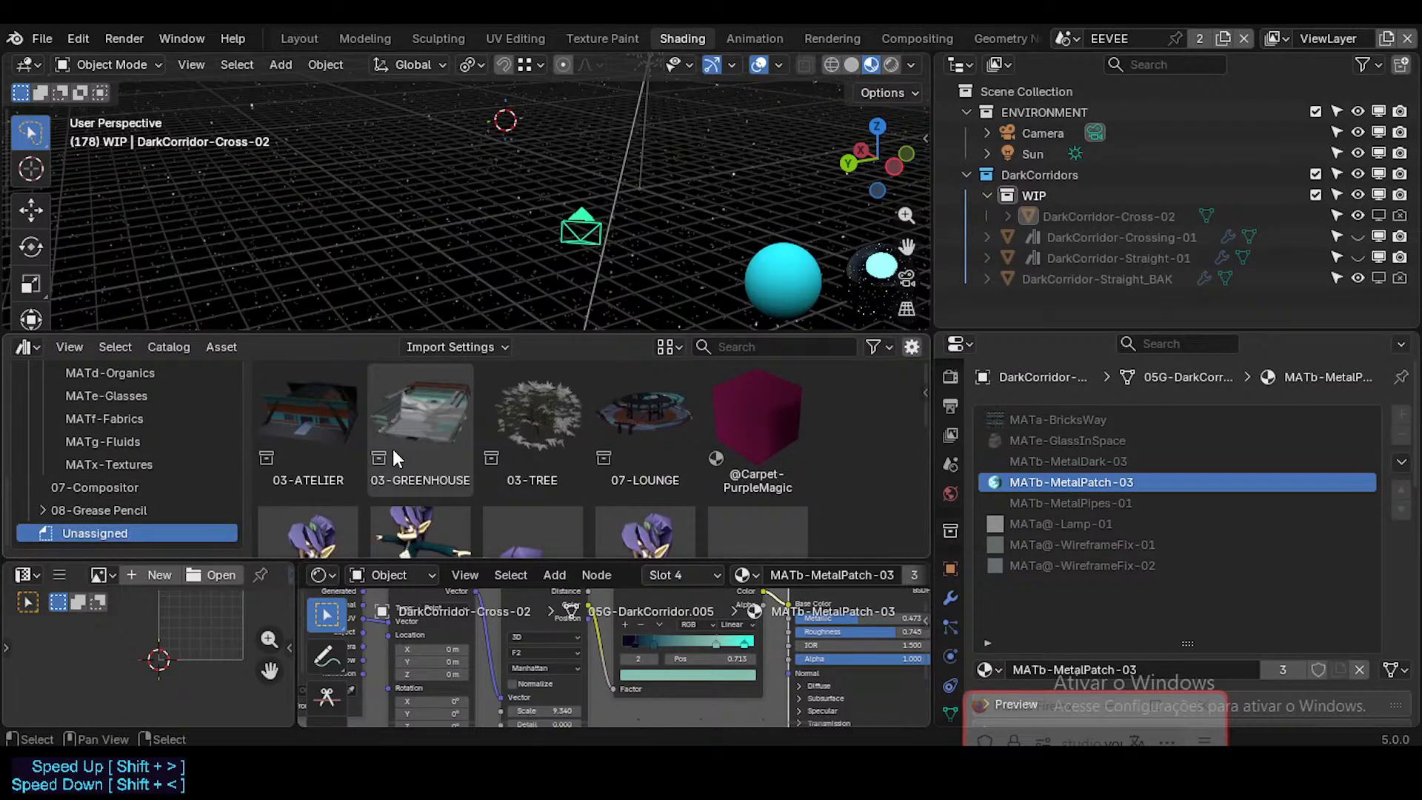
left_click(124, 508)
left_click(121, 490)
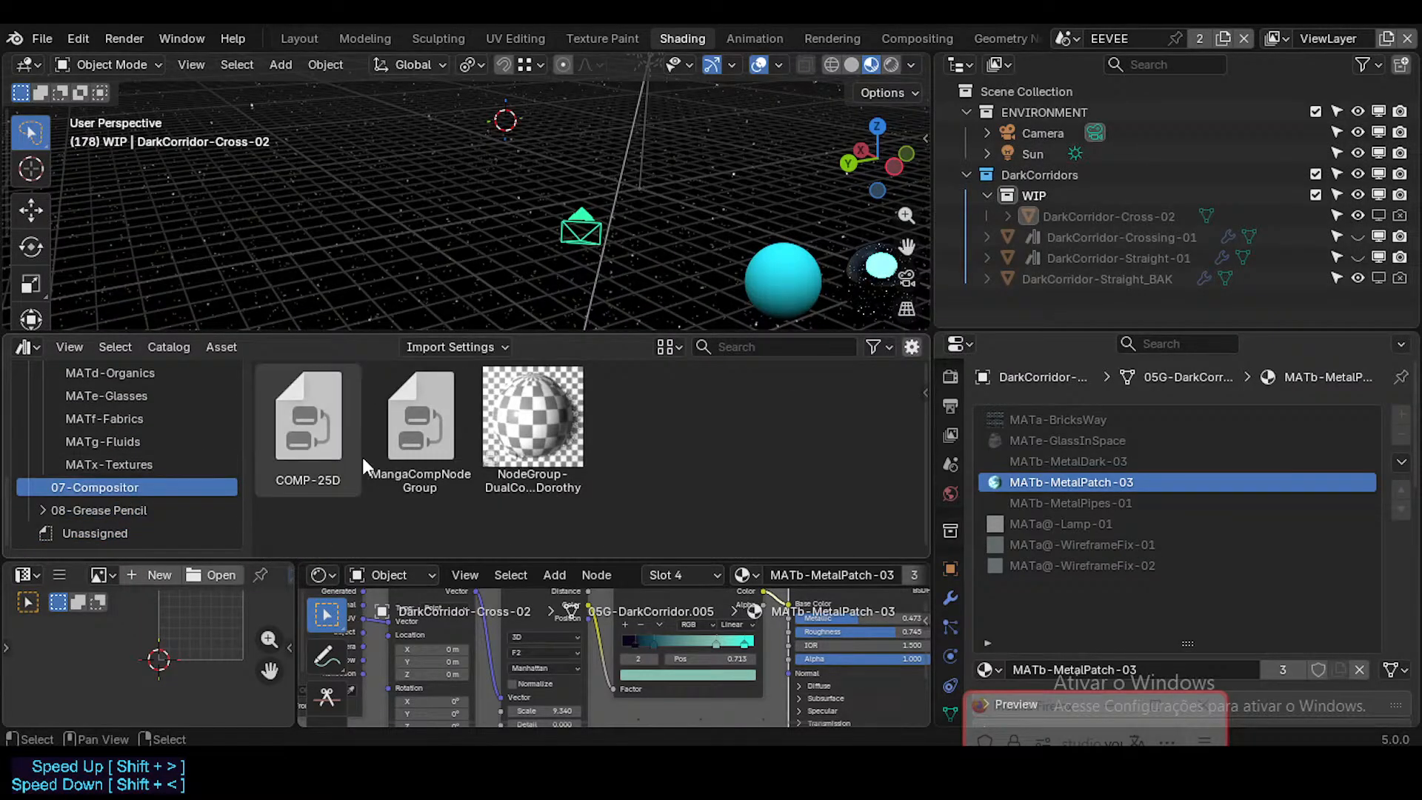
left_click(124, 462)
left_click(129, 444)
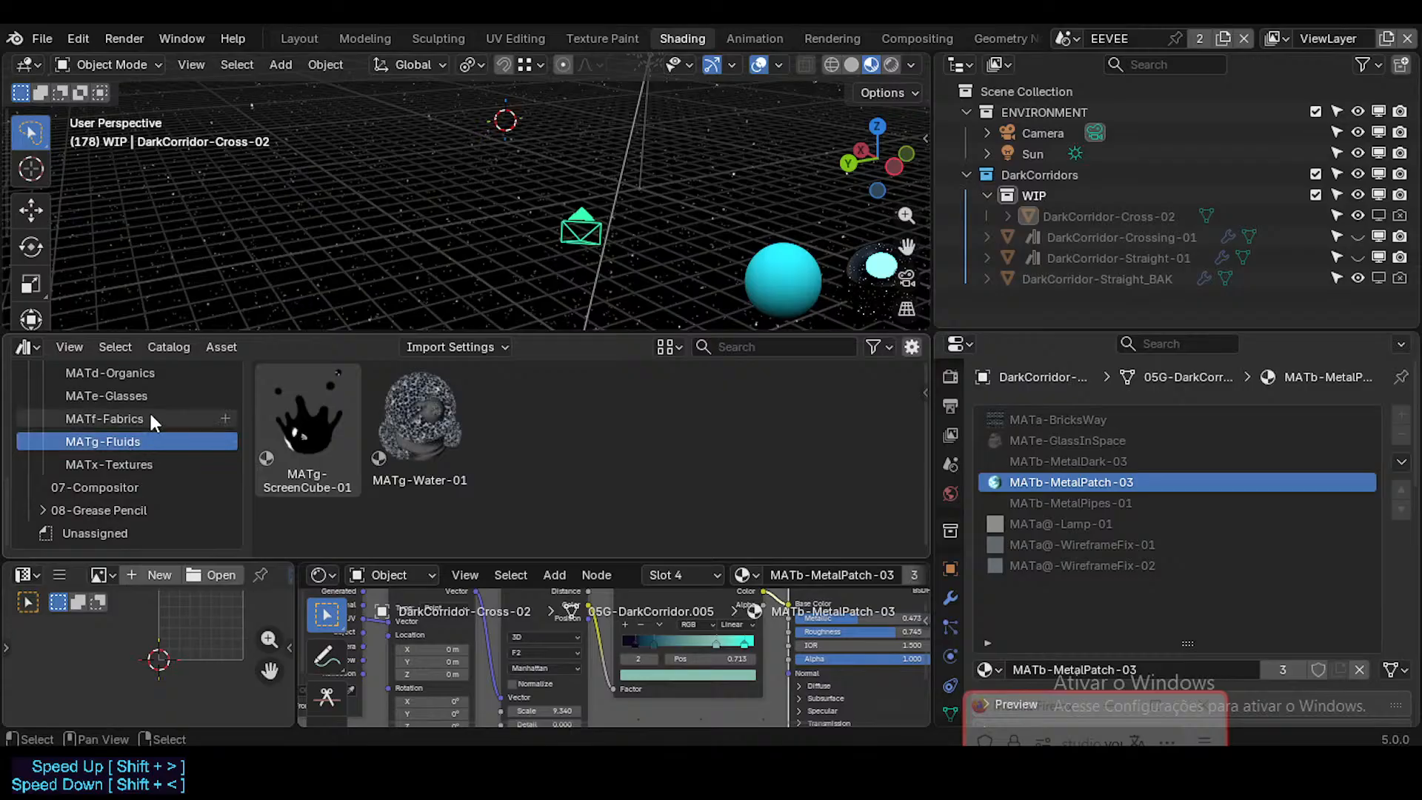
left_click(151, 418)
scroll(410, 485, "down", 5)
scroll(410, 486, "up", 5)
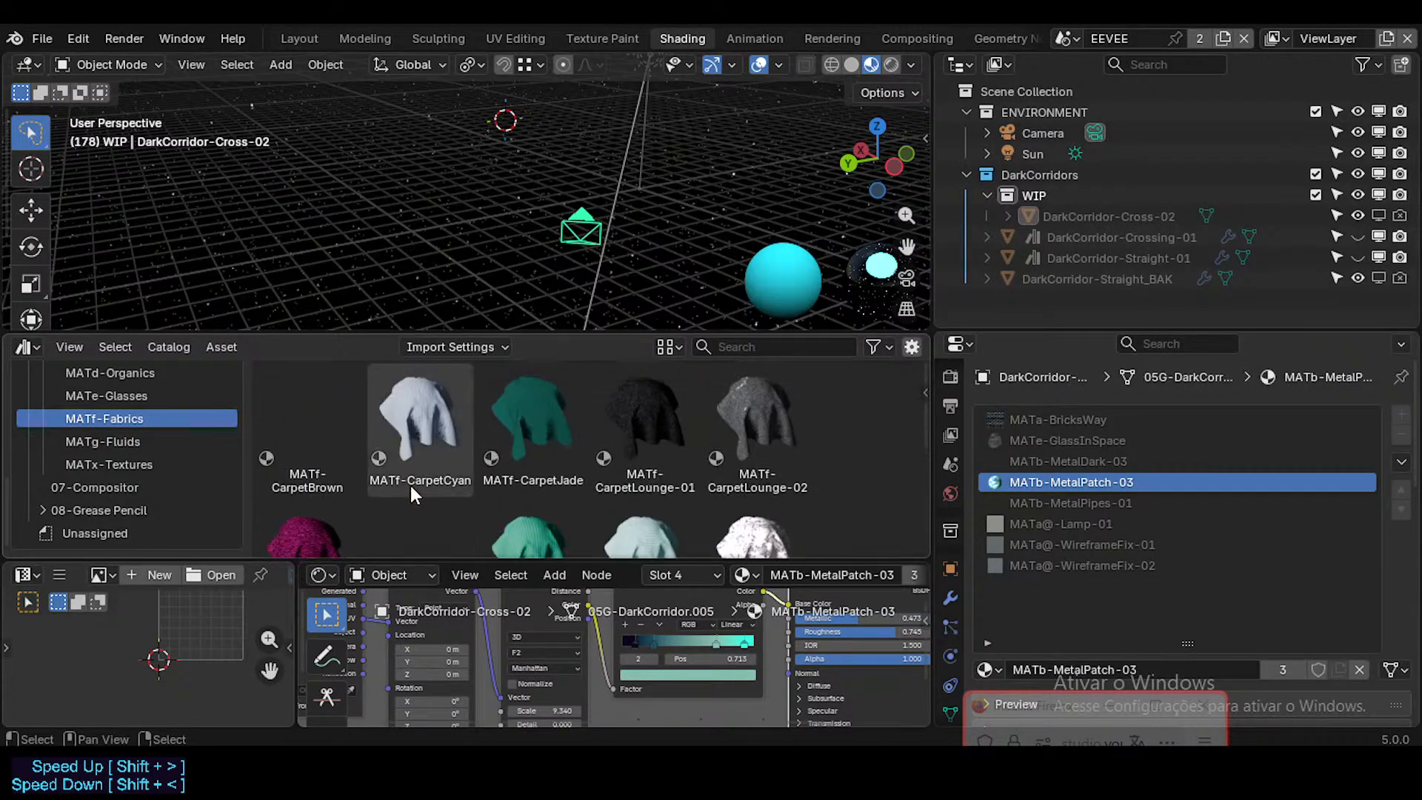
left_click(127, 397)
scroll(405, 430, "down", 2)
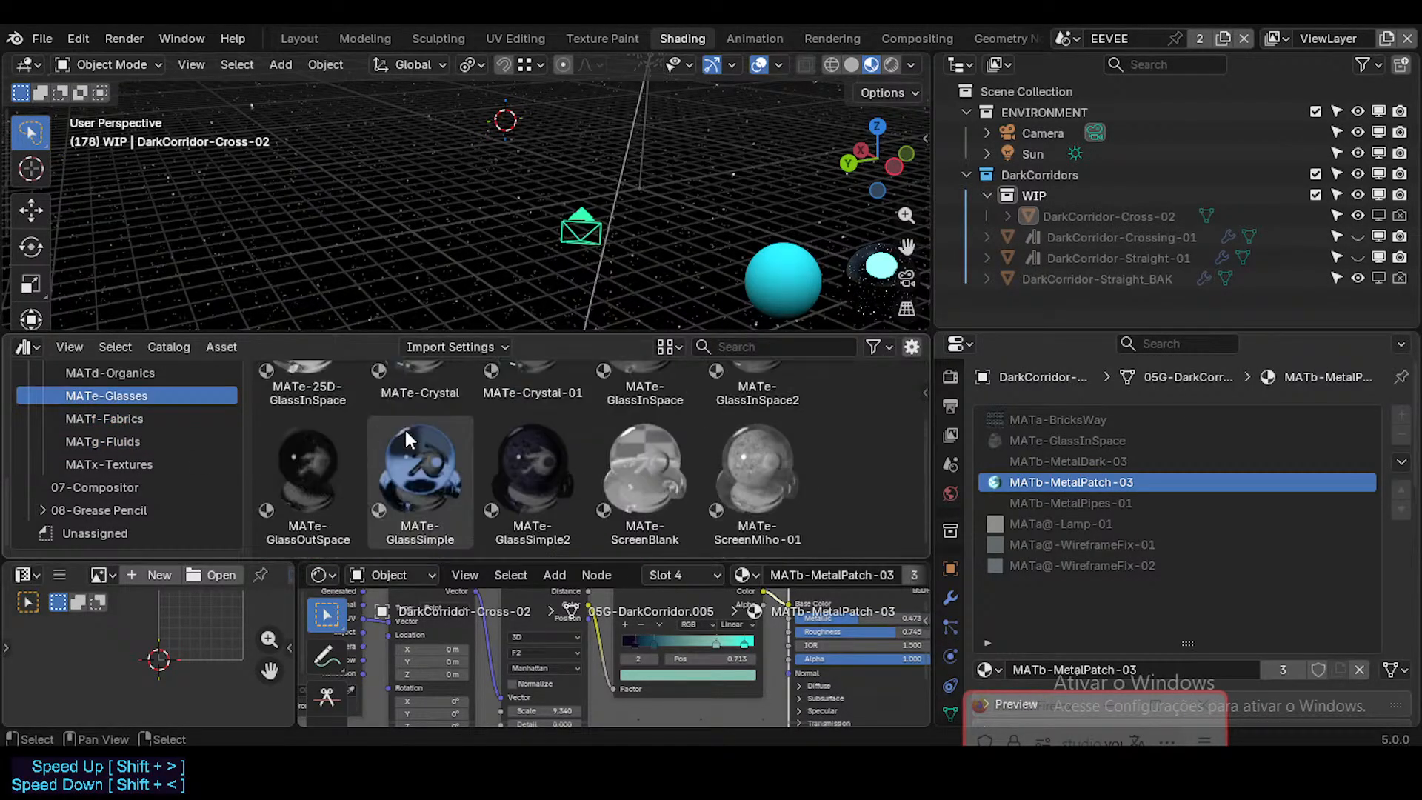
scroll(406, 429, "up", 2)
left_click(138, 375)
scroll(367, 441, "down", 5)
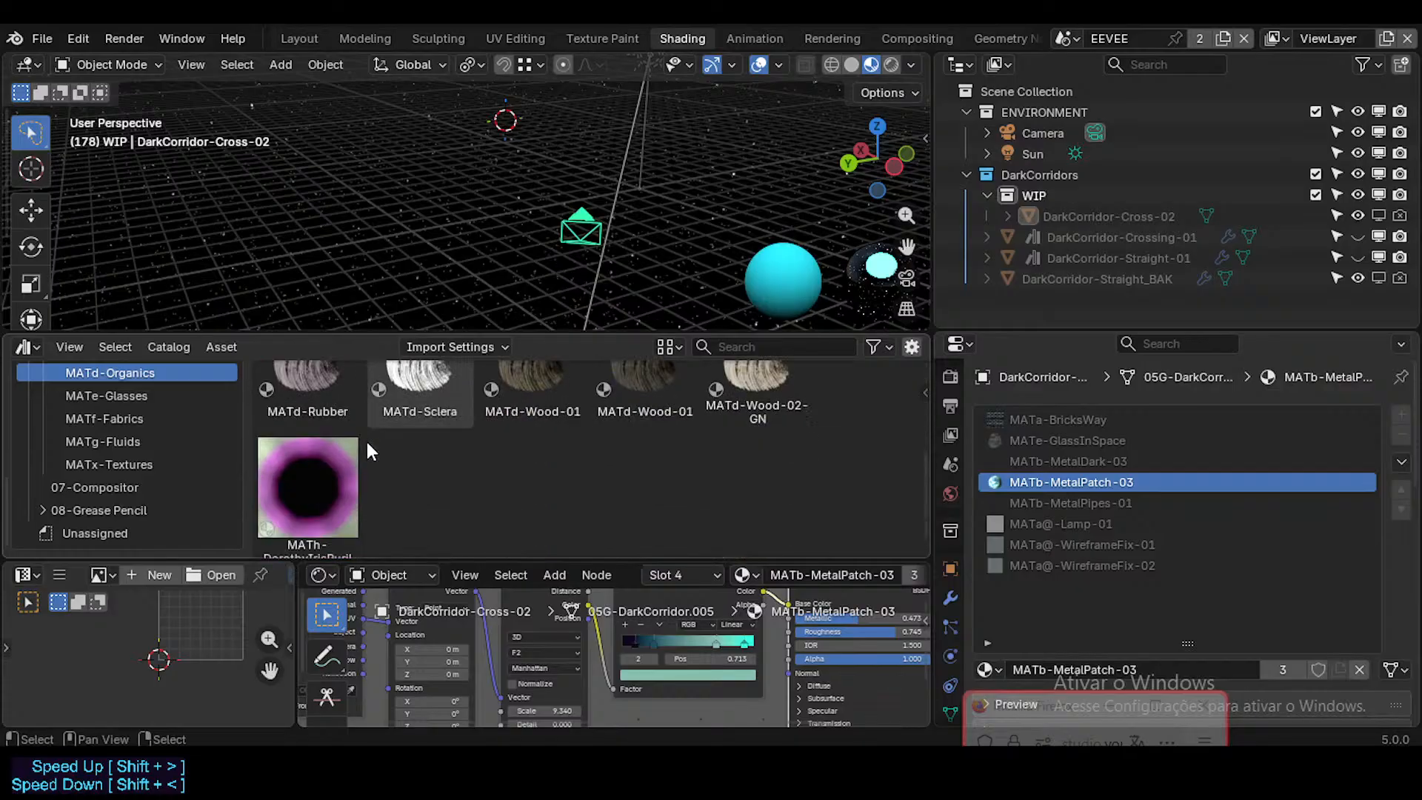
scroll(367, 441, "up", 5)
scroll(138, 438, "up", 4)
left_click(164, 472)
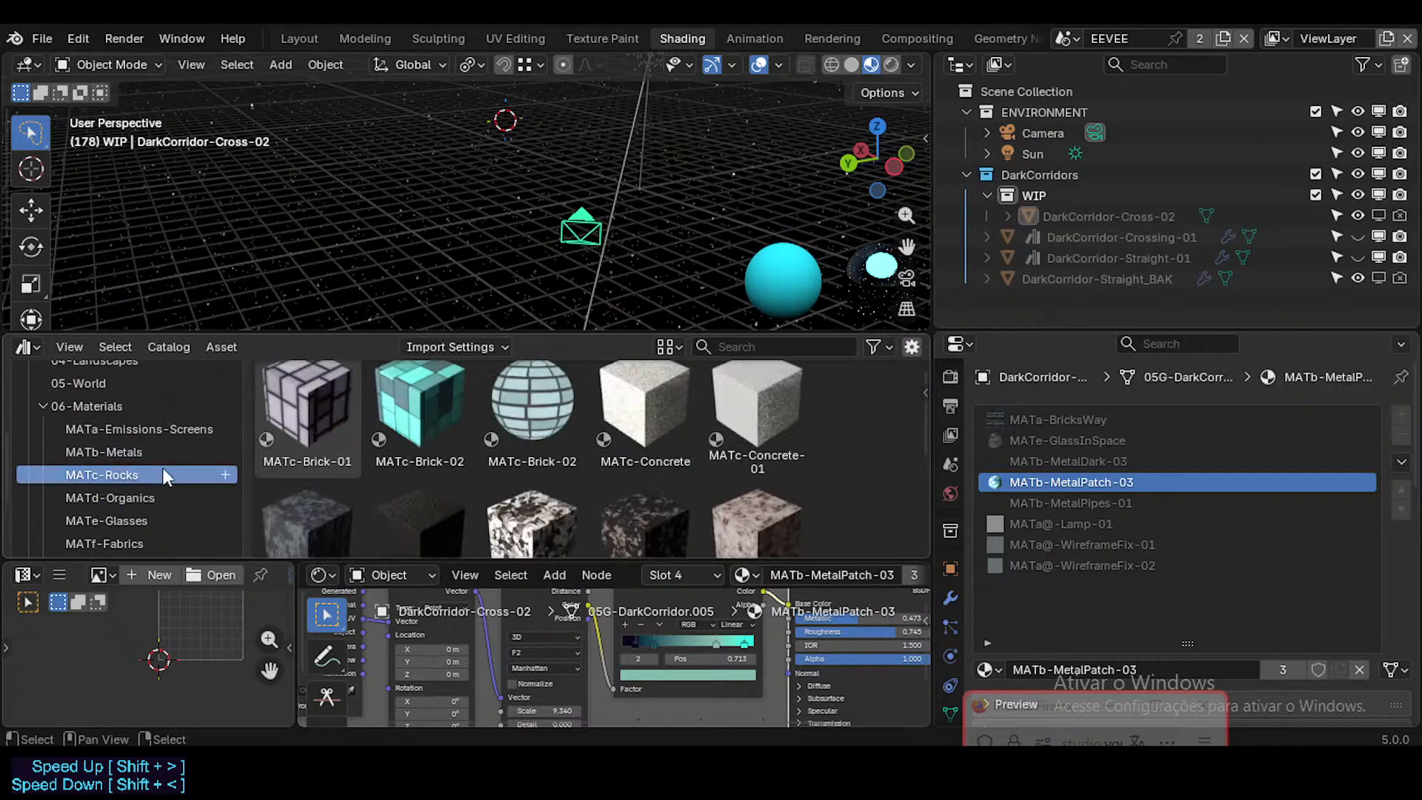
scroll(490, 511, "down", 4)
scroll(490, 512, "up", 4)
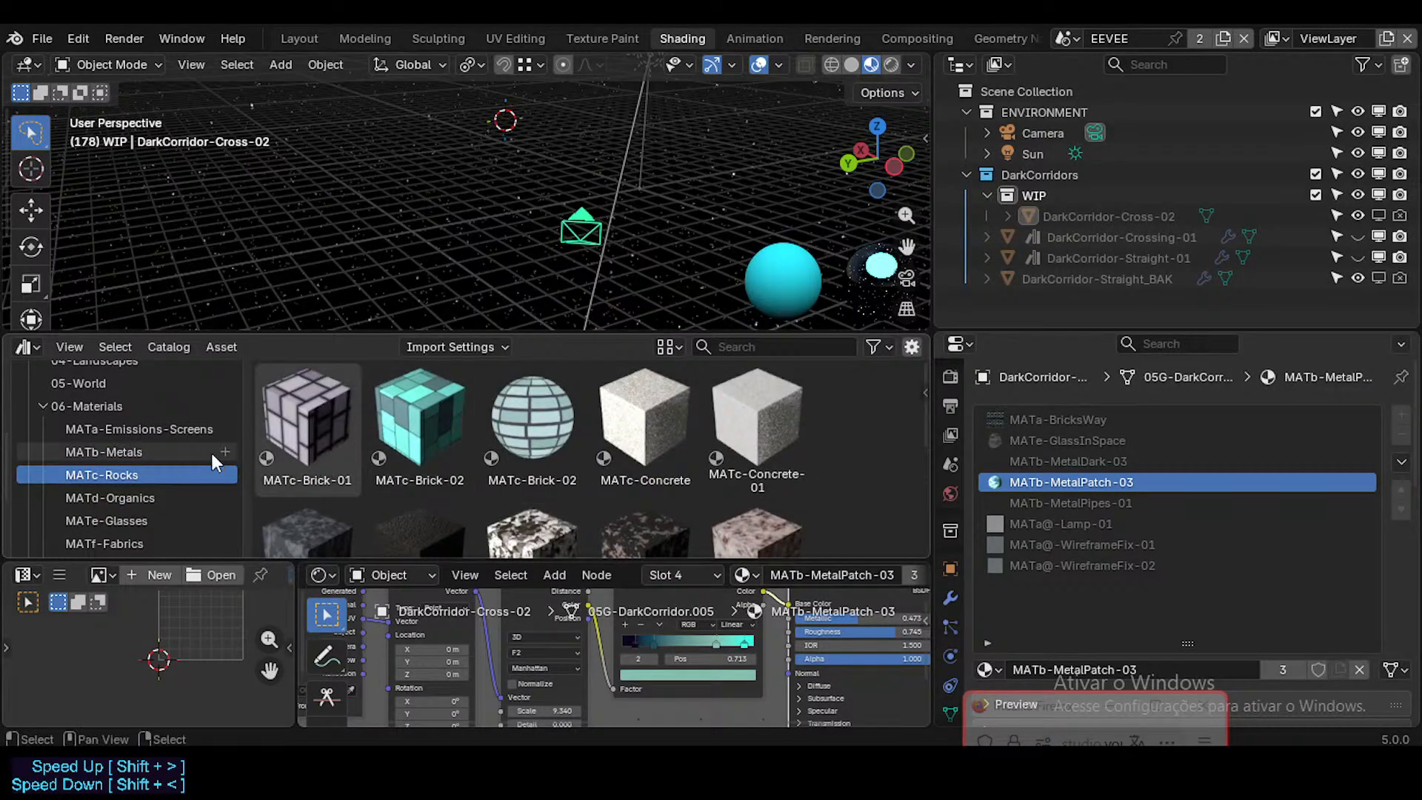
Step: Examine the MetalPatch materials in the MATb-Metals catalog, comparing the duplicate MATb-MetalPatch-01 and MATb-MetalPatch-02 entries
left_click(147, 452)
scroll(467, 453, "down", 4)
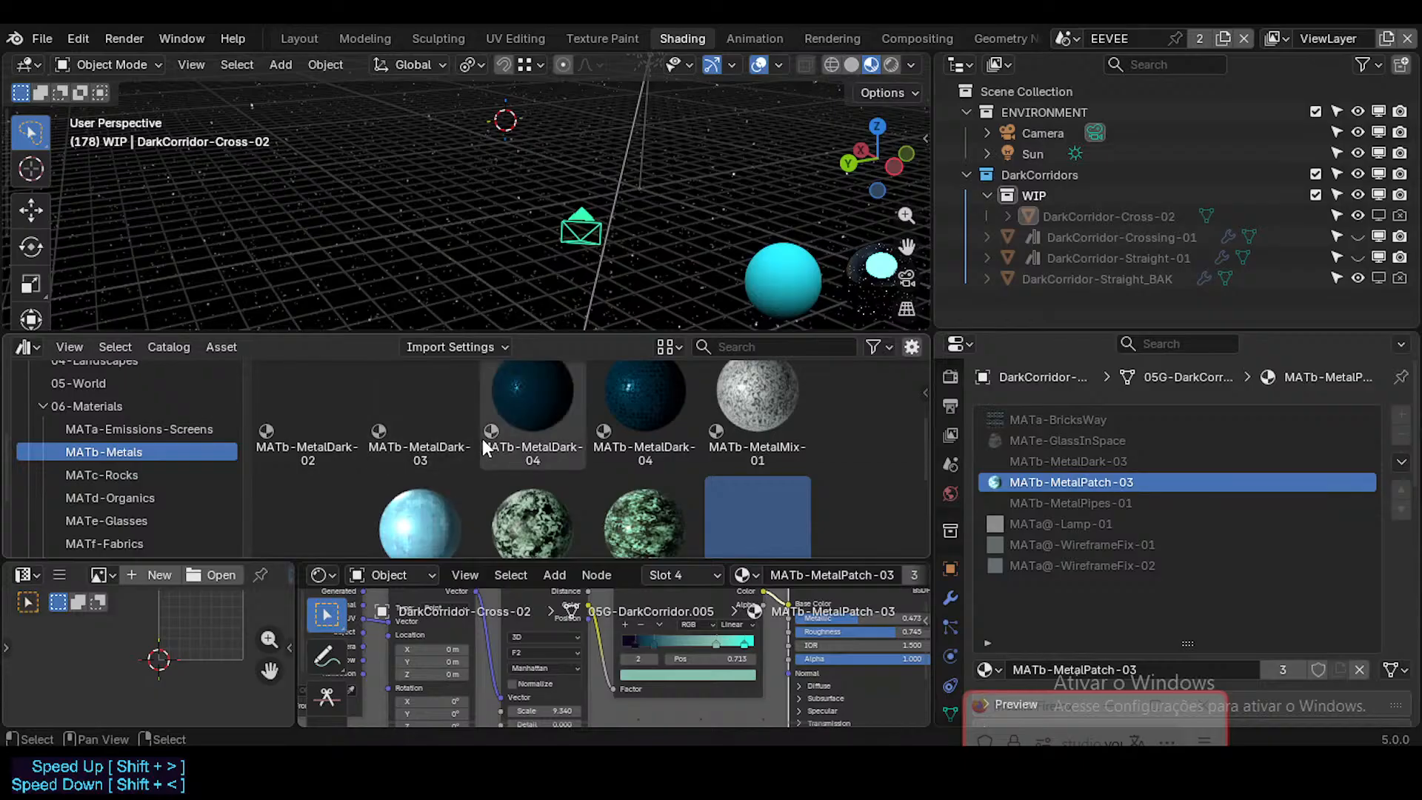
scroll(482, 439, "up", 1)
scroll(635, 441, "up", 2)
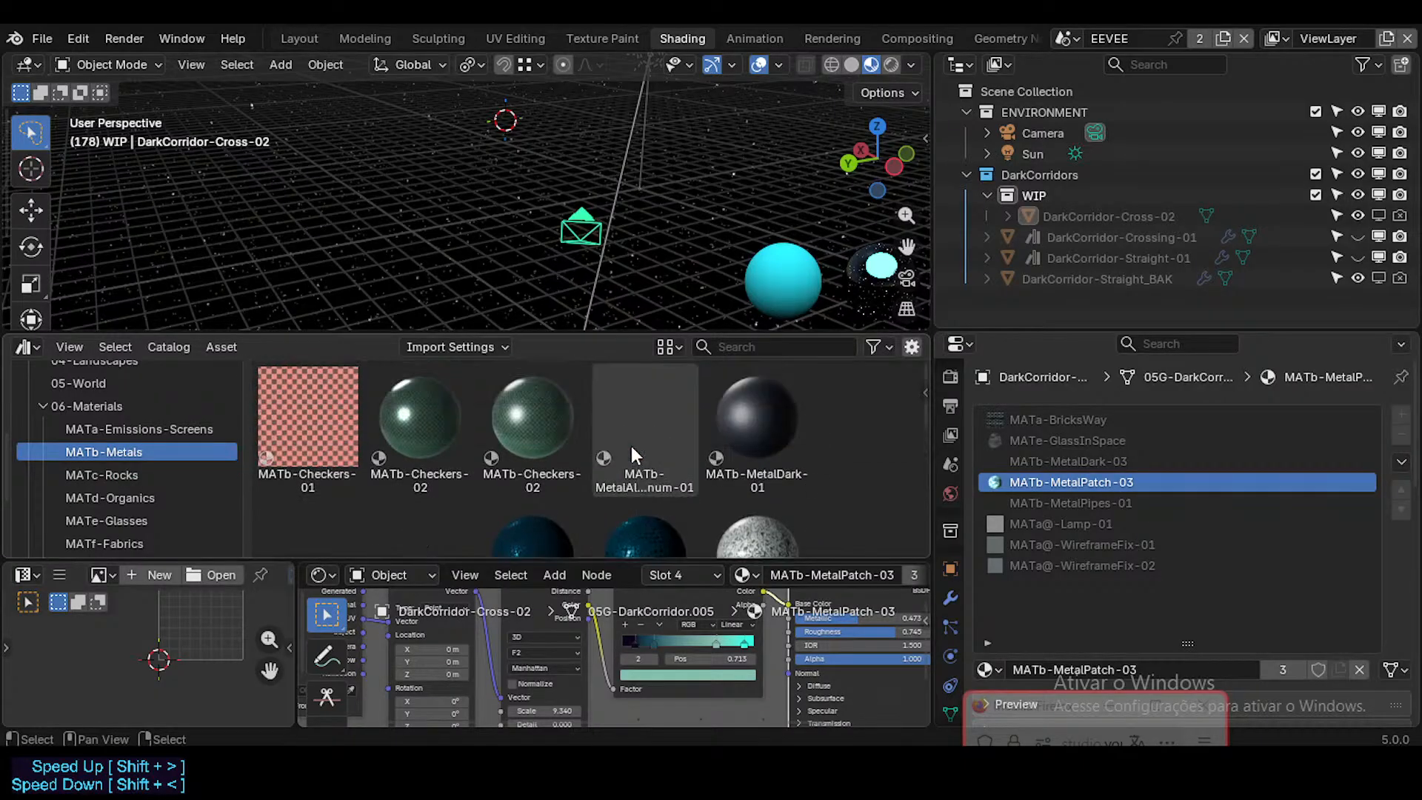
scroll(637, 459, "down", 5)
scroll(363, 416, "up", 2)
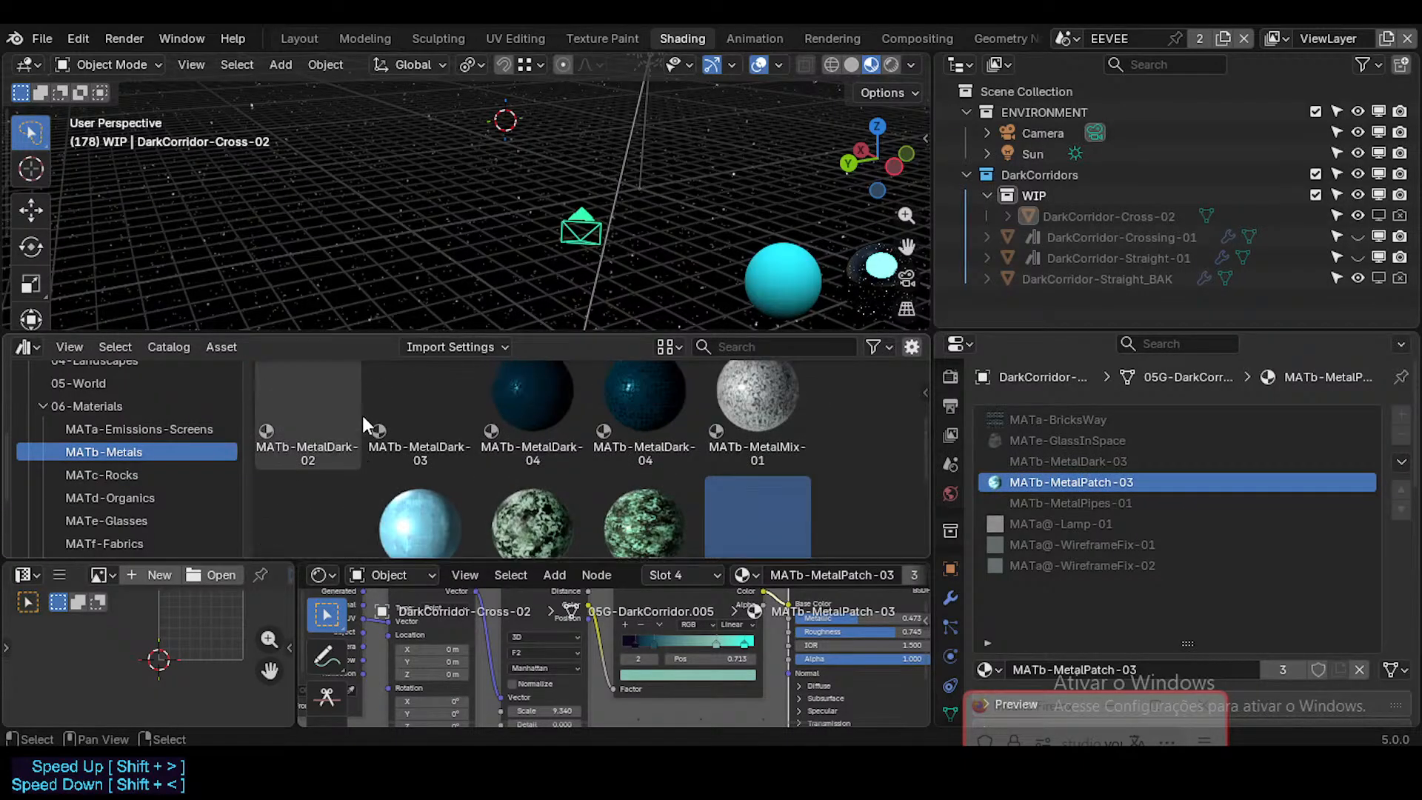
scroll(405, 445, "down", 2)
left_click(440, 450)
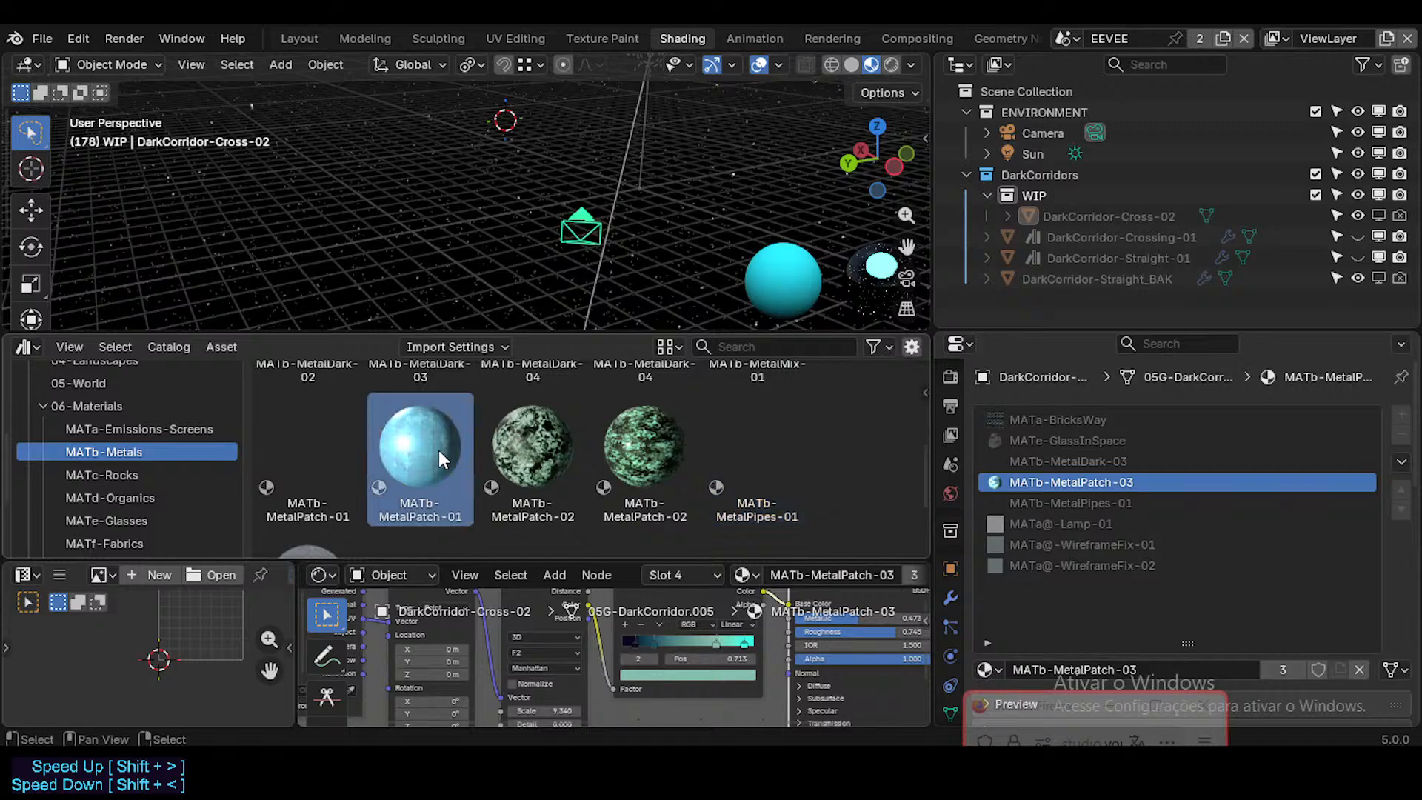
left_click(529, 450)
left_click(668, 447)
scroll(623, 448, "down", 2)
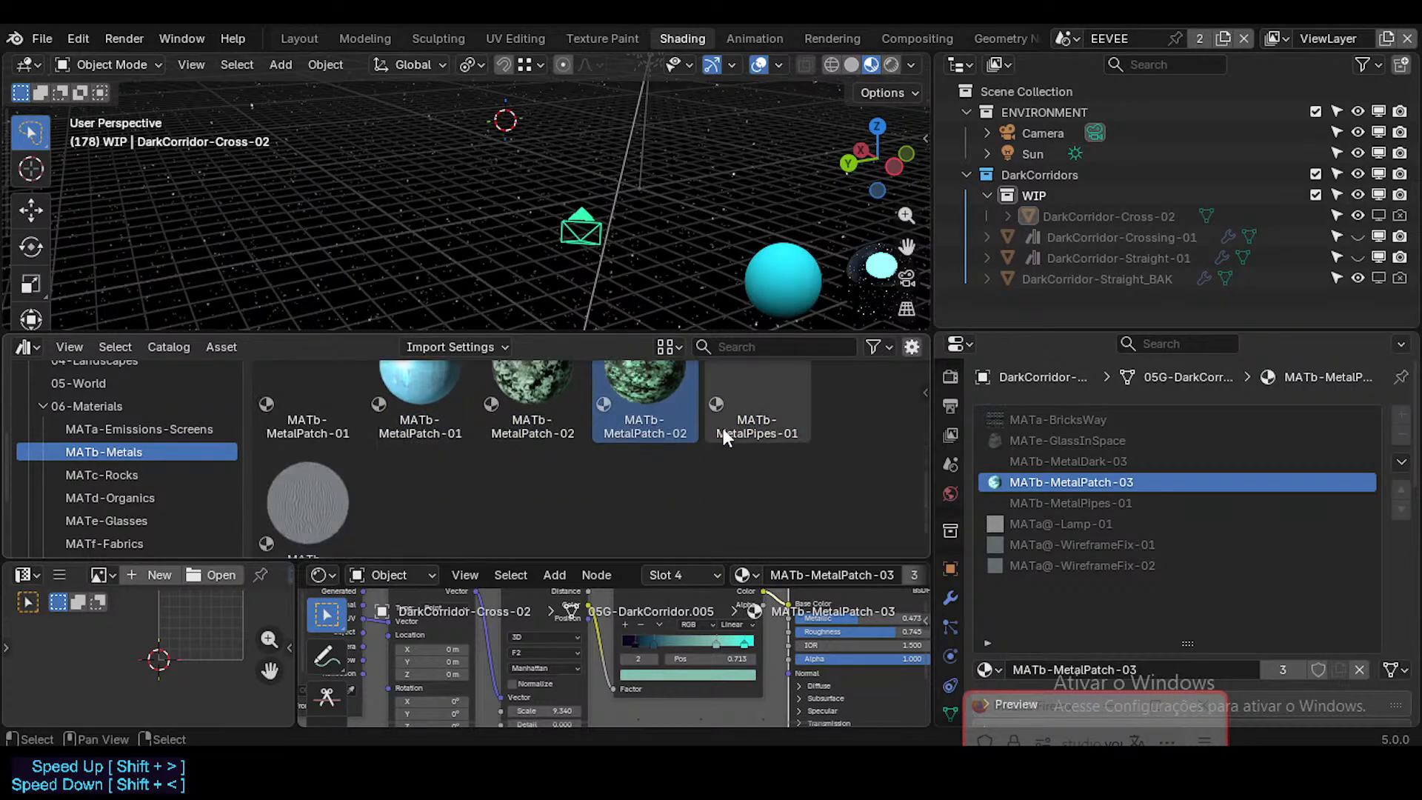
scroll(313, 396, "up", 1)
left_click(311, 397)
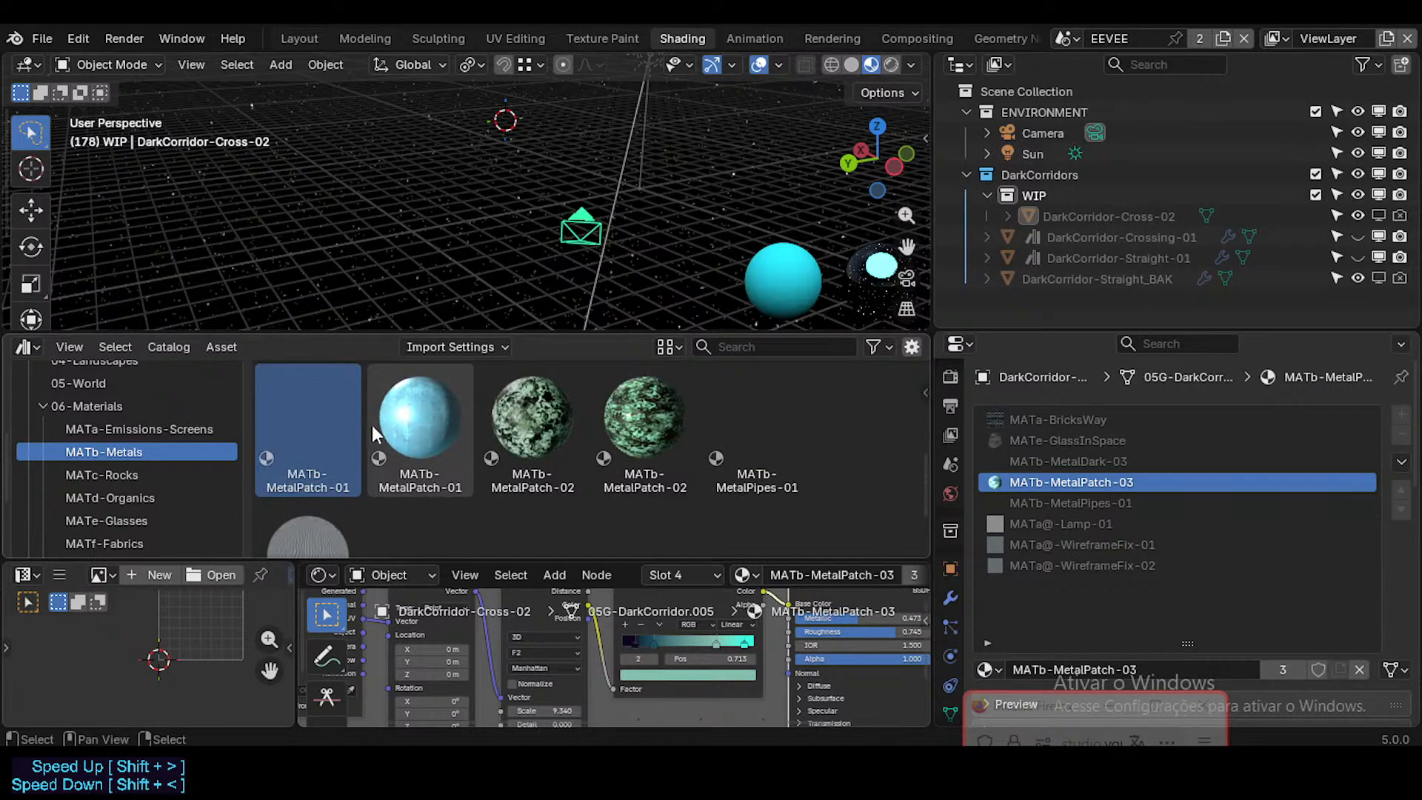
left_click(400, 431)
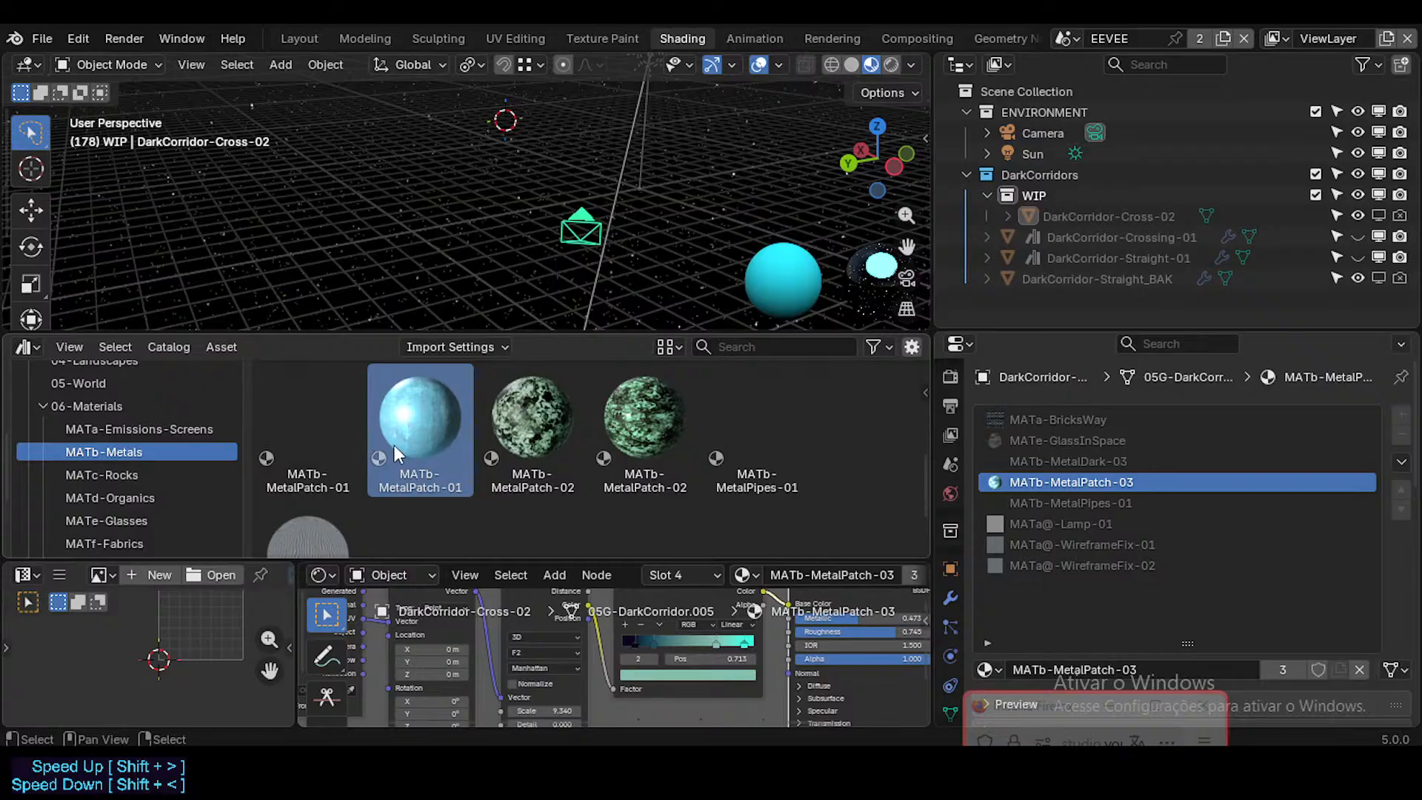
right_click(395, 445)
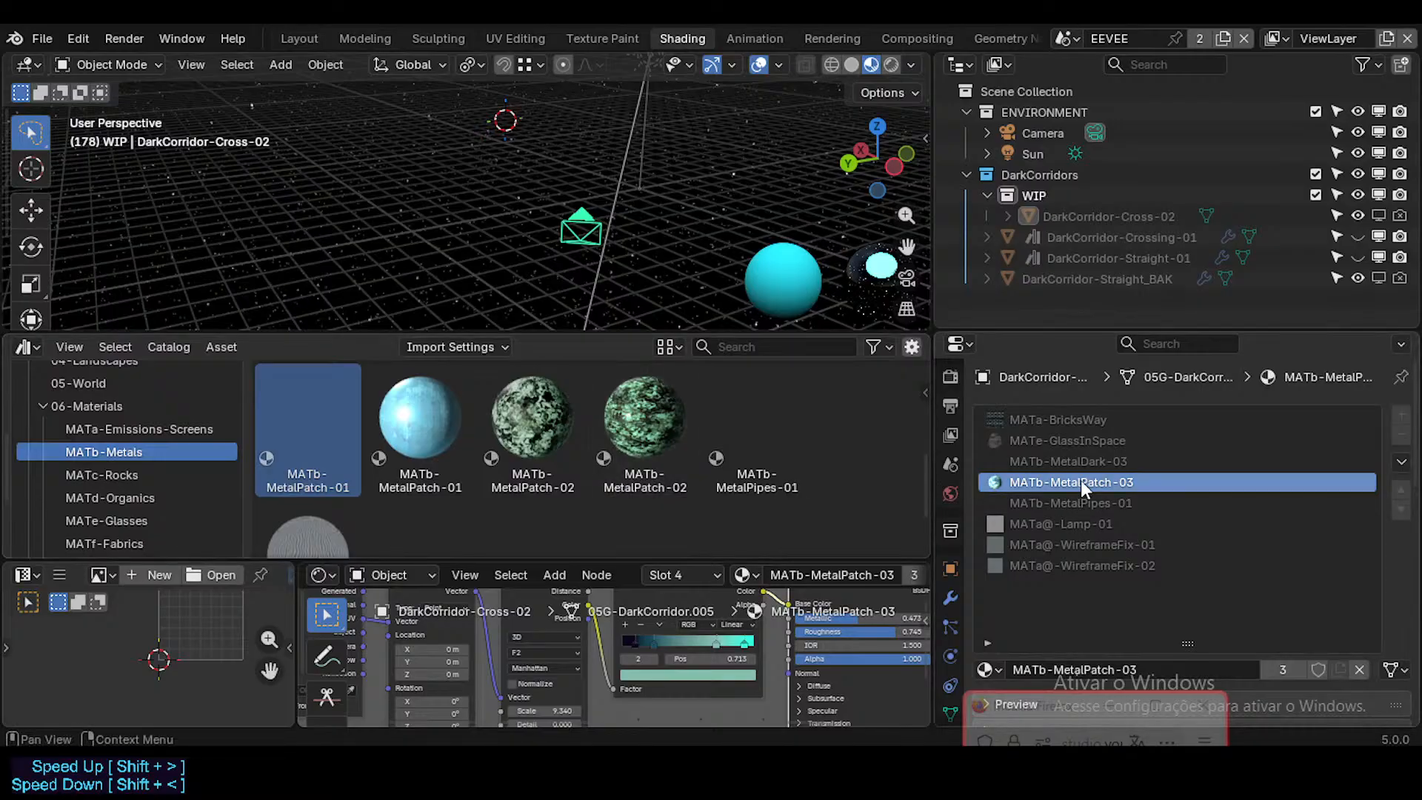
Step: Mark DarkCorridor-Cross-02's local MATb-MetalPatch-03 material as an asset and save ModularCorridorDark.blend
right_click(1316, 665)
left_click(1211, 577)
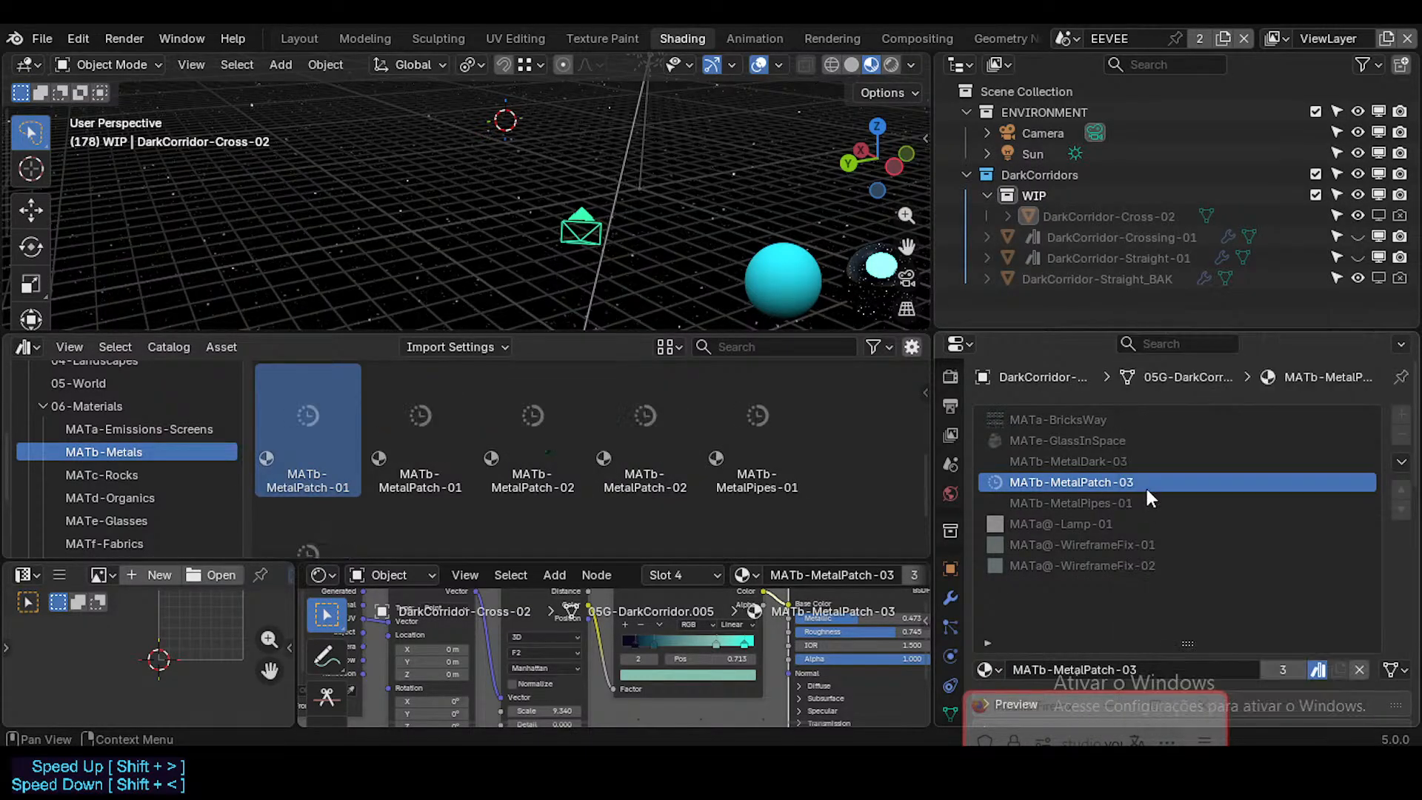
key("ctrl+s")
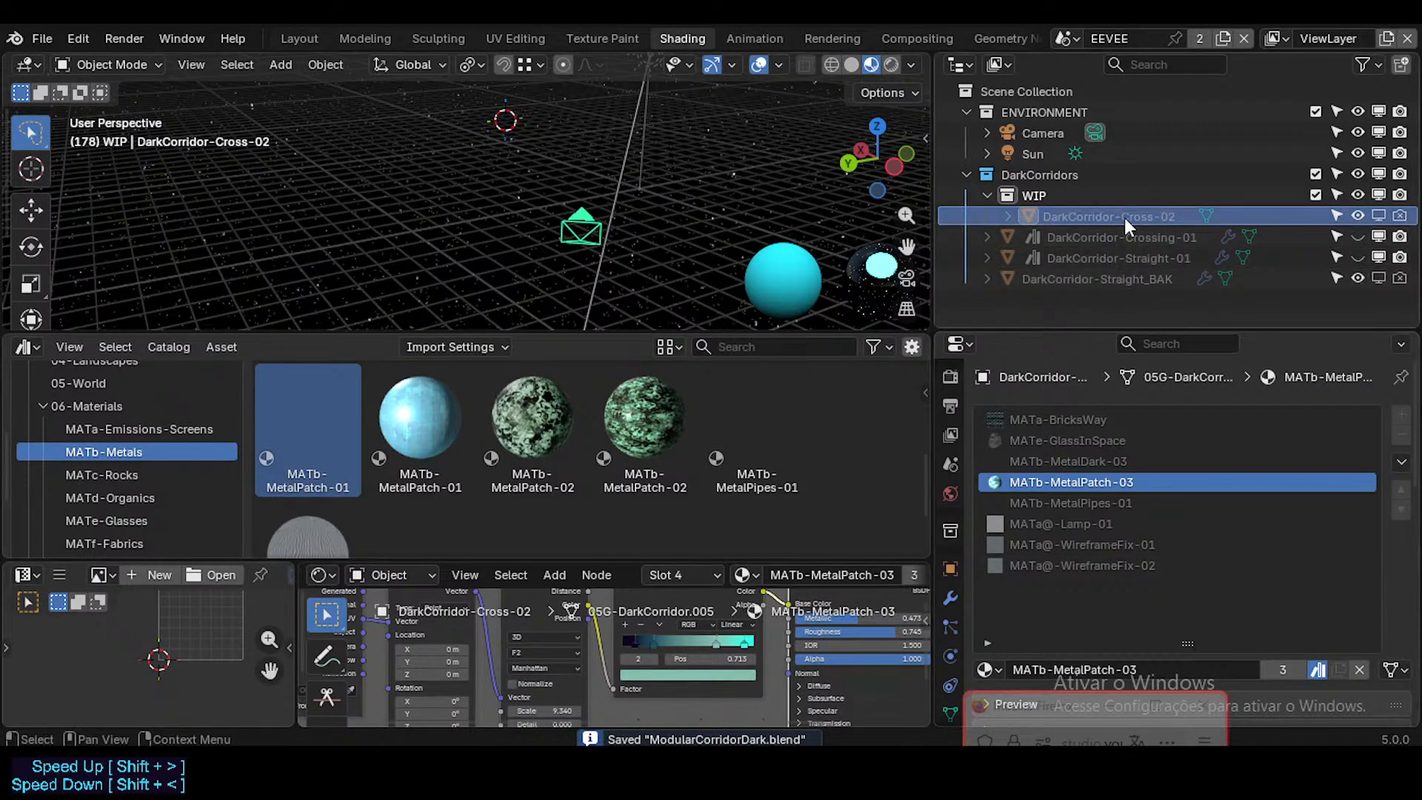
Step: Check the material slots of DarkCorridor-Straight_BAK and DarkCorridor-Crossing-01
left_click(1124, 237)
left_click(1117, 279)
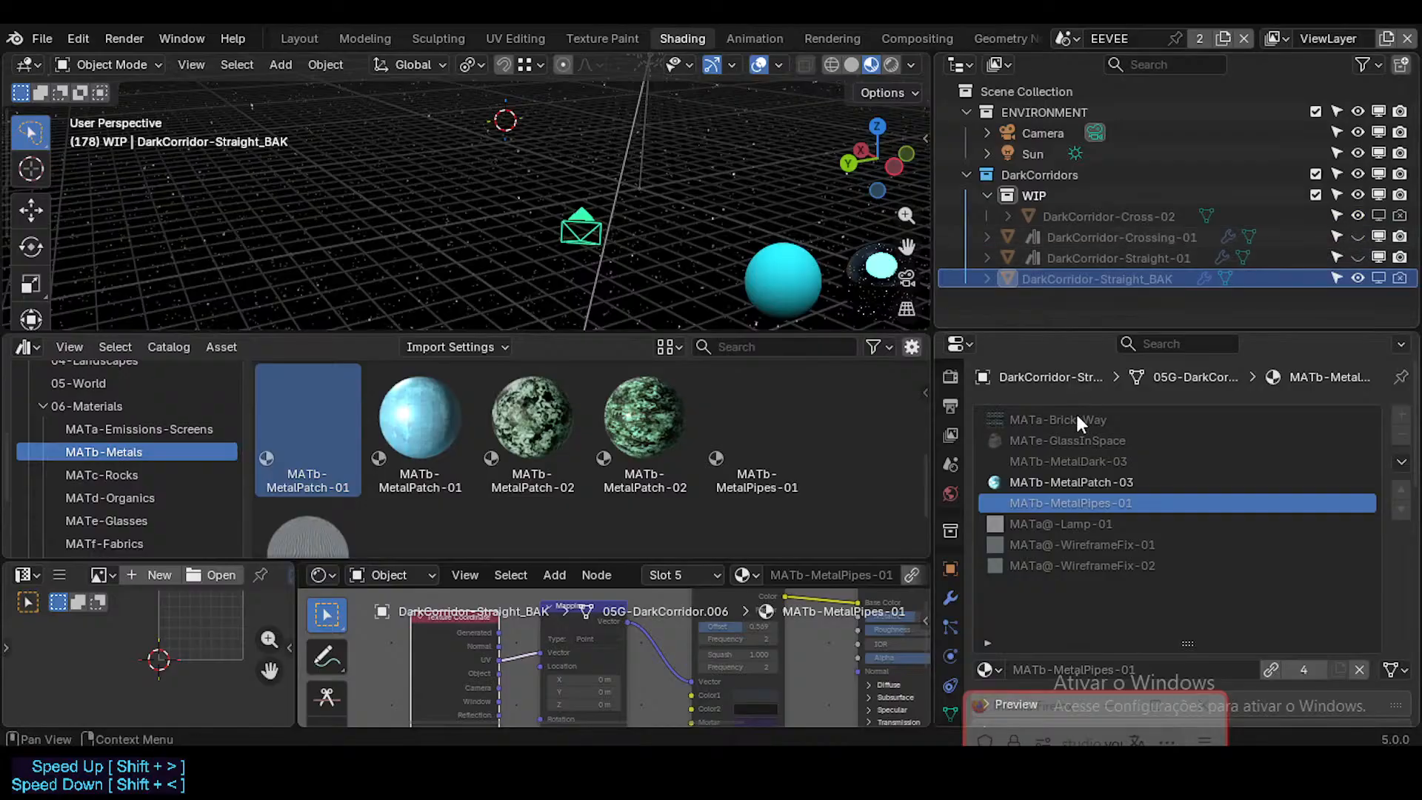
left_click(1083, 481)
left_click(1116, 237)
left_click(1113, 200)
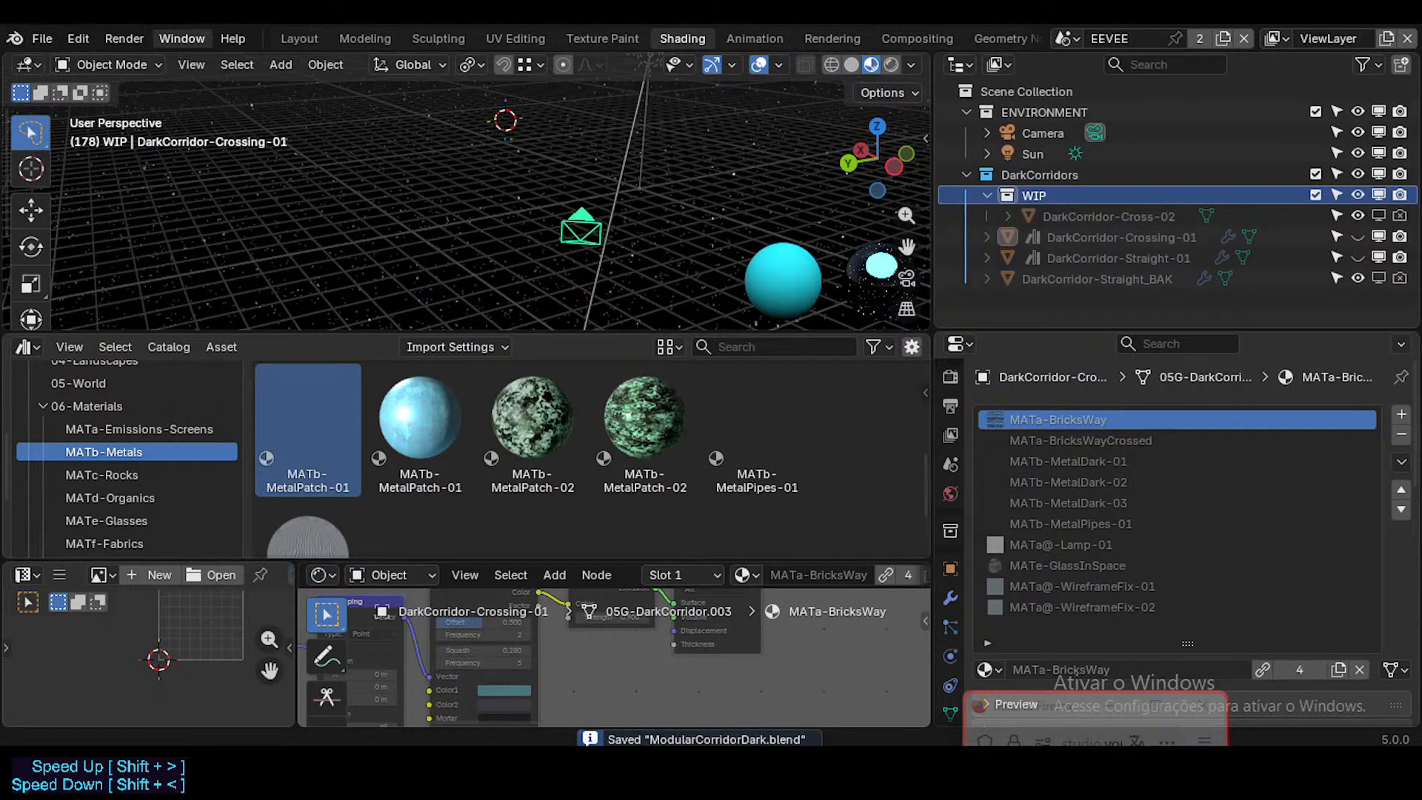
Step: Switch to the Blender window holding the furniture file and move the chat window off its material settings
key("alt+Tab")
key("alt+Tab")
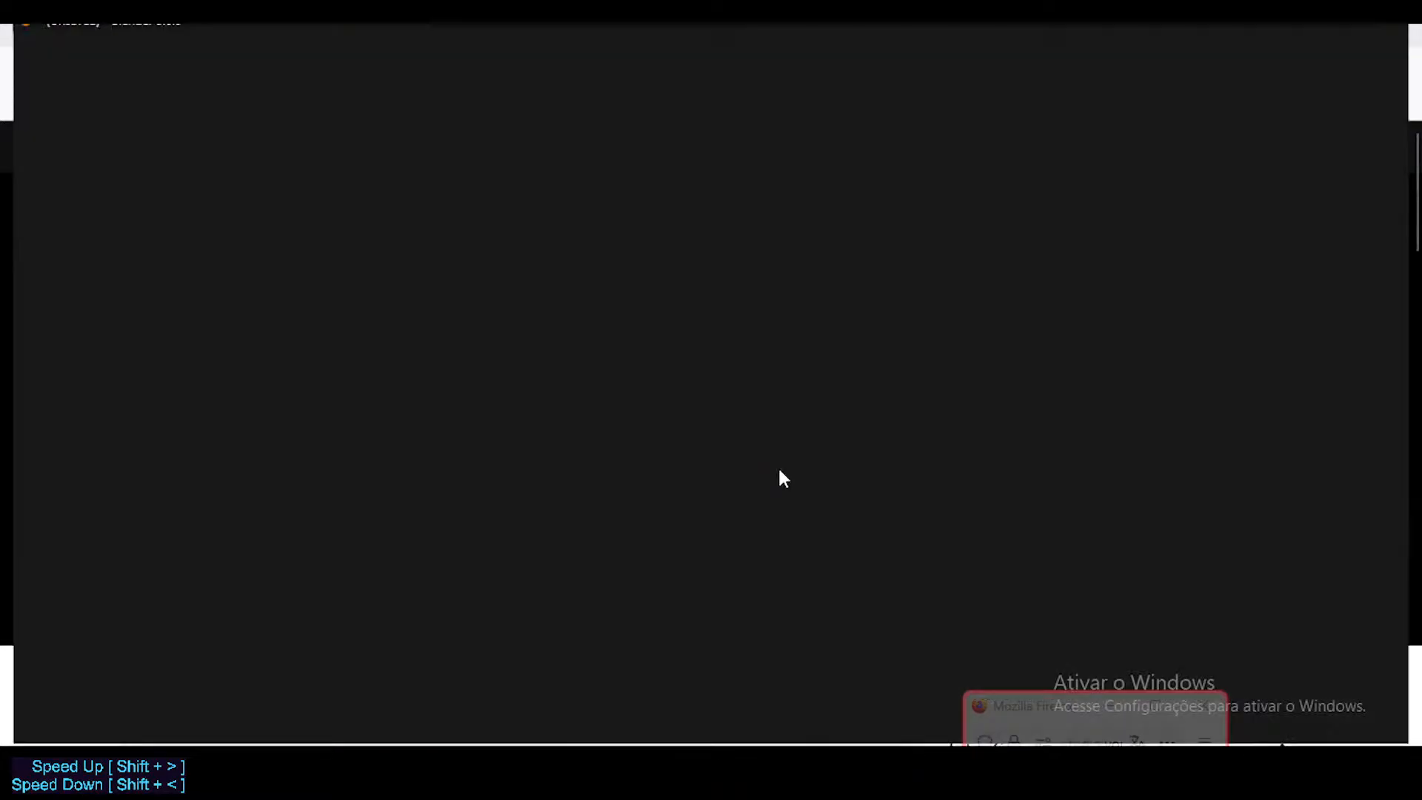
left_click_drag(988, 716, 1048, 485)
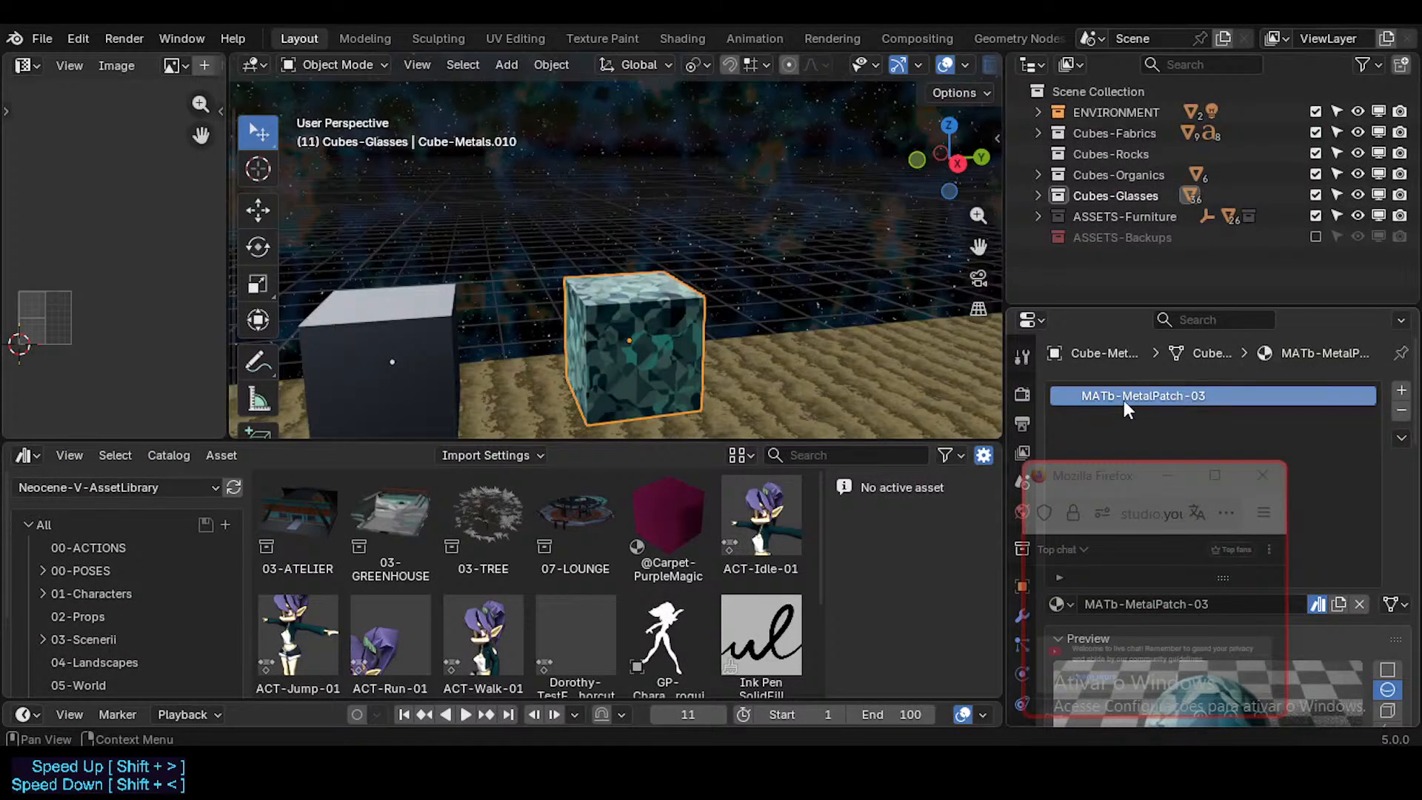
Step: Try to move the previewed MATb-MetalPatch-03 asset from Unassigned to the 06-Materials catalog in Neocene-V-AssetLibrary
scroll(631, 556, "down", 3)
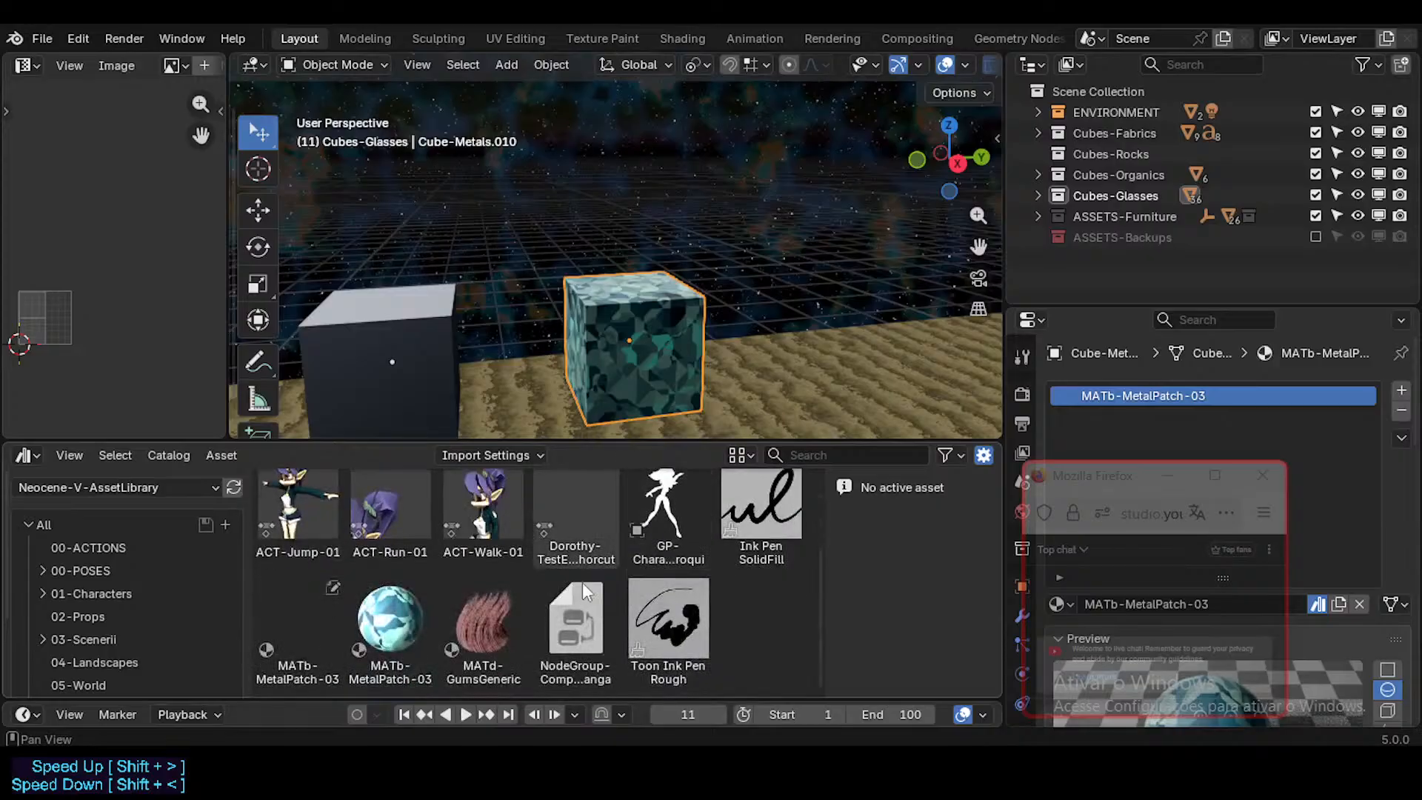
scroll(132, 622, "down", 5)
left_click(122, 671)
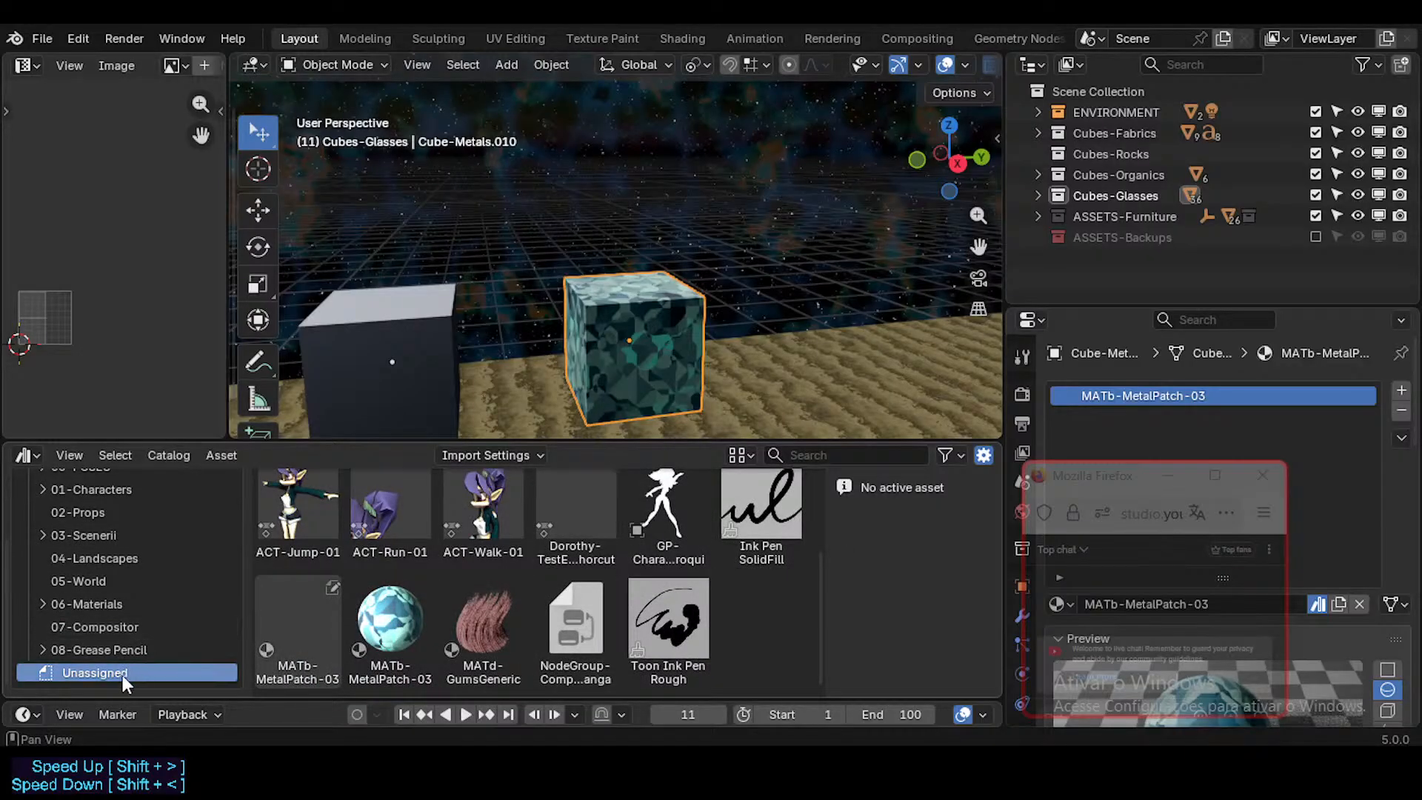
left_click(386, 639)
left_click_drag(383, 638, 152, 599)
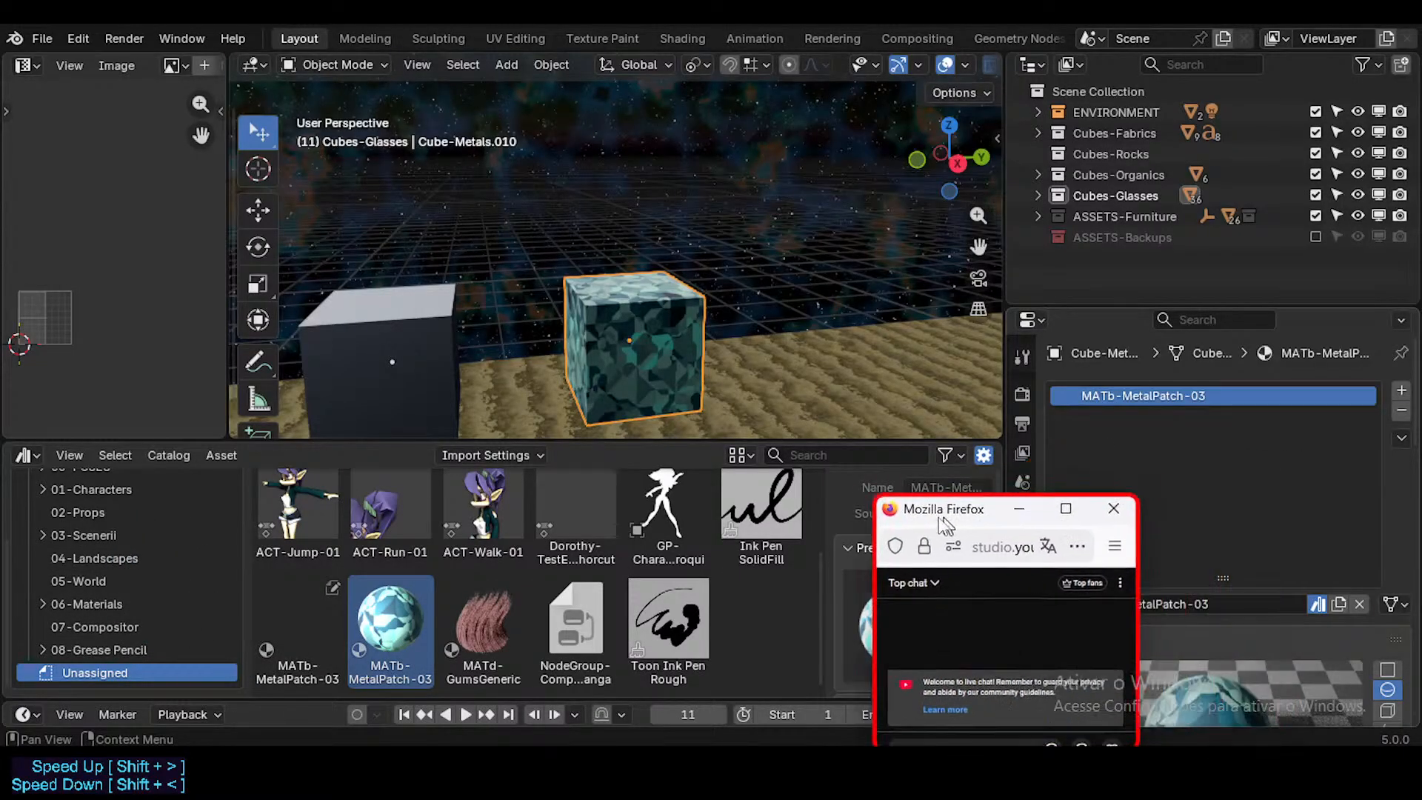
Step: Show the Current File assets and move MATb-MetalPatch-03 from Unassigned into the 06-Materials catalog
scroll(139, 603, "up", 5)
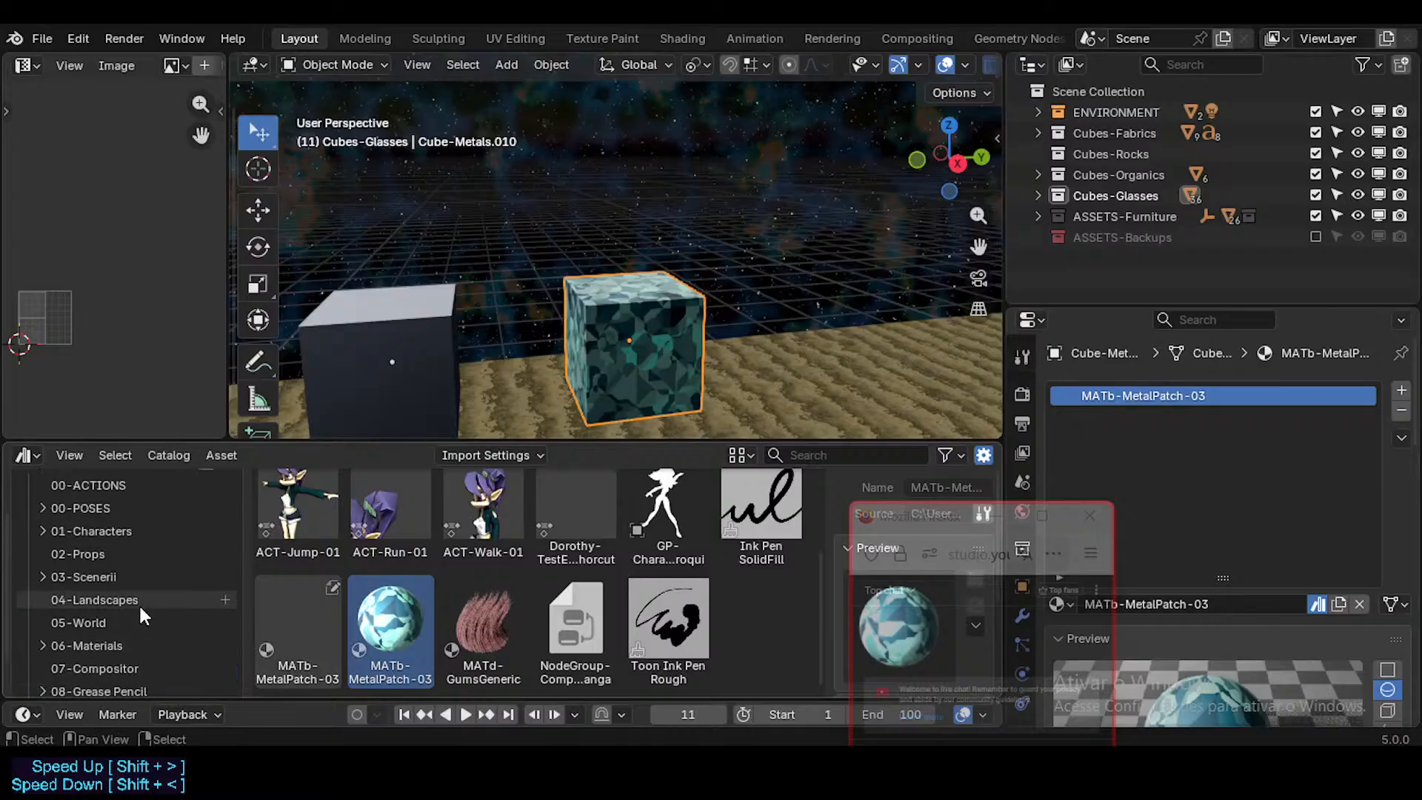
left_click(105, 485)
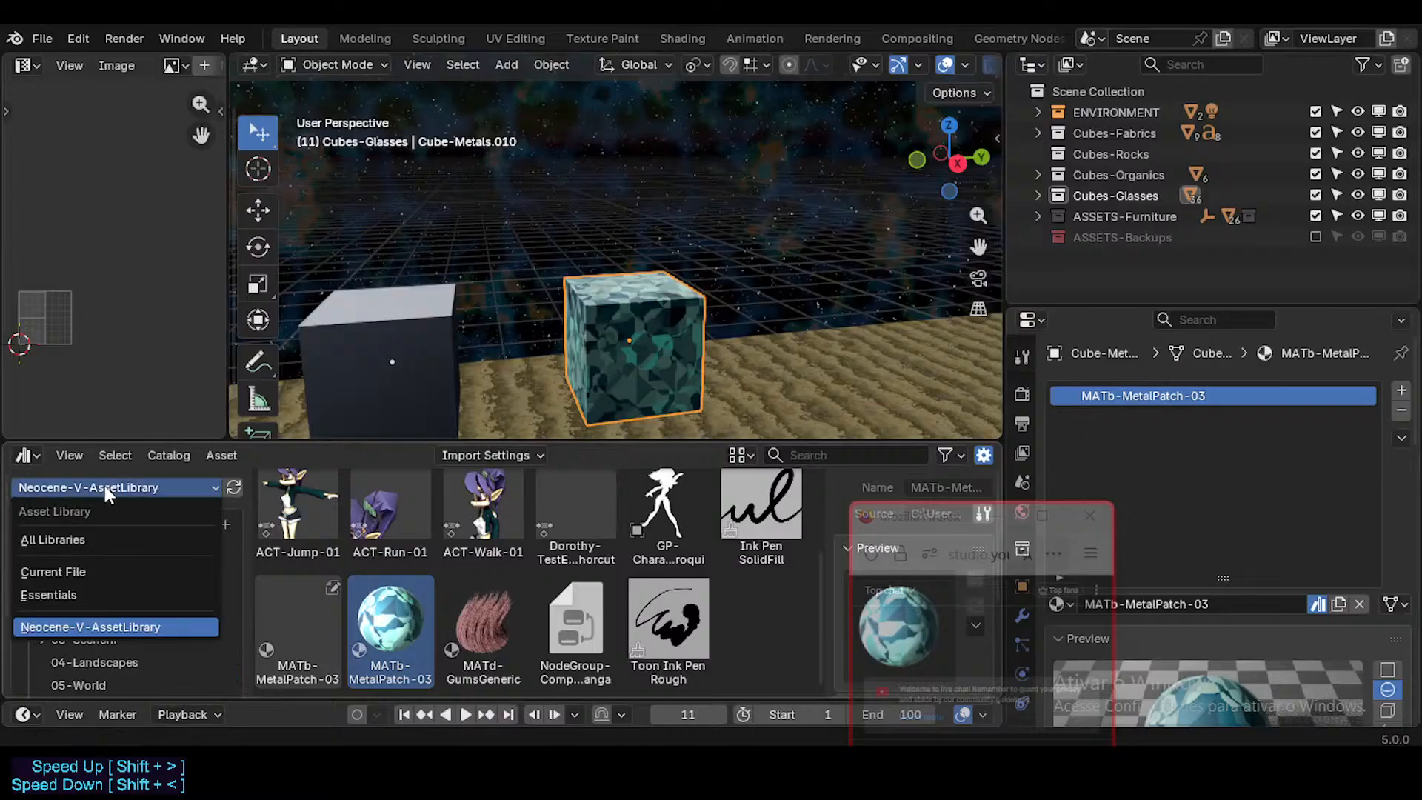
left_click(90, 571)
left_click(288, 576)
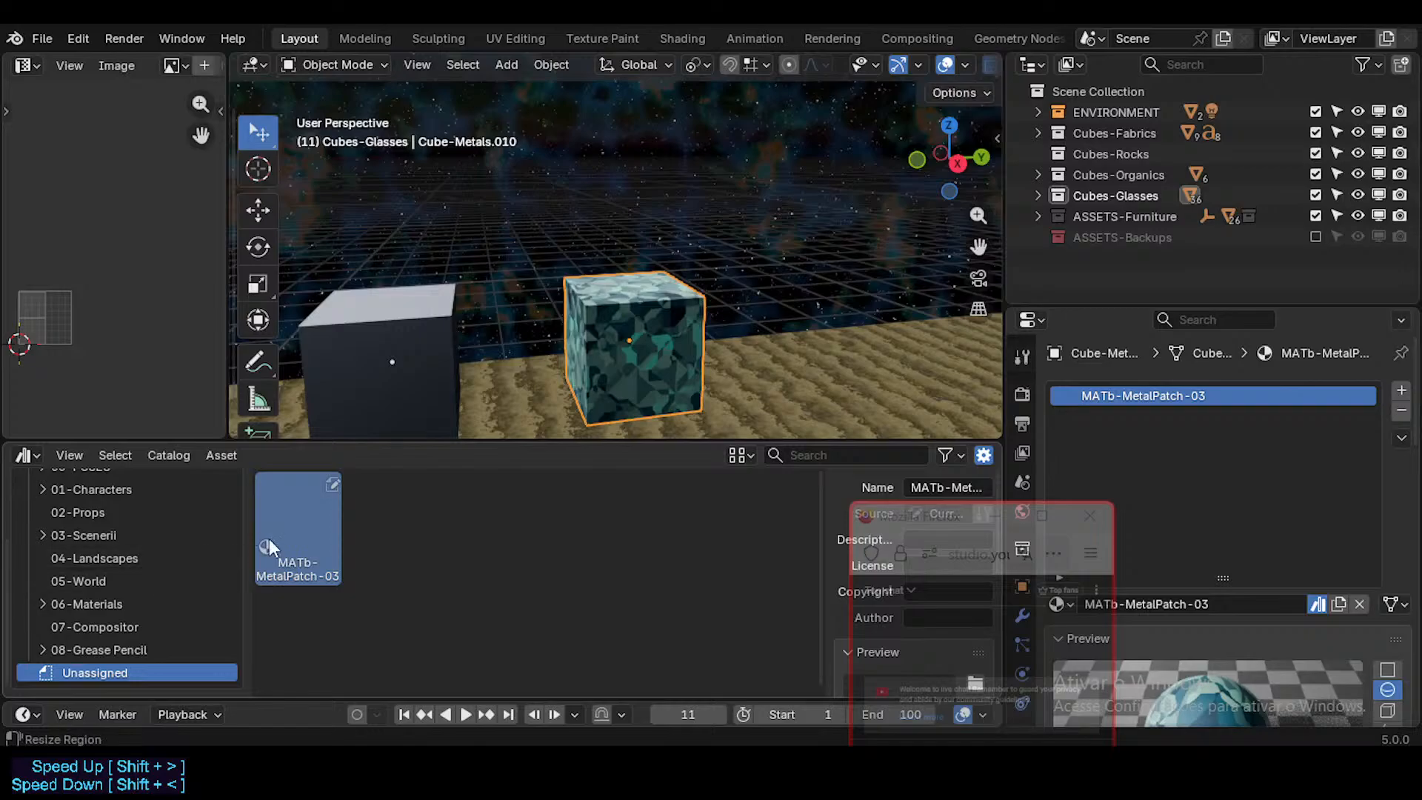
scroll(194, 539, "up", 3)
scroll(201, 537, "down", 3)
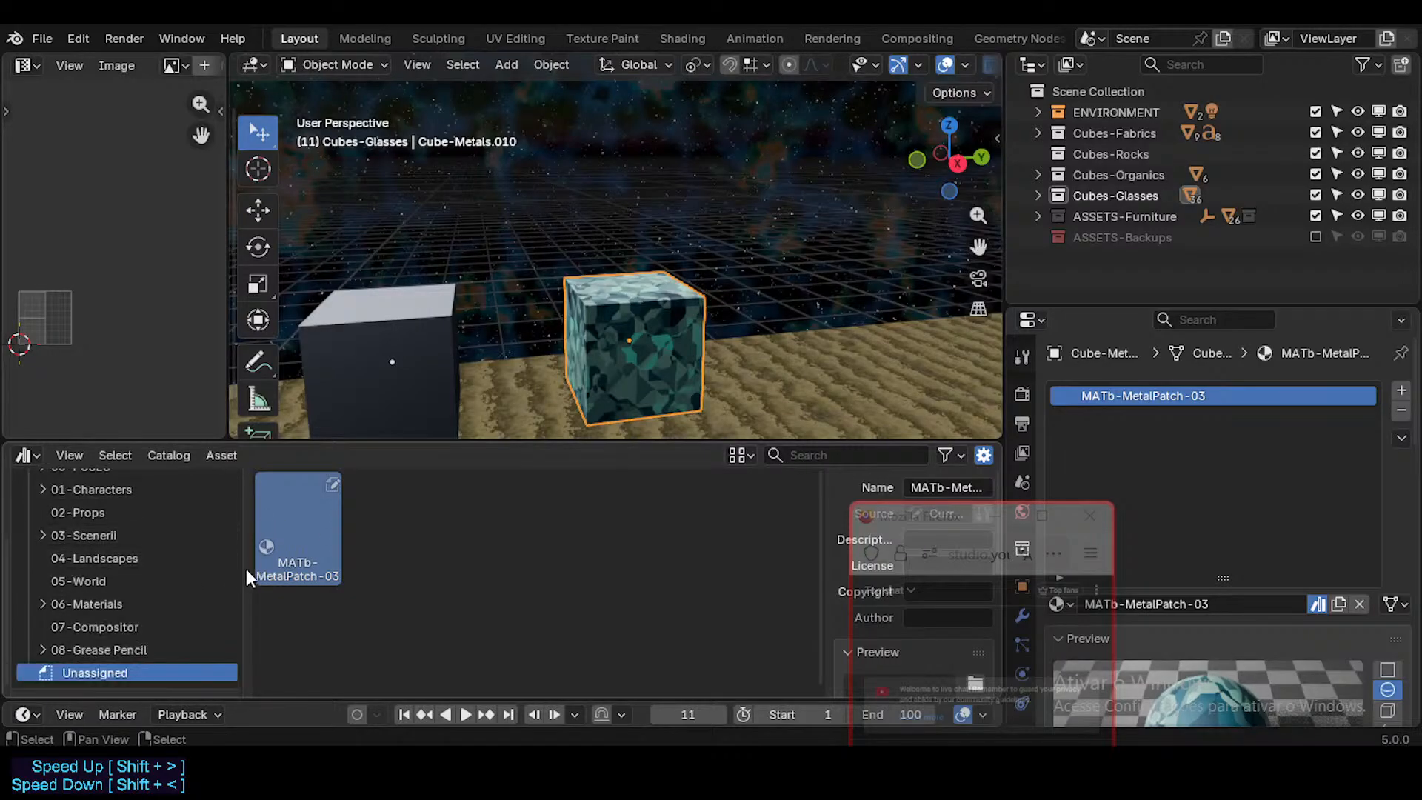
left_click_drag(260, 567, 200, 603)
Step: Move the MATb-MetalPatch-03 asset from the 06-Materials catalog into its MATb-Metals subcatalog and save Furniture.blend
left_click(65, 605)
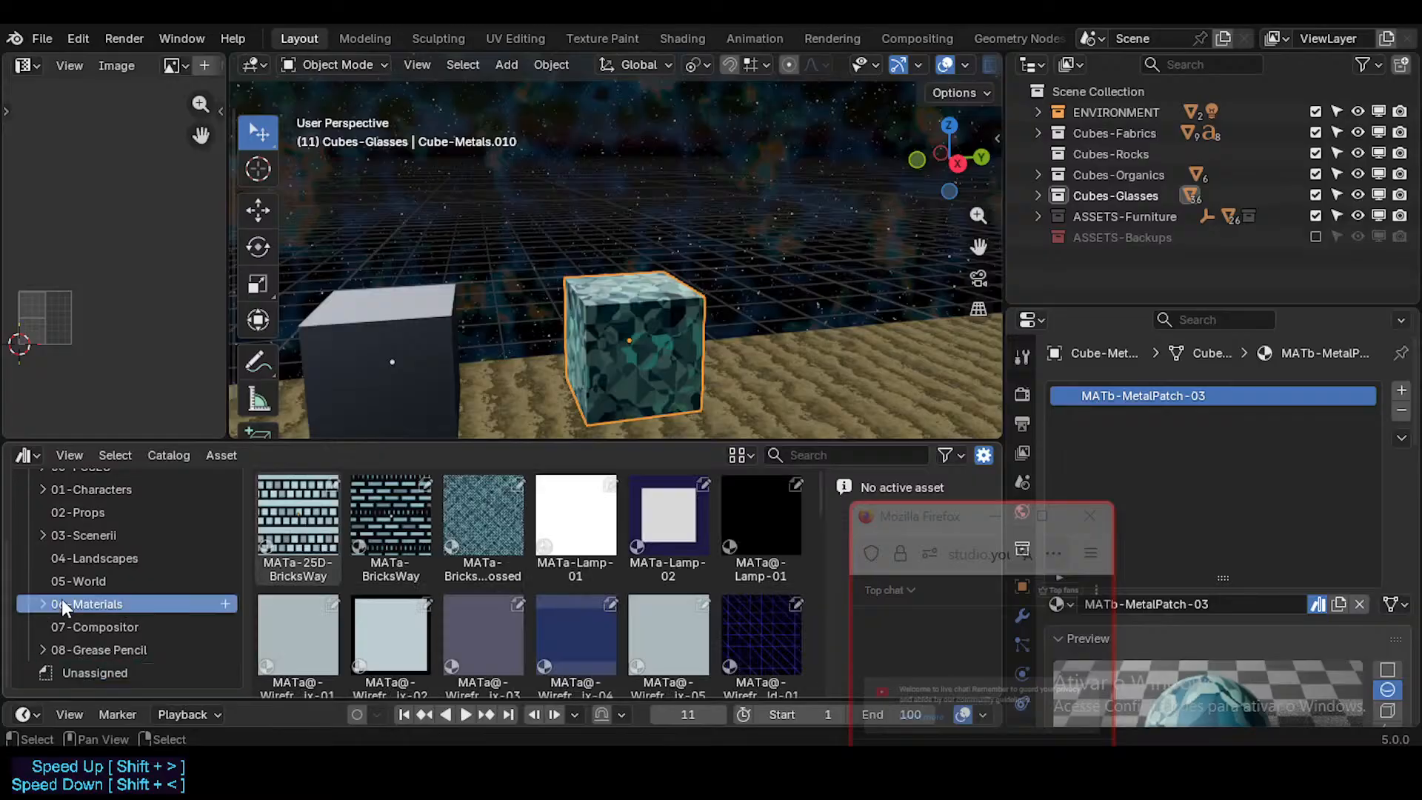
scroll(465, 555, "down", 10)
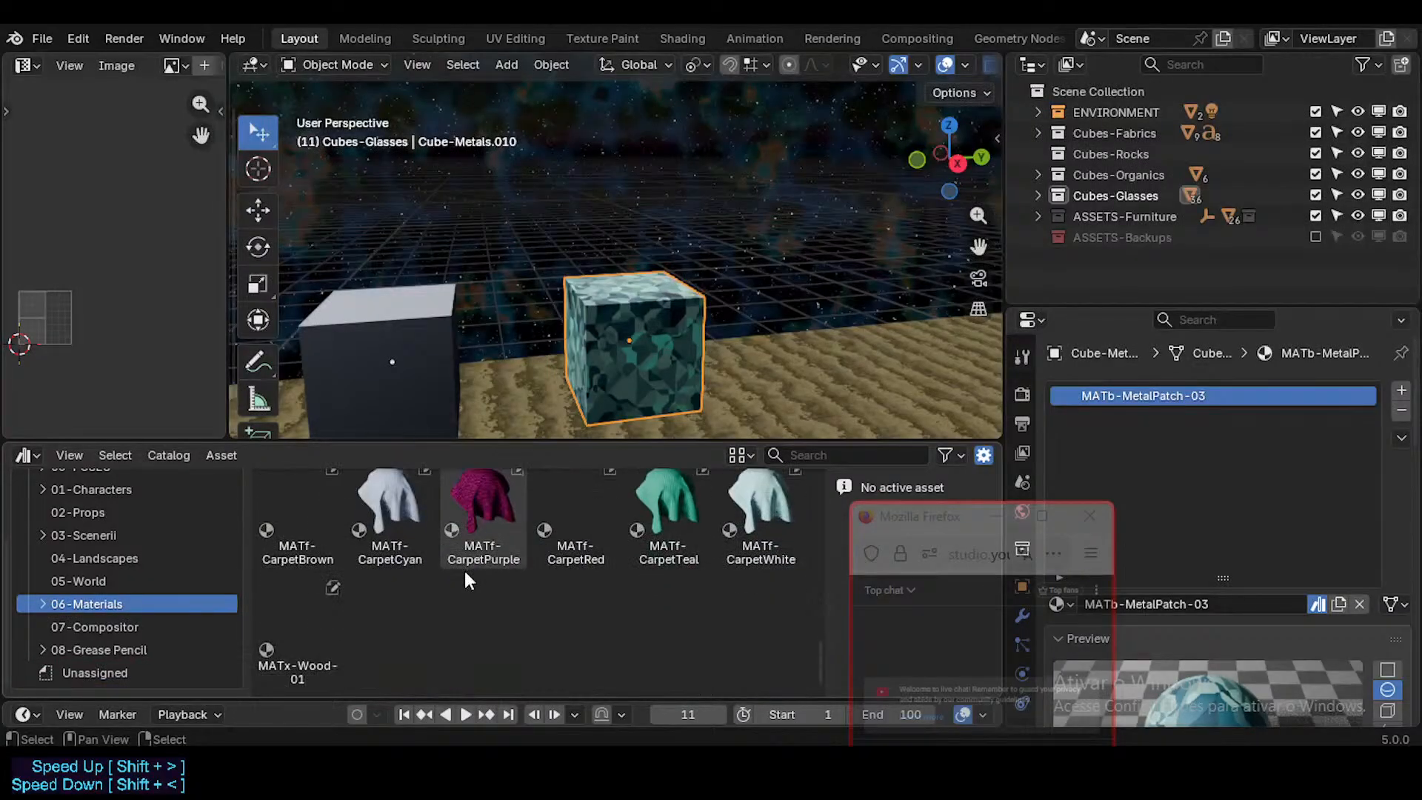
scroll(461, 574, "up", 8)
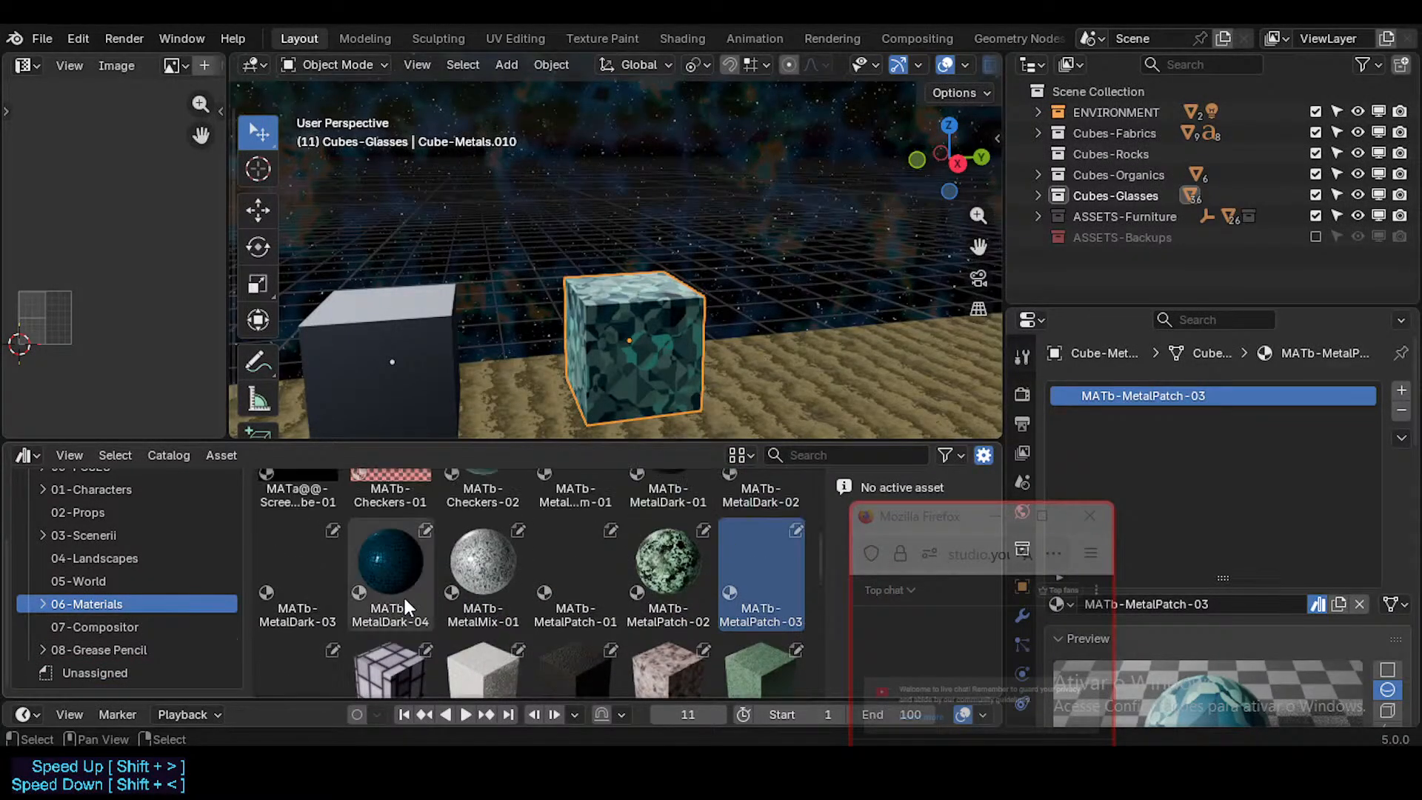
scroll(403, 594, "up", 2)
scroll(610, 528, "down", 2)
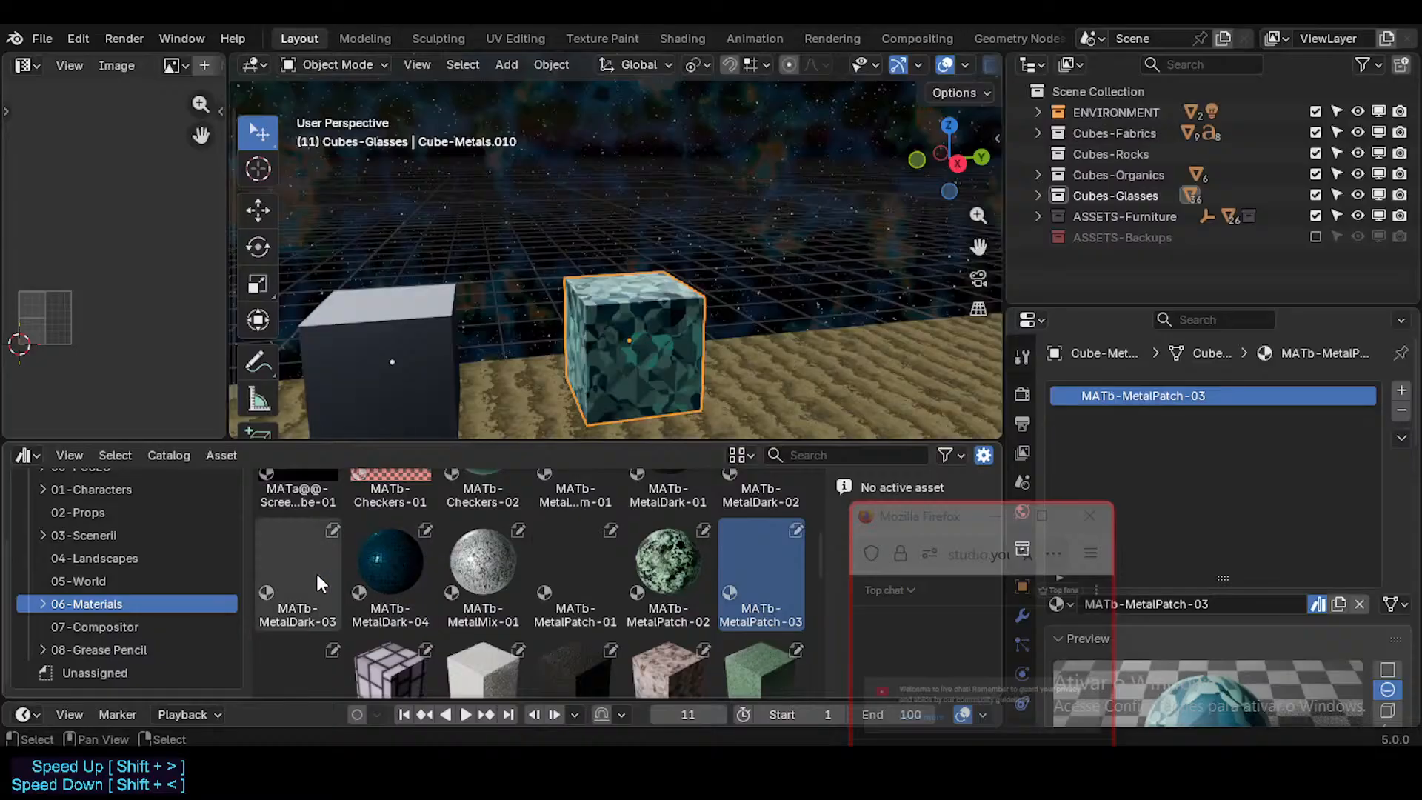
scroll(743, 570, "down", 2)
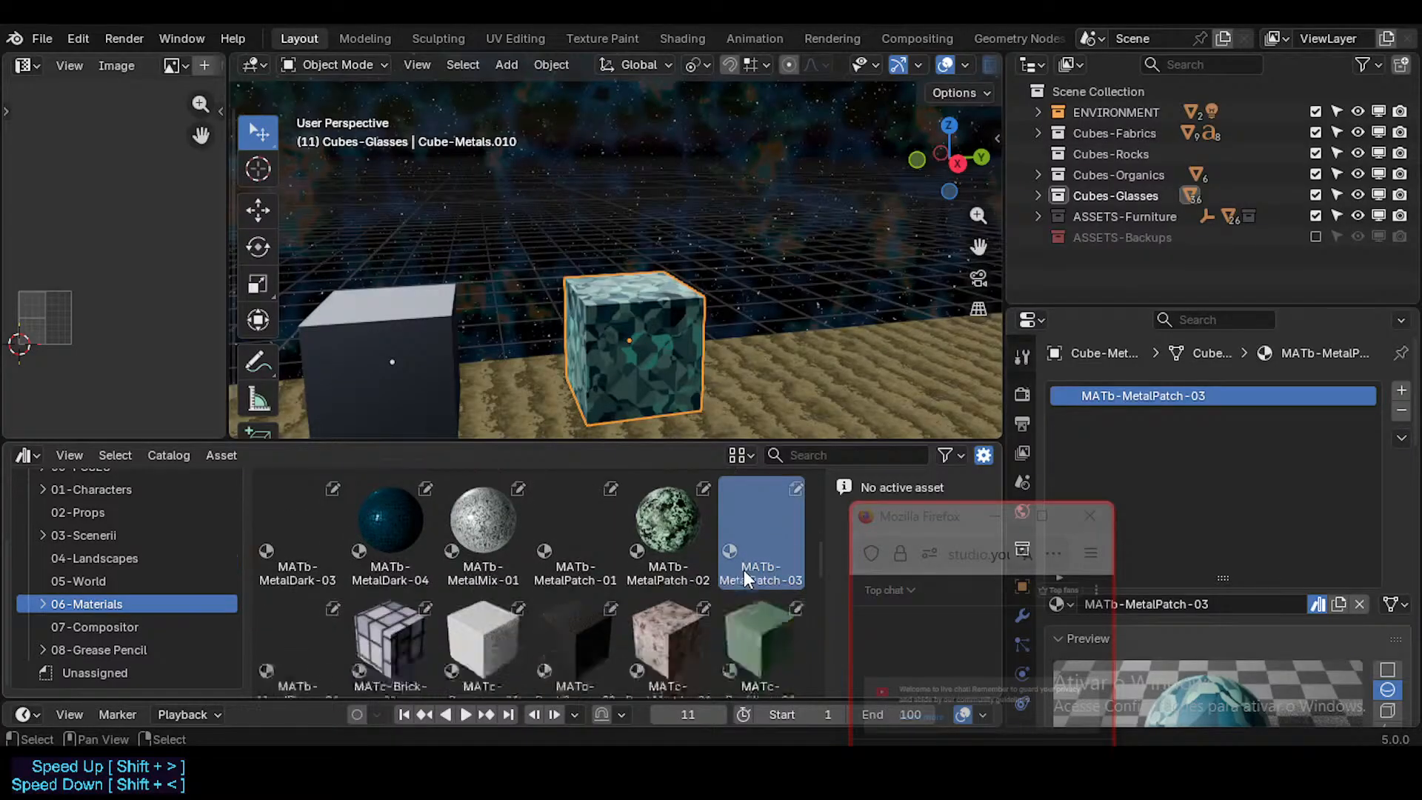
scroll(743, 570, "up", 1)
left_click_drag(767, 549, 56, 608)
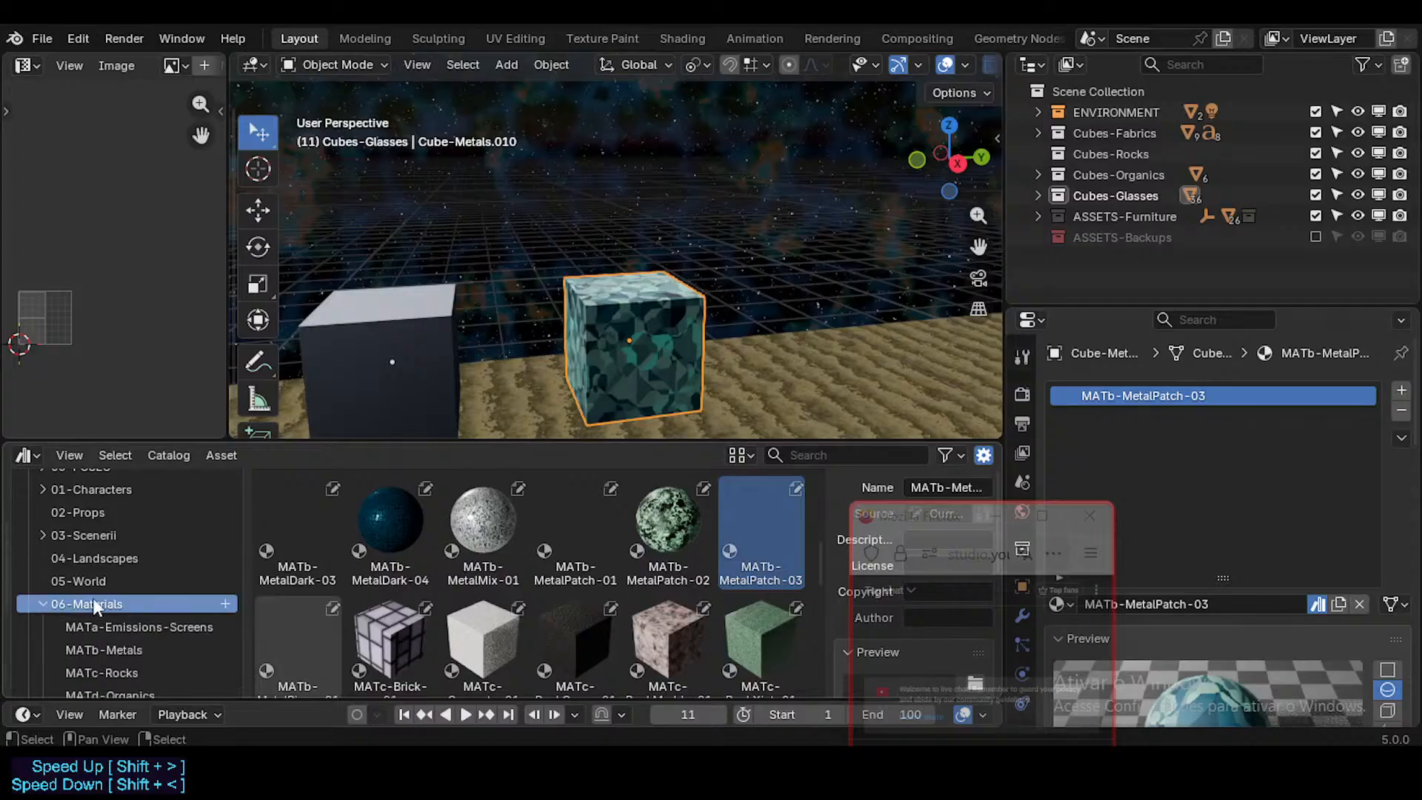
scroll(95, 608, "down", 4)
scroll(153, 603, "down", 2)
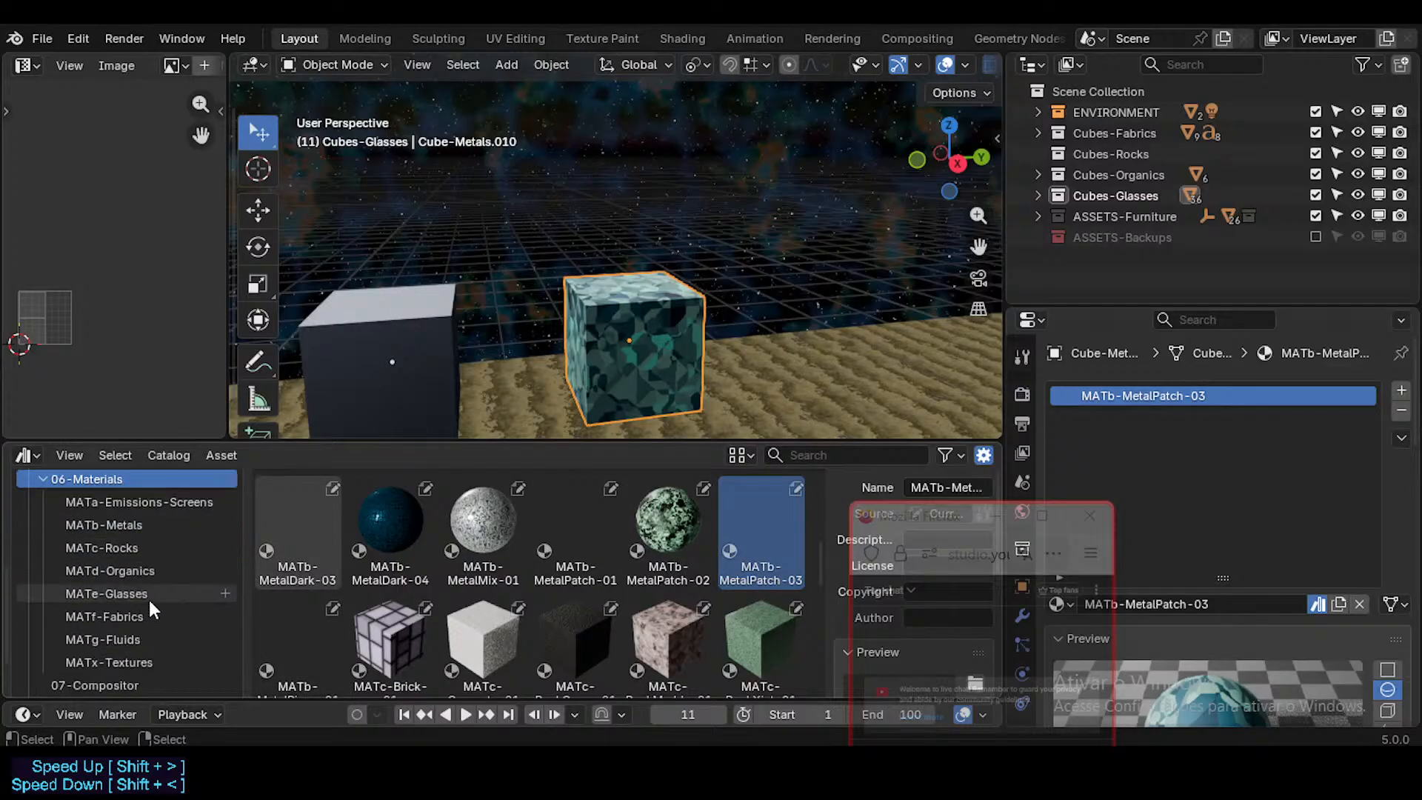
left_click_drag(748, 519, 157, 519)
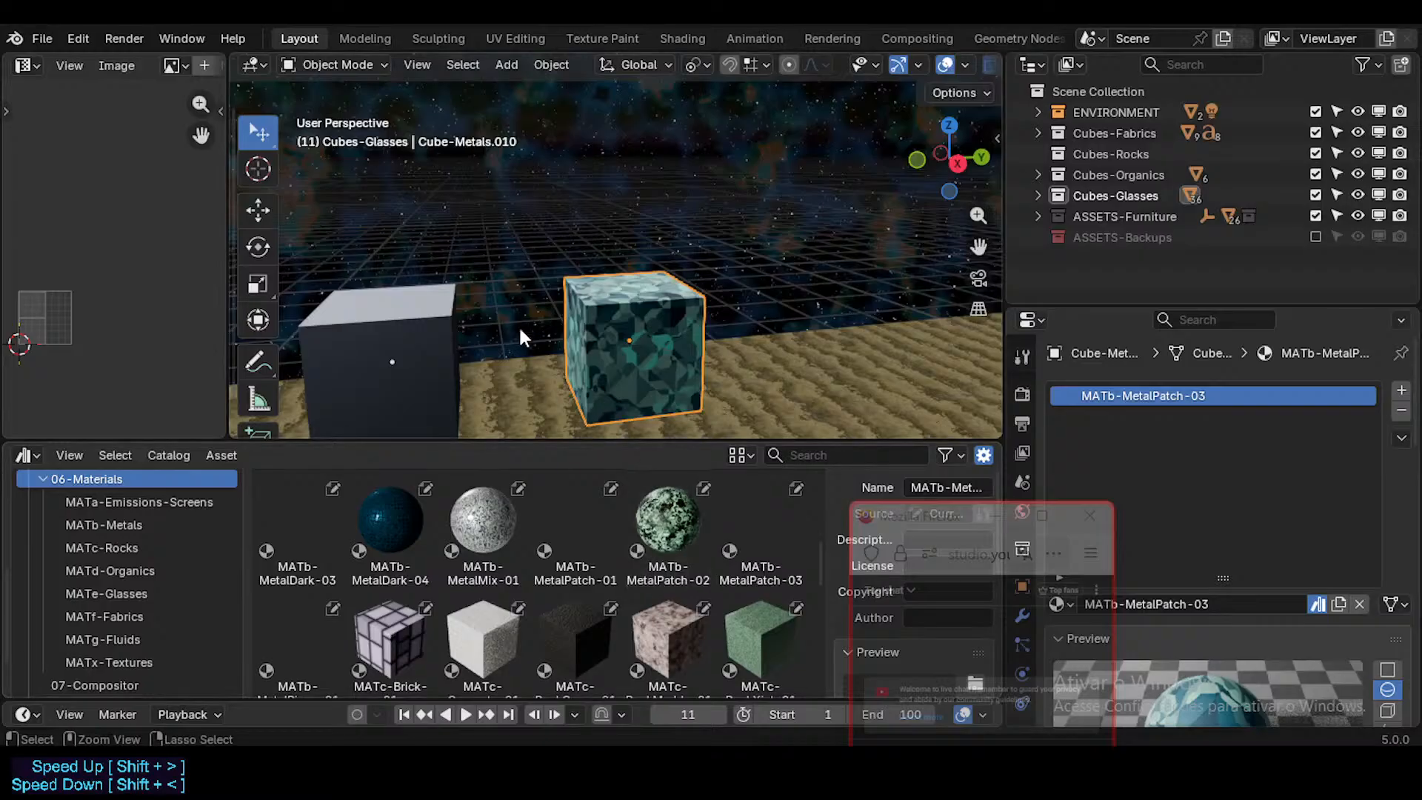
key("ctrl+s")
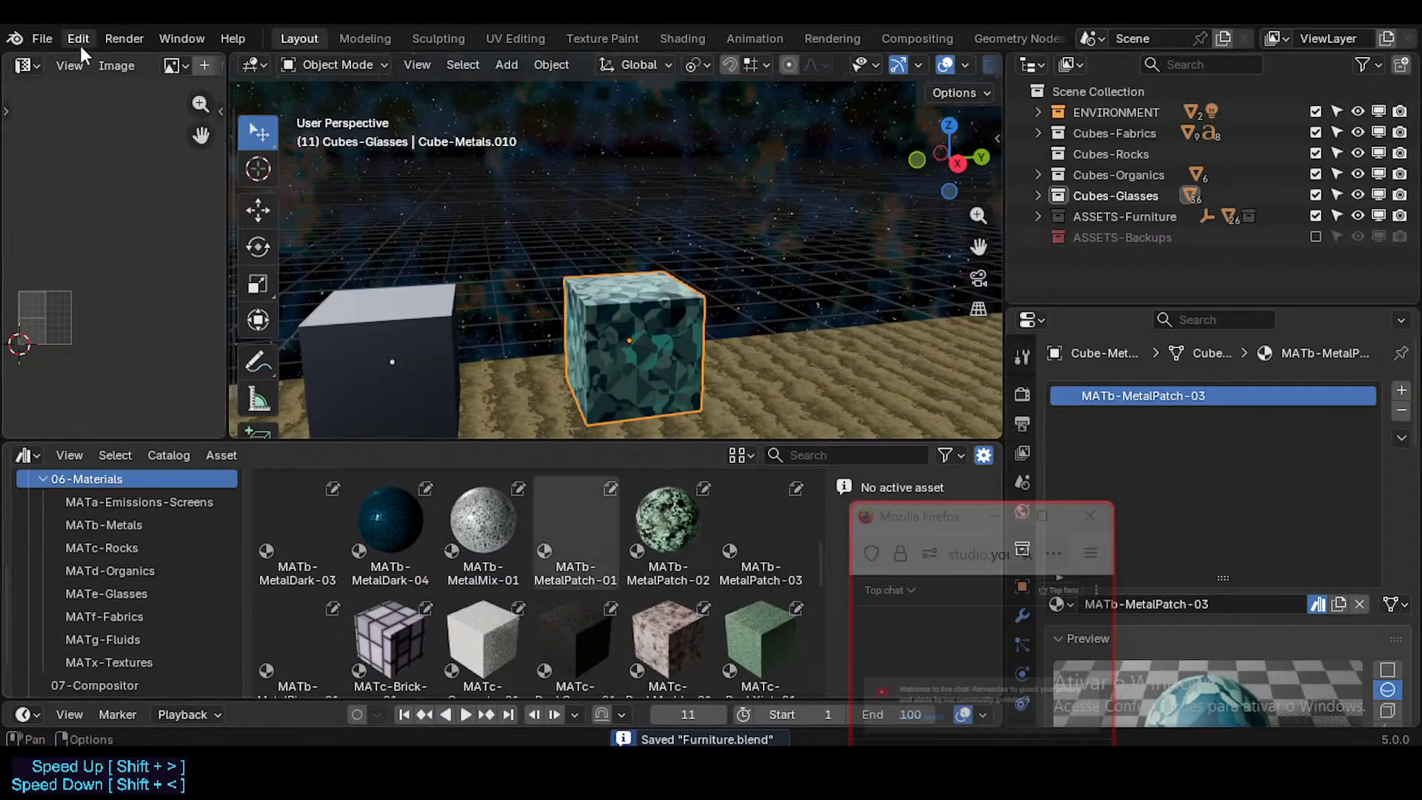
left_click(43, 38)
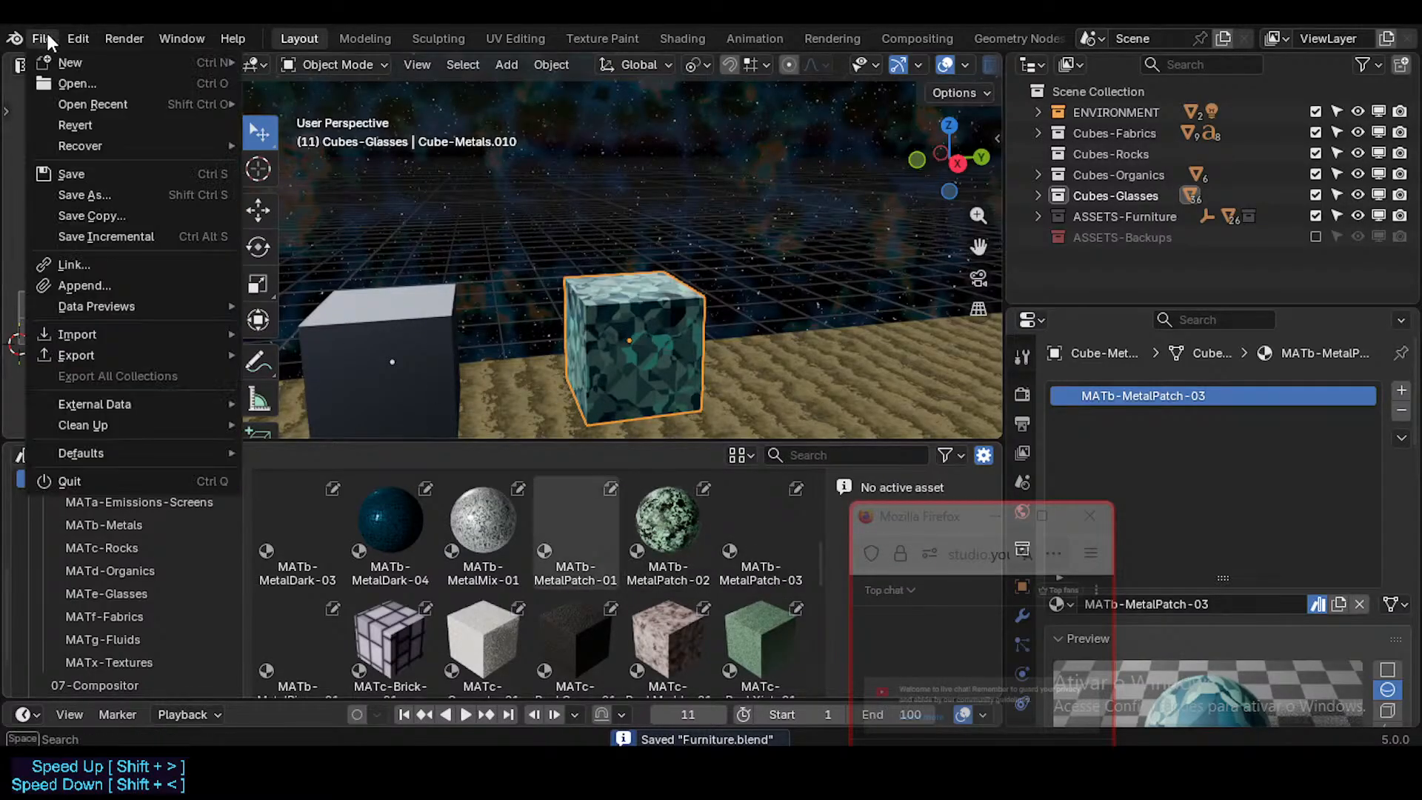
left_click(74, 81)
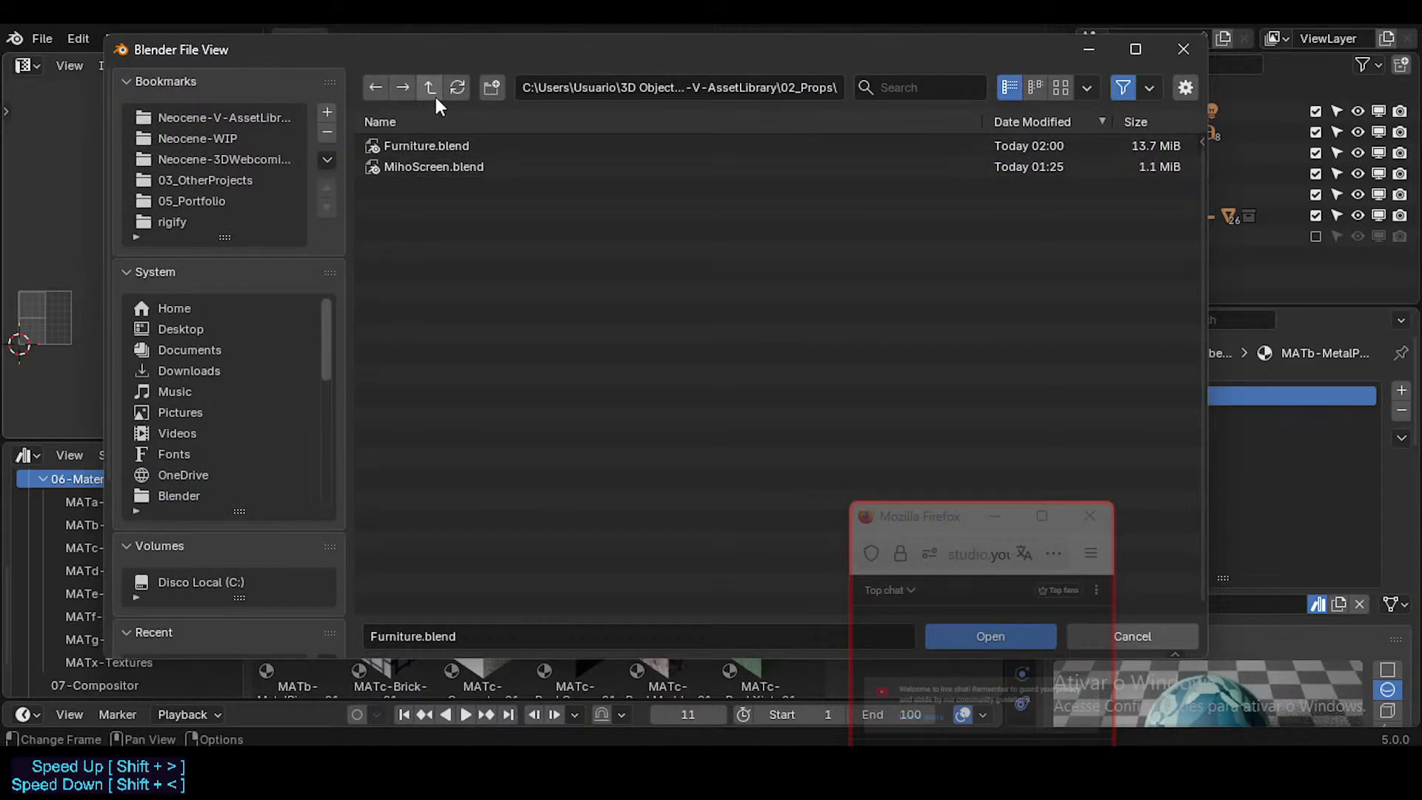
key("Escape")
Step: Save Furniture.blend again and open the dark corridor scene from the 03_Scenerii/DorothyLoungeSequence folder of Neocene-V-AssetLibrary
key("ctrl+s")
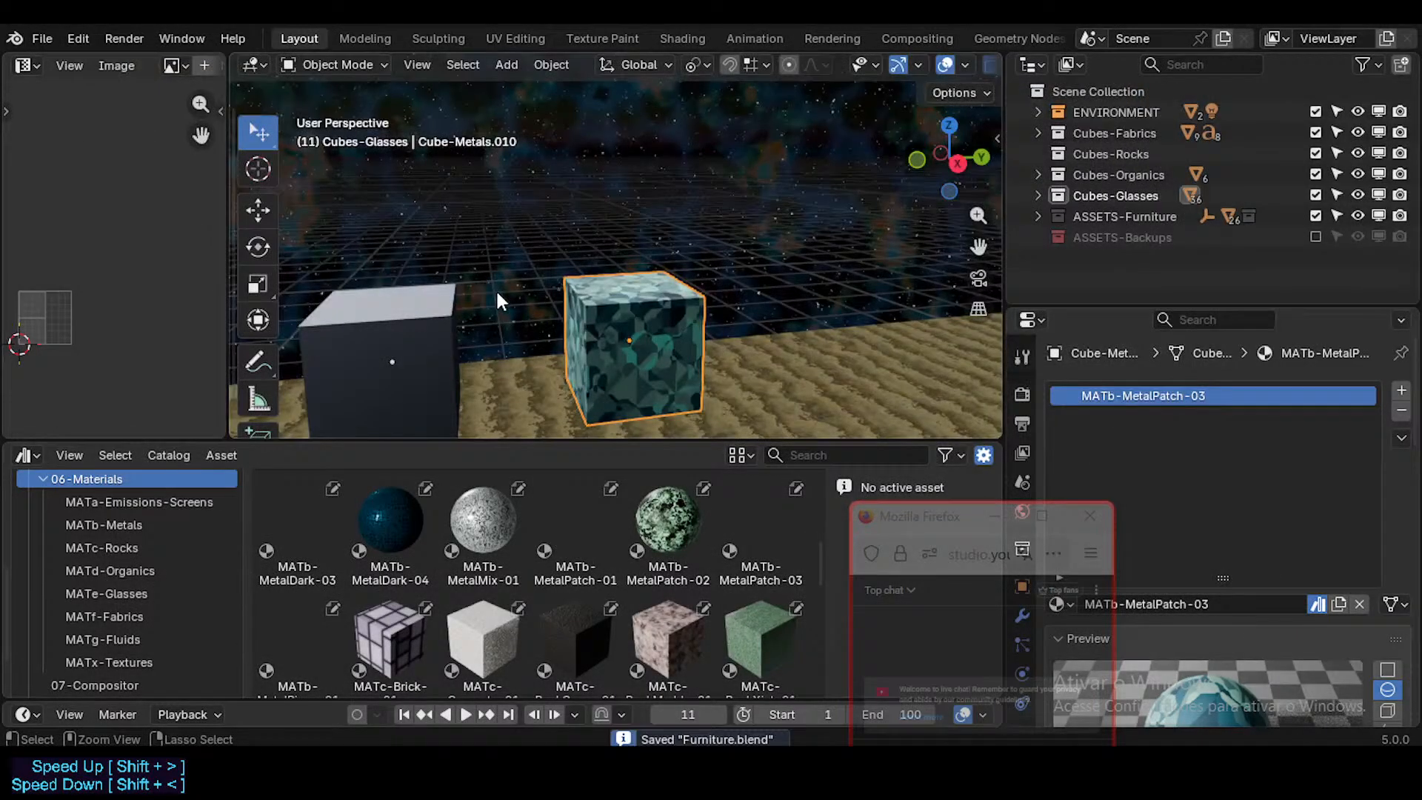
left_click(40, 36)
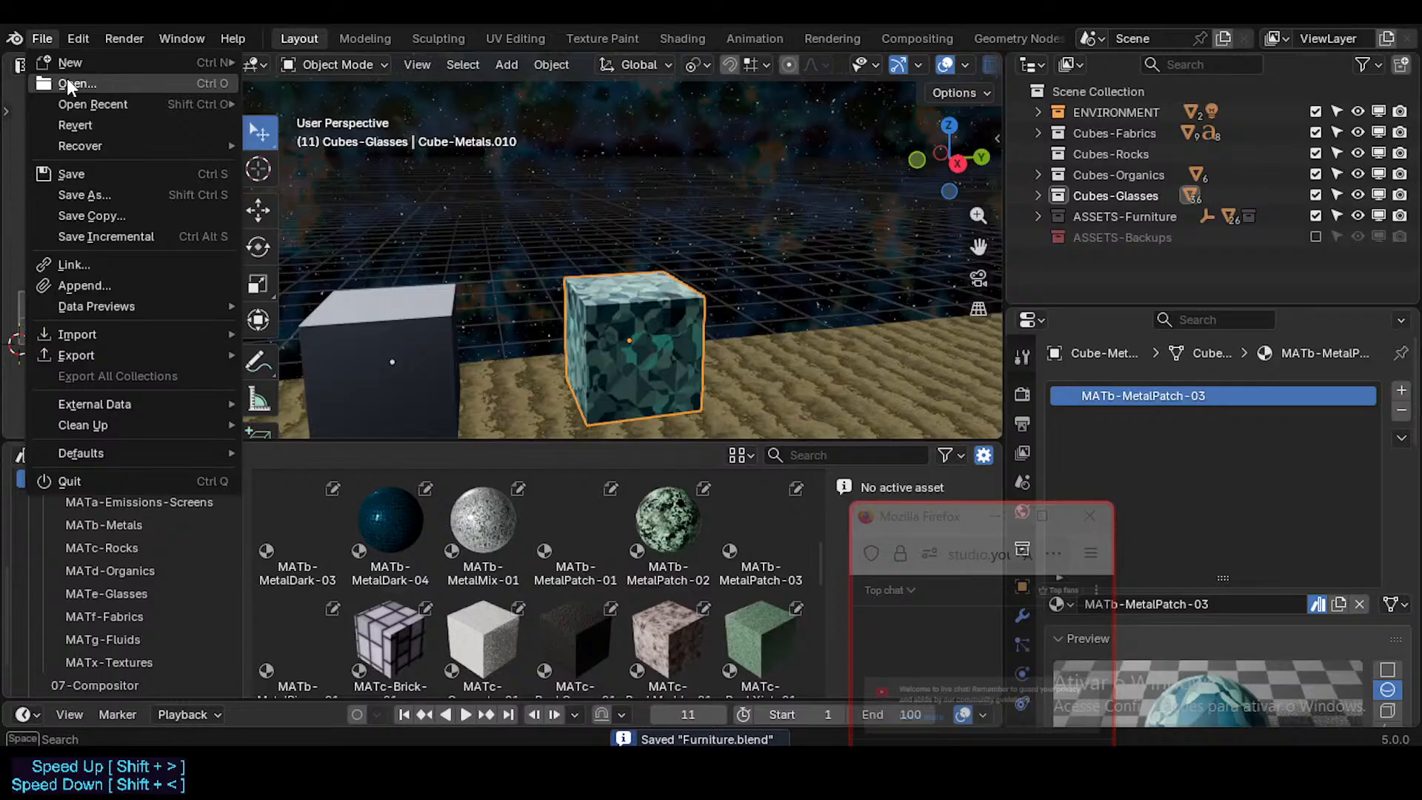
left_click(67, 80)
left_click(428, 87)
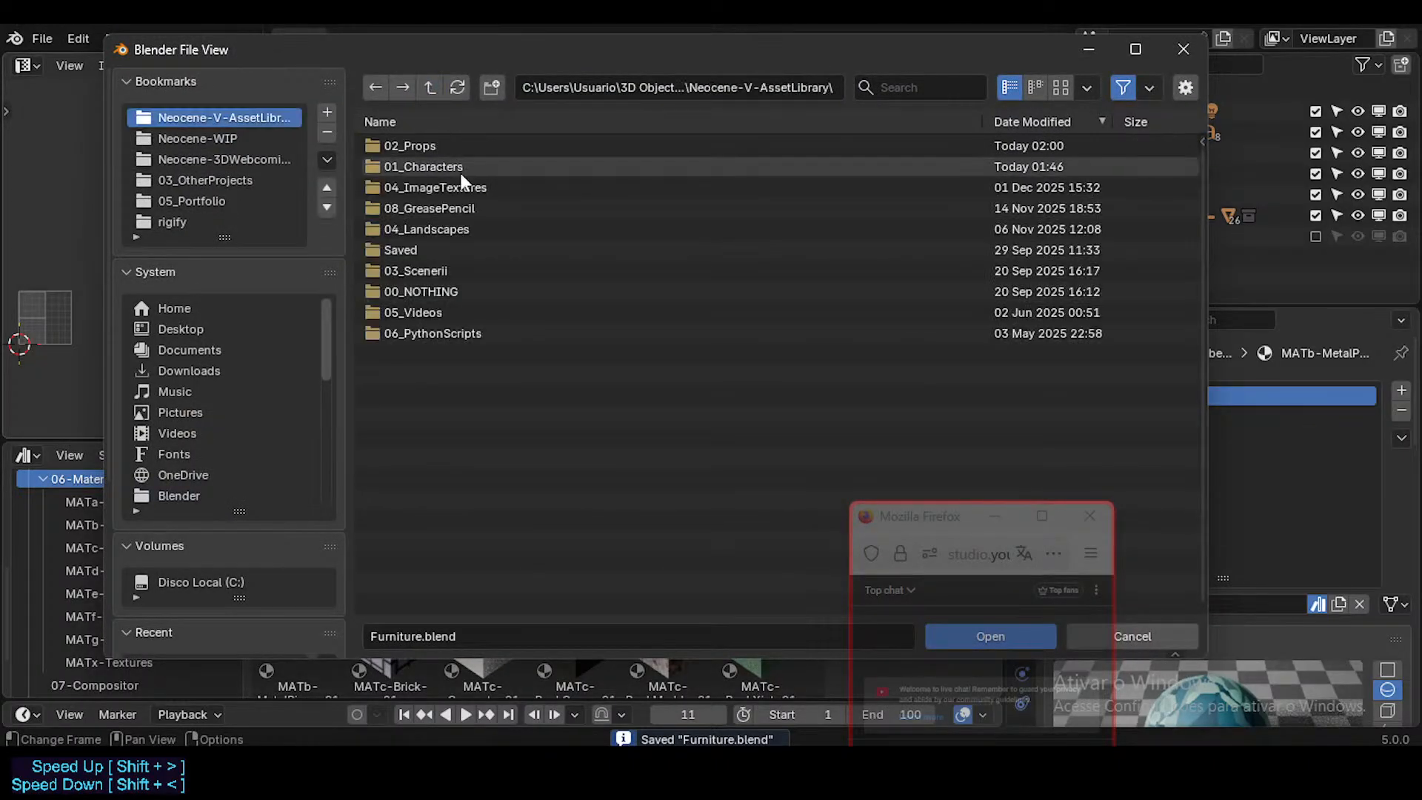
left_click(436, 271)
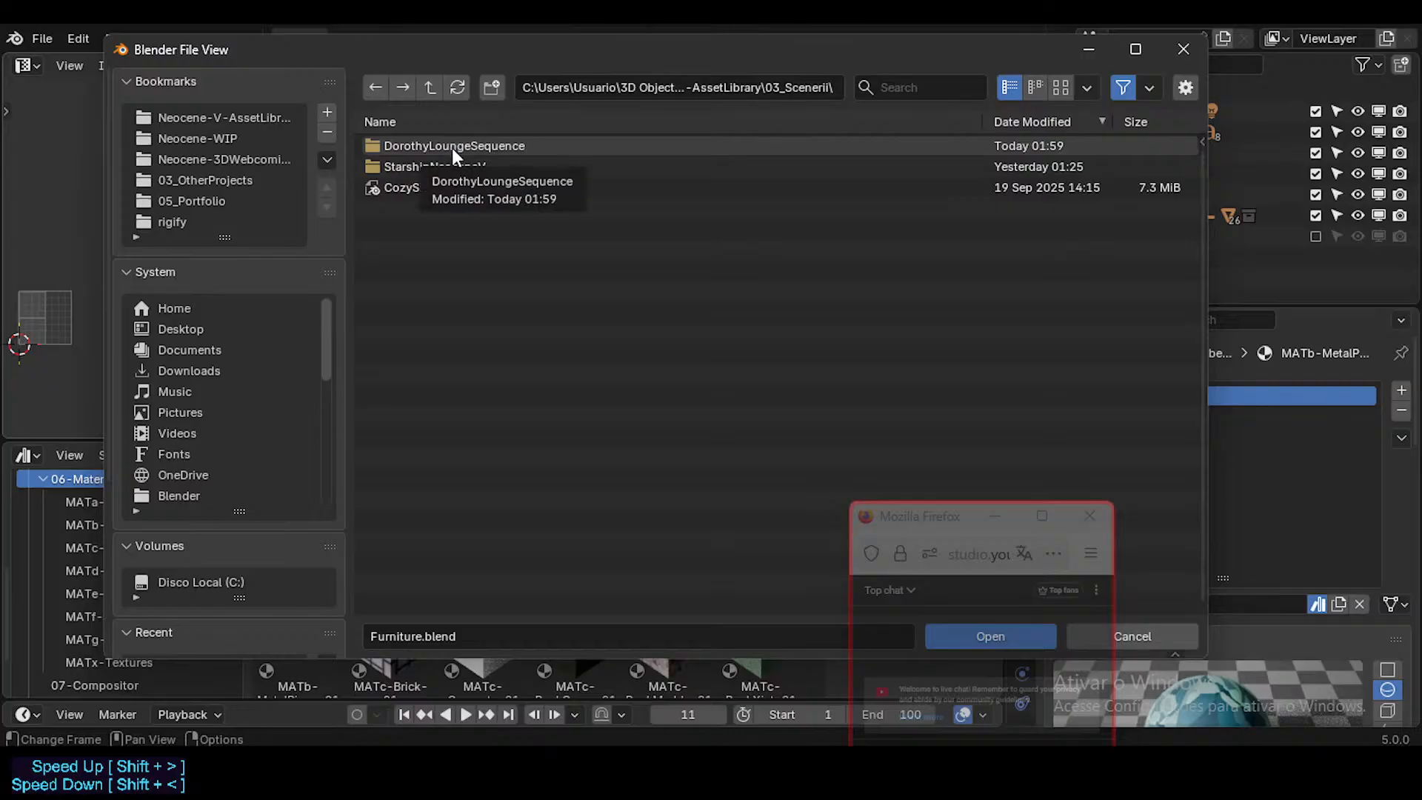
left_click(452, 148)
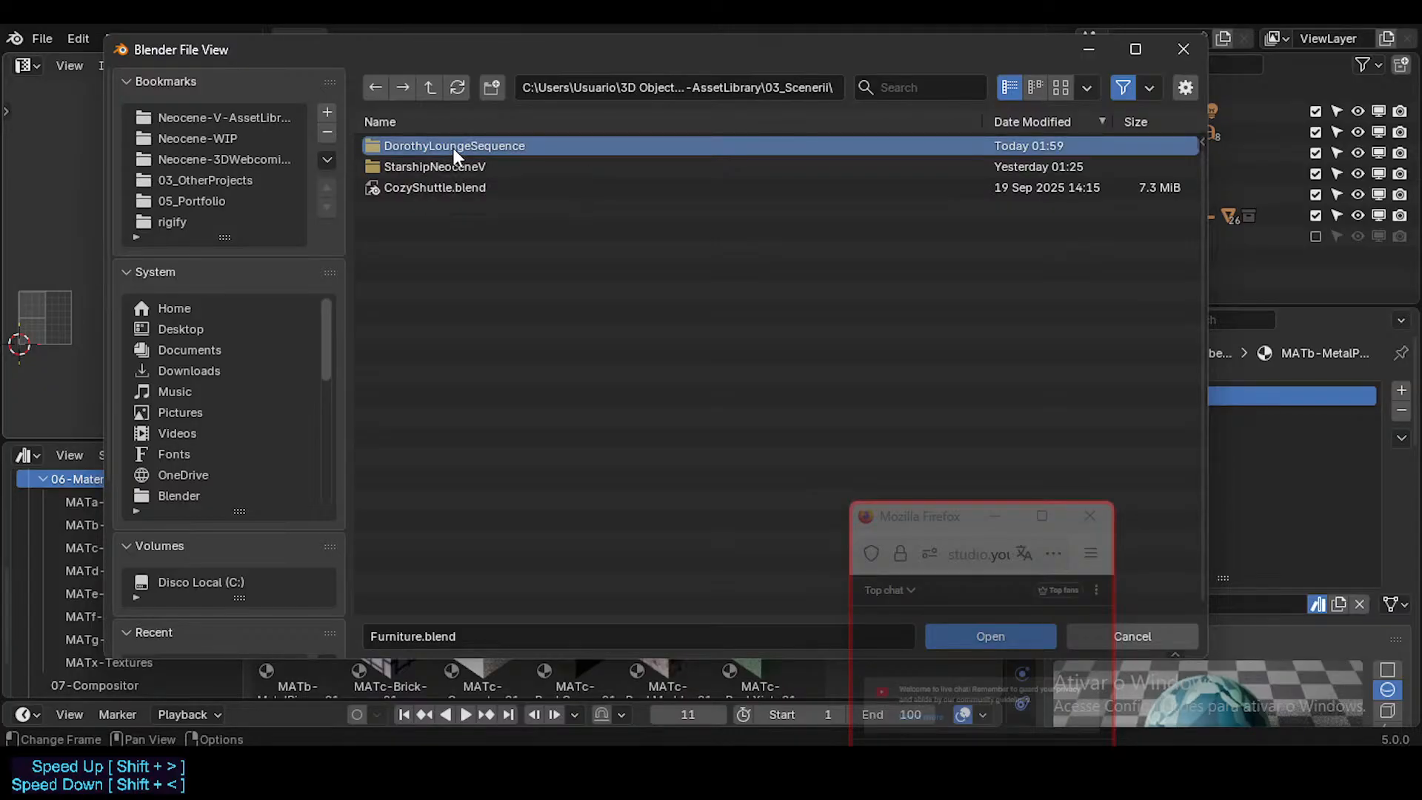
left_click(452, 147)
double_click(451, 147)
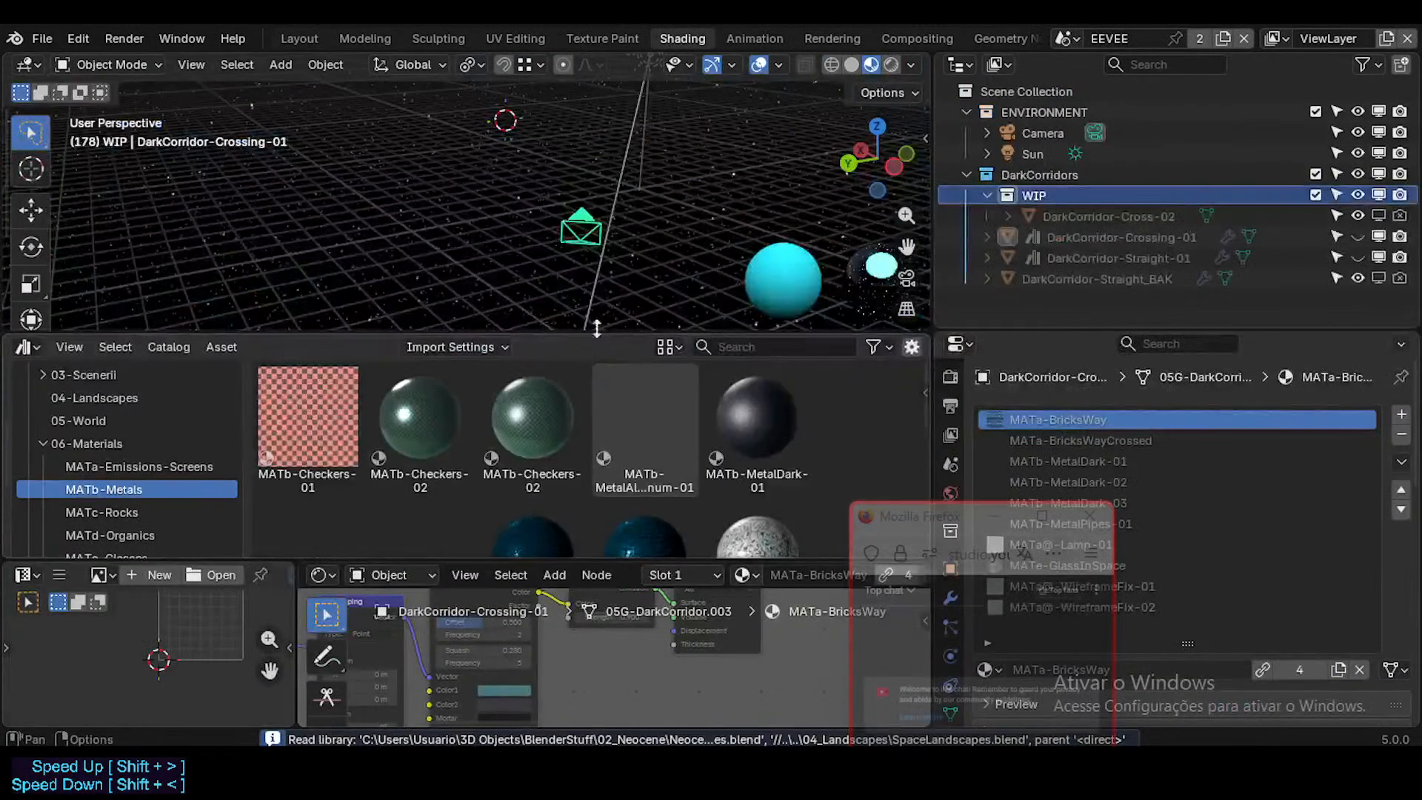
Step: Clear the asset mark from DarkCorridor-Cross-02's local MATb-MetalPatch-03 and replace that slot's material with the library's MATb-MetalPatch-03
left_click(1121, 218)
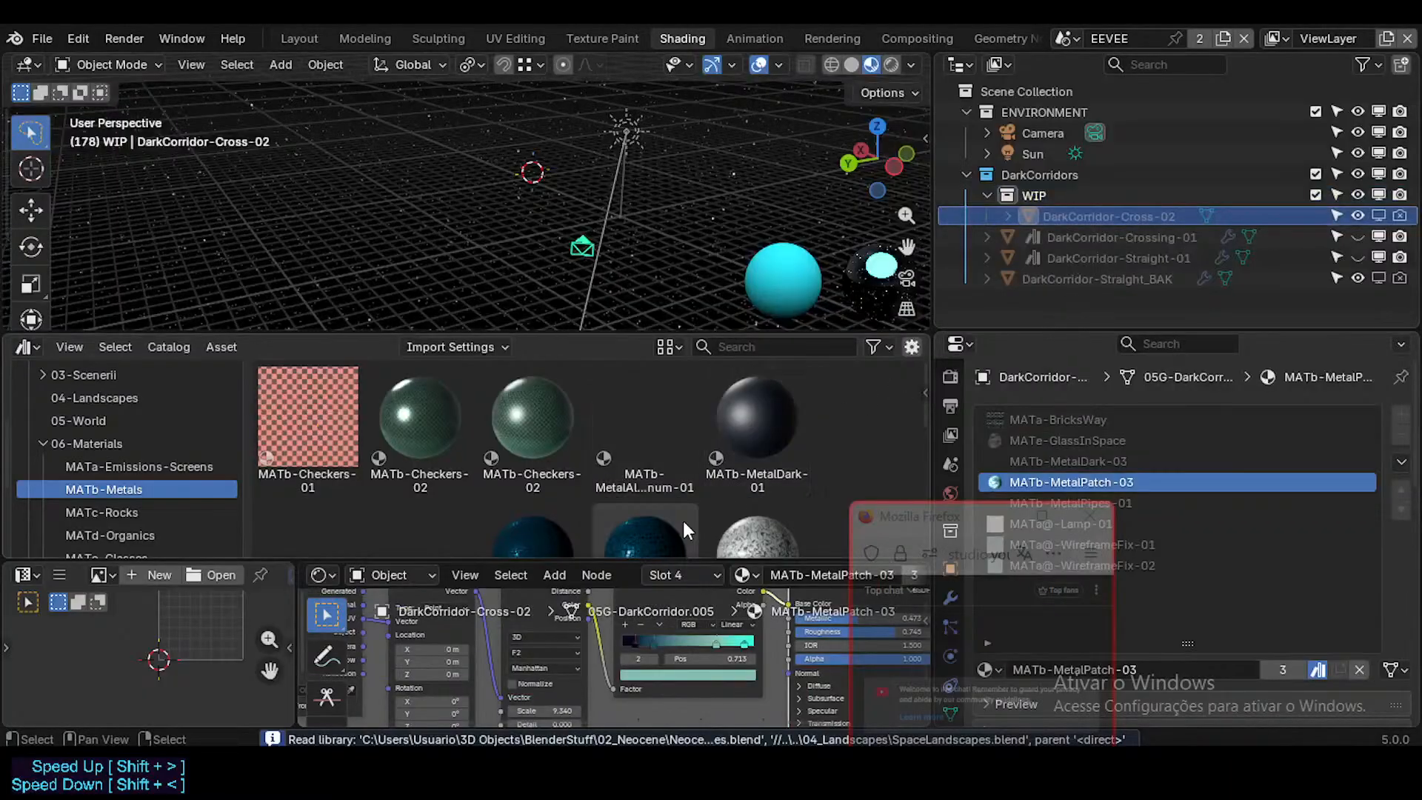
scroll(514, 491, "down", 8)
scroll(444, 454, "up", 1)
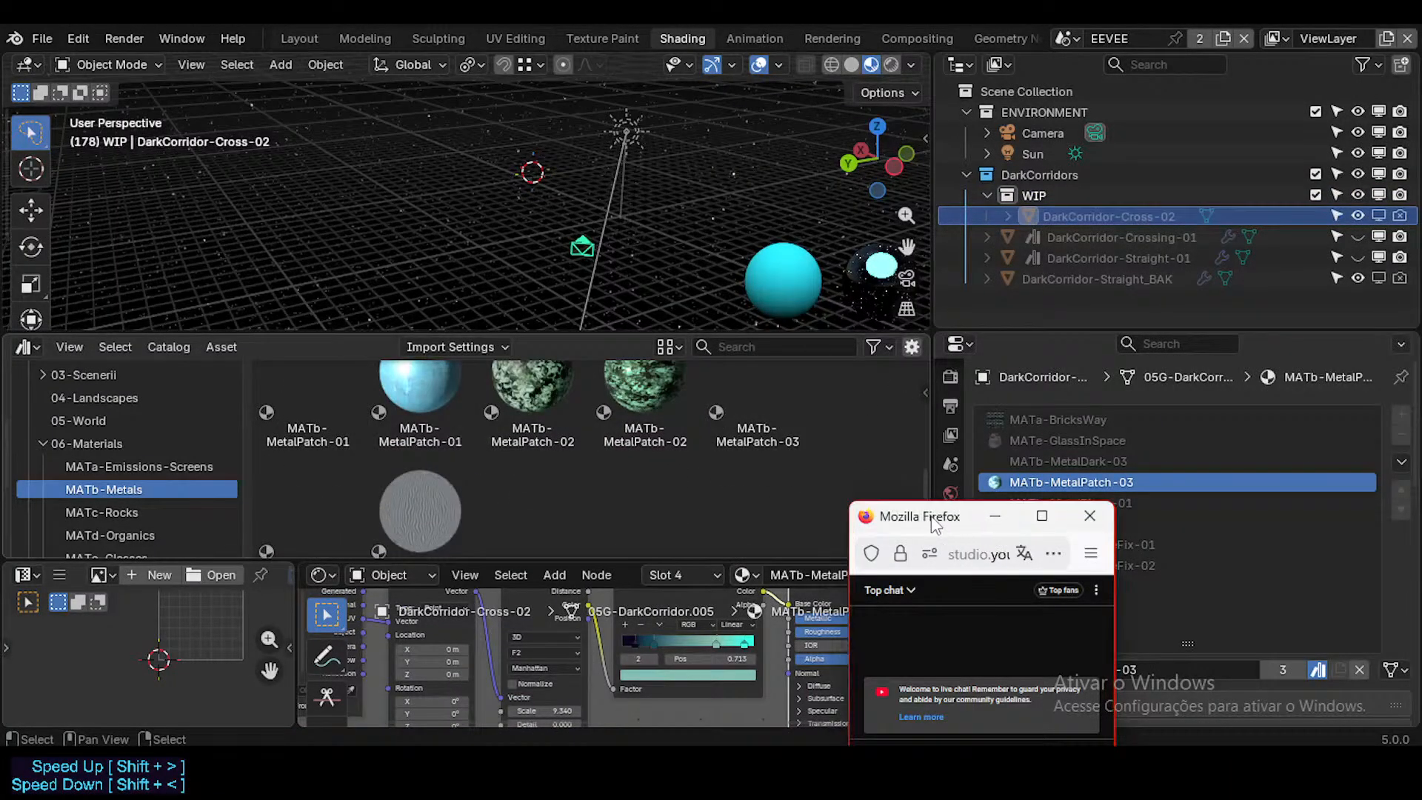
left_click_drag(935, 523, 745, 565)
scroll(631, 490, "down", 1)
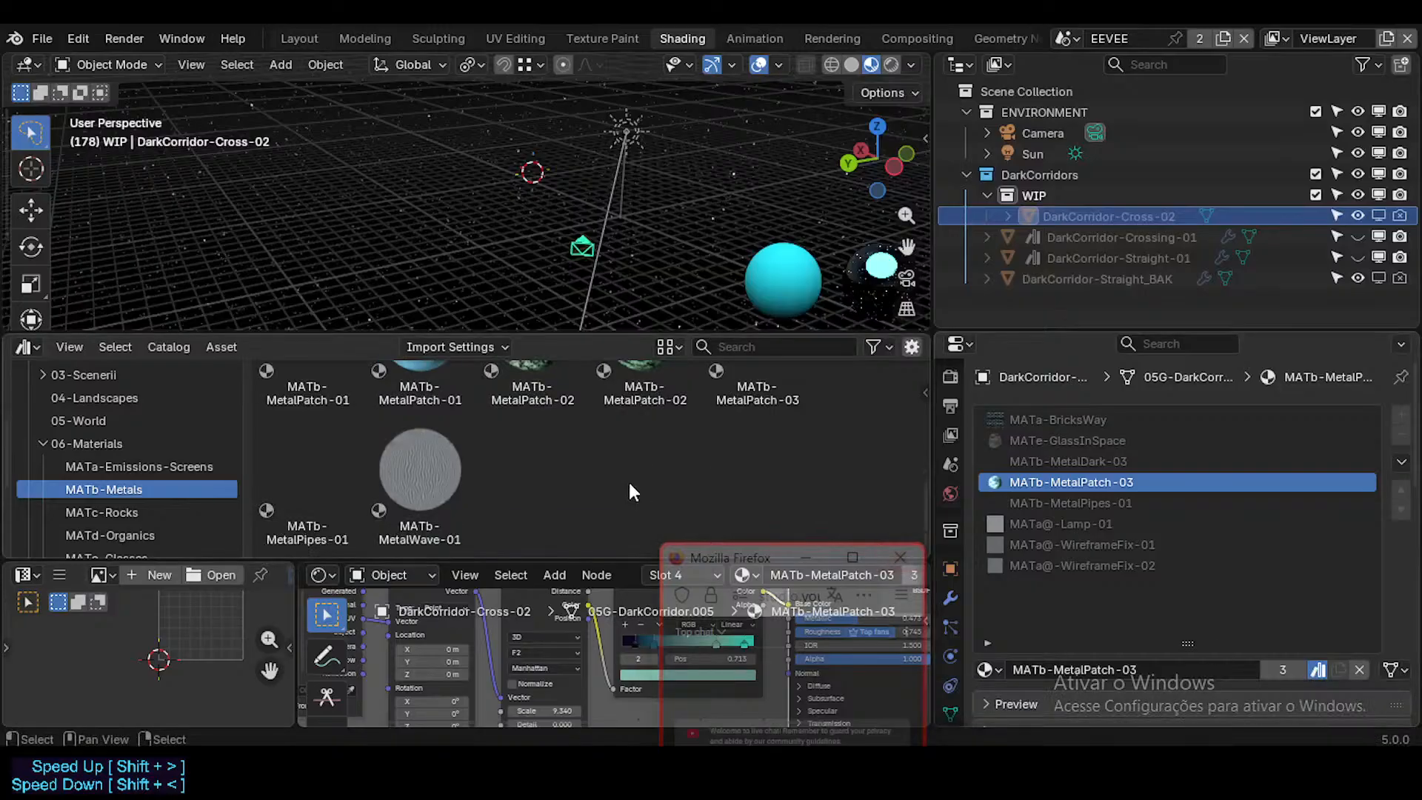
scroll(627, 492, "up", 1)
left_click(1318, 669)
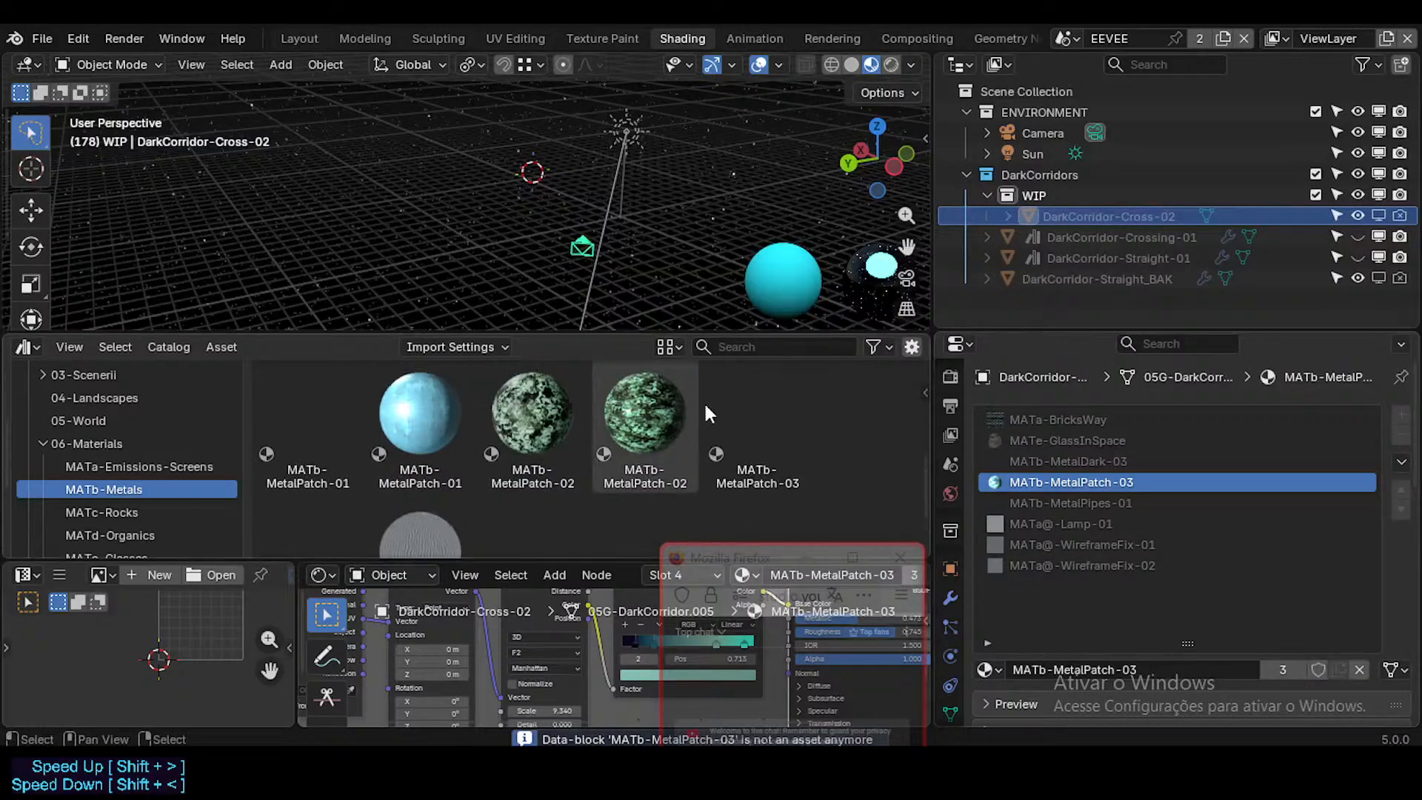
left_click_drag(706, 414, 1034, 477)
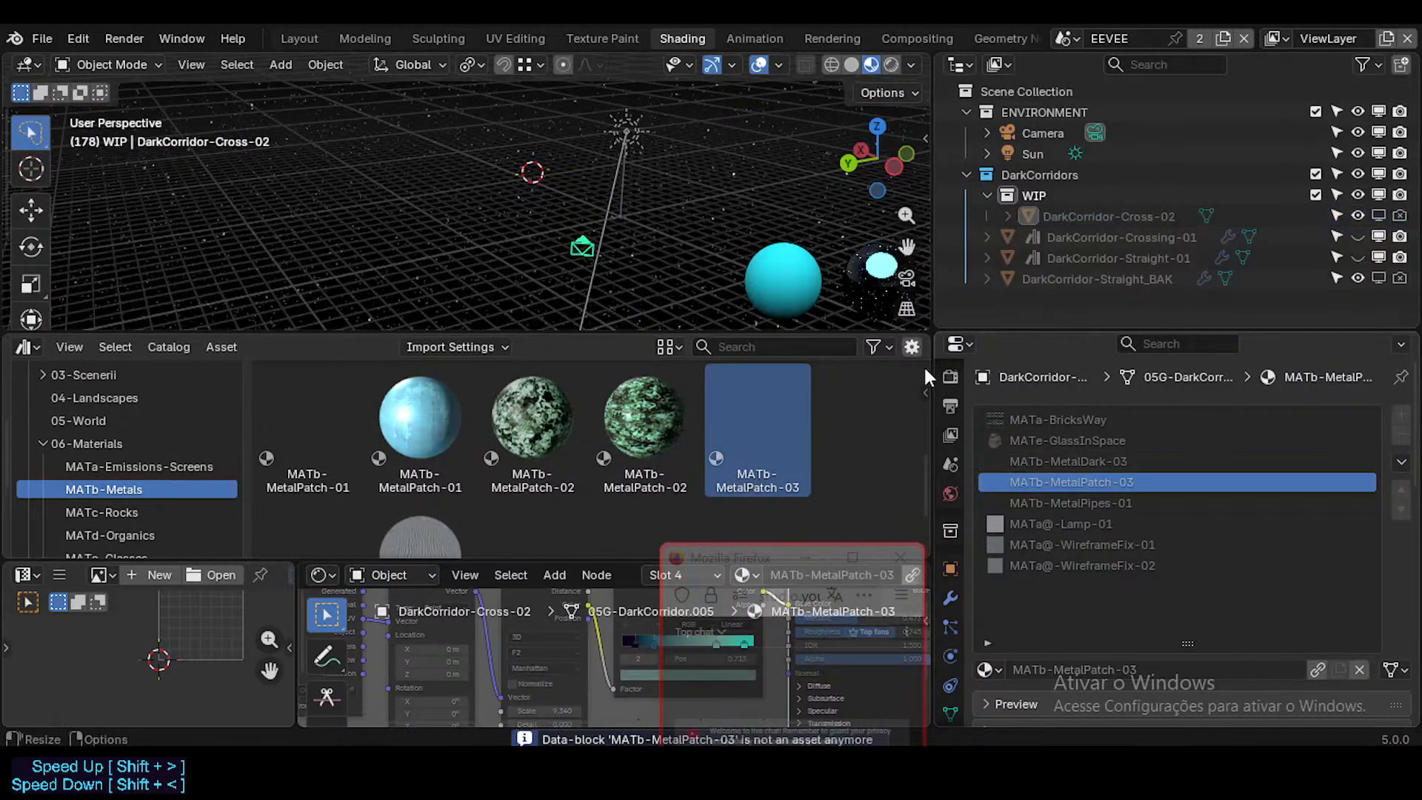
Step: Replace the MATb-MetalPatch-03 slot material on DarkCorridor-Straight-01 and DarkCorridor-Straight_BAK with the library's MATb-MetalPatch-03
left_click(1087, 217)
left_click(1086, 236)
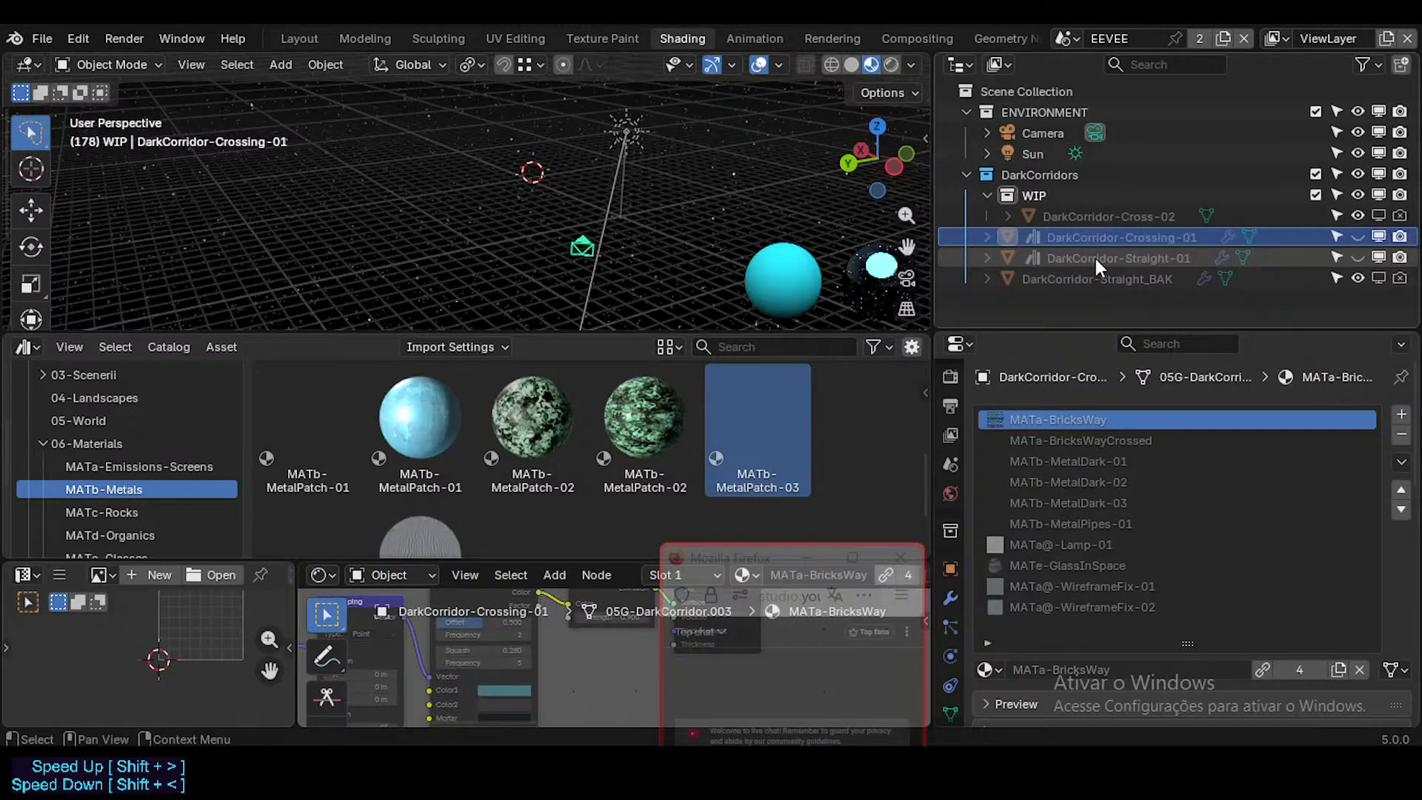
left_click(1096, 258)
left_click_drag(757, 428, 1041, 503)
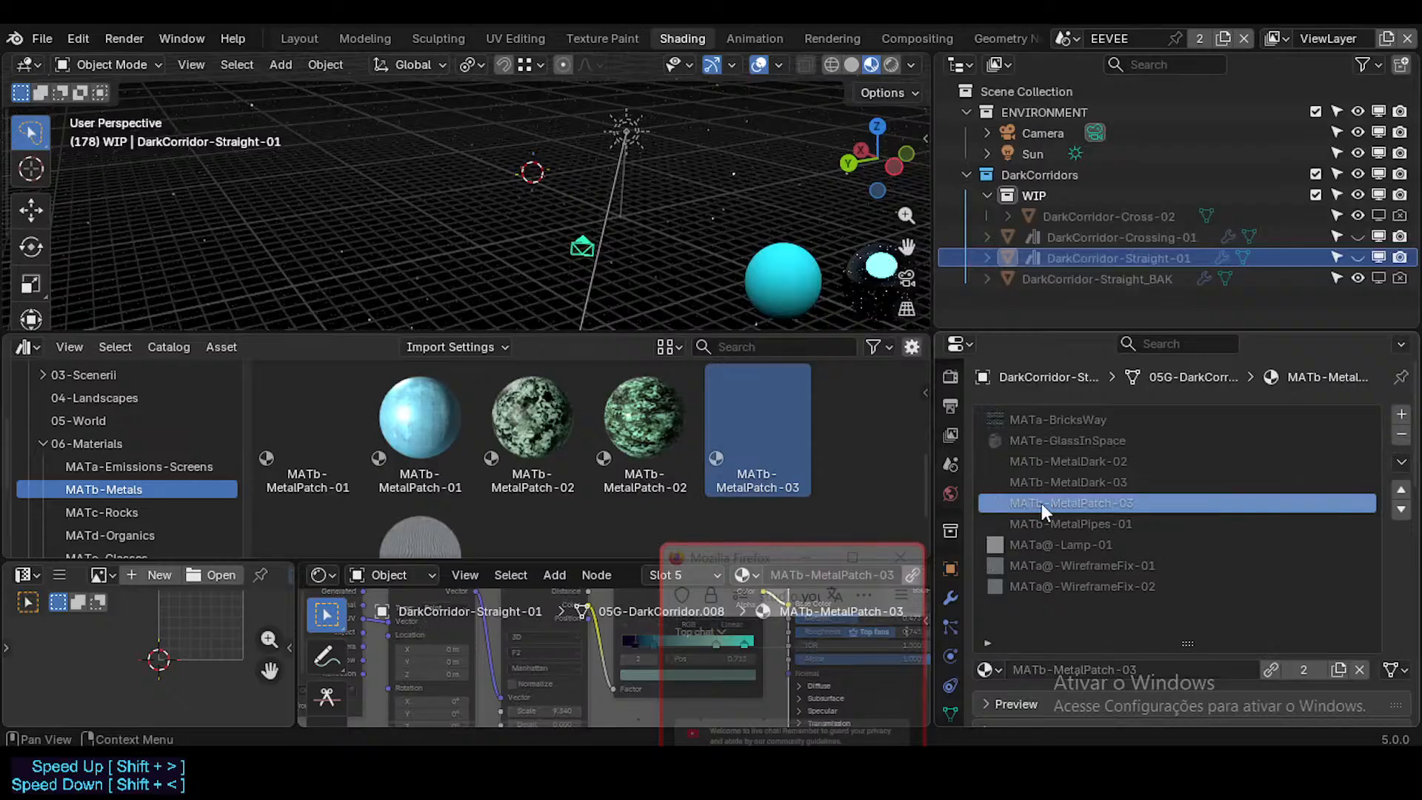
left_click(1098, 279)
left_click_drag(797, 430, 1093, 486)
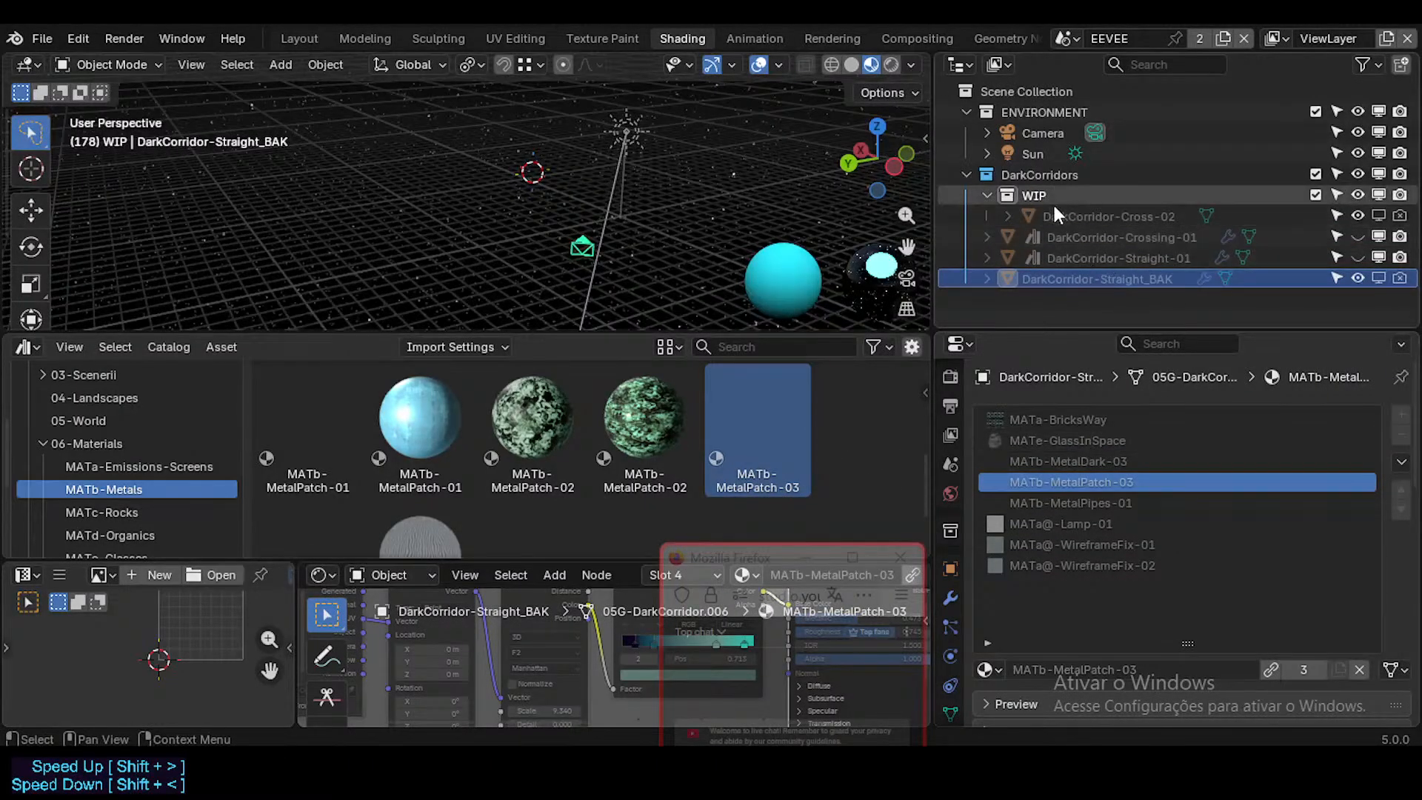
Step: Unhide DarkCorridor-Crossing-01 and DarkCorridor-Straight-01 and fly inside the crossing up to its ceiling
left_click(1073, 258)
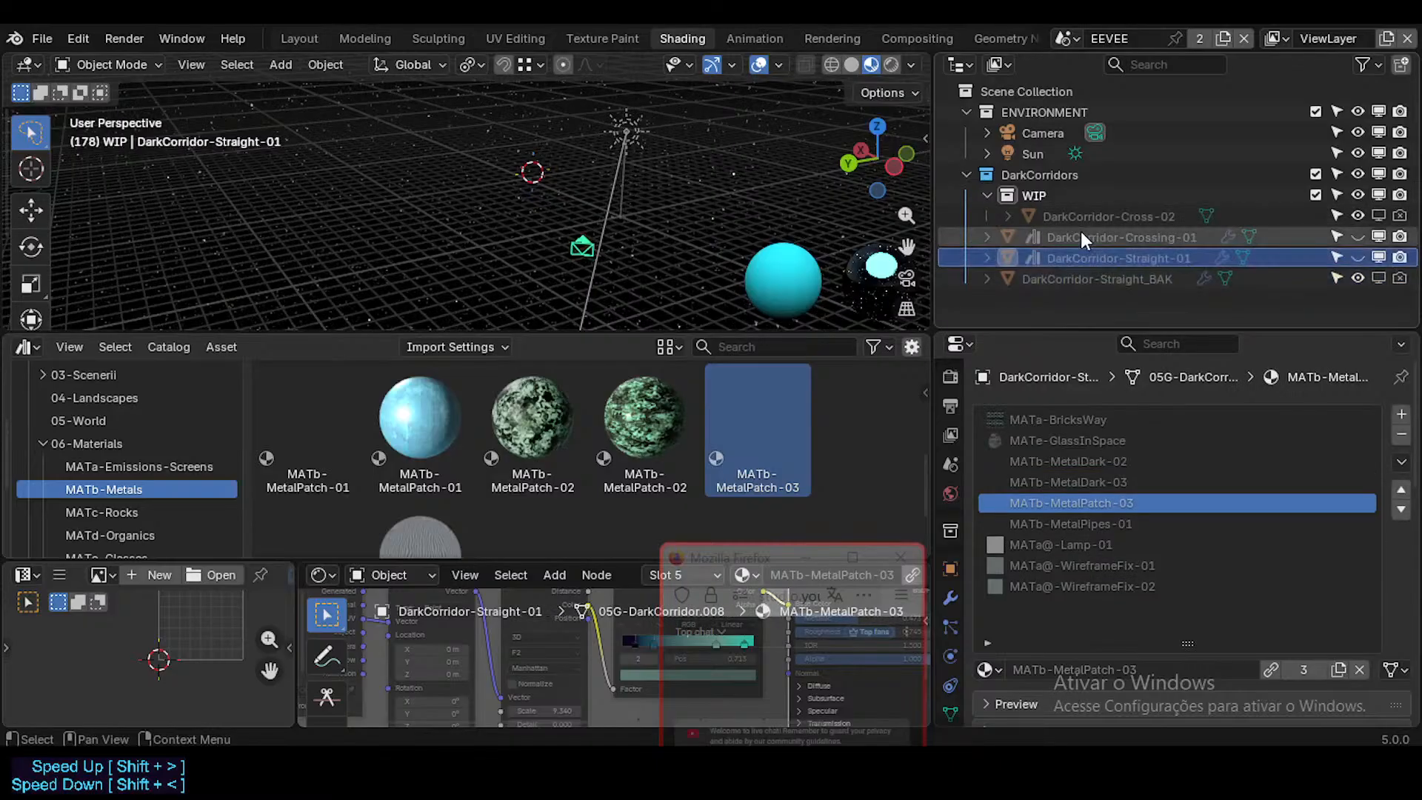
left_click(1082, 235, "ctrl")
key("alt+h")
key("shift+grave")
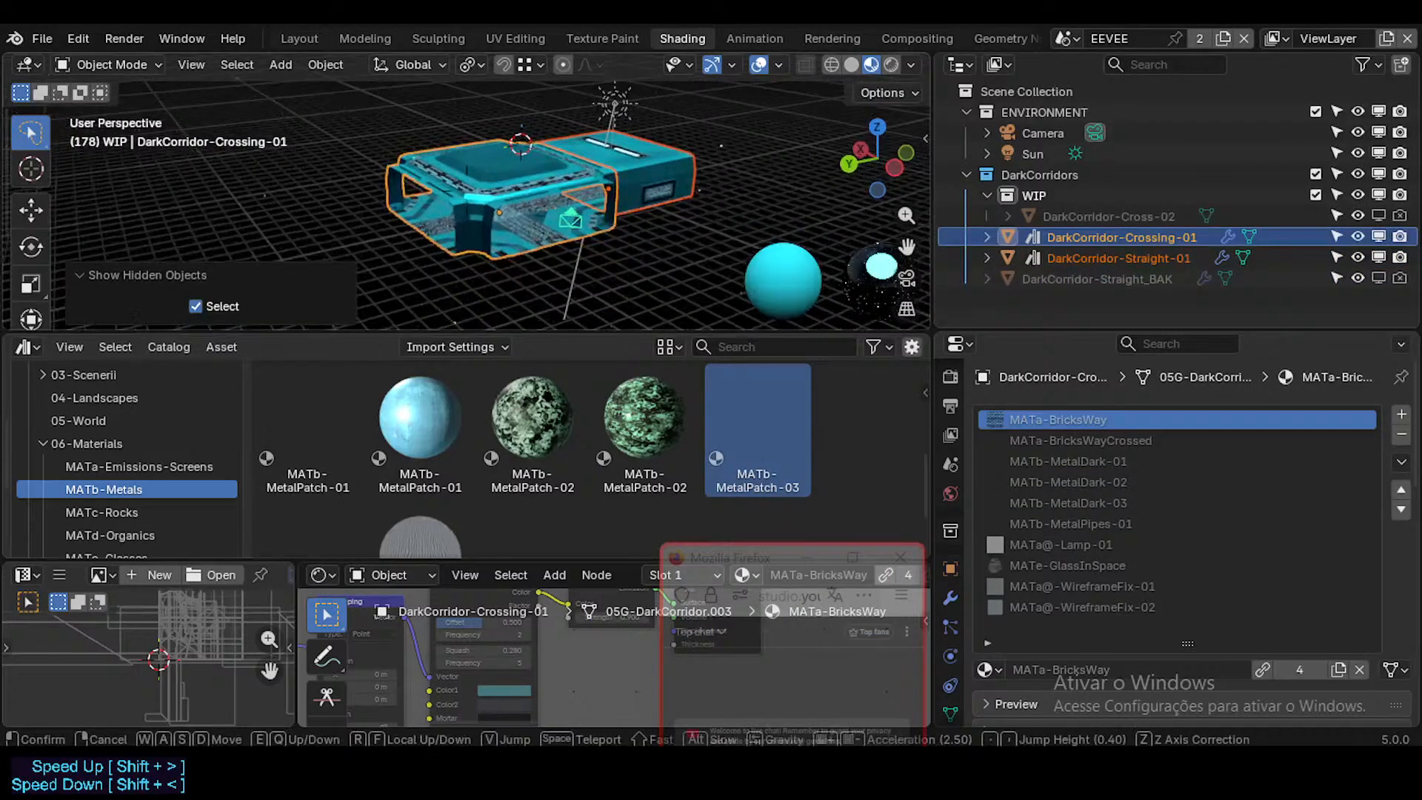
key("w")
key("w")
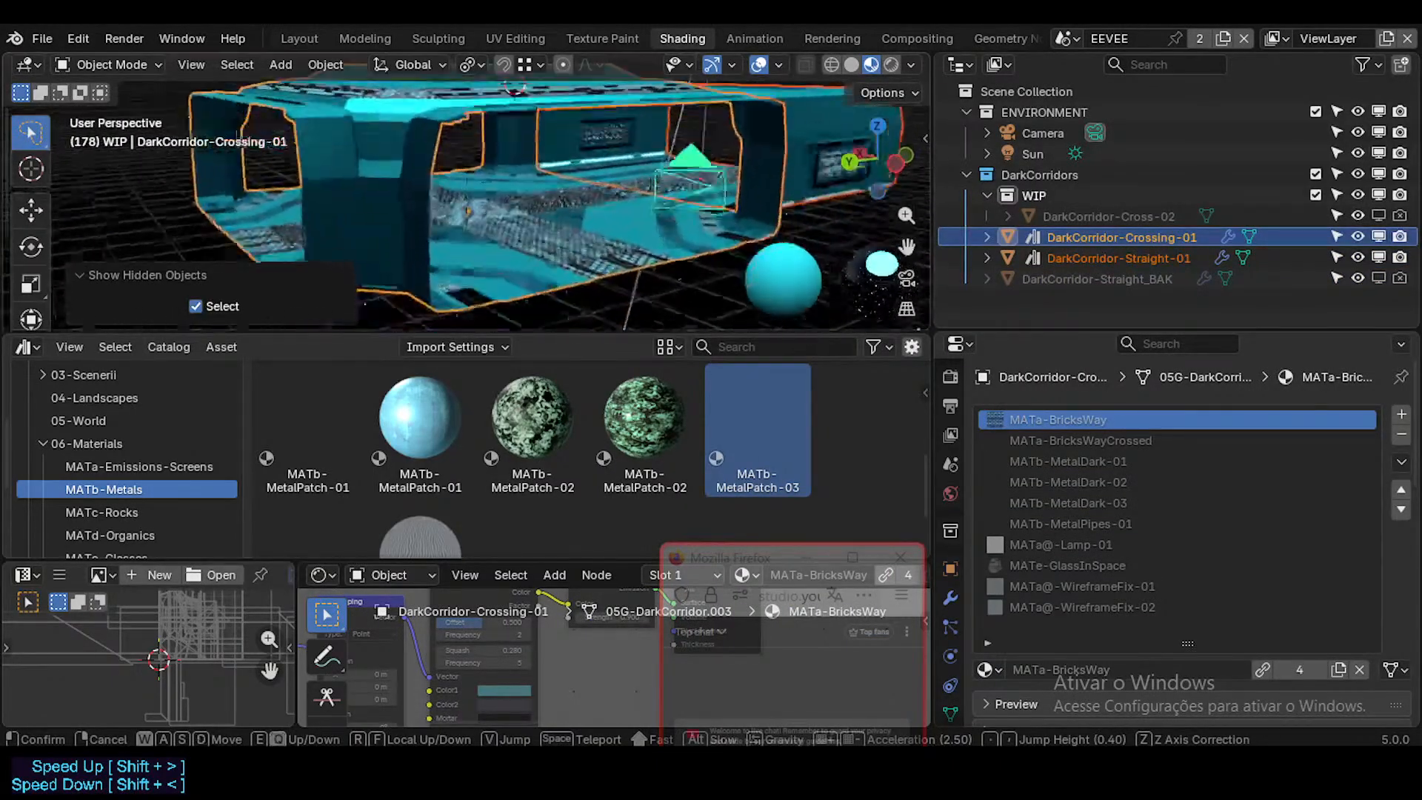
key("w")
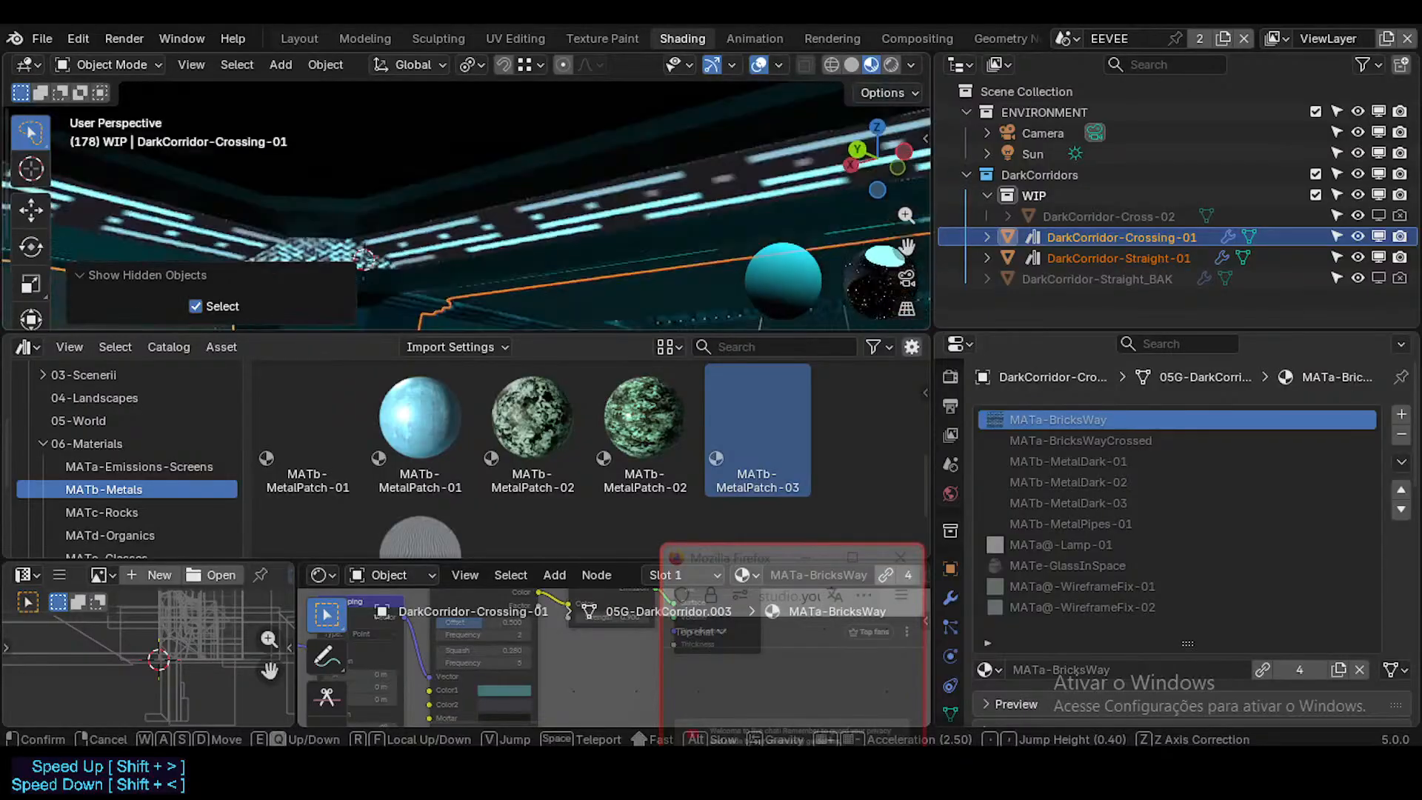
key("s")
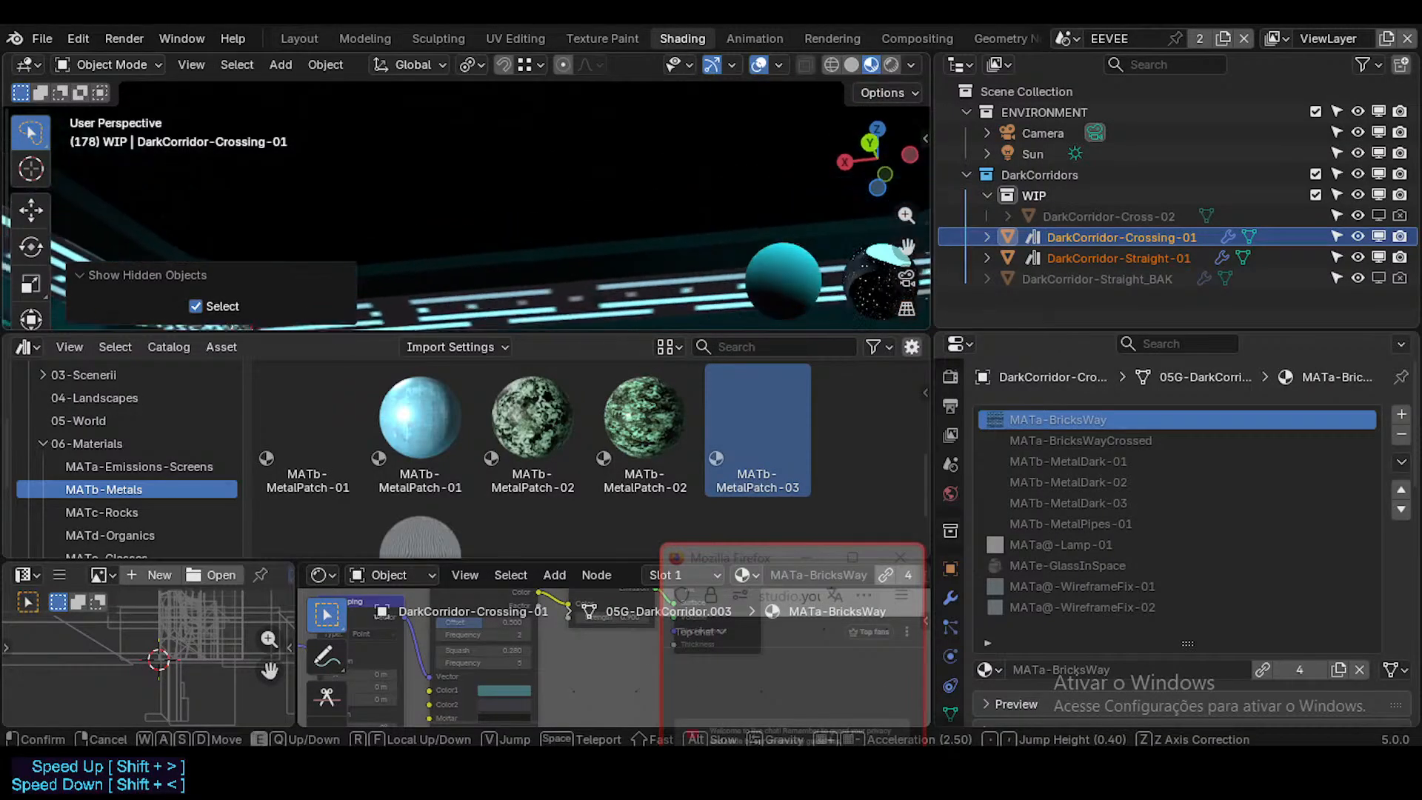
left_click(576, 203)
Step: Select all faces of DarkCorridor-Crossing-01 to examine its ceiling geometry, and switch the viewport to Solid shading in Object Mode
key("Tab")
key("Tab")
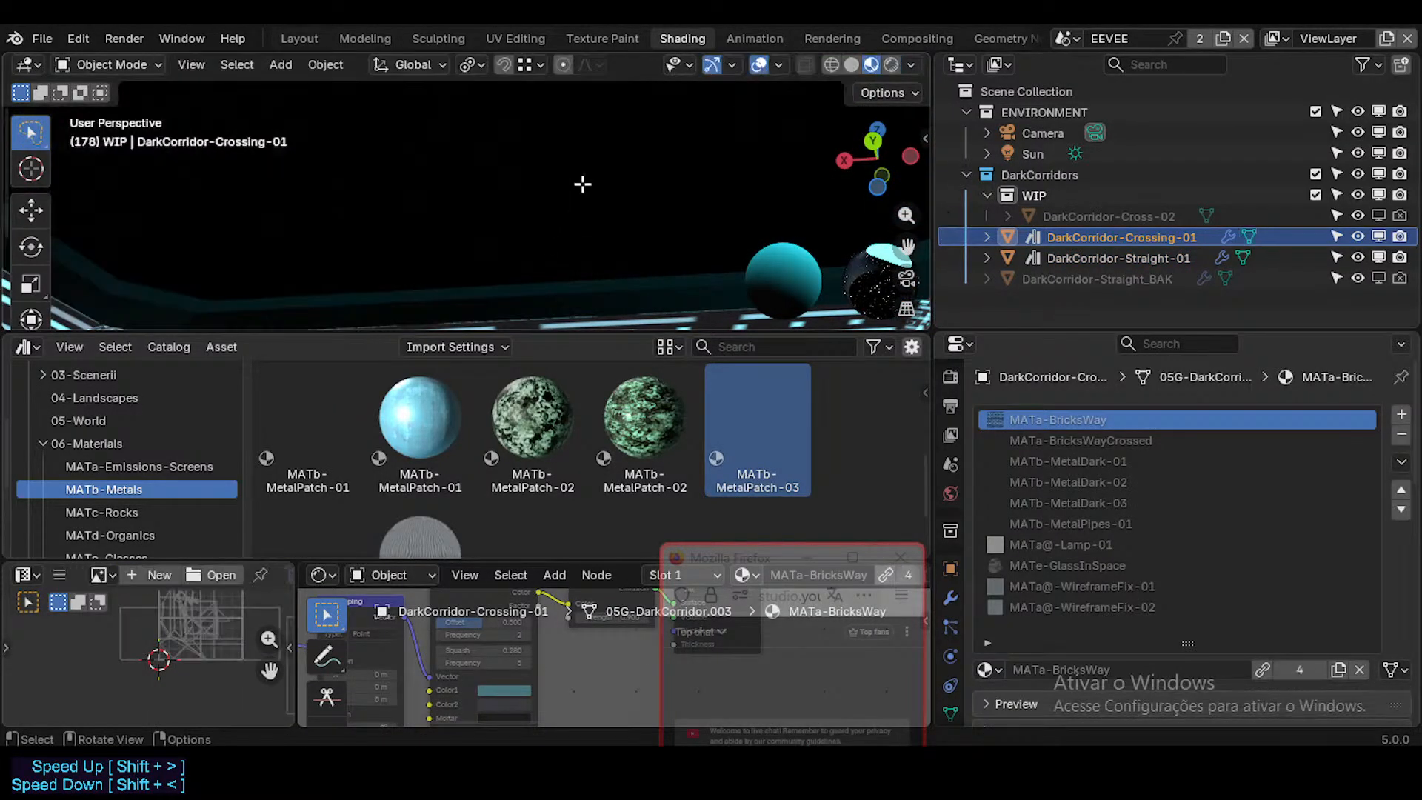
key("Tab")
key("a")
key("shift+grave")
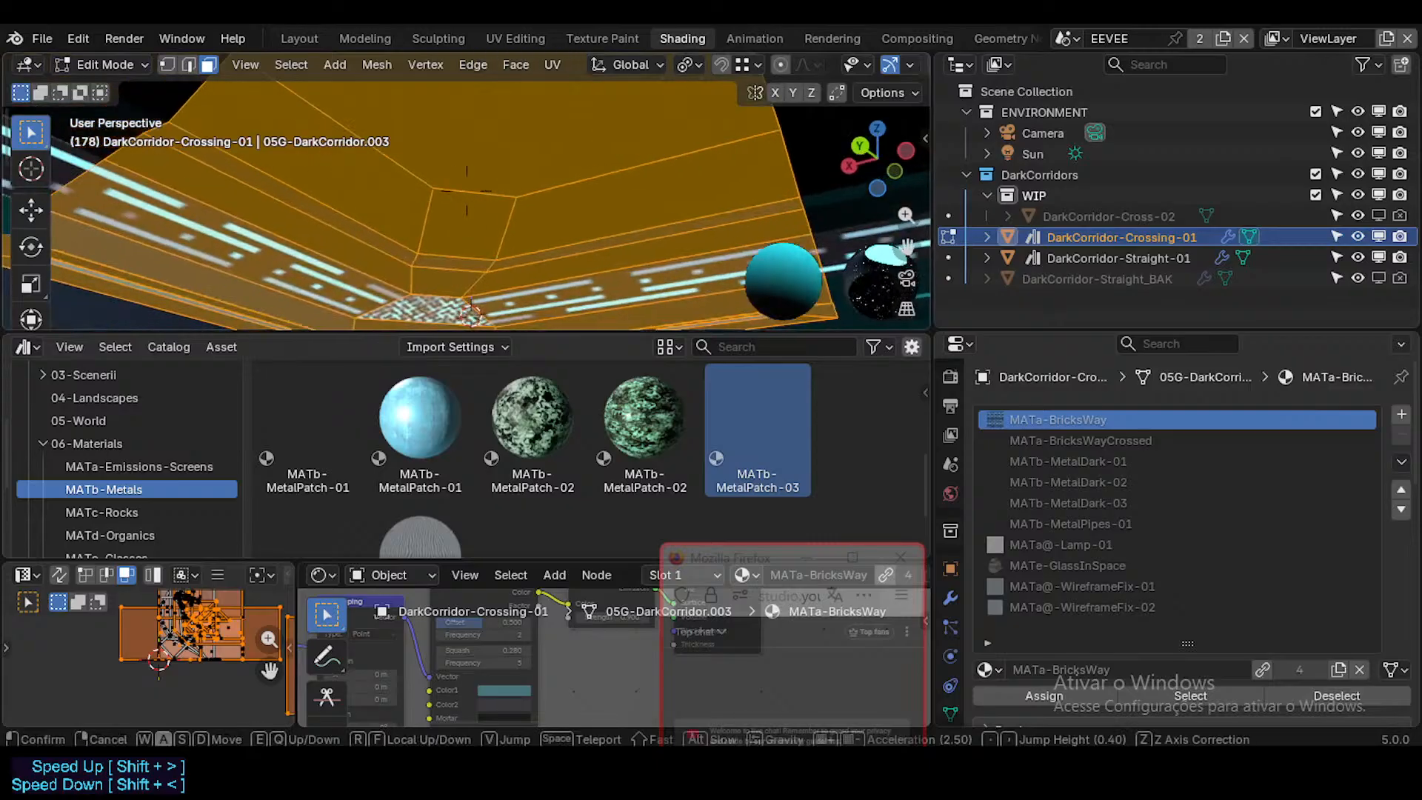
left_click(655, 234)
key("Tab")
key("shift+grave")
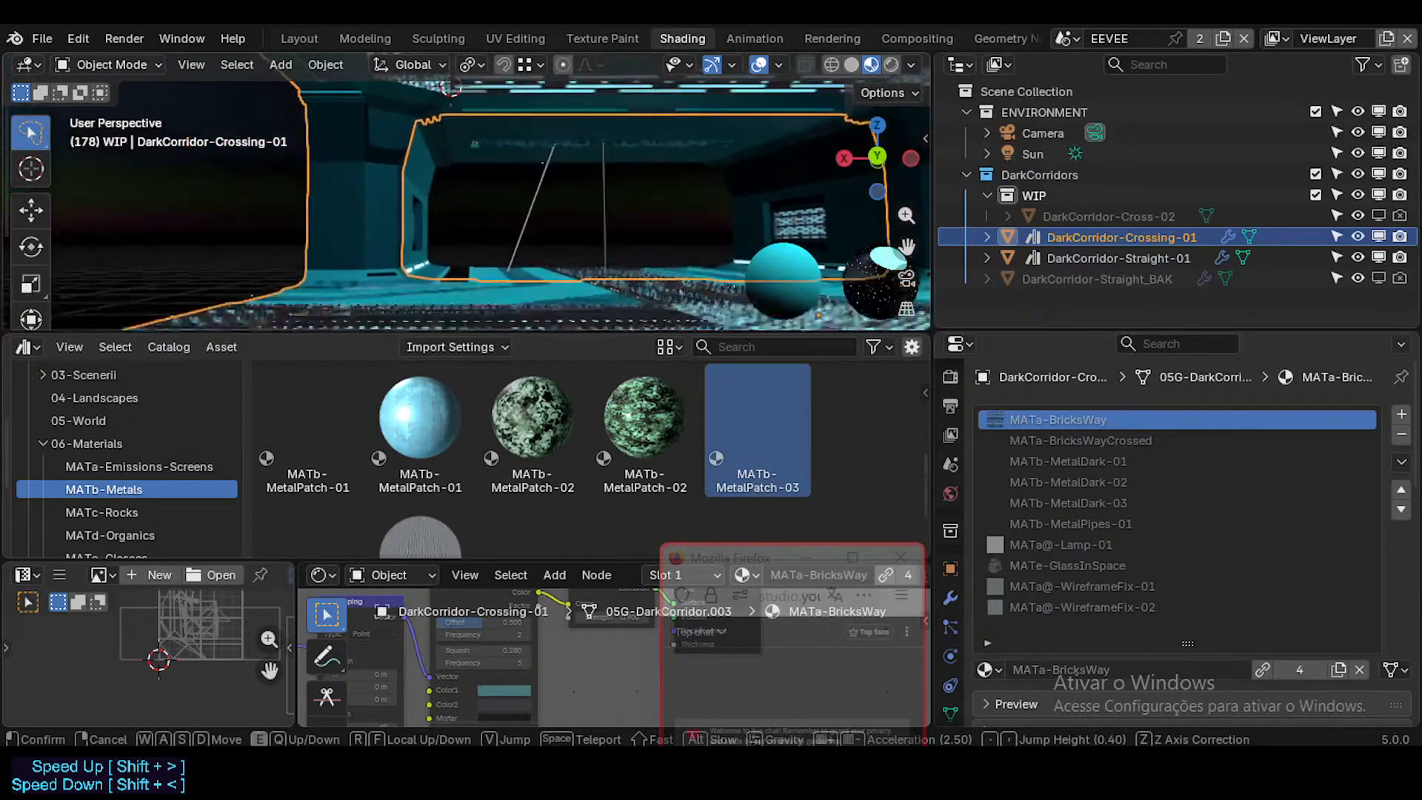
left_click(466, 207)
key("Tab")
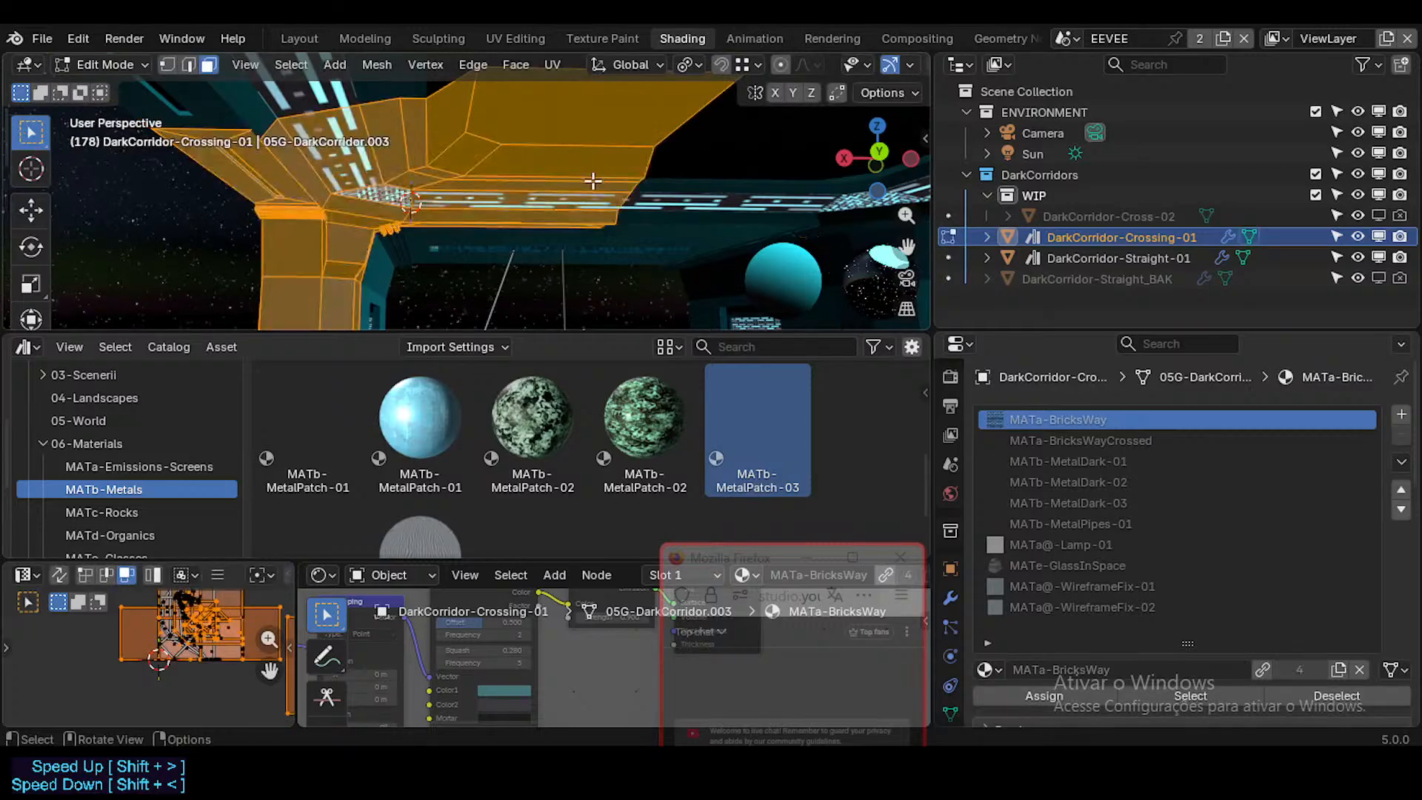
key("Tab")
left_click(853, 64)
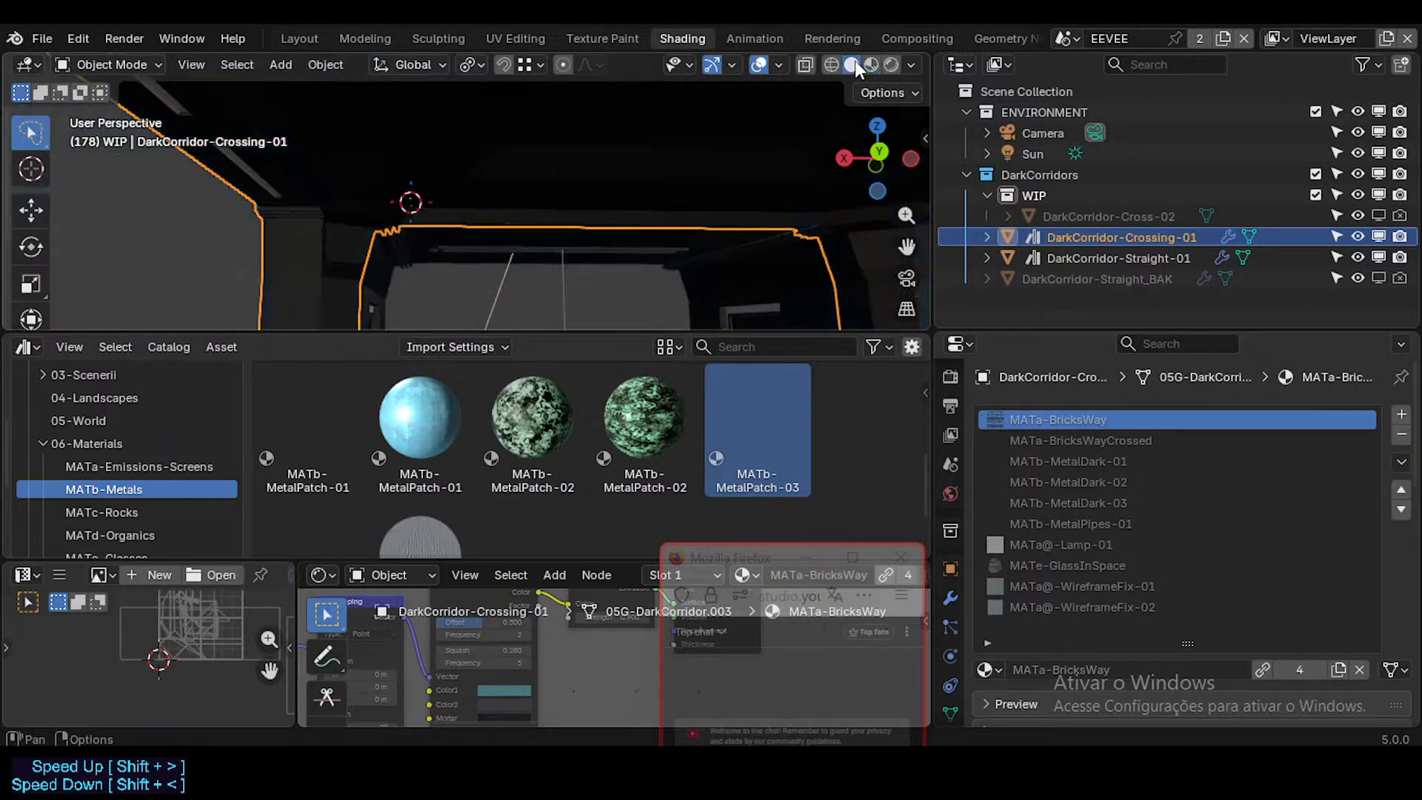
Step: Switch the viewport to Material Preview shading and light it with the Scene World
left_click(872, 64)
left_click(891, 65)
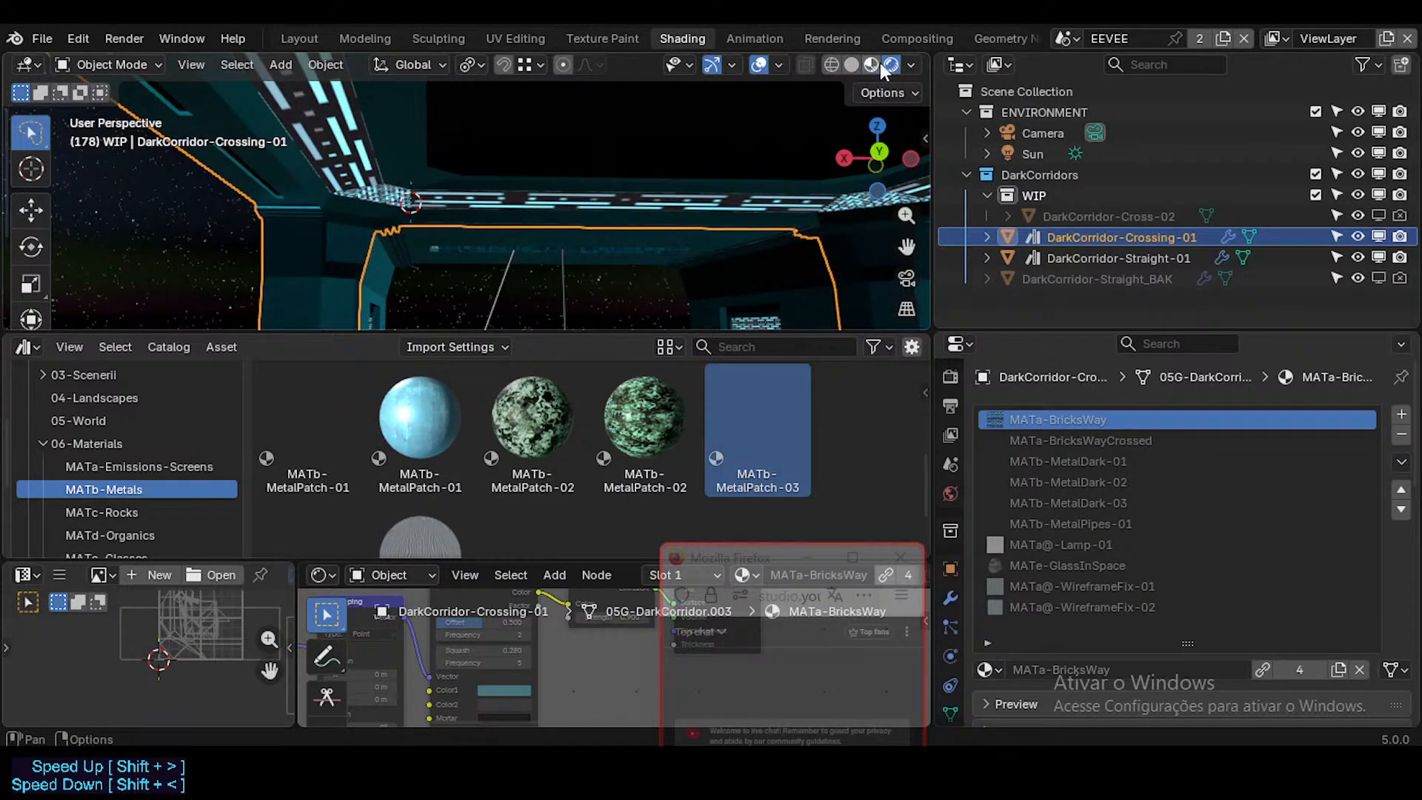
left_click(874, 64)
left_click(911, 65)
left_click(823, 192)
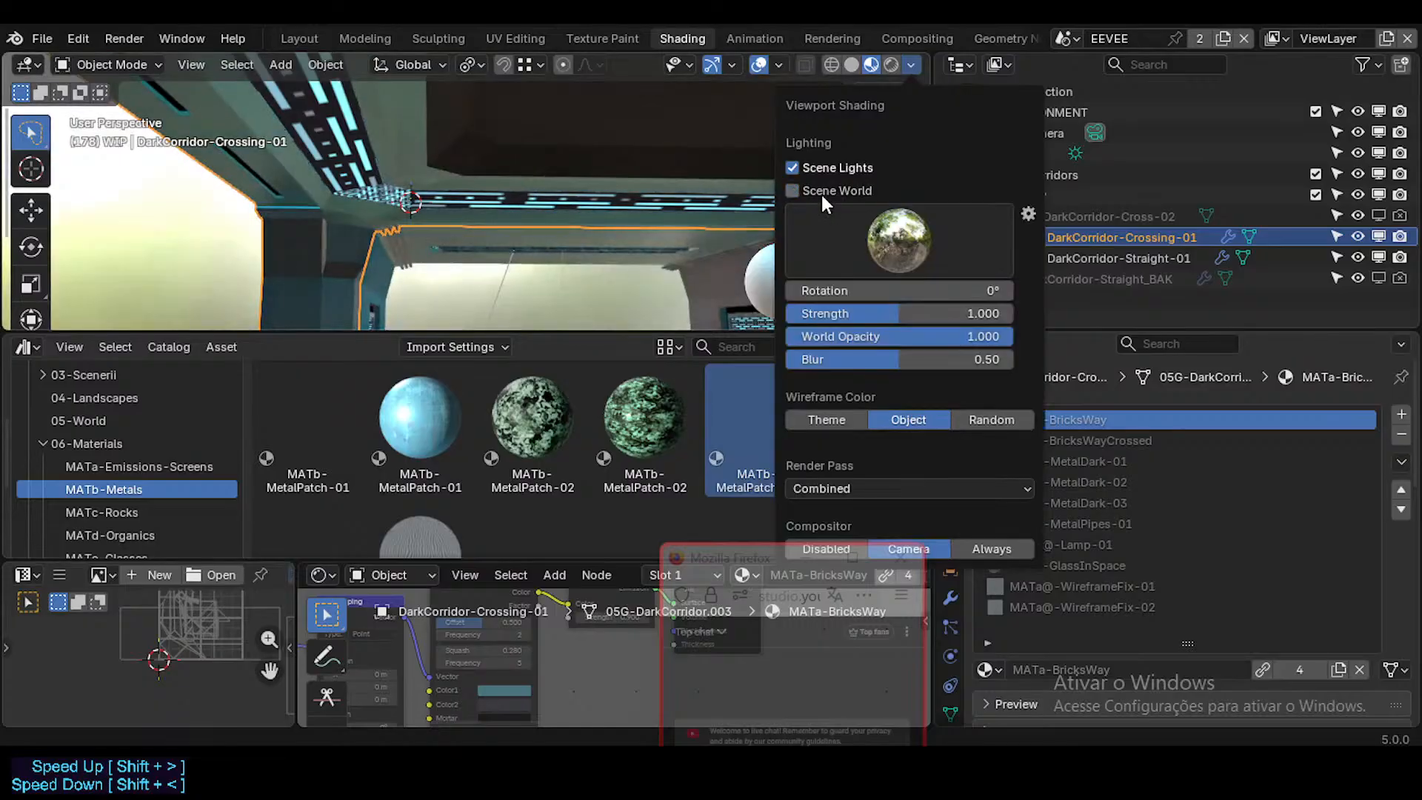
left_click(804, 195)
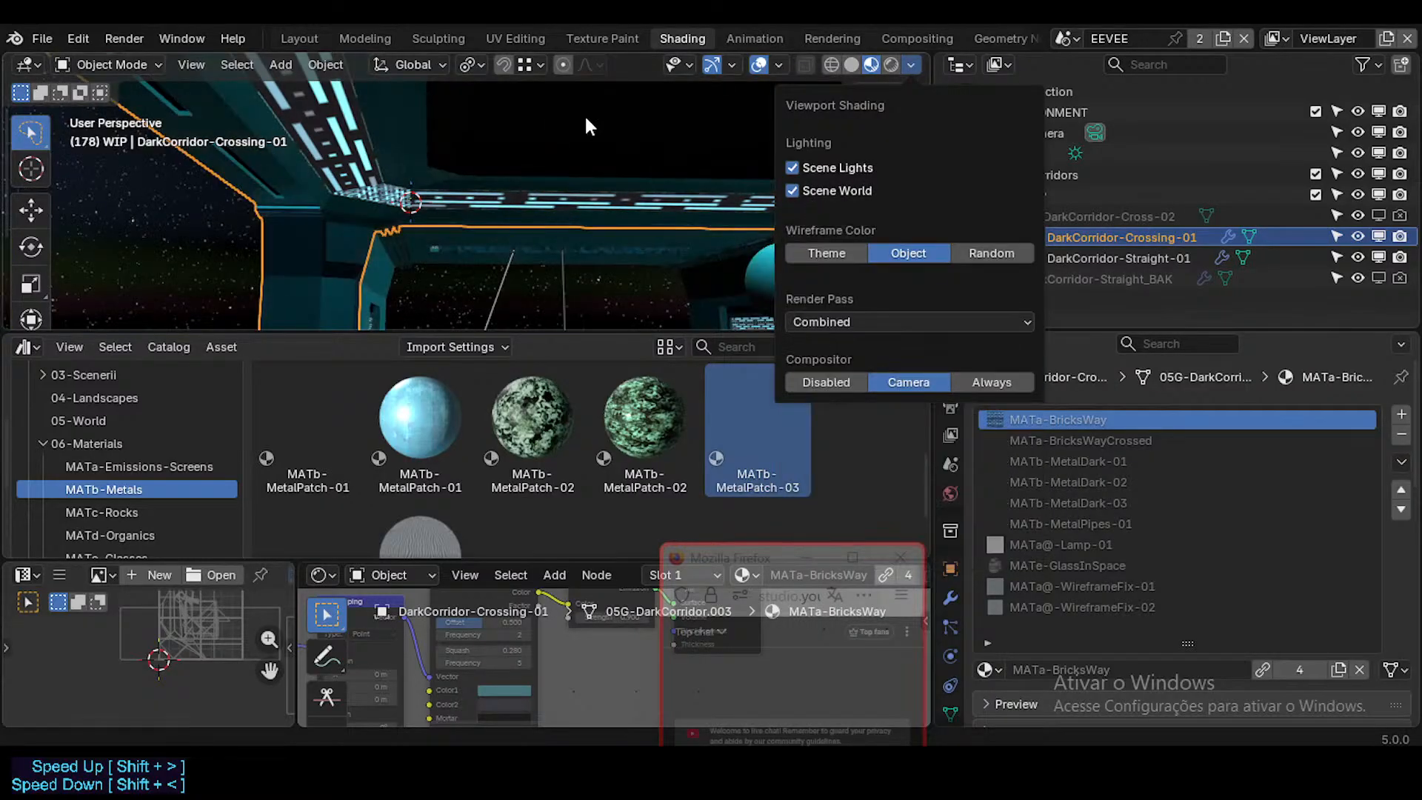
Step: Select the recessed ceiling panel faces of DarkCorridor-Crossing-01 and replace its MATb-MetalDark-03 slot material with the library's MATb-MetalPatch-03
key("Tab")
left_click(584, 133)
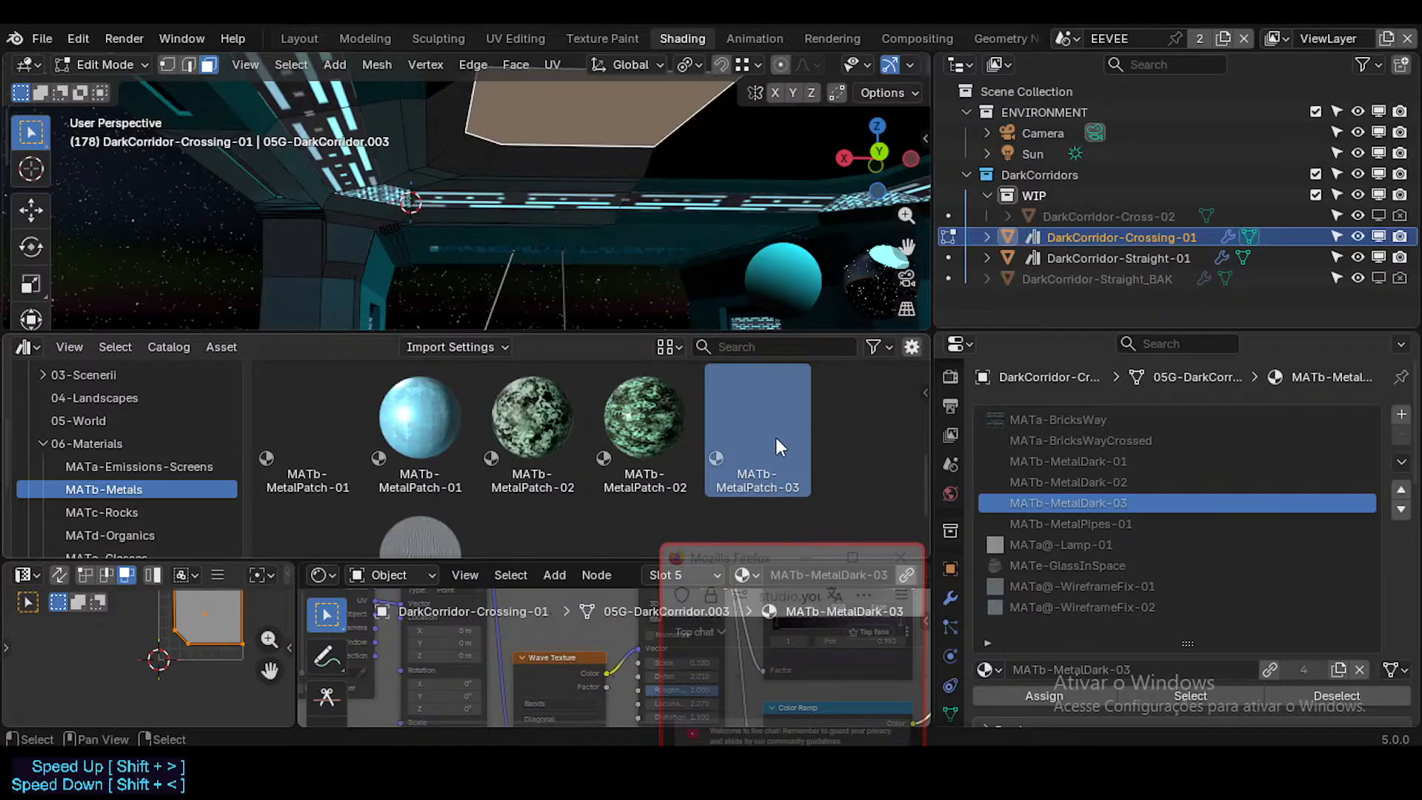
left_click(724, 282)
left_click(1197, 700)
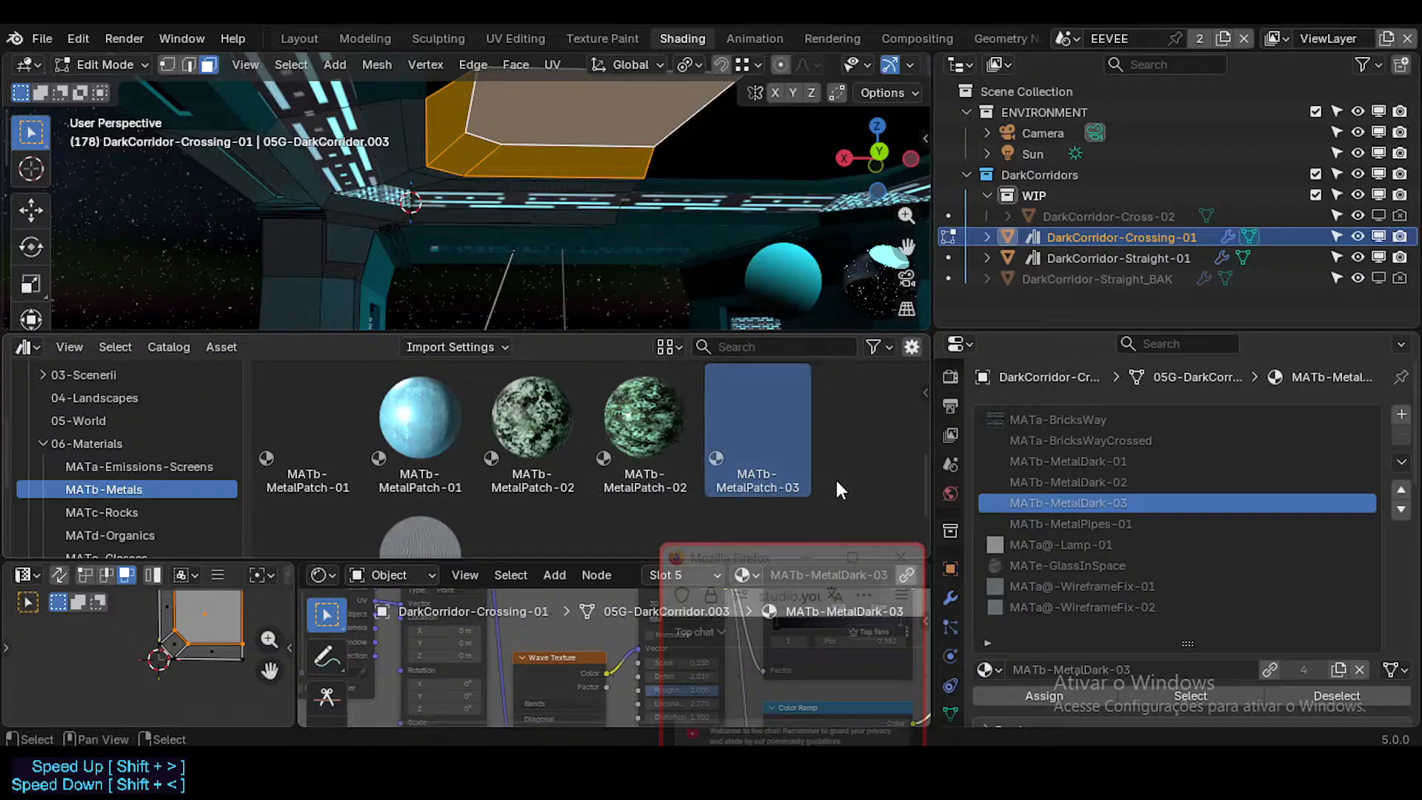
left_click_drag(746, 427, 1075, 496)
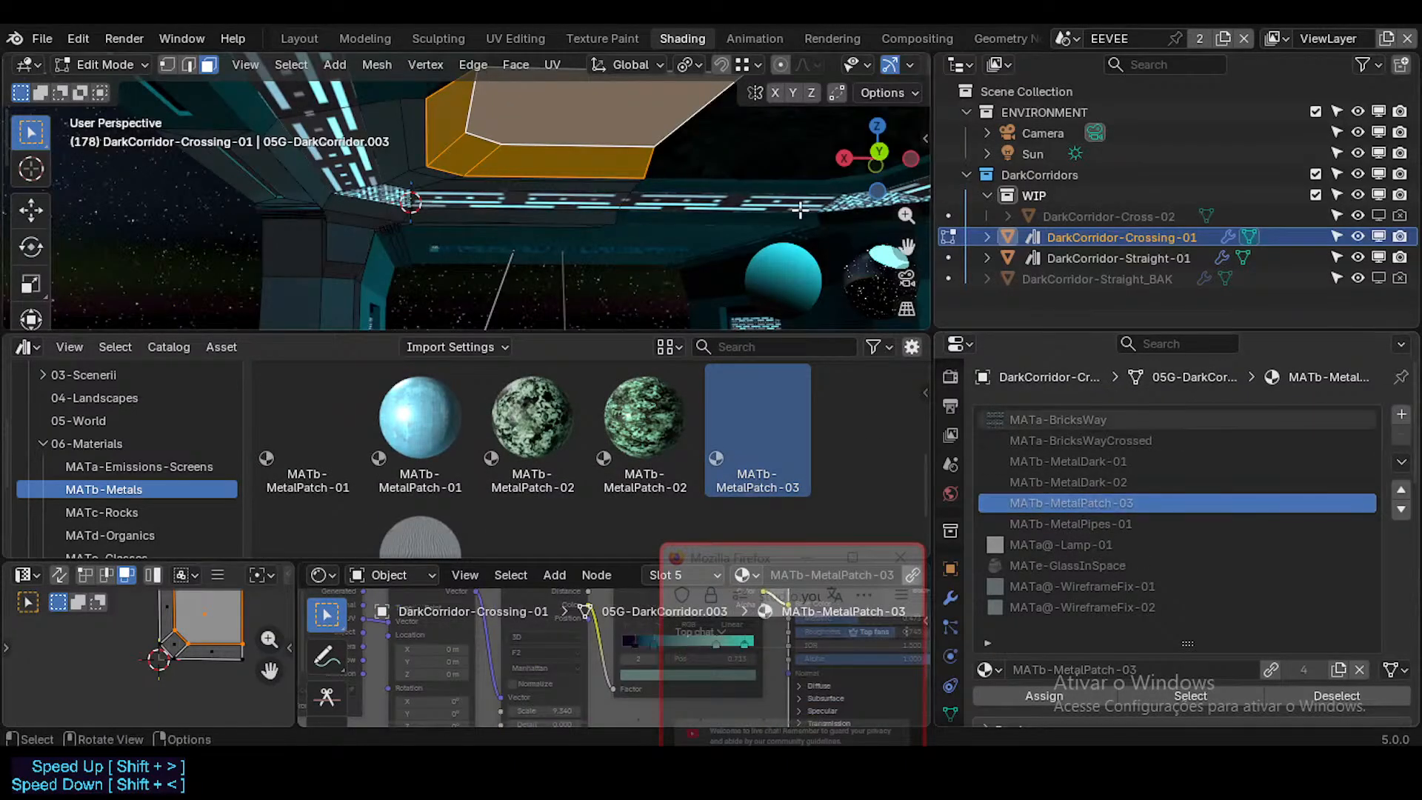
key("Tab")
Step: Fly through the crossing's interior and check the material slots of DarkCorridor-Straight-01 and DarkCorridor-Cross-02
key("shift+grave")
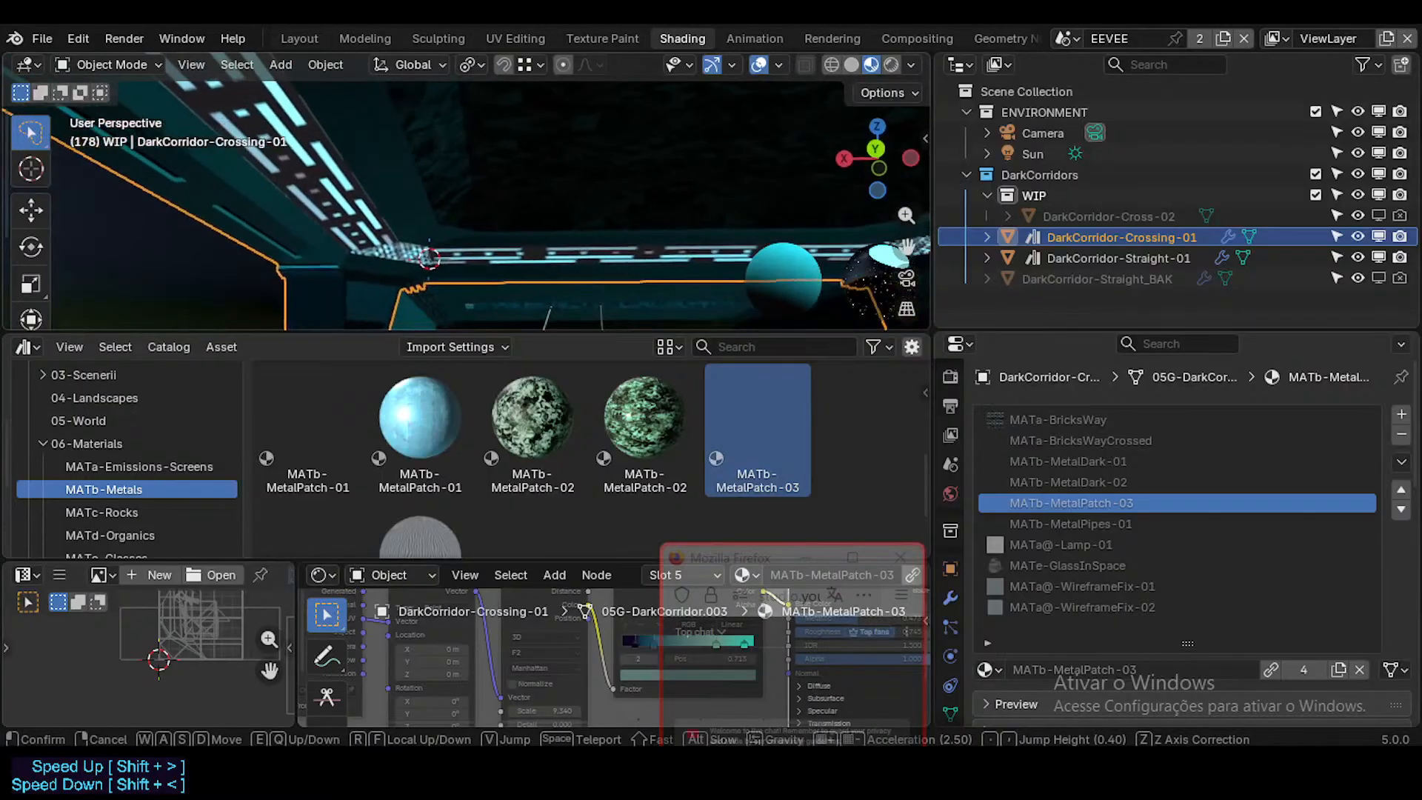
key("d")
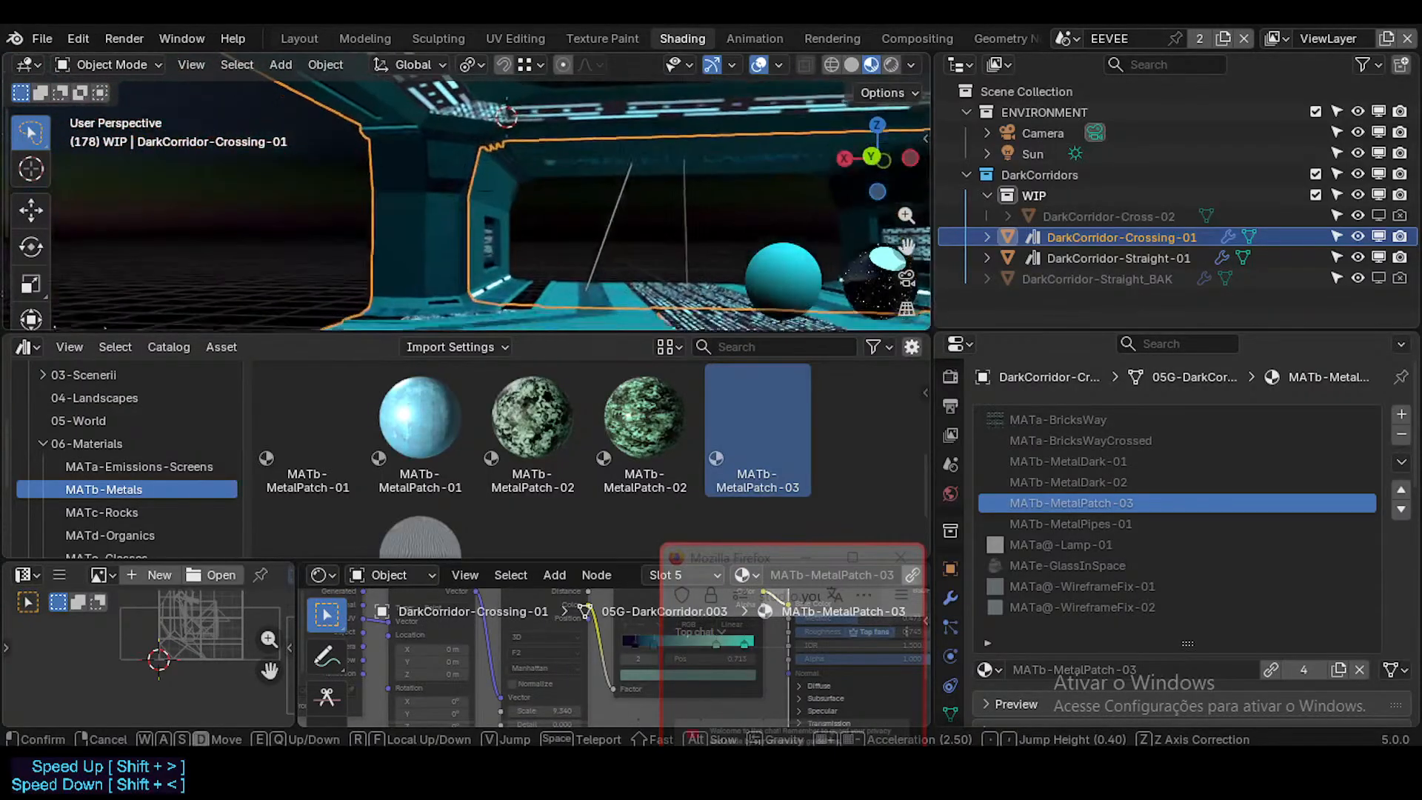
key("w")
key("w")
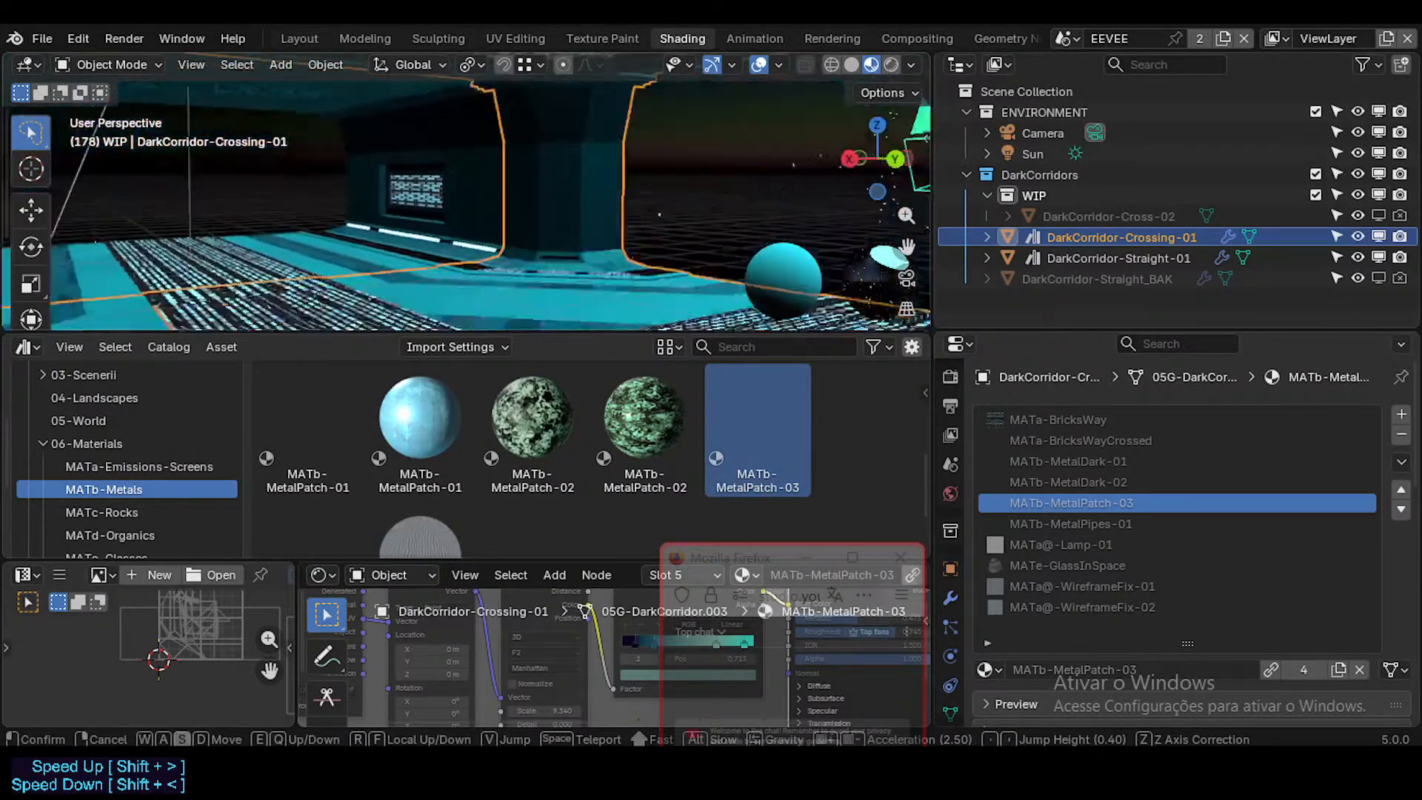
key("w")
left_click(467, 191)
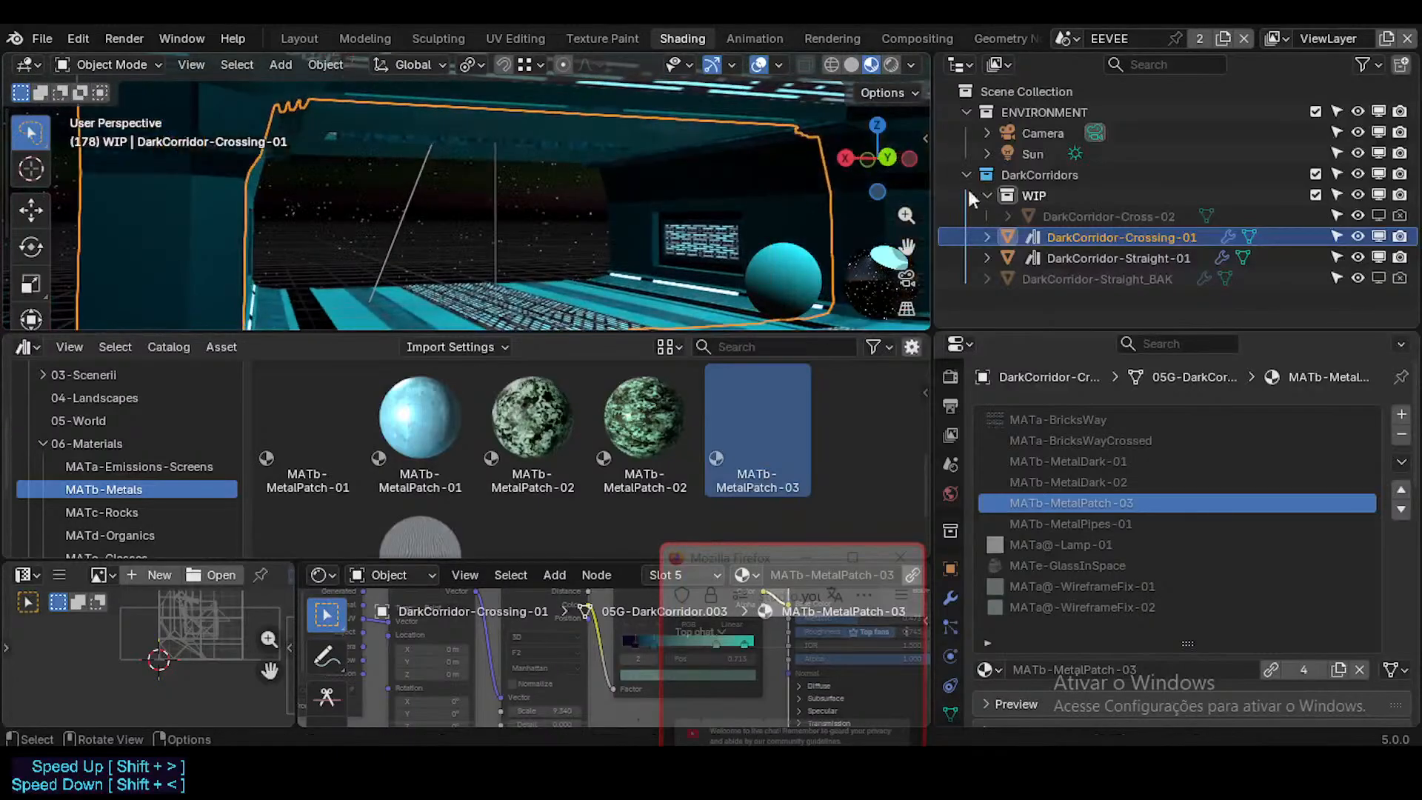
left_click(1110, 257)
left_click(1110, 276)
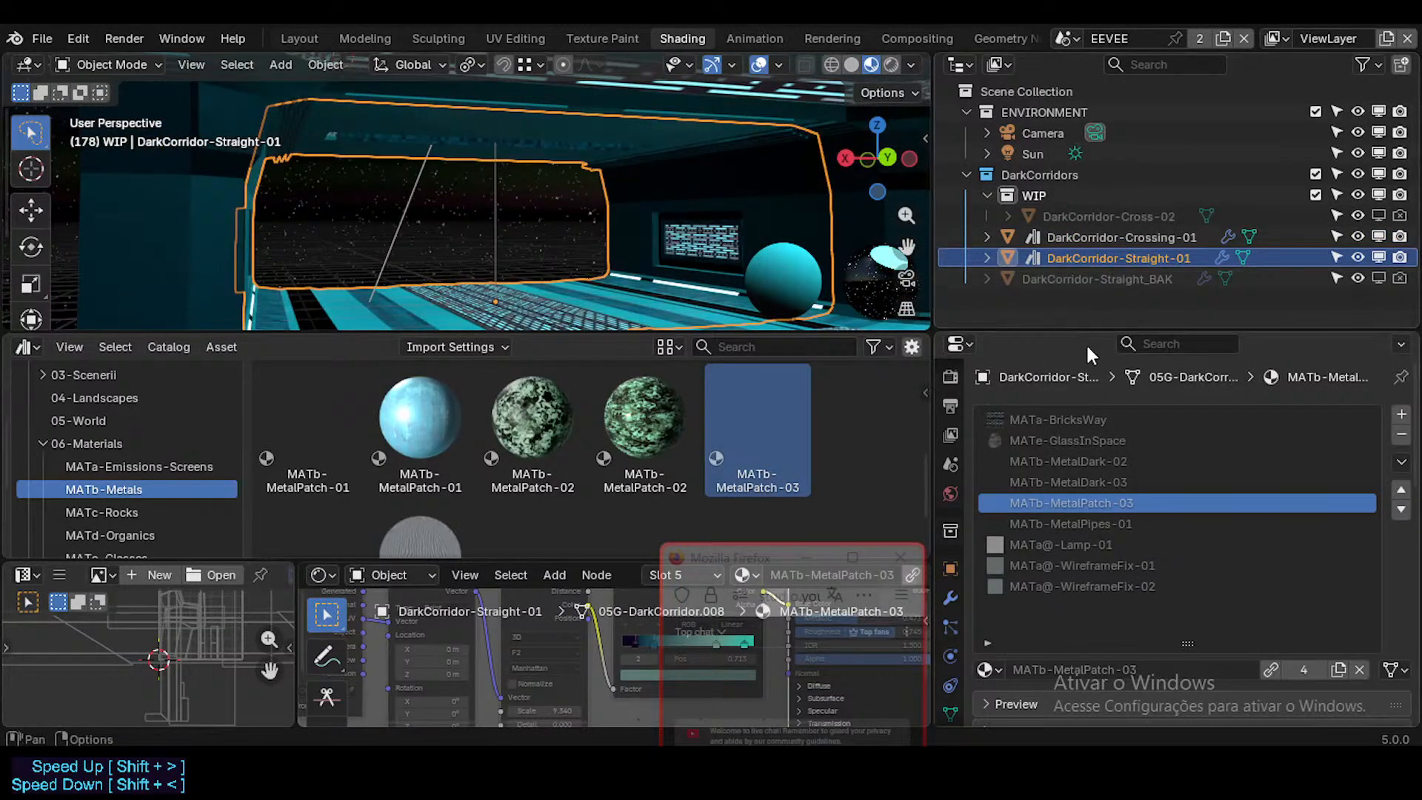
left_click(1139, 219)
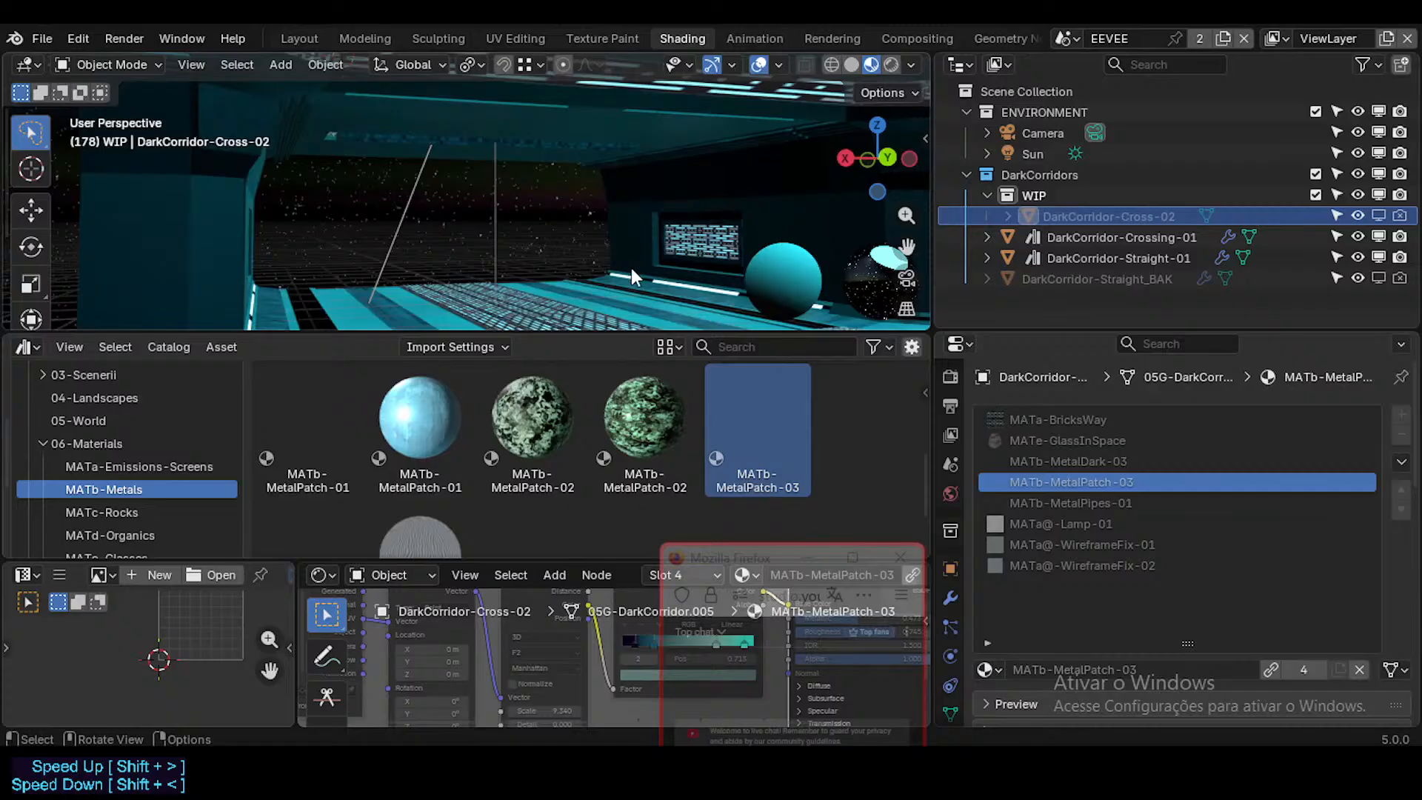
key("shift+grave")
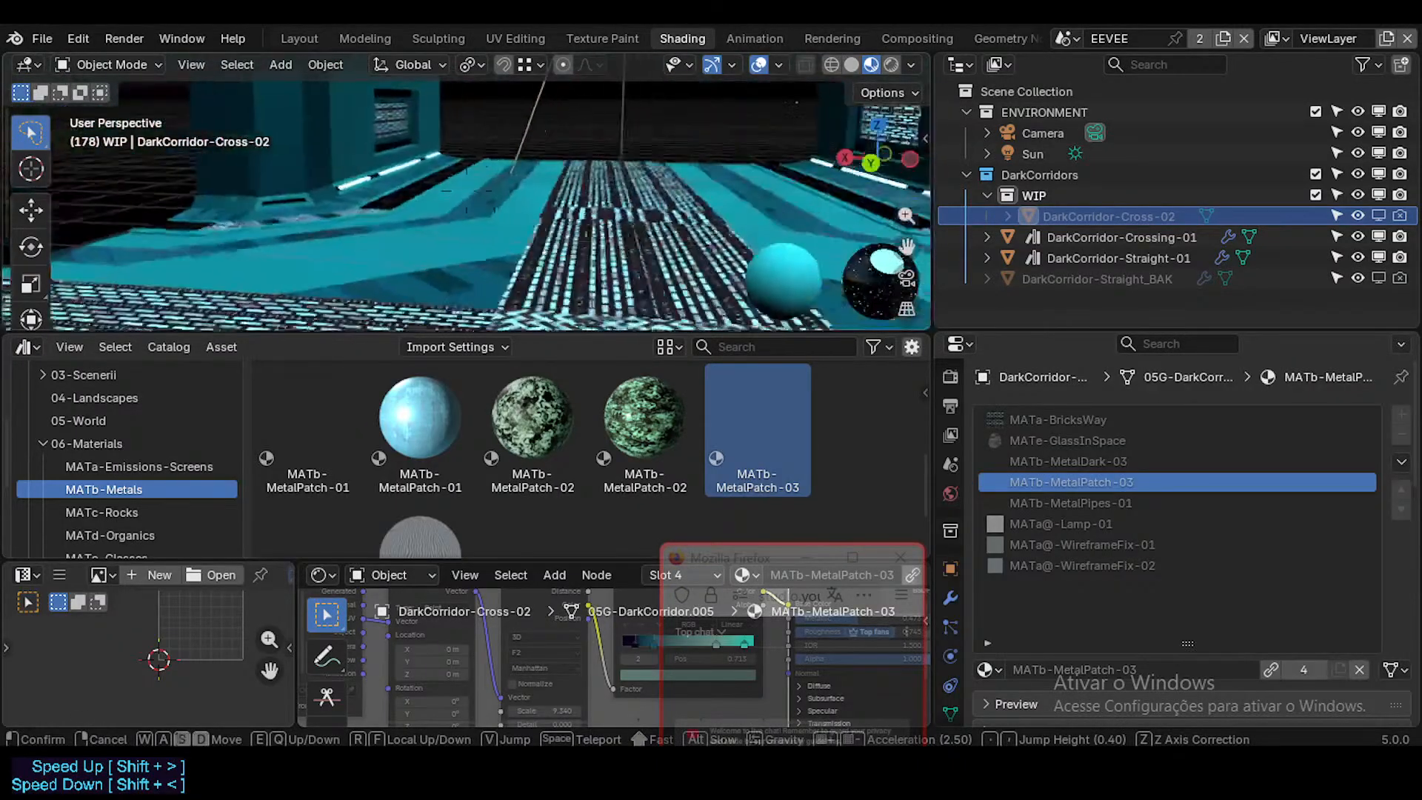
left_click(669, 204)
Step: Save ModularCorridorDark.blend and move the live chat window off the node editor
key("ctrl+s")
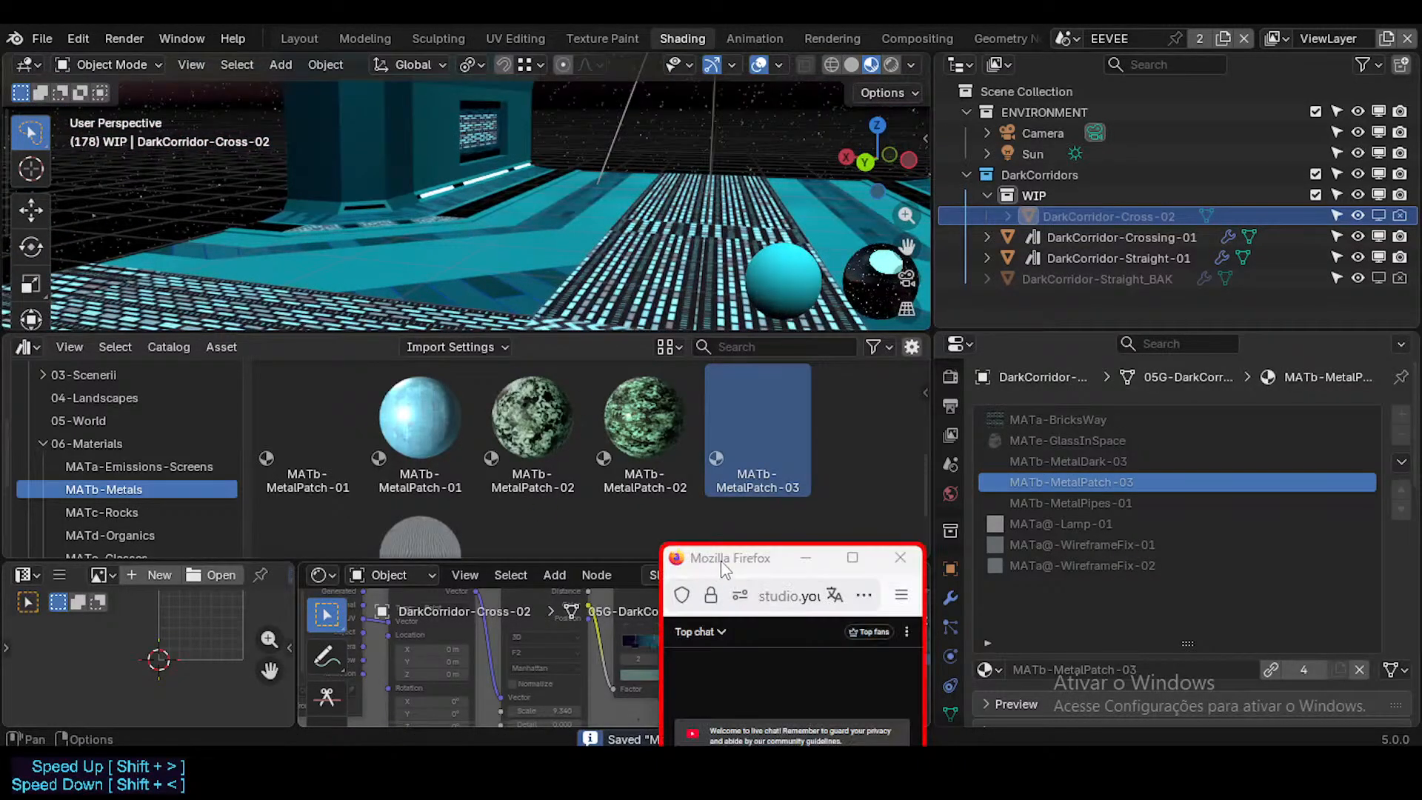
left_click_drag(721, 561, 990, 502)
key("ctrl+s")
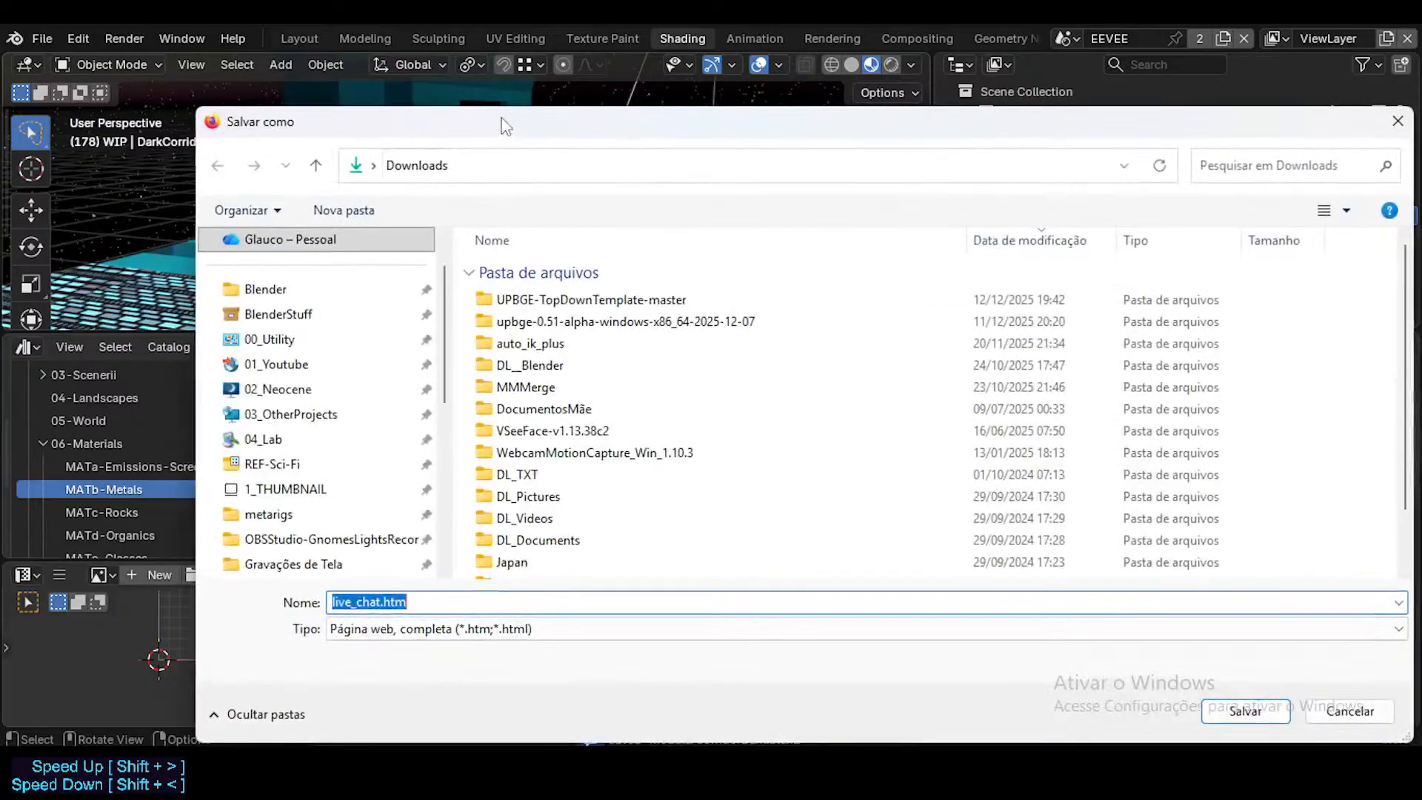
key("Escape")
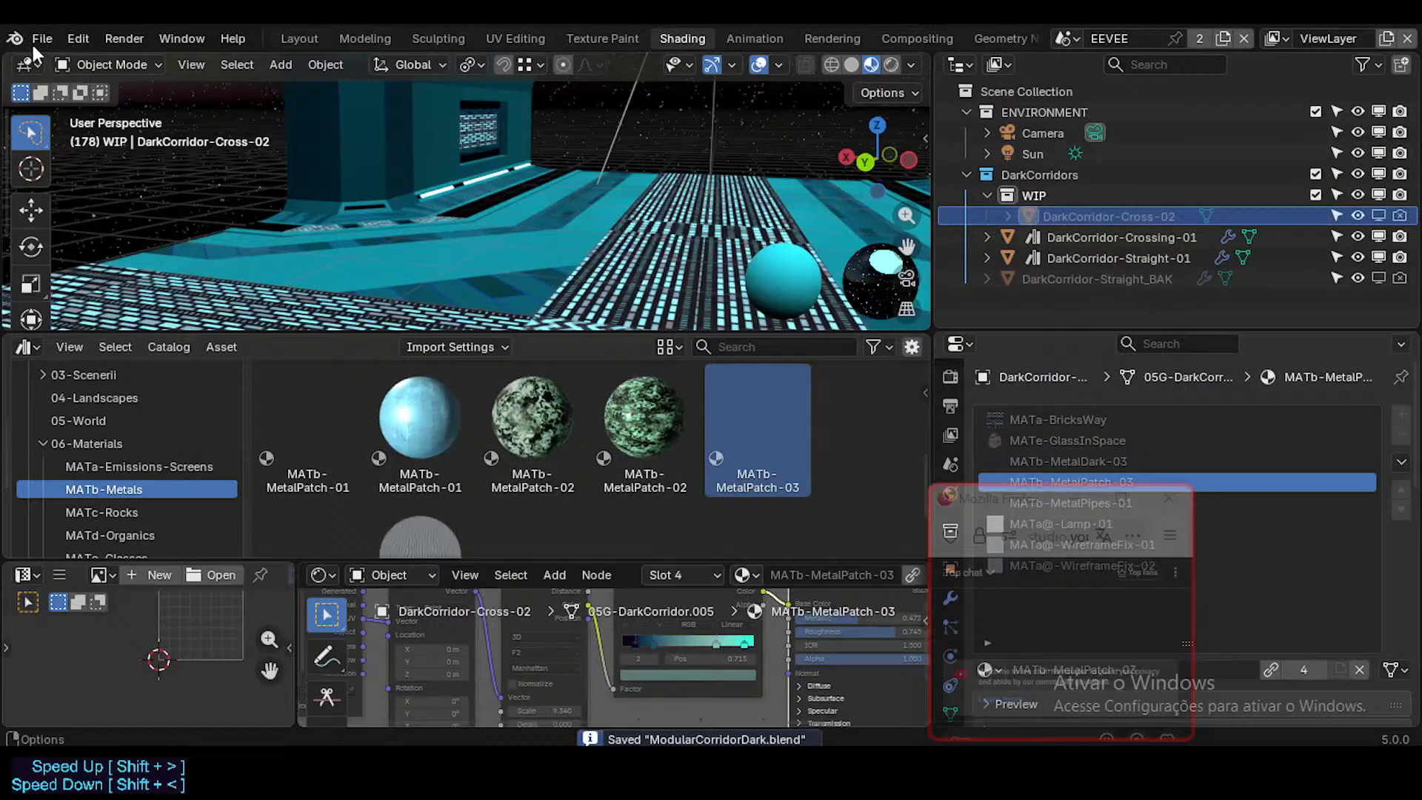
Step: Open the Dorothy character file from the 01_Characters folder of Neocene-V-AssetLibrary
left_click(31, 41)
left_click(88, 86)
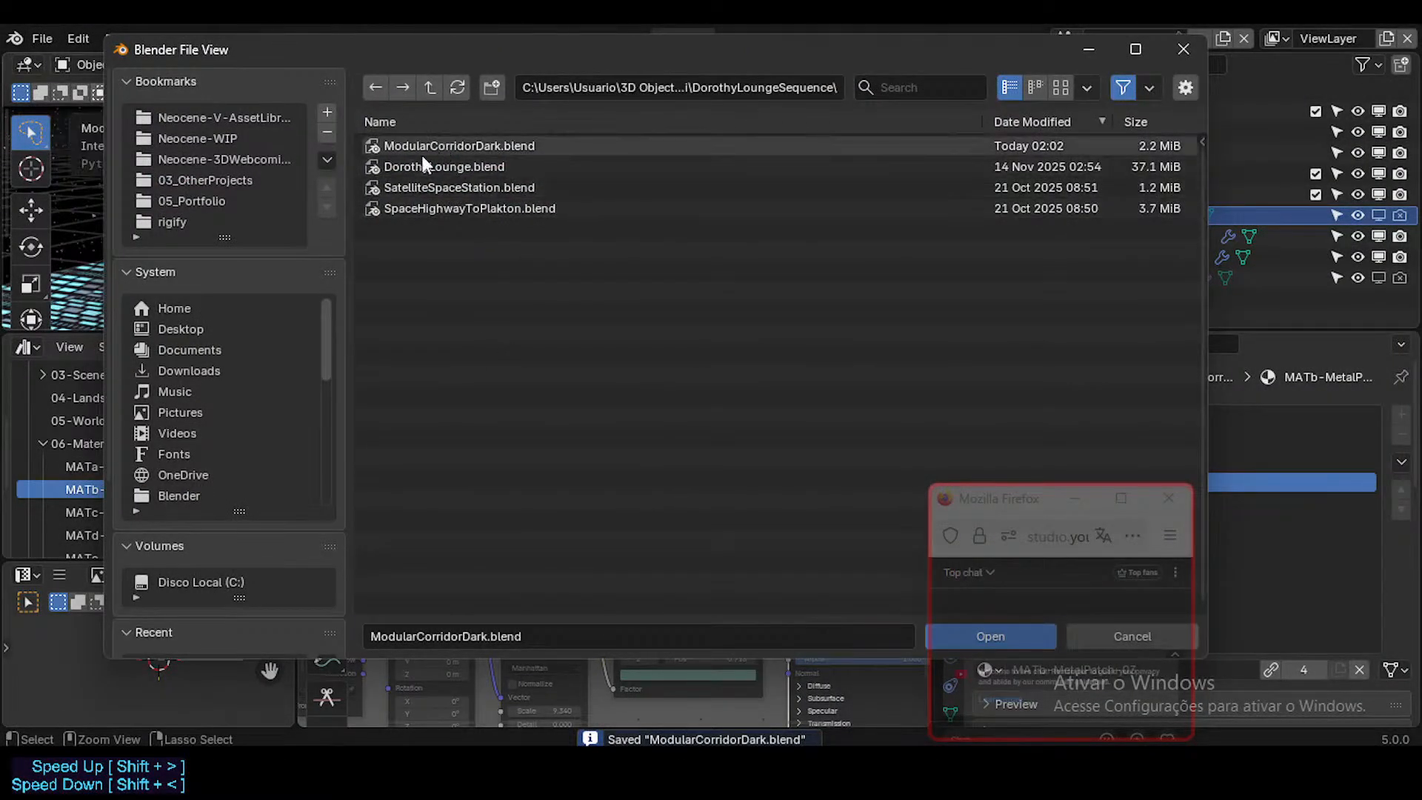
left_click(432, 88)
left_click(433, 89)
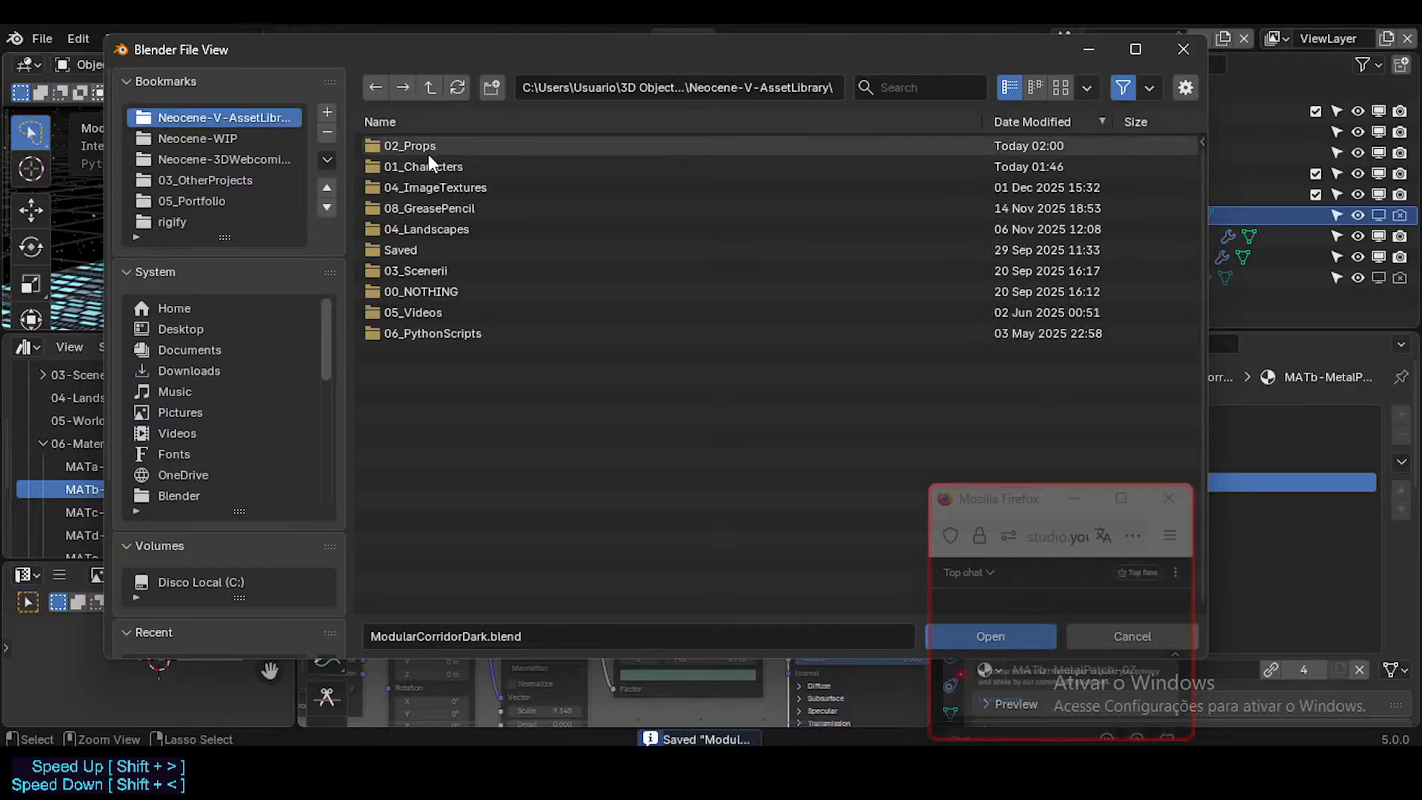
double_click(436, 166)
double_click(431, 167)
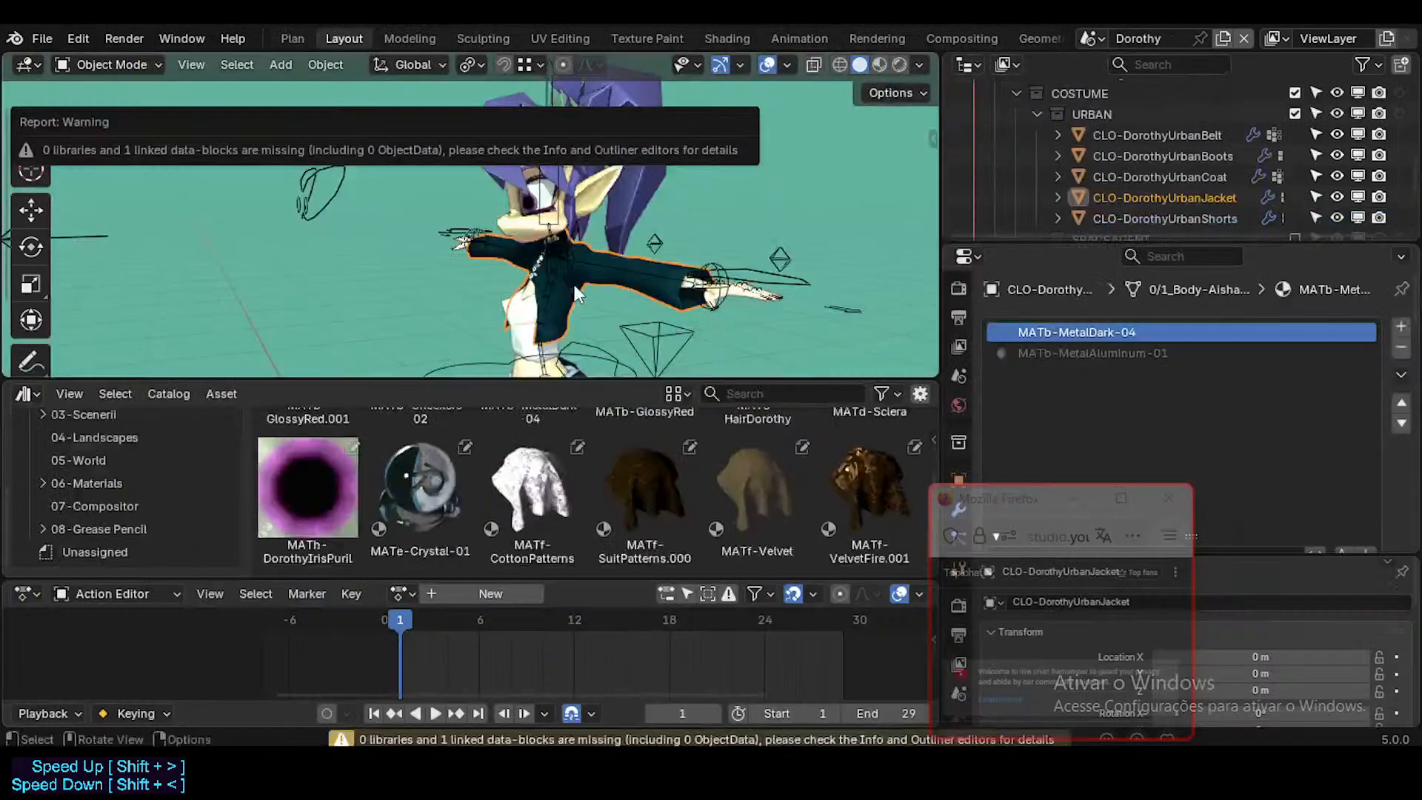
Step: Clear the asset mark from the local MATb-MetalDark-04 material on CLO-DorothyUrbanJacket
left_click(615, 271)
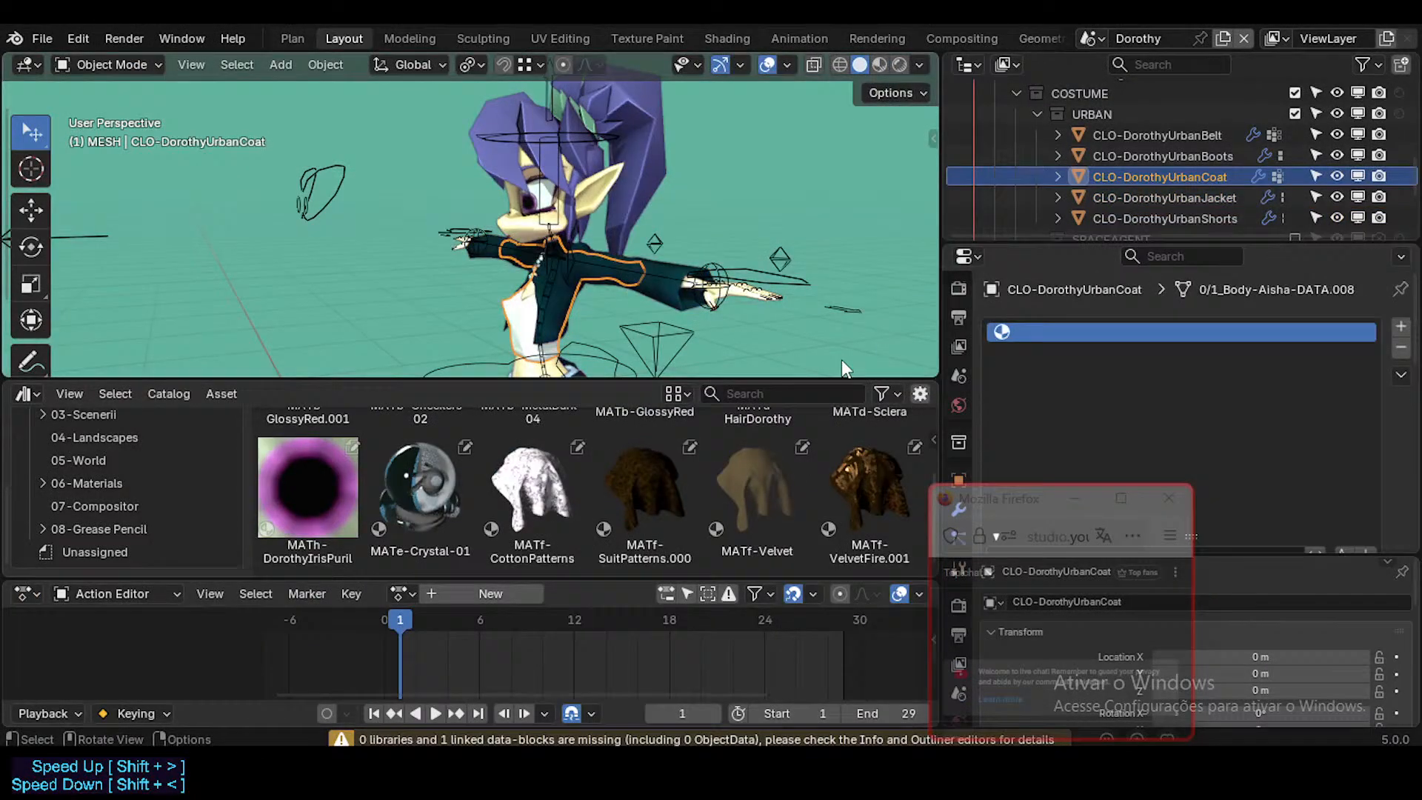
left_click(626, 278)
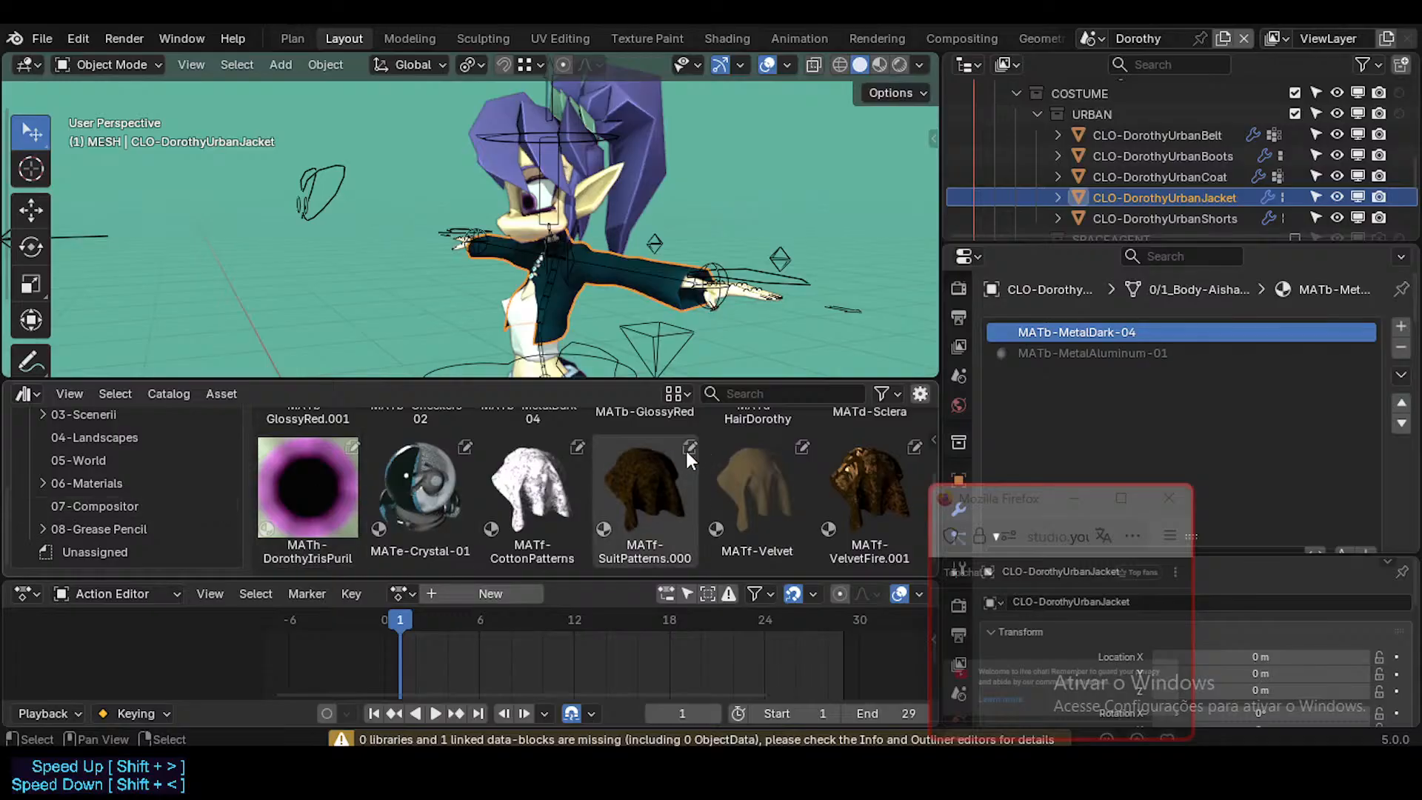
scroll(1237, 457, "down", 4)
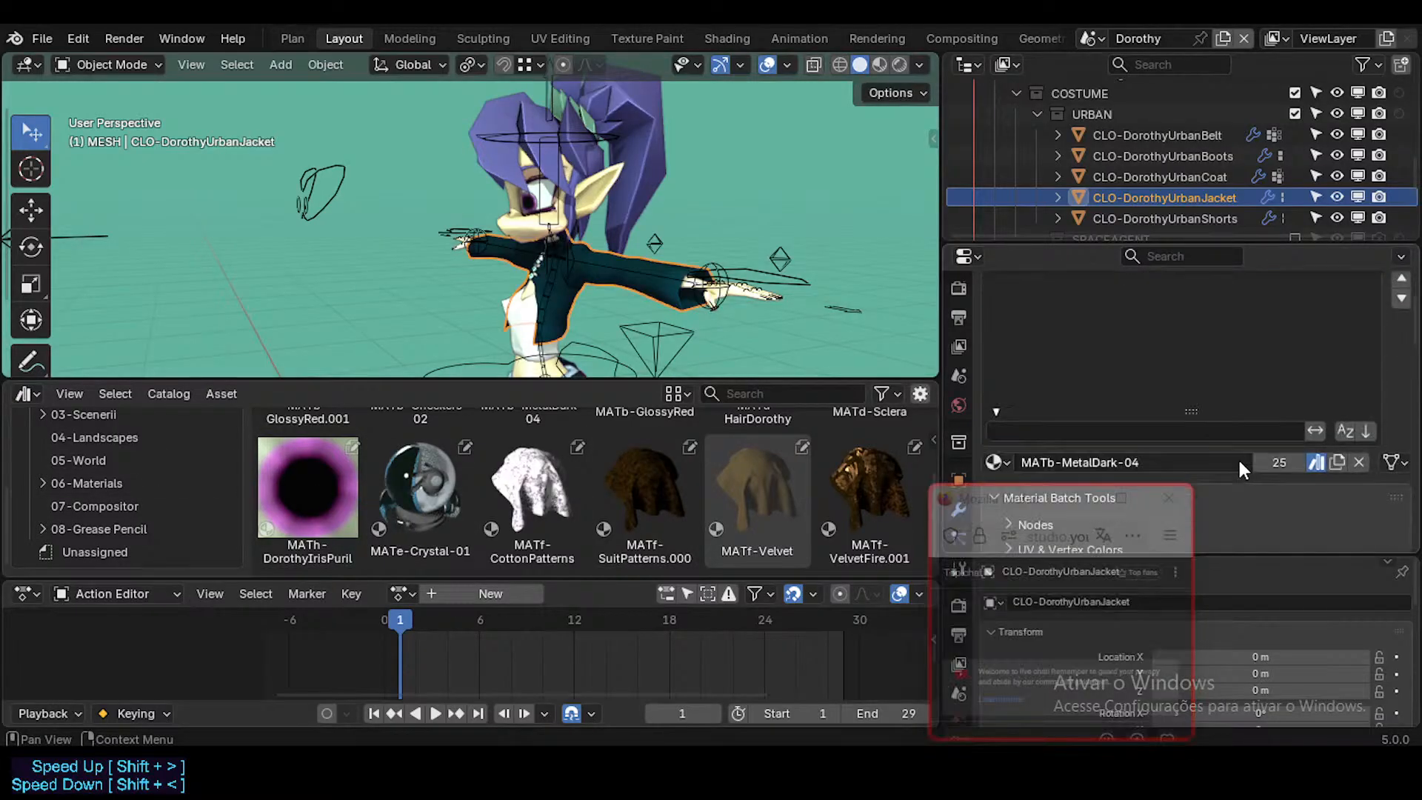
scroll(1259, 444, "up", 3)
left_click(1315, 546)
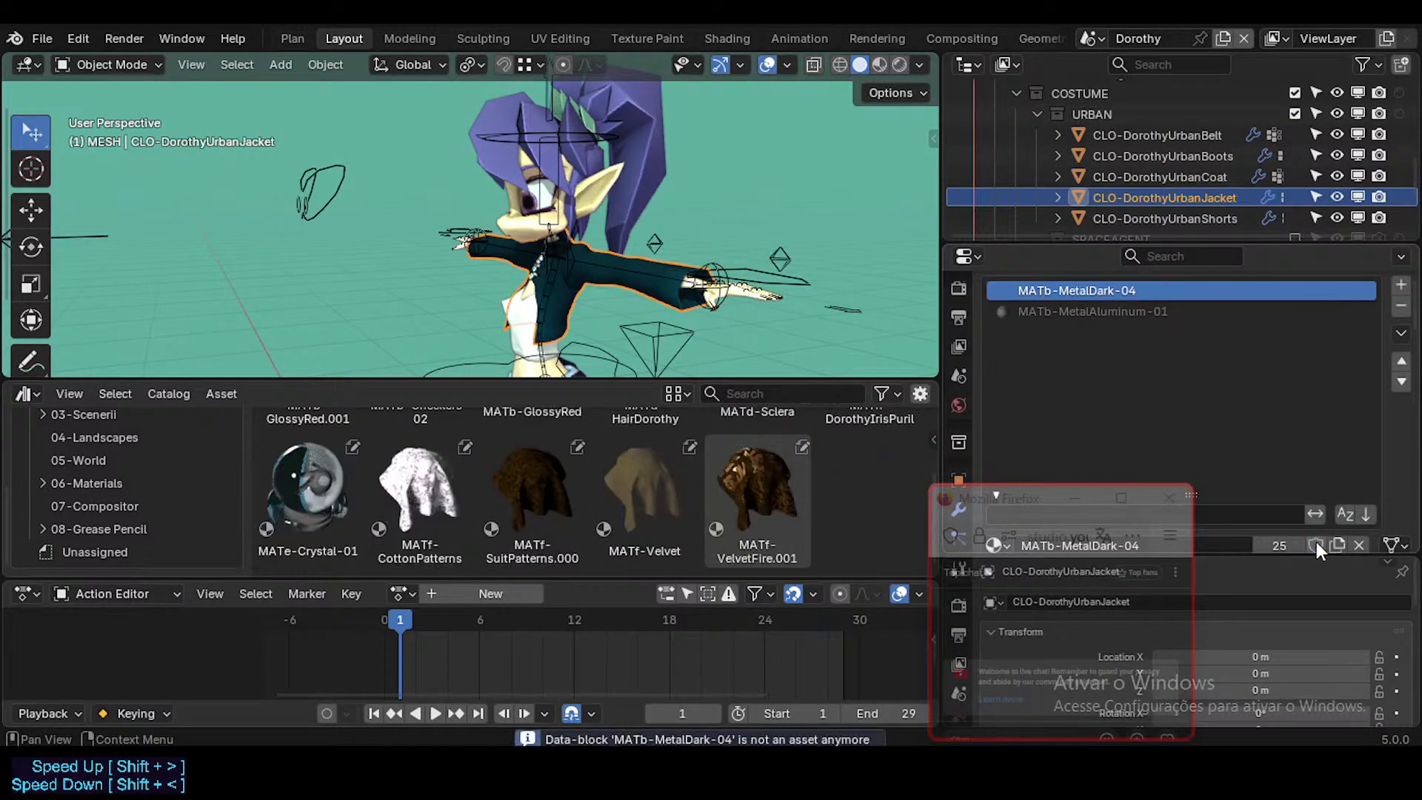
Step: Browse the 06-Materials catalog across All Libraries to examine the available metal materials
left_click(121, 484)
scroll(120, 467, "up", 5)
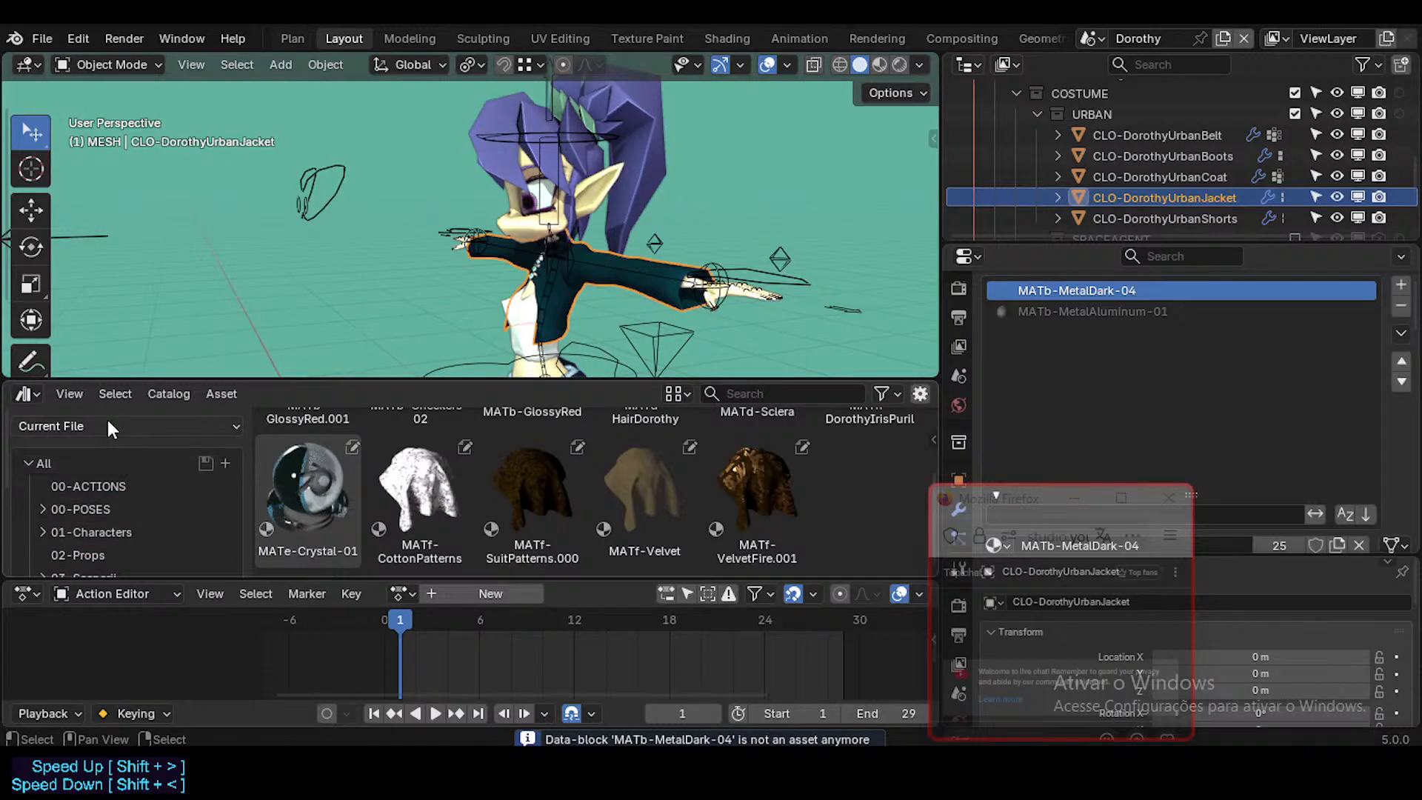
left_click(108, 422)
left_click(86, 479)
scroll(137, 478, "down", 6)
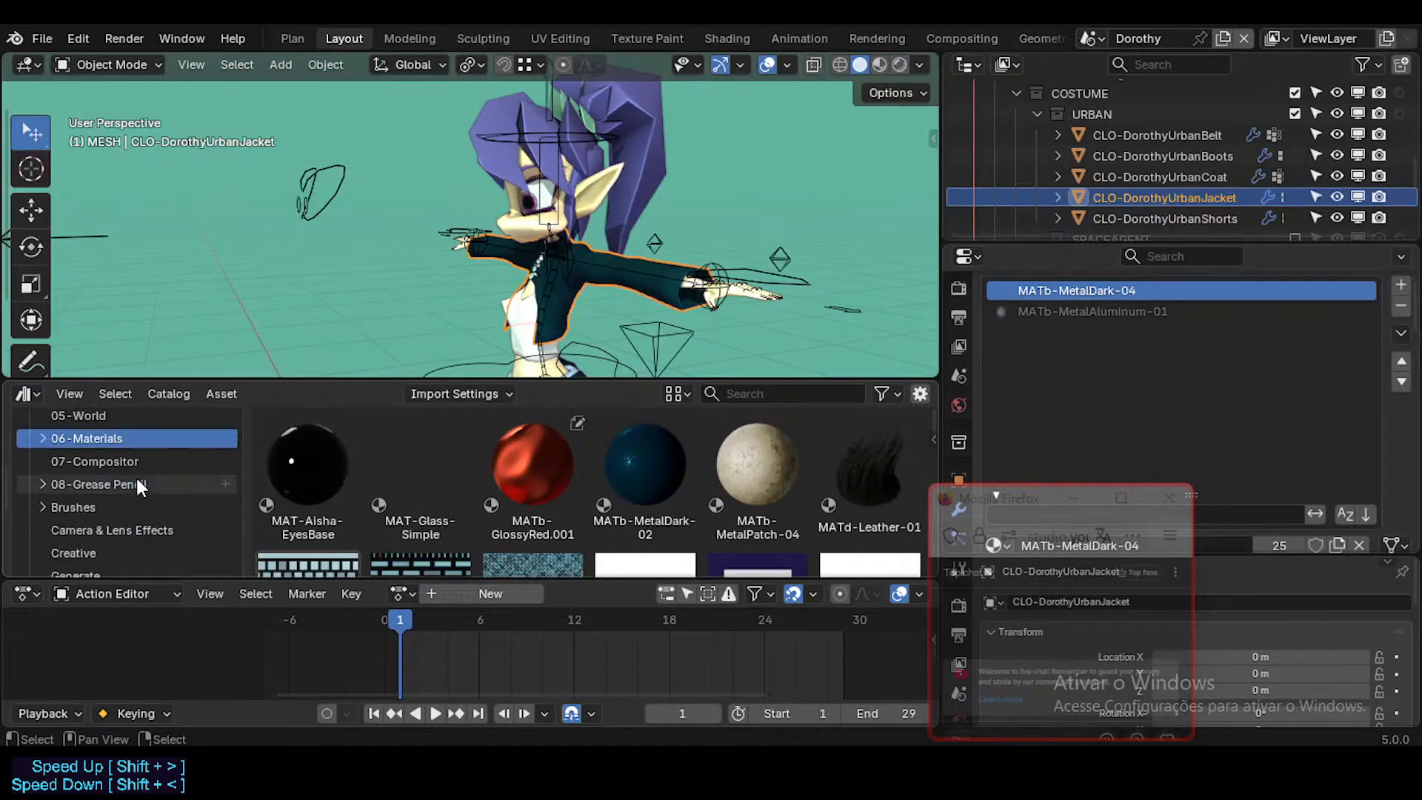
scroll(525, 492, "down", 8)
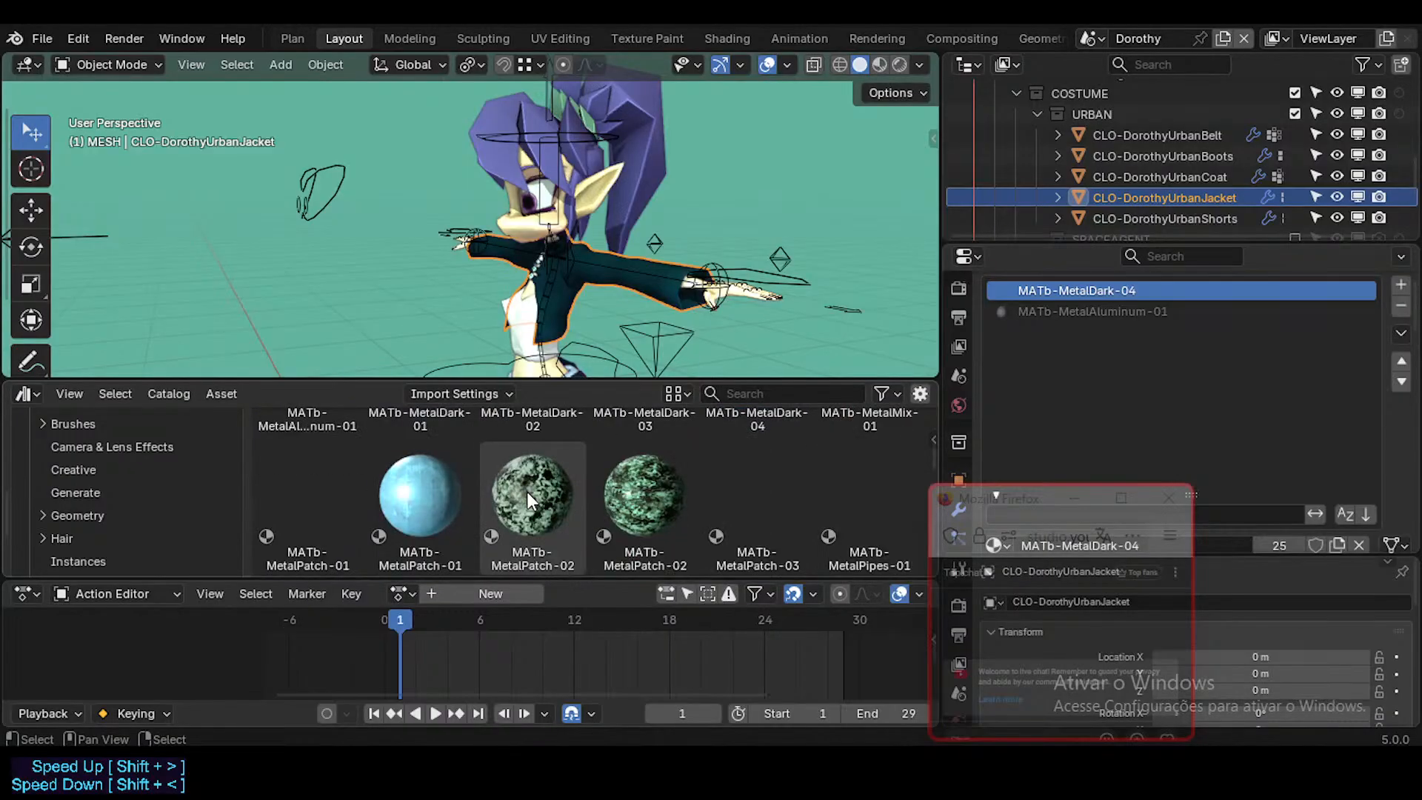
scroll(528, 492, "down", 8)
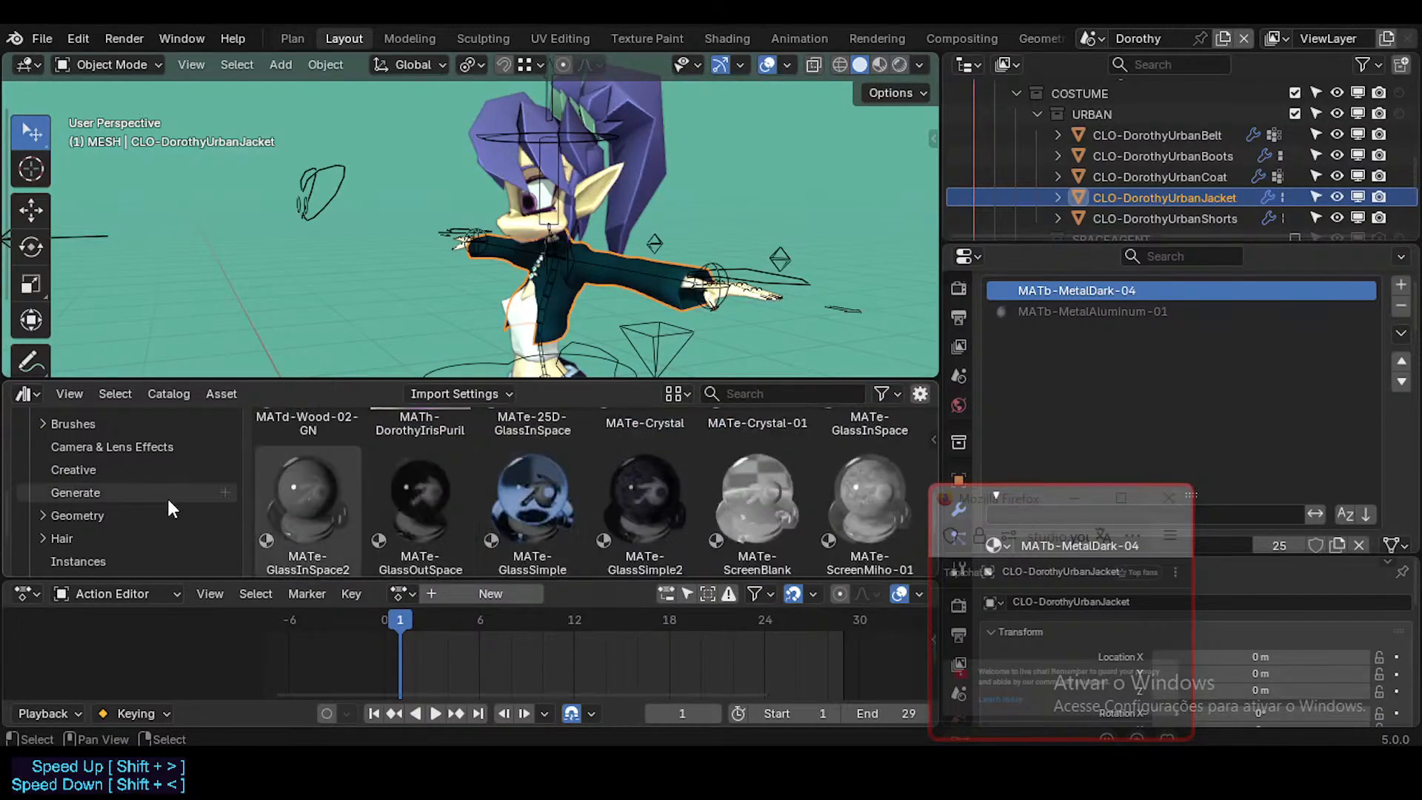
scroll(100, 528, "down", 2)
scroll(133, 456, "up", 10)
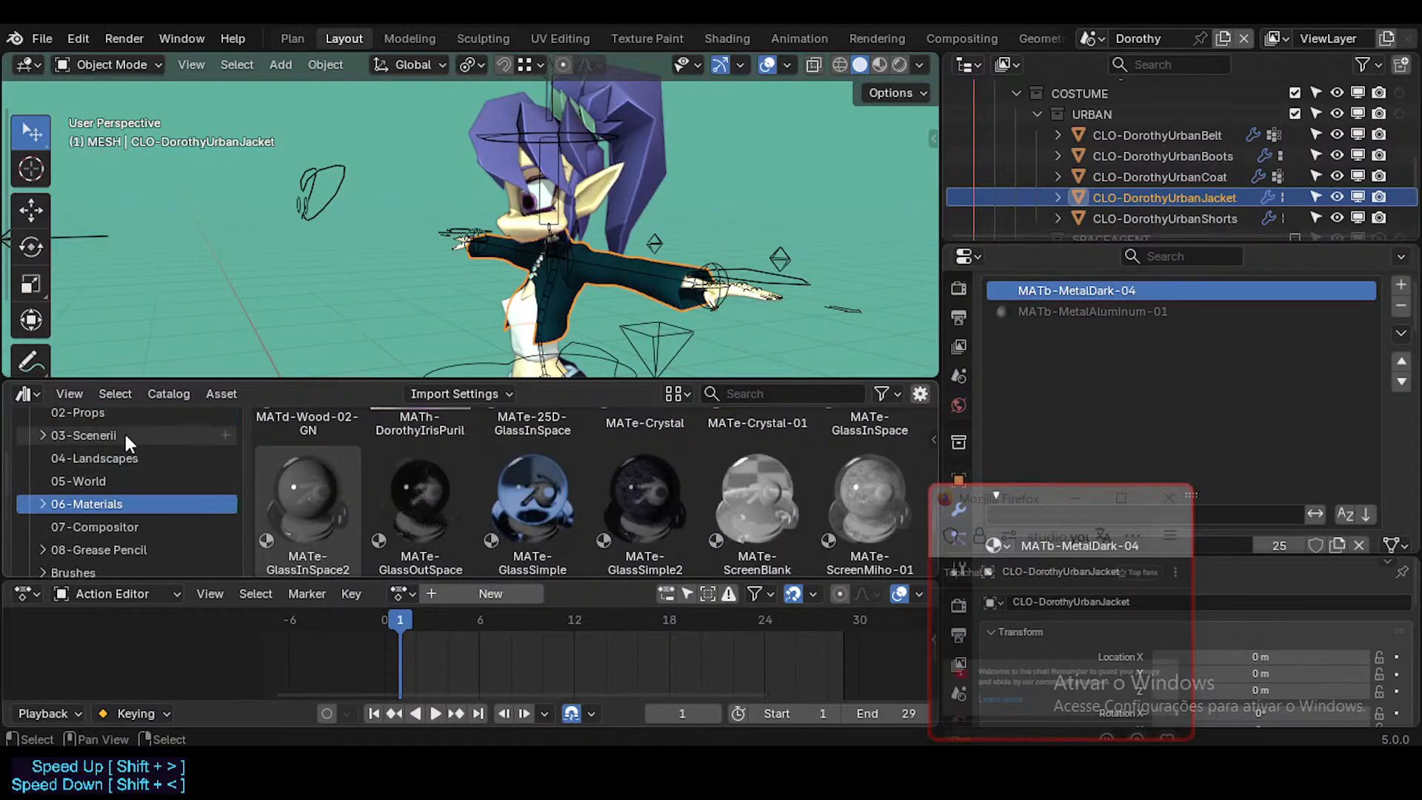
Step: Limit the asset browser to Neocene-V-AssetLibrary and show its MATb-Metals catalog
left_click(113, 424)
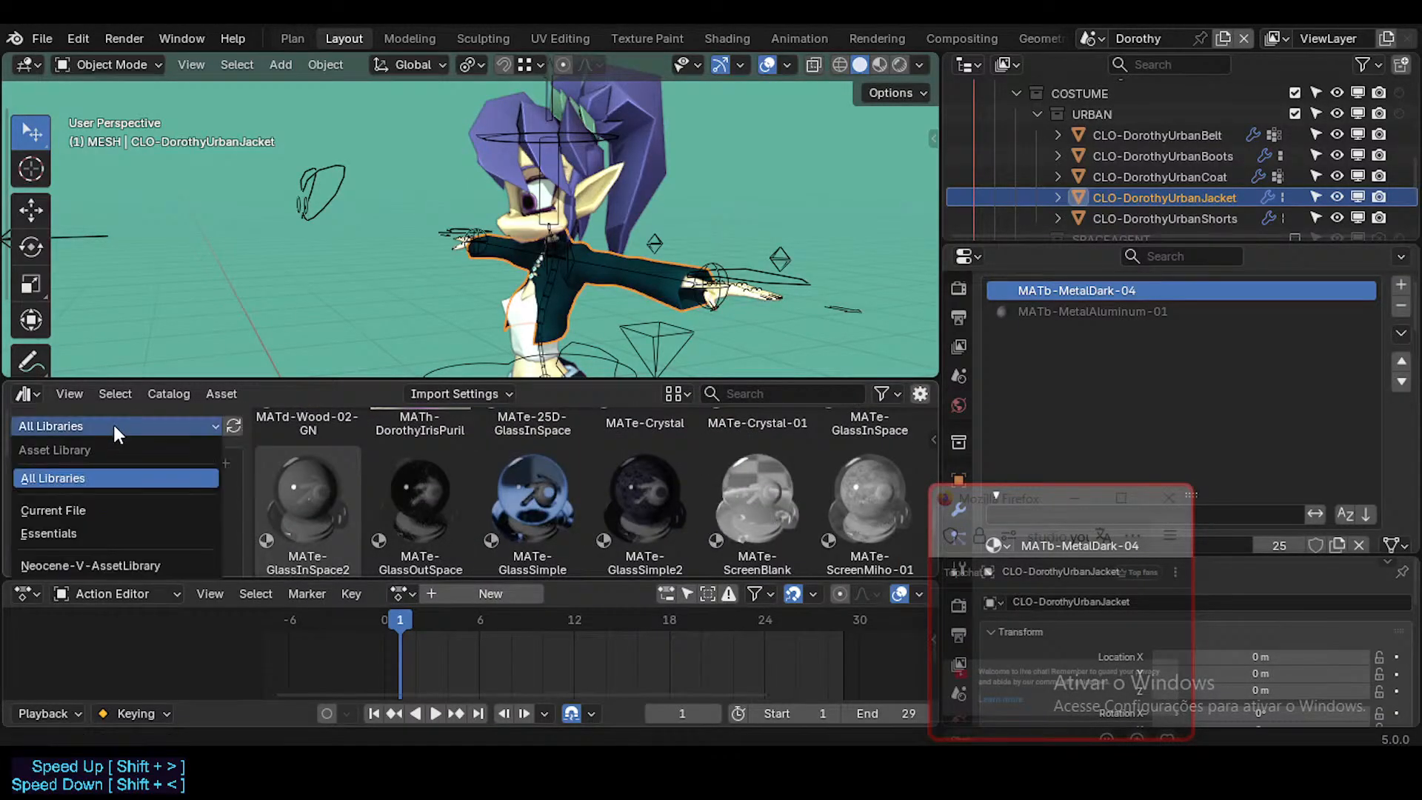
left_click(75, 559)
scroll(129, 489, "down", 2)
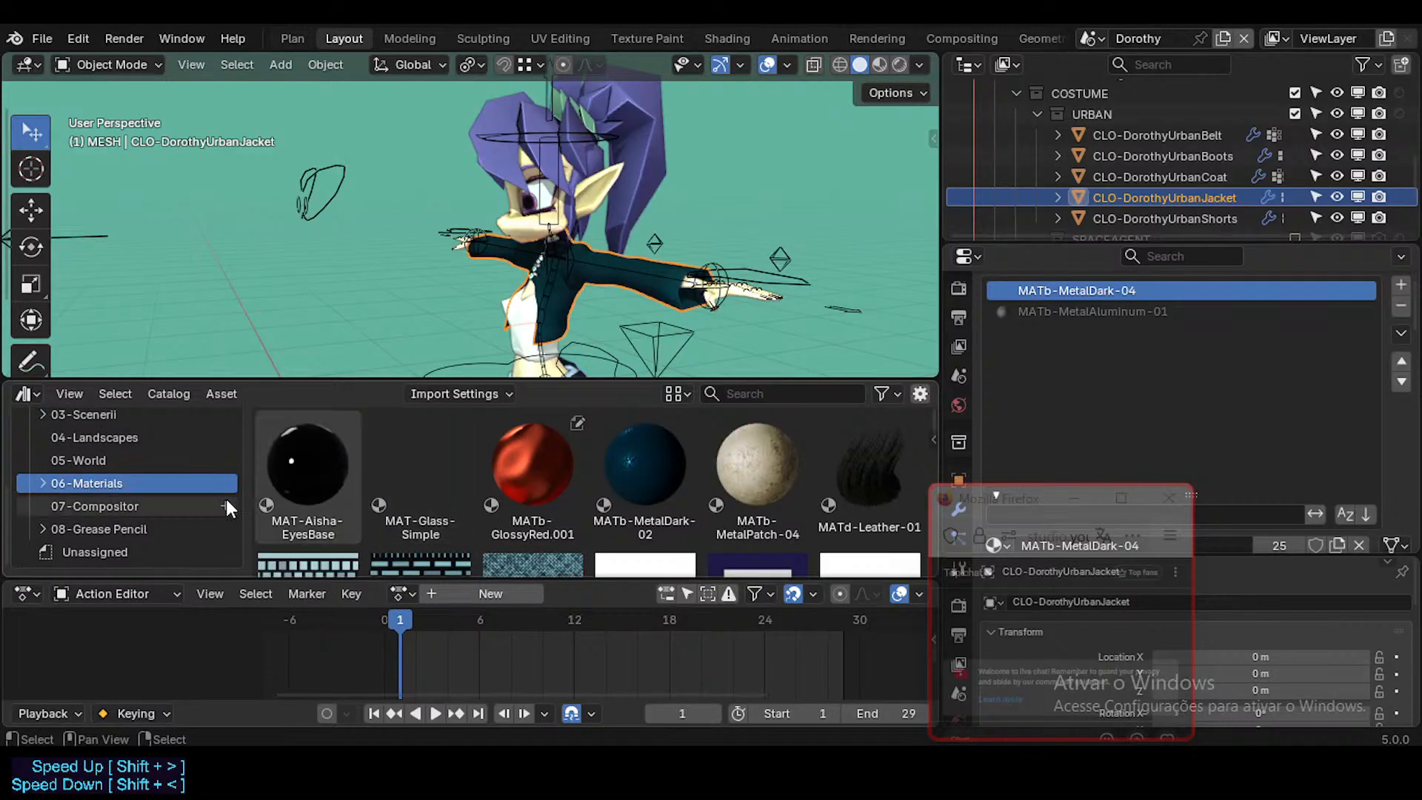
left_click(43, 482)
scroll(134, 496, "down", 2)
left_click(135, 487)
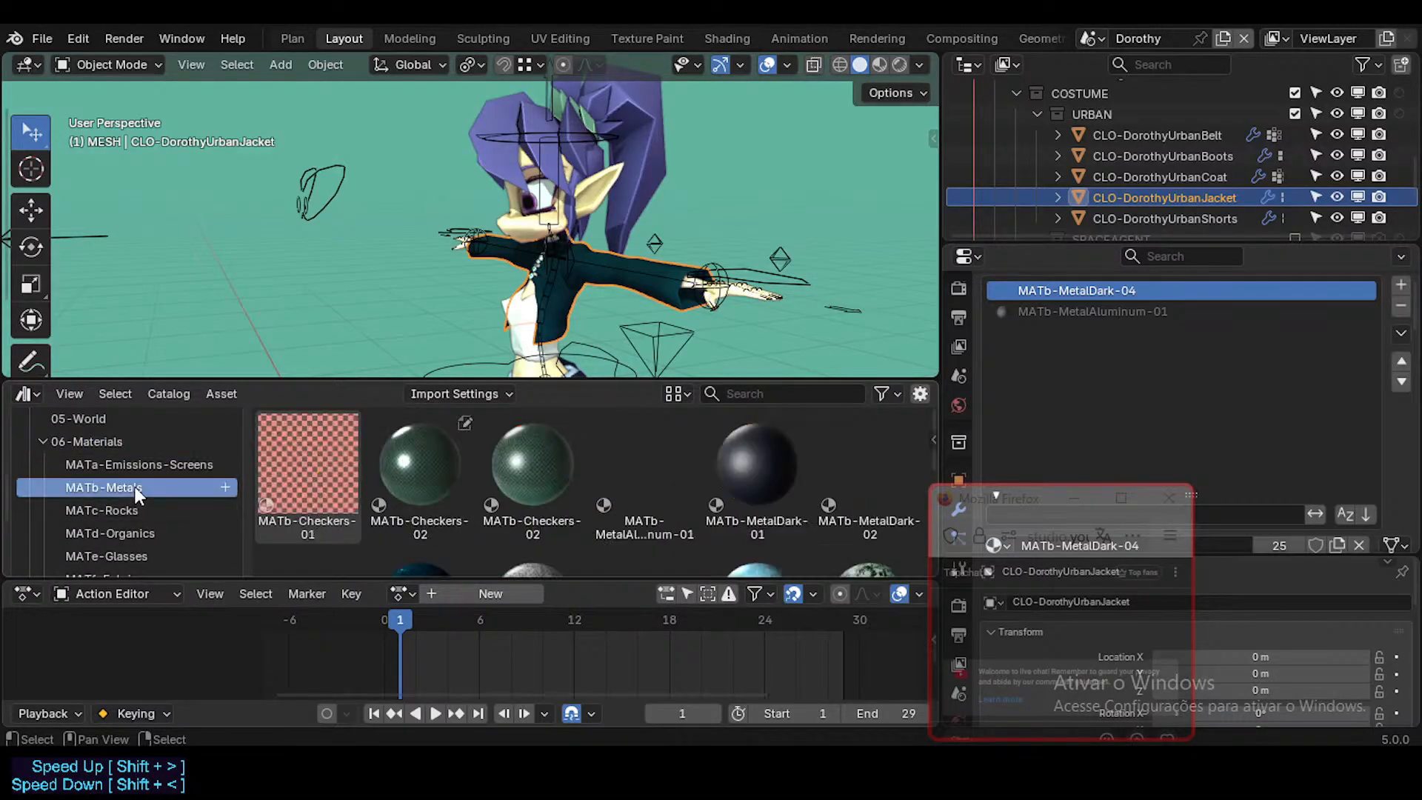
Step: Replace the local MATb-MetalDark-04 slot material on CLO-DorothyUrbanJacket with the library's MATb-MetalDark-04
scroll(393, 475, "down", 3)
scroll(393, 474, "down", 1)
scroll(481, 448, "up", 1)
left_click_drag(463, 470, 1125, 293)
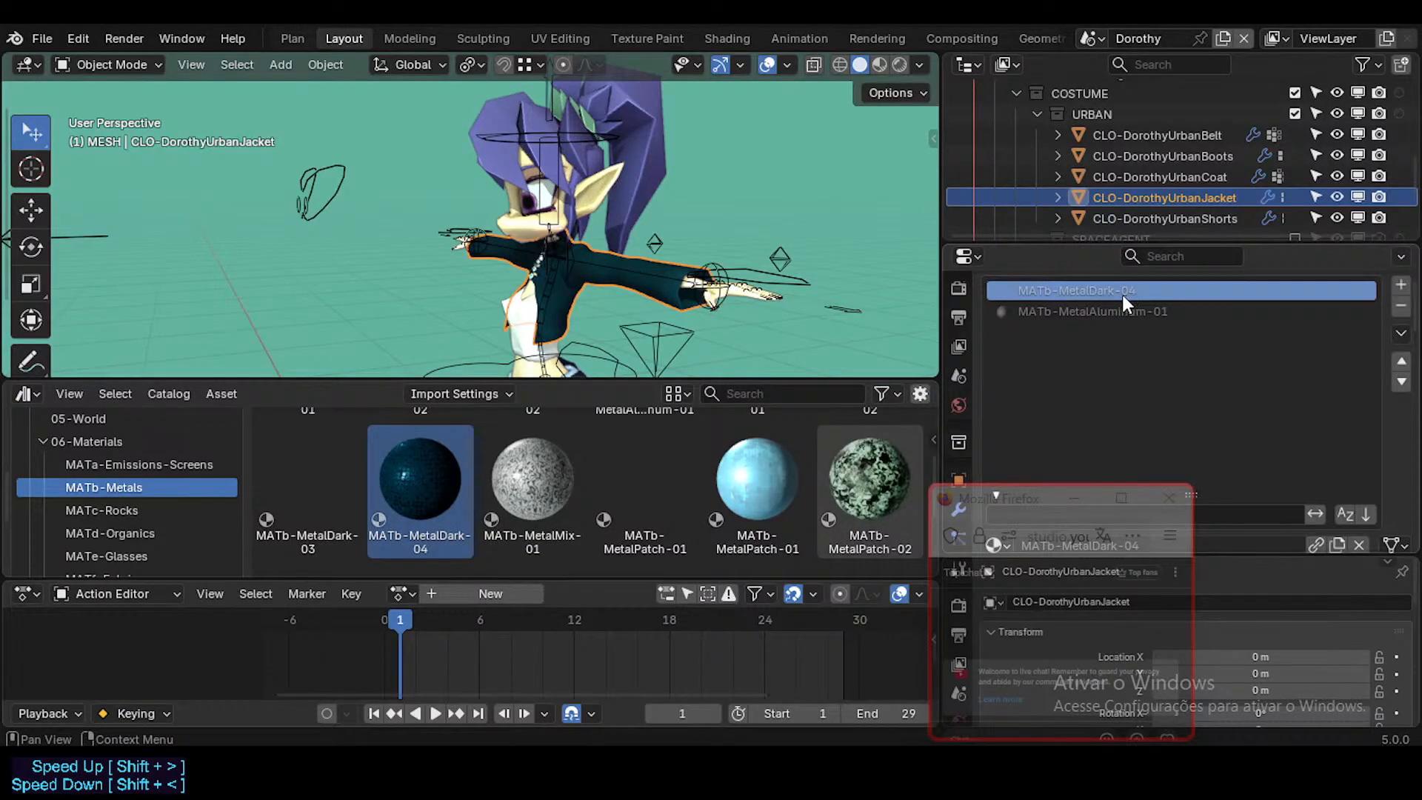
scroll(1286, 530, "down", 4)
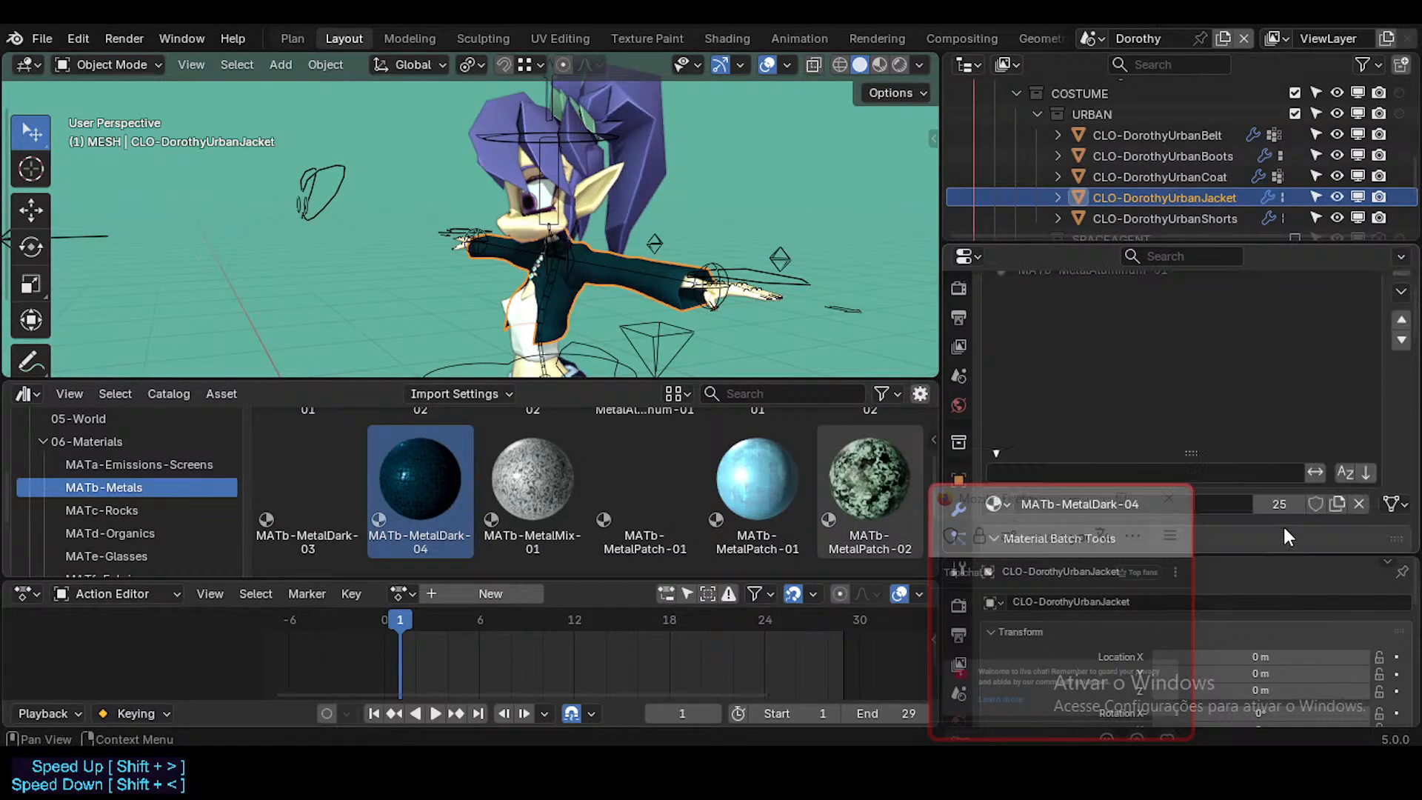
scroll(1281, 458, "up", 5)
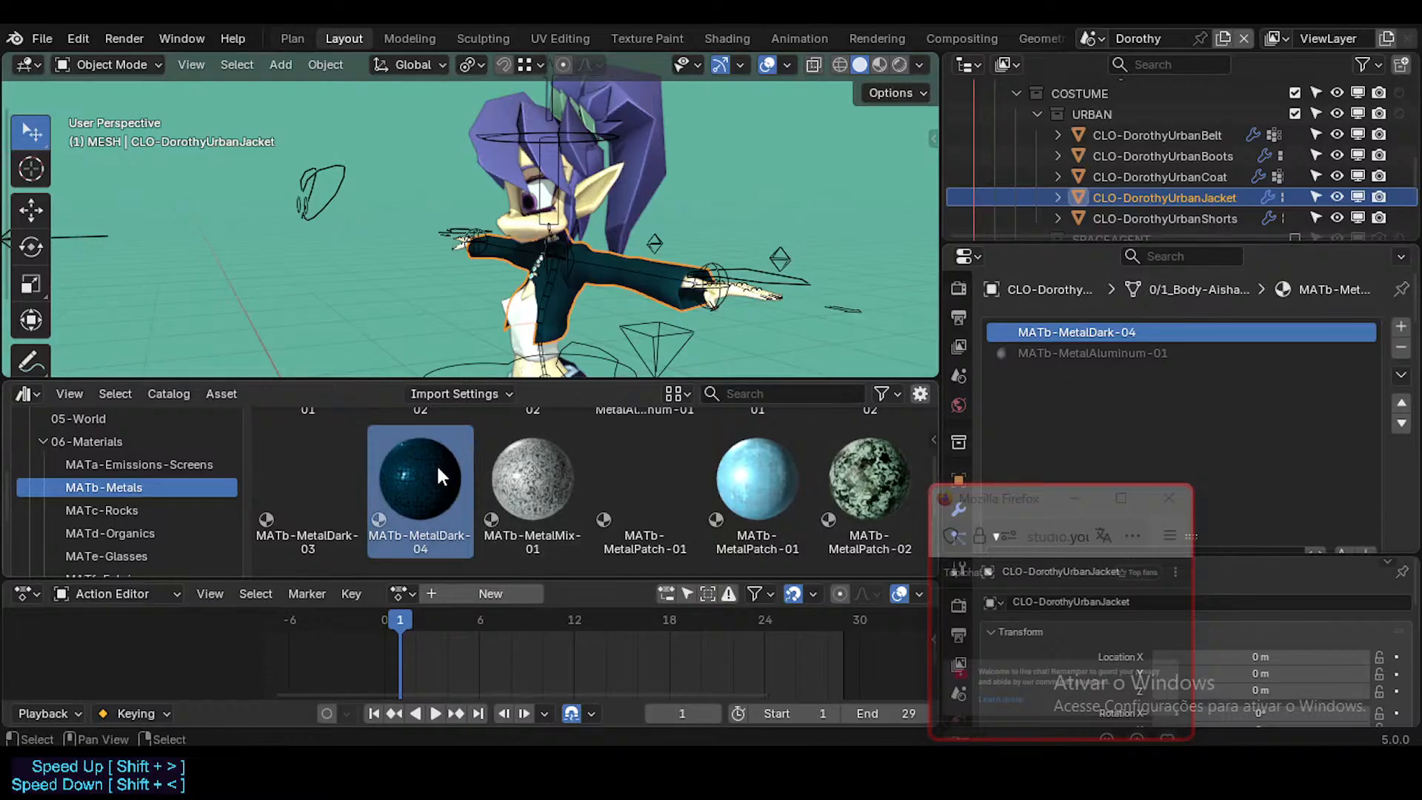
left_click_drag(420, 478, 1108, 321)
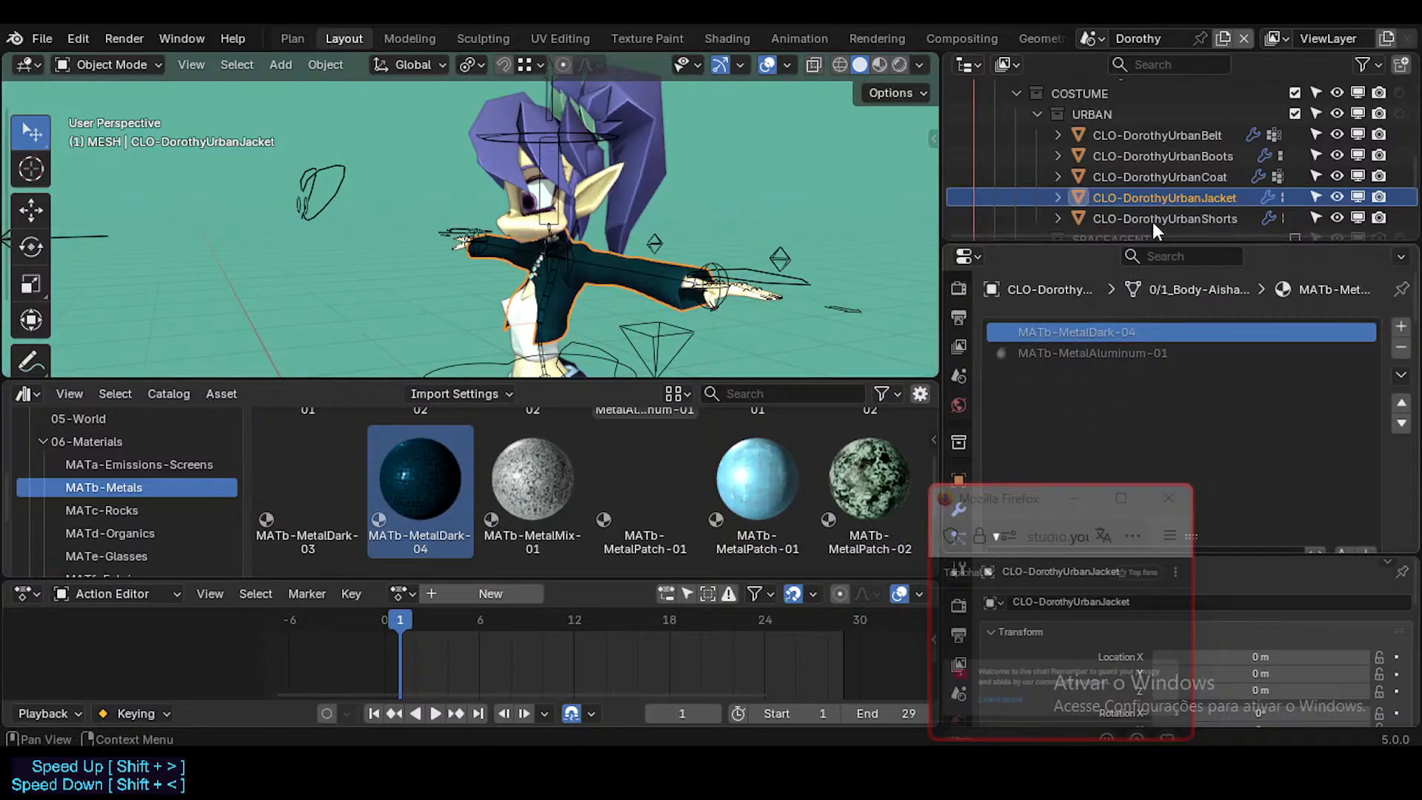
Step: Assign MATf-CottonPatterns from the MATf-Fabrics catalog to the empty material slot of CLO-DorothyUrbanCoat
left_click(1177, 179)
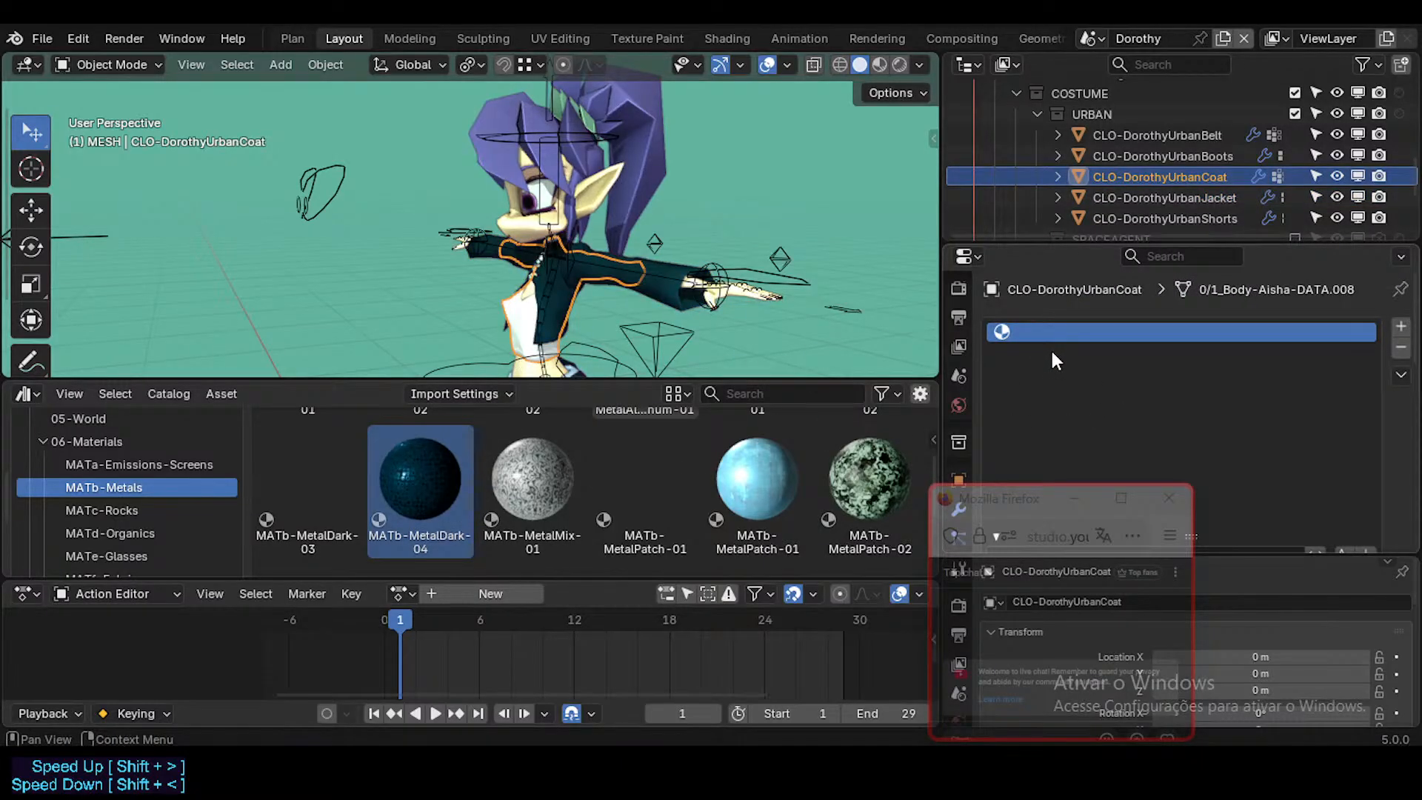
middle_click_drag(584, 253, 645, 236)
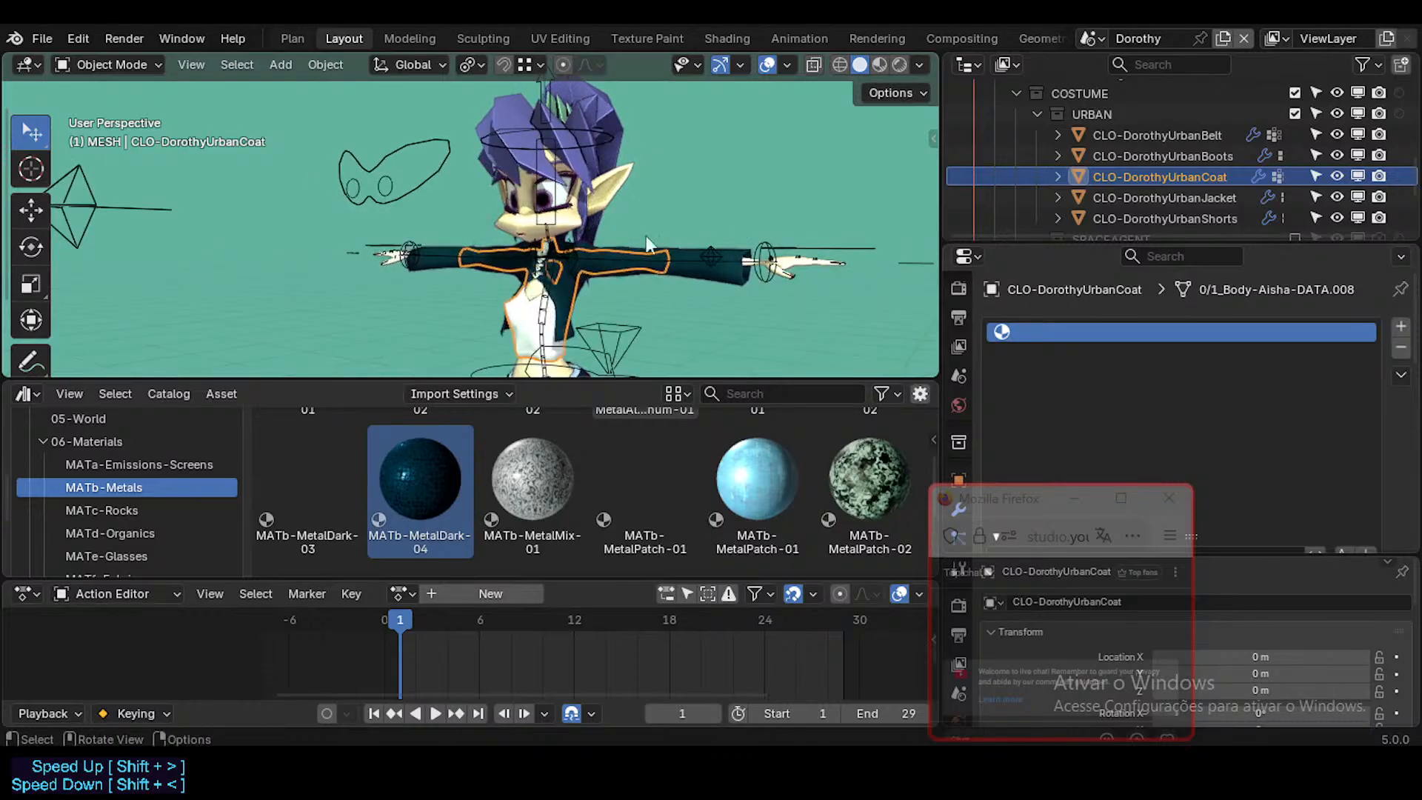
scroll(577, 285, "up", 3)
middle_click_drag(576, 284, 626, 286)
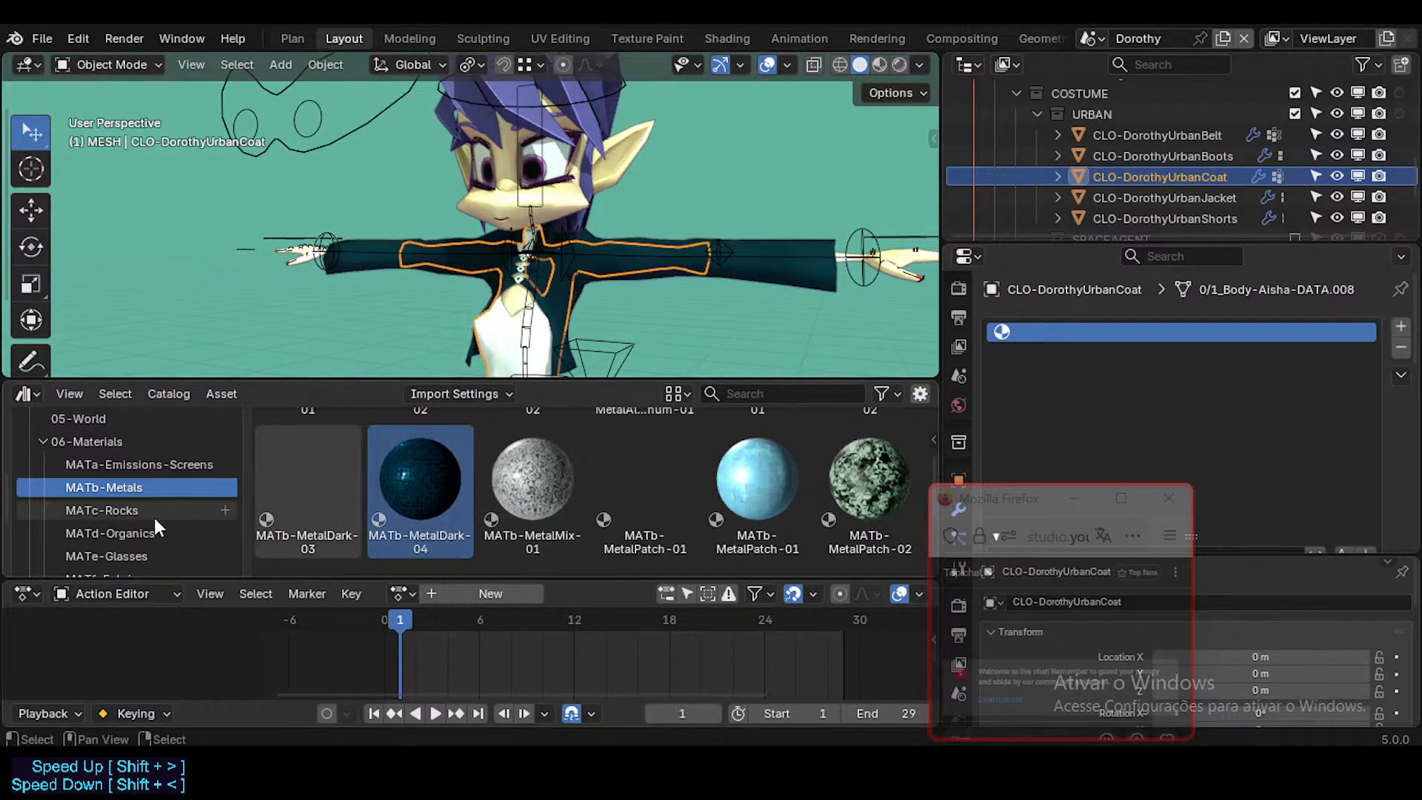
scroll(154, 517, "down", 3)
scroll(138, 511, "up", 2)
left_click(124, 493)
left_click(134, 519)
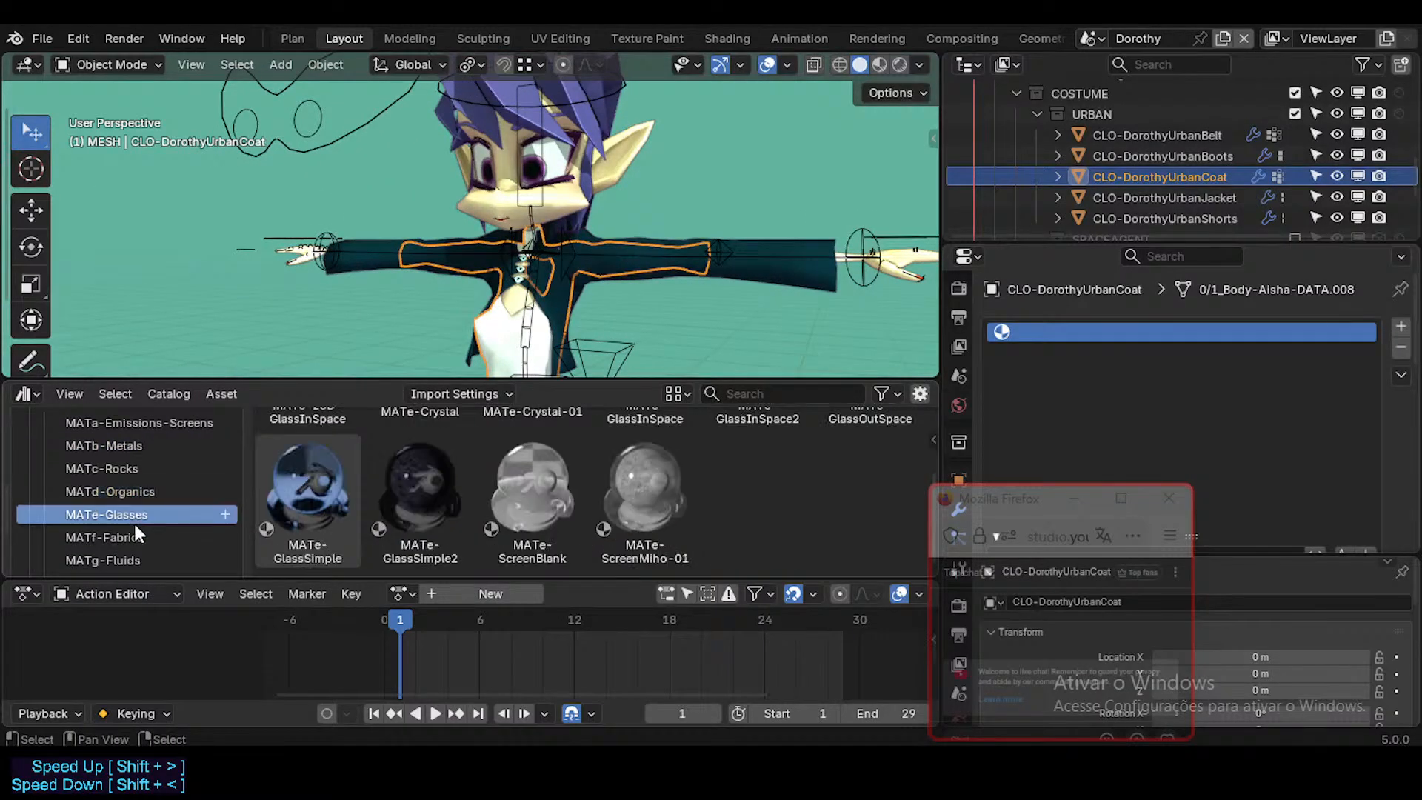
left_click(145, 539)
scroll(519, 479, "down", 1)
scroll(475, 486, "up", 1)
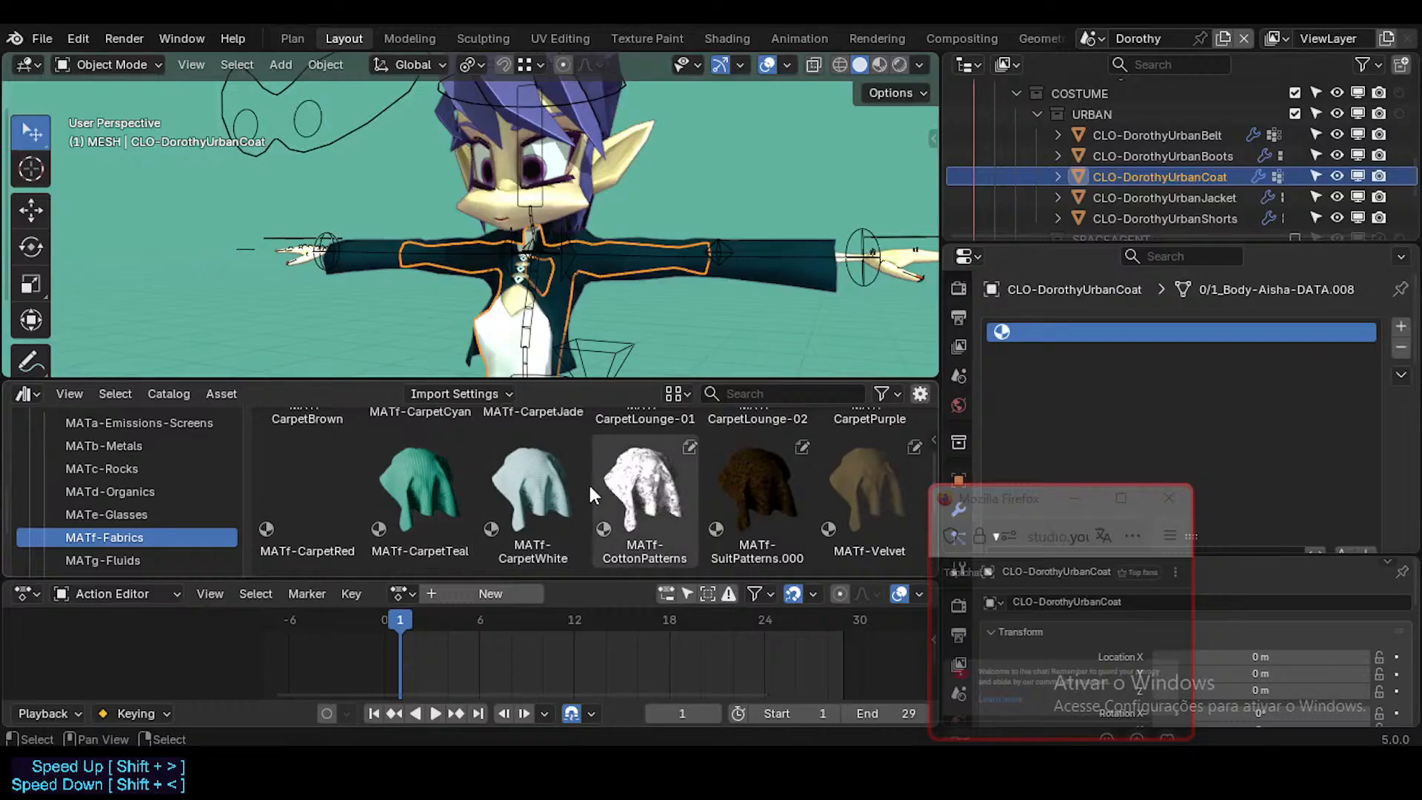
left_click_drag(645, 480, 1139, 329)
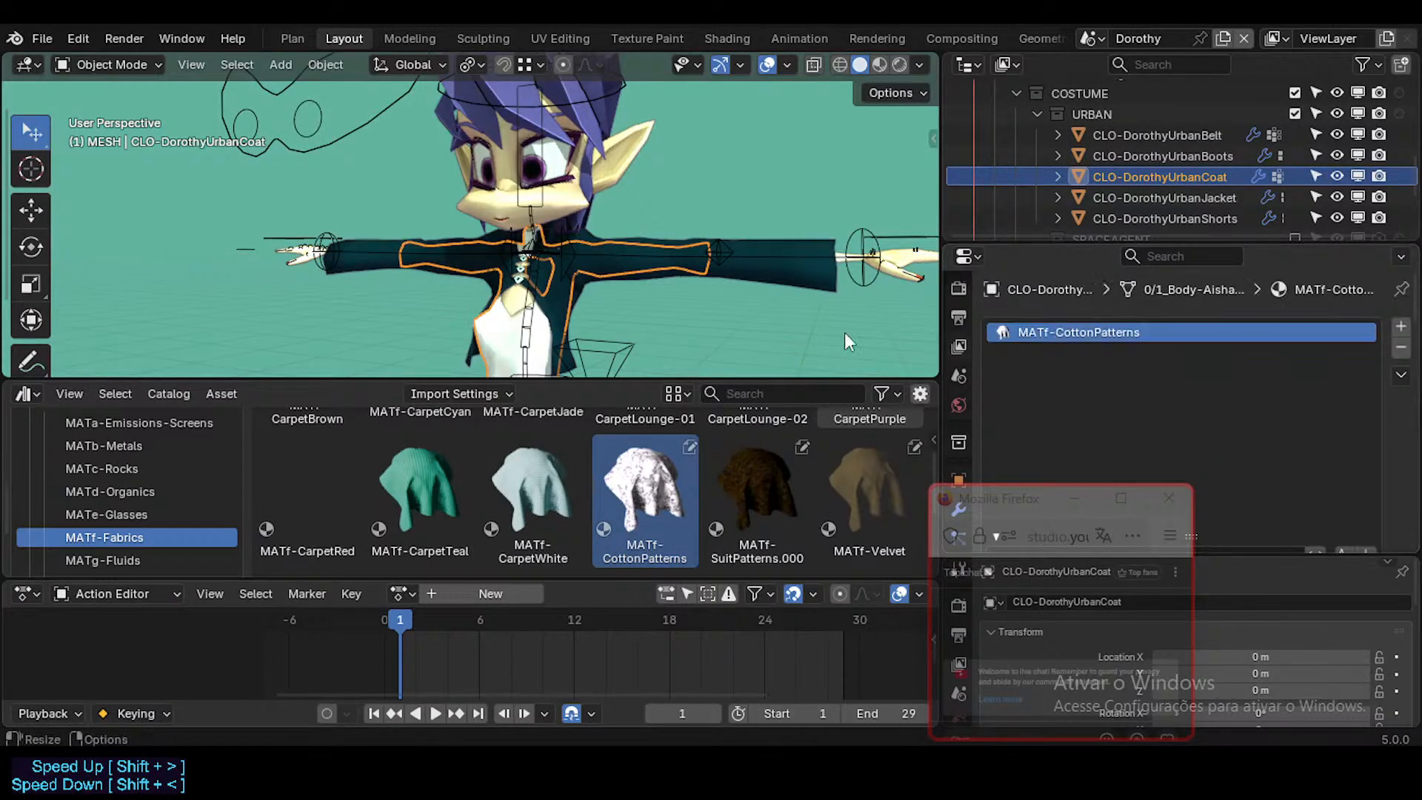
Step: Unwrap the entire CLO-DorothyUrbanCoat mesh with the Angle Based method
key("Tab")
middle_click_drag(580, 292, 554, 295)
key("Tab")
key("Tab")
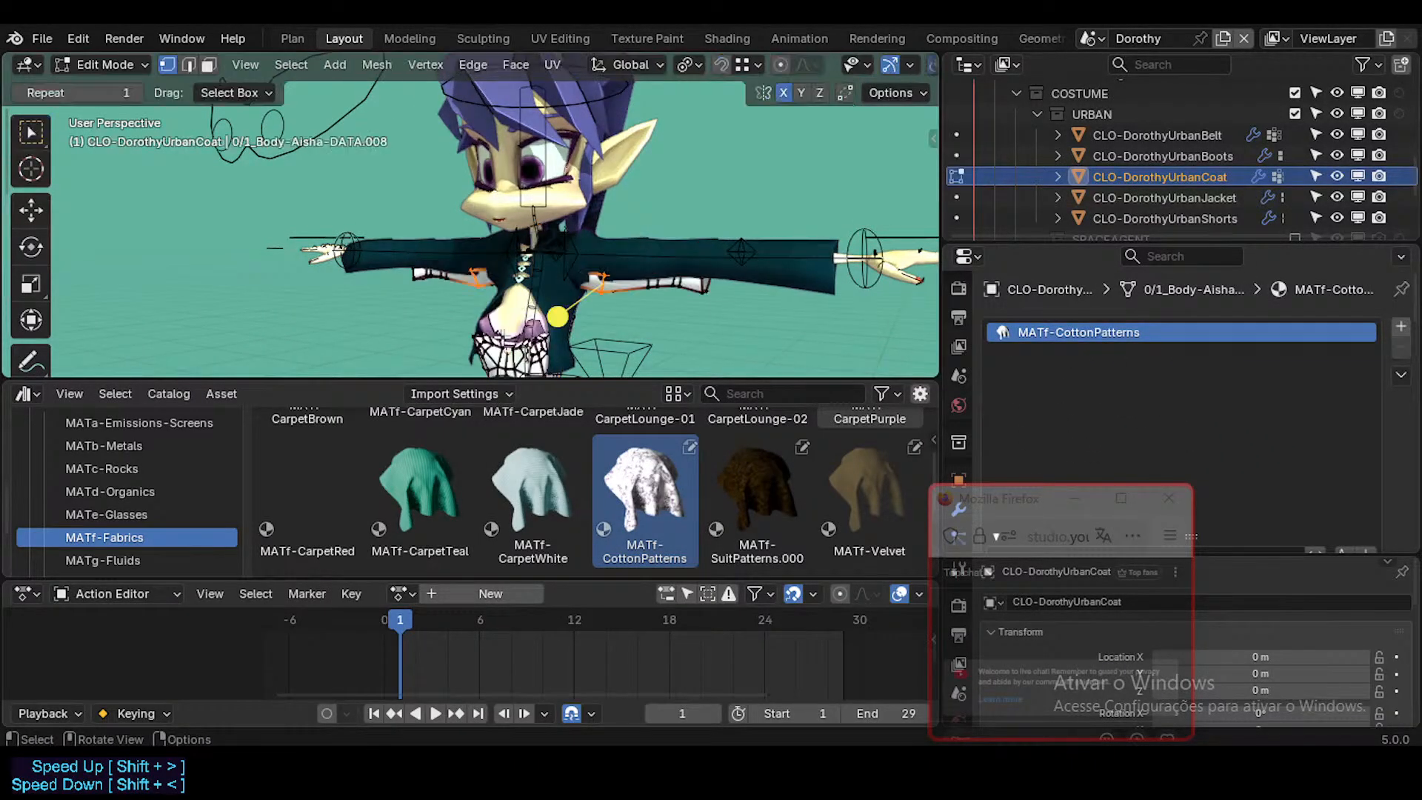
key("a")
key("u")
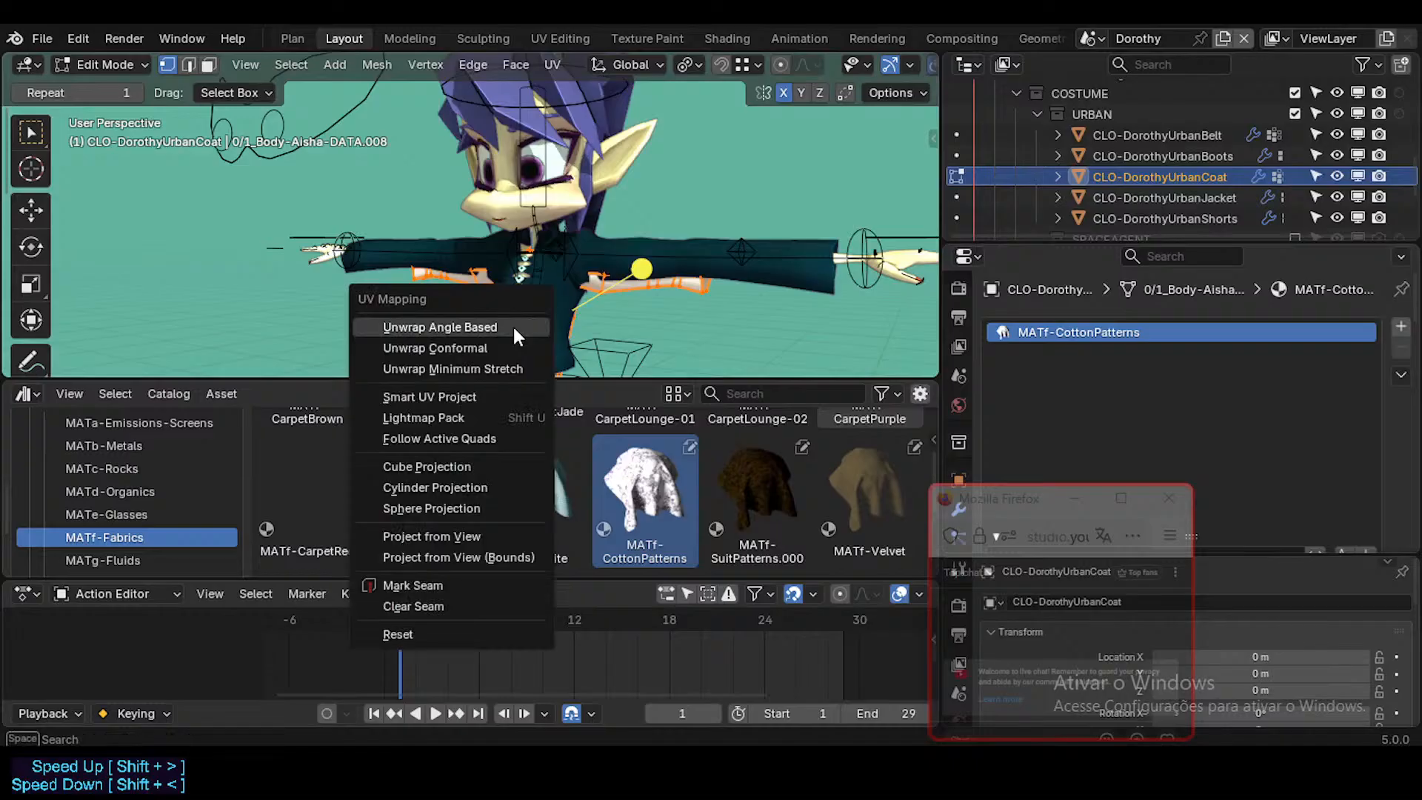
left_click(515, 329)
key("Tab")
Step: Display the scene in Material Preview shading and examine the coat's cotton pattern from several angles
left_click(879, 64)
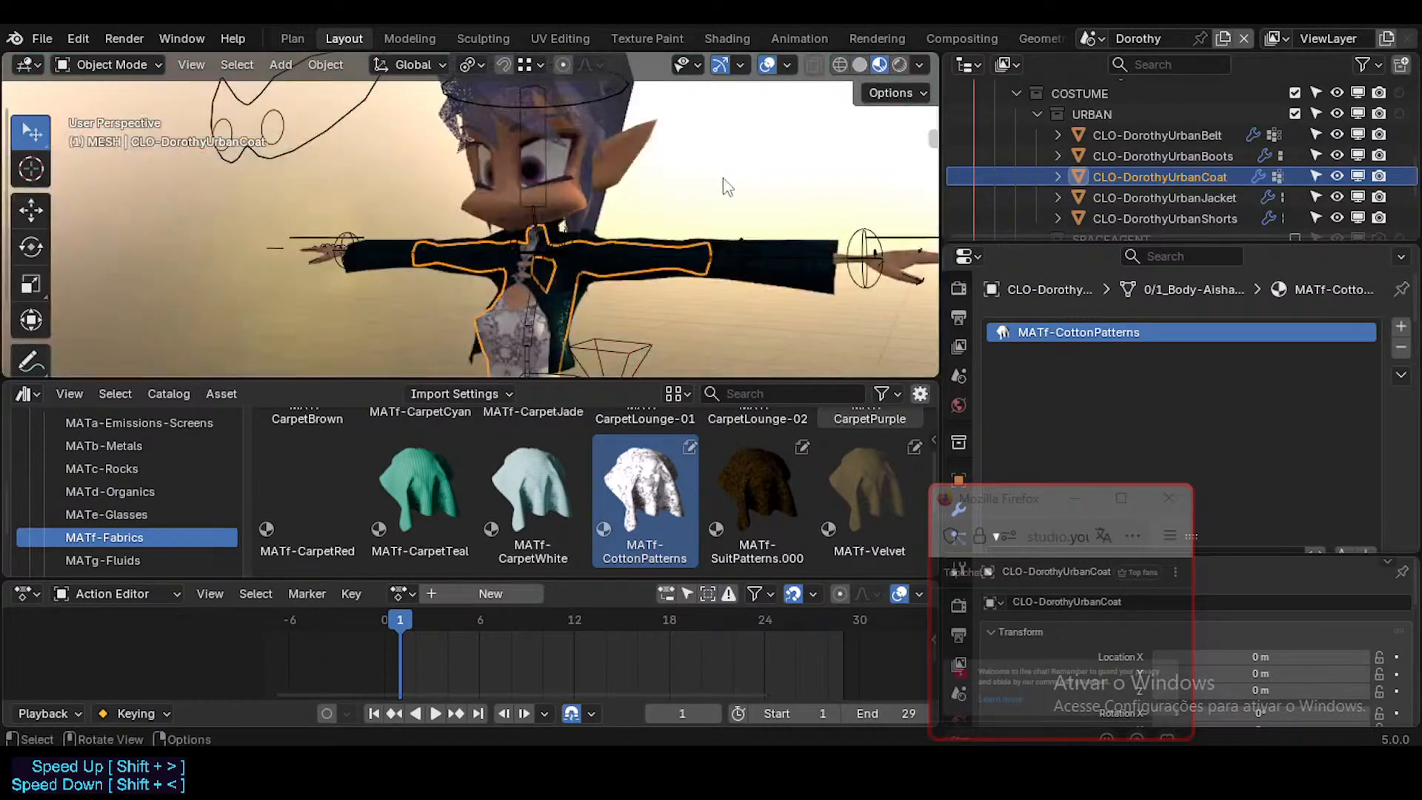
mouse_move(670, 231)
middle_mouse_down()
mouse_move(605, 236)
mouse_move(613, 300)
mouse_move(575, 213)
mouse_move(574, 236)
middle_mouse_up()
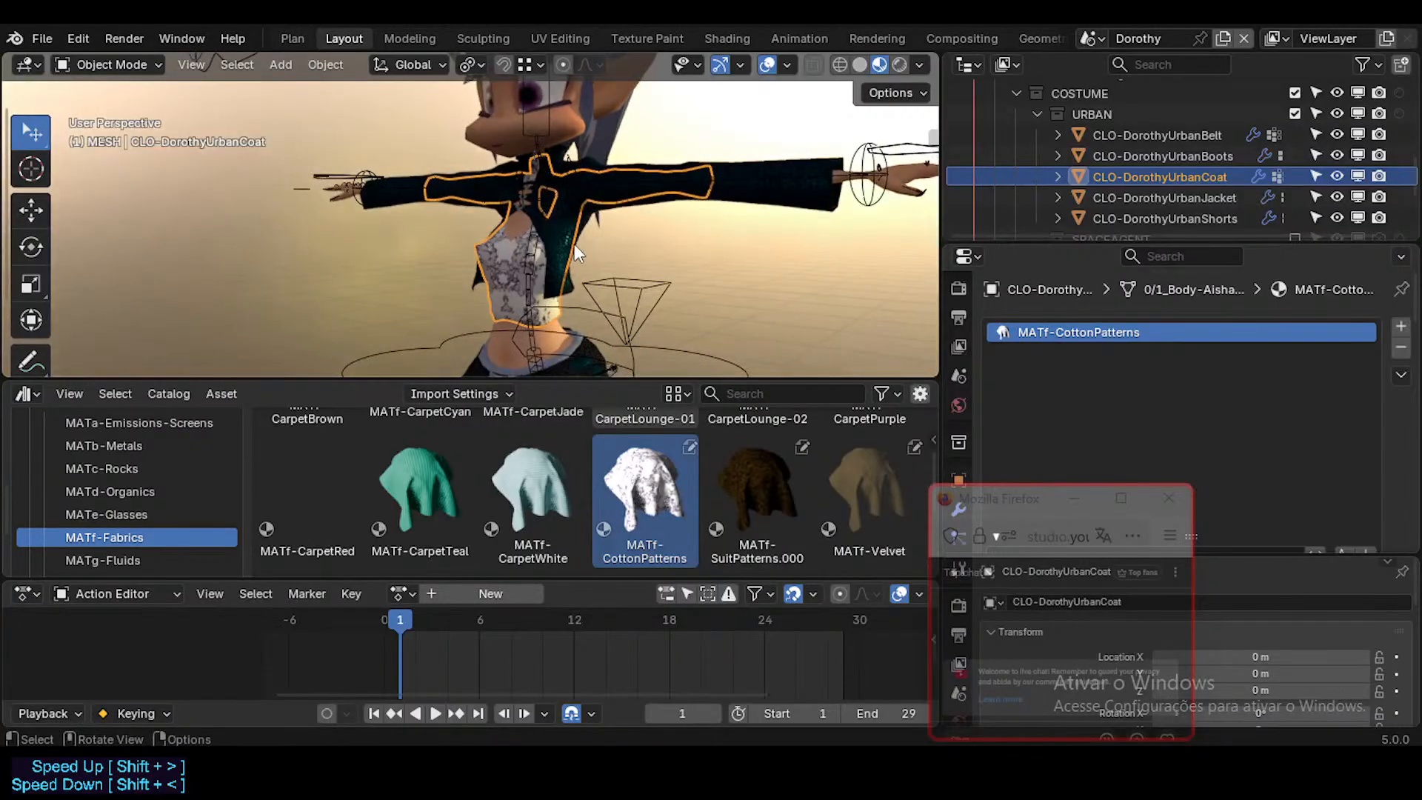
key("Tab")
key("Tab")
scroll(592, 532, "down", 1)
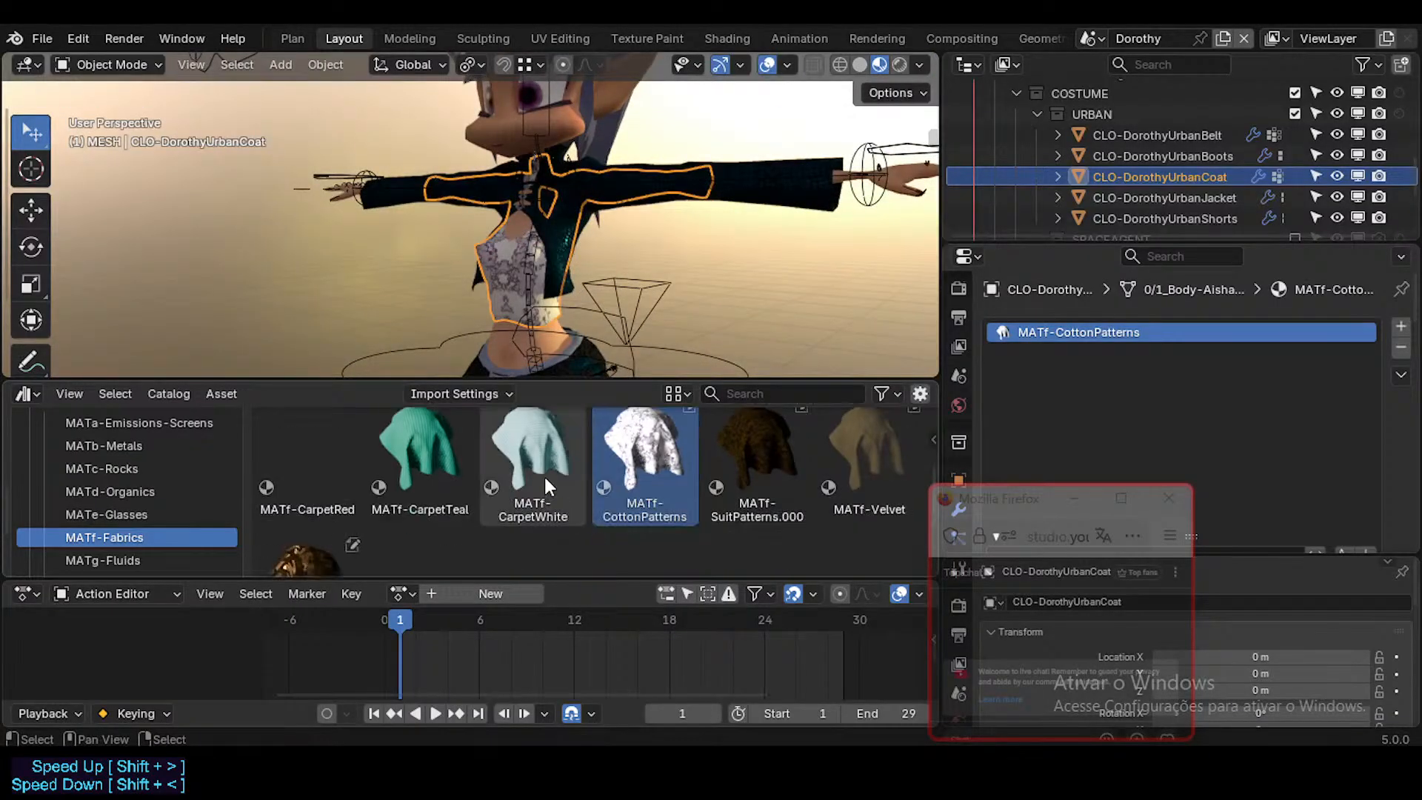
scroll(603, 467, "up", 1)
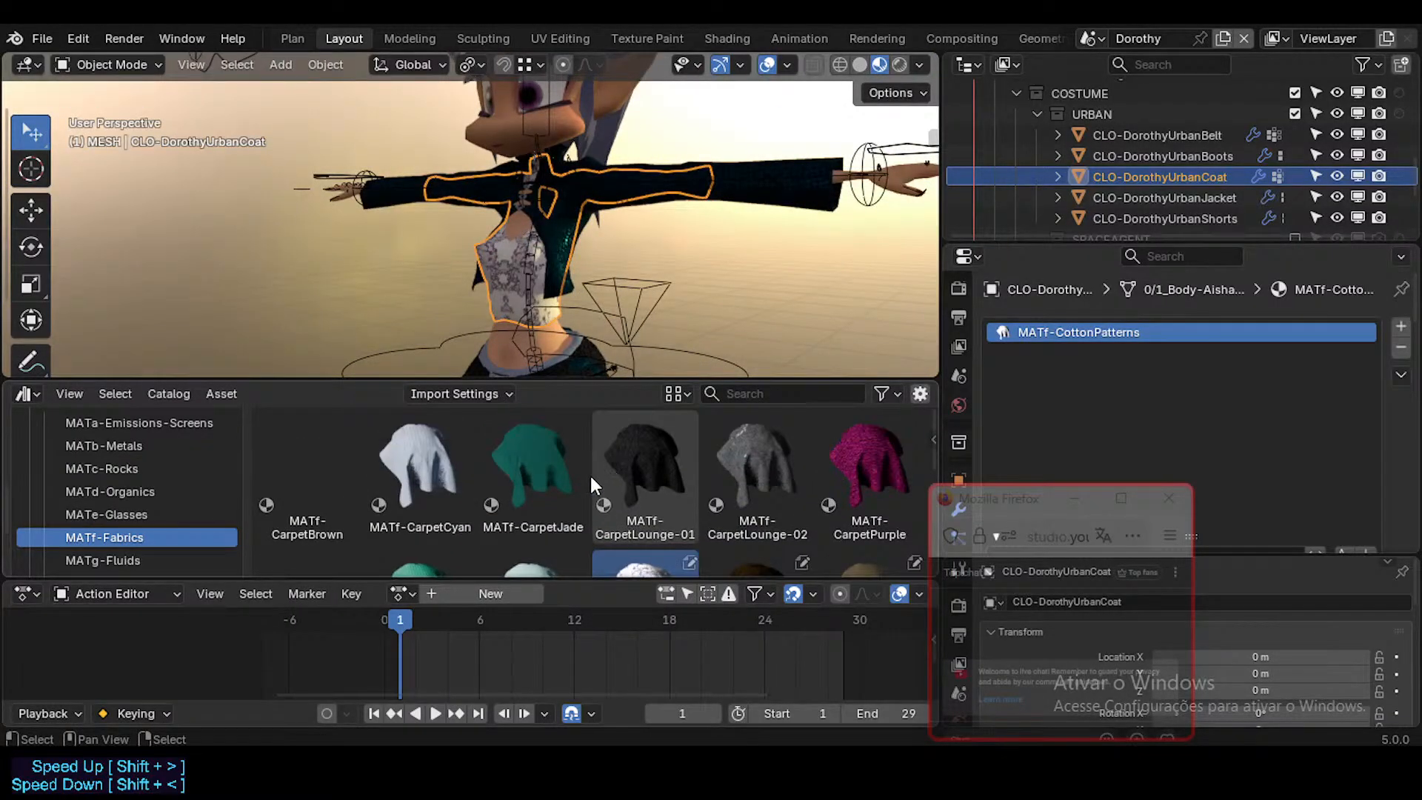
middle_click_drag(624, 266, 568, 253)
left_click(674, 253)
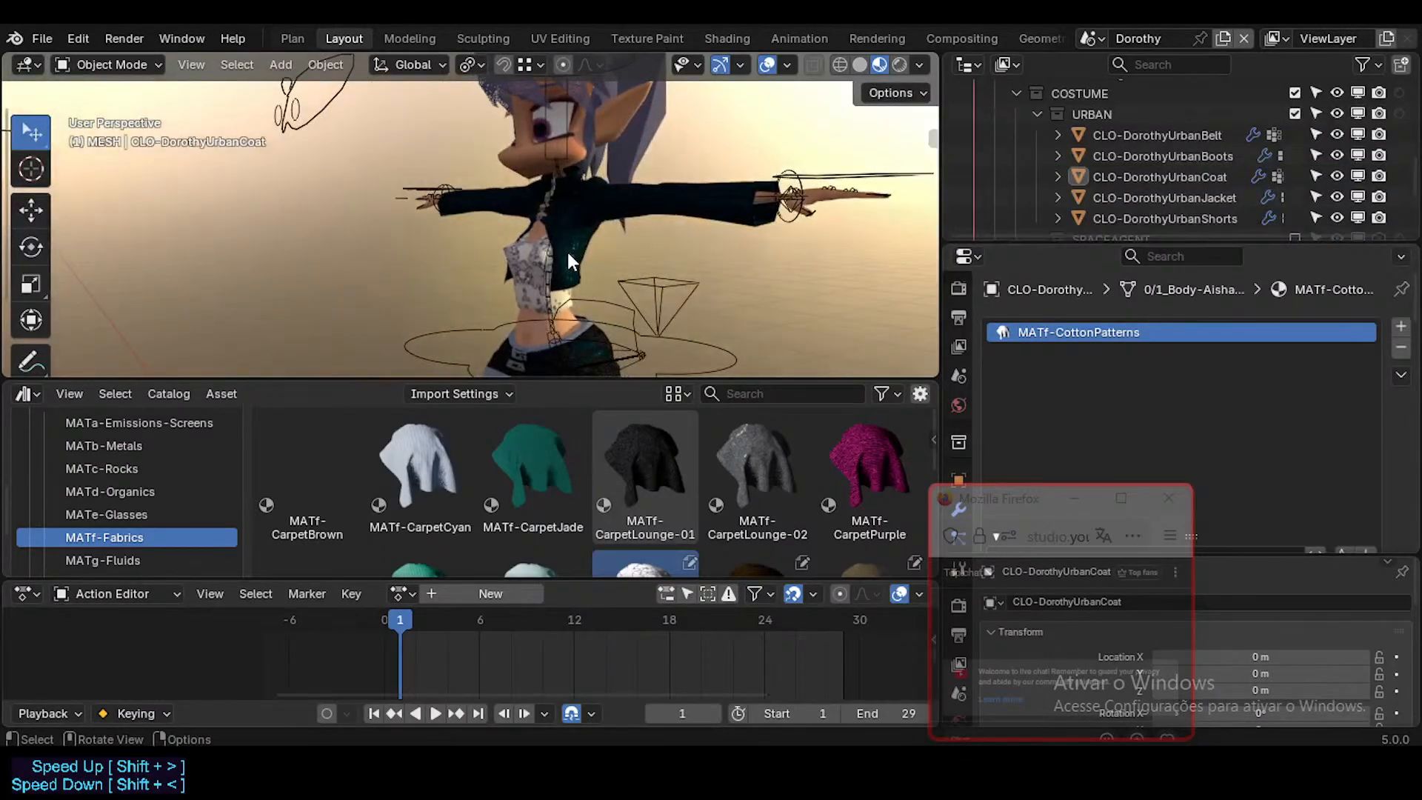
Step: Compare the material slots of CLO-DorothyUrbanJacket and CLO-DorothyUrbanCoat, and save the Dorothy file
left_click(1145, 197)
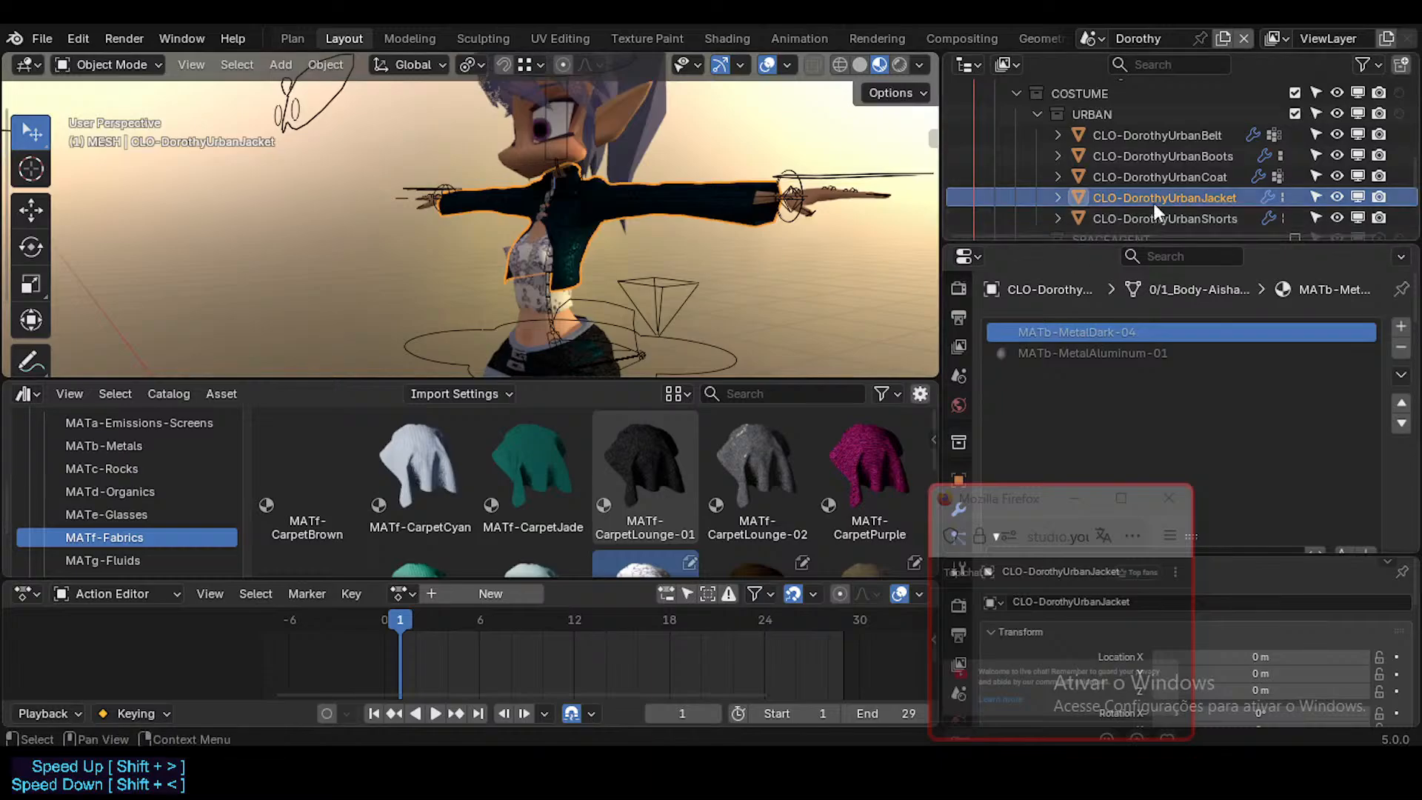
left_click(1155, 178)
scroll(1185, 415, "down", 5)
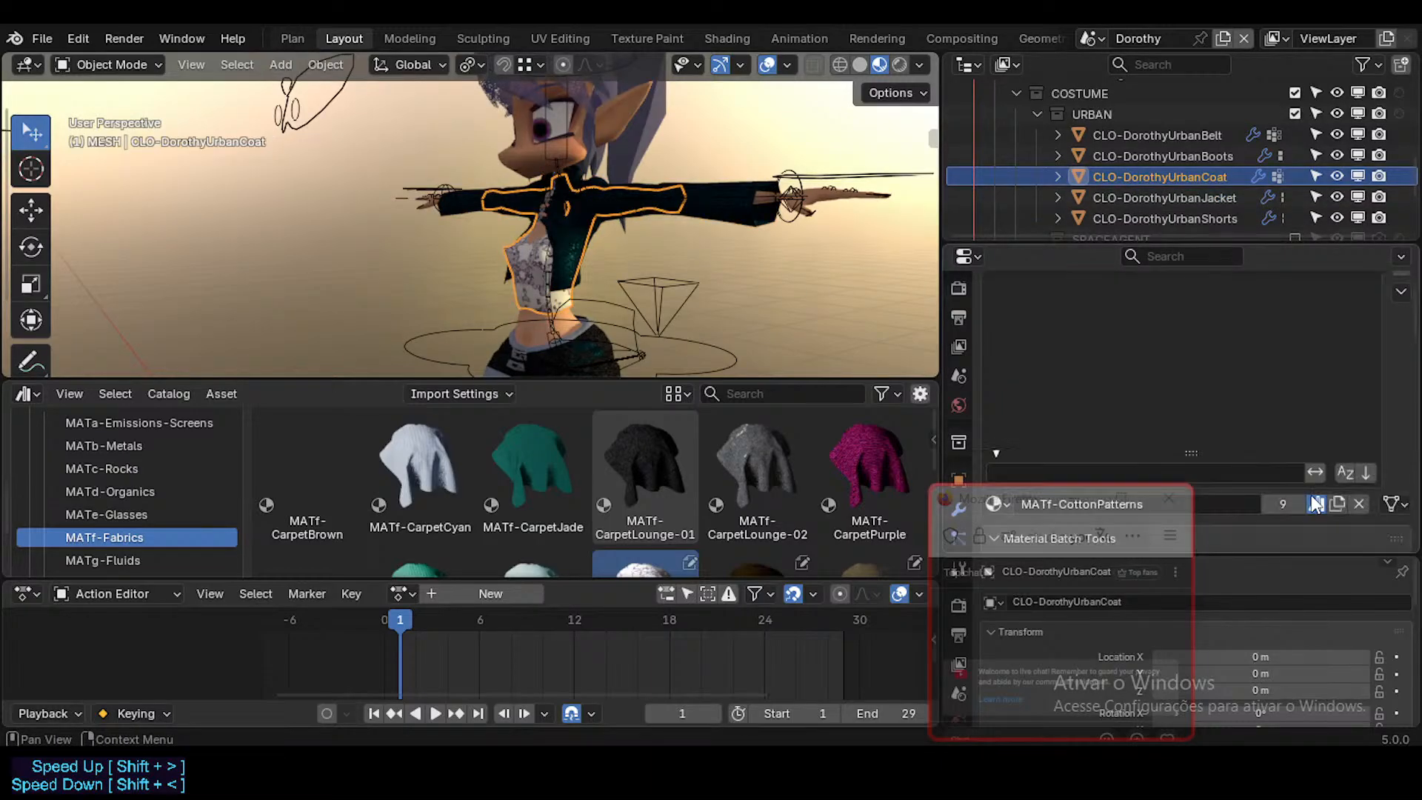
scroll(1239, 379, "up", 5)
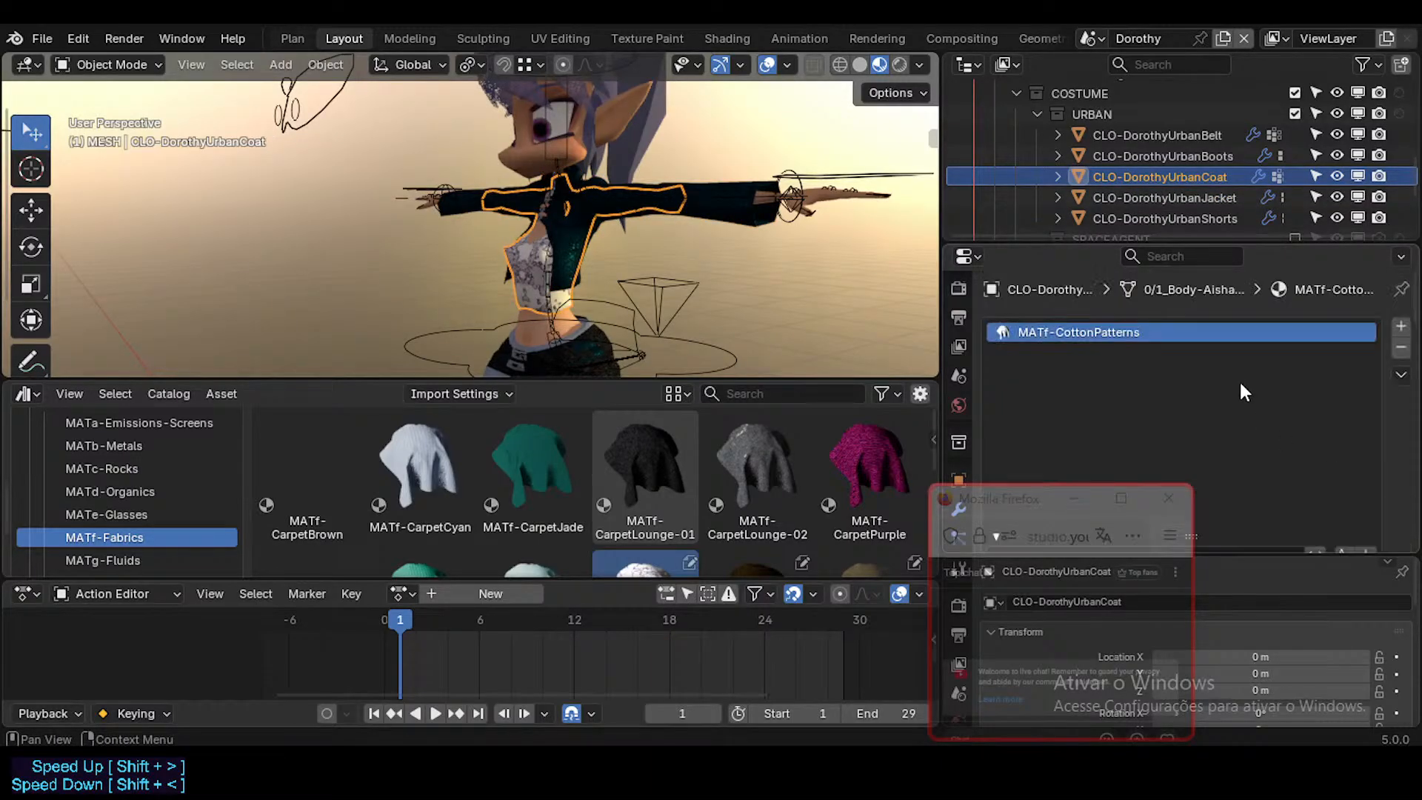
key("ctrl+s")
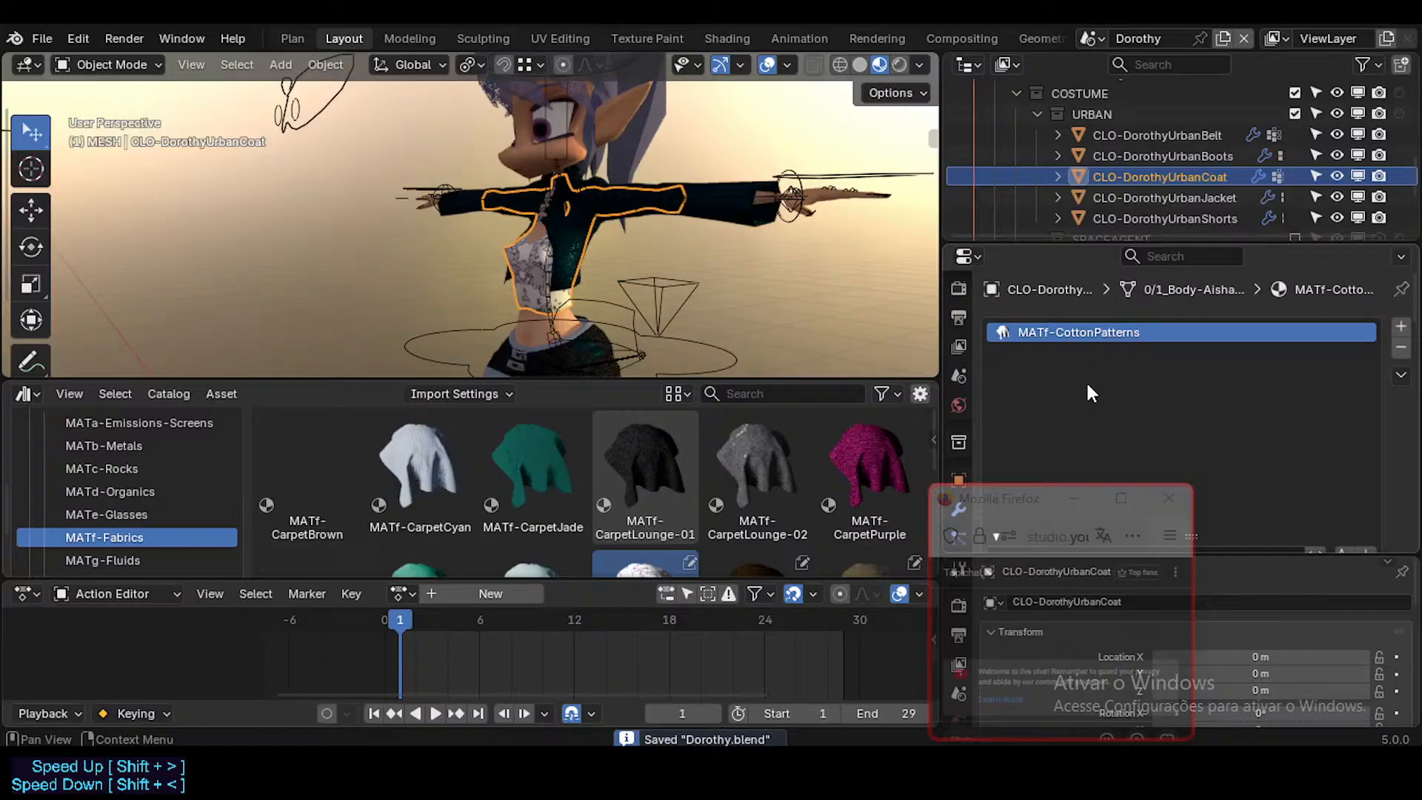
Step: Replace the local MATb-MetalDark-04 slot material on CLO-DorothyUrbanBoots with MATb-MetalDark-04 from the library's MATb-Metals catalog
left_click(1197, 135)
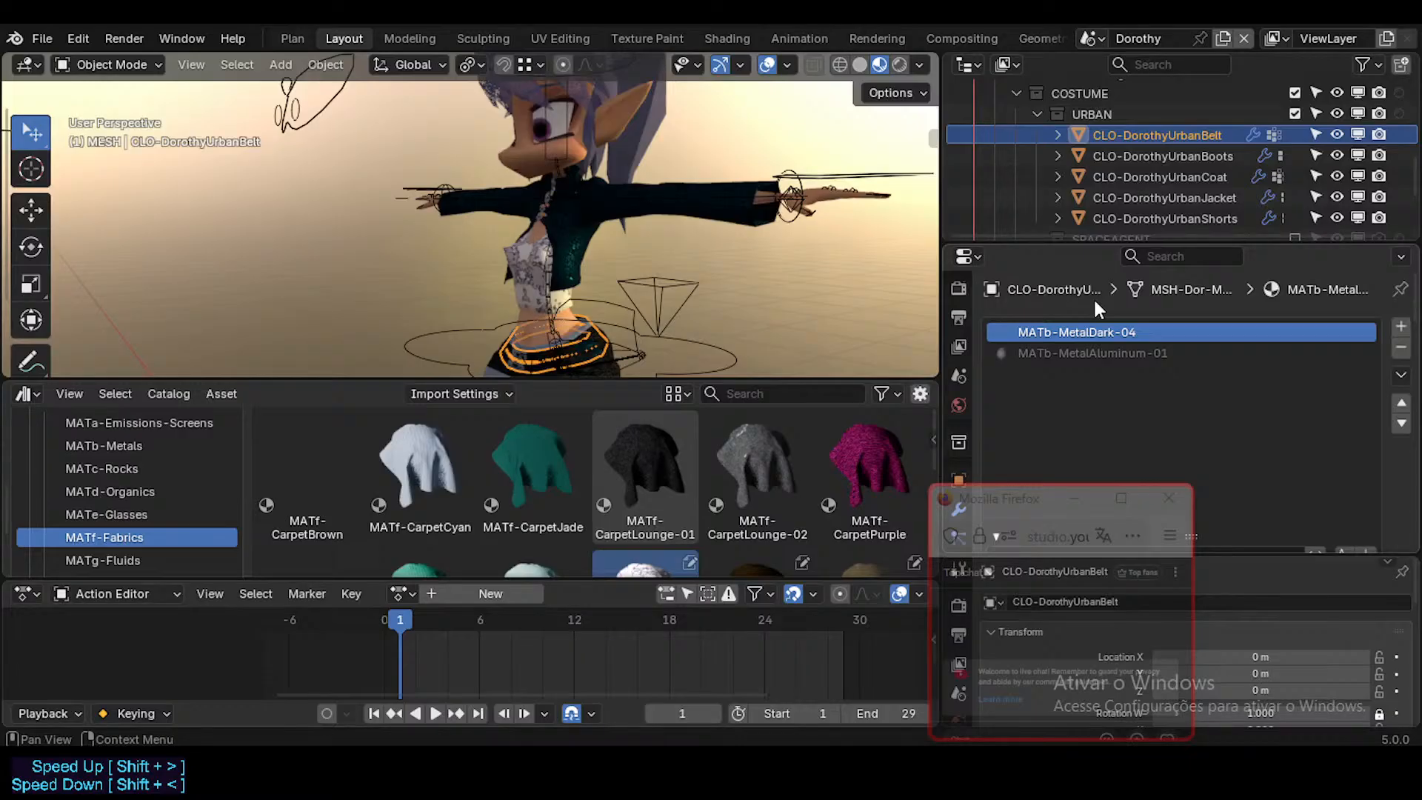
scroll(1140, 191, "down", 2)
left_click(1159, 134)
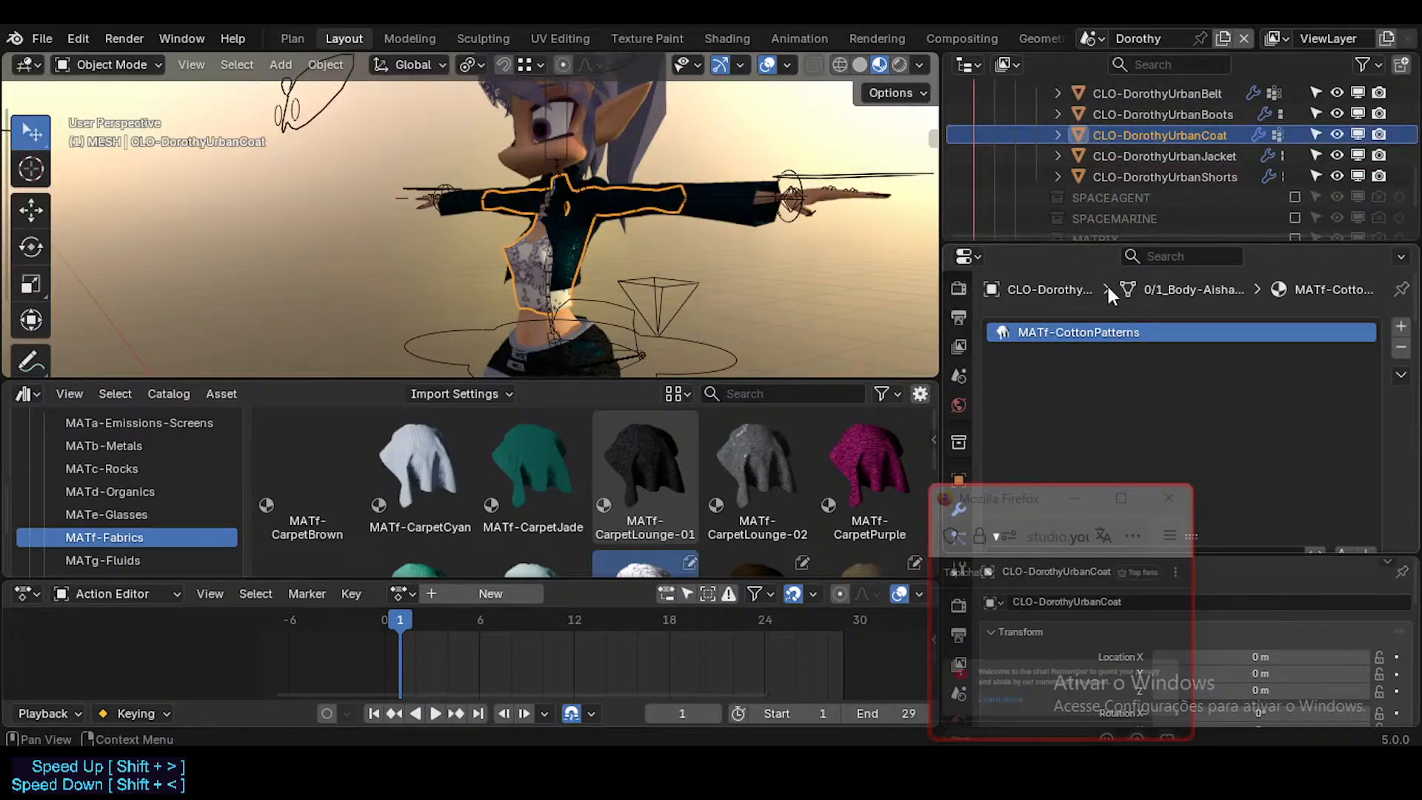
scroll(1180, 152, "up", 2)
left_click(1181, 154)
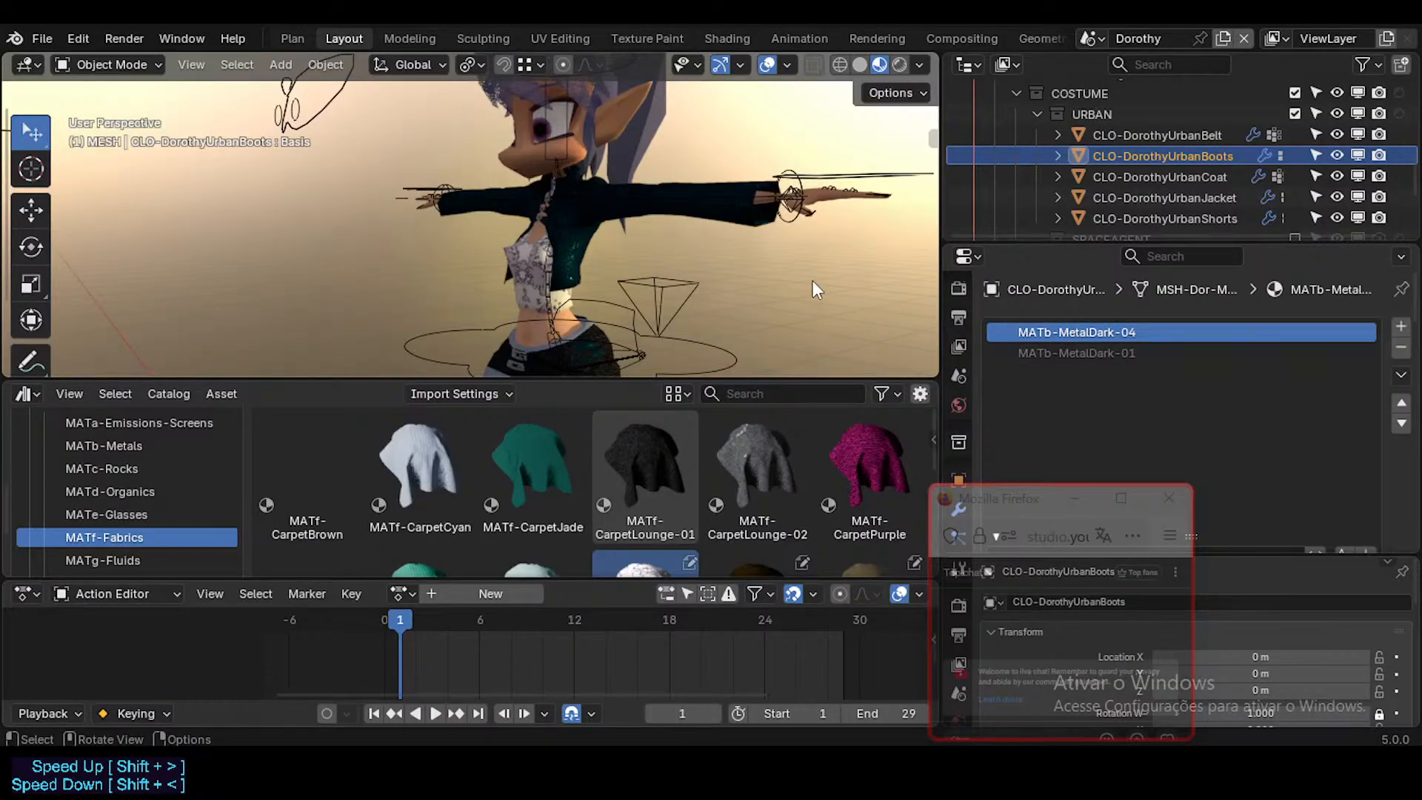
scroll(1256, 474, "down", 3)
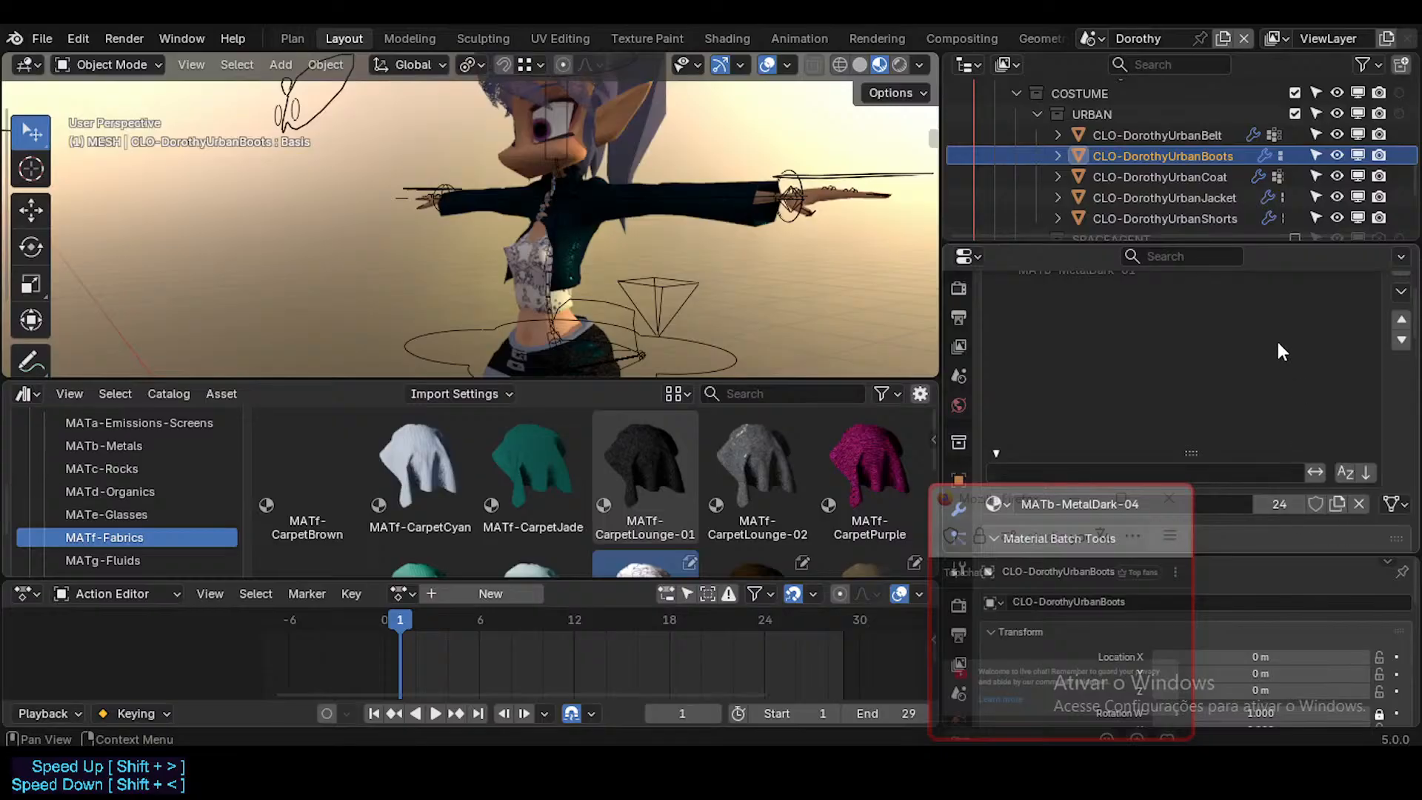
scroll(1277, 339, "up", 3)
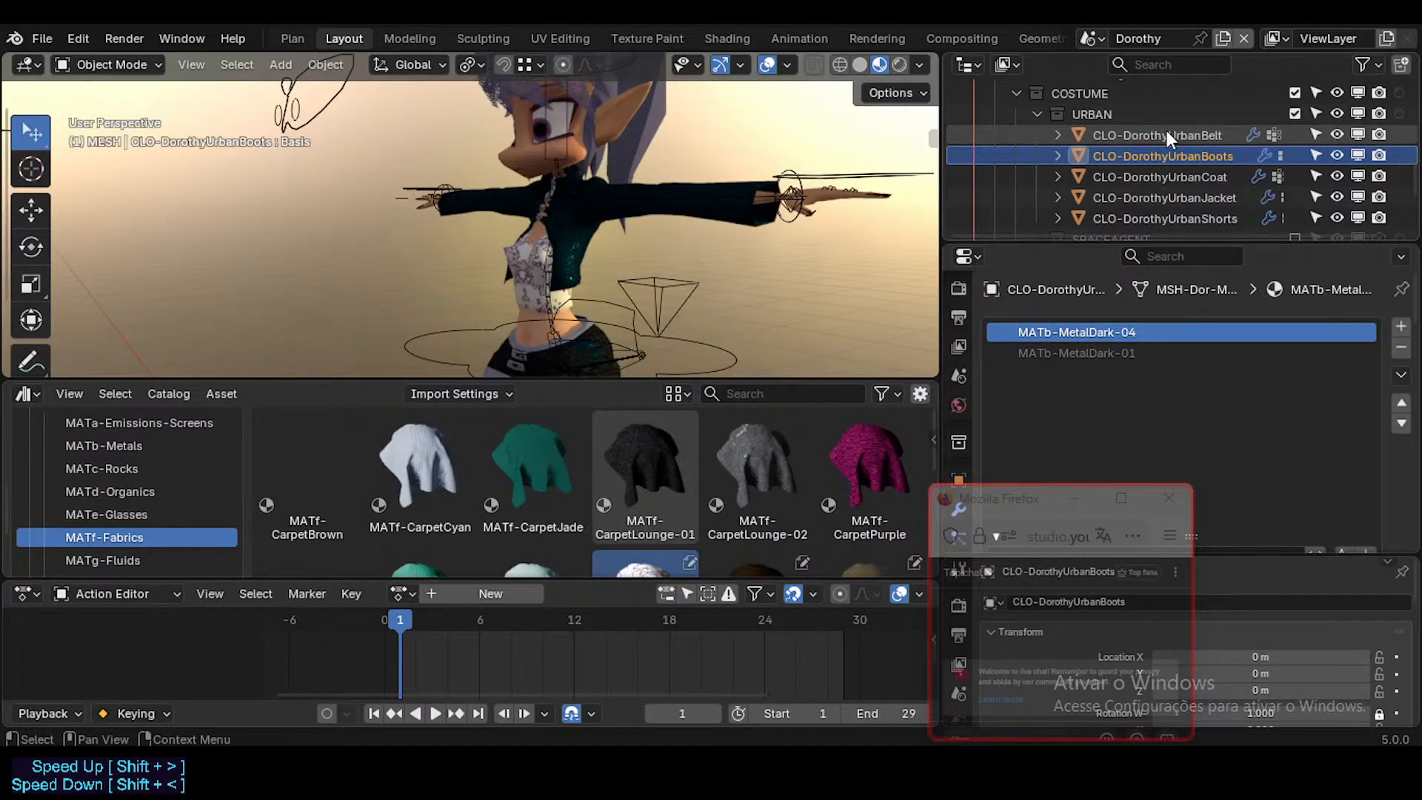
scroll(801, 461, "down", 3)
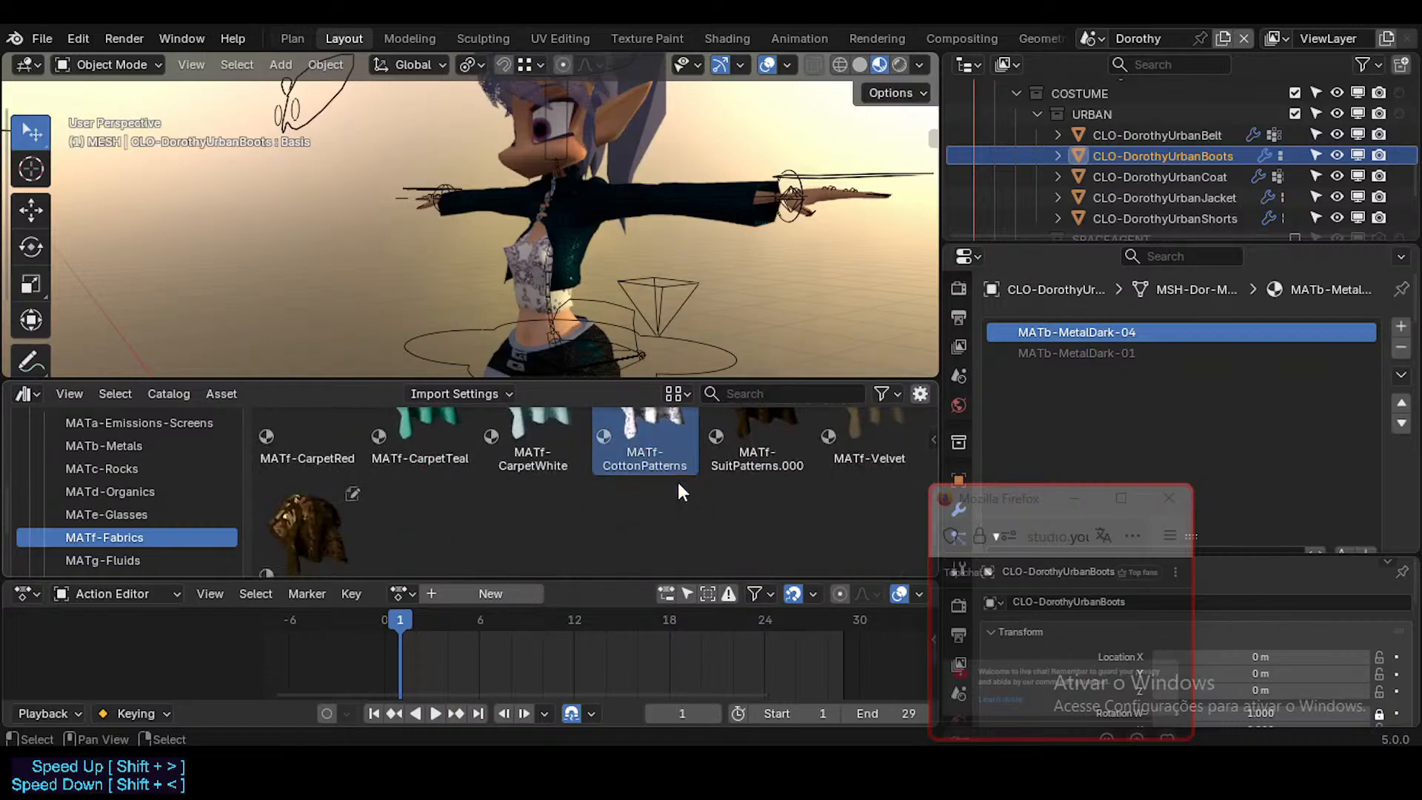
scroll(676, 492, "up", 3)
left_click(103, 446)
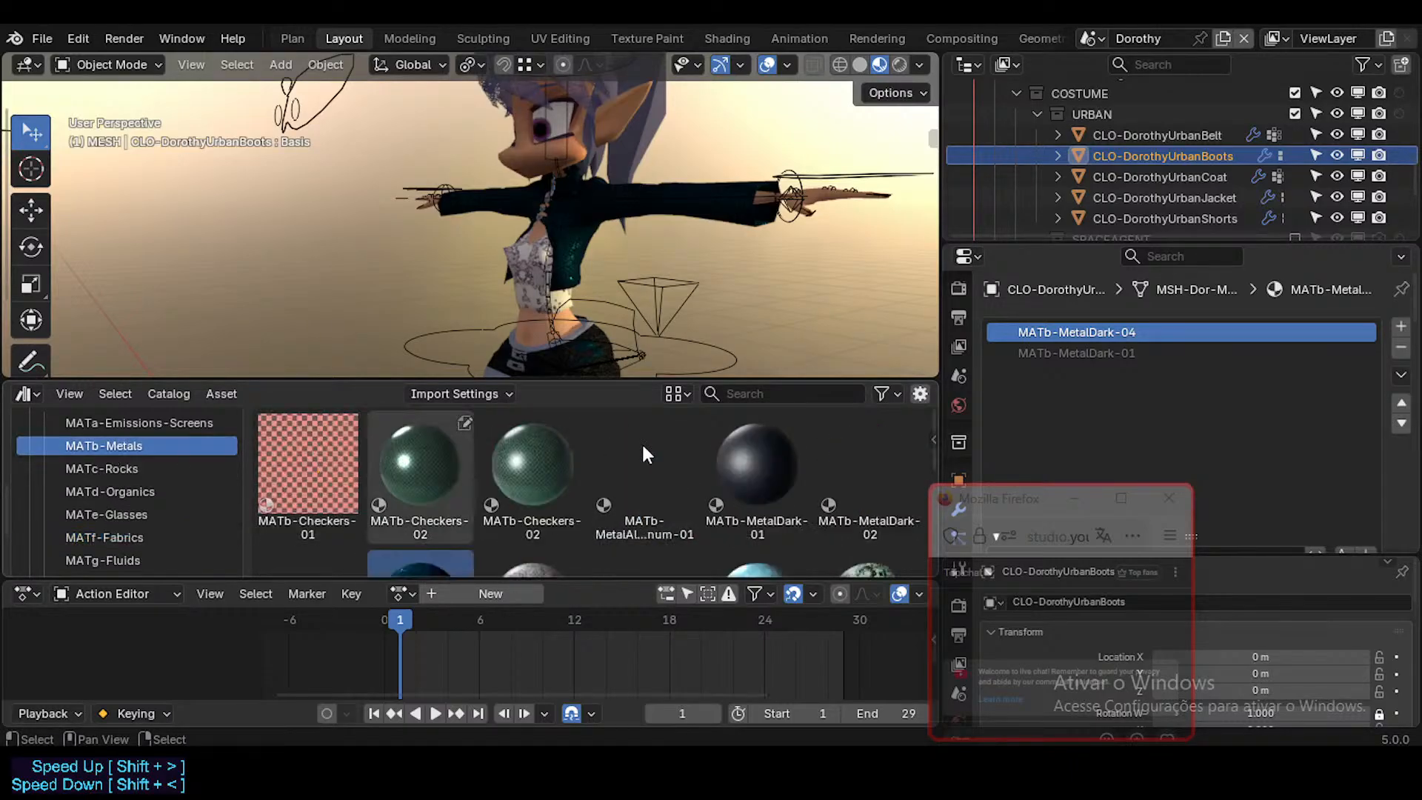
scroll(636, 441, "down", 3)
left_click_drag(463, 463, 1160, 332)
Step: Replace the local MATb-MetalDark-04 on CLO-DorothyUrbanBelt with the library's version and check the other URBAN garments' material slots
left_click(1185, 133)
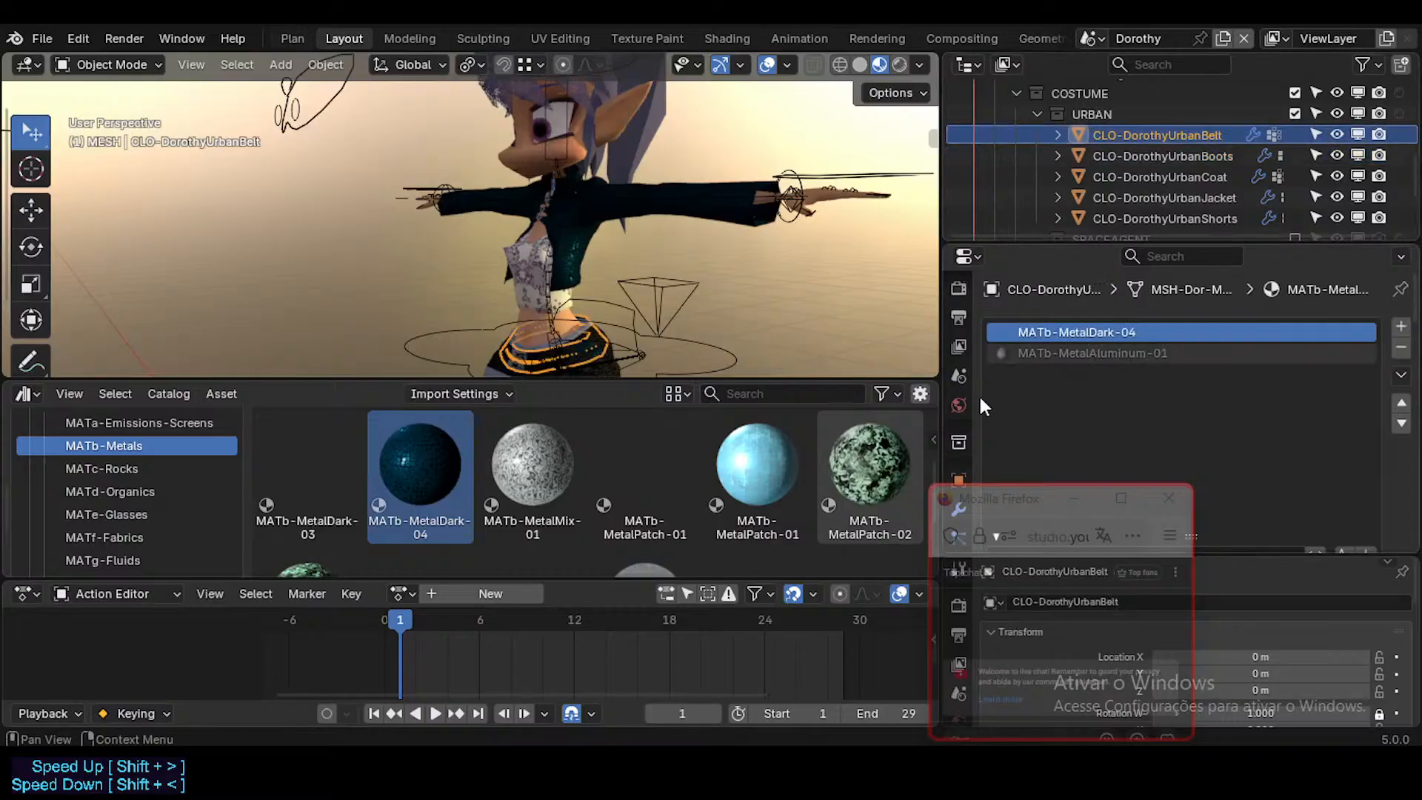
left_click_drag(437, 450, 1114, 318)
left_click(1206, 154)
left_click(1212, 177)
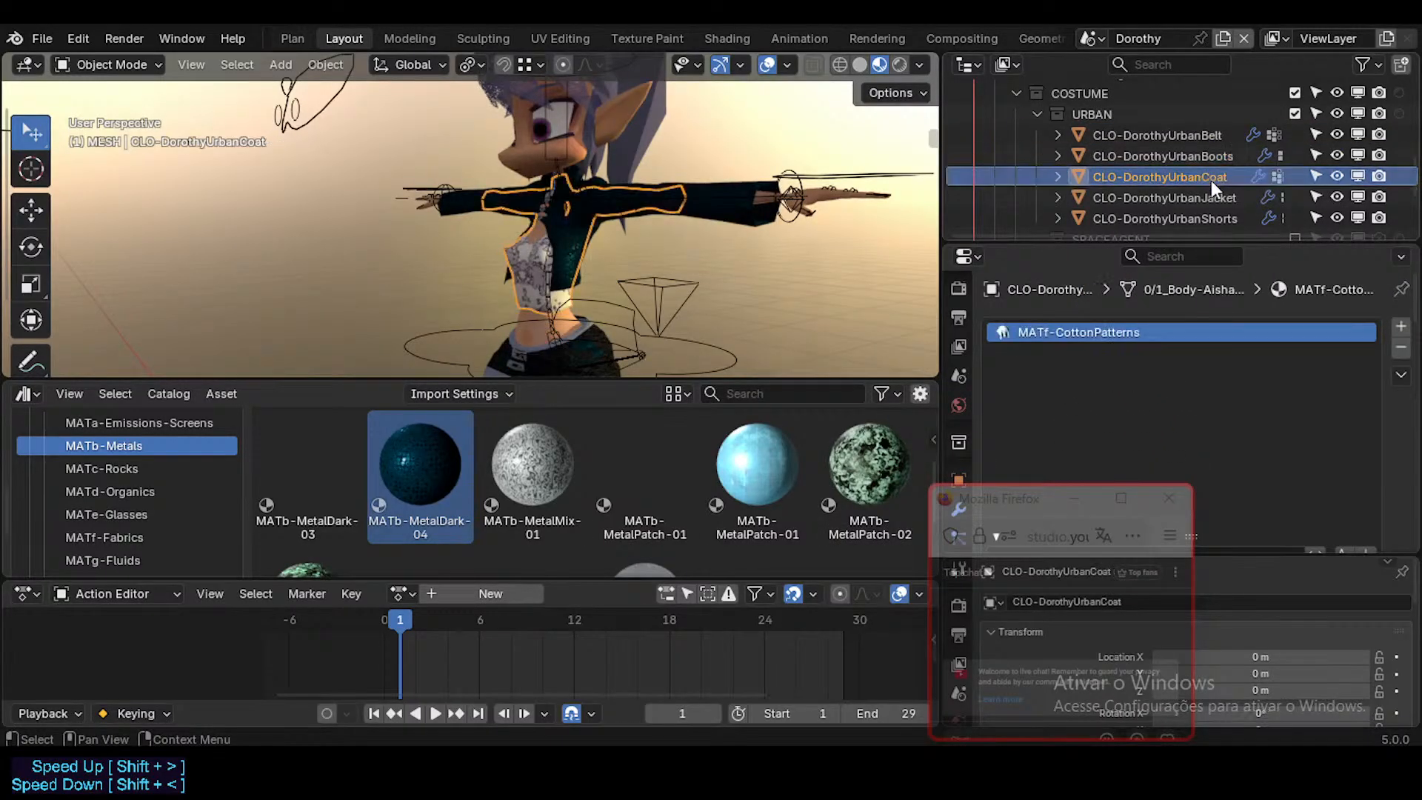
left_click(1198, 199)
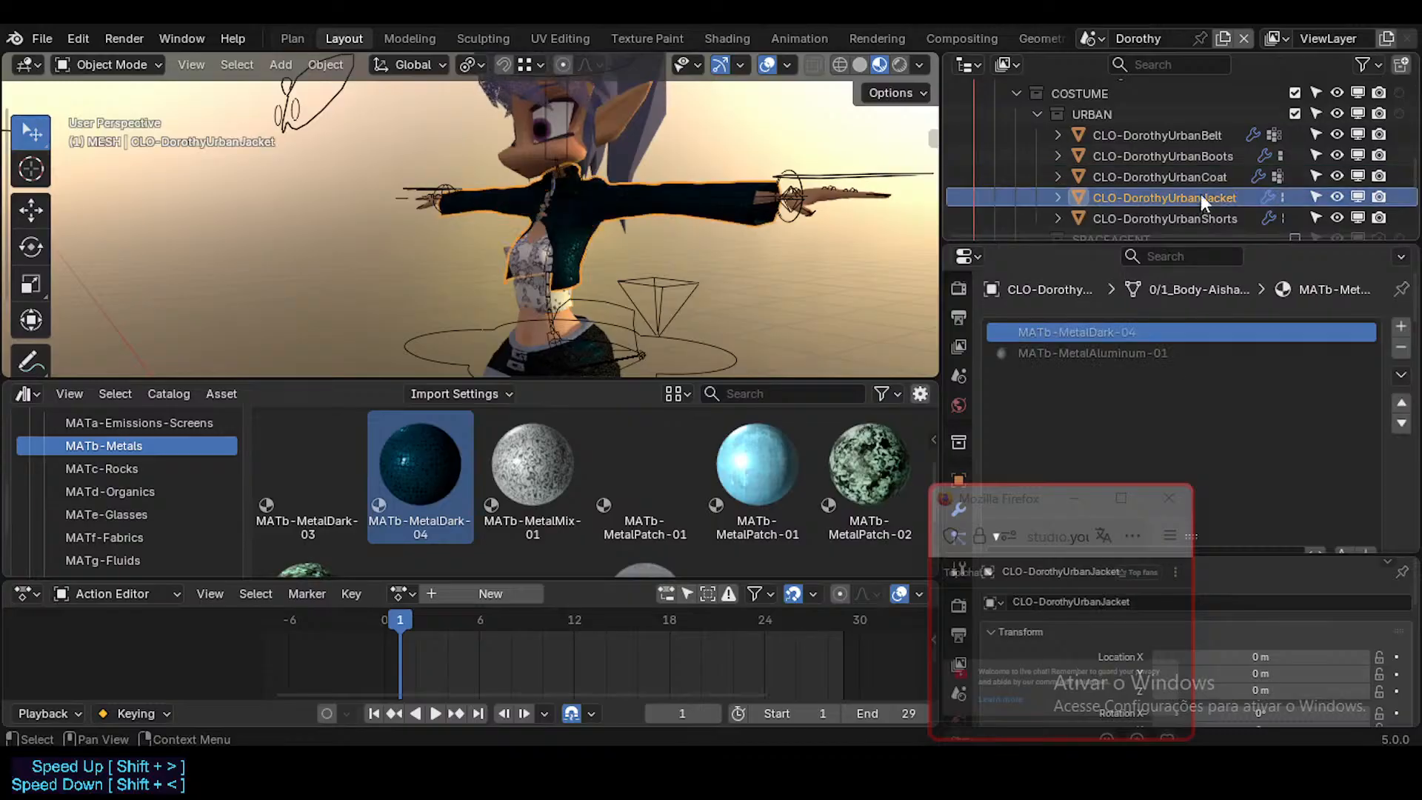
scroll(1186, 186, "down", 2)
left_click(1214, 177)
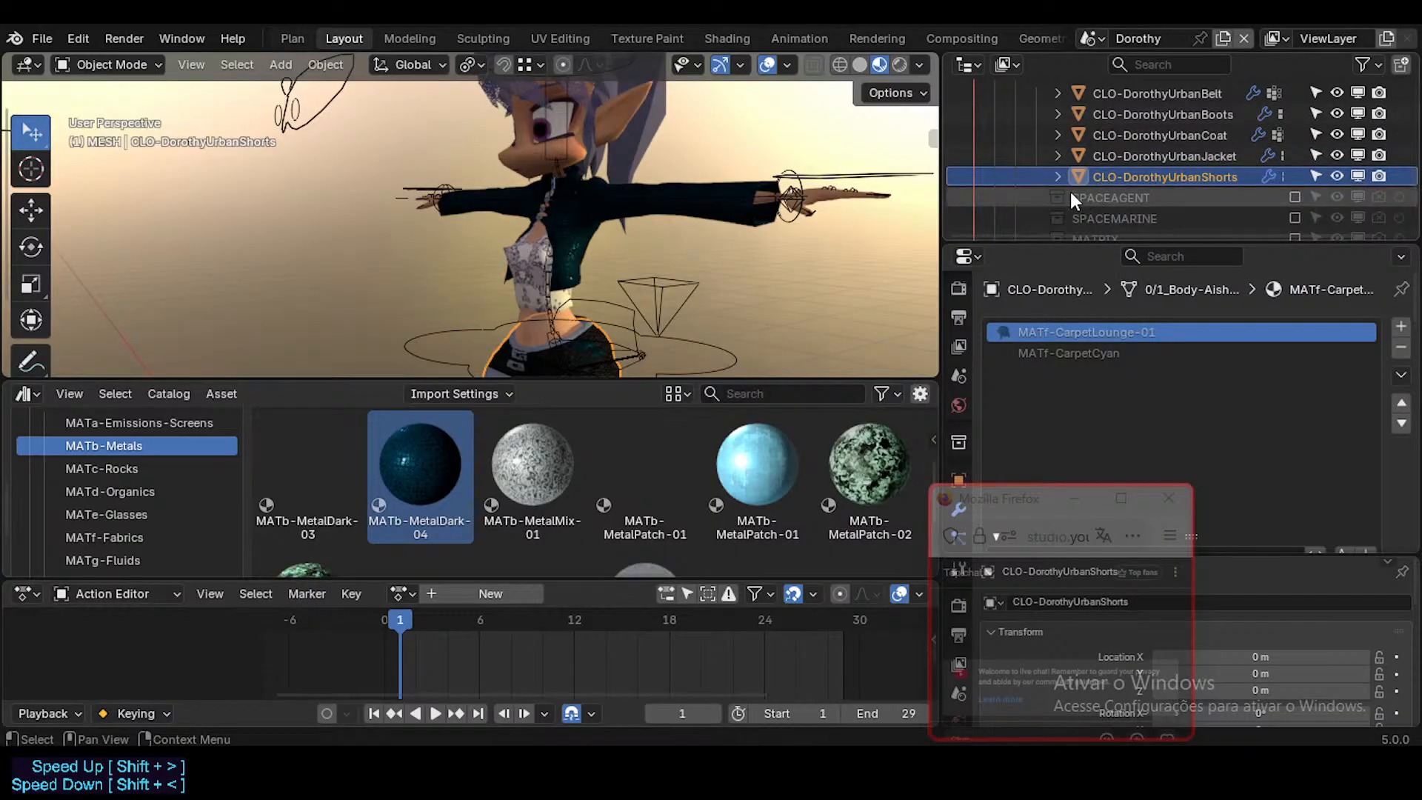
Step: Enable and expand the SPACEAGENT collection, and replace the local MATb-MetalDark-04 on CLO-1a-Pauldrons with the library's MATb-MetalDark-04
left_click(1295, 196)
scroll(1050, 167, "down", 4)
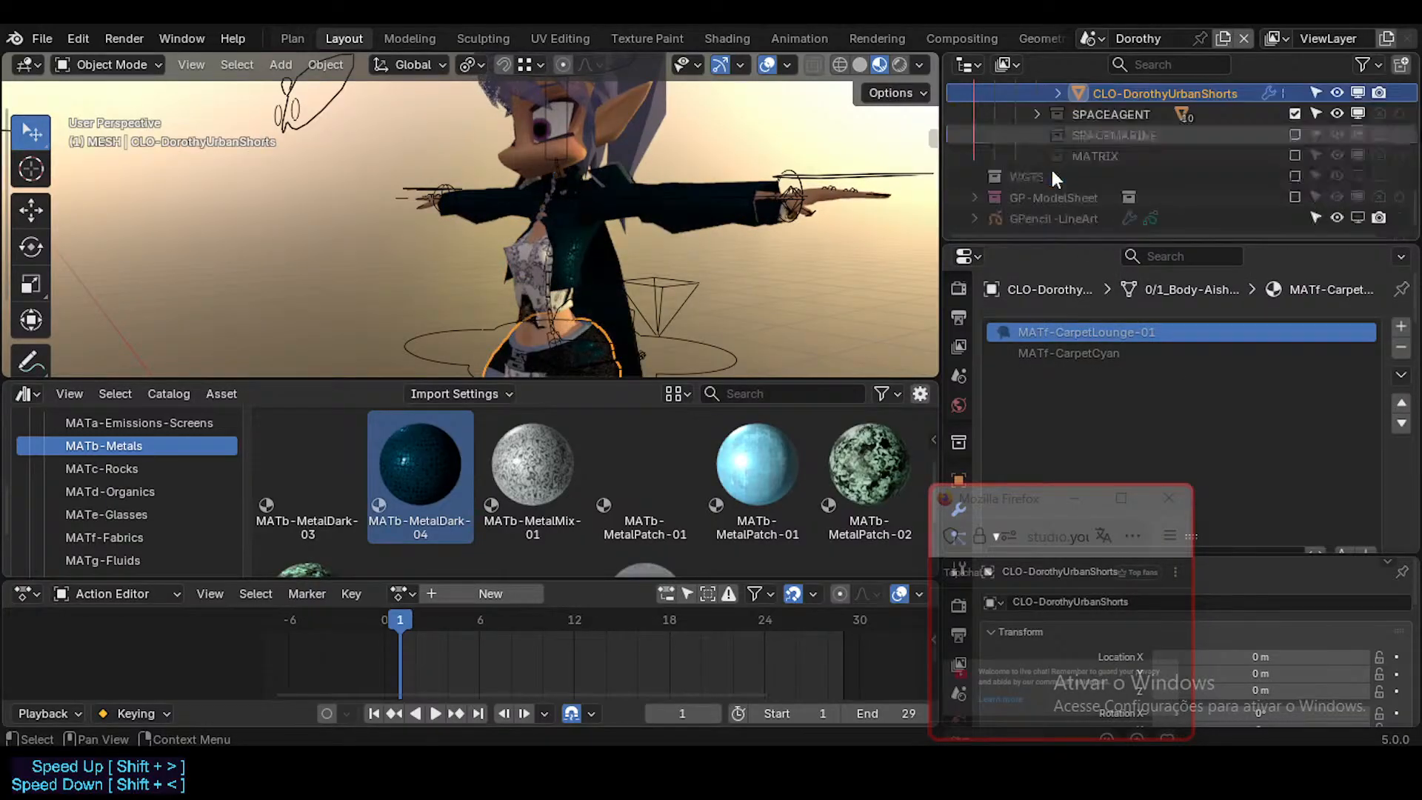
left_click(1037, 115)
left_click(1130, 133)
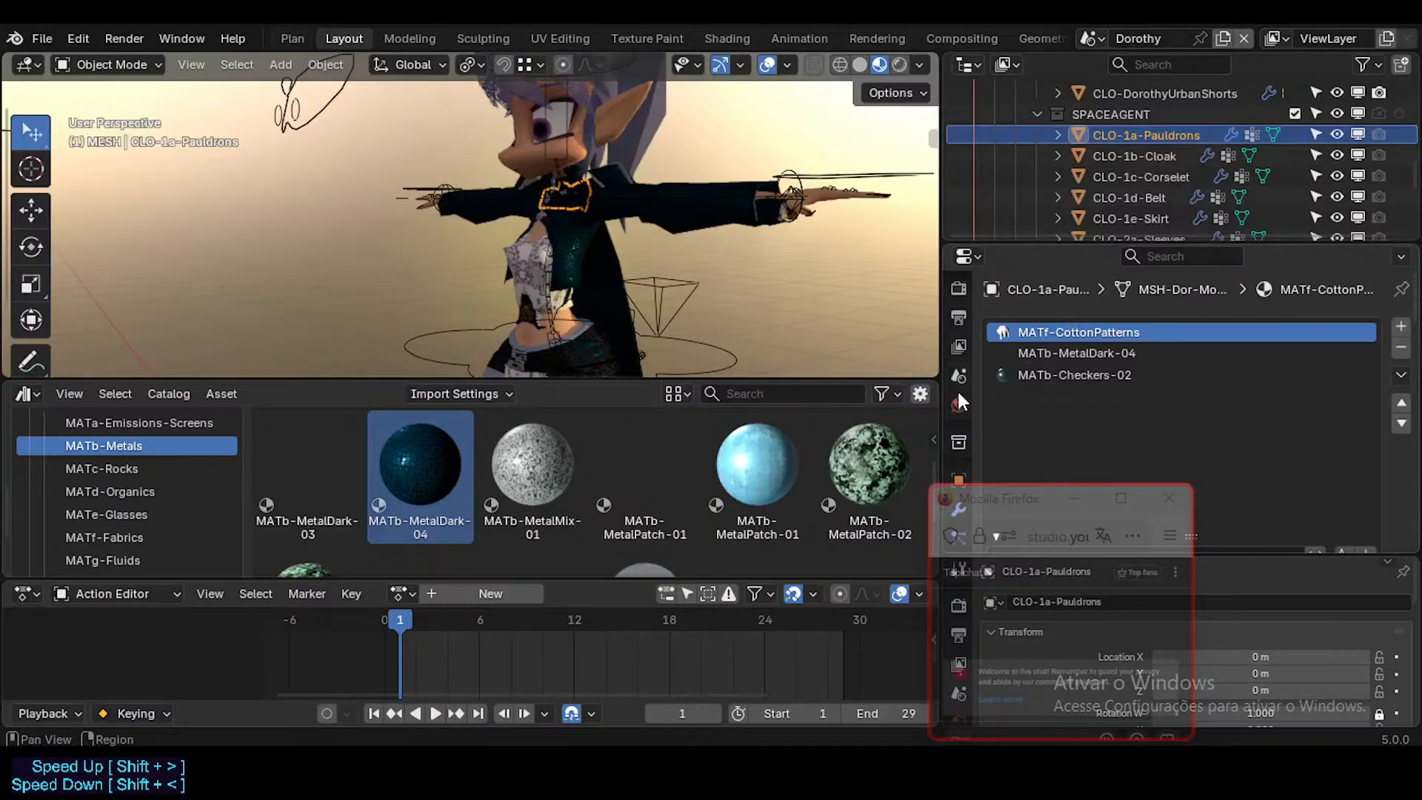
left_click_drag(421, 467, 1115, 352)
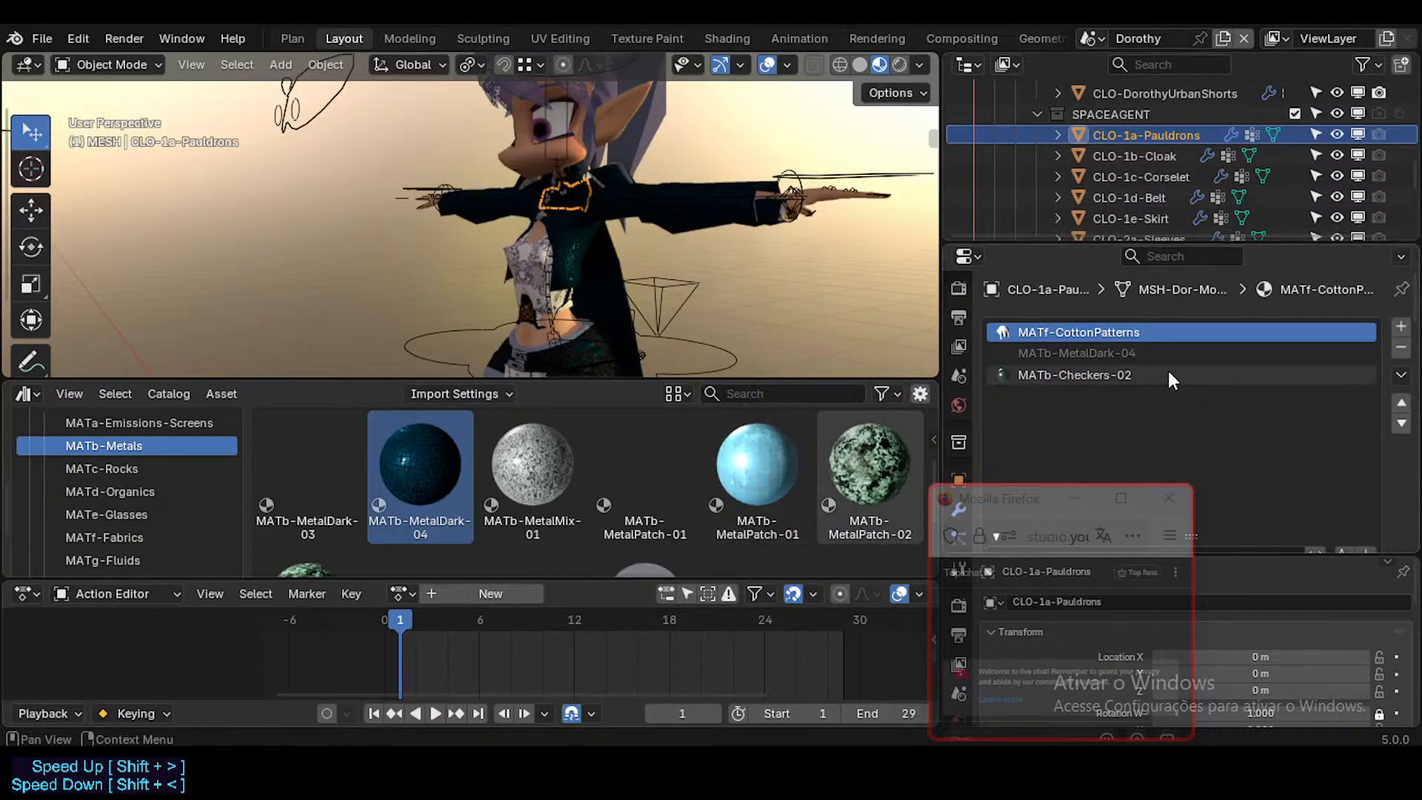
Step: Replace the local MATb-Checkers-02 slot material on CLO-1a-Pauldrons with the library's MATb-Checkers-02
left_click(1083, 375)
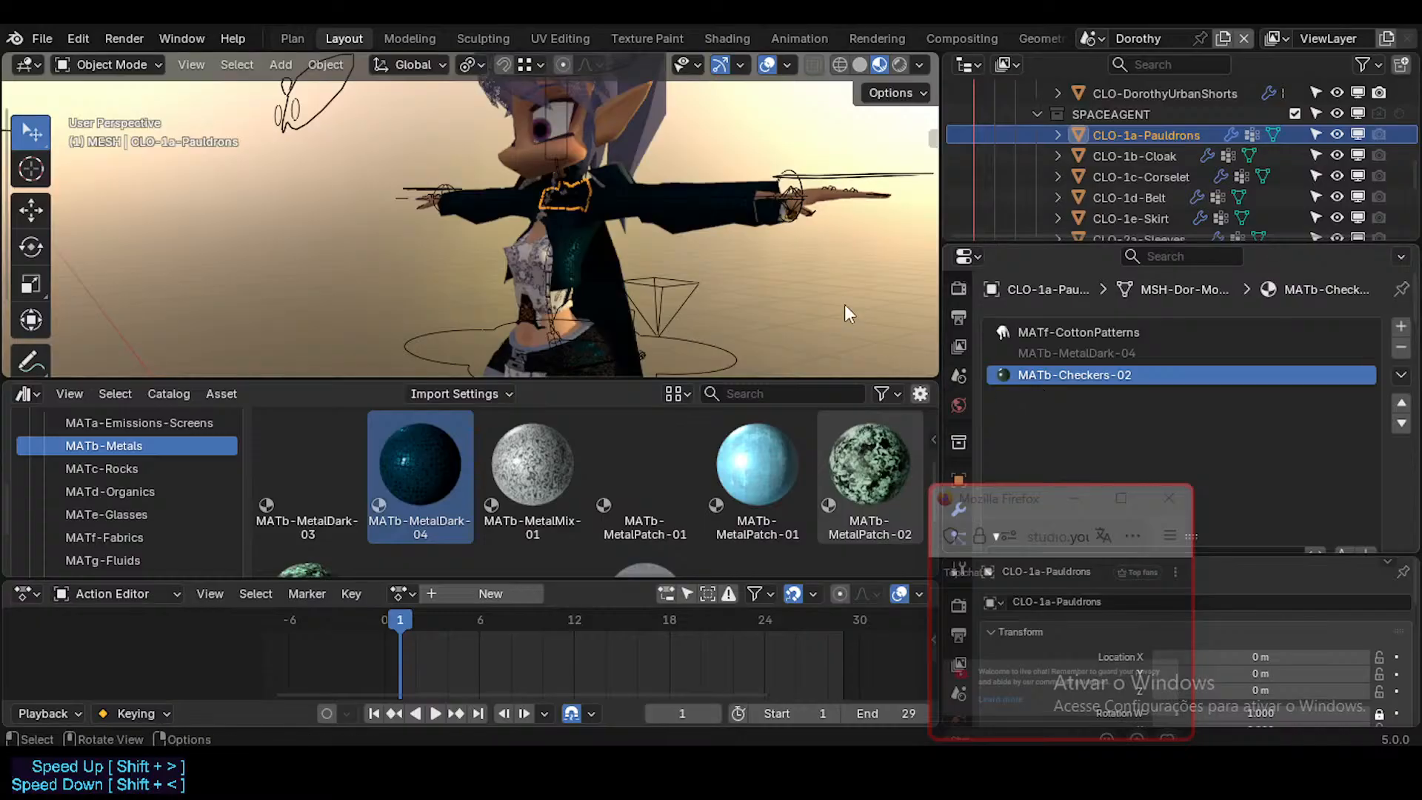
middle_click_drag(844, 304, 574, 401)
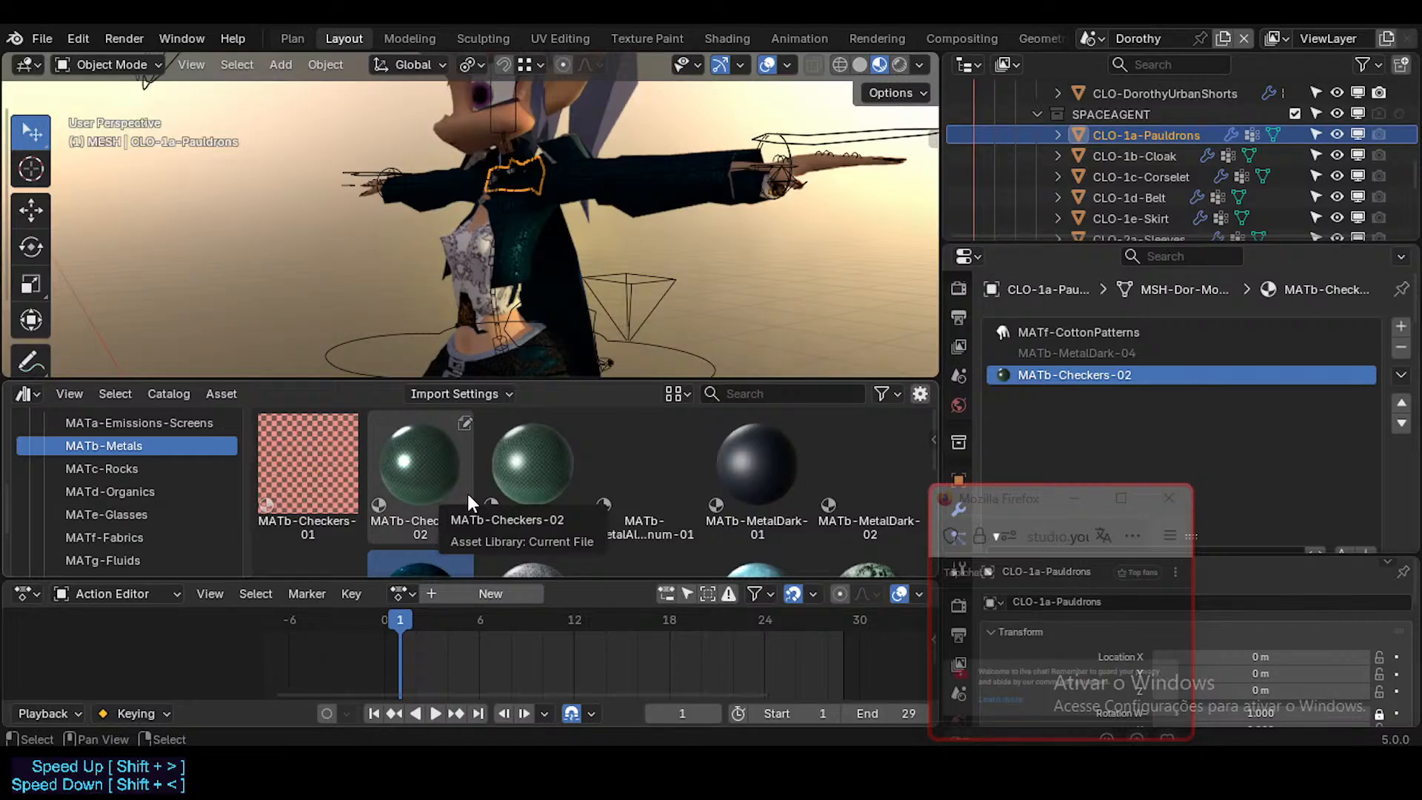
left_click_drag(543, 441, 1108, 375)
Step: Replace the local MATb-MetalDark-04 on CLO-1b-Cloak with the library's MATb-MetalDark-04 and check its MATf-VelvetFire.001 and MATf-SuitPatterns.000 slots
left_click(1161, 155)
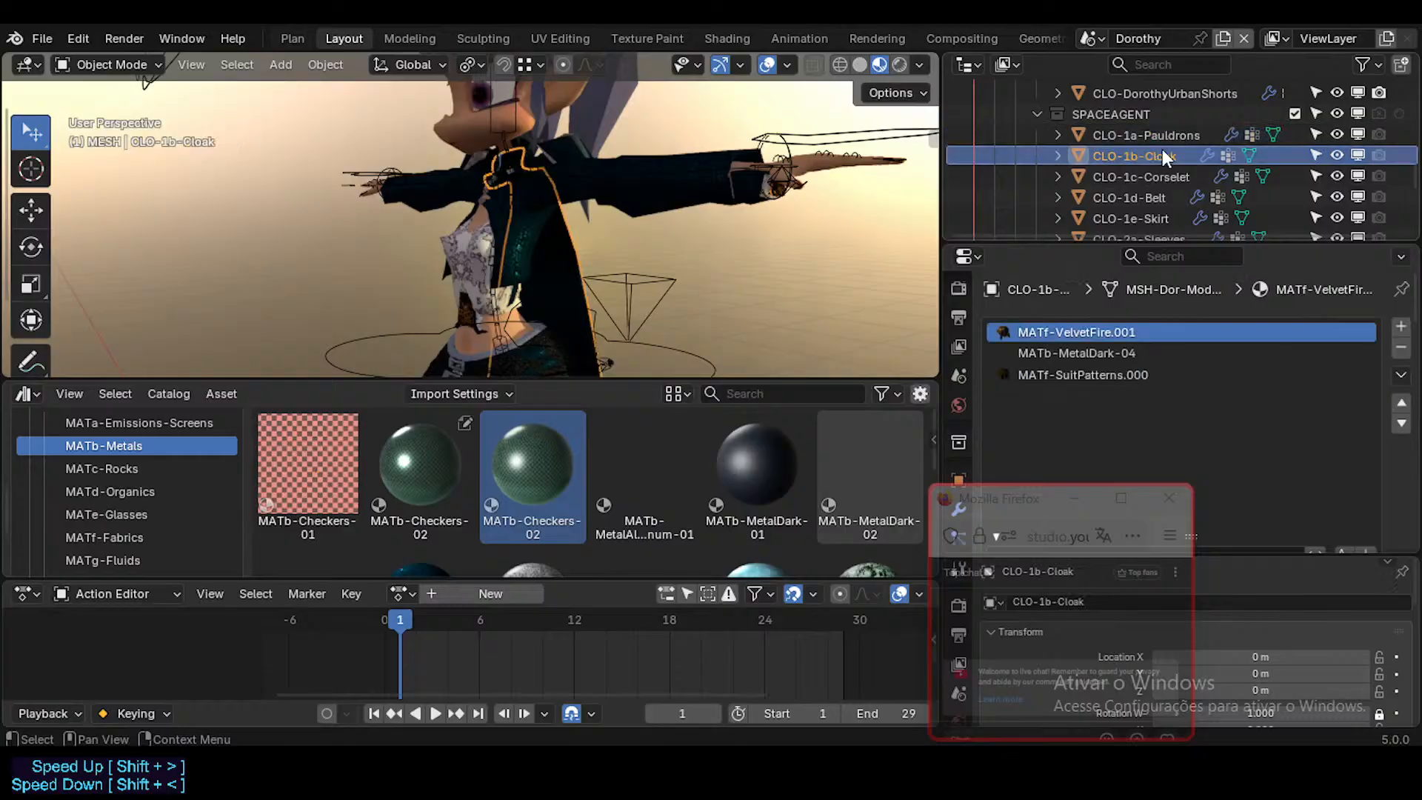
scroll(585, 467, "down", 2)
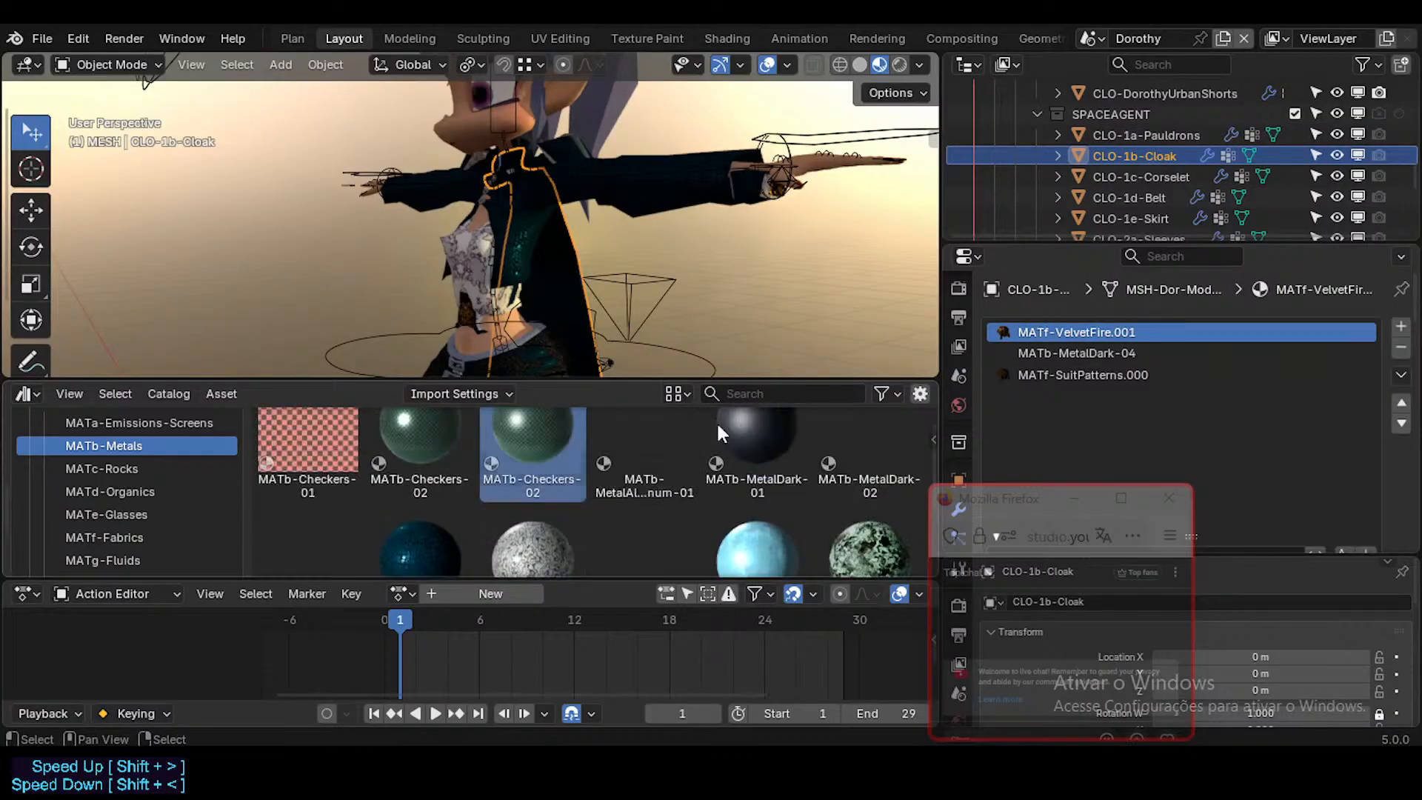
scroll(1302, 438, "down", 4)
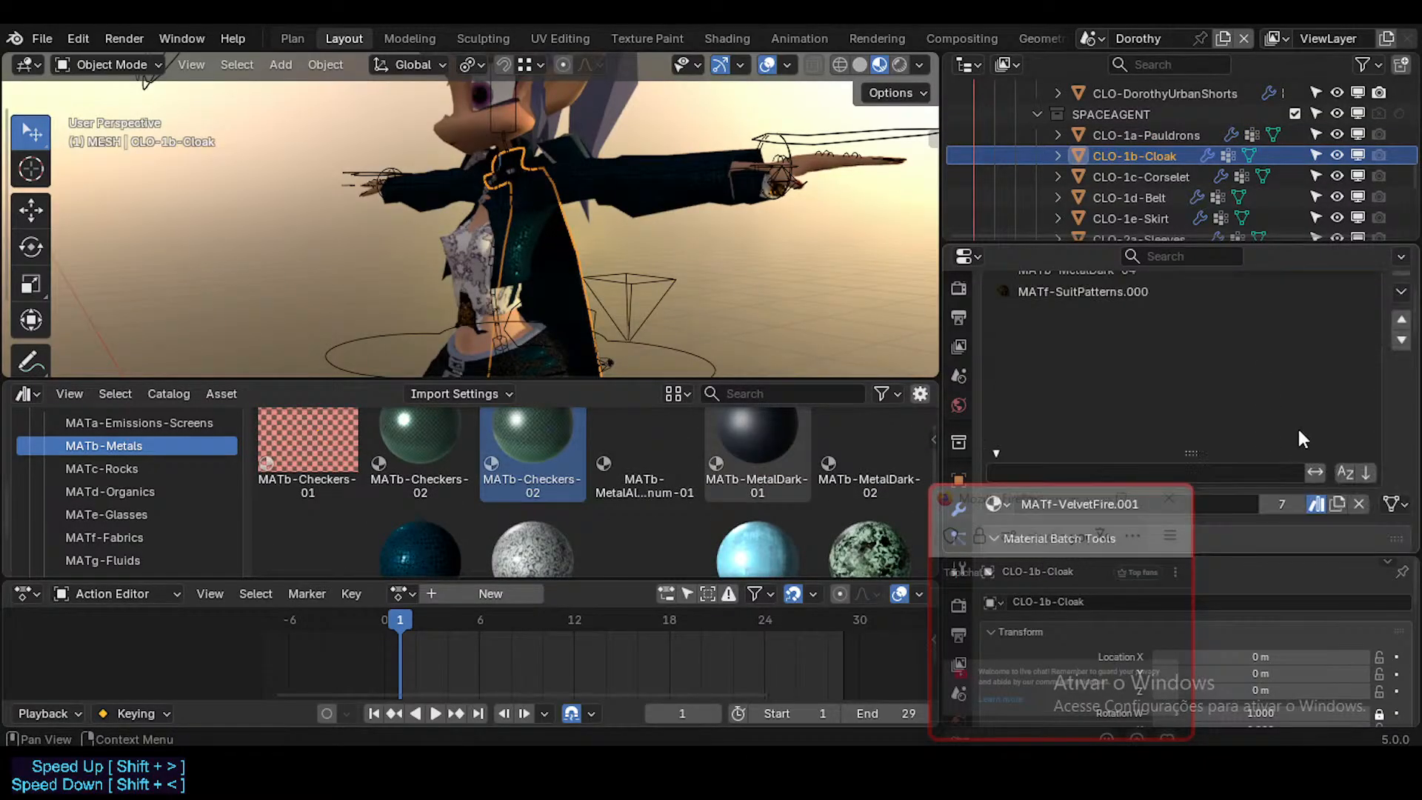
scroll(1248, 427, "up", 4)
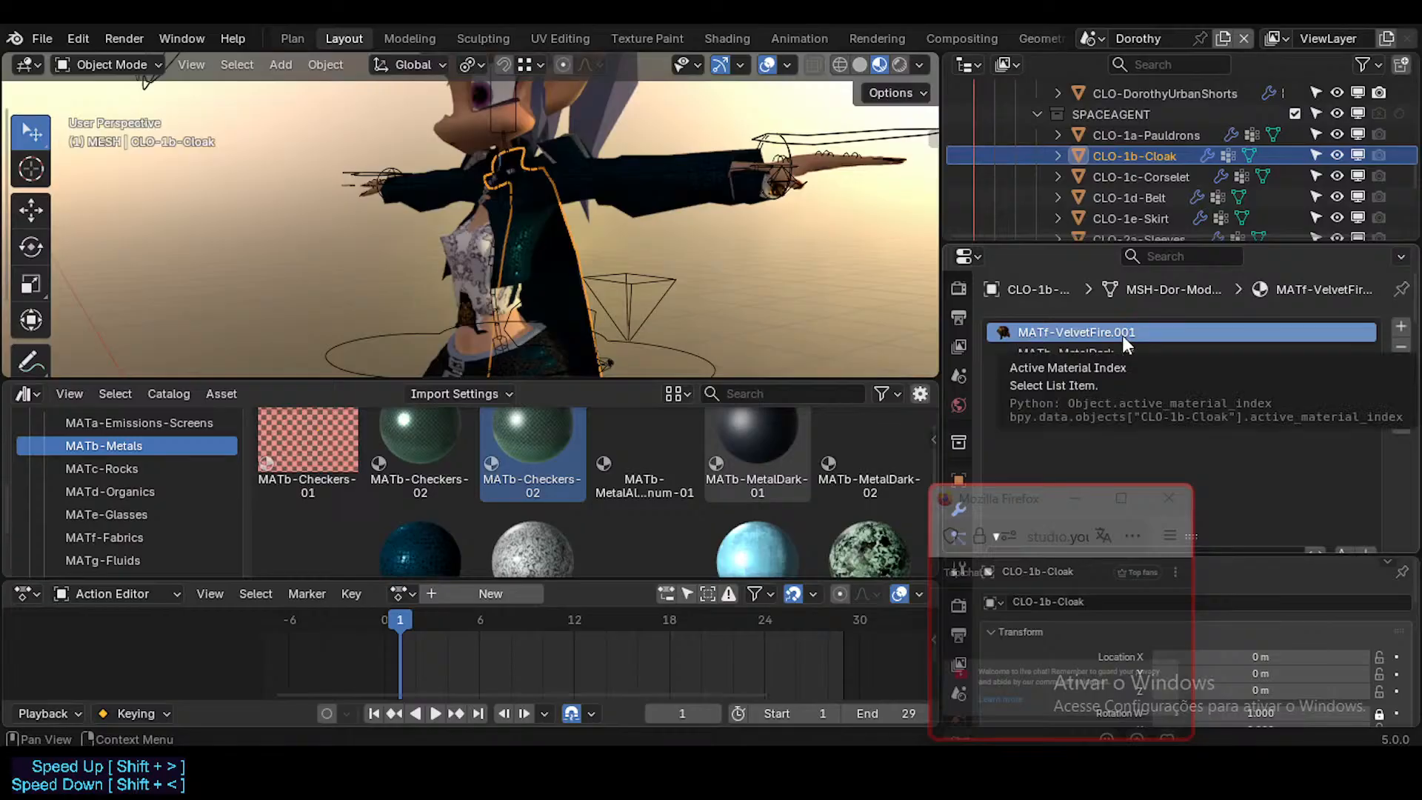
scroll(1247, 439, "down", 4)
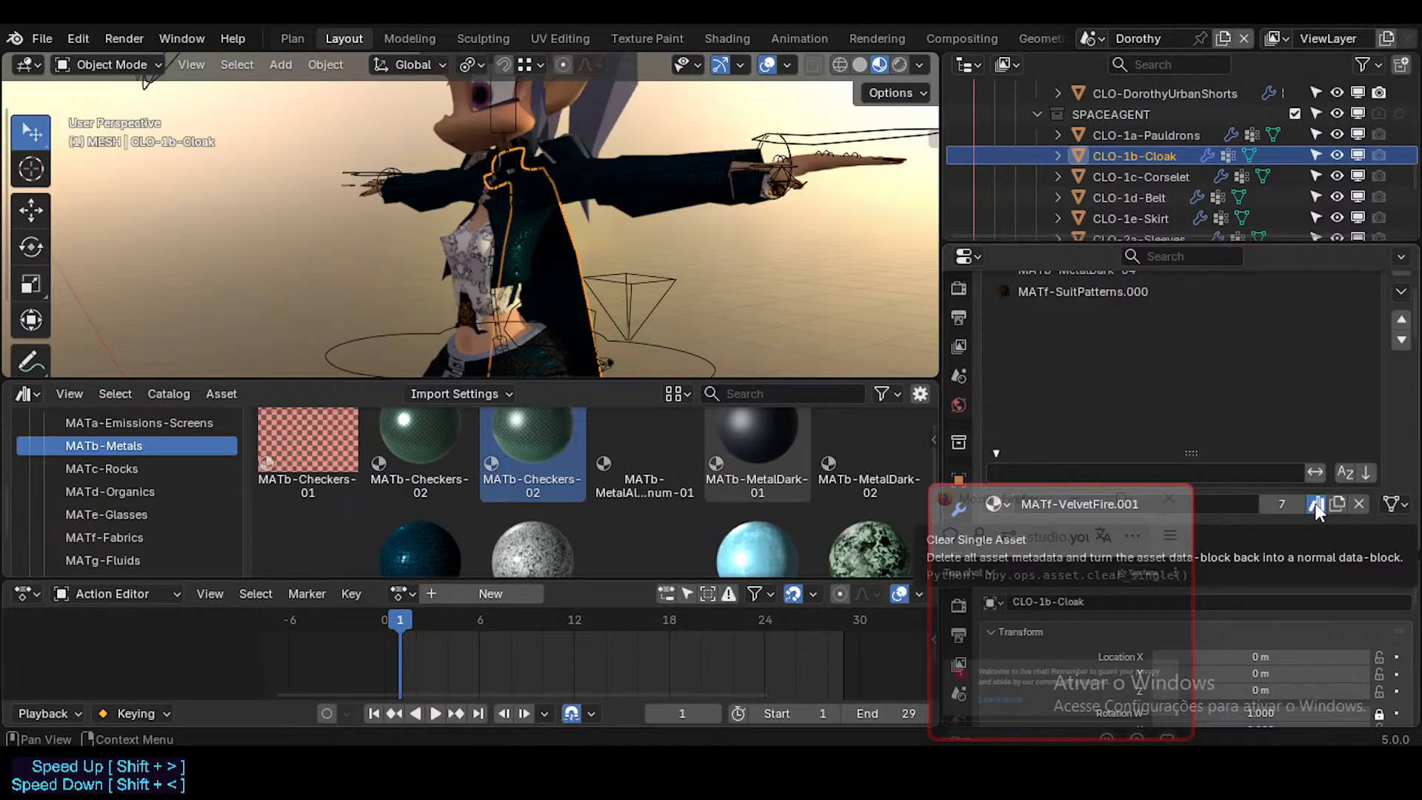
scroll(1206, 335, "up", 2)
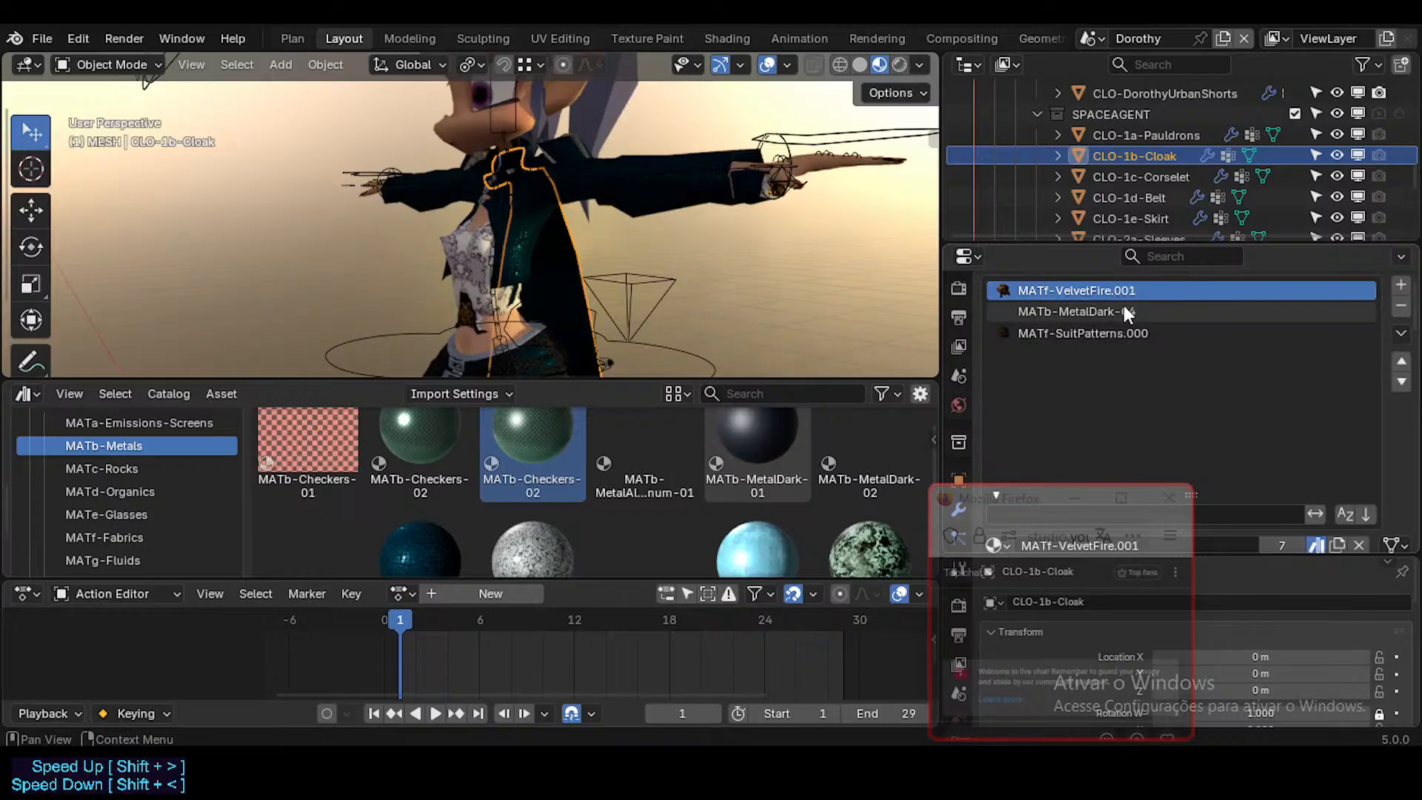
left_click(1124, 312)
scroll(1276, 436, "down", 2)
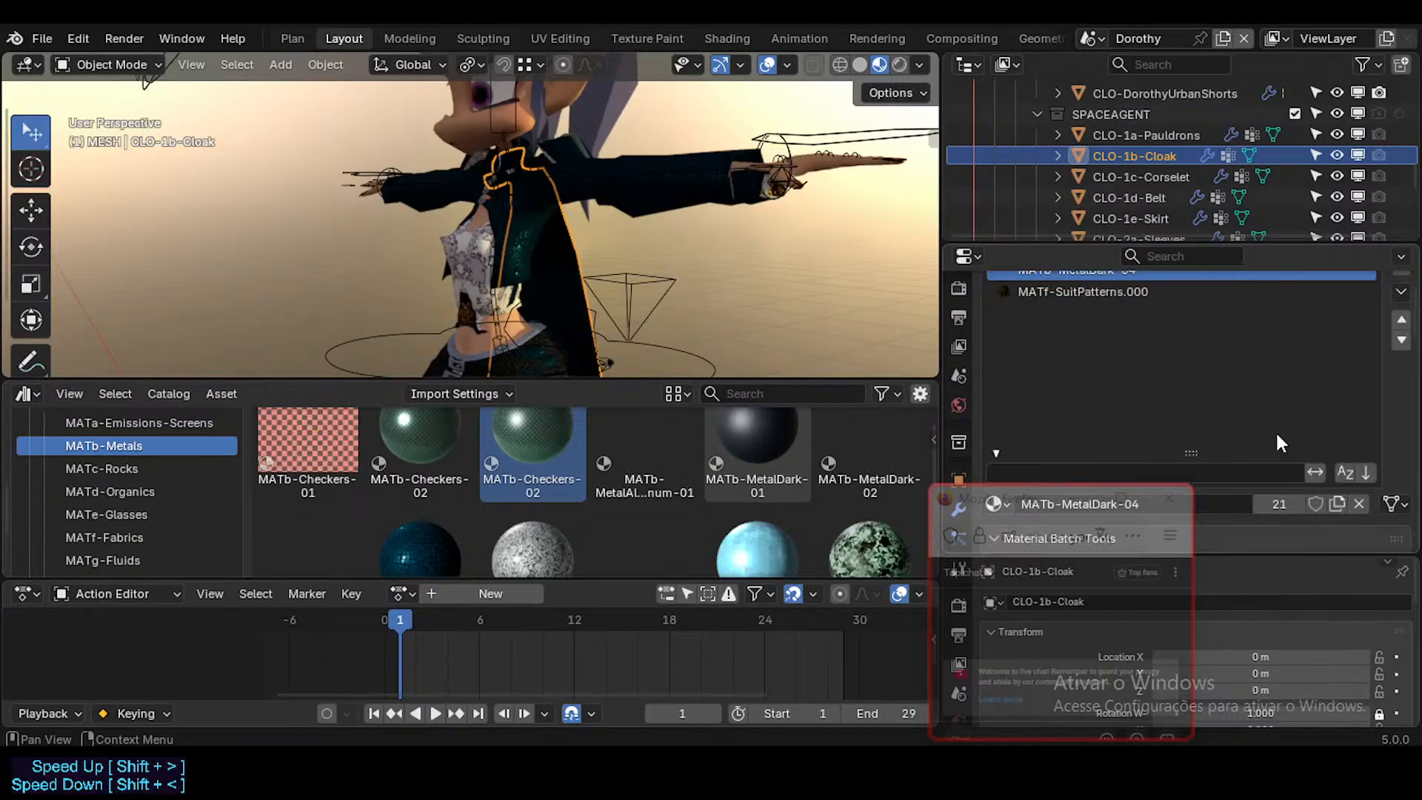
scroll(1277, 442, "up", 4)
scroll(504, 522, "down", 2)
left_click(412, 523)
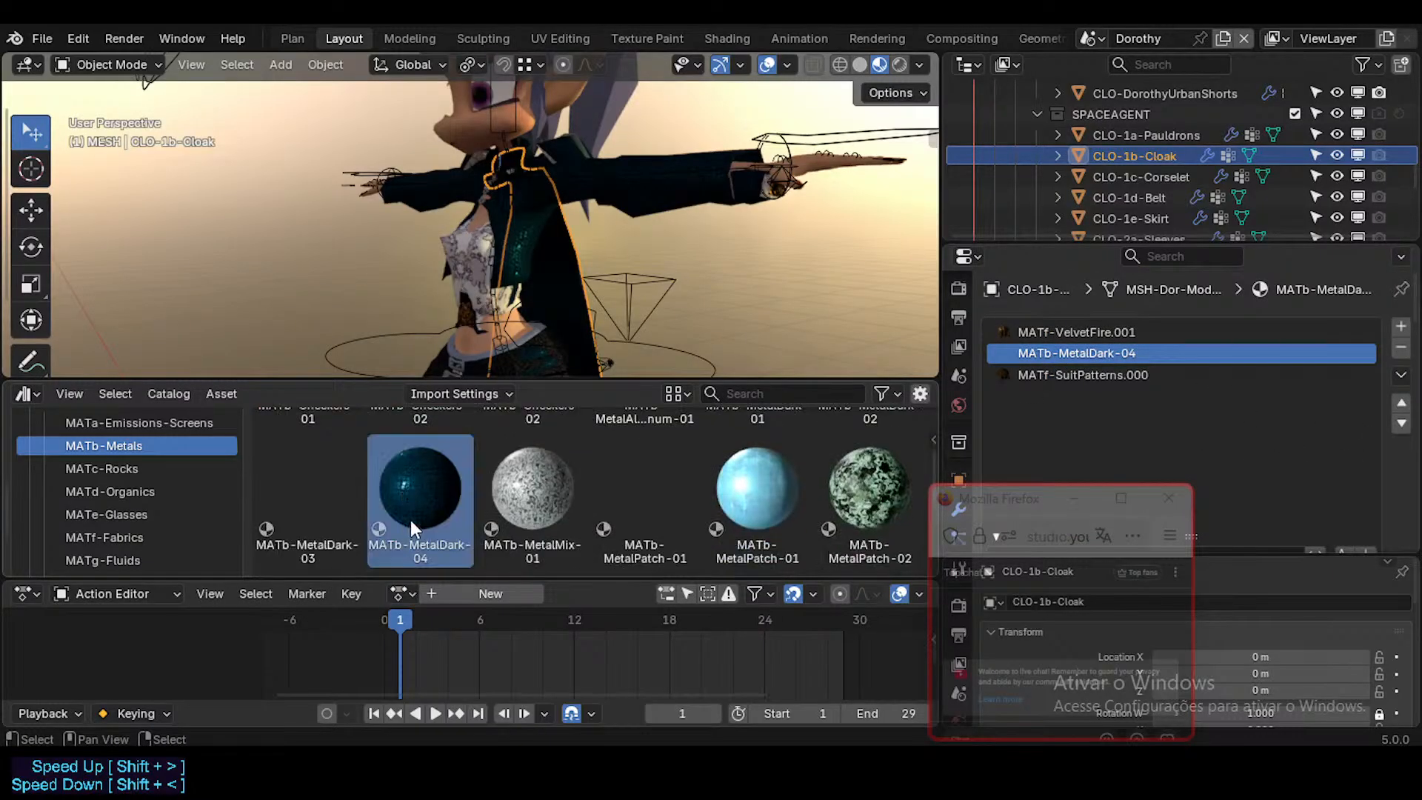
left_click_drag(409, 520, 1182, 350)
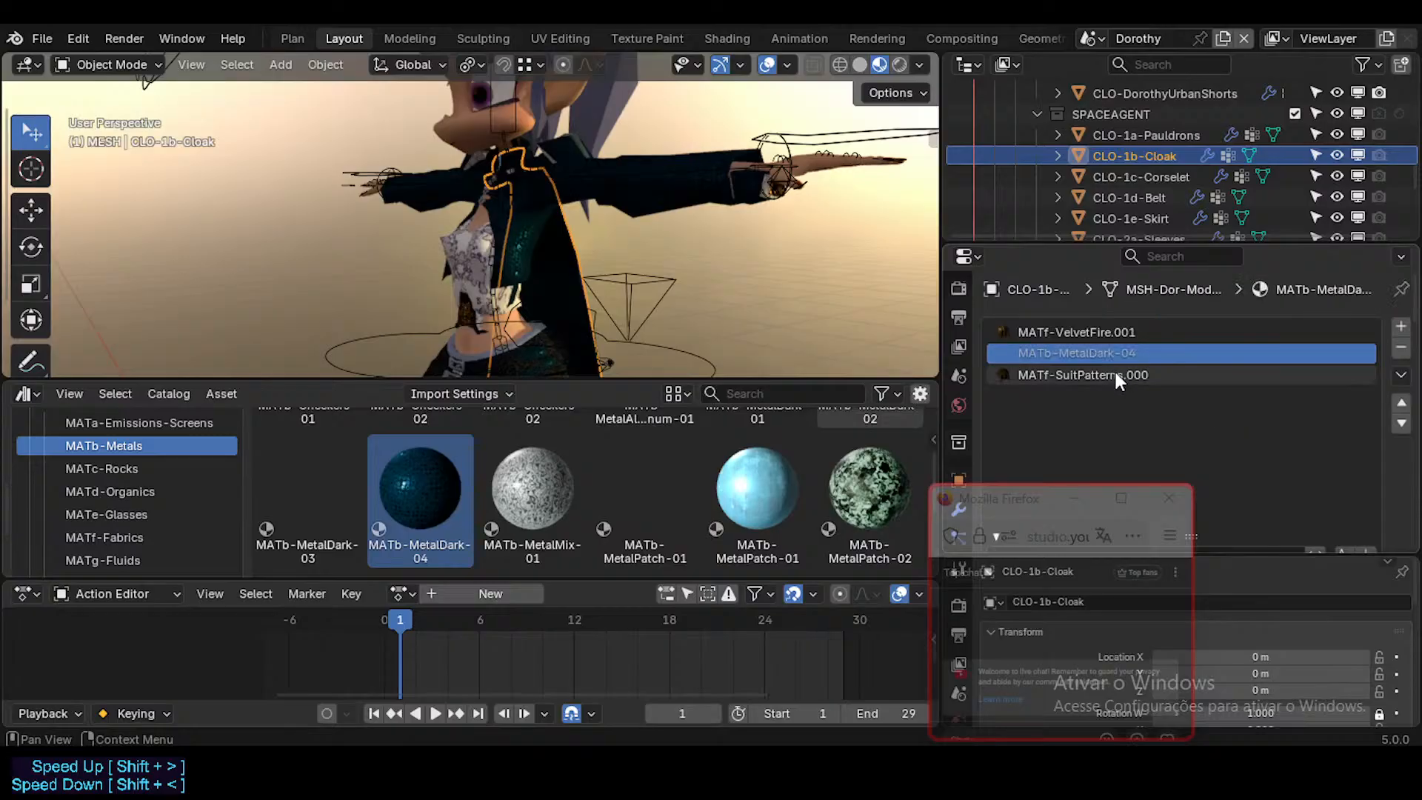
left_click(1119, 374)
scroll(1251, 442, "down", 1)
scroll(1253, 442, "up", 1)
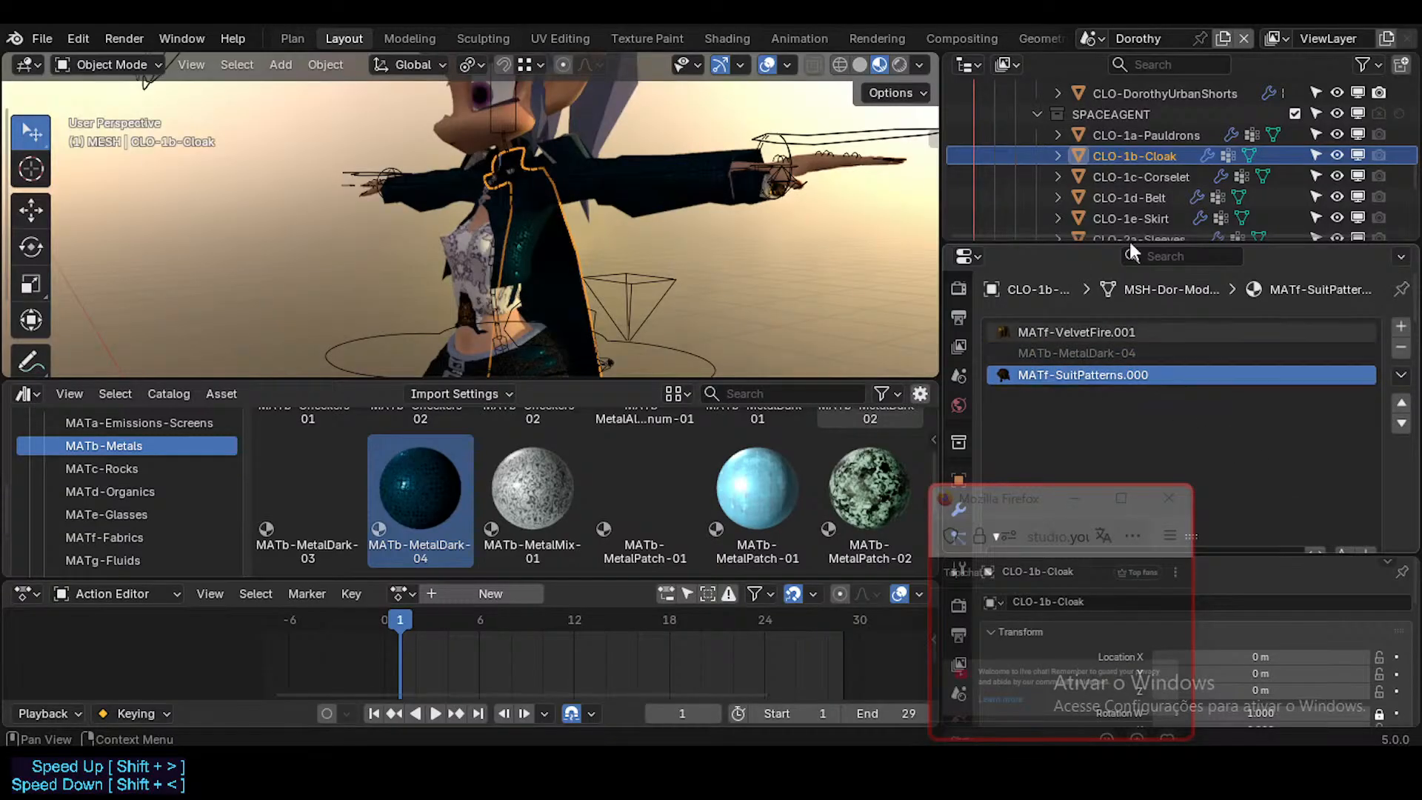
Step: Replace the local MATb-MetalDark-04 on CLO-1c-Corselet with the library's MATb-MetalDark-04
left_click(1156, 178)
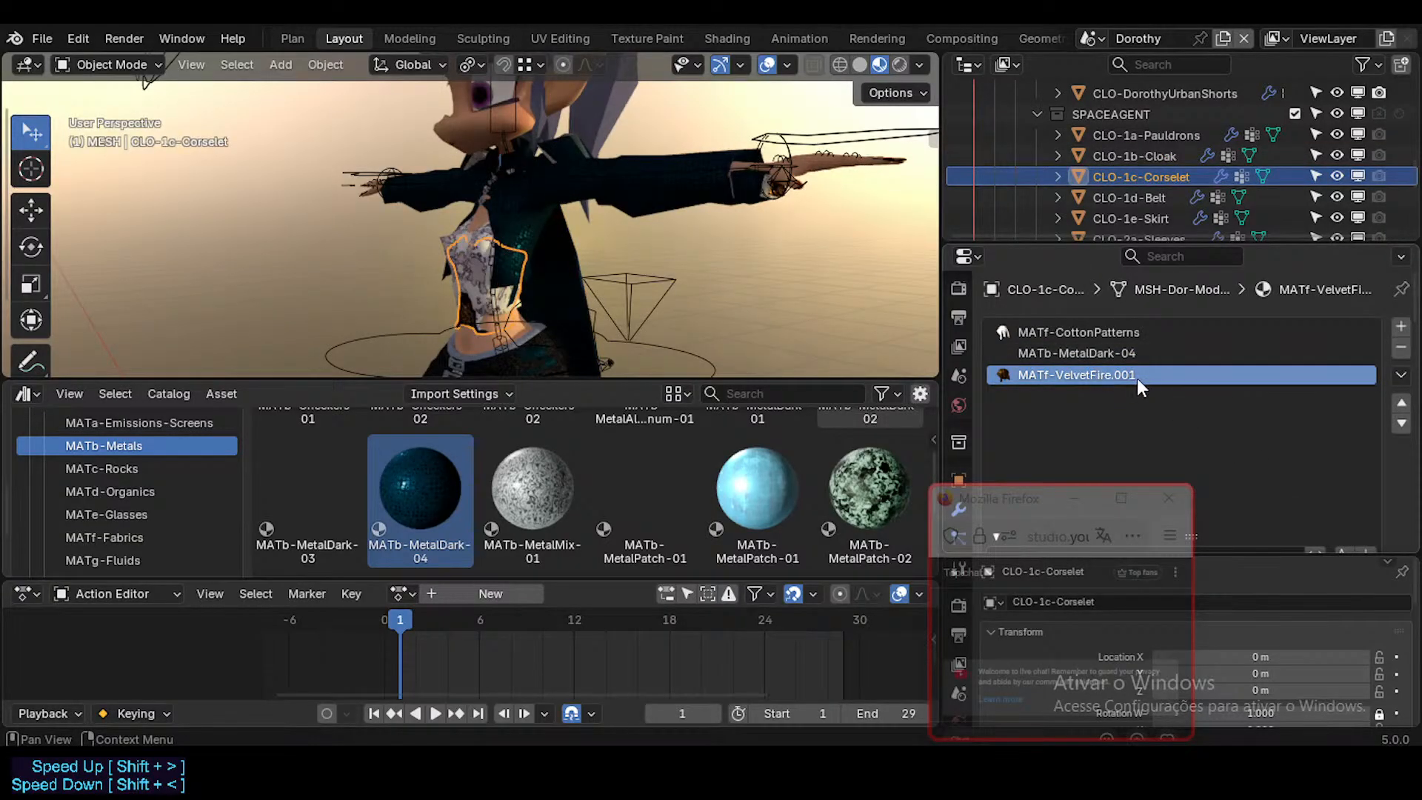
left_click(1103, 354)
left_click_drag(421, 500, 1158, 354)
Step: Replace the local MATb-MetalDark-04 and MATb-Checkers-02 on CLO-1d-Belt with the library versions from the MATb-Metals catalog
left_click(1178, 195)
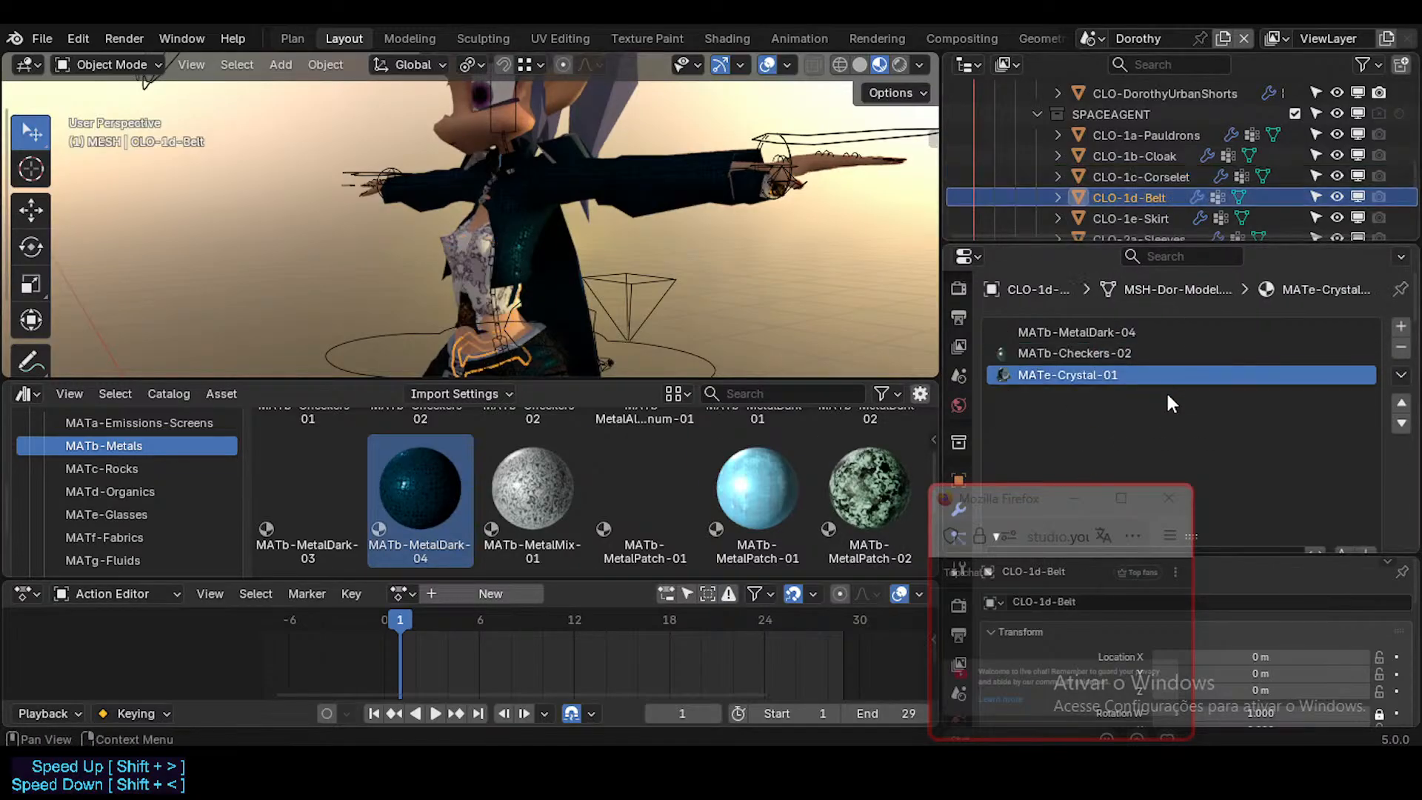
left_click_drag(429, 485, 1093, 329)
scroll(583, 503, "up", 3)
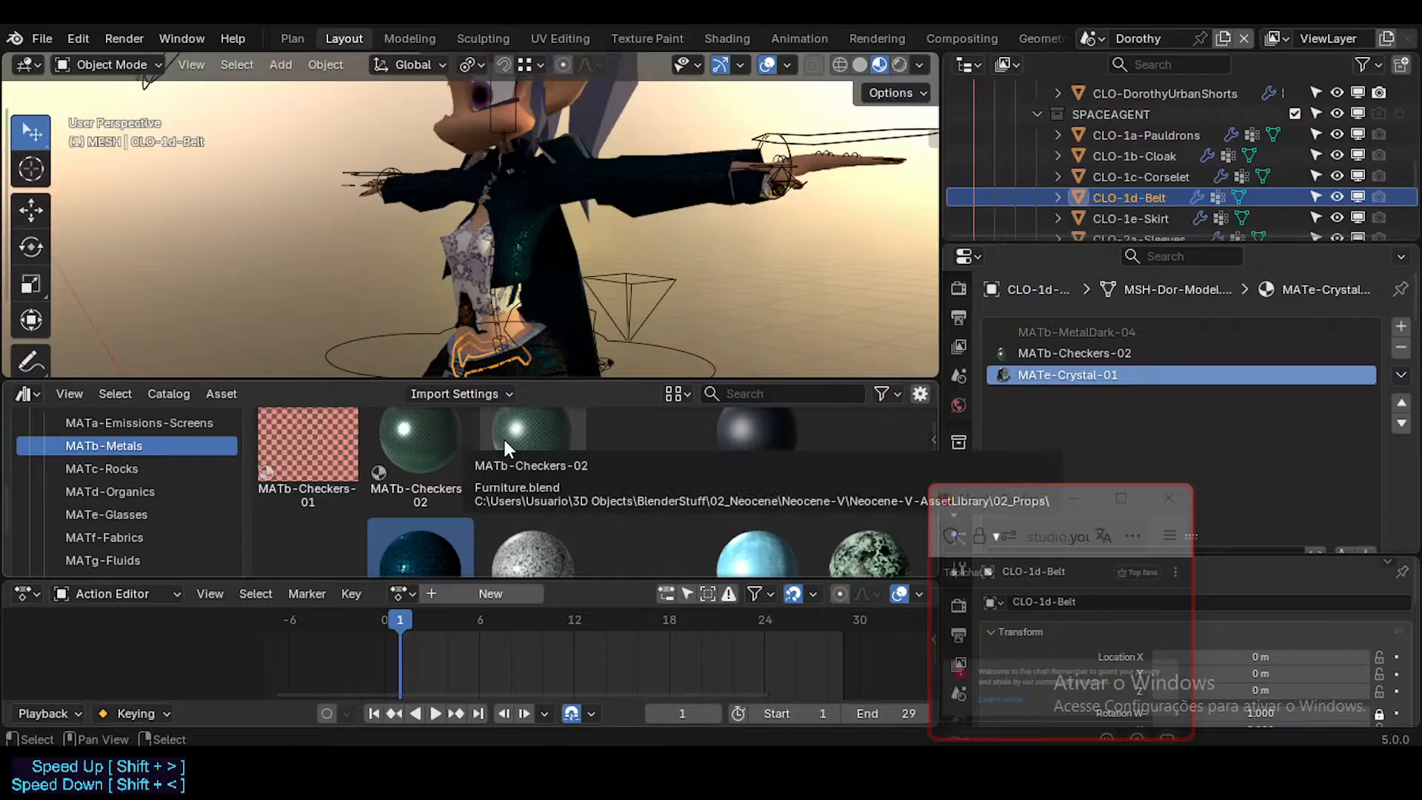
scroll(503, 444, "up", 1)
left_click_drag(503, 444, 1195, 359)
Step: Clear the asset mark from CLO-1d-Belt's MATe-Crystal-01 and try assigning MATe-Crystal from the library's MATe-Glasses catalog to that slot
scroll(1236, 449, "down", 3)
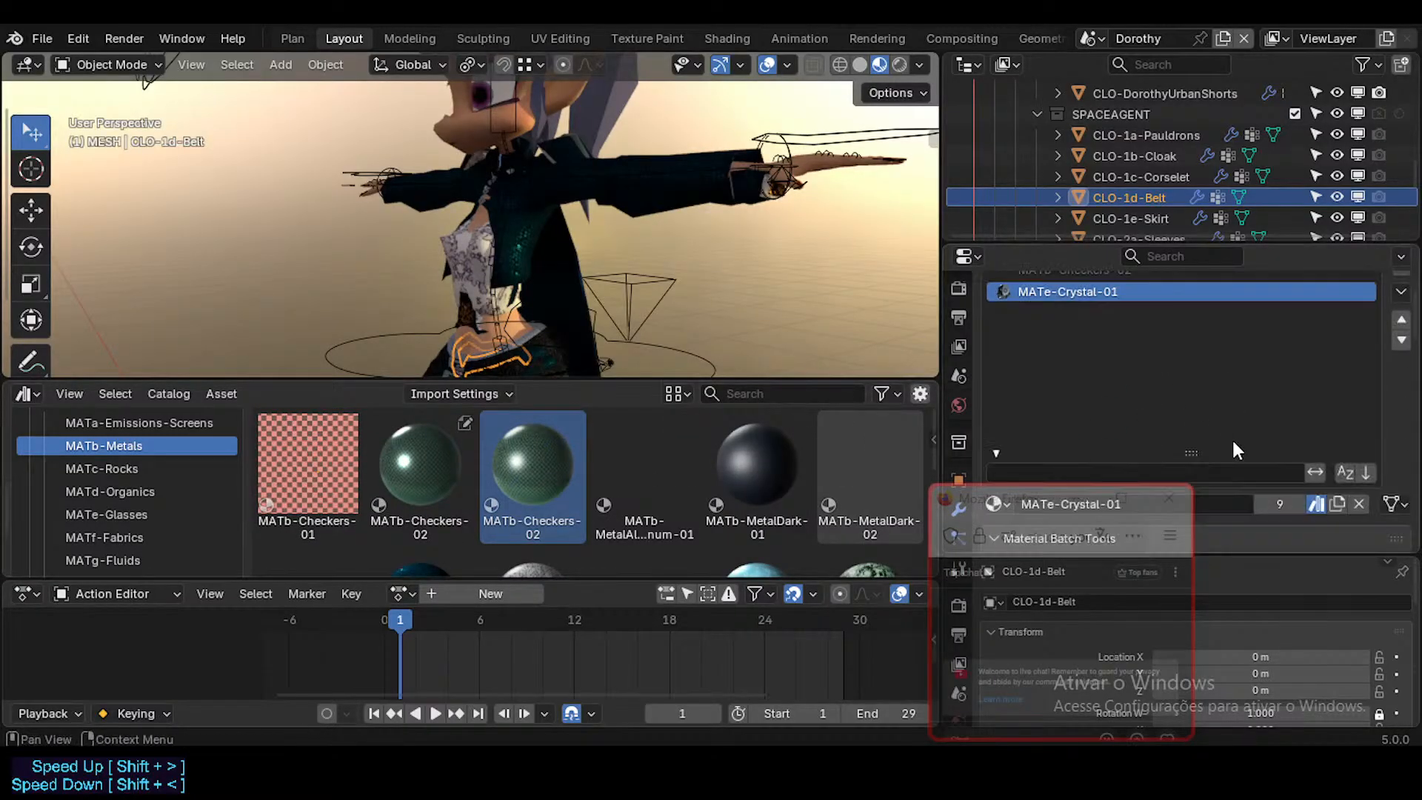
left_click(1317, 505)
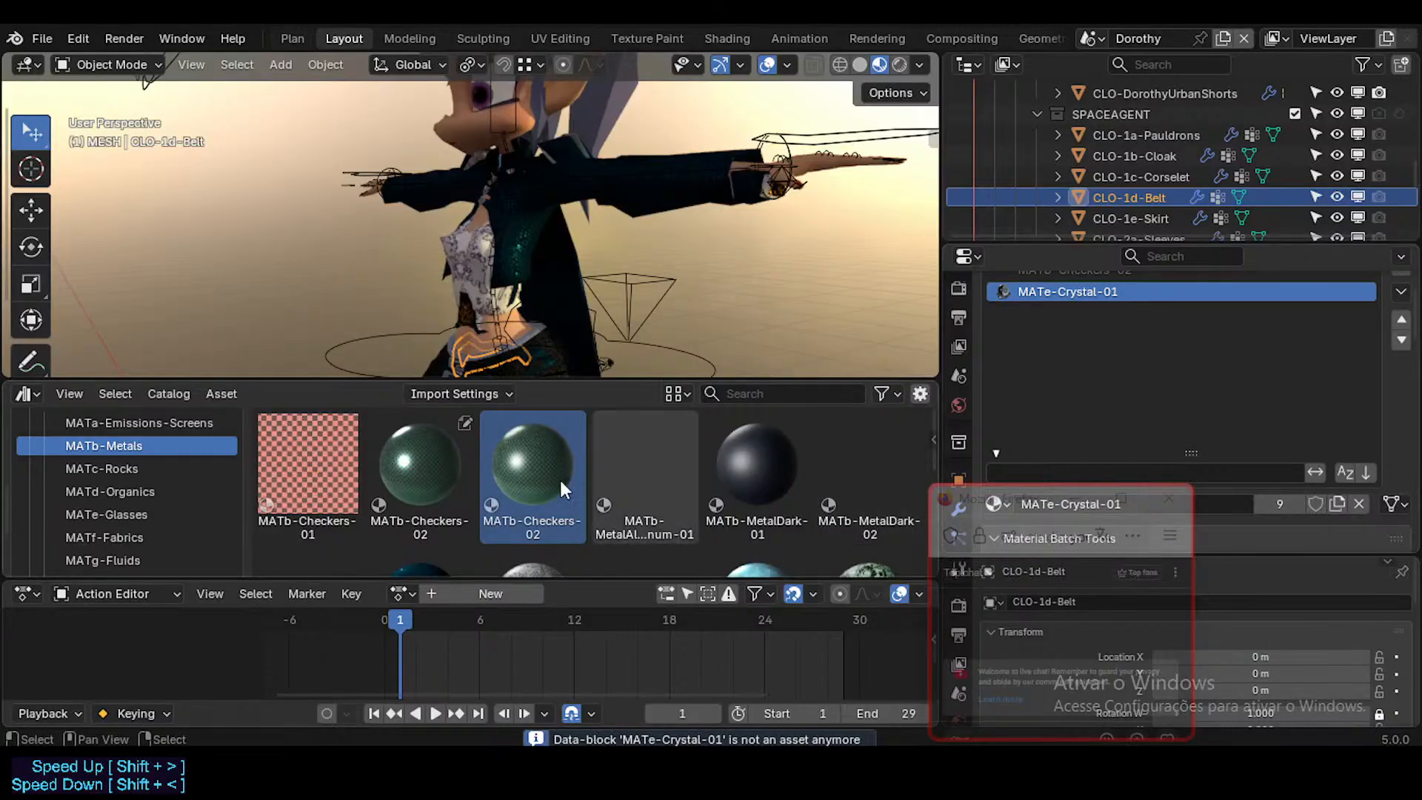
left_click(57, 512)
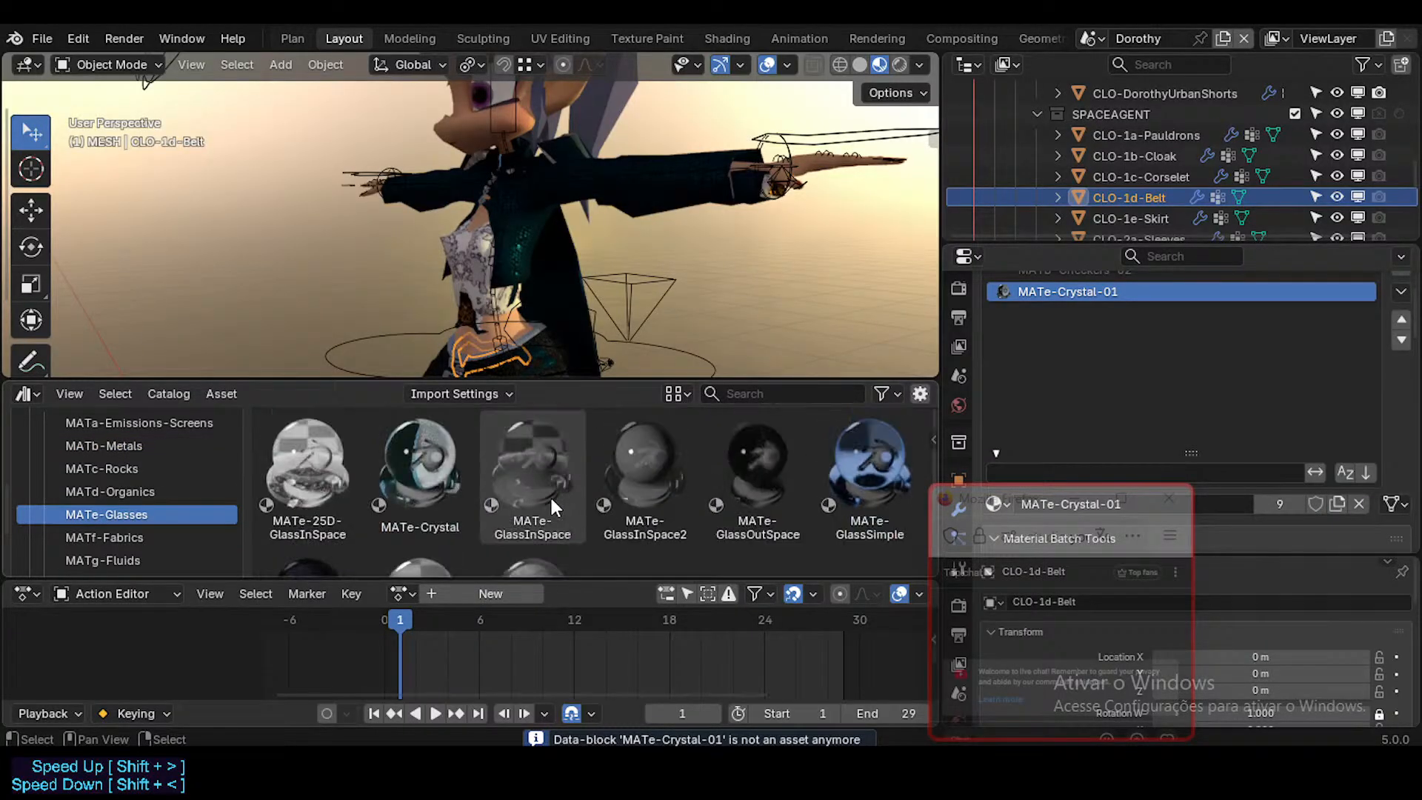
left_click_drag(442, 486, 1190, 292)
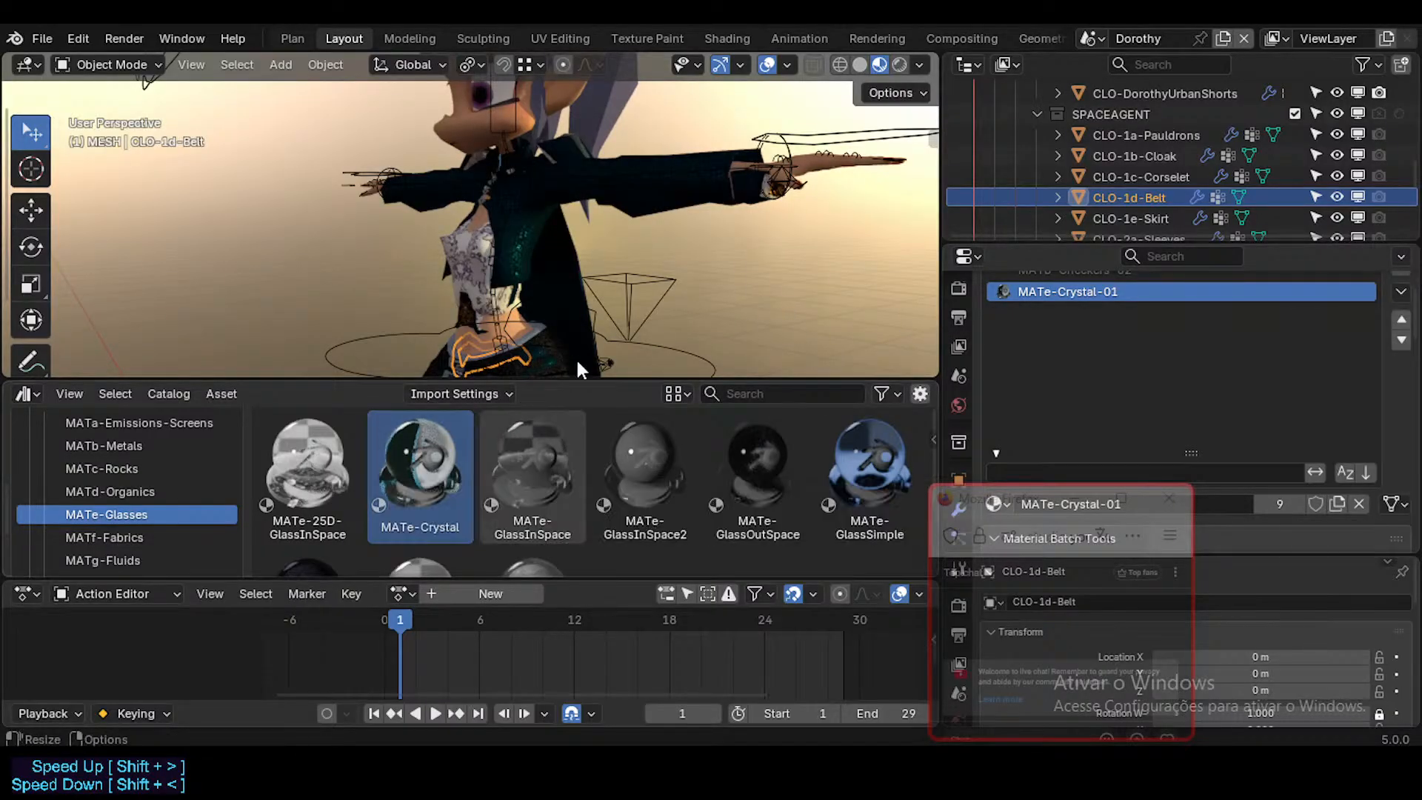
Step: Isolate CLO-1d-Belt in local view, replace its MATe-Crystal-01 slot with the library's MATe-Crystal, and inspect the belt
middle_click_drag(608, 317, 646, 306)
middle_click_drag(502, 322, 519, 287, "shift")
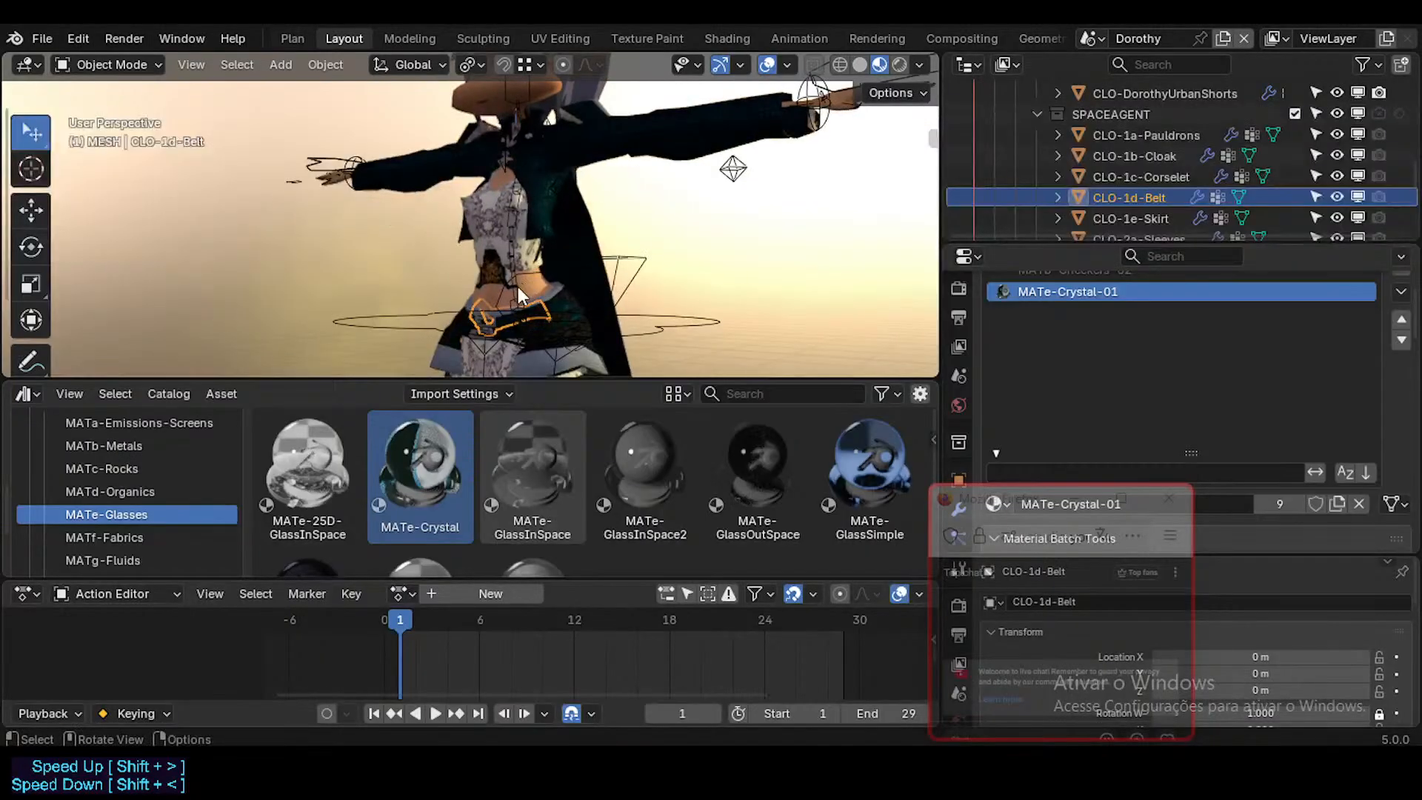
scroll(517, 287, "up", 1)
key("slash")
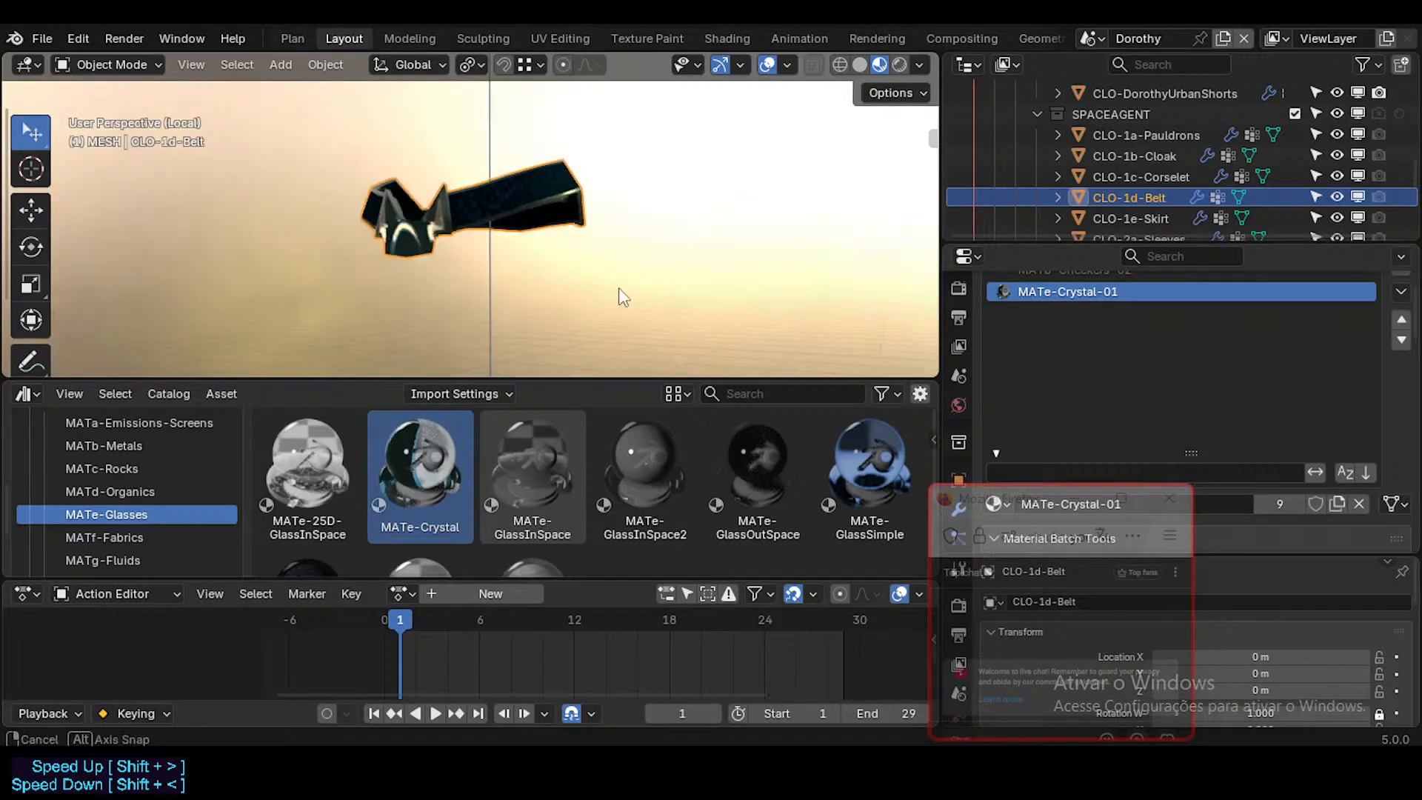
middle_click_drag(558, 250, 481, 348)
left_click_drag(435, 445, 1117, 291)
middle_click_drag(684, 191, 499, 223)
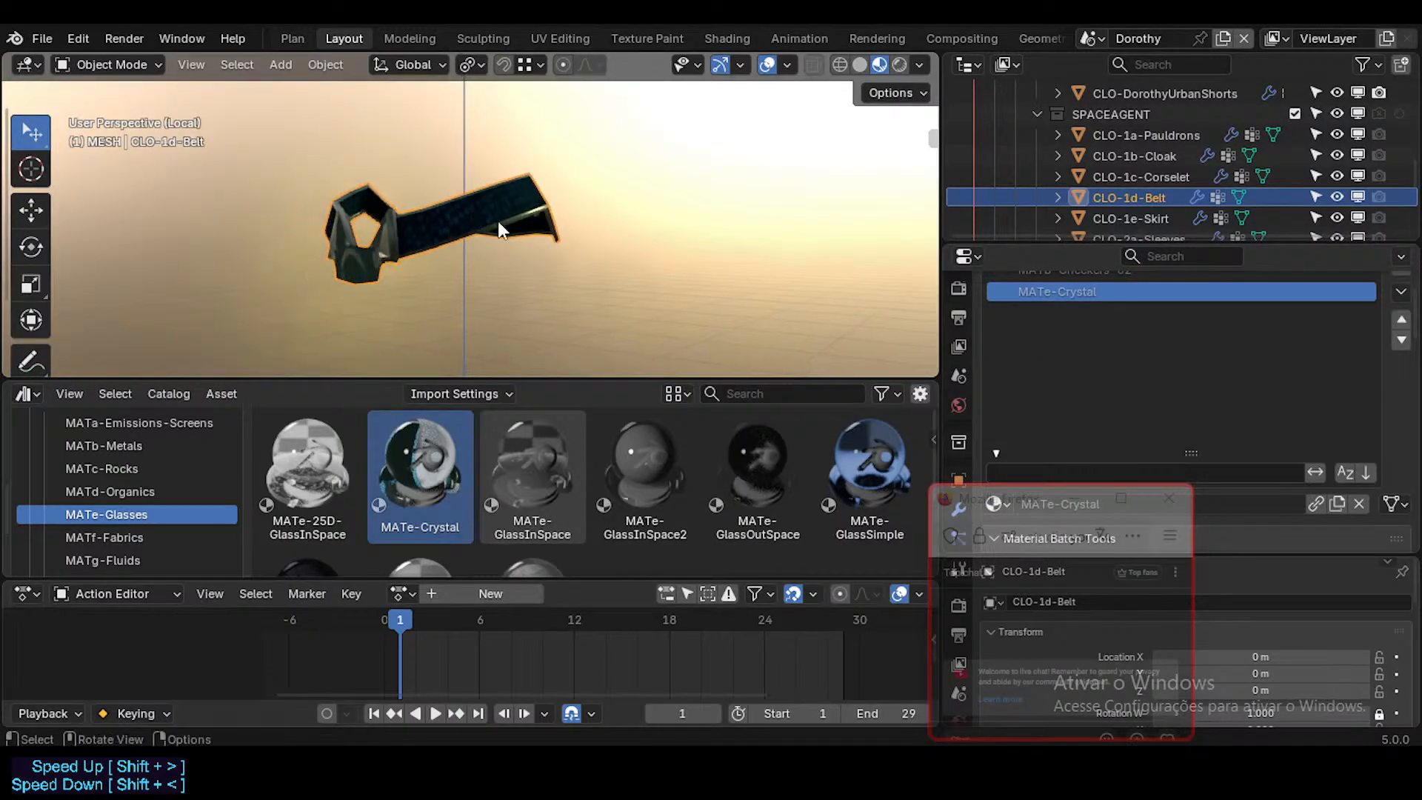
scroll(527, 512, "down", 2)
scroll(528, 512, "up", 2)
scroll(445, 475, "down", 1)
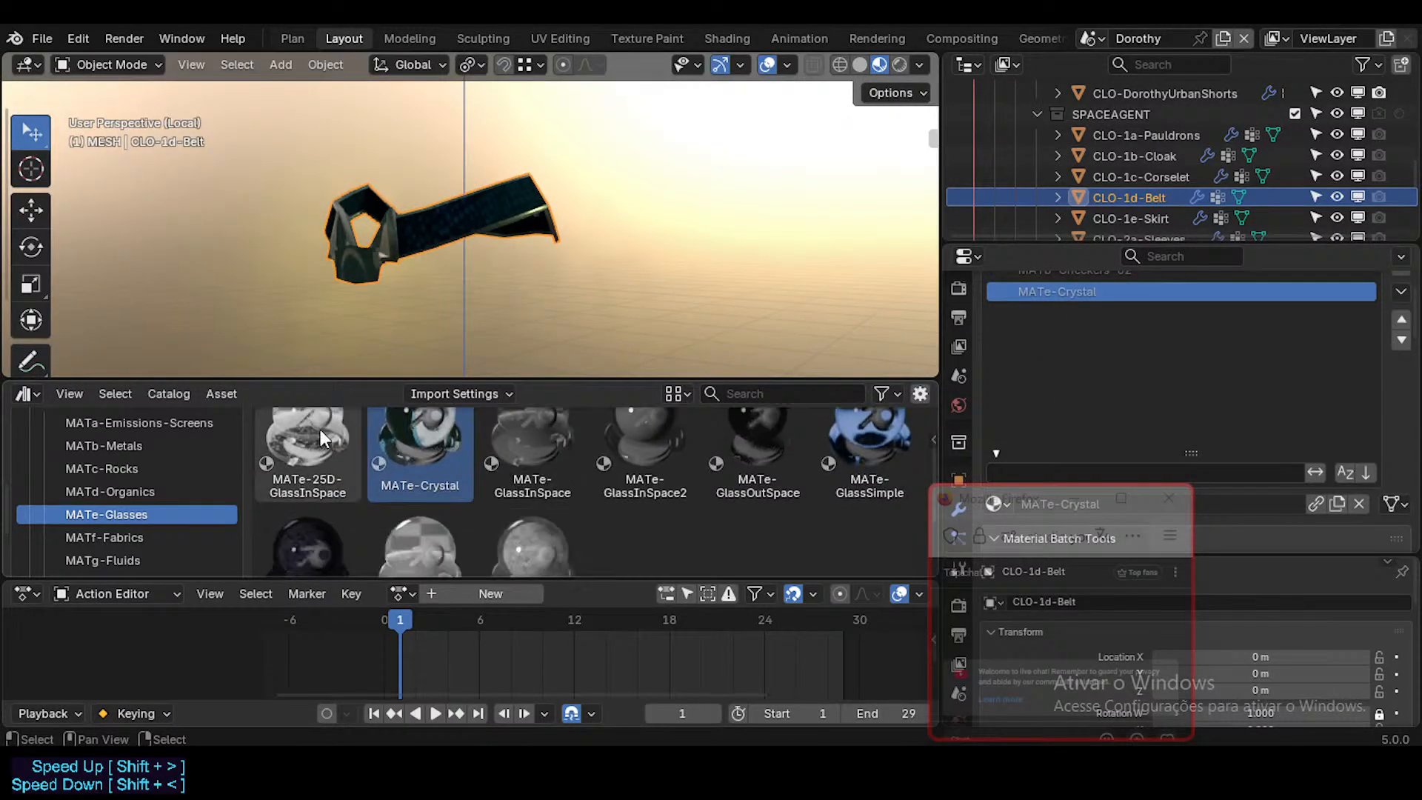
scroll(379, 452, "up", 1)
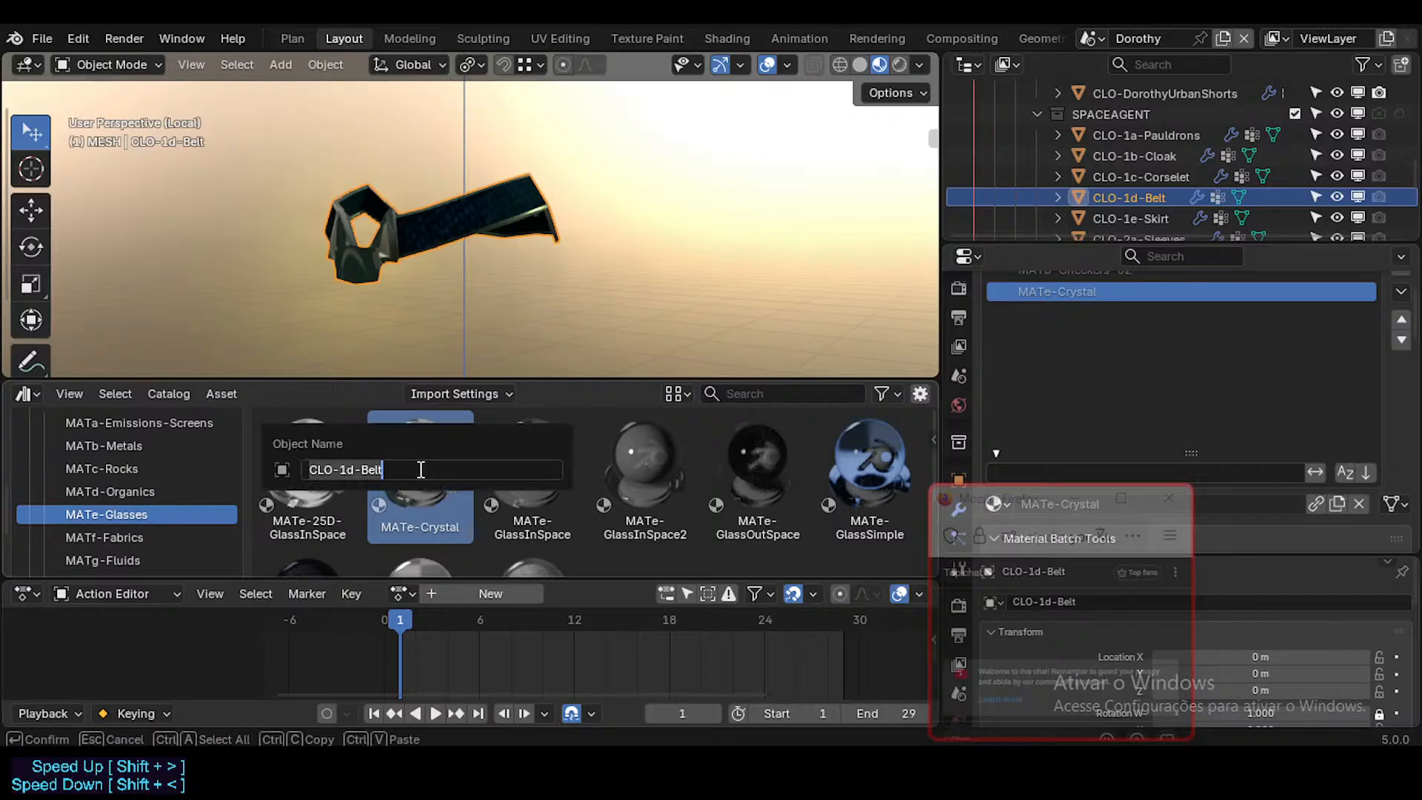
right_click(448, 472)
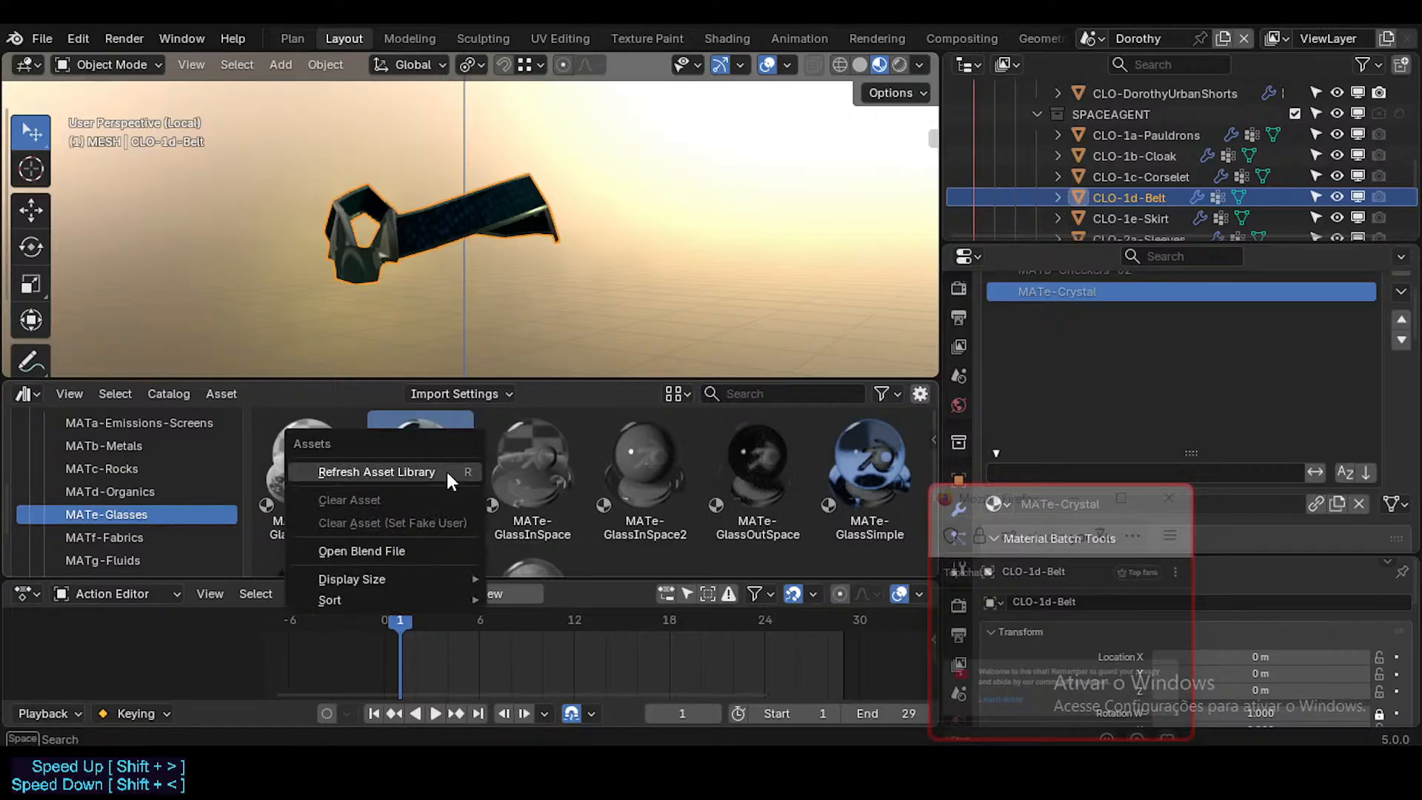
scroll(1121, 353, "up", 3)
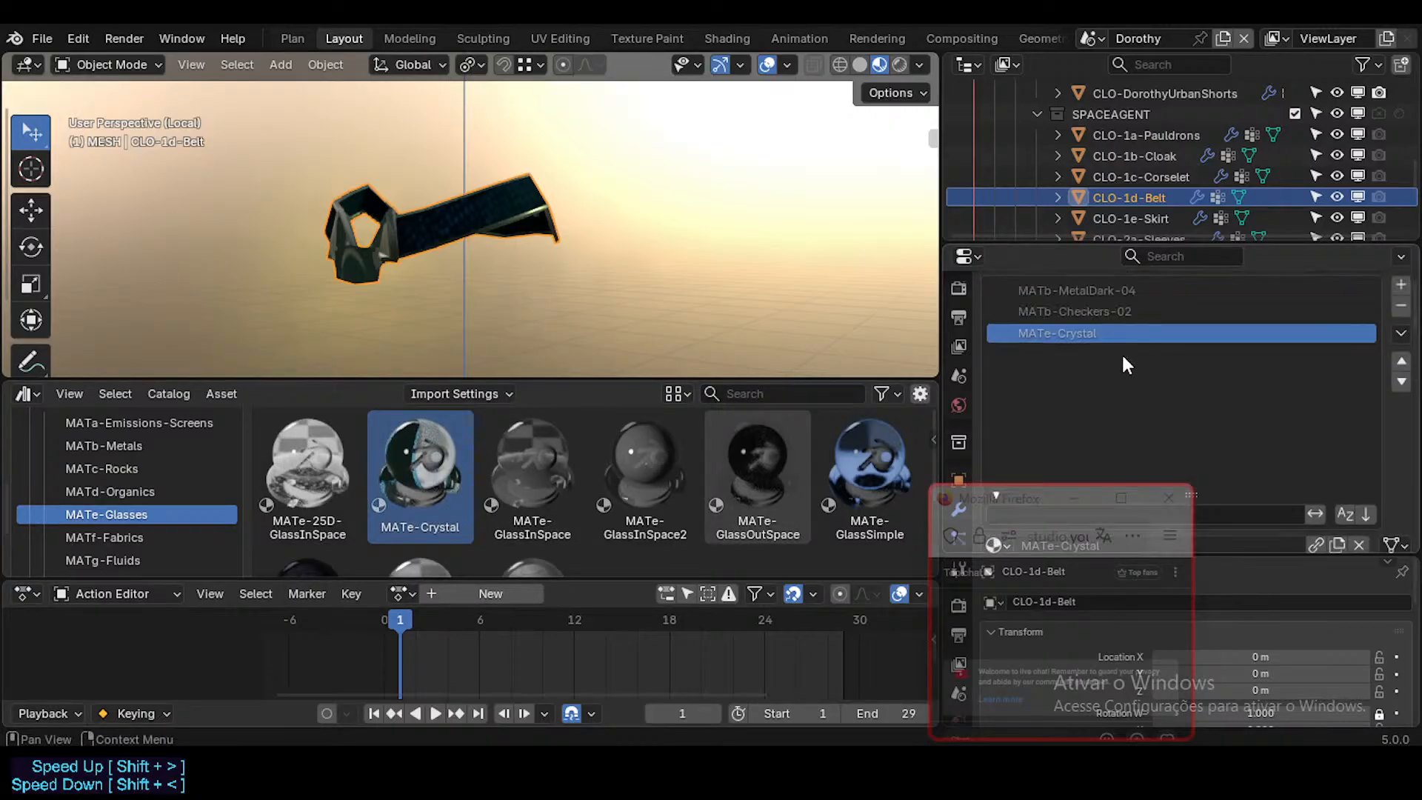
Step: Leave local view and replace the local MATb-MetalDark-04 on CLO-1e-Skirt with the library's MATb-MetalDark-04 from the MATb-Metals catalog
left_click(1170, 216)
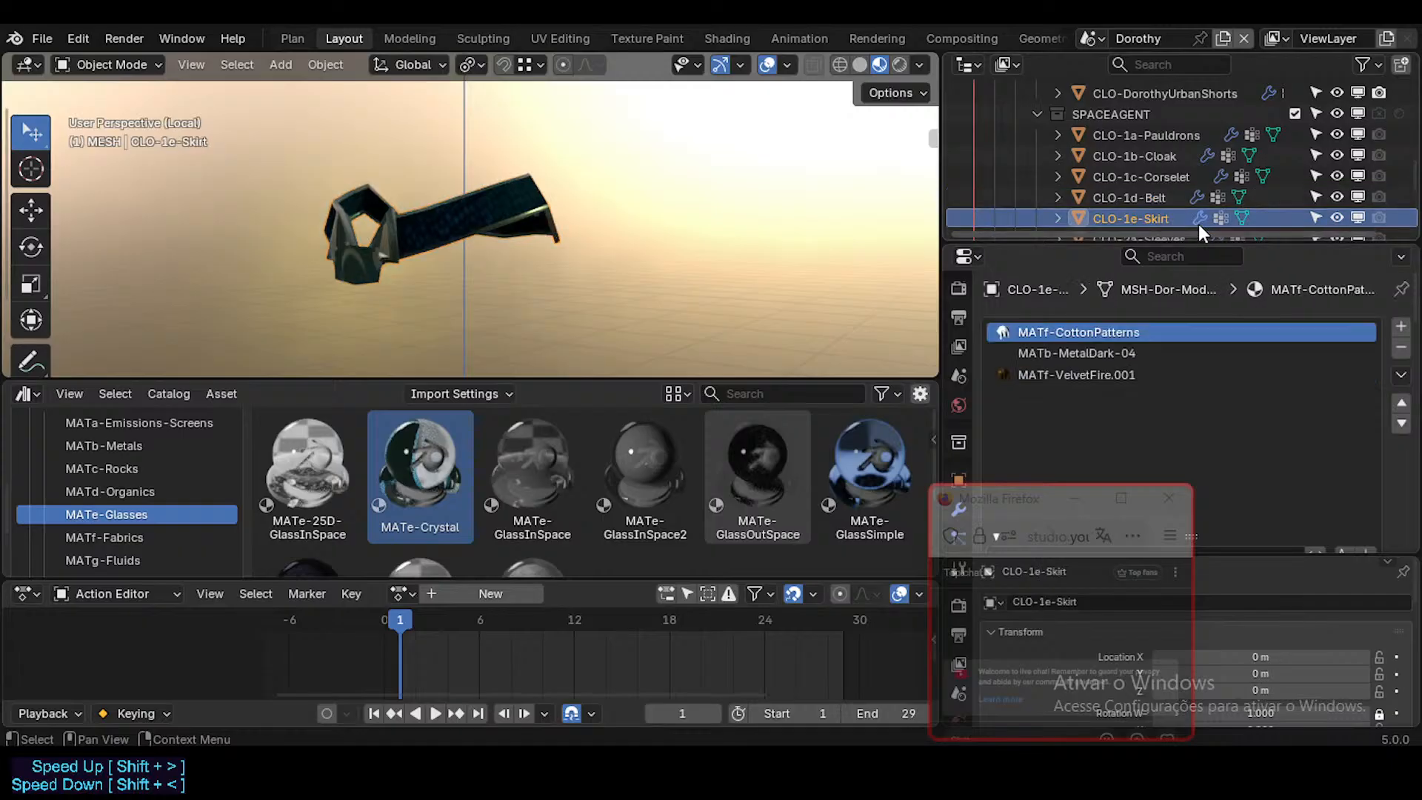
key("KP_Divide")
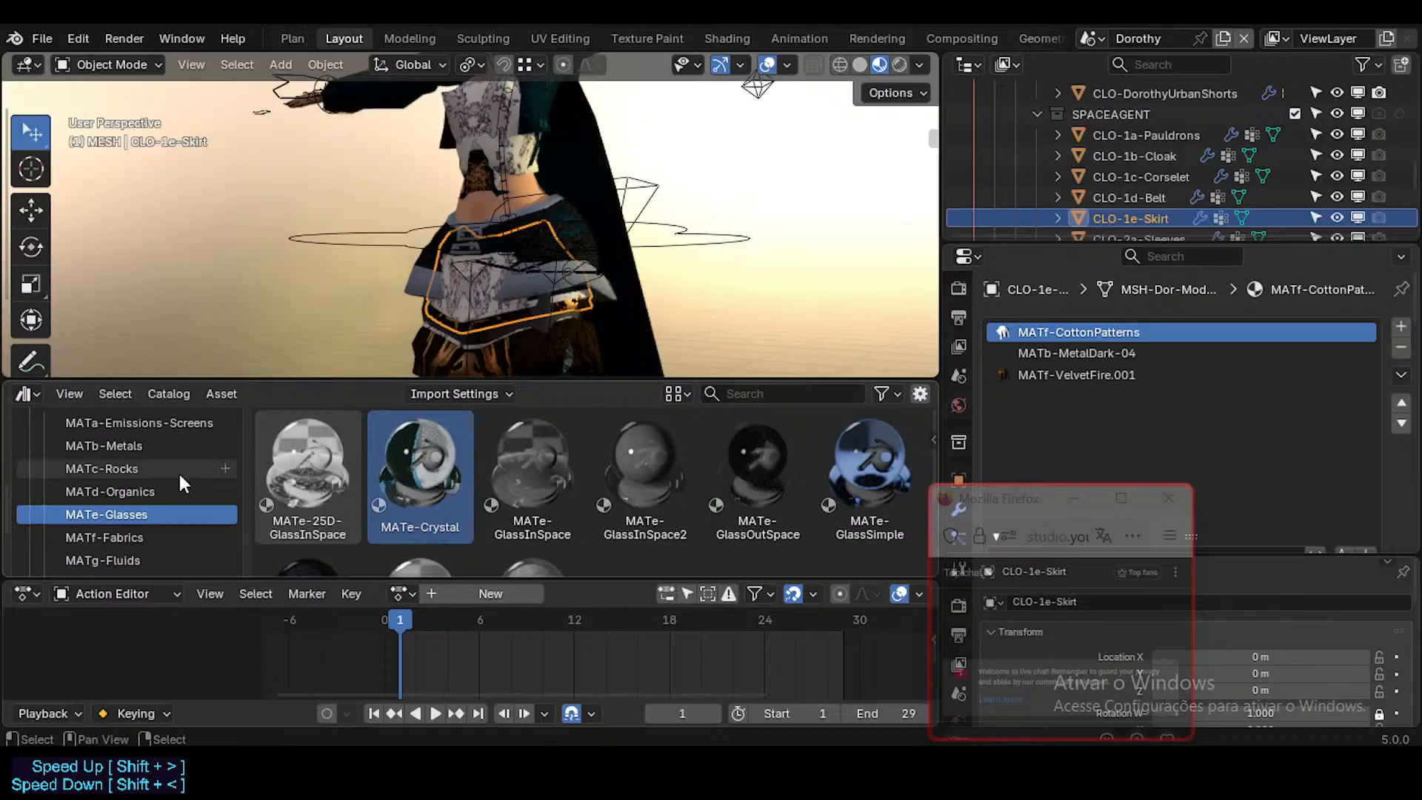
scroll(179, 474, "up", 3)
scroll(180, 480, "down", 3)
left_click(141, 488)
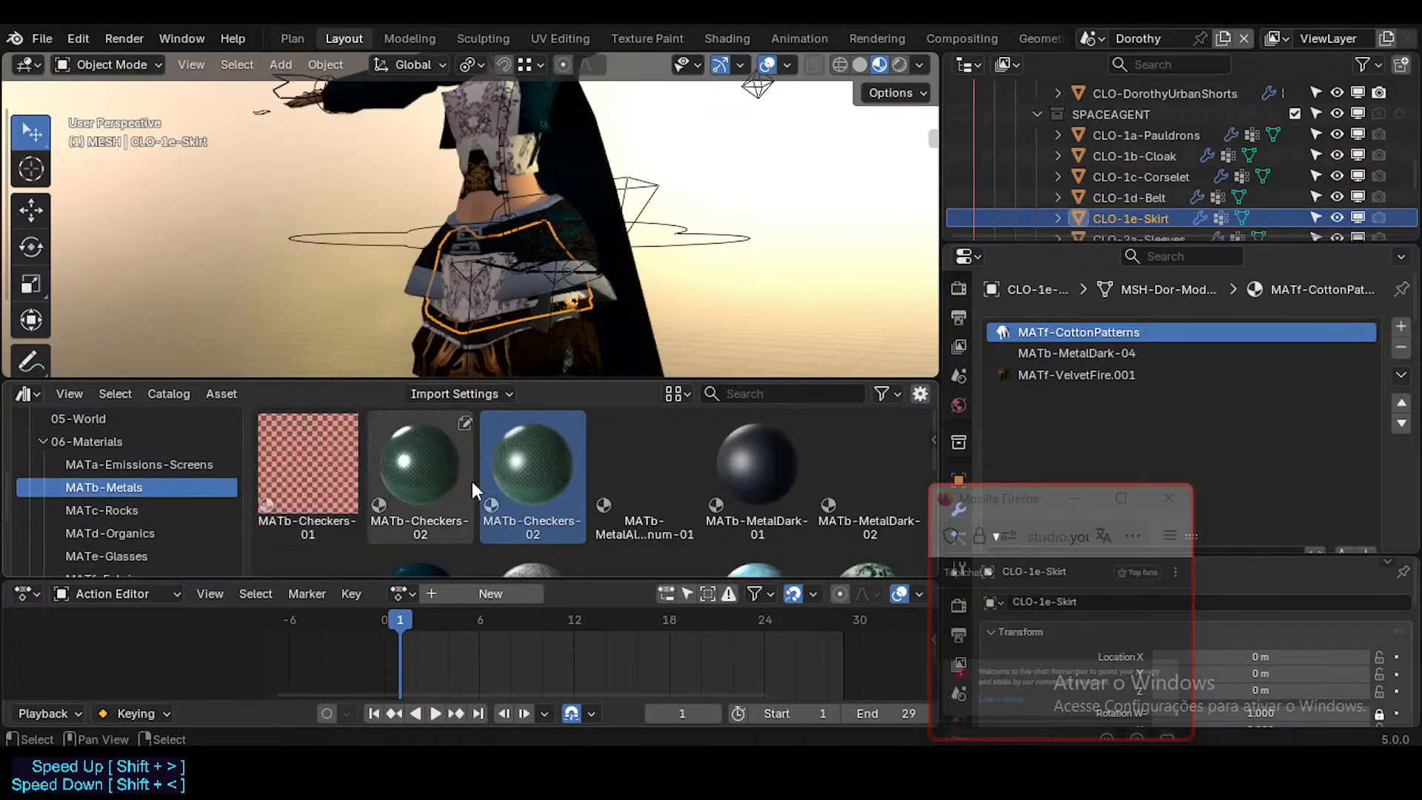
left_click_drag(436, 474, 1149, 348)
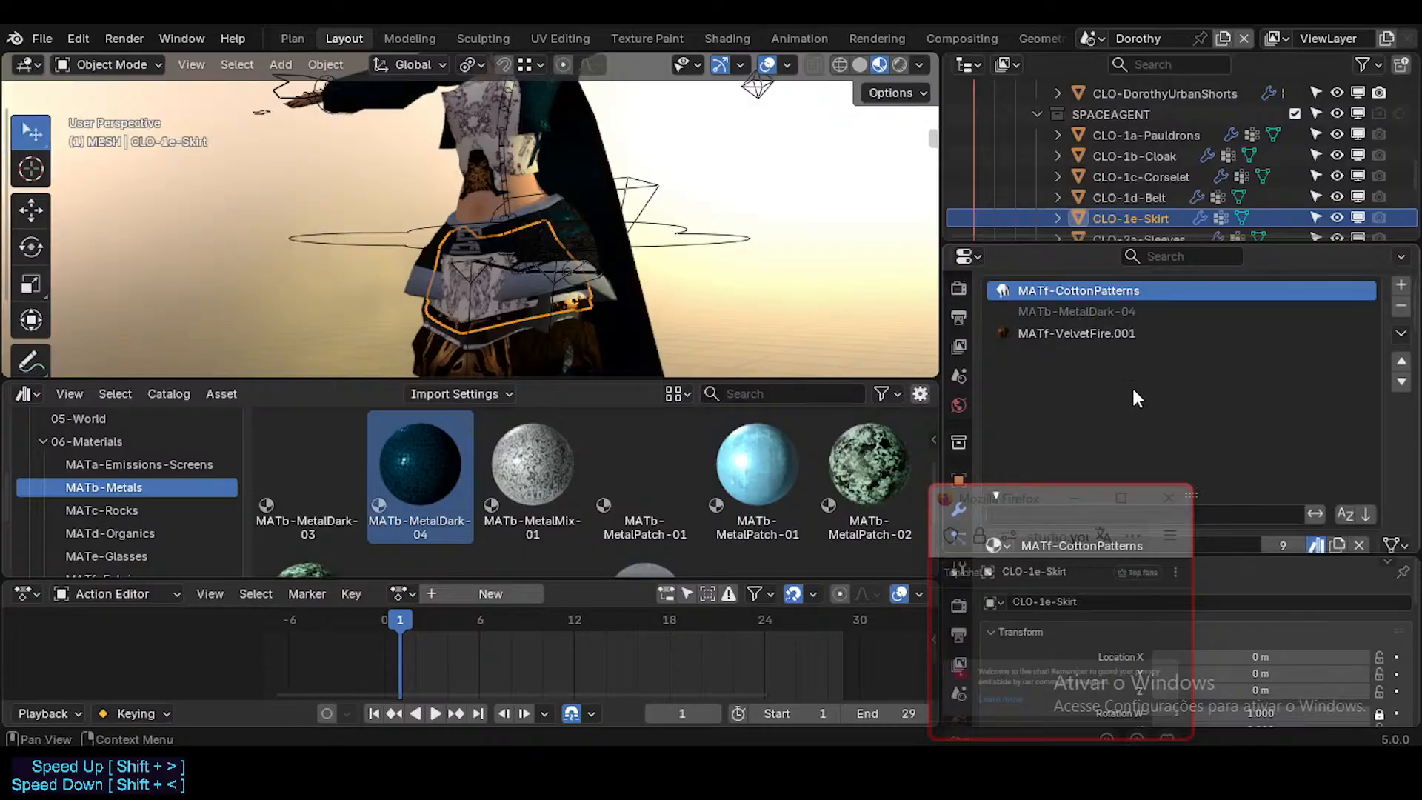
Step: Replace the local MATb-MetalDark-04 and MATb-Checkers-02 on CLO-2a-Sleeves with their library versions
scroll(1176, 221, "down", 1)
left_click(1163, 197)
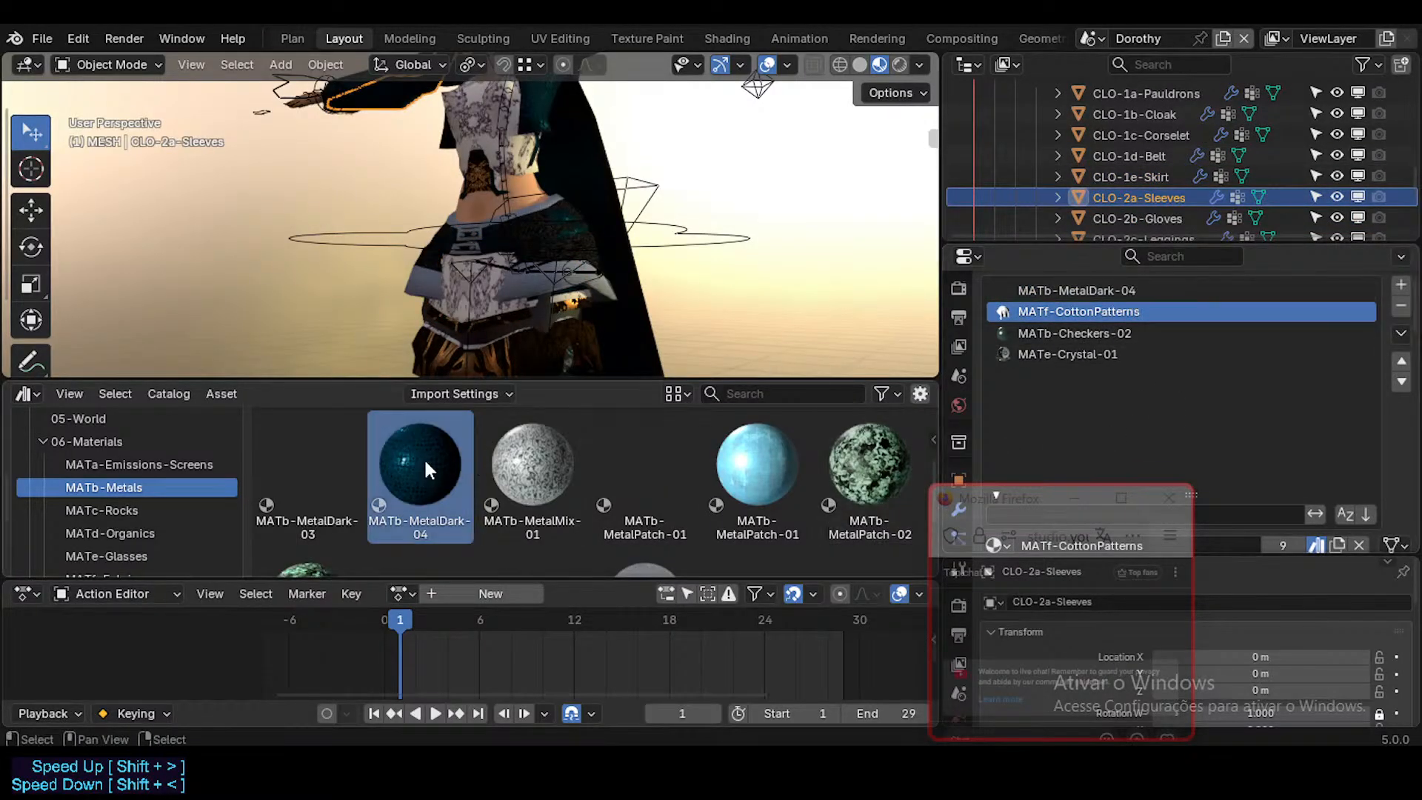
left_click_drag(424, 456, 1051, 289)
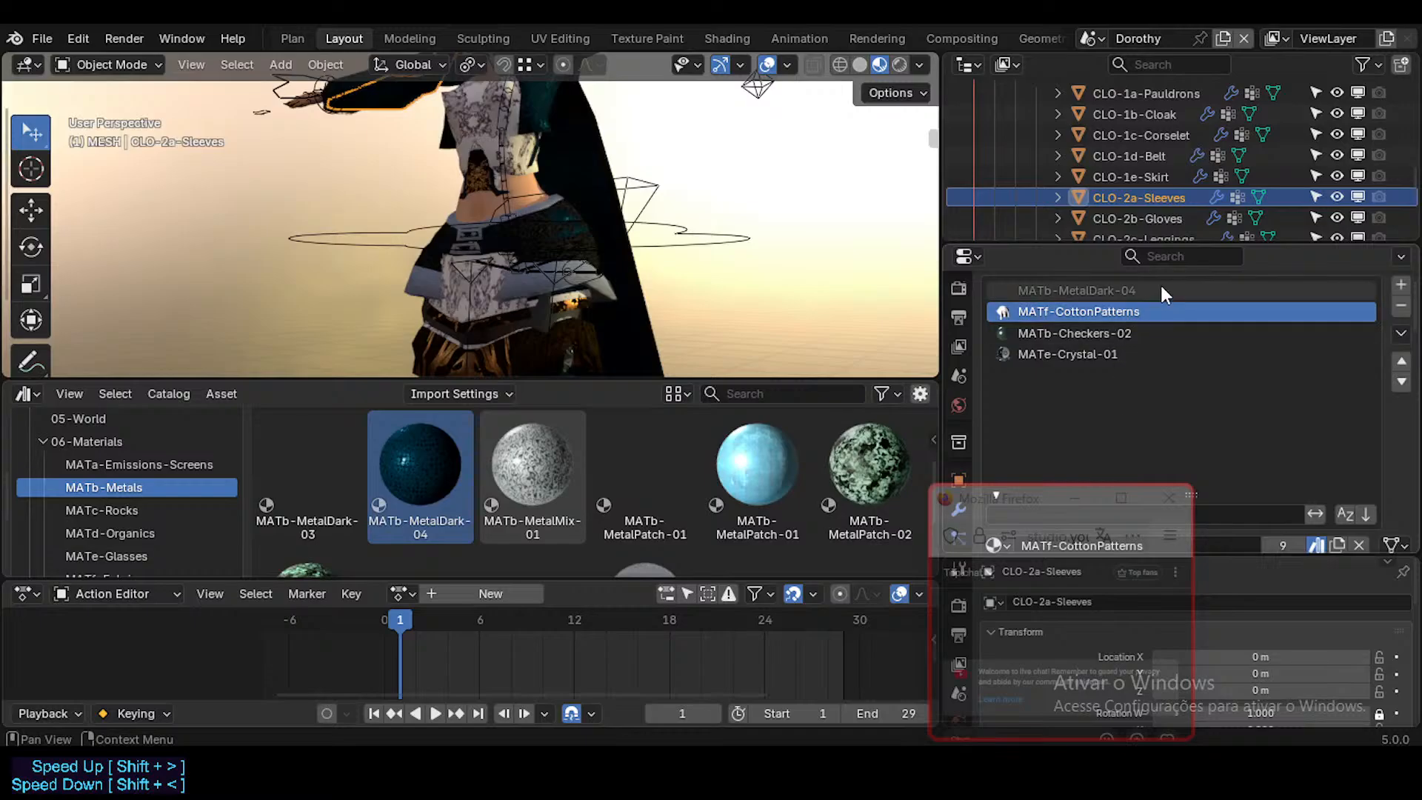
scroll(415, 463, "up", 3)
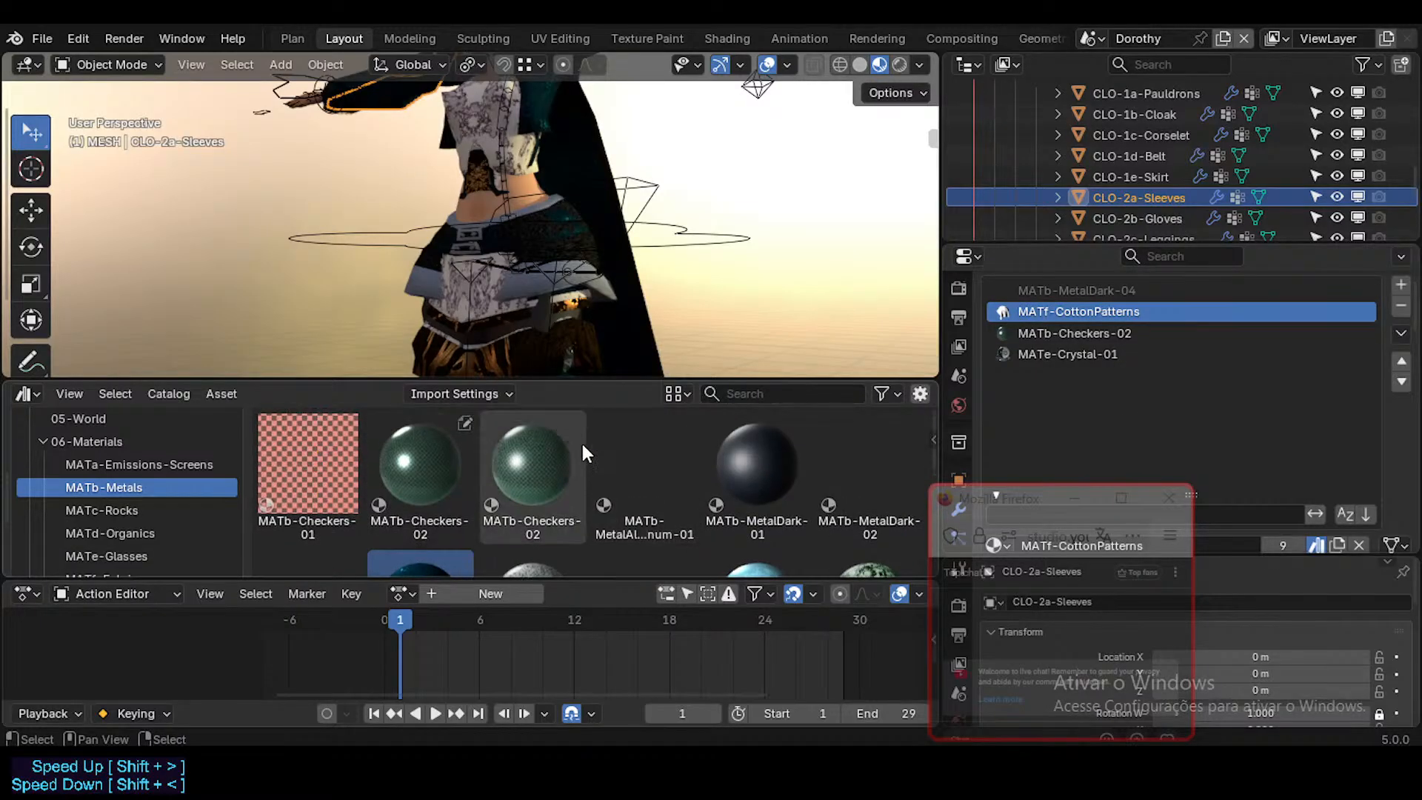
left_click_drag(548, 465, 1156, 333)
Step: Replace the local MATe-Crystal-01 on CLO-2a-Sleeves with MATe-Crystal from the library's MATe-Glasses catalog
scroll(531, 475, "down", 5)
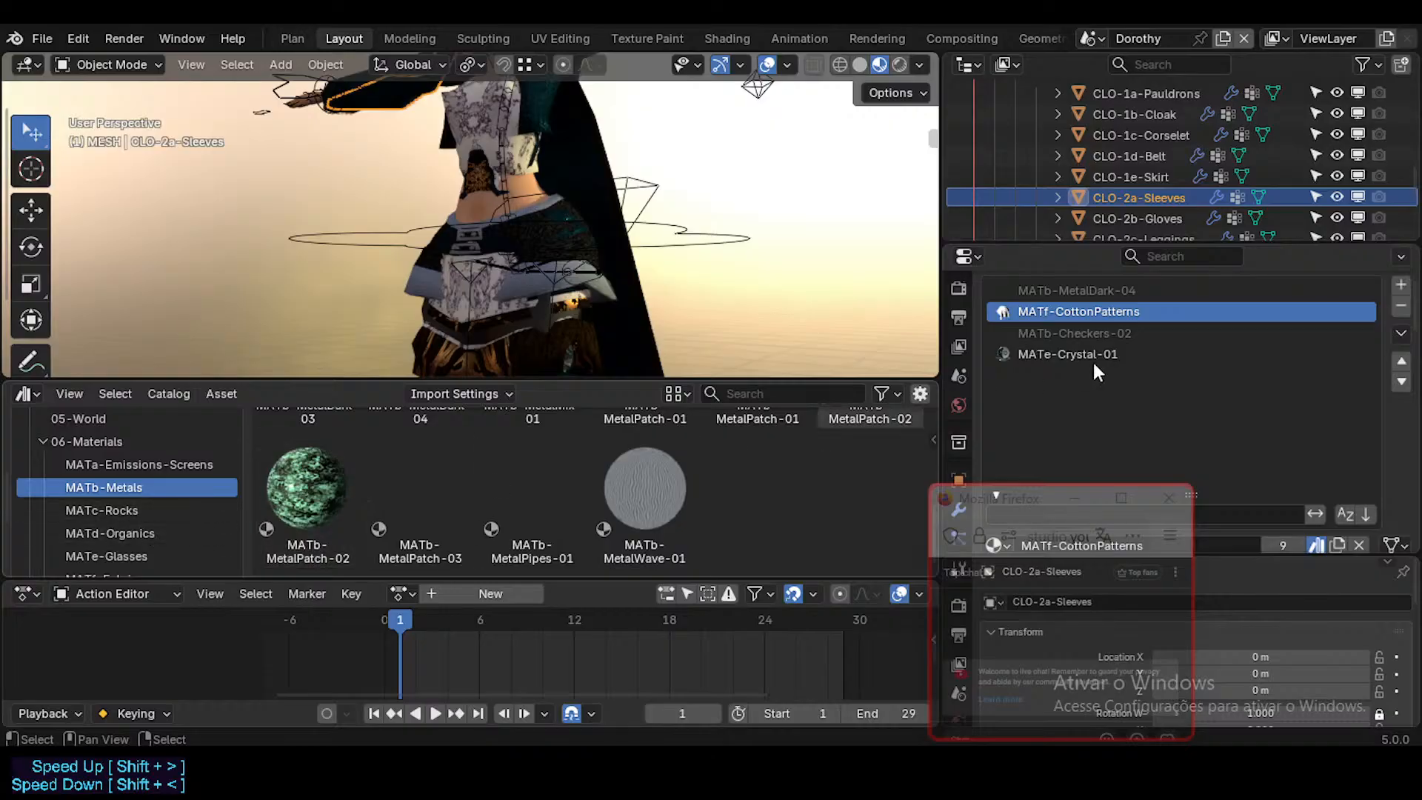
left_click(1119, 353)
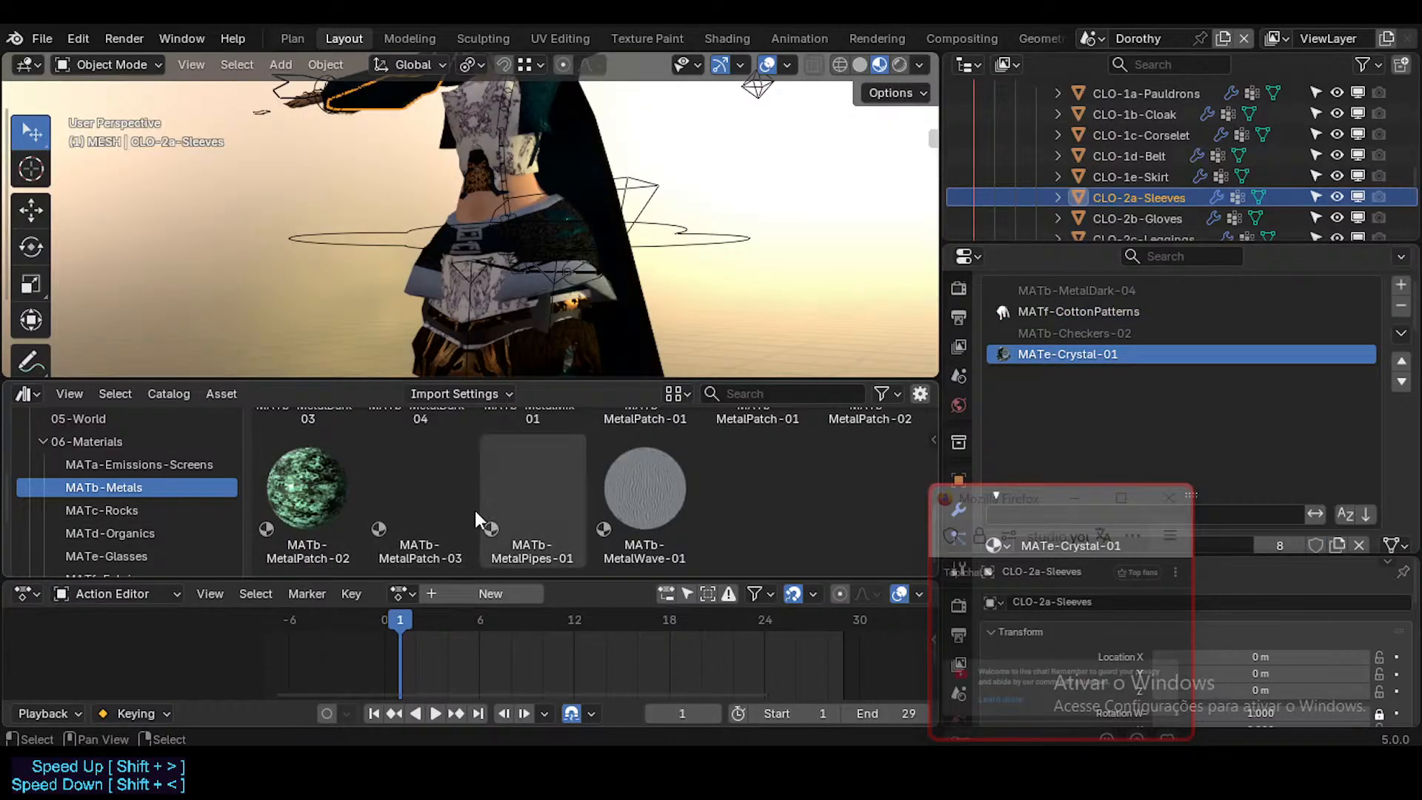
scroll(165, 511, "down", 2)
scroll(164, 507, "down", 2)
left_click(142, 474)
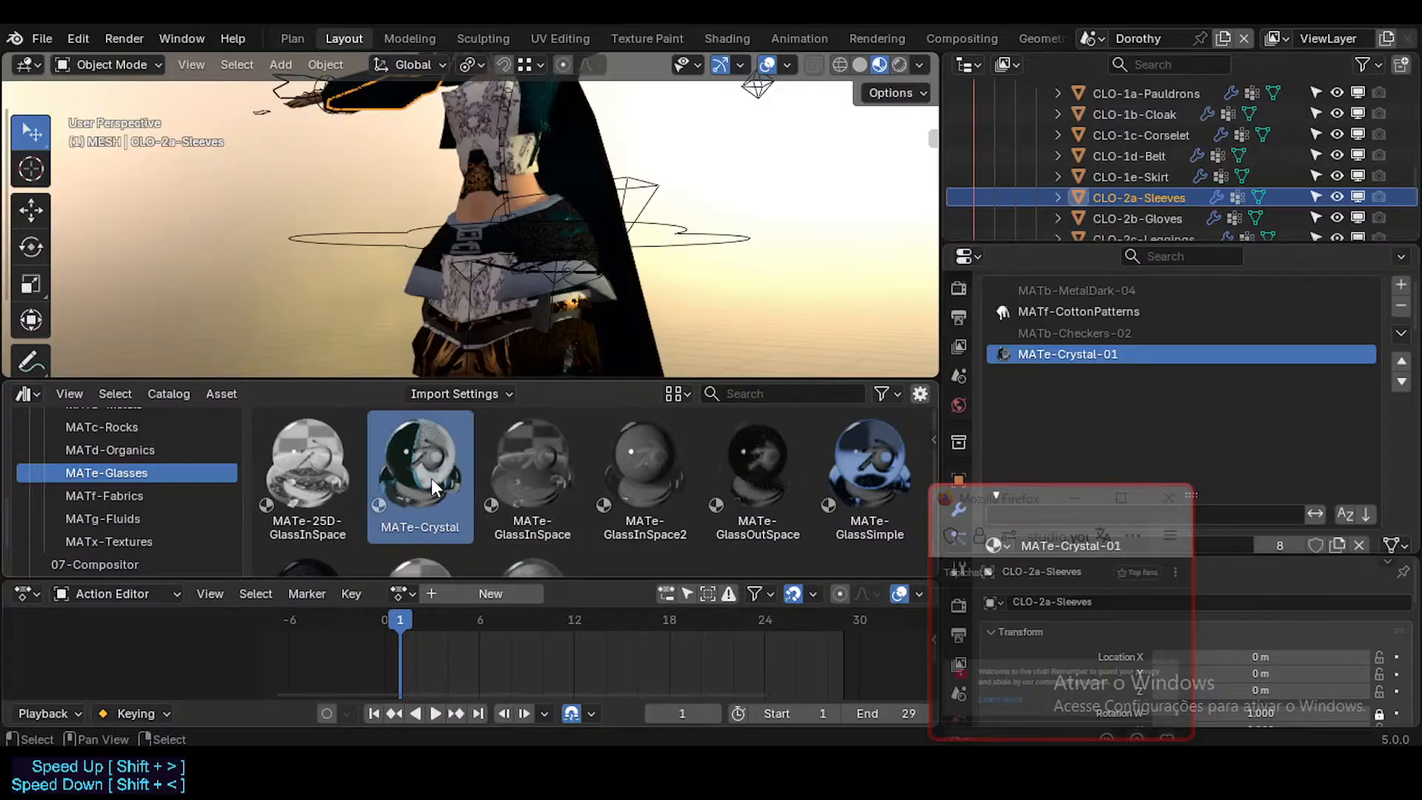
left_click_drag(431, 479, 1057, 357)
Step: Replace the local MATe-Crystal-01 on CLO-2b-Gloves with MATe-Crystal from the library's MATe-Glasses catalog
left_click(1145, 221)
scroll(1146, 221, "down", 2)
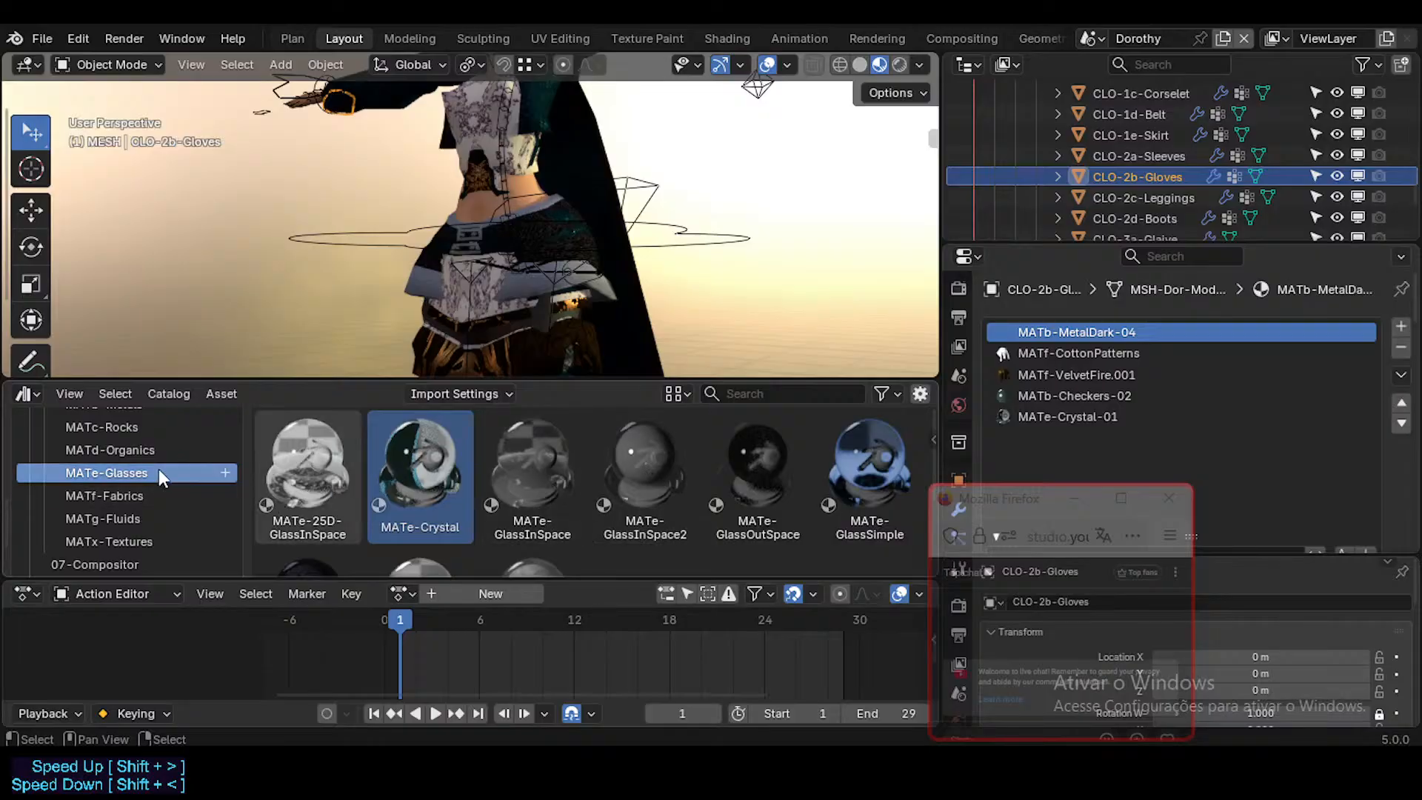
left_click(134, 427)
scroll(141, 457, "up", 2)
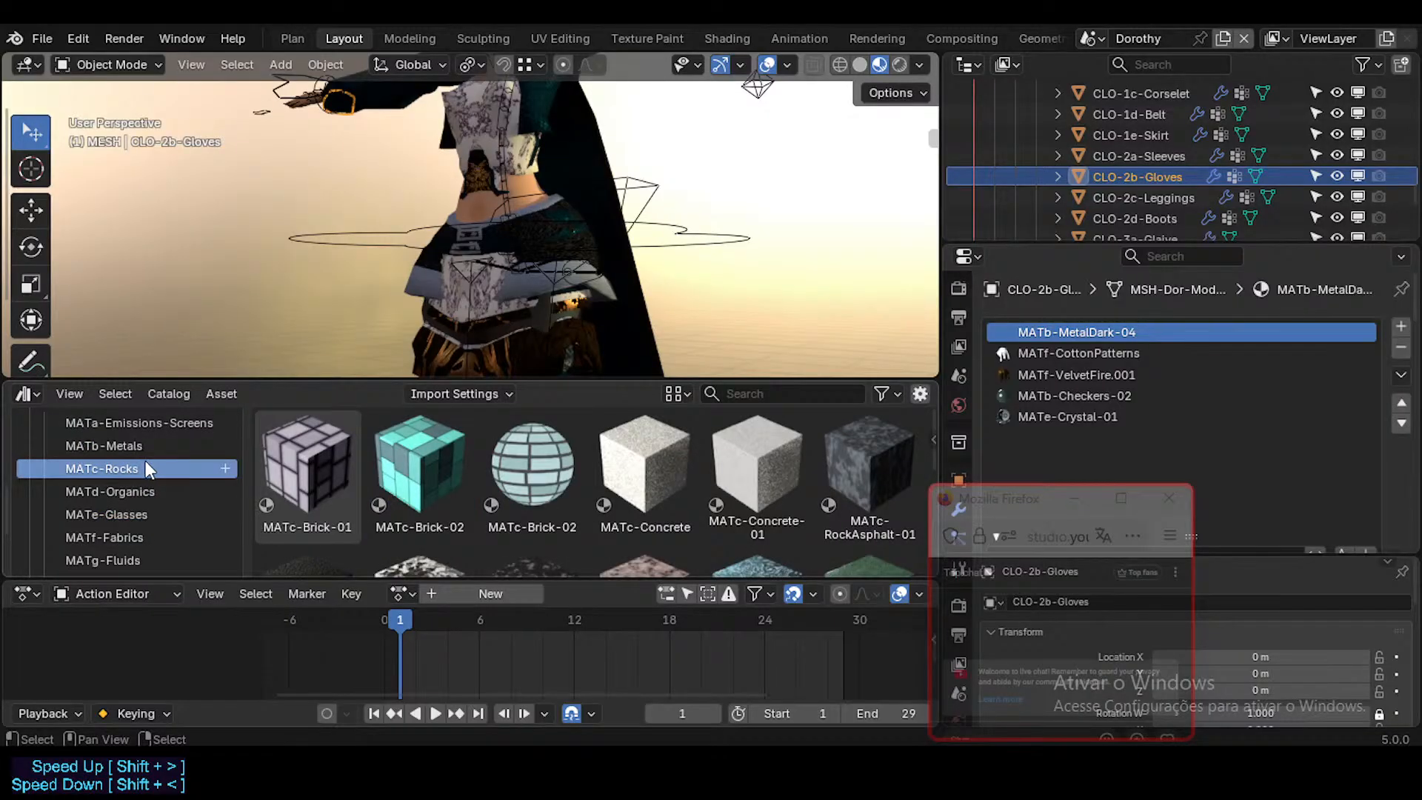
left_click(112, 514)
scroll(414, 474, "down", 1)
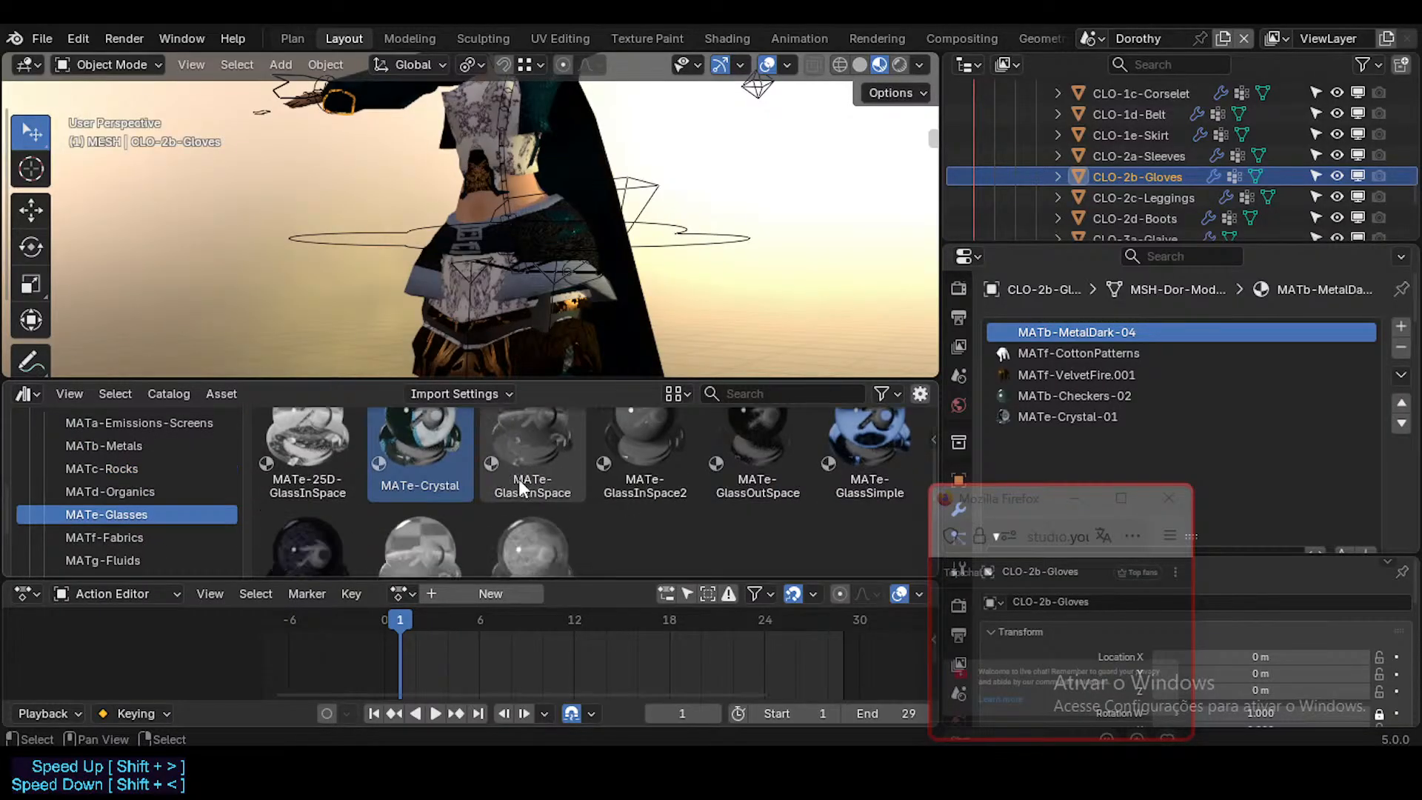
scroll(403, 461, "up", 1)
left_click_drag(402, 462, 1128, 423)
Step: Replace the local MATe-Crystal-01 on CLO-2c-Leggings with the library's MATe-Crystal, and check the material slots of CLO-2d-Boots
left_click(1156, 201)
left_click_drag(420, 475, 1077, 380)
left_click(1156, 222)
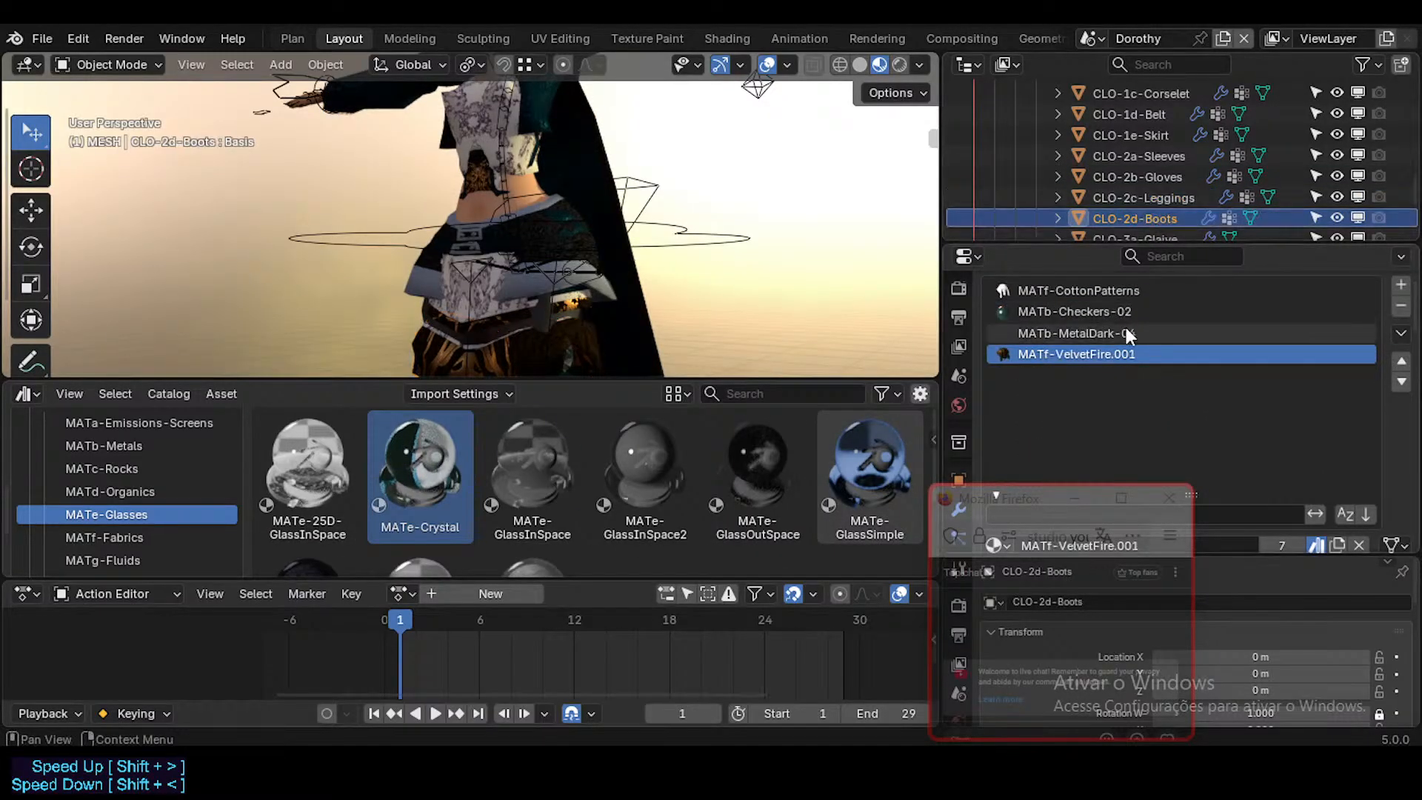
scroll(1126, 355, "down", 2)
scroll(1119, 337, "up", 2)
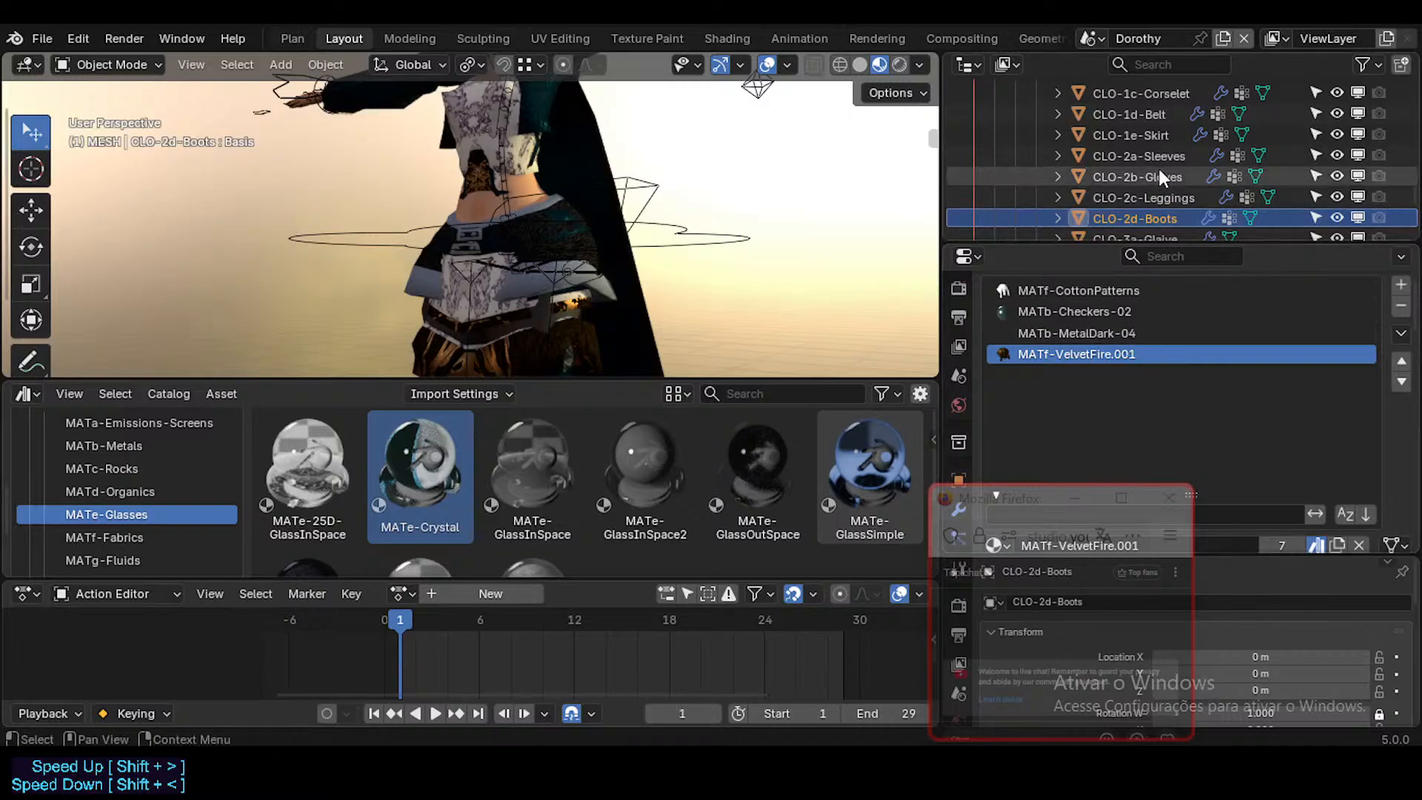
scroll(1159, 178, "down", 2)
Step: Save the file and replace the local MATe-Crystal-01 on CLO-3a-Glaive with the library's MATe-Crystal
left_click(1169, 197)
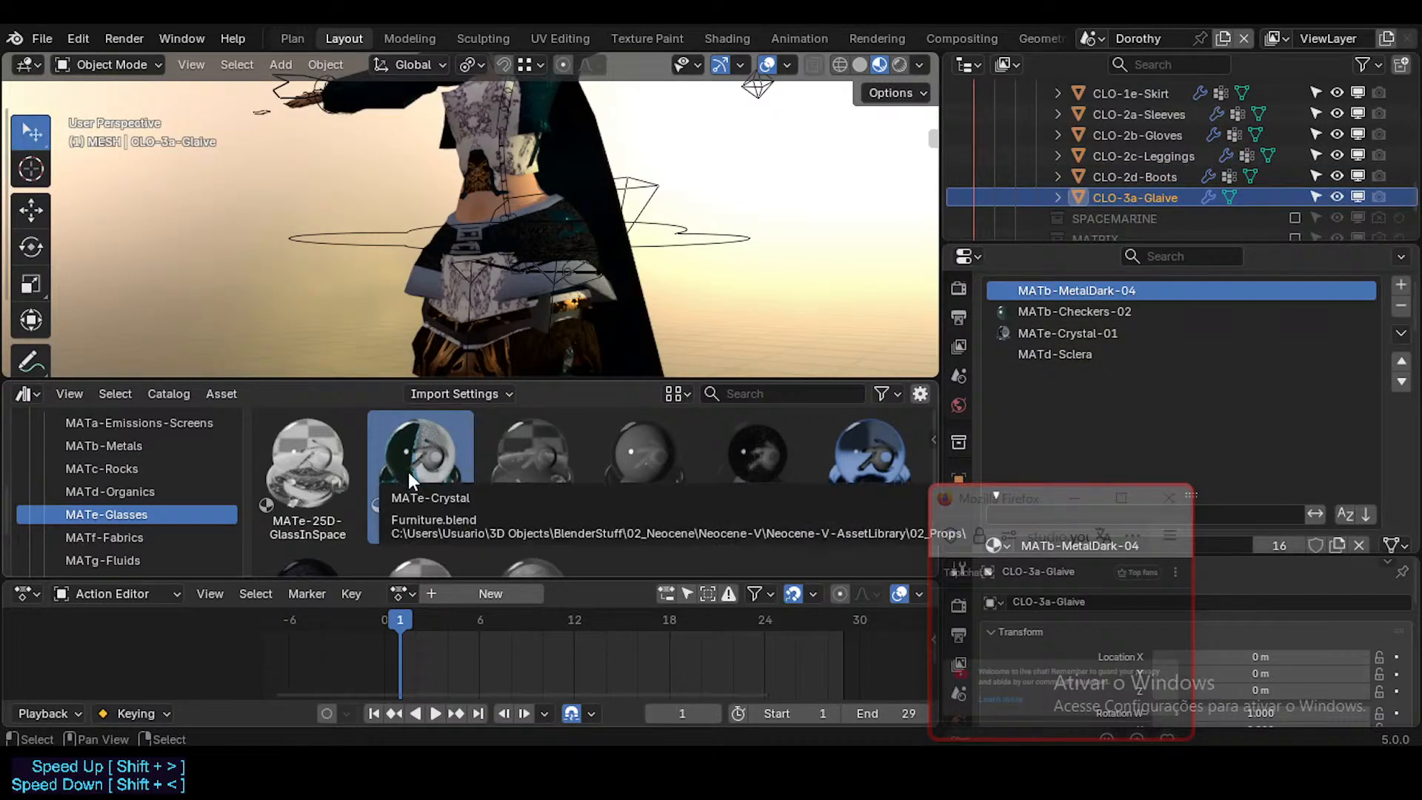
key("ctrl+s")
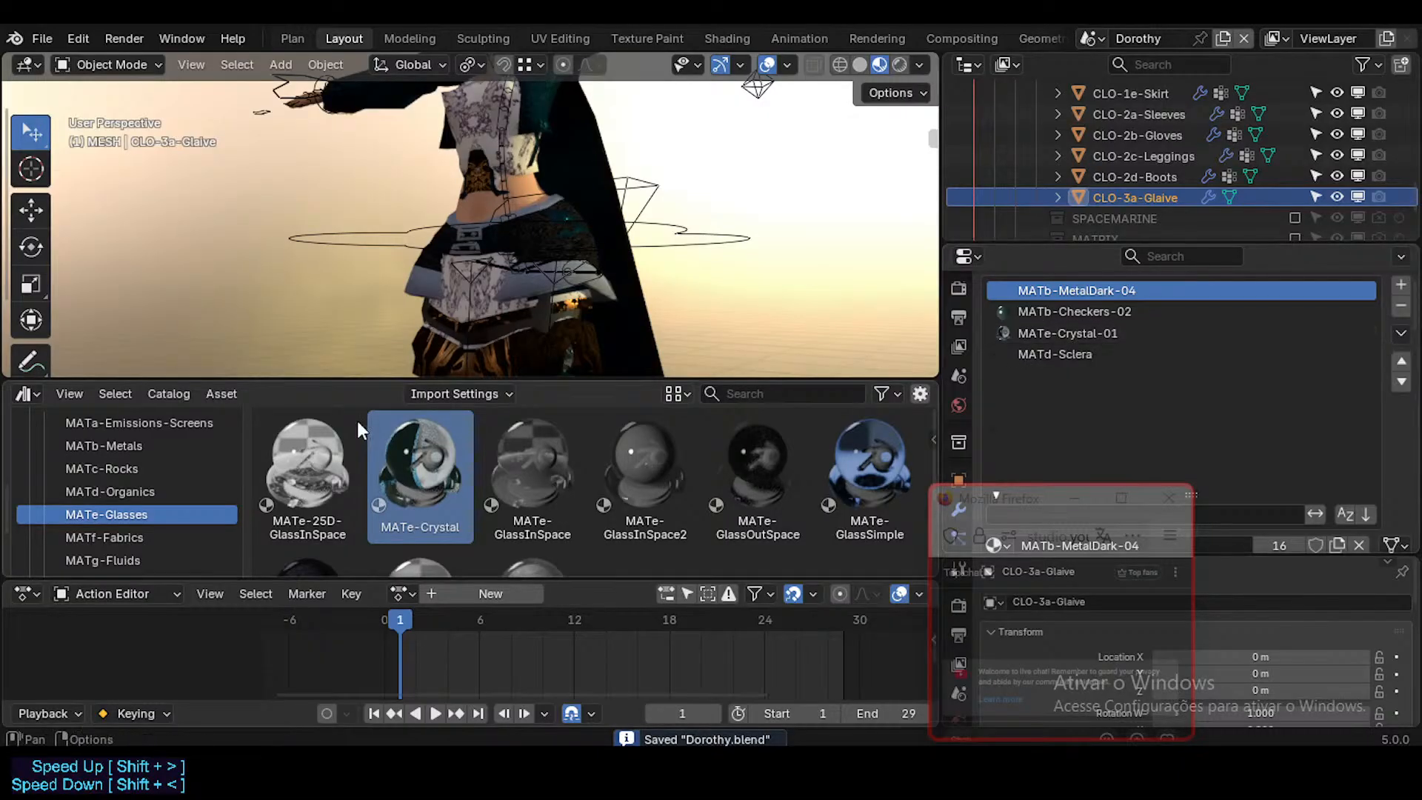
left_click_drag(391, 466, 1087, 332)
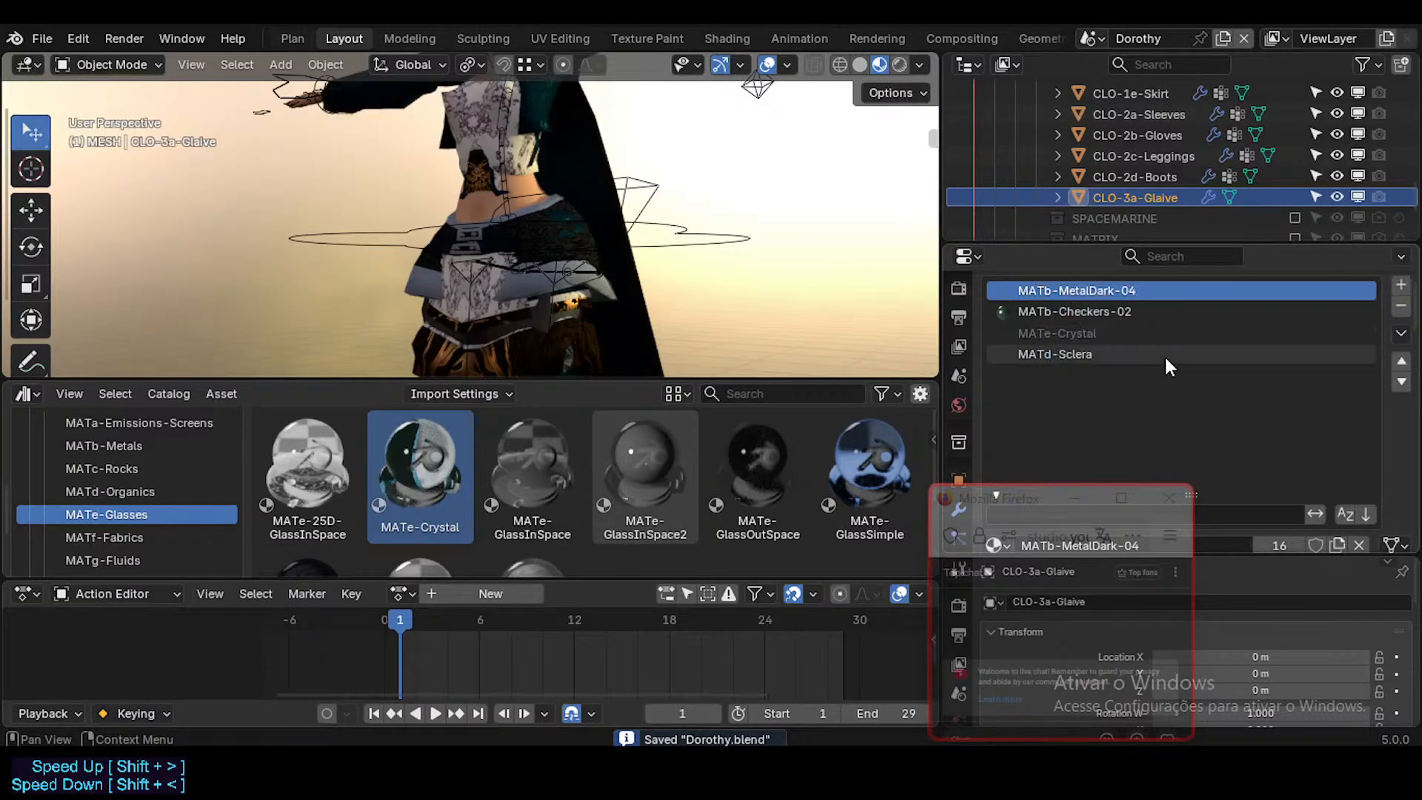
Step: Switch the outliner to Blender File mode, expand Materials, and enlarge the outliner to look through the material list for MATe-Crystal-01
scroll(1125, 189, "down", 2)
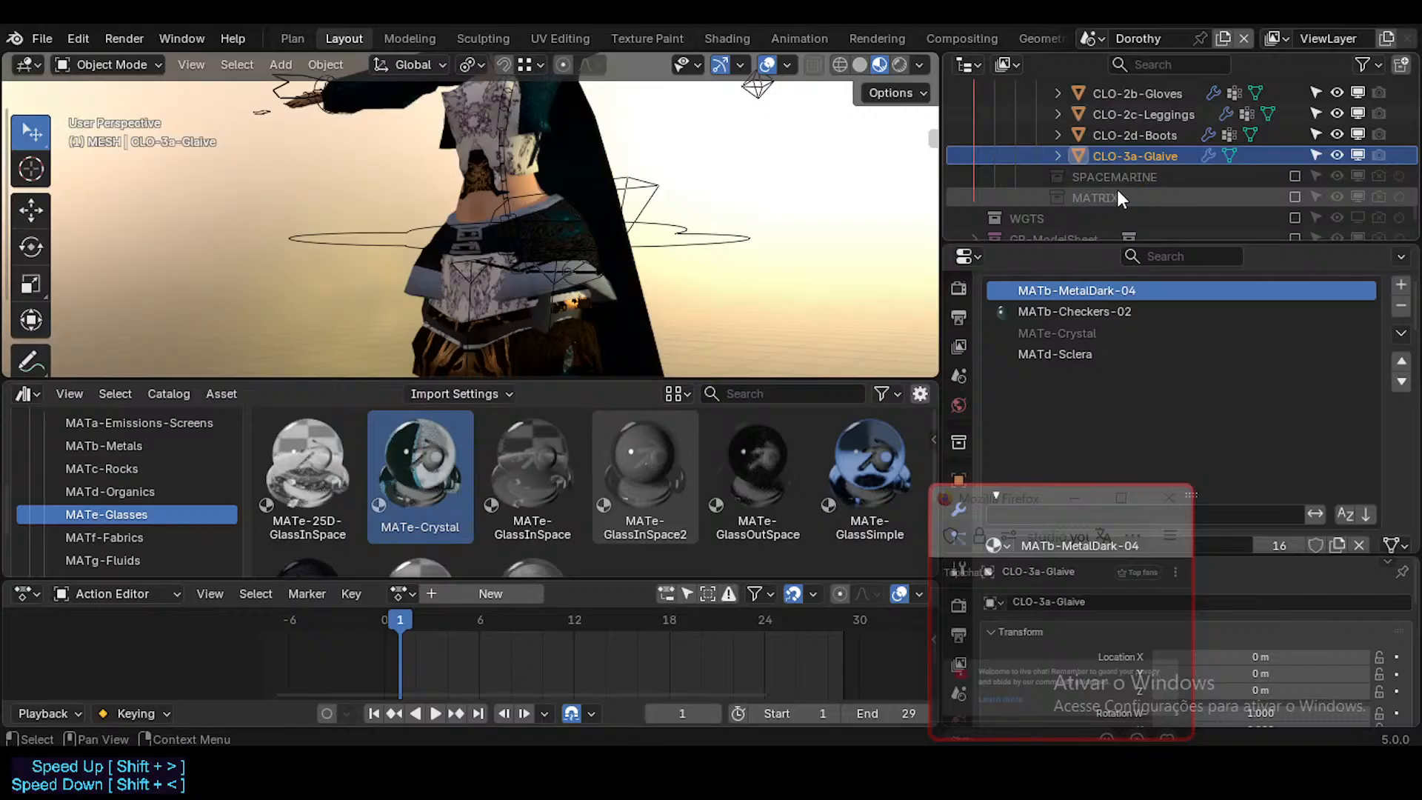
left_click(1006, 68)
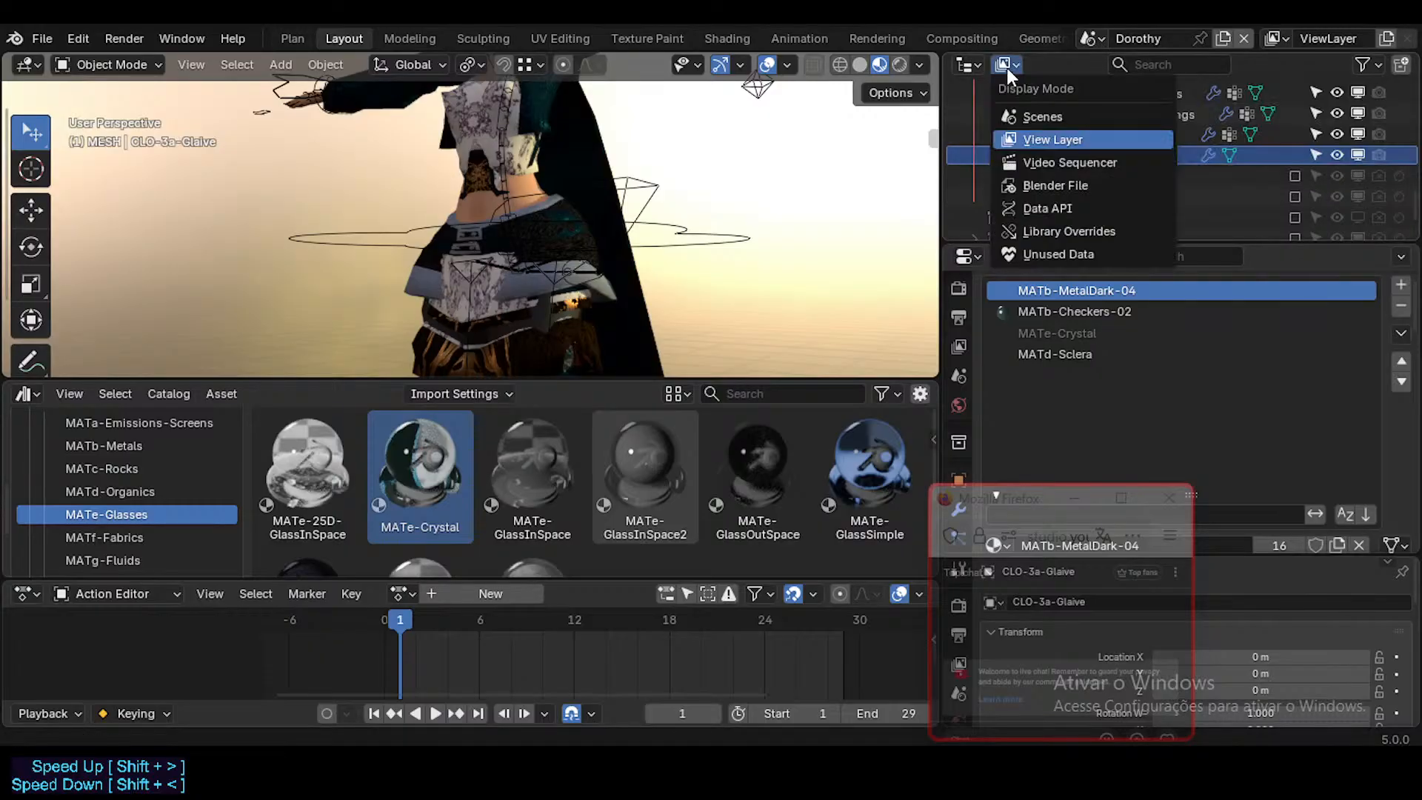
left_click(1066, 186)
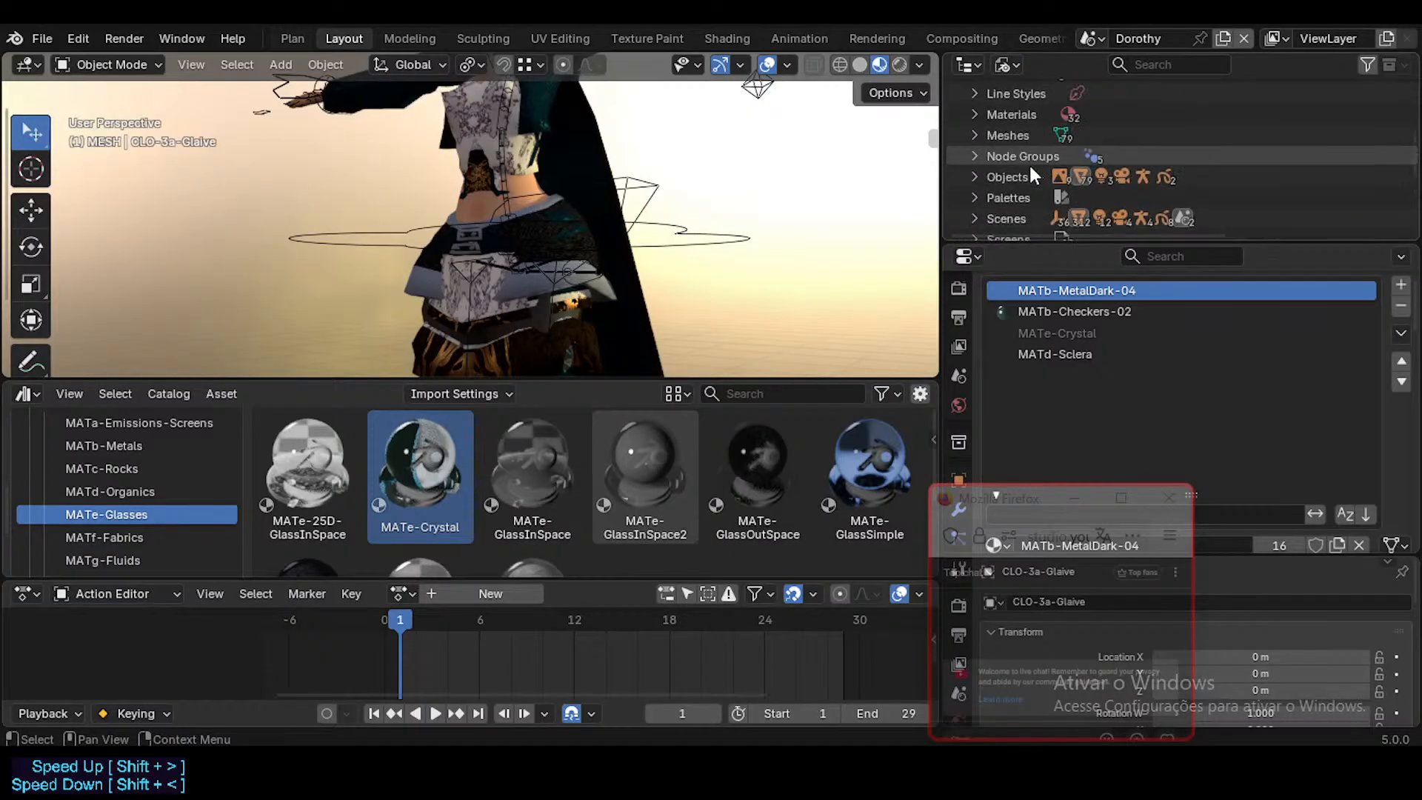
scroll(1026, 178, "up", 2)
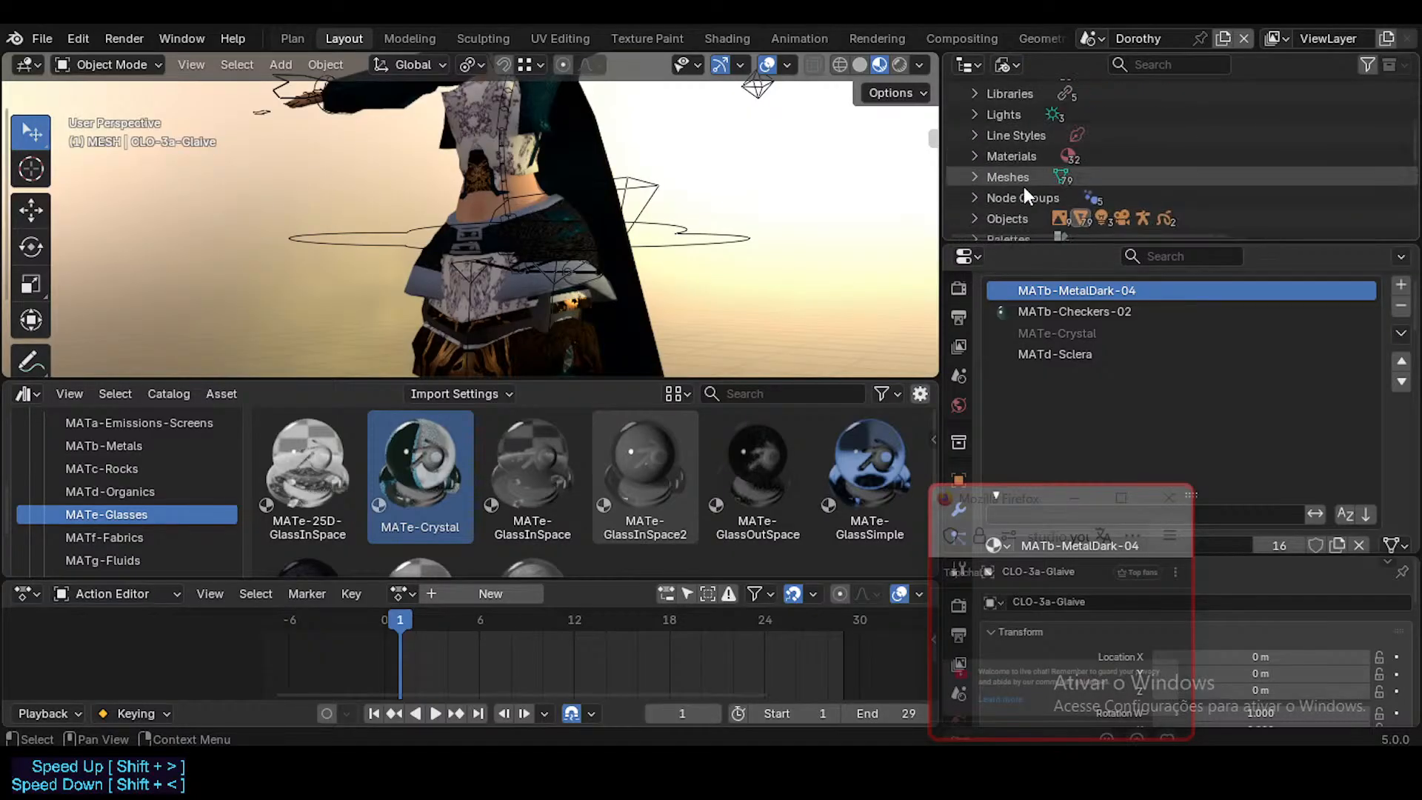
left_click(975, 157)
scroll(1113, 167, "down", 8)
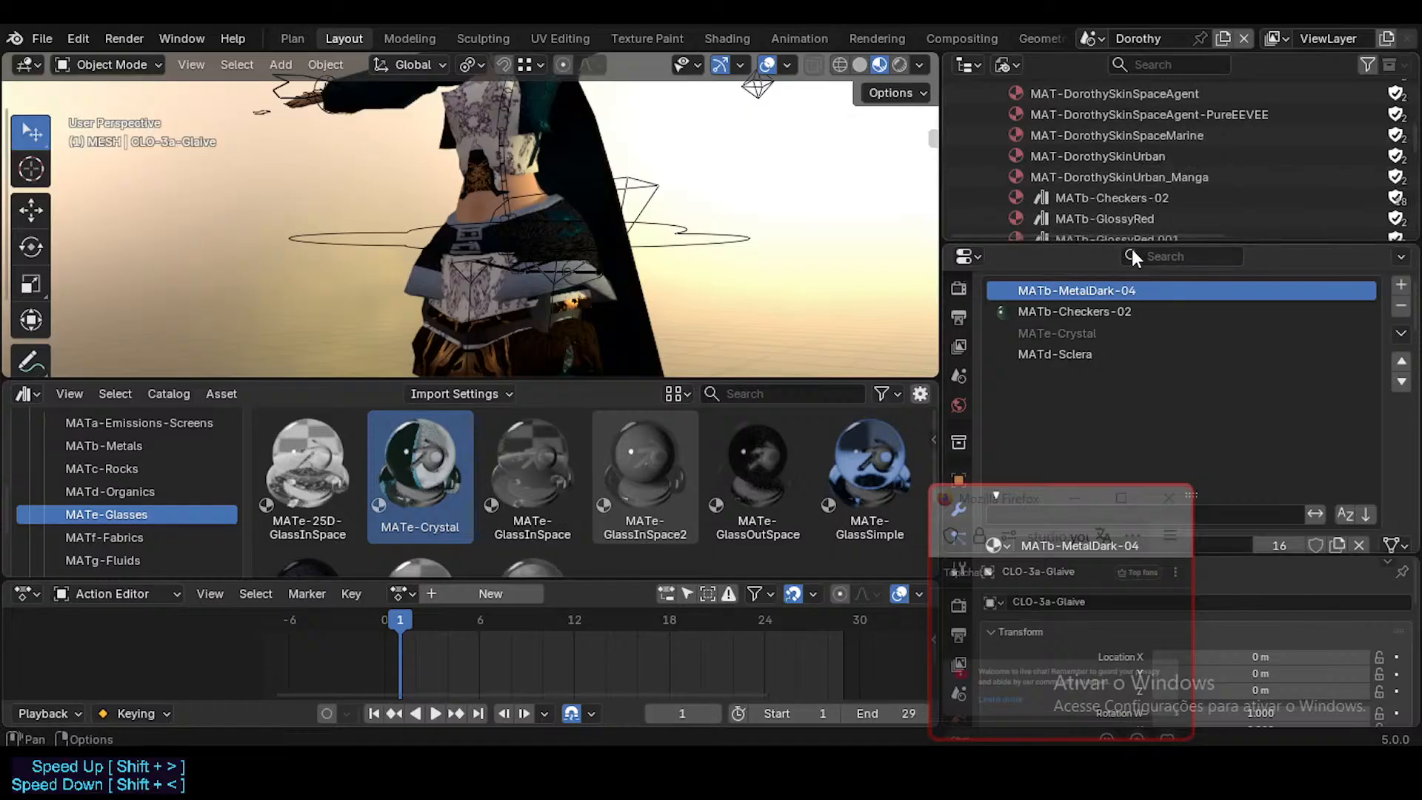
left_click_drag(1127, 239, 1122, 364)
scroll(1116, 244, "down", 10)
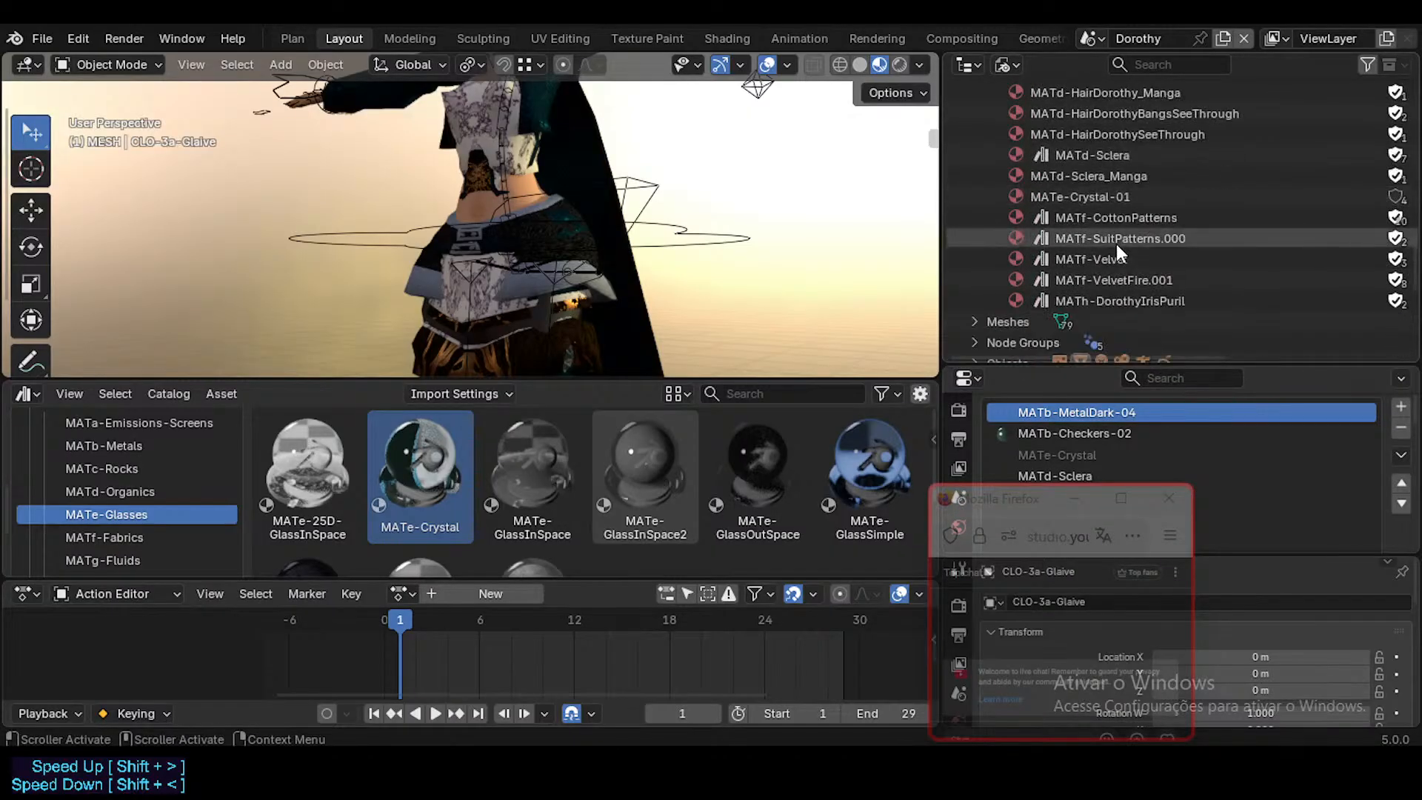
left_click_drag(941, 239, 865, 244)
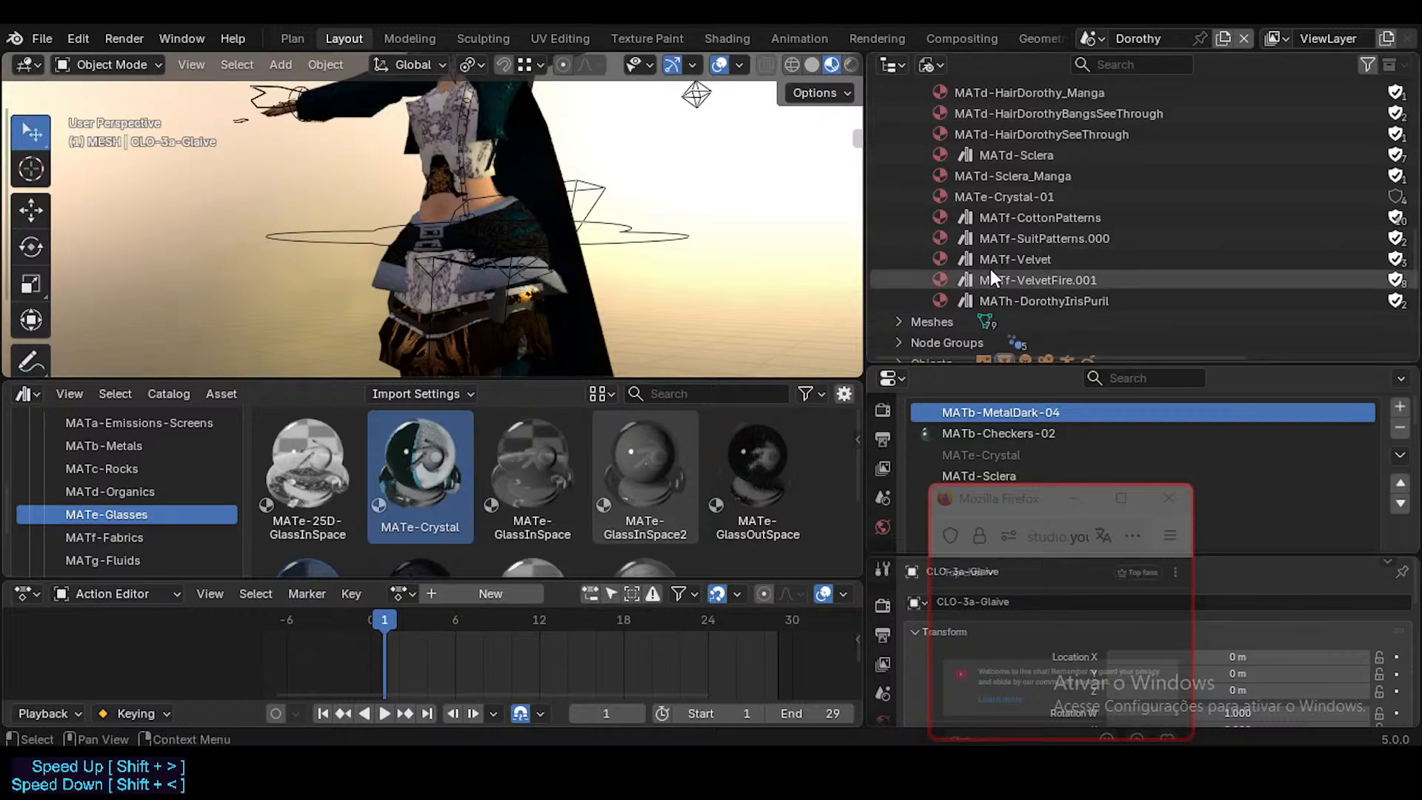
scroll(989, 268, "up", 2)
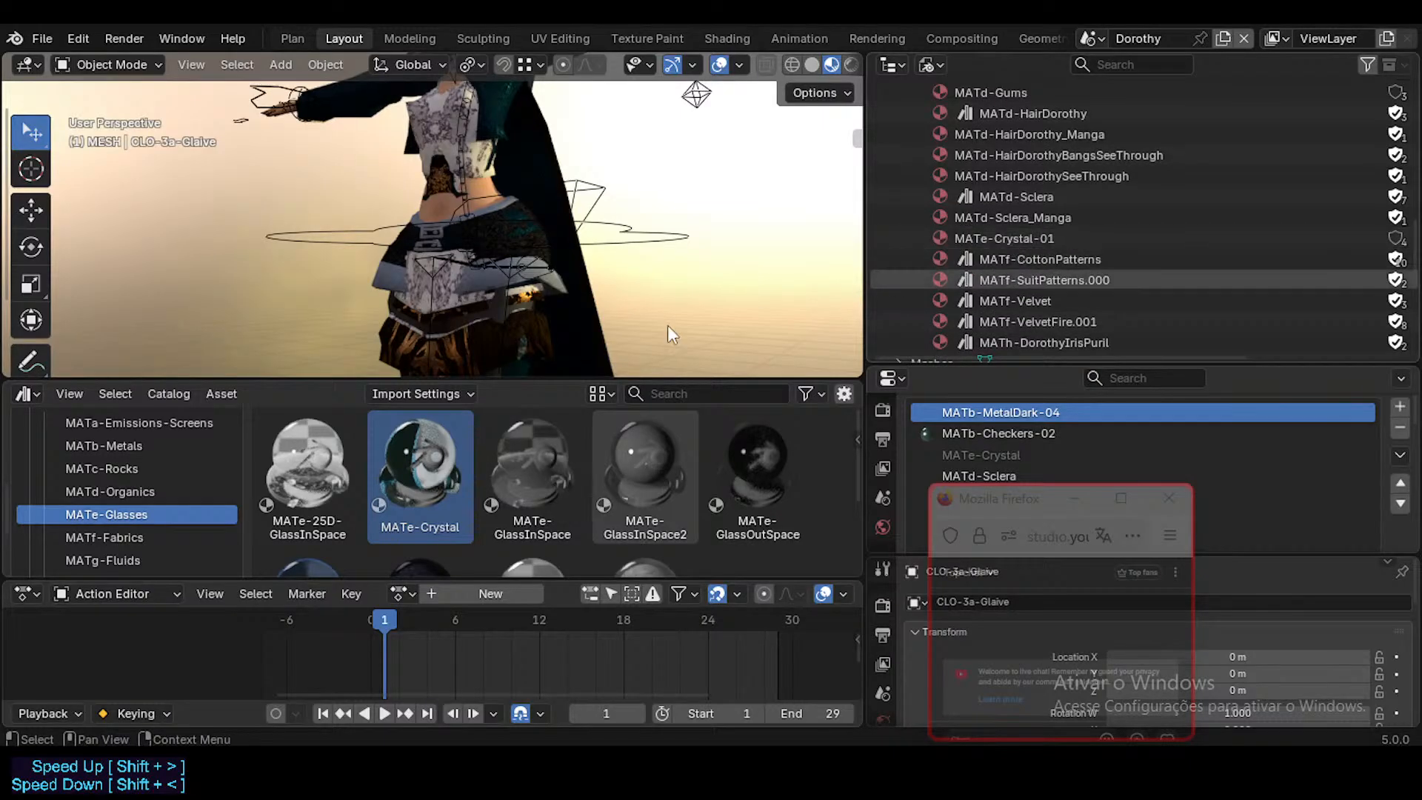
Step: Try to replace the MATe-Crystal-01 entry in the file's material list with the library's MATe-Crystal, and save the file
left_click_drag(430, 441, 1016, 242)
left_click(1015, 242)
right_click(1019, 237)
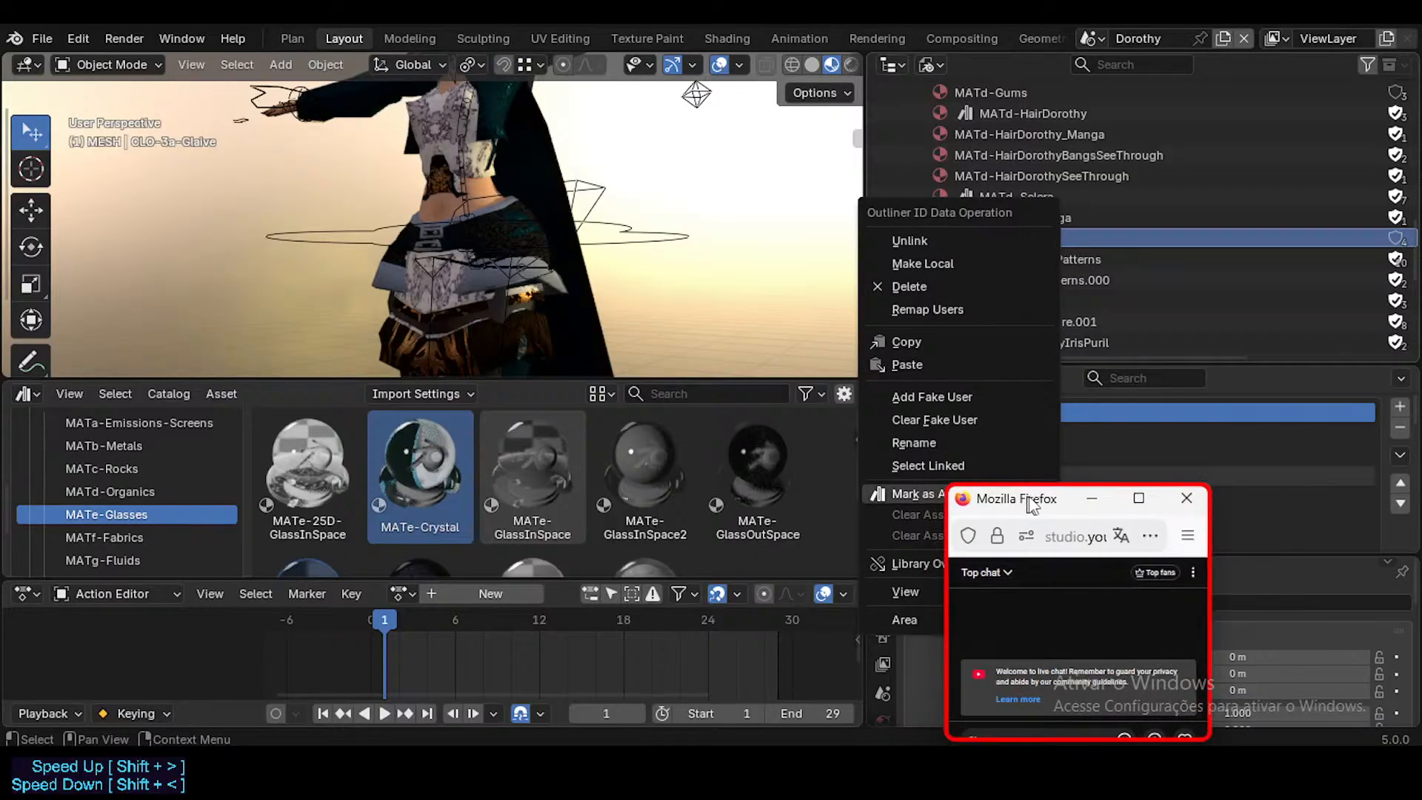
left_click(1096, 230)
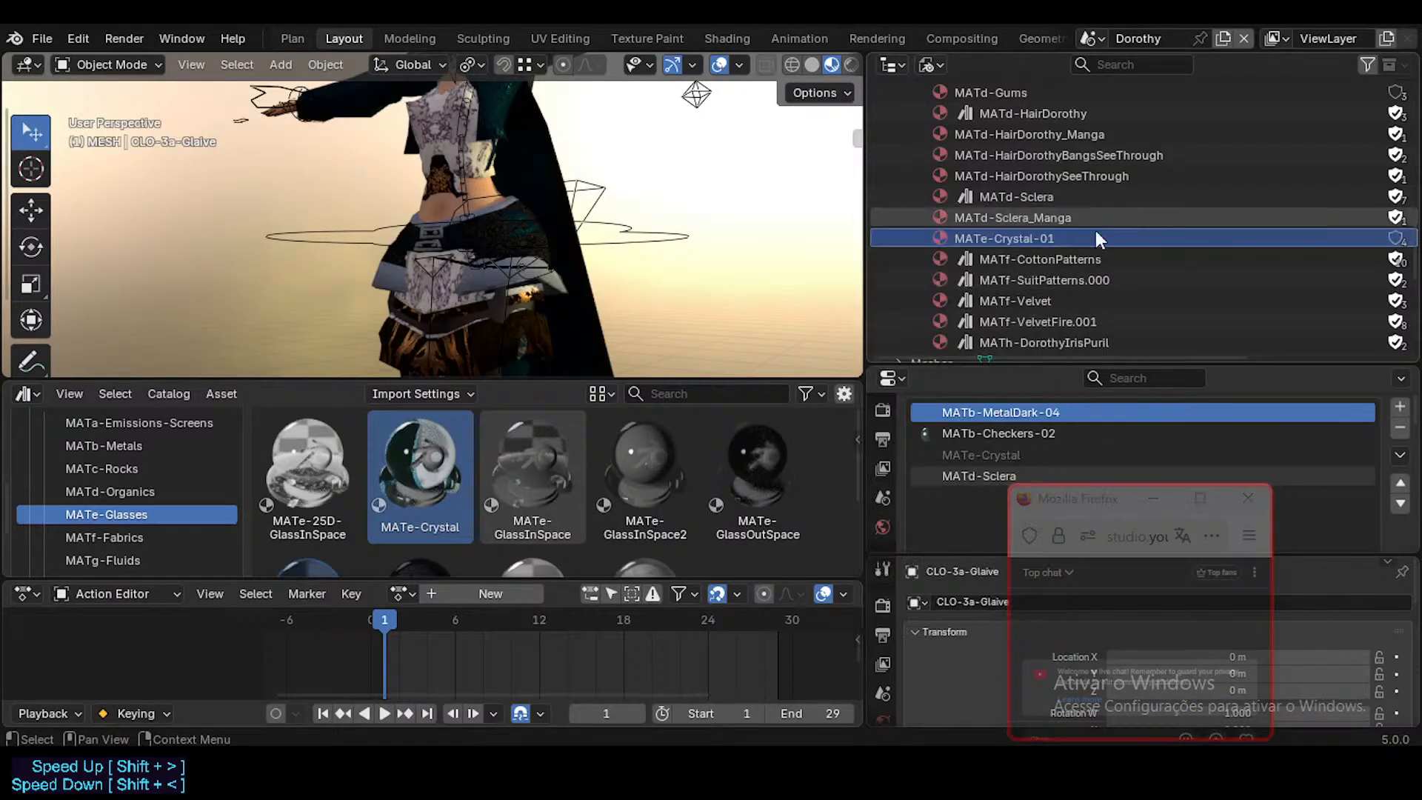
left_click_drag(419, 495, 1044, 238)
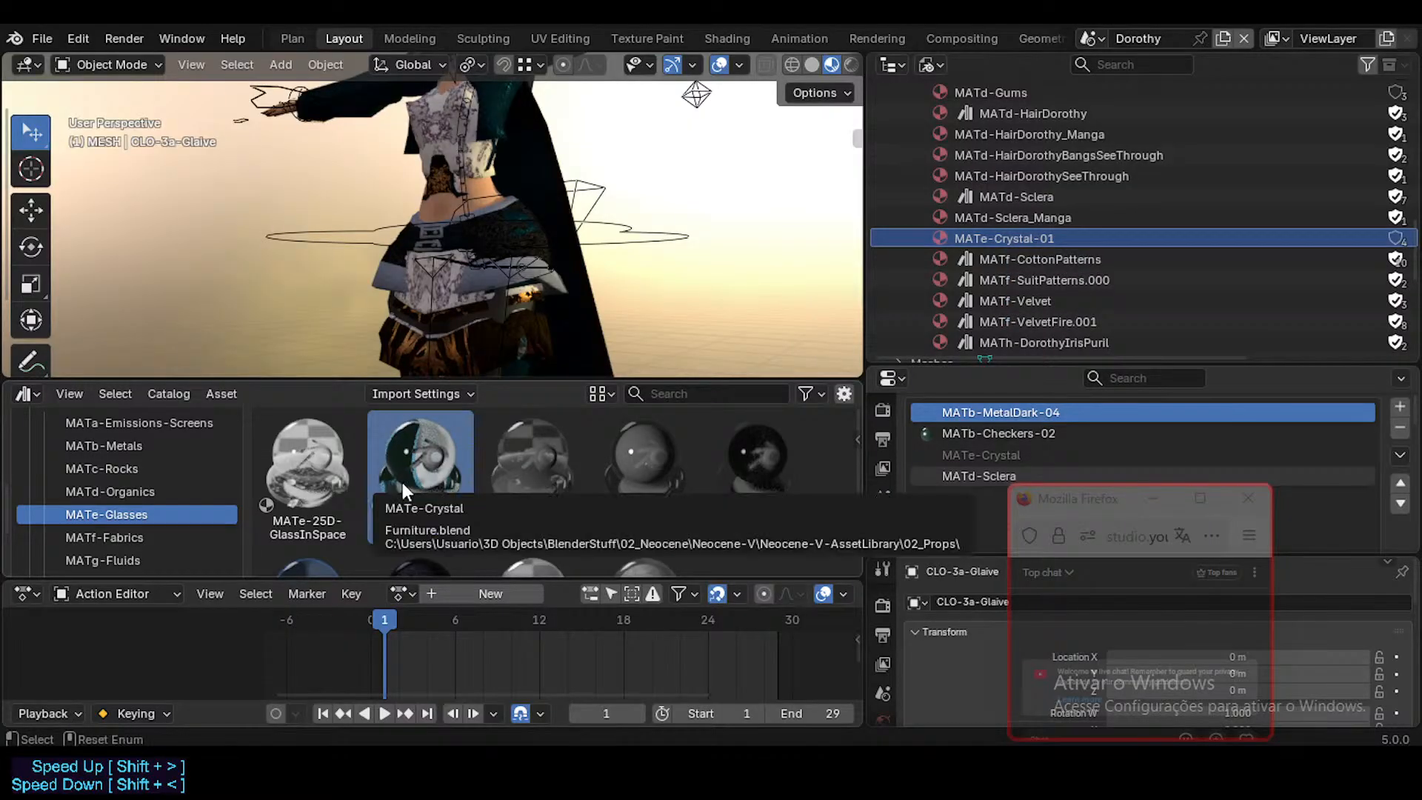
key("ctrl+s")
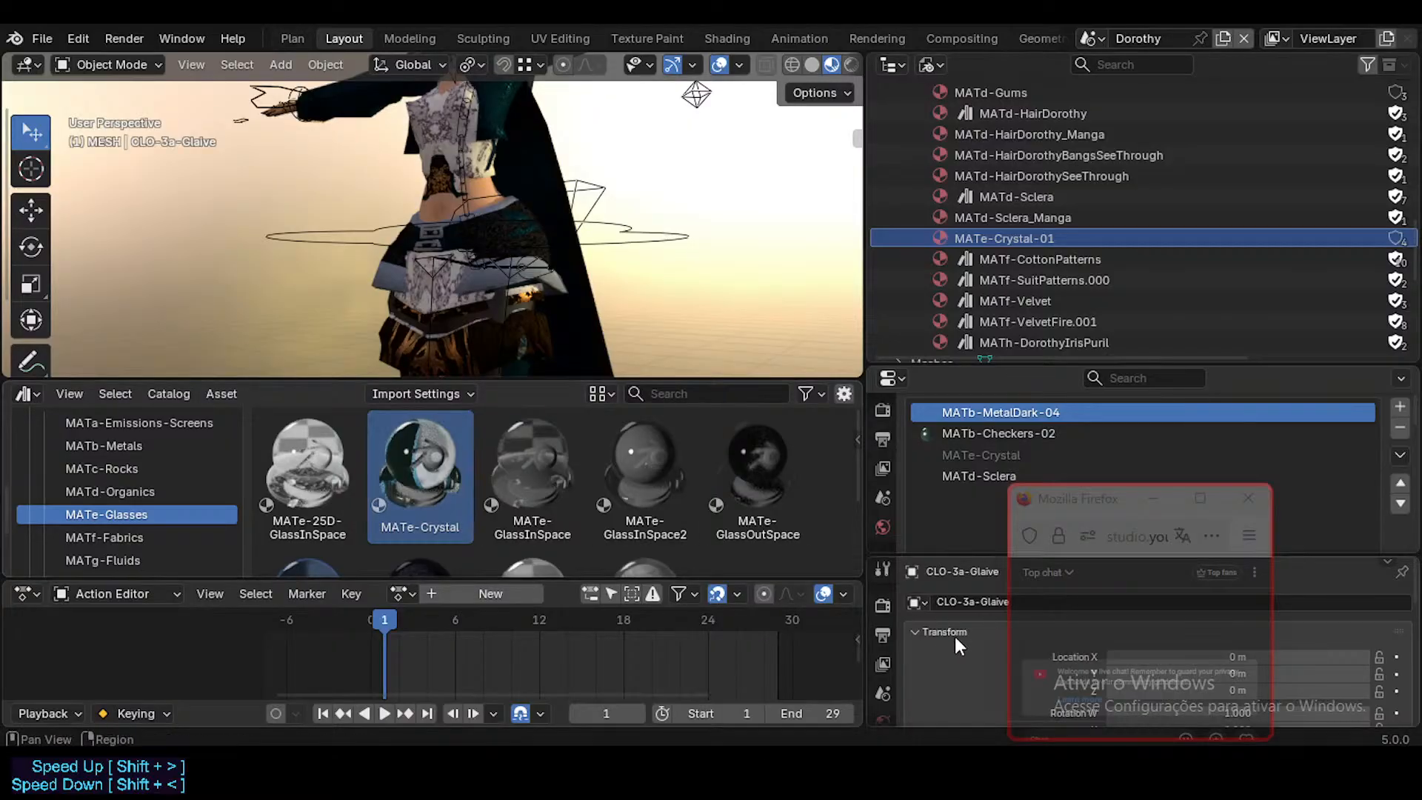
left_click_drag(1072, 508, 1136, 412)
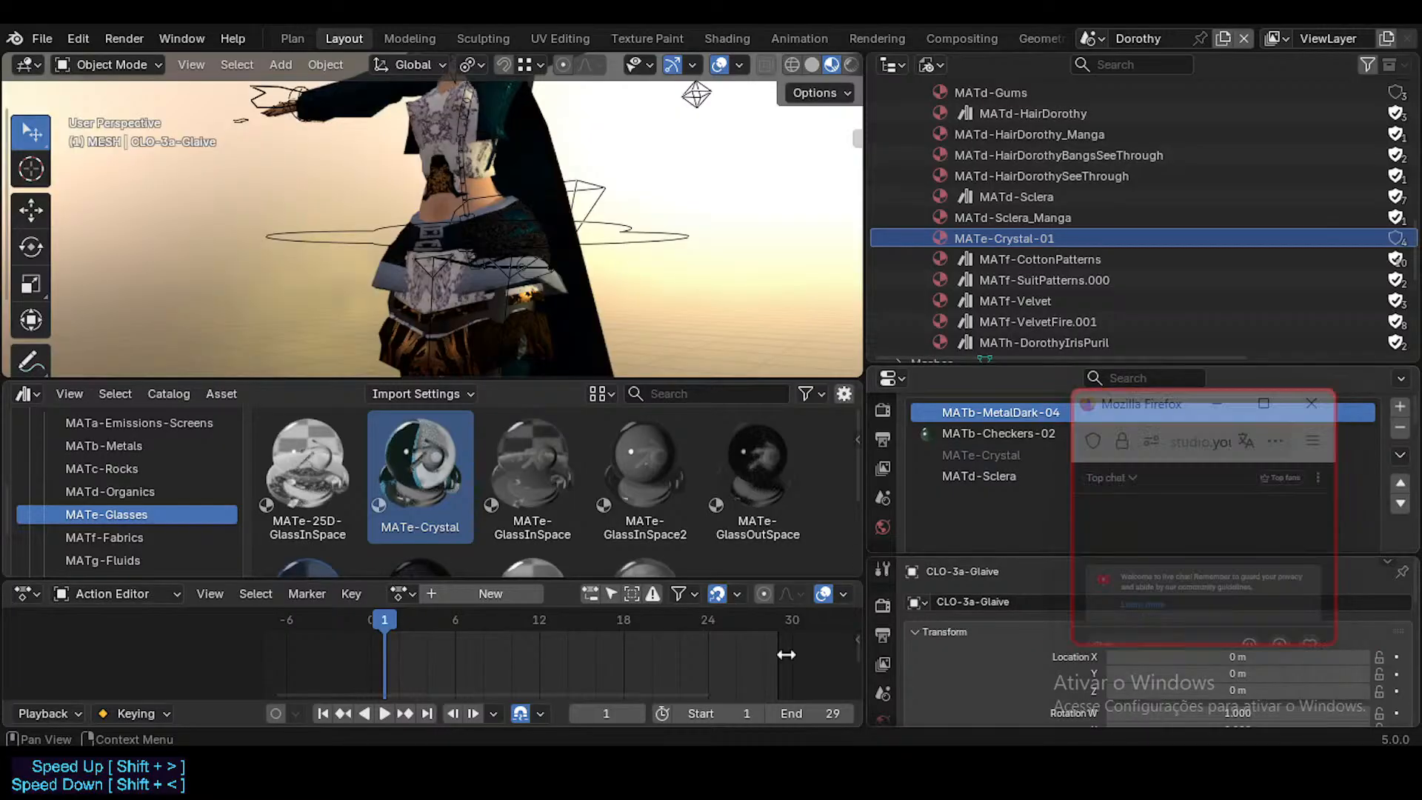
mouse_move(768, 774)
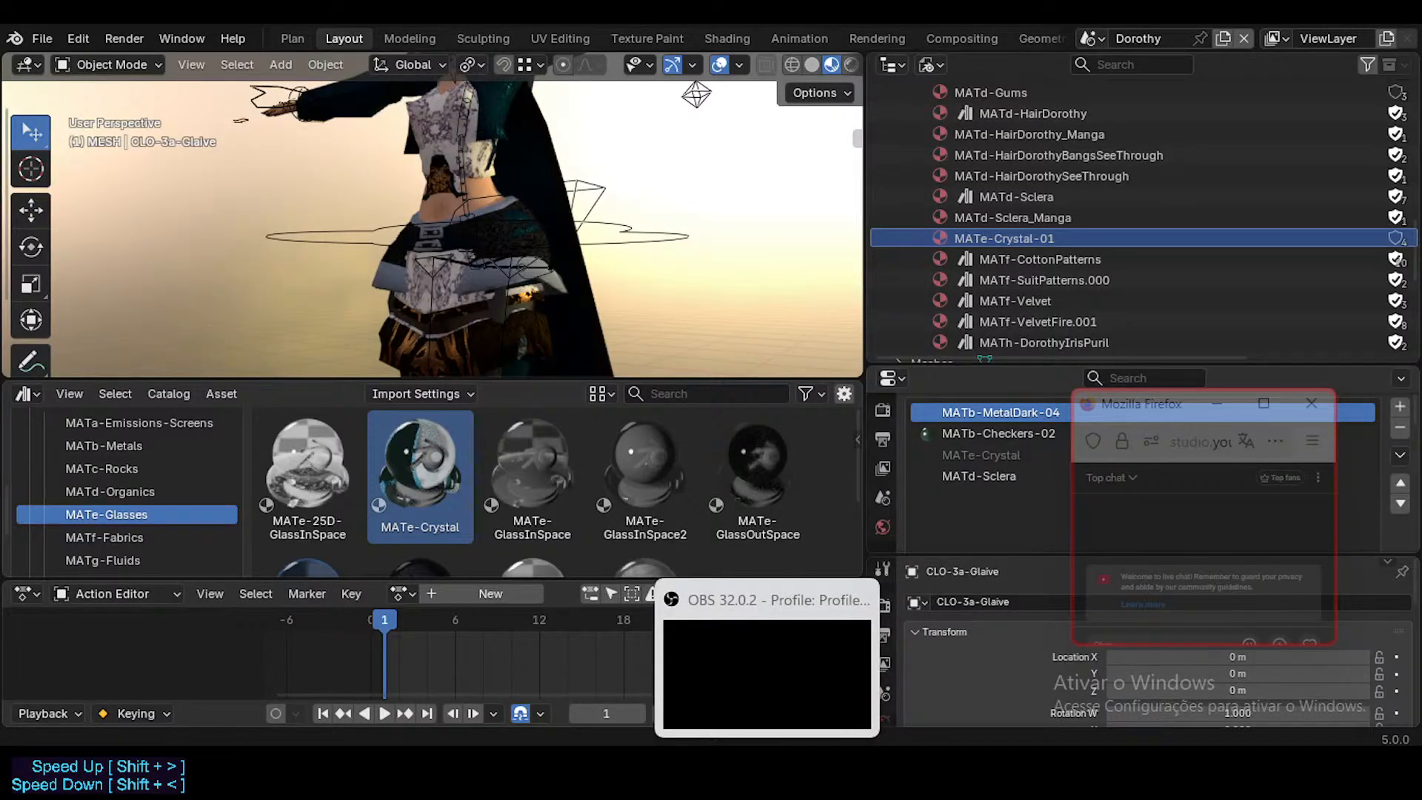
left_click_drag(1147, 403, 1142, 438)
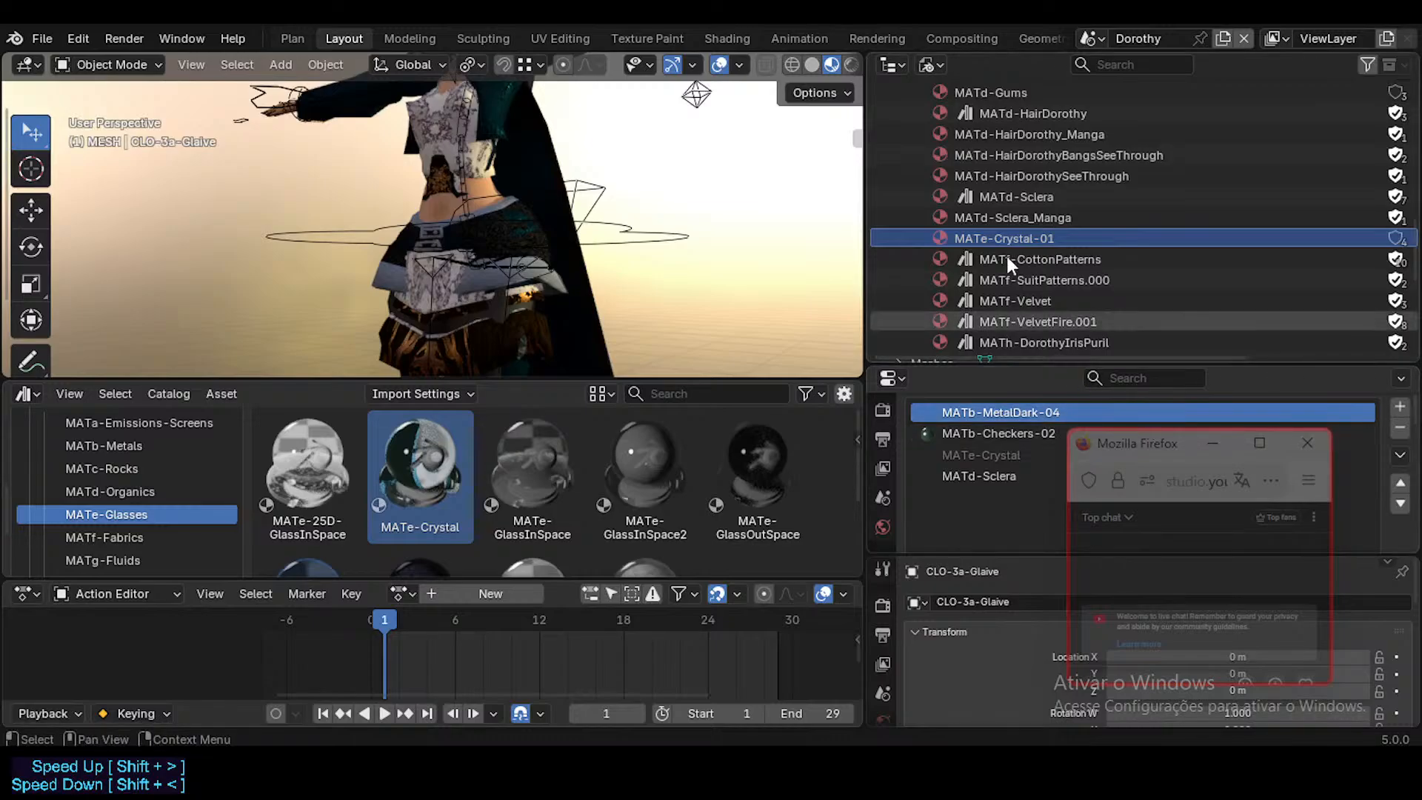
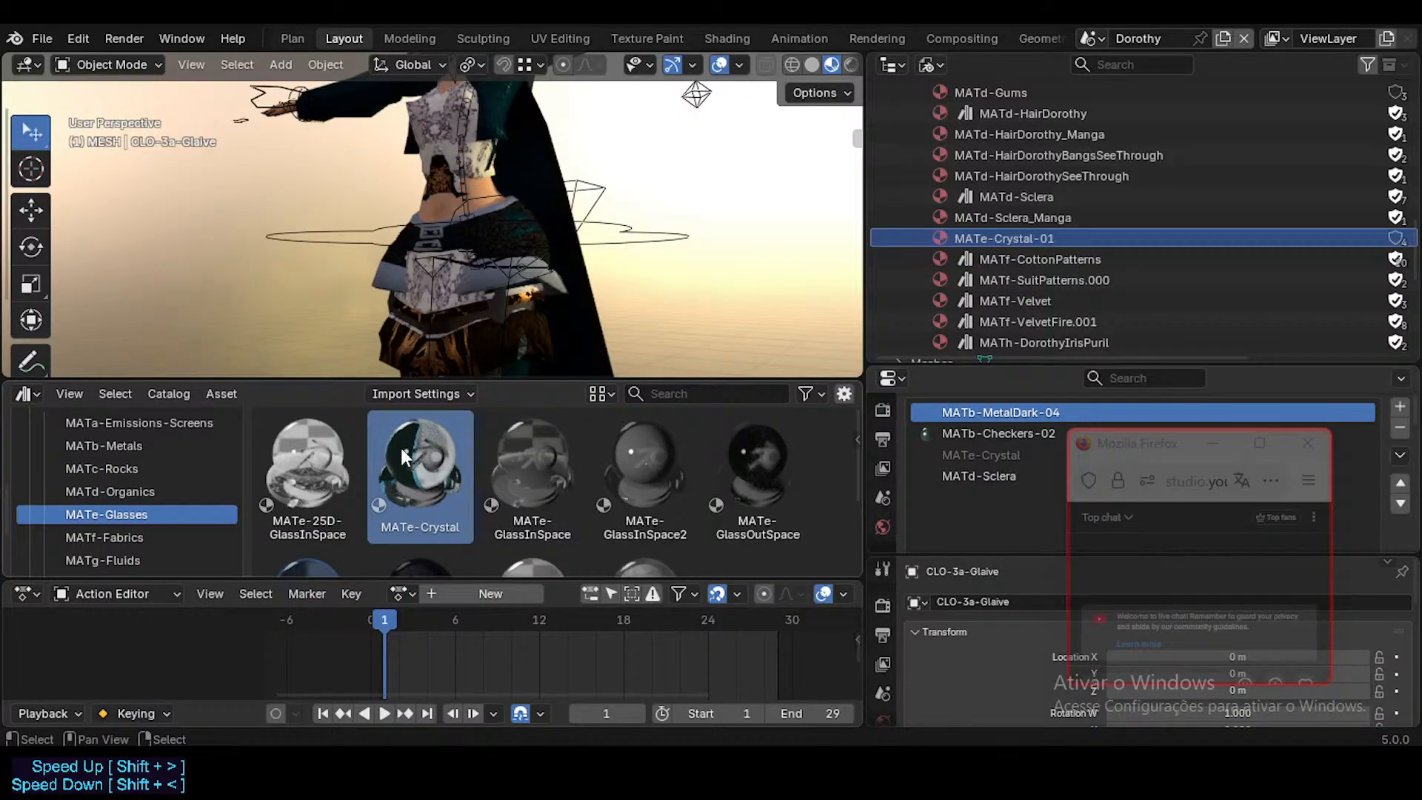
Step: Try again to replace MATe-Crystal-01 in the Blender File material list with the library's MATe-Crystal
mouse_move(416, 467)
left_mouse_down()
mouse_move(483, 461)
mouse_move(1022, 237)
mouse_move(430, 464)
left_mouse_up()
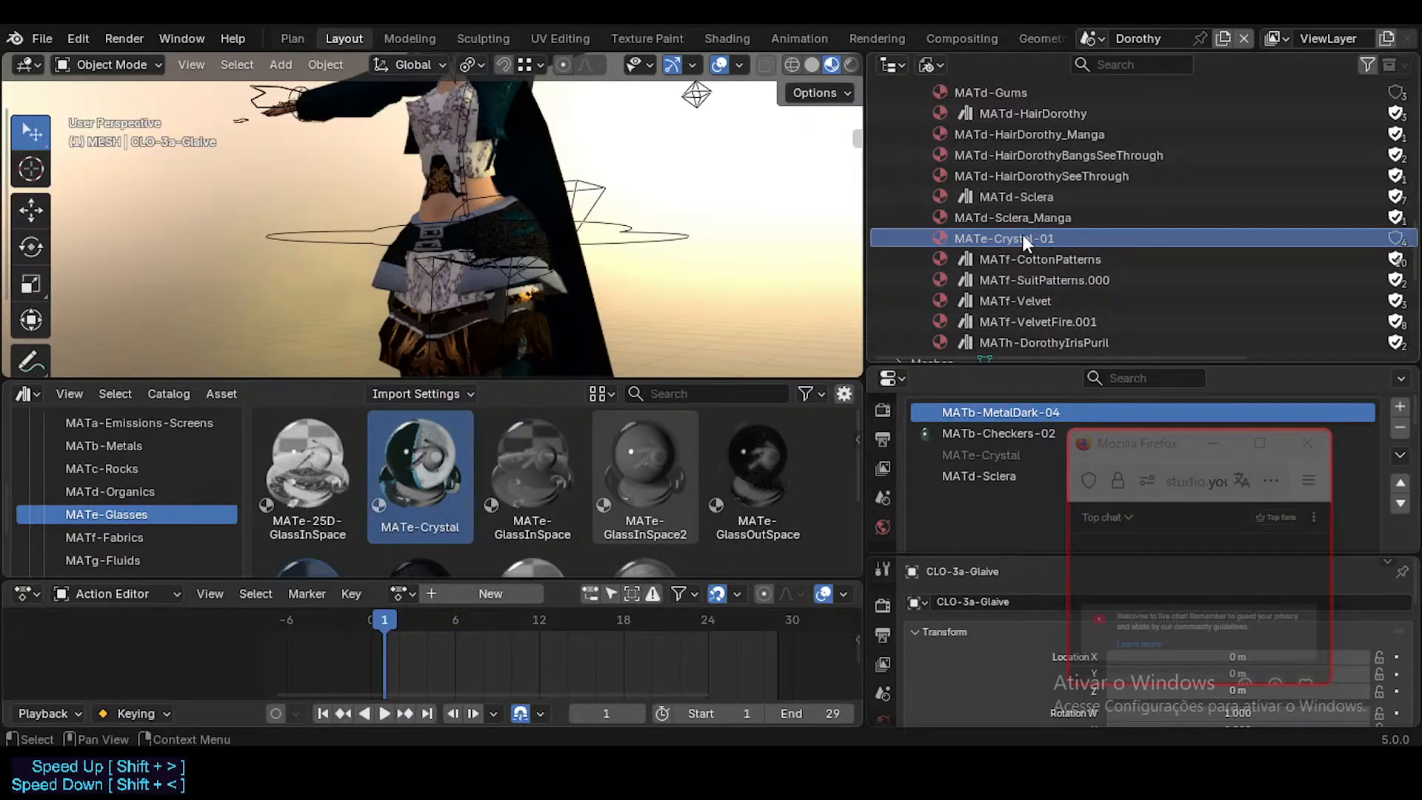
left_click(931, 64)
left_click(963, 185)
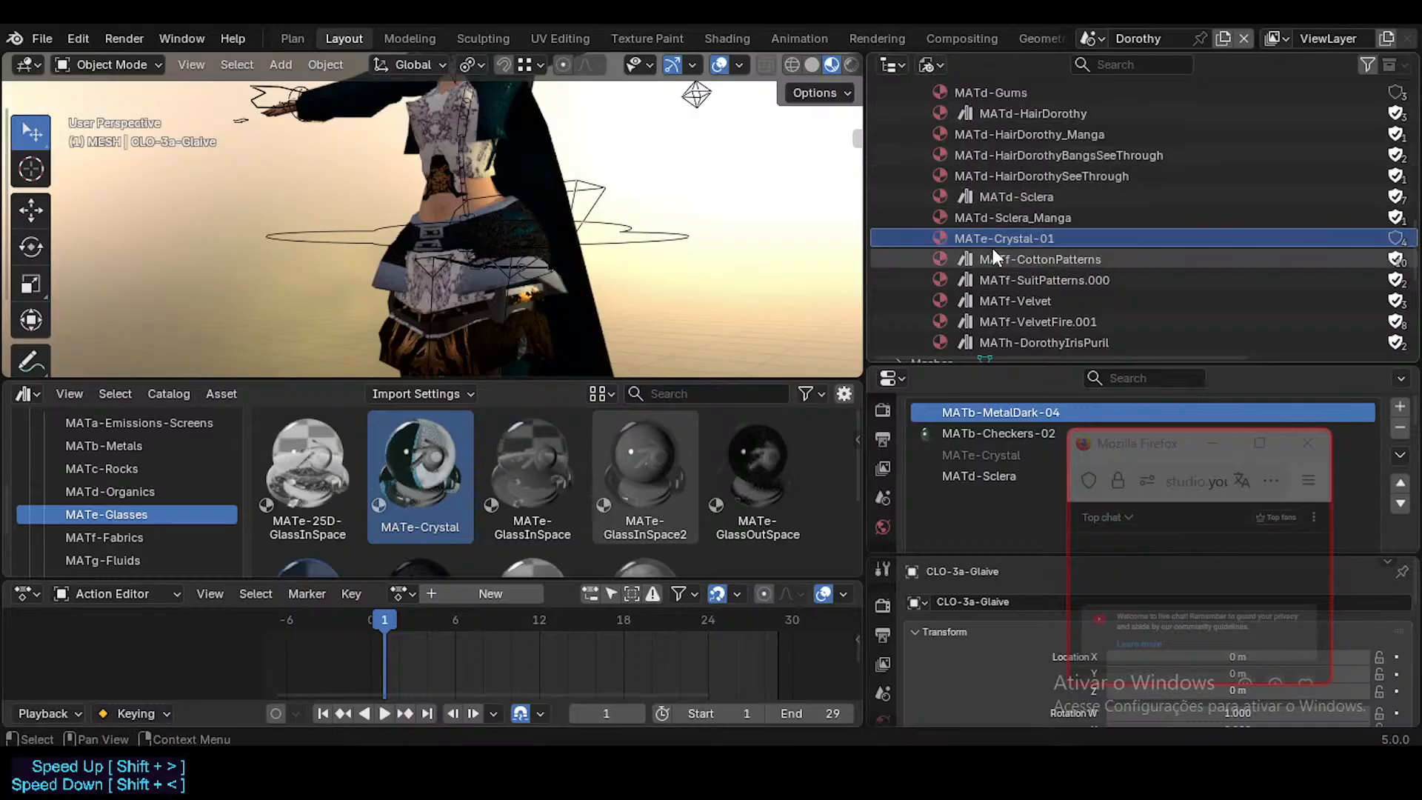
left_click_drag(420, 475, 1011, 239)
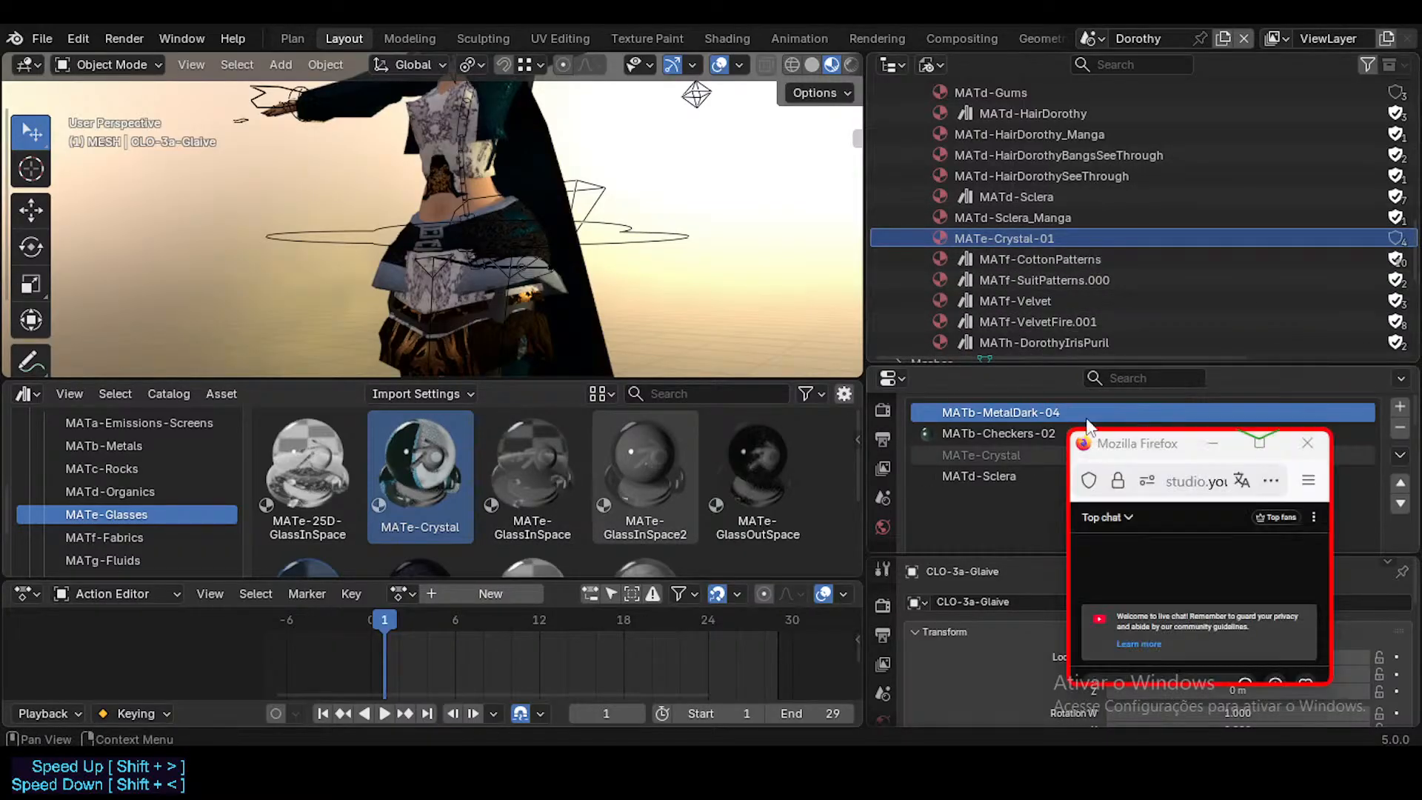
Step: Switch the outliner back to View Layer mode and select CLO-3a-Glaive
left_click(927, 65)
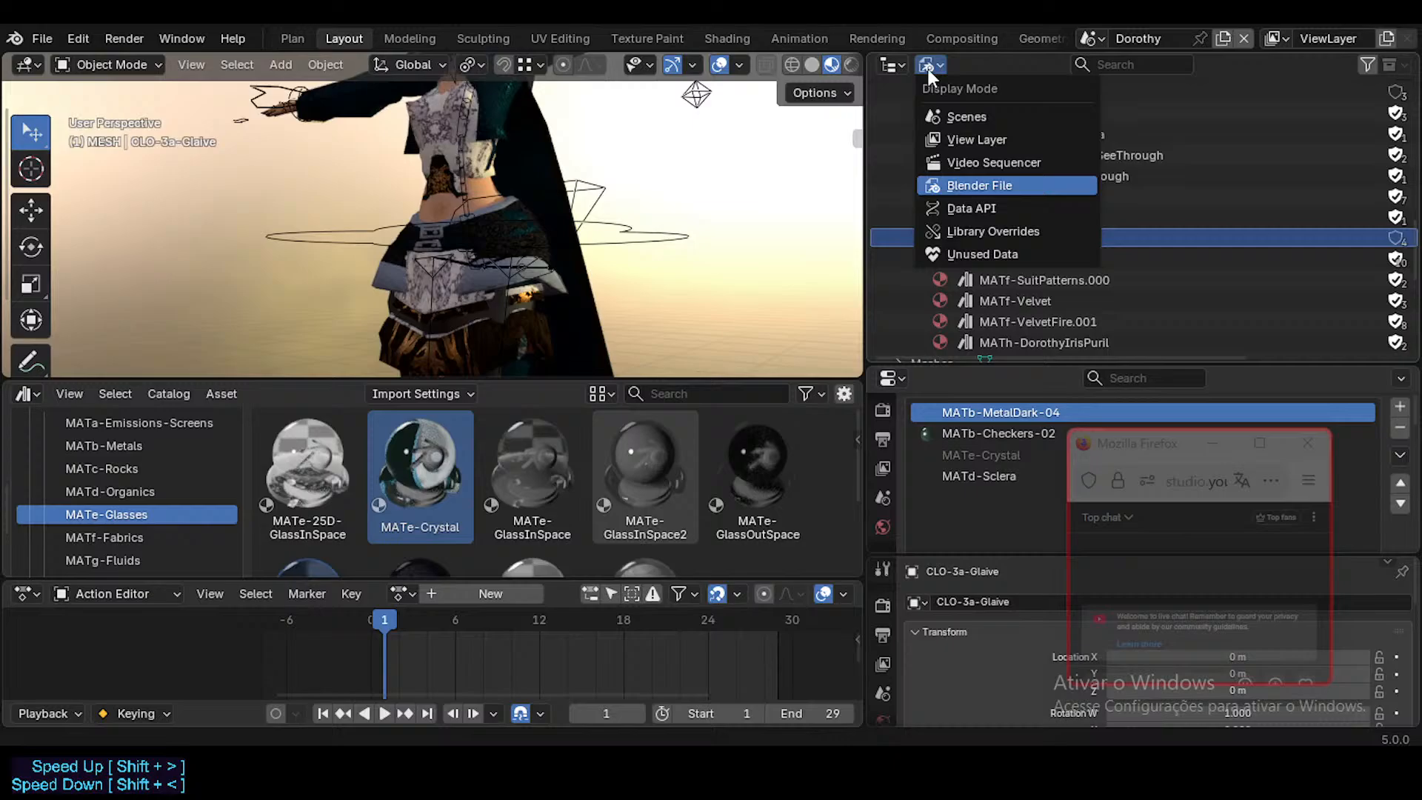
left_click(979, 139)
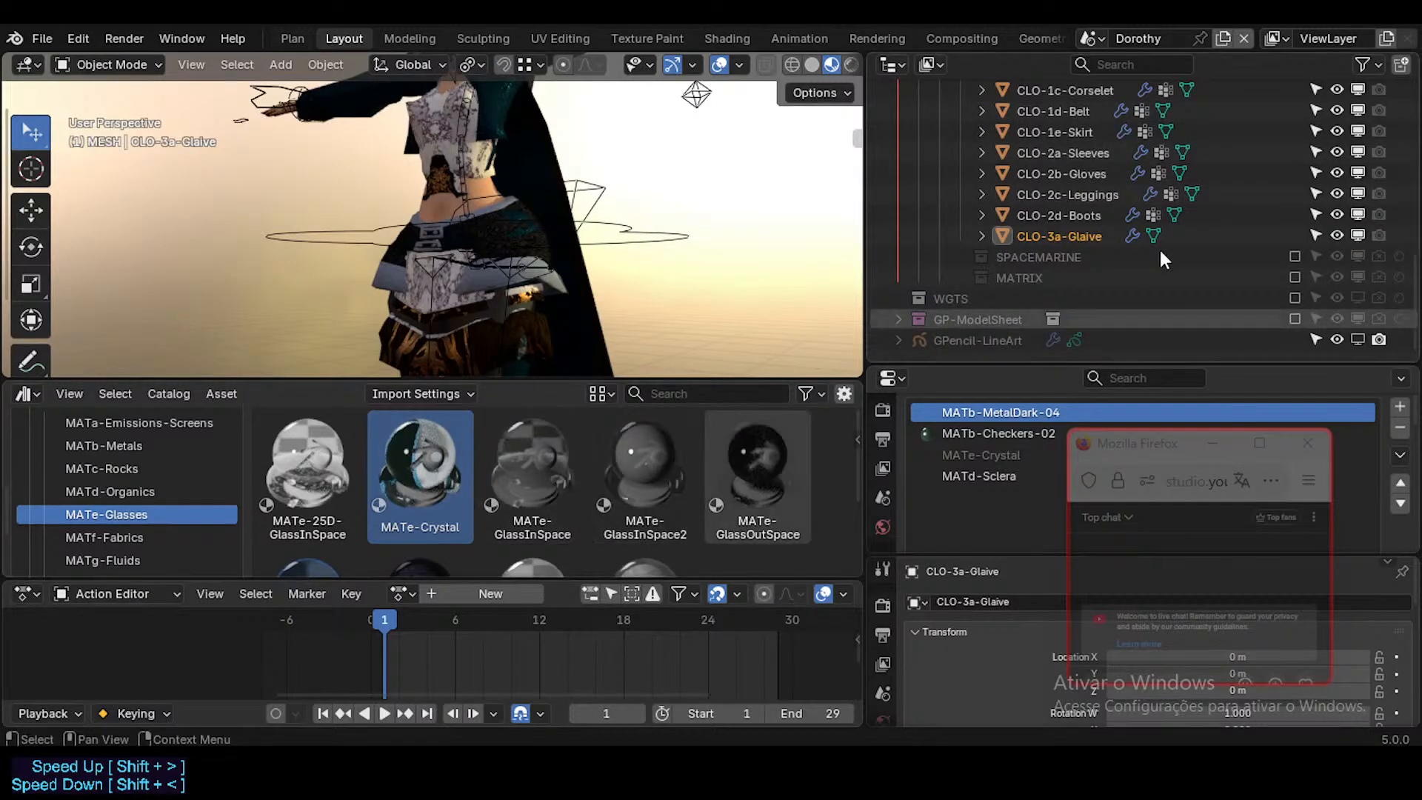
left_click_drag(1158, 455, 1159, 610)
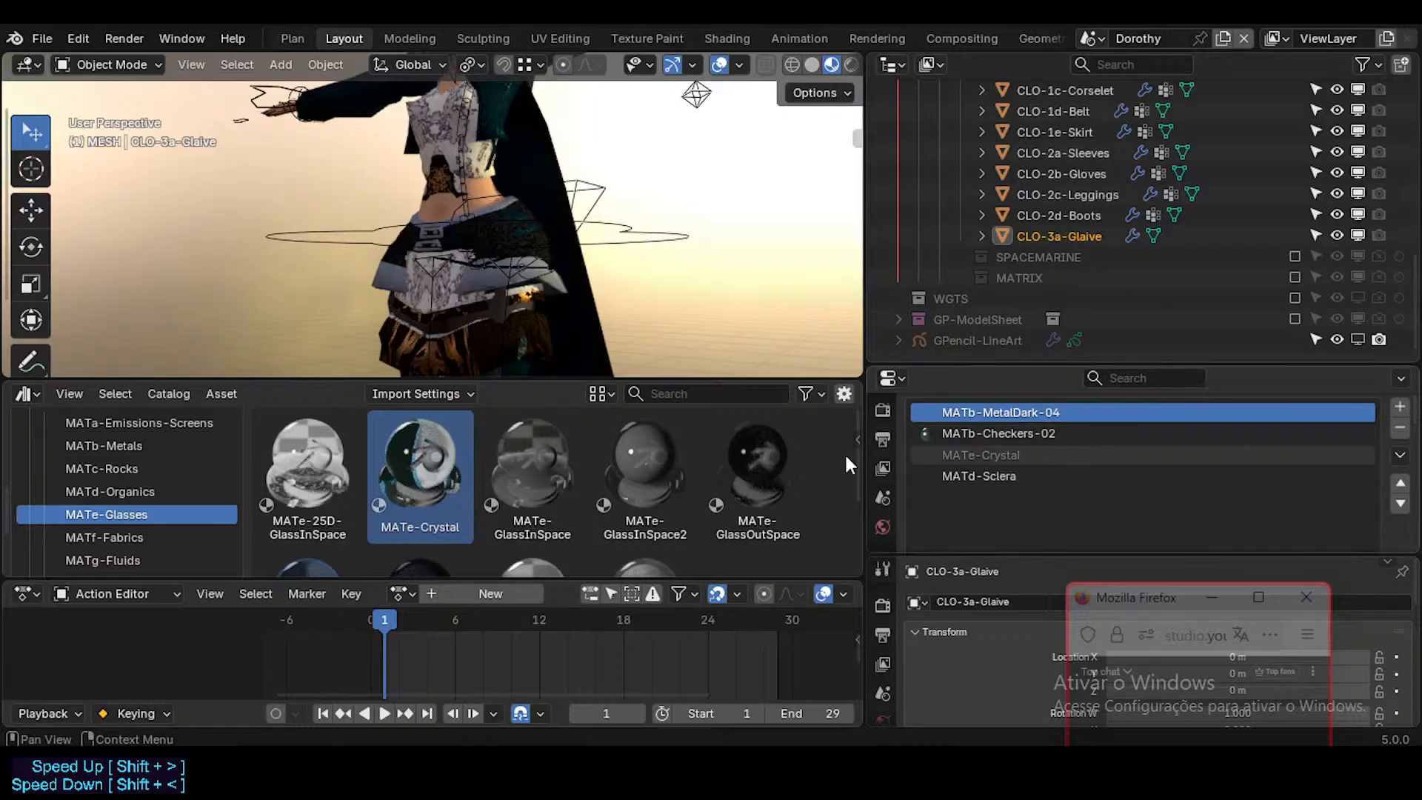
left_click_drag(680, 445, 963, 455)
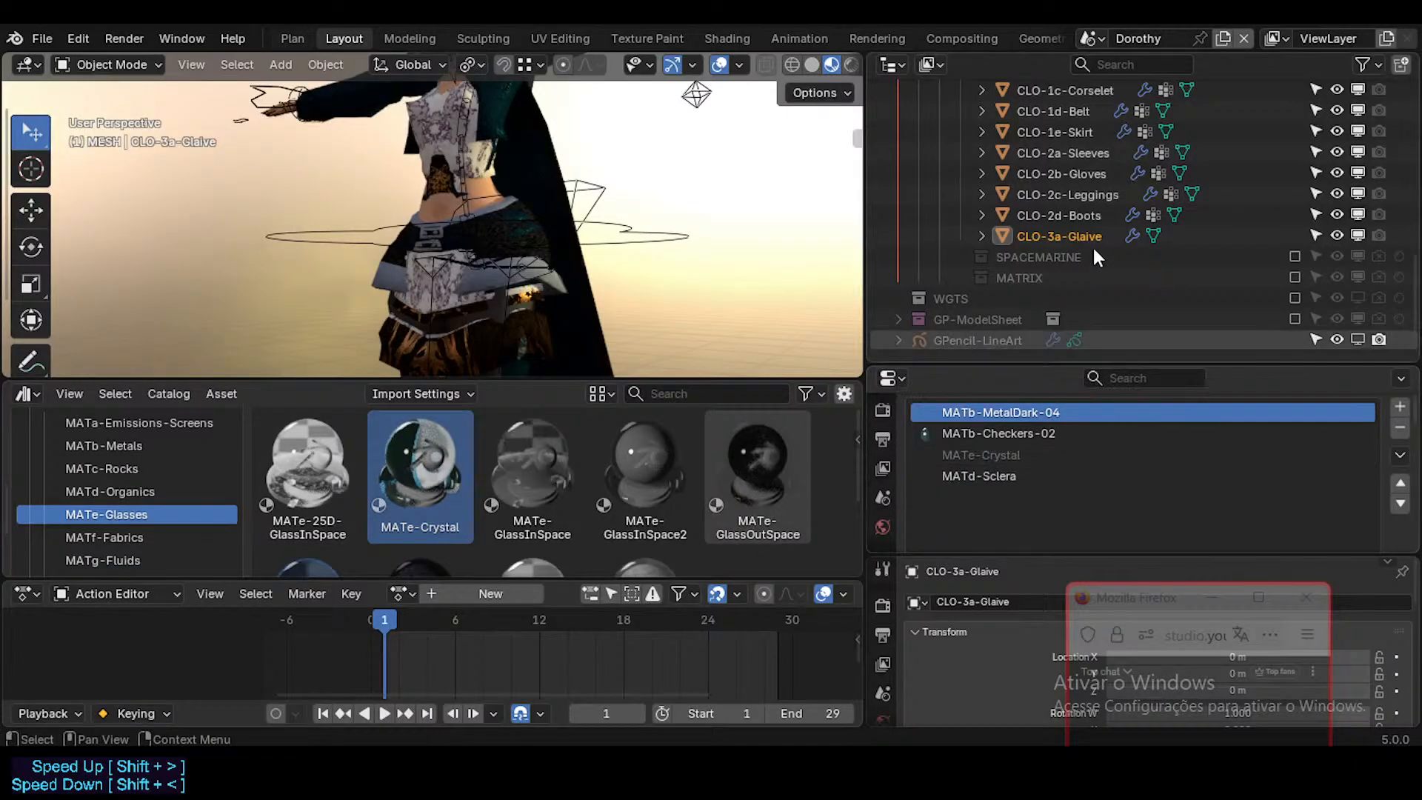
left_click(1084, 236)
Step: Enable the SPACEMARINE collection and replace the local MATe-Crystal-01 on SpaceAgent-Belt with the library's MATe-Crystal
left_click(1294, 257)
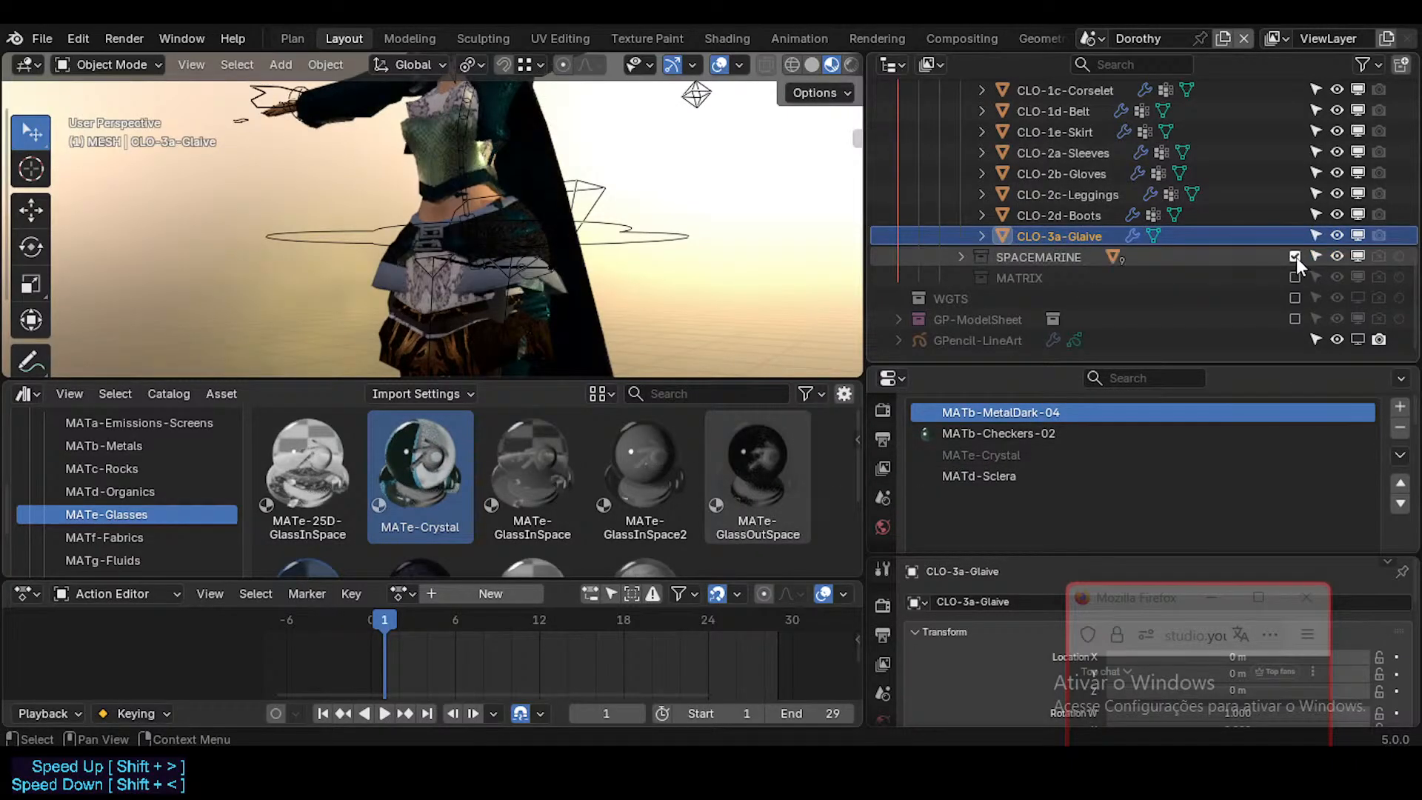
left_click(960, 257)
scroll(1036, 252, "down", 2)
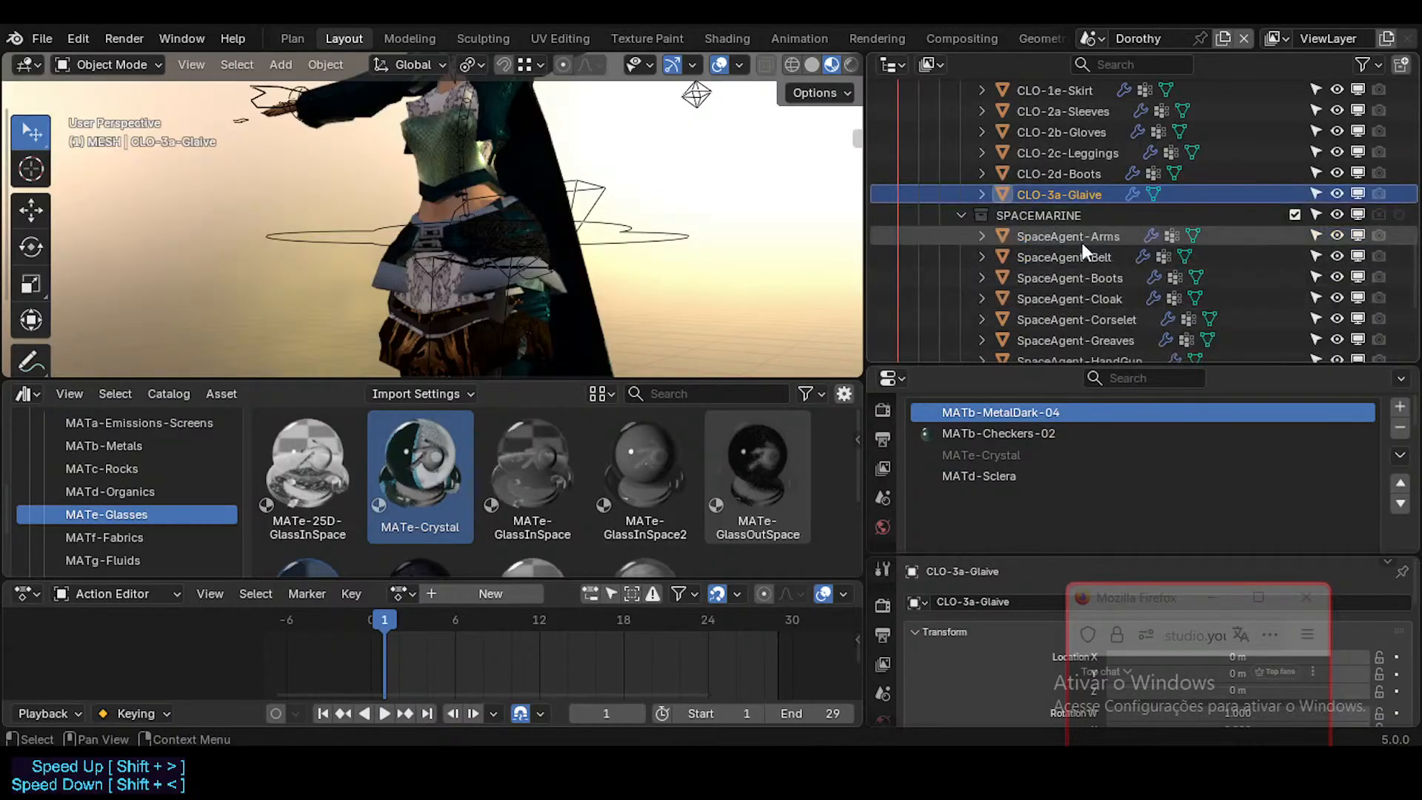
left_click(1082, 243)
left_click(1083, 262)
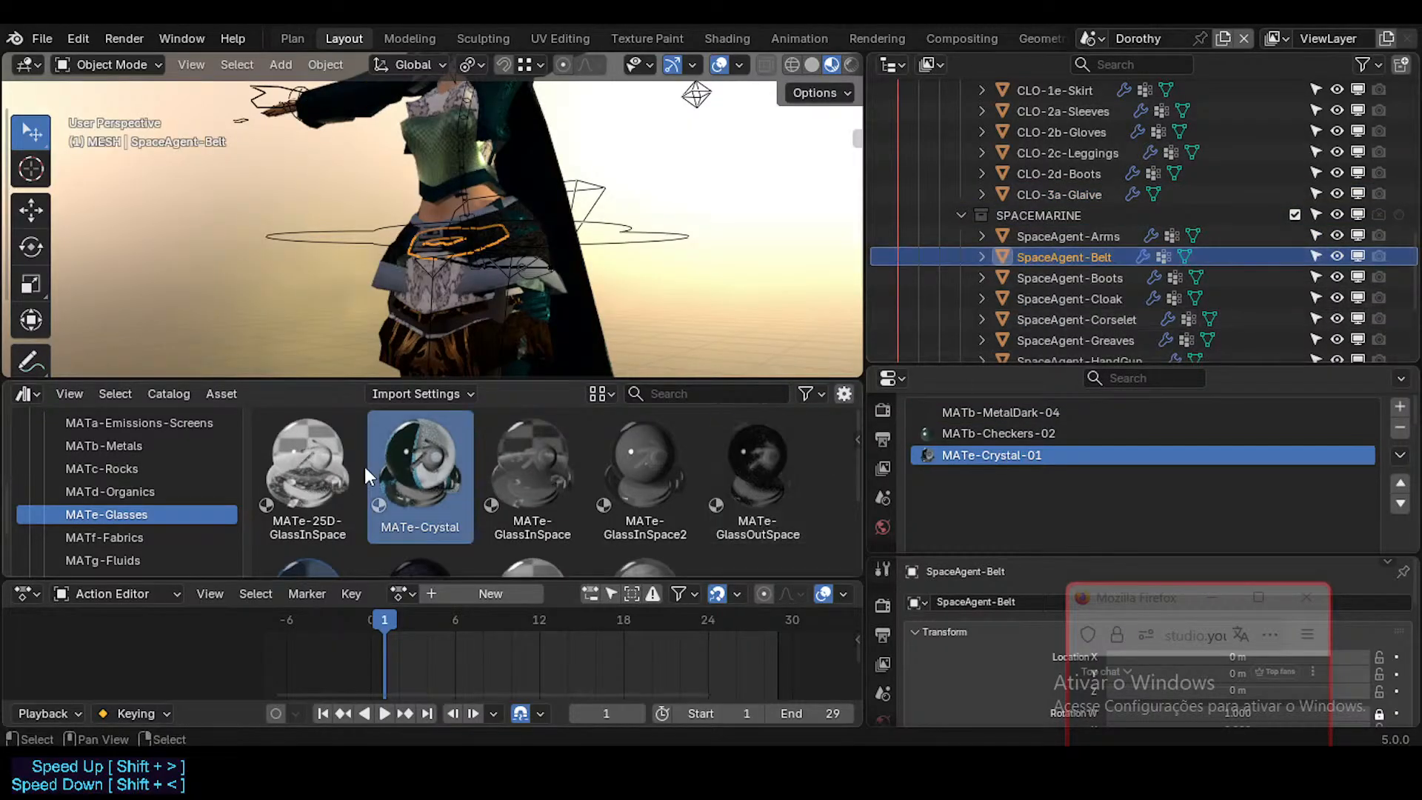
left_click_drag(411, 481, 1065, 449)
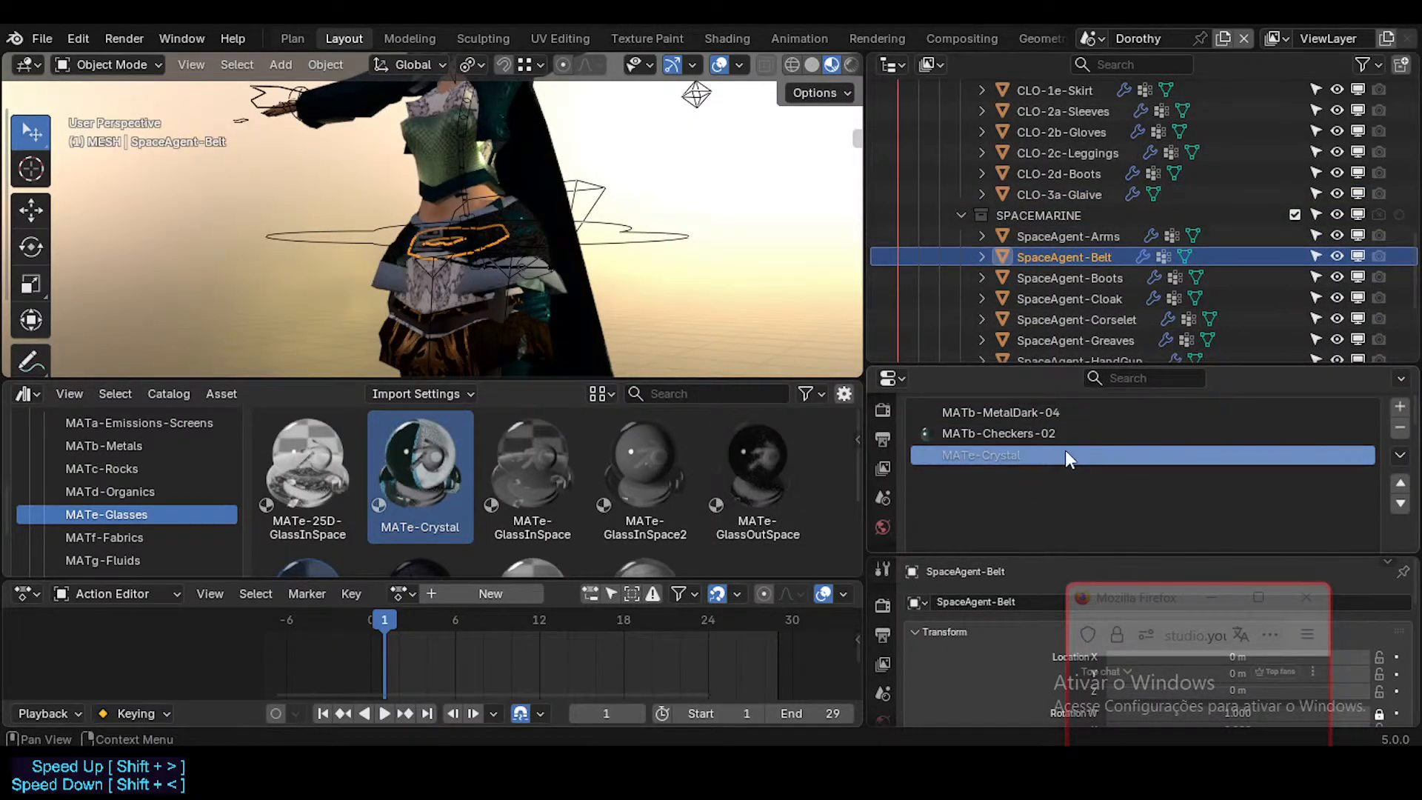
Step: Check the remaining SpaceAgent pieces from Boots to HandGun and replace the local MATe-Crystal-01 on SpaceAgent-HandGun with the library's MATe-Crystal
left_click(1067, 281)
left_click(1078, 296)
left_click(1085, 315)
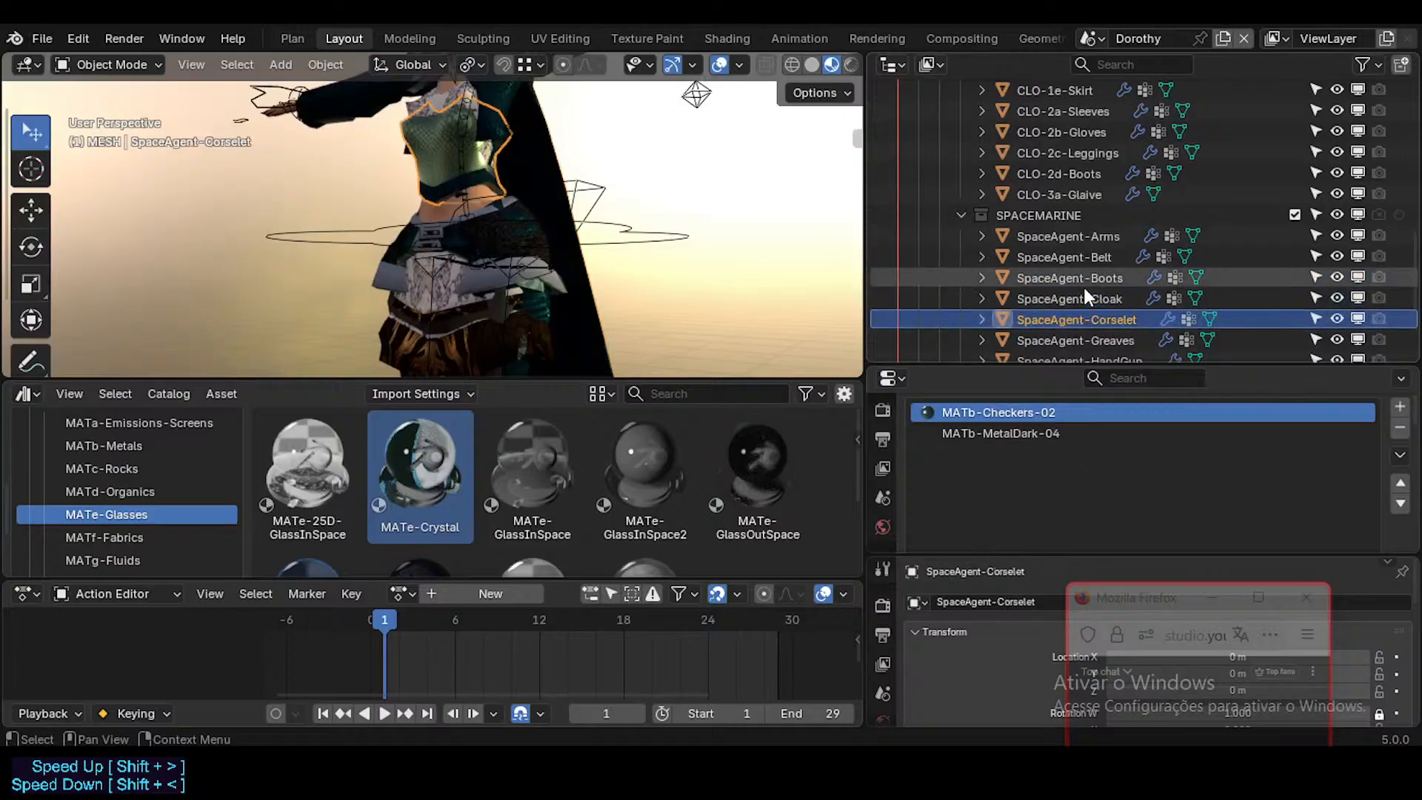
scroll(1069, 258, "down", 1)
key("Down")
Step: Check the material slots of SpaceAgent-Pauldrons and SpaceAgent-Skirt for the local MATe-Crystal-01
key("Down")
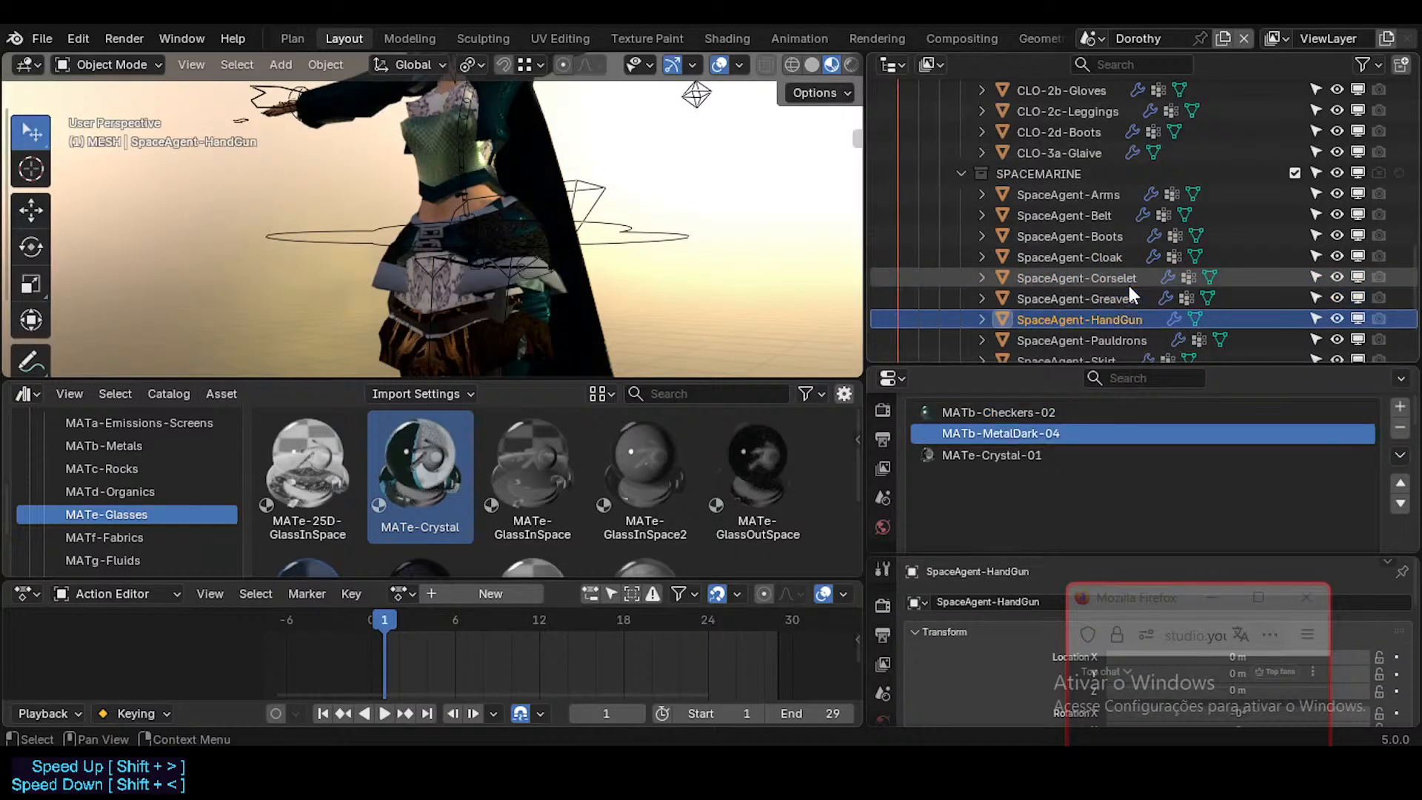
left_click_drag(445, 468, 990, 463)
key("Down")
scroll(1101, 263, "down", 1)
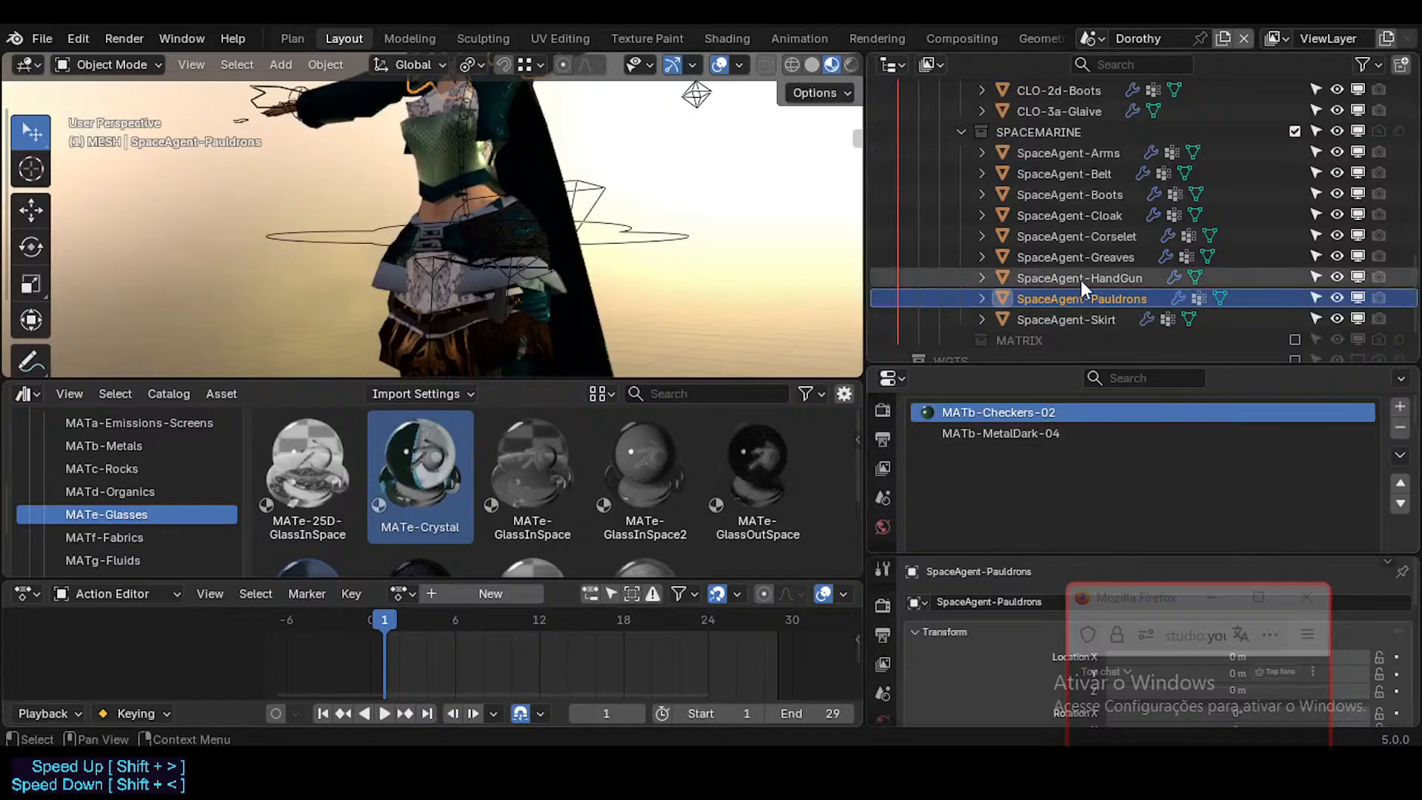
key("Down")
scroll(1080, 280, "down", 1)
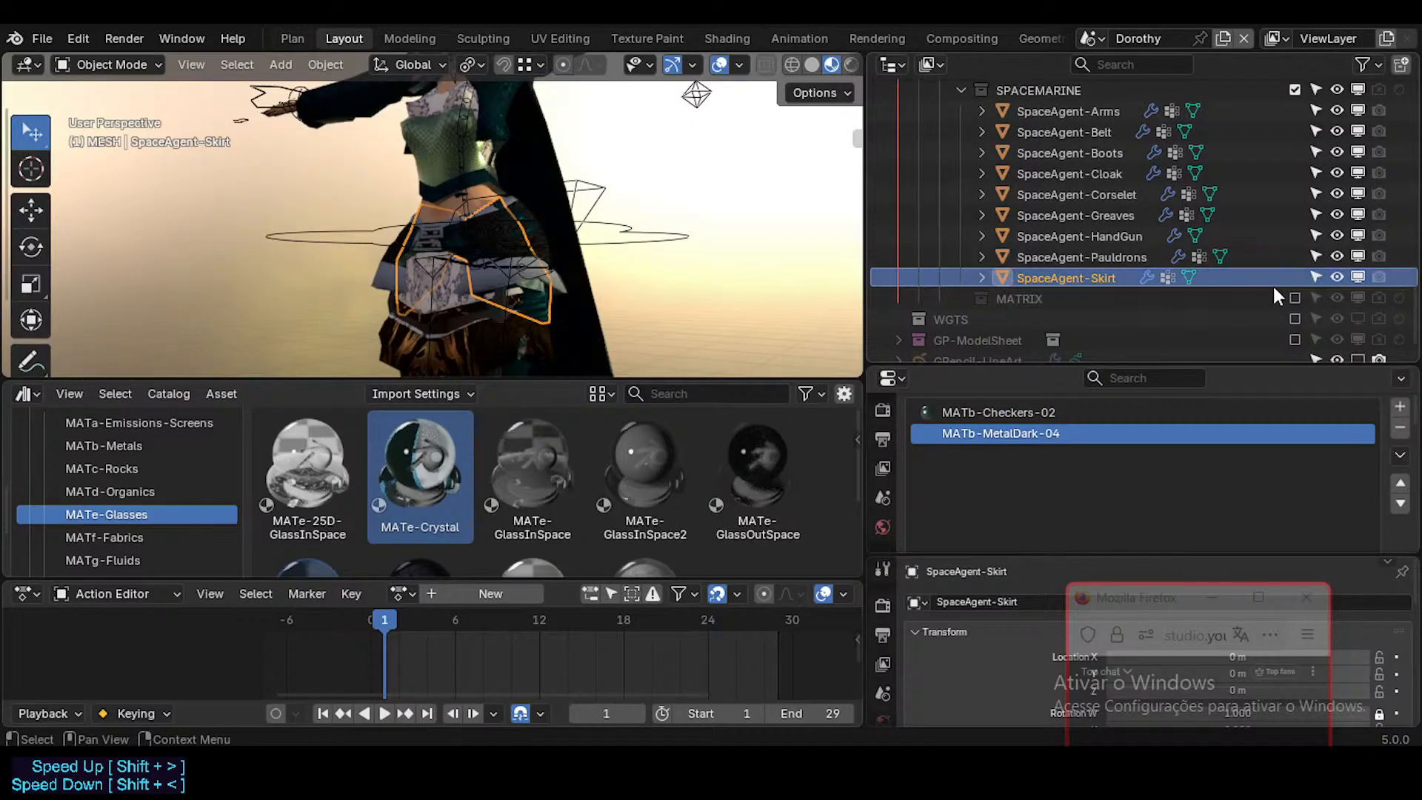
Step: Enable the MATRIX collection and replace the local MATe-Crystal-01 on CLO-Fantasy5-BeltAccessory with the library's MATe-Crystal
left_click(1293, 298)
scroll(1021, 255, "down", 1)
left_click(961, 279)
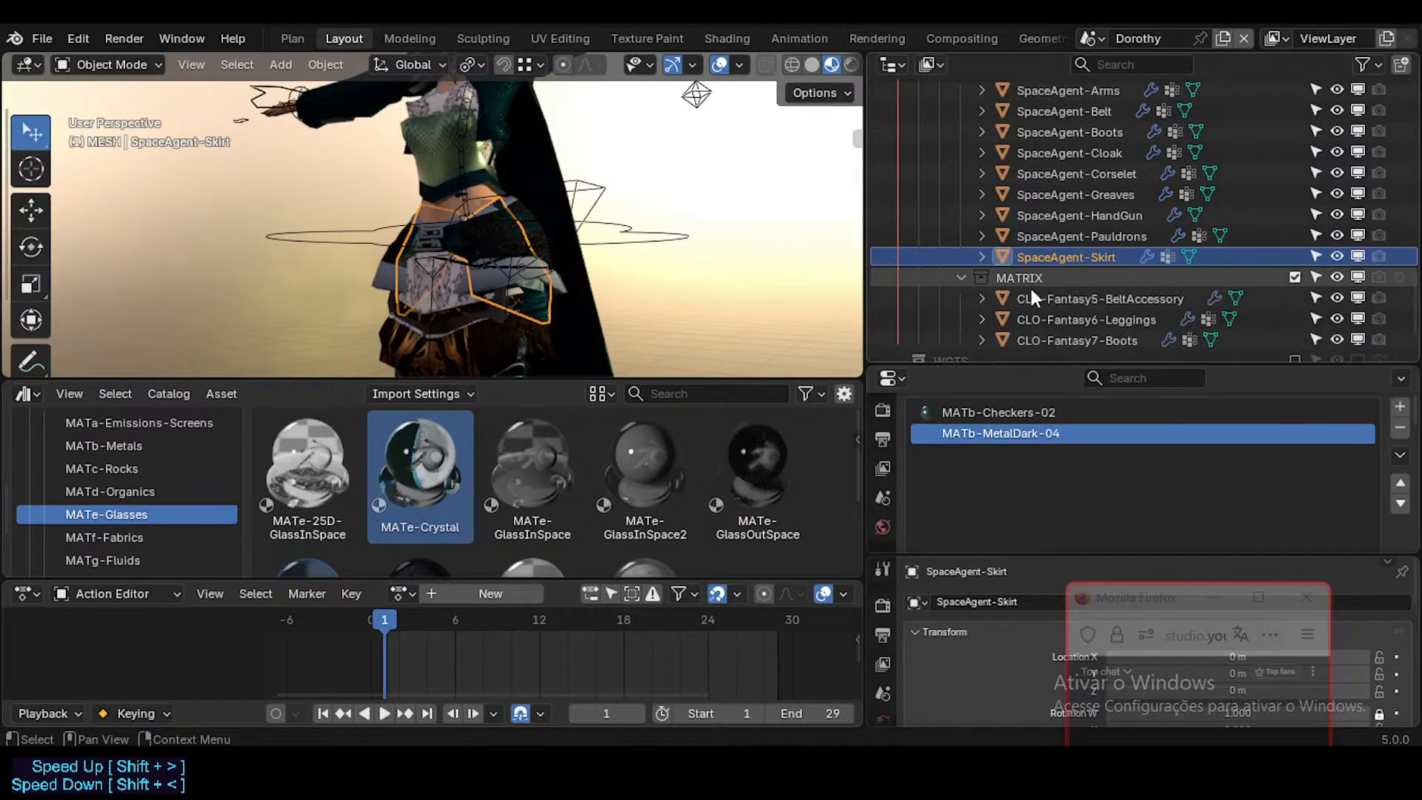
left_click(1037, 298)
scroll(1074, 299, "down", 1)
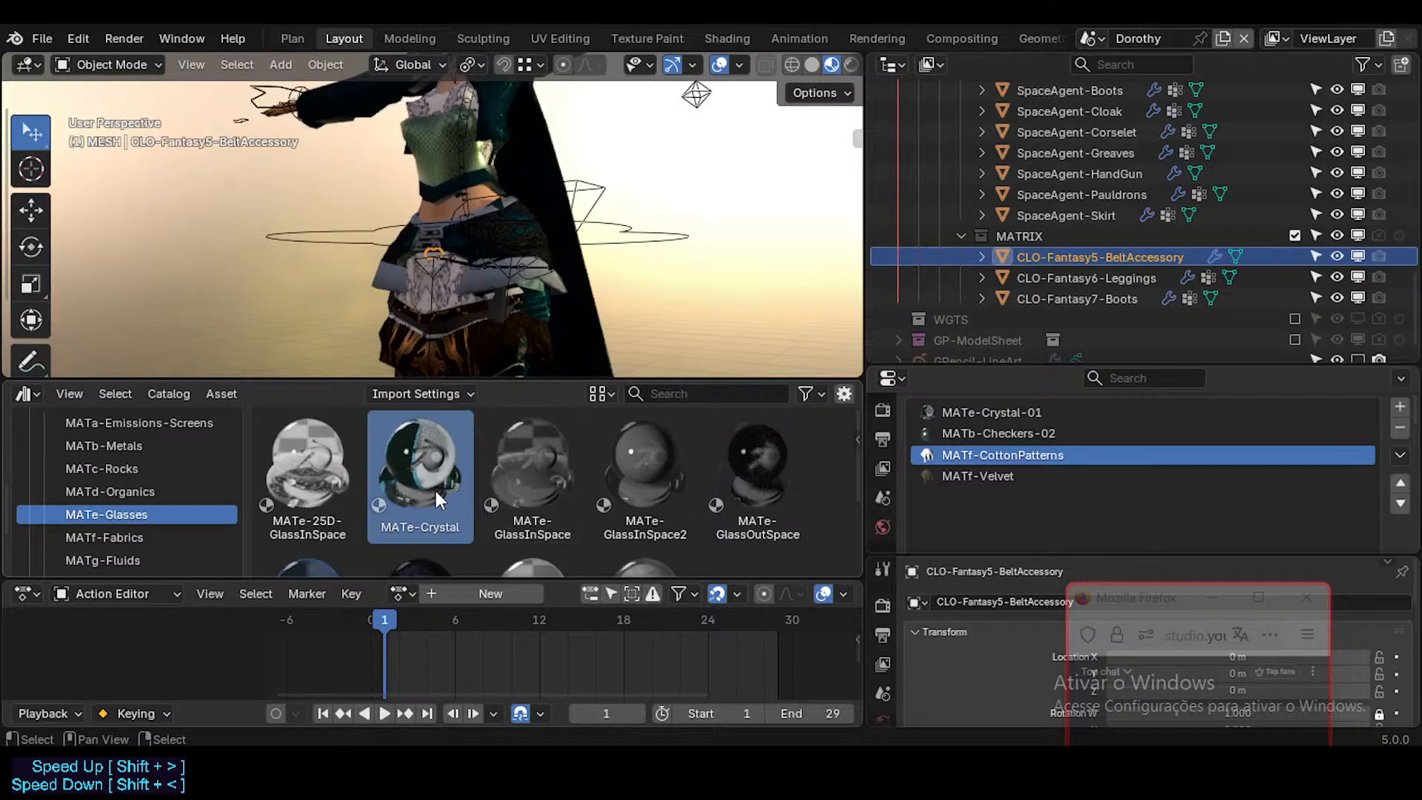
left_click_drag(435, 490, 1068, 405)
Step: Check the material slots of CLO-Fantasy6-Leggings for the local MATe-Crystal-01
left_click(1098, 284)
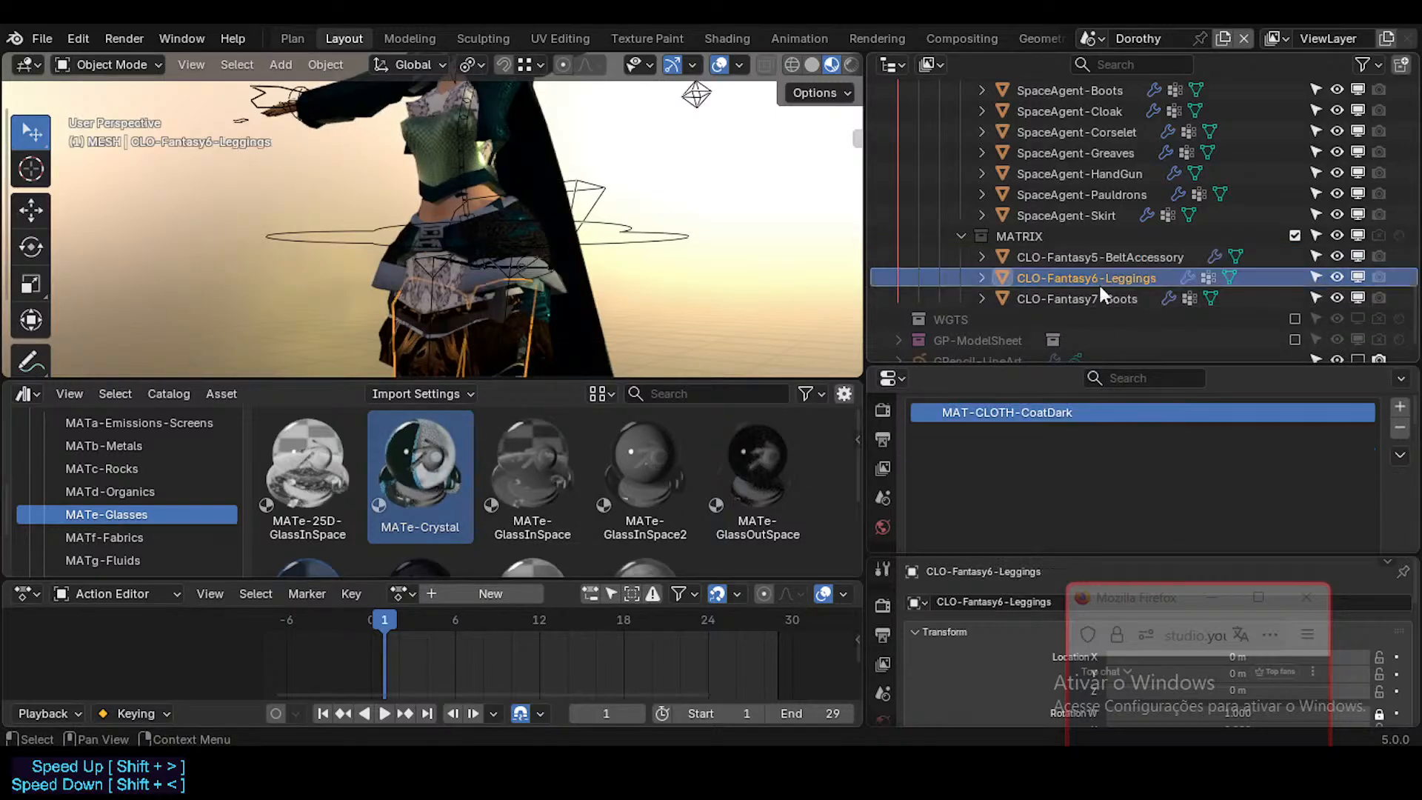
key("Down")
key("Up")
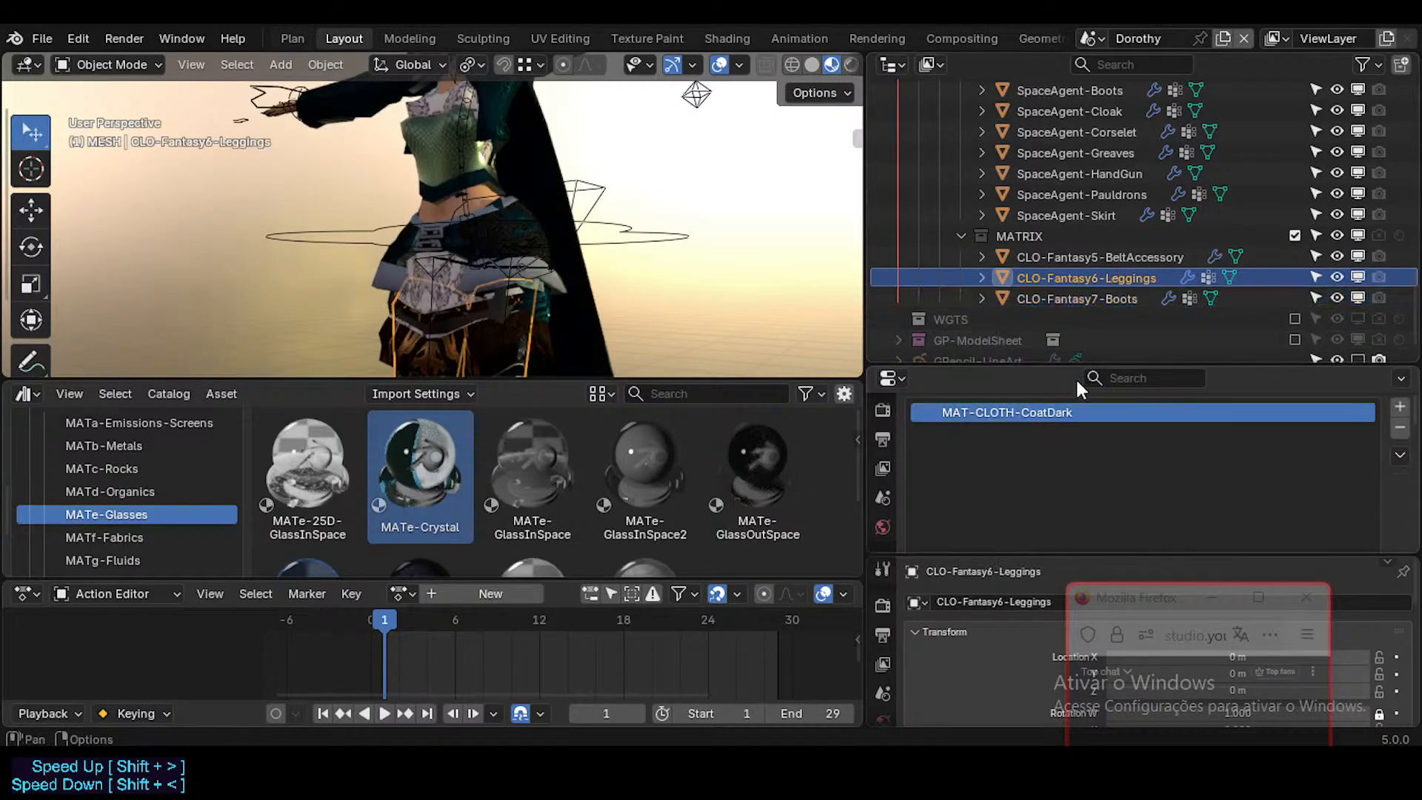
key("Up")
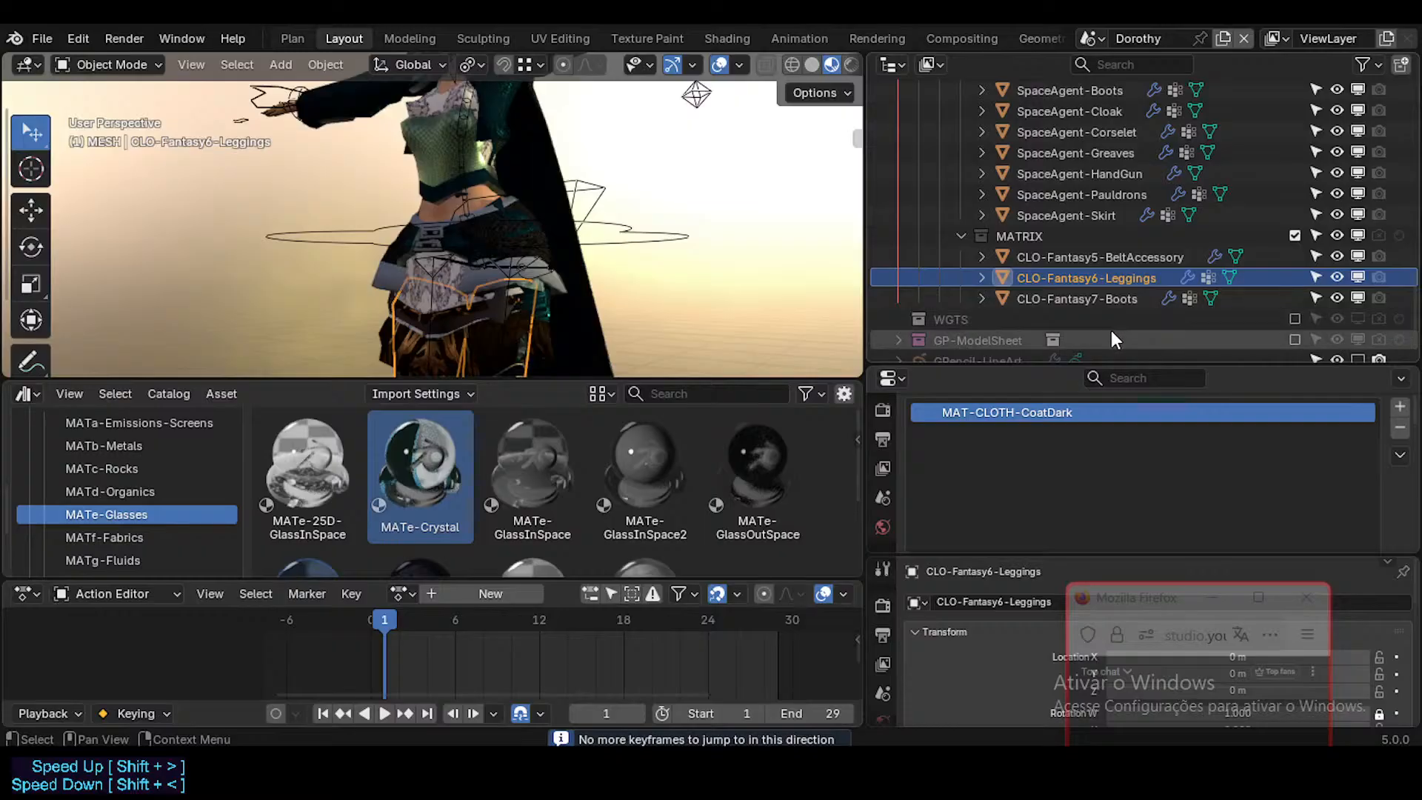
Step: Replace the local MATb-Checkers-02 on CLO-Fantasy7-Boots with the MATb-Checkers-02 asset from Furniture.blend in the MATb-Metals catalog
left_click(1087, 303)
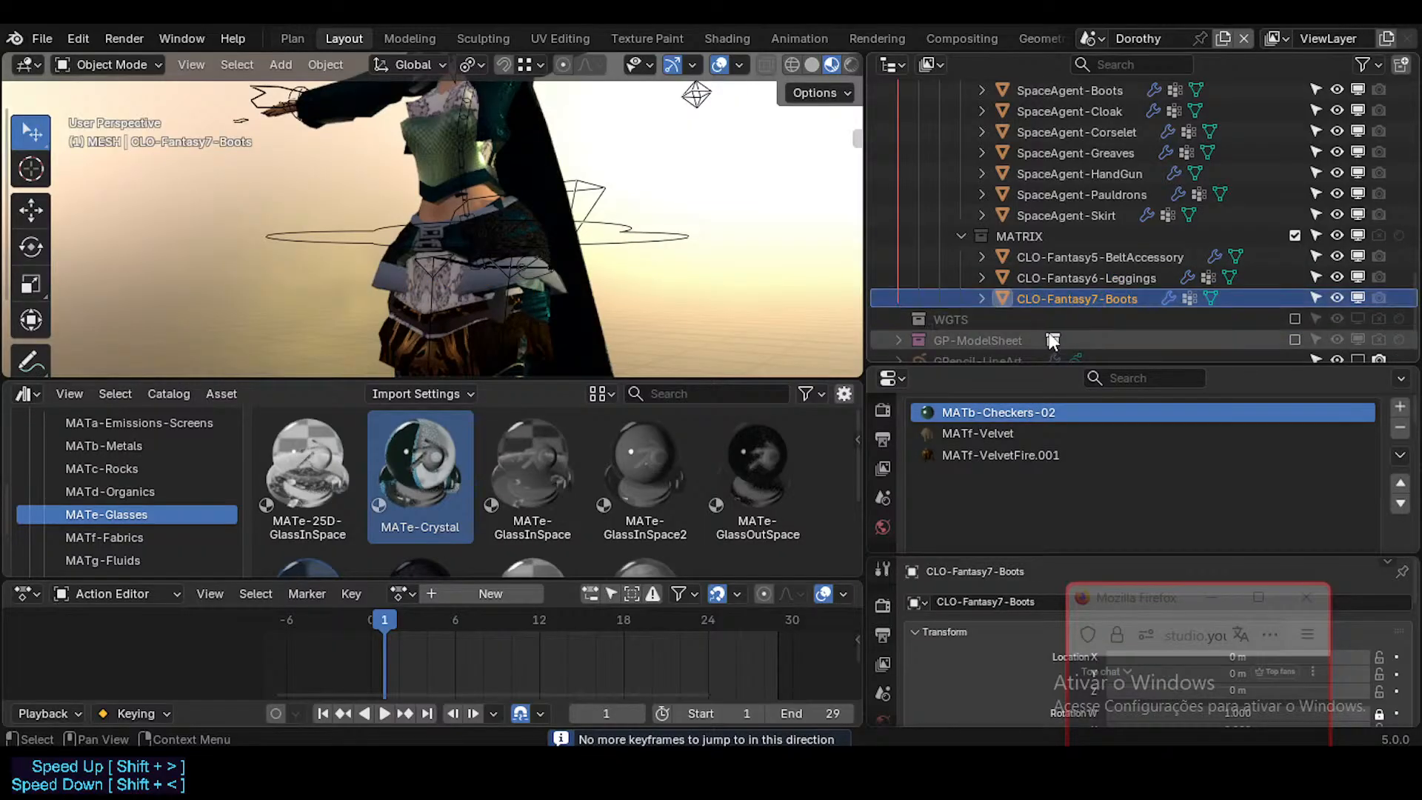
left_click(141, 448)
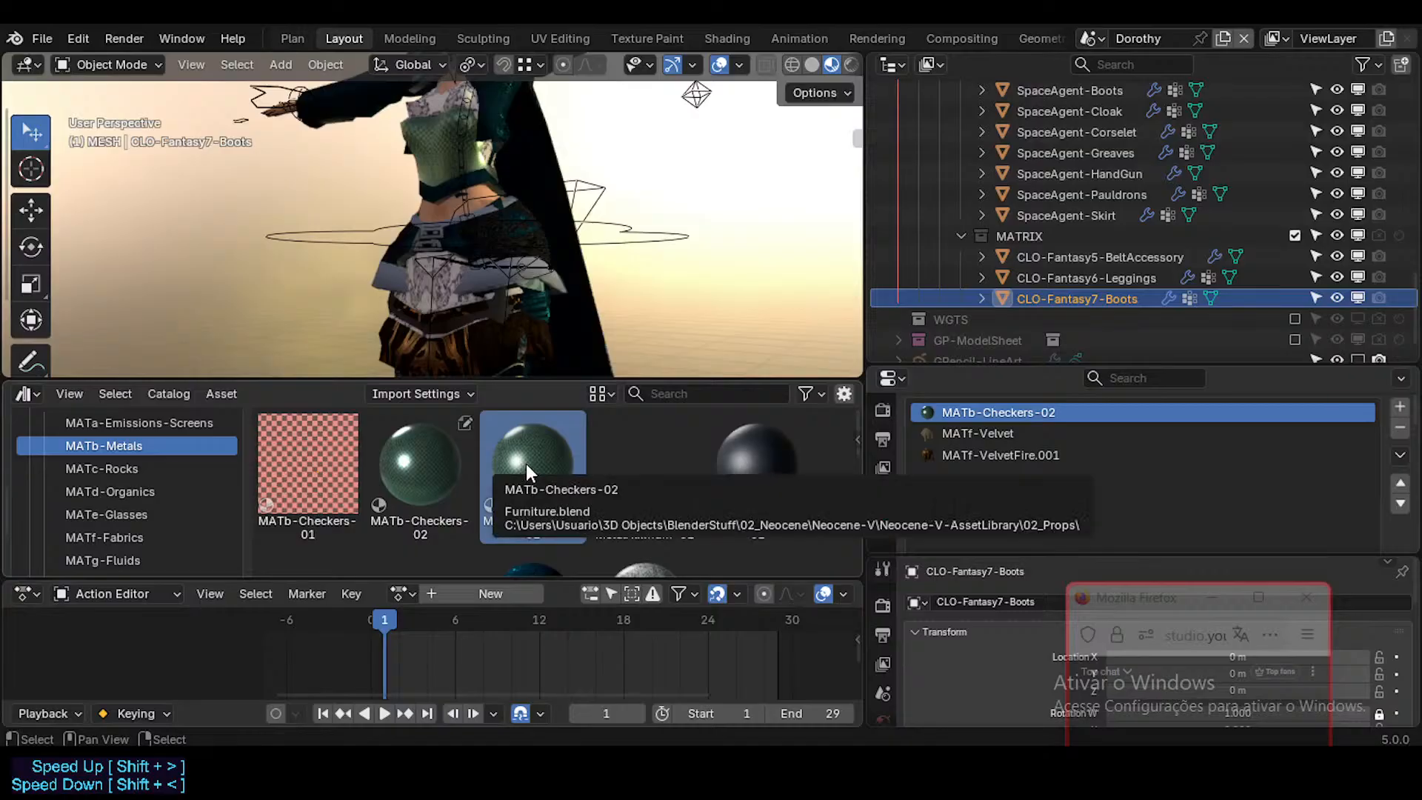
left_click_drag(526, 467, 1058, 413)
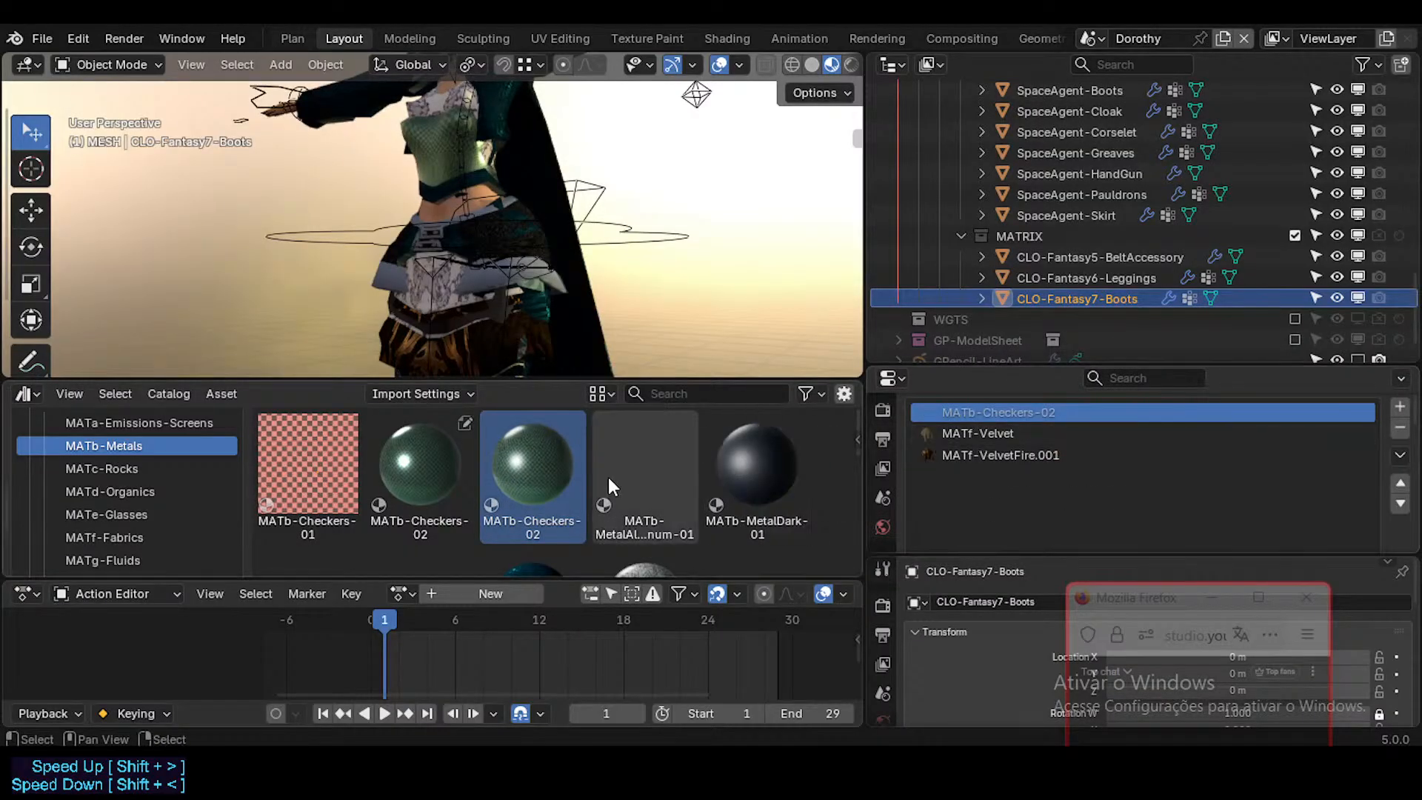
Step: Examine the MATf-Velvet slot on CLO-Fantasy7-Boots and the material assigned to CLO-Fantasy6-Leggings
scroll(609, 485, "down", 5)
scroll(1057, 444, "down", 2)
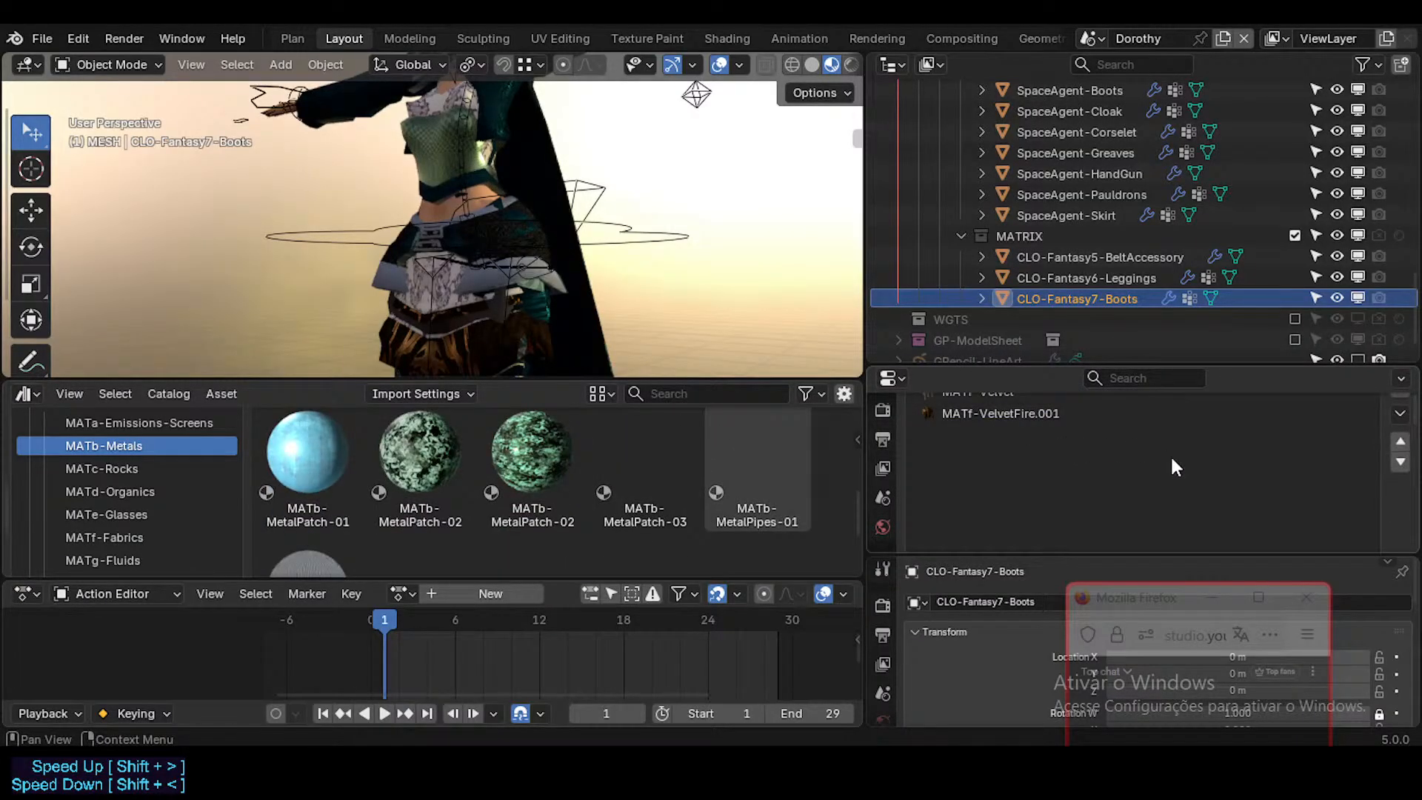
scroll(1005, 427, "up", 1)
left_click(1008, 435)
scroll(1342, 495, "down", 4)
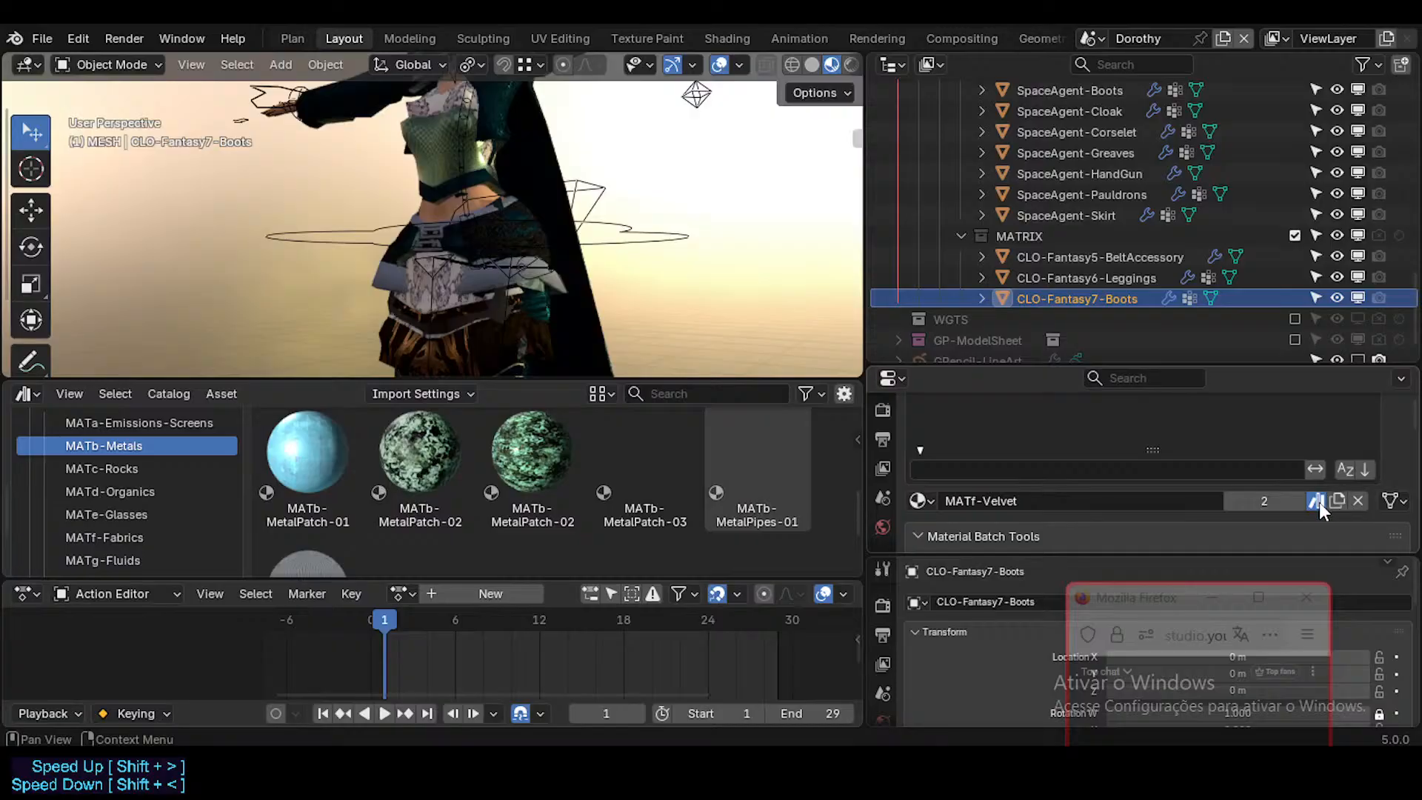
scroll(1065, 463, "up", 4)
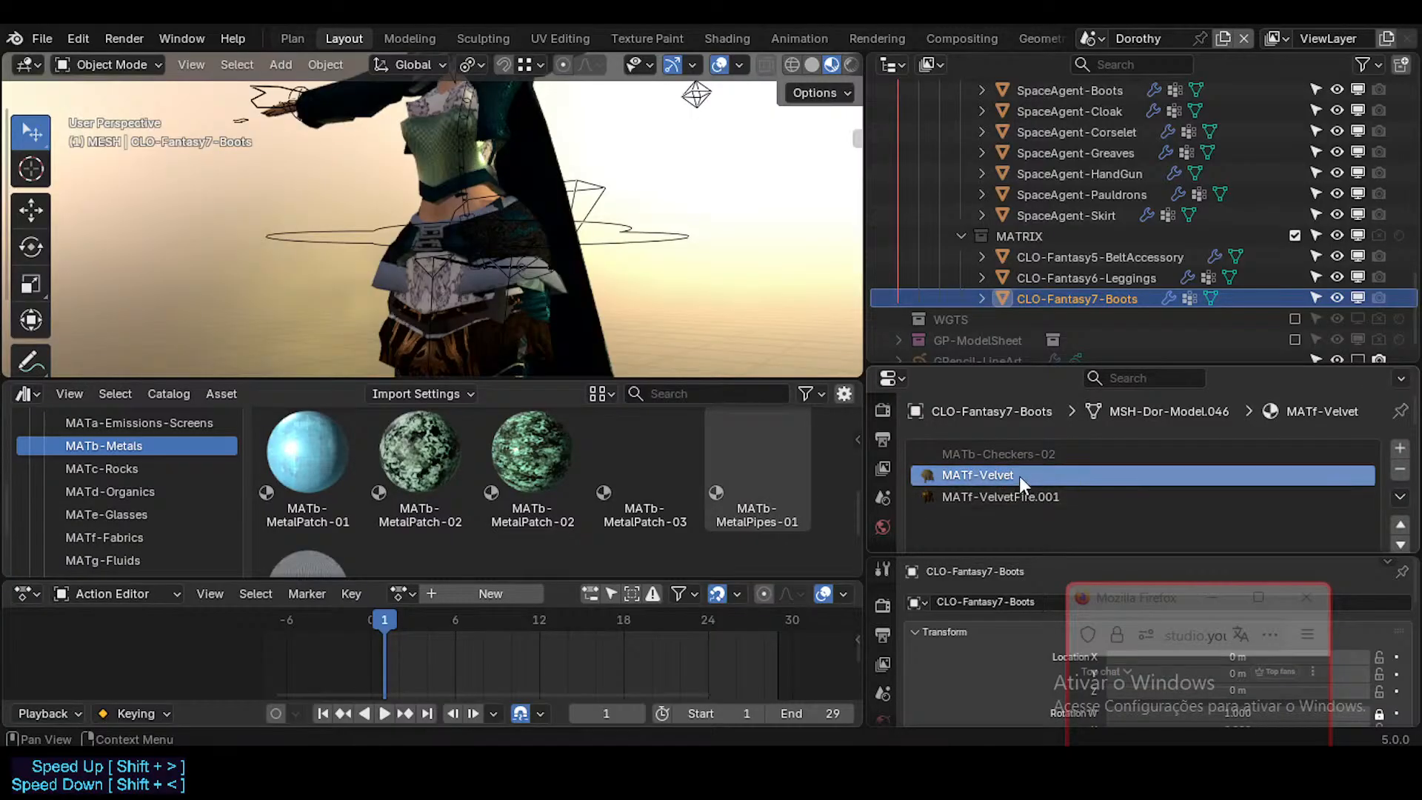
left_click(1092, 278)
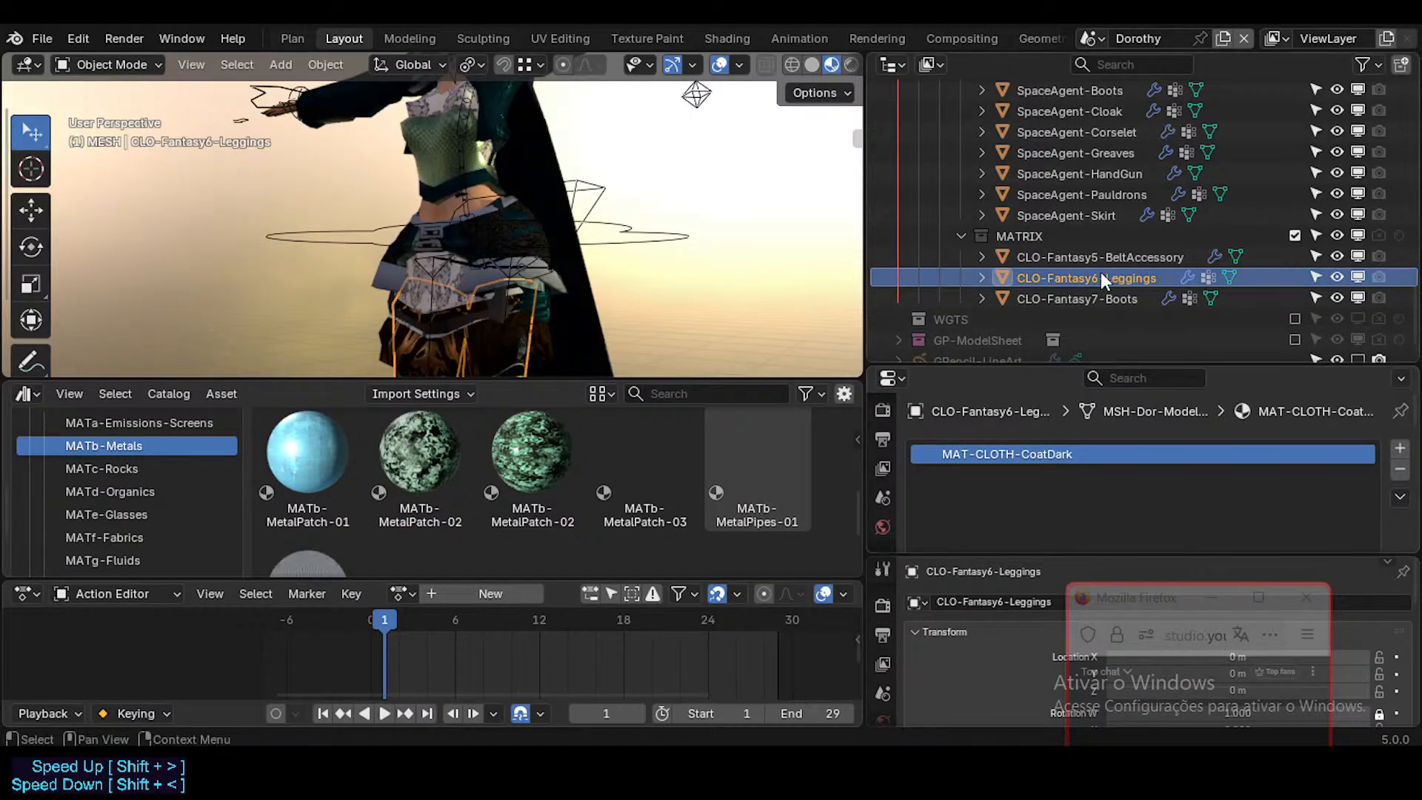
scroll(1318, 499, "down", 4)
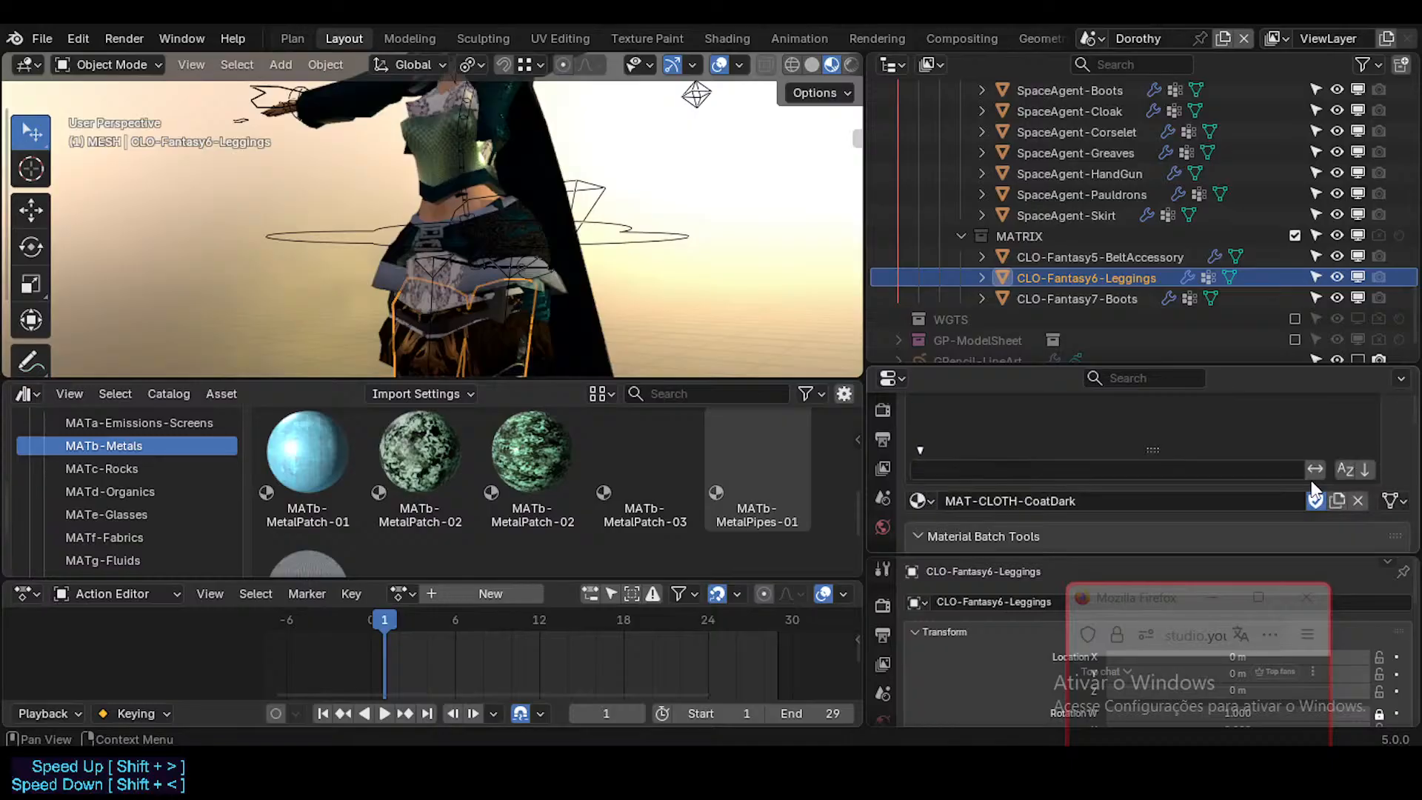
scroll(1314, 489, "up", 4)
Step: Replace the local MATb-Checkers-02 on CLO-Fantasy5-BeltAccessory with the library's MATb-Checkers-02 from Furniture.blend
left_click(1132, 257)
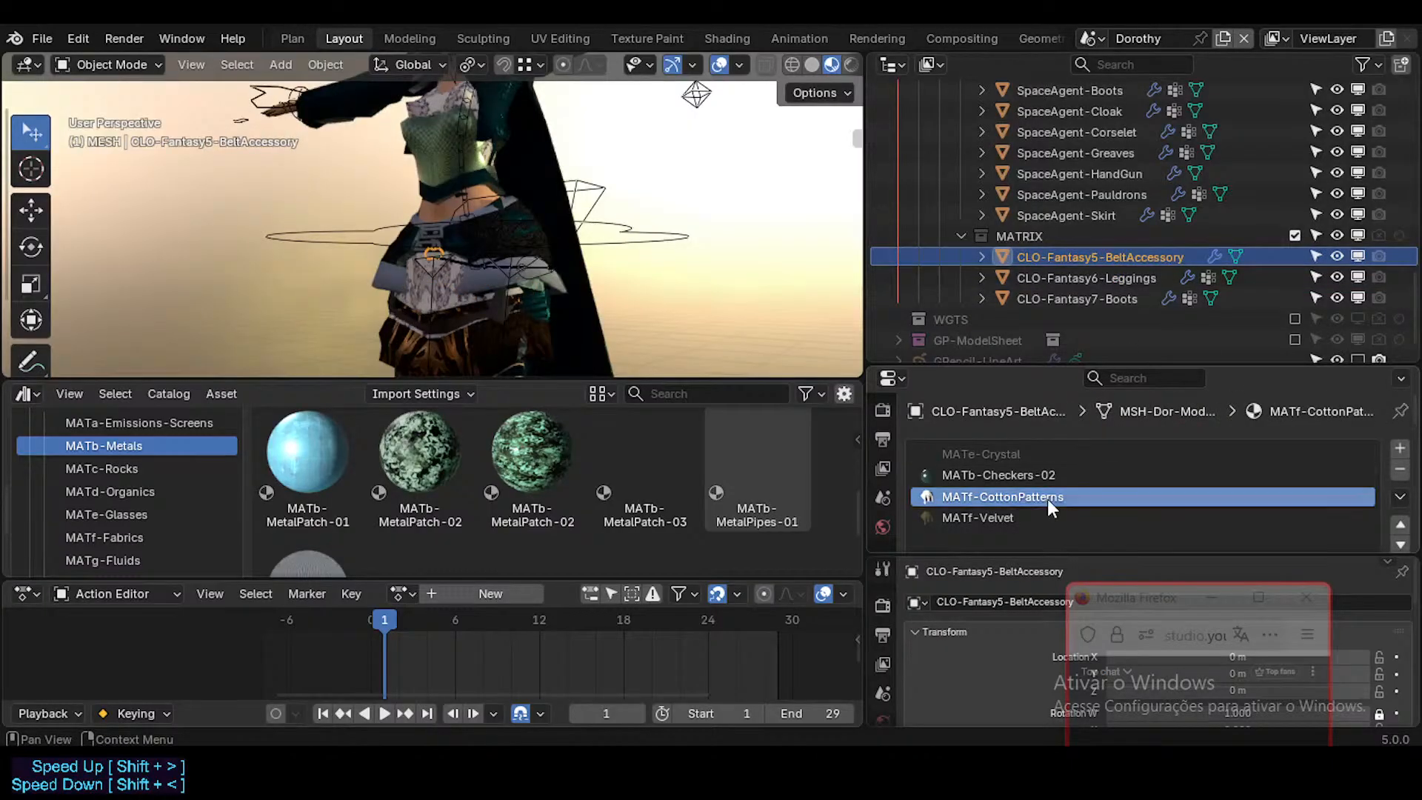
scroll(565, 470, "up", 4)
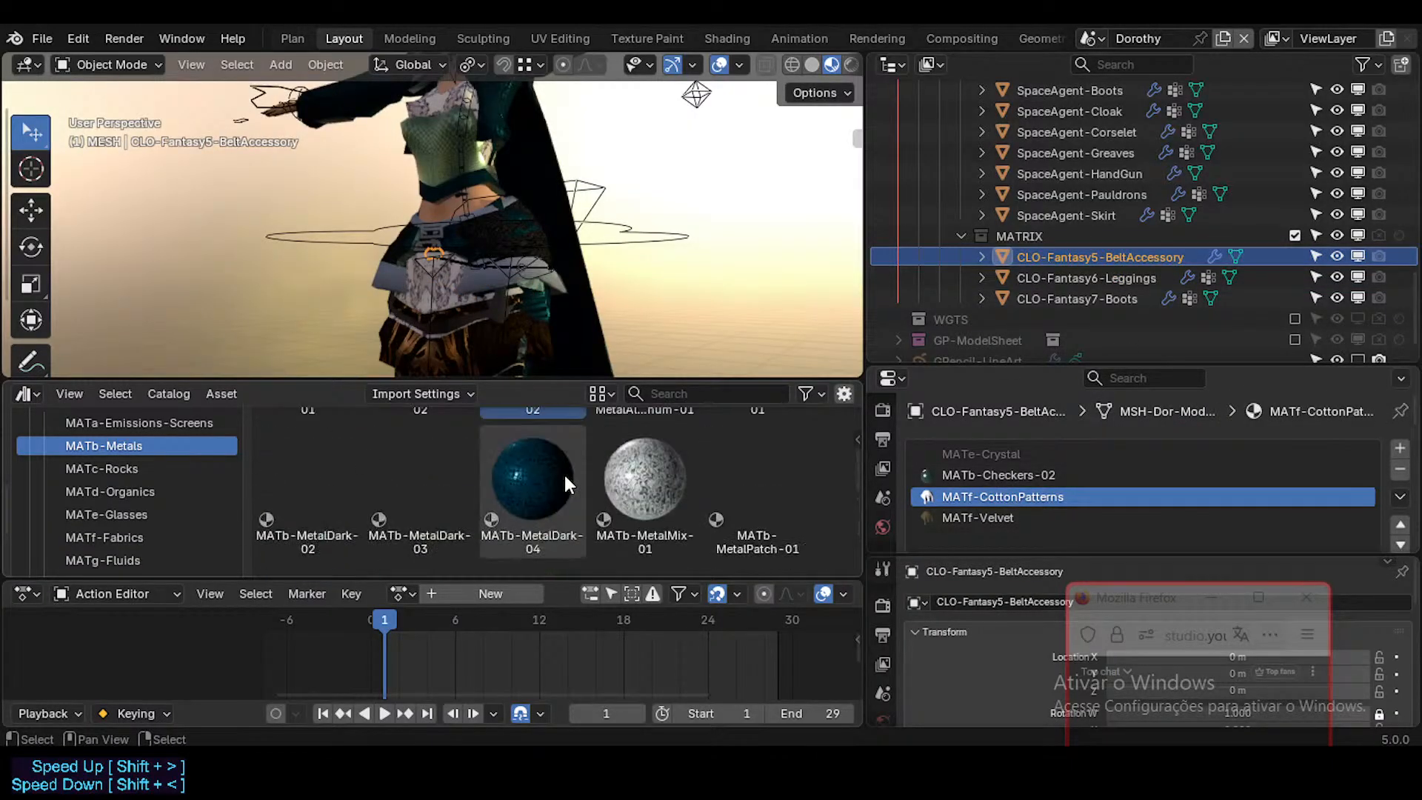
scroll(565, 475, "up", 2)
left_click_drag(547, 473, 960, 467)
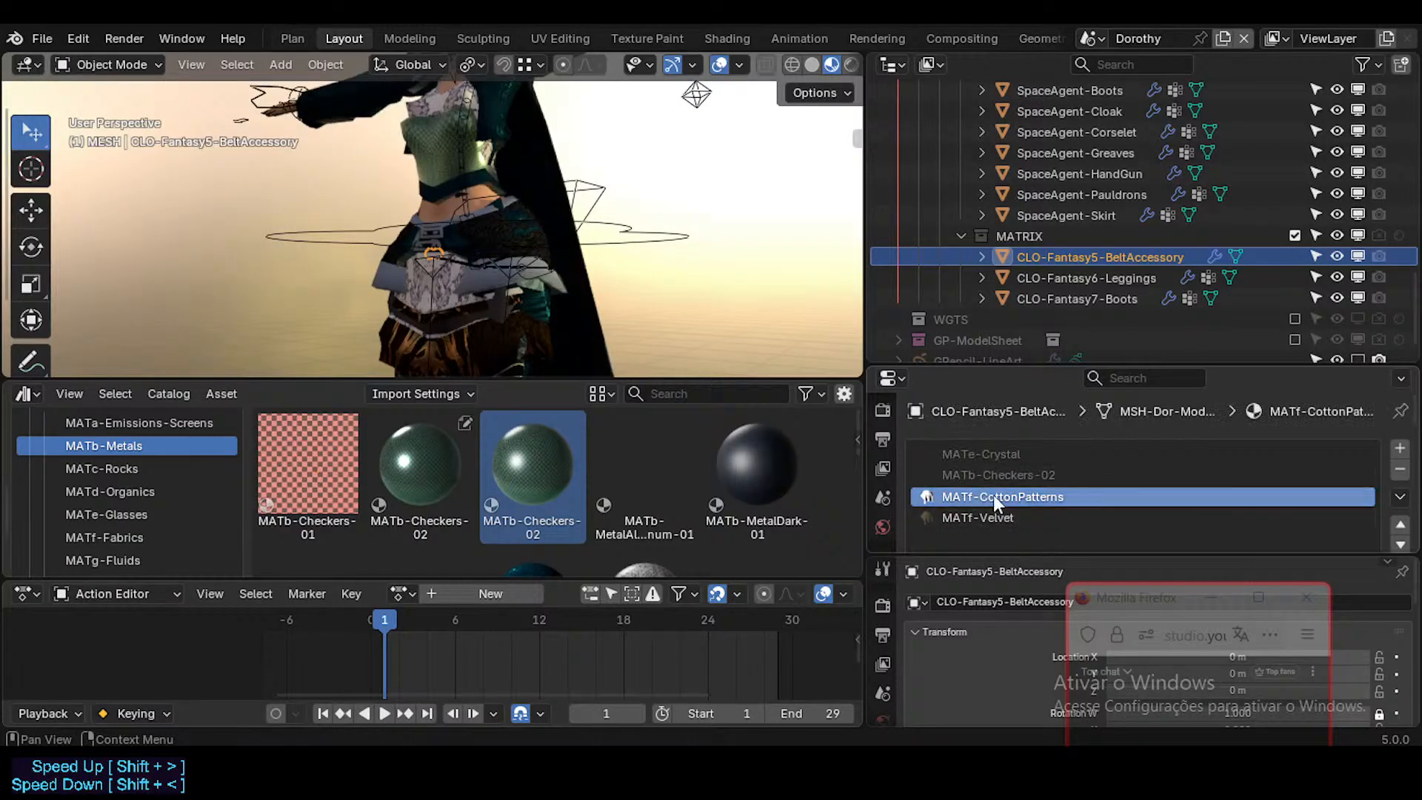
Step: Collapse the MATRIX collection and replace the local MATb-Checkers-02 and MATb-MetalDark-04 on SpaceAgent-Skirt with their library versions
left_click(1061, 236)
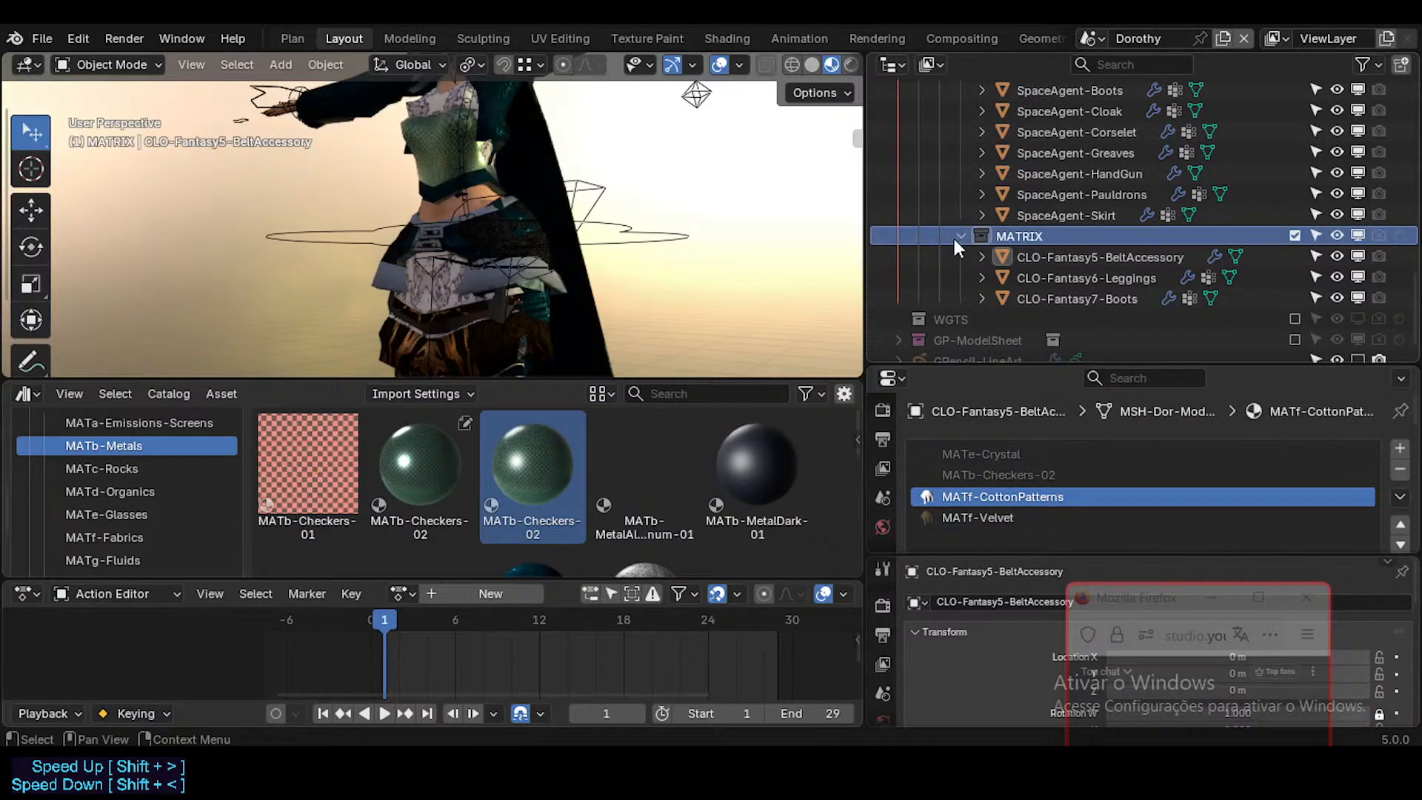
left_click(959, 237)
left_click(1066, 257)
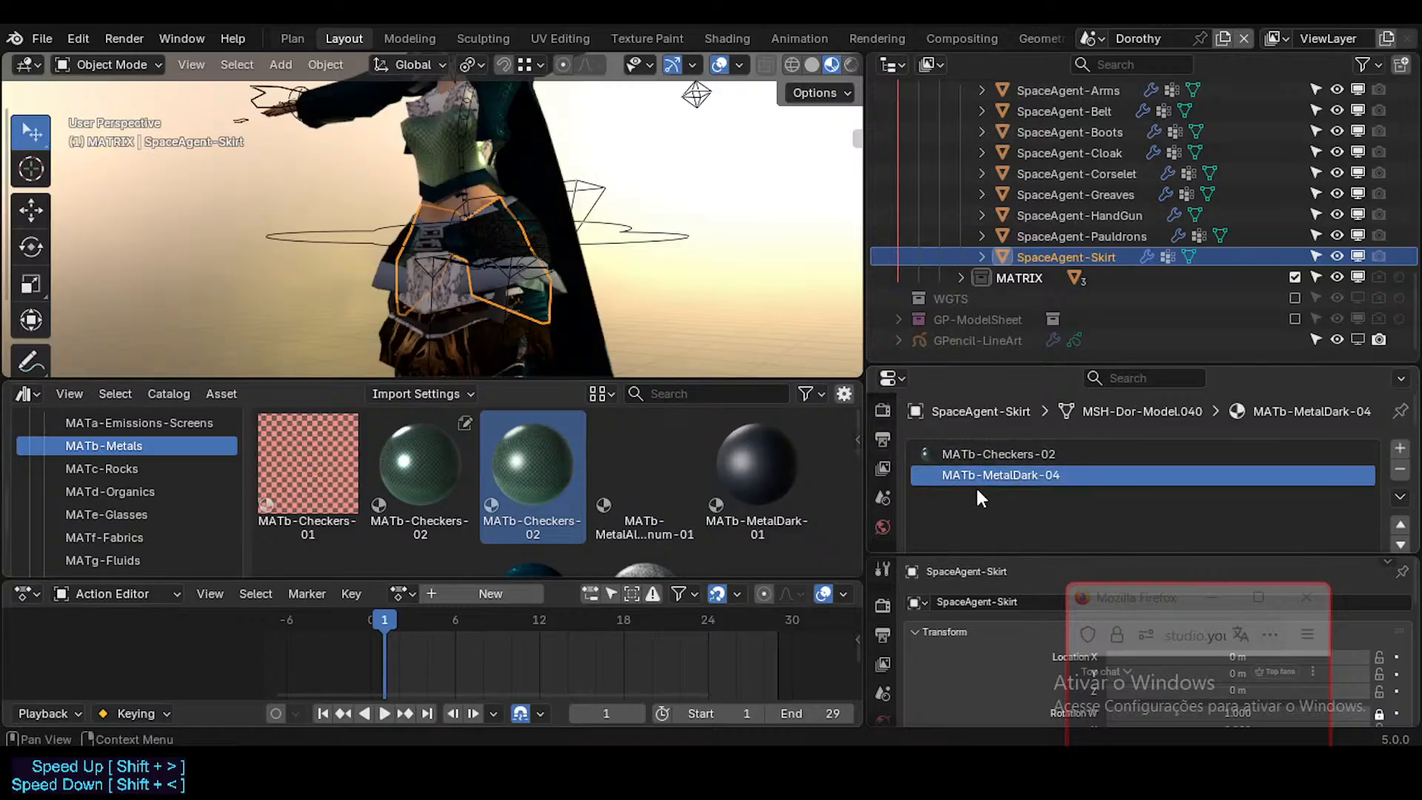
left_click_drag(541, 467, 626, 471)
scroll(586, 493, "down", 2)
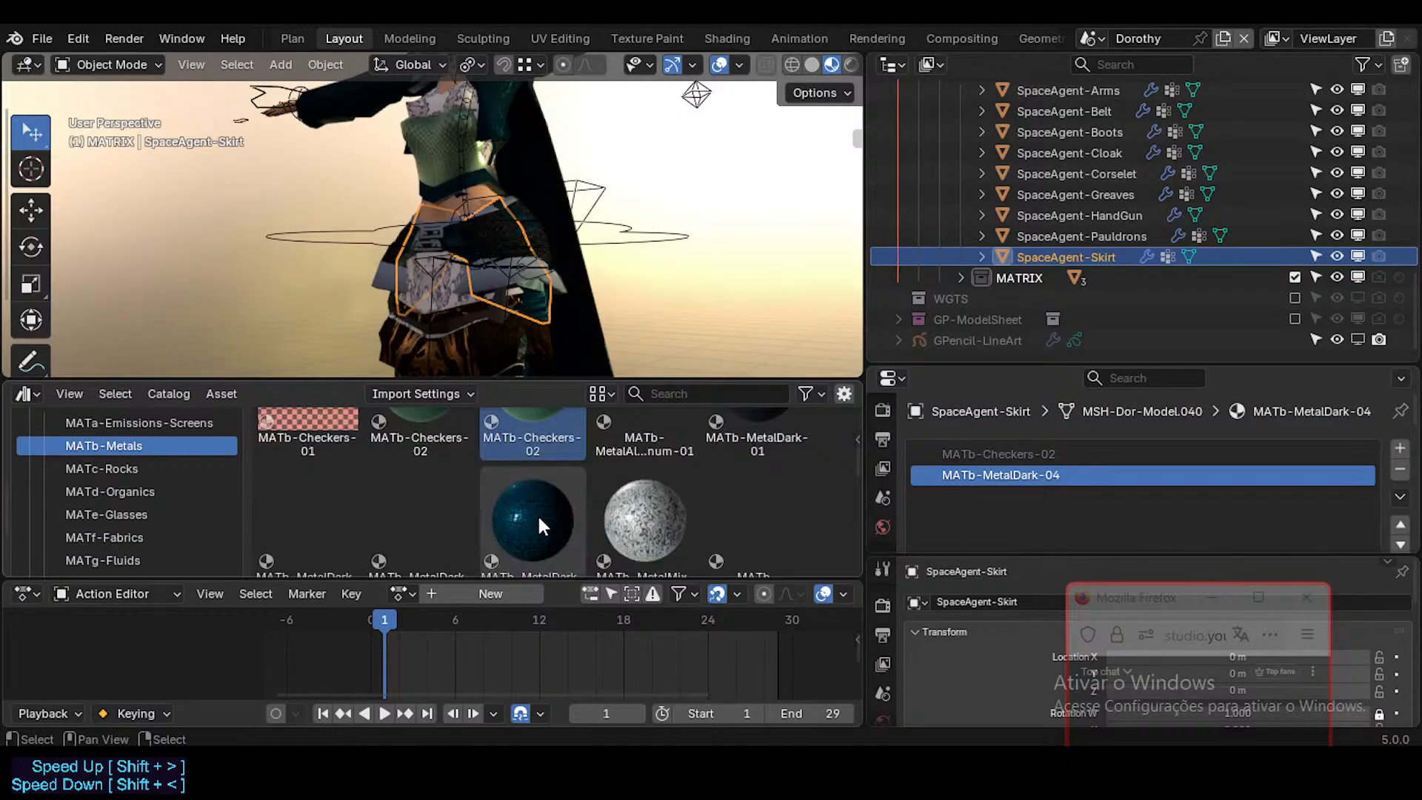
left_click_drag(537, 513, 998, 481)
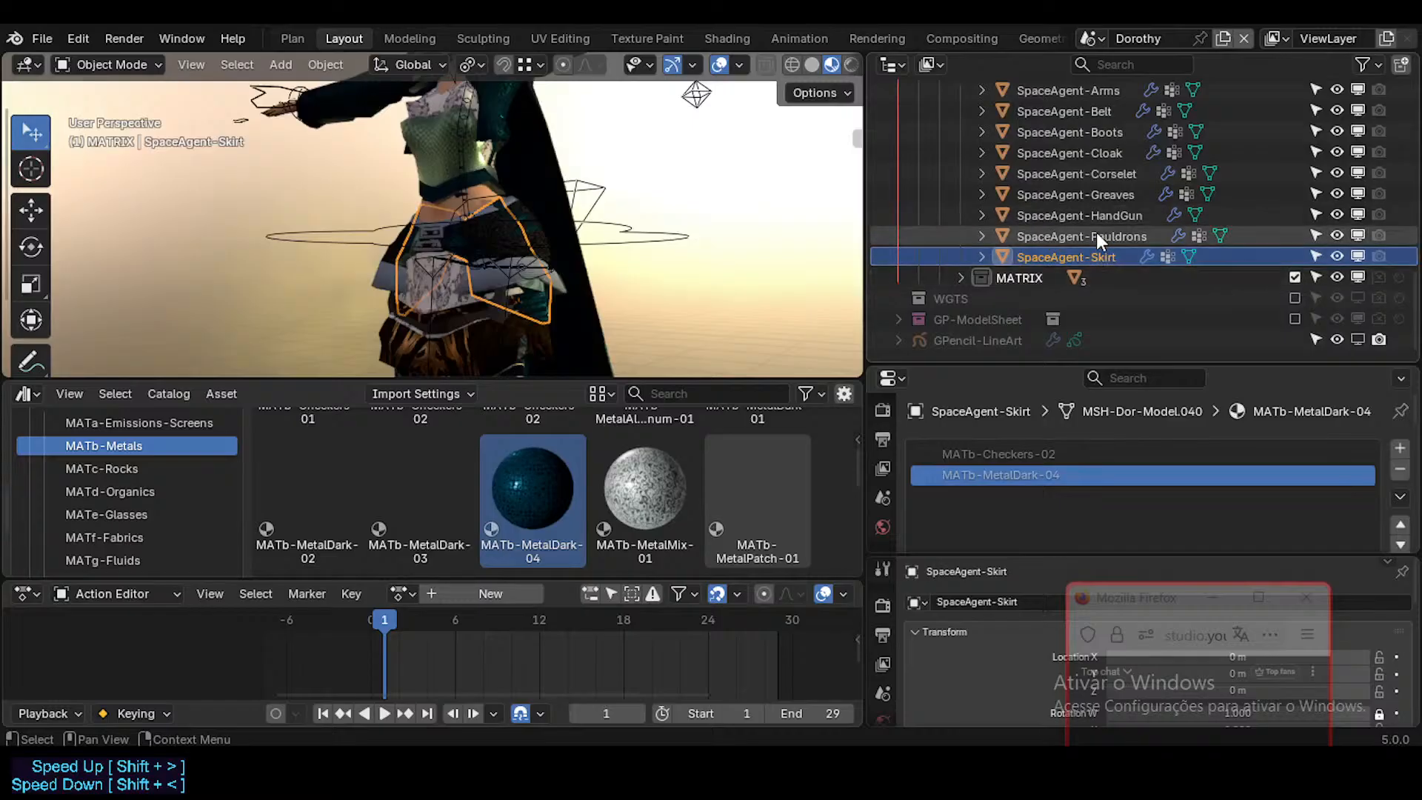
Step: Replace the local MATb-MetalDark-04 on SpaceAgent-Pauldrons with the library's MATb-MetalDark-04 asset from the MATb-Metals catalog
left_click(1096, 234)
mouse_move(539, 498)
left_mouse_down()
mouse_move(1028, 467)
mouse_move(531, 472)
left_mouse_up()
scroll(519, 481, "up", 2)
scroll(519, 480, "down", 1)
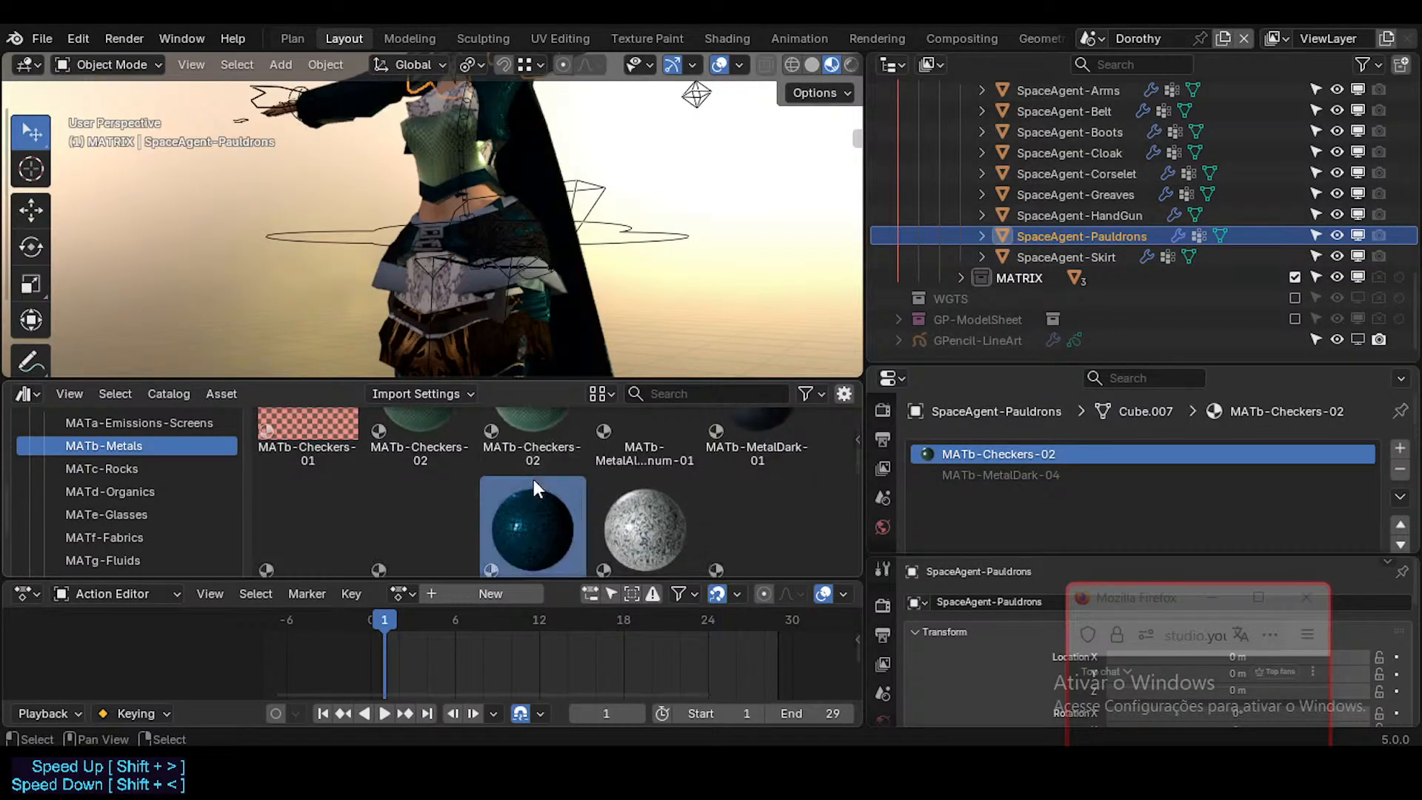
Step: Clear the asset mark from the local MATb-Checkers-02 and replace it on SpaceAgent-Pauldrons with the library's MATb-Checkers-02
scroll(533, 479, "up", 2)
mouse_move(350, 480)
left_mouse_down()
mouse_move(996, 466)
mouse_move(326, 470)
left_mouse_up()
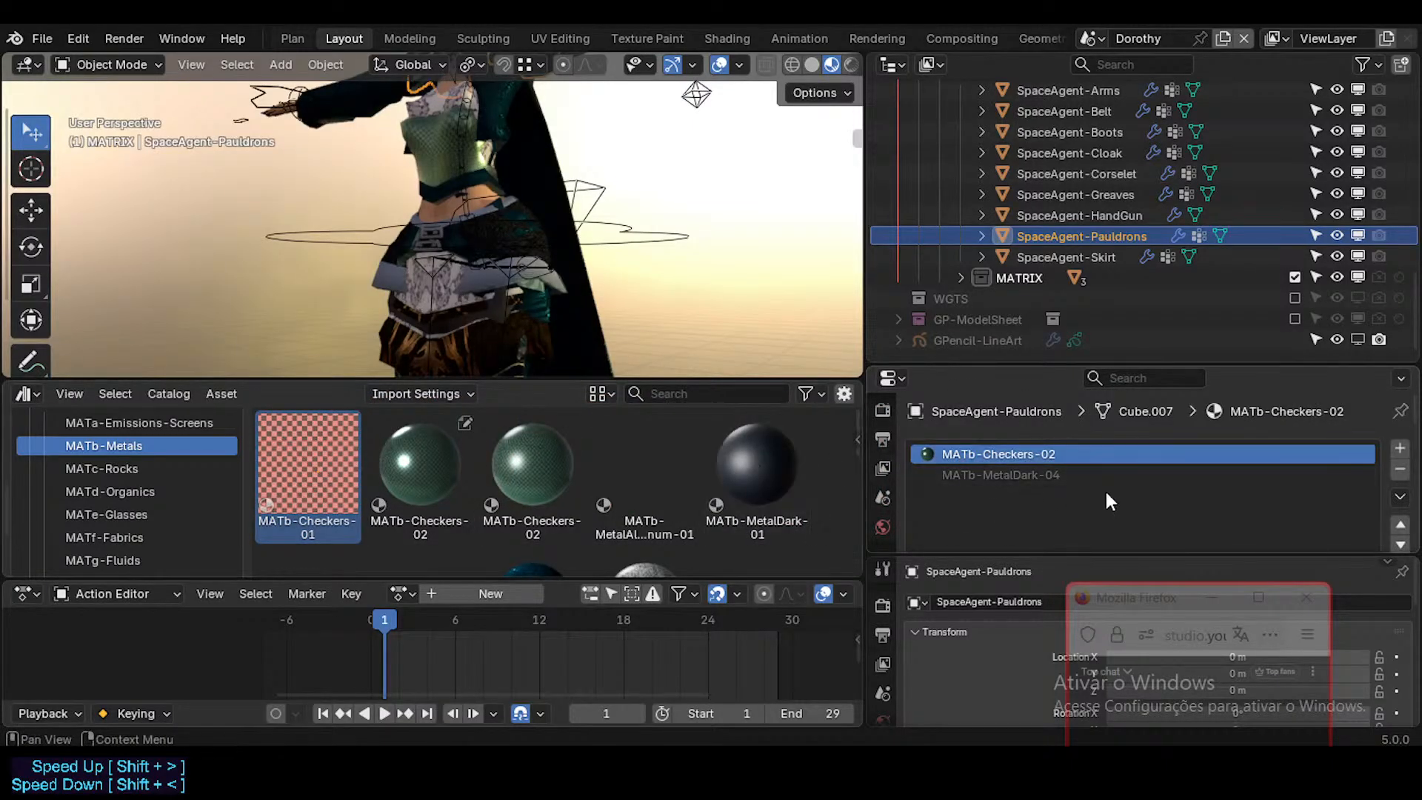
scroll(1251, 484, "down", 3)
left_click(1316, 501)
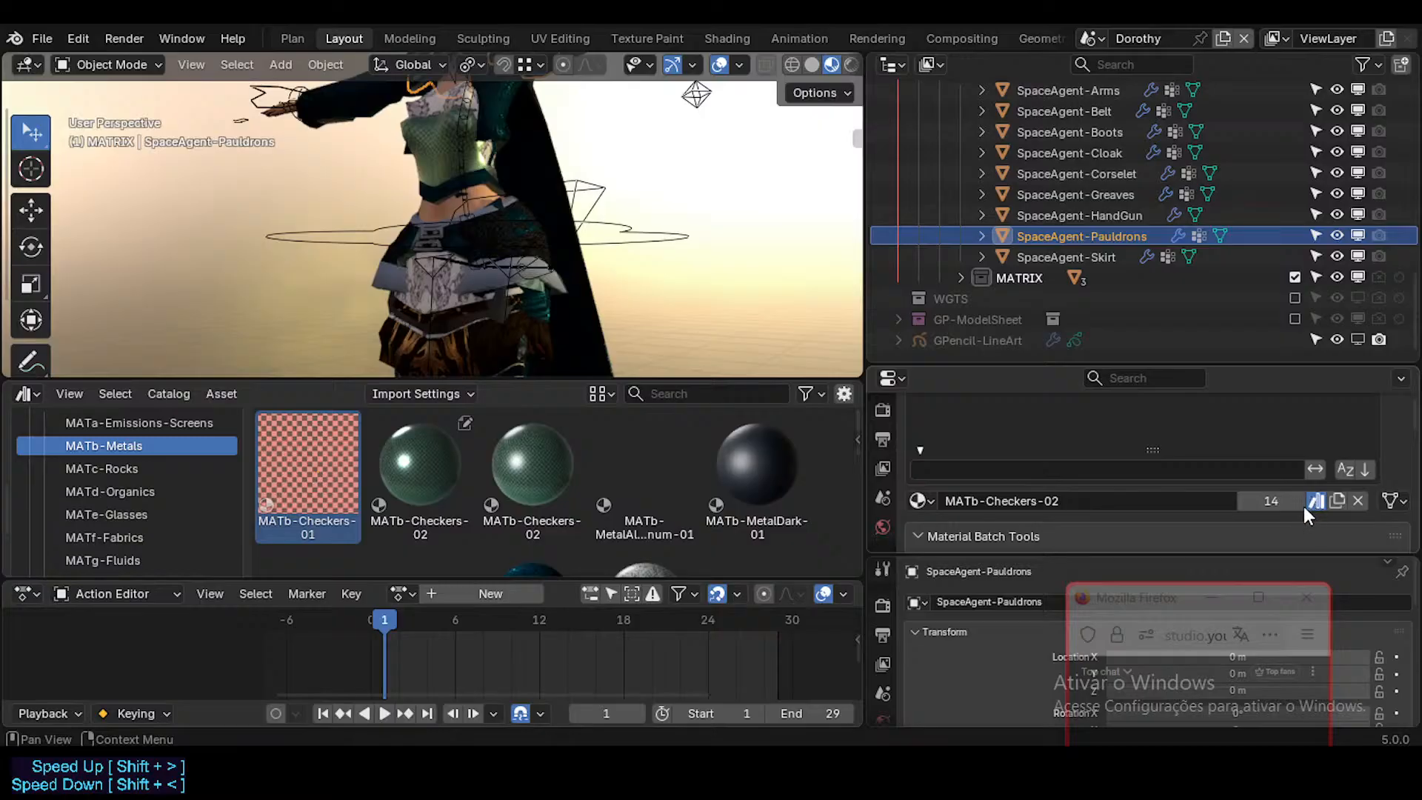
scroll(1124, 455, "up", 4)
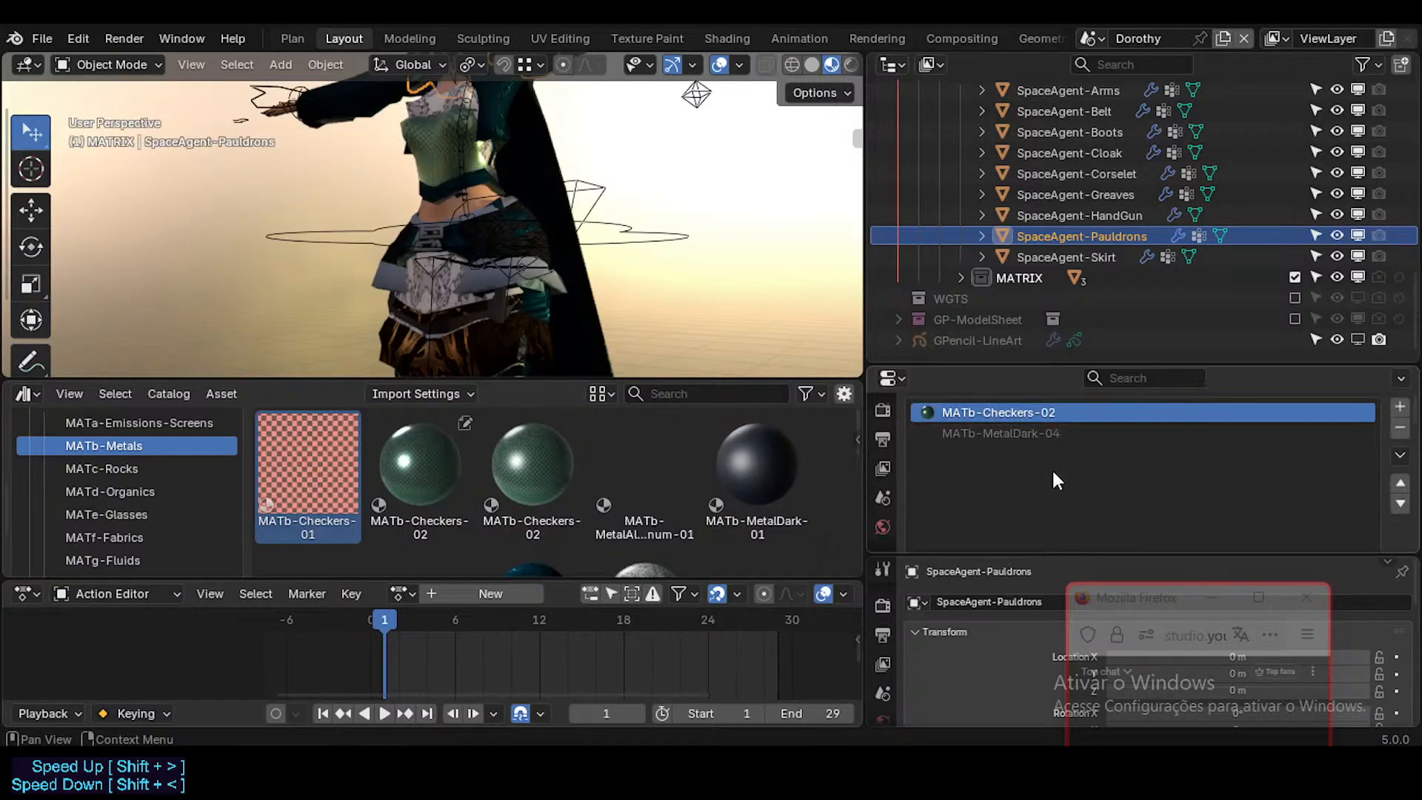
scroll(1054, 475, "up", 1)
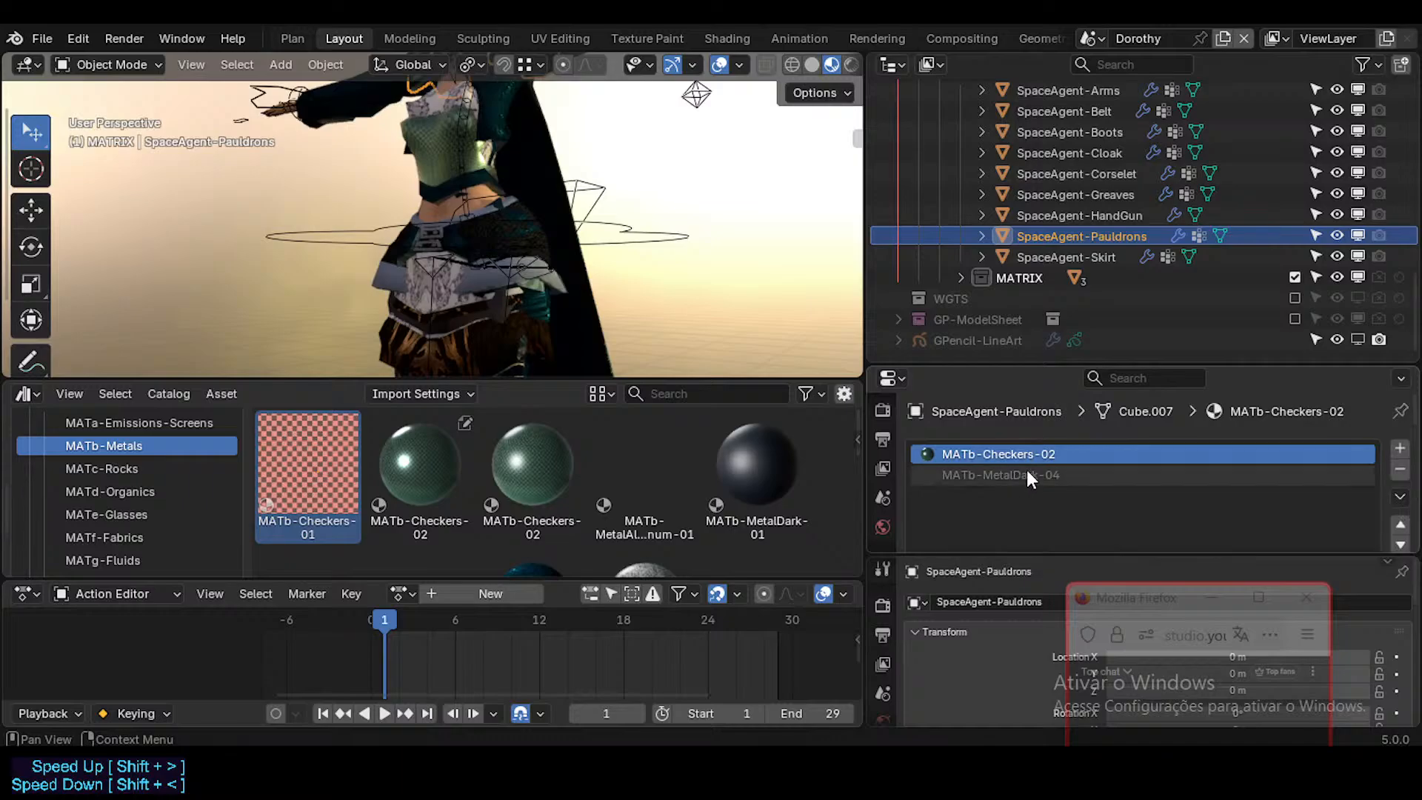
scroll(1200, 523, "down", 3)
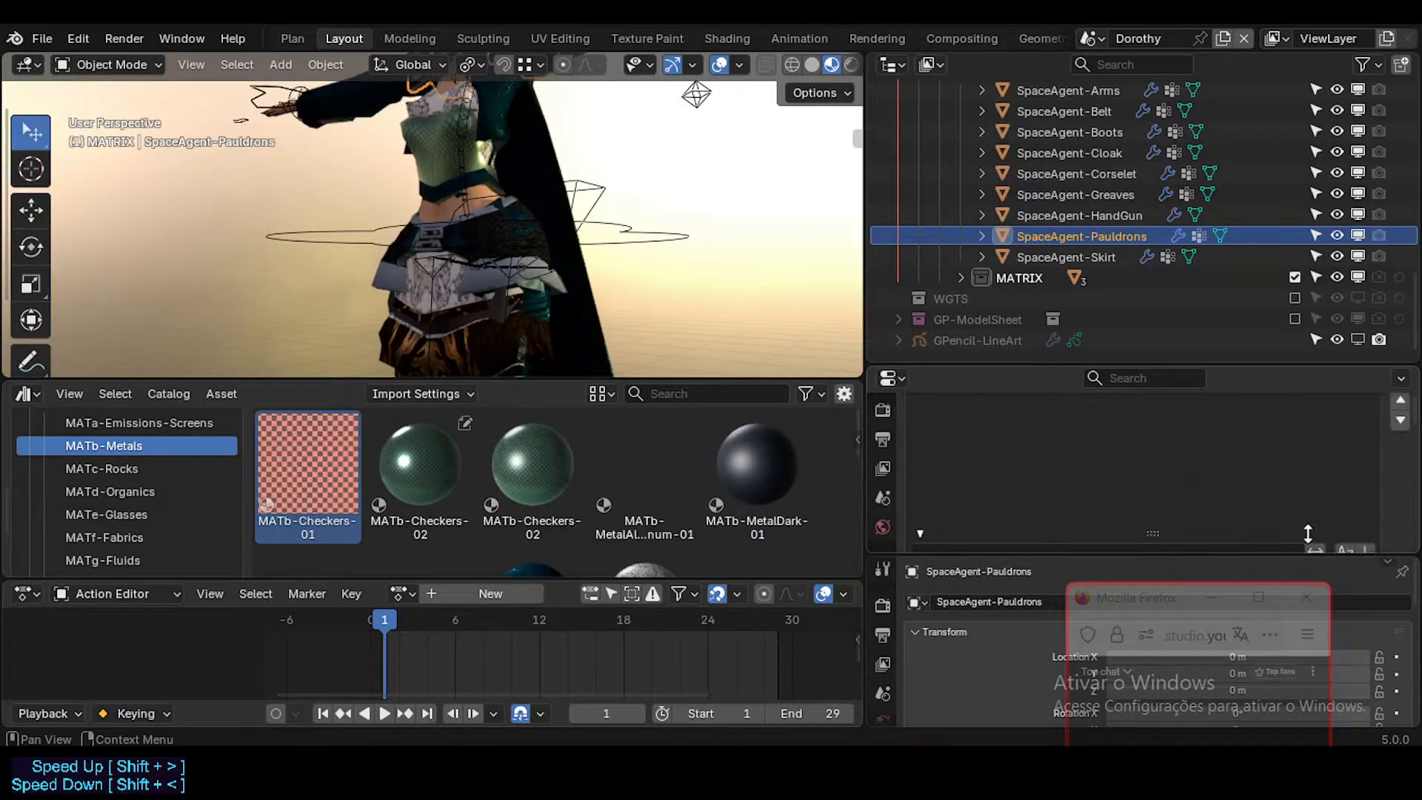
left_click(1317, 505)
scroll(1070, 446, "up", 2)
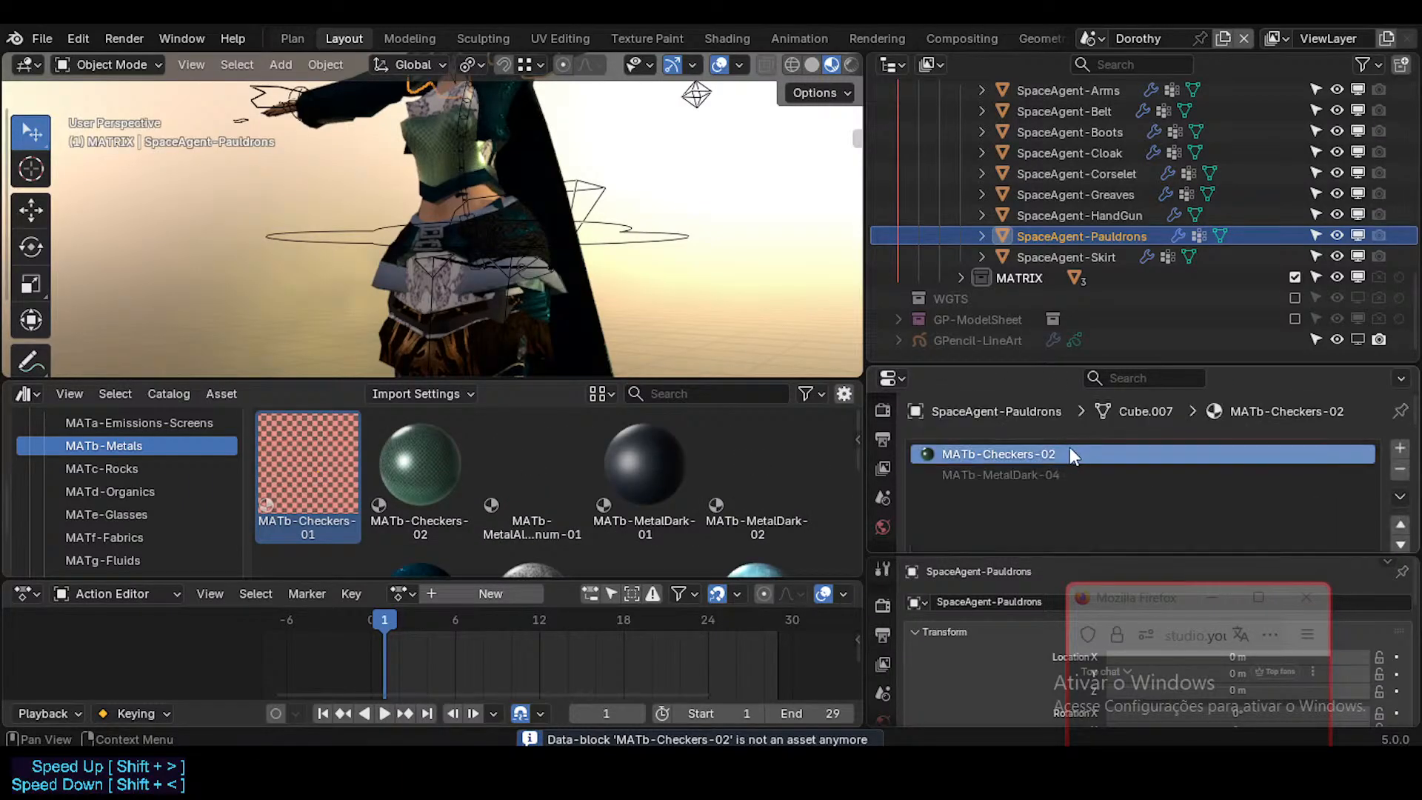
left_click_drag(434, 457, 968, 447)
Step: Replace the local MATb-Checkers-02 and MATb-MetalDark-04 on SpaceAgent-HandGun with their library versions
left_click(1079, 216)
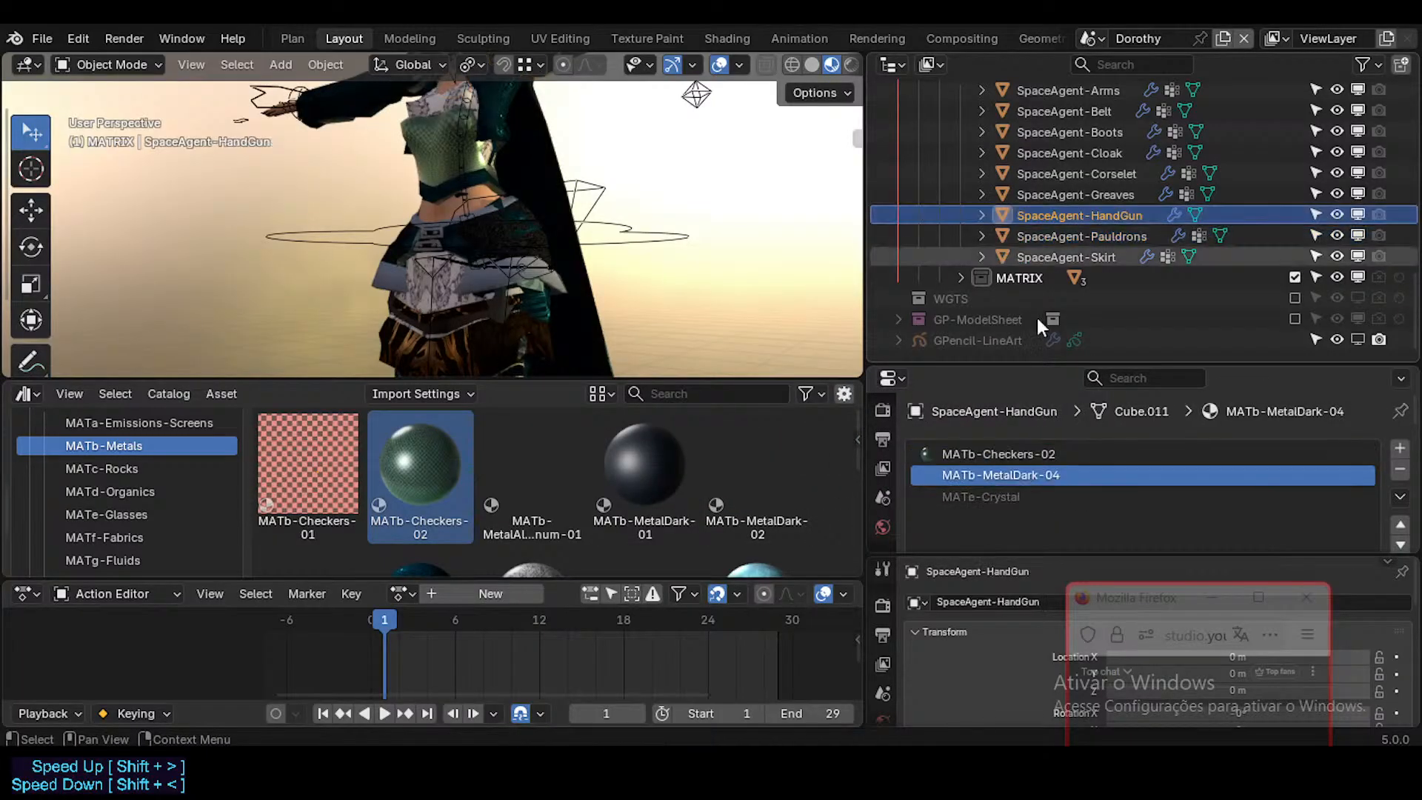
left_click_drag(441, 458, 978, 460)
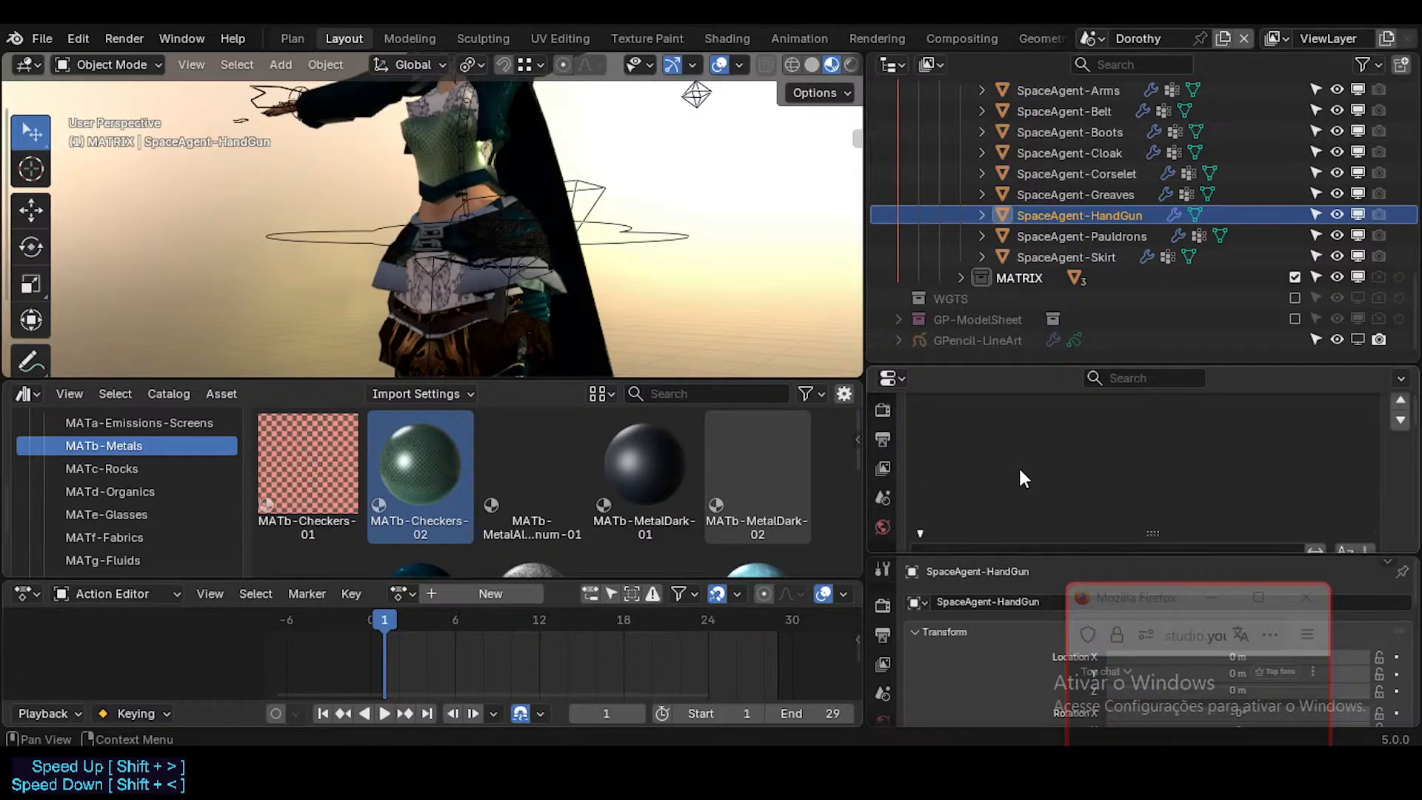
scroll(598, 483, "down", 2)
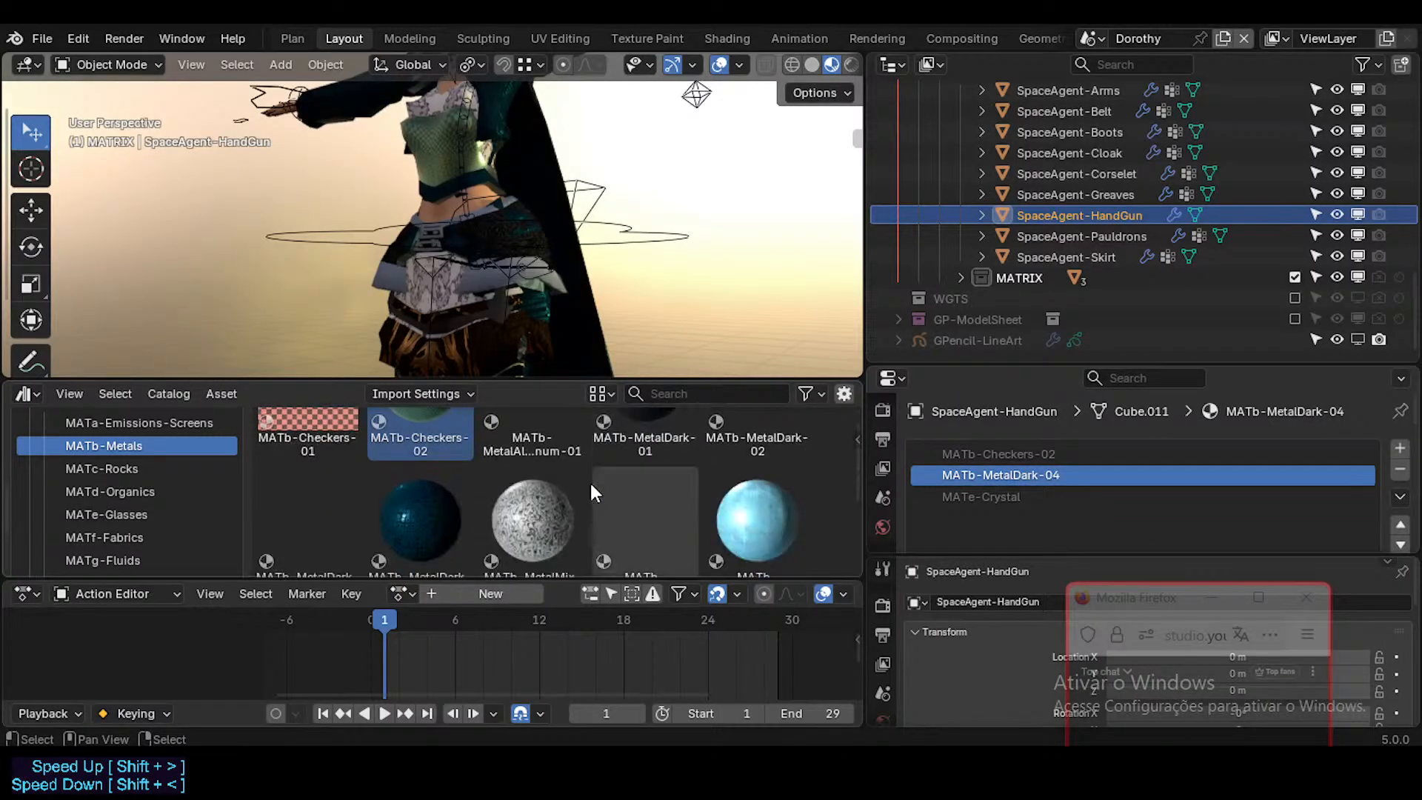
left_click_drag(423, 517, 990, 475)
Step: Replace the local MATb-Checkers-02 and MATb-MetalDark-04 on SpaceAgent-Greaves with their library versions
left_click(1100, 194)
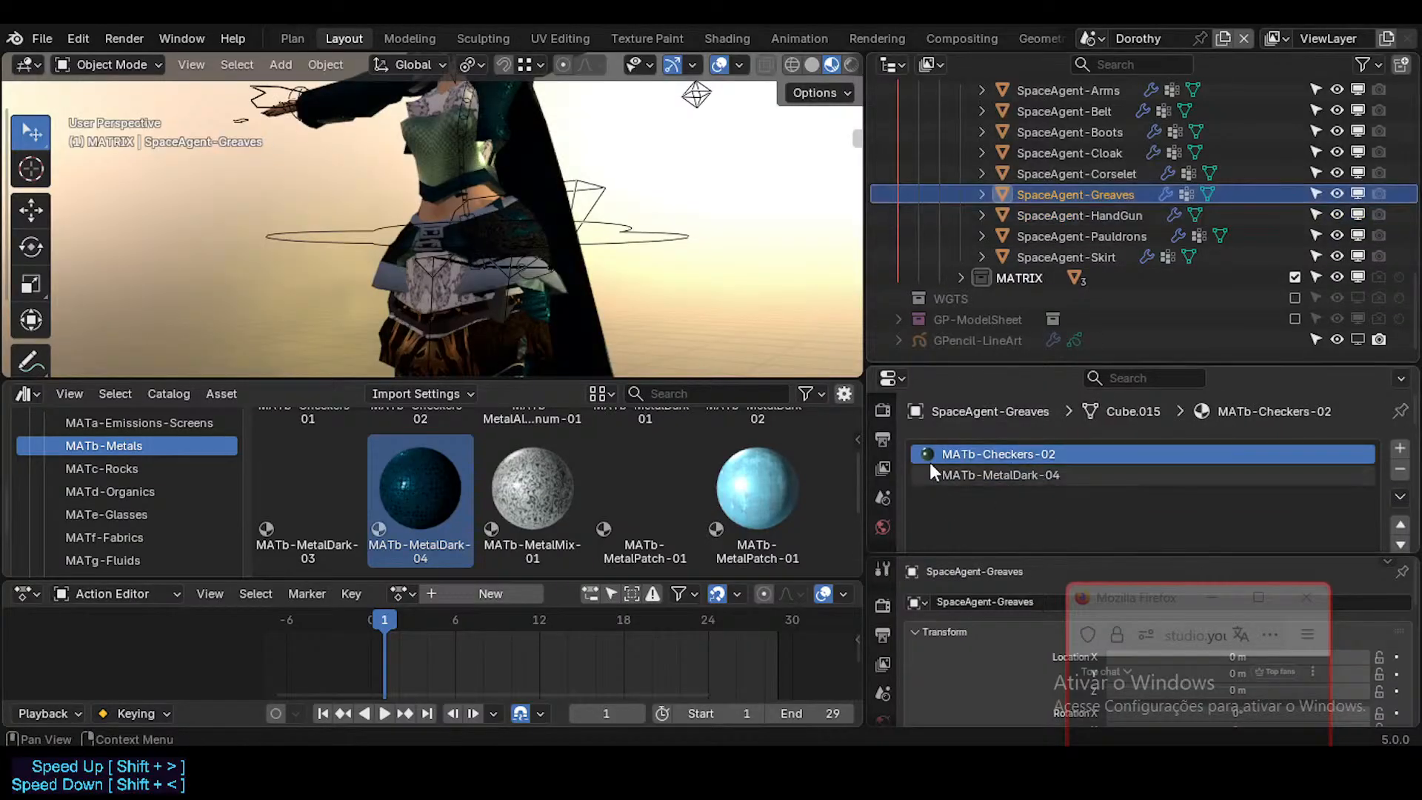
scroll(460, 484, "up", 2)
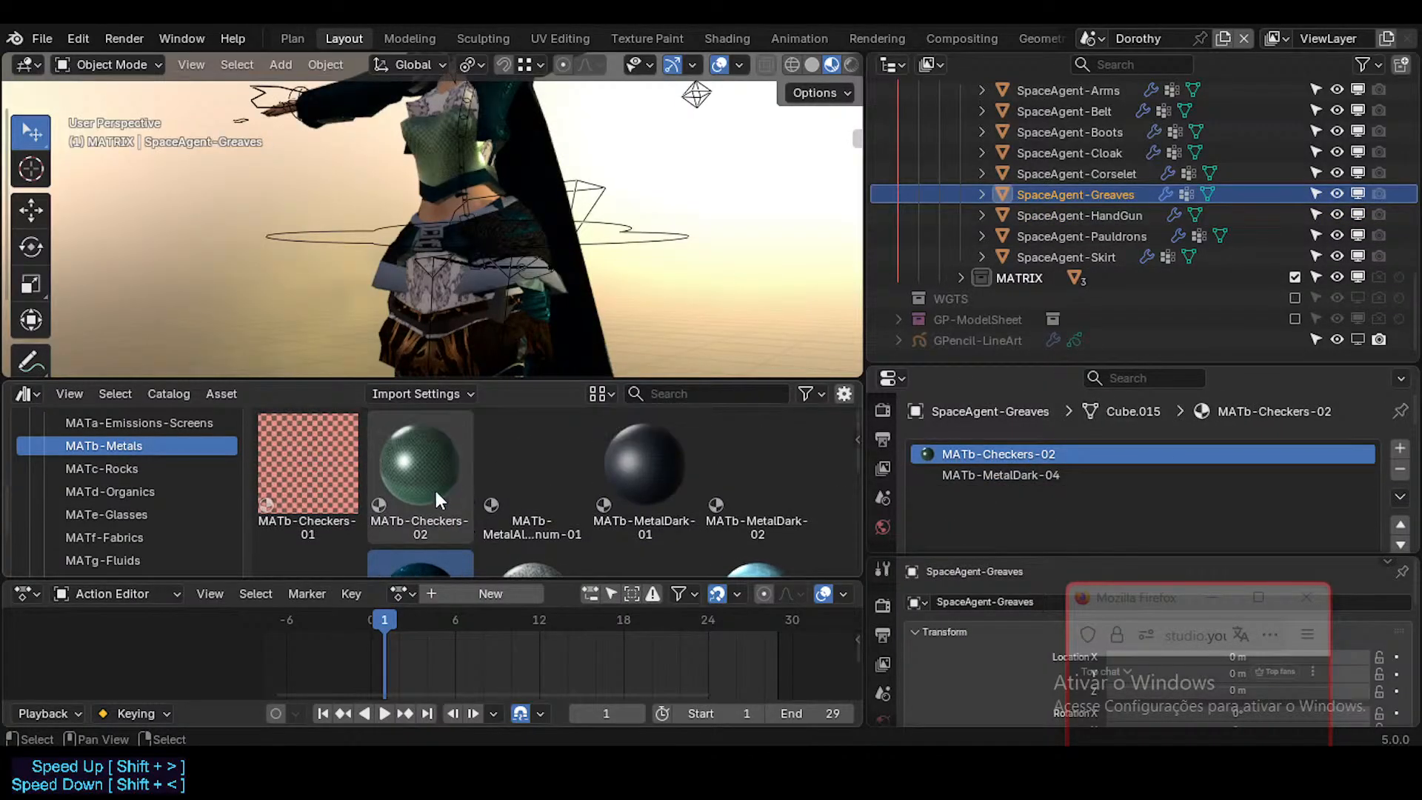
left_click_drag(434, 487, 1029, 453)
scroll(525, 469, "down", 2)
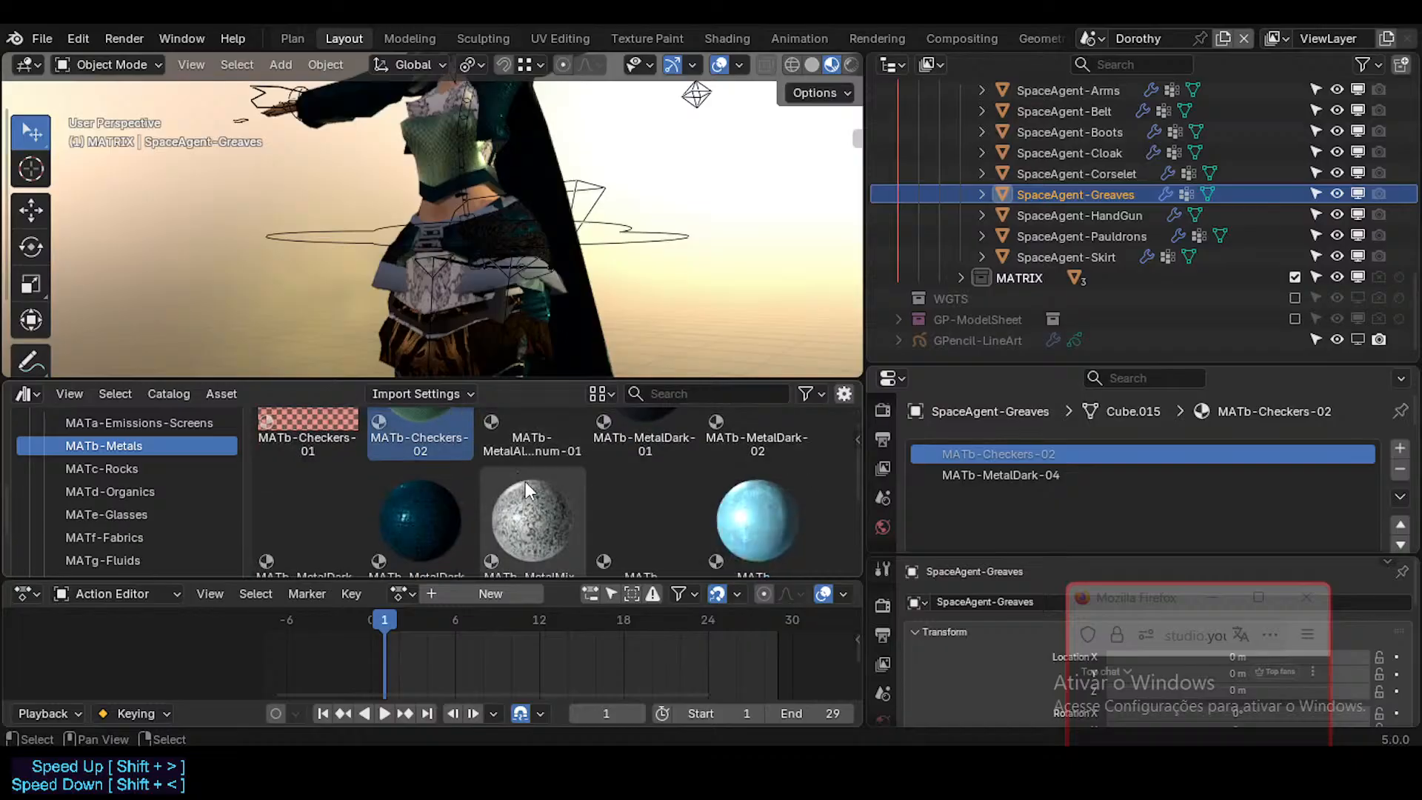
left_click_drag(434, 488, 1044, 474)
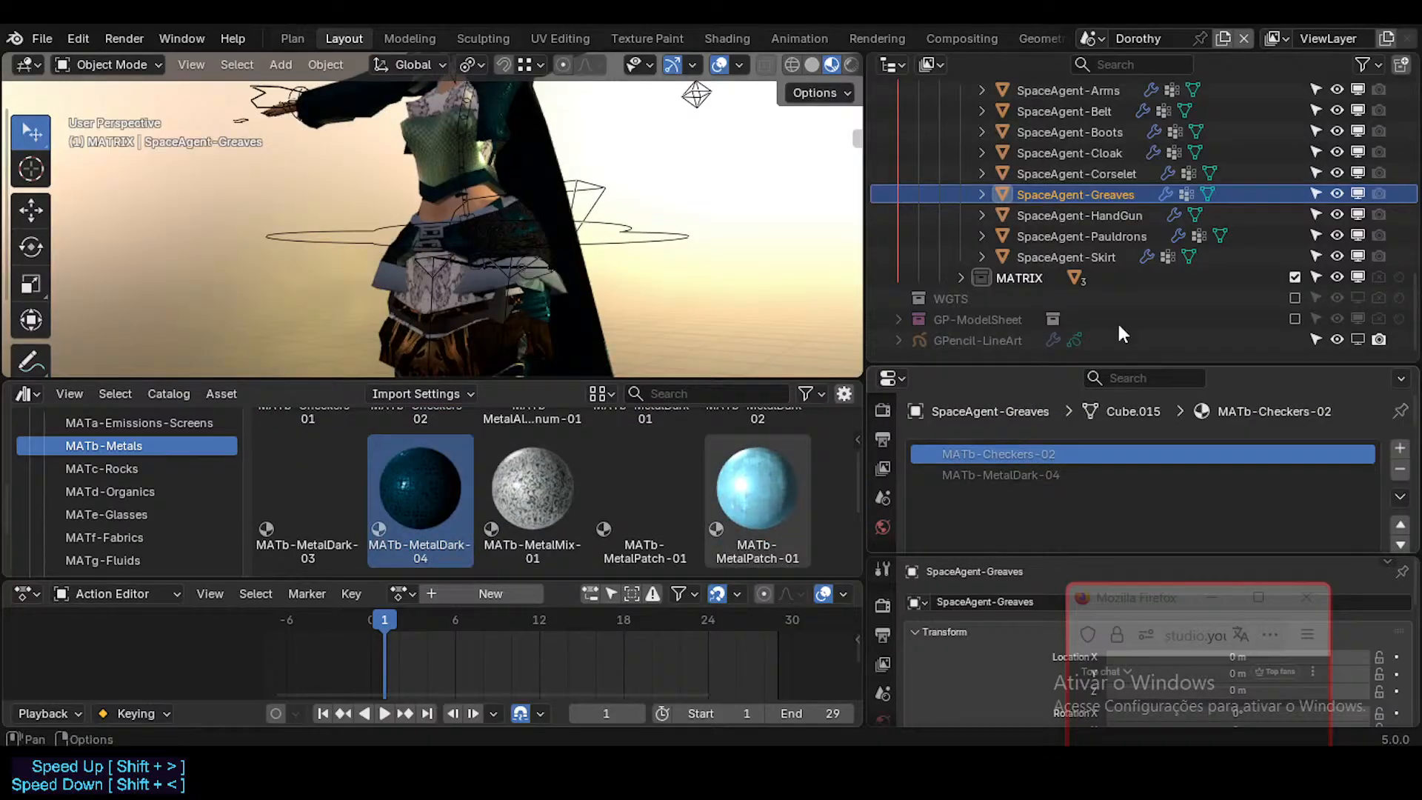
Step: Replace the local MATb-MetalDark-04 and MATb-Checkers-02 on SpaceAgent-Corselet with their library versions
left_click(1122, 172)
left_click_drag(464, 493, 981, 467)
scroll(538, 461, "up", 3)
left_click_drag(444, 481, 1020, 382)
Step: Replace the local MATb-Checkers-02 and MATb-MetalDark-04 on SpaceAgent-Cloak with their library versions
left_click(1091, 155)
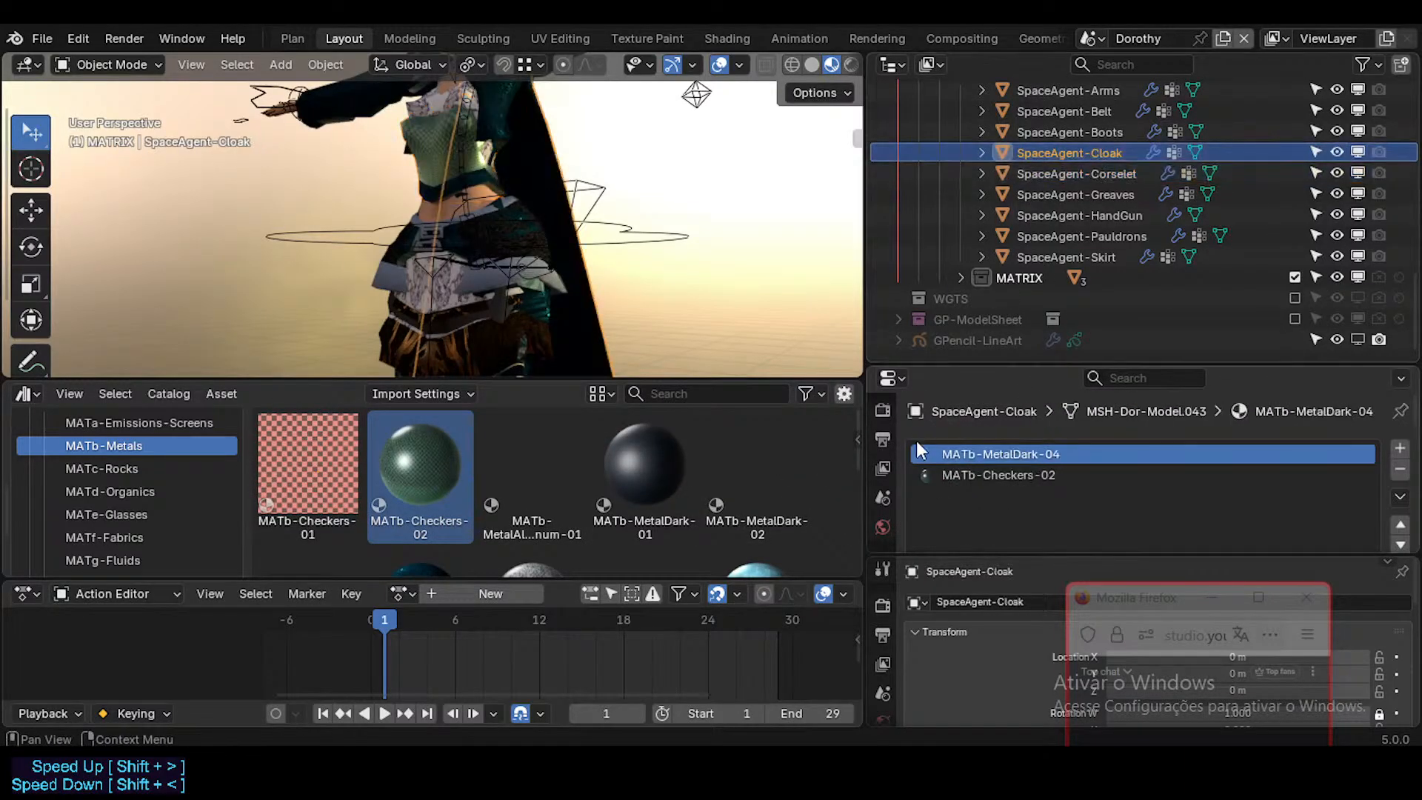
left_click_drag(460, 489, 1019, 480)
scroll(581, 507, "down", 3)
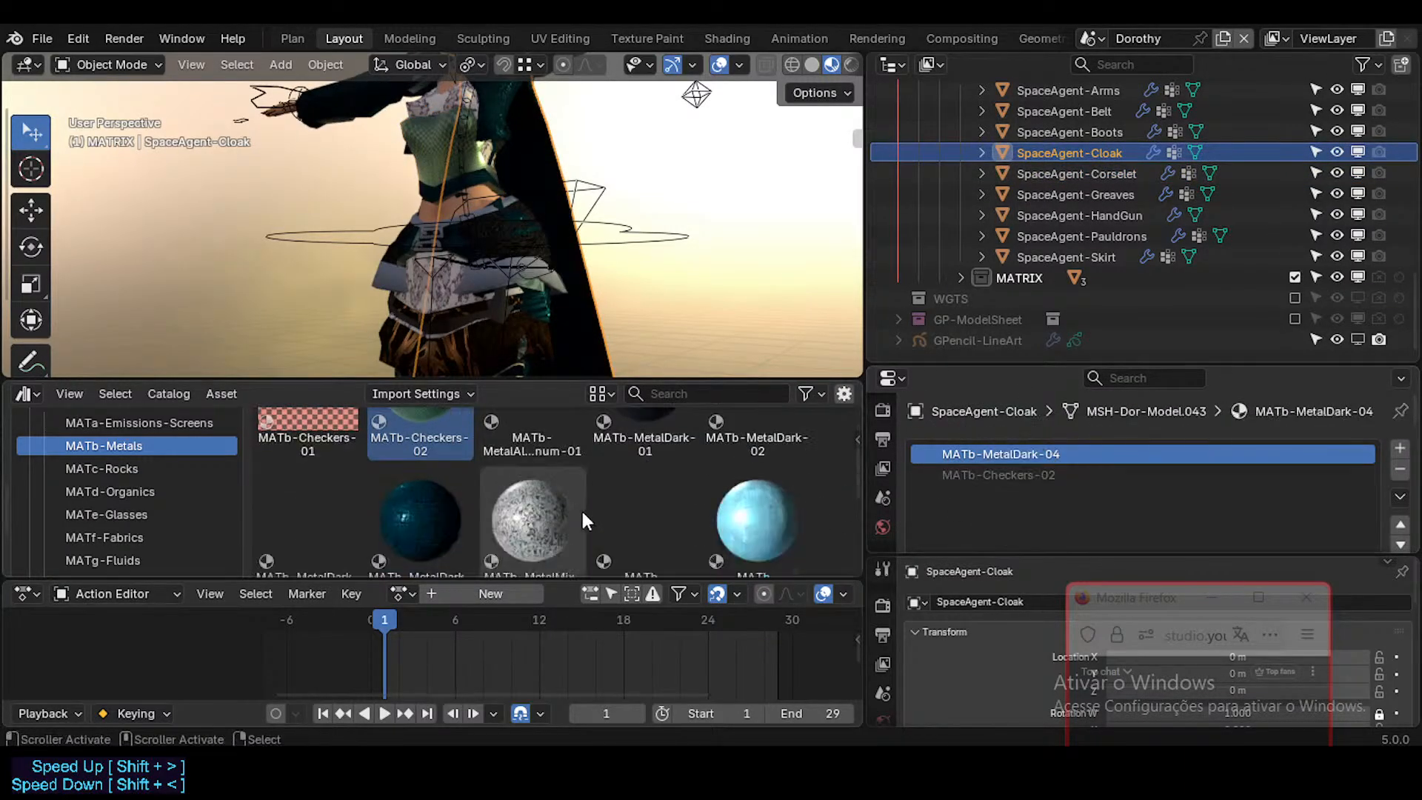
left_click_drag(392, 522, 1009, 459)
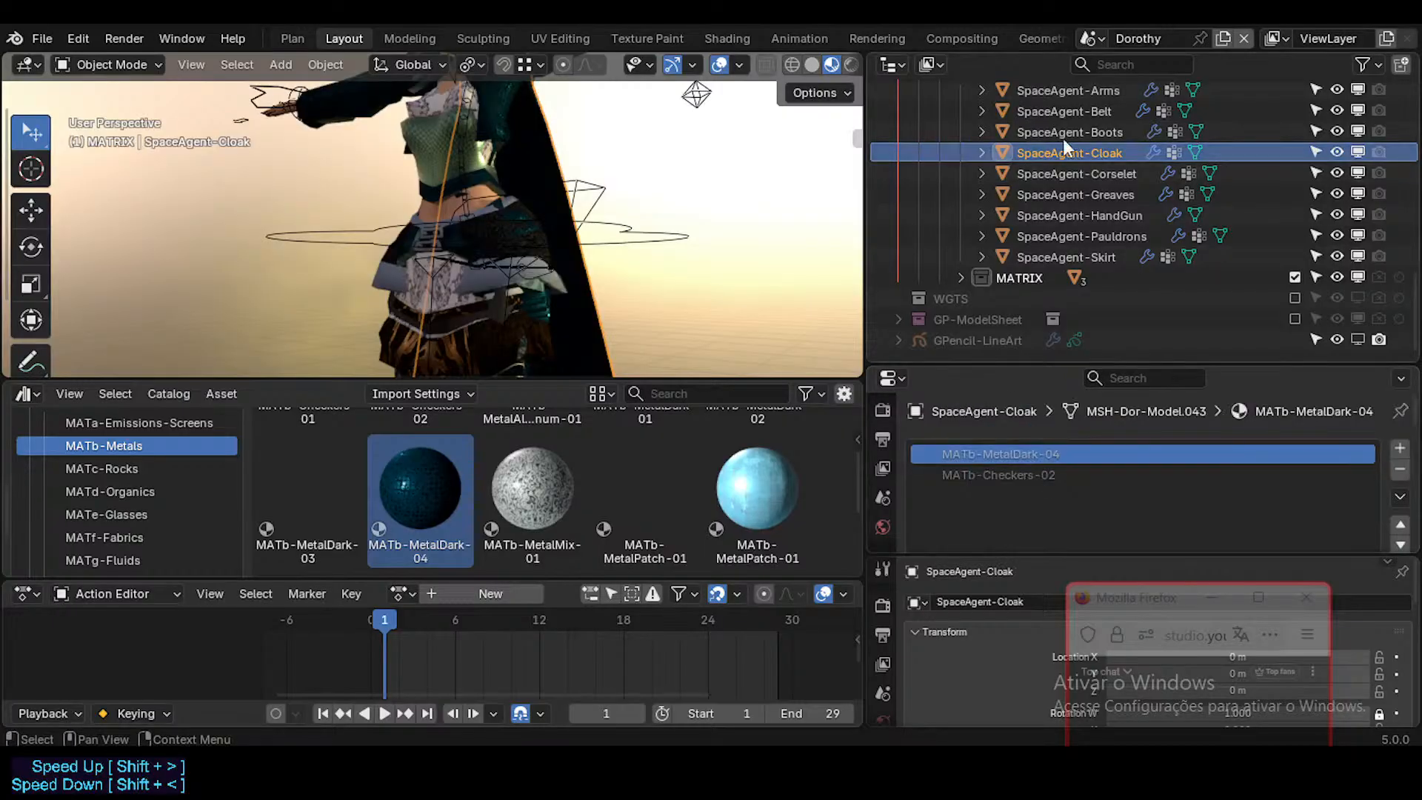
Step: Replace the local MATb-MetalDark-04 and MATb-Checkers-02 on SpaceAgent-Boots with their library versions
left_click(1069, 133)
left_click_drag(422, 489, 956, 470)
scroll(474, 446, "up", 2)
left_click_drag(420, 466, 1040, 454)
Step: Replace the local MATb-Checkers-02 and MATb-MetalDark-04 on SpaceAgent-Belt with their library versions
scroll(1059, 225, "up", 3)
scroll(1058, 227, "up", 2)
left_click(1088, 235)
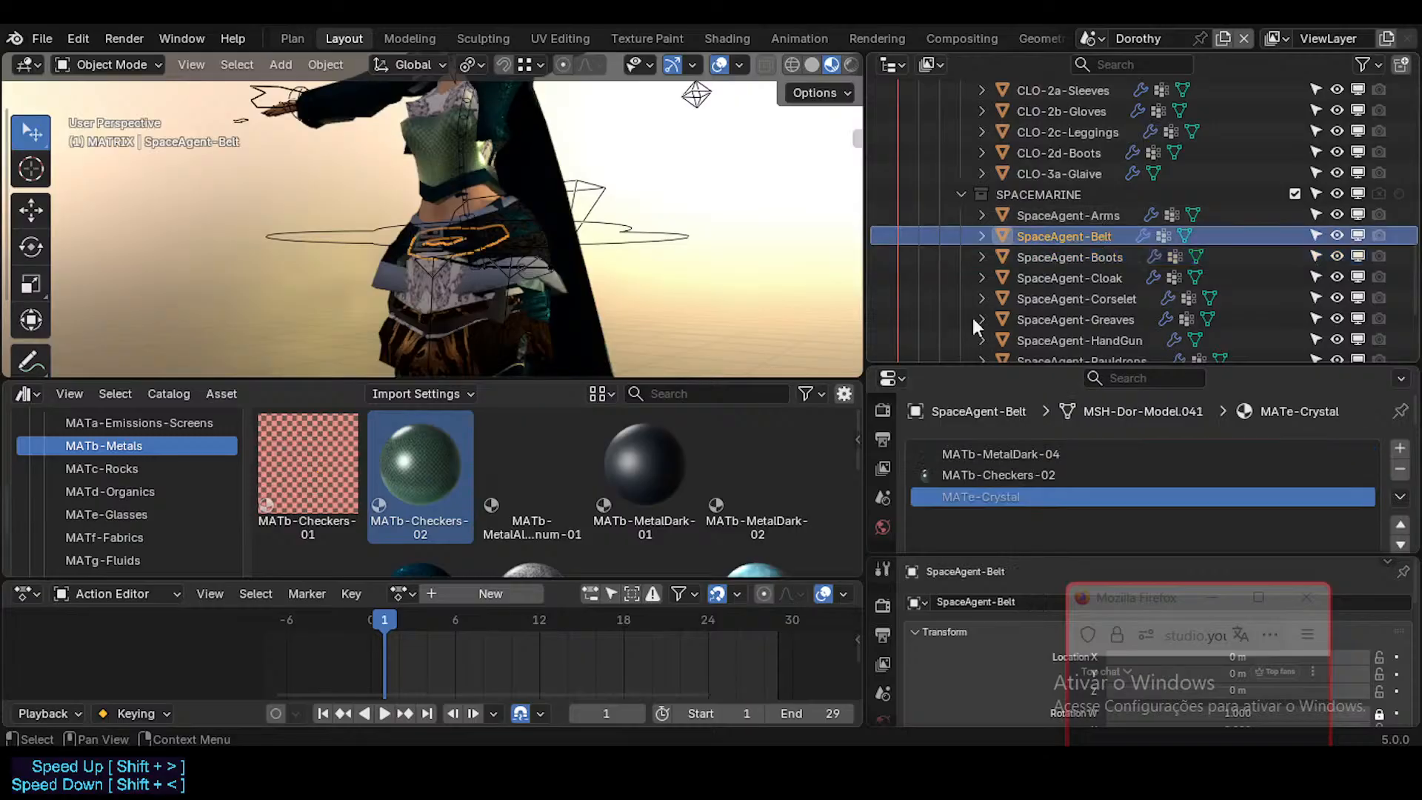
left_click_drag(436, 468, 971, 470)
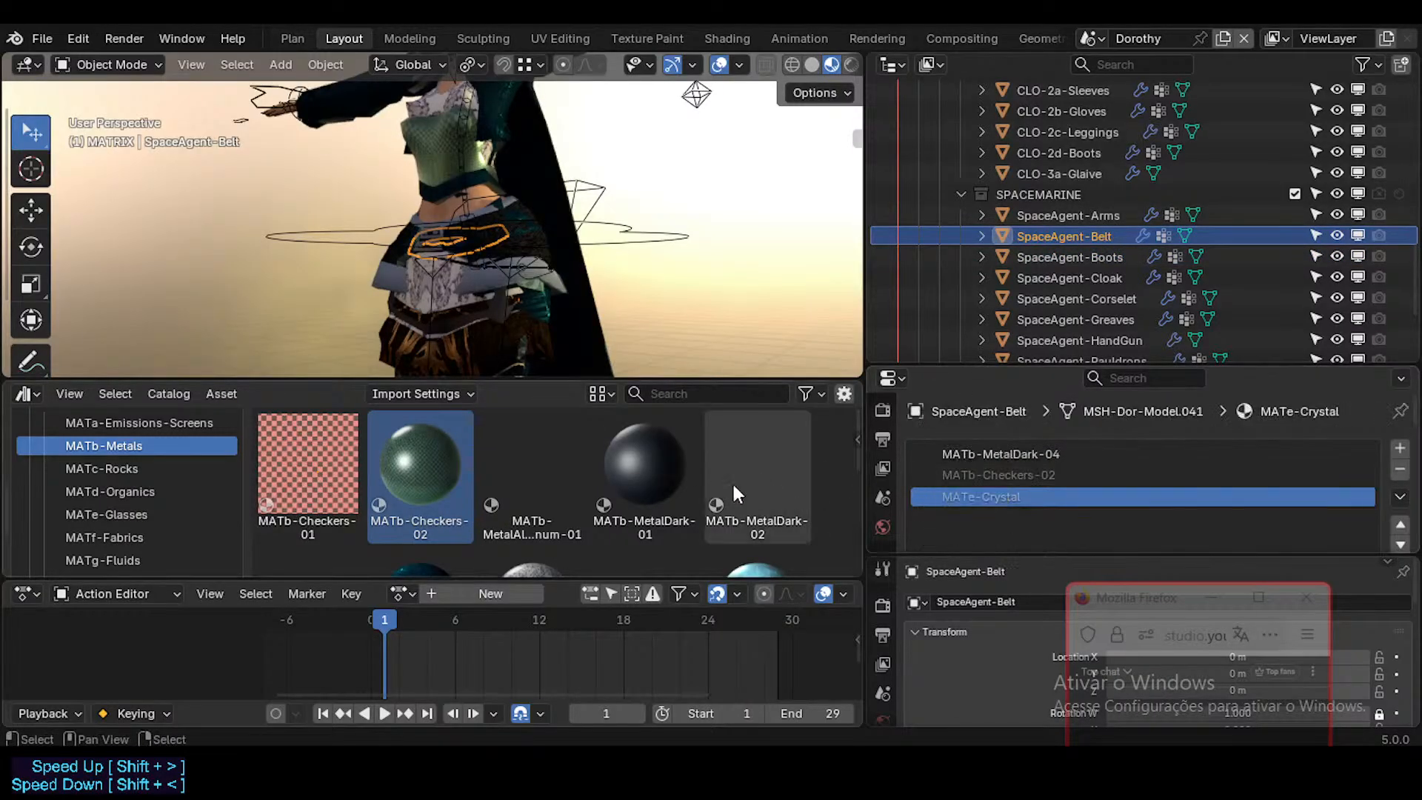
scroll(732, 482, "down", 2)
left_click_drag(447, 477, 1062, 446)
left_click(1121, 215)
left_click(1096, 237)
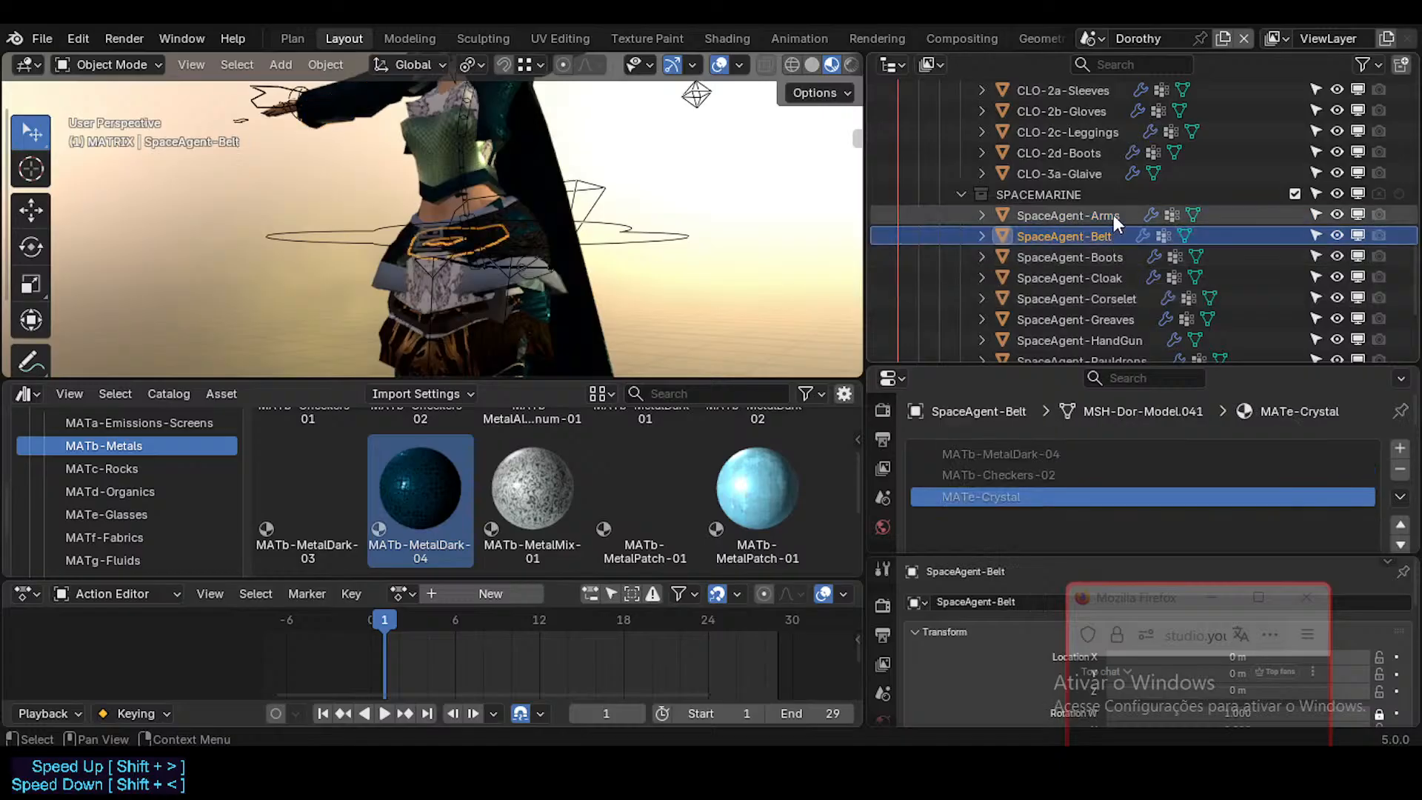
left_click(1008, 453)
Step: Save the file and replace the local MATb-MetalDark-04 and MATb-Checkers-02 on SpaceAgent-Arms with their library versions
left_click(1121, 216)
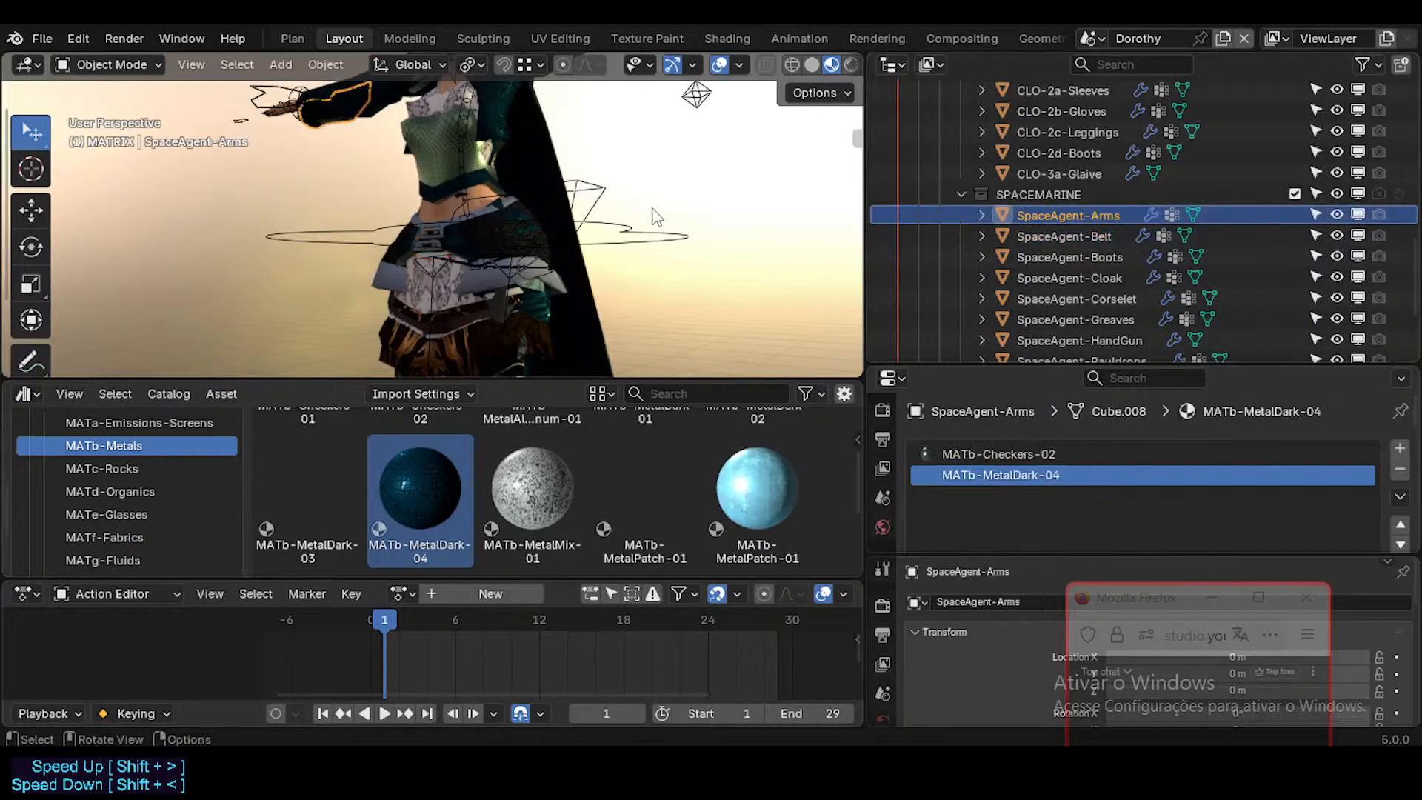
key("ctrl+s")
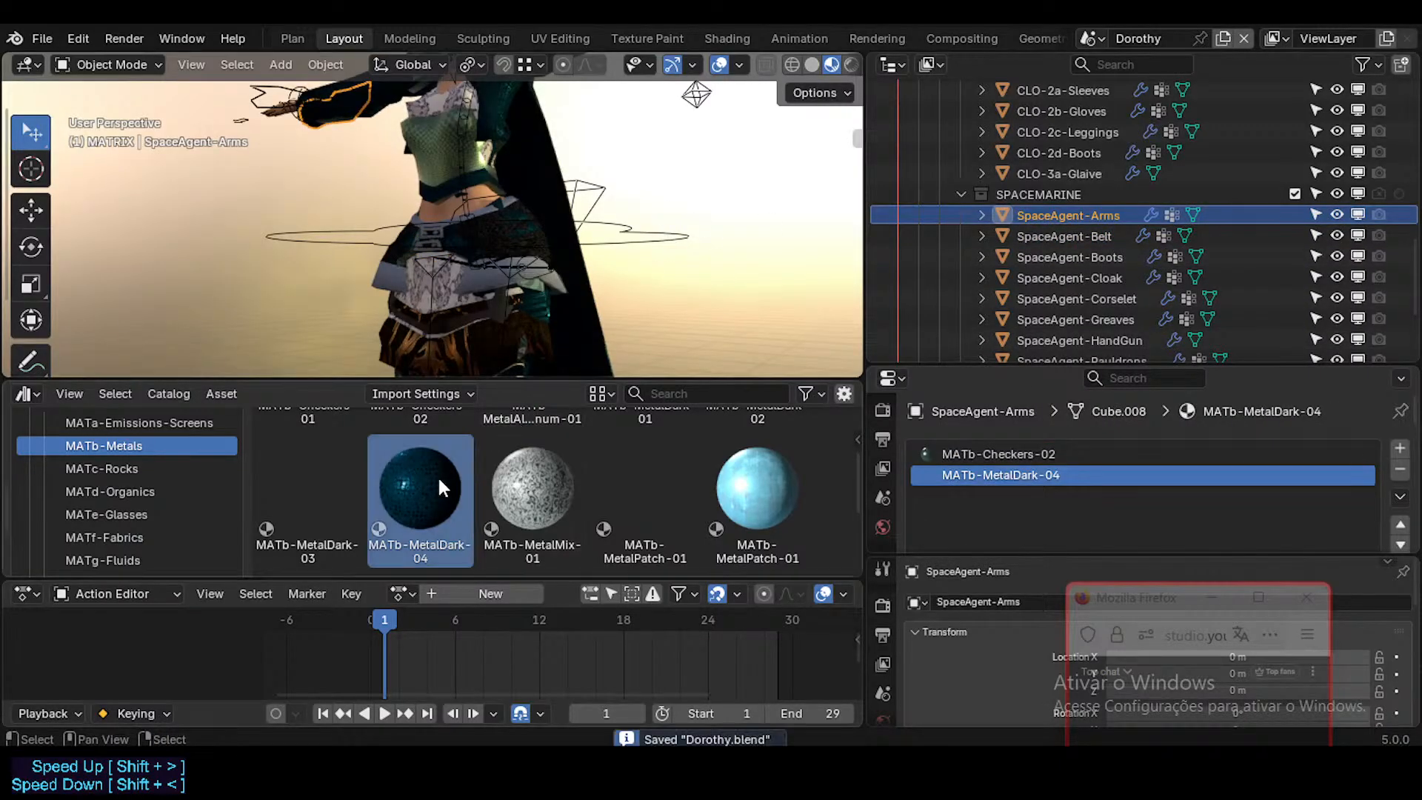
left_click_drag(445, 489, 1033, 469)
scroll(563, 478, "up", 3)
left_click_drag(448, 464, 952, 451)
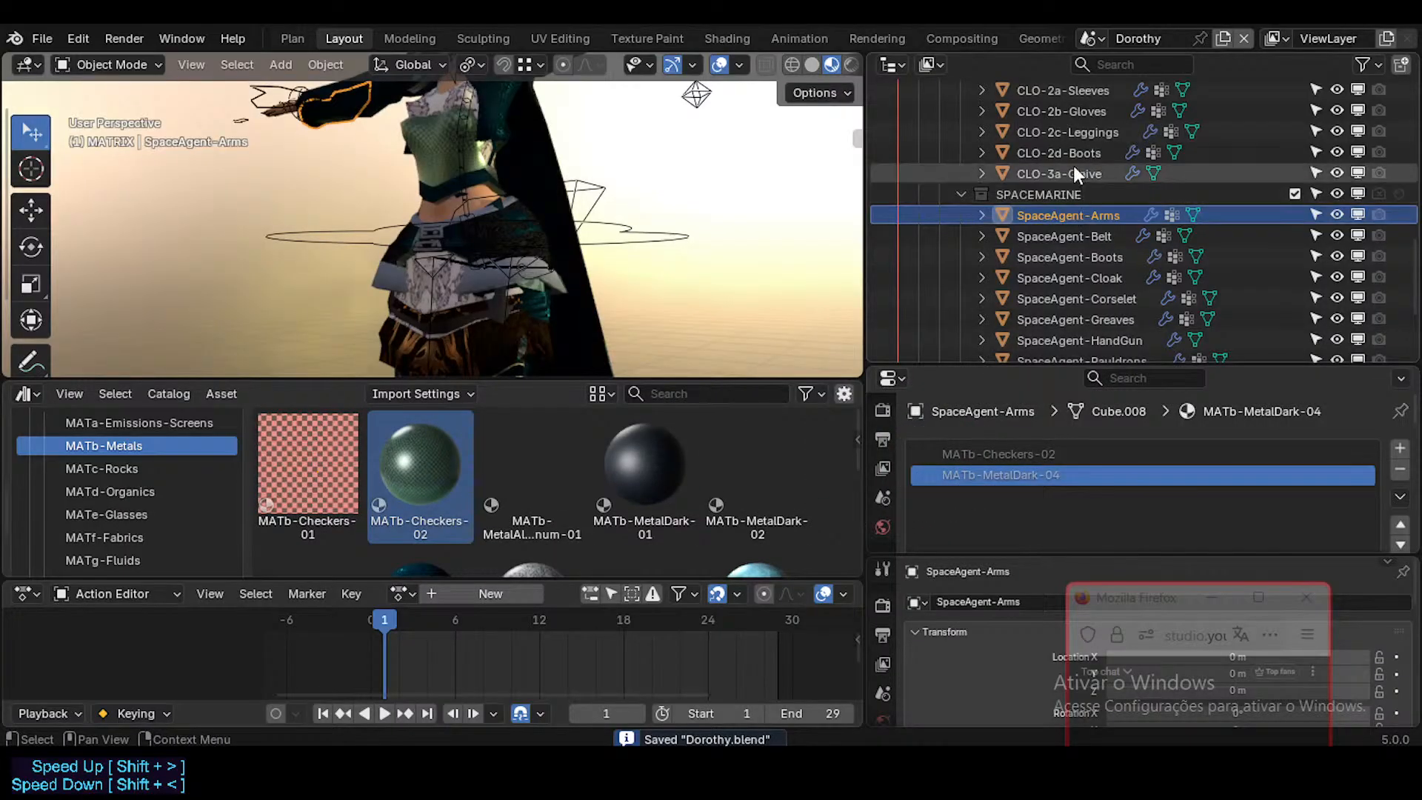
Step: Collapse the SPACEMARINE collection and exclude the MATRIX and SPACEMARINE collections from the view layer
left_click(961, 190)
left_click(1295, 277)
left_click(1294, 256)
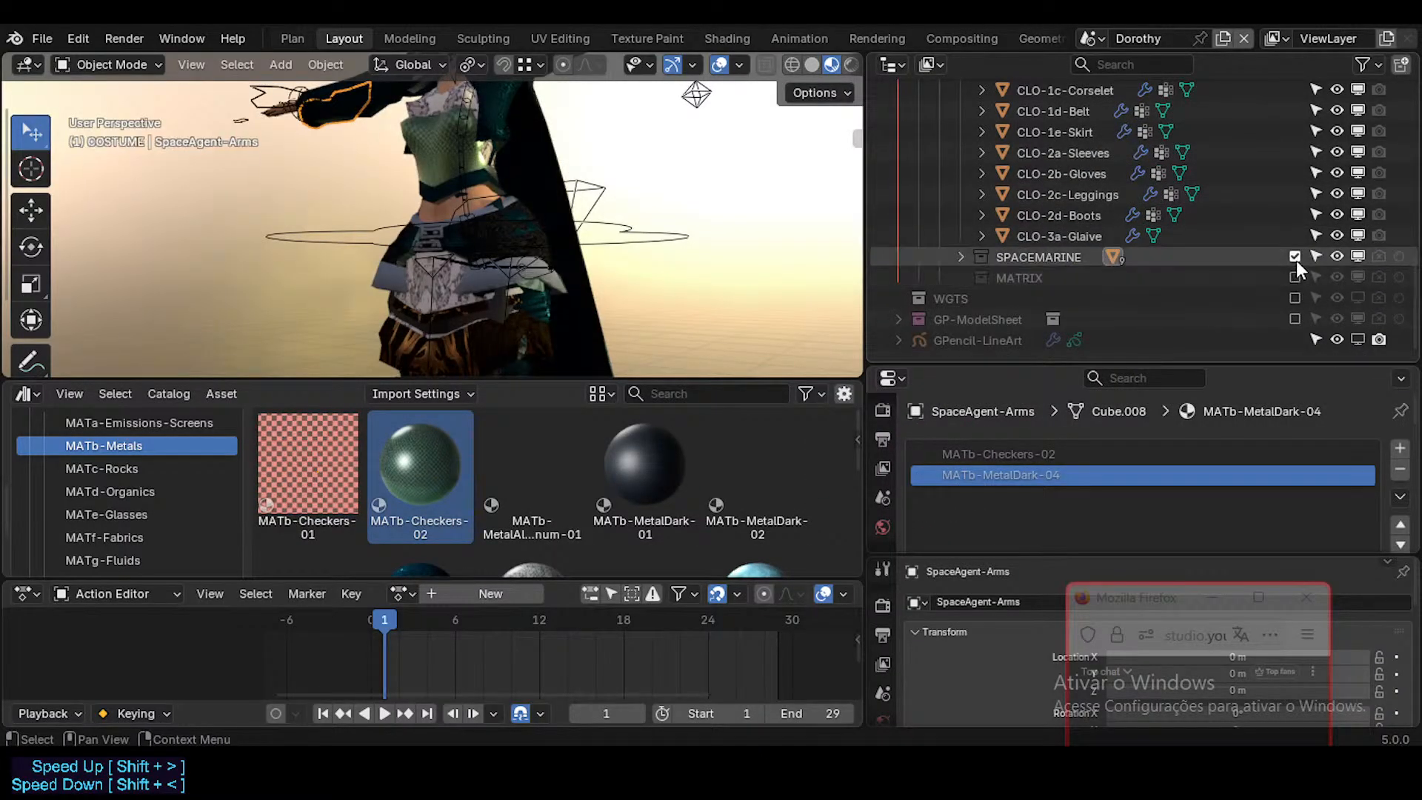
Step: Replace the local MATb-Checkers-02 and MATb-MetalDark-04 on CLO-3a-Glaive with their library versions
left_click(1061, 238)
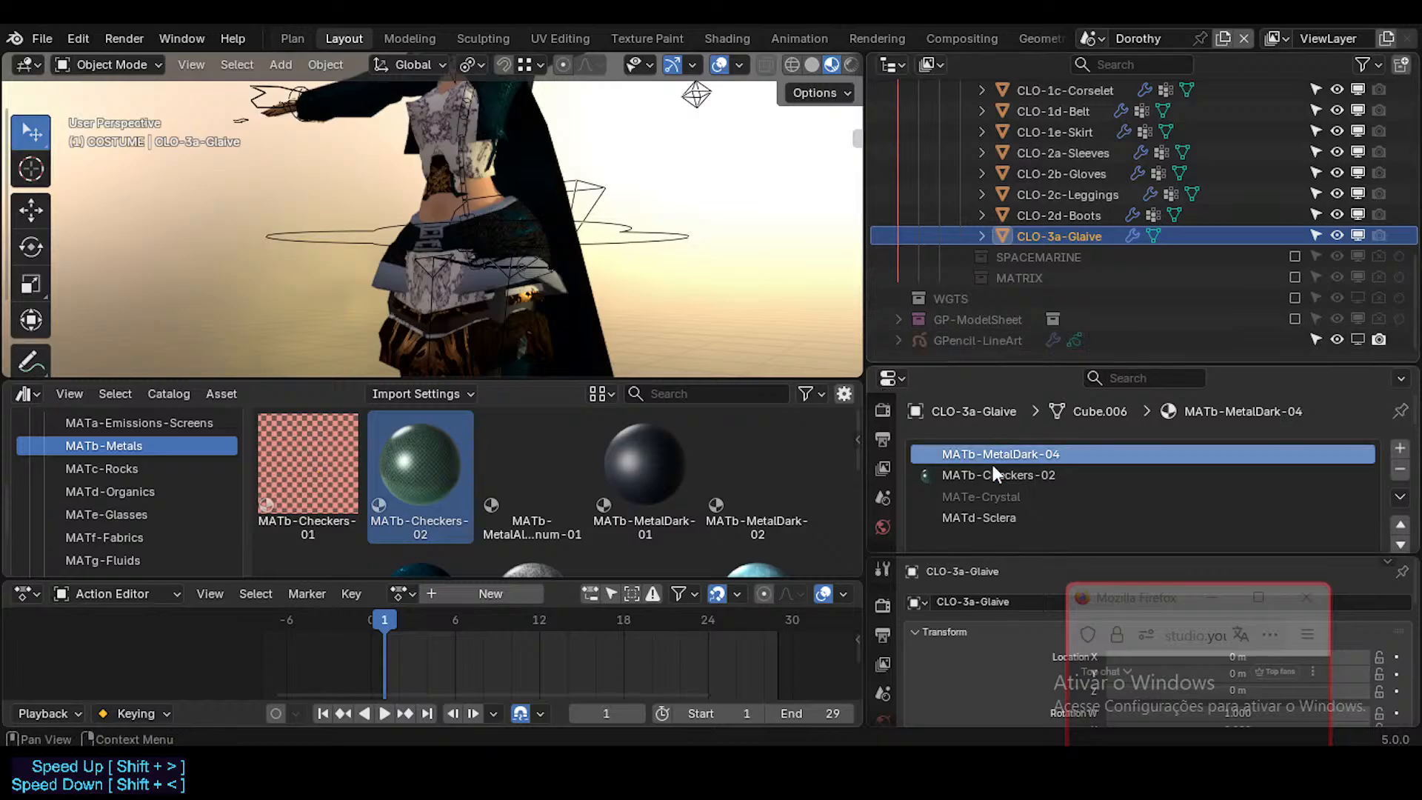
left_click_drag(428, 466, 904, 478)
scroll(413, 535, "down", 3)
left_click_drag(419, 497, 978, 448)
Step: Clear the asset mark from the MATd-Sclera material on CLO-3a-Glaive and save the file
scroll(741, 482, "down", 1)
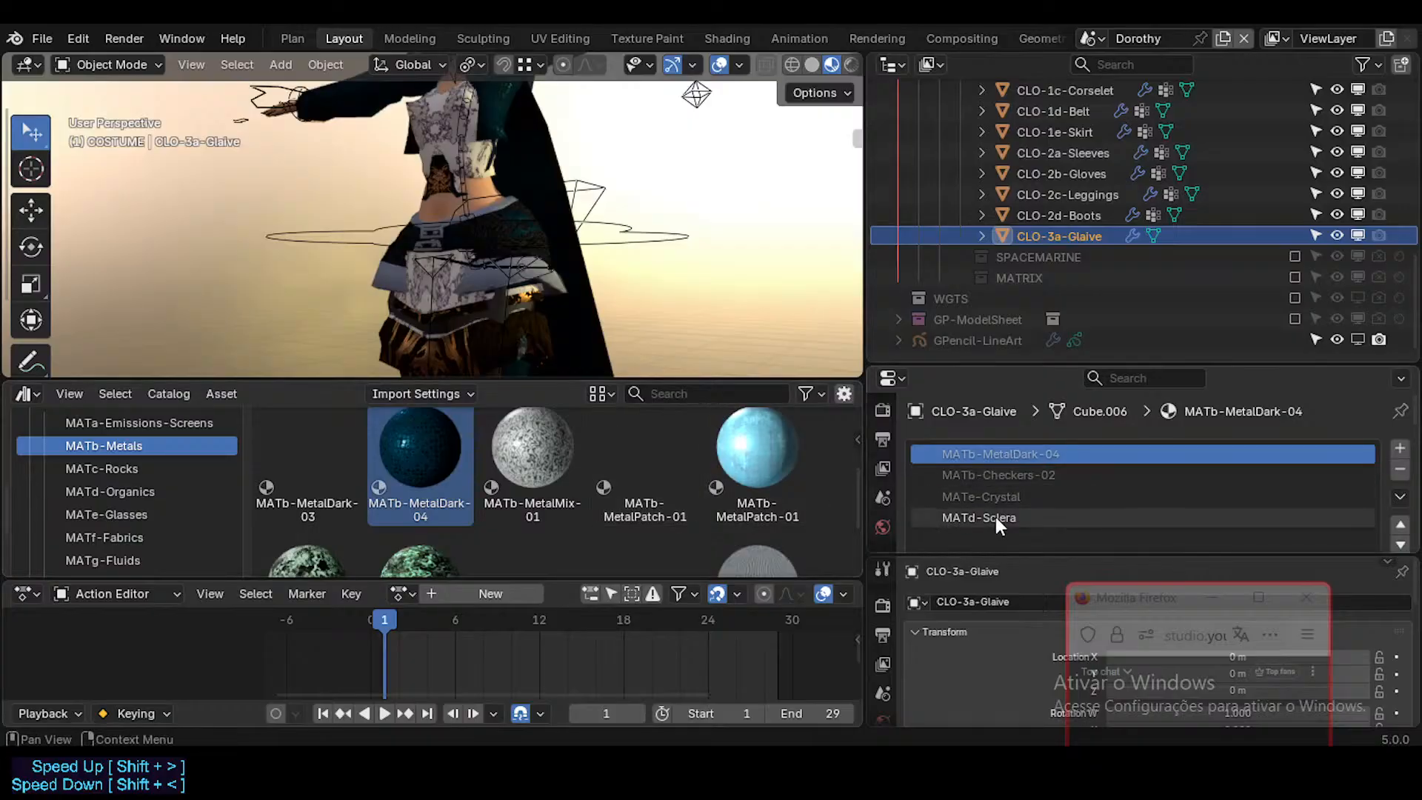
scroll(1108, 503, "down", 4)
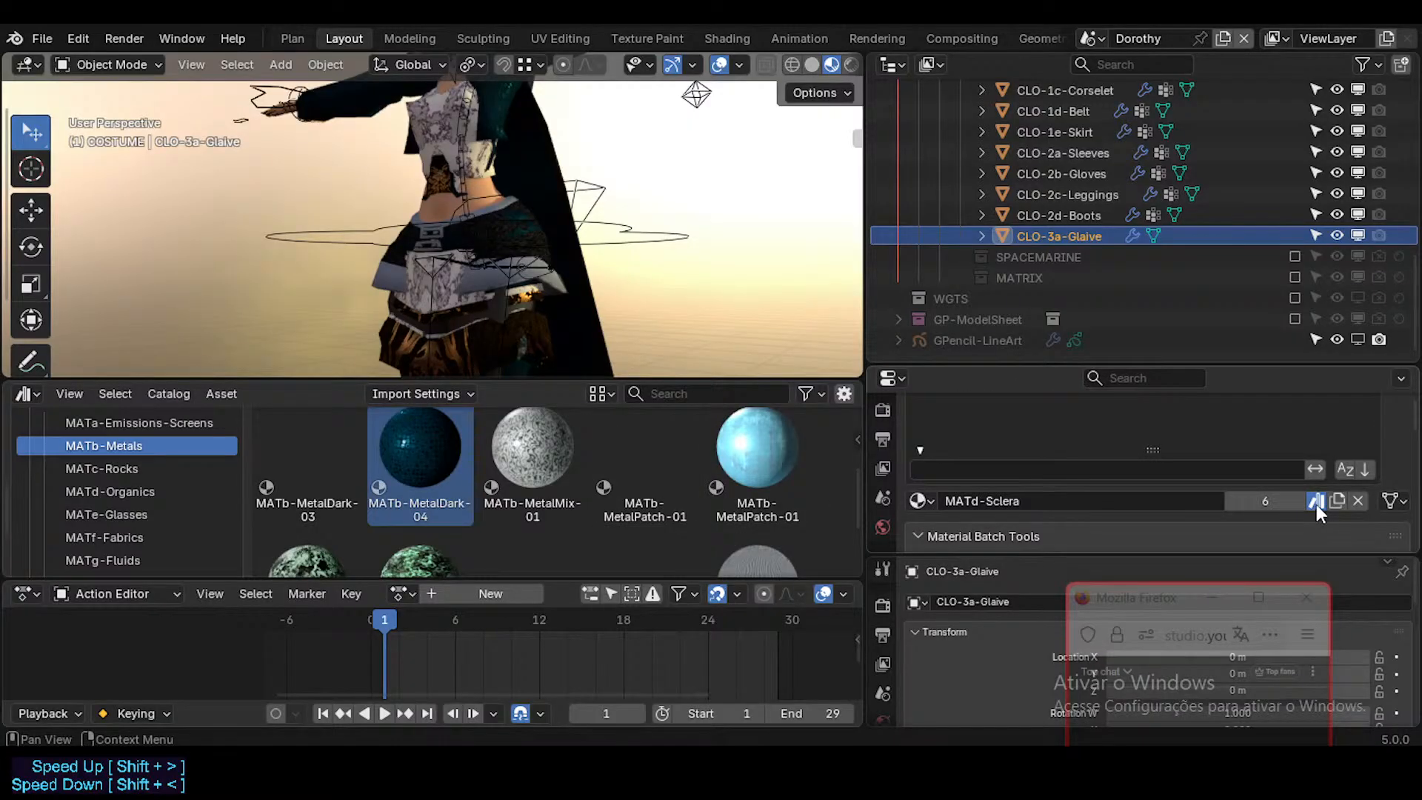
scroll(1098, 438, "up", 4)
scroll(1049, 439, "down", 1)
scroll(1050, 445, "down", 1)
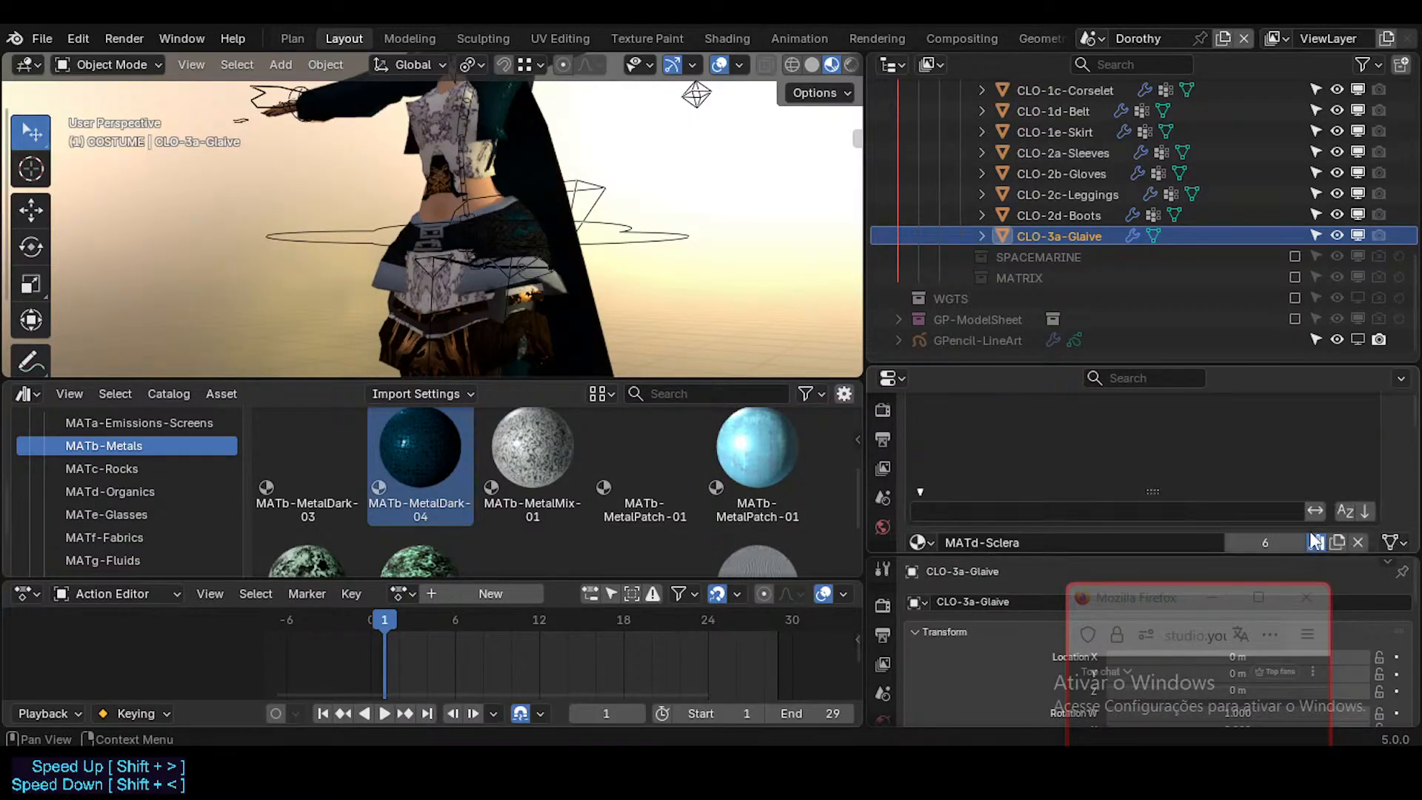
left_click(1316, 541)
scroll(1145, 462, "up", 1)
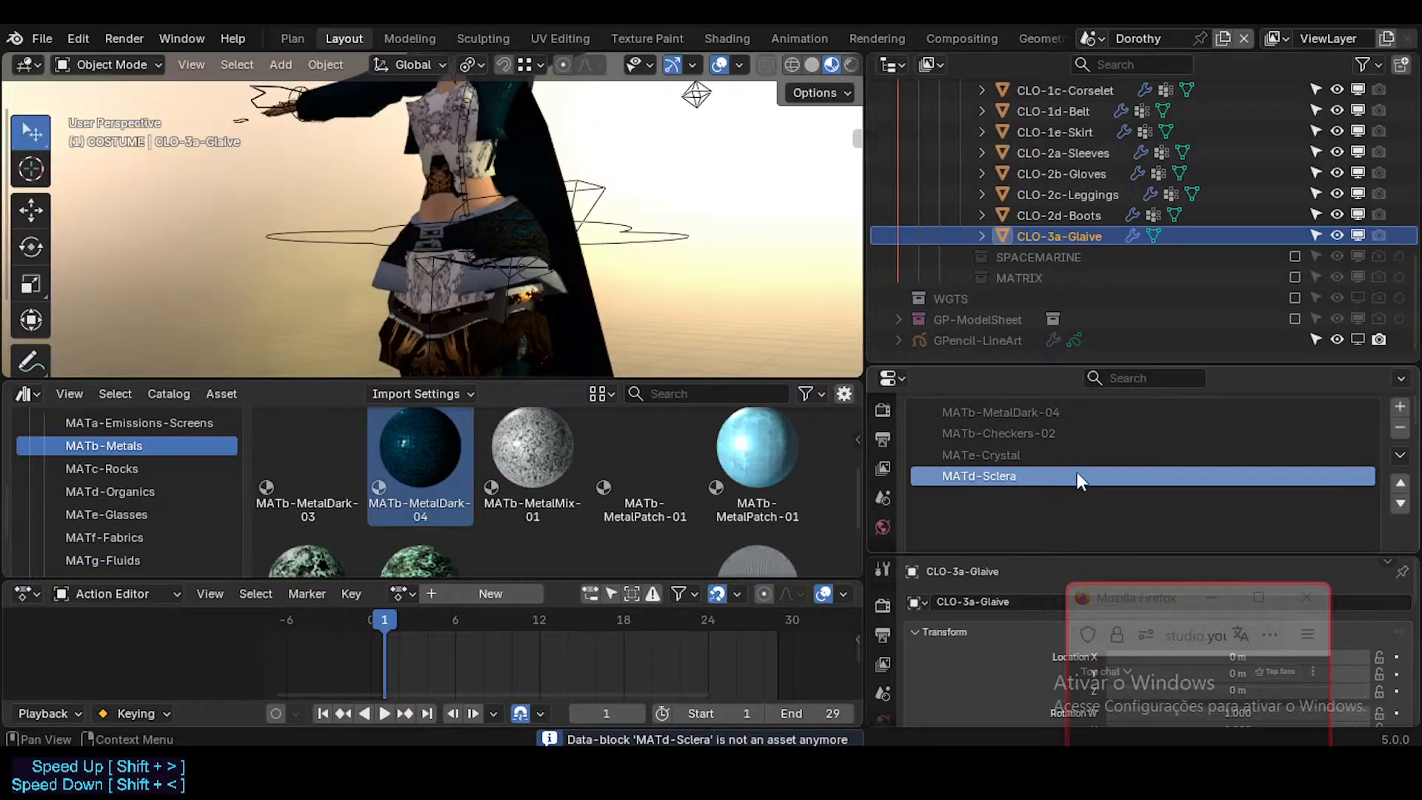
scroll(1077, 472, "down", 1)
scroll(1190, 473, "down", 1)
key("ctrl+s")
scroll(1150, 455, "up", 3)
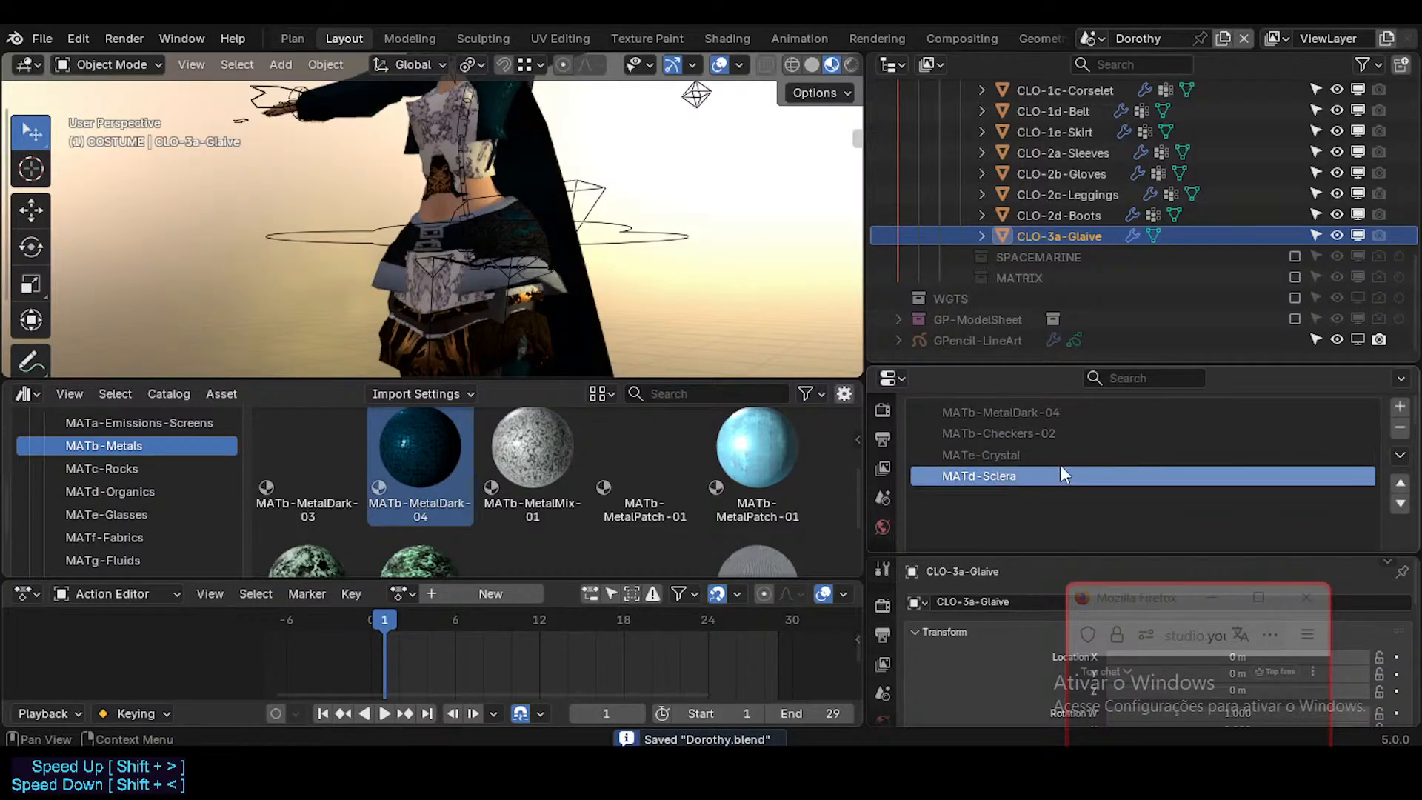
scroll(1125, 453, "down", 2)
scroll(1144, 452, "up", 1)
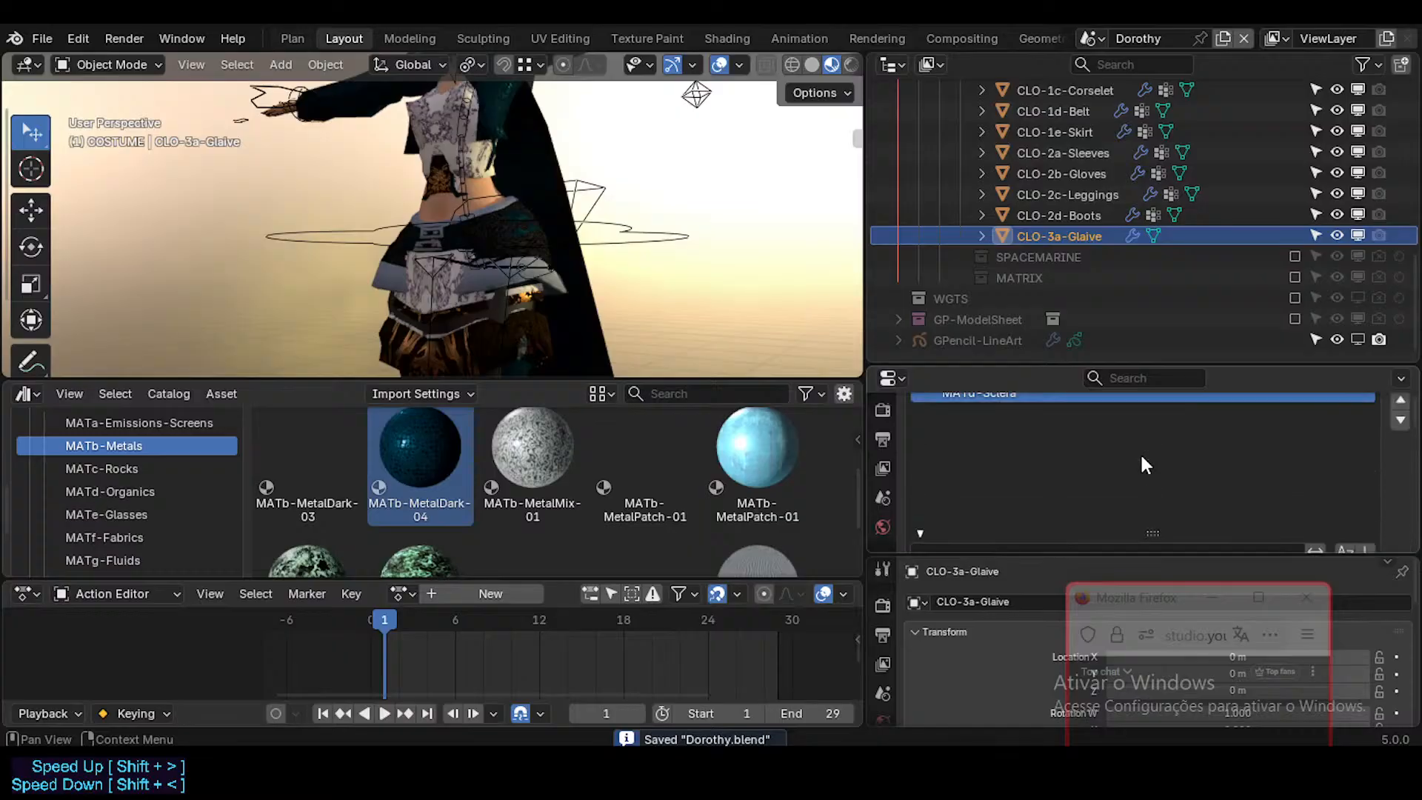
scroll(1140, 453, "down", 1)
scroll(1134, 458, "up", 3)
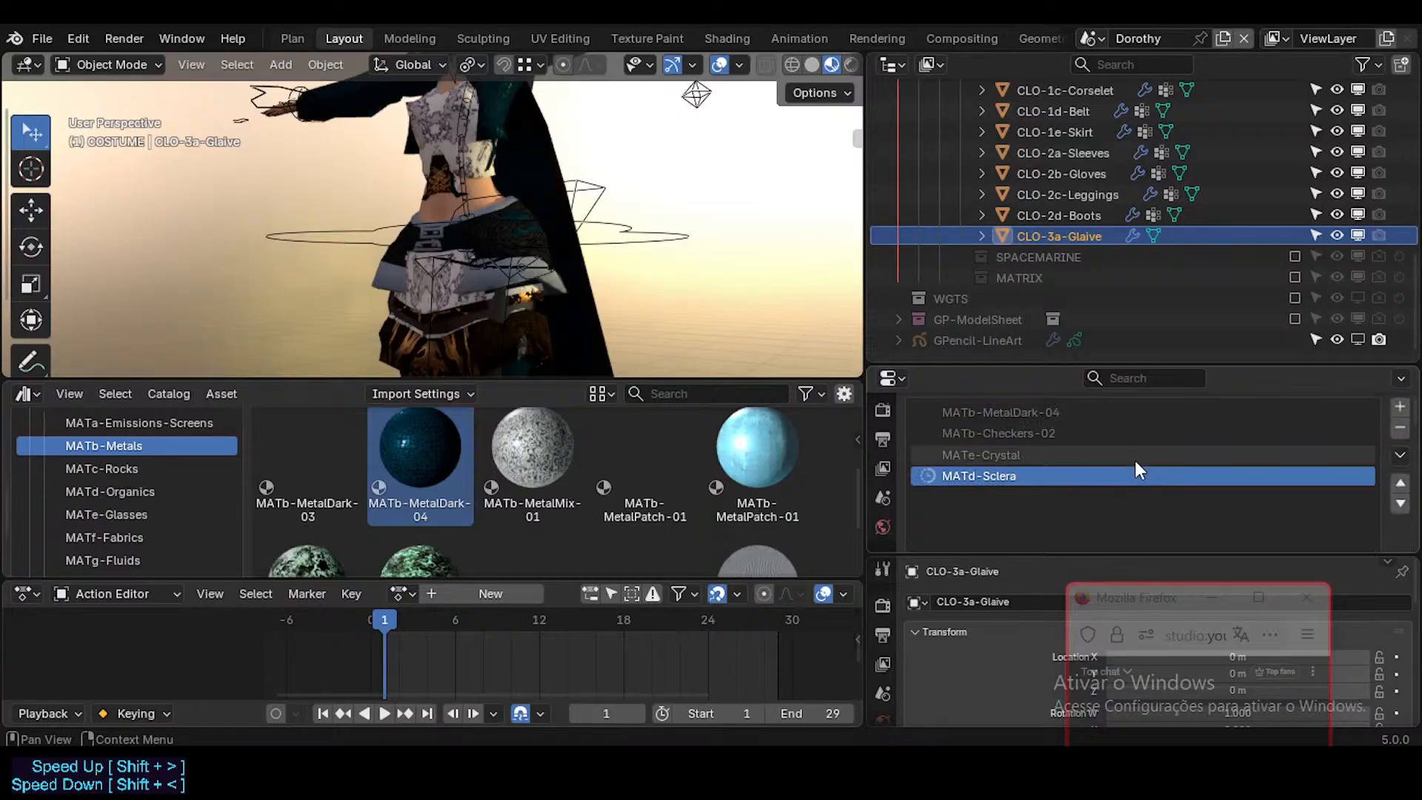
key("ctrl+s")
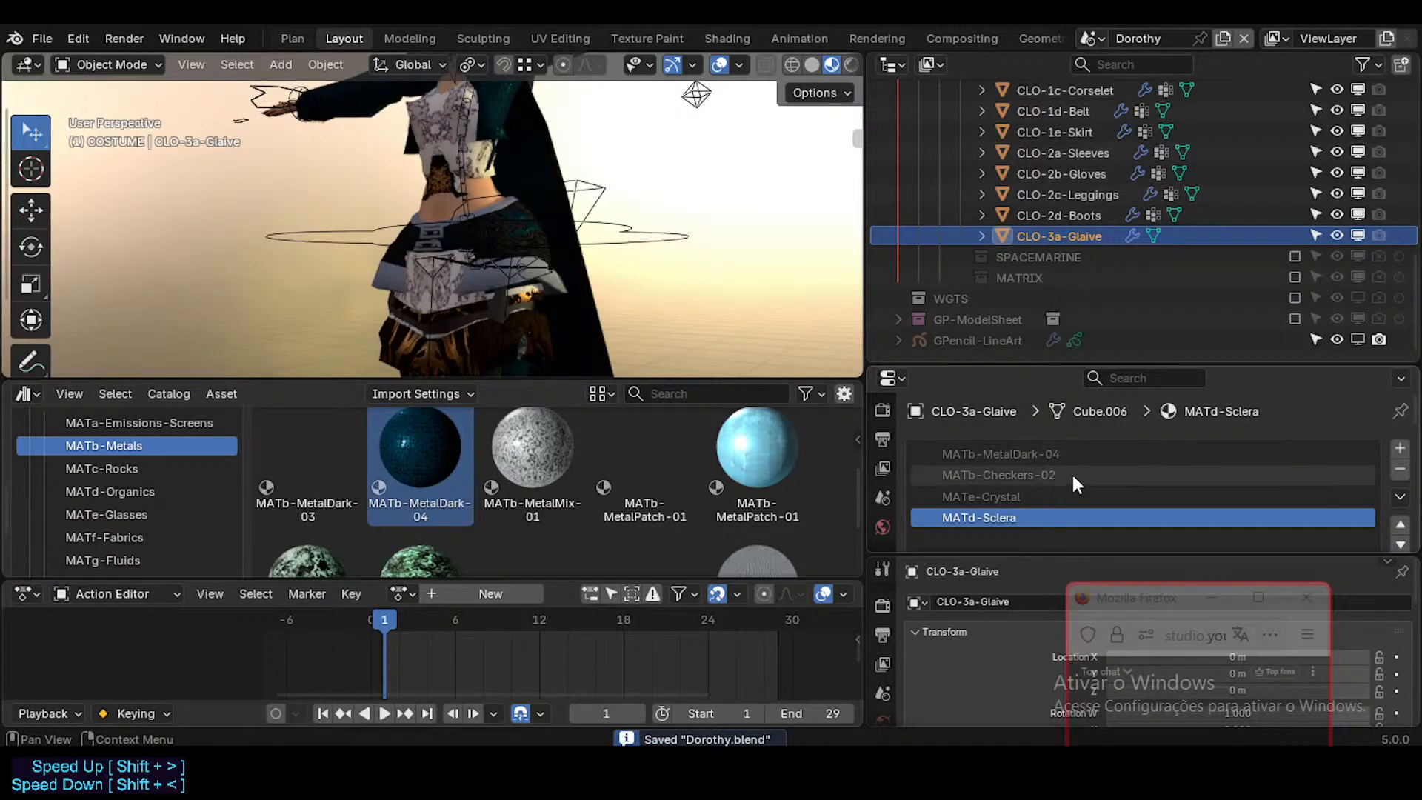
Step: Replace the local MATb-Checkers-02 on CLO-2d-Boots with the library's MATb-Checkers-02 from the MATb-Metals catalog
left_click(1091, 215)
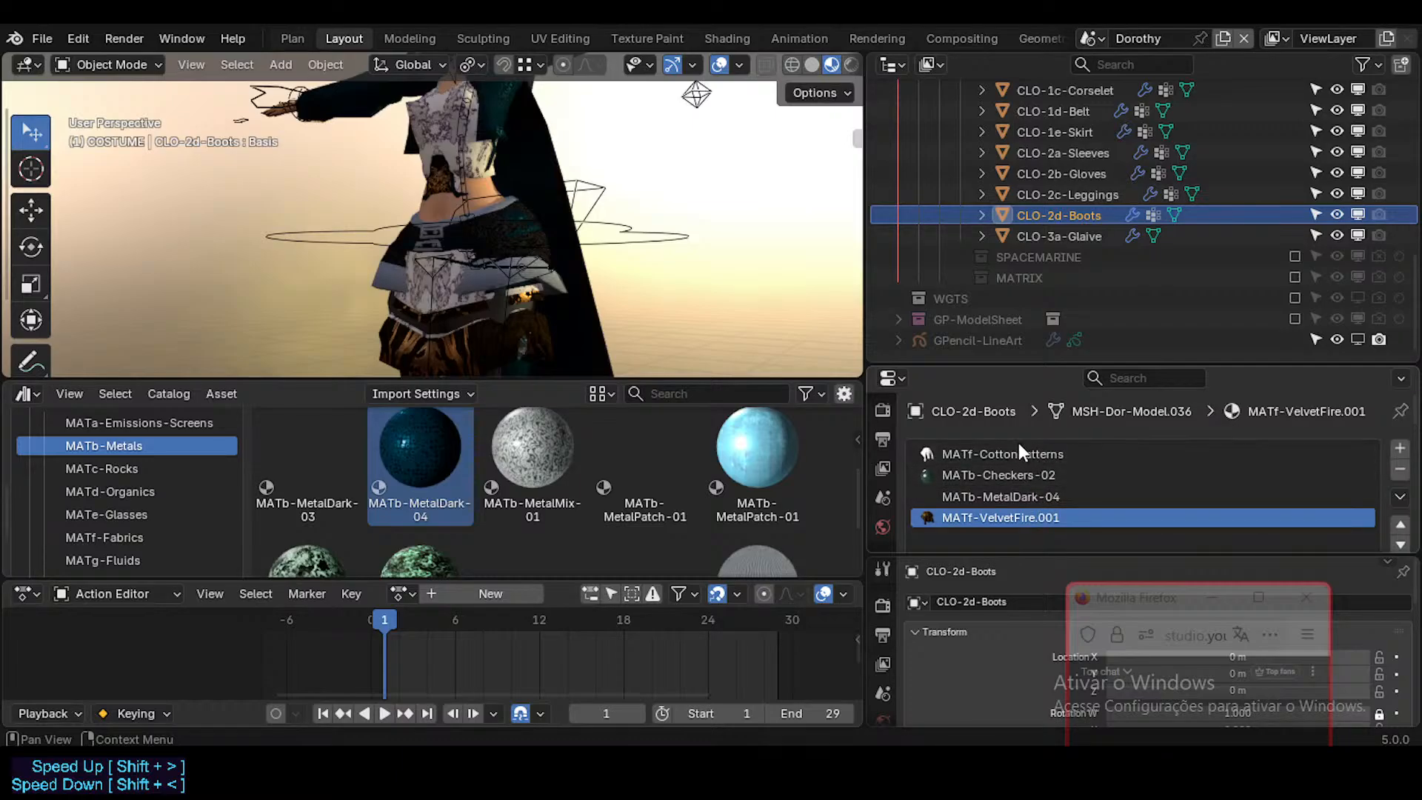
left_click(1031, 477)
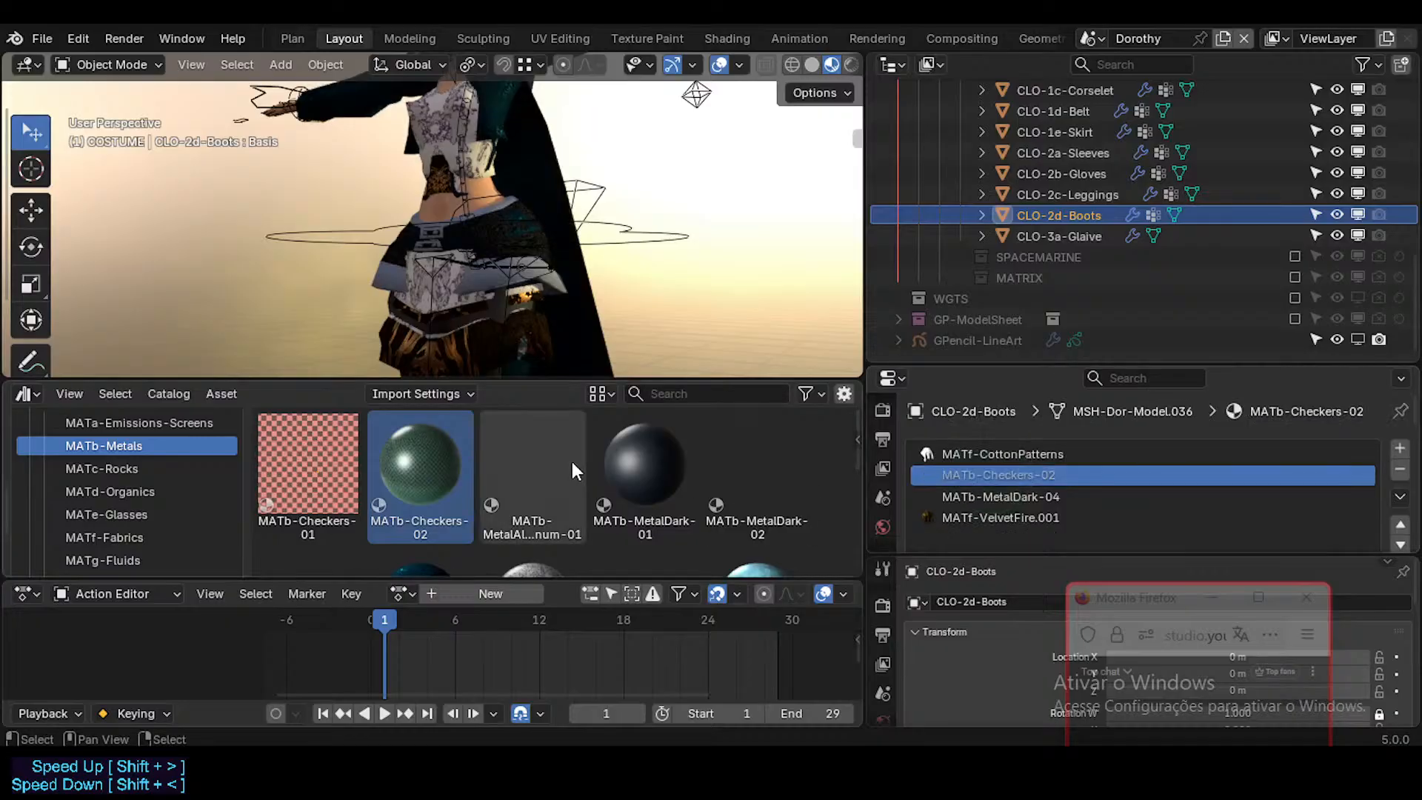
Step: Replace the local MATb-MetalDark-04 on CLO-2d-Boots, and both MATb-Checkers-02 and MATb-MetalDark-04 on CLO-2c-Leggings, with their library versions
scroll(572, 461, "down", 3)
left_click_drag(426, 498, 1020, 489)
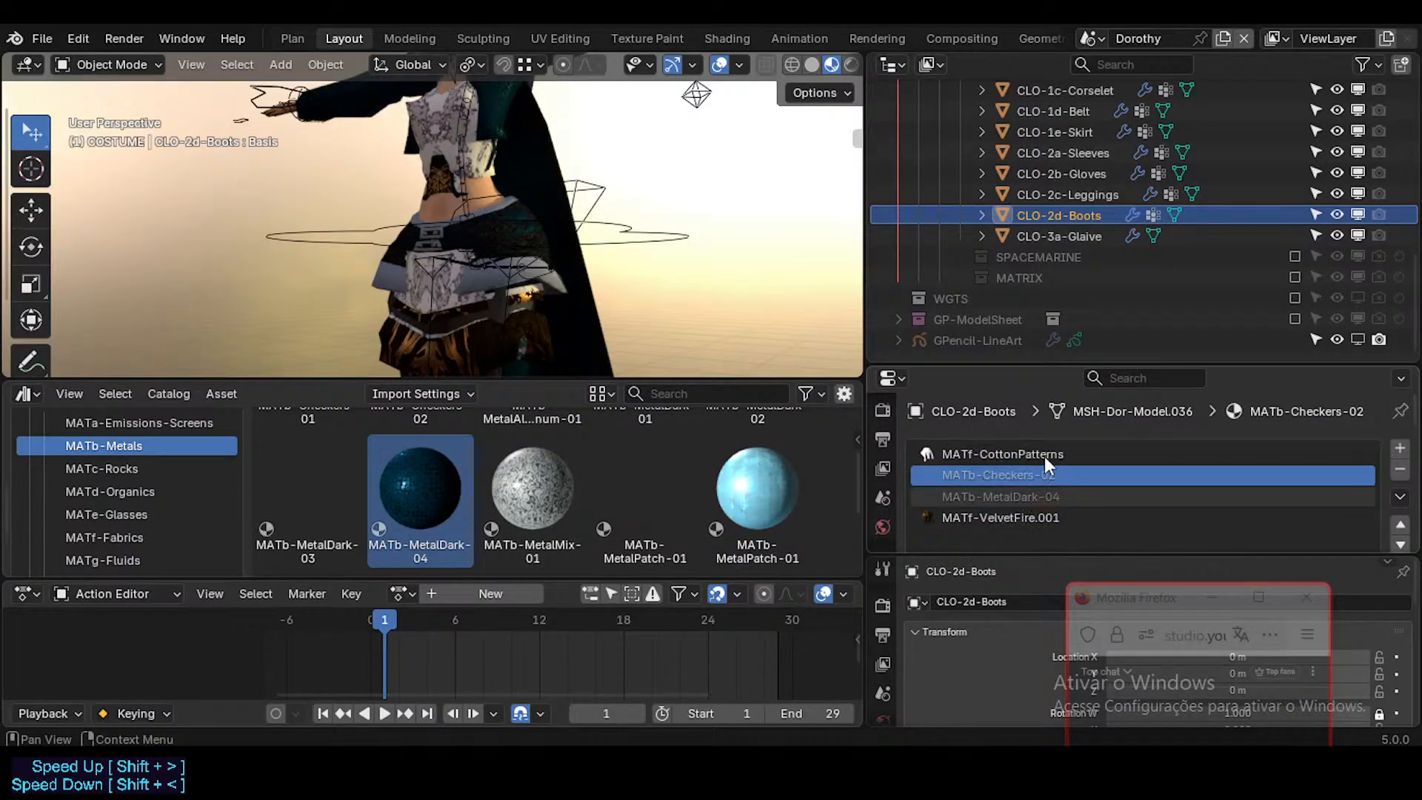
left_click(1076, 199)
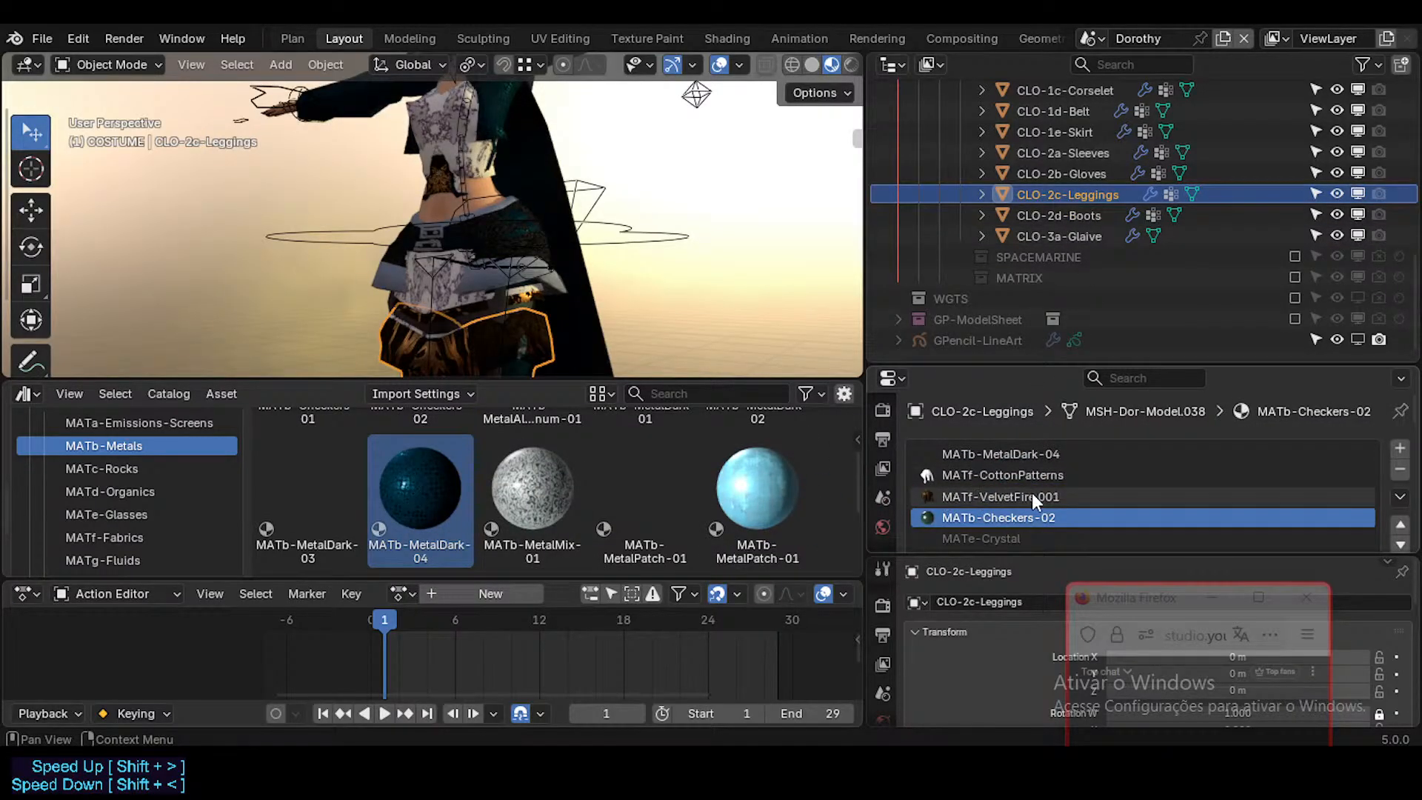
scroll(438, 474, "up", 4)
left_click_drag(420, 474, 977, 515)
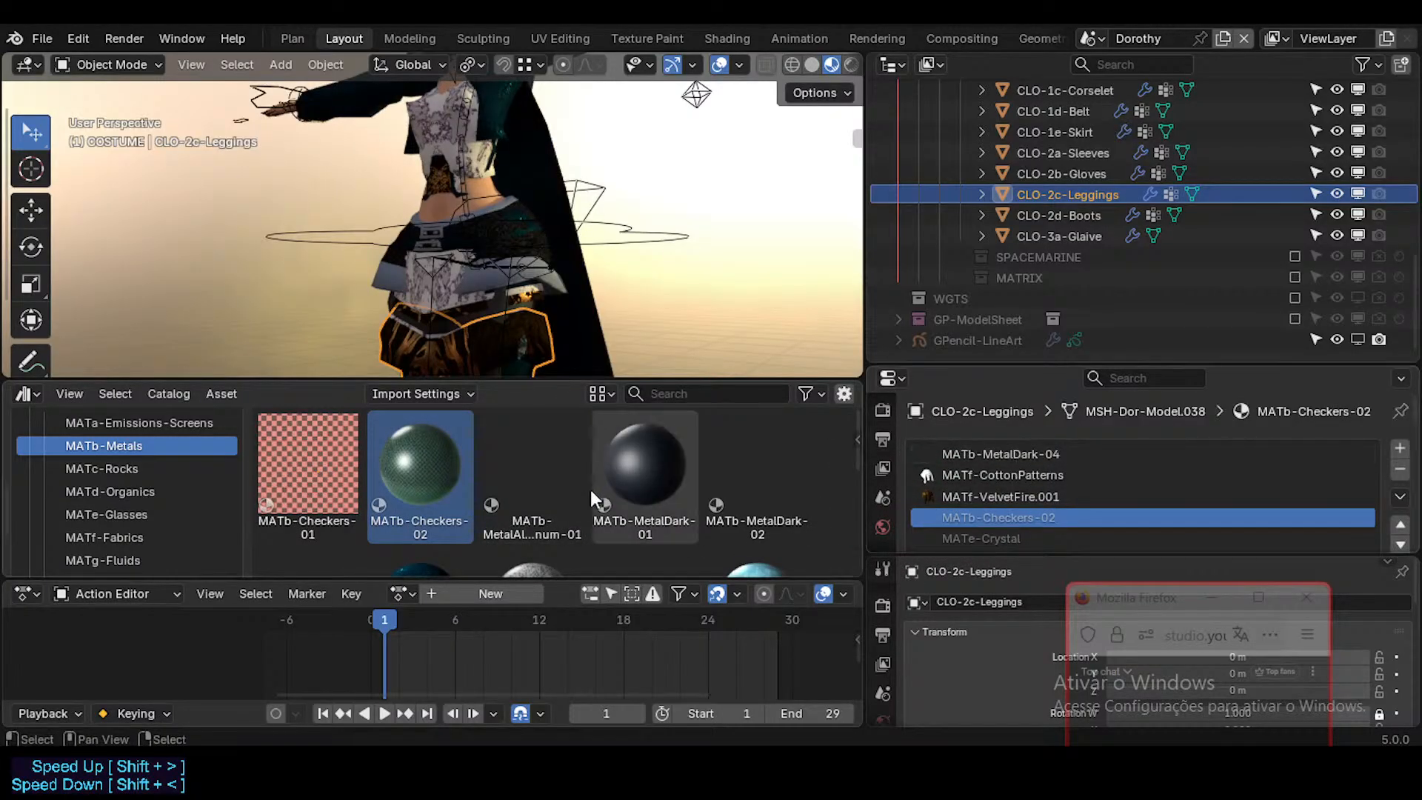
scroll(590, 490, "down", 1)
left_click_drag(421, 536, 1087, 451)
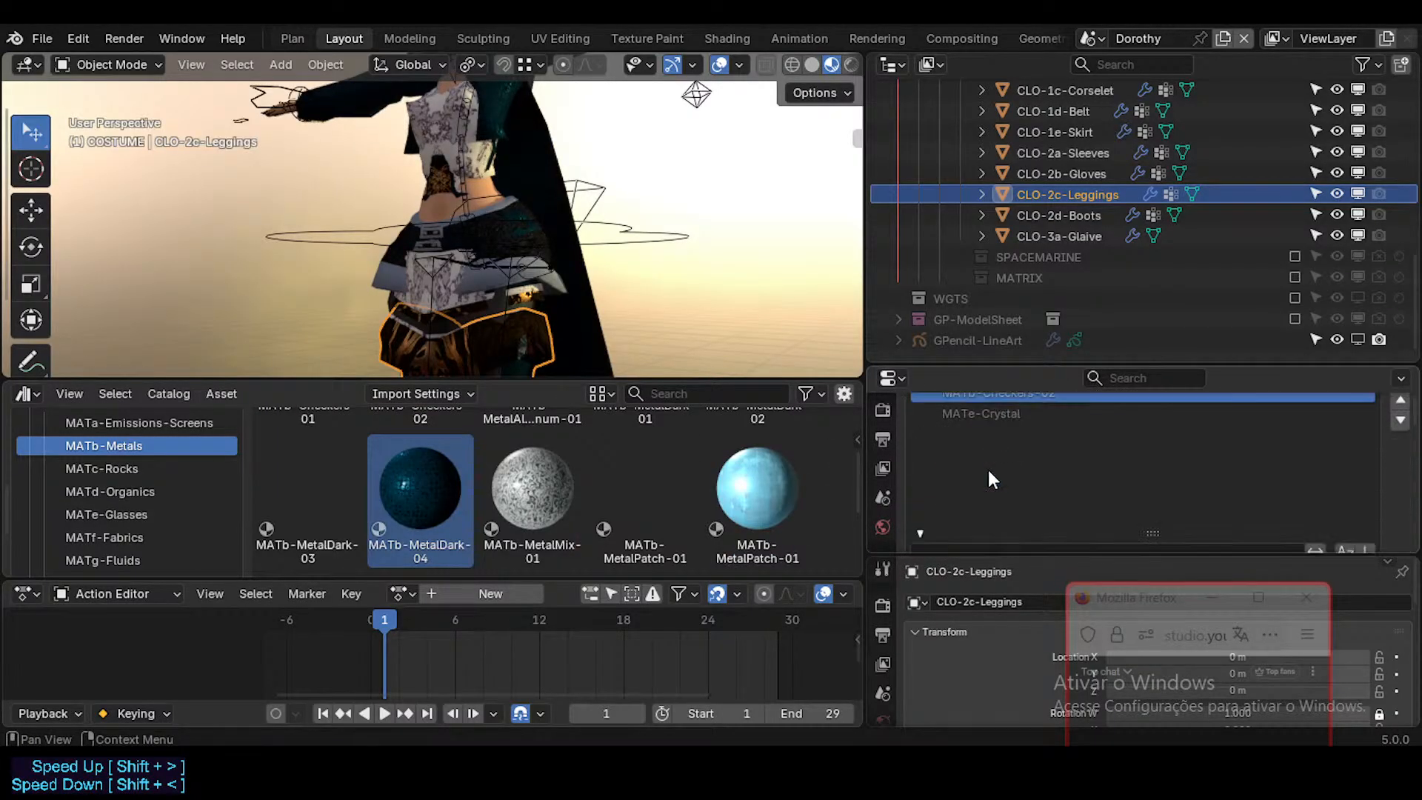
Step: Replace the local MATb-MetalDark-04 and MATb-Checkers-02 on CLO-2b-Gloves with the library's materials from the MATb-Metals catalog
left_click(1087, 173)
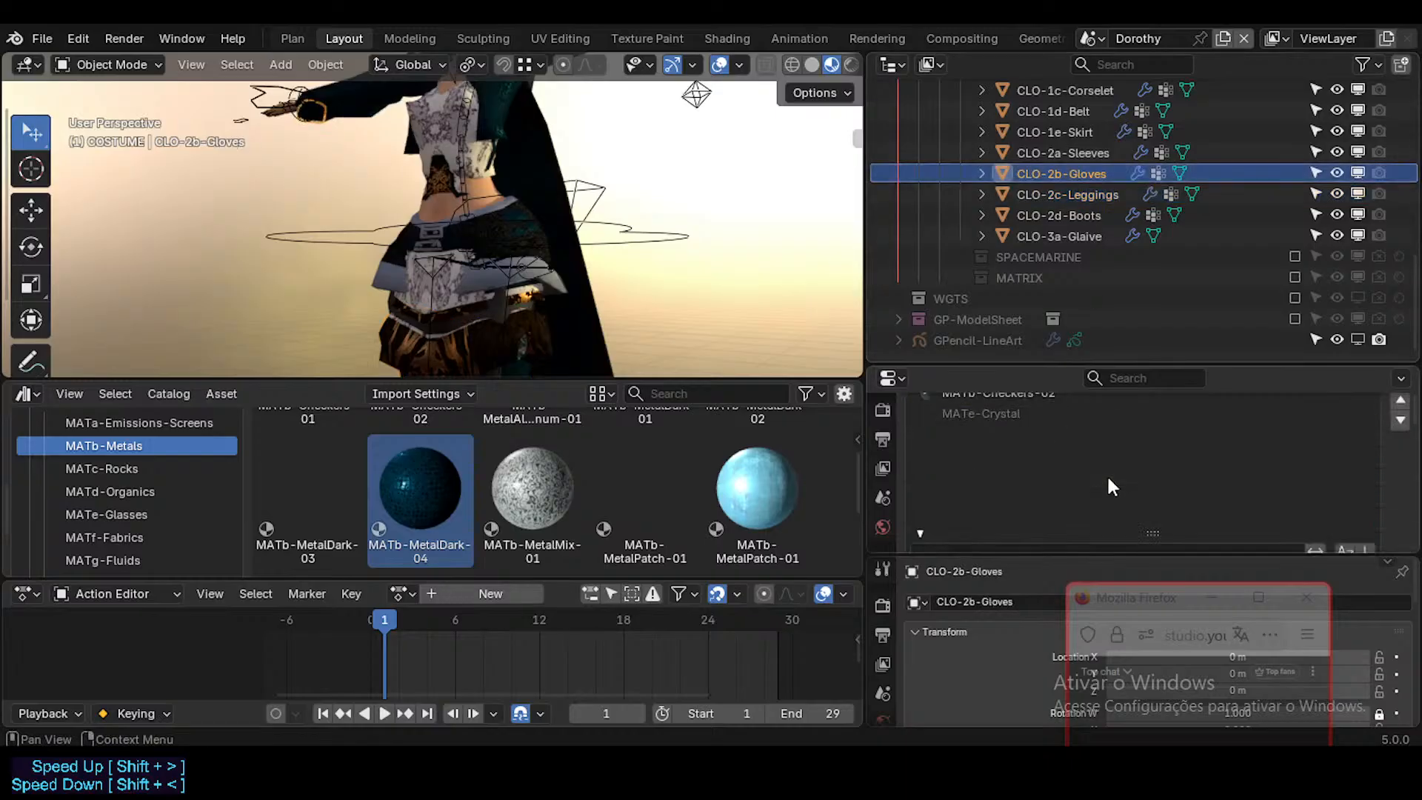
scroll(1109, 479, "down", 2)
scroll(1109, 479, "up", 4)
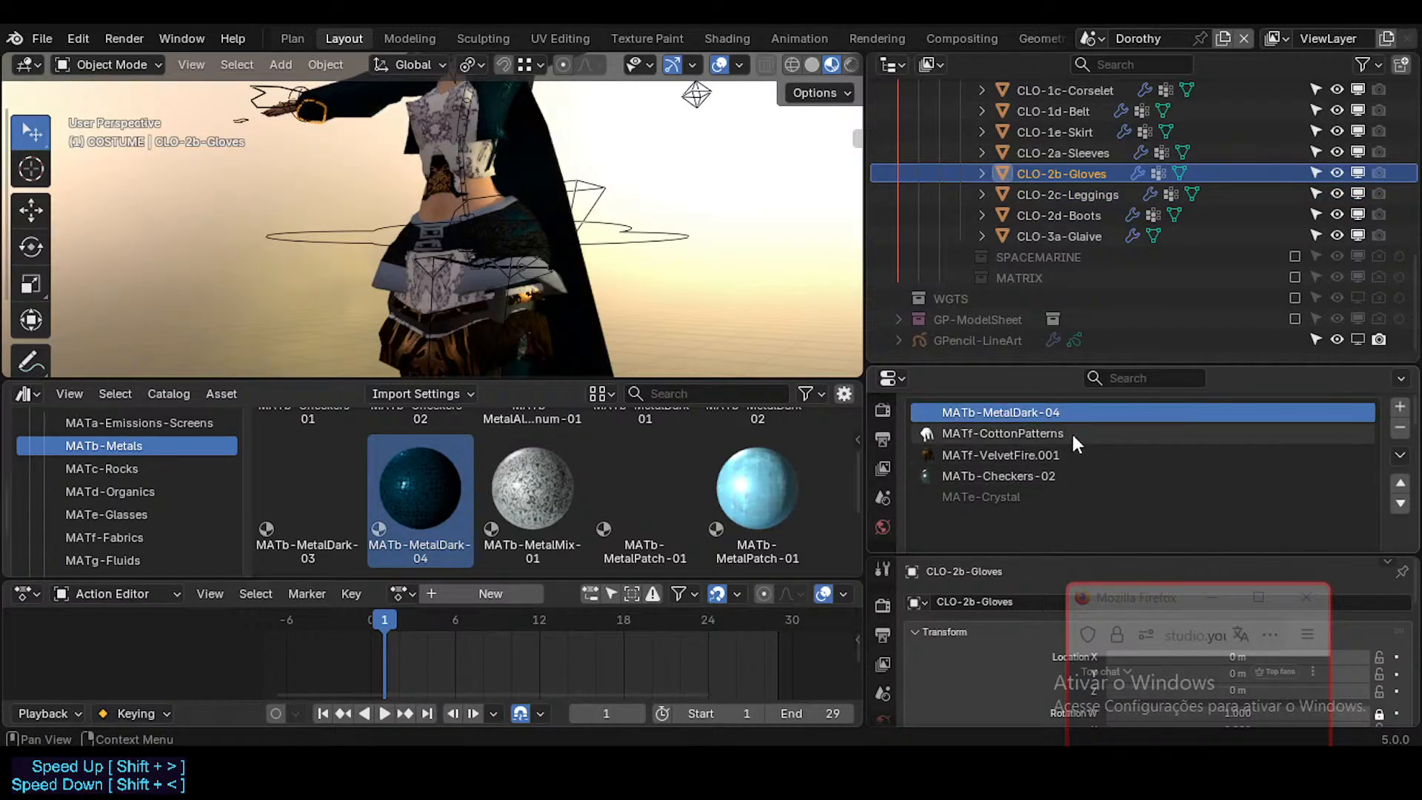
scroll(1071, 432, "down", 3)
scroll(947, 423, "up", 4)
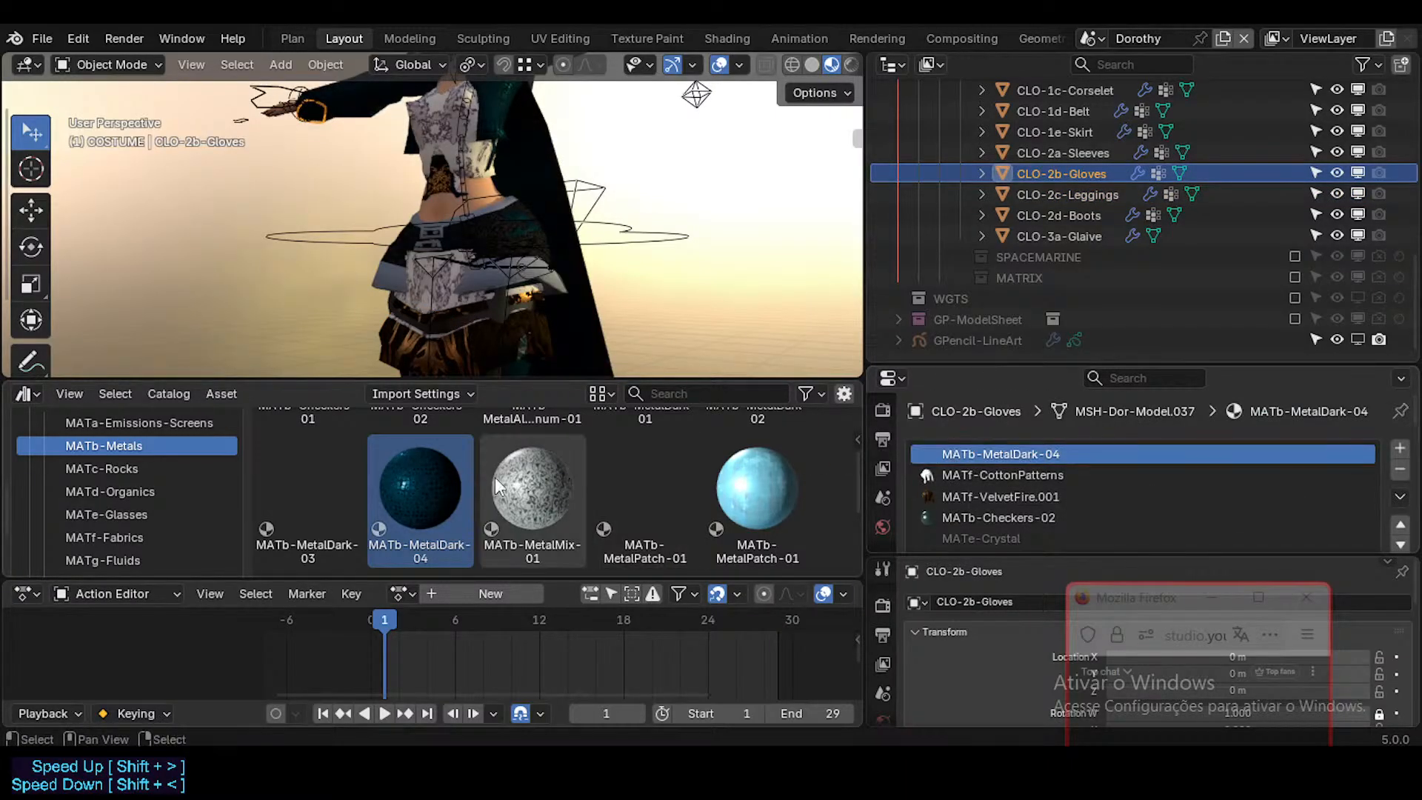
left_click_drag(456, 481, 962, 453)
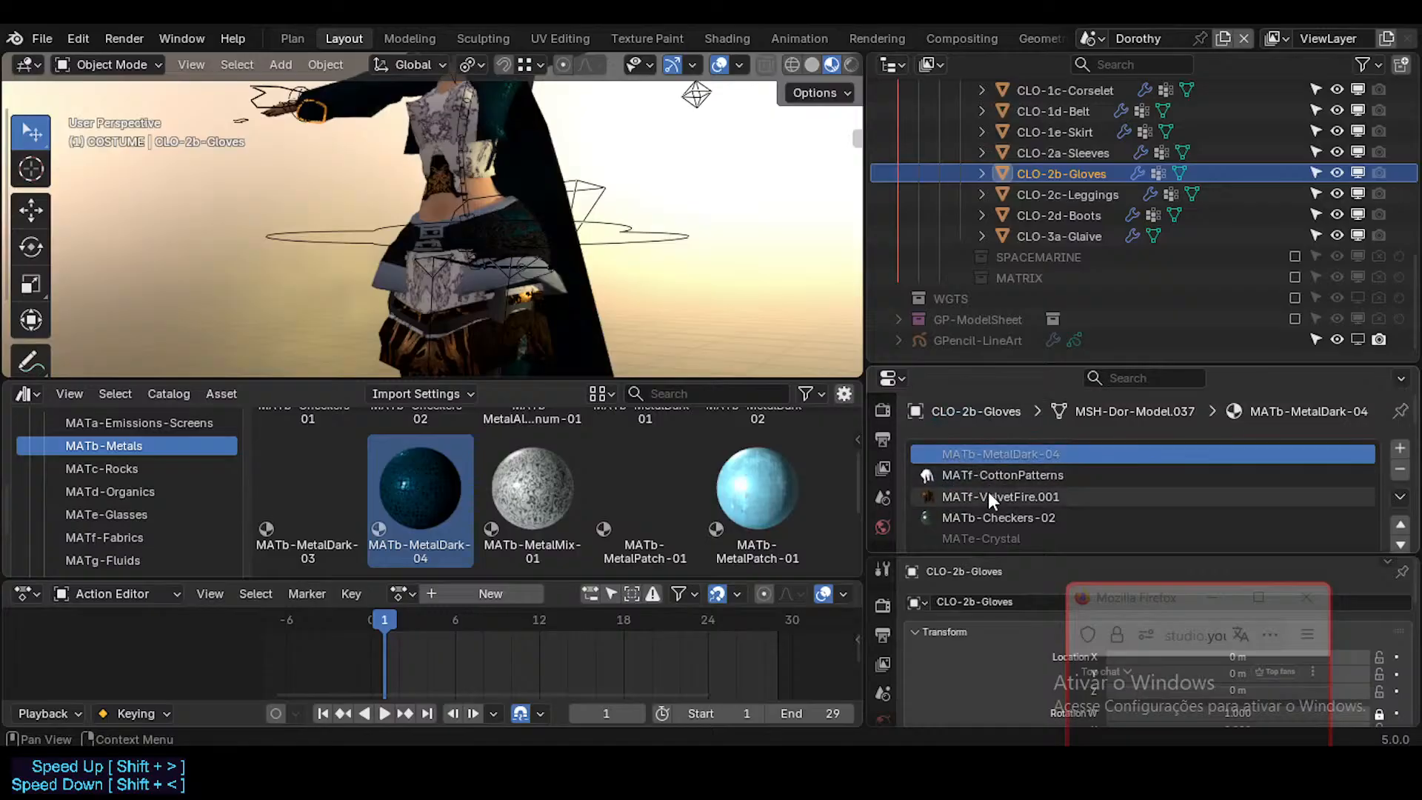
left_click(993, 519)
scroll(1087, 497, "down", 5)
scroll(1088, 495, "up", 1)
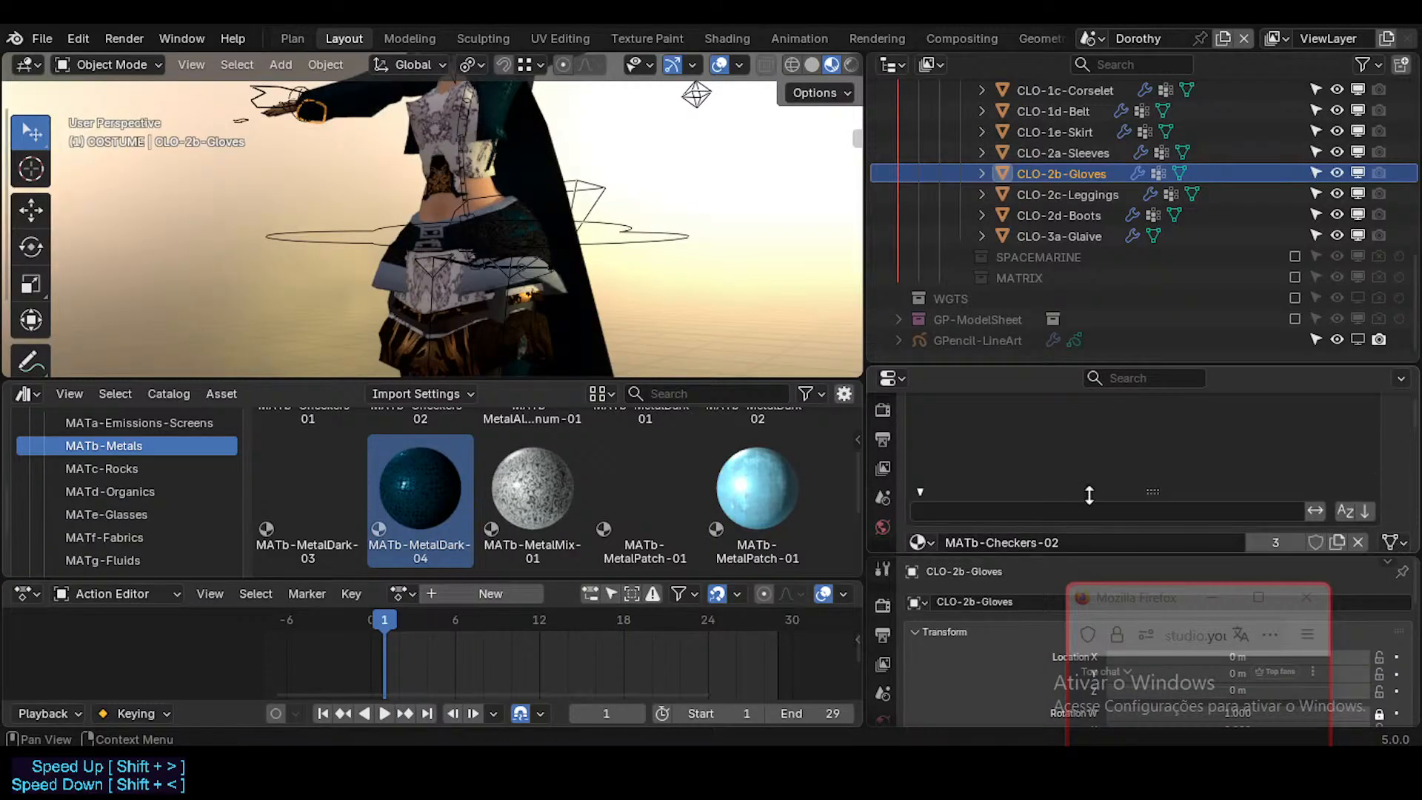
scroll(1088, 495, "up", 2)
scroll(592, 457, "up", 2)
left_click_drag(446, 452, 1059, 427)
scroll(1050, 415, "up", 3)
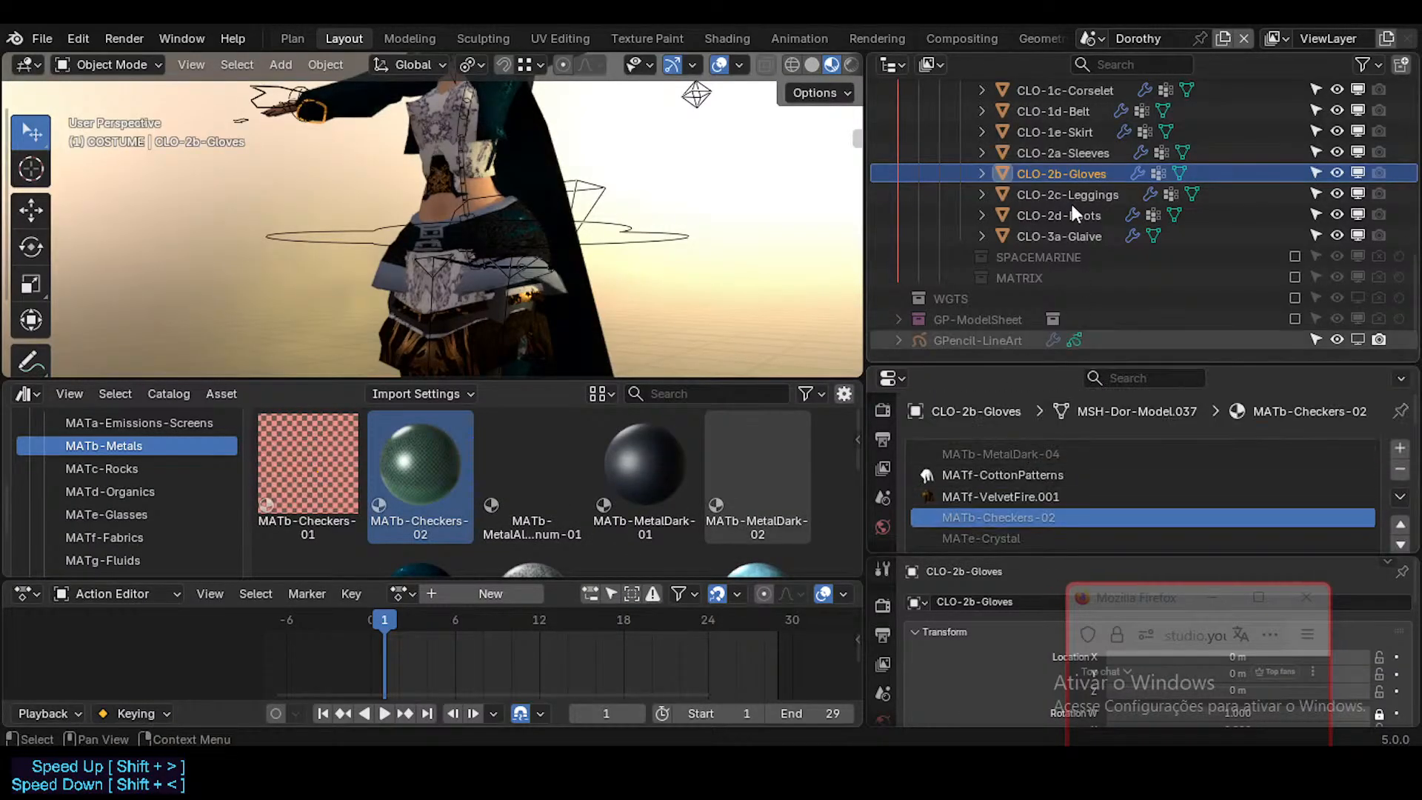
Step: Check the material slots of the remaining SPACEAGENT pieces, from CLO-2a-Sleeves up to CLO-1a-Pauldrons, for local materials
left_click(1055, 149)
left_click(1059, 135)
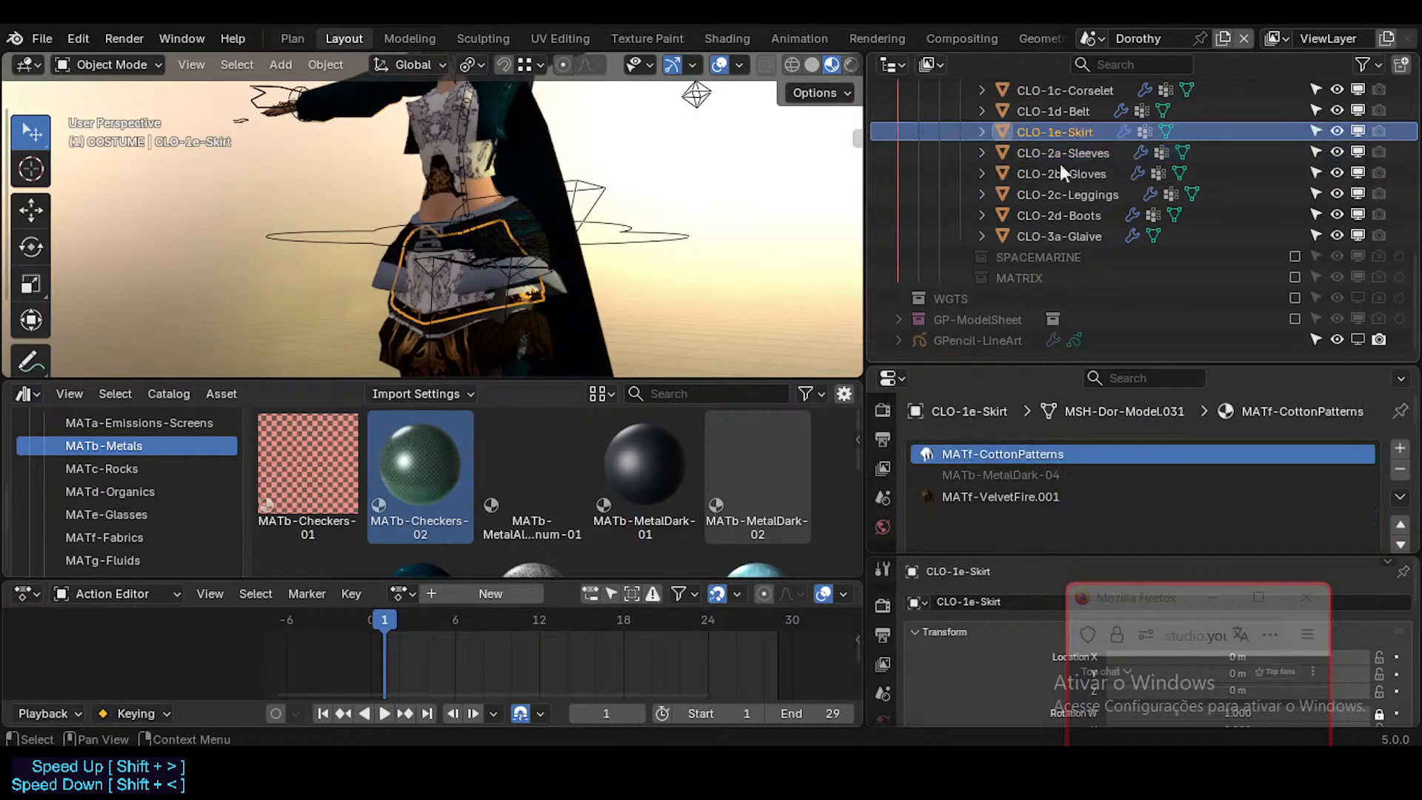
scroll(1053, 258, "up", 2)
left_click(1075, 194)
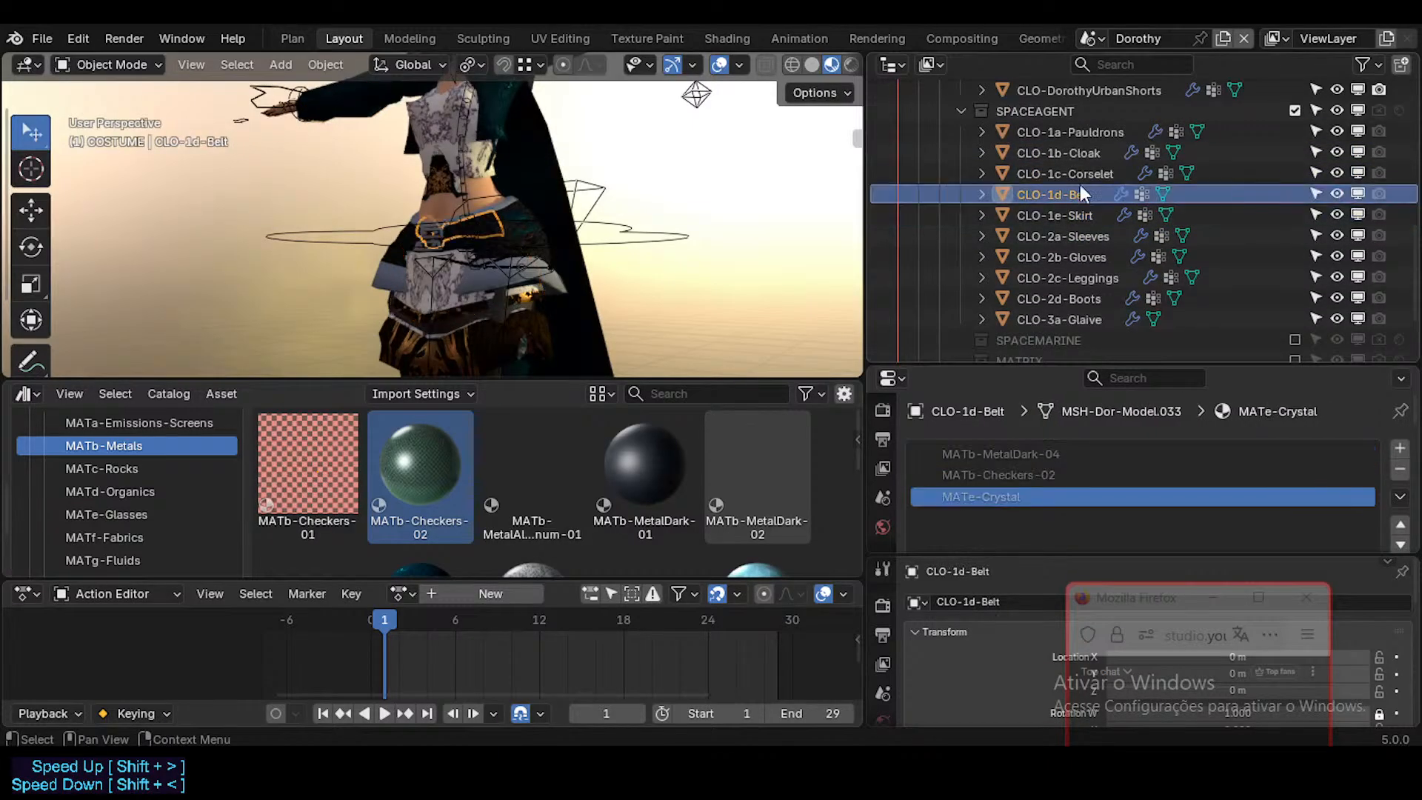
left_click(1082, 175)
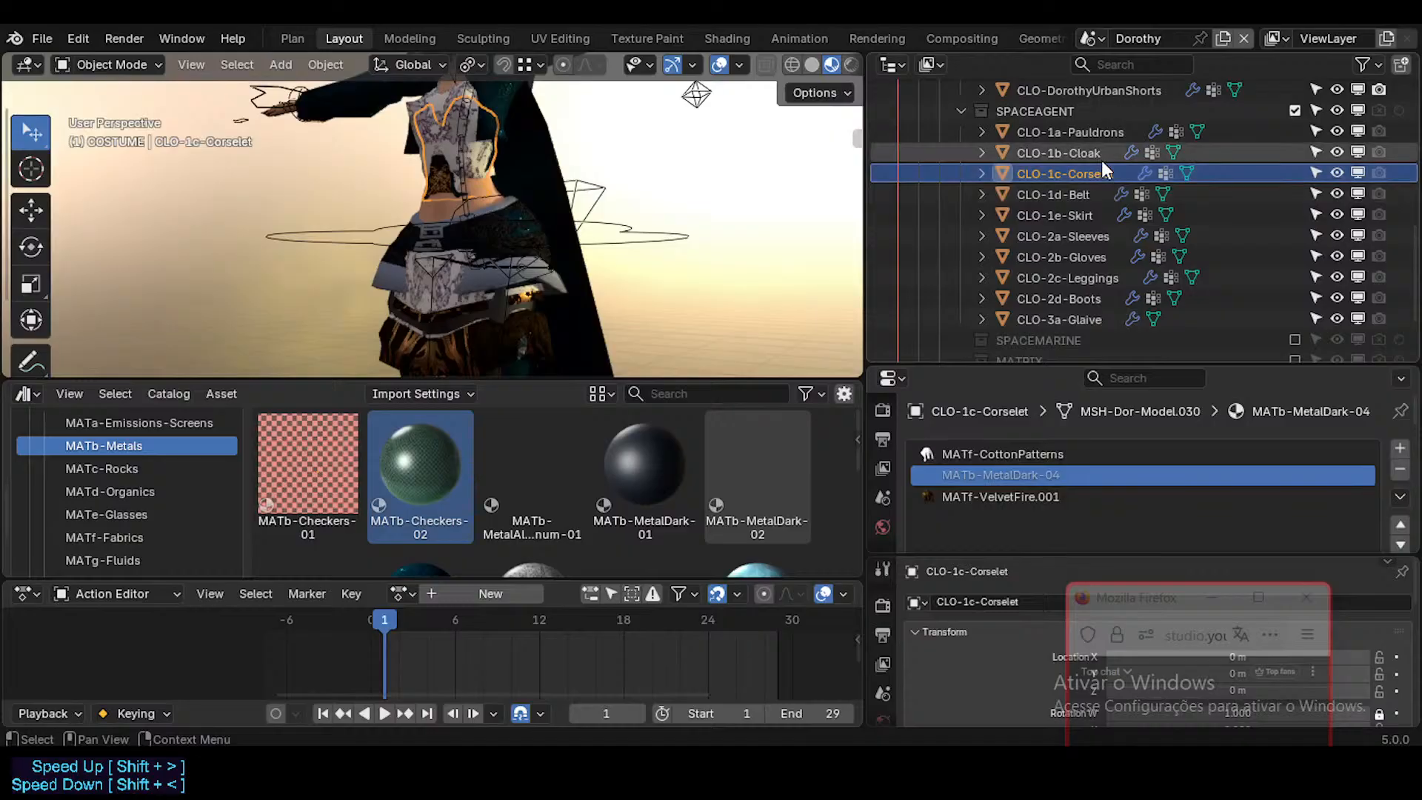
left_click(1100, 161)
scroll(1080, 186, "up", 1)
left_click(1096, 174)
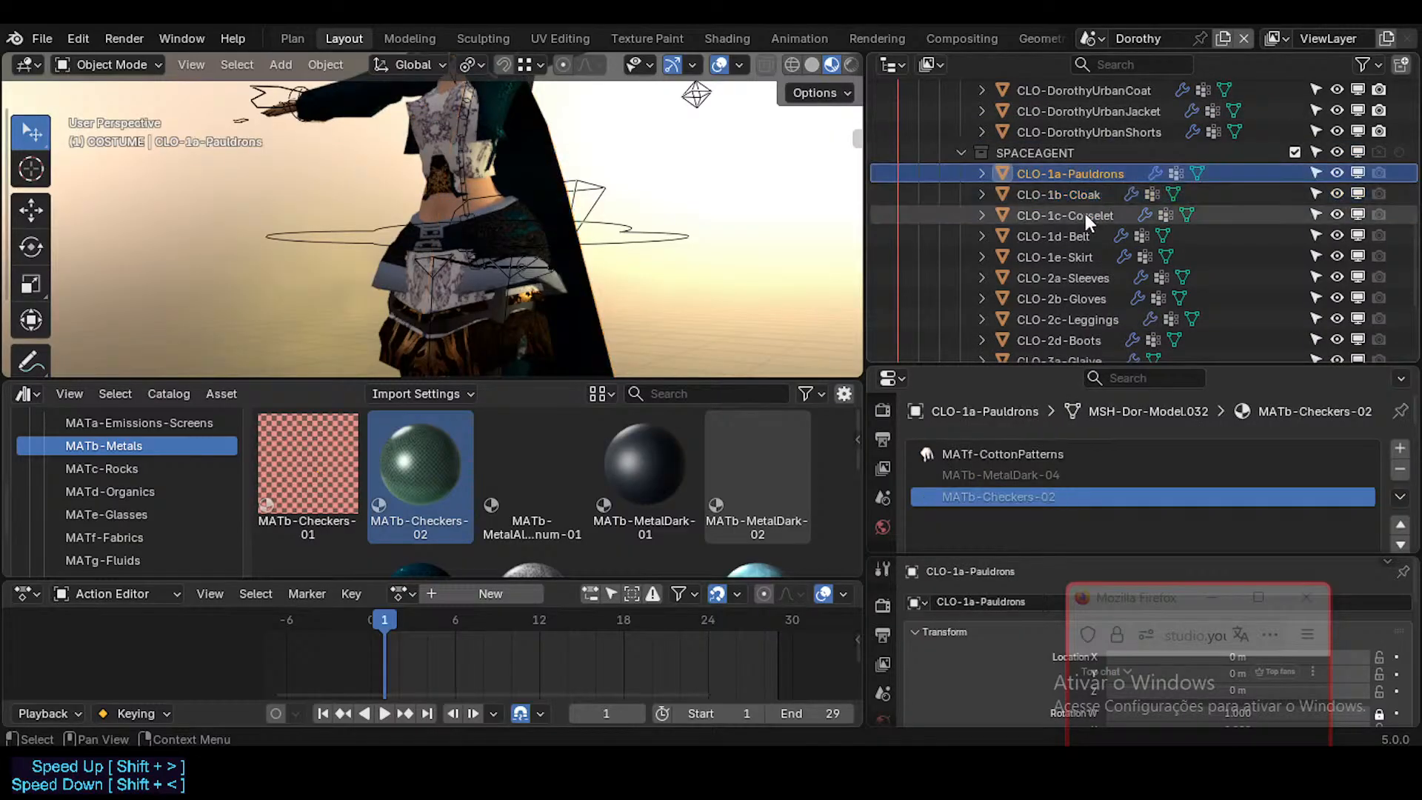
Step: Collapse the SPACEAGENT collection, exclude it from the view layer, and check the materials on the URBAN costume pieces
scroll(1085, 215, "up", 1)
left_click(1295, 195)
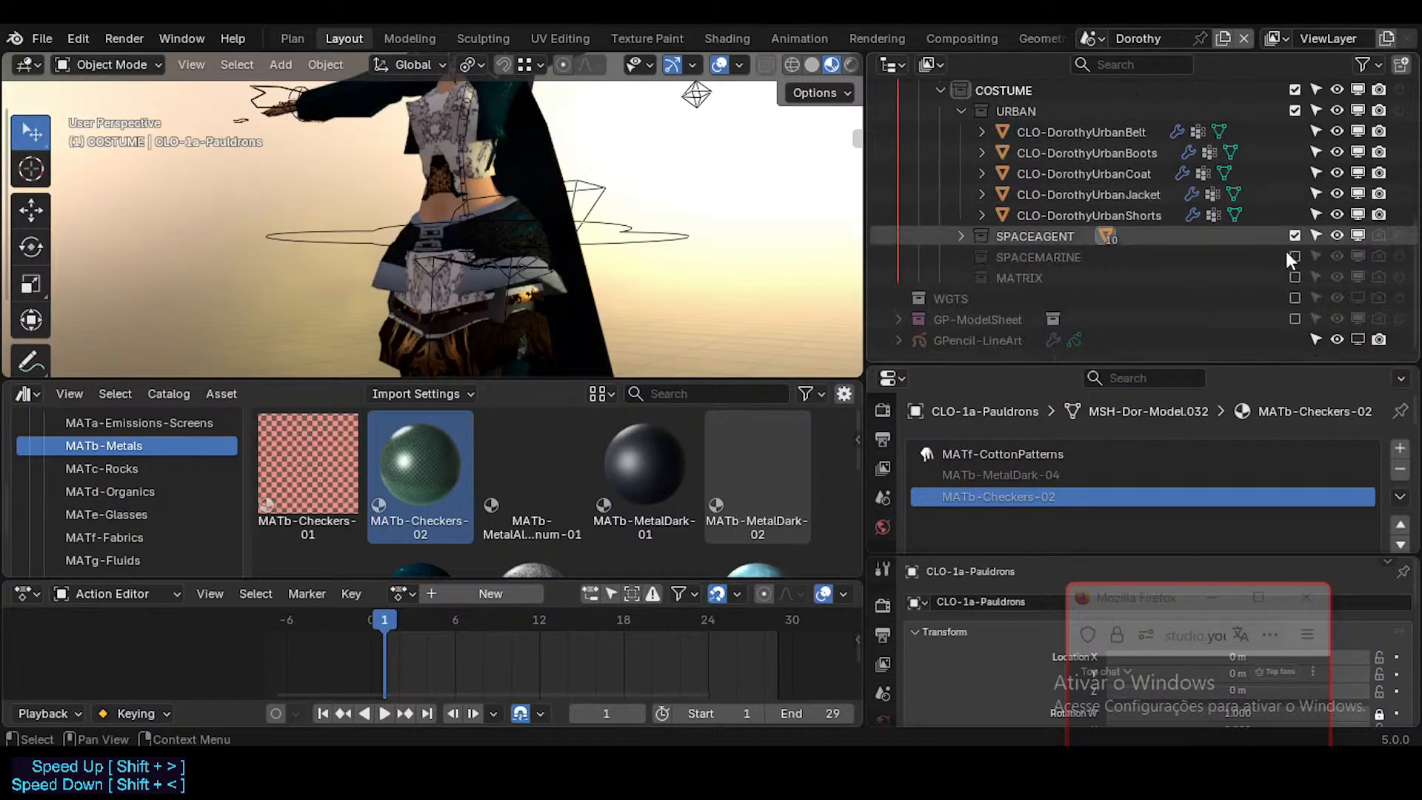
left_click(1103, 196)
left_click(1103, 210)
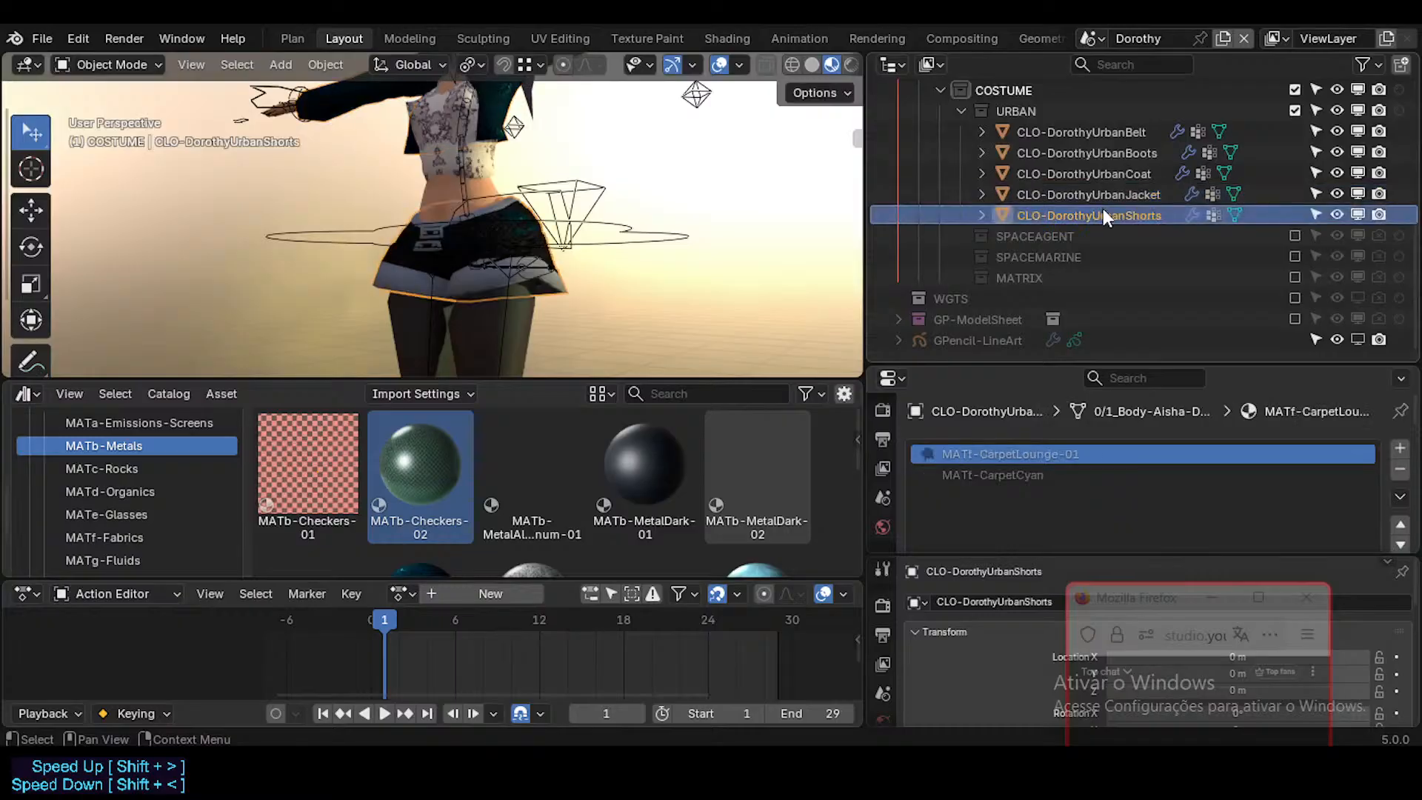
key("Up")
key("Up")
key("Up")
key("Up")
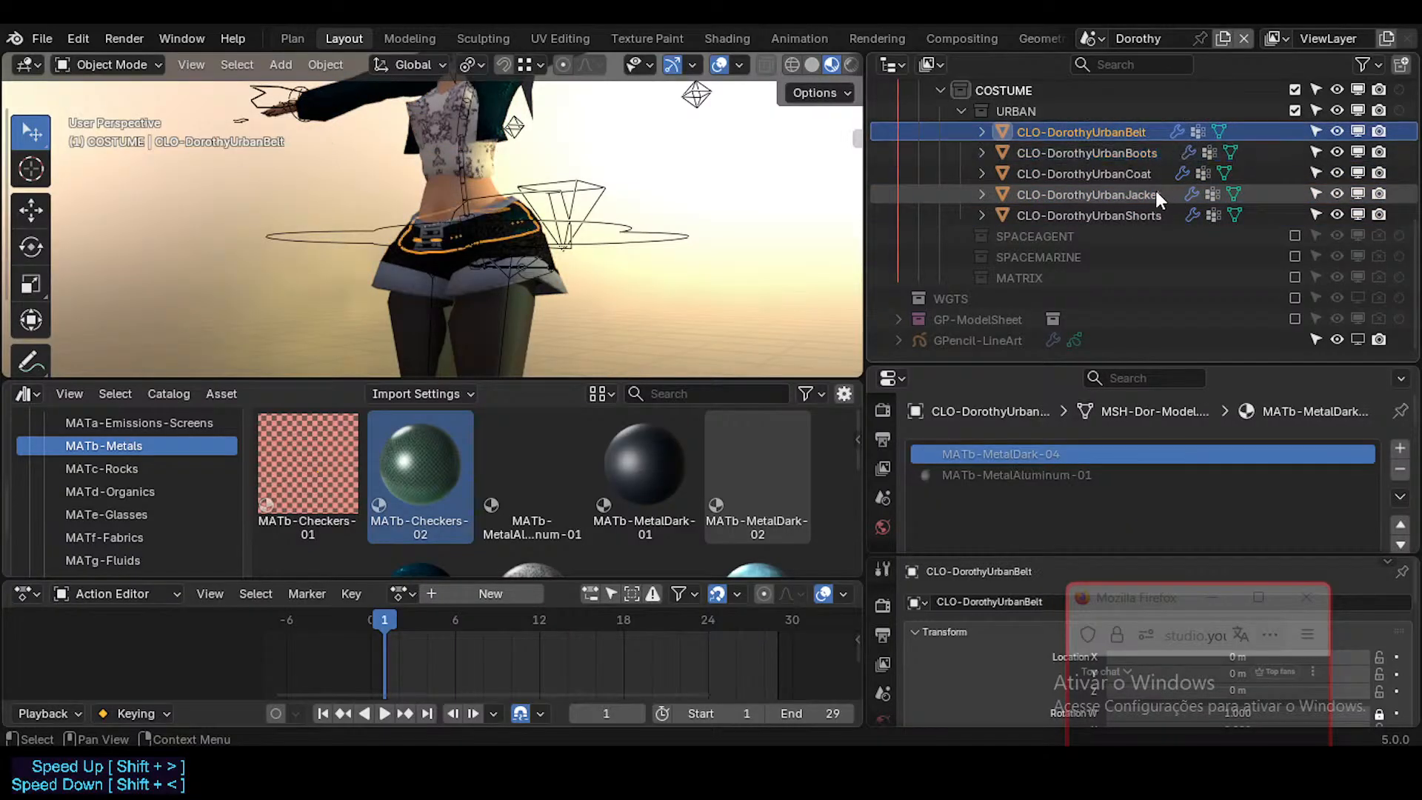
Step: Collapse URBAN and replace the local MATb-Checkers-02 and MATb-MetalDark-04 on 5a-Accessory in the HAIR collection with their library versions
left_click(962, 111)
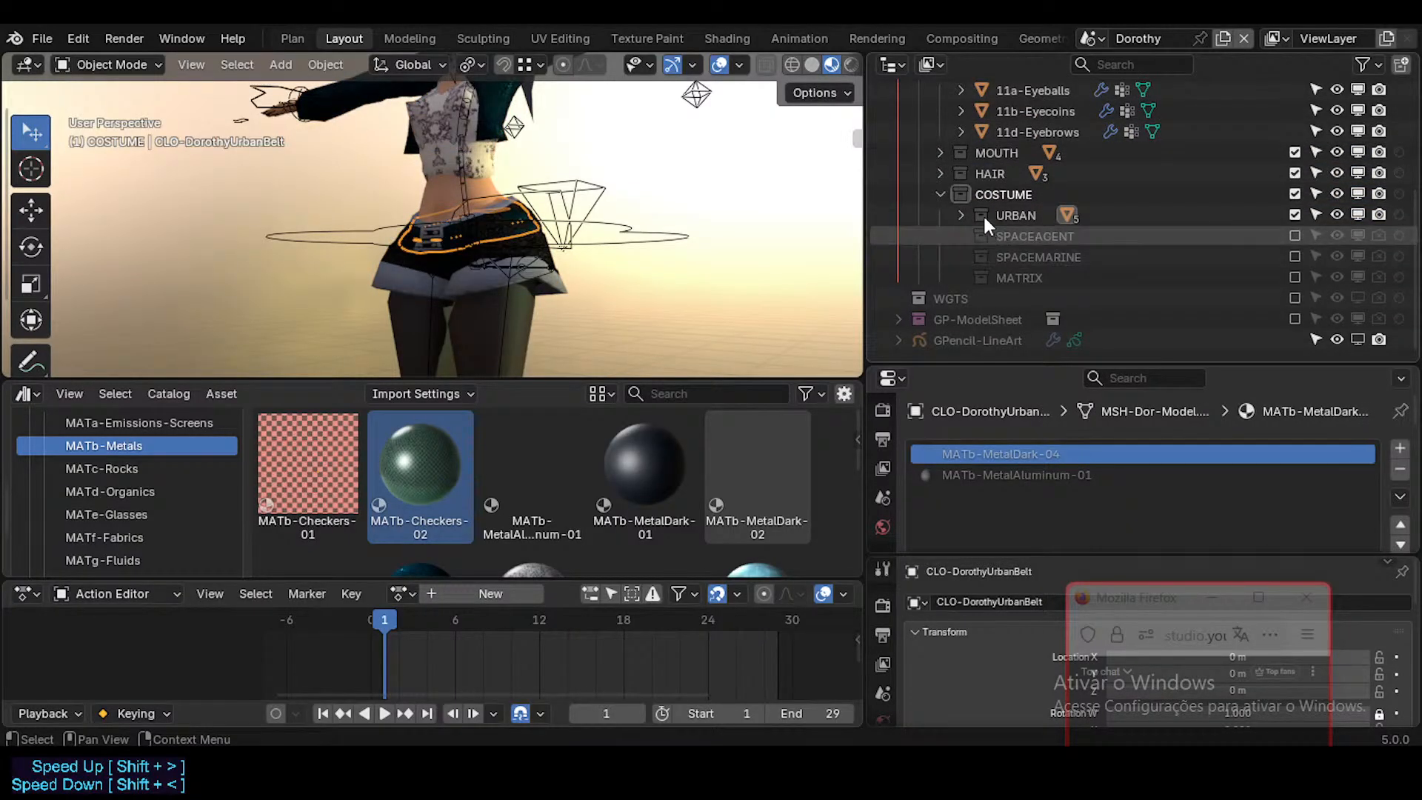
scroll(1022, 193, "up", 2)
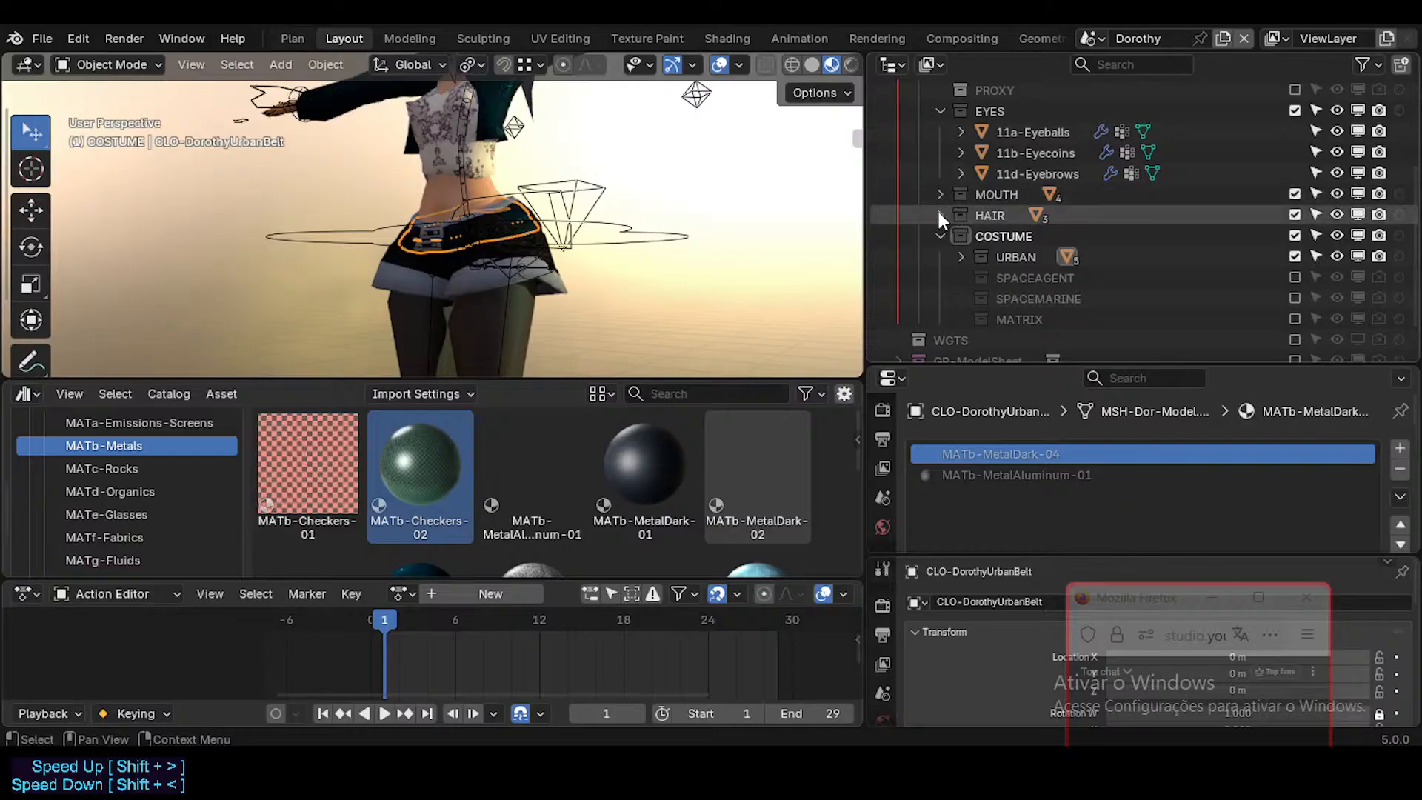
left_click(939, 215)
left_click(1015, 236)
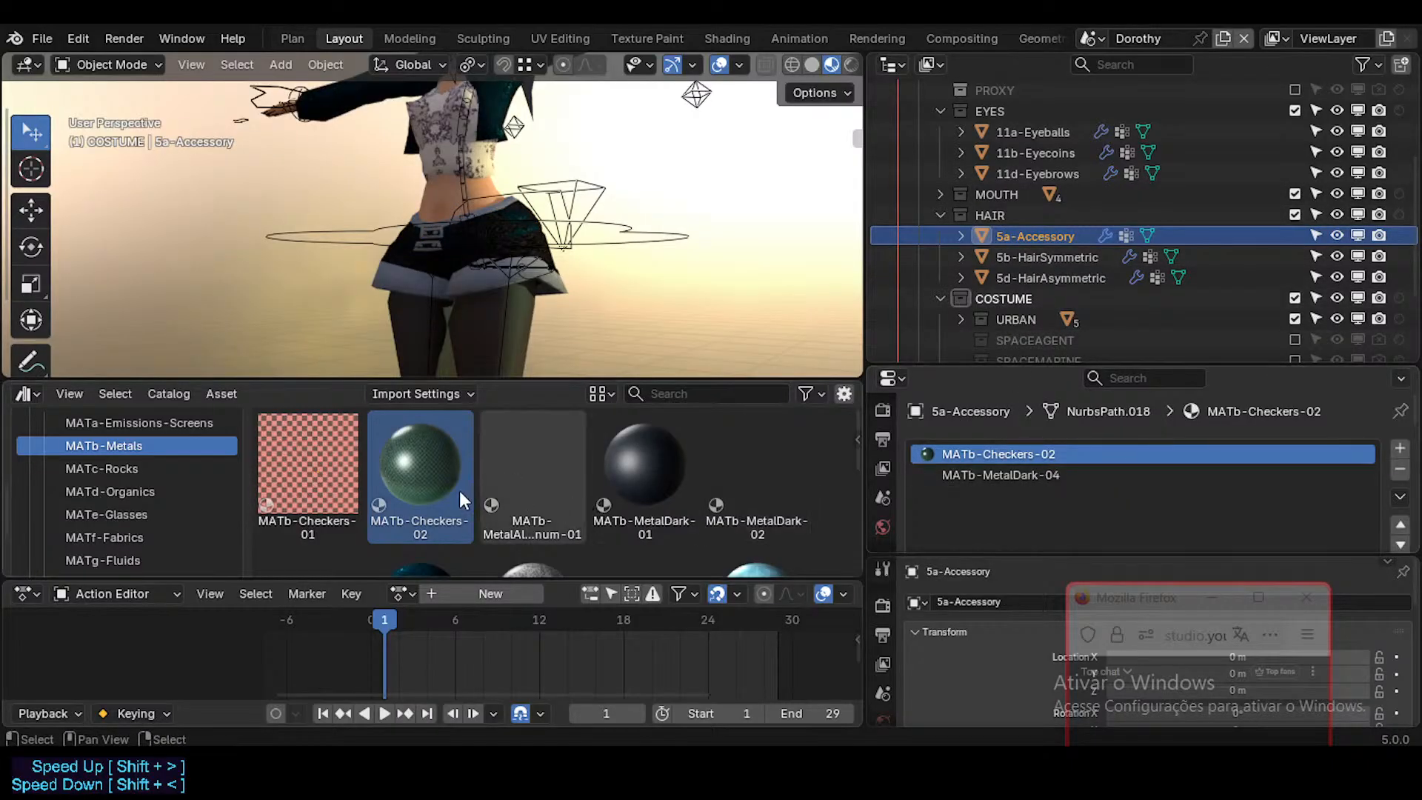
left_click_drag(459, 489, 972, 451)
scroll(533, 518, "down", 3)
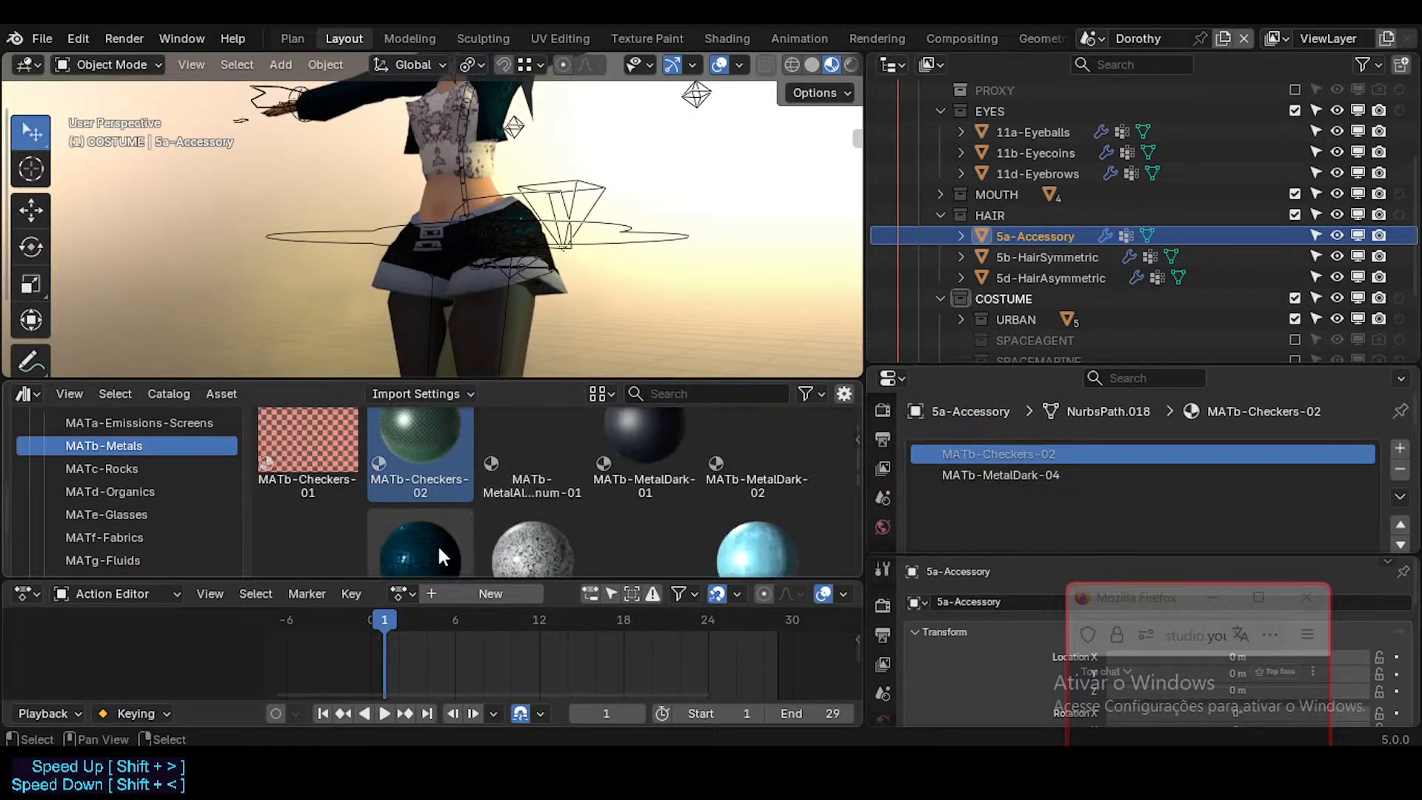
left_click_drag(437, 543, 1063, 479)
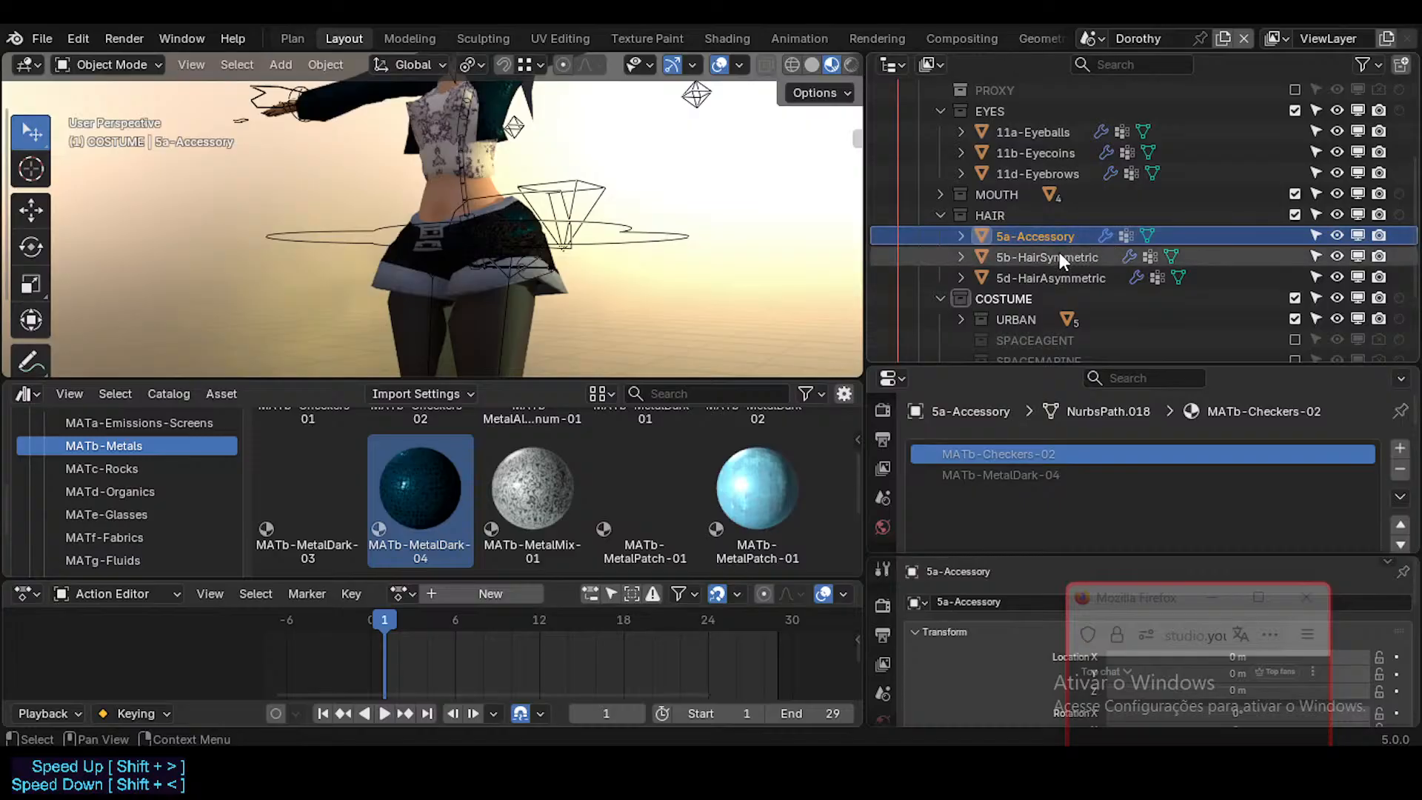
Step: Check the materials on 5b-HairSymmetric and 5d-HairAsymmetric, and collapse the HAIR collection
left_click(1059, 257)
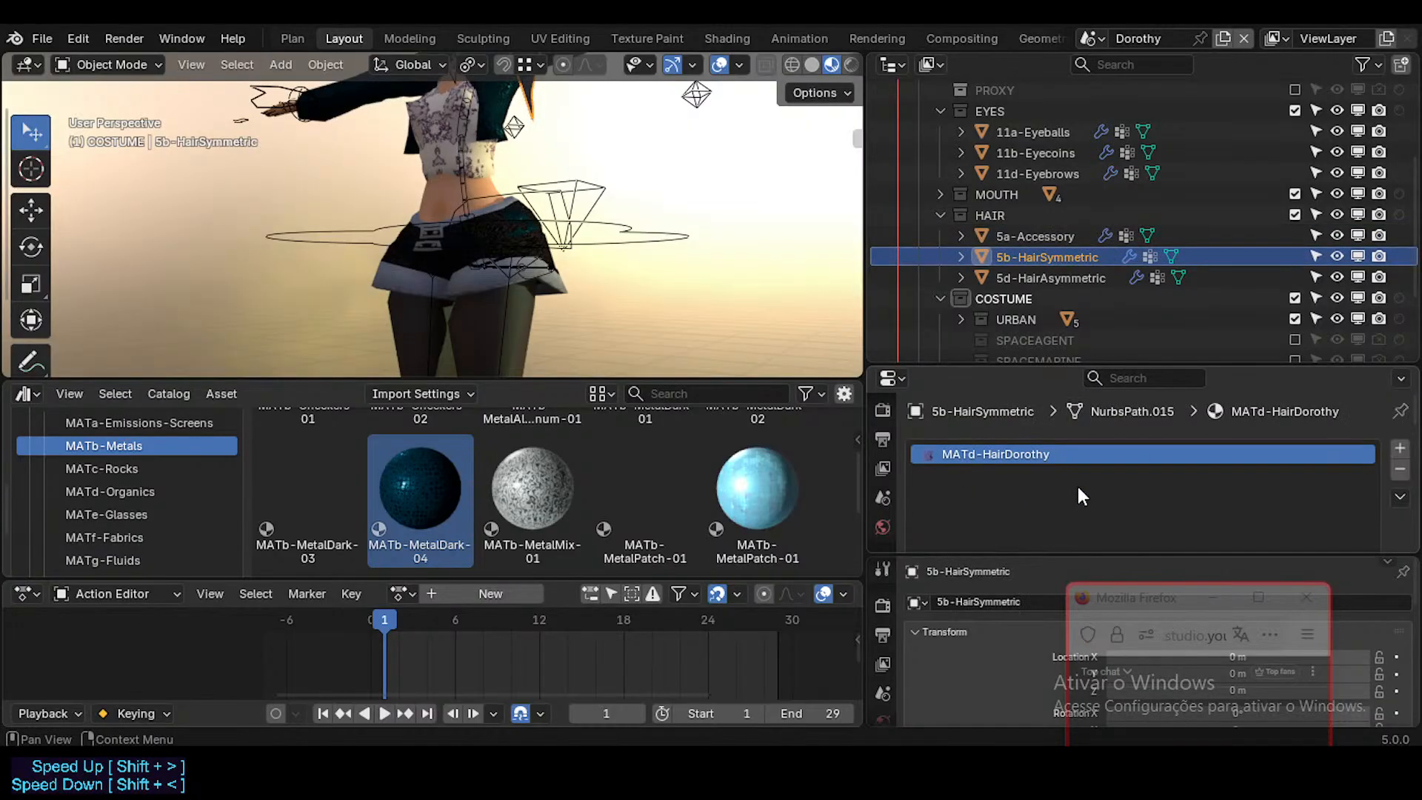
left_click(1059, 277)
left_click(1047, 236)
scroll(1022, 234, "up", 2)
scroll(1023, 234, "up", 2)
left_click(941, 299)
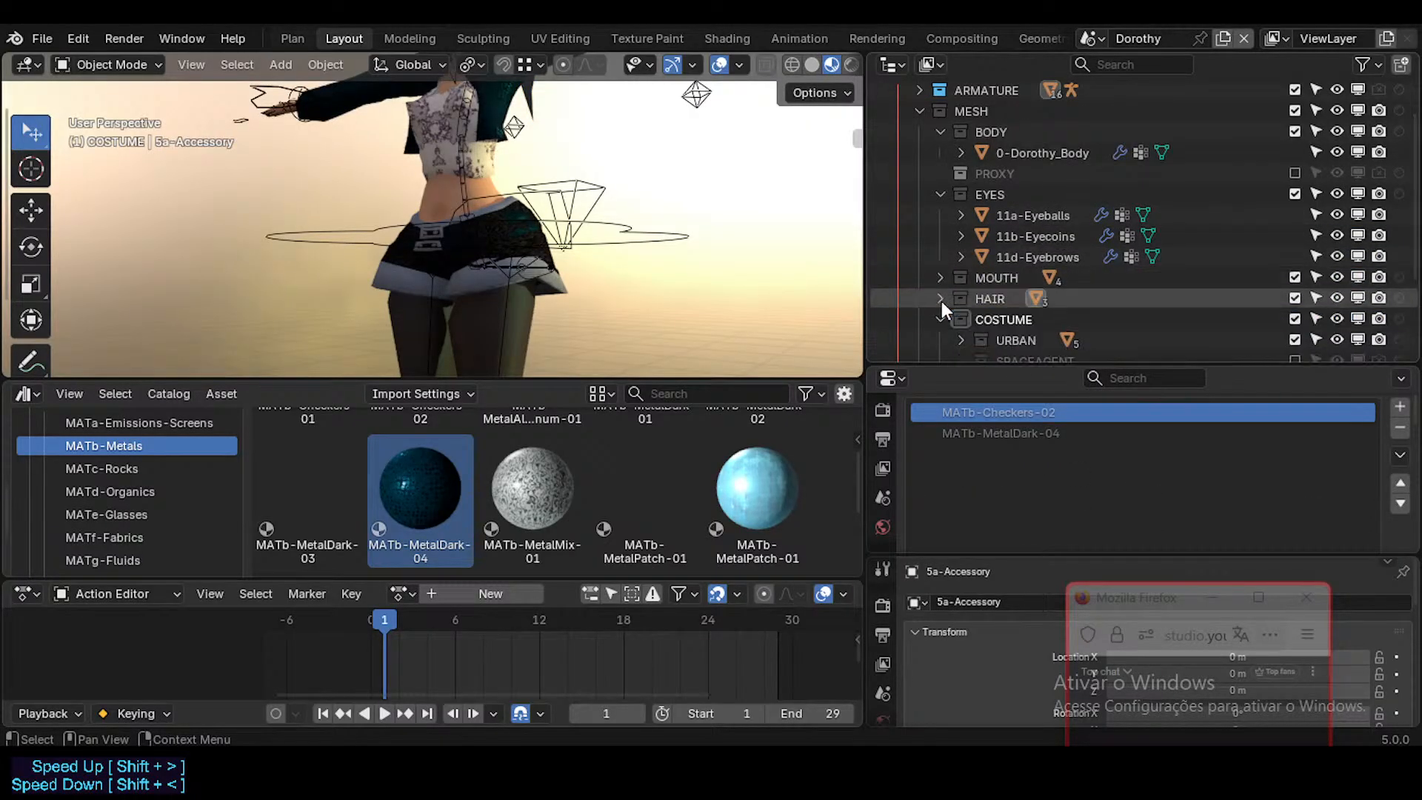
Step: Expand the MOUTH collection and examine the materials on its objects from 12a-ArcadeTop to 12c-Tongue
left_click(940, 276)
left_click(1027, 291)
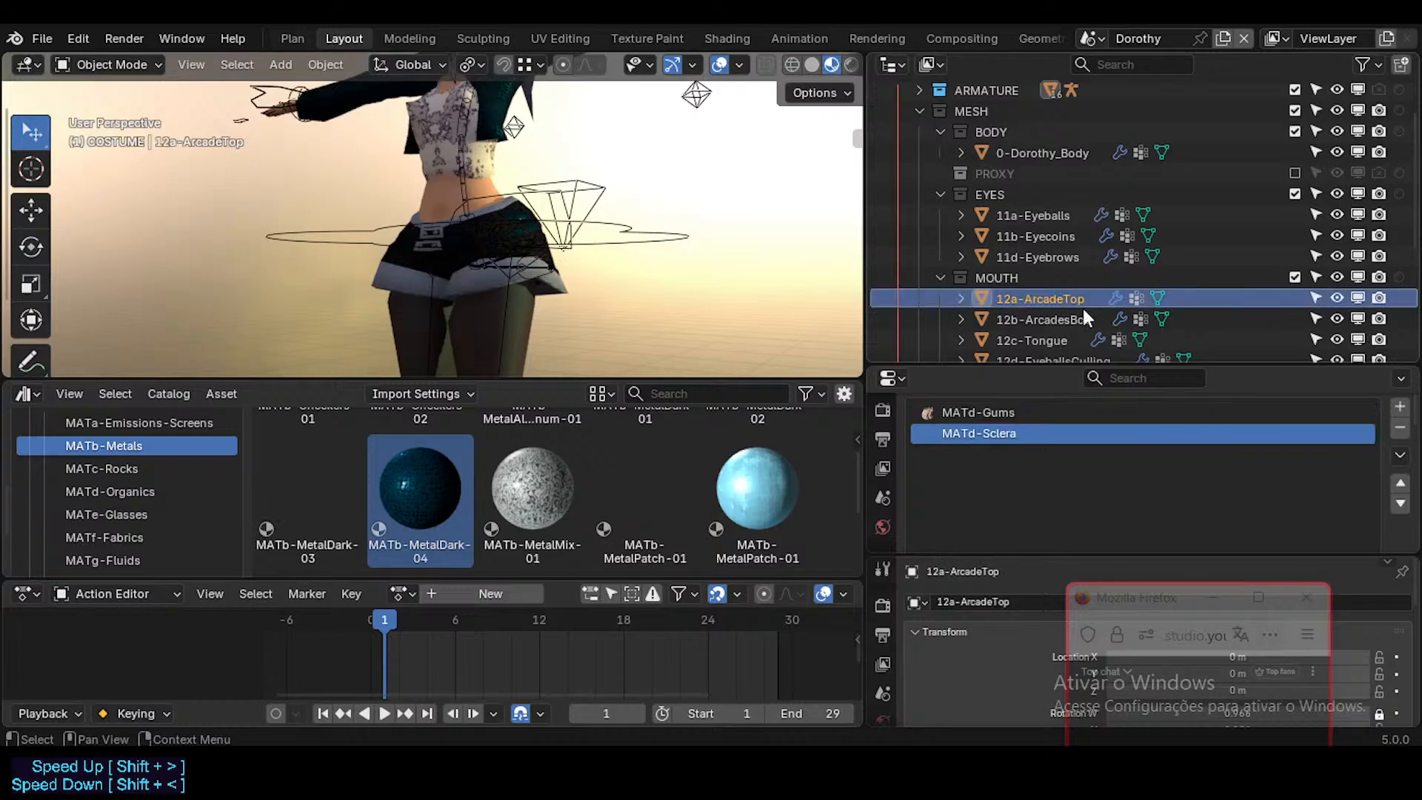
key("Down")
key("Down")
scroll(1084, 306, "down", 2)
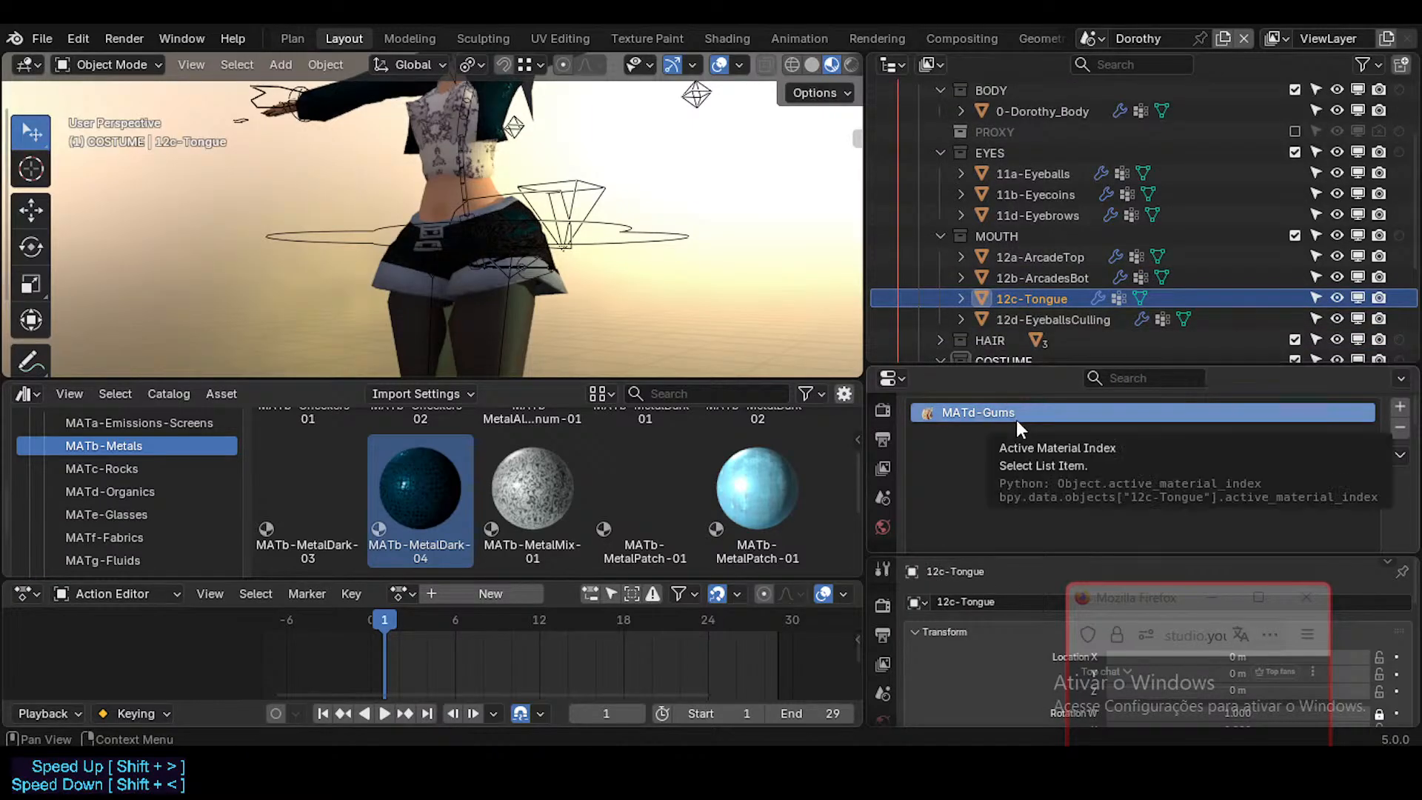
scroll(1204, 474, "down", 3)
scroll(1122, 420, "up", 2)
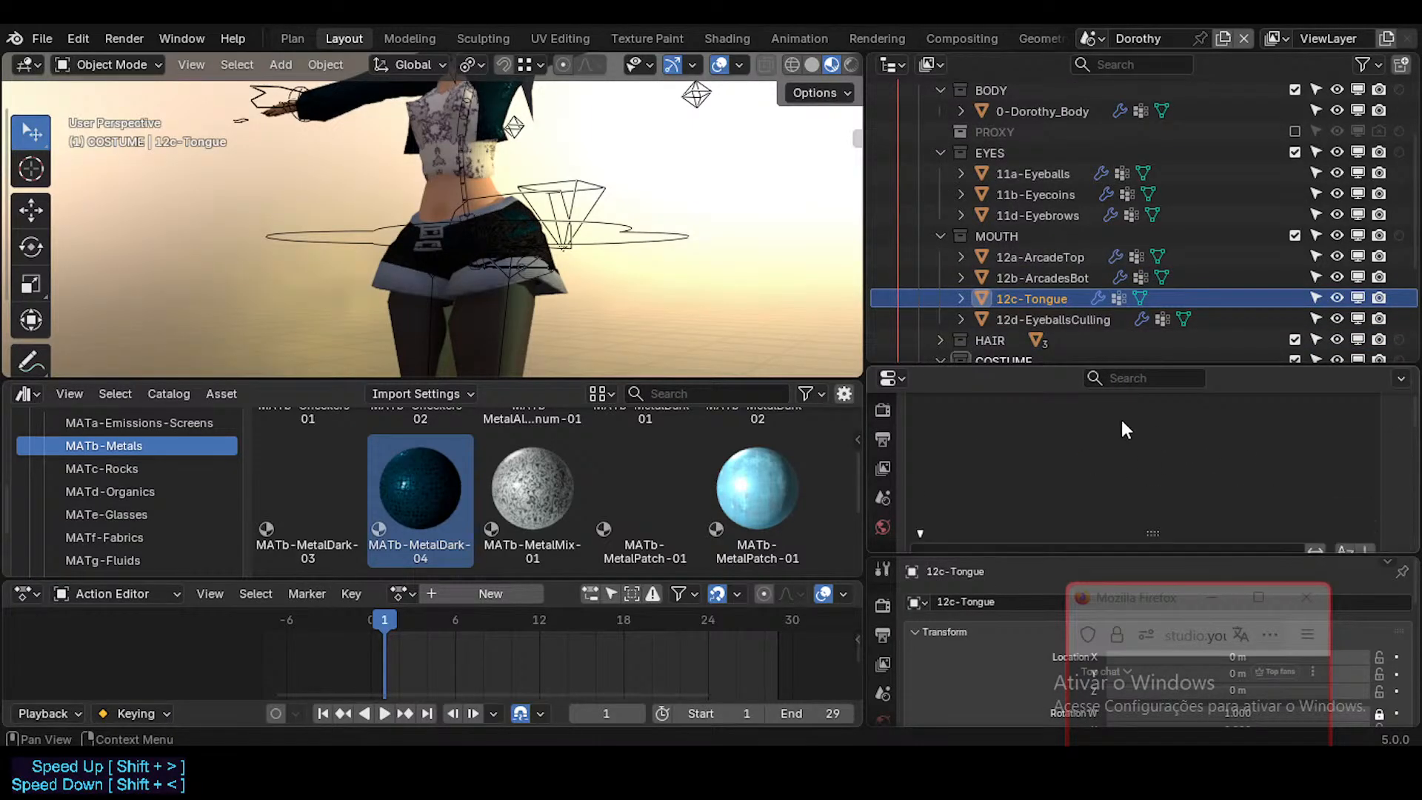
scroll(1062, 443, "up", 2)
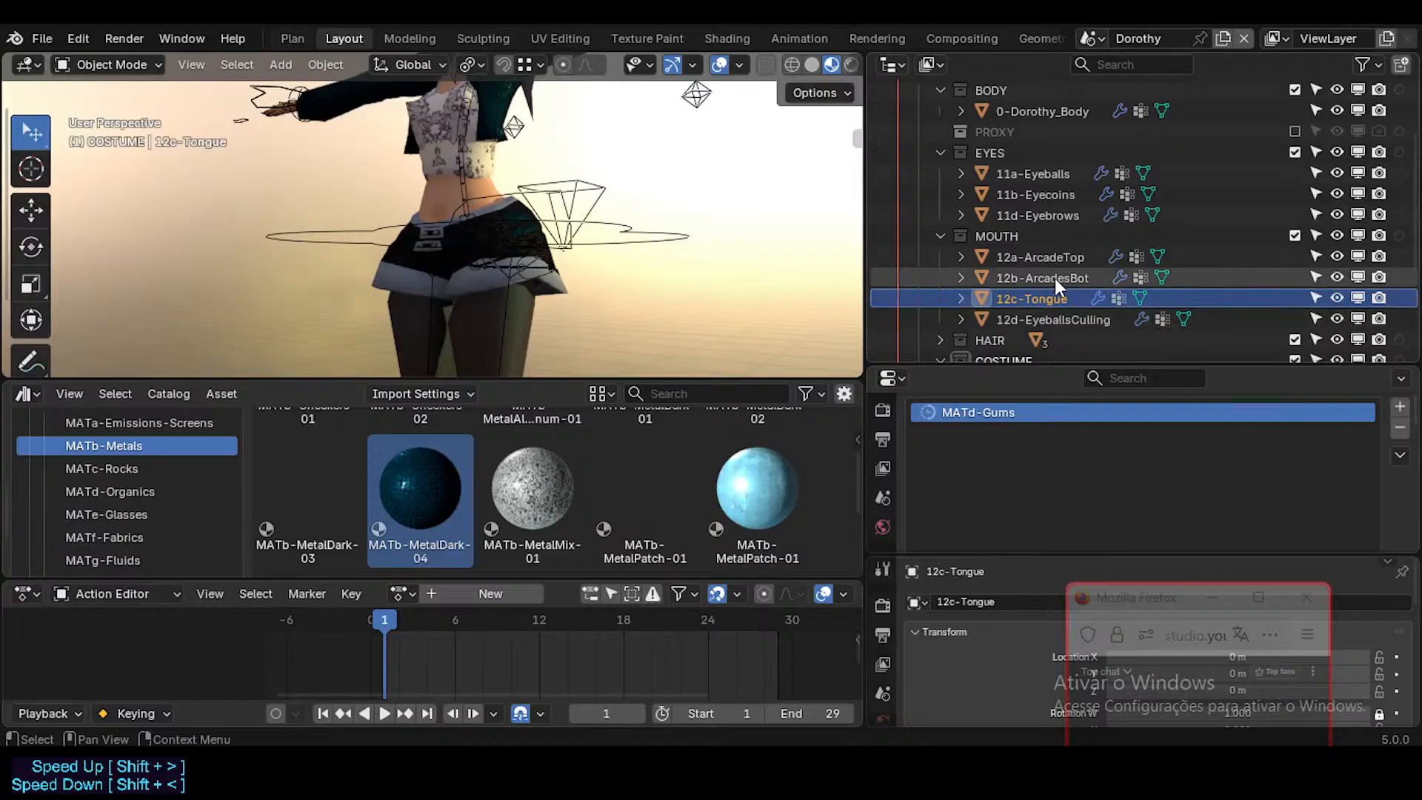
Step: Examine the material slots and settings of 12d-EyeballsCulling, 12c-Tongue and 12b-ArcadesBot
left_click(1059, 318)
scroll(1289, 490, "down", 2)
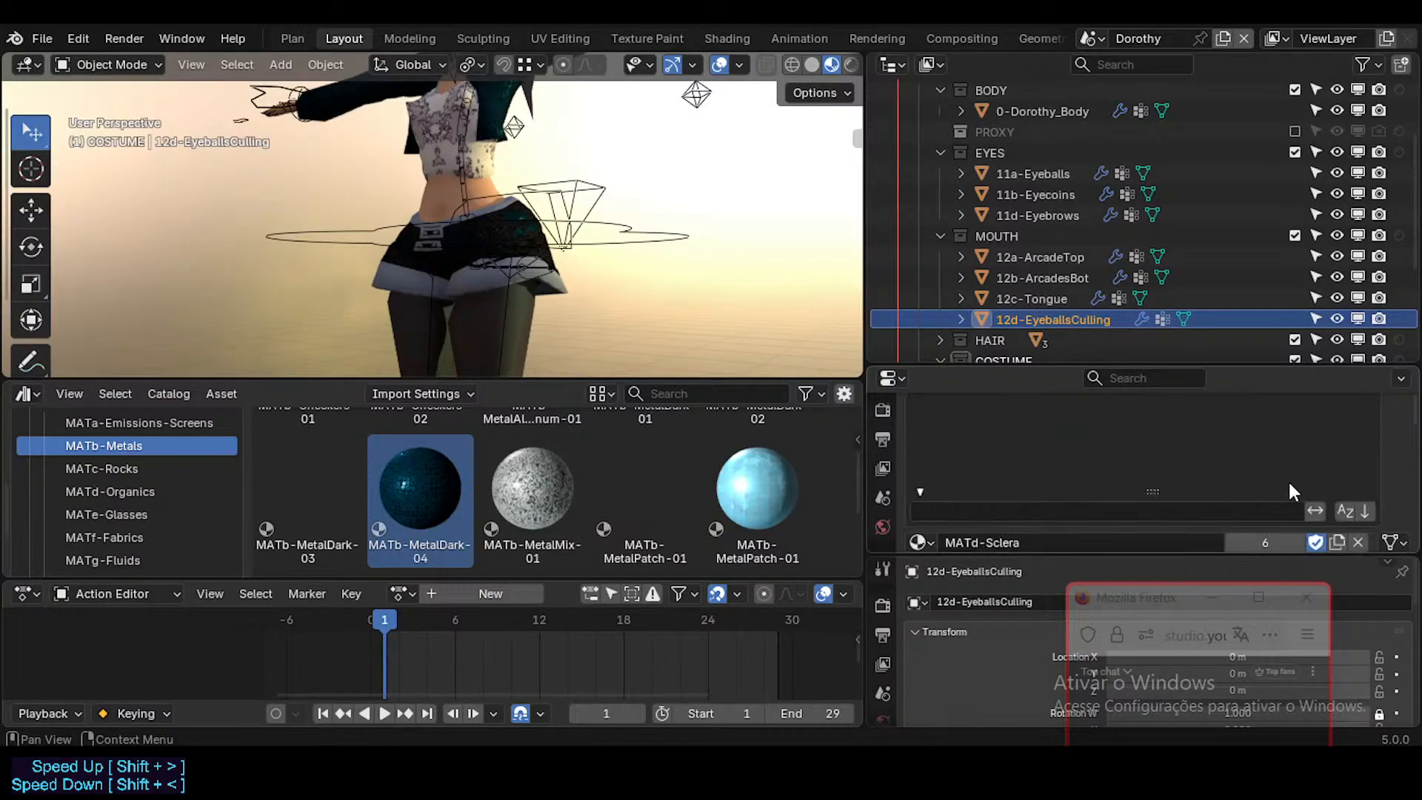
scroll(1137, 471, "up", 2)
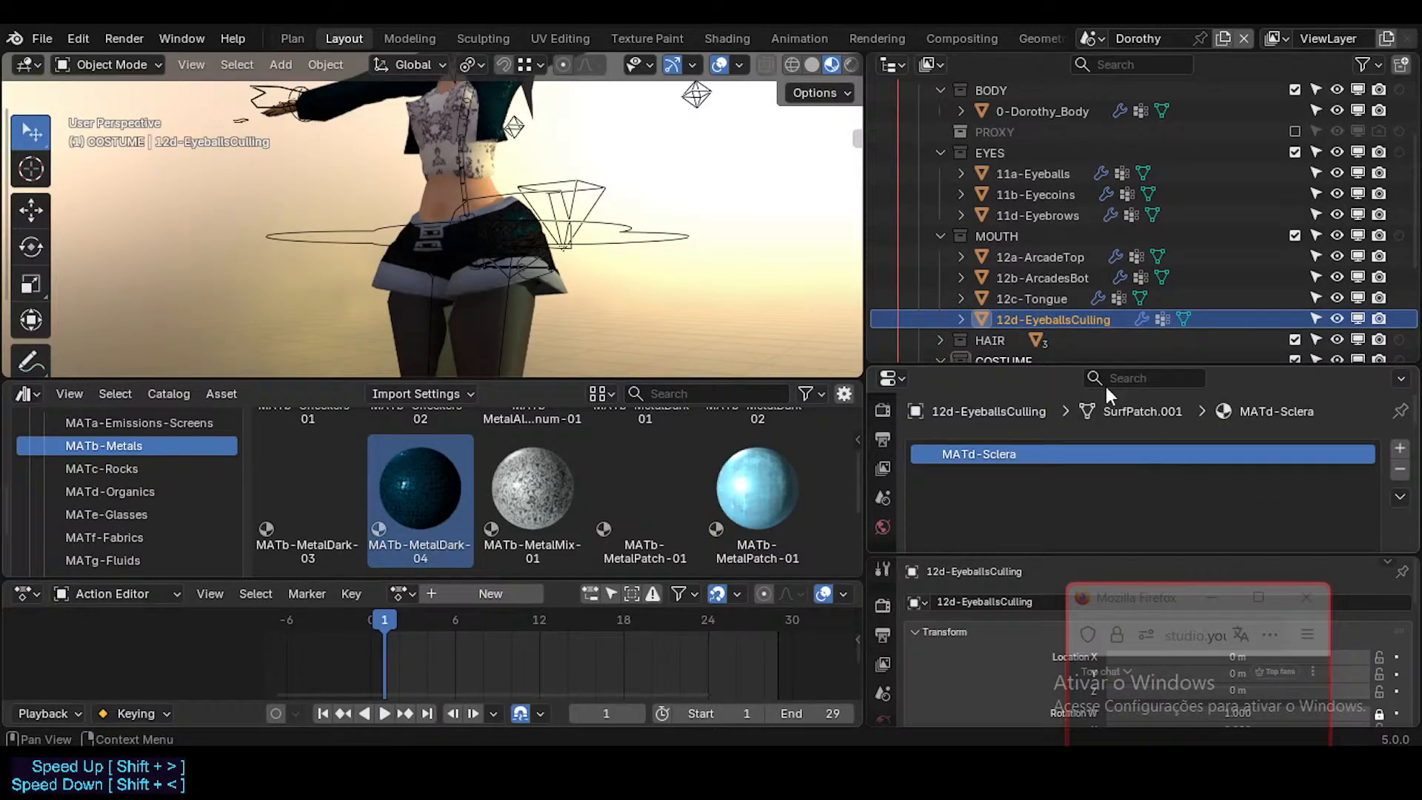
left_click(1070, 297)
scroll(1113, 460, "down", 4)
scroll(1113, 467, "up", 2)
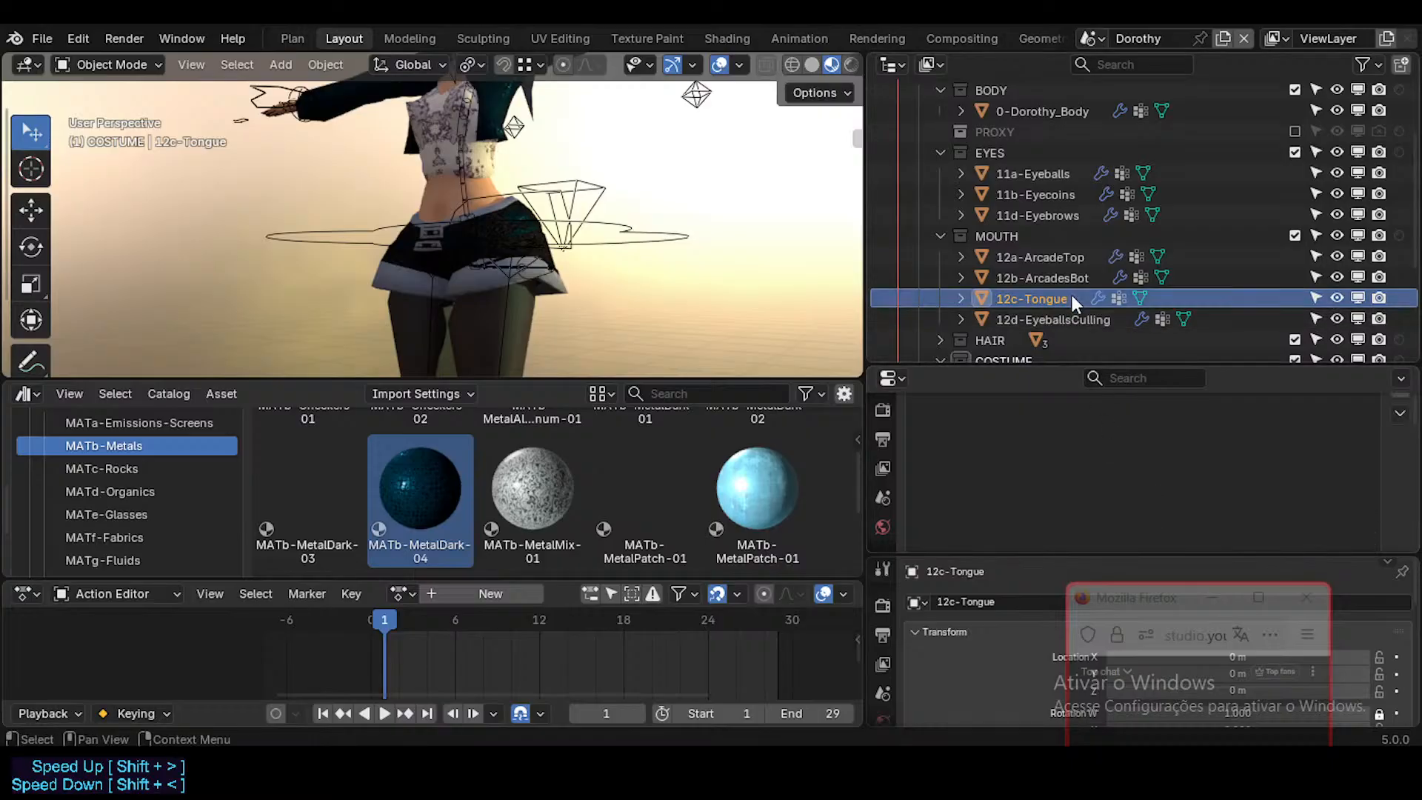
left_click(1074, 277)
scroll(1051, 445, "up", 3)
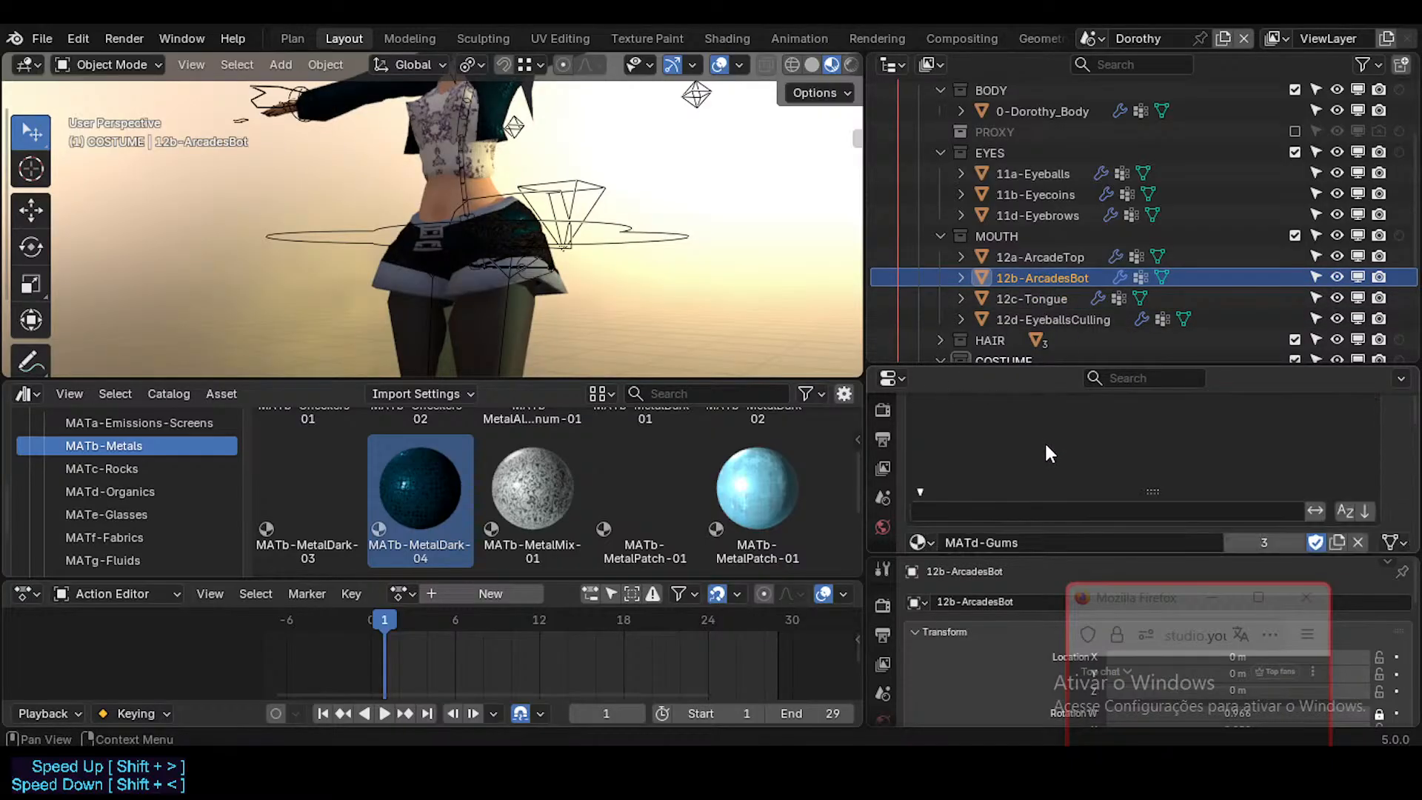
left_click(1045, 437)
scroll(1037, 445, "up", 2)
scroll(1036, 449, "down", 2)
Step: Enlarge the material properties area and examine the MATd-Sclera and MATd-Gums materials on 12a-ArcadeTop
left_click(1040, 256)
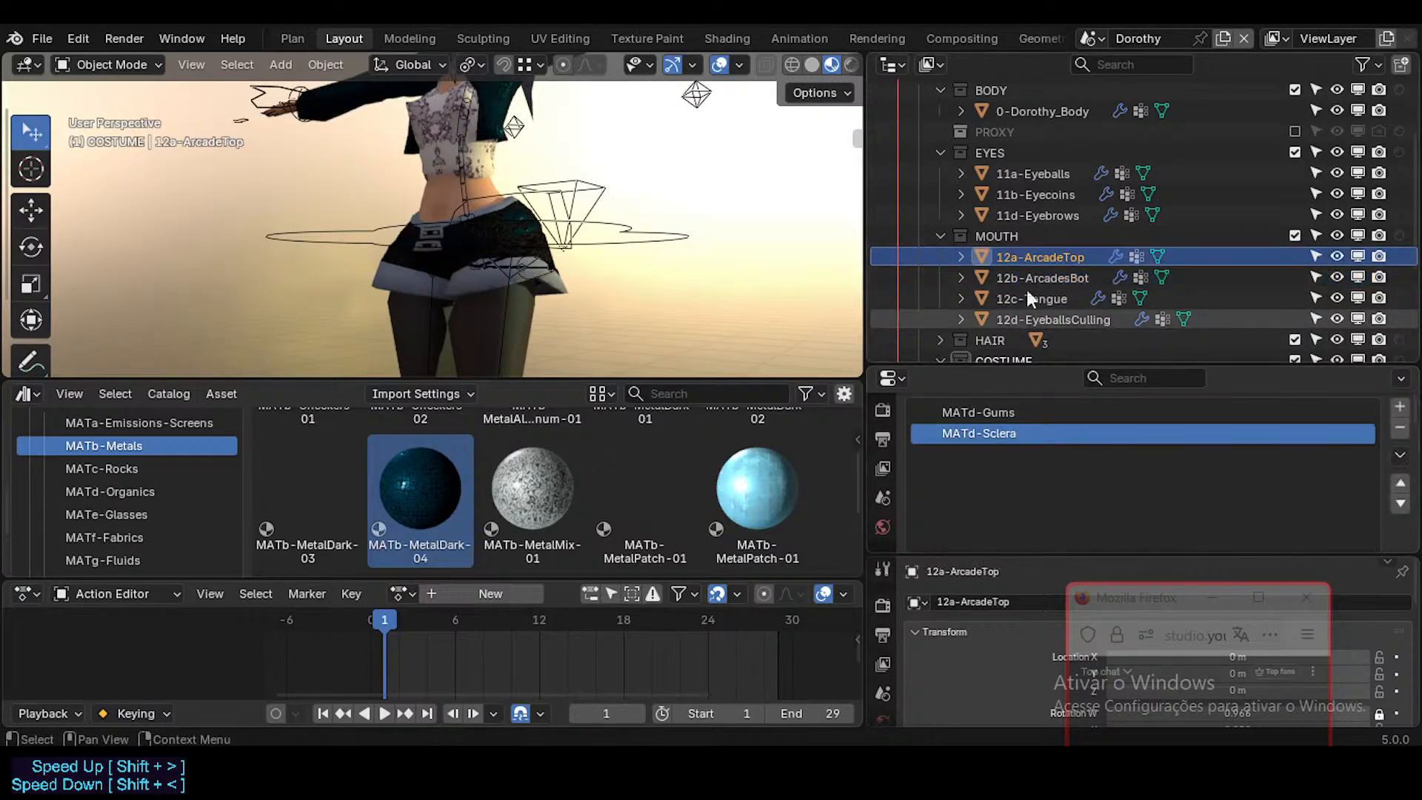
scroll(1008, 468, "up", 1)
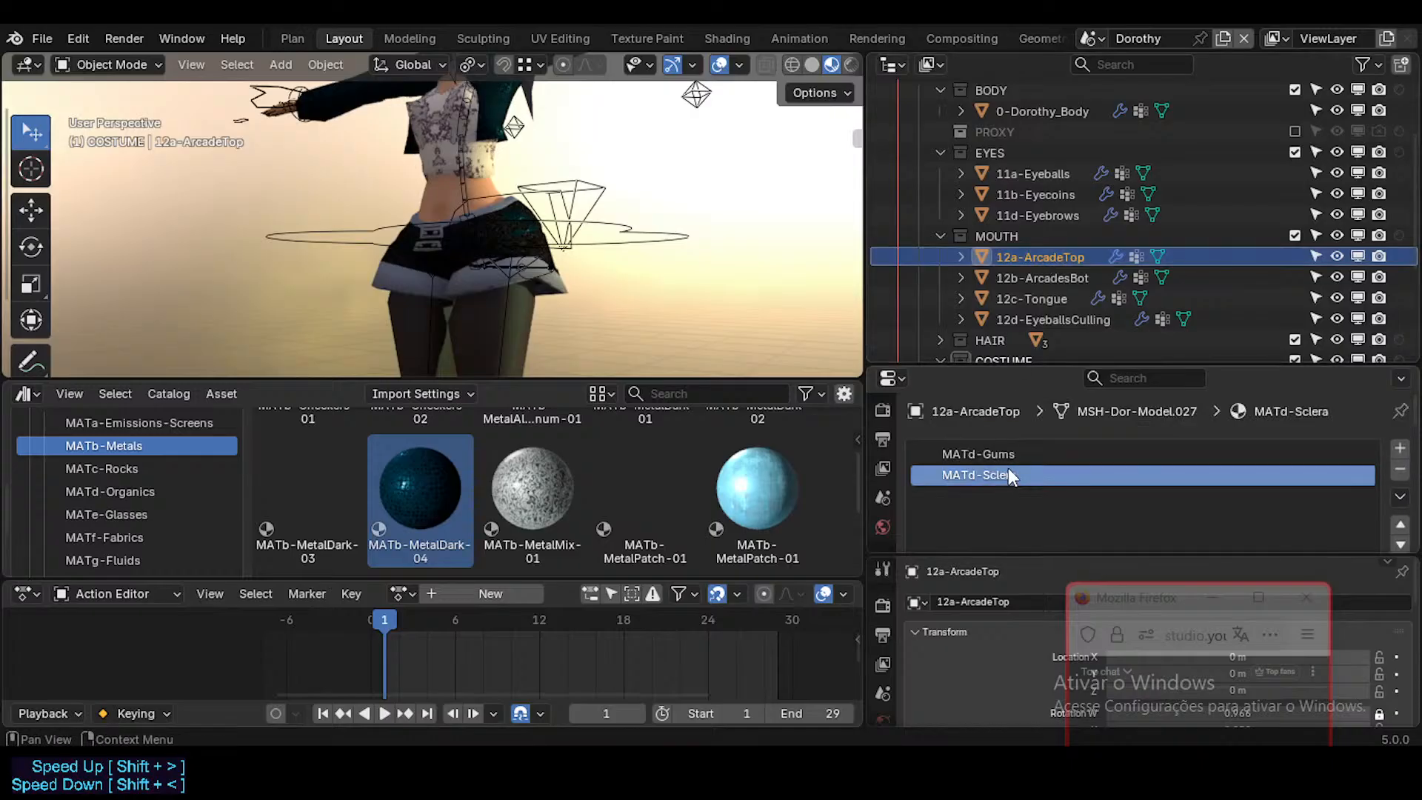
scroll(1072, 490, "down", 4)
scroll(1073, 491, "down", 1)
scroll(1066, 490, "up", 3)
left_click_drag(1058, 555, 1036, 605)
scroll(1014, 463, "up", 2)
left_click(1003, 449)
scroll(1003, 513, "down", 3)
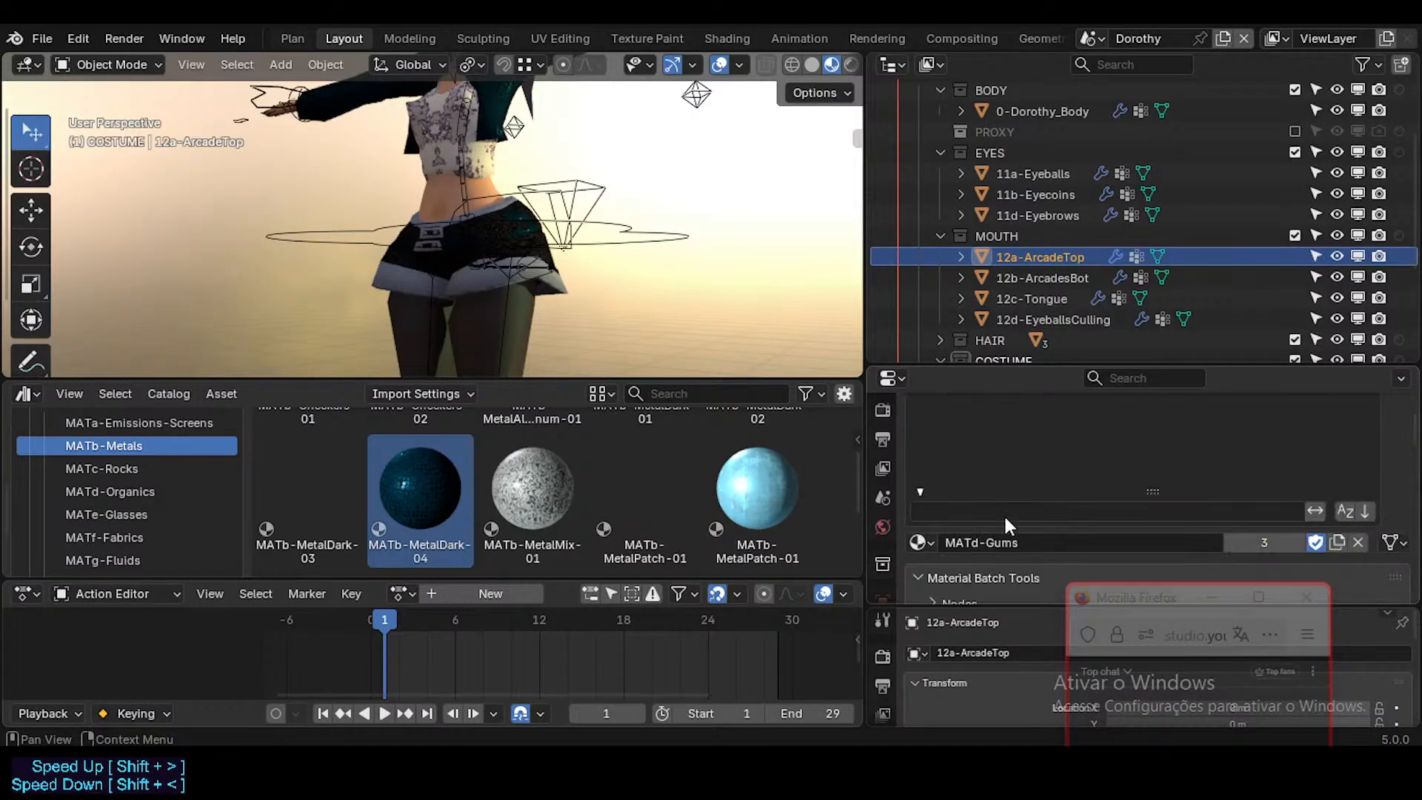
Step: Examine the material slots of the MOUTH objects from 12a-ArcadeTop to 12d-EyeballsCulling
scroll(1034, 519, "up", 1)
scroll(1036, 522, "down", 2)
scroll(1045, 444, "up", 4)
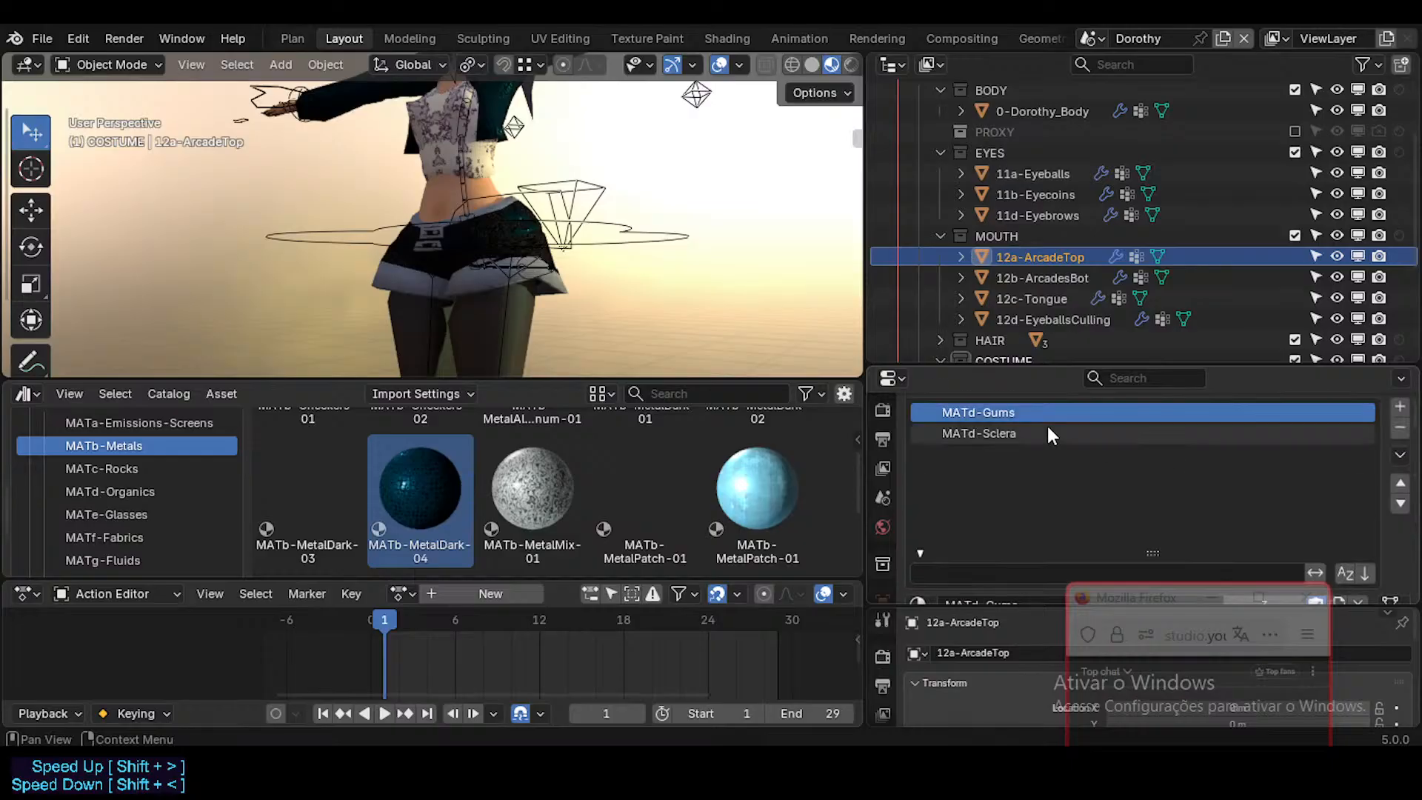
scroll(1034, 437, "down", 2)
scroll(1032, 436, "up", 2)
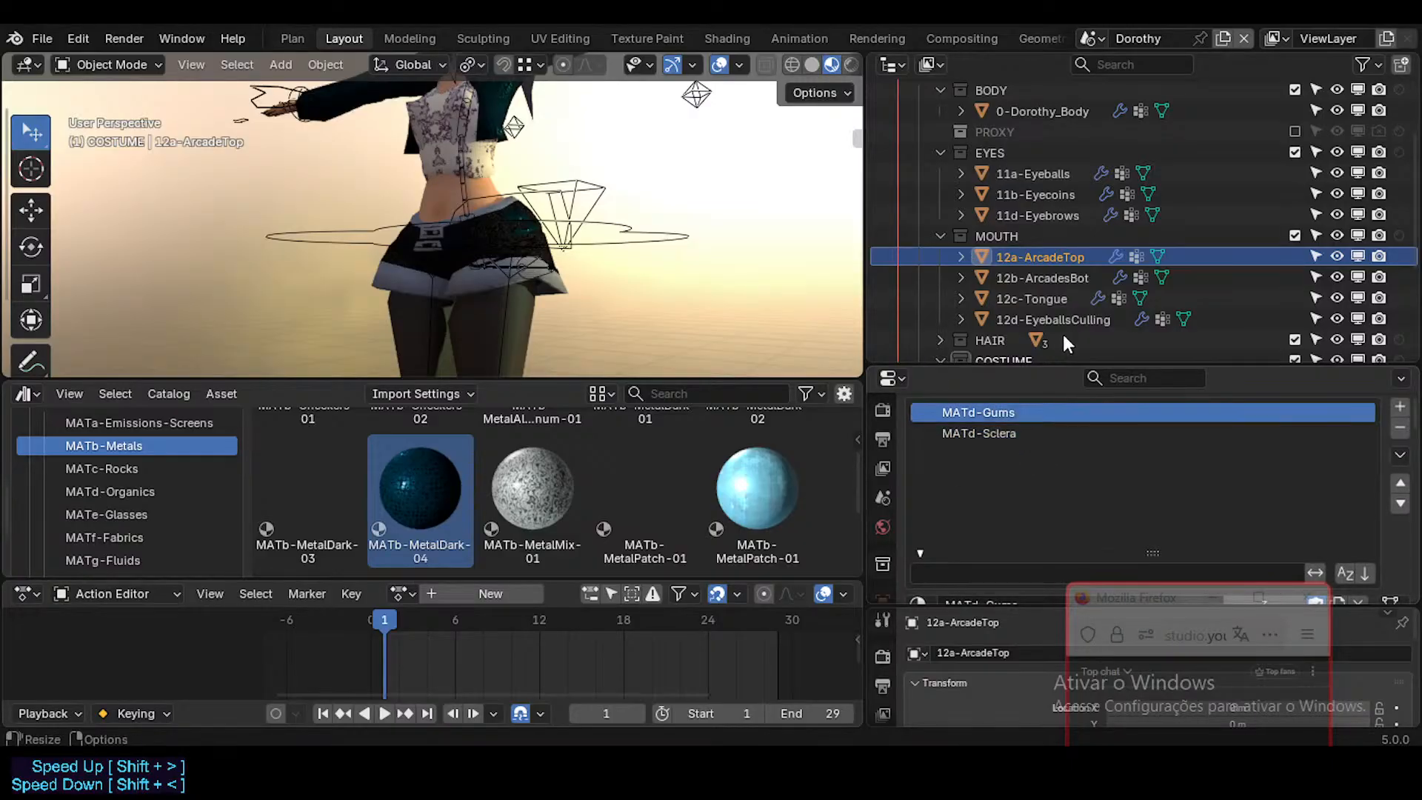
left_click(1063, 274)
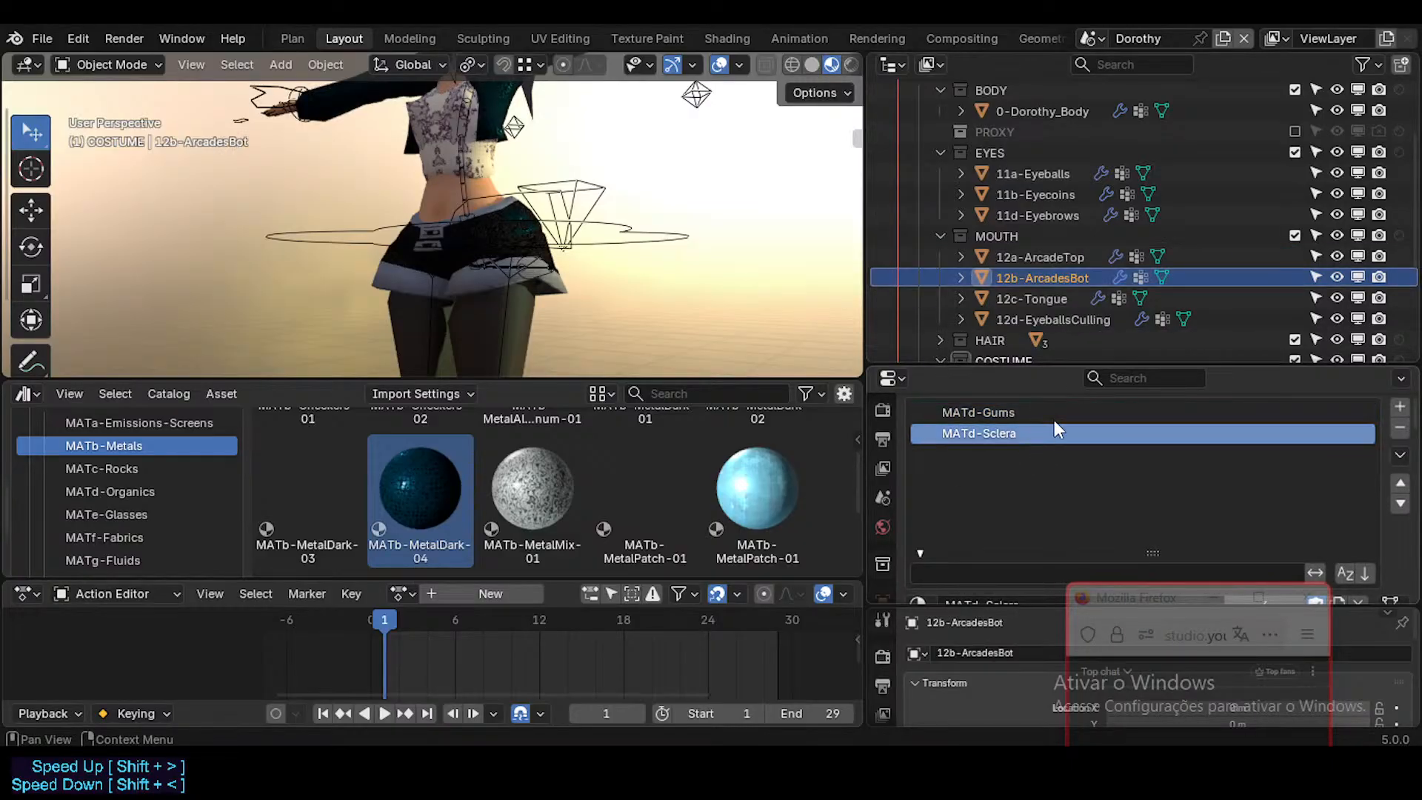
left_click(1065, 299)
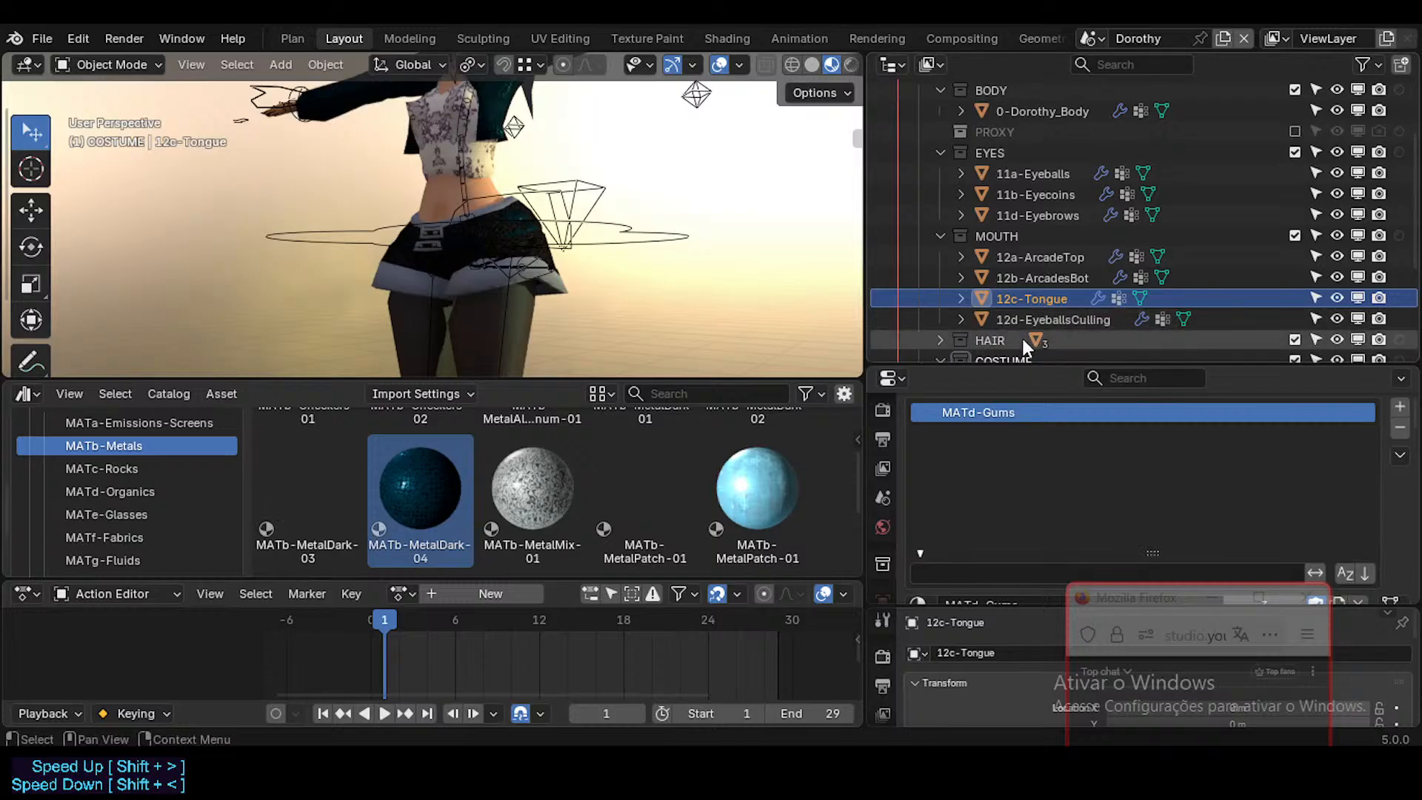
left_click(1035, 320)
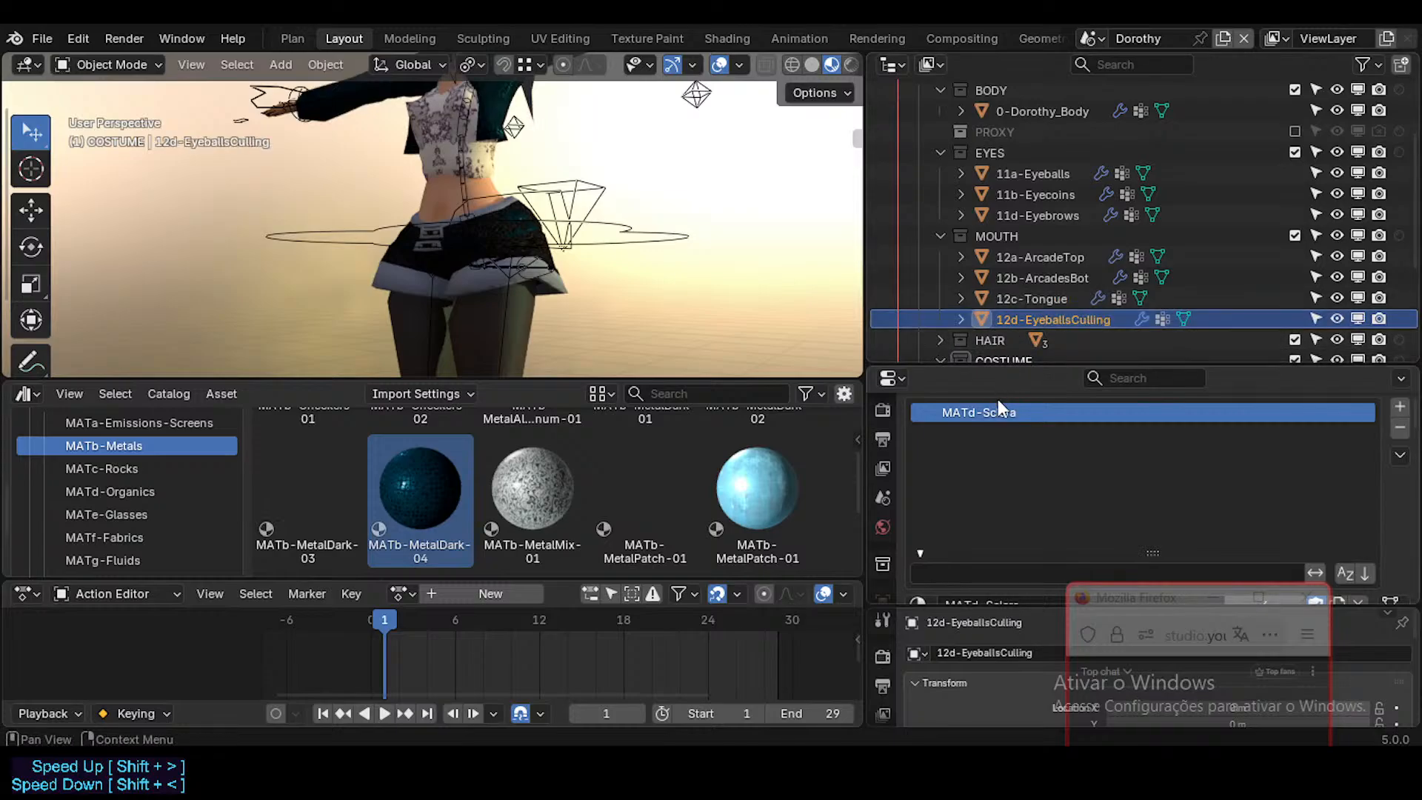
Step: Examine the materials on 11d-Eyebrows and 11b-Eyecoins in the EYES collection
left_click(1046, 217)
scroll(1008, 440, "up", 2)
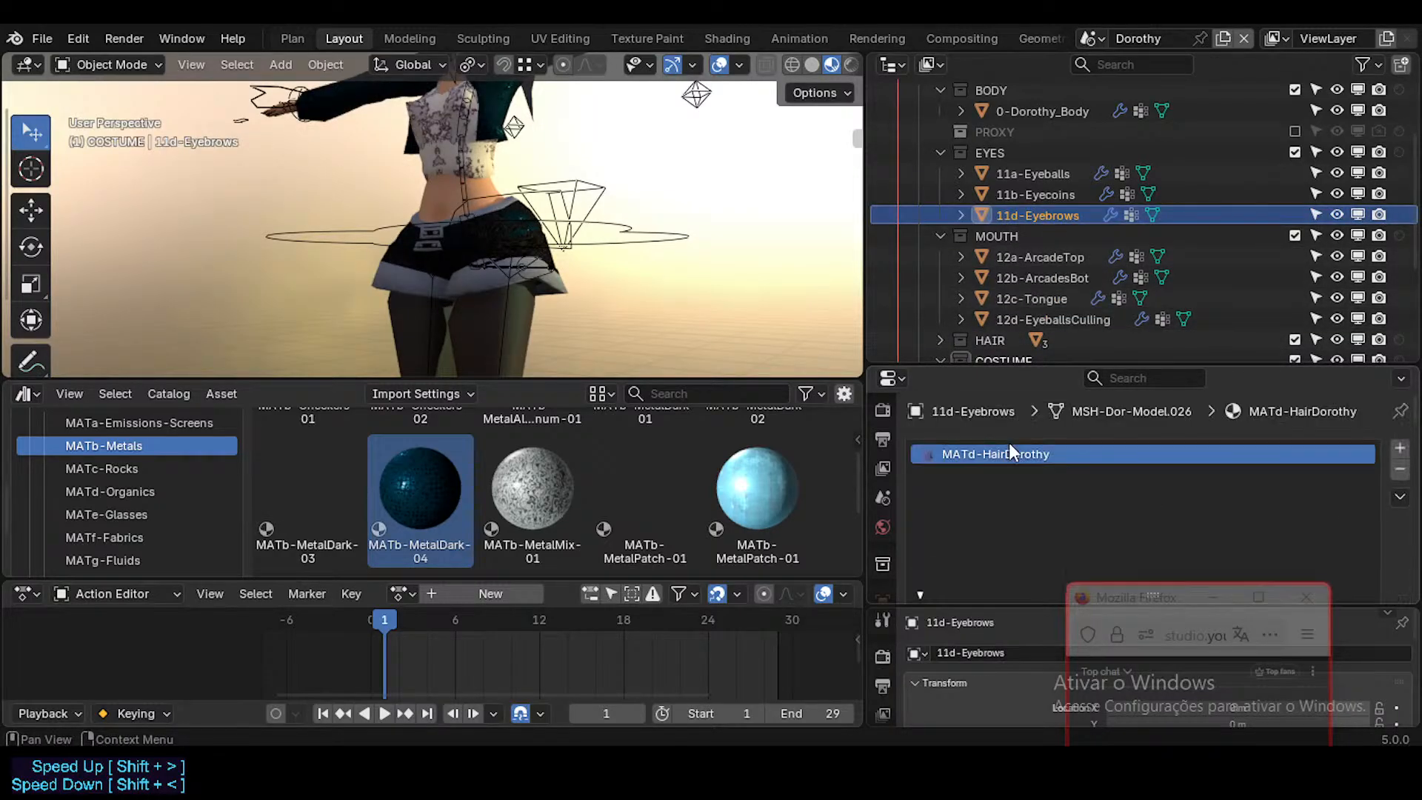
scroll(1049, 474, "down", 2)
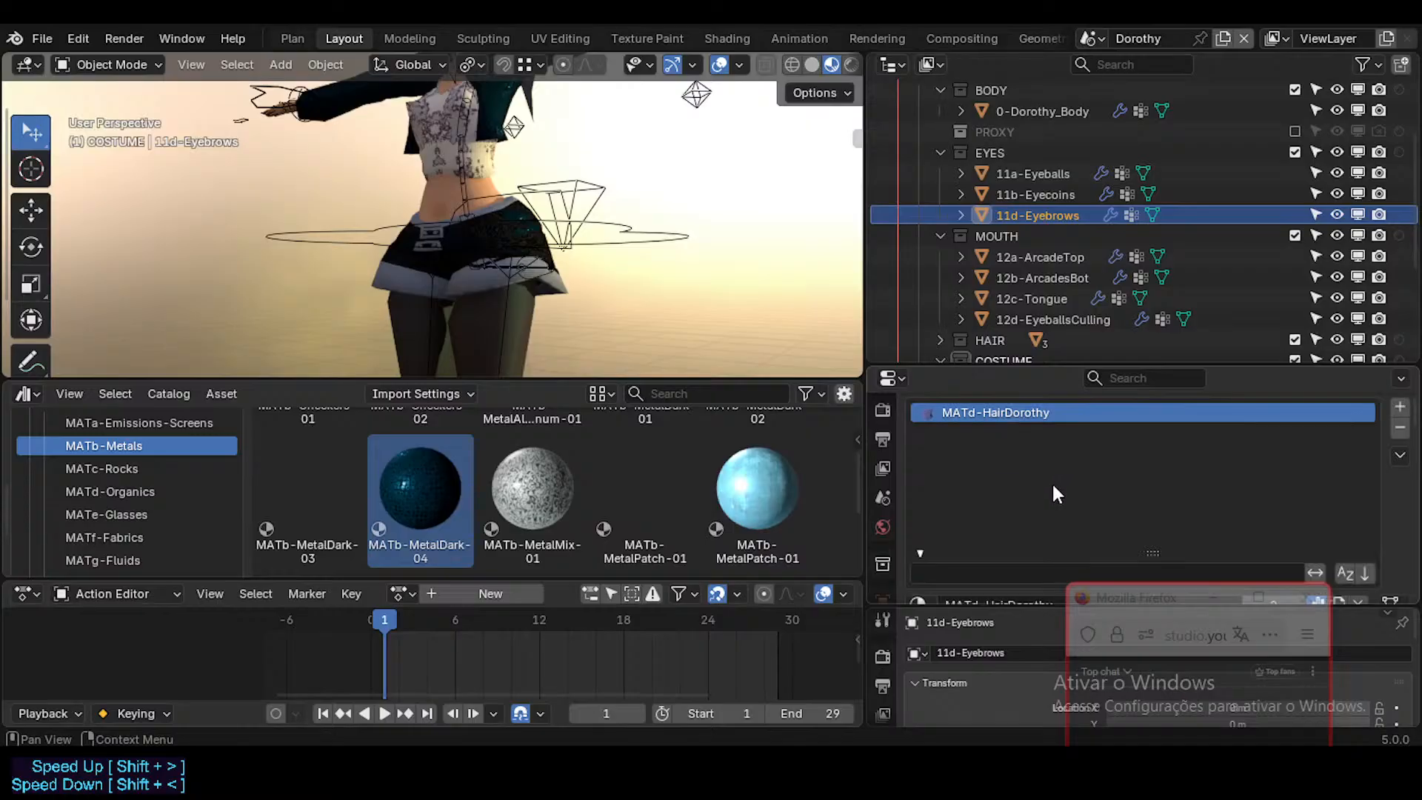
scroll(1147, 478, "down", 2)
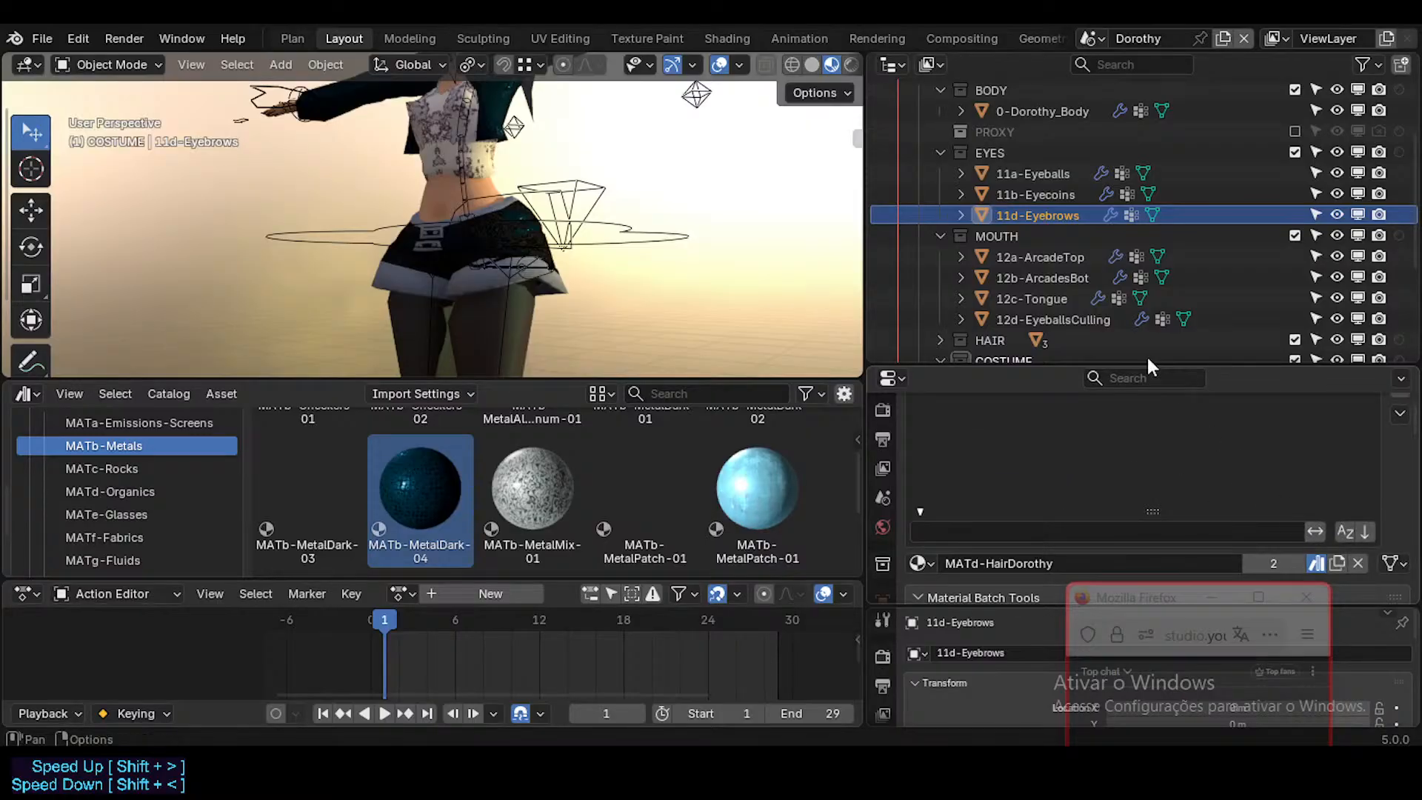
left_click(1086, 193)
scroll(1062, 440, "up", 3)
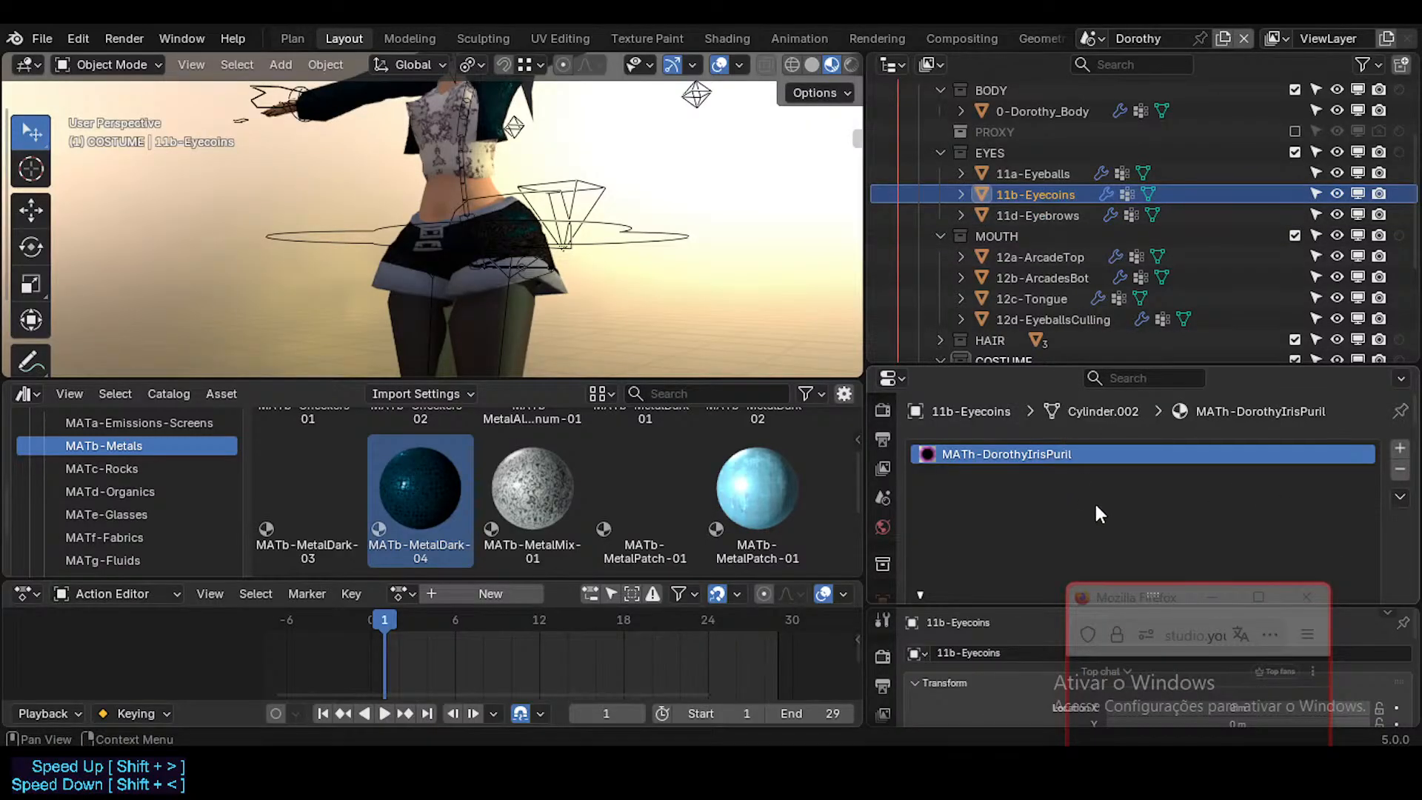
scroll(1070, 470, "down", 2)
scroll(1070, 470, "up", 2)
Step: Mark the MATd-Sclera material on 11a-Eyeballs as an asset
left_click(1052, 175)
scroll(1006, 468, "down", 2)
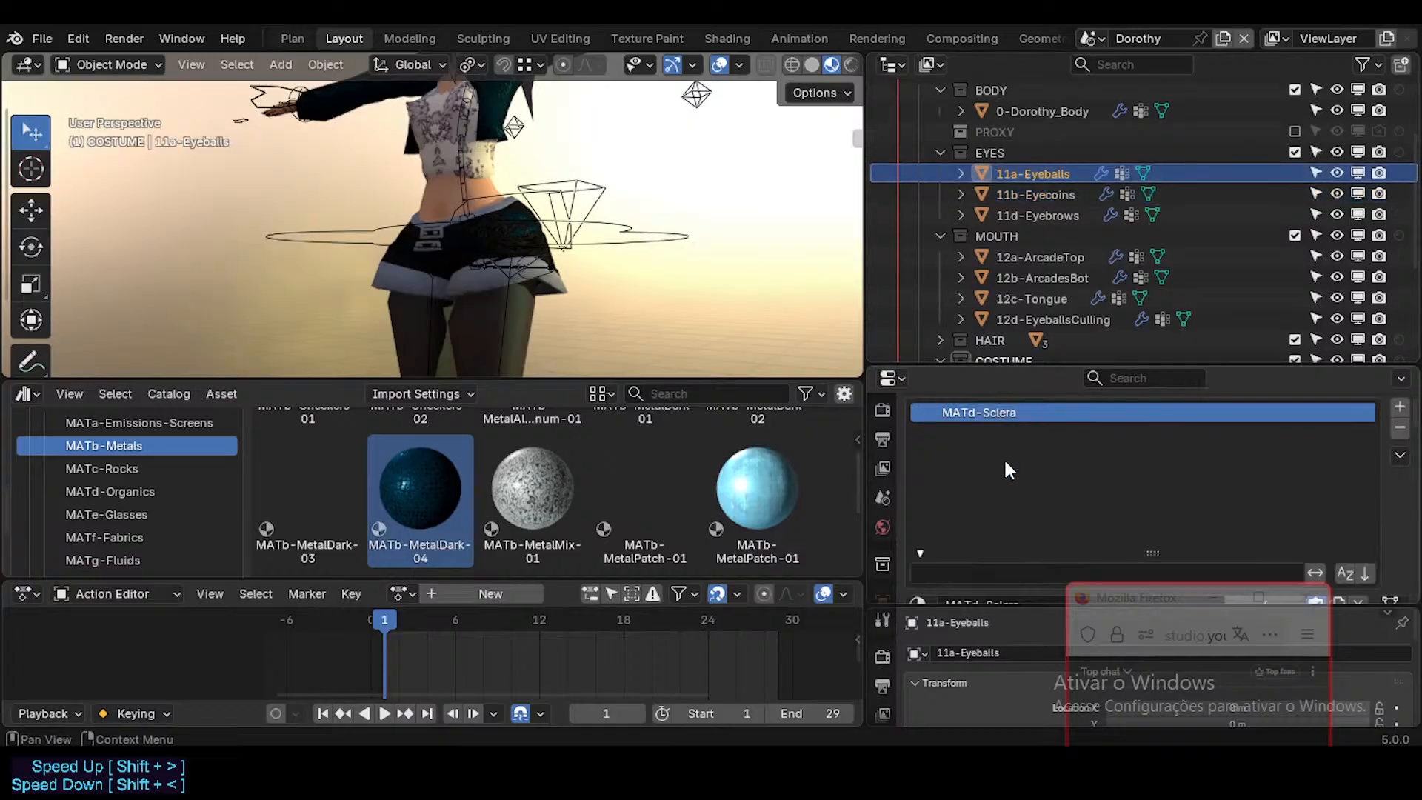
scroll(1029, 489, "up", 2)
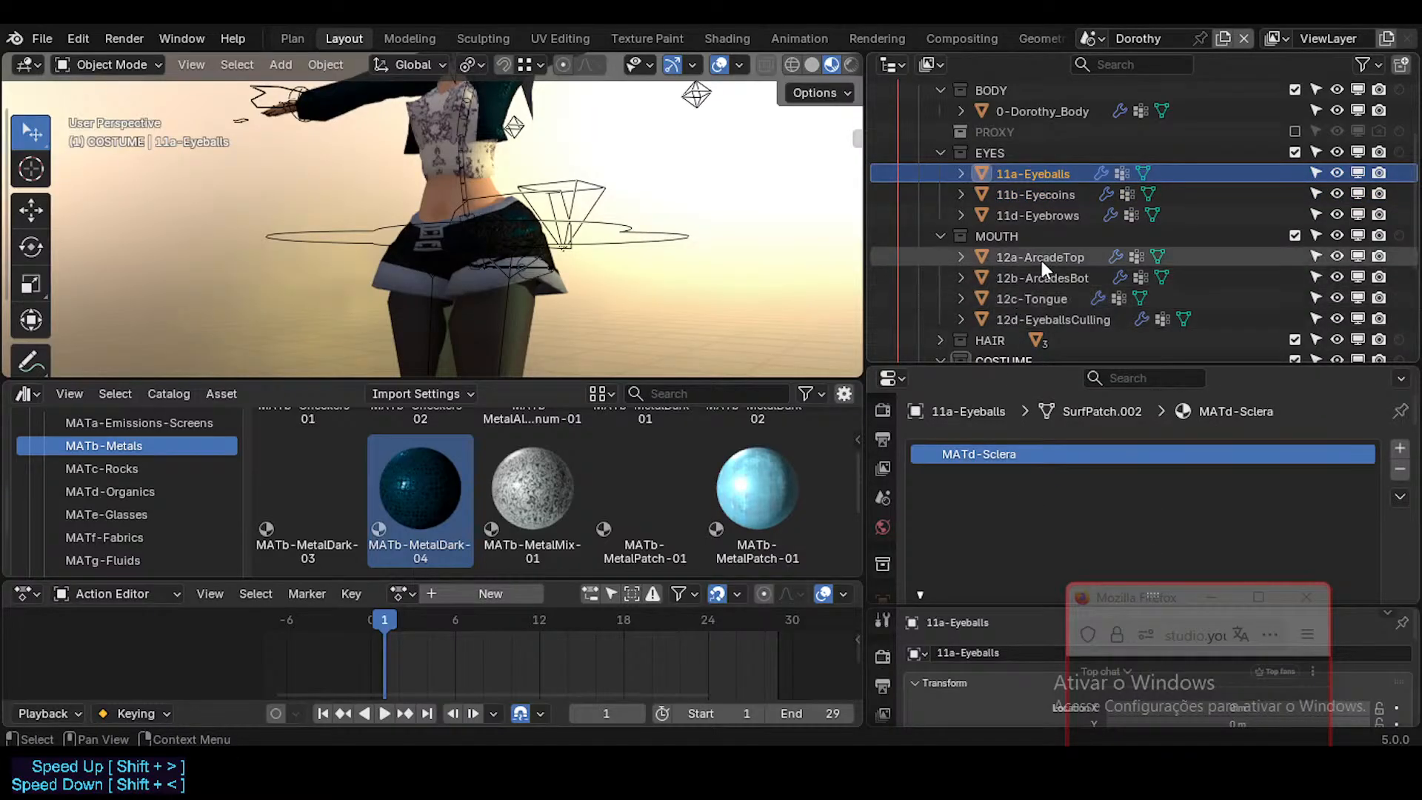
scroll(1034, 470, "down", 3)
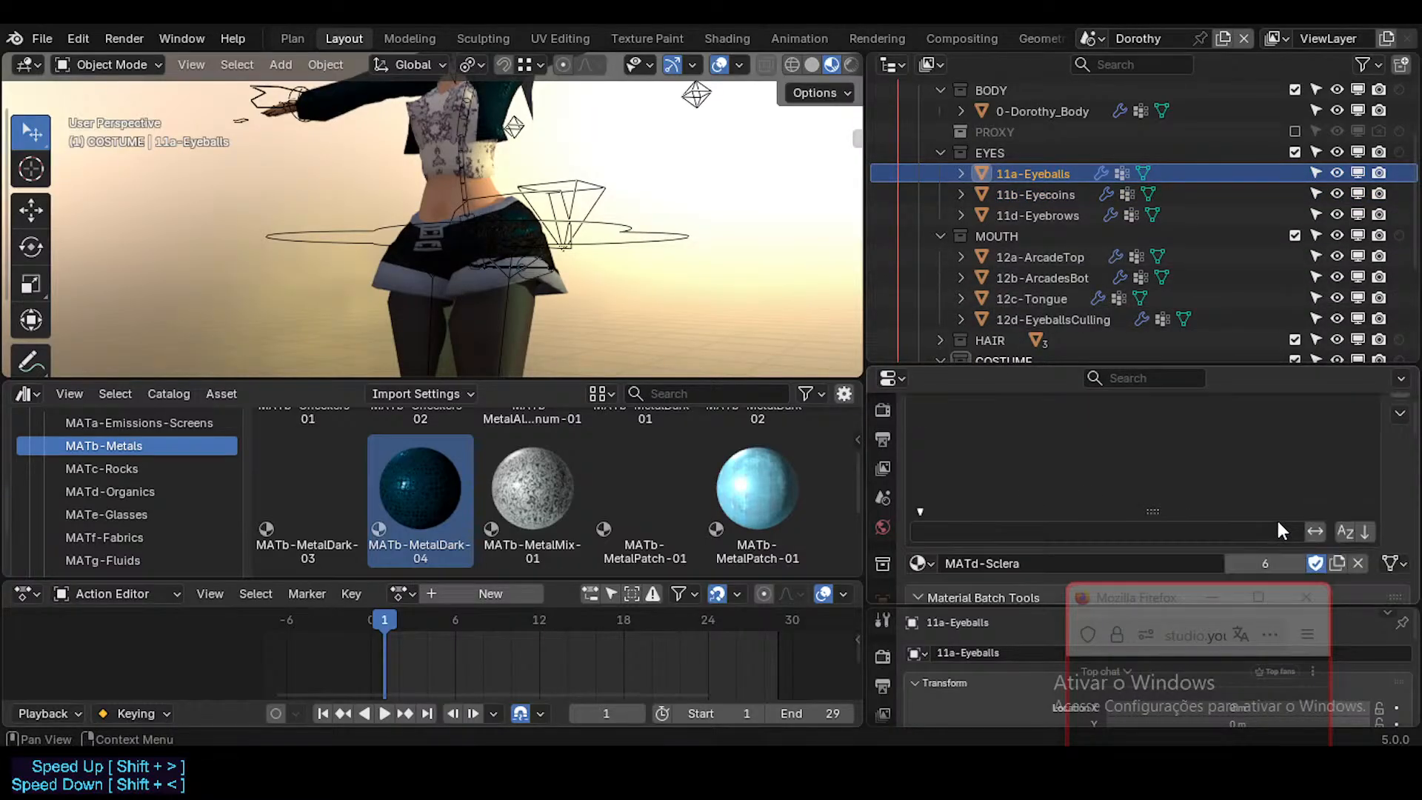
right_click(1315, 564)
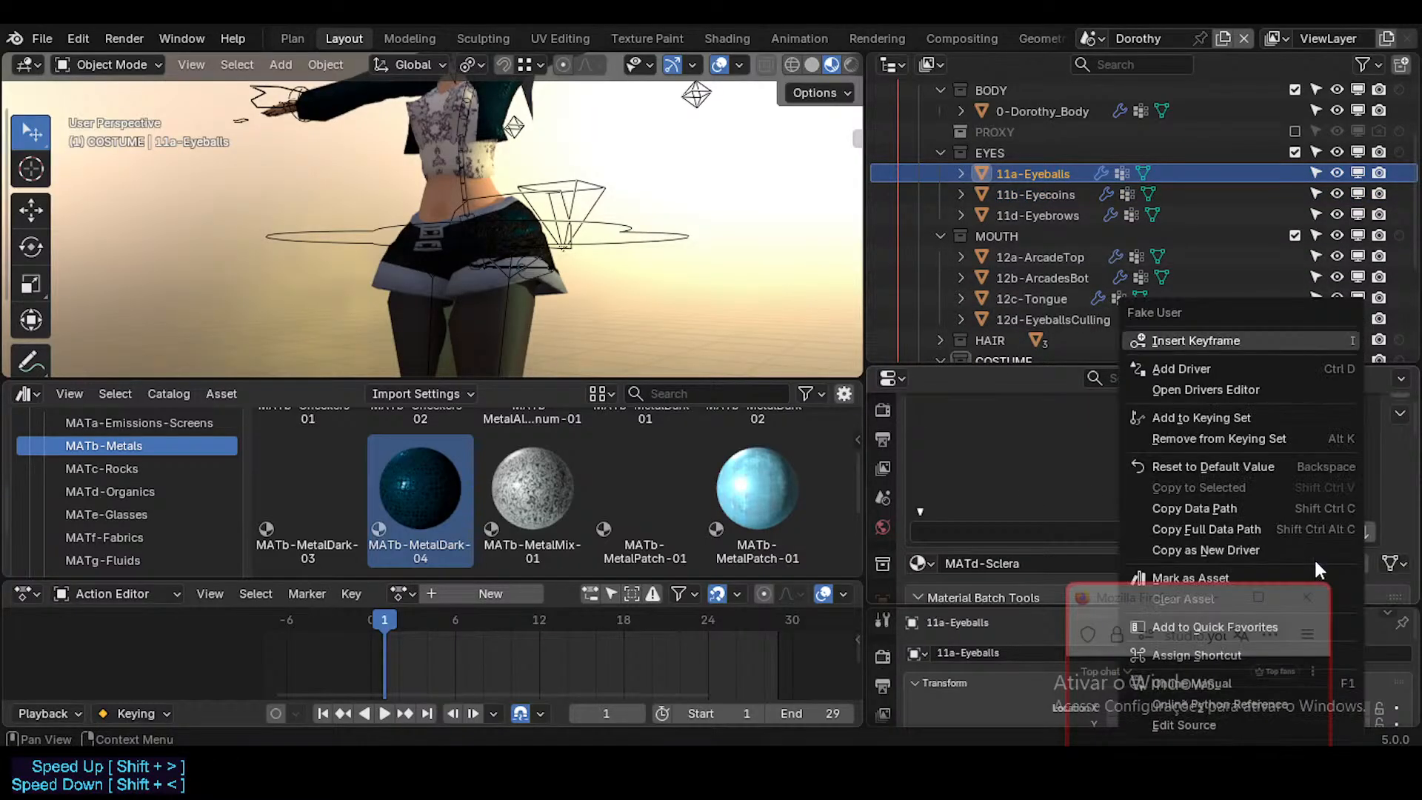
left_click(1192, 577)
scroll(1066, 447, "up", 3)
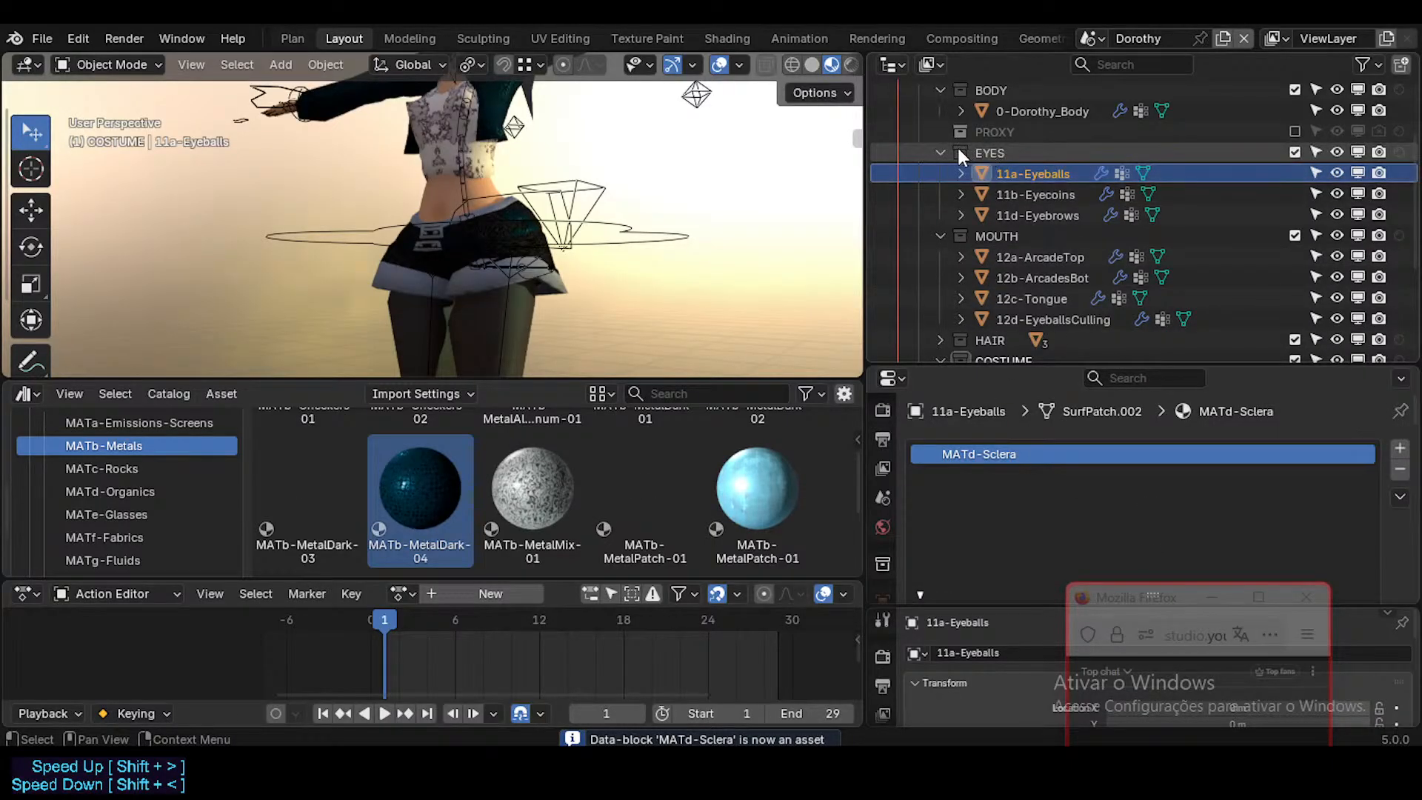
Step: Check the materials on 12d-EyeballsCulling, 12c-Tongue and 12b-ArcadesBot
left_click(964, 298)
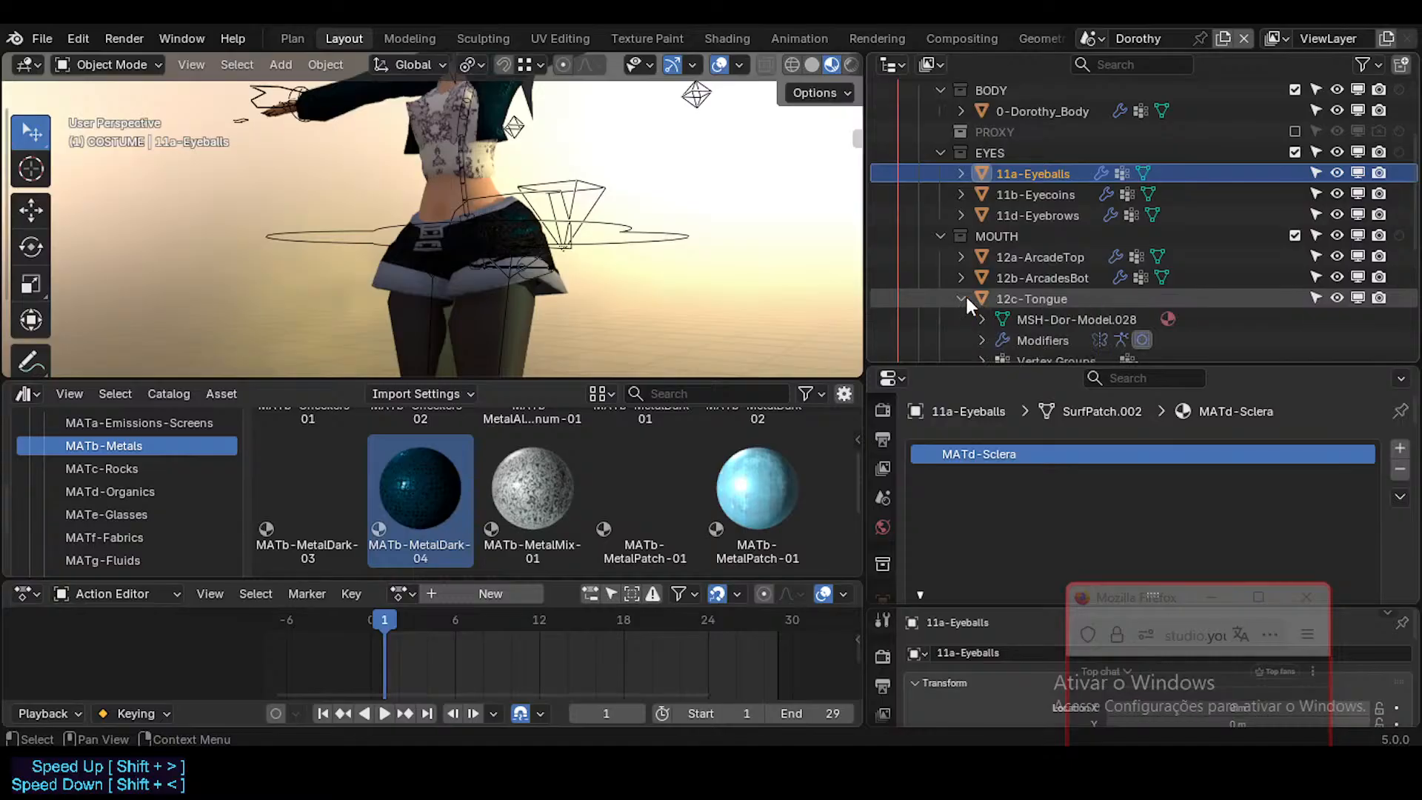
left_click(963, 297)
left_click(1025, 318)
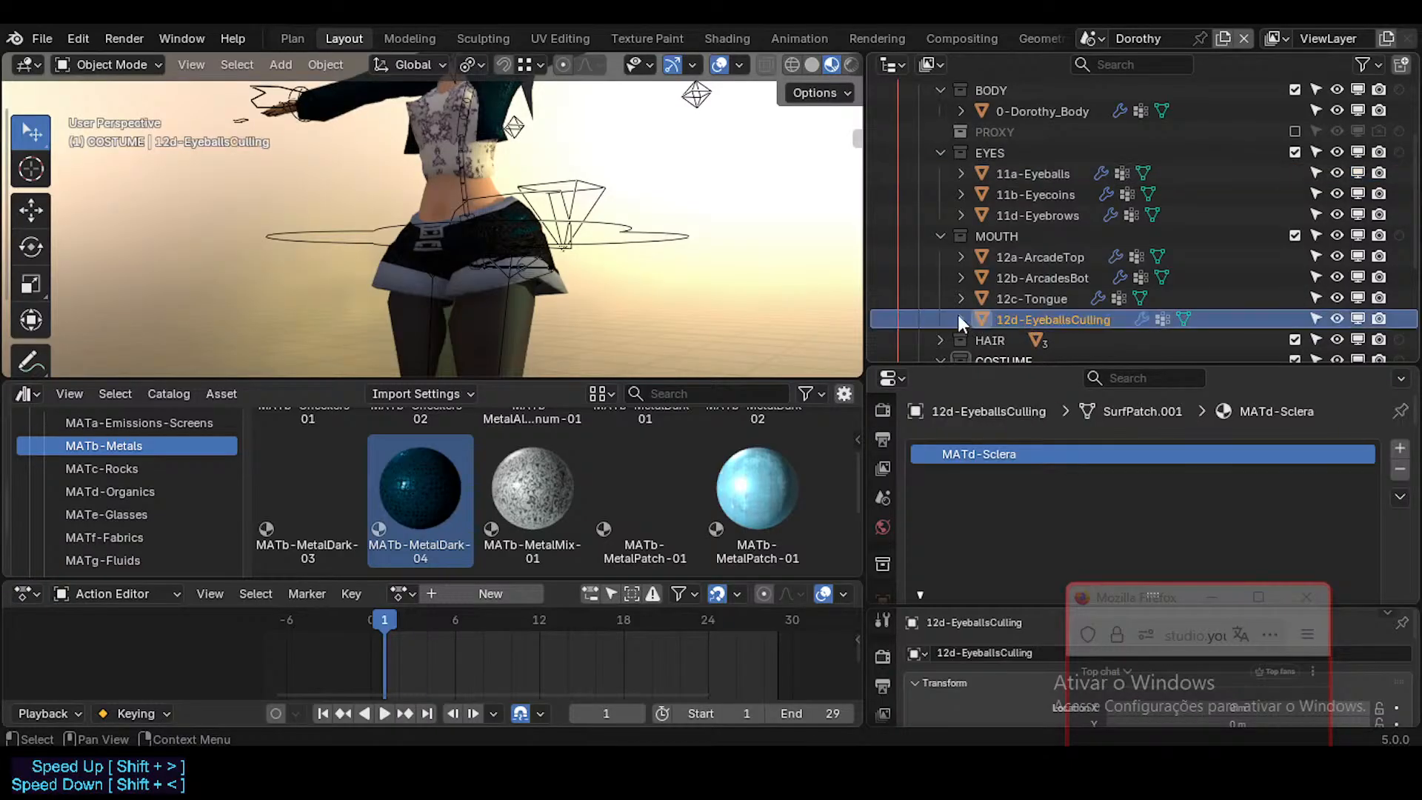
left_click(961, 298)
left_click(1036, 299)
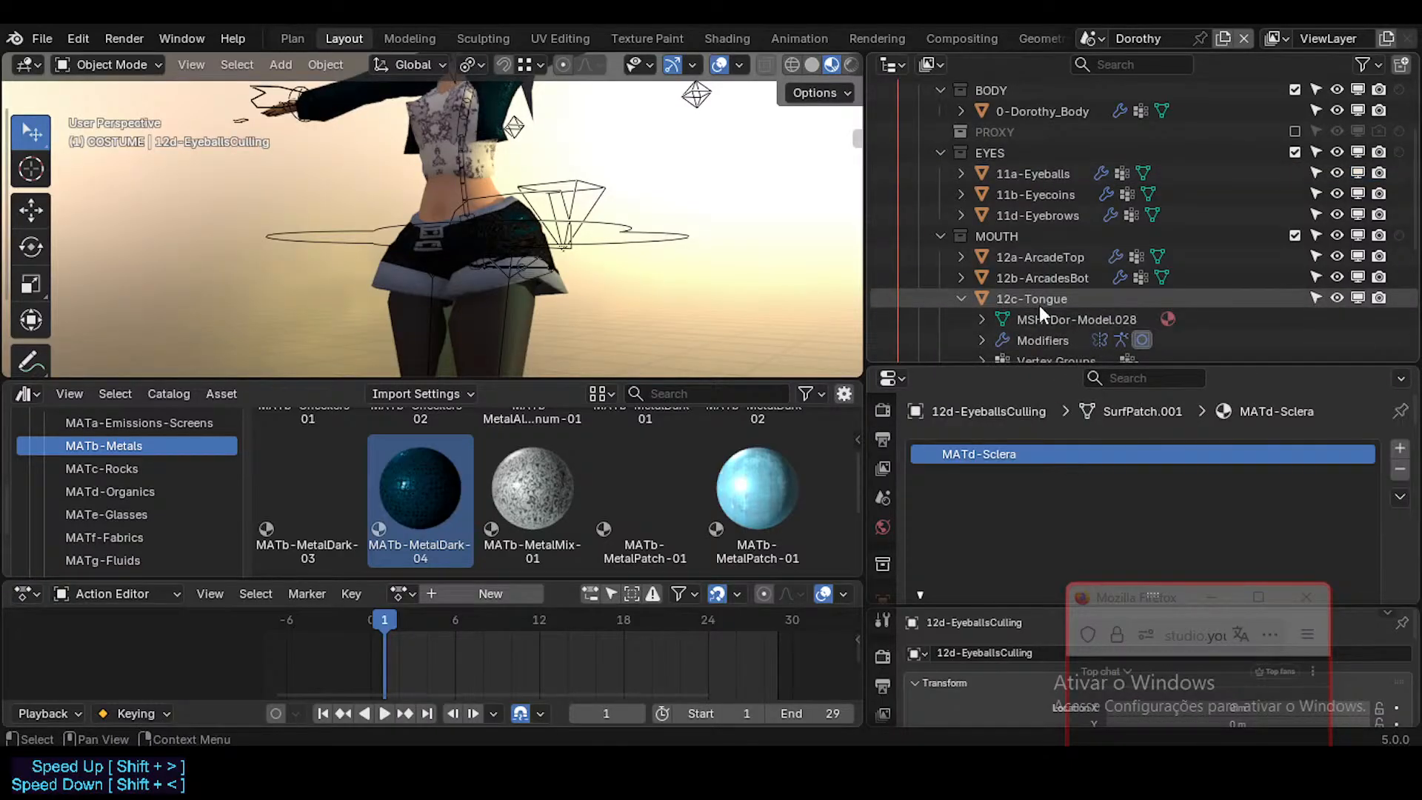
left_click(961, 297)
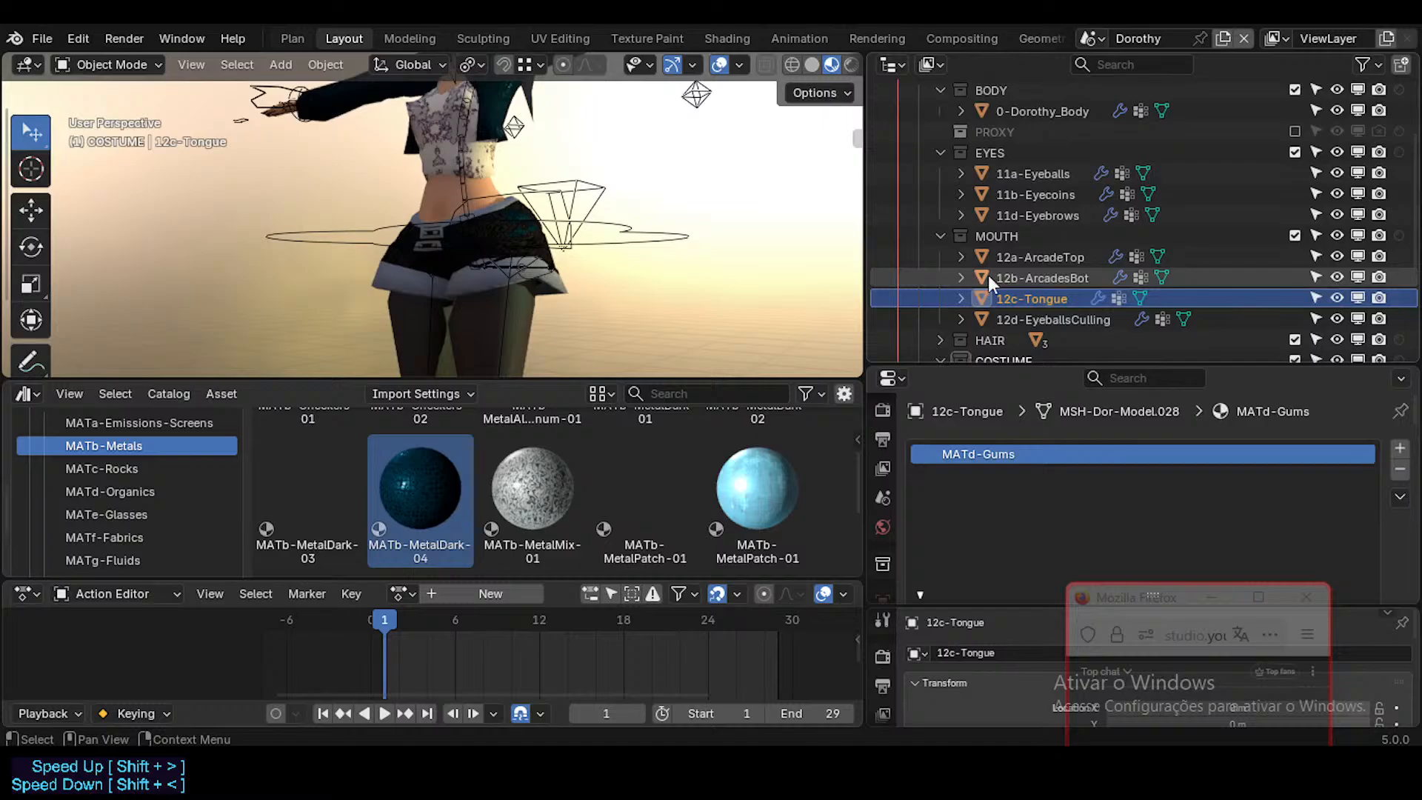
left_click(1041, 277)
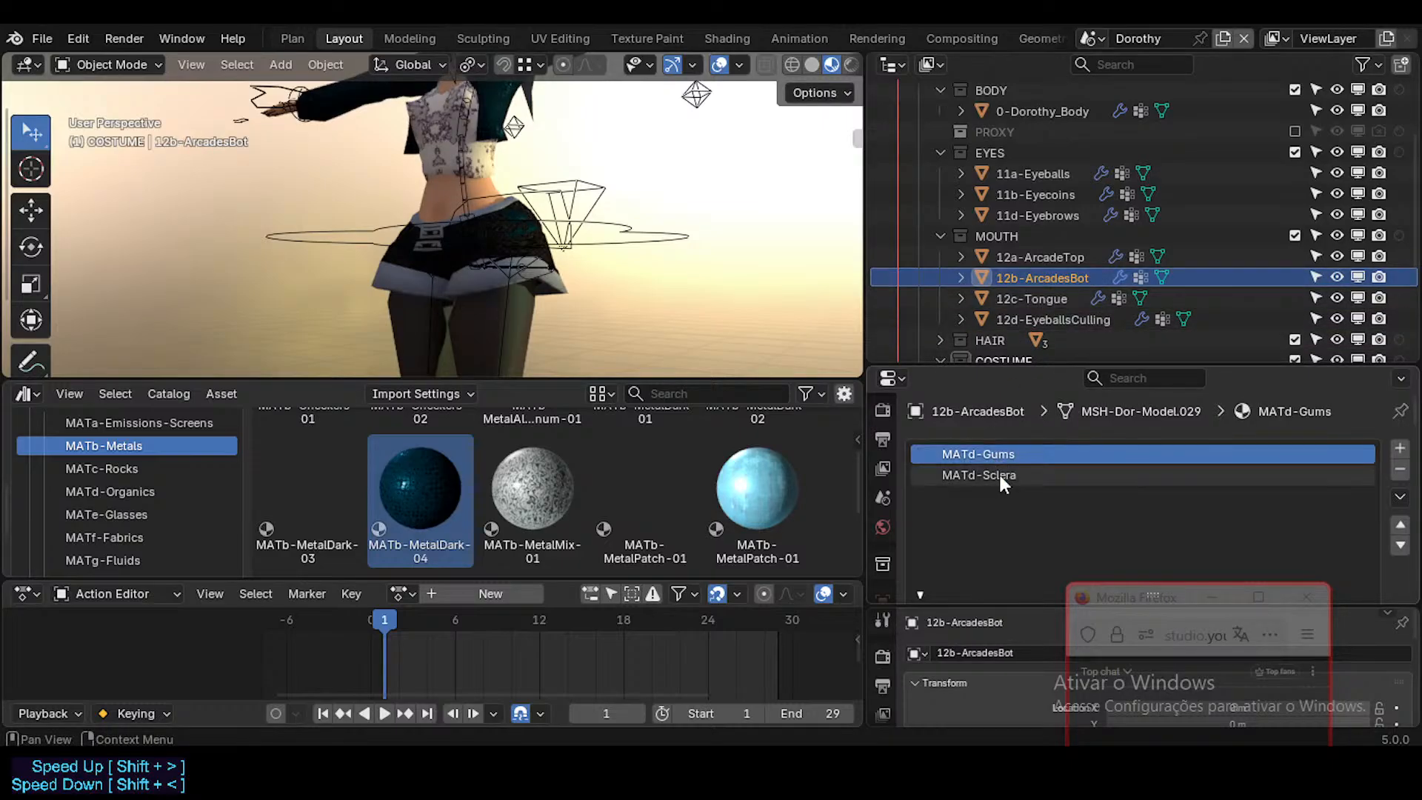
left_click(1051, 299)
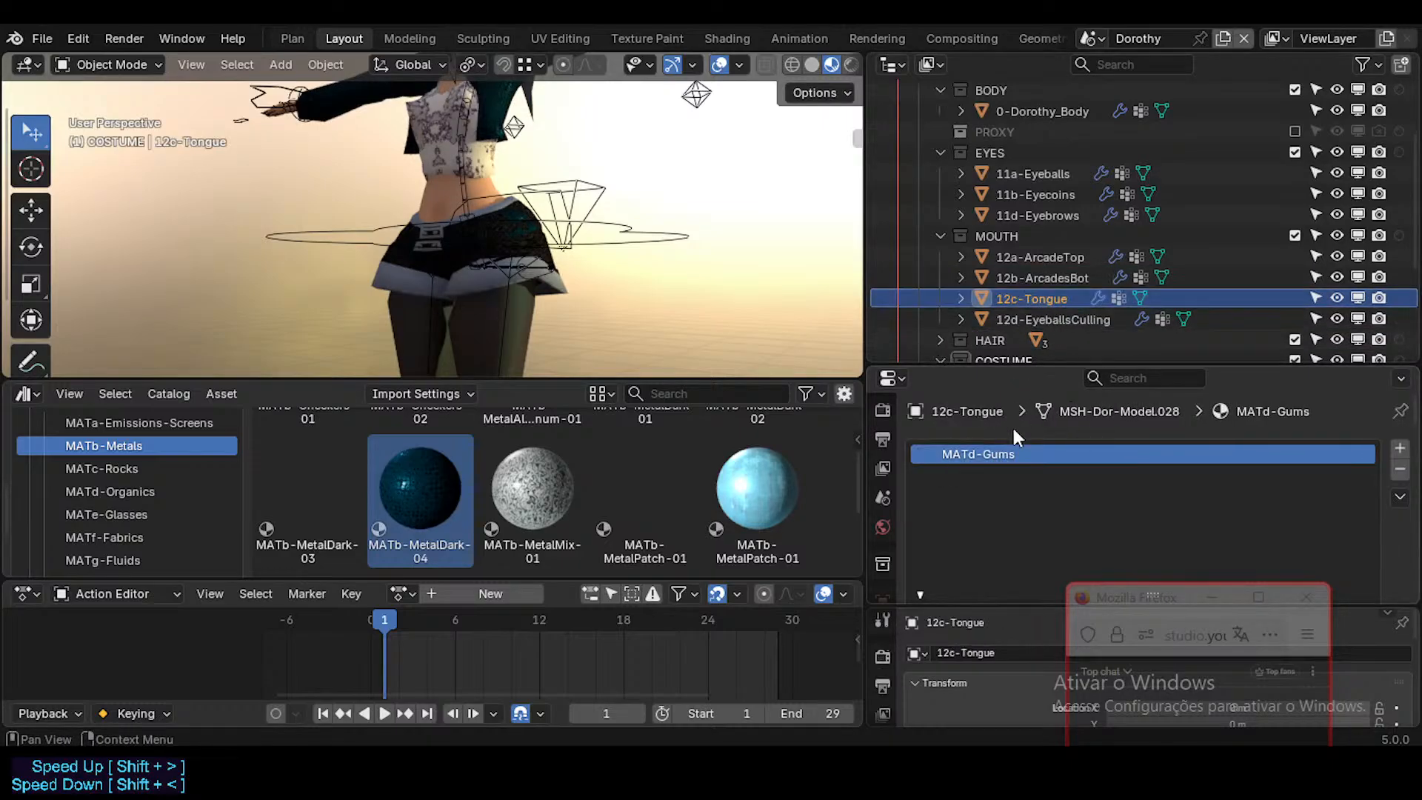
Step: Check MATd-Sclera on 12b-ArcadesBot and mark that object's MATd-Gums material as an asset
left_click(1061, 281)
scroll(1116, 458, "down", 2)
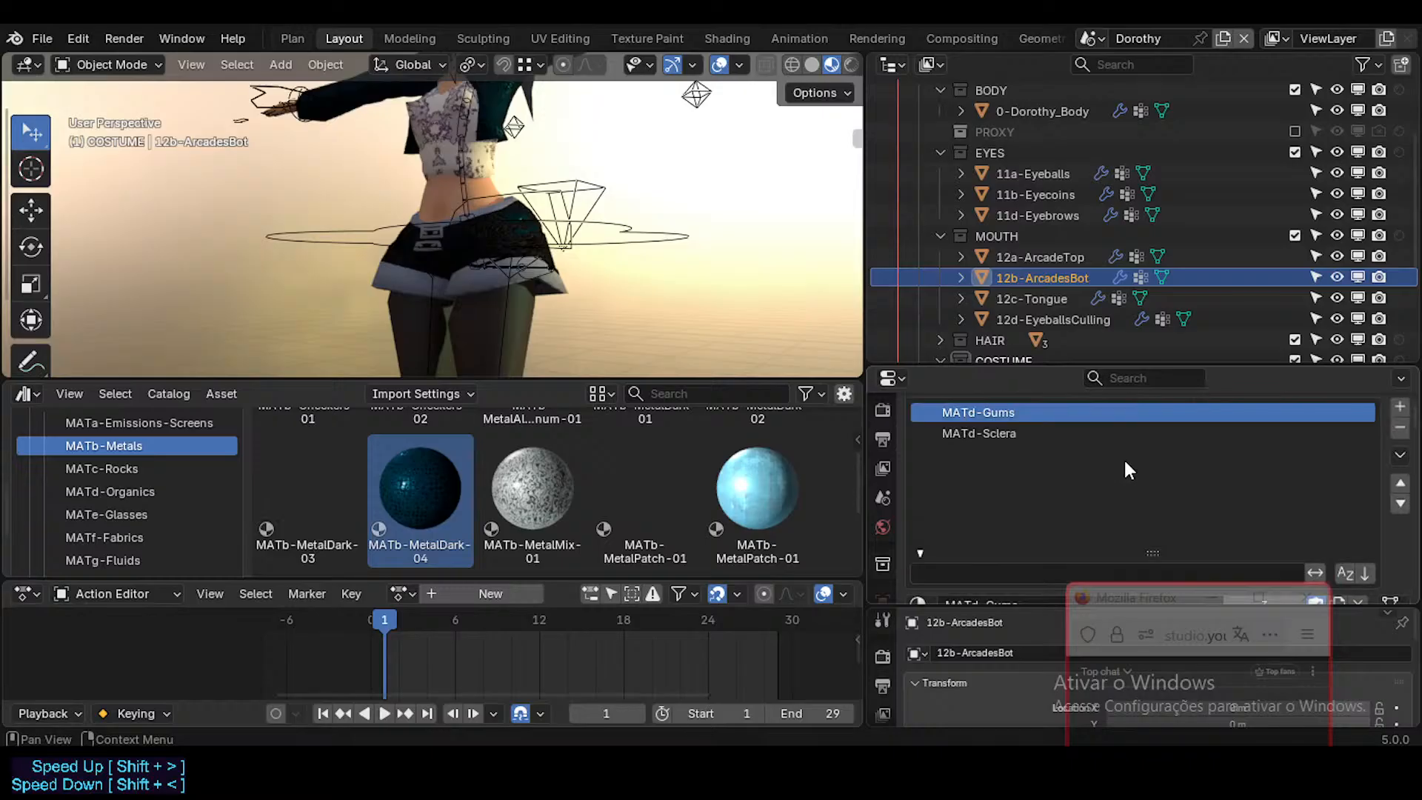
left_click(1021, 432)
scroll(1068, 486, "down", 3)
scroll(1111, 474, "up", 2)
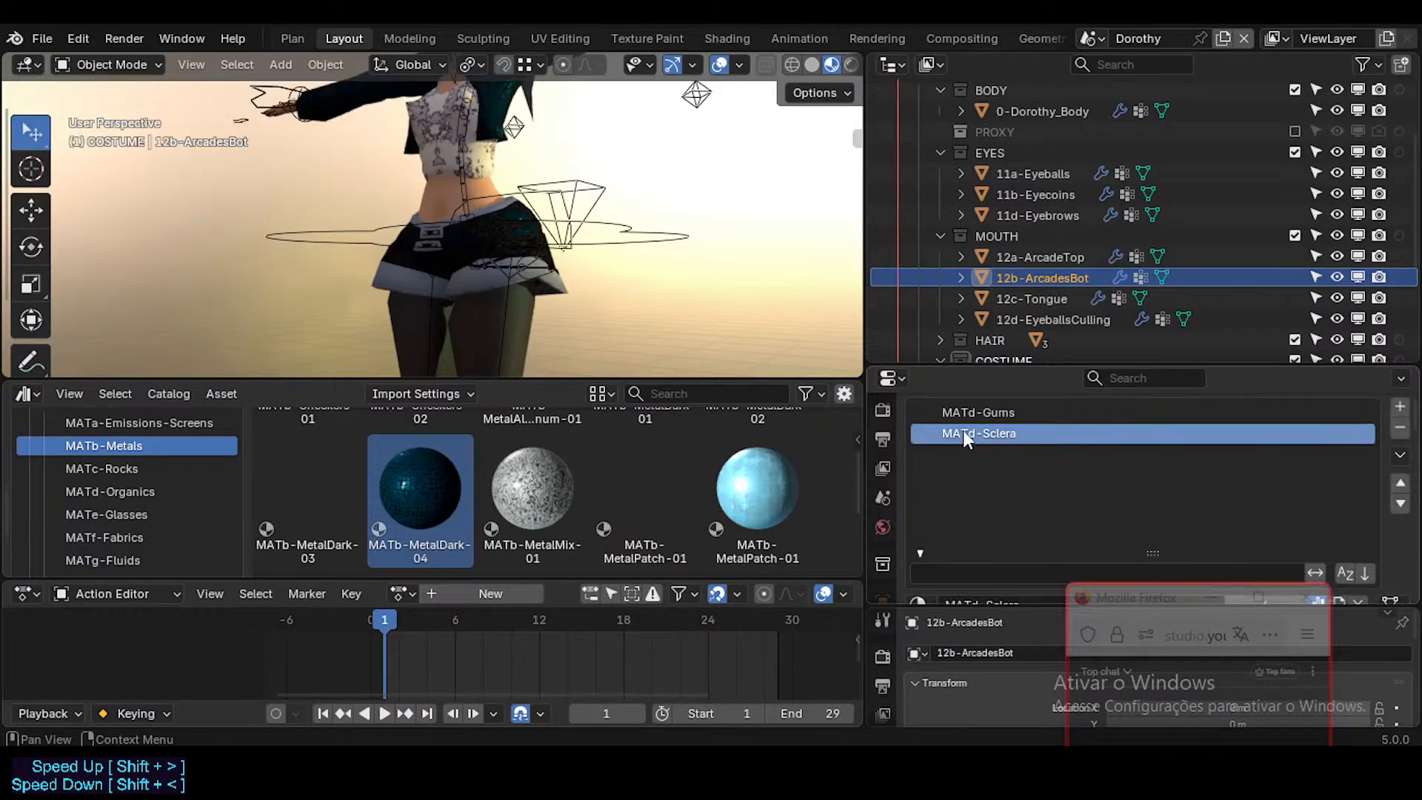
left_click(1000, 415)
scroll(1075, 443, "down", 2)
right_click(1293, 523)
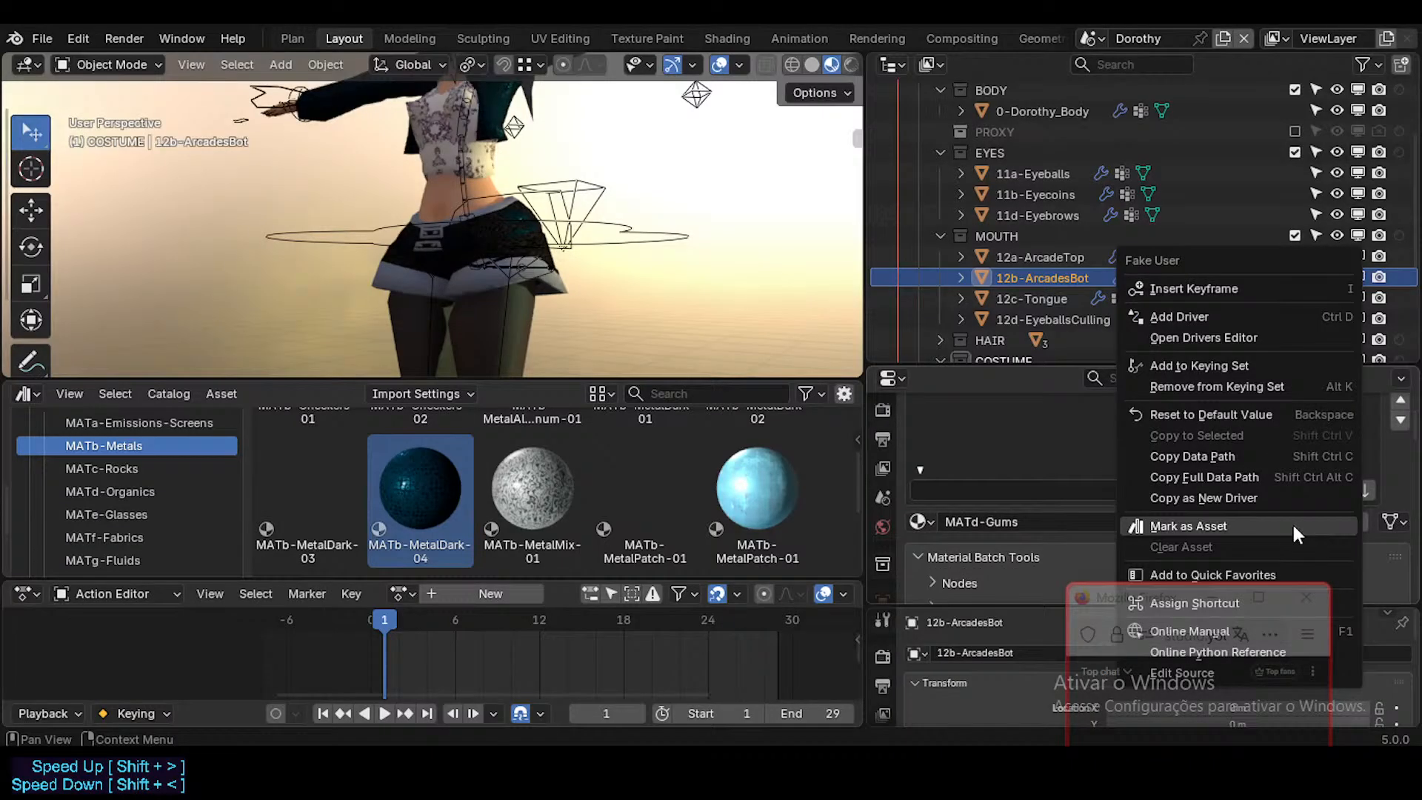
left_click(1235, 527)
scroll(1068, 445, "up", 5)
Step: Review the materials on 12a-ArcadeTop, 12c-Tongue, 12d-EyeballsCulling and the three EYES objects
left_click(1064, 261)
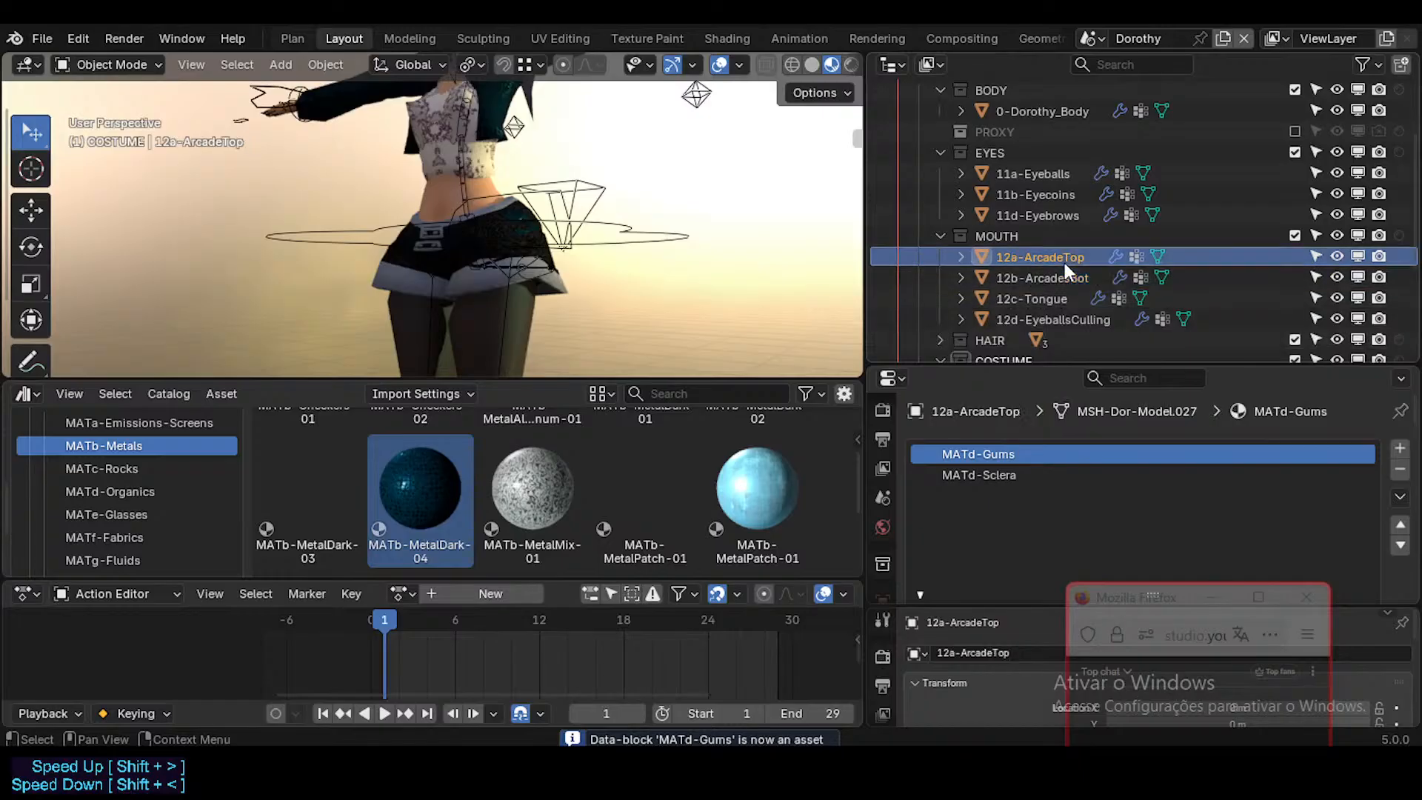
left_click(1019, 472)
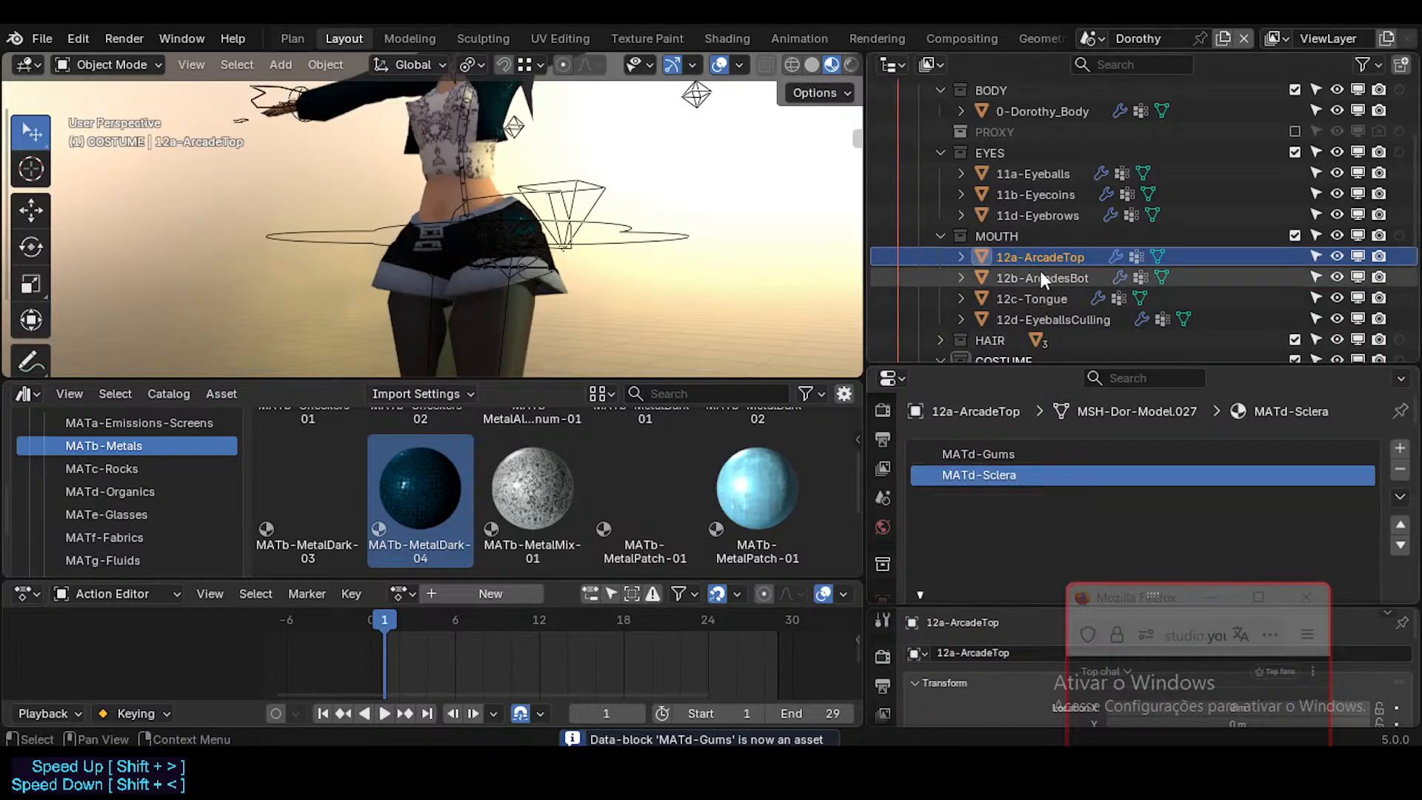
left_click(1036, 299)
left_click(1037, 316)
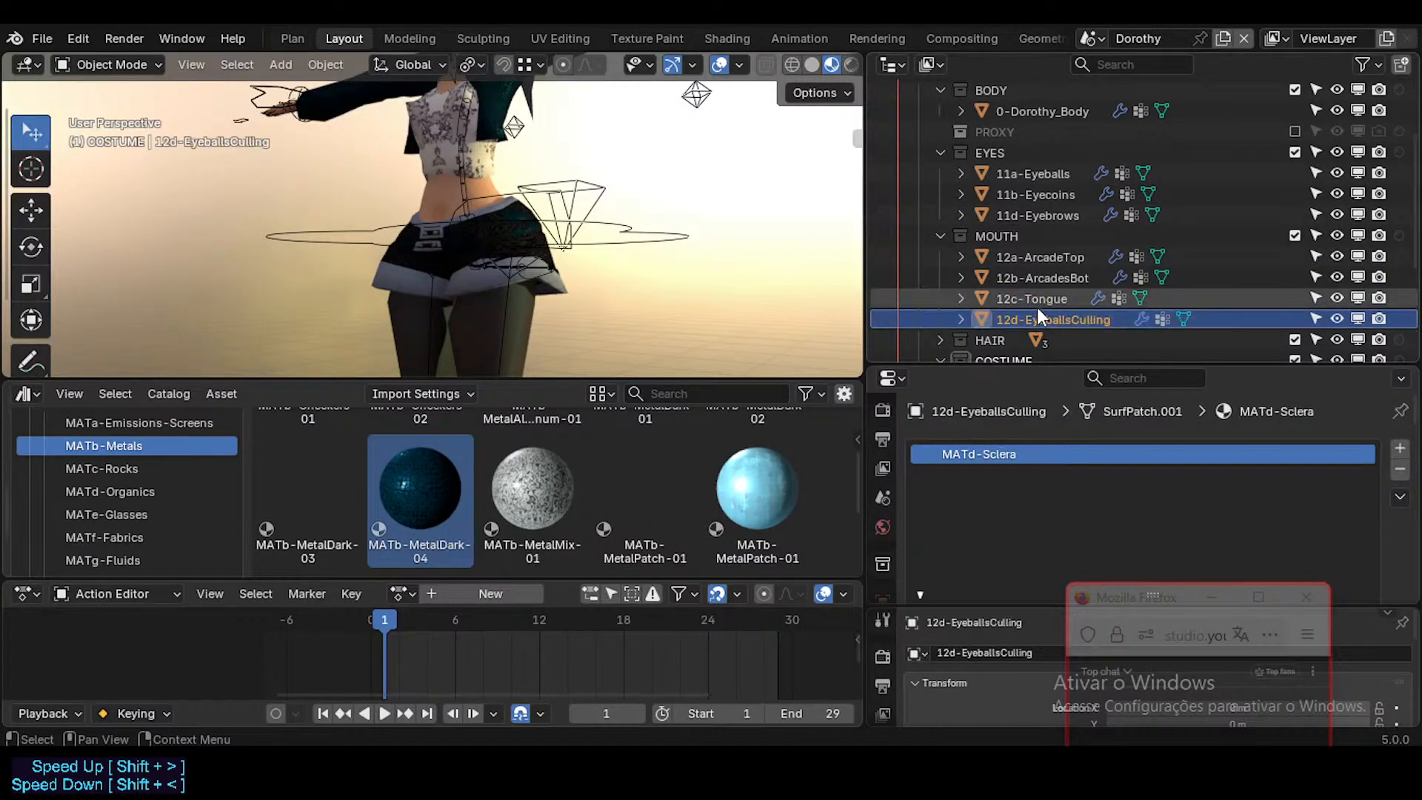
left_click(1034, 299)
left_click(1039, 320)
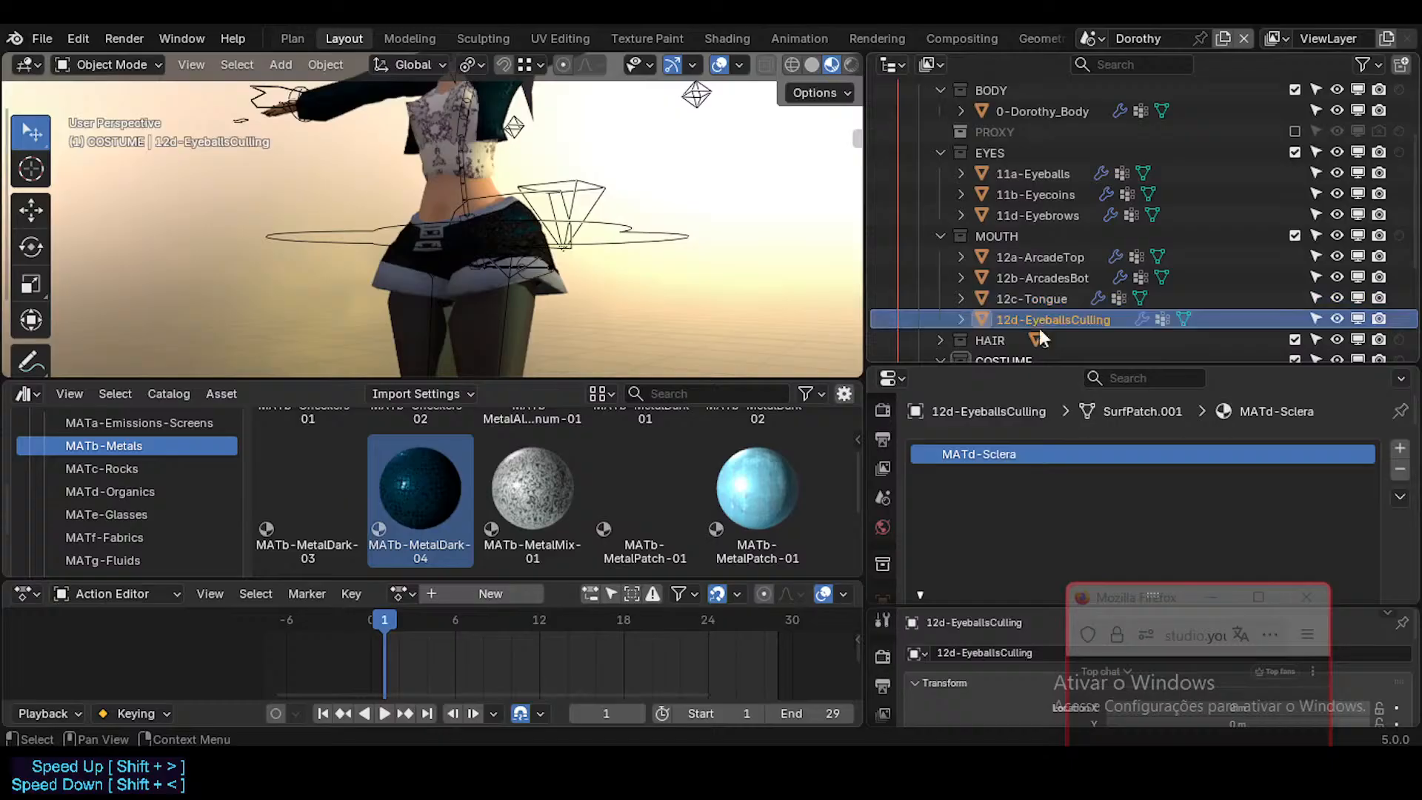
left_click(1059, 214)
left_click(1046, 194)
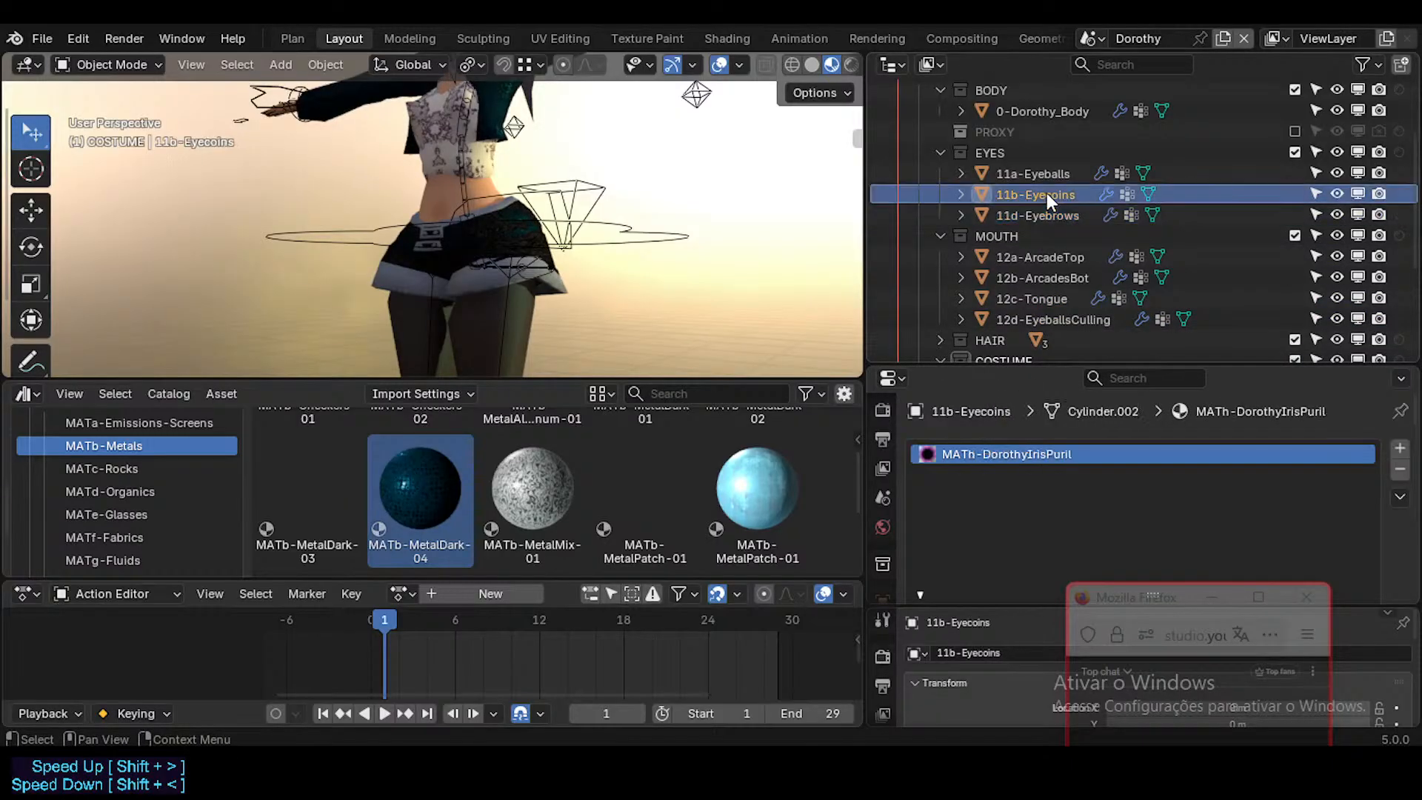
left_click(1050, 174)
Step: Collapse the MOUTH and EYES collections in the outliner
scroll(1037, 223, "up", 3)
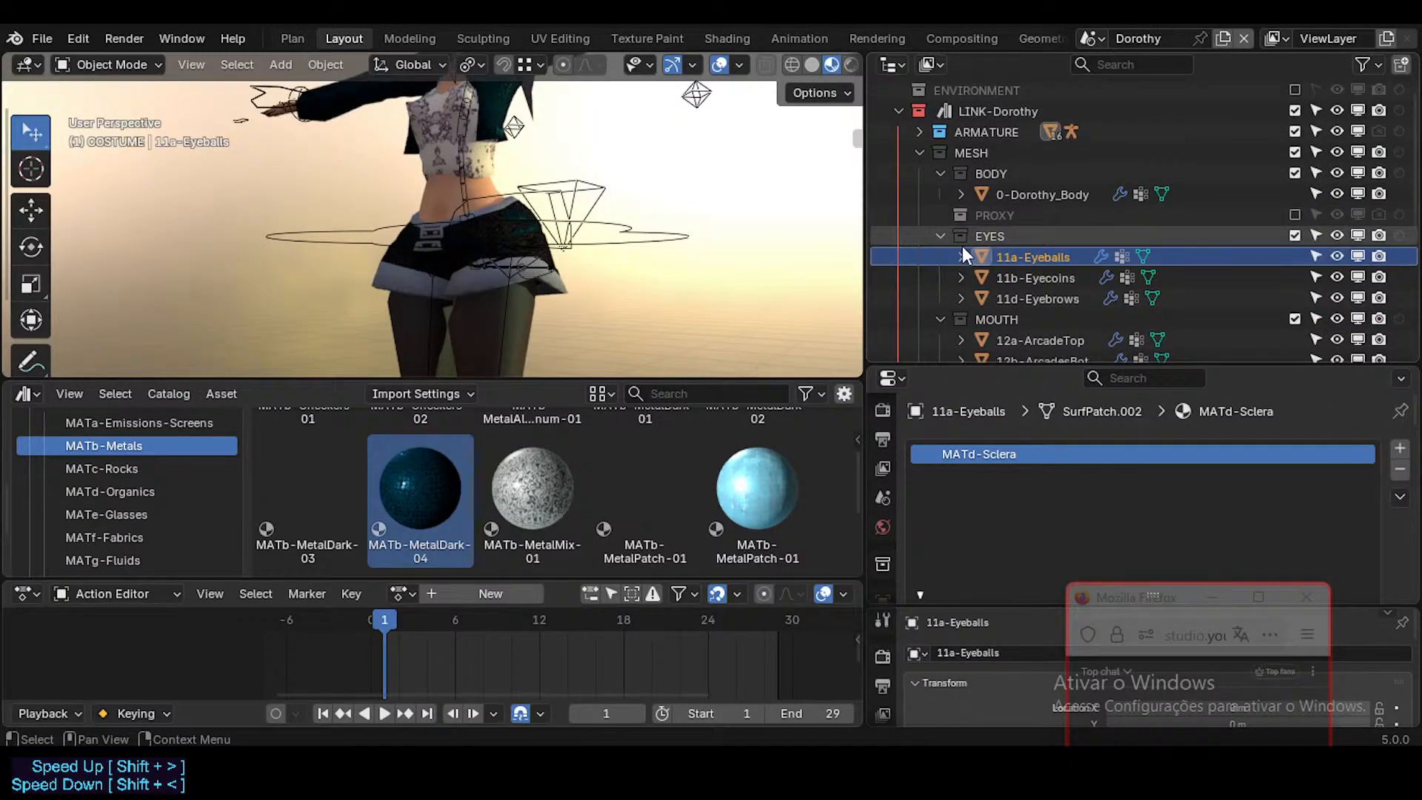
left_click(940, 317)
left_click(940, 233)
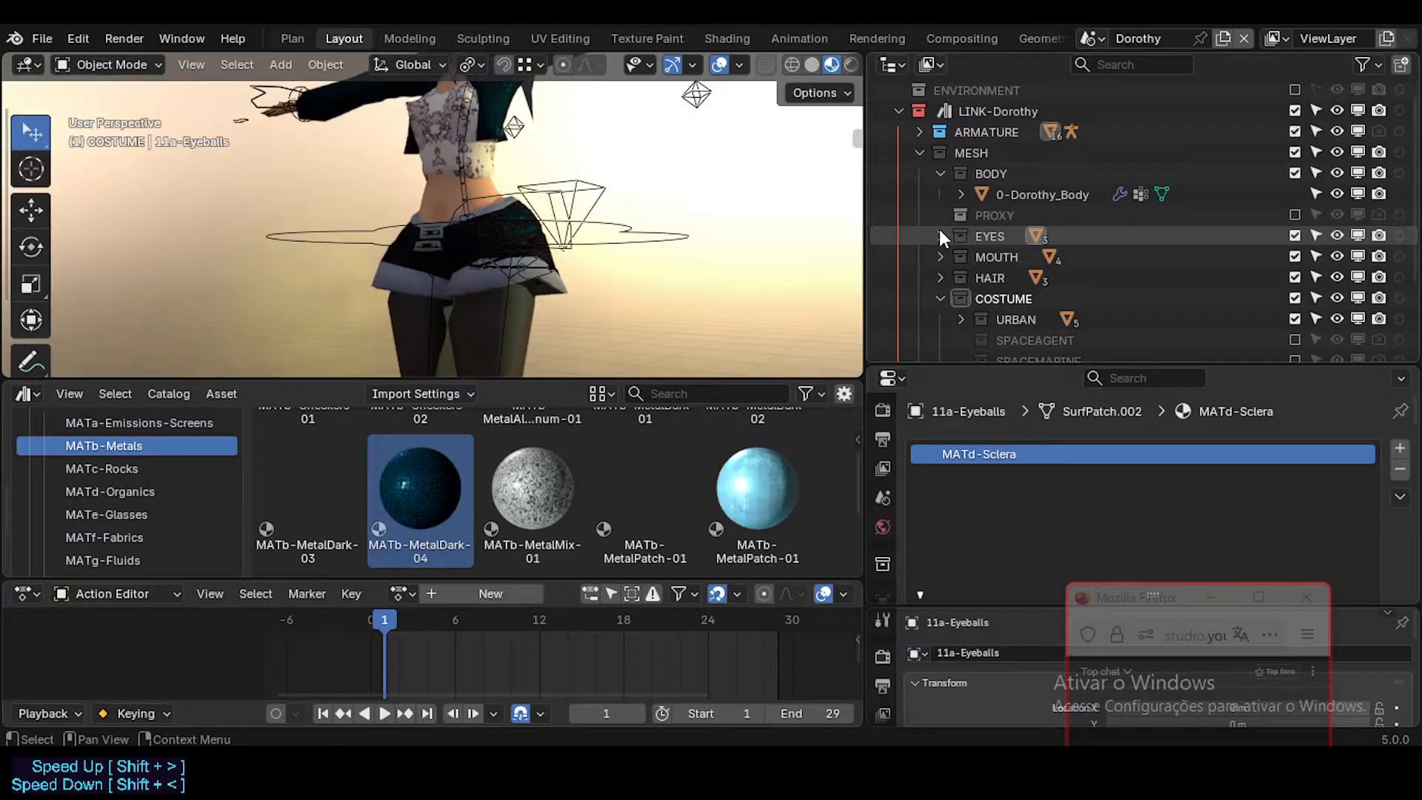
Step: Select 0-Dorothy_Body in the BODY collection and switch it to Edit Mode
left_click(961, 195)
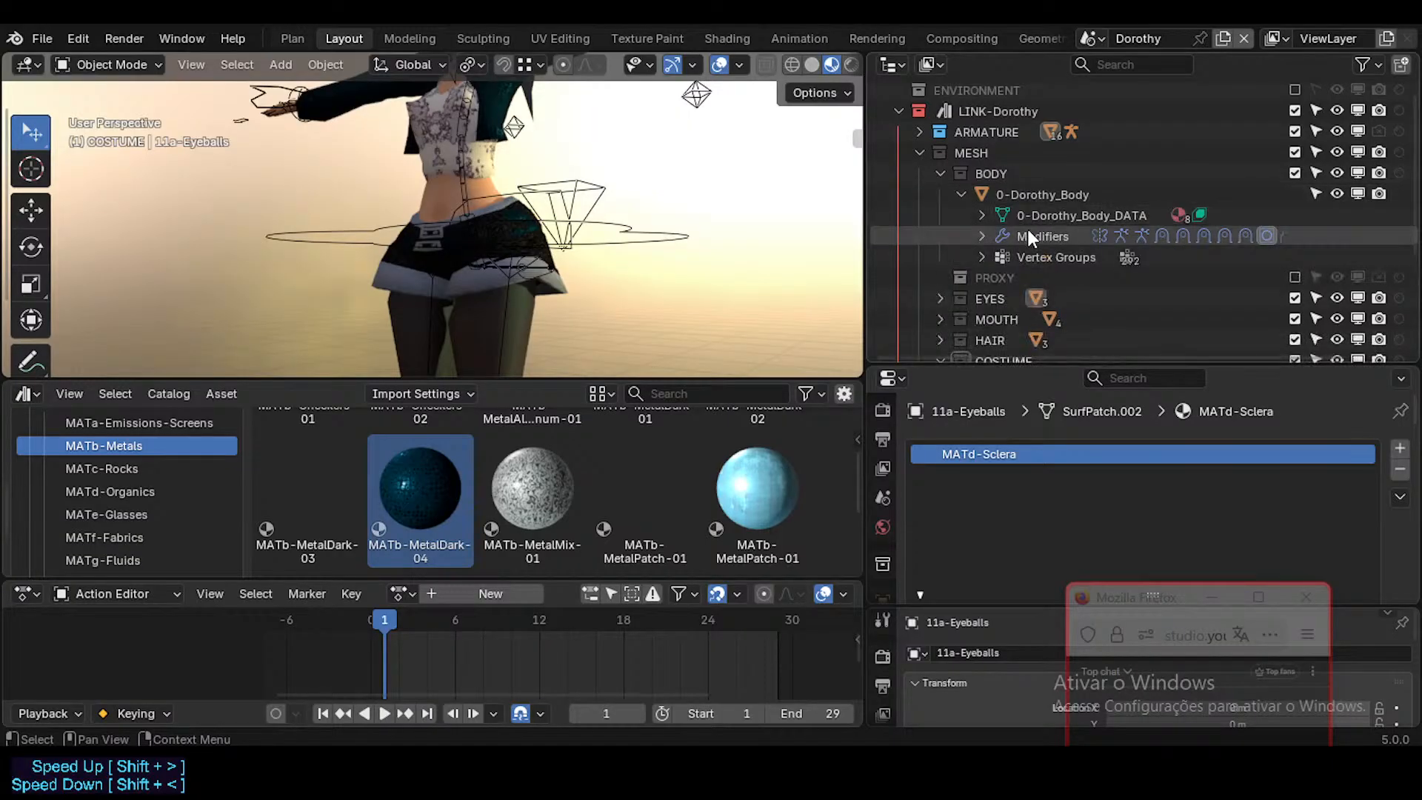
left_click(1005, 196)
left_click(961, 191)
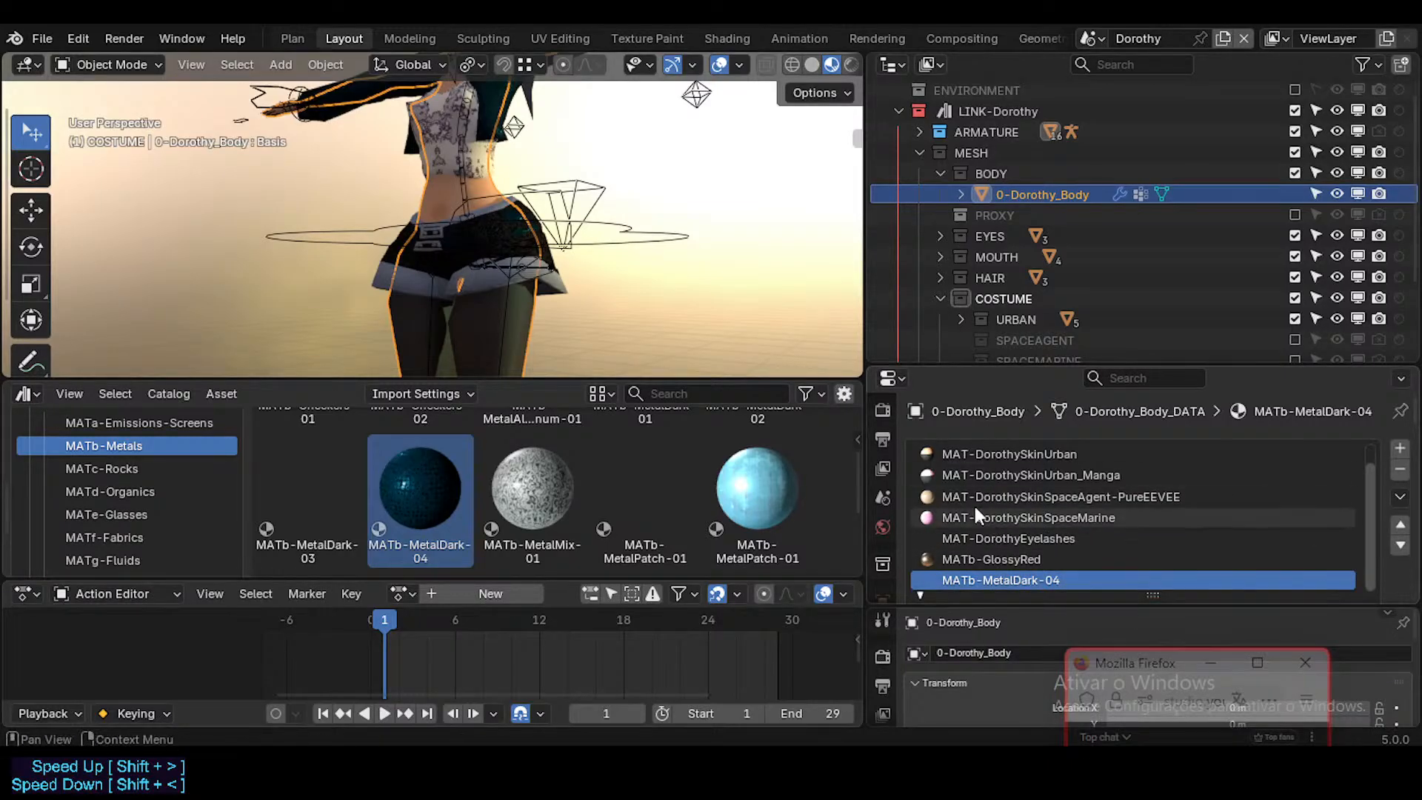
scroll(608, 256, "down", 3)
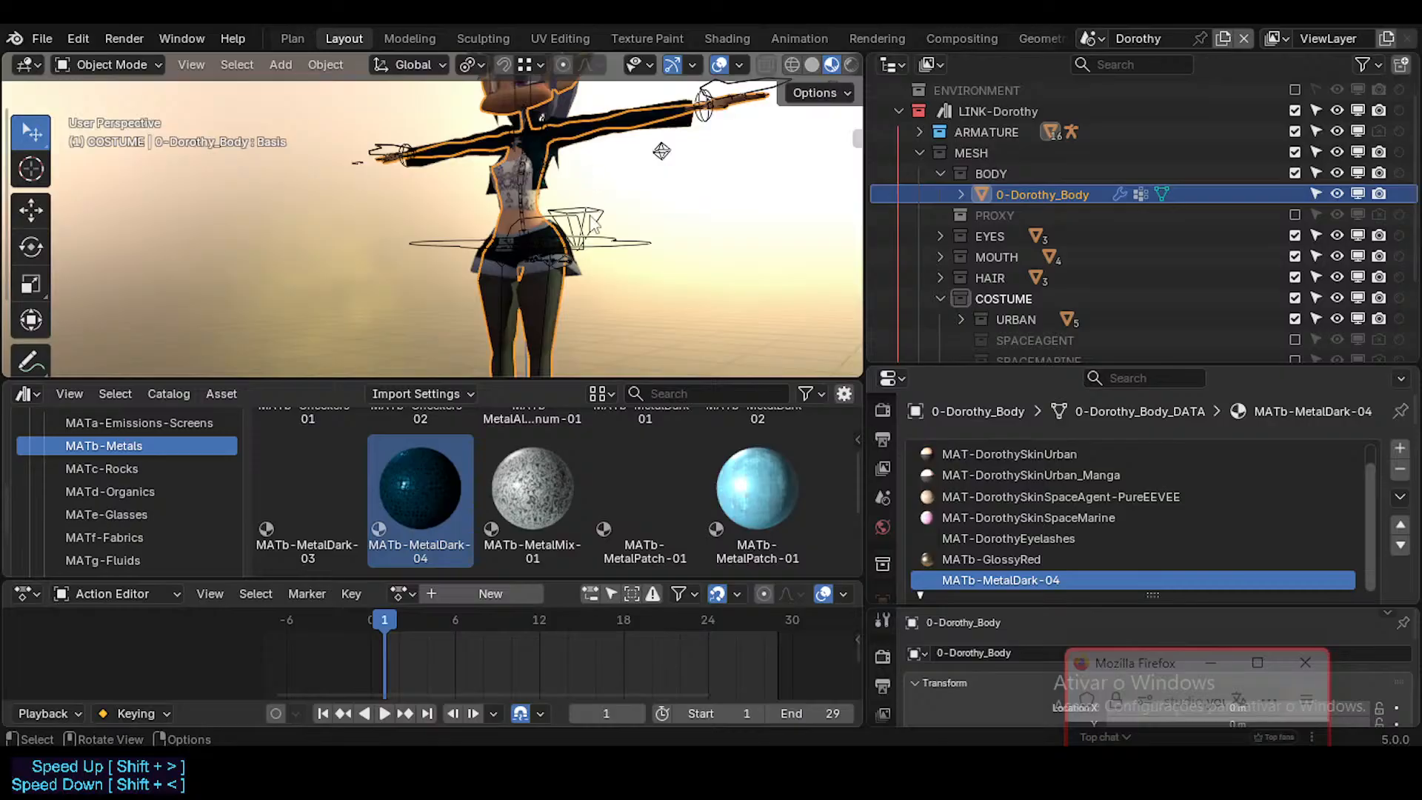
middle_click_drag(575, 114, 586, 205)
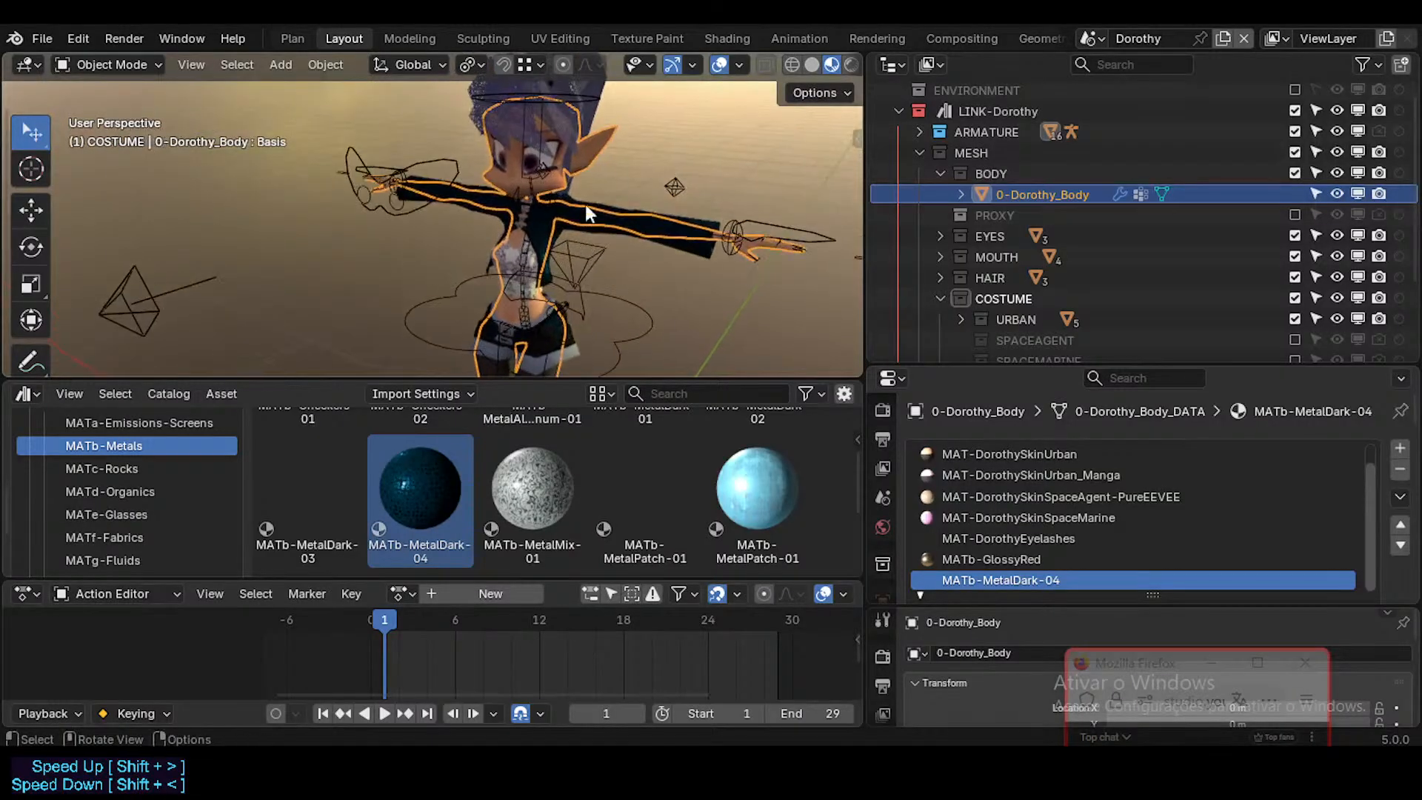
key("Tab")
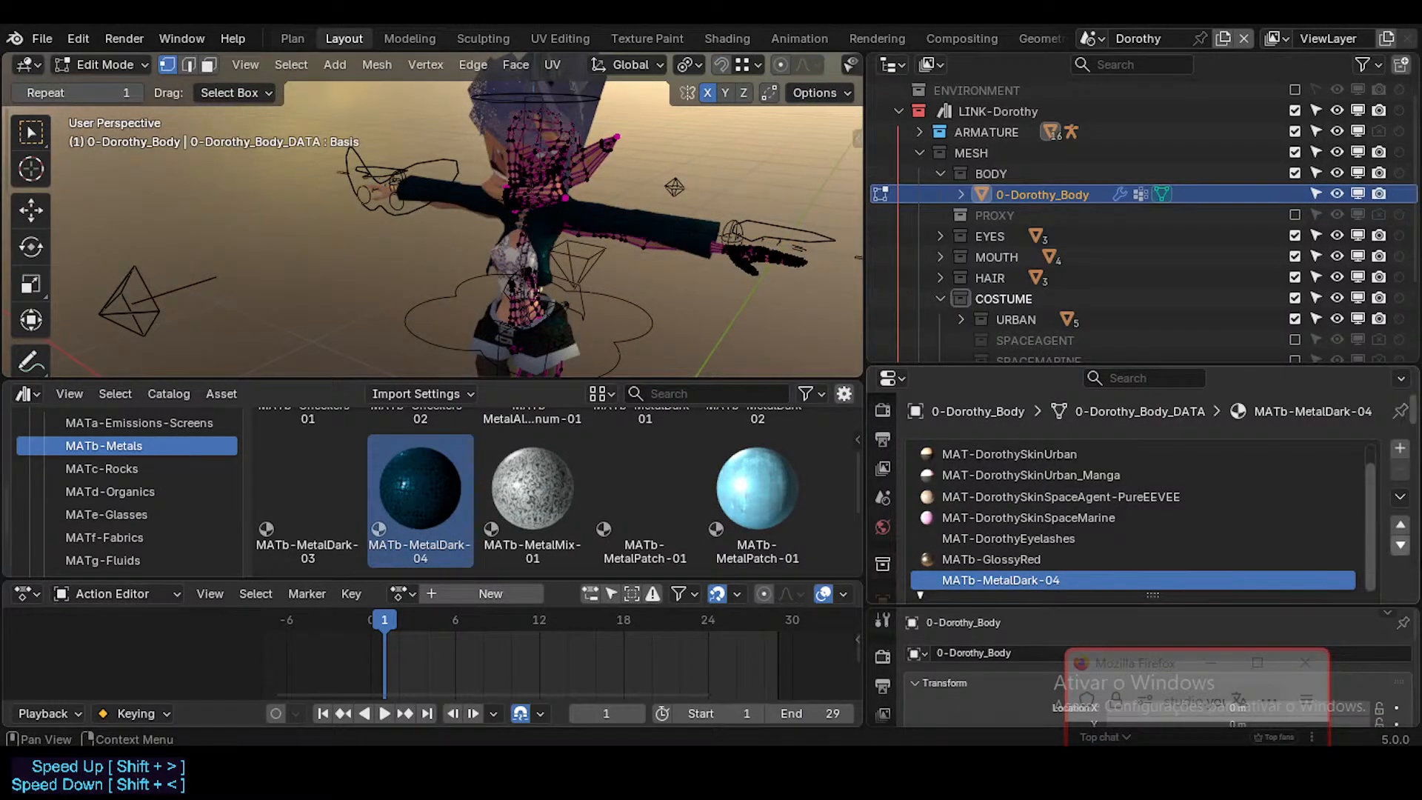
Step: Return 0-Dorothy_Body to Object Mode and remove its MATb-MetalDark-04 material slot
scroll(1392, 557, "down", 3)
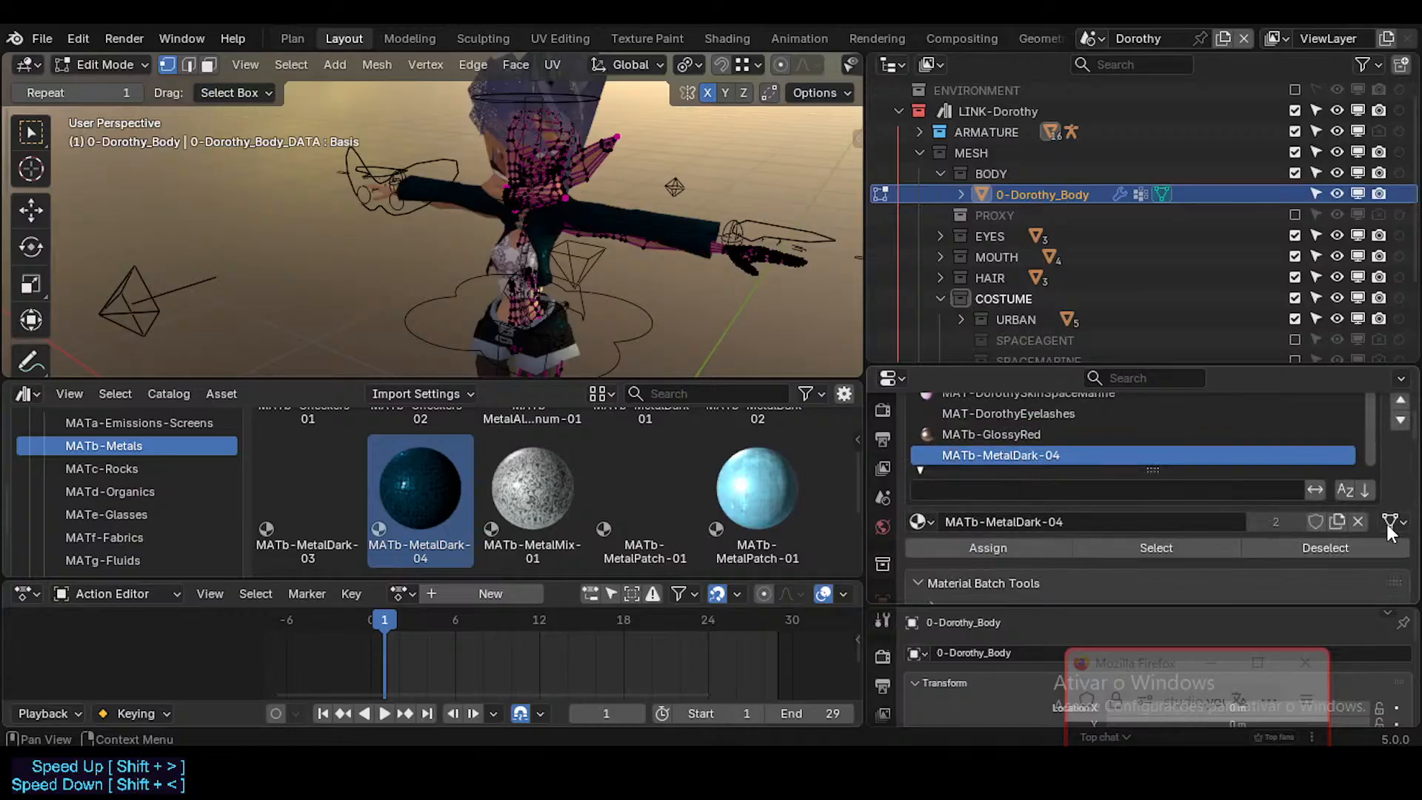
middle_click_drag(568, 169, 571, 223)
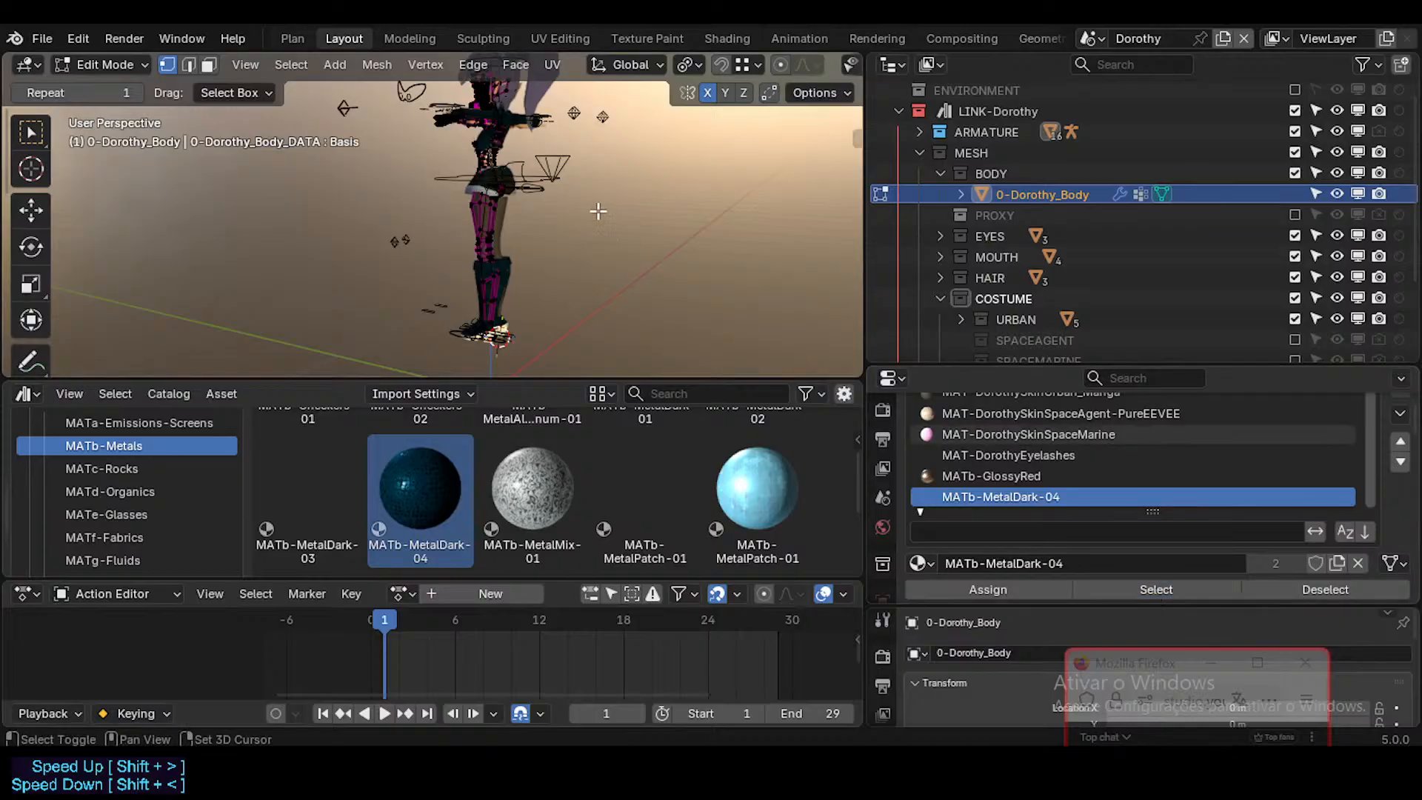
middle_click_drag(508, 181, 485, 268, "shift")
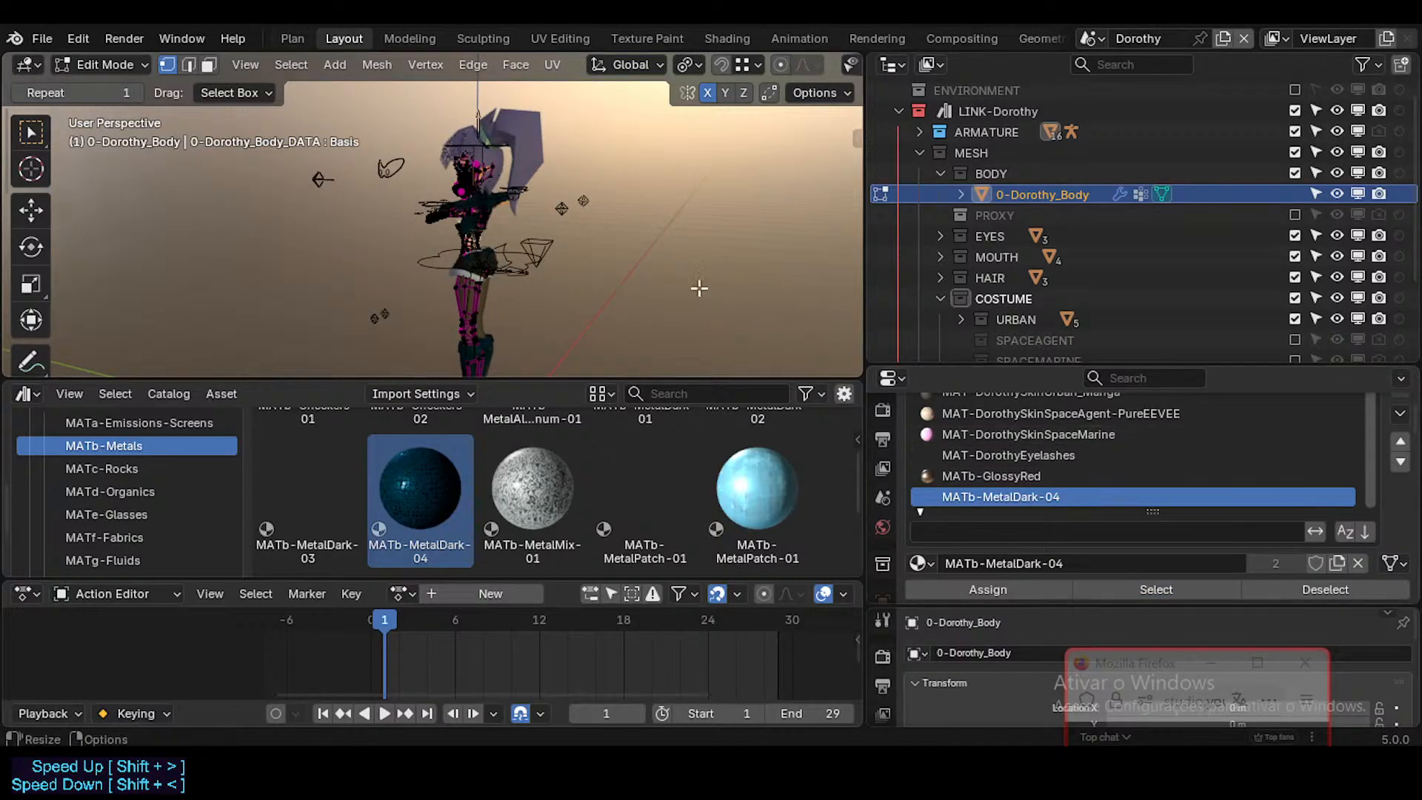
key("Tab")
scroll(1392, 475, "up", 3)
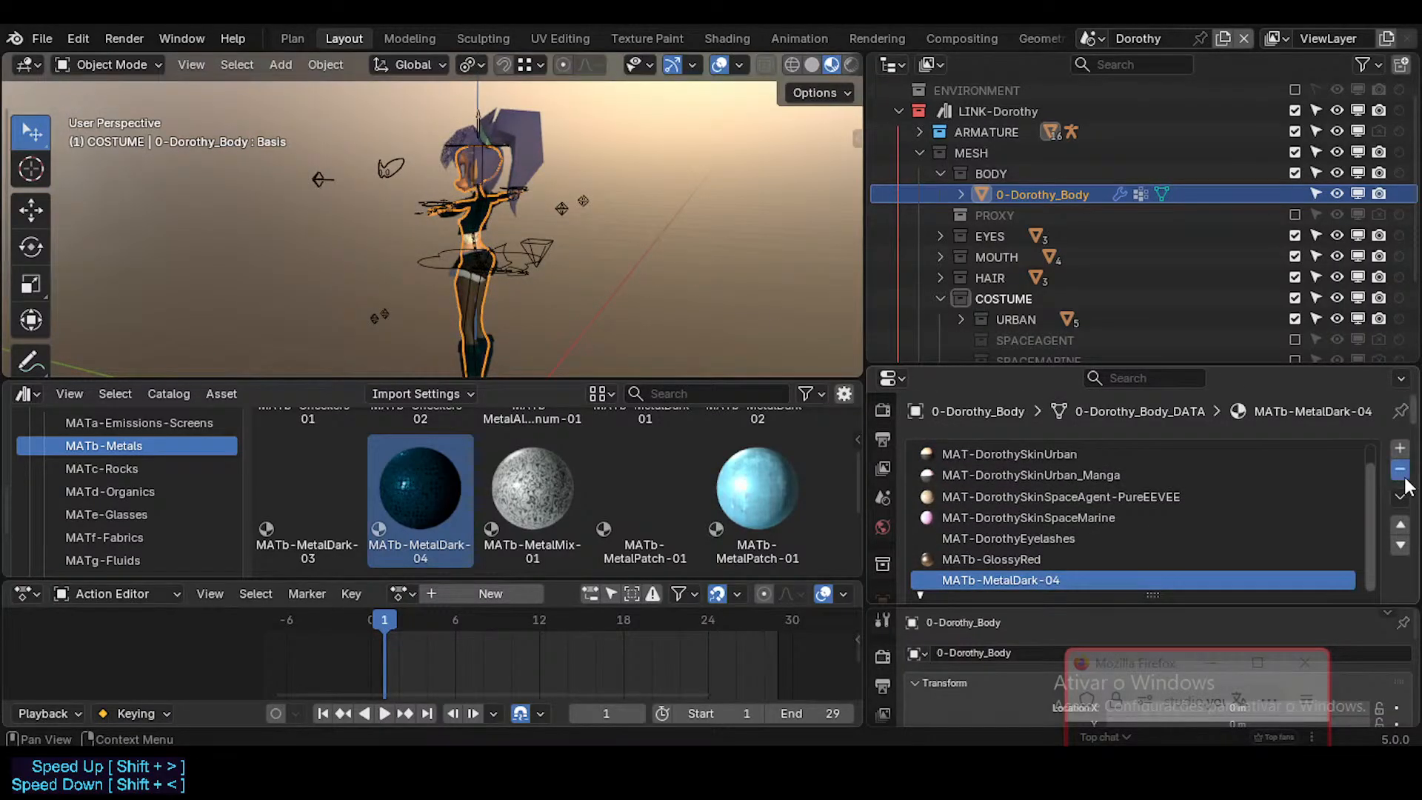
left_click(1401, 472)
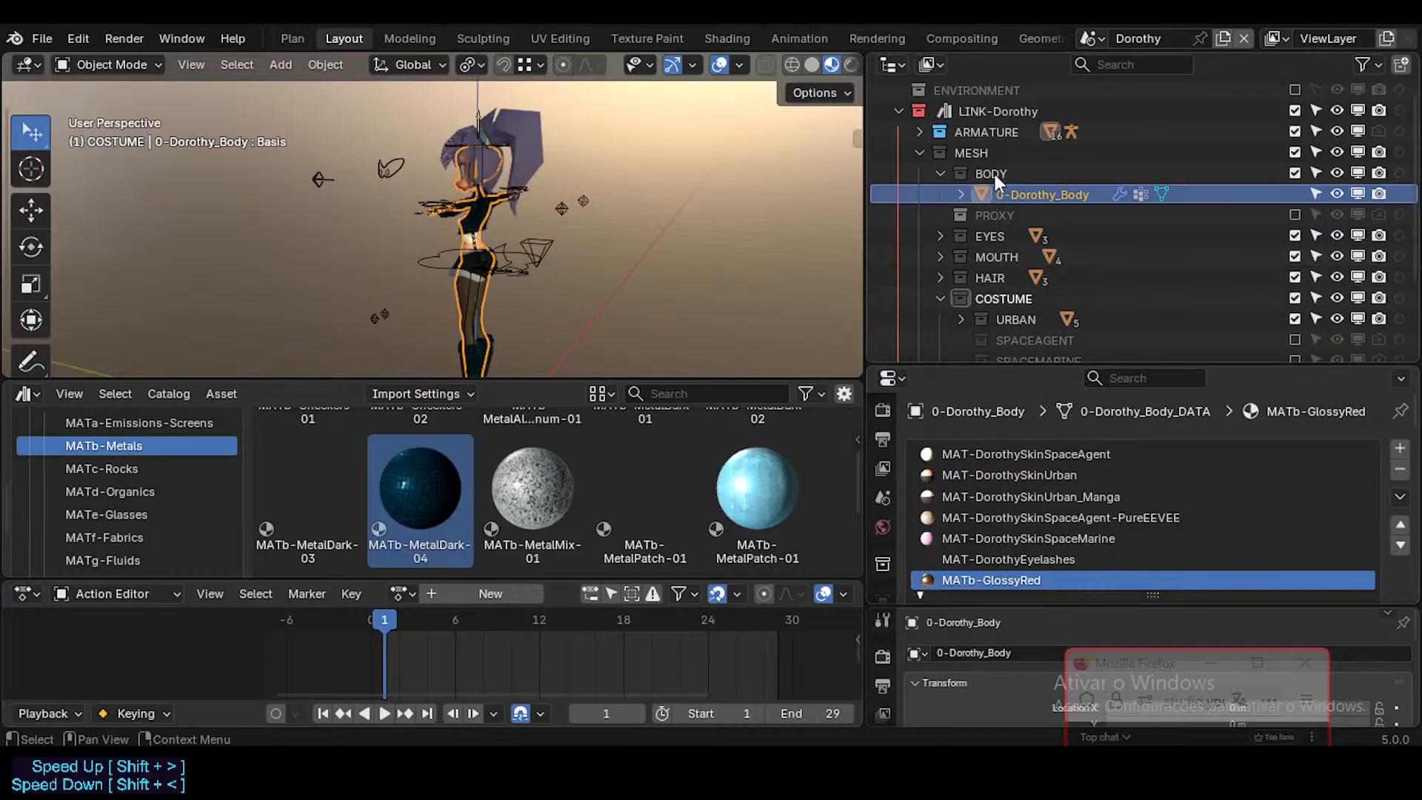
Step: Collapse the BODY and COSTUME collections in the outliner and check the contents of GP-ModelSheet
left_click(941, 174)
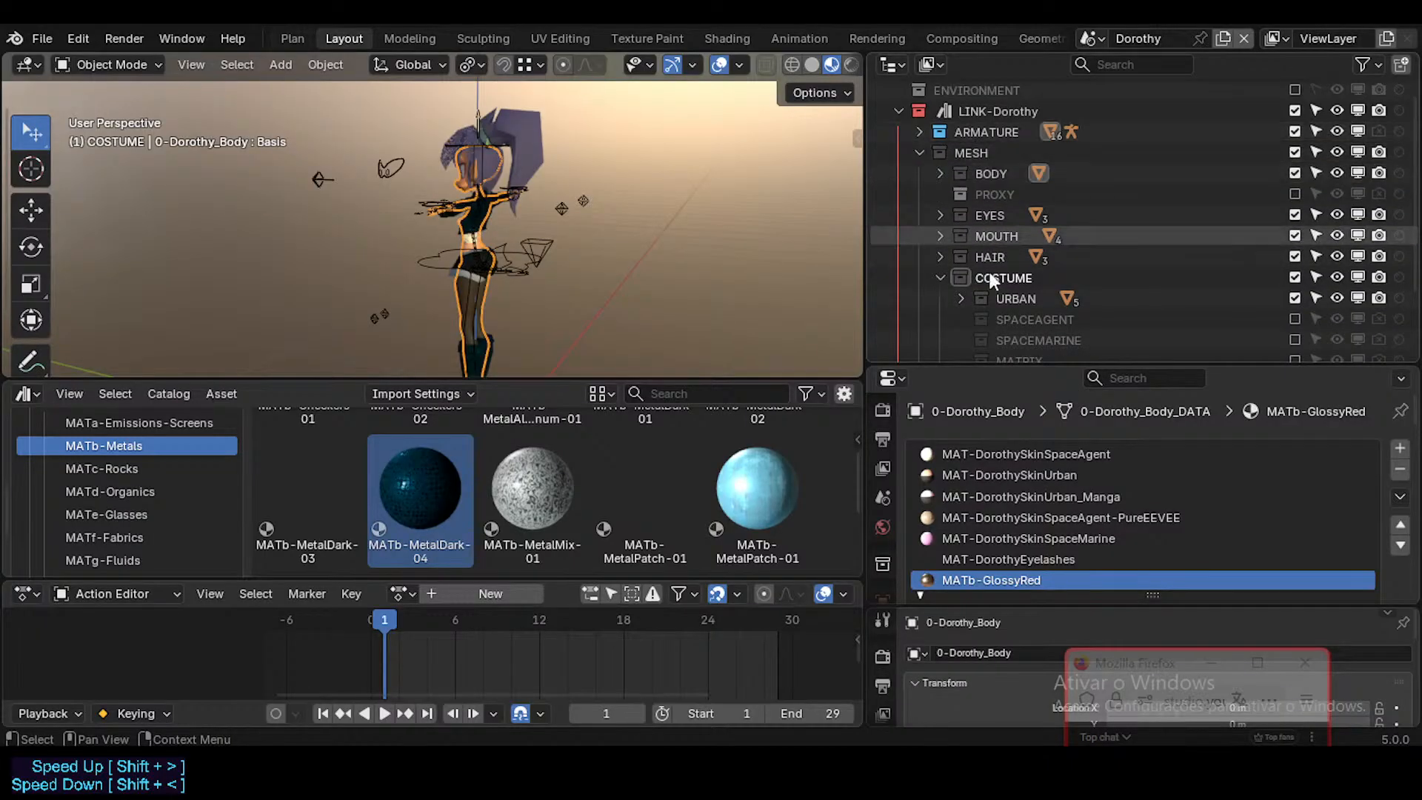
scroll(1032, 253, "down", 3)
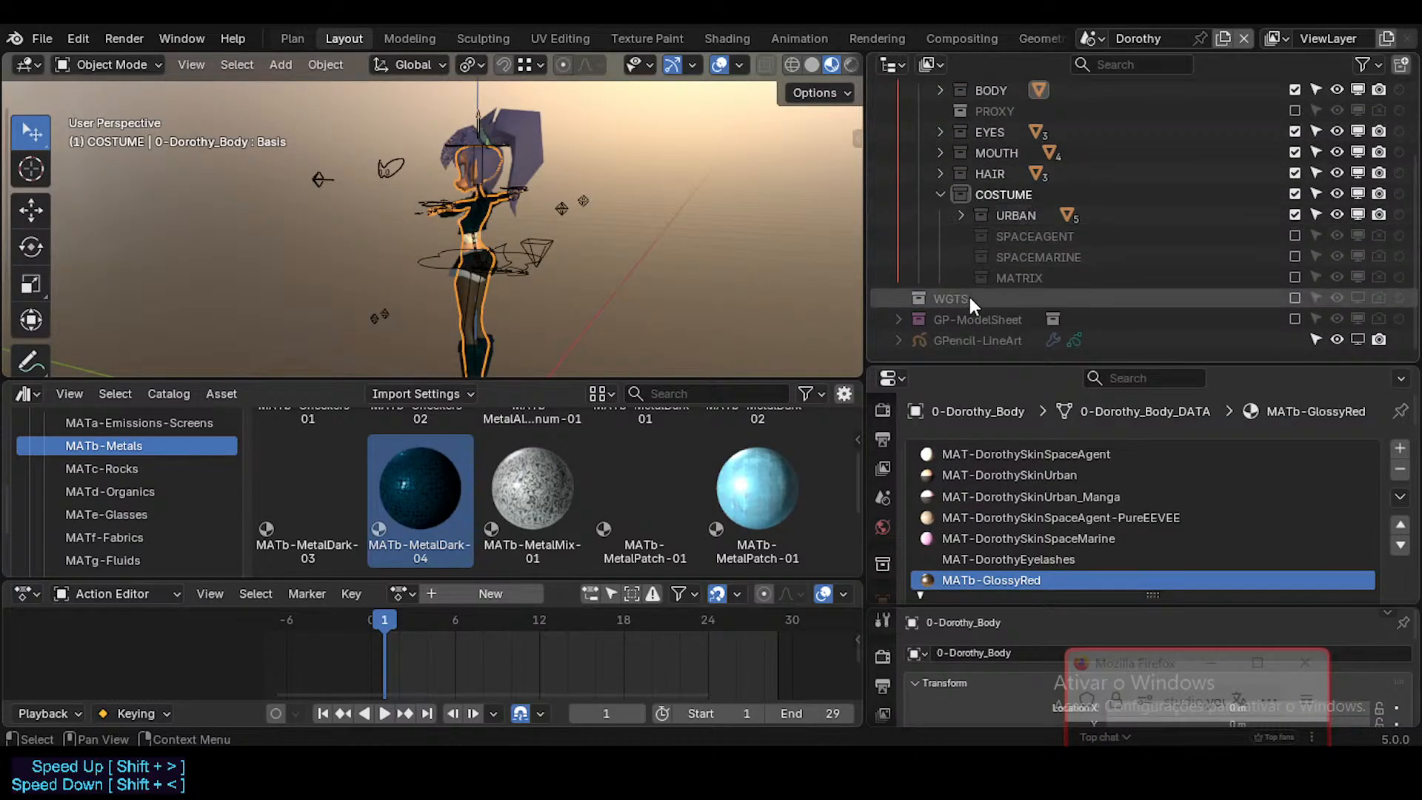
left_click(898, 319)
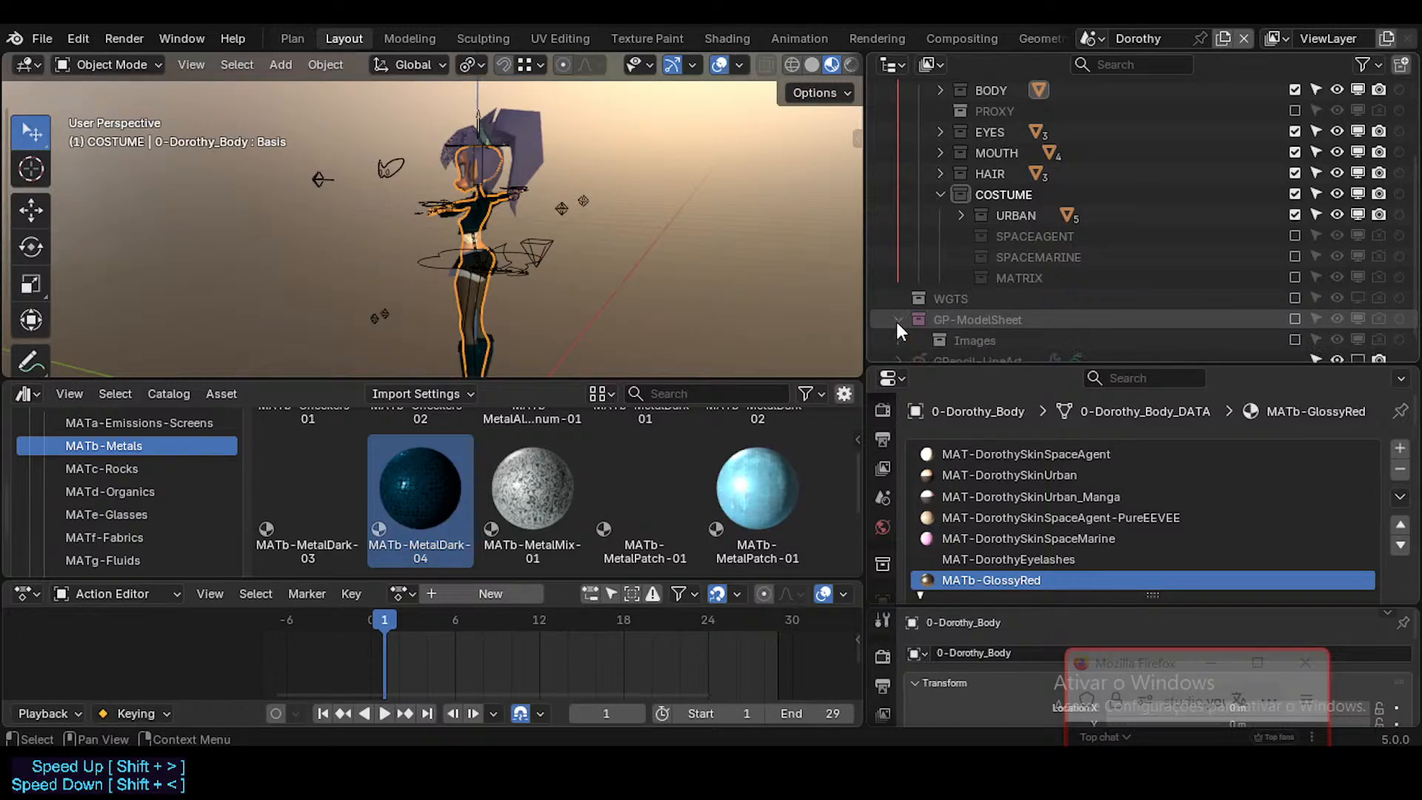
left_click(897, 318)
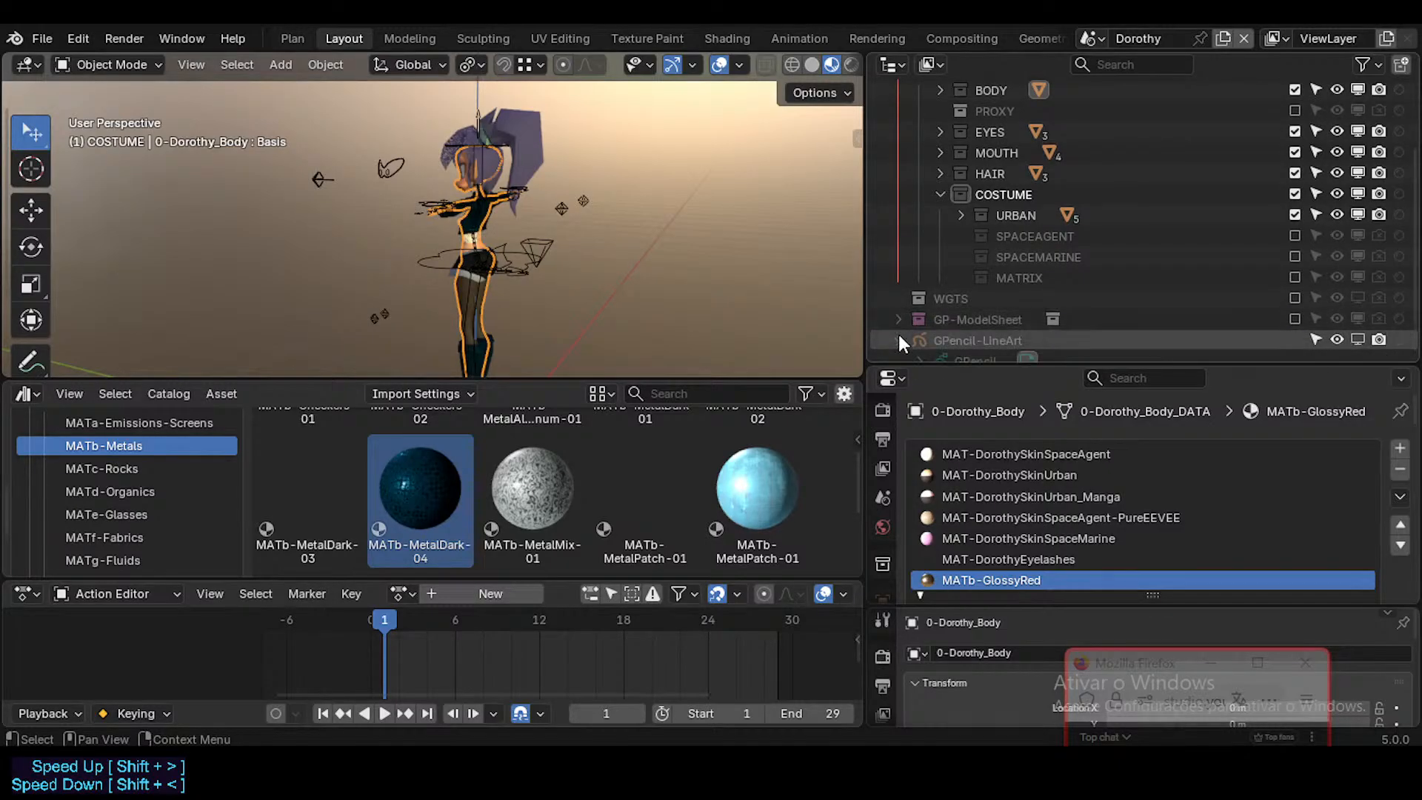
scroll(901, 296, "up", 4)
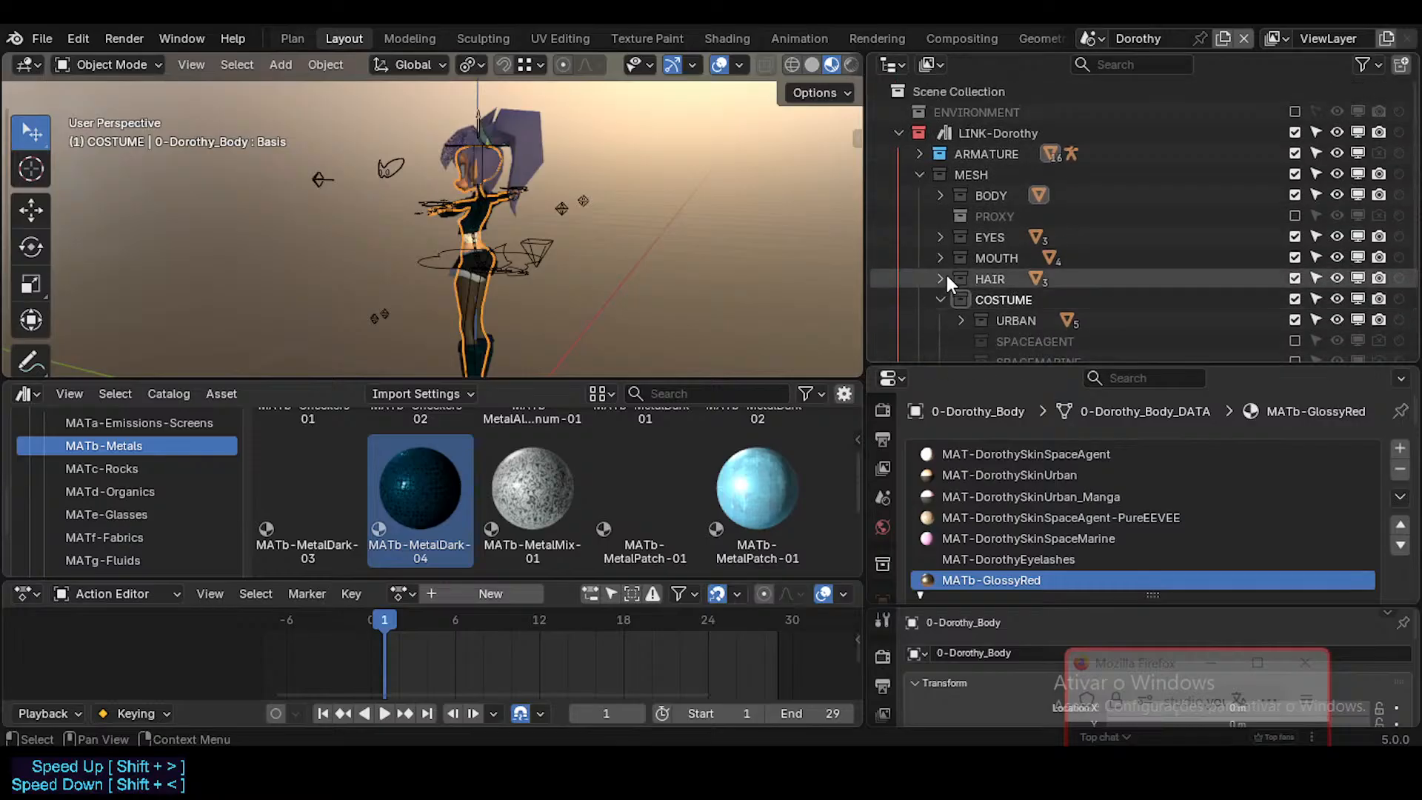
left_click(942, 295)
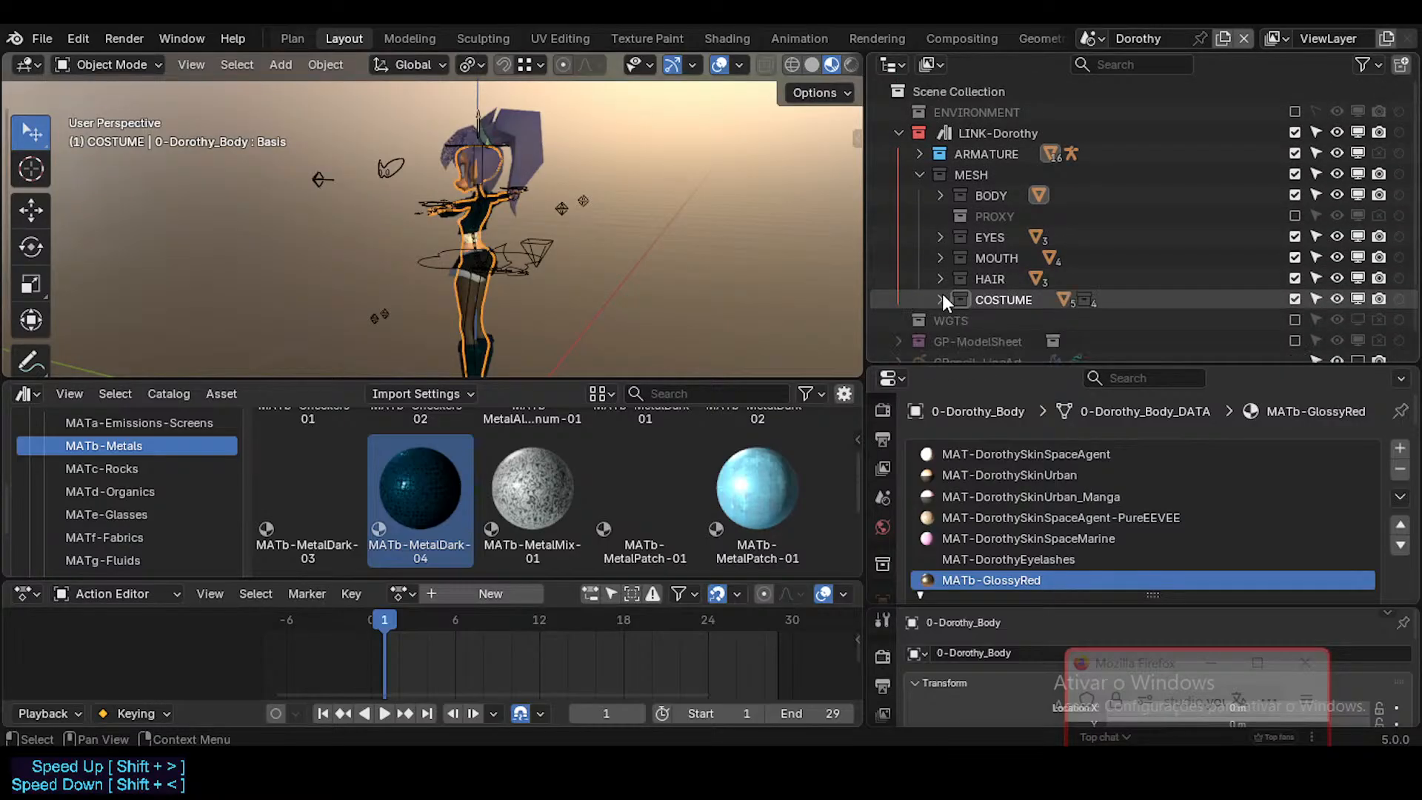
Step: Save the Dorothy.blend file
middle_click_drag(688, 238, 531, 206)
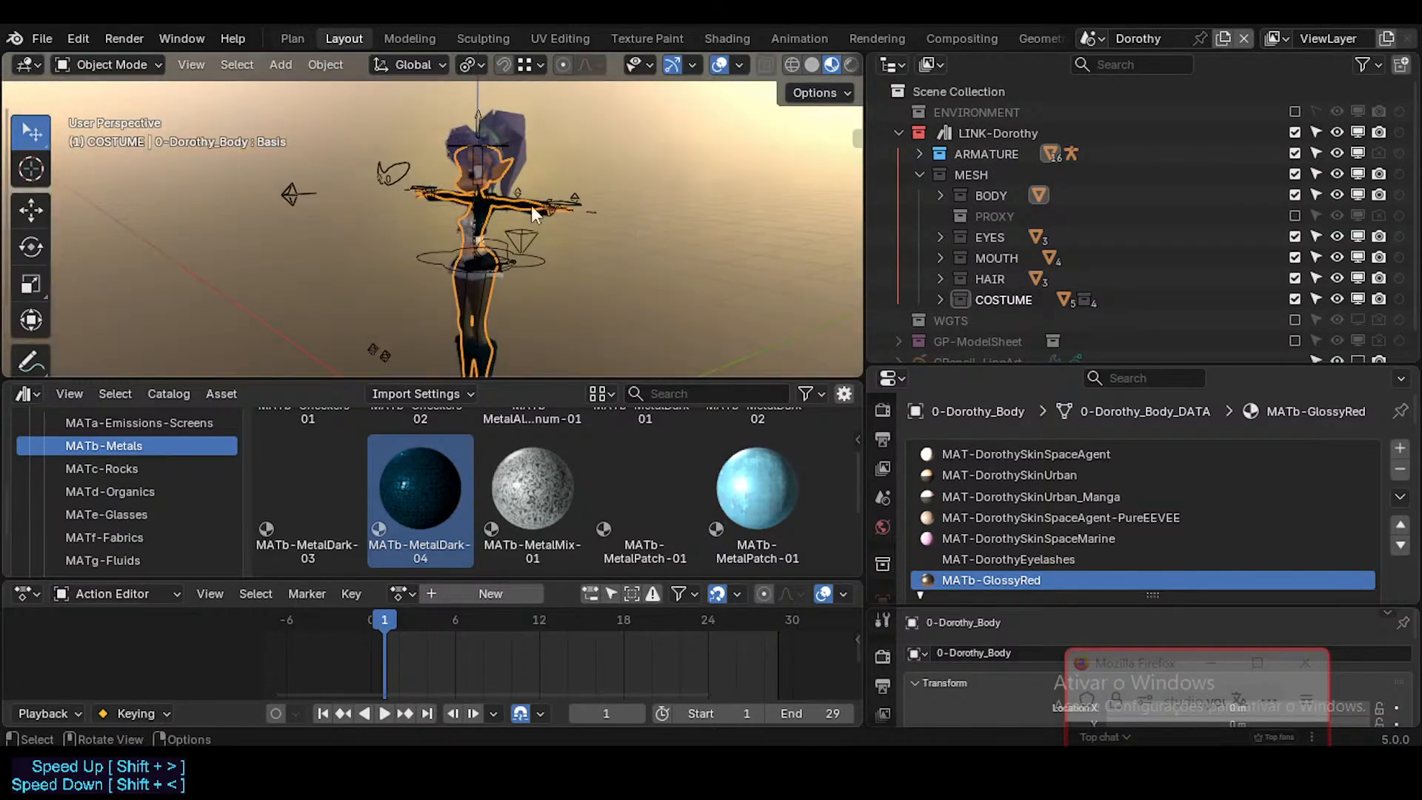
scroll(548, 208, "up", 5)
key("ctrl+s")
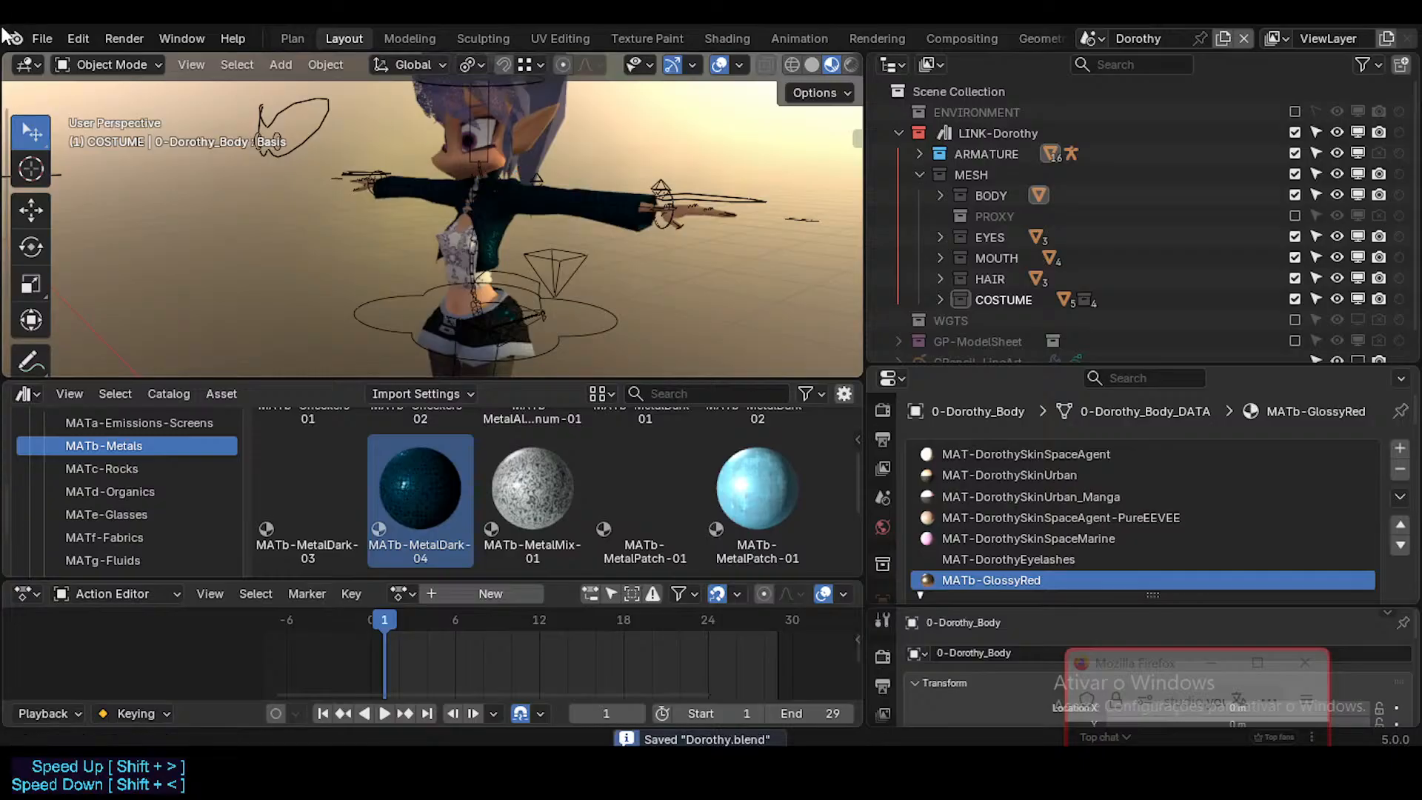
Step: Open DorothyLounge.blend from the DorothyLoungeSequence folder inside 03_Scenerii of the Neocene-V-AssetLibrary
left_click(36, 35)
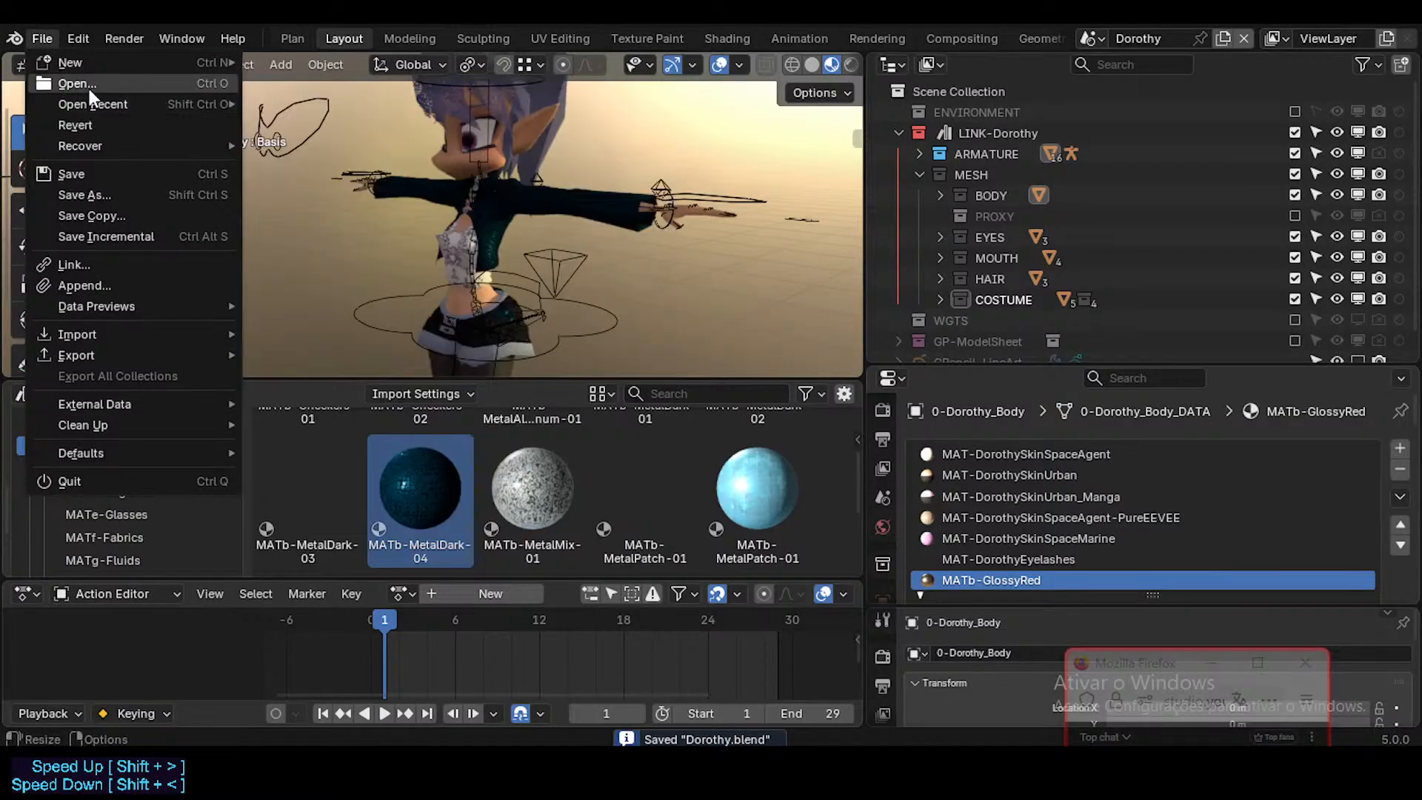
left_click(89, 89)
left_click(430, 87)
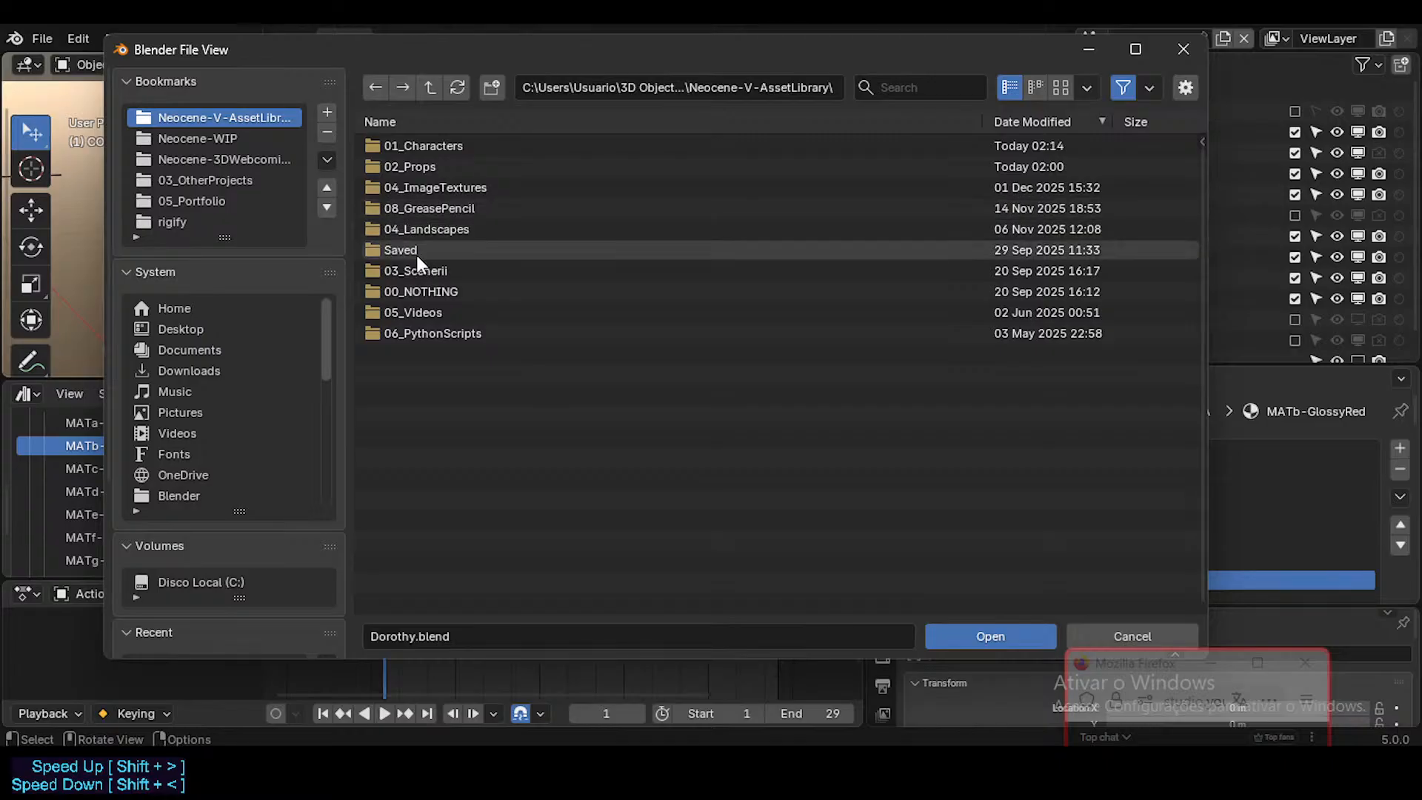
double_click(439, 271)
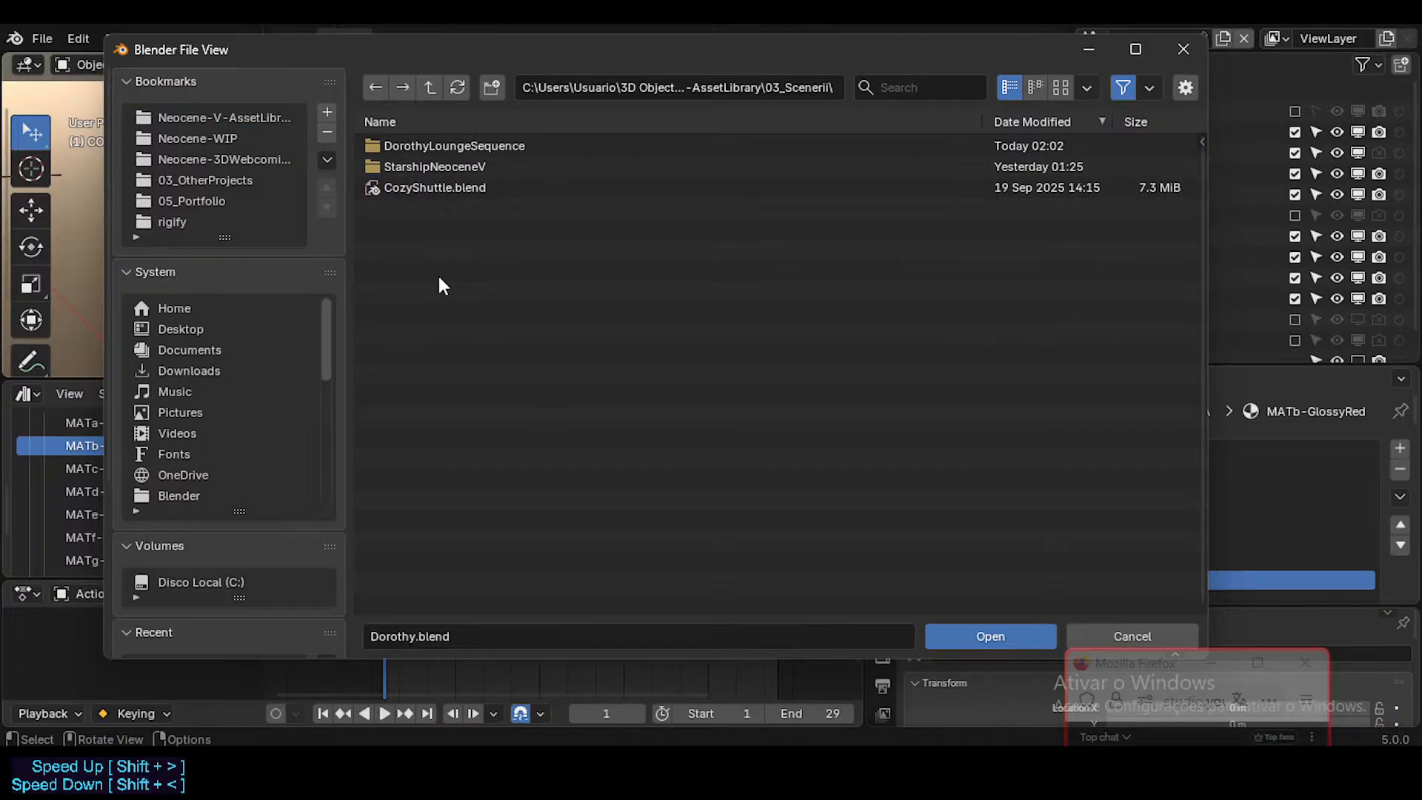
double_click(460, 146)
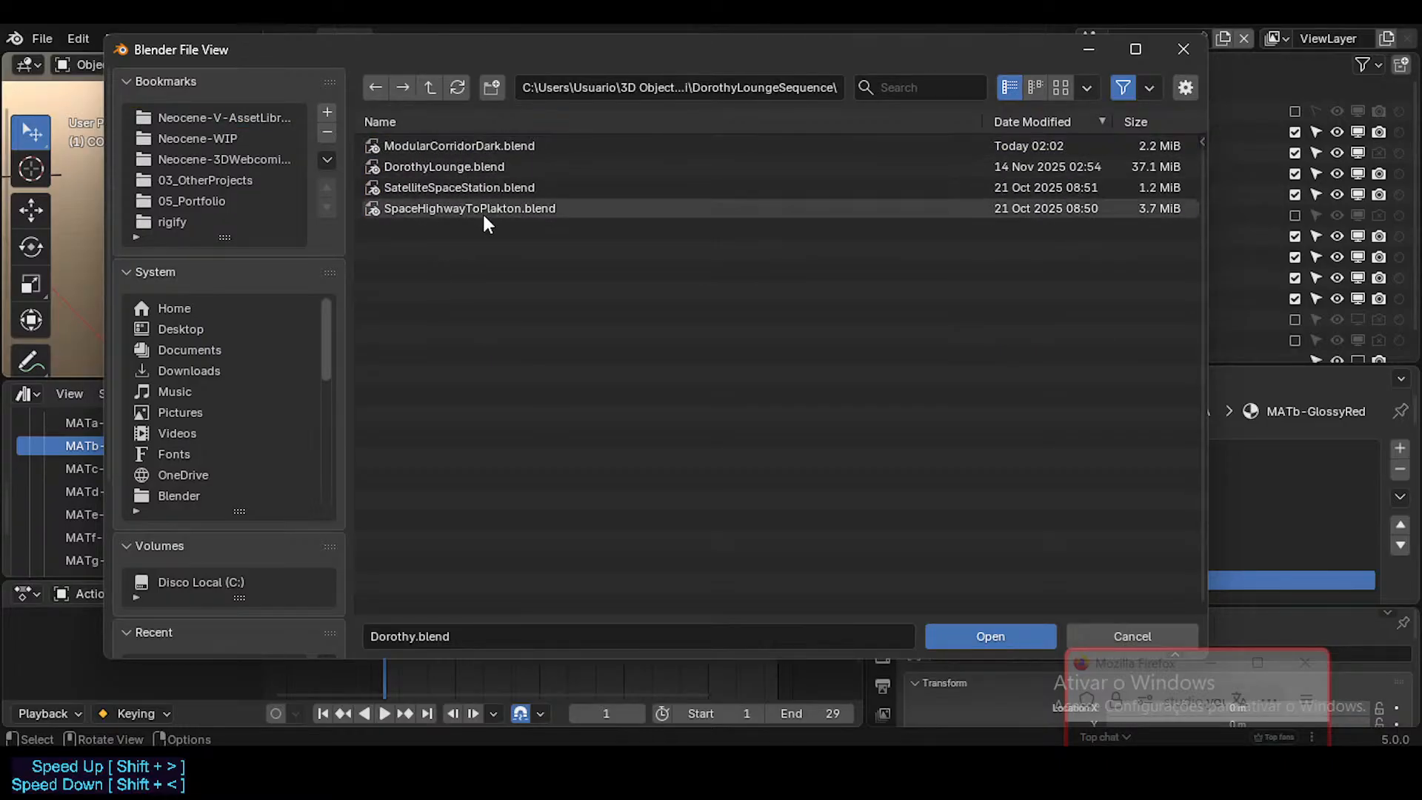
double_click(467, 163)
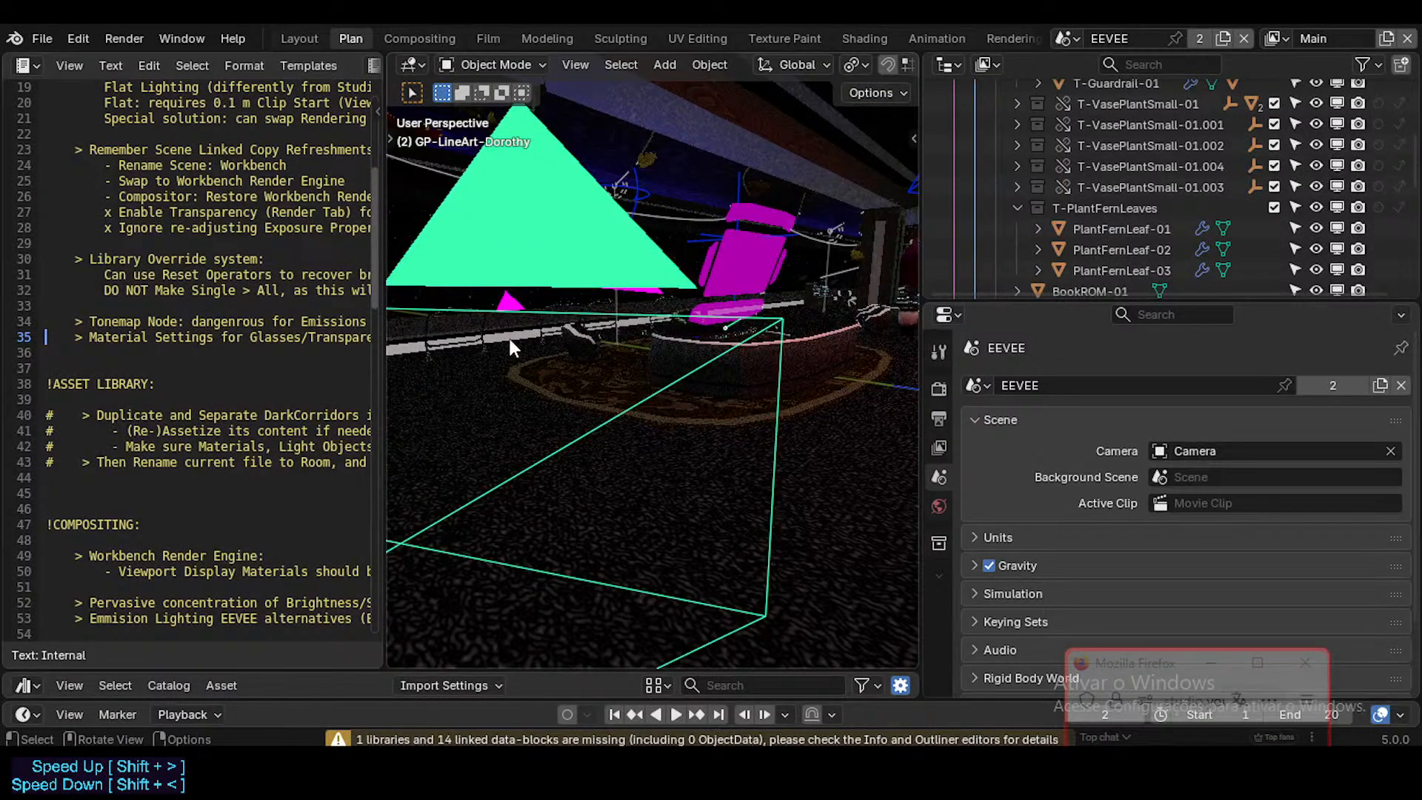
Step: Switch to the Layout workspace, look over the lounge interior, and enlarge the Asset Browser below the viewport
left_click(313, 38)
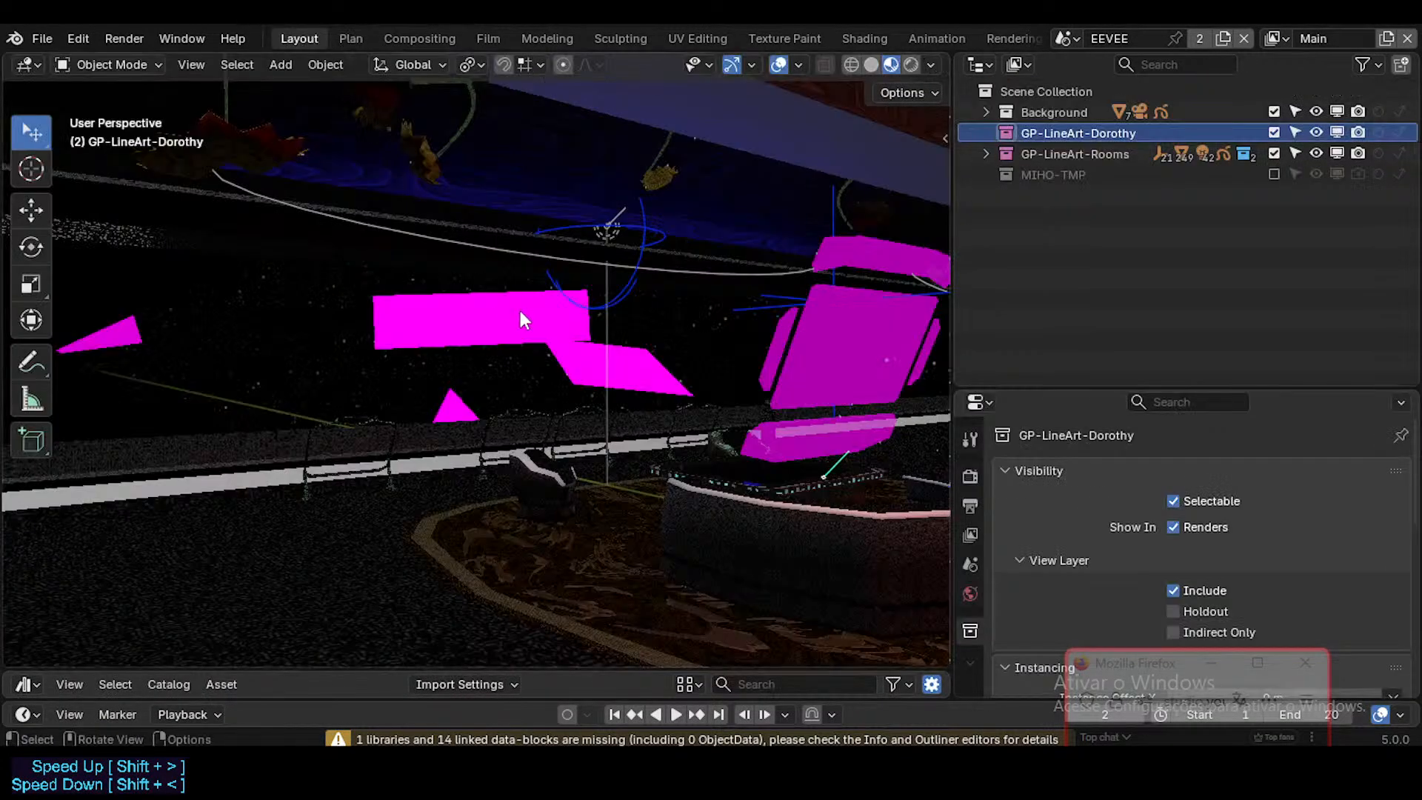
key("shift+grave")
key("w")
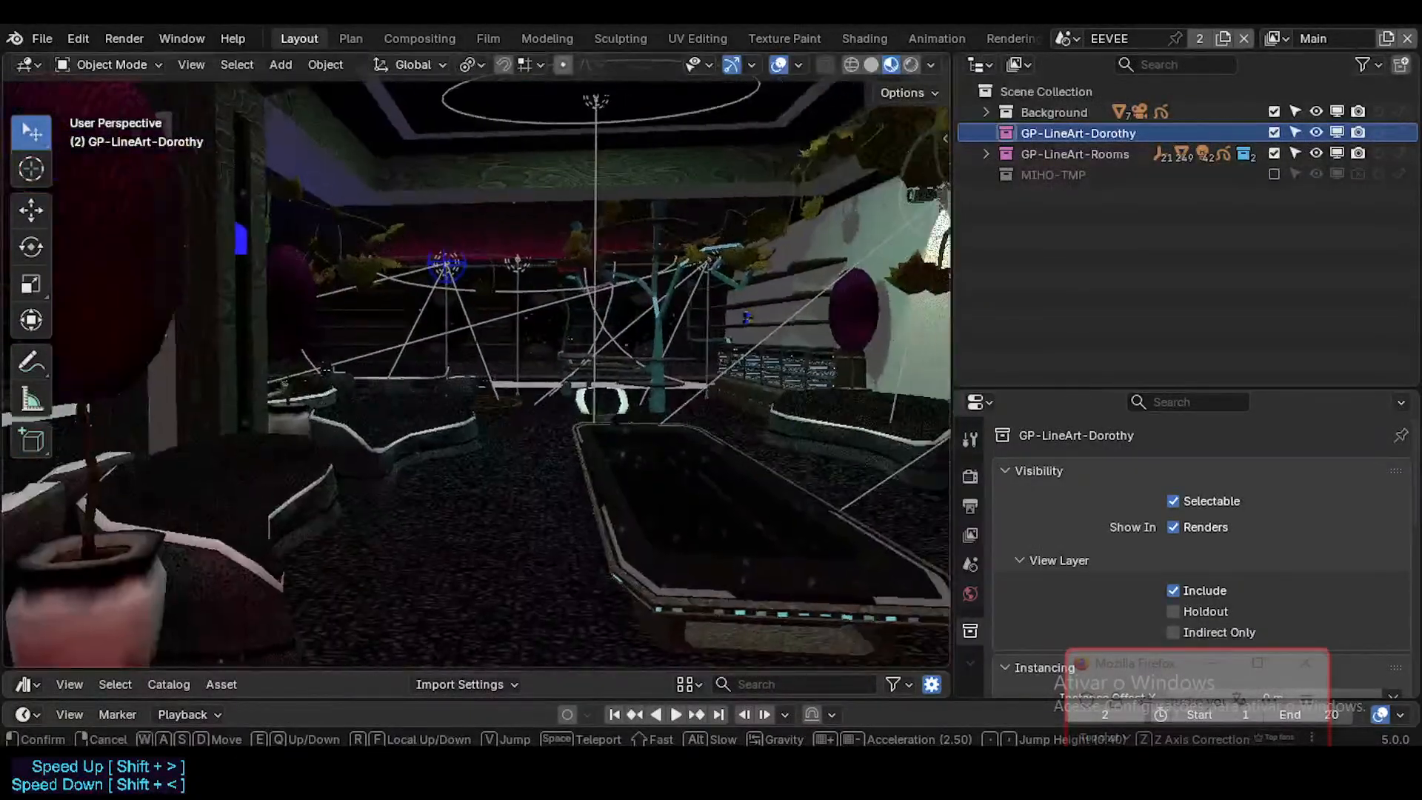
left_click(612, 213)
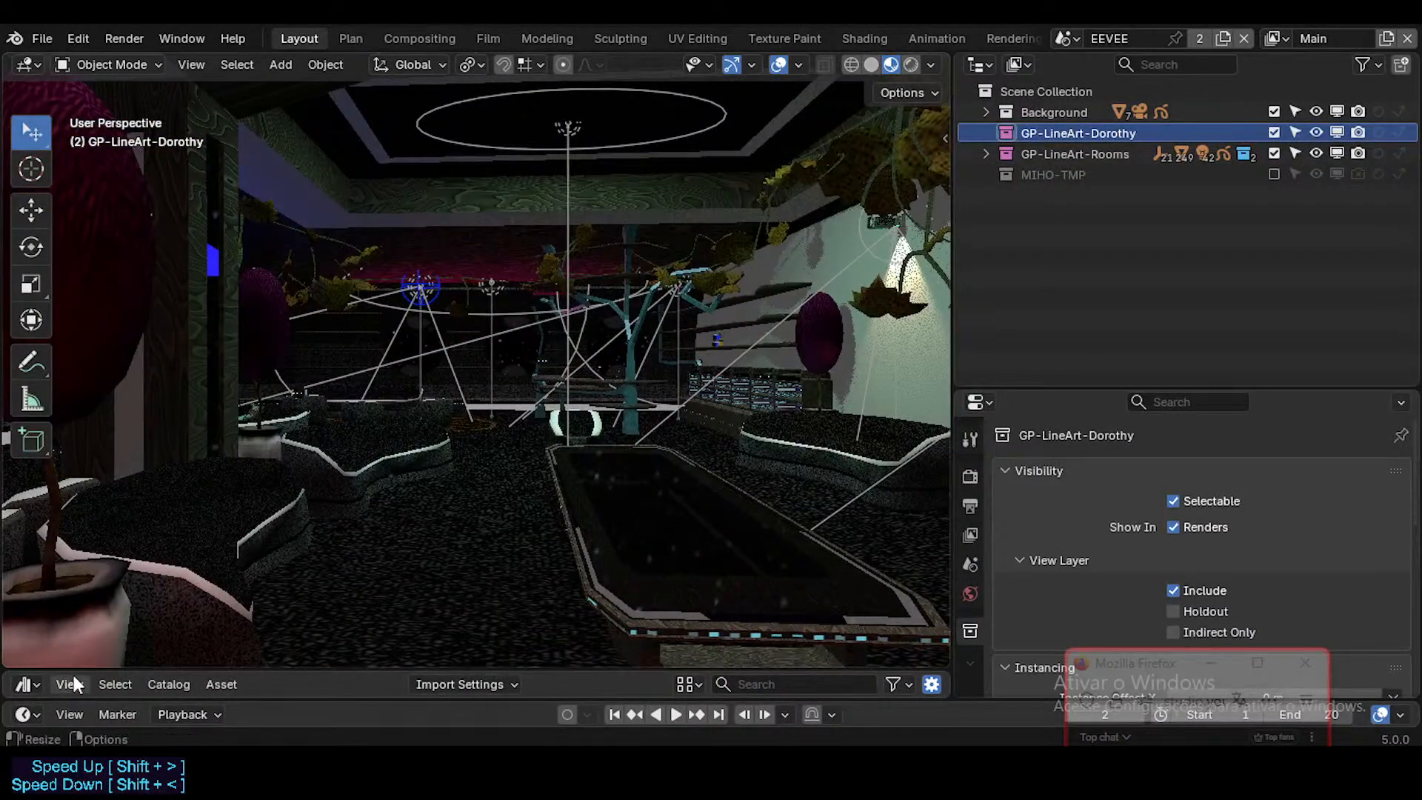
left_click_drag(75, 669, 75, 355)
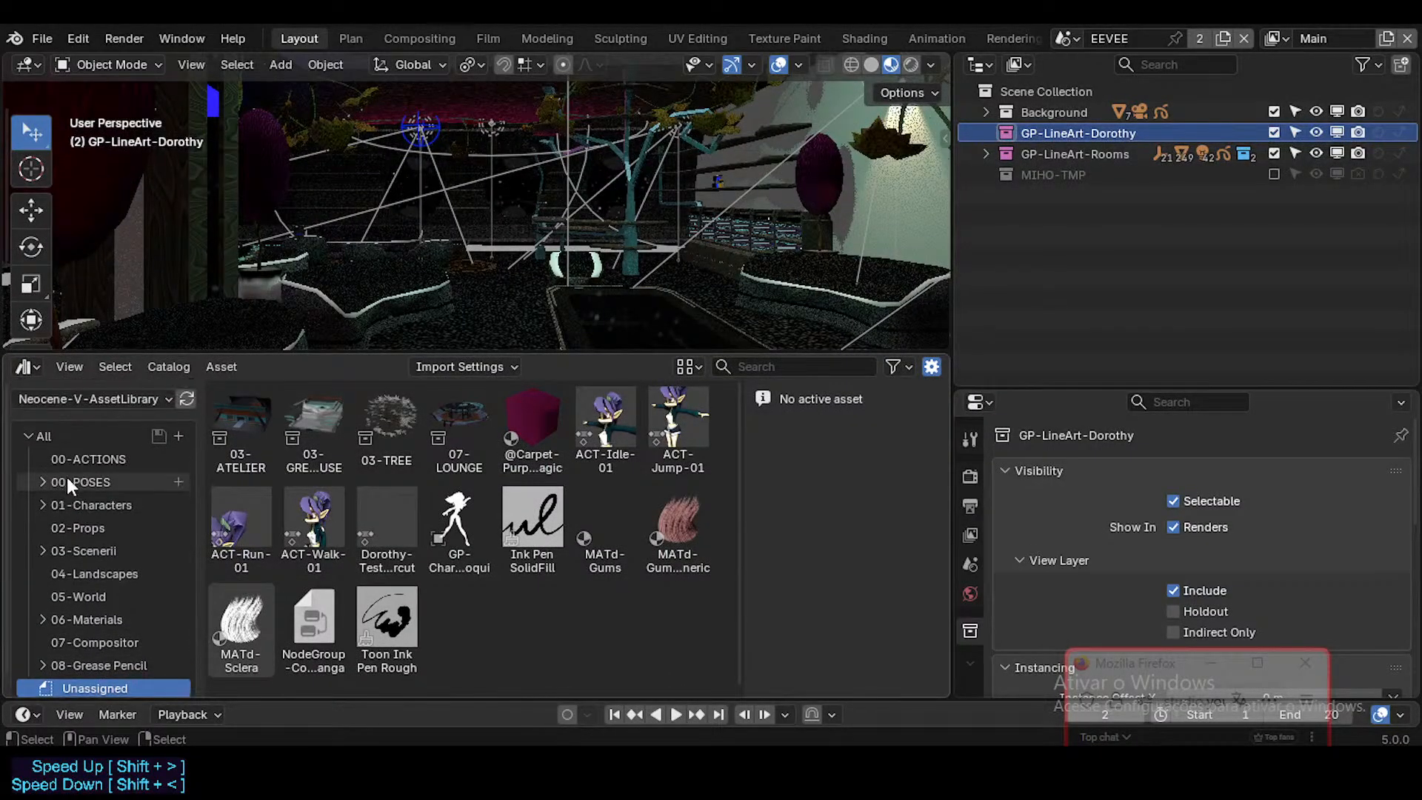
Step: Check the unassigned assets of the Current File library, and return the Asset Browser to Neocene-V-AssetLibrary
left_click(159, 398)
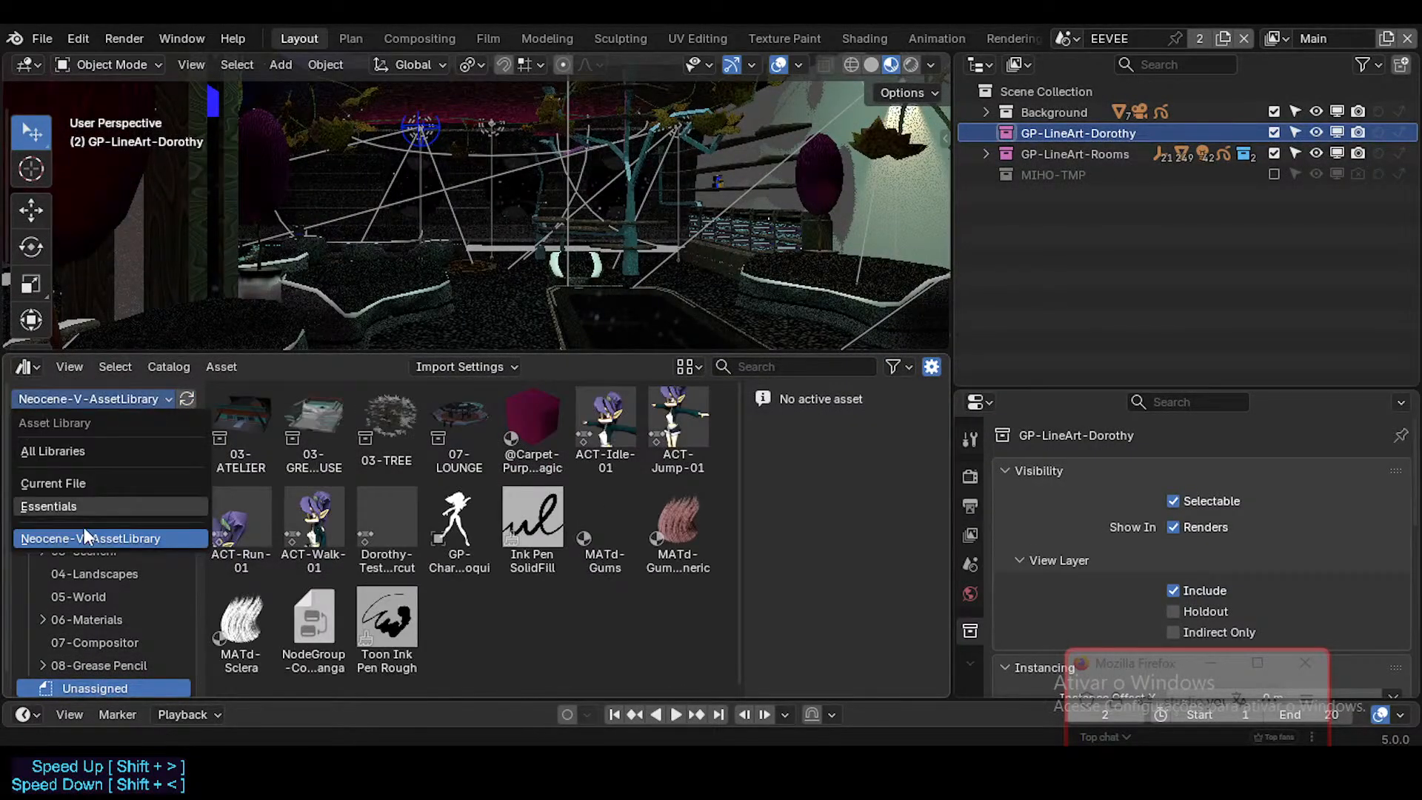
left_click(75, 485)
scroll(126, 630, "down", 1)
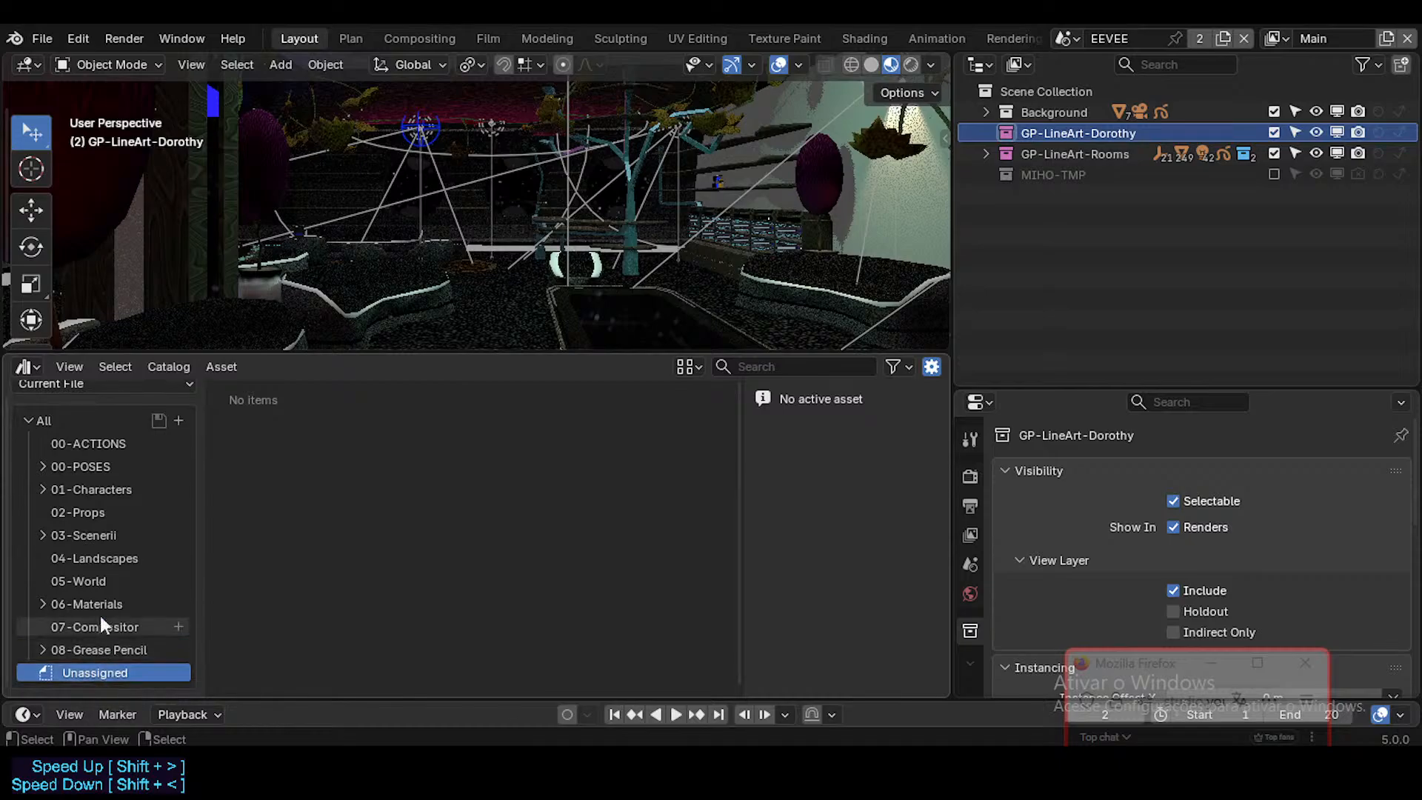
scroll(97, 519, "up", 1)
left_click(88, 399)
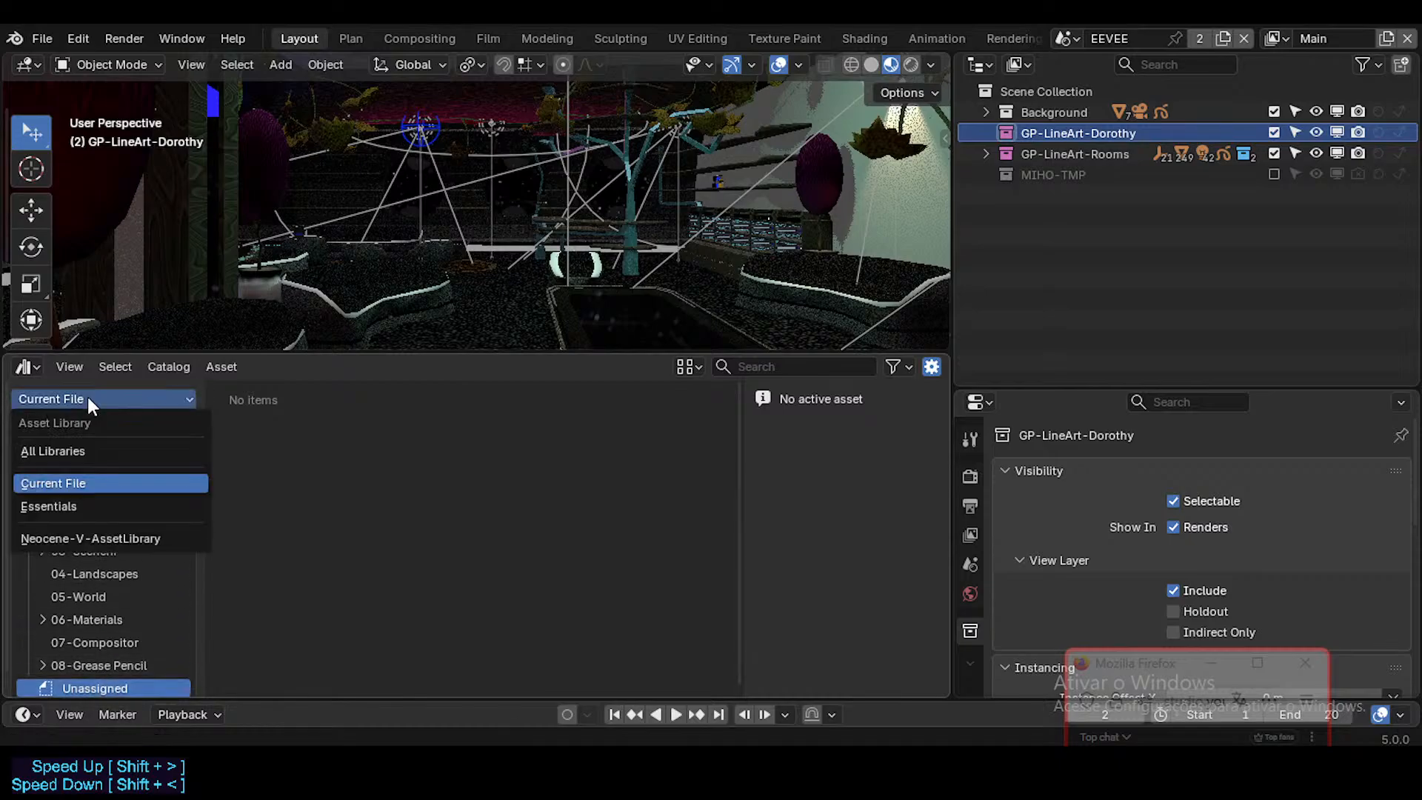
left_click(94, 538)
Step: Select the T-Guardrail-01 object in the lounge viewport
key("shift+grave")
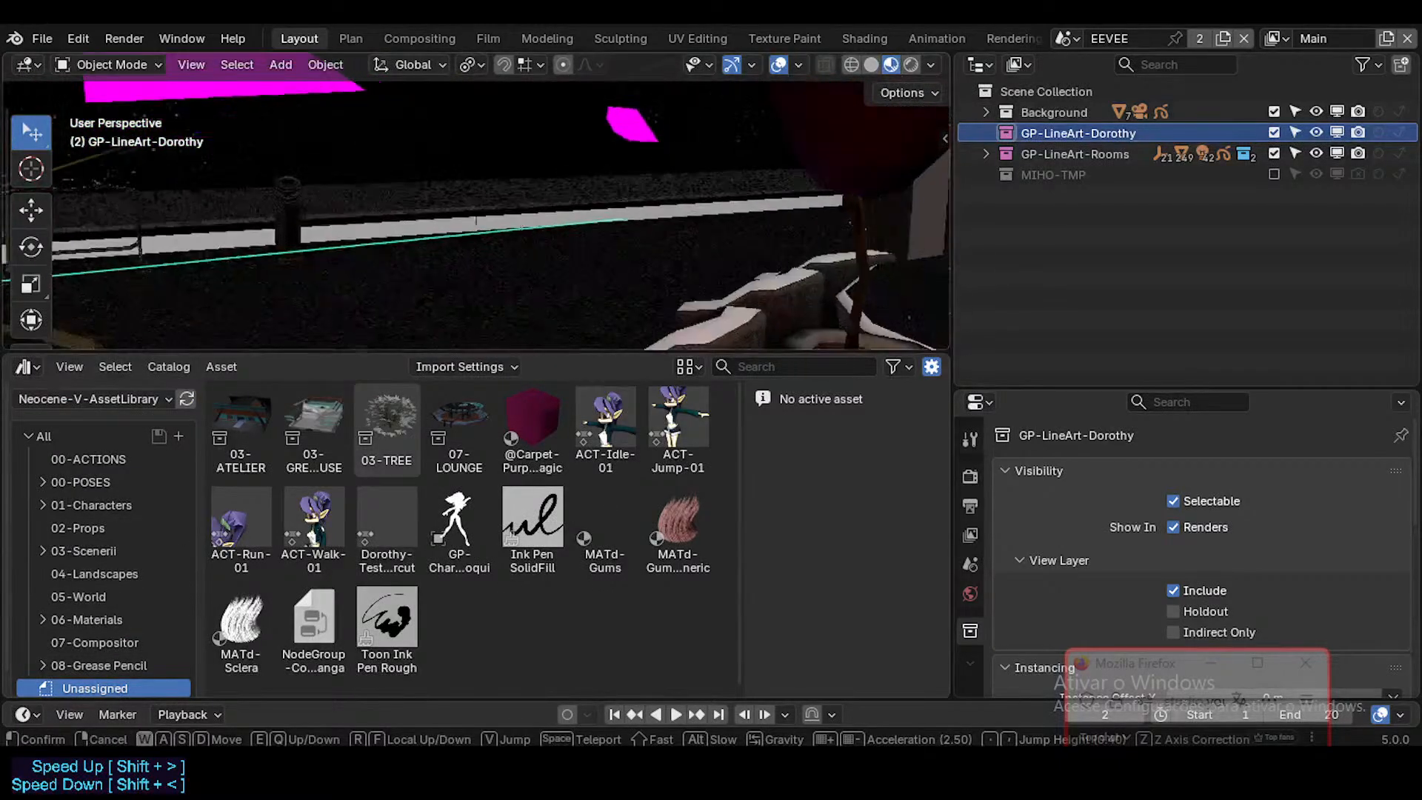
left_click(475, 224)
left_click(461, 204)
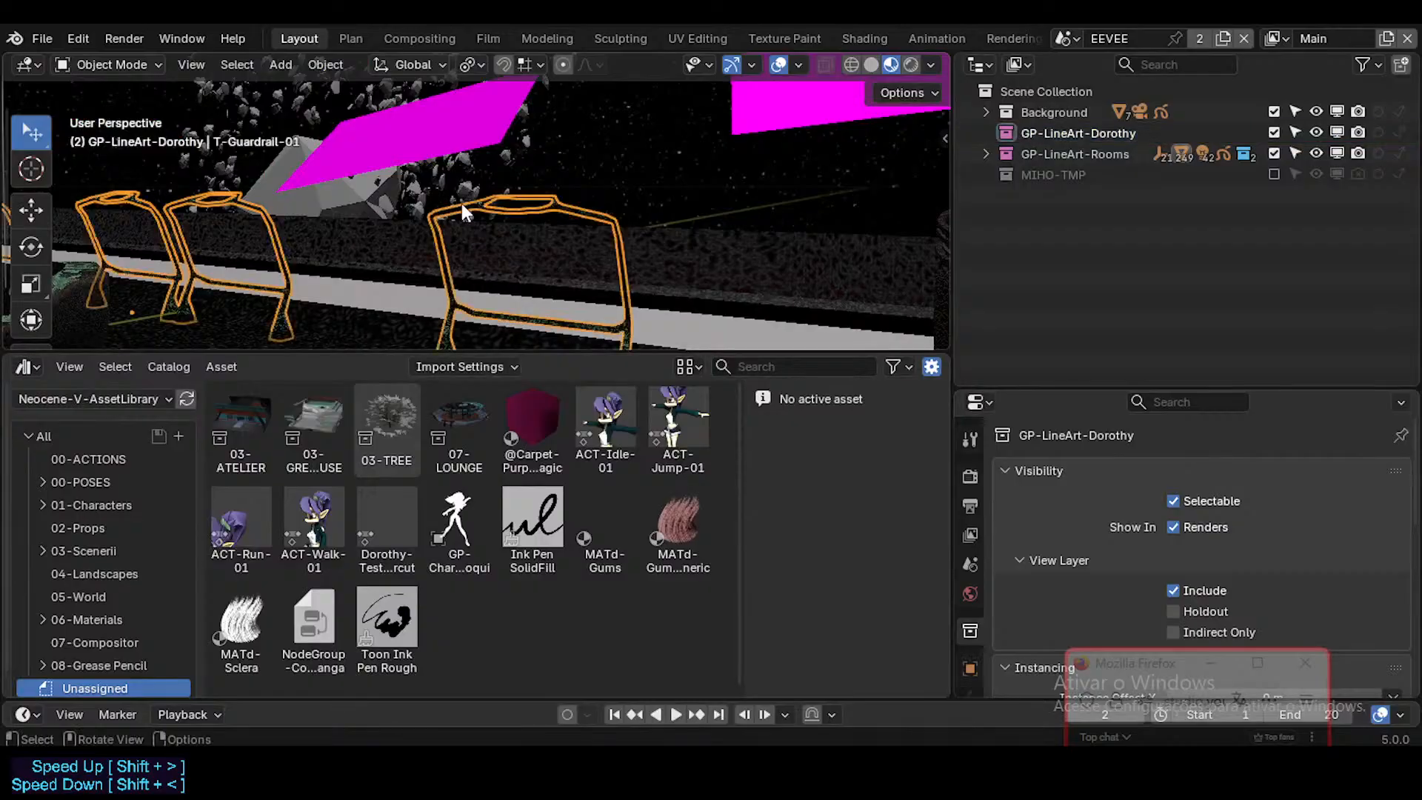
Step: Select the T-GuardrailScreen object in the top opening of the guardrail, with the guardrails included in the selection
key("shift+grave")
left_click(475, 214)
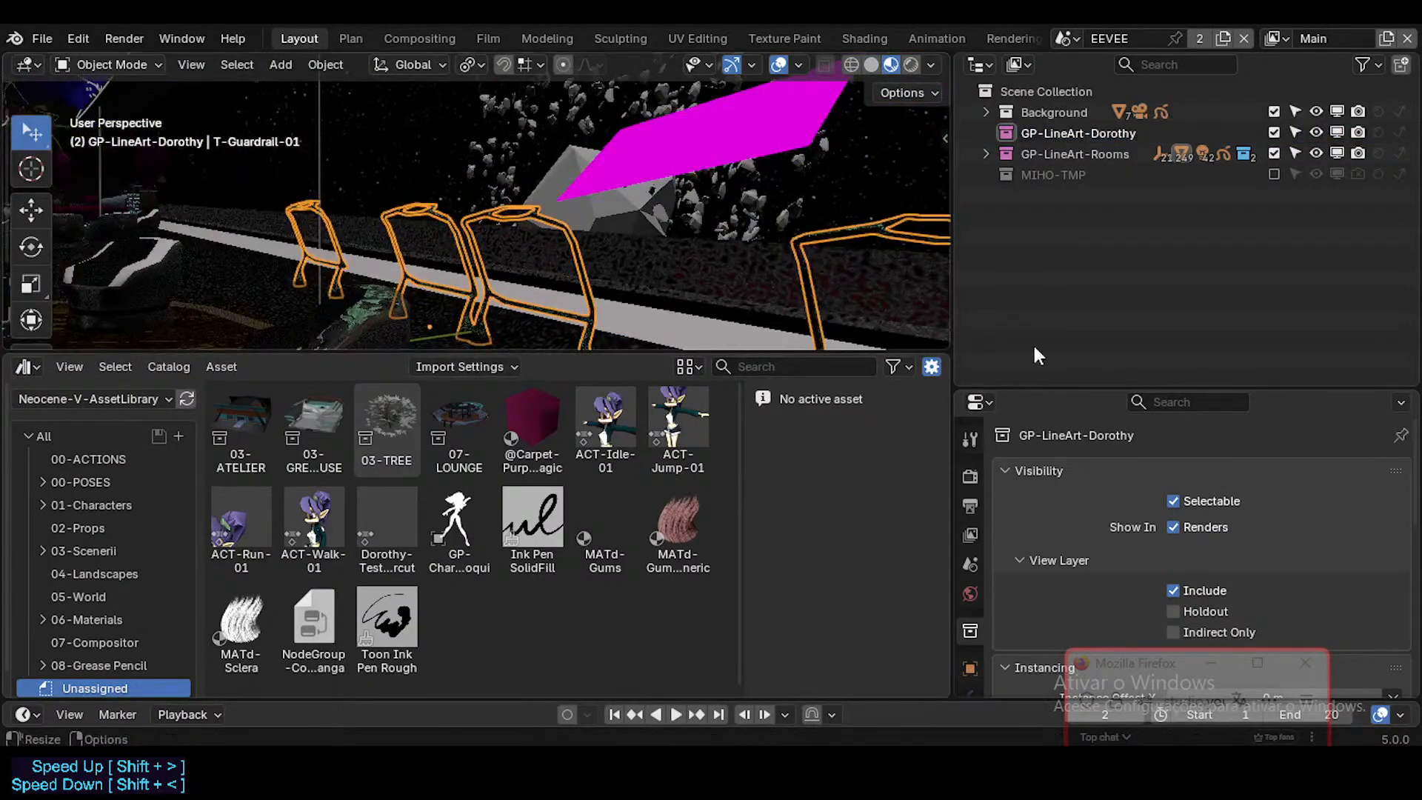
scroll(712, 258, "down", 2)
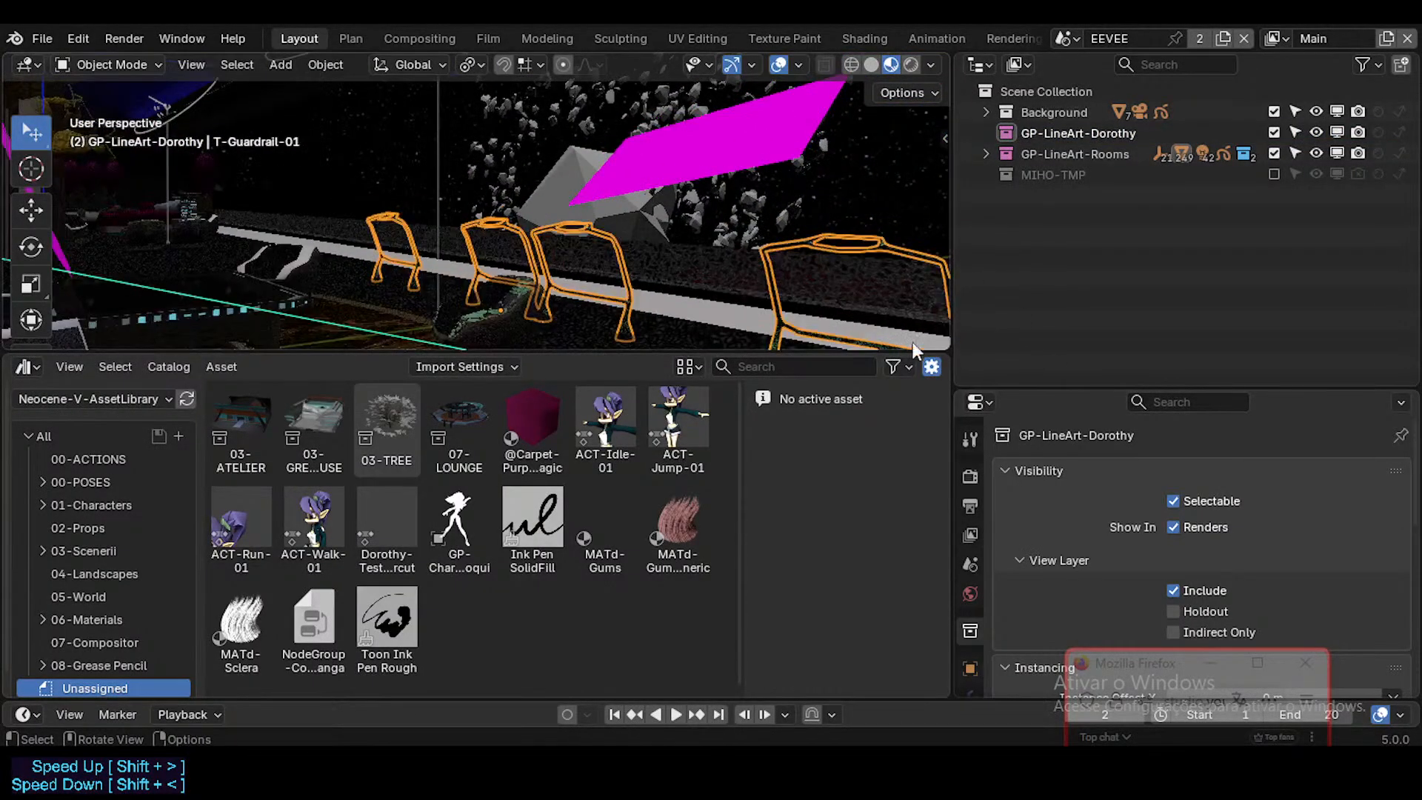
key("shift+grave")
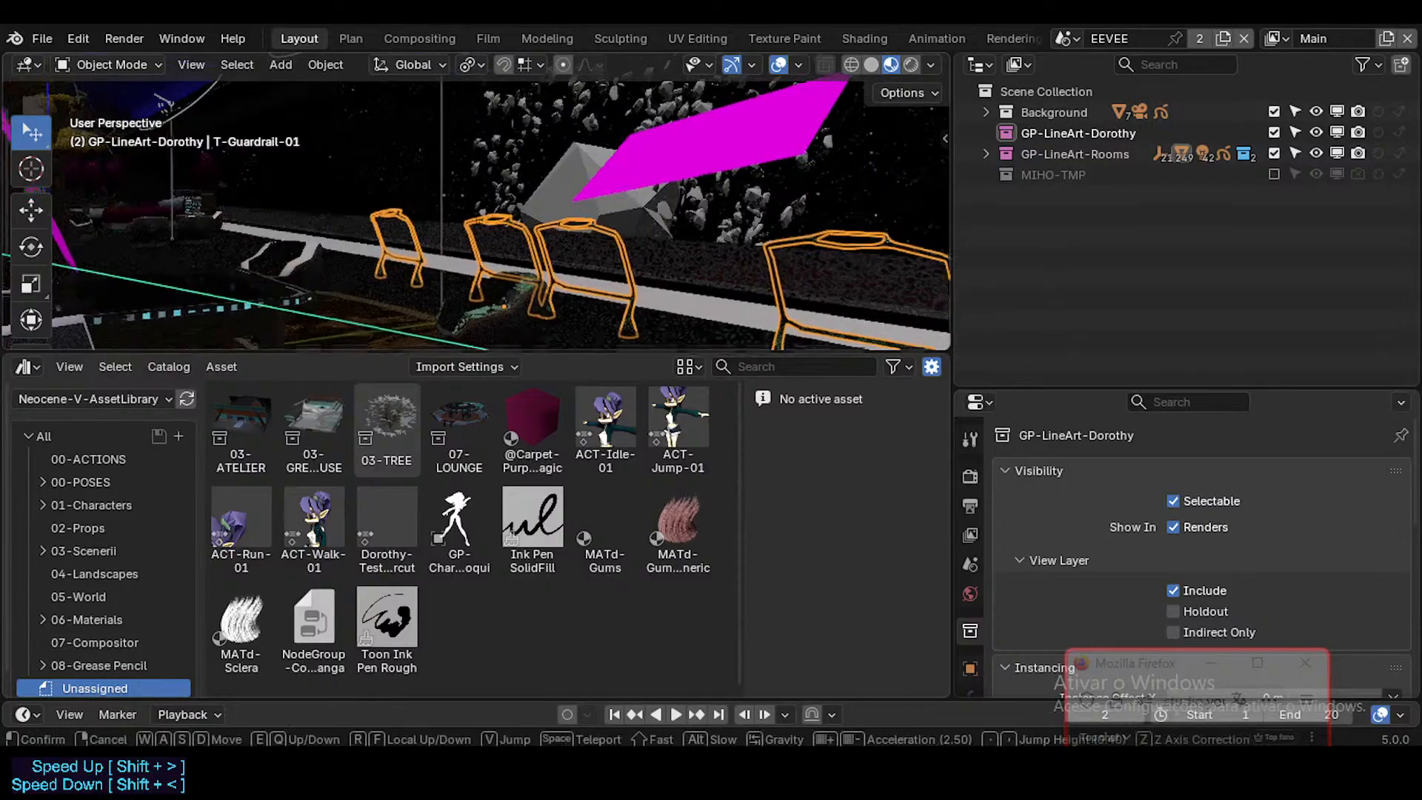
key("w")
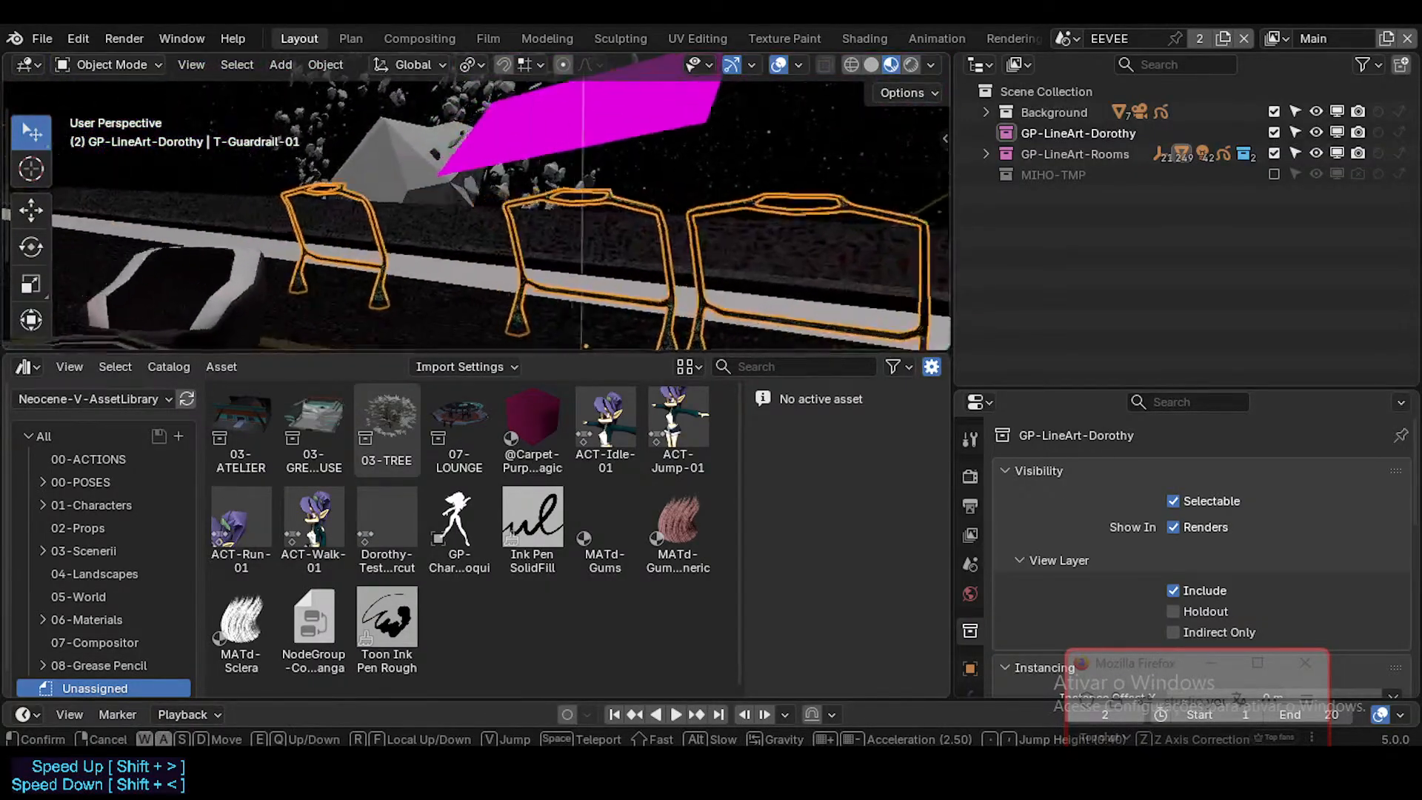
left_click(607, 233)
left_click(608, 160)
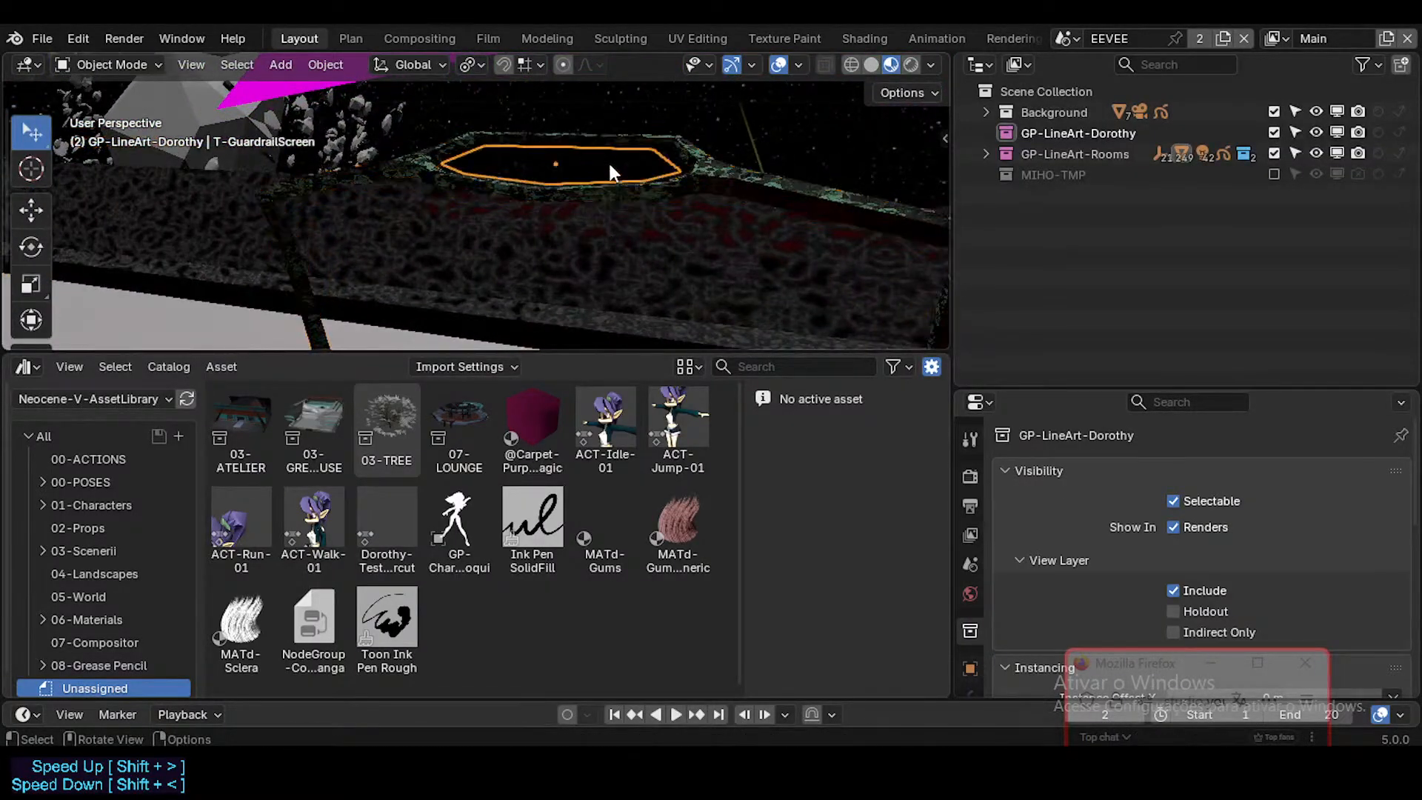
key("ctrl+z")
left_click(605, 169, "shift")
key("shift+grave")
key("s")
key("w")
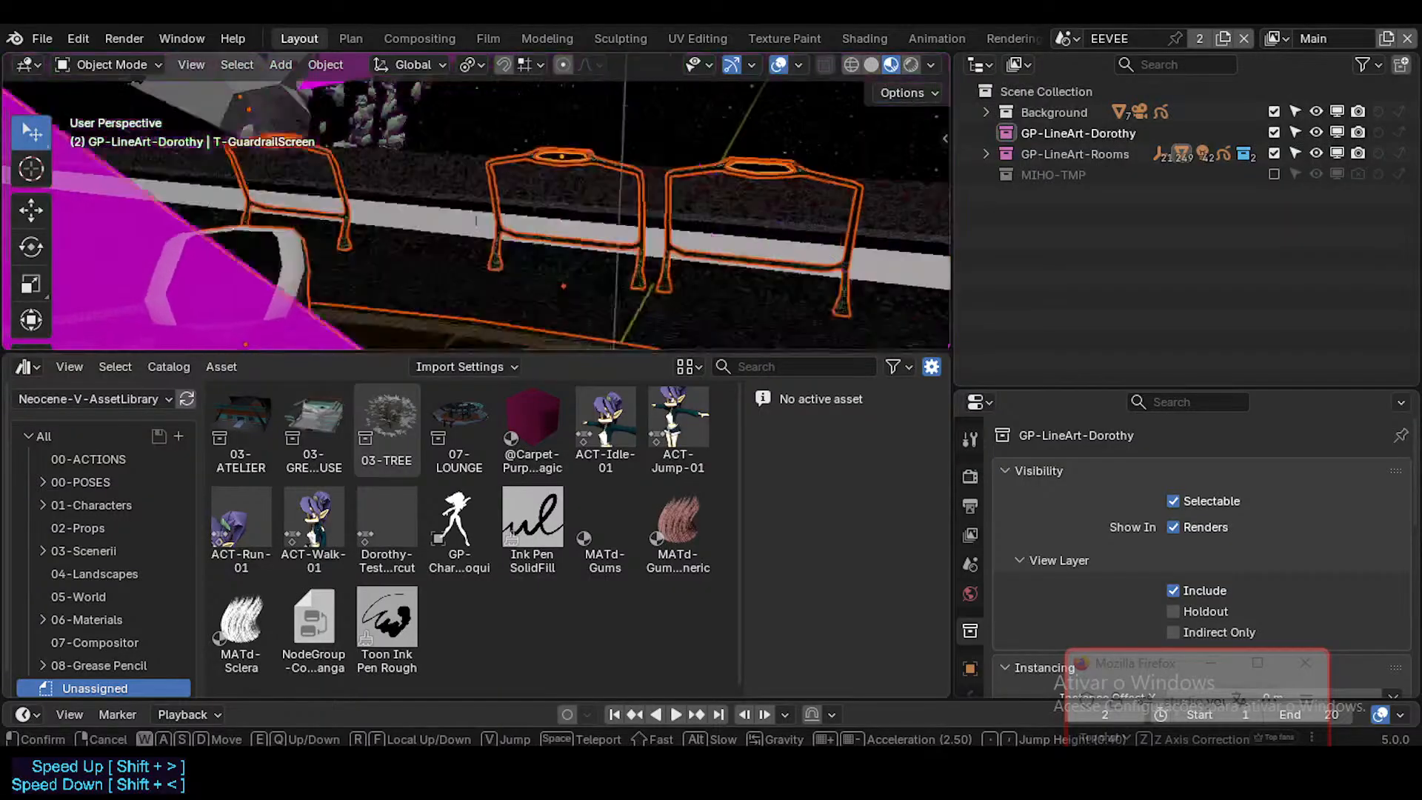
key("w")
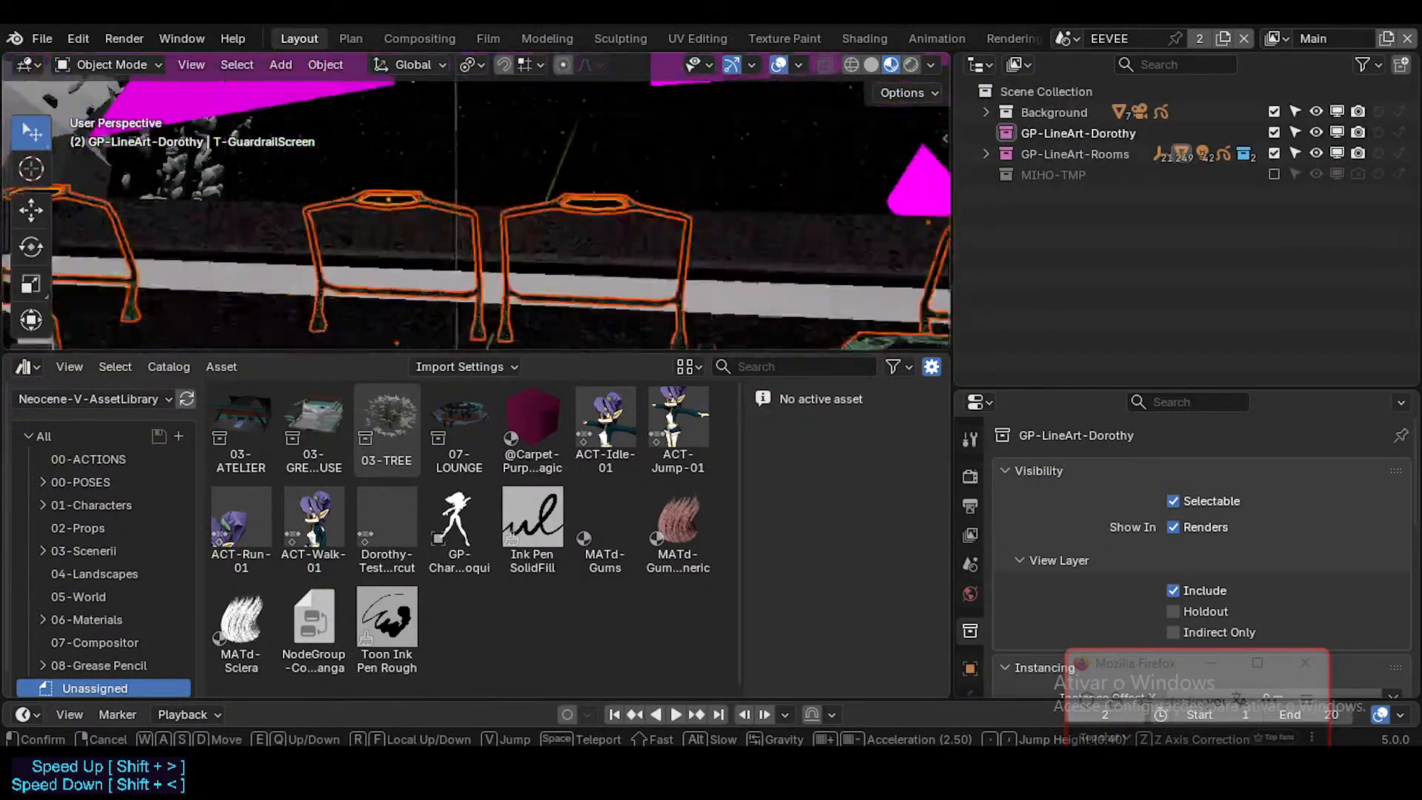
left_click(541, 149)
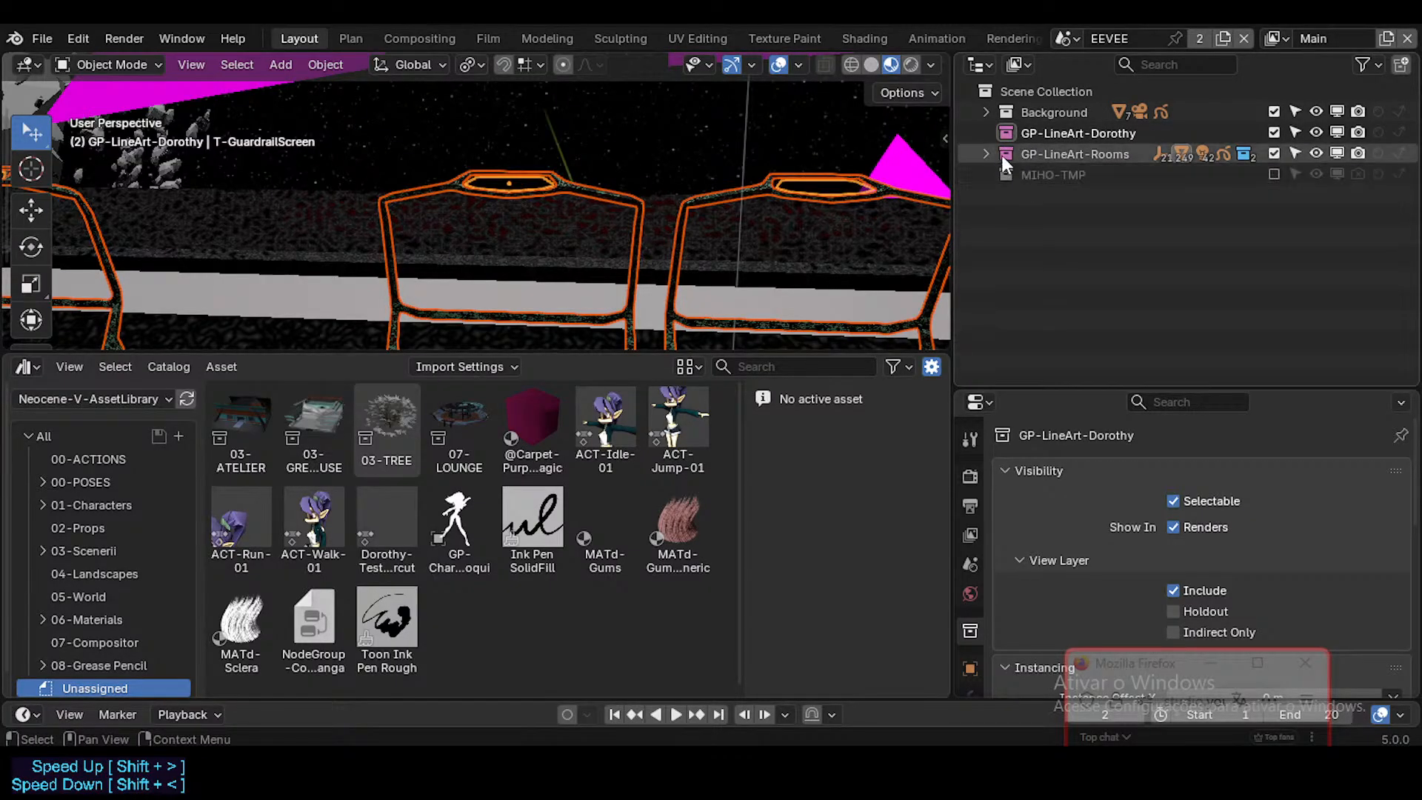
Step: Select the T-Guardrail-01 object in the viewport and locate it in the scene hierarchy
left_click(987, 113)
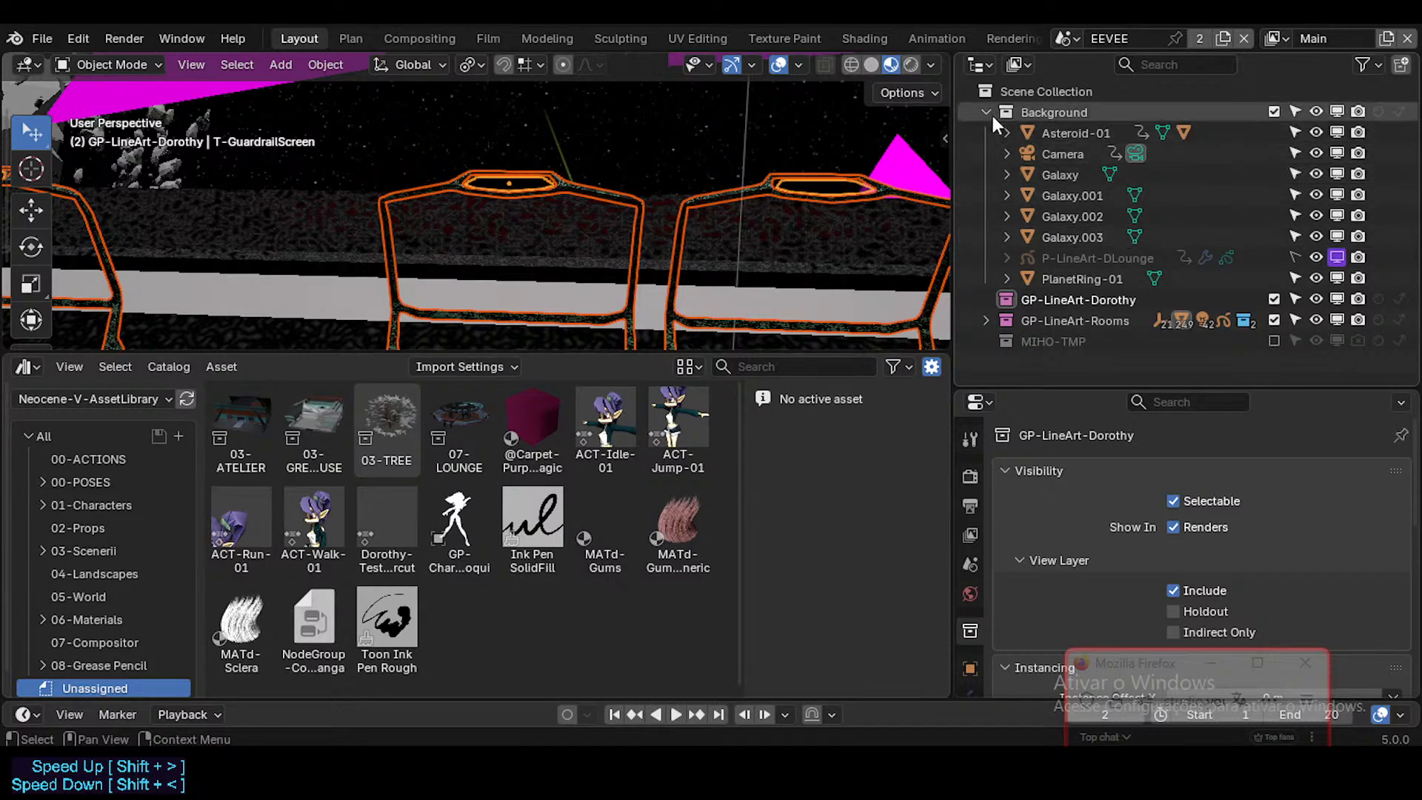
left_click(986, 112)
left_click(751, 203)
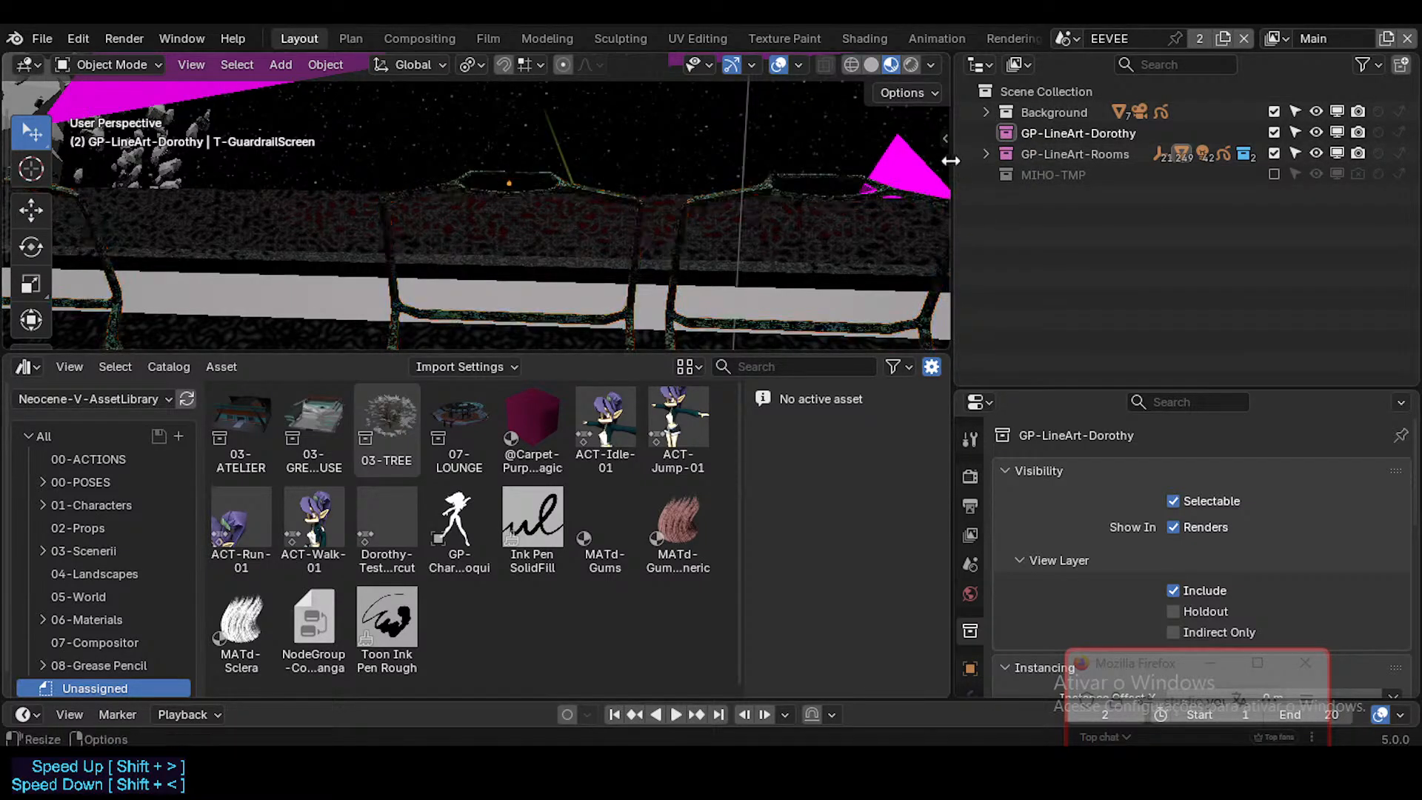
left_click(573, 181)
left_click(560, 180)
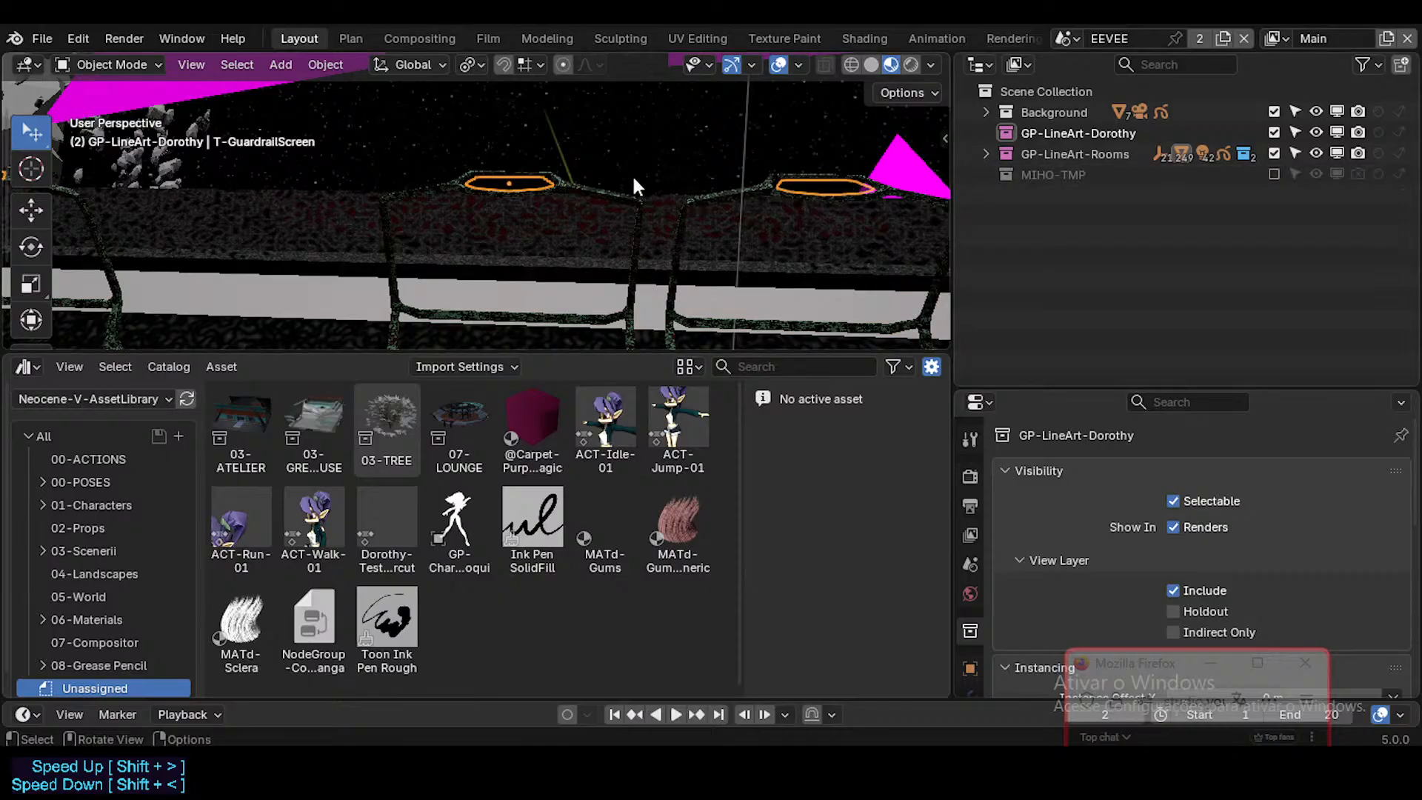
left_click(561, 187)
key("KP_Decimal")
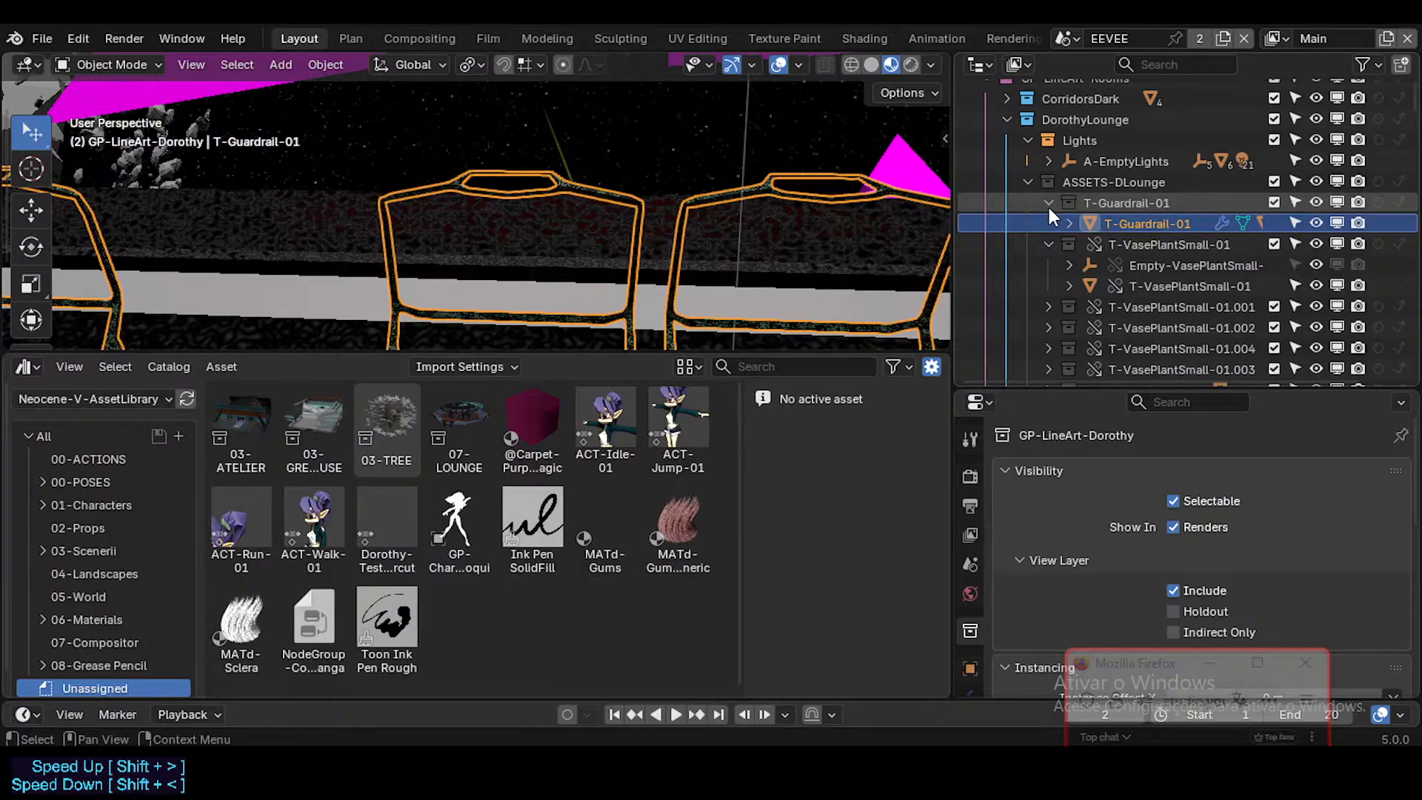
Step: Check that the T-Guardrail-01 collection holds both the guardrail and its T-GuardrailScreen child, and collapse the collection
left_click(1125, 206)
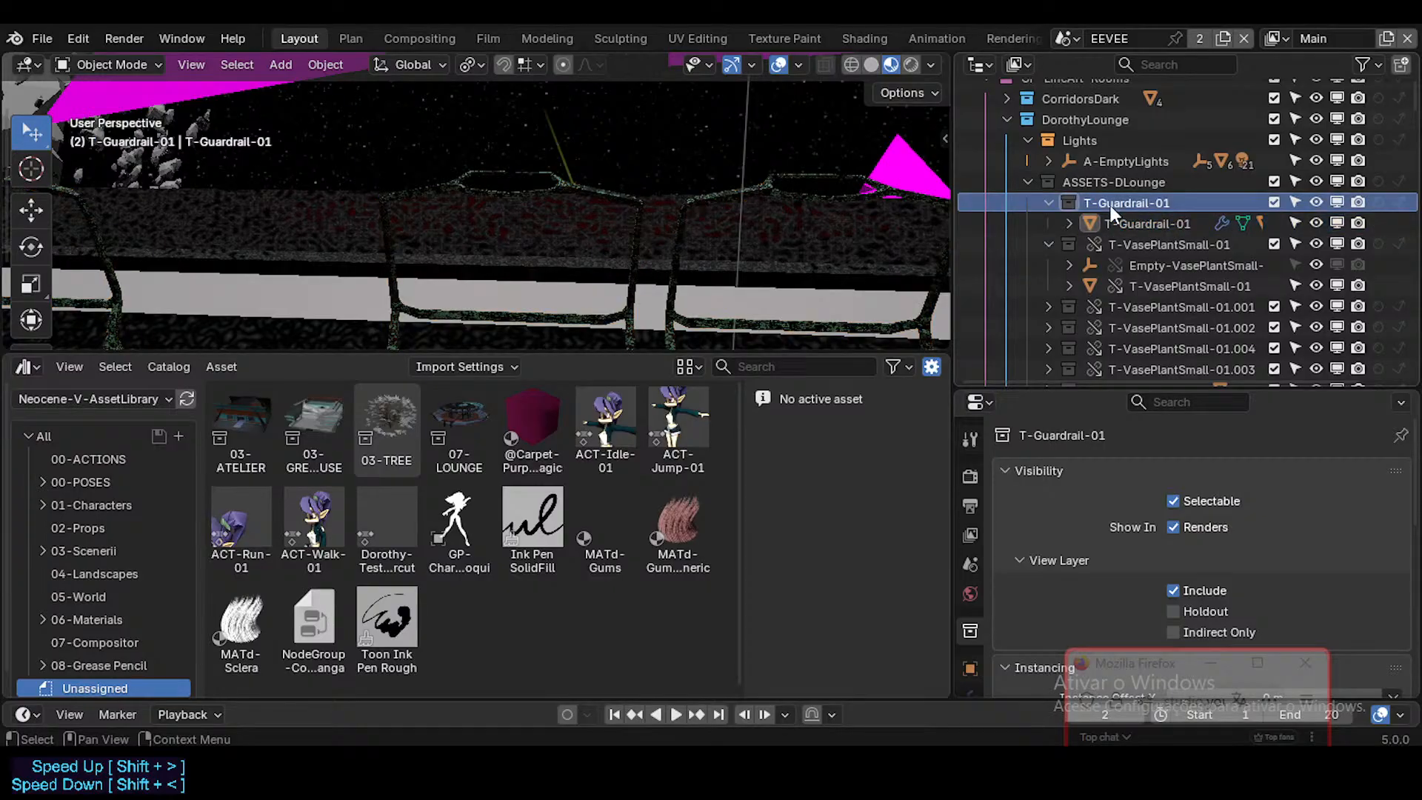
left_click(1048, 203)
left_click(1046, 221)
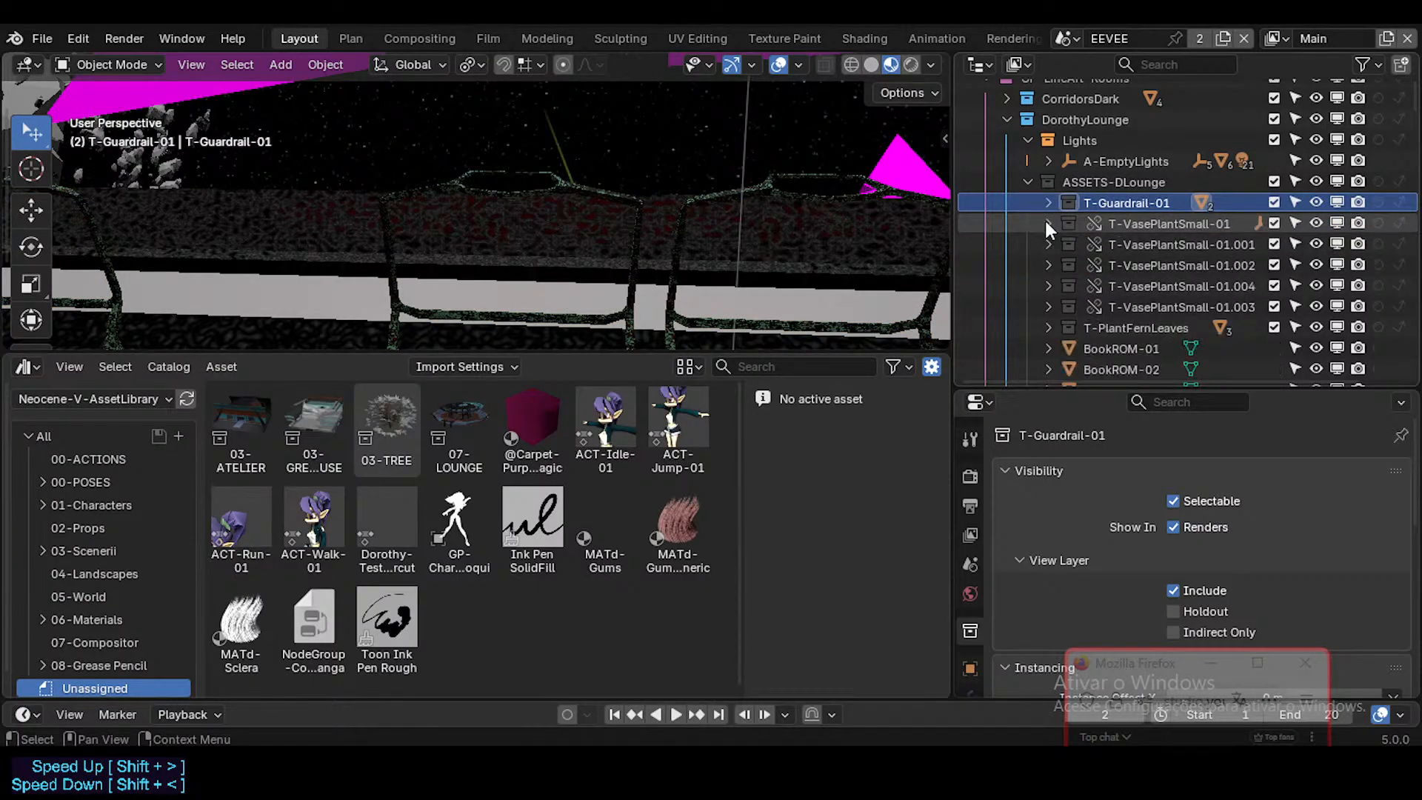
left_click(1051, 202)
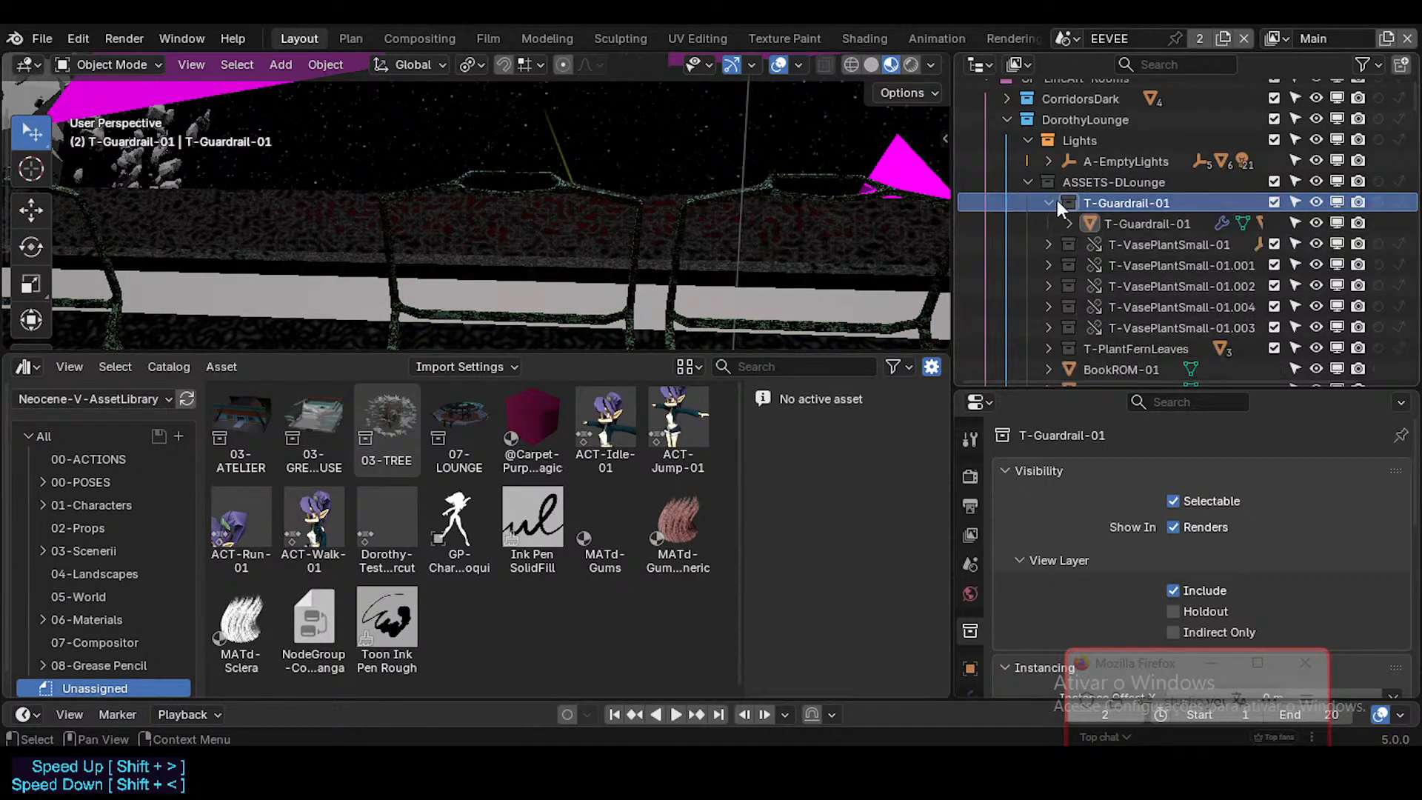
left_click(1106, 223)
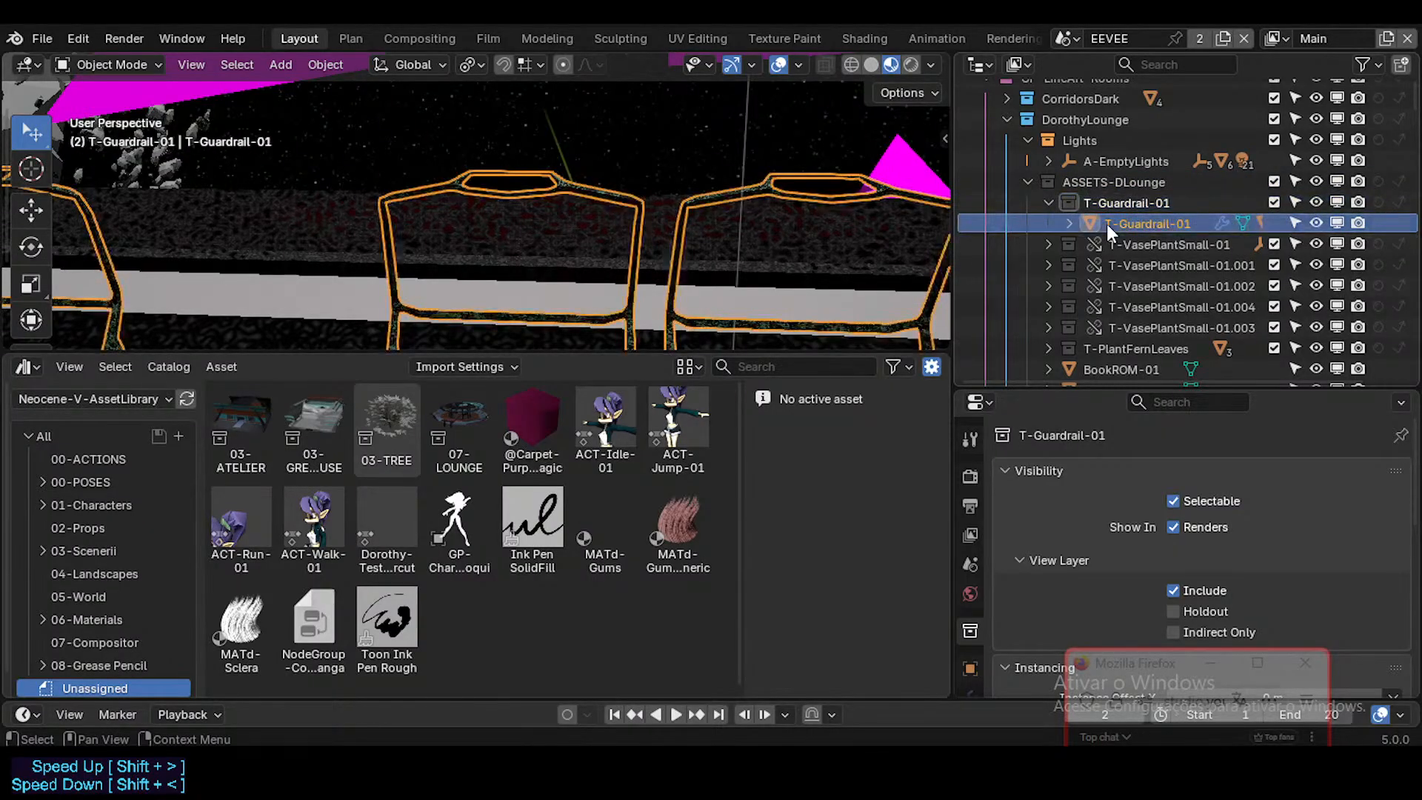
left_click(1106, 208)
left_click(1072, 222)
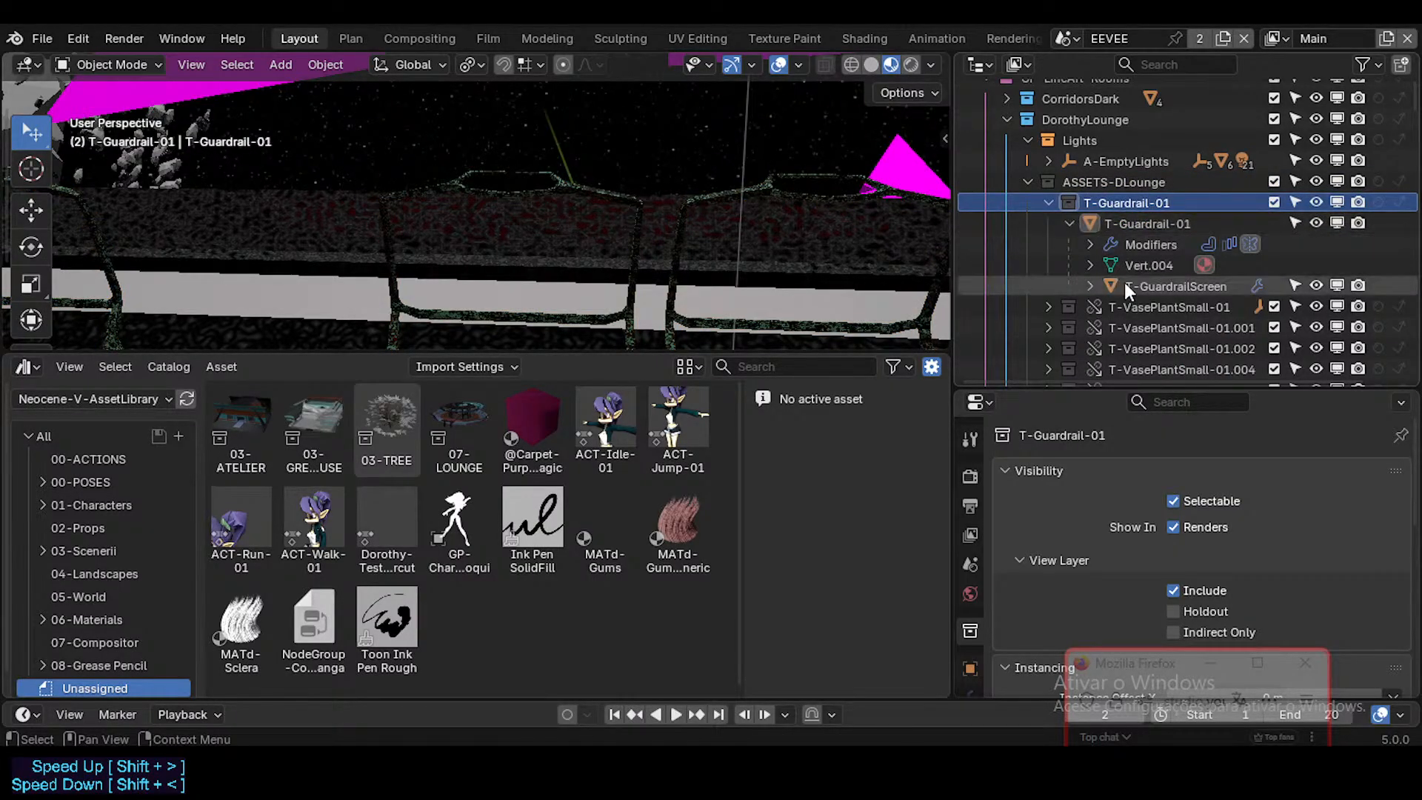
left_click(1124, 285)
left_click(1069, 223)
left_click(1050, 204)
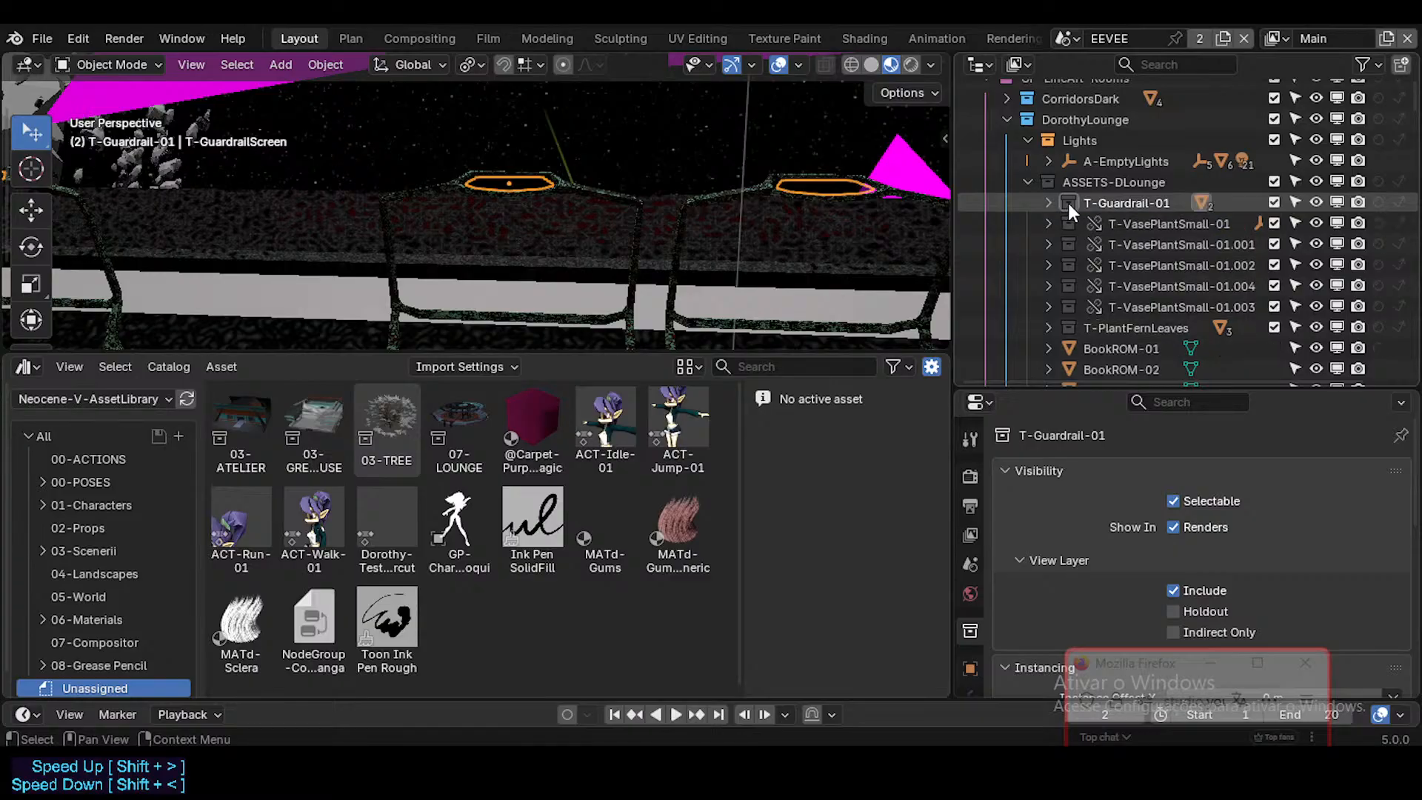
Step: Mark the T-Guardrail-01 collection under ASSETS-DLounge as an asset
left_click(1073, 203)
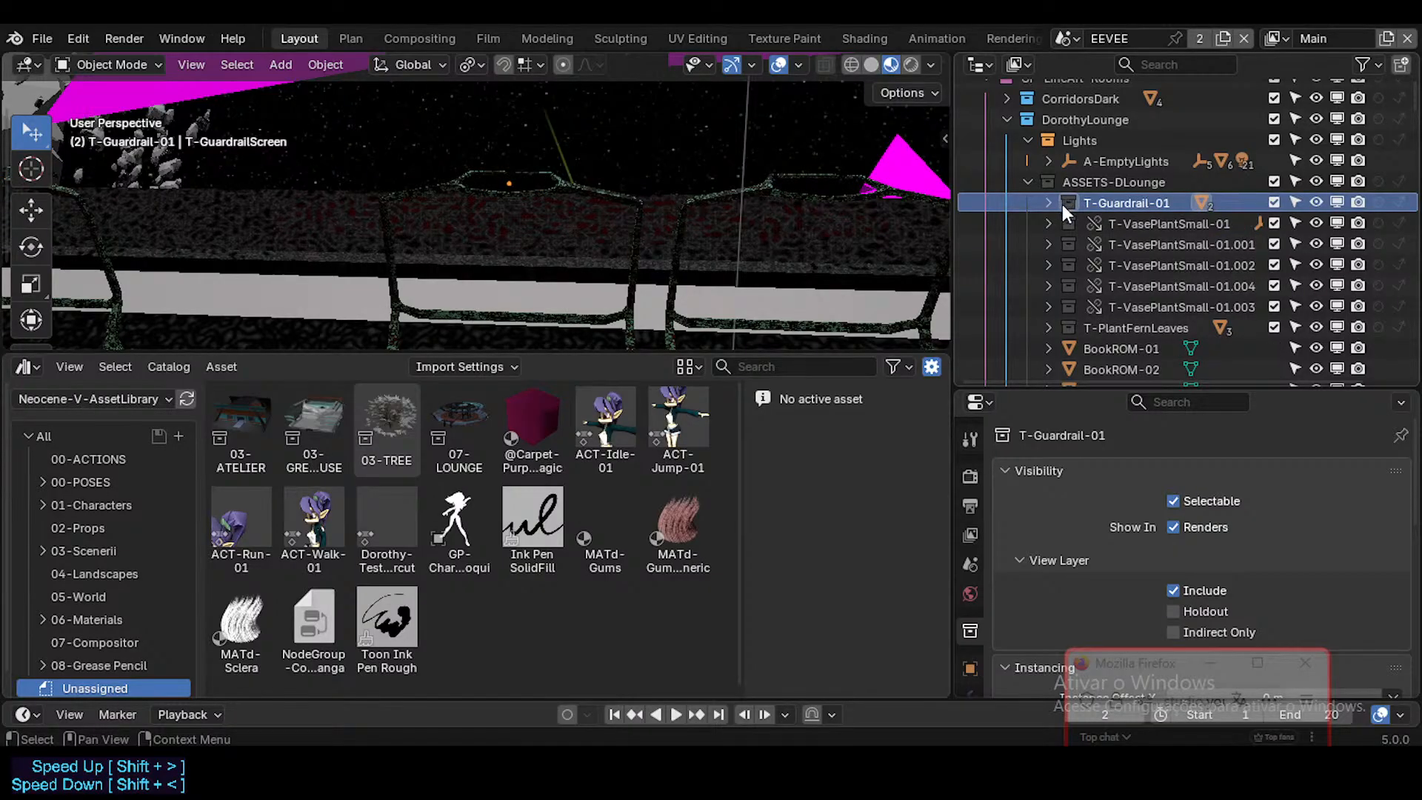
right_click(1073, 205)
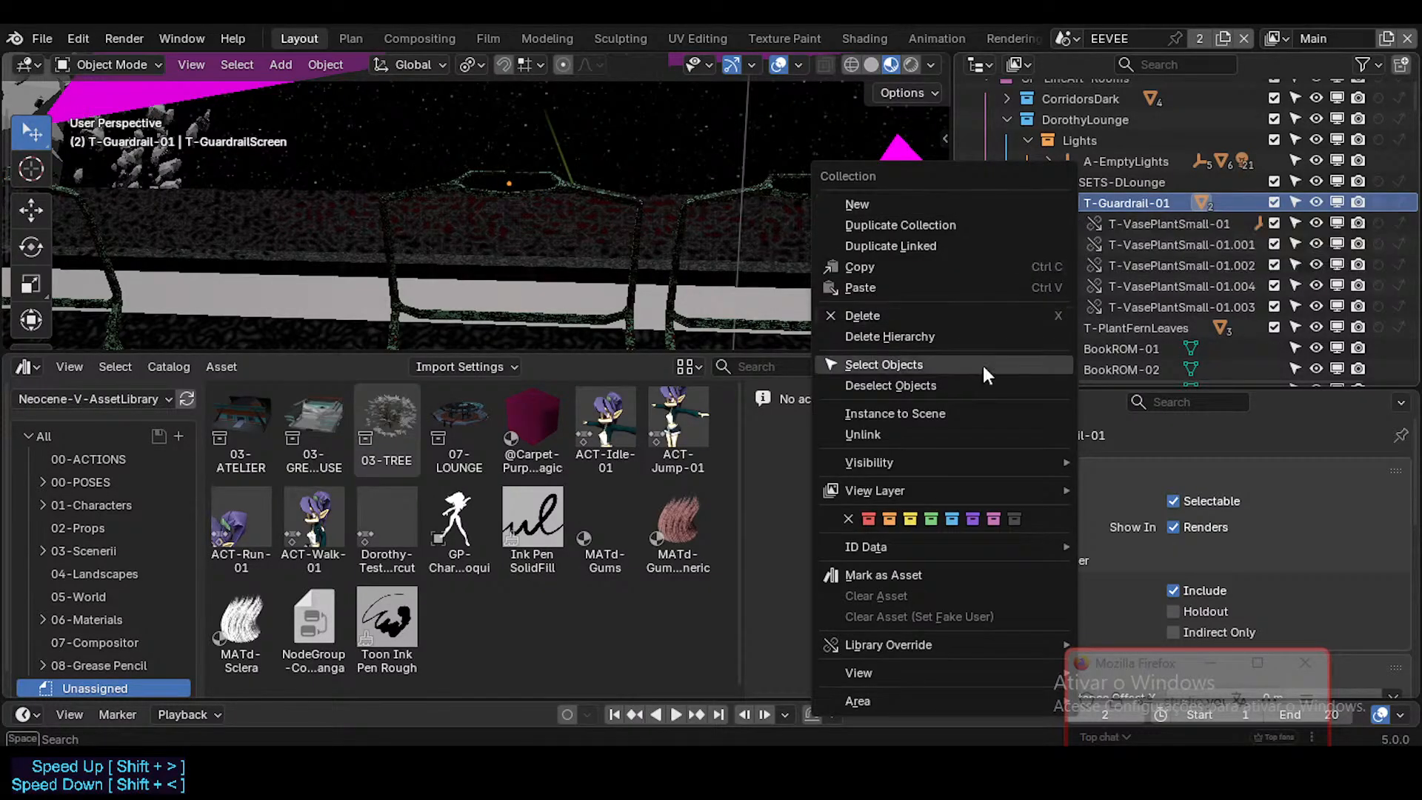
left_click(884, 575)
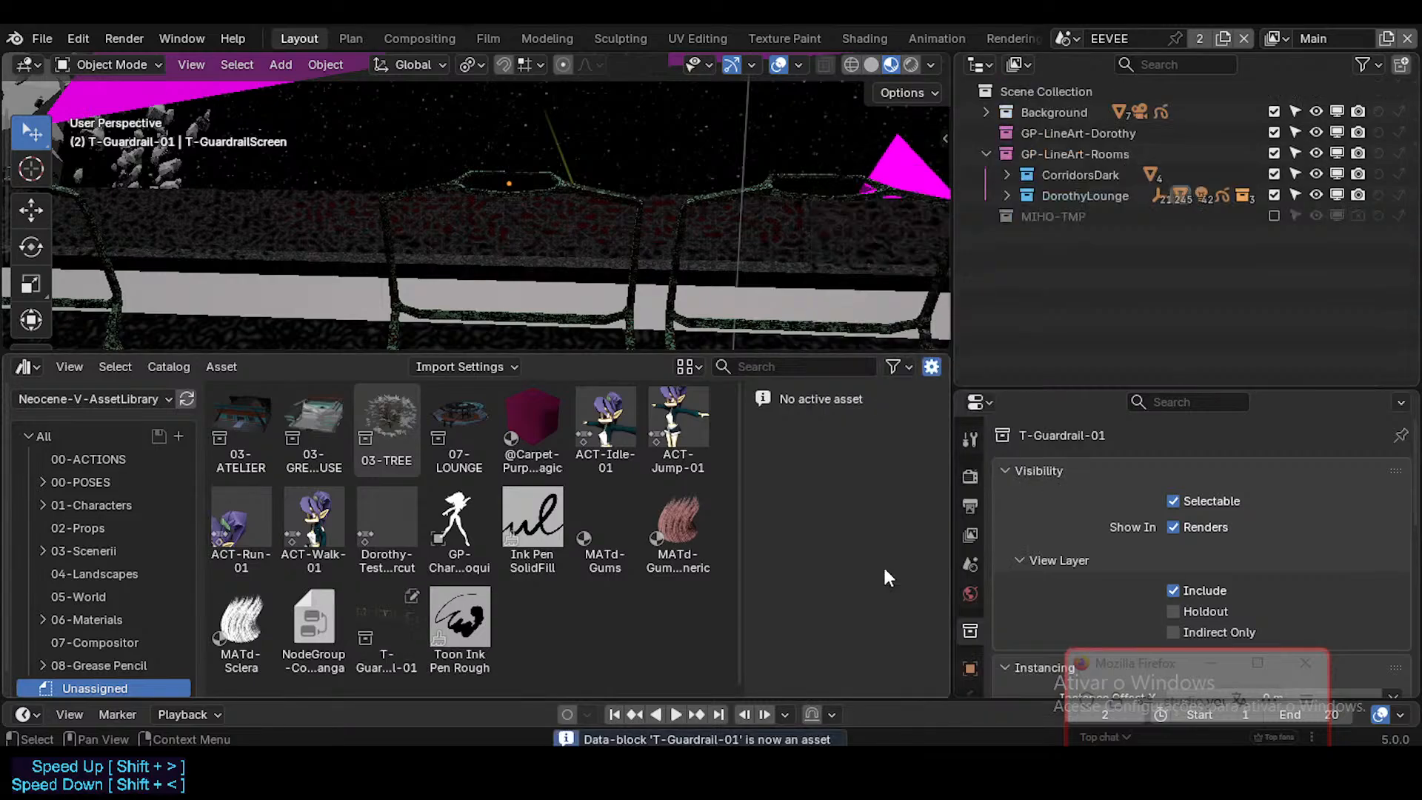
Step: Look through the GP-LineArt-Rooms collections and check the T-Guardrail-01 collection again in ASSETS-DLounge
left_click(1007, 175)
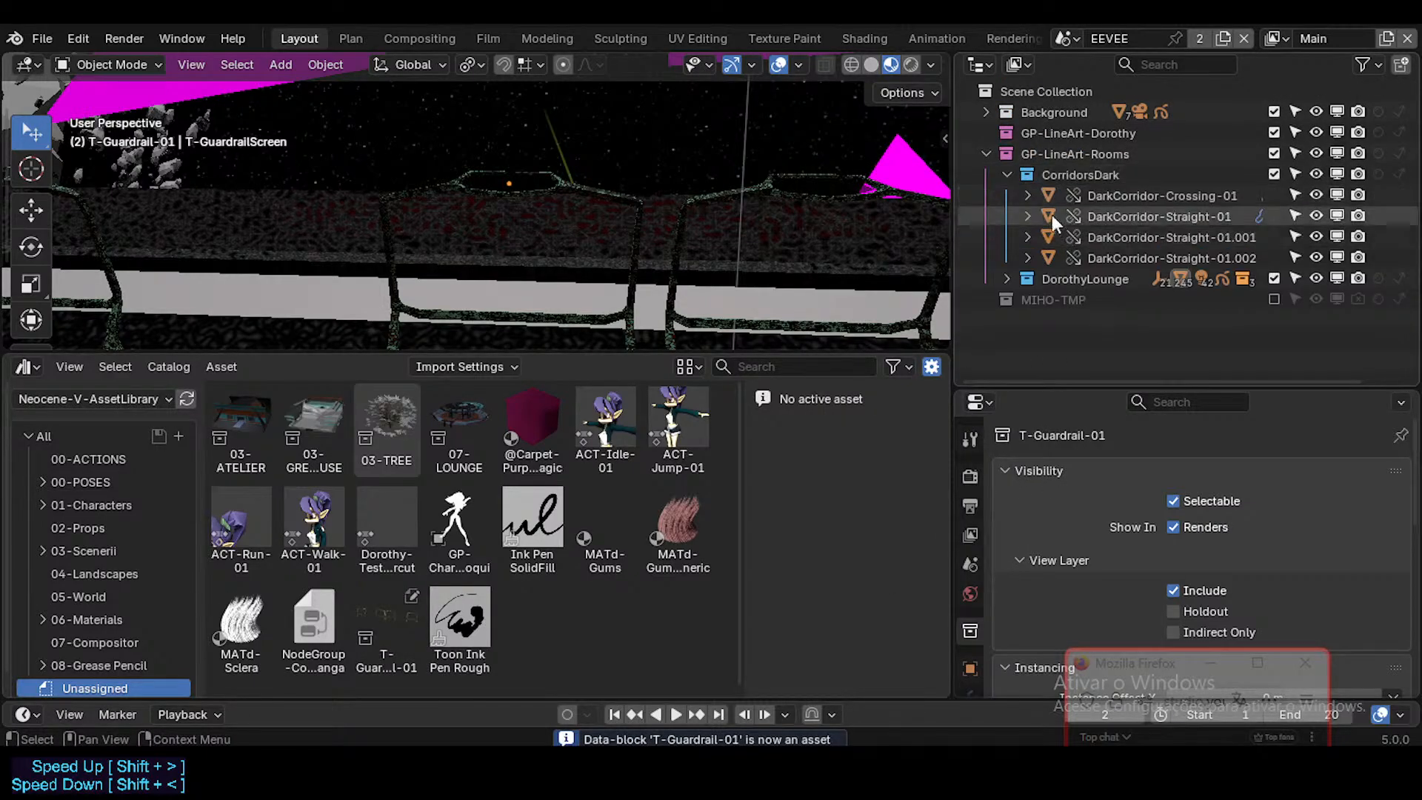
left_click(1006, 174)
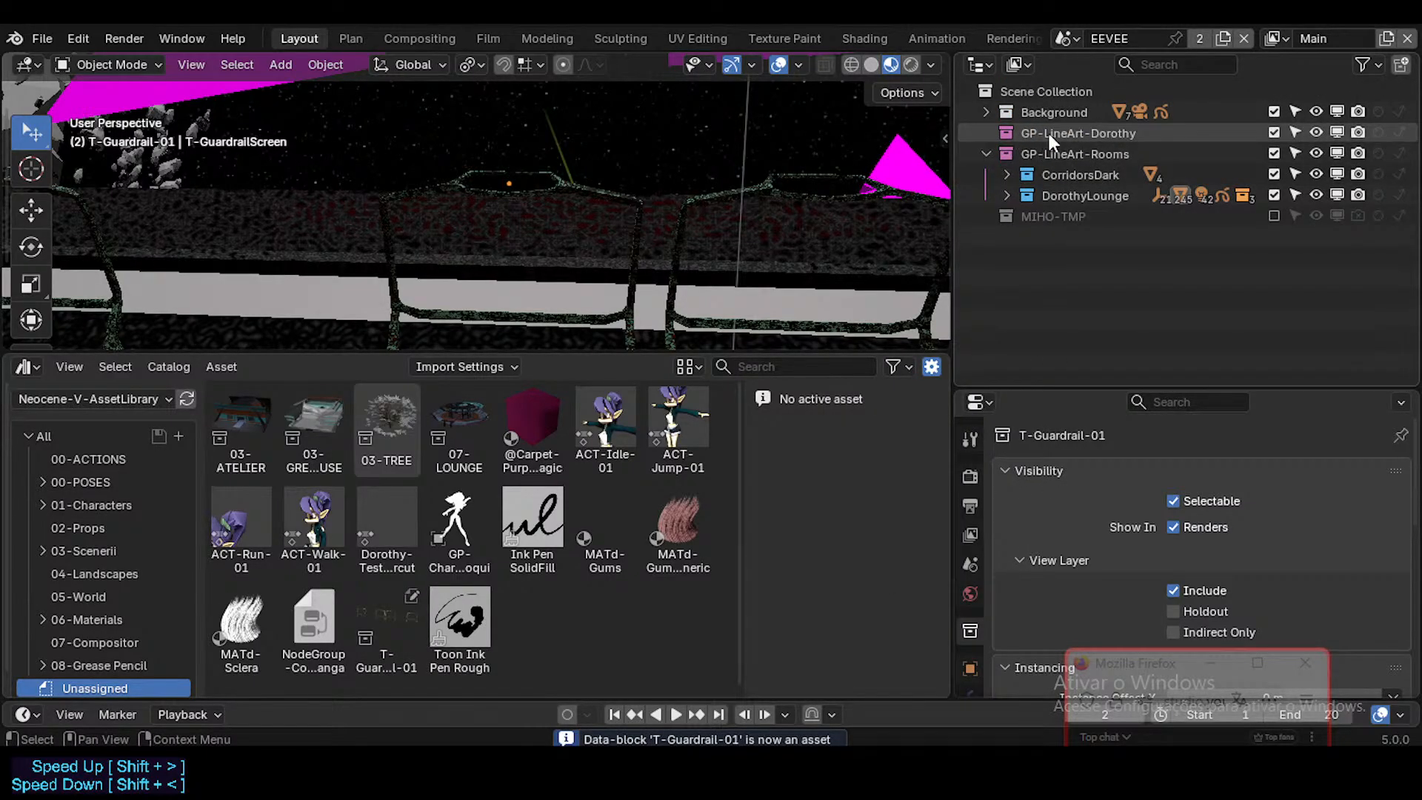
left_click(1022, 152)
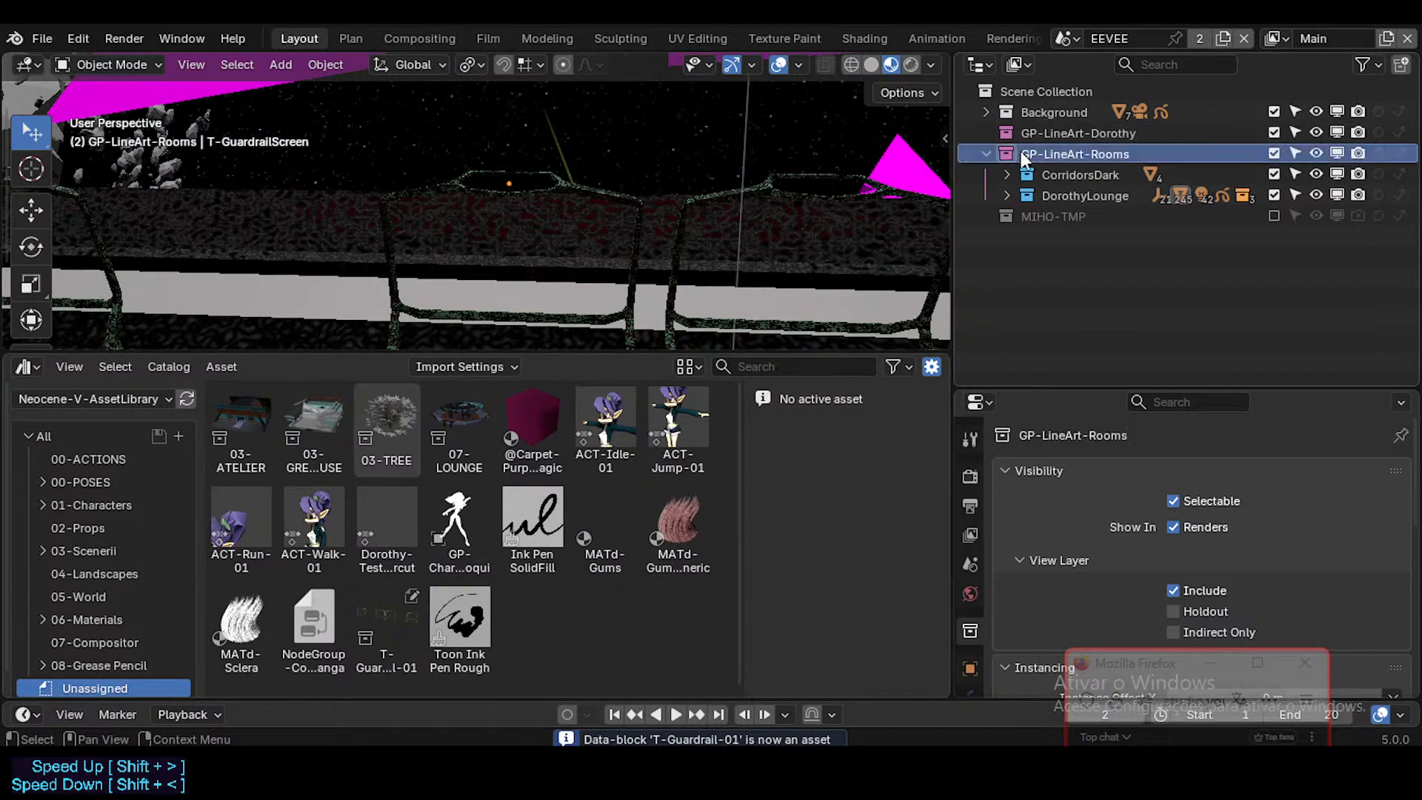
left_click(1007, 196)
scroll(1074, 243, "down", 1)
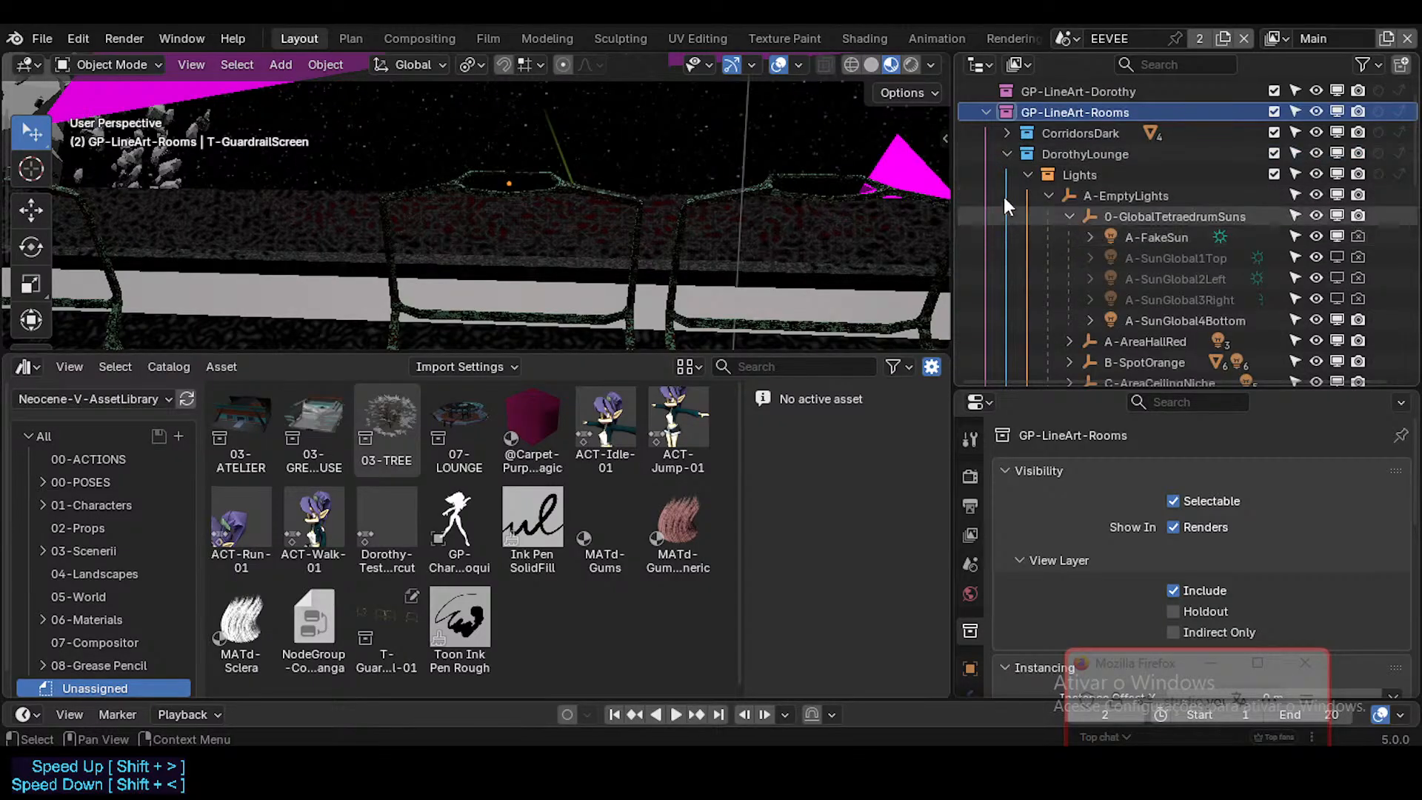
left_click(519, 186)
key("period")
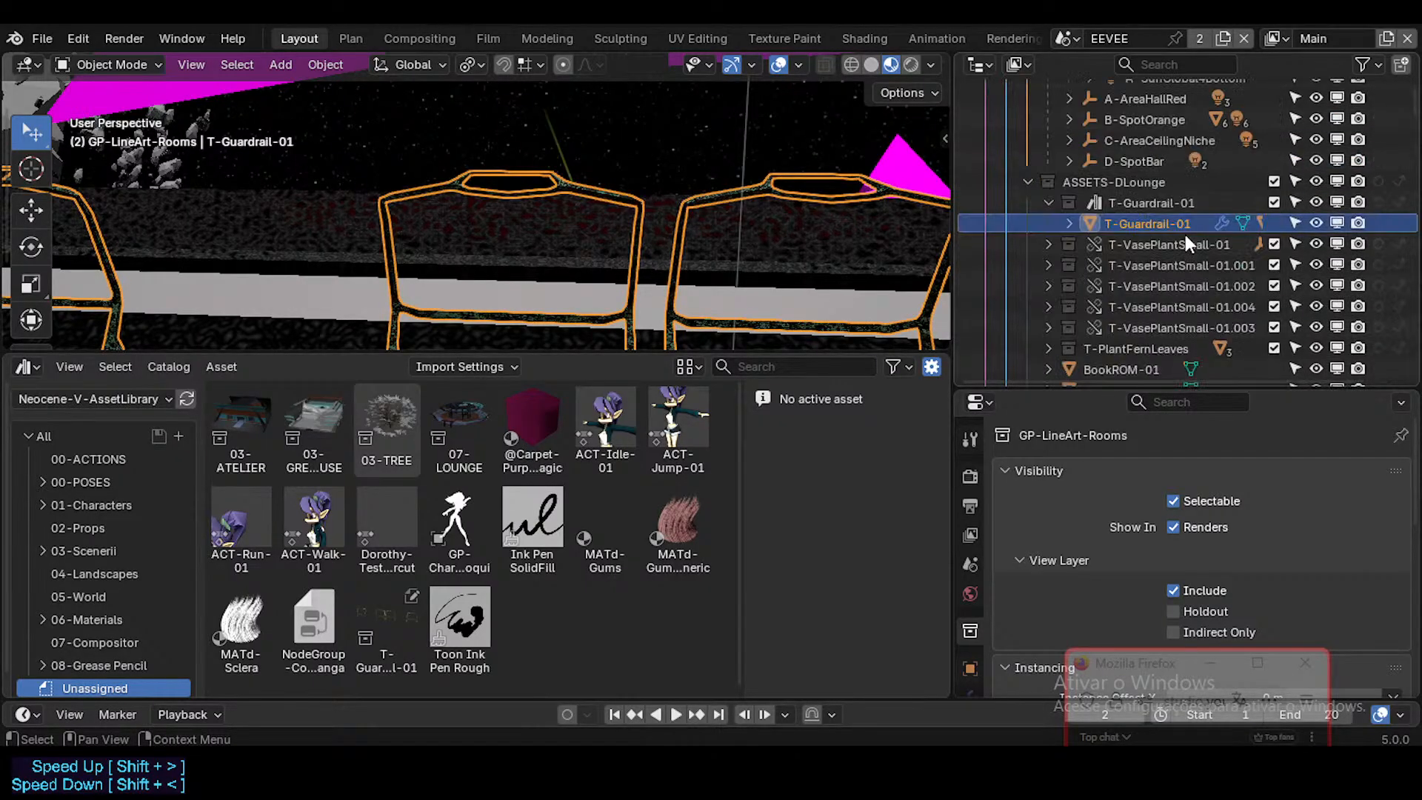
left_click(1118, 203)
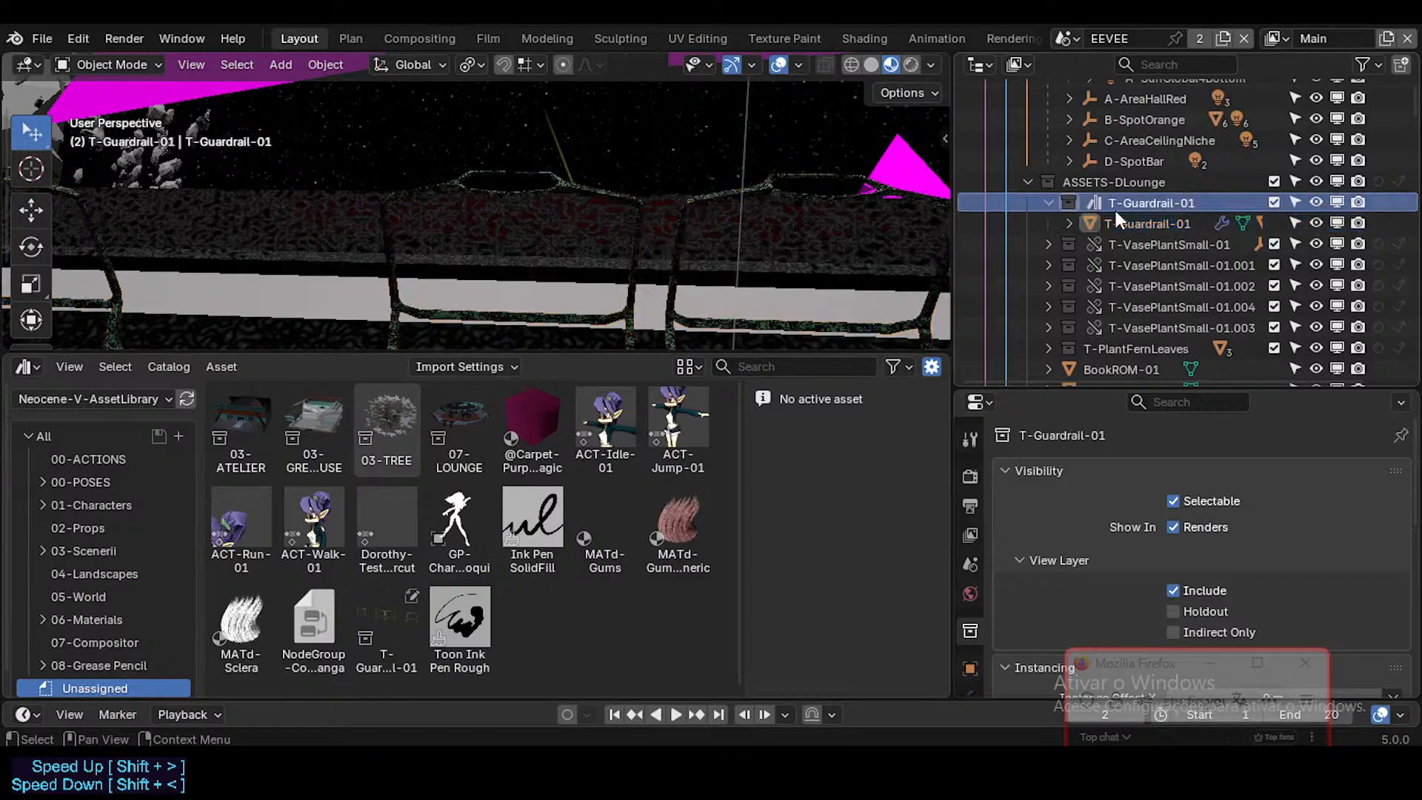
left_click(508, 177)
left_click(1048, 200)
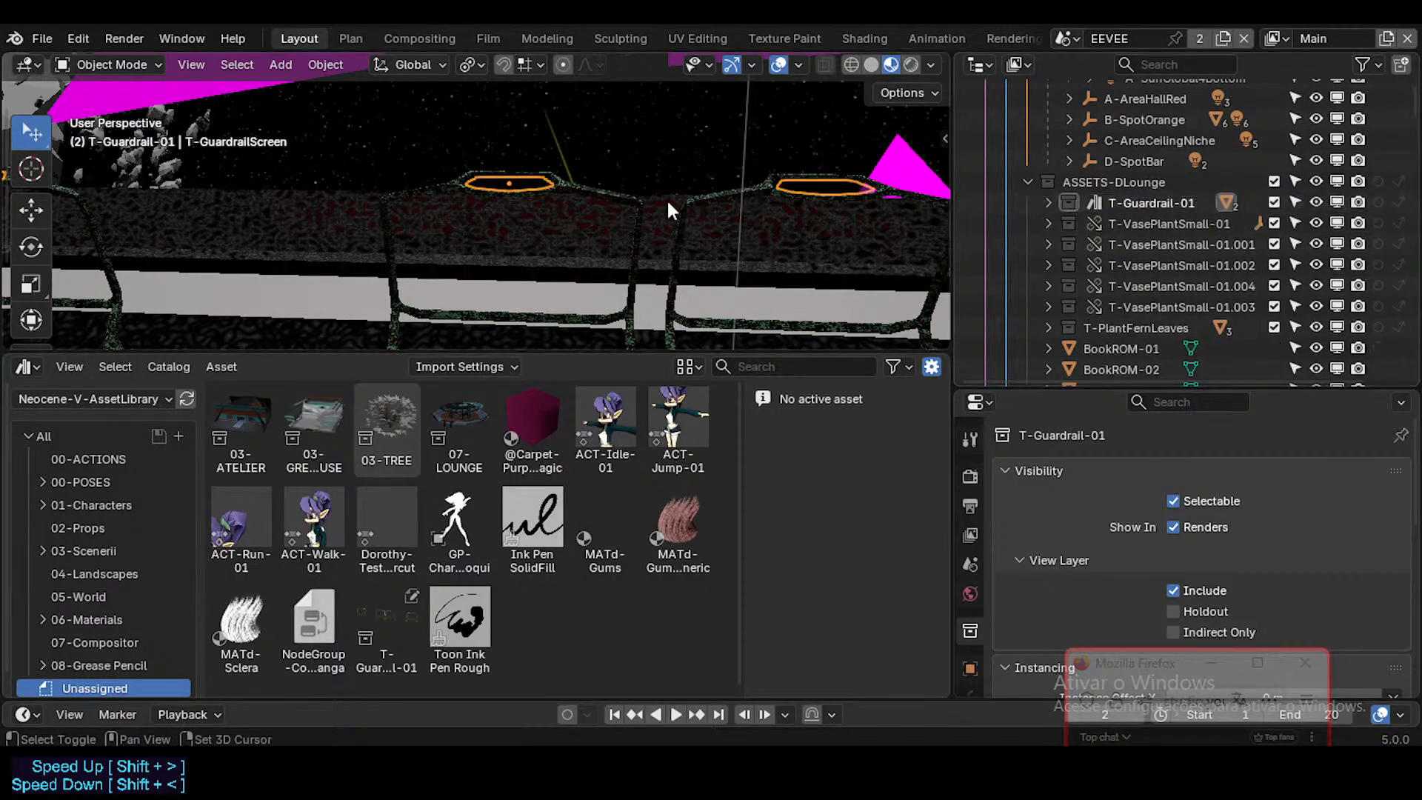
Step: Select the T-Guardrail-01 object in the viewport and display its material slots
key("shift+grave")
left_click(564, 217)
left_click(544, 223)
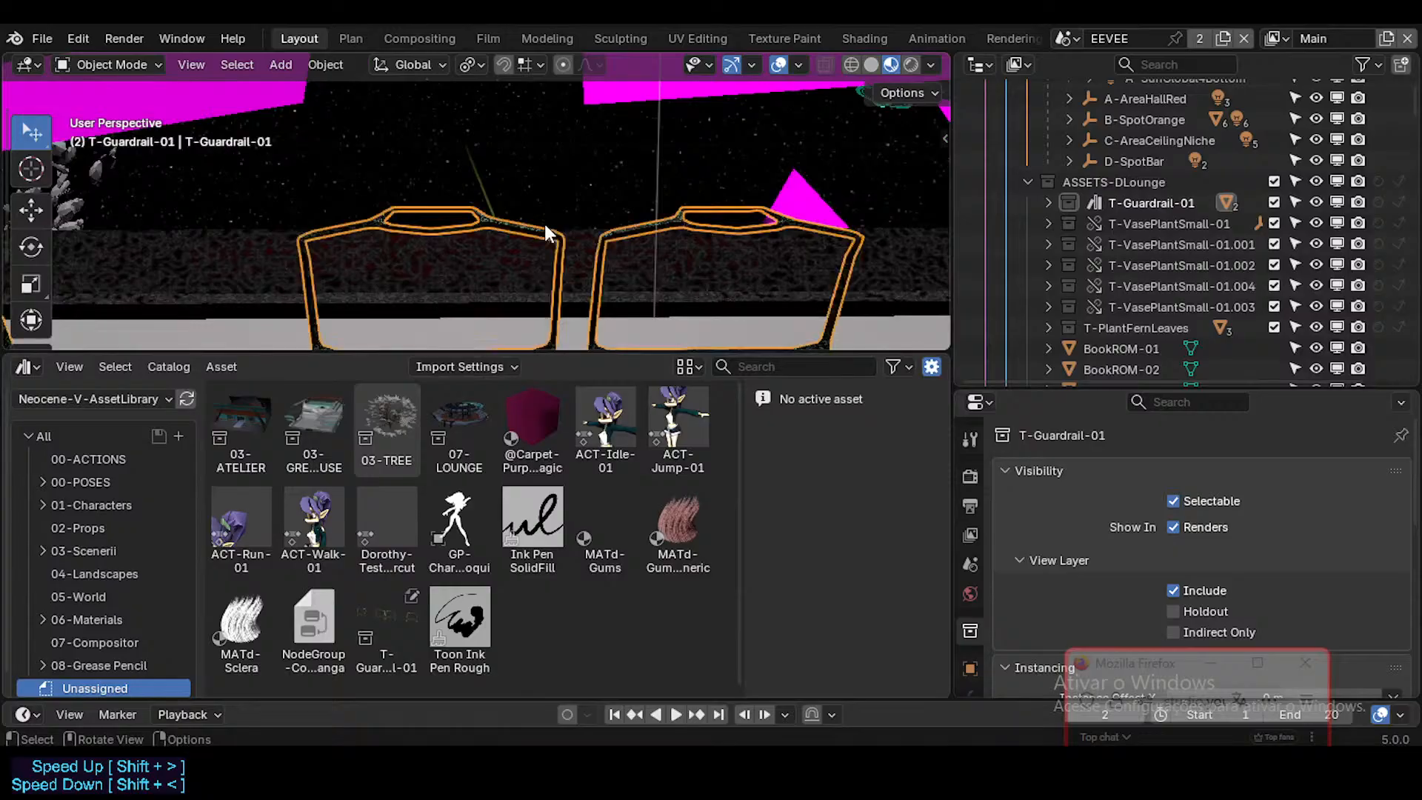
scroll(975, 561, "down", 3)
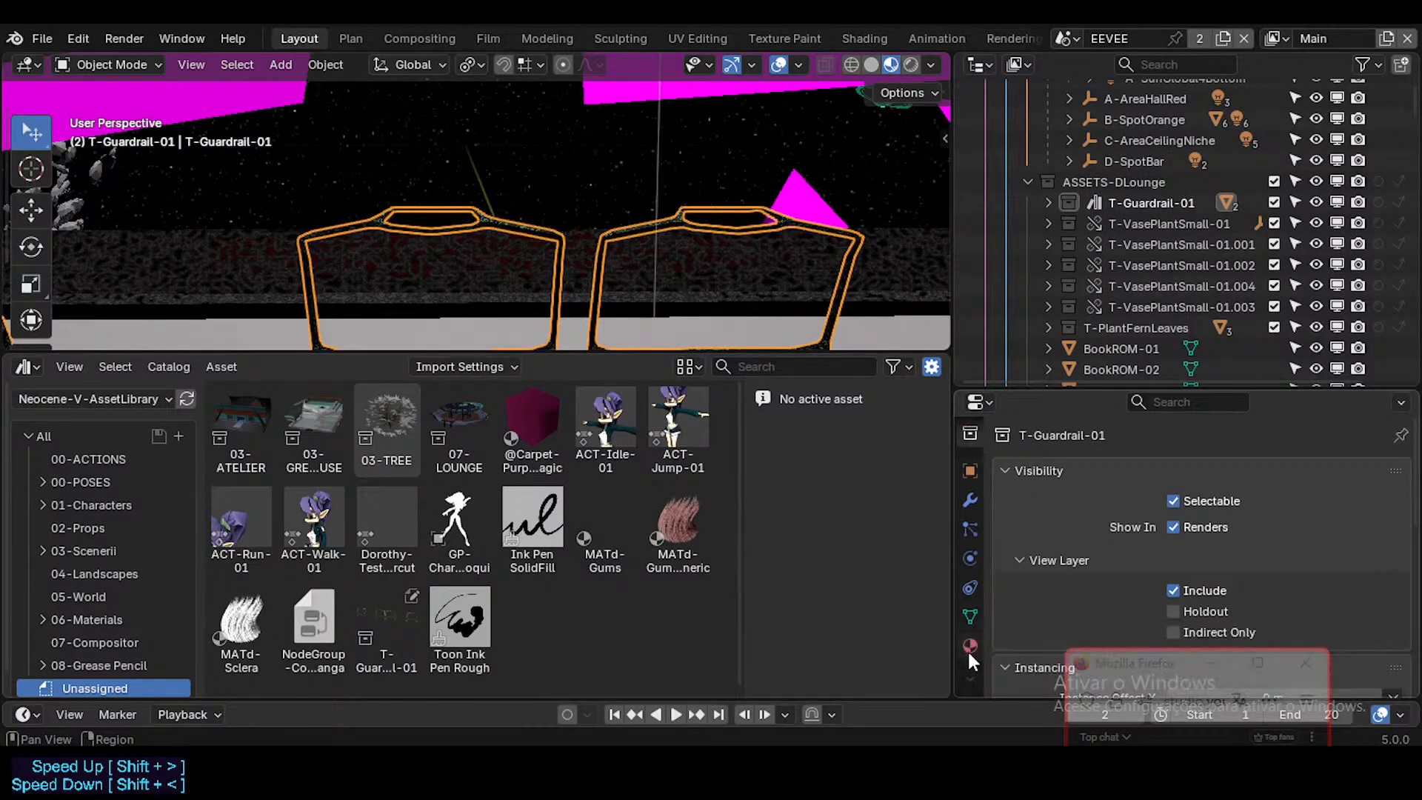
left_click(969, 648)
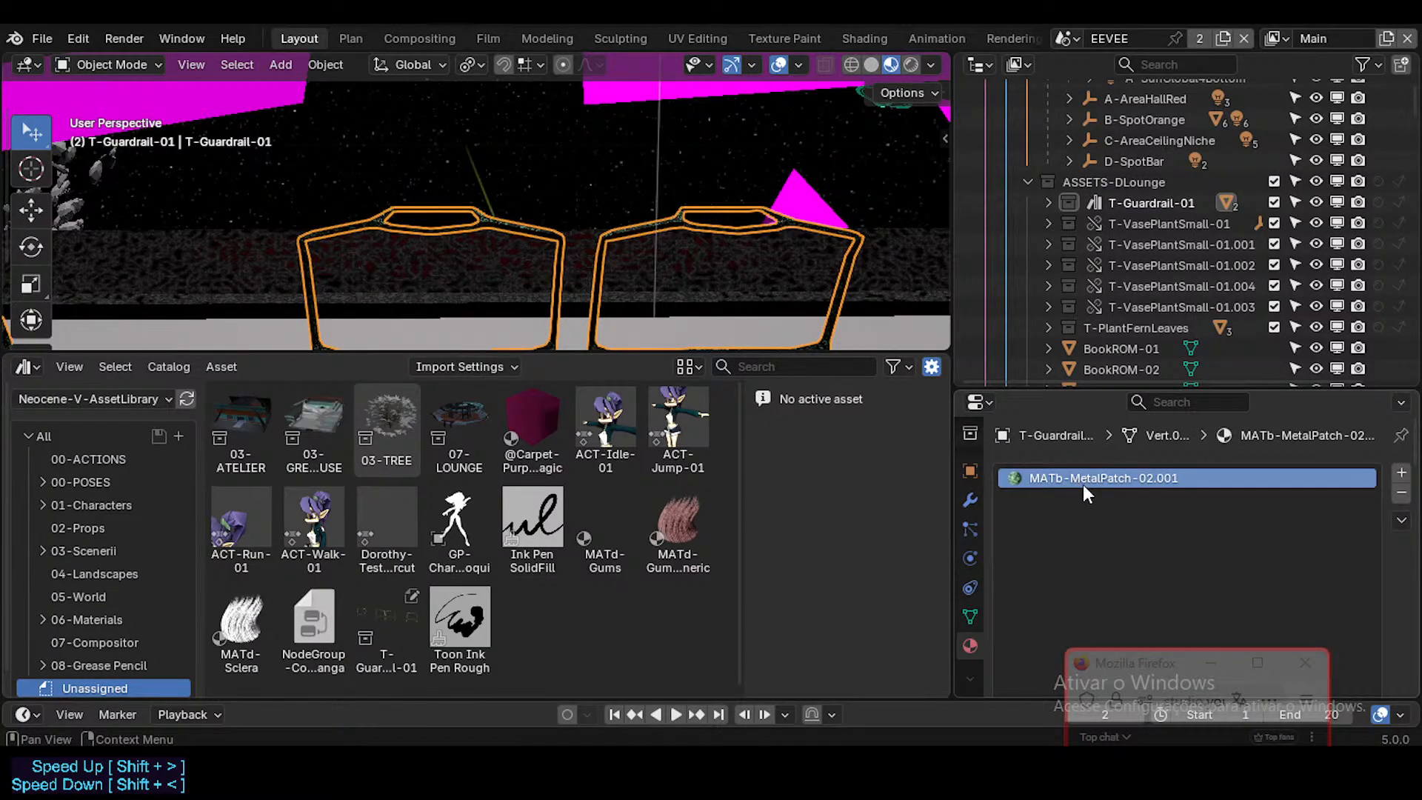
Step: Fly along the row of guardrails to examine their metal material up close
key("shift+grave")
key("w")
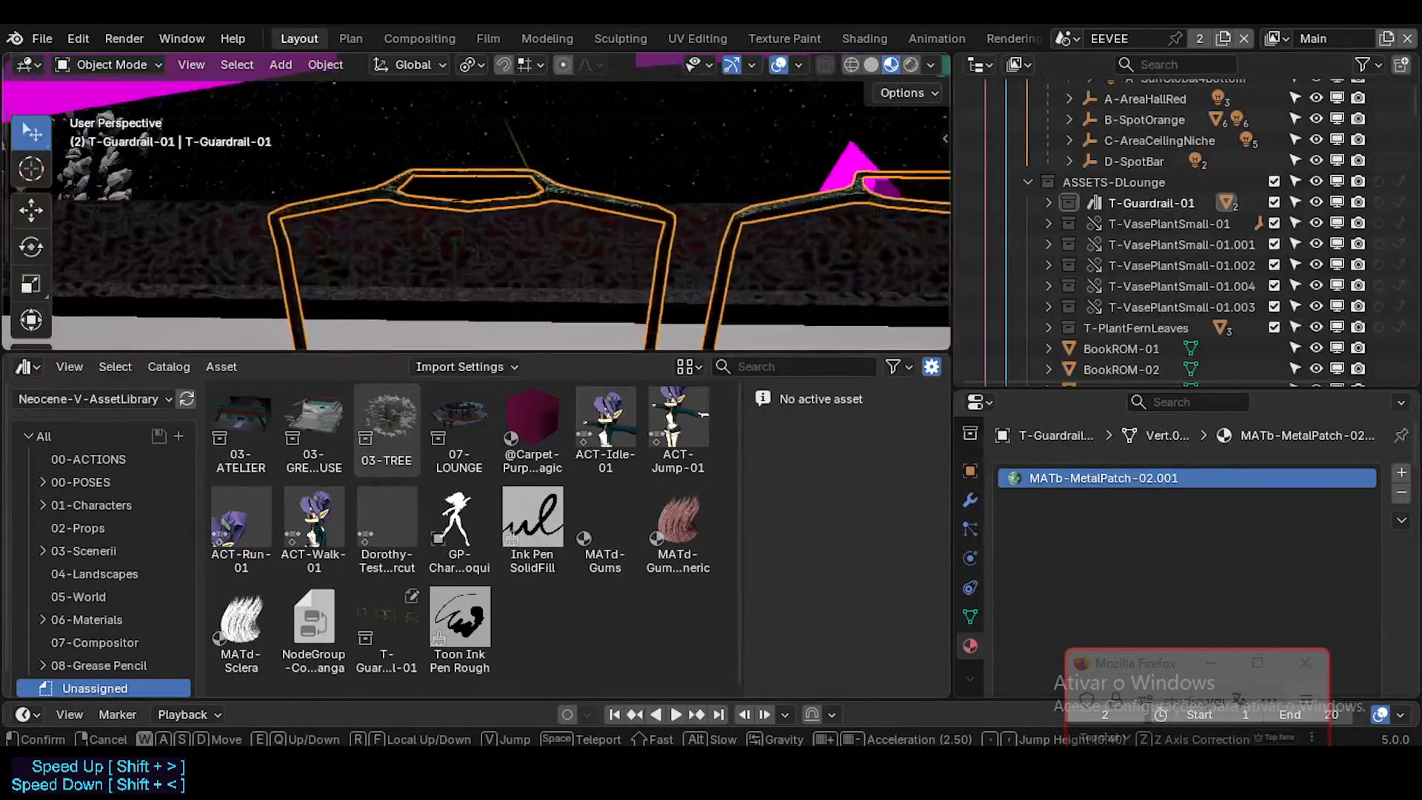
key("s")
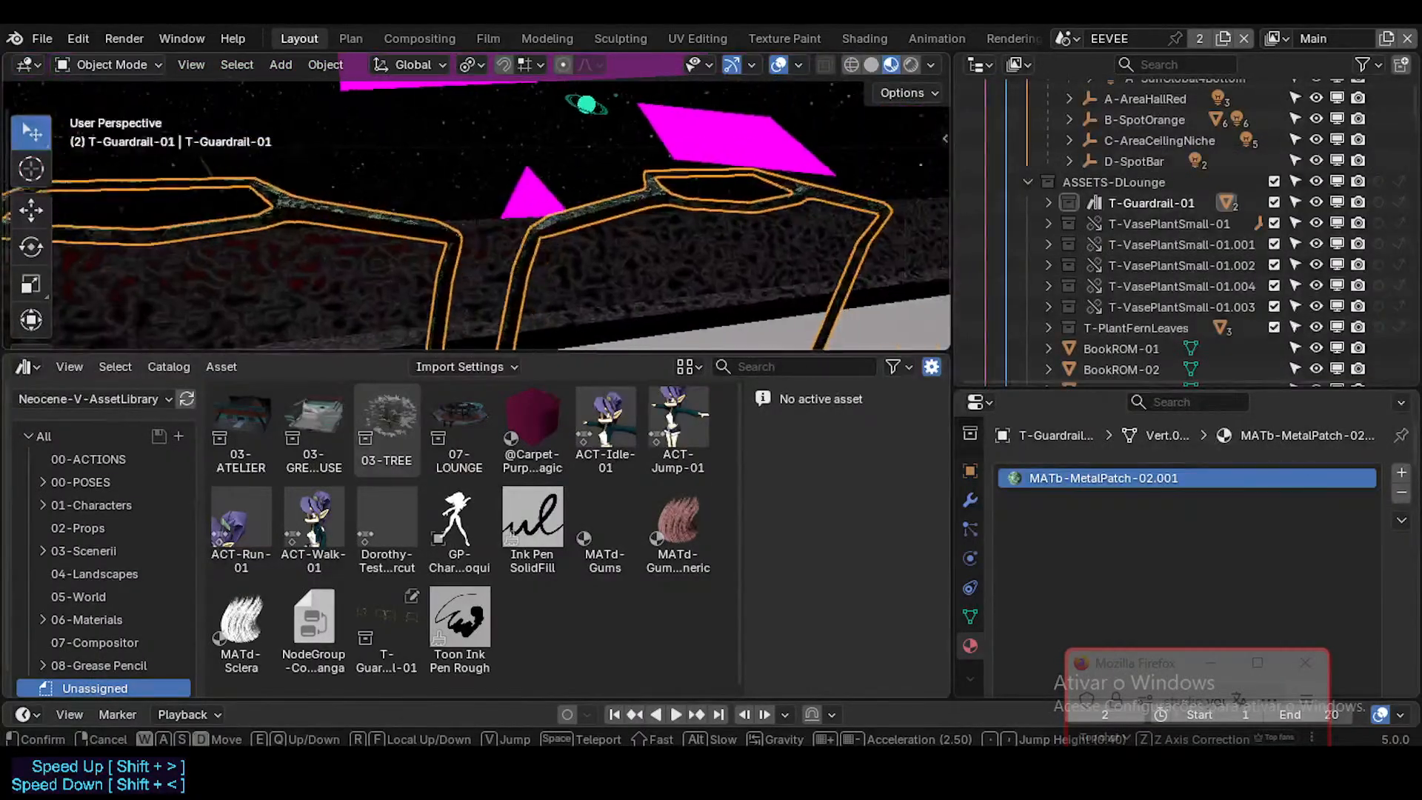
key("w")
key("a")
key("w")
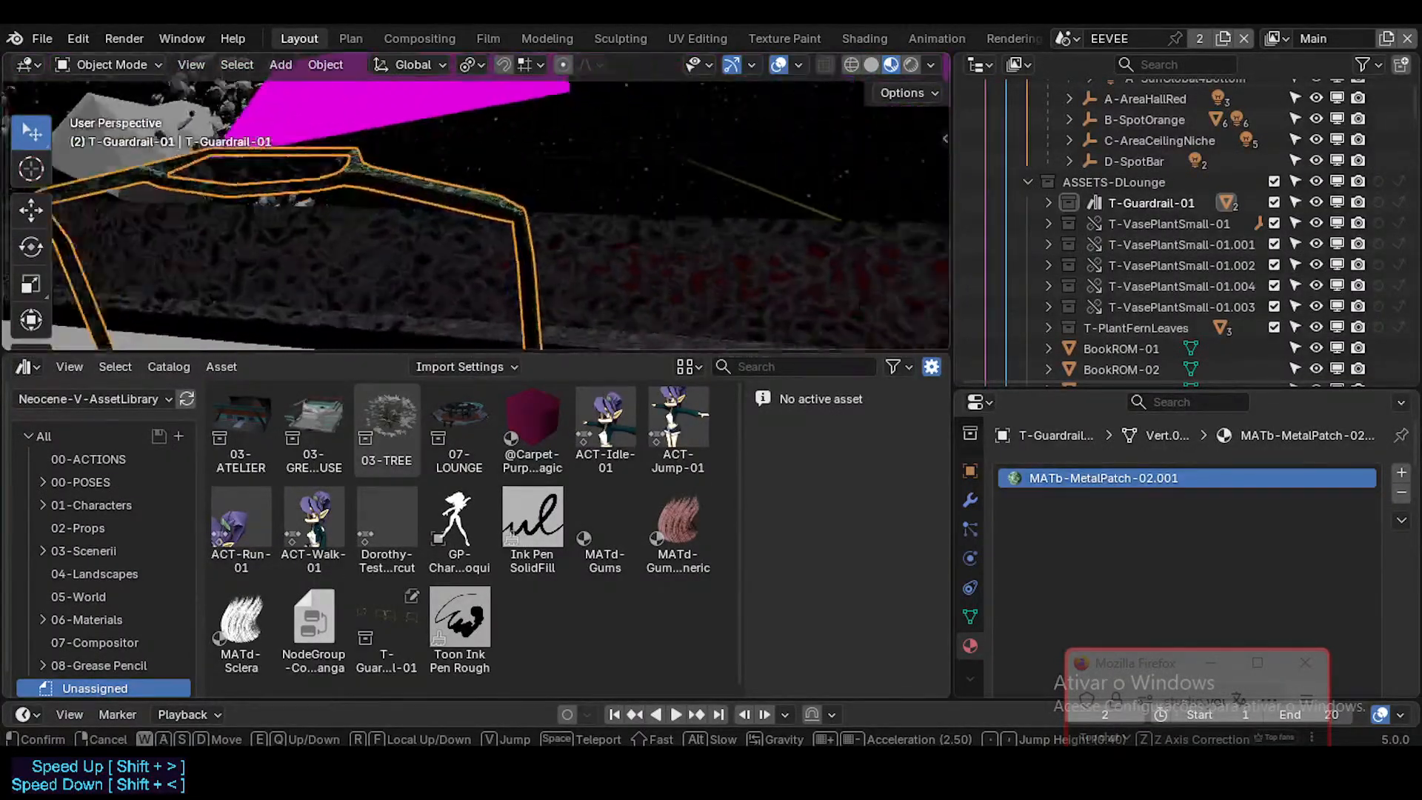
key("s")
key("w")
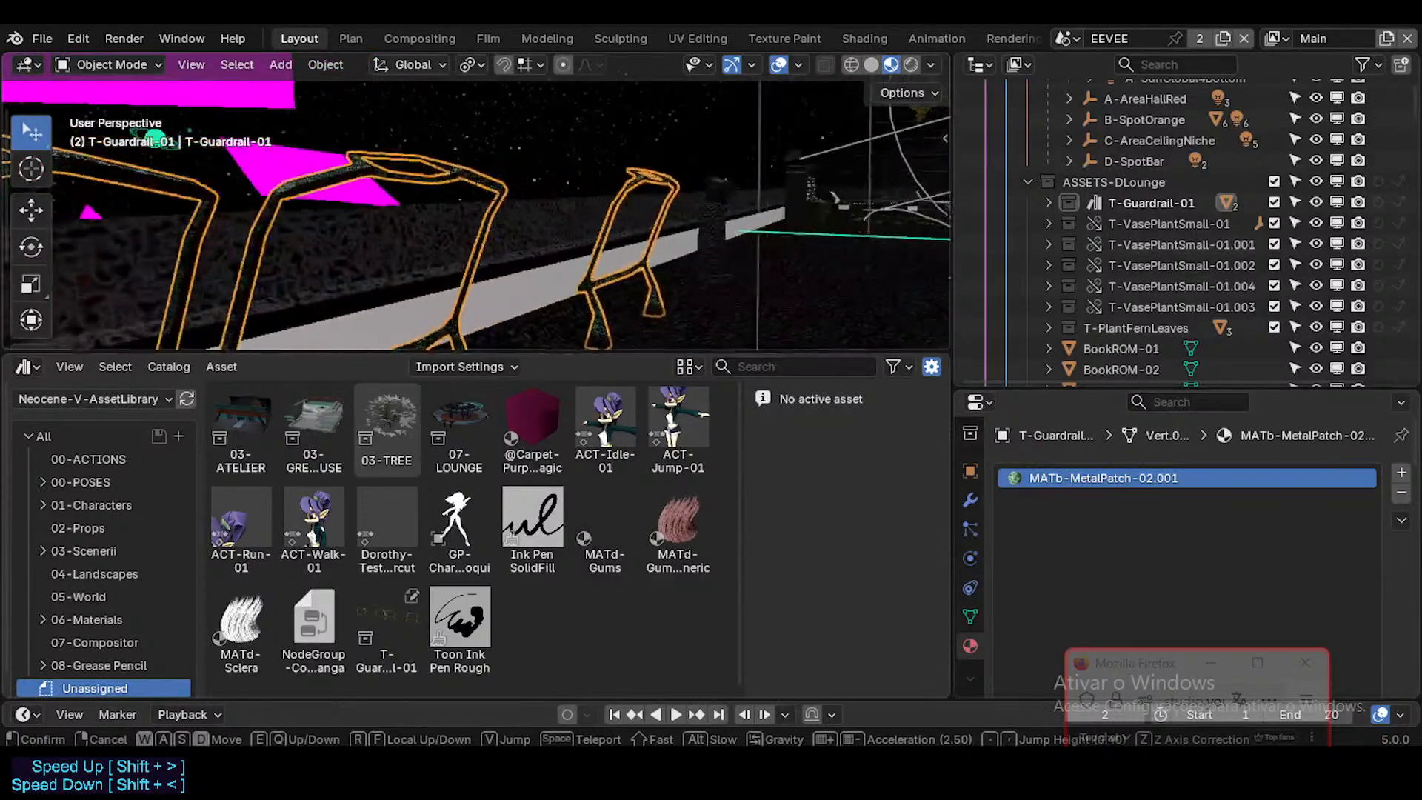
key("e")
key("w")
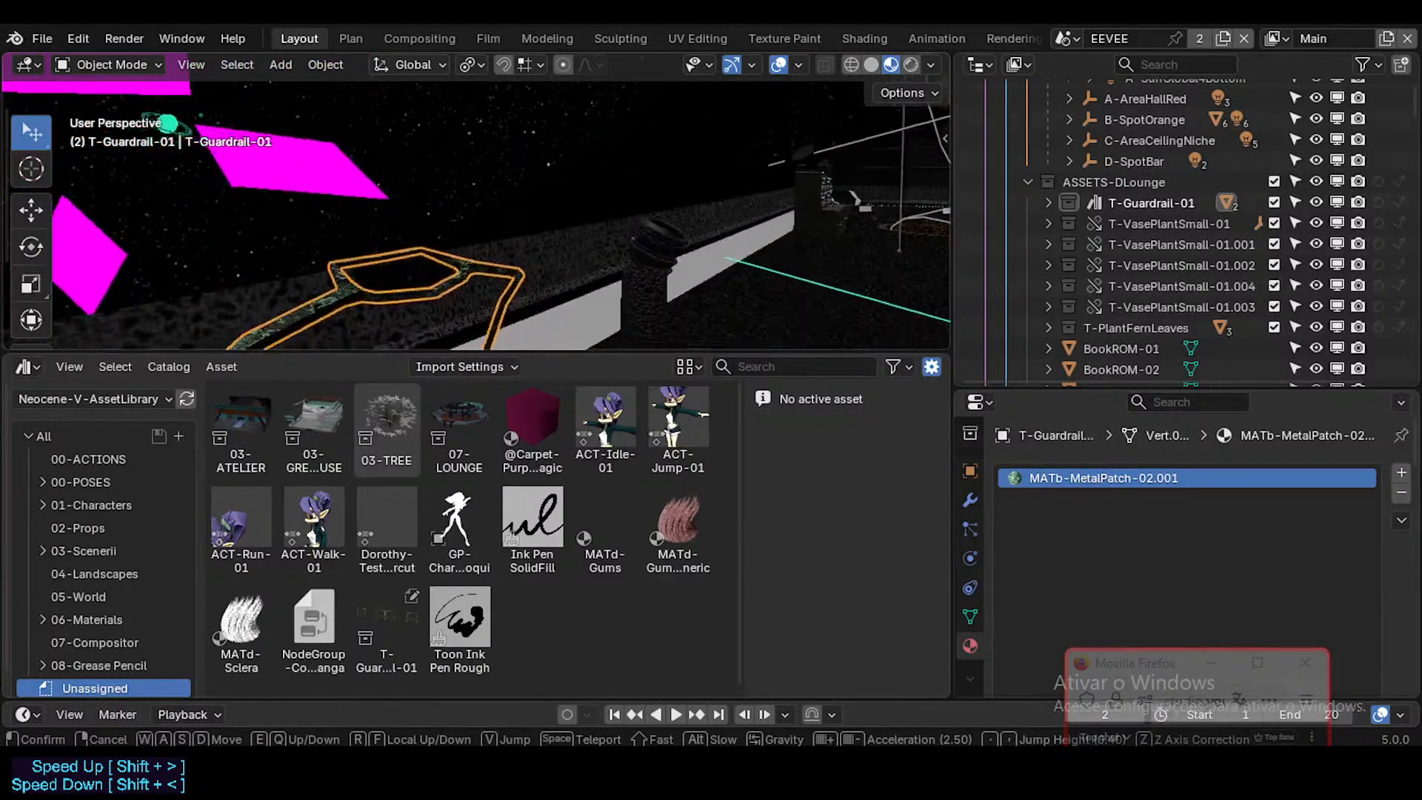
key("w")
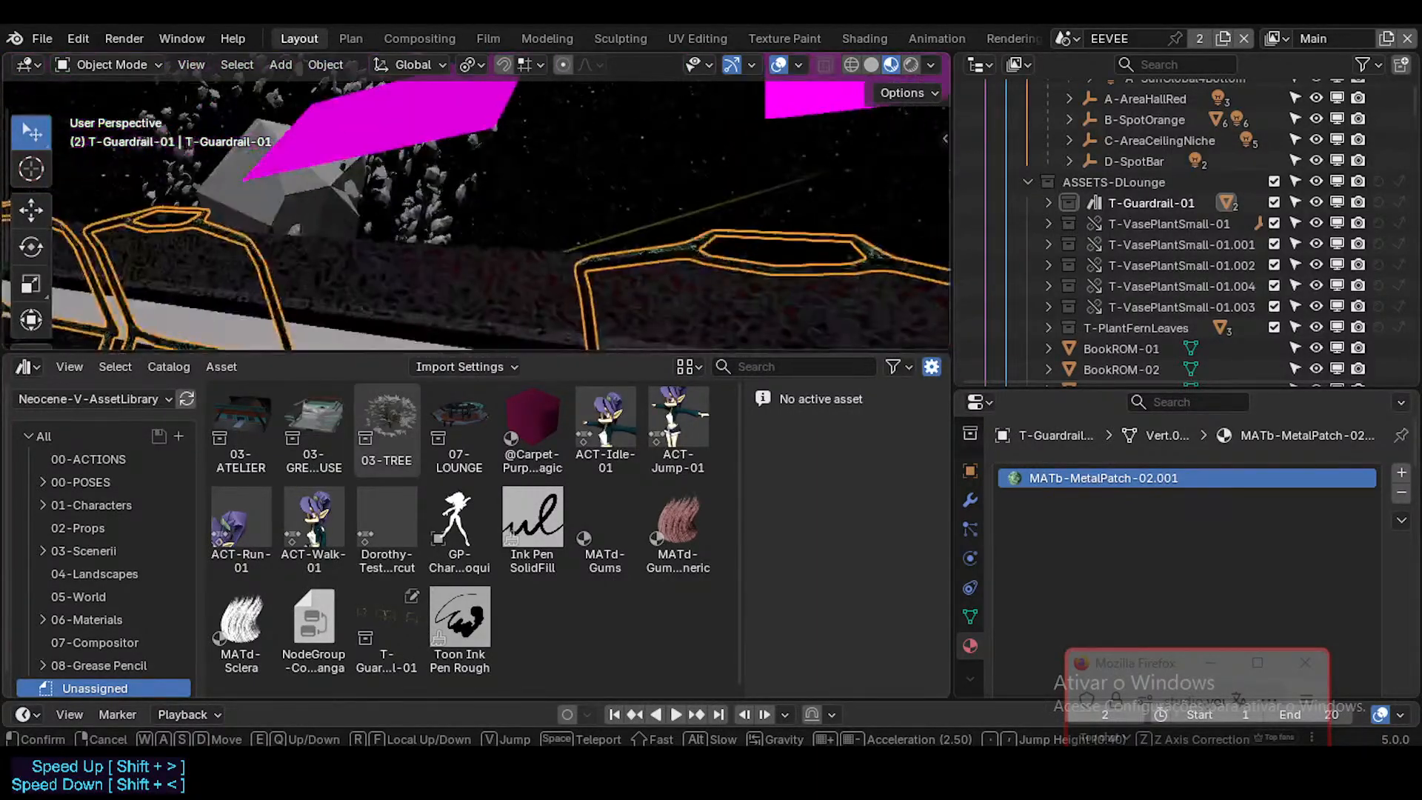
left_click(715, 270)
Step: Fly into the lounge interior and select the D-CanapeSingle sofa to show its materials
key("shift+grave")
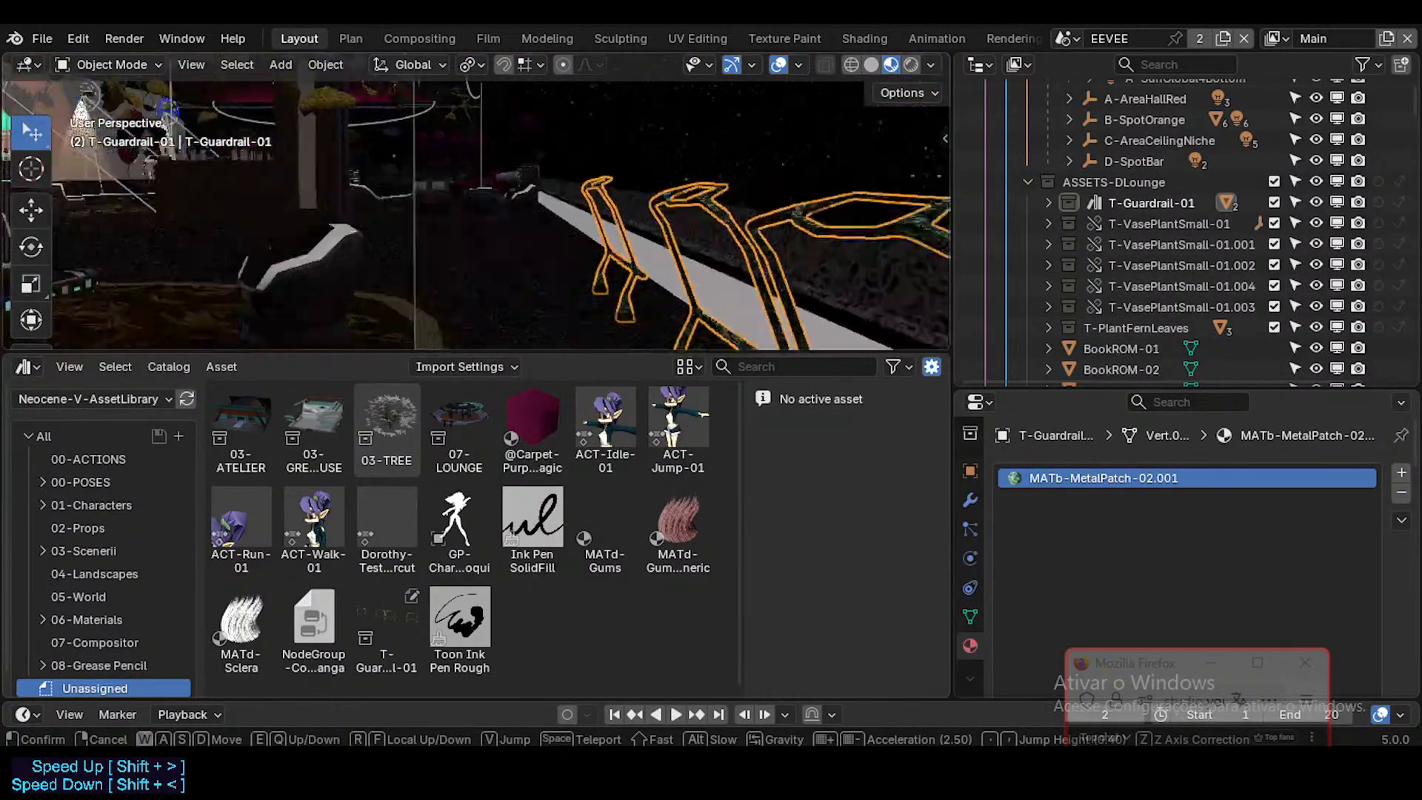
key("w")
key("w")
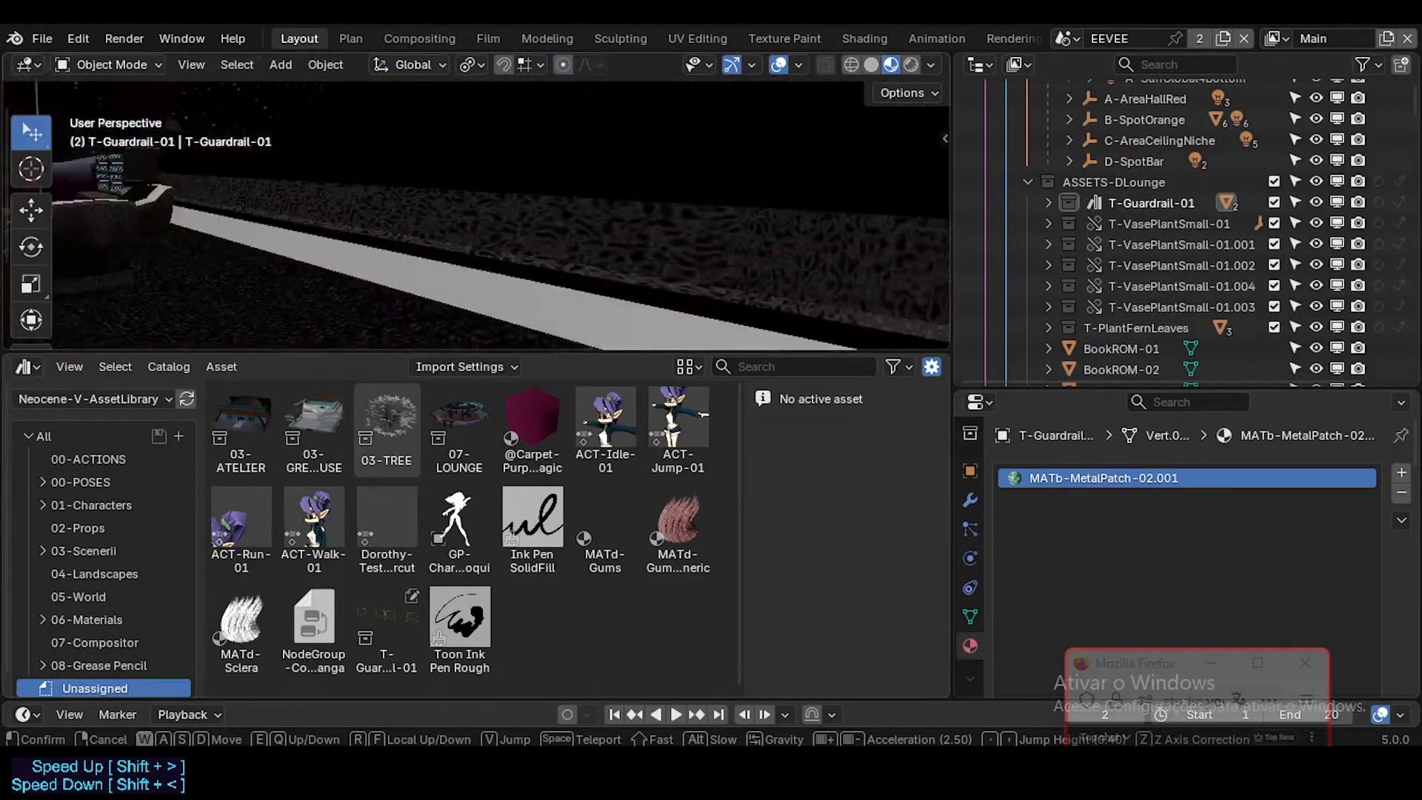
key("w")
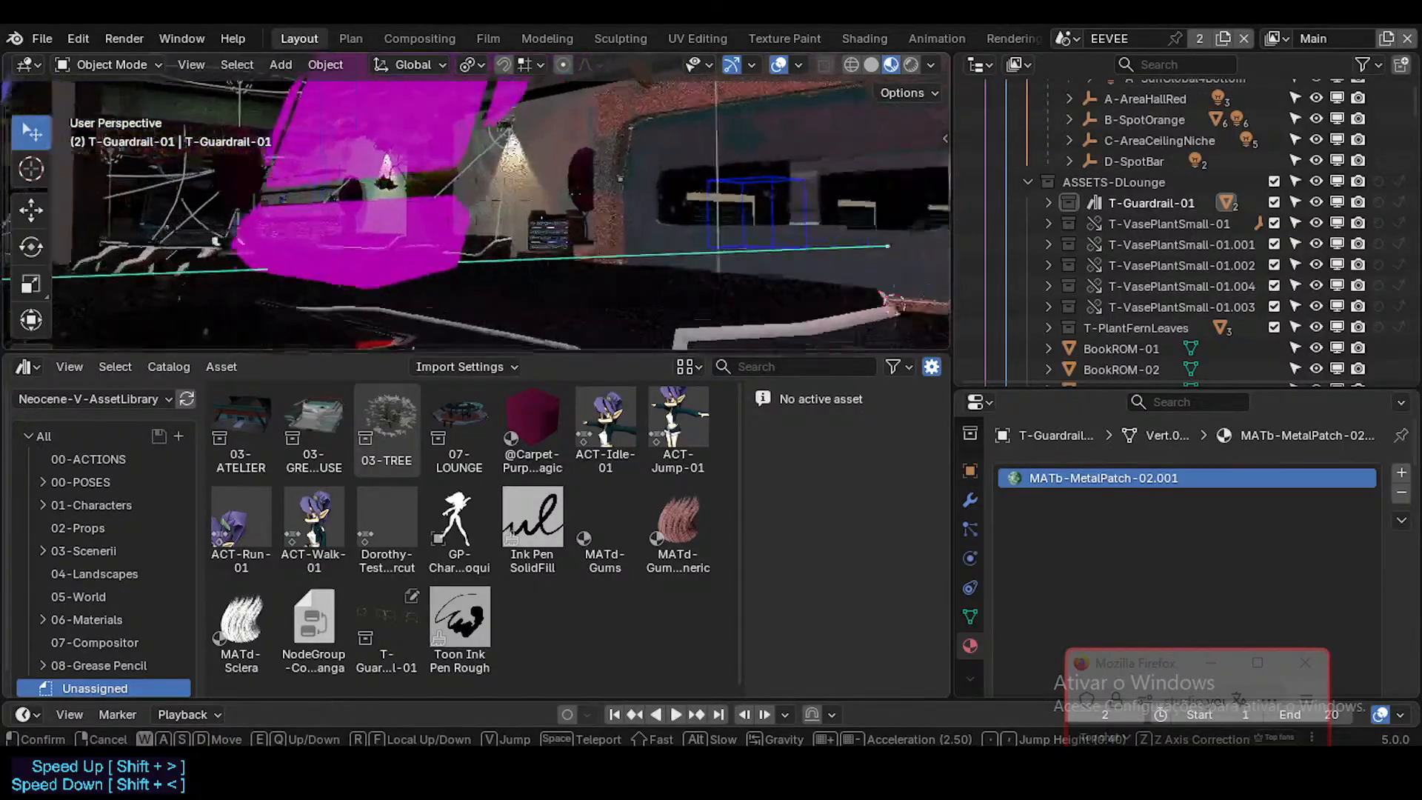
key("w")
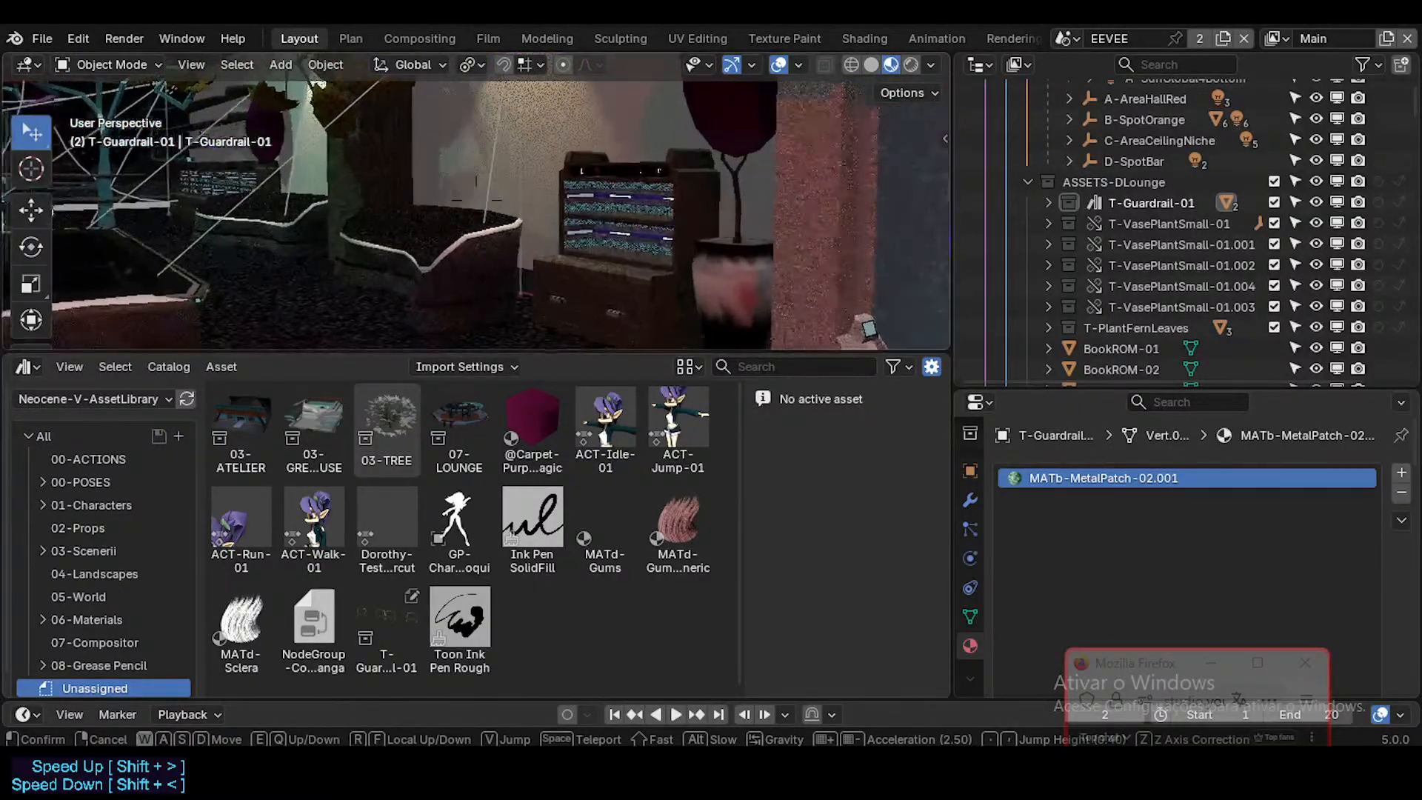
left_click(477, 201)
left_click(752, 284)
left_click(739, 243)
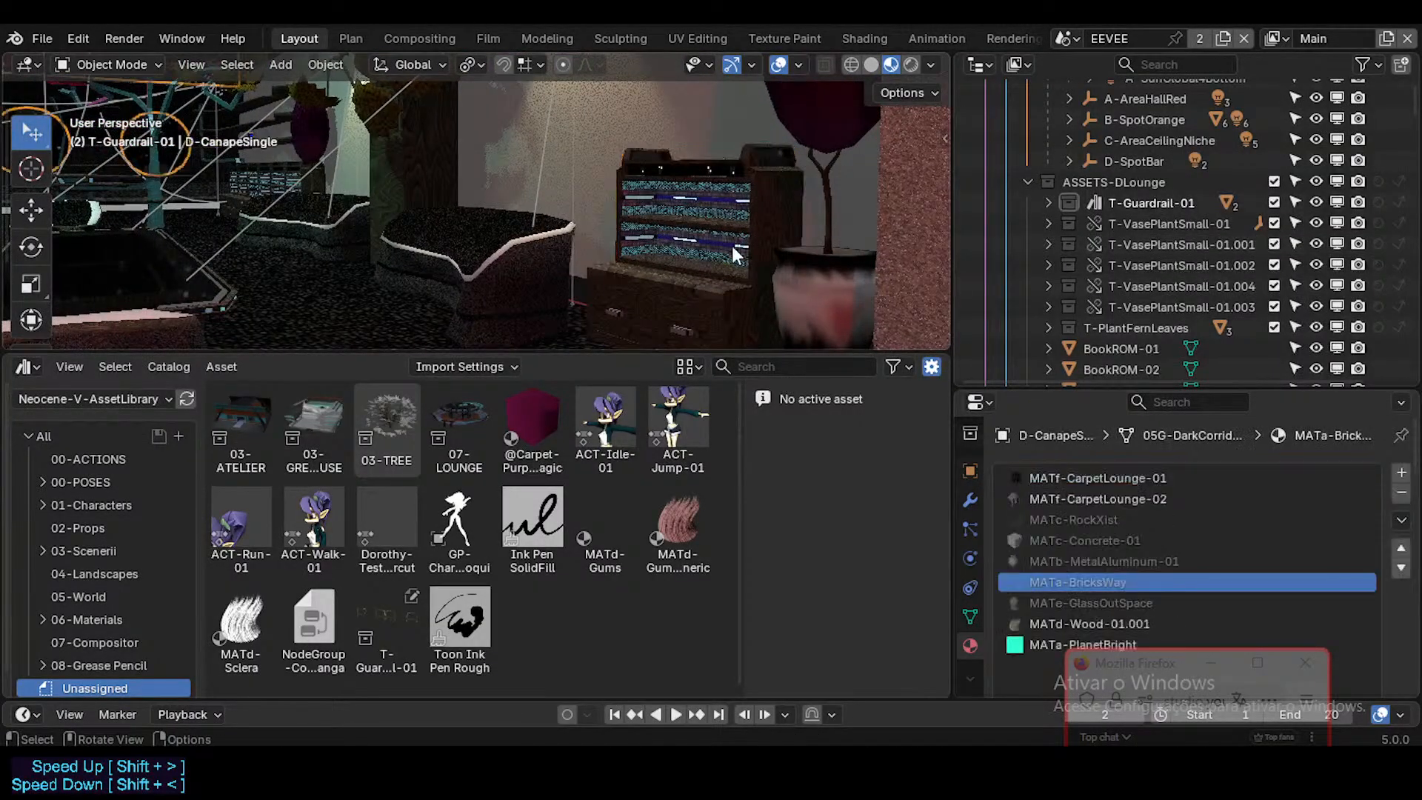
key("a")
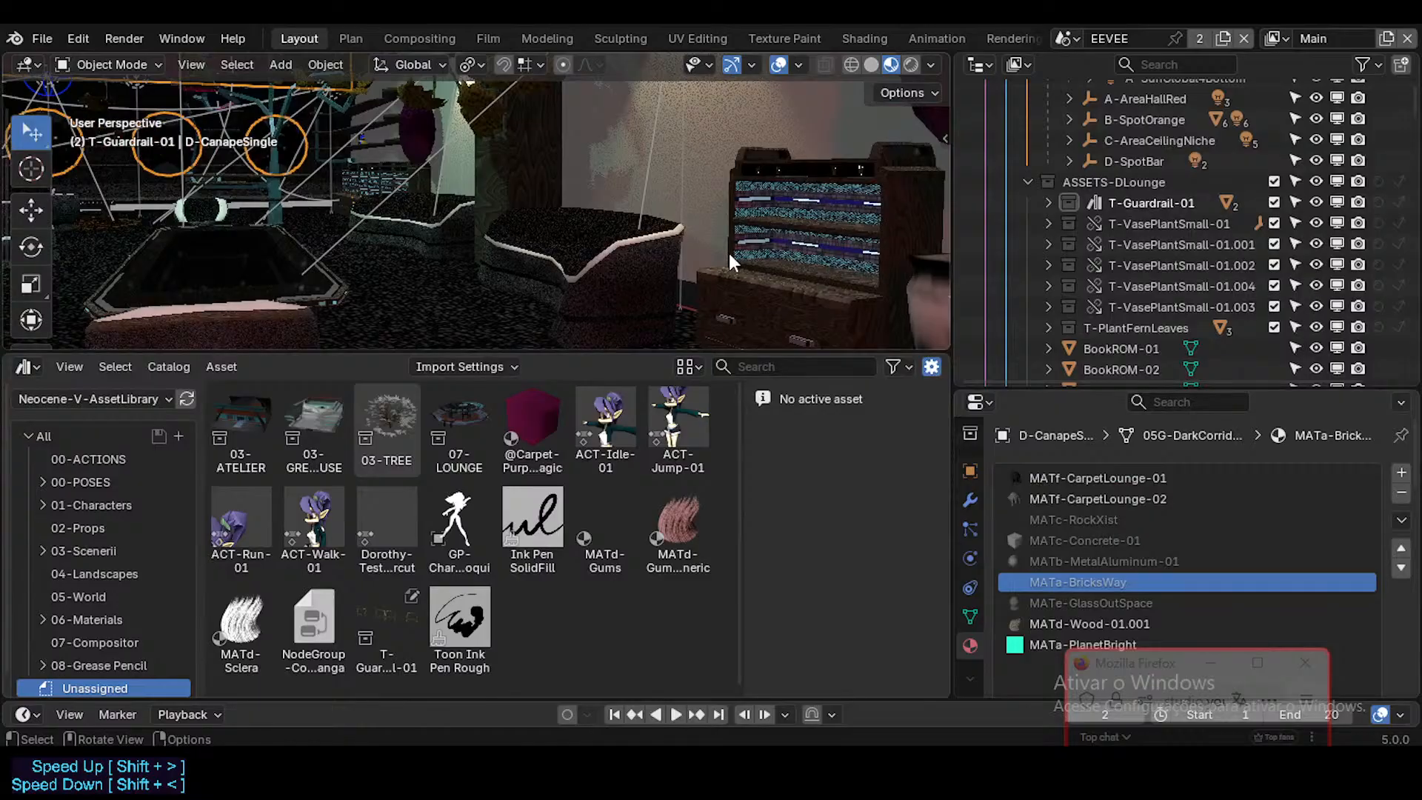
Step: Fly to the three bottles on the shelf, select them to check their materials, and locate them in the scene hierarchy
key("shift+grave")
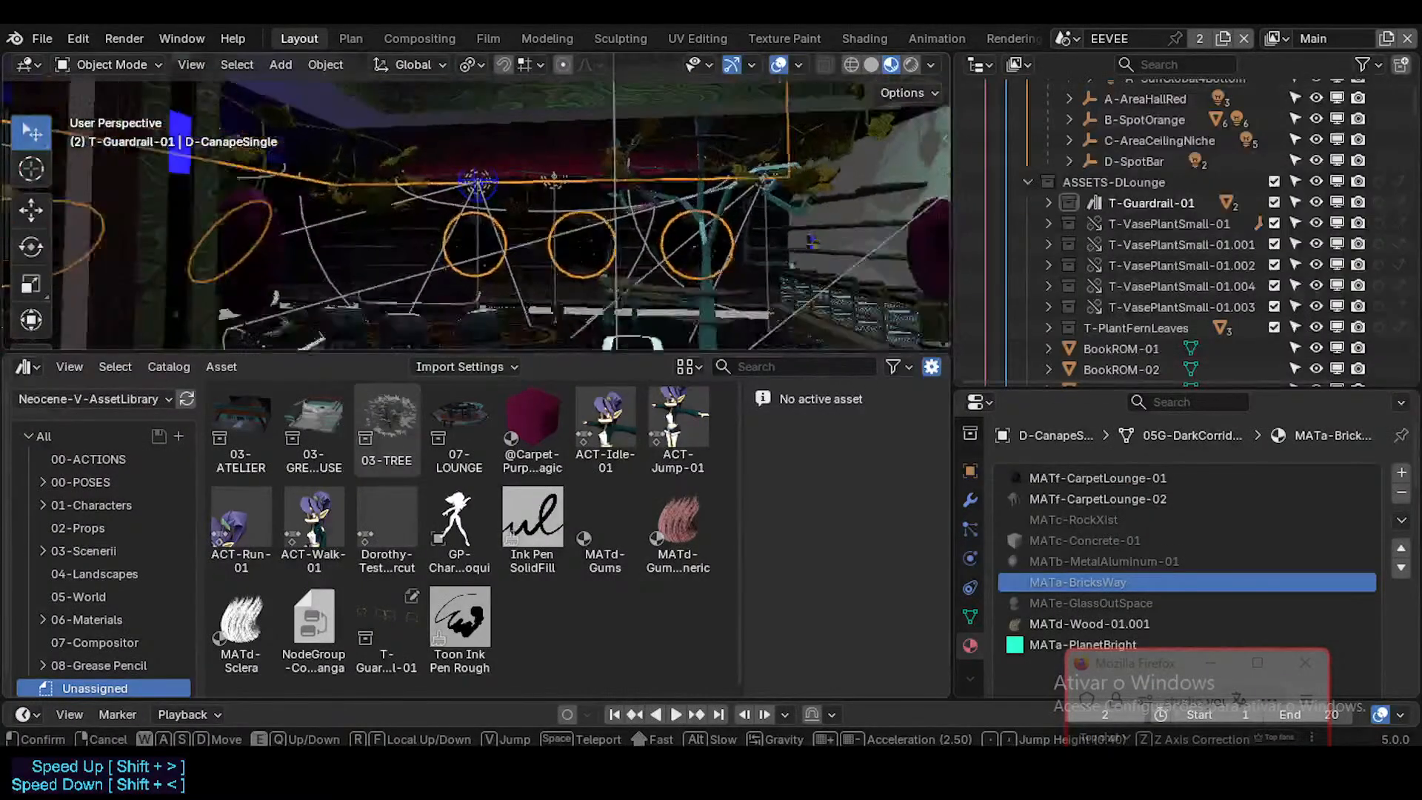
key("w")
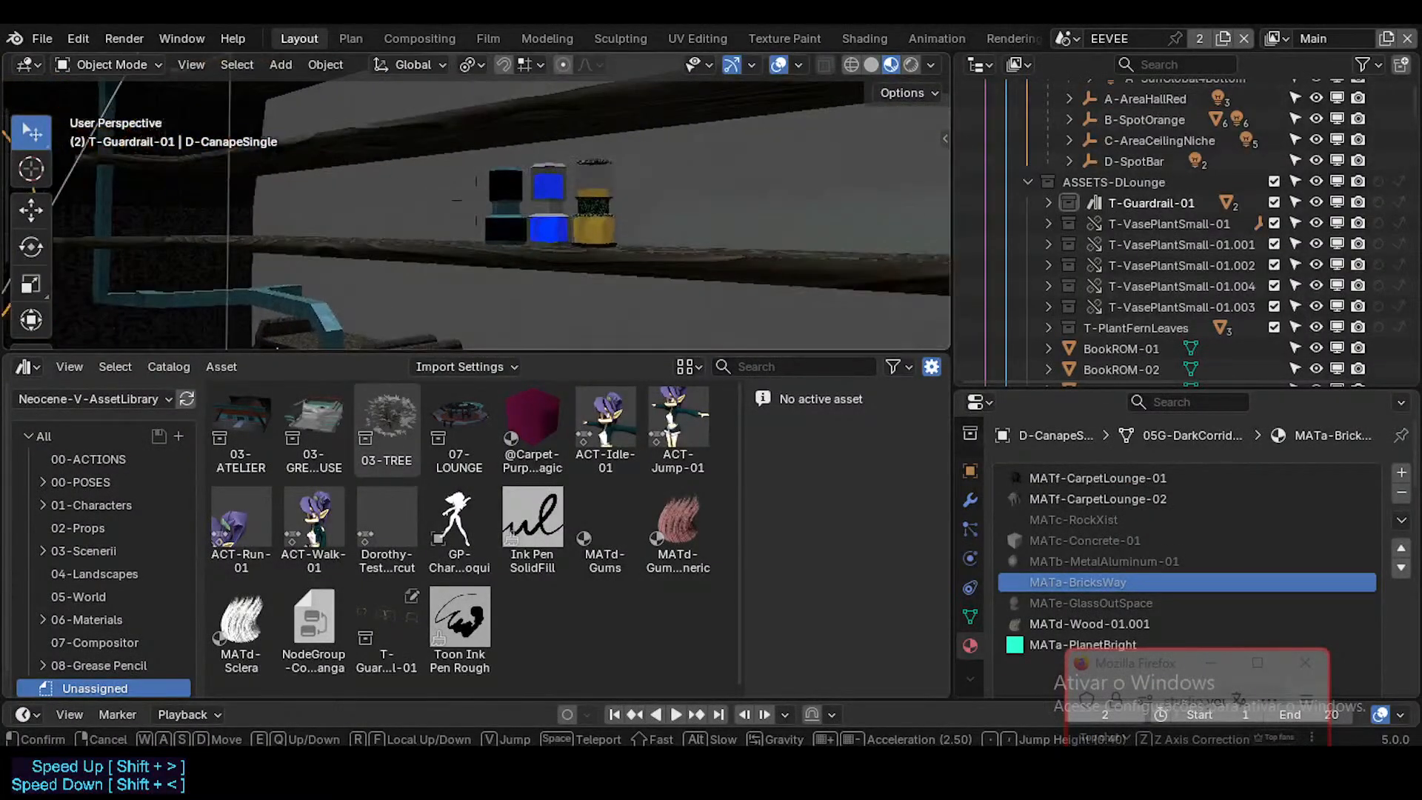
left_click(604, 195)
left_click(566, 210)
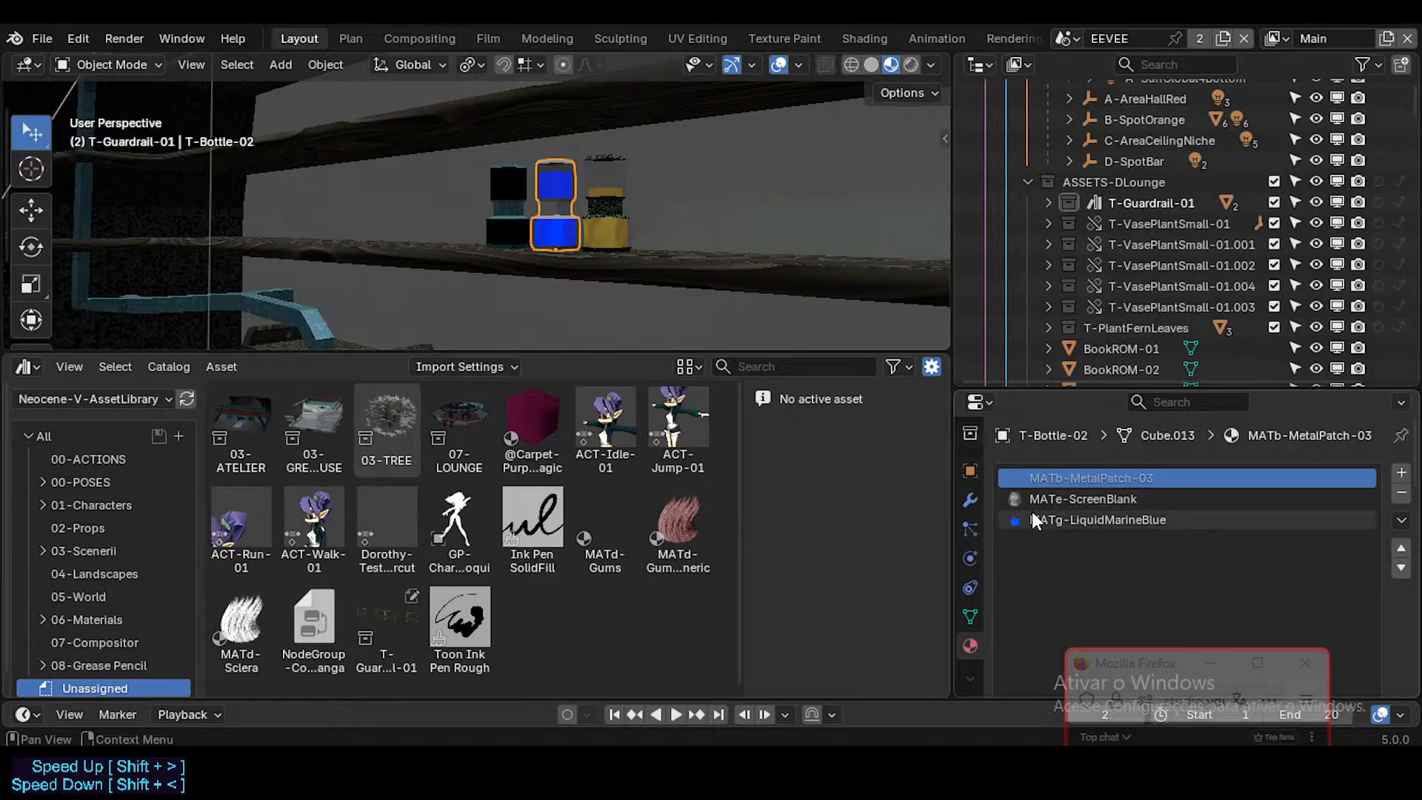
left_click(574, 223)
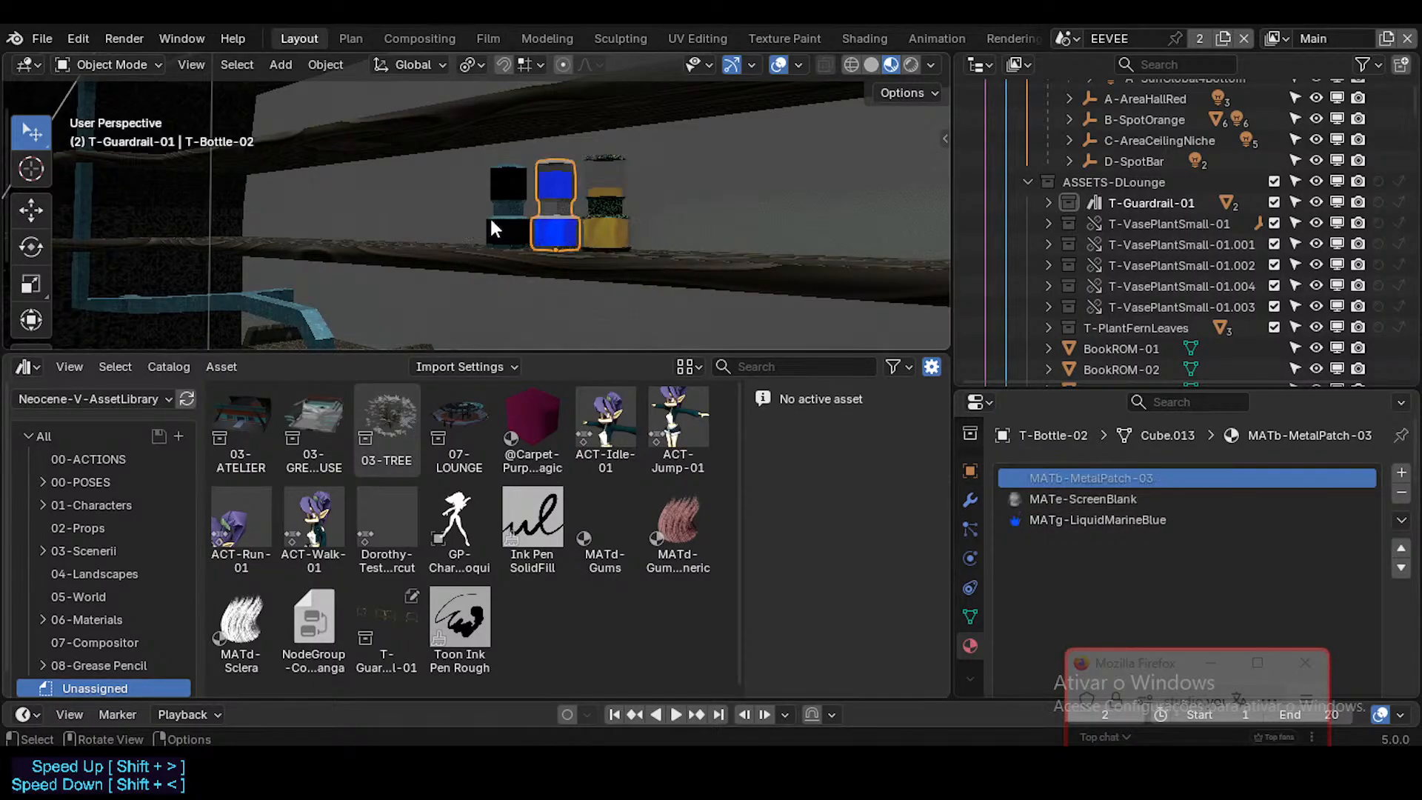
left_click(591, 209, "shift")
key("KP_Decimal")
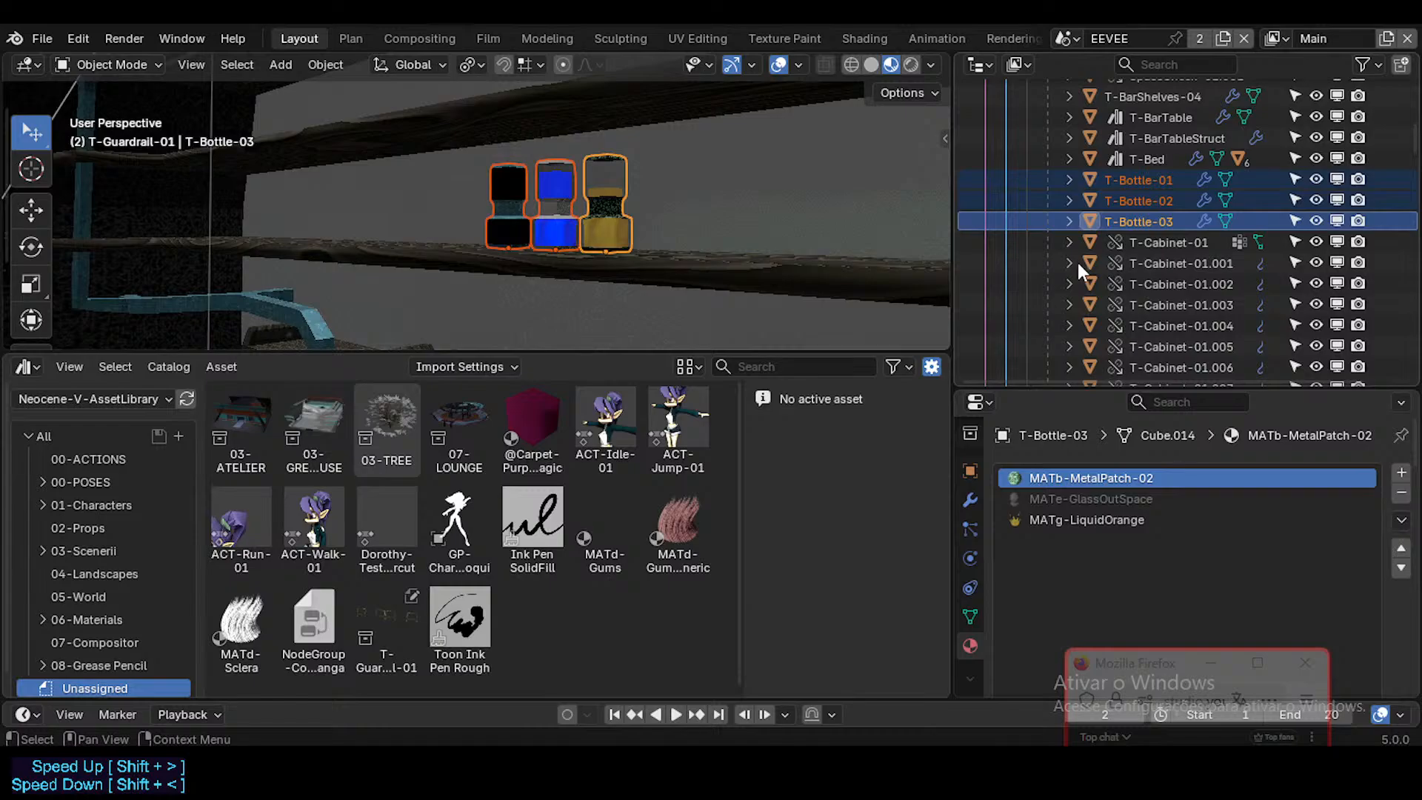
Step: Inspect the data nested under T-Bottle-01, T-Bottle-02 and T-Bottle-03 in the scene hierarchy, and clear the bottle selection
left_click(1068, 180)
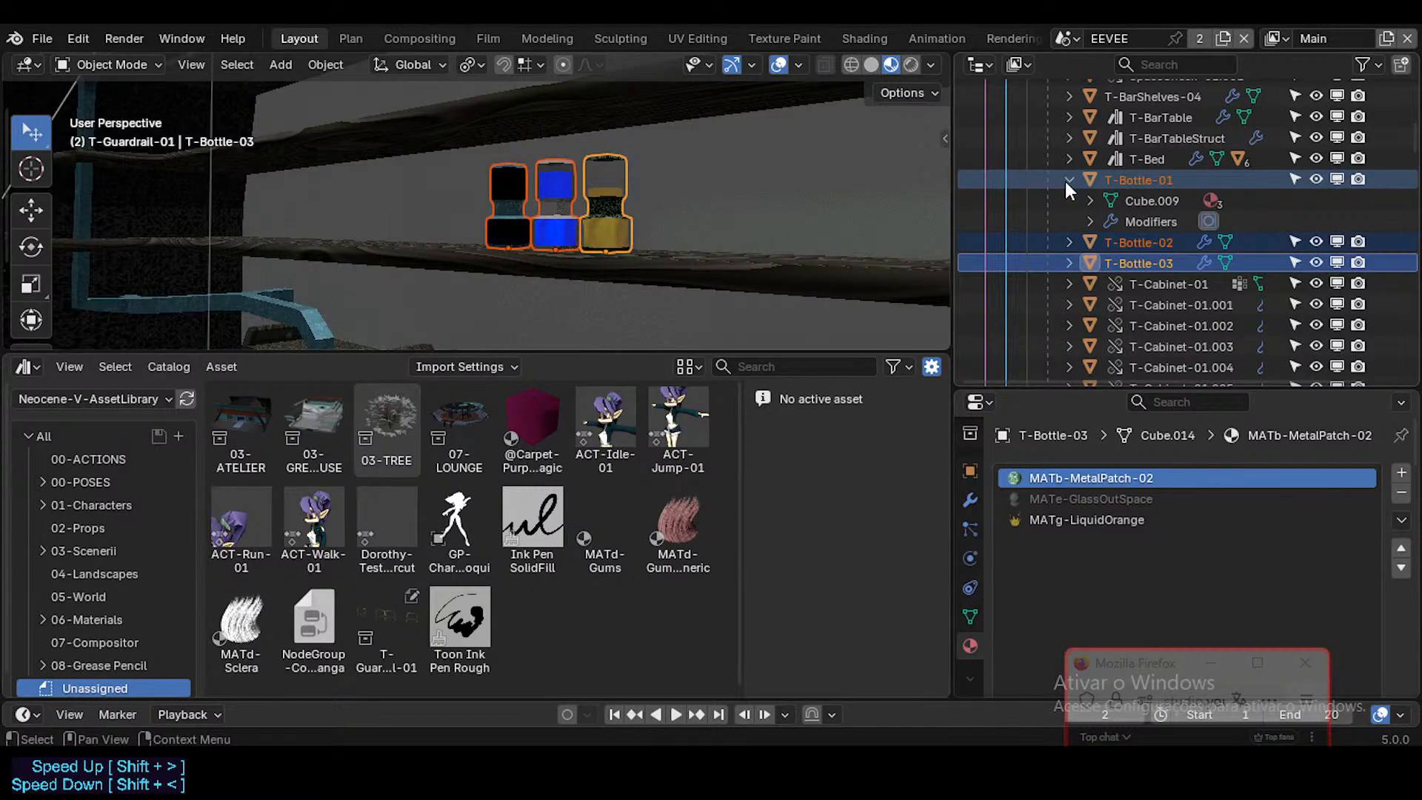
left_click(1065, 181)
left_click(1067, 201)
left_click(1070, 199)
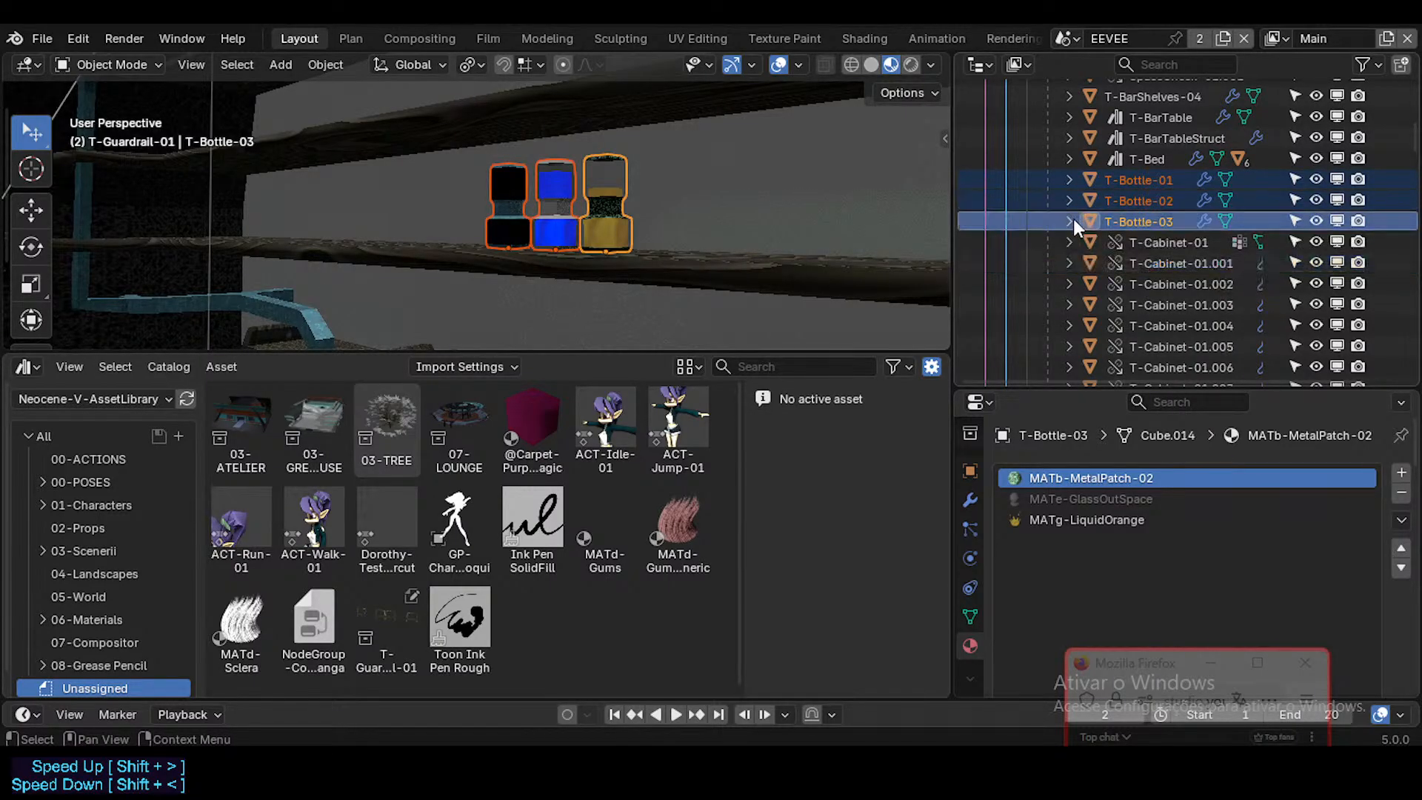
left_click(1070, 220)
left_click(1070, 220)
left_click(606, 172)
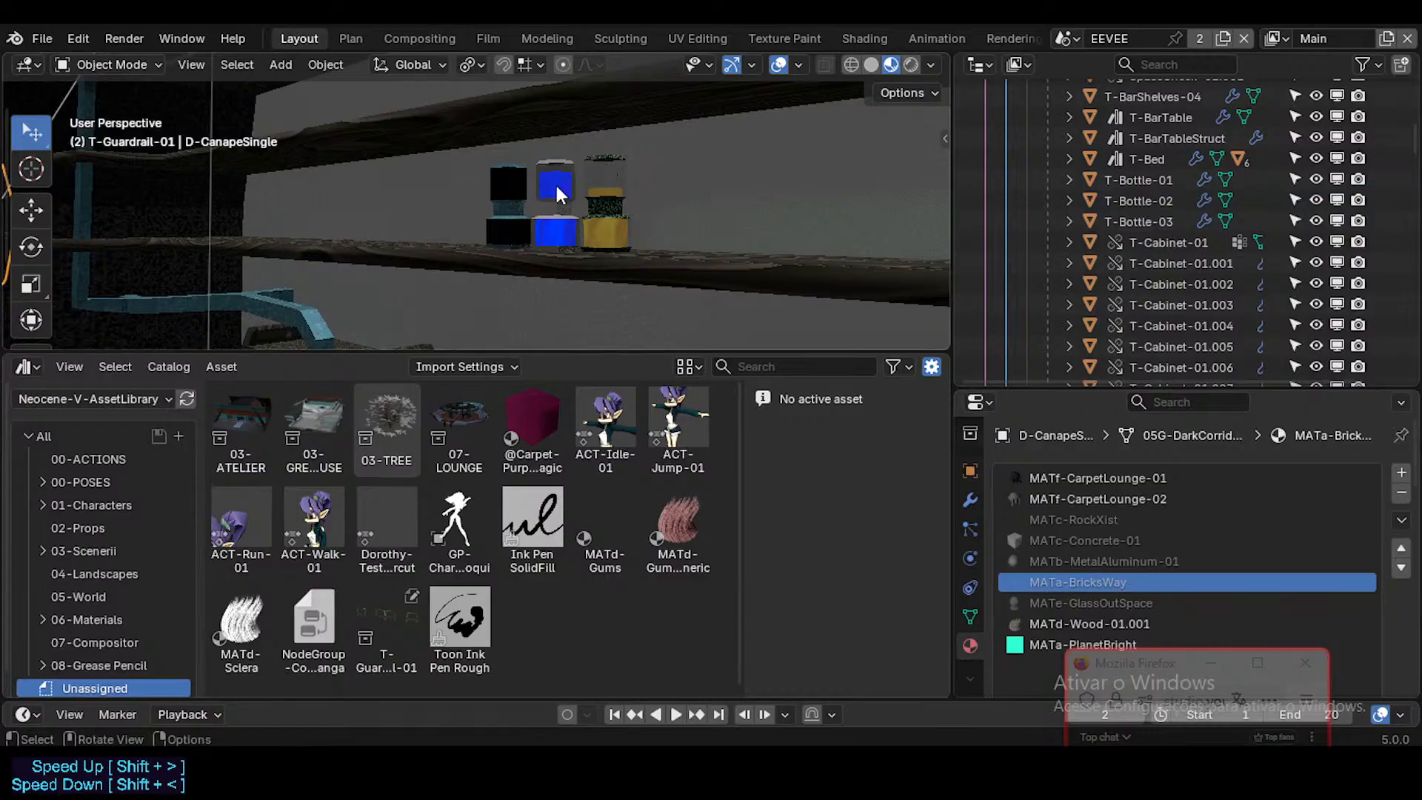
Step: Mark the objects T-Bottle-01, T-Bottle-02 and T-Bottle-03 as assets together, and select only T-Bottle-02
left_click(1154, 182)
left_click(1150, 200, "shift")
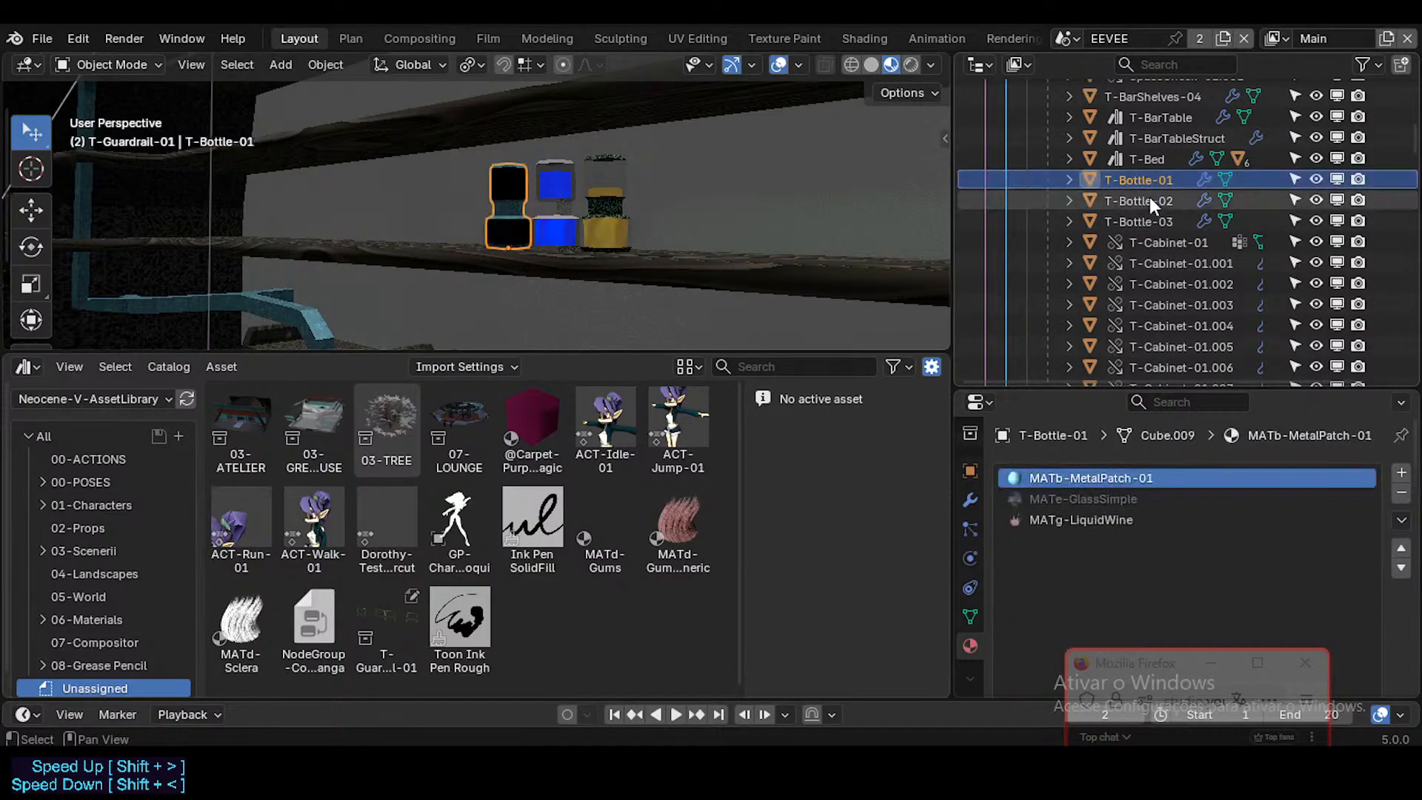
left_click(1144, 219, "shift")
right_click(1136, 179)
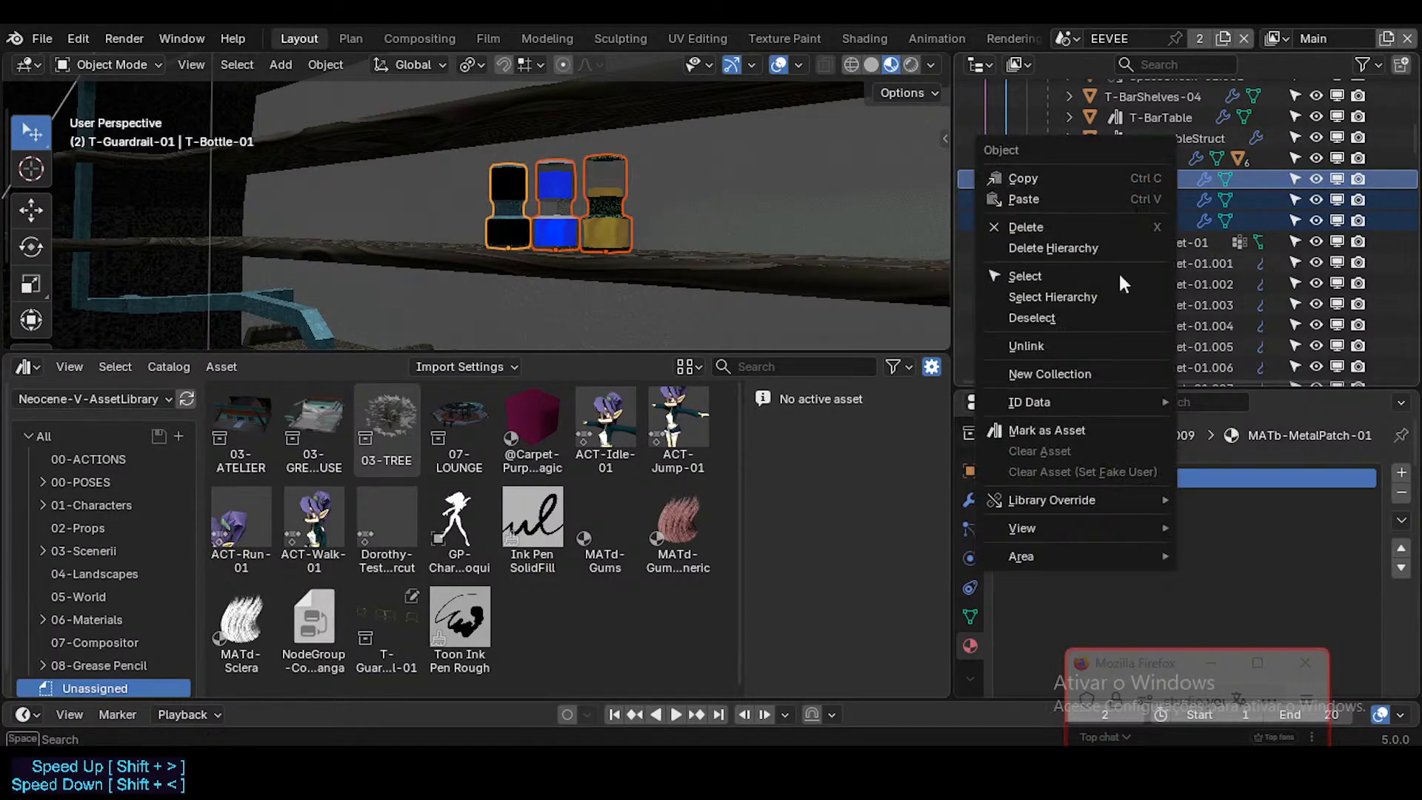
left_click(1070, 427)
left_click(1166, 202)
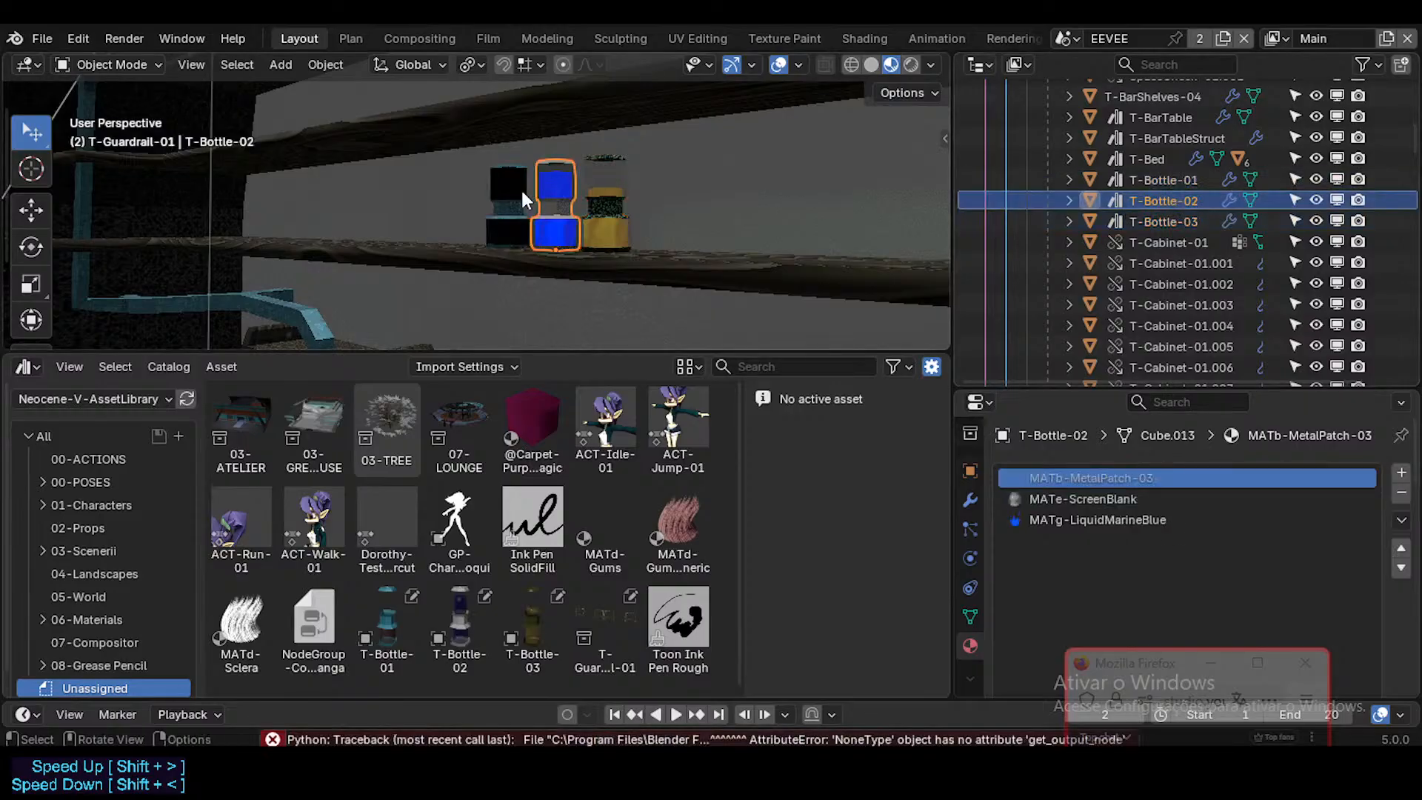
Step: Fly away from the bottles past the shelving and through the lounge interior to look over its other objects
key("shift+grave")
key("s")
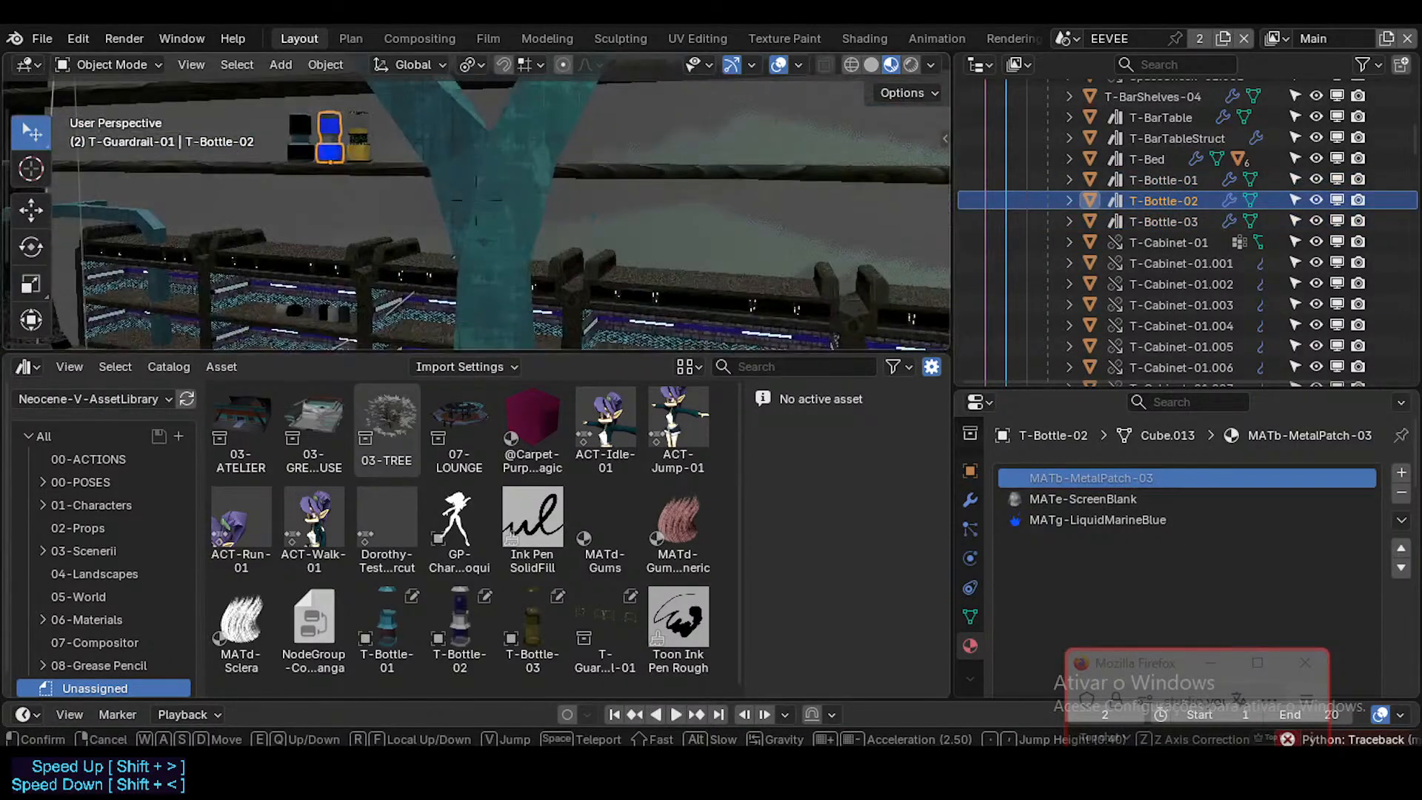
key("d")
key("d")
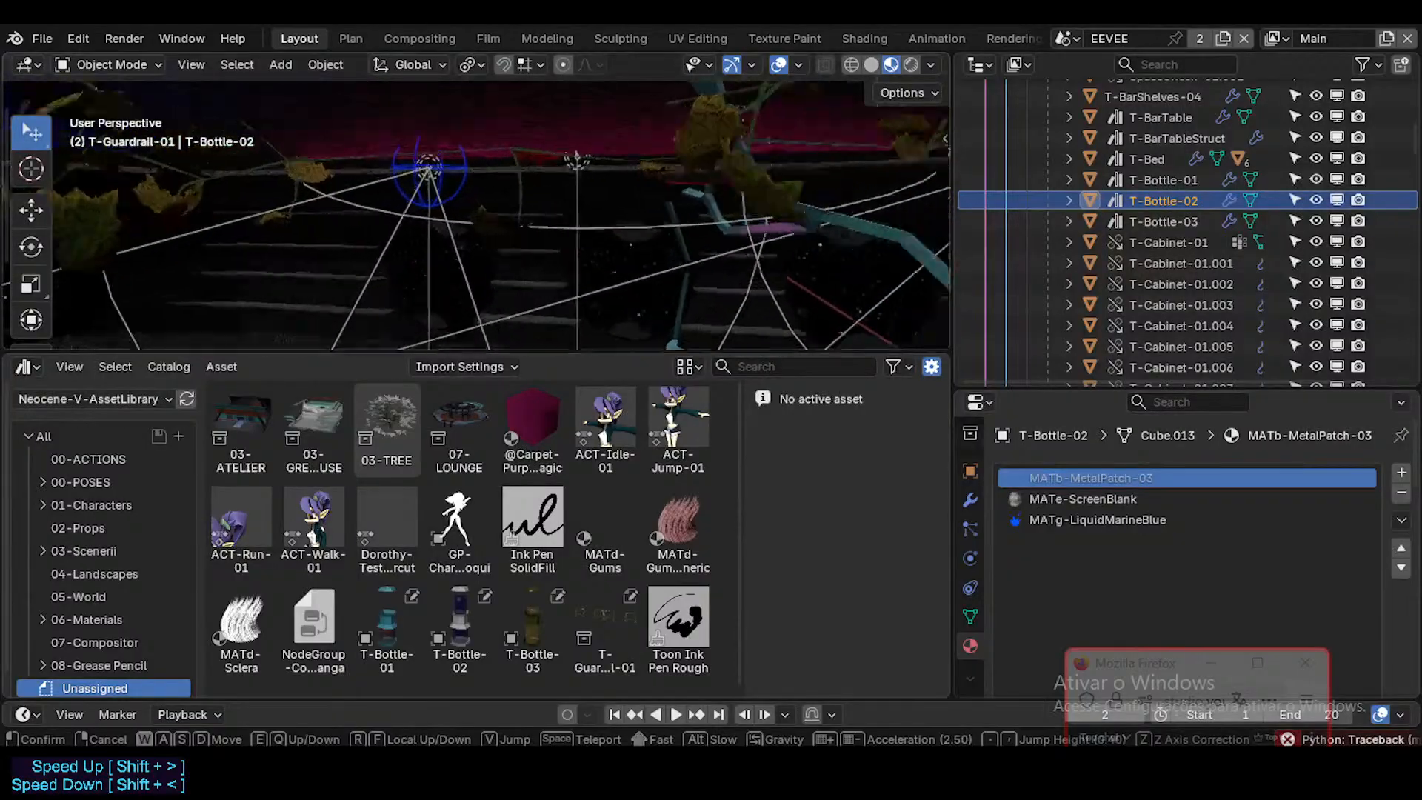
key("w")
left_click(548, 212)
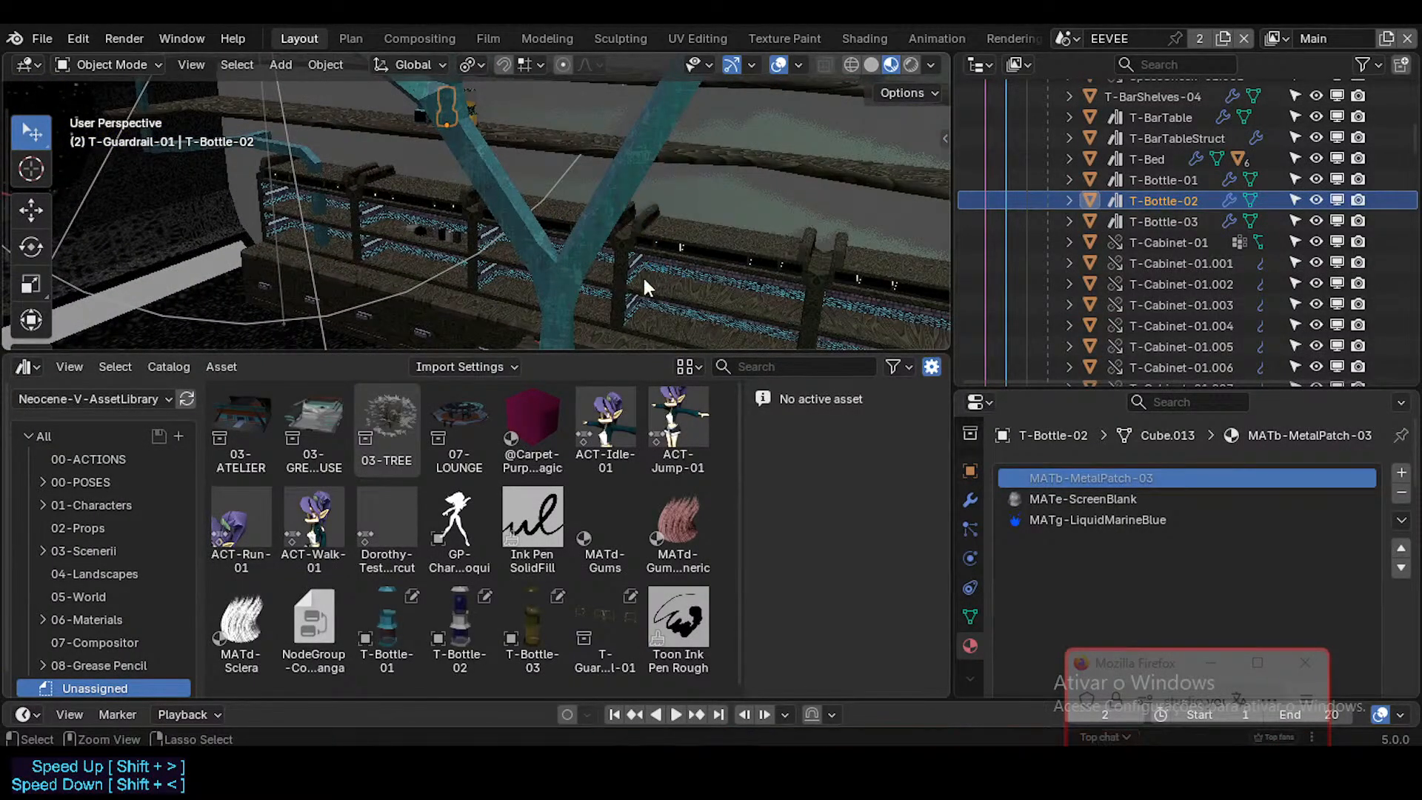
key("shift+grave")
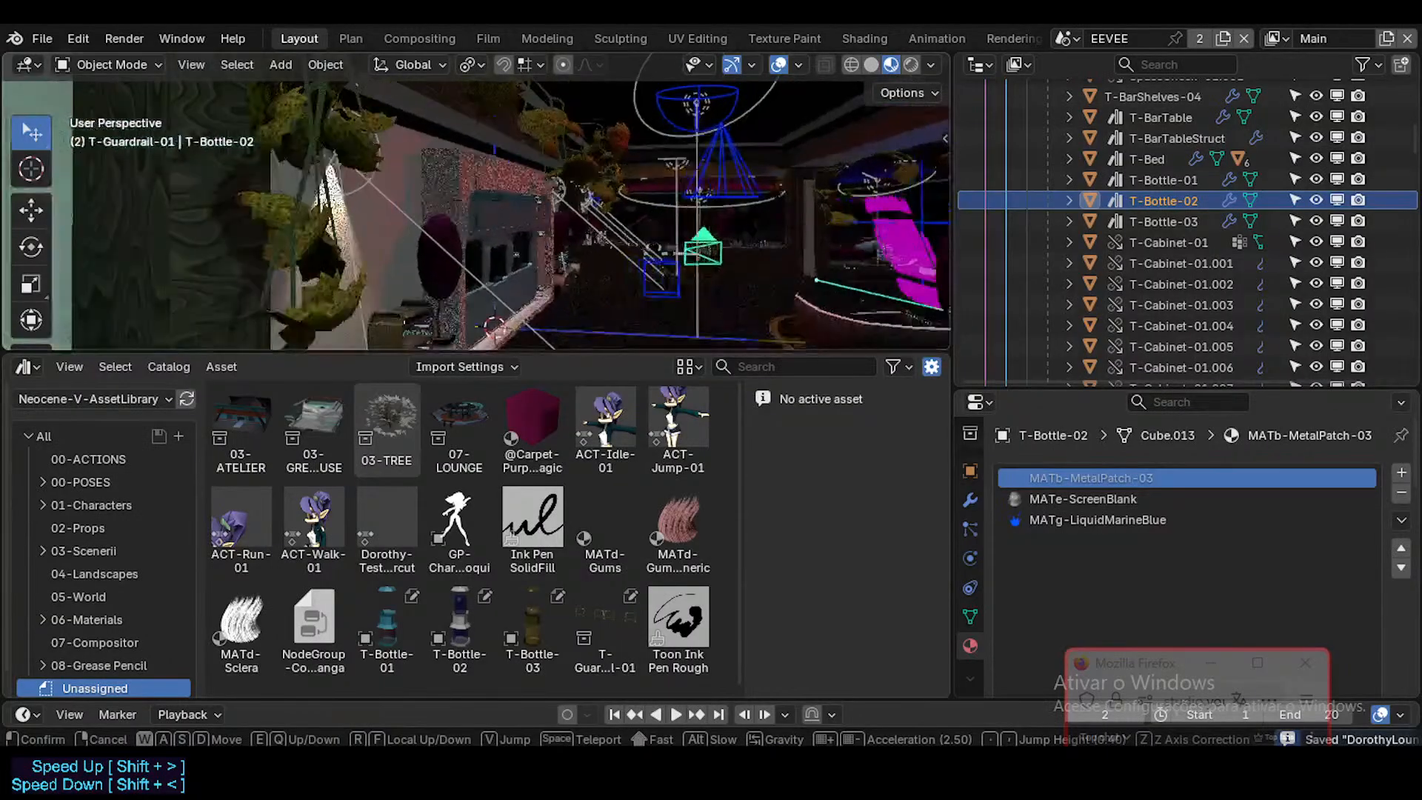
key("w")
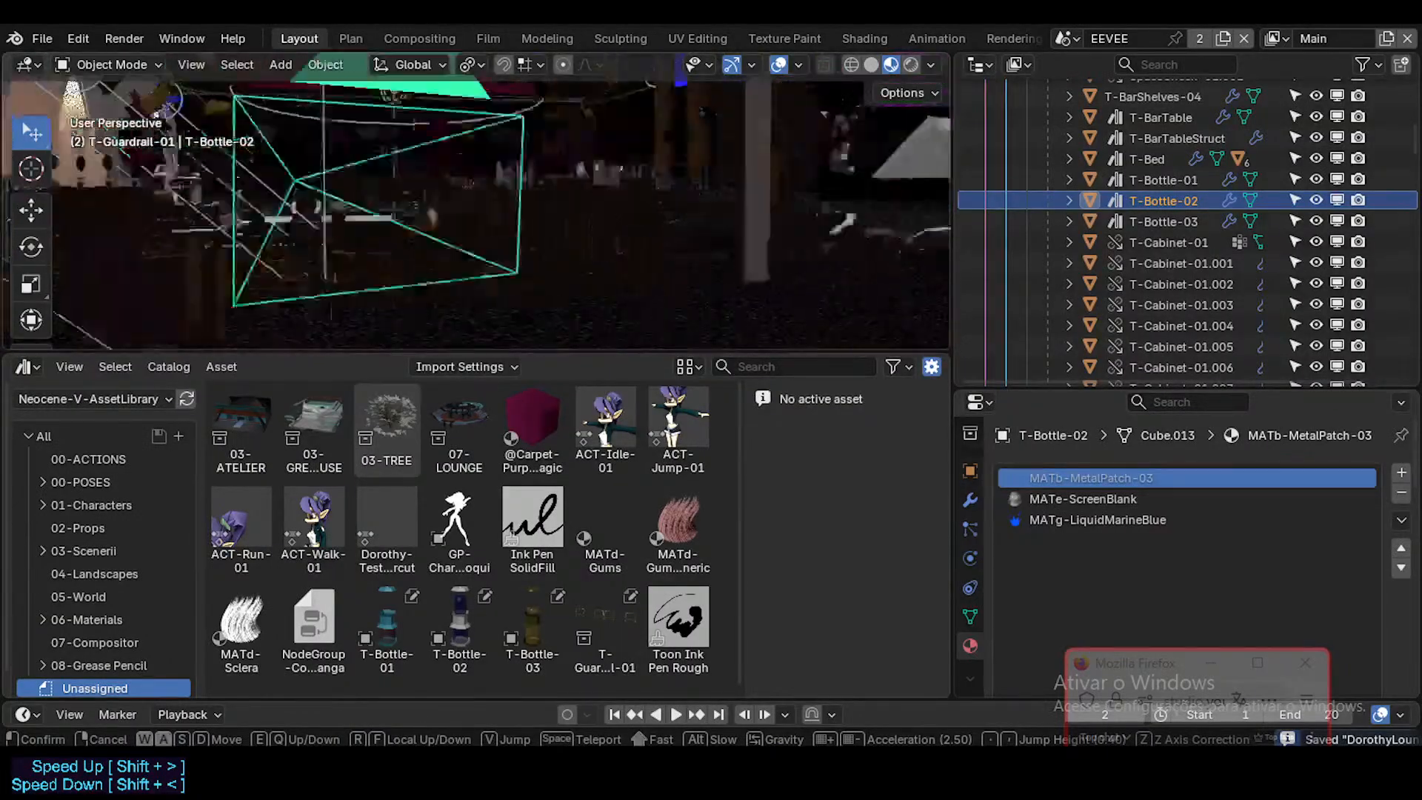
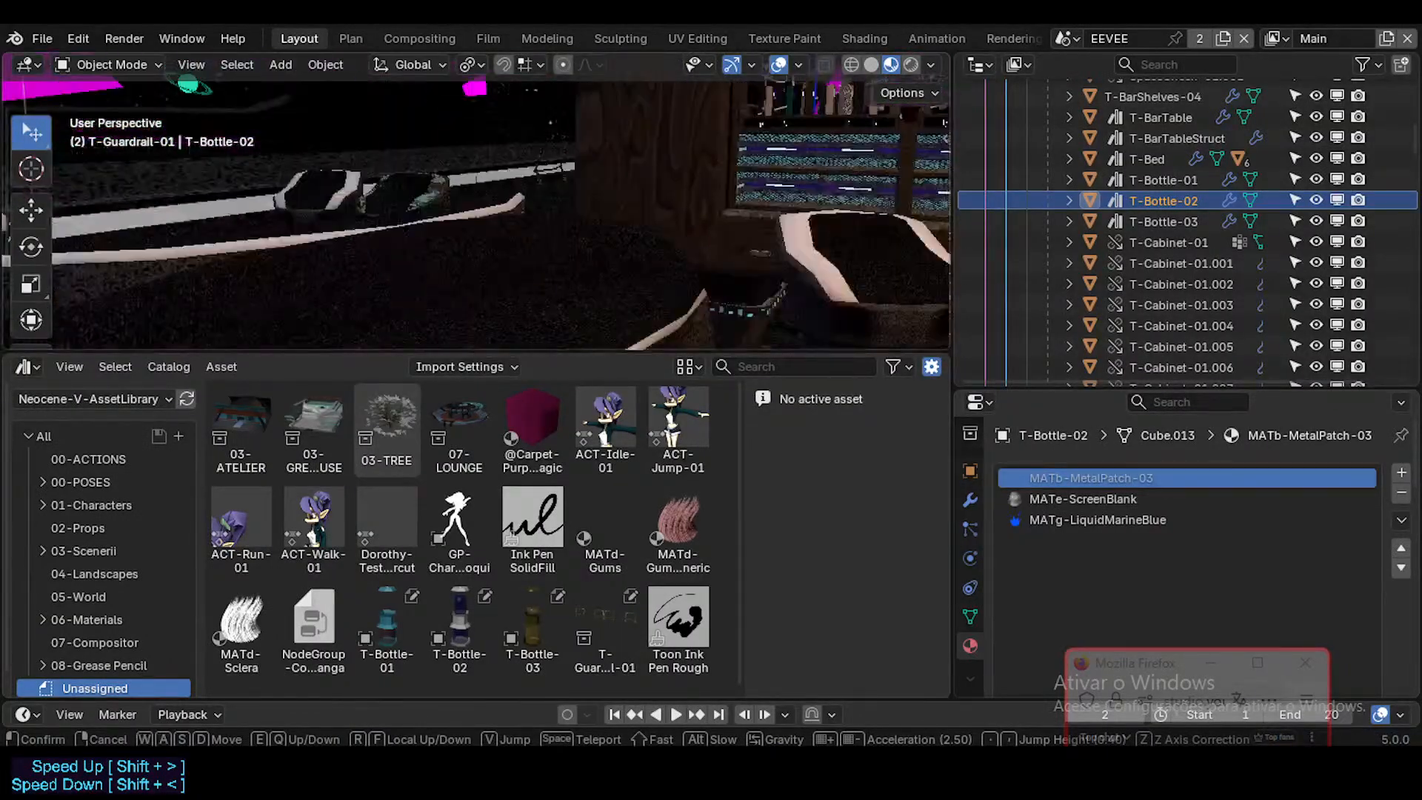
Step: Fly to the bookshelf cabinet and select the group of five books, BookROM-01 through BookROM-05
key("e")
key("w")
key("s")
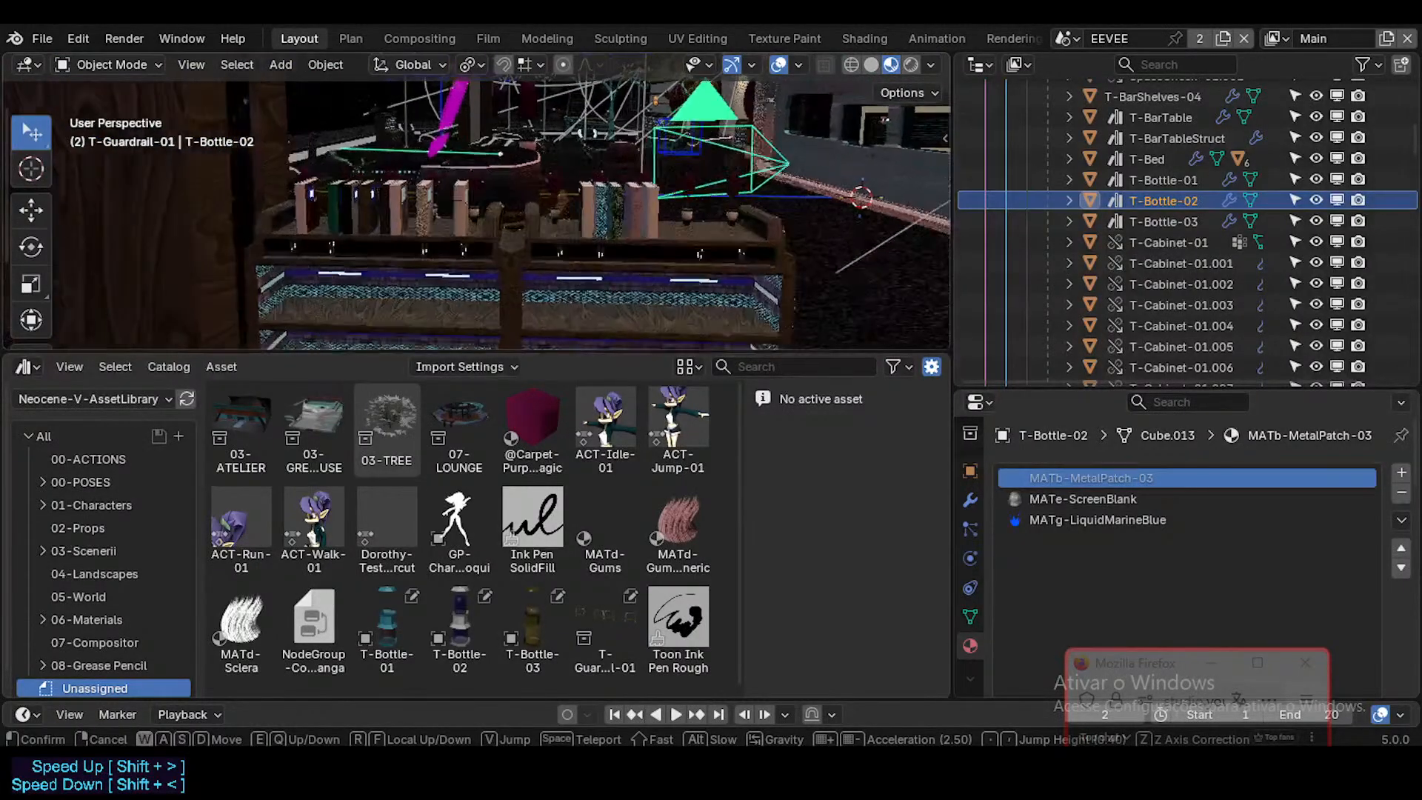
left_click(691, 229)
left_click(679, 209)
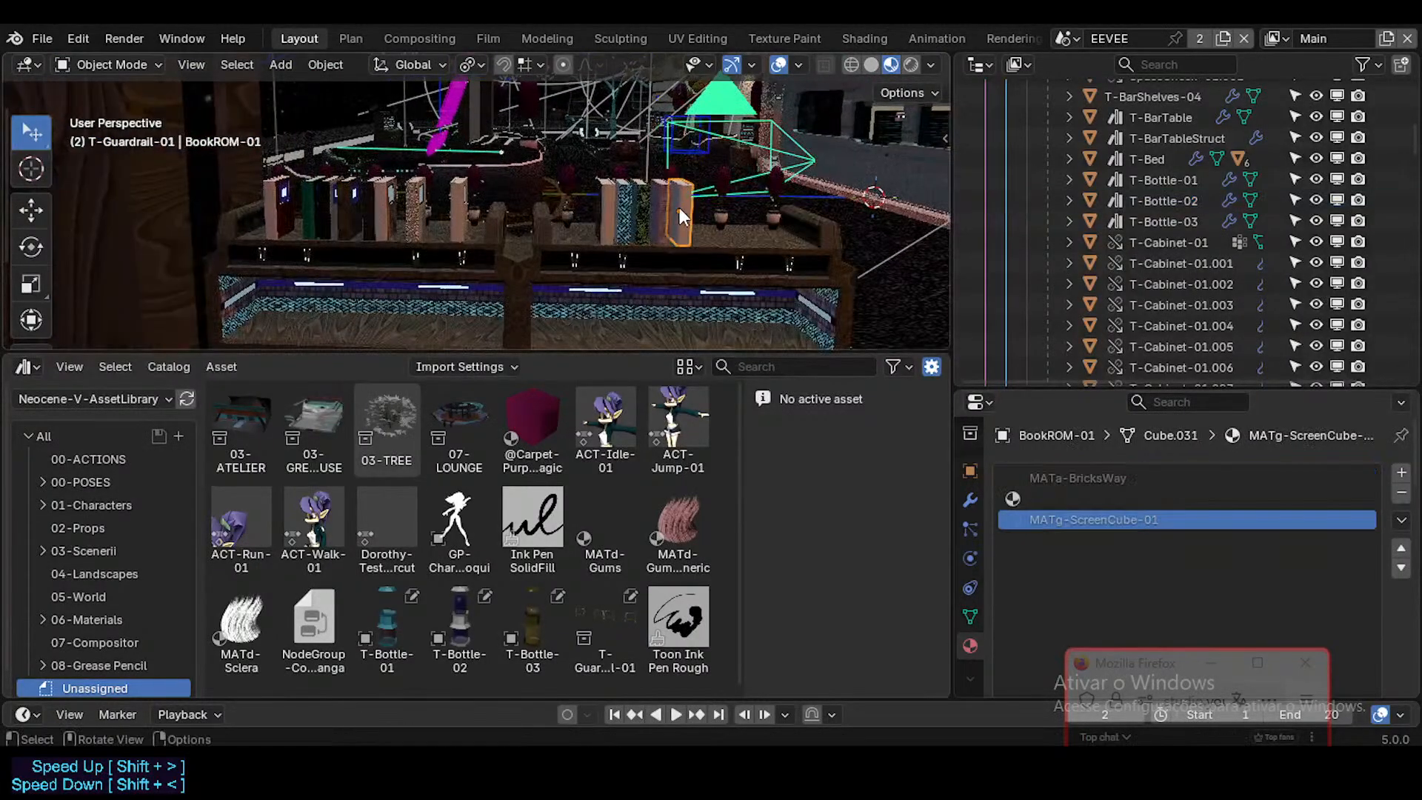
left_click(635, 218, "shift")
left_click(601, 213, "shift")
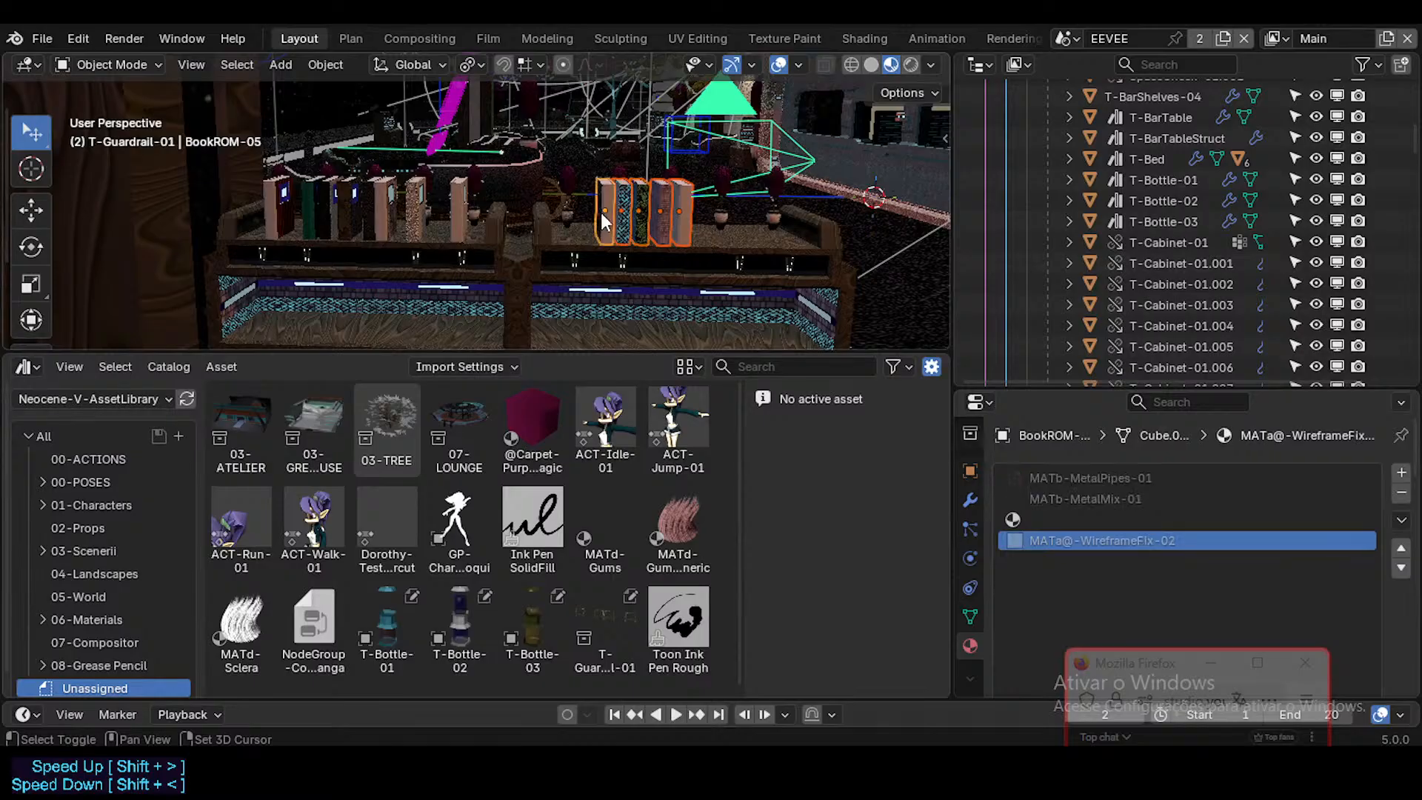
Step: Add the other eight books on the shelf, BookROM-06 through BookROM-13, to the selection
key("shift+grave")
key("w")
key("d")
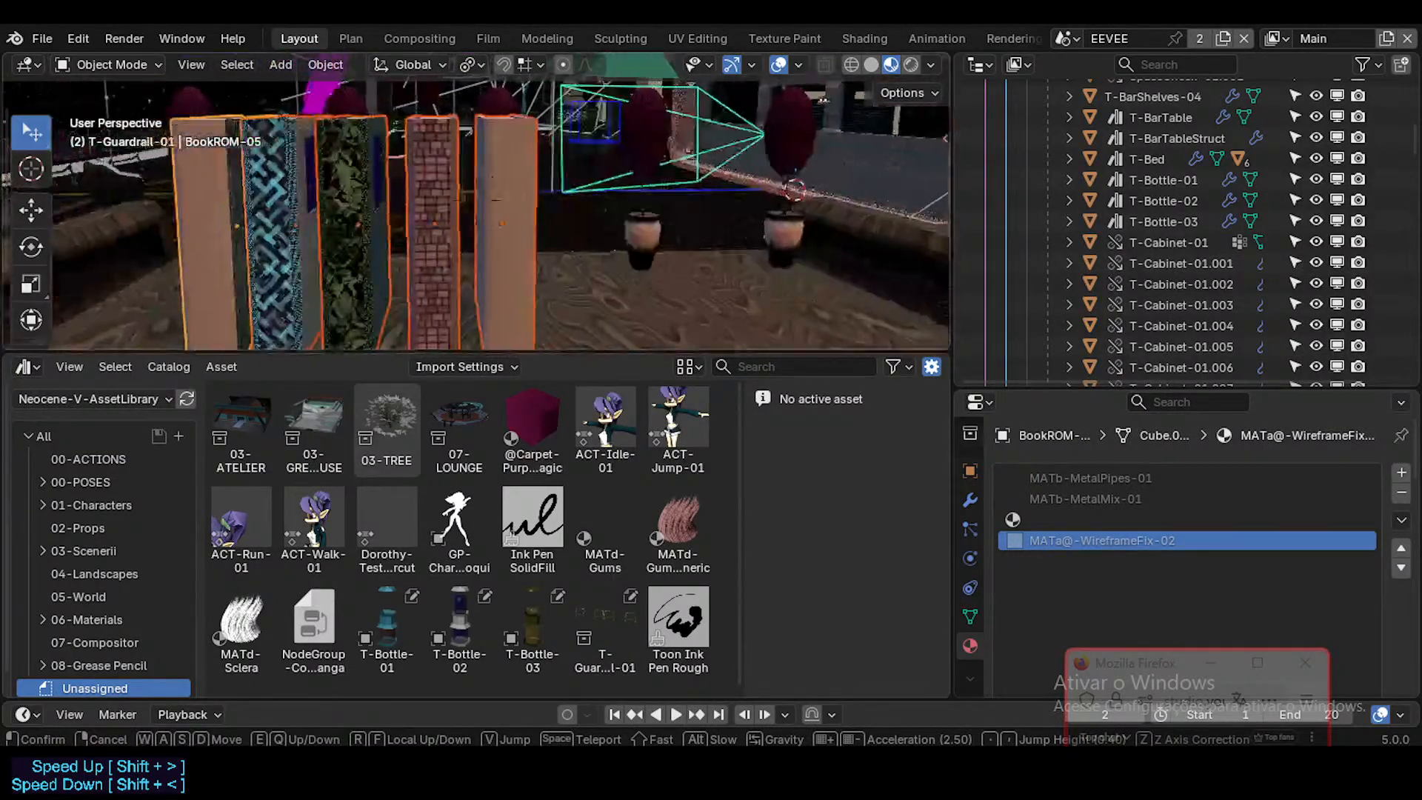
key("a")
key("s")
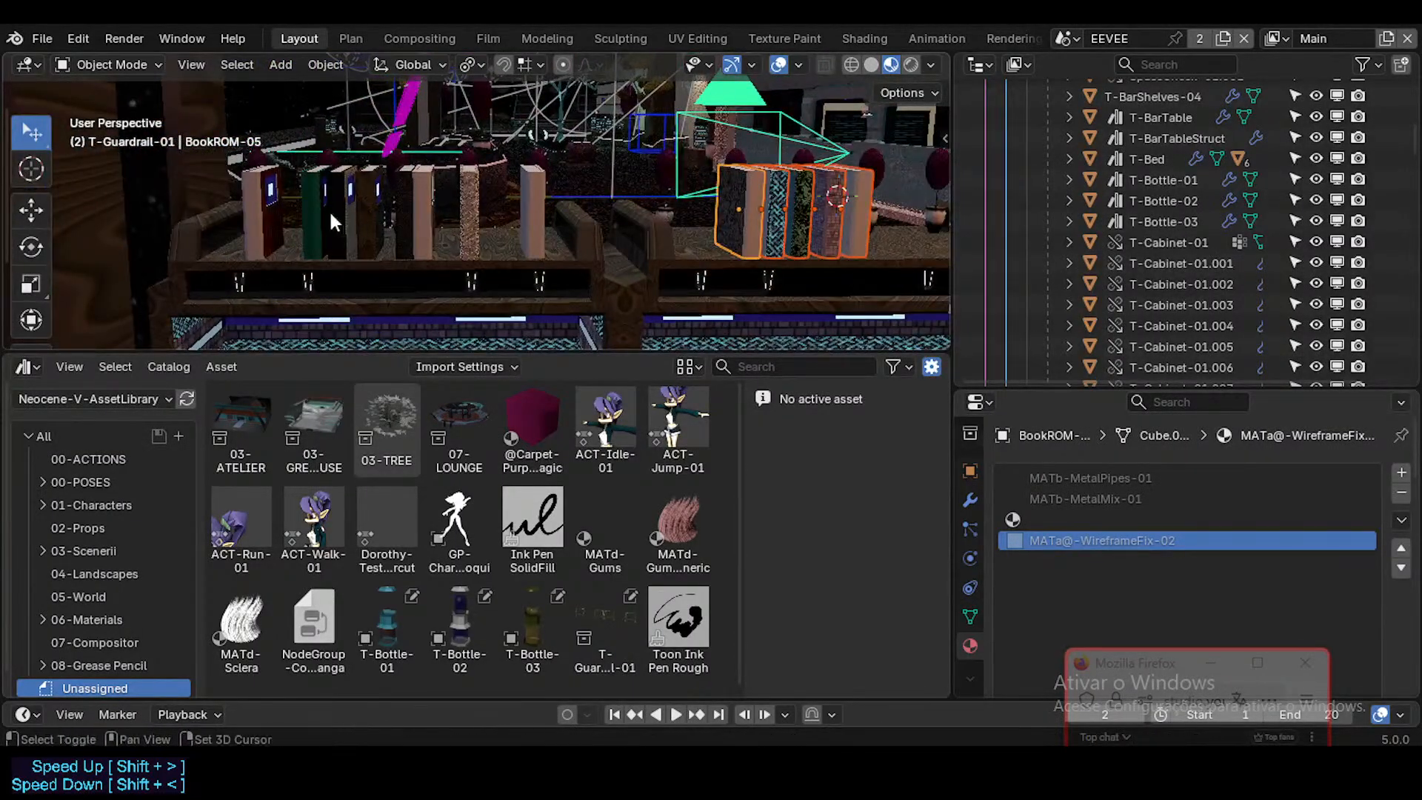
left_click(277, 205, "shift")
left_click(308, 205, "shift")
left_click(342, 209, "shift")
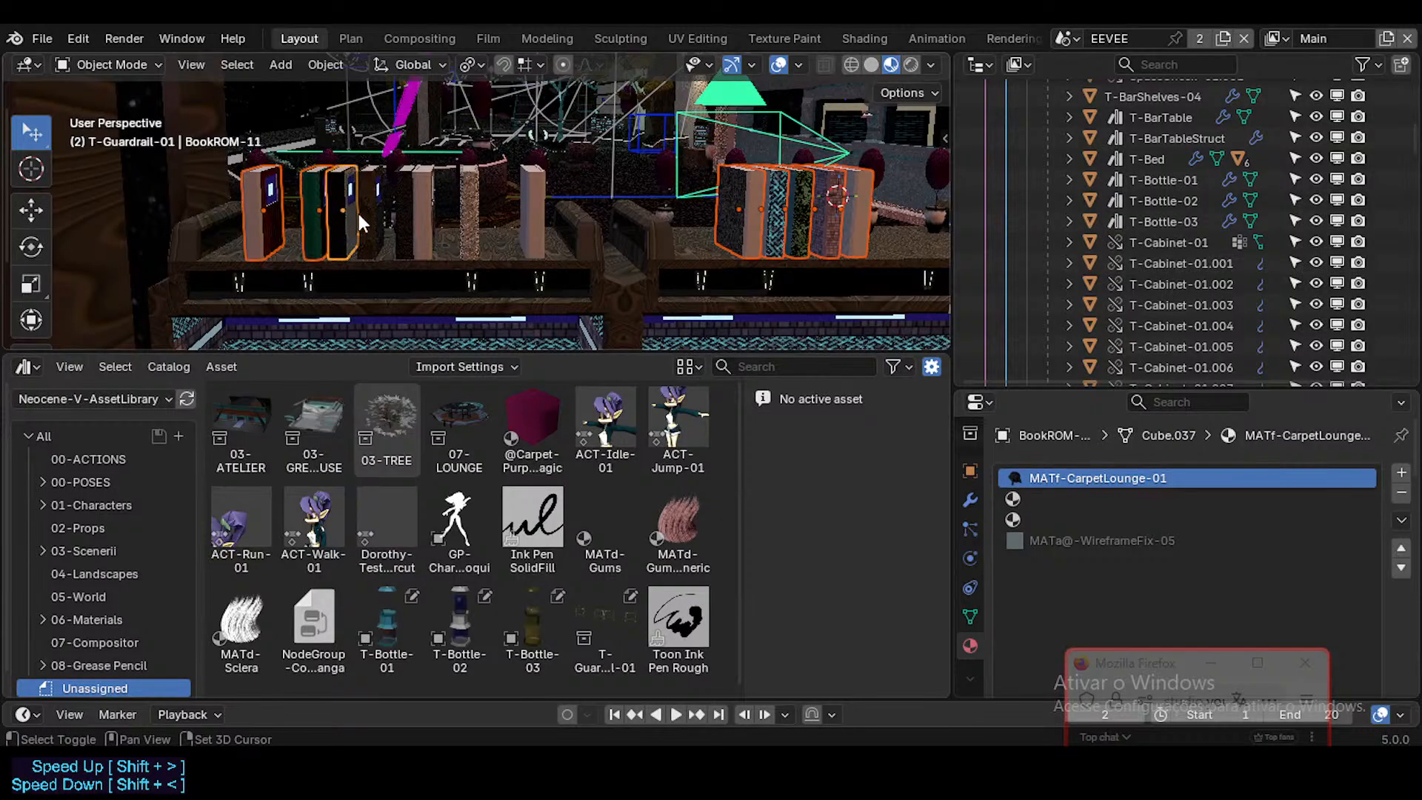
left_click(372, 222, "shift")
left_click(412, 222, "shift")
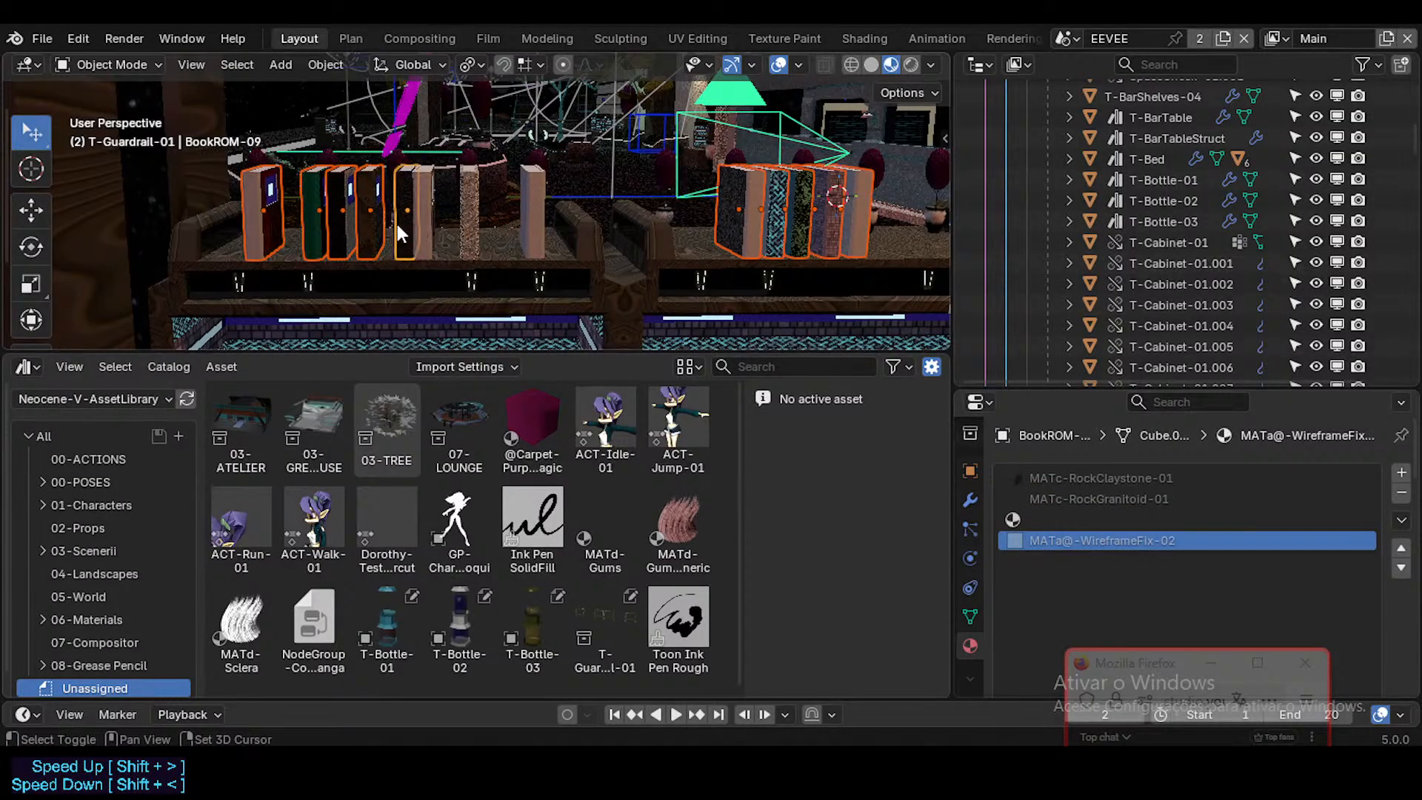
left_click(425, 226, "shift")
left_click(467, 223, "shift")
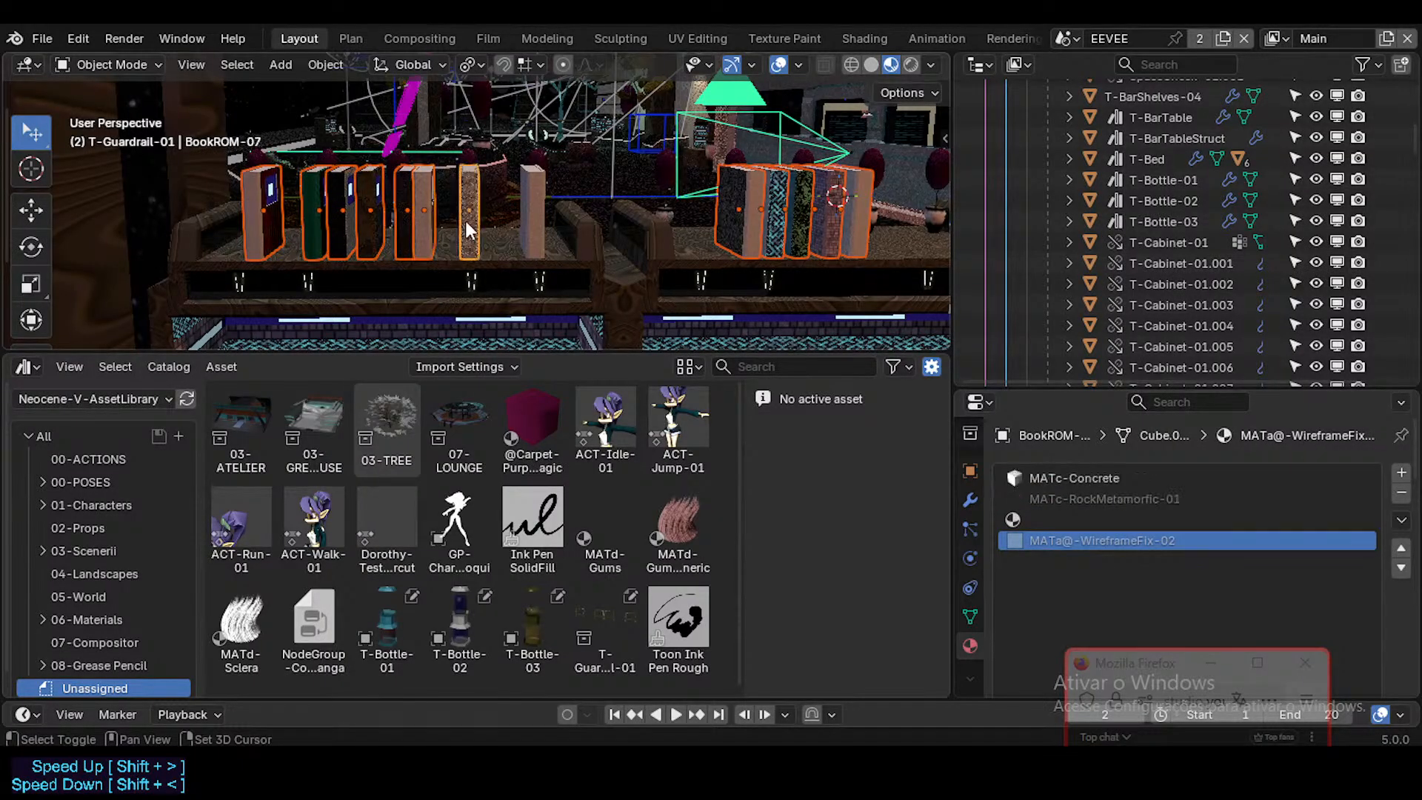
middle_click_drag(851, 206, 666, 270)
key("shift+grave")
key("w")
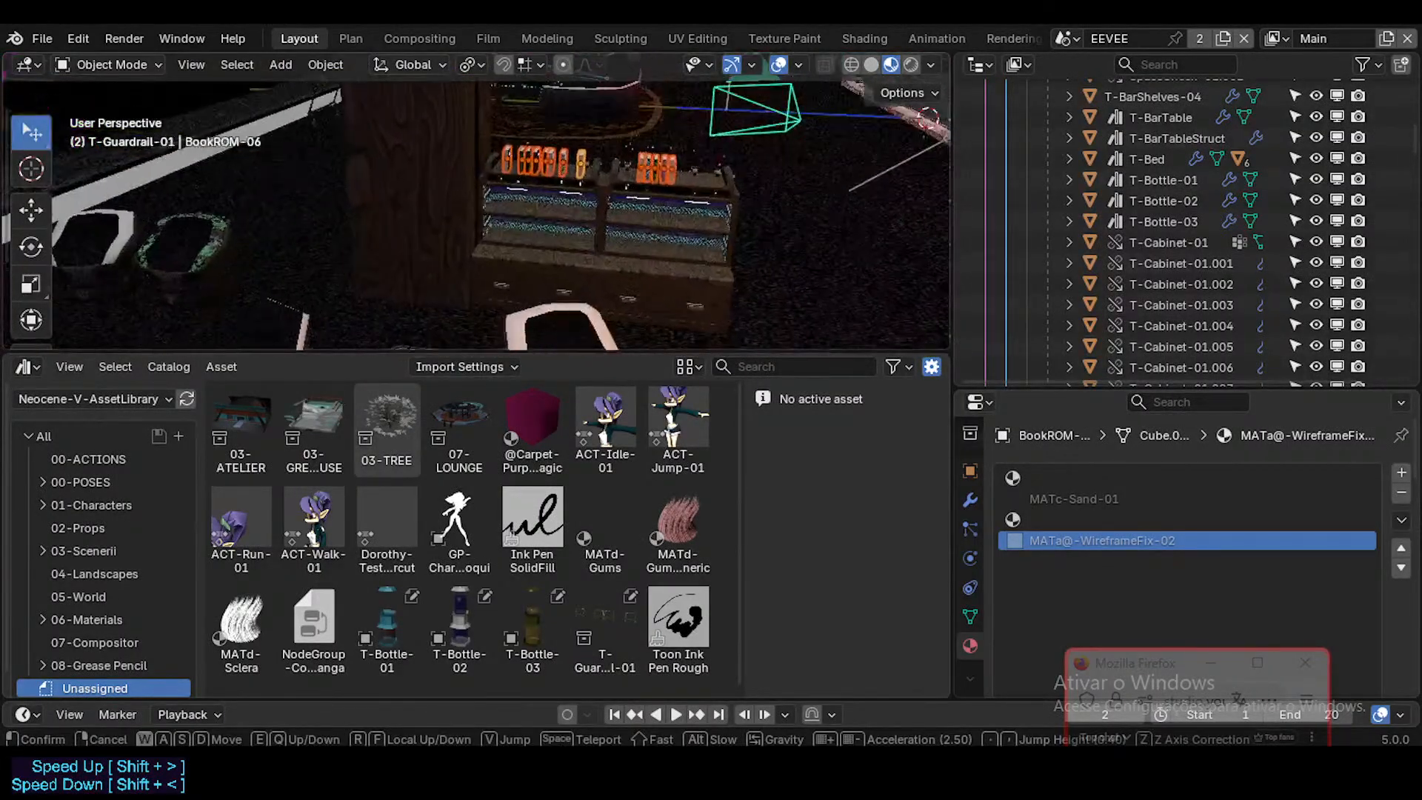
left_click(477, 200)
Step: Mark BookROM-01 through BookROM-13 and BookROM_BAK together as assets from the scene hierarchy, and select only BookROM-11
scroll(1195, 236, "down", 2)
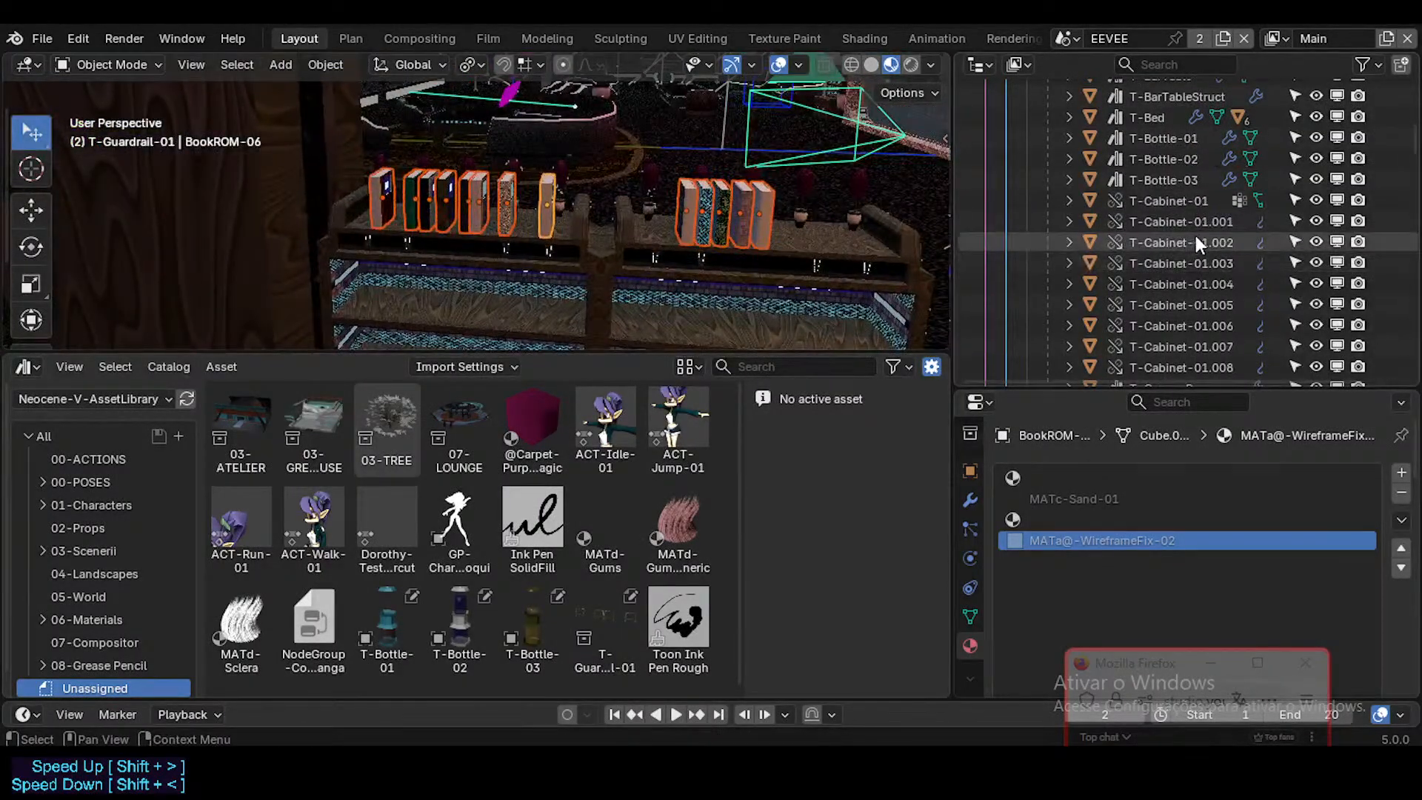
scroll(1179, 236, "up", 7)
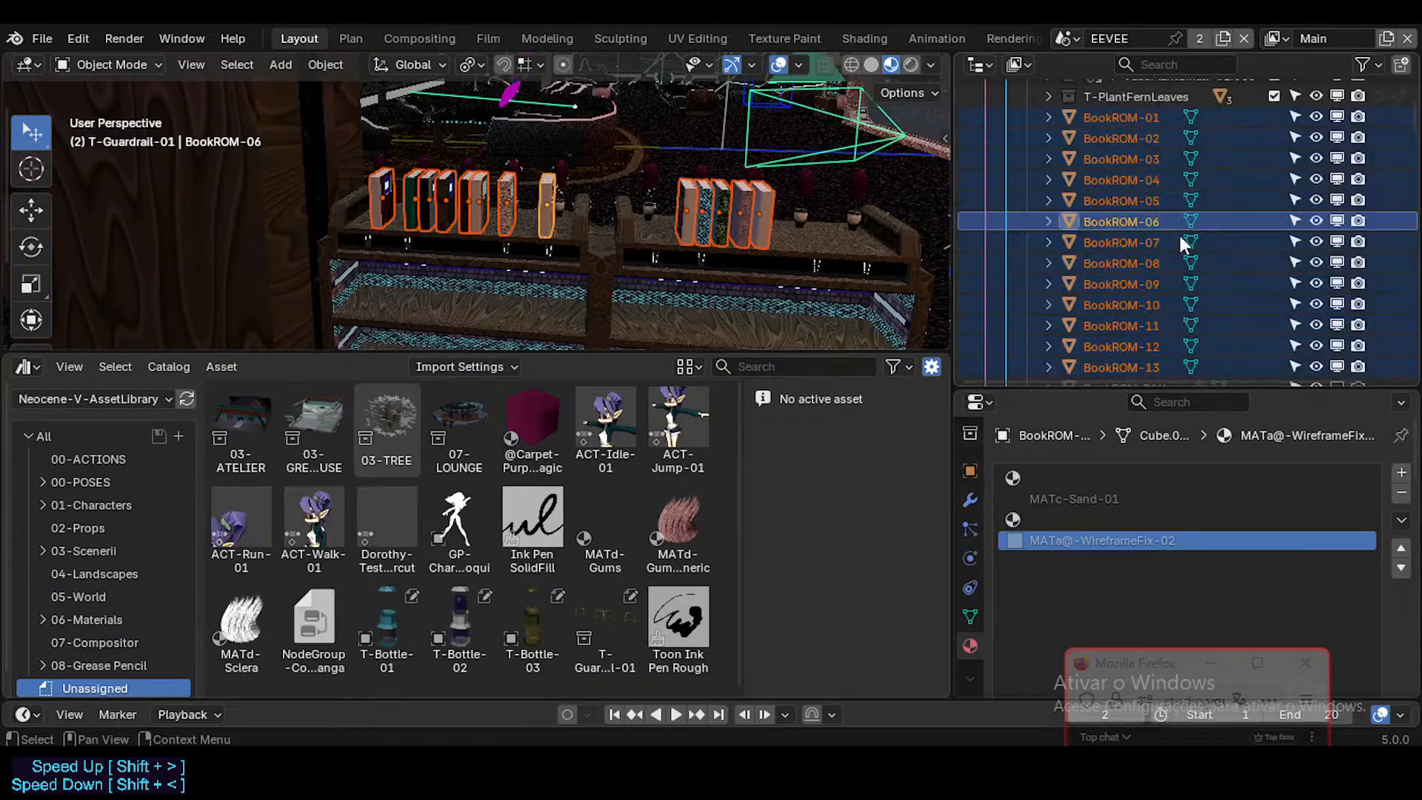
scroll(1148, 283, "up", 2)
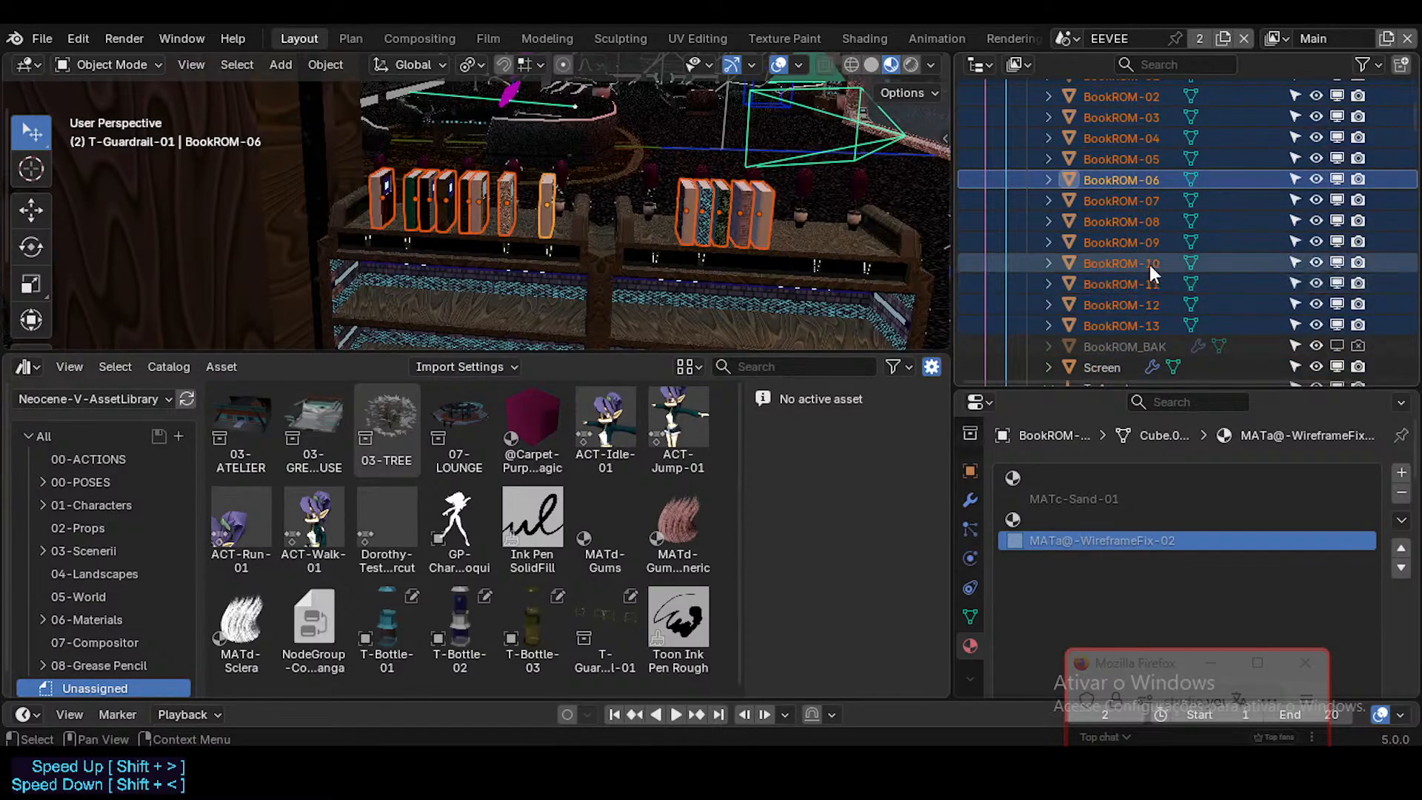
scroll(1149, 264, "up", 2)
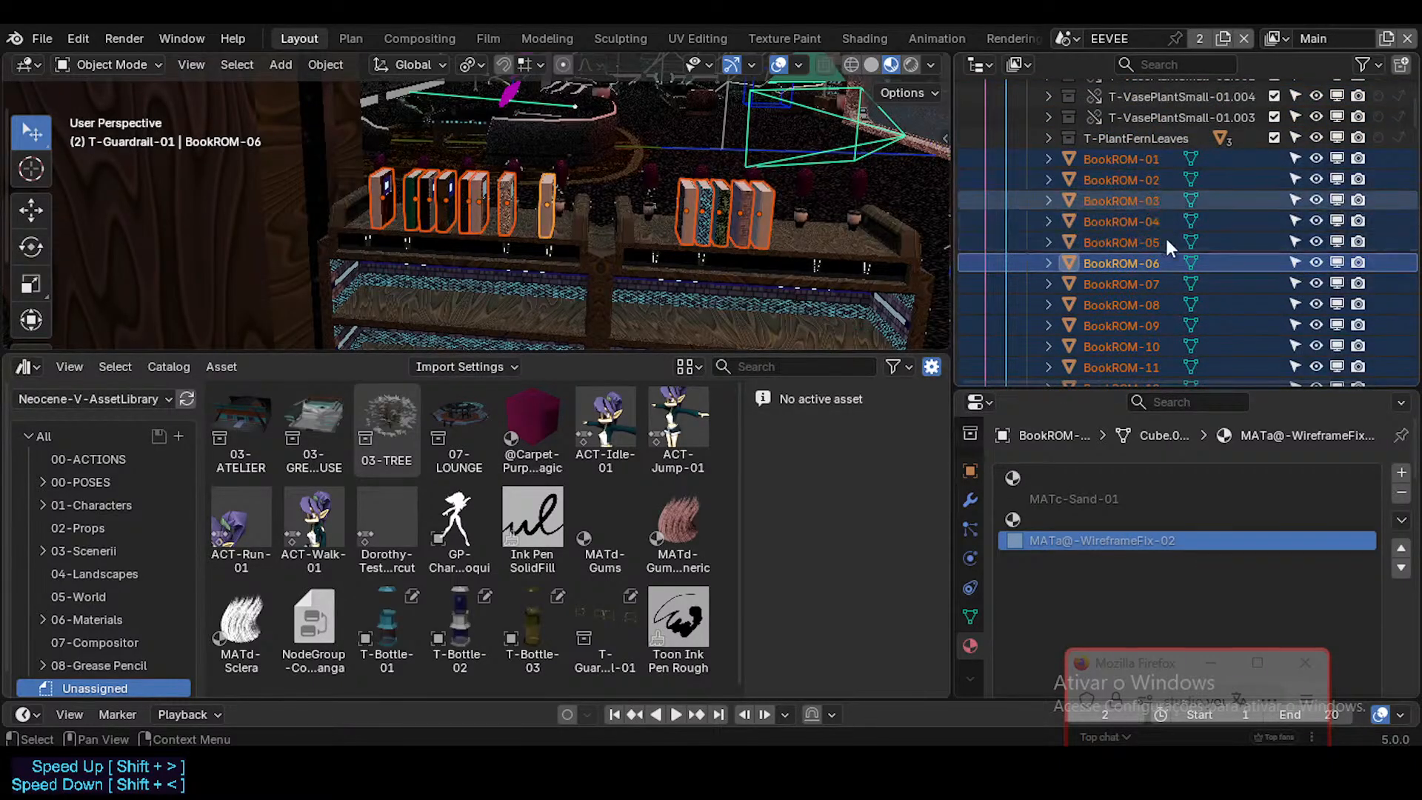
scroll(1173, 259, "down", 3)
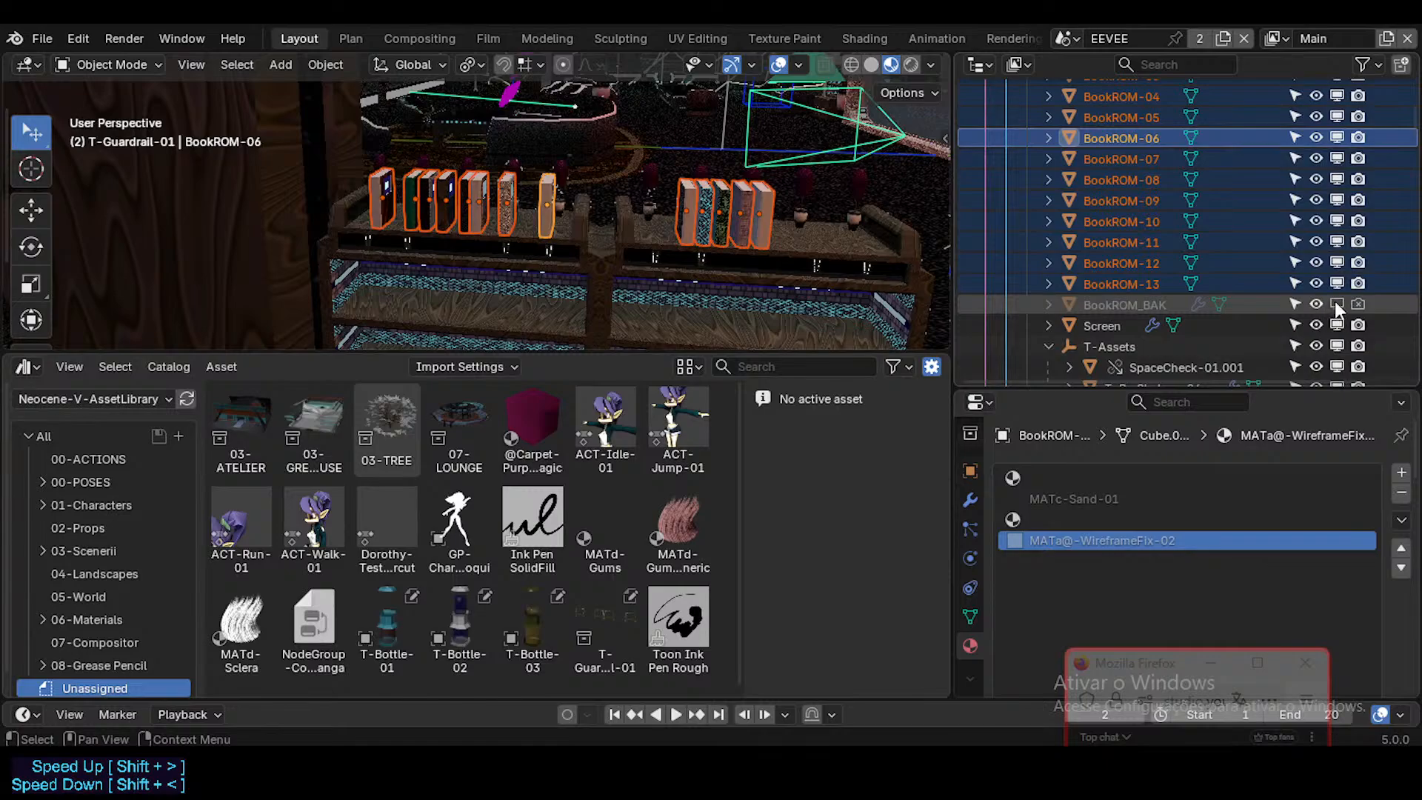
left_click(1130, 304, "ctrl")
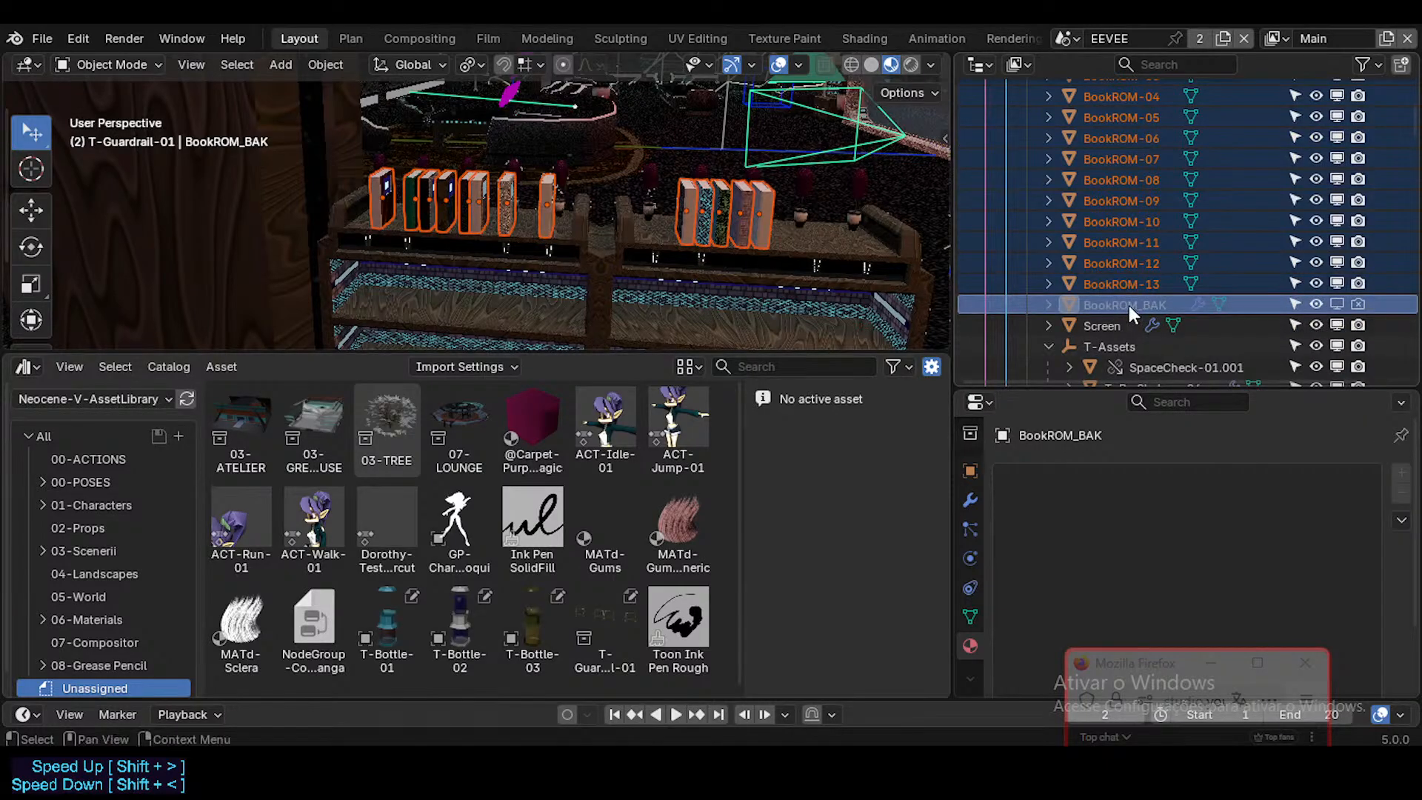
right_click(1140, 241)
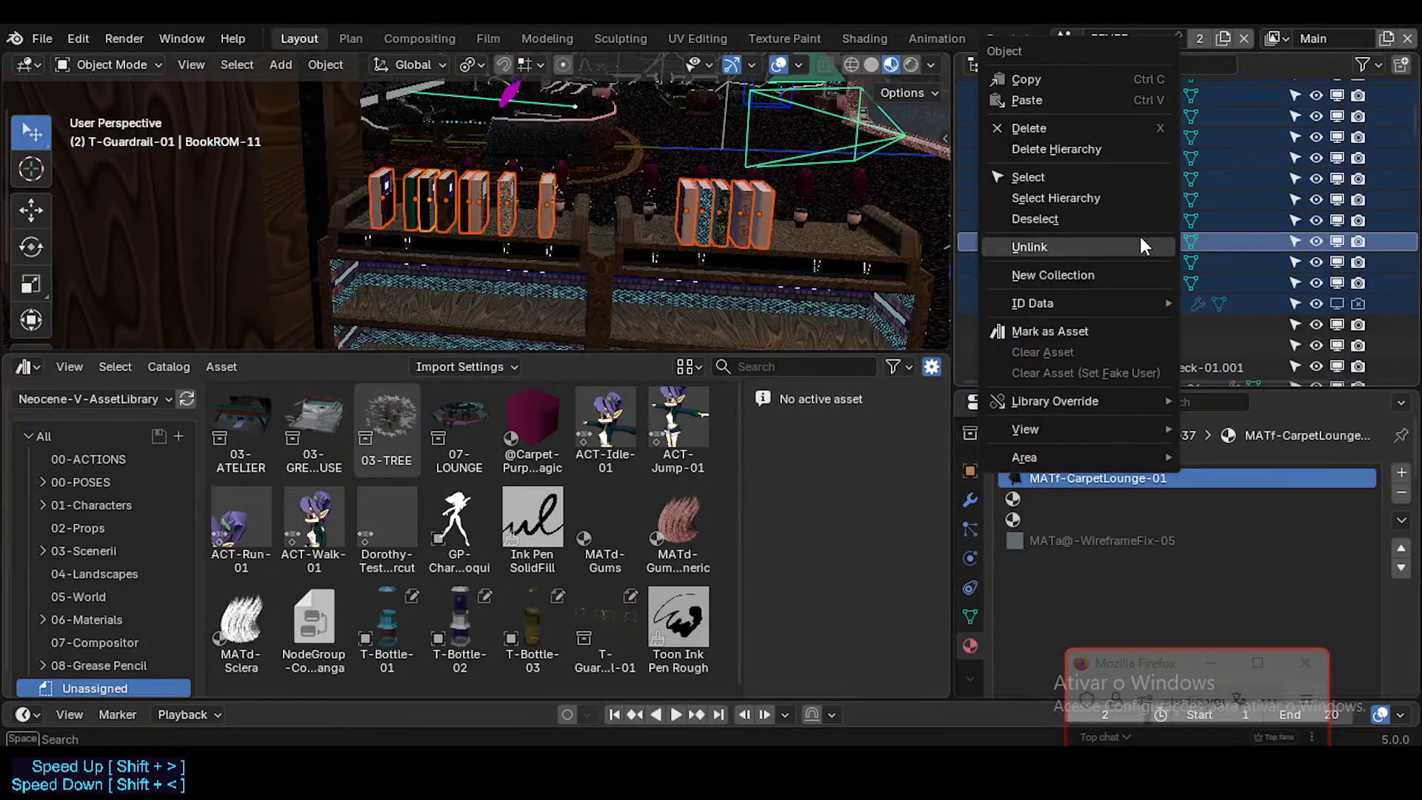
left_click(1093, 326)
left_click(1130, 245)
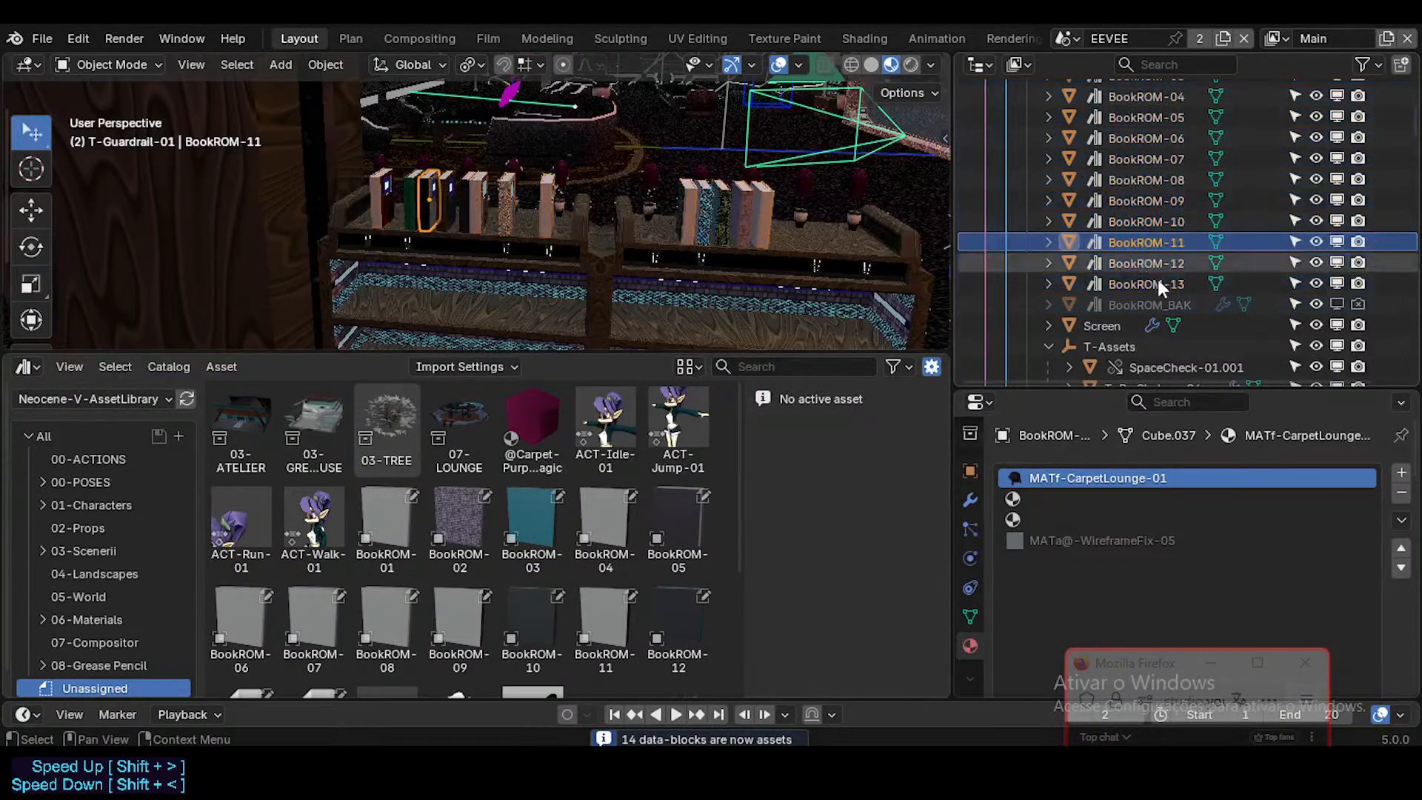
Step: Expand the T-PlantFernLeaves collection and inspect the material and scene placement of its PlantFernLeaf objects
scroll(1152, 283, "up", 4)
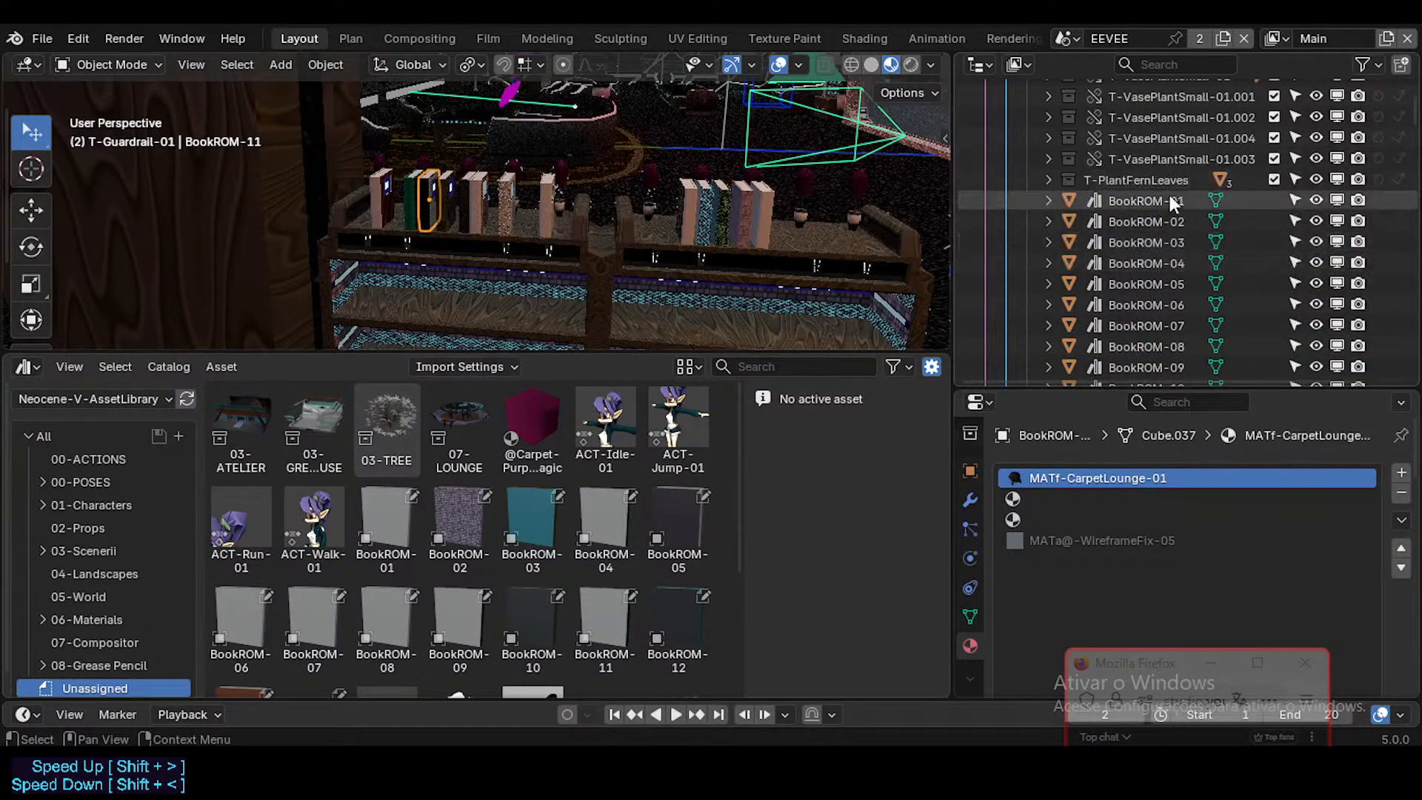
left_click(1048, 180)
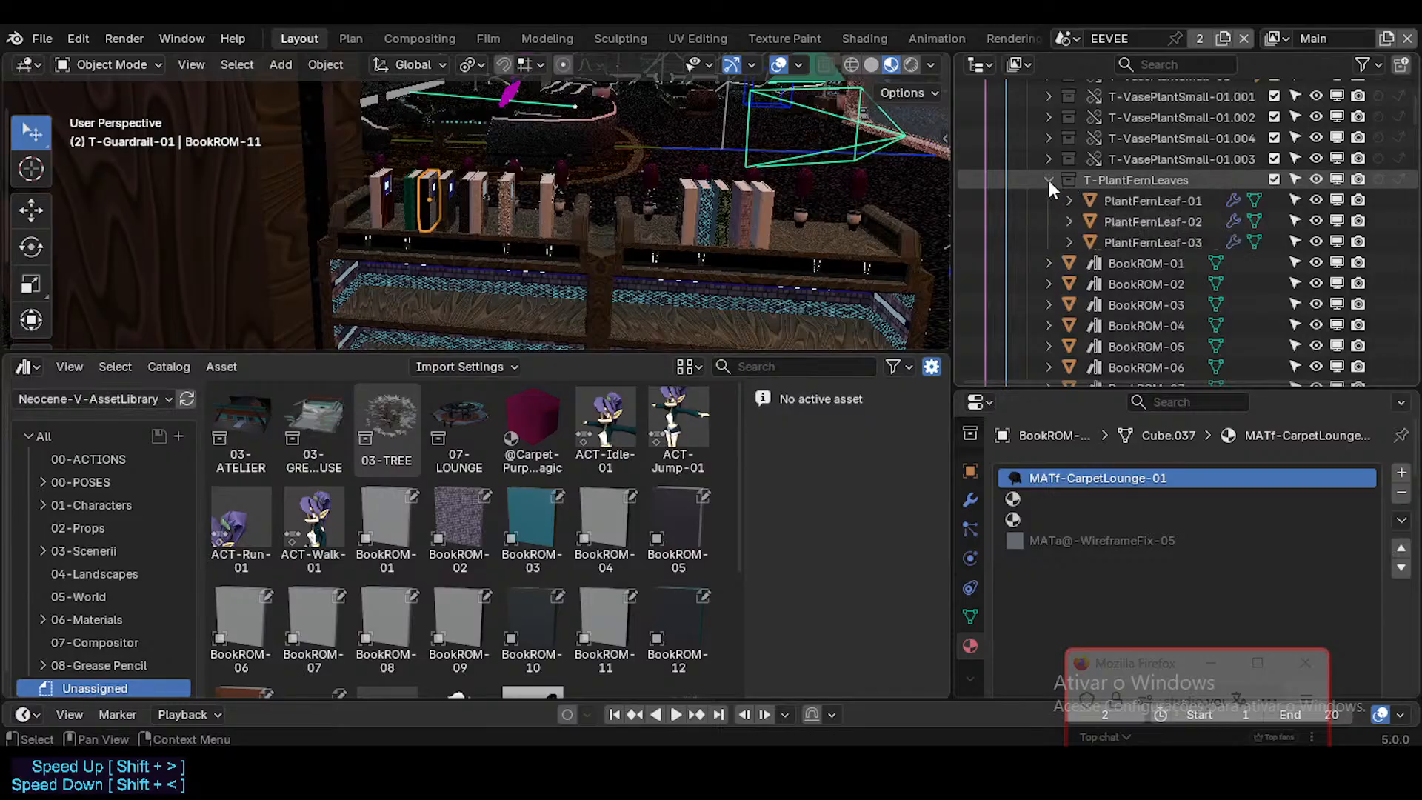
left_click(1126, 200)
key("shift+grave")
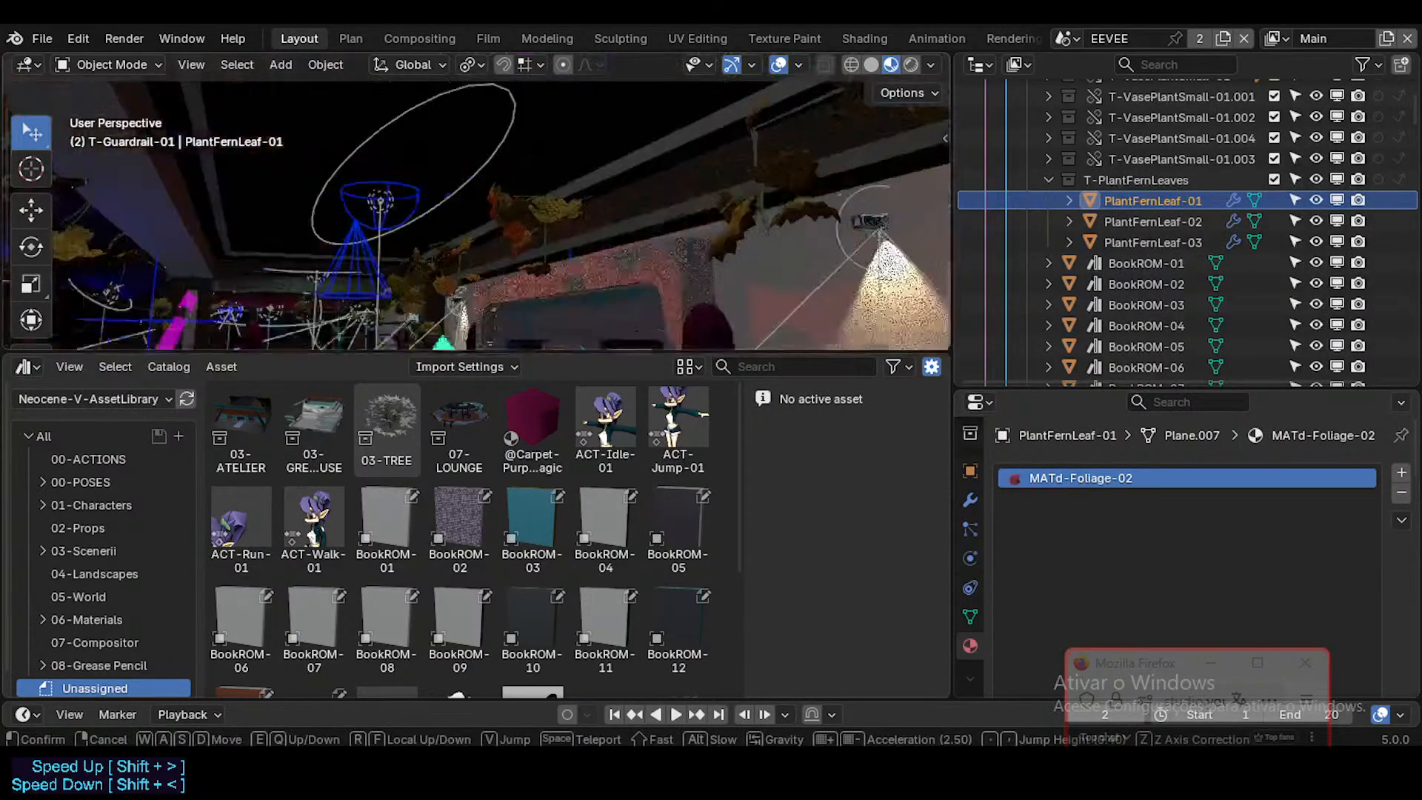
key("w")
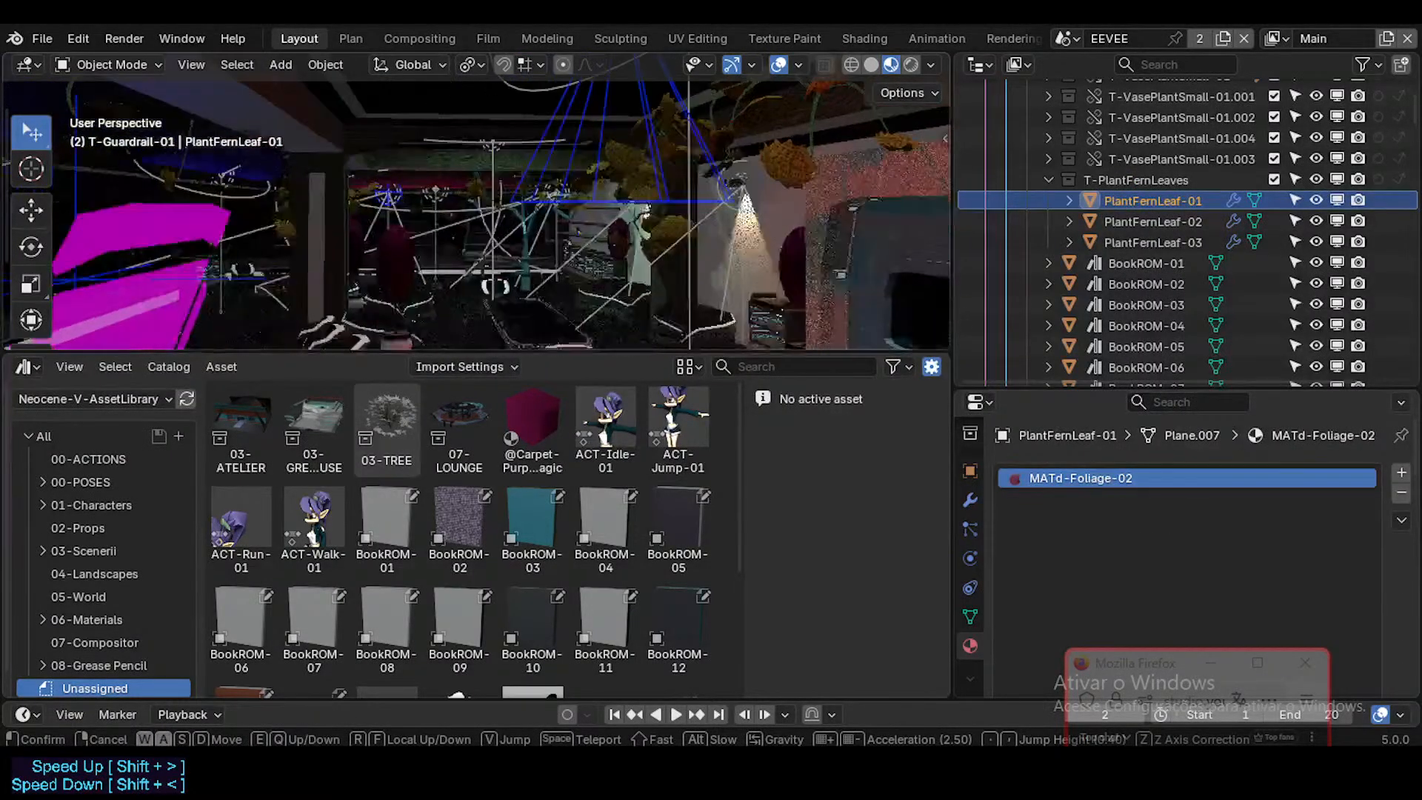
key("Return")
left_click(1113, 220)
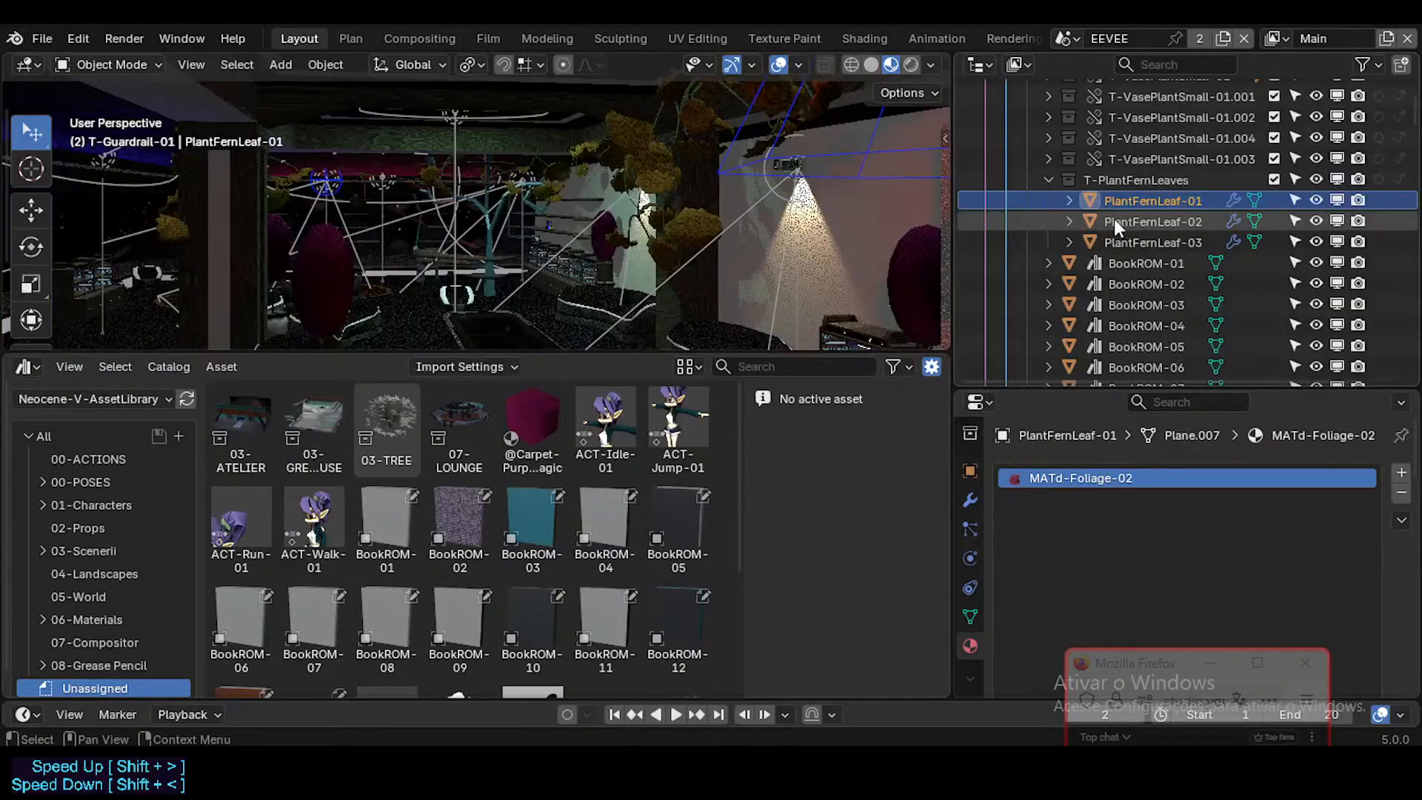
left_click(1121, 240)
key("shift+grave")
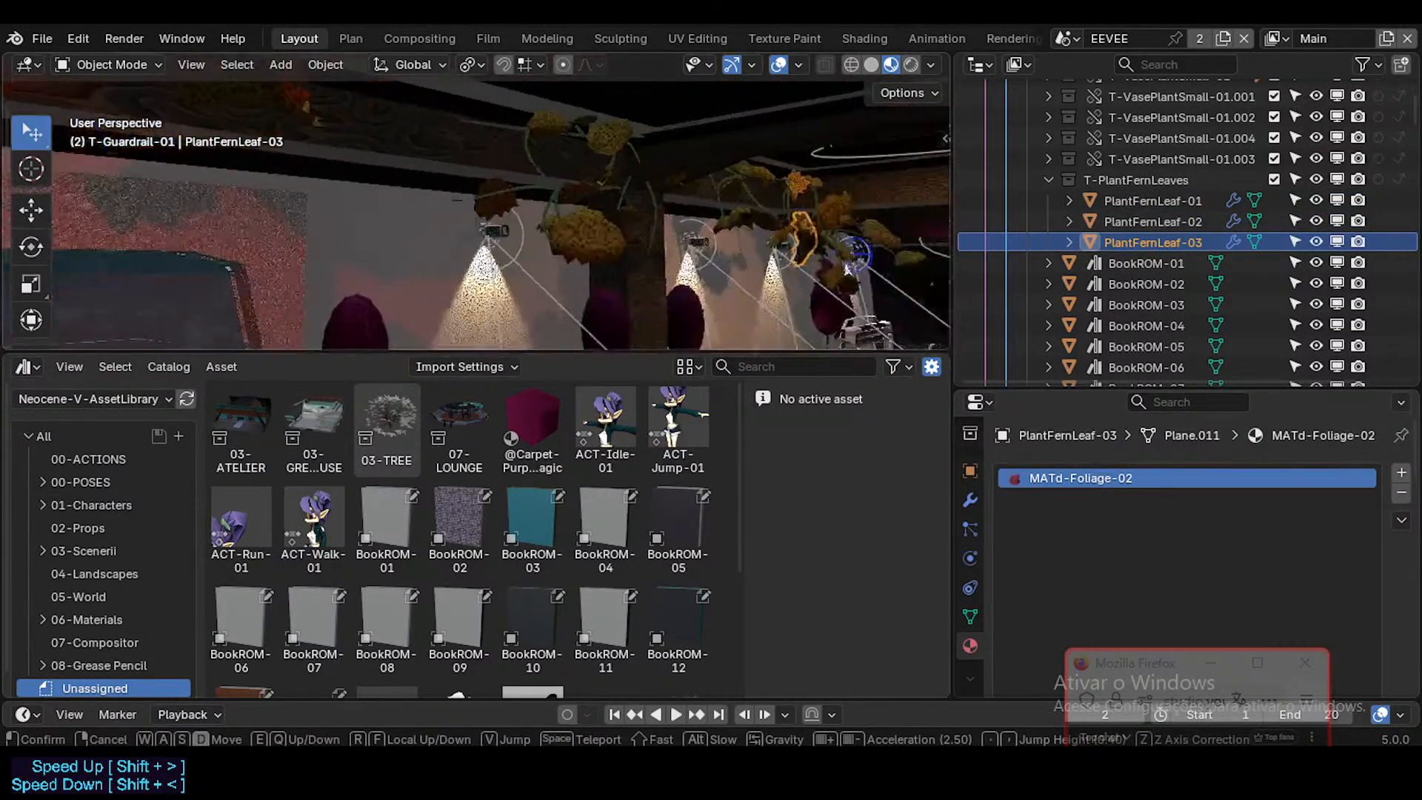
key("w")
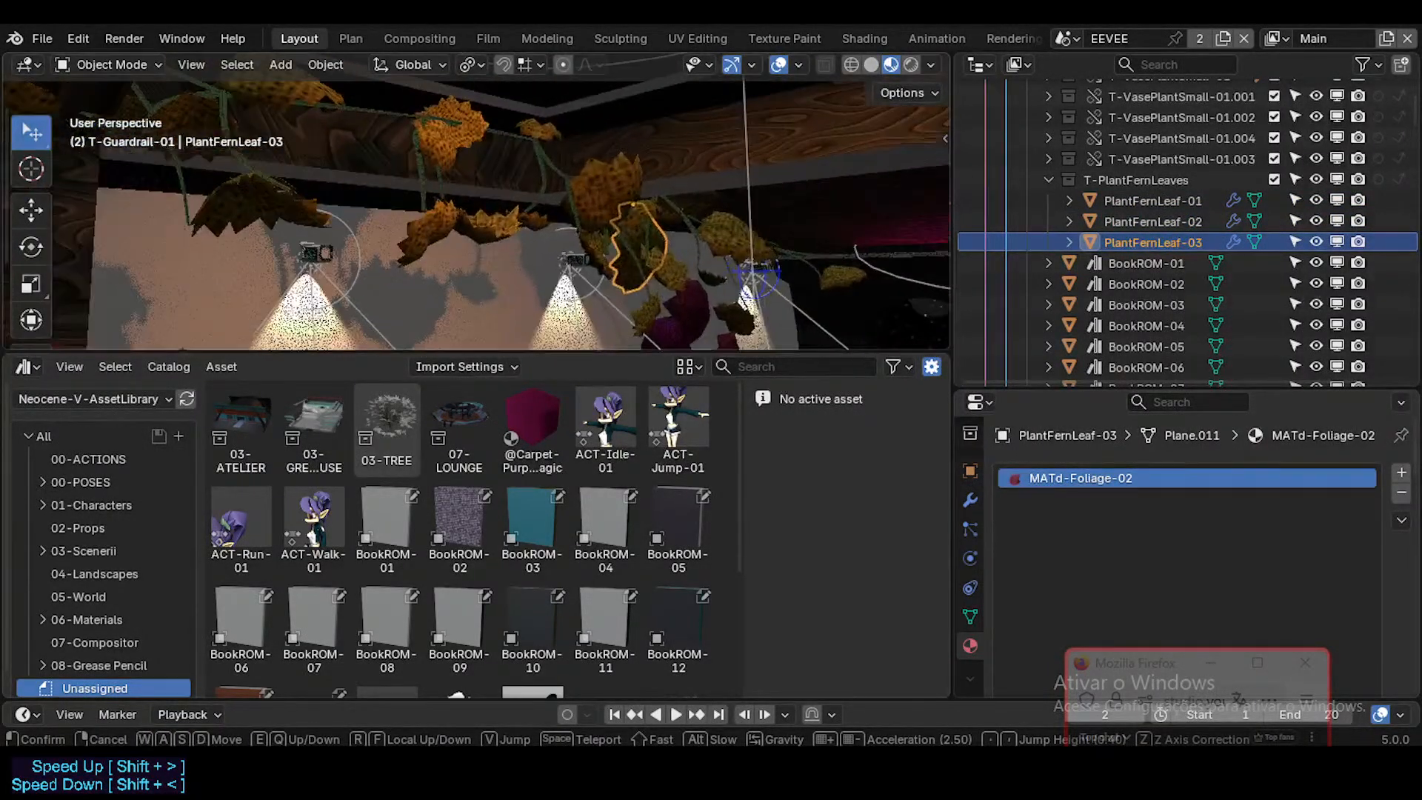
key("w")
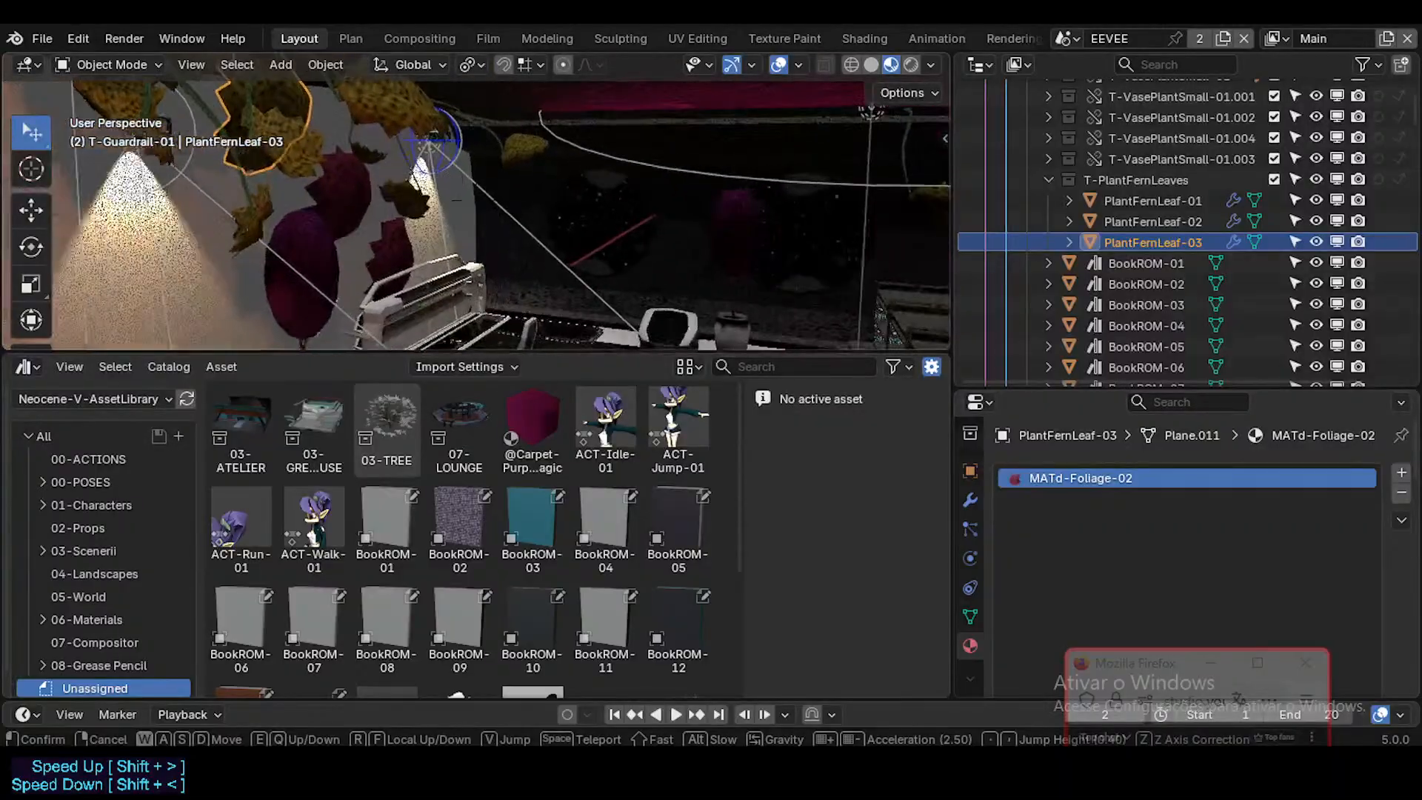
key("w")
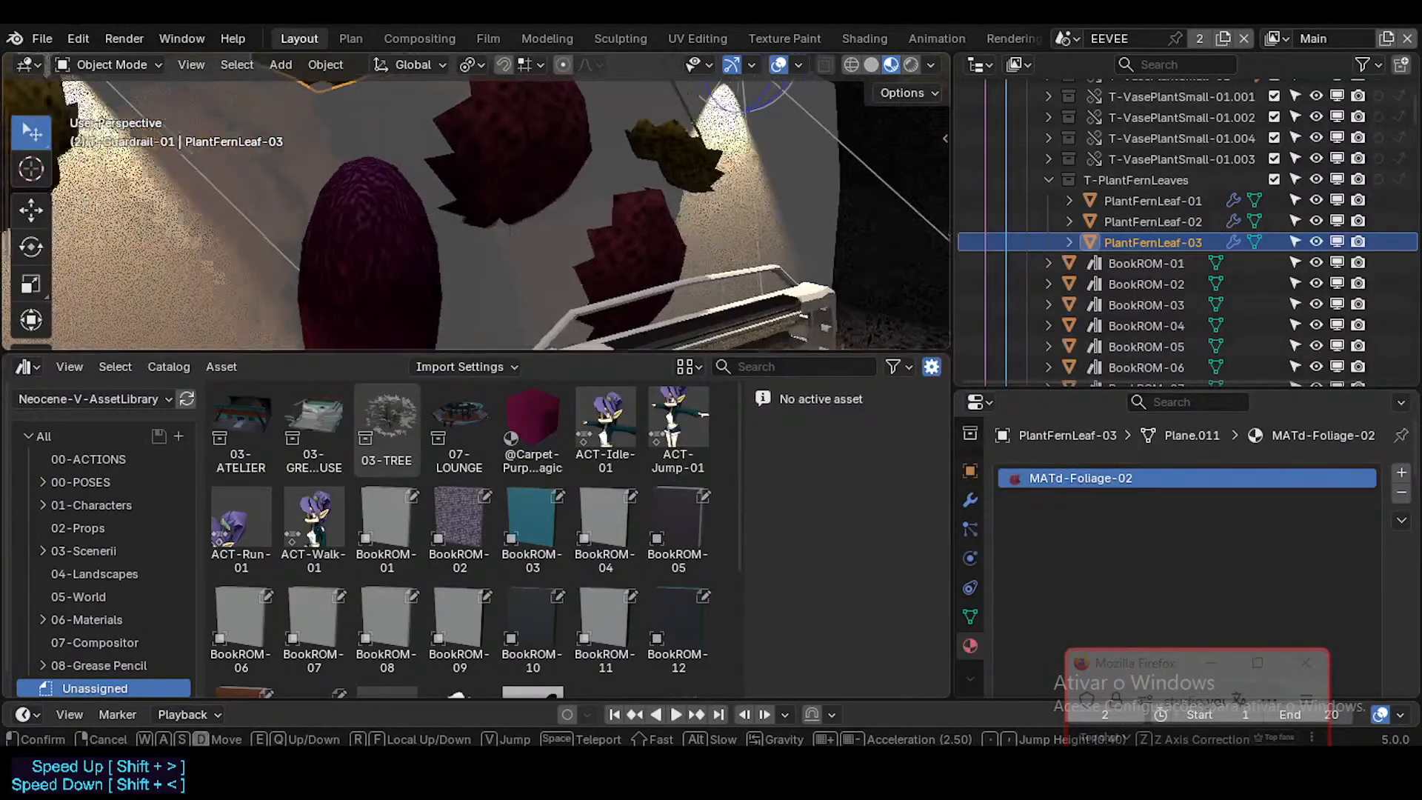
Step: Select the desk to check its materials, locate it in the scene hierarchy, and expand its nested data
left_click(603, 294)
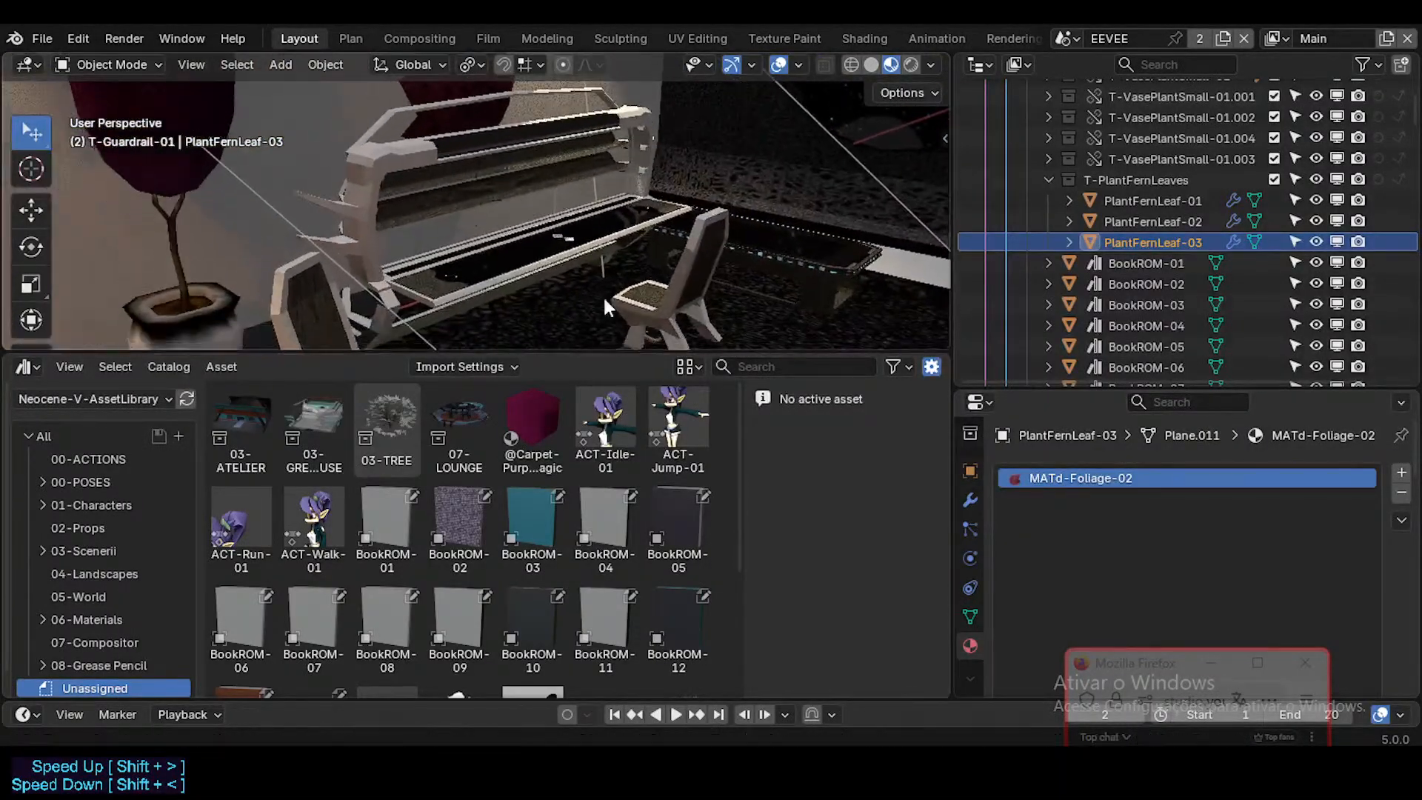
left_click(446, 251)
key("shift+grave")
left_click(447, 254)
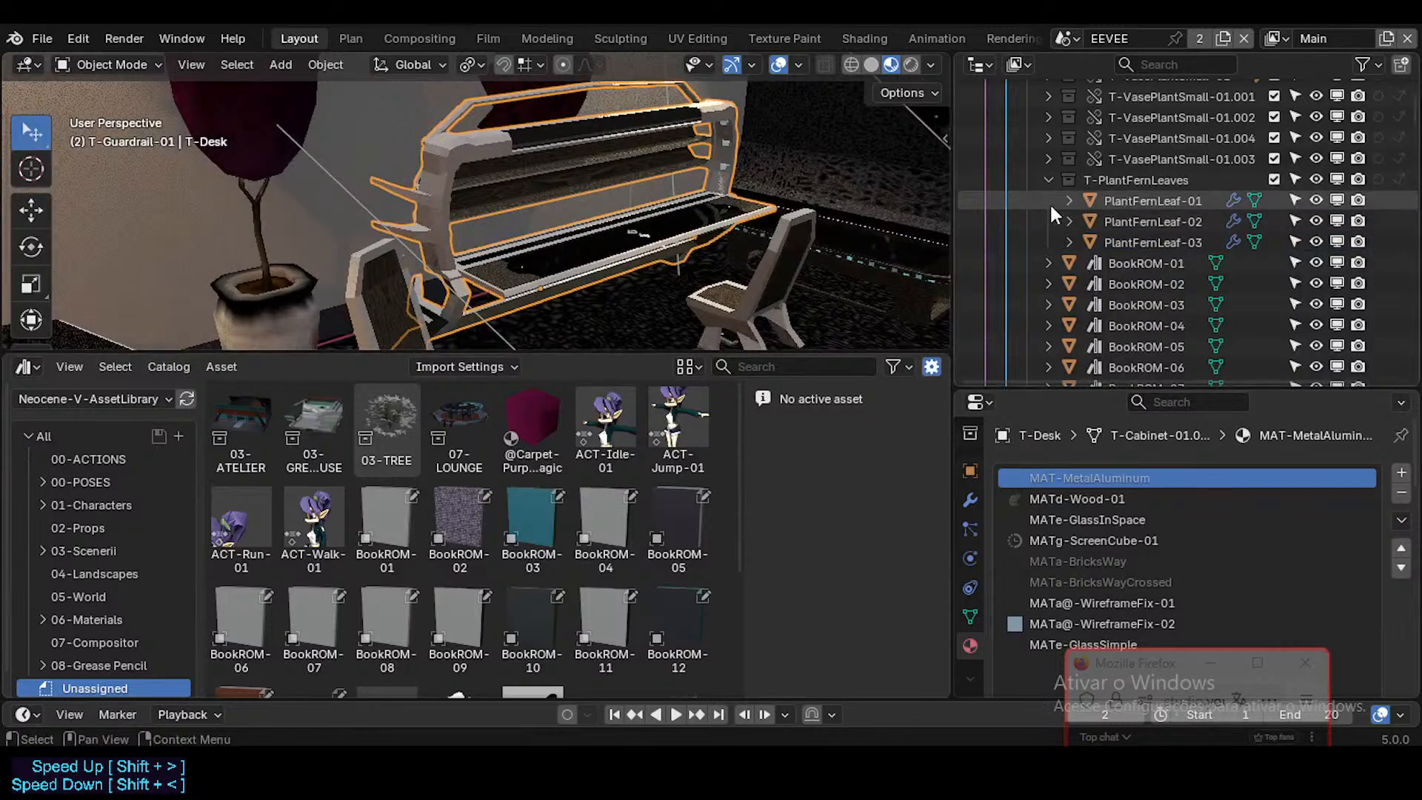
key("KP_Decimal")
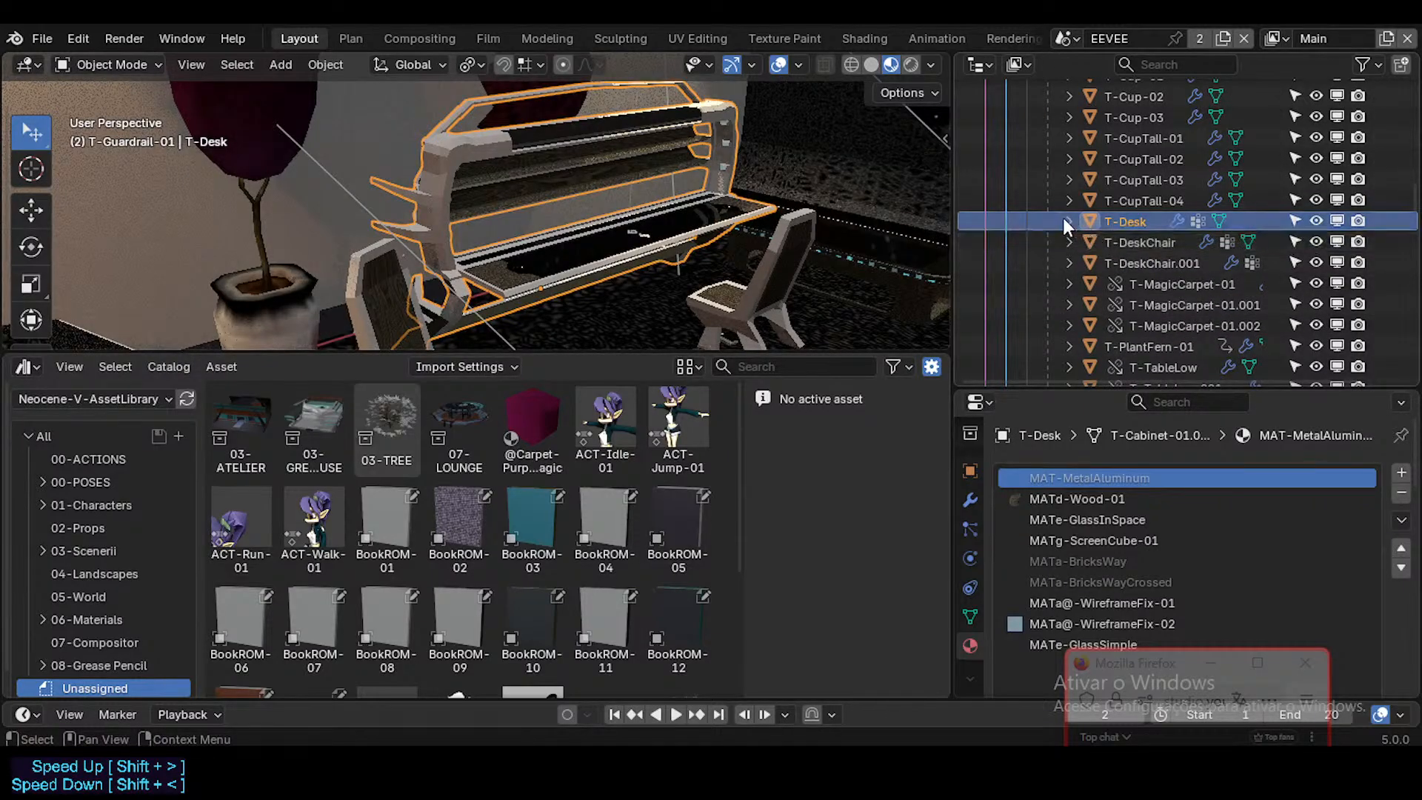
left_click(1067, 221)
Step: Select the desk's chair, T-DeskChair, to check its materials, and select T-Desk together with it
key("shift+grave")
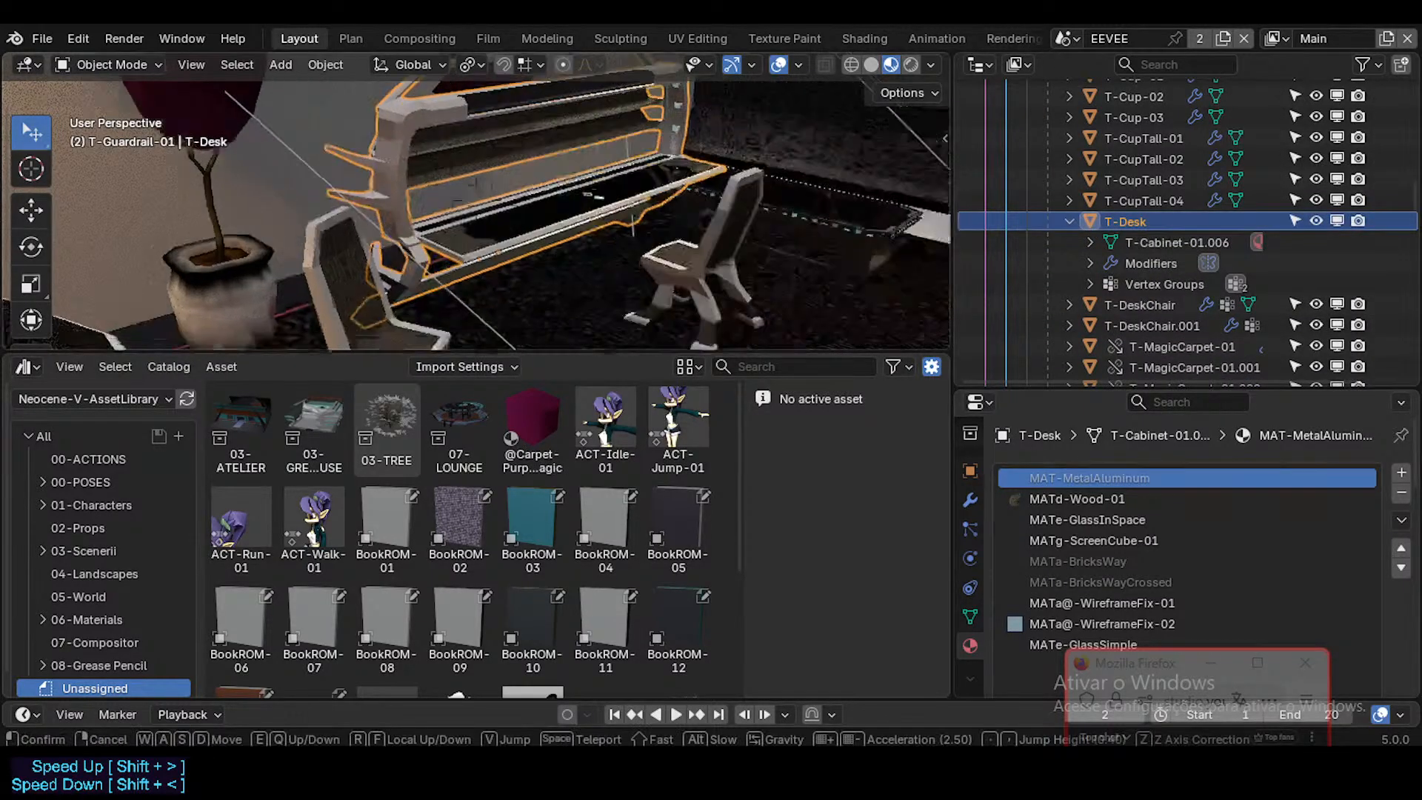
left_click(463, 279)
key("shift+grave")
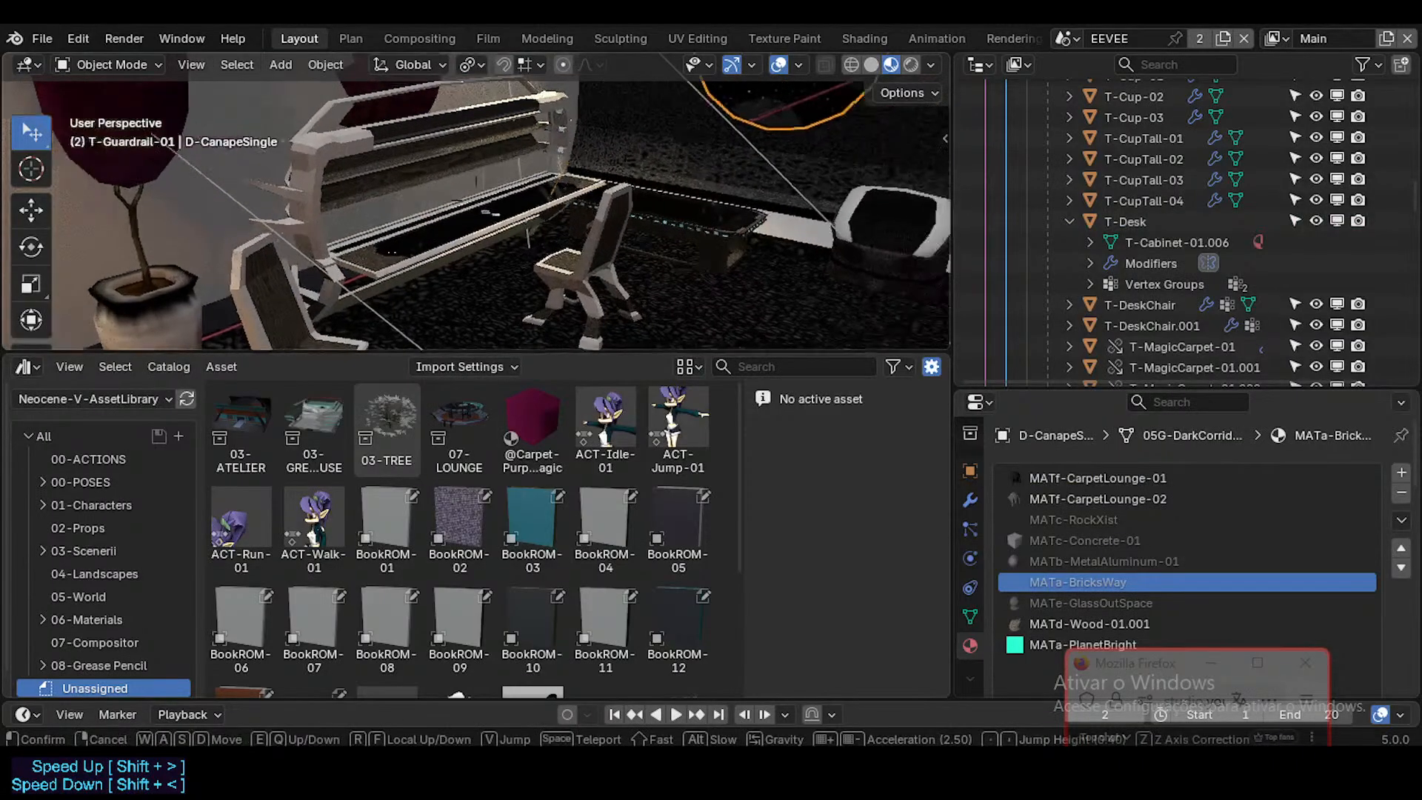
left_click(482, 290)
key("shift+grave")
left_click(570, 256)
left_click(622, 244)
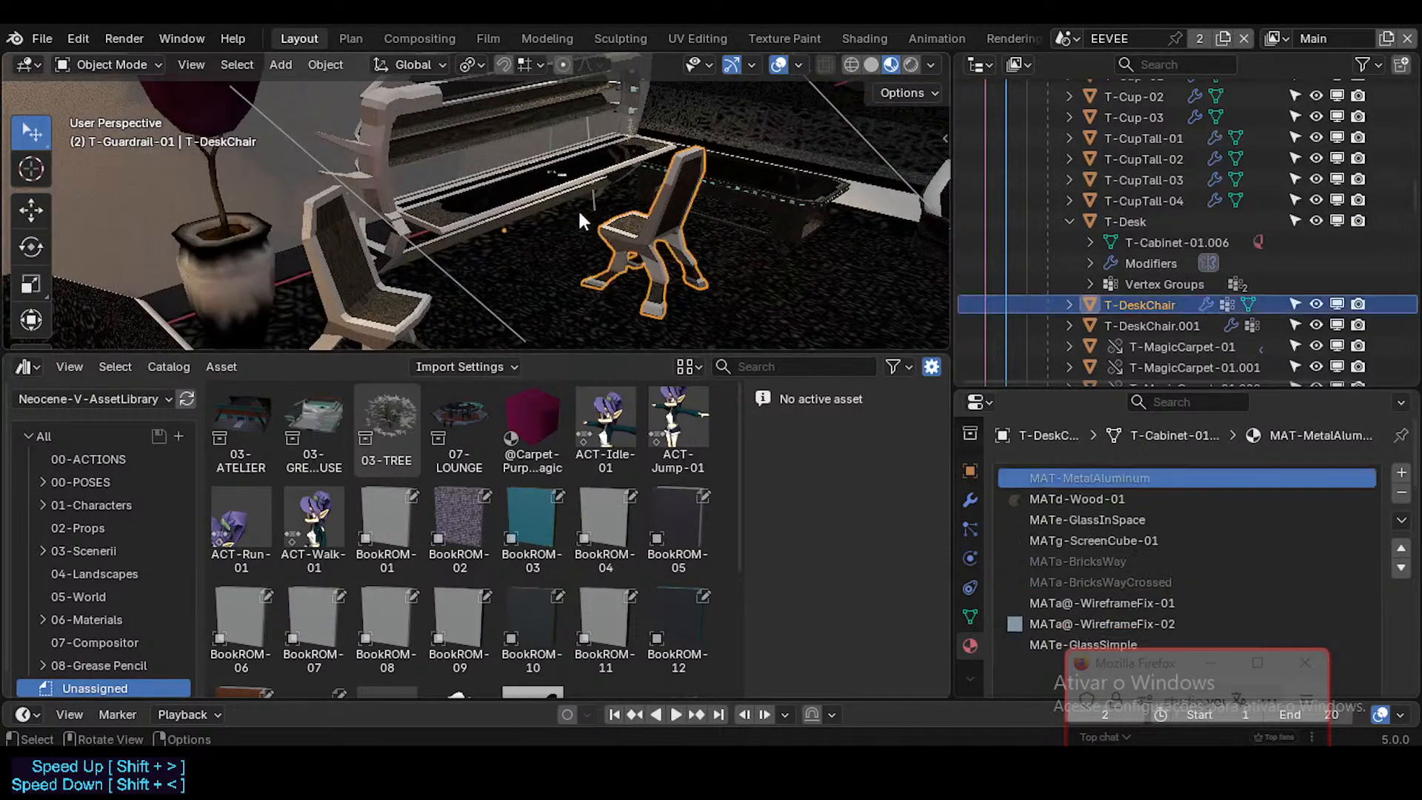
key("shift+grave")
left_click(566, 170)
left_click(568, 185, "shift")
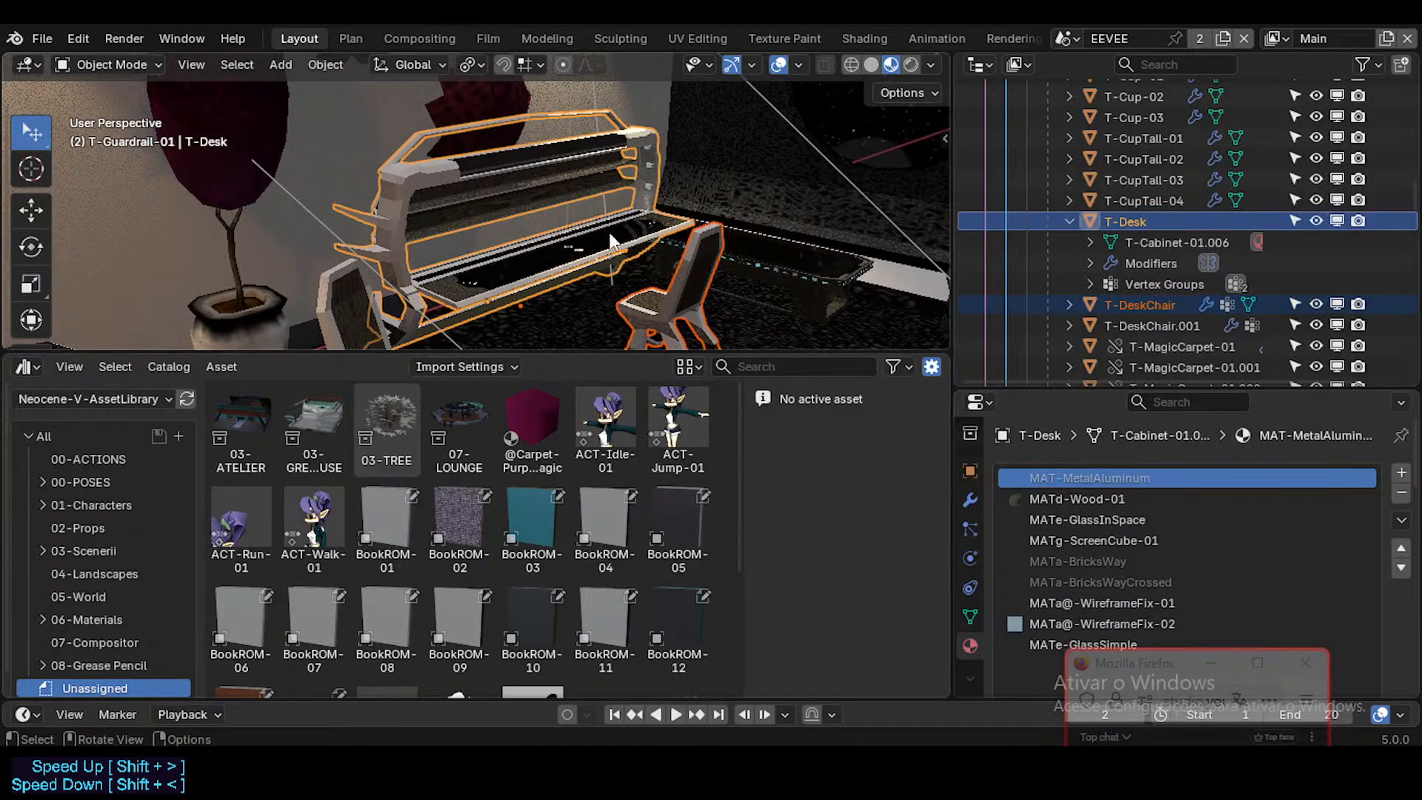
Step: Inspect the data nested under T-DeskChair, collapse both desk and chair entries, and keep only T-Desk selected
left_click(1067, 305)
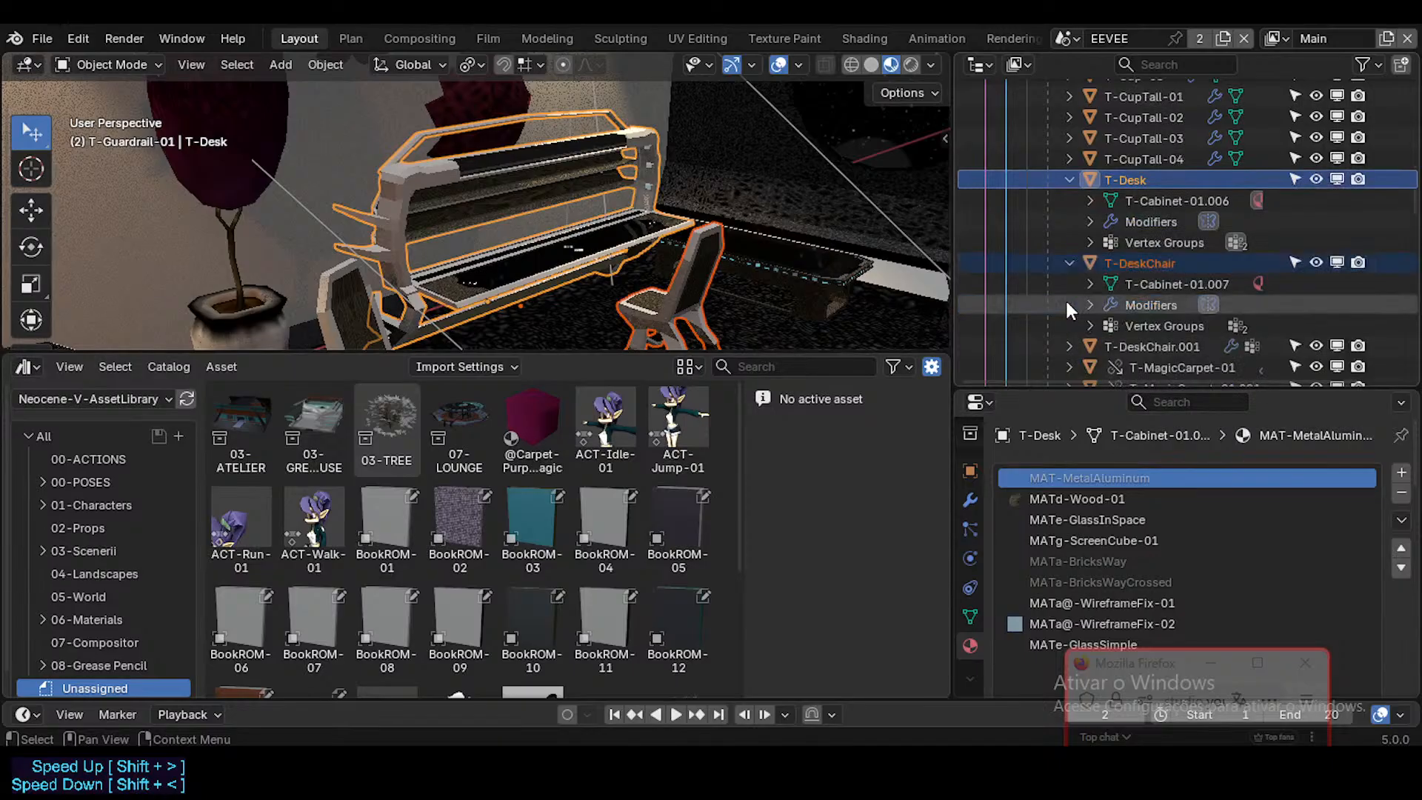
left_click(1067, 305)
left_click(1069, 221)
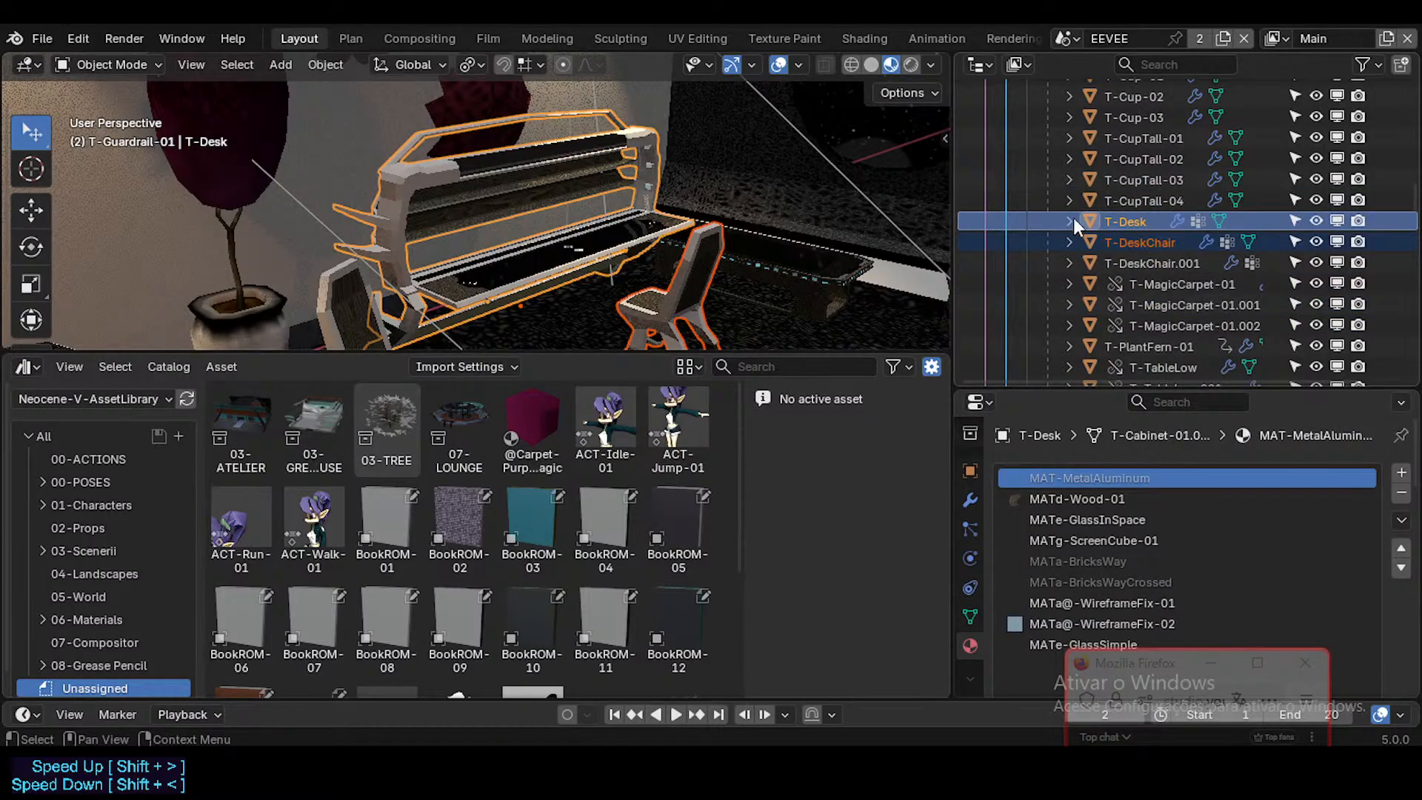
Step: Mark T-Desk and T-DeskChair together as assets
right_click(1124, 224)
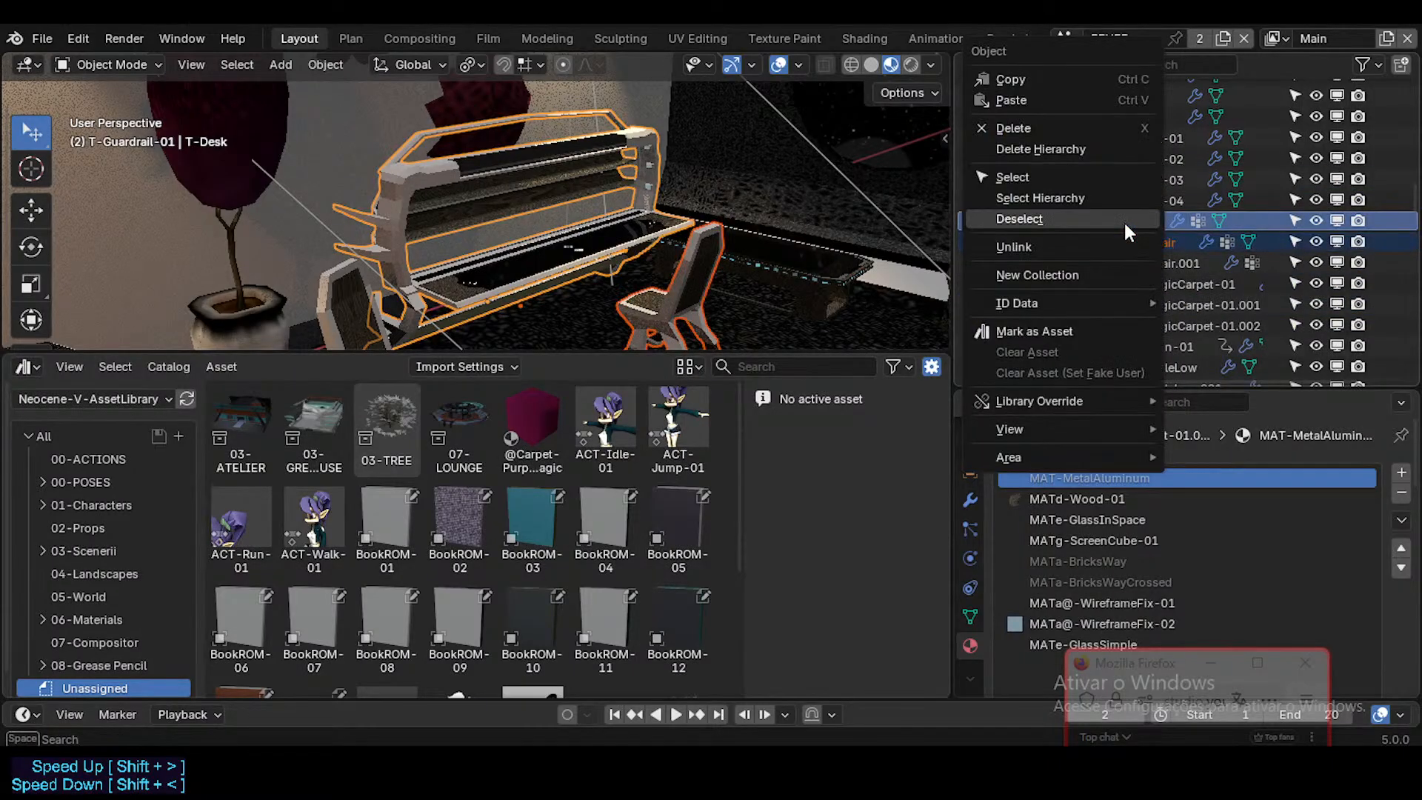
left_click(1070, 330)
Step: Select the low table and the single seat beyond the desk, checking each one's materials and locating both in the scene hierarchy
key("shift+grave")
left_click(589, 256)
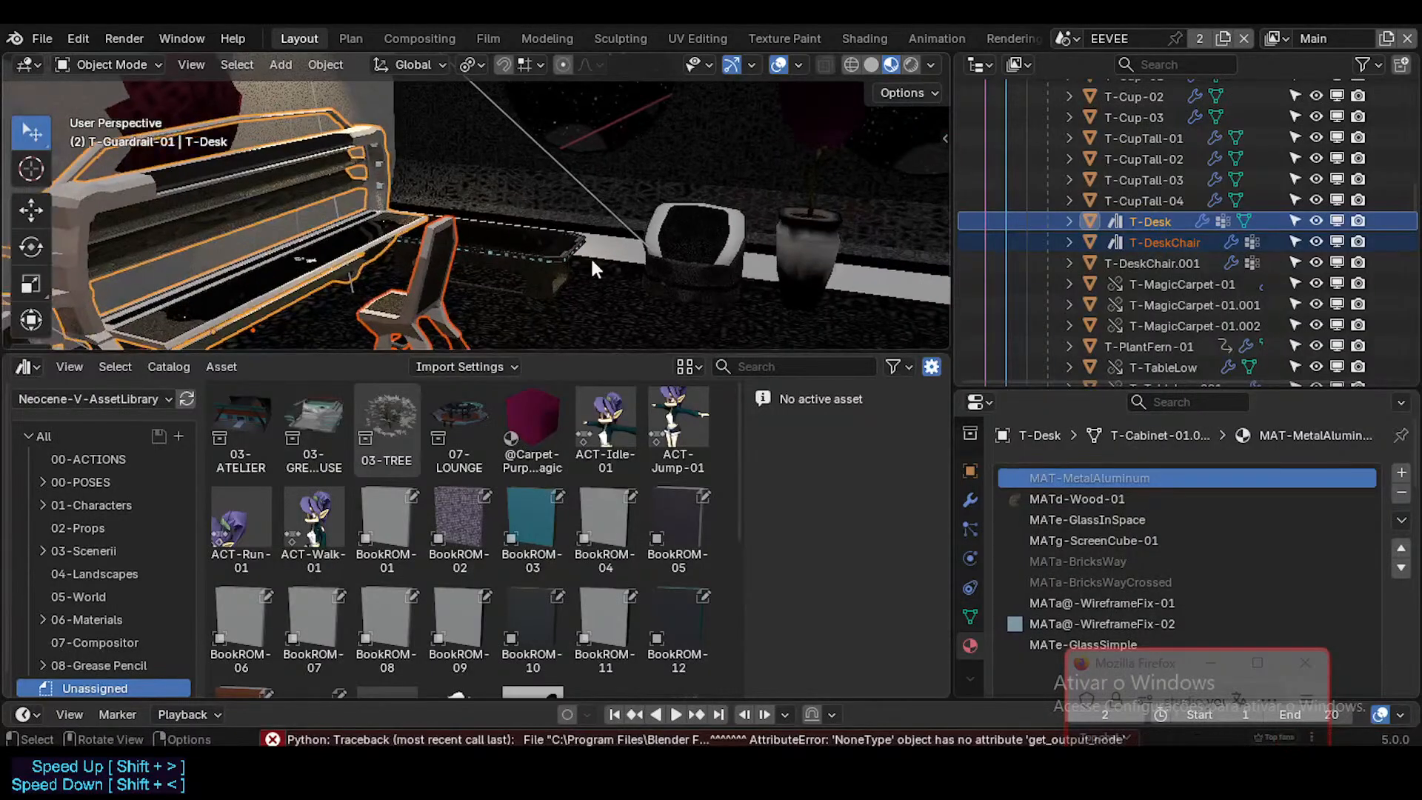
left_click(570, 259)
key("KP_Decimal")
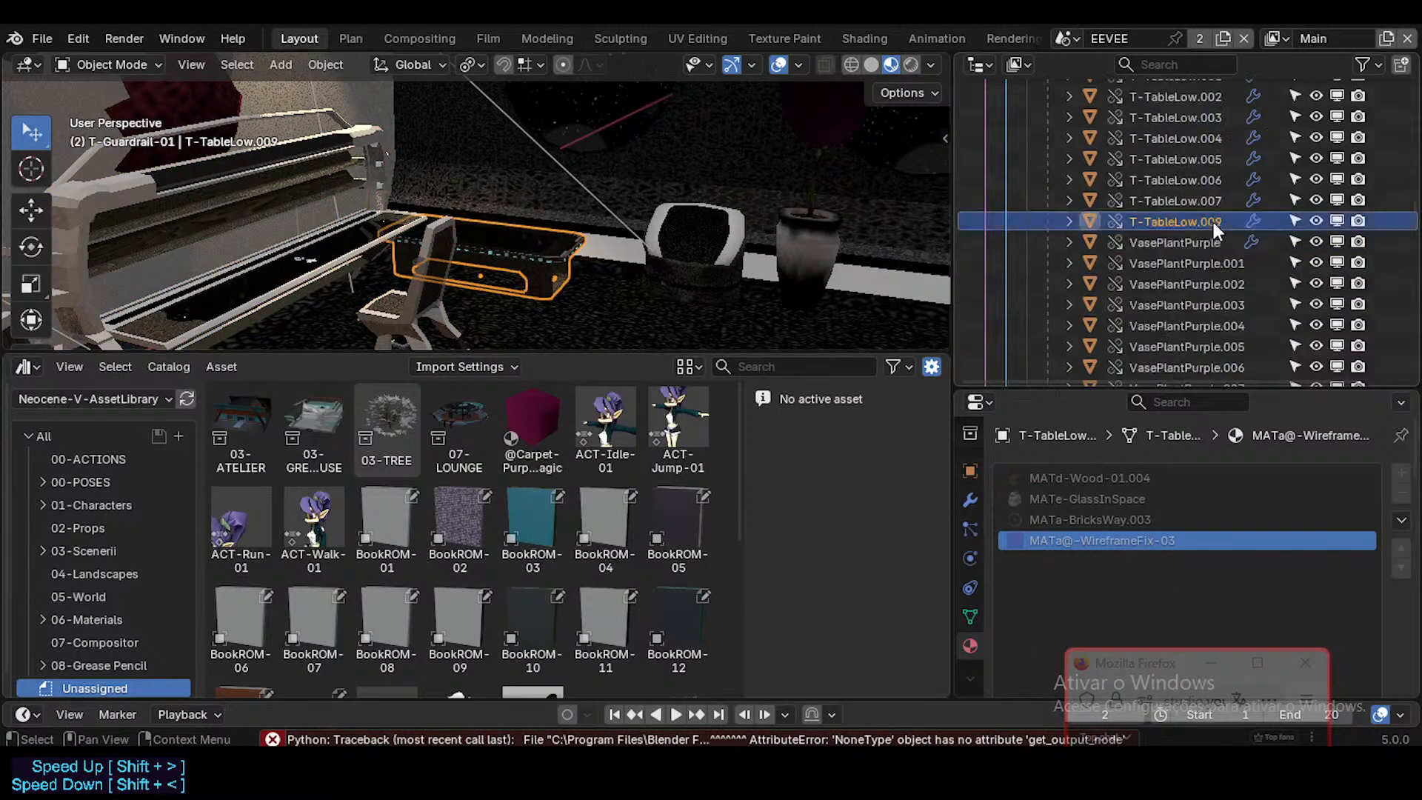
left_click(731, 251)
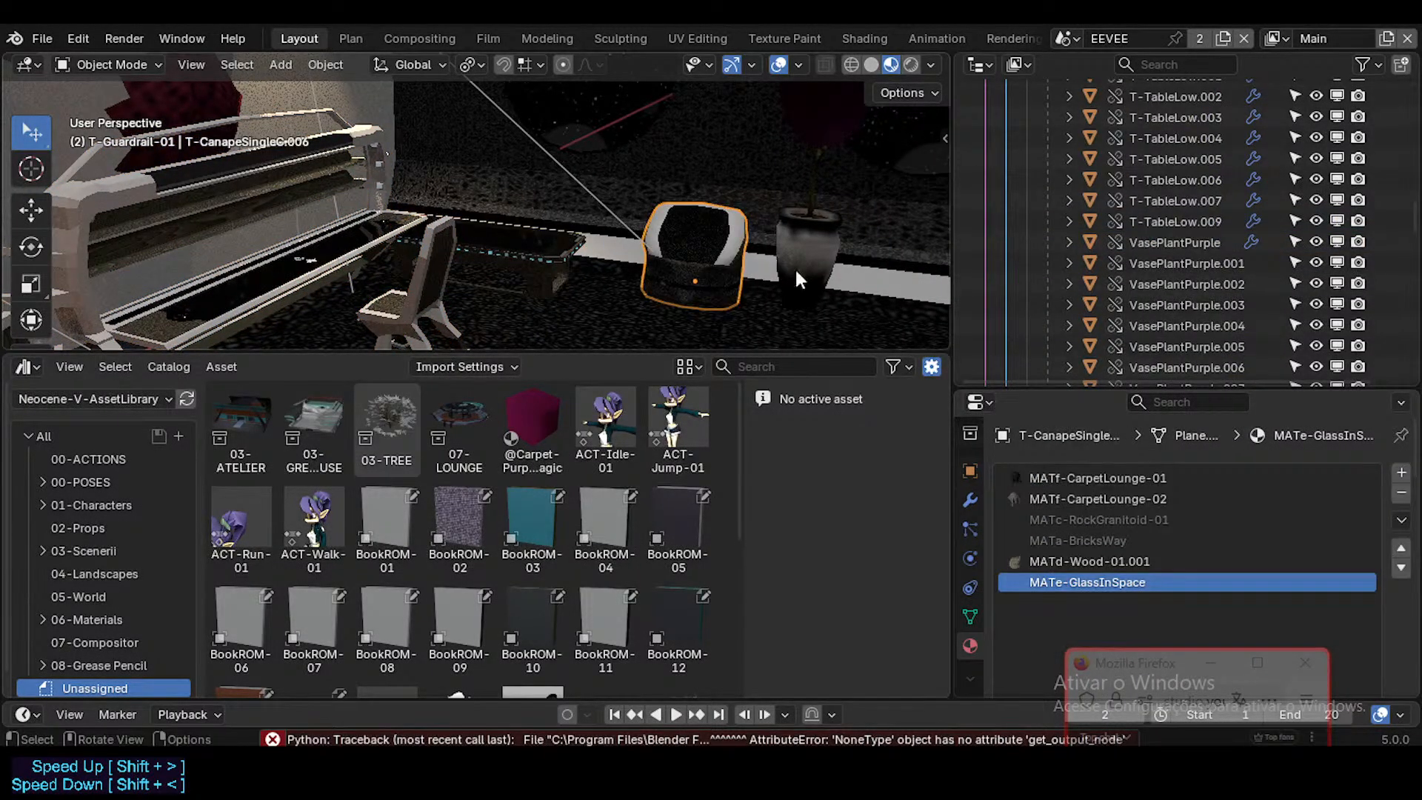
key("KP_Decimal")
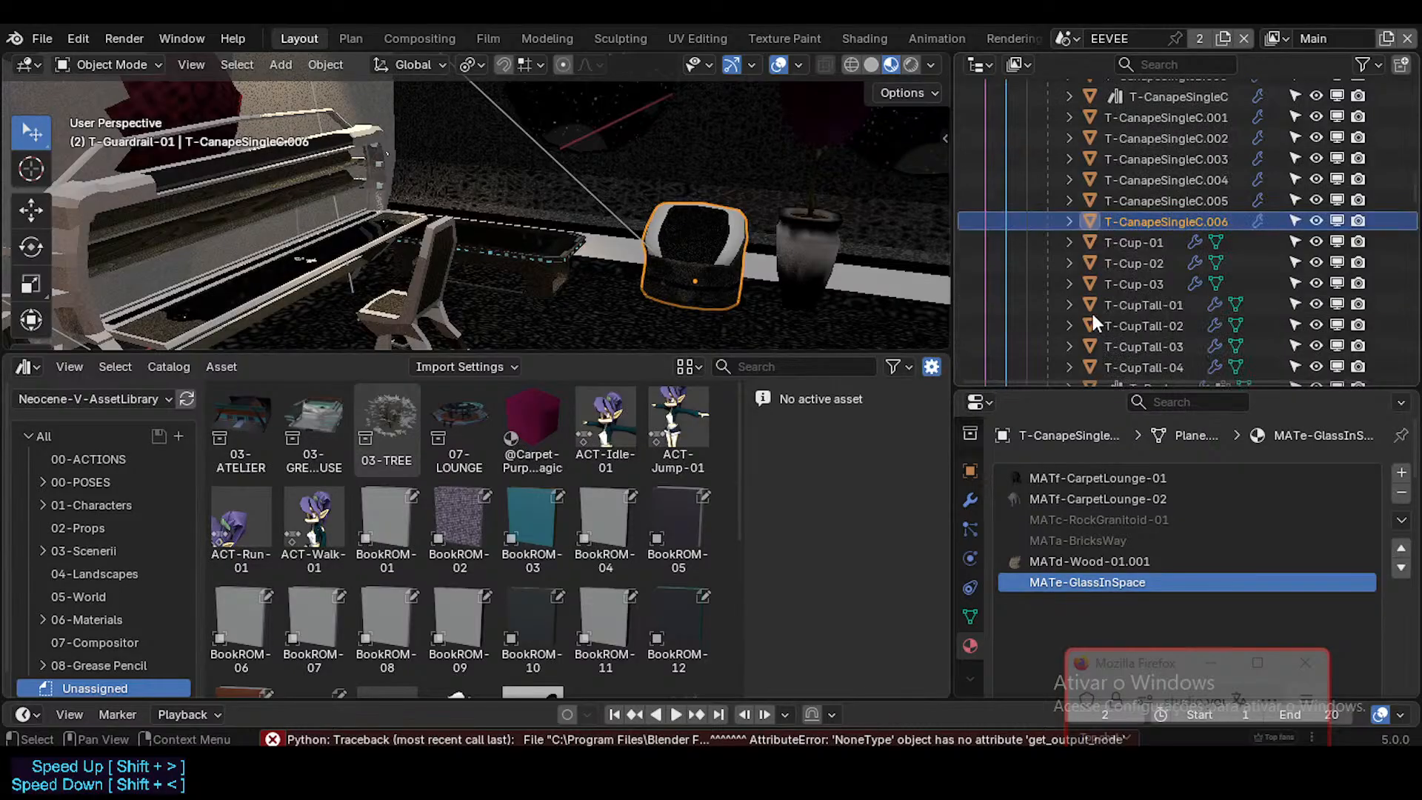
Step: Go through the lounge to the single seat with green metal patches, select it and locate it in the scene hierarchy
key("shift+grave")
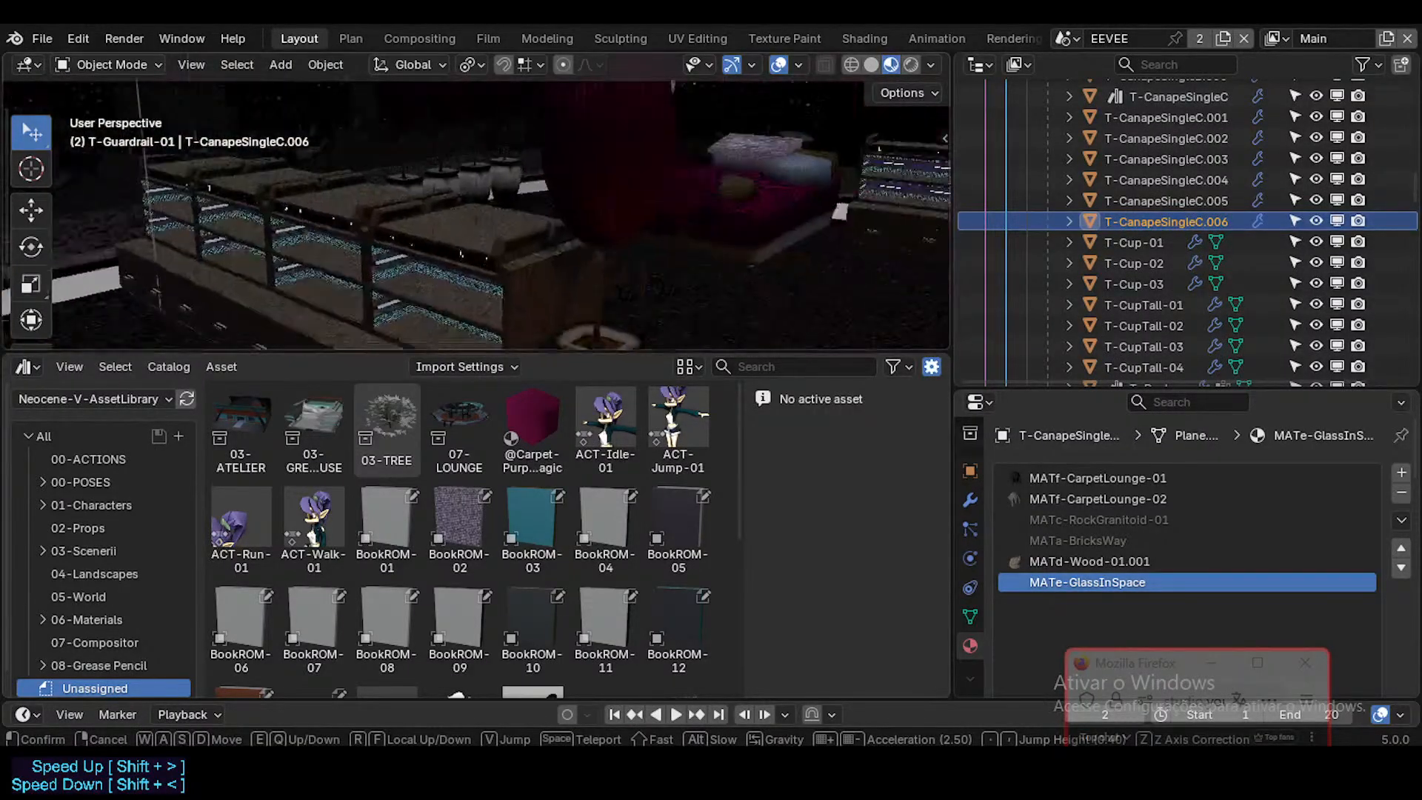
key("w")
key("w")
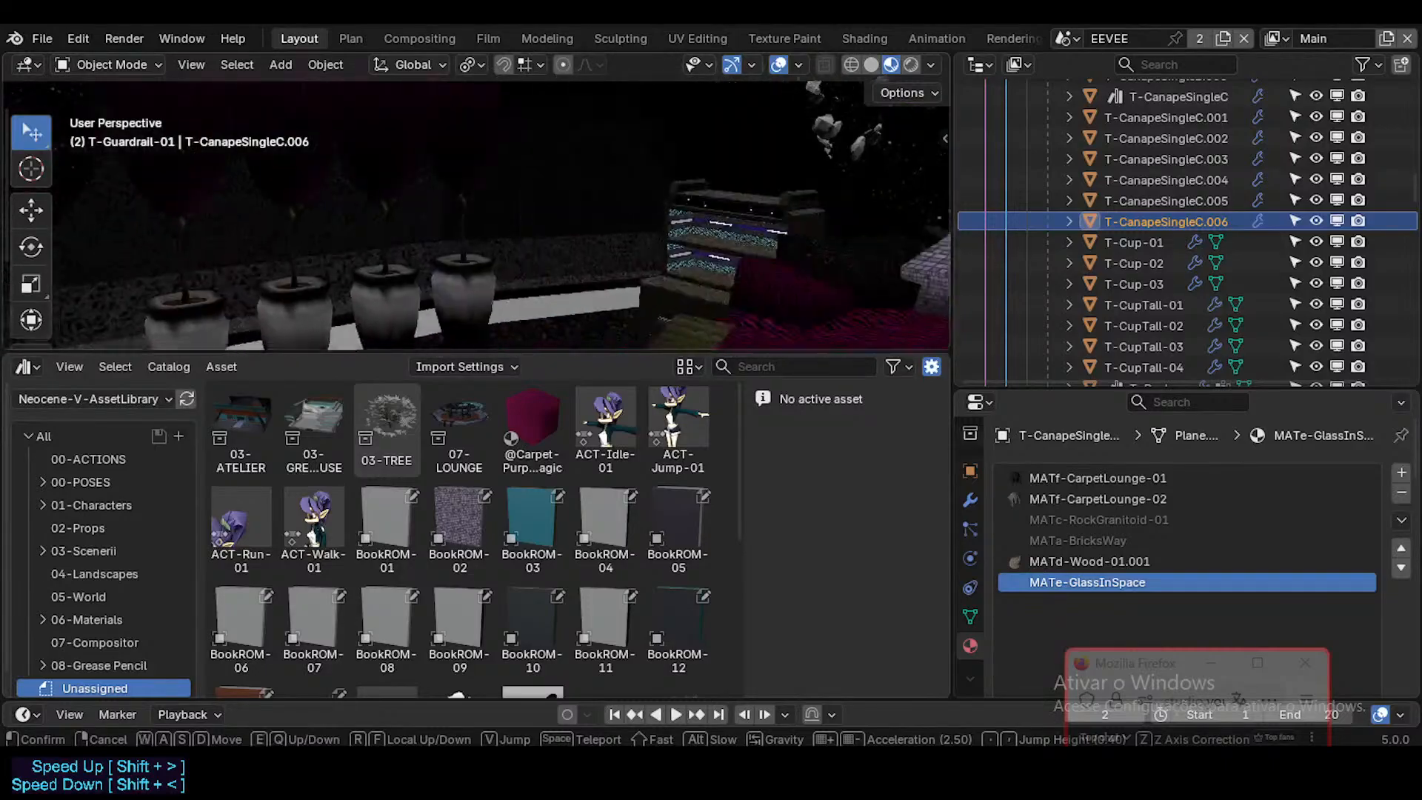
key("w")
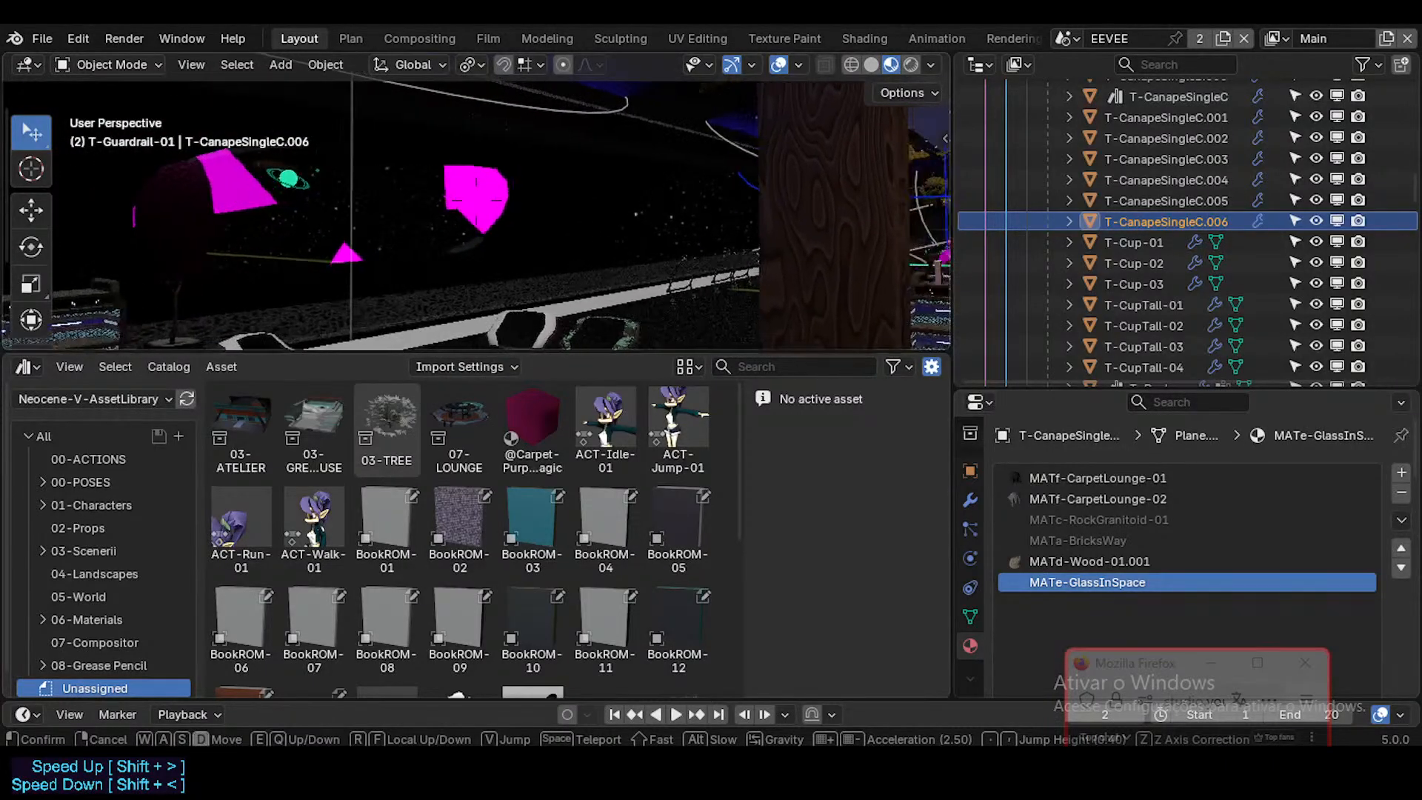
key("w")
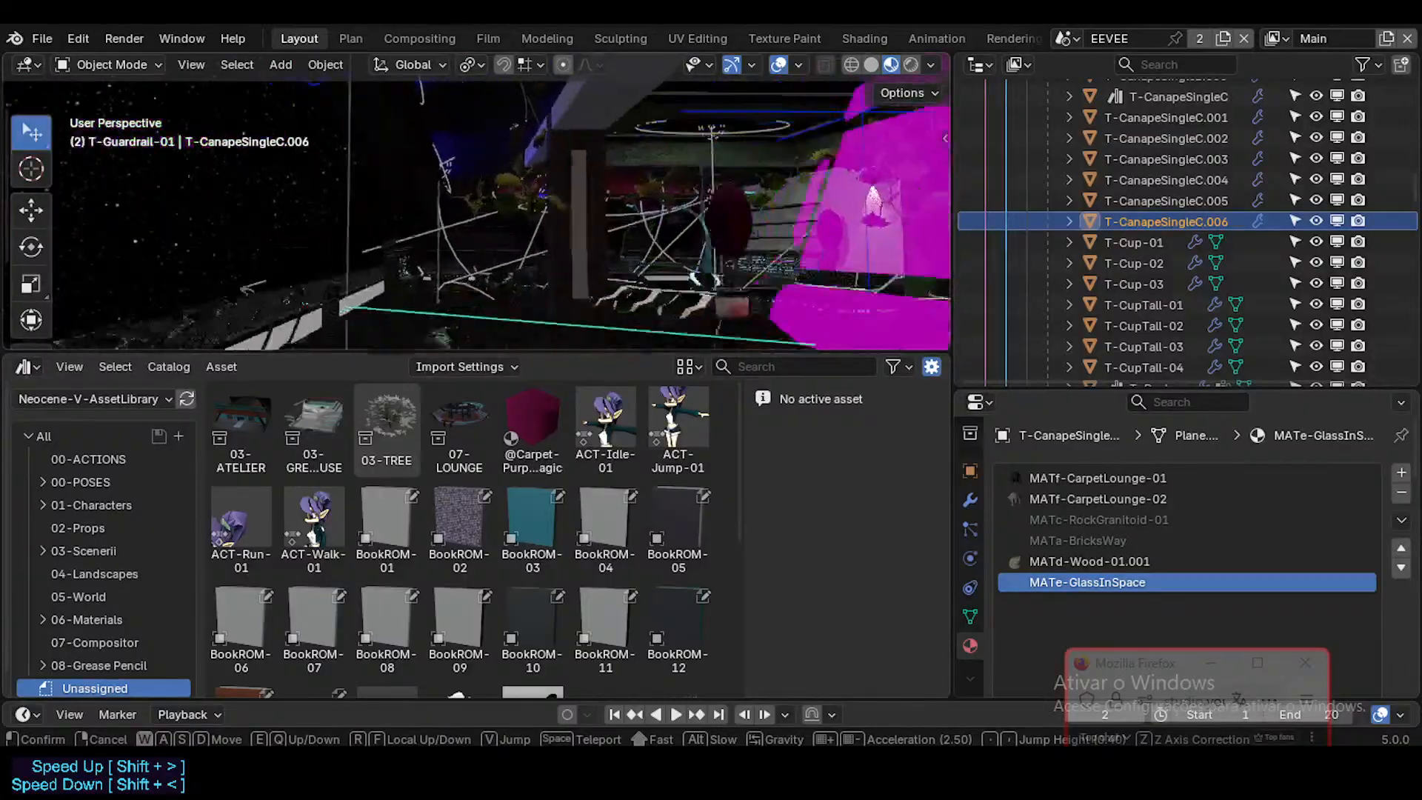
key("w")
key("w")
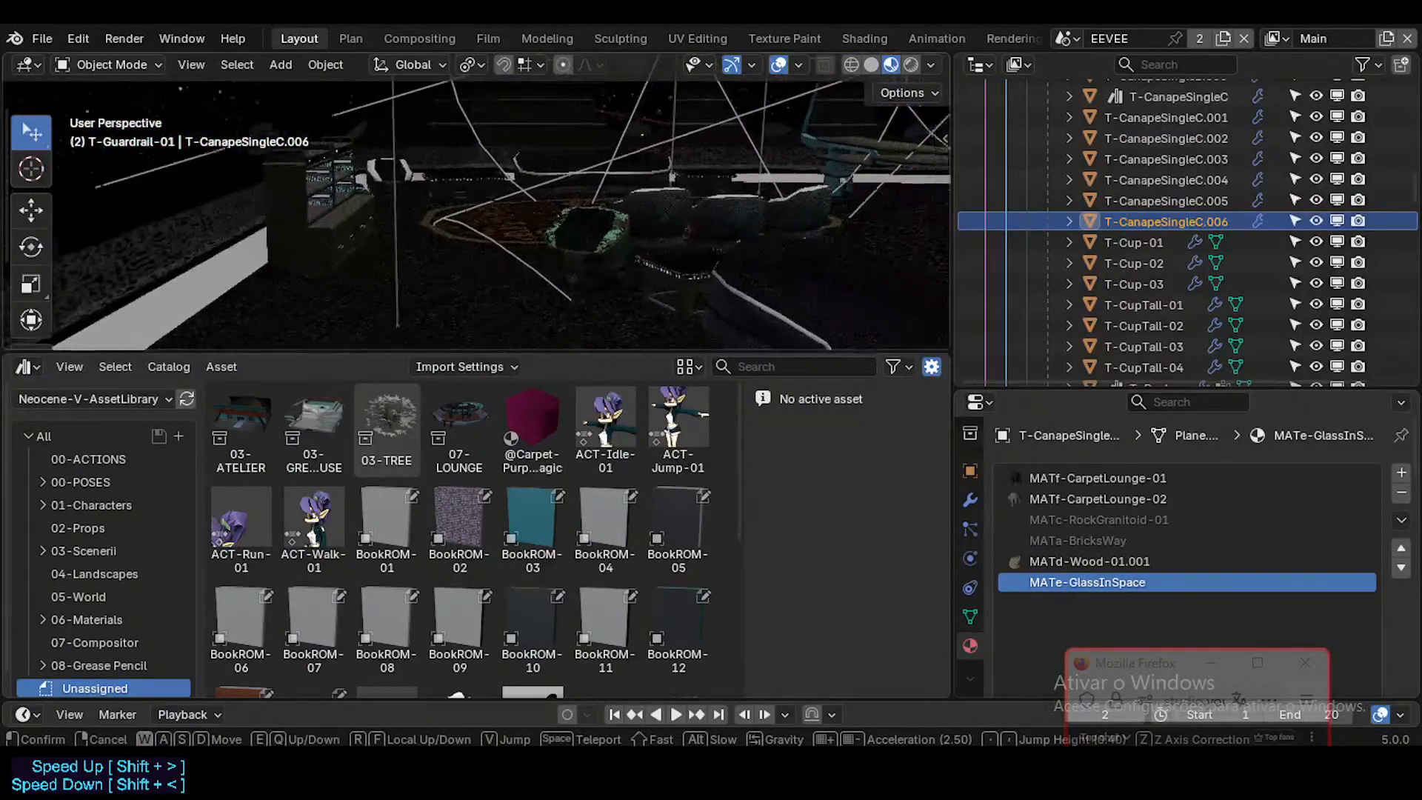
left_click(787, 238)
left_click(568, 212)
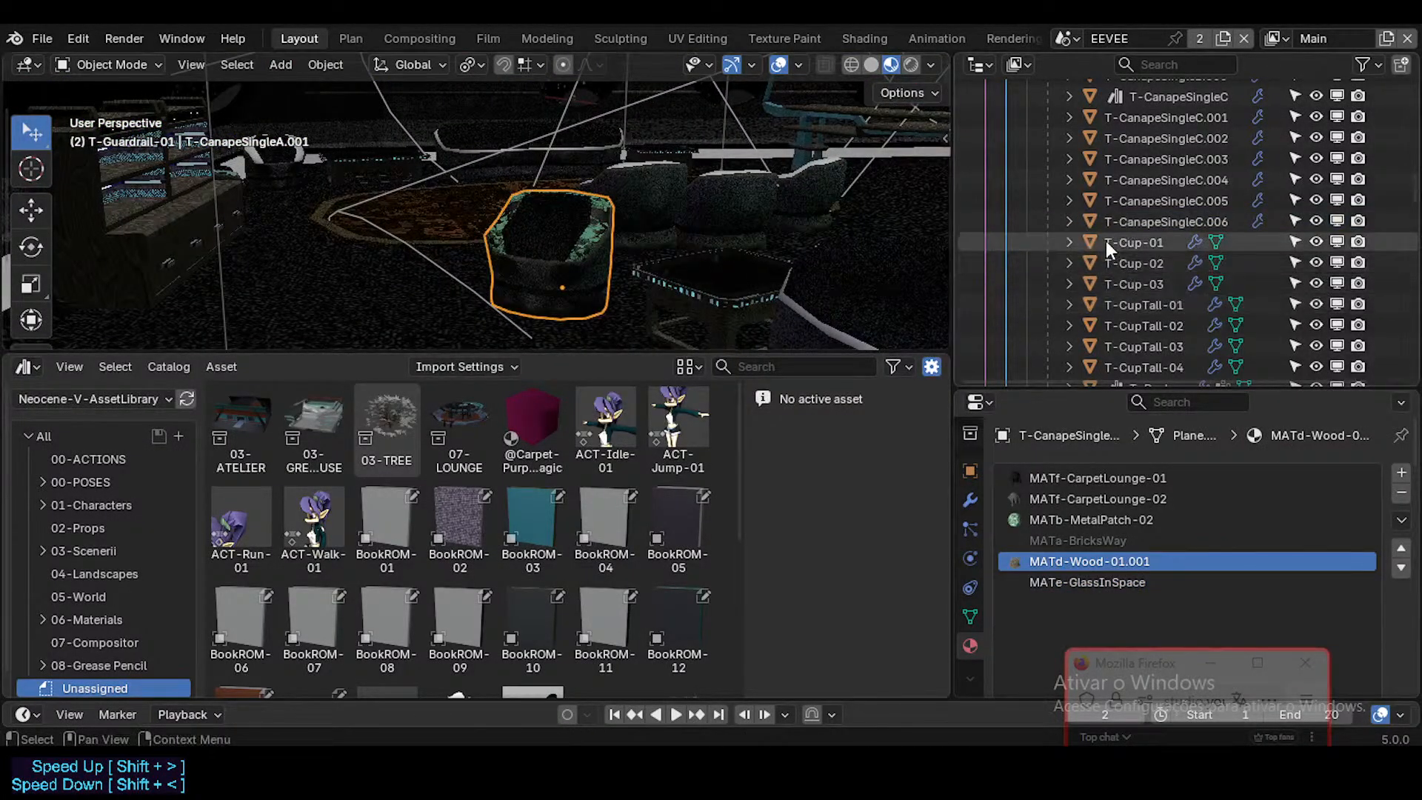
key("period")
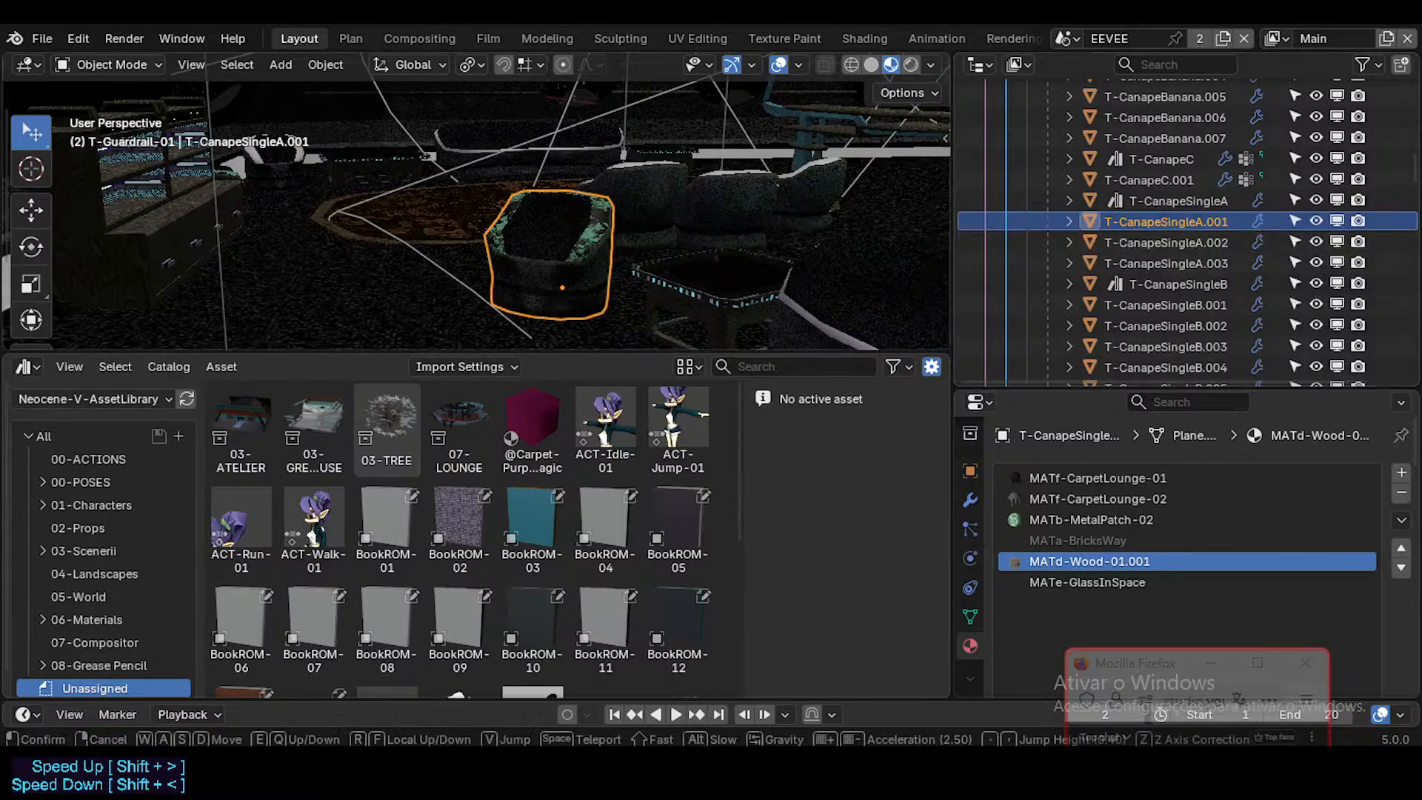
Step: Examine the green-patched single seat T-CanapeSingleA.001 from several sides and look at its mesh faces in Edit Mode
key("shift+grave")
key("w")
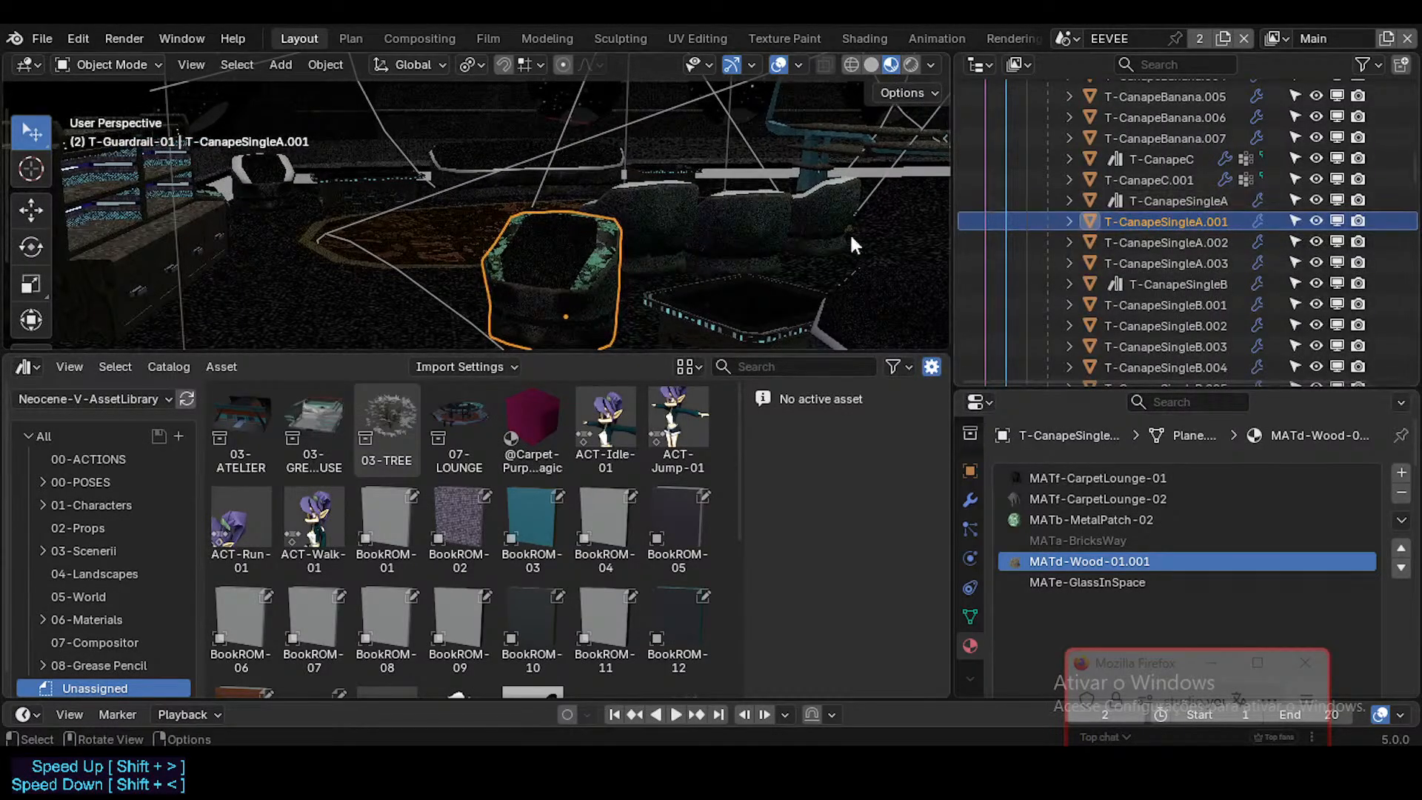
key("shift+grave")
key("w")
key("w")
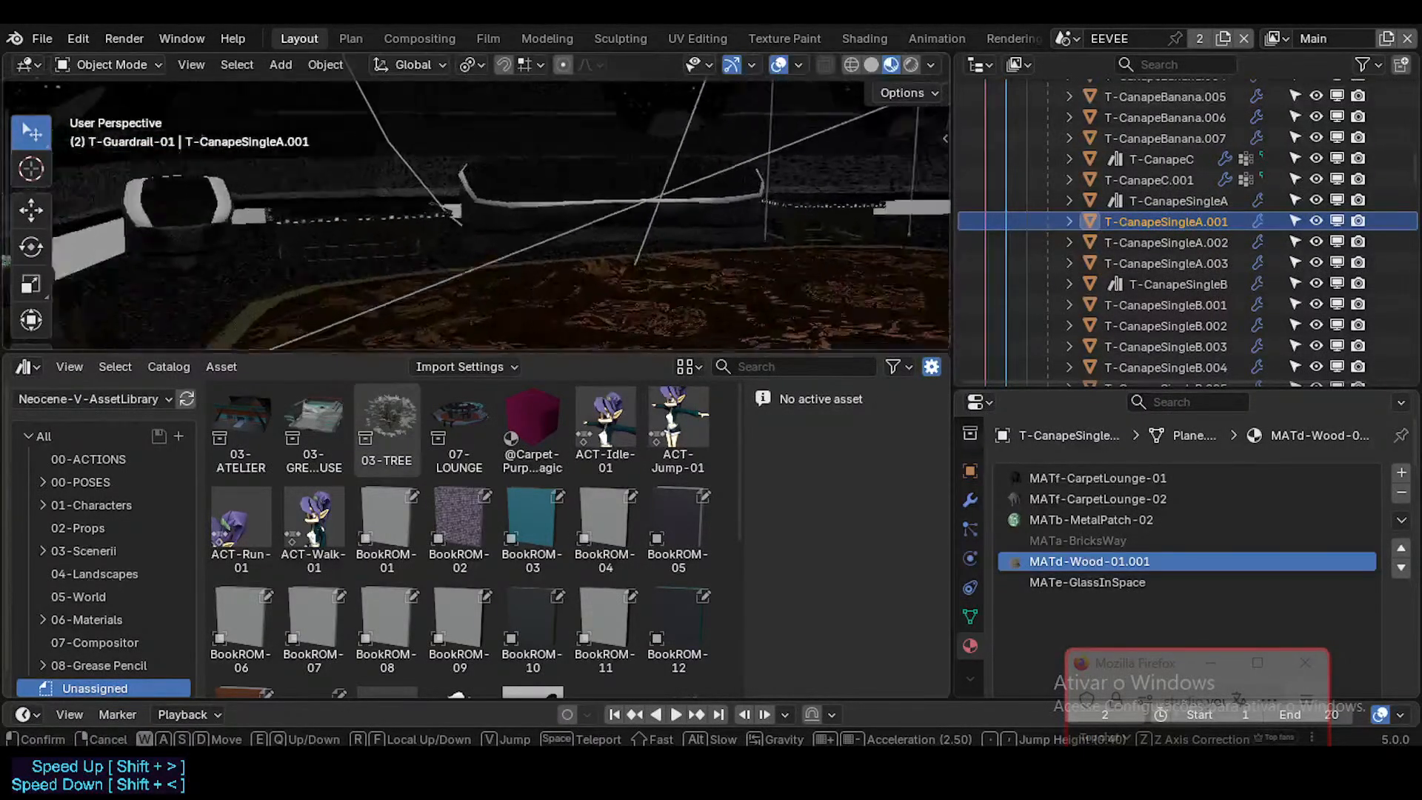
key("w")
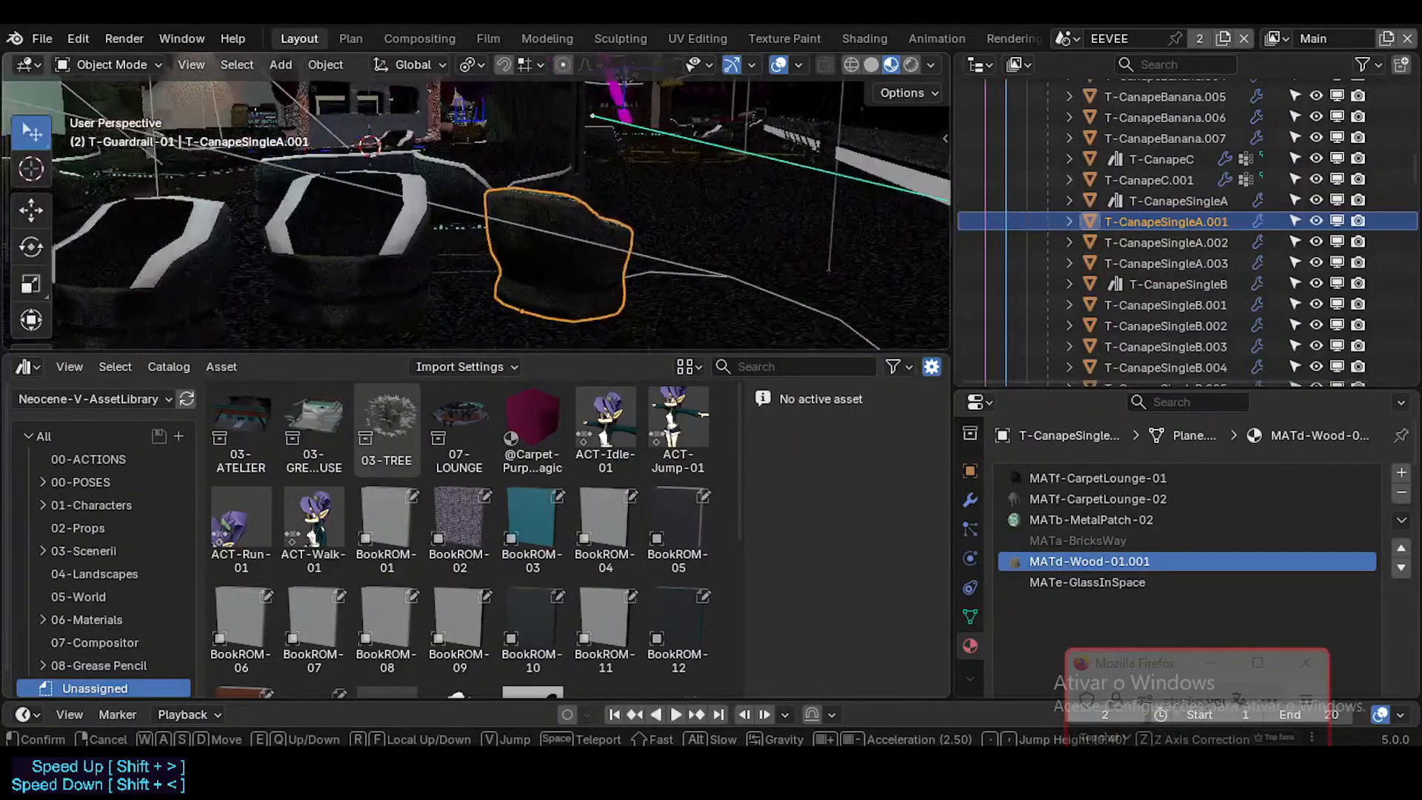
key("shift+grave")
key("w")
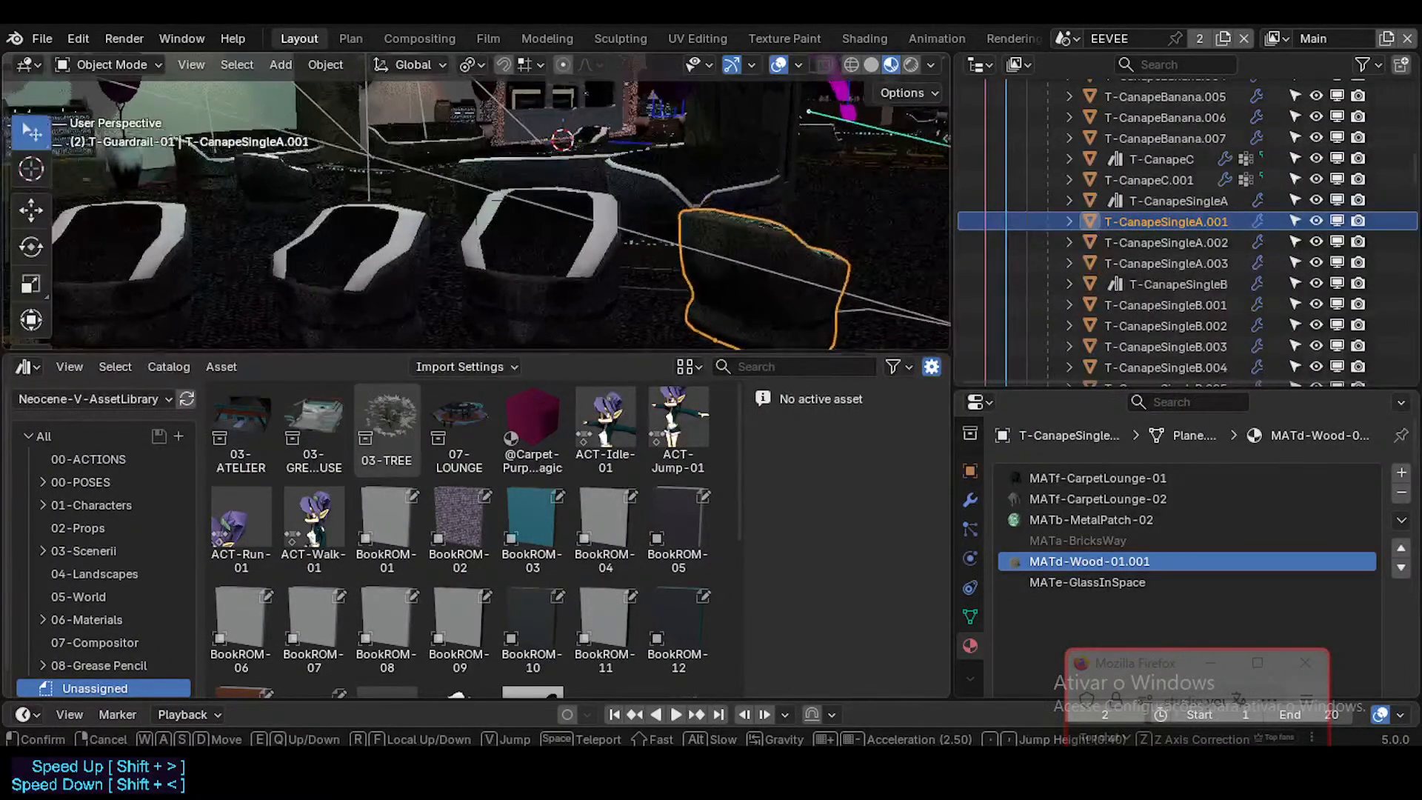
key("w")
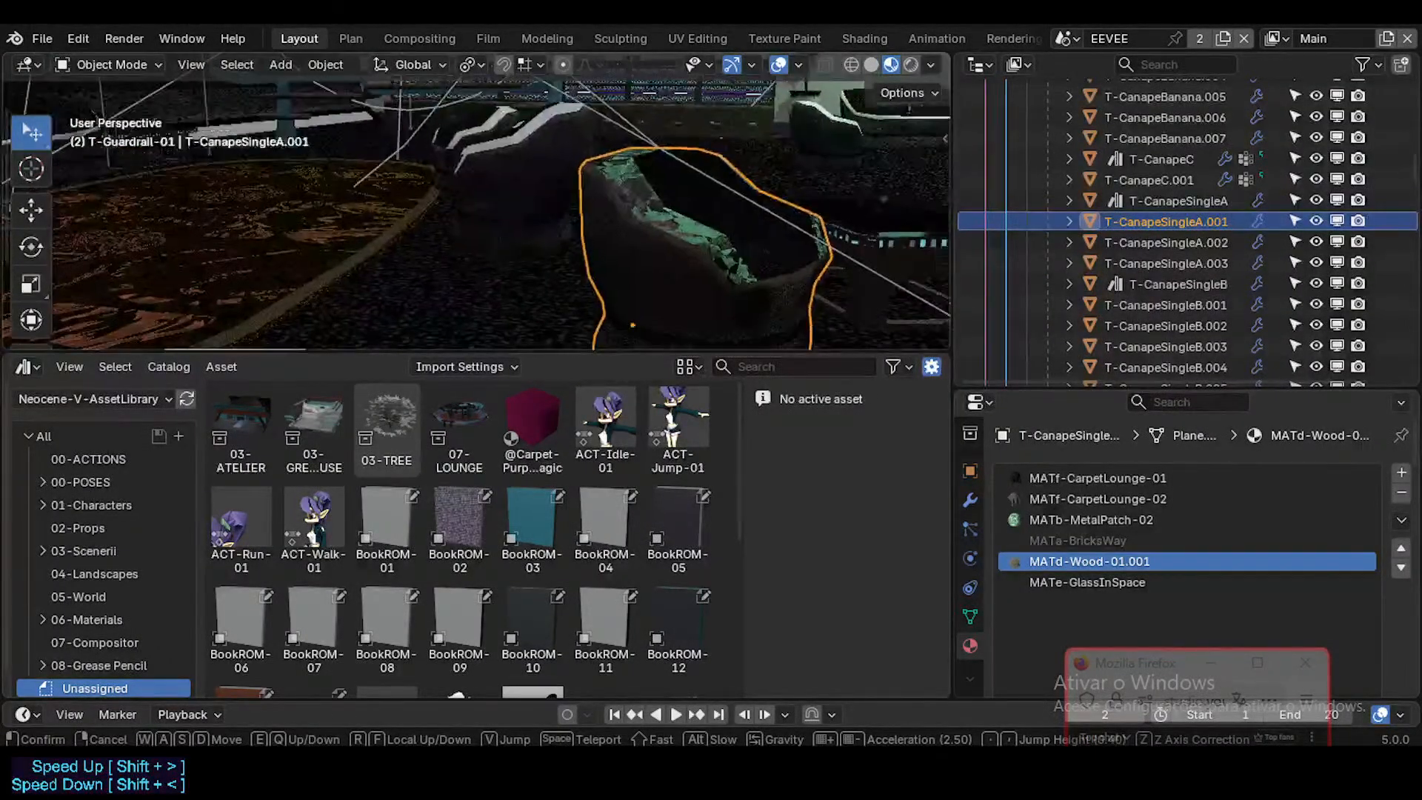
left_click(580, 215)
key("Tab")
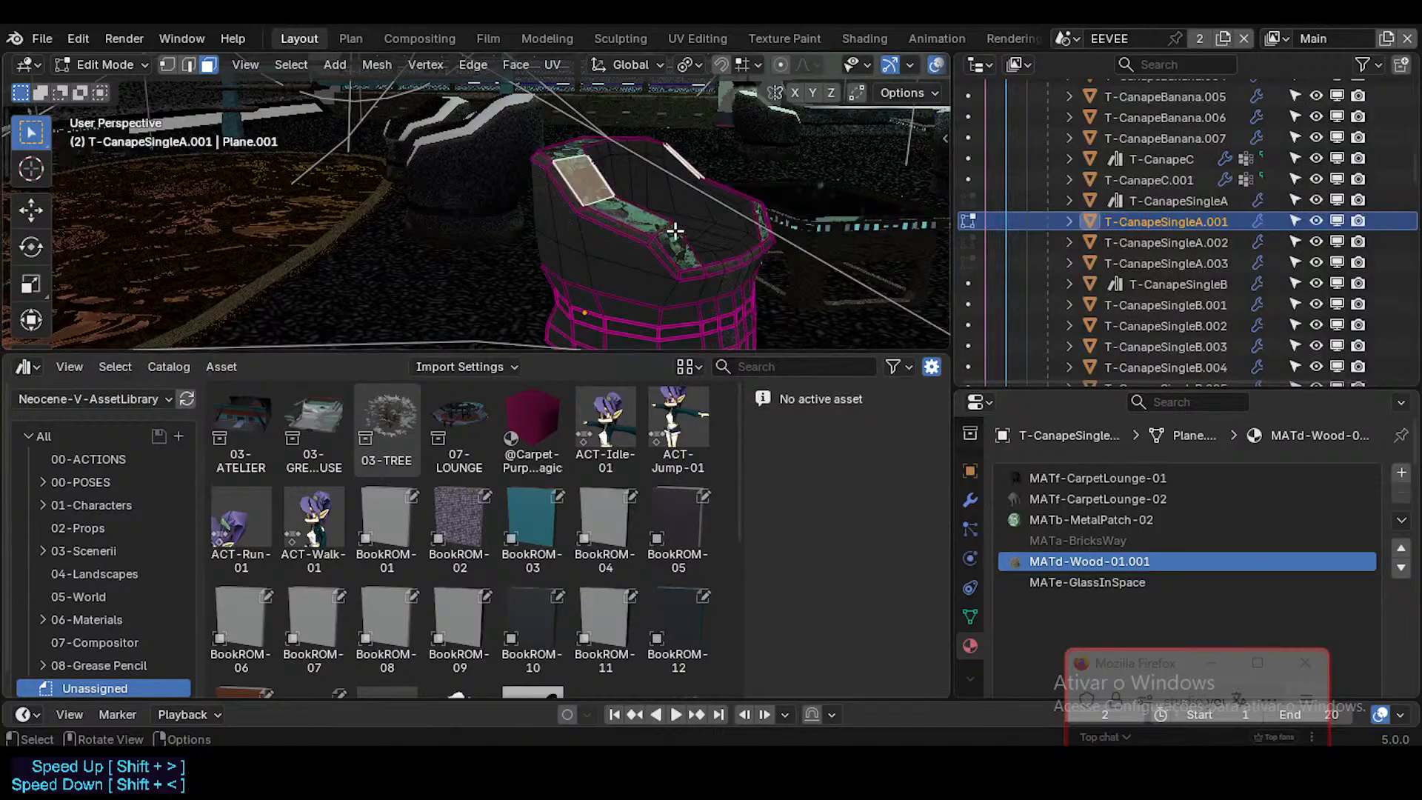
key("Tab")
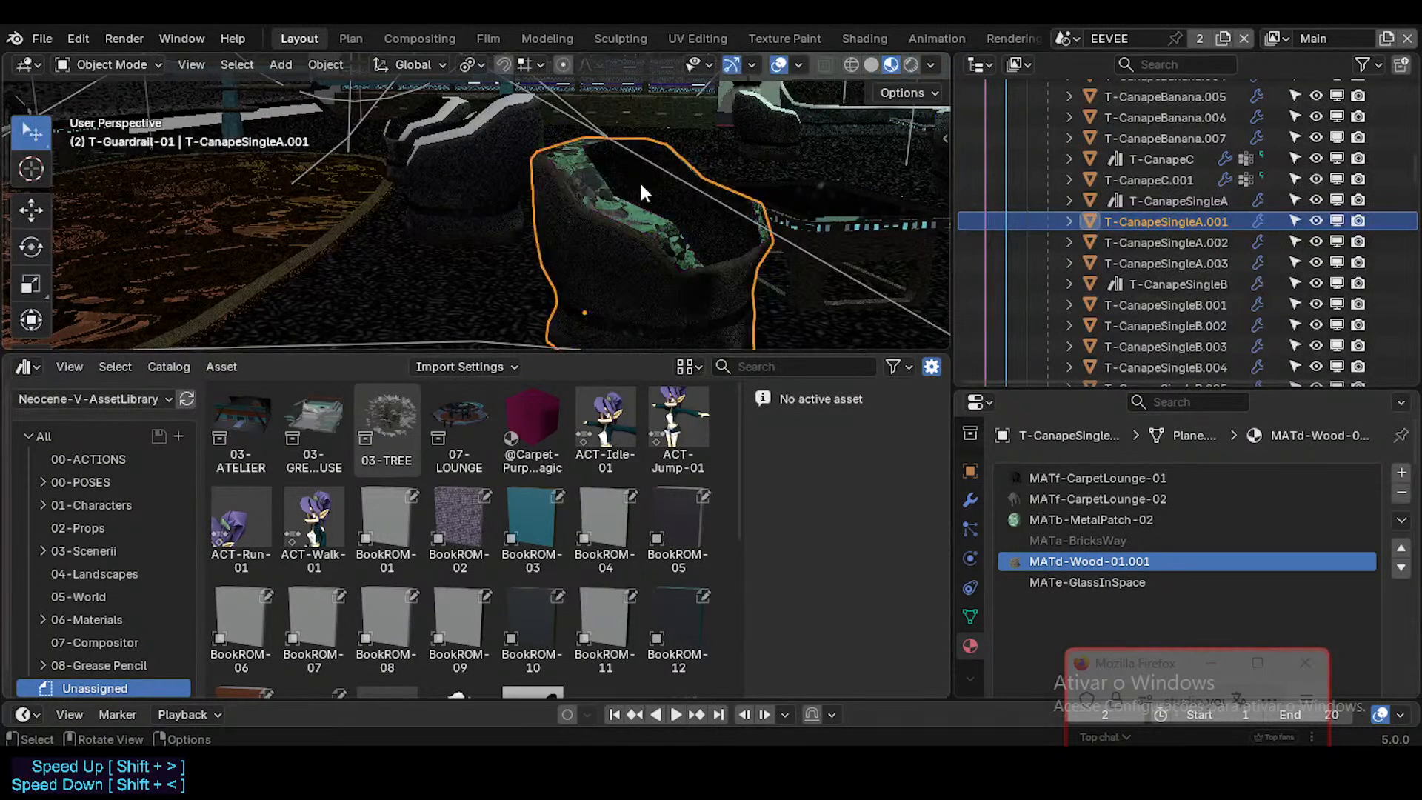
Step: Select the original T-CanapeSingleA asset to check its materials, and look over the surrounding lounge sofas and seats
left_click(1127, 200)
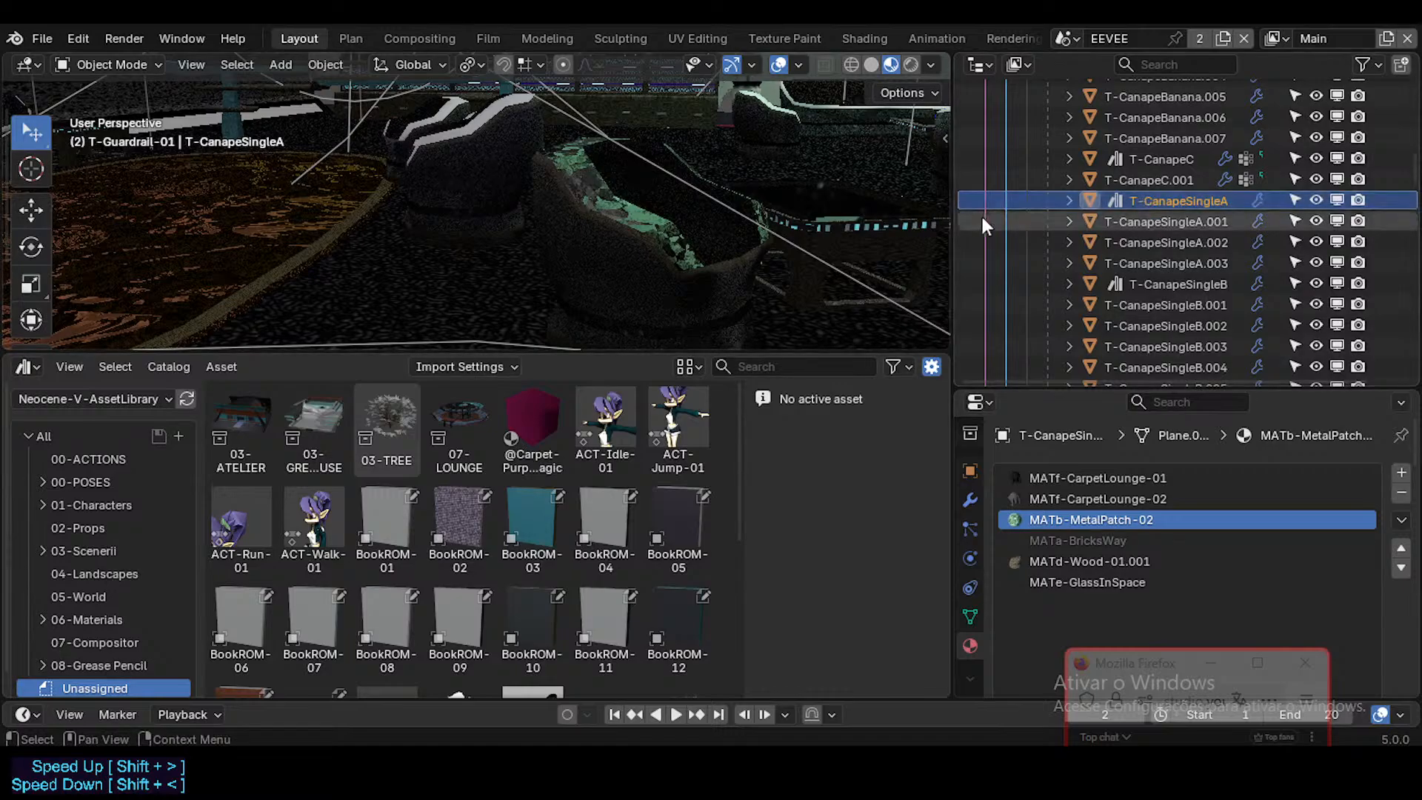
key("shift+grave")
left_click(726, 184)
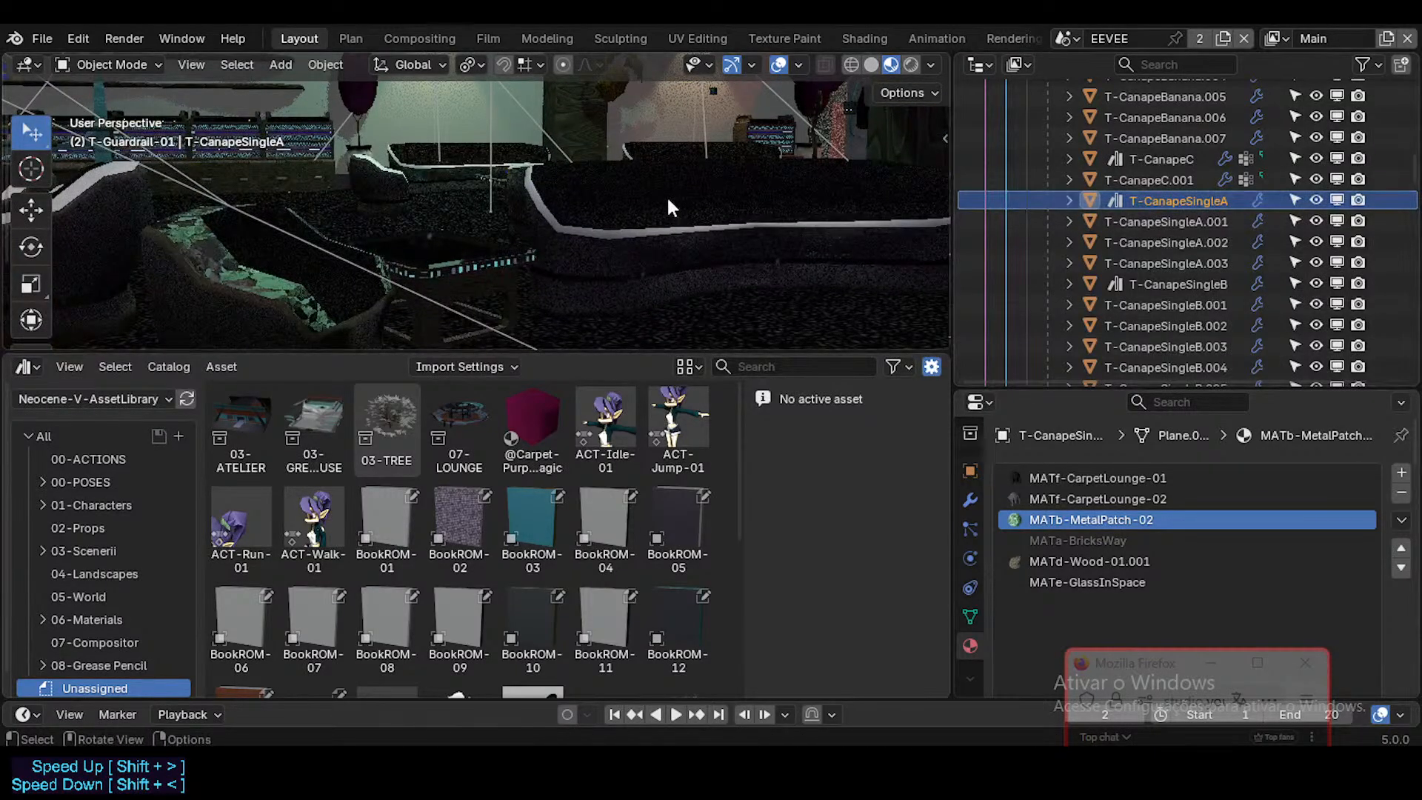
key("KP_Decimal")
key("shift+grave")
key("w")
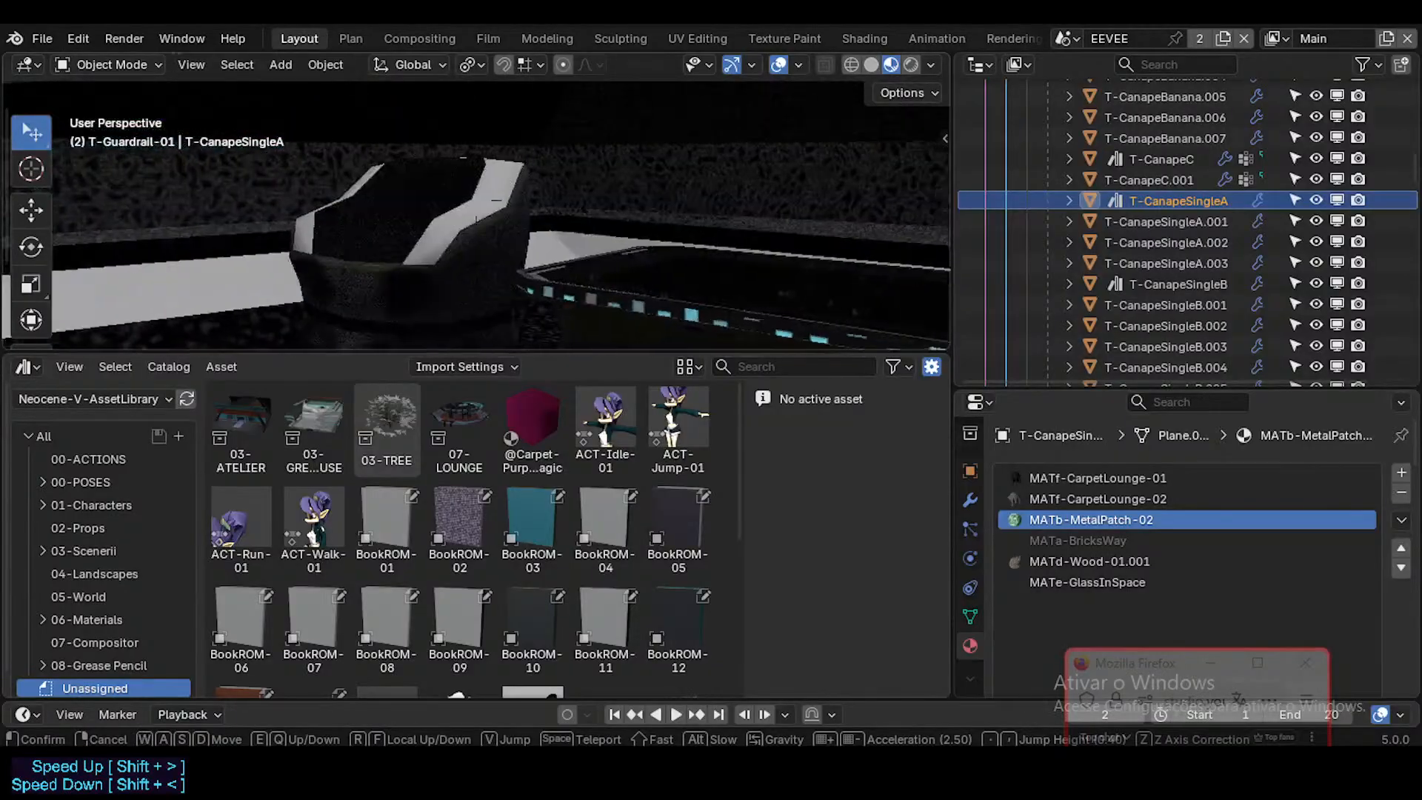
left_click(476, 214)
Step: Compare the material slots of the sofa assets T-CanapeSingleB, T-CanapeC, T-CanapeSingleA and T-CanapeSingleC
left_click(1144, 283)
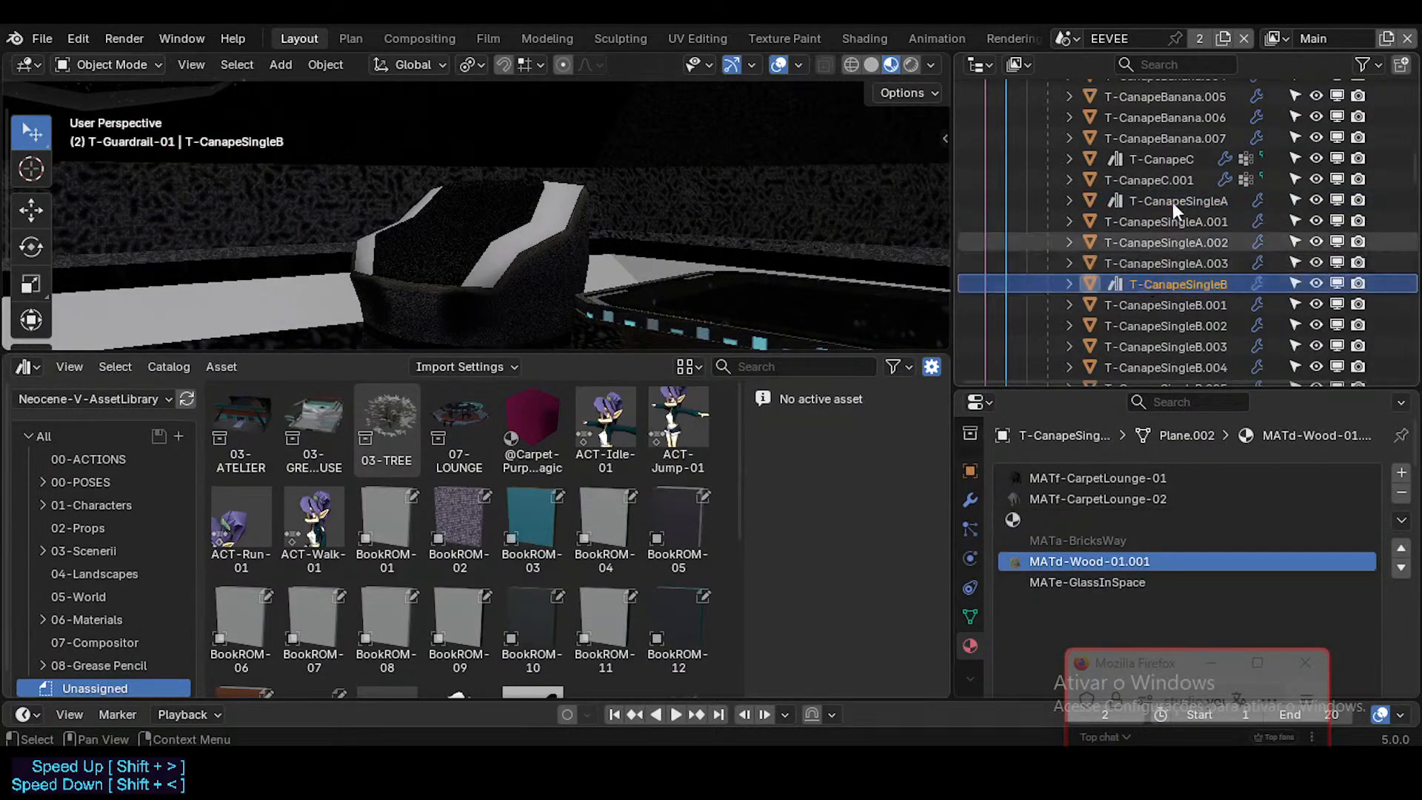
left_click(1162, 160)
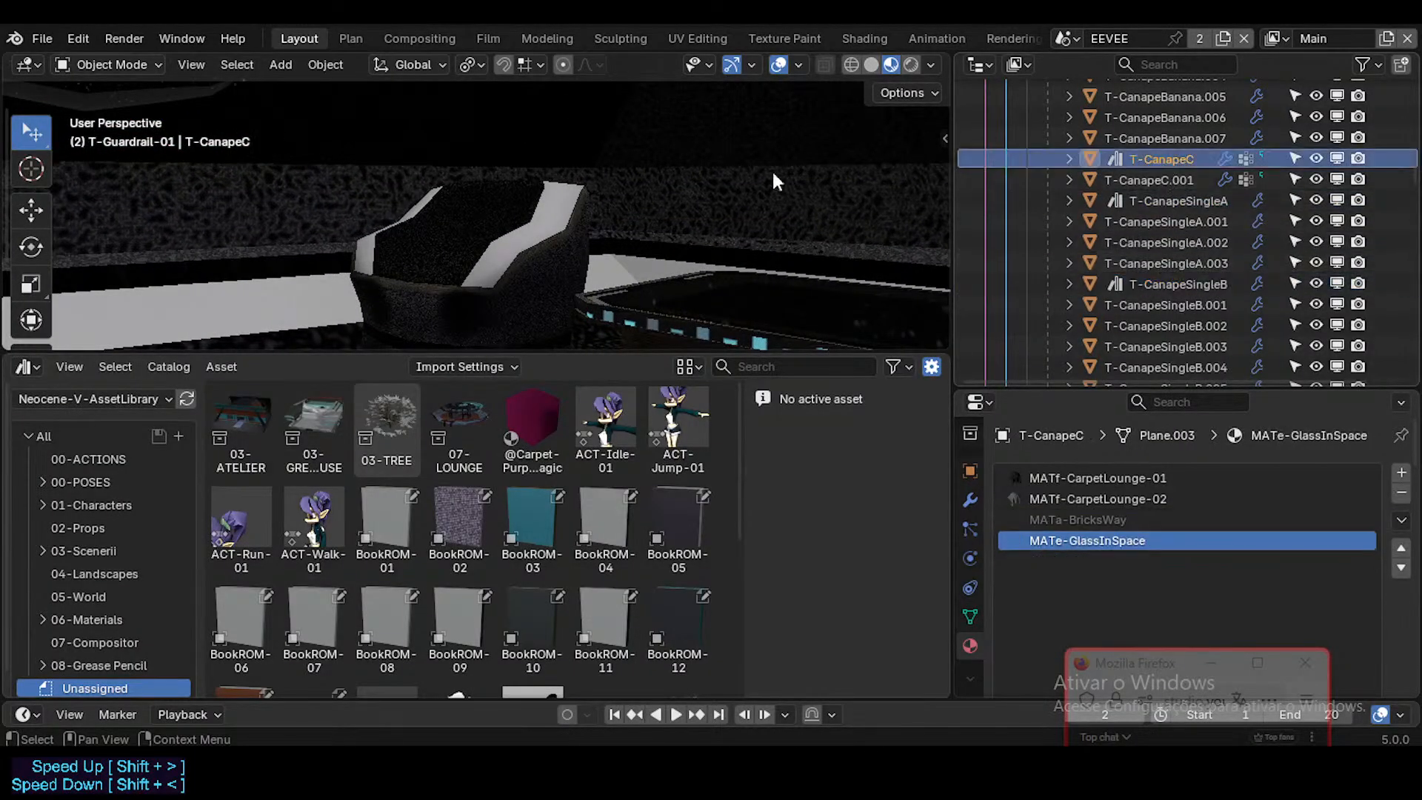
left_click(1164, 200)
key("shift+grave")
key("s")
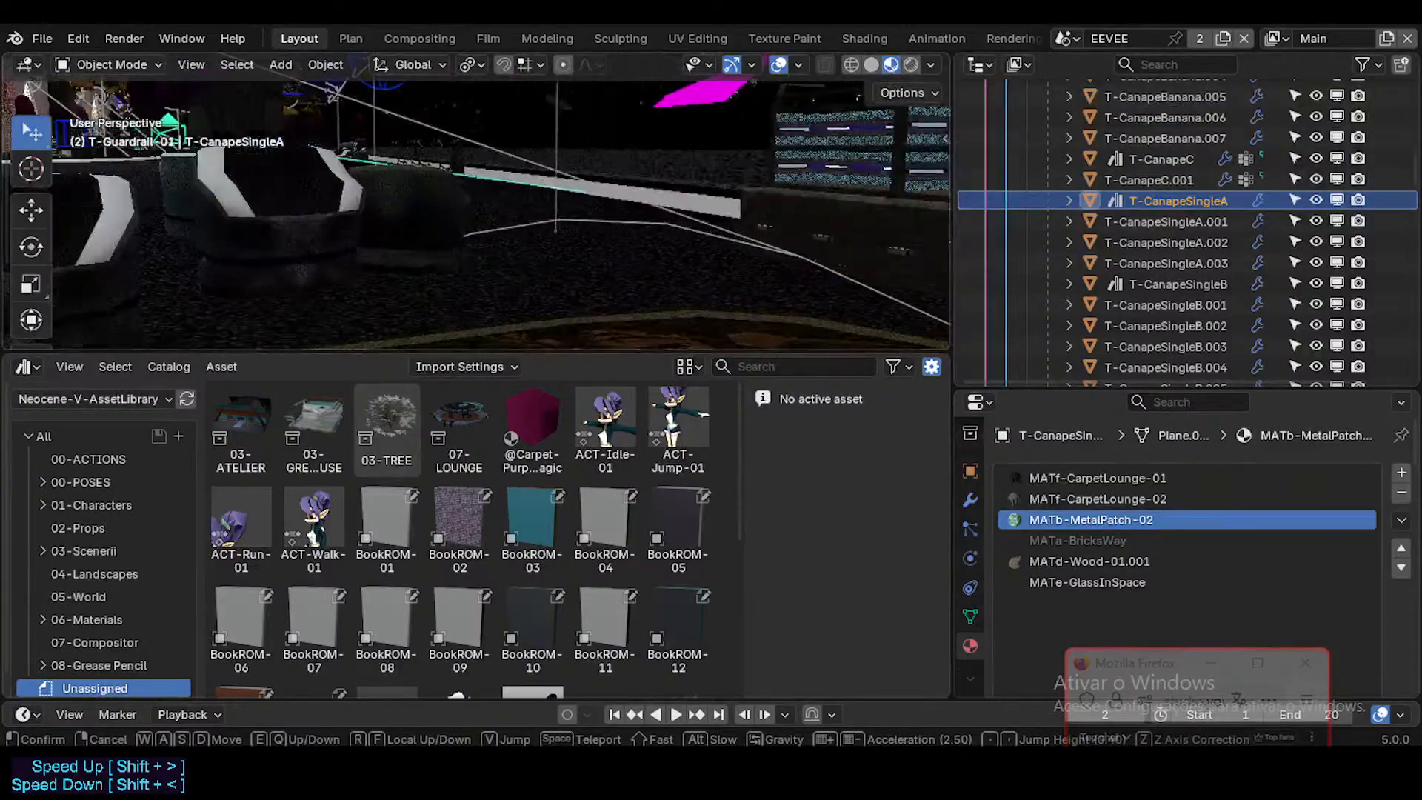
left_click(580, 218)
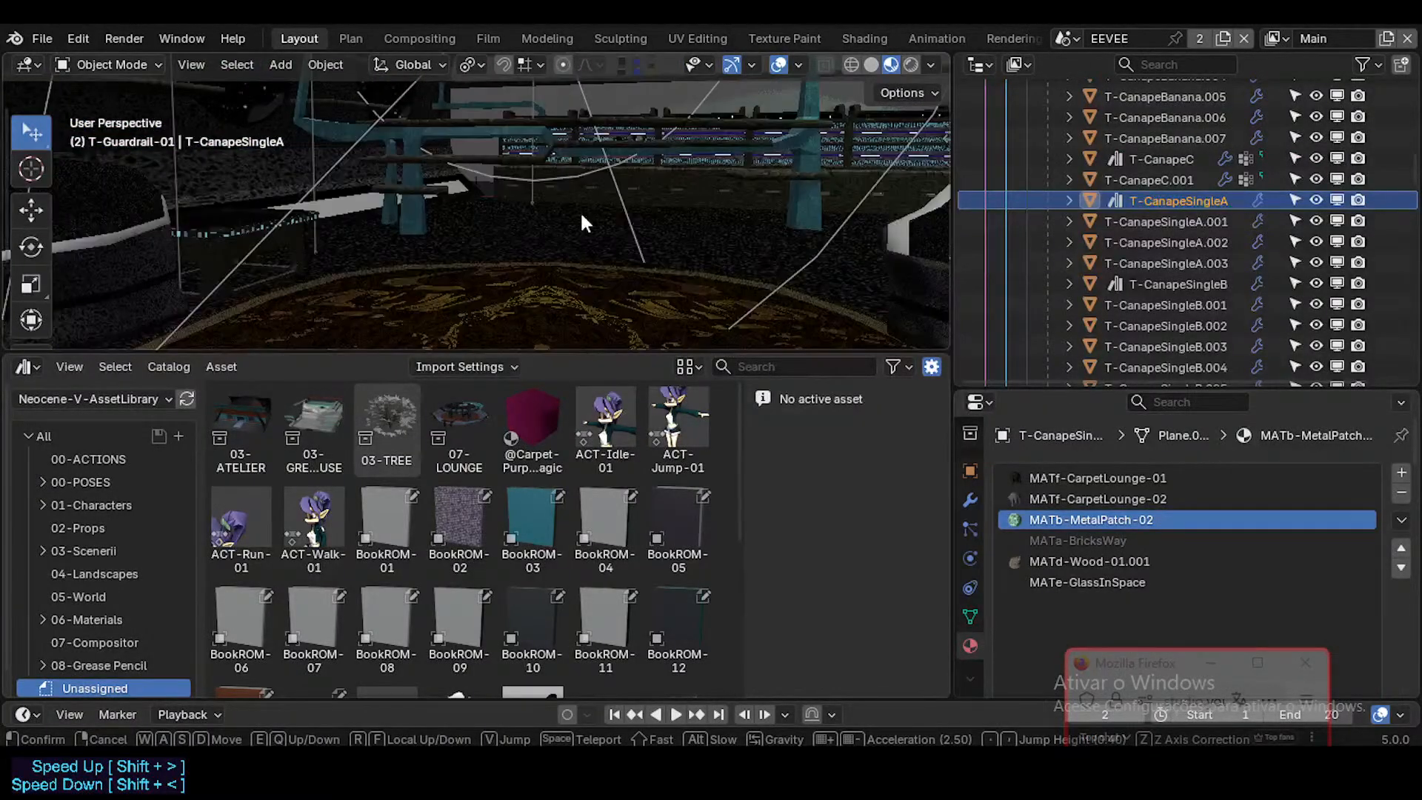
left_click(1127, 281)
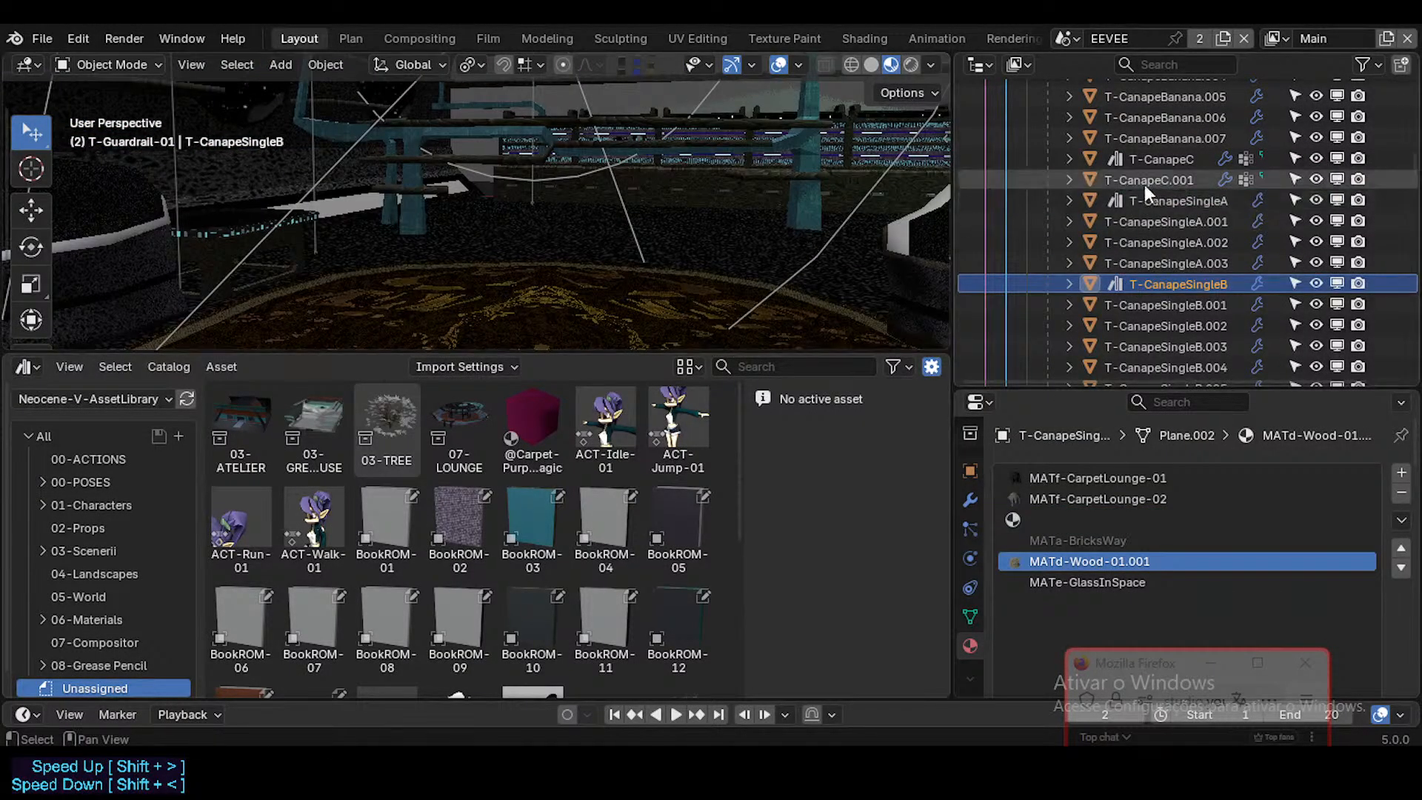
scroll(1156, 282, "down", 3)
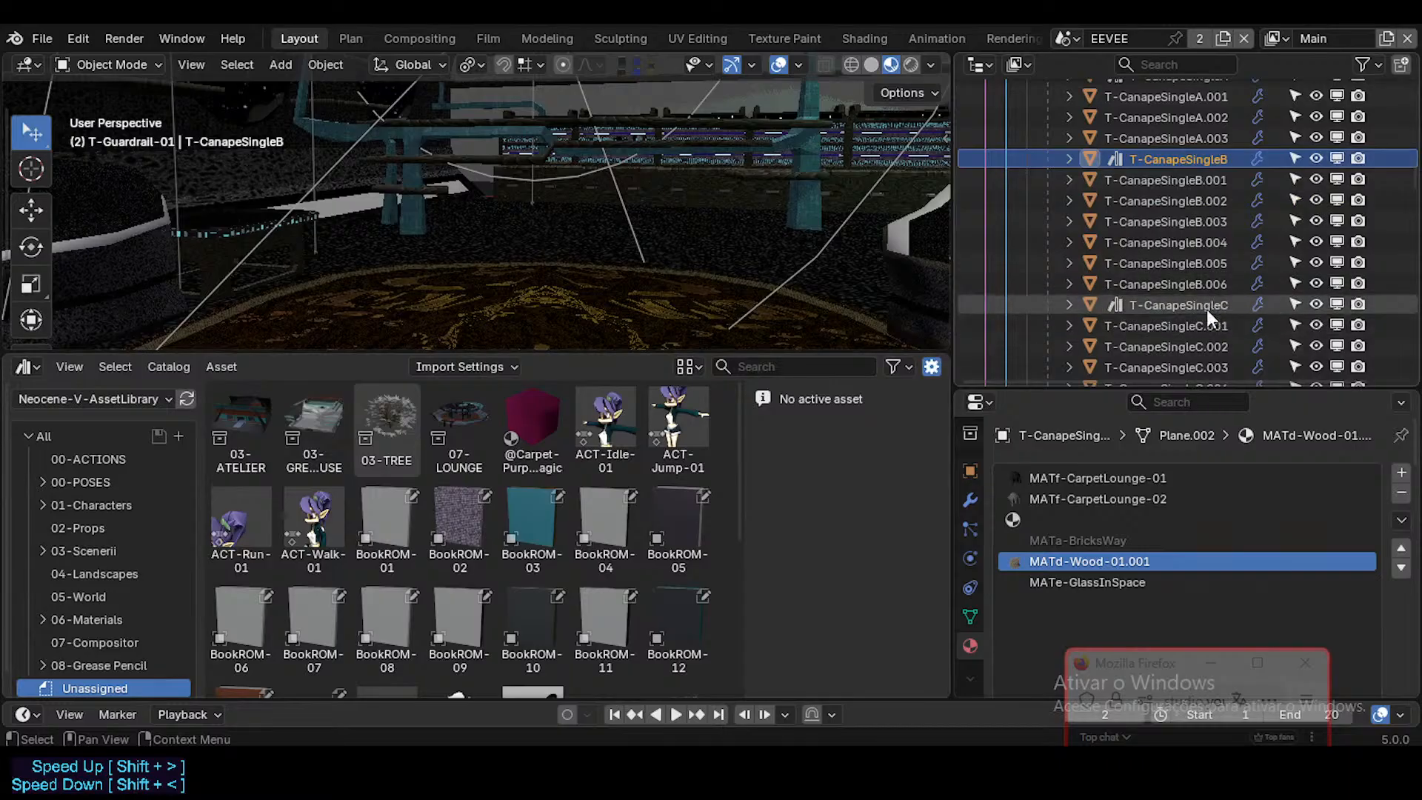
left_click(1178, 305)
Step: Find the wall lamps in the lounge and select T-LampWall-01.002 to check its materials up close
key("shift+grave")
key("w")
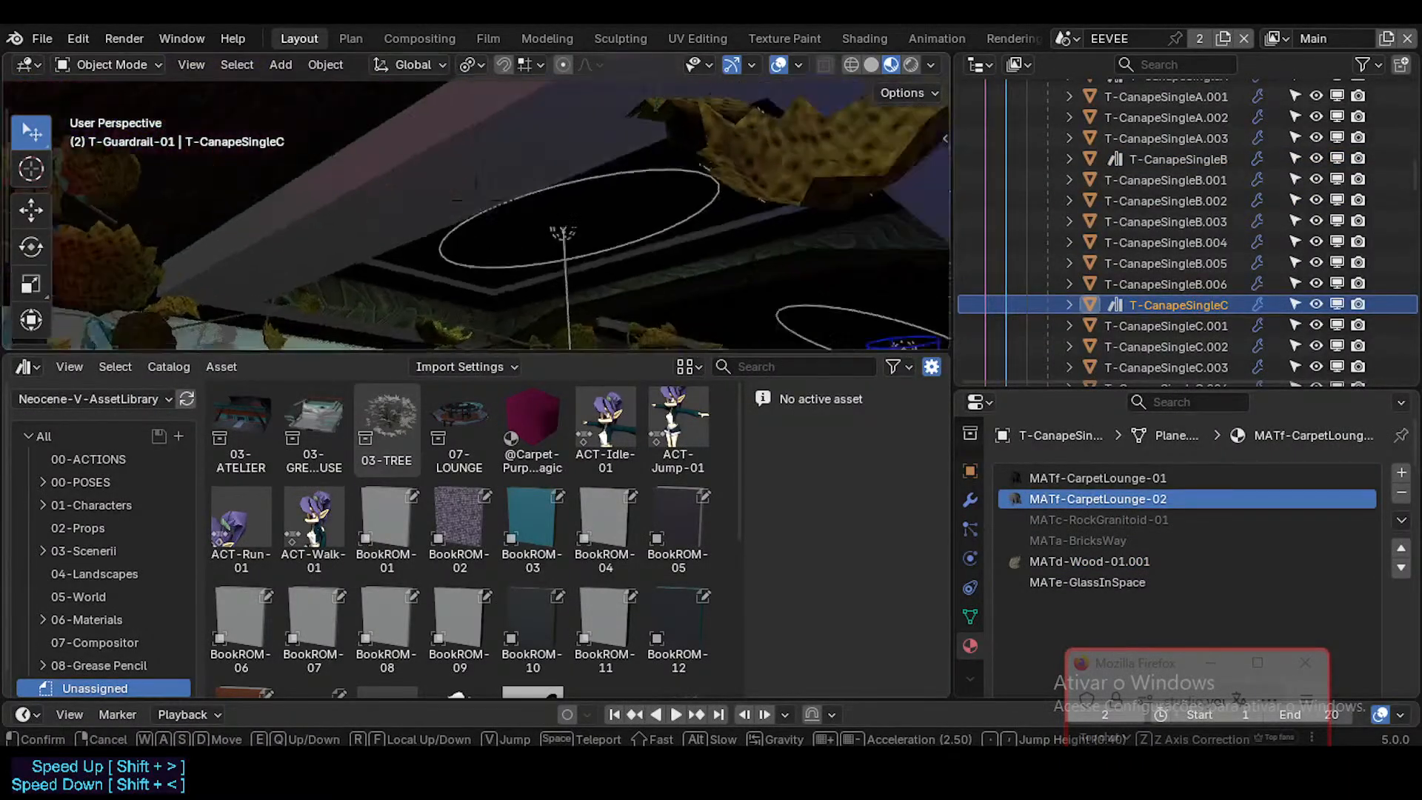
key("w")
key("w")
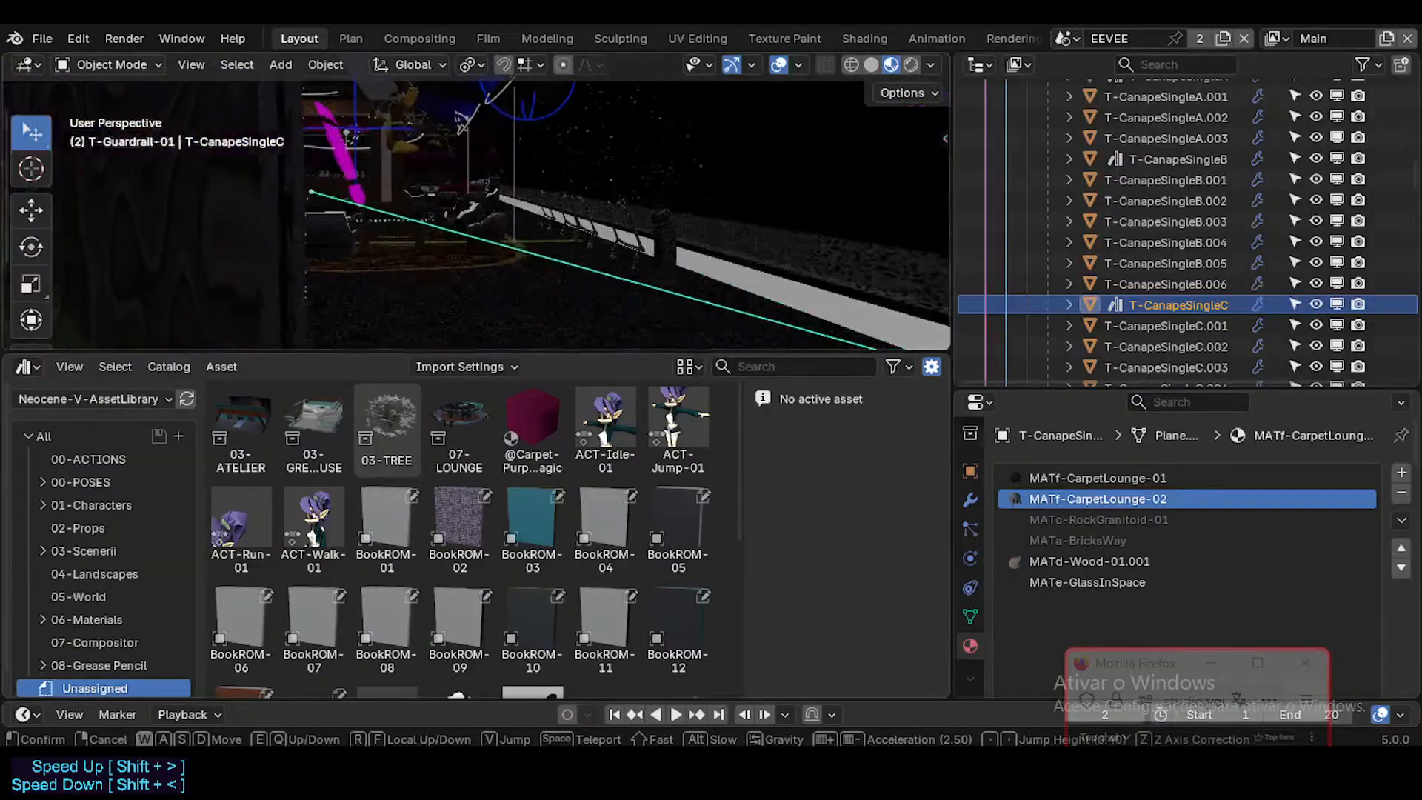
key("shift+w")
key("w")
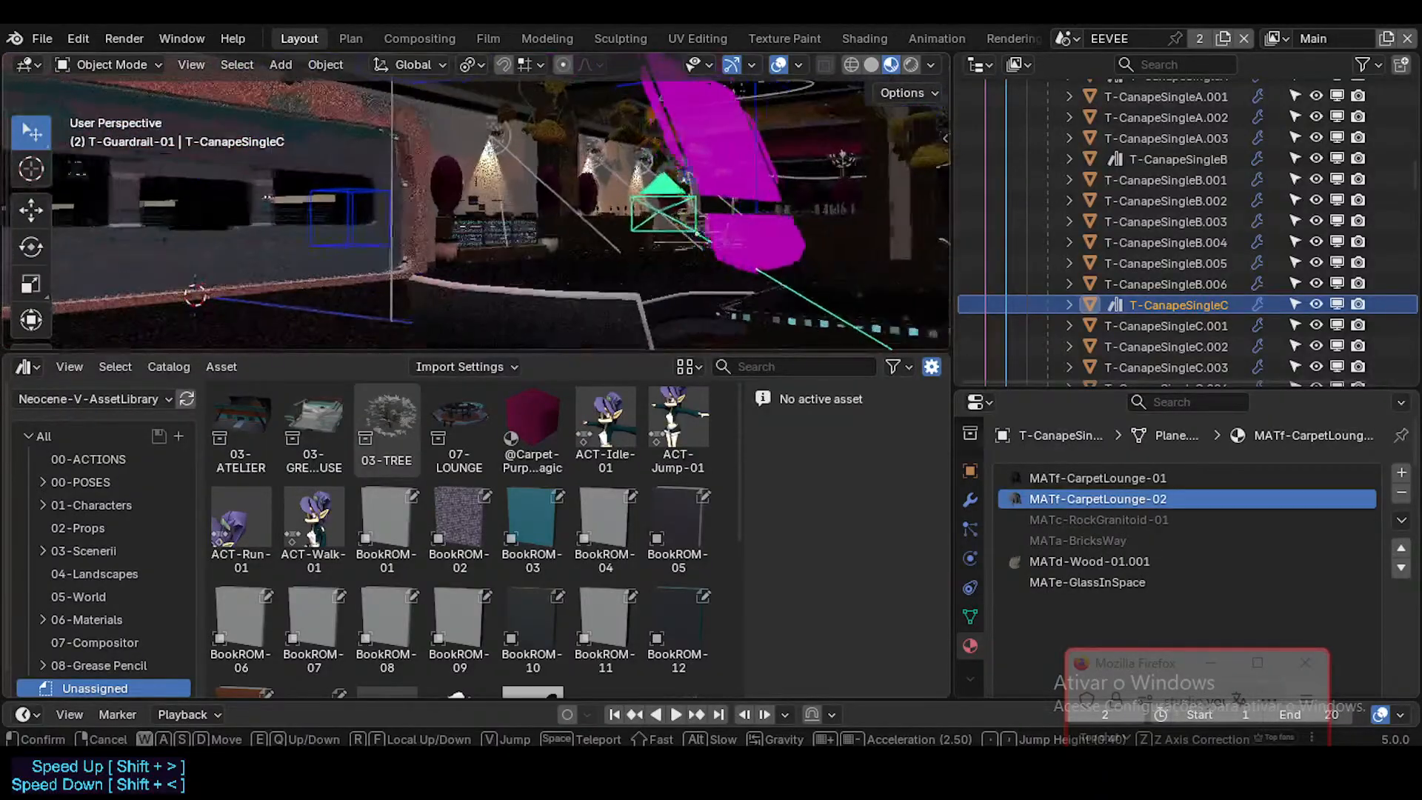
key("w")
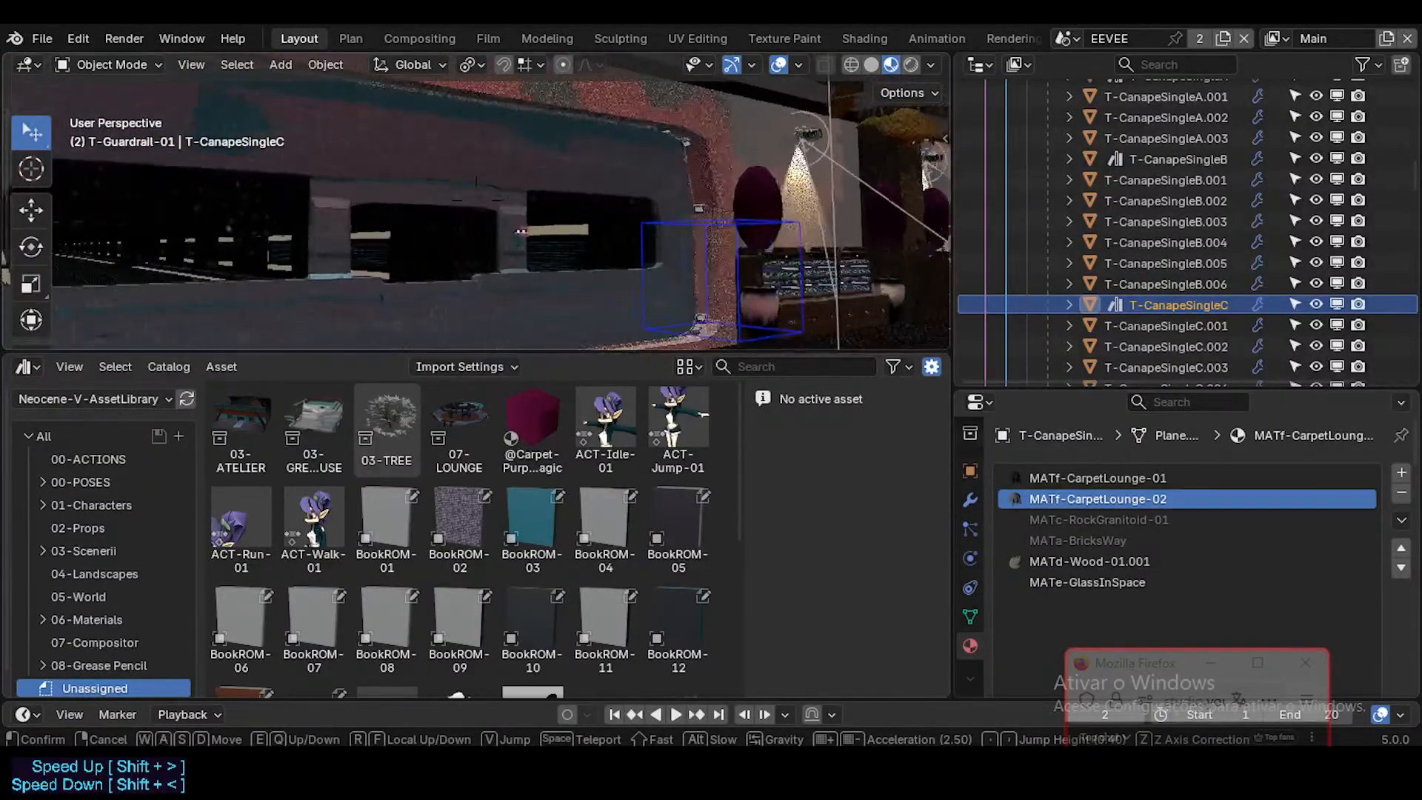
key("w")
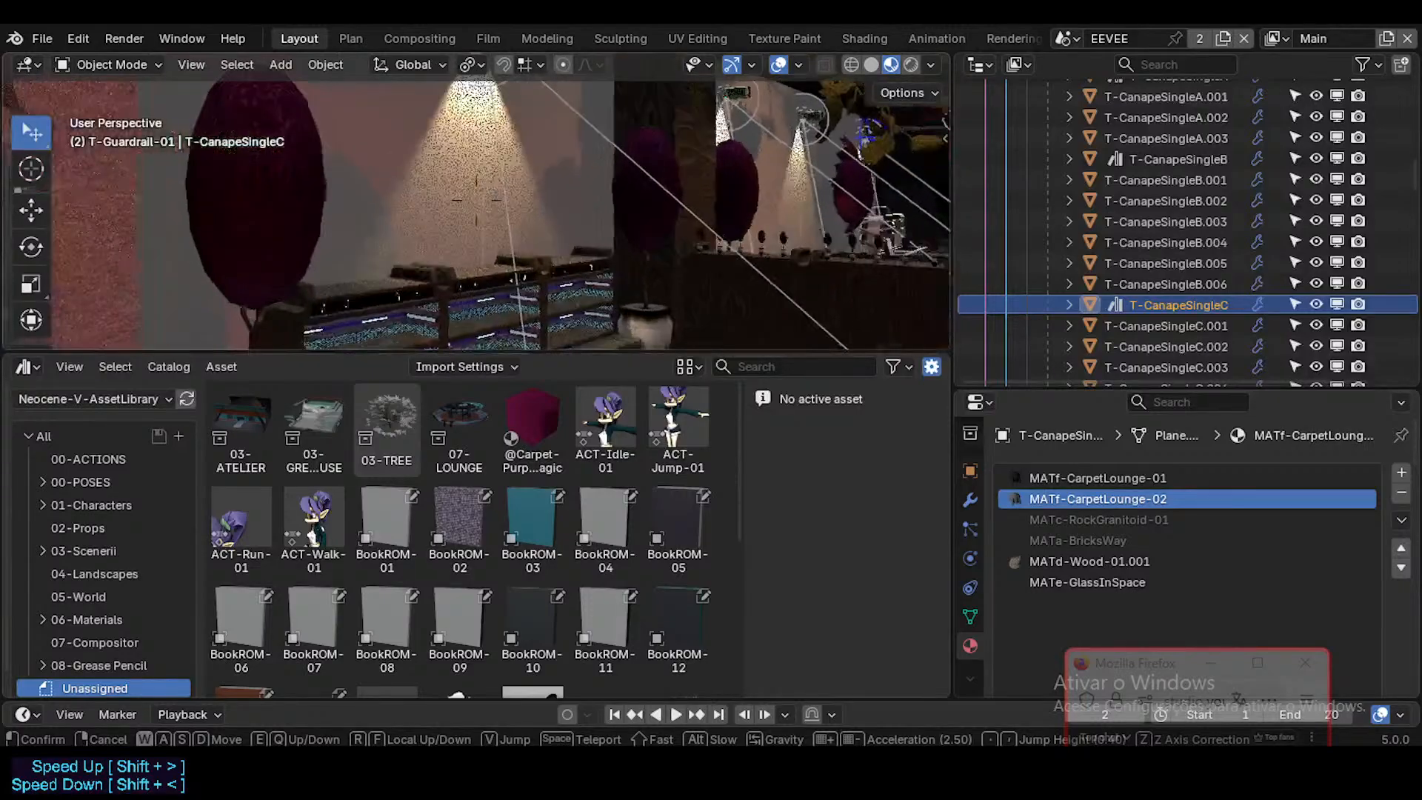
key("shift+d")
key("w")
left_click(749, 201)
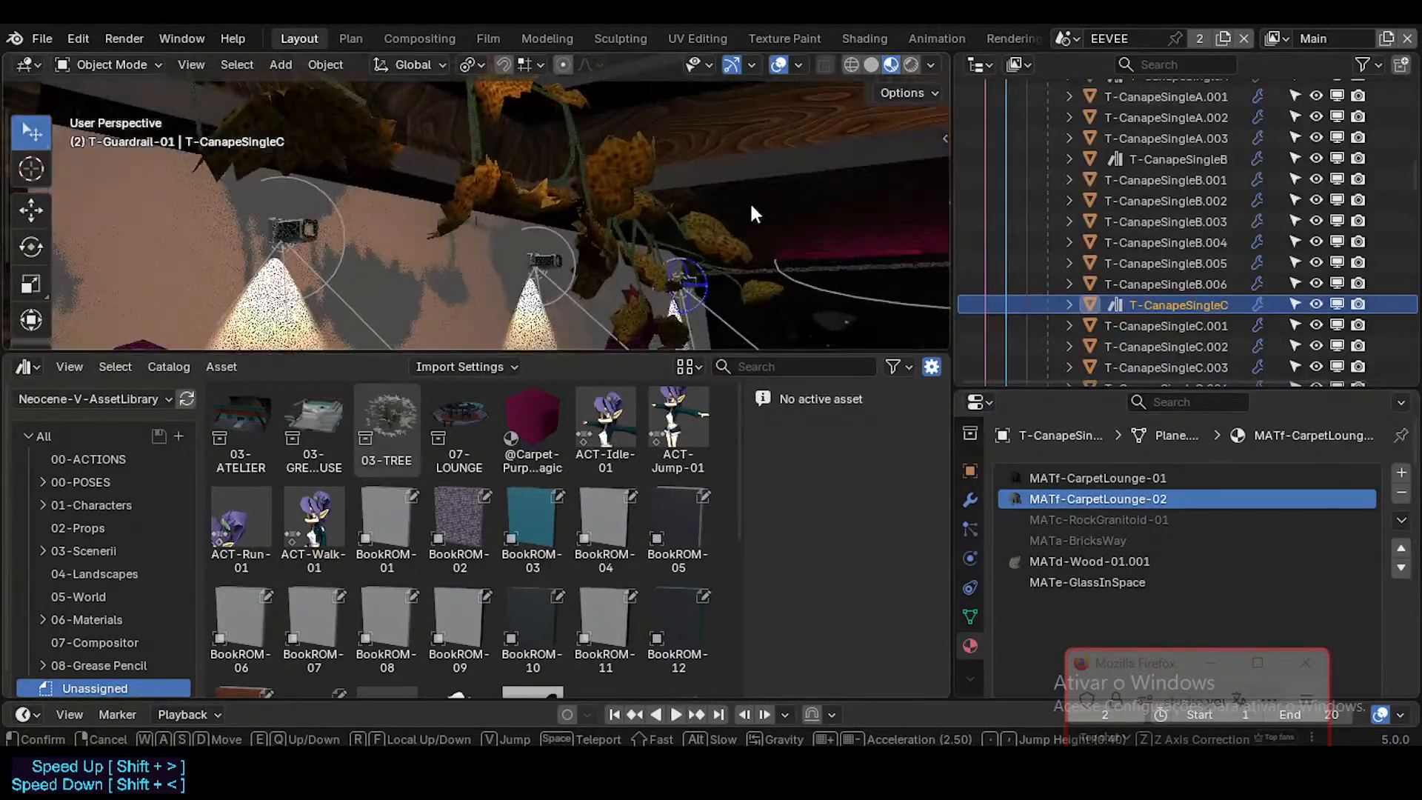
left_click(556, 260)
key("shift+grave")
Step: Select the mesh faces of wall lamp T-LampWall-01.002 that are assigned to its empty material slot
key("w")
left_click(679, 261)
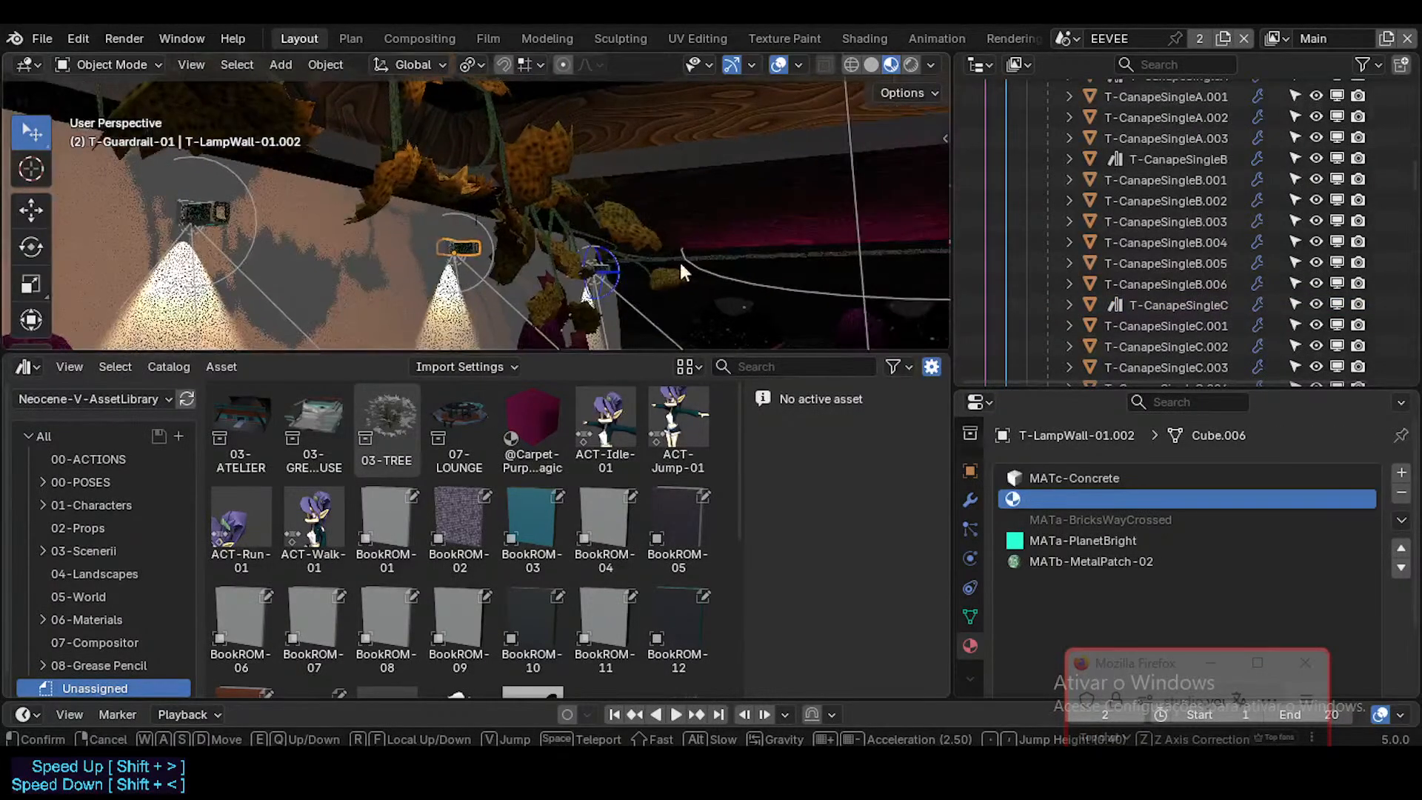
key("shift+grave")
key("w")
key("w")
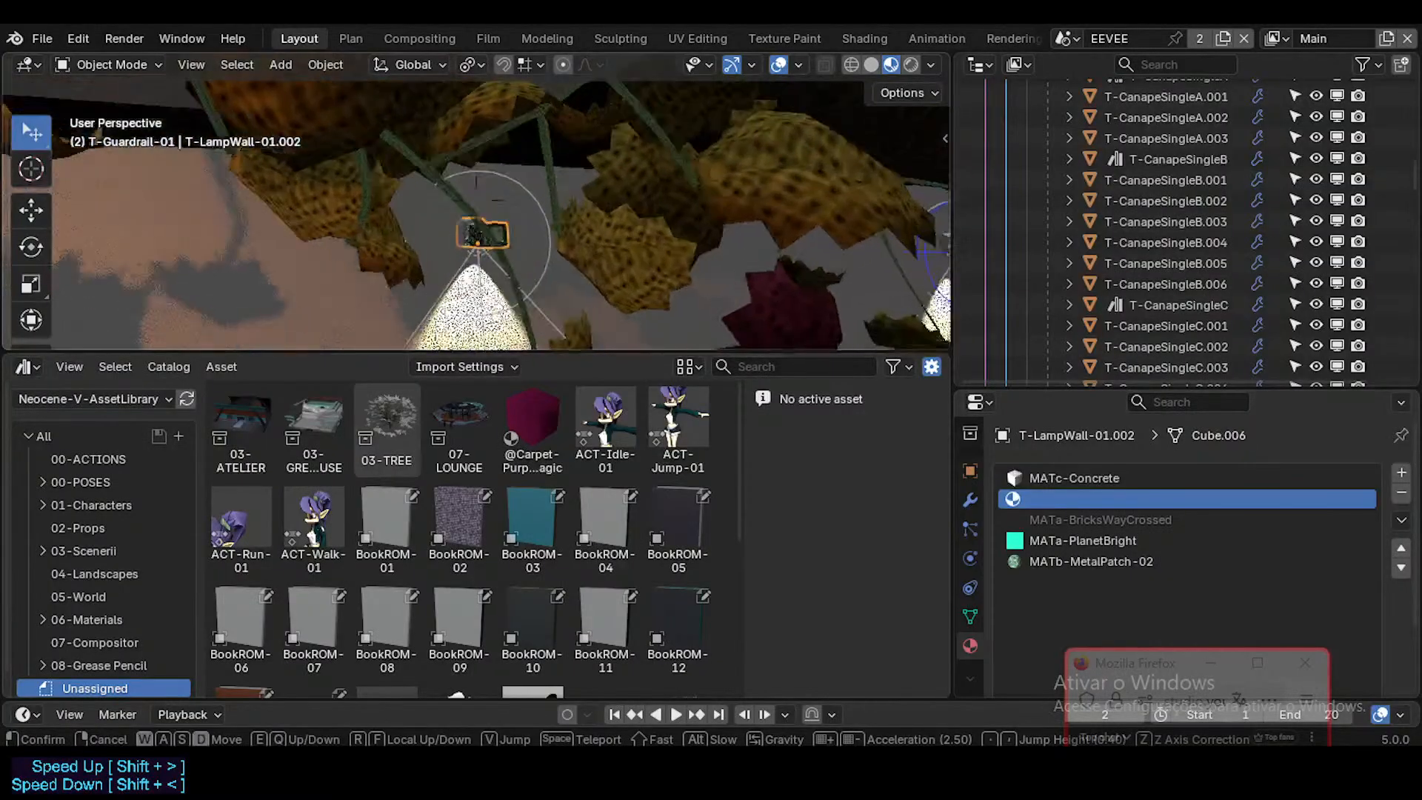
left_click(475, 181)
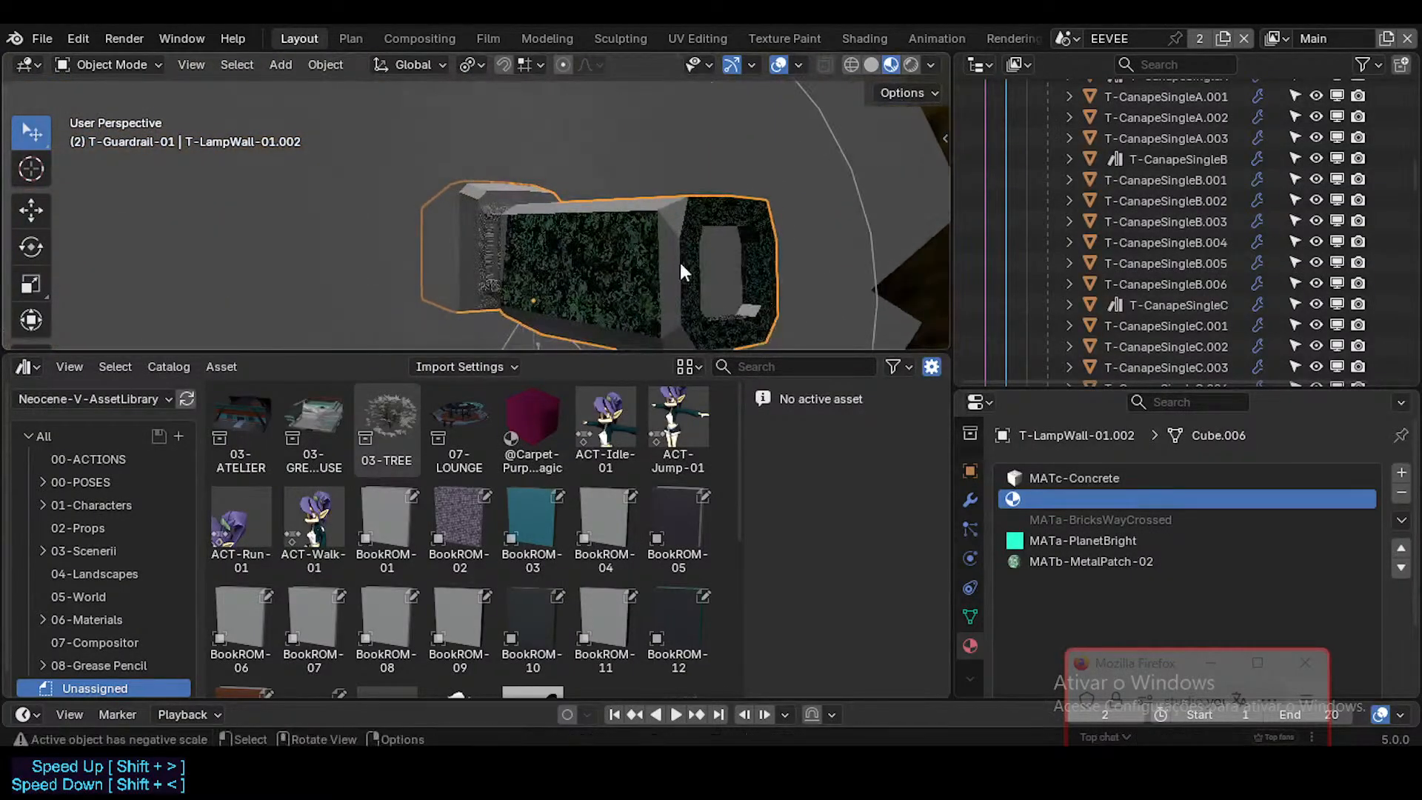
key("Tab")
scroll(1203, 496, "down", 3)
scroll(1199, 500, "up", 1)
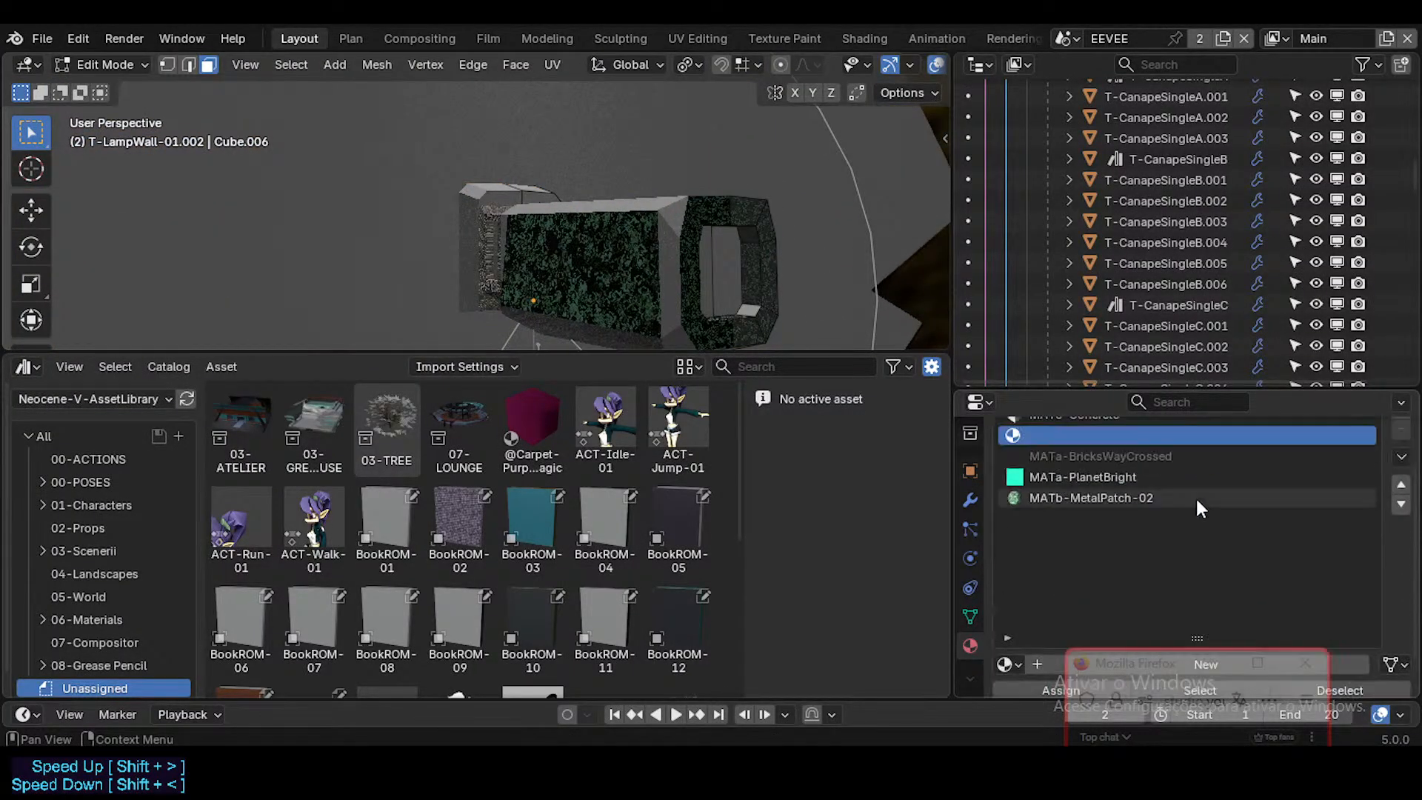
scroll(1415, 576, "down", 1)
scroll(1414, 575, "up", 3)
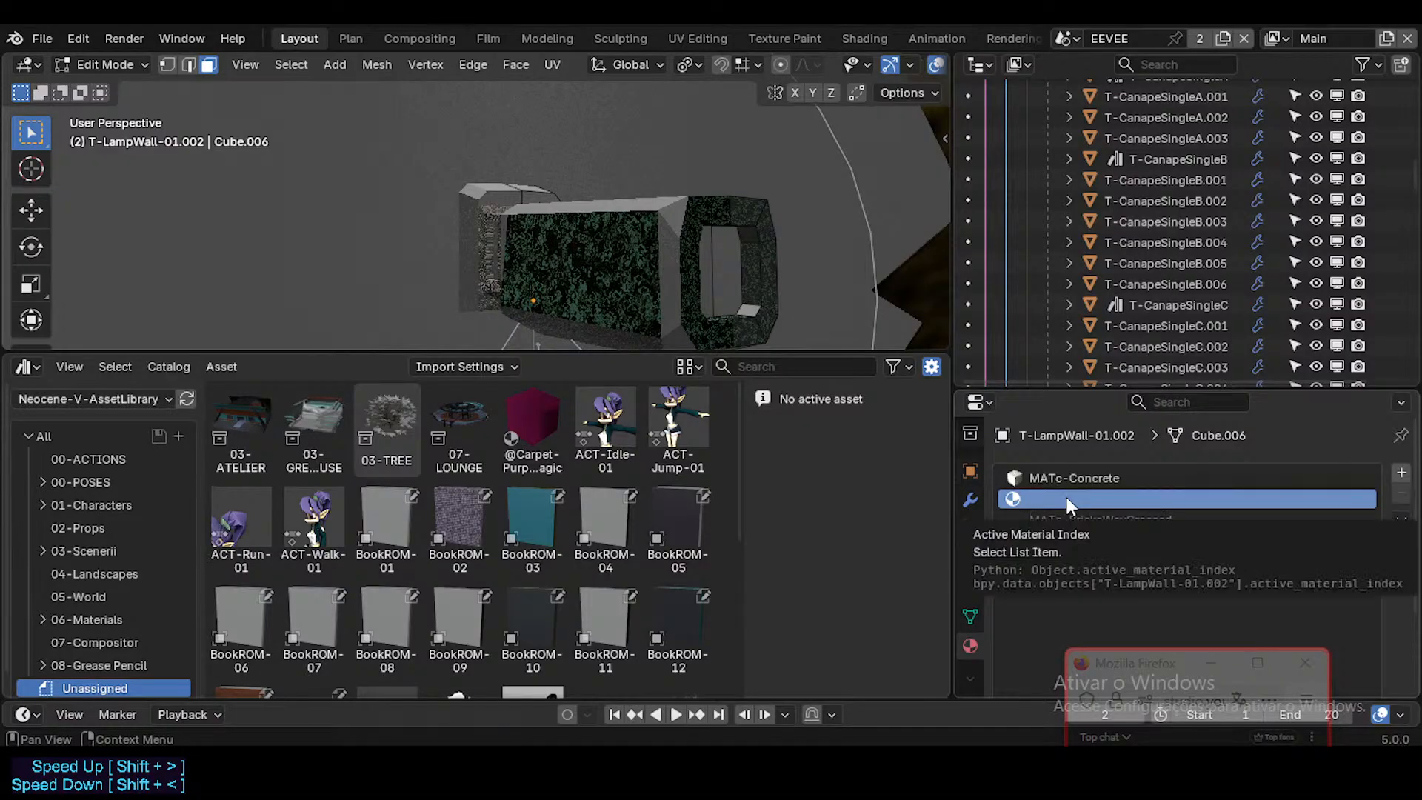
left_click_drag(1153, 667, 1200, 691)
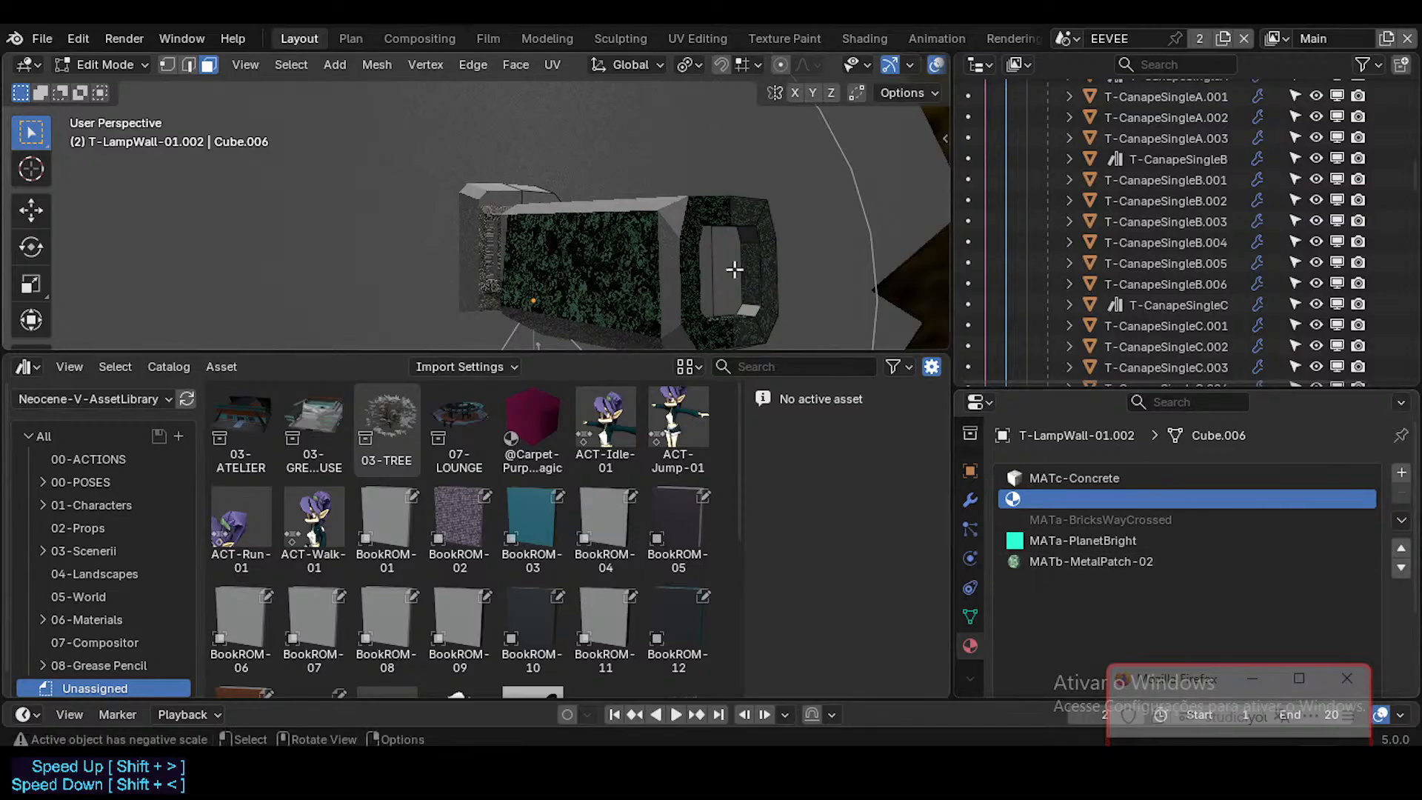
scroll(1170, 593, "down", 3)
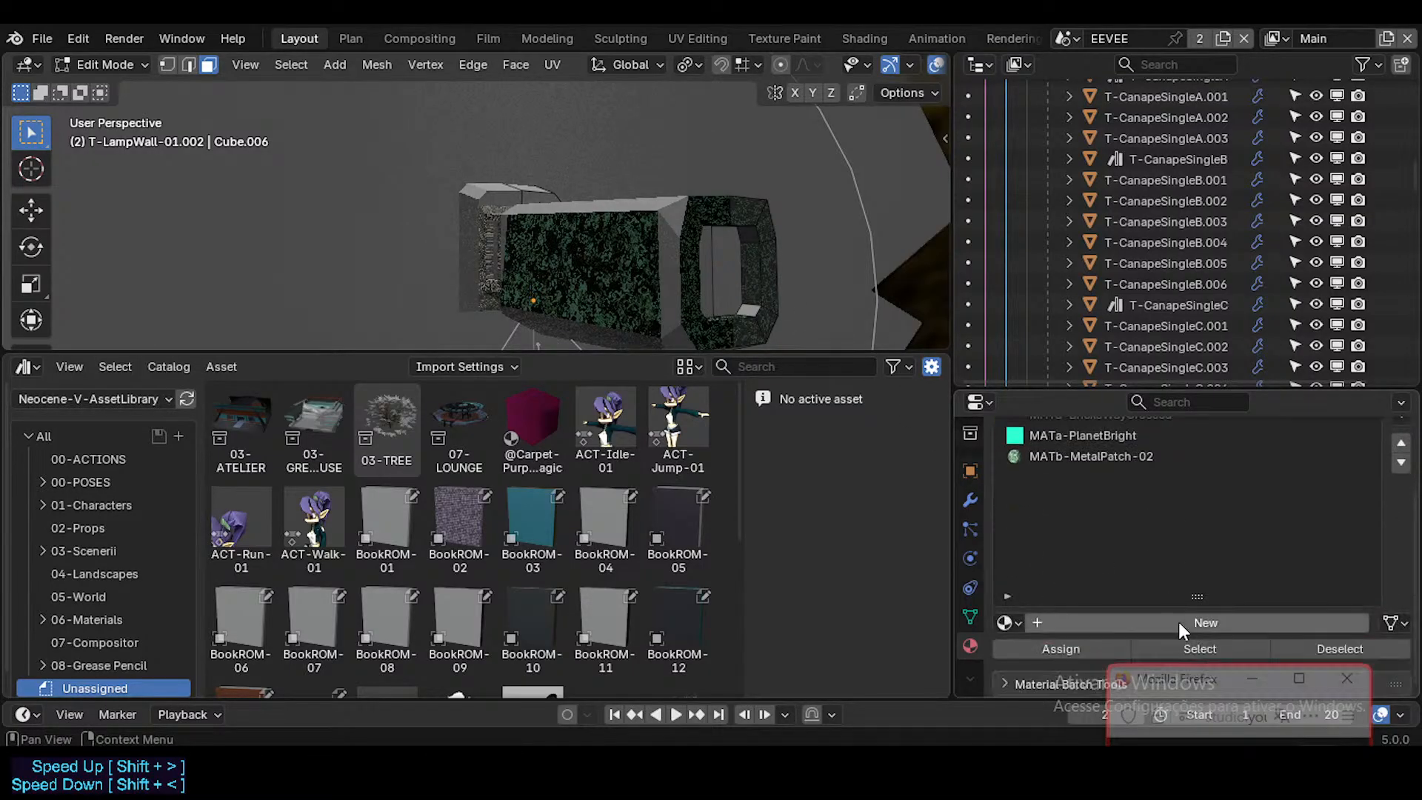
left_click(1196, 647)
middle_click_drag(719, 185, 705, 217)
middle_click_drag(611, 204, 663, 210)
Step: Show the materials of the 06-Materials catalog from the Neocene-V-AssetLibrary
scroll(552, 416, "down", 3)
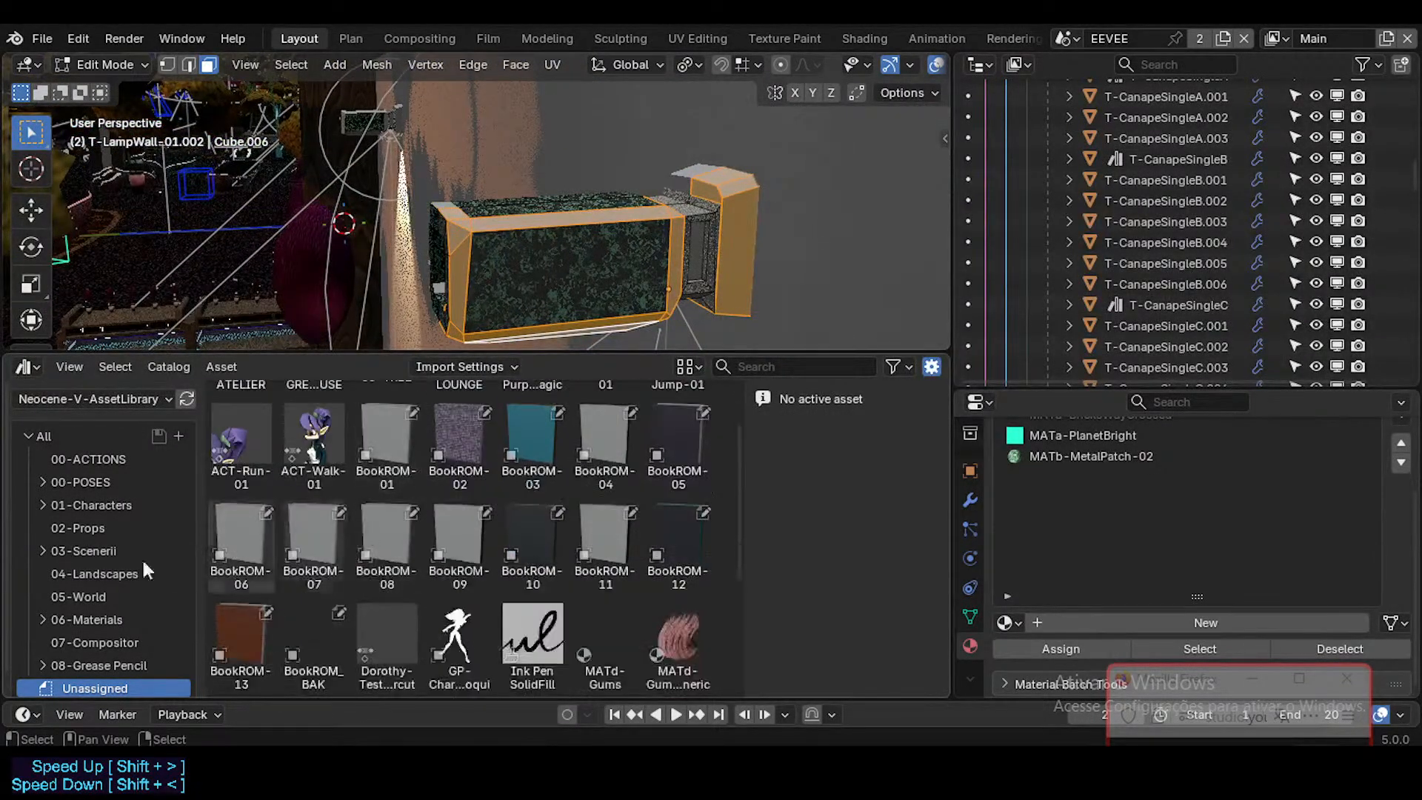
scroll(138, 559, "down", 1)
scroll(107, 605, "up", 1)
scroll(107, 605, "down", 1)
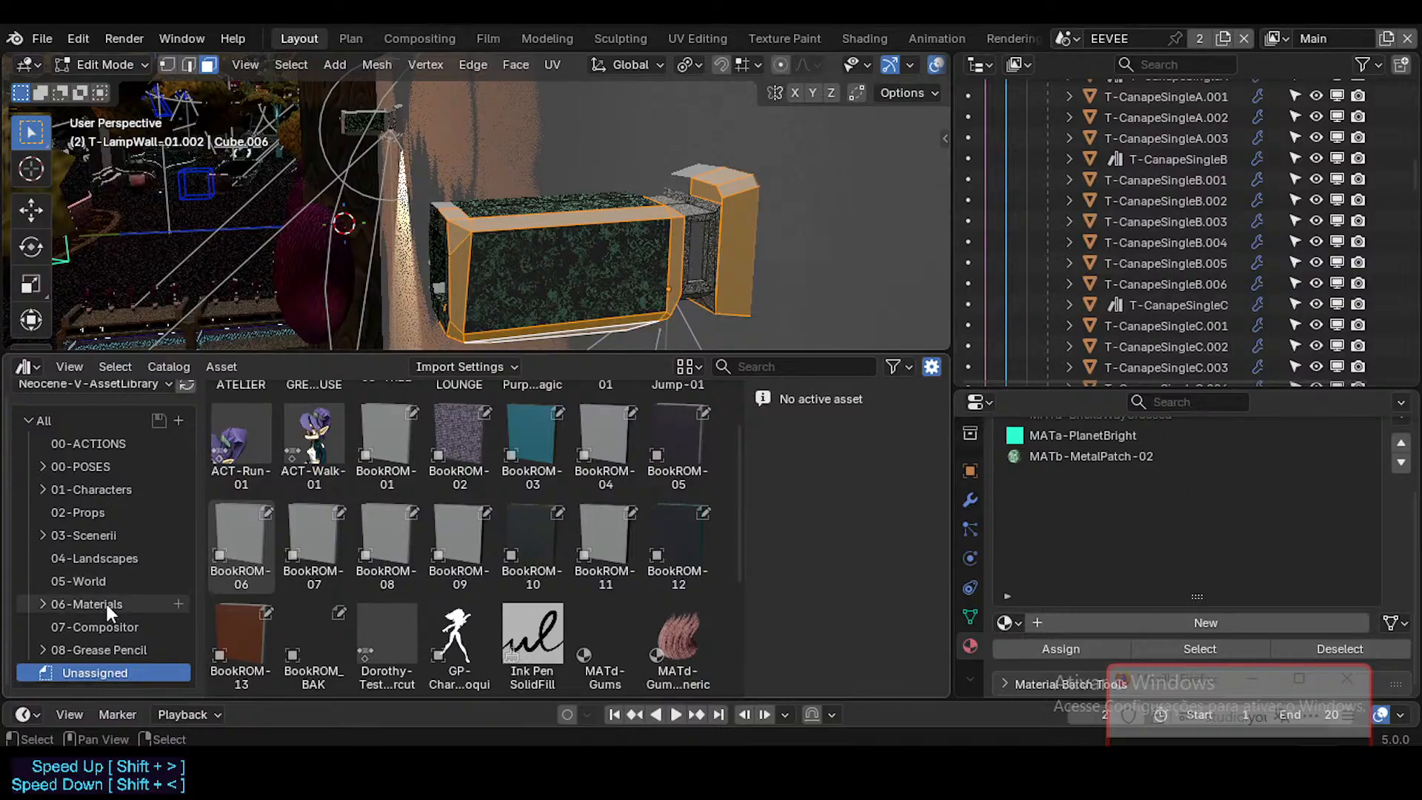
scroll(114, 576, "up", 1)
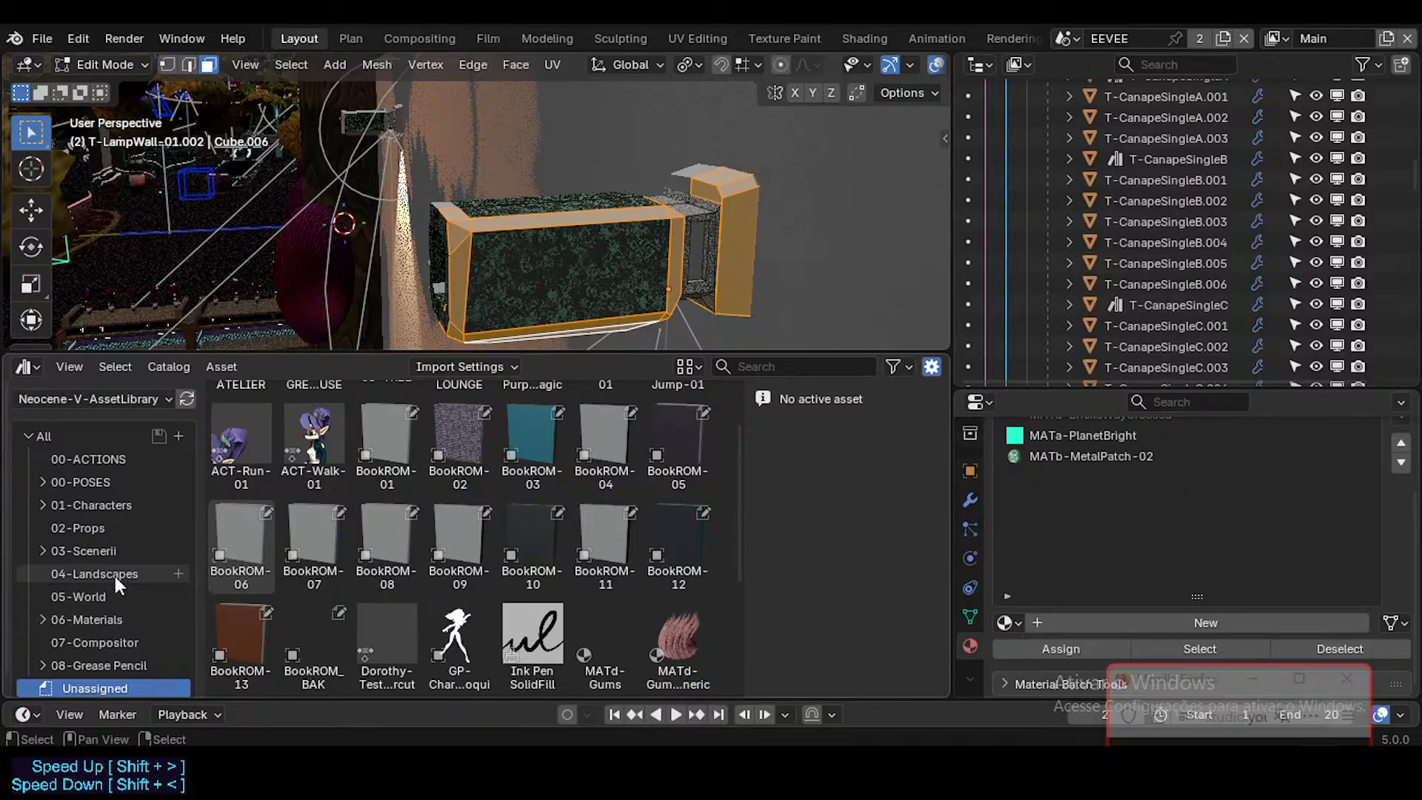
left_click(104, 618)
scroll(400, 489, "up", 2)
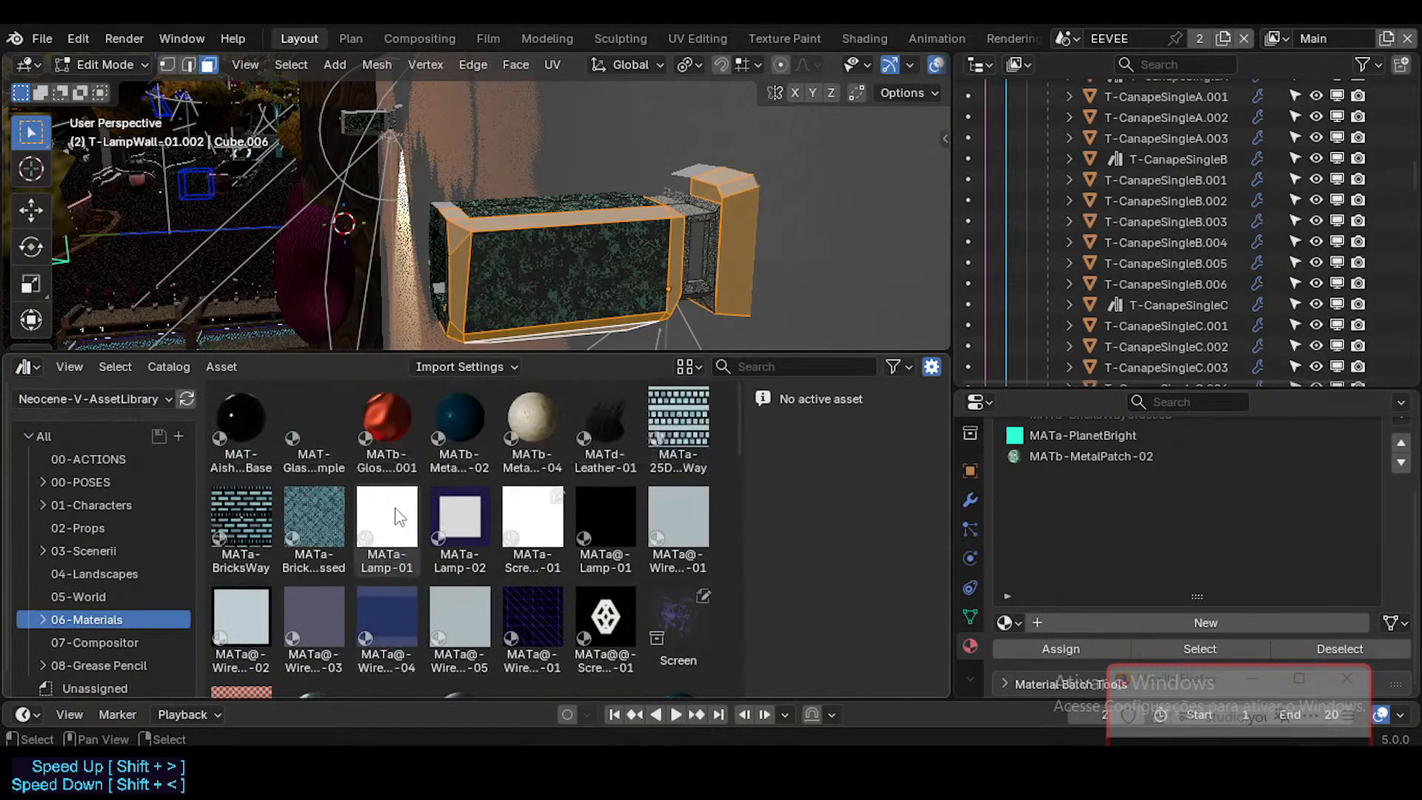
Step: Fill the wall lamp's empty material slot with MATb-Checkers-02 from the asset library and return to Object Mode
scroll(456, 459, "down", 2)
mouse_move(530, 268)
middle_mouse_down()
mouse_move(593, 237)
mouse_move(628, 197)
mouse_move(545, 256)
middle_mouse_up()
scroll(1219, 460, "up", 2)
scroll(1206, 509, "down", 2)
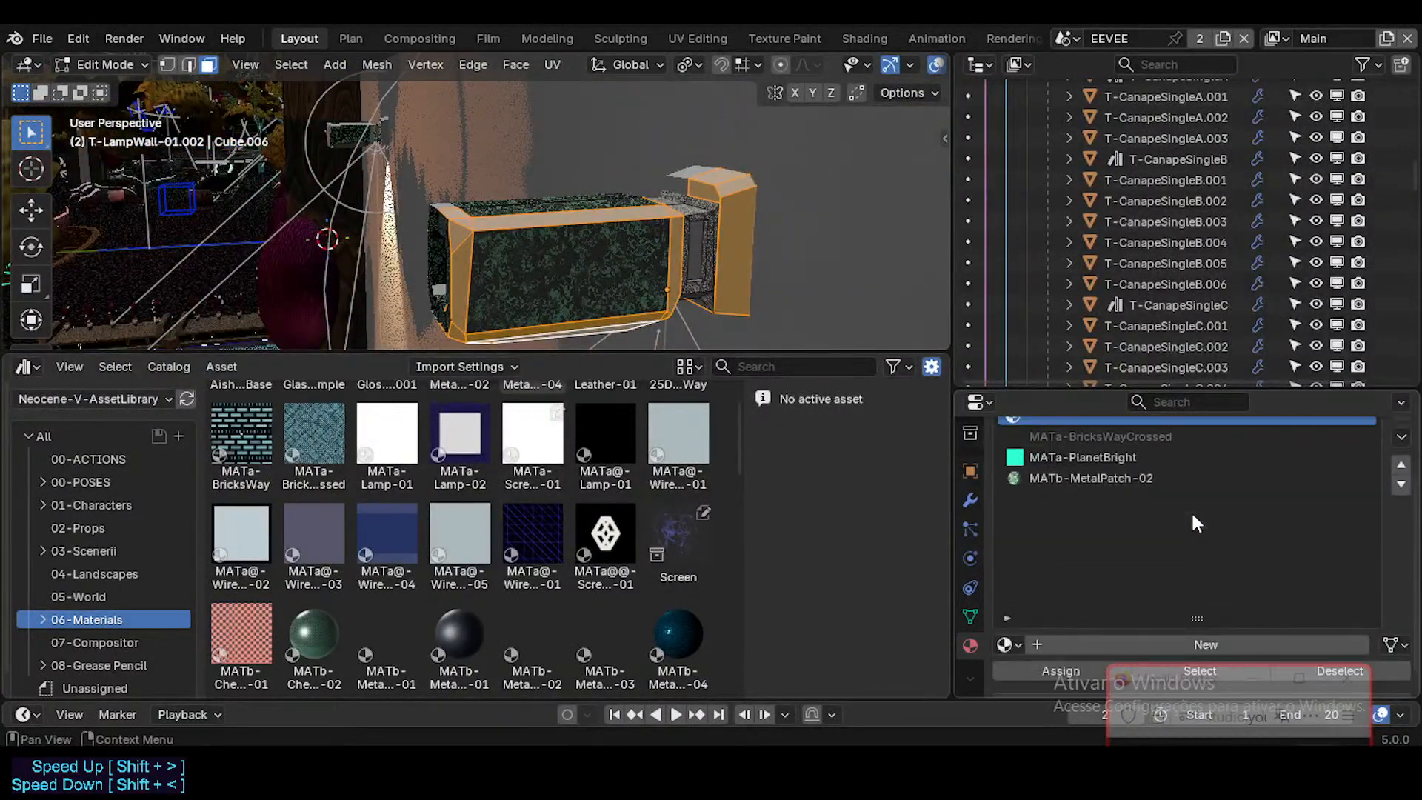
scroll(1191, 510, "up", 1)
scroll(530, 468, "up", 1)
scroll(527, 474, "up", 1)
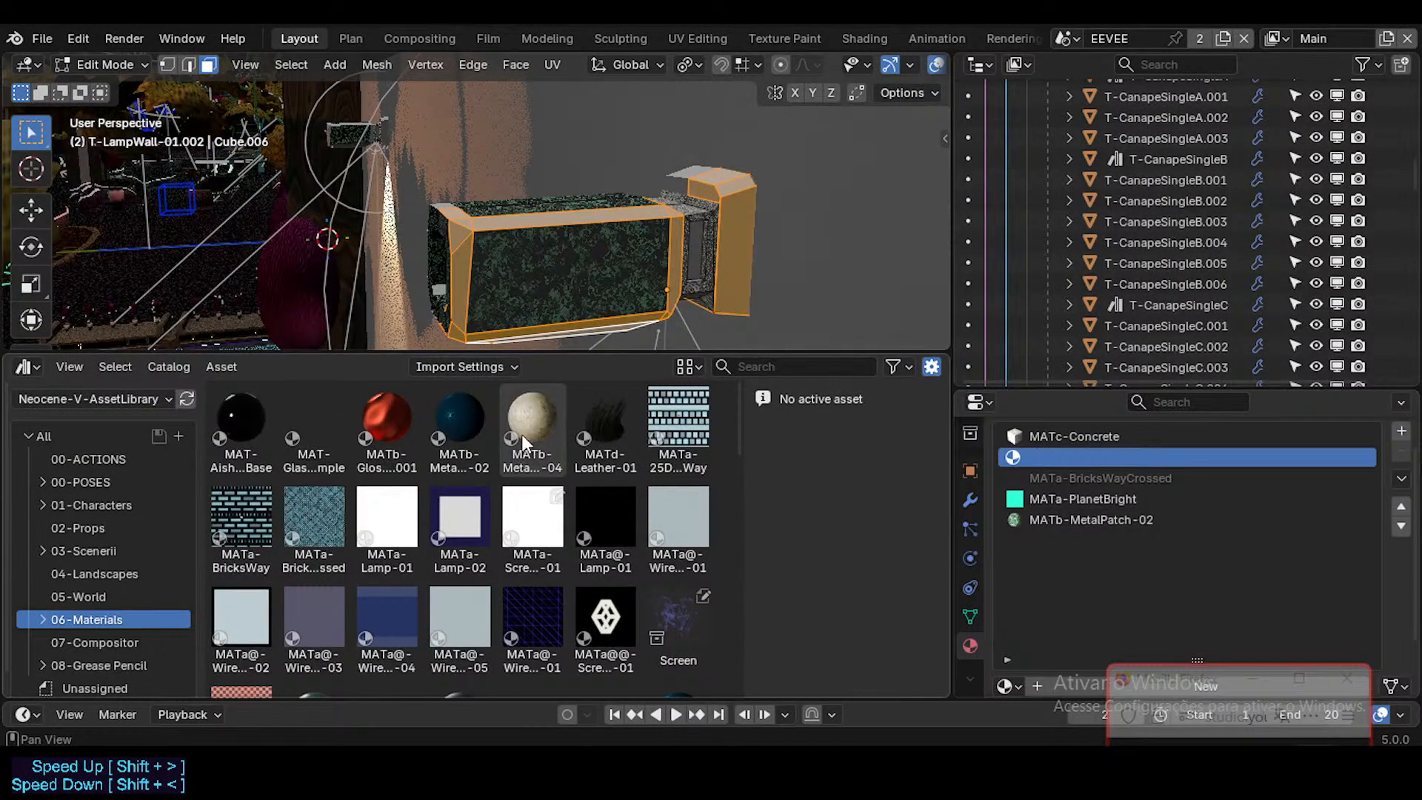
scroll(497, 443, "down", 2)
scroll(388, 575, "down", 2)
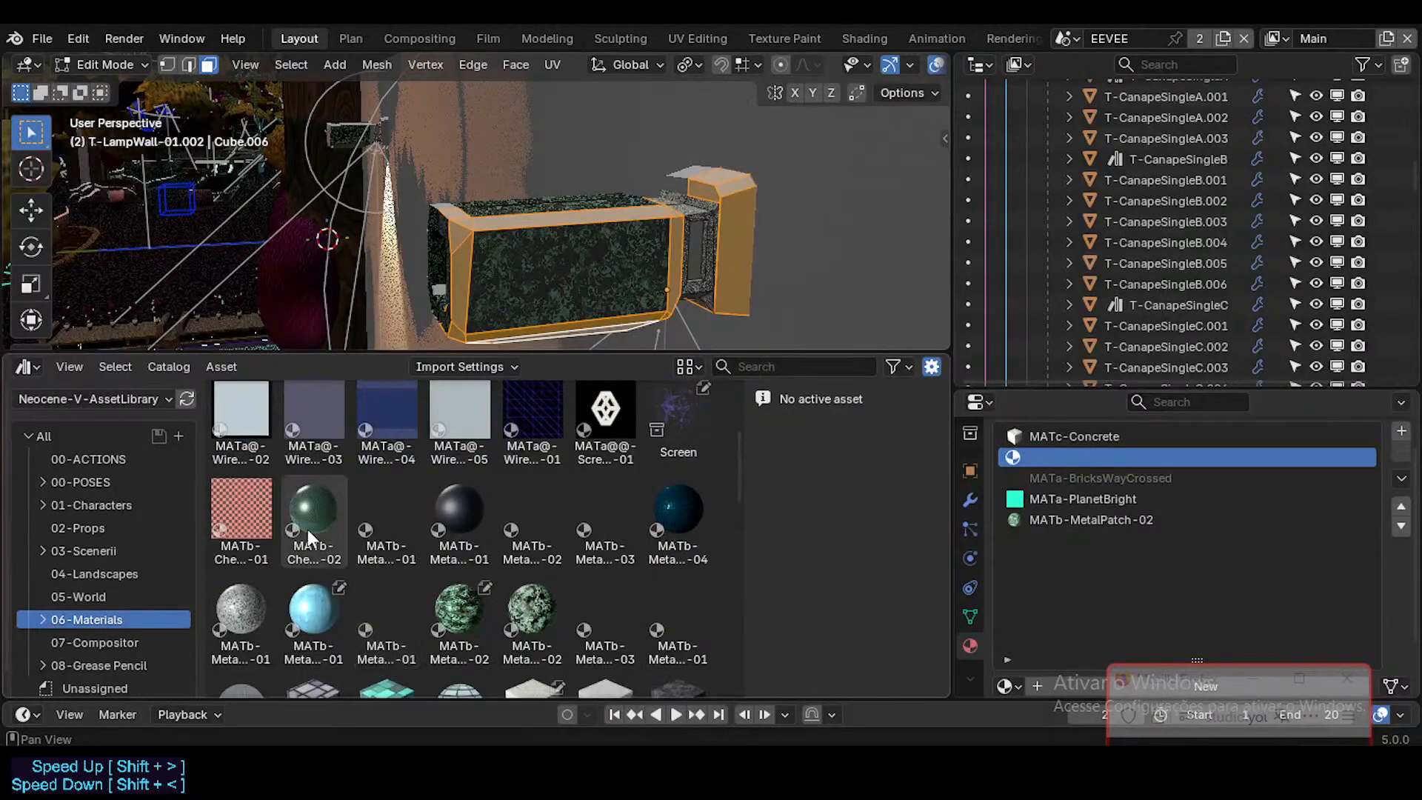
left_click(311, 523)
left_click_drag(1006, 500, 1083, 461)
key("Tab")
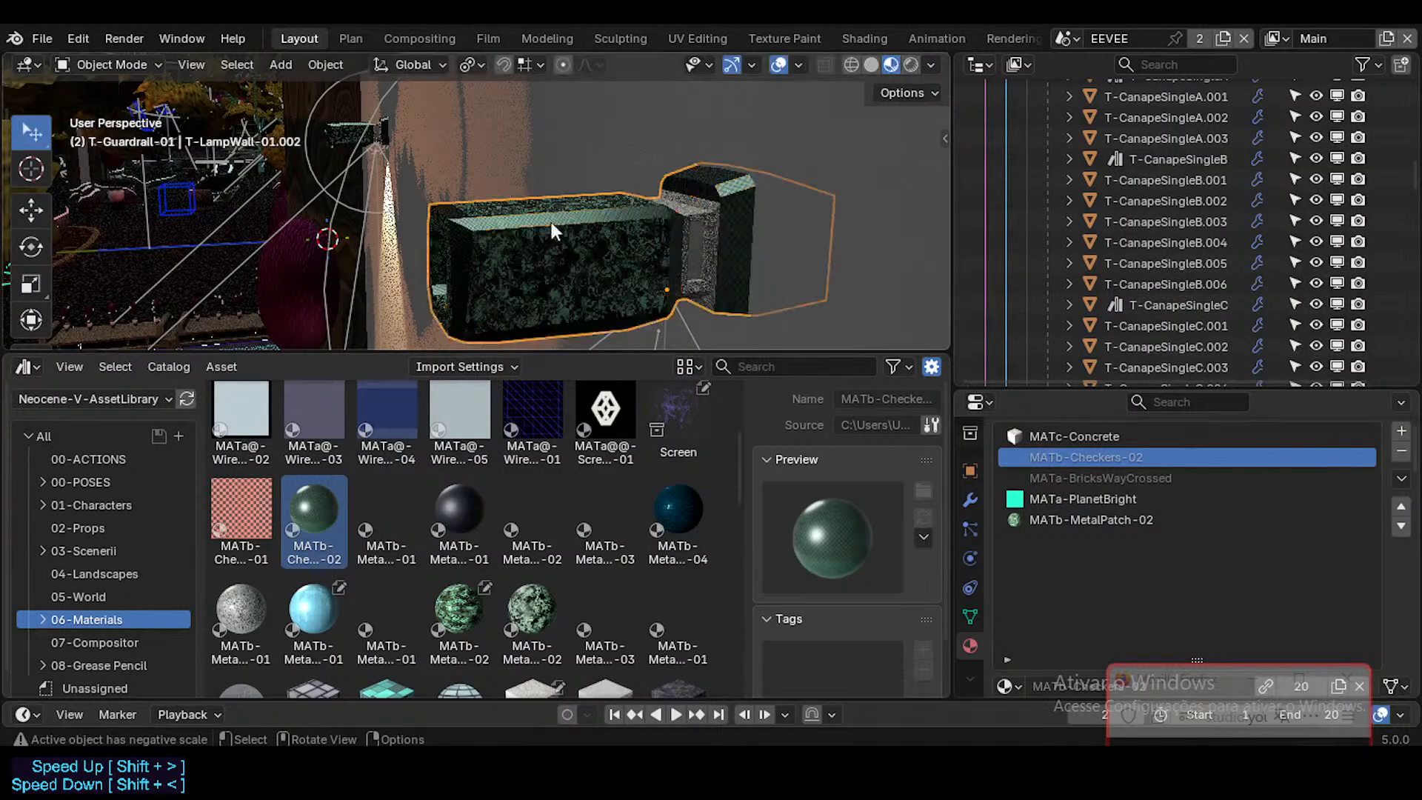
Step: Inspect the retextured wall lamp and select its MATc-Concrete slot to check that material's data-block
middle_click_drag(551, 222, 616, 258)
key("shift+grave")
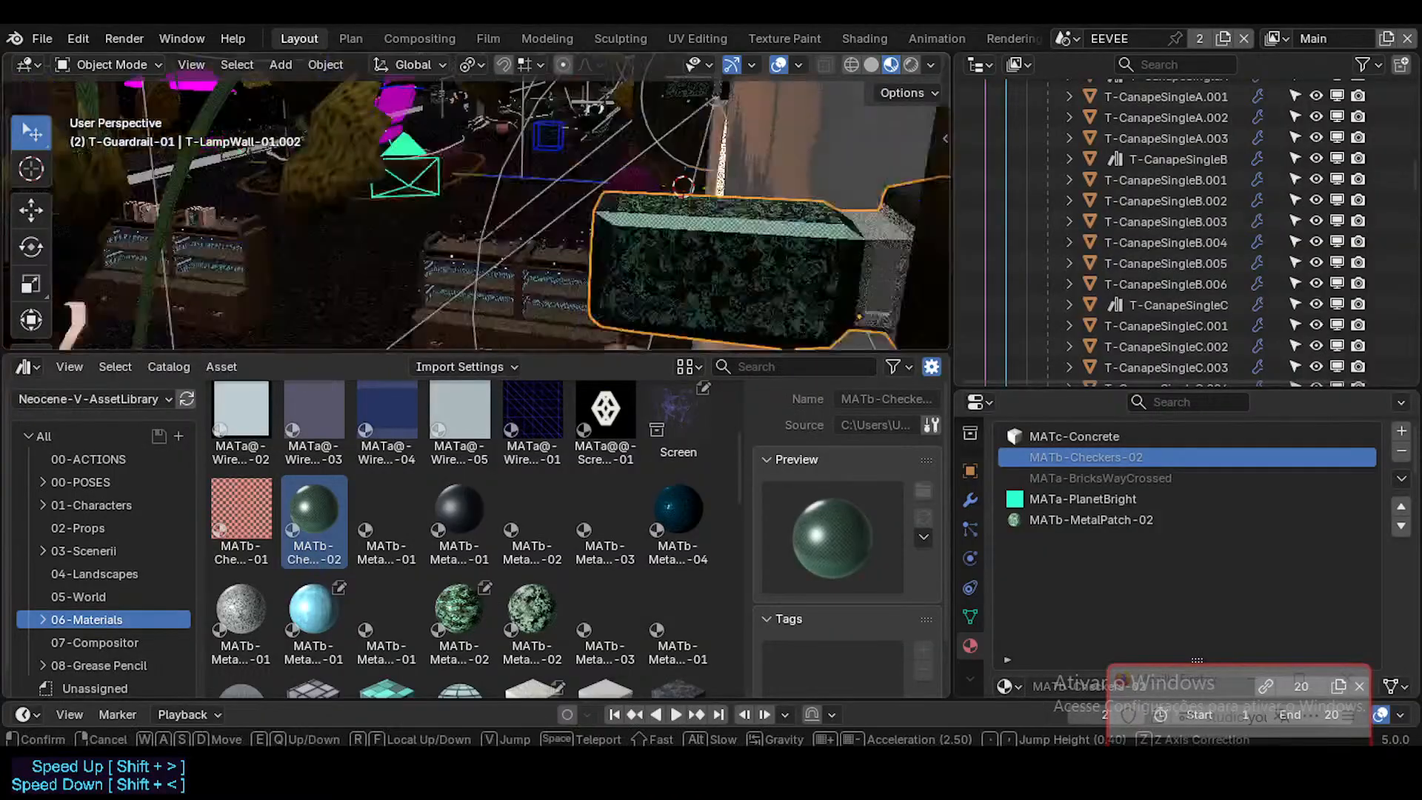
left_click(539, 296)
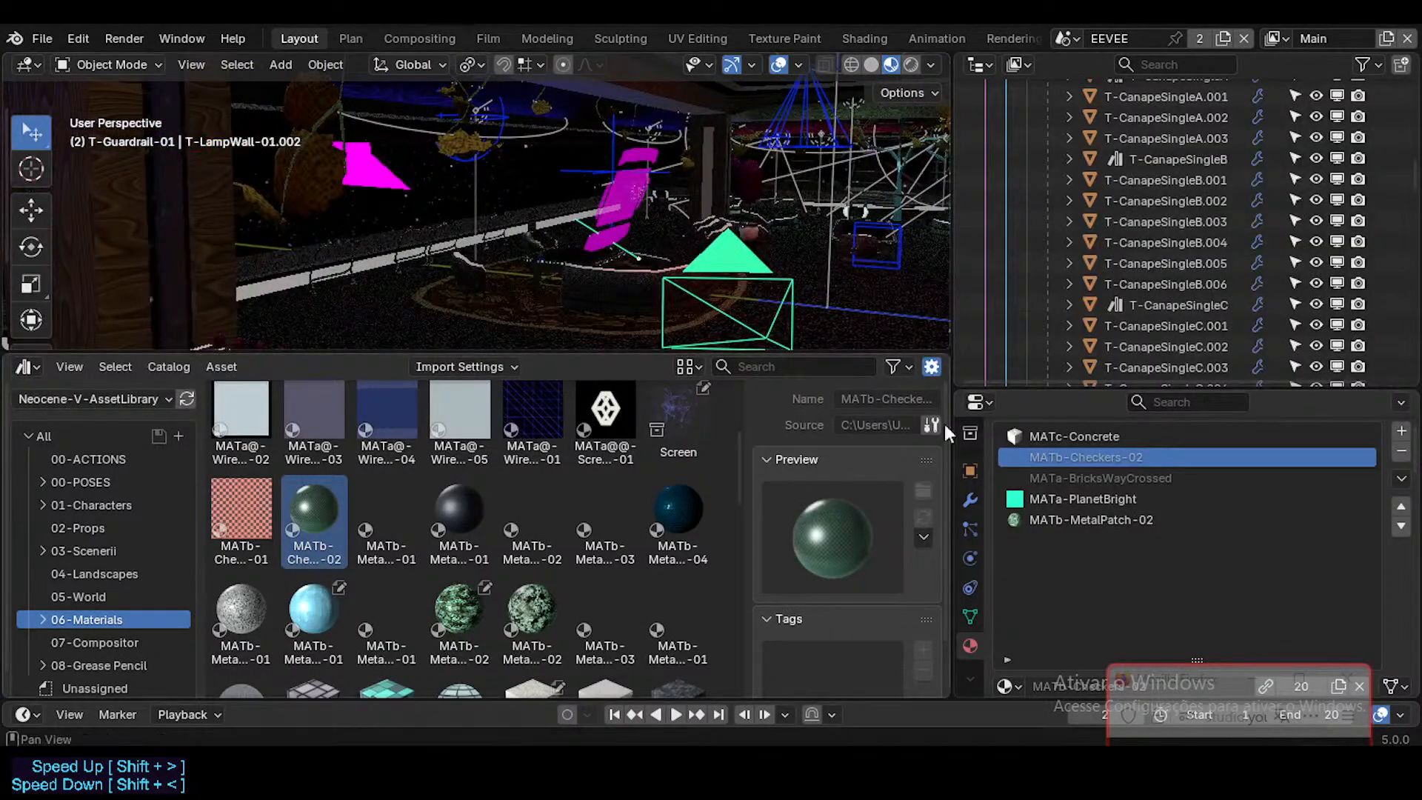
left_click(1073, 437)
scroll(1286, 602, "down", 1)
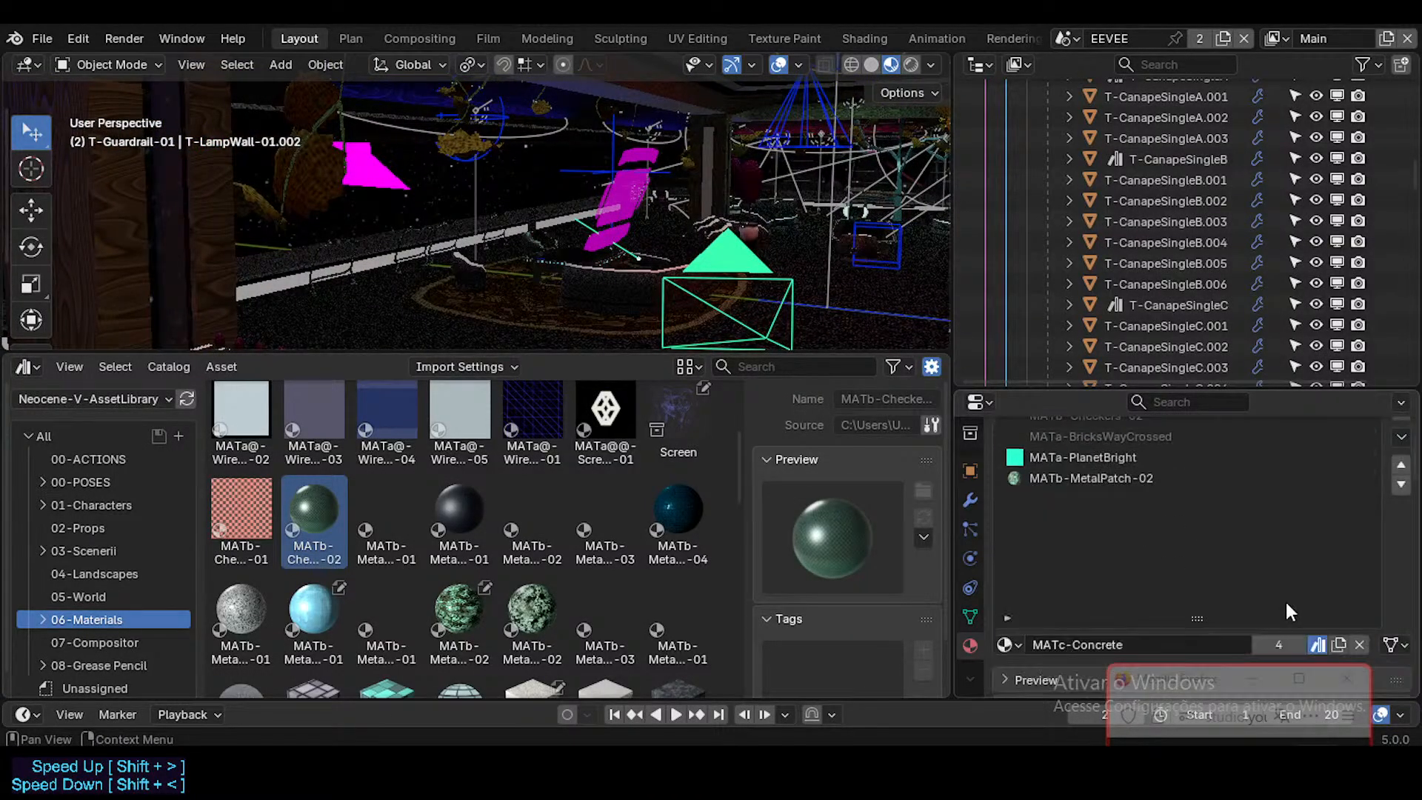
scroll(1285, 603, "up", 1)
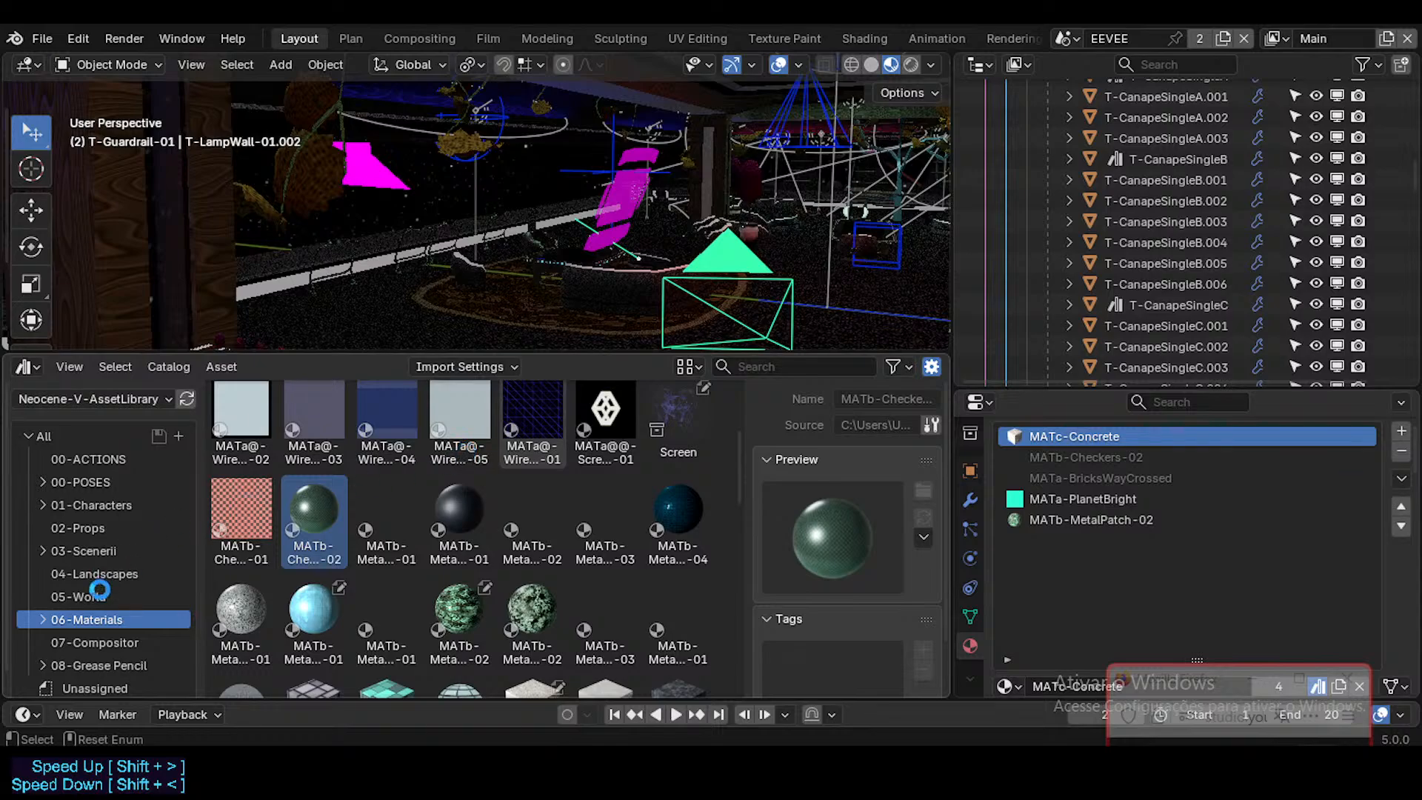
scroll(100, 590, "down", 1)
Step: Save DorothyLounge.blend, then enlarge the outliner and move the live chat window clear of the material slots
key("shift+grave")
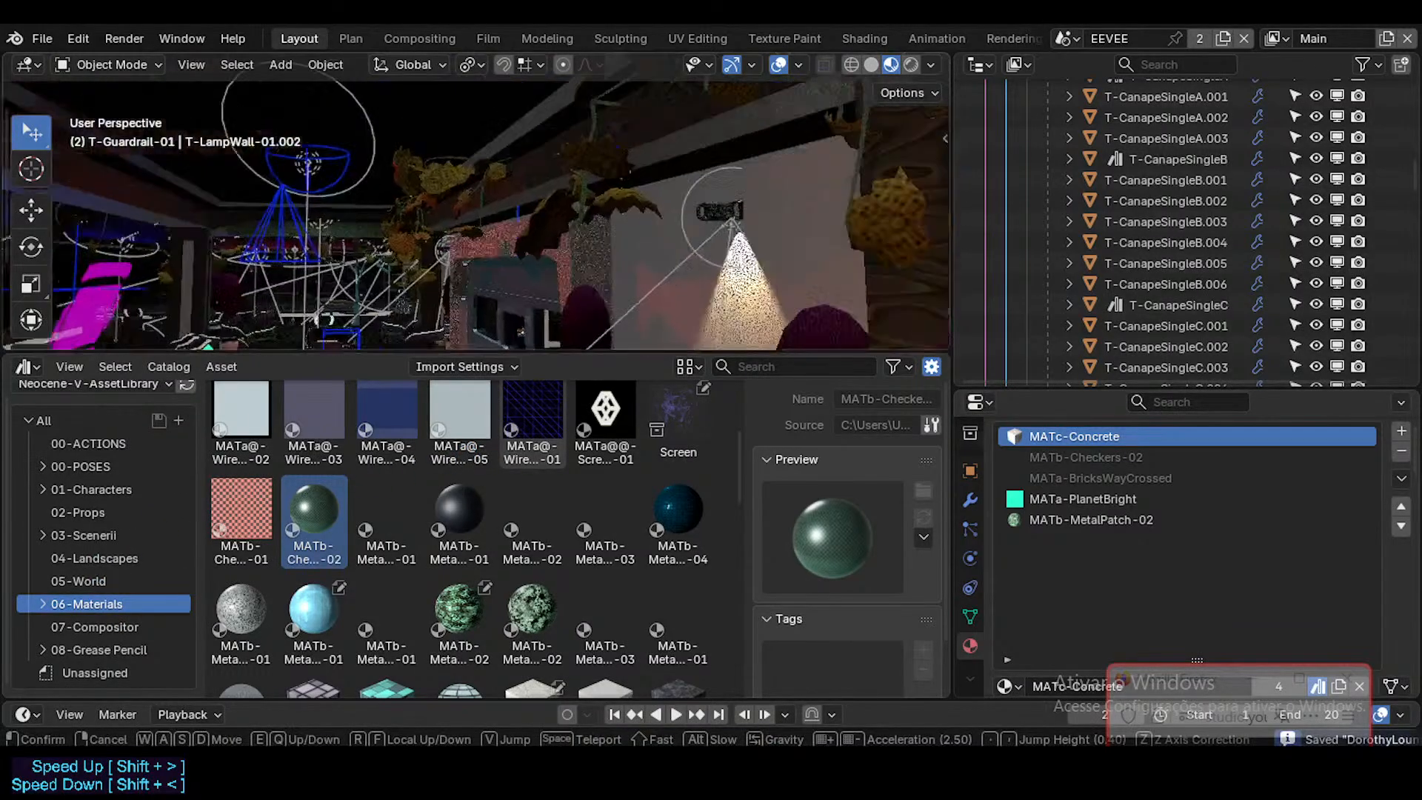
key("w")
left_click(476, 208)
scroll(1126, 210, "up", 9)
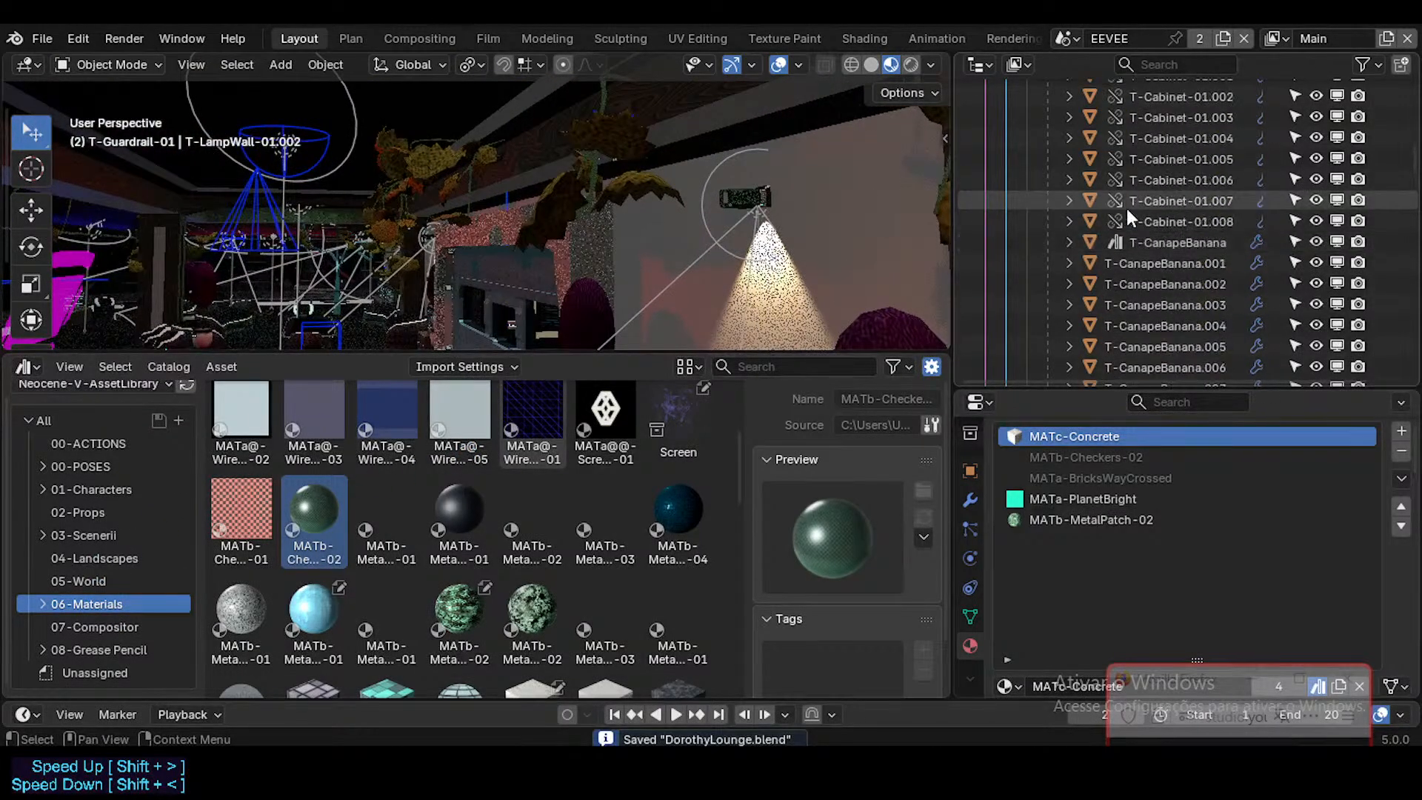
scroll(1126, 213, "up", 15)
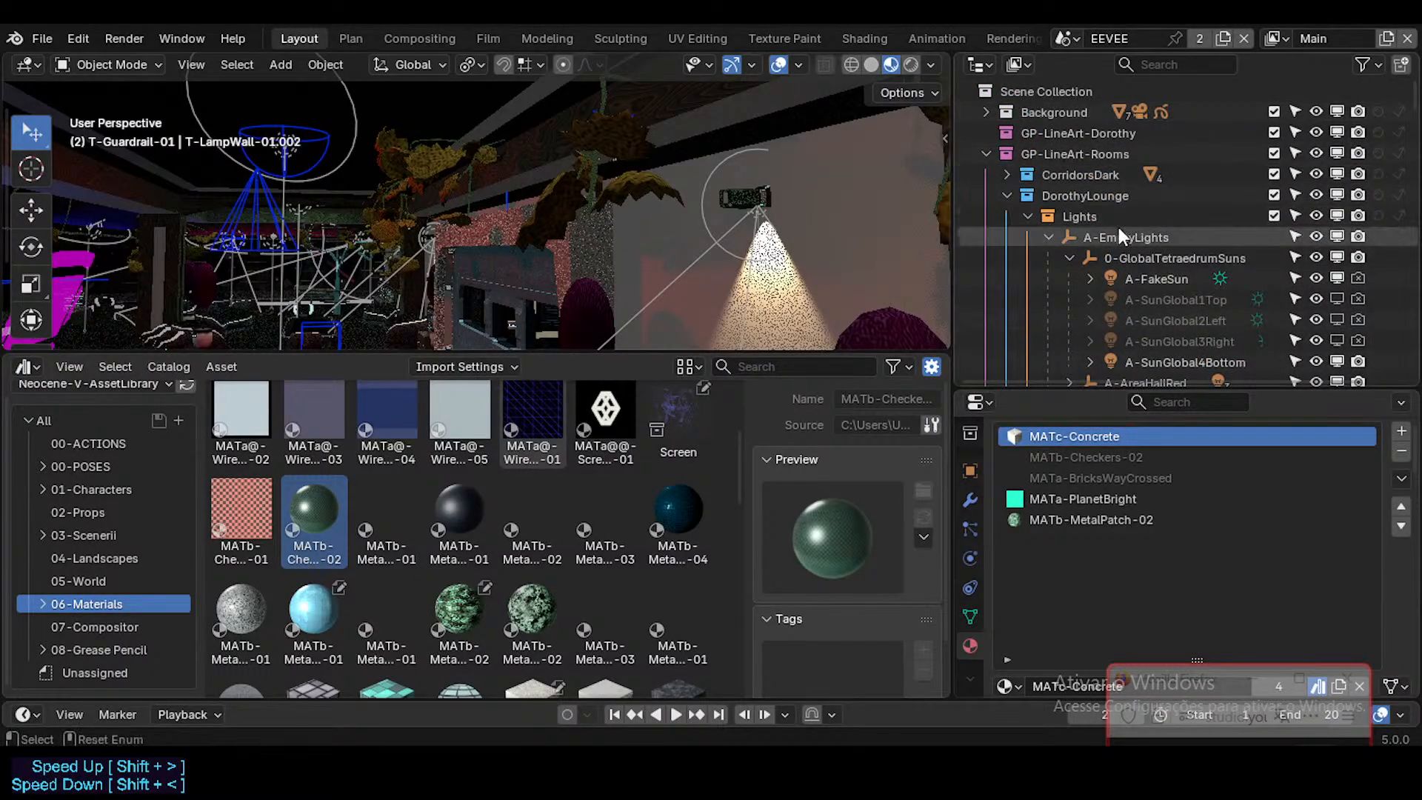
key("ctrl+s")
left_click_drag(1159, 383, 1159, 465)
left_click_drag(1214, 669, 1166, 226)
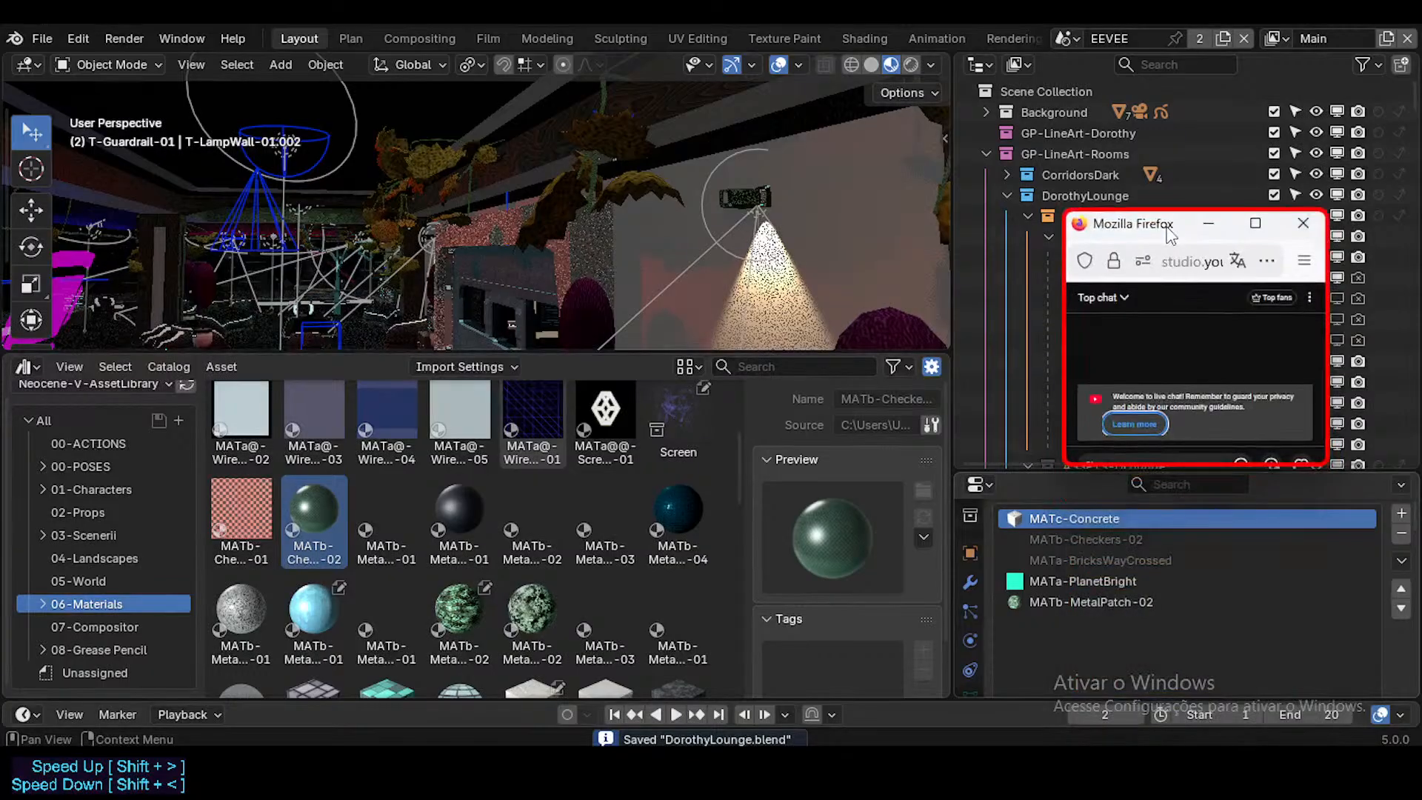
Step: Switch to Firefox and search the web for "Blender how to link same Material to substitute instance materials in the scene at once"
mouse_move(629, 762)
left_click(562, 670)
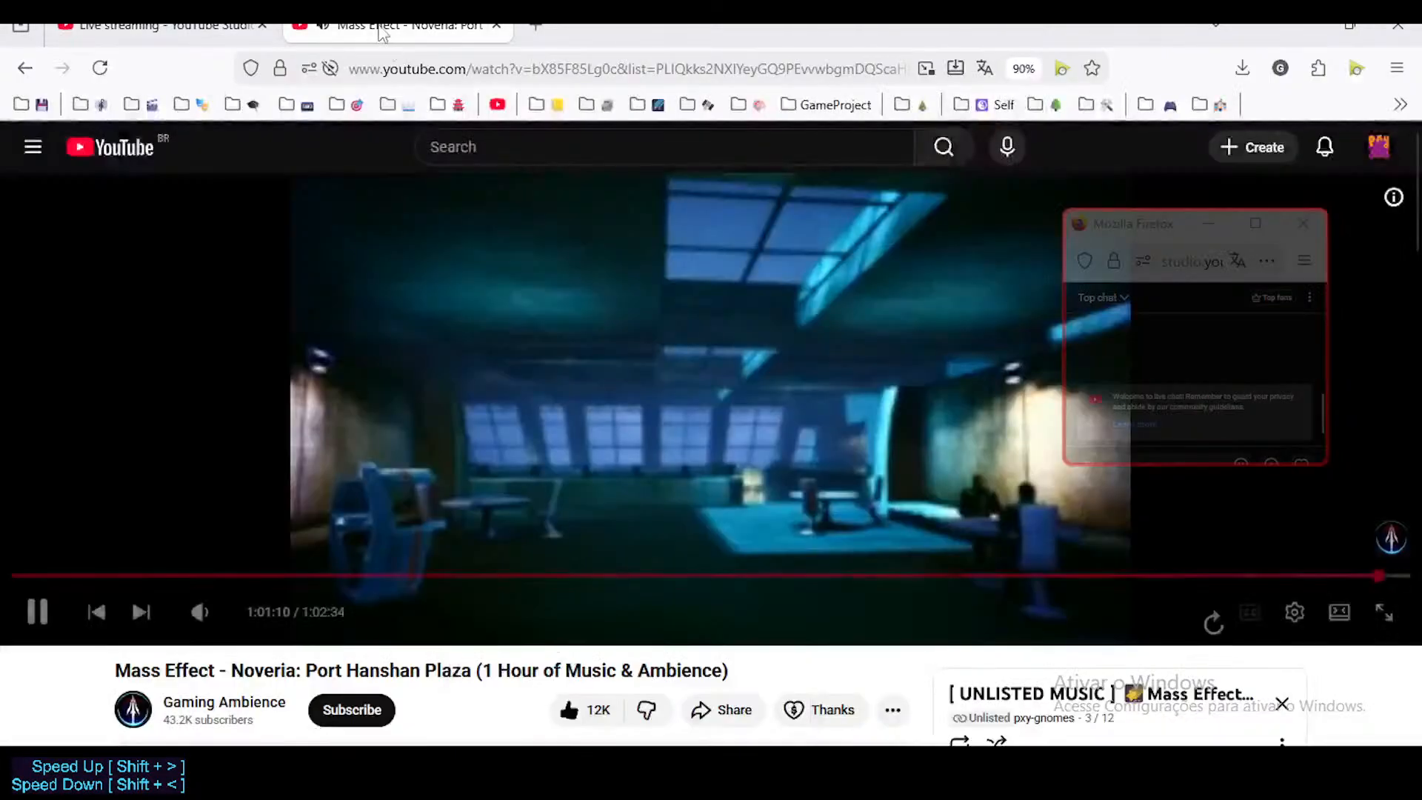
key("ctrl+t")
left_click(541, 377)
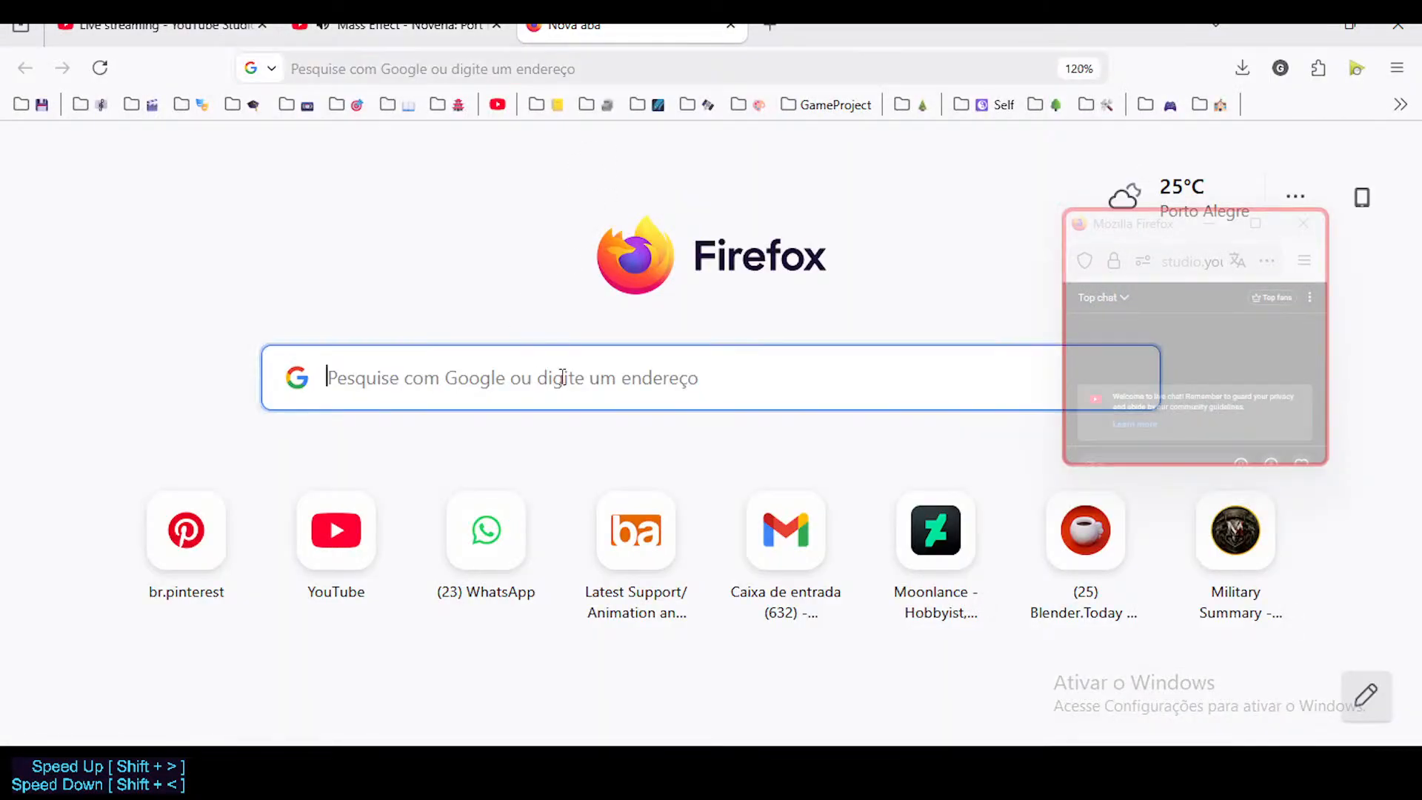
type("Blender")
key("BackSpace")
type("how to link same Mate")
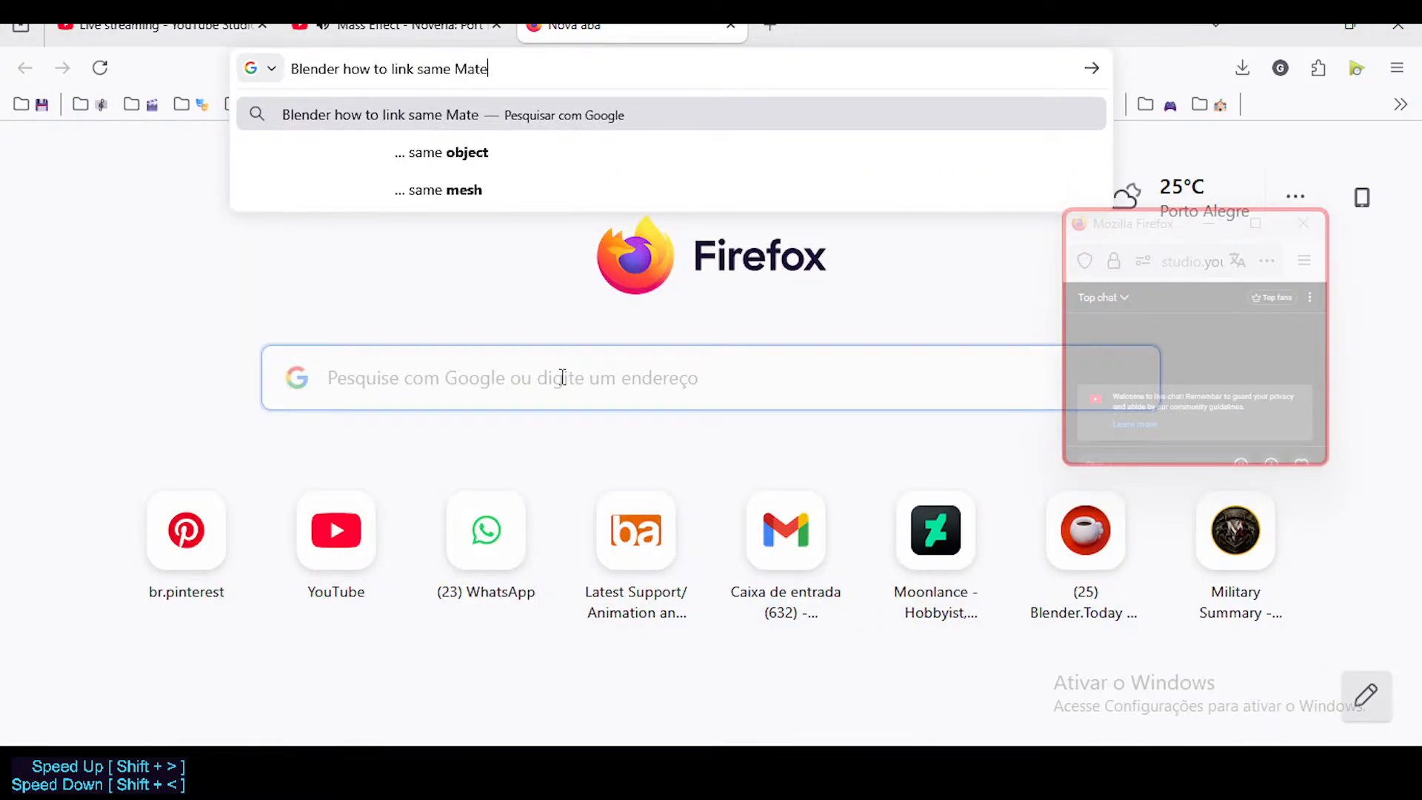
type("rial to sub")
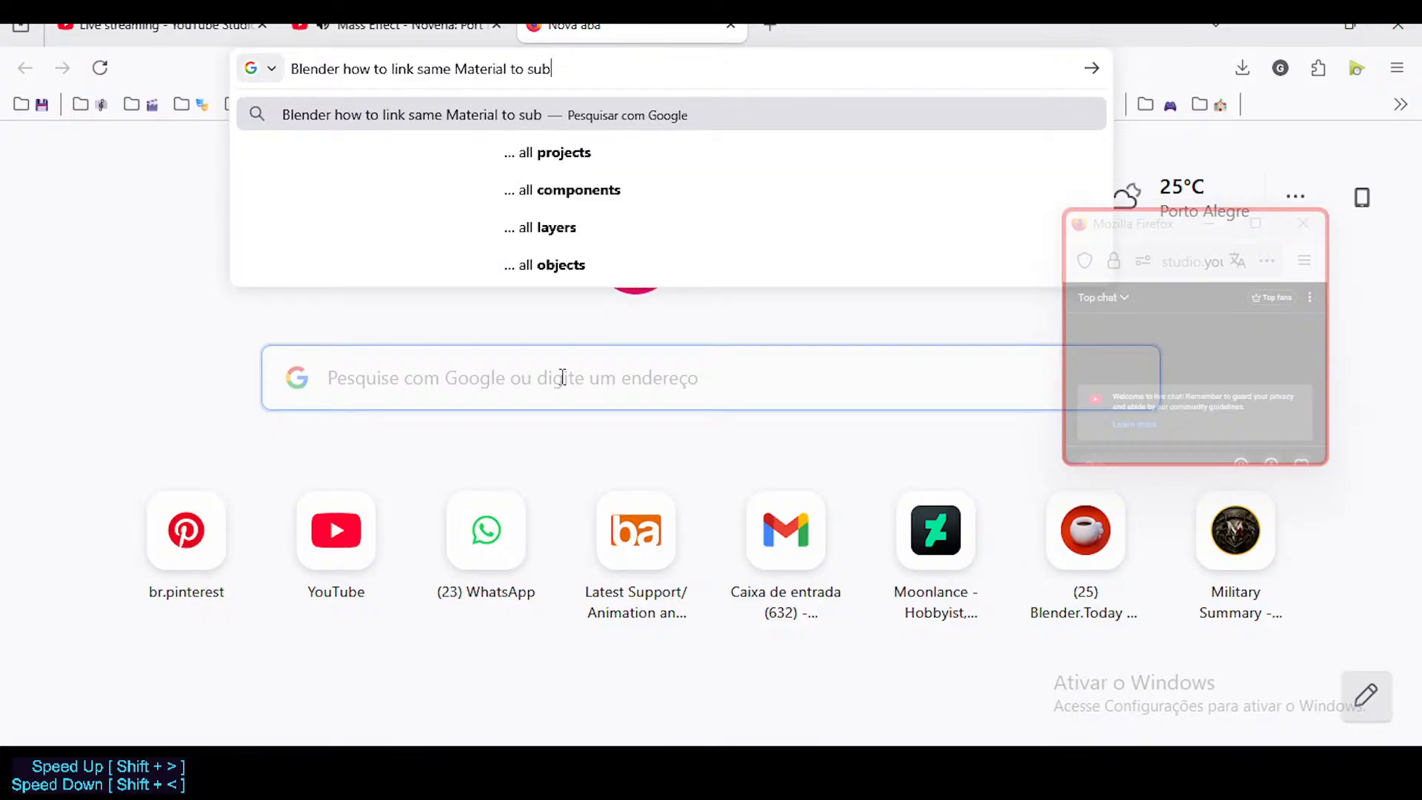
type("stite")
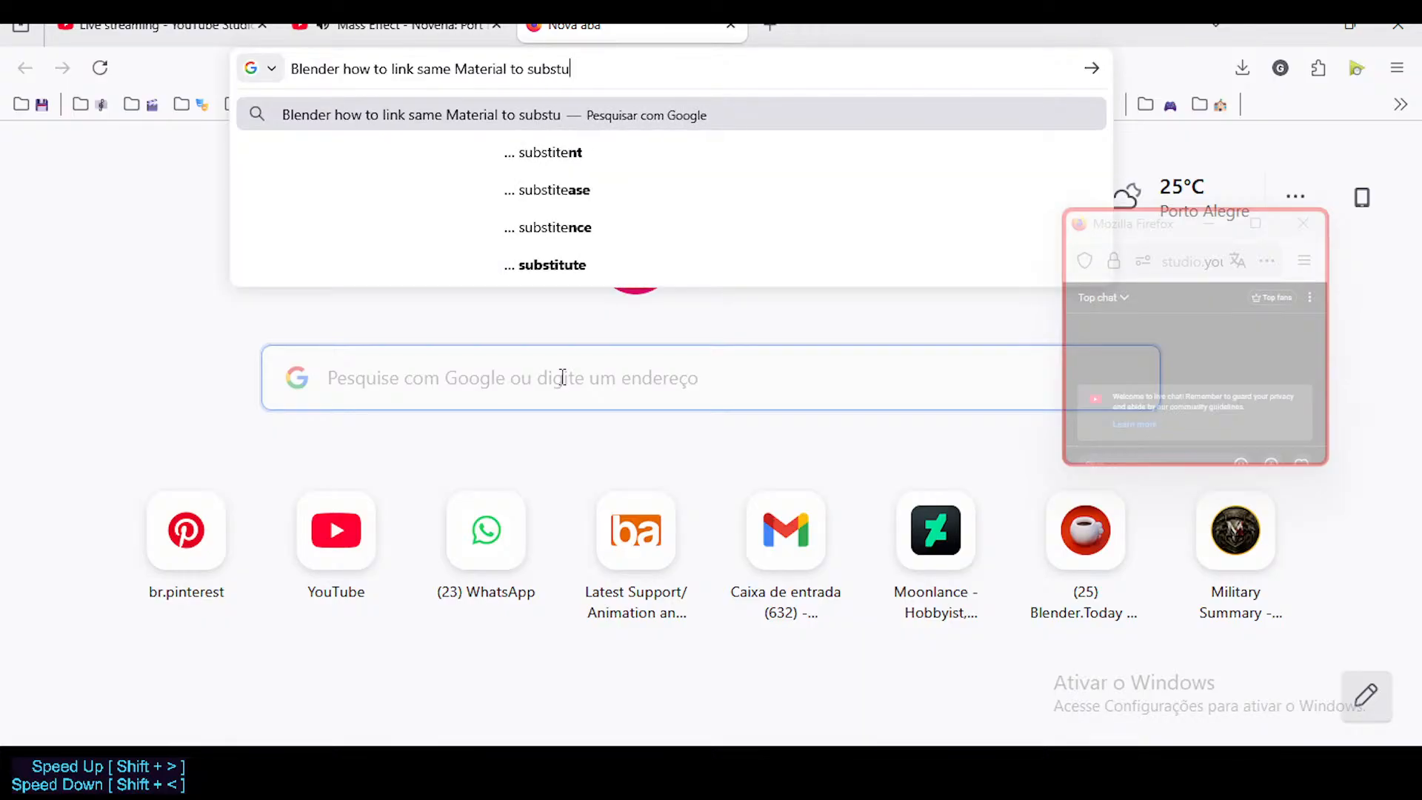
key("BackSpace")
type("itute instance materials")
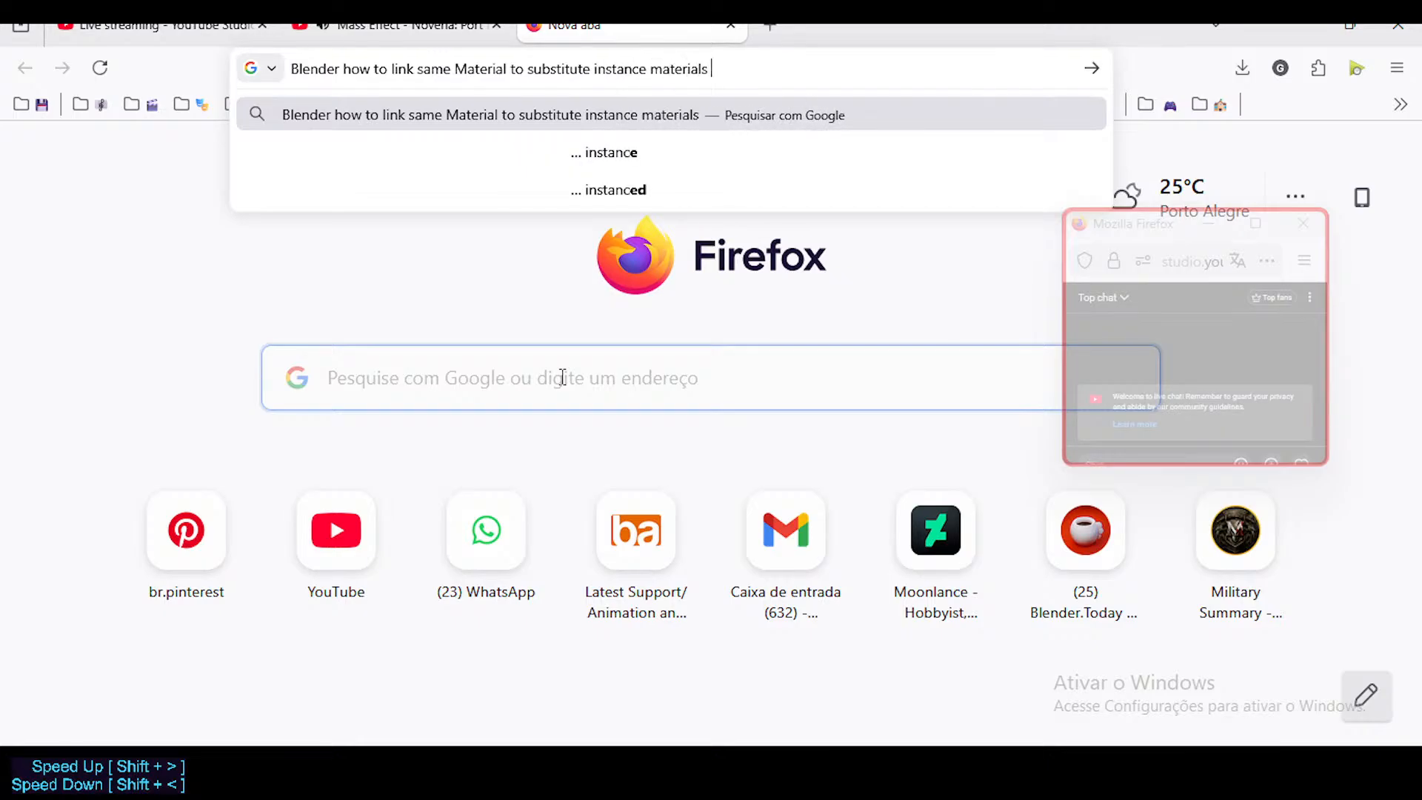
key("BackSpace")
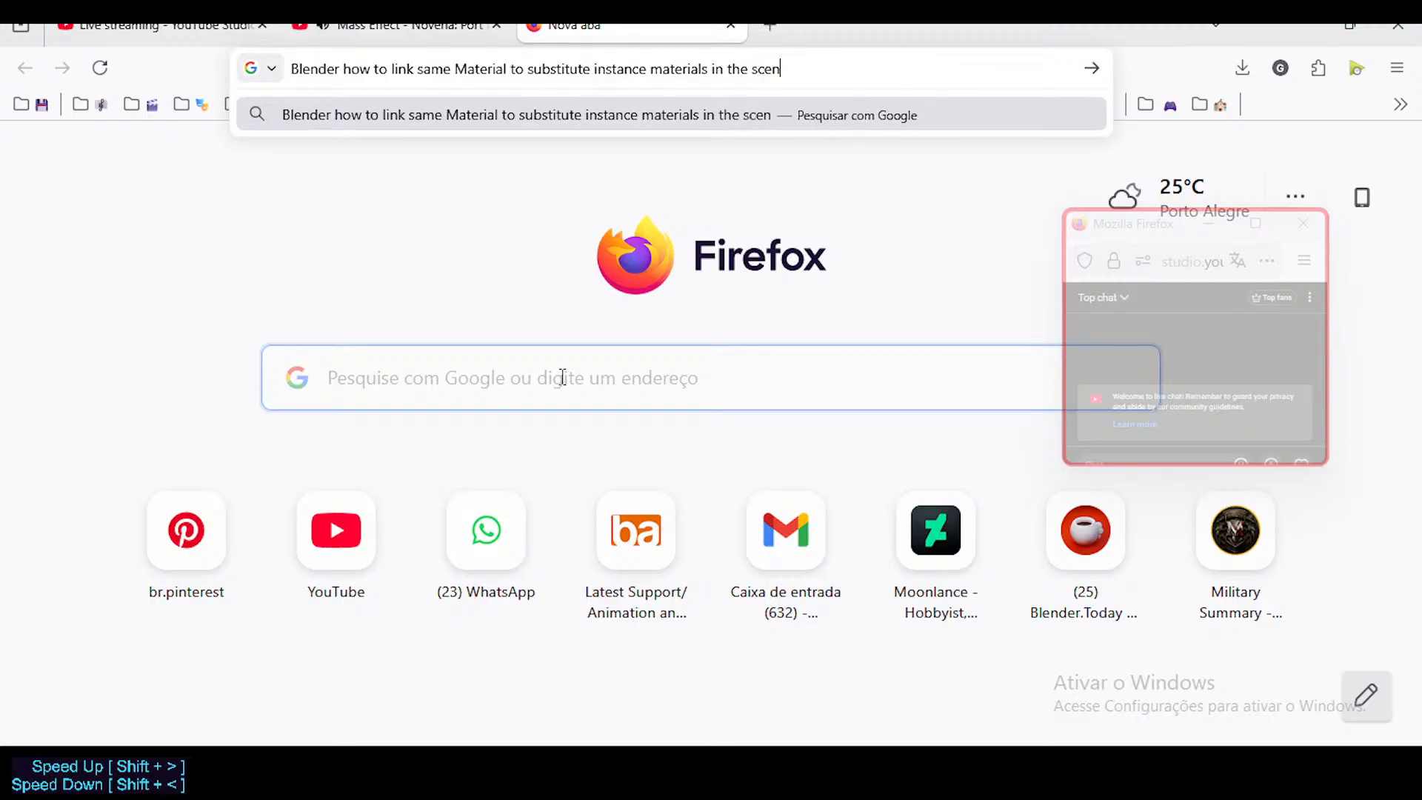
key("Return")
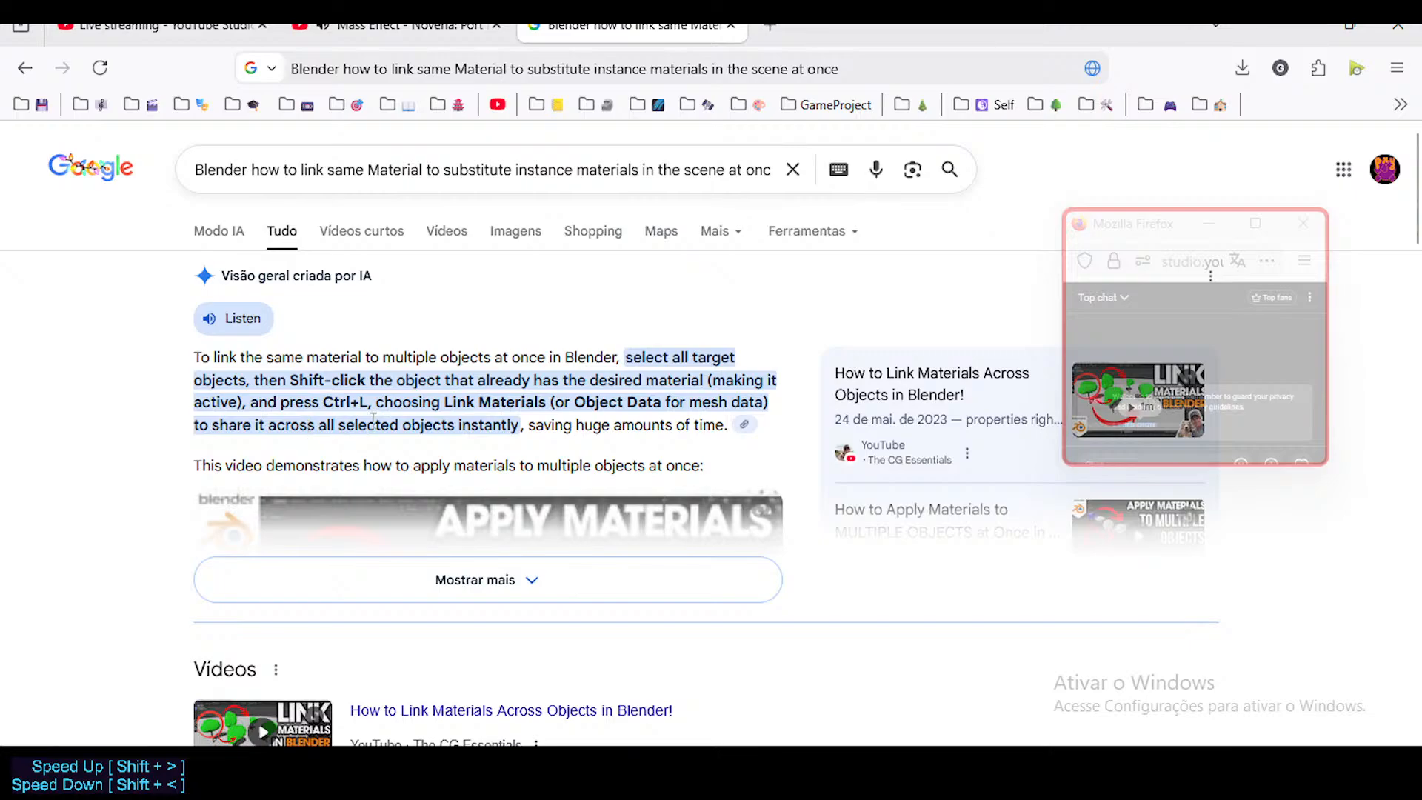
Step: Expand the AI overview and check its video "How to Apply Materials to MULTIPLE OBJECTS at Once in Blender", pausing playback
scroll(413, 359, "down", 2)
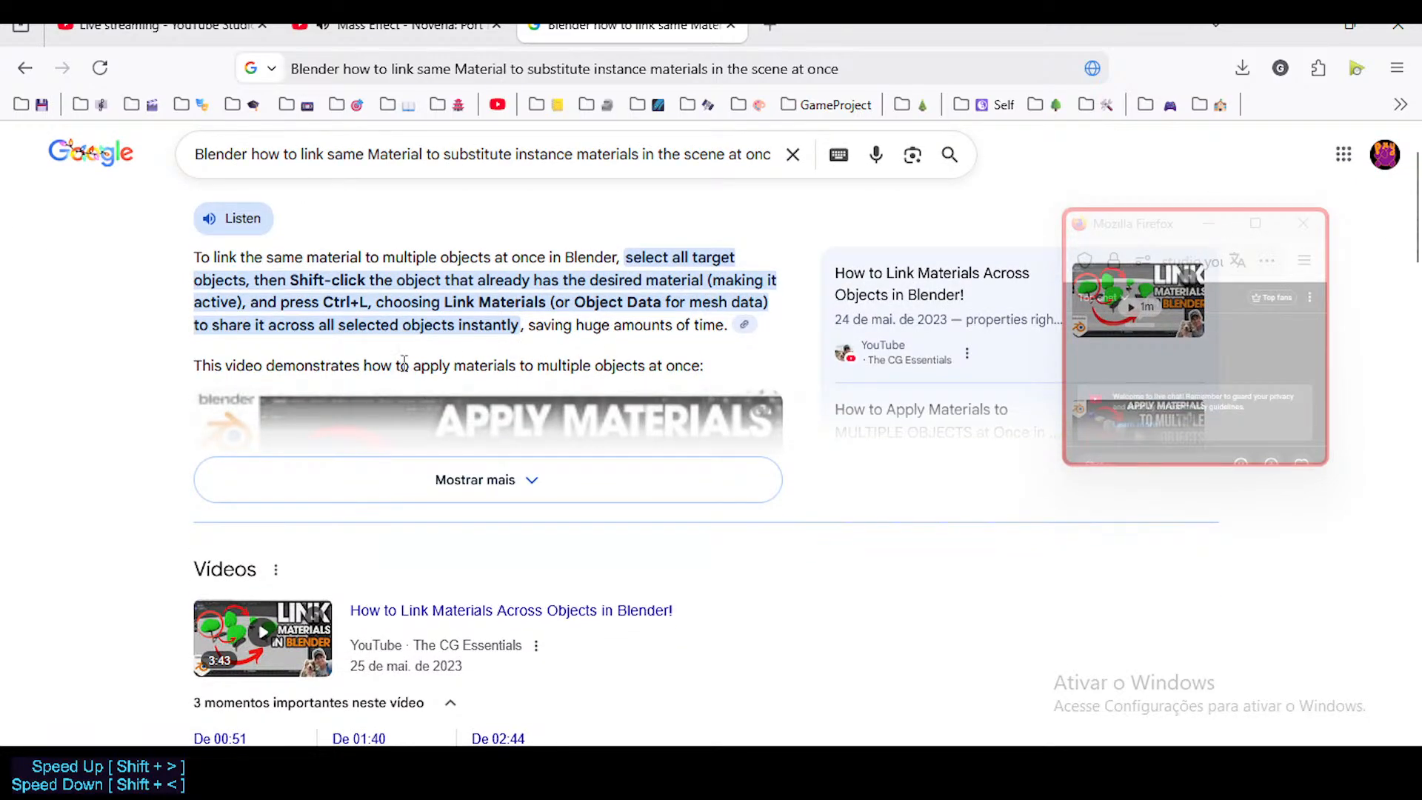
left_click(512, 487)
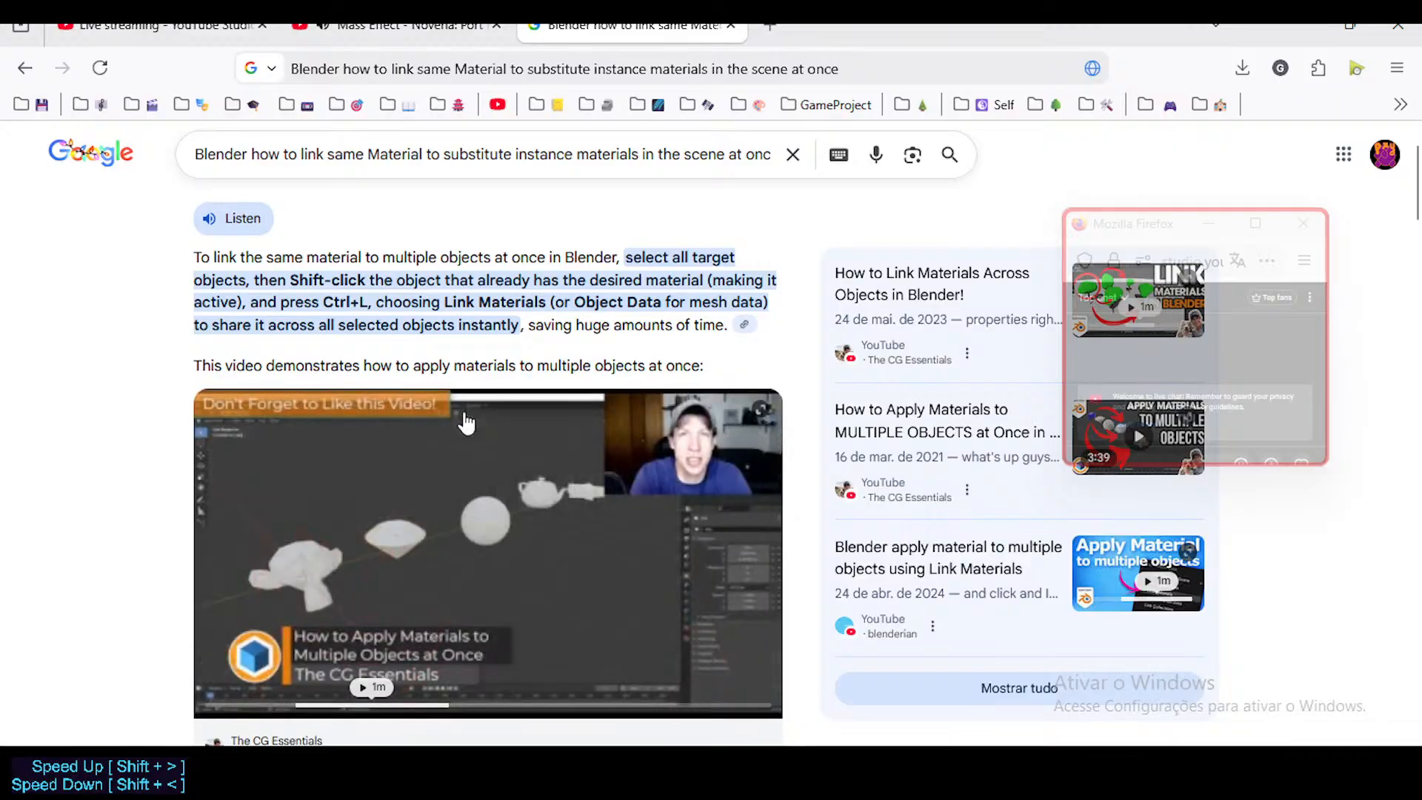
scroll(409, 350, "down", 2)
left_click(410, 350)
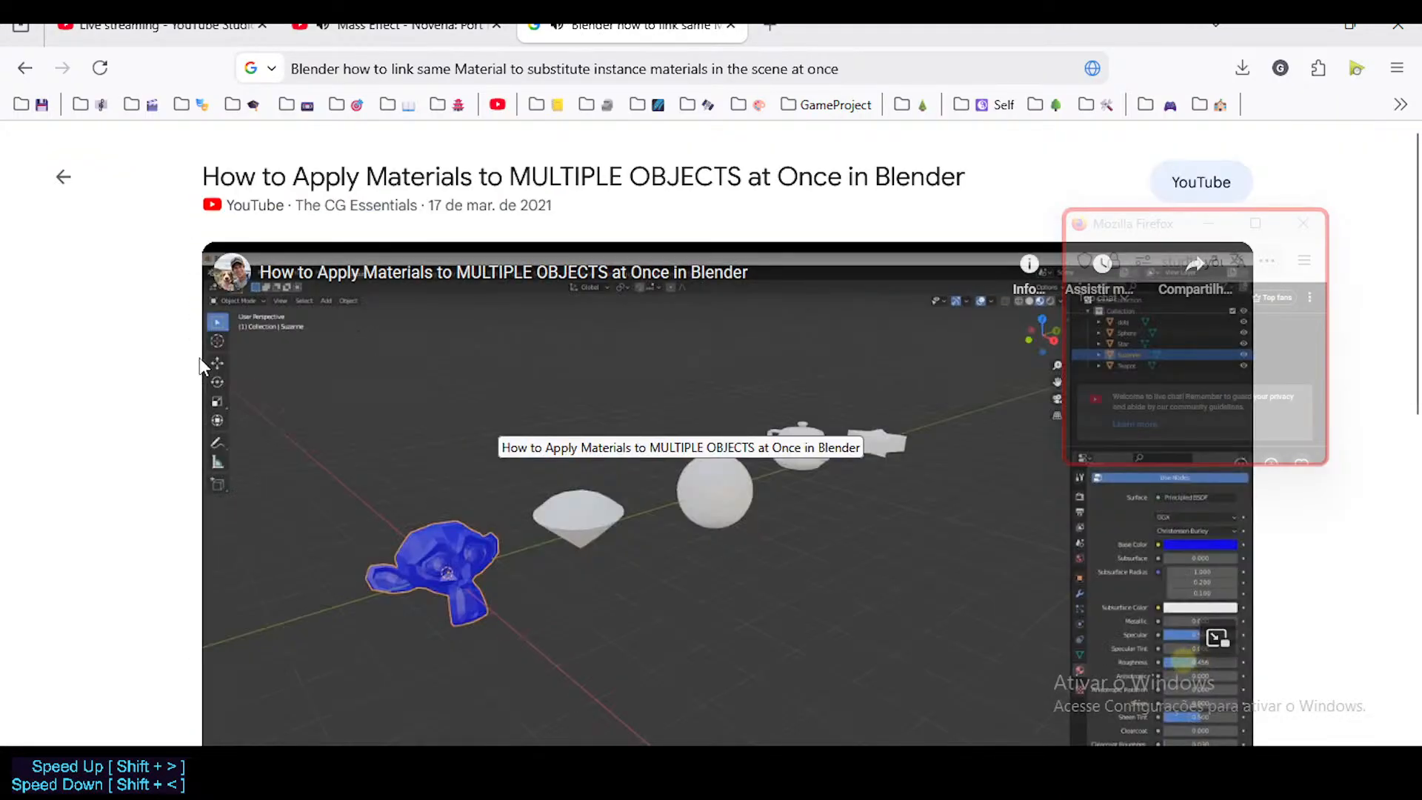
scroll(200, 365, "down", 4)
left_click(288, 360)
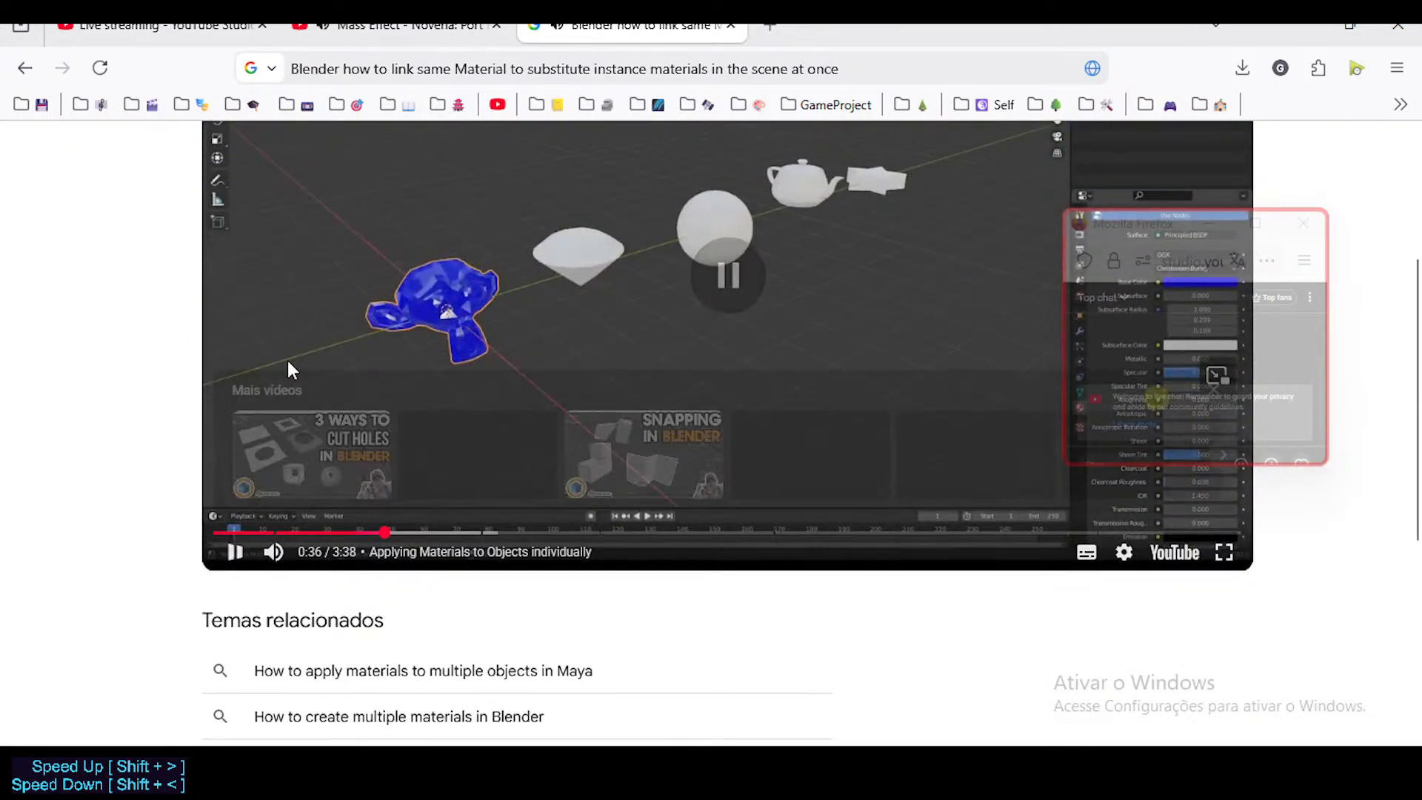
scroll(287, 360, "down", 1)
scroll(444, 421, "up", 5)
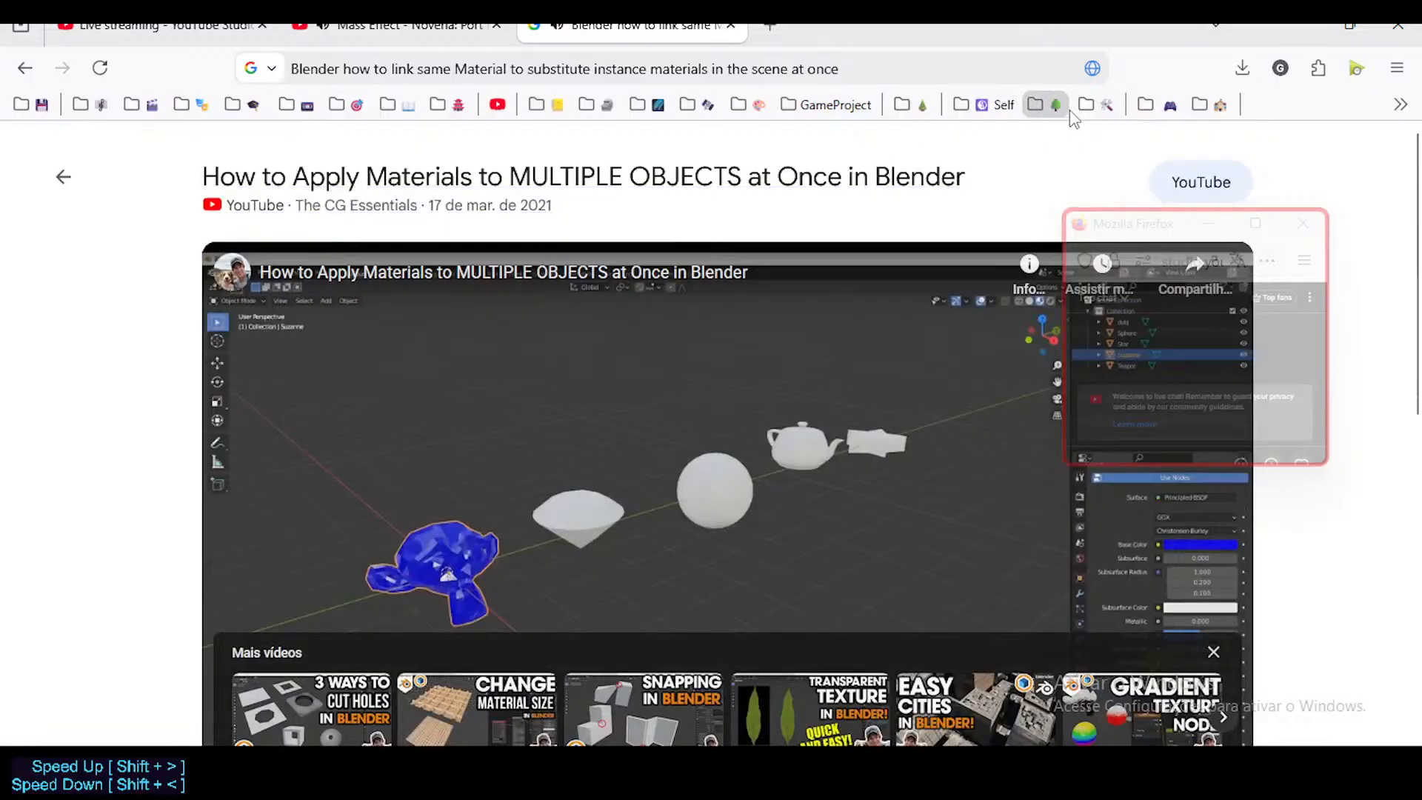
Step: Open the video "How to Apply Materials to MULTIPLE OBJECTS at Once in Blender" on YouTube, then close the research tabs
scroll(816, 286, "down", 4)
scroll(886, 454, "down", 3)
scroll(628, 464, "up", 6)
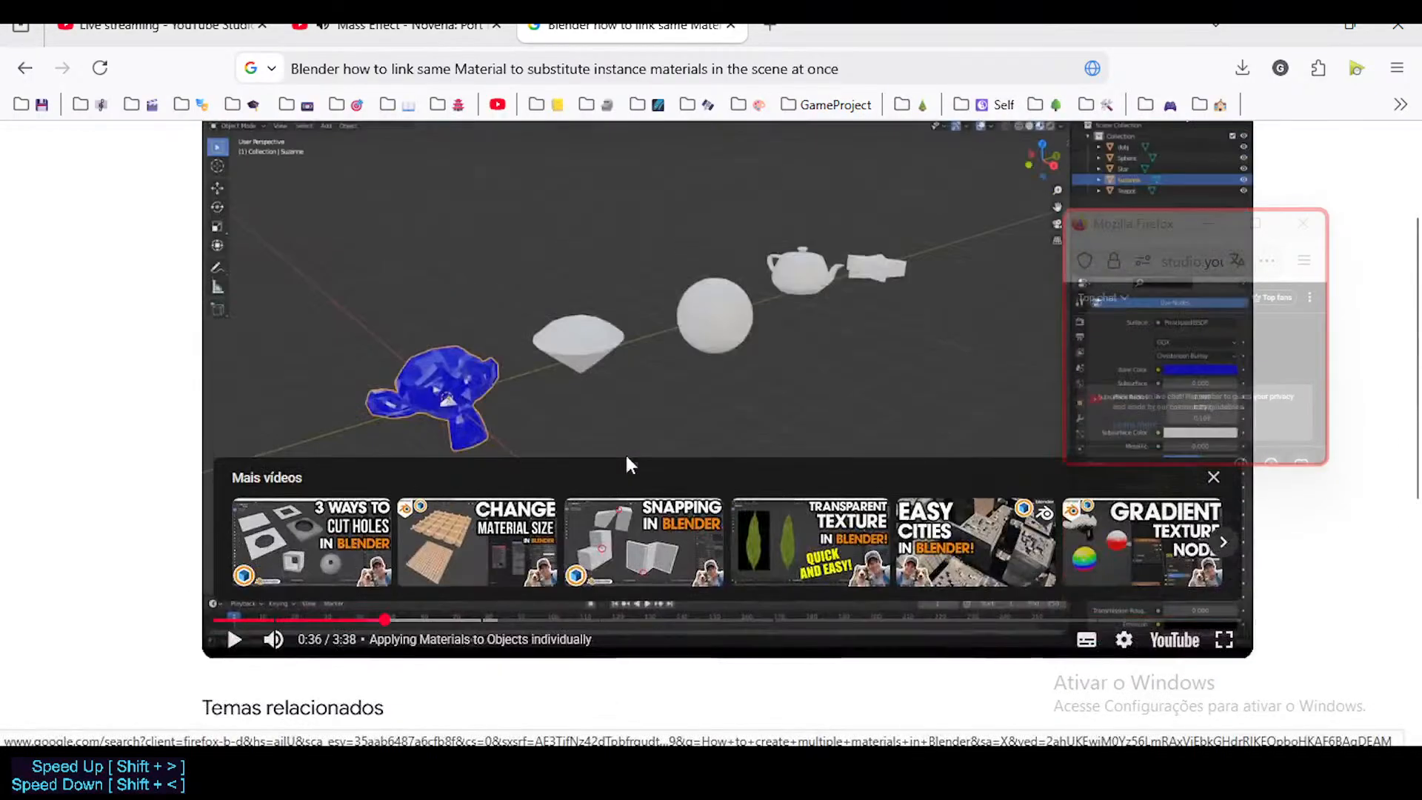
scroll(539, 251, "down", 2)
scroll(539, 252, "up", 2)
left_click(548, 272)
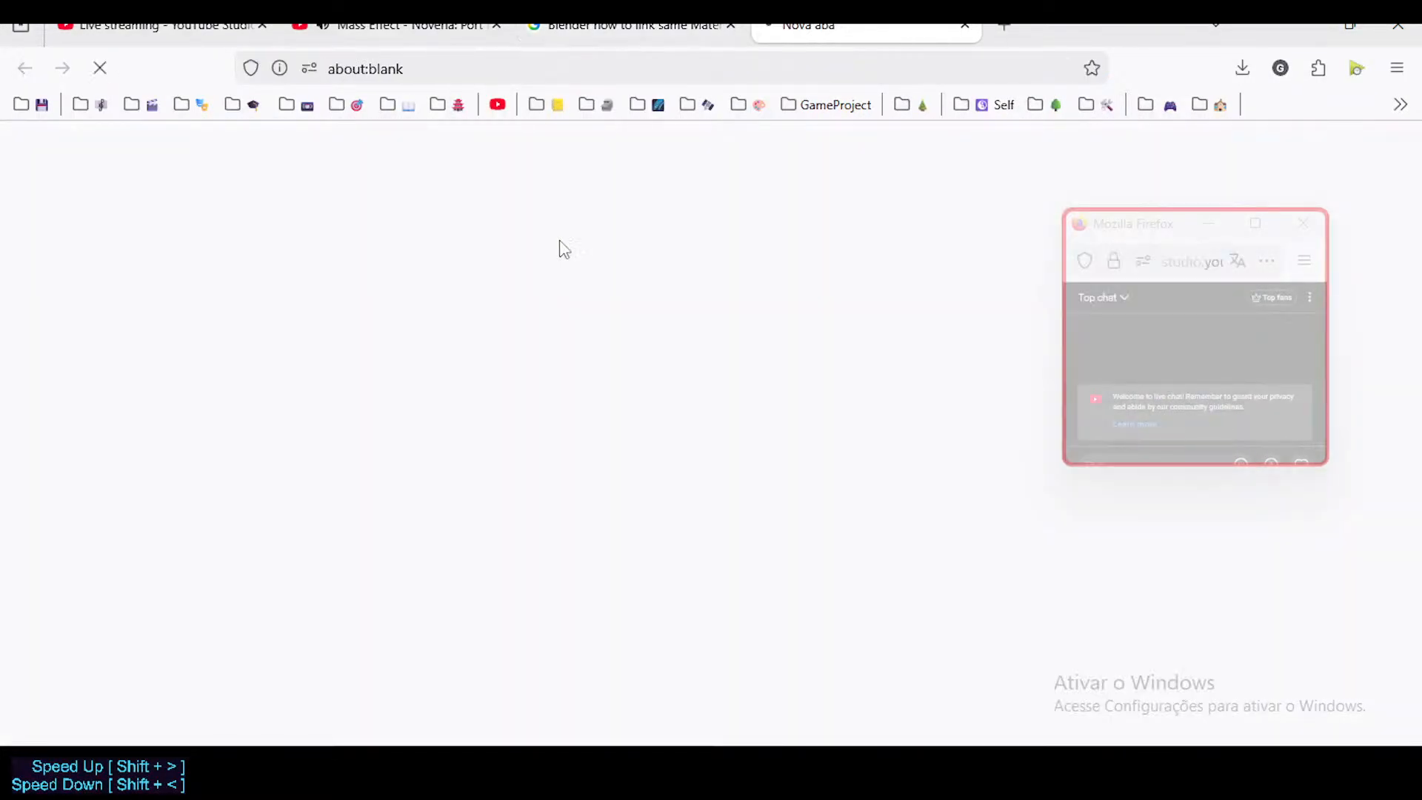
left_click(744, 26)
left_click(730, 26)
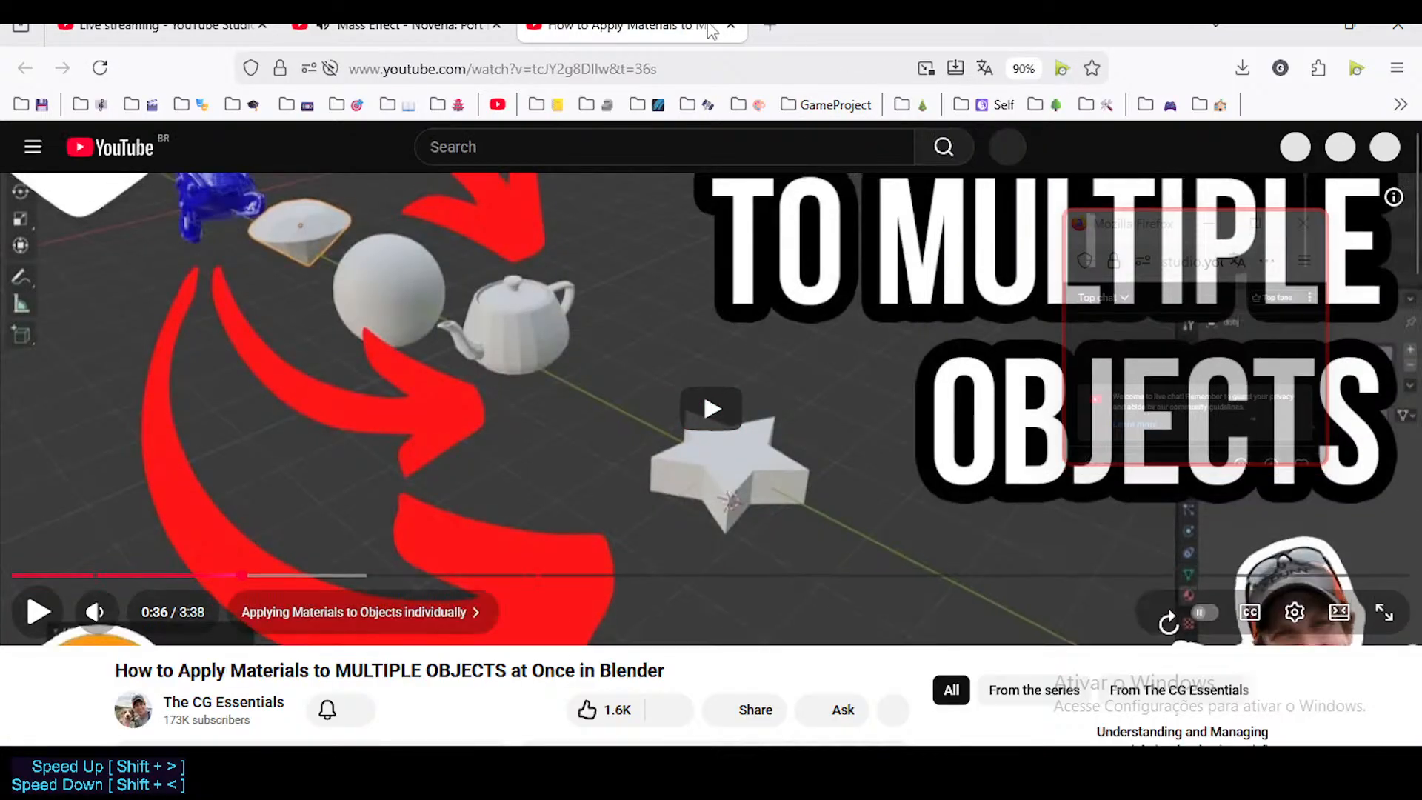
left_click(731, 26)
Step: Switch back to Blender with a taller 3D viewport and select the MATc-Concrete material slot of the door frame D-MeshRoomDoorAframe
key("alt+Tab")
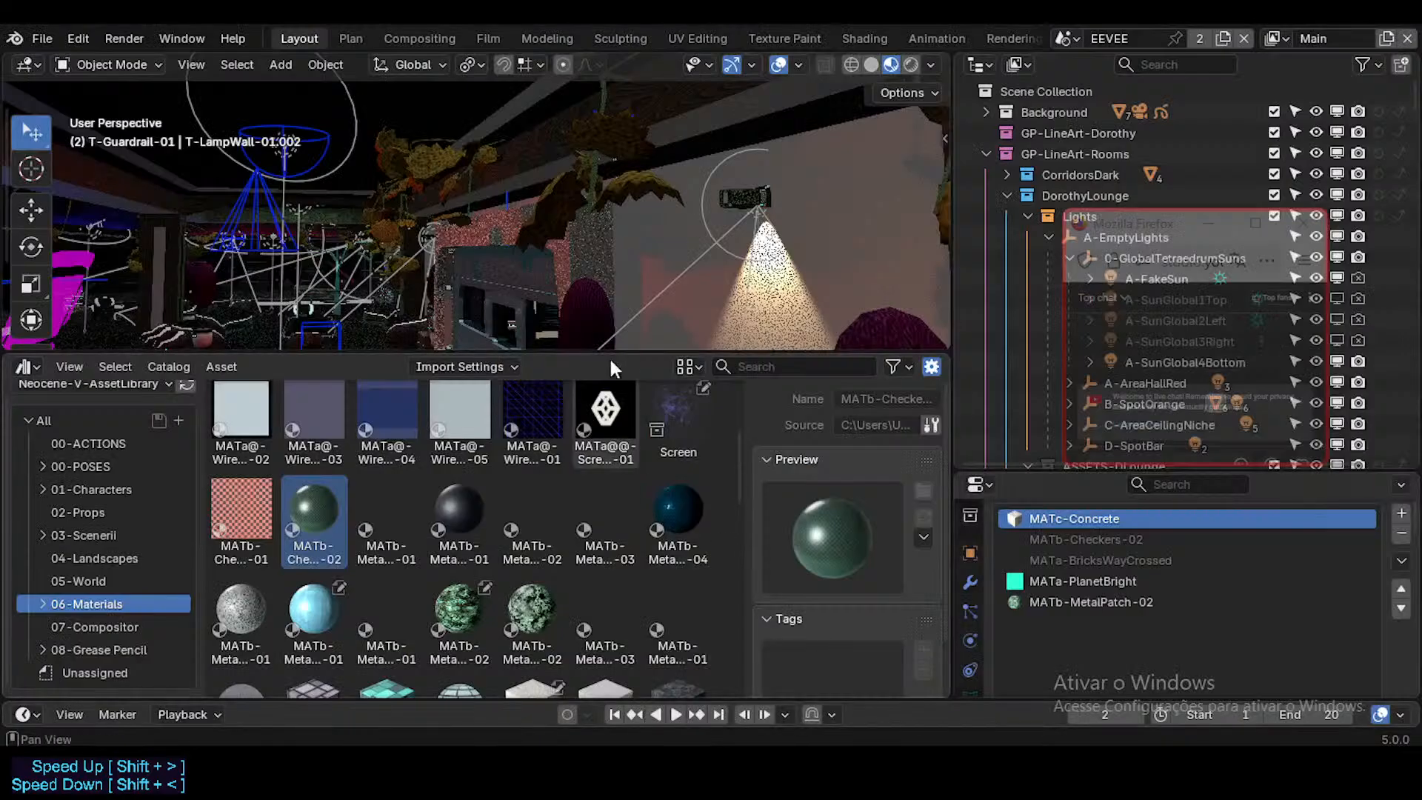
left_click_drag(584, 346, 590, 549)
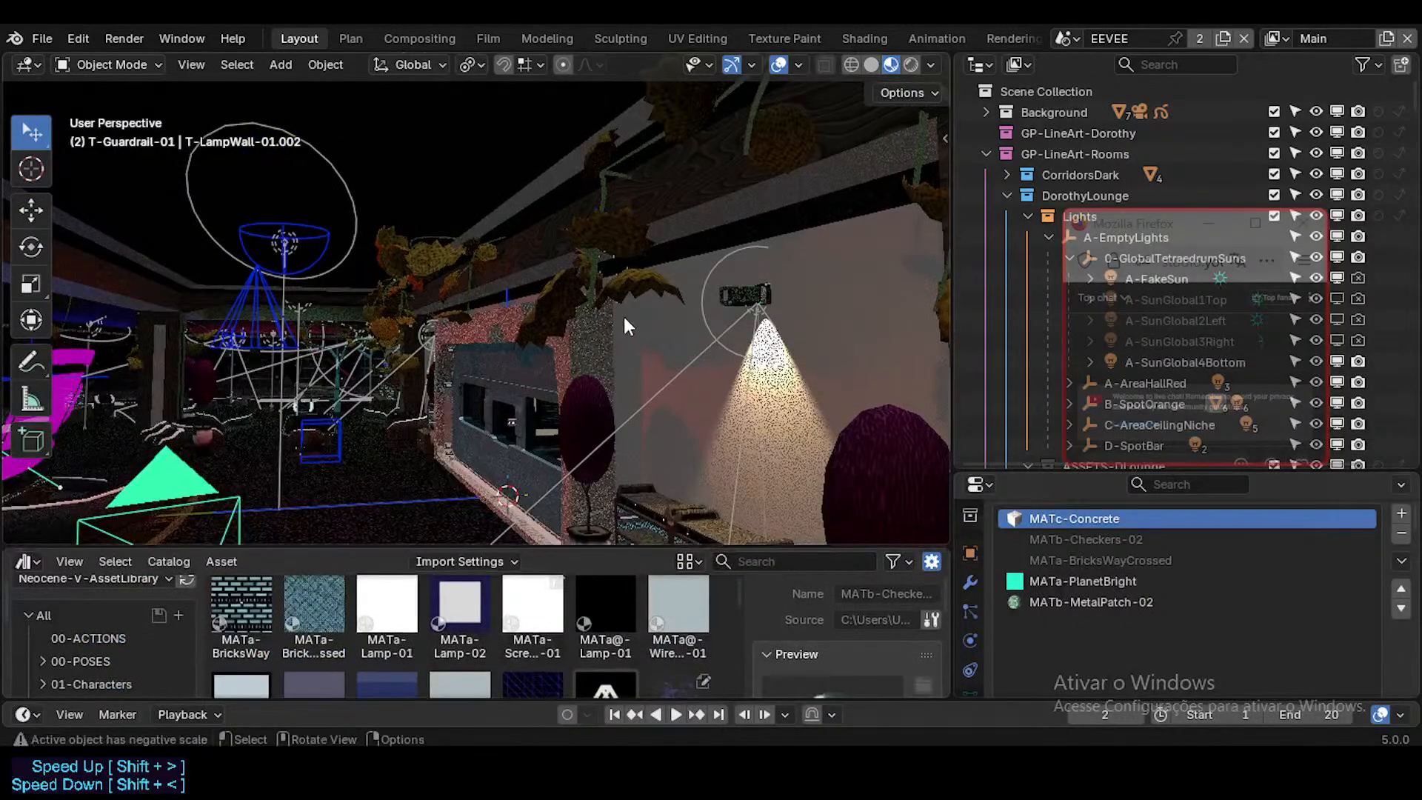
scroll(616, 311, "down", 1)
key("shift+grave")
key("w")
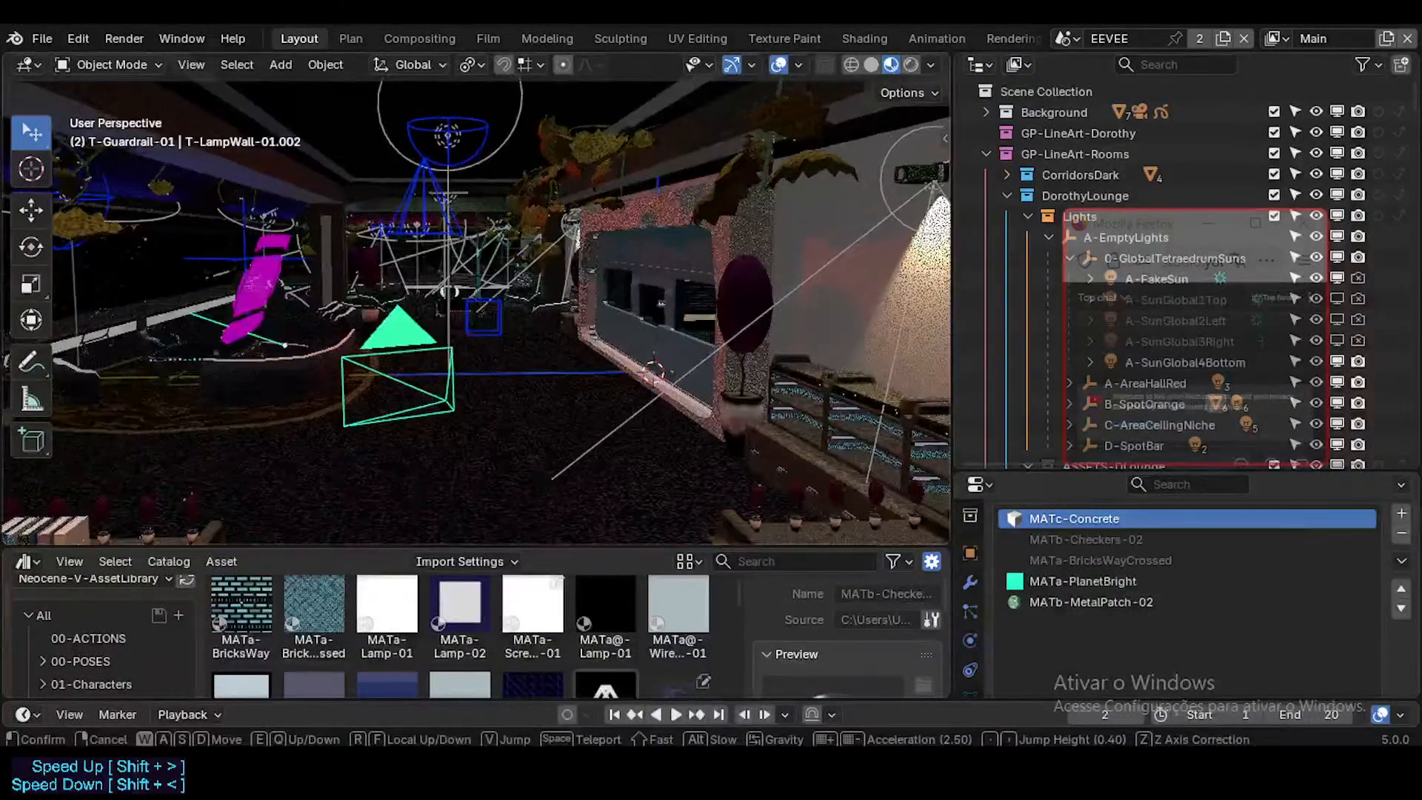
left_click(577, 339)
key("shift+grave")
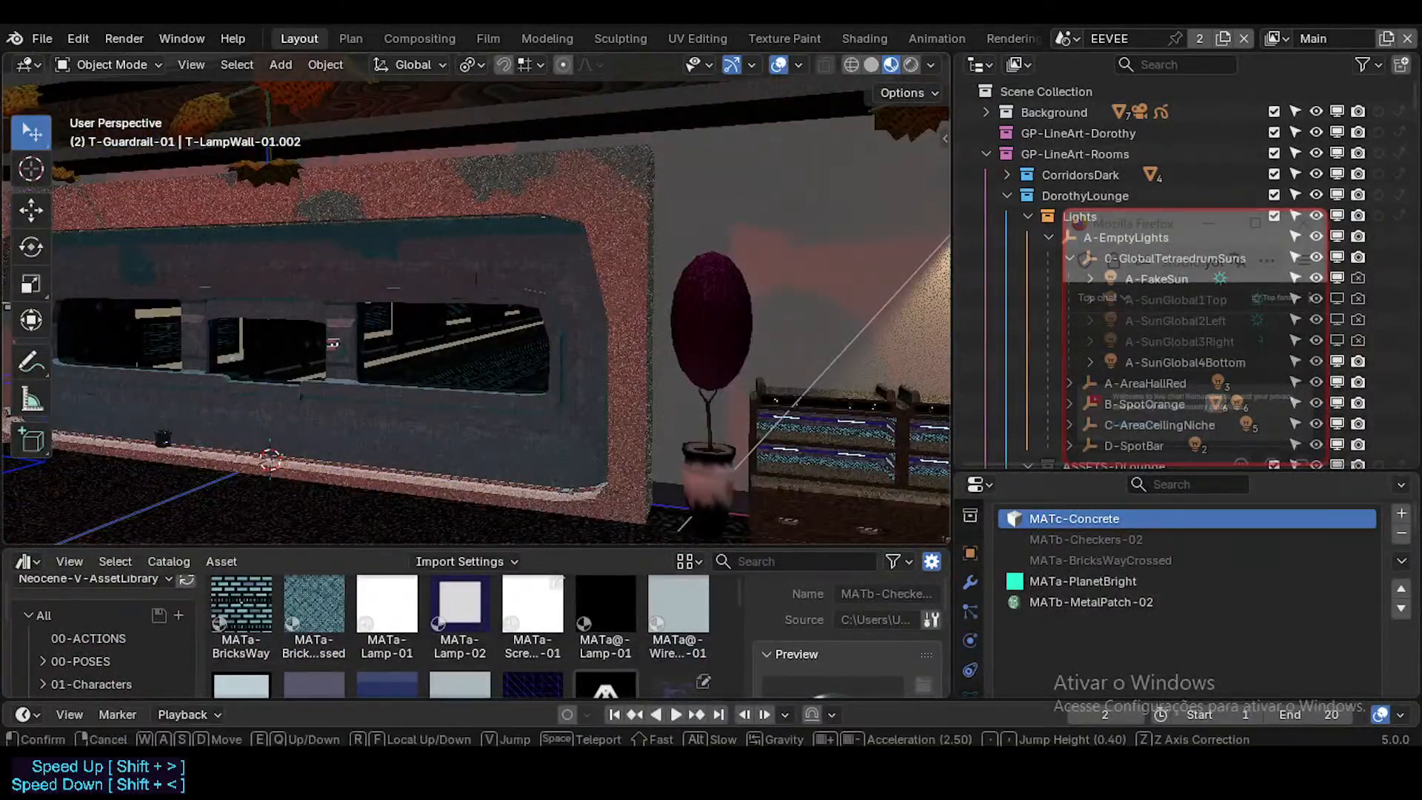
key("s")
left_click(555, 332)
left_click(327, 191)
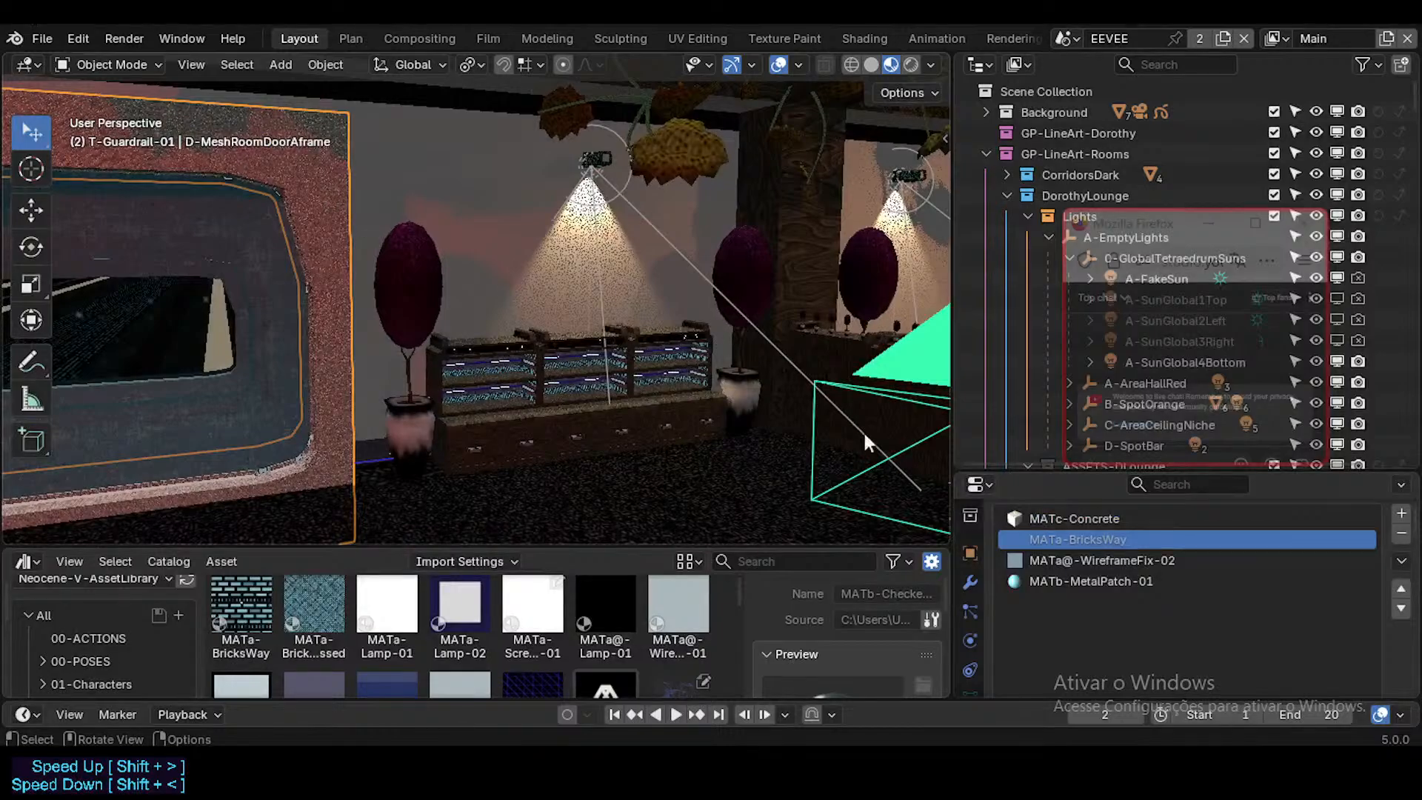
left_click(1059, 519)
scroll(1244, 661, "down", 3)
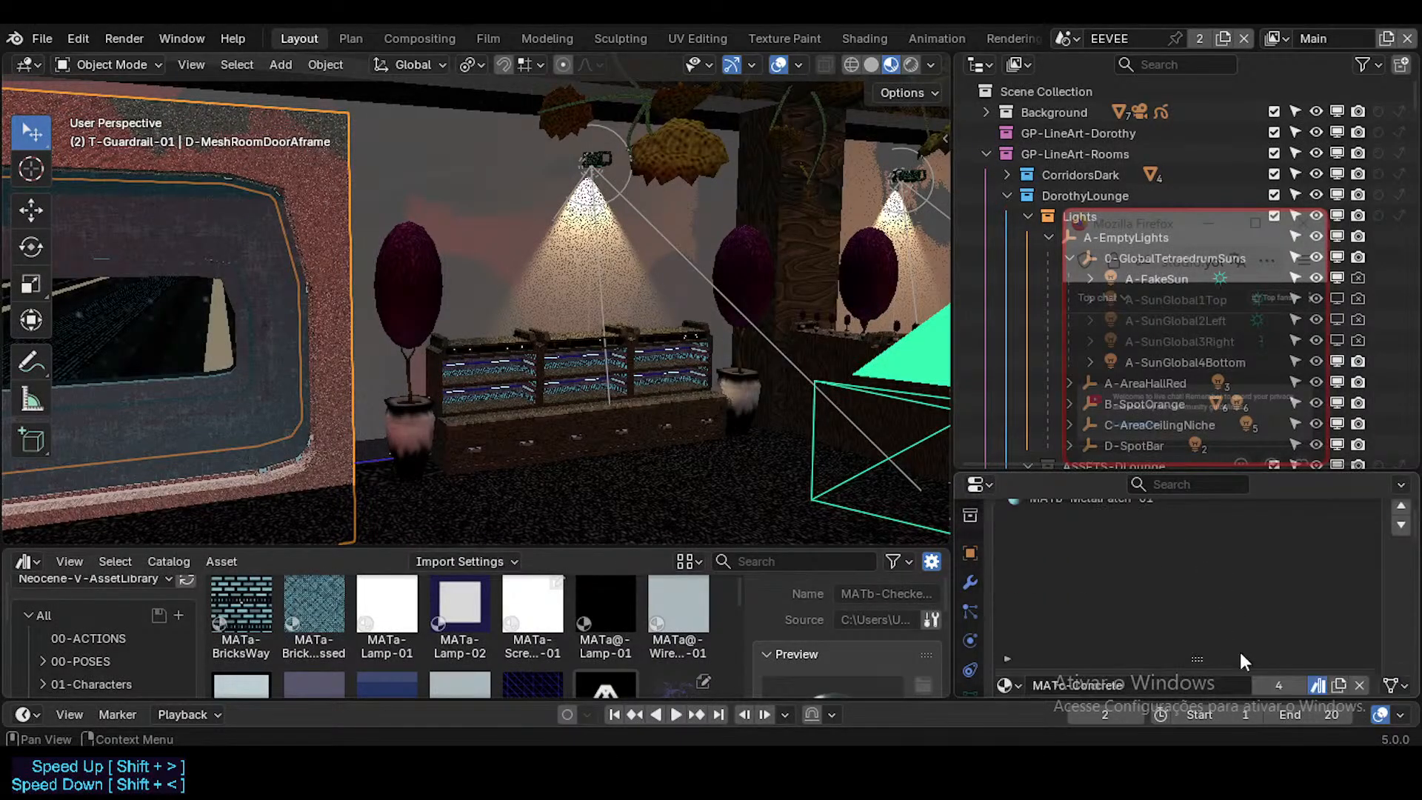
Step: Save DorothyLounge.blend and clear the asset mark from the door frame's MATc-Concrete material
key("ctrl+s")
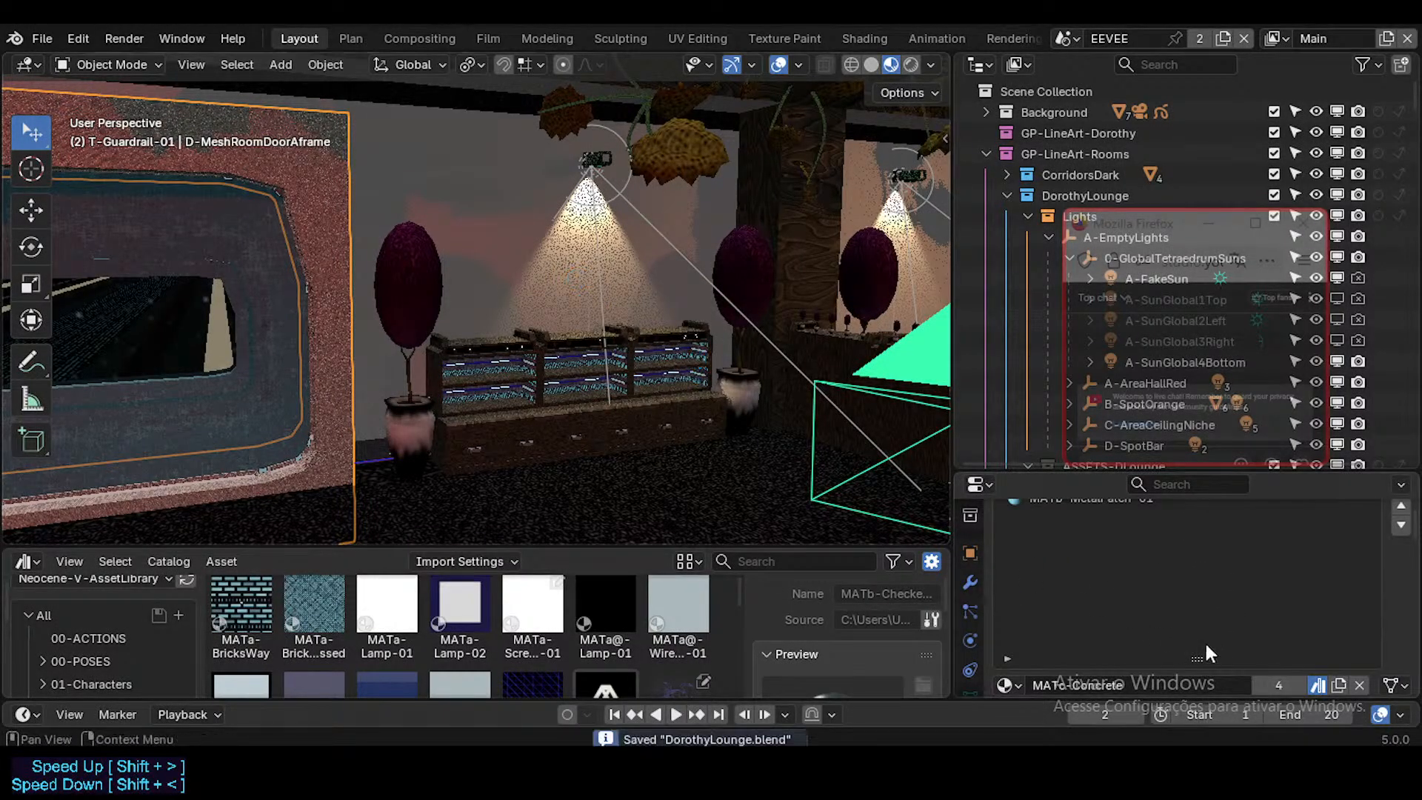
scroll(1215, 622, "up", 3)
scroll(1126, 569, "down", 4)
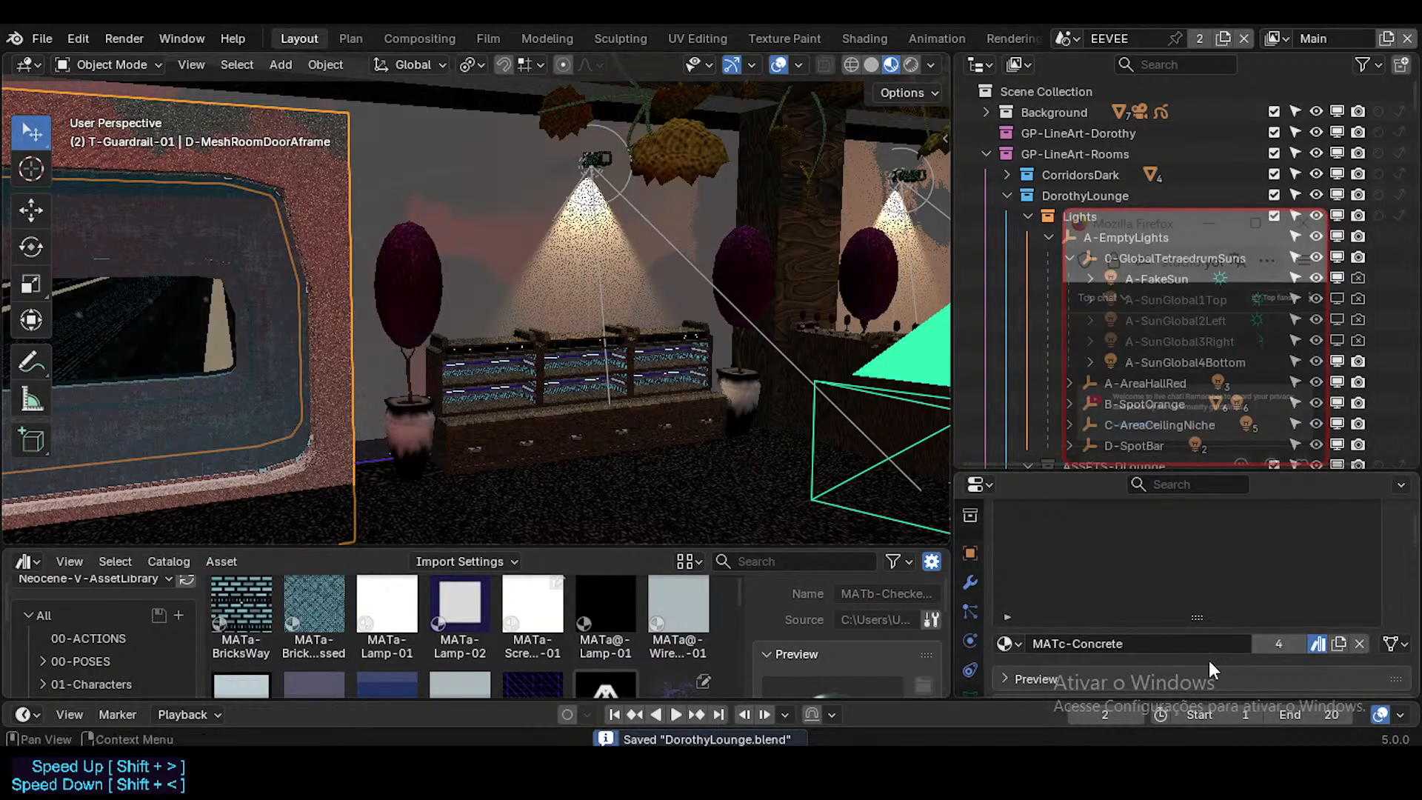
left_click(1317, 643)
Step: Select all objects in the scene and look through them in the outliner, moving the live chat window out of the way
key("shift+grave")
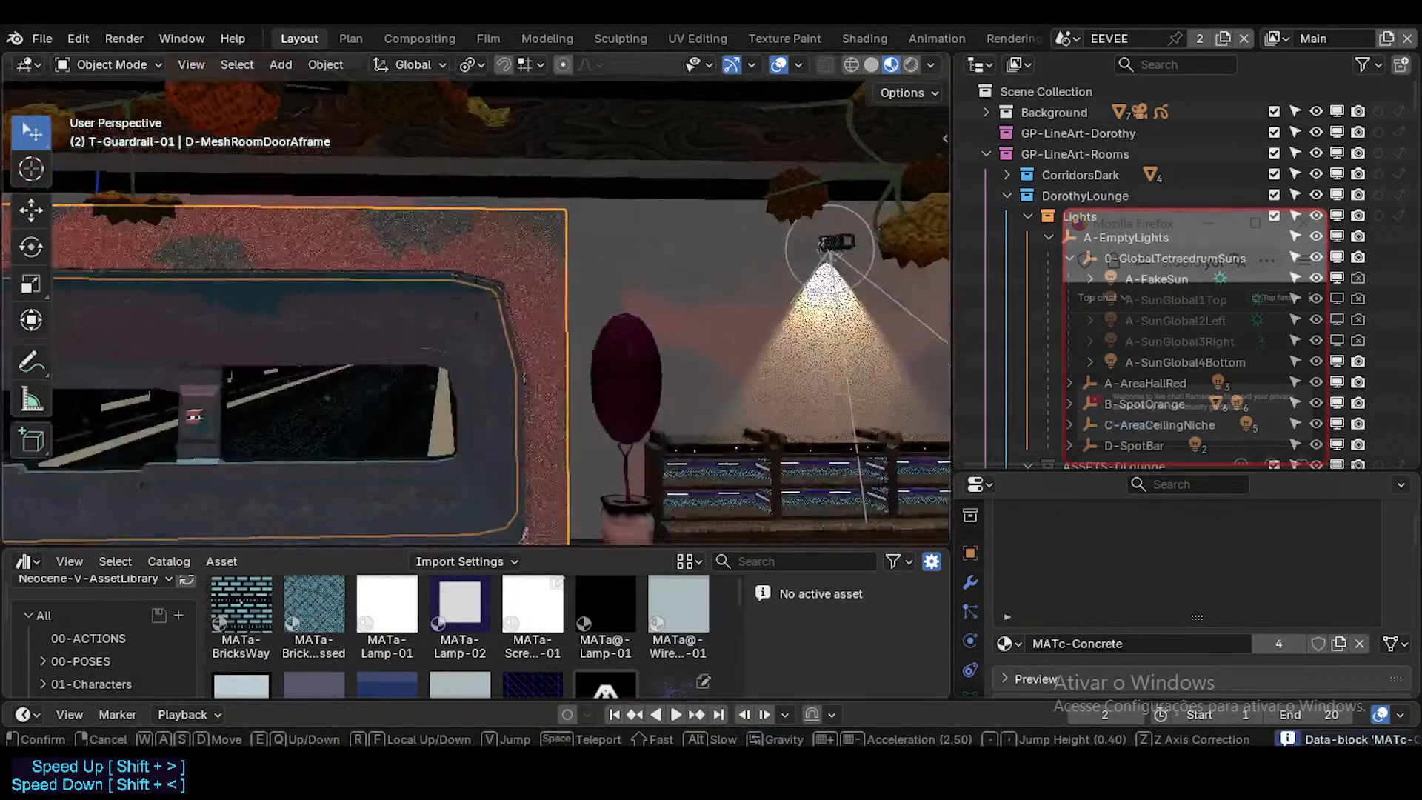
left_click(597, 306)
key("a")
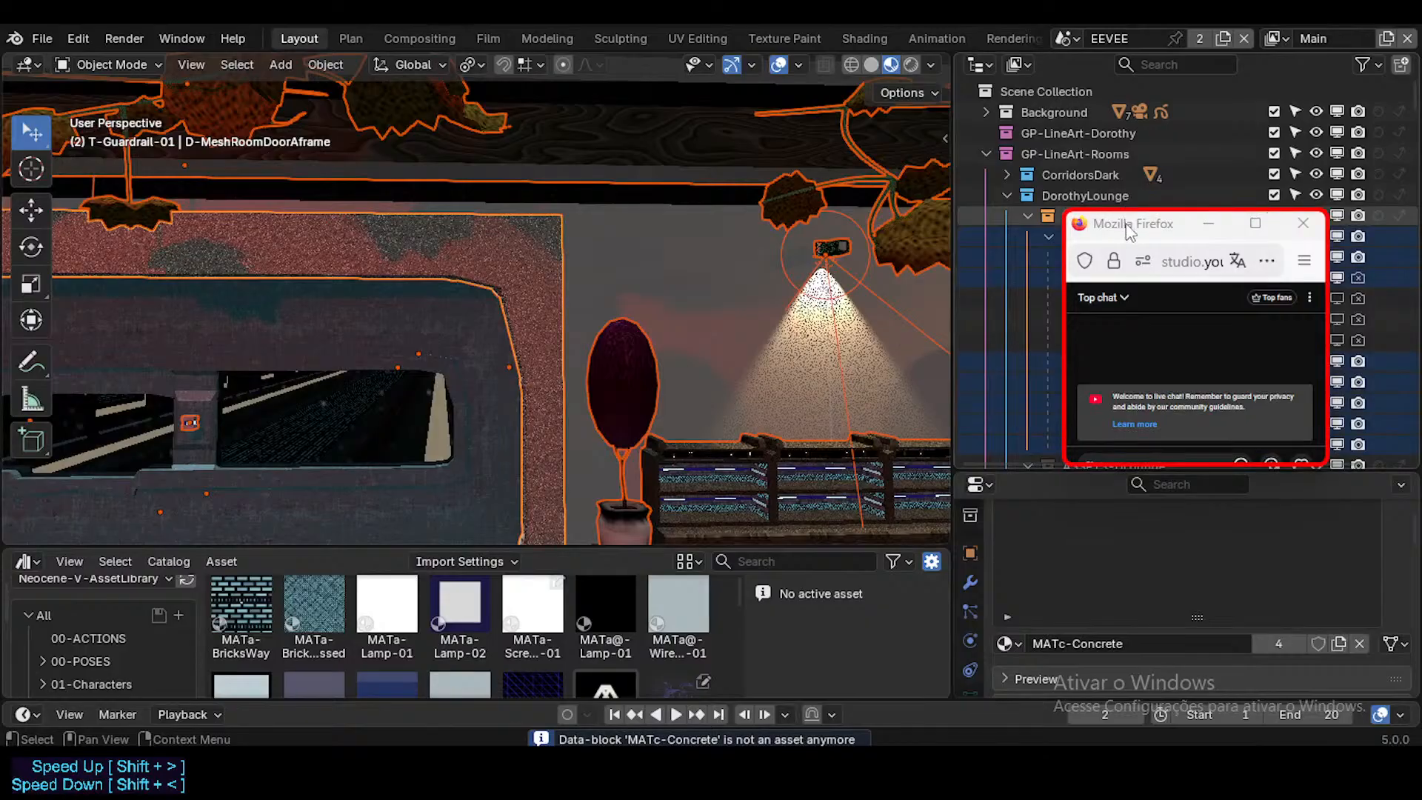
left_click_drag(1129, 230, 1124, 537)
scroll(1052, 307, "down", 10)
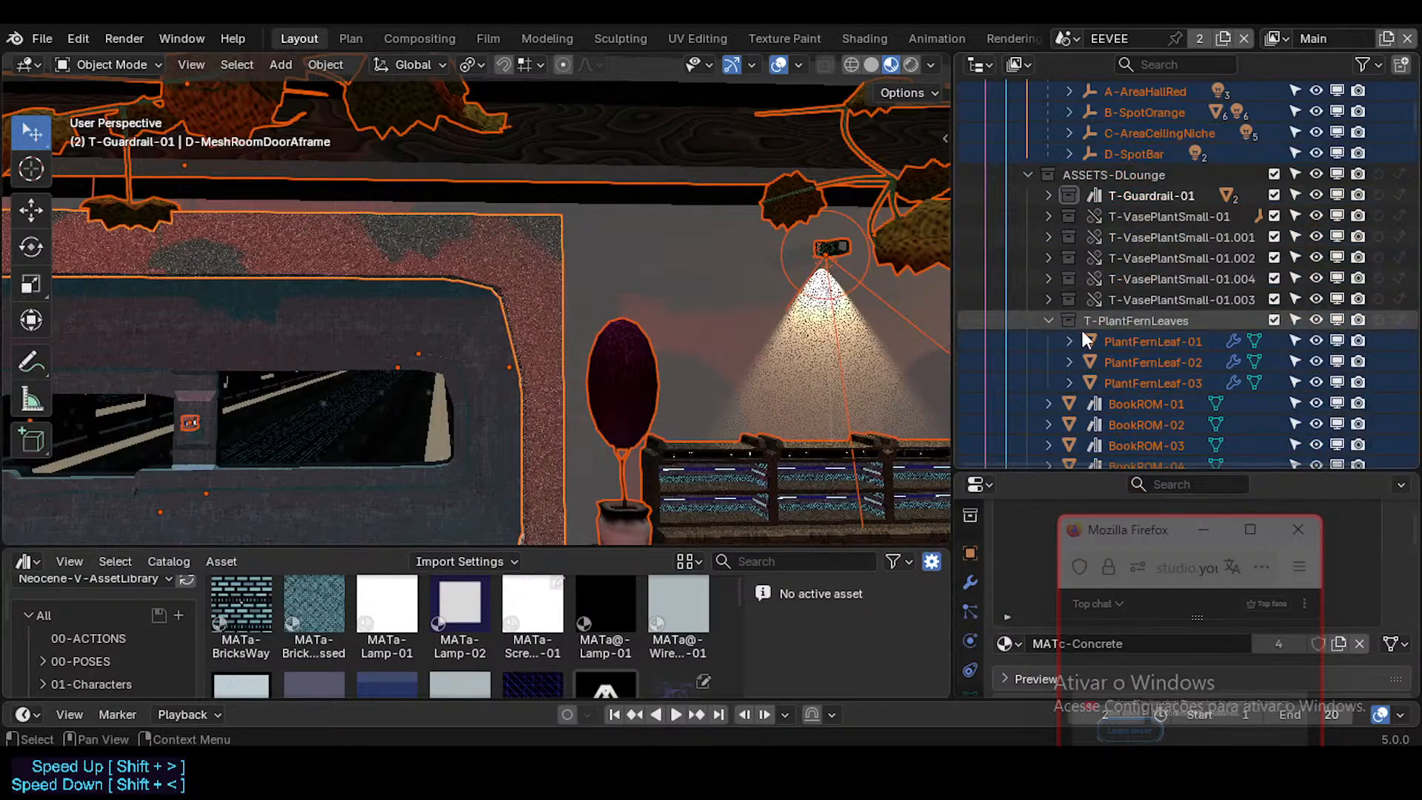
scroll(1081, 330, "up", 10)
scroll(1081, 326, "down", 10)
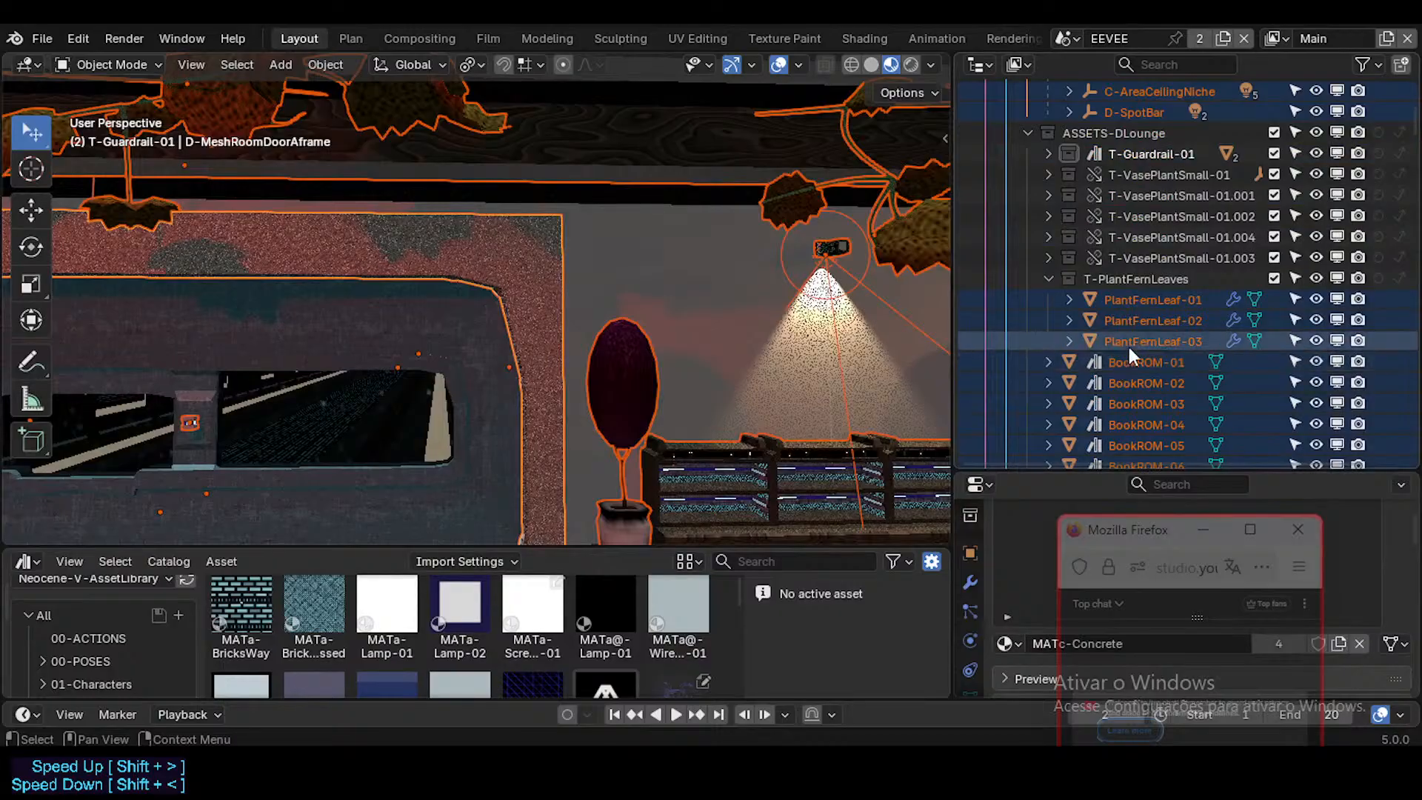
scroll(1128, 347, "up", 8)
left_click_drag(1170, 532, 983, 649)
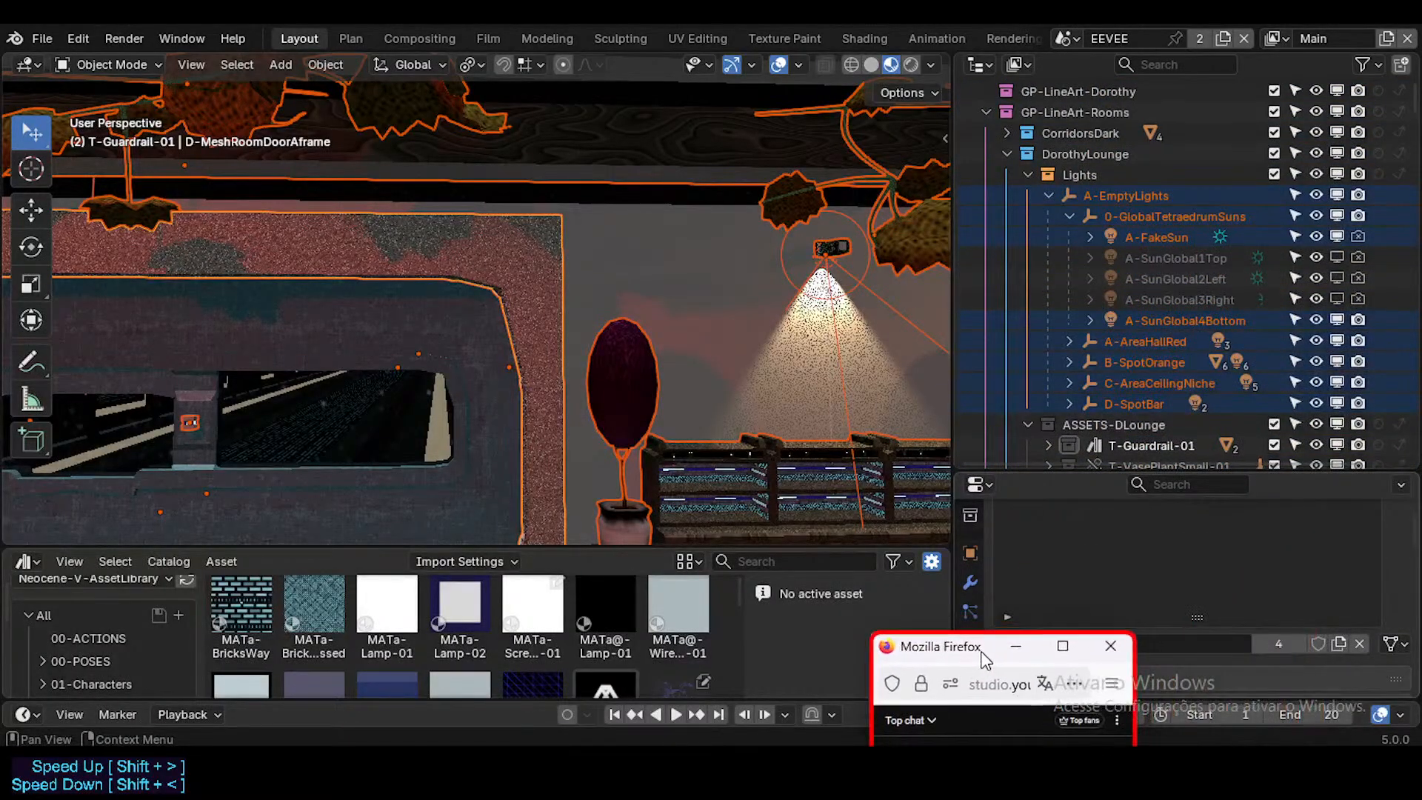
Step: Reselect the door frame and replace its MATc-Concrete material with MATc-Concrete-01 from the asset library's 06-Materials catalog
left_click(542, 291)
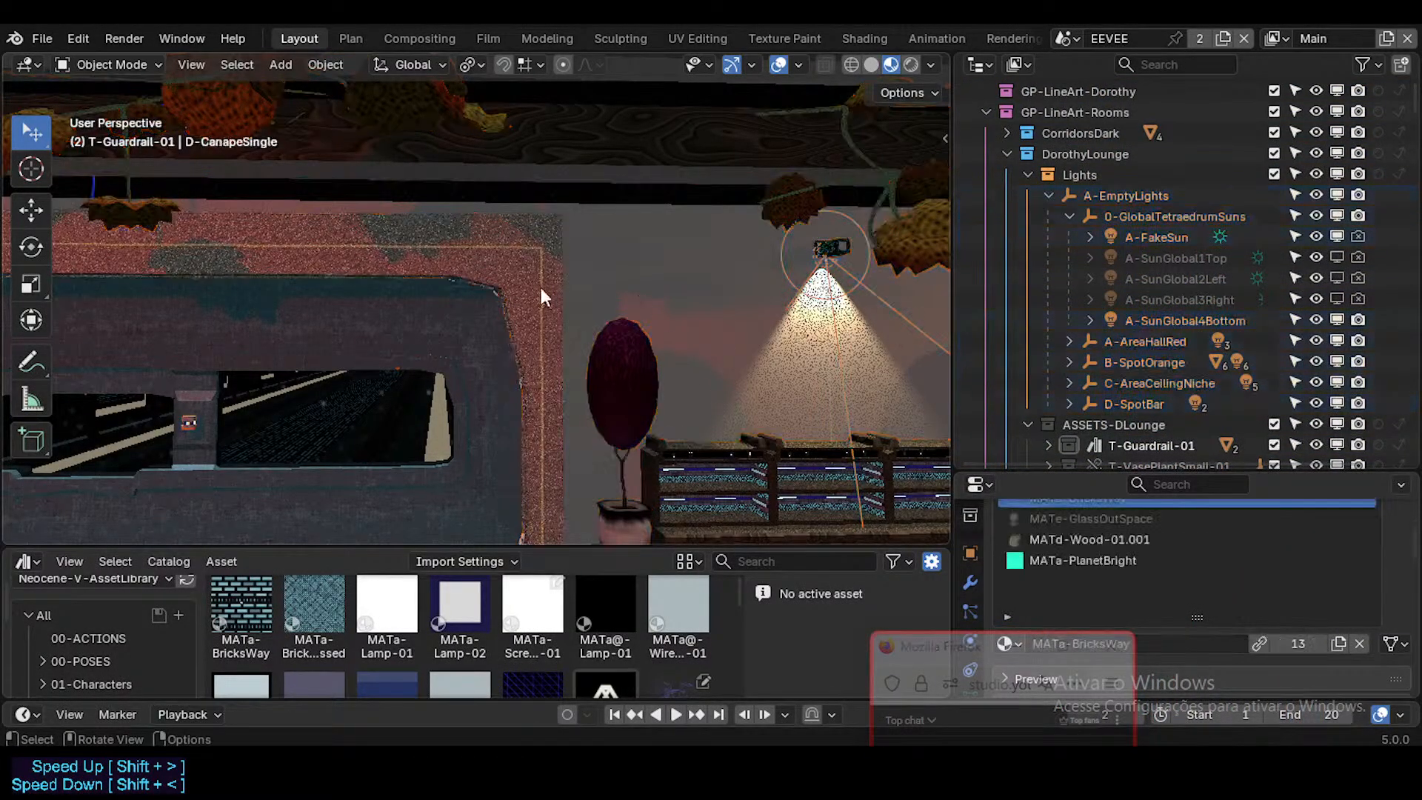
left_click(530, 266)
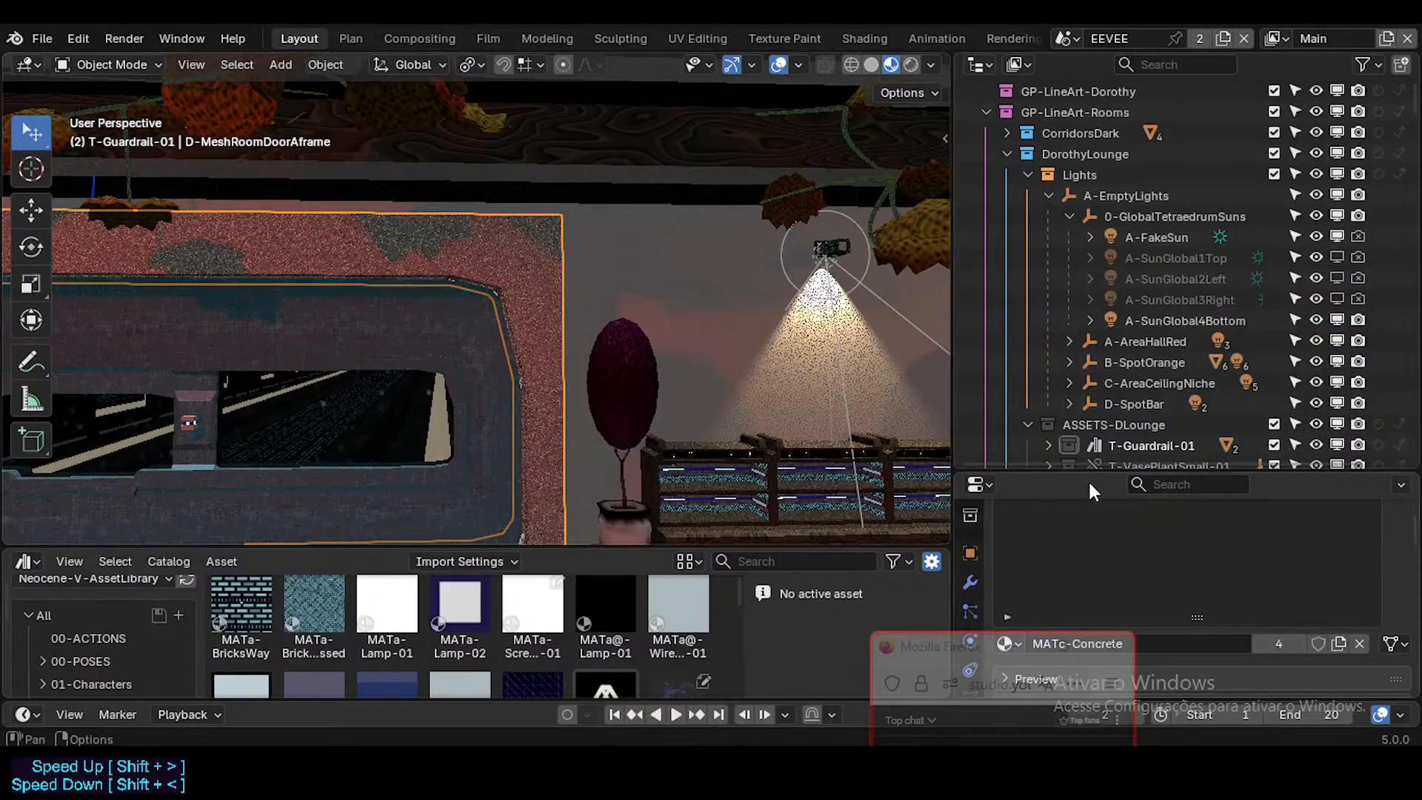
scroll(1147, 560, "up", 1)
scroll(1149, 560, "down", 1)
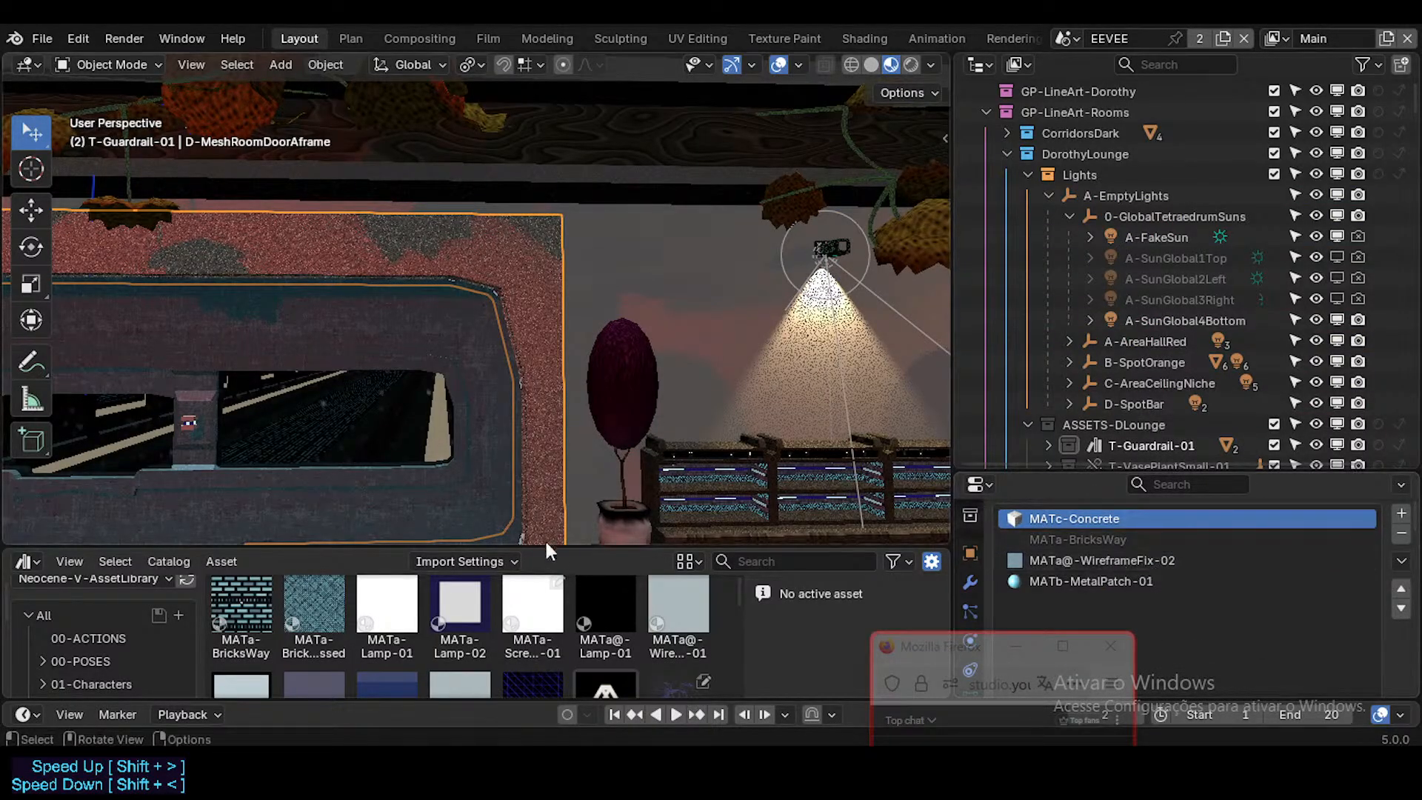
left_click_drag(339, 551, 338, 385)
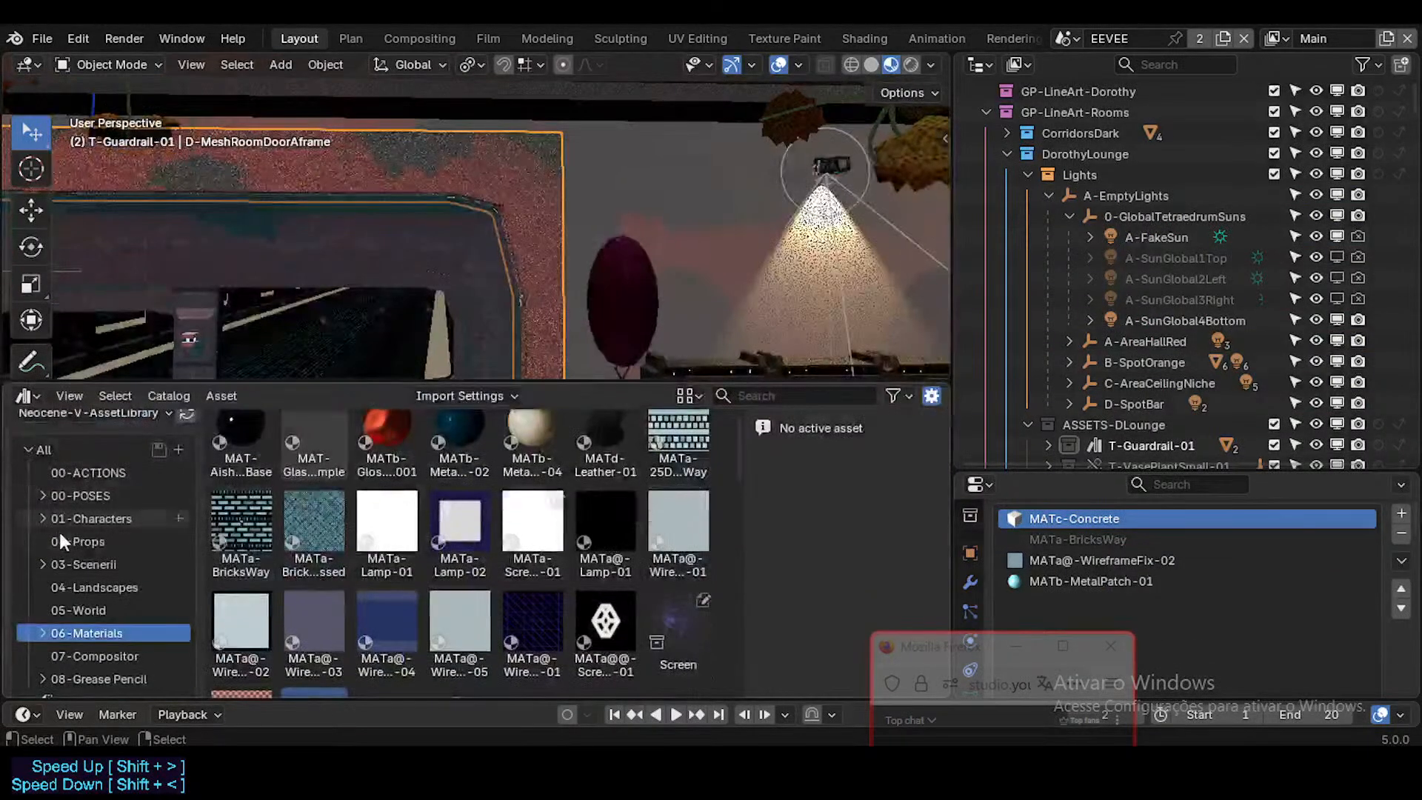
scroll(341, 602, "up", 1)
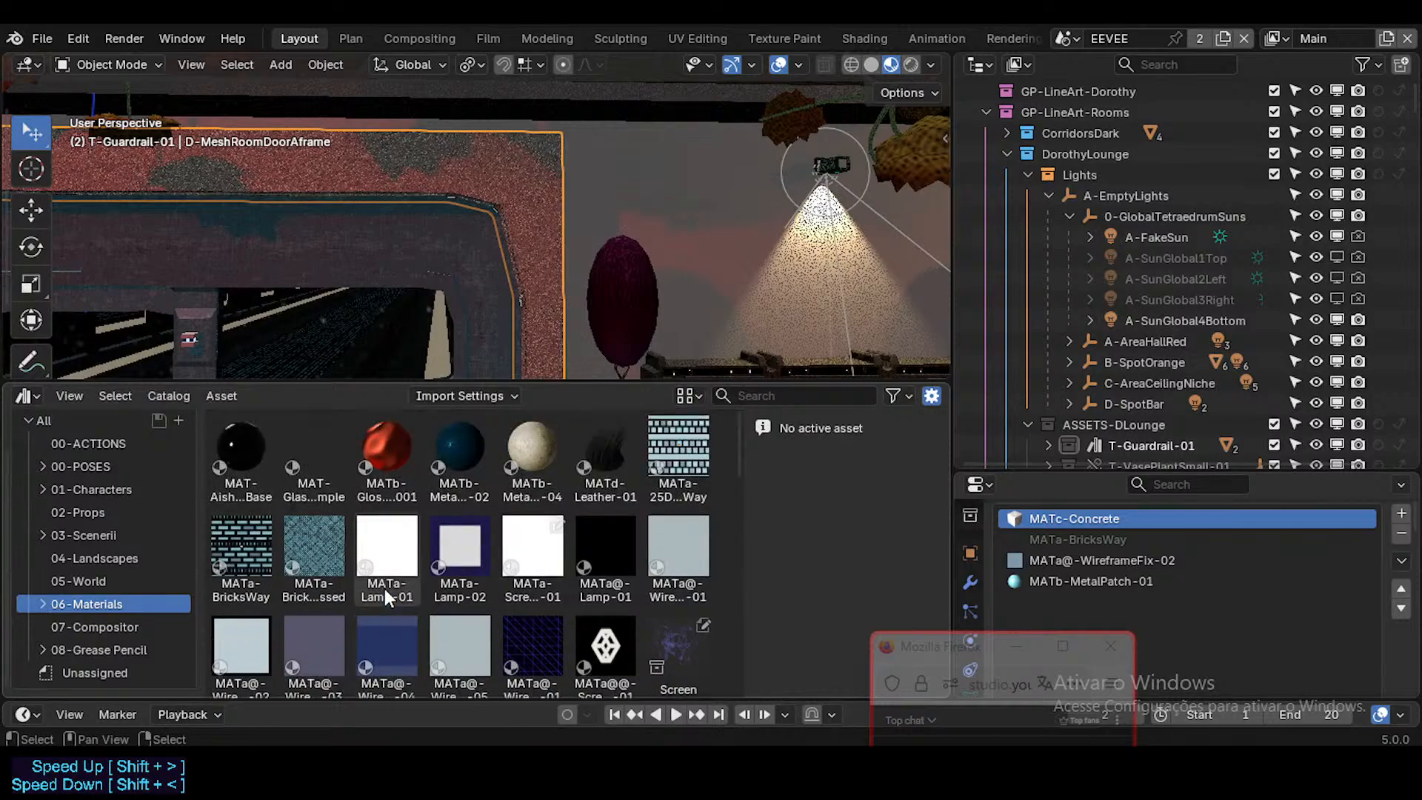
scroll(490, 539, "down", 5)
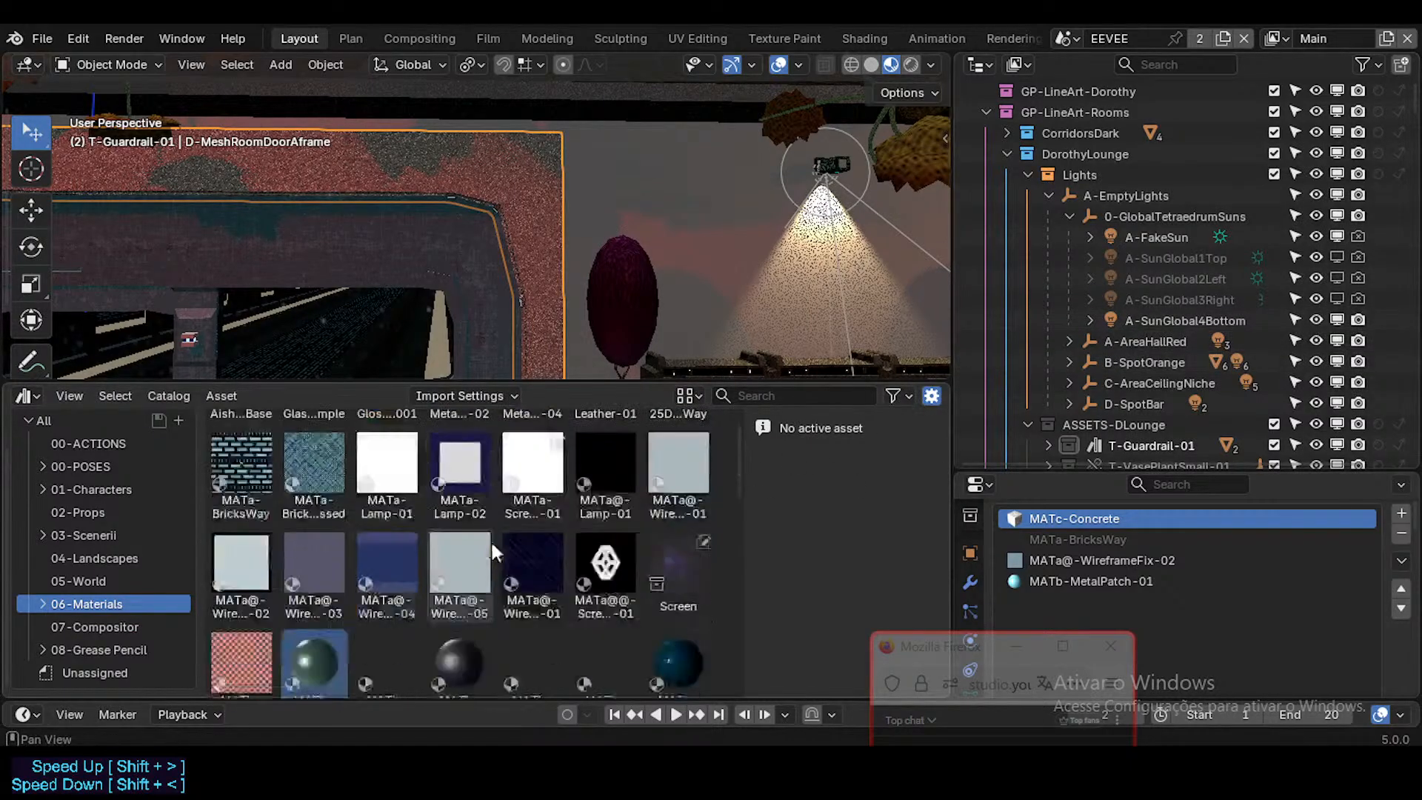
scroll(408, 584, "down", 5)
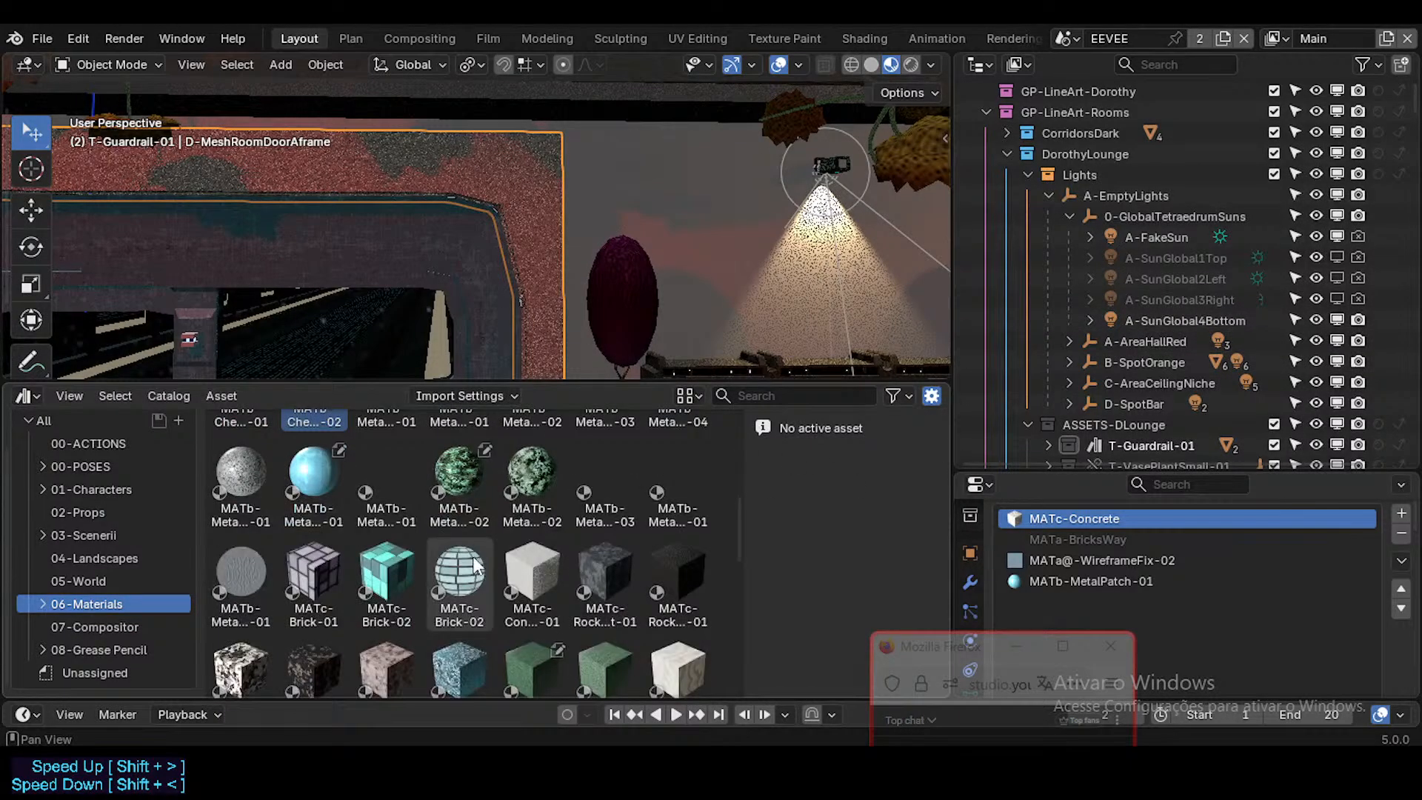
scroll(469, 566, "down", 10)
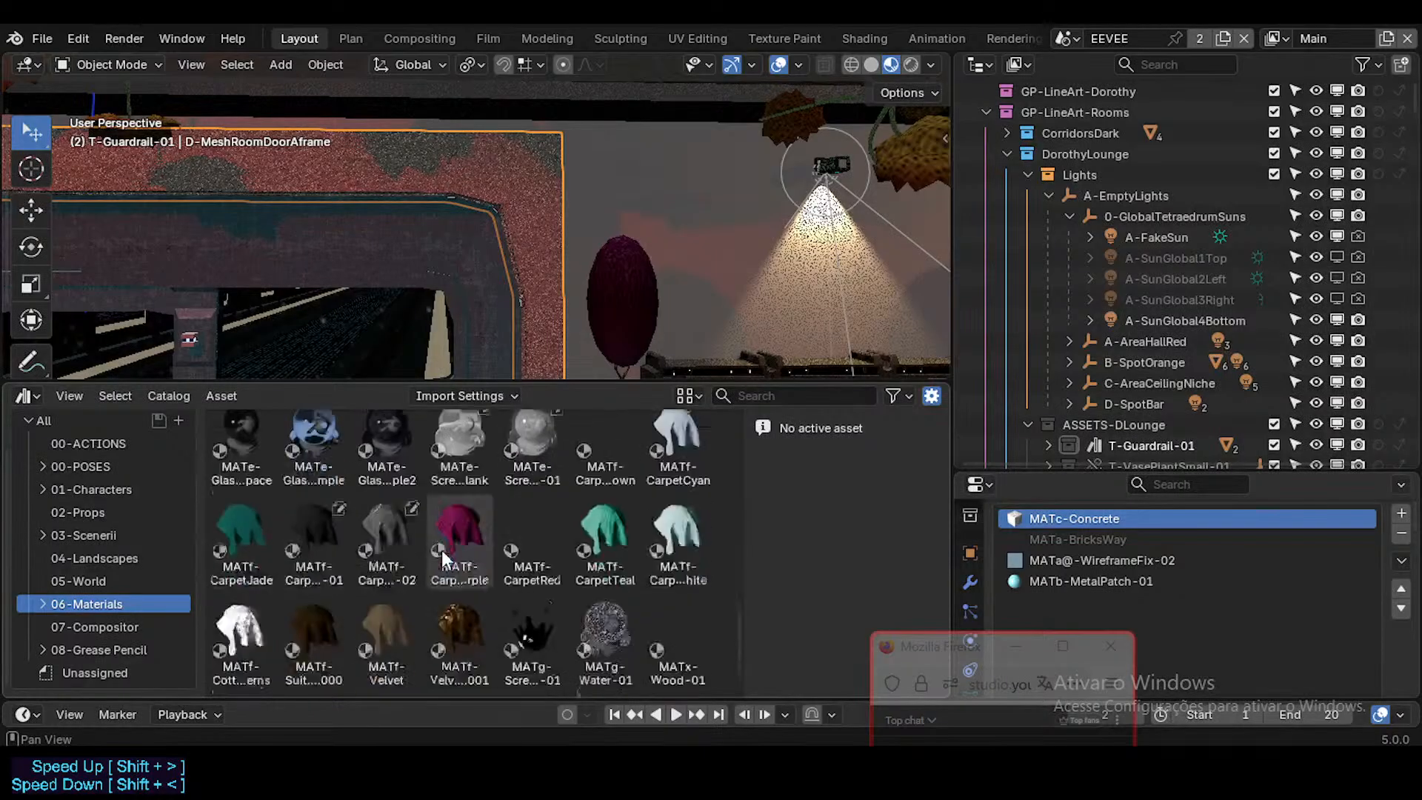
scroll(441, 550, "up", 10)
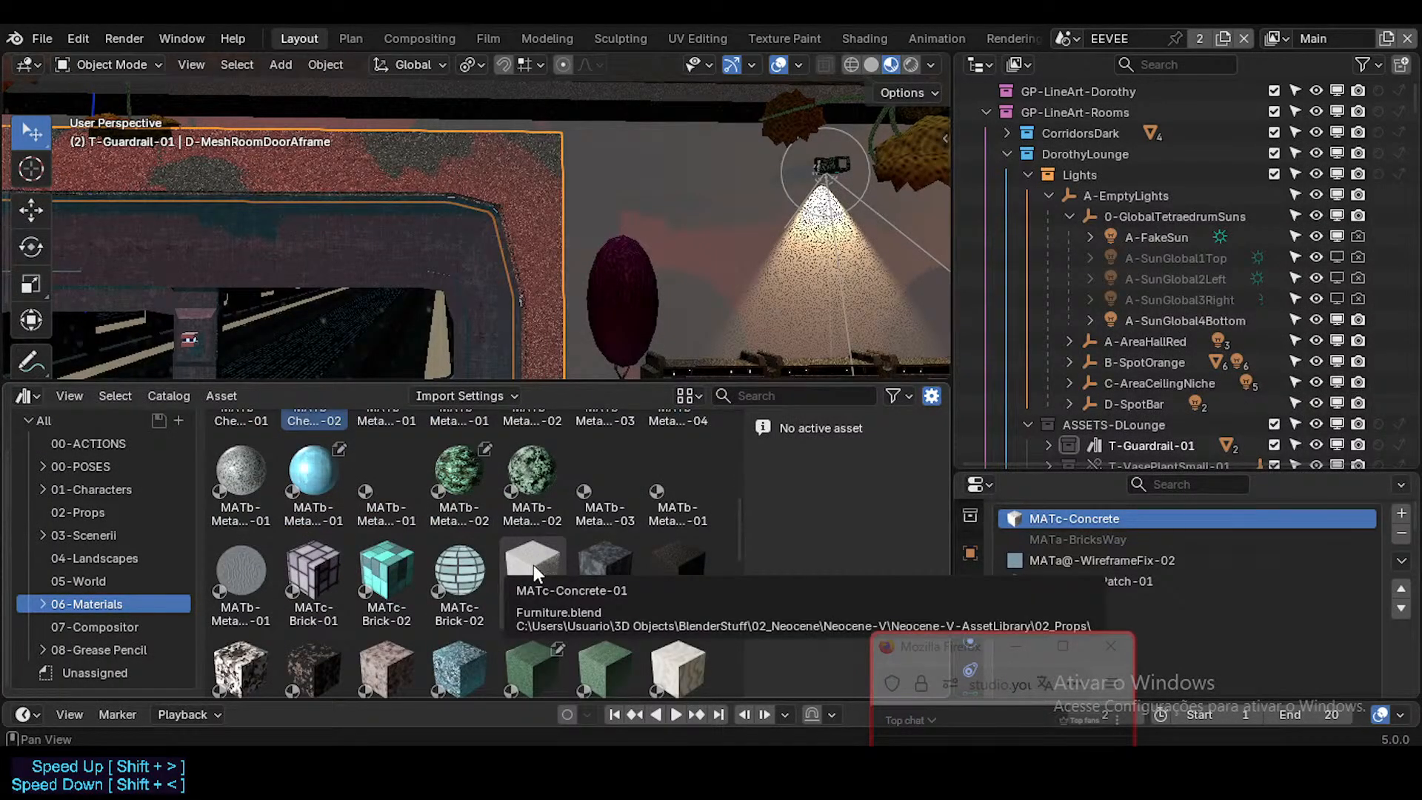
left_click_drag(539, 564, 1104, 514)
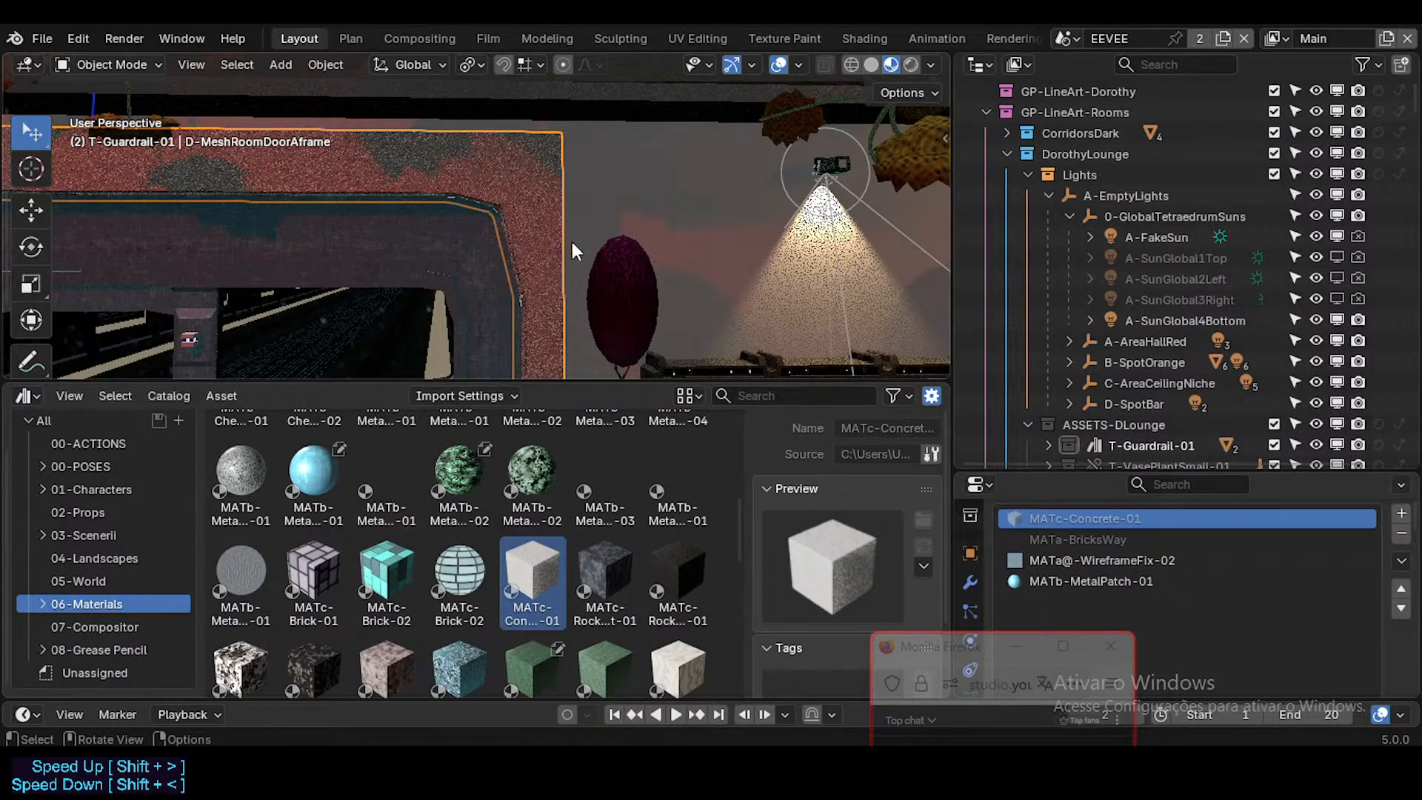
Step: Select every object in the scene, keeping the door frame D-MeshRoomDoorAframe as the active object
key("a")
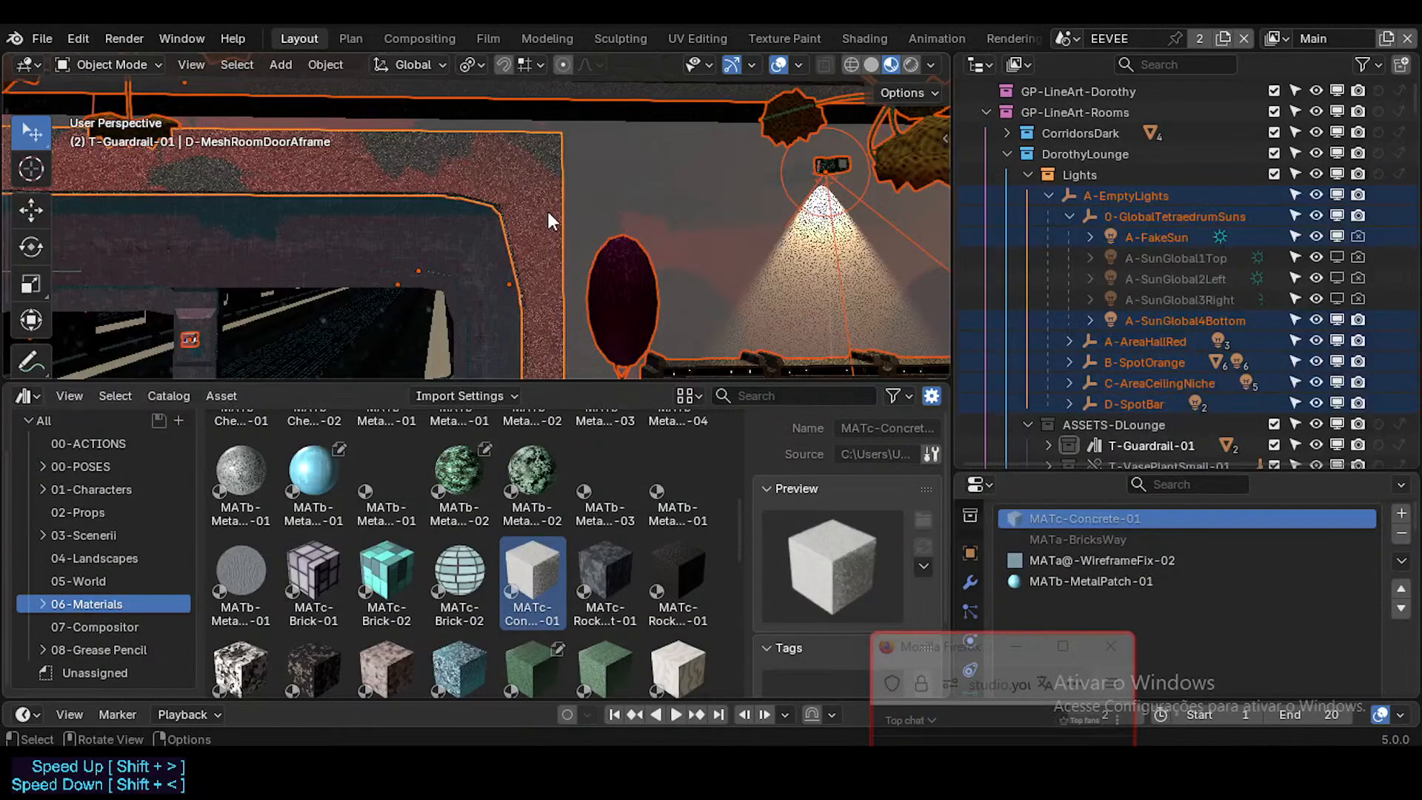
left_click(535, 168, "shift")
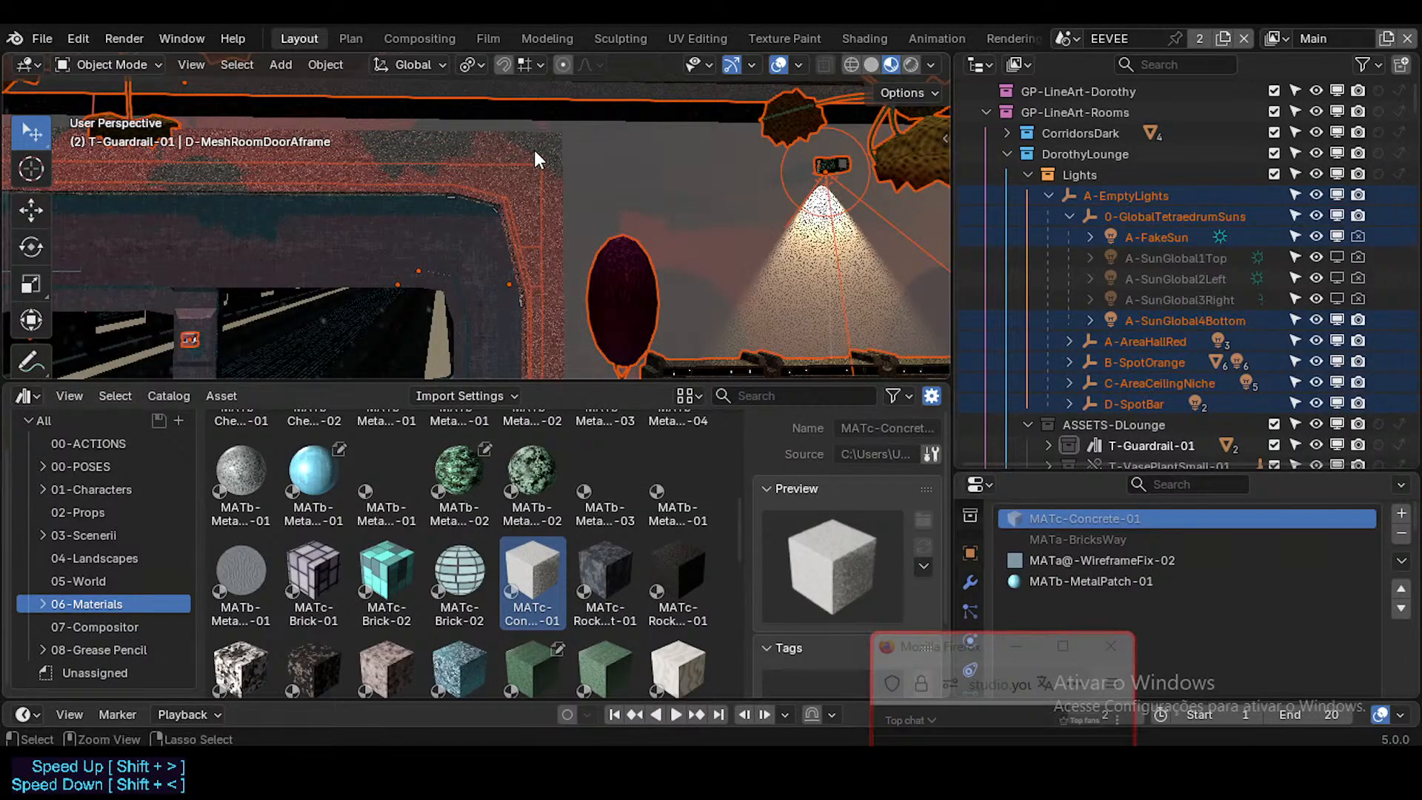
left_click(534, 151, "shift")
left_click(559, 142, "shift")
left_click(559, 142, "shift")
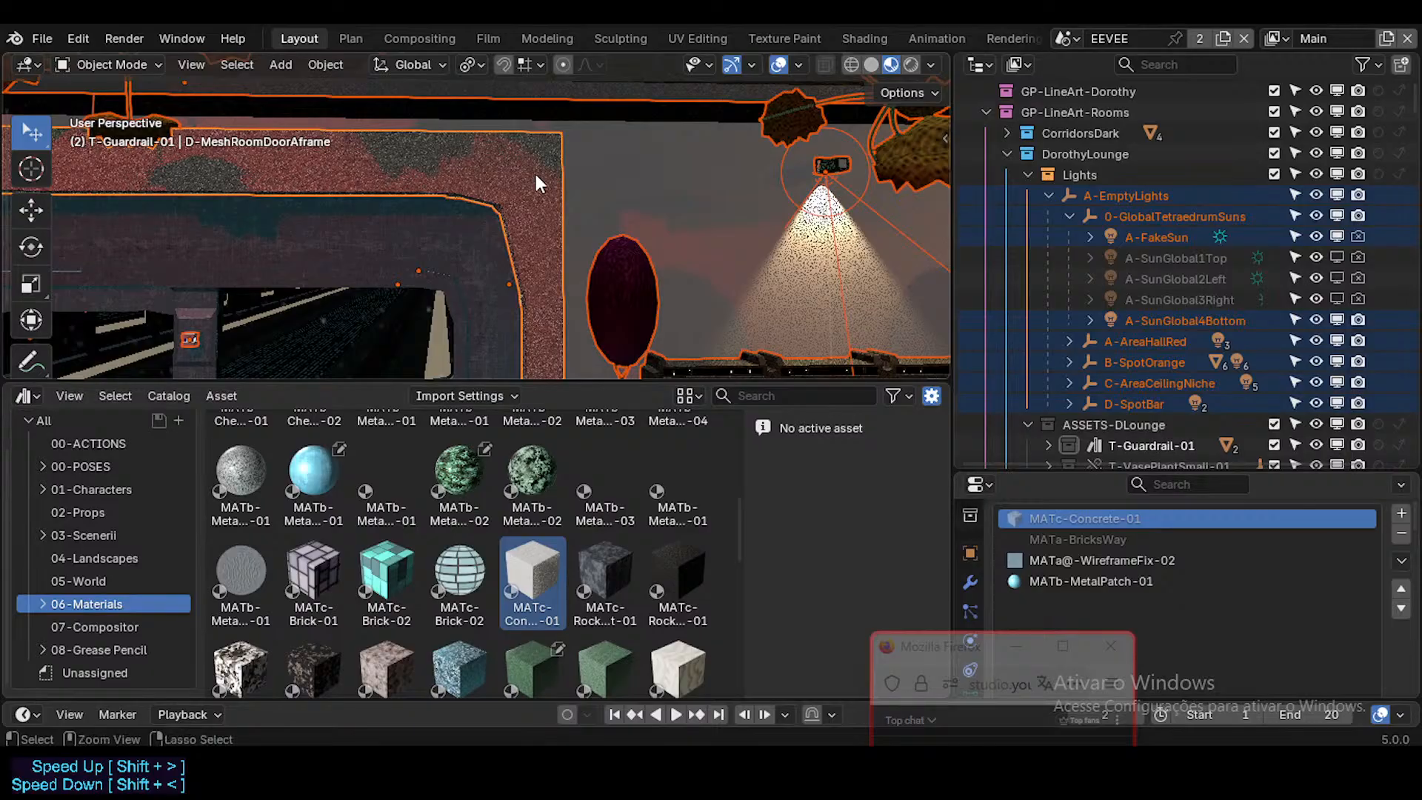
Step: Try to link the door frame's materials to all selected objects with Link Materials
key("ctrl+c")
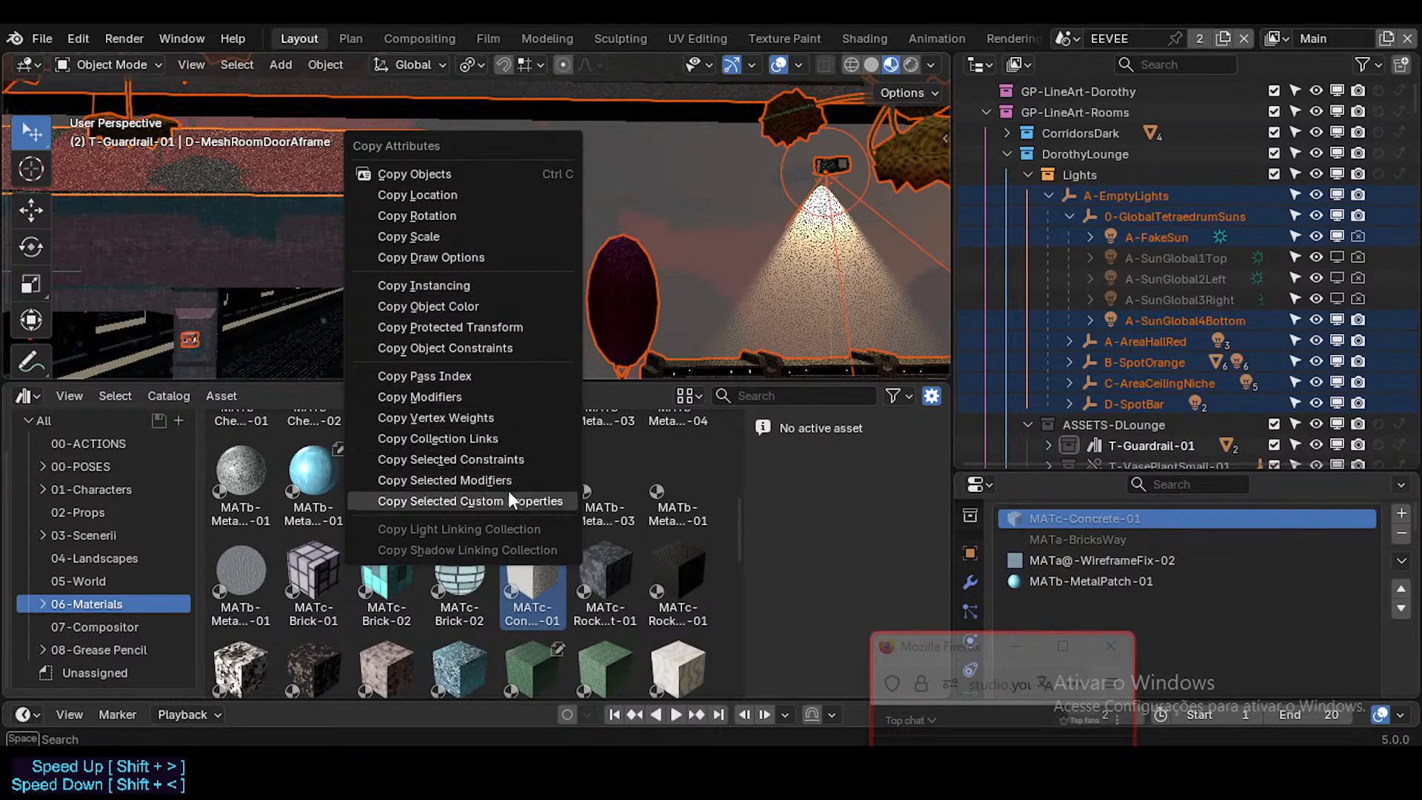
left_click(342, 69)
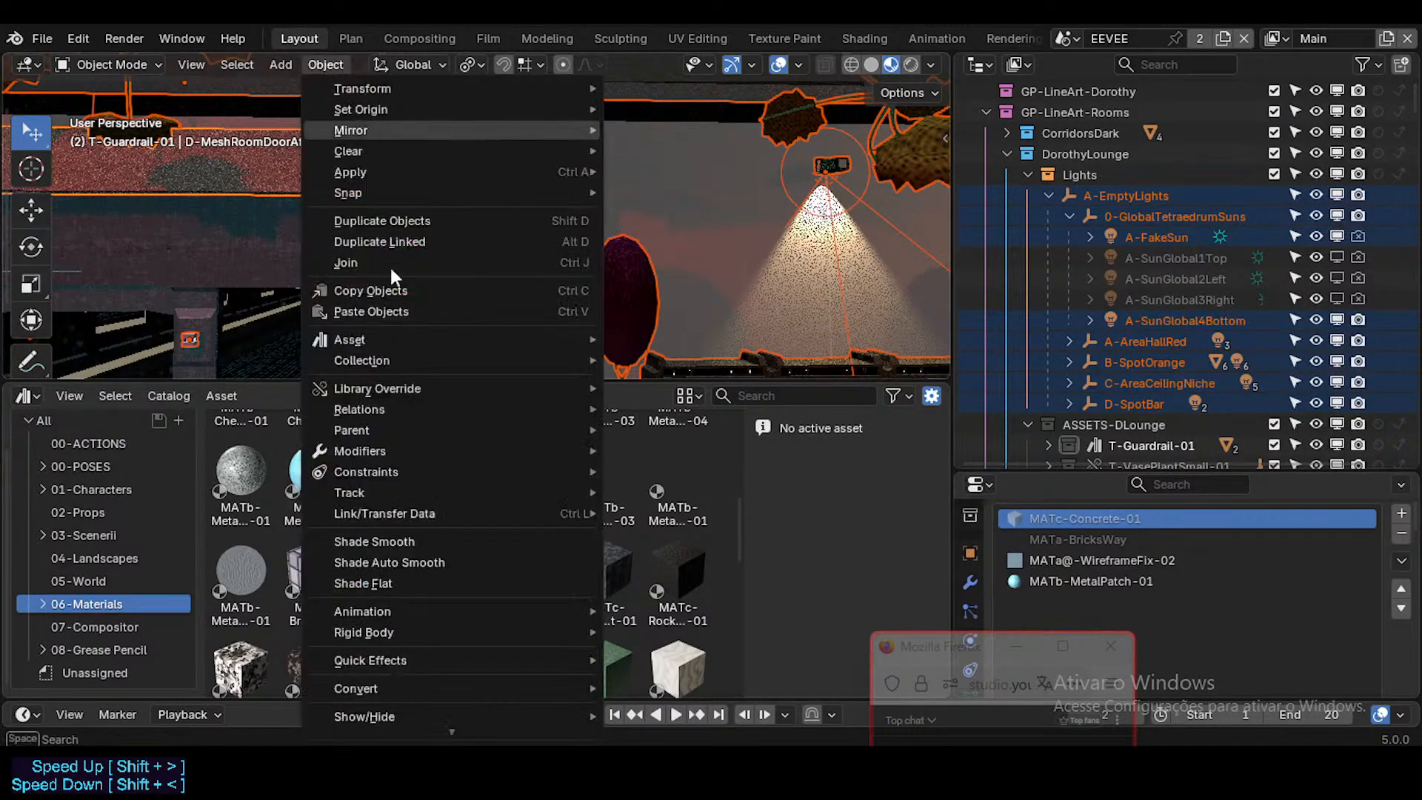
mouse_move(410, 362)
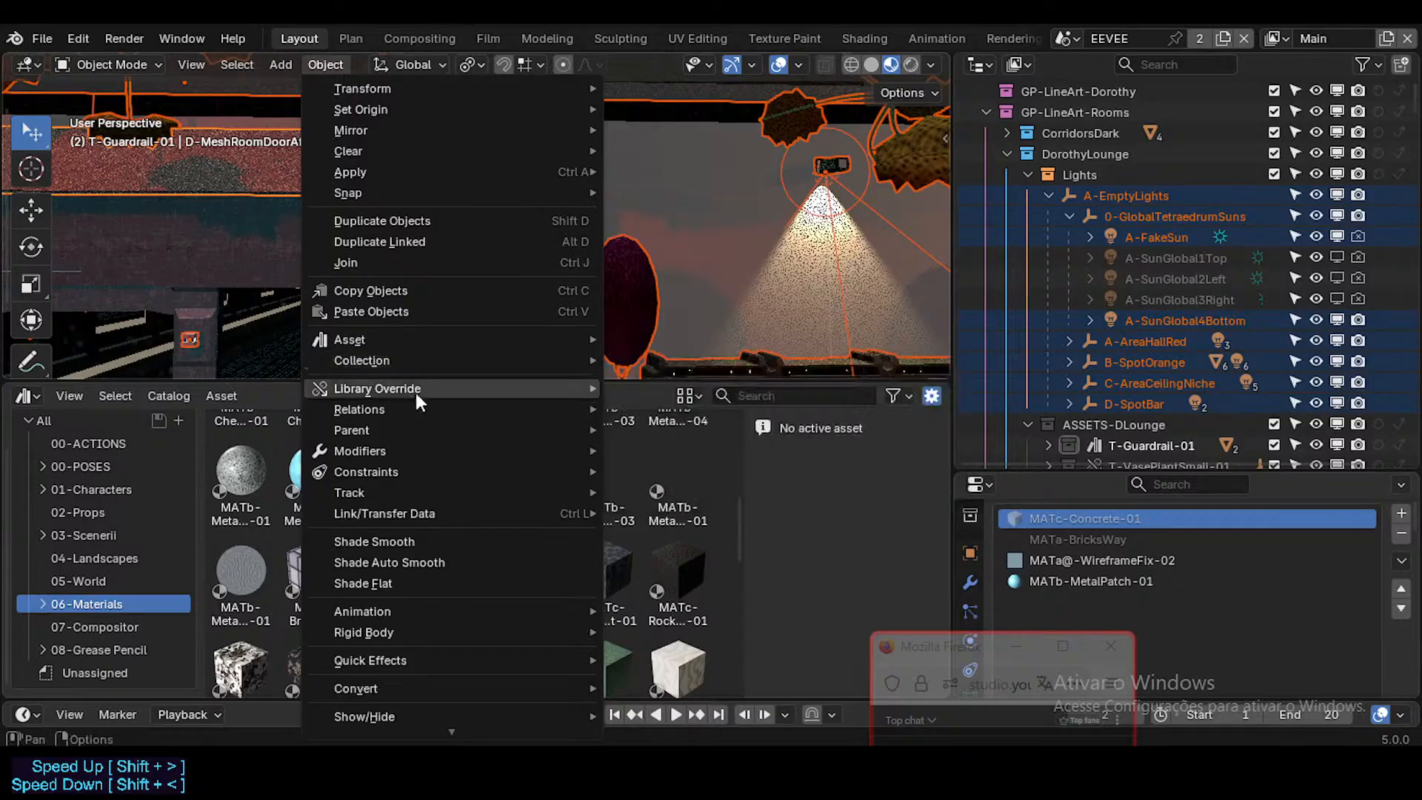
mouse_move(417, 451)
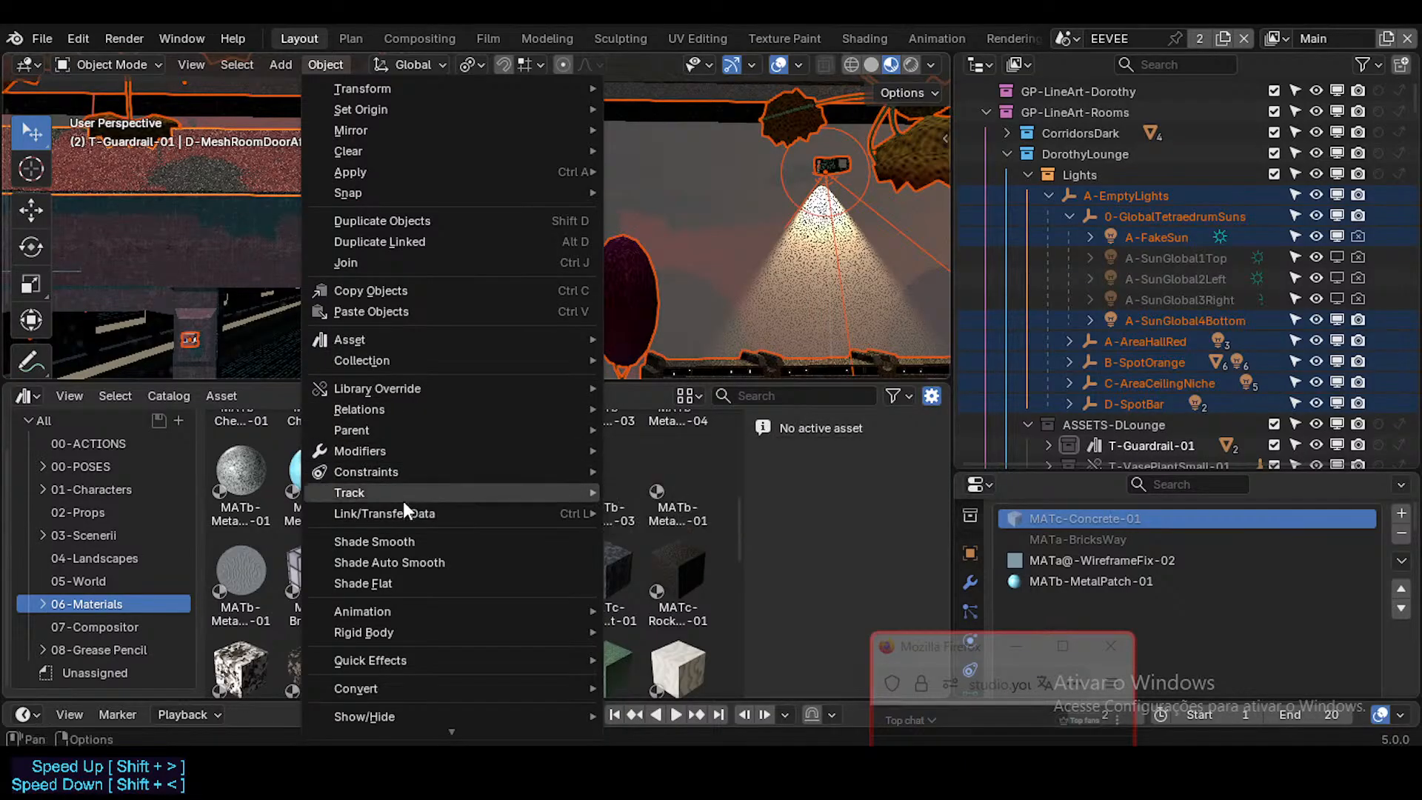
mouse_move(413, 388)
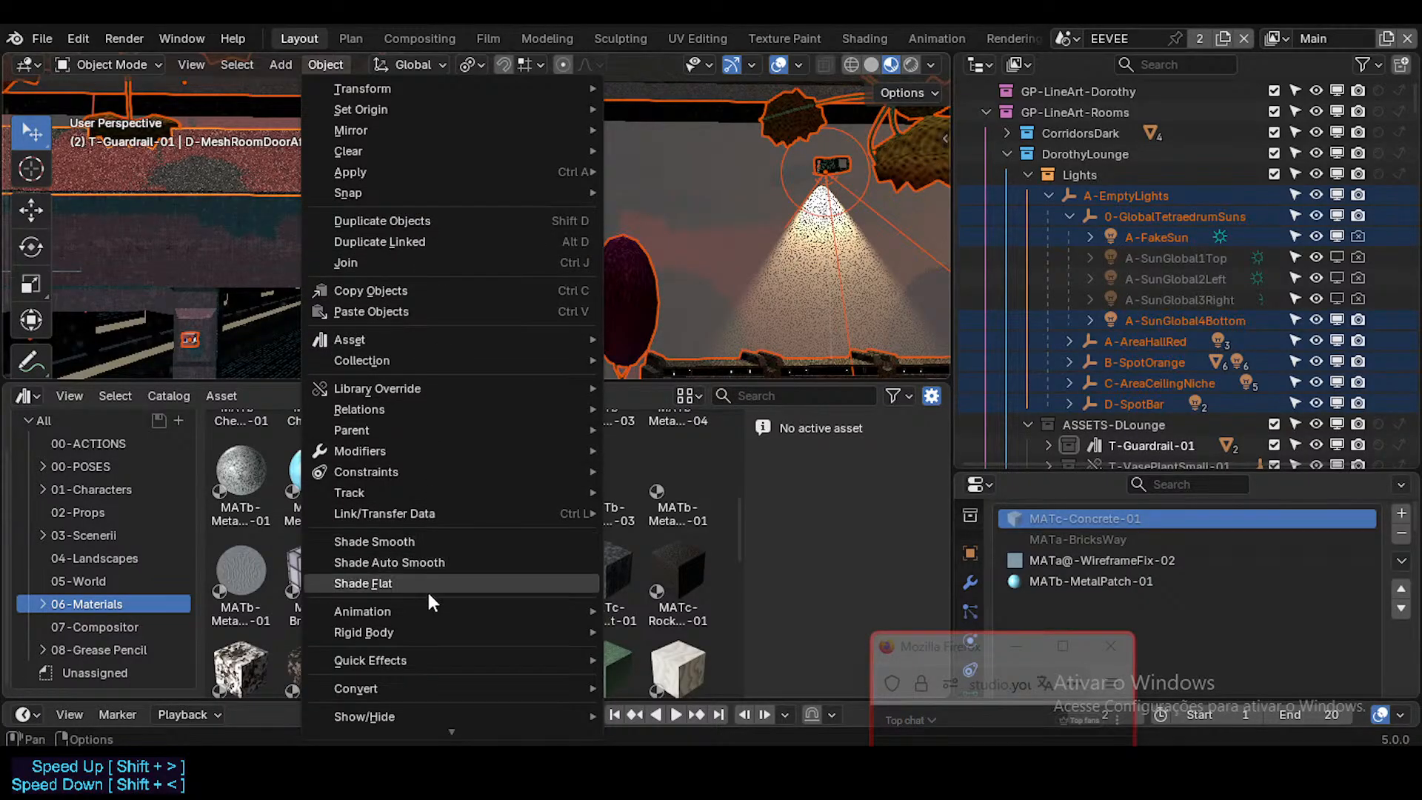
mouse_move(435, 513)
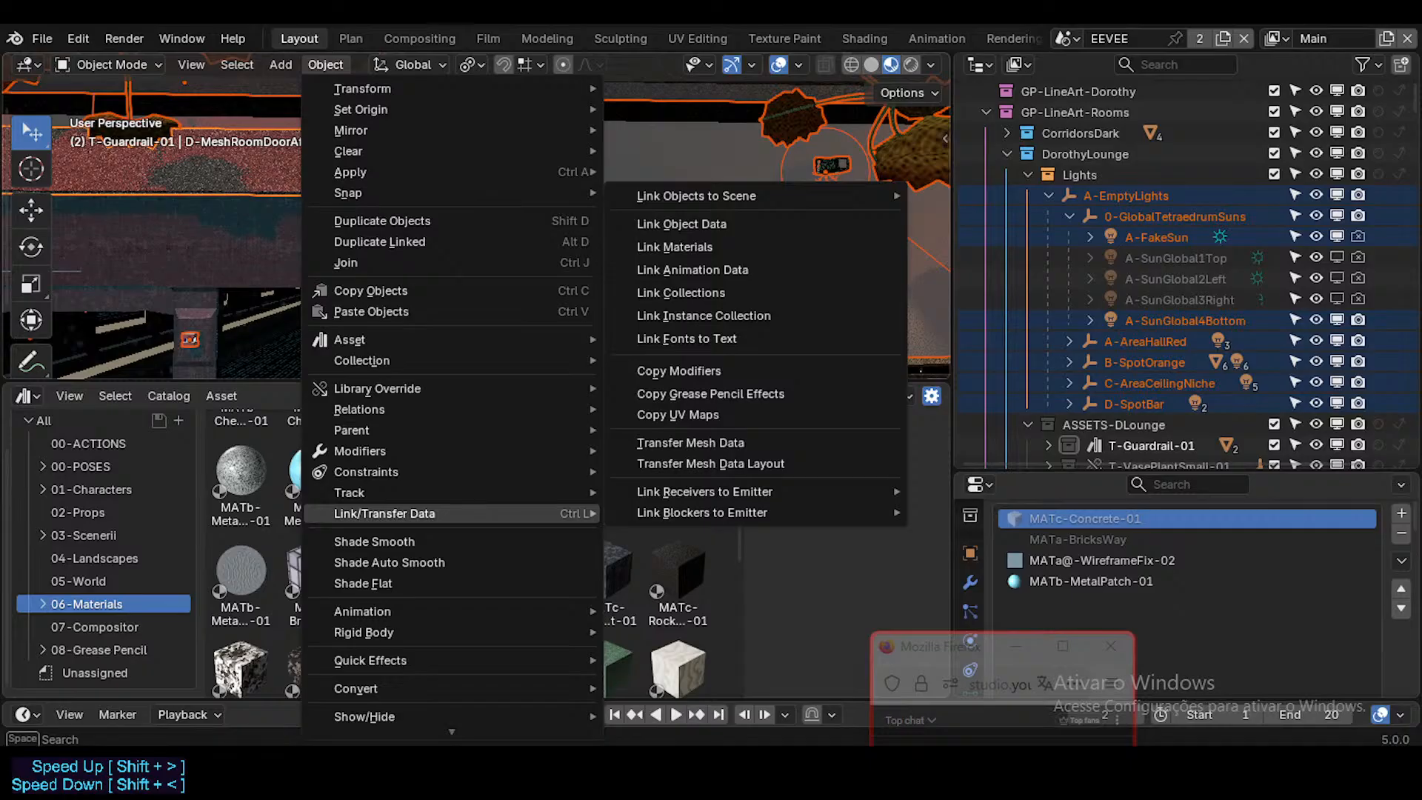
mouse_move(629, 770)
left_click(581, 685)
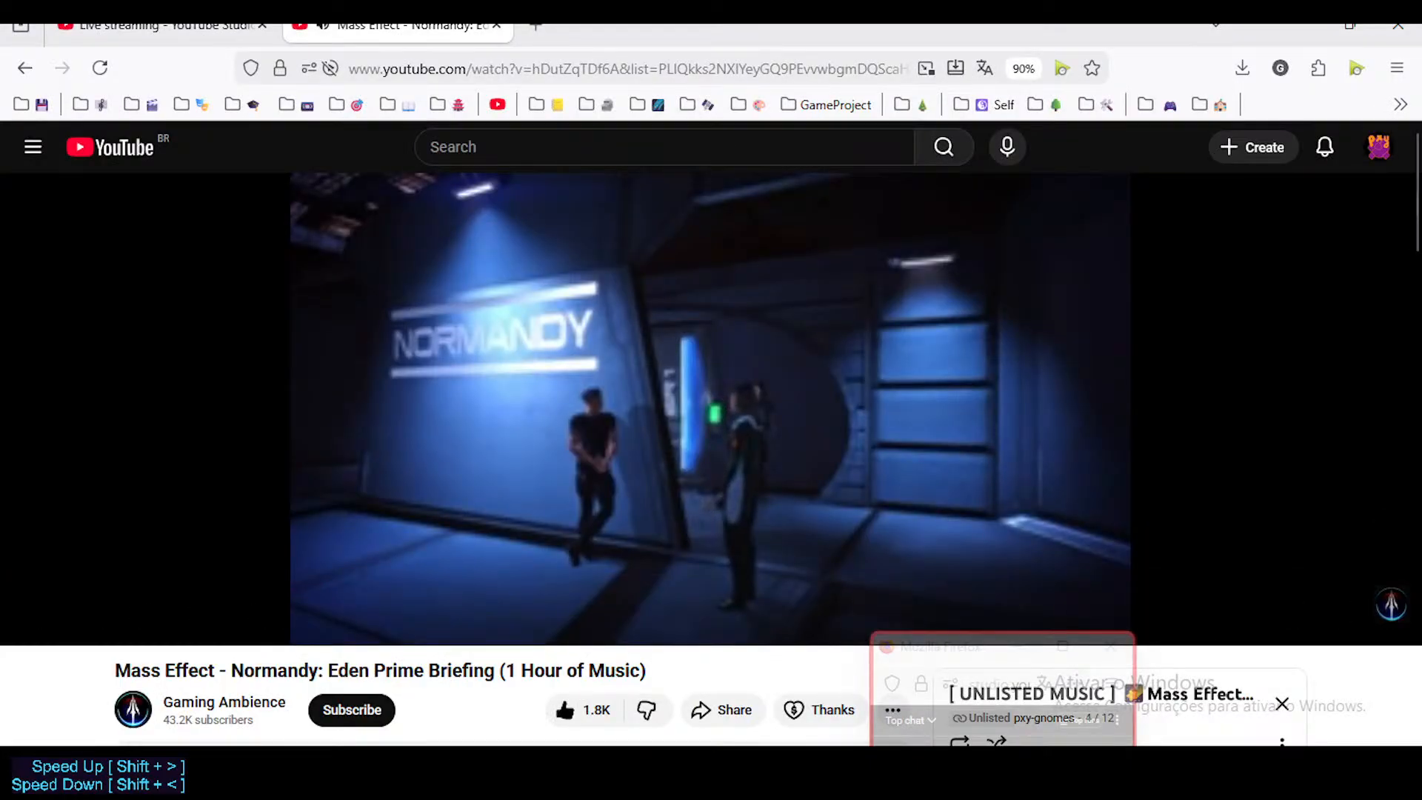
key("alt+Tab")
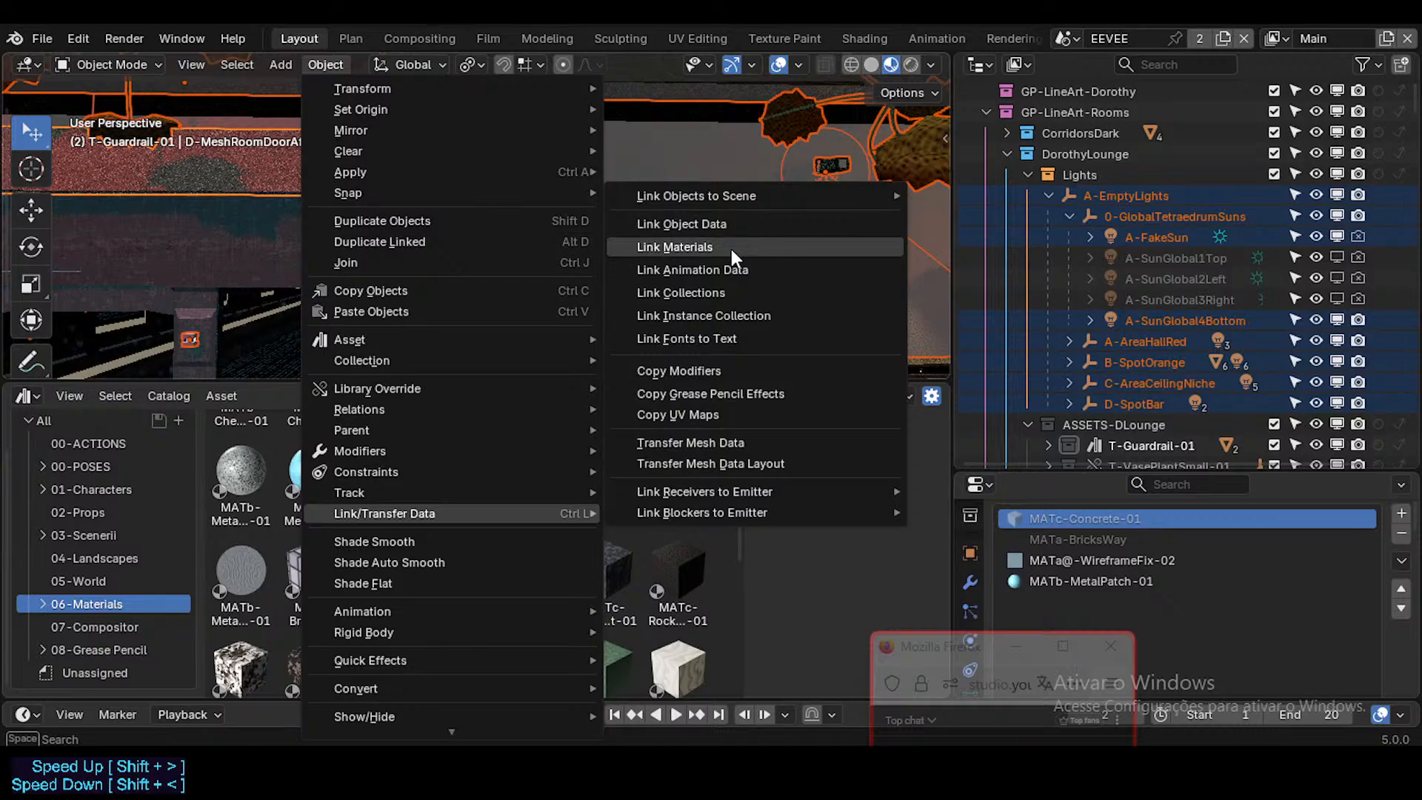
left_click(702, 251)
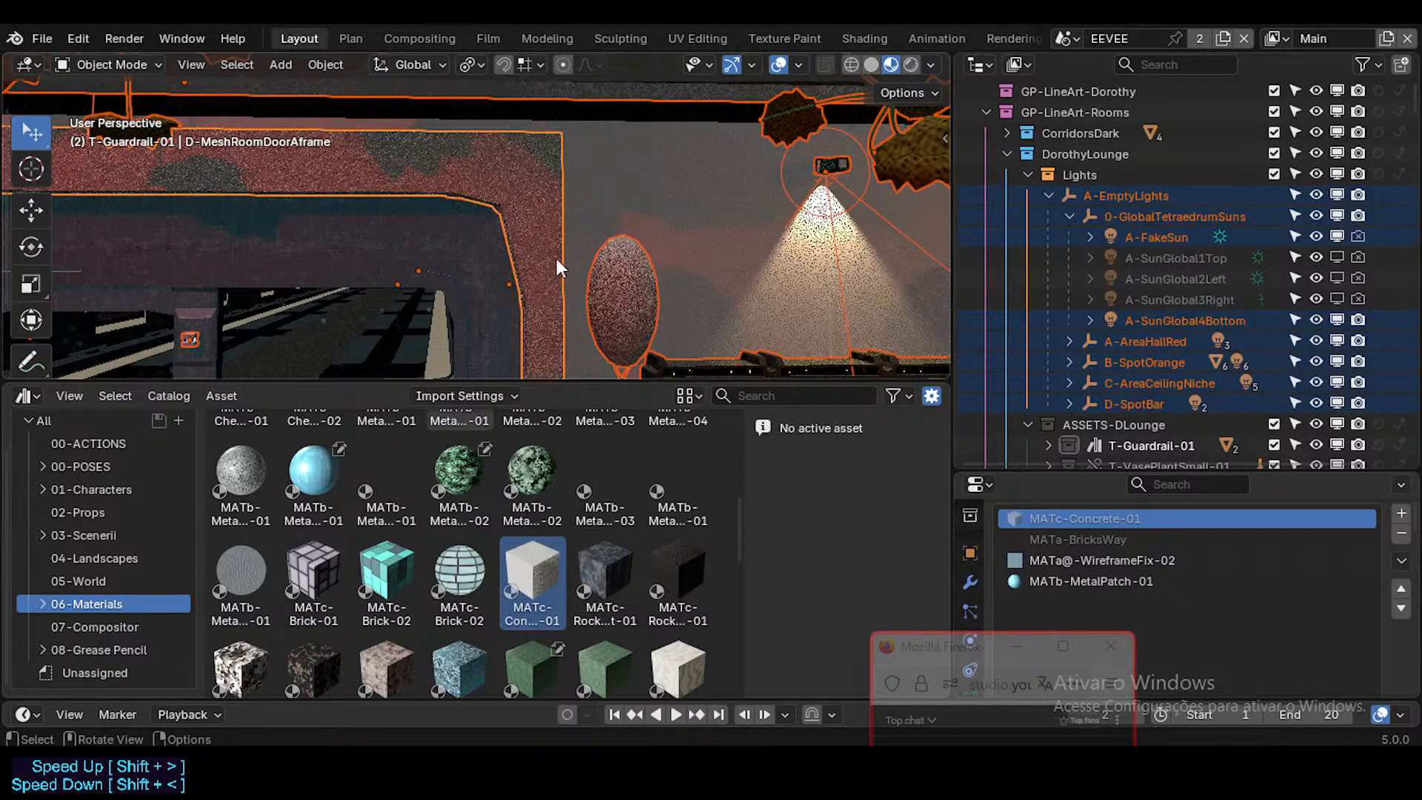
Step: Fly through the lounge and examine the materials on the walls, plants, bar and door frame, toggling the selection of all objects
middle_click_drag(568, 271, 639, 291)
key("shift+grave")
left_click(638, 291)
key("alt+a")
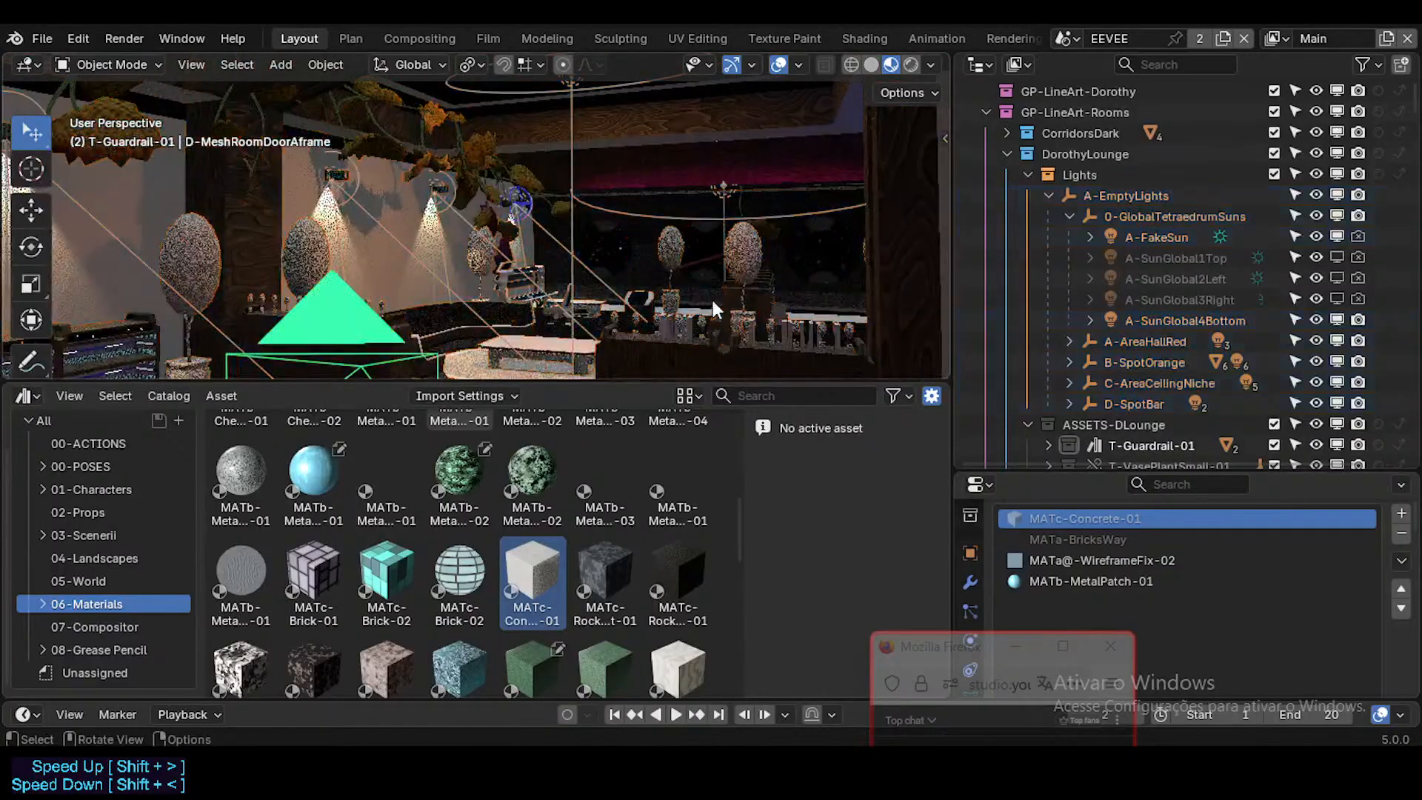
key("shift+grave")
left_click(711, 297)
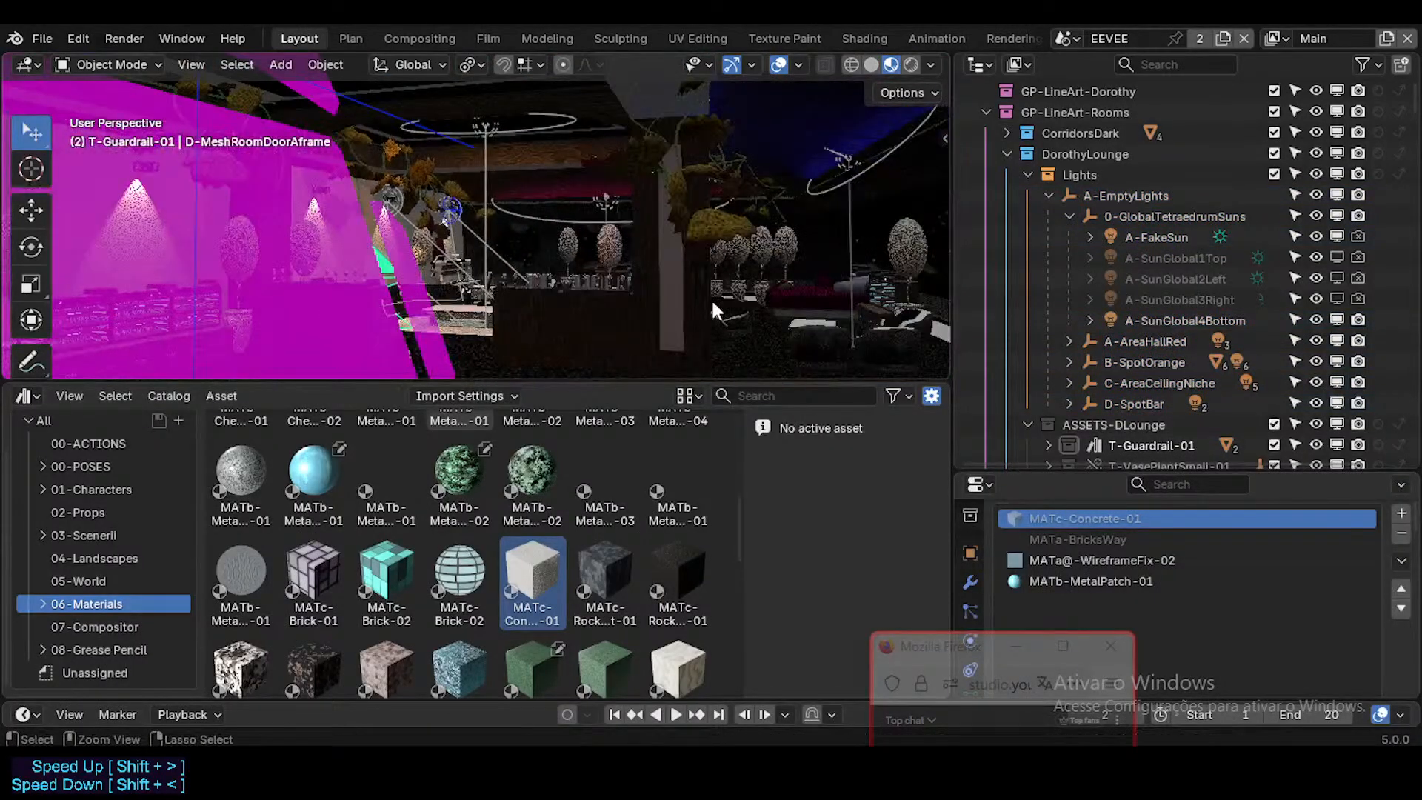
key("a")
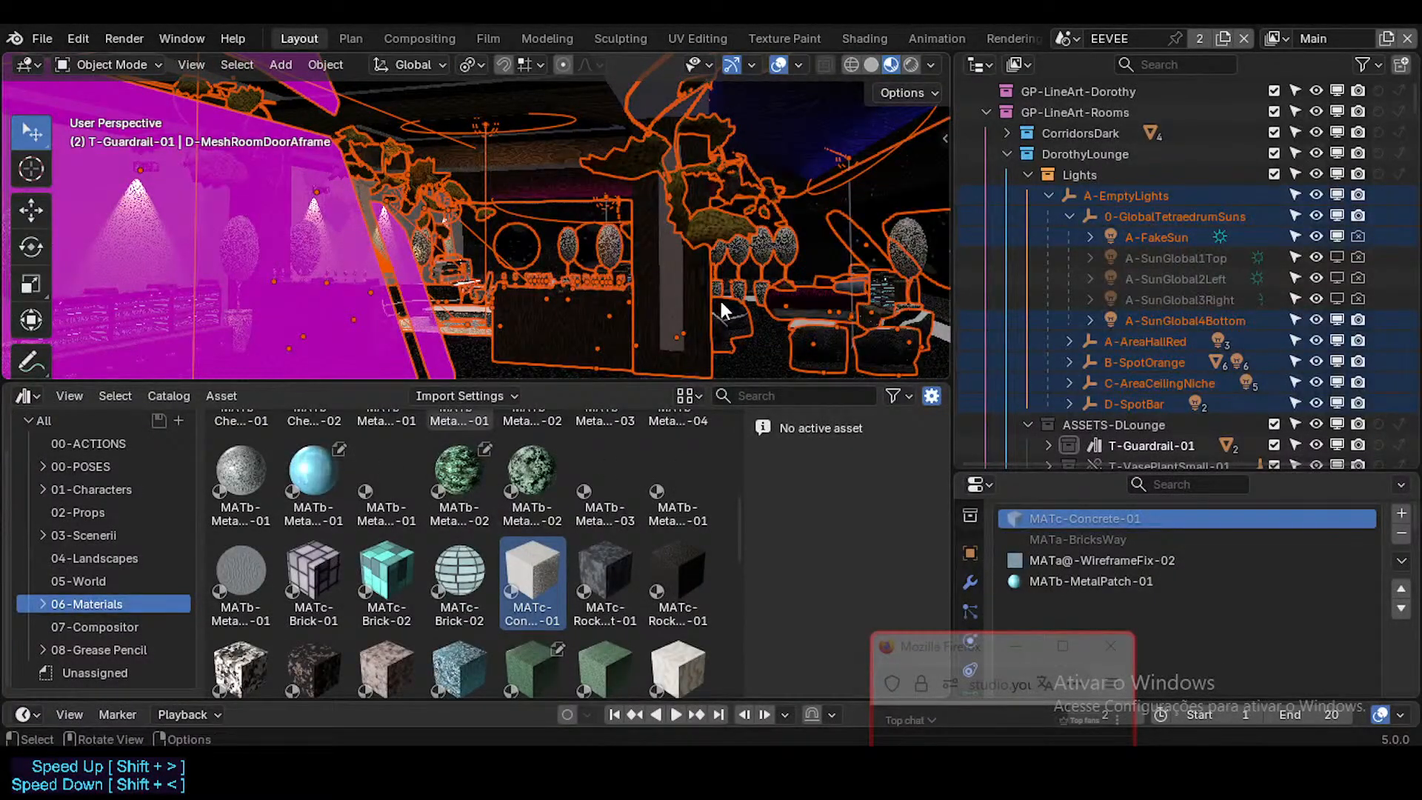
key("shift+grave")
key("w")
left_click(731, 297)
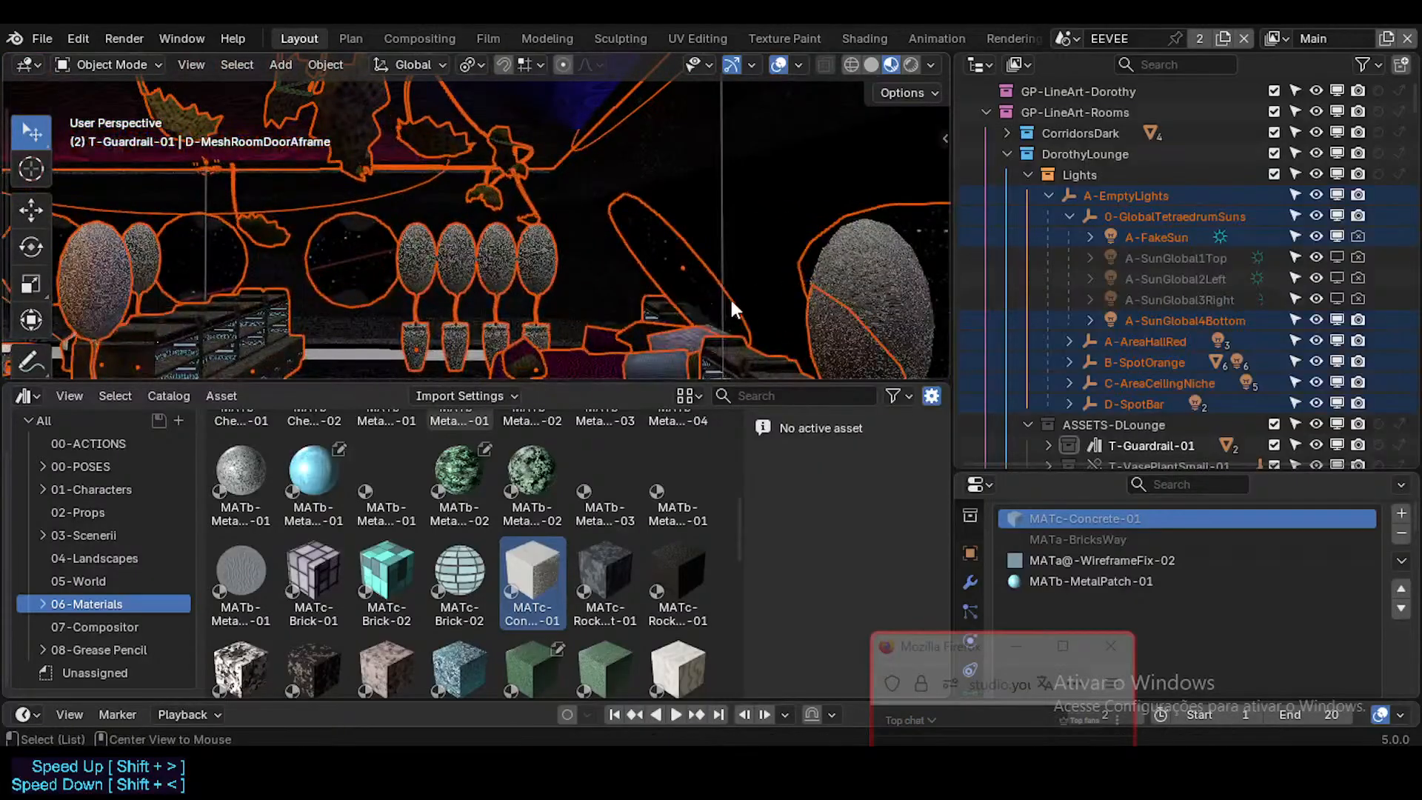
key("alt+a")
key("shift+grave")
key("w")
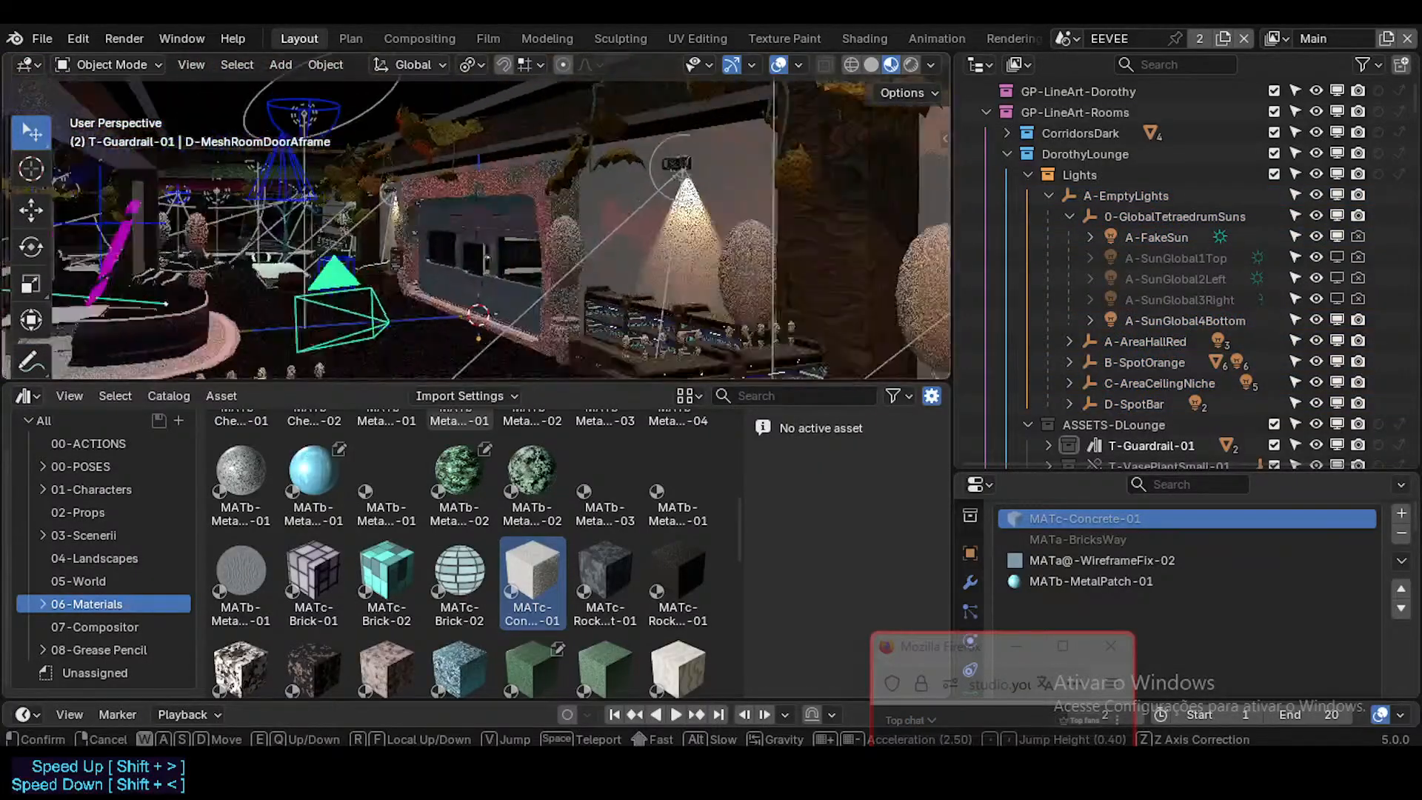
key("w")
left_click(733, 276)
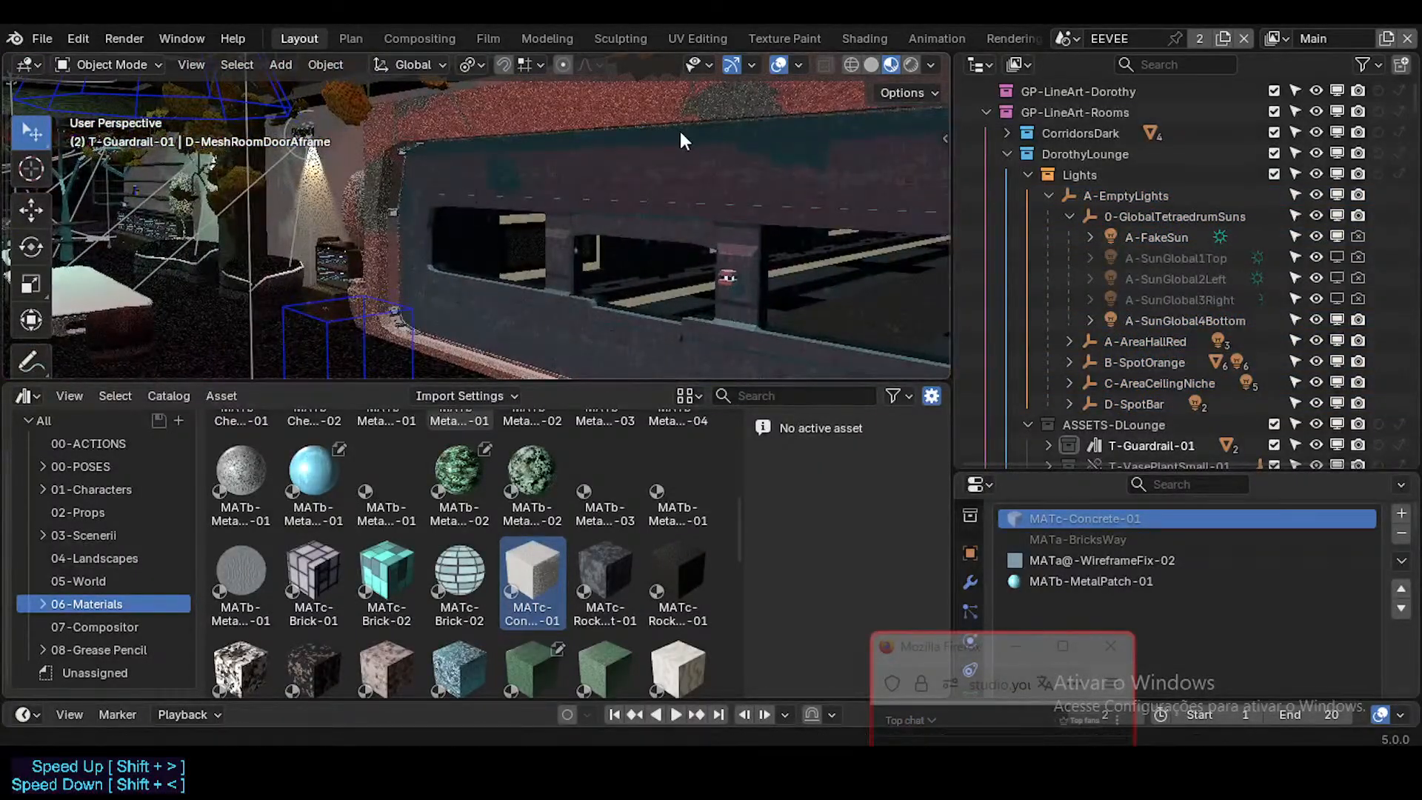
Step: Select all objects, keeping the door frame active, and link its object data to them
left_click(677, 127)
left_click(669, 111)
key("a")
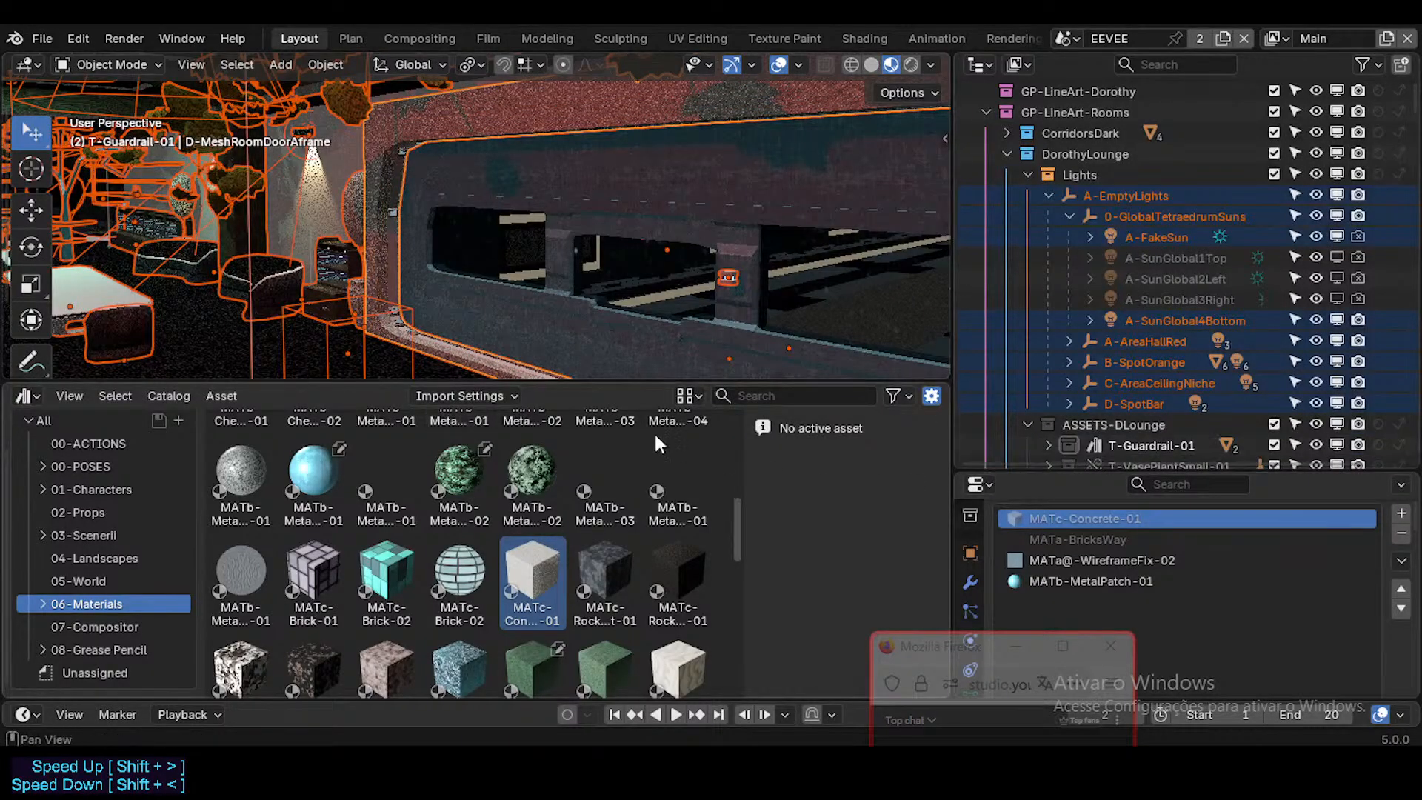
key("ctrl+c")
key("Escape")
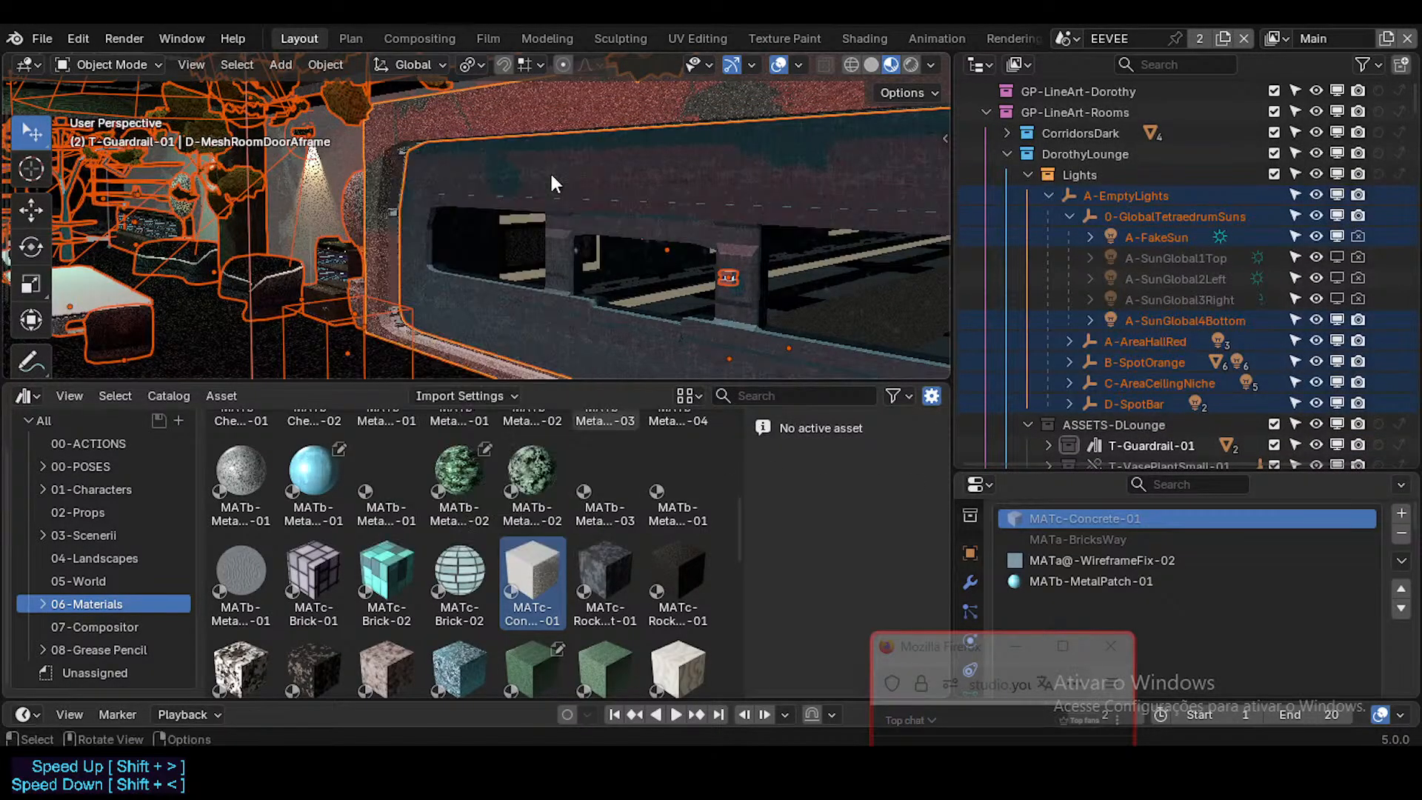
left_click(325, 64)
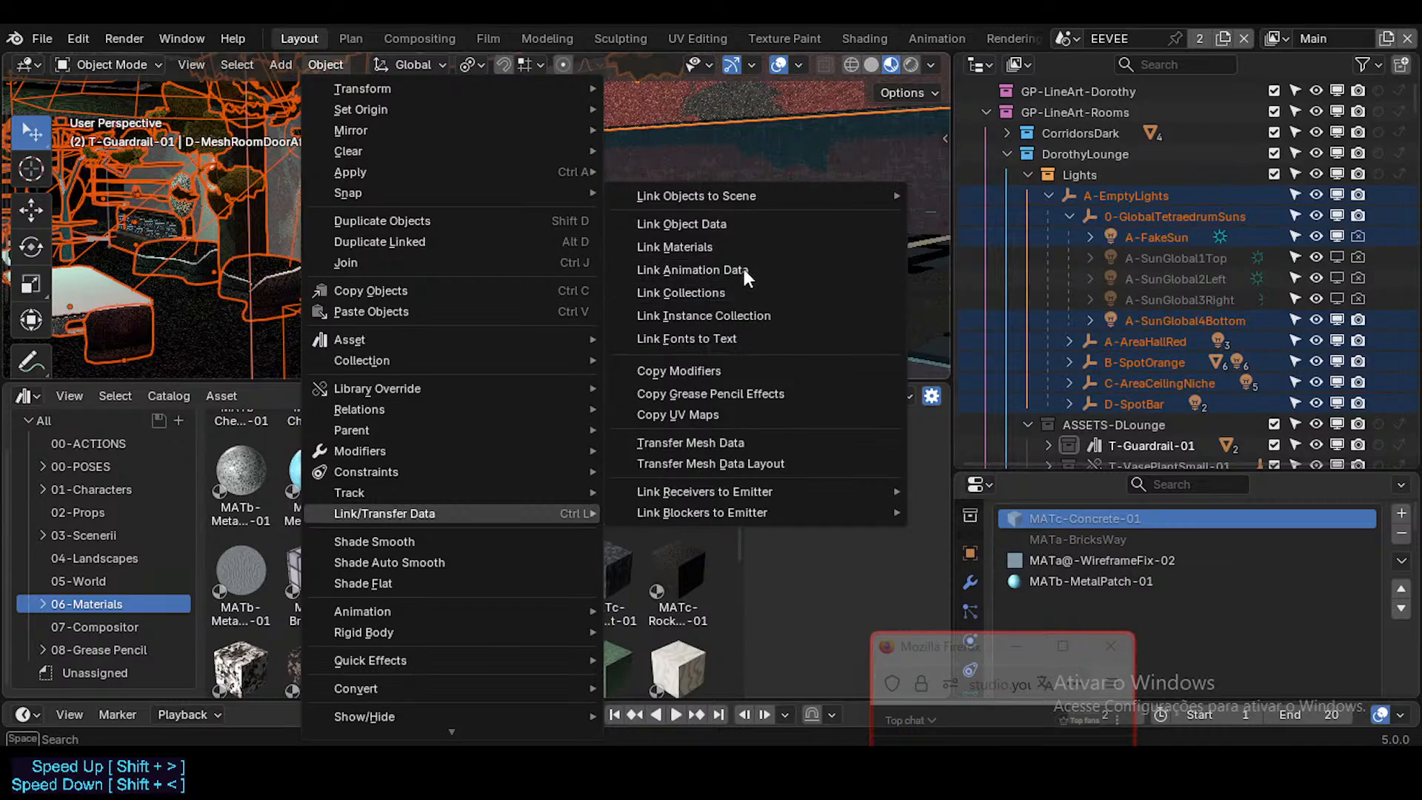
left_click(757, 225)
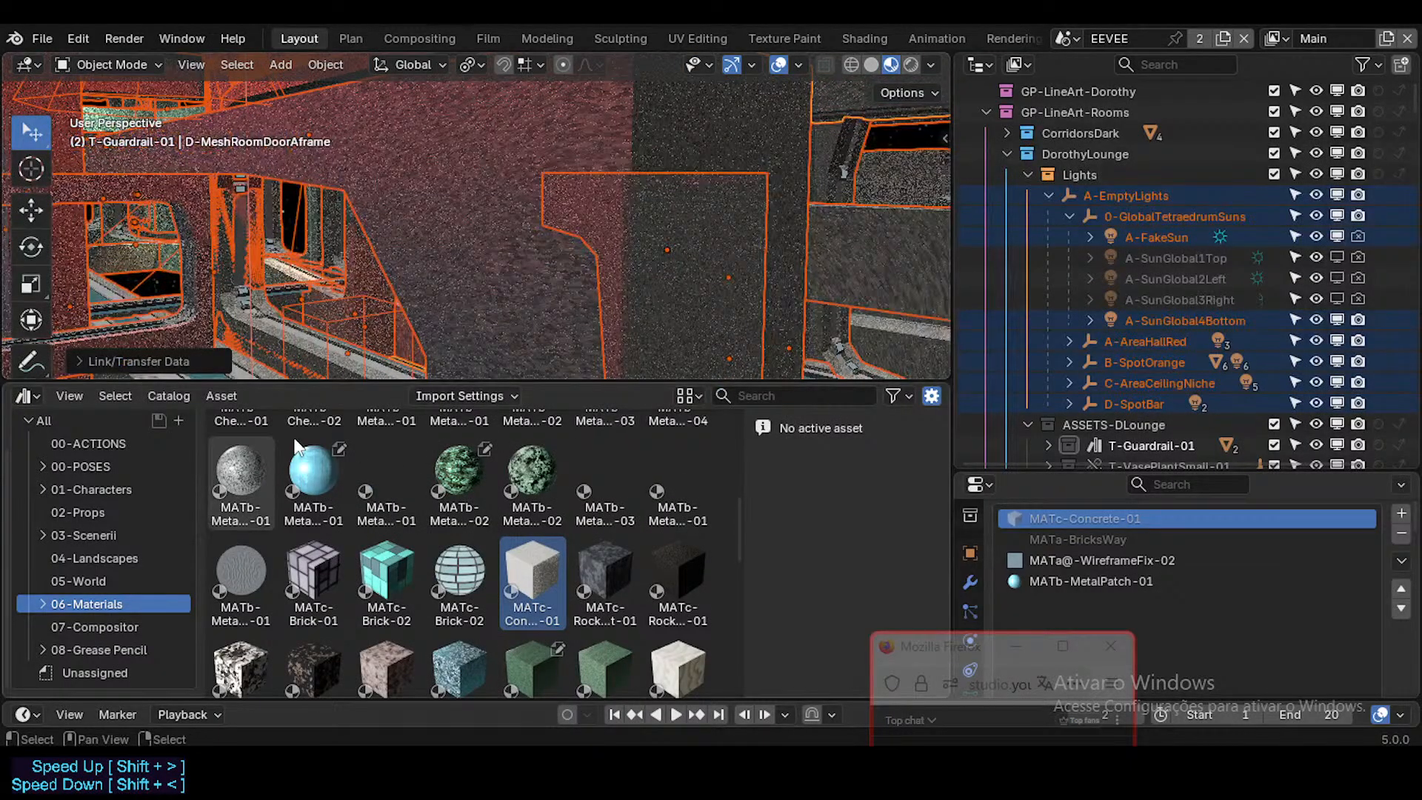
Step: Change the Link/Transfer Data operation's type to Link Materials
left_click(157, 359)
left_click(247, 357)
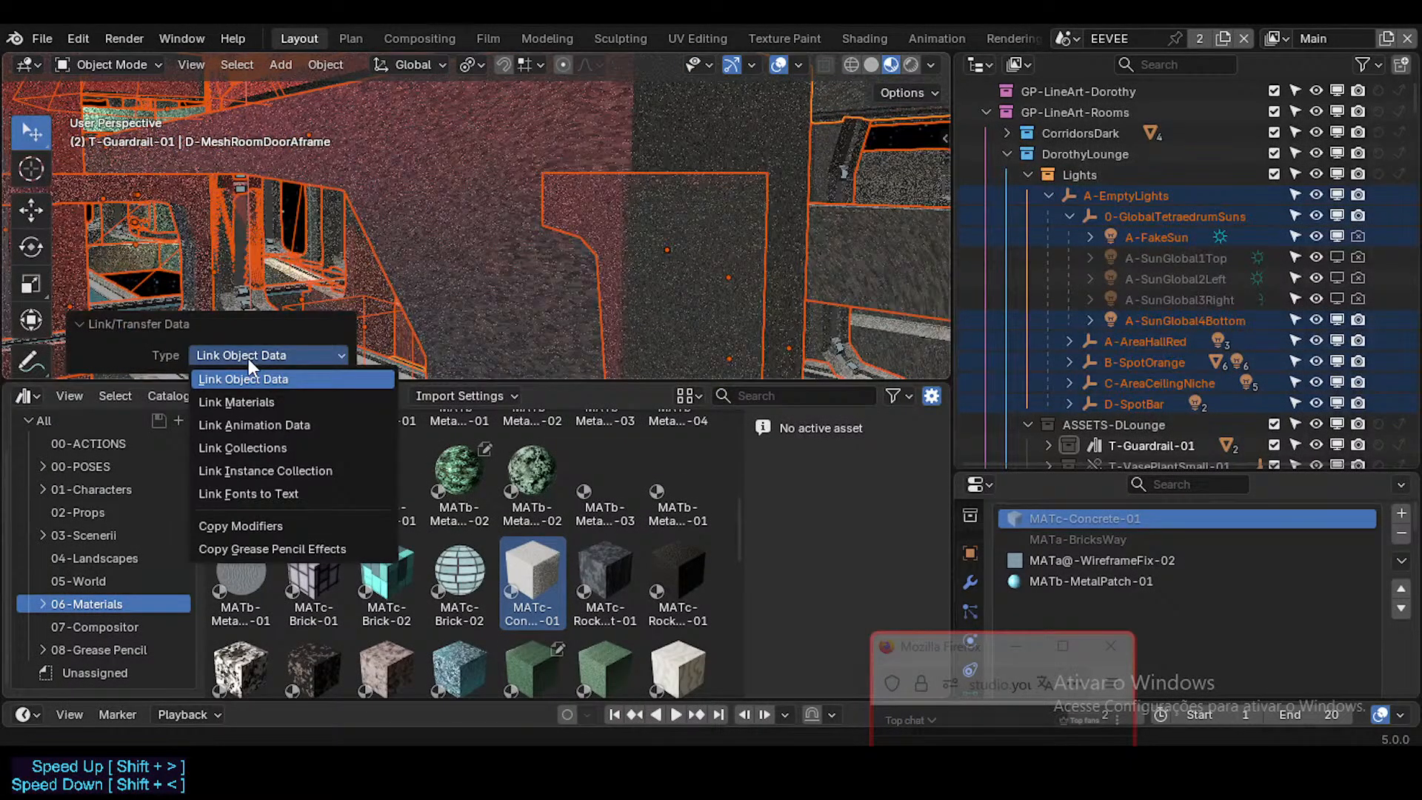
left_click(255, 400)
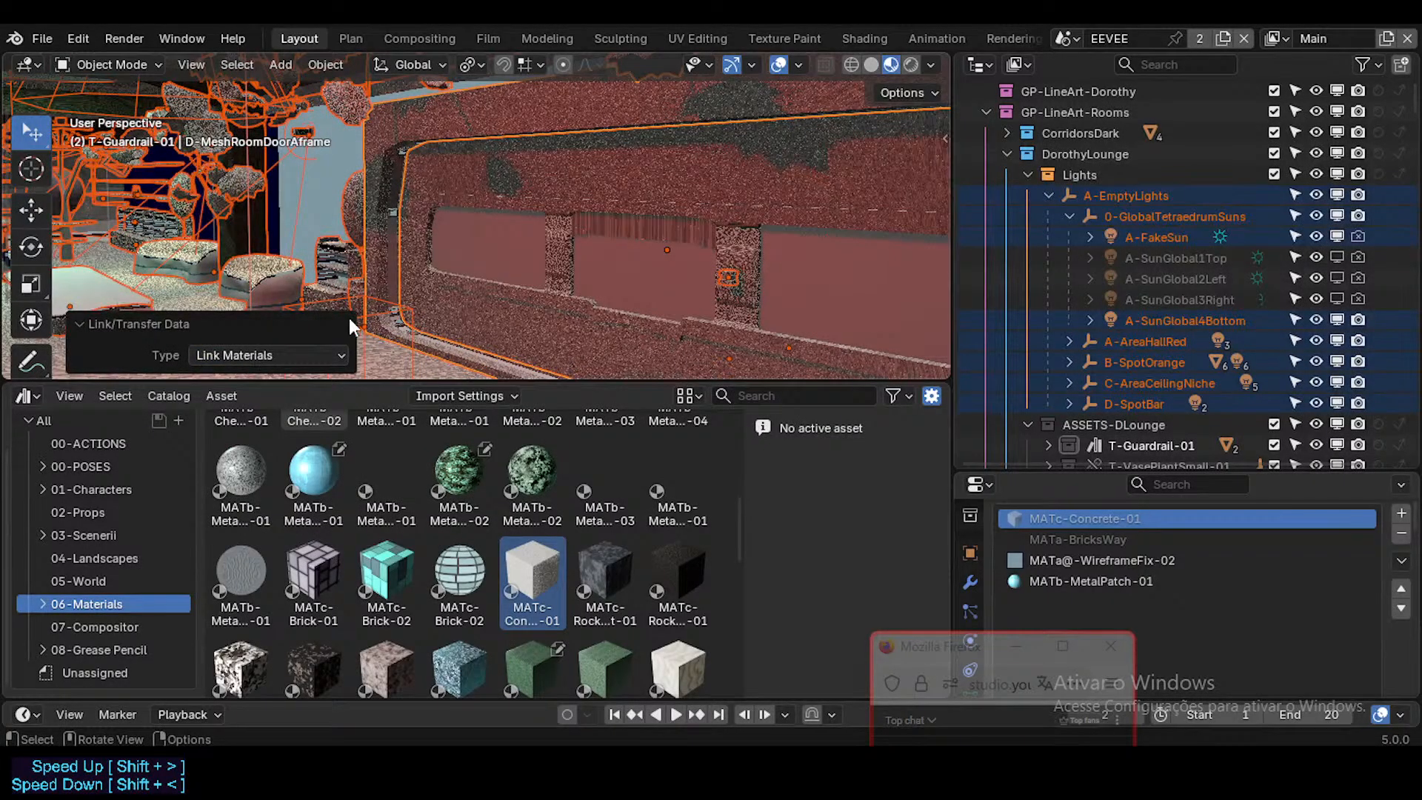
left_click(277, 357)
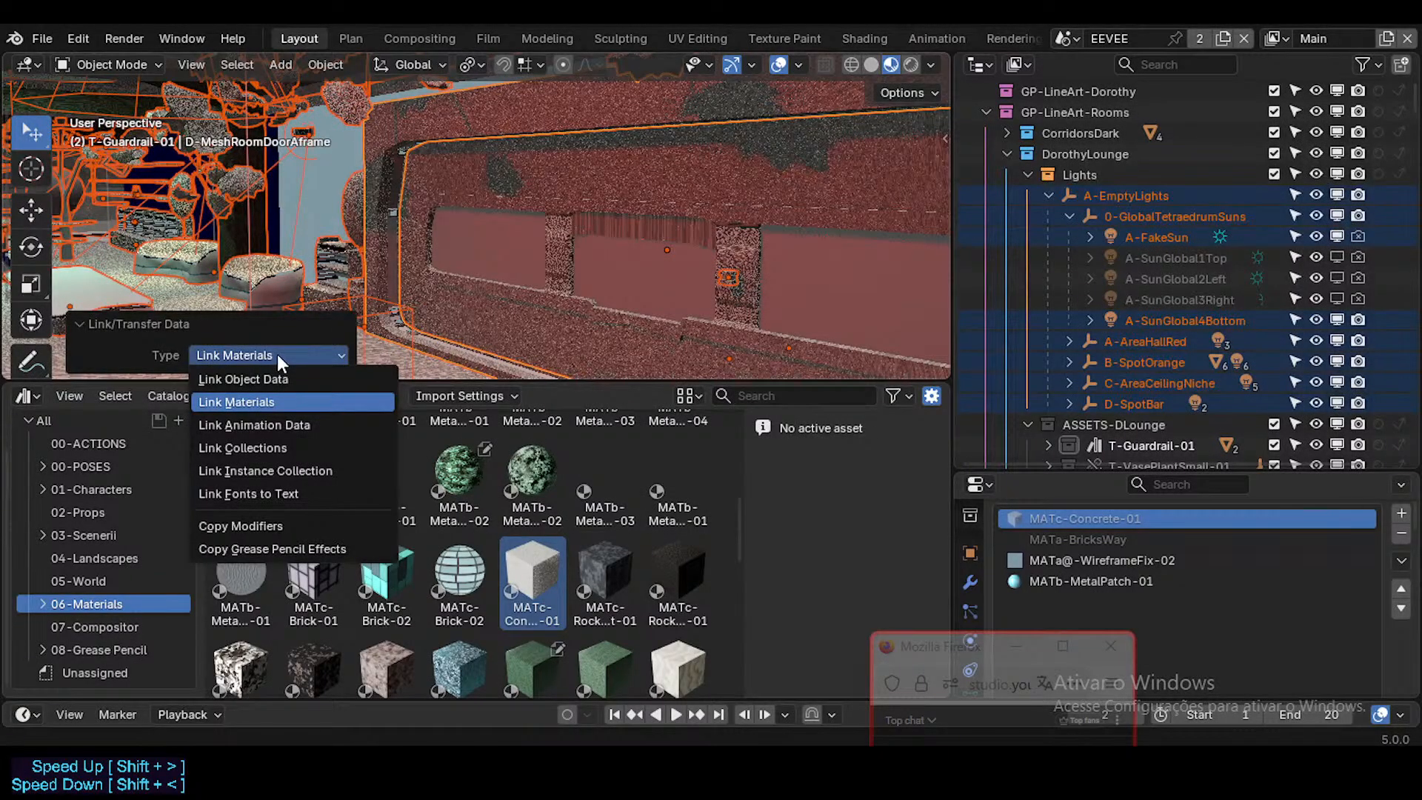
Step: Deselect everything and fly around the lounge to examine how linking the materials affected its walls, furniture and plants
key("alt+a")
key("shift+grave")
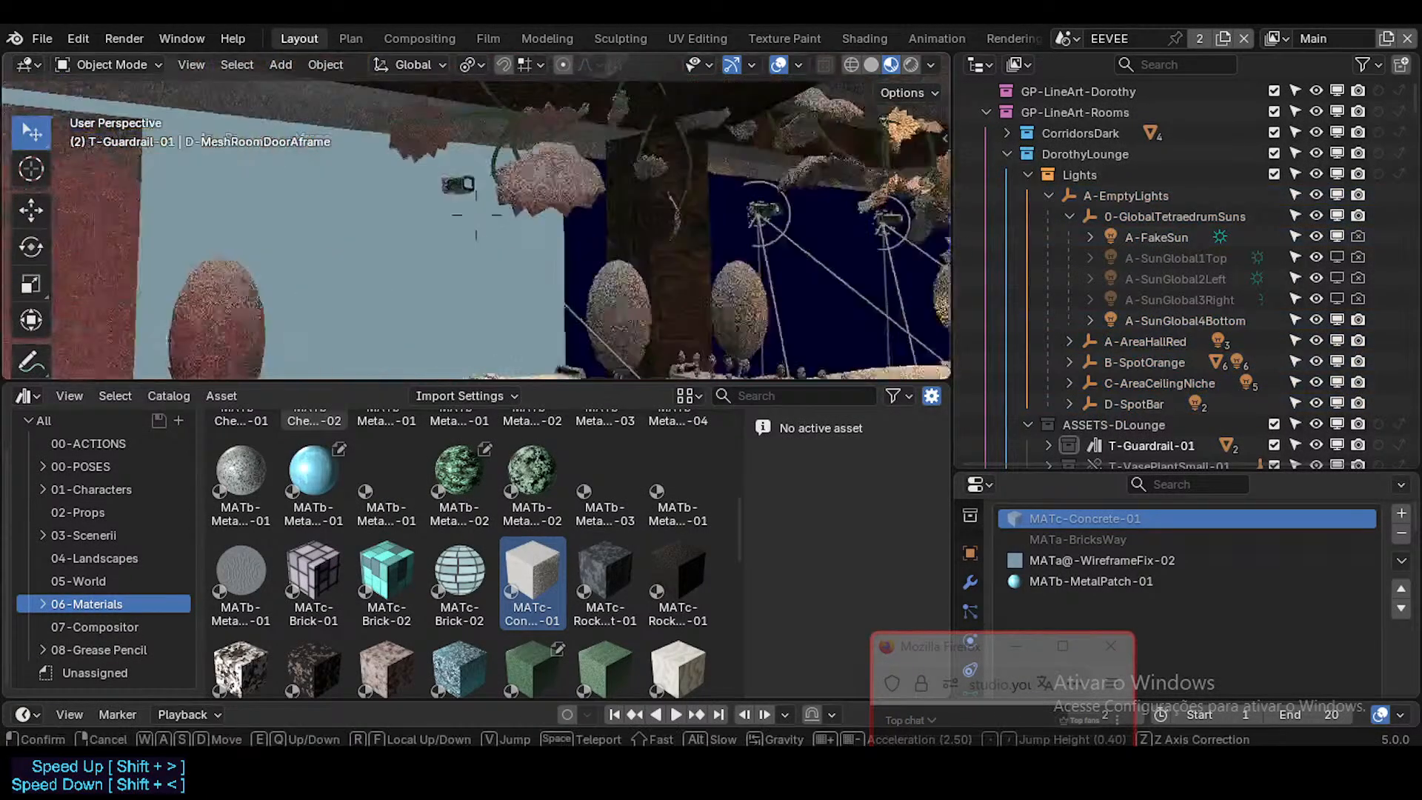
key("s")
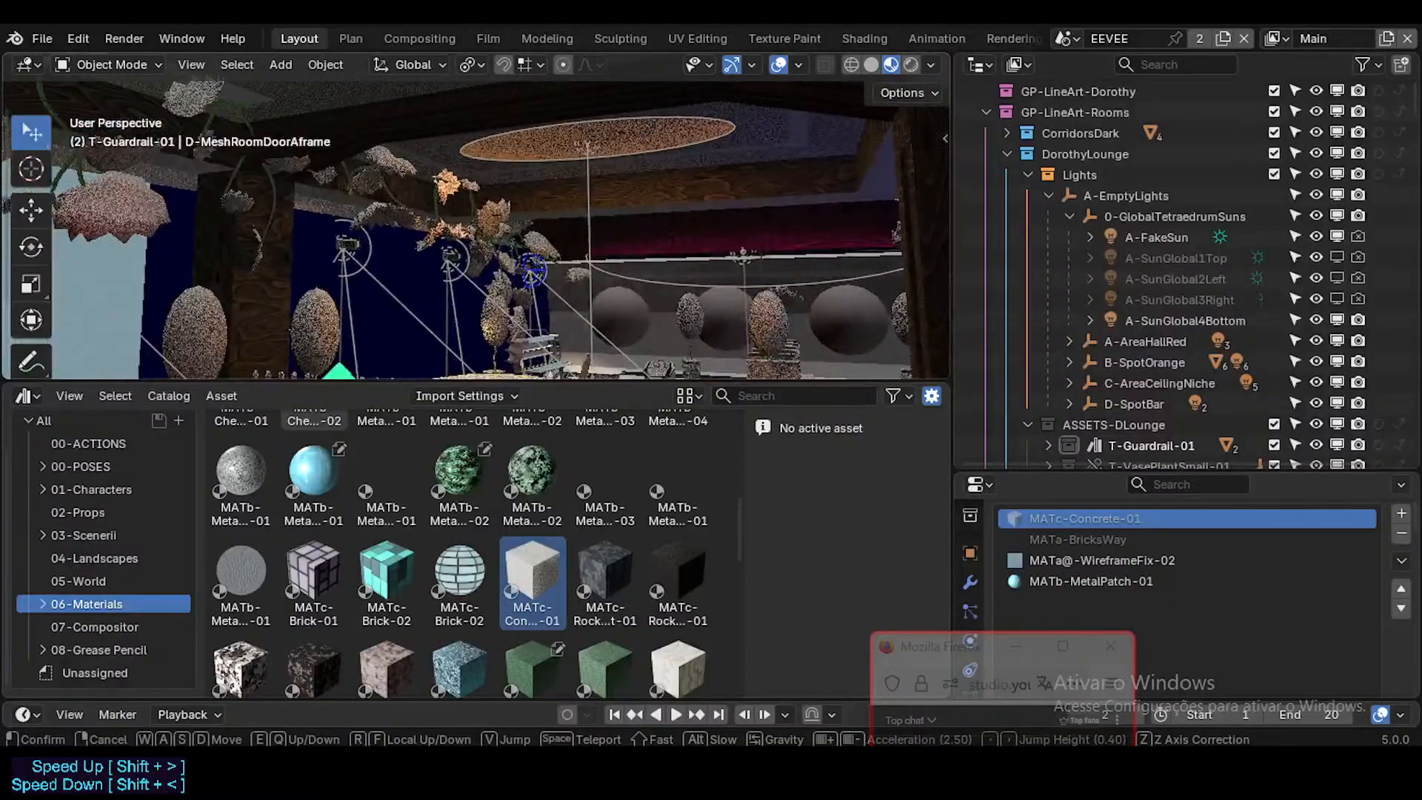
left_click(613, 234)
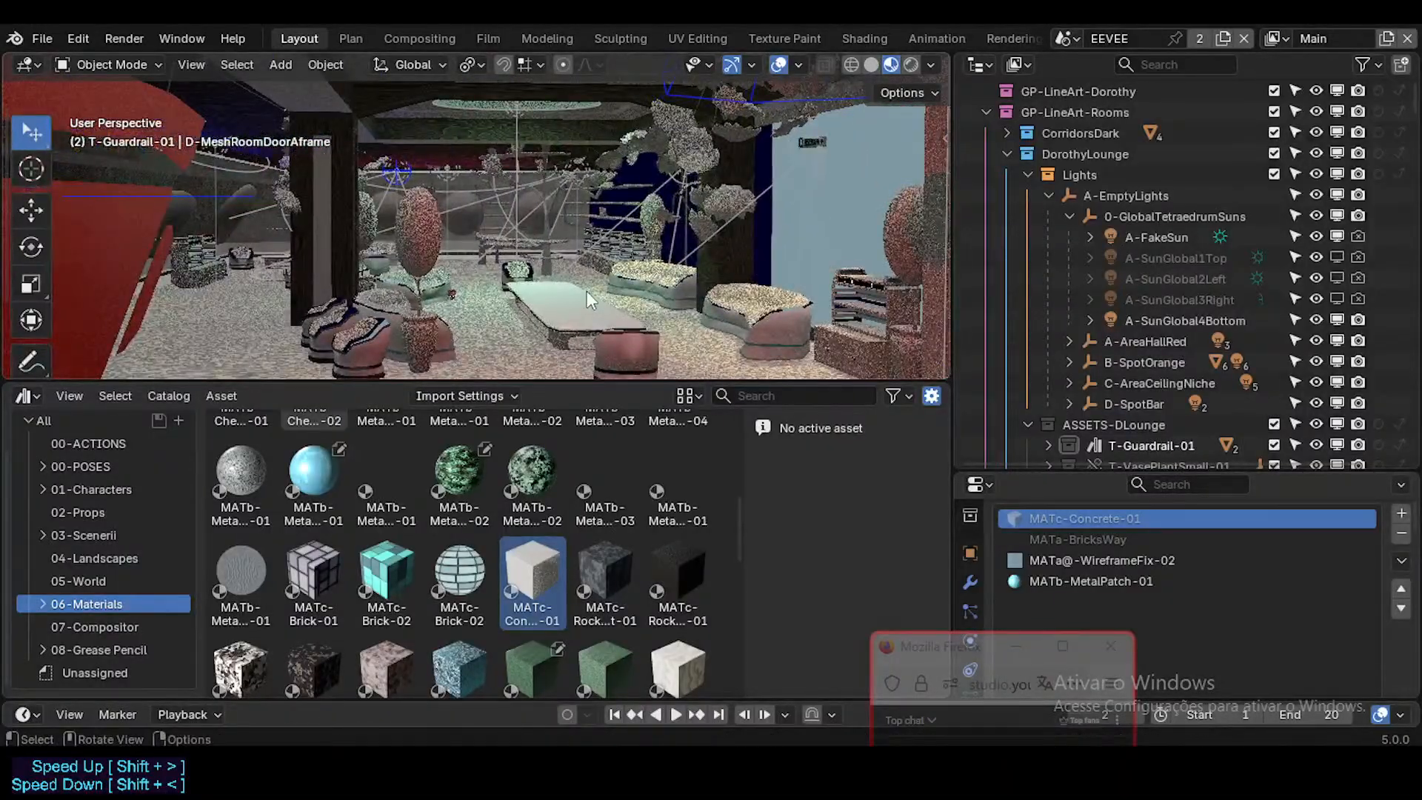
key("shift+grave")
key("w")
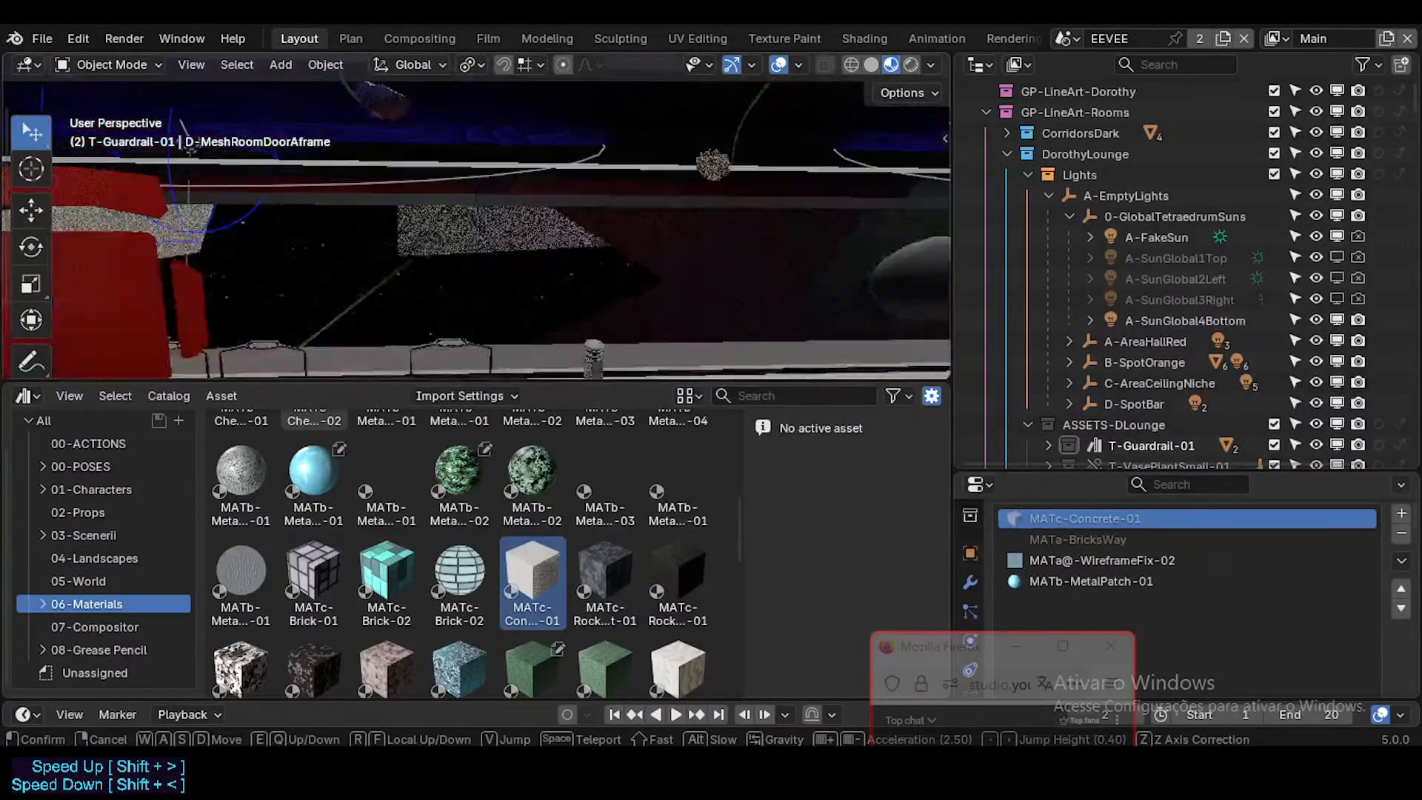
key("s")
left_click(587, 291)
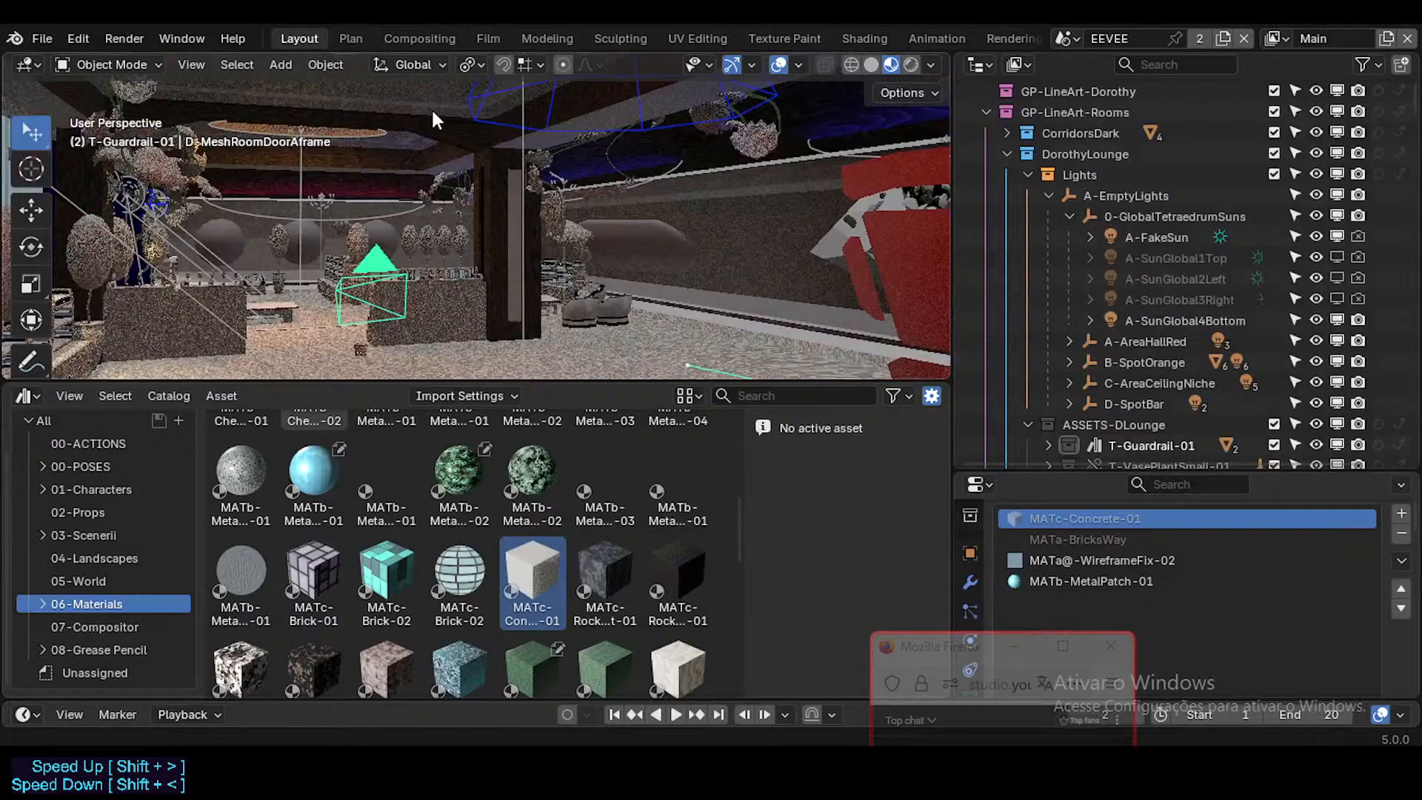
Step: Quit Blender without saving the changes to DorothyLounge.blend
key("ctrl+q")
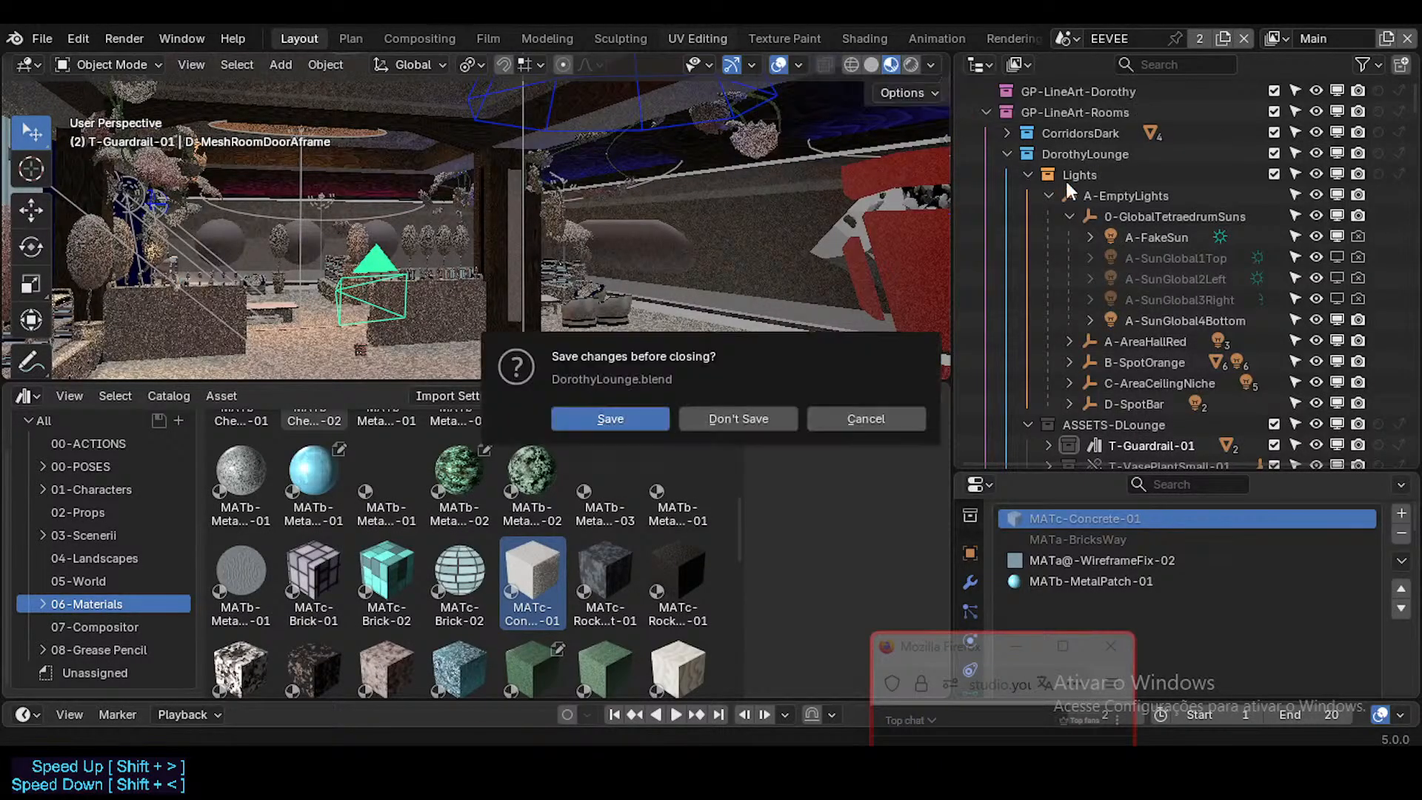
left_click(750, 411)
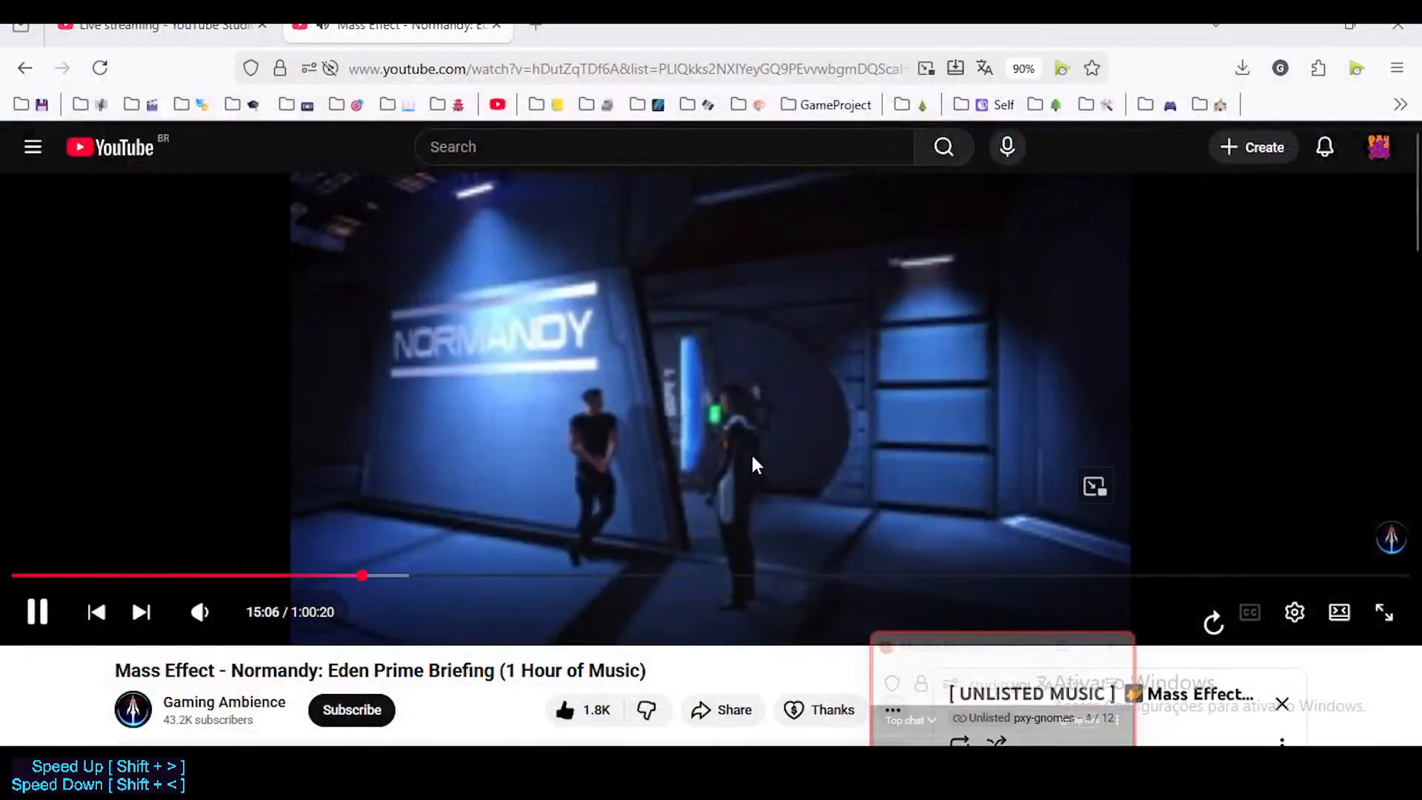
Step: Move the live chat window aside and request the end of the live stream in YouTube Studio
left_click_drag(964, 667, 1045, 295)
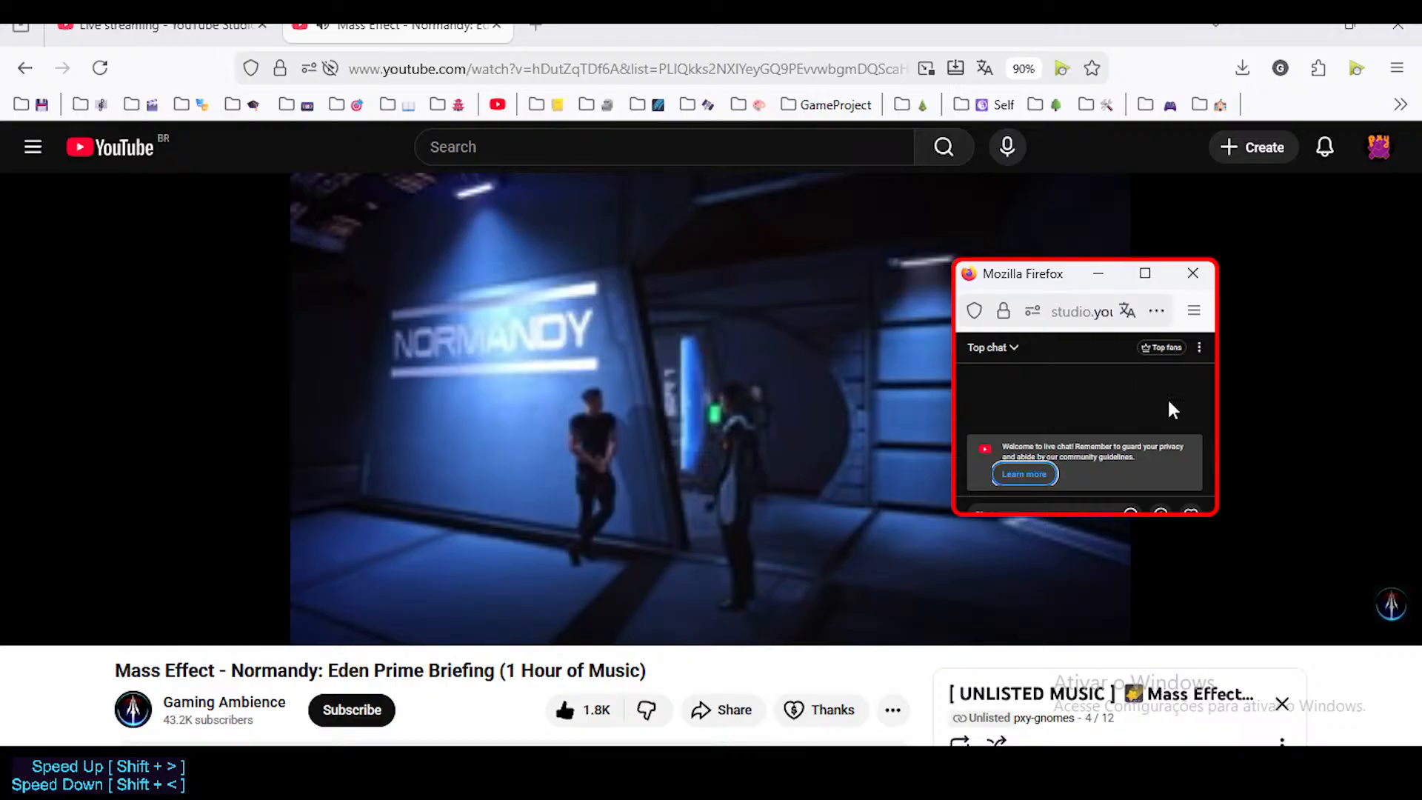
left_click_drag(1050, 280, 1105, 249)
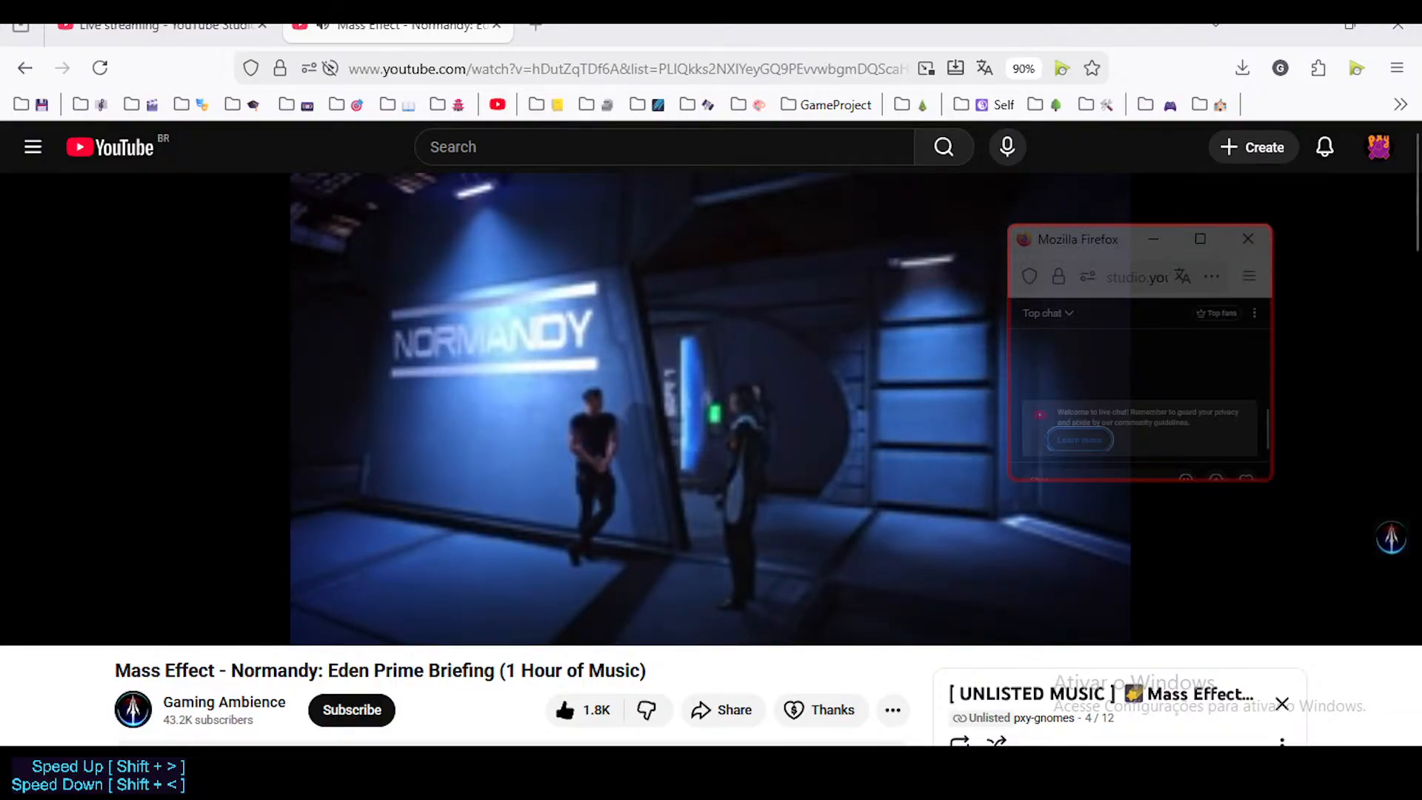
left_click(159, 26)
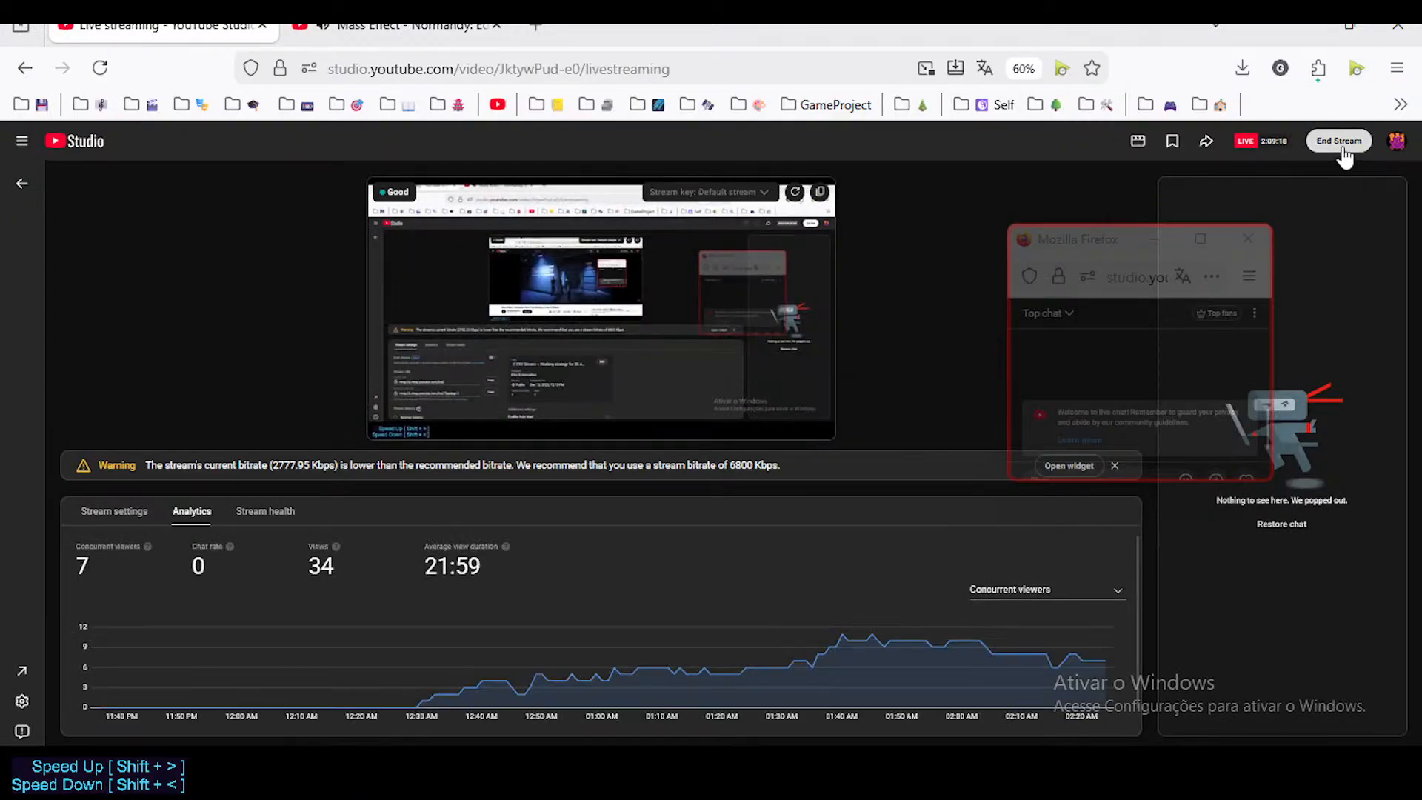
left_click(1340, 143)
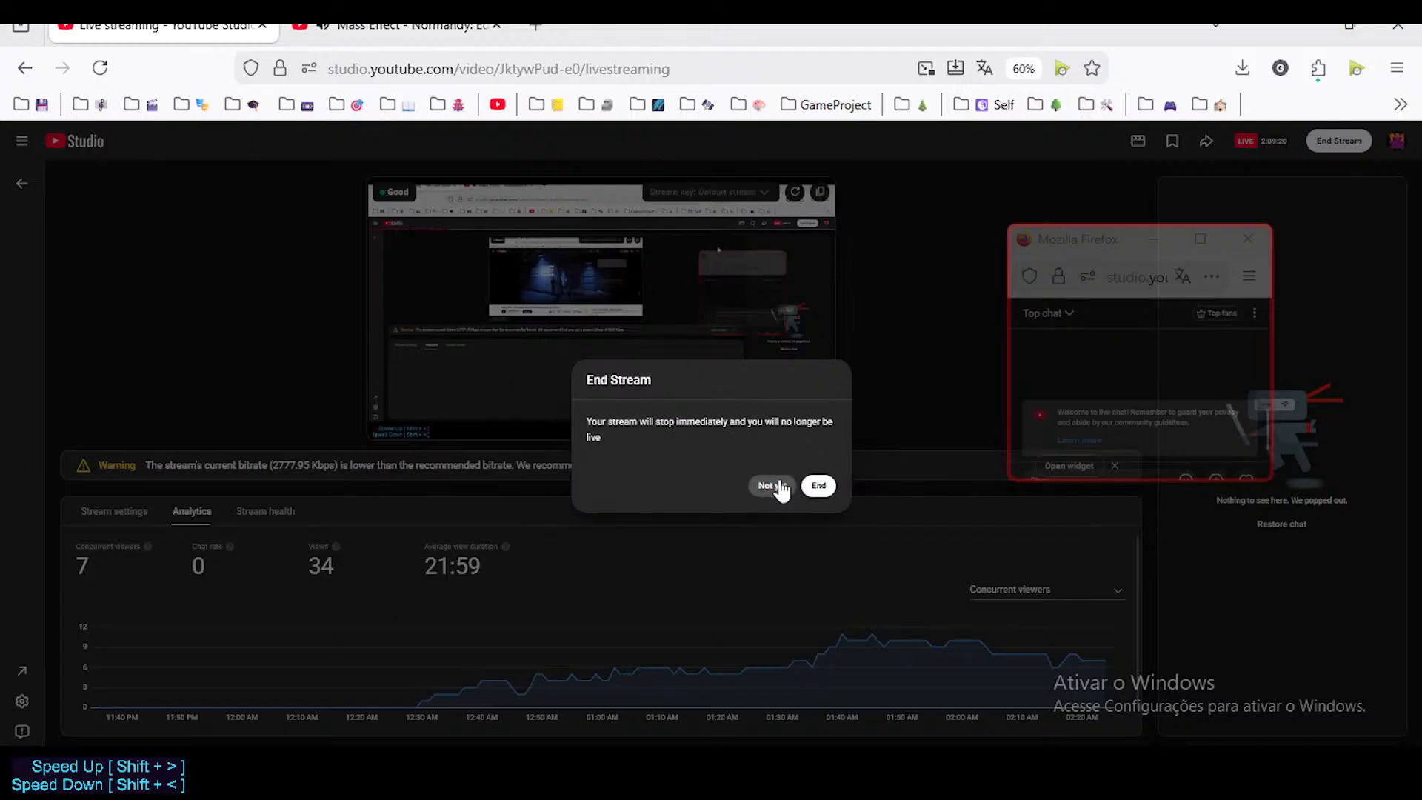